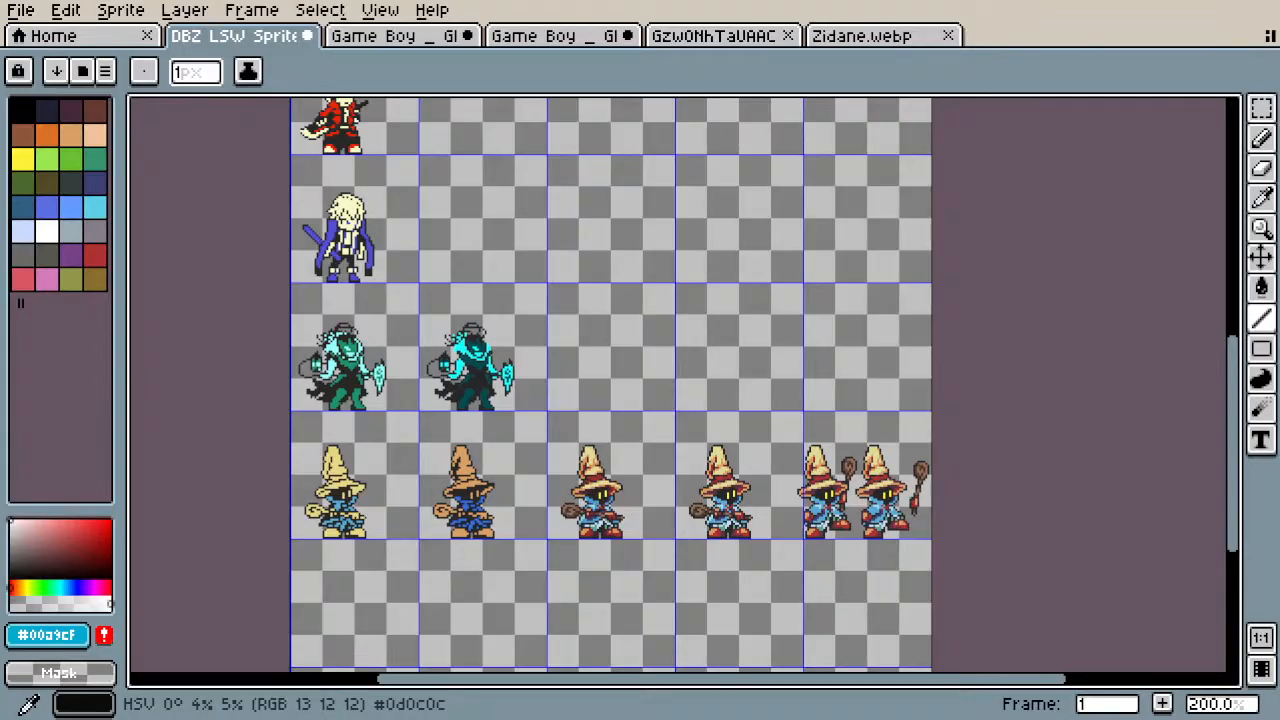
Step: Examine the character rows of the DBZ LSW sprite sheet and the two Zidane reference images
scroll(475, 431, down, 2)
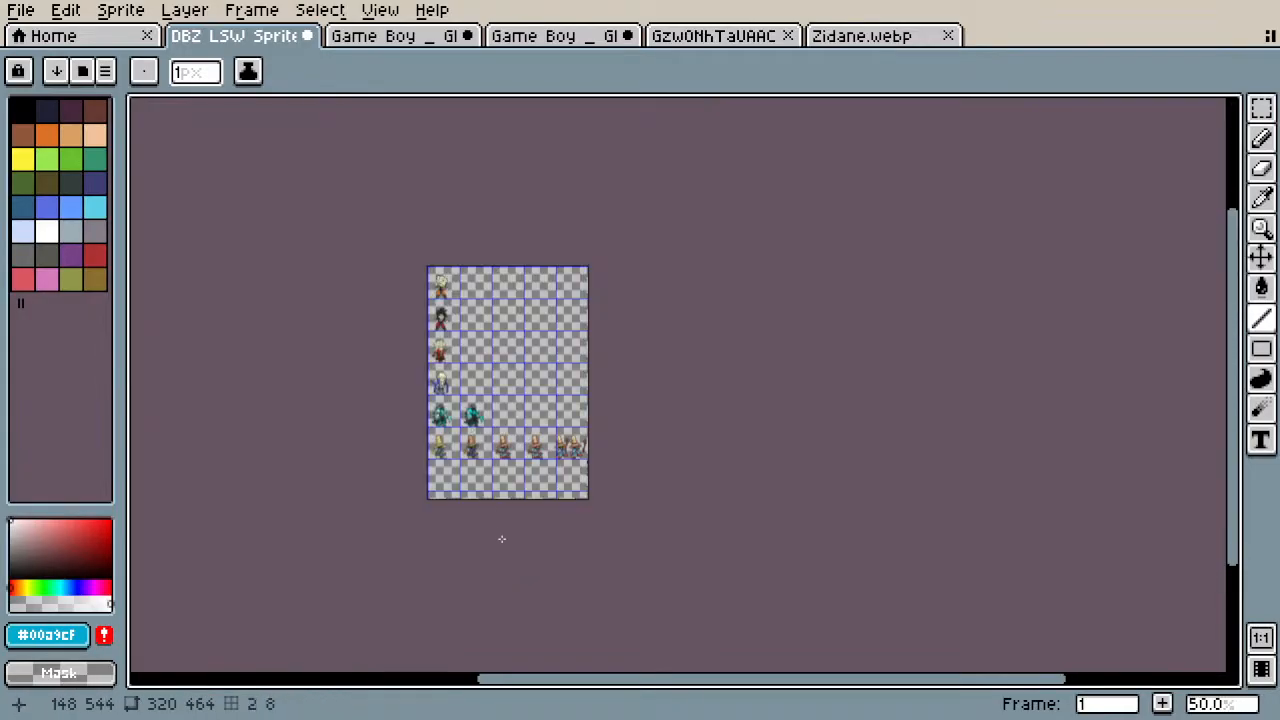
scroll(505, 496, up, 1)
scroll(441, 350, up, 1)
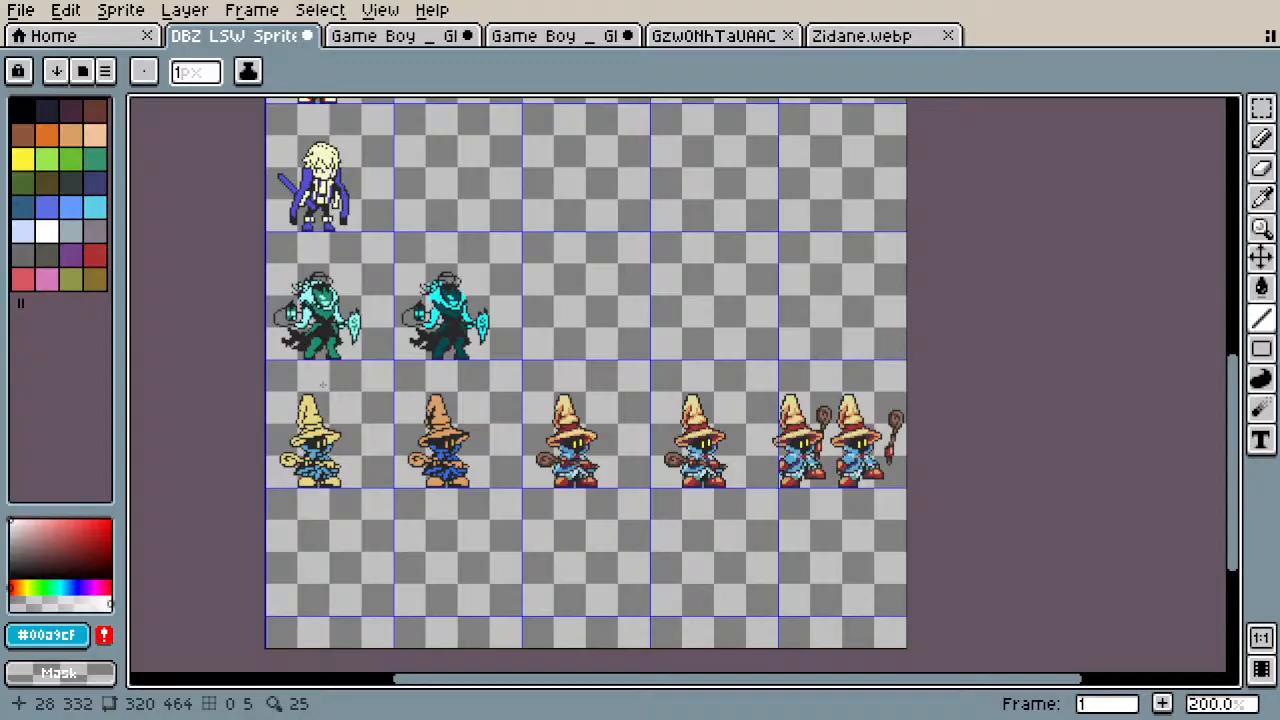
drag(397, 230, 427, 574)
drag(426, 349, 423, 451)
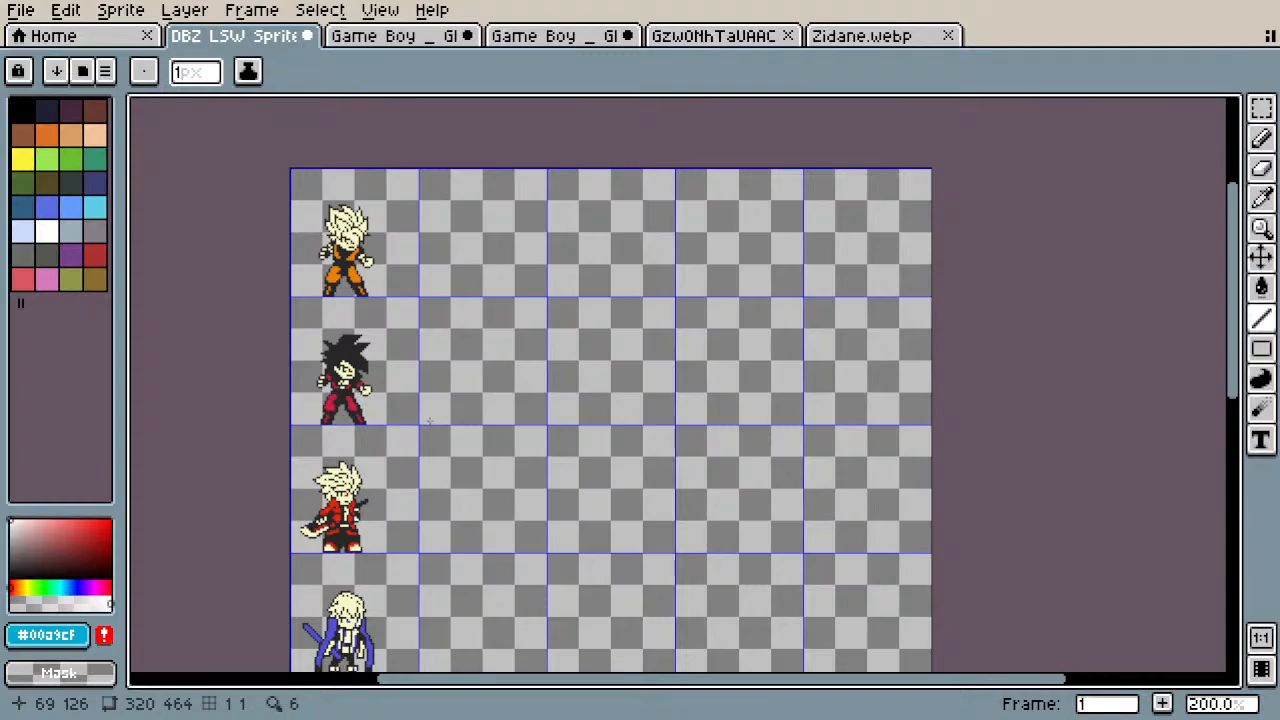
click(729, 40)
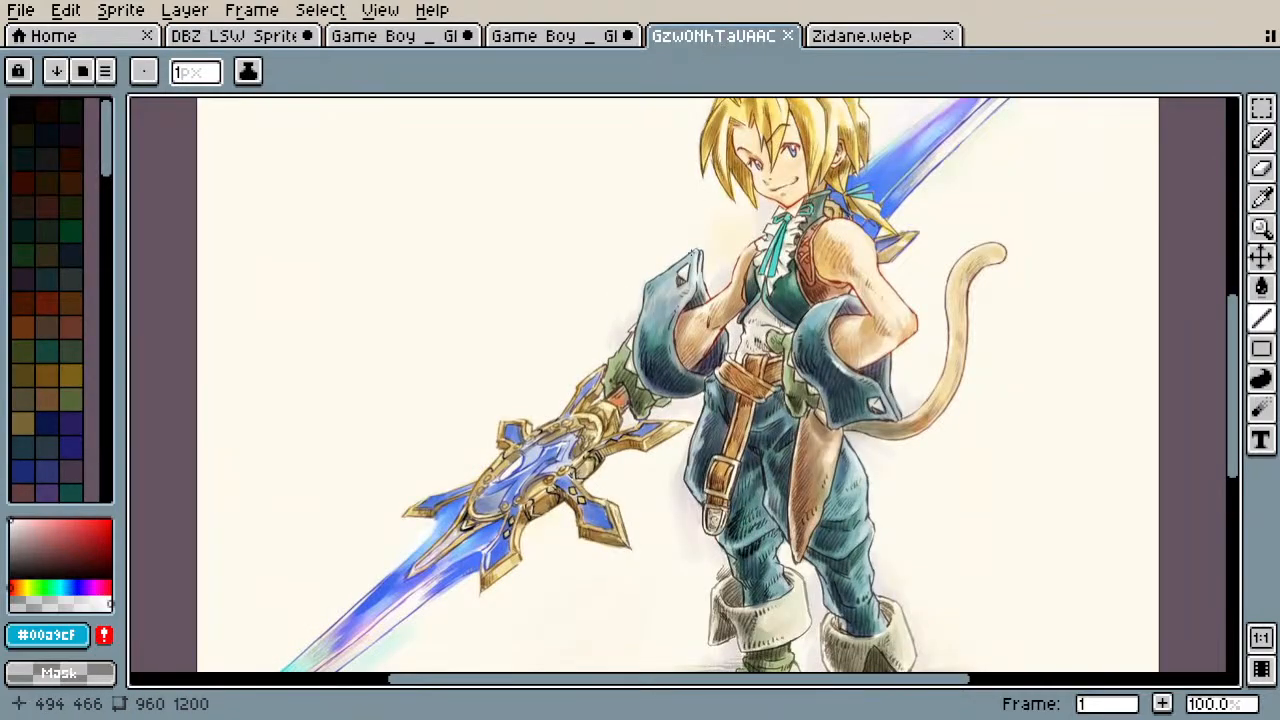
scroll(679, 341, down, 4)
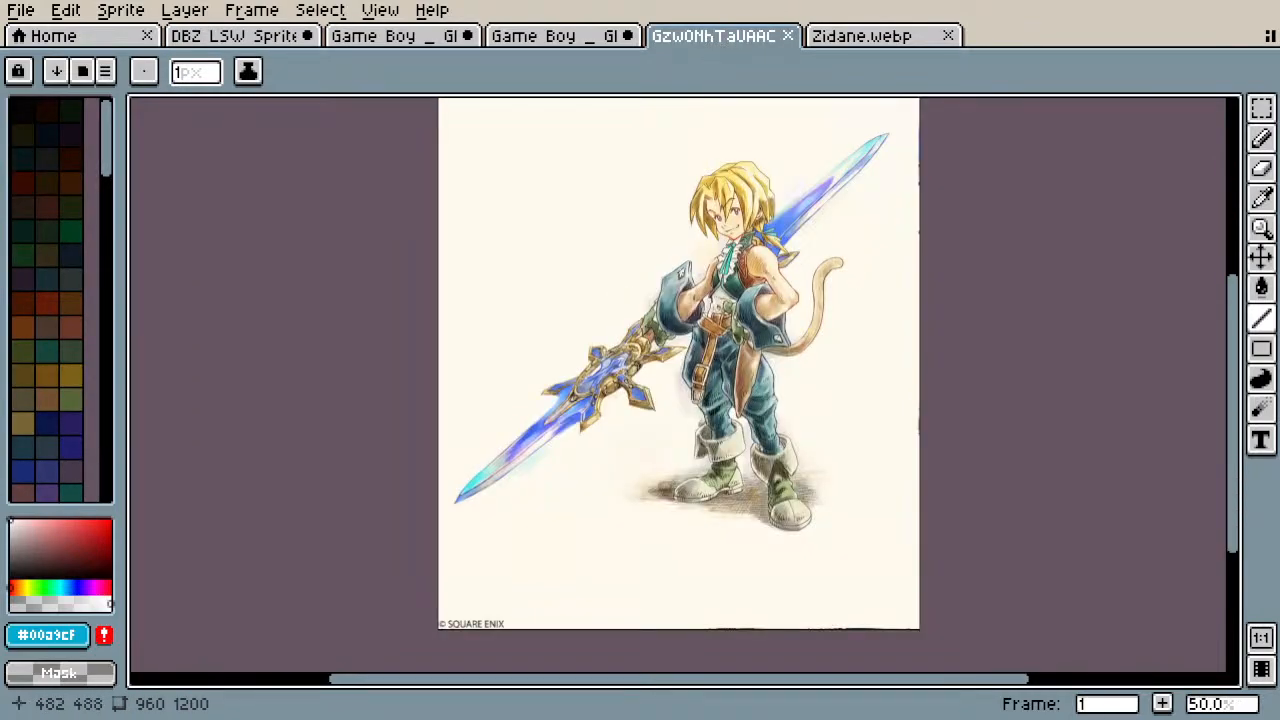
click(884, 36)
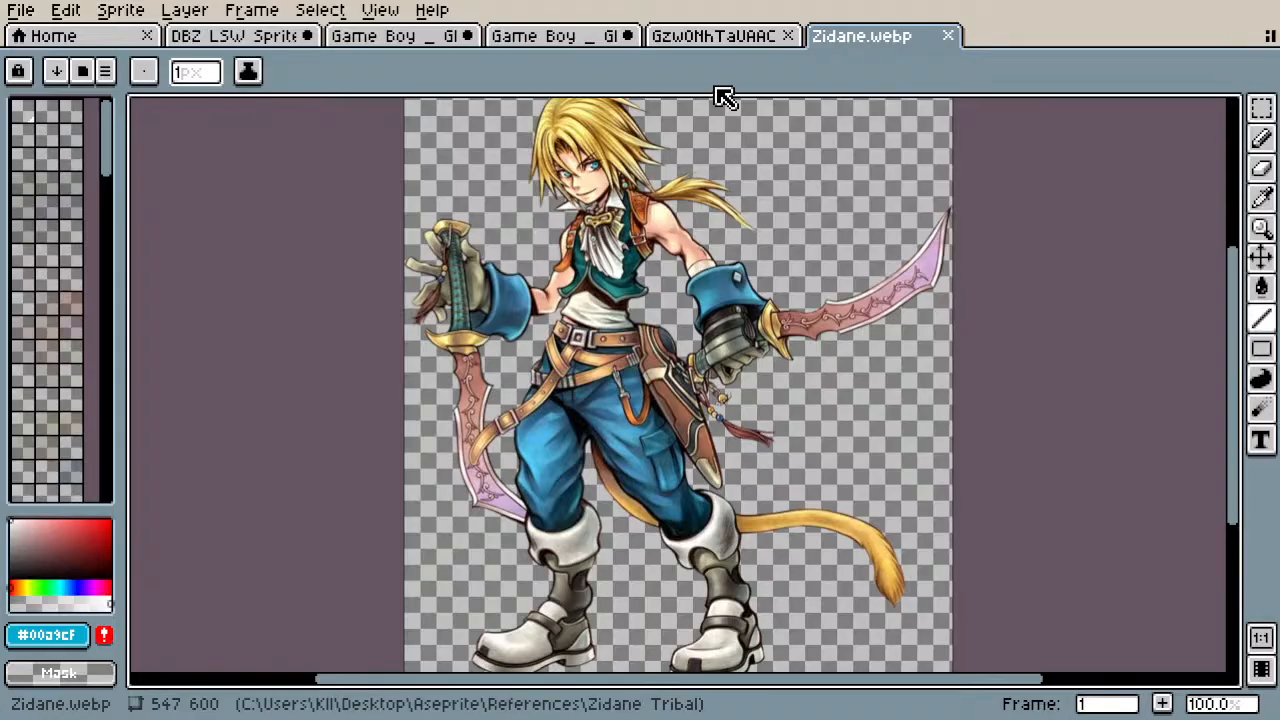
click(748, 42)
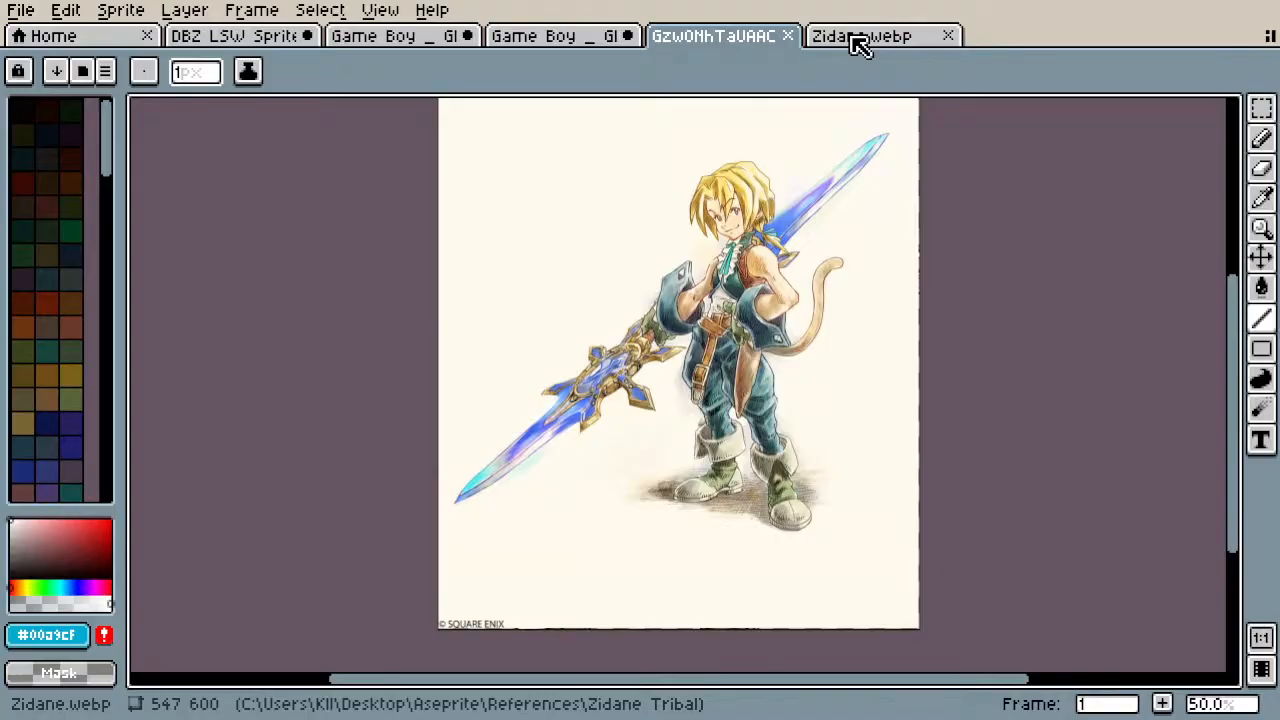
Step: Reorder the open documents so both Zidane reference images directly follow the DBZ LSW sprite sheet, GzwONhTaUAAC first and Zidane.webp second
click(858, 45)
click(714, 40)
drag(749, 43, 428, 51)
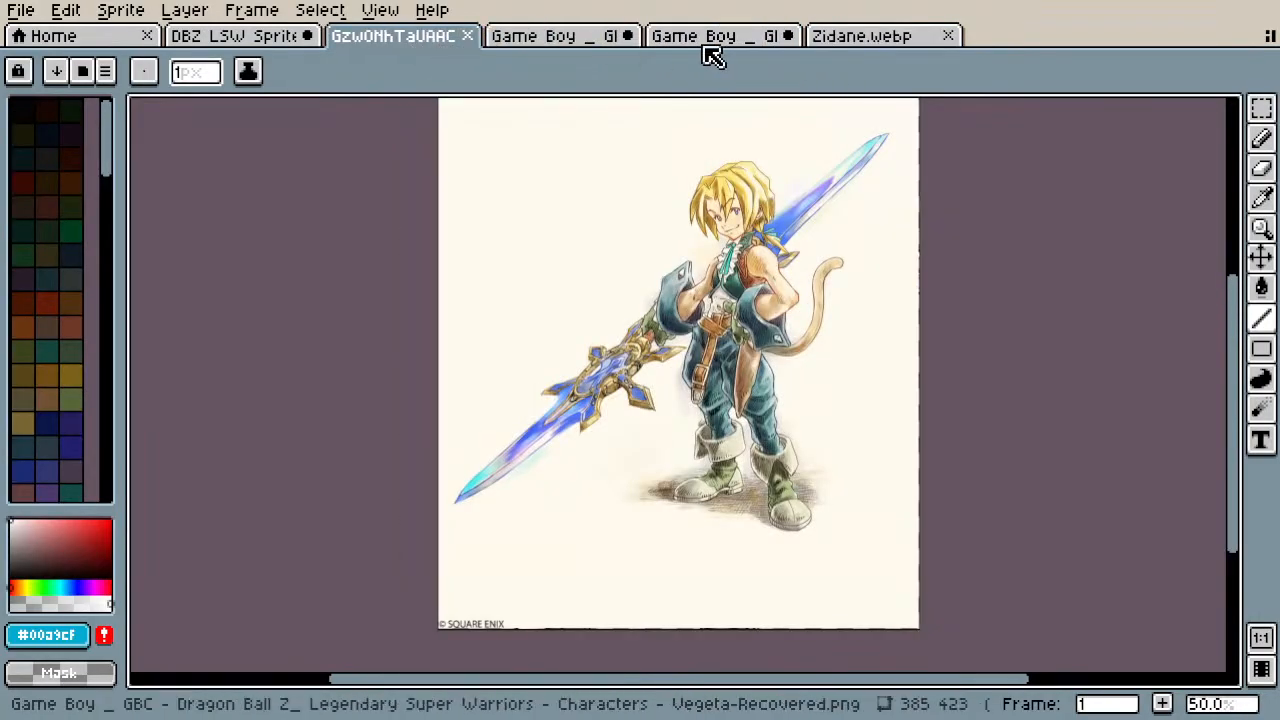
drag(858, 45, 530, 50)
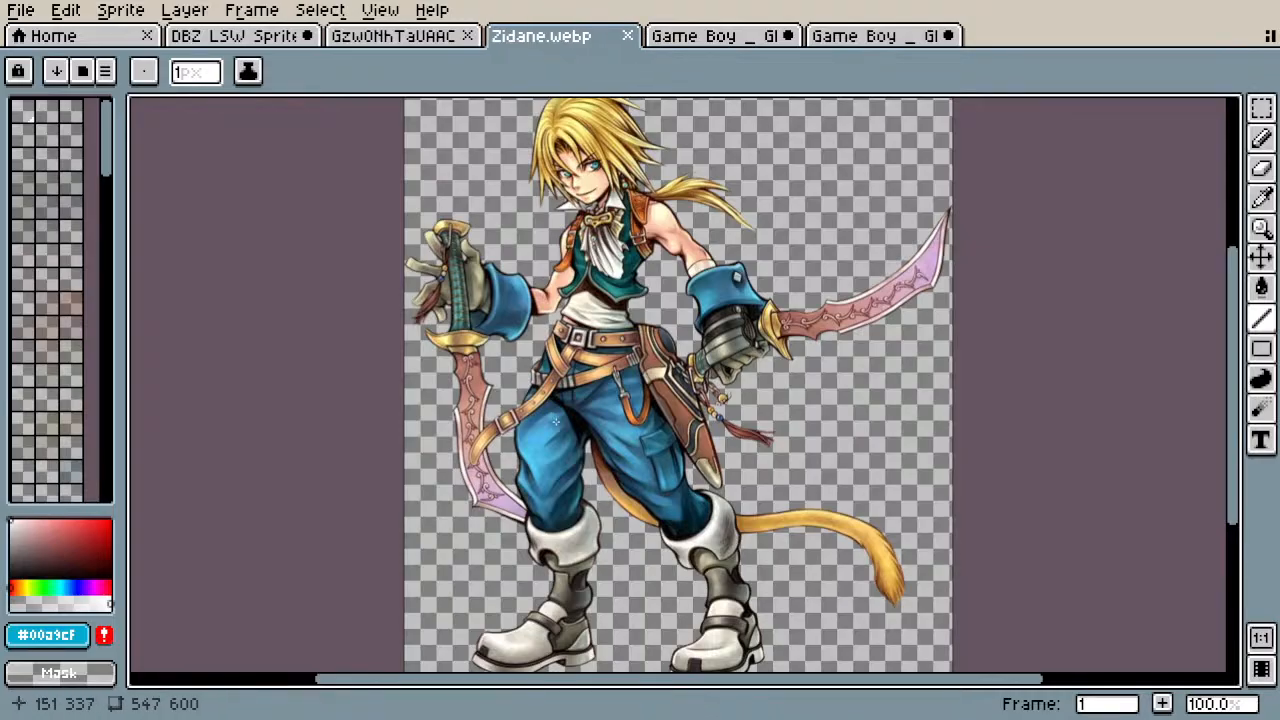
Step: Compare the poses, outfits and weapons in Zidane.webp and the double-bladed sword reference
scroll(604, 277, up, 1)
drag(604, 277, 609, 340)
drag(637, 250, 637, 383)
click(429, 43)
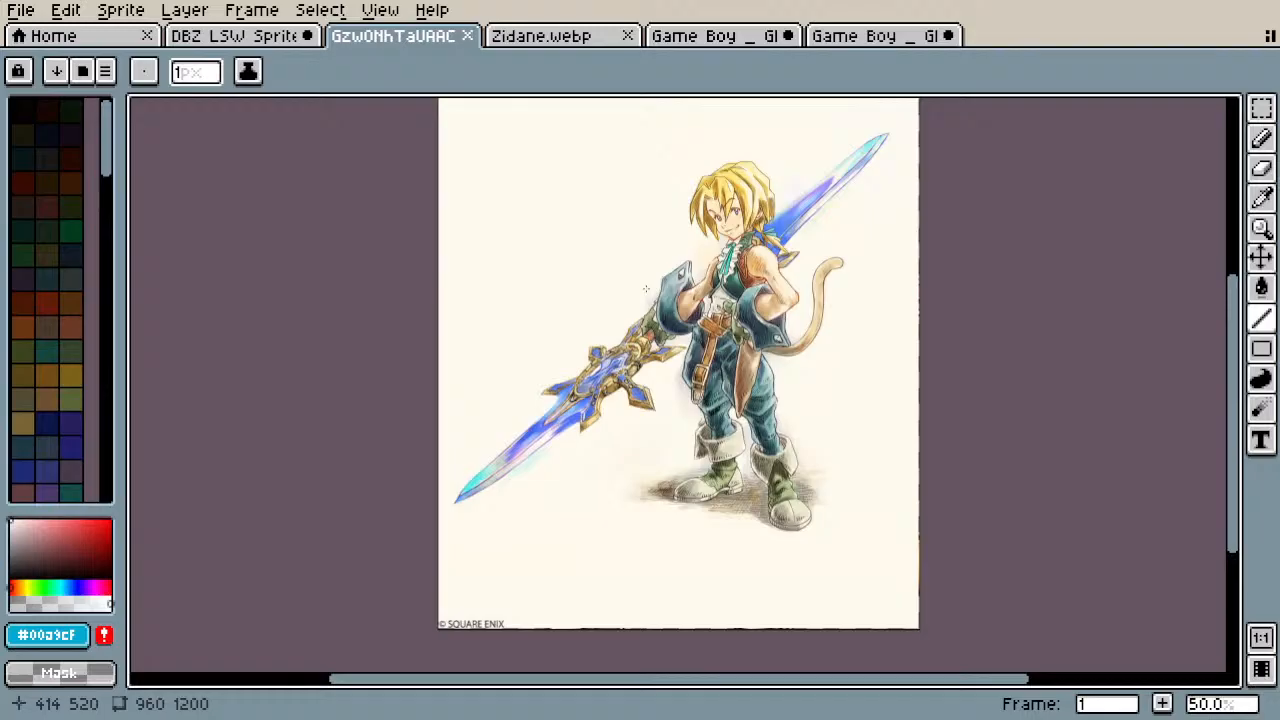
click(571, 48)
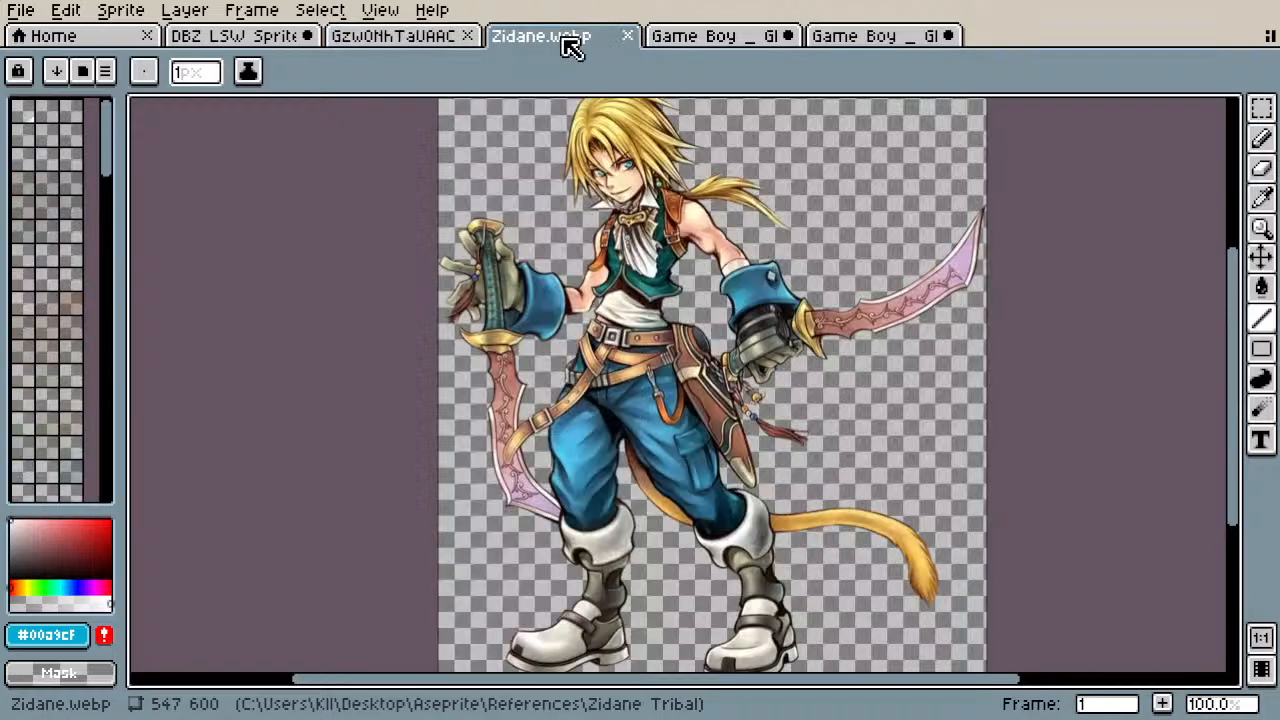
click(434, 49)
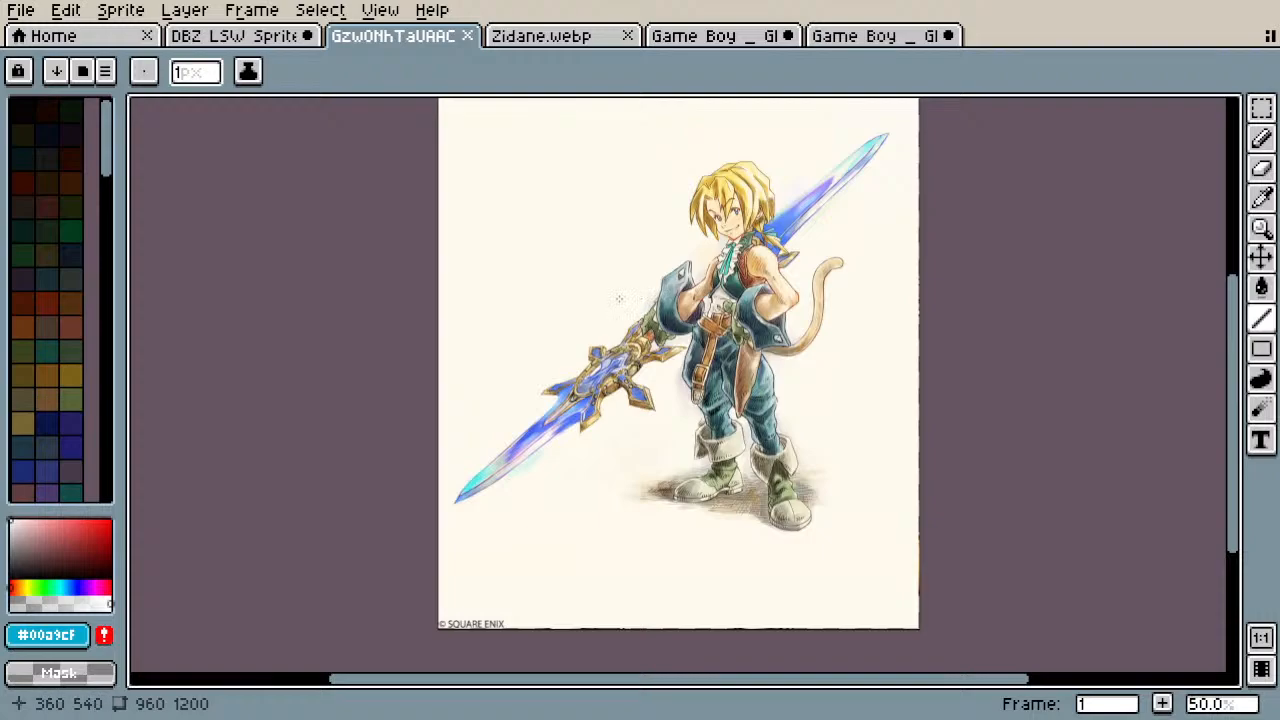
click(556, 35)
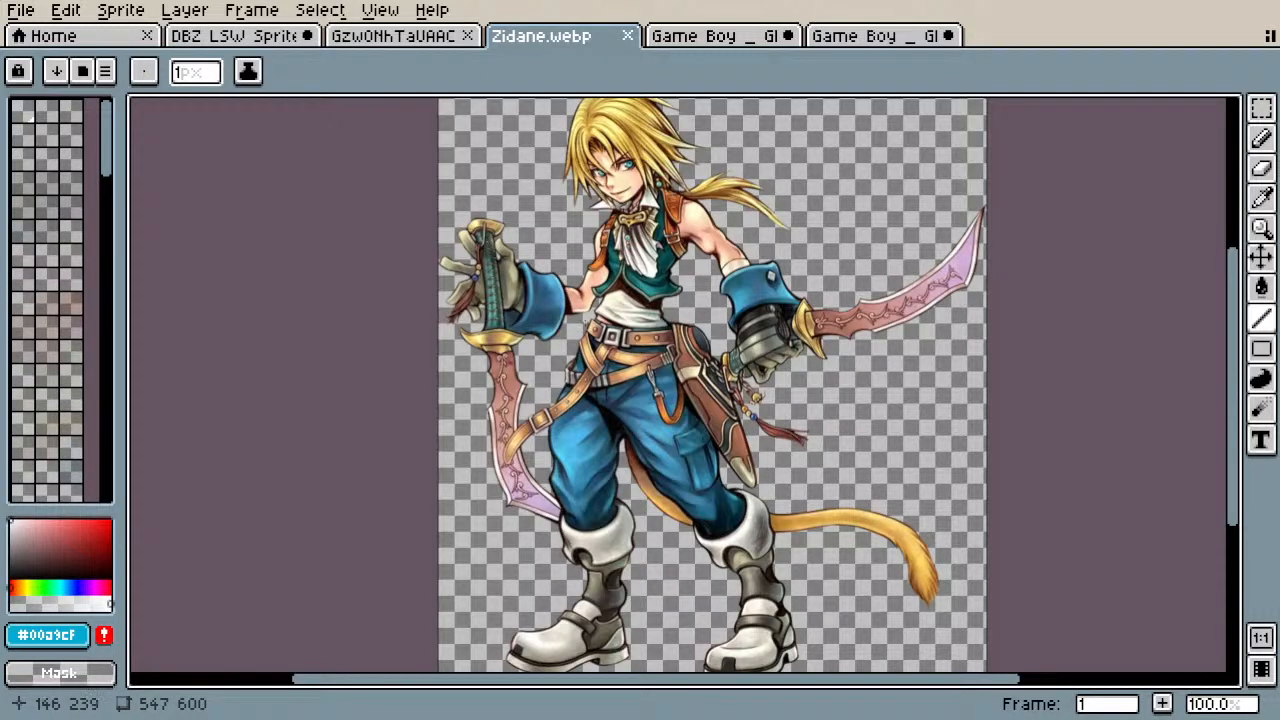
click(368, 38)
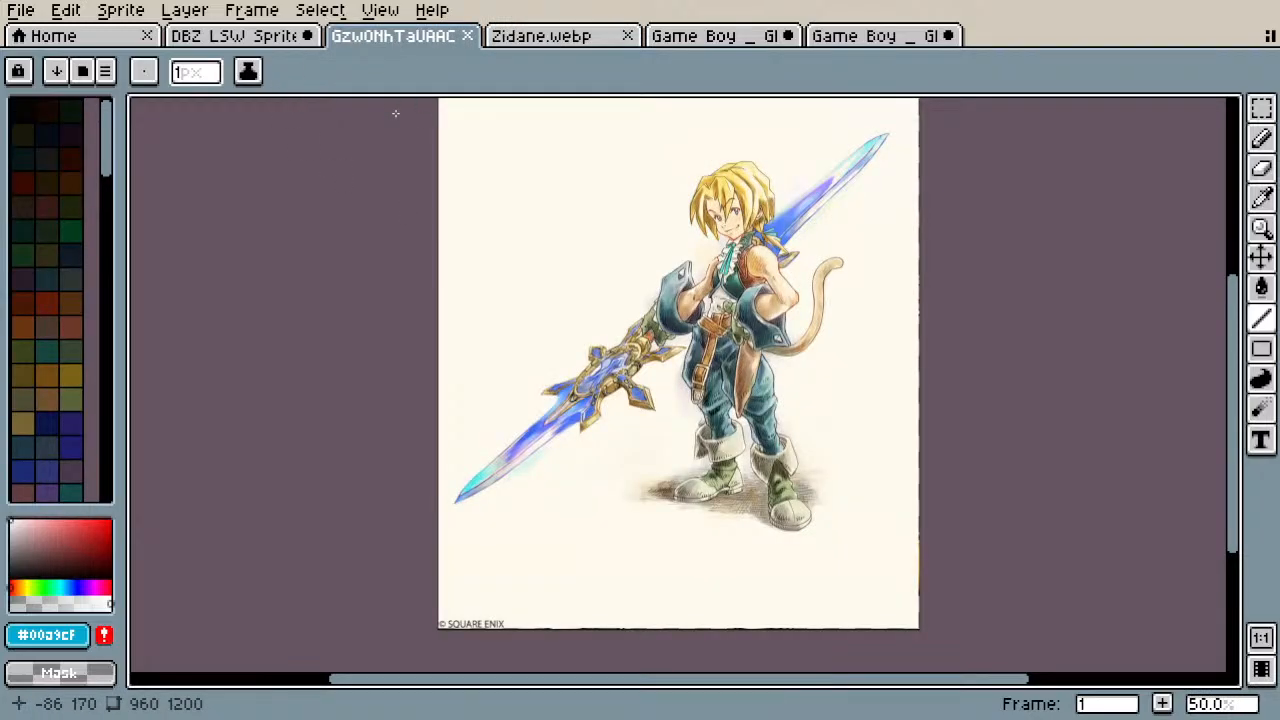
click(574, 40)
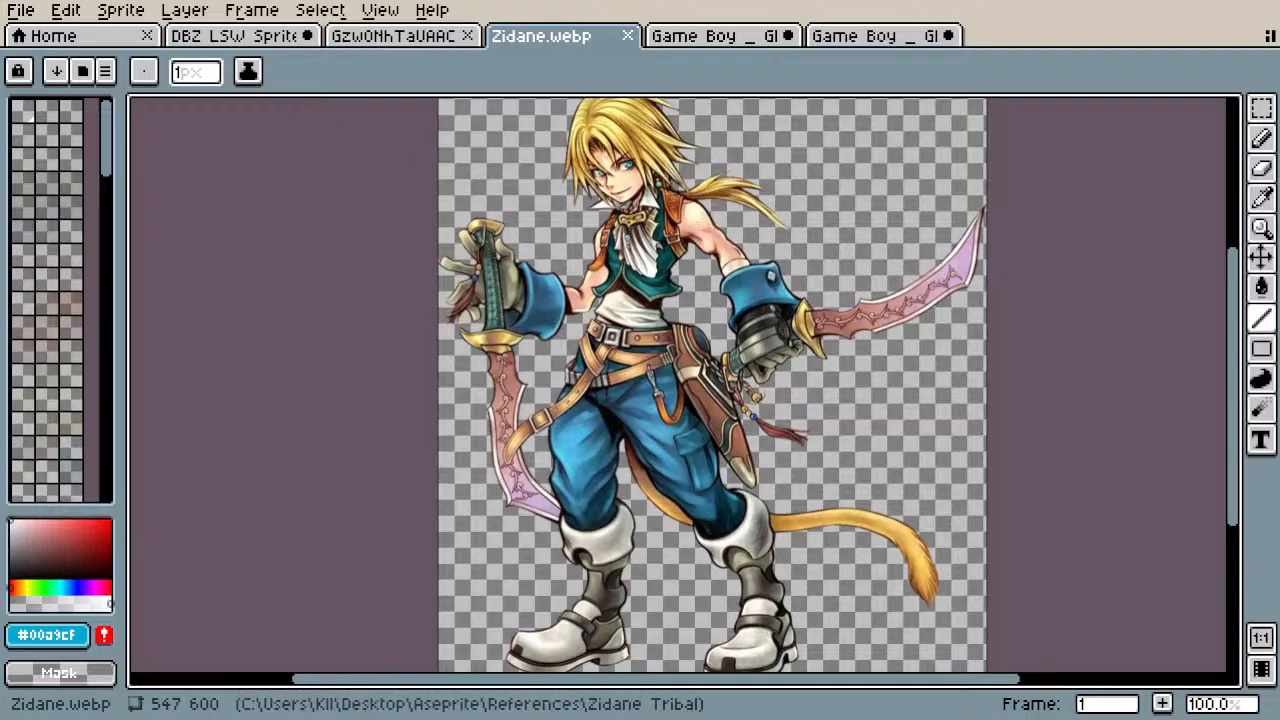
Step: Try short diagonal #00a9cf lines near both hands of the orange-clad fighter in the sprite sheet's first row
click(209, 40)
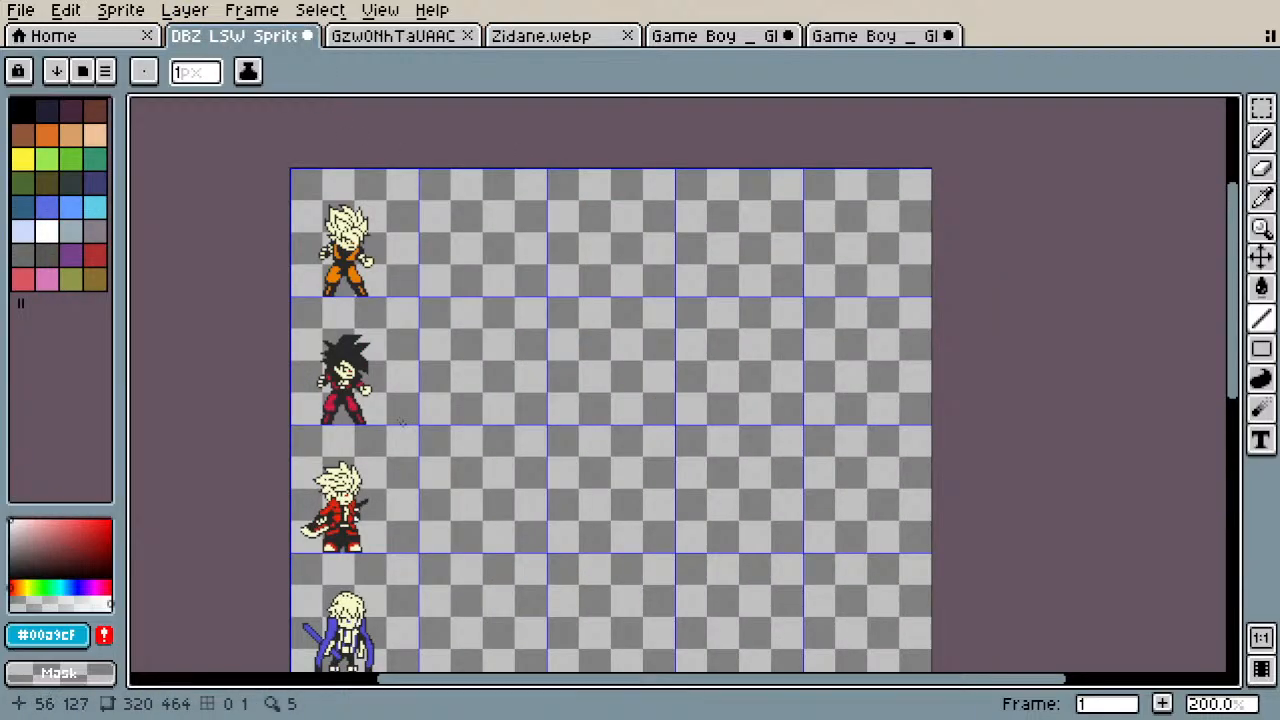
key(h)
drag(427, 436, 512, 422)
key(l)
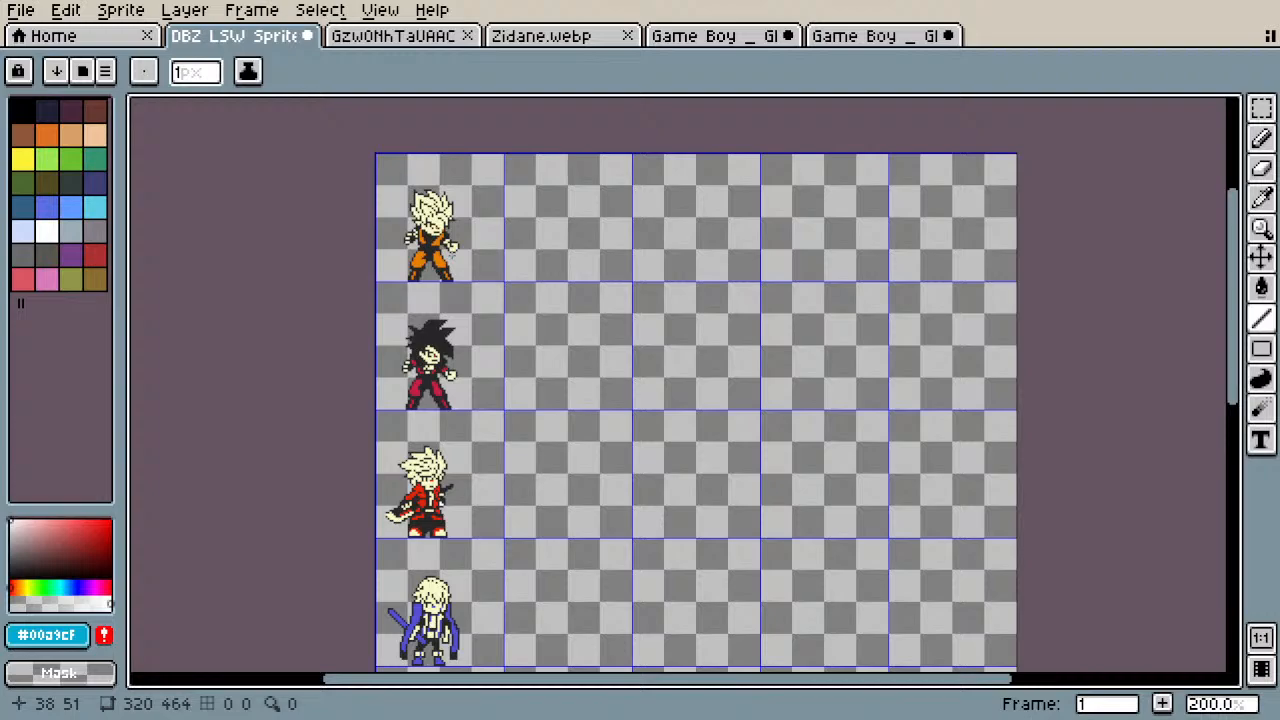
scroll(418, 253, up, 2)
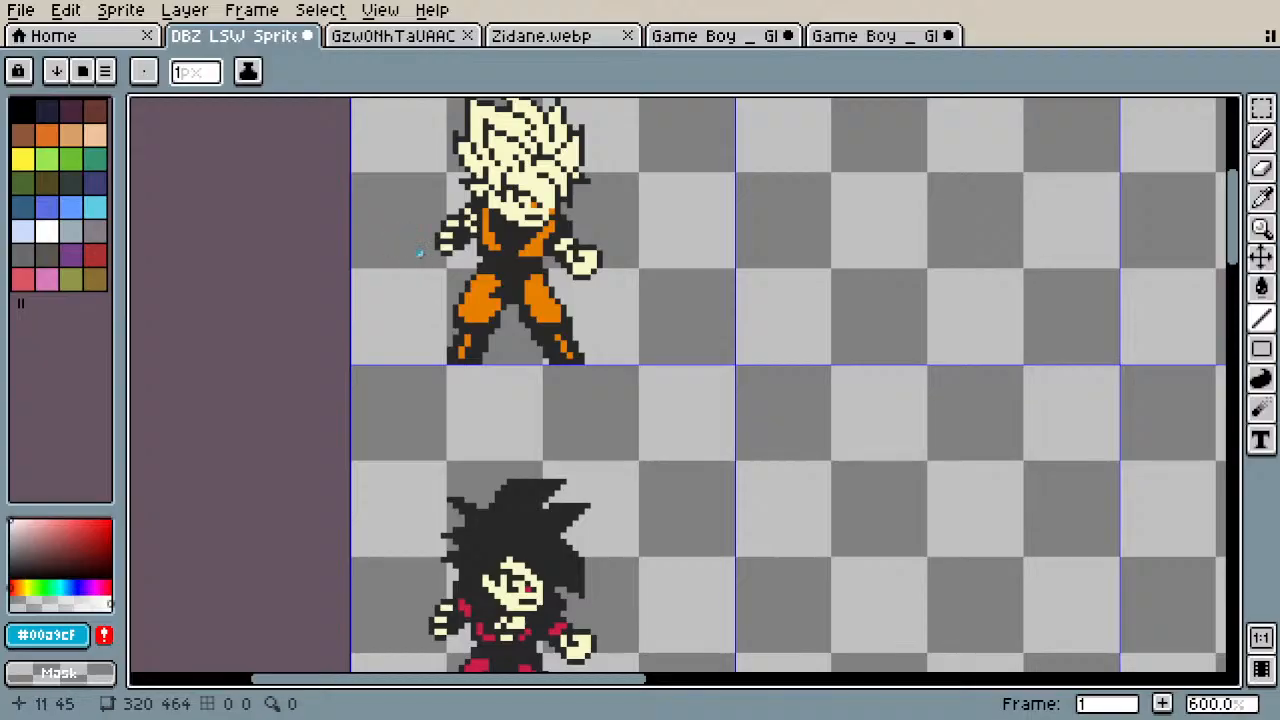
drag(420, 253, 384, 223)
drag(569, 279, 545, 265)
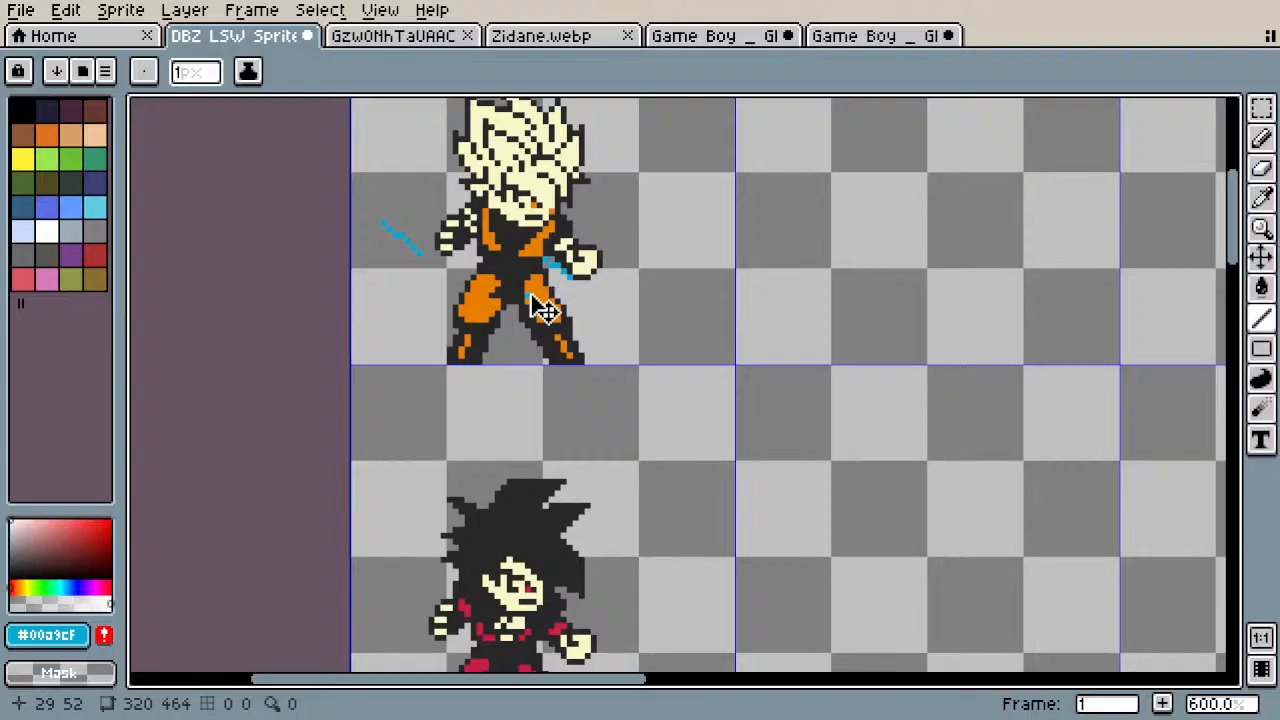
key(ctrl+z)
scroll(543, 300, down, 4)
scroll(545, 284, up, 1)
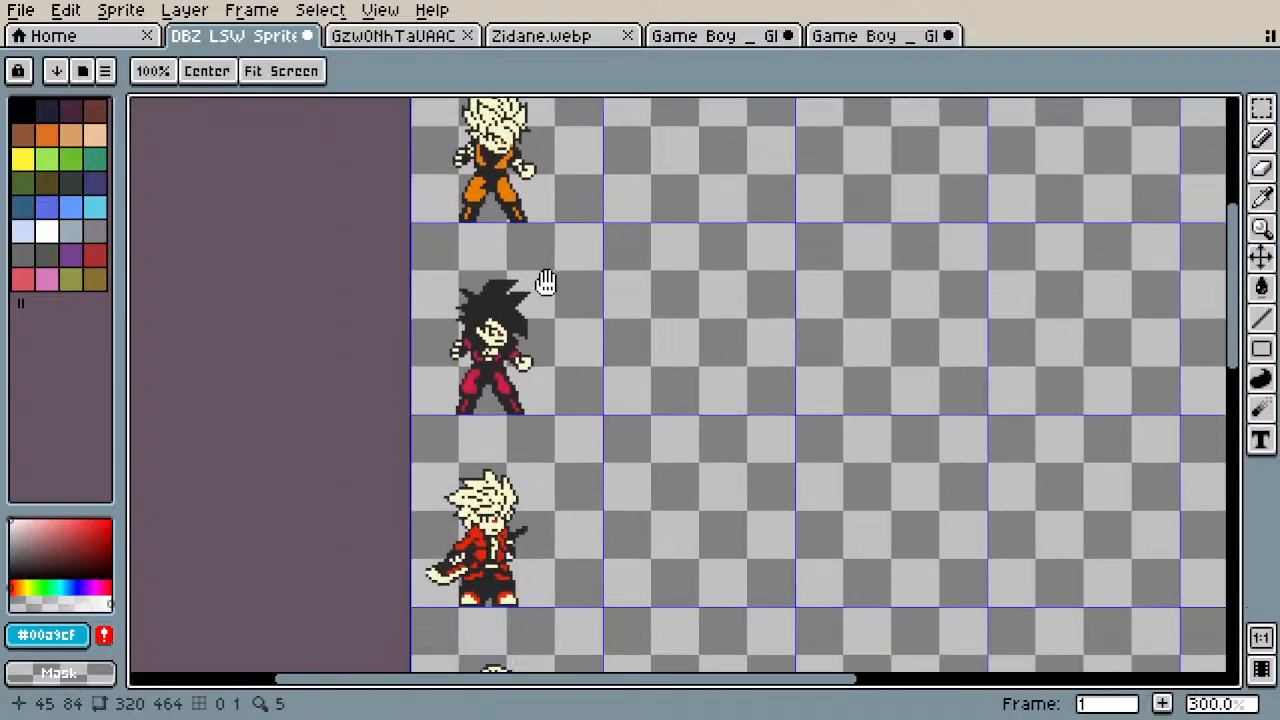
Step: Examine the sprite sheet's lower character rows and the Zidane reference with the double-bladed sword
drag(545, 282, 548, 269)
drag(549, 425, 488, 205)
drag(502, 411, 564, 153)
drag(541, 371, 511, 212)
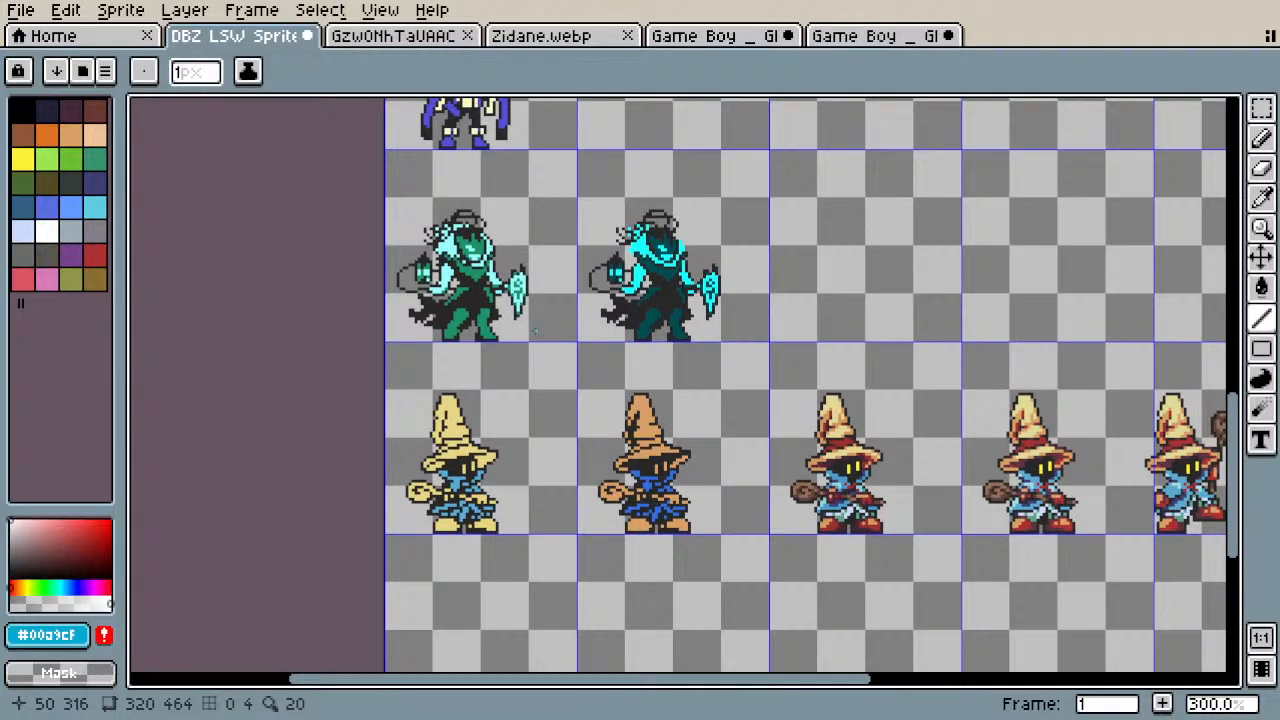
scroll(540, 420, down, 1)
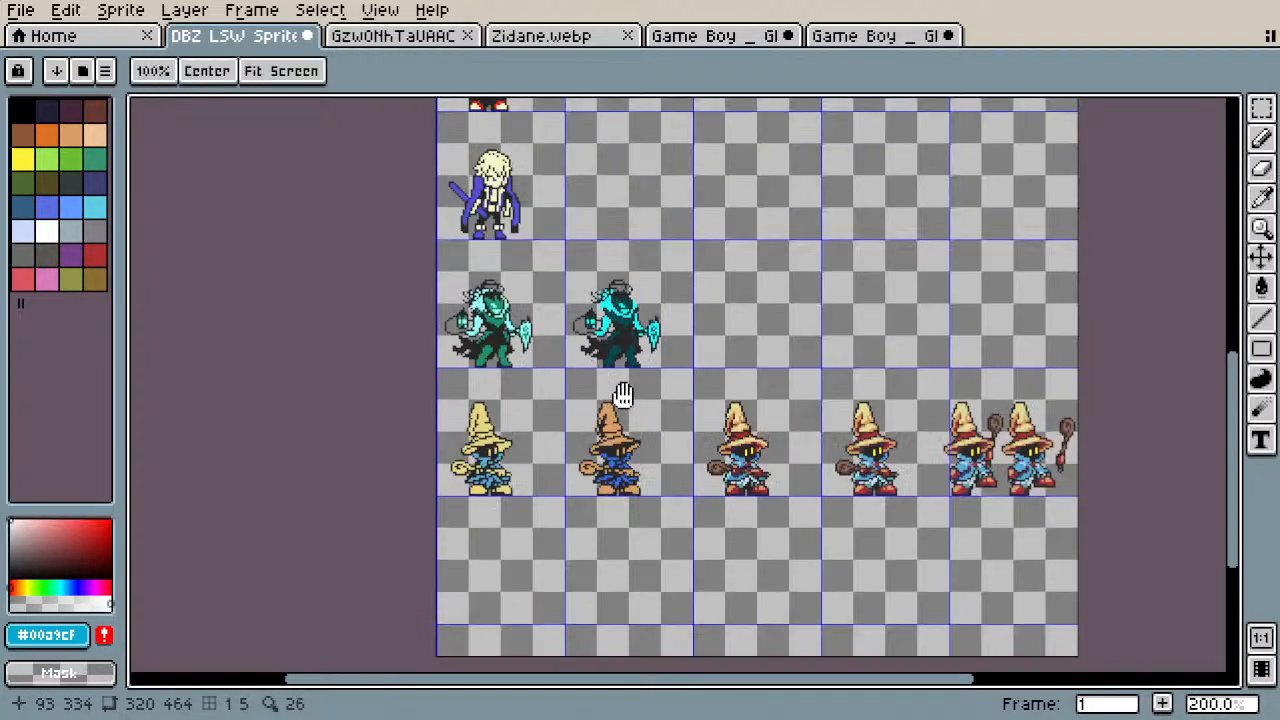
drag(614, 390, 479, 430)
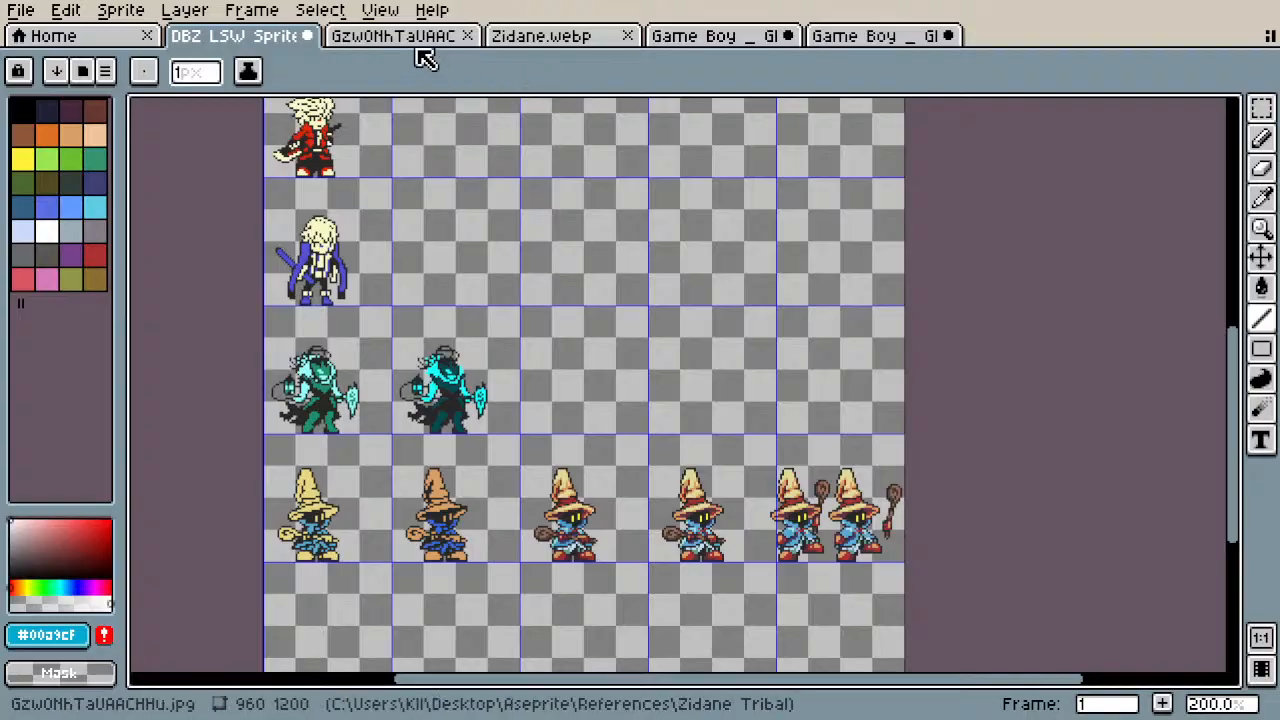
click(420, 38)
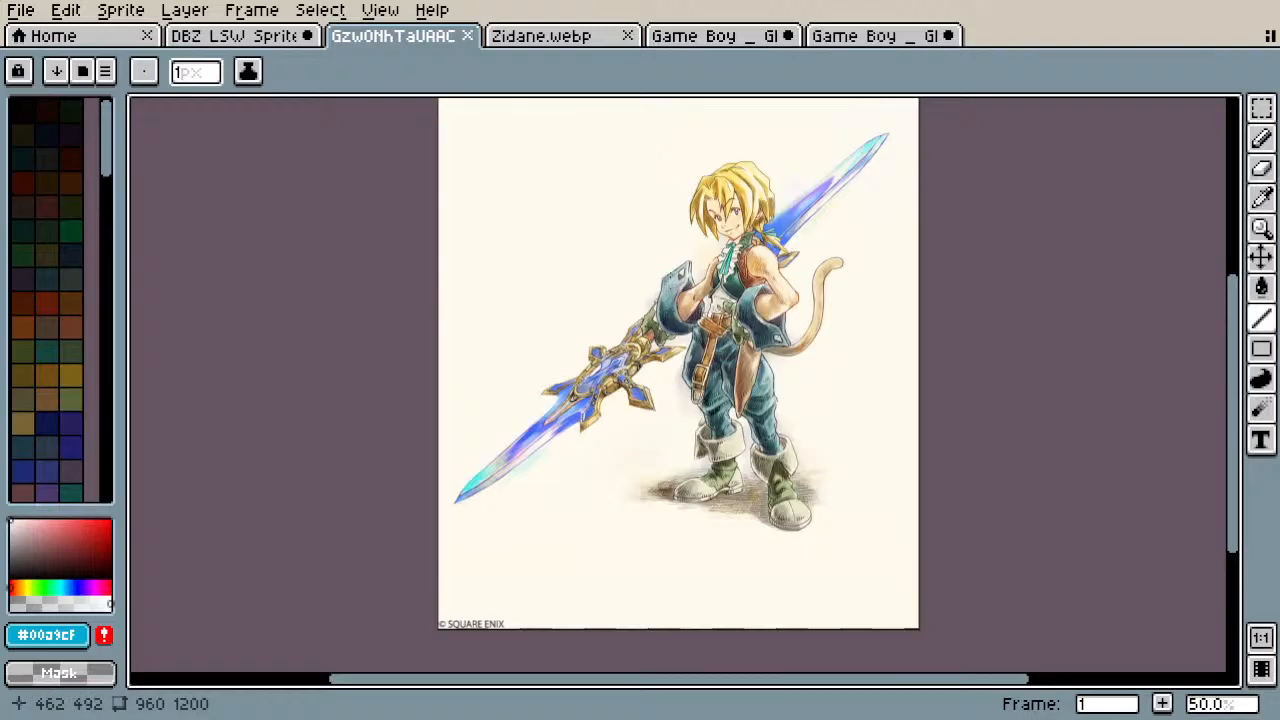
click(283, 38)
Step: Draw a long diagonal sword line in the fighter's #282828 outline color in the empty cell beside the first-row fighter, with a short crossing guard stroke
scroll(528, 300, up, 2)
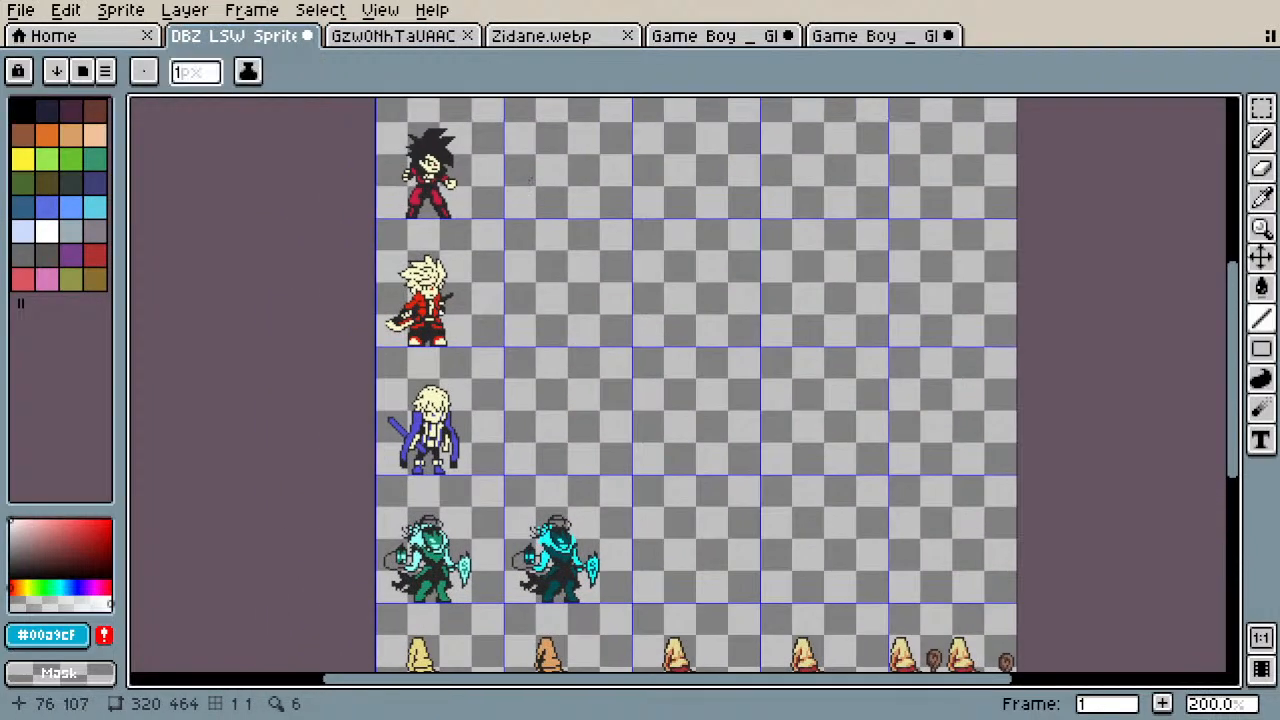
drag(528, 176, 569, 457)
scroll(589, 309, up, 4)
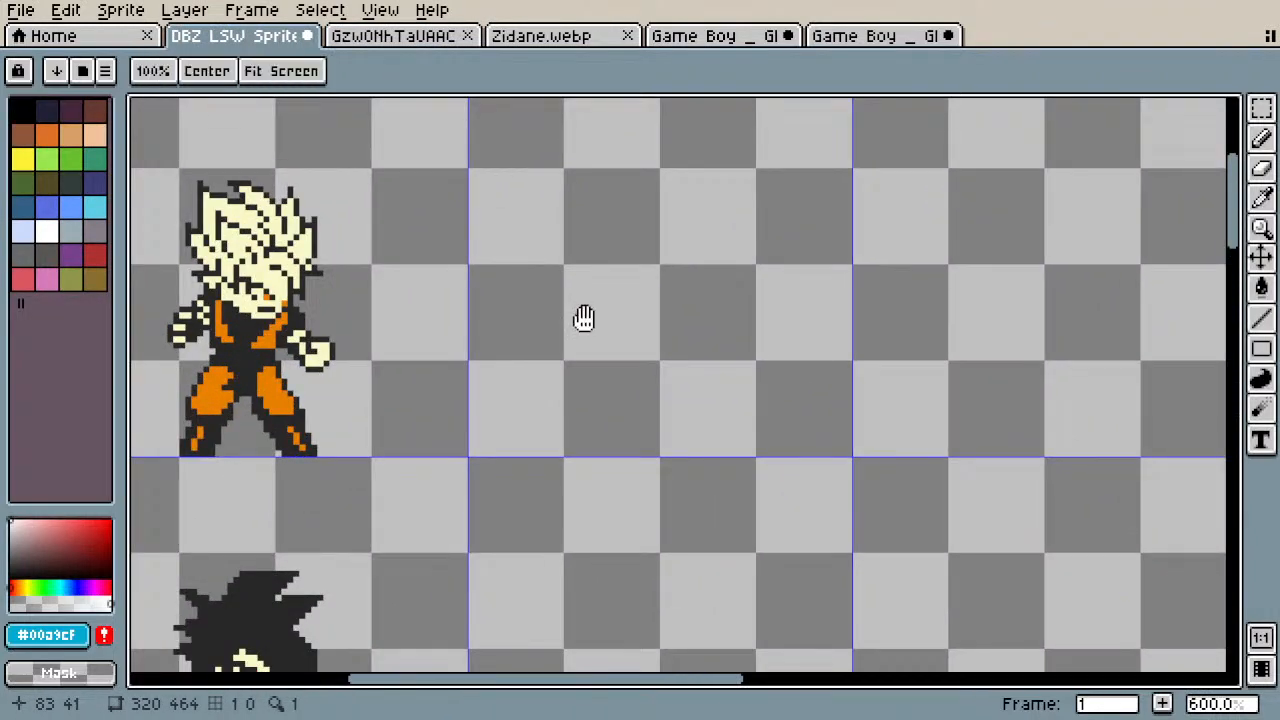
drag(584, 318, 633, 300)
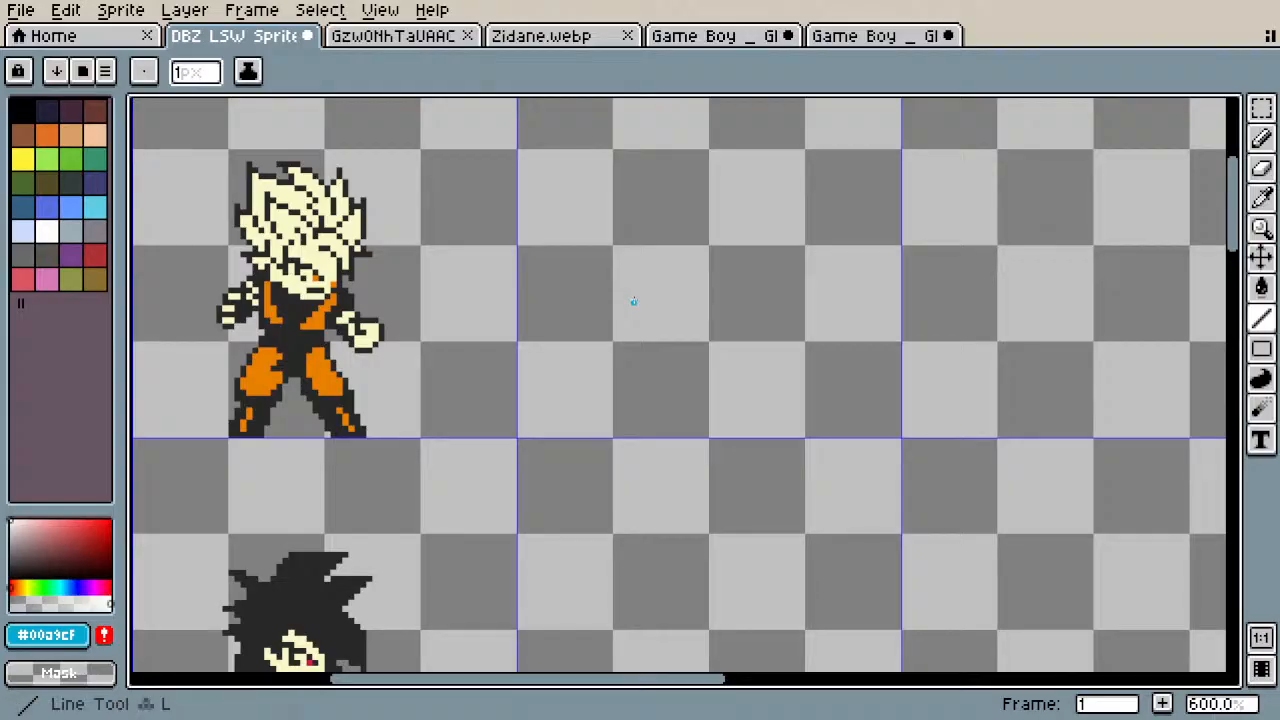
alt+click(297, 348)
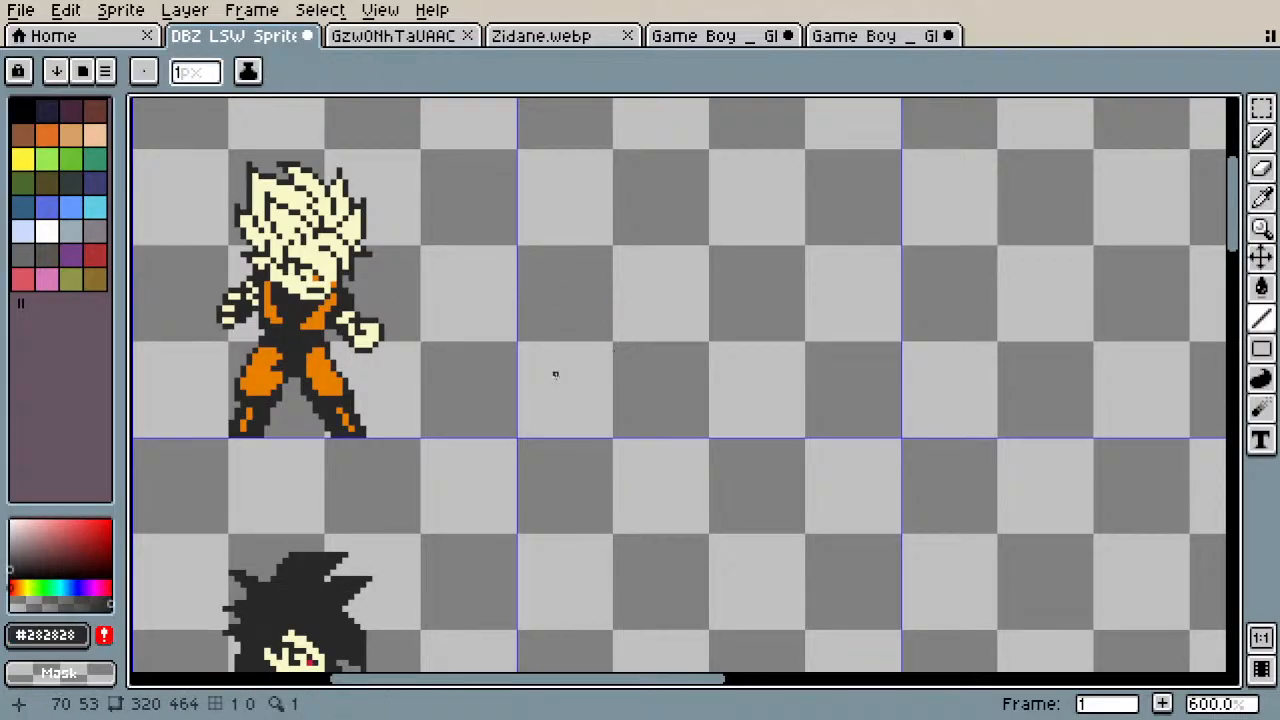
mouse_move(561, 410)
mouse_down()
mouse_move(759, 230)
mouse_move(789, 183)
mouse_up()
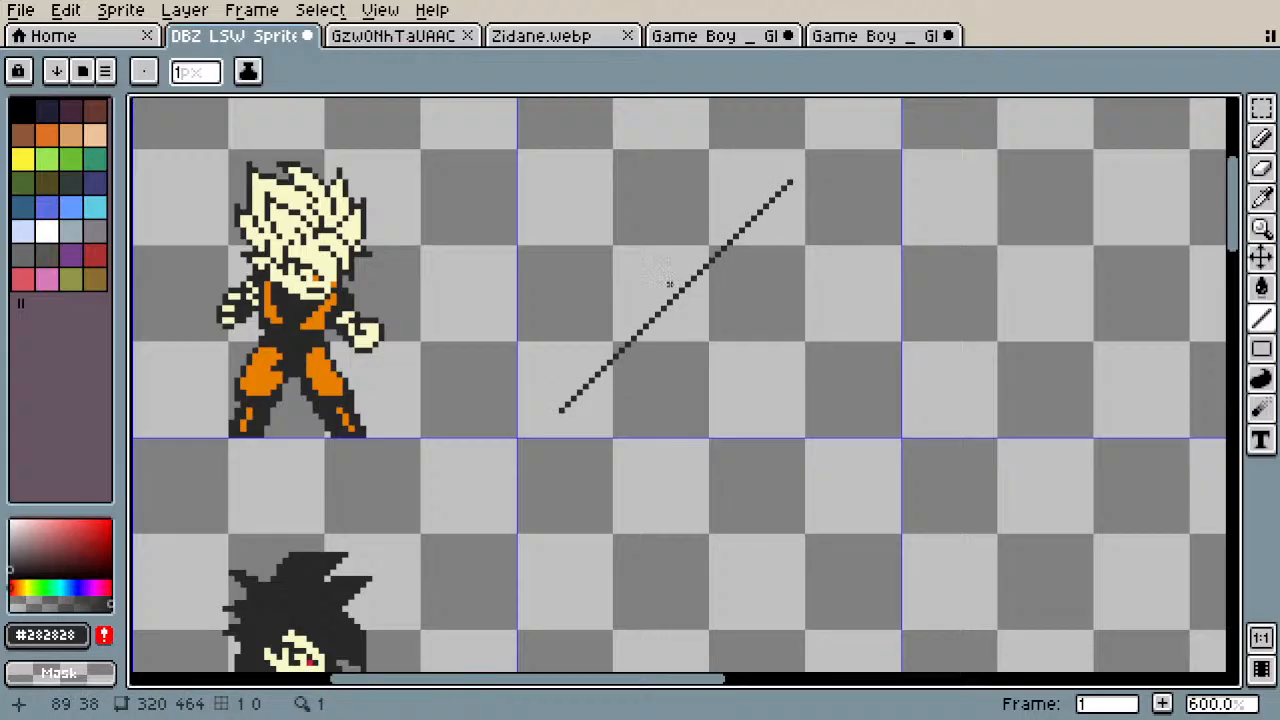
mouse_move(651, 296)
mouse_down()
mouse_move(686, 321)
mouse_move(714, 276)
mouse_move(700, 310)
mouse_move(674, 319)
mouse_move(653, 301)
mouse_move(688, 272)
mouse_move(703, 289)
mouse_move(674, 319)
mouse_up()
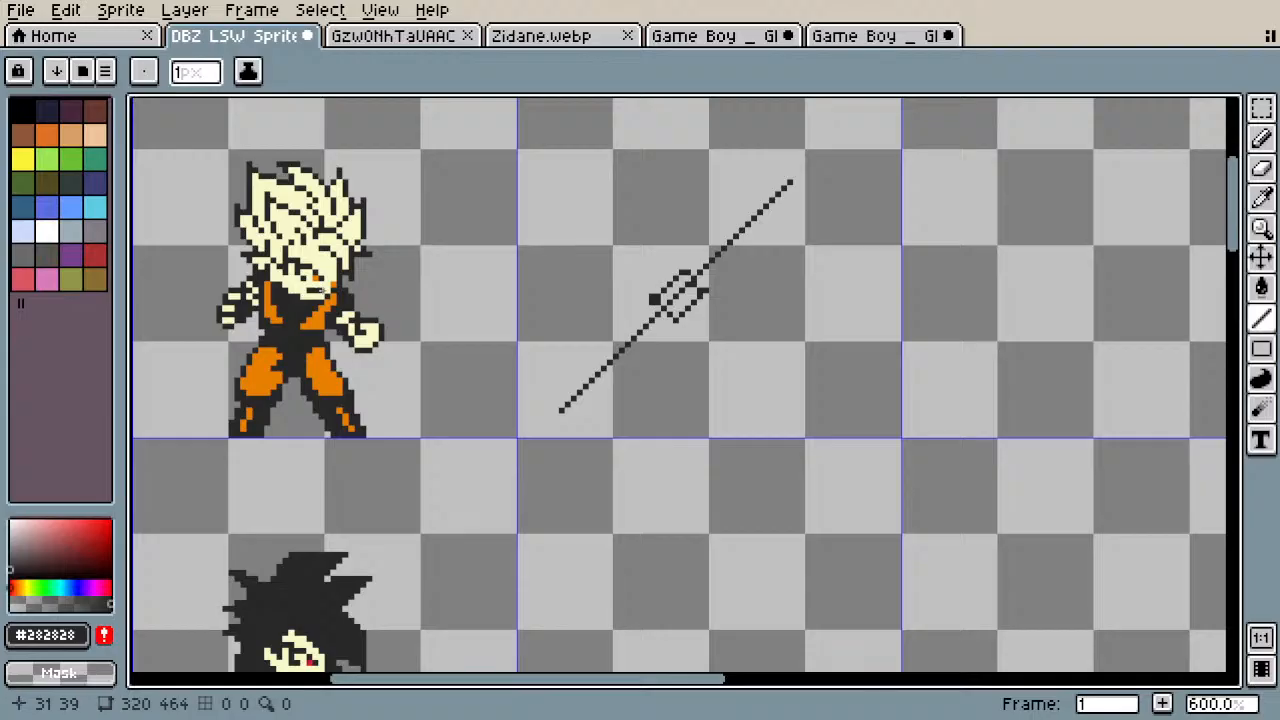
Step: Check the double-bladed sword in the Zidane reference and undo the latest hilt-outline strokes on the diagonal sword sketch
click(420, 38)
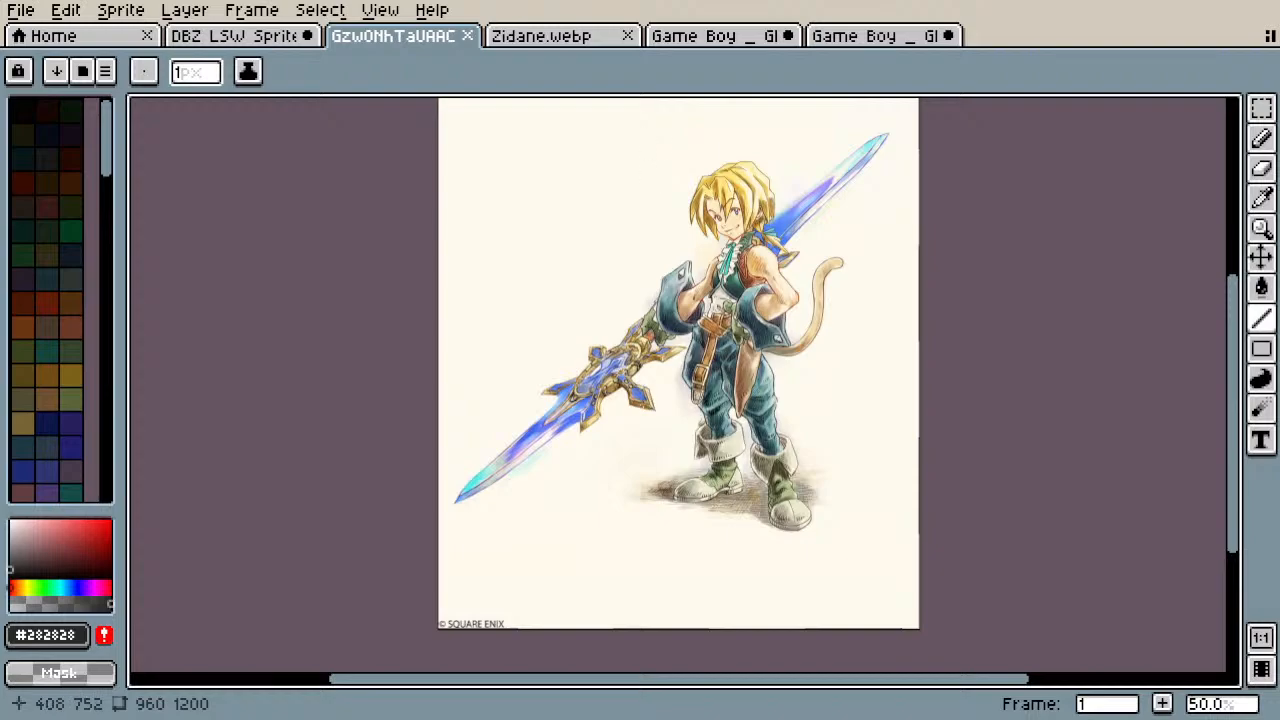
scroll(652, 400, down, 1)
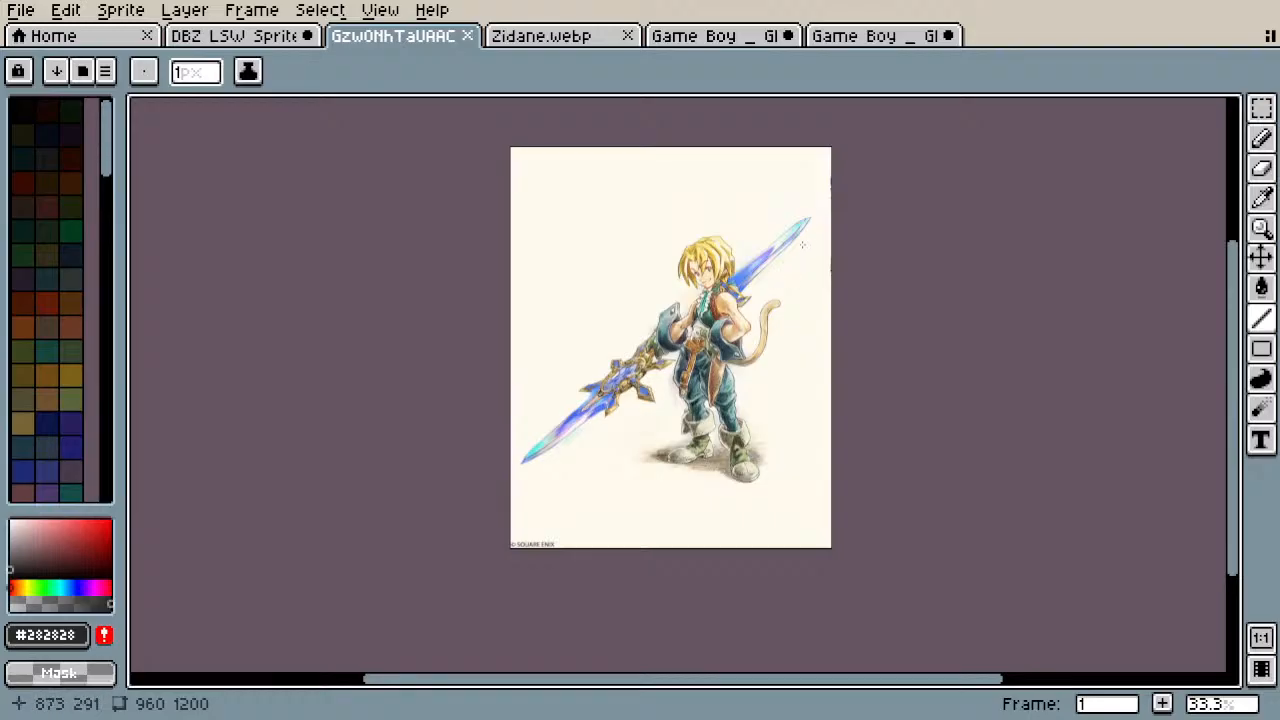
scroll(659, 399, up, 1)
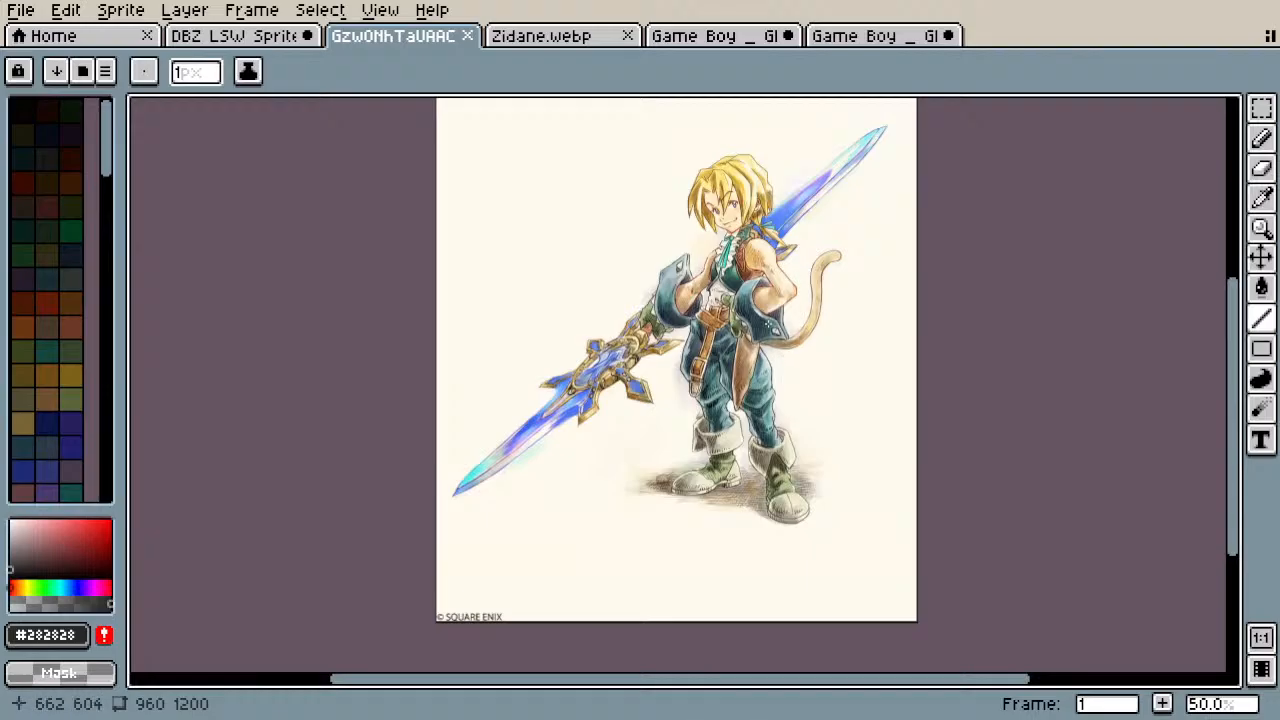
click(265, 42)
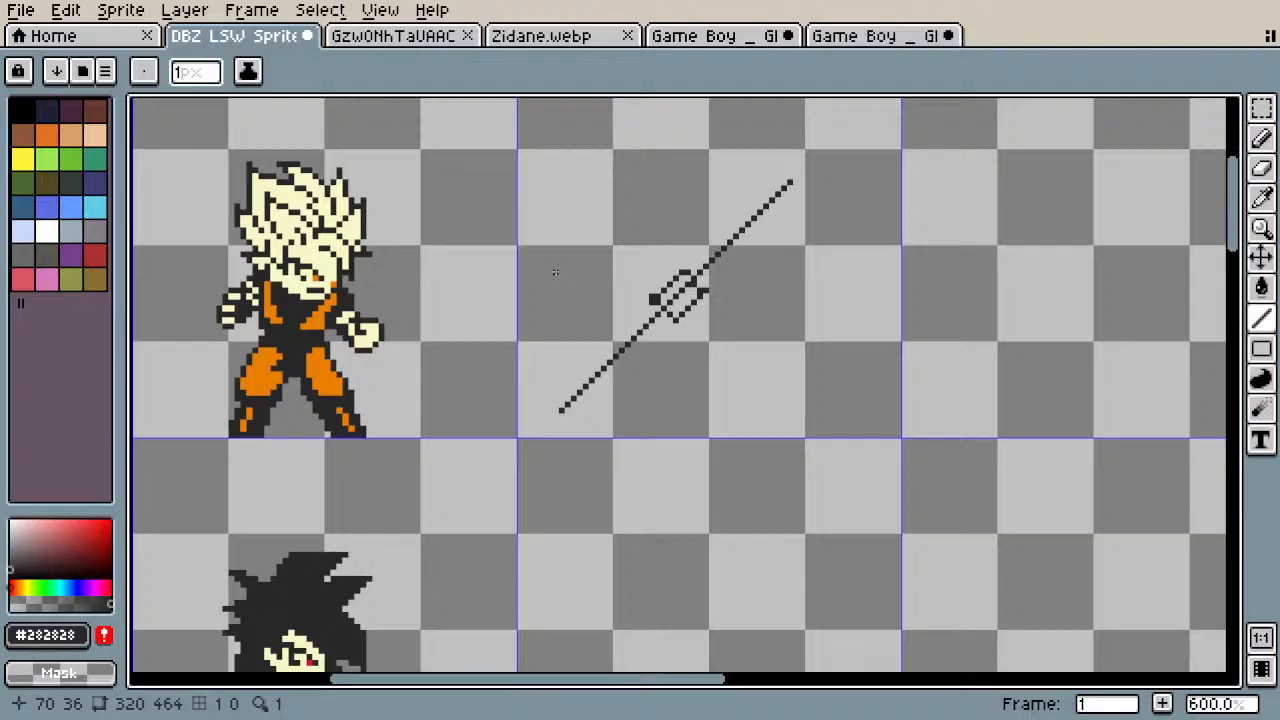
key(v)
key(ctrl+z)
key(ctrl+z)
key(ctrl+z)
key(ctrl+z)
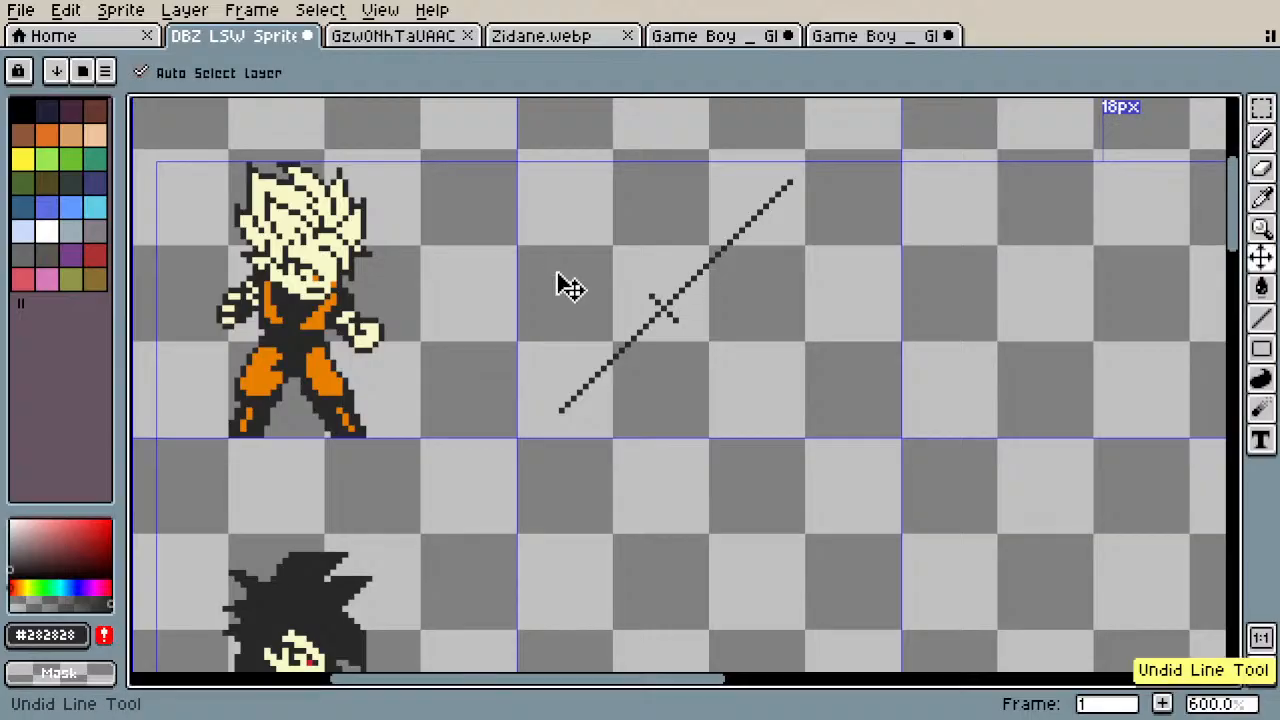
Step: Undo the steep sword line and draw a shallower #282828 diagonal, about 57 by 29 px, in the empty cell beside the first-row fighter
scroll(644, 336, up, 2)
scroll(644, 336, down, 2)
drag(645, 328, 641, 374)
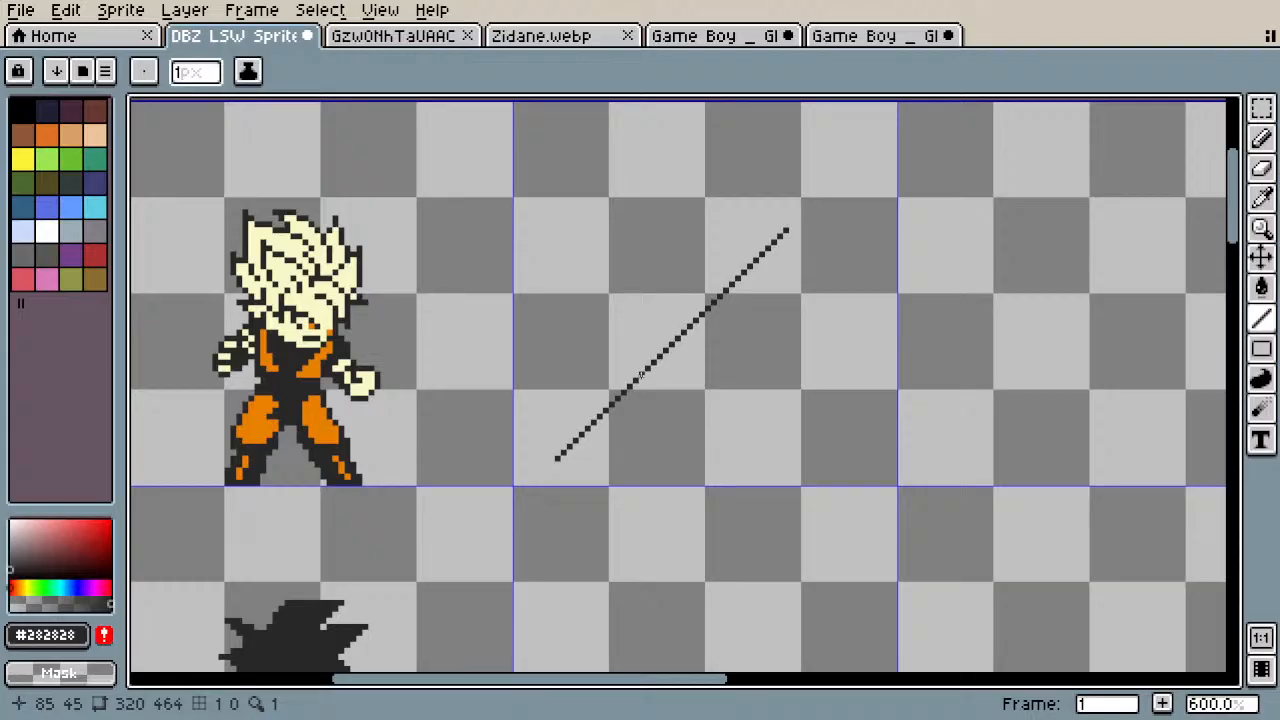
key(ctrl+z)
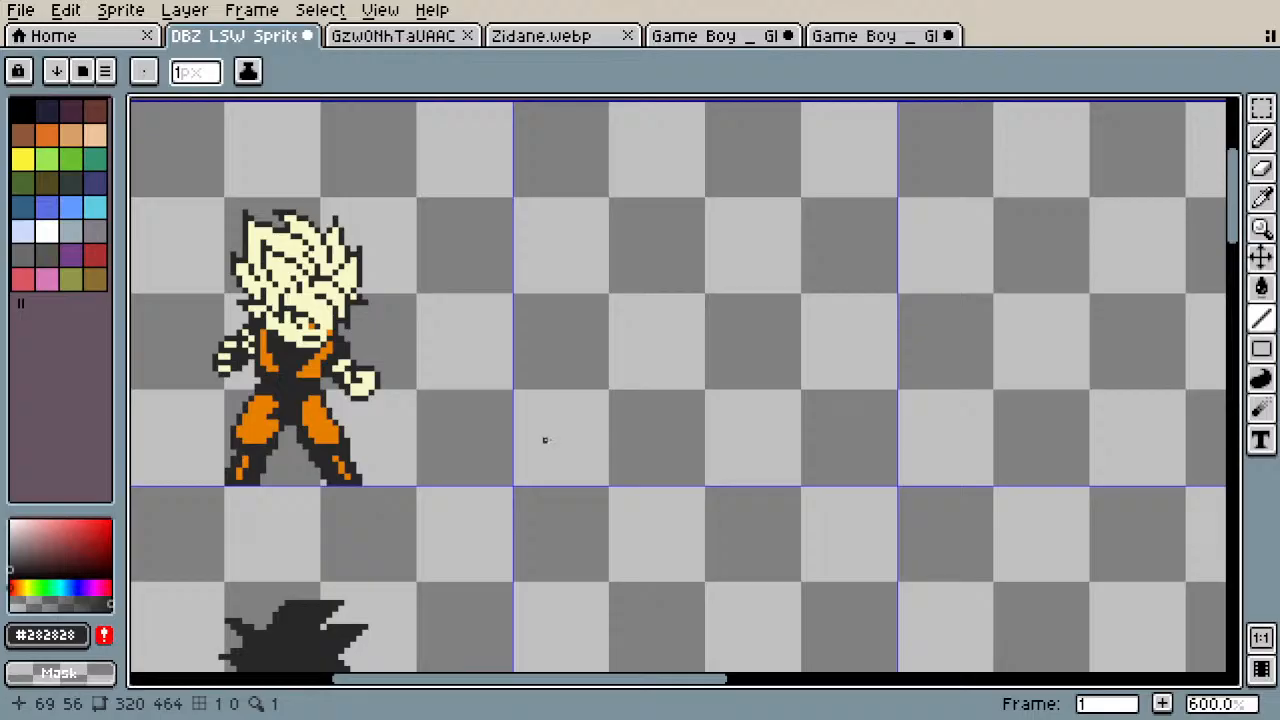
drag(545, 440, 880, 273)
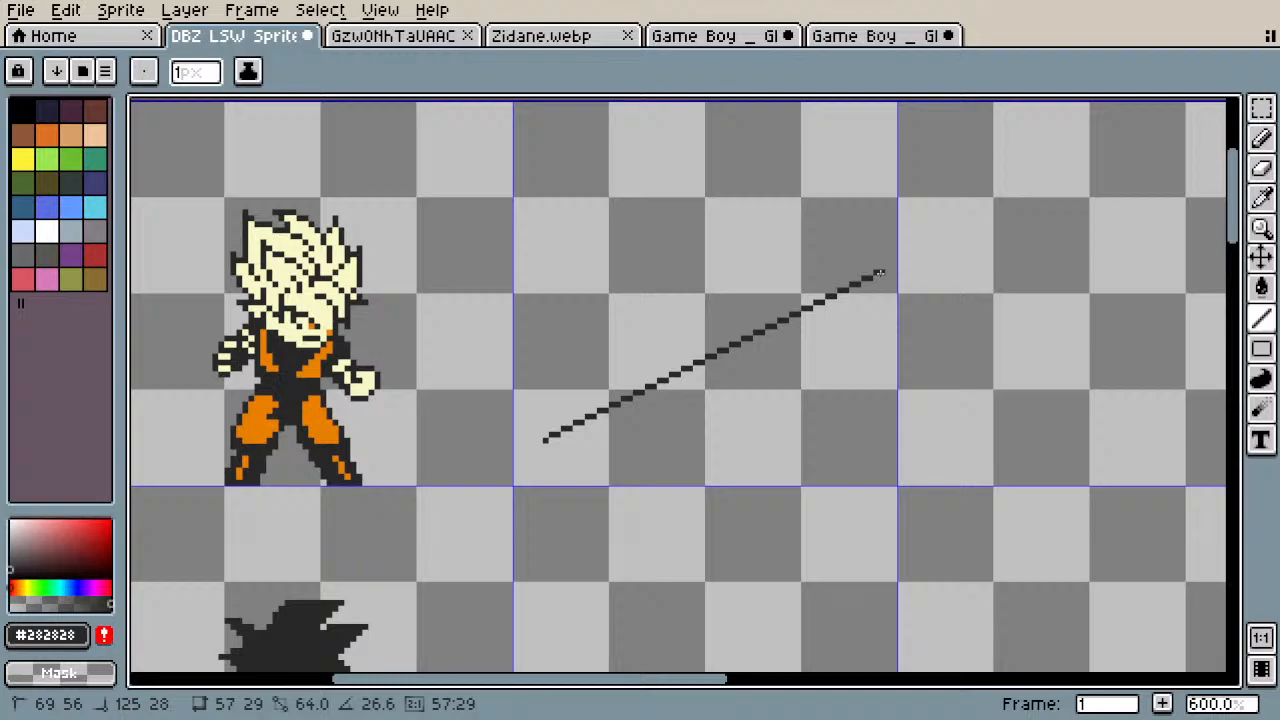
drag(880, 273, 880, 273)
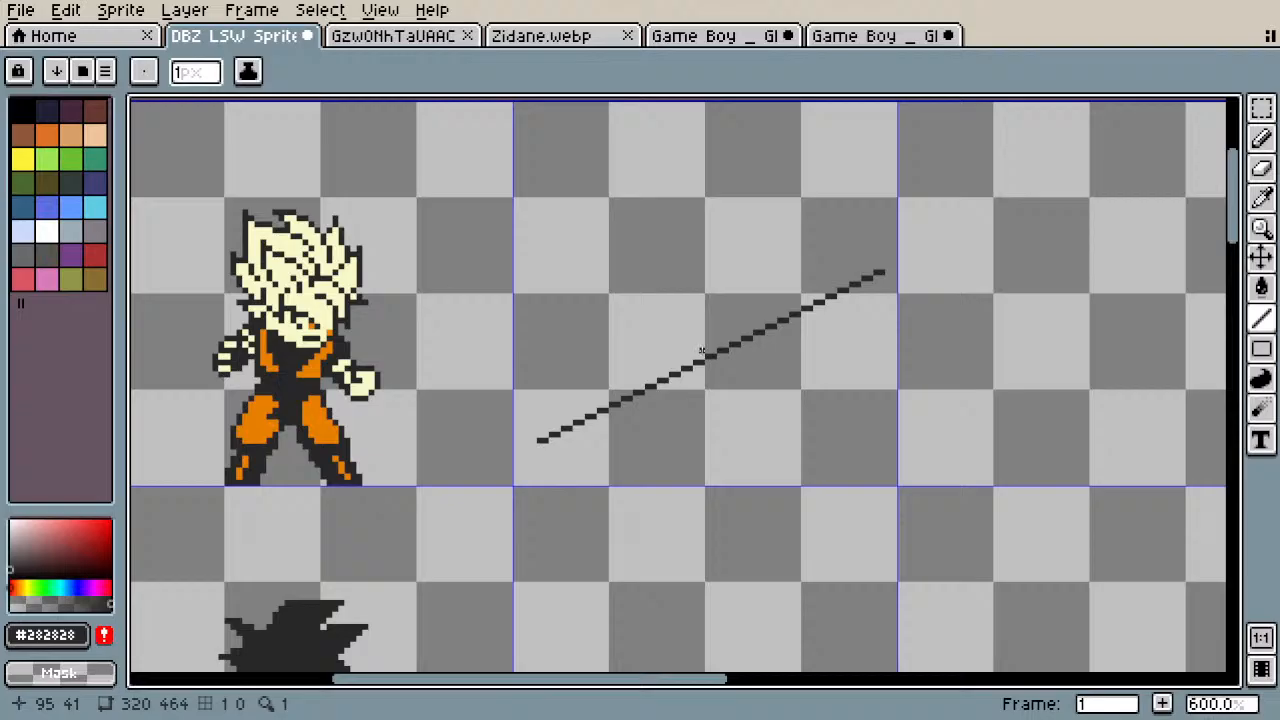
Step: Try sketching a thick hand and arm at the middle of the sword line, first with a 4 px pencil and then with 2 px
key(ctrl)
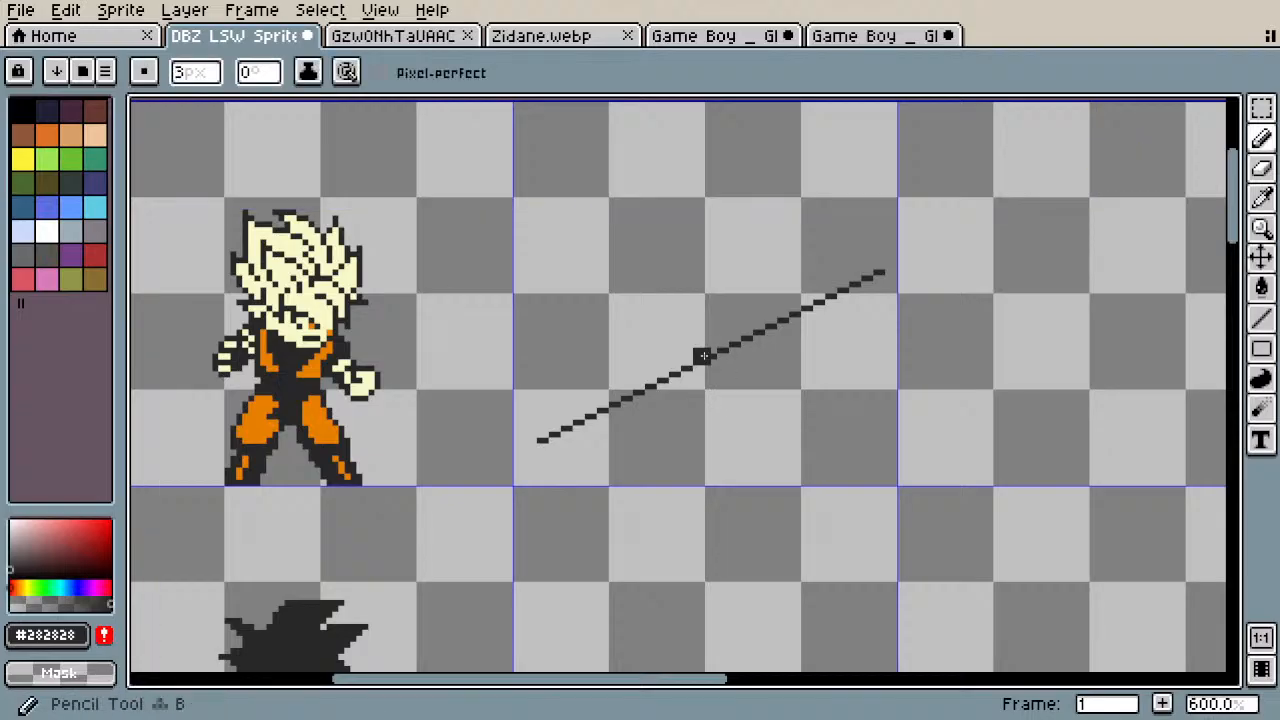
key(ctrl)
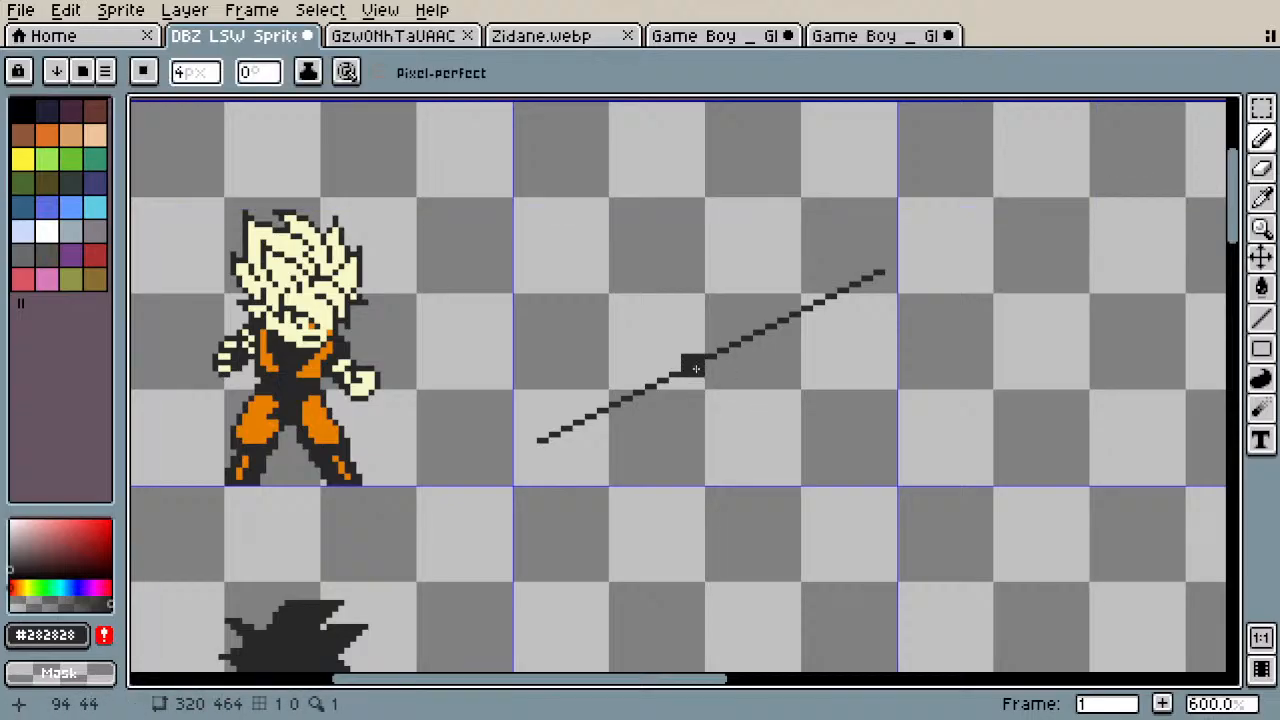
mouse_move(689, 363)
mouse_down()
mouse_move(732, 348)
mouse_move(702, 362)
mouse_move(768, 292)
mouse_up()
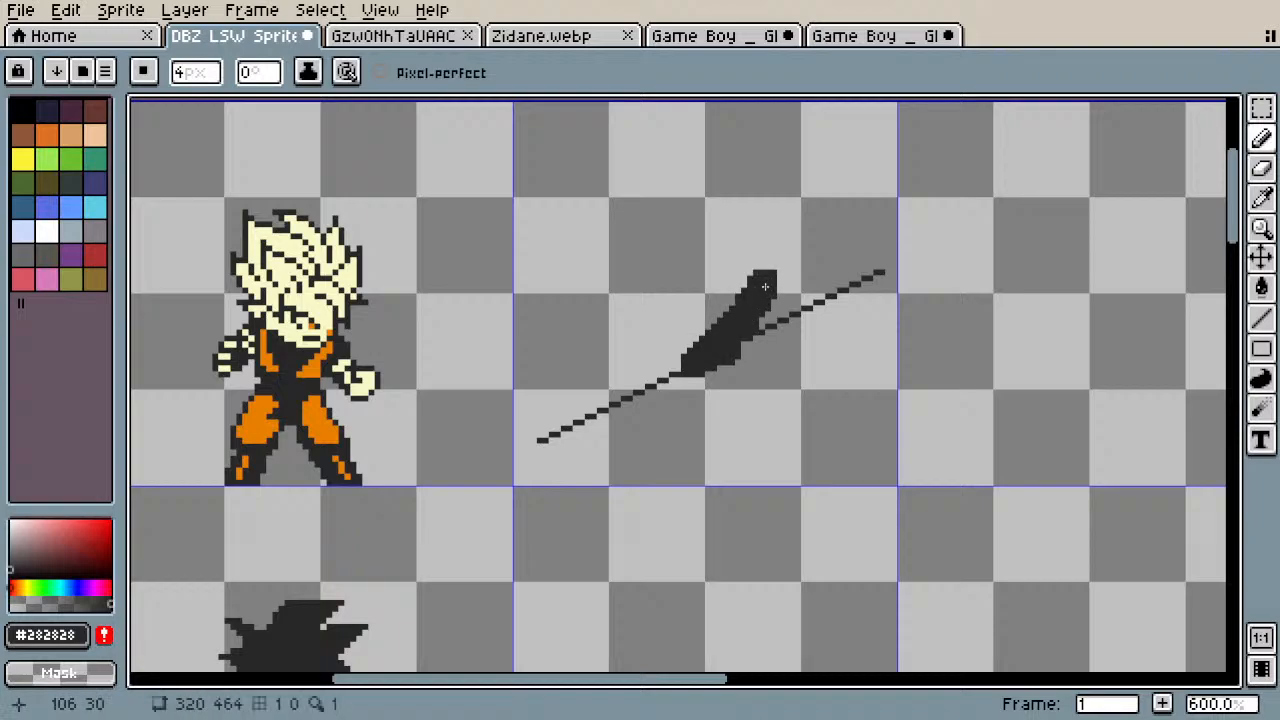
key(ctrl)
key(ctrl+z)
key(ctrl+z)
key(ctrl+z)
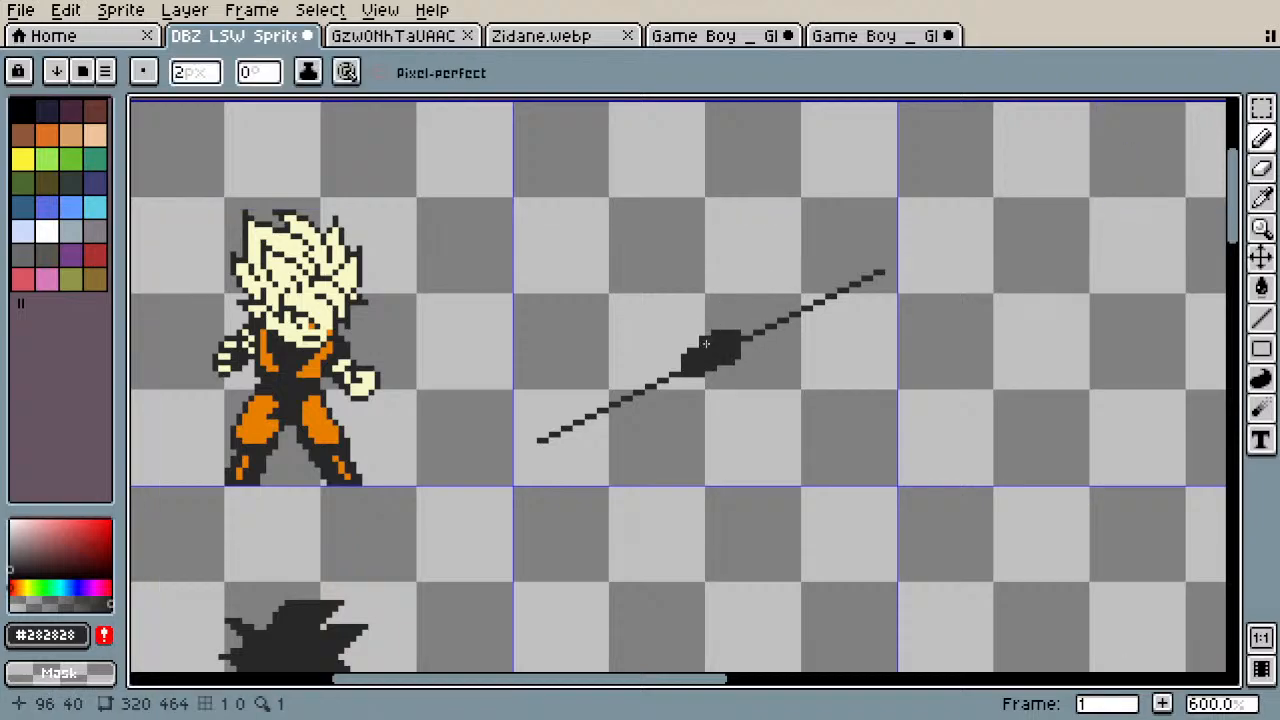
mouse_move(704, 349)
mouse_down()
mouse_move(745, 285)
mouse_move(724, 335)
mouse_up()
key(ctrl)
key(ctrl+z)
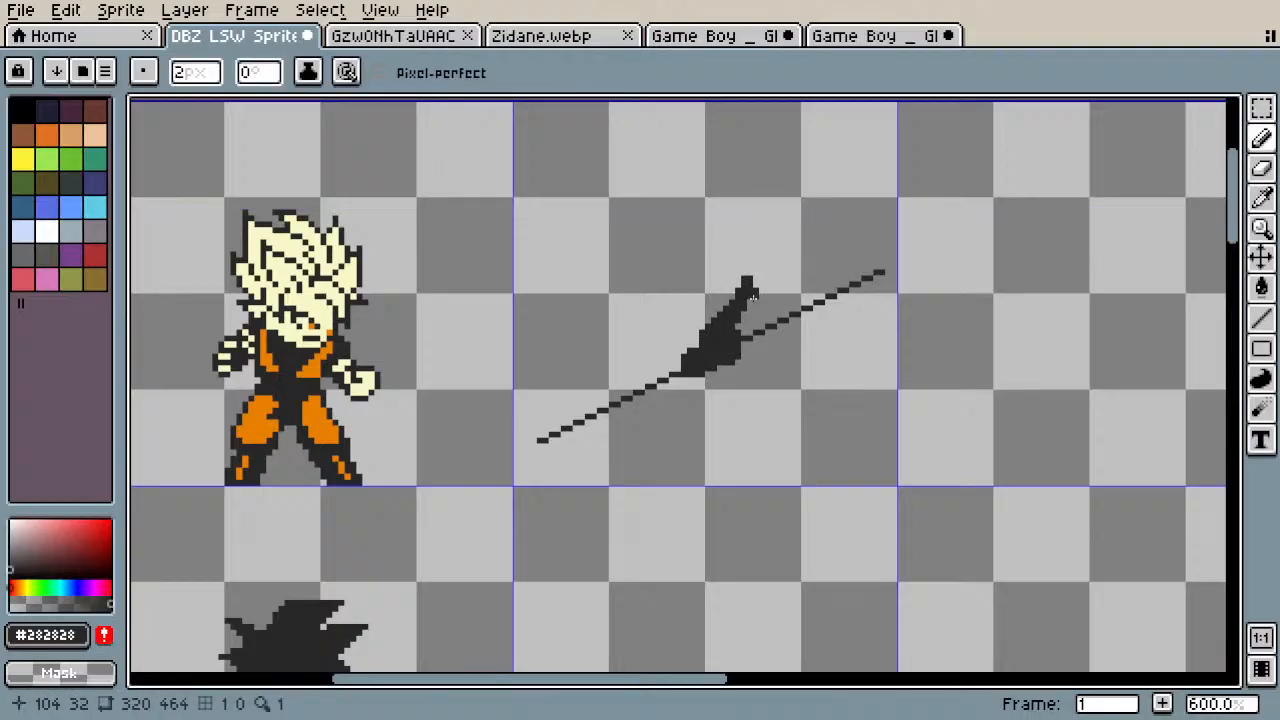
key(ctrl+z)
key(ctrl+z)
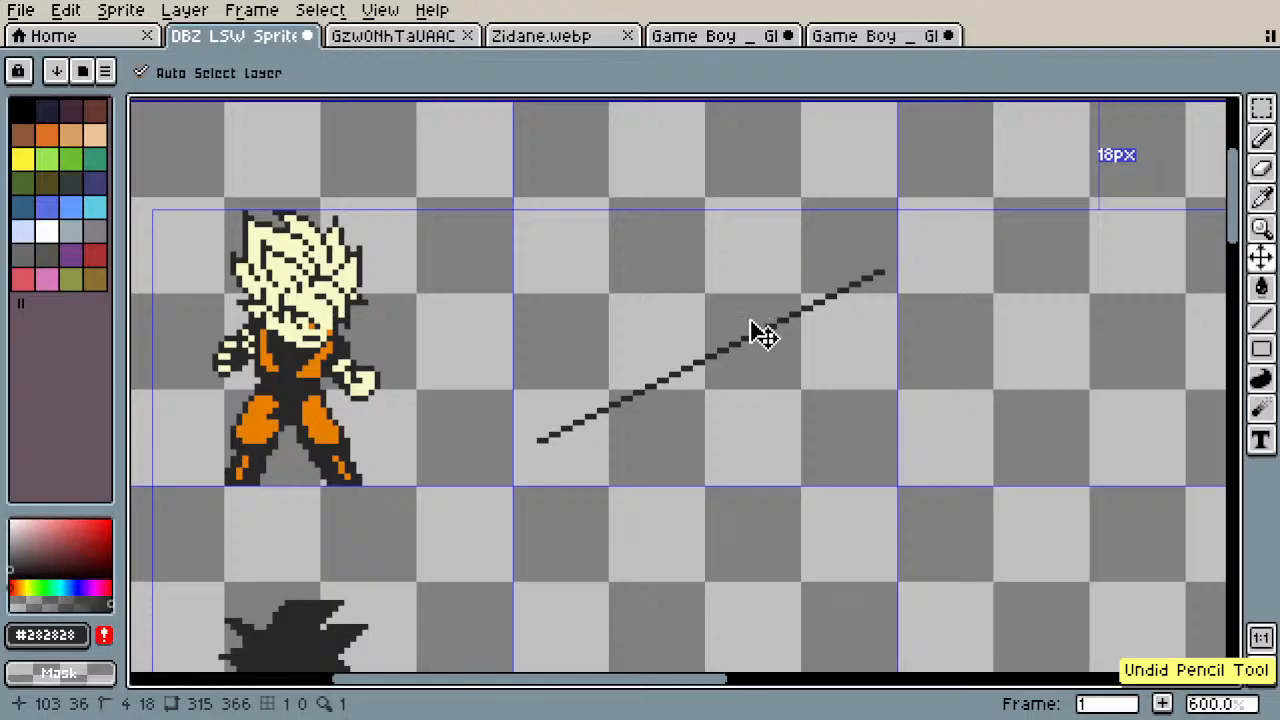
Step: Shift the sword line slightly down and left within its cell, and sketch a gripping hand and forearm at its middle with a 2 px pencil
key(m)
drag(881, 262, 539, 453)
mouse_move(656, 366)
mouse_down()
mouse_move(644, 390)
mouse_move(595, 384)
mouse_move(658, 378)
mouse_move(700, 356)
mouse_move(672, 380)
mouse_move(717, 306)
mouse_up()
key(ctrl+d)
key(b)
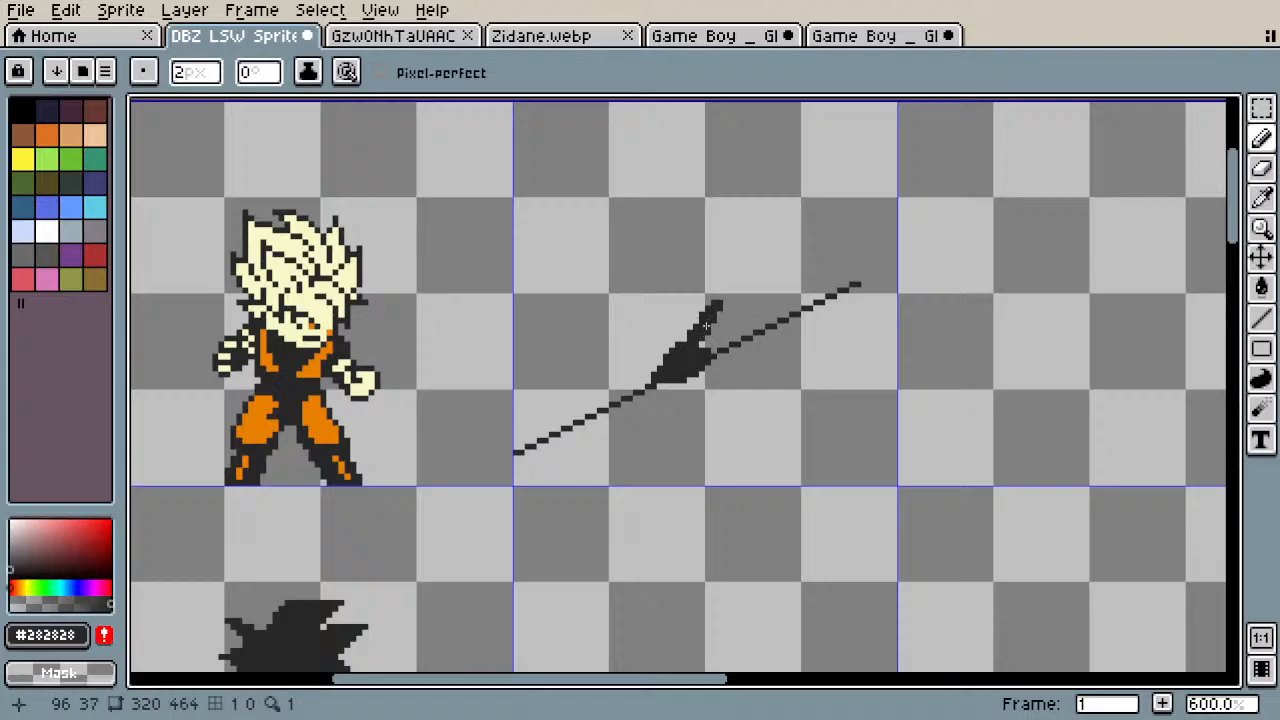
key(ctrl+z)
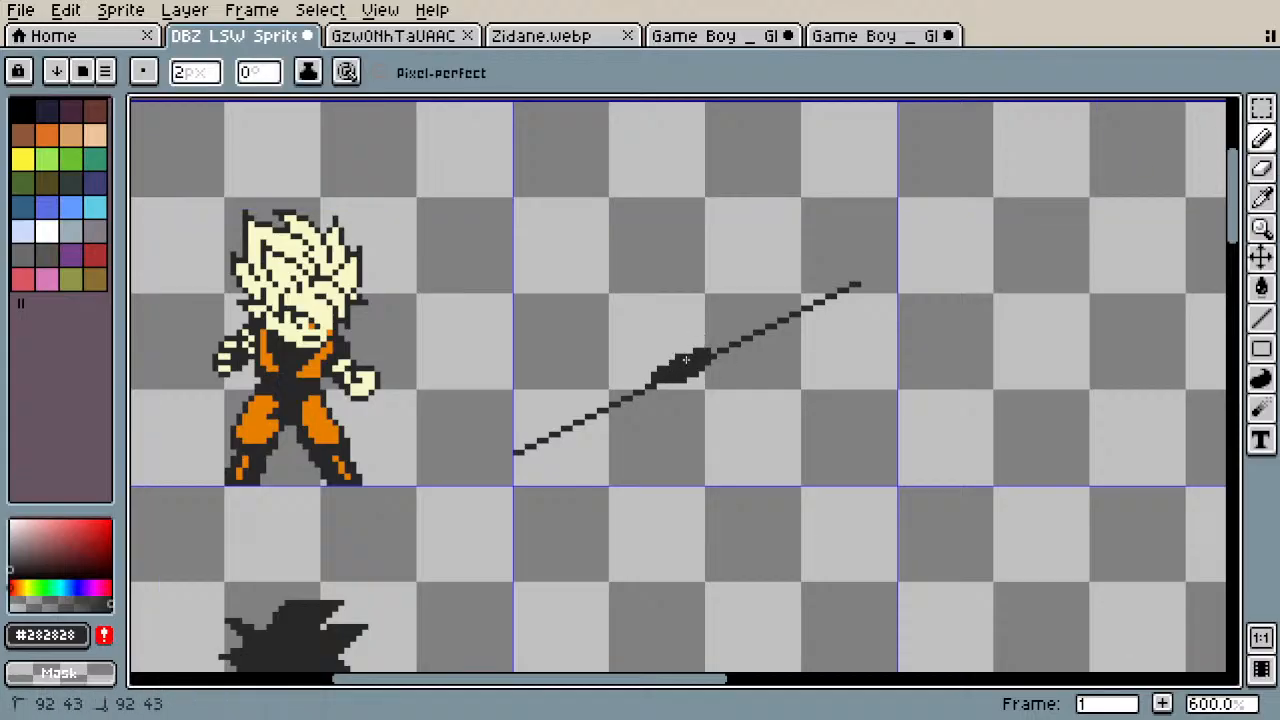
drag(686, 352, 722, 330)
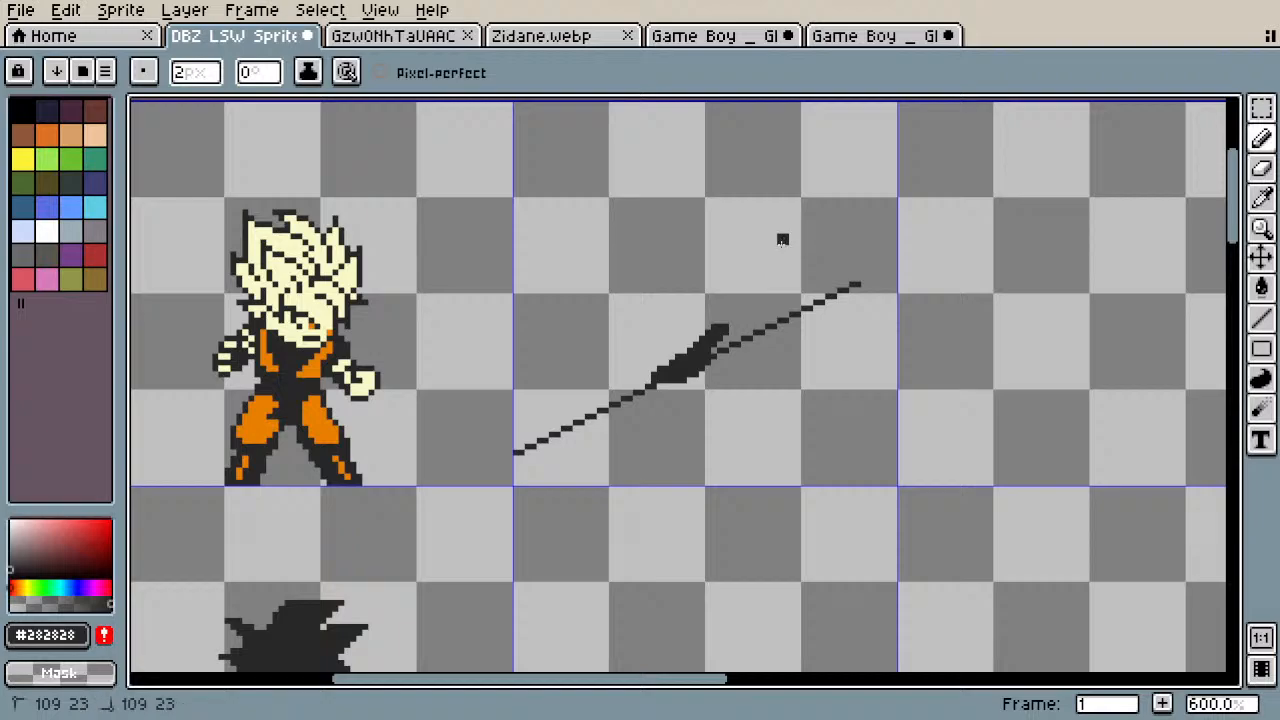
Step: Rough out the Zidane figure's head, torso and legs in #282828 around the sword with the 2 px pencil, standing on the cell's lower edge
mouse_move(784, 240)
mouse_down()
mouse_move(741, 282)
mouse_move(741, 308)
mouse_move(773, 312)
mouse_move(809, 288)
mouse_move(805, 243)
mouse_move(764, 232)
mouse_move(731, 266)
mouse_move(738, 305)
mouse_move(764, 308)
mouse_move(795, 246)
mouse_move(783, 240)
mouse_move(777, 272)
mouse_move(784, 257)
mouse_move(752, 270)
mouse_move(738, 250)
mouse_move(715, 257)
mouse_move(701, 292)
mouse_move(713, 297)
mouse_move(719, 236)
mouse_move(783, 233)
mouse_move(822, 261)
mouse_move(827, 285)
mouse_move(813, 253)
mouse_move(805, 296)
mouse_move(826, 352)
mouse_move(825, 295)
mouse_move(803, 332)
mouse_move(759, 320)
mouse_move(806, 370)
mouse_move(787, 384)
mouse_move(806, 371)
mouse_move(780, 333)
mouse_move(755, 349)
mouse_move(774, 350)
mouse_move(759, 381)
mouse_move(744, 375)
mouse_move(734, 331)
mouse_up()
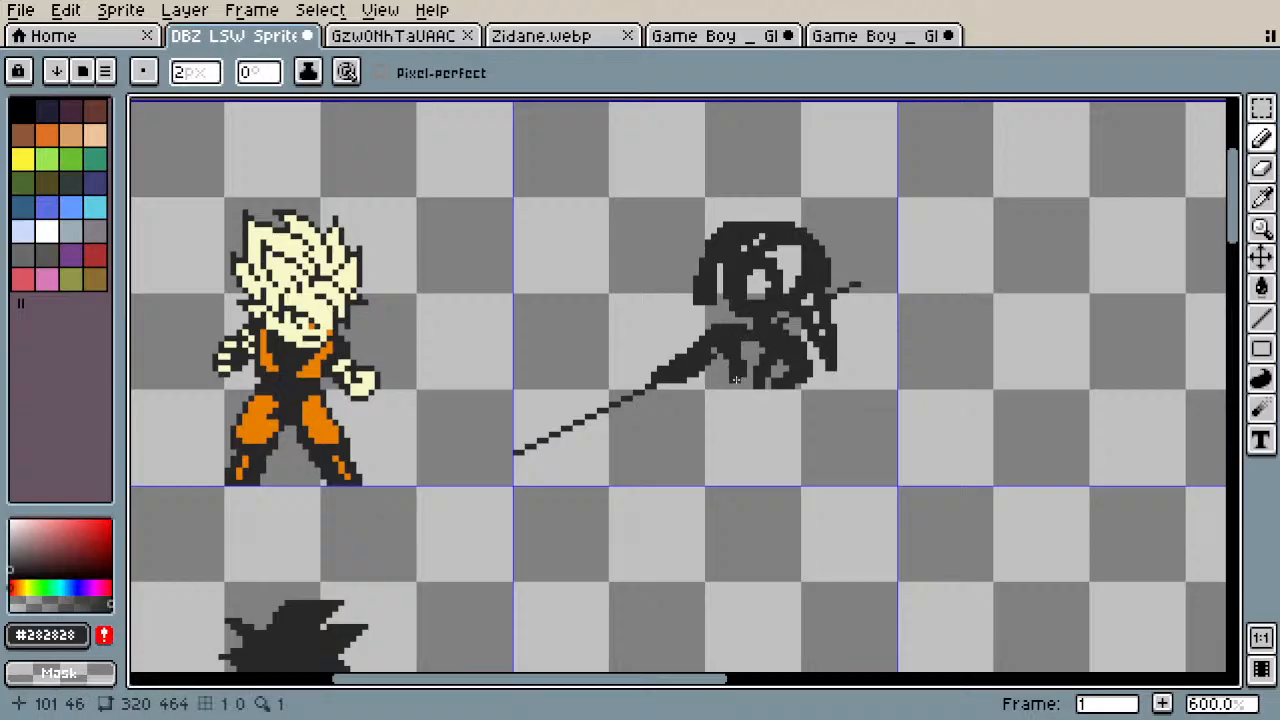
mouse_move(766, 391)
mouse_down()
mouse_move(782, 461)
mouse_move(790, 439)
mouse_move(776, 453)
mouse_move(758, 444)
mouse_move(775, 473)
mouse_move(816, 472)
mouse_move(773, 476)
mouse_move(817, 474)
mouse_move(769, 465)
mouse_up()
mouse_move(745, 408)
mouse_down()
mouse_move(722, 425)
mouse_move(727, 404)
mouse_move(715, 434)
mouse_move(751, 404)
mouse_move(724, 440)
mouse_move(698, 438)
mouse_move(745, 455)
mouse_move(716, 438)
mouse_move(718, 474)
mouse_move(693, 475)
mouse_move(717, 476)
mouse_up()
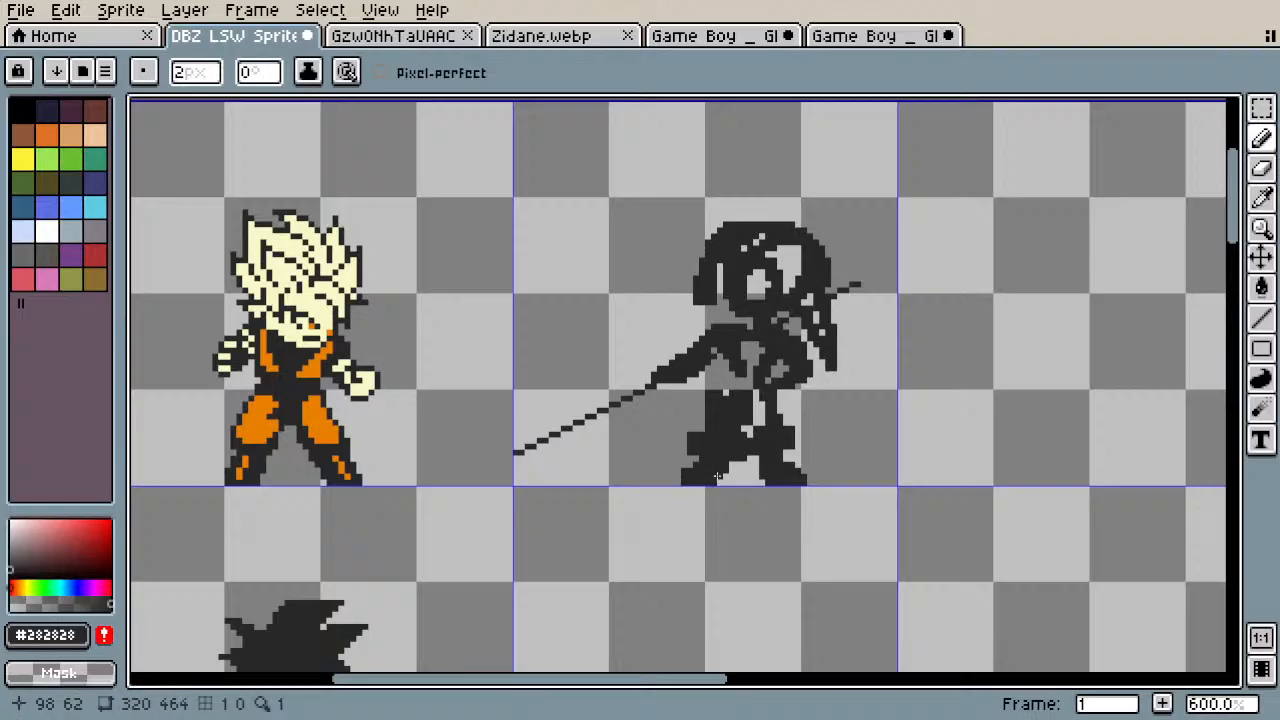
scroll(633, 485, down, 2)
scroll(710, 410, up, 2)
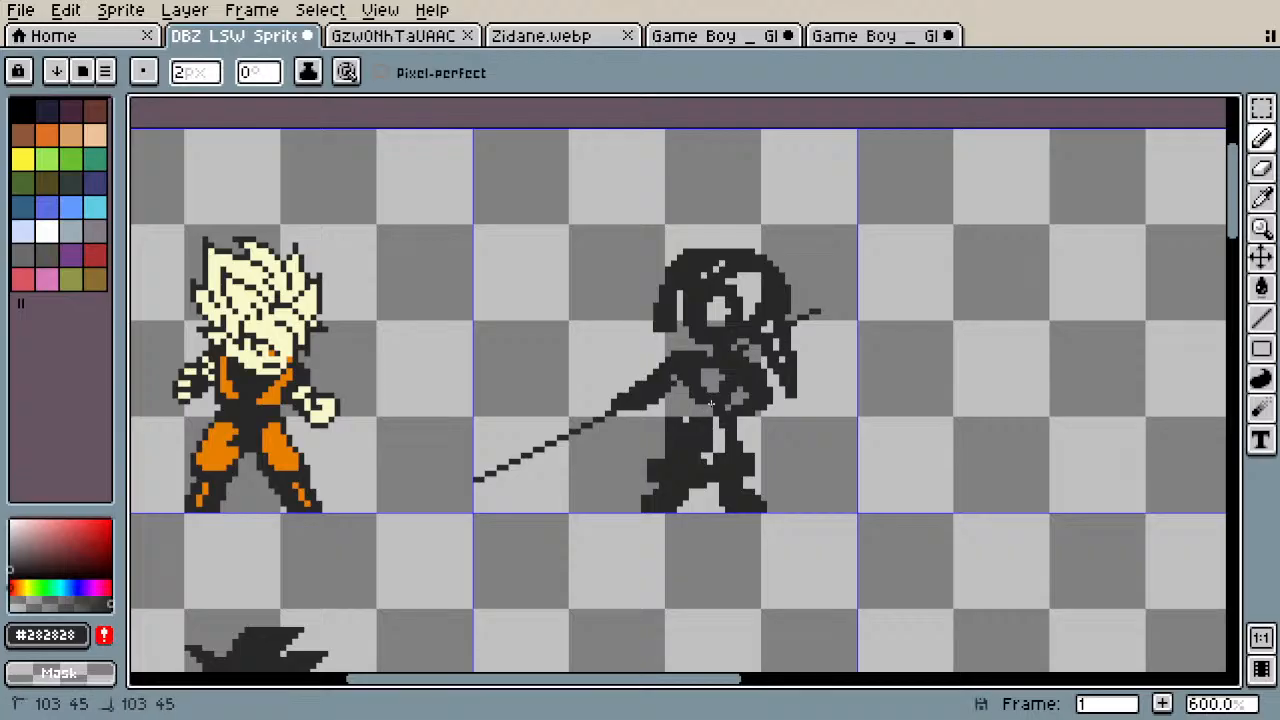
mouse_move(711, 404)
mouse_down()
mouse_move(693, 416)
mouse_move(721, 448)
mouse_up()
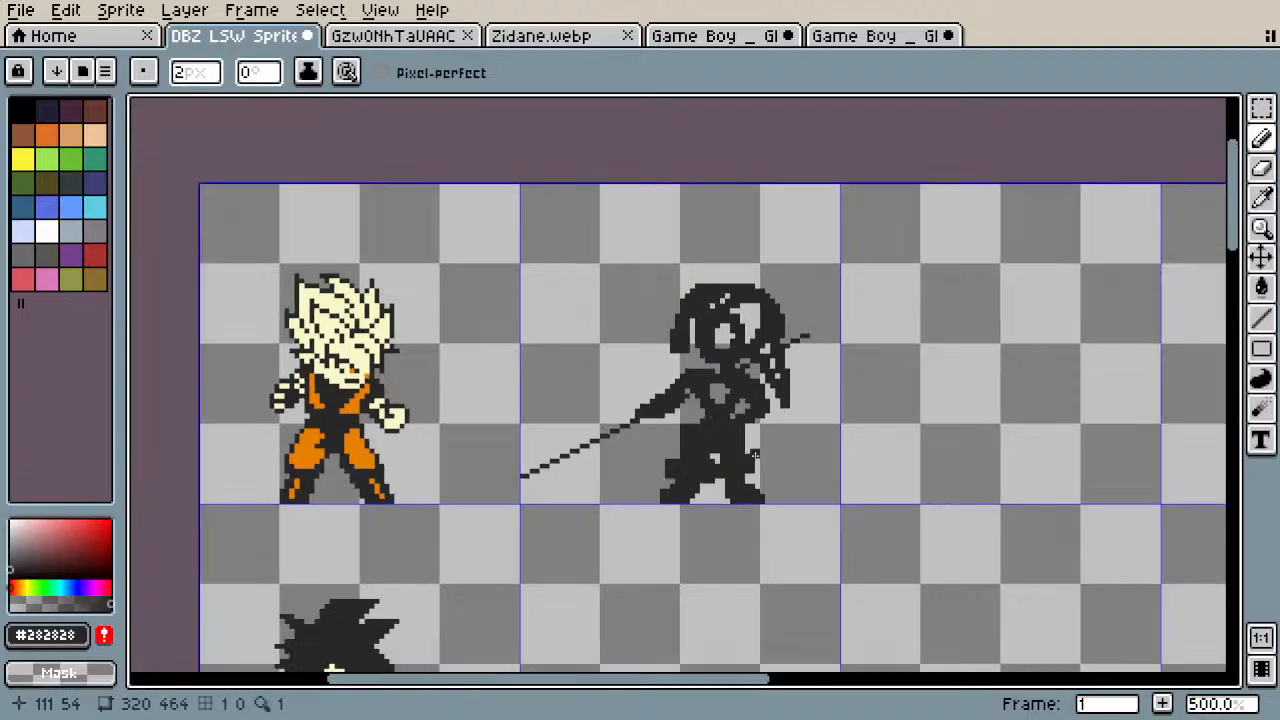
Step: Erase the excess dark pixels hanging behind the figure's head, below the upper end of the sword
scroll(750, 452, down, 2)
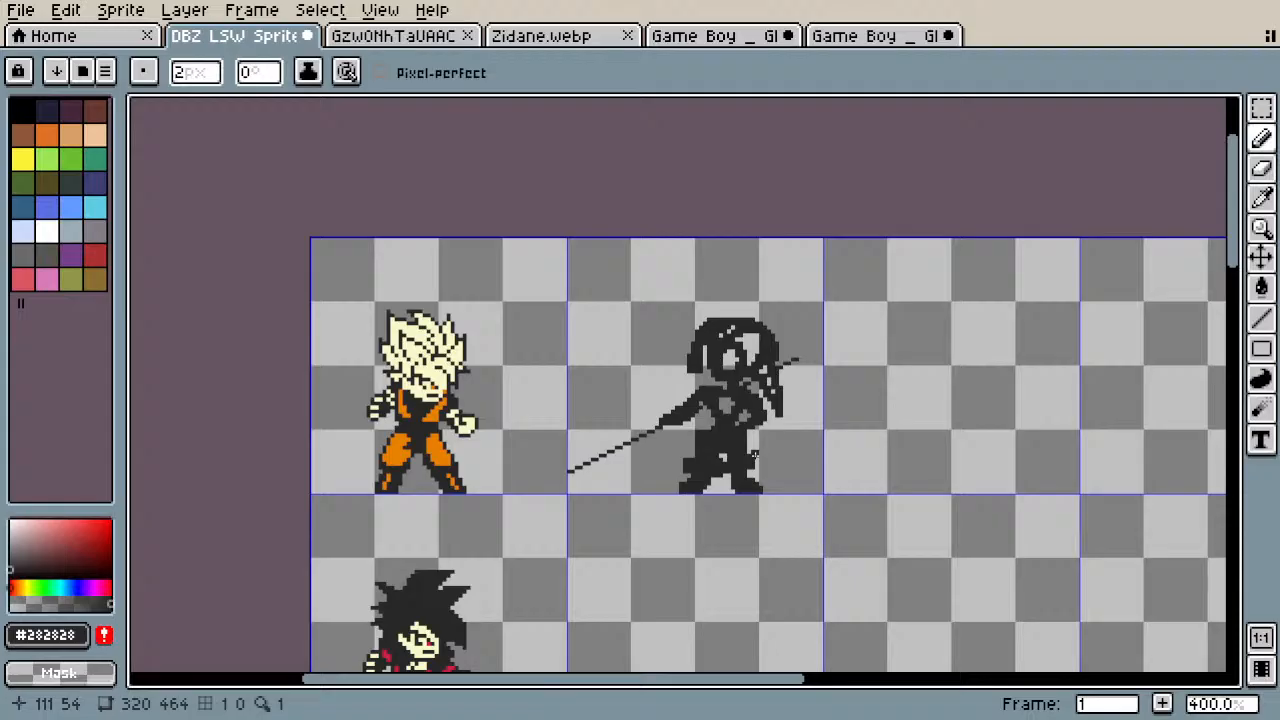
scroll(752, 505, down, 1)
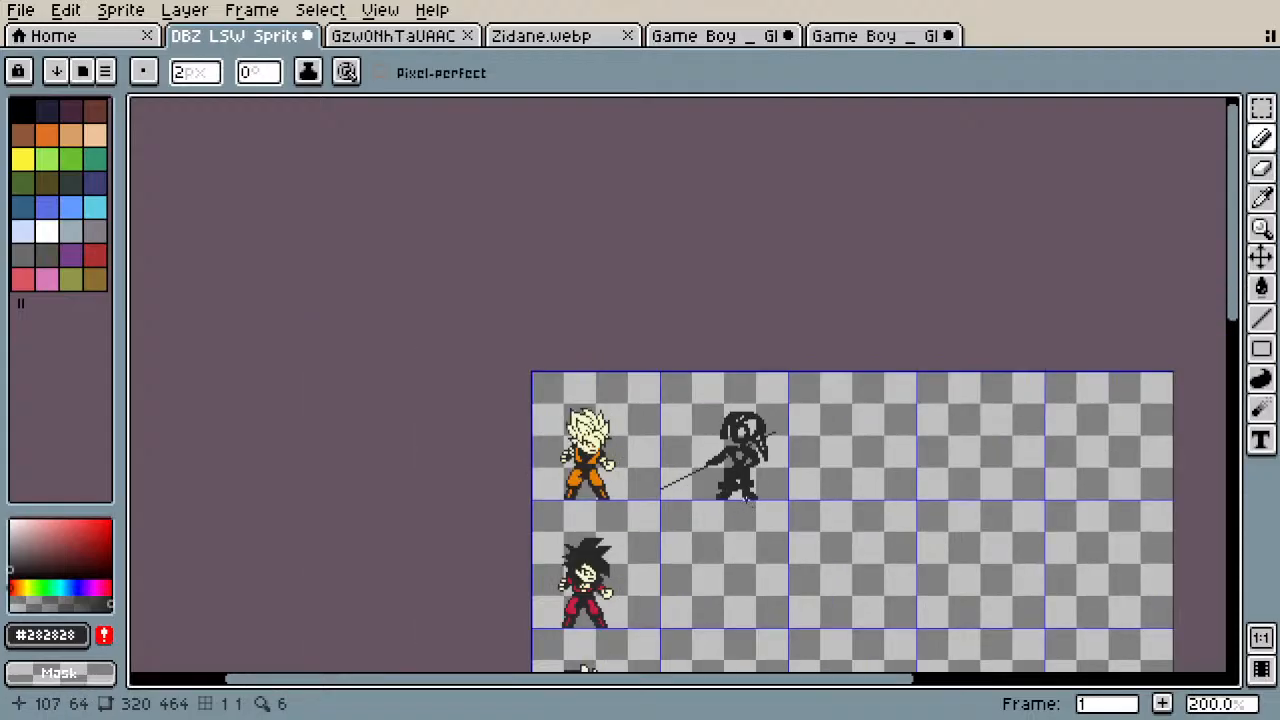
scroll(748, 454, up, 3)
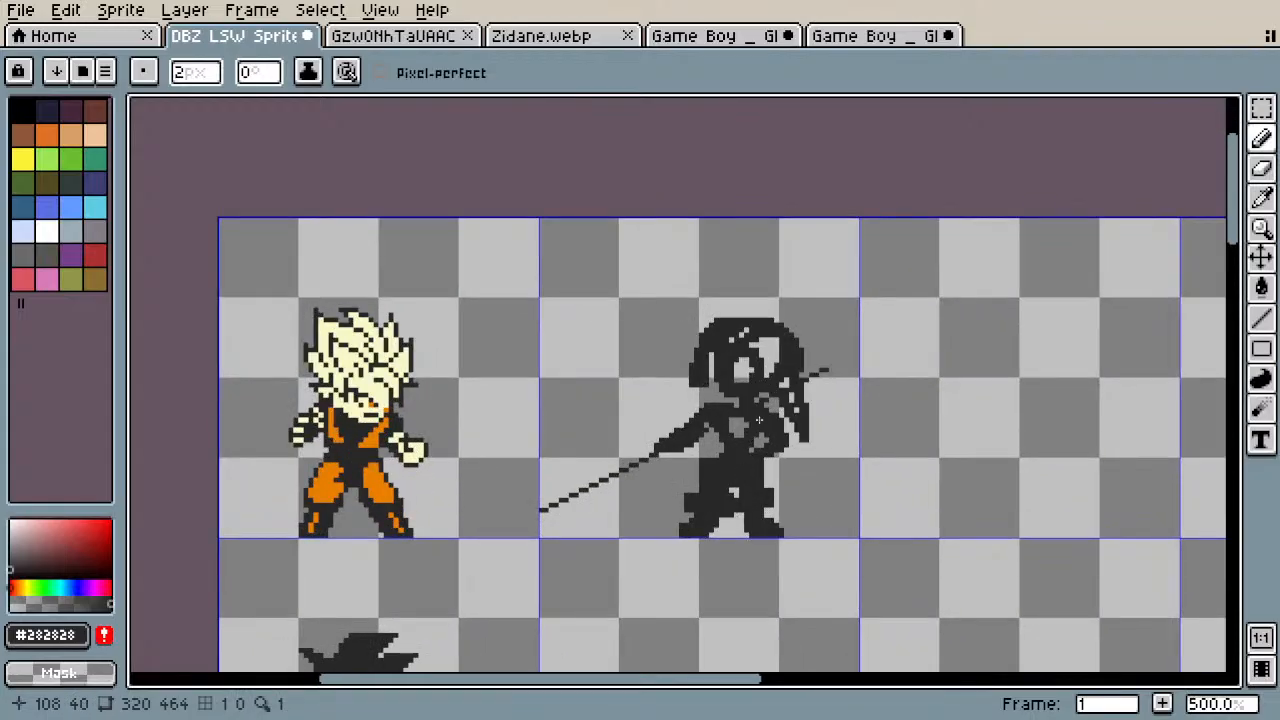
scroll(759, 419, up, 1)
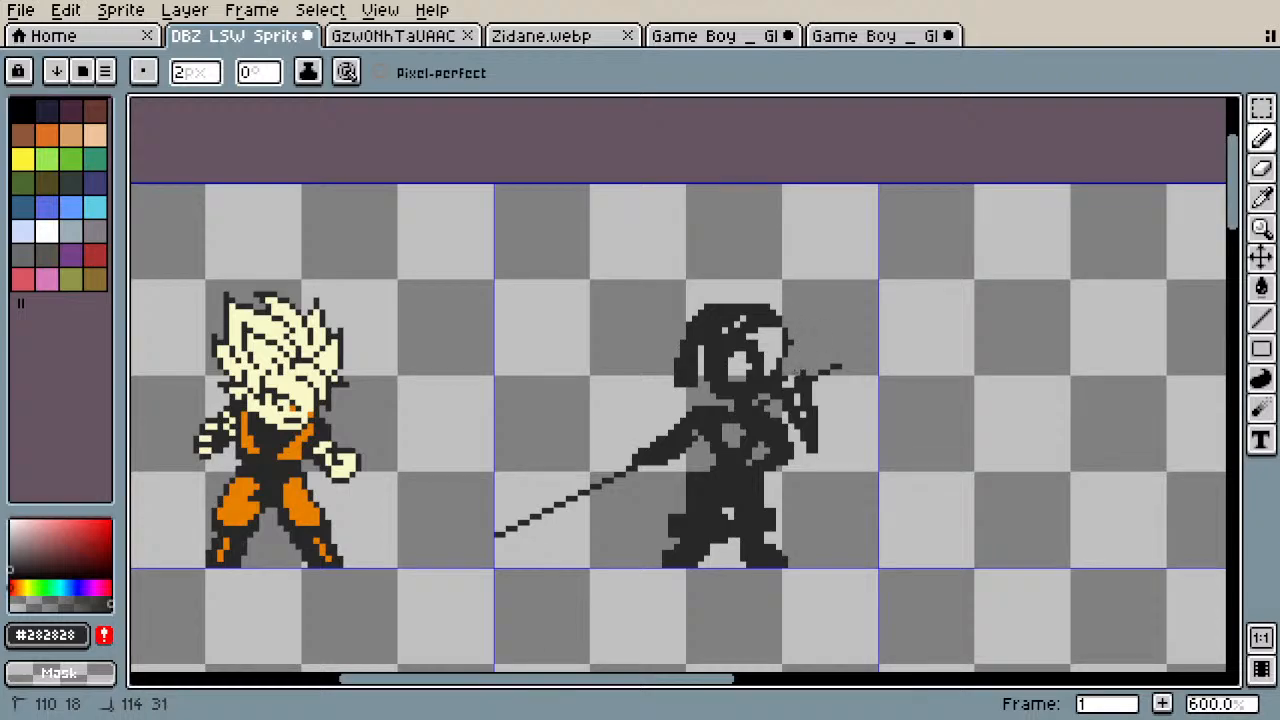
scroll(797, 370, up, 2)
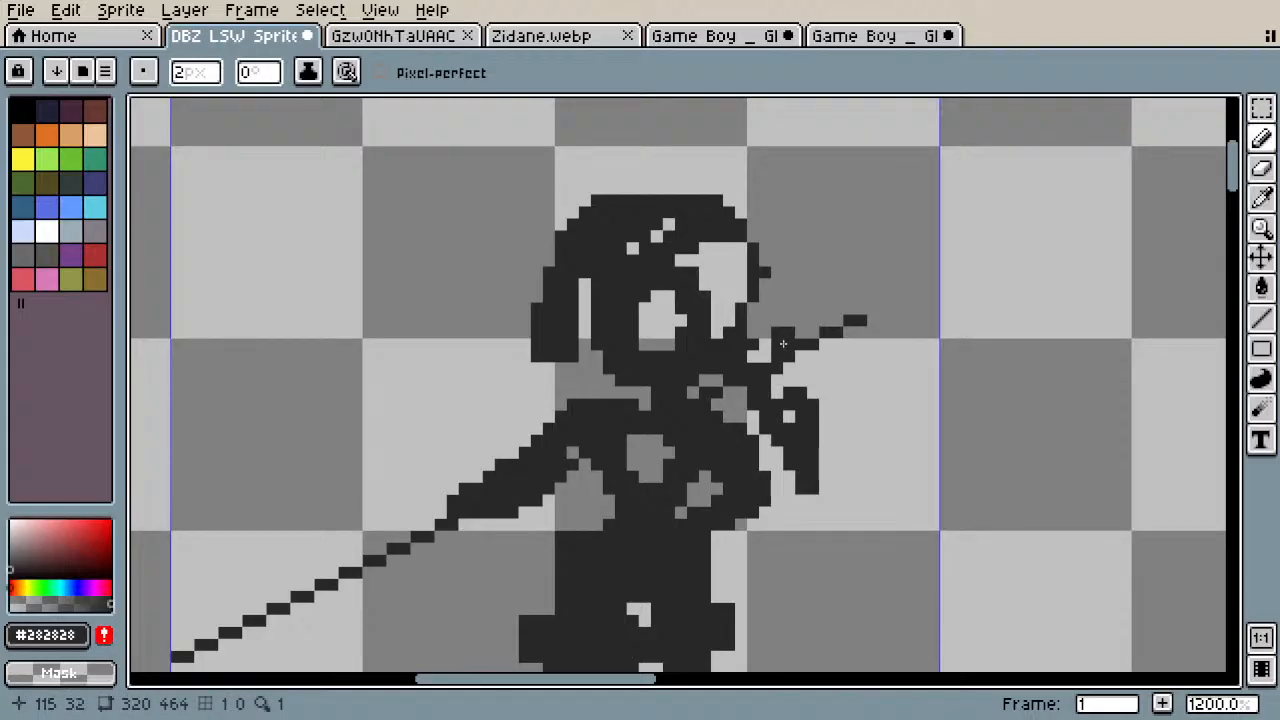
scroll(781, 455, down, 2)
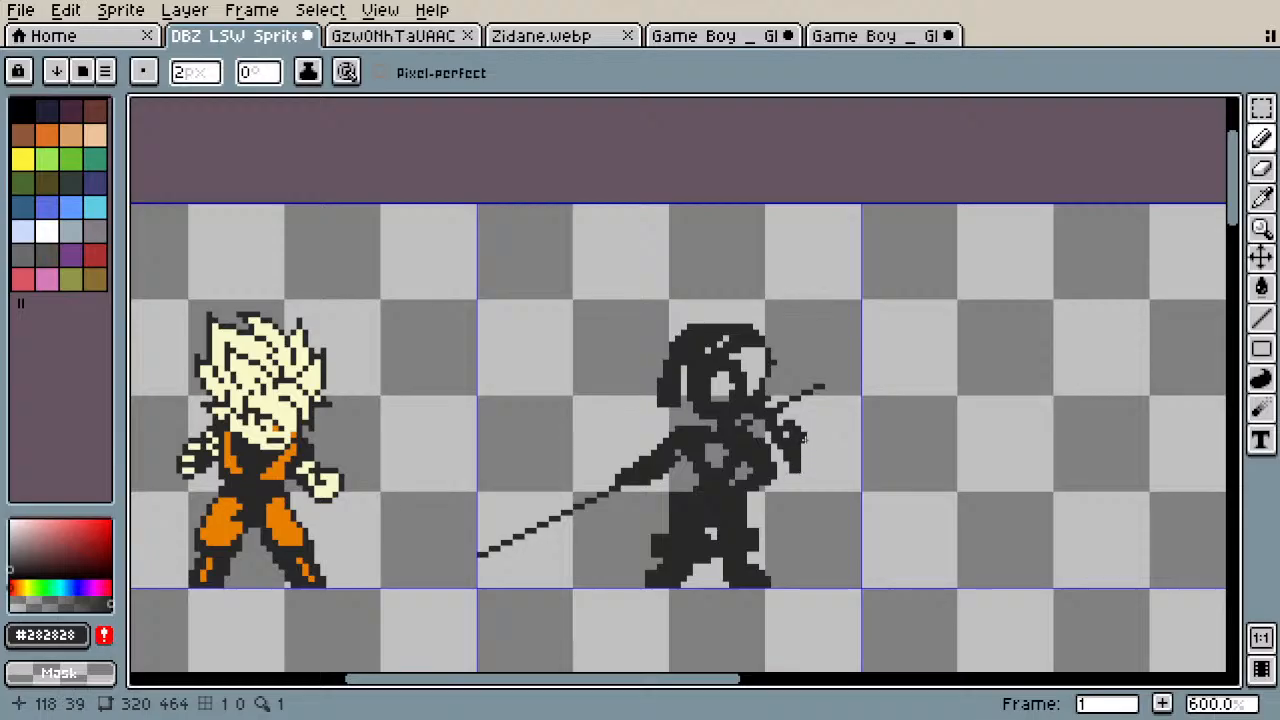
mouse_move(793, 433)
mouse_down()
mouse_move(798, 485)
mouse_move(806, 446)
mouse_up()
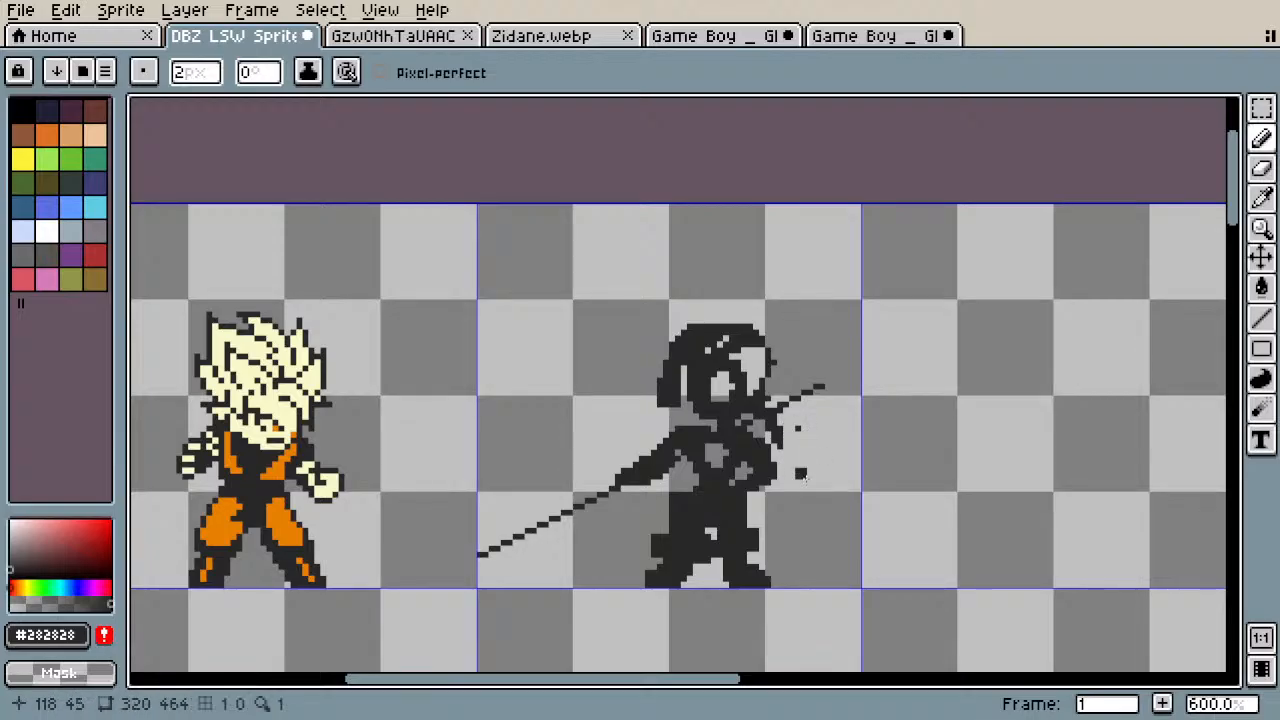
Step: Fill the gaps across the figure's neck and shoulders with #282828 and clean up the inner edge of the sword arm
scroll(804, 482, down, 2)
scroll(776, 482, up, 2)
scroll(777, 481, up, 2)
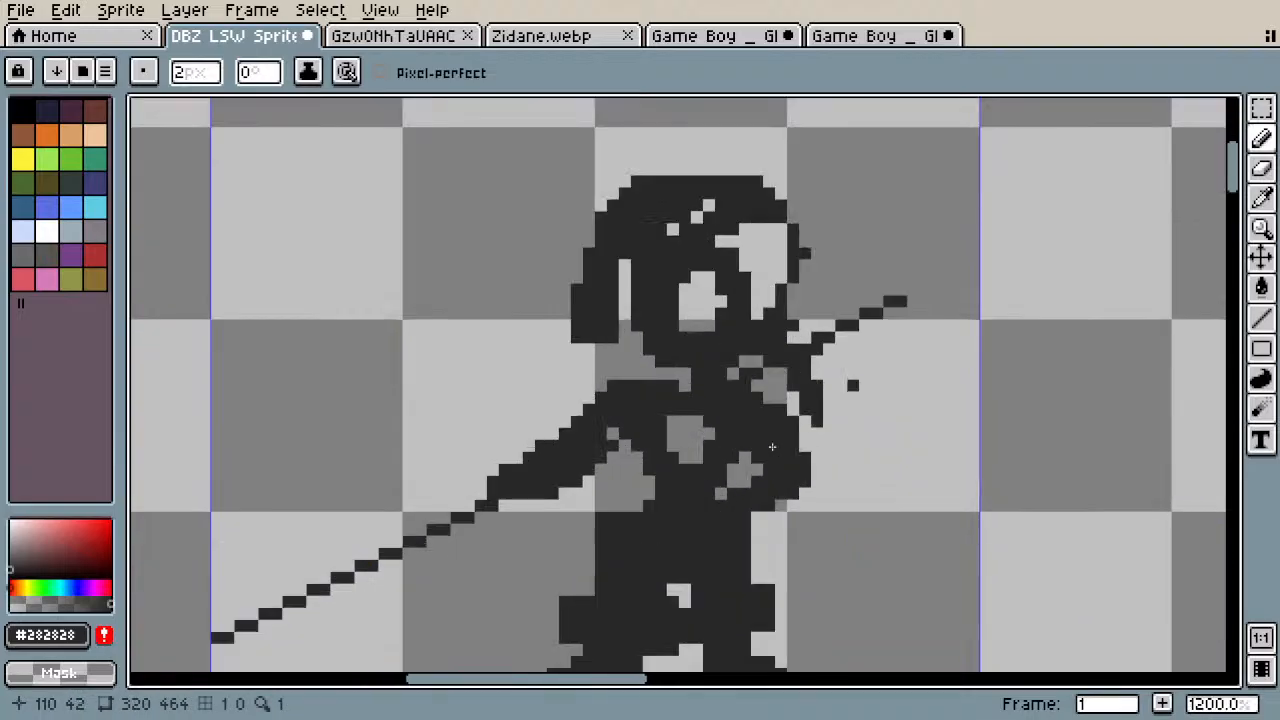
mouse_move(785, 398)
mouse_down()
mouse_move(730, 380)
mouse_move(761, 373)
mouse_move(686, 395)
mouse_move(645, 378)
mouse_up()
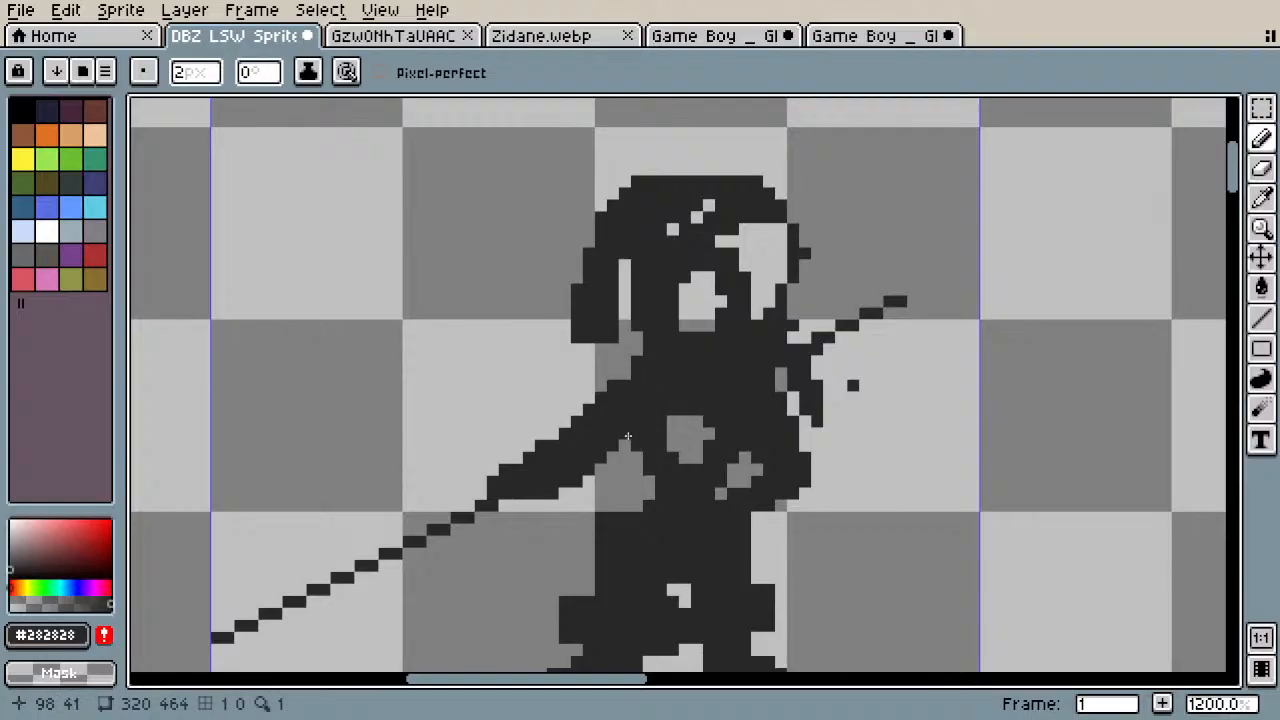
right_click(636, 444)
scroll(653, 456, down, 4)
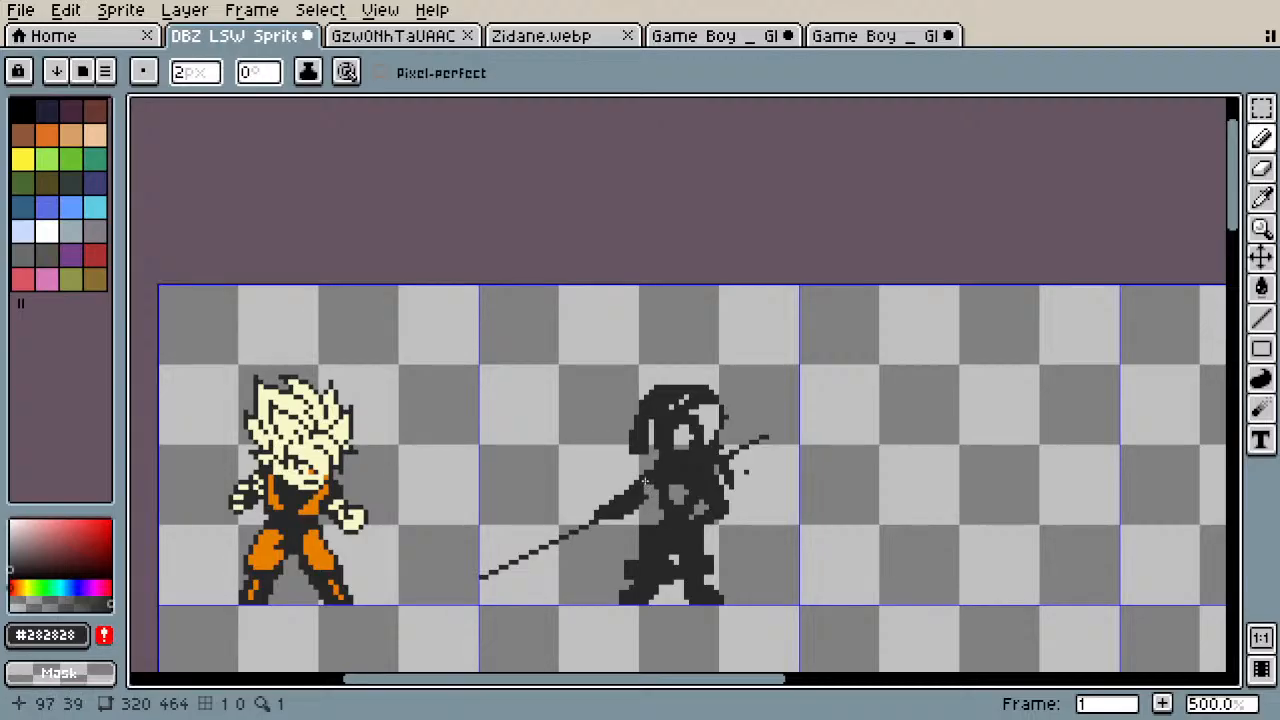
Step: Narrow the hair on the sword-arm side of the head and reshape the light face openings beneath the fringe
scroll(640, 460, up, 2)
scroll(632, 448, down, 1)
scroll(632, 448, up, 3)
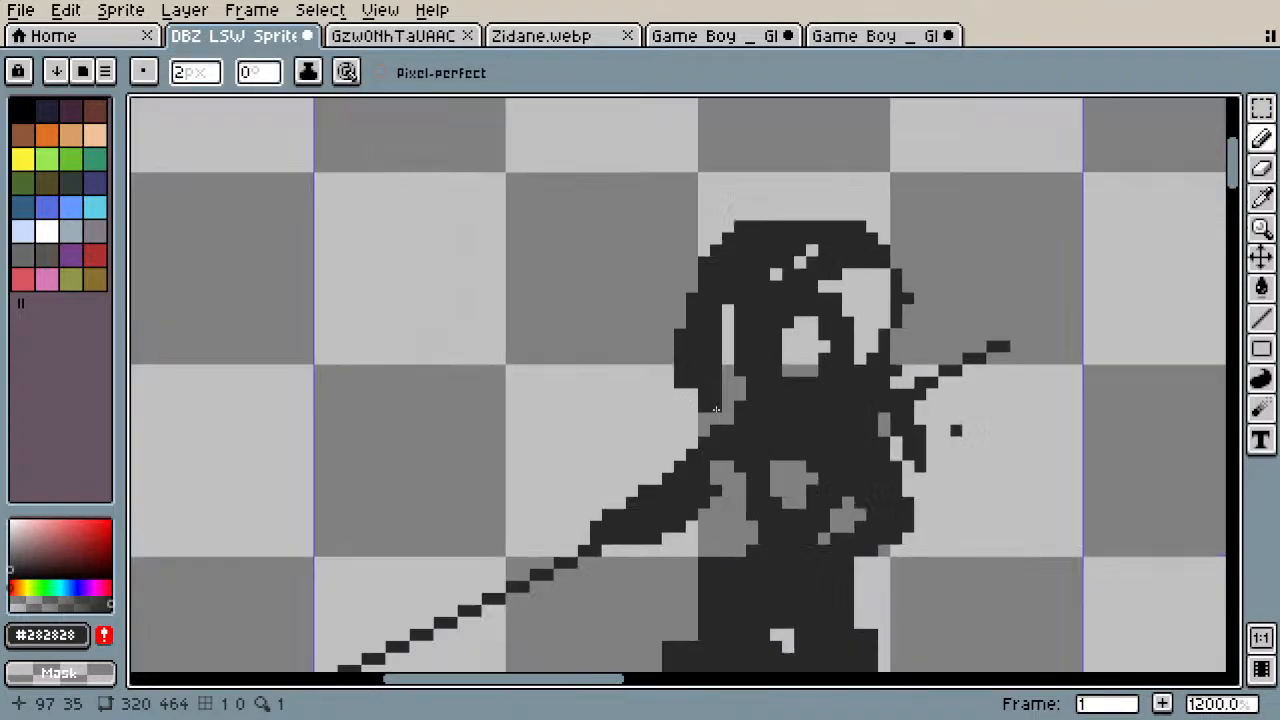
mouse_move(684, 364)
mouse_down()
mouse_move(697, 393)
mouse_move(700, 343)
mouse_move(700, 379)
mouse_move(712, 338)
mouse_move(711, 387)
mouse_up()
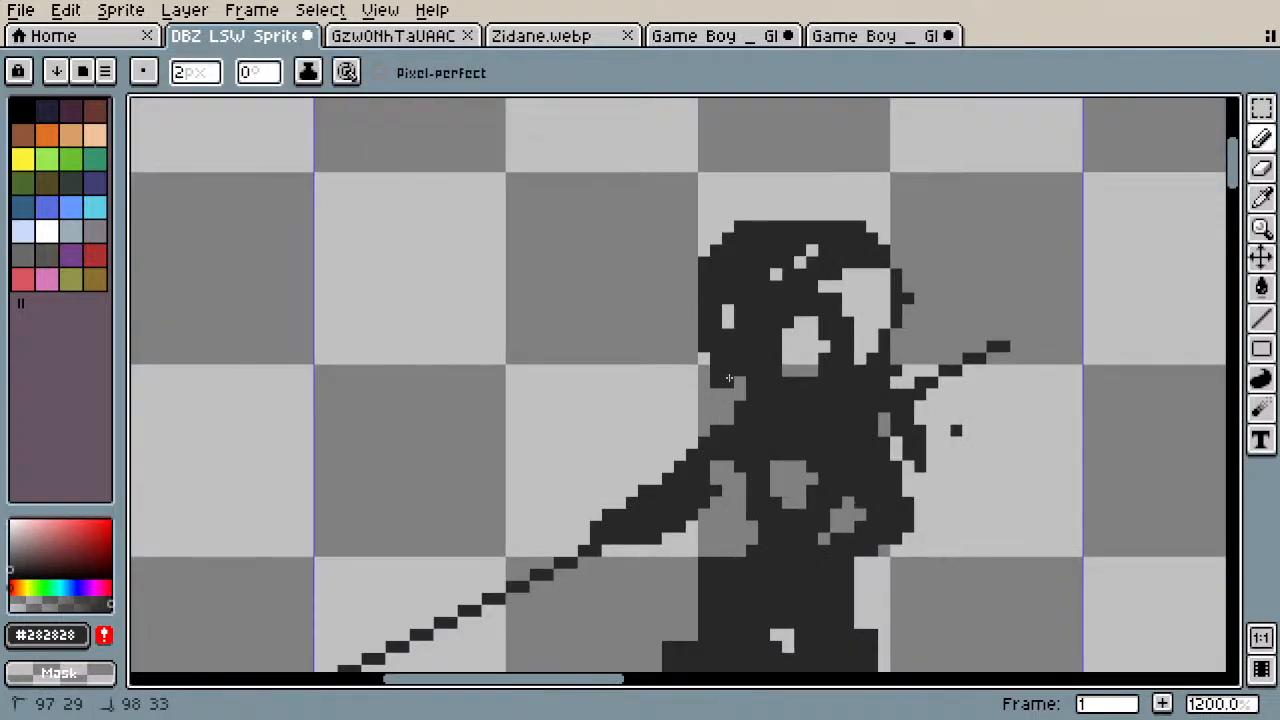
click(818, 352)
key(alt)
mouse_move(776, 320)
mouse_down()
mouse_move(776, 344)
mouse_move(764, 344)
mouse_up()
key(alt)
mouse_move(795, 285)
mouse_down()
mouse_move(796, 356)
mouse_move(819, 309)
mouse_up()
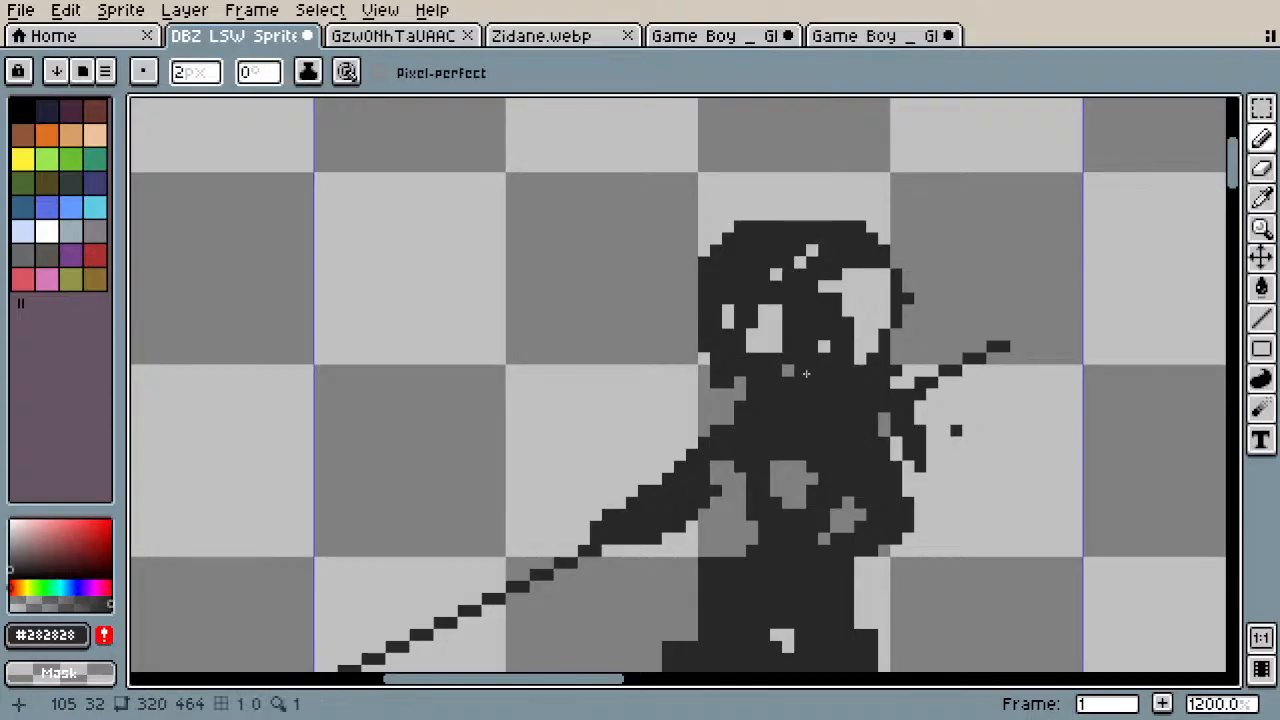
Step: Fill most of the remaining gaps in the figure's torso with #282828 to make the body silhouette more solid
scroll(810, 362, down, 5)
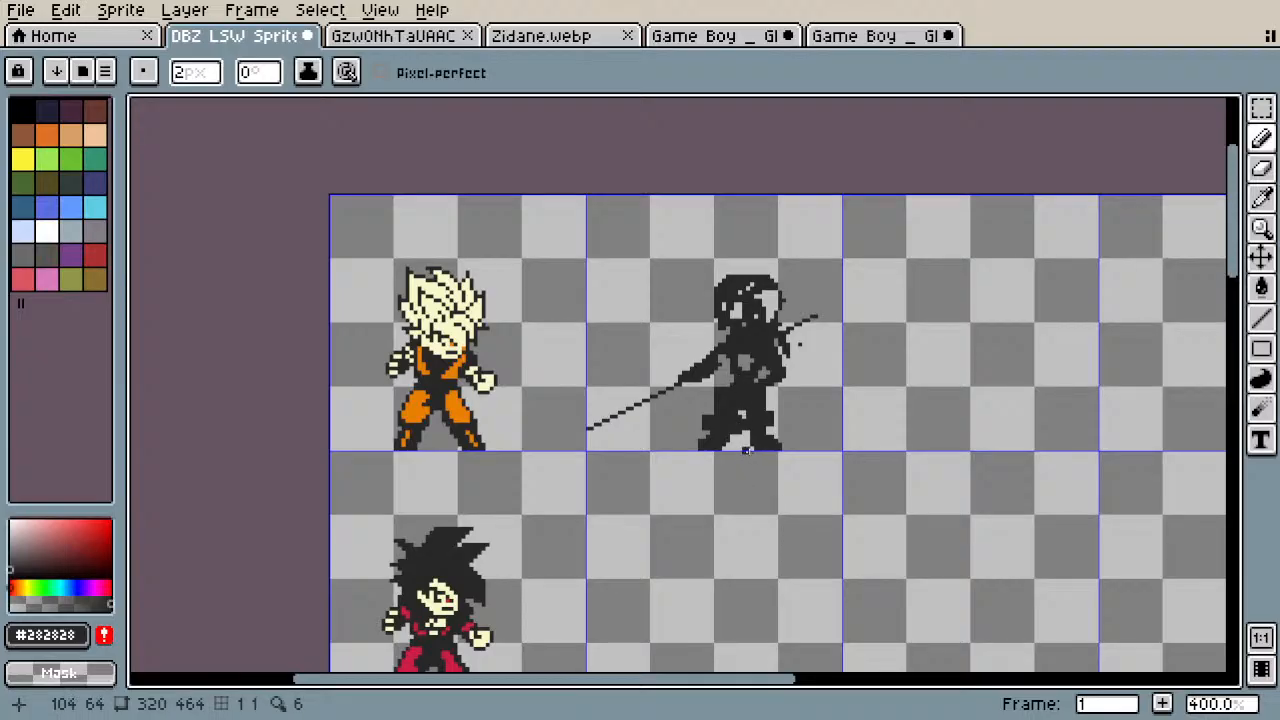
scroll(738, 370, up, 1)
scroll(738, 370, up, 1)
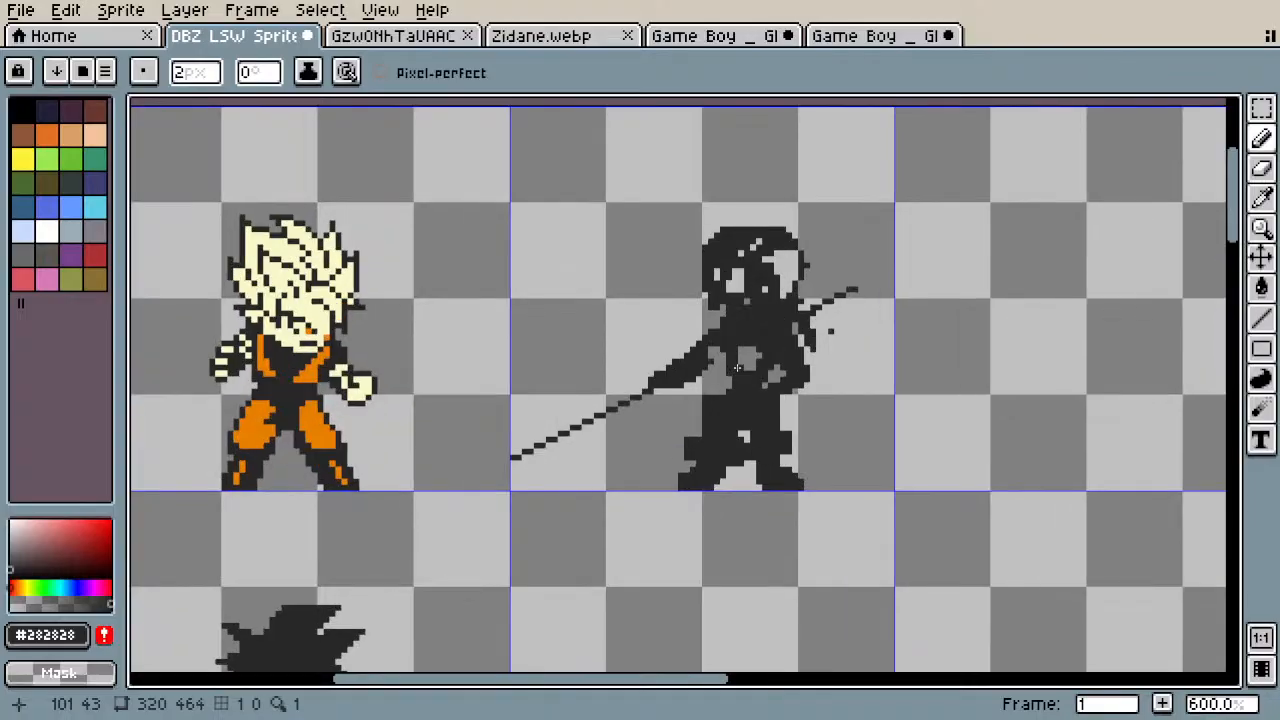
scroll(736, 379, up, 3)
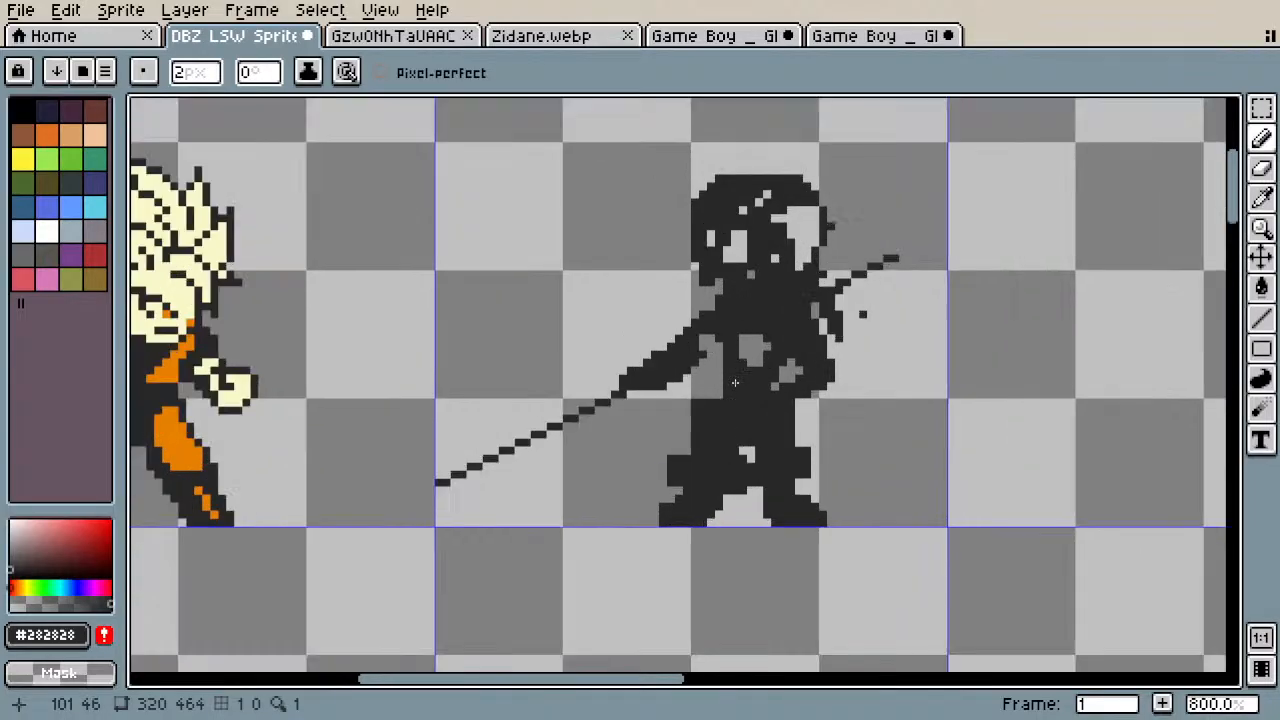
mouse_move(770, 419)
mouse_down()
mouse_move(829, 380)
mouse_move(848, 329)
mouse_move(762, 307)
mouse_move(758, 347)
mouse_move(776, 384)
mouse_up()
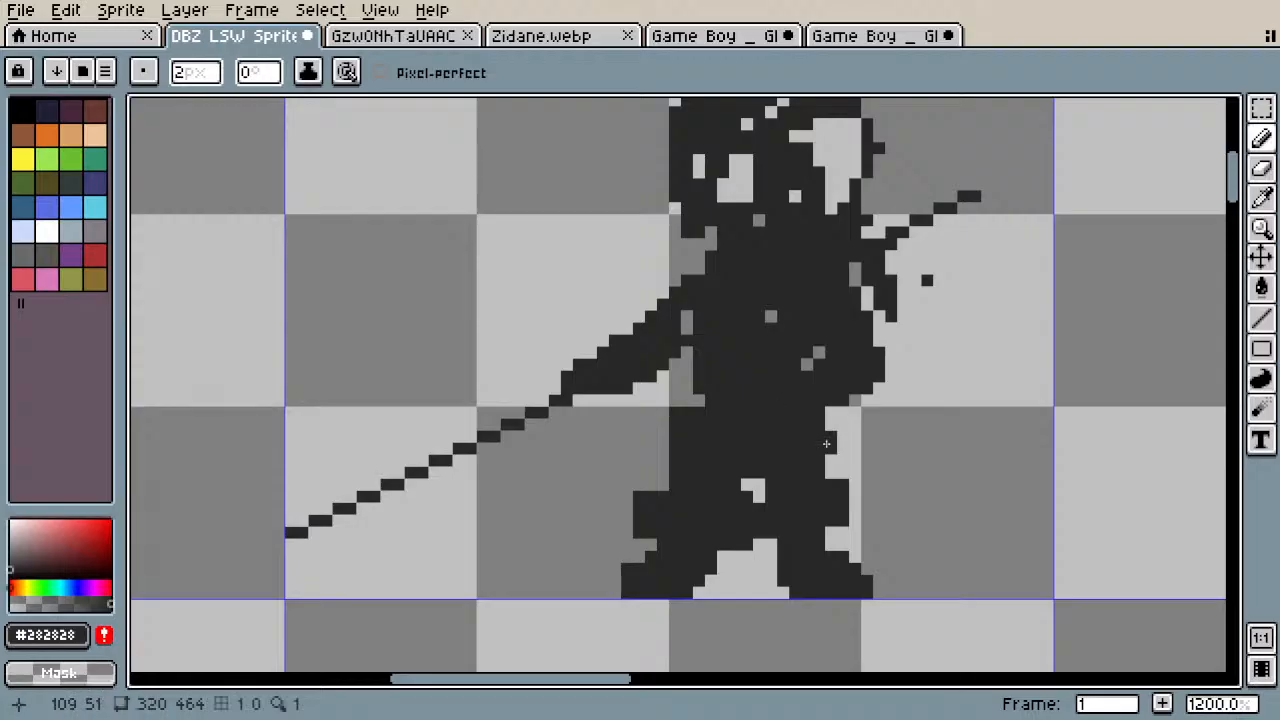
scroll(822, 440, down, 5)
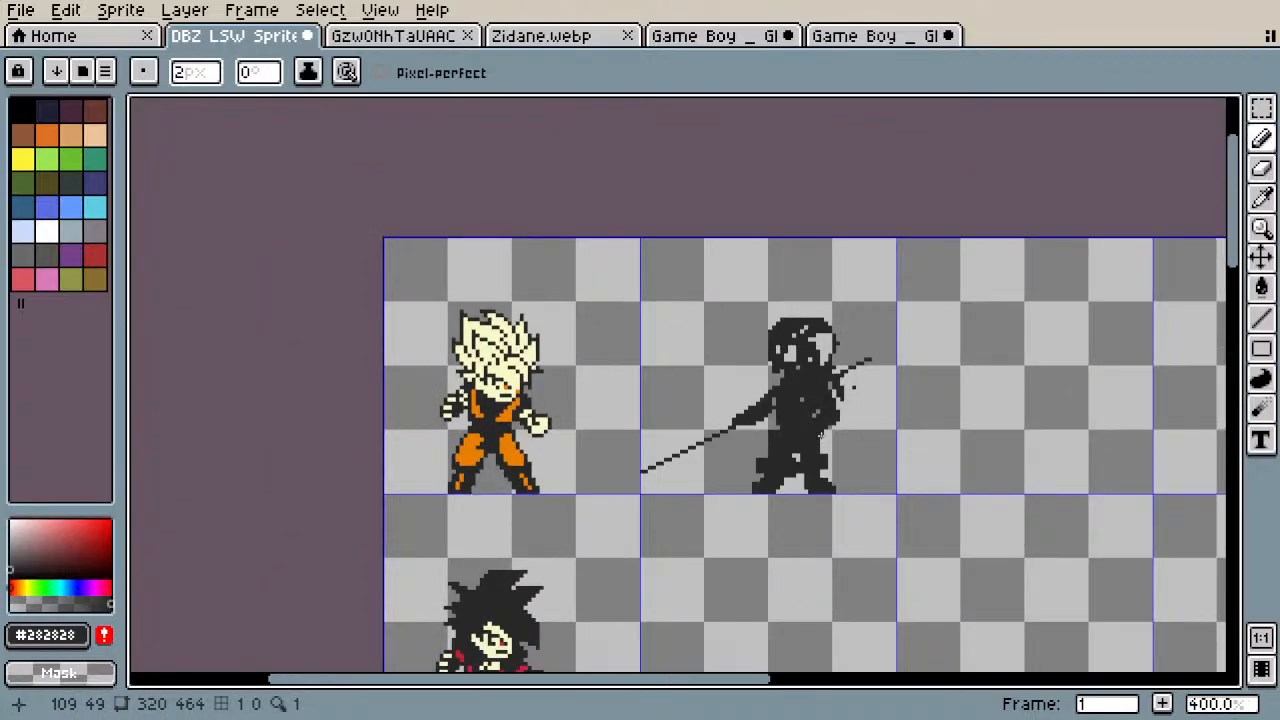
Step: Enlarge the face opening on the sword-arm side down to the chin and fill the opening on the other side with #282828
scroll(805, 395, up, 4)
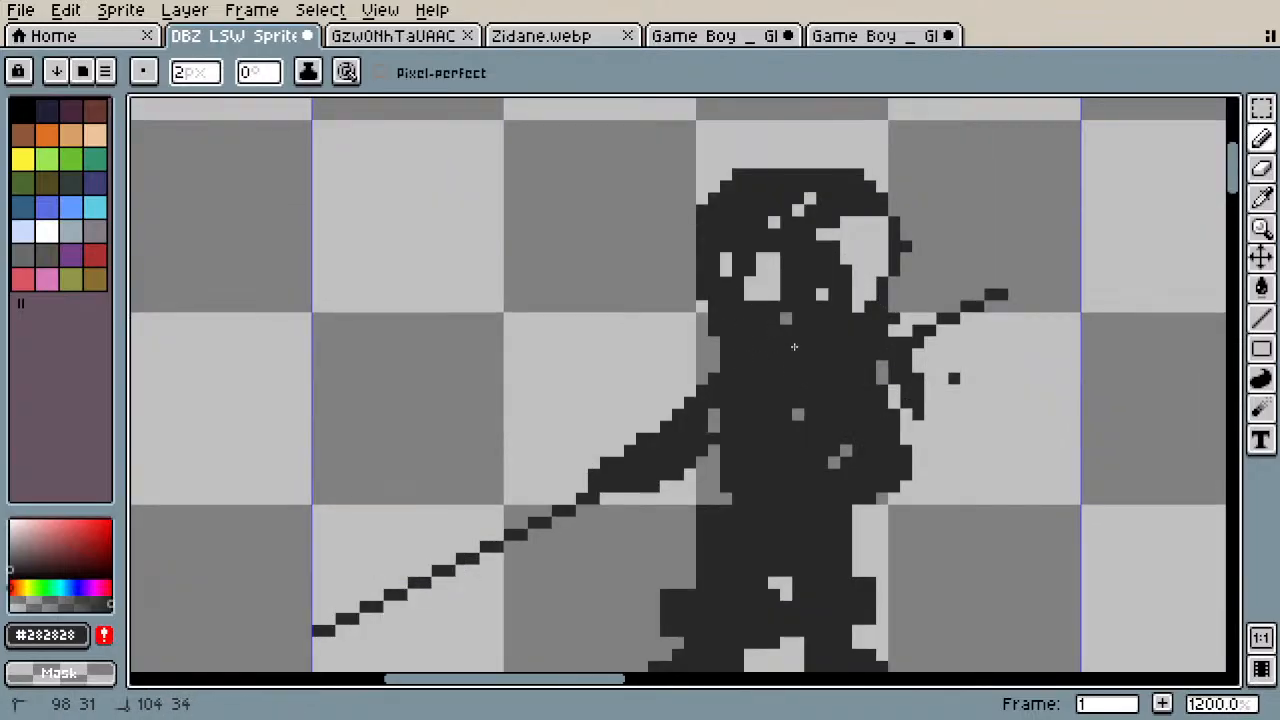
mouse_move(794, 347)
mouse_down()
mouse_move(748, 294)
mouse_move(758, 344)
mouse_move(752, 258)
mouse_up()
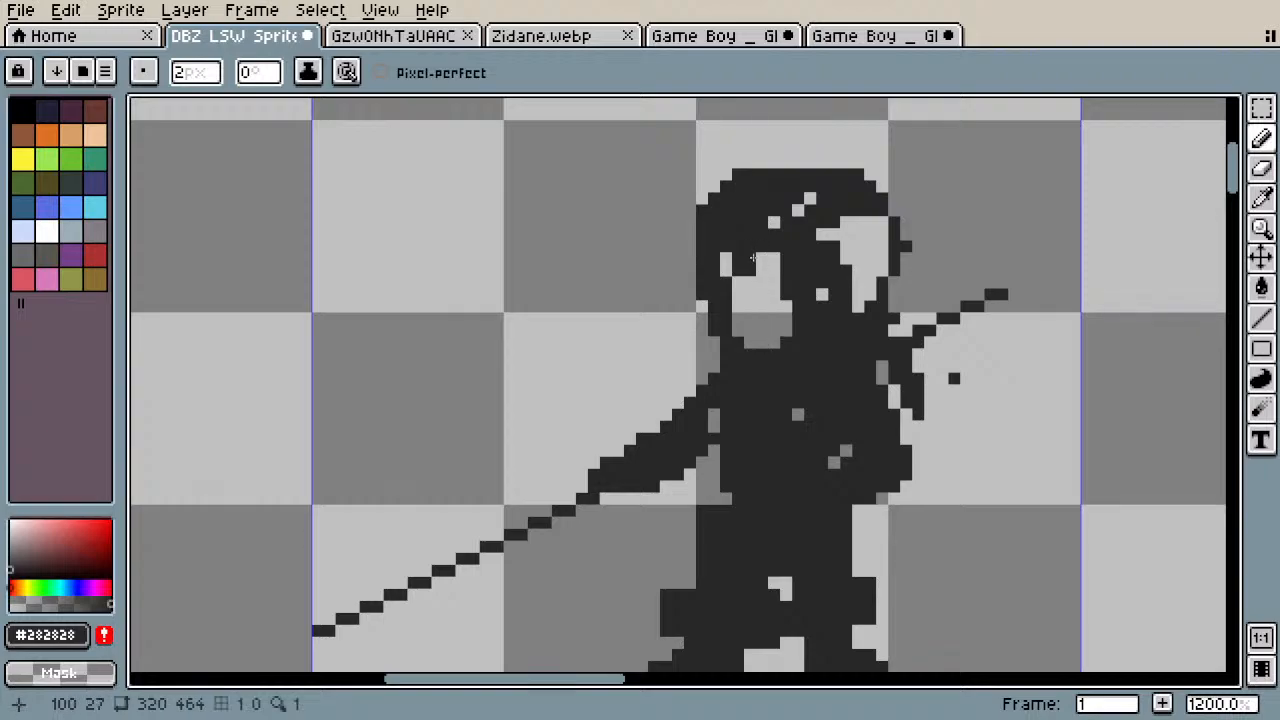
key(ctrl+z)
key(ctrl+z)
drag(843, 309, 810, 342)
mouse_move(822, 258)
mouse_down()
mouse_move(814, 336)
mouse_move(820, 277)
mouse_move(856, 289)
mouse_move(839, 300)
mouse_move(868, 285)
mouse_move(884, 253)
mouse_move(853, 240)
mouse_up()
scroll(844, 228, down, 6)
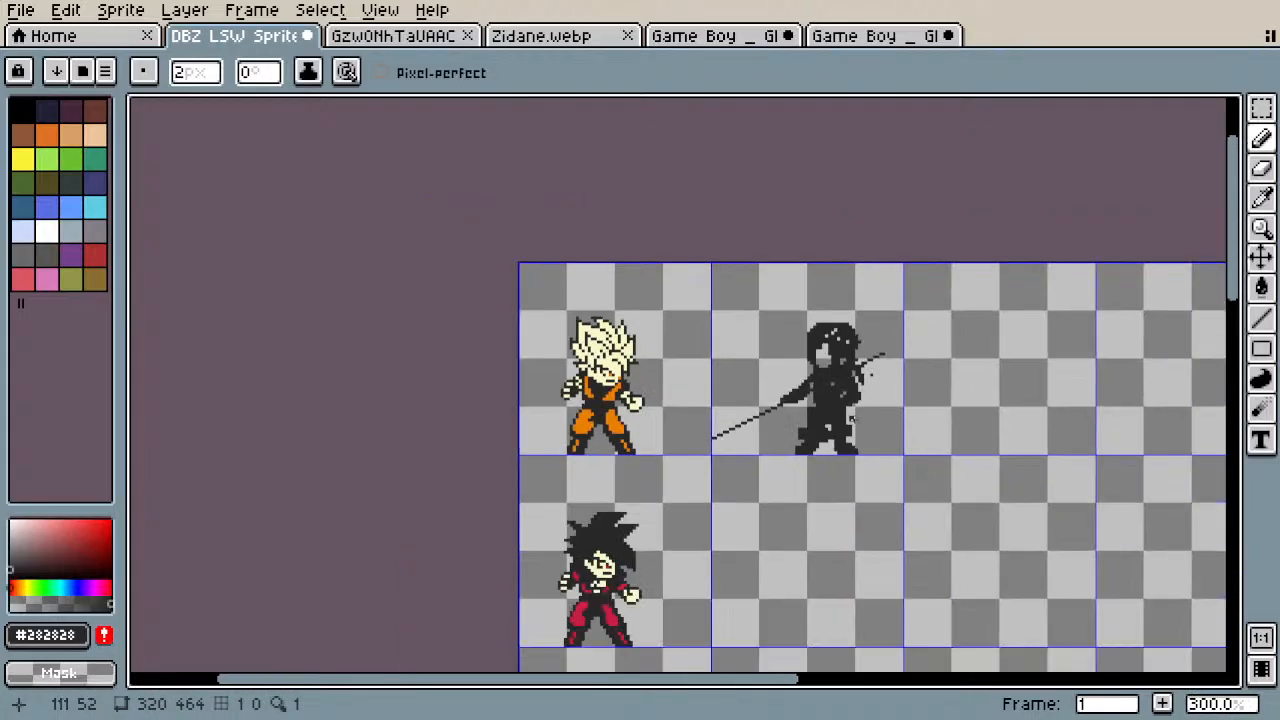
scroll(848, 433, up, 2)
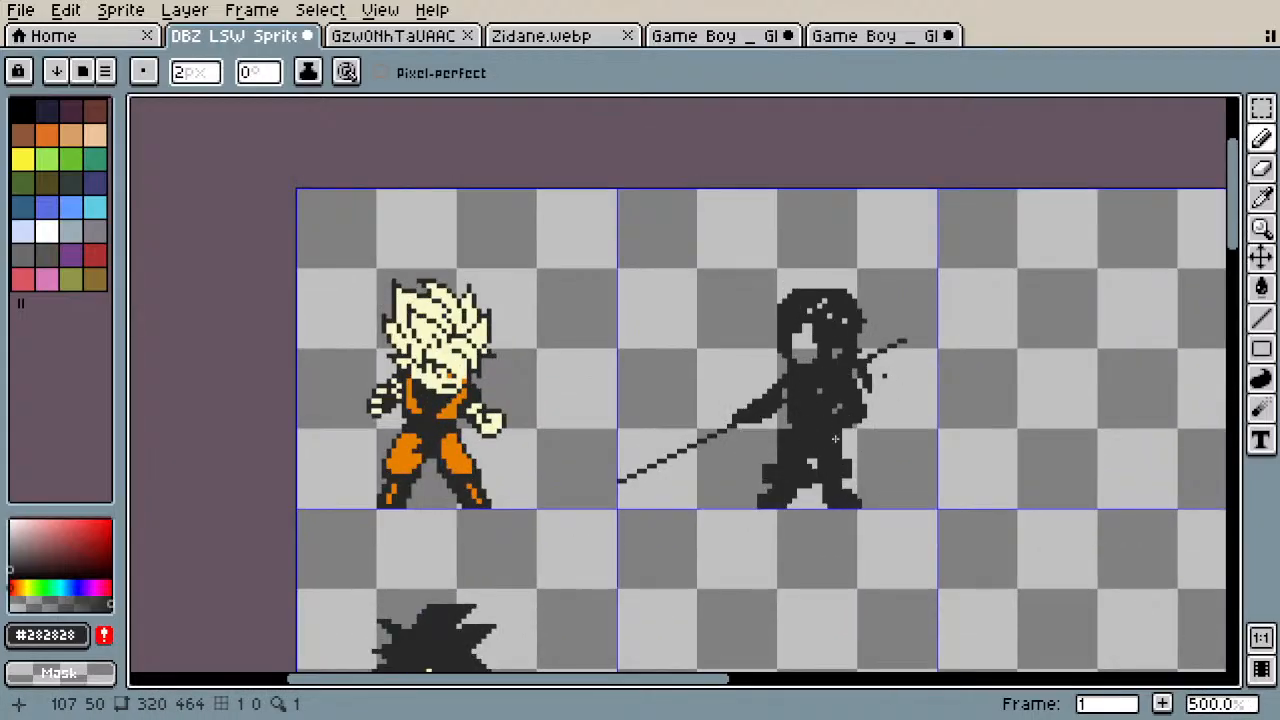
Step: Thicken the sword arm with #282828 by extending its upper edge outward from the shoulder to the hand
scroll(817, 433, up, 4)
mouse_move(694, 399)
mouse_down()
mouse_move(645, 435)
mouse_move(656, 403)
mouse_move(623, 435)
mouse_move(658, 407)
mouse_move(654, 373)
mouse_move(620, 404)
mouse_move(634, 378)
mouse_move(657, 378)
mouse_move(623, 380)
mouse_move(650, 360)
mouse_move(656, 379)
mouse_move(702, 368)
mouse_move(674, 349)
mouse_move(709, 357)
mouse_move(687, 348)
mouse_move(748, 323)
mouse_up()
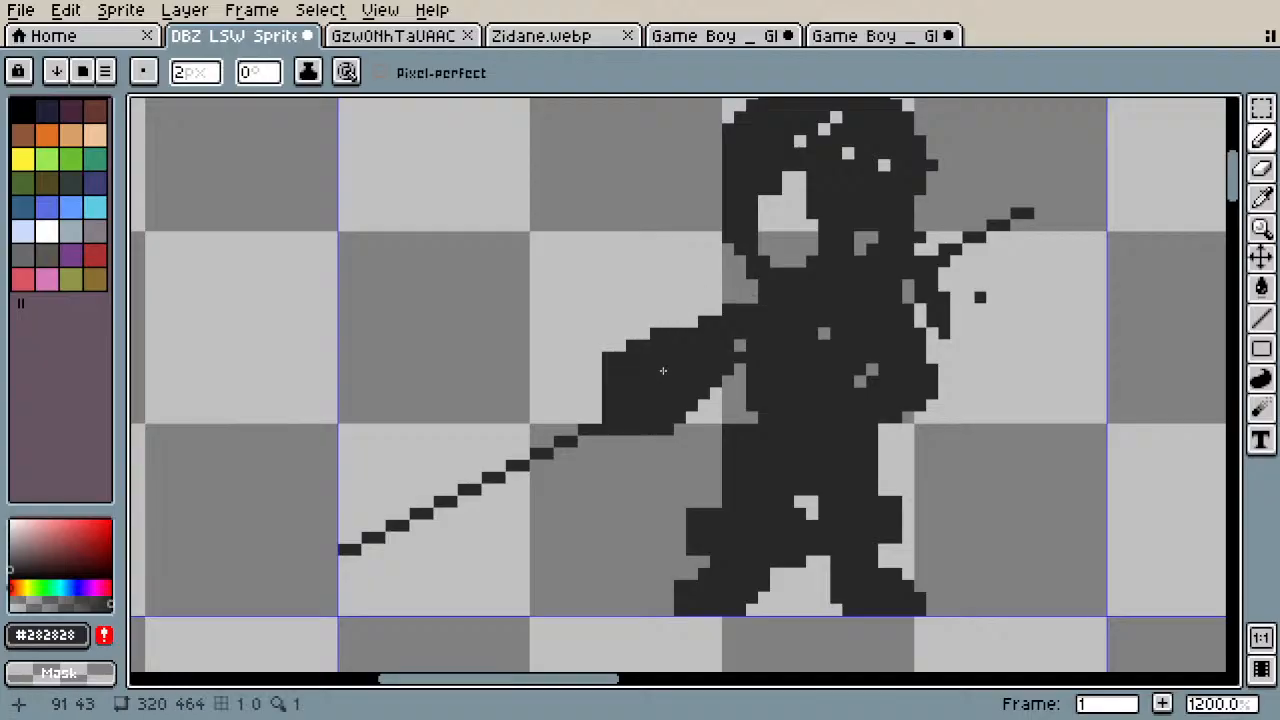
scroll(726, 347, down, 5)
scroll(750, 445, down, 1)
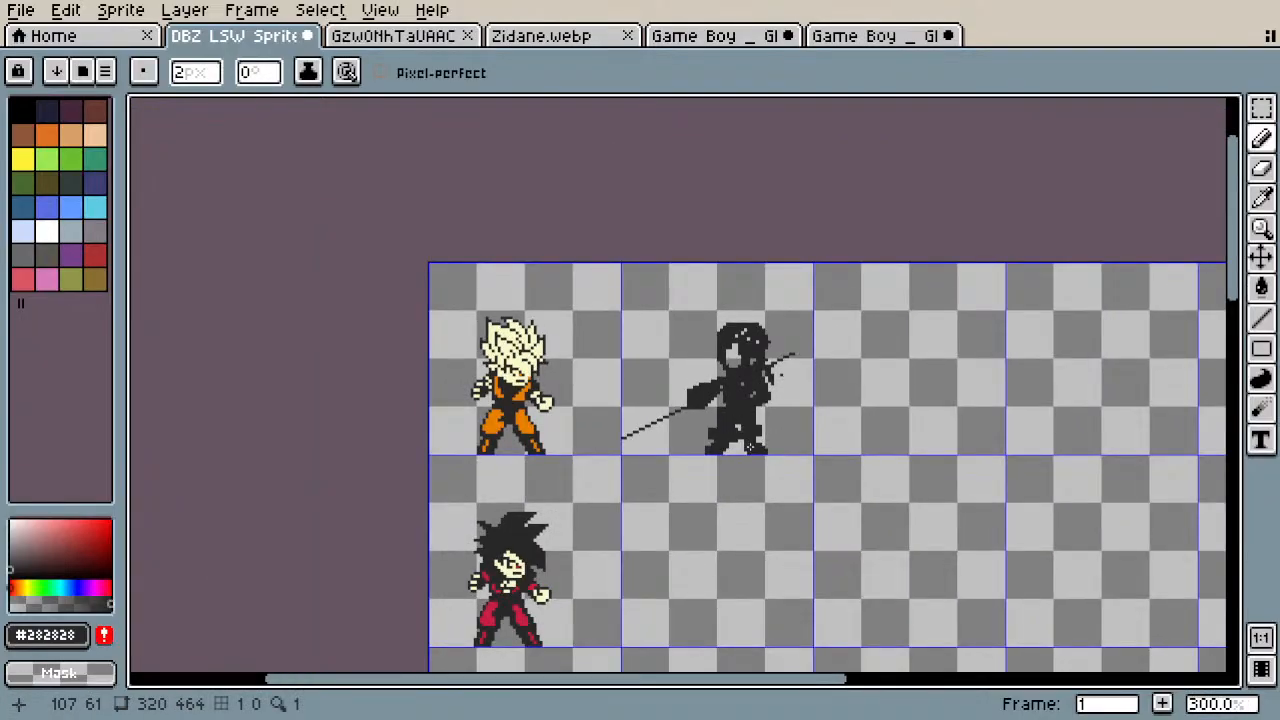
Step: Widen the hair outward on the sword-arm side of the face and round off the top of the head
scroll(697, 401, up, 4)
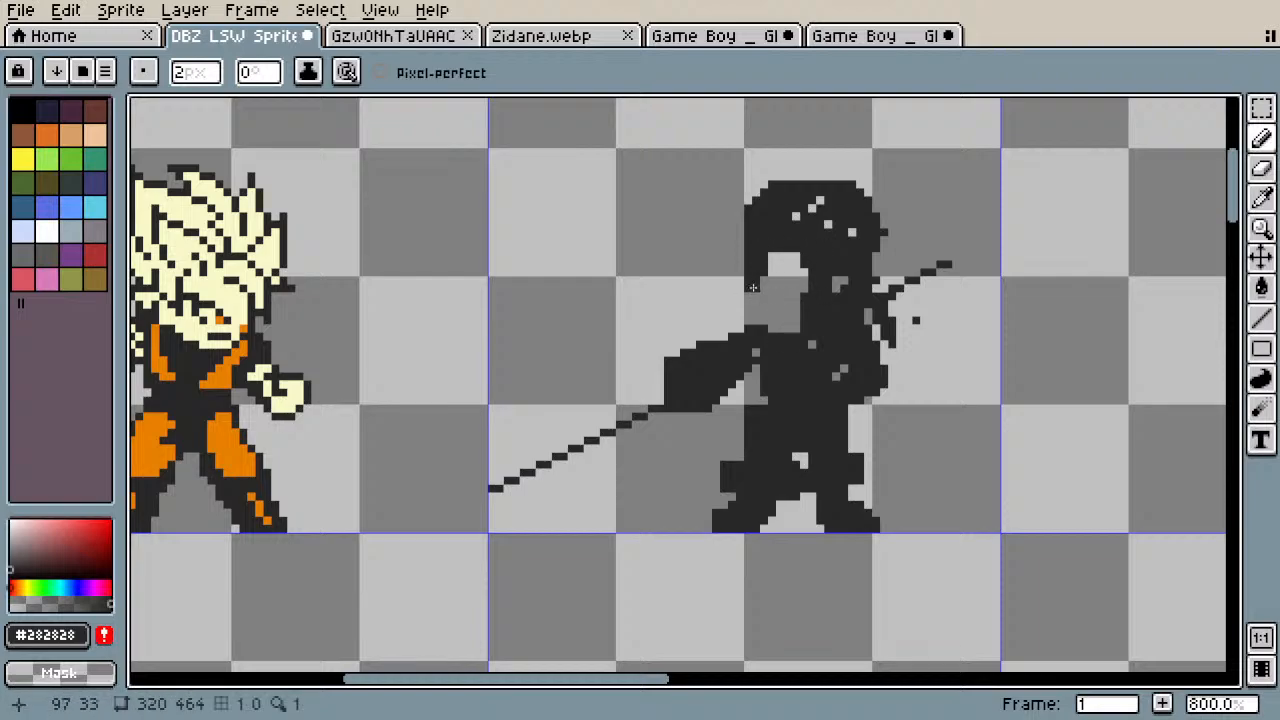
mouse_move(757, 290)
mouse_down()
mouse_move(787, 341)
mouse_move(837, 302)
mouse_move(819, 304)
mouse_move(819, 288)
mouse_move(796, 315)
mouse_move(810, 273)
mouse_move(768, 258)
mouse_move(758, 275)
mouse_move(752, 246)
mouse_move(744, 304)
mouse_up()
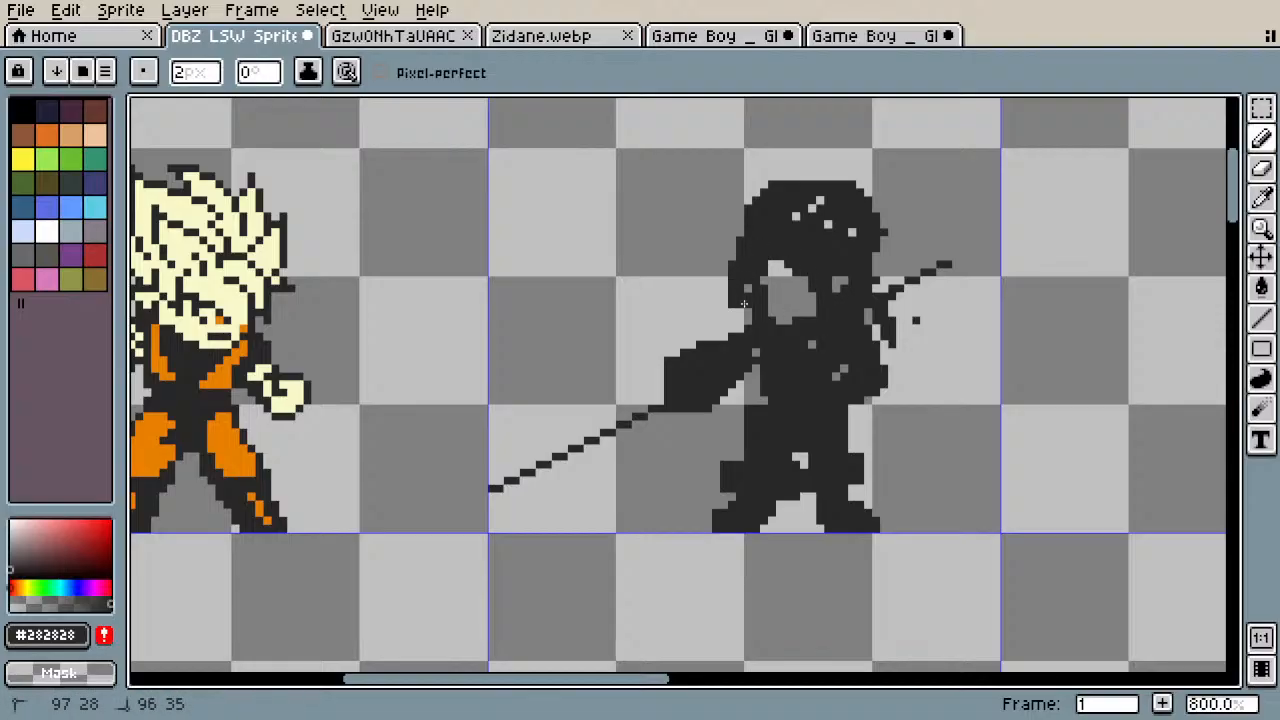
scroll(739, 287, down, 6)
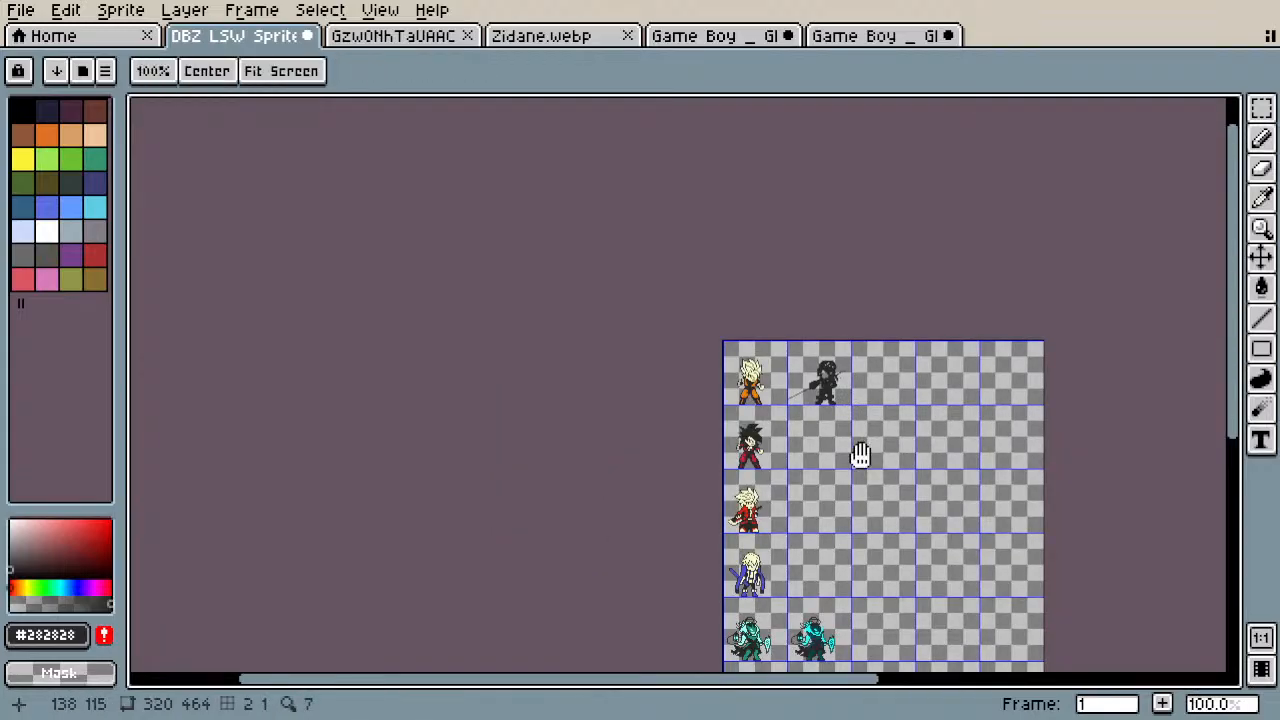
drag(857, 449, 651, 419)
scroll(674, 395, up, 1)
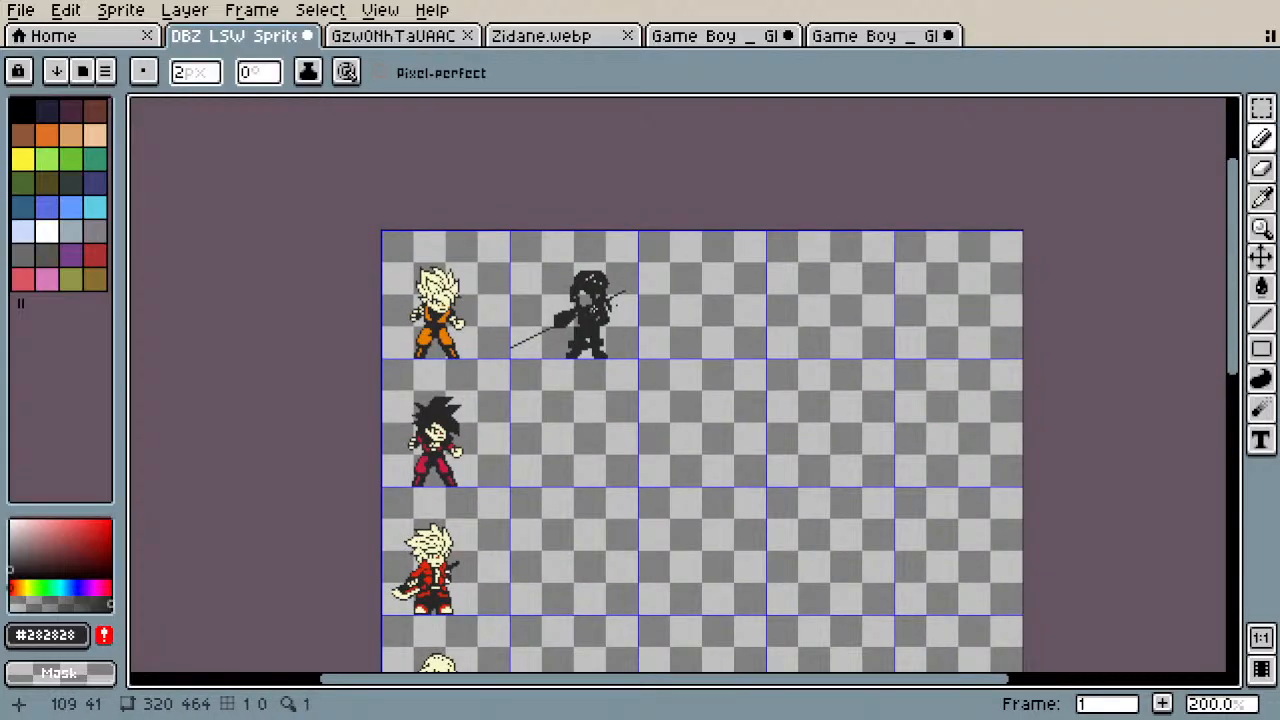
scroll(593, 311, up, 2)
mouse_move(717, 197)
mouse_down()
mouse_move(761, 242)
mouse_move(766, 268)
mouse_move(688, 206)
mouse_up()
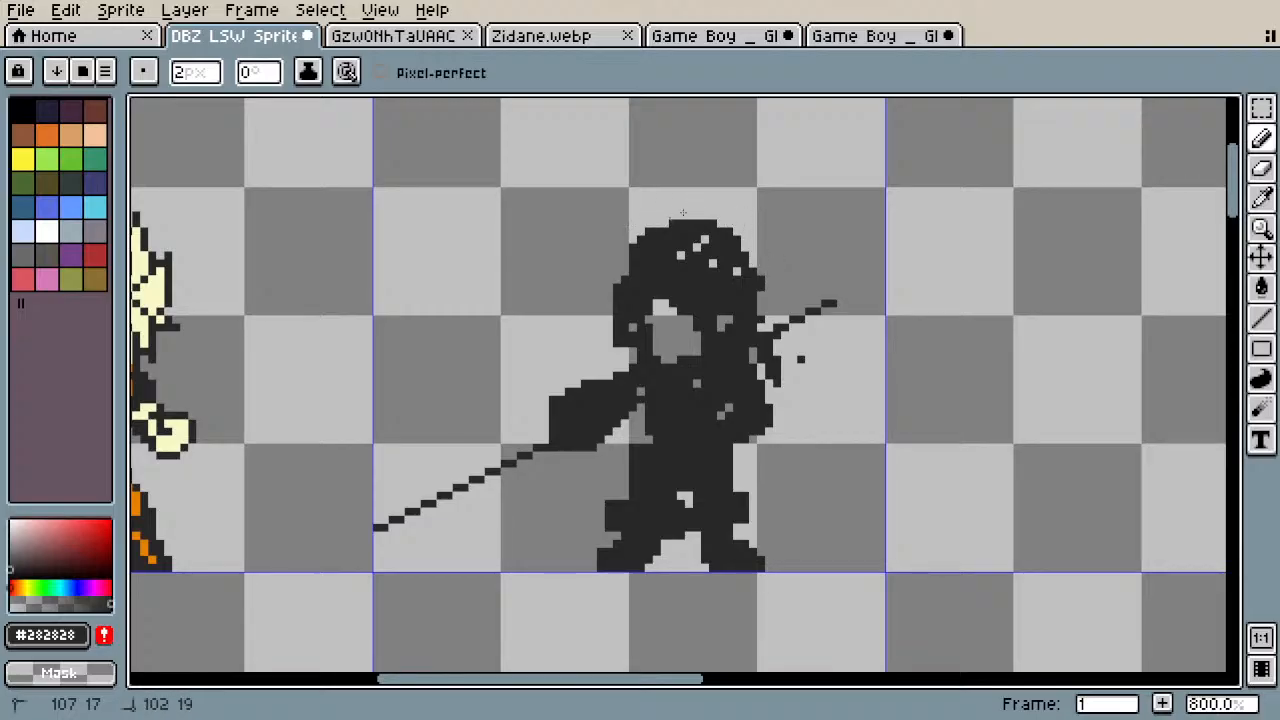
scroll(655, 212, down, 2)
Step: Reshape the face into a tall narrow opening and a slanted sliver, separated by a #282828 strand of hair
scroll(687, 316, up, 4)
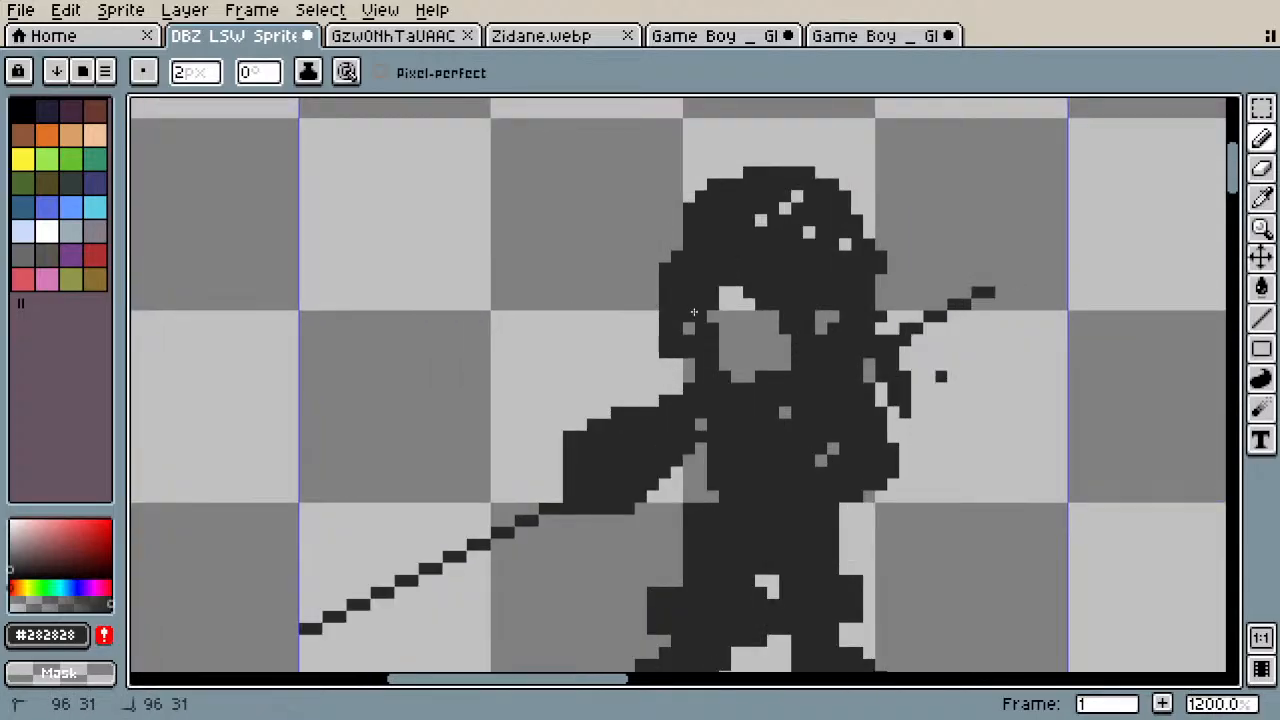
mouse_move(723, 375)
mouse_down()
mouse_move(753, 370)
mouse_move(733, 389)
mouse_move(701, 361)
mouse_up()
drag(785, 340, 795, 373)
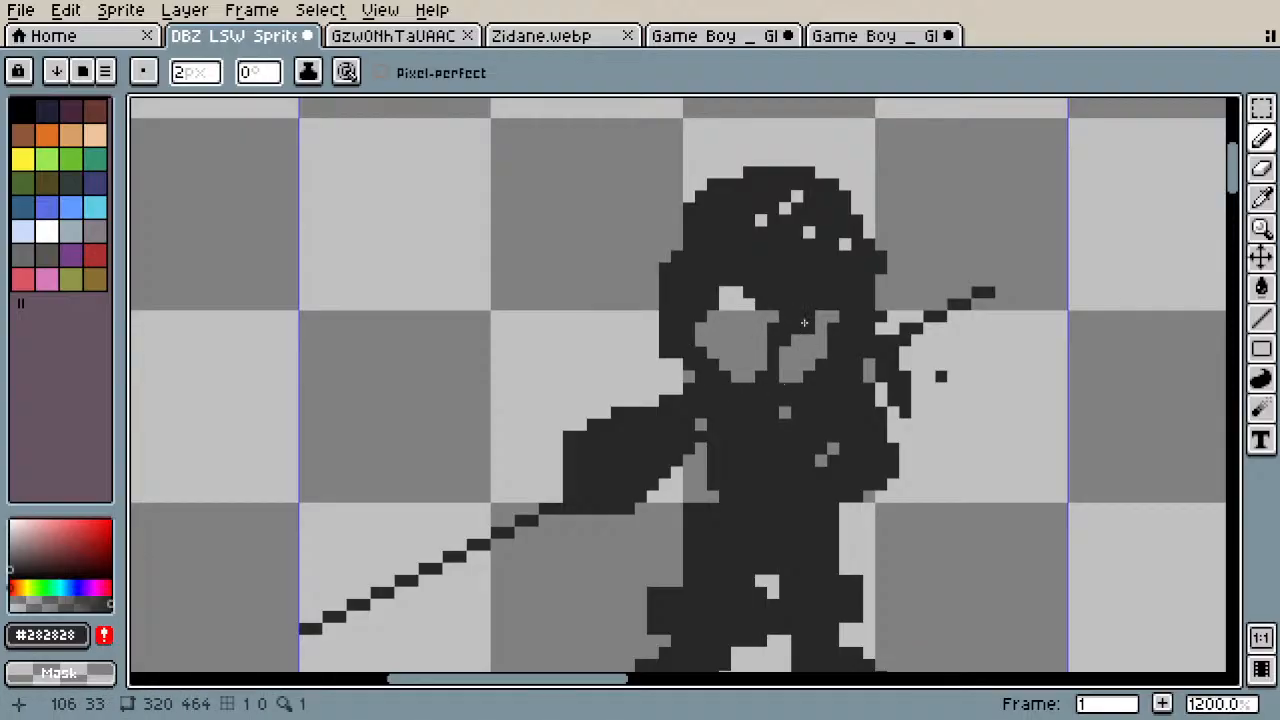
mouse_move(809, 329)
mouse_down()
mouse_move(777, 360)
mouse_move(766, 298)
mouse_move(714, 290)
mouse_move(701, 340)
mouse_up()
scroll(724, 349, down, 4)
scroll(742, 384, down, 1)
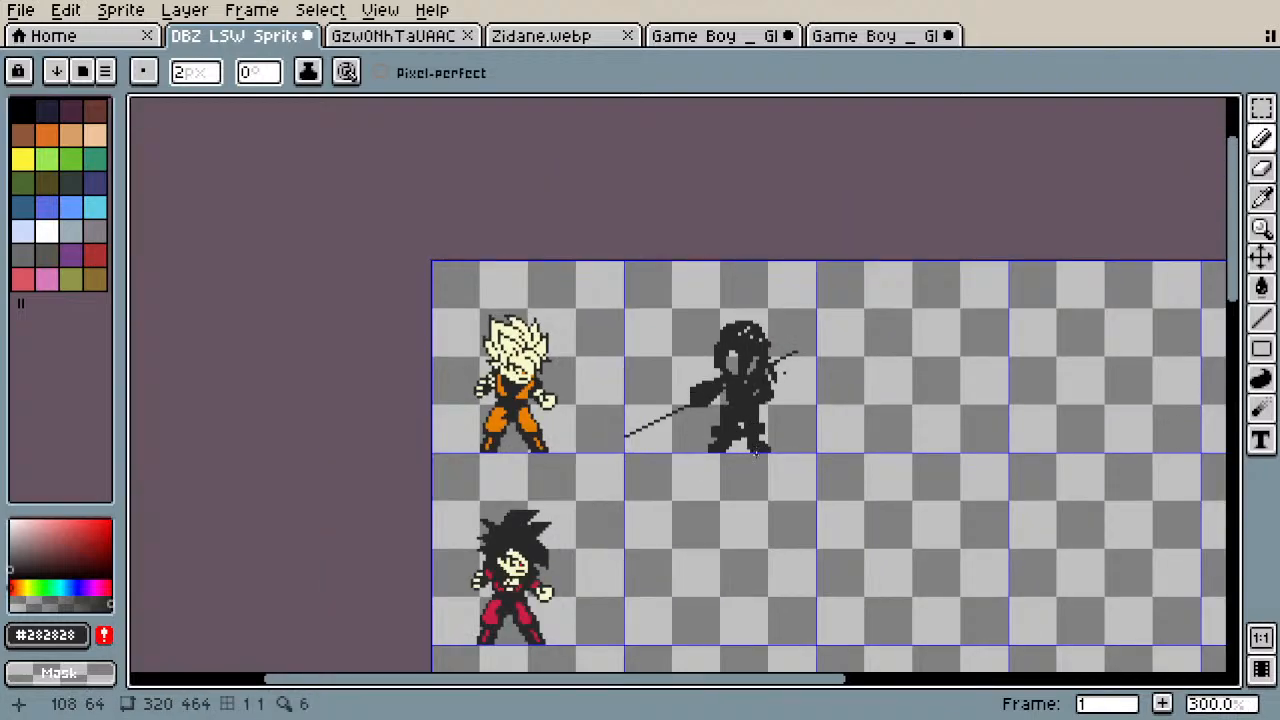
scroll(756, 454, down, 1)
Step: Erase the old sword line on both sides of the figure, below the hand and behind the shoulder
scroll(708, 430, up, 3)
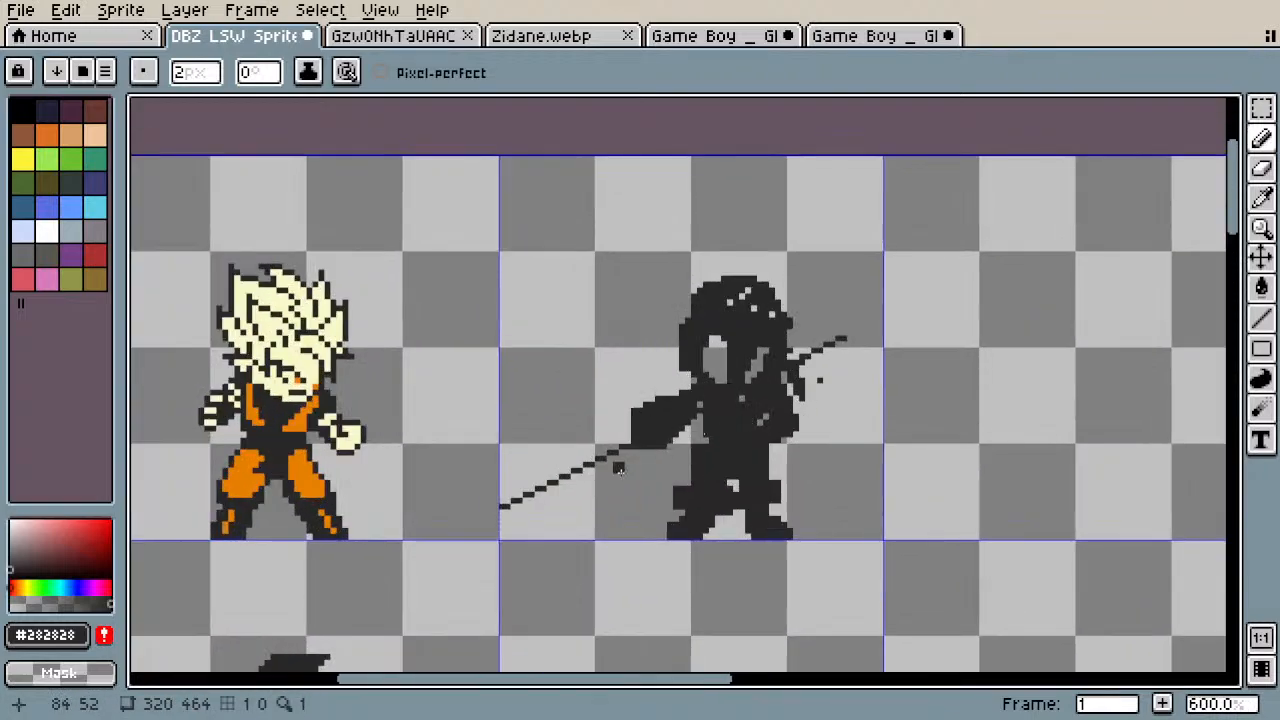
scroll(619, 469, up, 1)
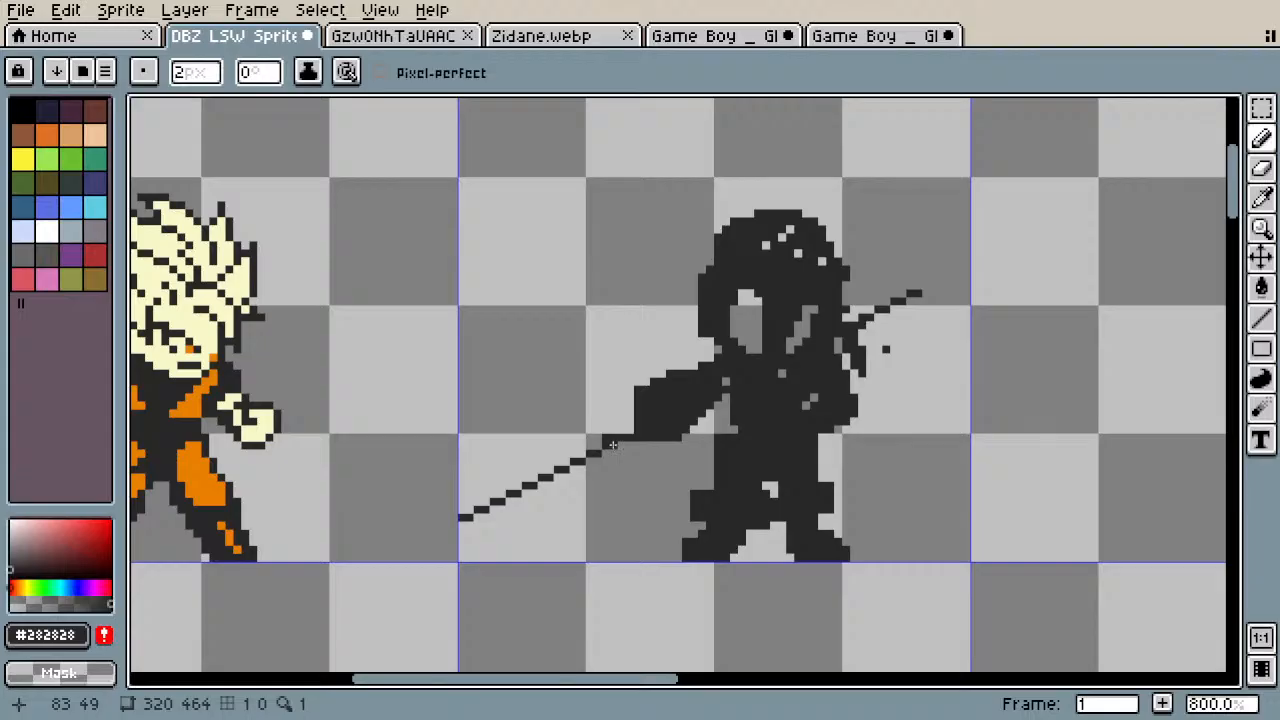
mouse_move(613, 445)
mouse_down()
mouse_move(518, 500)
mouse_move(536, 466)
mouse_up()
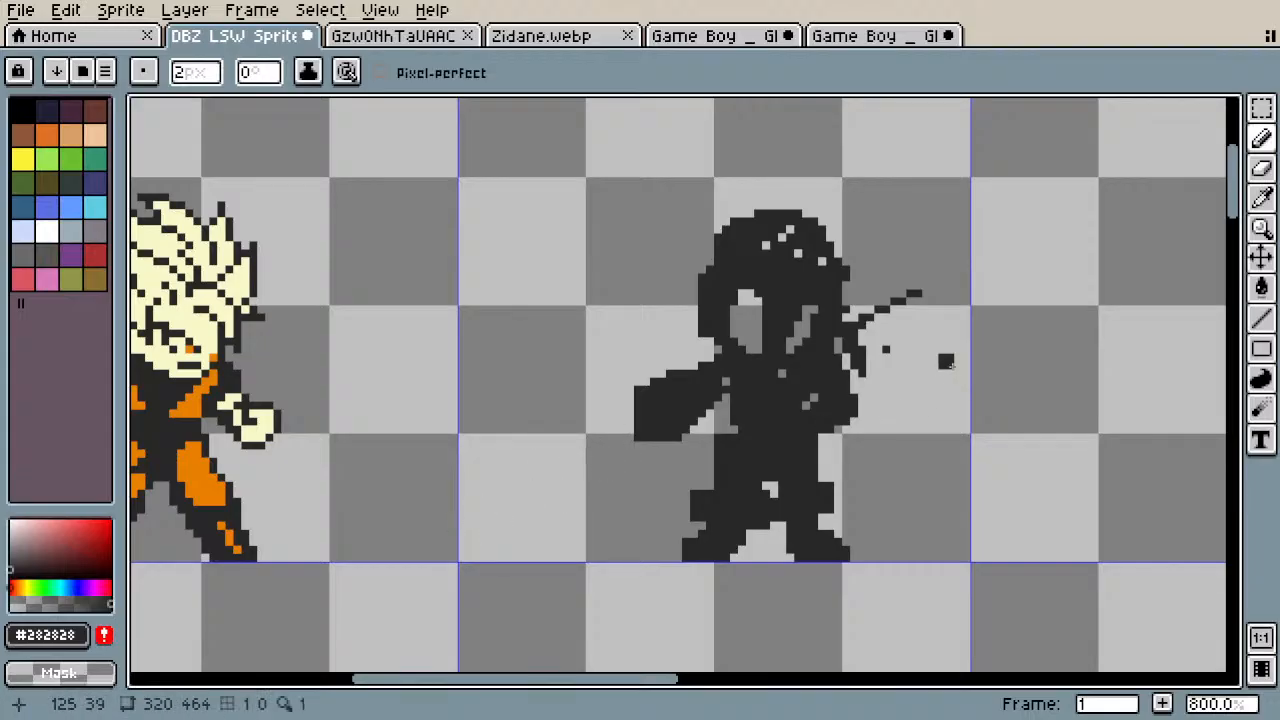
drag(858, 318, 918, 290)
Step: Draw a steeper sword as a straight 1 px #282828 line, about 46 by 45 px, running diagonally past the hand and behind the head
key(l)
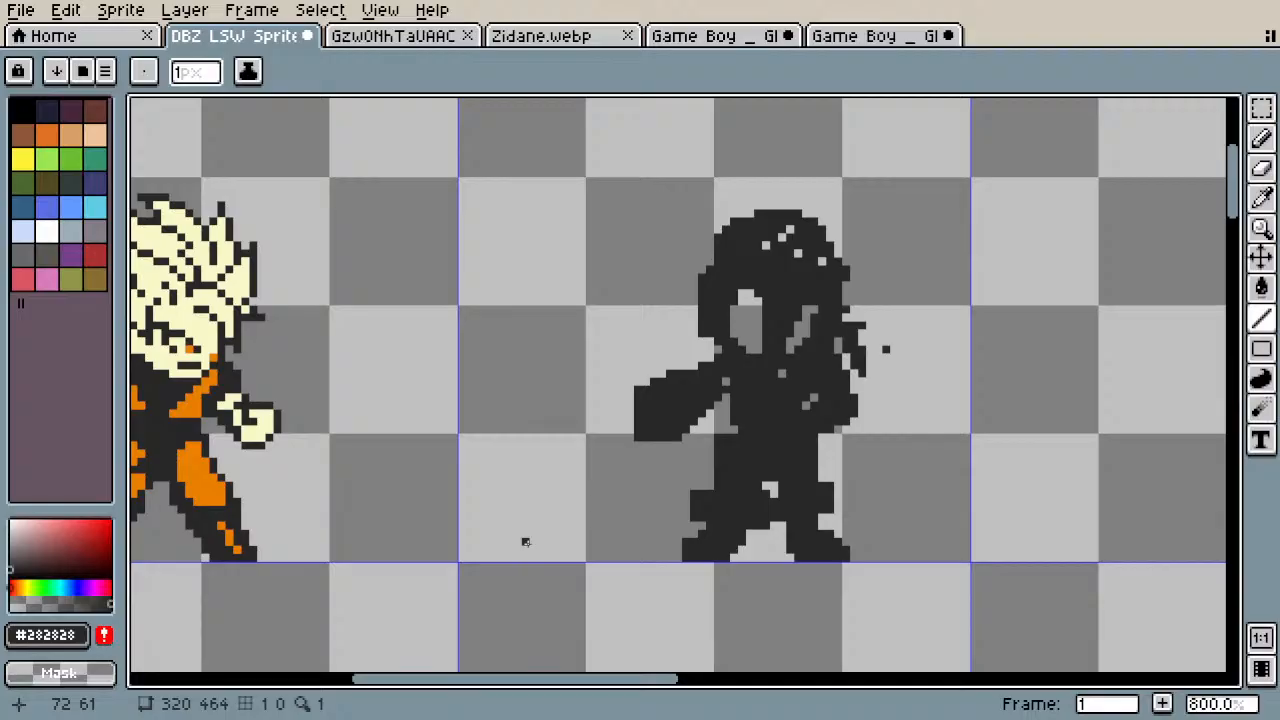
drag(525, 541, 886, 189)
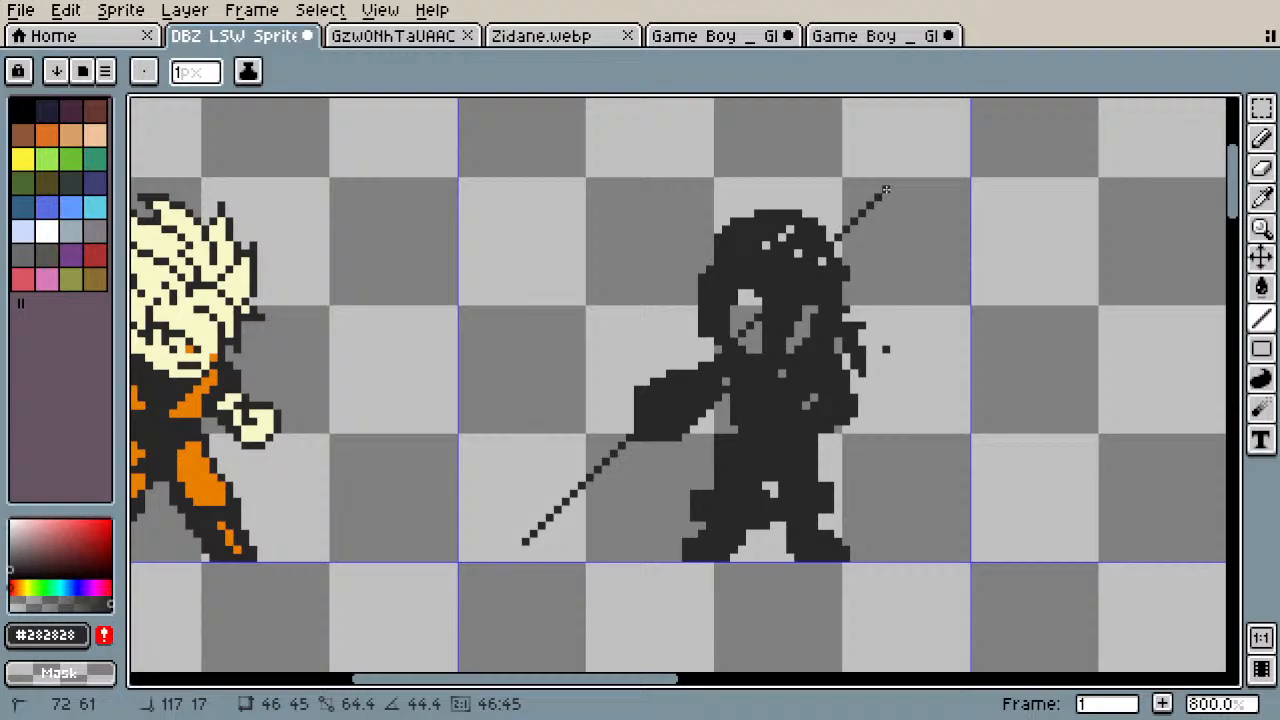
drag(886, 189, 886, 189)
scroll(820, 484, down, 3)
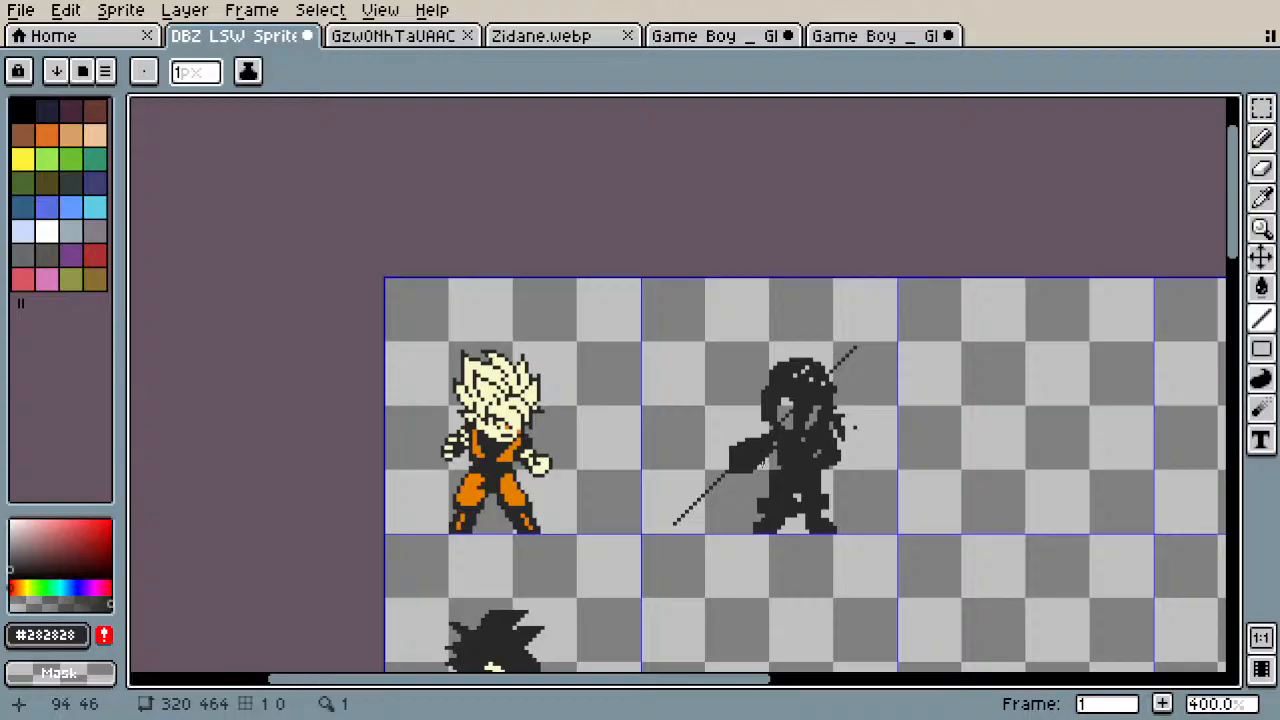
scroll(763, 464, up, 2)
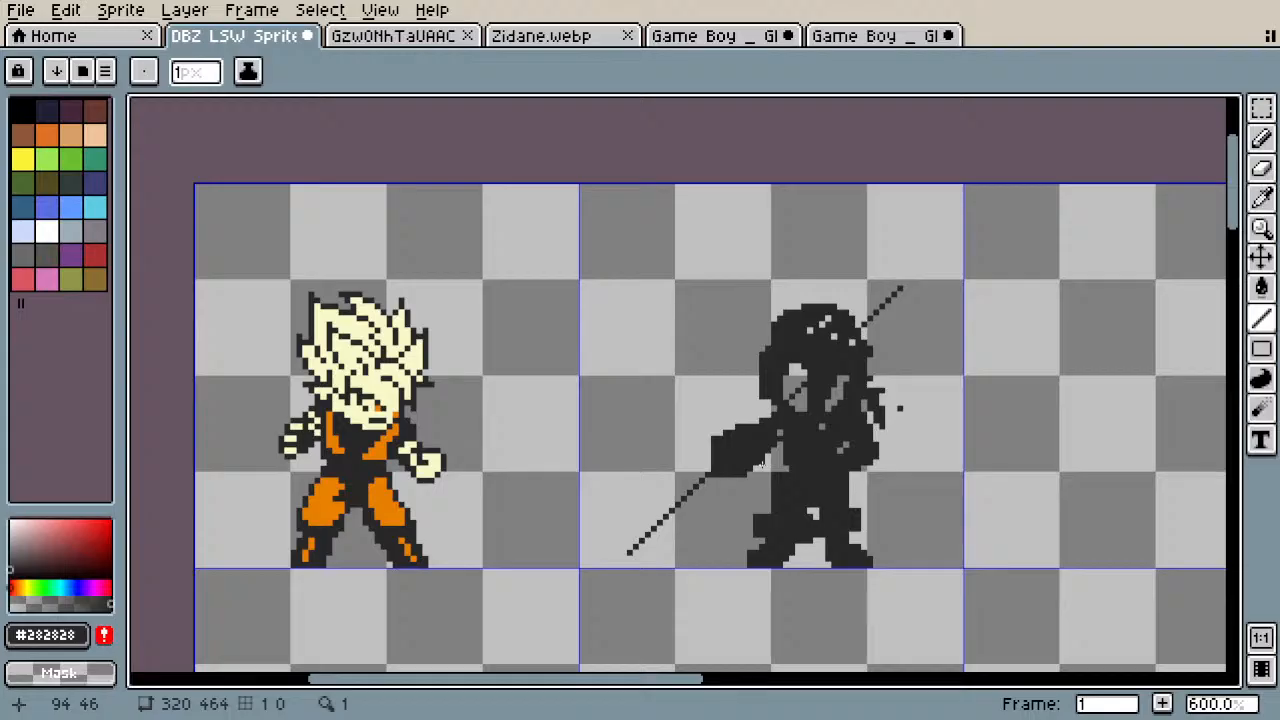
Step: Select the 11 by 11 px area around the sword arm and transform it so the arm extends horizontally from the shoulder
scroll(763, 464, up, 3)
key(m)
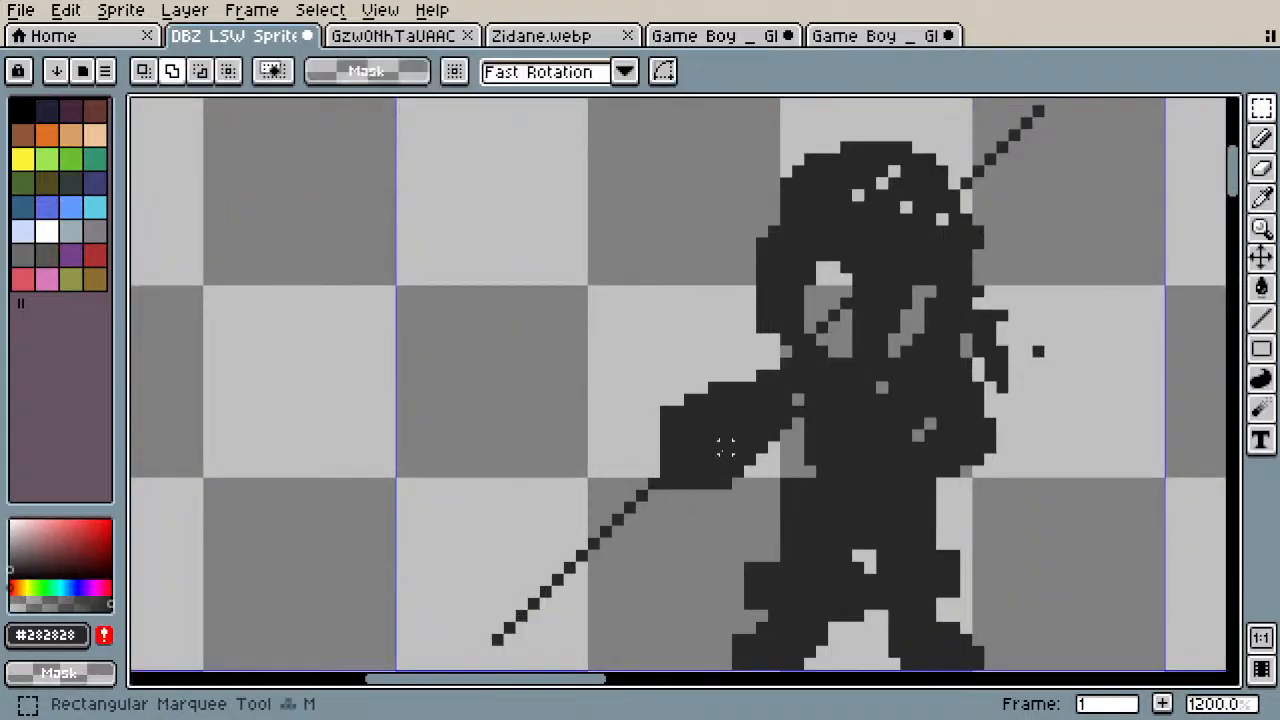
drag(790, 356, 657, 493)
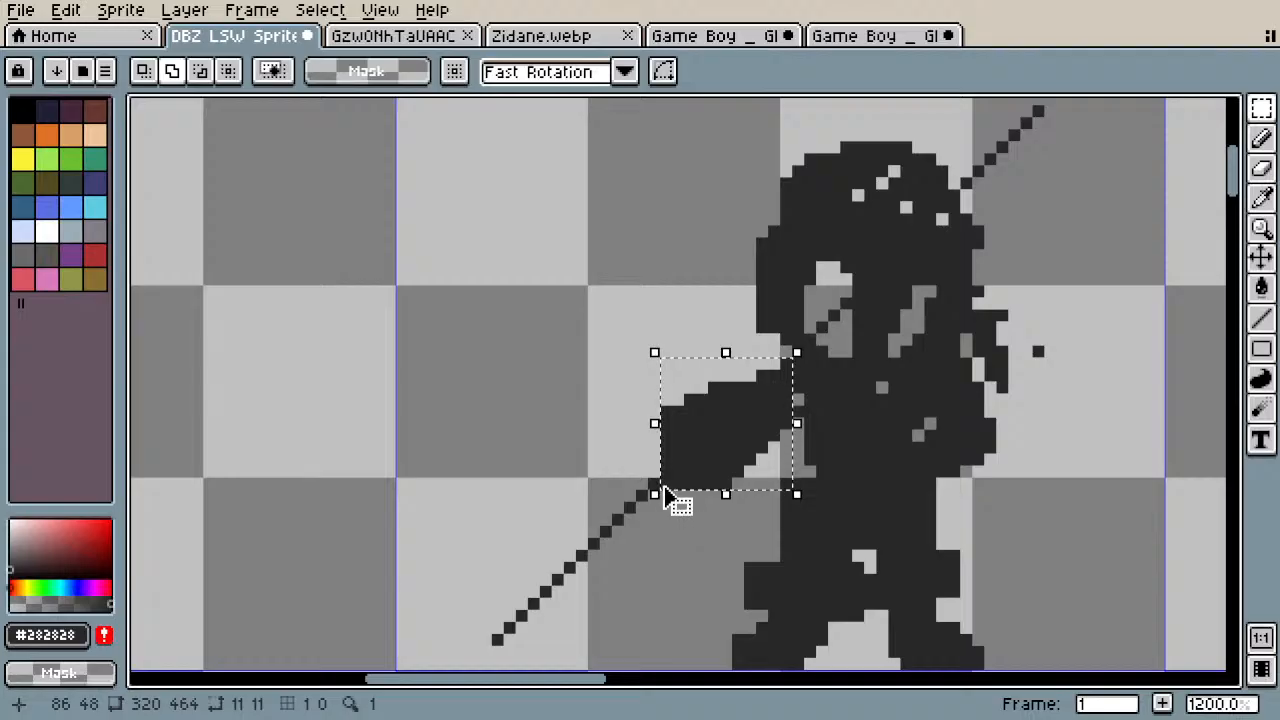
click(652, 495)
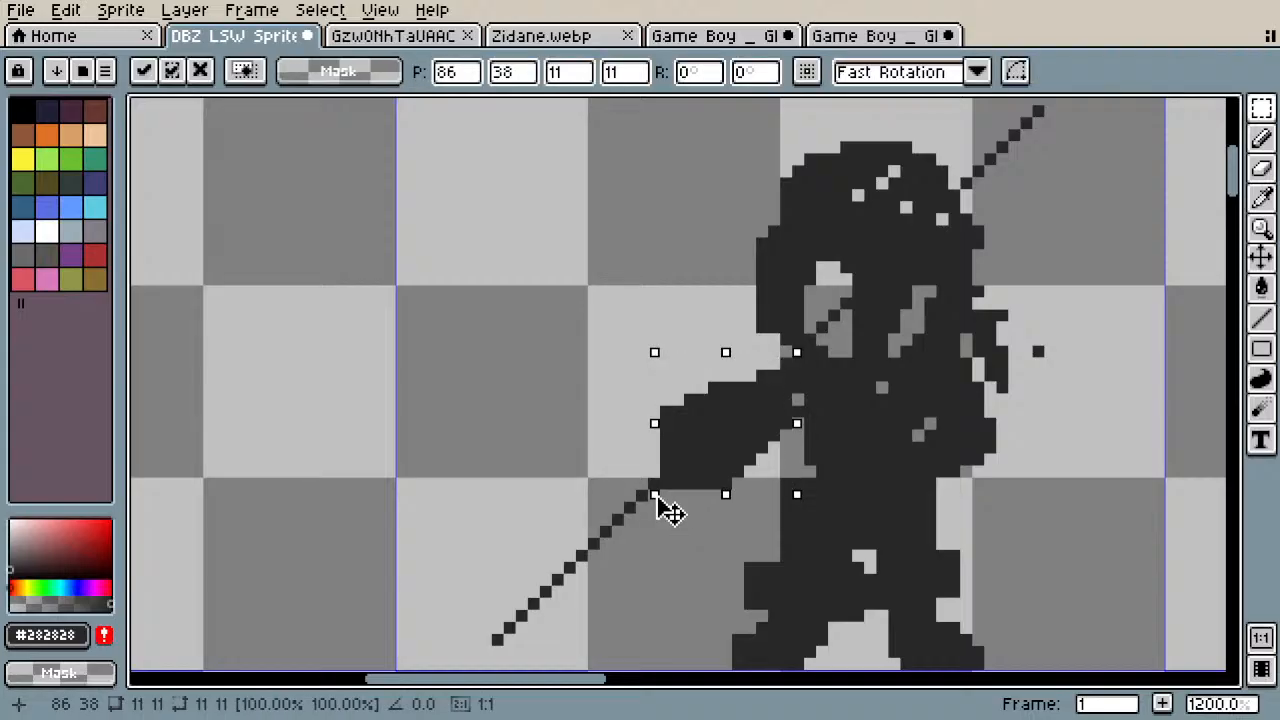
mouse_move(657, 496)
mouse_down()
mouse_move(736, 450)
mouse_move(722, 405)
mouse_move(749, 377)
mouse_move(704, 386)
mouse_move(760, 423)
mouse_move(689, 371)
mouse_move(713, 375)
mouse_move(732, 339)
mouse_move(746, 352)
mouse_up()
key(Return)
Step: Round the hand and trim the forearm of the raised arm using the 2 px pencil
key(b)
mouse_move(762, 423)
mouse_down()
mouse_move(721, 406)
mouse_move(731, 377)
mouse_move(706, 415)
mouse_move(735, 428)
mouse_move(754, 419)
mouse_move(758, 433)
mouse_move(751, 414)
mouse_move(769, 425)
mouse_move(762, 378)
mouse_up()
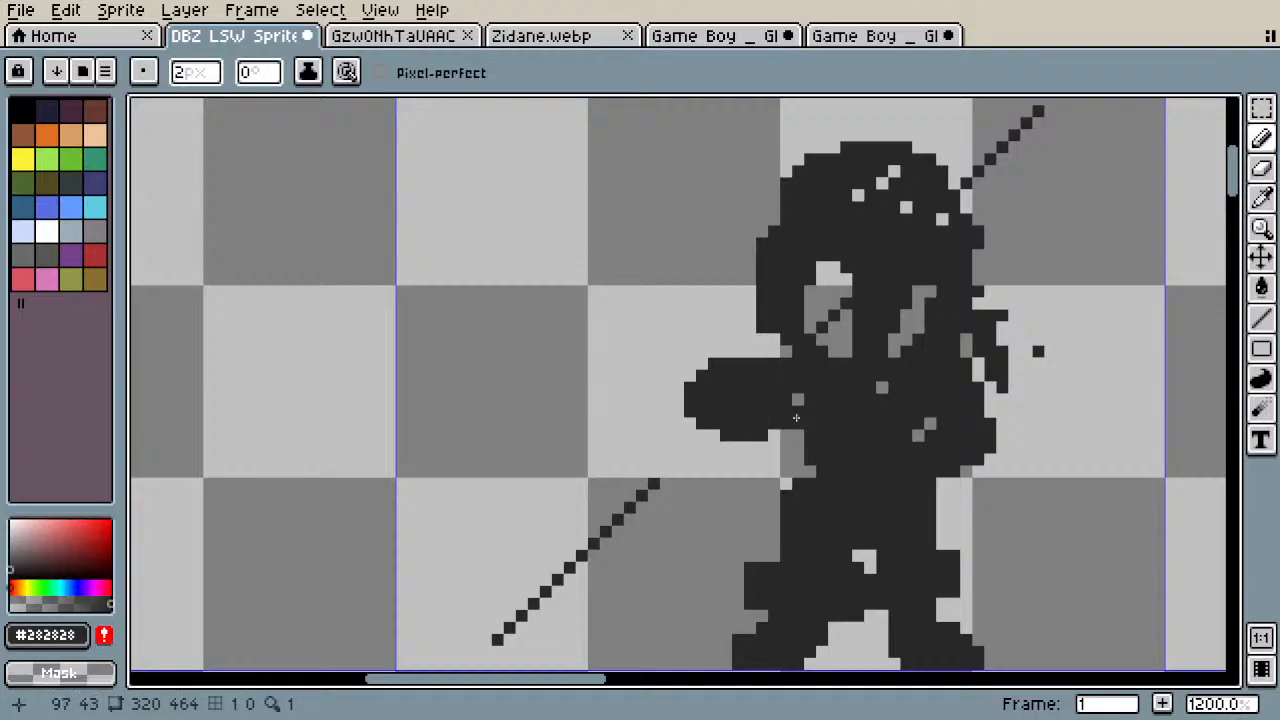
drag(798, 420, 763, 454)
scroll(762, 454, down, 5)
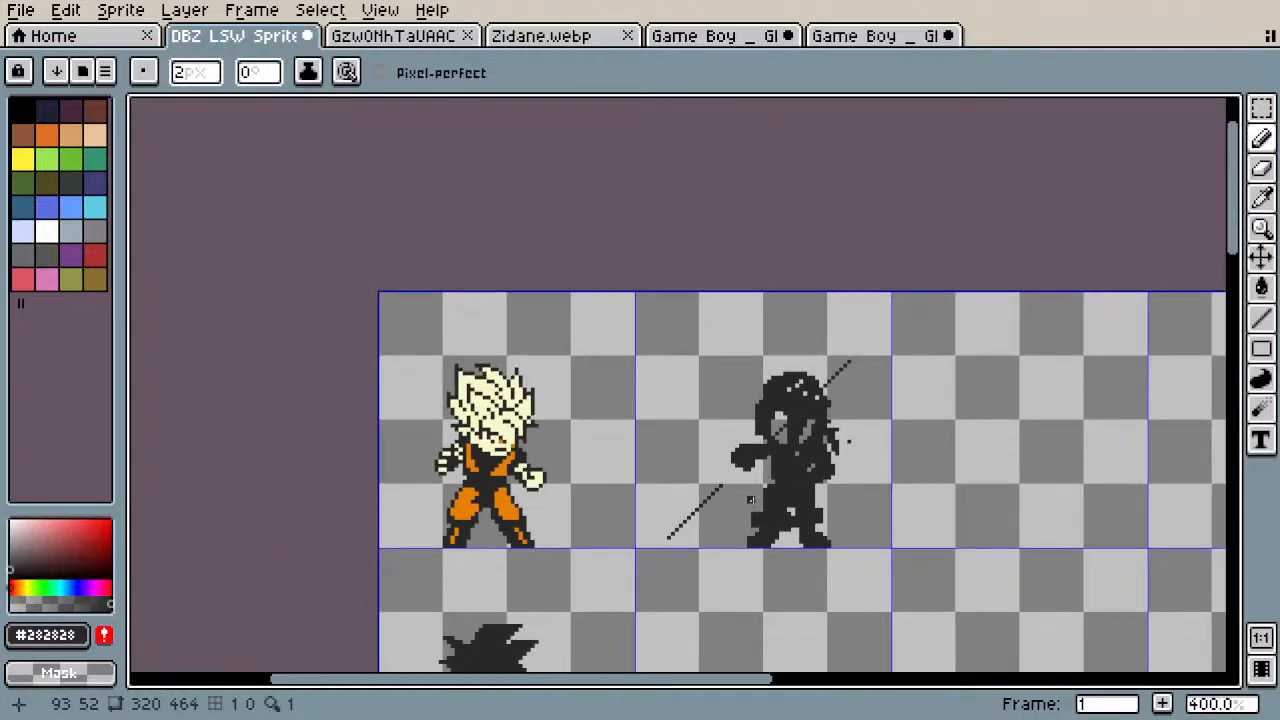
Step: Reconnect the sword with a straight 1 px line from the upper end of its lower blade through the hand
scroll(738, 476, up, 3)
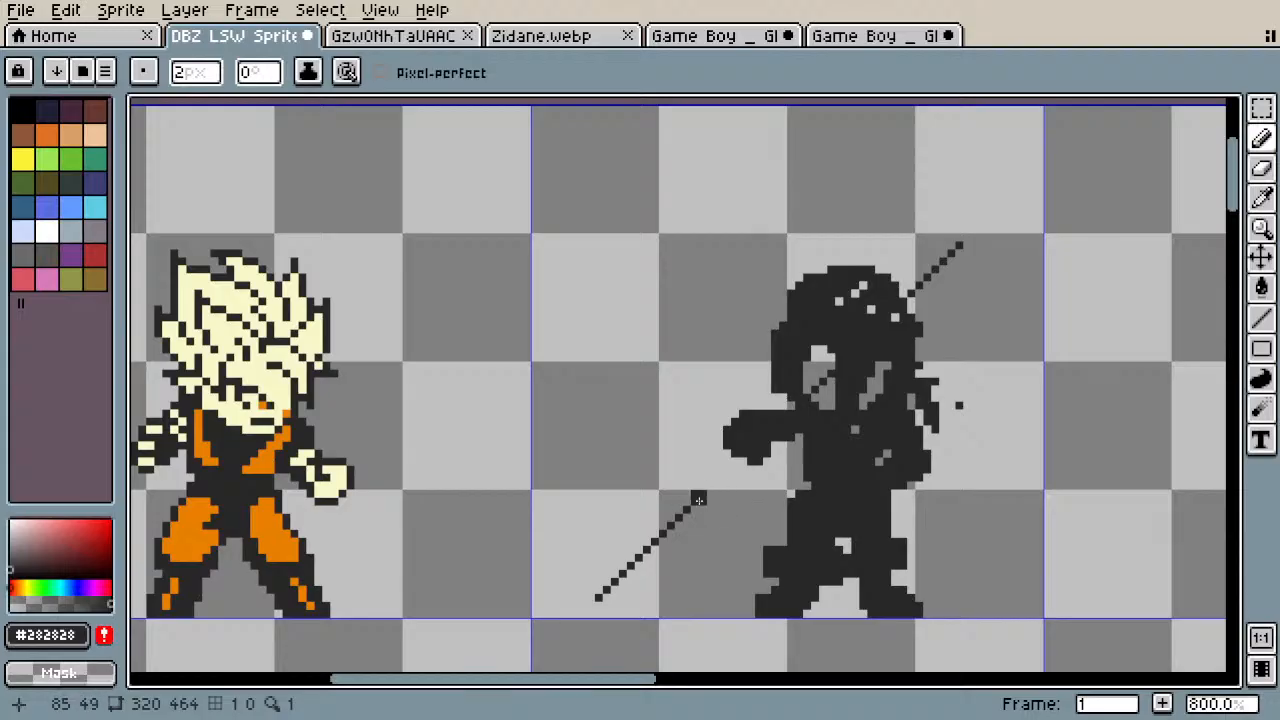
key(l)
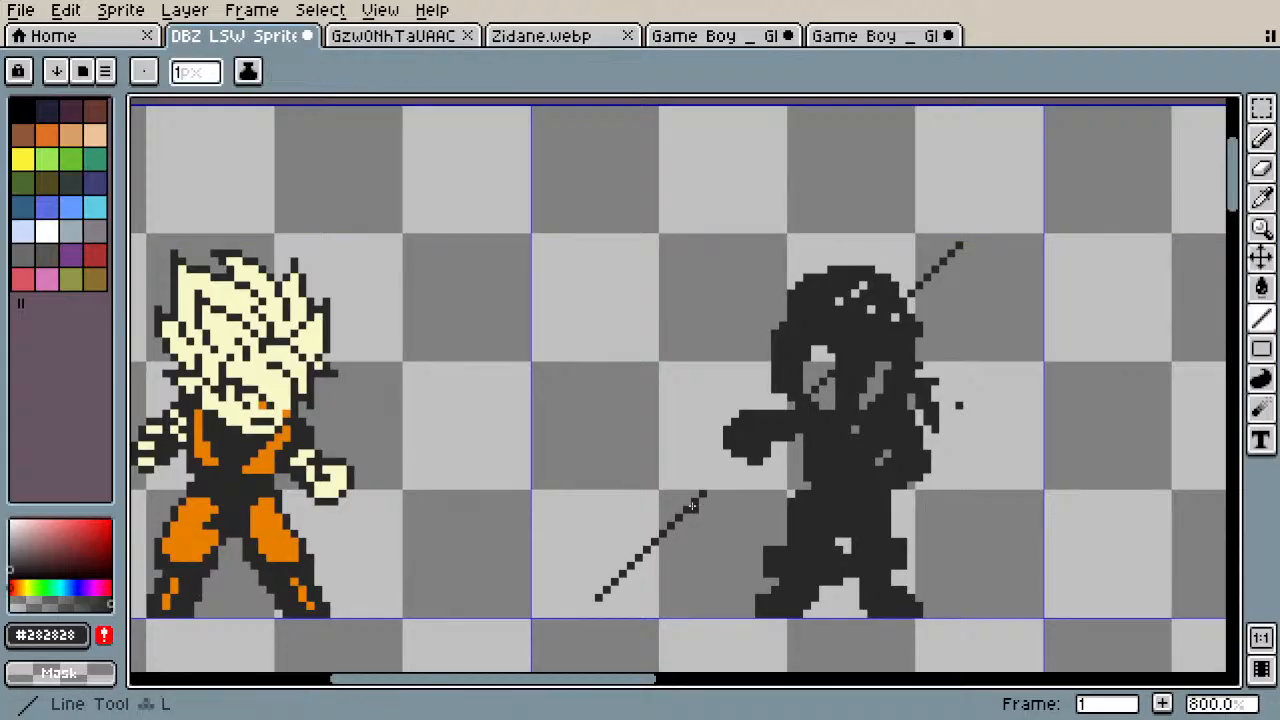
drag(703, 494, 897, 305)
scroll(860, 400, down, 4)
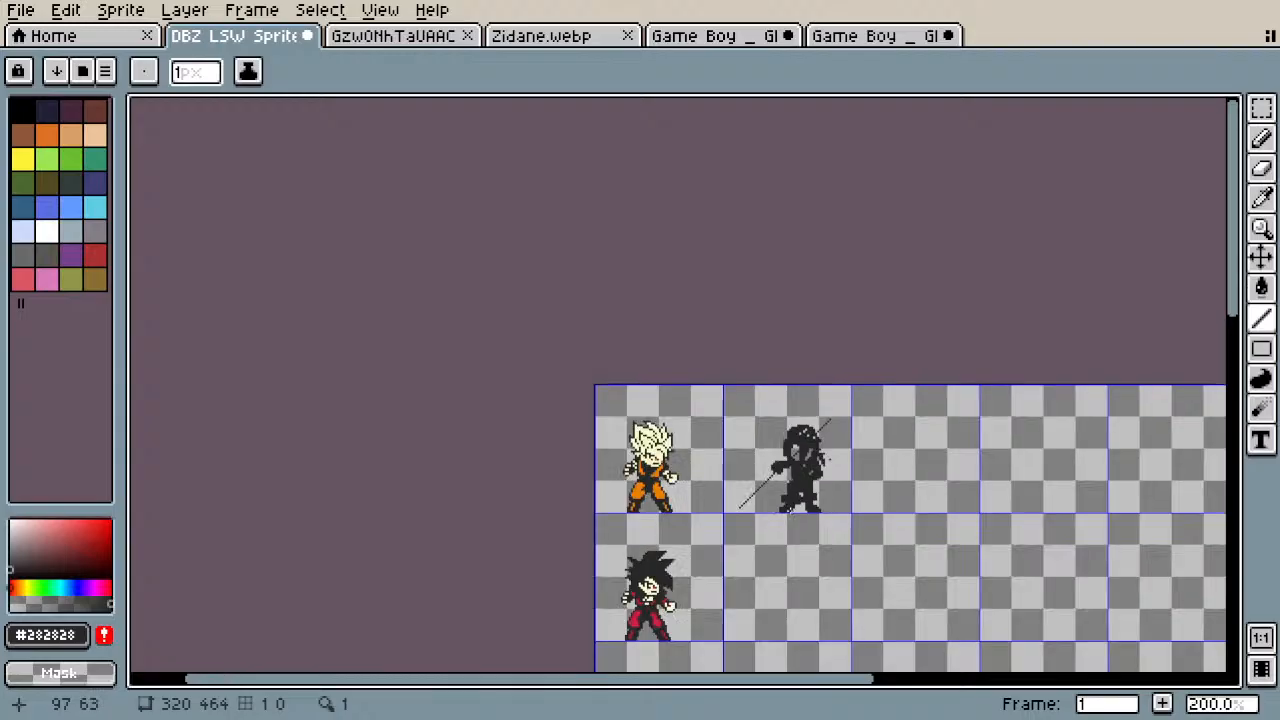
scroll(790, 500, up, 4)
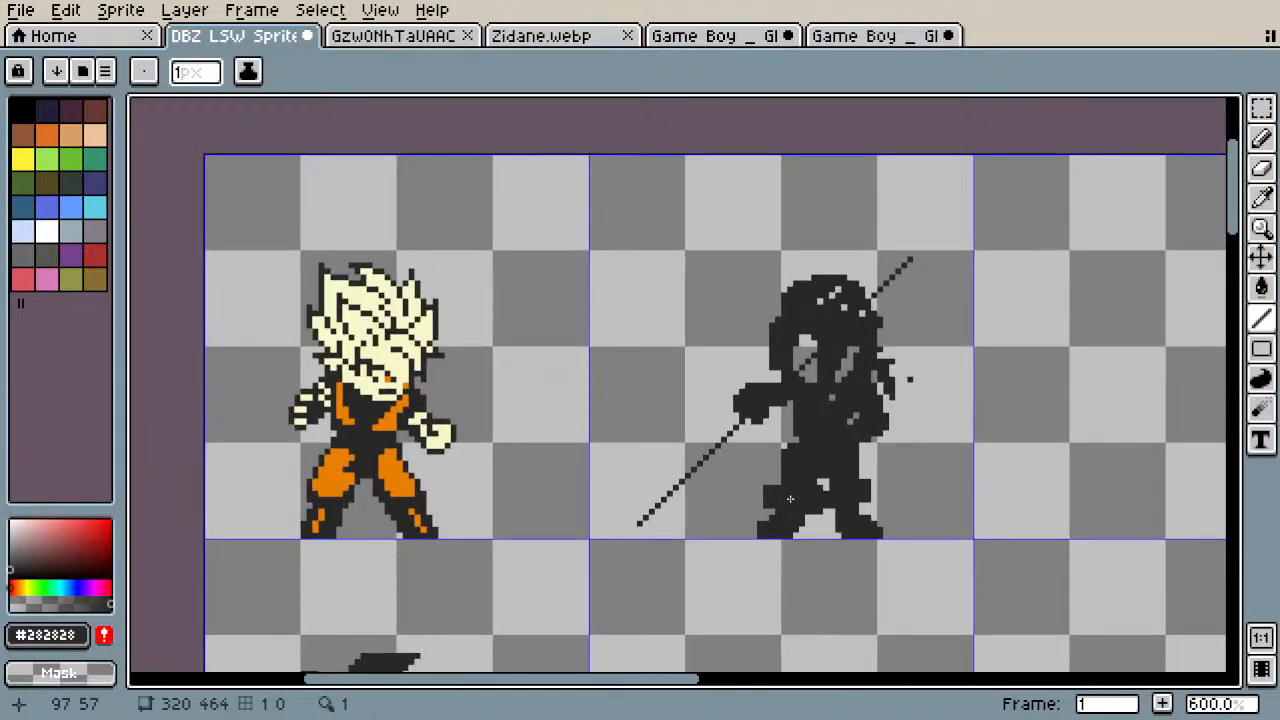
Step: Fill out the hand and the underside of the forearm with #282828 using 1 px strokes
scroll(773, 417, up, 3)
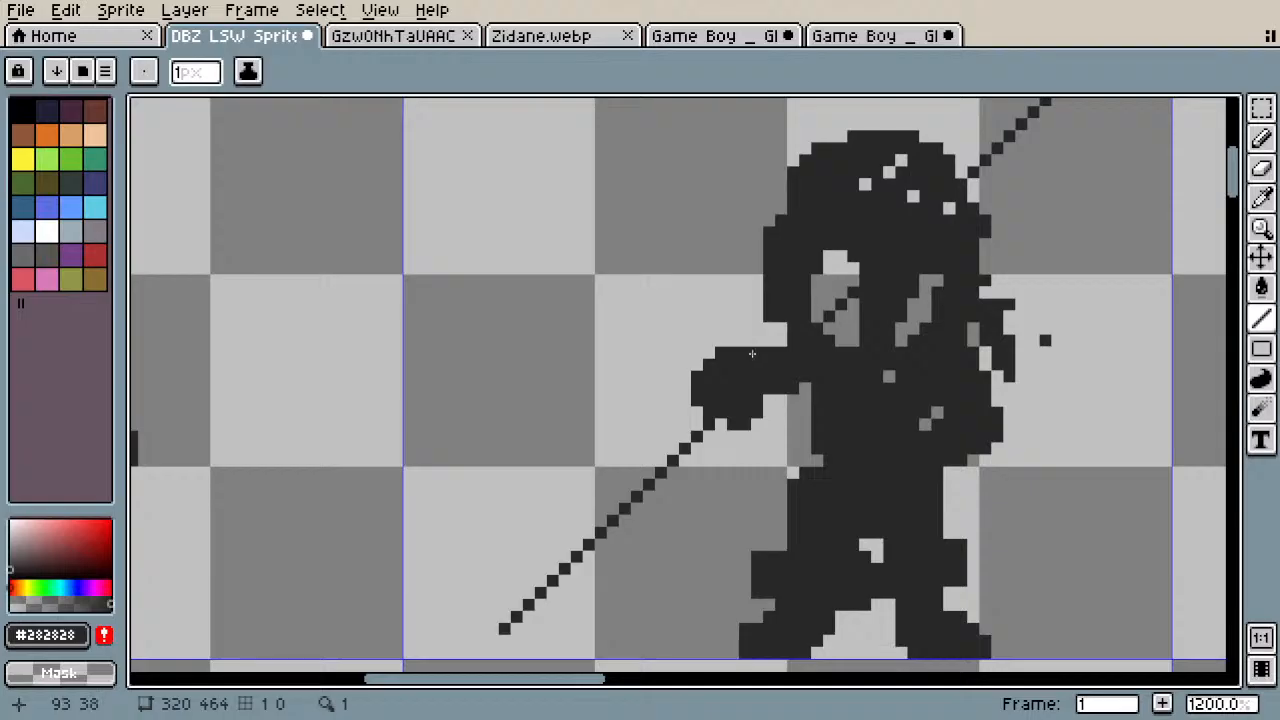
drag(670, 382, 736, 351)
mouse_move(742, 422)
mouse_down()
mouse_move(805, 376)
mouse_move(757, 422)
mouse_move(791, 390)
mouse_move(743, 426)
mouse_move(719, 426)
mouse_up()
key(b)
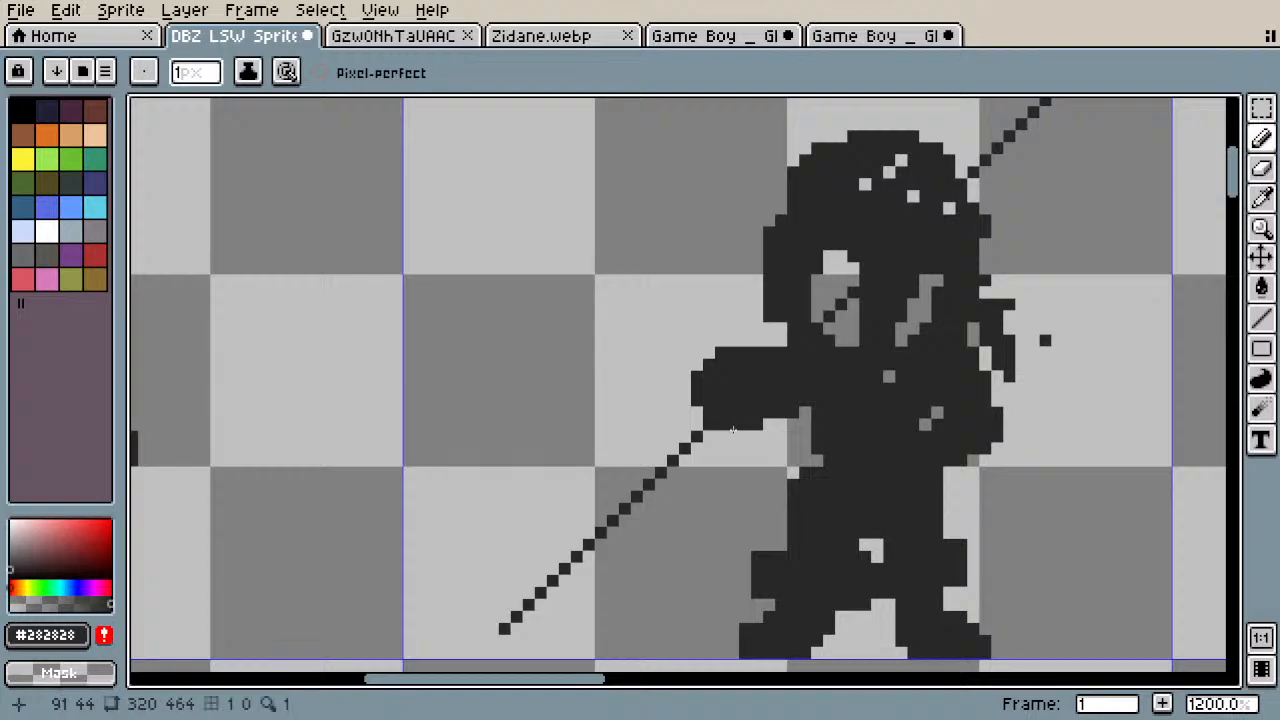
Step: Clear the sword pixels that cross the face opening on the sword-arm side
scroll(757, 441, down, 4)
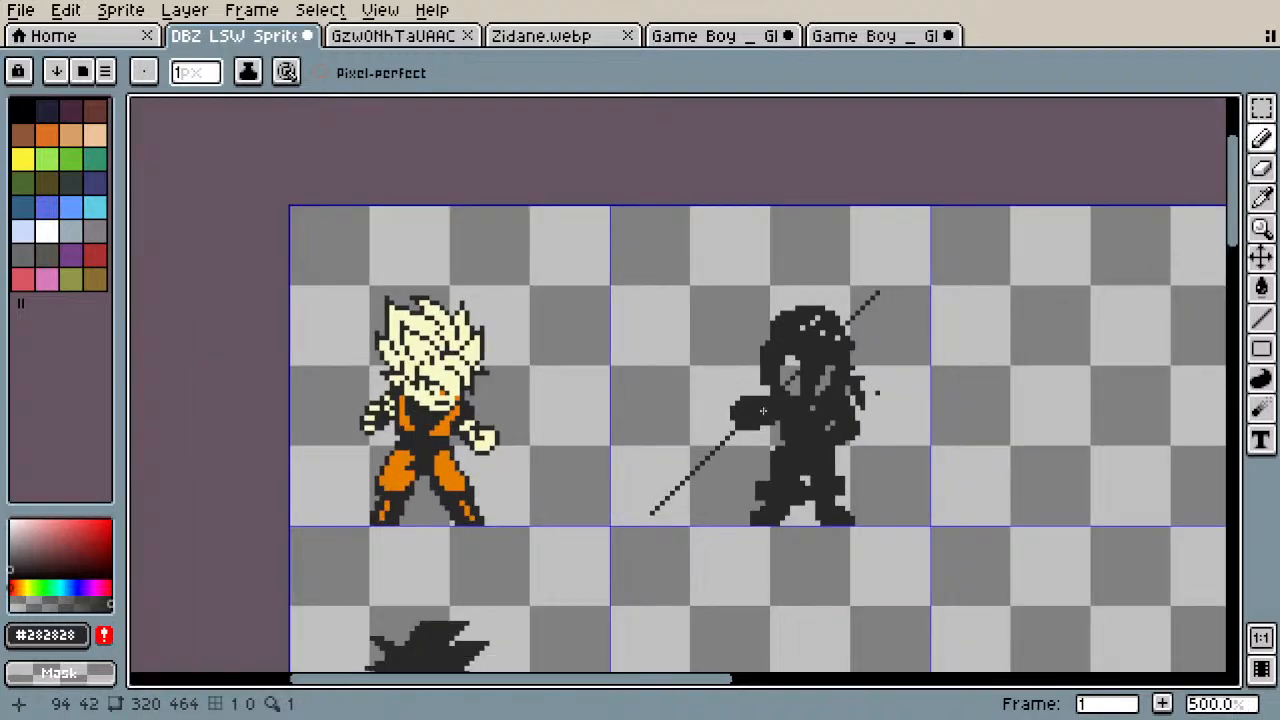
scroll(762, 411, up, 4)
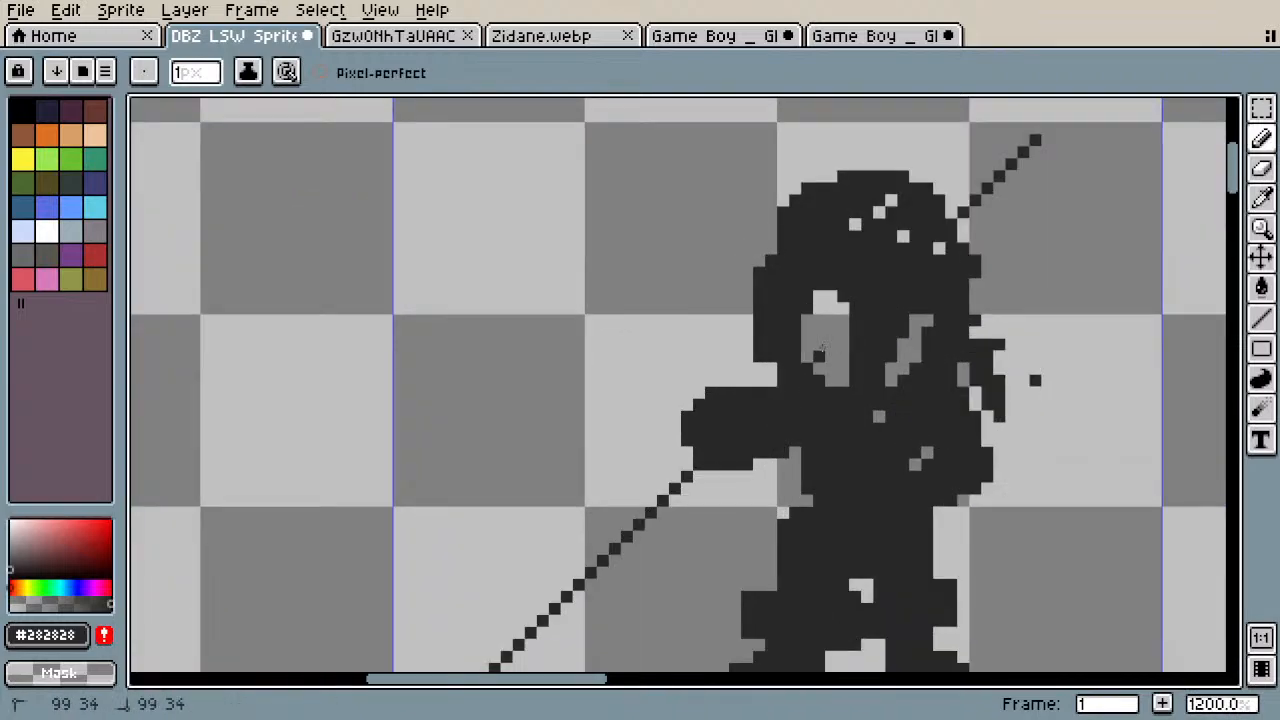
scroll(817, 355, down, 4)
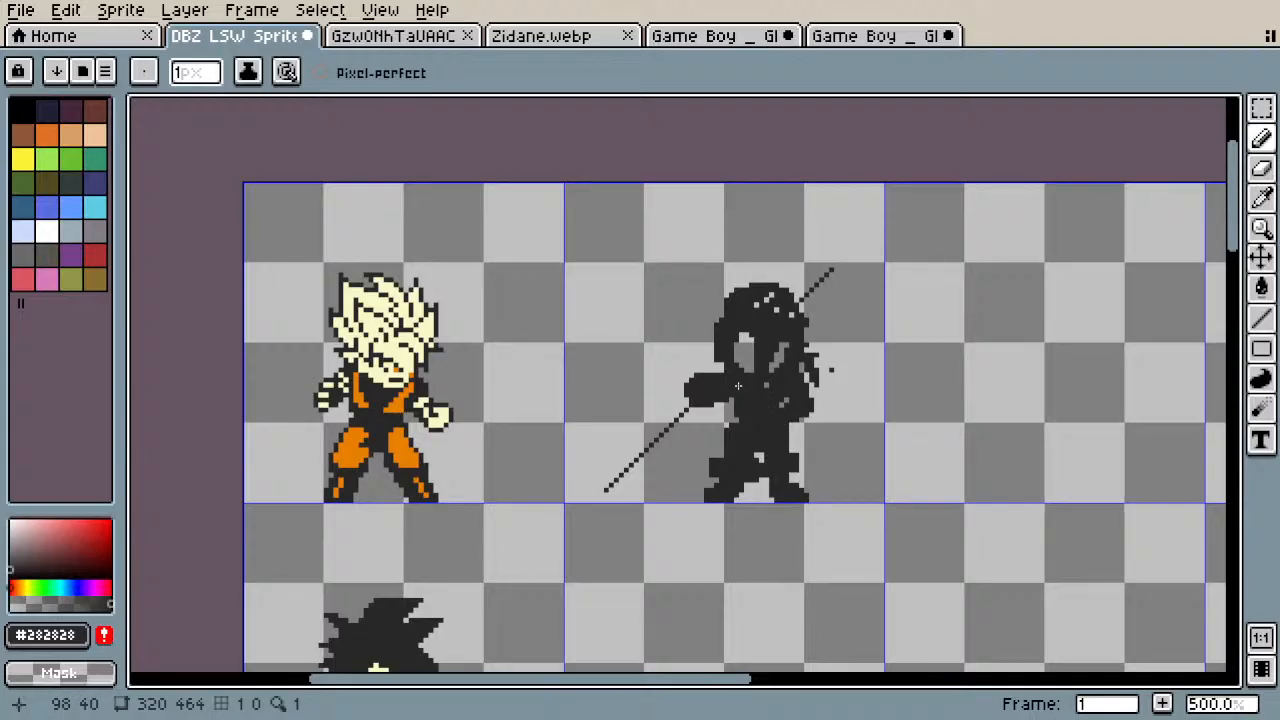
Step: Select the sword-arm hand and the lower blade and shift them inward to position 75, 35, then deselect
drag(730, 420, 779, 424)
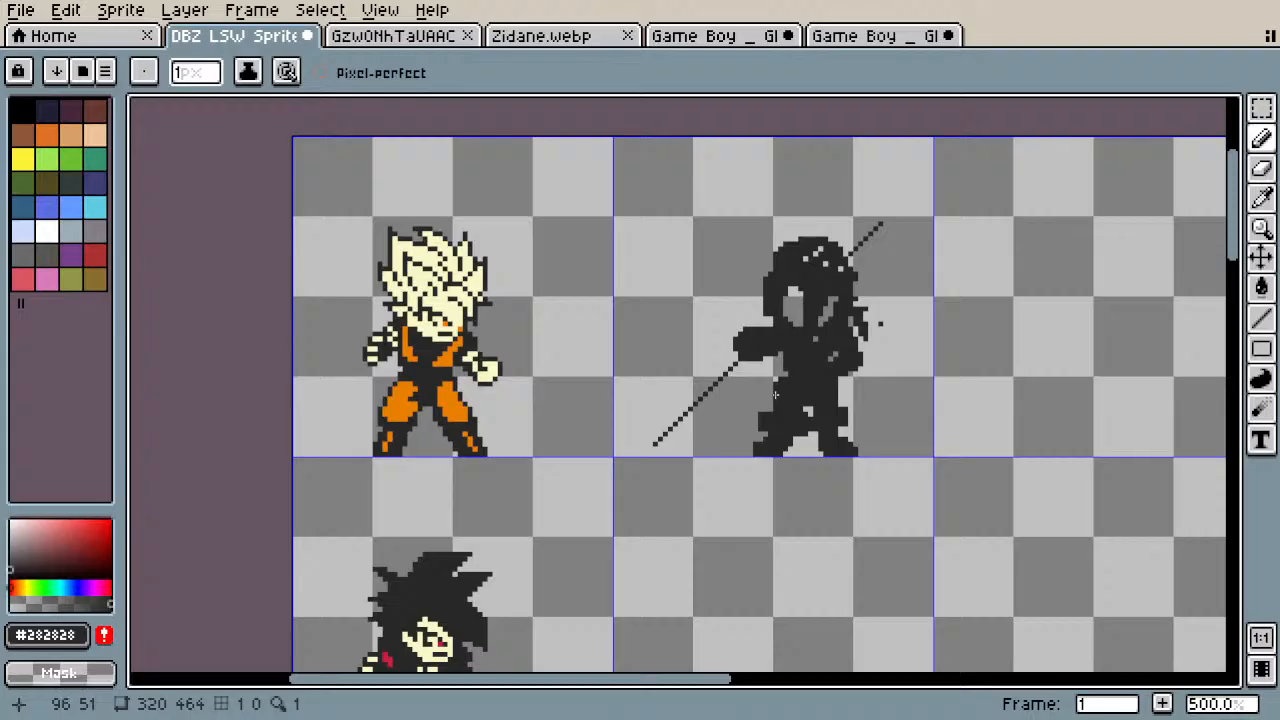
key(m)
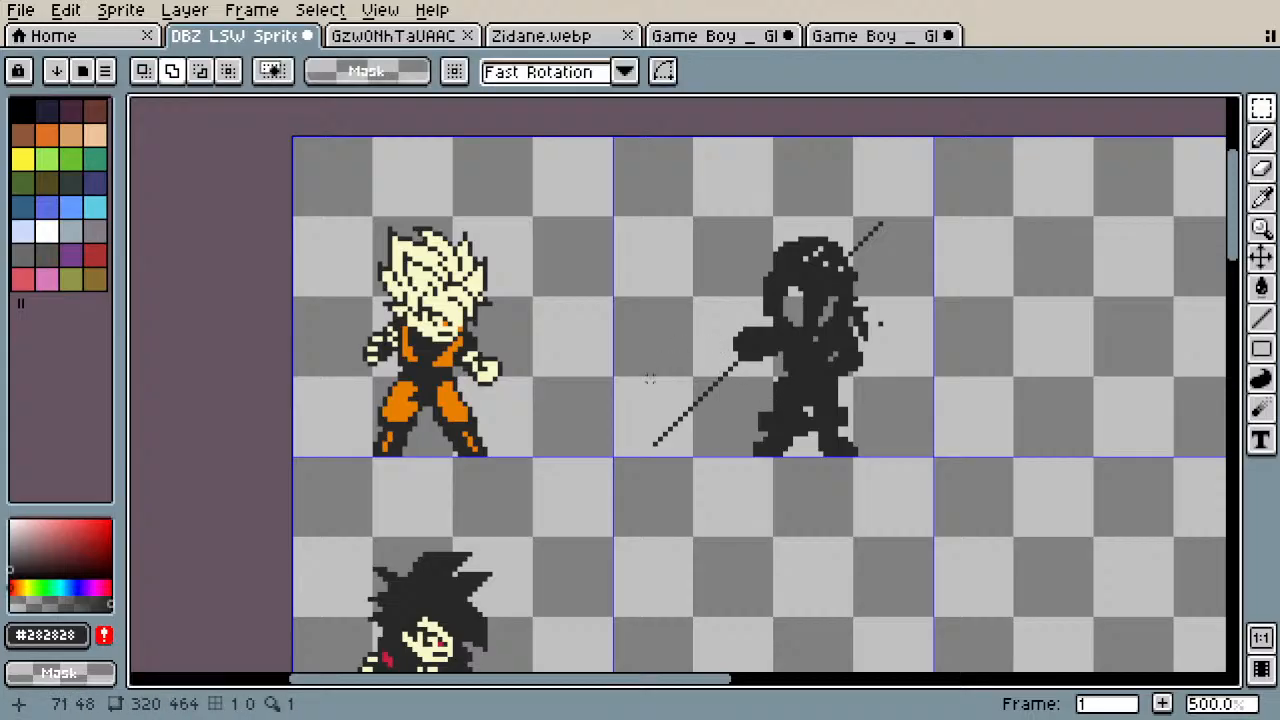
drag(632, 446, 741, 302)
scroll(770, 370, up, 4)
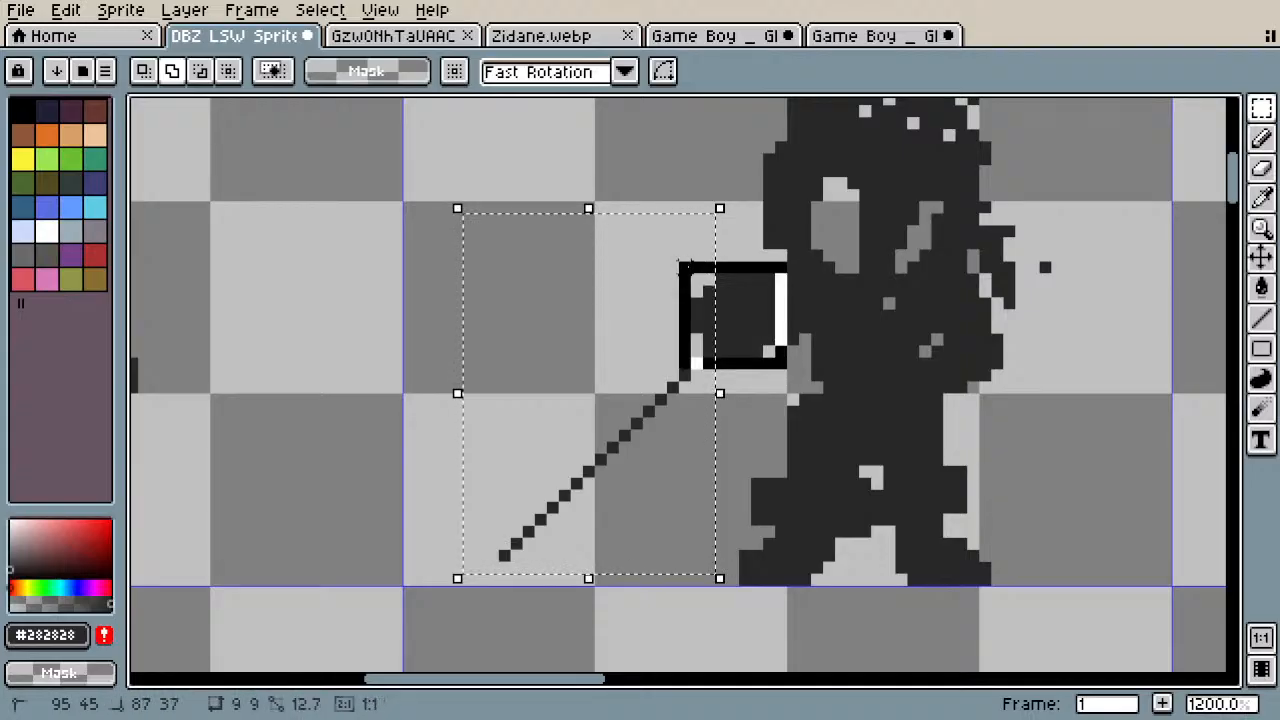
scroll(750, 328, down, 3)
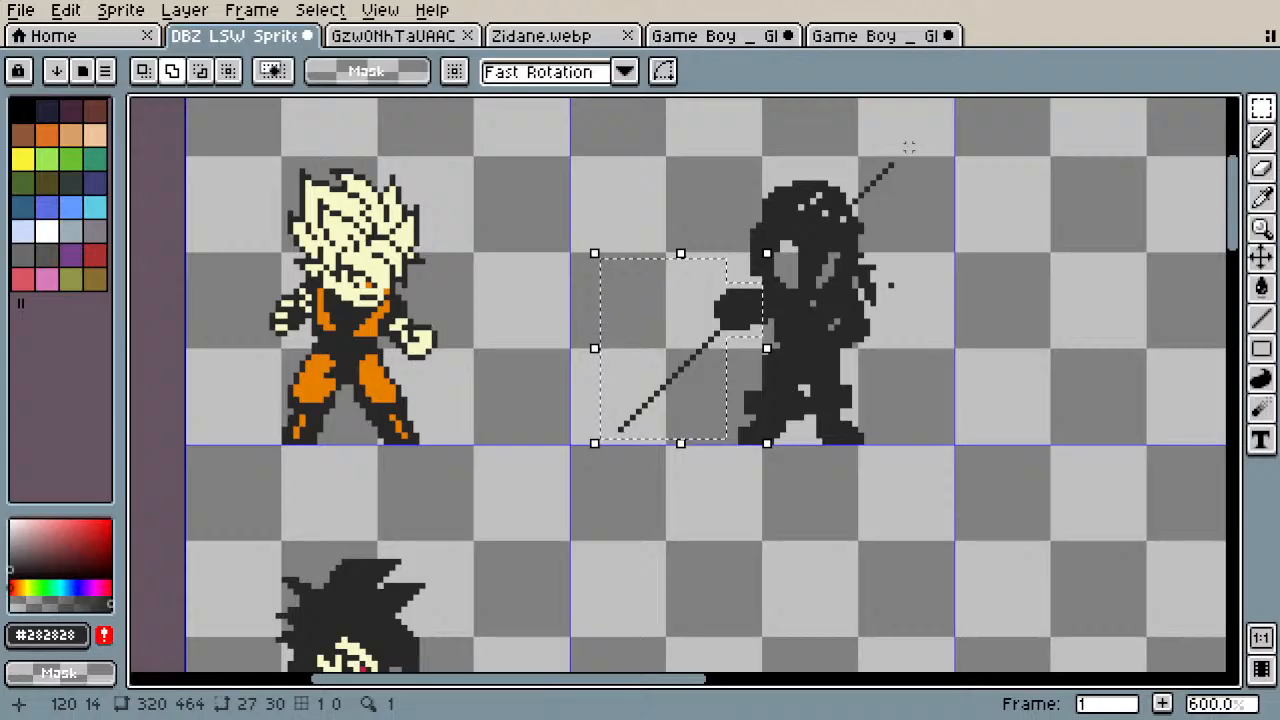
key(Up)
key(Right)
key(Right)
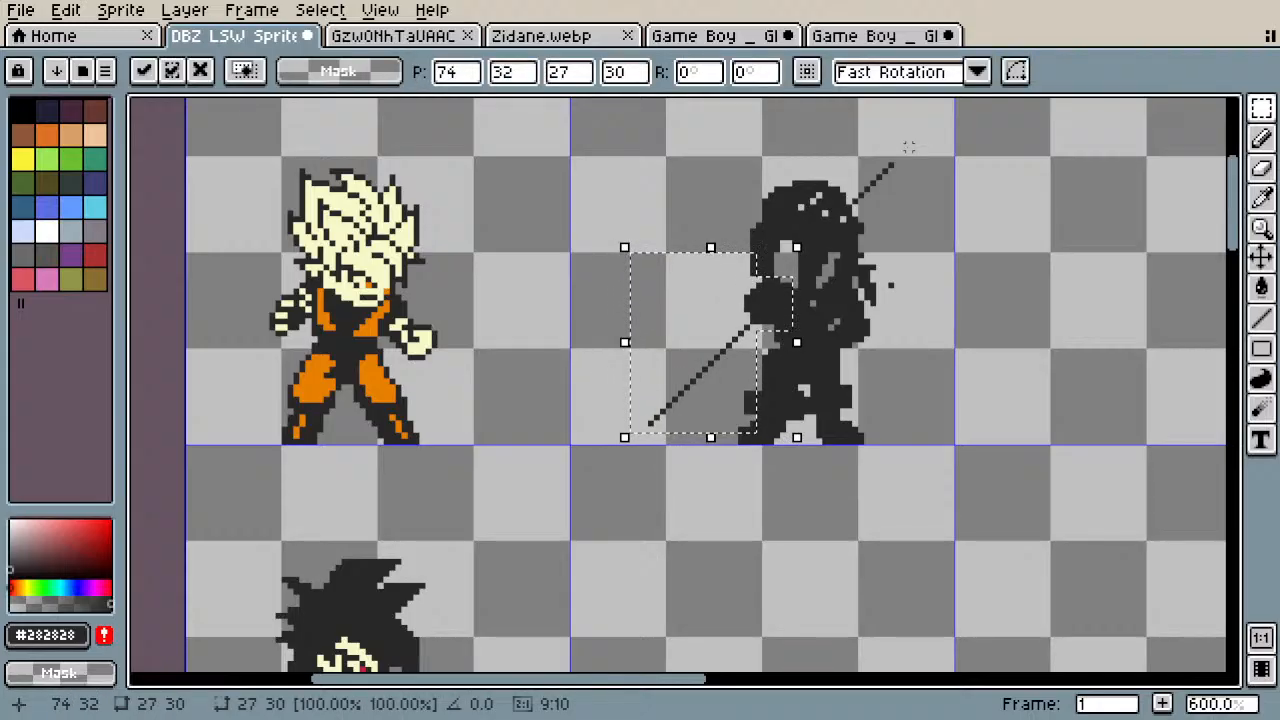
key(Down)
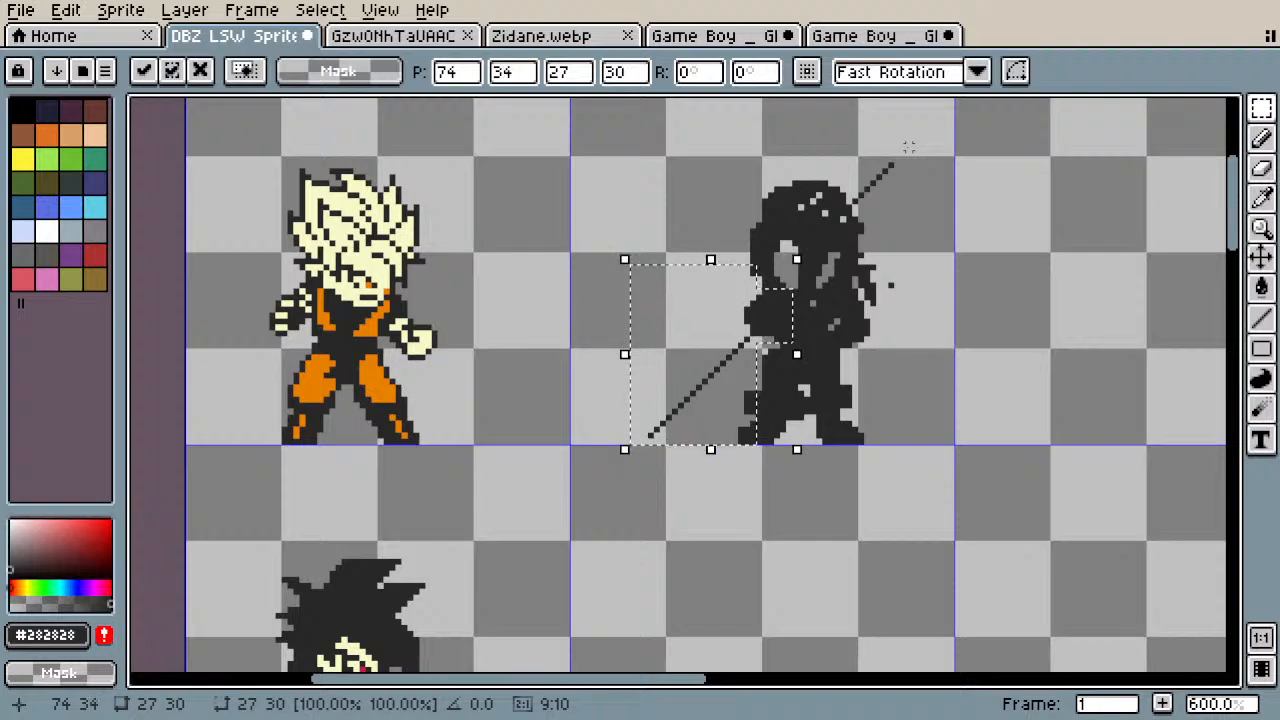
key(Down)
key(Right)
key(Right)
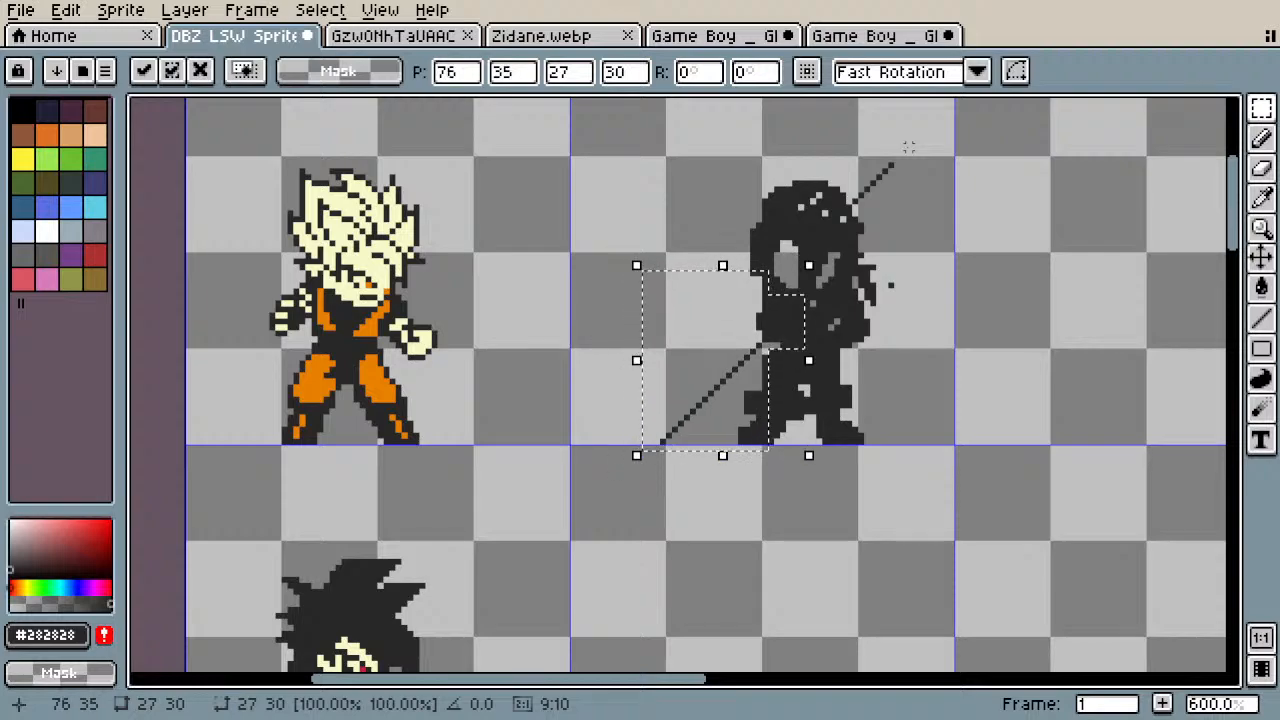
key(Right)
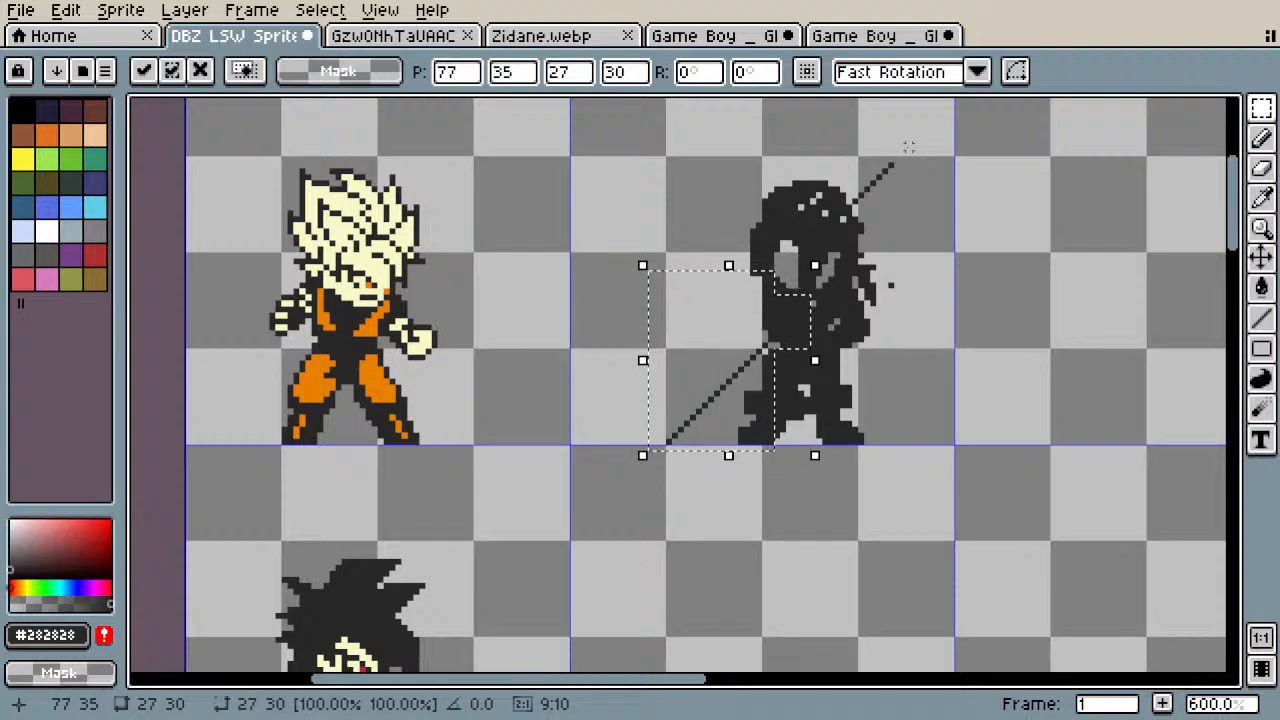
key(Left)
key(Left)
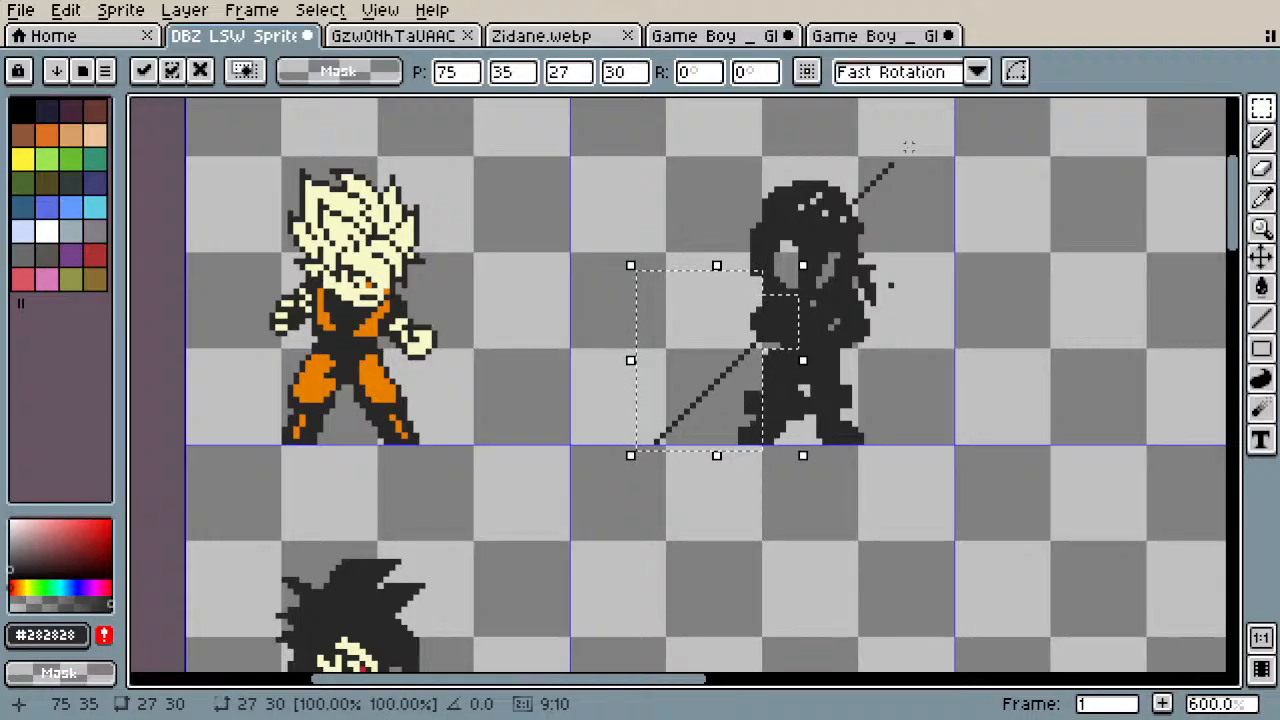
key(ctrl+d)
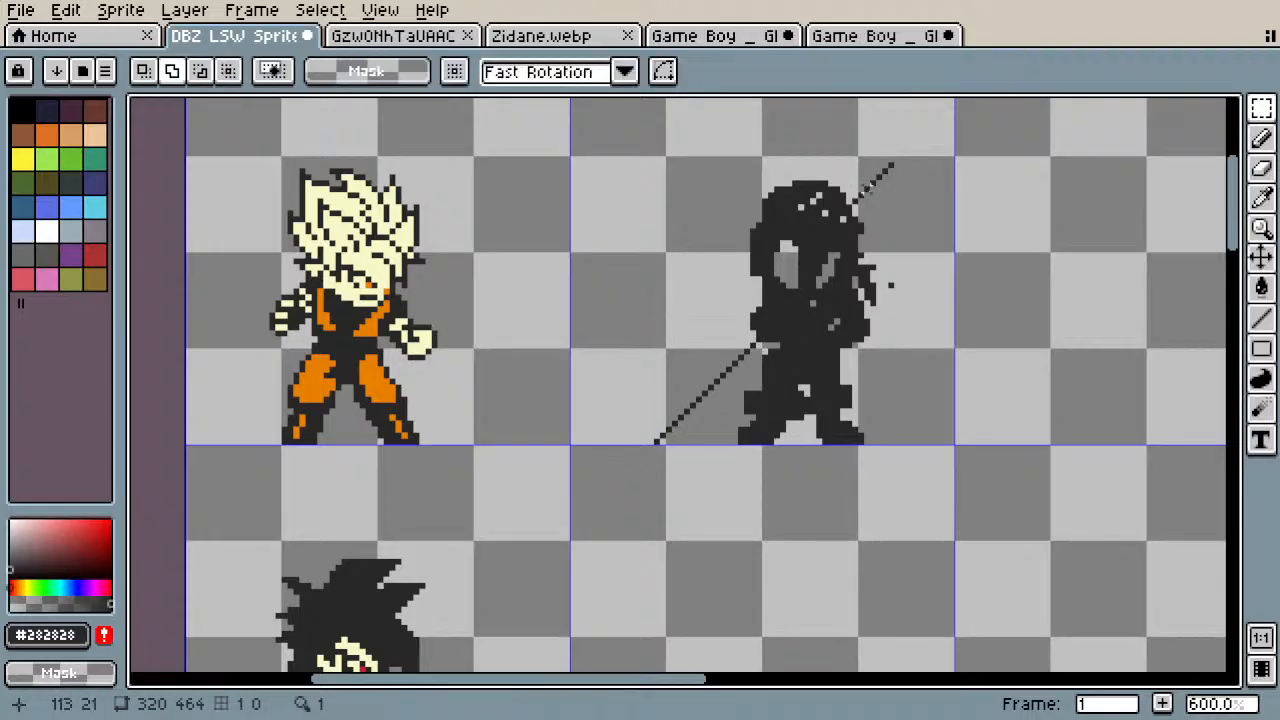
Step: Draw a 1 px #282828 line from the upper end of the lower blade diagonally across the body and out behind the head
scroll(873, 203, up, 3)
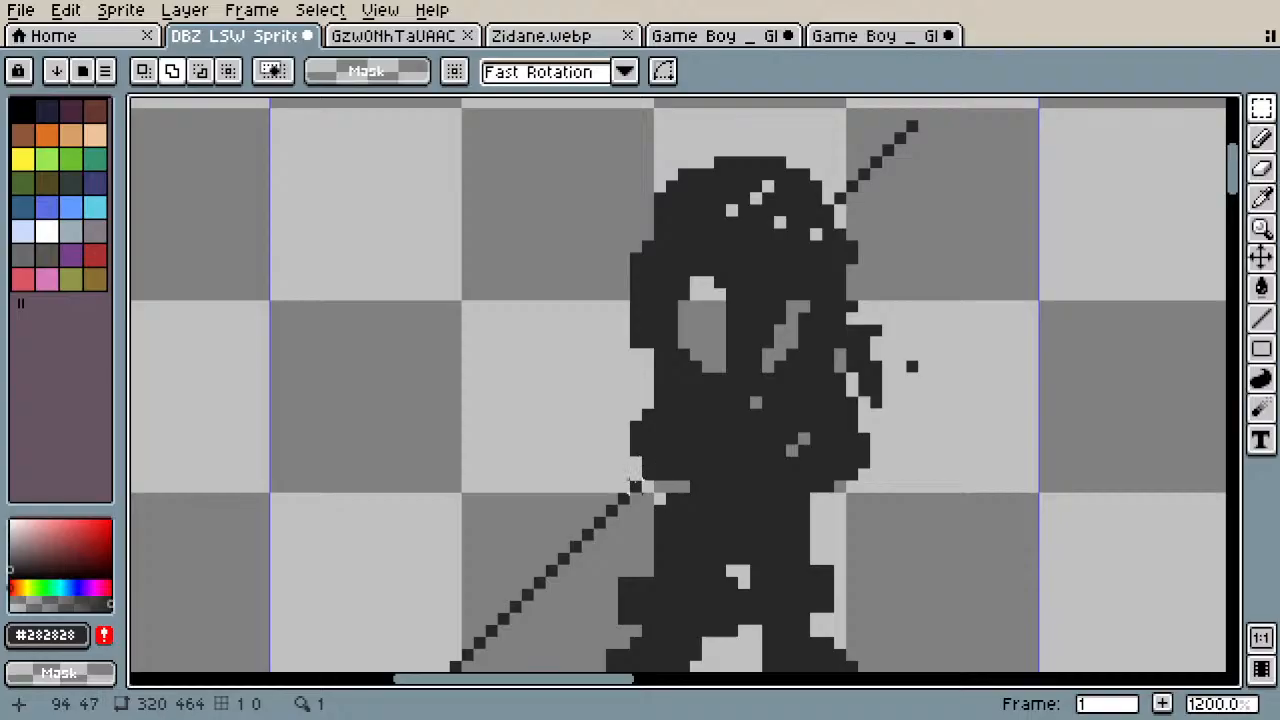
key(l)
drag(634, 486, 1031, 102)
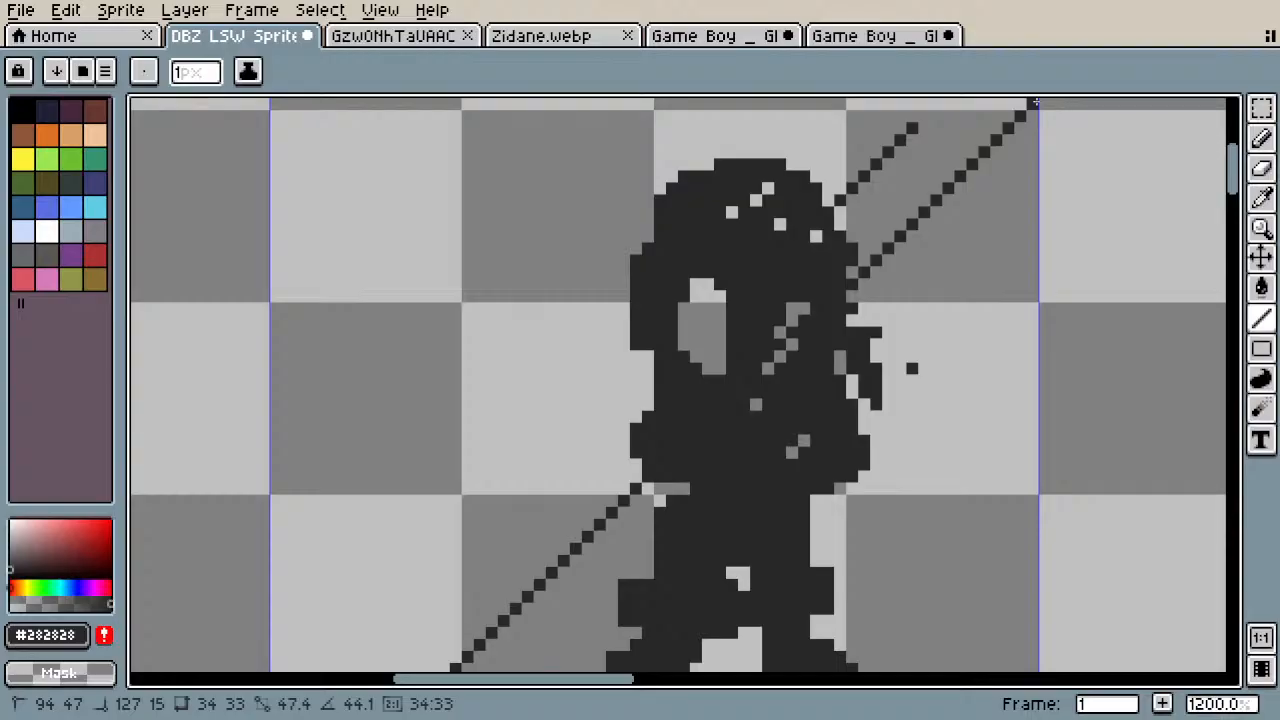
drag(1035, 102, 1008, 128)
scroll(1008, 128, down, 4)
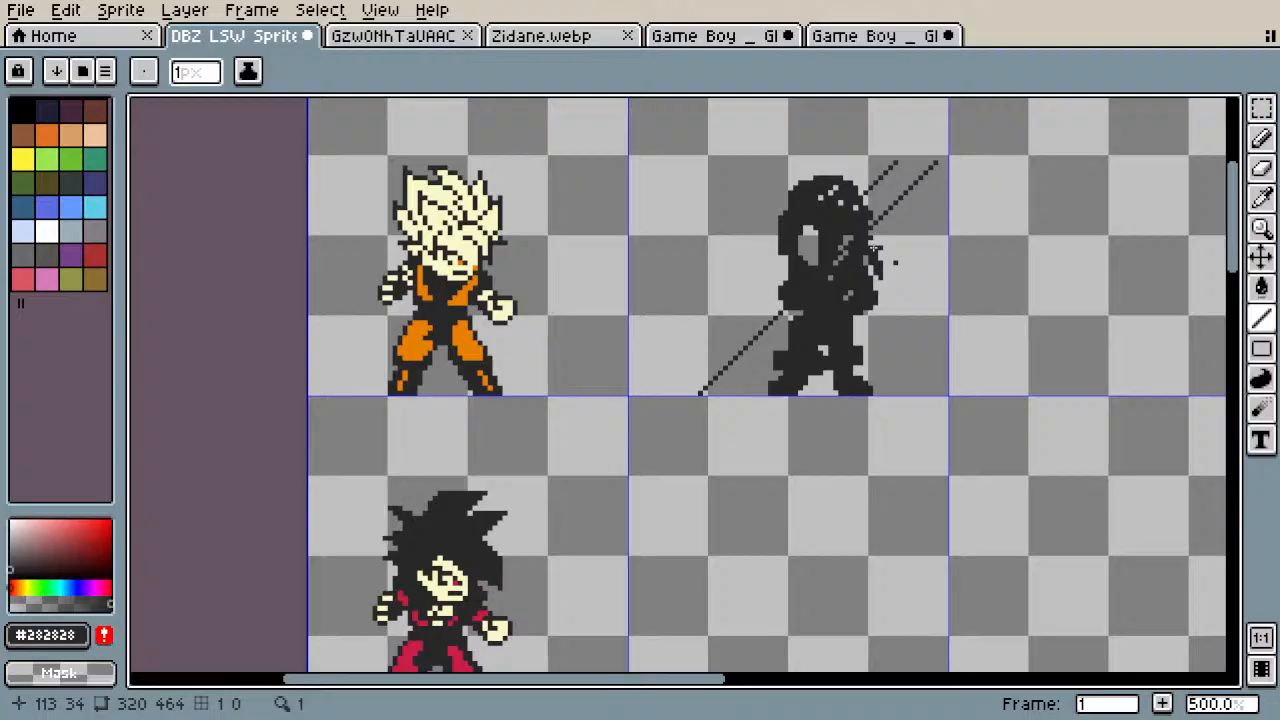
Step: Check the Zidane reference artwork, then select the sprite's lower legs and shift them to position 96, 54
click(515, 37)
click(432, 36)
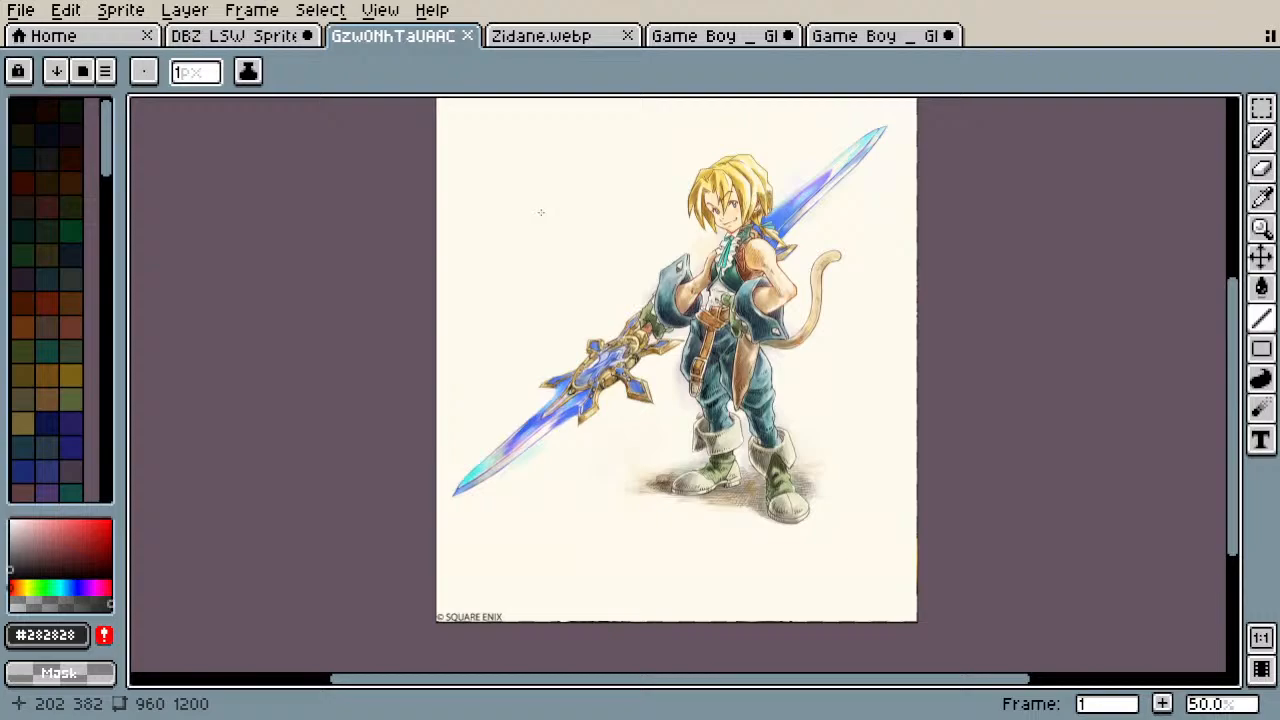
click(303, 38)
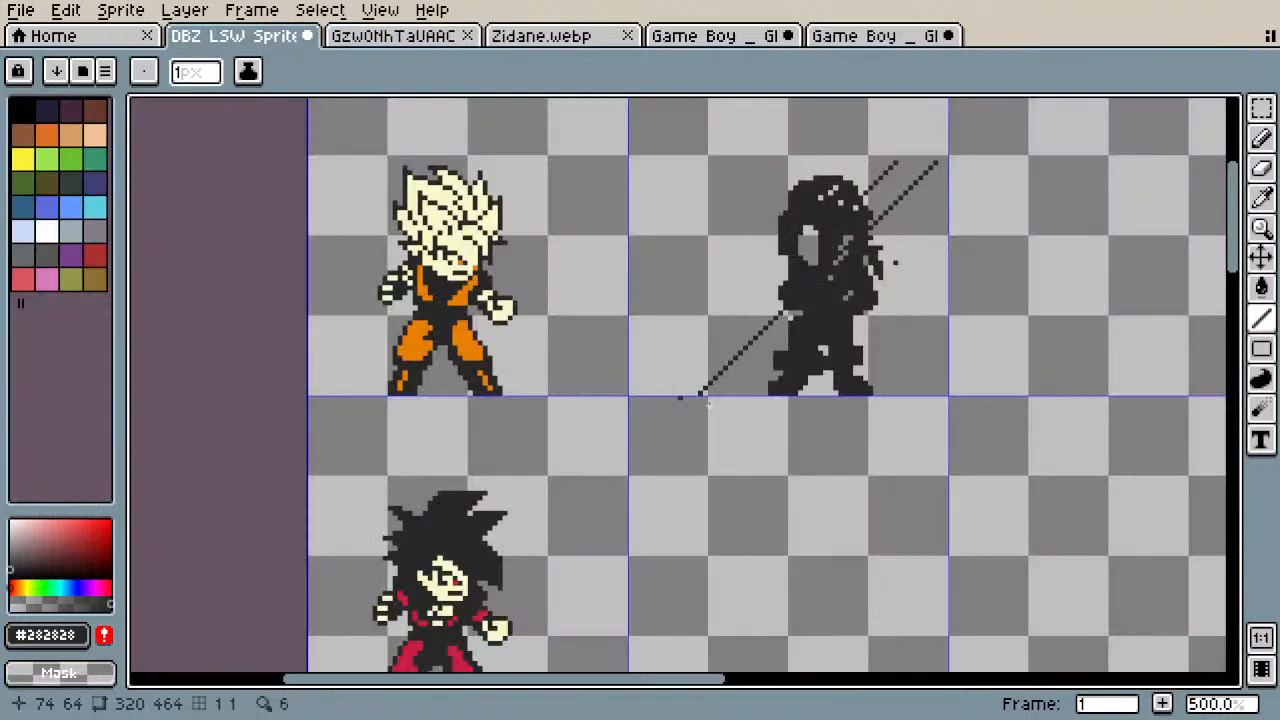
scroll(803, 323, up, 4)
key(m)
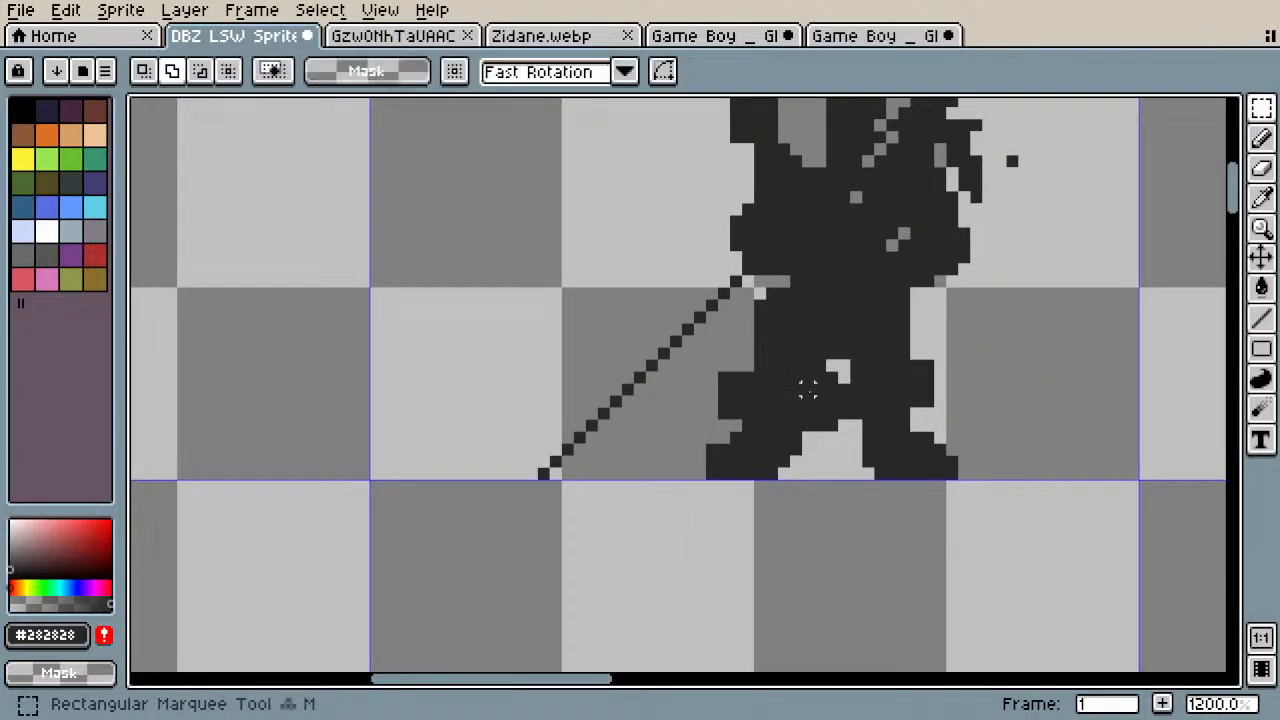
scroll(733, 374, down, 2)
drag(742, 374, 945, 463)
click(942, 462)
key(Right)
key(Right)
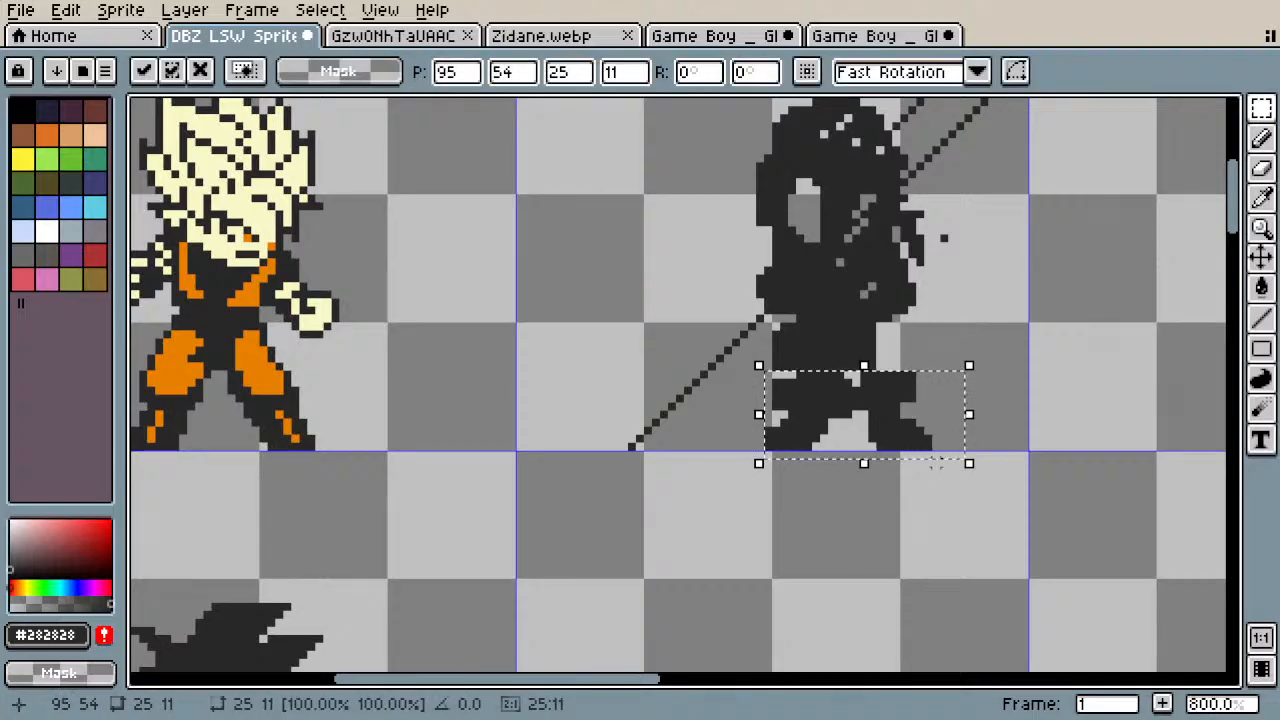
key(Right)
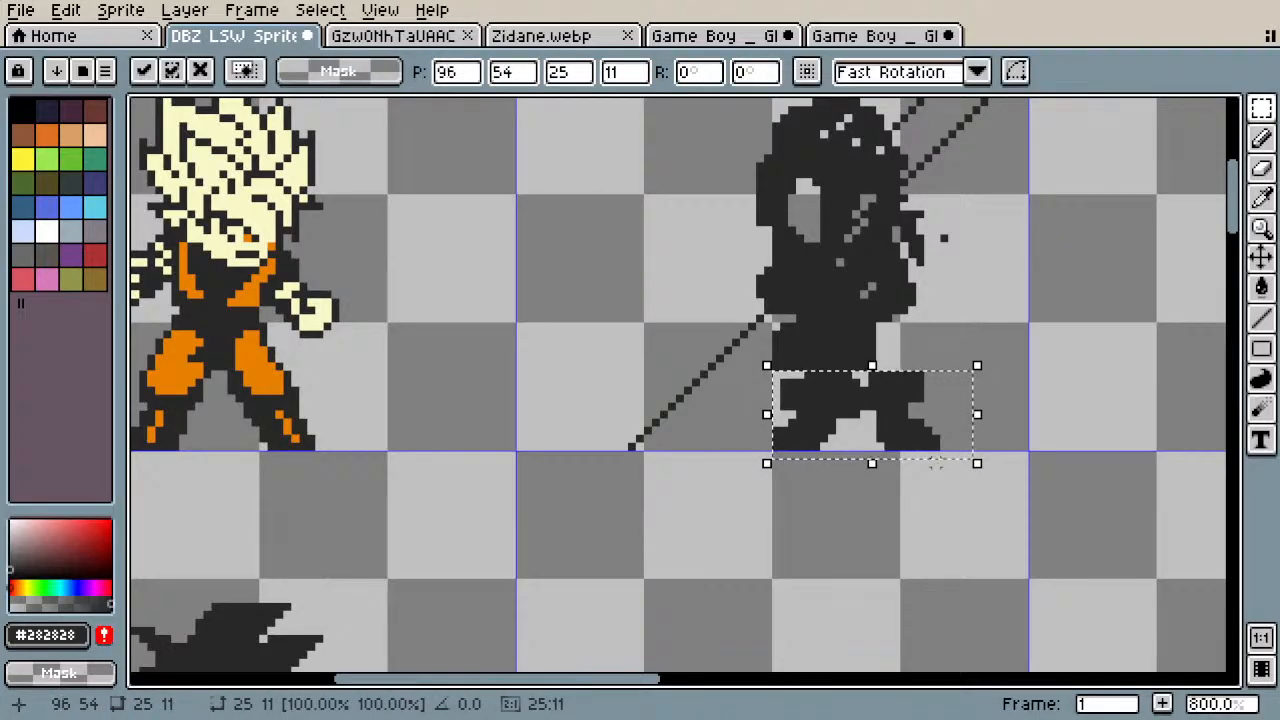
key(ctrl+d)
scroll(930, 416, down, 2)
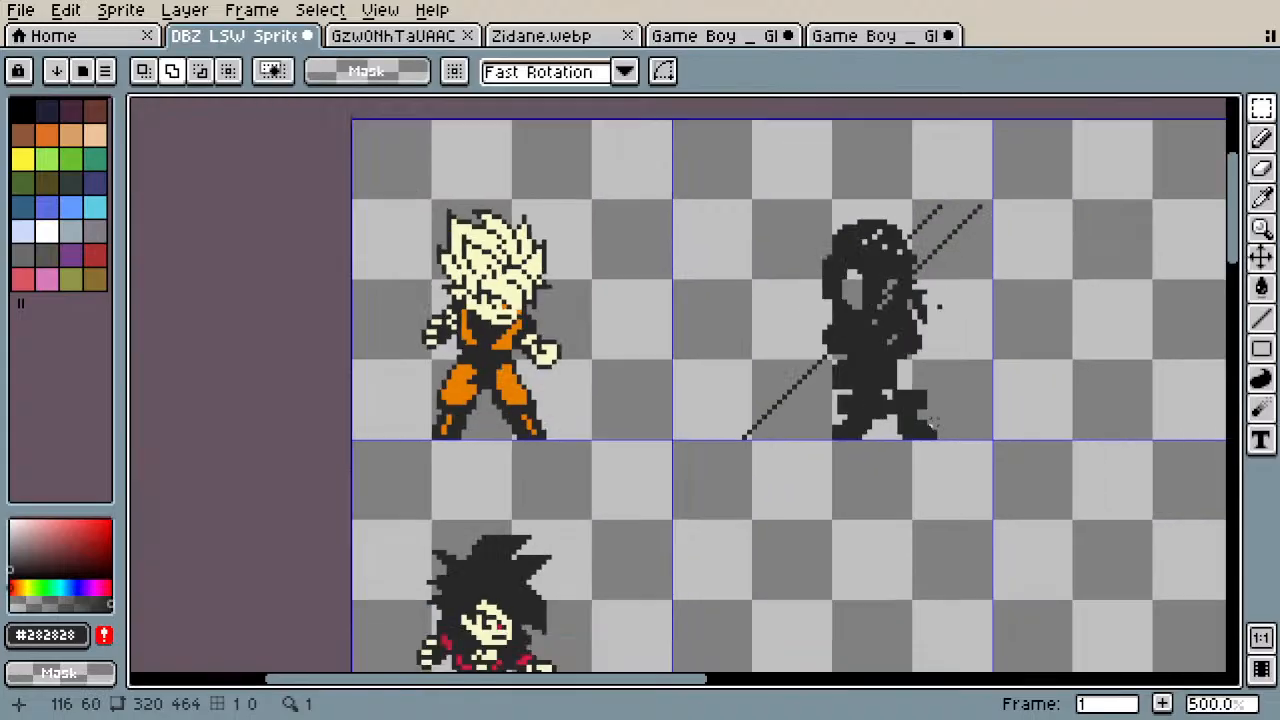
Step: Fill in the hip and outer thigh above the shifted legs with #282828 using the 1 px pencil
drag(973, 409, 836, 459)
scroll(754, 443, up, 3)
key(b)
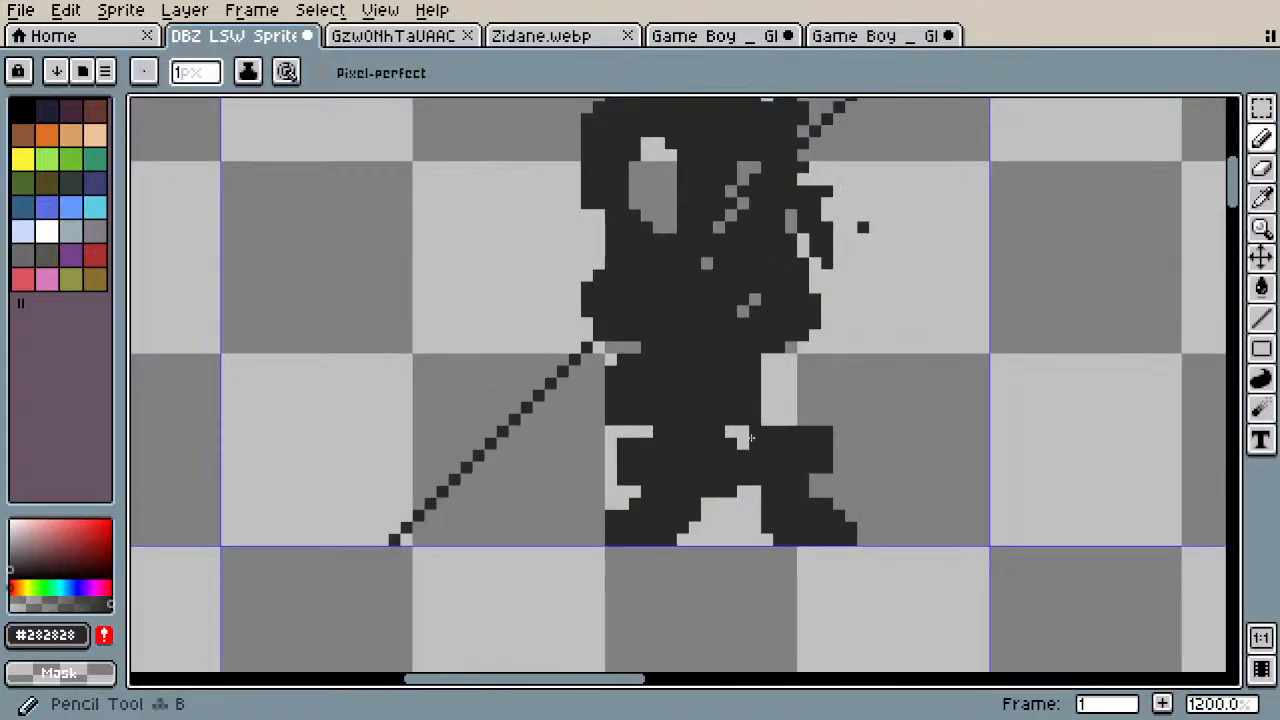
alt+click(734, 403)
mouse_move(767, 395)
mouse_down()
mouse_move(791, 370)
mouse_move(752, 356)
mouse_move(785, 393)
mouse_move(758, 416)
mouse_move(812, 381)
mouse_move(770, 402)
mouse_move(804, 438)
mouse_move(744, 434)
mouse_up()
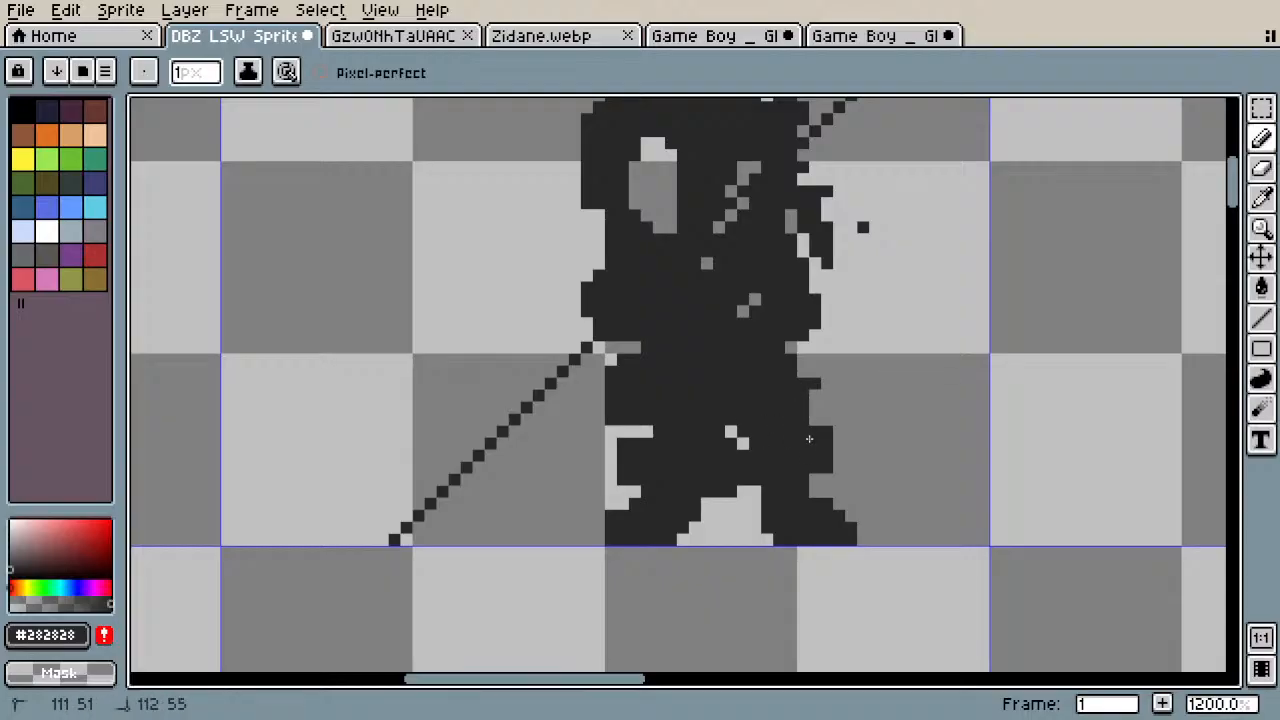
Step: Erase the old upper blade stub behind the head and the stray pixel beside the hair
key(space)
drag(862, 281, 876, 421)
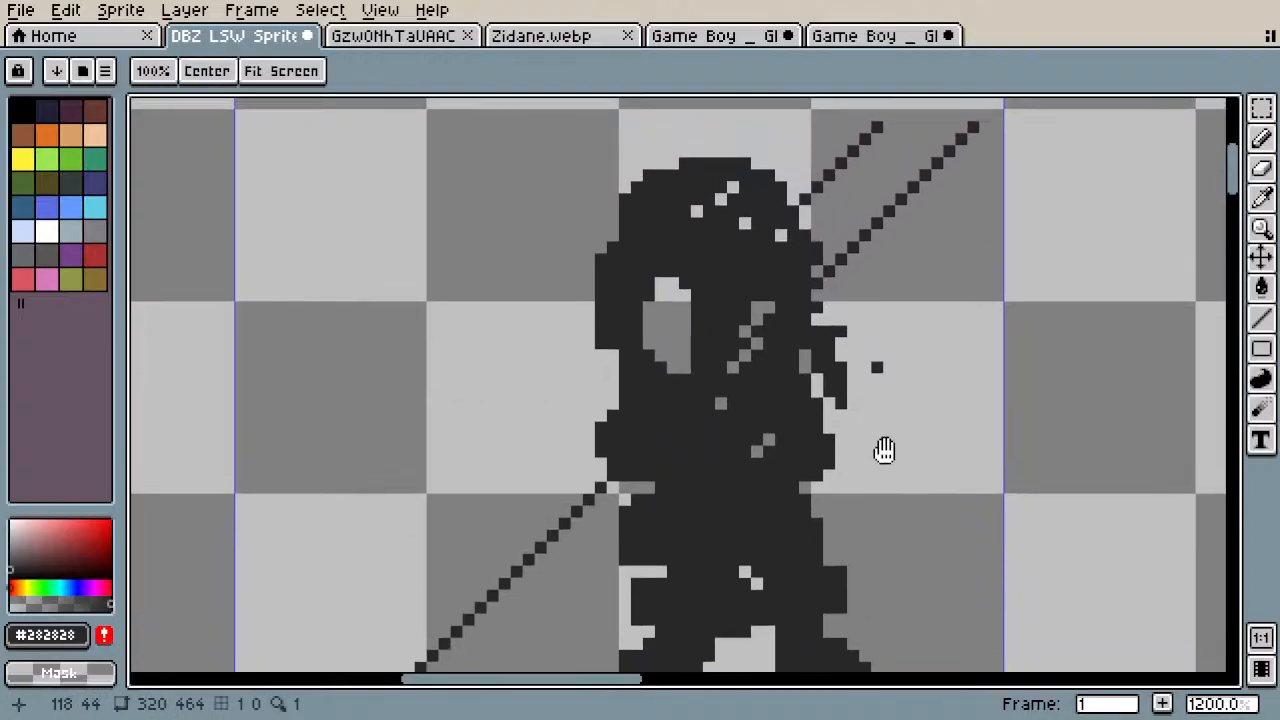
scroll(829, 198, down, 1)
key(space)
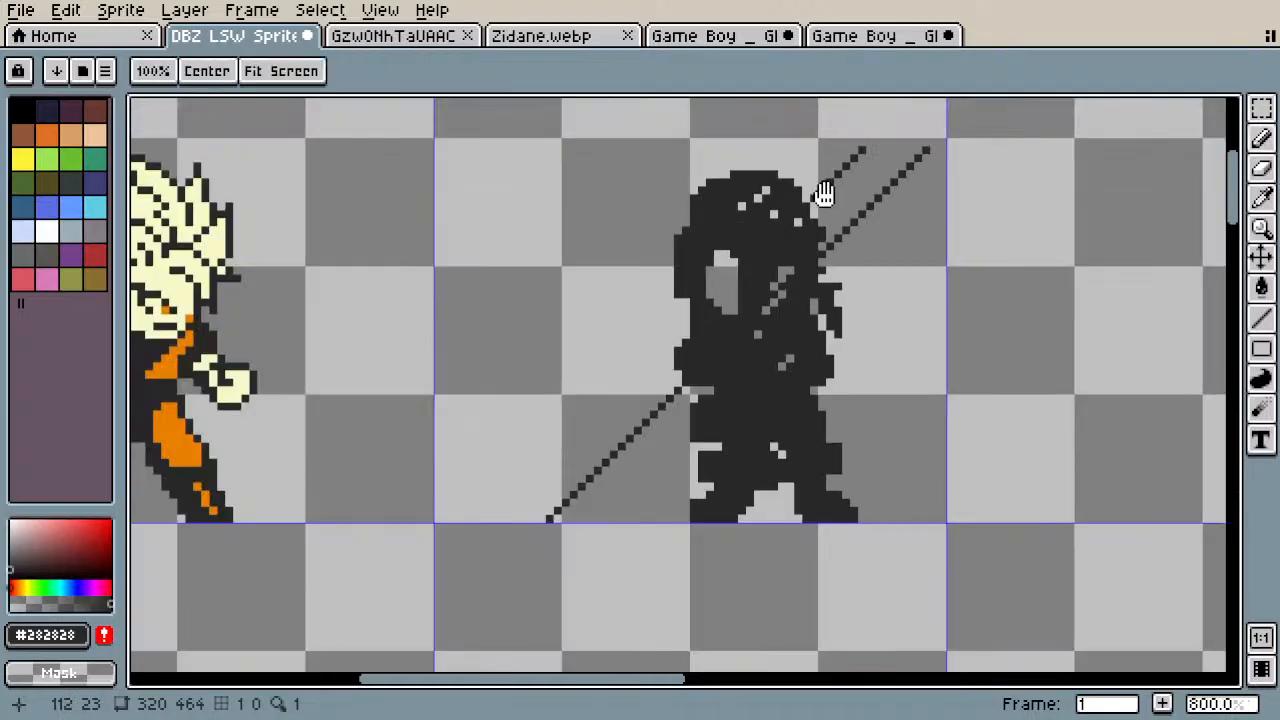
mouse_move(823, 194)
mouse_down()
mouse_move(775, 319)
mouse_move(813, 278)
mouse_up()
scroll(775, 320, down, 3)
scroll(821, 284, down, 2)
key(space)
drag(845, 419, 814, 326)
scroll(828, 378, down, 2)
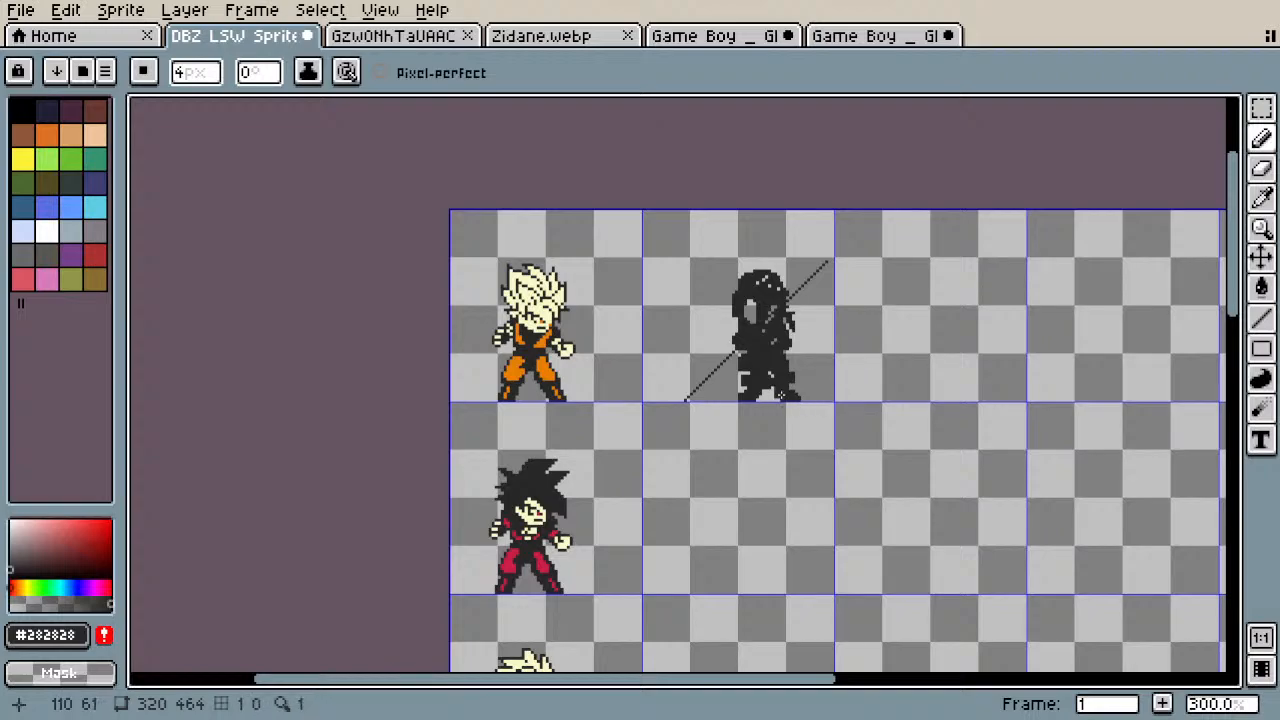
scroll(753, 357, up, 4)
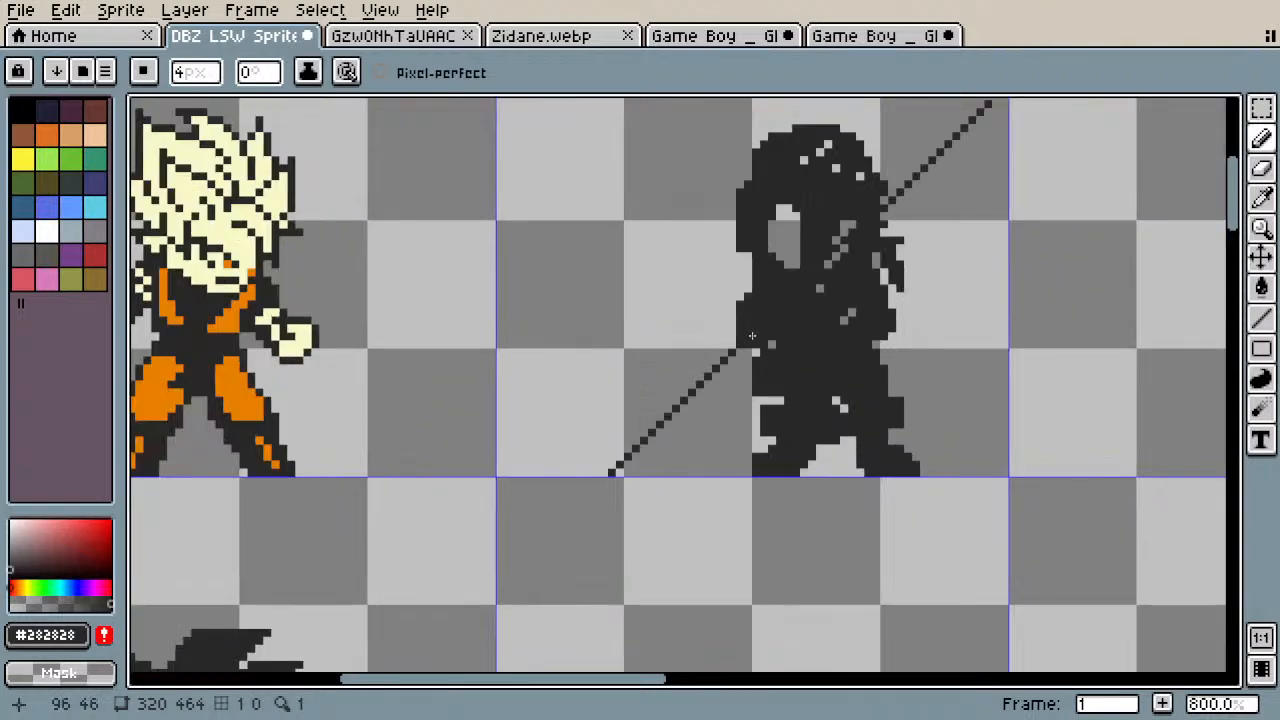
scroll(697, 361, down, 2)
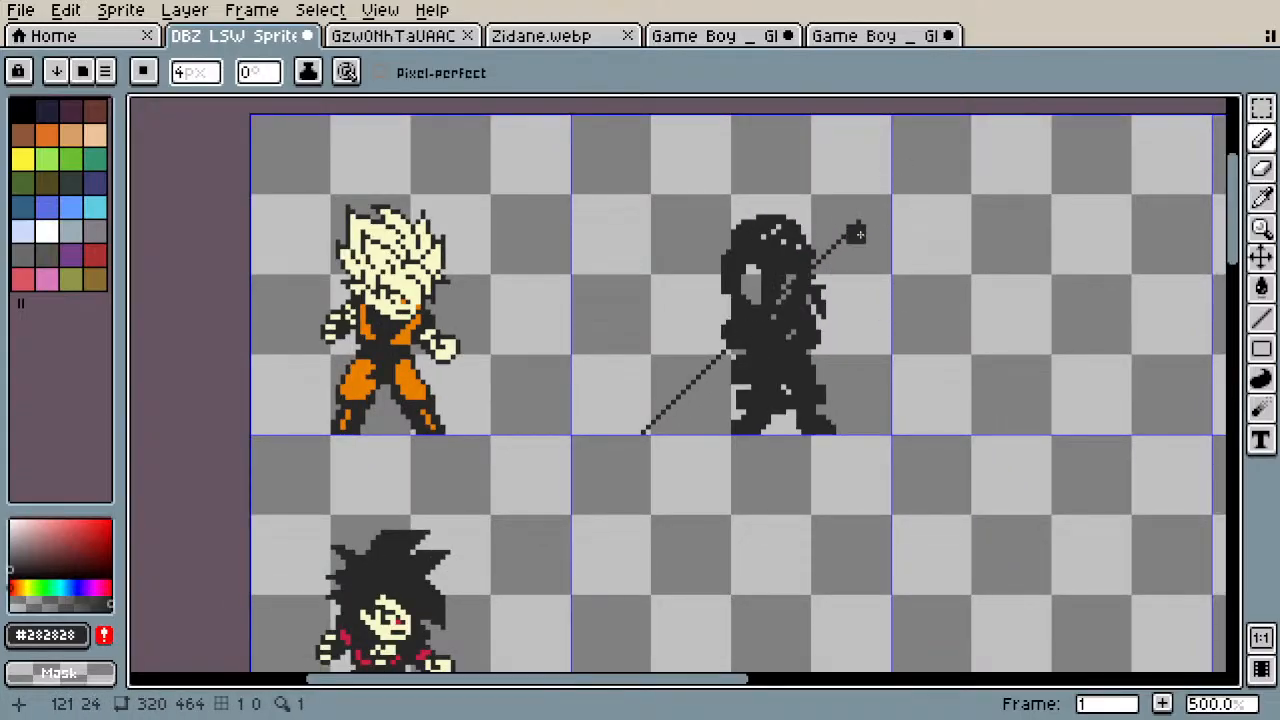
scroll(858, 224, down, 3)
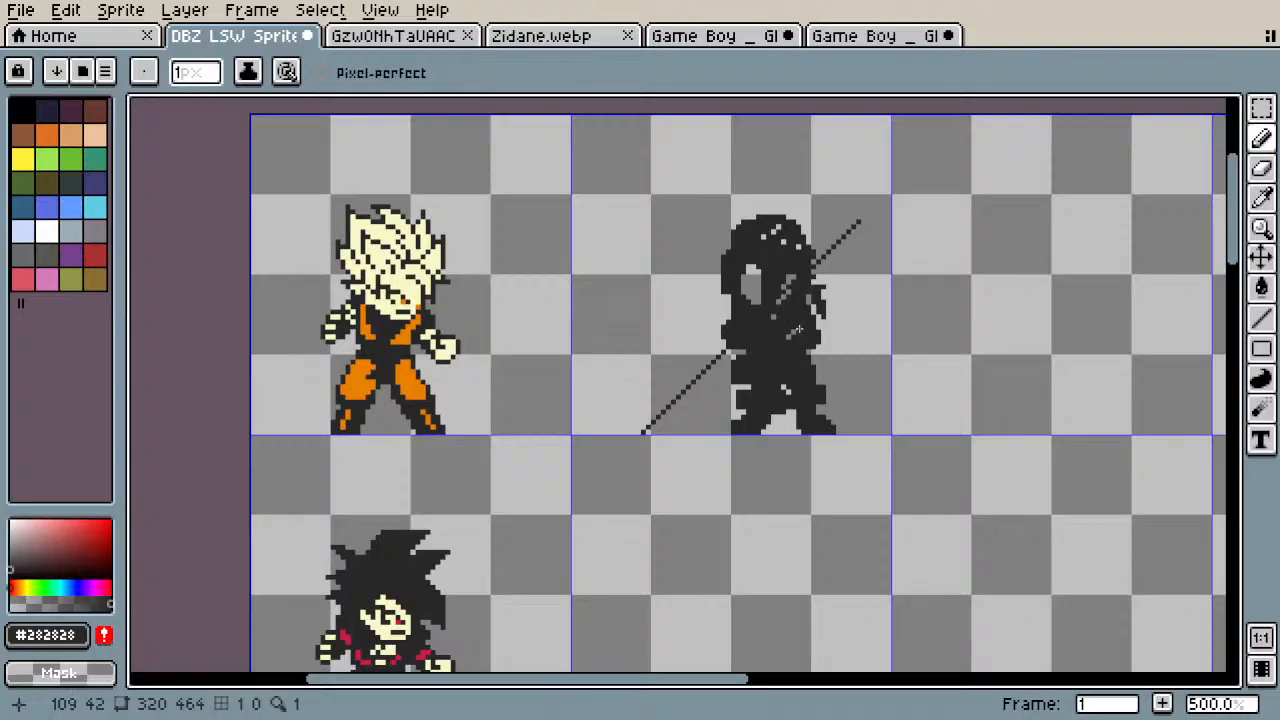
scroll(832, 266, down, 3)
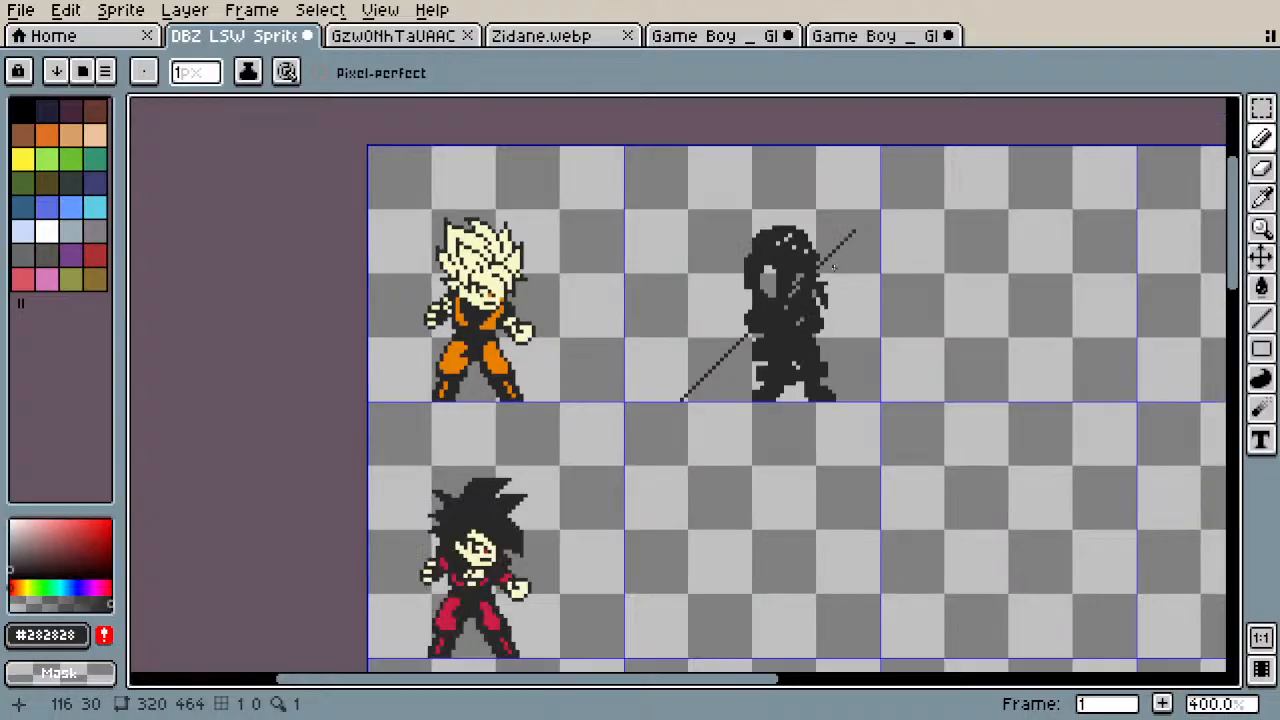
drag(820, 300, 706, 354)
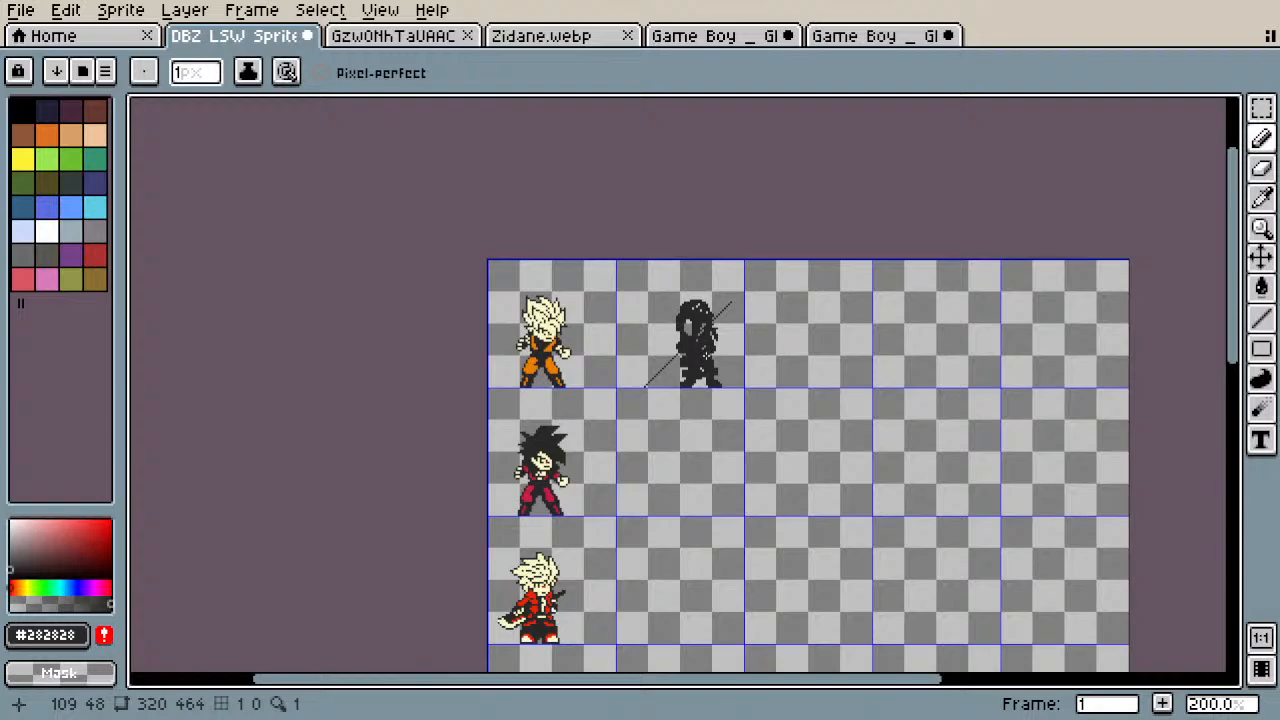
Step: Reshape the arm opposite the sword hand with 1 px strokes, pushing the elbow outward and trimming the hair lock above it
scroll(702, 356, up, 4)
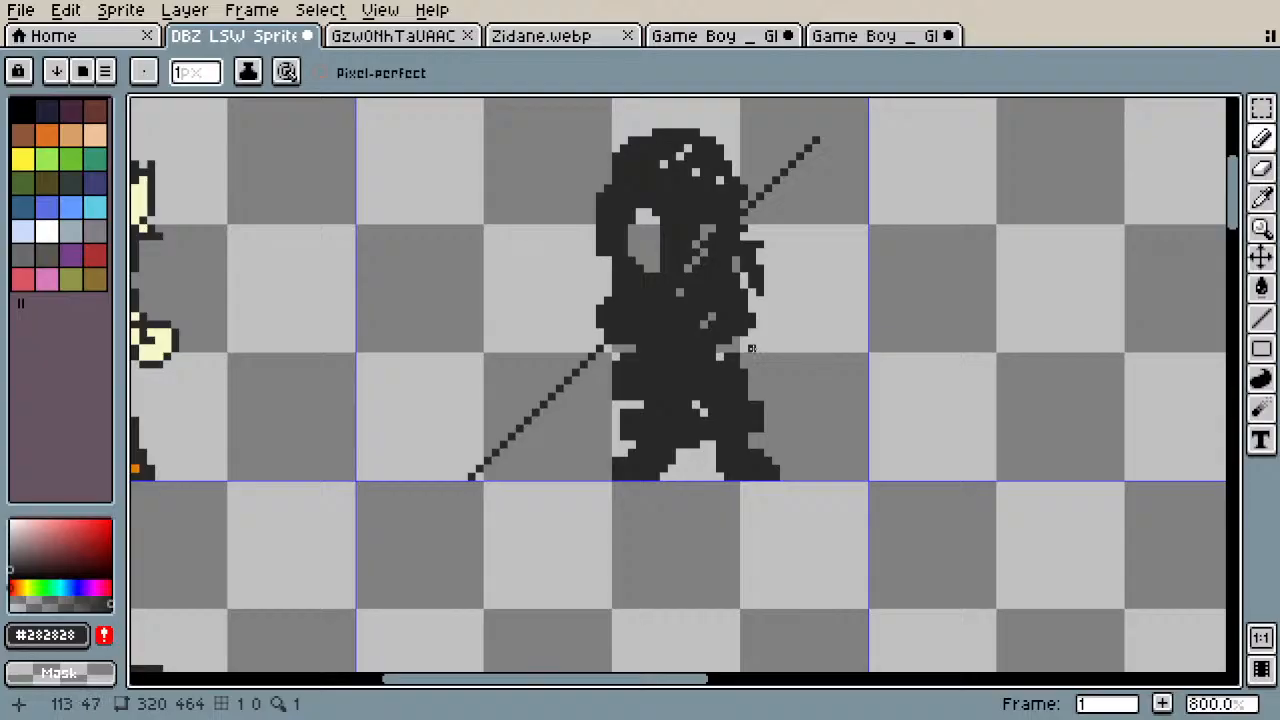
drag(736, 372, 712, 348)
mouse_move(712, 348)
mouse_down()
mouse_move(728, 372)
mouse_move(728, 360)
mouse_up()
drag(712, 316, 720, 292)
mouse_move(728, 308)
mouse_down()
mouse_move(736, 276)
mouse_move(754, 306)
mouse_move(715, 292)
mouse_move(704, 324)
mouse_move(760, 279)
mouse_move(750, 265)
mouse_up()
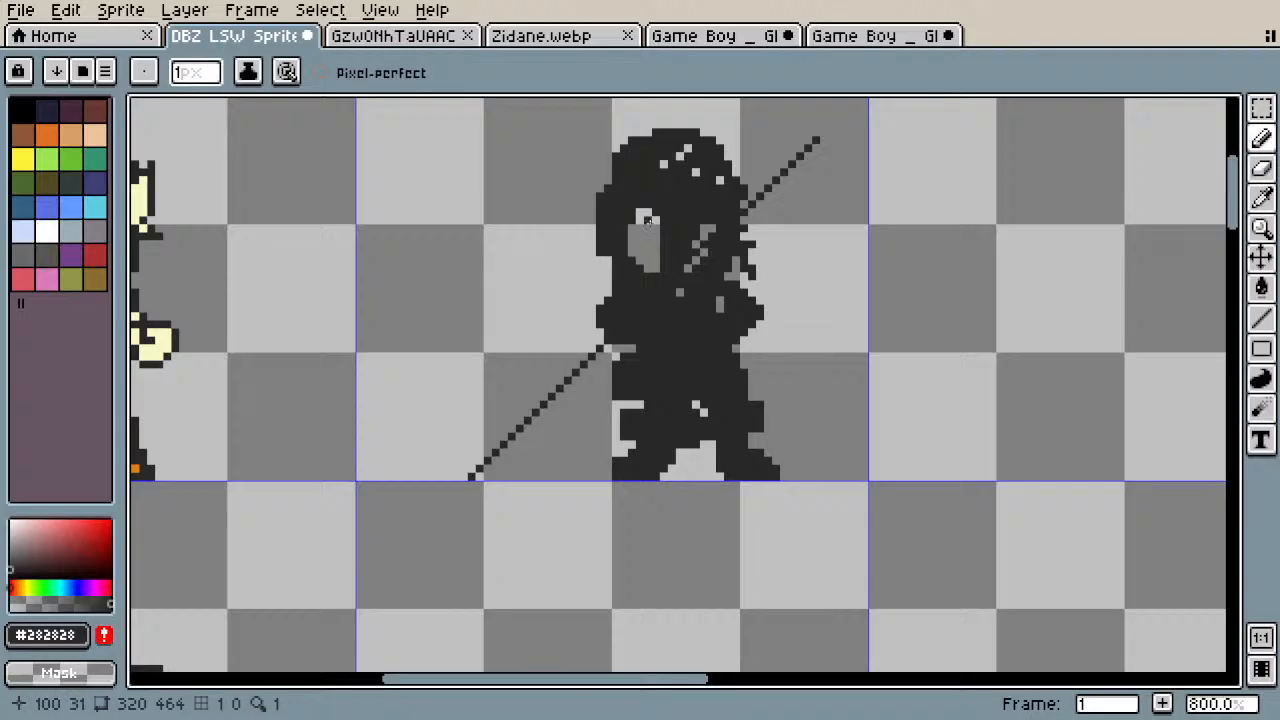
Step: Draw the lower blade's tip and underside edge as a stepped diagonal parallel to the sword line with the 1 px pencil
scroll(640, 205, down, 3)
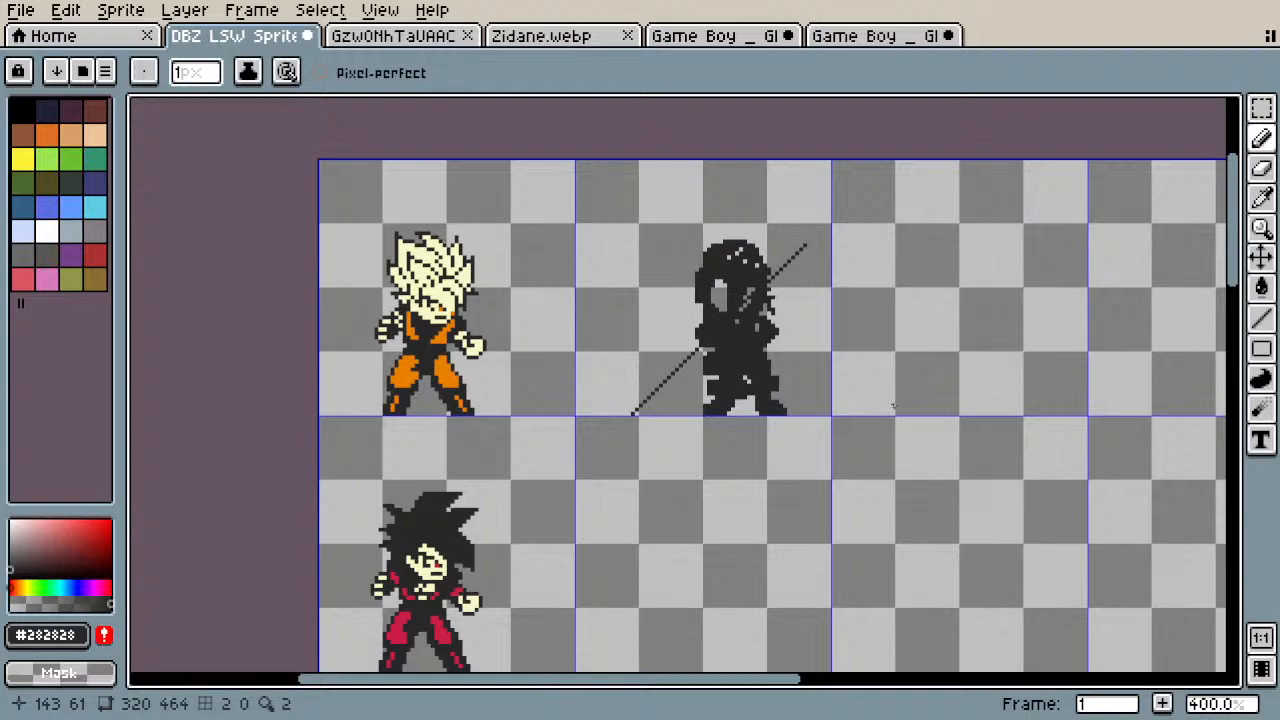
scroll(668, 390, up, 6)
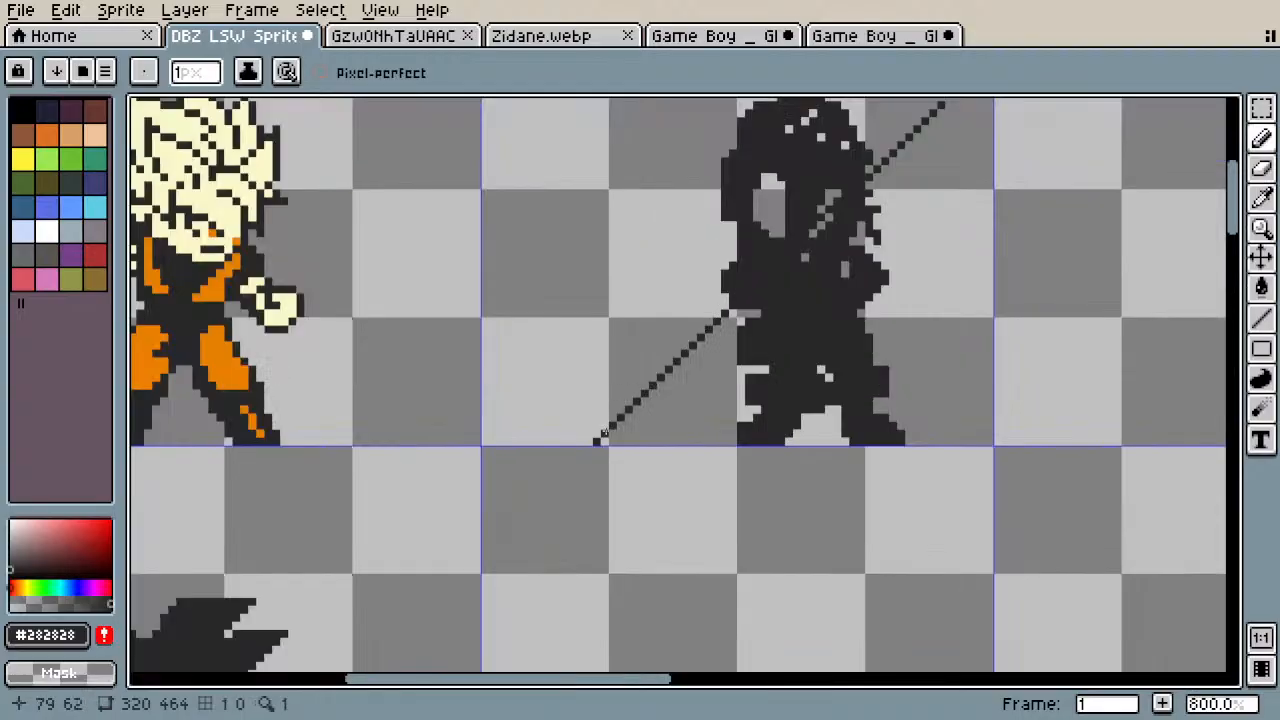
right_click(583, 450)
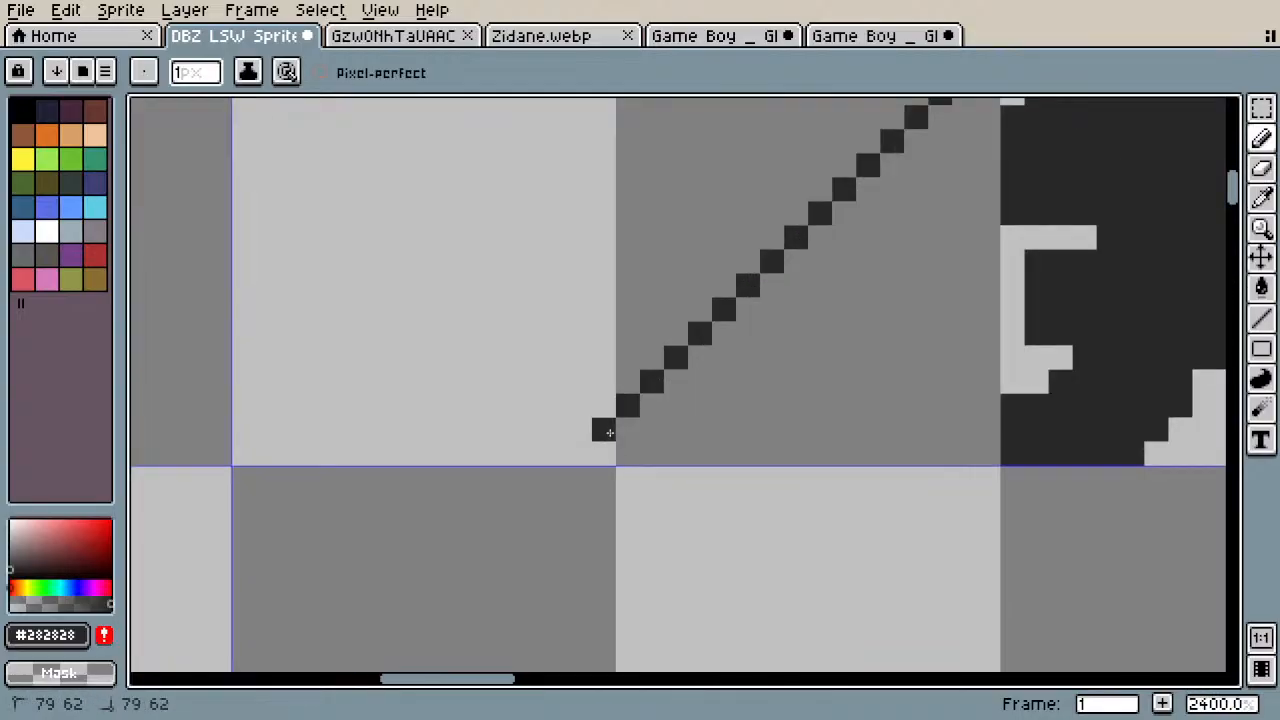
mouse_move(604, 430)
mouse_down()
mouse_move(688, 422)
mouse_move(925, 180)
mouse_move(842, 308)
mouse_move(820, 333)
mouse_up()
mouse_move(916, 237)
mouse_down()
mouse_move(892, 237)
mouse_move(819, 350)
mouse_up()
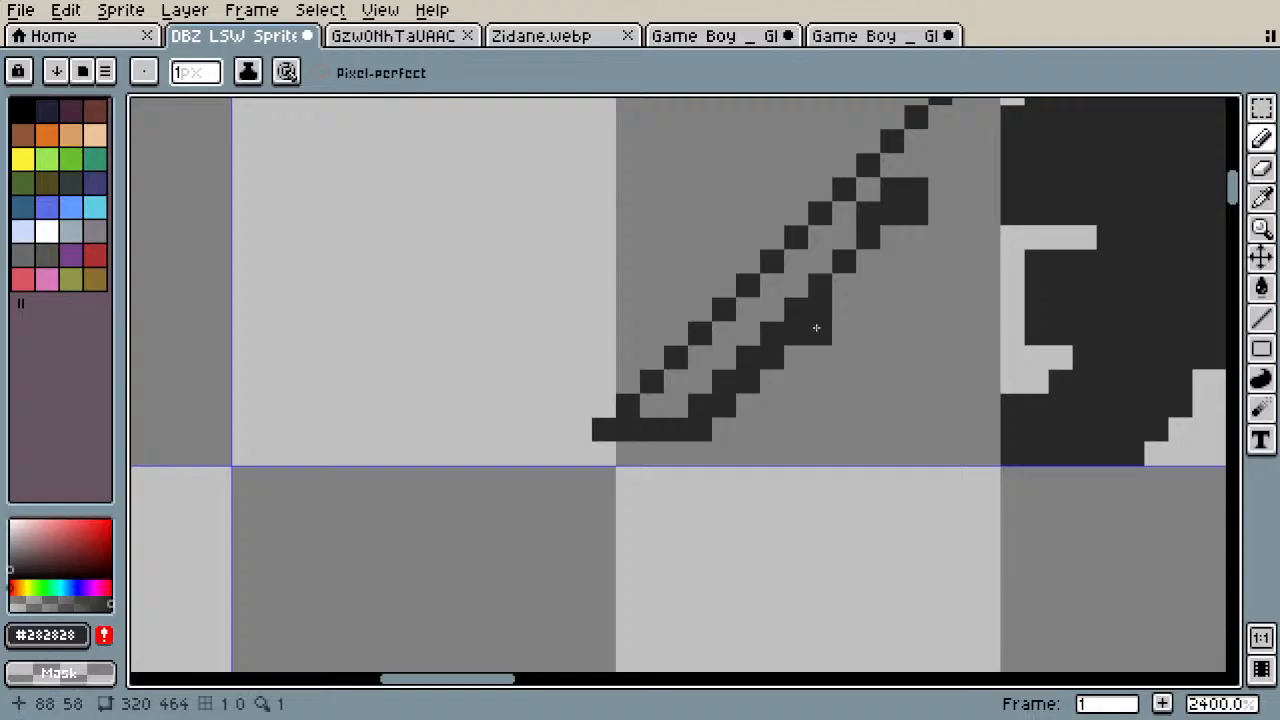
click(840, 284)
drag(875, 238, 890, 211)
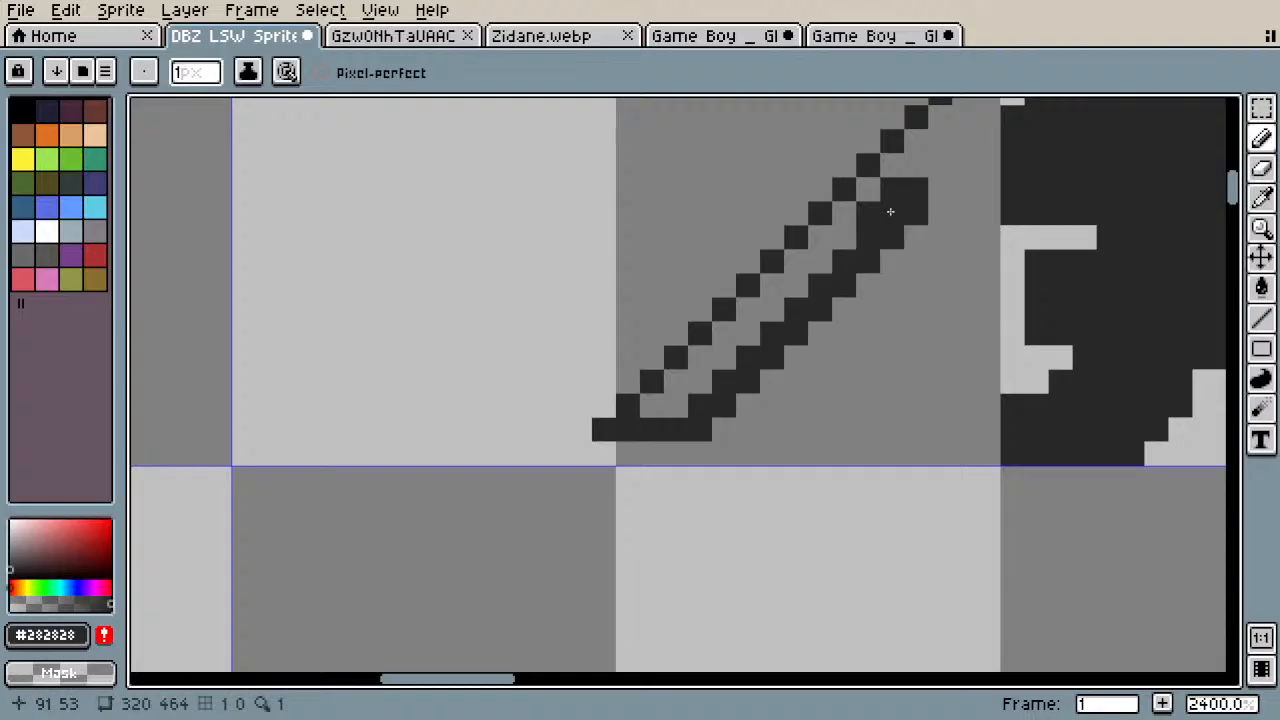
scroll(671, 360, down, 5)
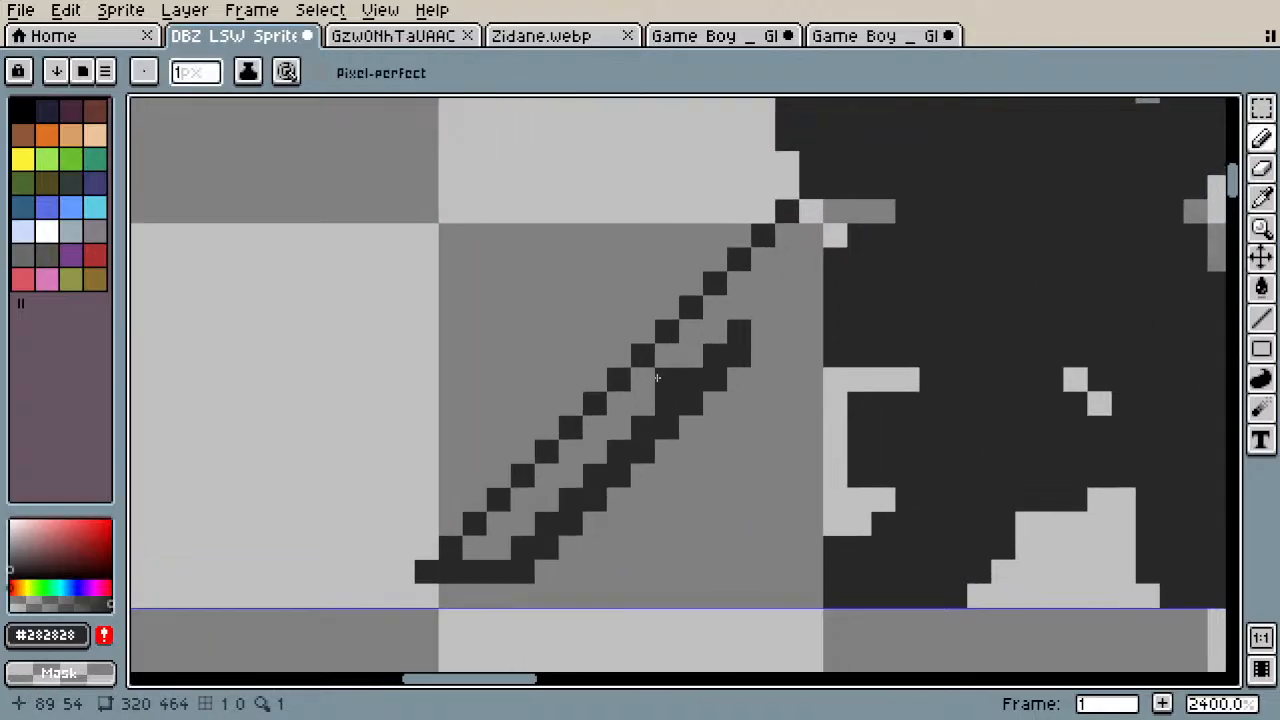
Step: Outline the rest of the lower blade with the Line tool, adding the end near the hand, the upper edge and the squared tip
key(l)
scroll(658, 378, up, 3)
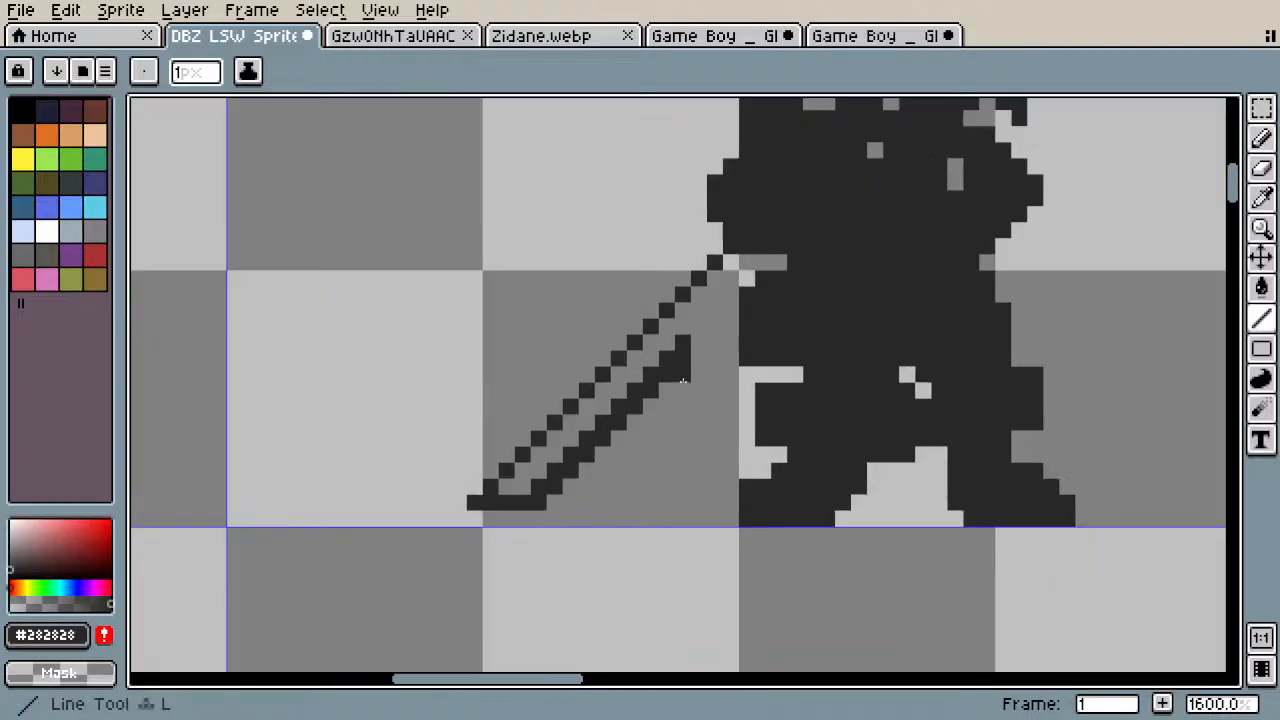
drag(683, 357, 714, 326)
drag(714, 326, 634, 262)
drag(634, 262, 469, 486)
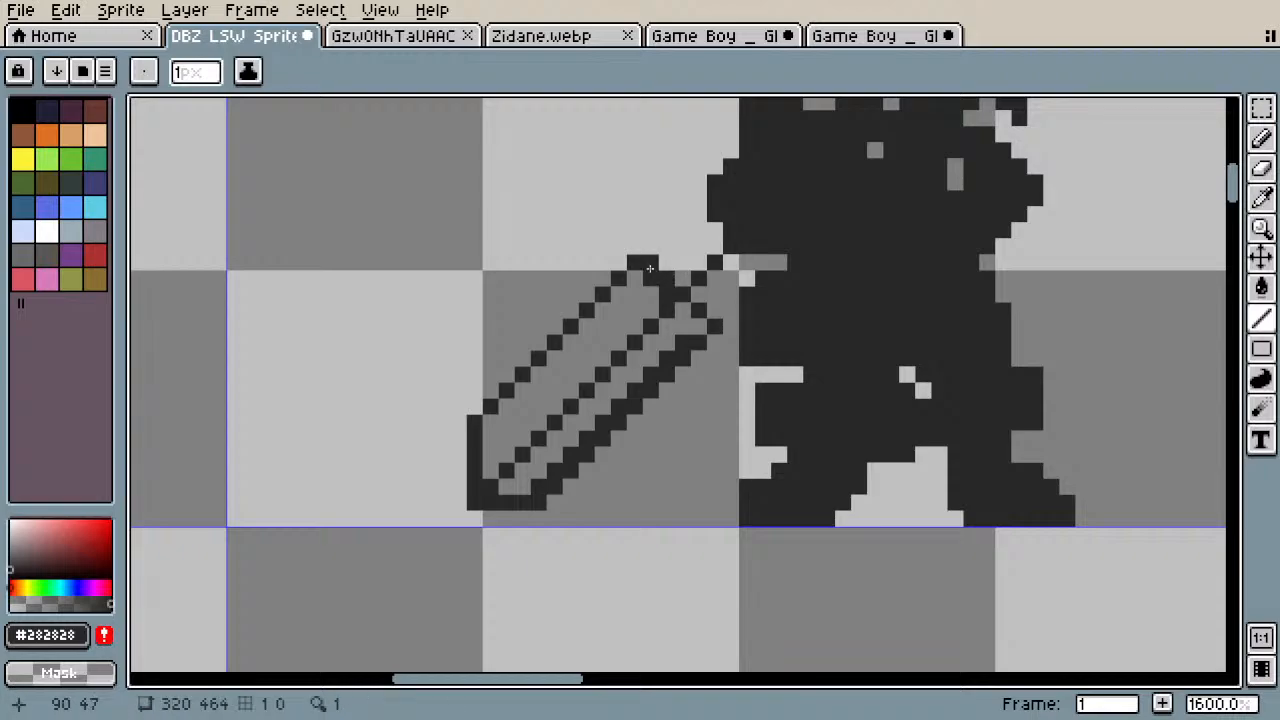
mouse_move(655, 257)
mouse_down()
mouse_move(485, 437)
mouse_move(472, 427)
mouse_move(634, 258)
mouse_up()
Step: Thin the lower blade's underside edge to a single-pixel diagonal
scroll(634, 258, down, 4)
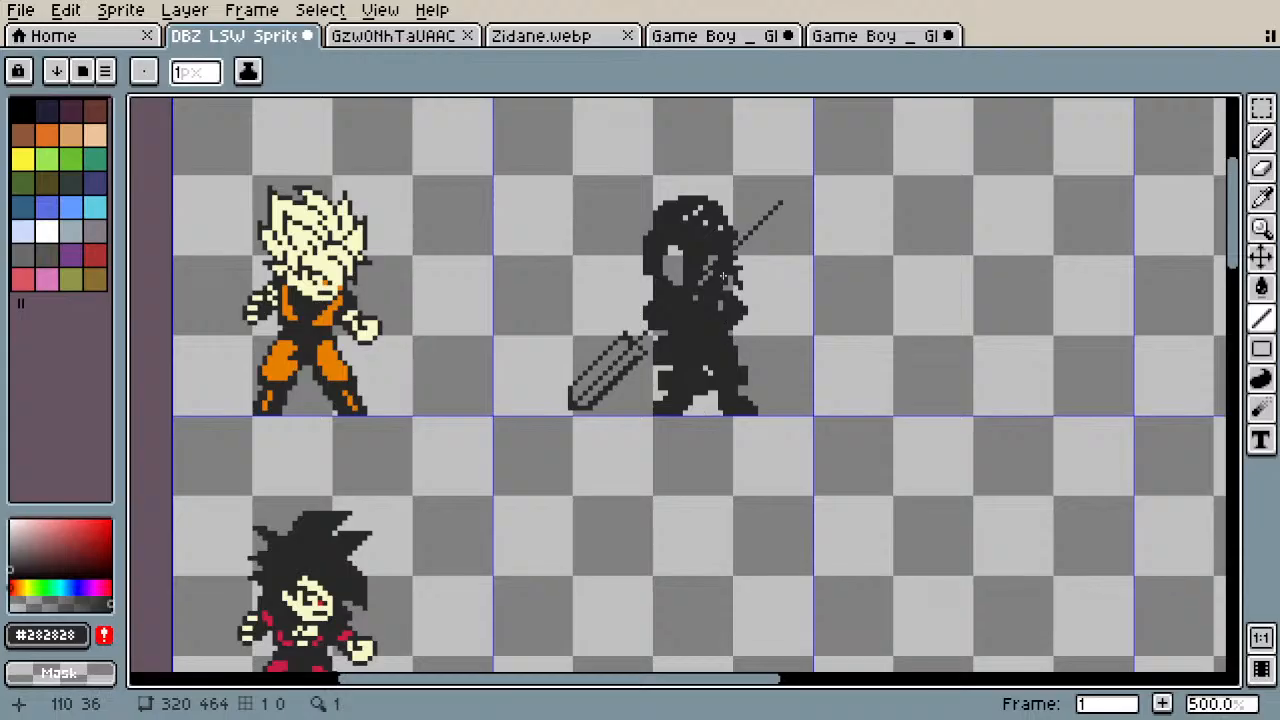
scroll(612, 355, up, 4)
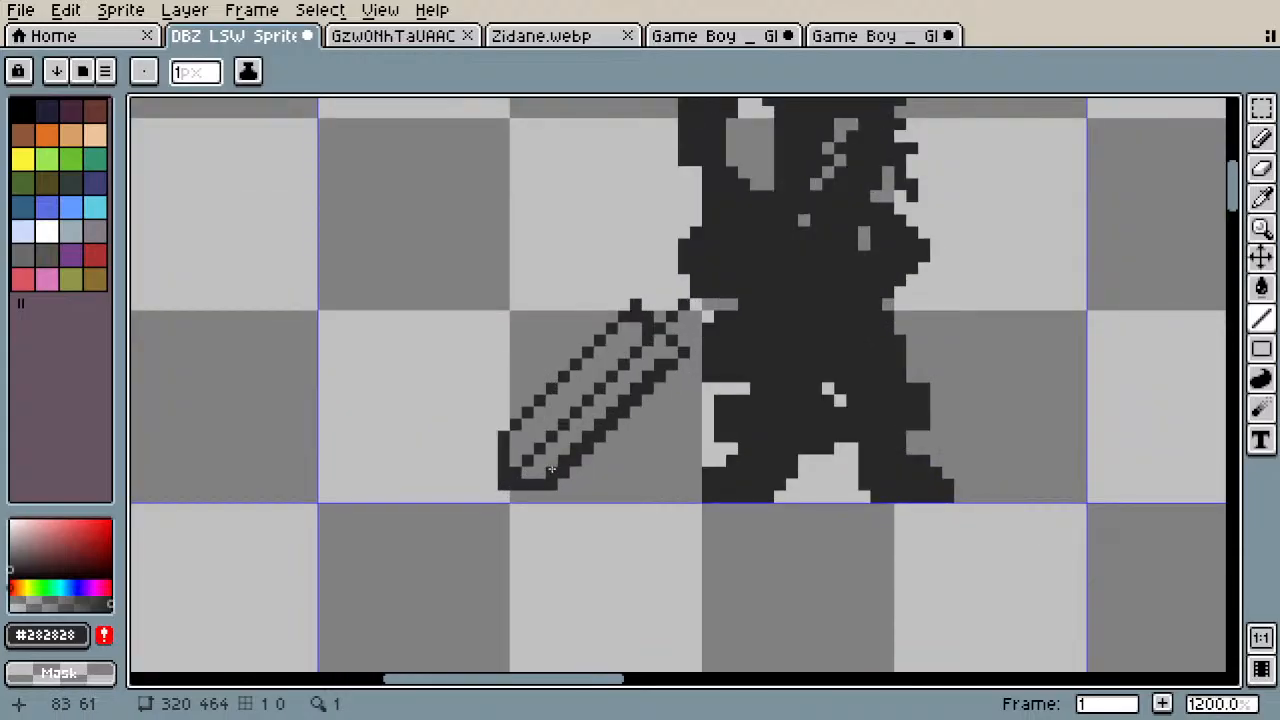
mouse_move(551, 469)
mouse_down()
mouse_move(606, 380)
mouse_move(660, 346)
mouse_move(677, 357)
mouse_up()
scroll(563, 455, down, 2)
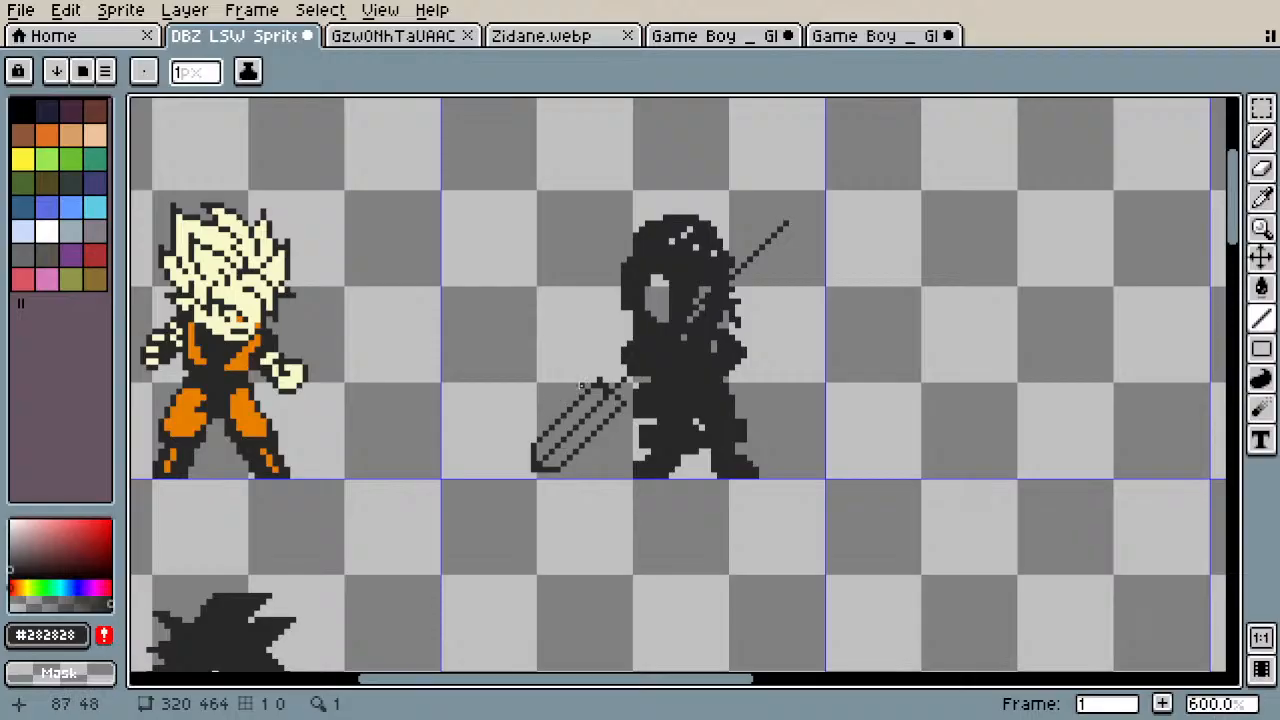
scroll(580, 384, up, 3)
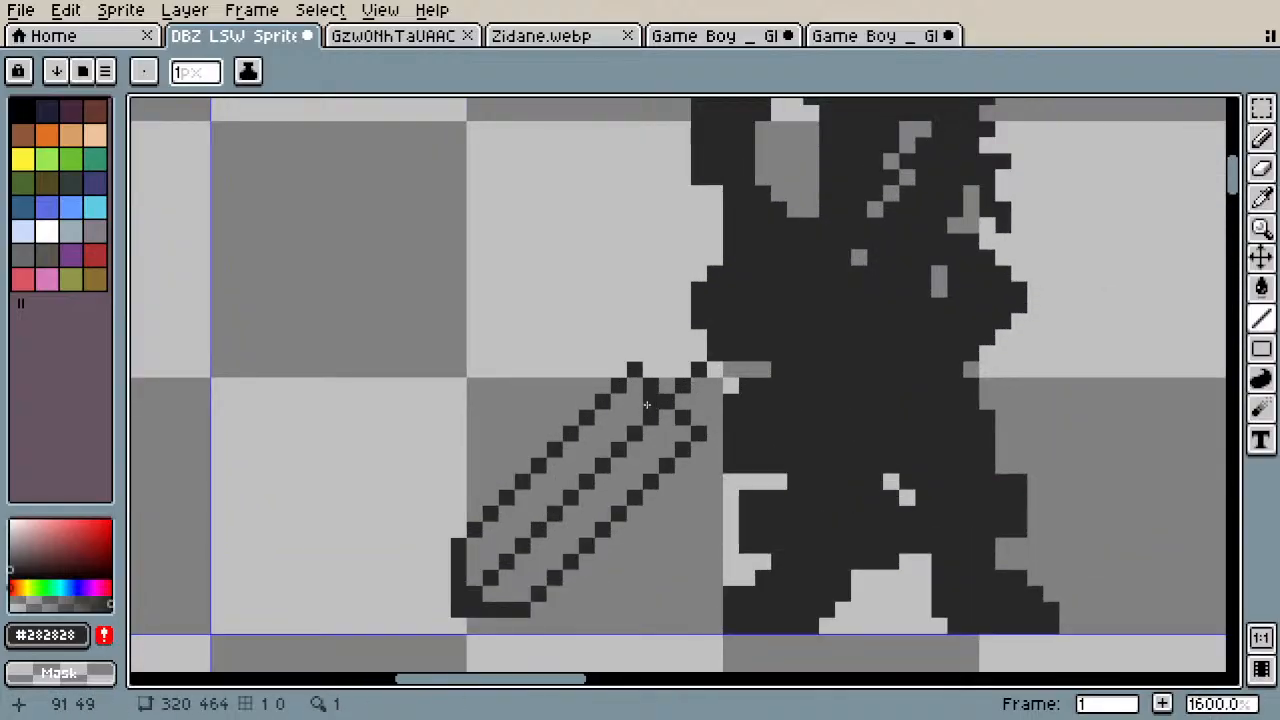
Step: Select the 16 × 16 px area around the lower blade and rotate a copy of it by 180°
scroll(640, 420, down, 7)
scroll(627, 475, up, 1)
scroll(627, 474, up, 6)
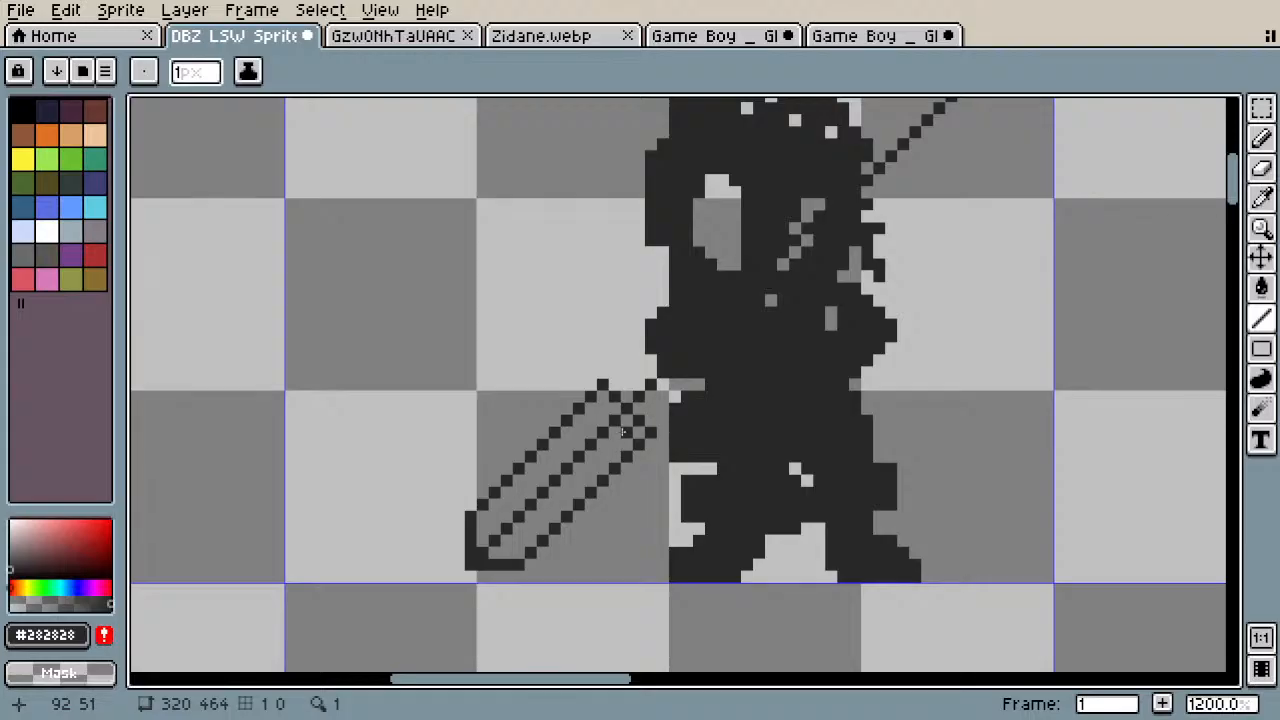
key(m)
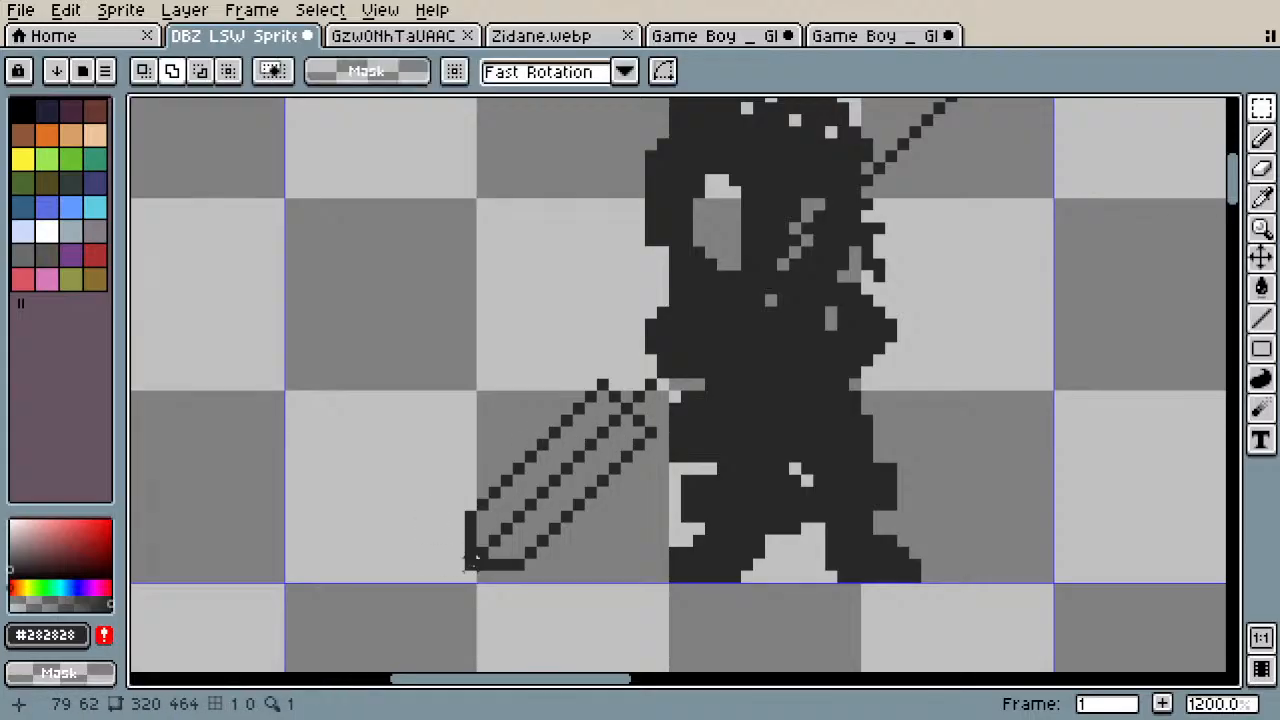
drag(470, 564, 660, 377)
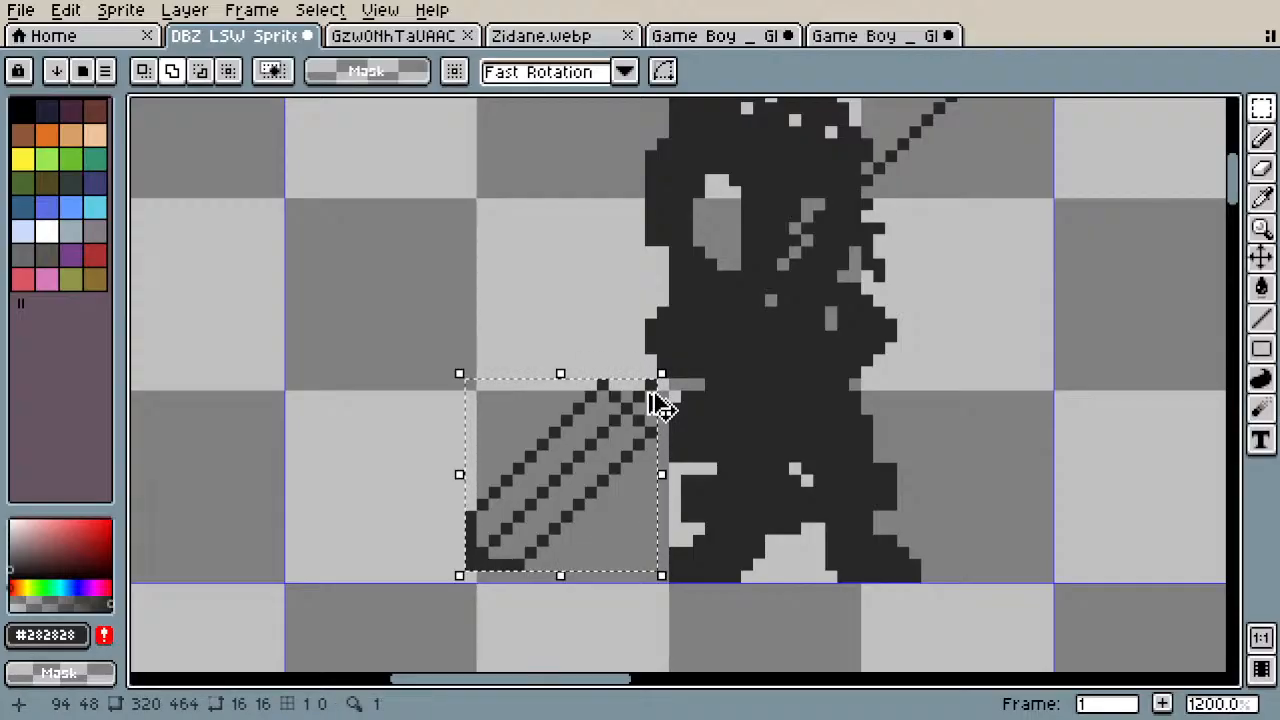
click(660, 405)
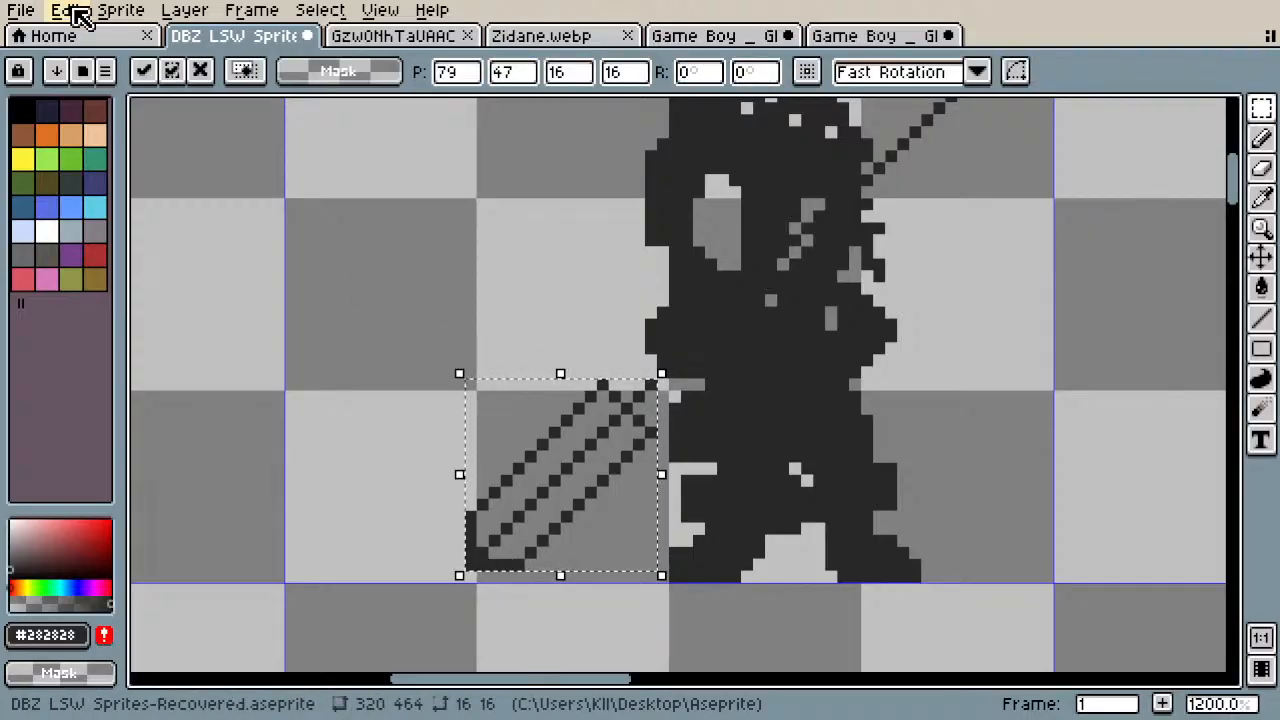
click(714, 74)
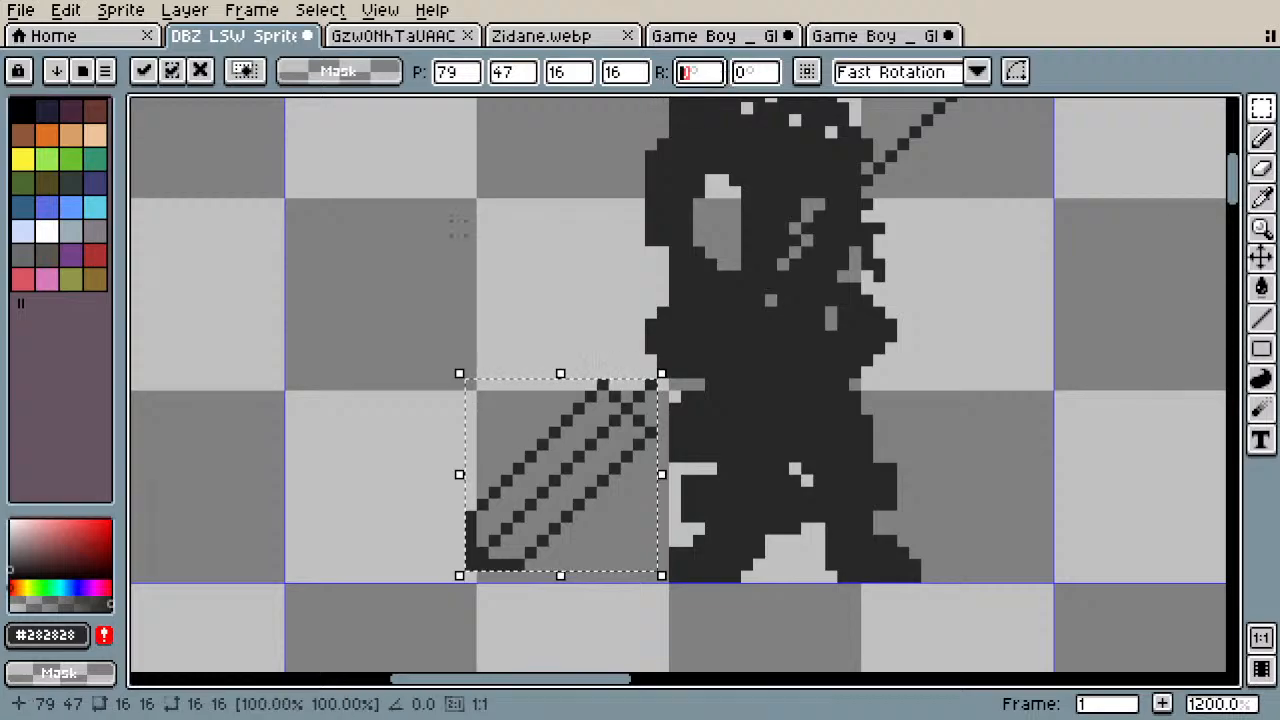
text(180)
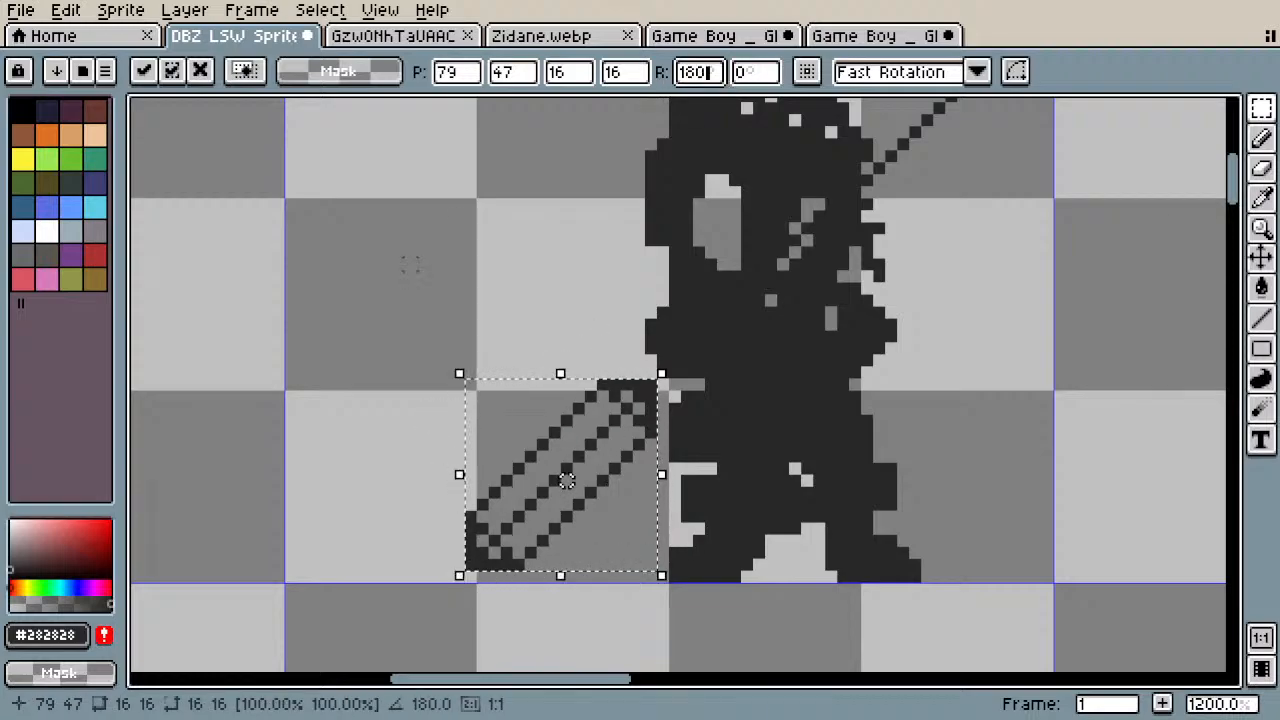
Step: Place the rotated blade copy at position 107, 20 over the sword line behind the head
scroll(410, 265, down, 3)
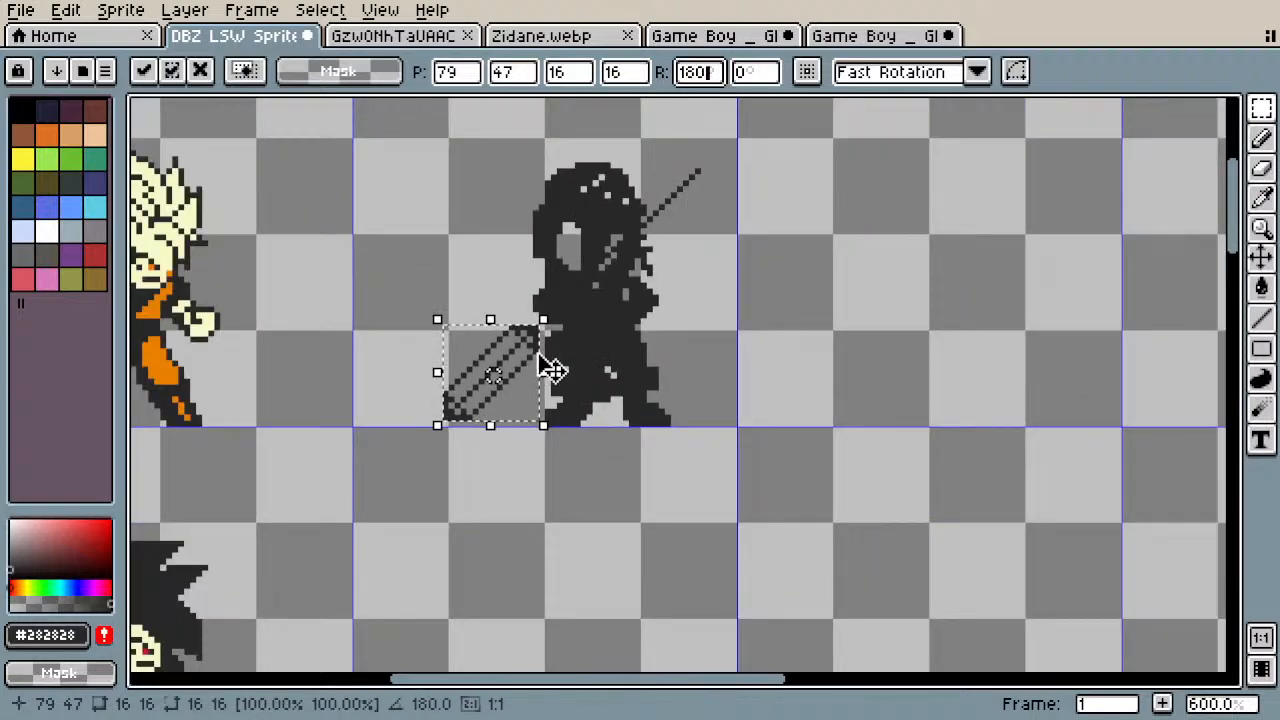
drag(524, 366, 697, 205)
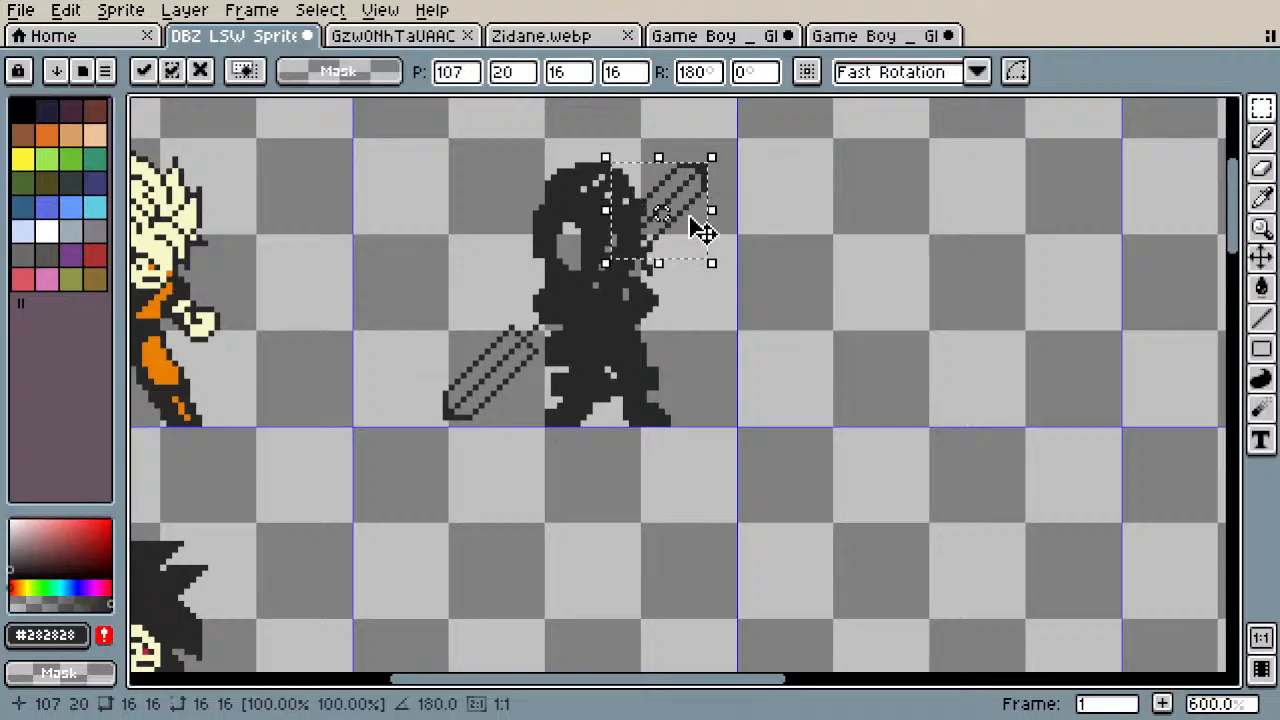
click(709, 309)
Step: Reshape the gap between the silhouette's legs and the outer edge of the sword-side leg with 1 px pencil strokes
scroll(709, 309, down, 4)
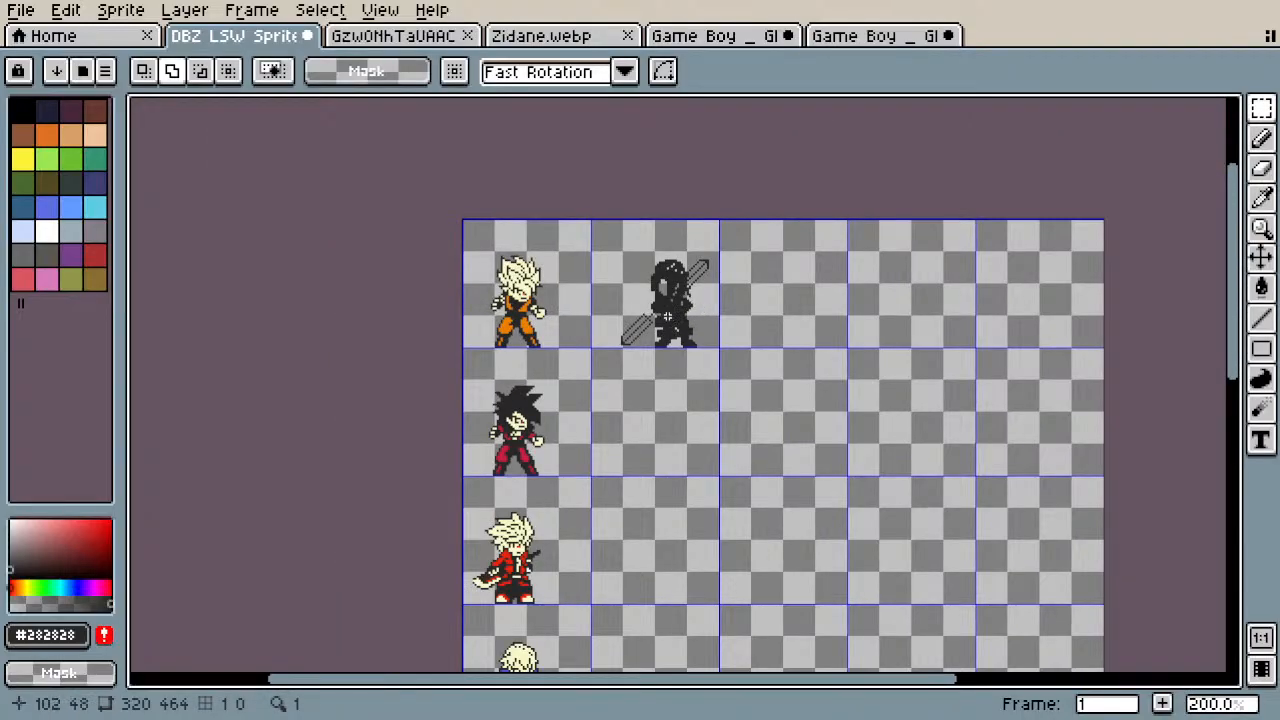
scroll(662, 316, up, 3)
scroll(669, 262, up, 2)
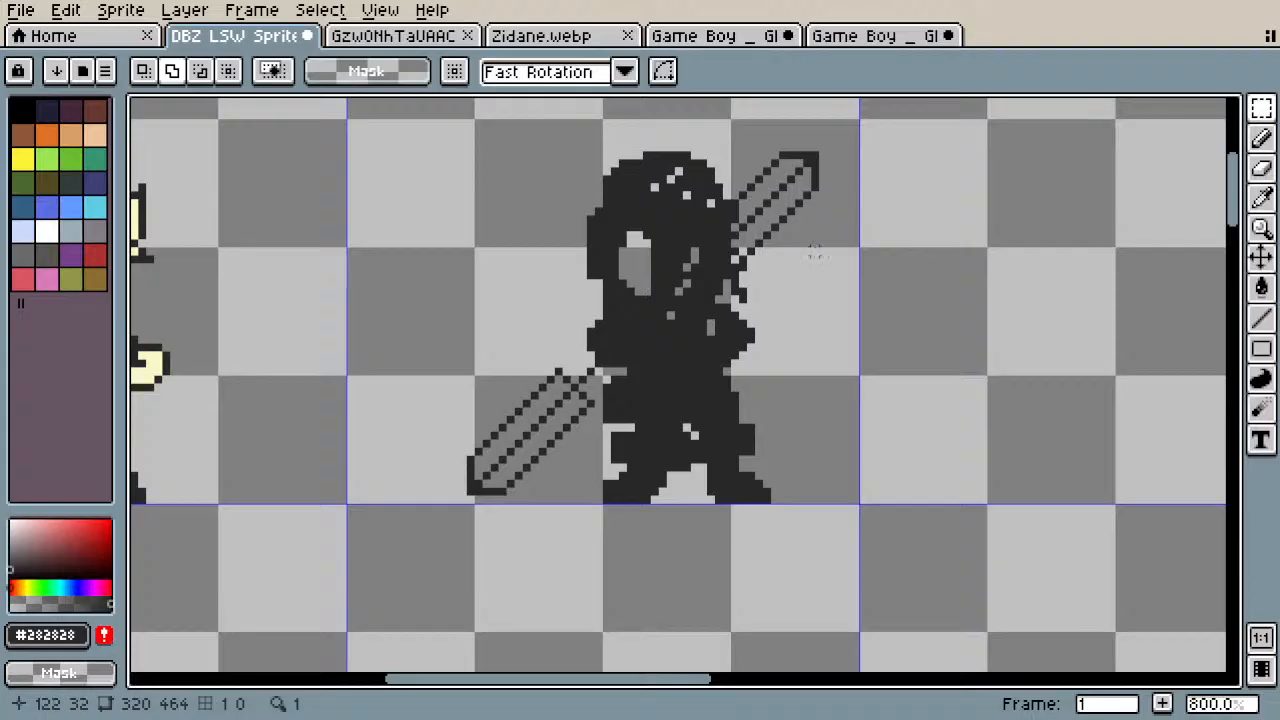
scroll(815, 251, down, 2)
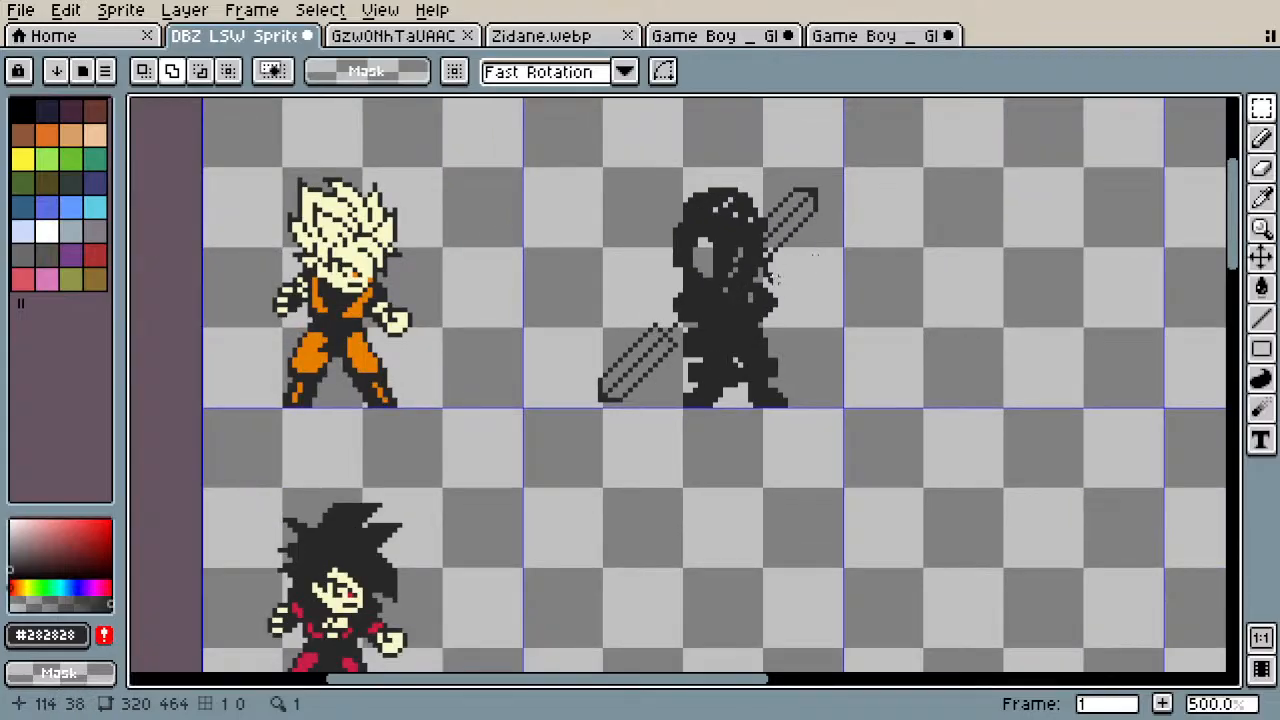
scroll(775, 283, up, 2)
key(b)
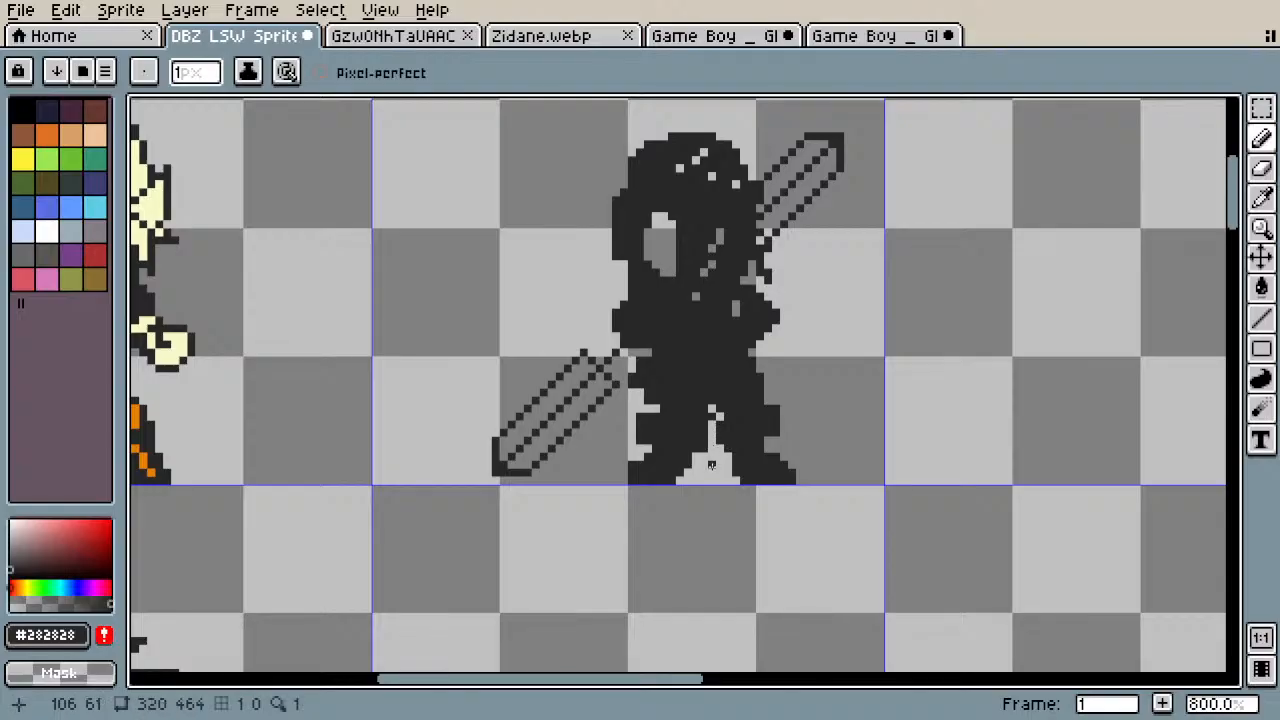
scroll(712, 479, down, 2)
scroll(712, 479, down, 3)
scroll(697, 431, up, 6)
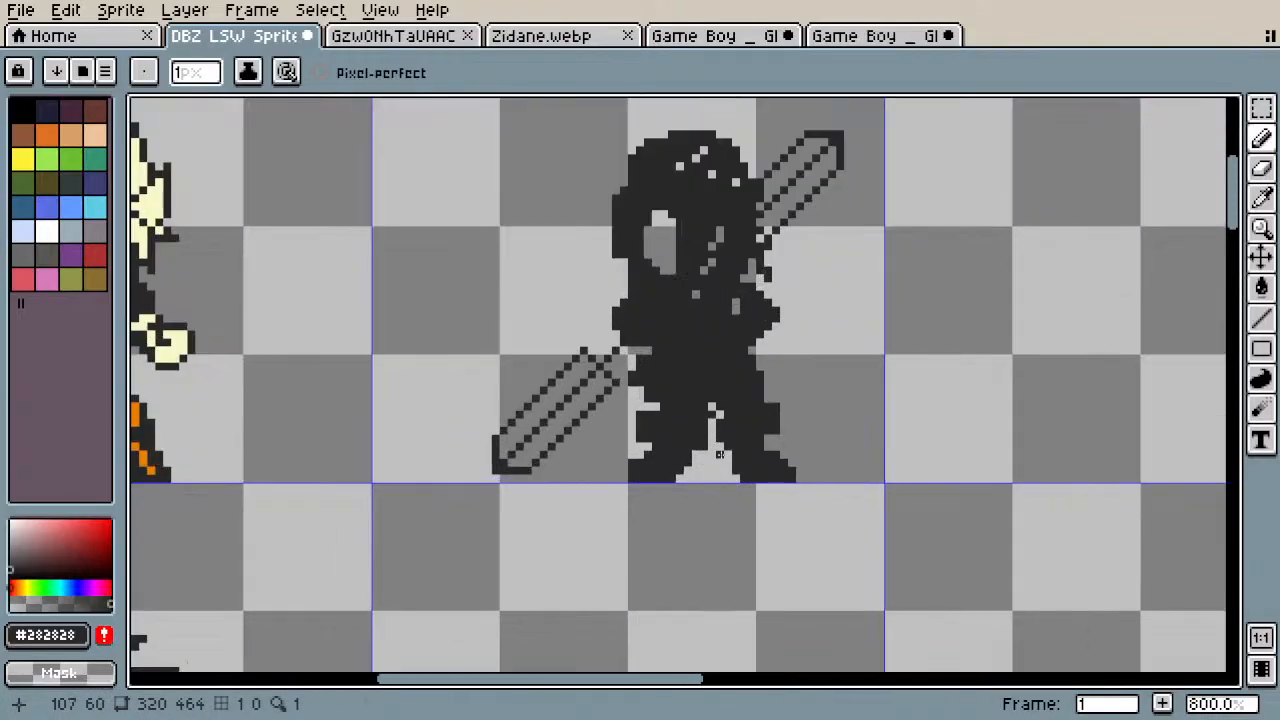
drag(705, 435, 705, 423)
click(705, 399)
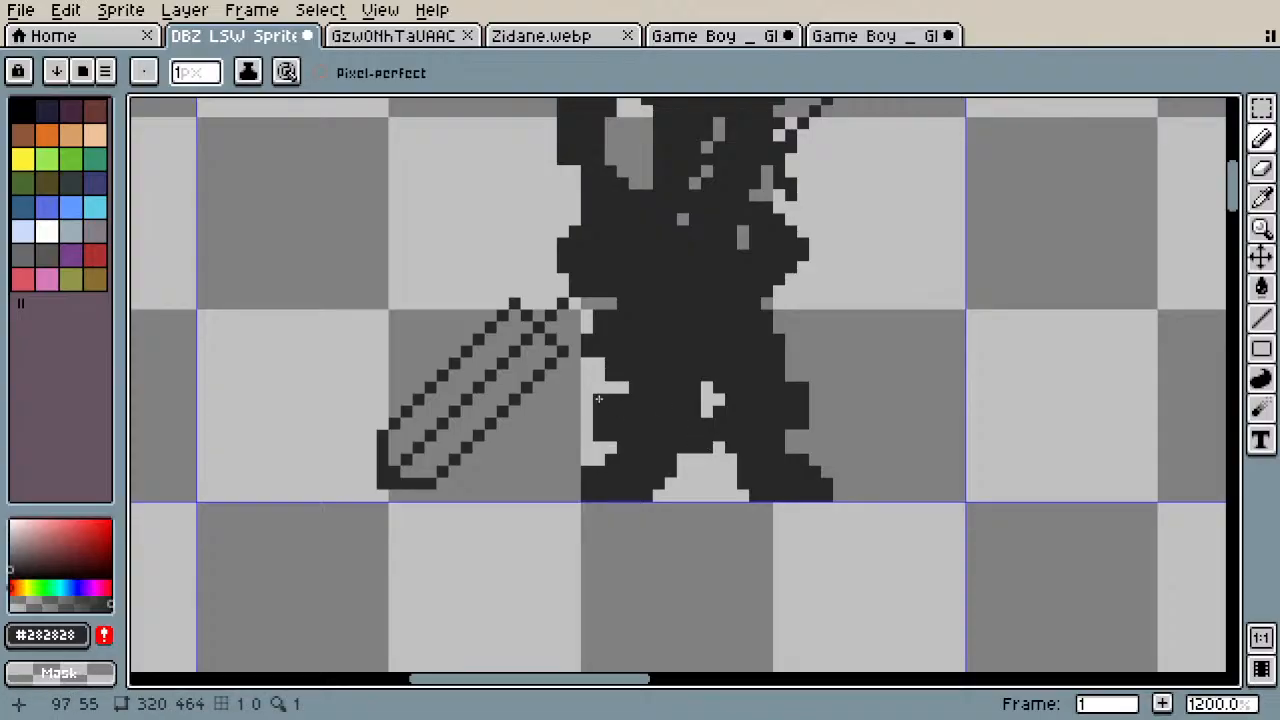
drag(597, 399, 598, 433)
Step: Select the whole dark silhouette with both sword blades in a 61 × 52 px area
scroll(768, 484, down, 7)
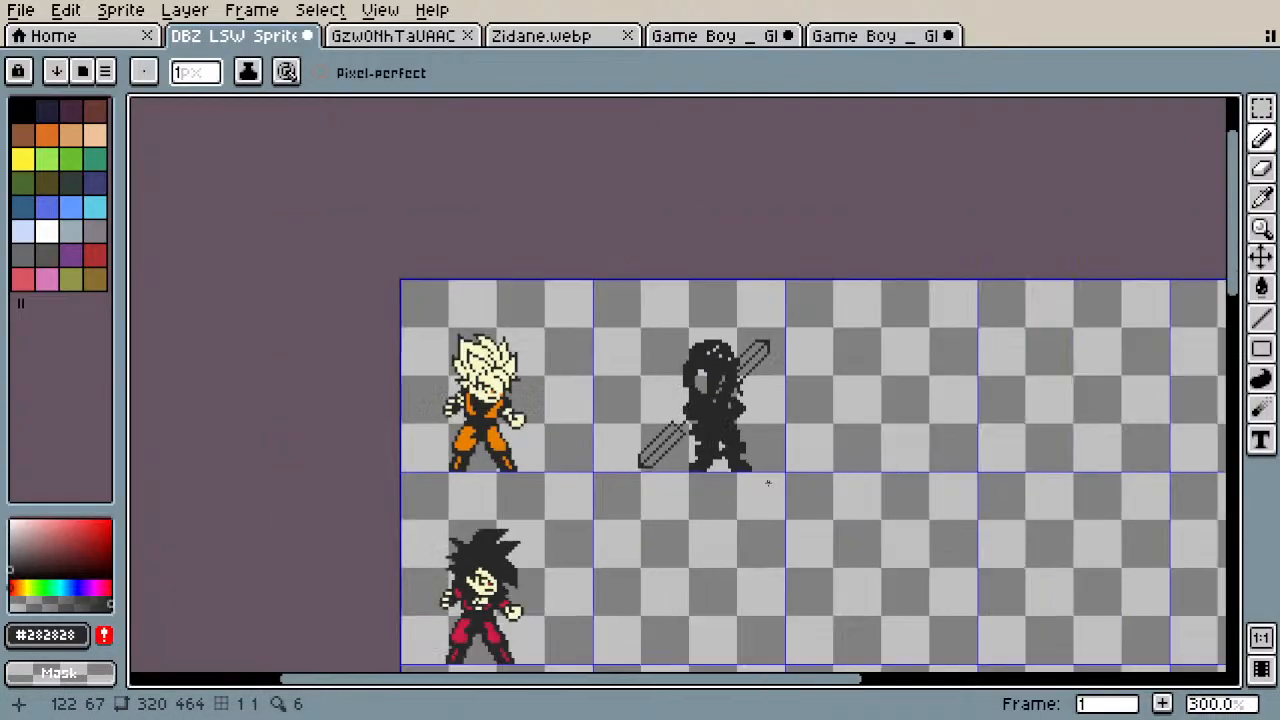
scroll(764, 432, up, 1)
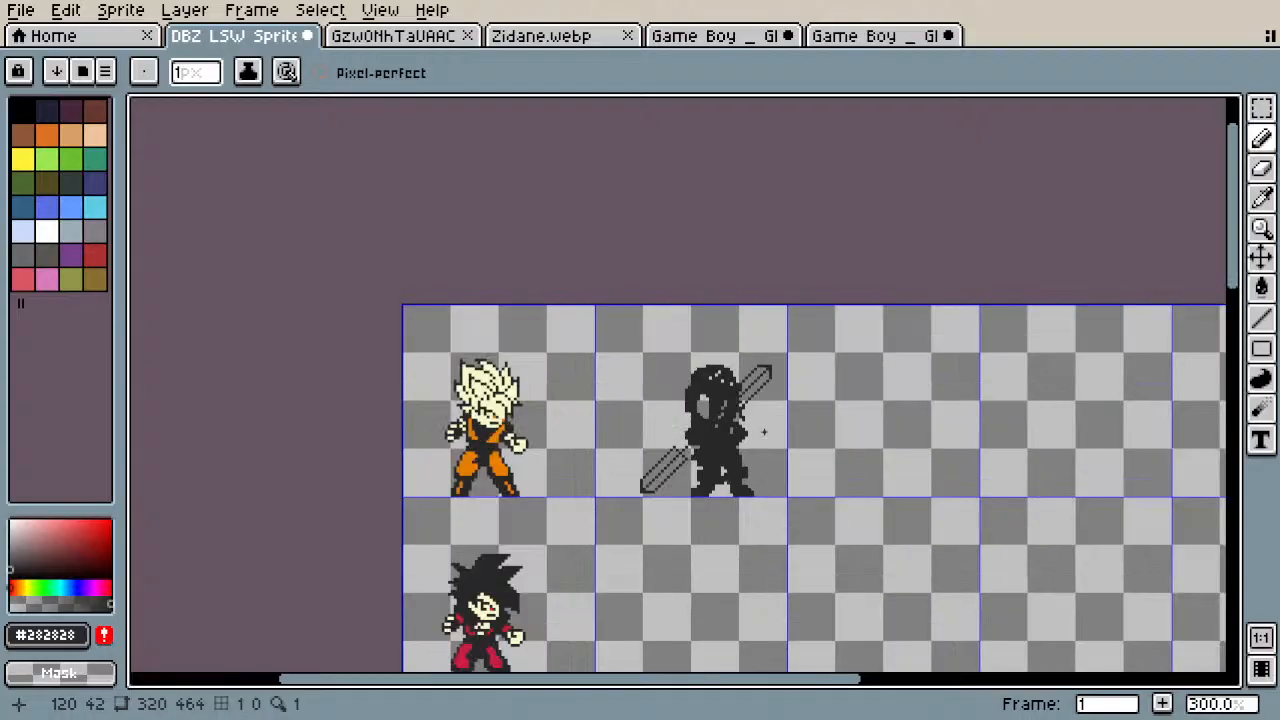
scroll(764, 432, down, 1)
drag(763, 523, 727, 265)
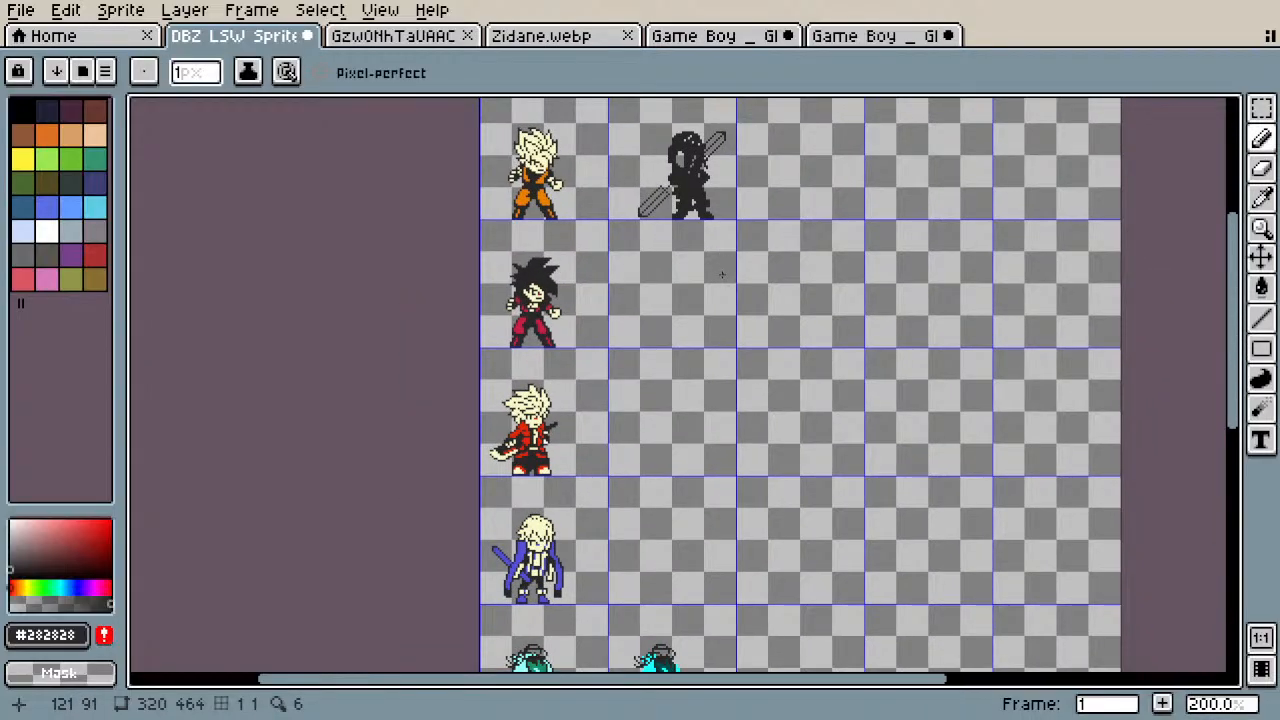
drag(626, 140, 671, 210)
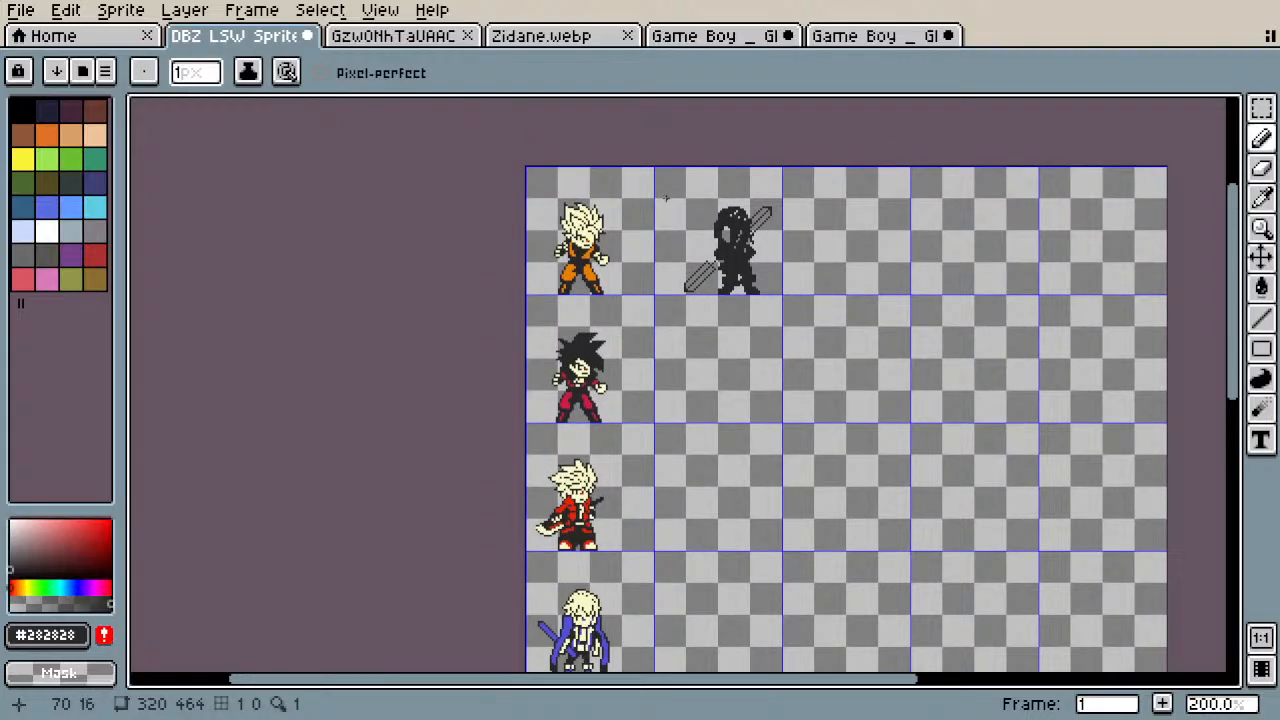
key(m)
drag(665, 197, 789, 303)
Step: Examine the finished character sprites and the empty cells further down the sprite sheet
scroll(790, 313, down, 4)
scroll(731, 363, up, 6)
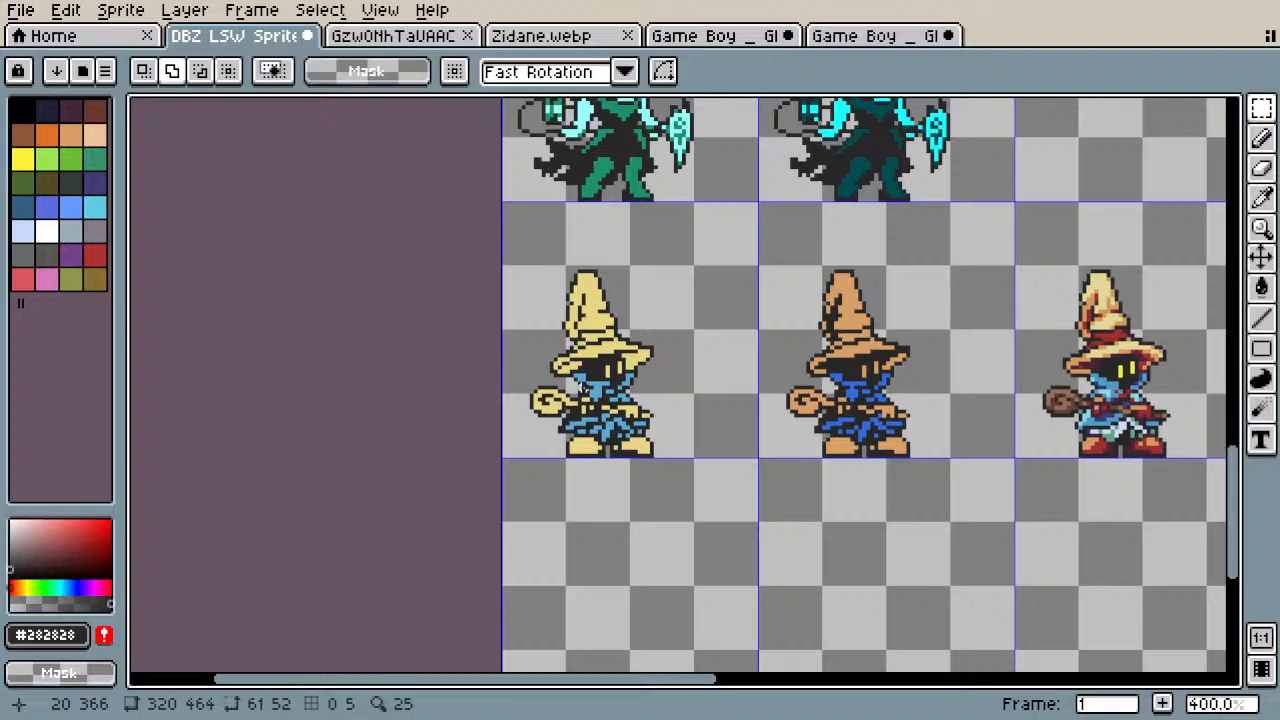
scroll(586, 386, down, 1)
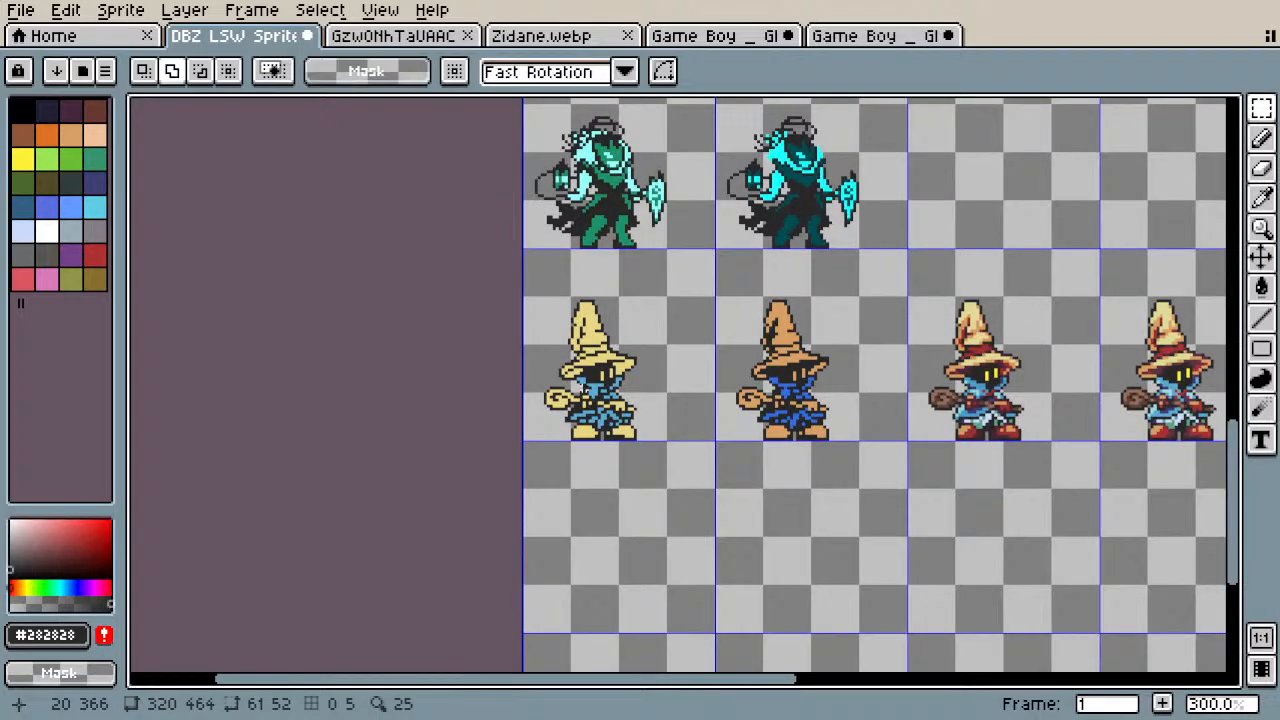
drag(991, 389, 479, 421)
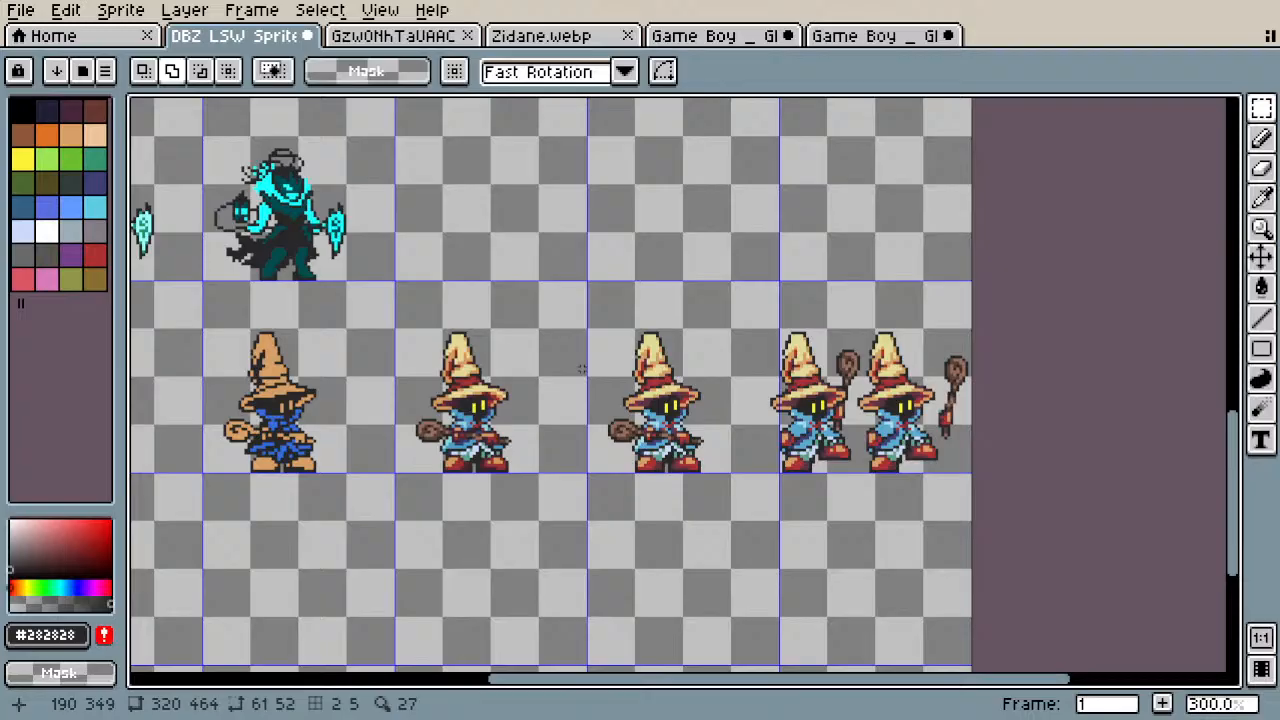
scroll(677, 470, down, 2)
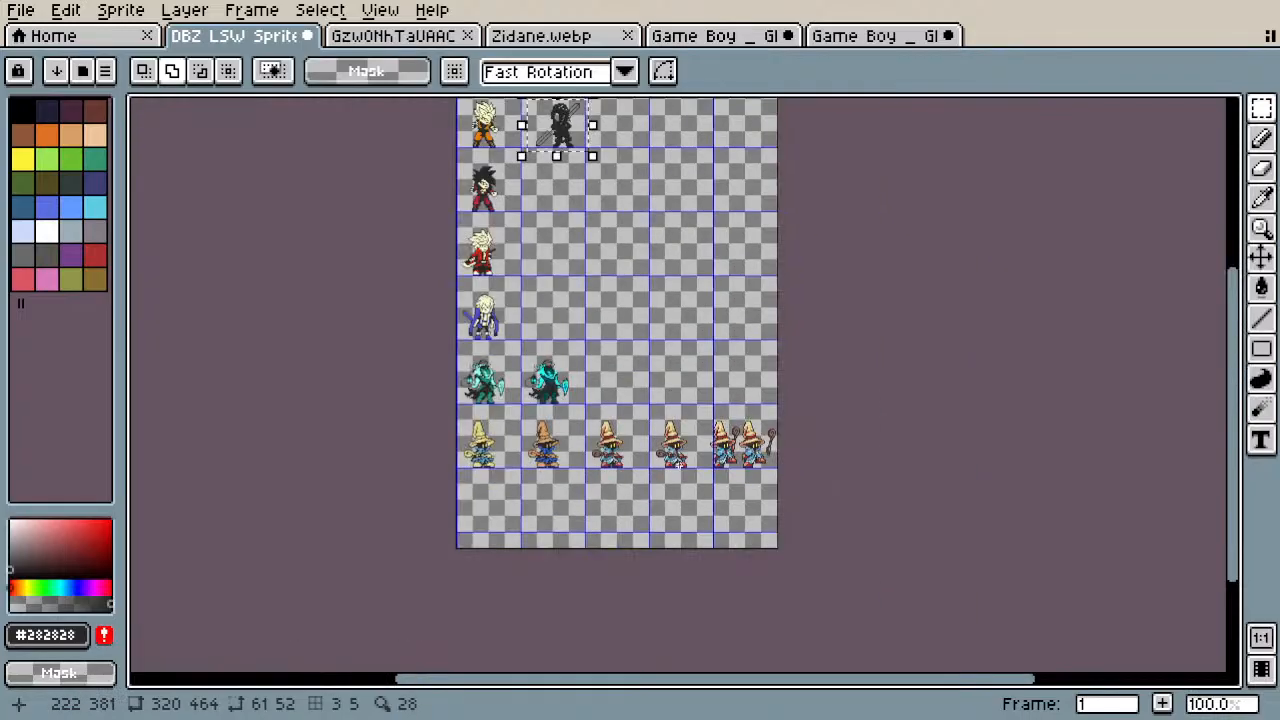
scroll(567, 140, up, 2)
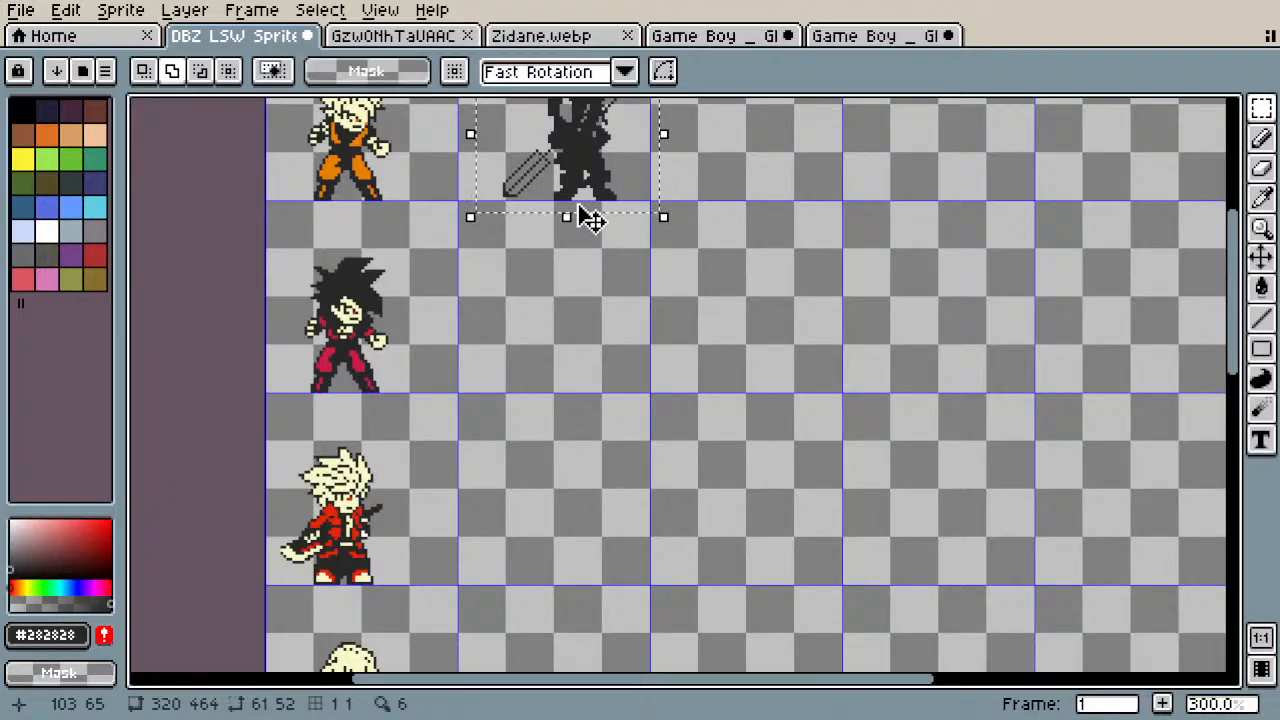
Step: Examine the mage sprites in the sheet's sixth row, comparing the flat two-colour versions with the fully shaded ones
scroll(588, 216, down, 3)
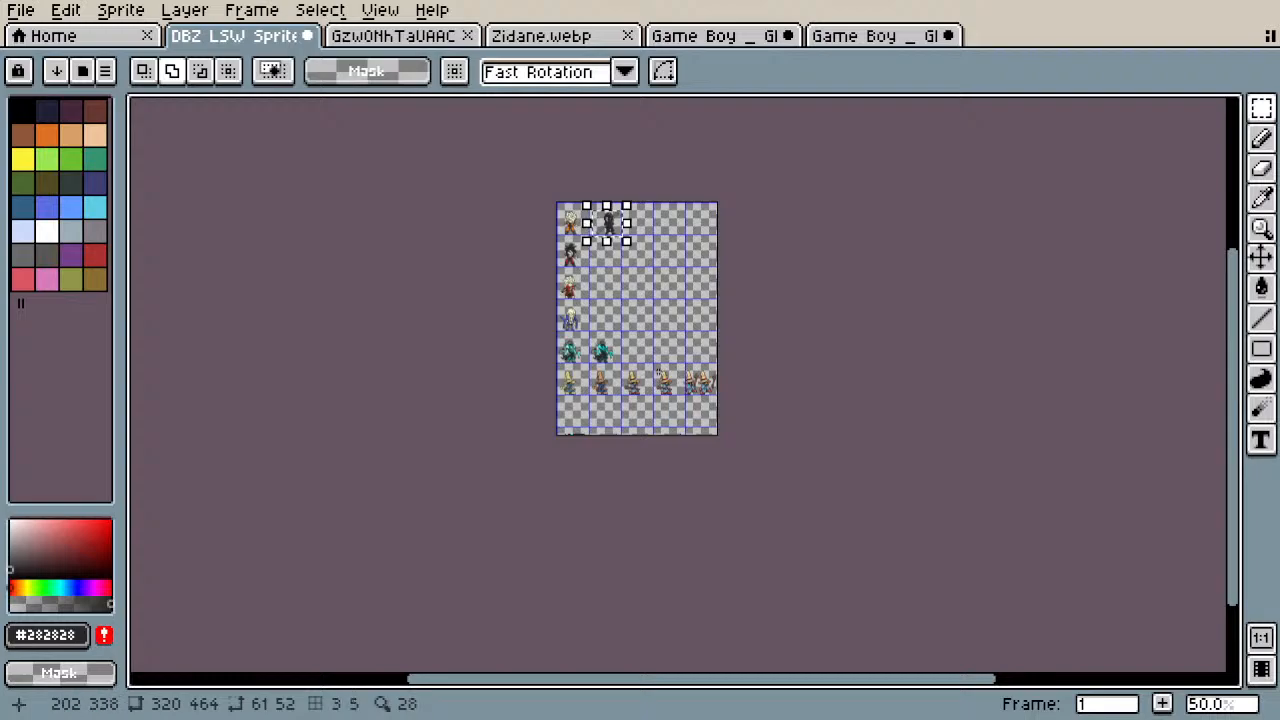
scroll(693, 397, up, 3)
scroll(860, 320, up, 1)
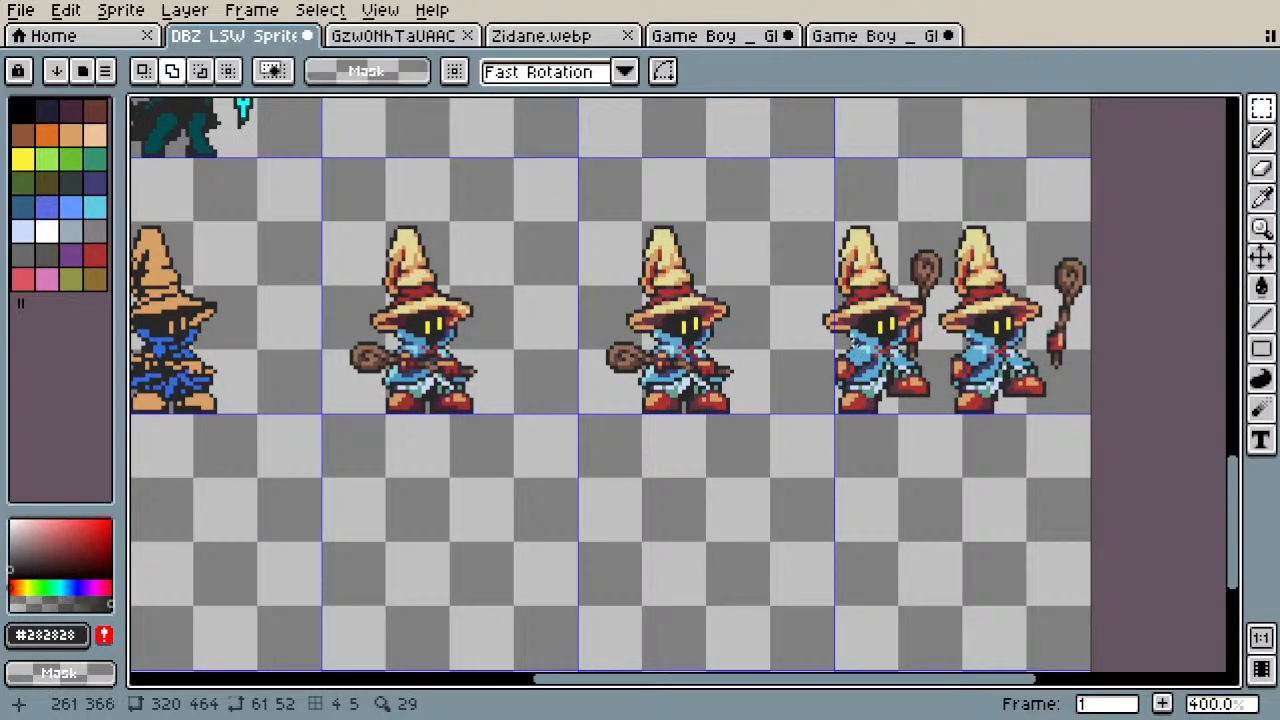
scroll(870, 322, up, 1)
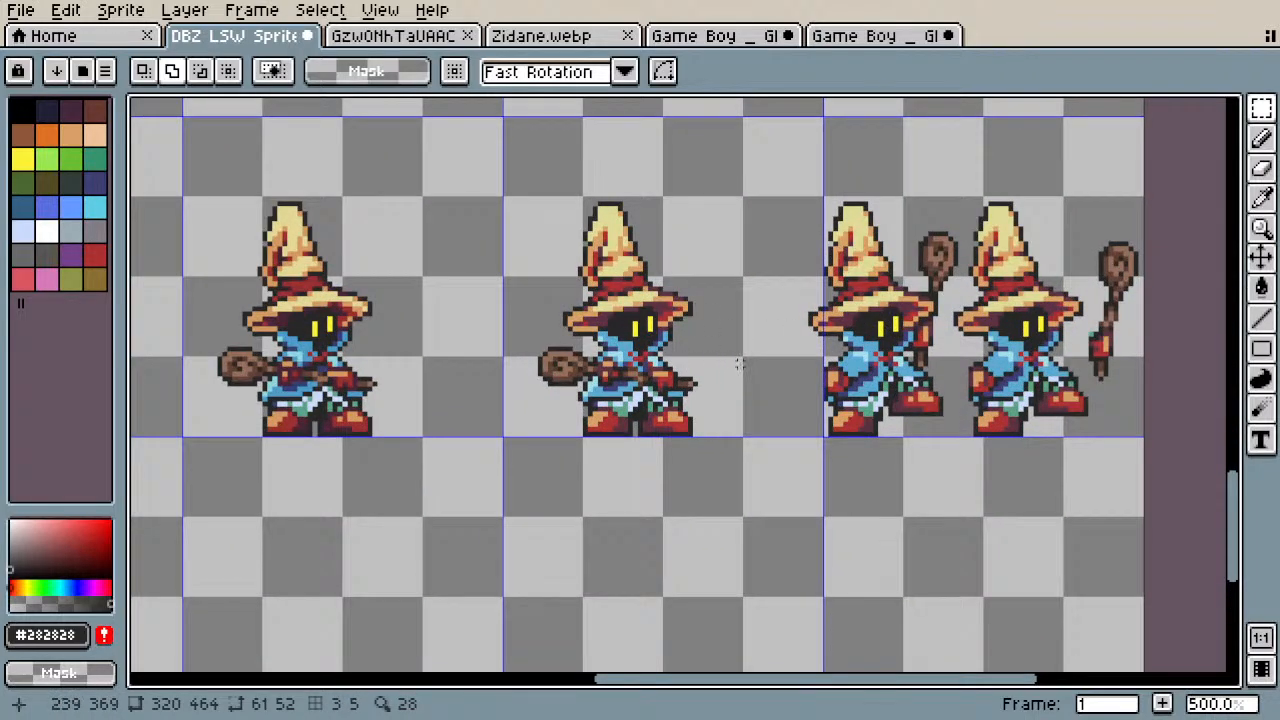
scroll(488, 366, down, 3)
scroll(488, 366, up, 4)
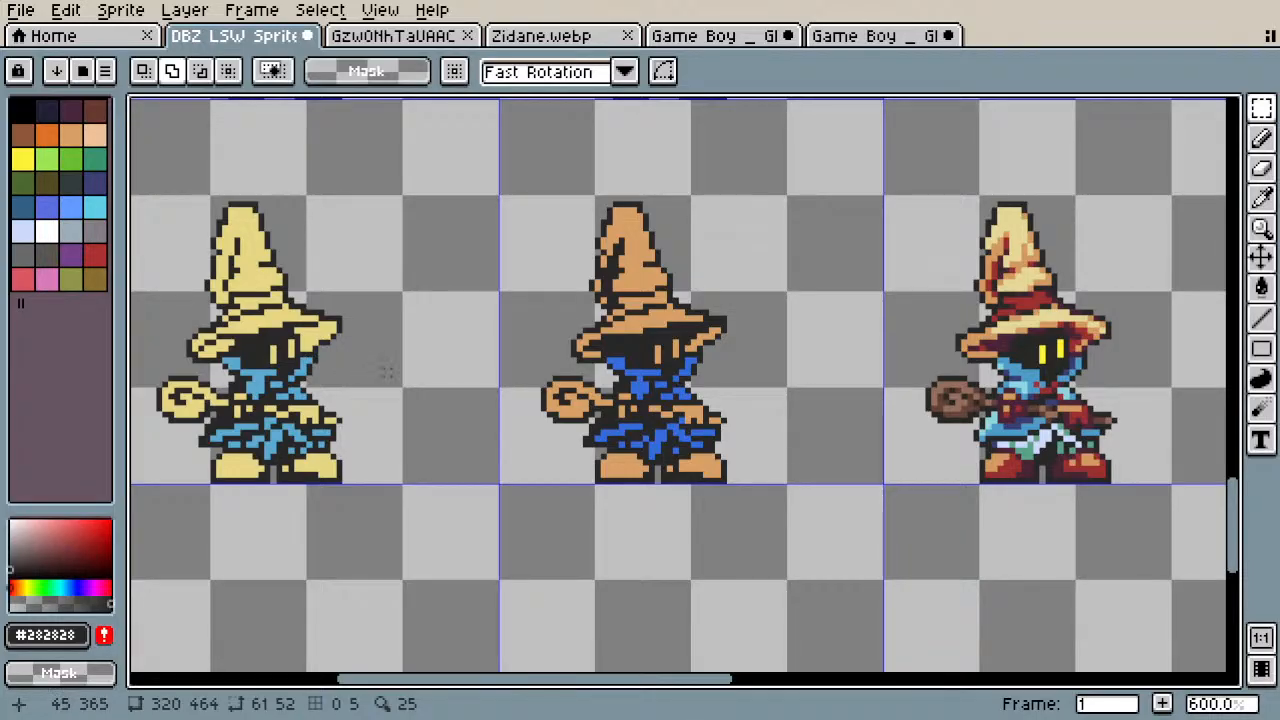
drag(390, 372, 566, 387)
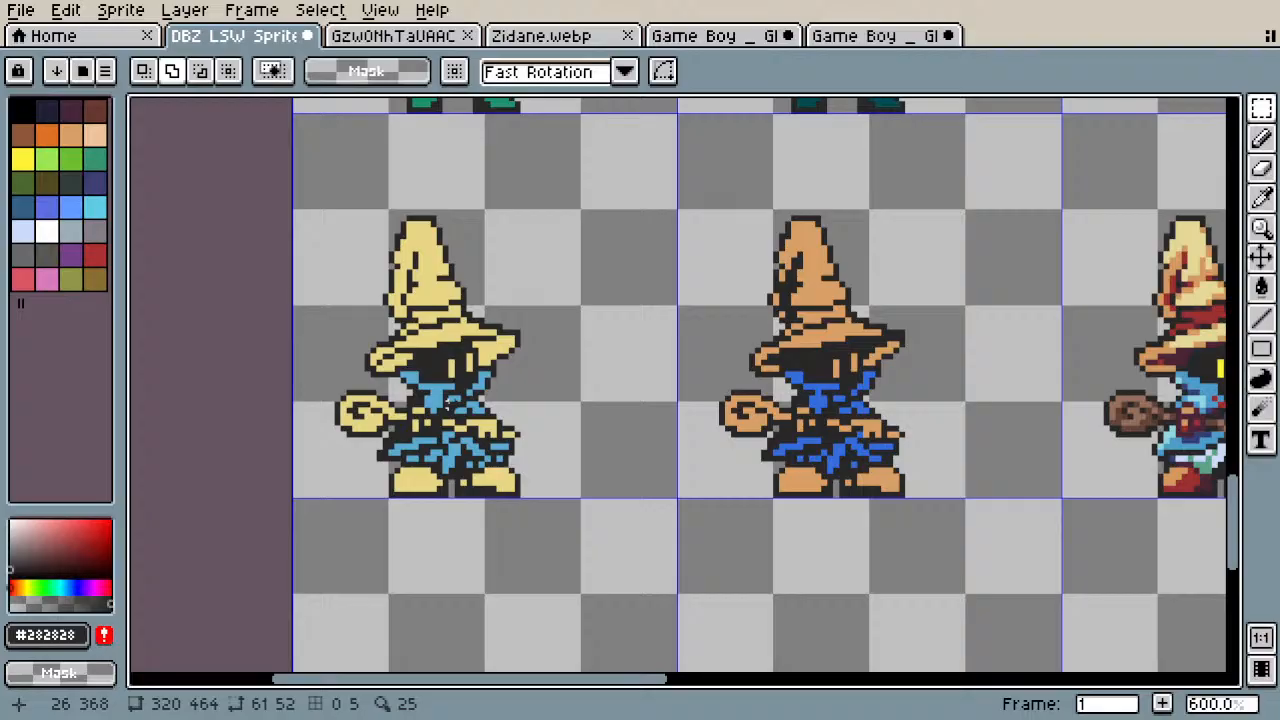
key(space)
drag(929, 400, 551, 406)
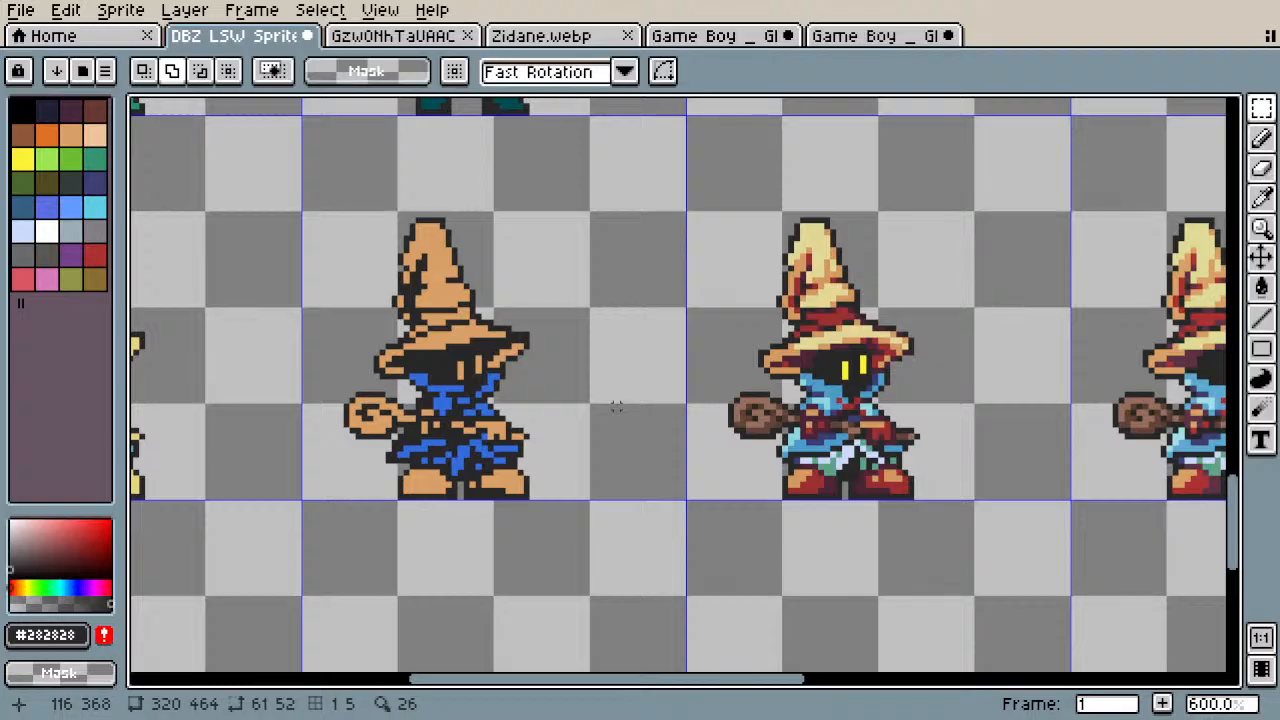
drag(442, 410, 700, 415)
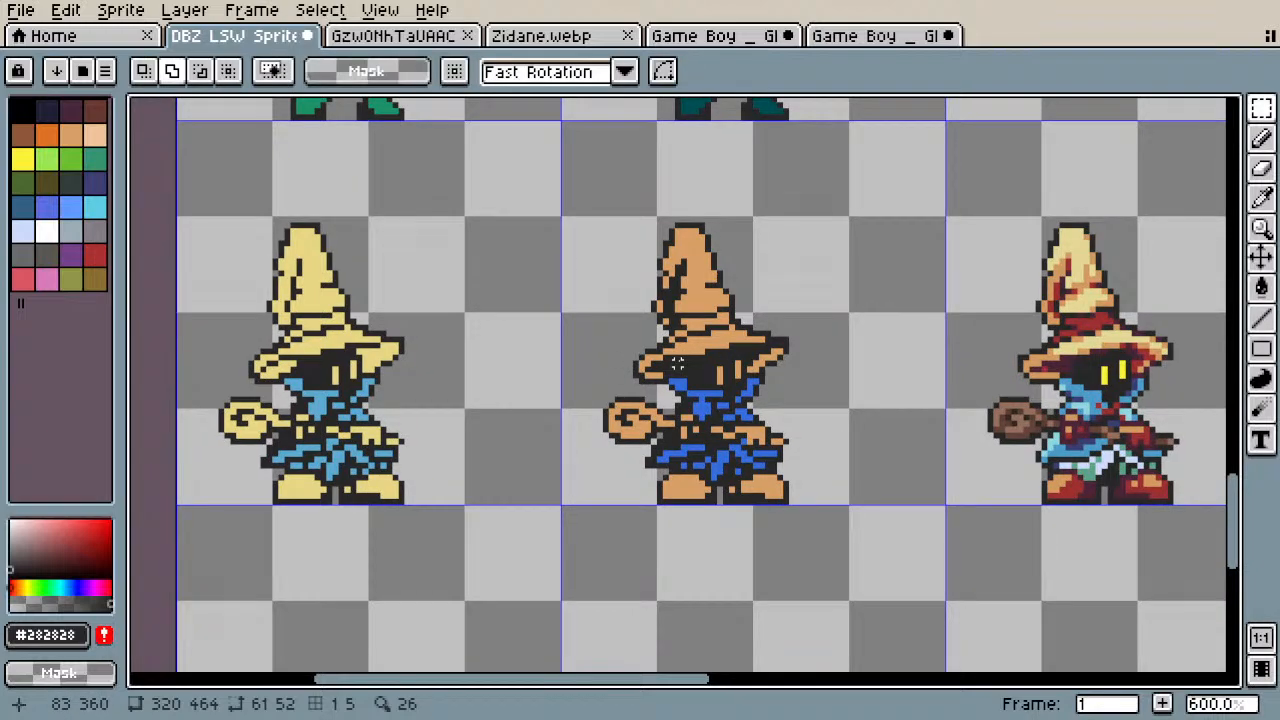
drag(1026, 450, 496, 459)
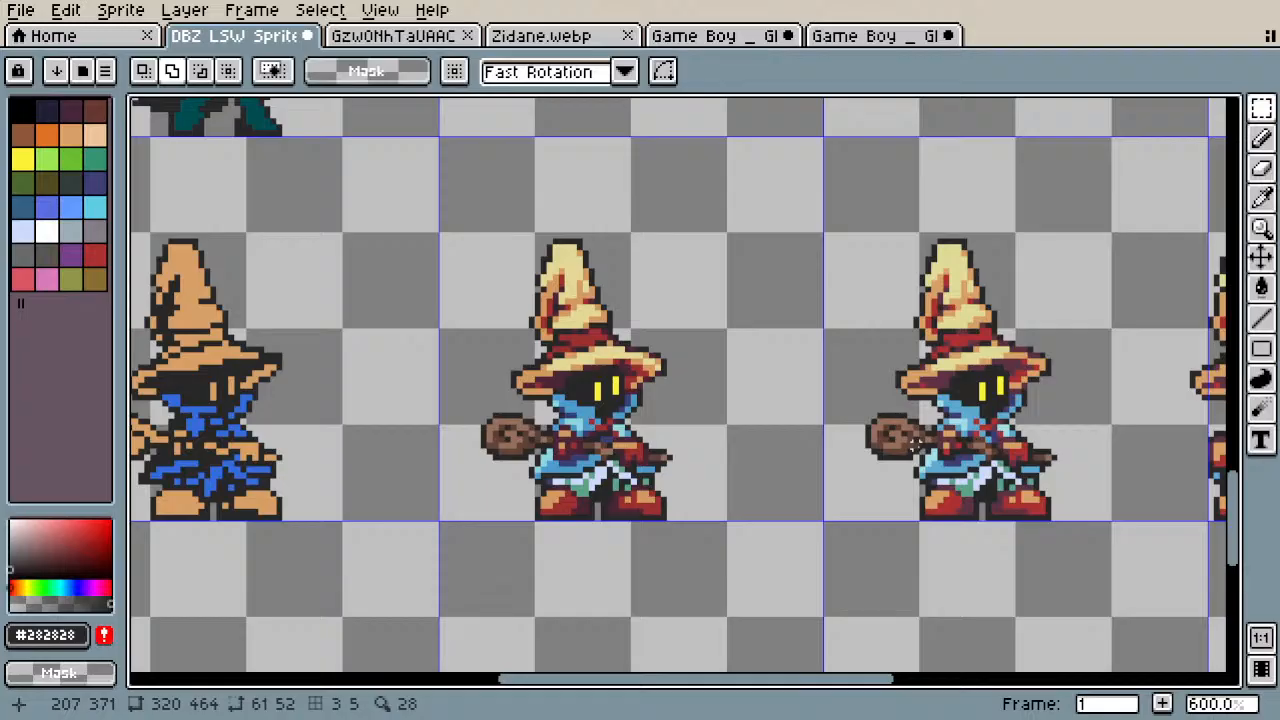
key(space)
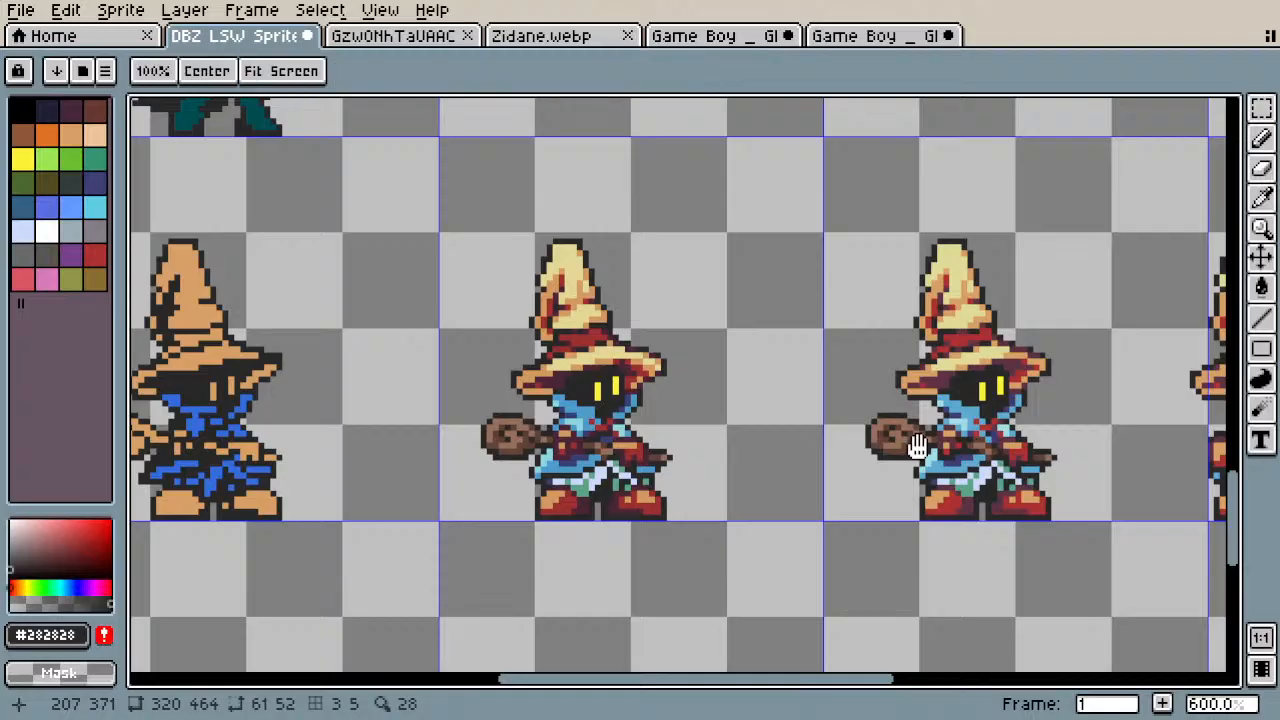
drag(913, 442, 653, 440)
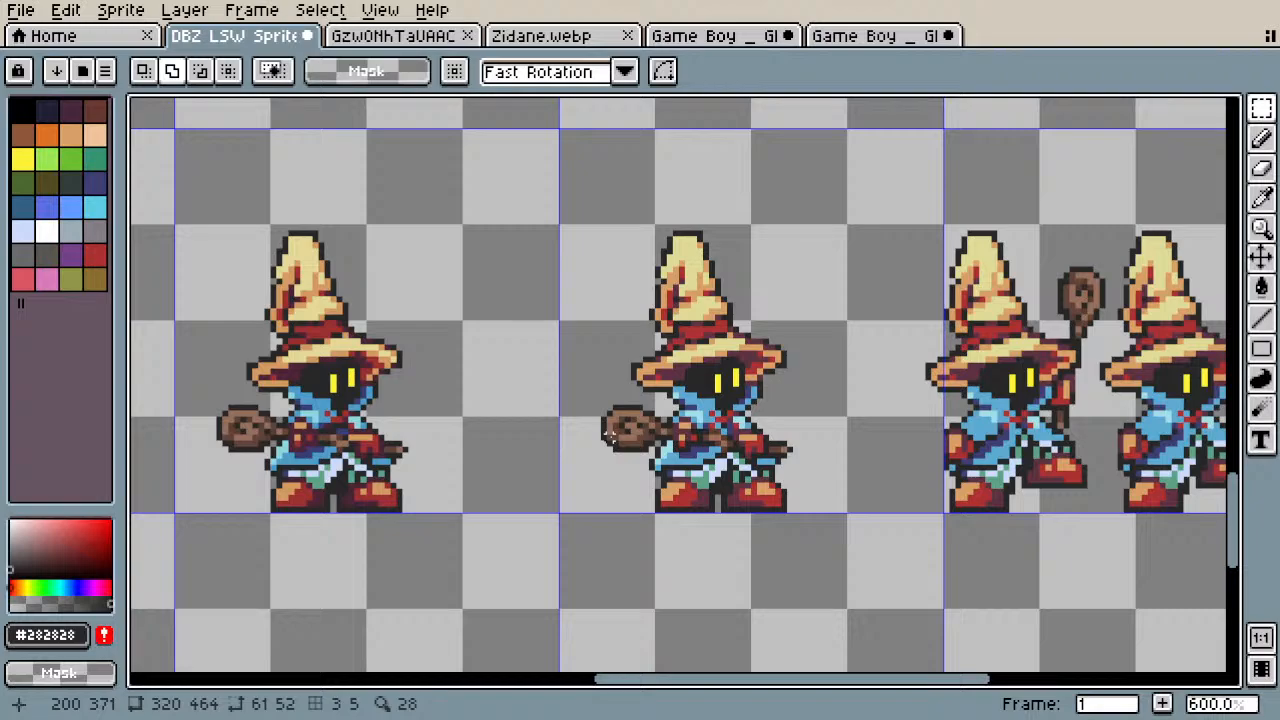
drag(494, 424, 1158, 380)
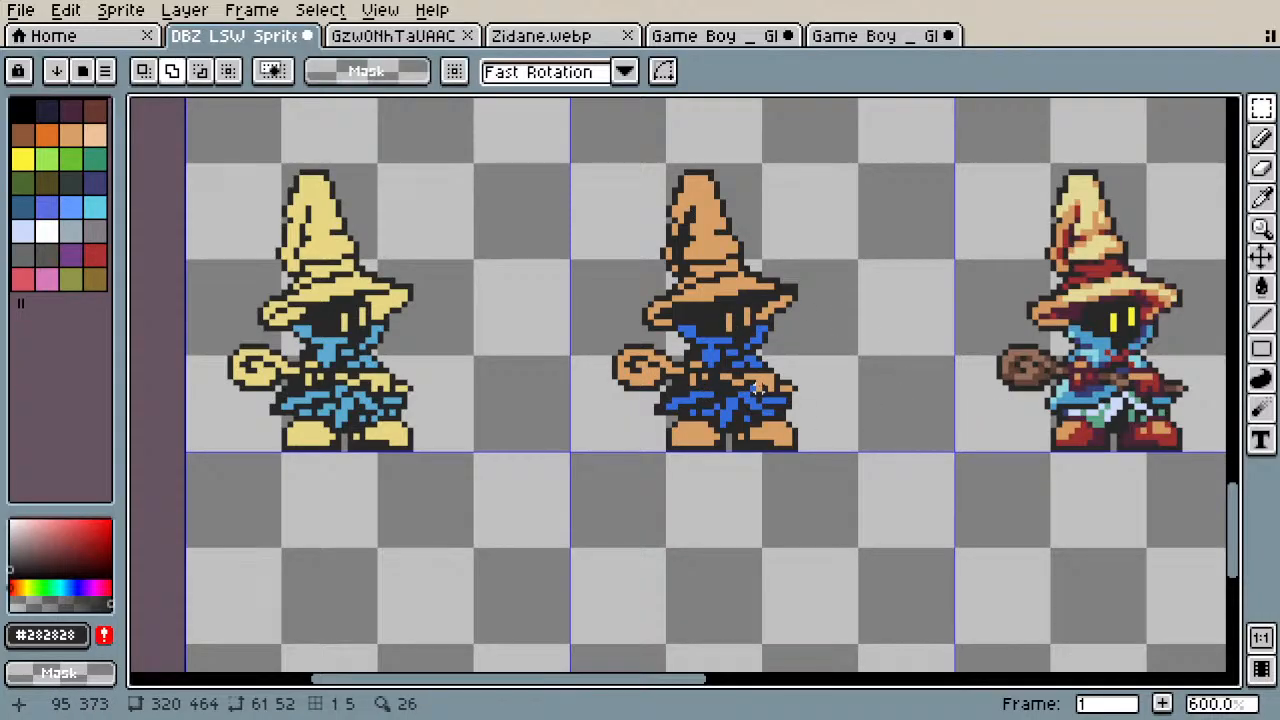
scroll(758, 358, down, 2)
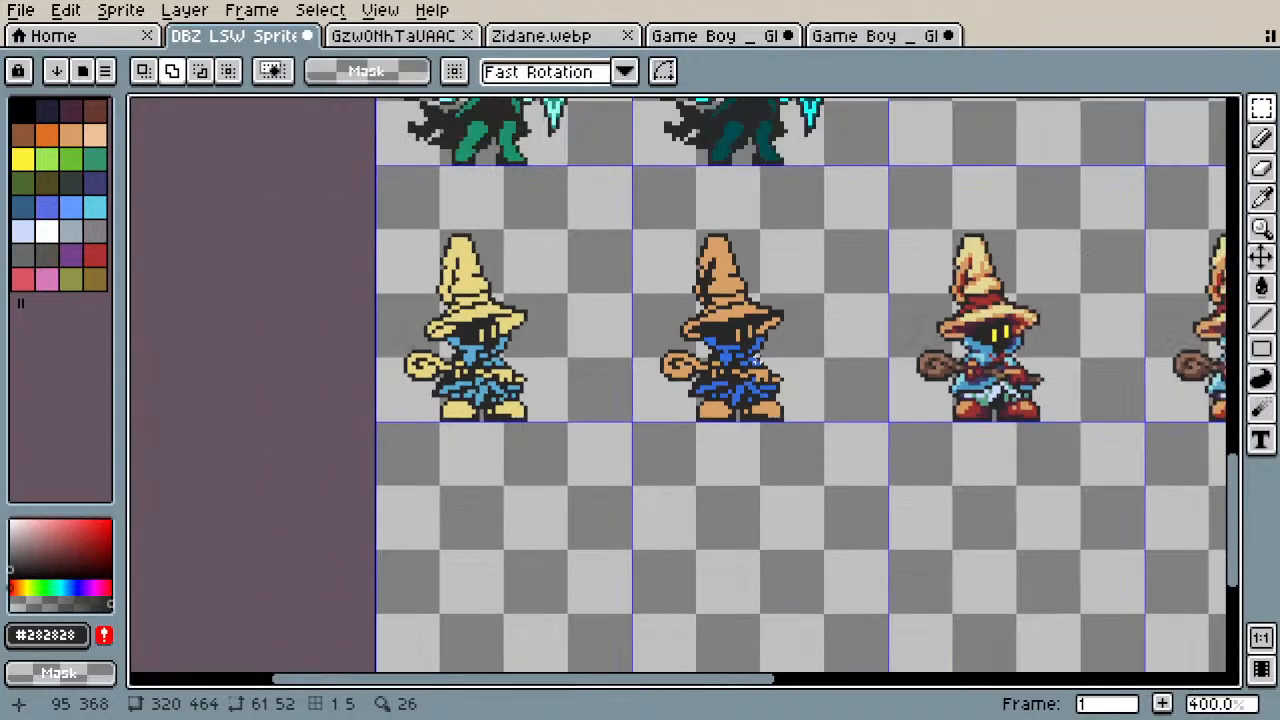
Step: Compare the selected silhouette in the first row with the finished sprites and the empty row beneath the mages
key(space)
drag(748, 285, 676, 550)
scroll(753, 283, up, 10)
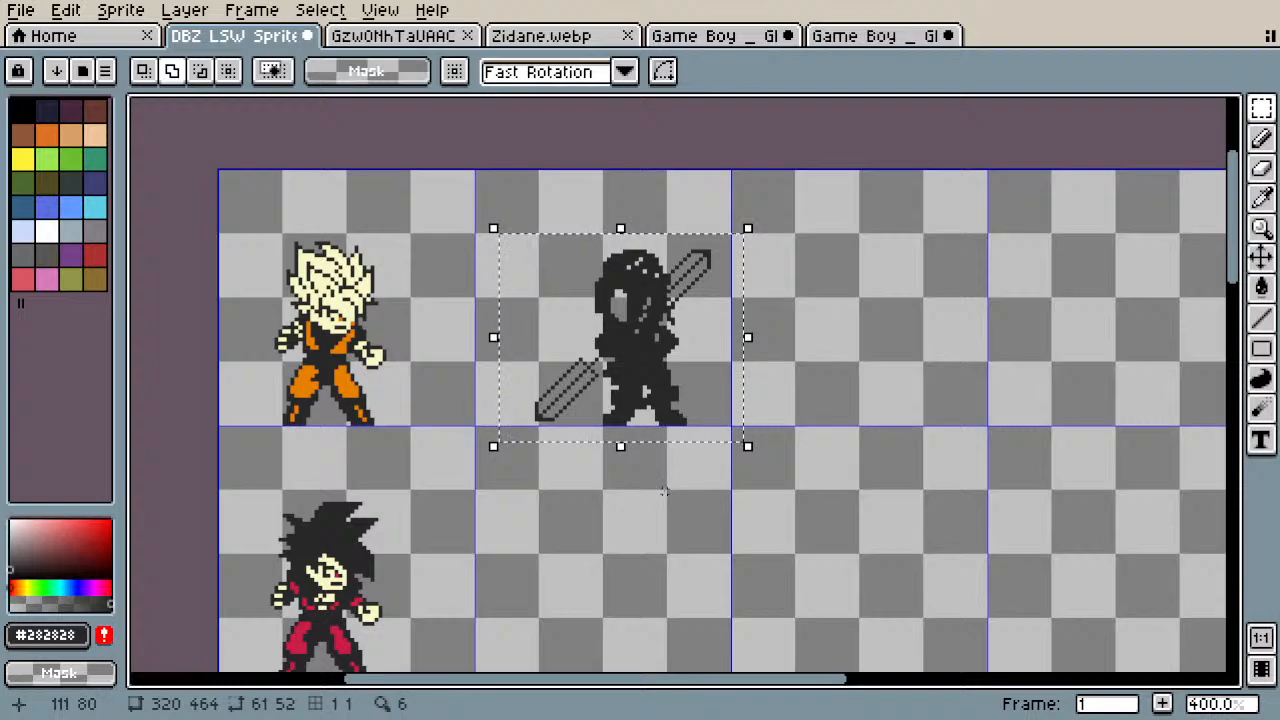
key(h)
drag(654, 511, 672, 400)
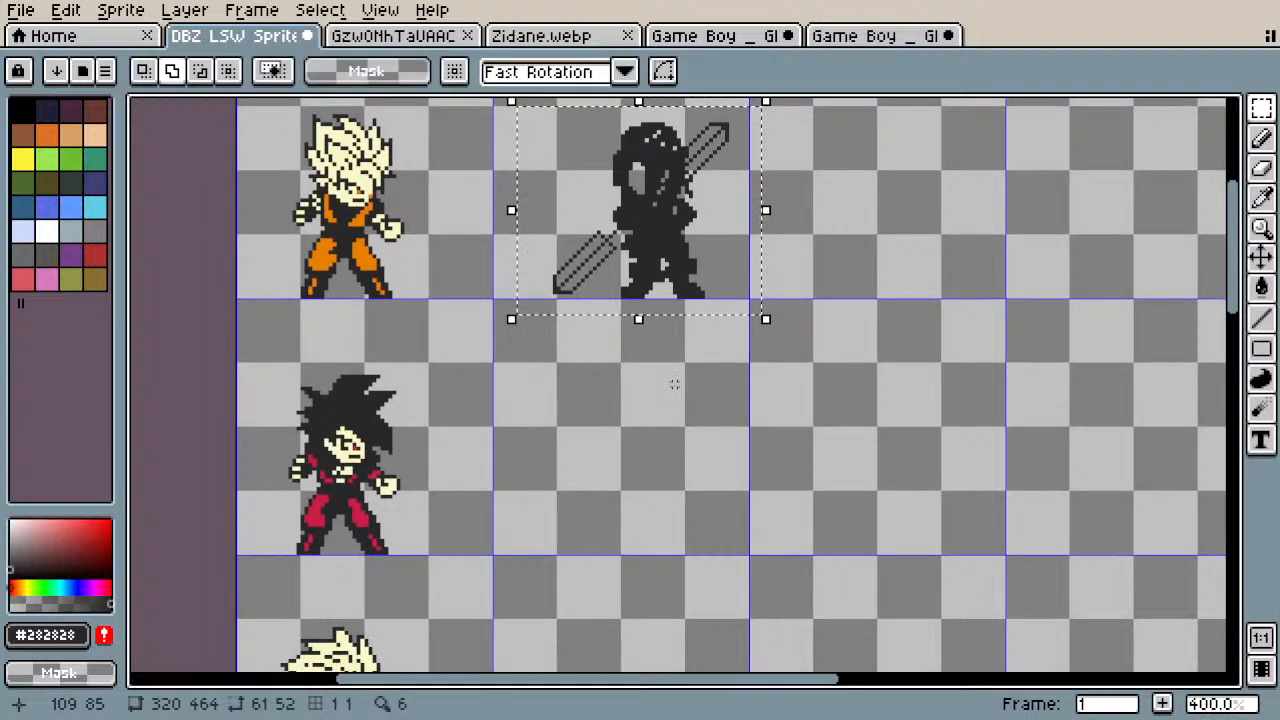
scroll(672, 400, down, 2)
drag(705, 484, 651, 171)
drag(673, 460, 686, 237)
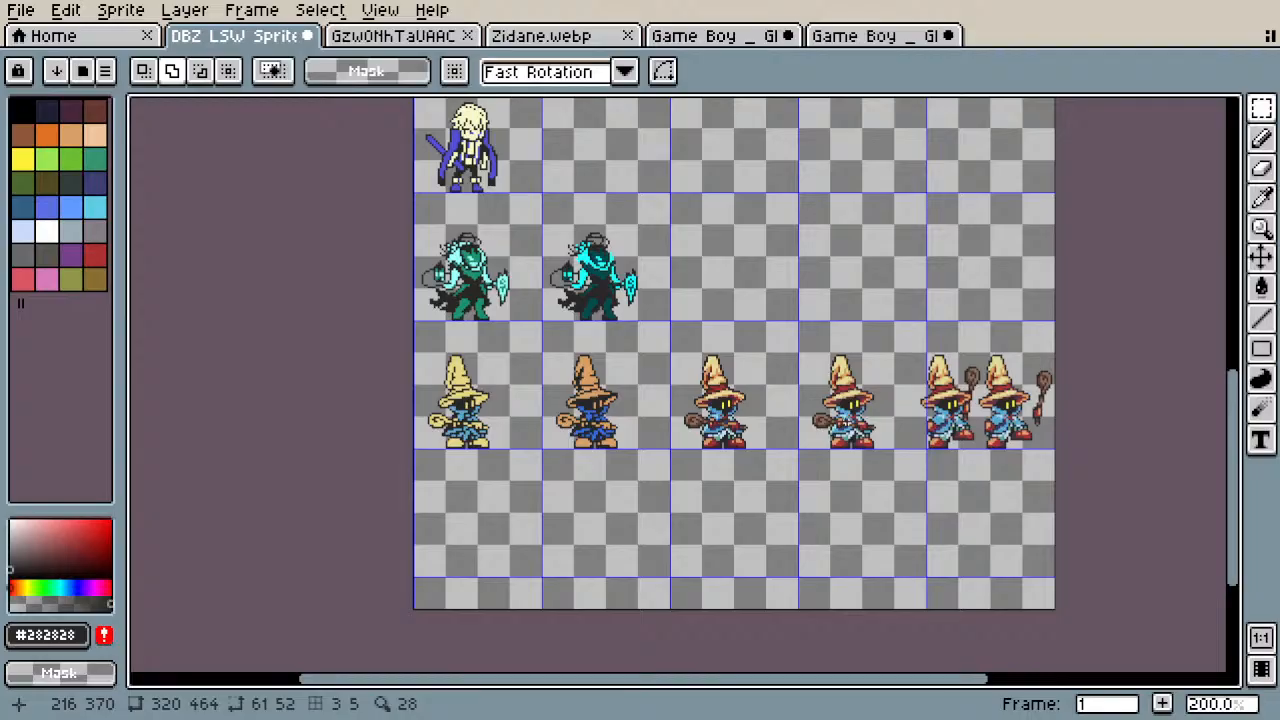
Step: Move the selected silhouette into the first cell of the empty row beneath the mages, at position -7, 400, and deselect it
scroll(838, 434, down, 1)
key(space)
drag(801, 340, 802, 449)
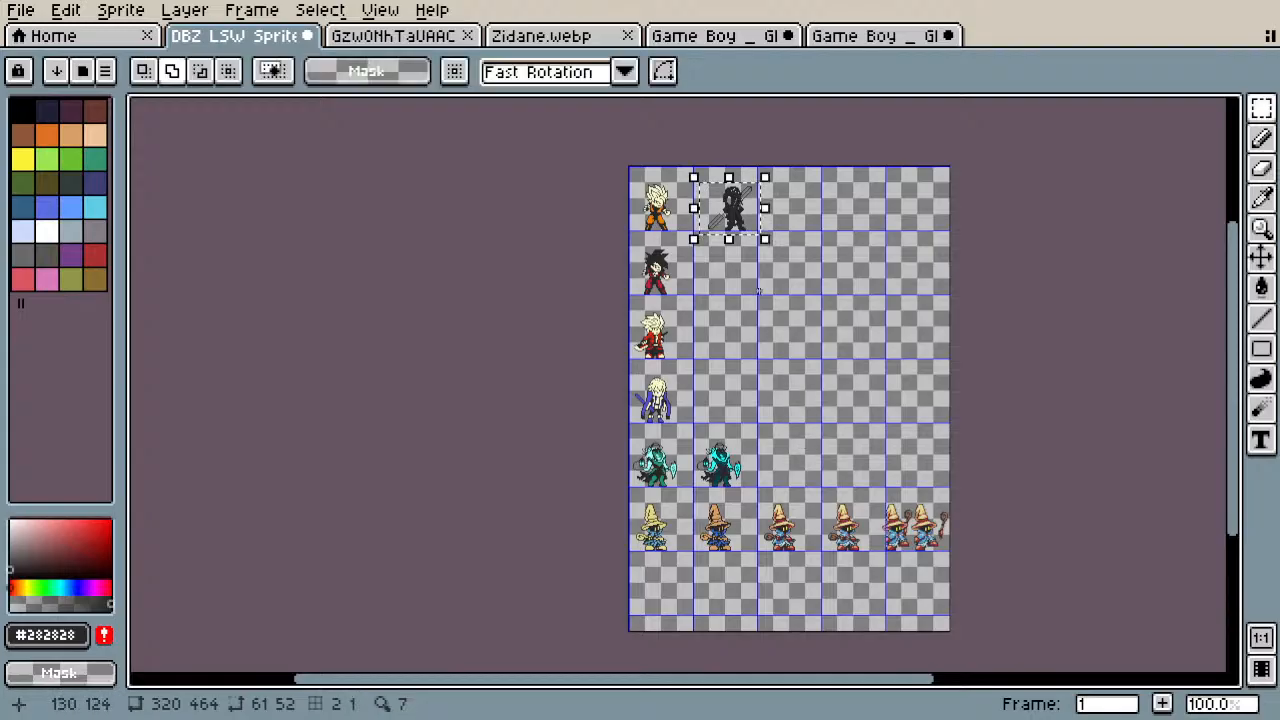
drag(757, 229, 683, 620)
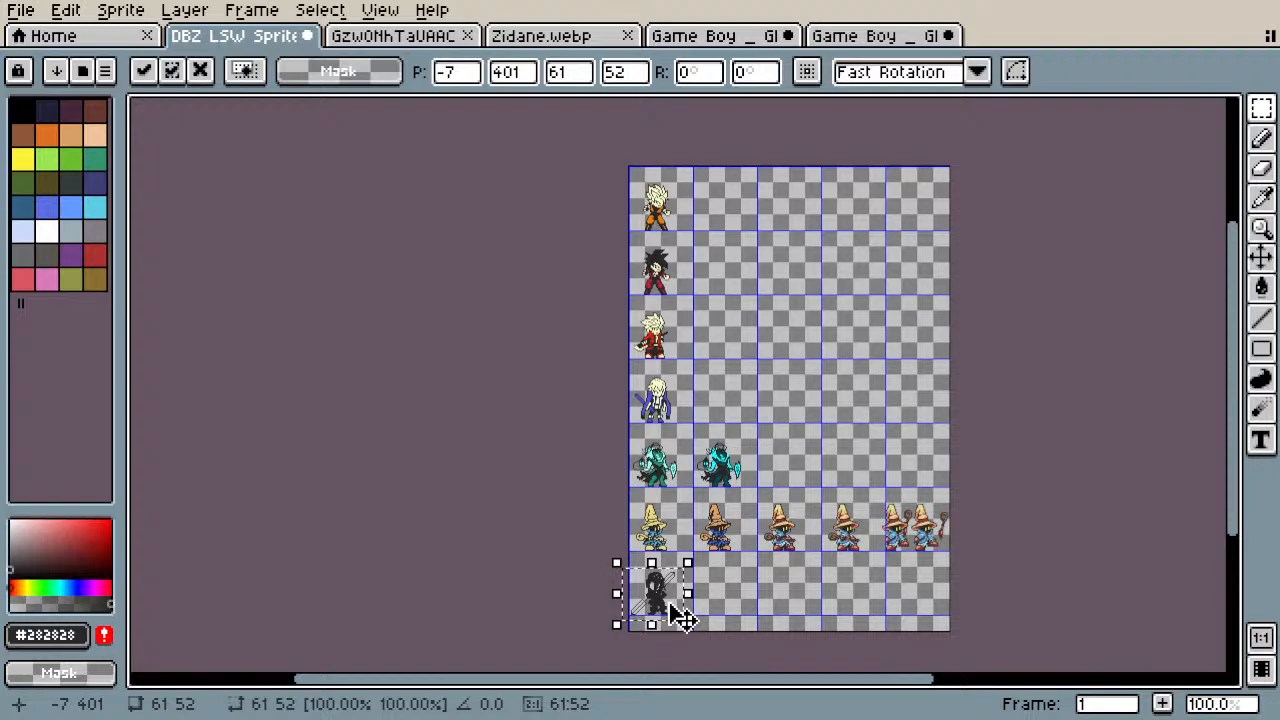
scroll(683, 618, up, 4)
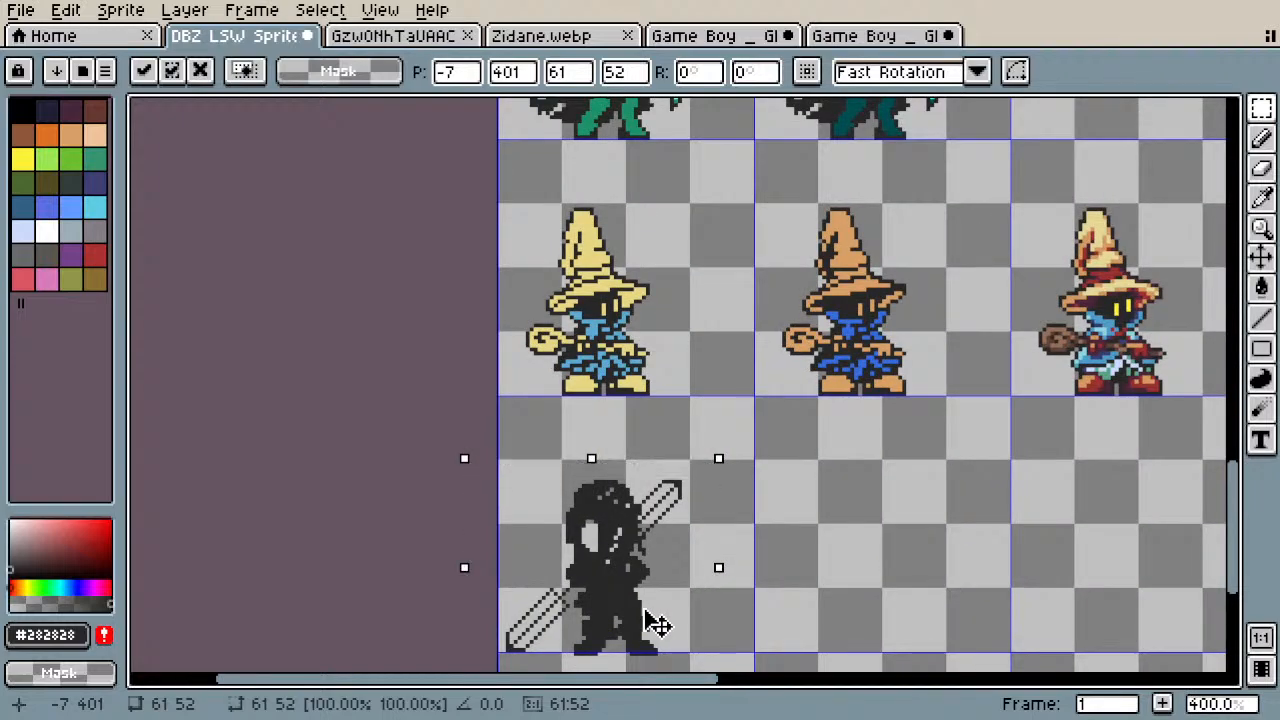
key(Up)
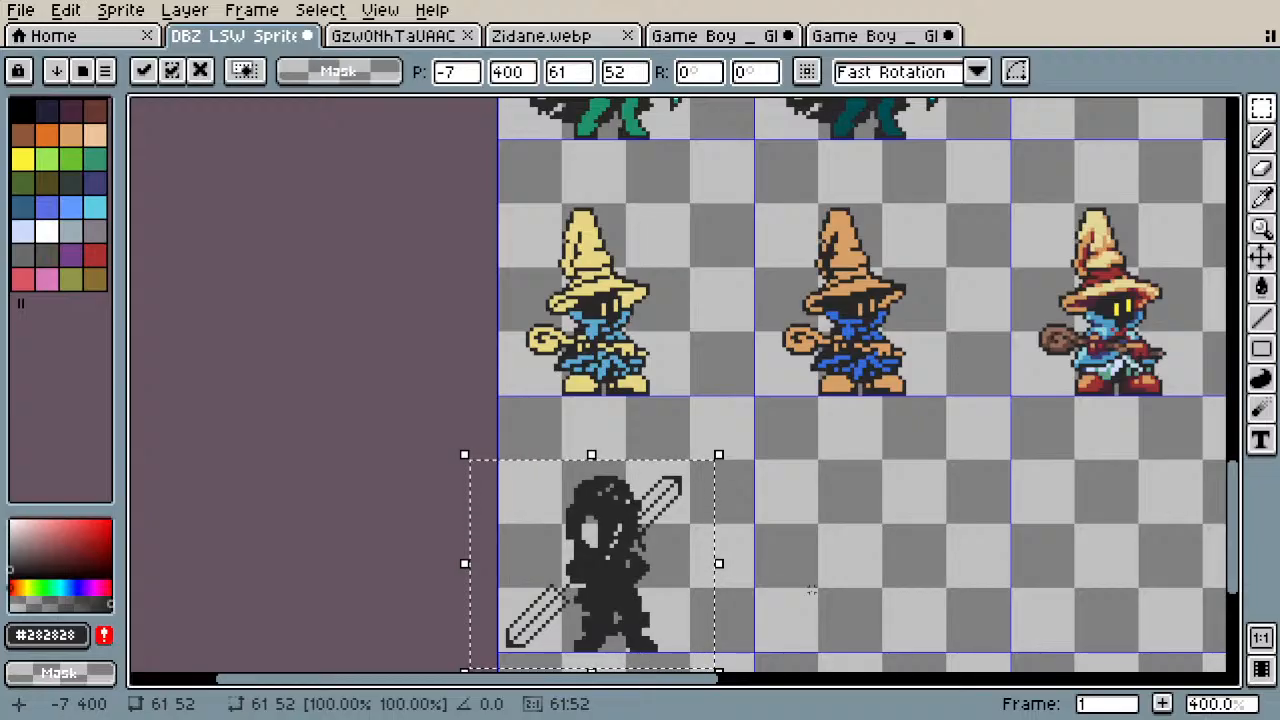
scroll(818, 592, up, 1)
drag(831, 586, 977, 386)
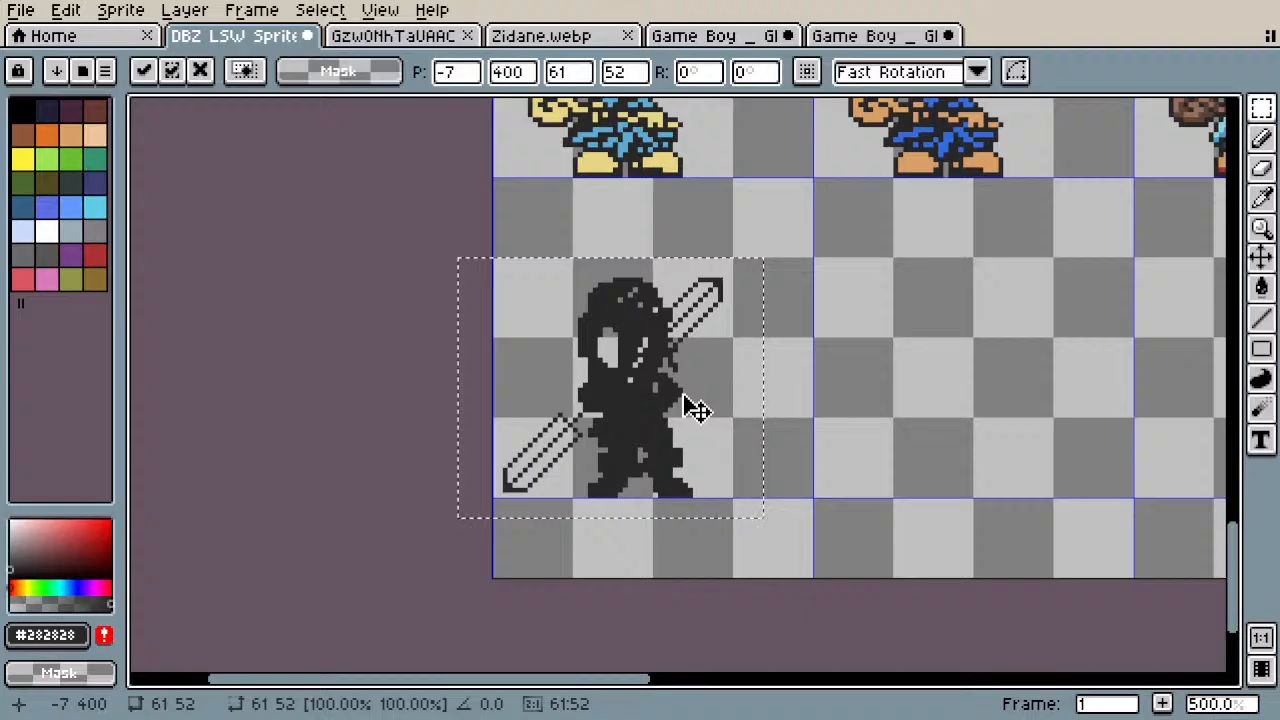
drag(900, 330, 866, 488)
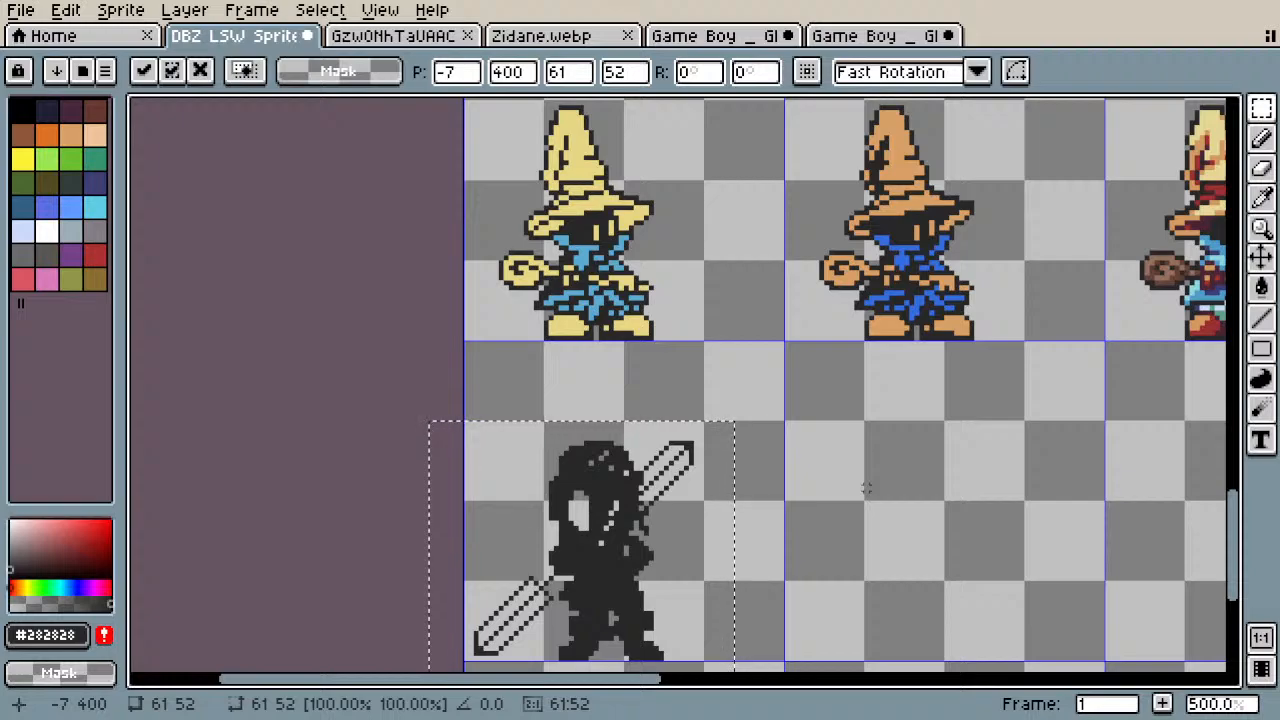
key(Return)
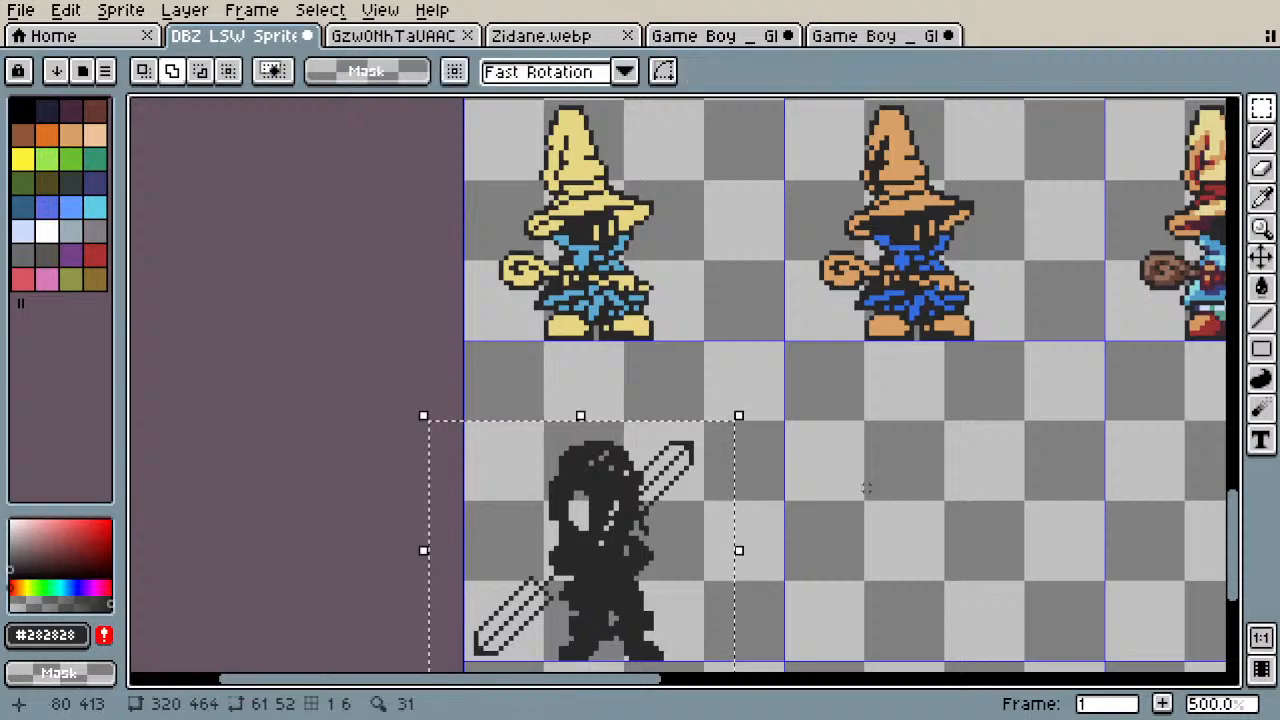
key(ctrl+d)
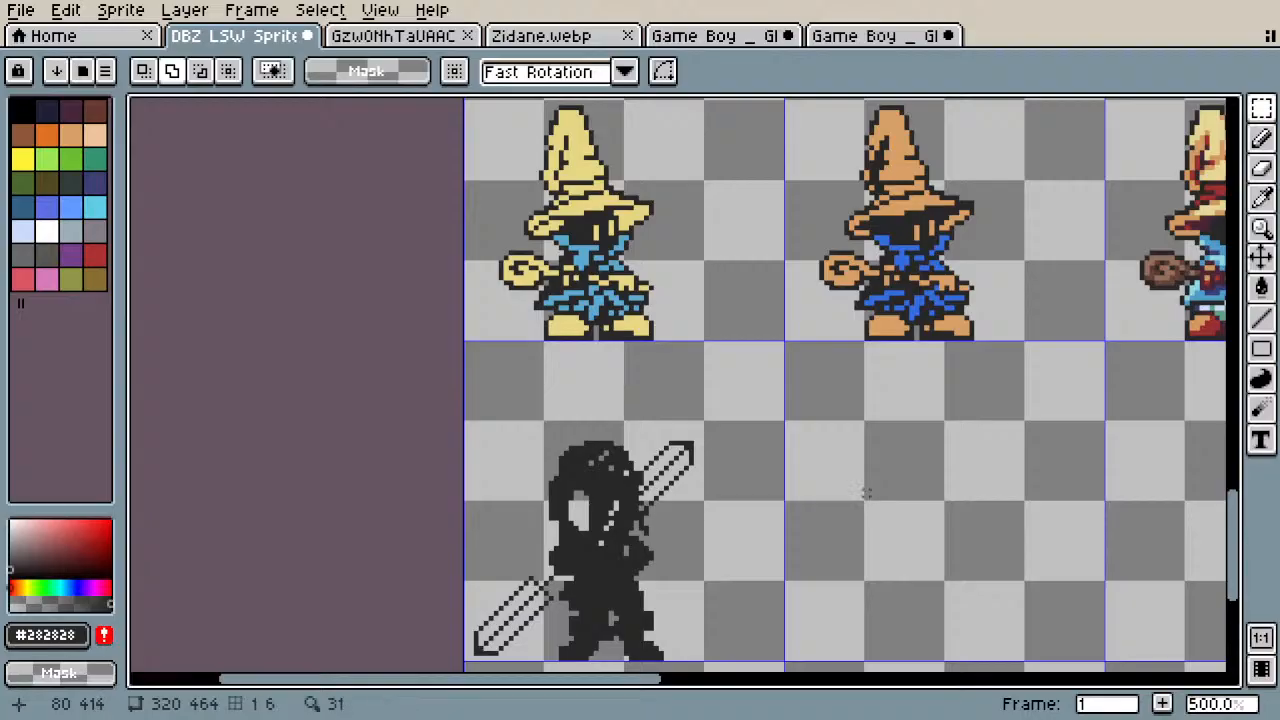
Step: Study the full-body Zidane reference artwork up close for the cuffs, belt, trousers, boots and tail
scroll(866, 488, down, 1)
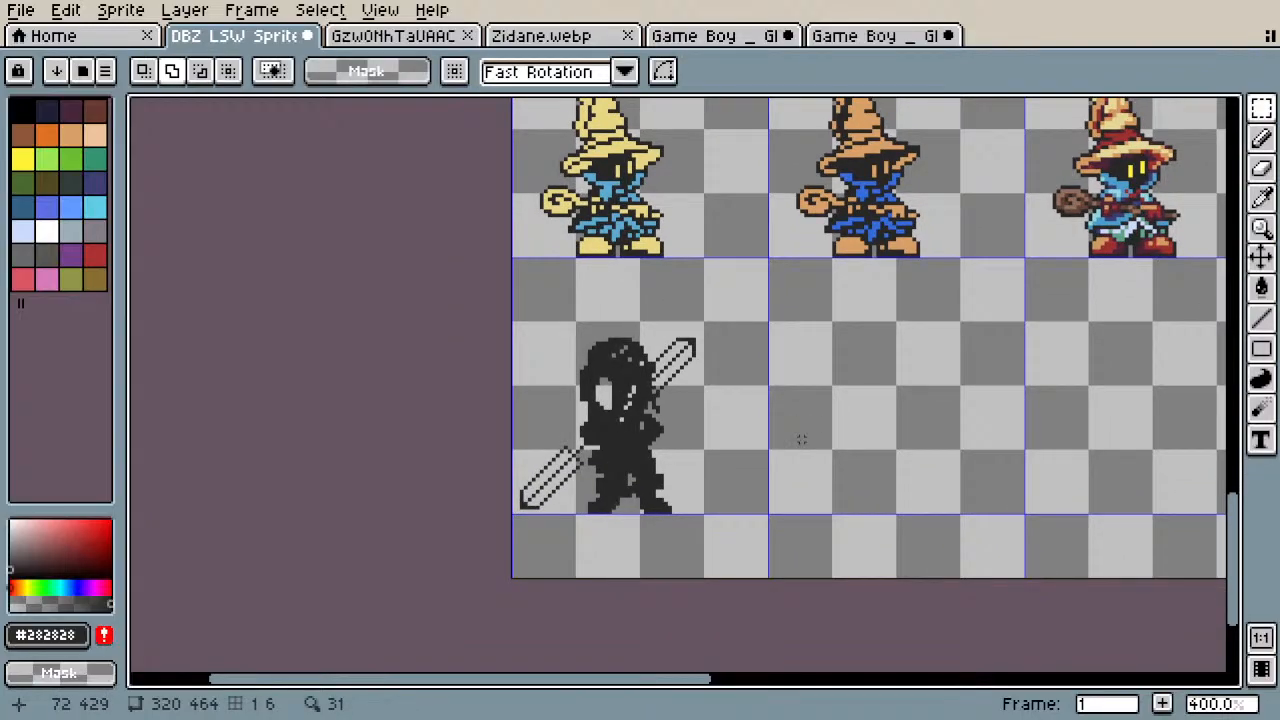
click(440, 38)
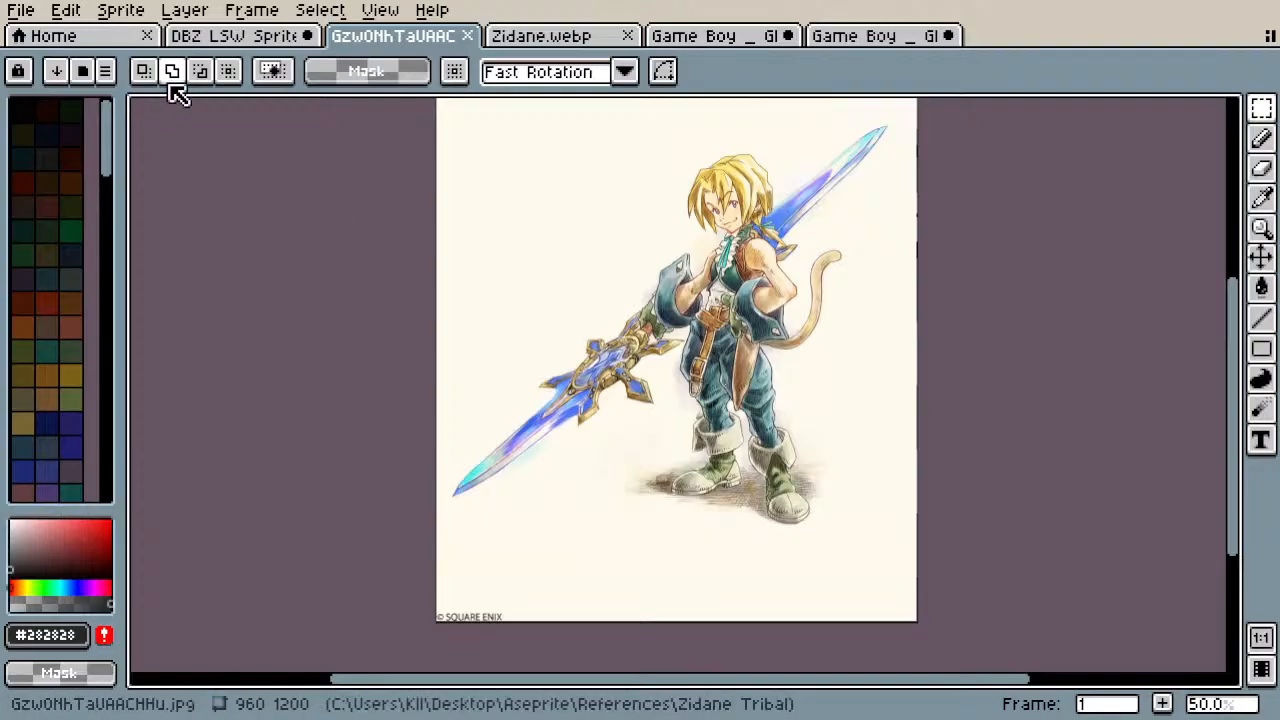
click(248, 38)
scroll(686, 298, down, 1)
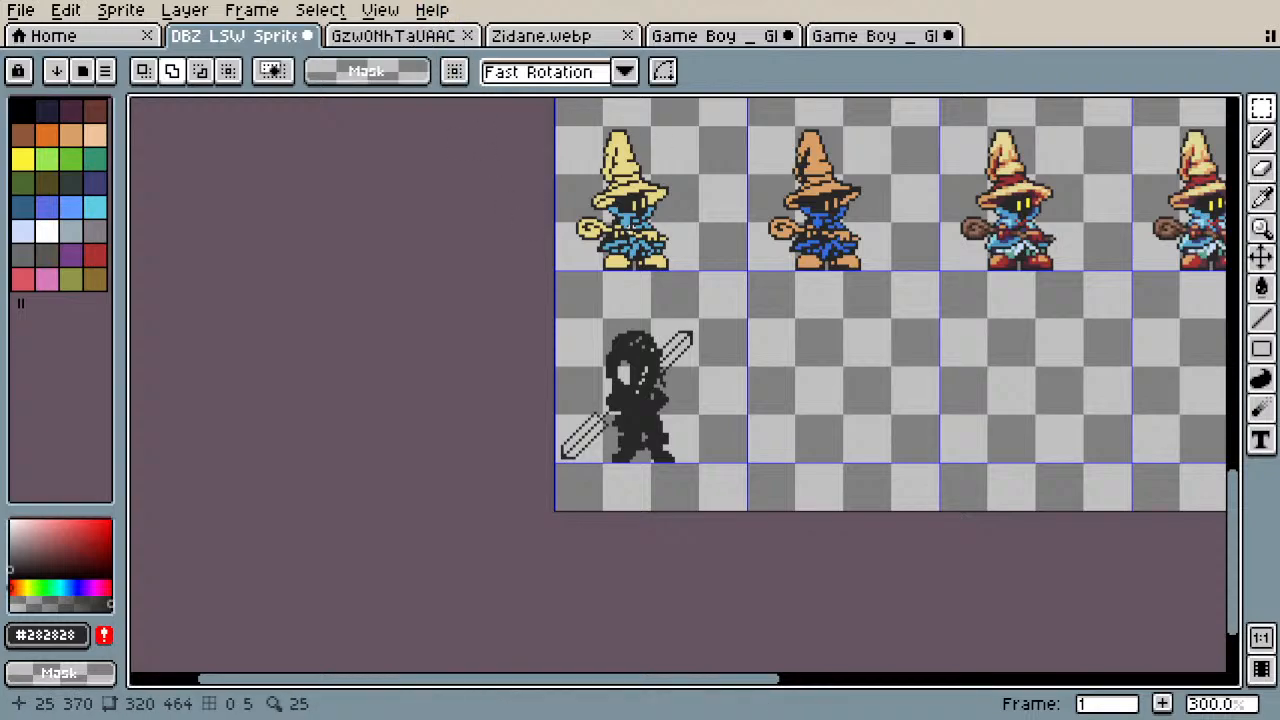
scroll(641, 207, up, 2)
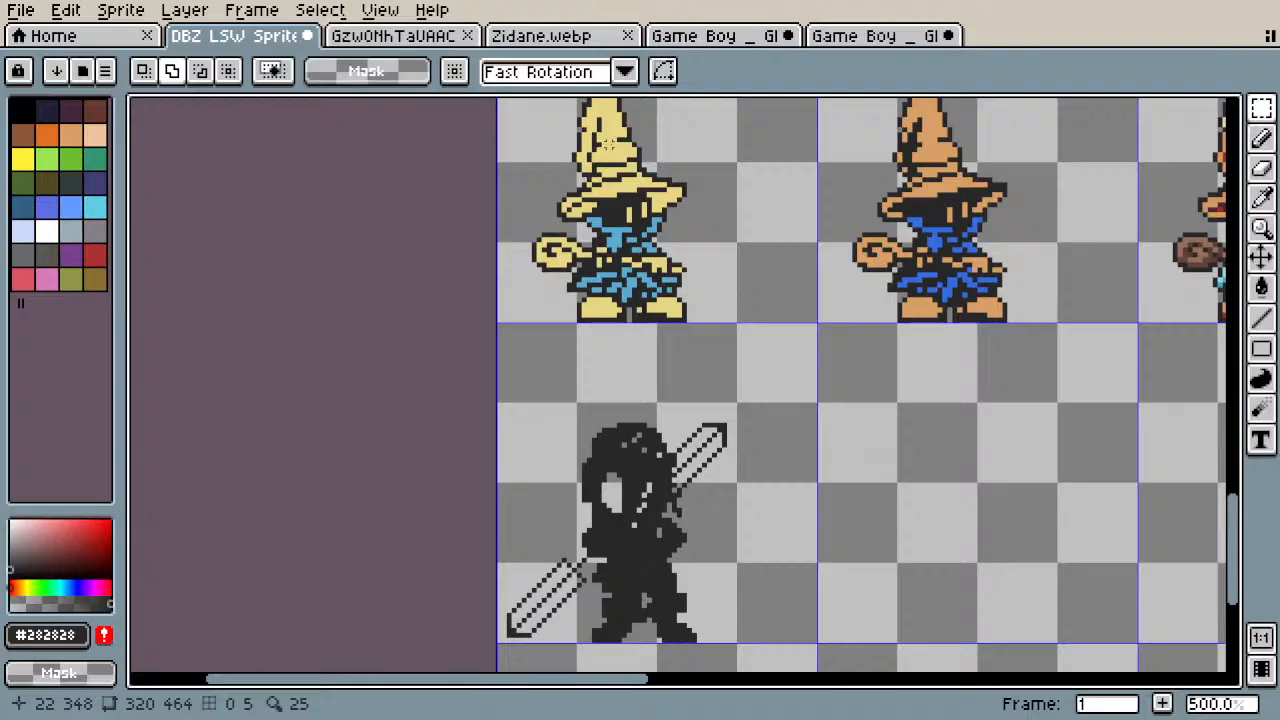
click(417, 36)
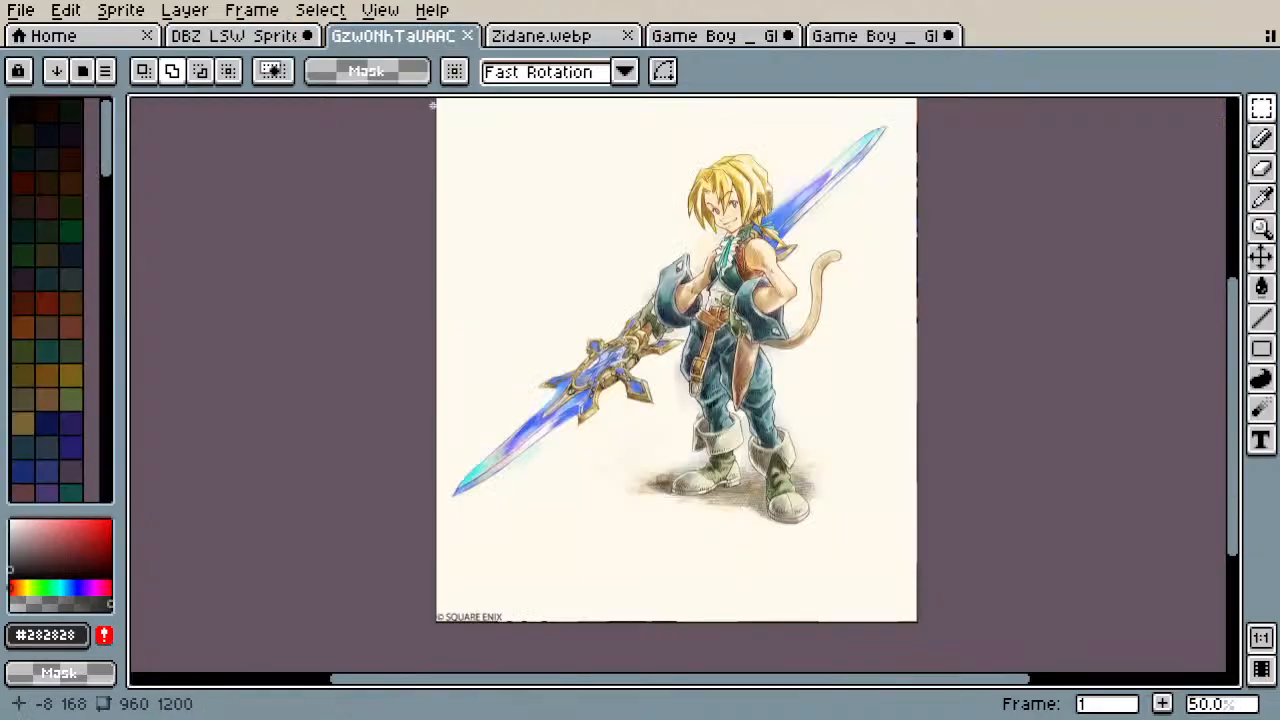
scroll(519, 309, up, 5)
scroll(424, 216, down, 1)
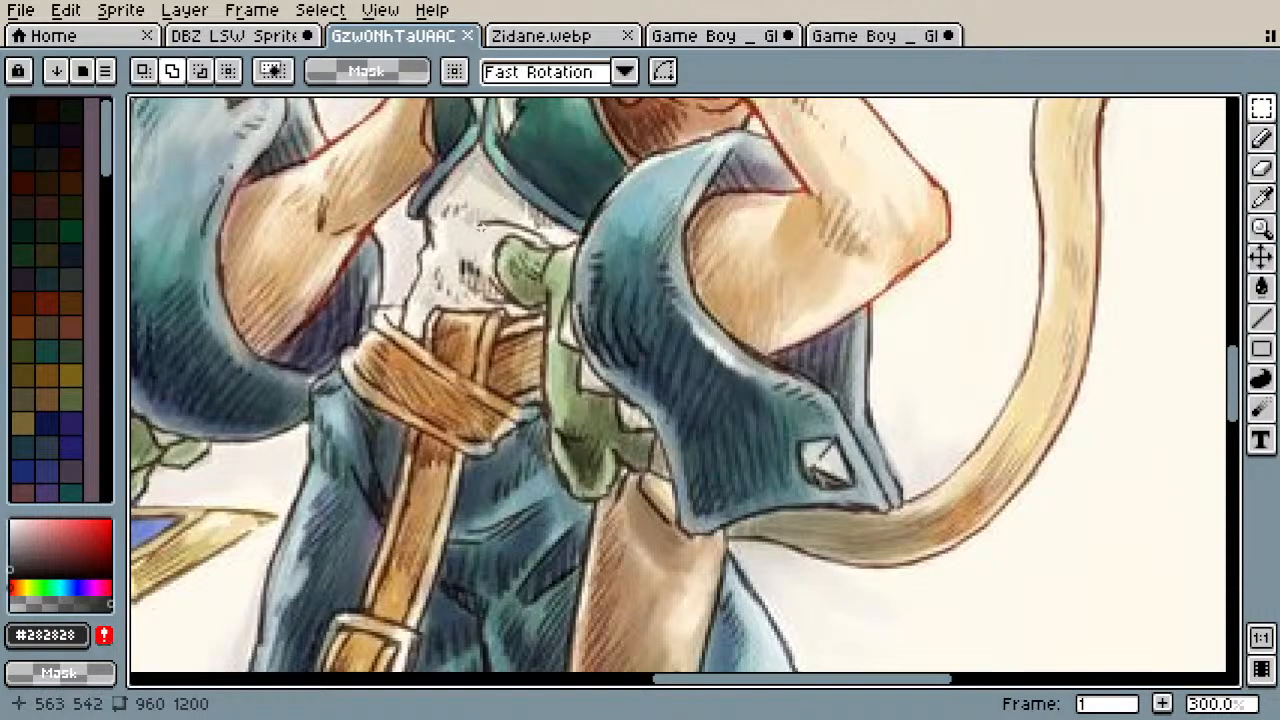
scroll(494, 242, down, 1)
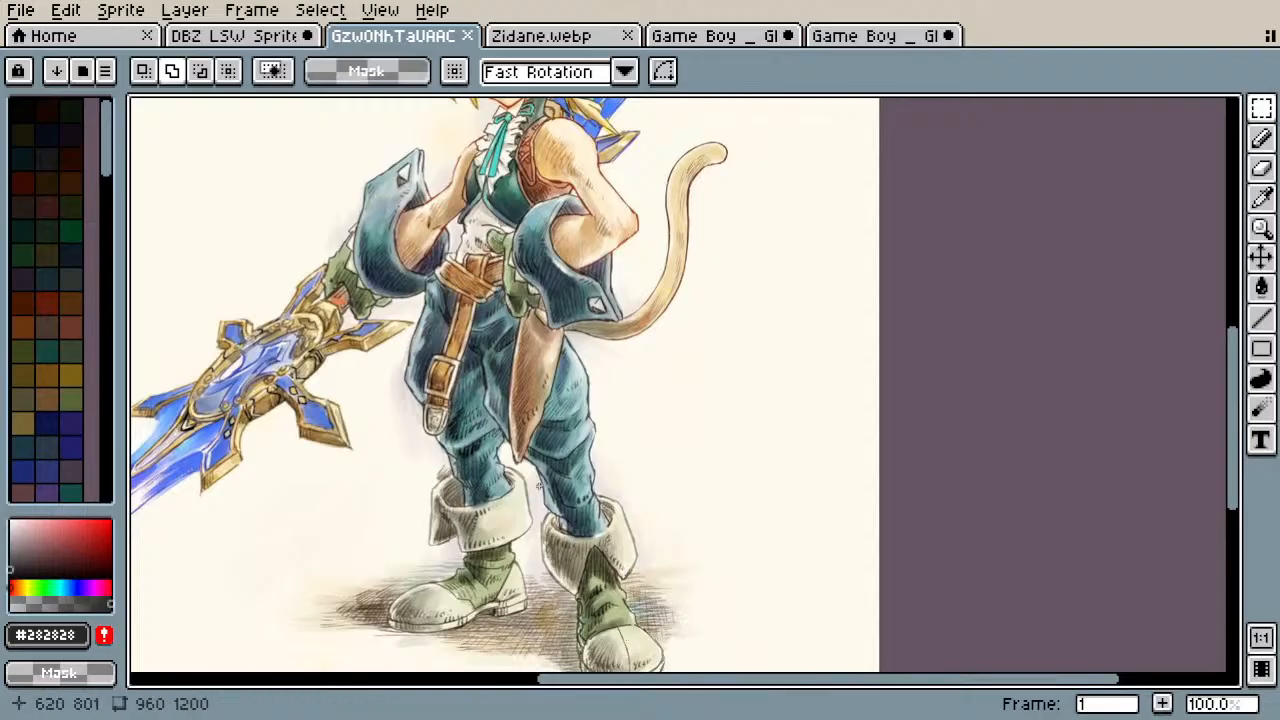
scroll(505, 406, down, 1)
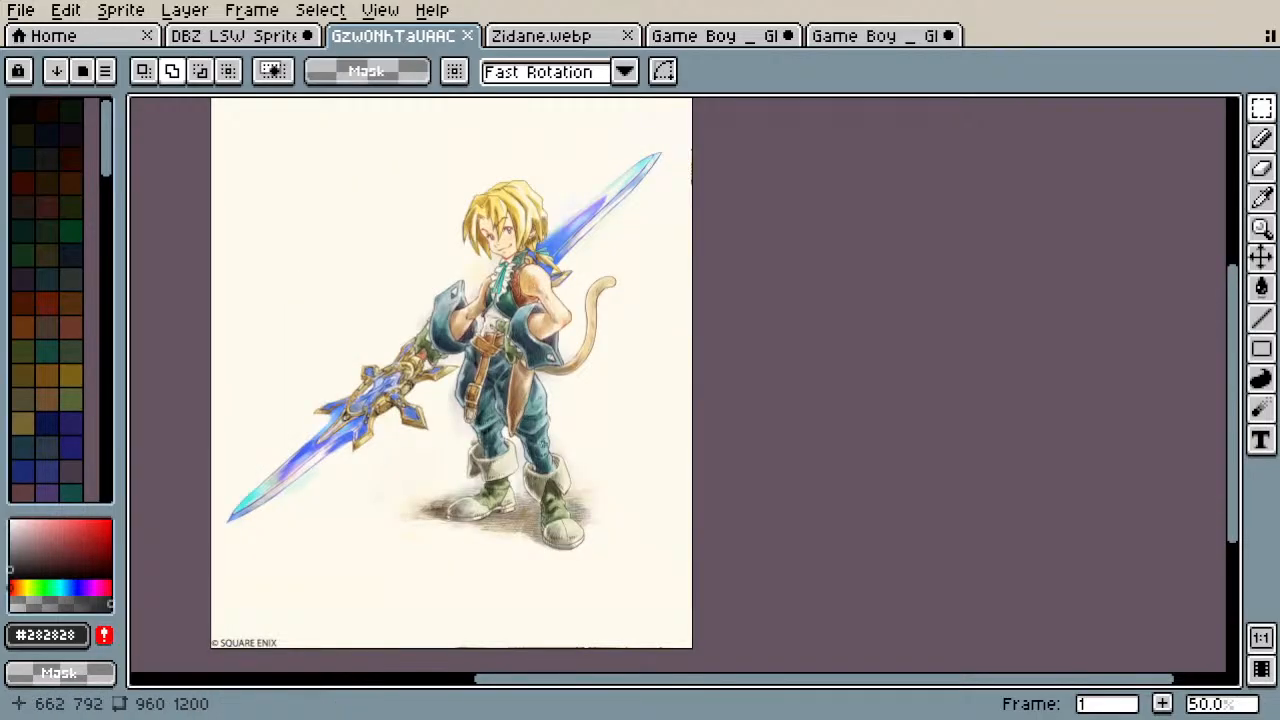
scroll(513, 414, up, 1)
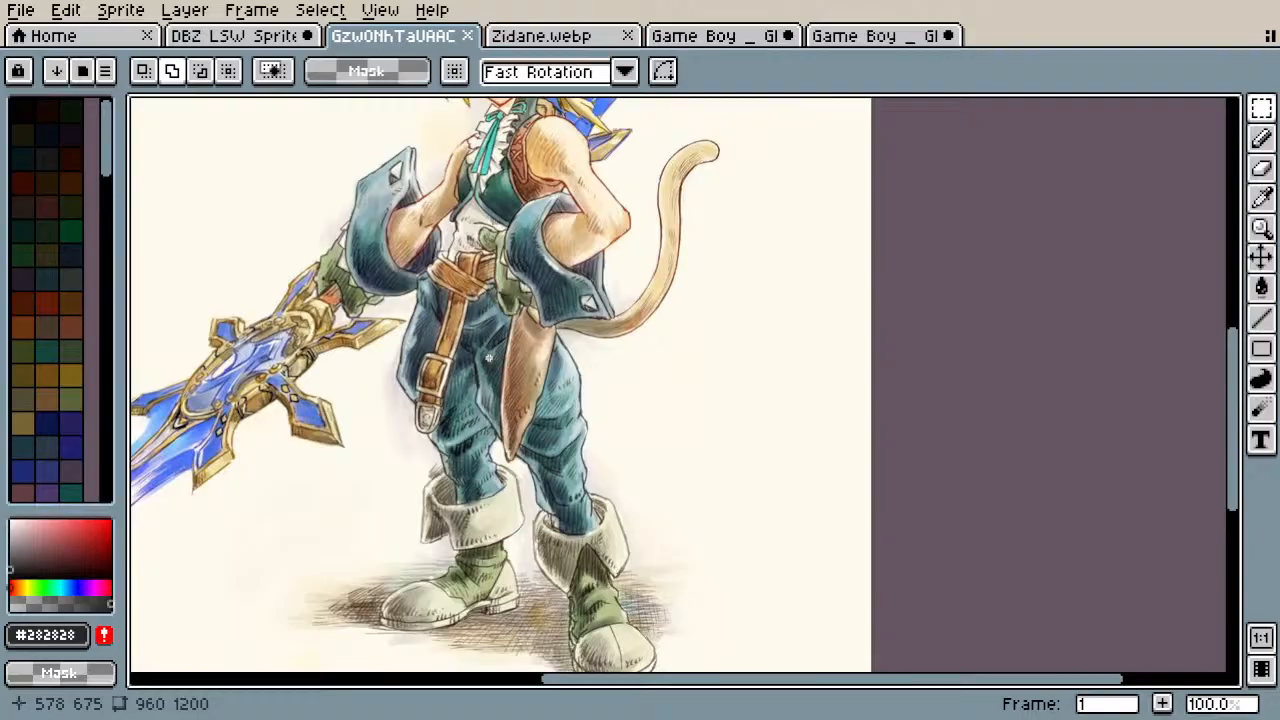
Step: Examine the colouring and outlines of the finished sprites in the rows above the relocated silhouette
click(245, 38)
drag(551, 204, 502, 491)
scroll(489, 389, down, 1)
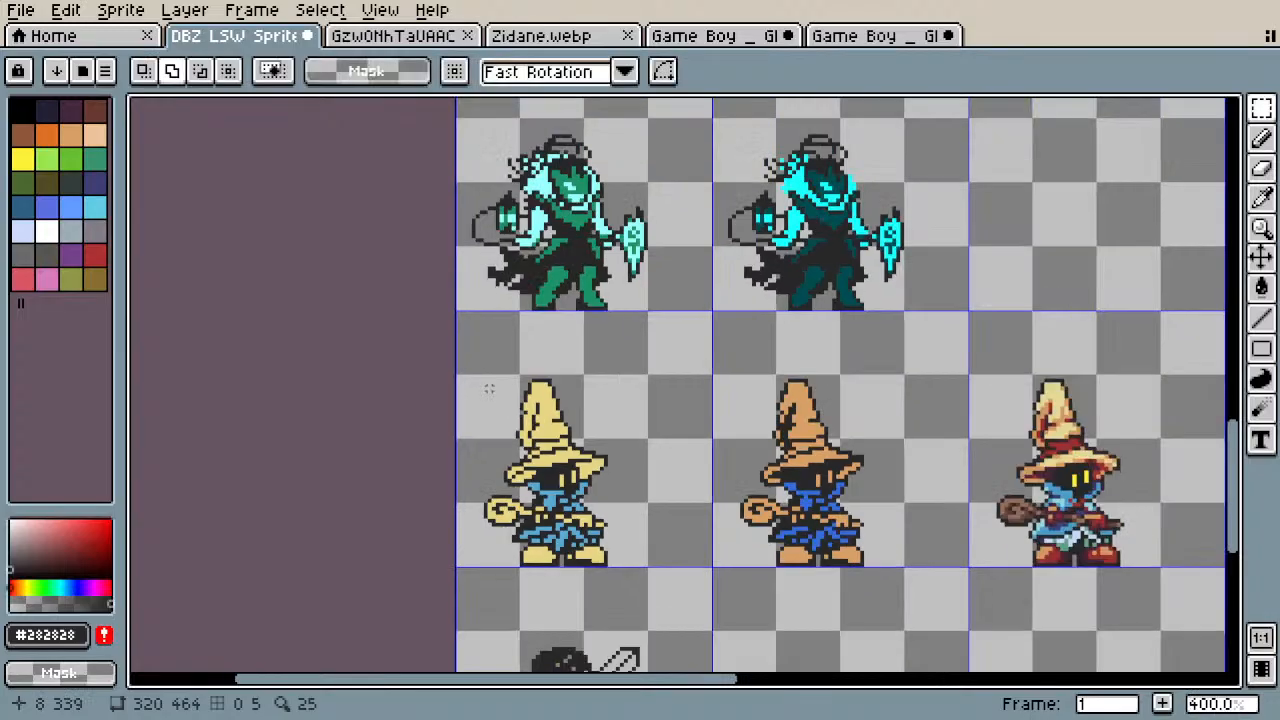
drag(577, 294, 606, 491)
drag(588, 261, 610, 483)
drag(631, 229, 629, 468)
drag(624, 305, 625, 98)
drag(588, 558, 571, 115)
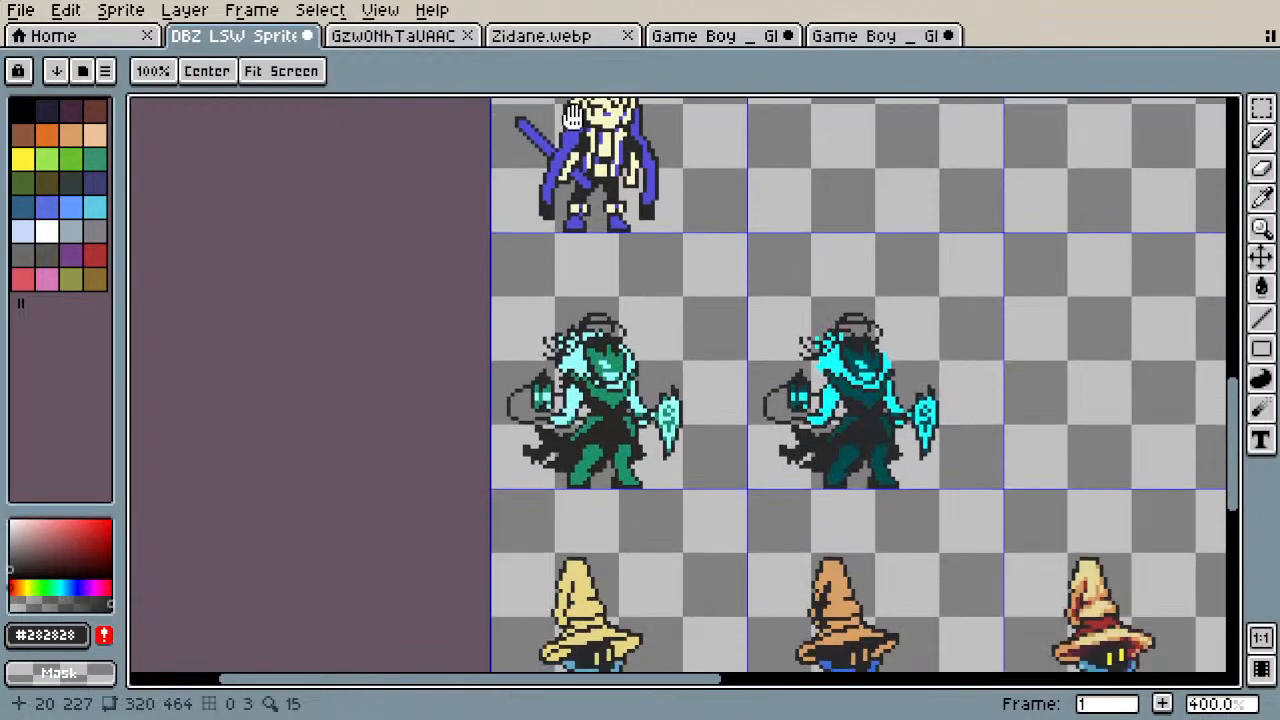
drag(572, 484, 601, 190)
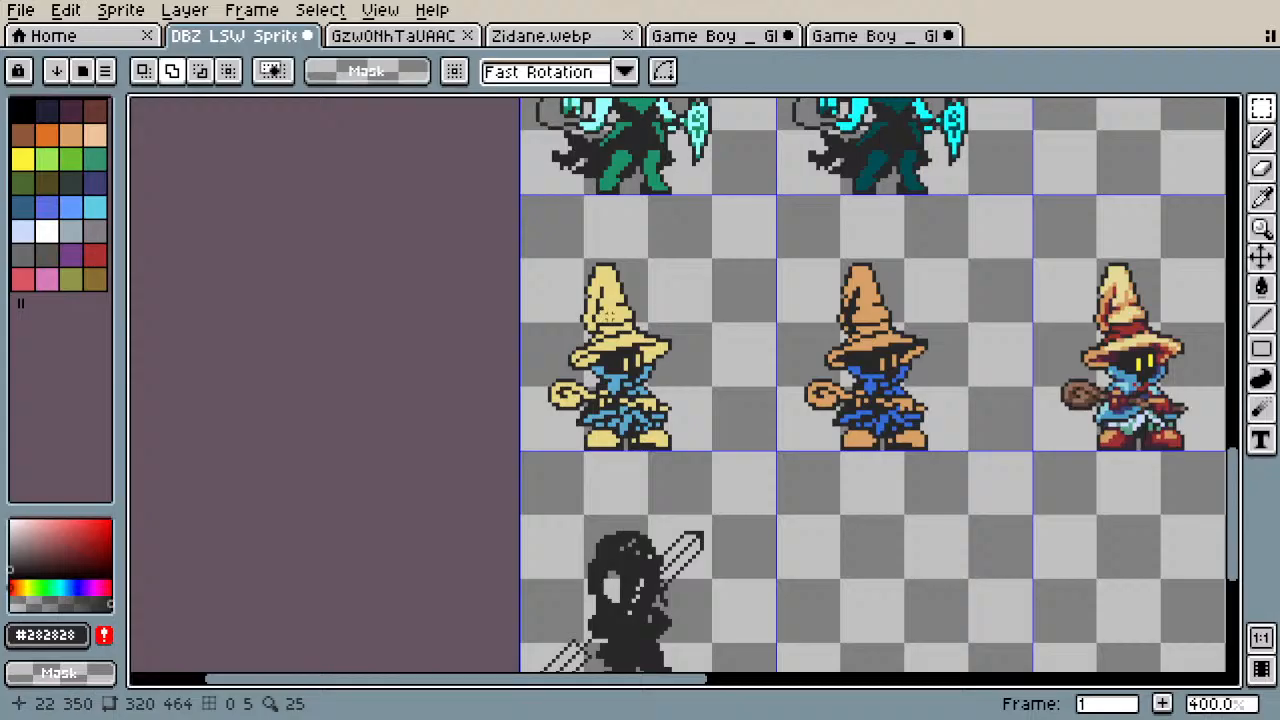
Step: Sample the yellow from the first mage's hat and adjust it to HSV 44, 27, 92 (#ebdaab)
drag(628, 452, 634, 294)
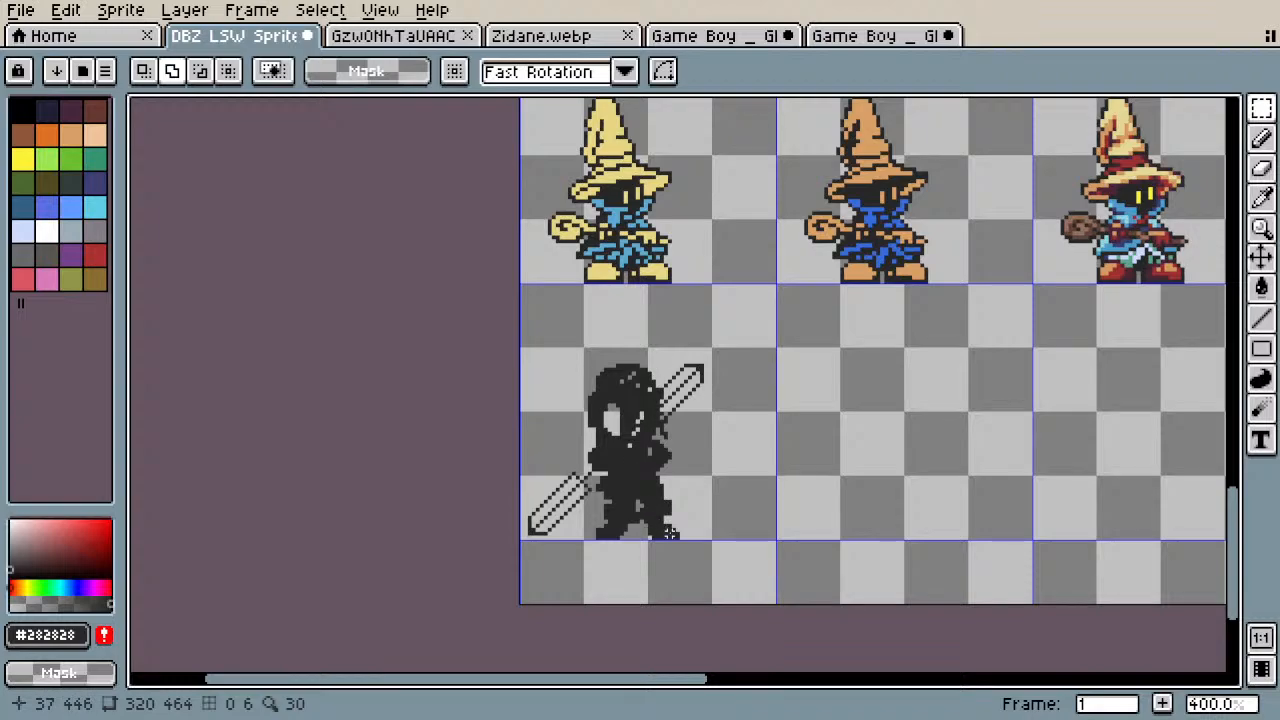
scroll(668, 533, down, 2)
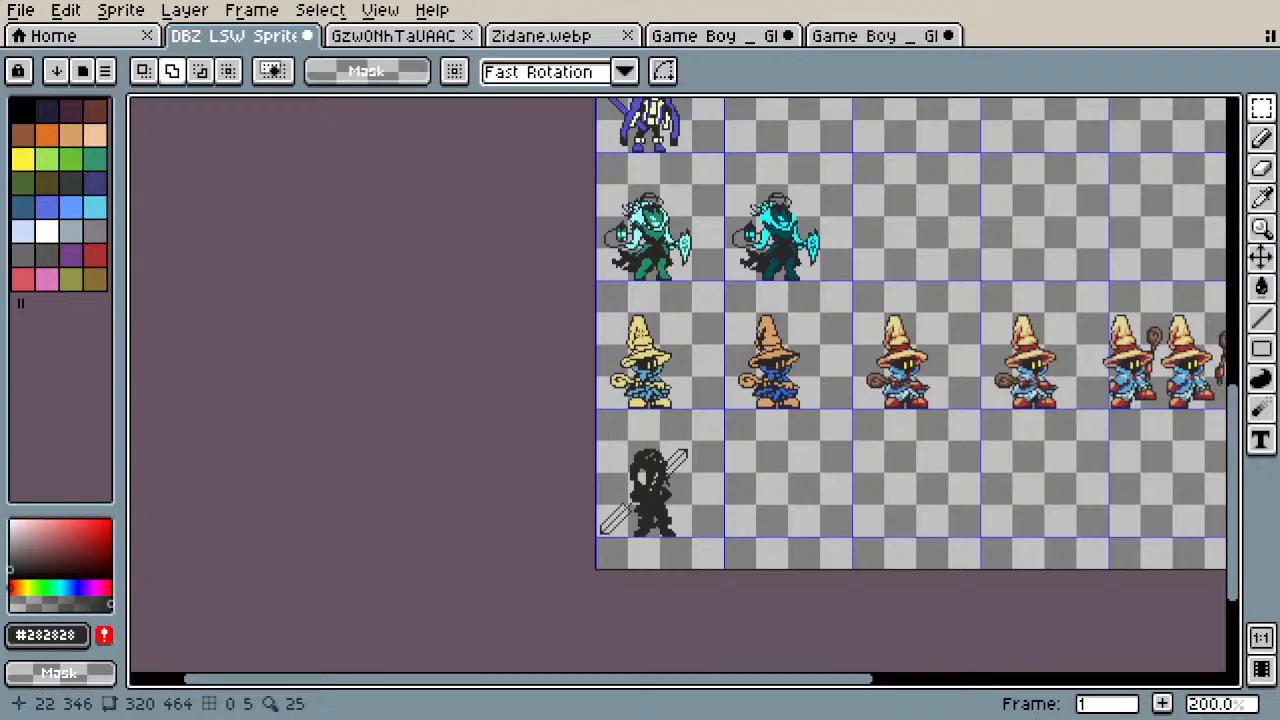
scroll(640, 332, up, 3)
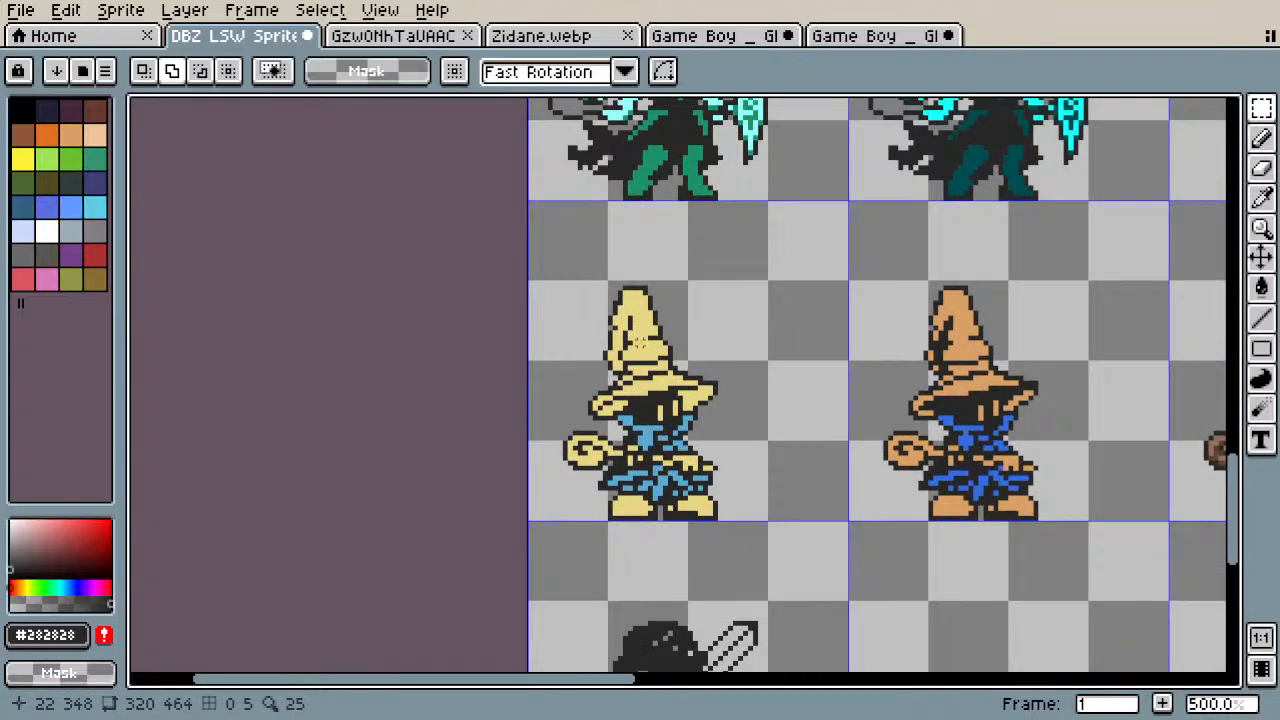
alt+click(642, 350)
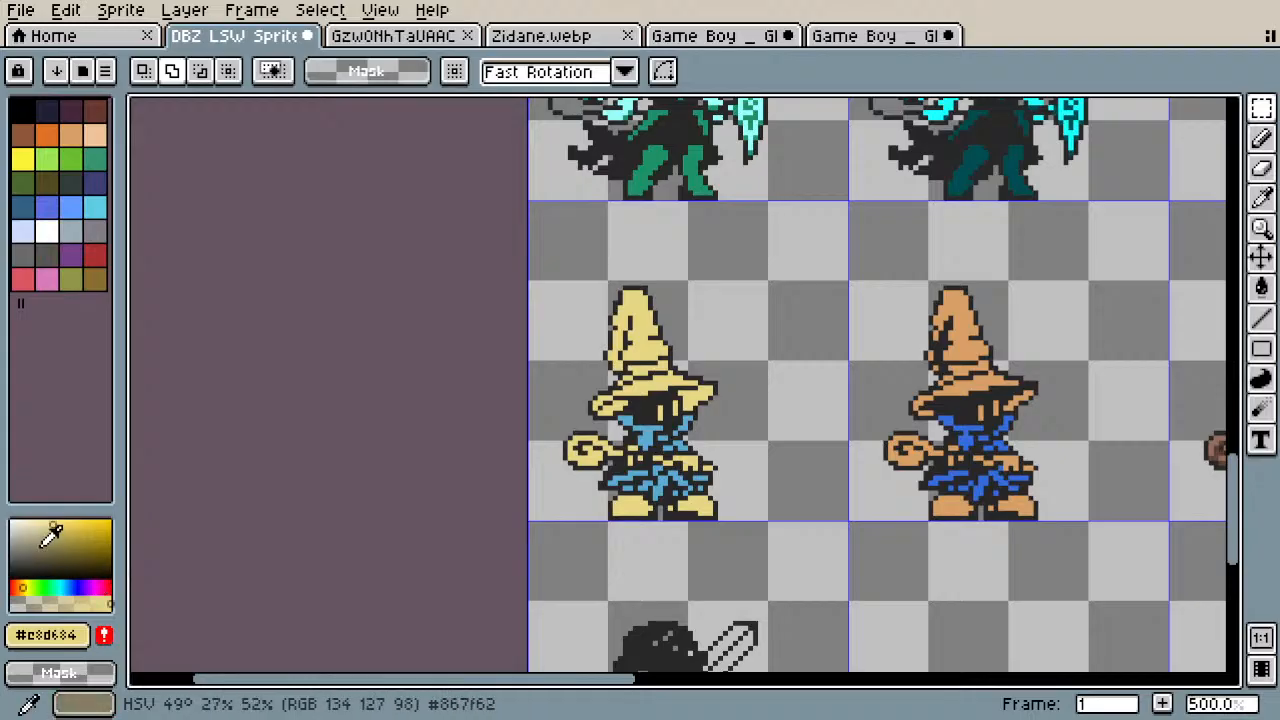
click(45, 637)
drag(480, 476, 1178, 468)
click(764, 462)
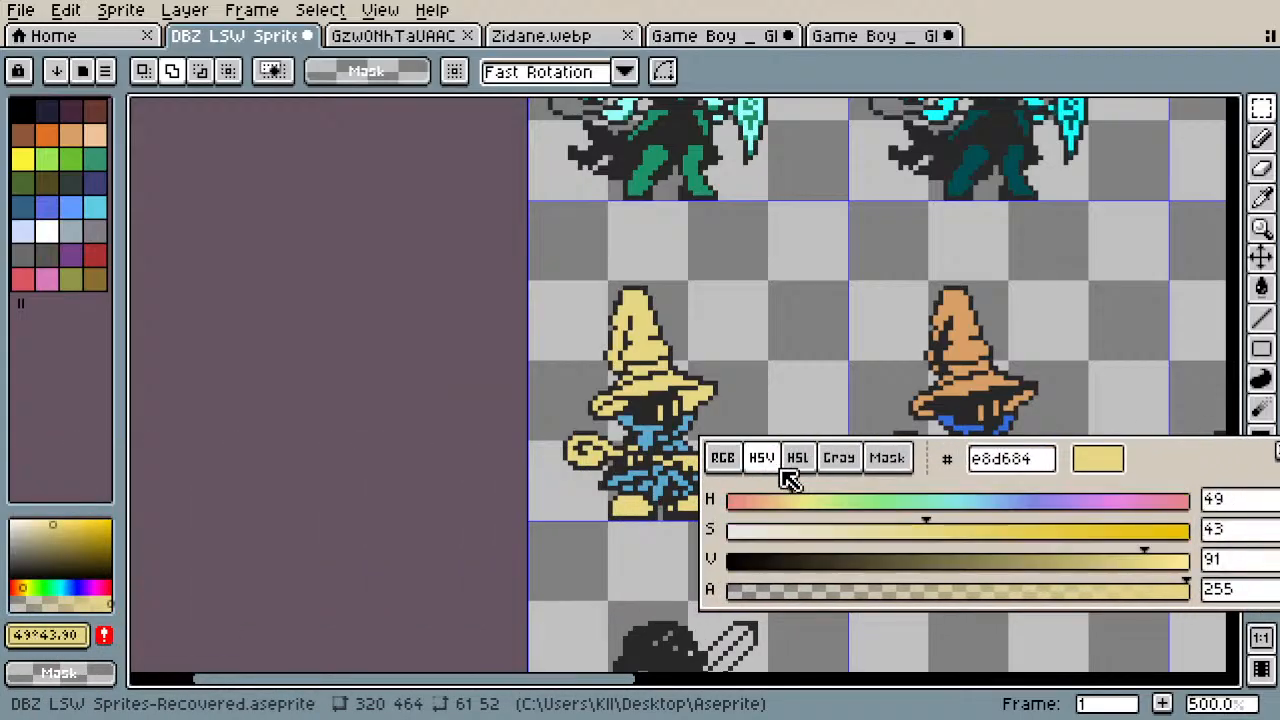
drag(792, 500, 785, 500)
drag(922, 530, 870, 530)
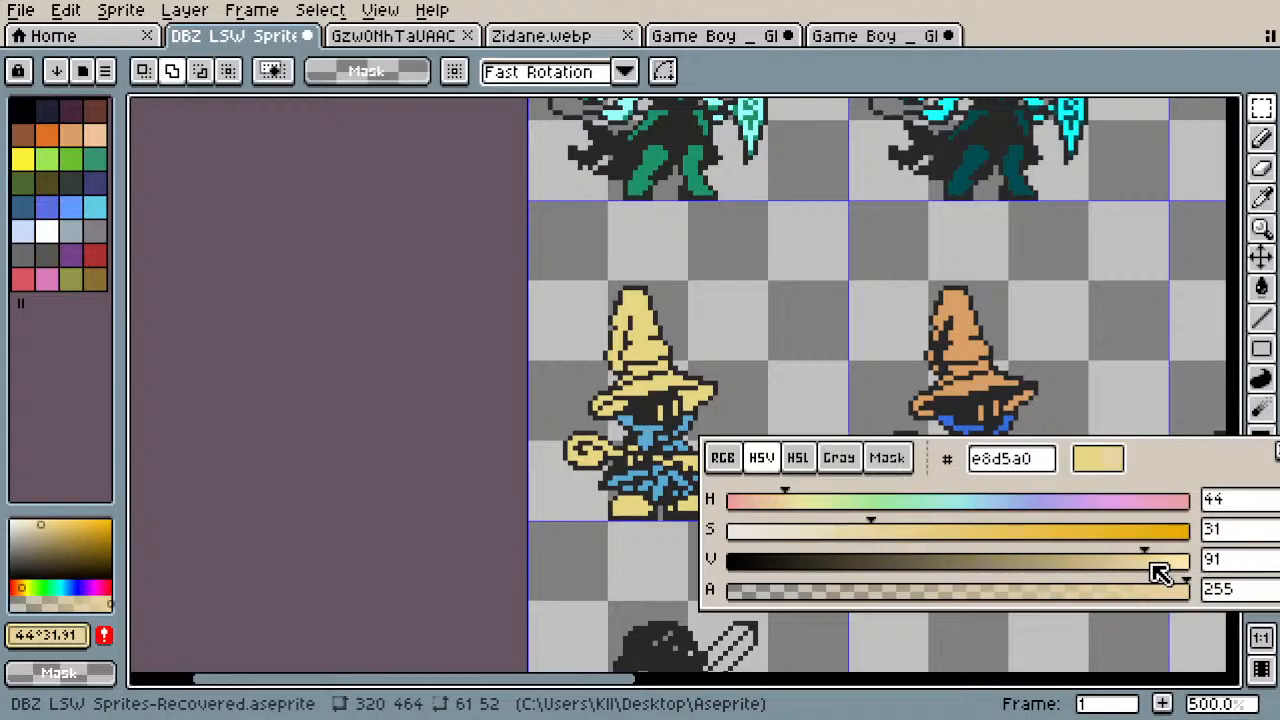
mouse_move(1154, 569)
mouse_down()
mouse_move(1133, 566)
mouse_move(1171, 571)
mouse_move(1141, 573)
mouse_move(1160, 569)
mouse_up()
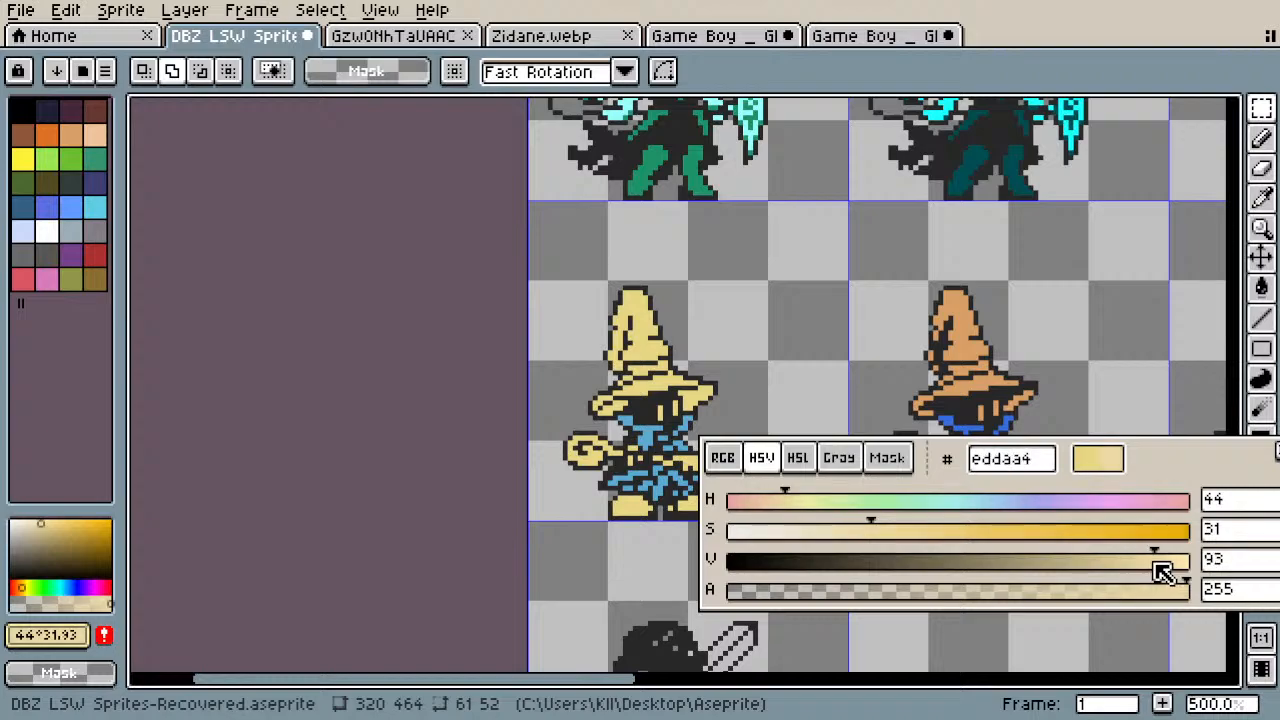
drag(874, 535, 860, 535)
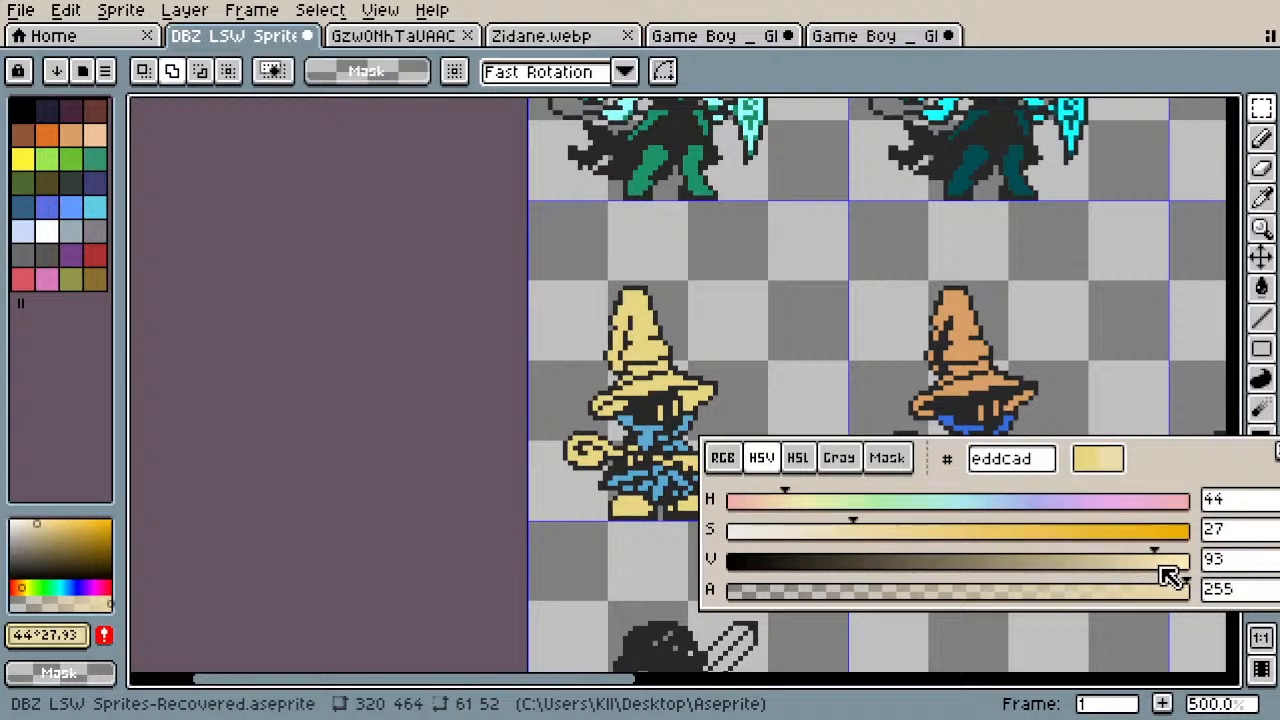
mouse_move(1166, 571)
mouse_down()
mouse_move(1146, 574)
mouse_move(1157, 571)
mouse_up()
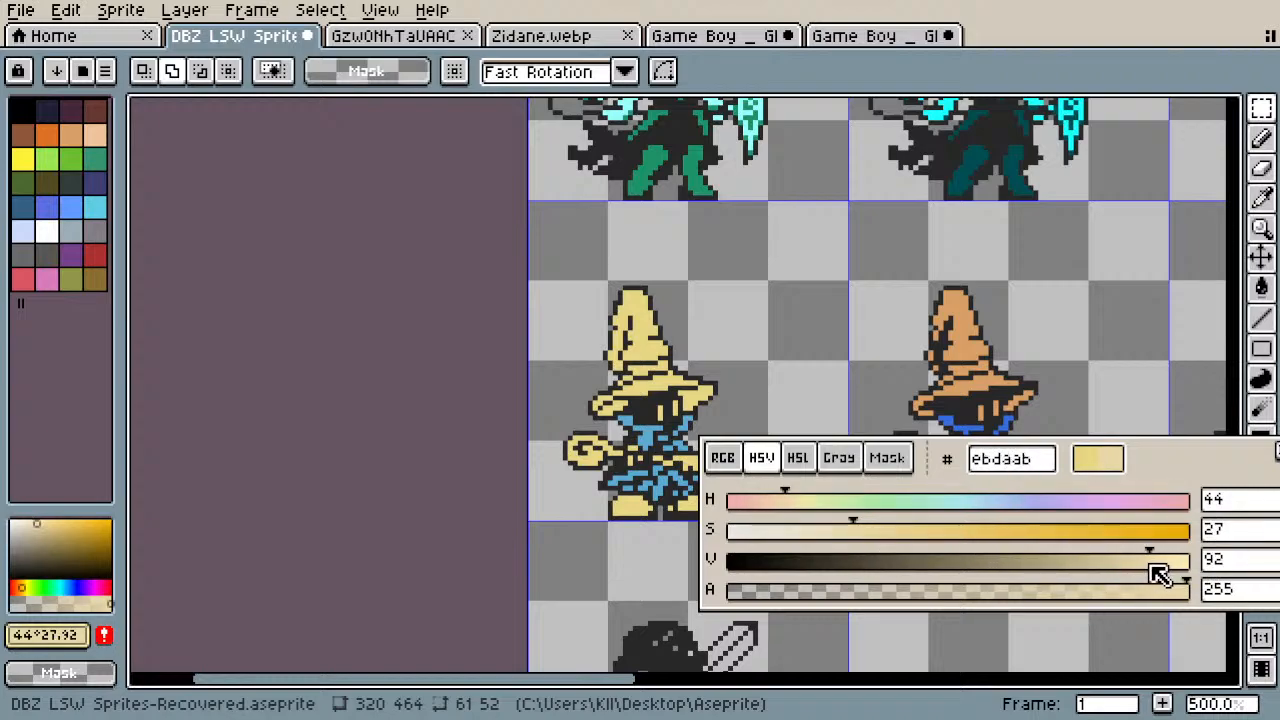
Step: Paint a 4 px square swatch of the pale cream colour in the empty space beside the sword-bearing silhouette
scroll(651, 592, down, 3)
scroll(680, 610, up, 4)
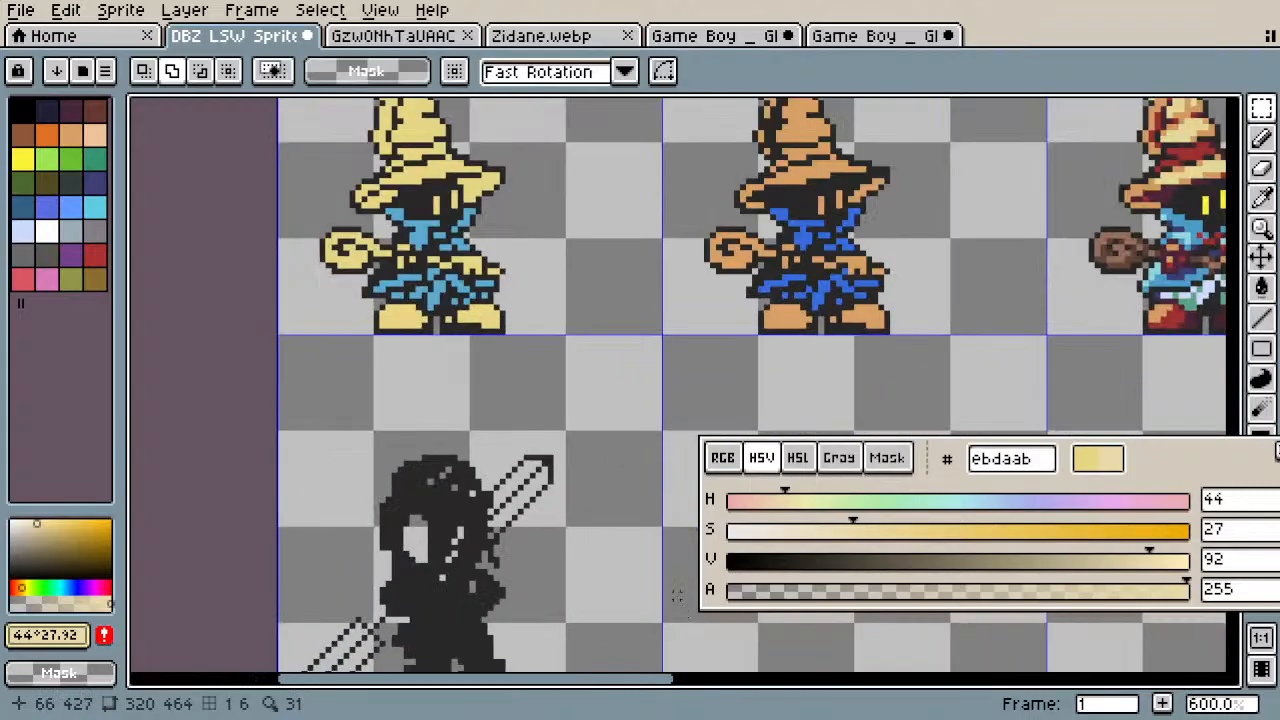
drag(606, 571, 610, 422)
key(b)
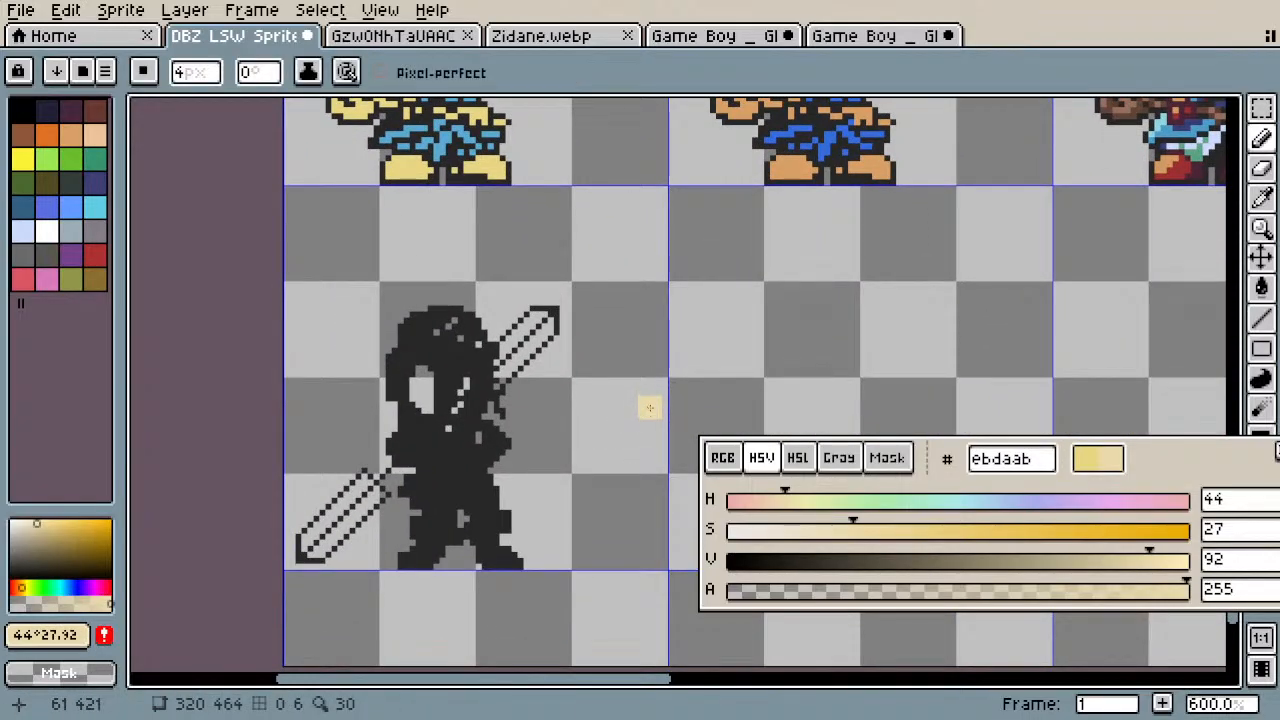
click(659, 465)
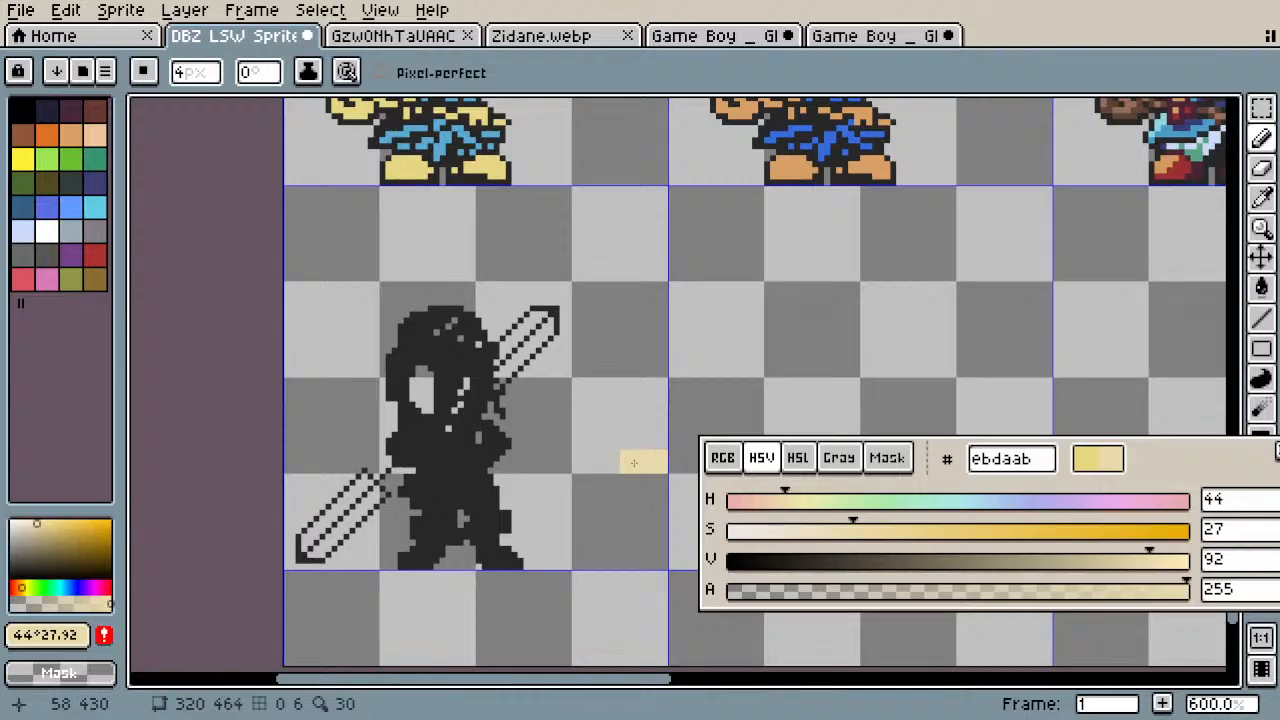
Step: Sample the blue from the first mage's tunic and shift it to a green-teal at HSV 153, 38, 80 (#7ecca9)
key(i)
click(452, 133)
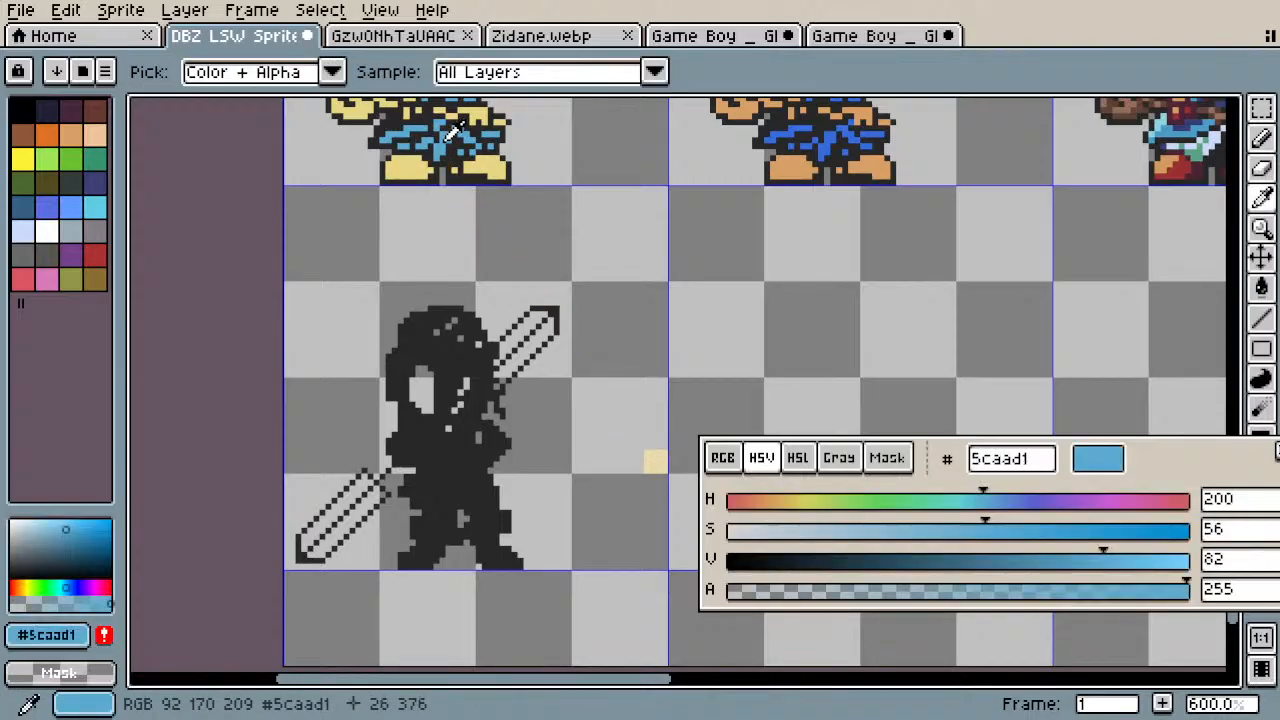
key(b)
drag(942, 503, 936, 501)
click(971, 533)
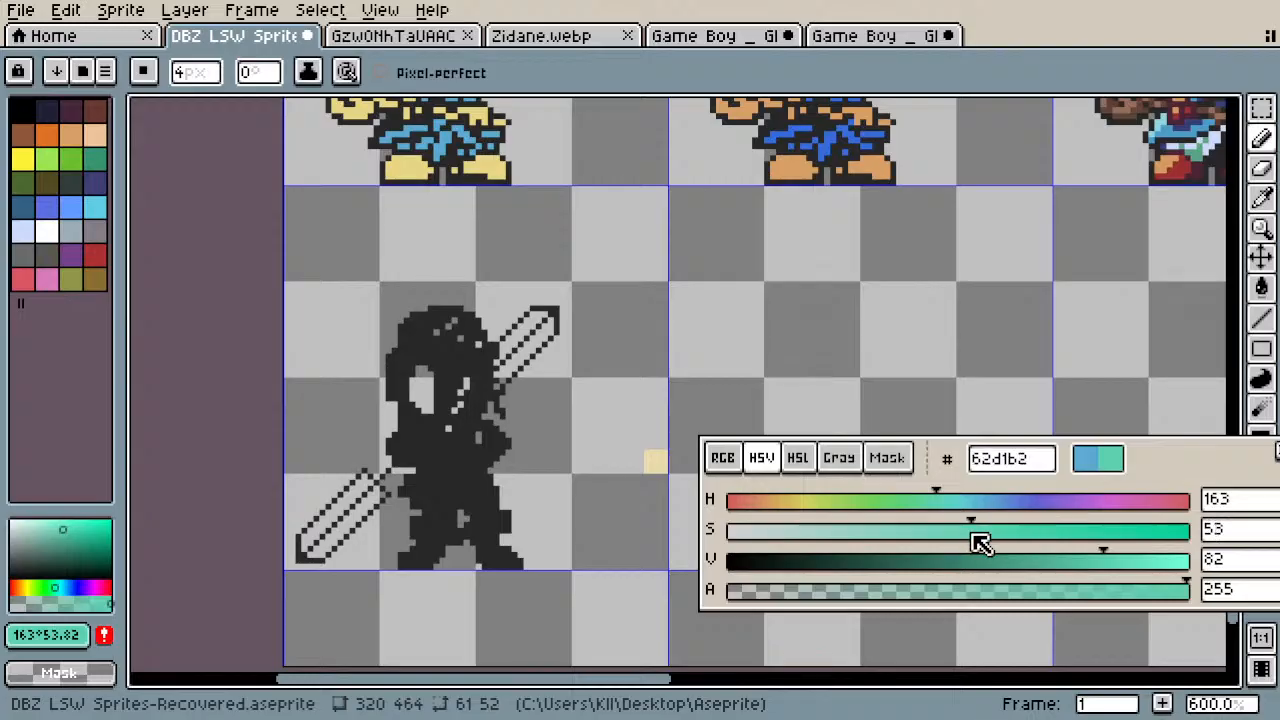
drag(980, 541, 929, 543)
click(1083, 566)
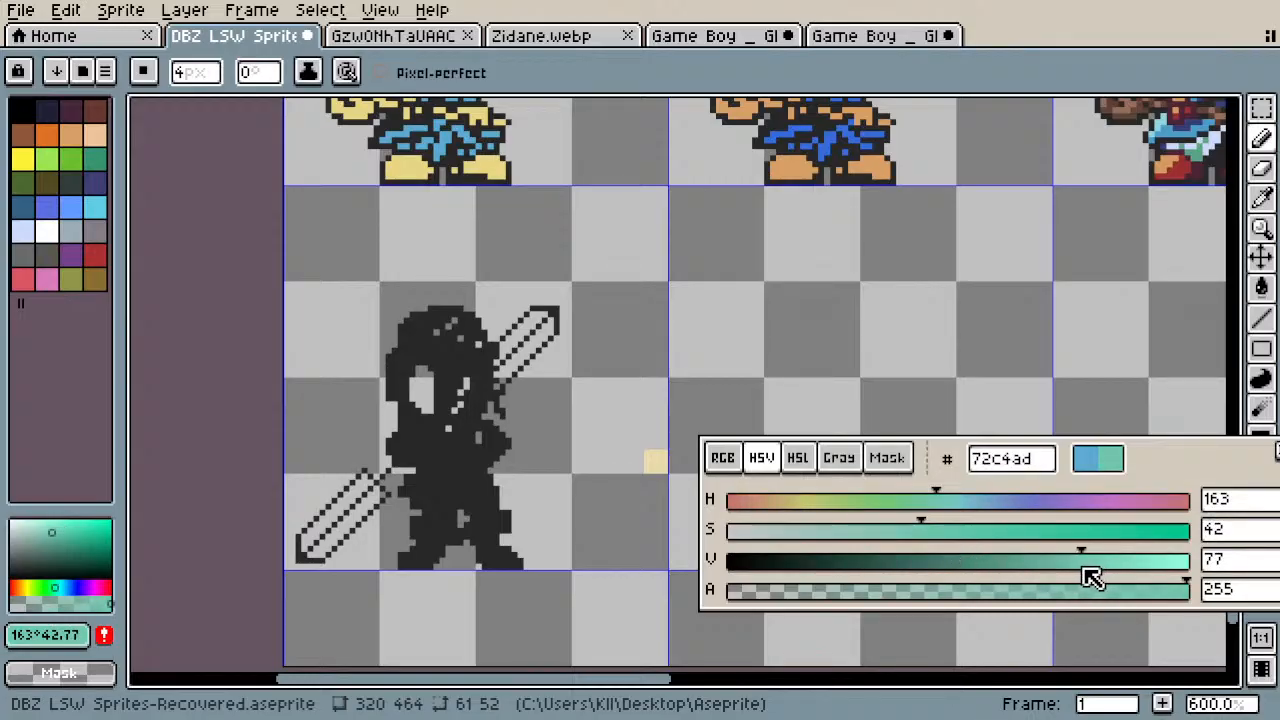
drag(1083, 566, 1097, 566)
click(884, 533)
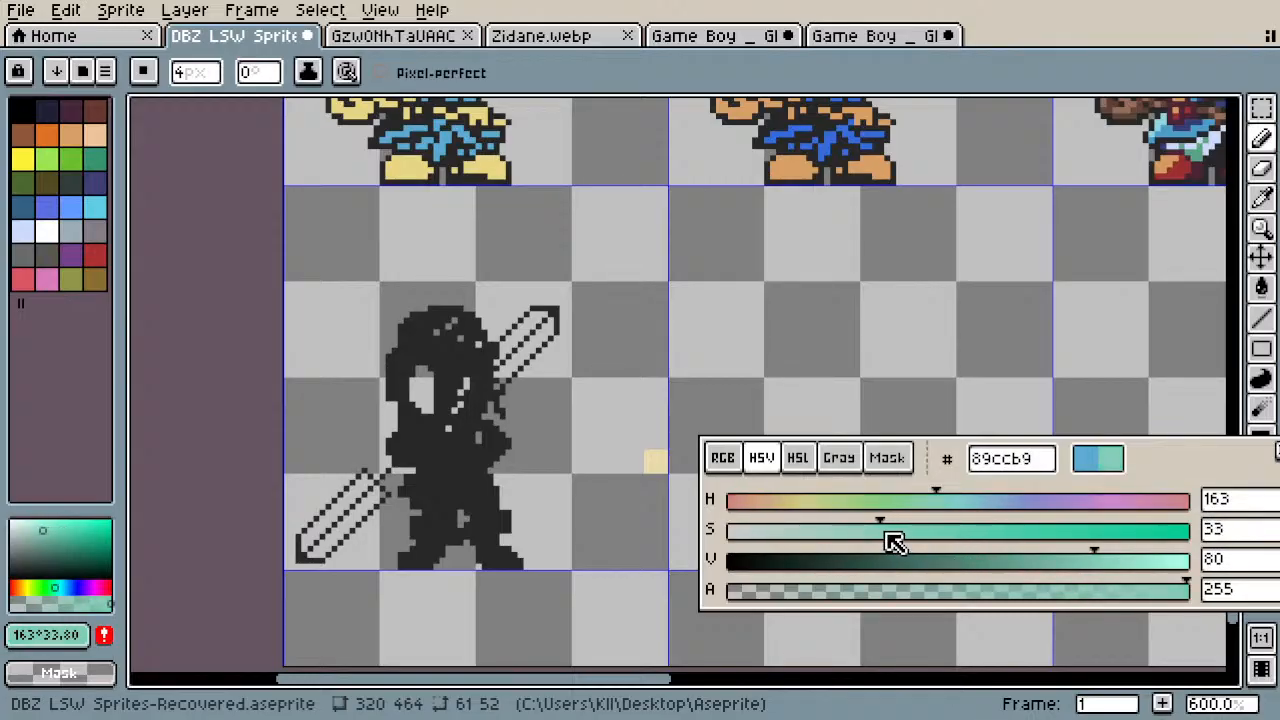
mouse_move(884, 532)
mouse_down()
mouse_move(935, 505)
mouse_move(874, 531)
mouse_move(888, 535)
mouse_move(923, 504)
mouse_move(908, 531)
mouse_up()
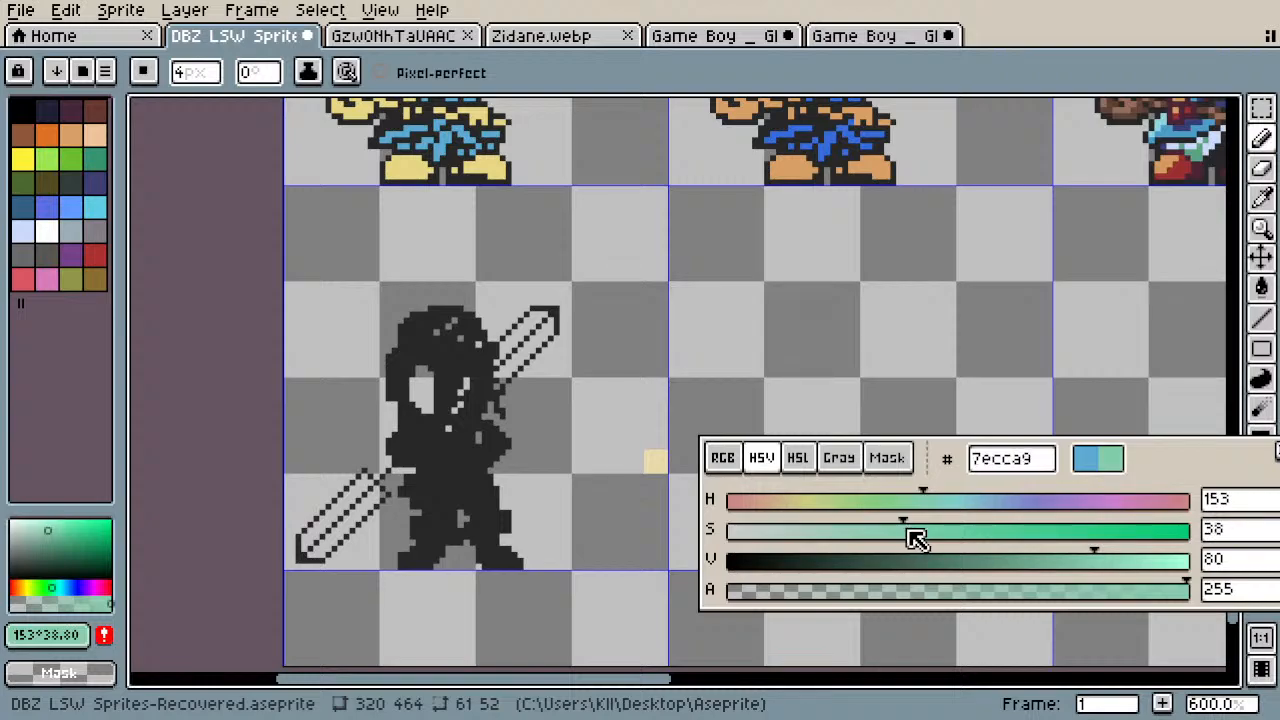
Step: Soften the green-teal colour to HSV 161, 26, 81 (#99cfbe)
mouse_move(1114, 571)
mouse_down()
mouse_move(1086, 575)
mouse_move(1123, 569)
mouse_move(1097, 571)
mouse_up()
drag(921, 540, 883, 543)
drag(1074, 569, 1089, 569)
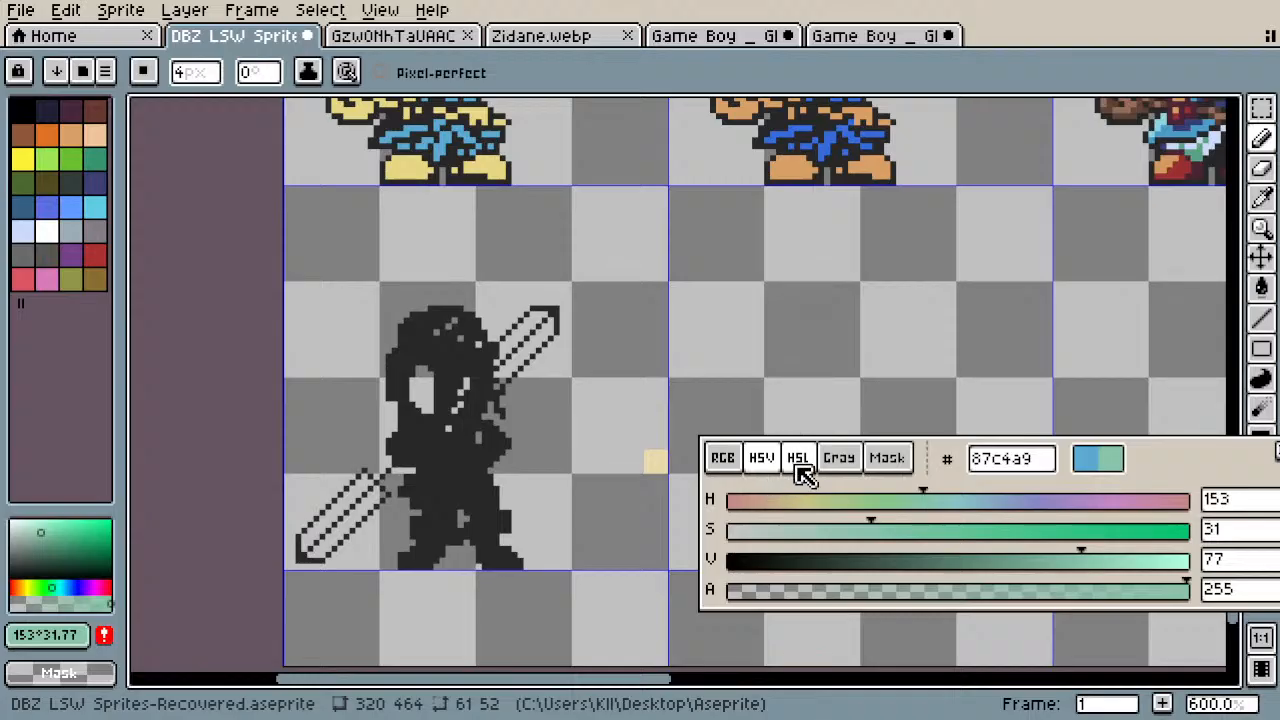
click(799, 466)
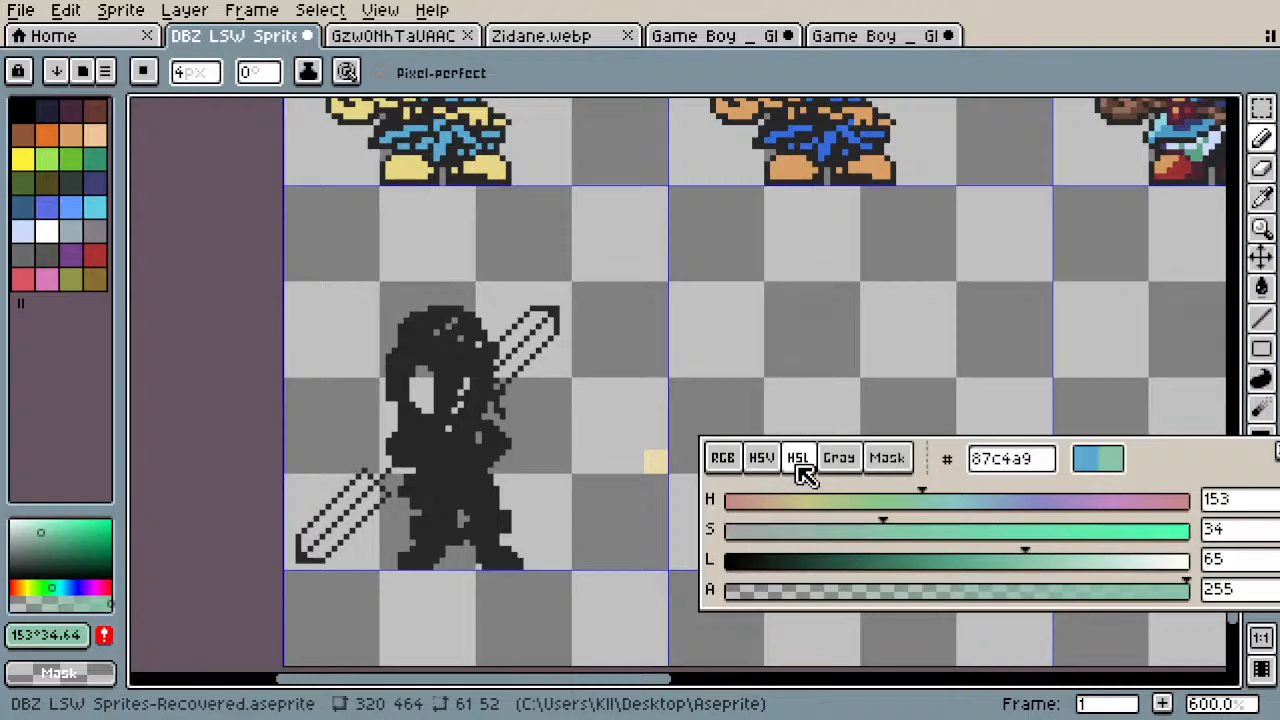
click(764, 462)
drag(855, 532, 848, 531)
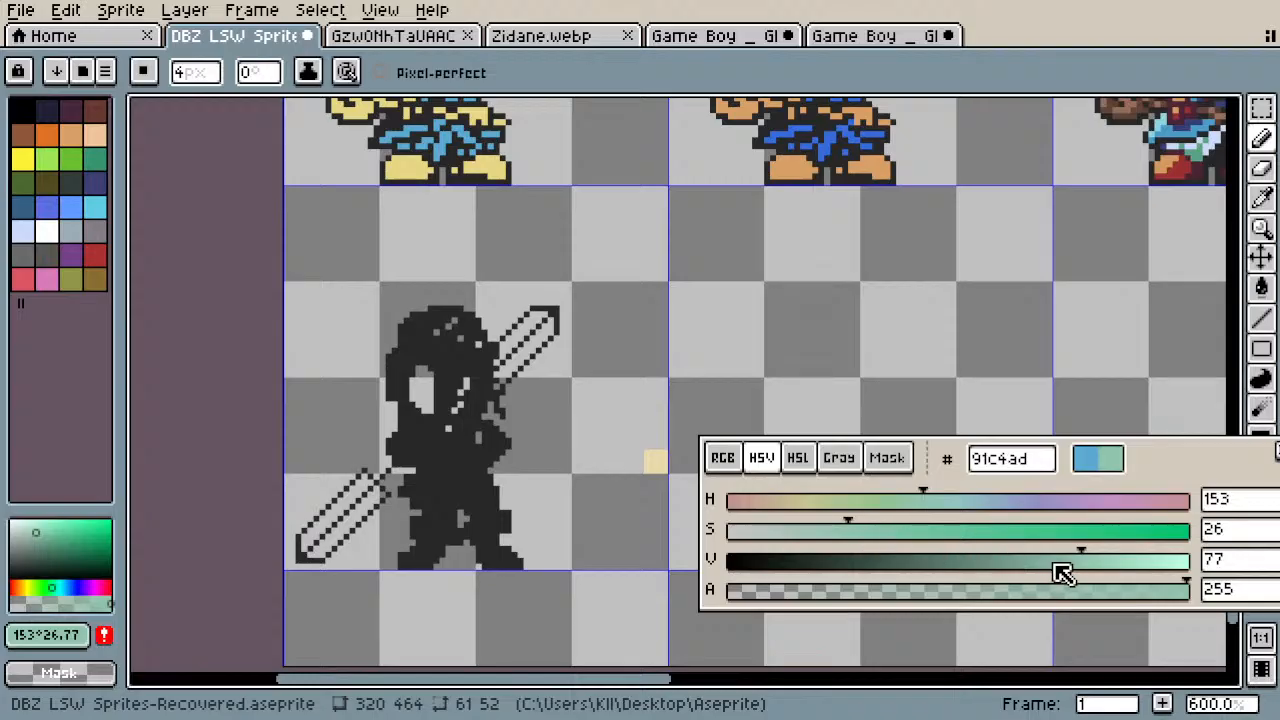
drag(1063, 562, 1101, 560)
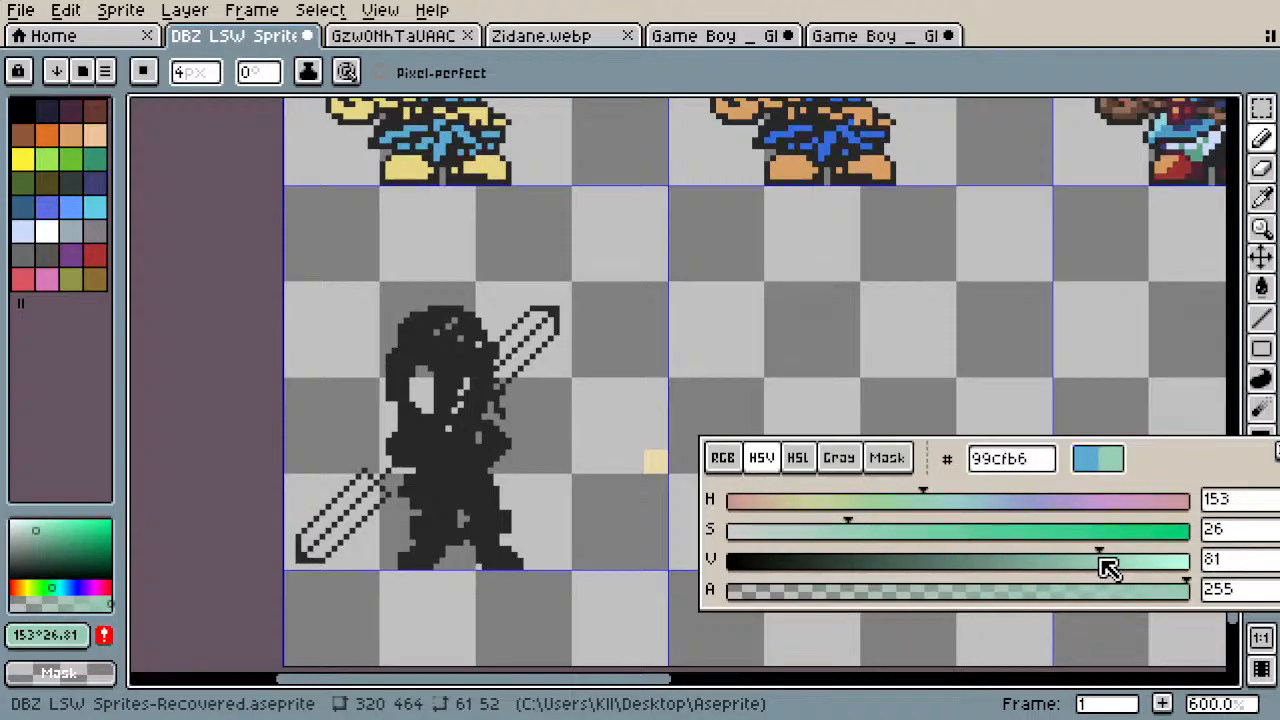
drag(910, 500, 938, 508)
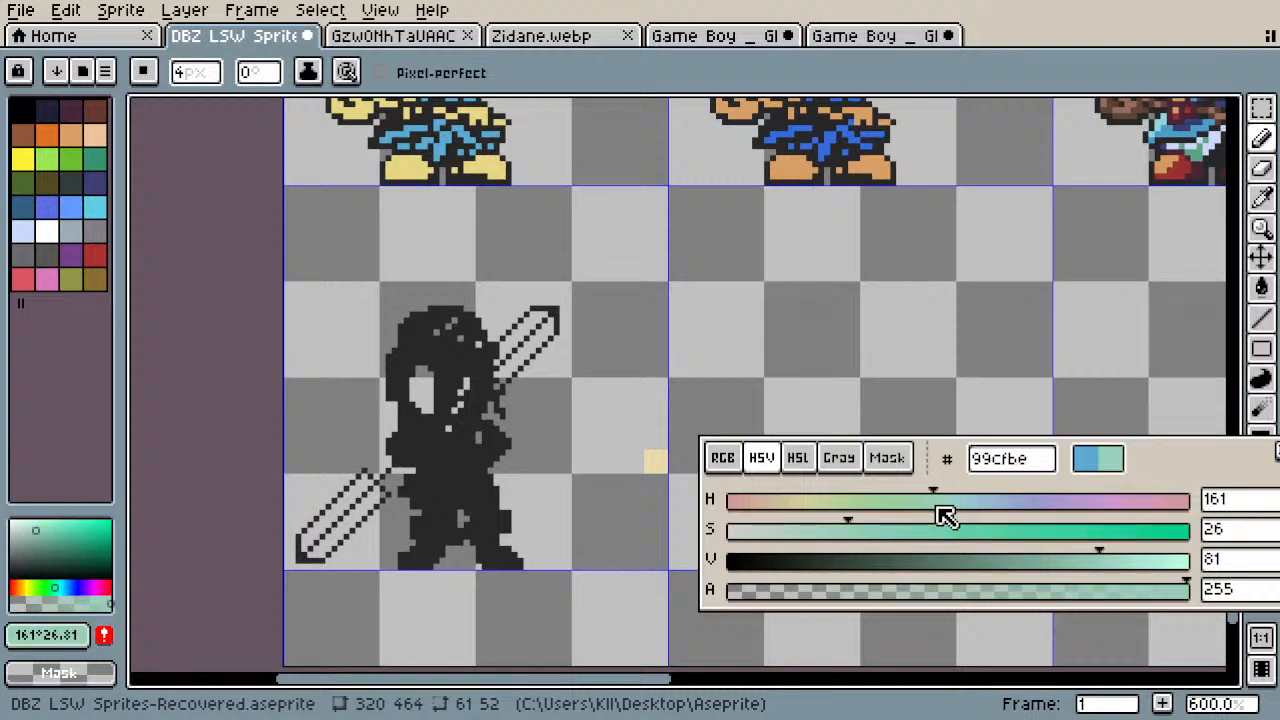
Step: Compare the whole Zidane reference artwork, including the double-bladed sword, with the silhouette on the sprite sheet
click(419, 40)
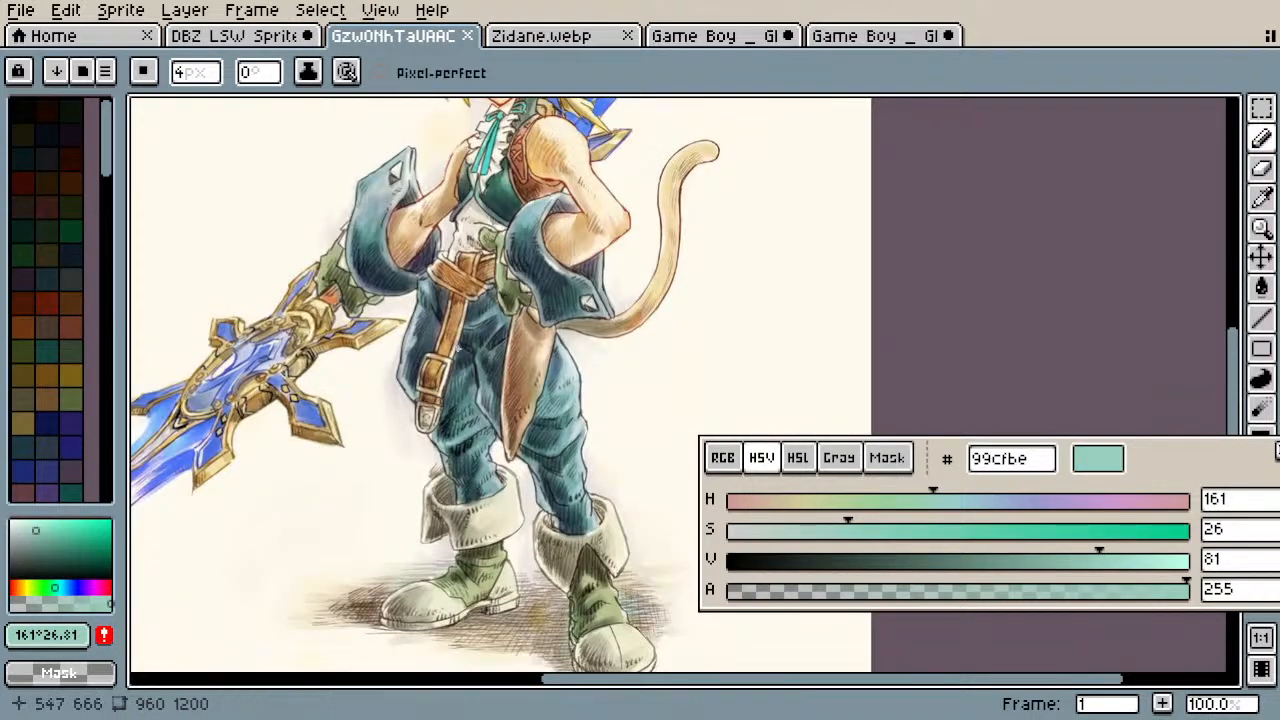
drag(432, 356, 716, 360)
scroll(697, 366, down, 1)
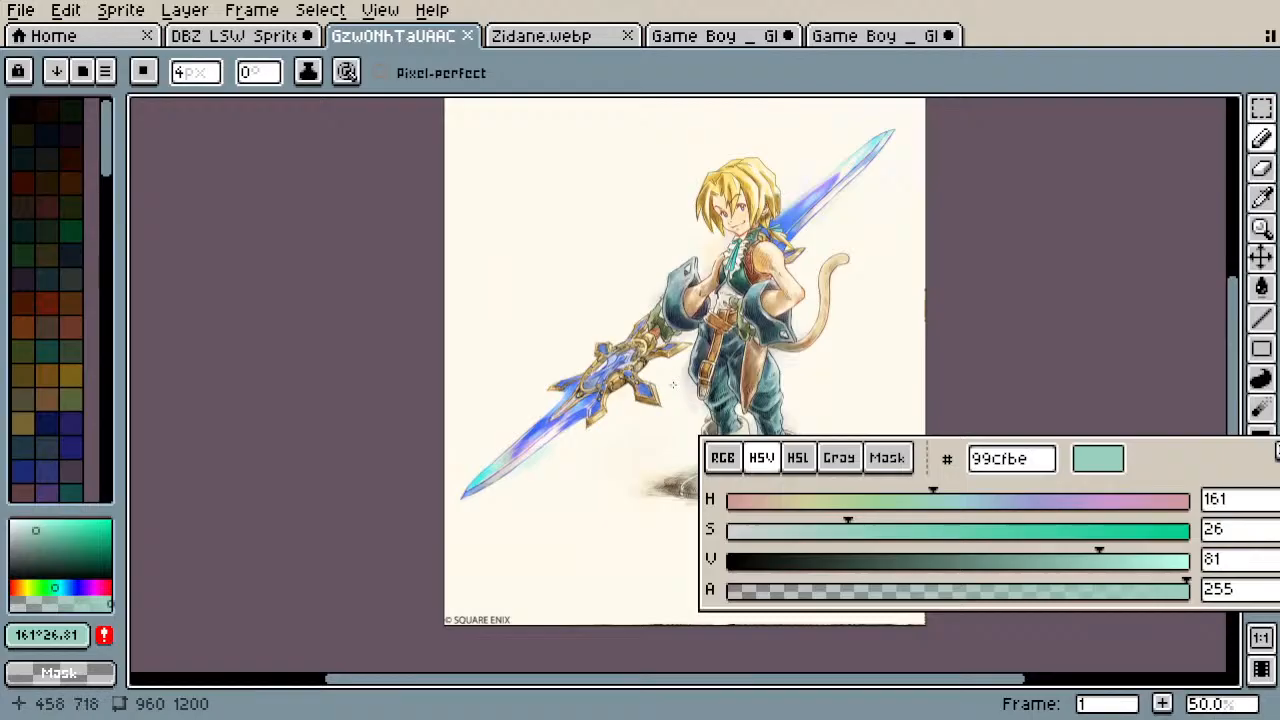
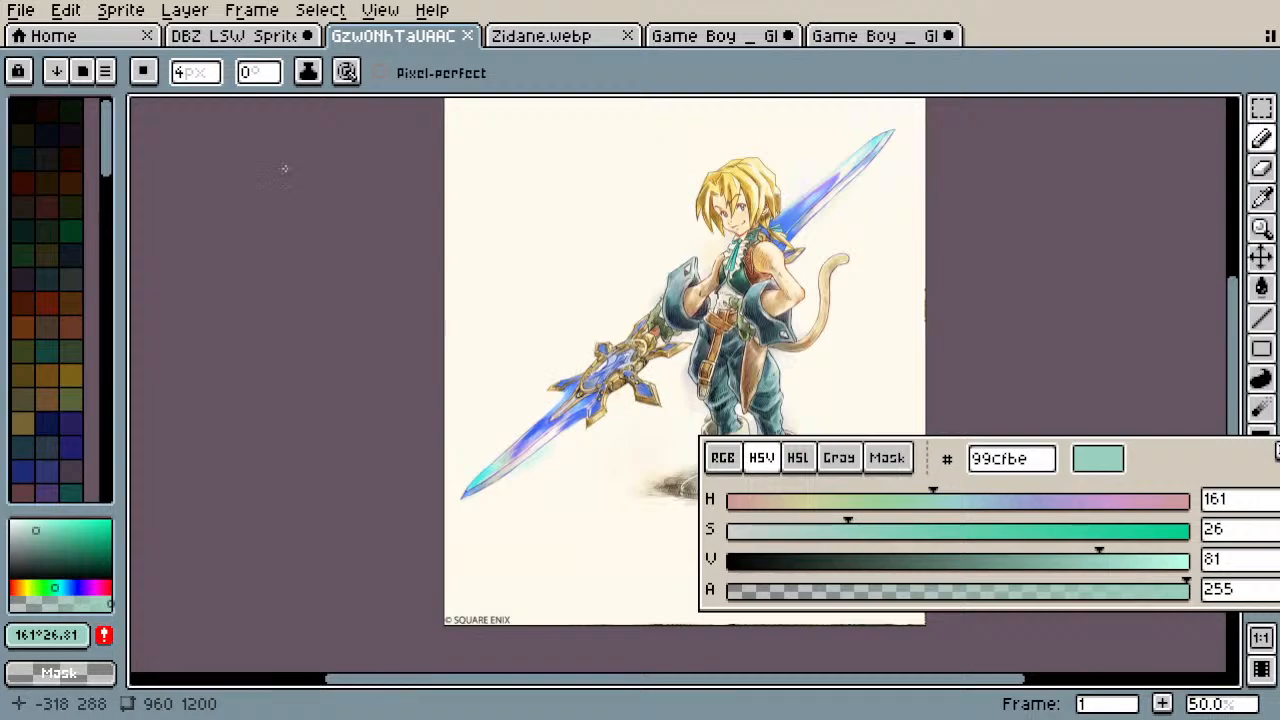
click(250, 37)
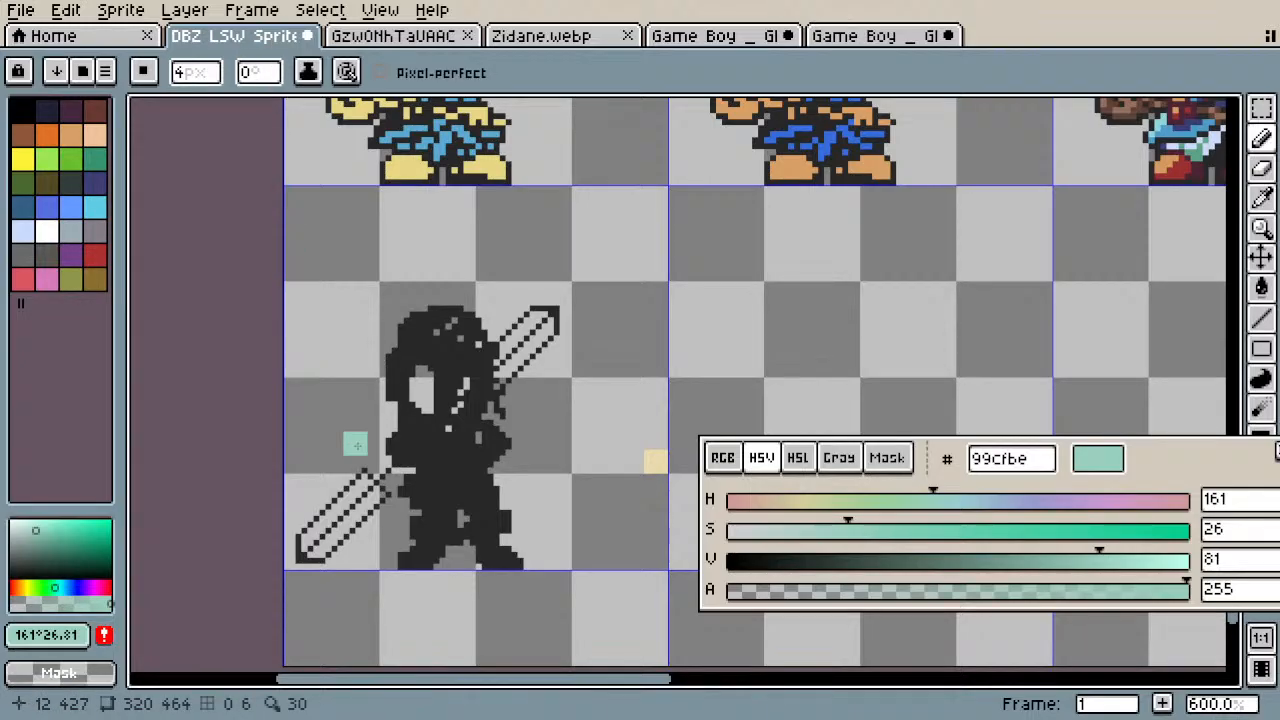
click(429, 38)
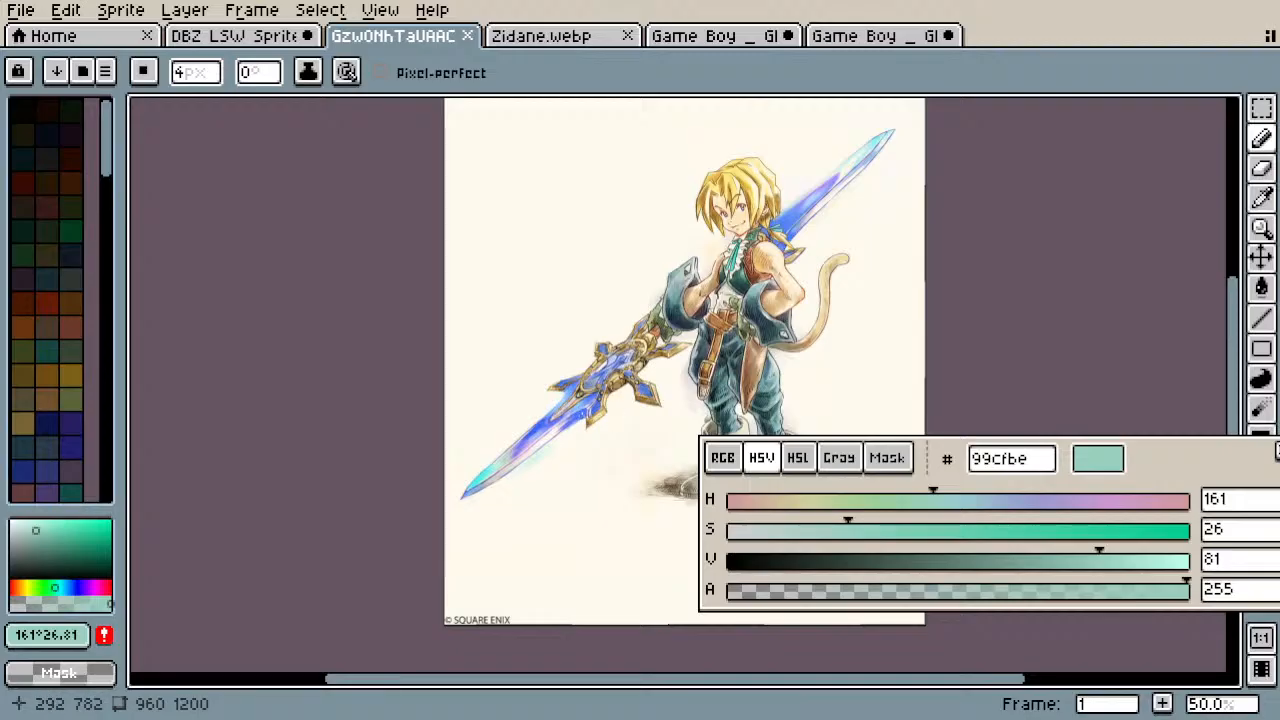
click(250, 36)
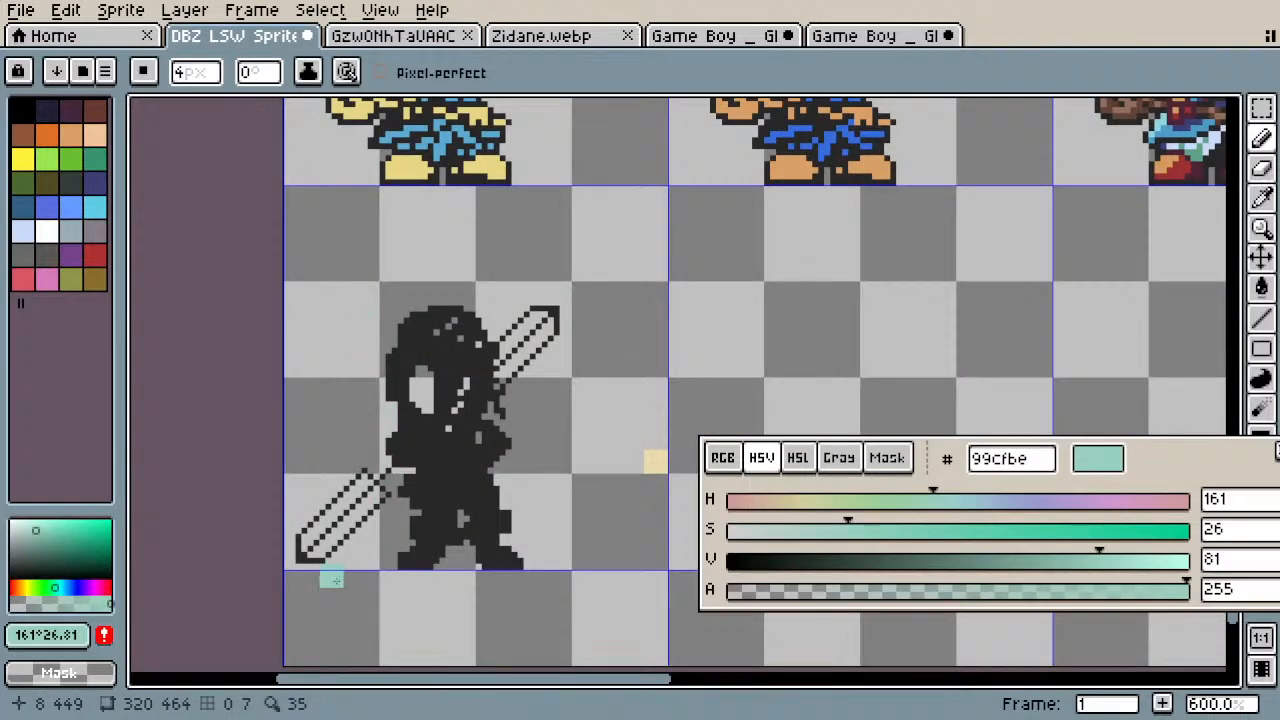
Step: Draw a new underside edge just inside the lower sword blade's outline with a 1 px brush in the sampled outline colour #282828
scroll(343, 578, down, 4)
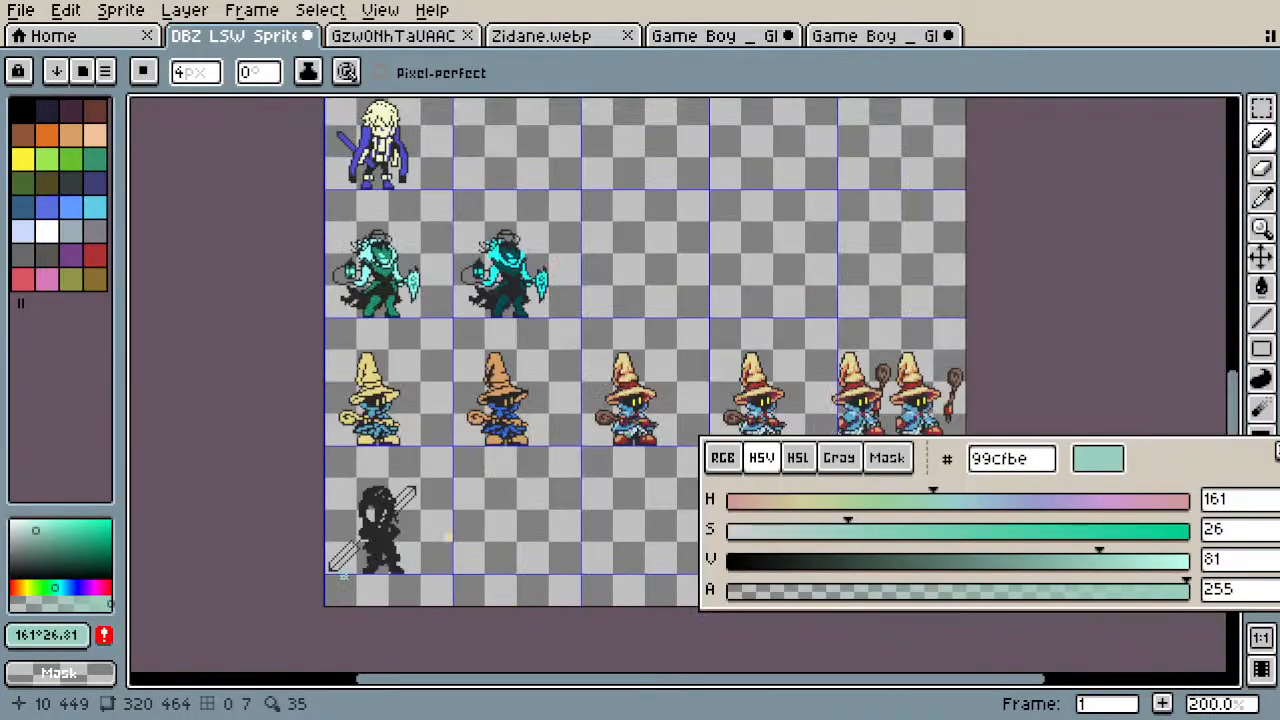
scroll(343, 578, up, 6)
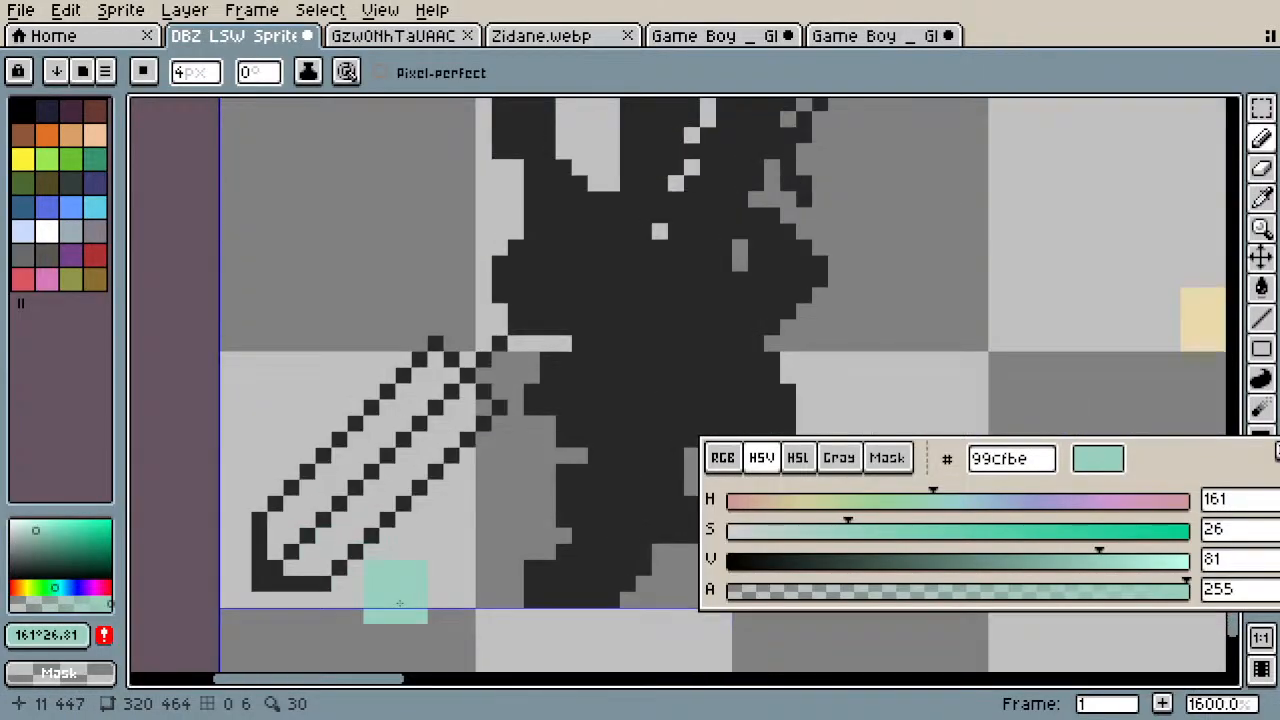
key(minus)
key(minus)
key(minus)
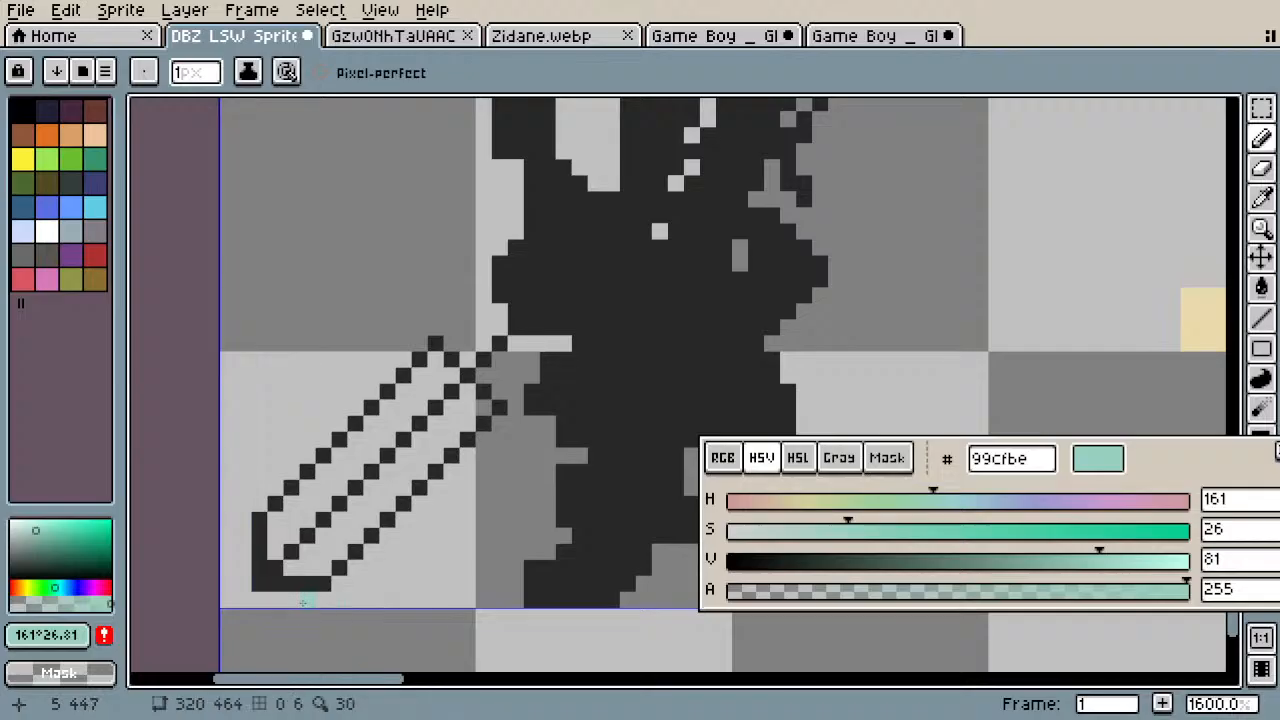
alt+click(309, 571)
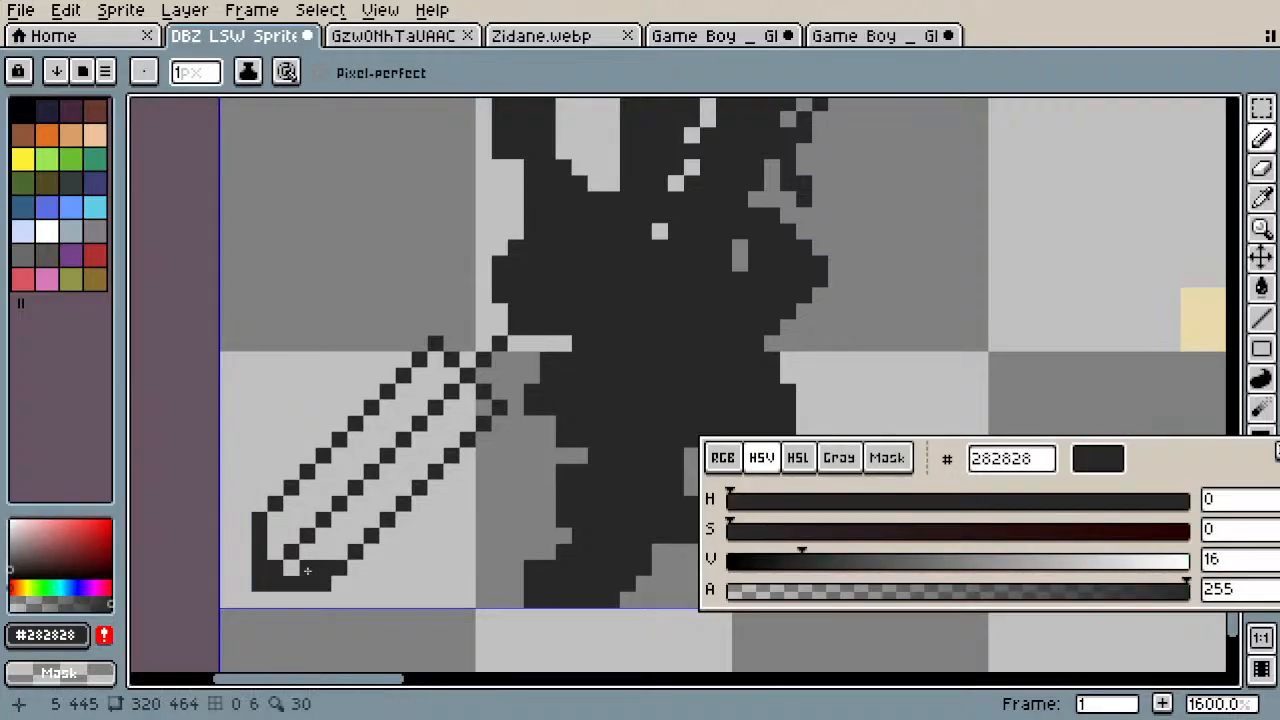
click(336, 555)
drag(344, 545, 487, 408)
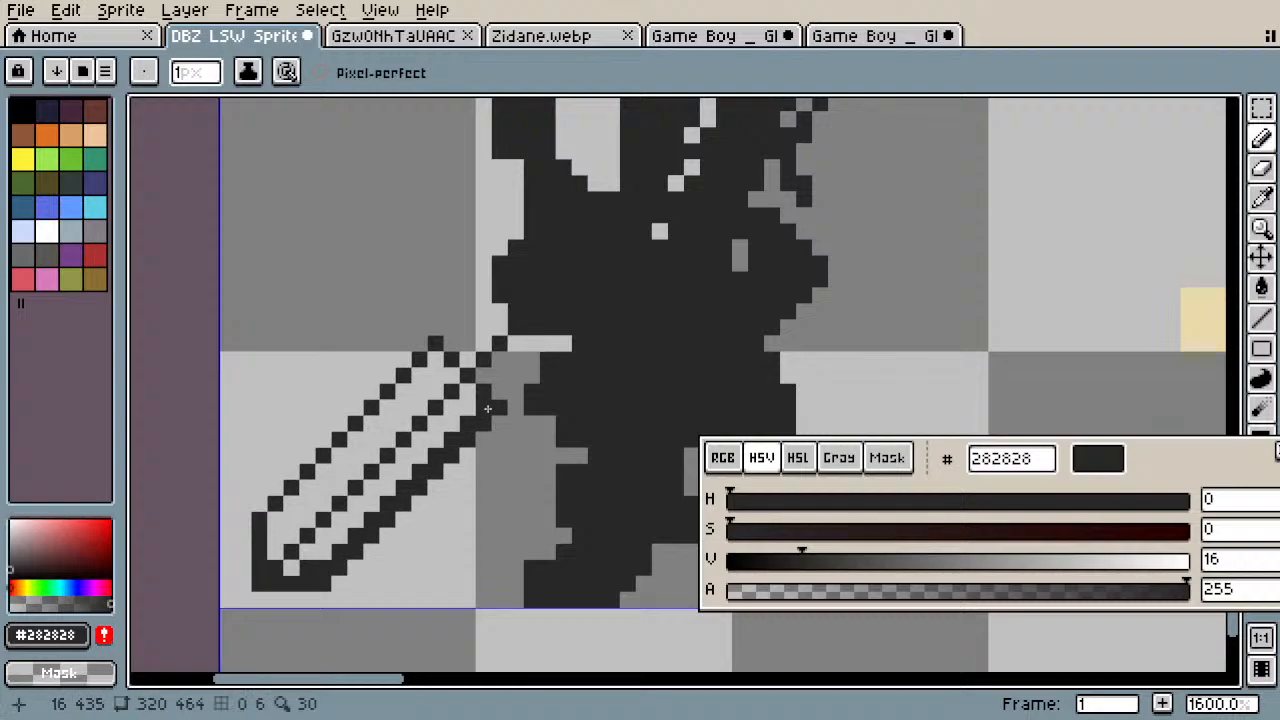
Step: Erase the old outer underside edge of the lower sword blade with a straight 1 px line down to the tip
key(l)
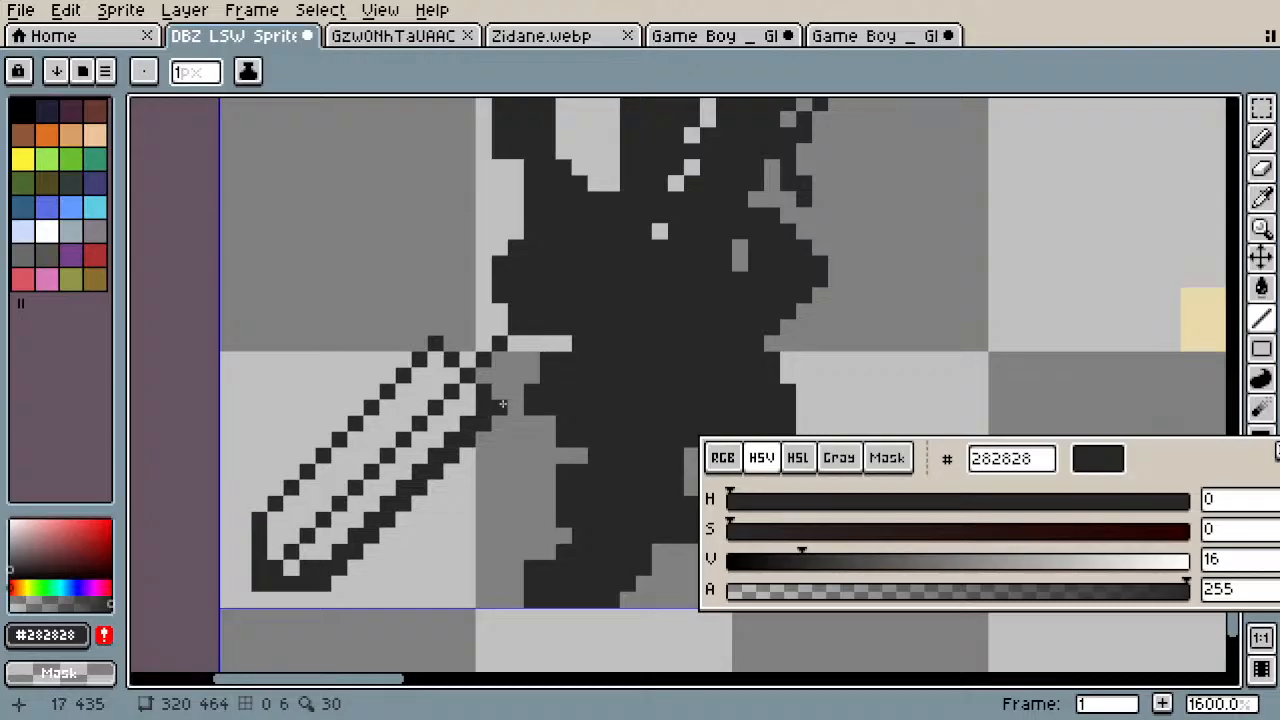
mouse_move(498, 405)
mouse_down()
mouse_move(318, 565)
mouse_move(322, 582)
mouse_up()
right_click(307, 583)
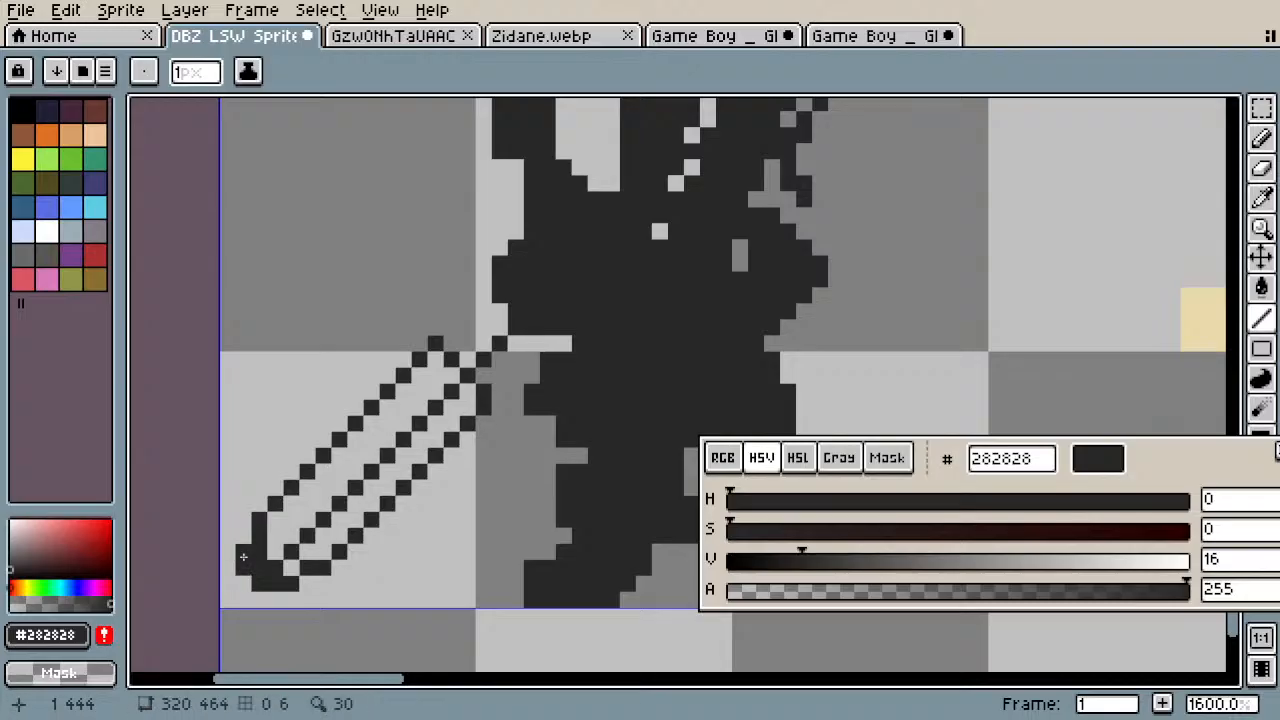
Step: Redraw the lower sword blade's upper edge one pixel further inward in #282828 and erase the old outer edge
drag(243, 557, 447, 362)
drag(440, 367, 420, 375)
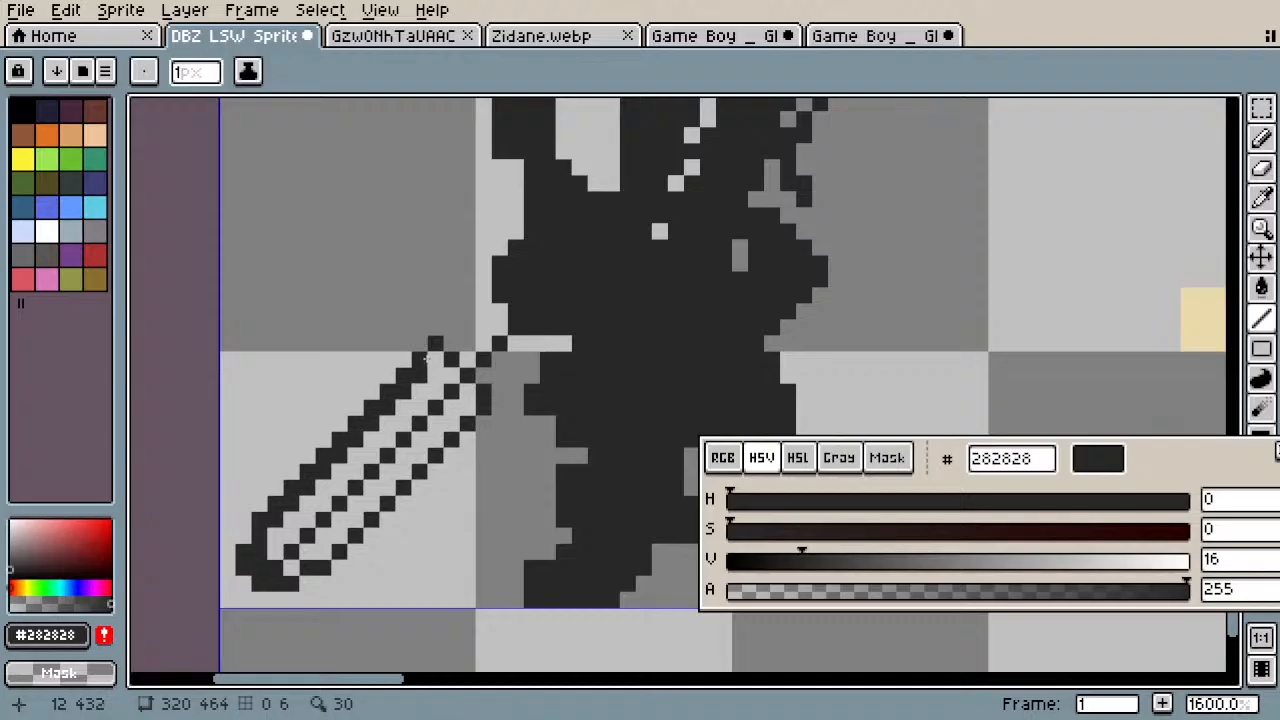
click(436, 374)
right_click(449, 360)
right_click(431, 345)
drag(407, 371, 250, 522)
right_click(259, 560)
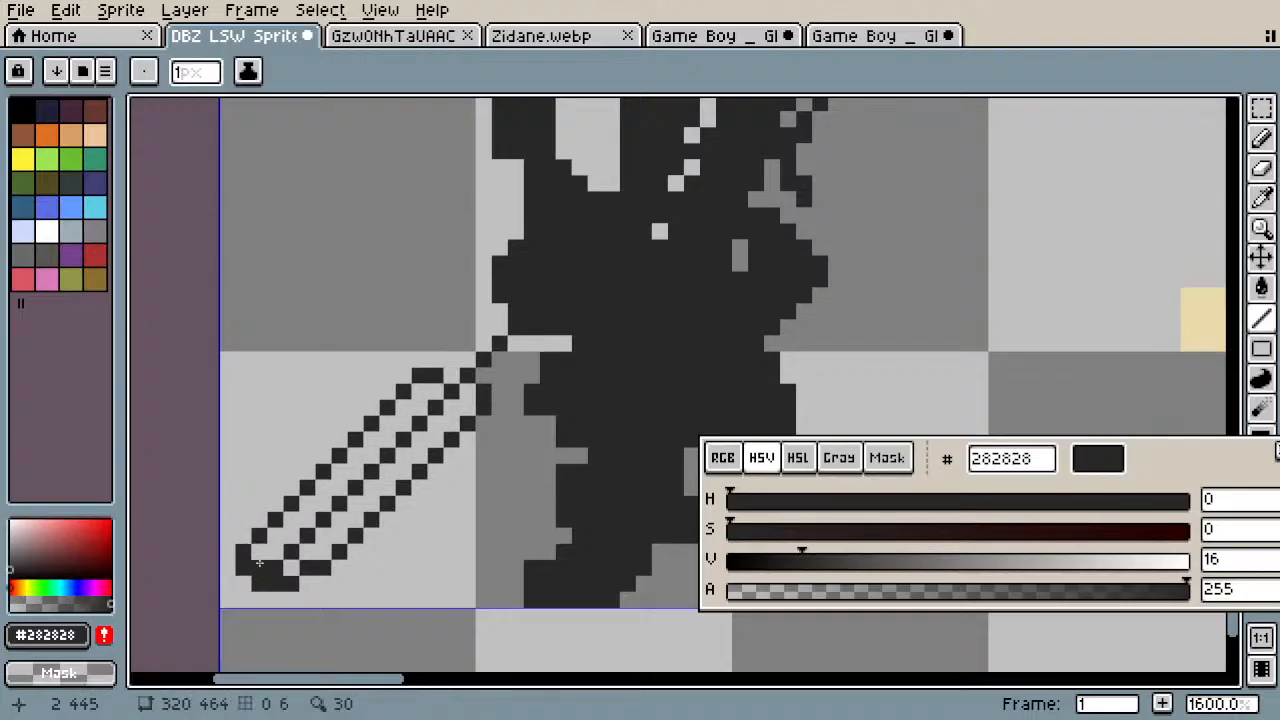
scroll(326, 581, down, 5)
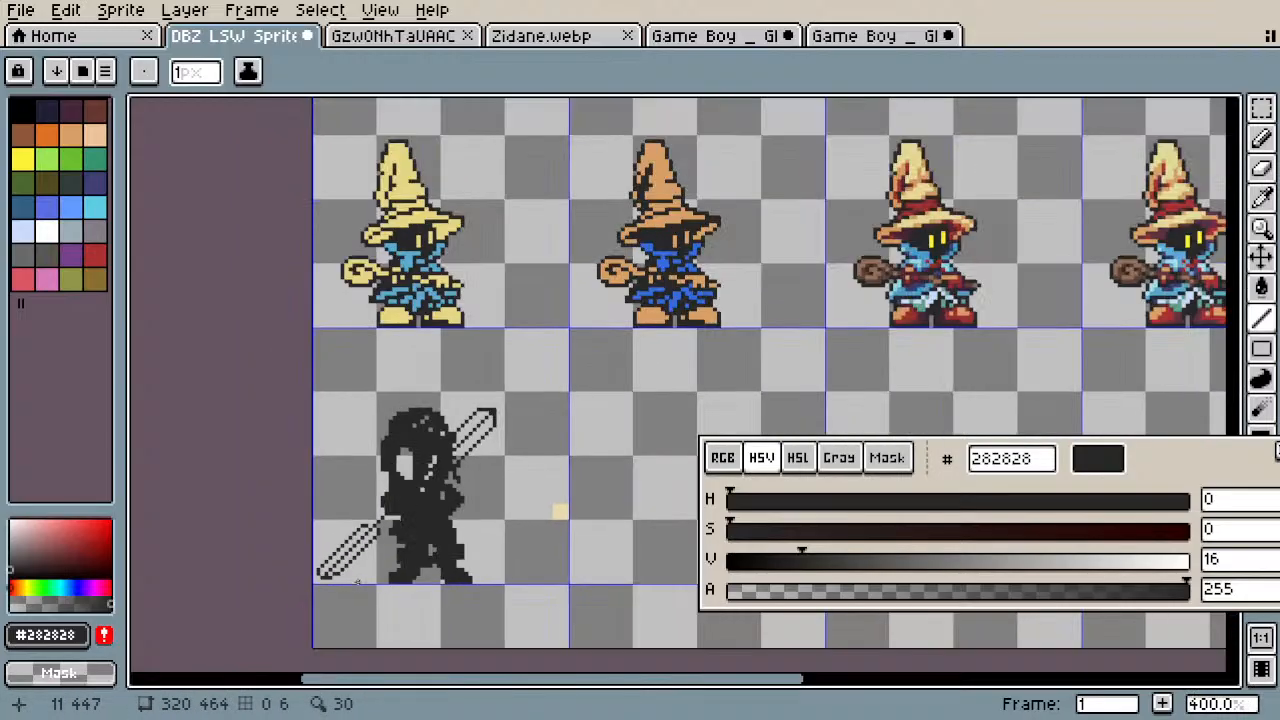
Step: Touch up single outline pixels at the lower sword's guard and at the corner of its blade tip
scroll(357, 584, up, 8)
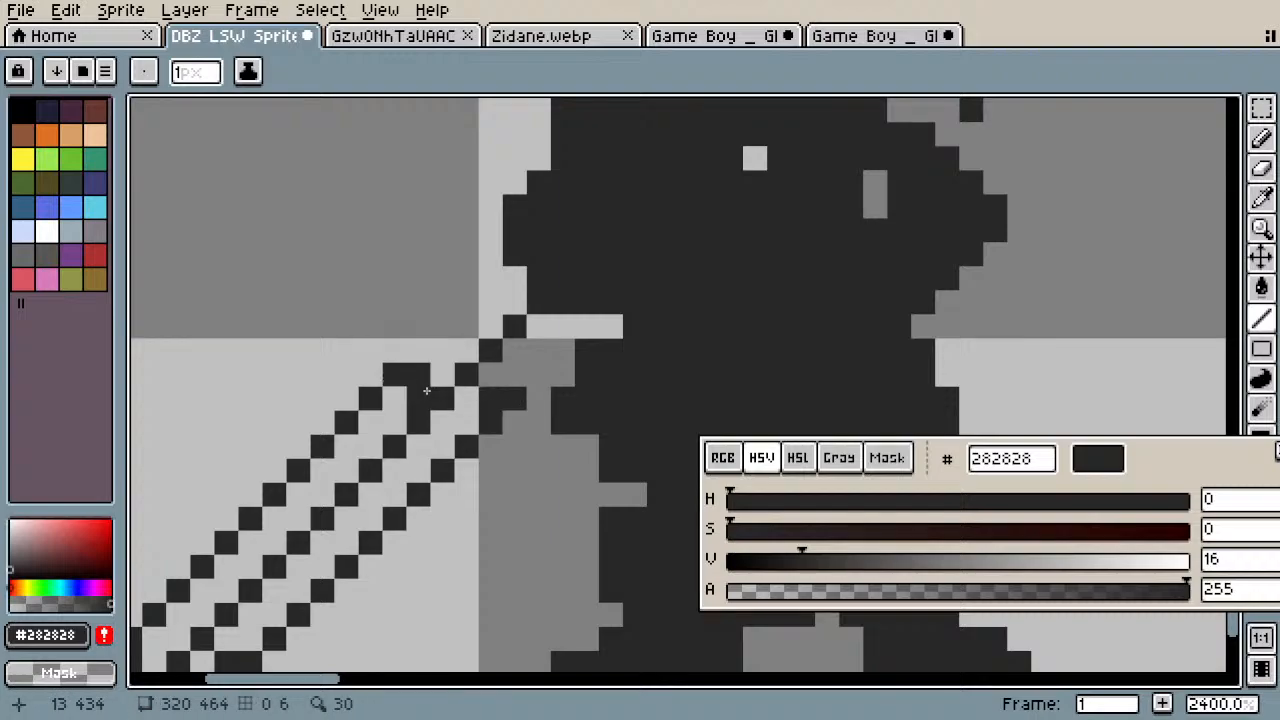
scroll(484, 478, down, 3)
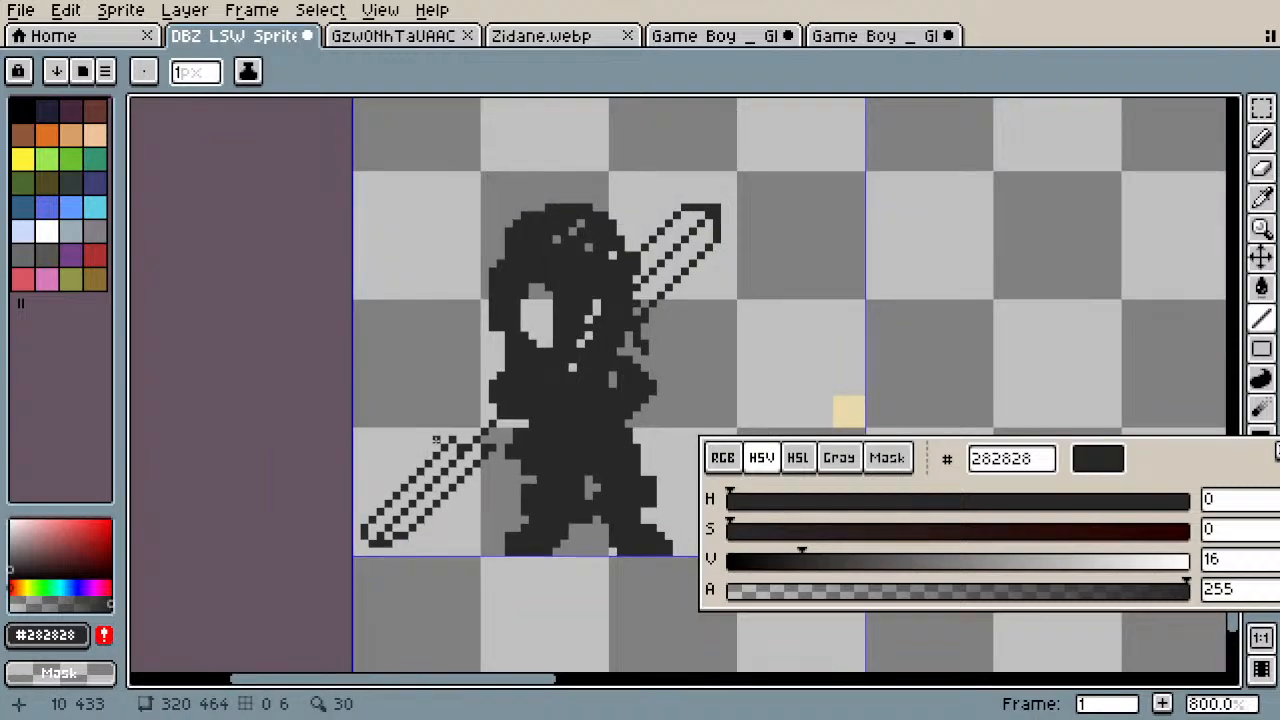
scroll(460, 505, down, 4)
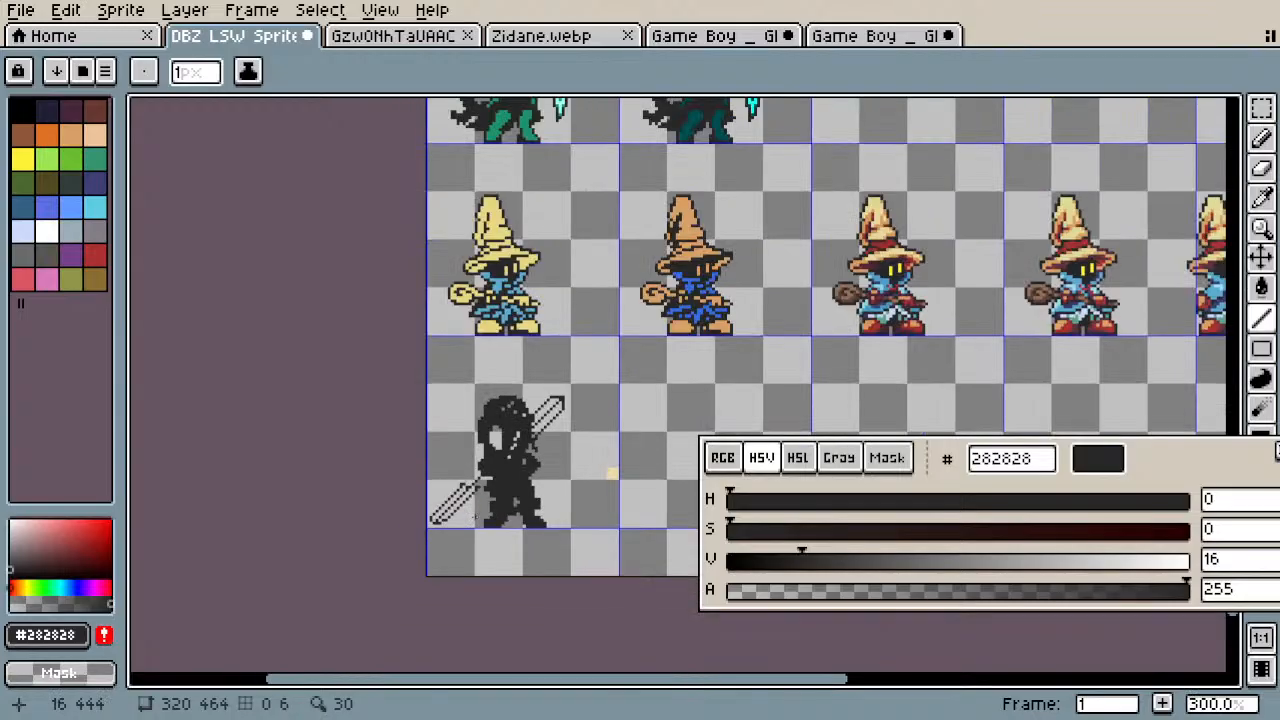
scroll(476, 515, up, 6)
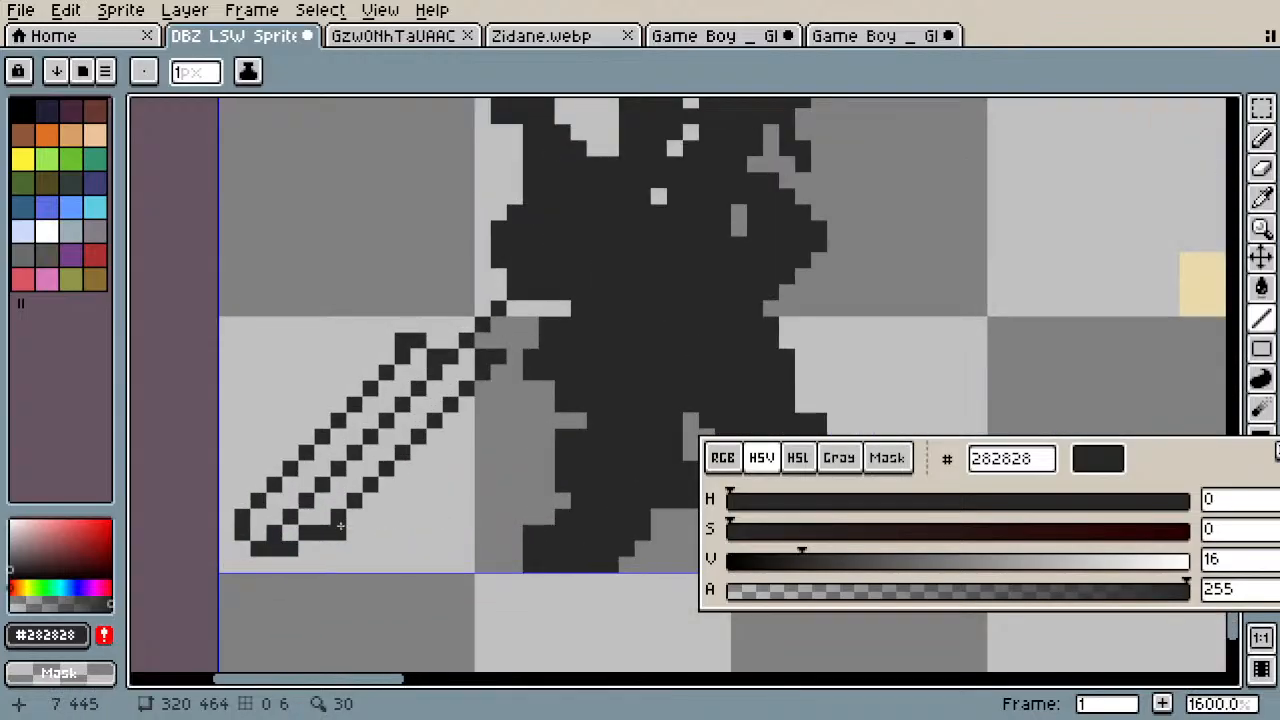
click(244, 547)
key(ctrl+z)
click(278, 524)
scroll(278, 524, down, 3)
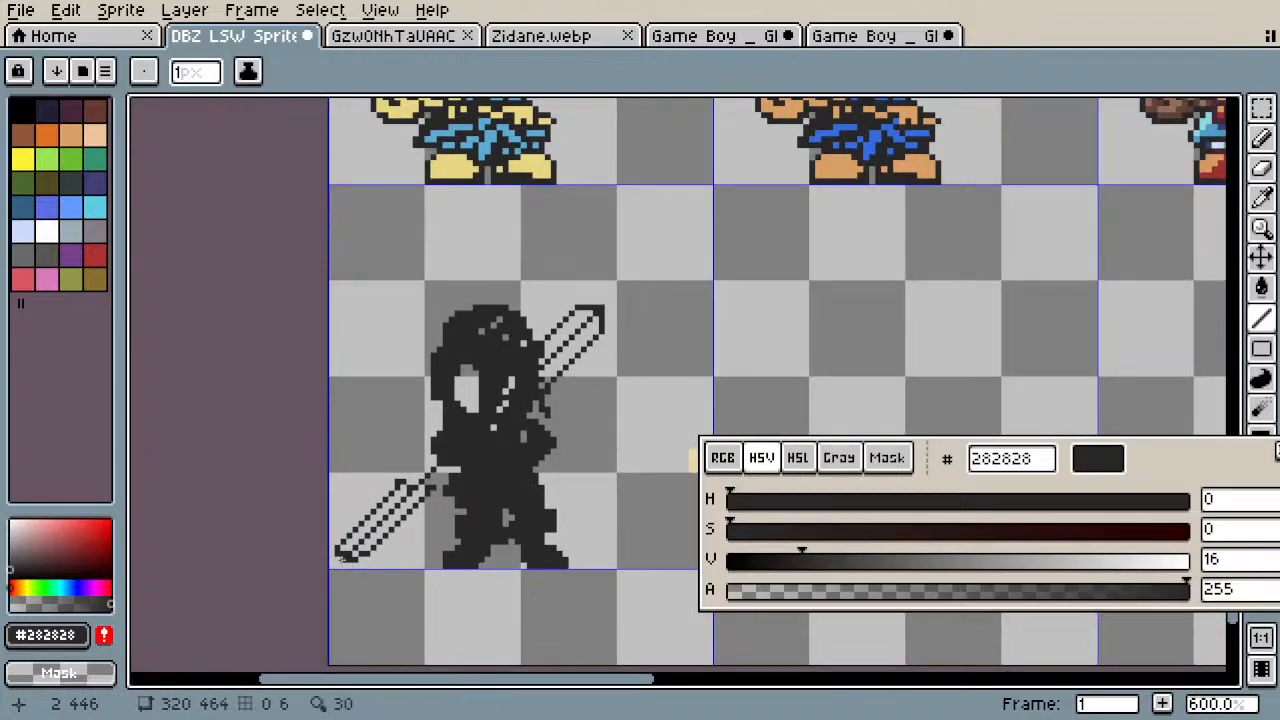
scroll(345, 556, up, 4)
click(343, 525)
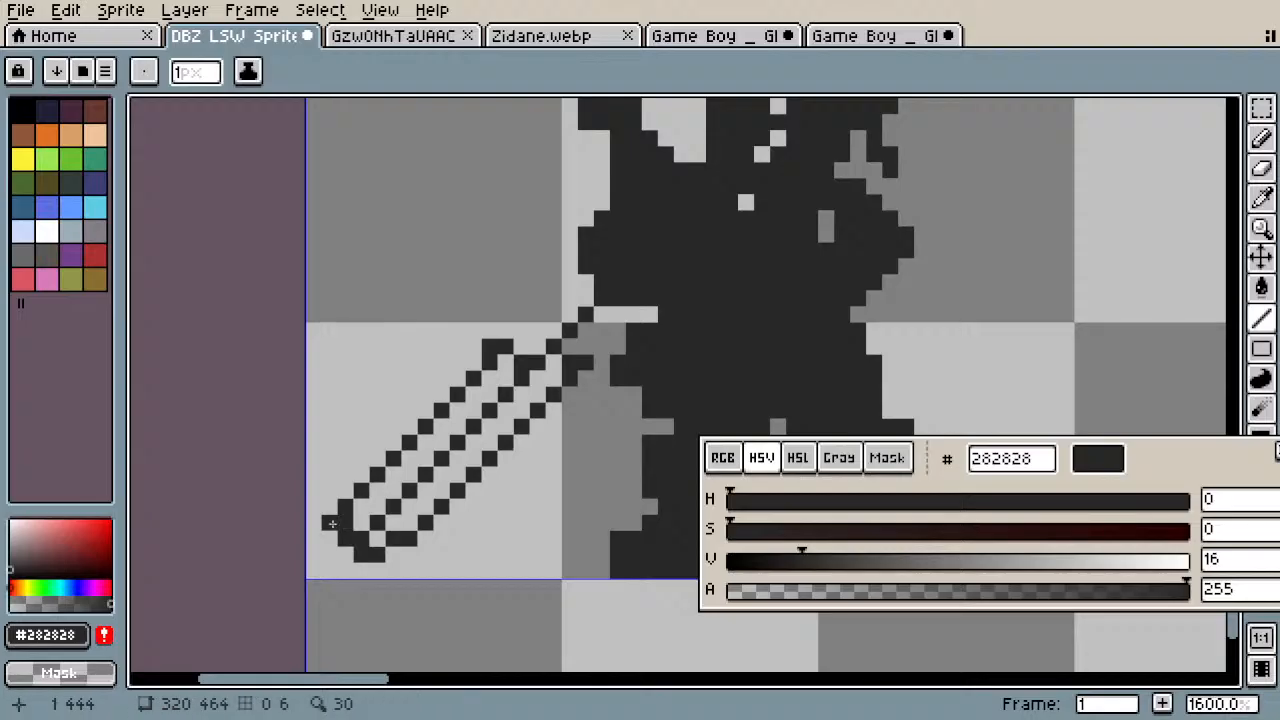
Step: Compare the silhouette's lower sword blade with the double-bladed sword in the Zidane reference artwork
scroll(365, 556, down, 5)
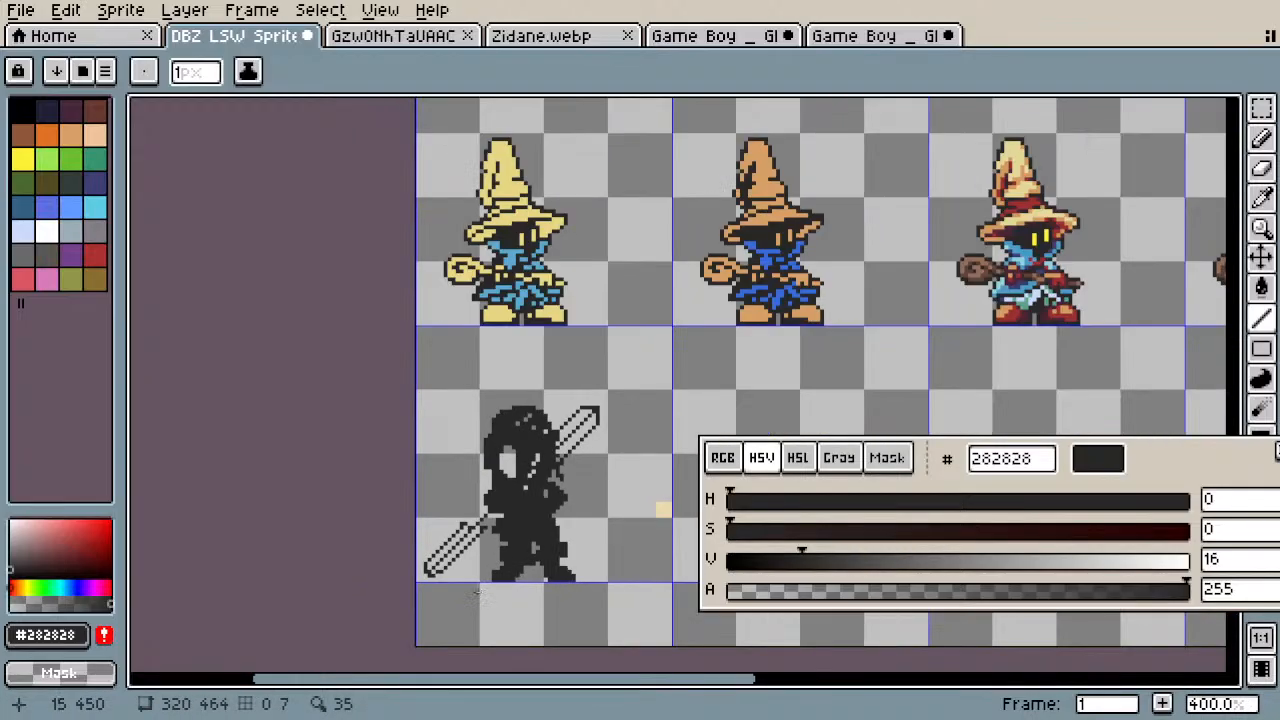
scroll(340, 545, up, 4)
scroll(440, 582, down, 4)
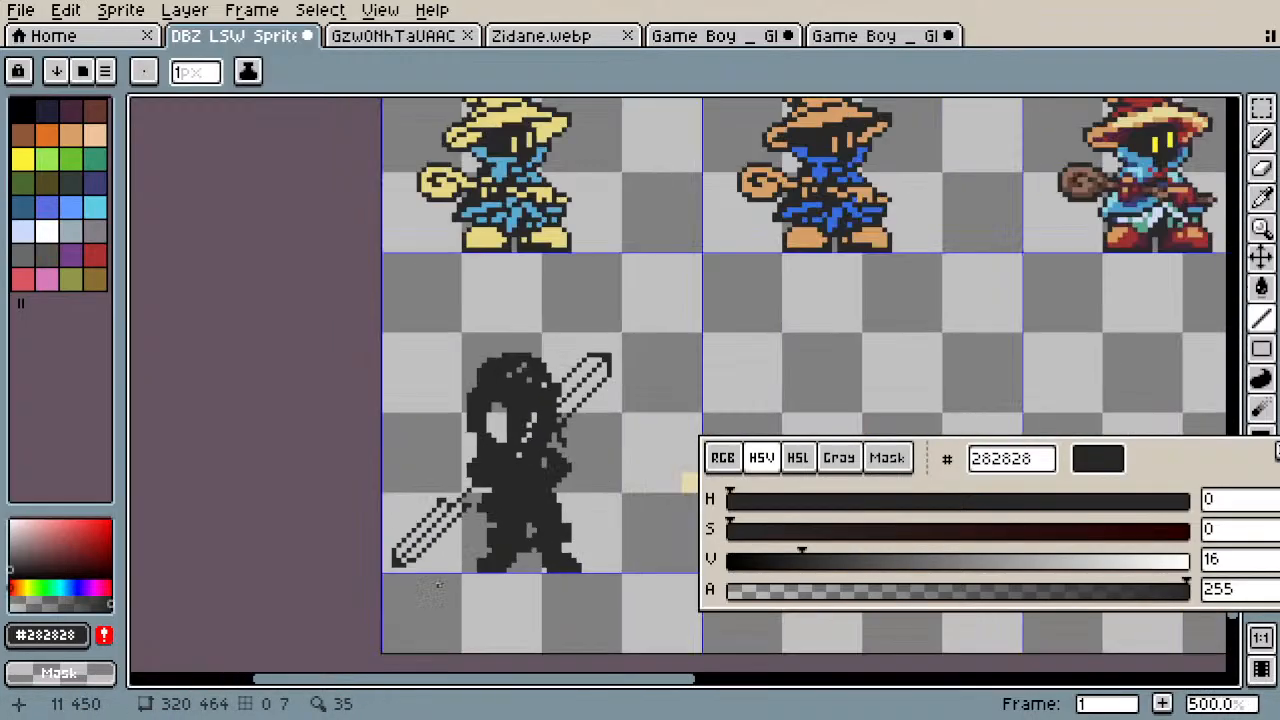
scroll(438, 585, up, 1)
scroll(438, 585, up, 2)
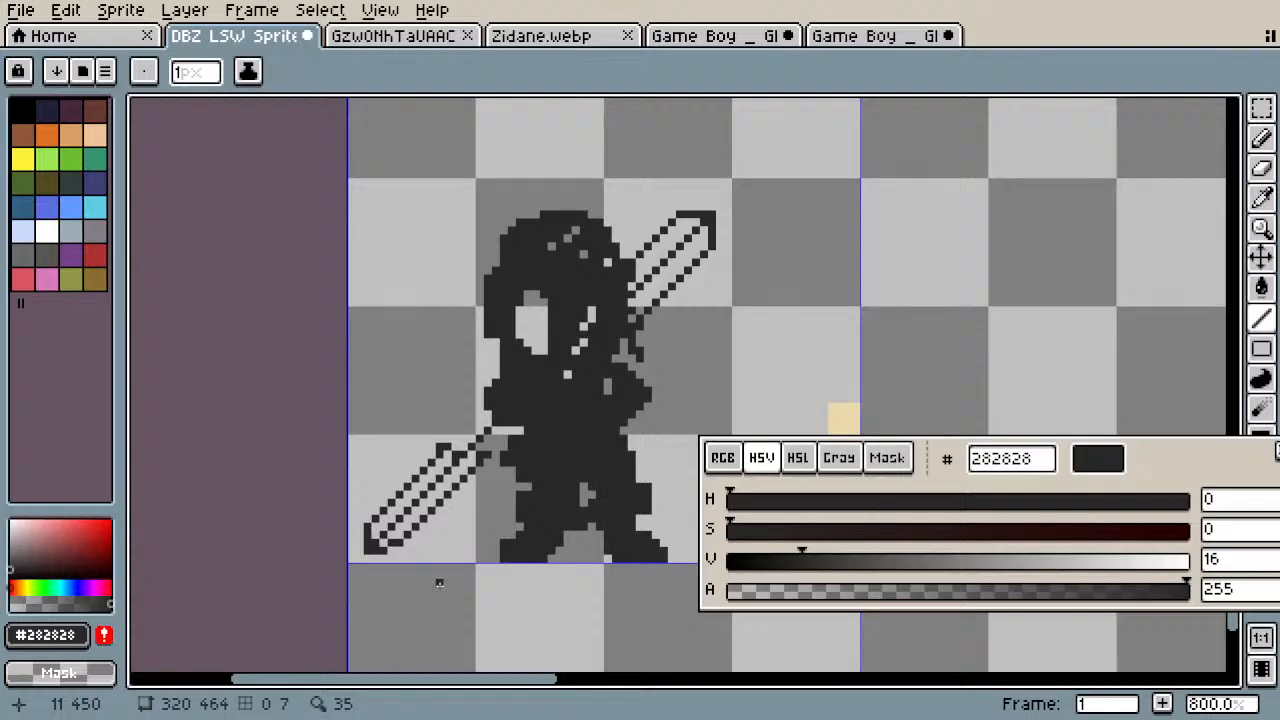
click(415, 36)
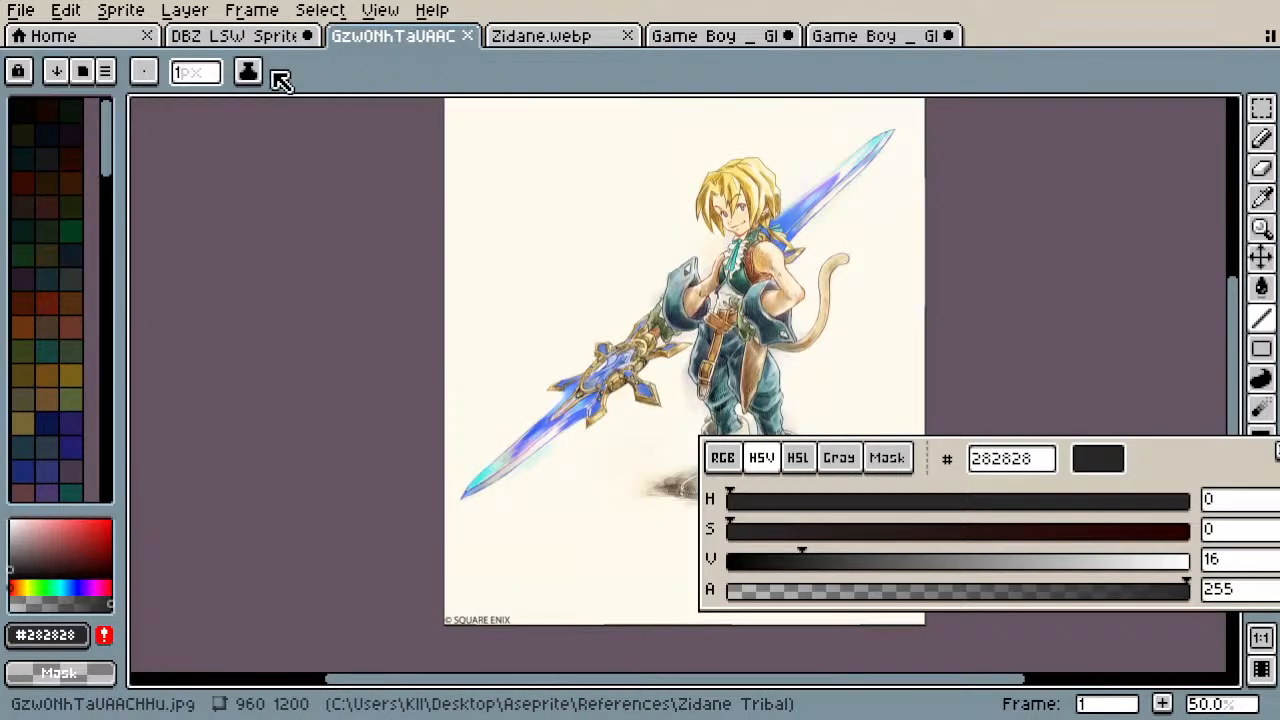
click(240, 42)
Step: Narrow the lower sword blade by redrawing both edges as 1 px diagonals directly beside its centre line
scroll(440, 516, up, 3)
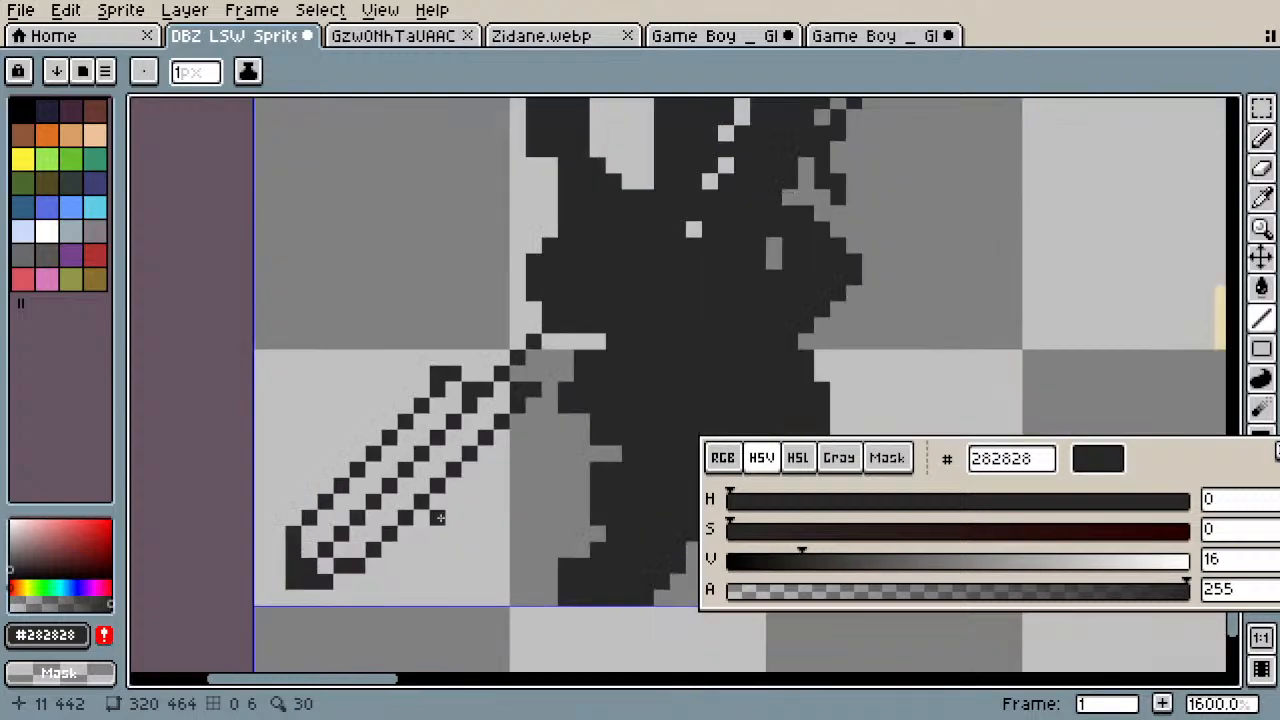
key(space)
drag(440, 516, 486, 473)
key(m)
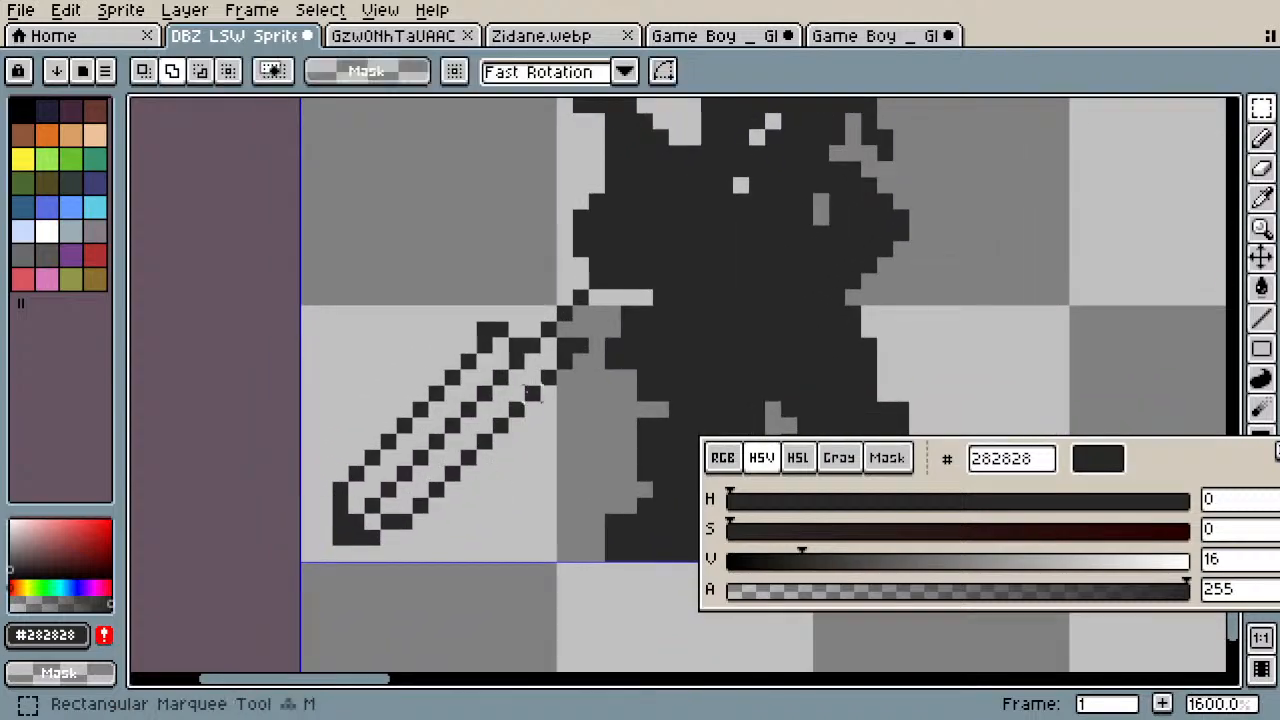
key(ctrl+z)
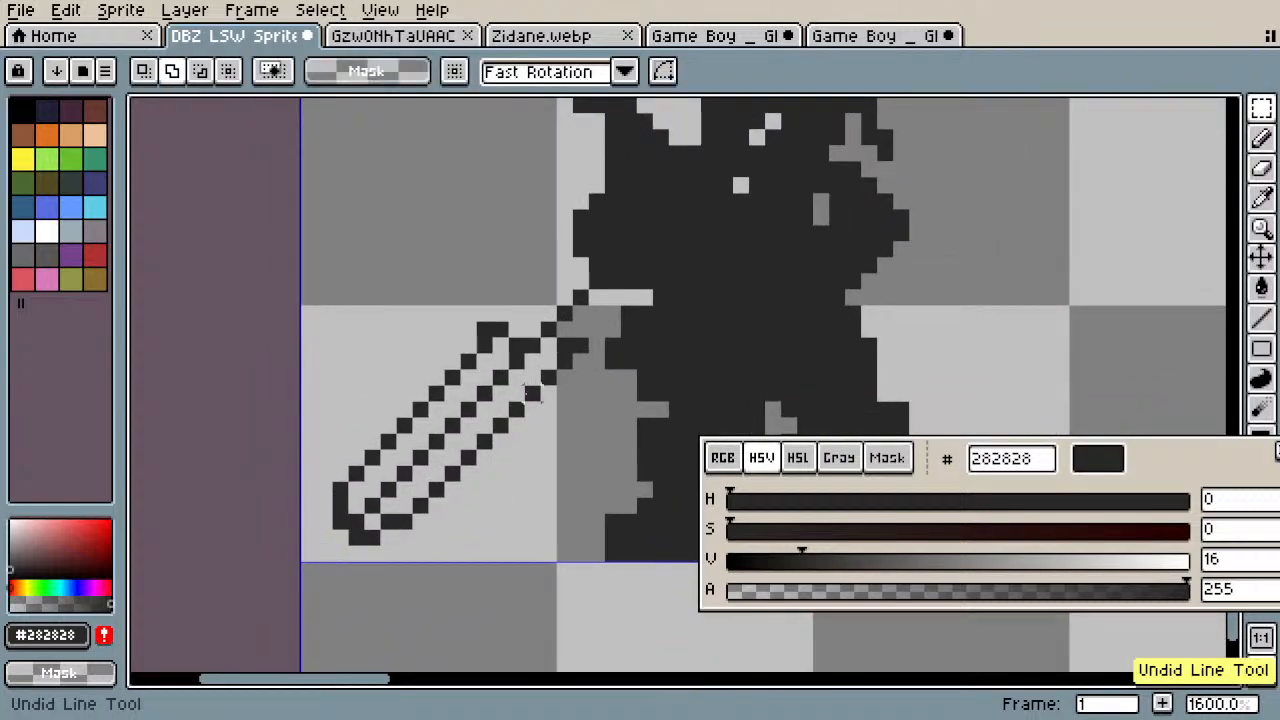
key(ctrl+y)
key(l)
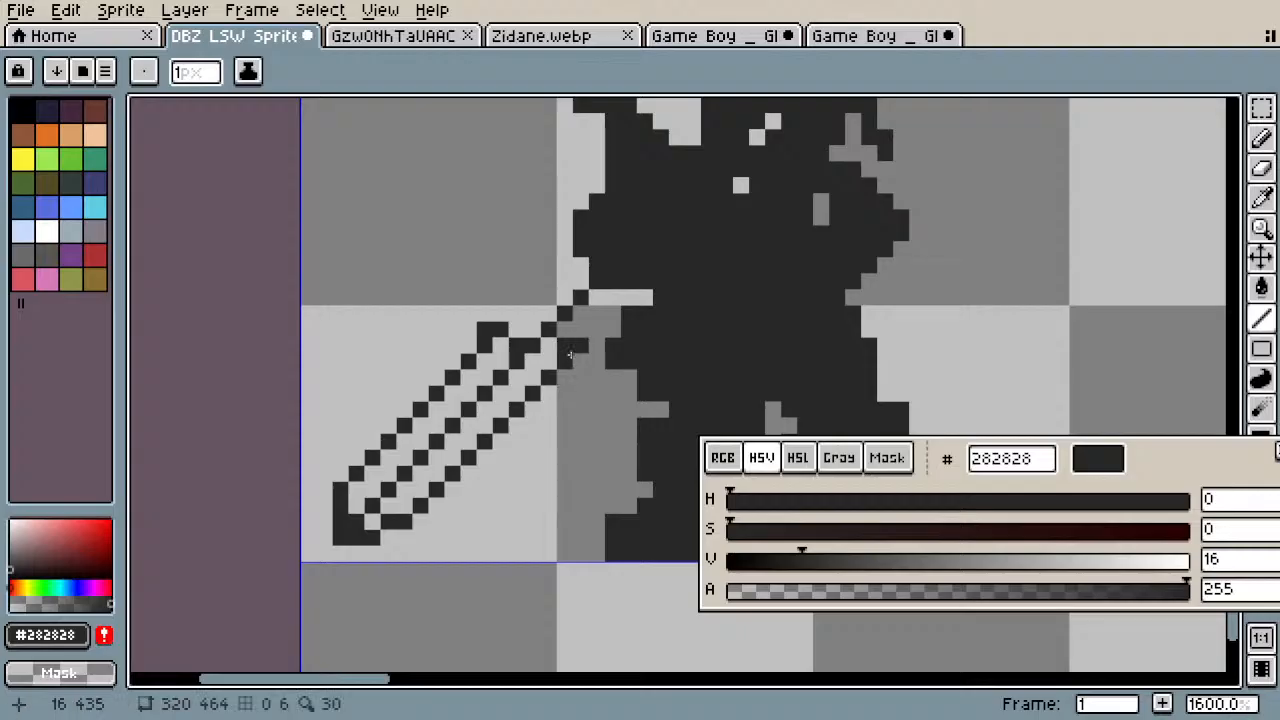
mouse_move(559, 349)
mouse_down()
mouse_move(495, 440)
mouse_move(407, 510)
mouse_move(580, 350)
mouse_move(485, 345)
mouse_move(496, 341)
mouse_move(345, 487)
mouse_move(479, 331)
mouse_up()
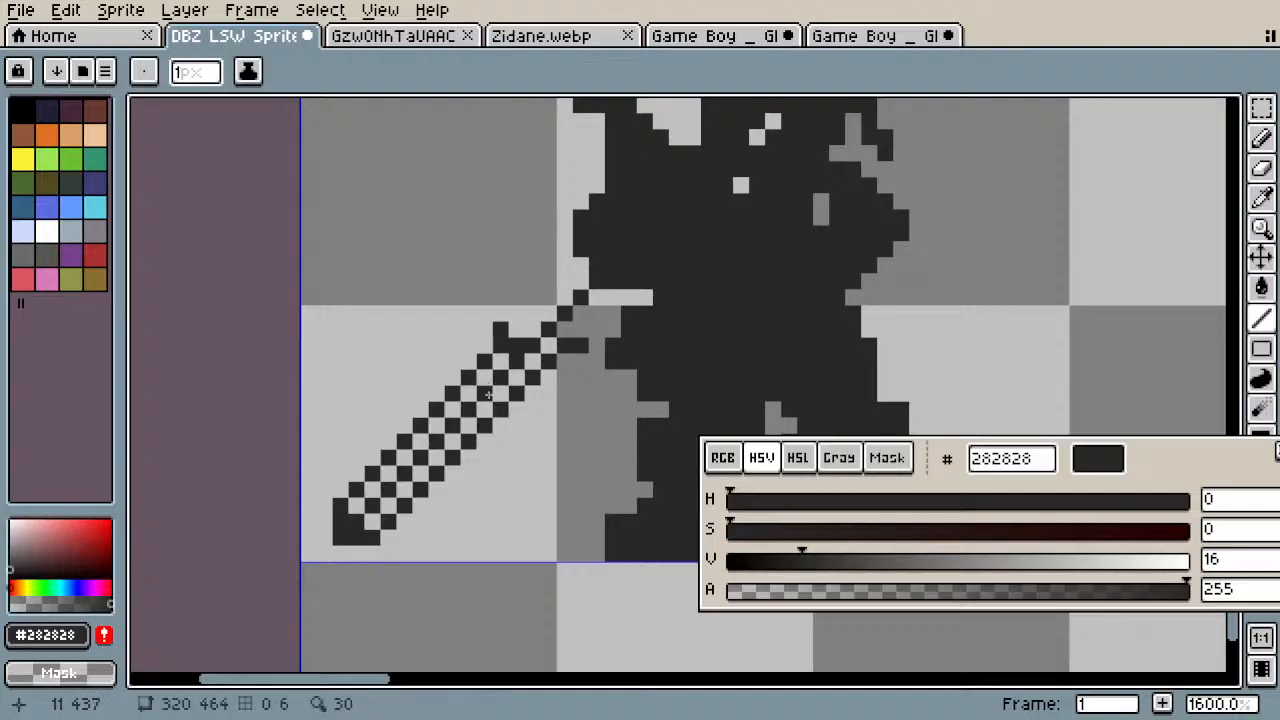
scroll(481, 326, down, 3)
scroll(482, 340, up, 3)
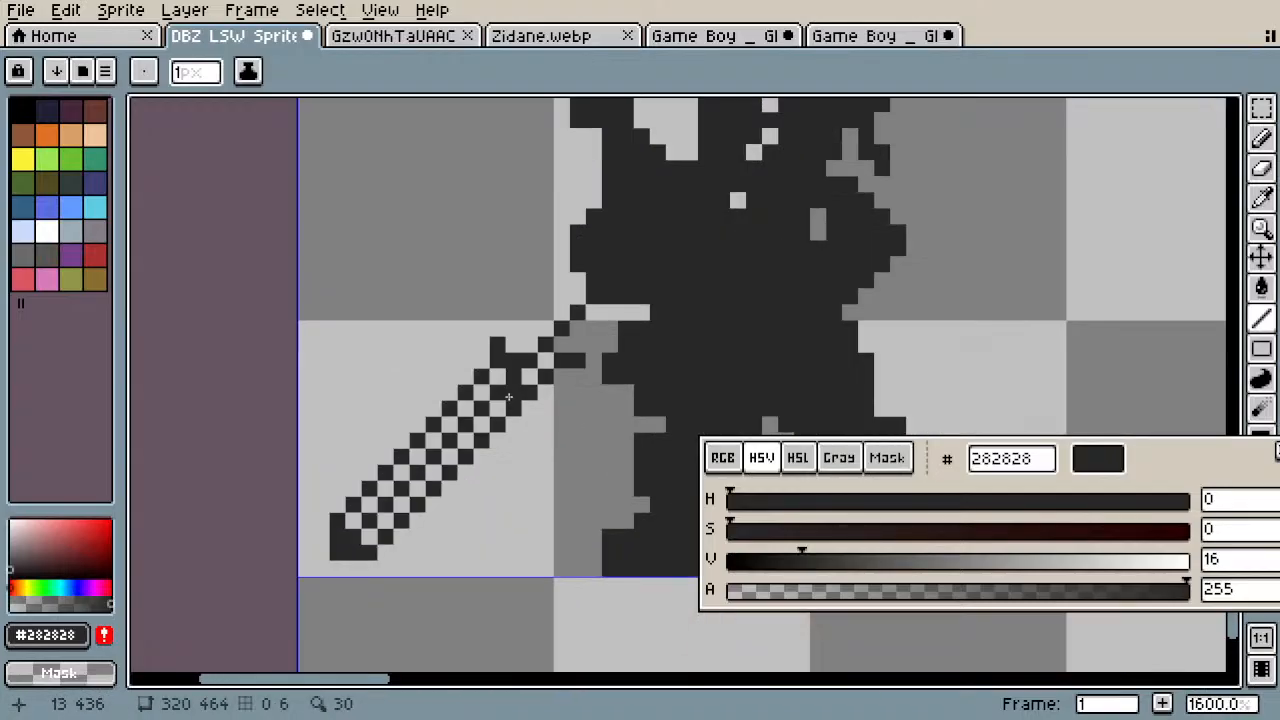
Step: Reshape the upper prong of the lower sword's crossguard by erasing and adding single #282828 pixels
right_click(497, 346)
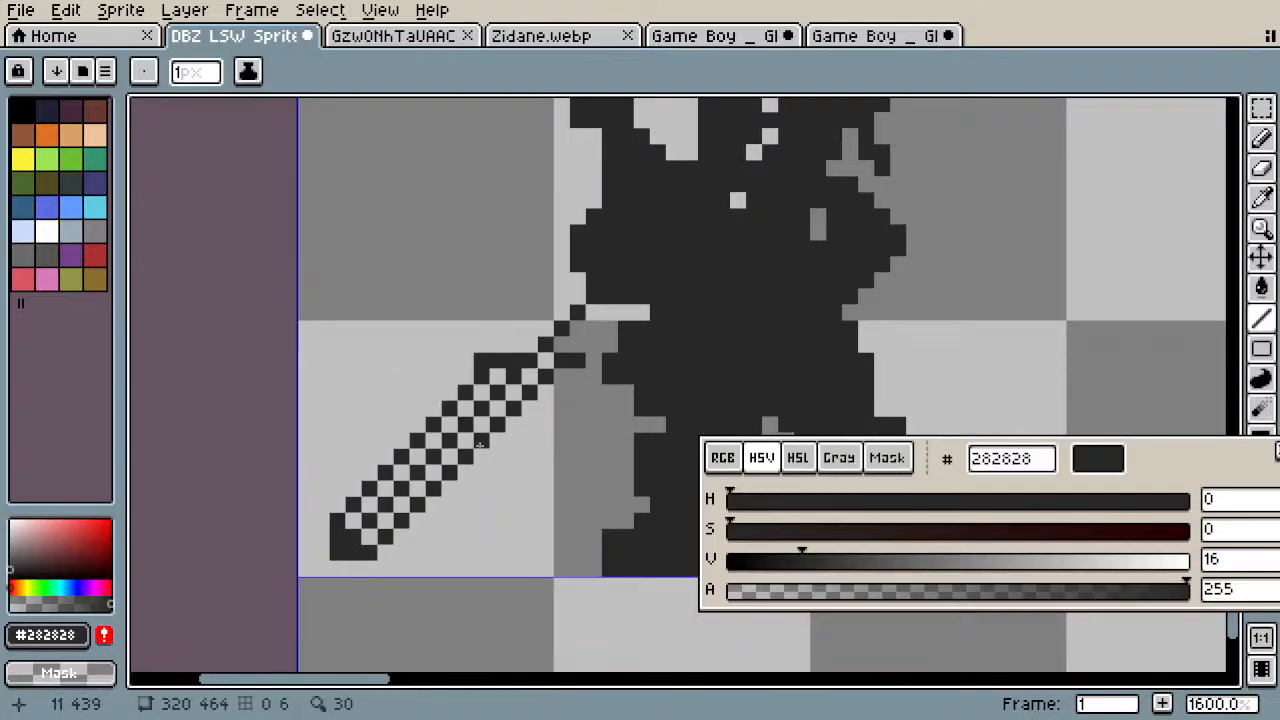
click(465, 360)
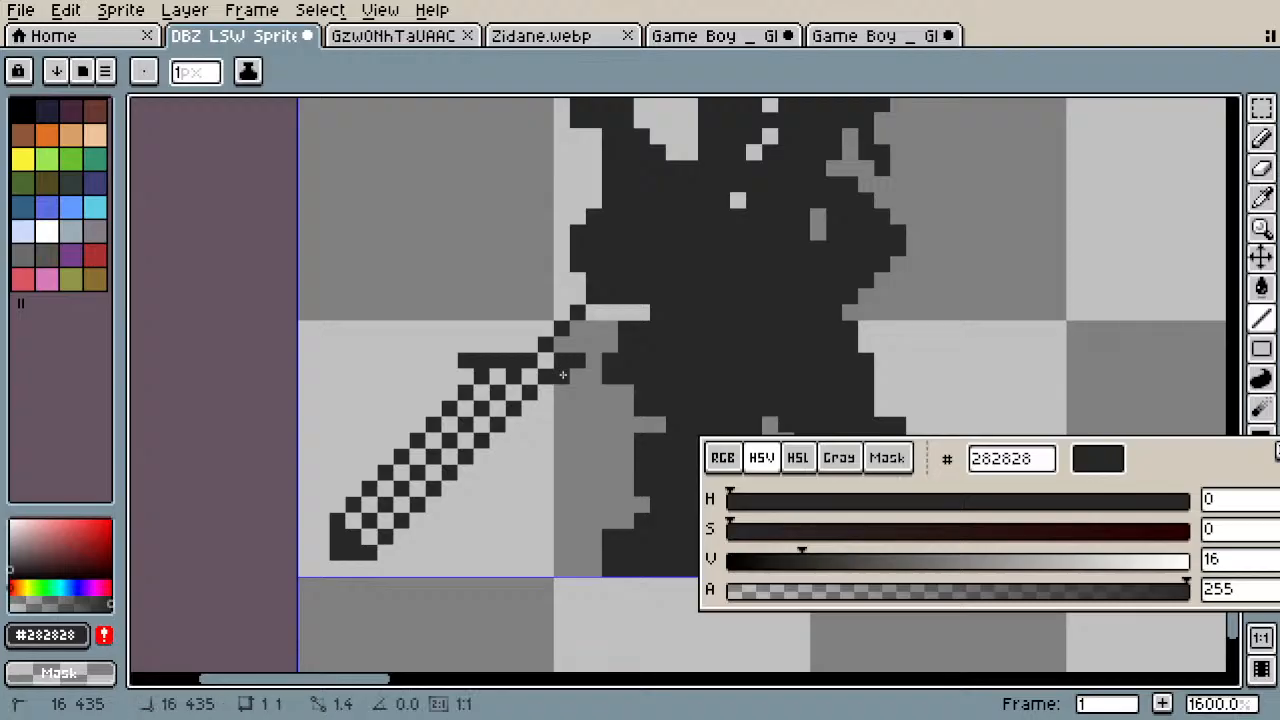
scroll(561, 367, down, 3)
scroll(519, 388, up, 2)
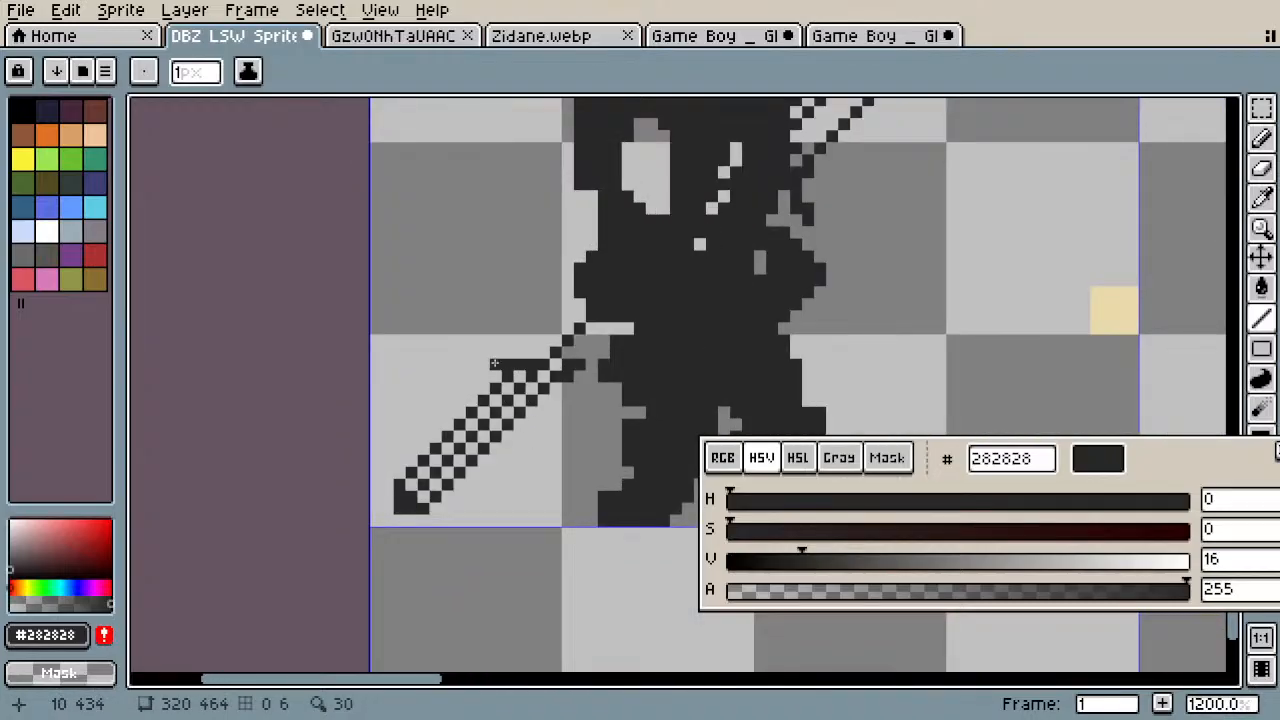
right_click(496, 364)
click(507, 352)
drag(518, 352, 508, 354)
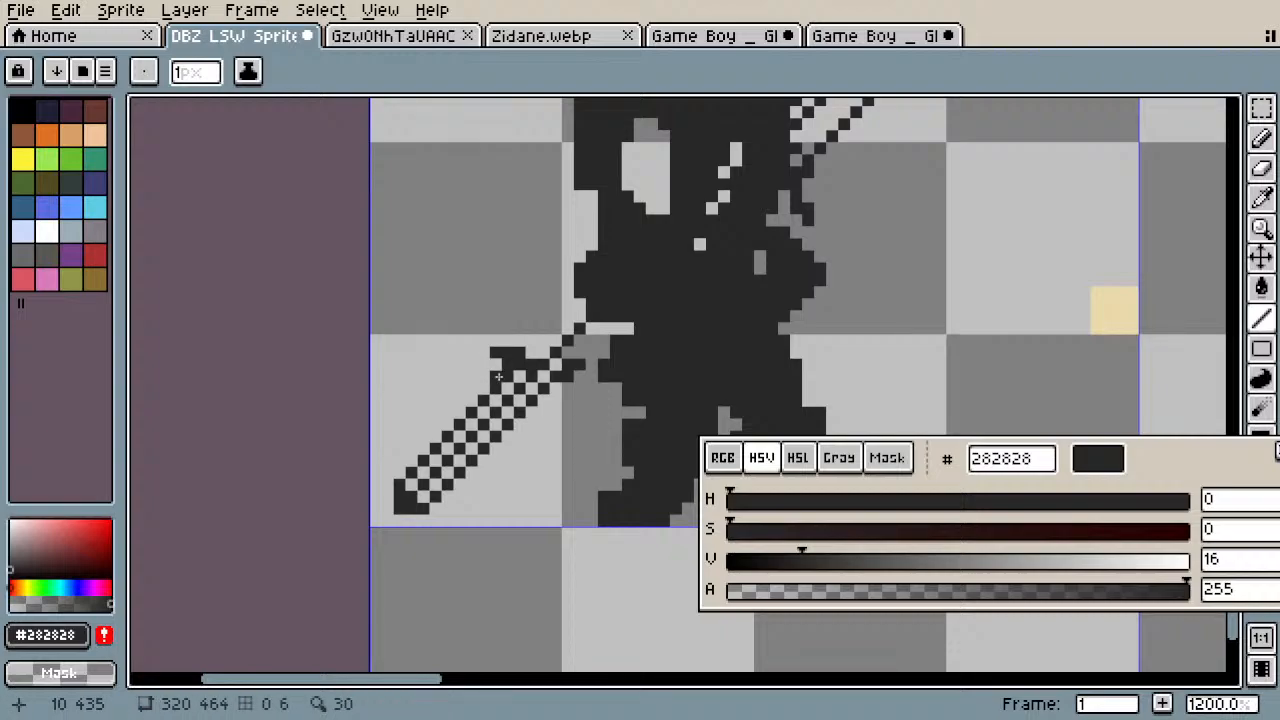
Step: Trim the end pixel of the crossguard's upper prong and refine the lower blade's tip
scroll(498, 377, down, 7)
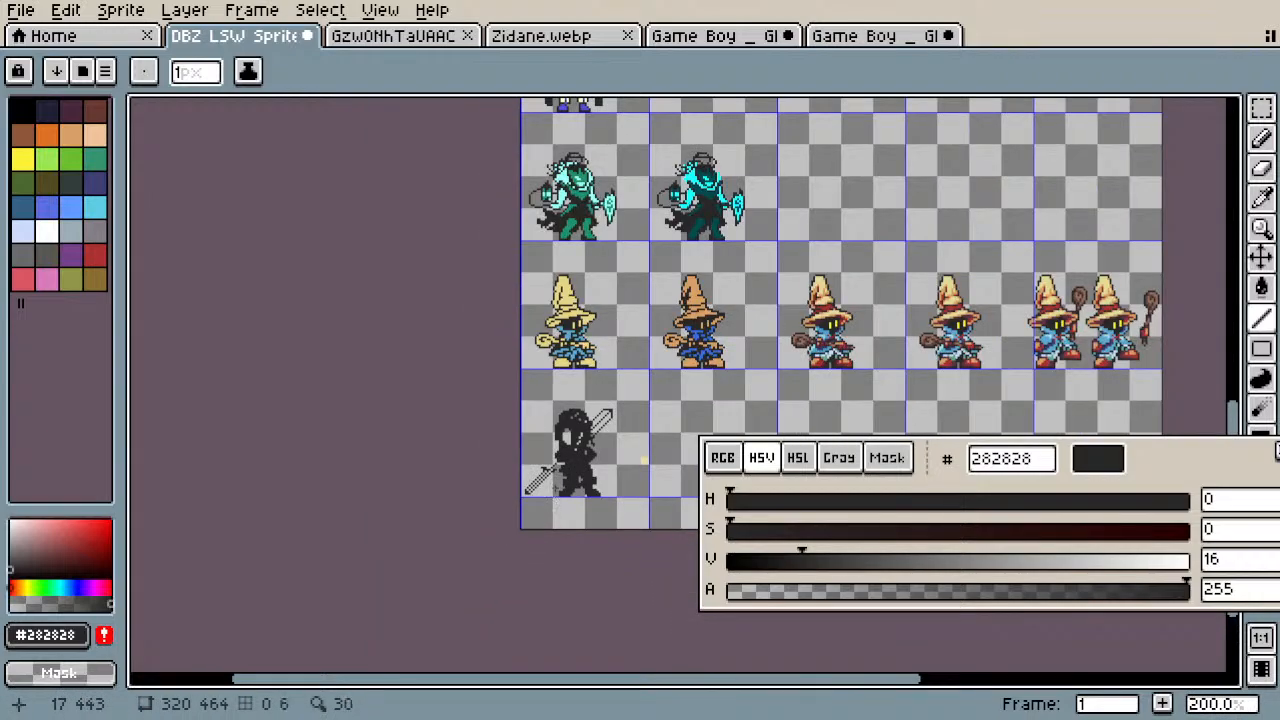
scroll(553, 420, up, 6)
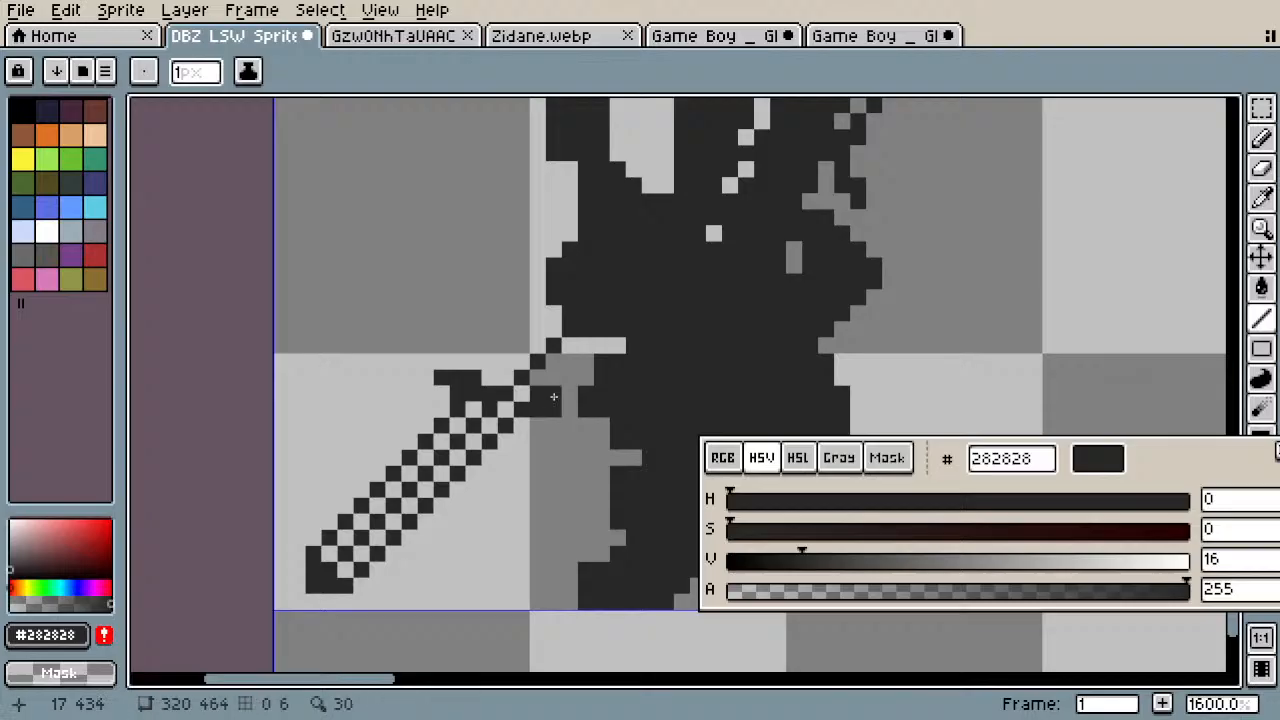
right_click(474, 378)
scroll(535, 503, down, 5)
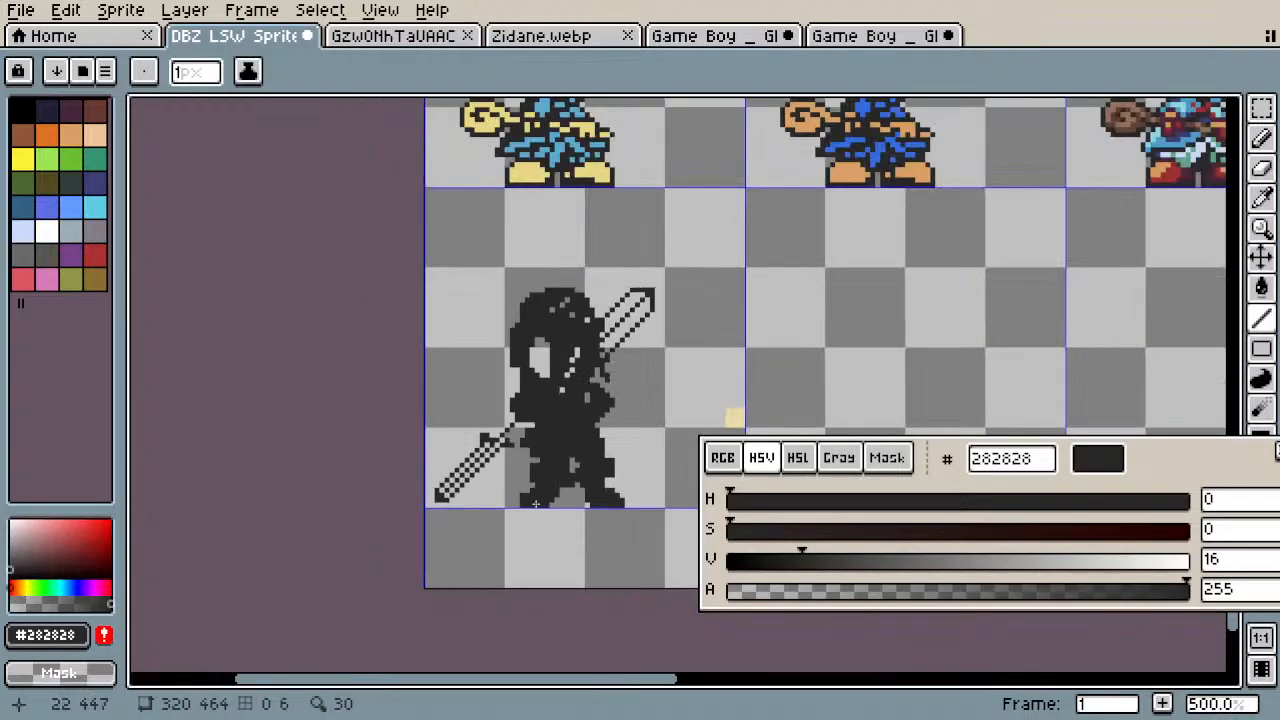
scroll(535, 503, down, 1)
scroll(466, 470, up, 8)
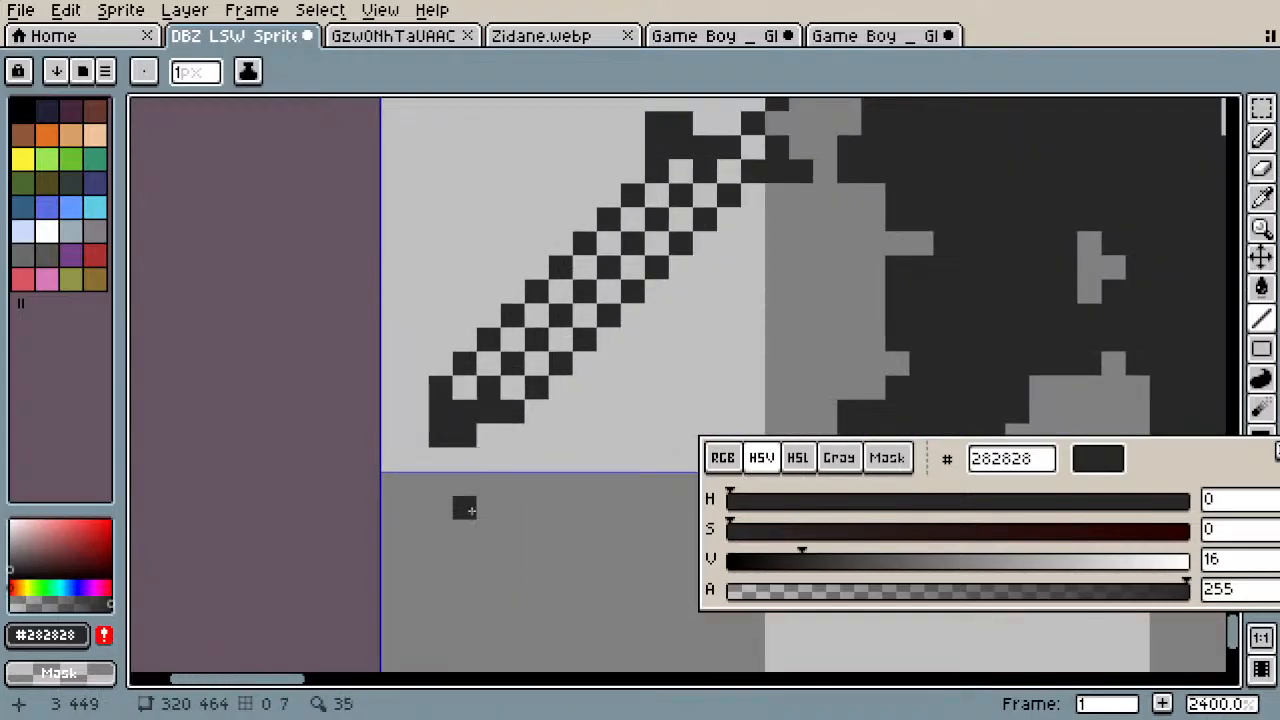
scroll(476, 508, down, 7)
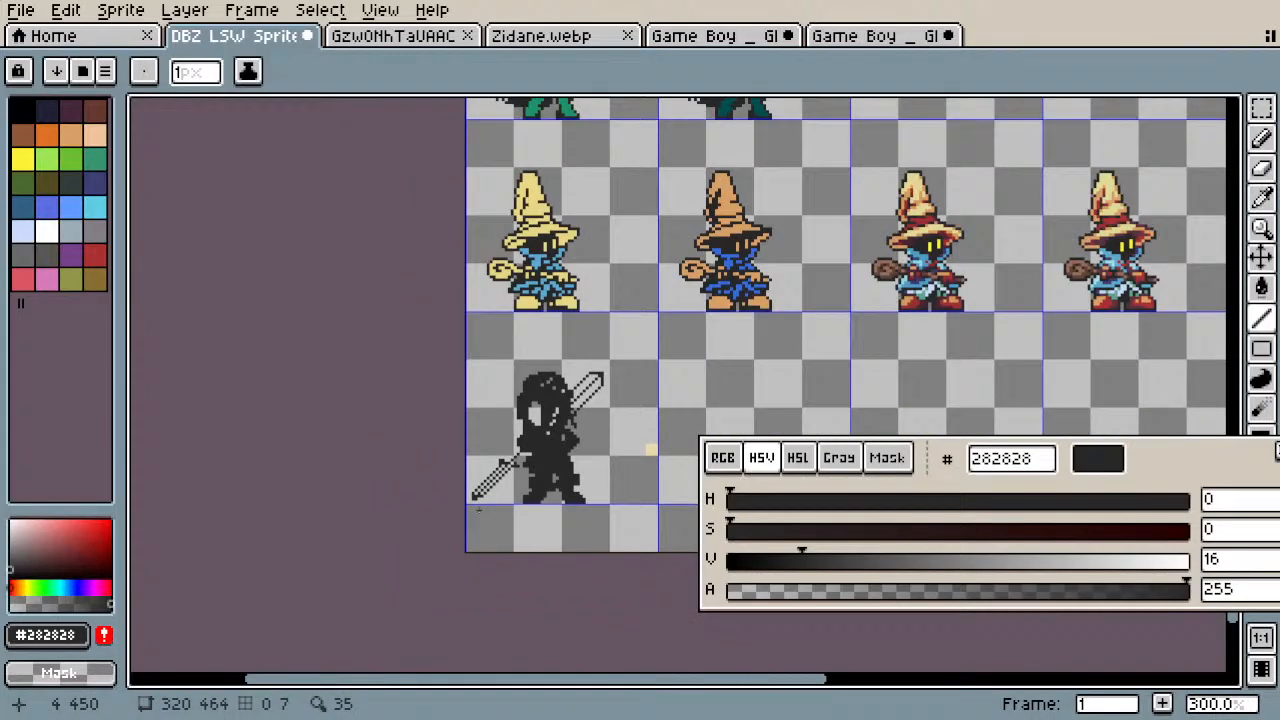
scroll(478, 510, up, 4)
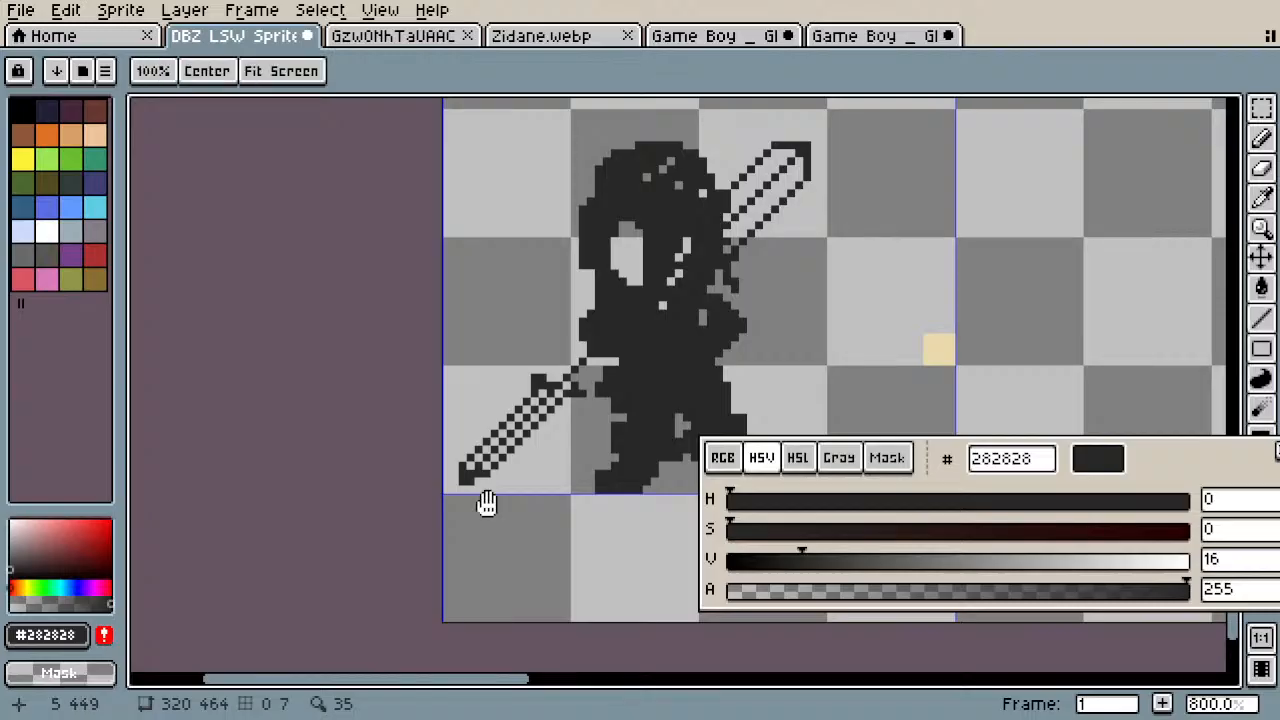
Step: Copy the 16 by 15 px lower blade selection, rotate it 180°, and place it over the upper blade at 30, 404
drag(480, 500, 552, 352)
key(m)
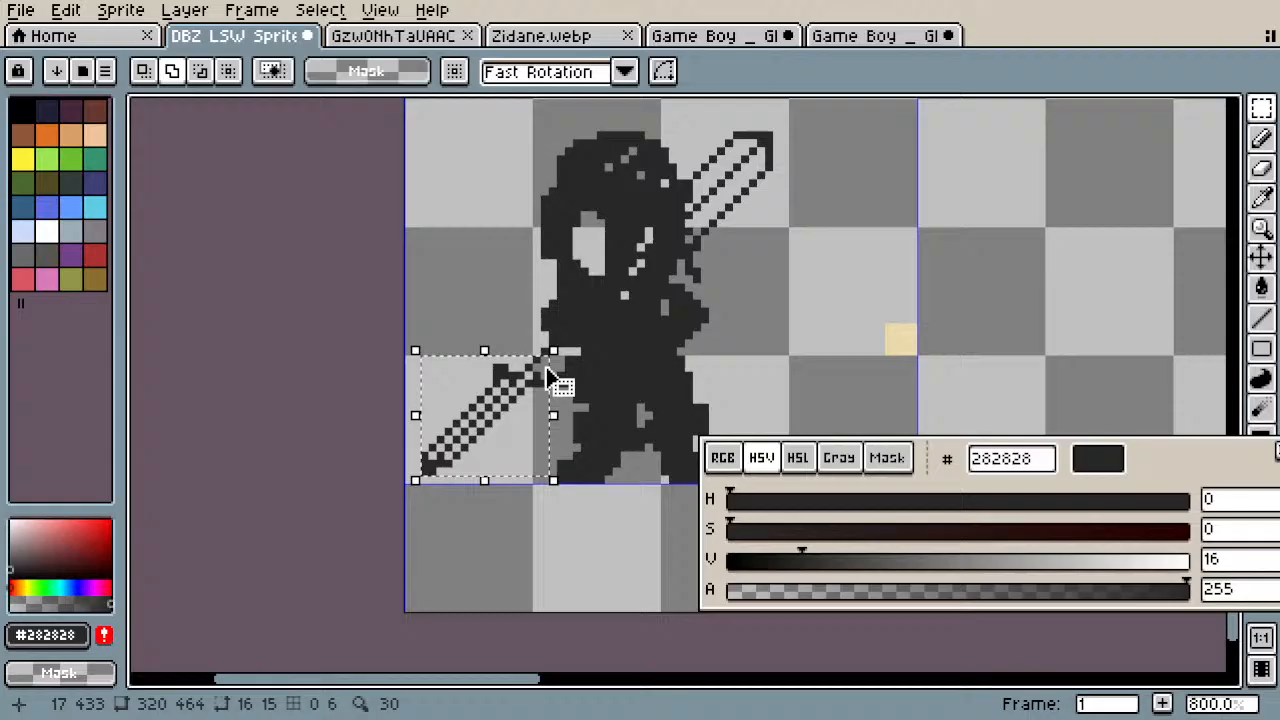
click(523, 472)
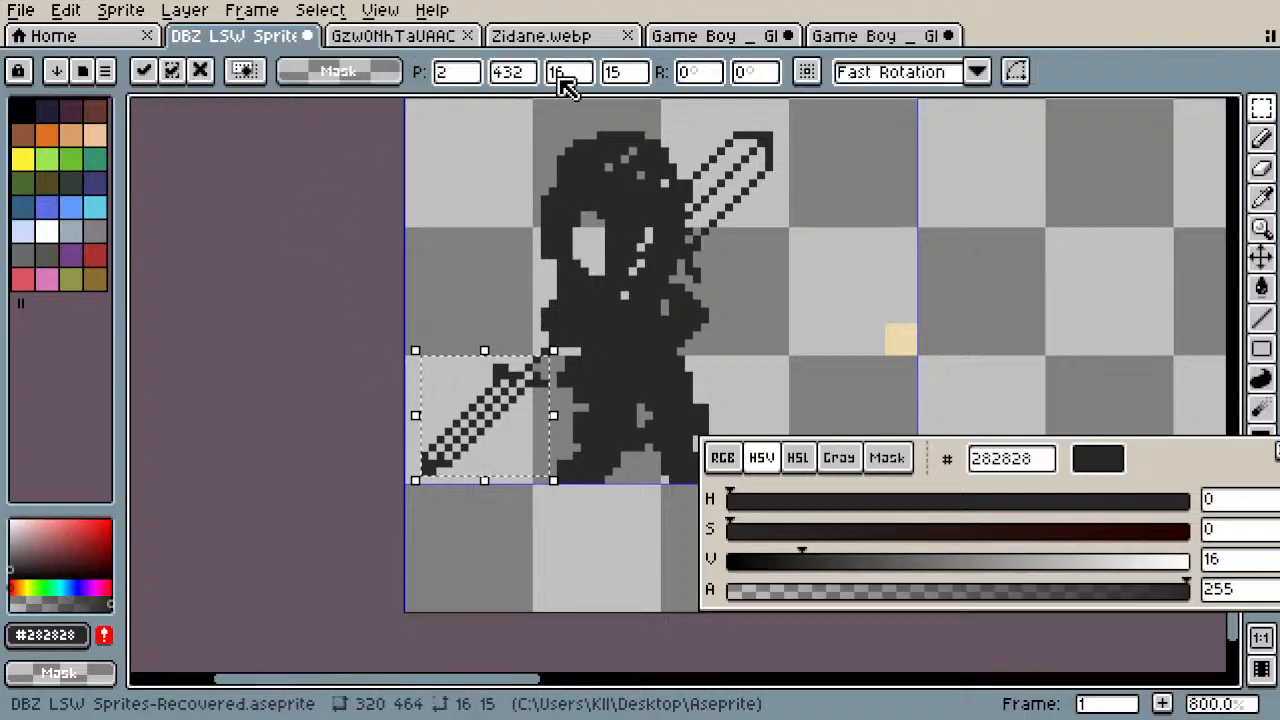
drag(704, 76, 661, 84)
text(180)
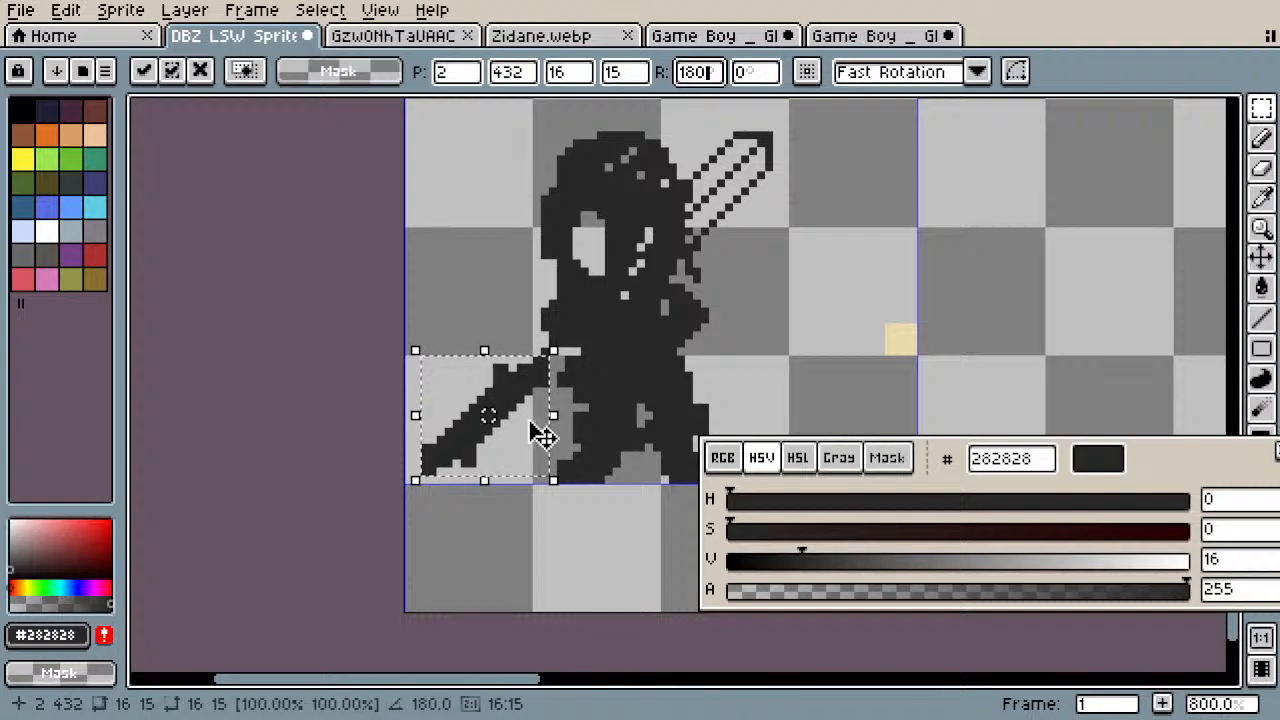
drag(523, 446, 752, 228)
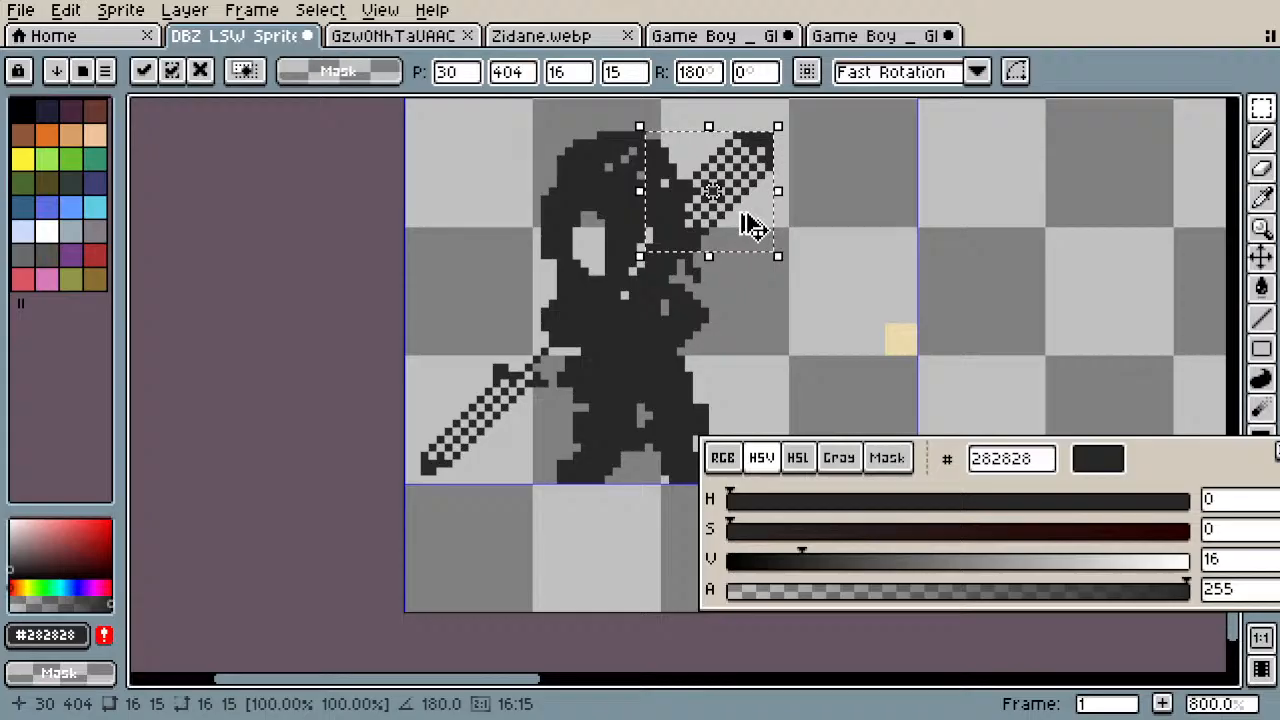
key(Return)
Step: Drop the rotated copy in place and narrow the upper sword blade by erasing its outermost edge diagonals
scroll(752, 228, up, 1)
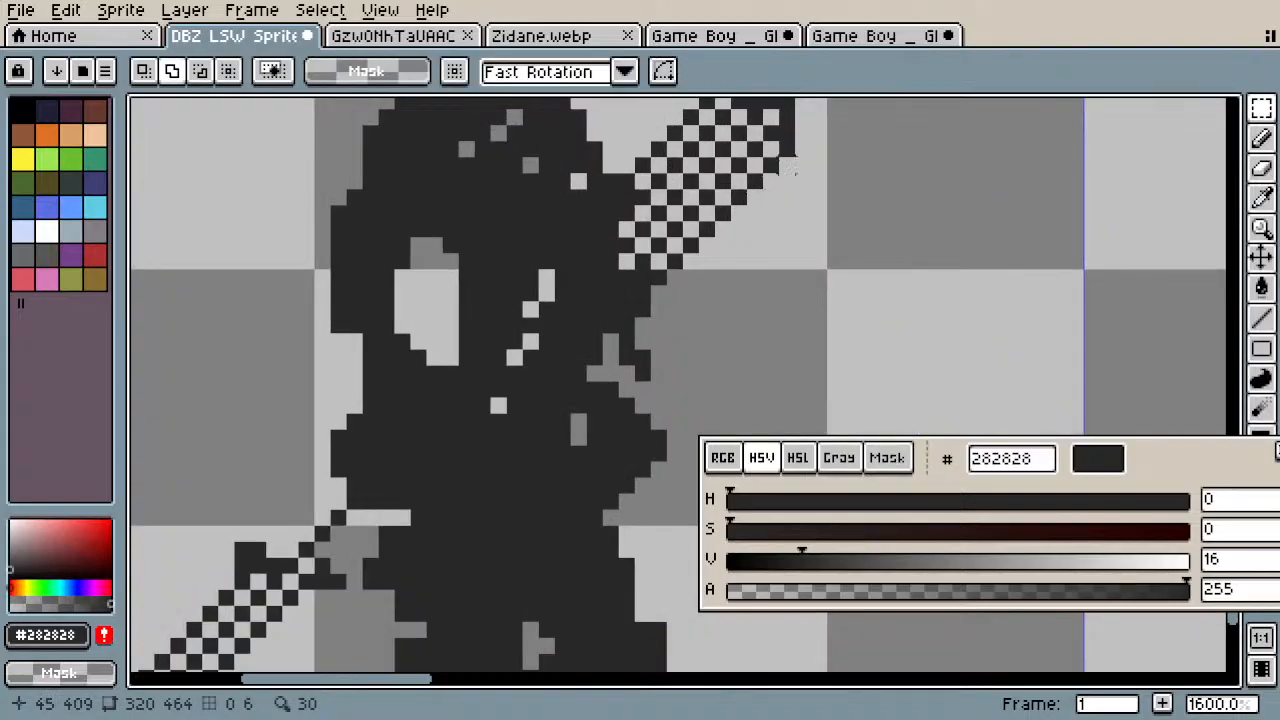
drag(788, 168, 794, 257)
key(b)
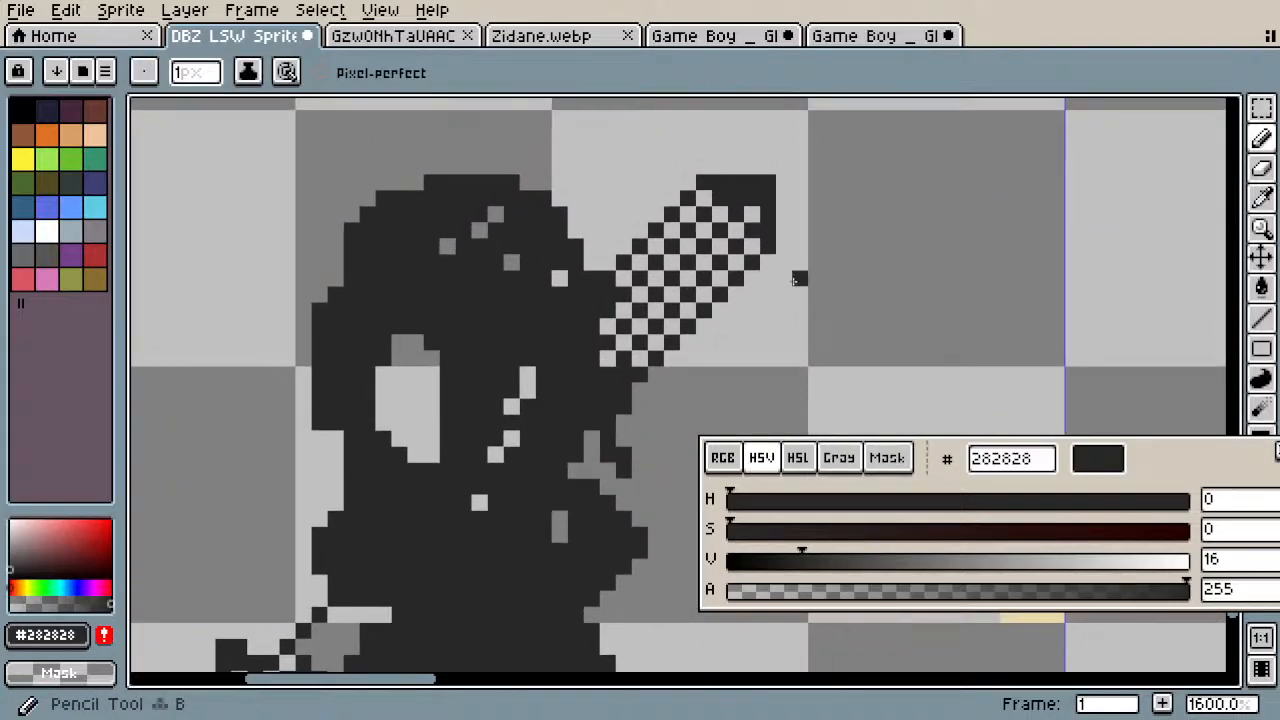
scroll(795, 280, up, 1)
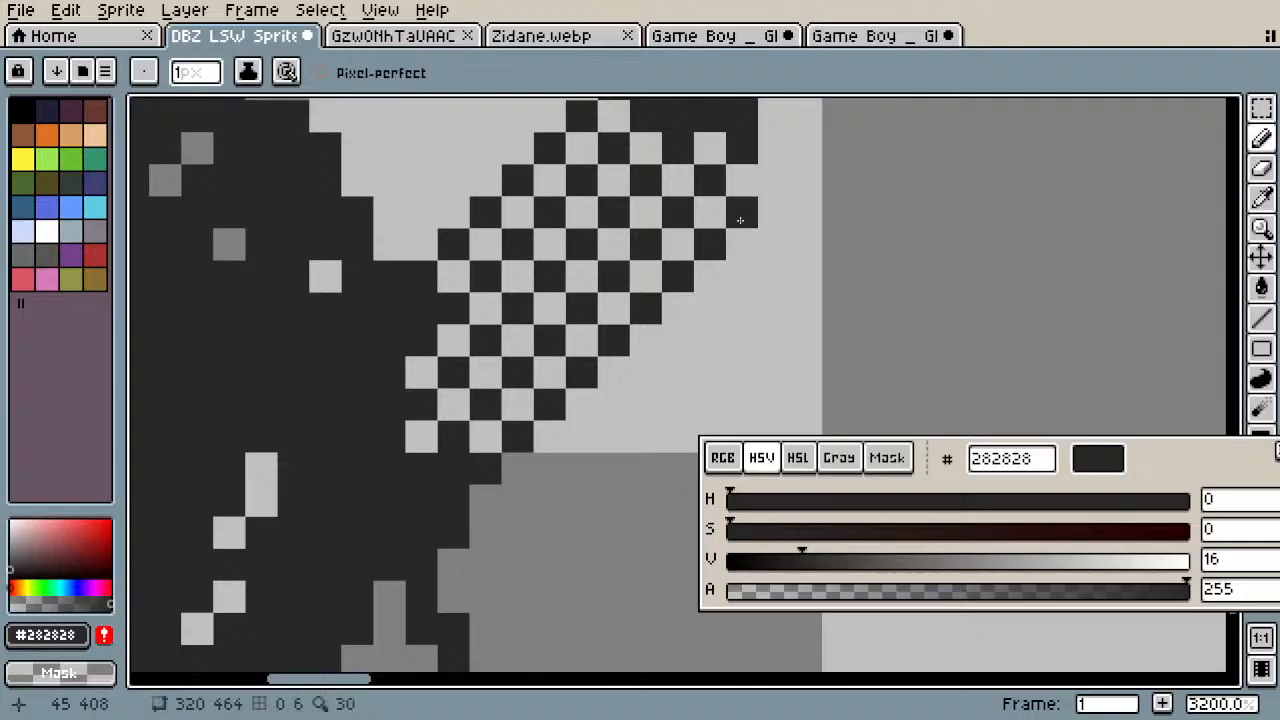
key(l)
drag(720, 248, 514, 448)
scroll(514, 448, down, 4)
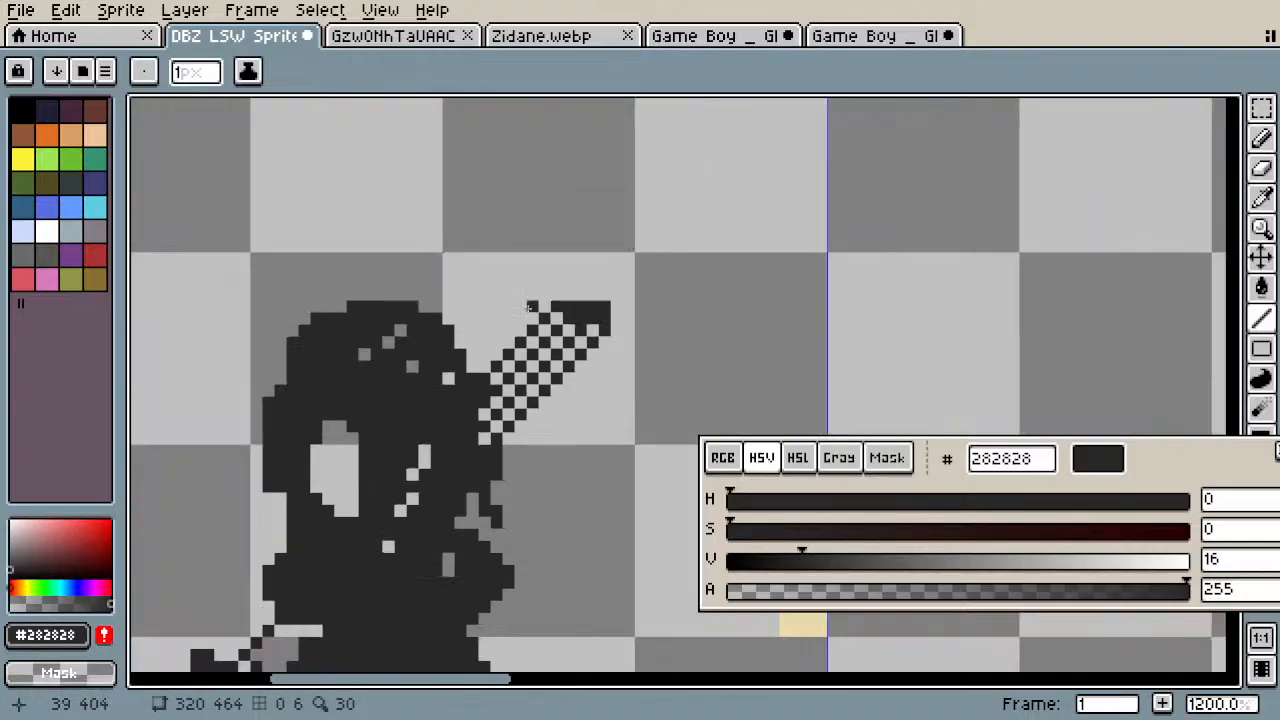
scroll(586, 297, up, 3)
drag(486, 399, 462, 424)
scroll(685, 374, down, 5)
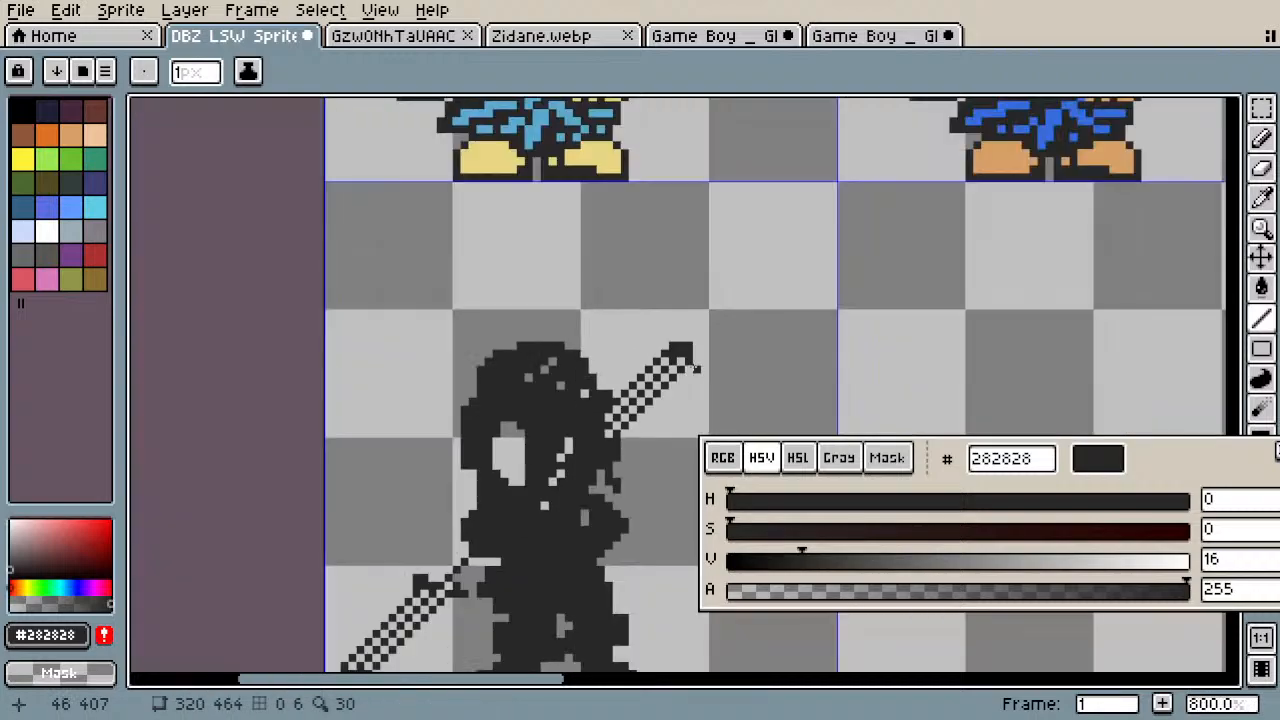
Step: Try reshaping the upper blade's tip by erasing two pixels from its outer edge and filling the adjacent inner pixel with #282828
drag(687, 390, 681, 312)
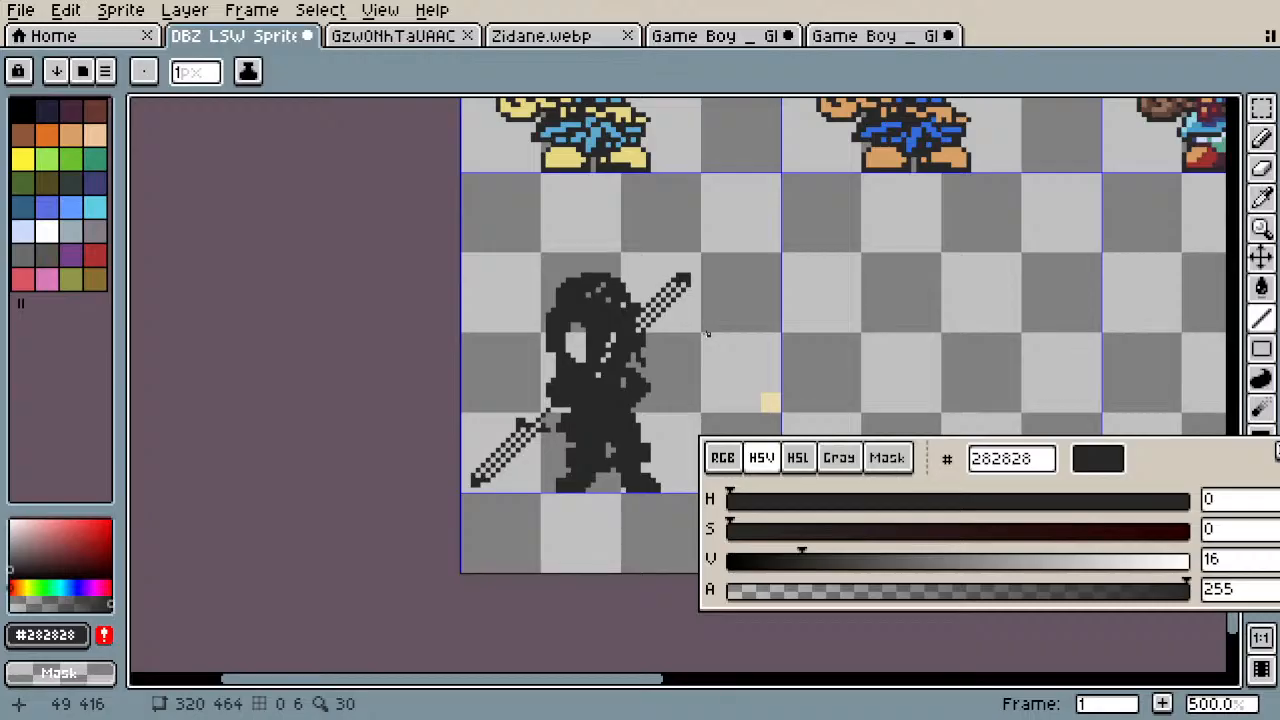
scroll(688, 286, up, 4)
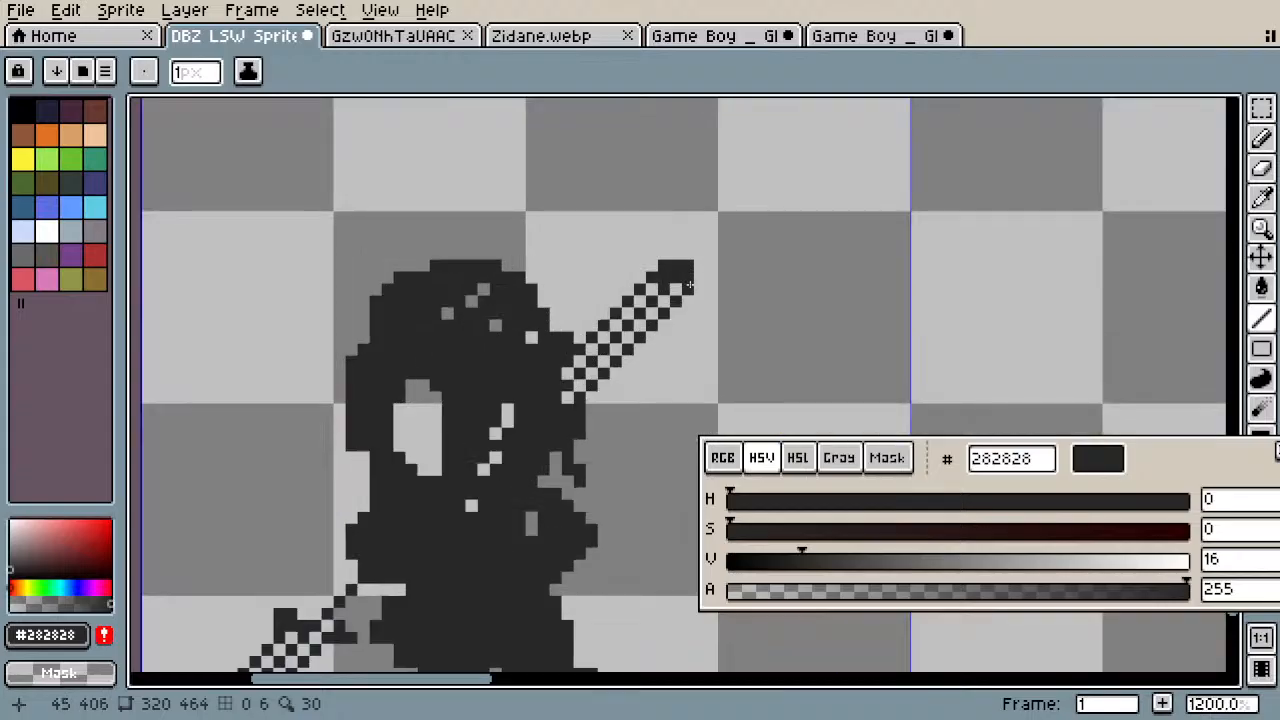
key(space)
drag(676, 290, 700, 216)
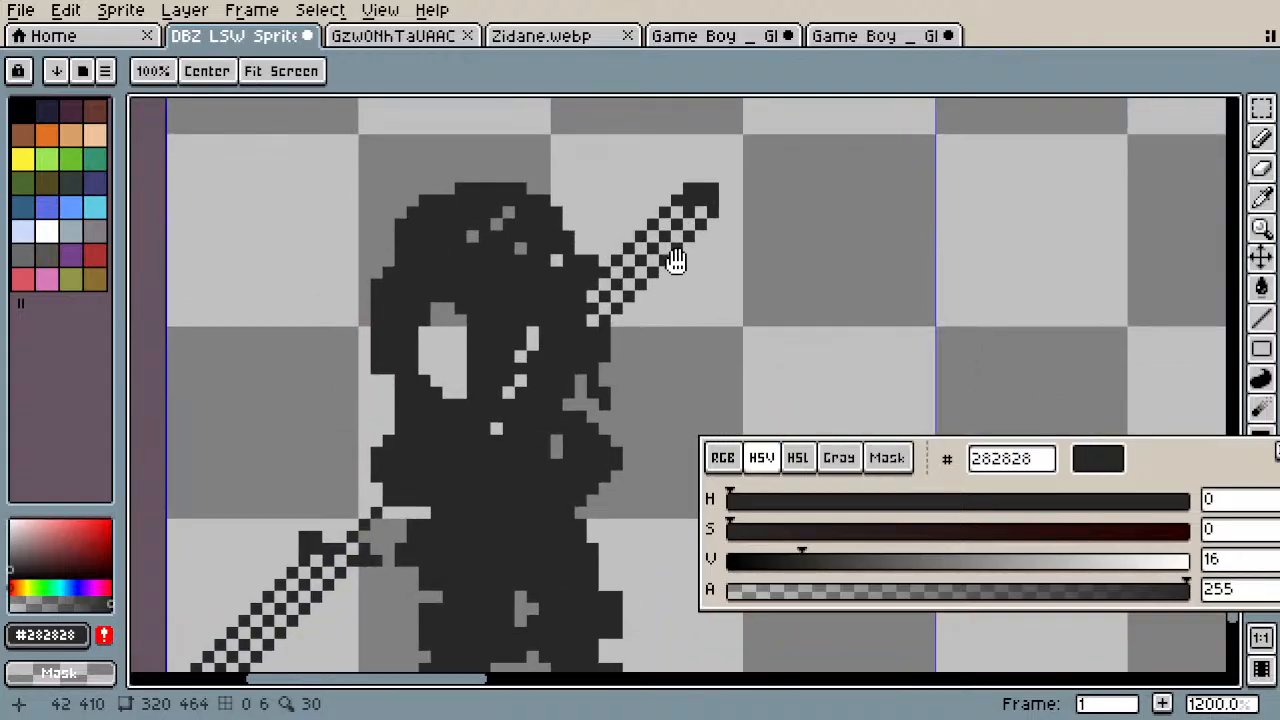
drag(676, 260, 706, 188)
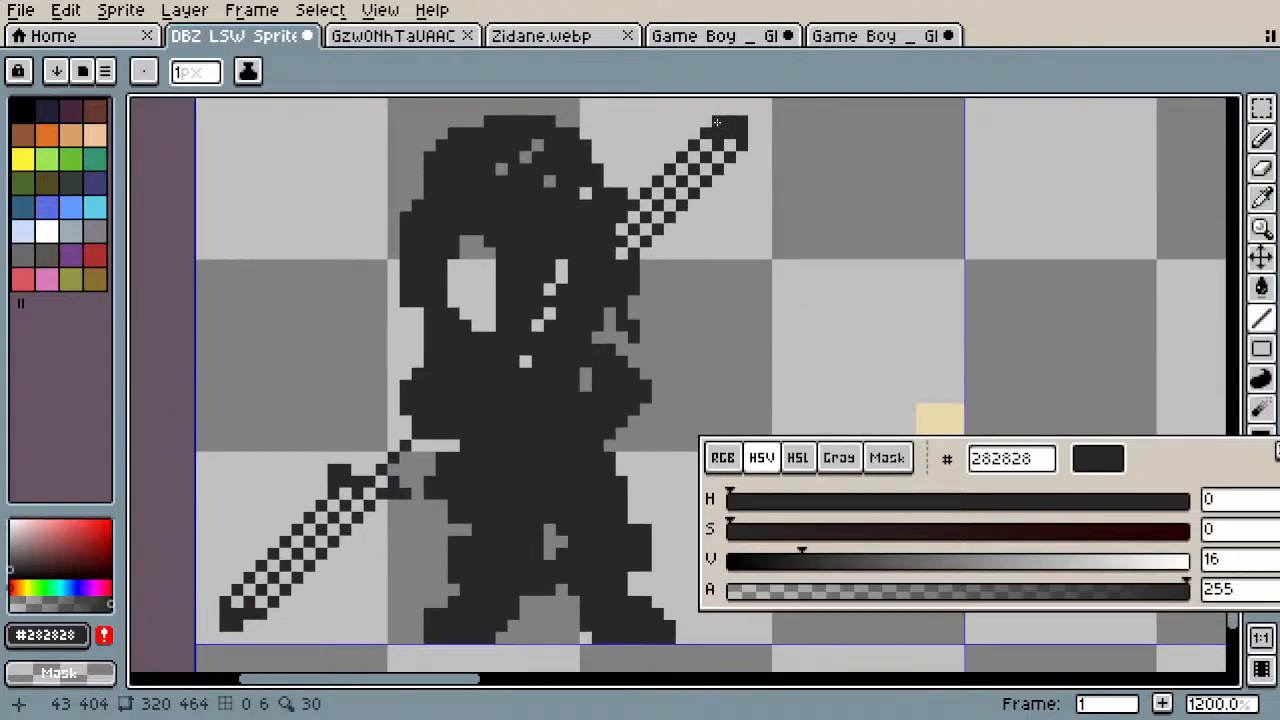
scroll(752, 277, down, 4)
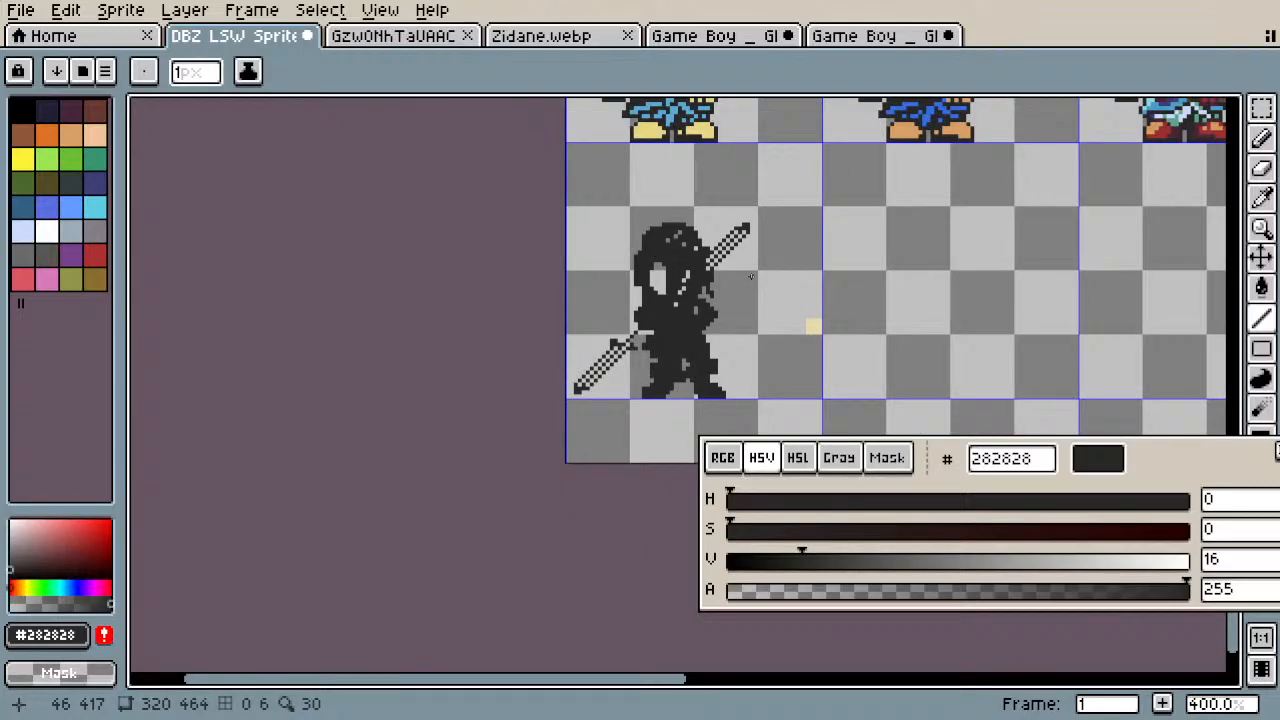
scroll(751, 278, up, 4)
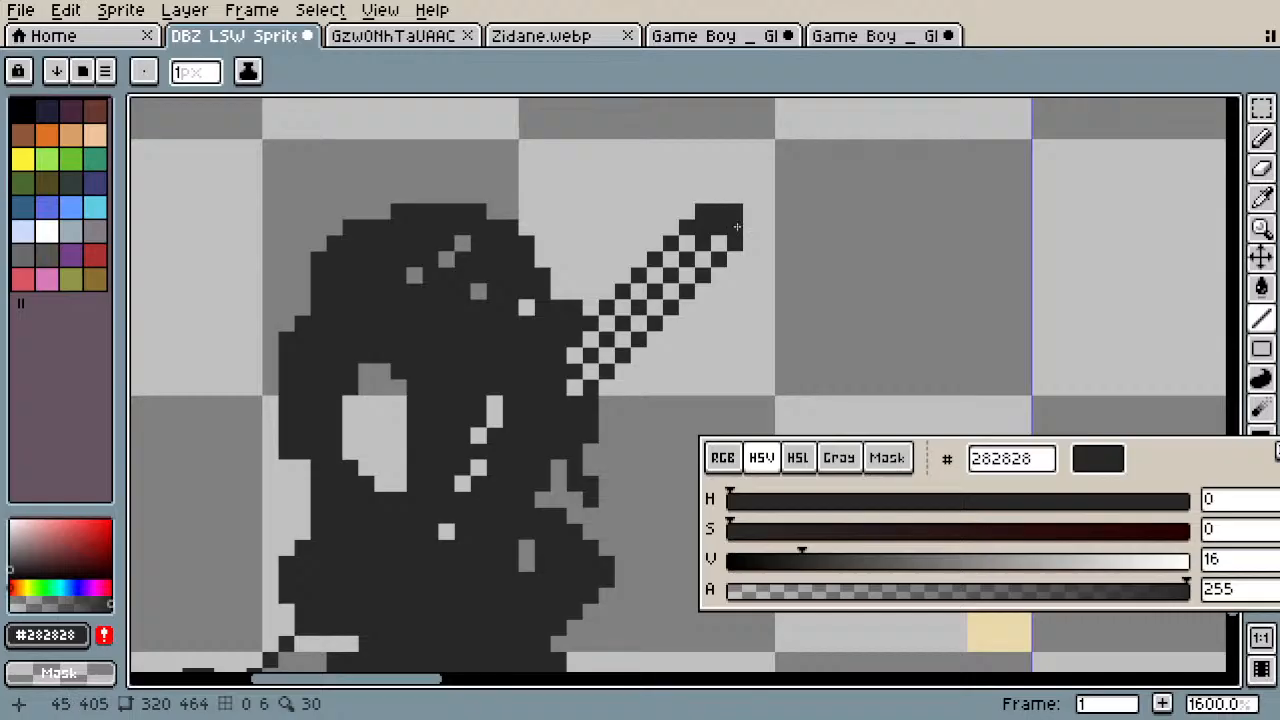
right_click(737, 227)
click(721, 243)
right_click(739, 247)
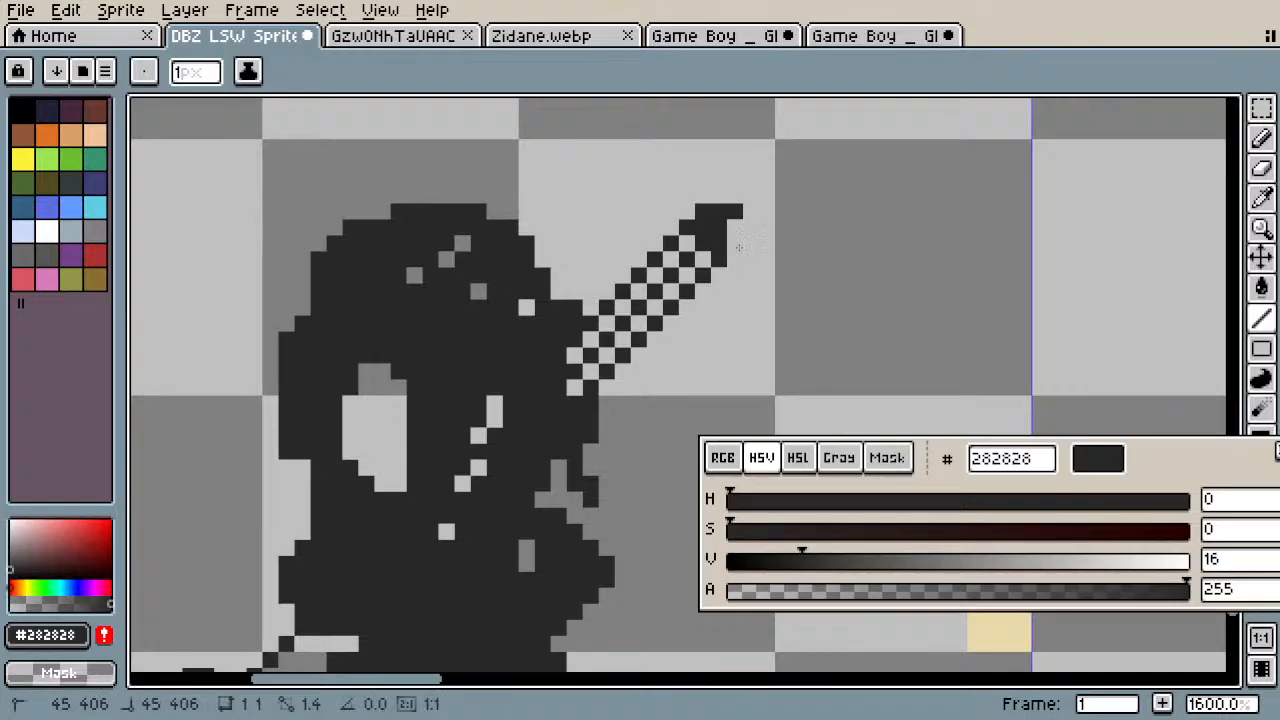
Step: Examine the upper blade's tip against the lower blade and the whole silhouette at several zoom levels
scroll(740, 255, down, 6)
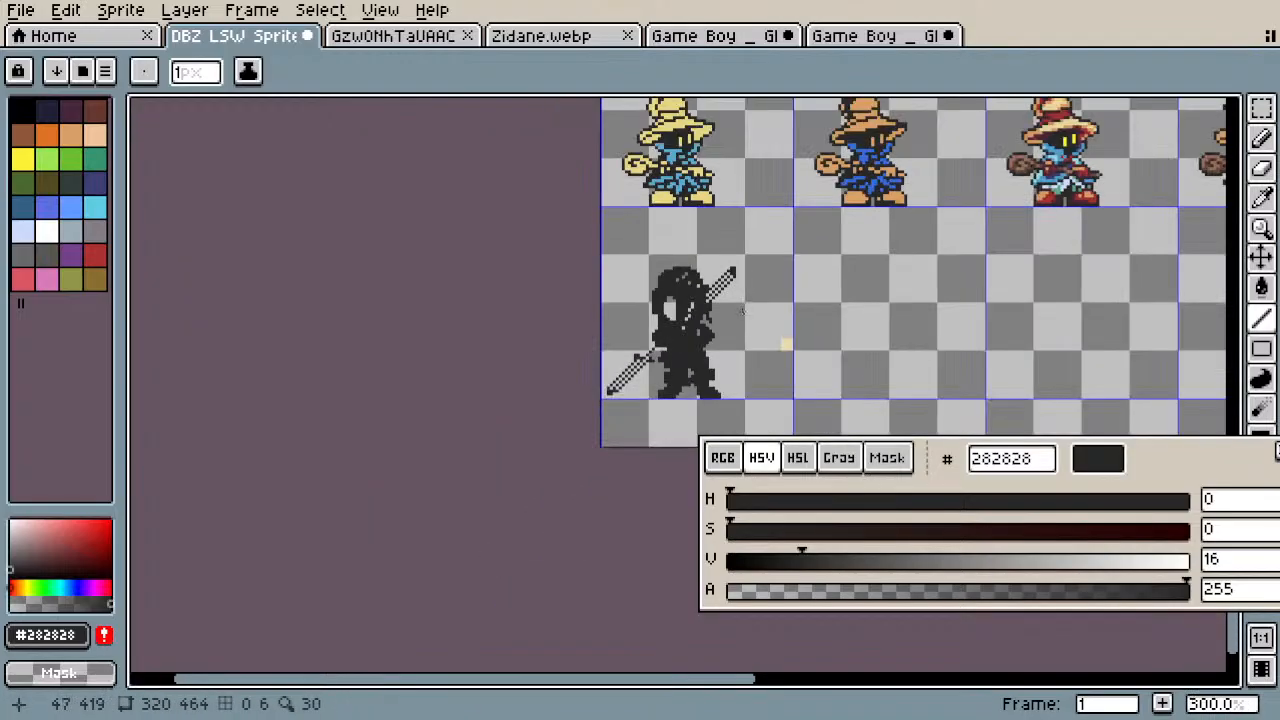
scroll(745, 304, up, 4)
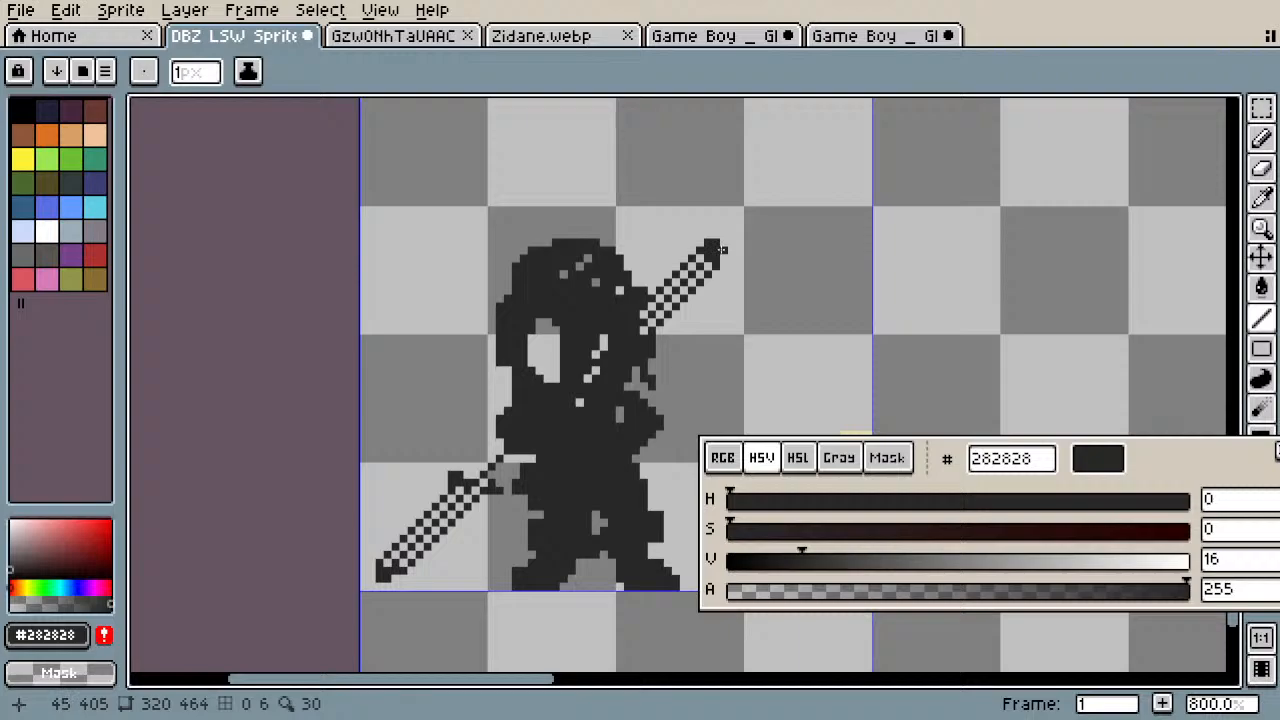
scroll(718, 272, down, 3)
scroll(718, 272, up, 3)
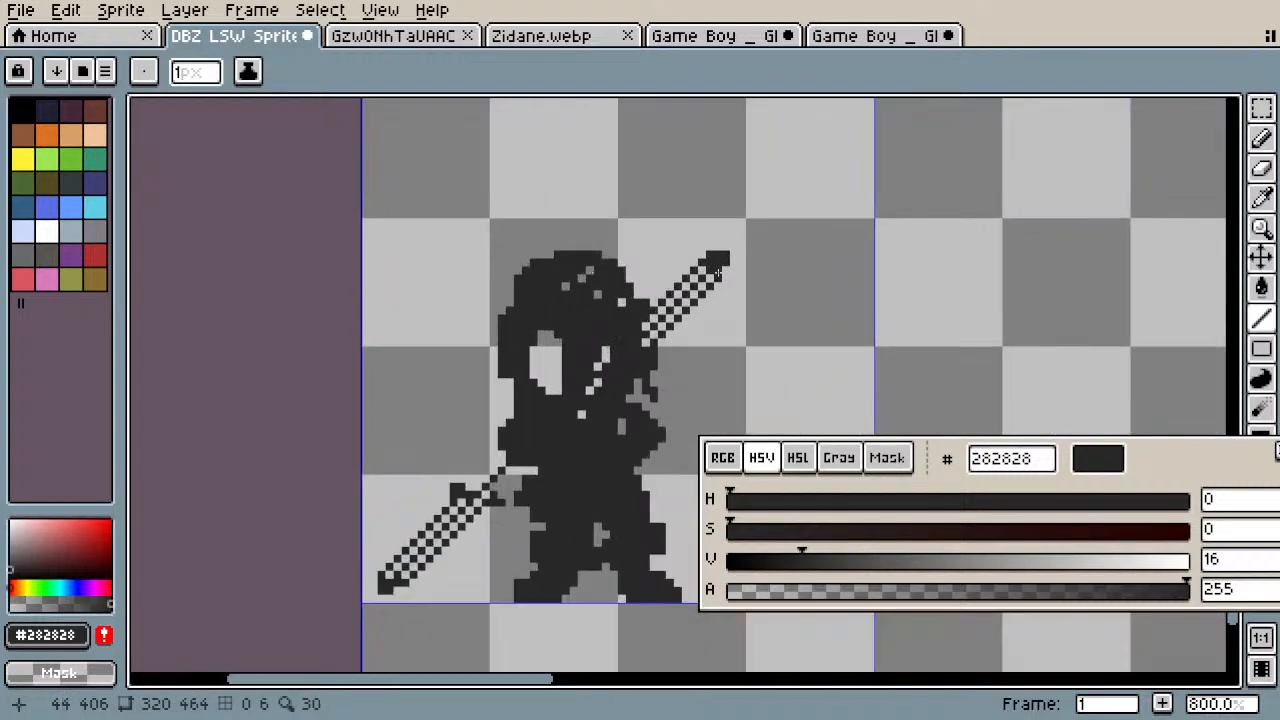
scroll(718, 272, up, 1)
scroll(718, 331, down, 1)
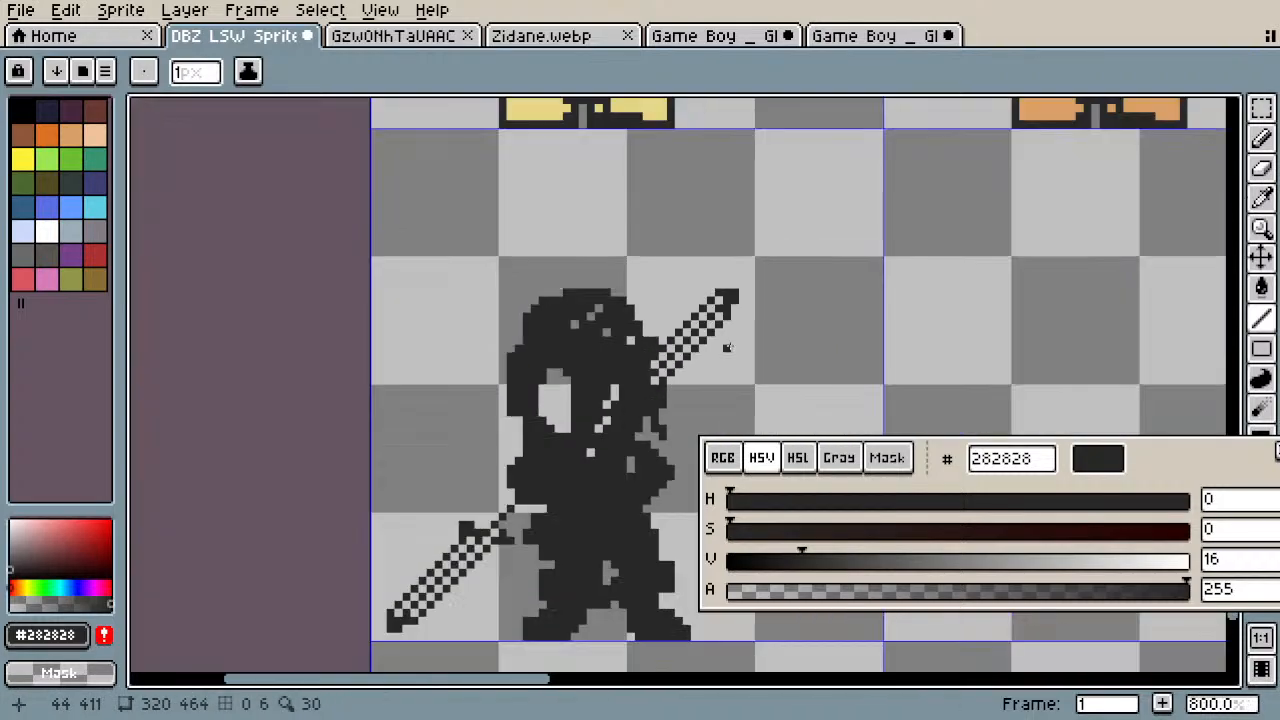
drag(727, 347, 720, 243)
scroll(723, 245, down, 2)
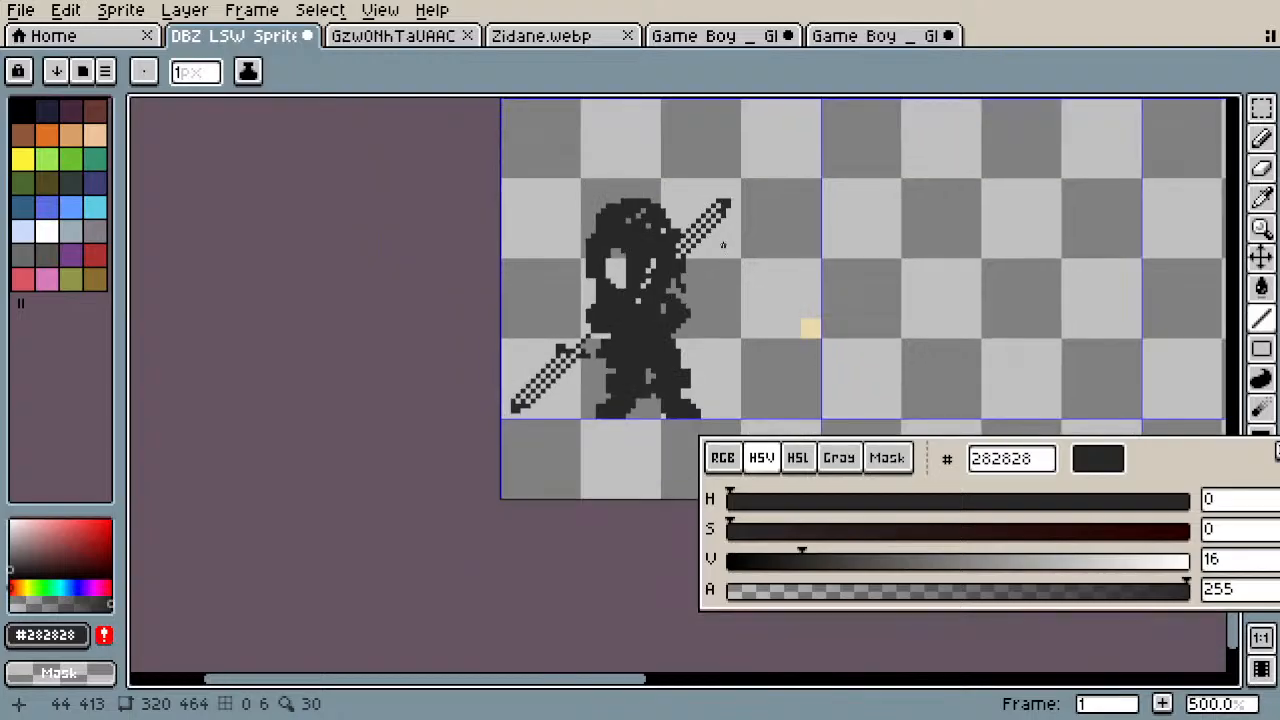
scroll(723, 245, down, 2)
scroll(731, 266, down, 1)
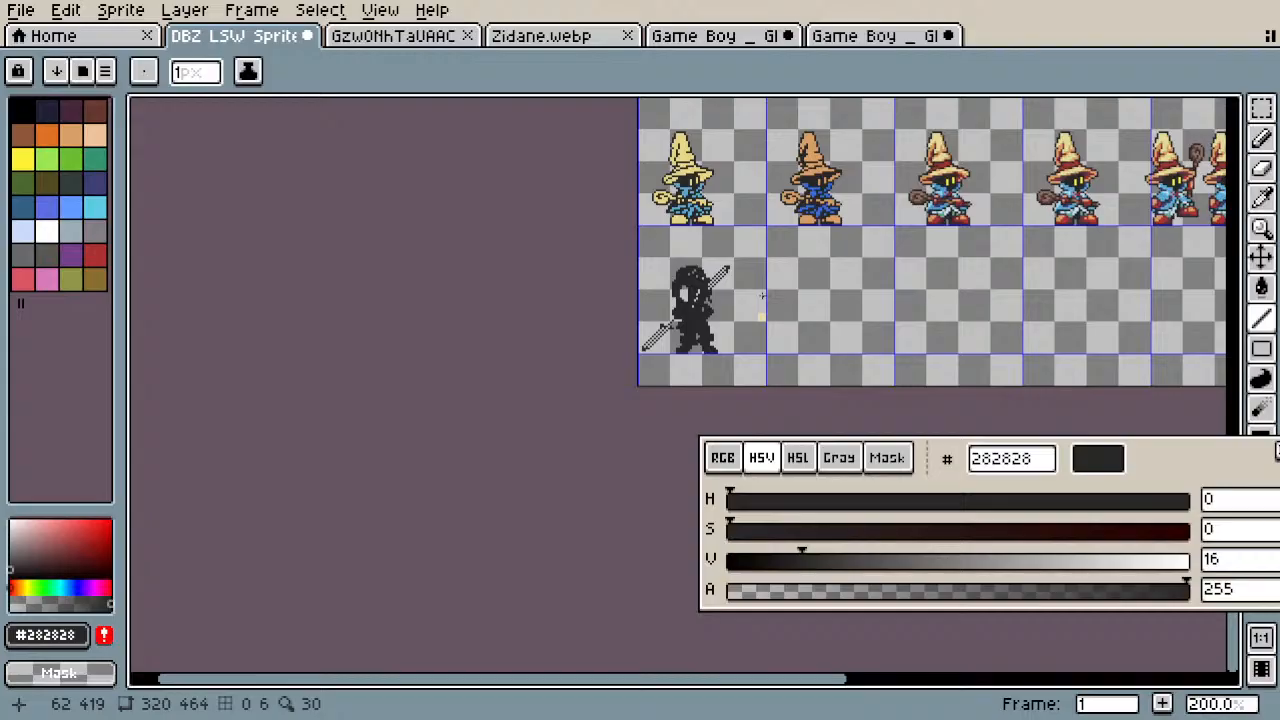
scroll(731, 269, up, 6)
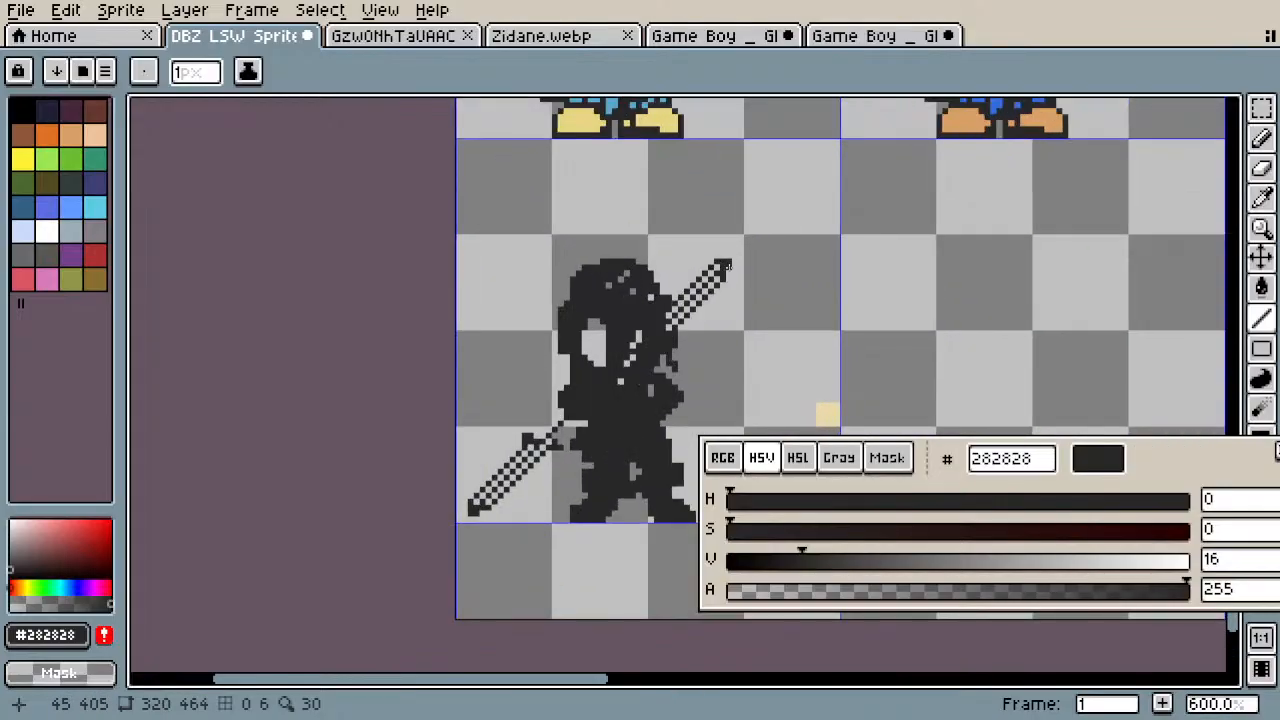
Step: Try a single-pixel change at the upper blade's tip and undo it
mouse_move(731, 255)
mouse_down()
mouse_move(742, 256)
mouse_move(728, 252)
mouse_up()
key(ctrl+z)
scroll(707, 268, down, 6)
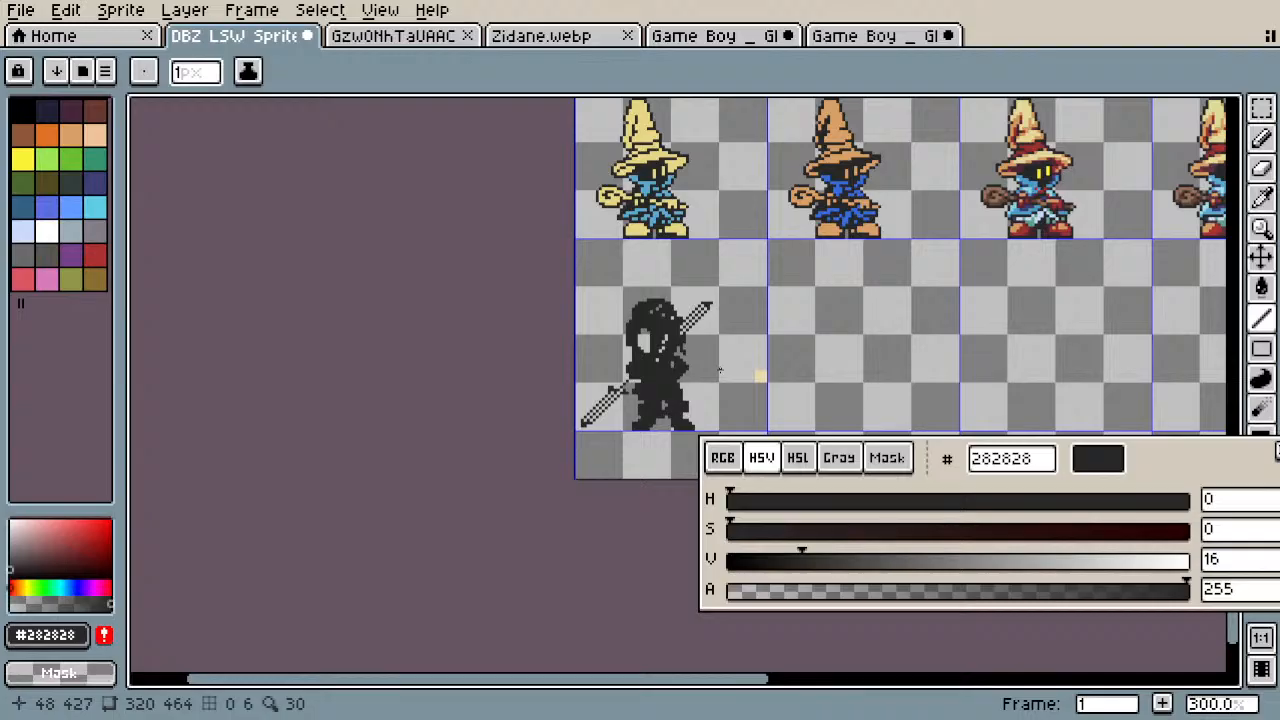
Step: Try hollowing out both sword blades by erasing the dotted centre line inside the lower blade and the upper blade
scroll(577, 392, up, 4)
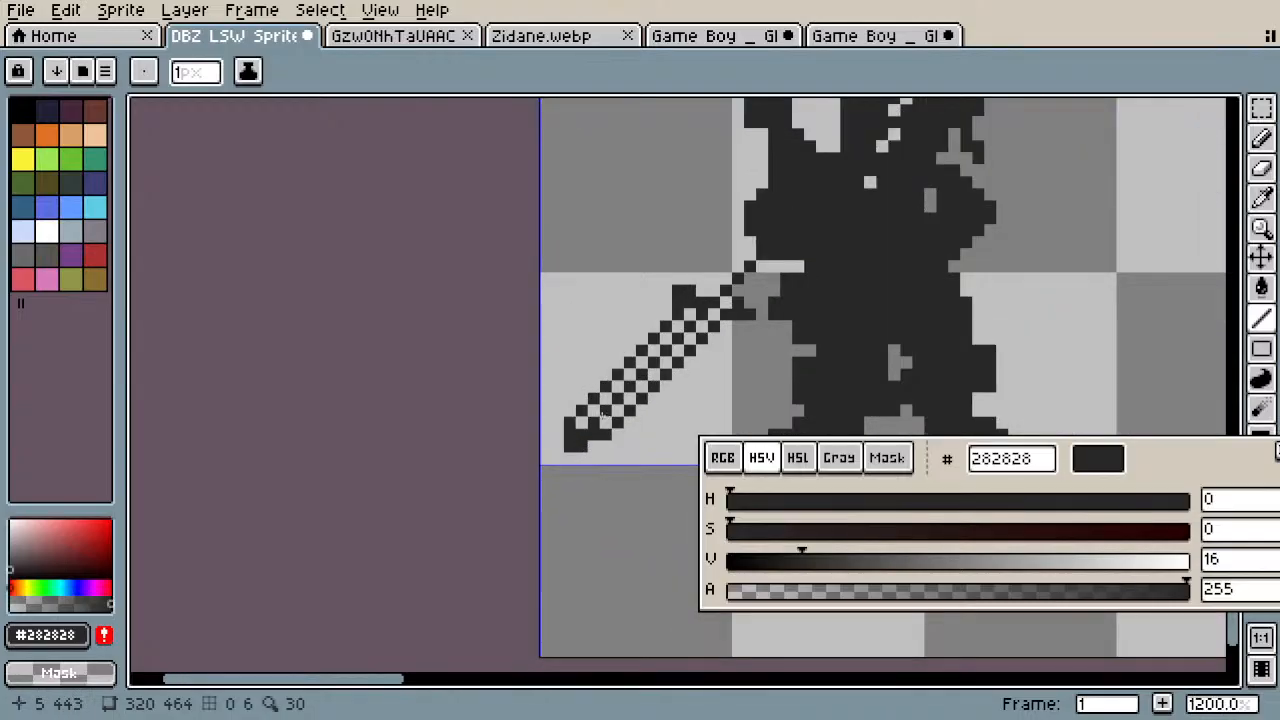
key(l)
drag(595, 422, 697, 318)
scroll(900, 300, down, 5)
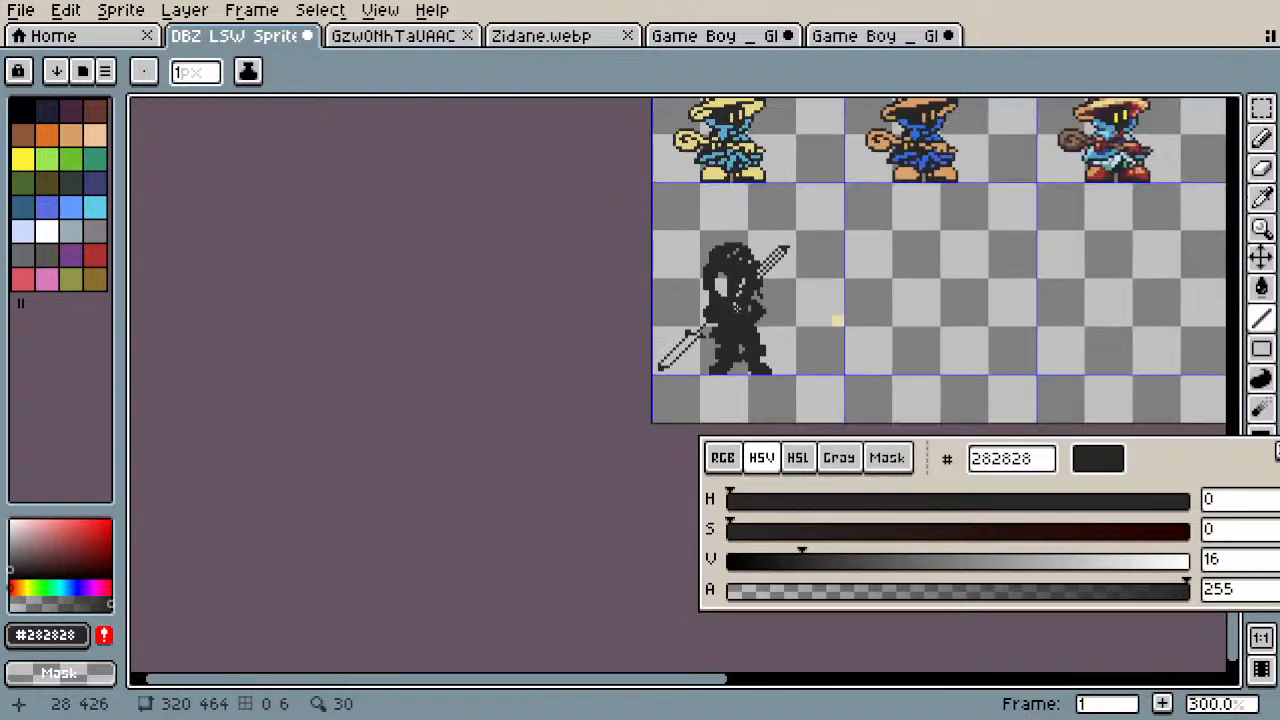
scroll(782, 222, up, 3)
scroll(731, 315, up, 3)
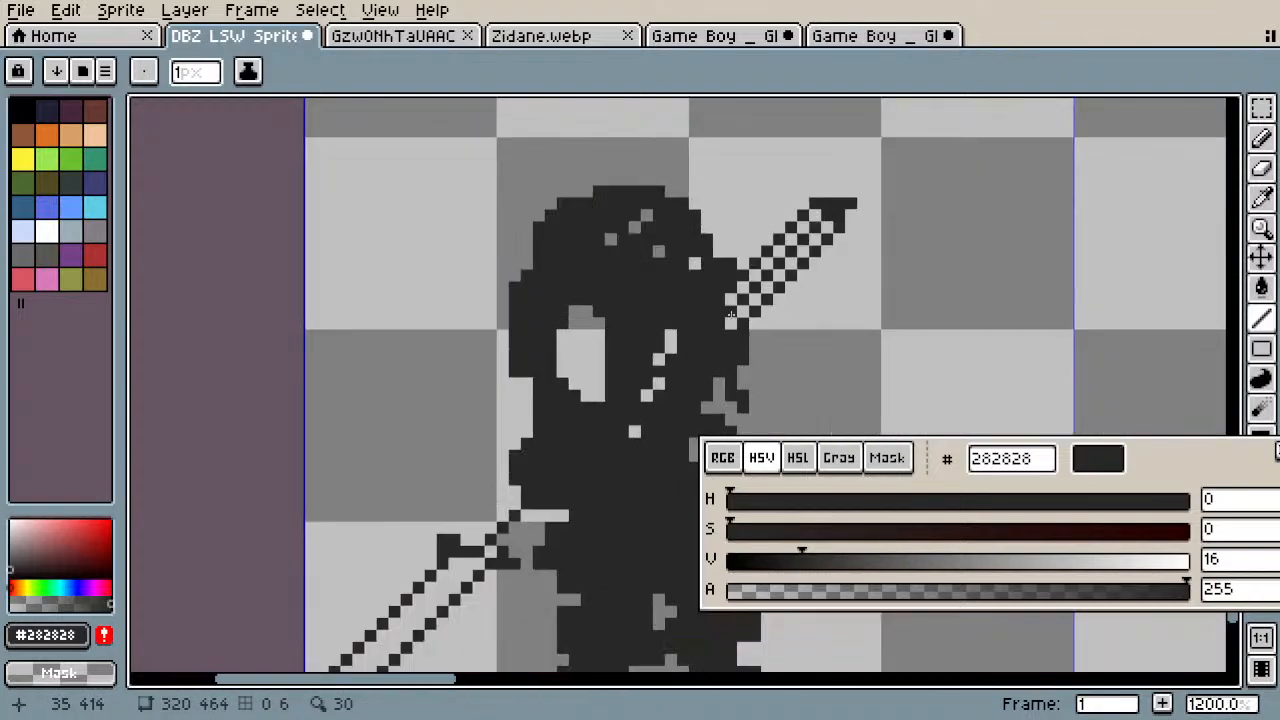
drag(731, 315, 785, 247)
mouse_move(814, 221)
mouse_down()
mouse_move(826, 209)
mouse_move(814, 221)
mouse_up()
scroll(755, 268, down, 7)
Step: Review the hollow blades beside the finished sprites, and undo the centre-line erasures and the upper tip edits
drag(682, 383, 662, 328)
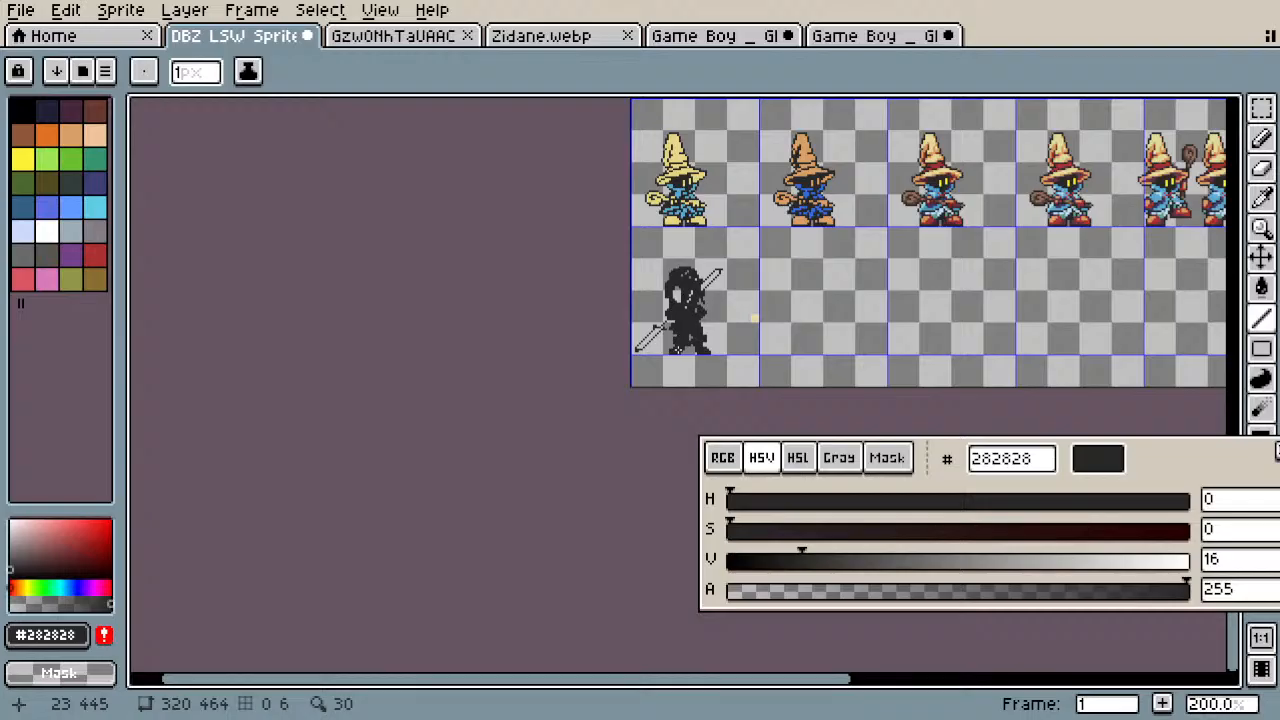
scroll(755, 318, up, 7)
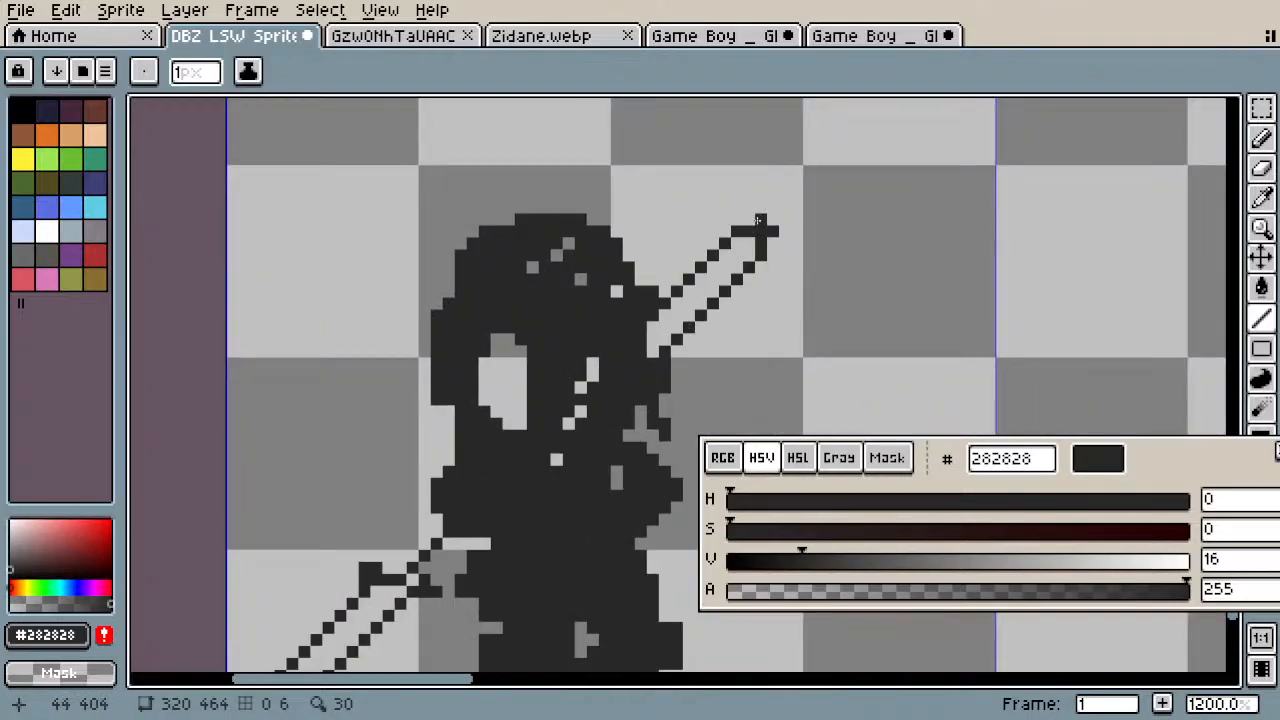
scroll(773, 305, down, 7)
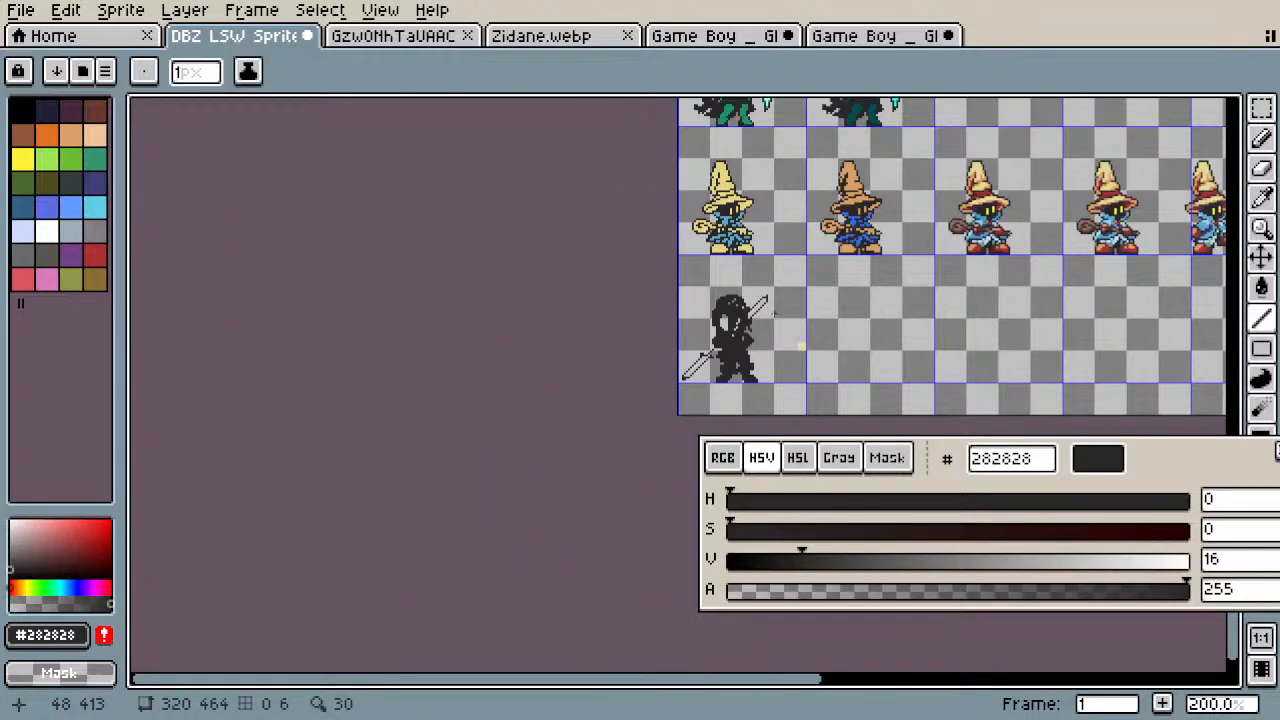
drag(773, 312, 530, 308)
scroll(513, 298, up, 1)
scroll(513, 298, up, 1)
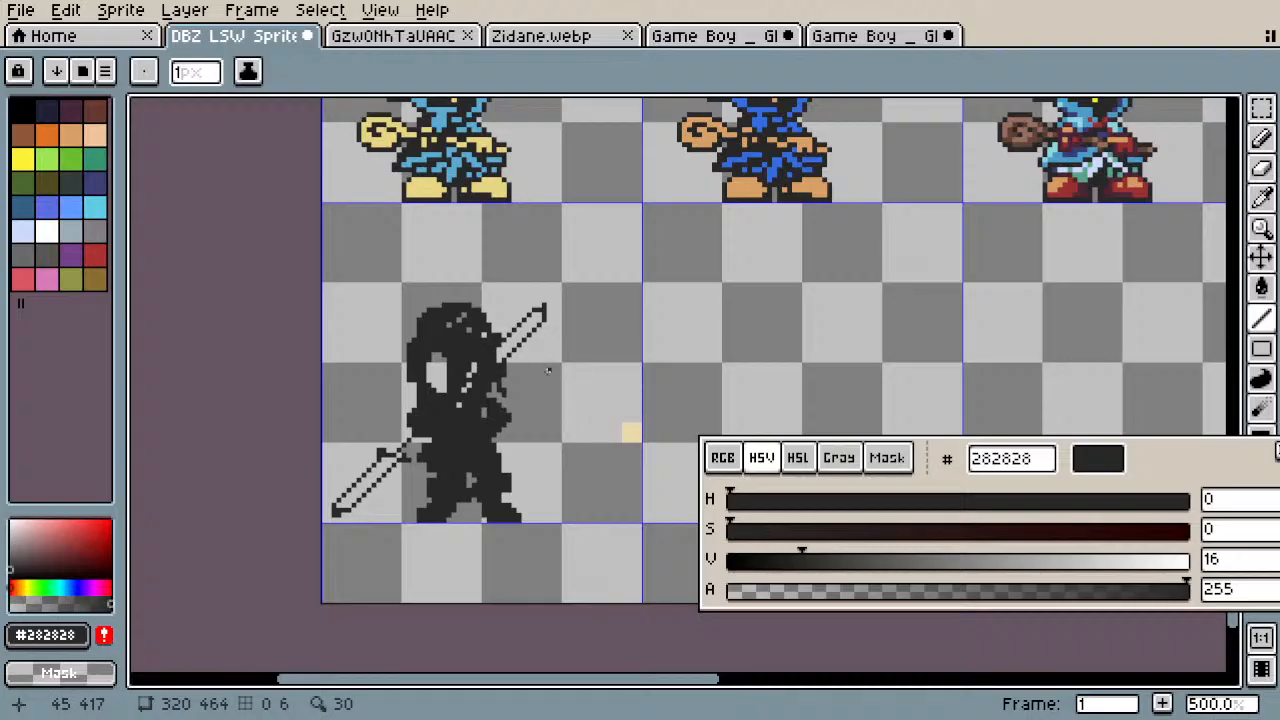
key(ctrl+z)
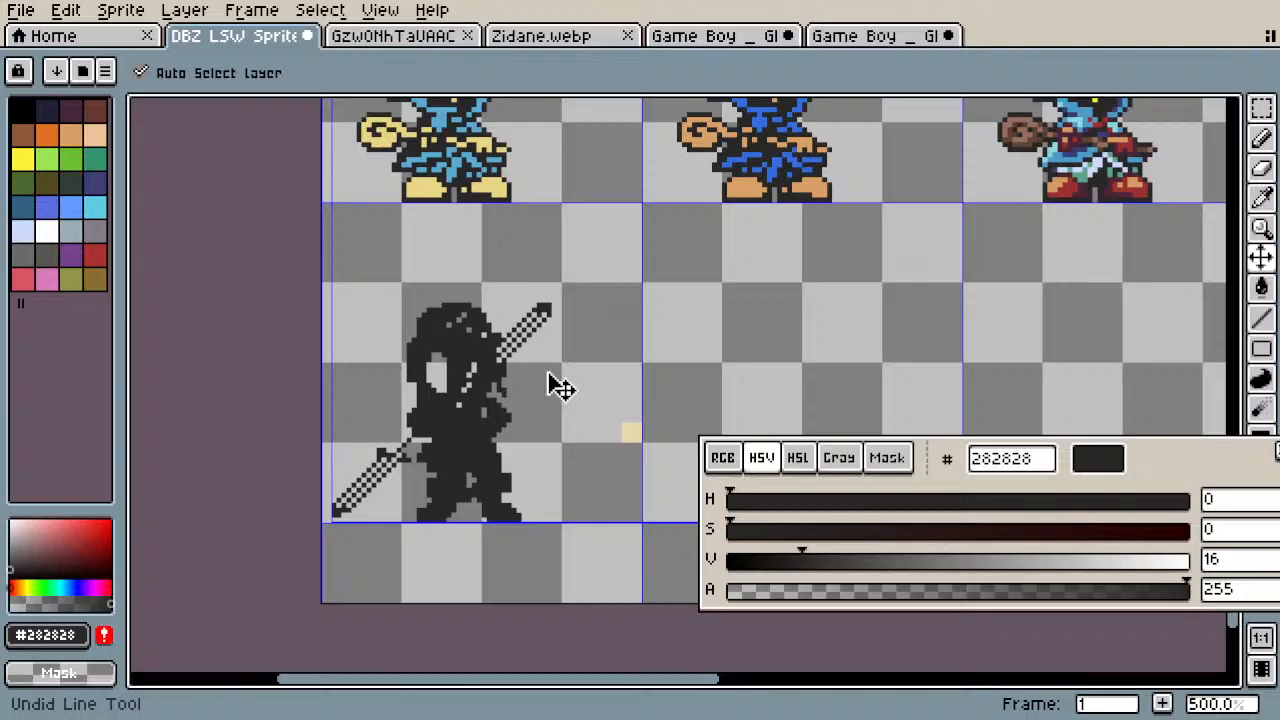
Step: Extend the upper blade's tip one pixel upward with #282828 pixels at 44, 403 and 45, 403, and erase the pixel at 44, 404
key(b)
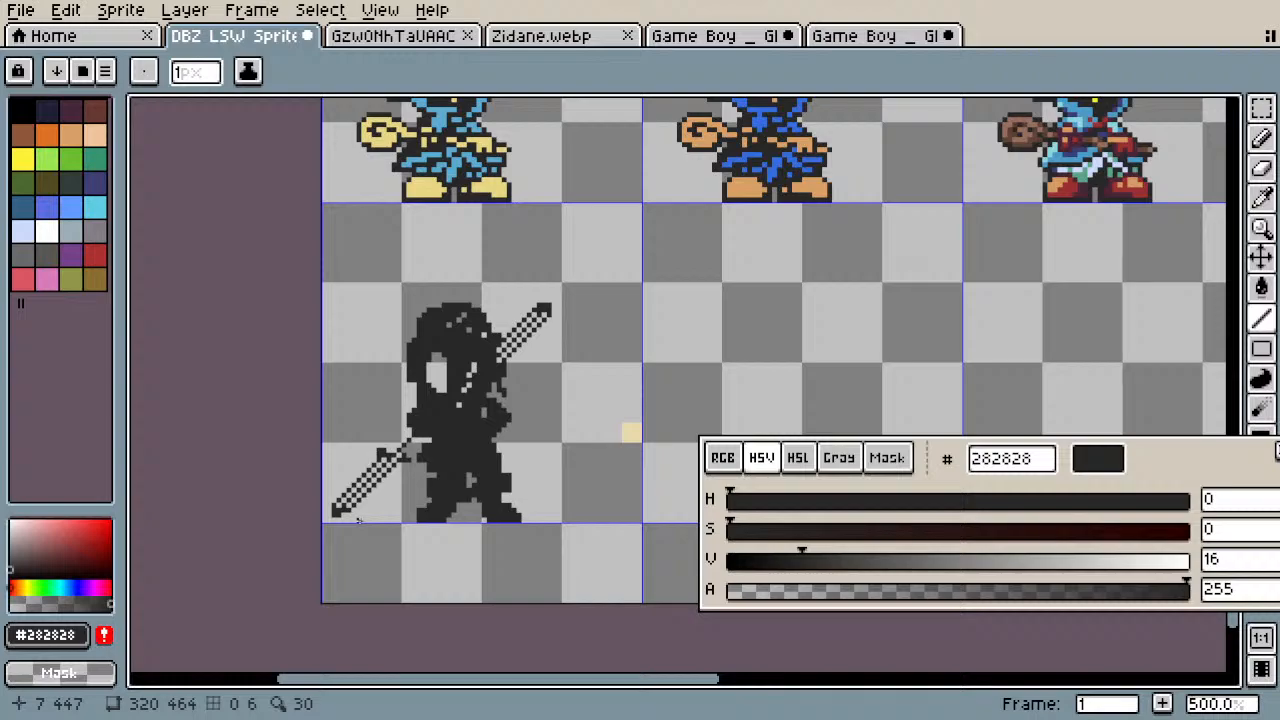
scroll(537, 310, up, 5)
drag(554, 294, 570, 278)
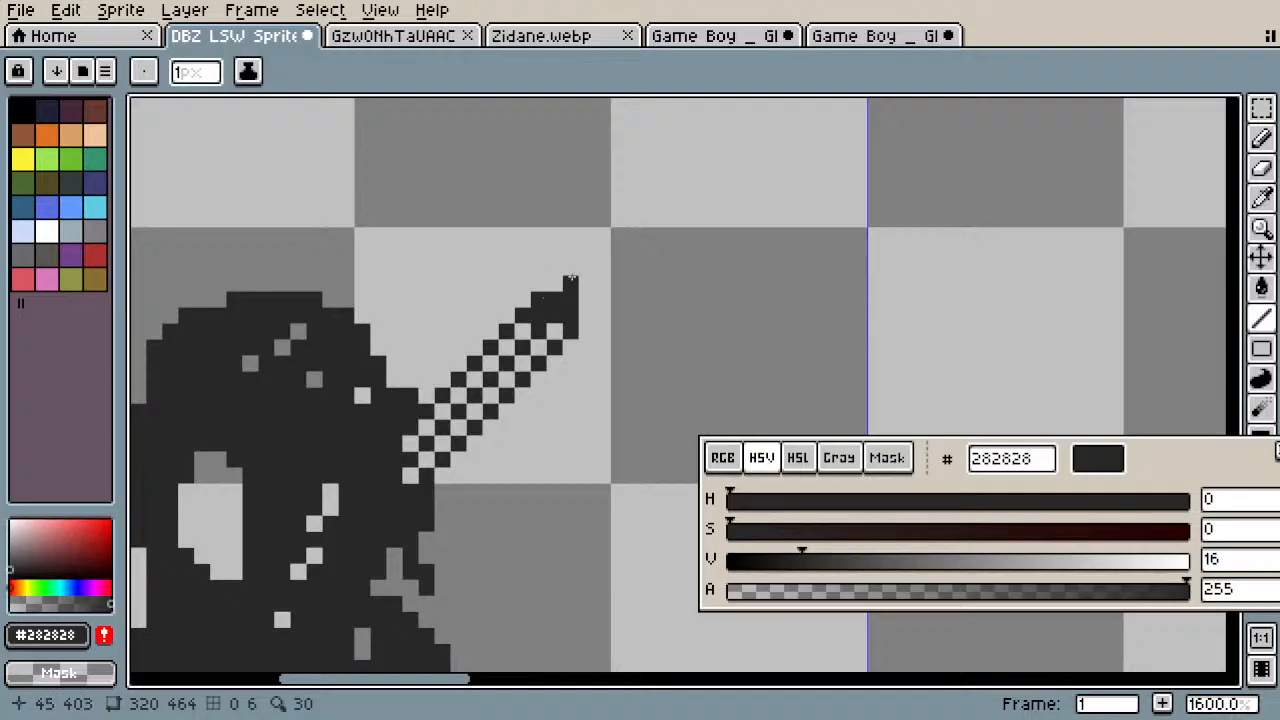
scroll(549, 444, down, 5)
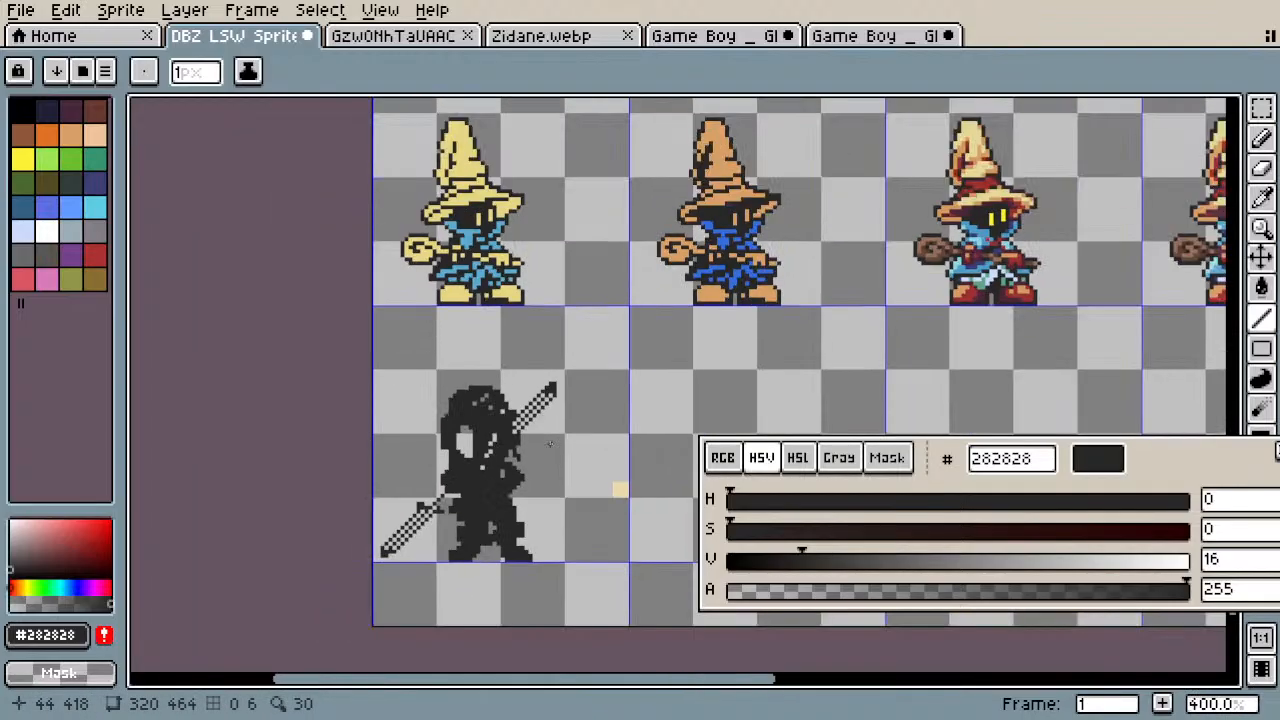
scroll(550, 444, down, 1)
scroll(549, 430, up, 8)
right_click(553, 346)
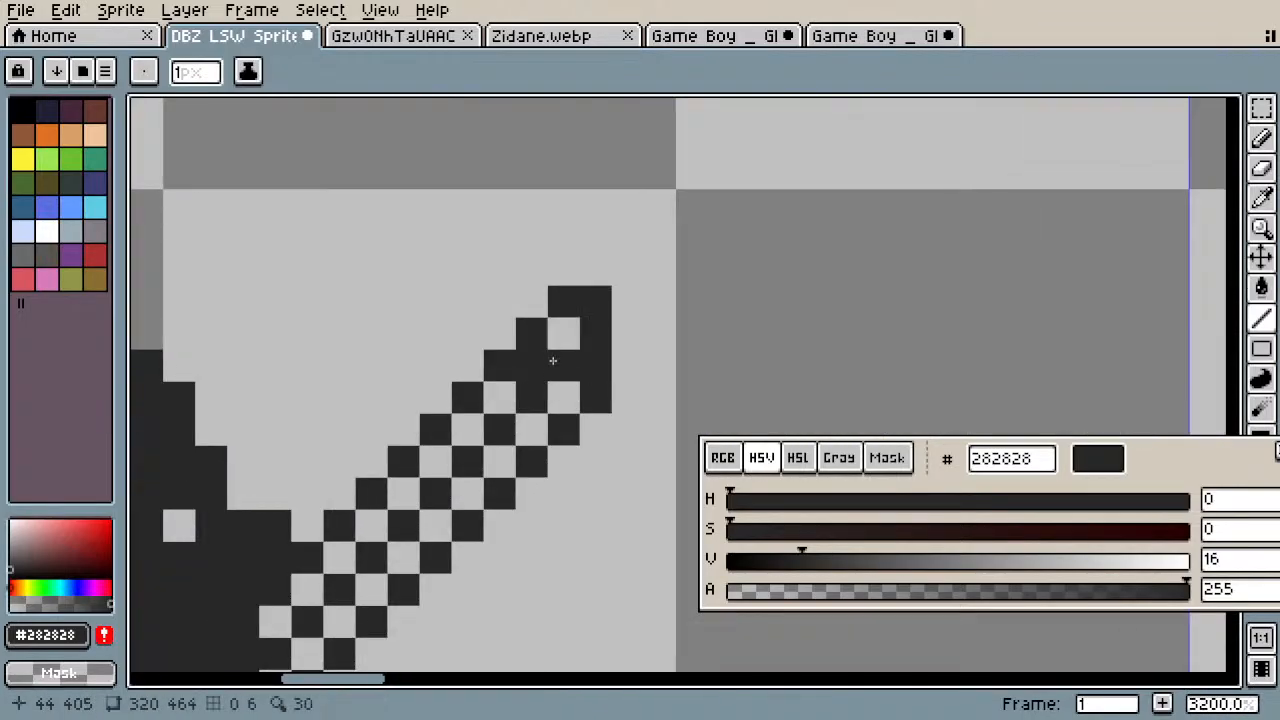
scroll(552, 362, down, 5)
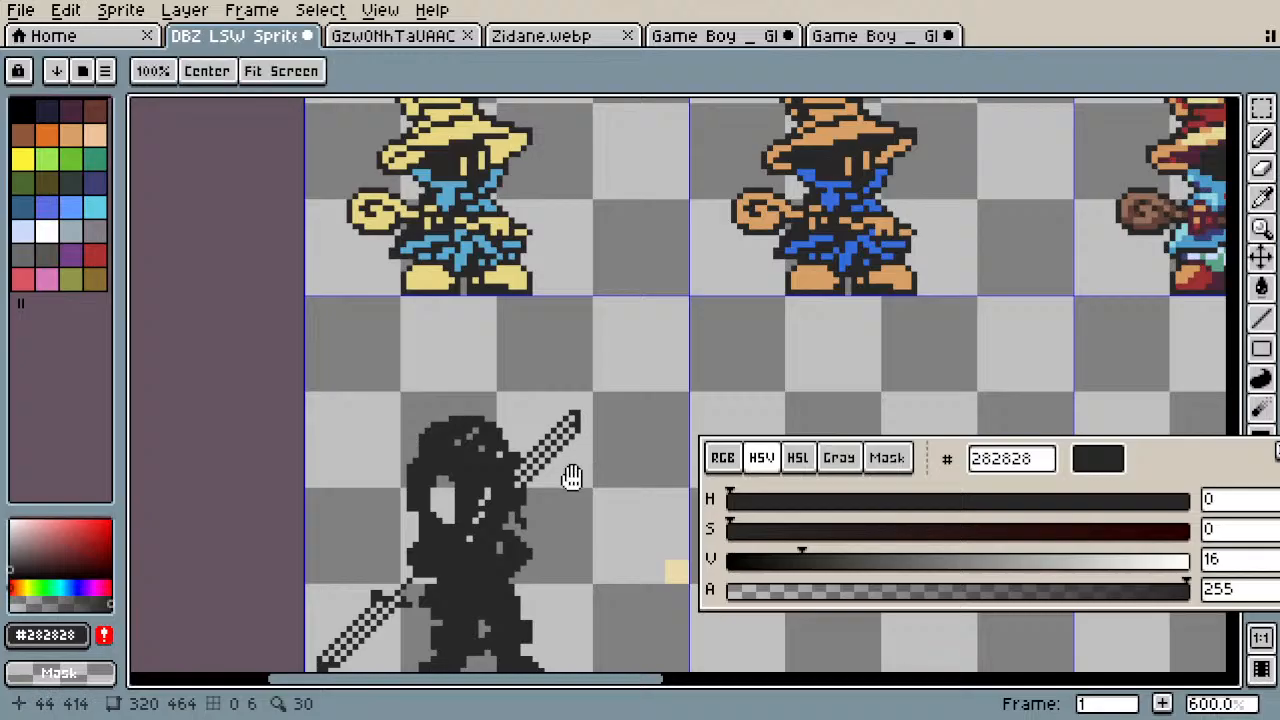
Step: Widen the upper blade's tip with #282828 pixels at 46, 403 and 46, 404, and erase the inner pixel at 45, 404
drag(571, 477, 583, 417)
scroll(583, 417, up, 5)
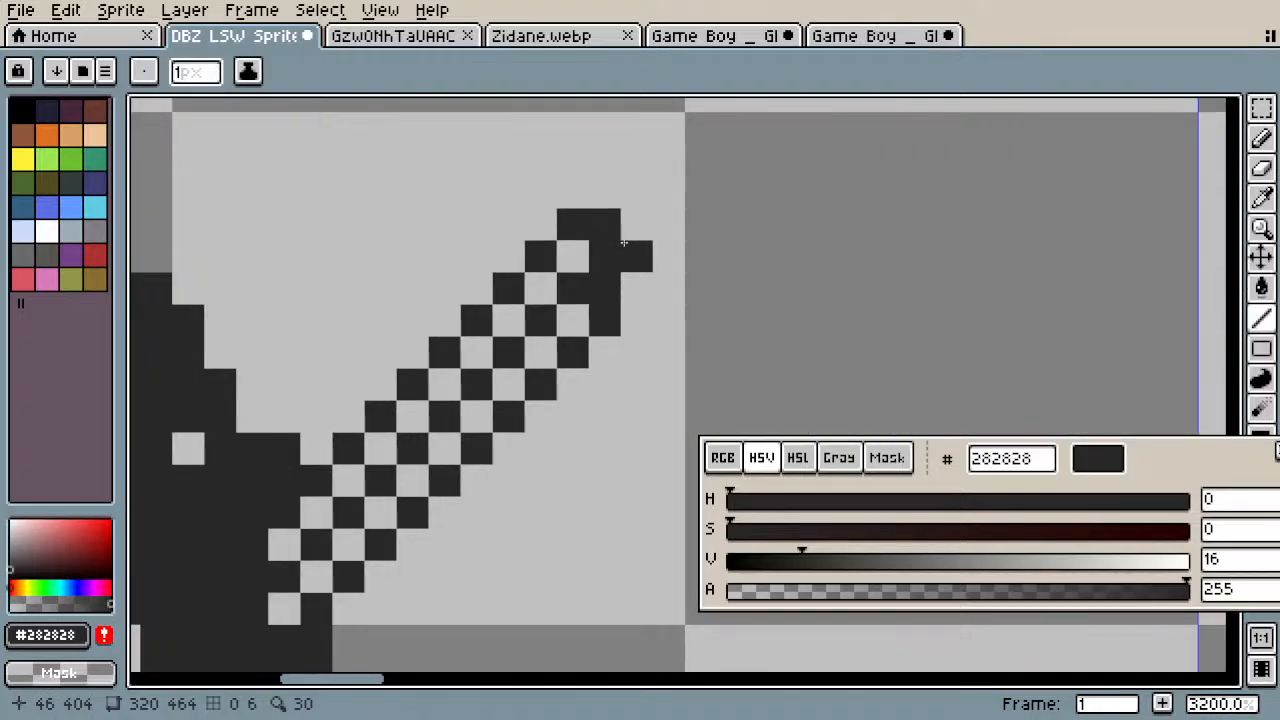
drag(626, 231, 626, 250)
right_click(606, 259)
scroll(605, 340, down, 4)
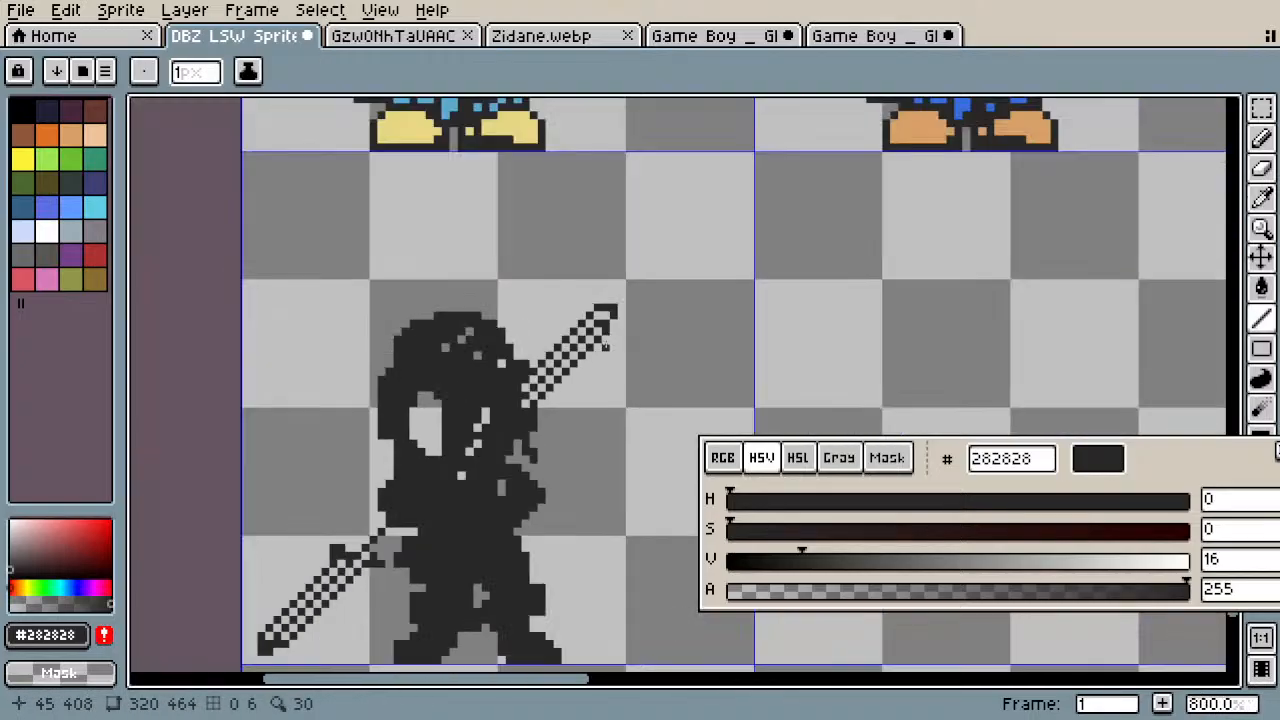
Step: Compare the upper blade's tip with the finished sprites, and undo its latest extension and widening
scroll(605, 345, down, 4)
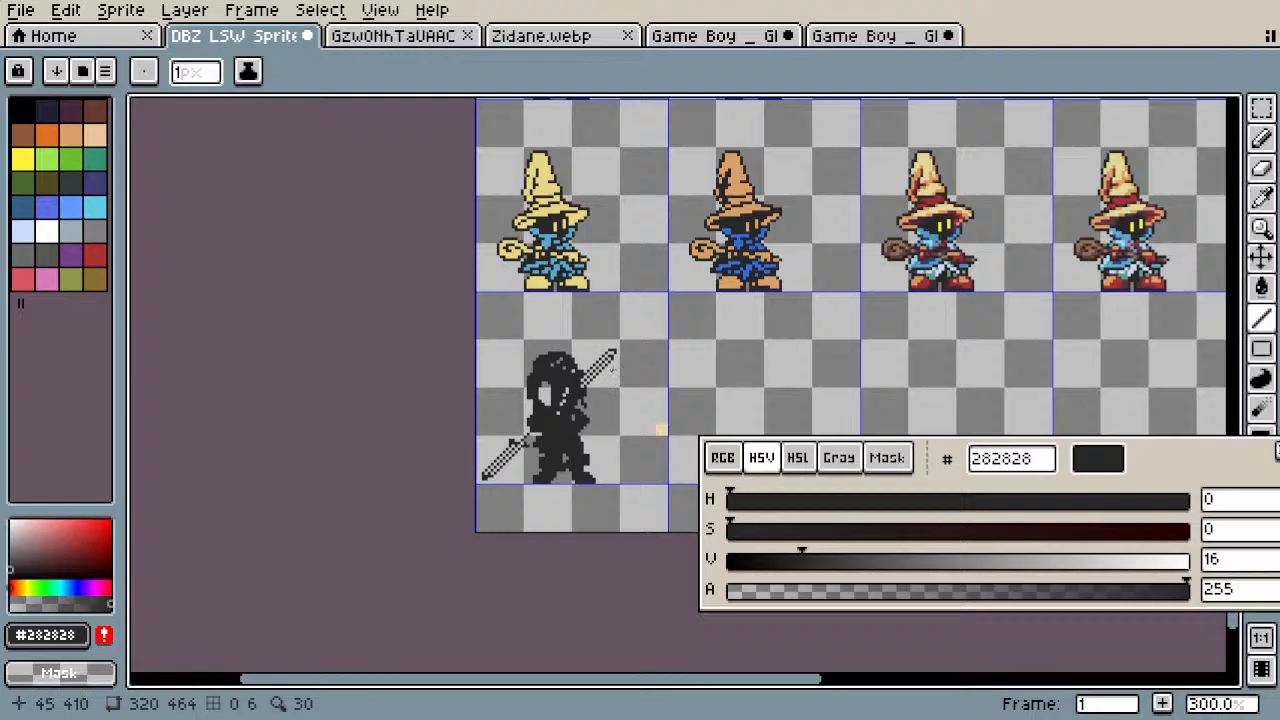
scroll(611, 364, up, 1)
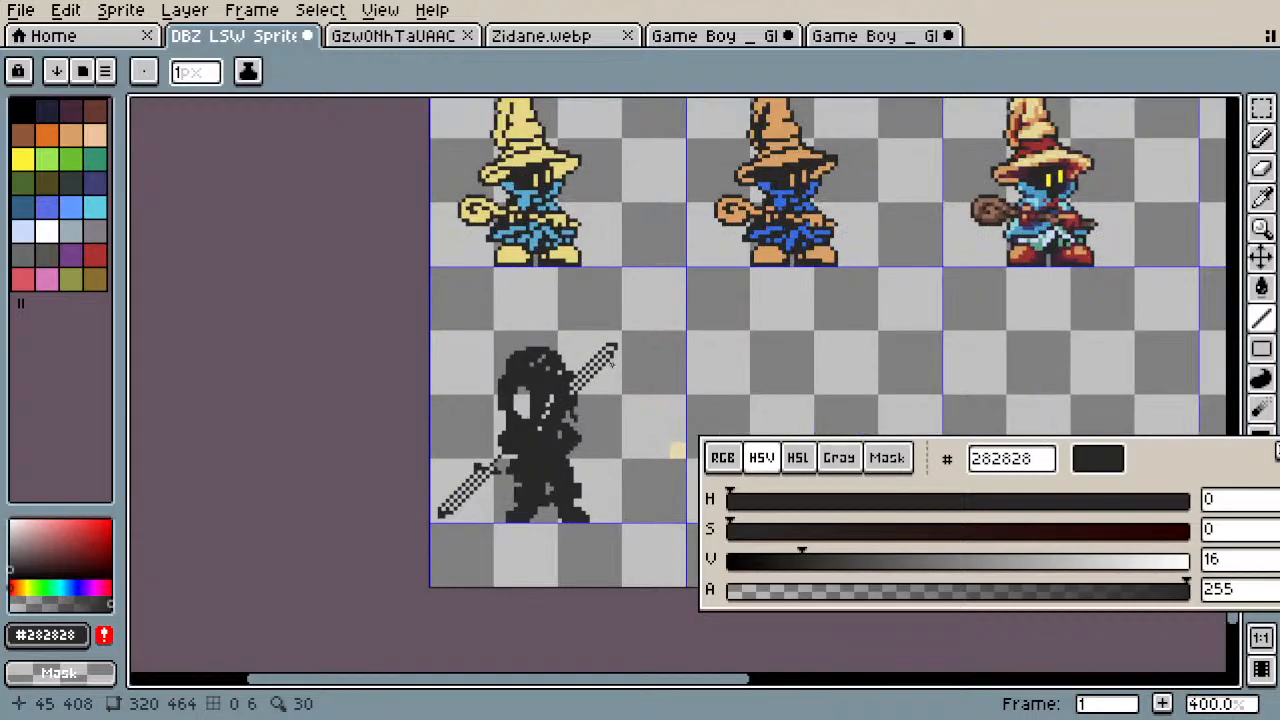
scroll(612, 362, up, 5)
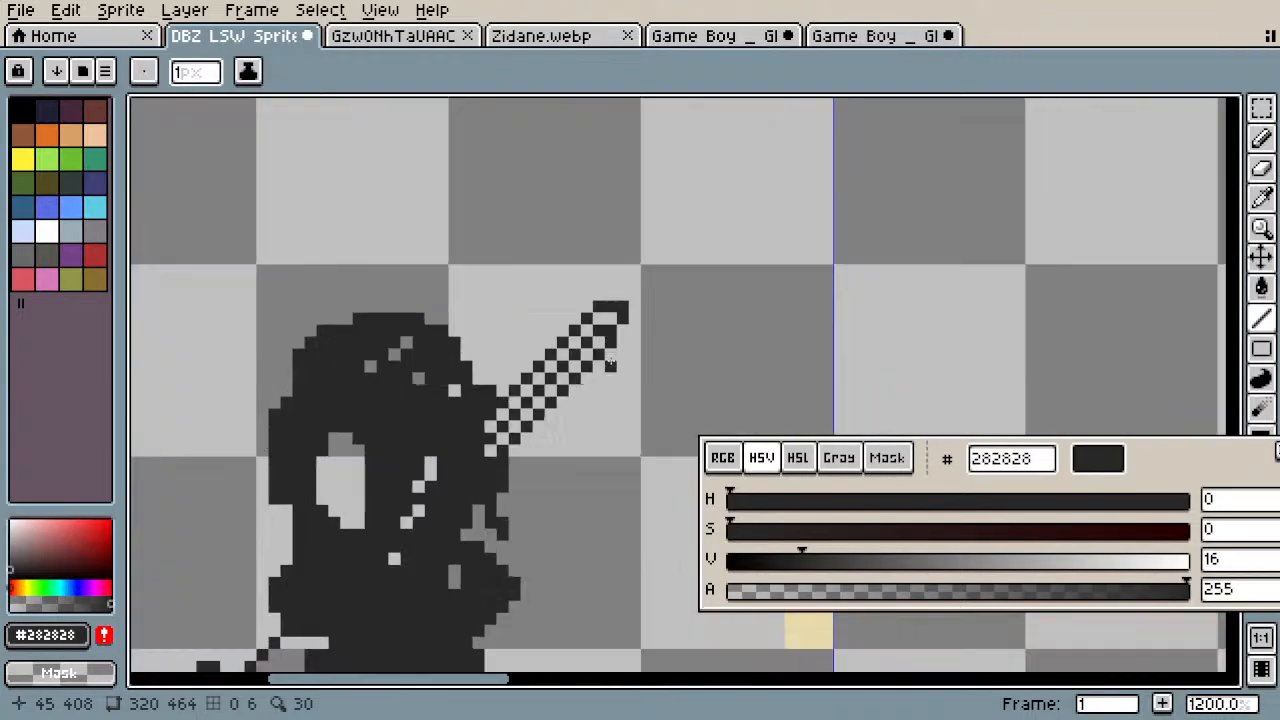
key(ctrl+z)
key(ctrl+z)
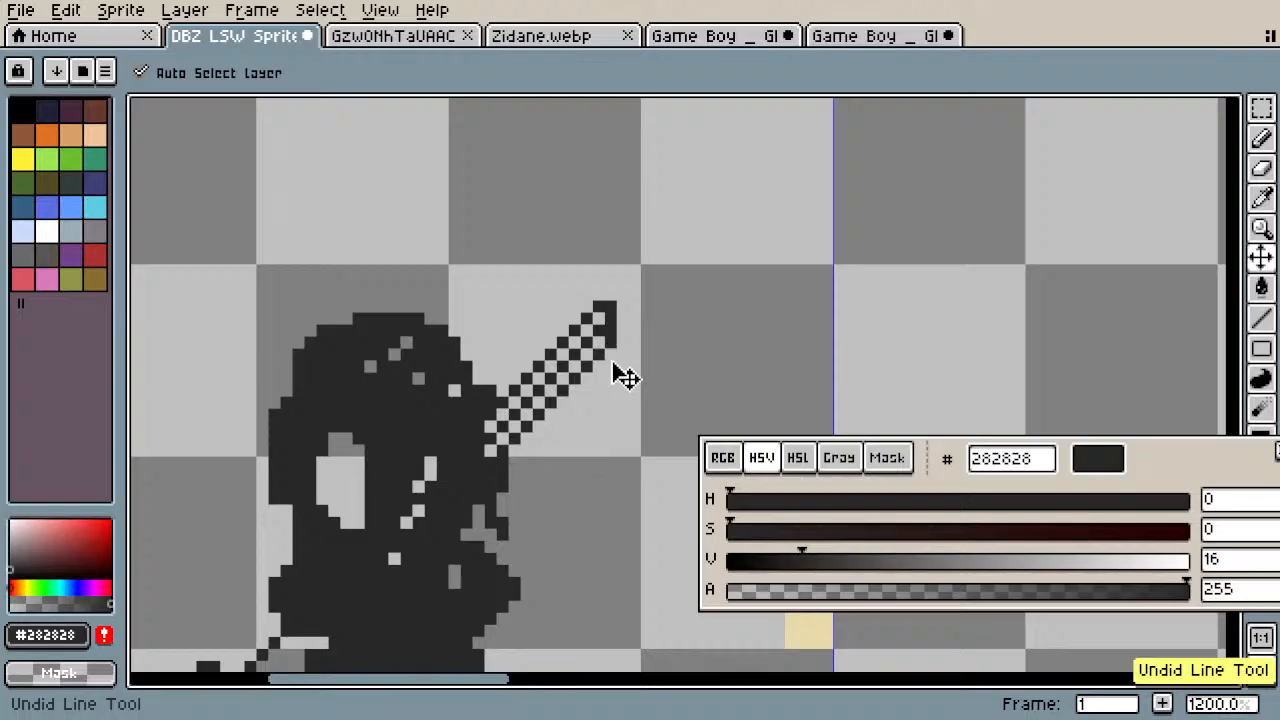
key(ctrl+z)
key(ctrl+z)
key(ctrl+z)
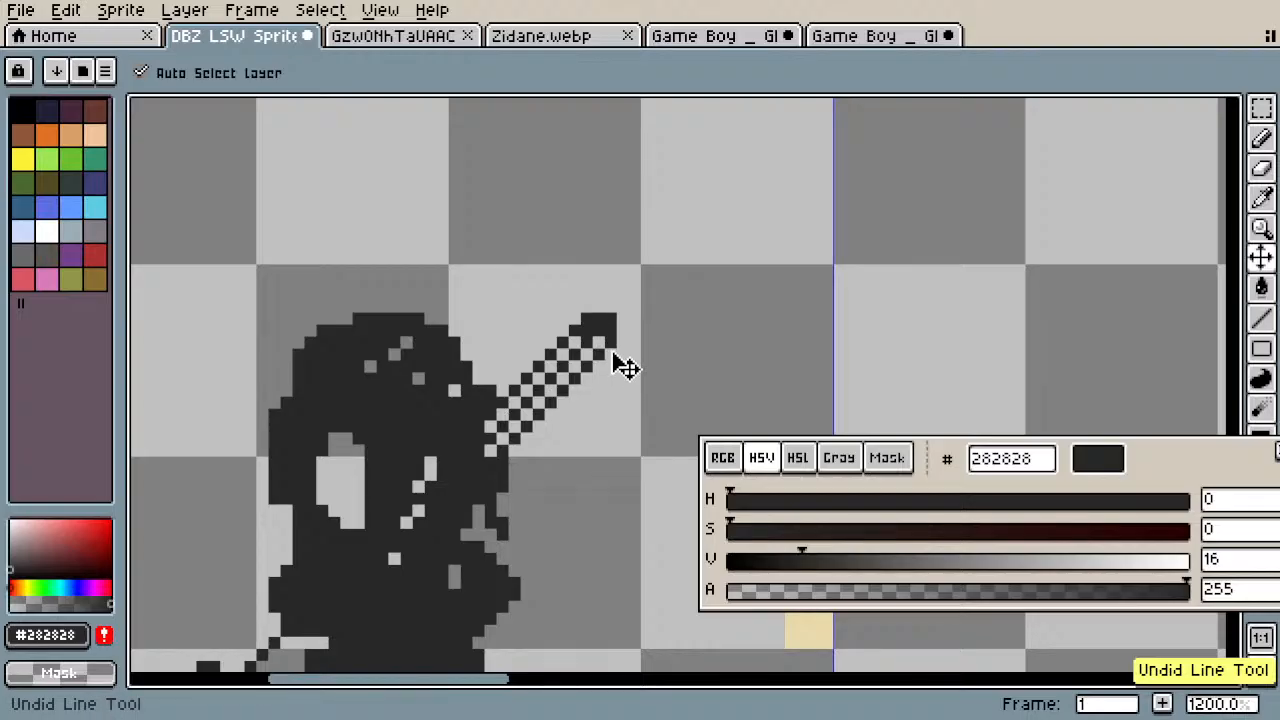
Step: Redraw the upper blade's tip with #282828 pixels at 45–46, 403 and 46, 404–405, and erase the inner pixels at 45, 404–405
drag(621, 330, 610, 306)
right_click(610, 330)
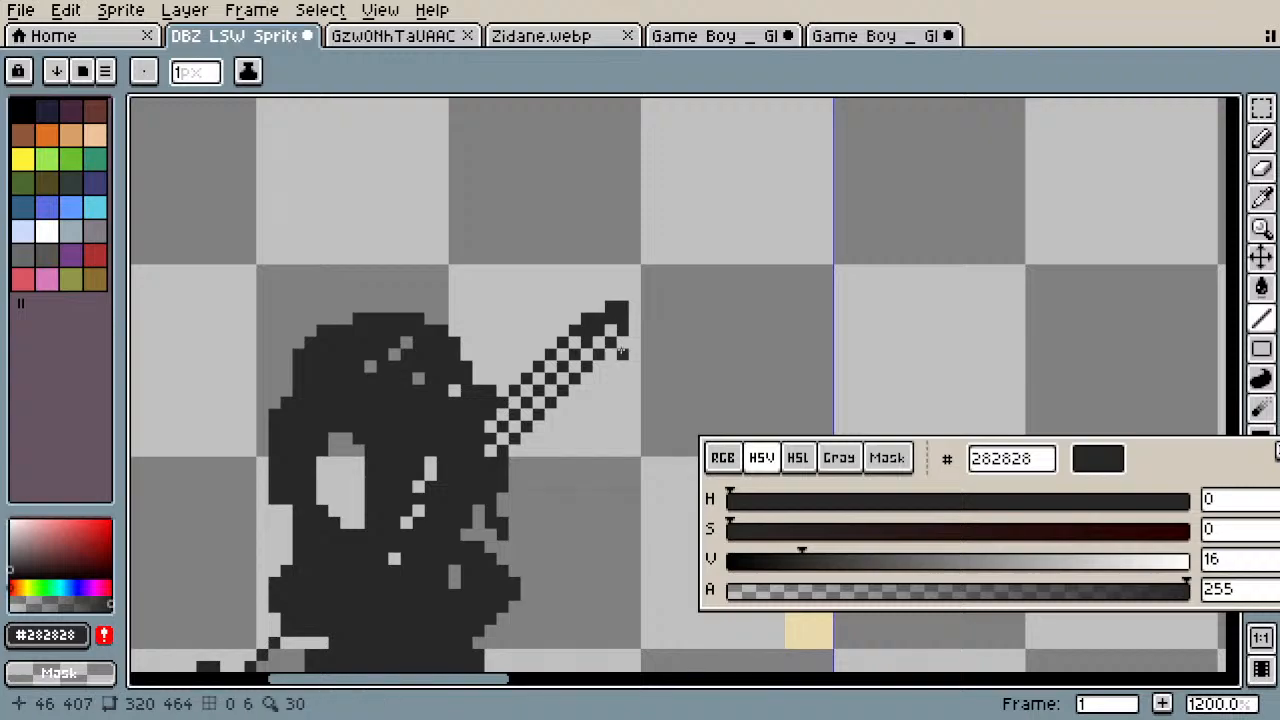
scroll(612, 342, down, 4)
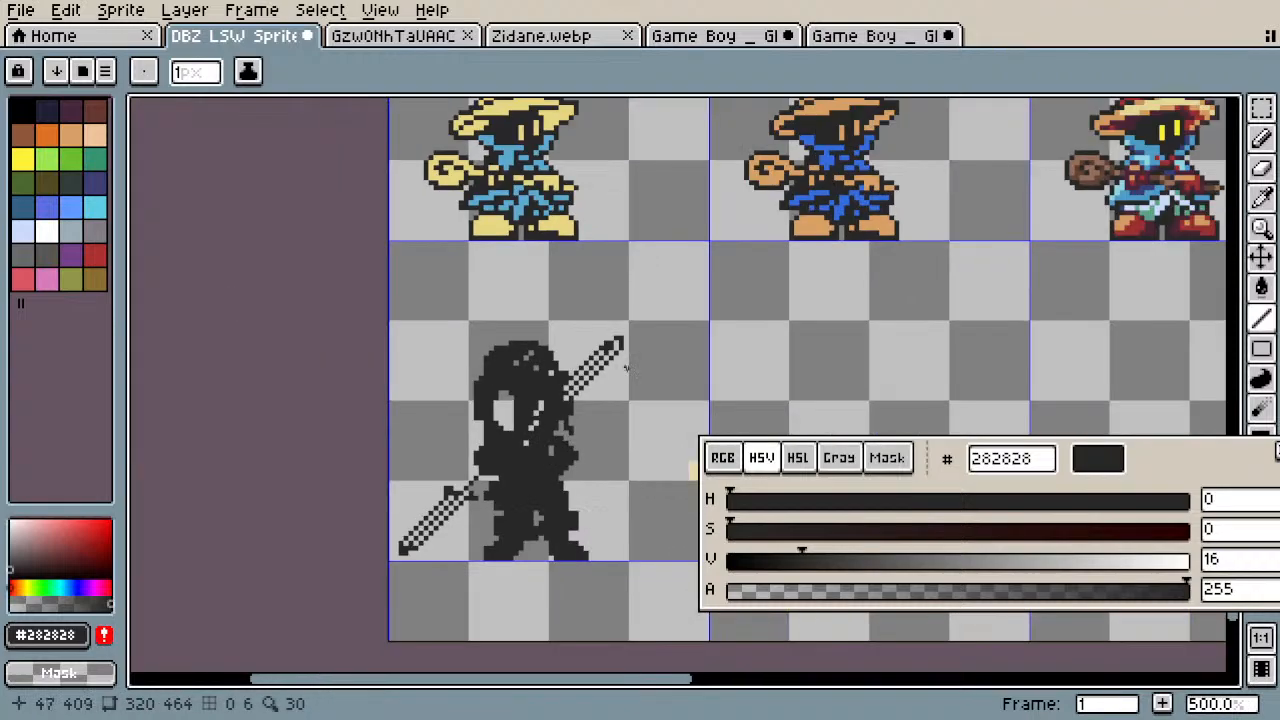
scroll(627, 368, down, 1)
scroll(610, 355, up, 5)
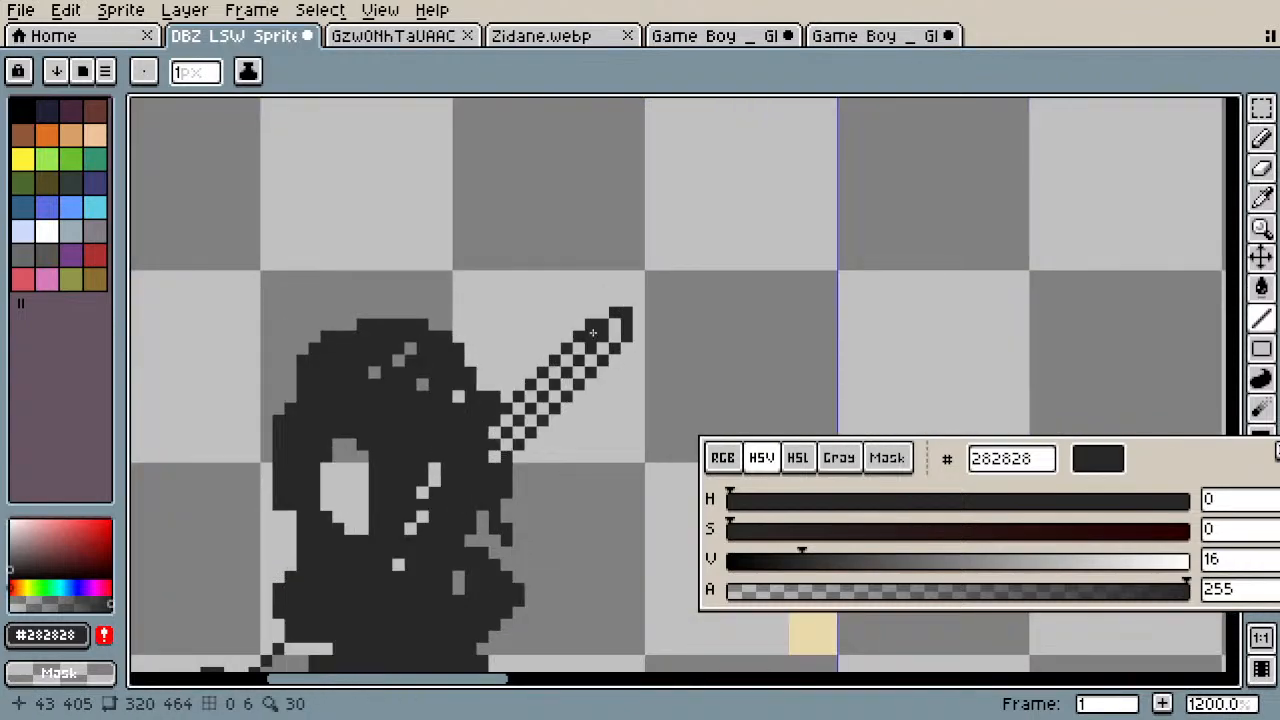
Step: Reshape the lower blade's tip into a hollow point matching the upper one, and check both tips beside the finished sprites
scroll(593, 361, down, 4)
scroll(598, 376, down, 3)
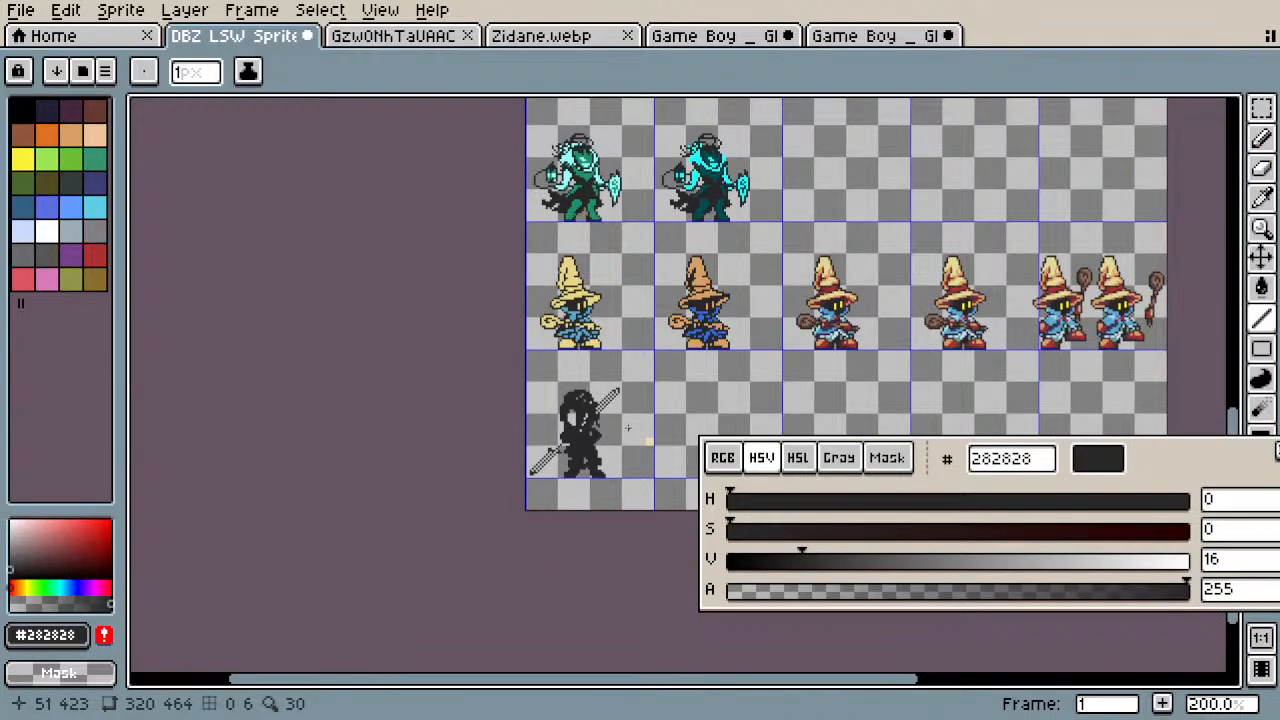
scroll(628, 428, up, 10)
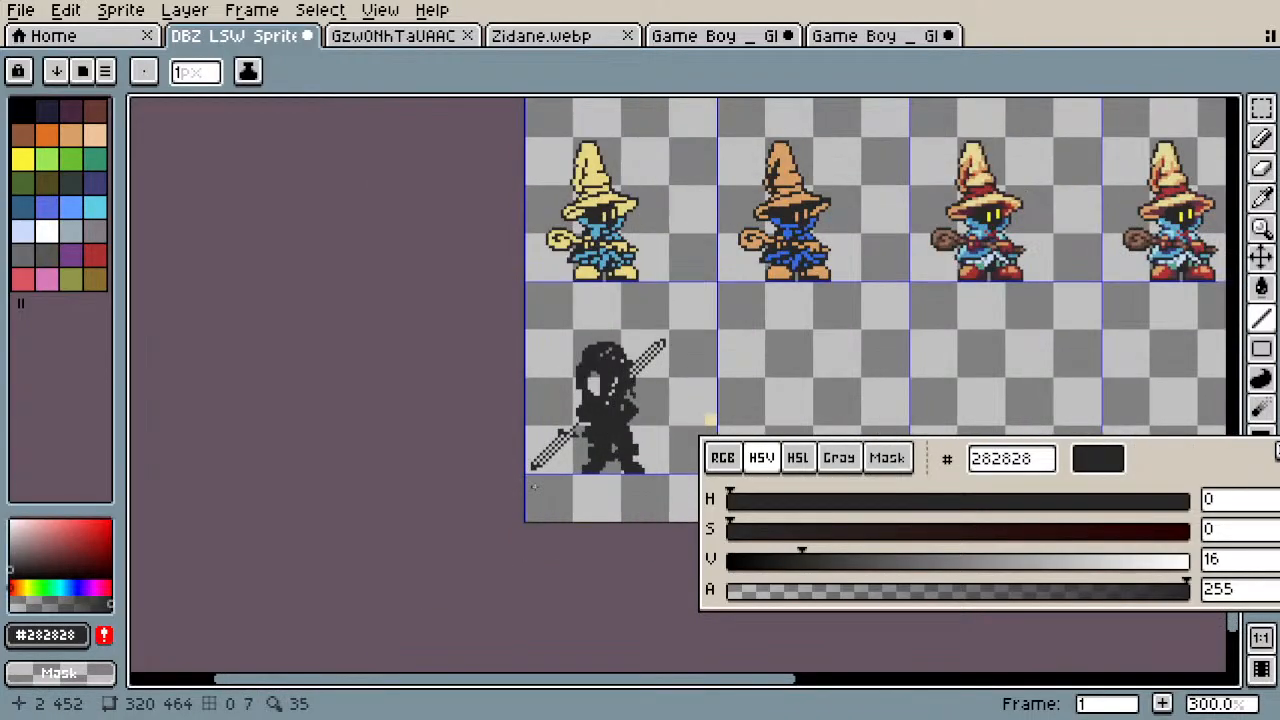
scroll(471, 393, down, 5)
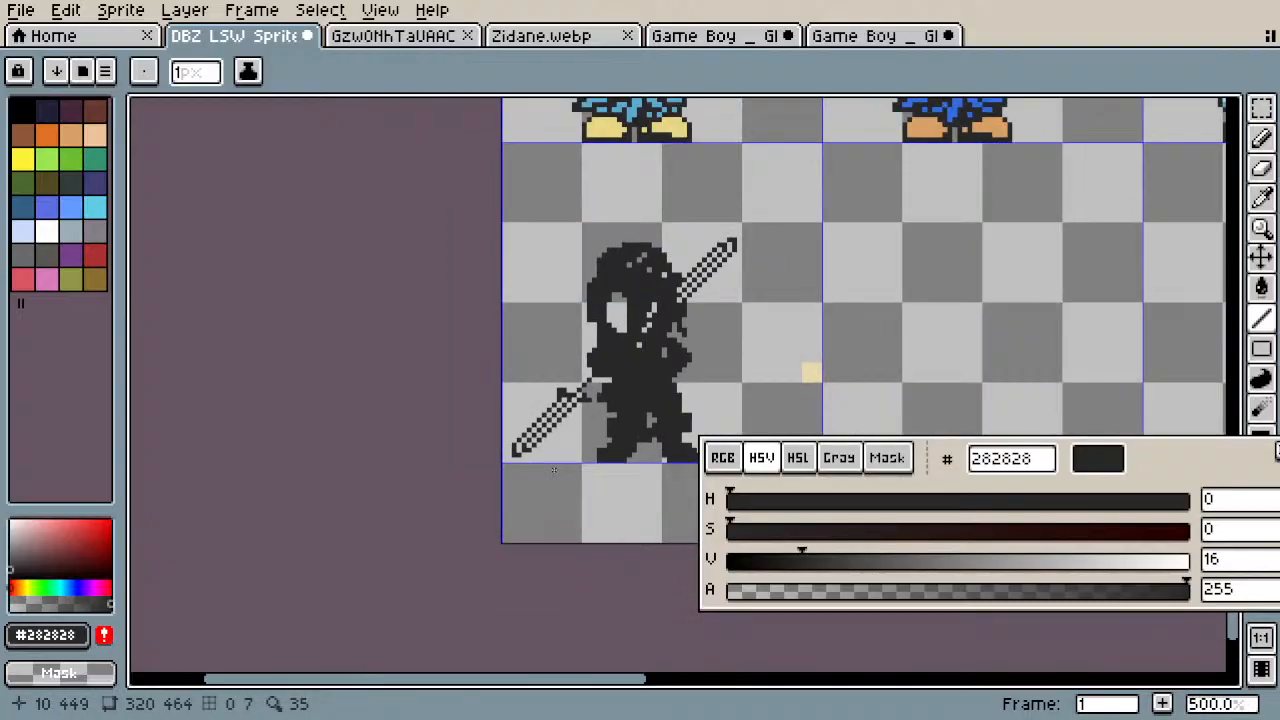
scroll(553, 470, down, 1)
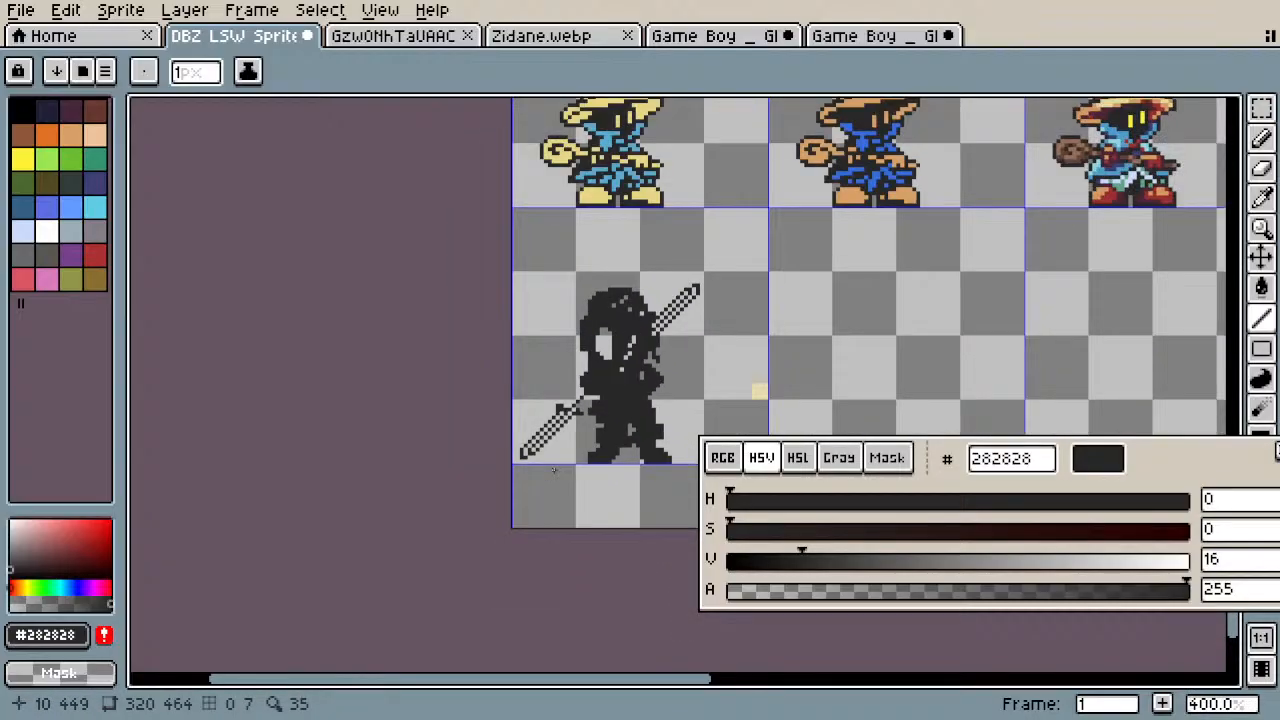
scroll(553, 470, down, 1)
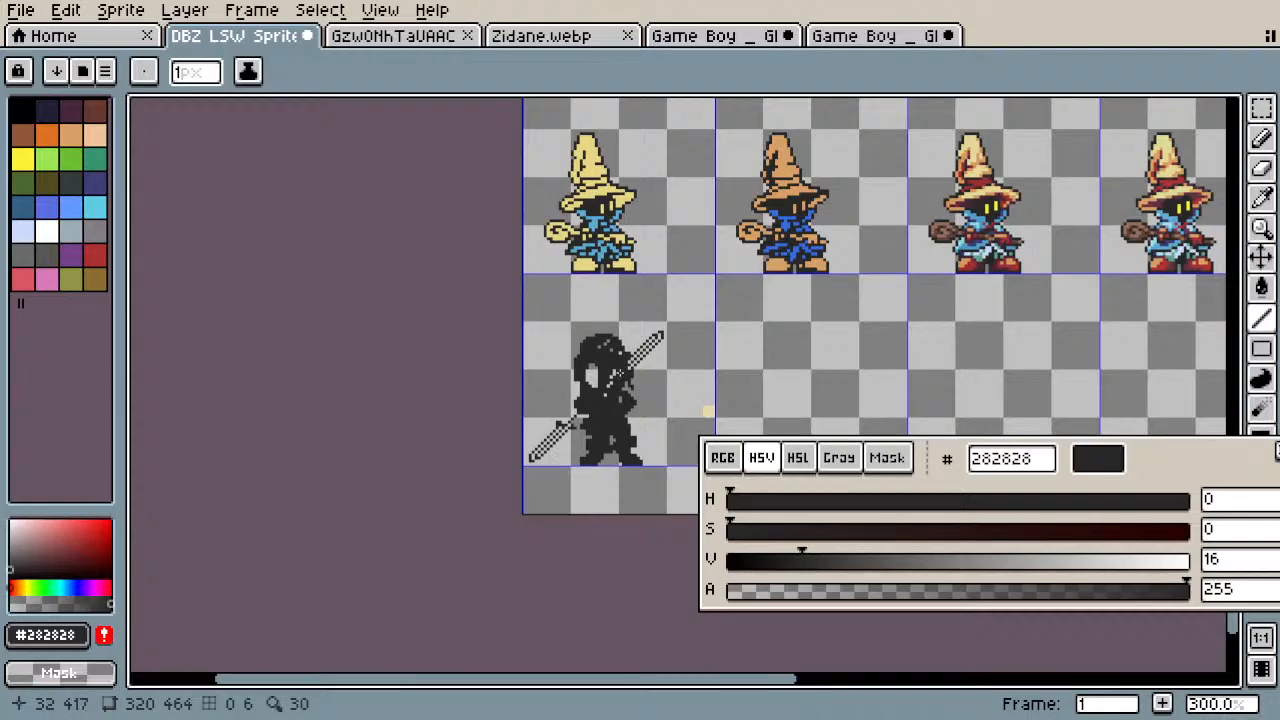
Step: Trim the body outline below the upper blade by erasing the pixels at 36, 416, at 36, 418 and at 35, 417–418
scroll(620, 372, up, 6)
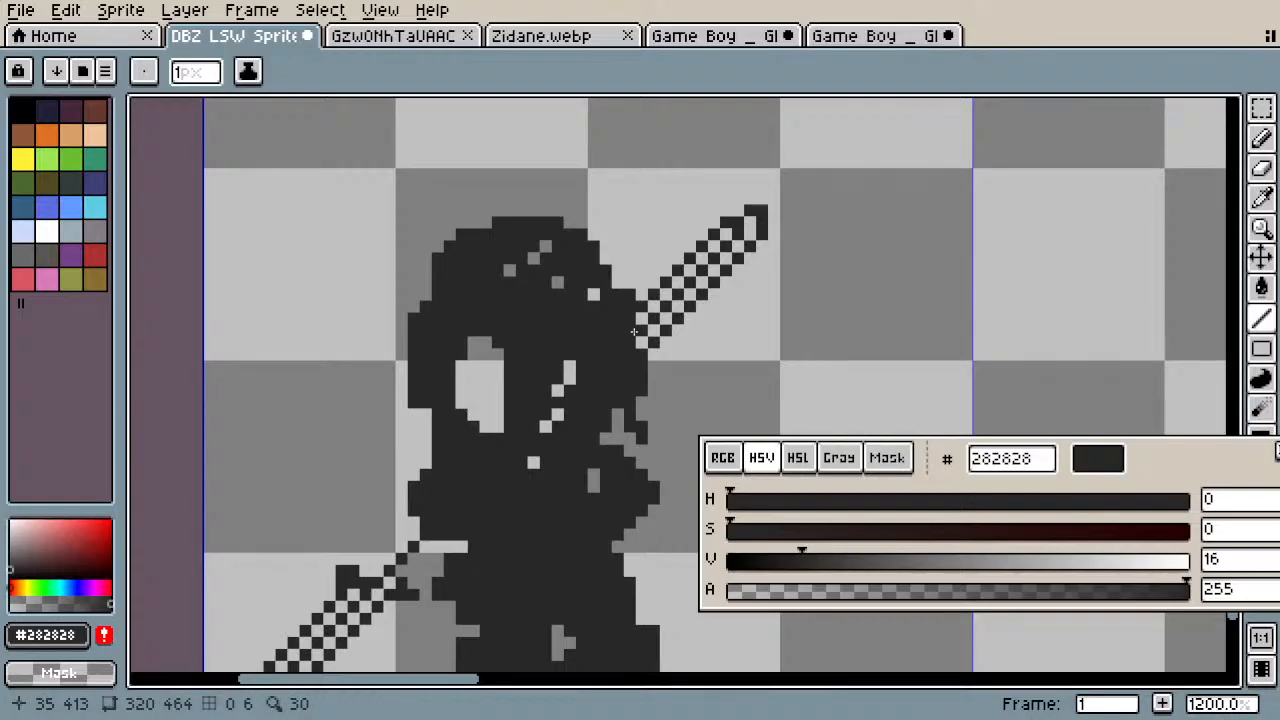
scroll(634, 332, down, 5)
scroll(618, 366, up, 4)
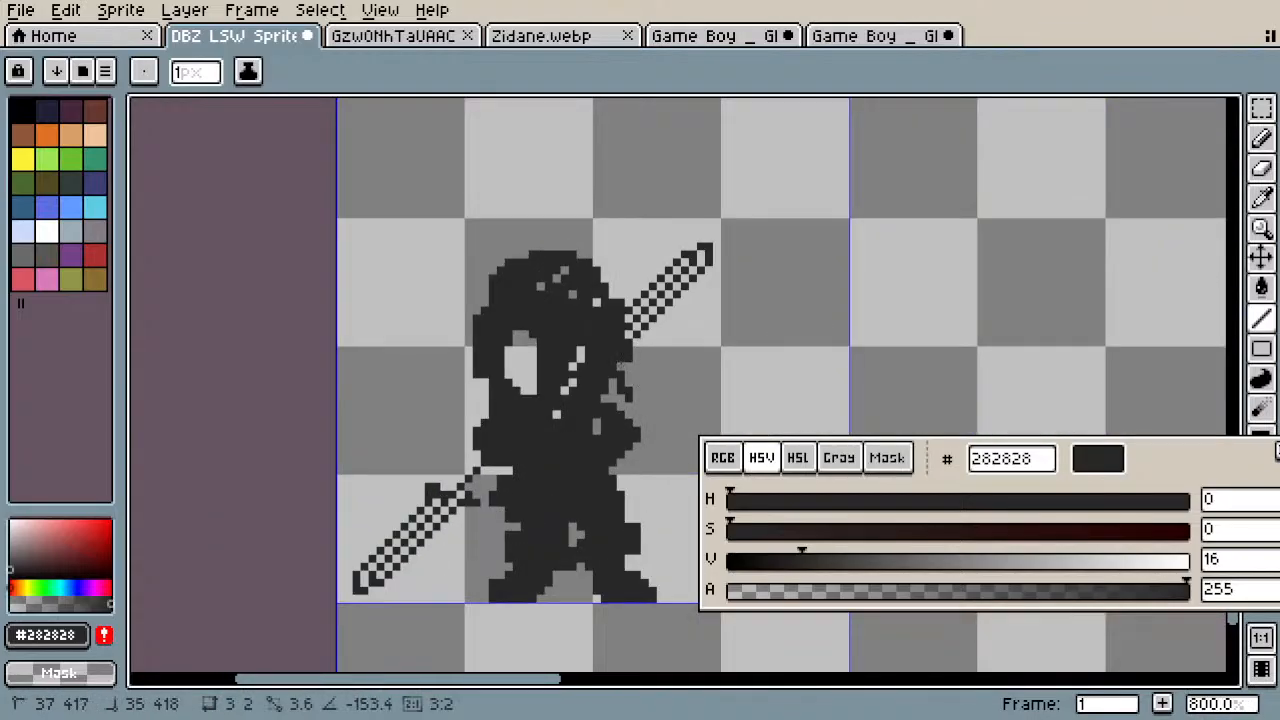
scroll(626, 365, up, 4)
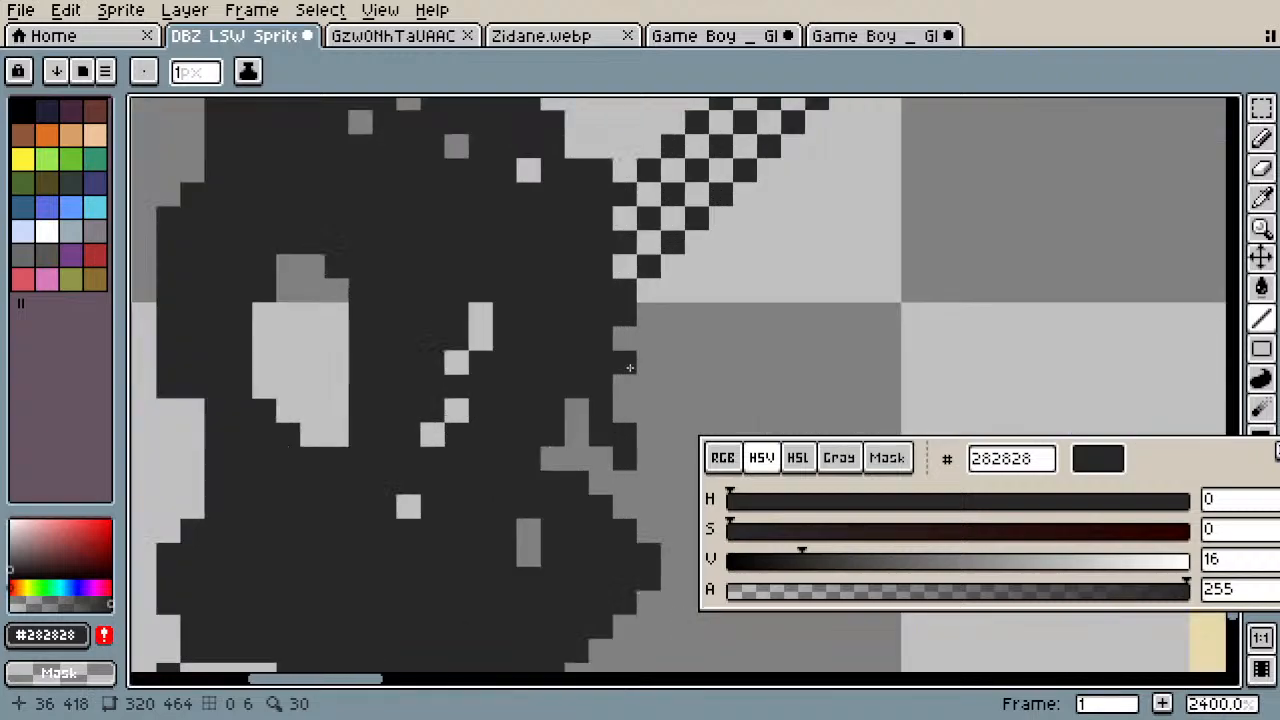
click(630, 318)
click(620, 296)
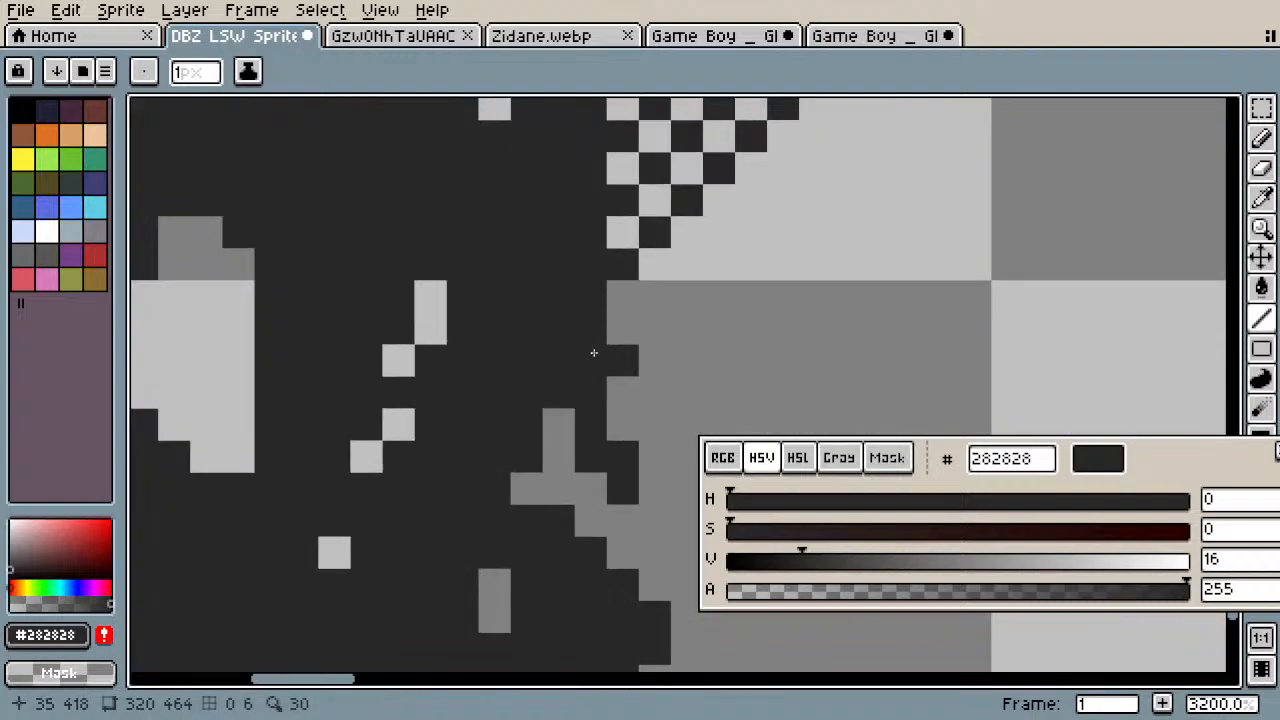
right_click(625, 354)
drag(590, 330, 590, 357)
Step: Try filling the gap inside the arm beside the body with #282828, review the silhouette, and undo the fill
mouse_move(535, 432)
mouse_down()
mouse_move(591, 486)
mouse_move(558, 450)
mouse_up()
mouse_move(556, 424)
mouse_down()
mouse_move(588, 515)
mouse_move(545, 444)
mouse_up()
click(559, 484)
scroll(559, 484, down, 8)
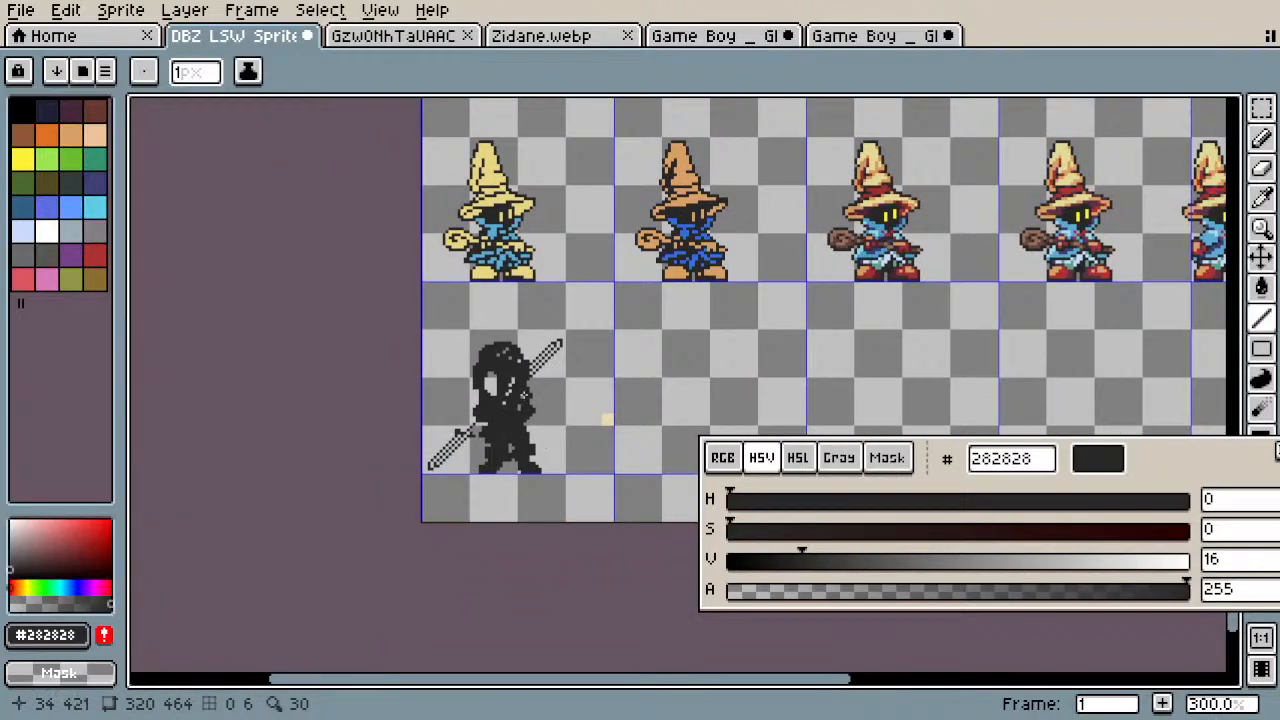
scroll(560, 400, up, 4)
scroll(560, 400, up, 3)
key(ctrl+z)
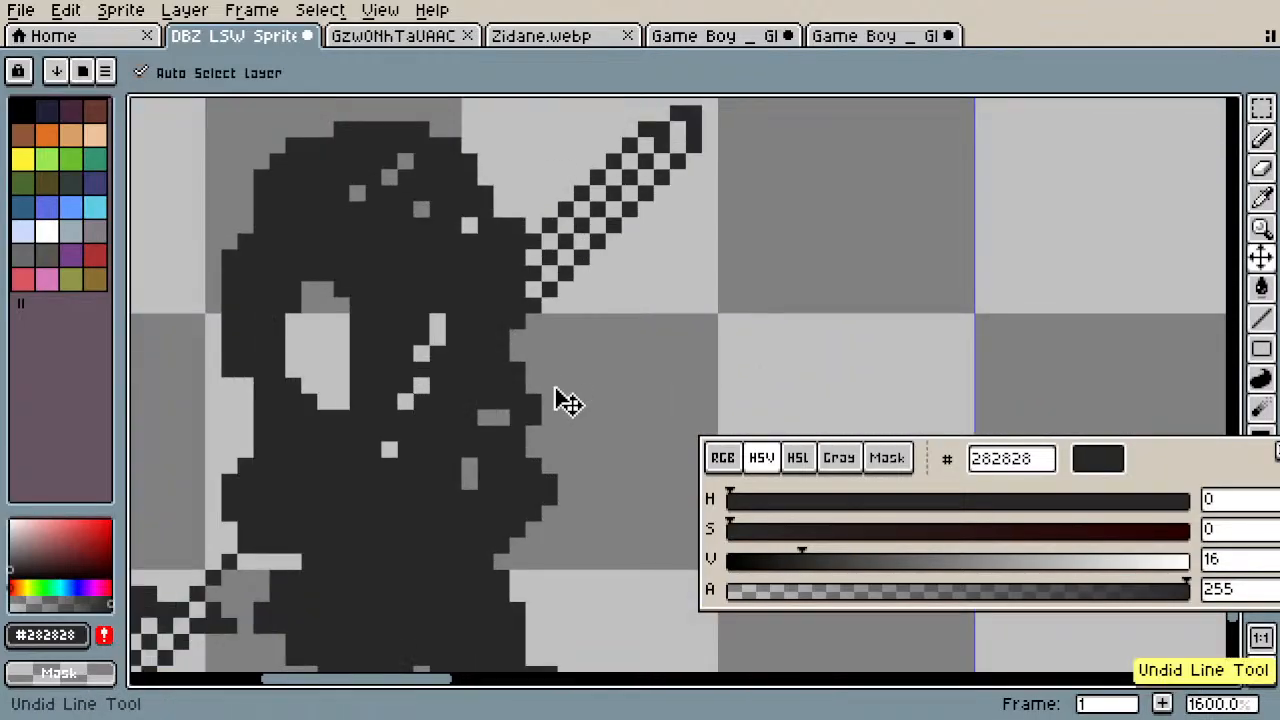
key(ctrl+z)
key(ctrl+z)
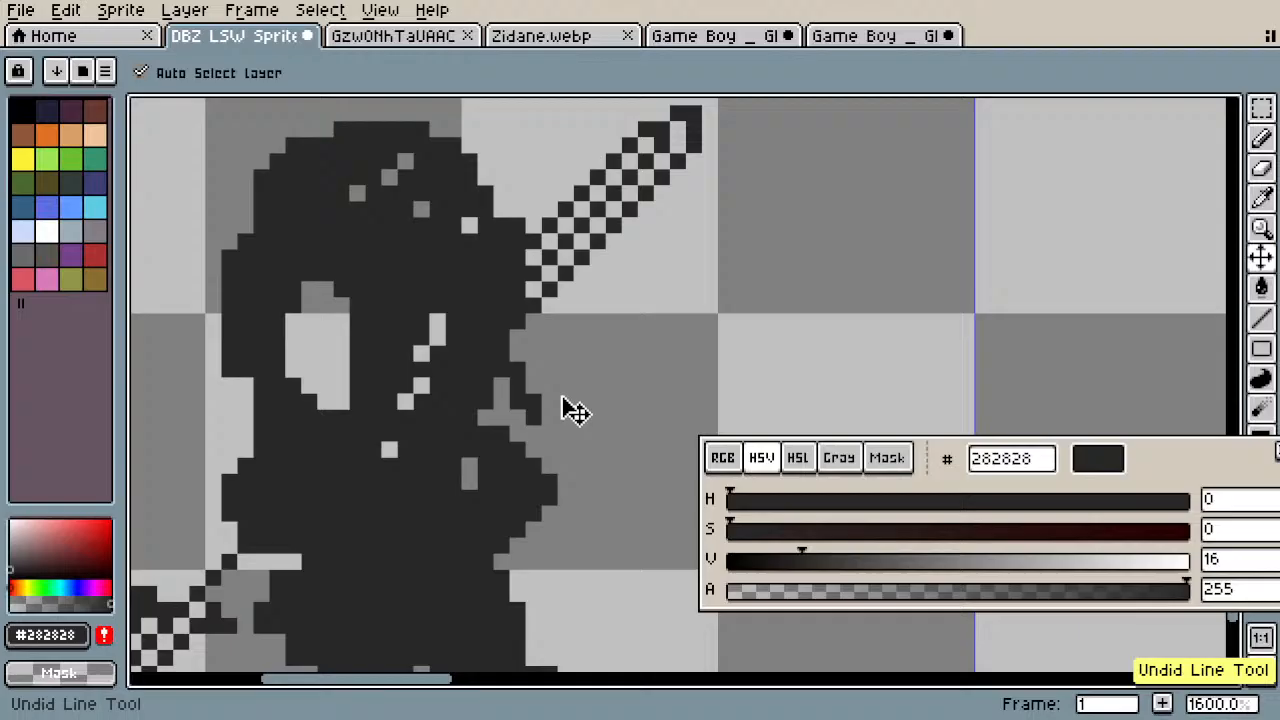
Step: Erase a notch at 34, 418 above the arm, and fill the arm gap at 34, 420–421 and 35, 422 with #282828
right_click(515, 352)
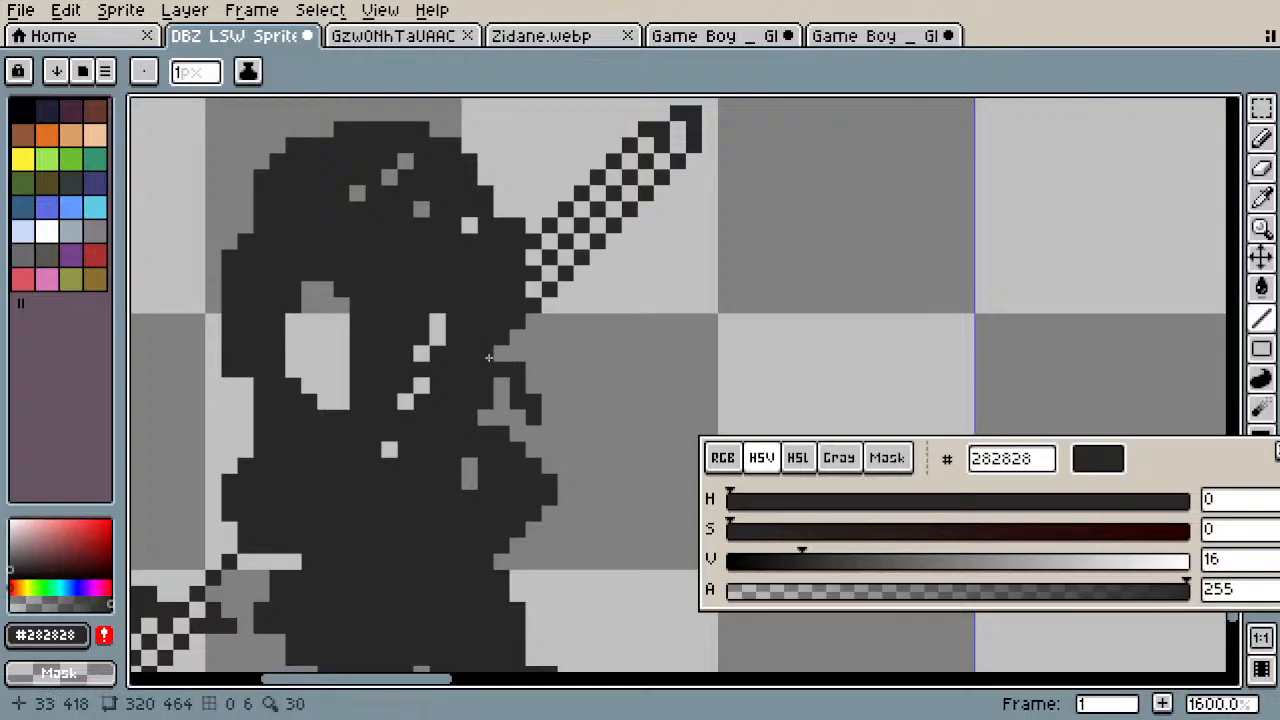
right_click(487, 355)
click(502, 381)
mouse_move(502, 381)
mouse_down()
mouse_move(533, 432)
mouse_move(516, 418)
mouse_up()
click(501, 401)
scroll(515, 433, down, 6)
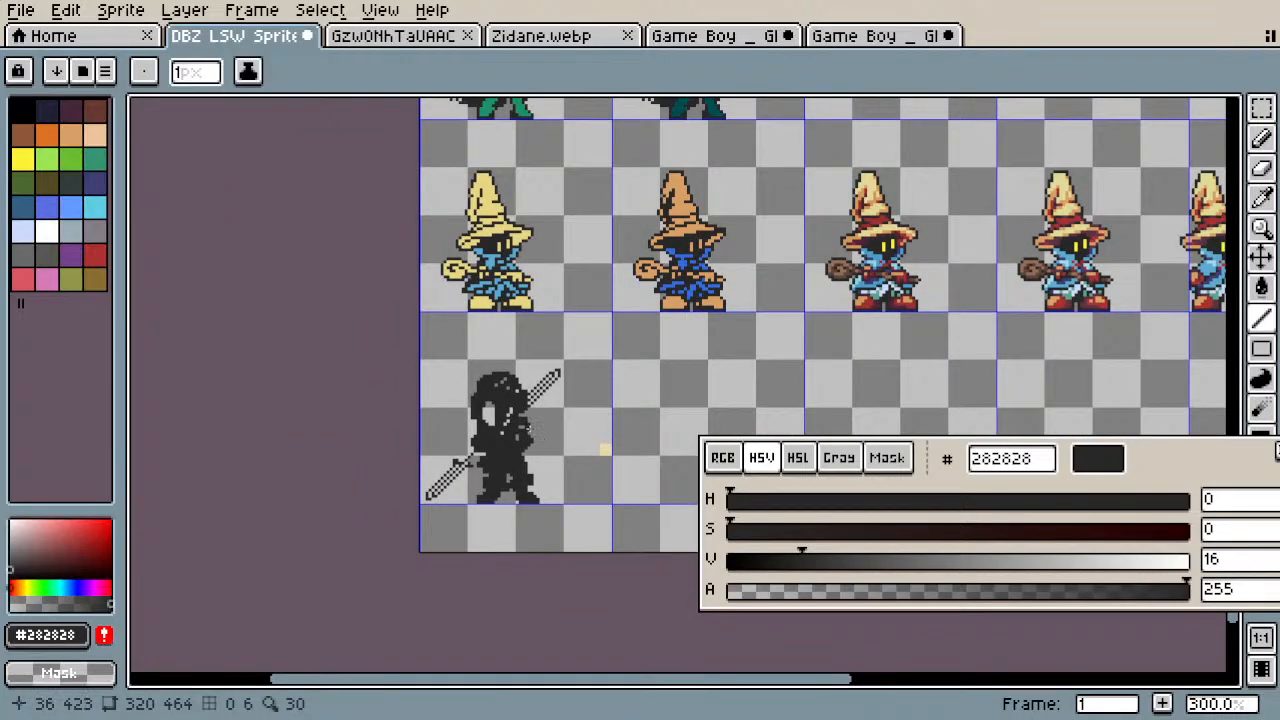
scroll(526, 425, up, 4)
scroll(524, 421, down, 2)
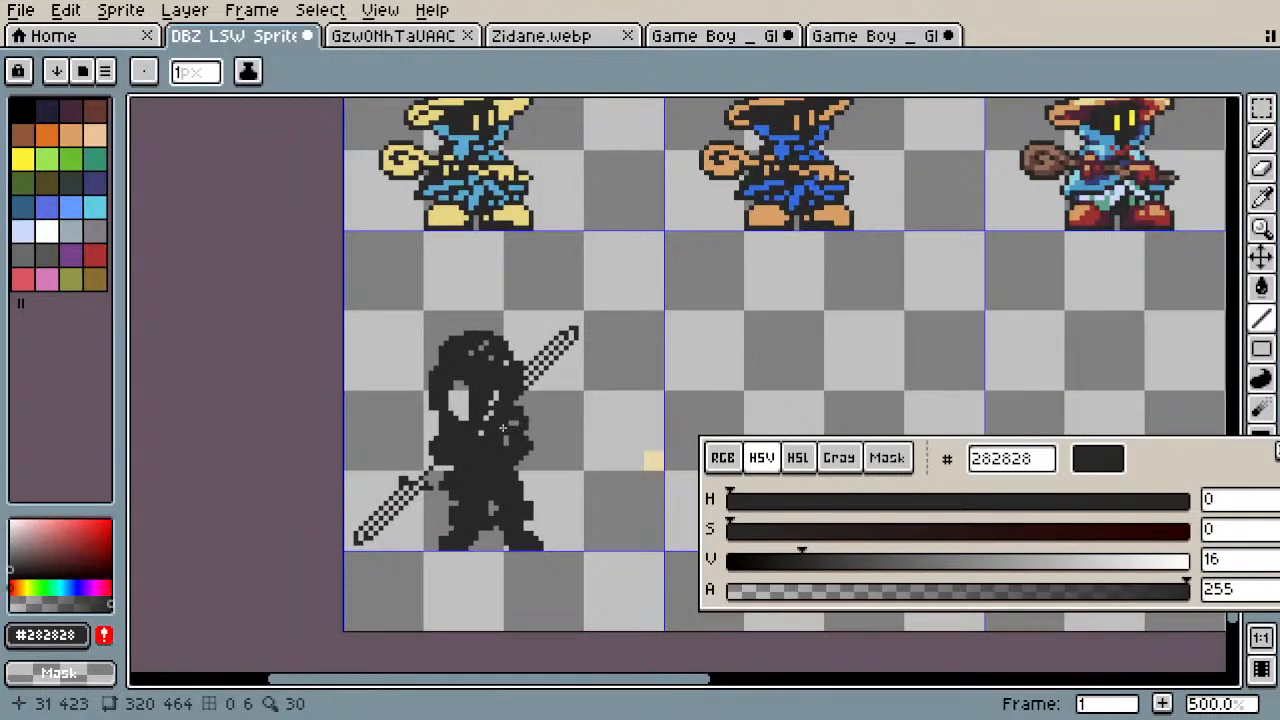
scroll(540, 448, down, 2)
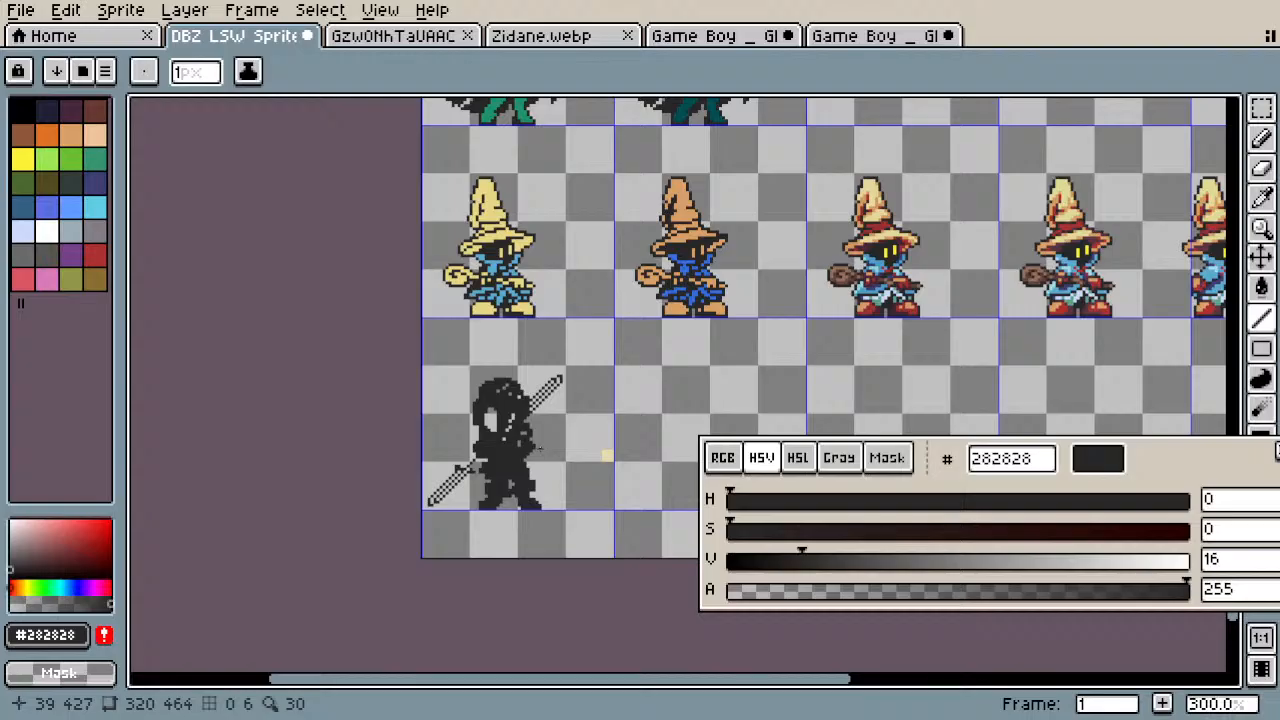
Step: Sample the light blue-green #83abb5 from the trousers in the Zidane reference artwork
click(428, 36)
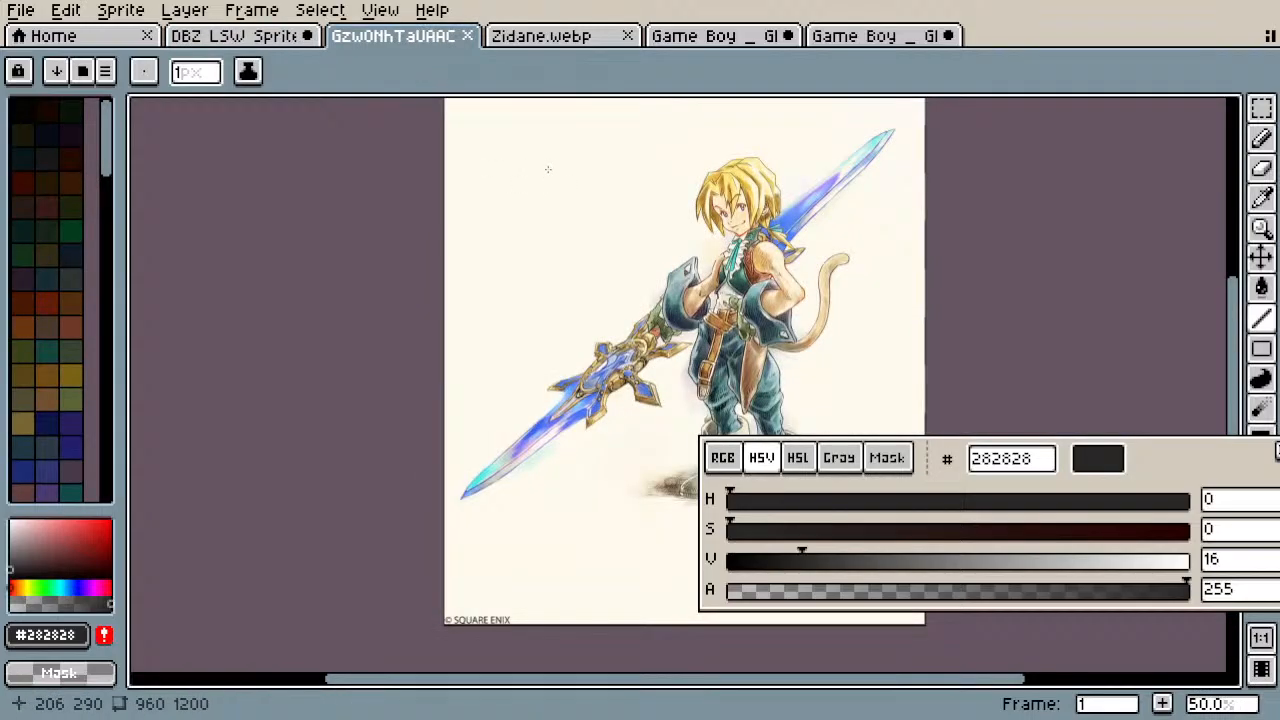
scroll(788, 355, up, 4)
key(i)
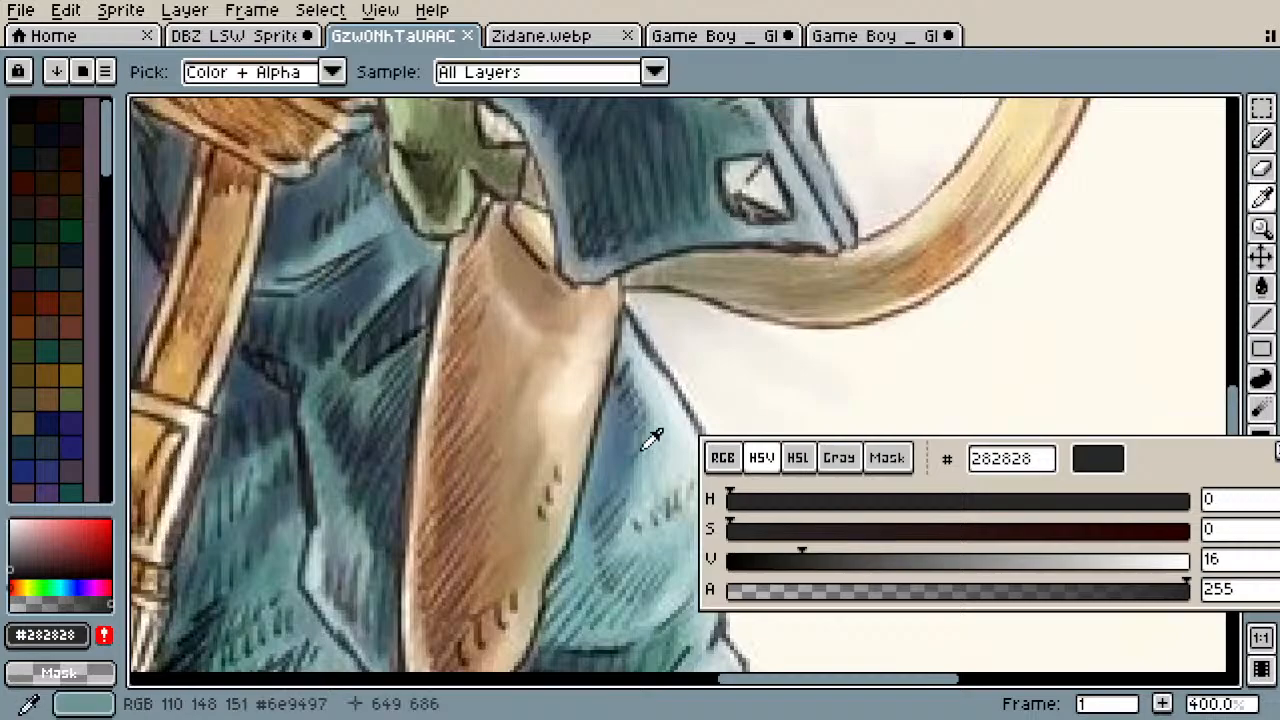
click(645, 447)
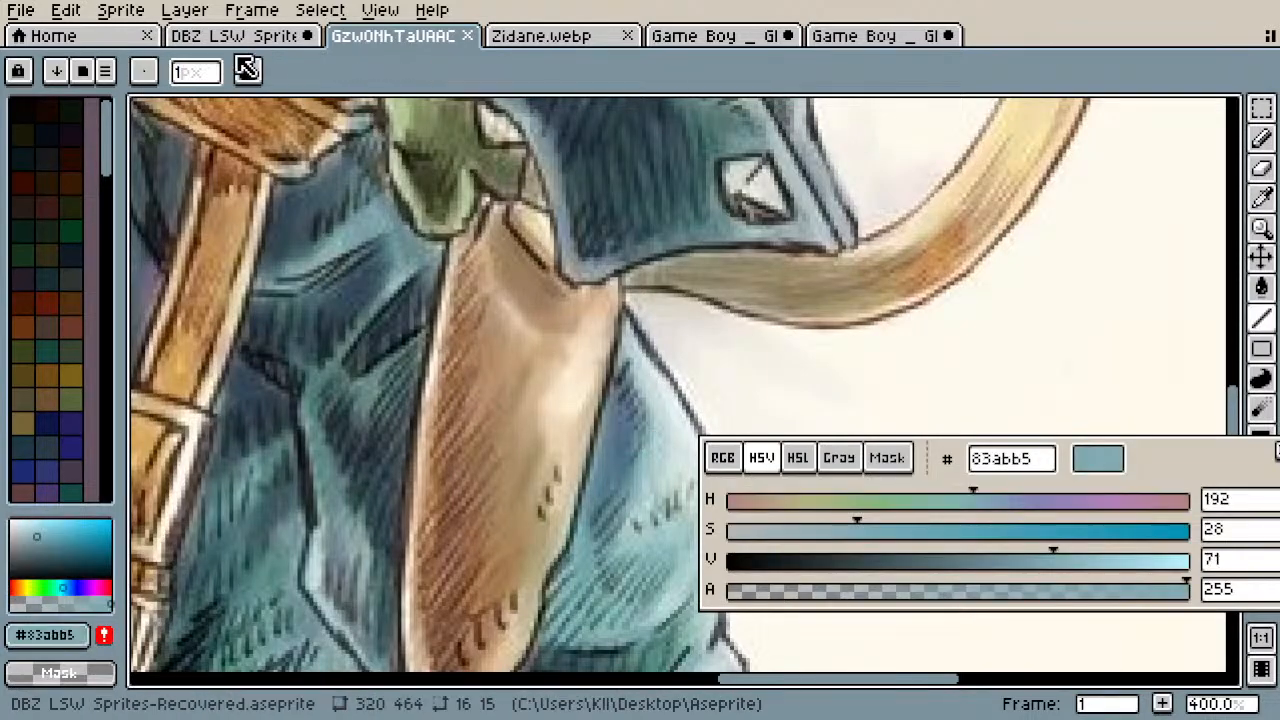
Step: Place a 4 px #83abb5 colour swatch directly below the pale yellow swatch beside the silhouette on the DBZ LSW sprite sheet
click(240, 36)
scroll(535, 415, down, 1)
scroll(535, 415, up, 2)
scroll(540, 400, up, 4)
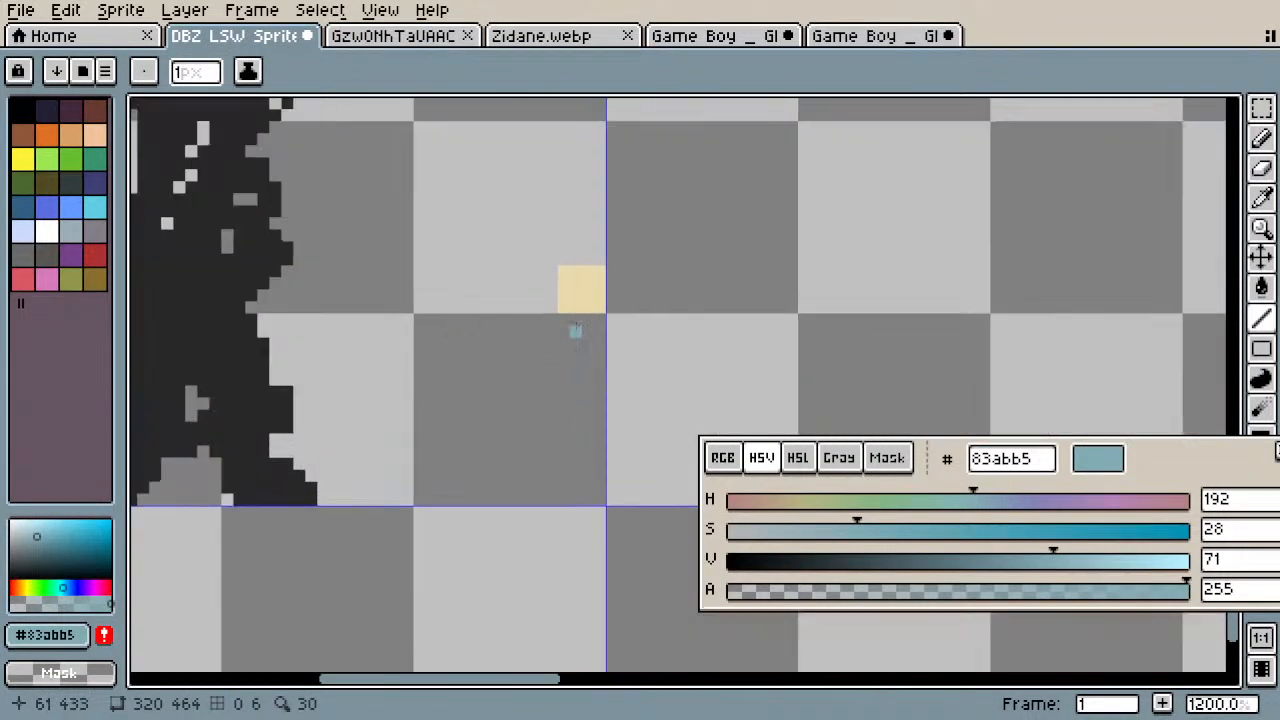
key(b)
click(581, 338)
scroll(535, 398, down, 5)
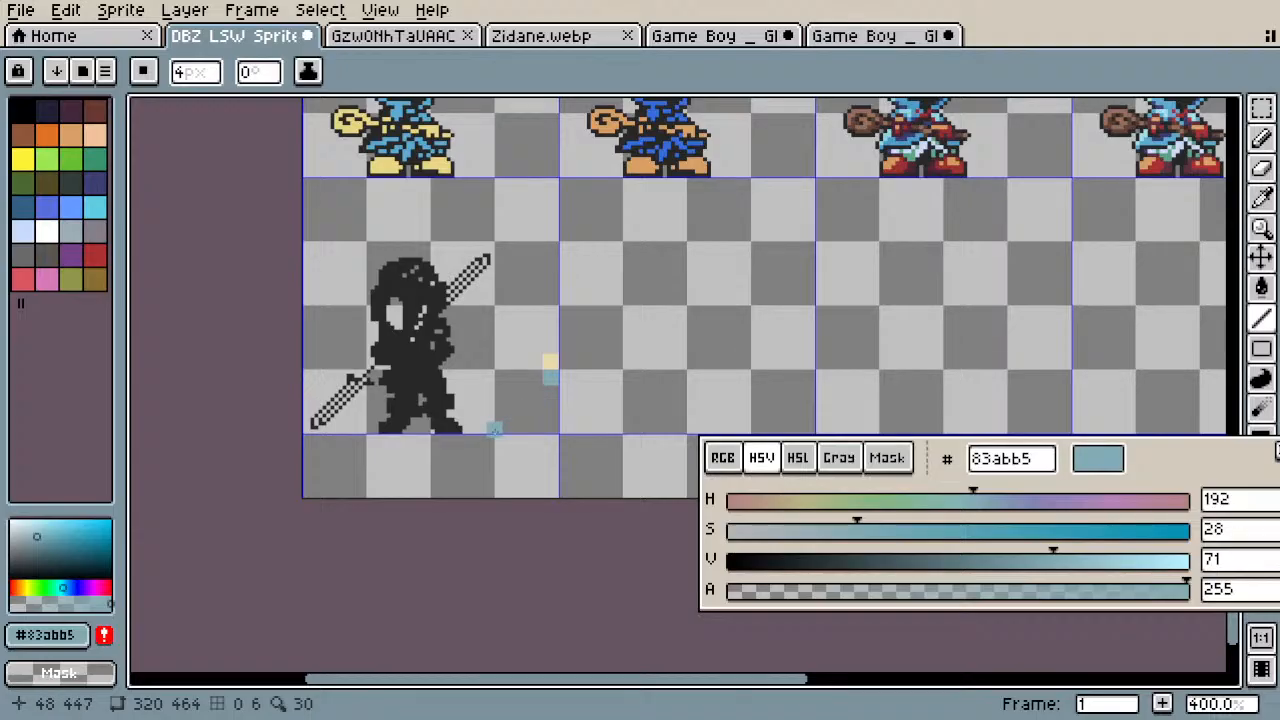
Step: Examine the blue clothing pixels of the finished yellow-hatted mage with a 1 px brush, and return to the Zidane silhouette
scroll(397, 140, up, 5)
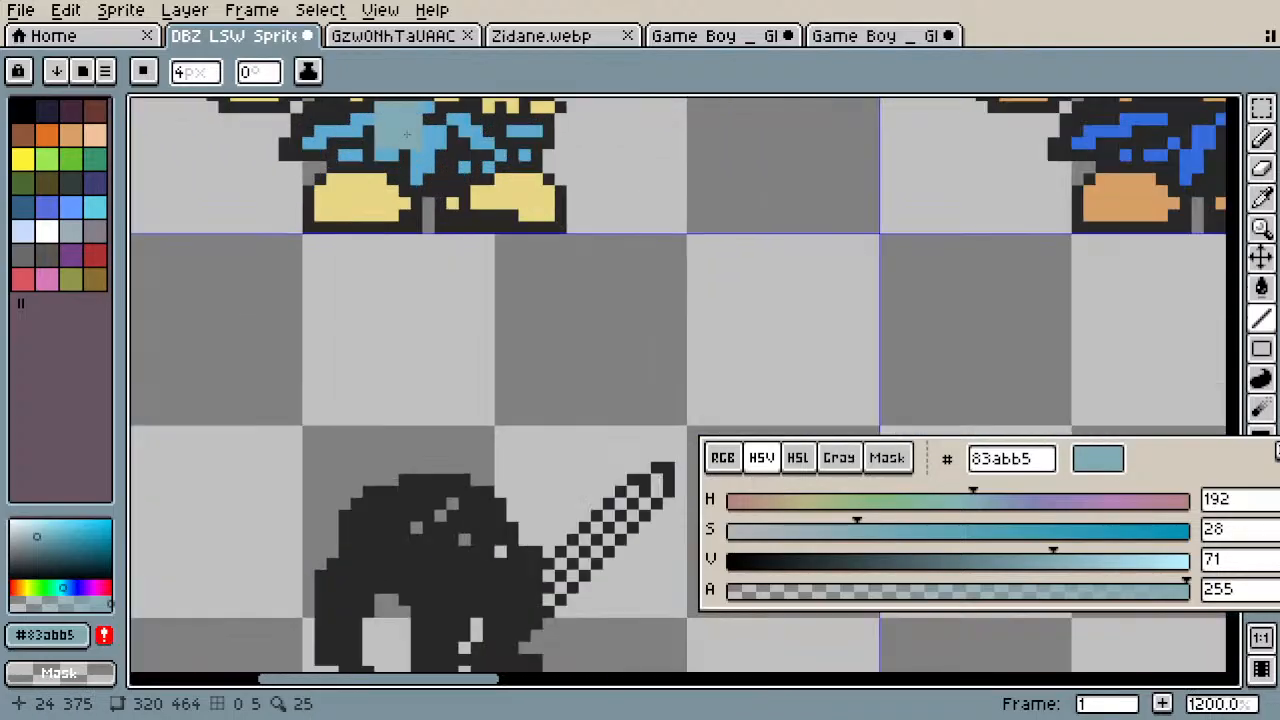
scroll(406, 133, up, 2)
scroll(429, 150, up, 1)
scroll(470, 290, down, 3)
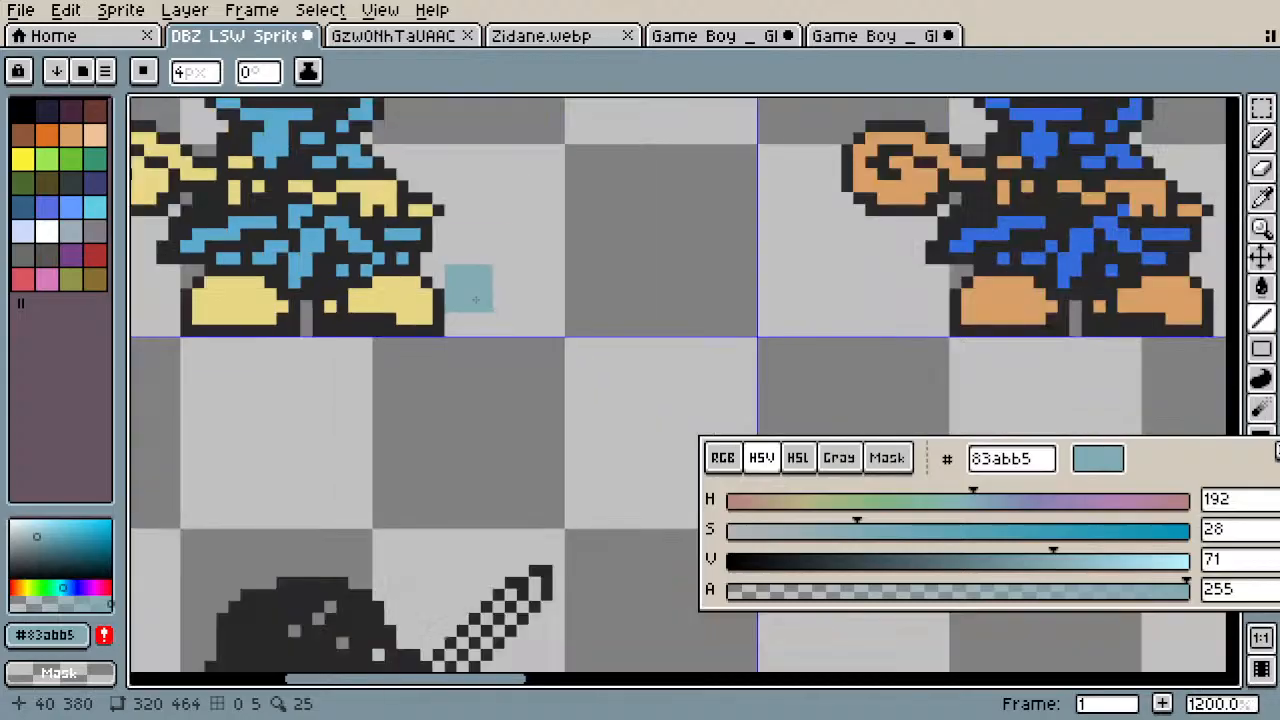
scroll(475, 299, down, 1)
scroll(430, 269, up, 3)
ctrl+scroll(307, 270, down, 3)
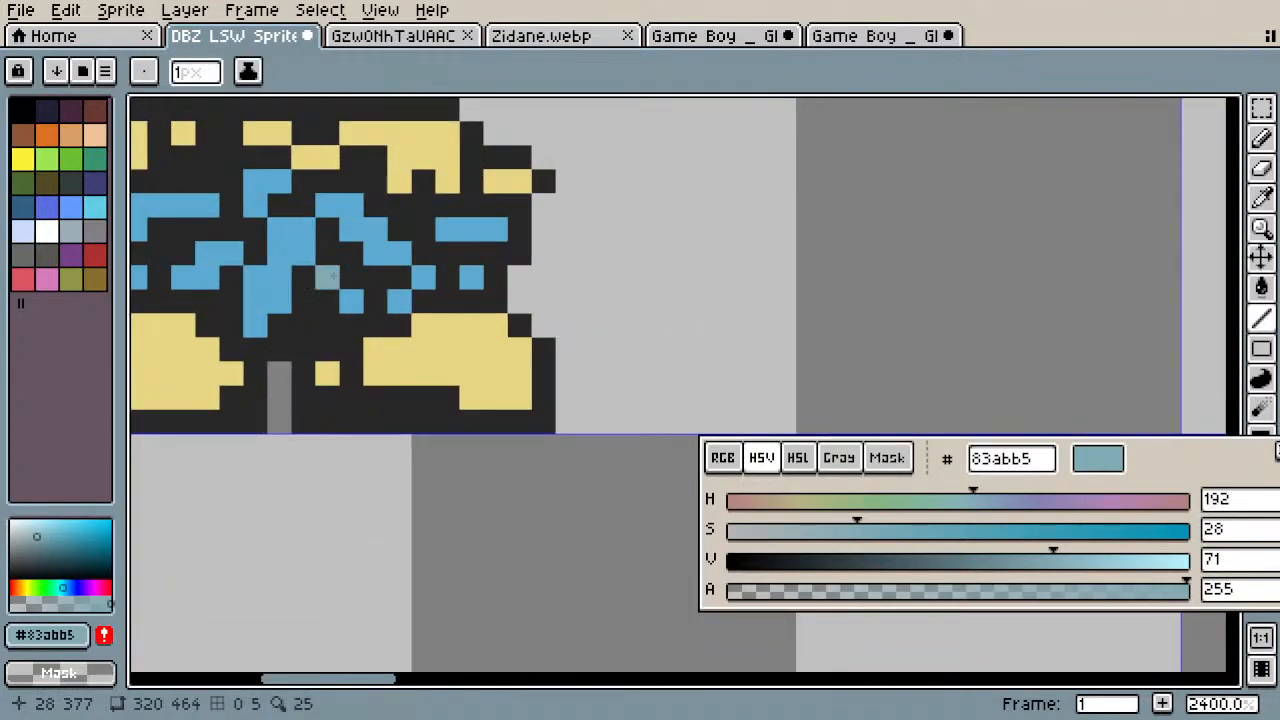
scroll(327, 277, up, 4)
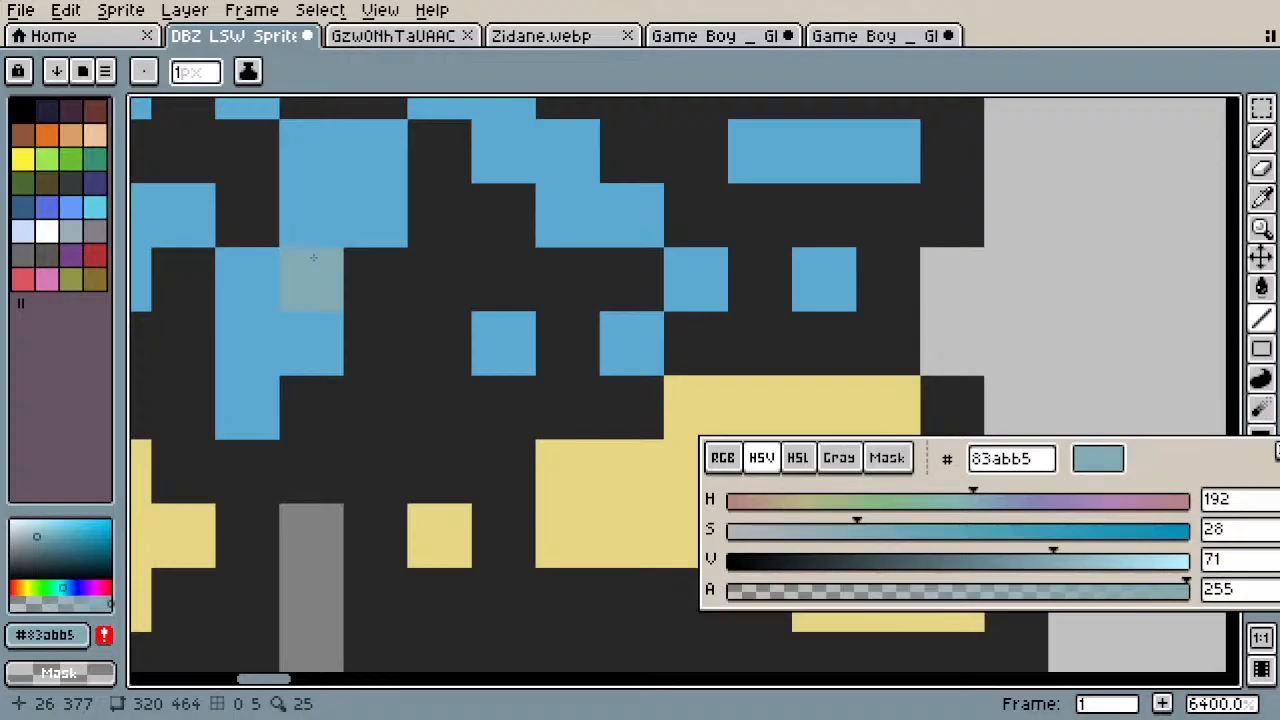
scroll(314, 258, down, 7)
key(space)
drag(414, 444, 461, 245)
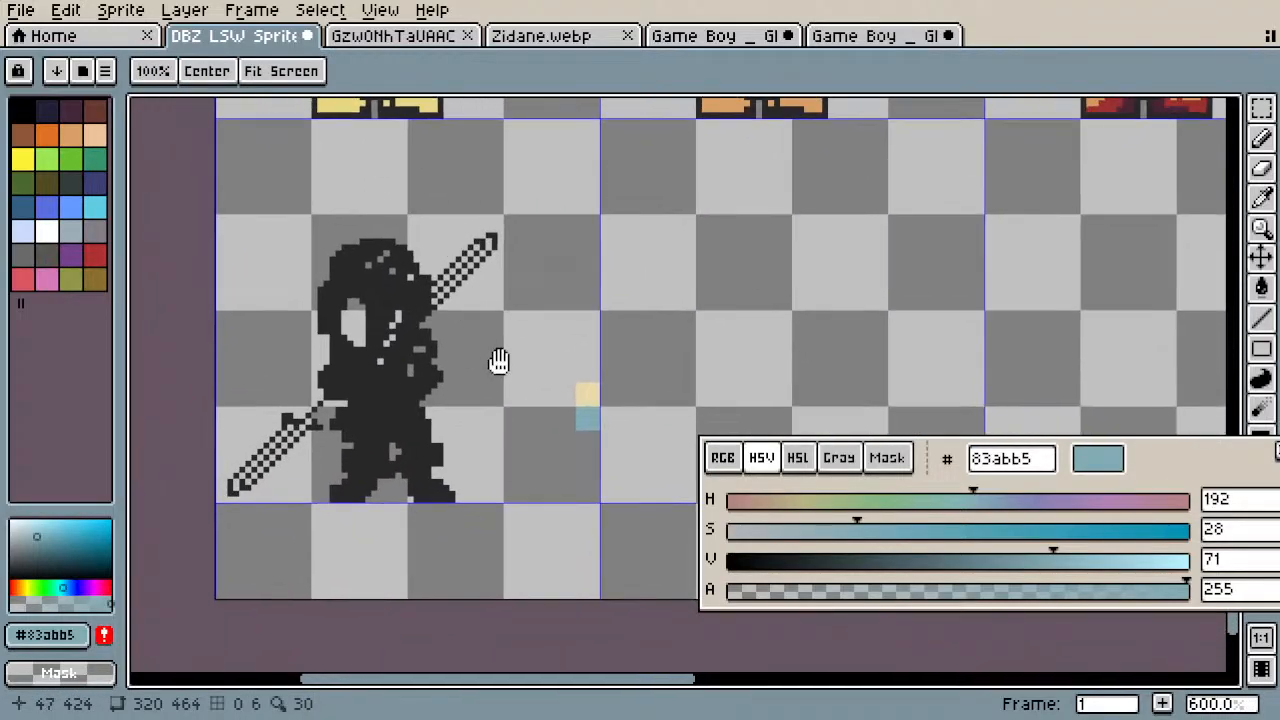
drag(499, 361, 531, 371)
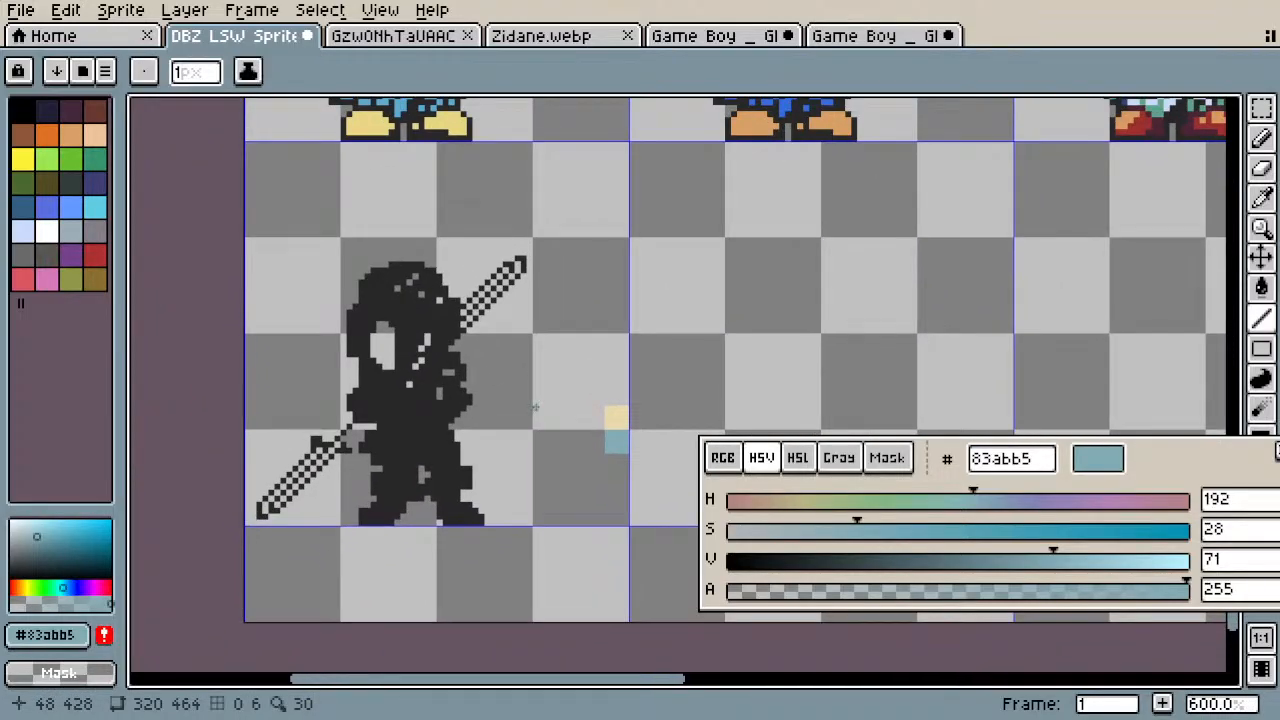
Step: Sample the pale yellow swatch beside the silhouette and mute the colour to #ded3b6 with saturation 18 and value 87
alt+click(616, 418)
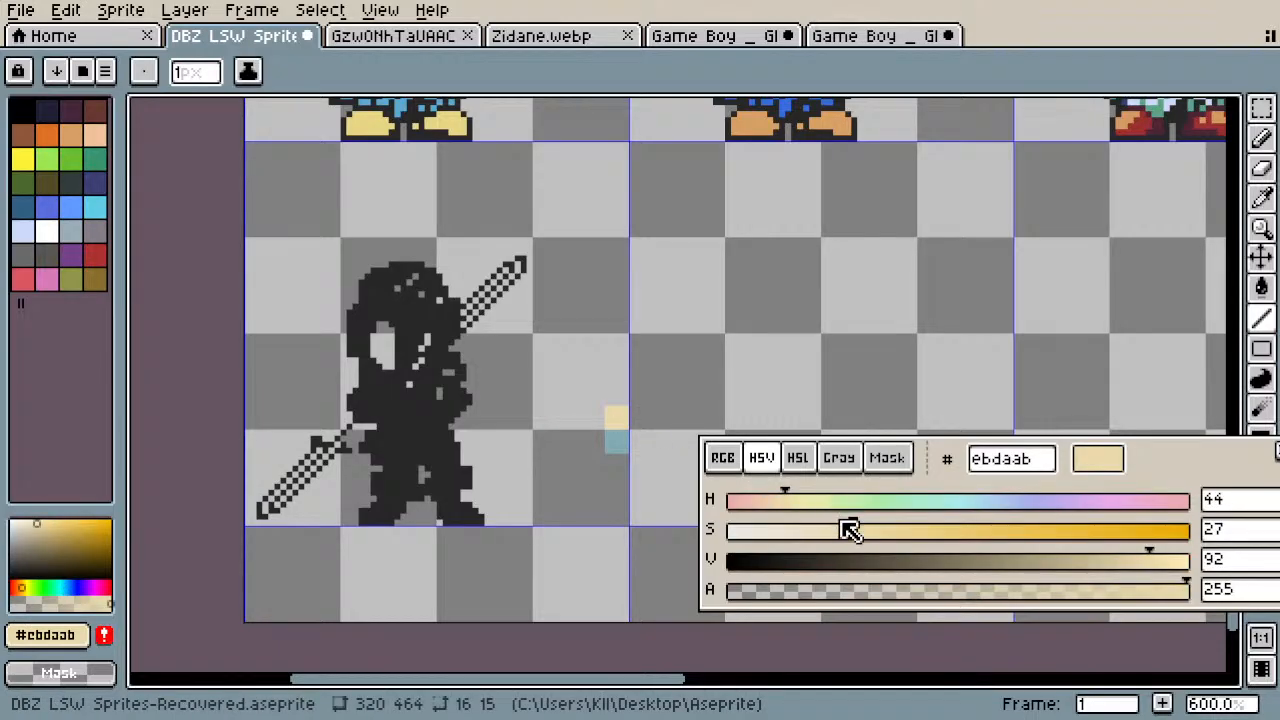
drag(849, 528, 811, 533)
click(1130, 566)
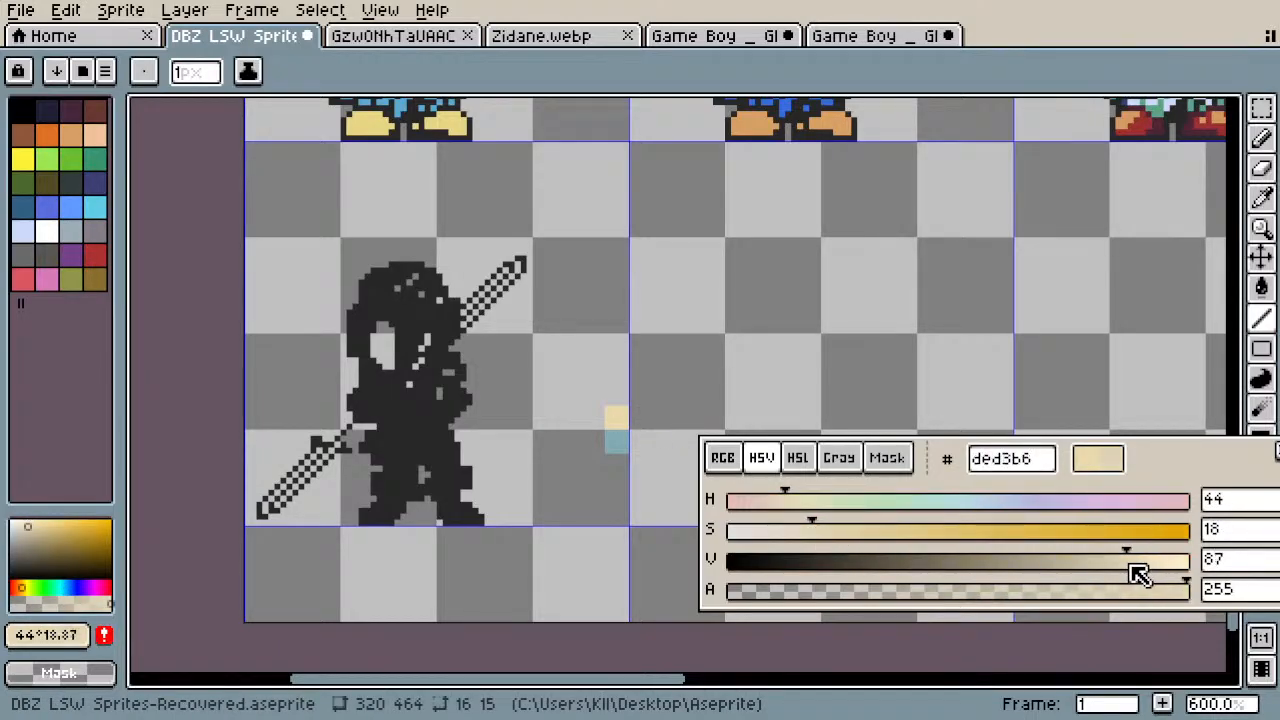
scroll(630, 410, up, 2)
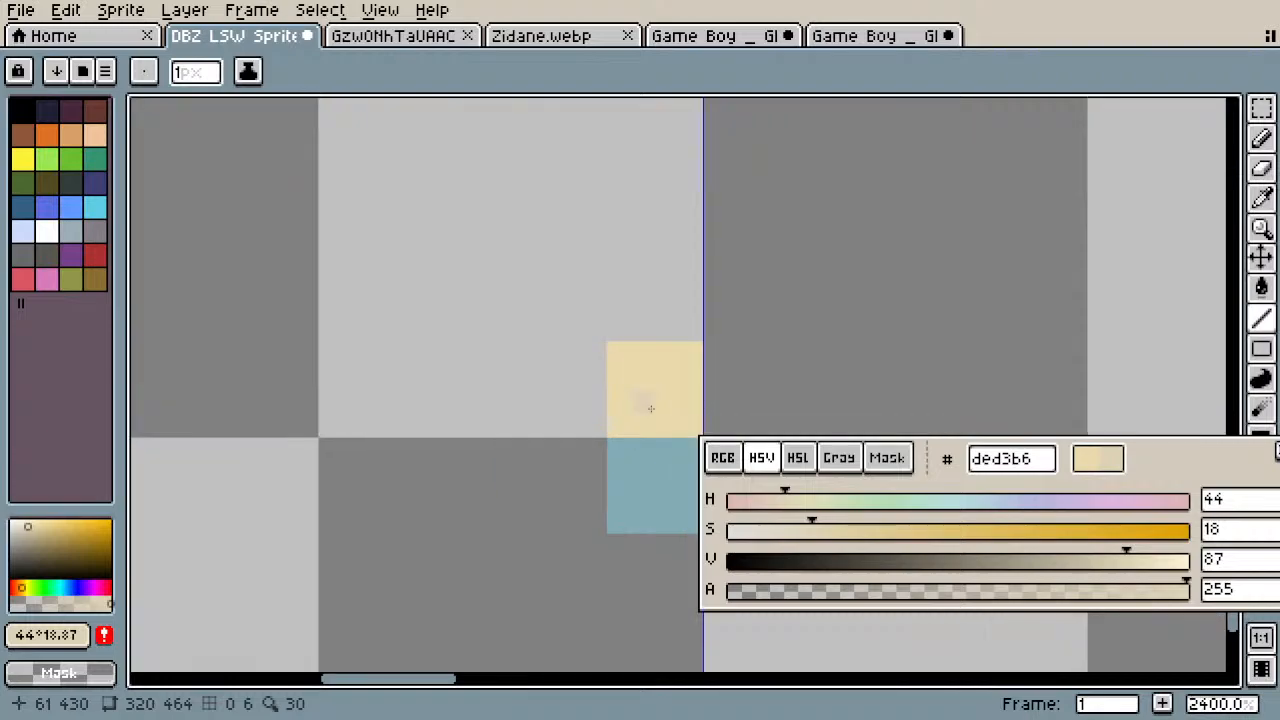
Step: Recolour the pale yellow swatch with #ded3b6, with the Paint Bucket limited to contiguous areas at tolerance 0
key(g)
click(653, 402)
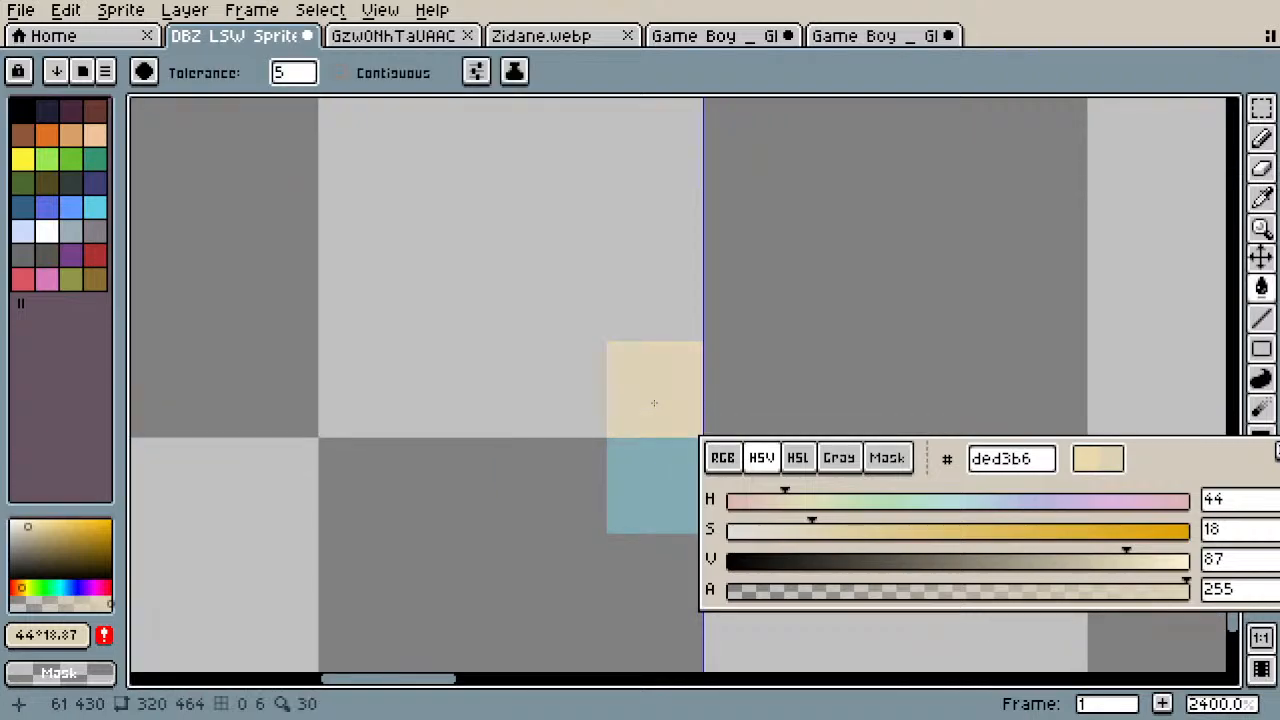
scroll(653, 402, down, 5)
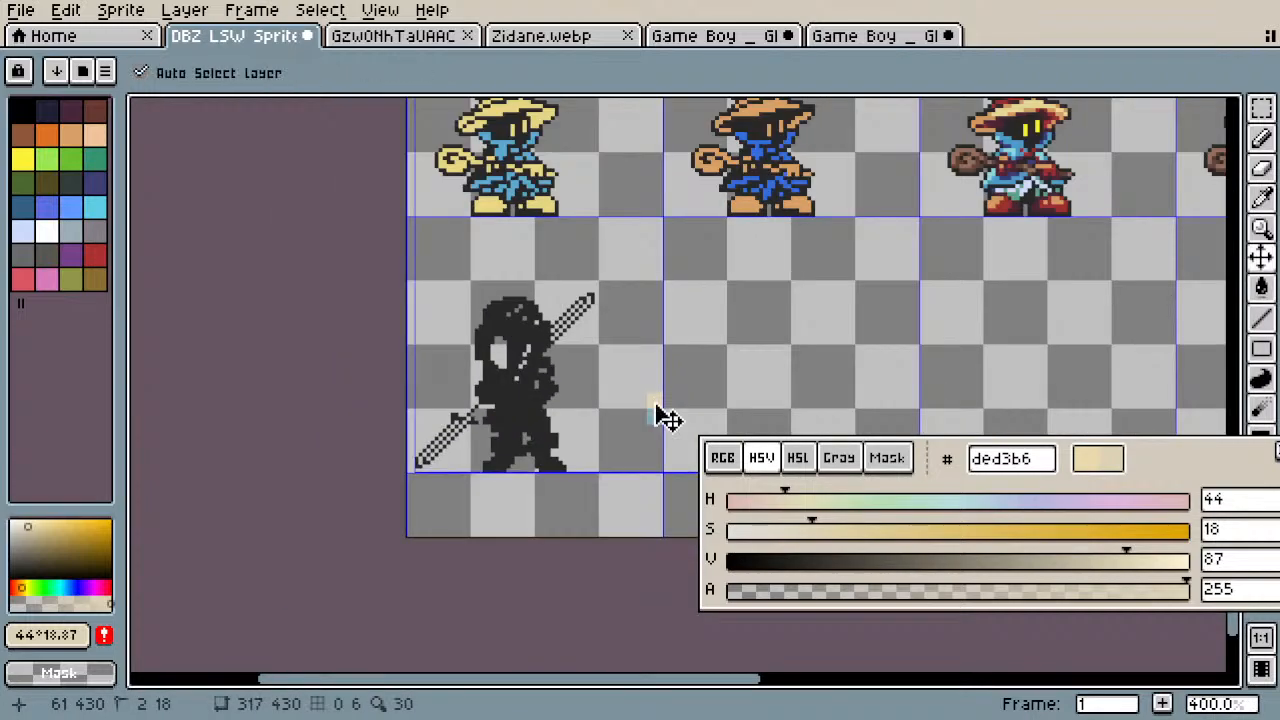
key(ctrl+z)
click(405, 78)
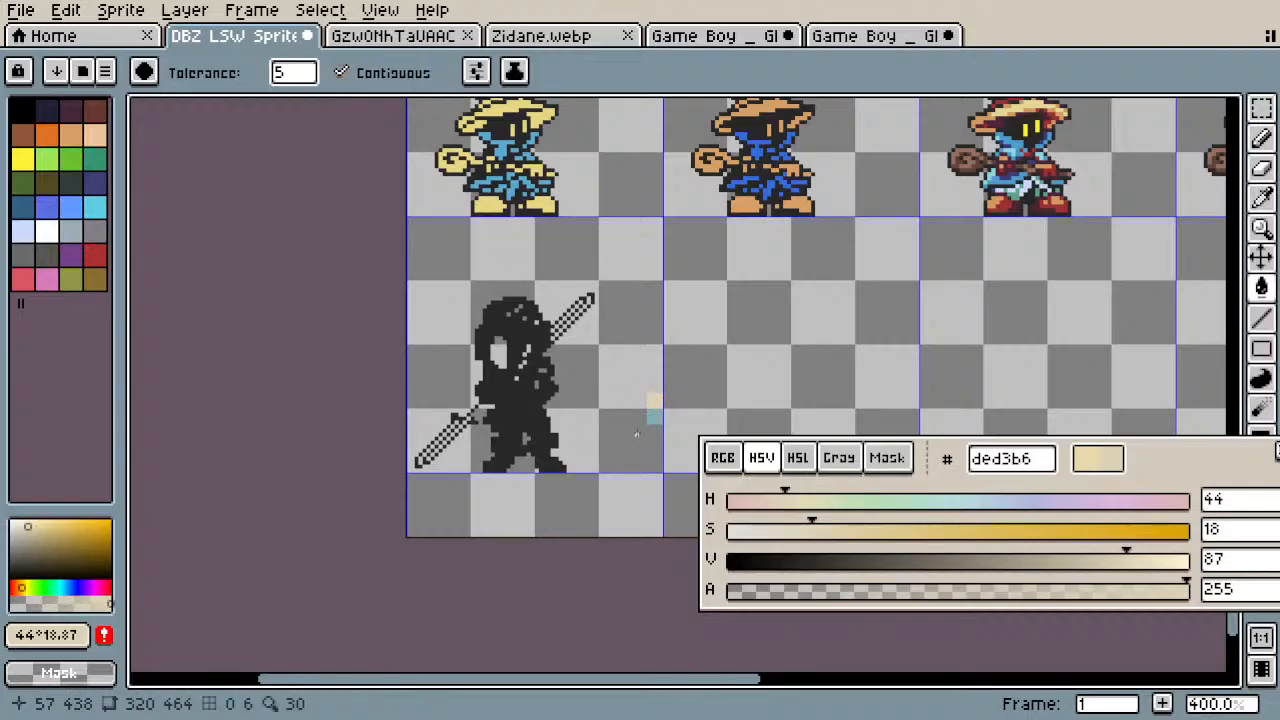
click(286, 82)
drag(281, 97, 213, 72)
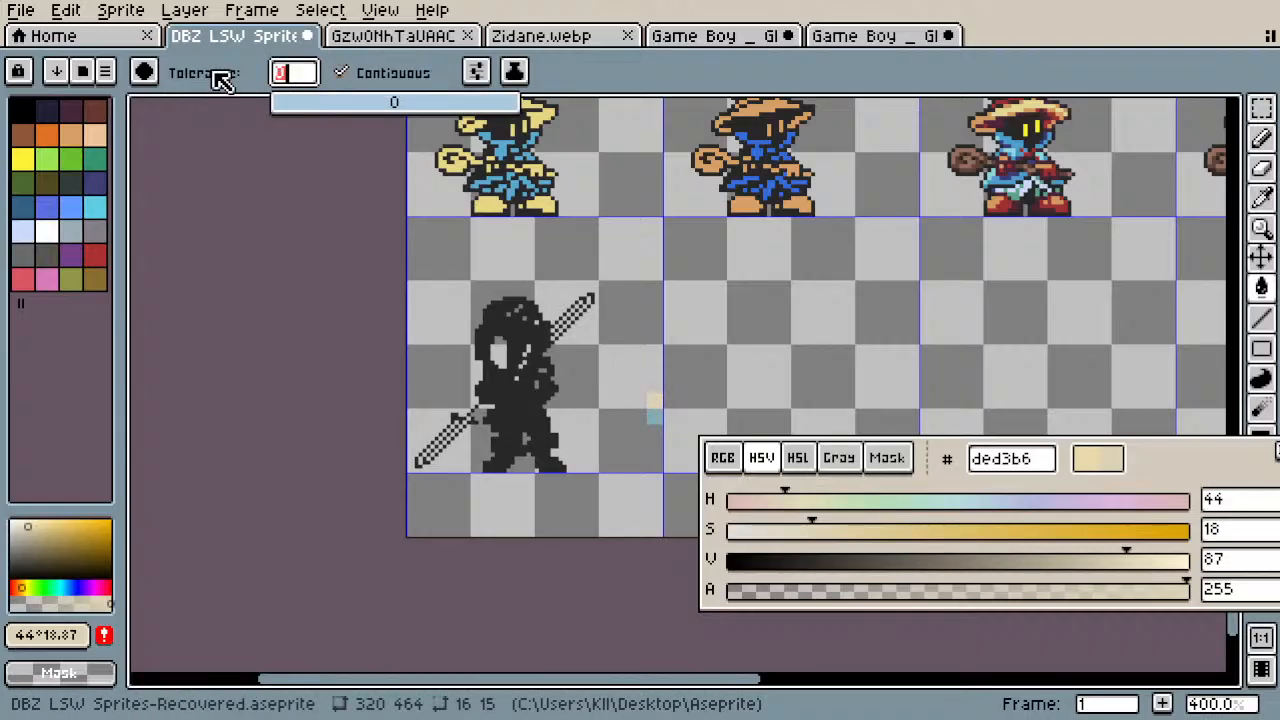
scroll(700, 428, up, 2)
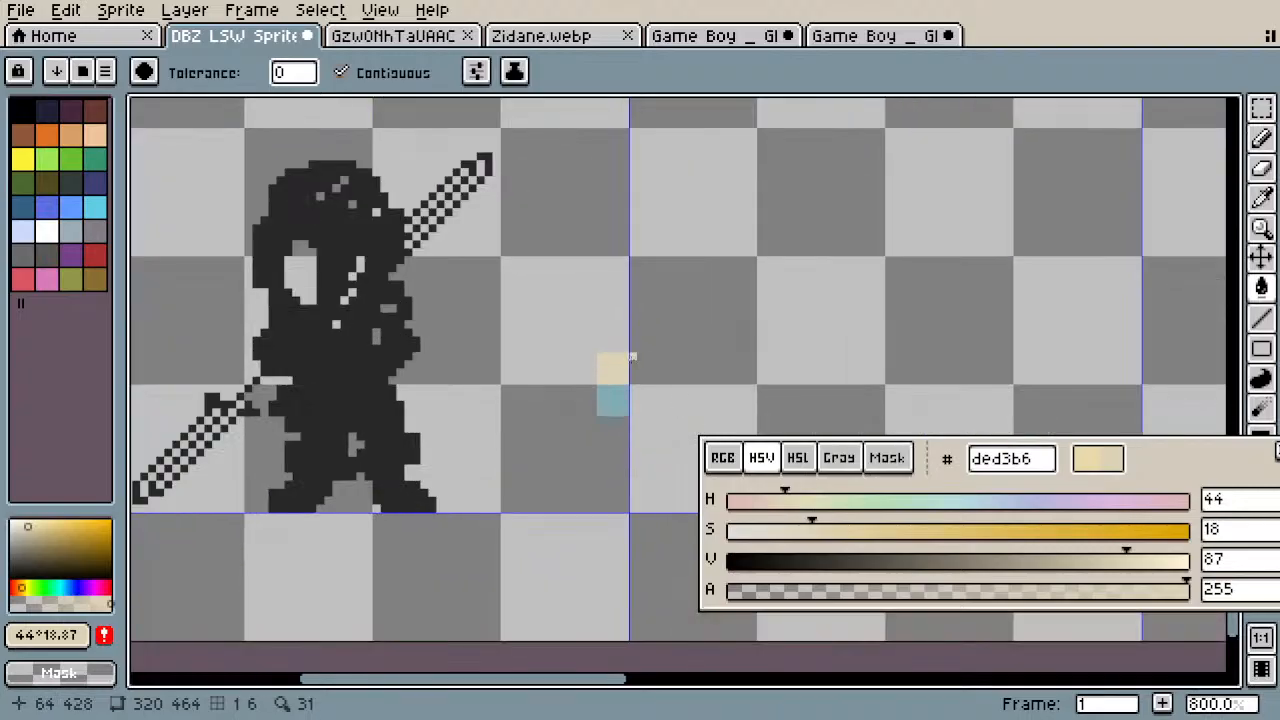
scroll(616, 388, up, 1)
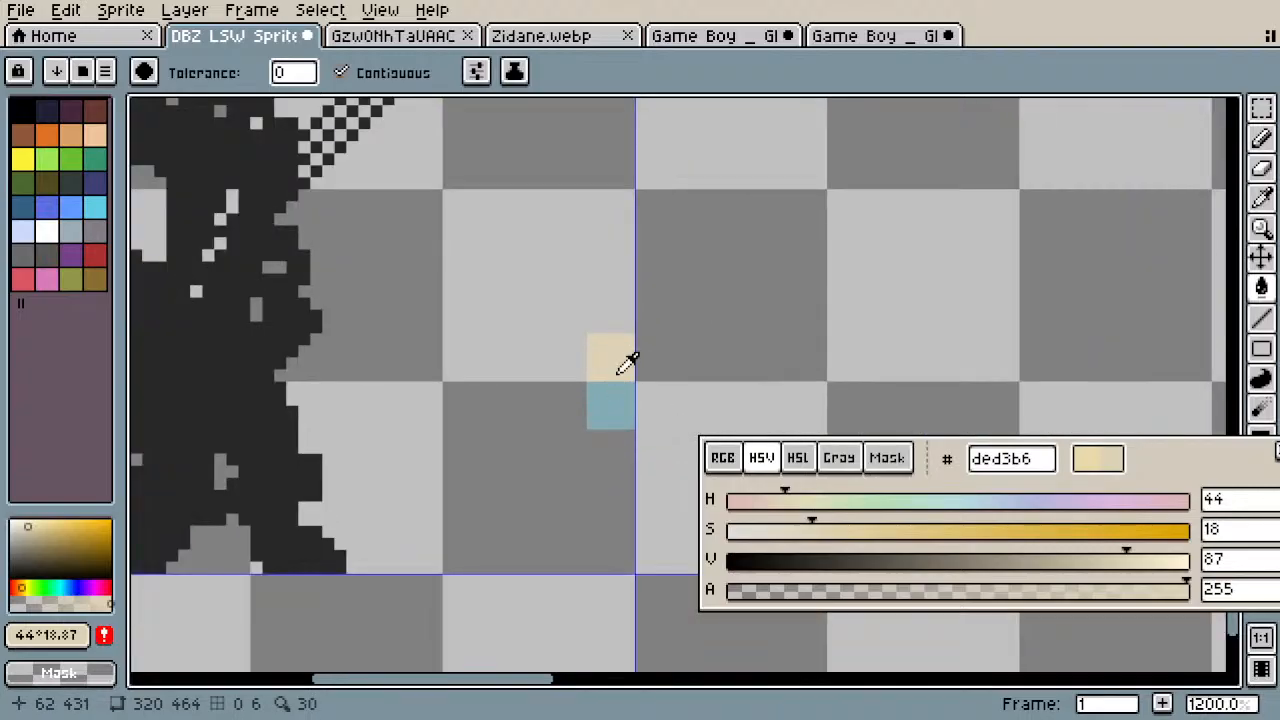
Step: Fill the large face opening and the small diagonal gaps to its right with #ded3b6
alt+click(615, 372)
key(space)
drag(388, 346, 740, 397)
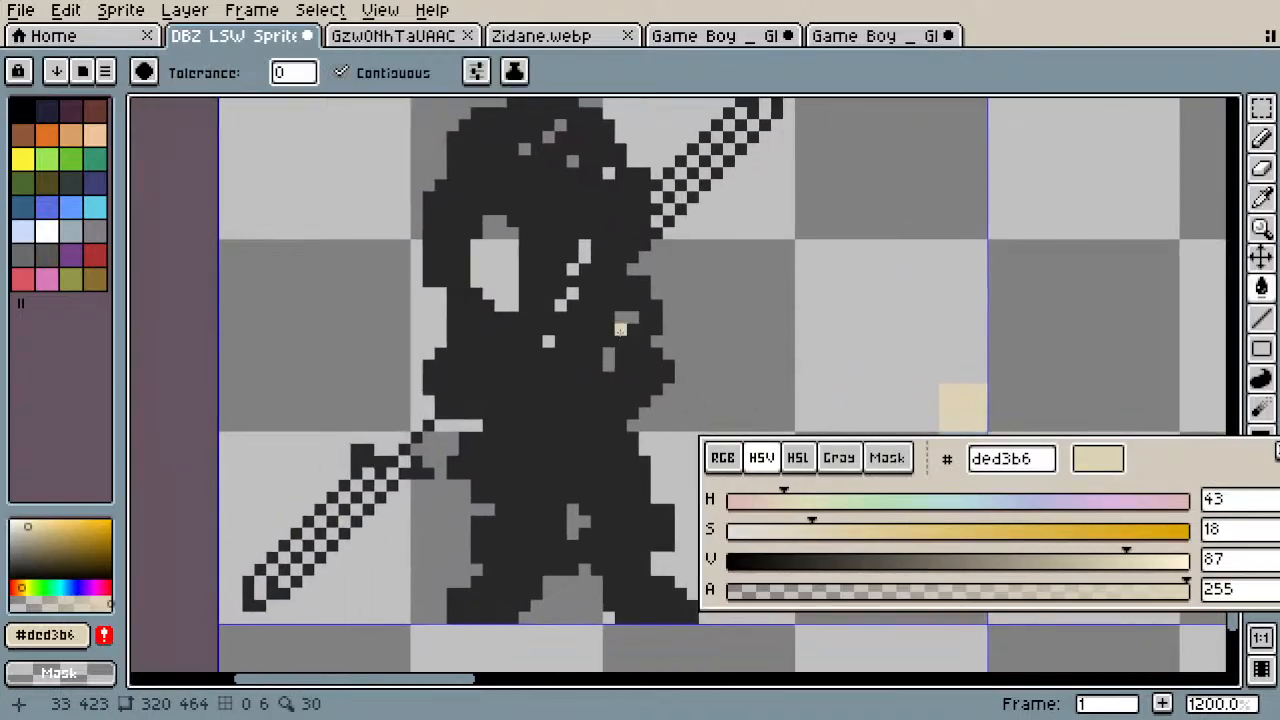
click(495, 262)
click(584, 254)
click(574, 268)
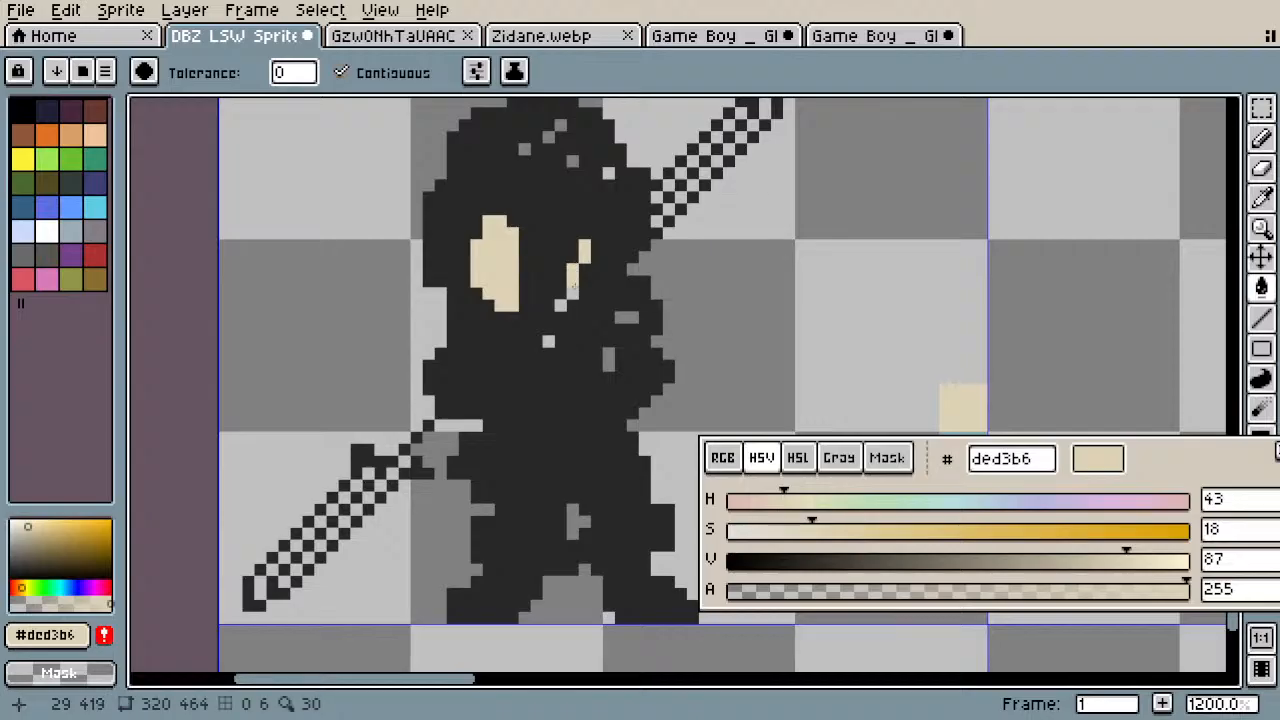
click(574, 292)
click(561, 304)
click(548, 342)
Step: Sample #83abb5 from the lower swatch and paint the two chest patches of the Zidane silhouette, joining them at the middle
scroll(548, 342, down, 4)
alt+click(665, 376)
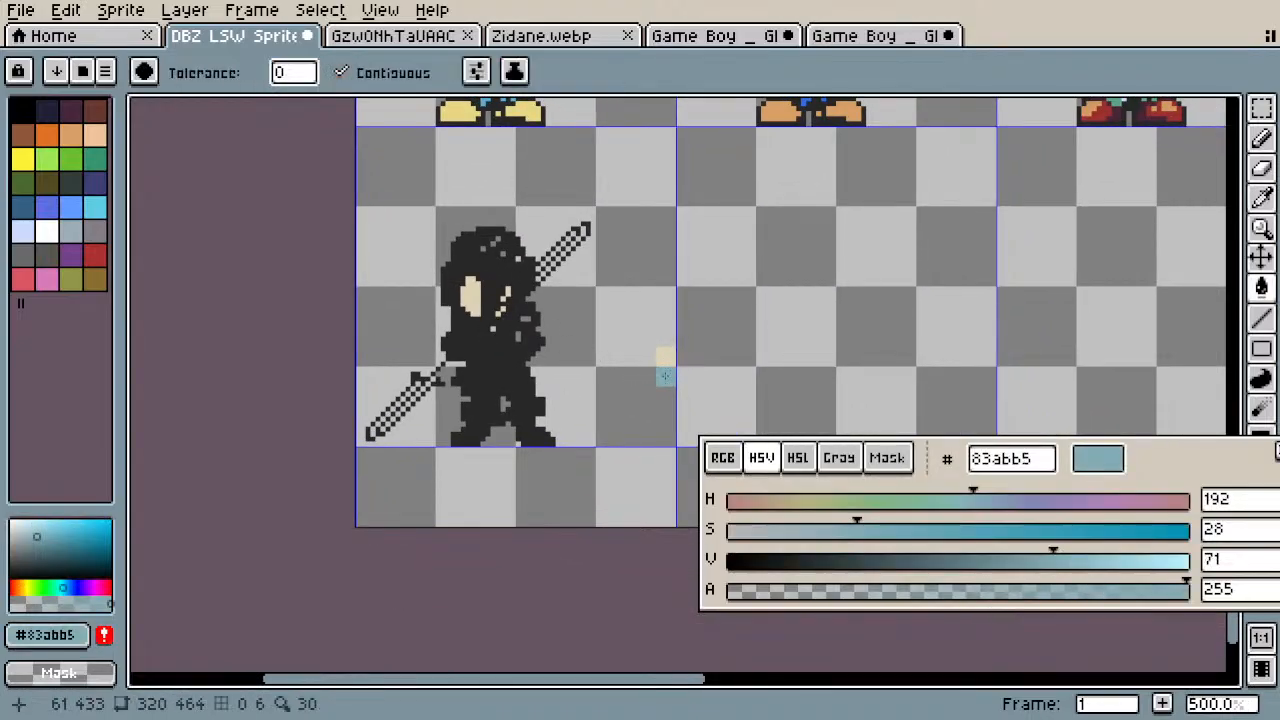
key(b)
scroll(505, 341, up, 5)
mouse_move(420, 300)
mouse_down()
mouse_move(374, 350)
mouse_move(365, 312)
mouse_up()
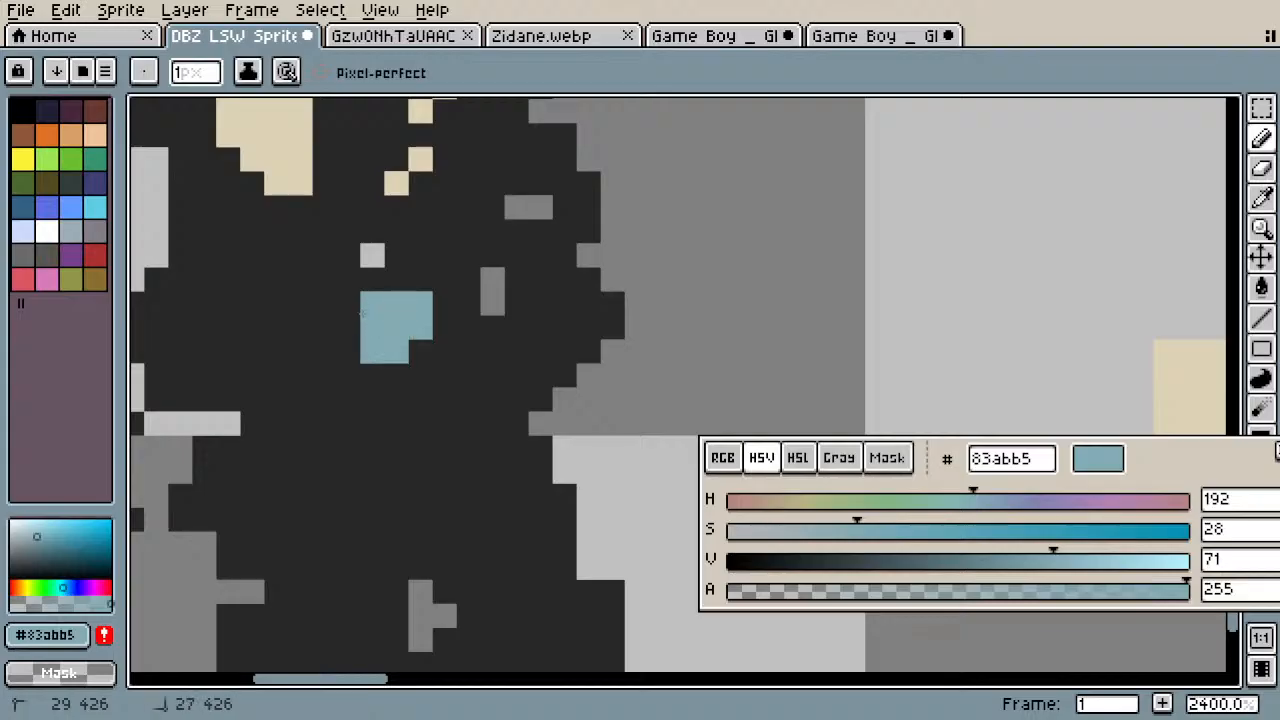
click(372, 375)
drag(276, 278, 298, 330)
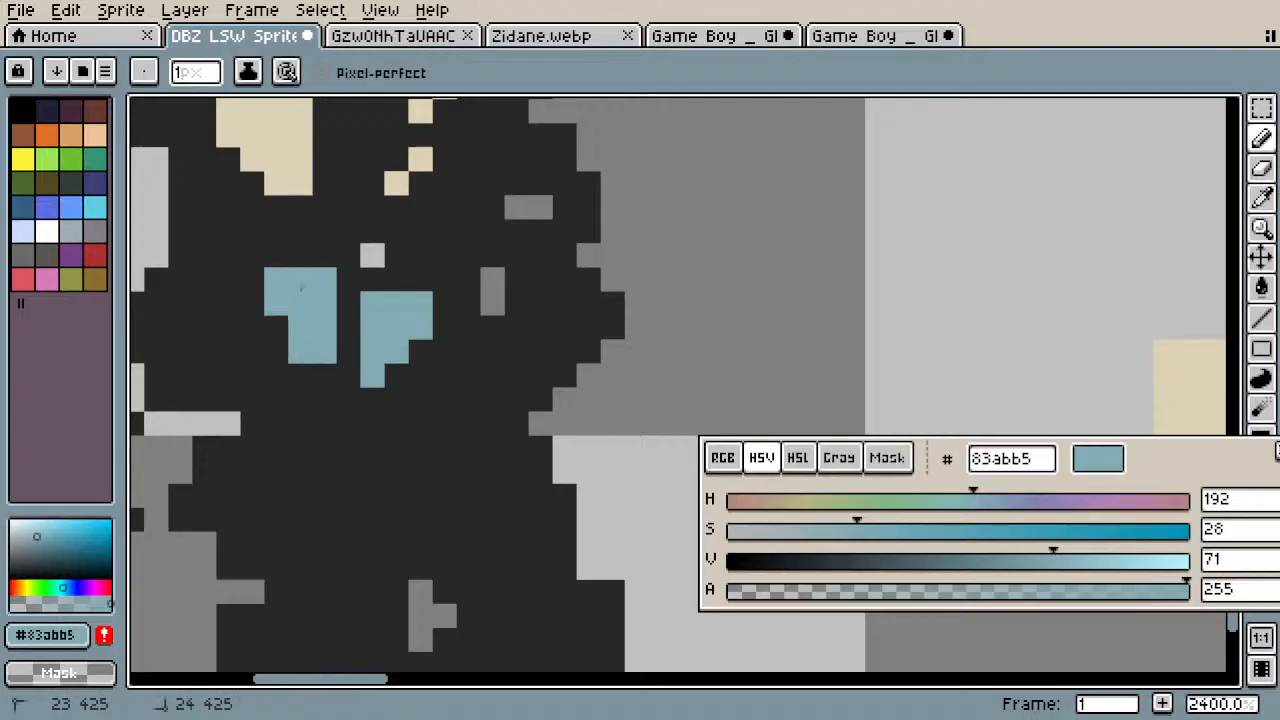
scroll(313, 340, down, 4)
scroll(467, 316, up, 4)
drag(467, 316, 489, 302)
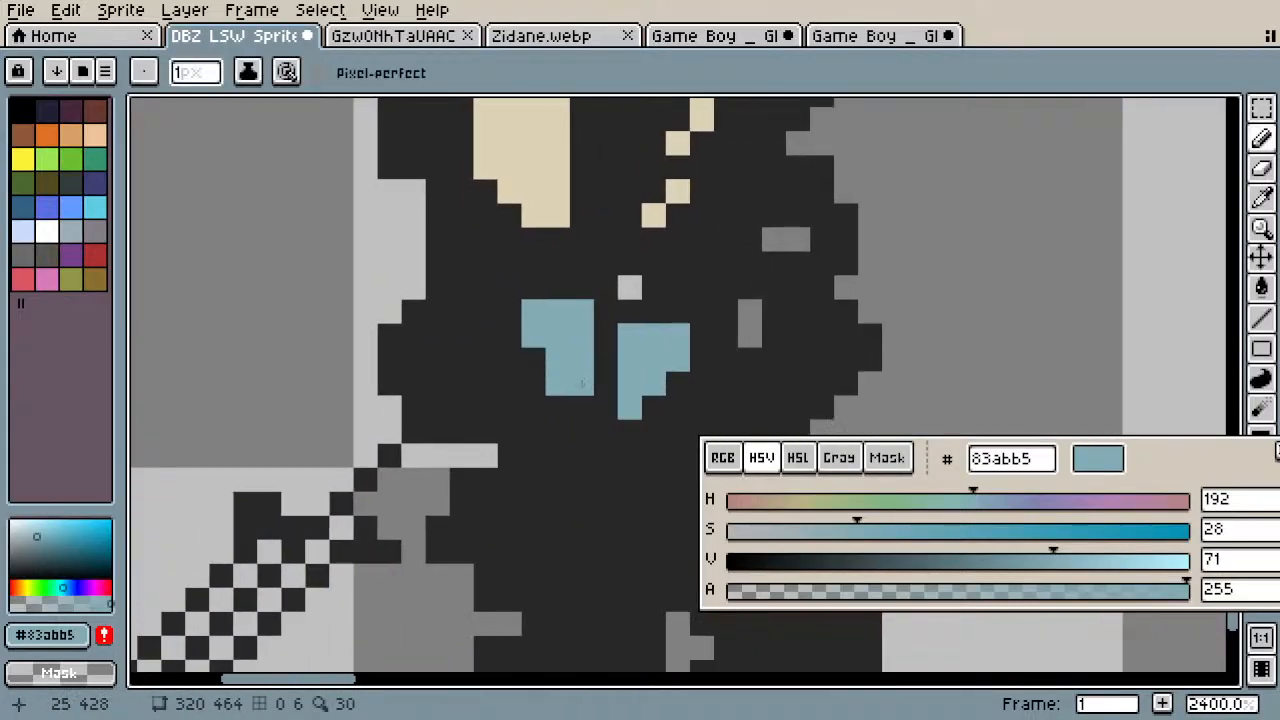
drag(590, 356, 607, 384)
Step: Paint the waist and both upper trouser legs of the silhouette with #83abb5
drag(571, 463, 563, 308)
mouse_move(586, 362)
mouse_down()
mouse_move(568, 350)
mouse_move(526, 392)
mouse_move(481, 395)
mouse_move(511, 342)
mouse_move(544, 415)
mouse_move(562, 406)
mouse_move(366, 342)
mouse_up()
mouse_move(498, 260)
mouse_down()
mouse_move(548, 287)
mouse_move(523, 252)
mouse_move(593, 358)
mouse_move(526, 262)
mouse_move(482, 265)
mouse_move(529, 310)
mouse_move(466, 278)
mouse_move(396, 263)
mouse_up()
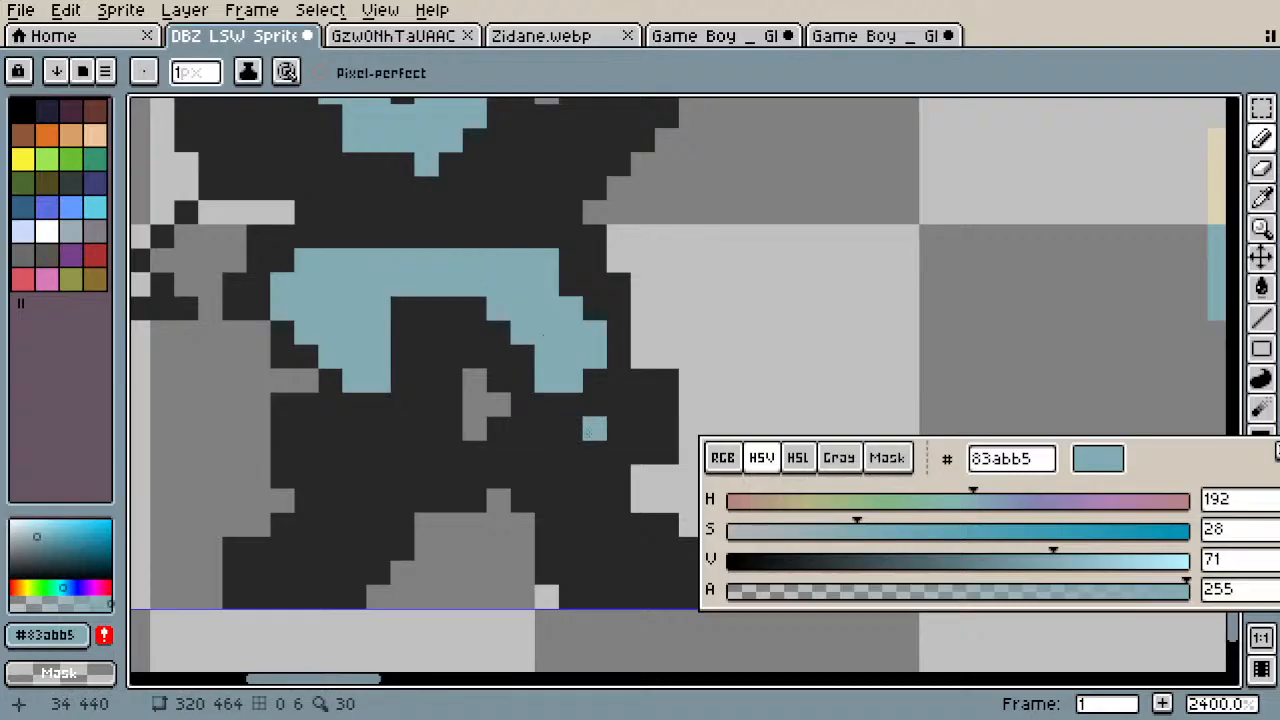
Step: Paint #83abb5 patches on both lower legs above the shoes, trimming the right one with #282828
drag(563, 460, 501, 296)
mouse_move(532, 336)
mouse_down()
mouse_move(565, 336)
mouse_move(516, 363)
mouse_move(550, 378)
mouse_move(519, 368)
mouse_up()
alt+click(534, 300)
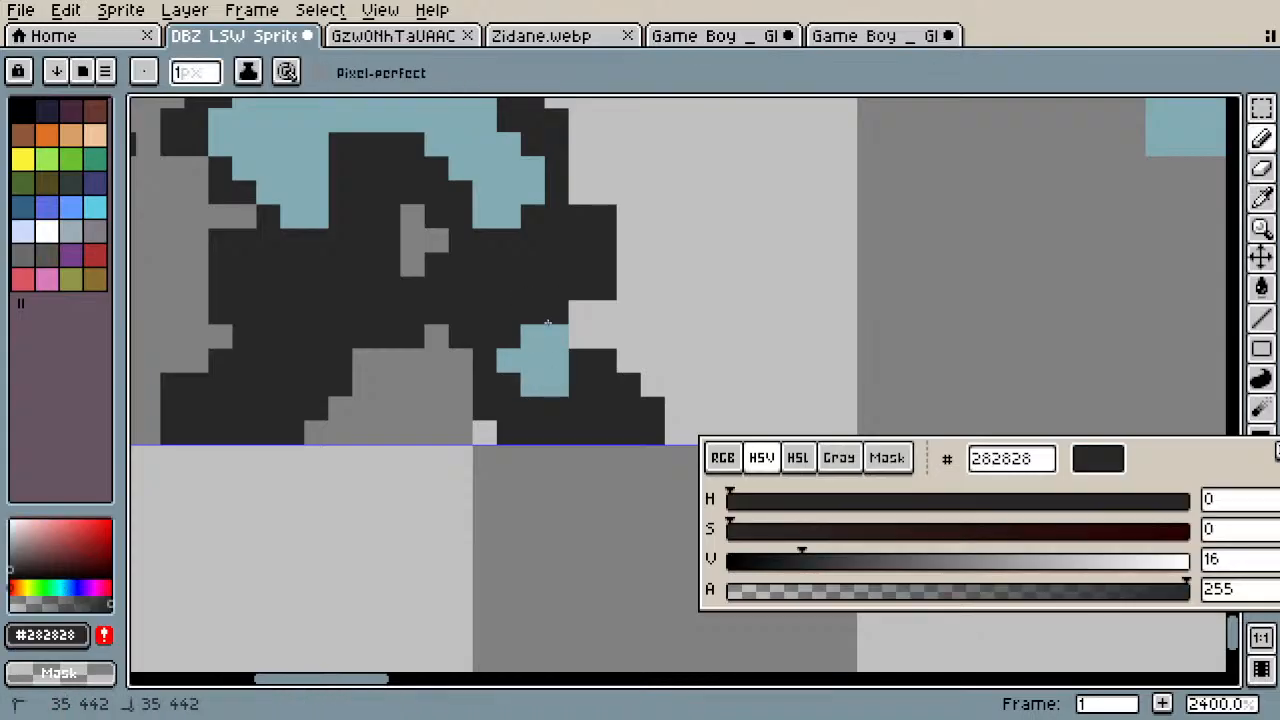
click(556, 330)
alt+click(546, 366)
click(291, 360)
mouse_move(292, 360)
mouse_down()
mouse_move(268, 336)
mouse_move(268, 384)
mouse_move(244, 360)
mouse_move(262, 360)
mouse_up()
scroll(534, 264, down, 4)
drag(534, 264, 544, 351)
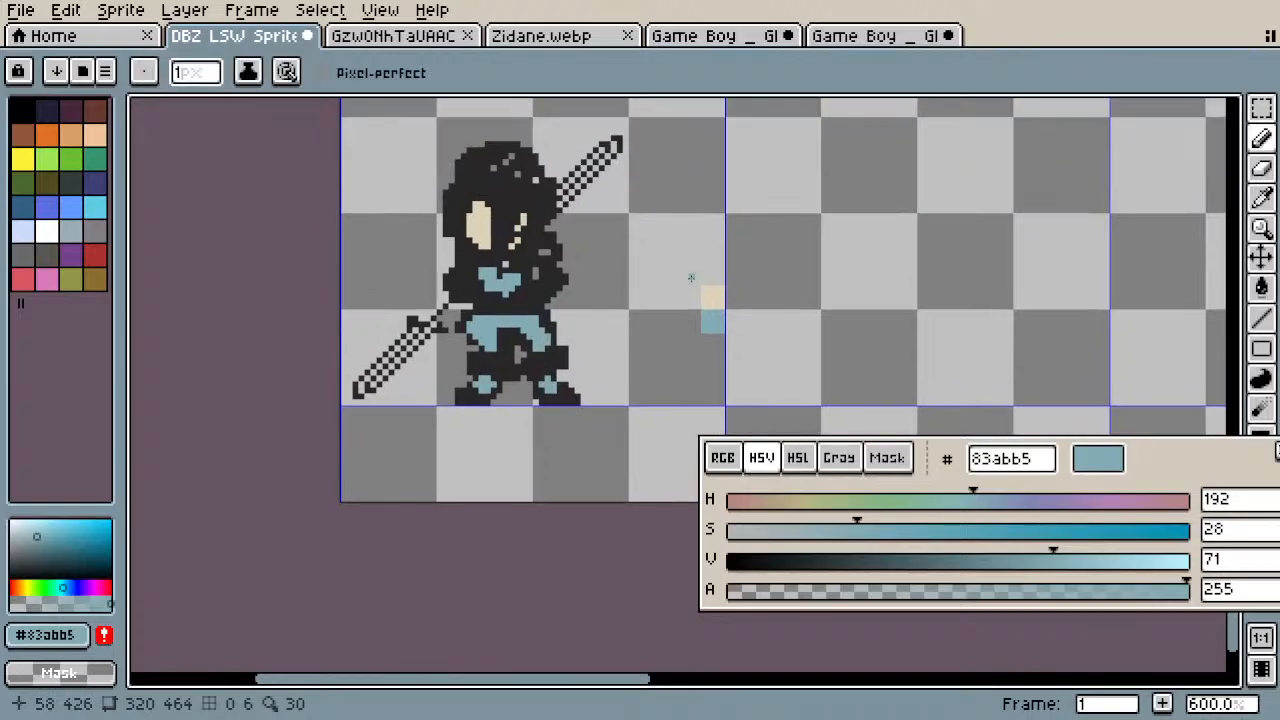
Step: Sample #ded3b6 from the upper swatch and paint both shoes and both boot cuffs
alt+click(714, 301)
scroll(496, 418, up, 3)
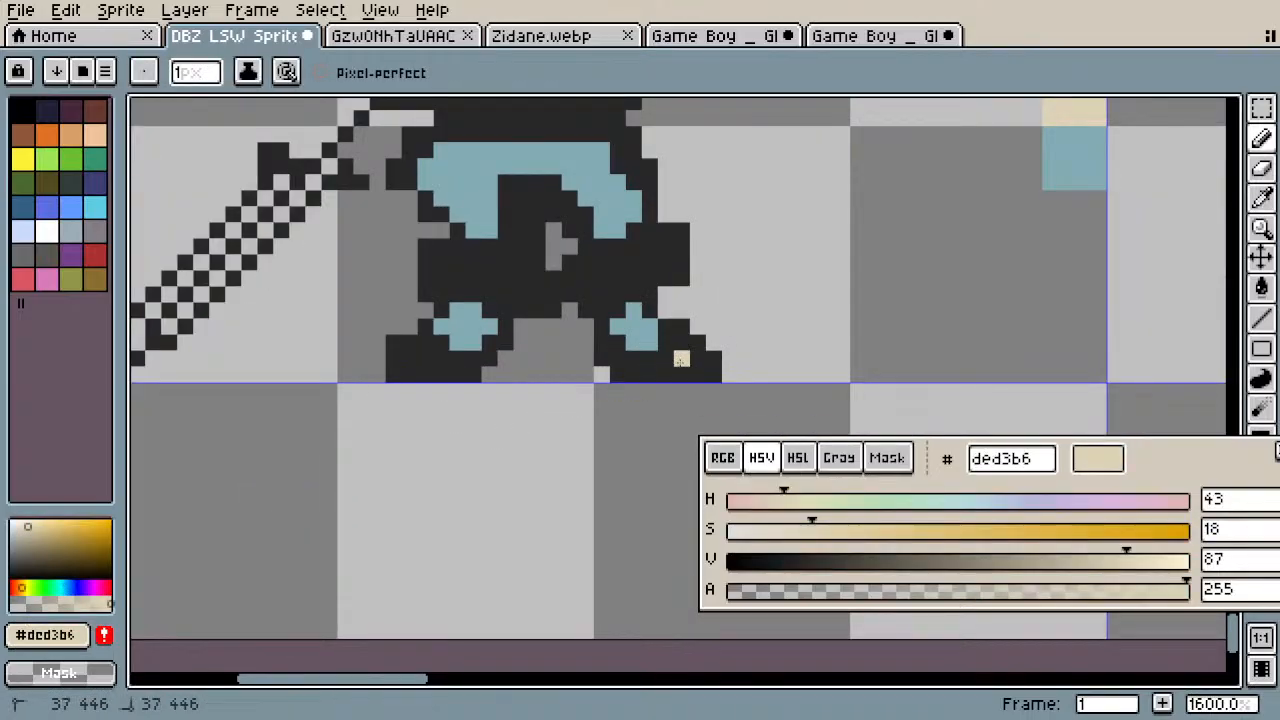
click(665, 343)
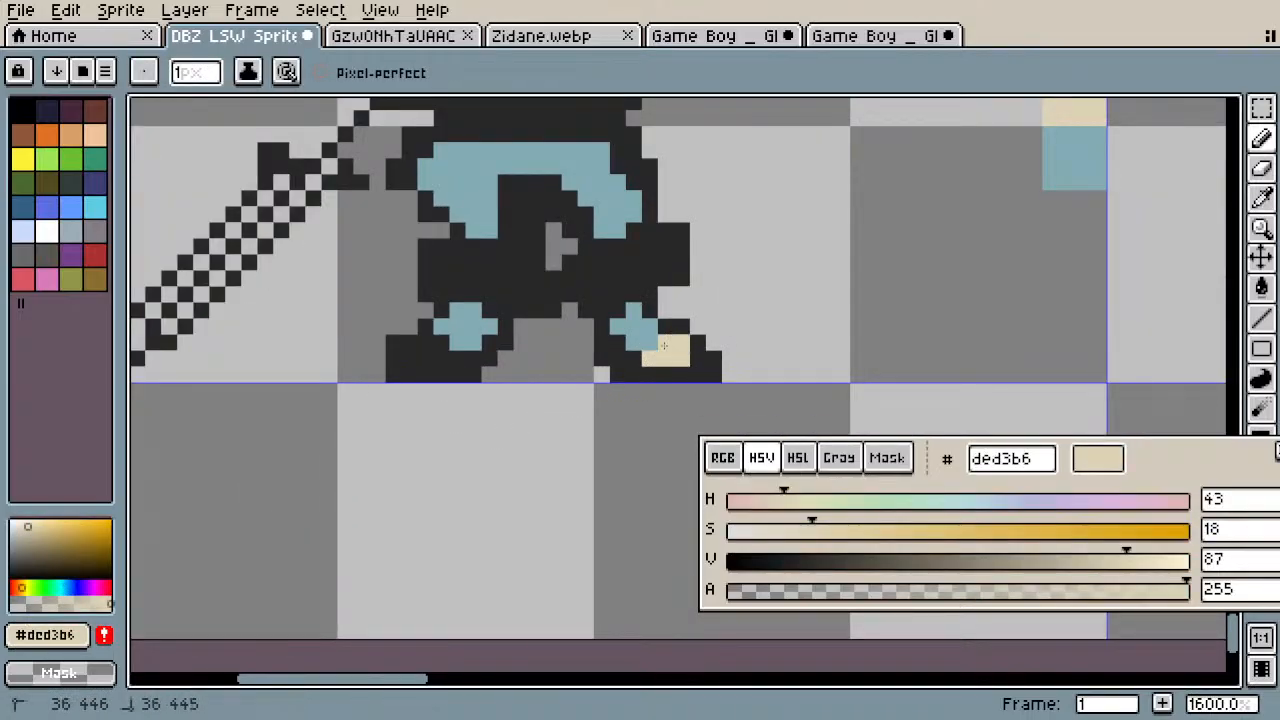
drag(442, 358, 410, 358)
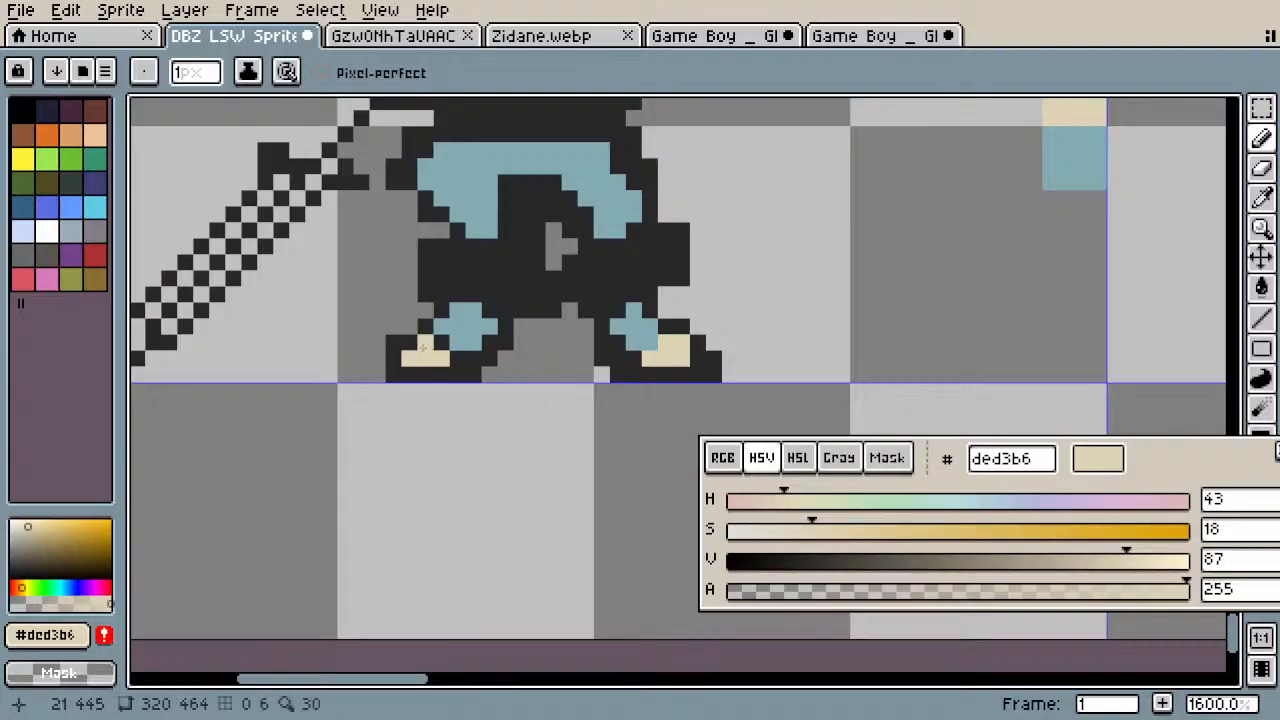
mouse_move(457, 277)
mouse_down()
mouse_move(494, 382)
mouse_move(476, 383)
mouse_move(527, 366)
mouse_move(536, 386)
mouse_move(500, 372)
mouse_up()
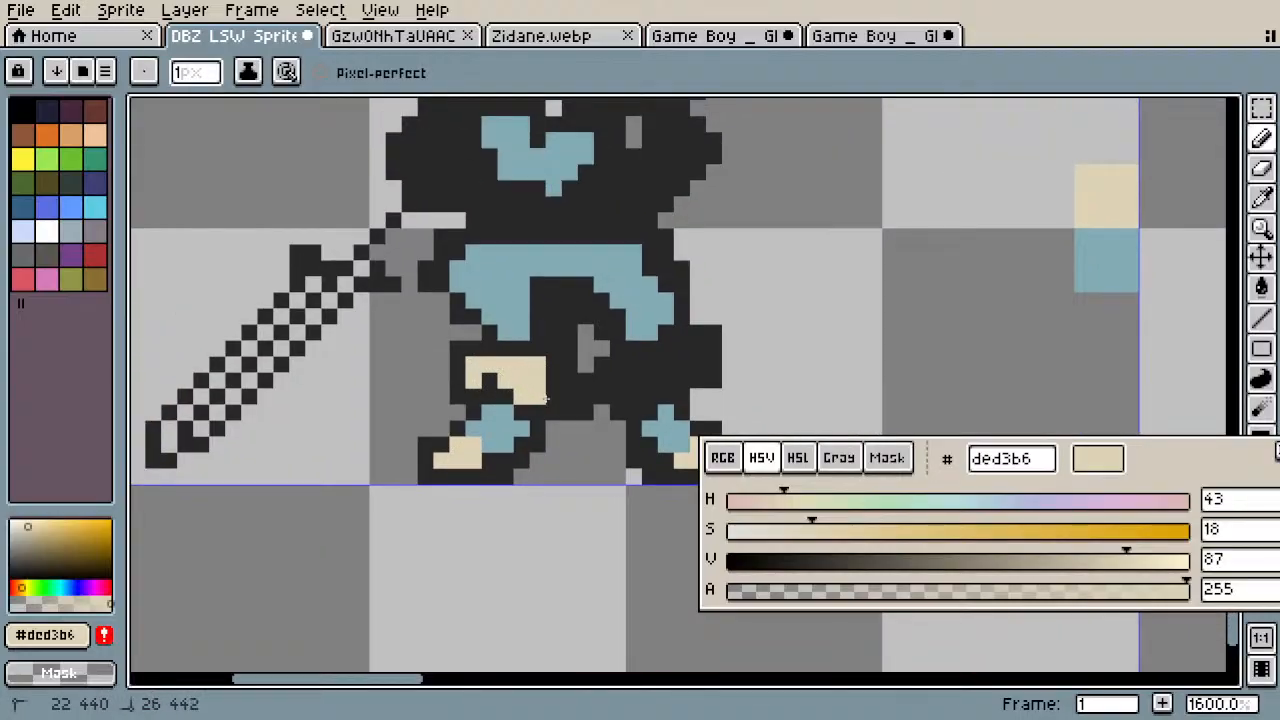
mouse_move(584, 398)
mouse_down()
mouse_move(679, 352)
mouse_move(631, 398)
mouse_up()
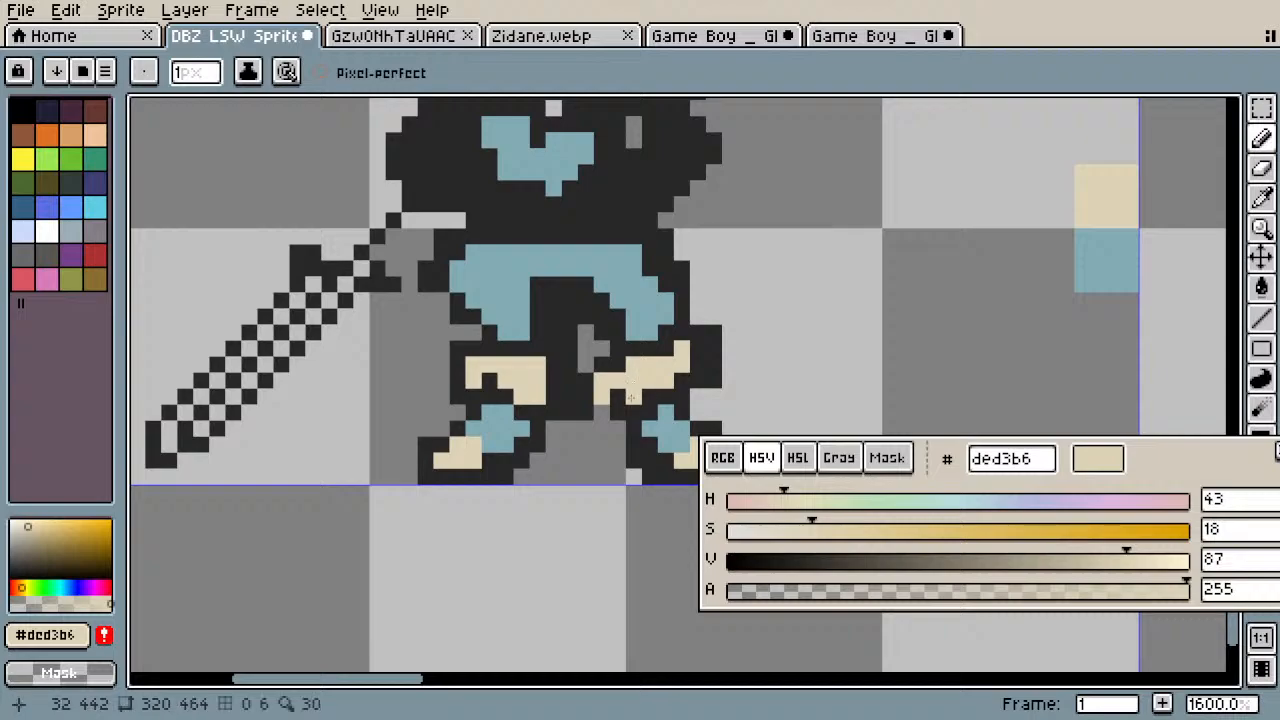
Step: Widen the left boot cuff with #ded3b6 and extend the inner edge of the left trouser leg with #83abb5
alt+click(630, 398)
scroll(592, 380, down, 4)
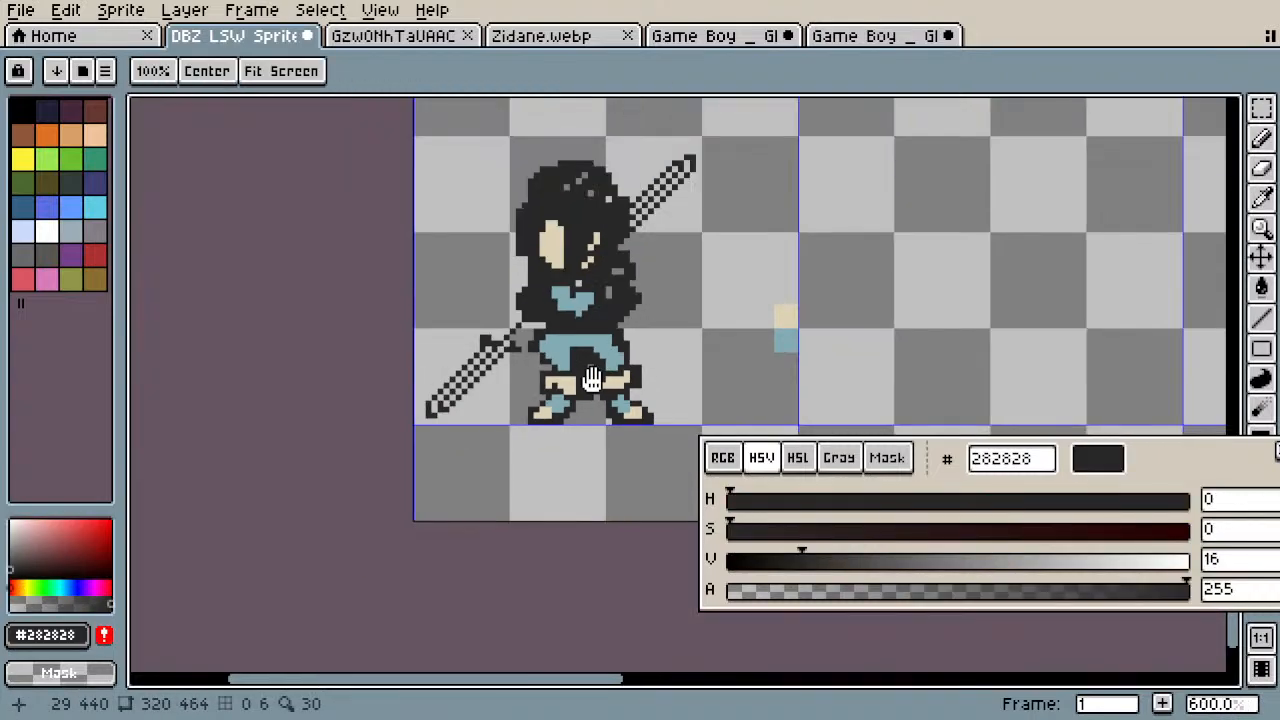
scroll(592, 380, up, 1)
alt+click(567, 378)
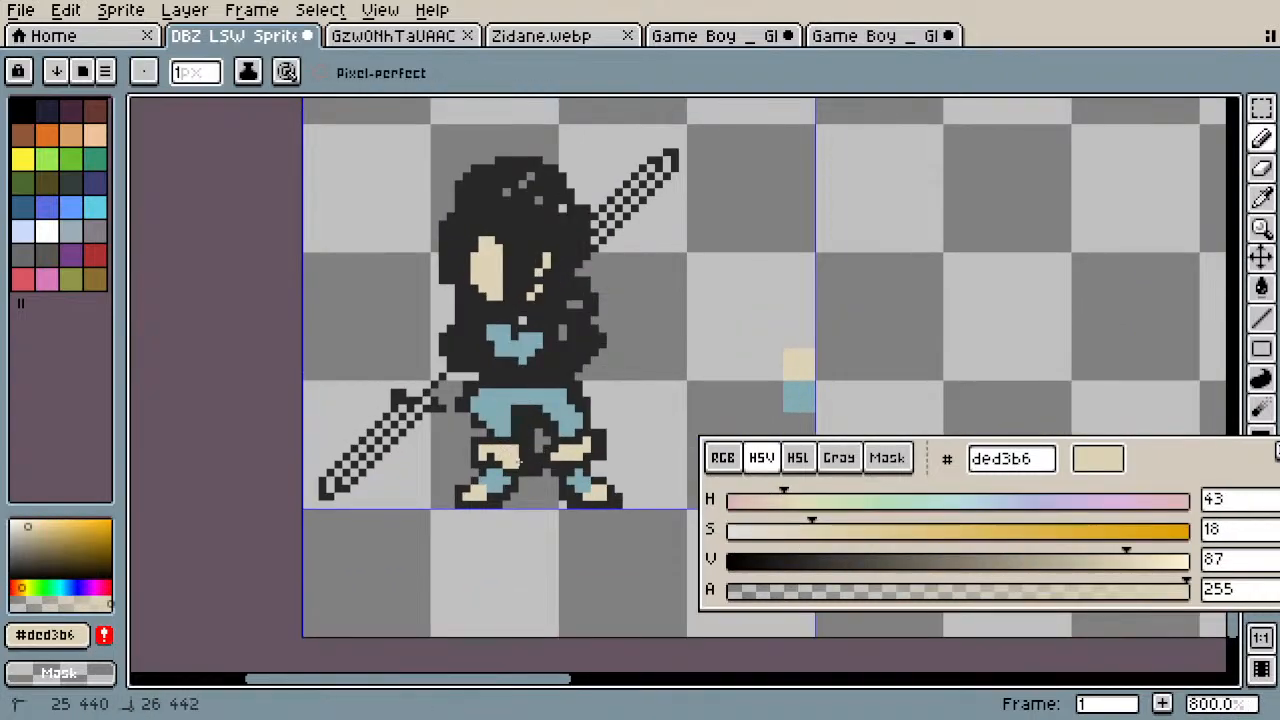
drag(521, 452, 521, 506)
alt+click(521, 474)
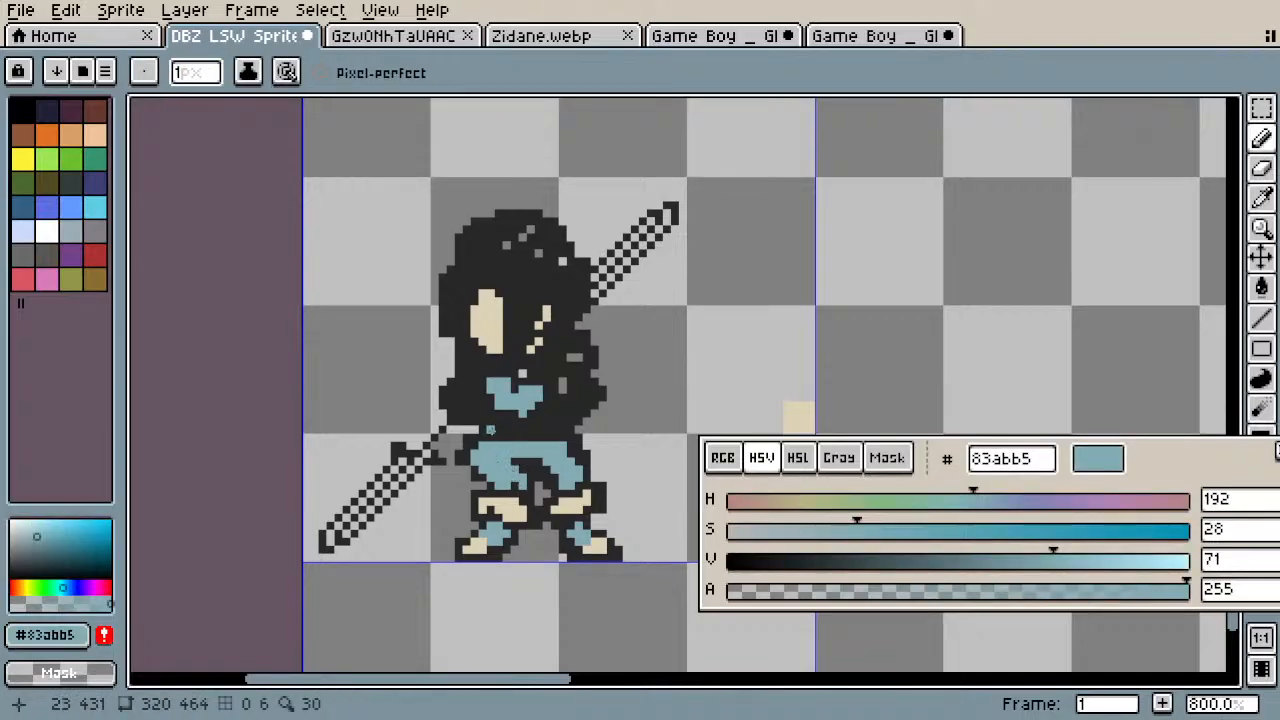
scroll(507, 461, down, 3)
scroll(512, 463, up, 5)
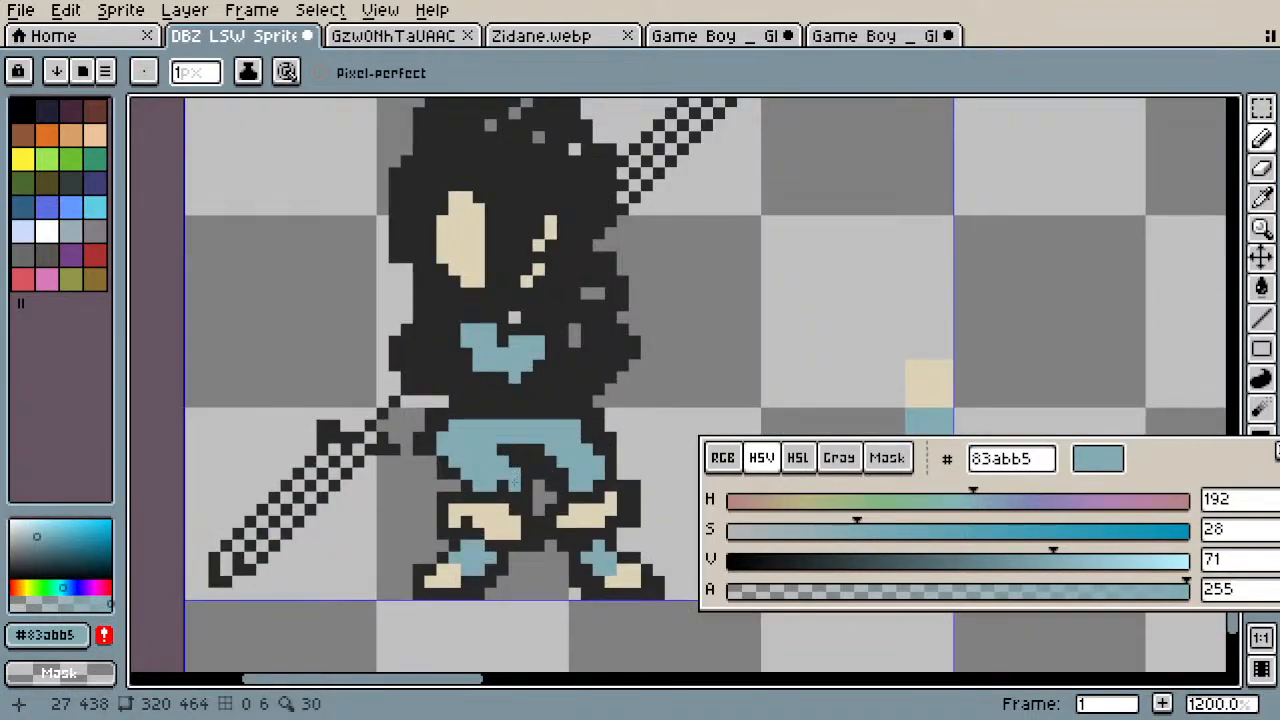
scroll(514, 482, up, 3)
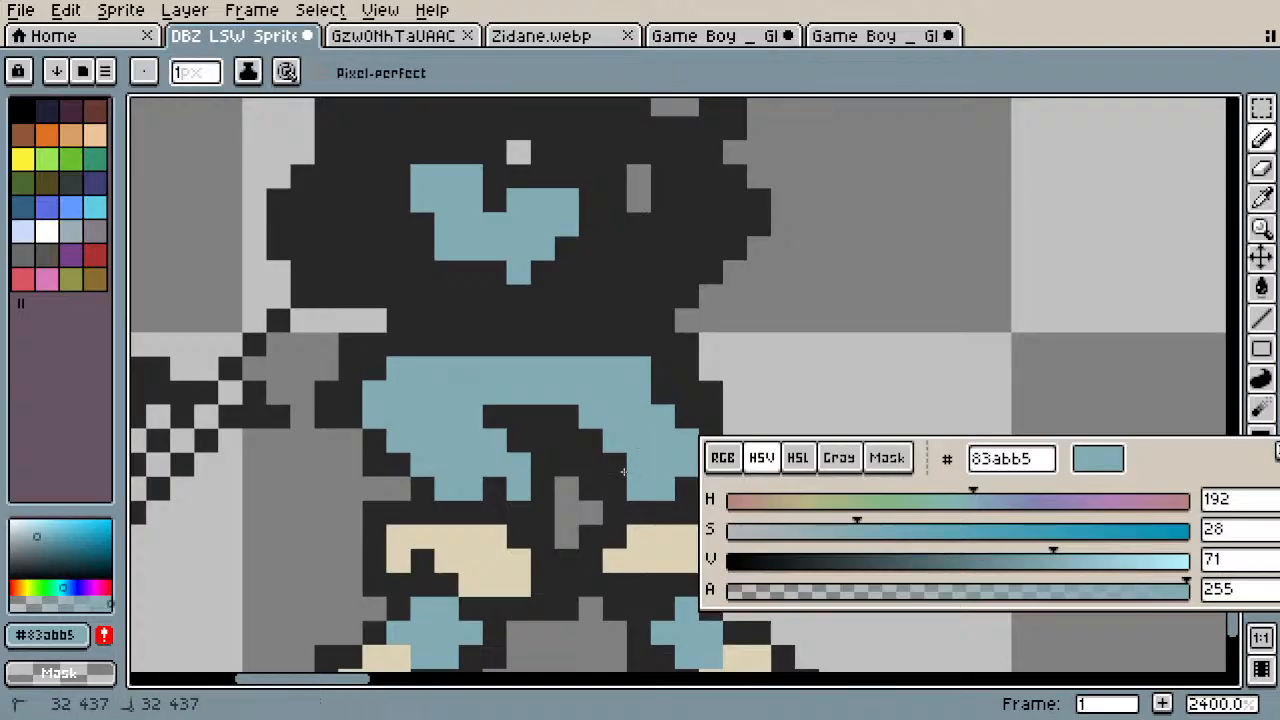
scroll(553, 397, down, 2)
scroll(553, 397, down, 3)
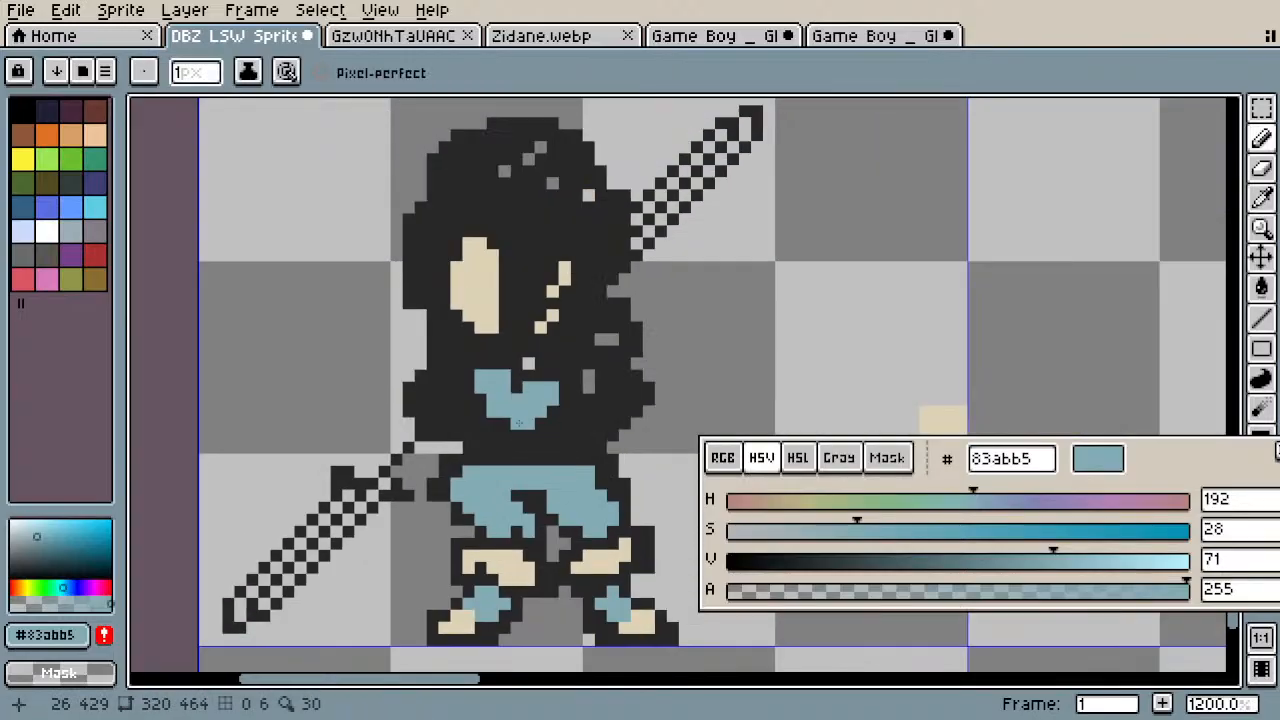
Step: Paint the left sleeve with #83abb5 up to the chest patch, and restore its crease at 21–22, 426 with #282828
scroll(520, 449, up, 4)
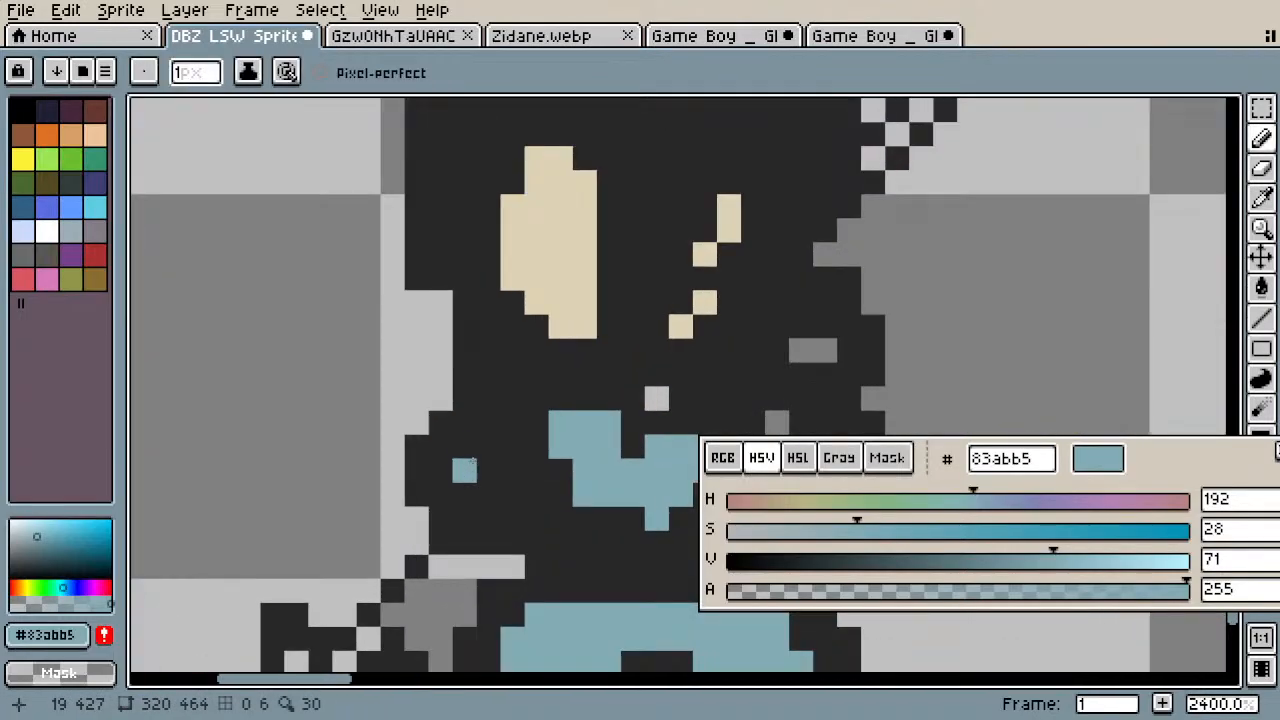
mouse_move(470, 450)
mouse_down()
mouse_move(497, 502)
mouse_move(489, 455)
mouse_up()
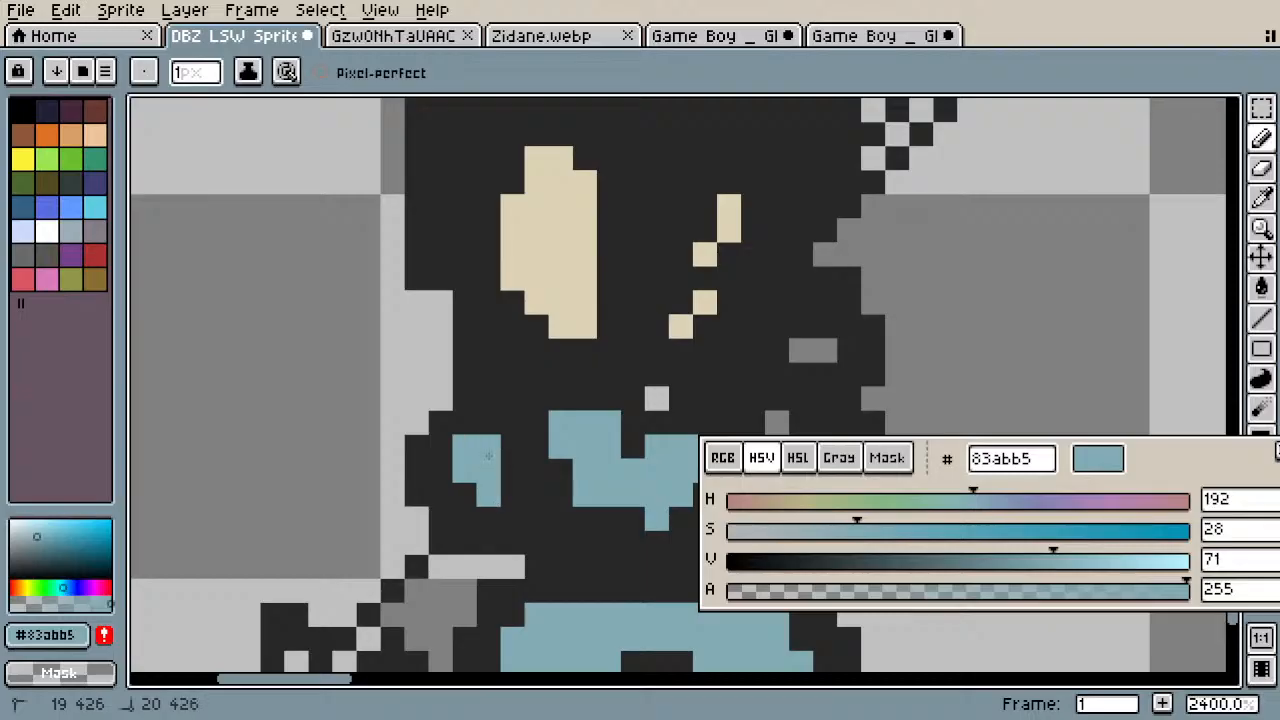
drag(490, 500, 512, 518)
mouse_move(512, 446)
mouse_down()
mouse_move(547, 420)
mouse_move(490, 449)
mouse_up()
alt+click(530, 462)
click(531, 452)
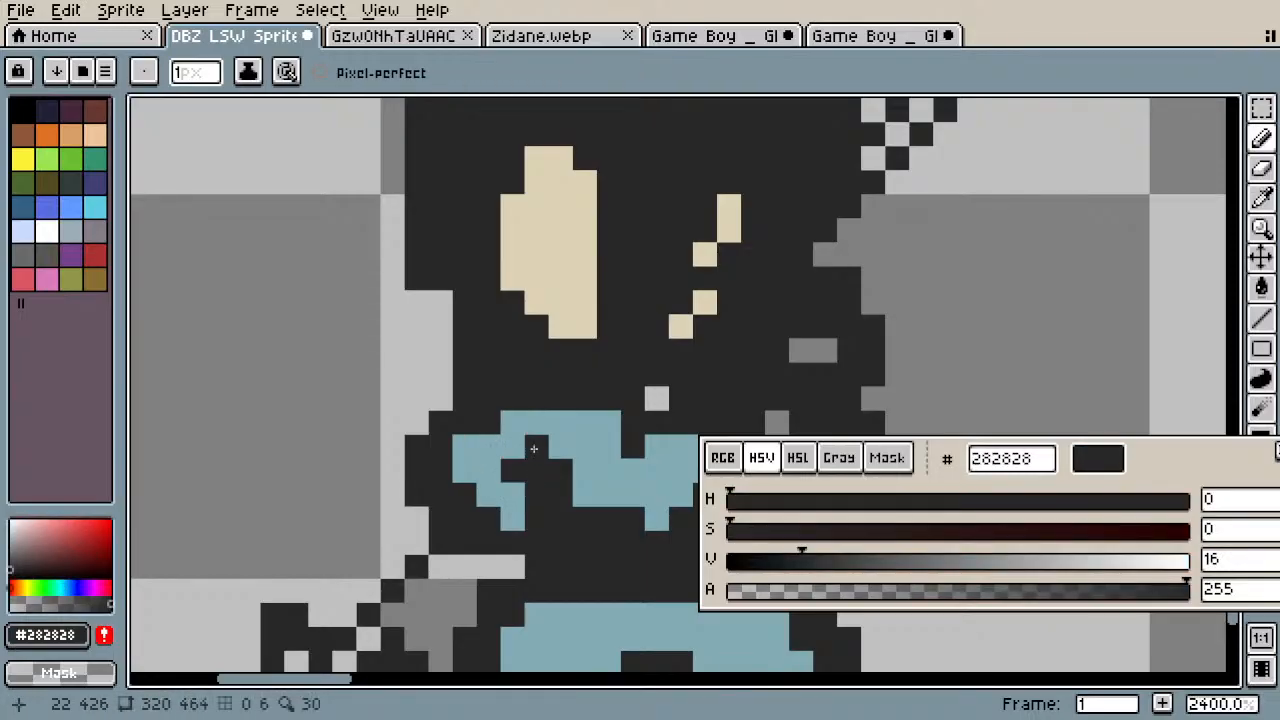
click(512, 448)
scroll(509, 464, down, 5)
scroll(460, 440, up, 4)
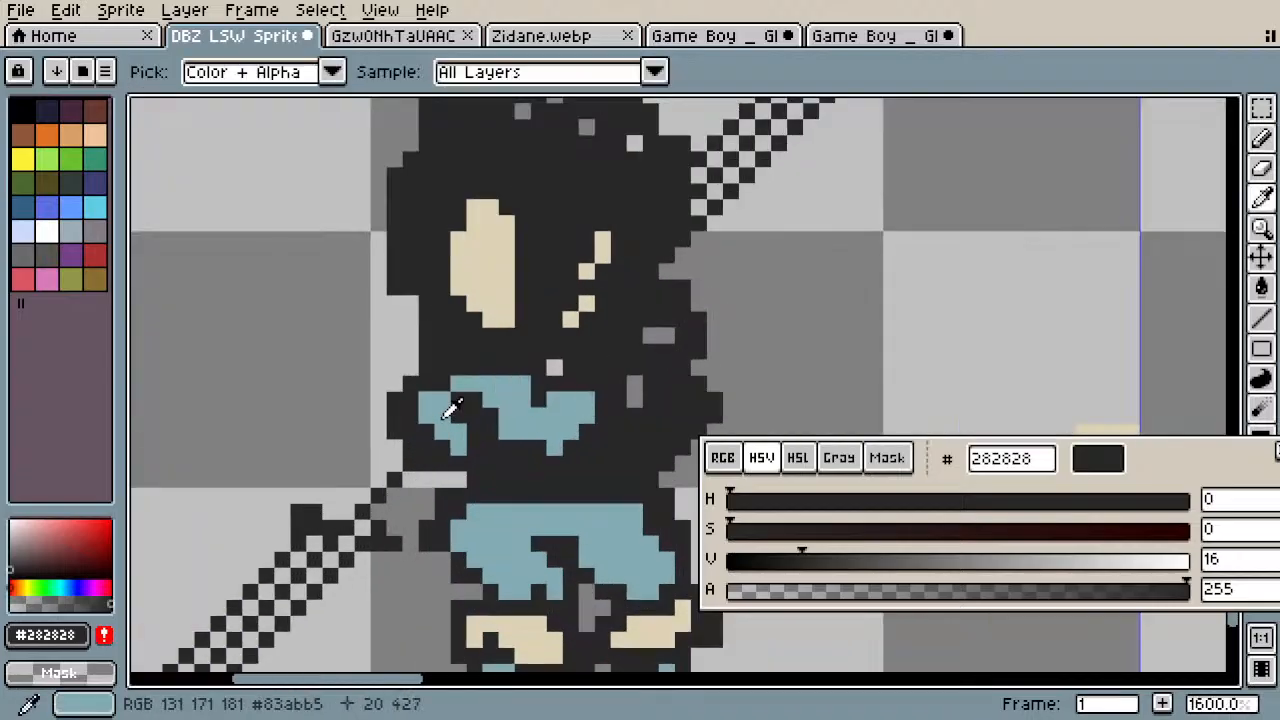
Step: Extend the left sleeve towards its outer outline and paint the right sleeve patch with #83abb5
alt+click(438, 440)
drag(410, 432, 410, 416)
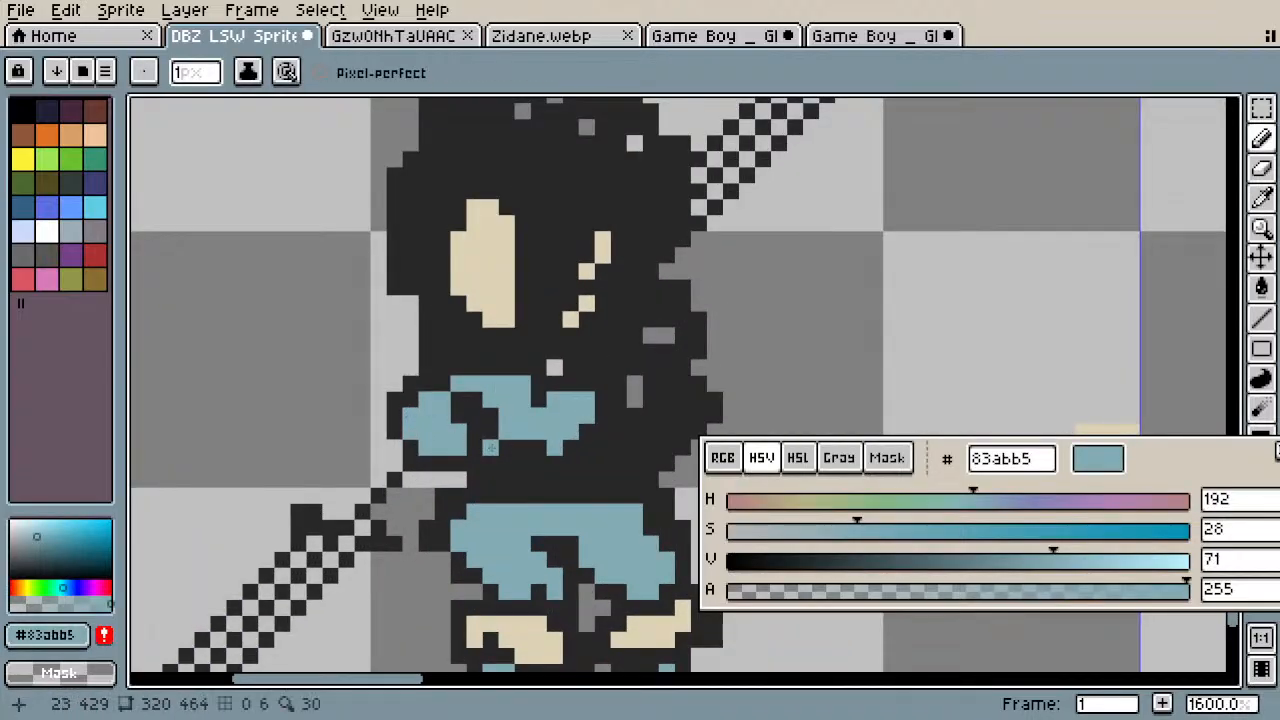
drag(580, 436, 523, 428)
mouse_move(627, 394)
mouse_down()
mouse_move(590, 443)
mouse_move(627, 399)
mouse_up()
Step: Sample #ded3b6 and extend the right side of the face around 28, 417
mouse_move(586, 442)
mouse_down()
mouse_move(552, 427)
mouse_move(425, 375)
mouse_move(411, 343)
mouse_up()
alt+click(862, 390)
drag(348, 204, 418, 362)
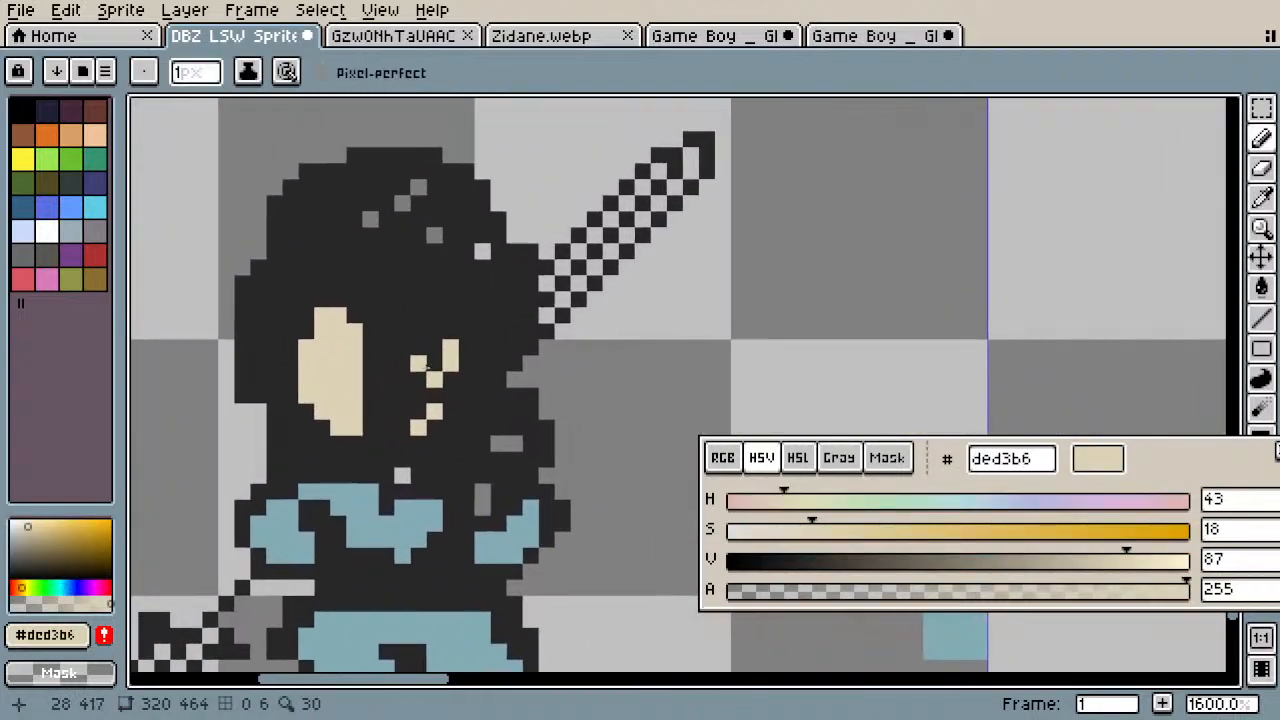
Step: Paint cream (#ded3b6) hair strands over the front and left side of the swordsman's head, keeping #282828 gaps between them
mouse_move(386, 410)
mouse_down()
mouse_move(409, 316)
mouse_move(409, 374)
mouse_move(391, 360)
mouse_move(370, 262)
mouse_move(360, 295)
mouse_move(317, 295)
mouse_up()
key(ctrl+z)
click(290, 298)
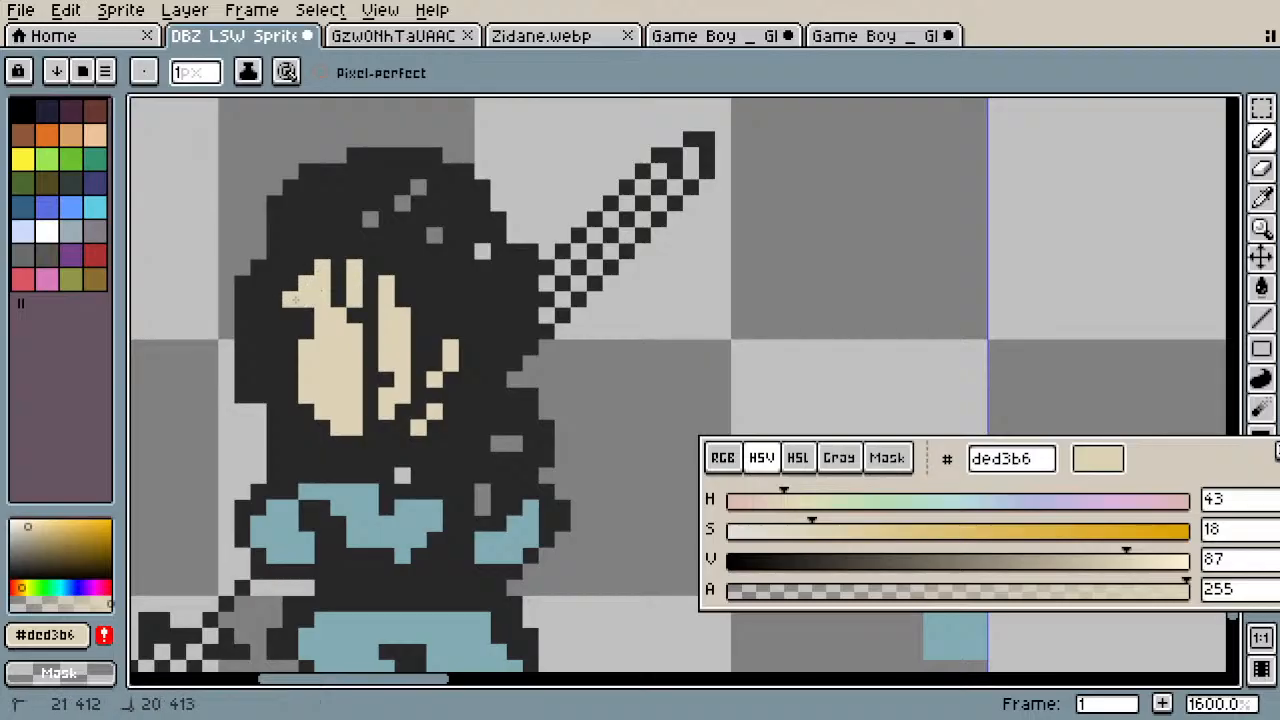
alt+click(306, 298)
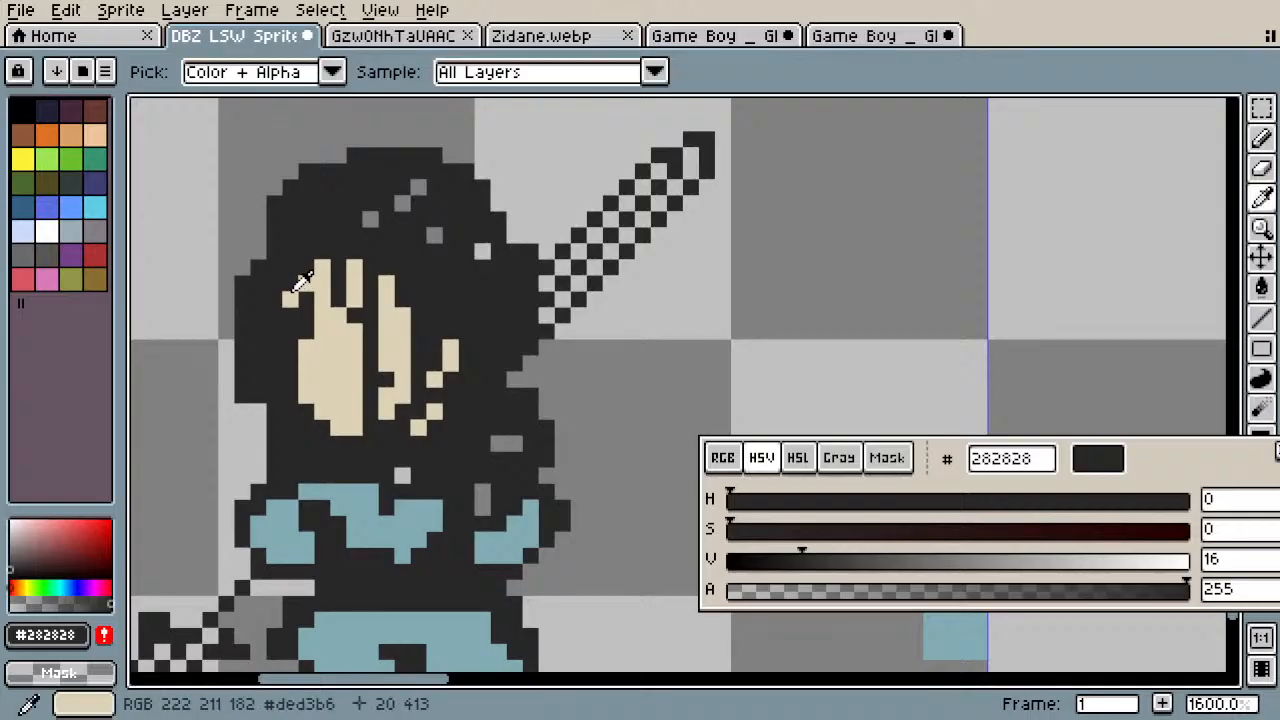
alt+click(294, 294)
mouse_move(290, 316)
mouse_down()
mouse_move(281, 369)
mouse_move(272, 310)
mouse_up()
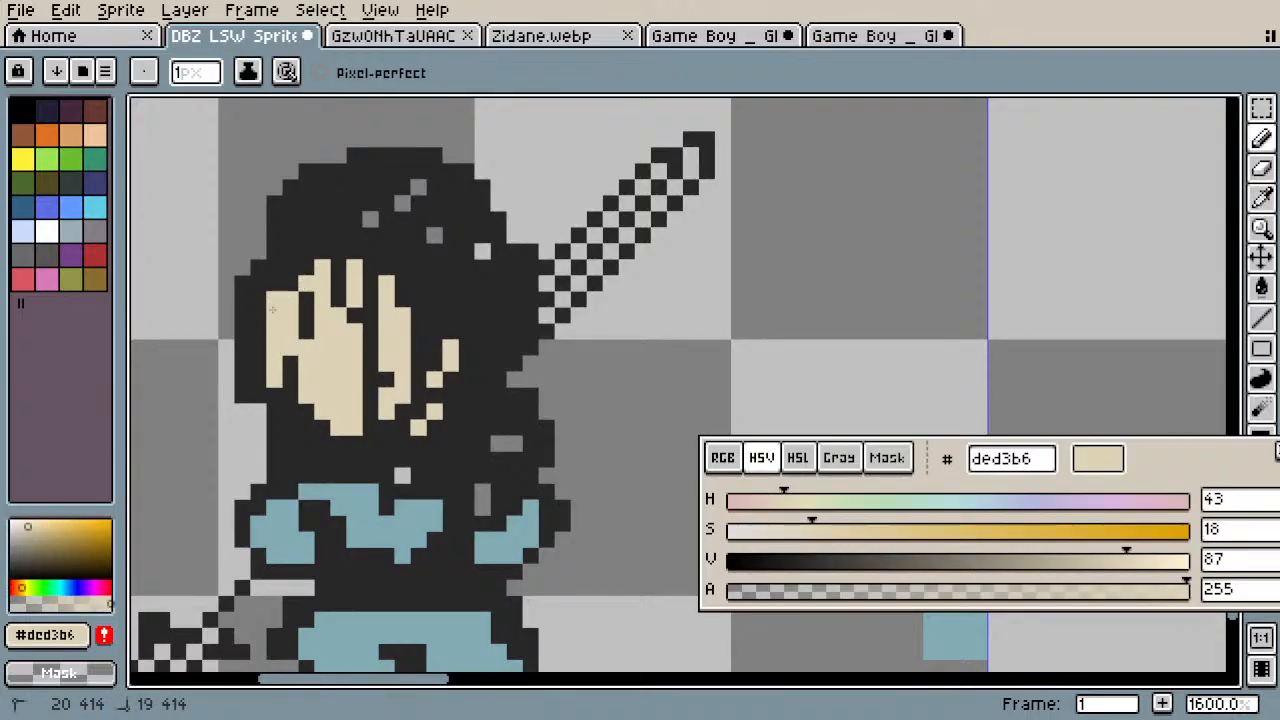
alt+click(297, 360)
alt+click(281, 331)
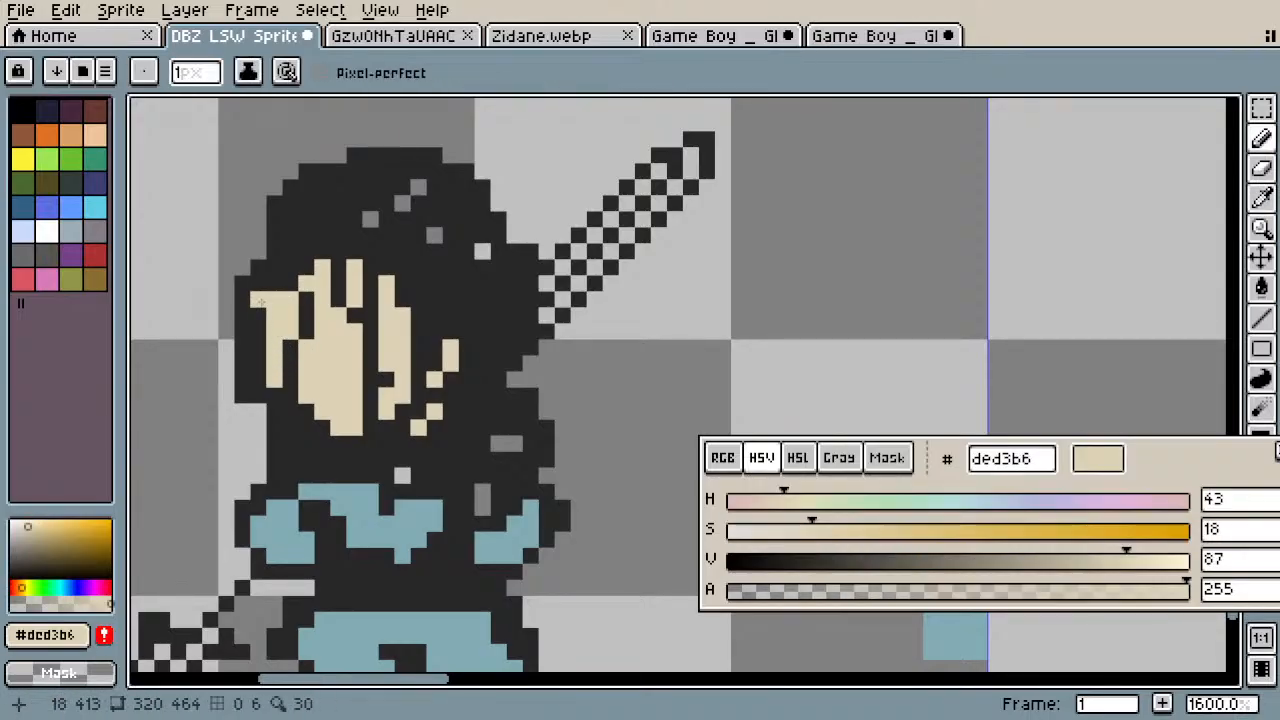
drag(258, 300, 256, 346)
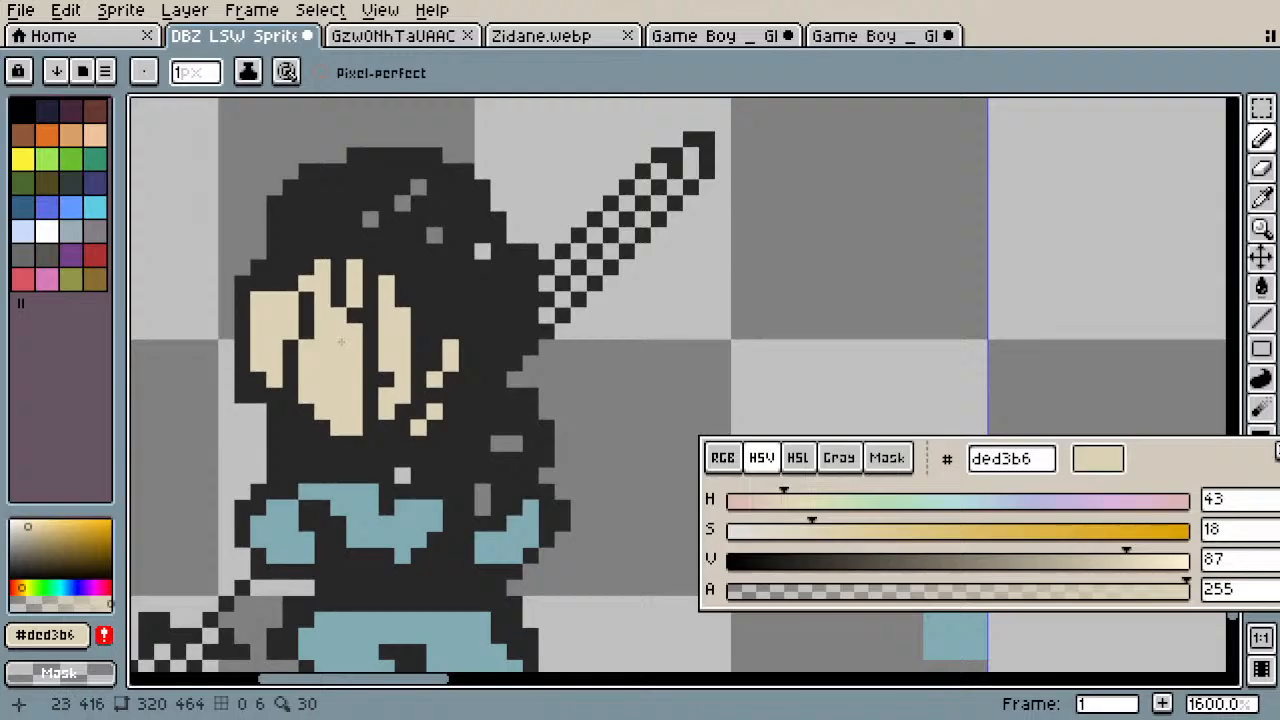
Step: Extend the cream hair strands up the left edge and across the crown of the head
click(307, 234)
drag(303, 242, 277, 278)
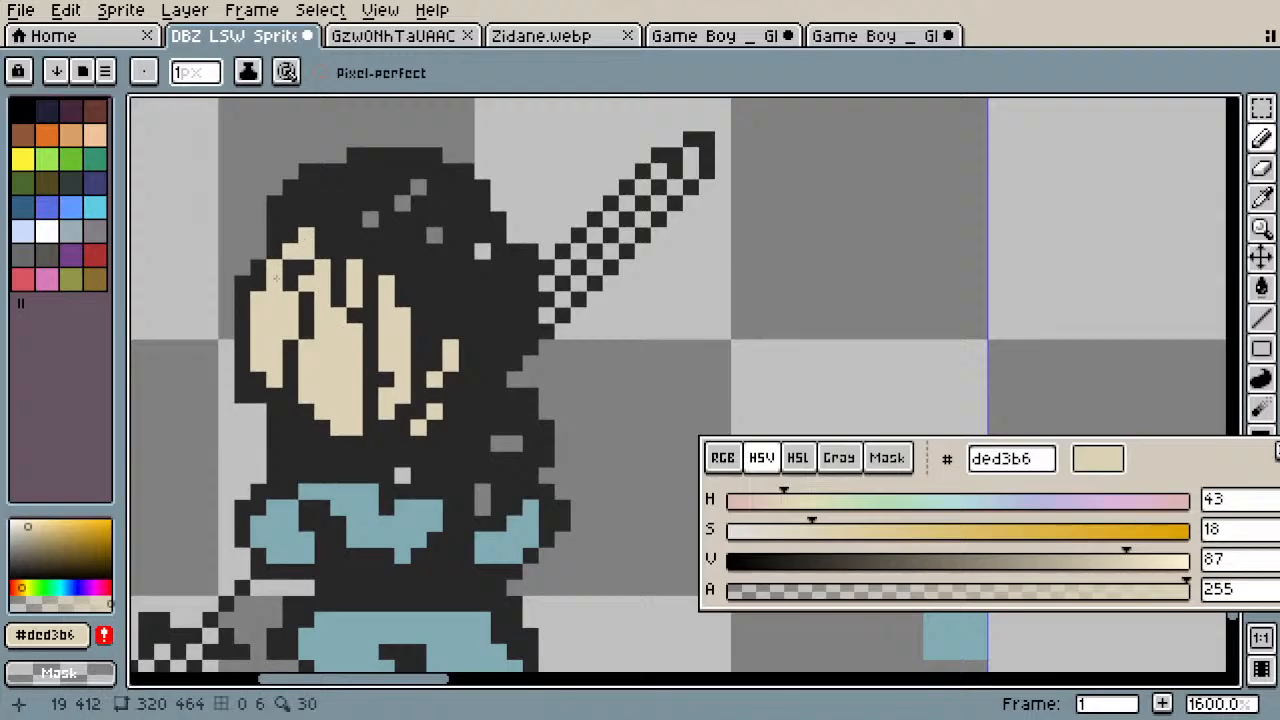
click(306, 203)
click(338, 205)
drag(306, 208, 378, 169)
mouse_move(330, 218)
mouse_down()
mouse_move(362, 234)
mouse_move(410, 218)
mouse_move(442, 186)
mouse_move(411, 246)
mouse_move(434, 268)
mouse_up()
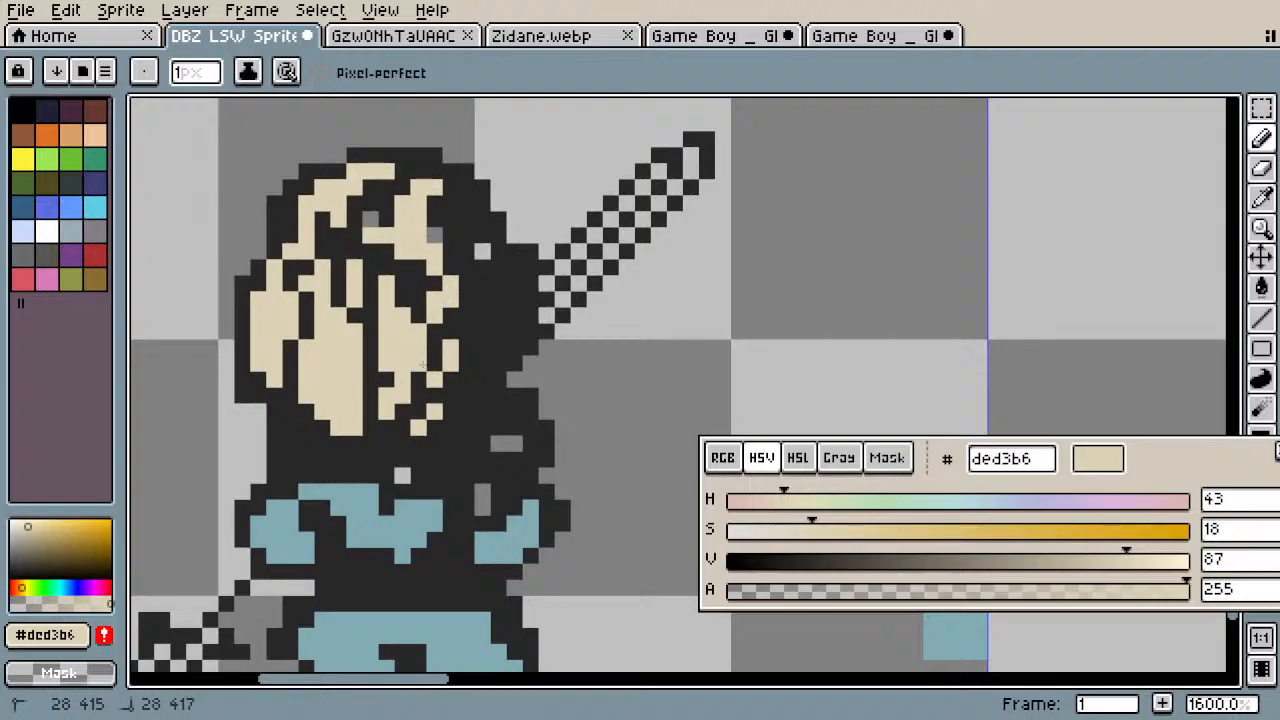
Step: Rework the strands right of the face's centre, separating the cream hair with #282828 lines
drag(425, 328, 428, 356)
key(ctrl+z)
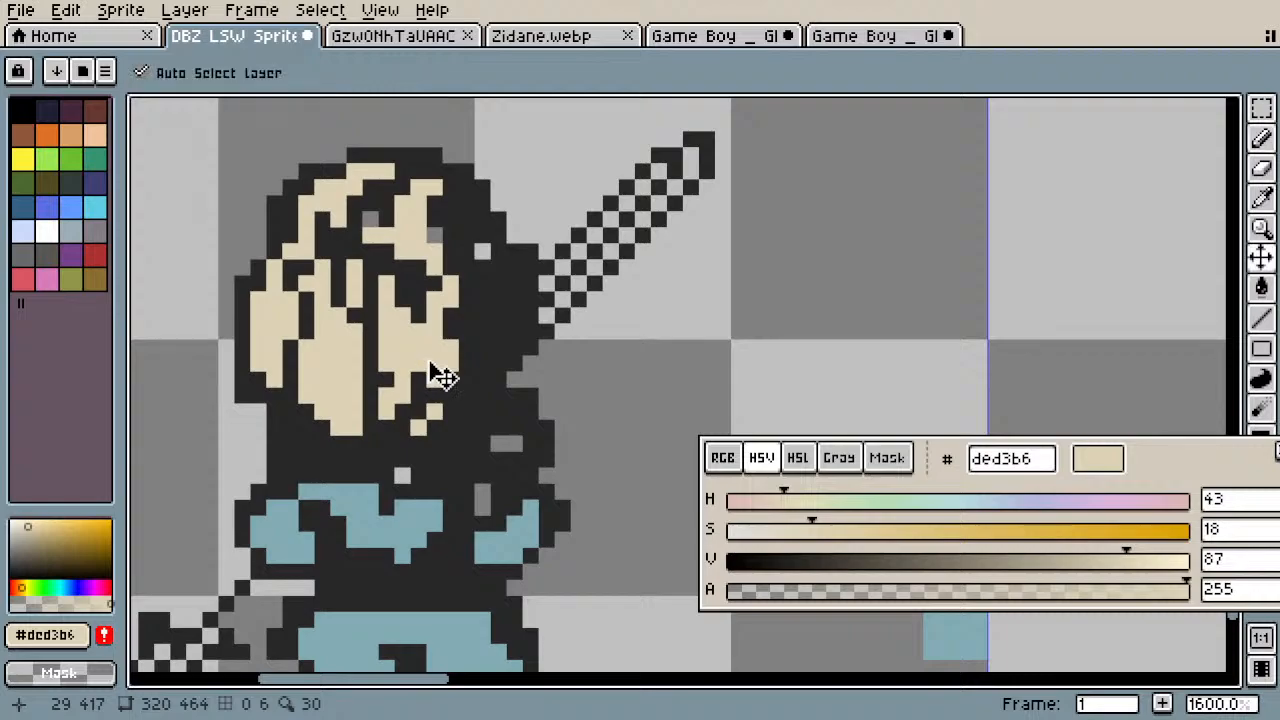
alt+click(410, 388)
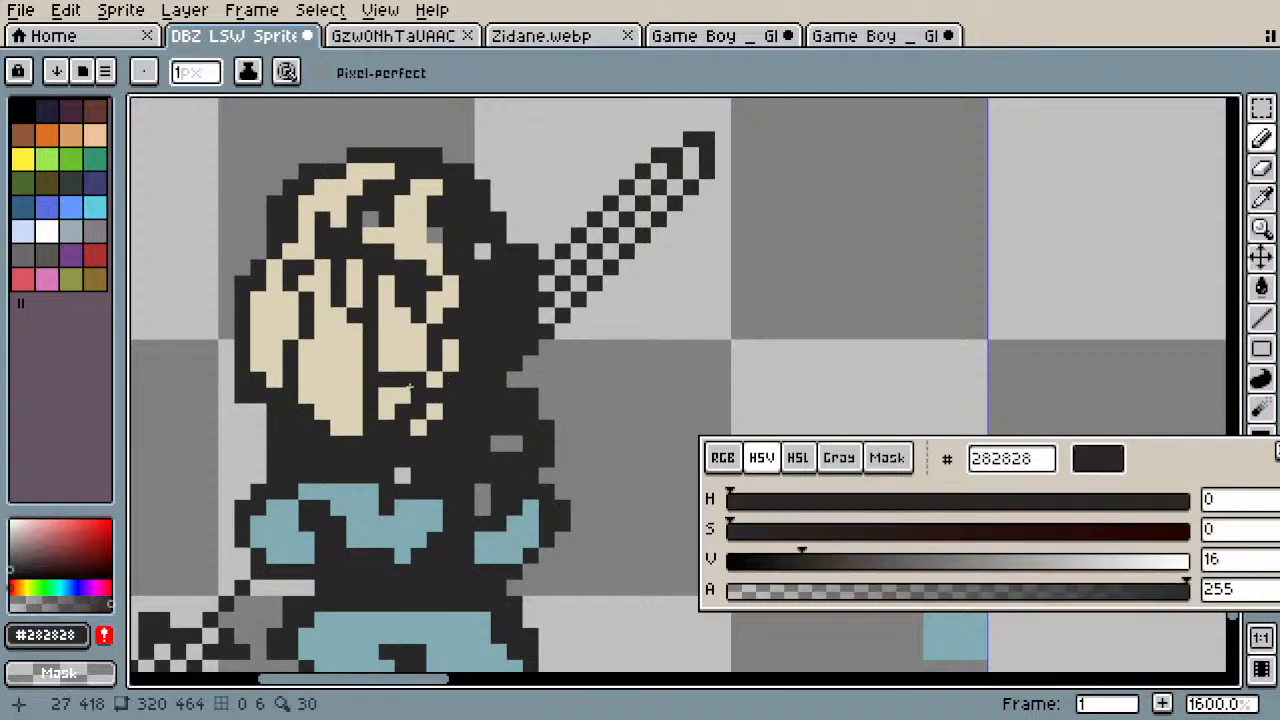
alt+click(390, 342)
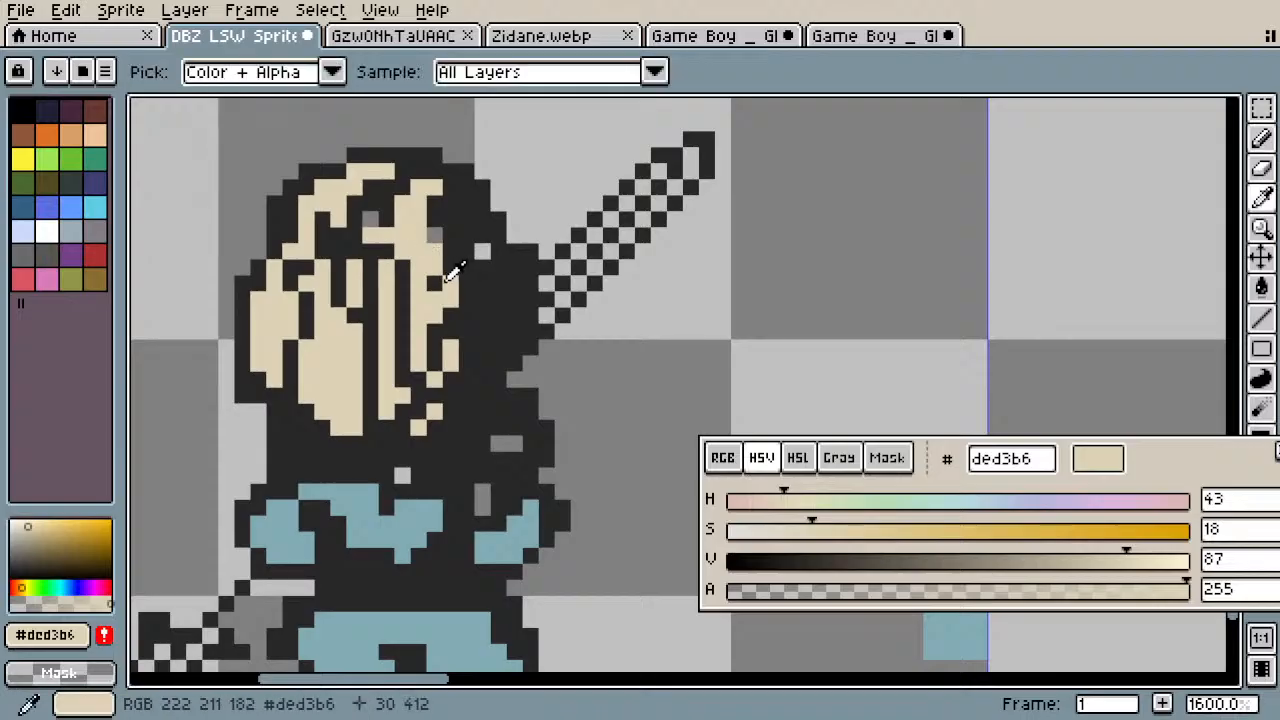
alt+click(443, 266)
alt+click(418, 272)
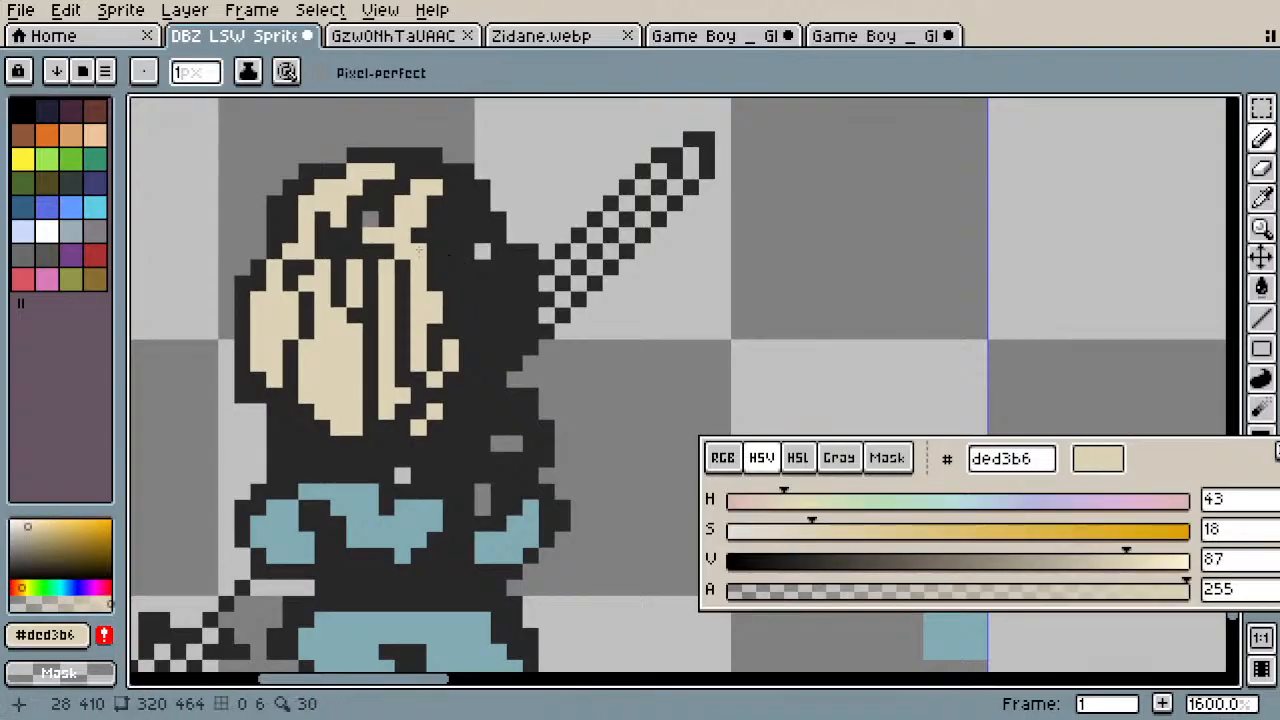
Step: Fill the right side of the hair with cream strands and add a small cream patch above the right shoulder
mouse_move(420, 237)
mouse_down()
mouse_move(450, 315)
mouse_move(478, 298)
mouse_up()
drag(468, 243, 498, 331)
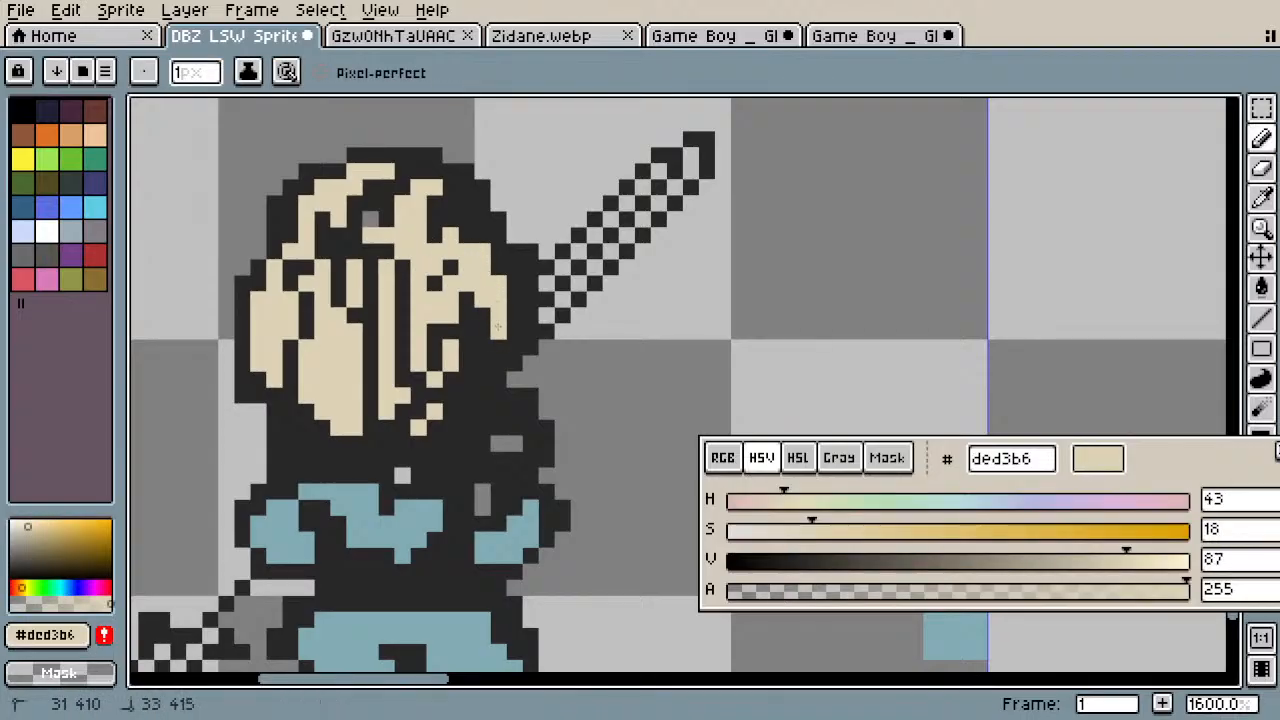
drag(498, 266, 482, 330)
click(482, 346)
drag(483, 400, 530, 442)
alt+click(512, 438)
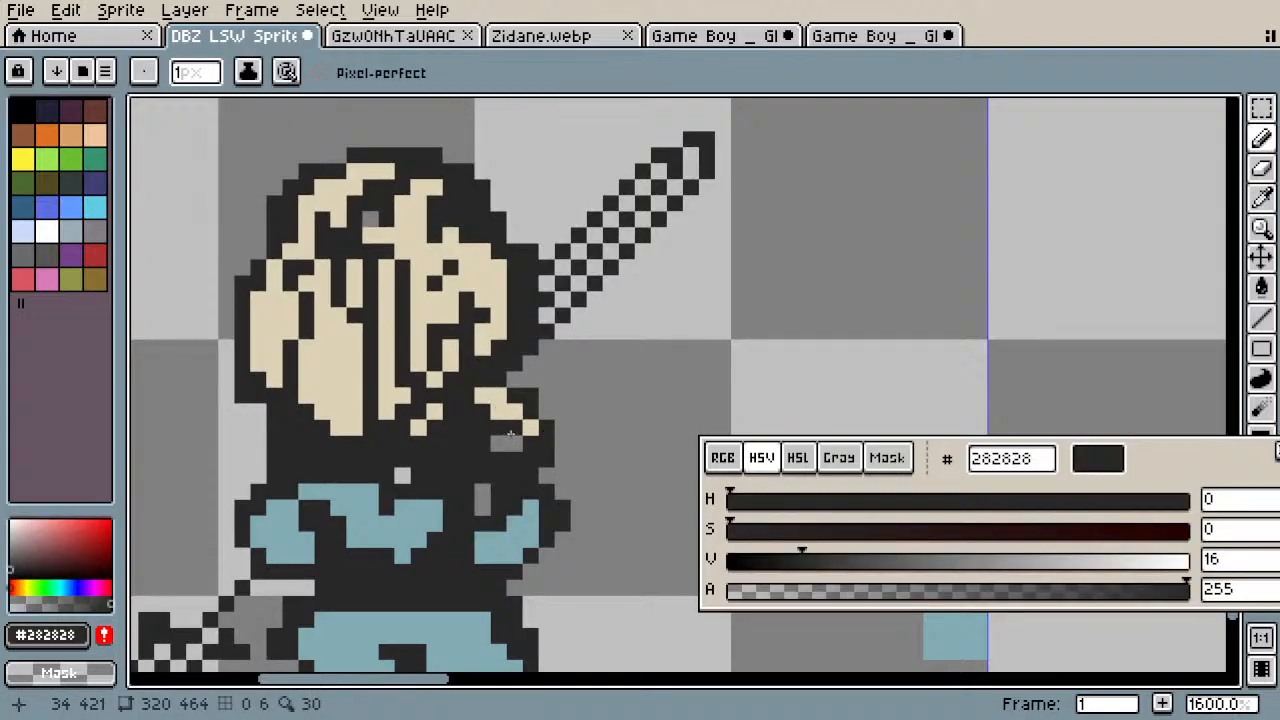
Step: Lengthen the lower hair strands towards the shoulders in #ded3b6 and tidy their edges with #282828
scroll(510, 437, down, 7)
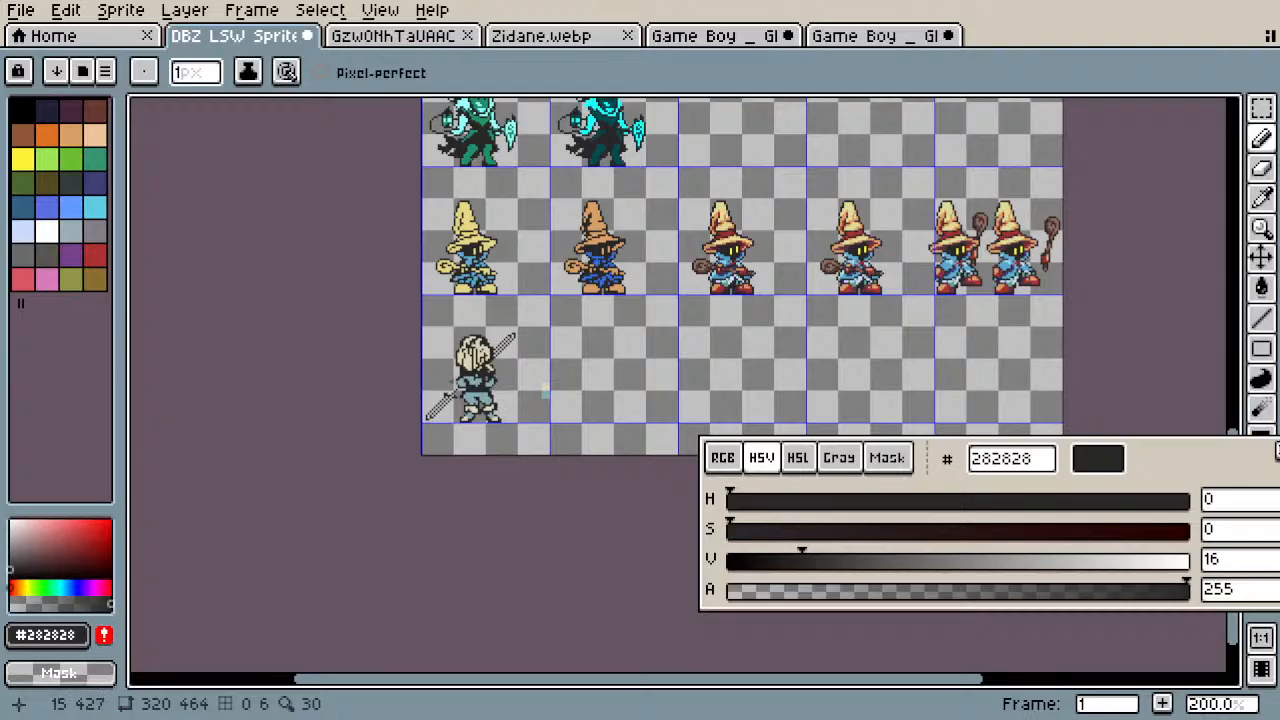
scroll(455, 378, up, 7)
key(alt)
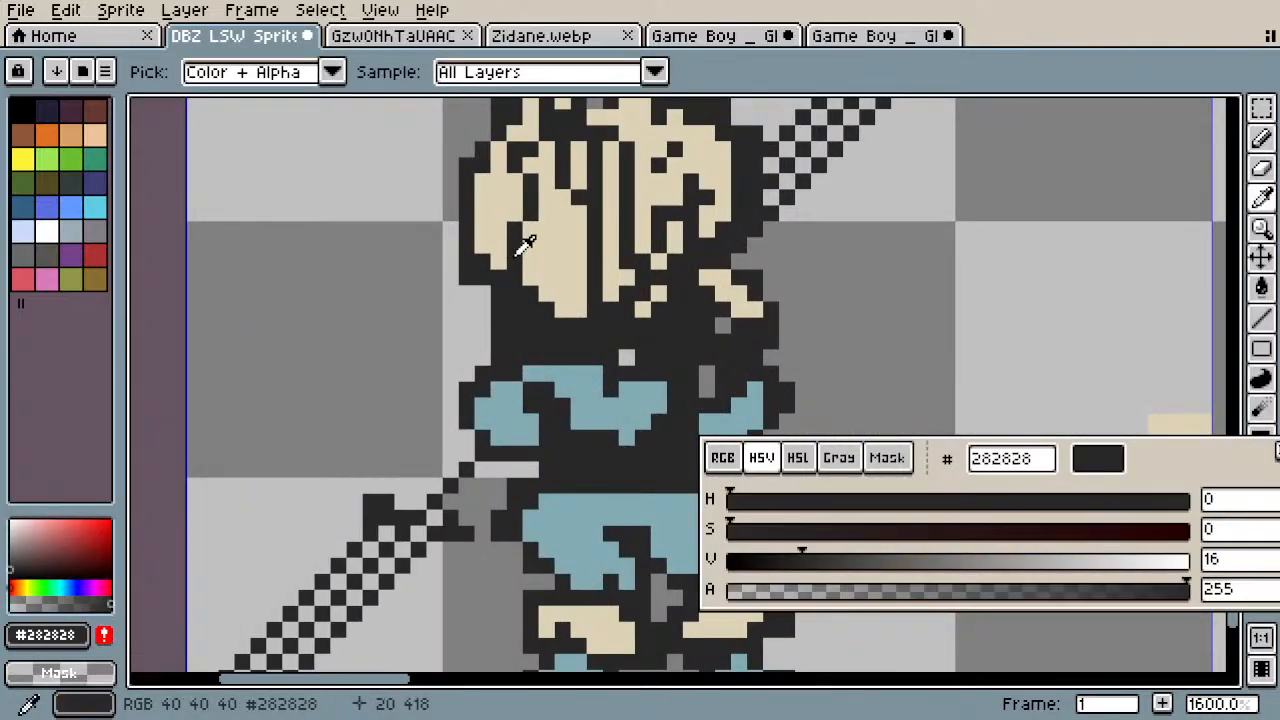
alt+click(509, 229)
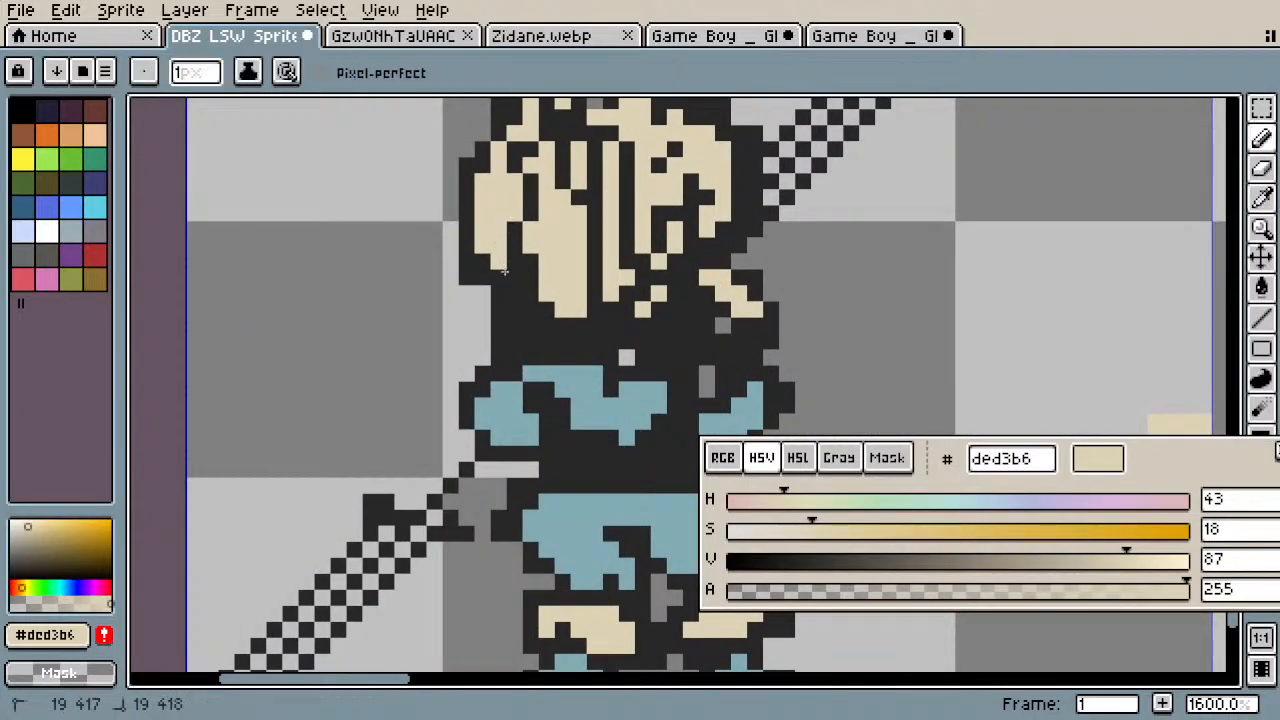
mouse_move(504, 271)
mouse_down()
mouse_move(511, 322)
mouse_move(537, 341)
mouse_up()
alt+click(497, 326)
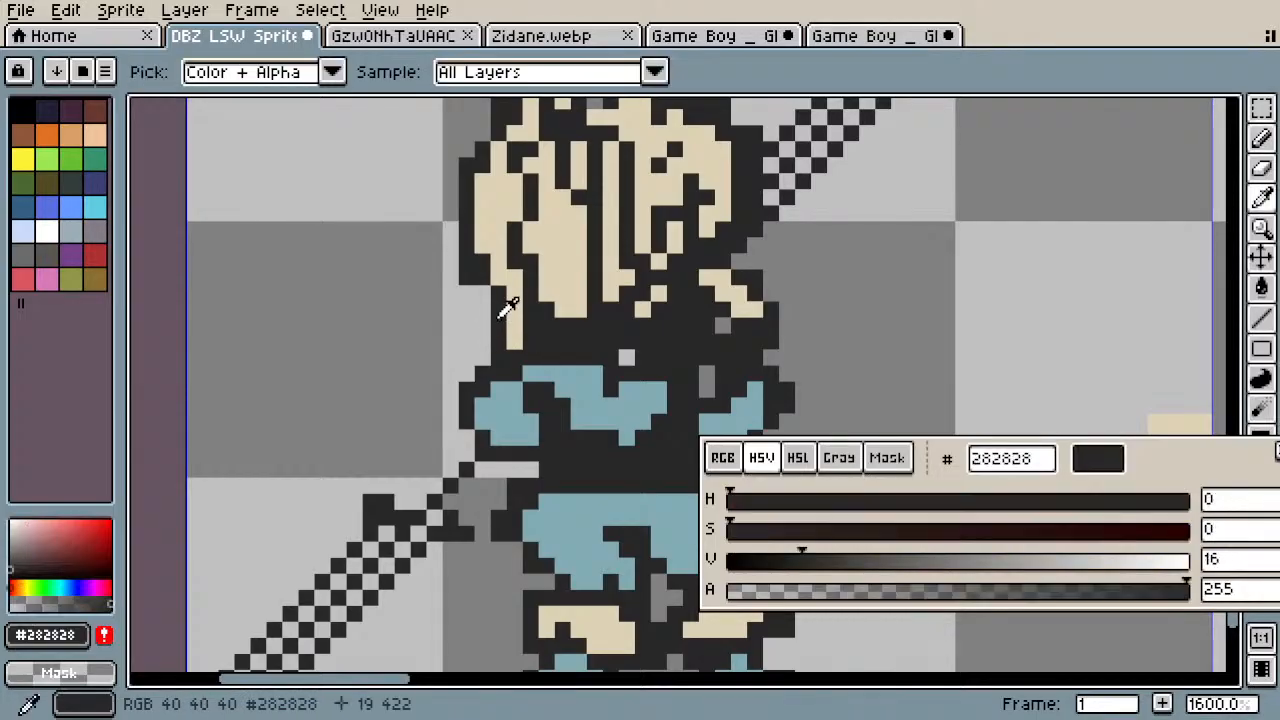
alt+click(487, 227)
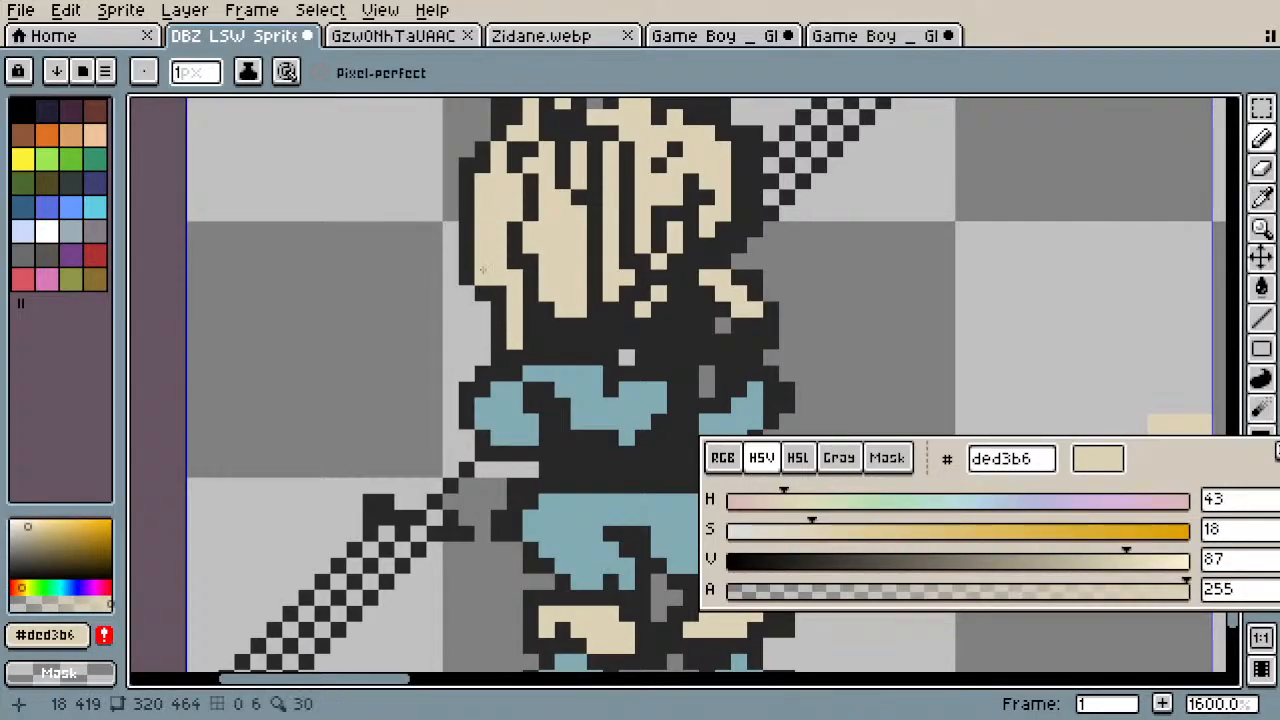
drag(612, 290, 614, 320)
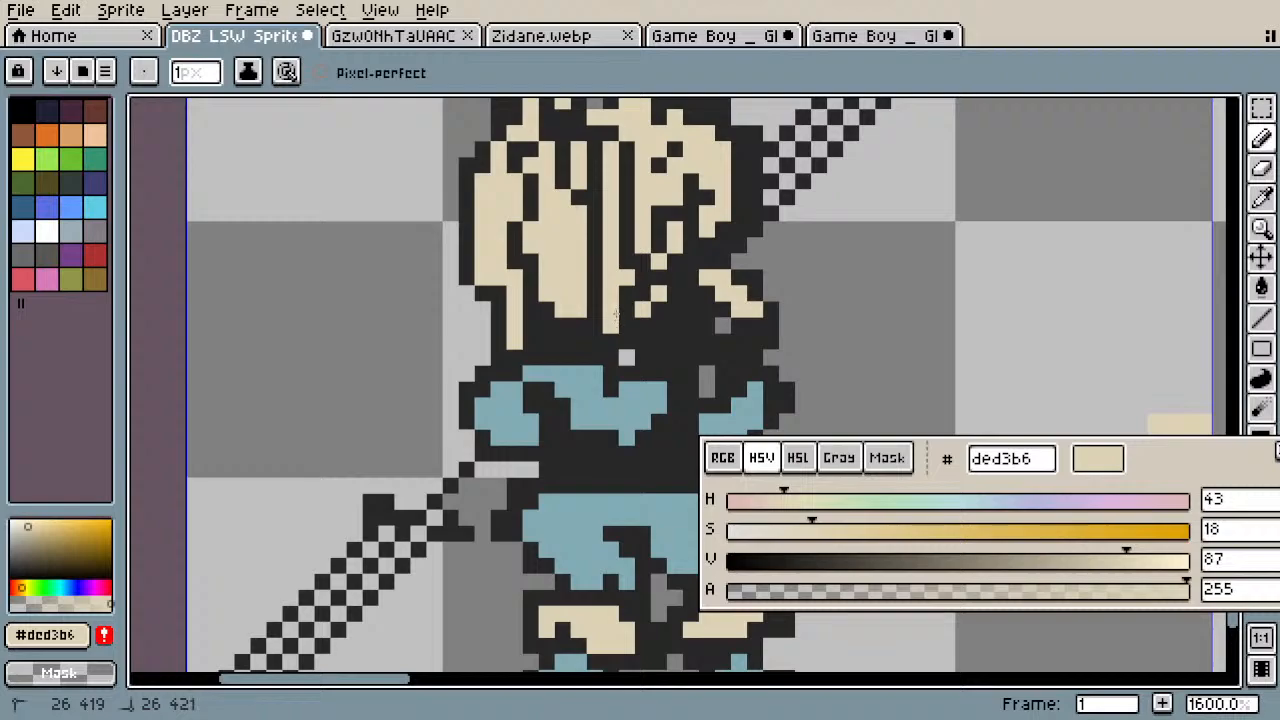
alt+click(636, 327)
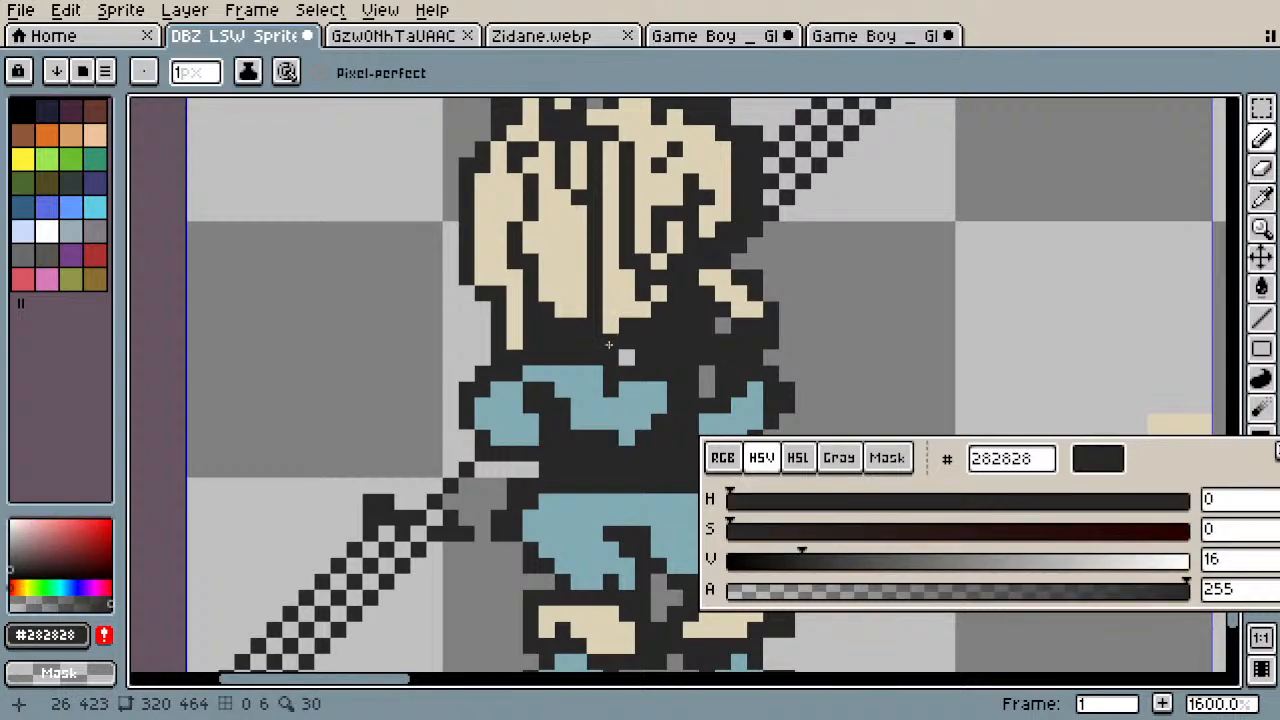
Step: Fill the light gaps of the lower sword blade's checker pattern with the cream hair color #ded3b6
scroll(623, 357, down, 6)
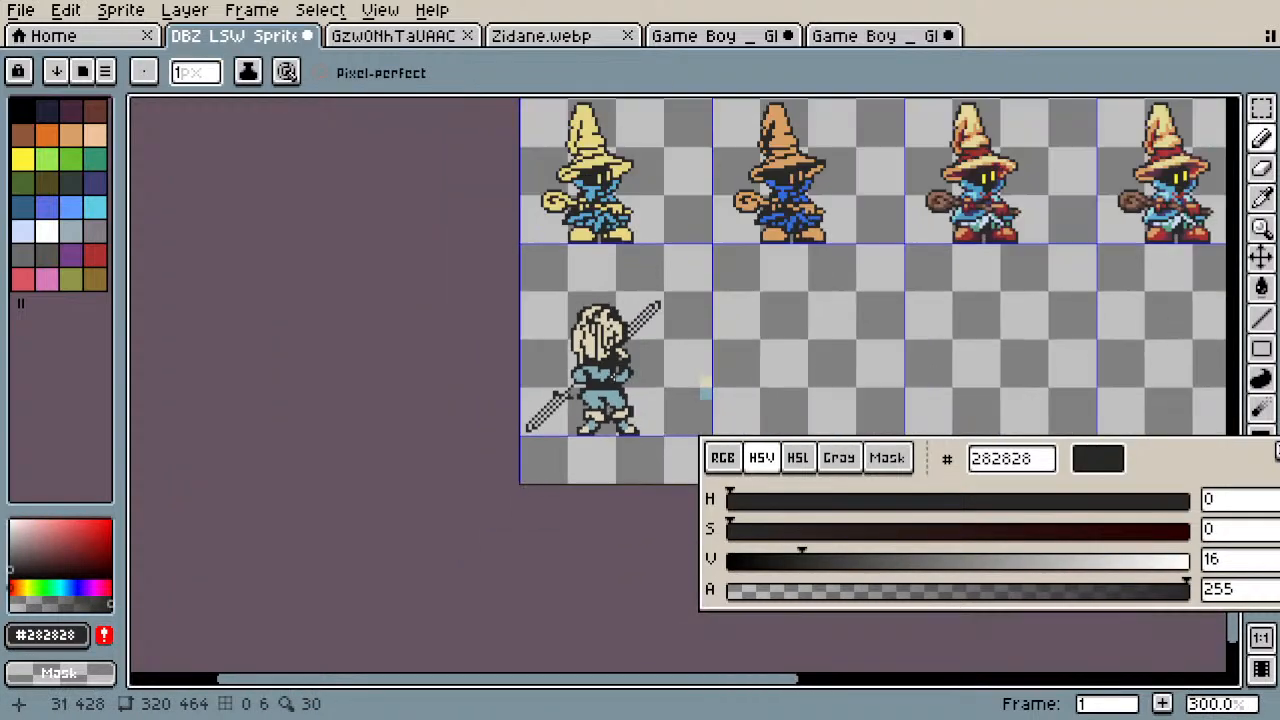
drag(597, 354, 544, 372)
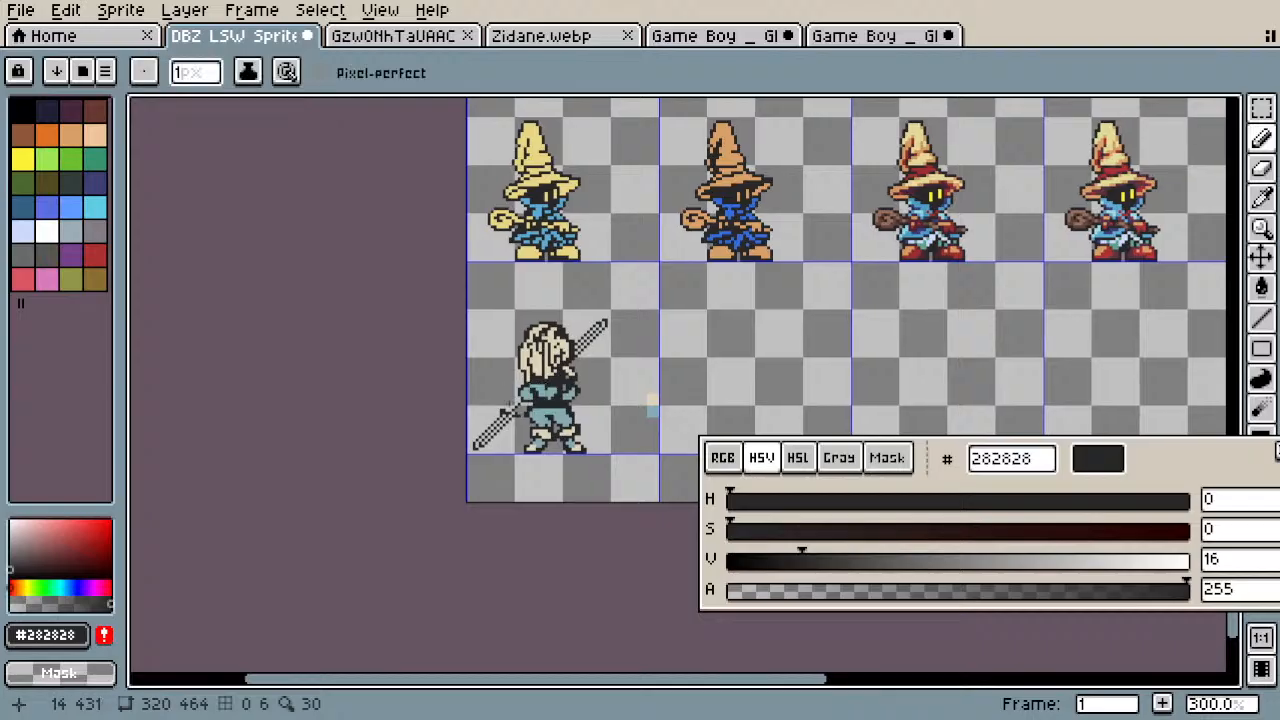
scroll(511, 407, up, 6)
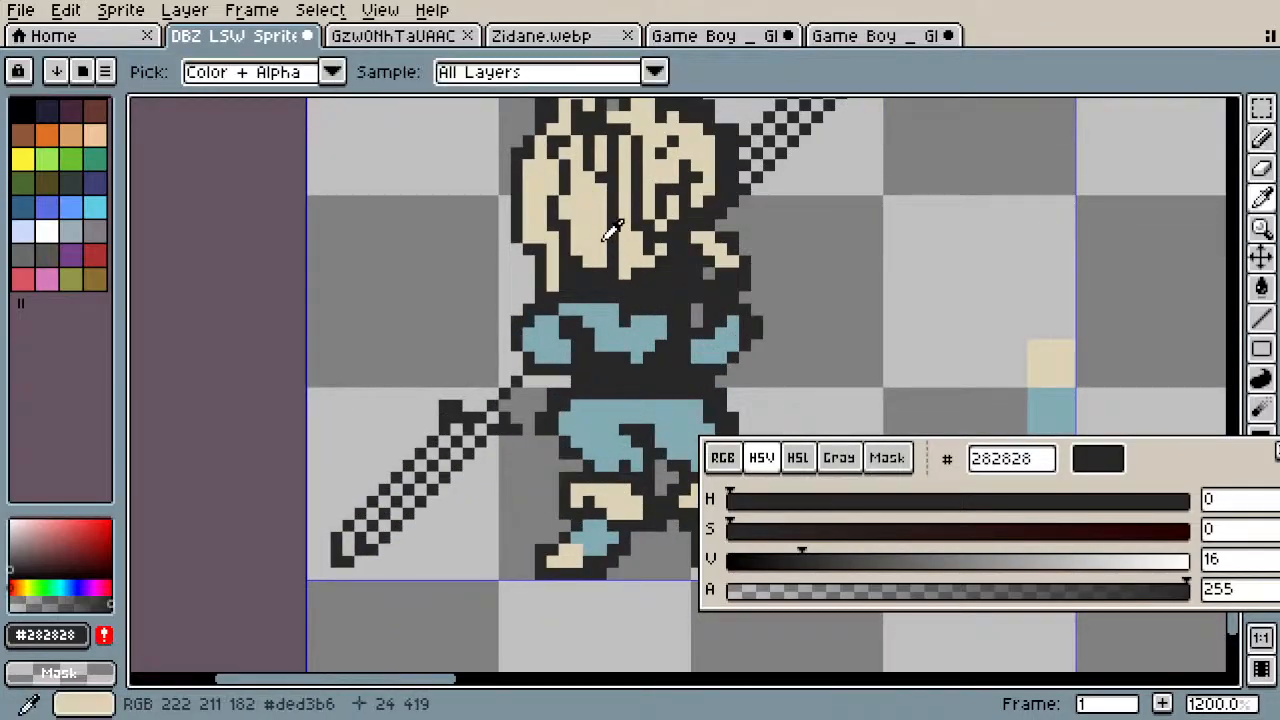
alt+click(615, 408)
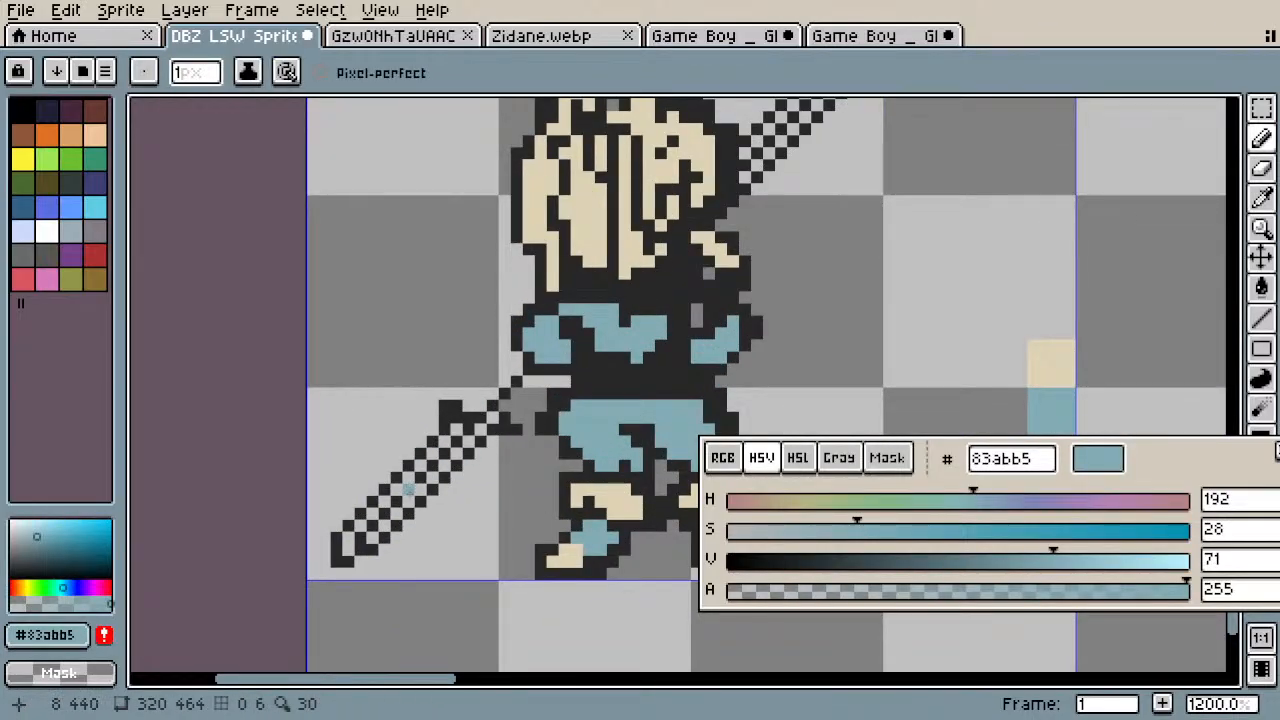
key(l)
alt+click(604, 210)
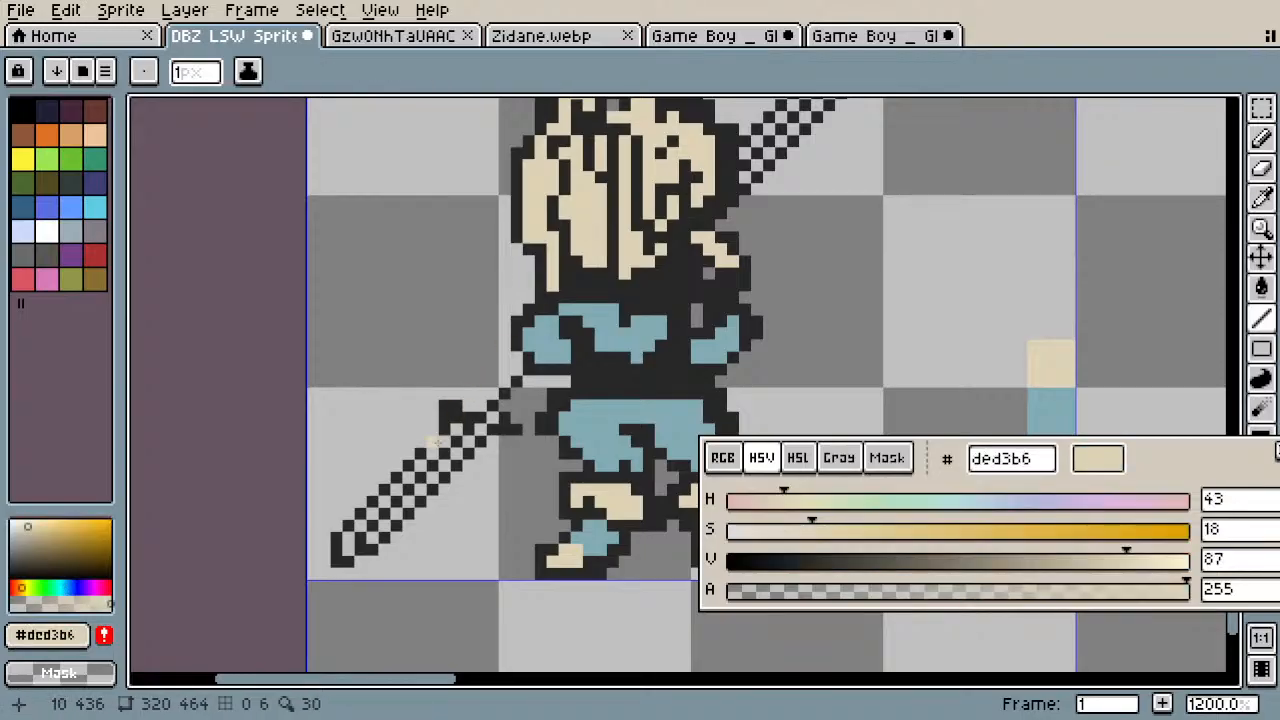
mouse_move(375, 536)
mouse_down()
mouse_move(493, 440)
mouse_move(347, 538)
mouse_up()
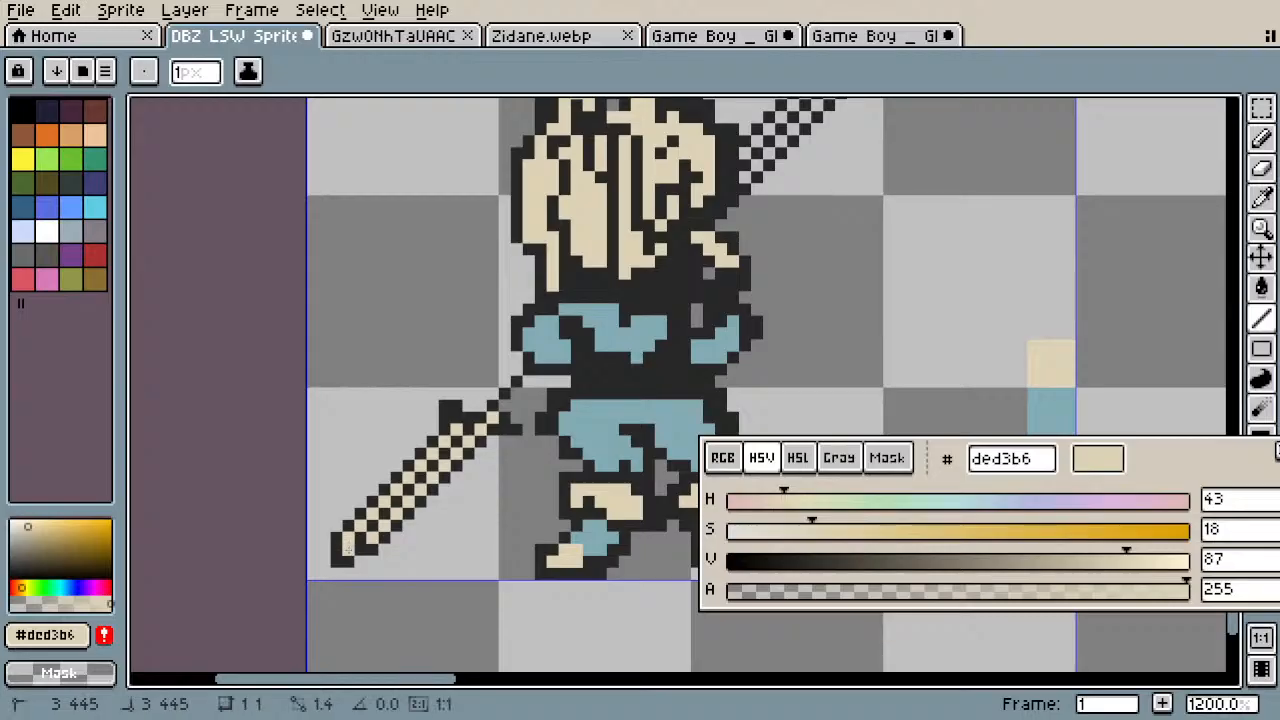
Step: Fill the gaps in the upper blade behind the head with #ded3b6 diagonal lines, keeping the dark checker pattern
scroll(348, 540, down, 3)
scroll(510, 305, up, 4)
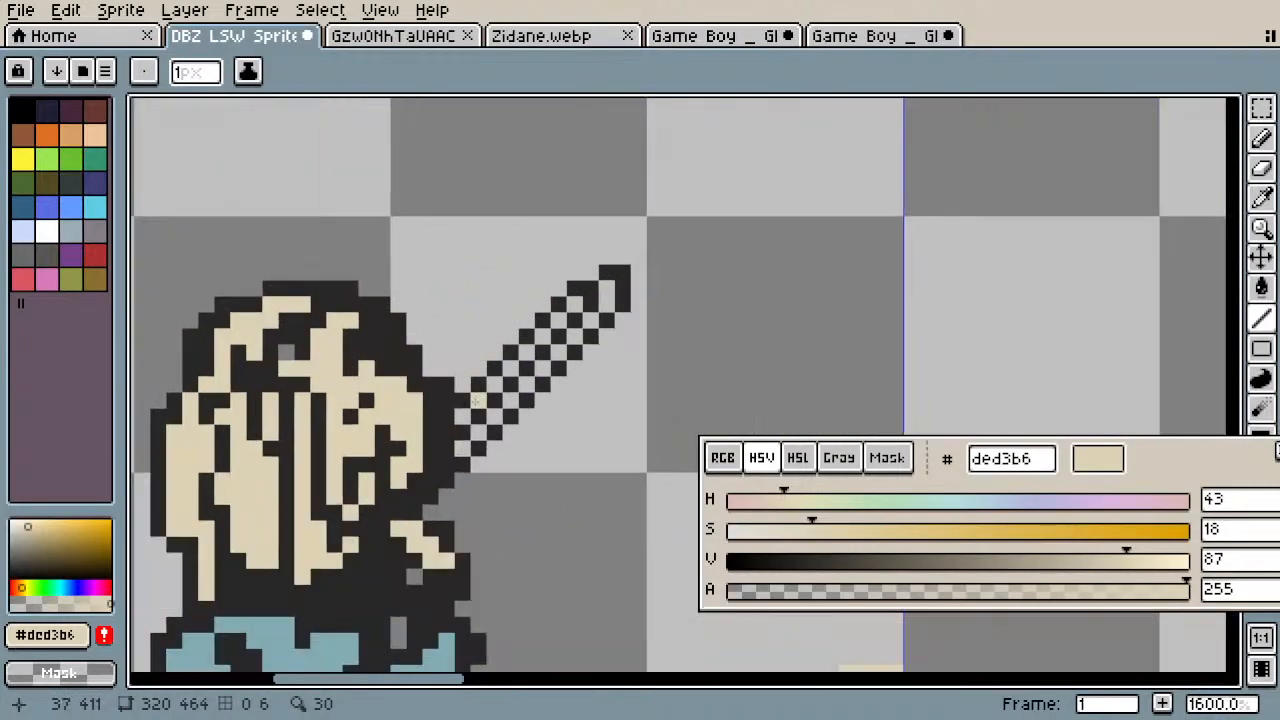
drag(468, 410, 578, 307)
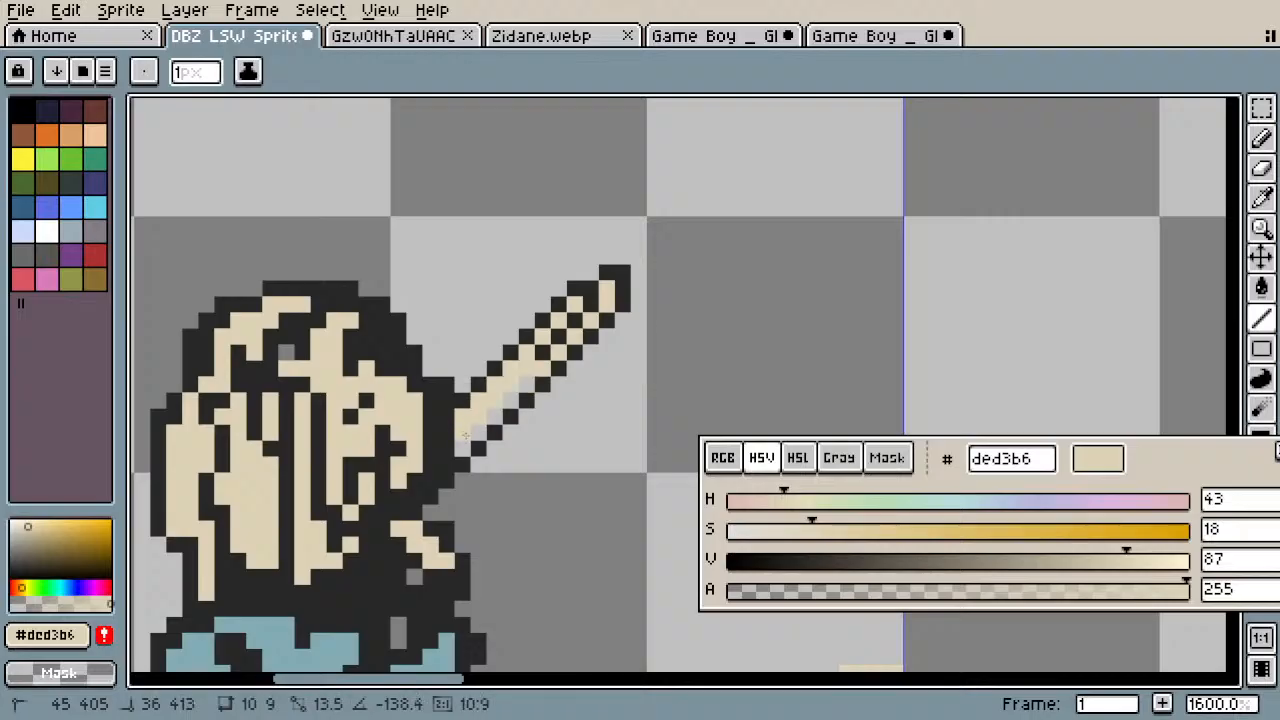
key(i)
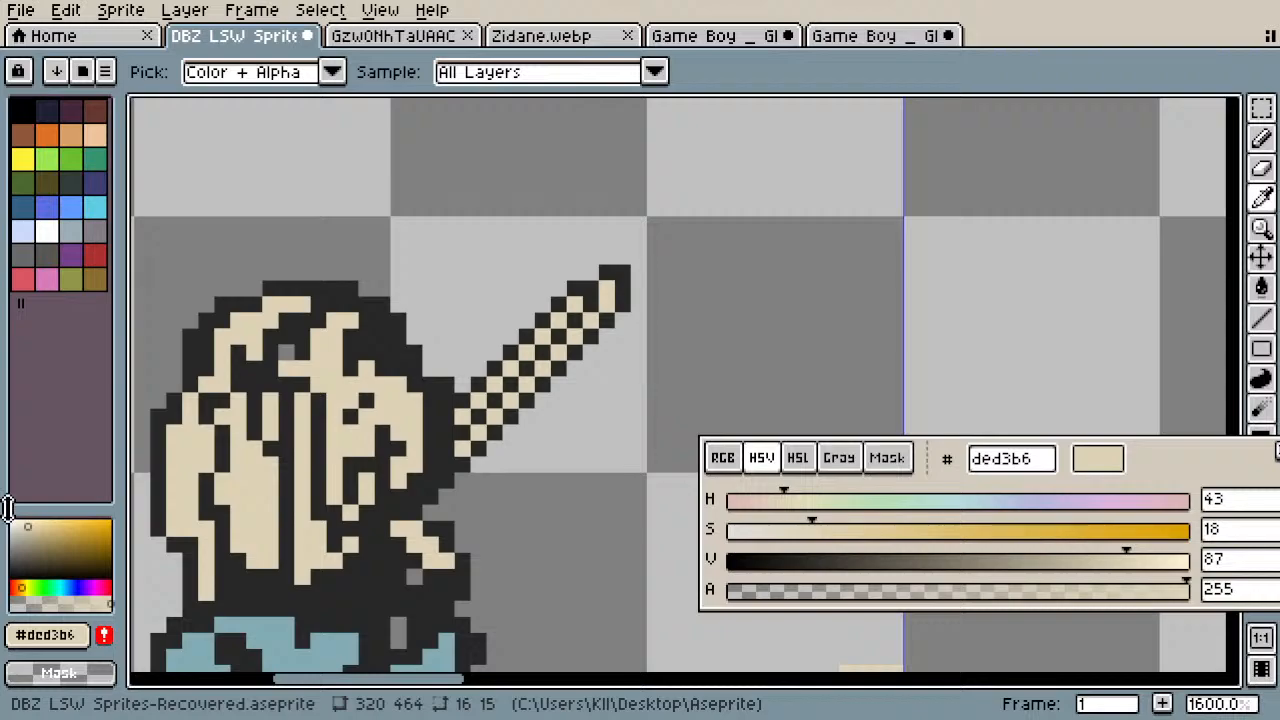
key(b)
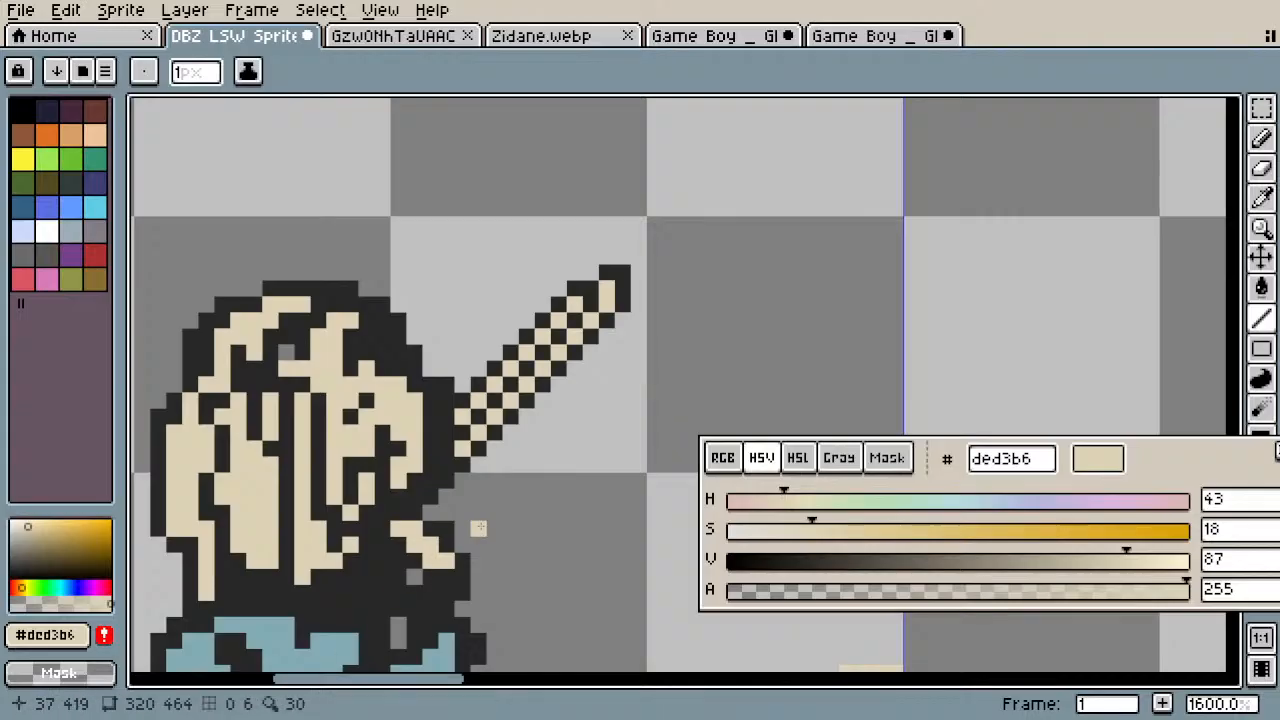
Step: Examine the colored swordsman at several magnifications and compare it with the mage sprites in the row above
scroll(499, 526, down, 3)
key(space)
drag(499, 527, 525, 332)
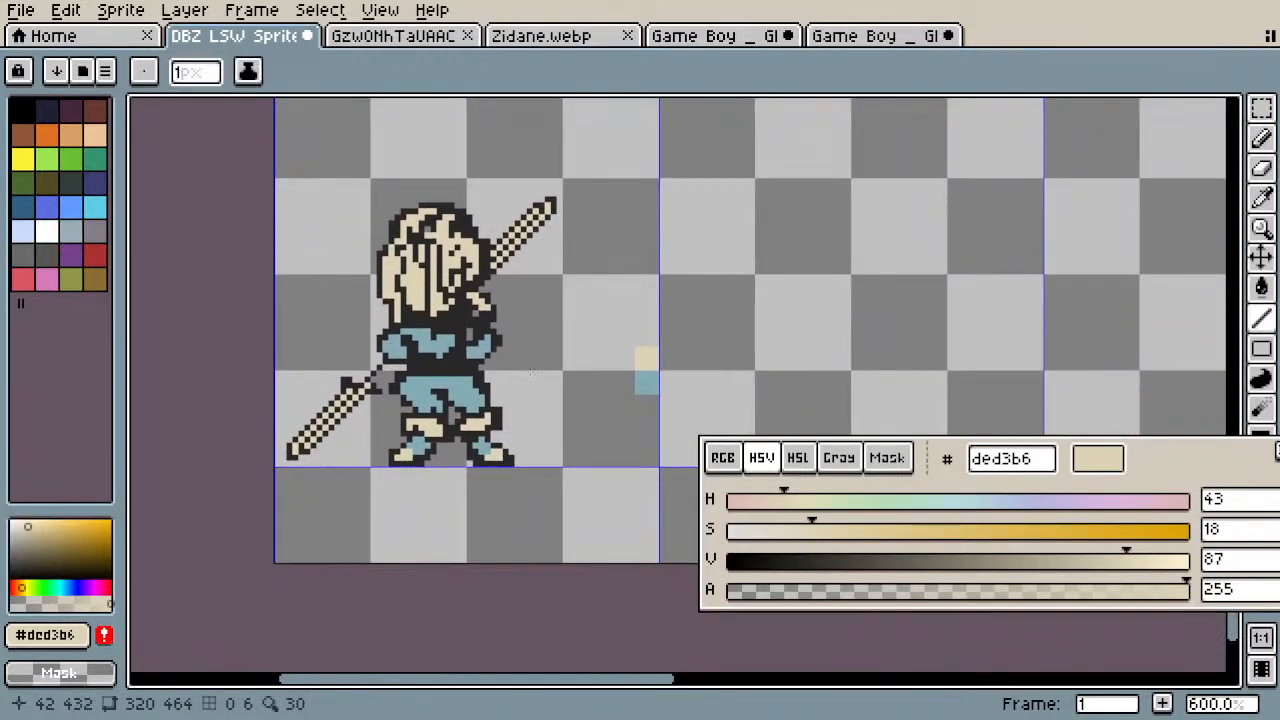
scroll(531, 387, down, 3)
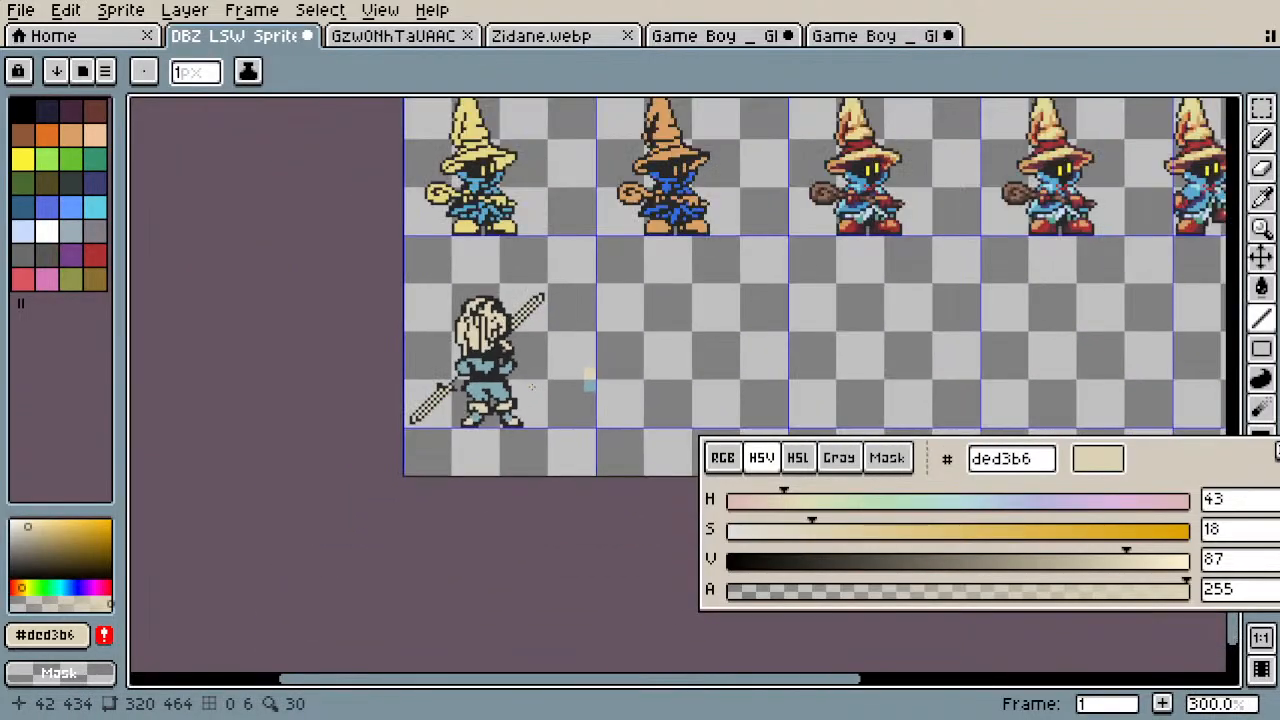
scroll(531, 387, down, 1)
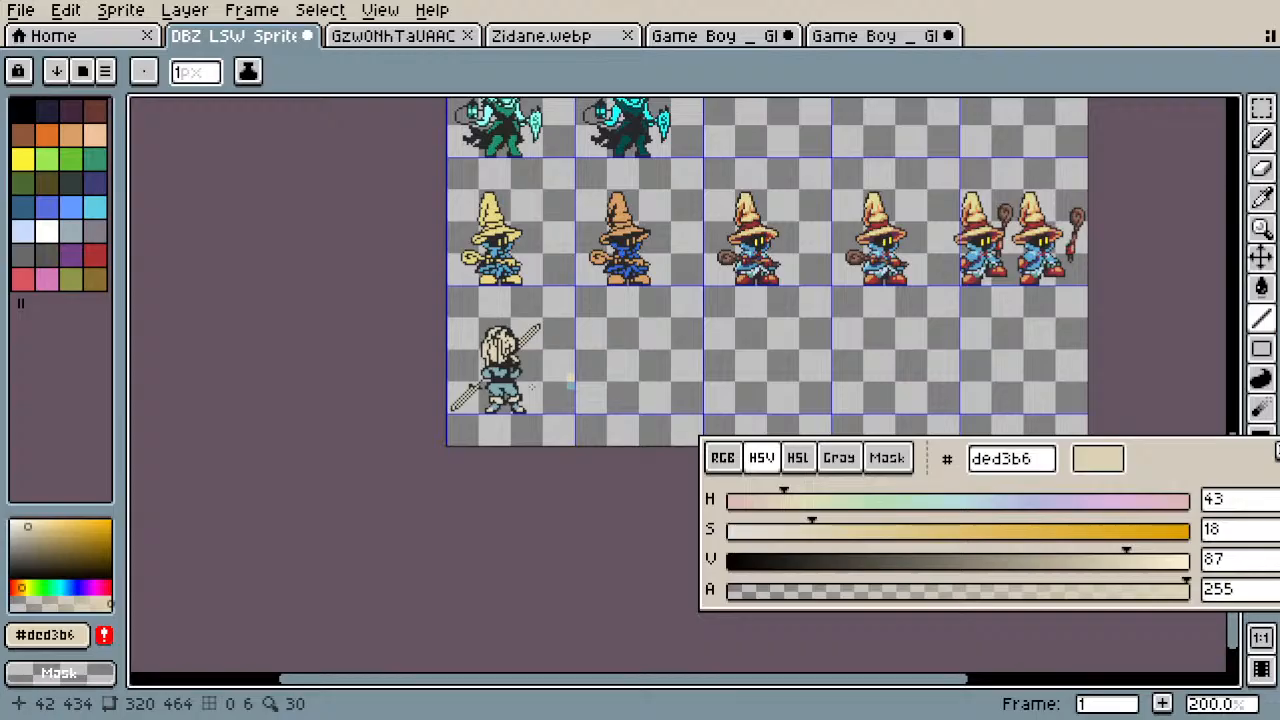
scroll(482, 354, up, 5)
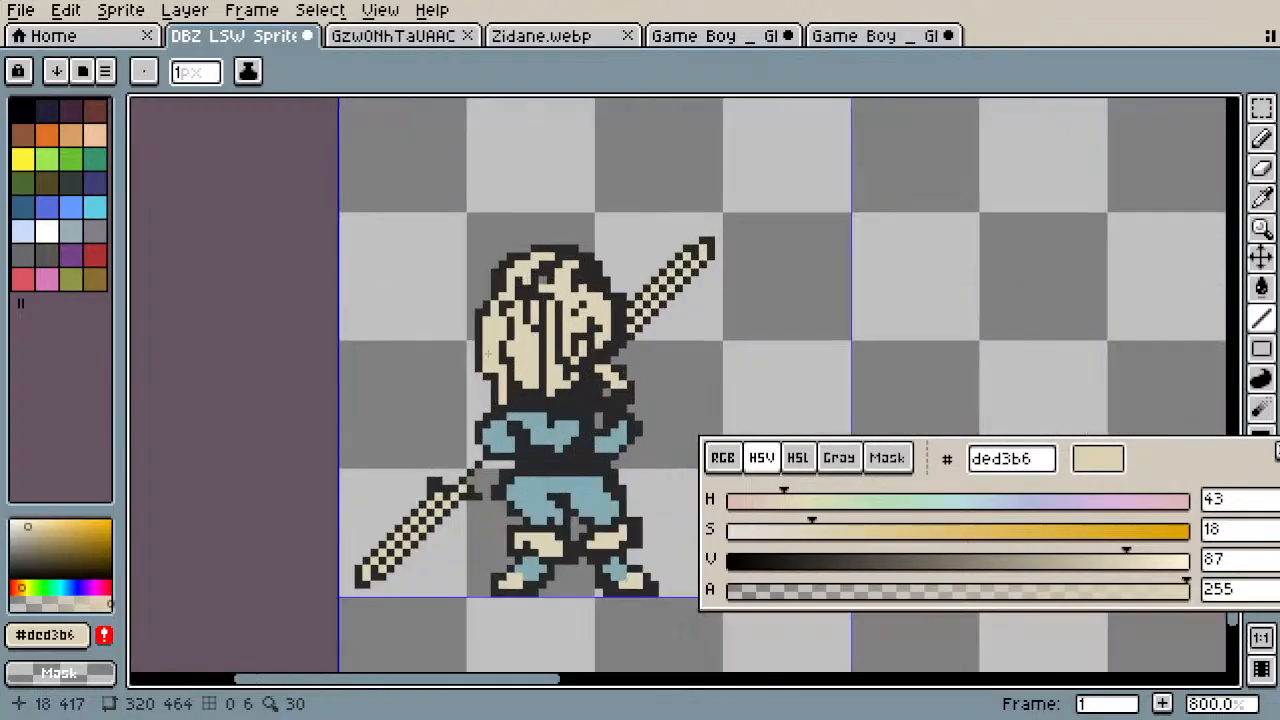
scroll(517, 296, down, 6)
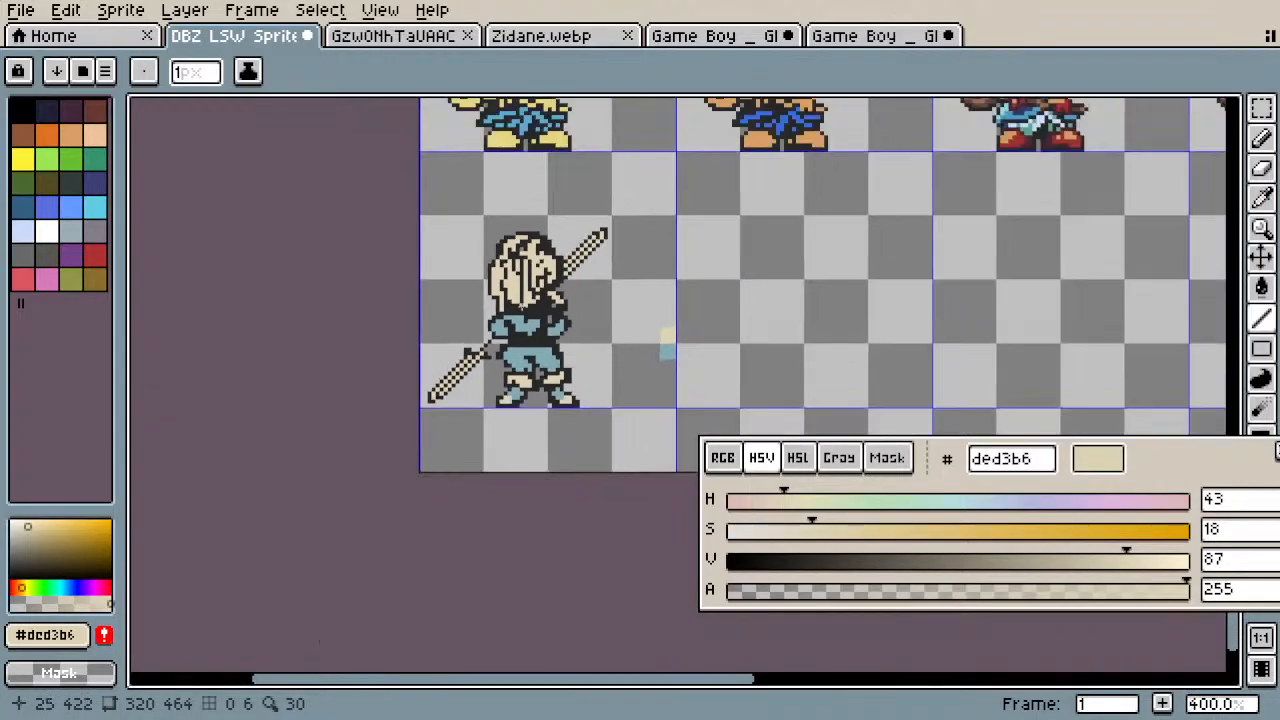
Step: Compare the colored swordsman sprite with the full reference artwork, checking the hair, clothing and sword colors
scroll(539, 328, up, 2)
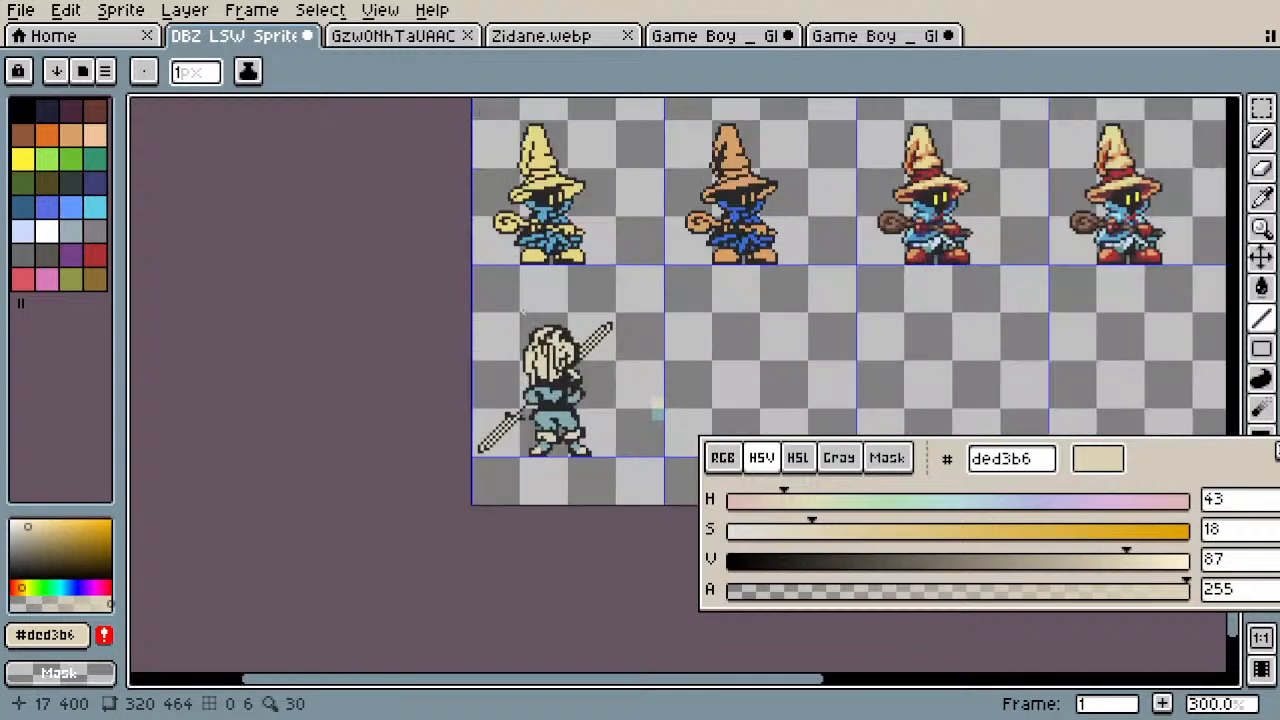
drag(571, 383, 533, 380)
scroll(526, 363, up, 2)
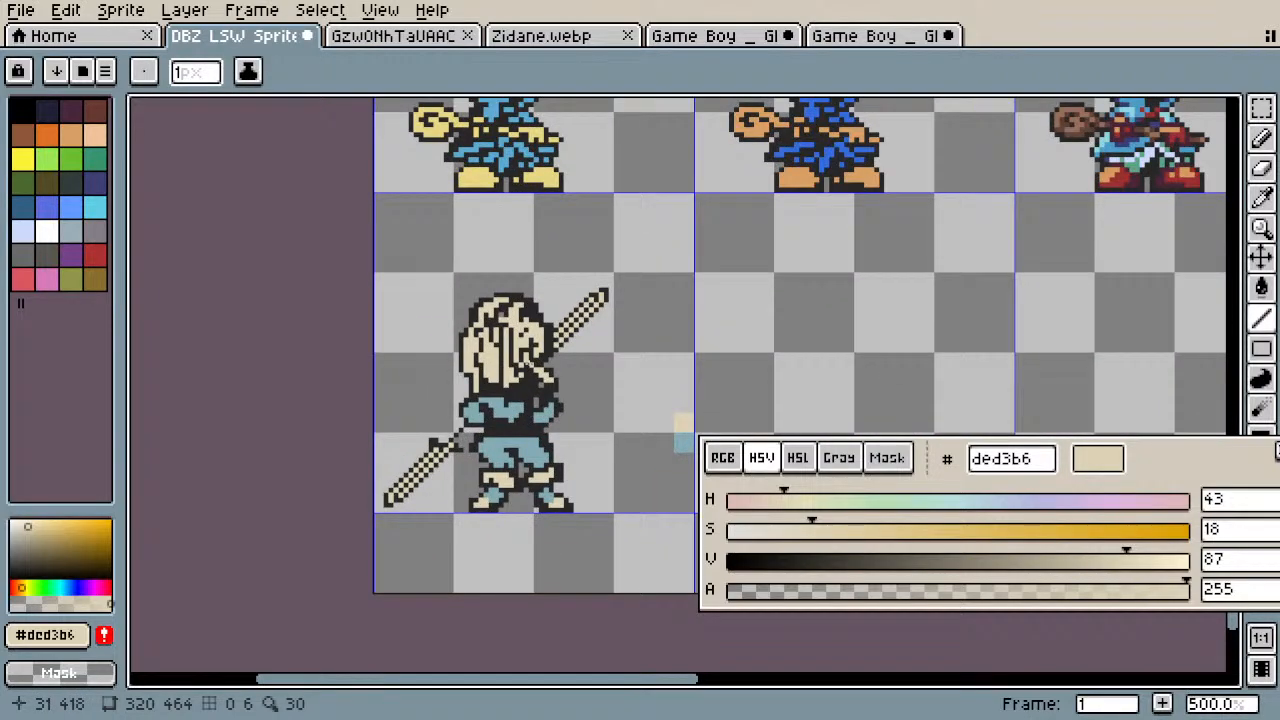
click(412, 38)
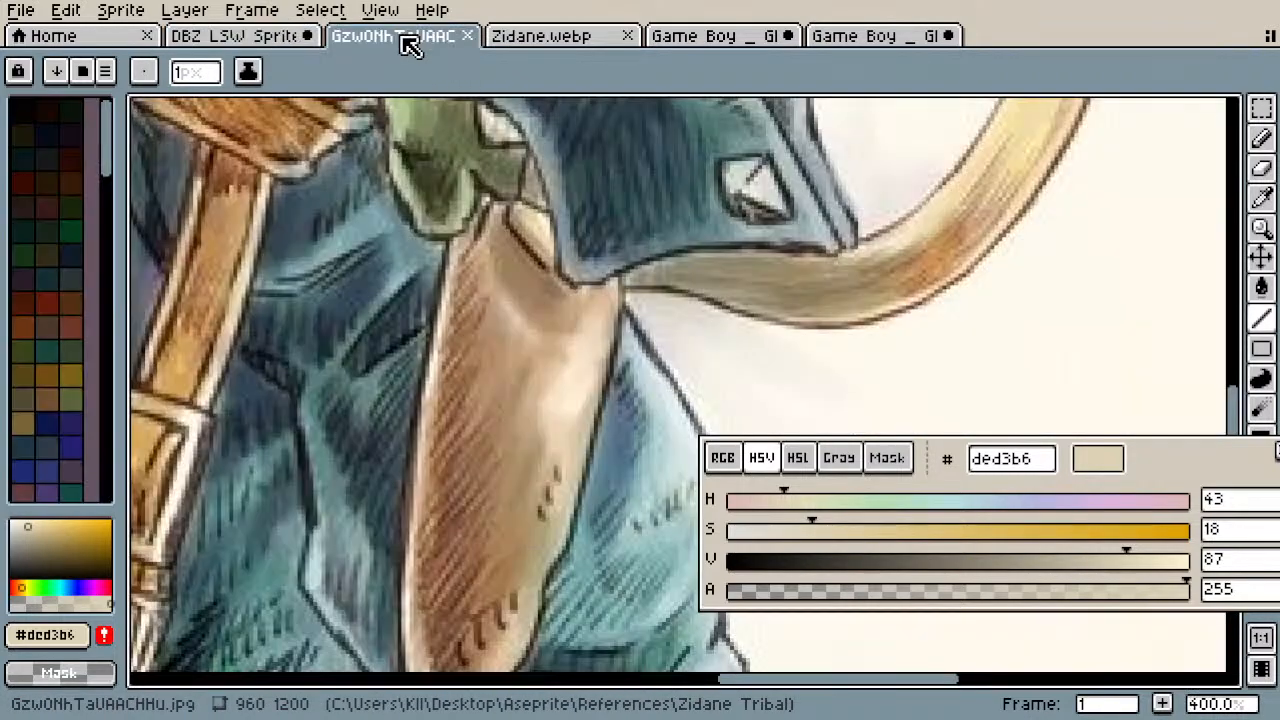
scroll(537, 327, down, 1)
drag(542, 296, 577, 365)
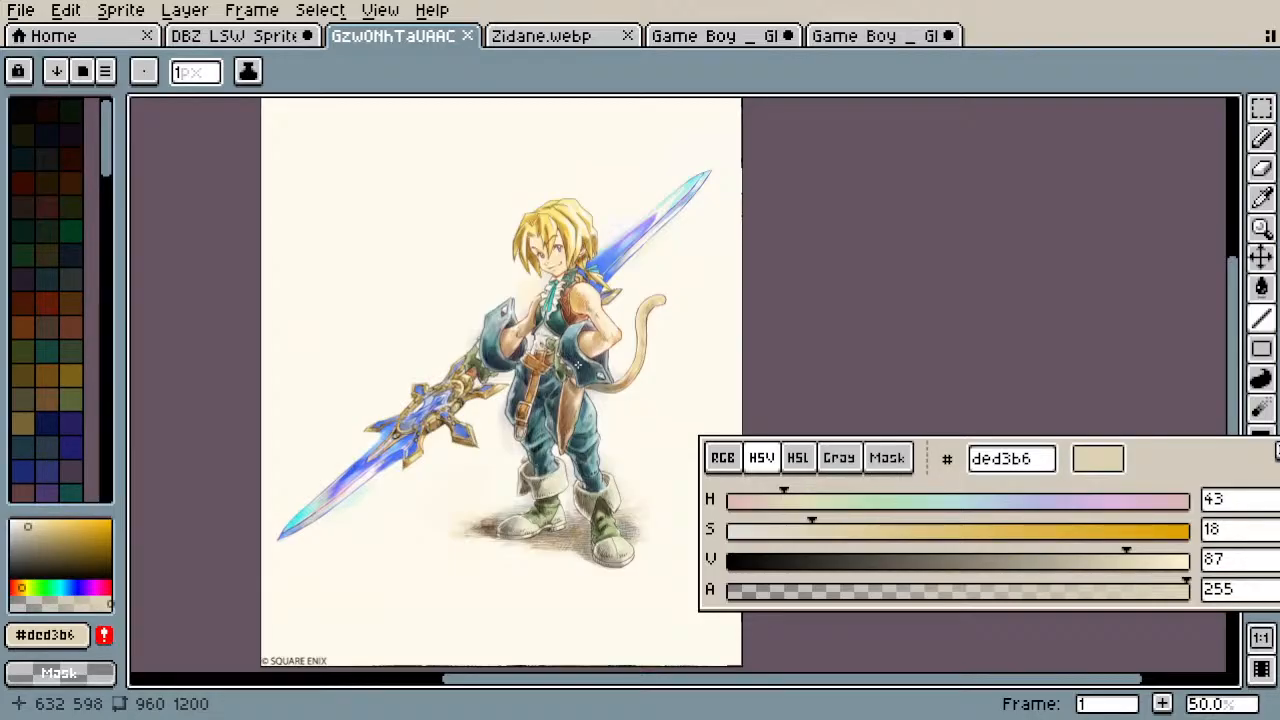
click(226, 42)
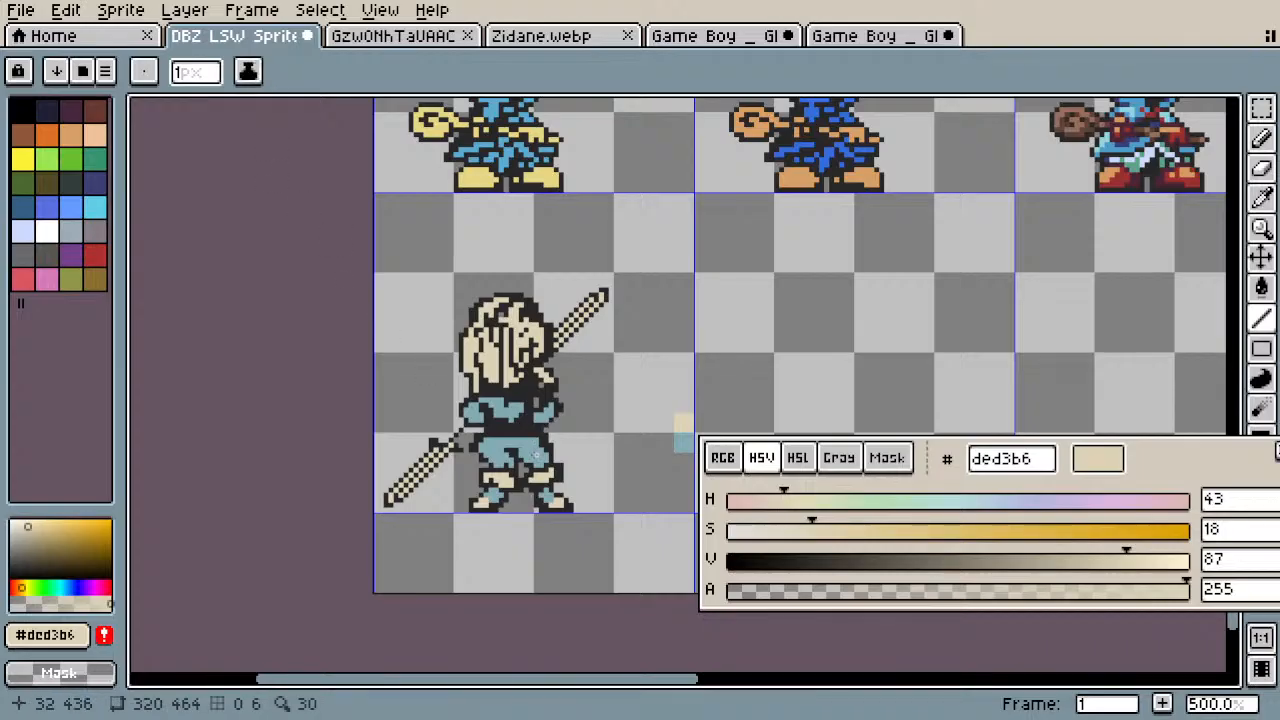
Step: Mix the blue #598ba8 (H 202, S 47, V 66) from the sprite's teal and fill the teal swatch and the trousers with it
scroll(535, 451, up, 4)
key(alt)
click(545, 432)
drag(900, 531, 987, 500)
mouse_move(1037, 560)
mouse_down()
mouse_move(1014, 566)
mouse_move(1033, 565)
mouse_up()
key(g)
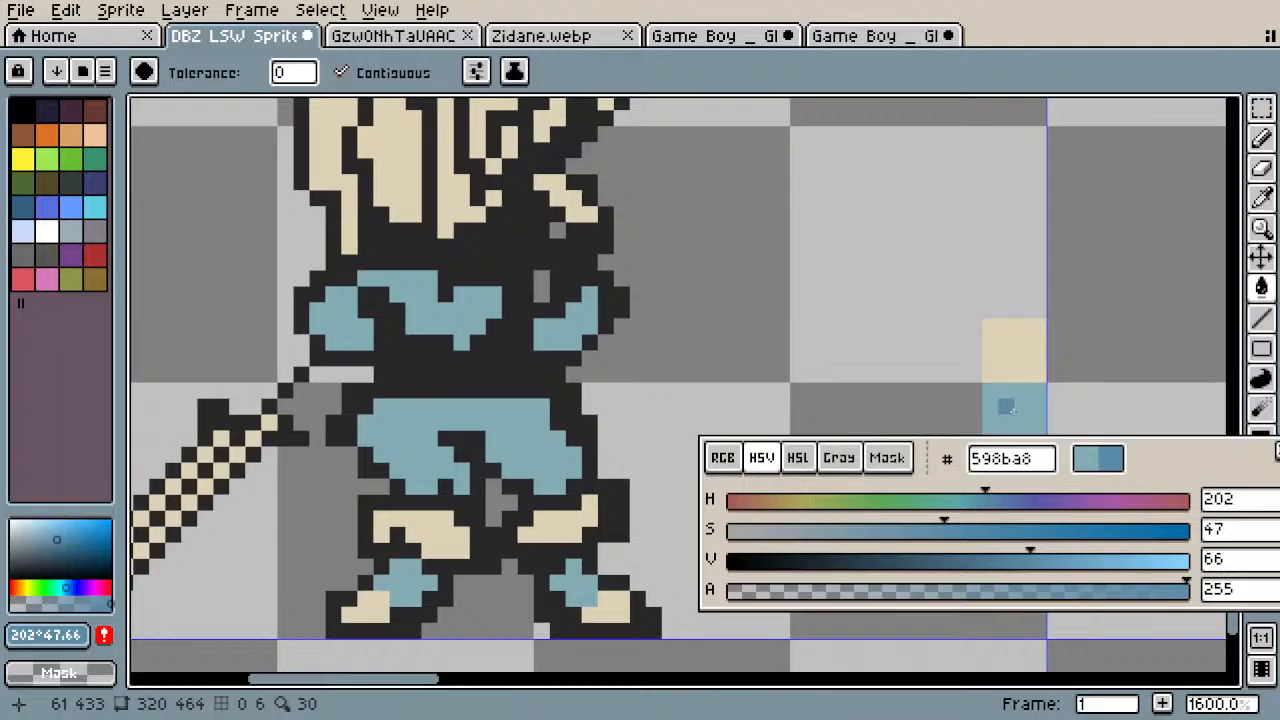
click(1006, 406)
click(515, 438)
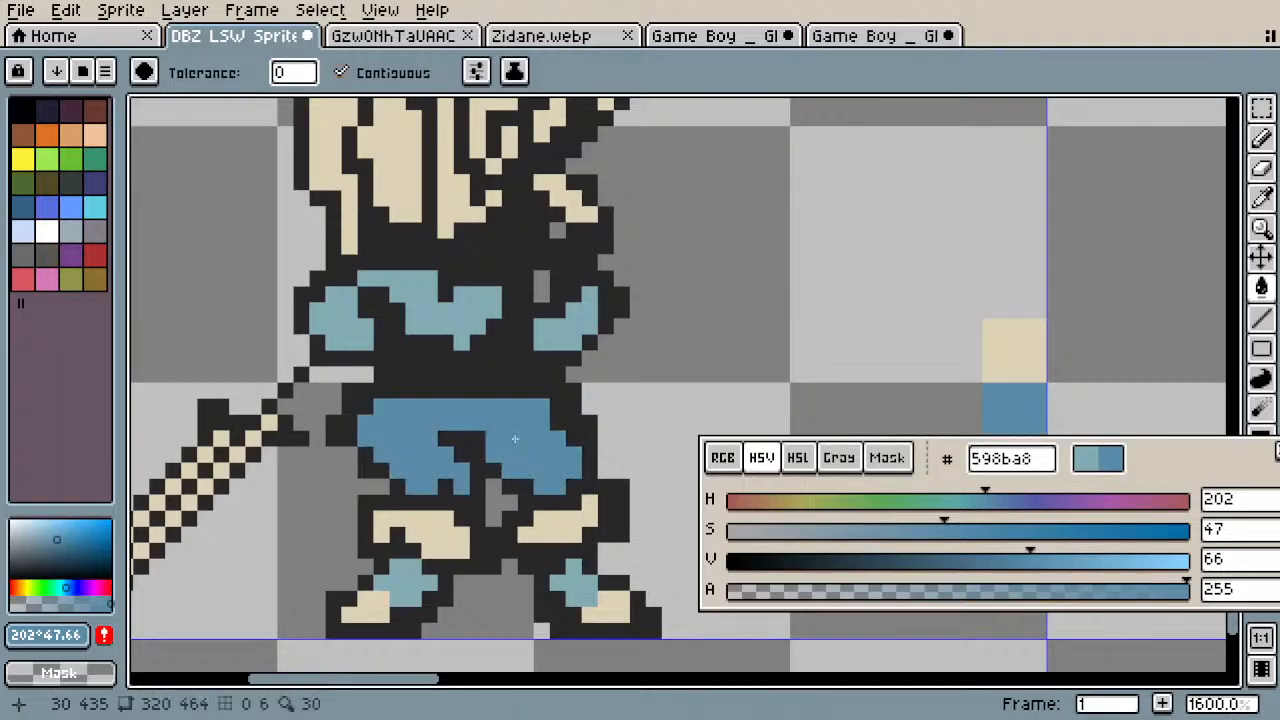
Step: Fill the remaining teal areas of both sleeves and the lower legs with the blue #598ba8
click(567, 338)
click(490, 311)
click(340, 320)
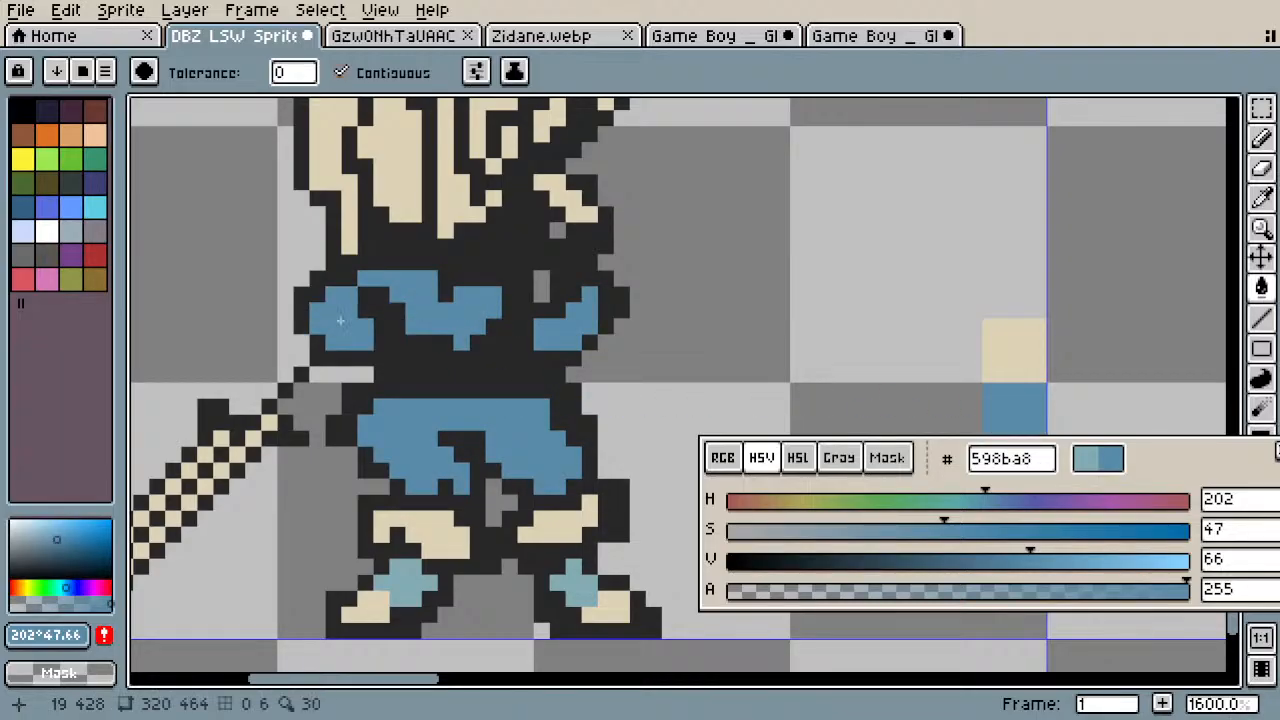
click(398, 582)
click(574, 582)
scroll(500, 515, down, 4)
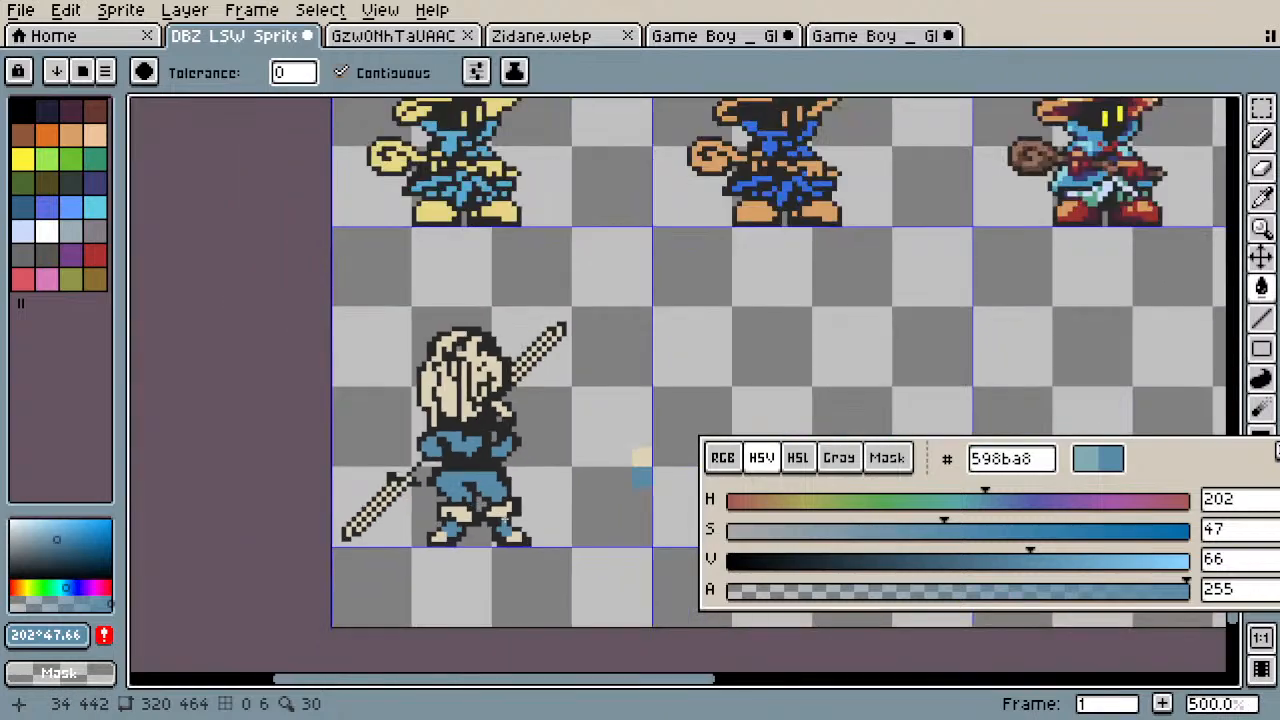
drag(541, 546, 477, 524)
Step: Mix the pale yellow #e8e88b (H 60, S 40, V 91) from the cream and fill all the hair areas and the patch at the shoulder
scroll(477, 524, up, 4)
alt+click(392, 486)
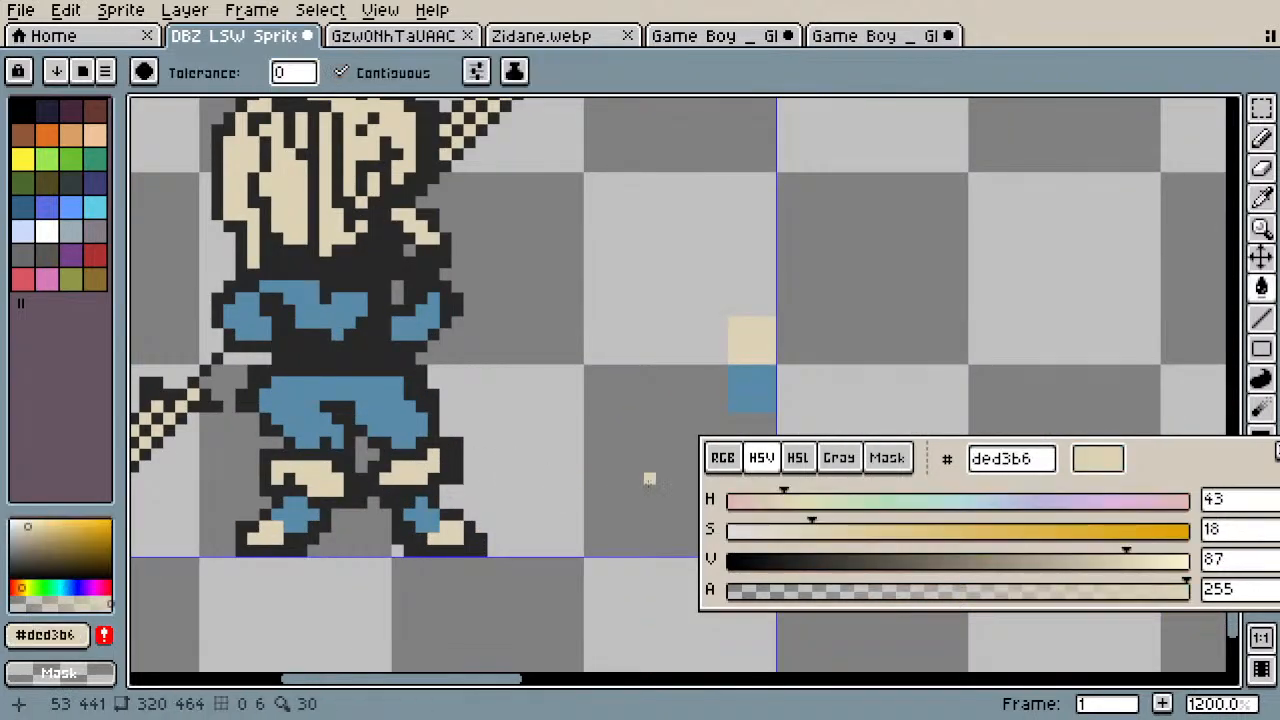
drag(787, 503, 926, 535)
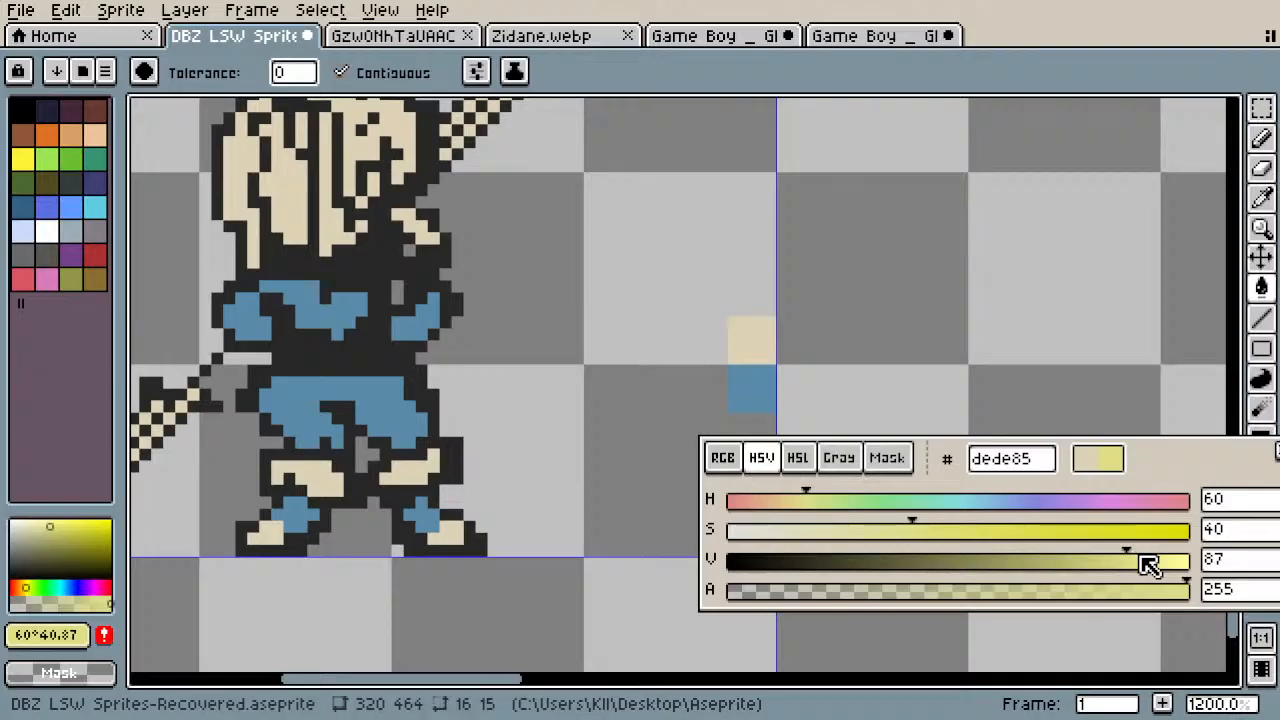
drag(1150, 565, 1168, 563)
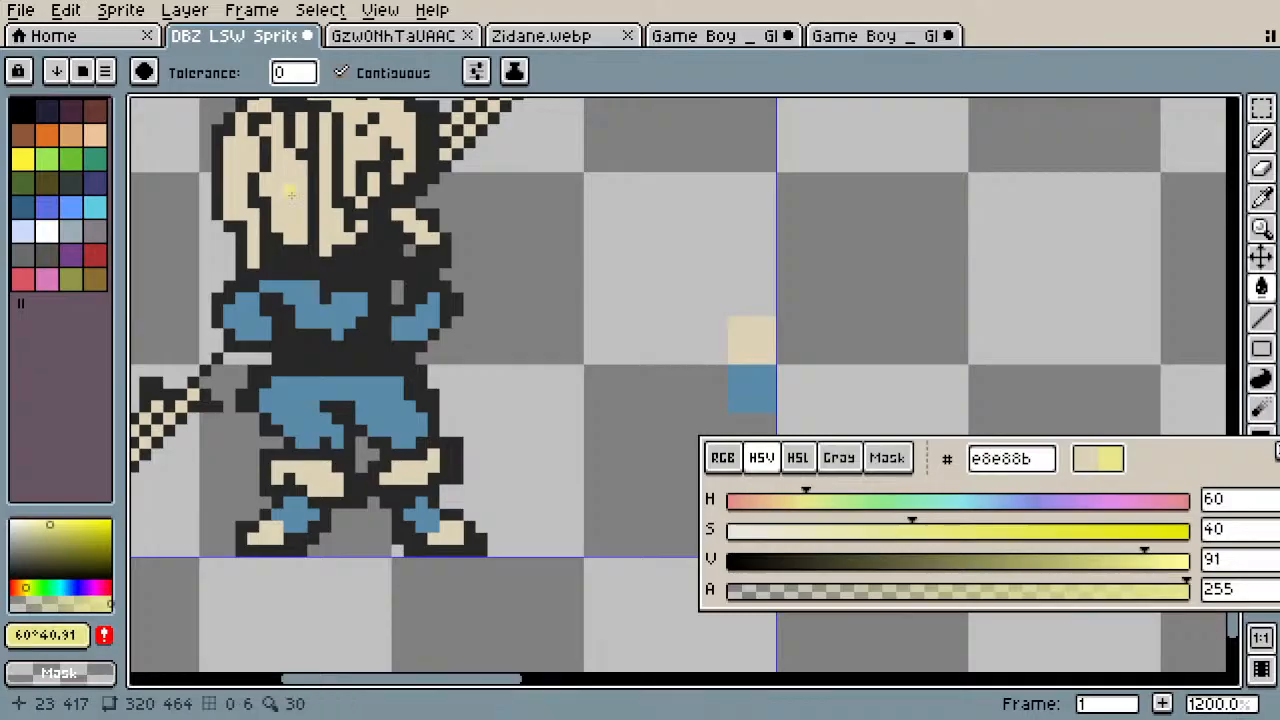
click(283, 192)
drag(283, 192, 371, 320)
click(338, 285)
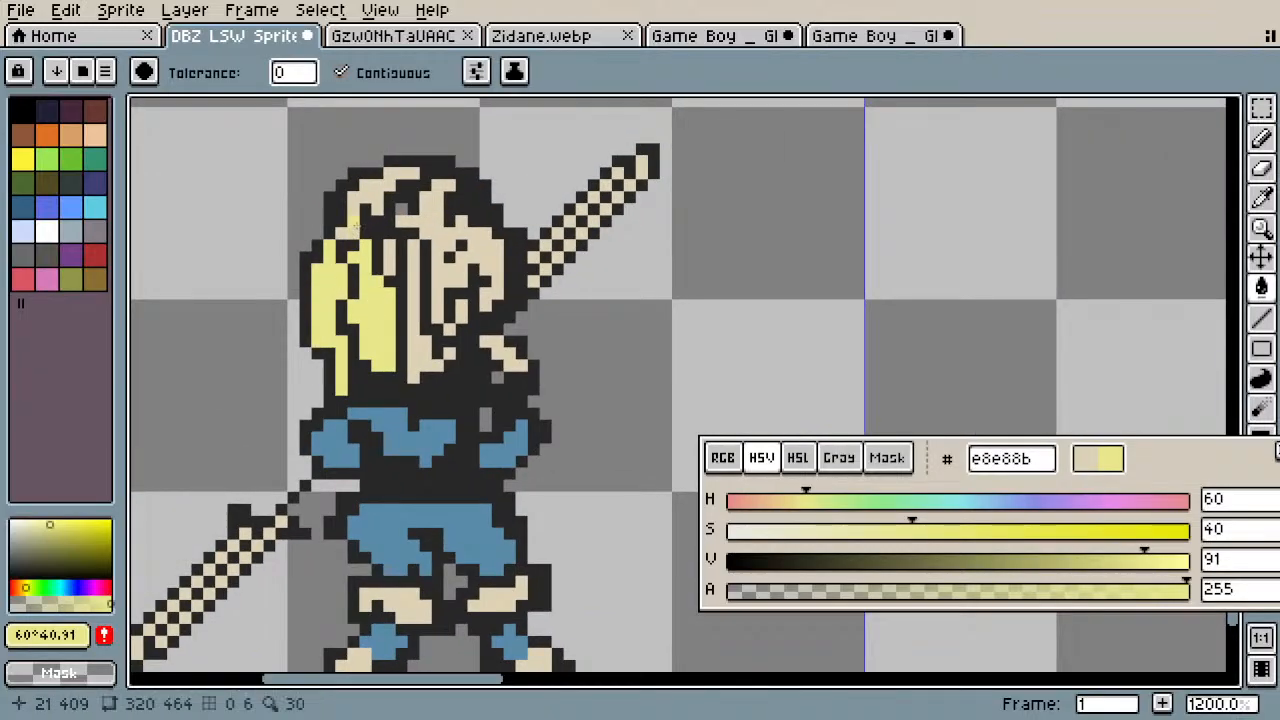
click(367, 197)
click(428, 222)
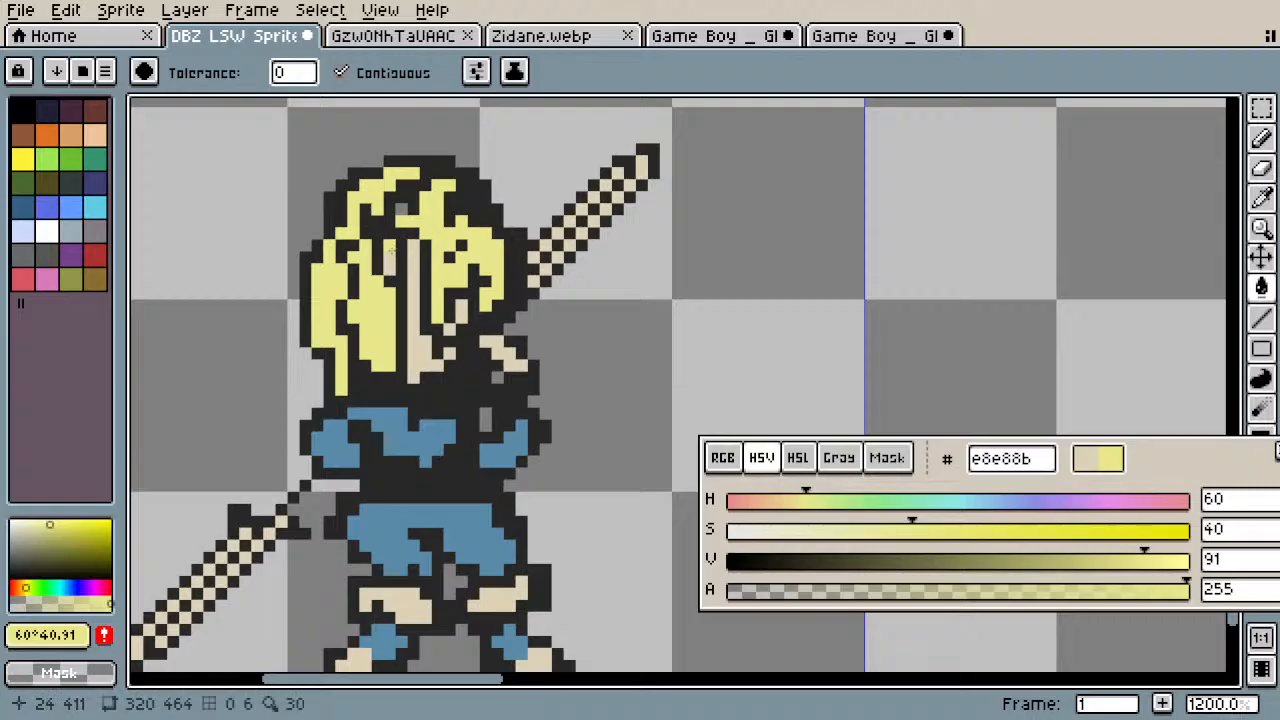
click(412, 280)
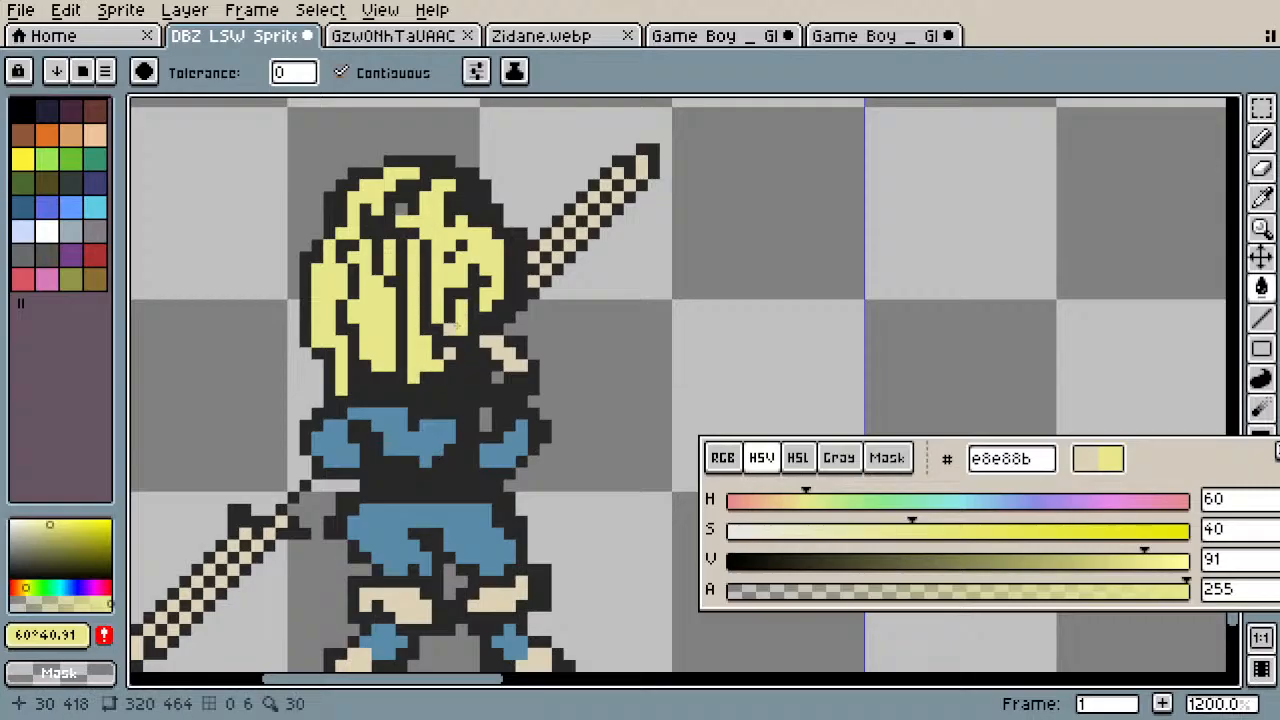
click(502, 354)
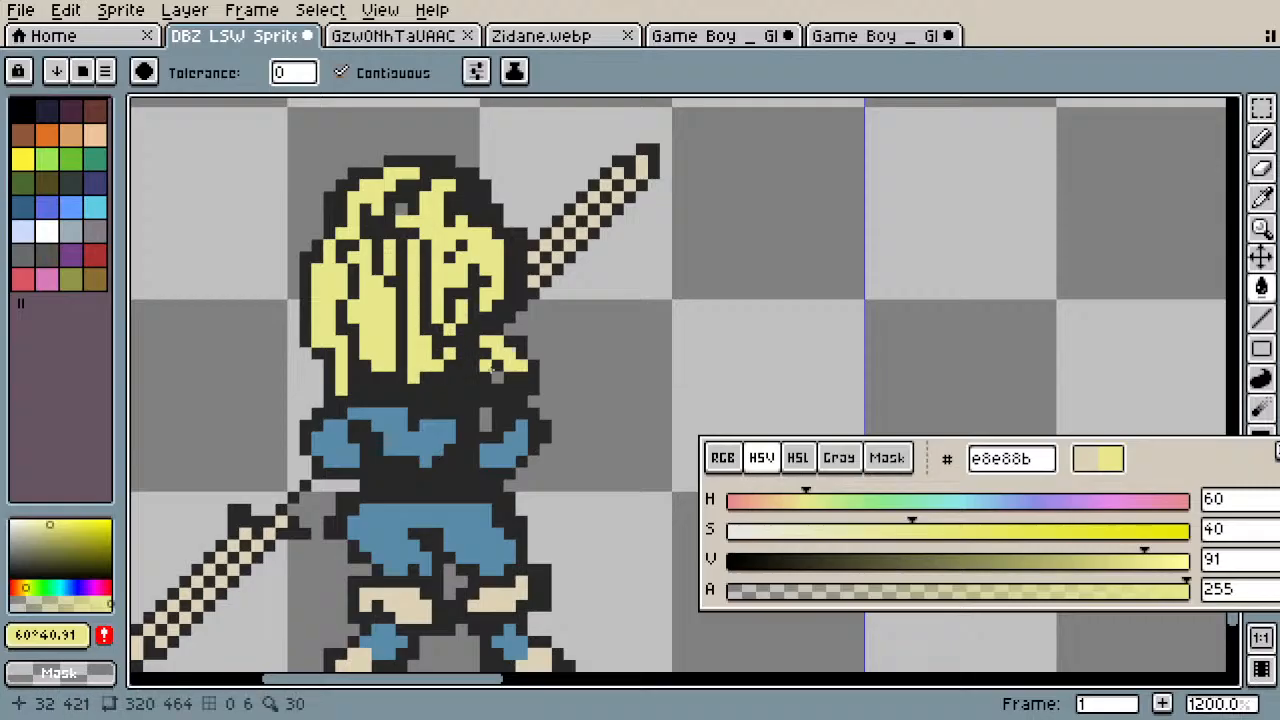
Step: Fill the cream boot cuffs and shoe tips on both legs with the pale yellow #e8e88b
drag(466, 398, 516, 218)
click(550, 419)
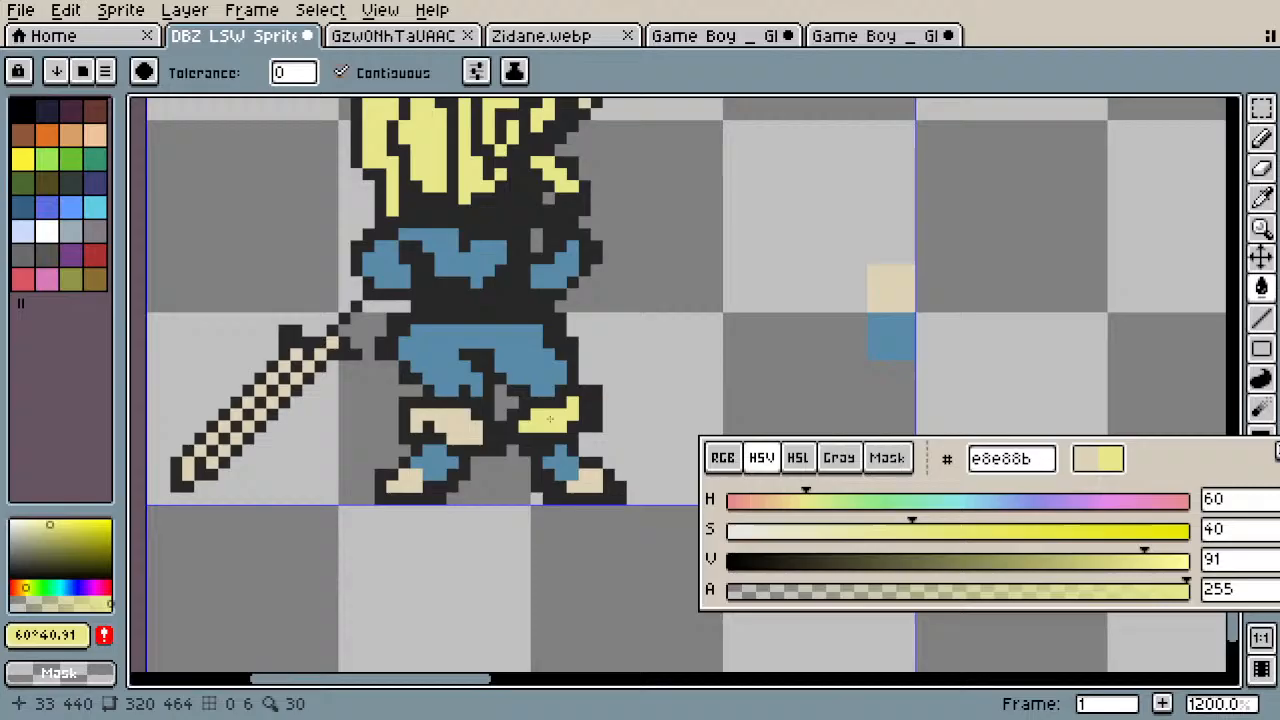
click(441, 428)
click(407, 482)
click(585, 480)
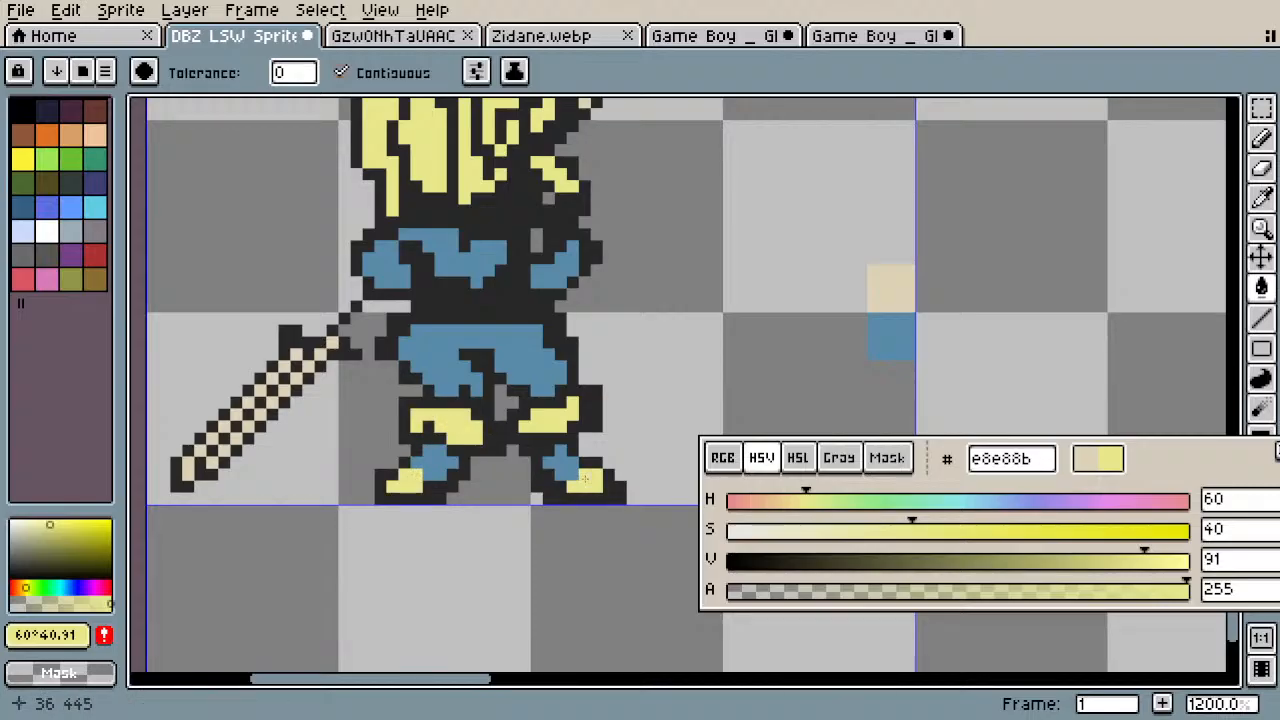
scroll(557, 458, down, 4)
scroll(528, 375, down, 2)
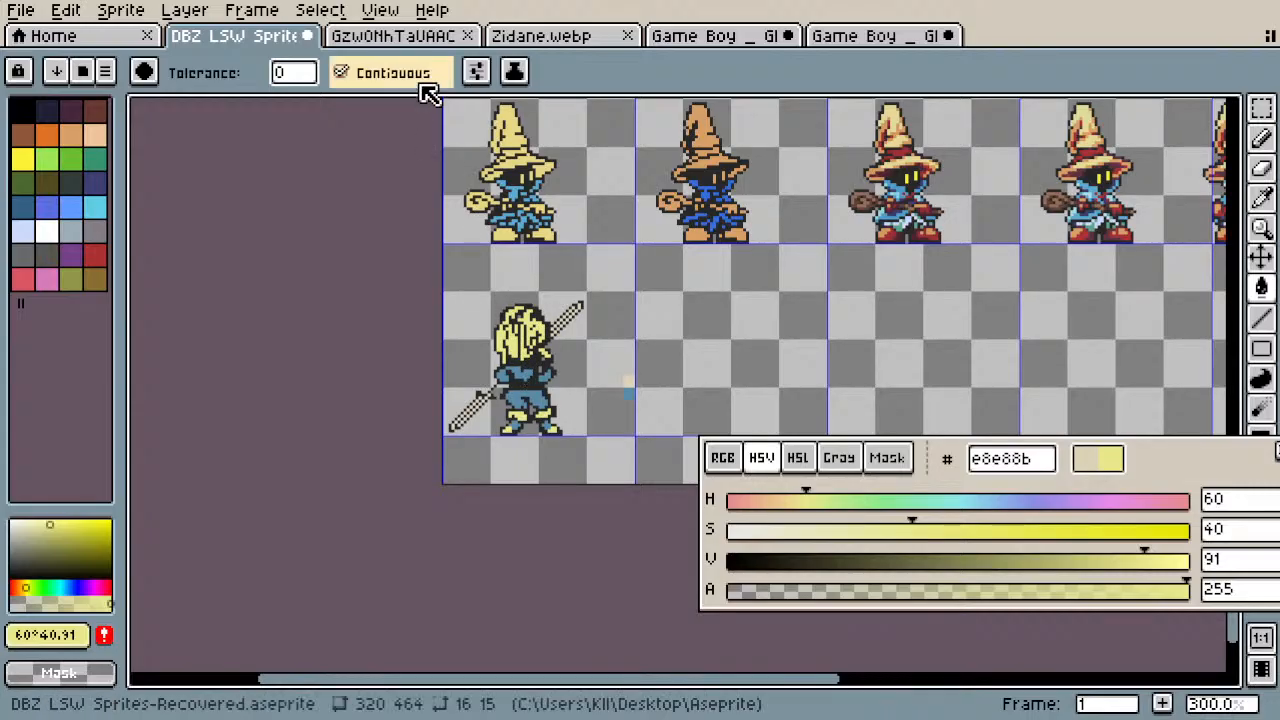
Step: Check the face in the reference artwork and pencil a small eye in blue #598ba8 within the hair-covered face
click(422, 38)
scroll(550, 281, up, 2)
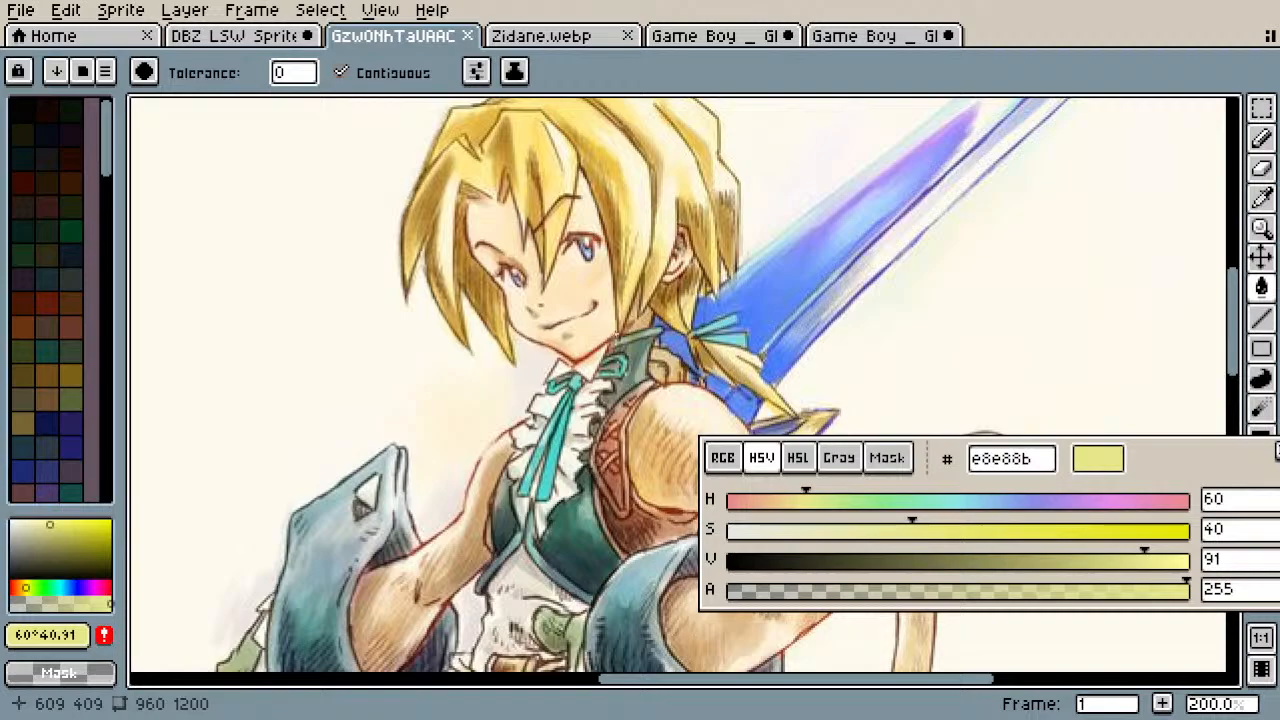
click(250, 37)
scroll(560, 380, up, 3)
key(i)
click(583, 390)
key(g)
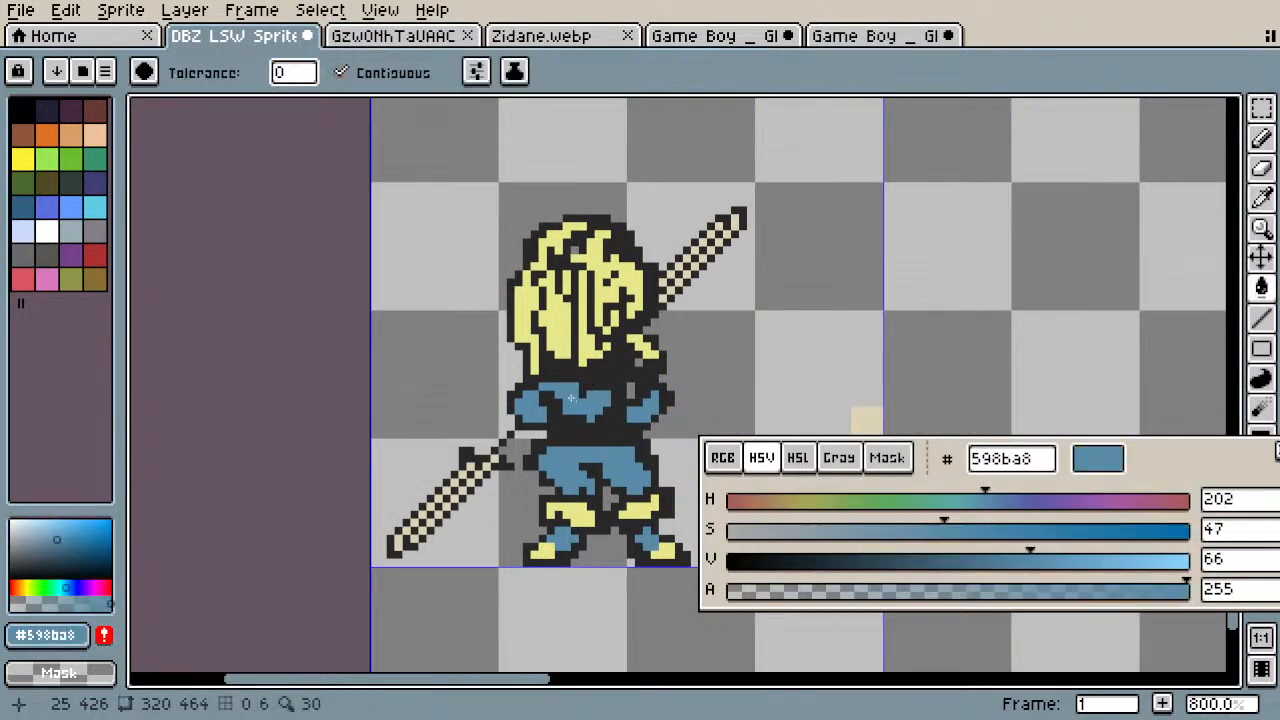
key(b)
scroll(541, 314, up, 1)
click(561, 350)
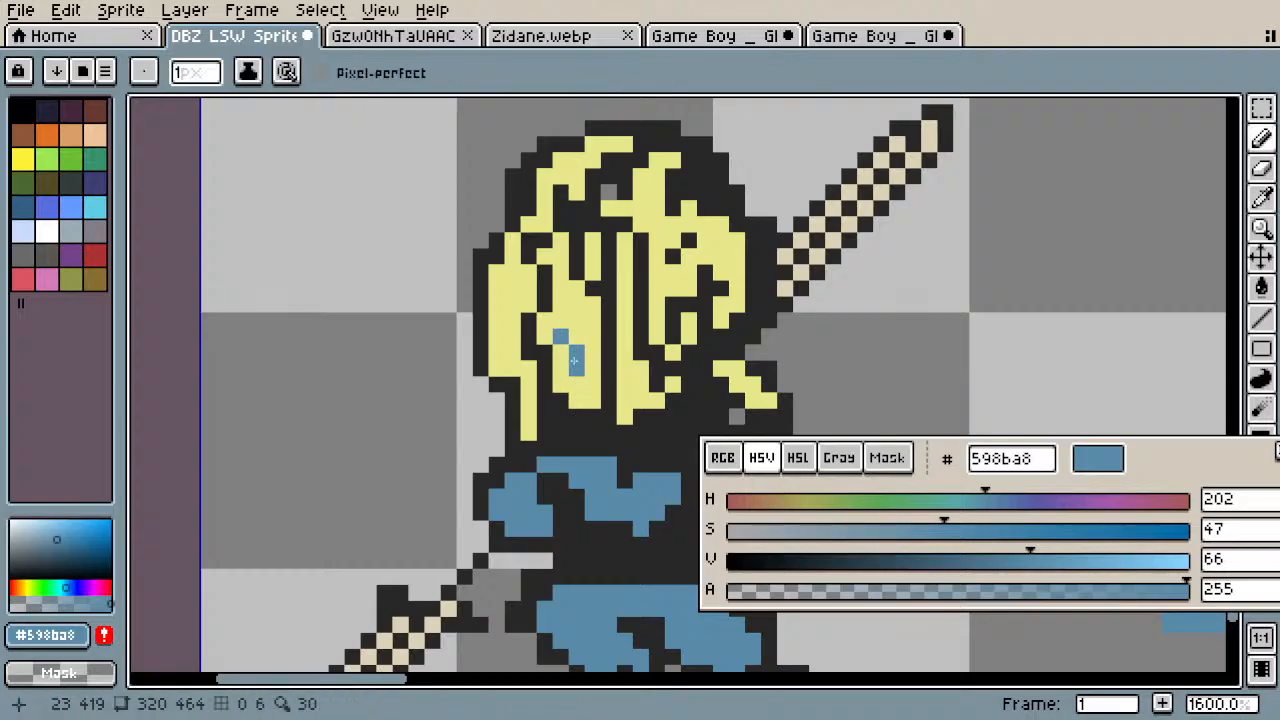
click(571, 340)
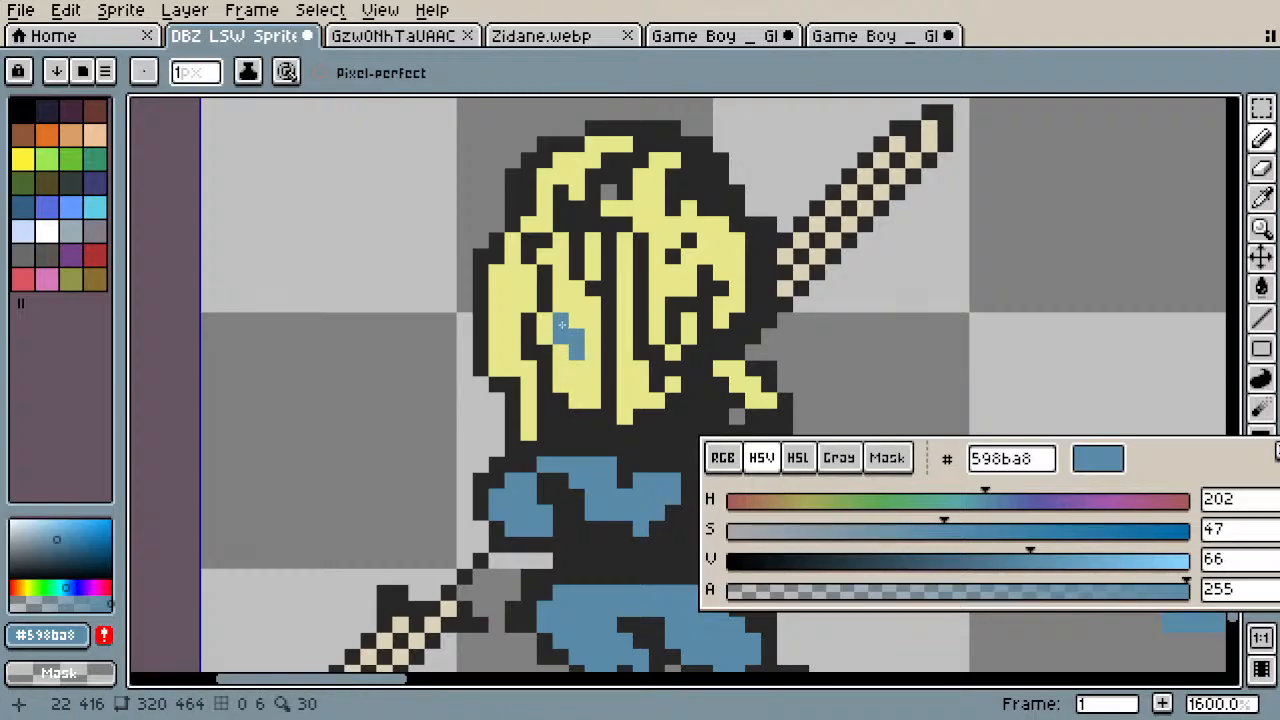
Step: Touch up the pixels around the blue eye with #e8e88b and #282828, and undo the last dark stroke beside it
alt+click(561, 330)
scroll(568, 420, down, 5)
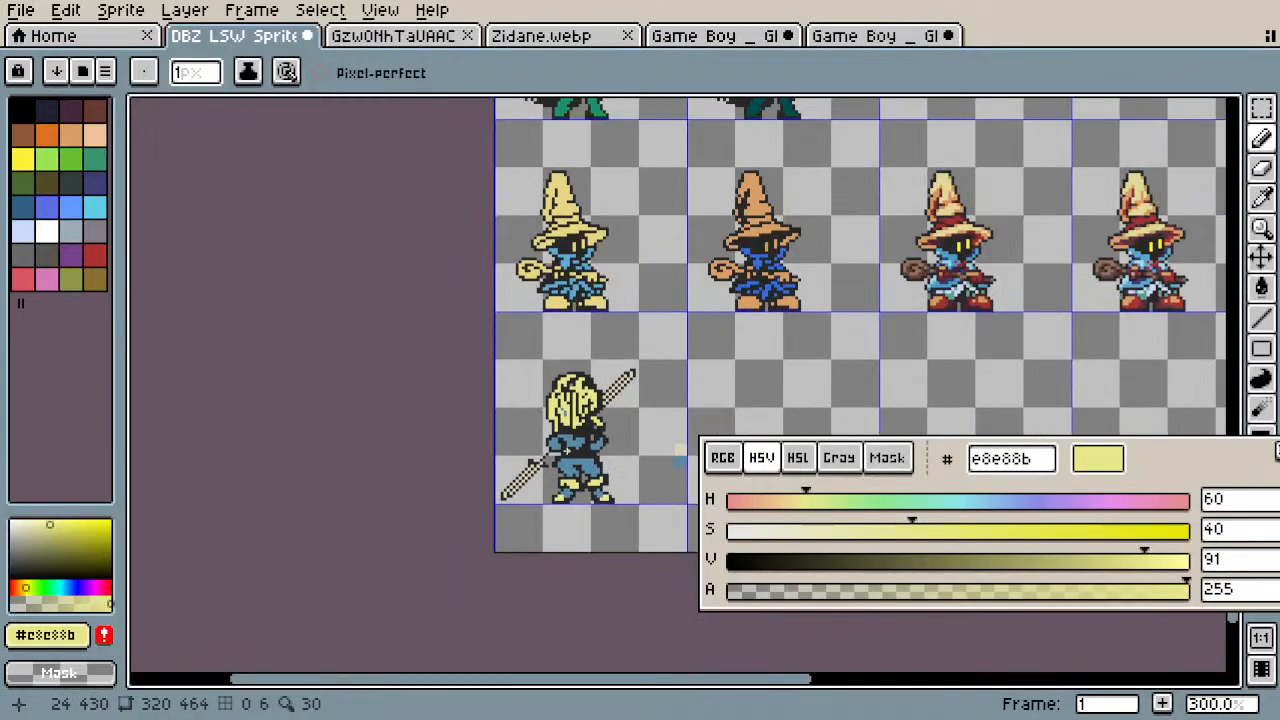
scroll(567, 430, up, 4)
alt+click(558, 364)
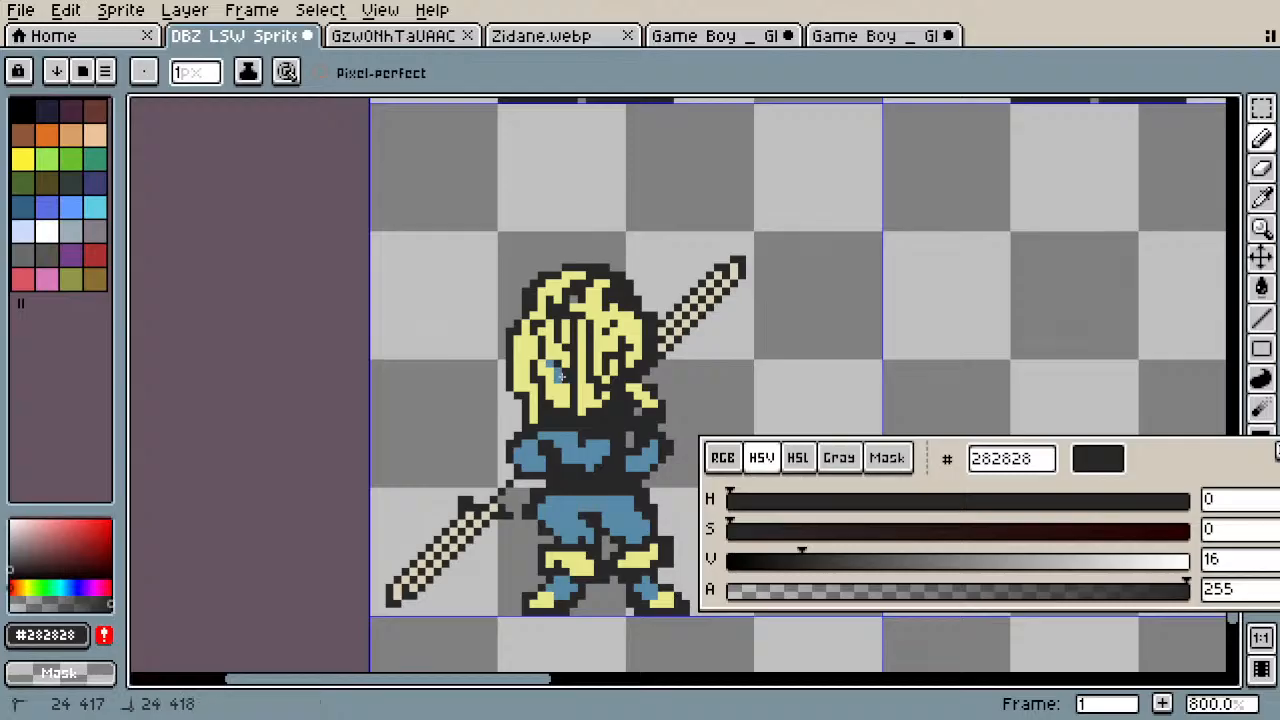
scroll(560, 372, down, 5)
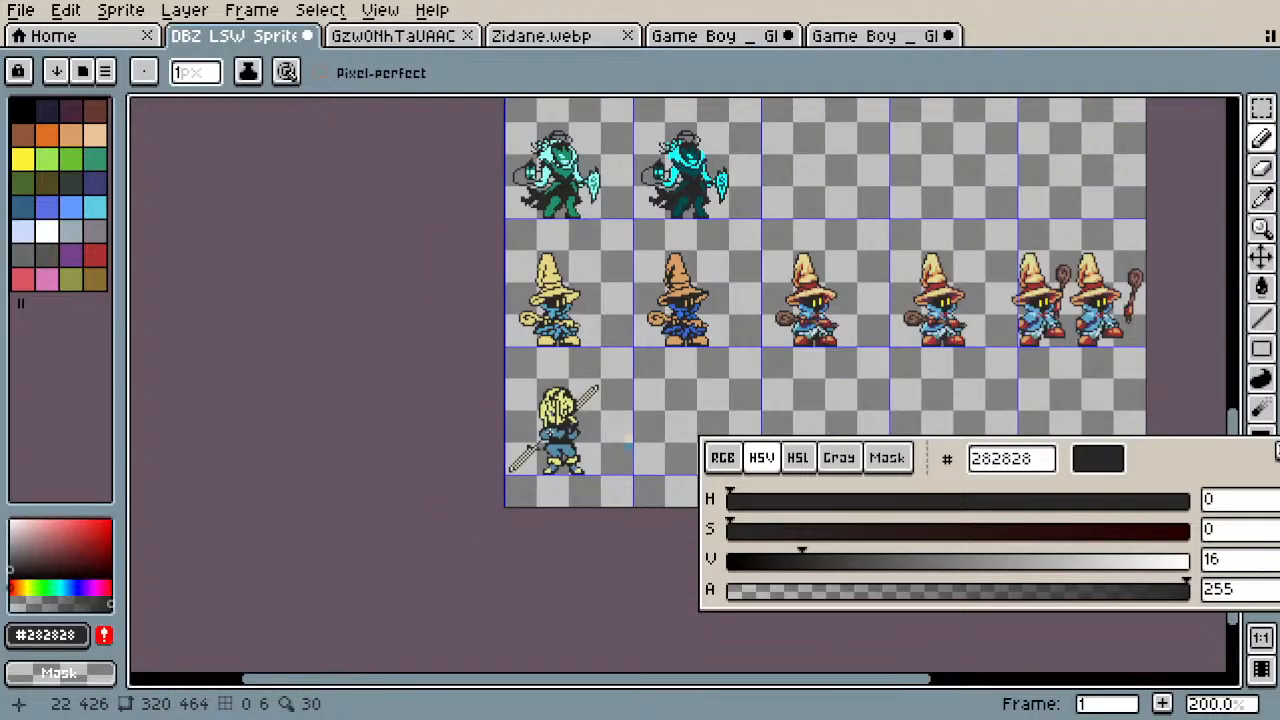
scroll(559, 422, up, 11)
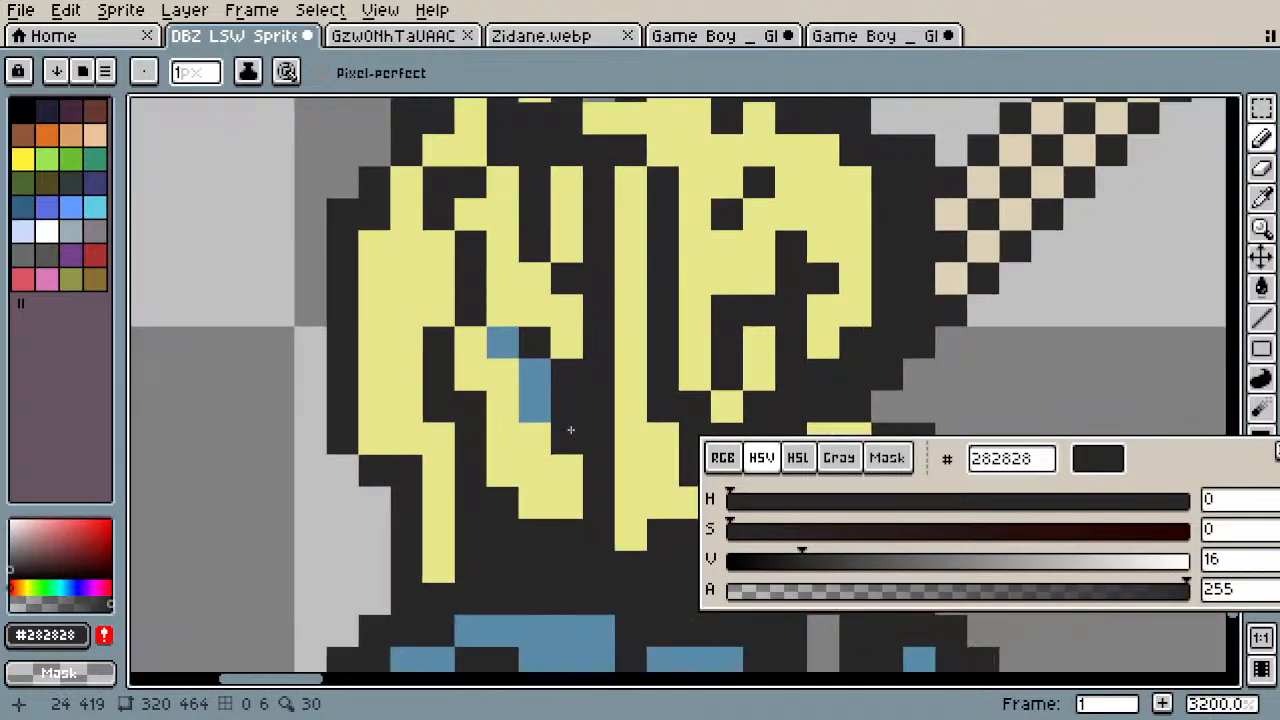
key(ctrl+z)
Step: Darken the middle of the eye with #282828 pixels between the two remaining blue ones
key(b)
click(534, 374)
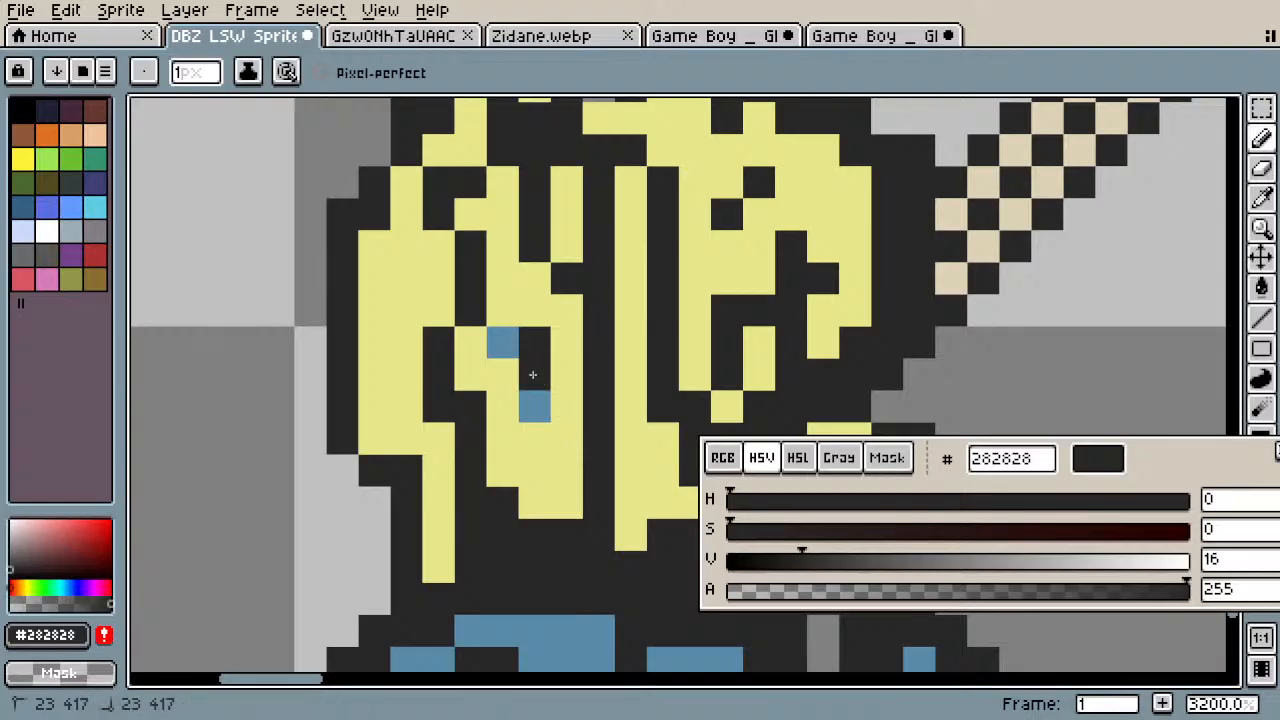
click(502, 374)
scroll(561, 487, down, 4)
scroll(561, 487, down, 4)
scroll(530, 443, up, 5)
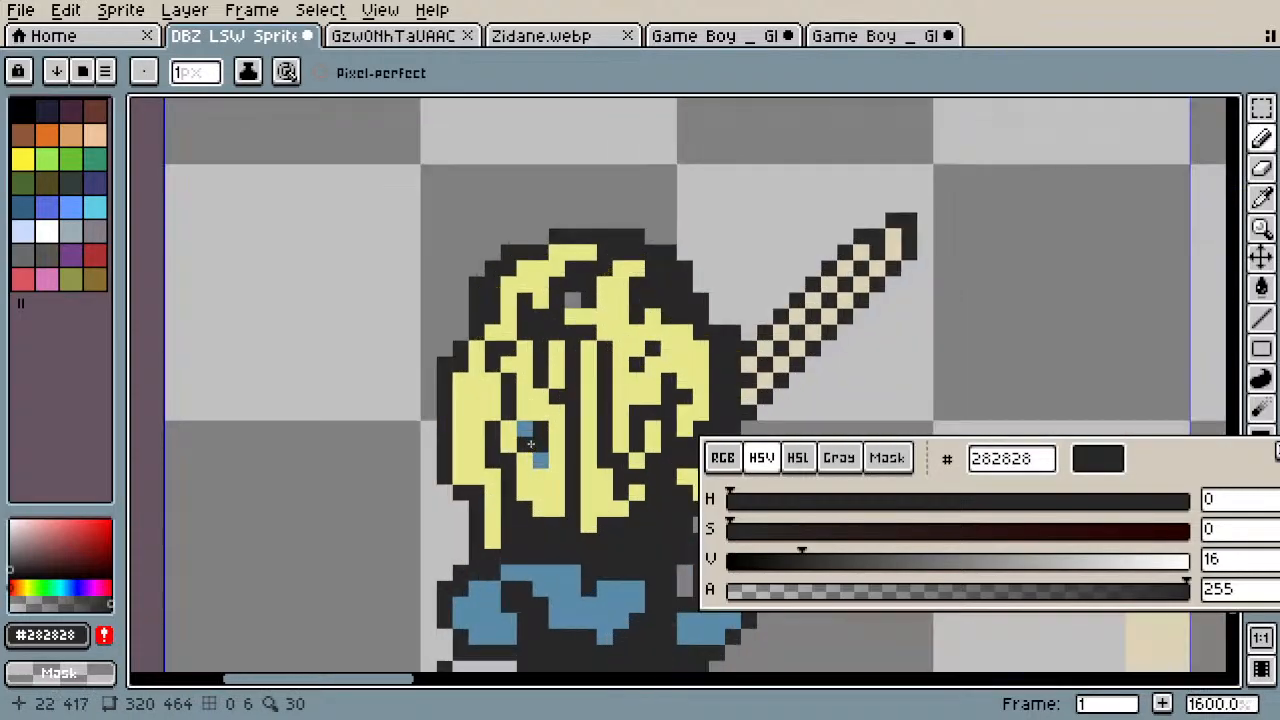
Step: Rework the eye with #282828 and #598ba8 into two stacked blue pixels beneath a dark lid
scroll(556, 446, down, 6)
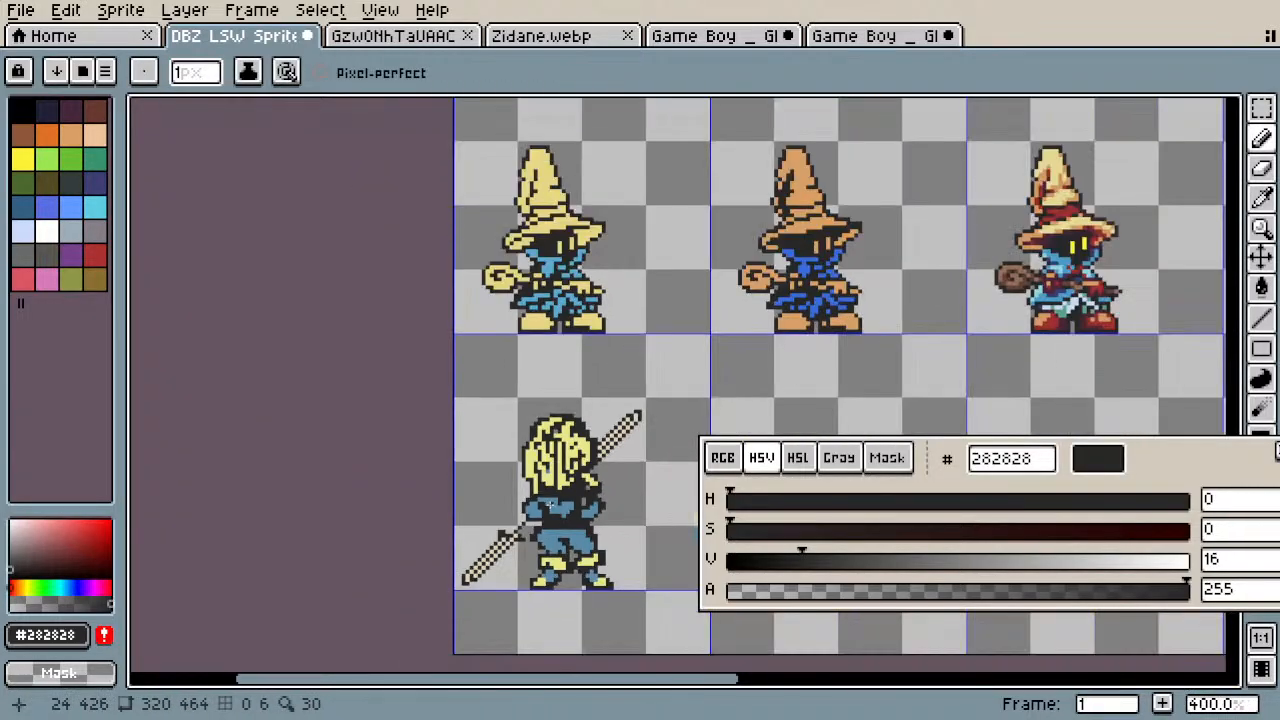
scroll(563, 515, down, 1)
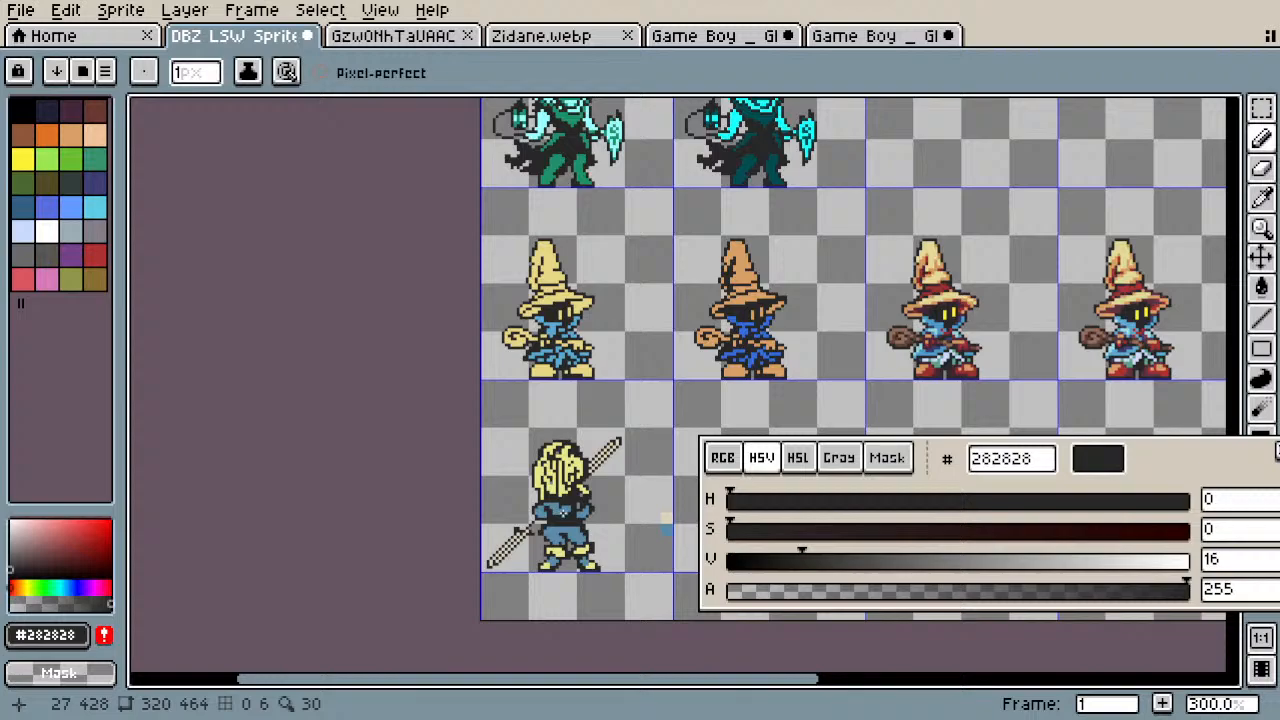
scroll(562, 510, up, 7)
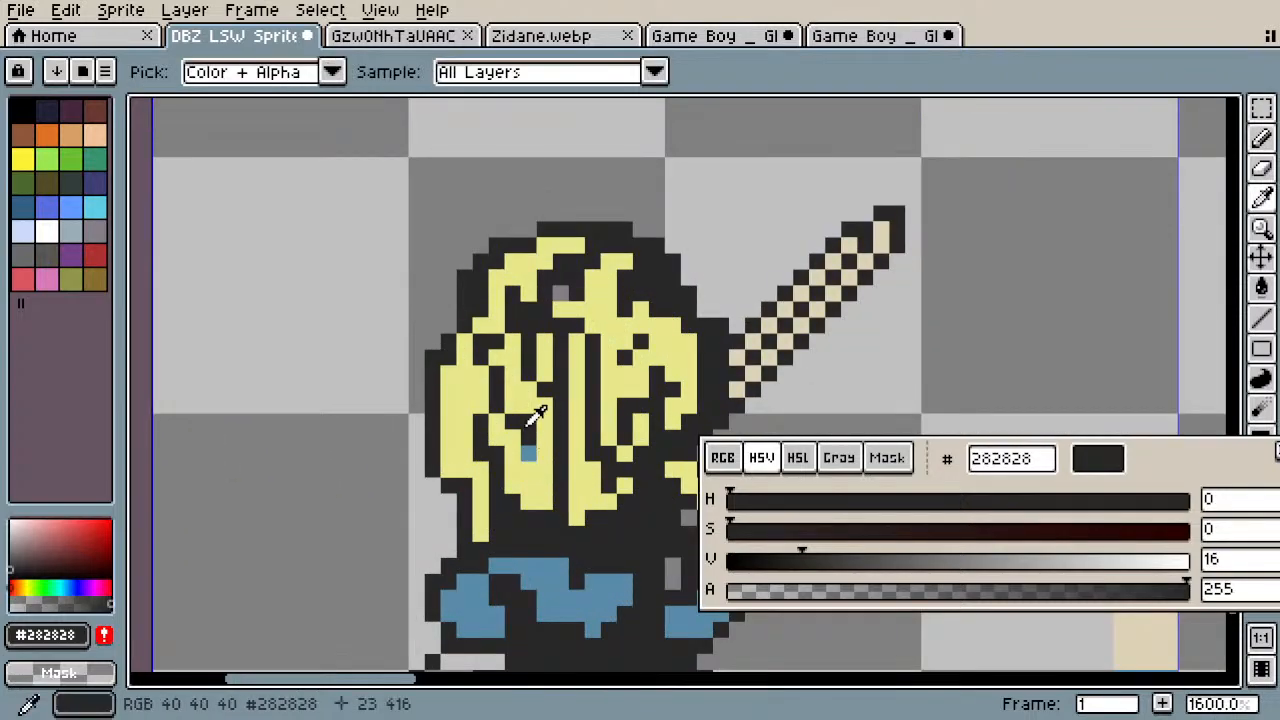
scroll(527, 411, down, 7)
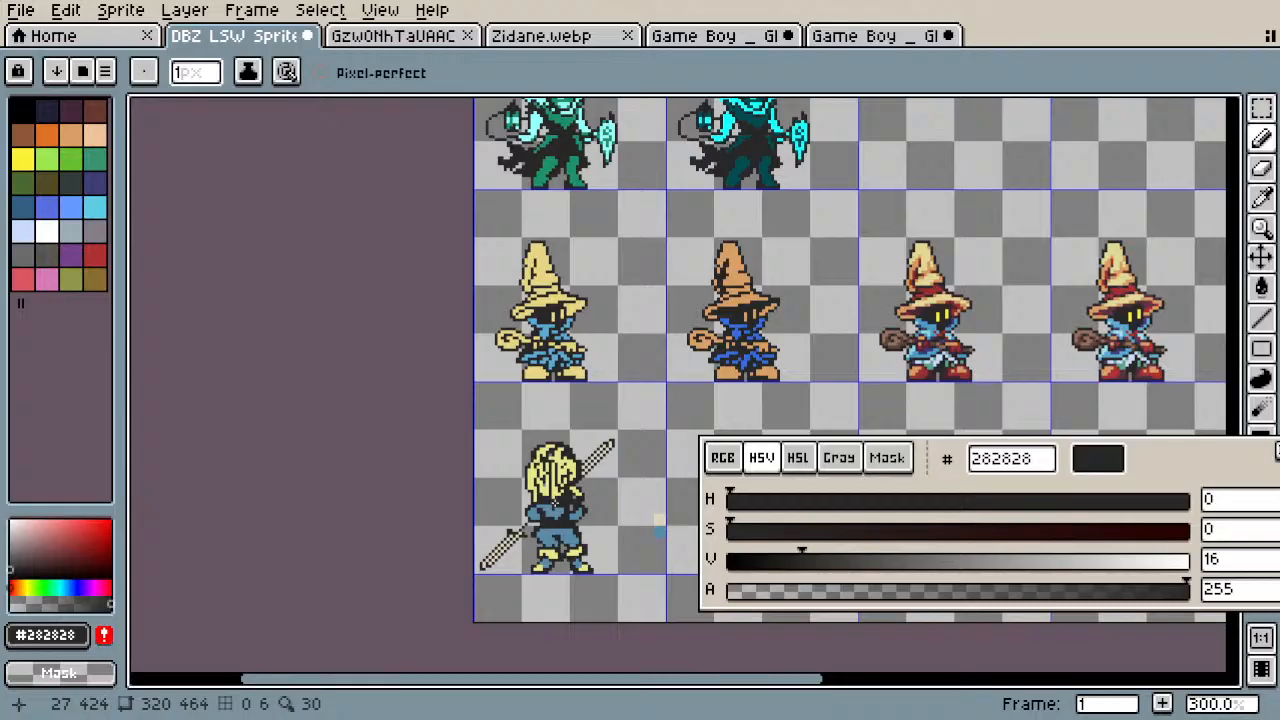
scroll(559, 505, up, 2)
scroll(559, 506, up, 5)
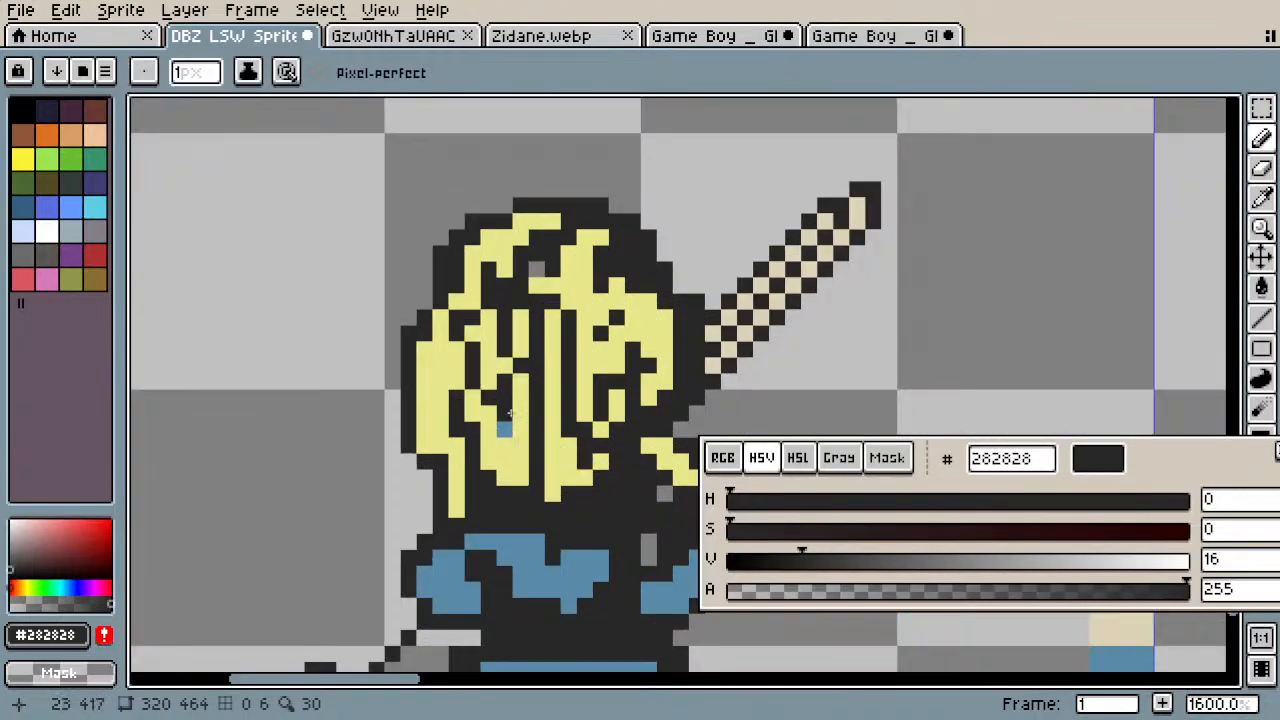
key(ctrl+z)
key(alt)
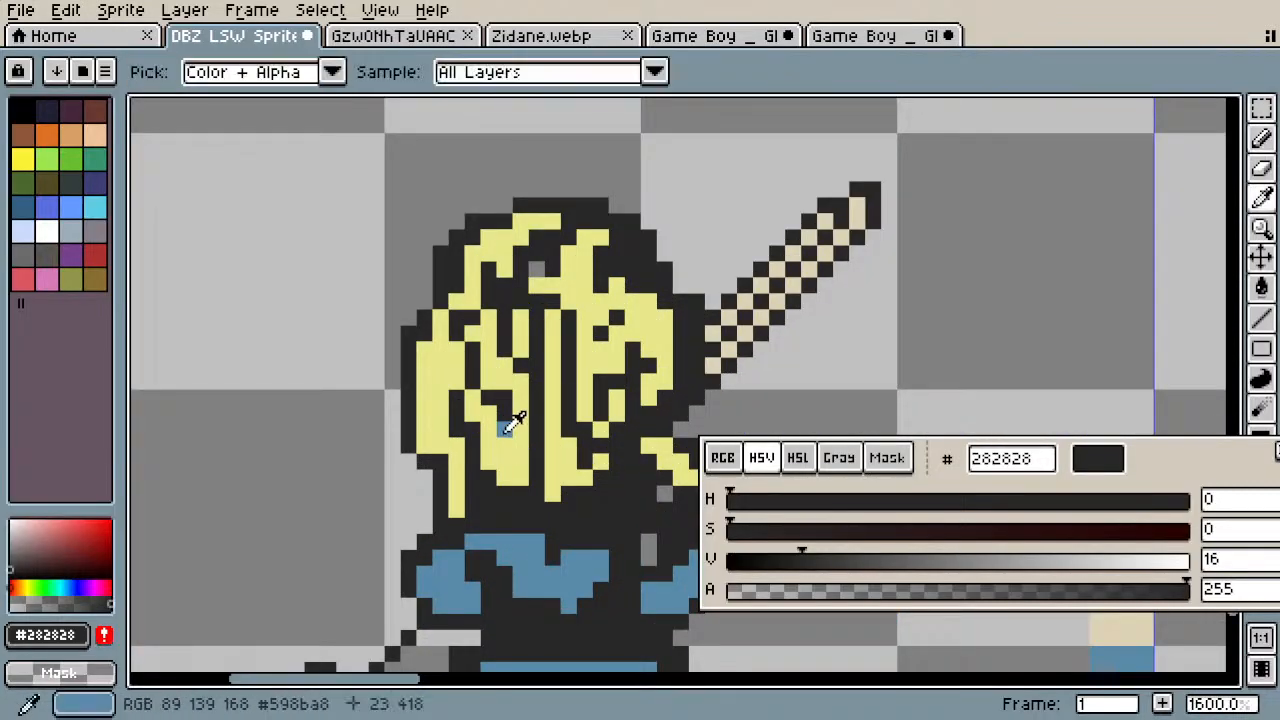
alt+click(503, 428)
scroll(495, 438, down, 4)
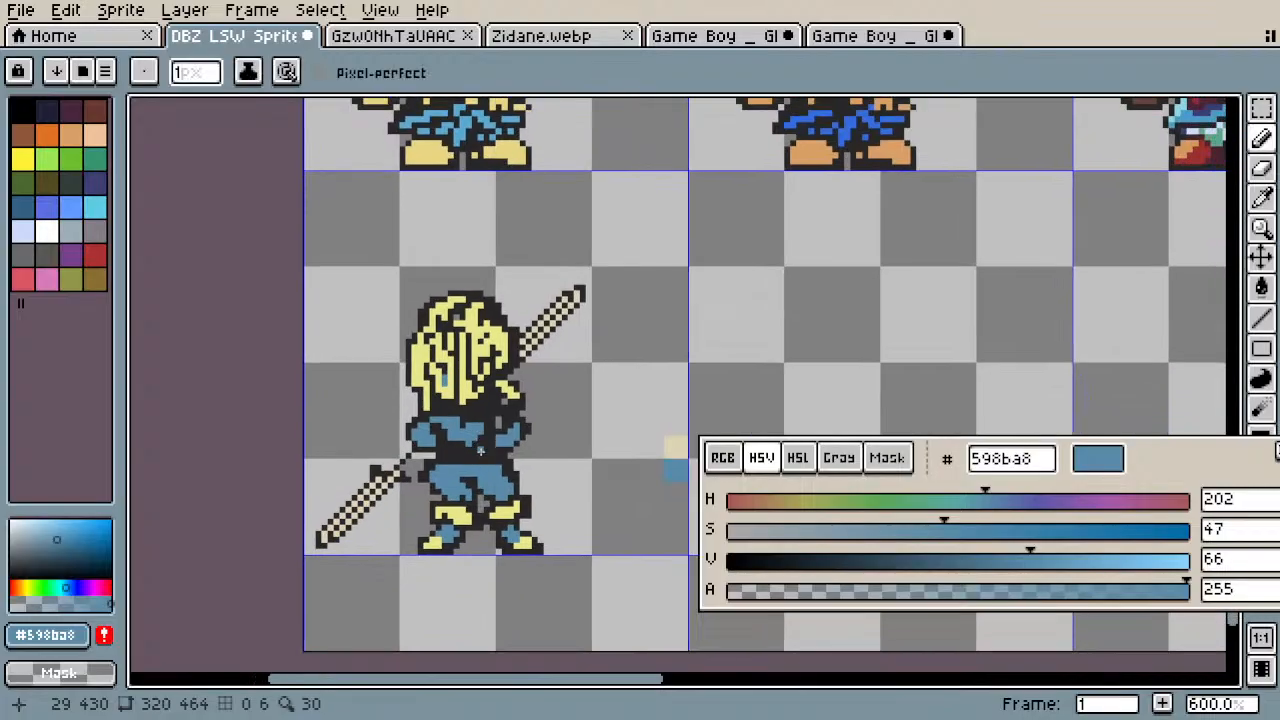
scroll(480, 452, down, 1)
scroll(466, 425, down, 2)
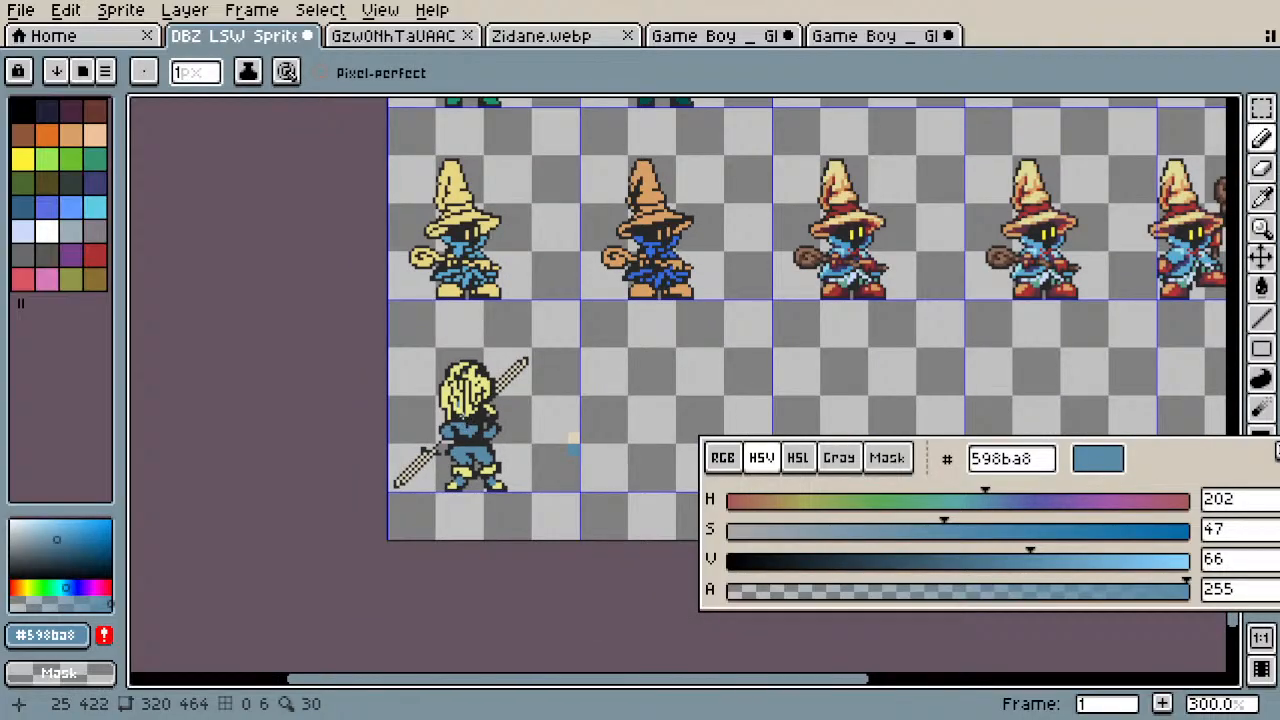
scroll(450, 404, up, 7)
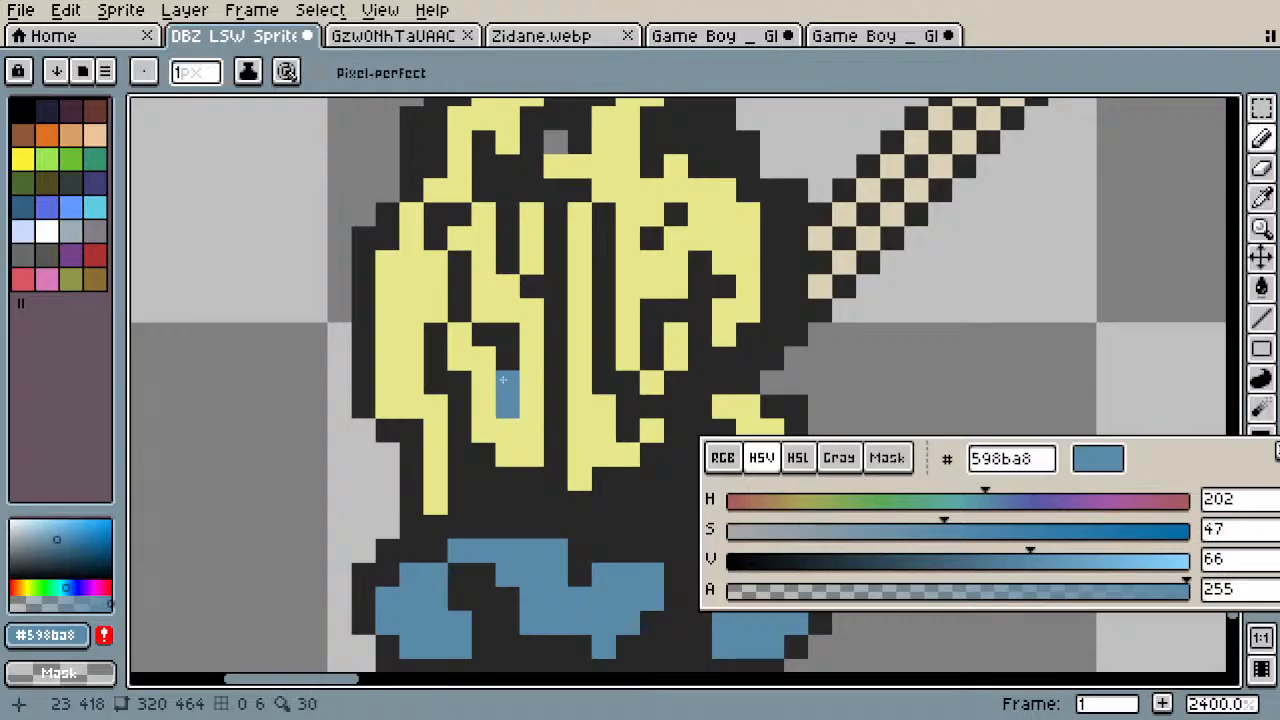
Step: Reshape the dark lid above the eye into a two-pixel-wide bar, cleaning up around it with #e8e88b
click(508, 360)
alt+click(515, 408)
scroll(515, 408, down, 8)
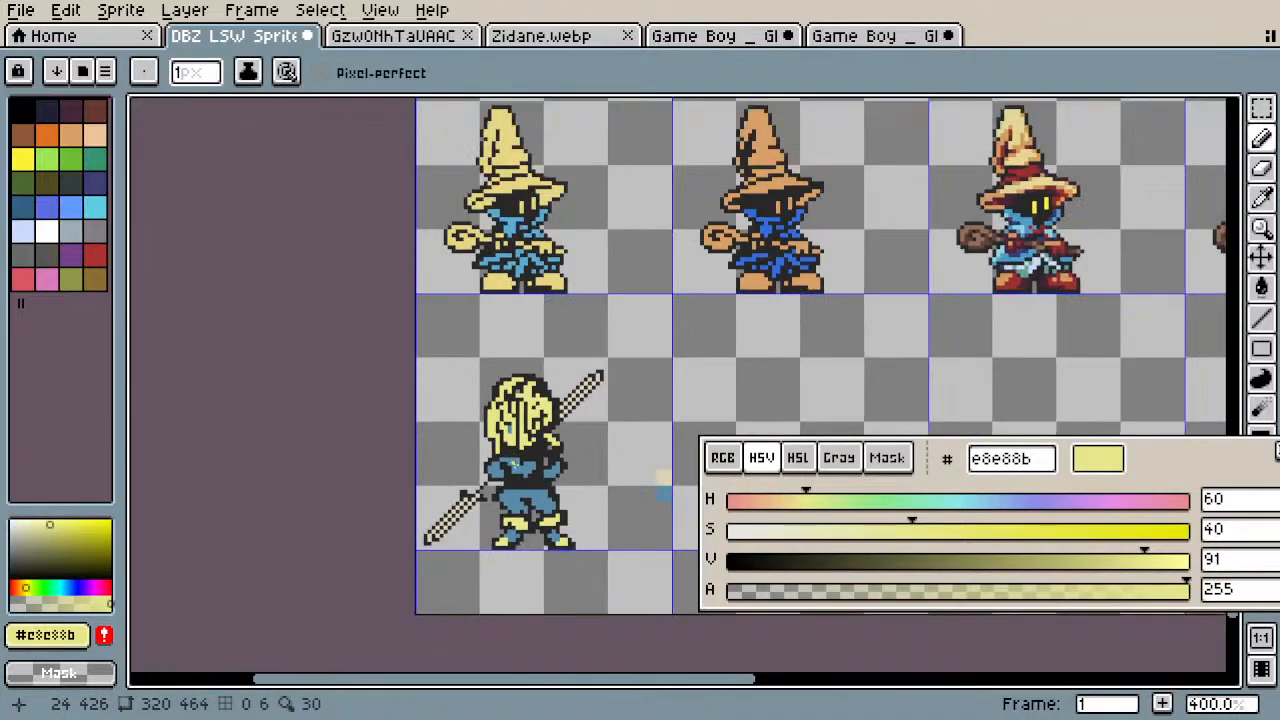
scroll(515, 465, down, 1)
scroll(545, 480, up, 4)
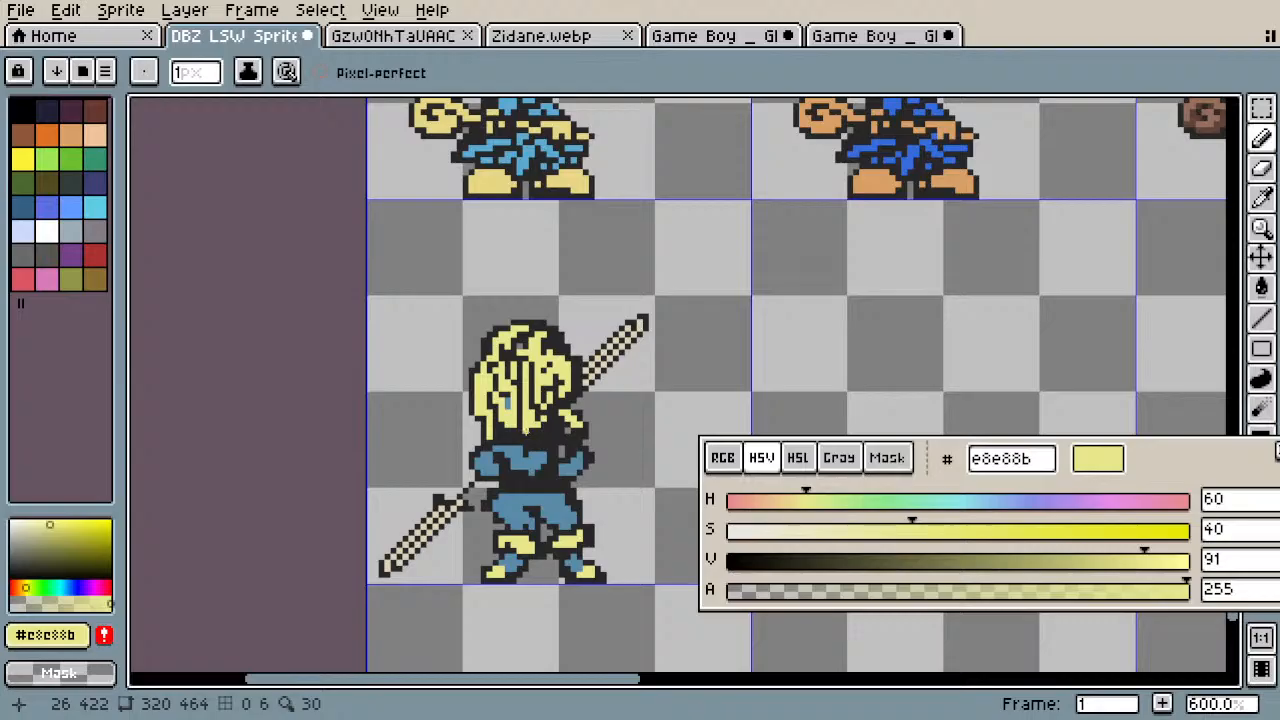
scroll(503, 396, up, 6)
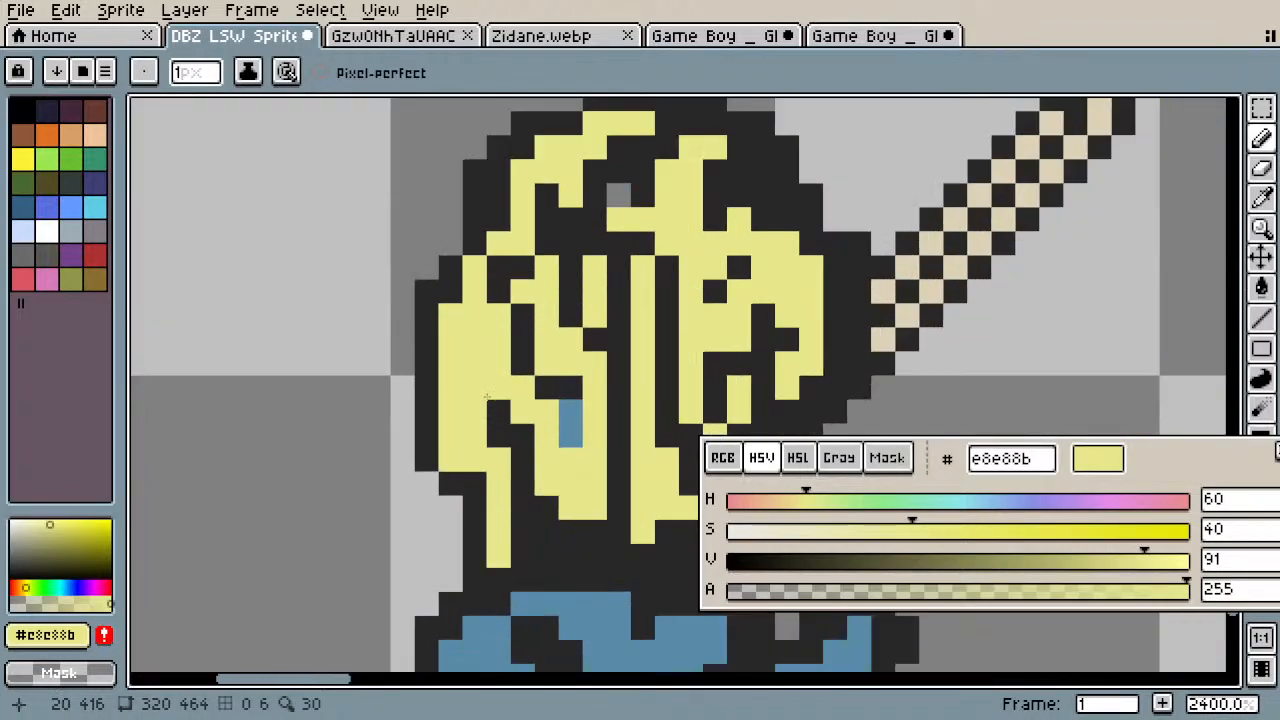
Step: Redraw the dark hair strand beside the eye with #282828 and fill the pixels around it with #e8e88b
alt+click(500, 400)
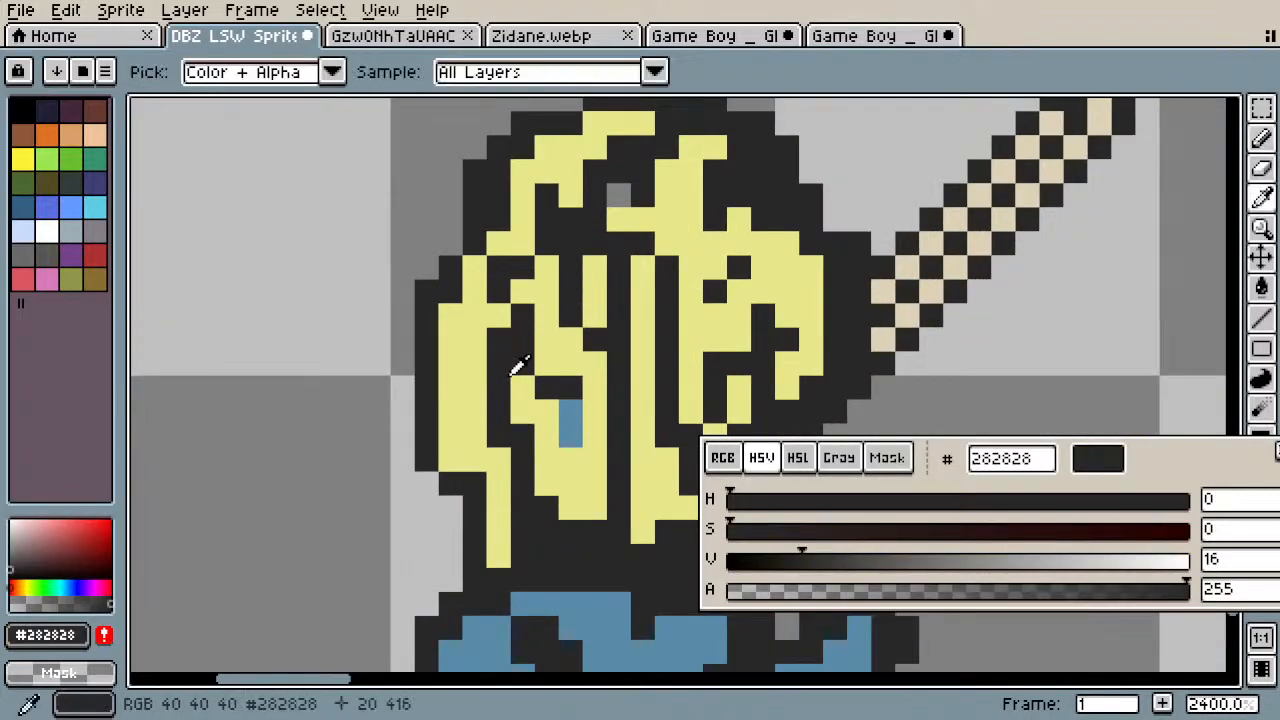
alt+click(520, 362)
scroll(520, 343, down, 4)
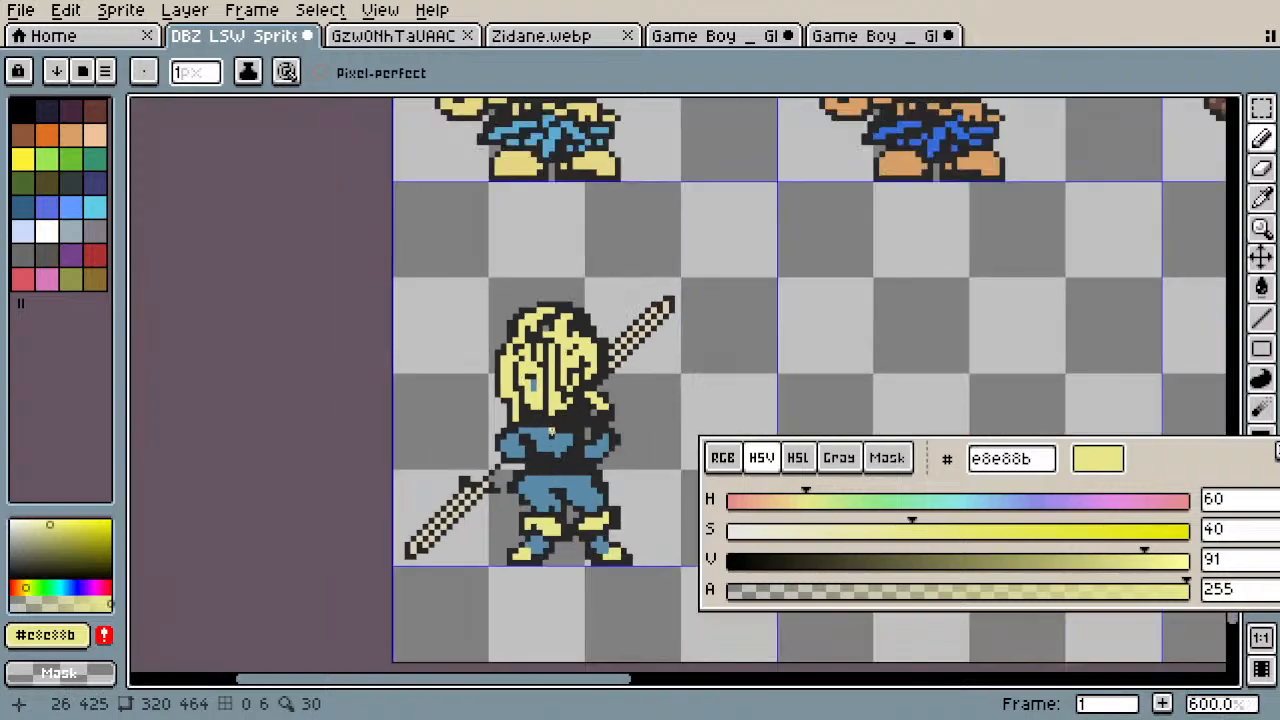
scroll(540, 335, up, 6)
alt+click(548, 330)
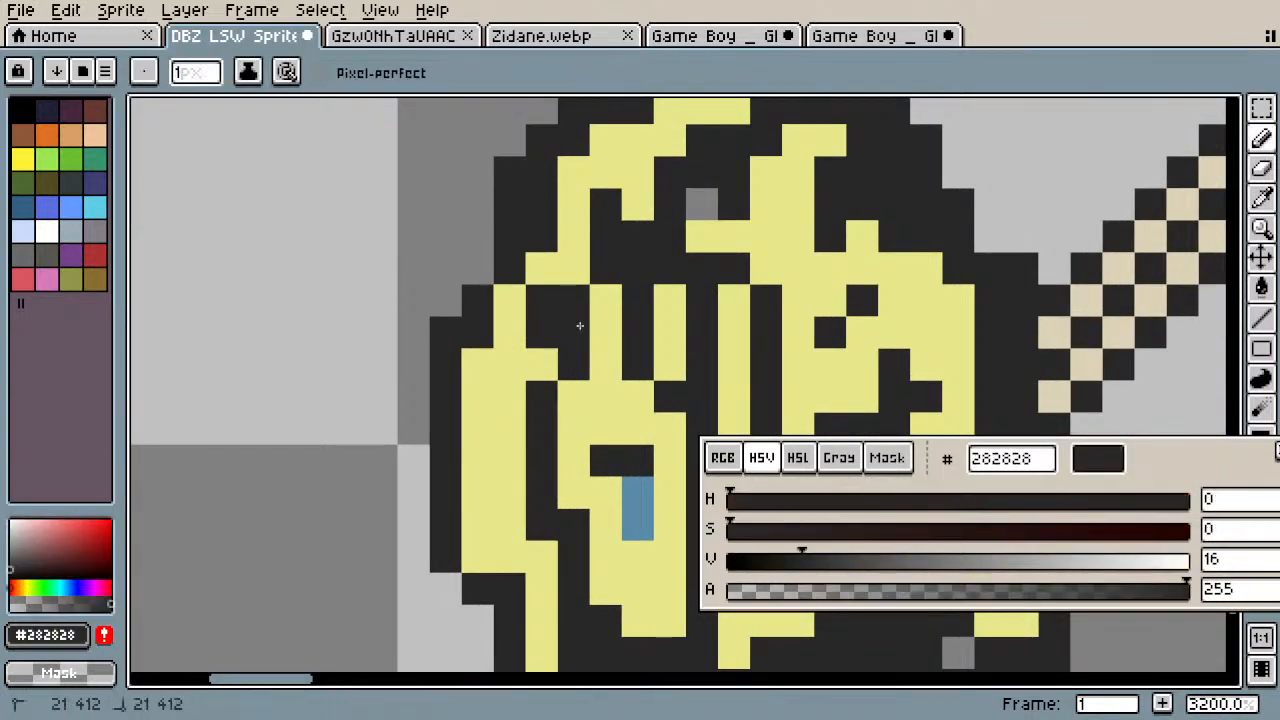
alt+click(540, 362)
scroll(537, 366, down, 3)
scroll(534, 364, down, 3)
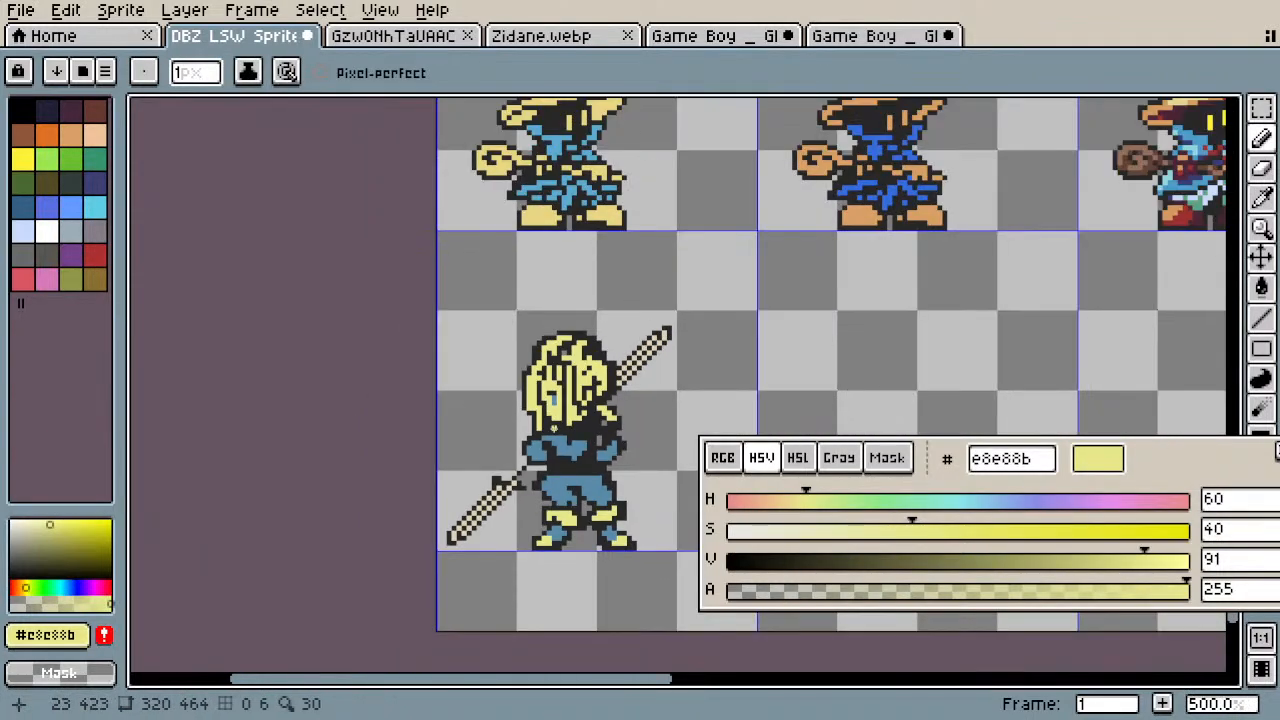
Step: Thin out the dark pixels at the top of the strand beside the eye, using #e8e88b and #282828
scroll(575, 420, up, 6)
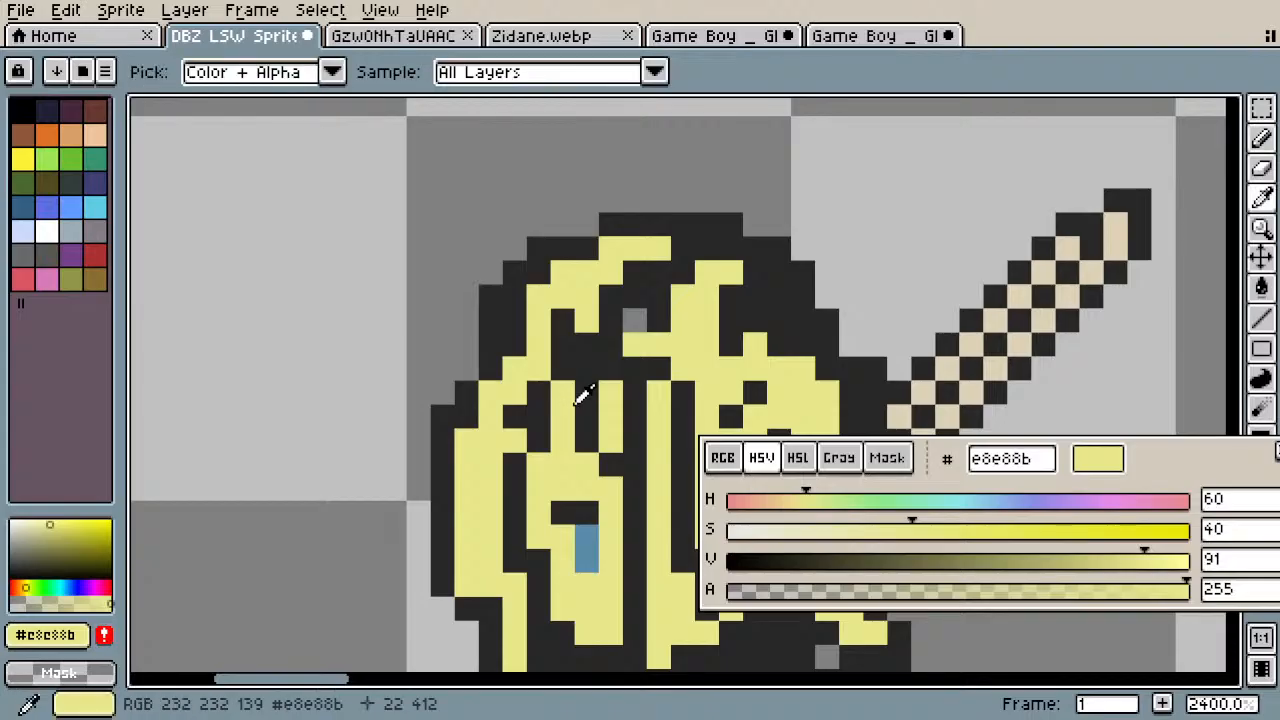
alt+click(555, 396)
alt+click(537, 395)
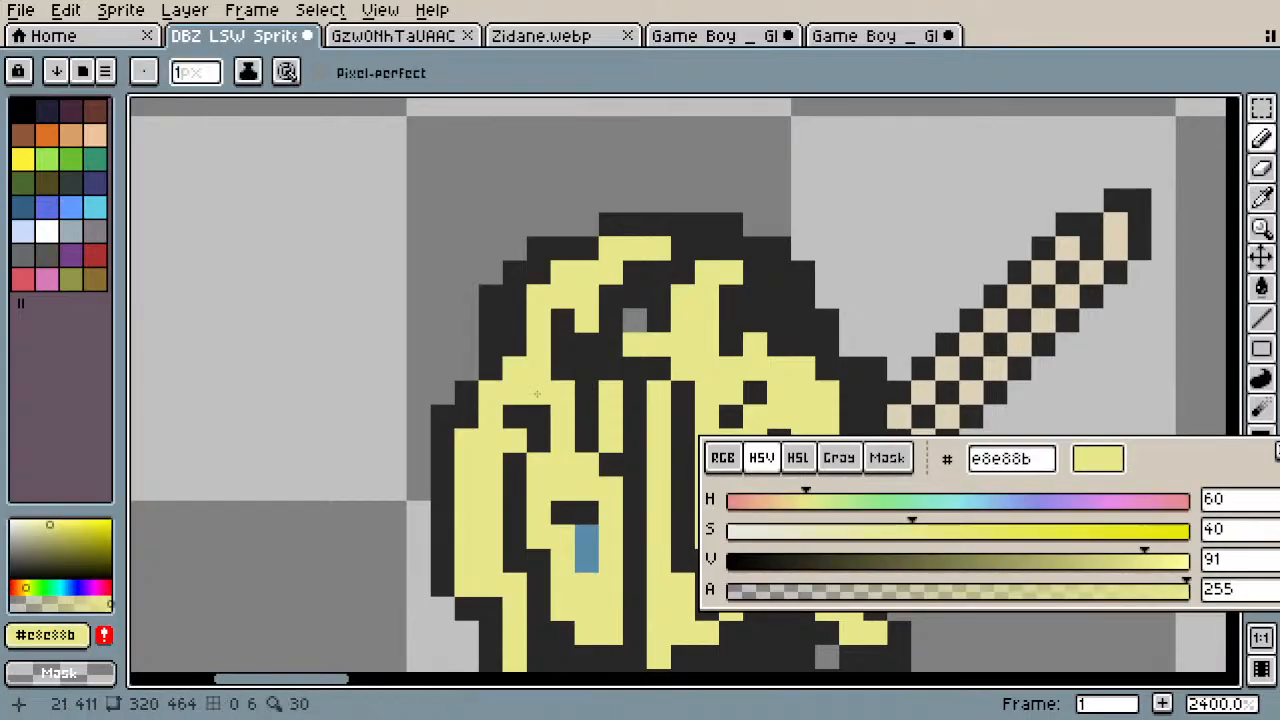
click(523, 414)
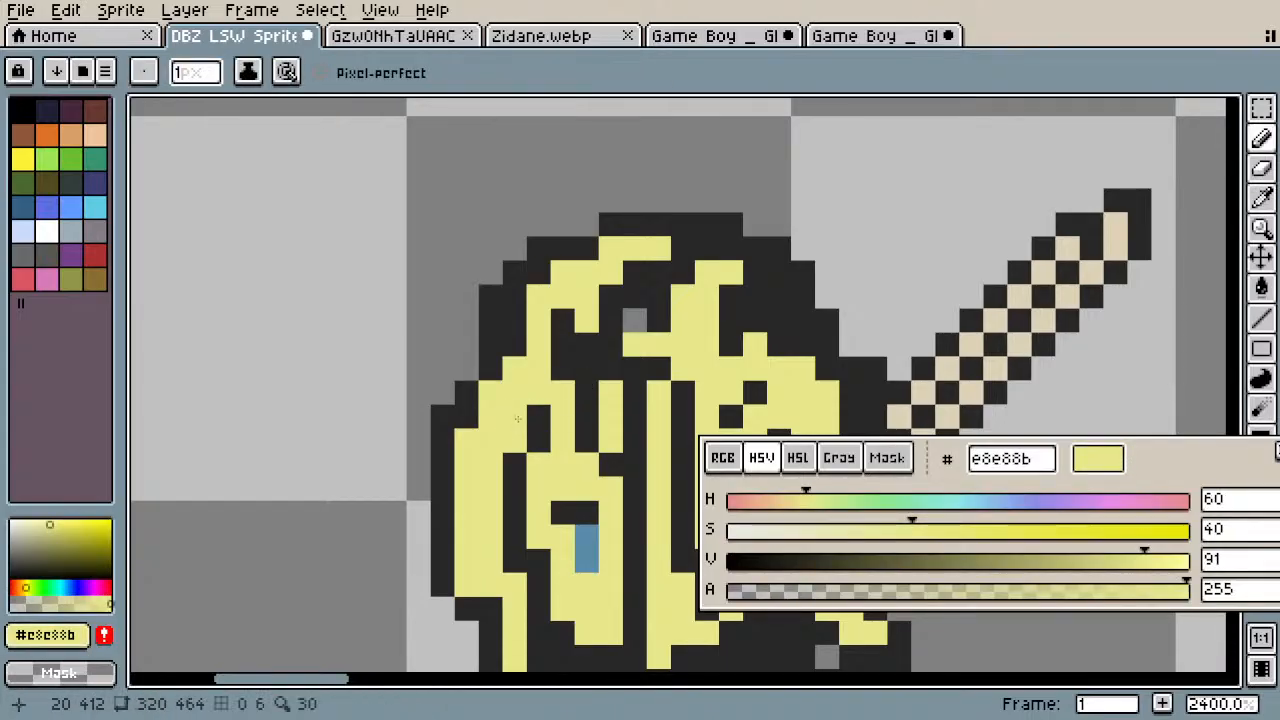
alt+click(540, 418)
alt+click(539, 467)
click(538, 442)
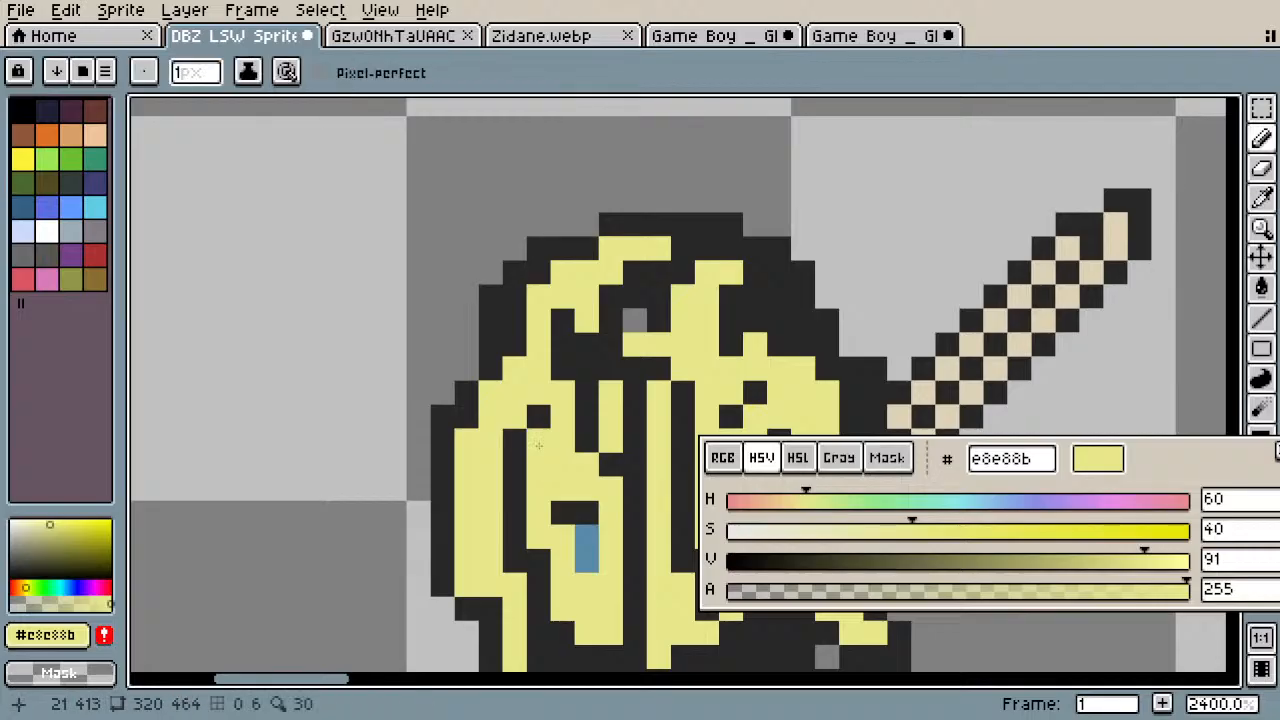
scroll(538, 445, down, 7)
scroll(500, 420, up, 2)
scroll(494, 368, up, 3)
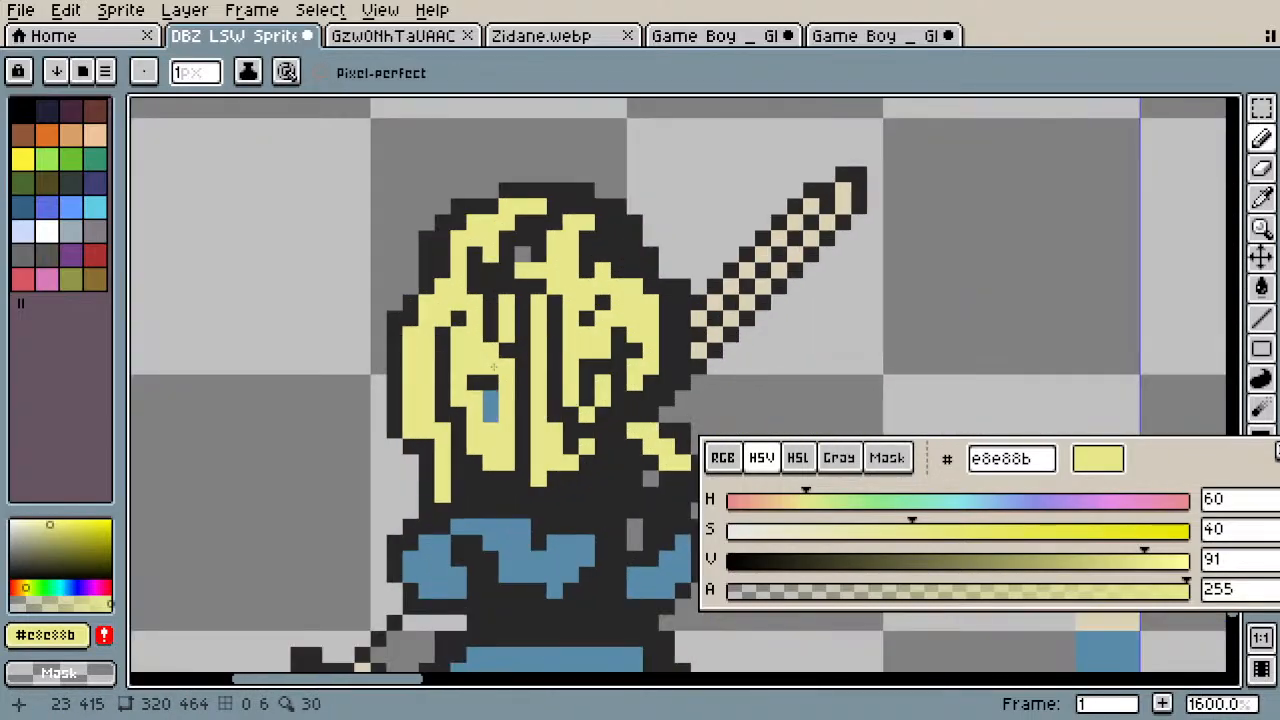
scroll(493, 367, up, 1)
Step: Rework the fringe strands above the eye with short #282828 strokes and #e8e88b fill pixels
alt+click(447, 320)
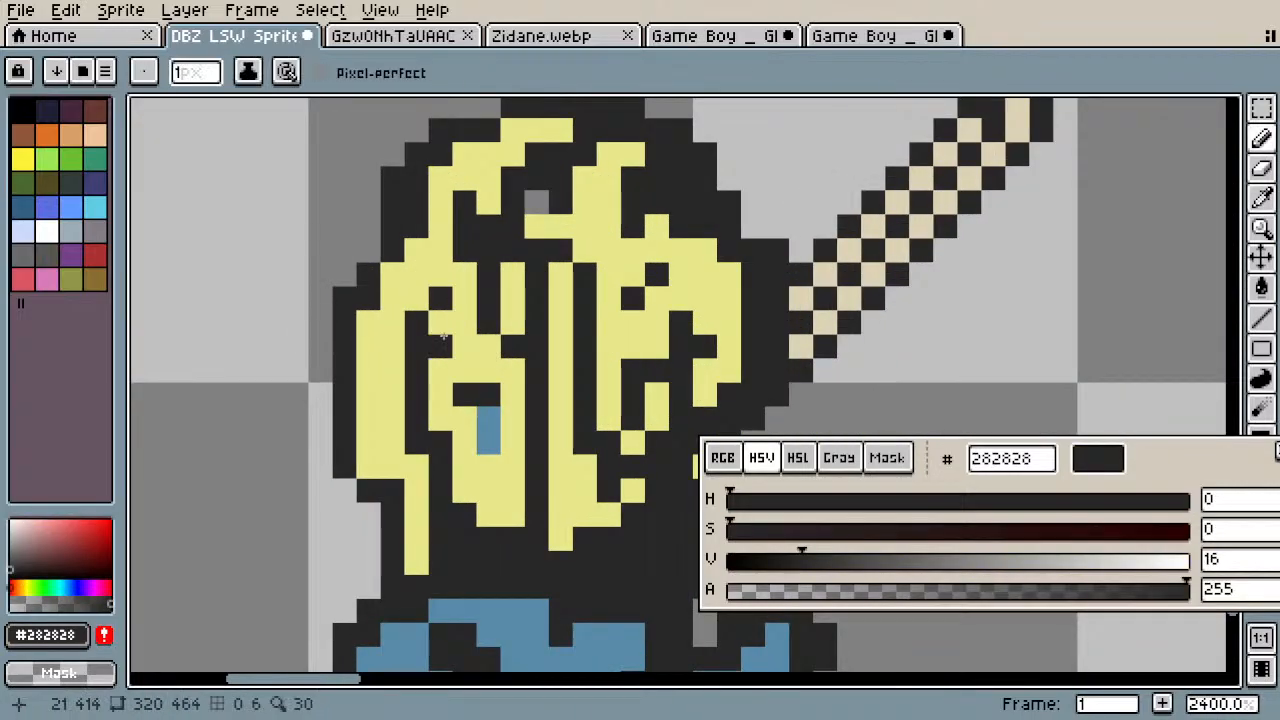
click(464, 346)
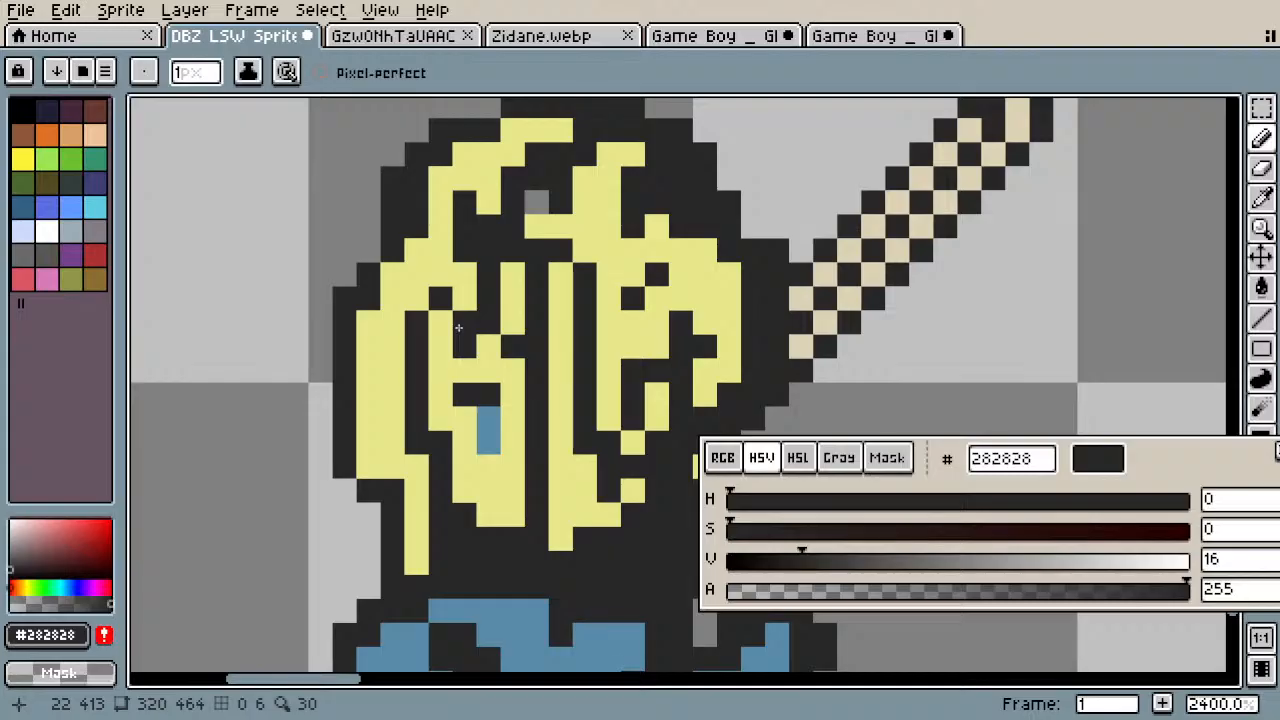
scroll(452, 326, down, 3)
scroll(510, 336, up, 3)
alt+click(503, 346)
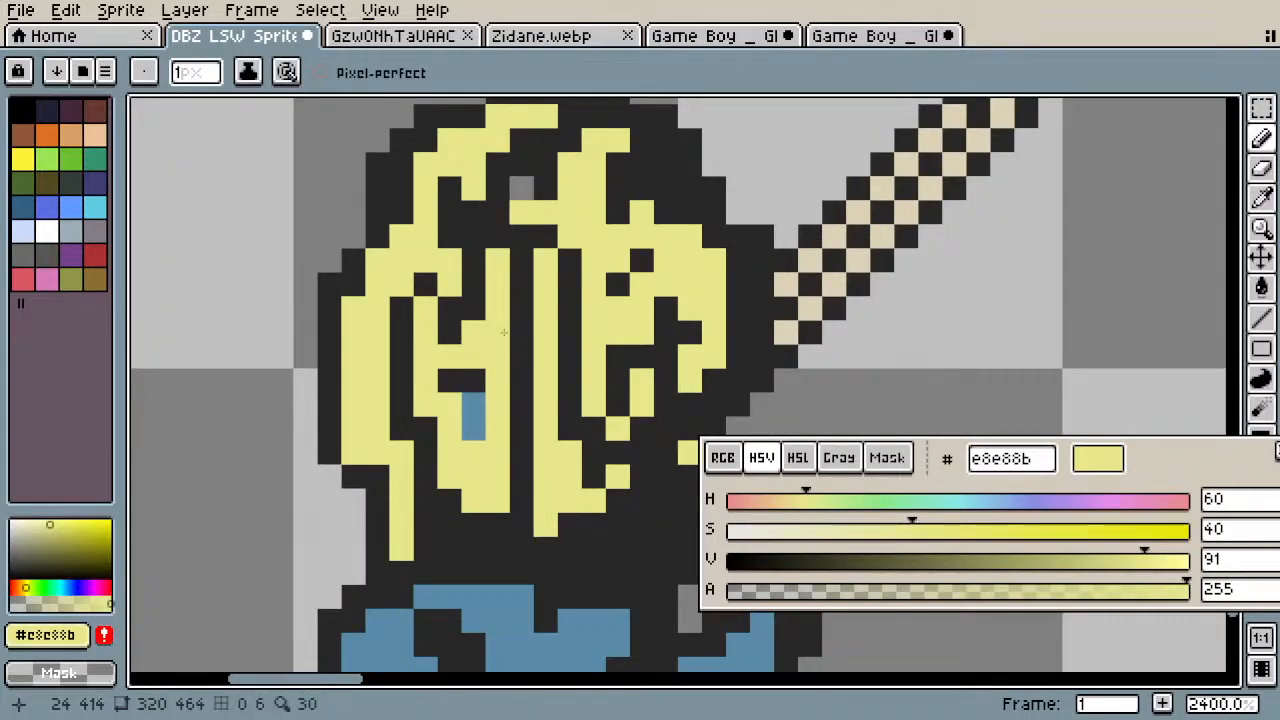
scroll(504, 332, down, 3)
scroll(499, 315, up, 3)
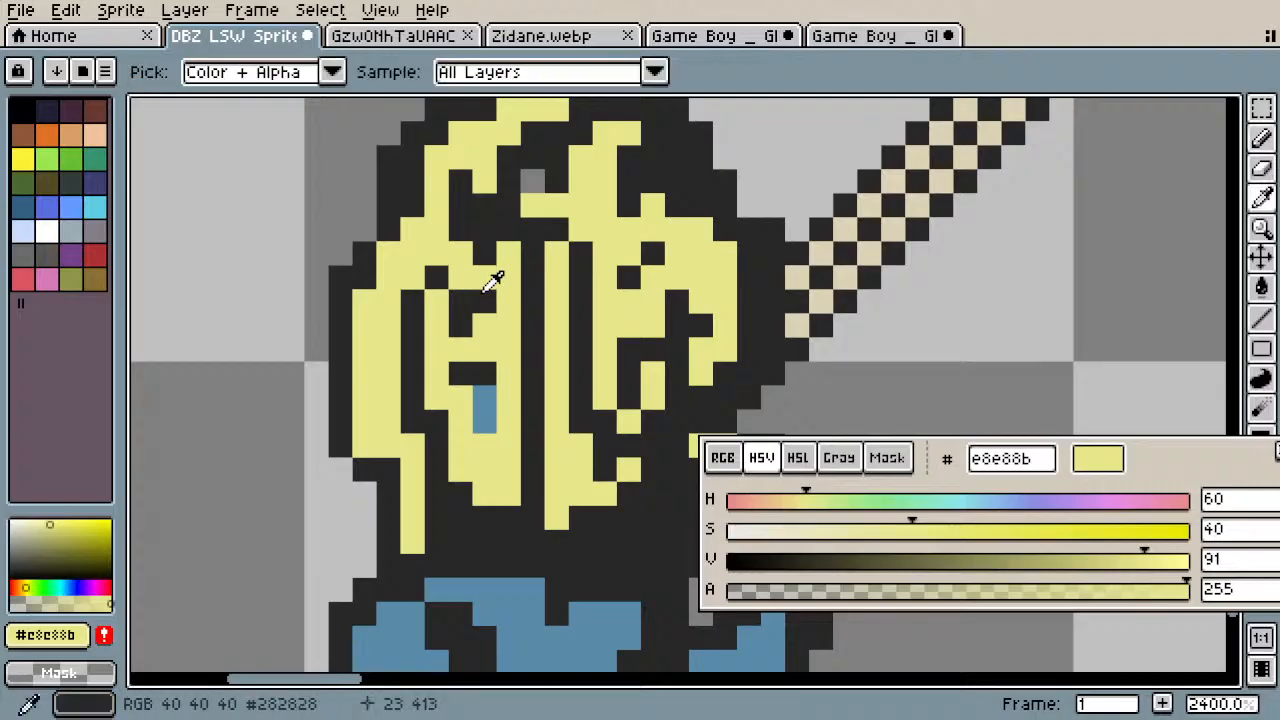
alt+click(499, 279)
click(508, 300)
scroll(495, 310, down, 3)
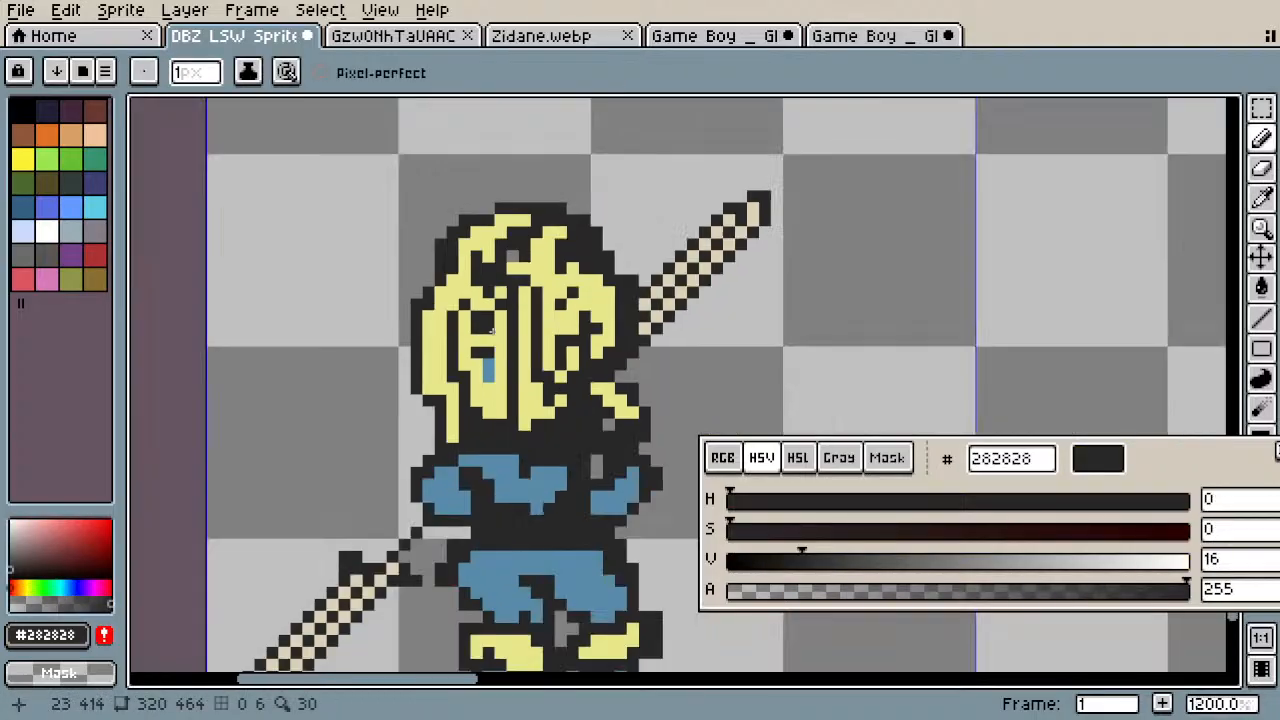
scroll(485, 325, up, 3)
Step: Turn the fringe line above the eye into a diagonal row of #282828 pixels, clearing extras with #e8e88b
alt+click(465, 337)
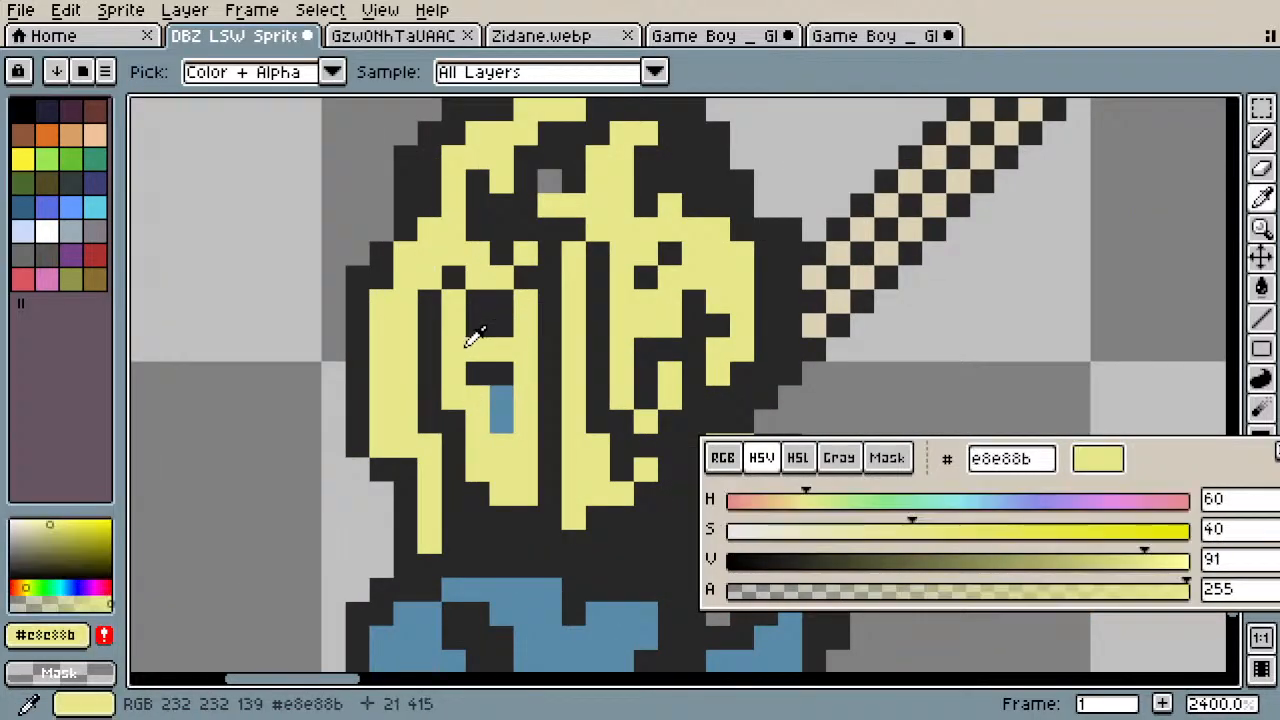
alt+click(464, 287)
click(476, 284)
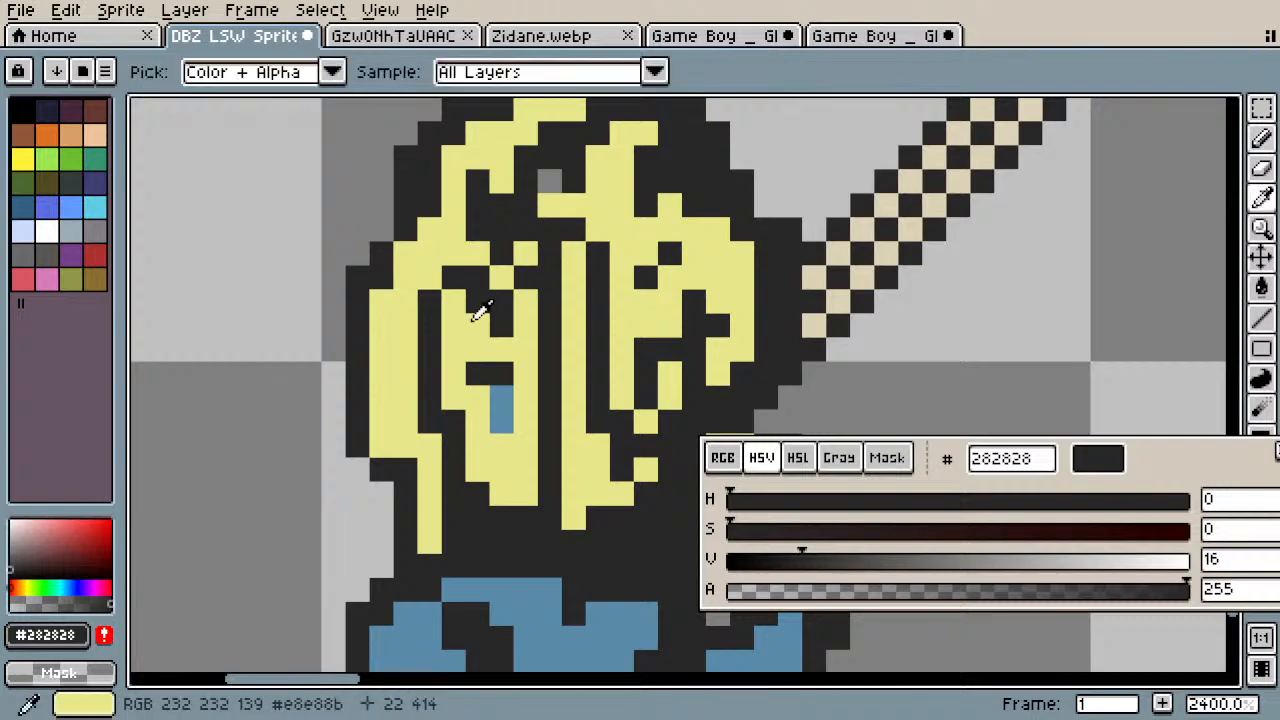
alt+click(474, 316)
alt+click(450, 284)
click(450, 293)
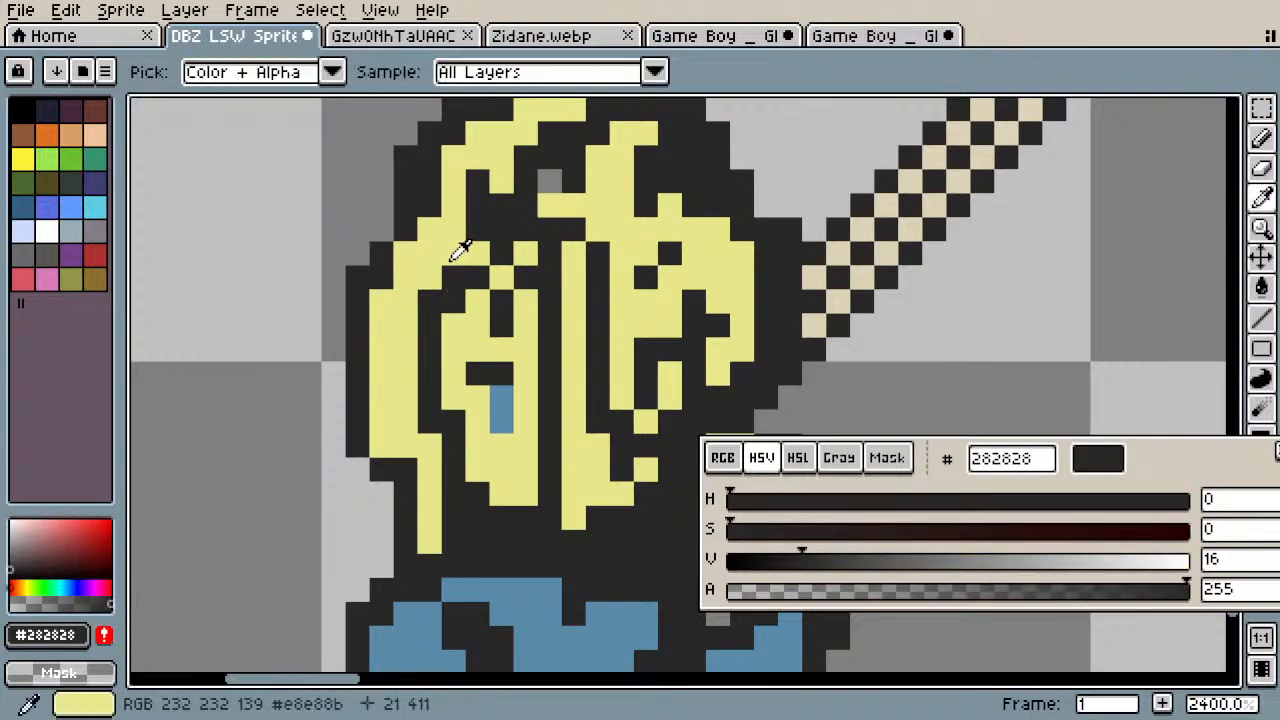
alt+click(450, 263)
click(432, 294)
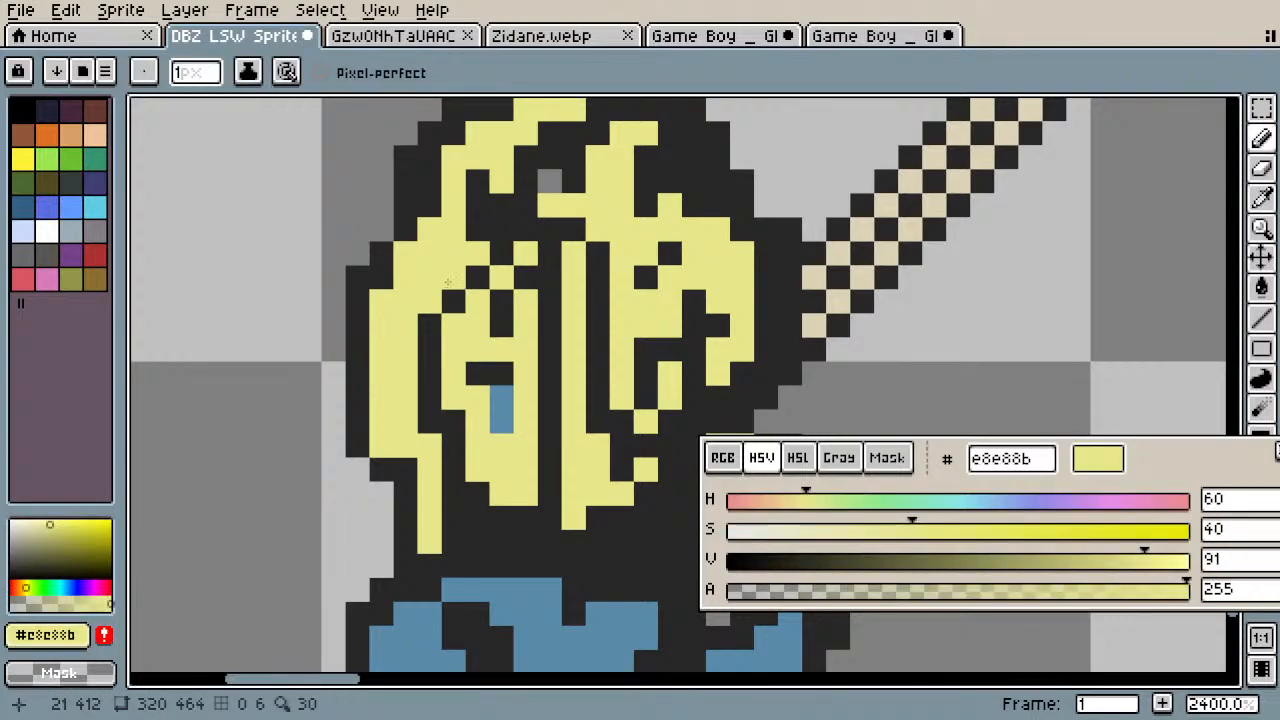
scroll(447, 282, down, 8)
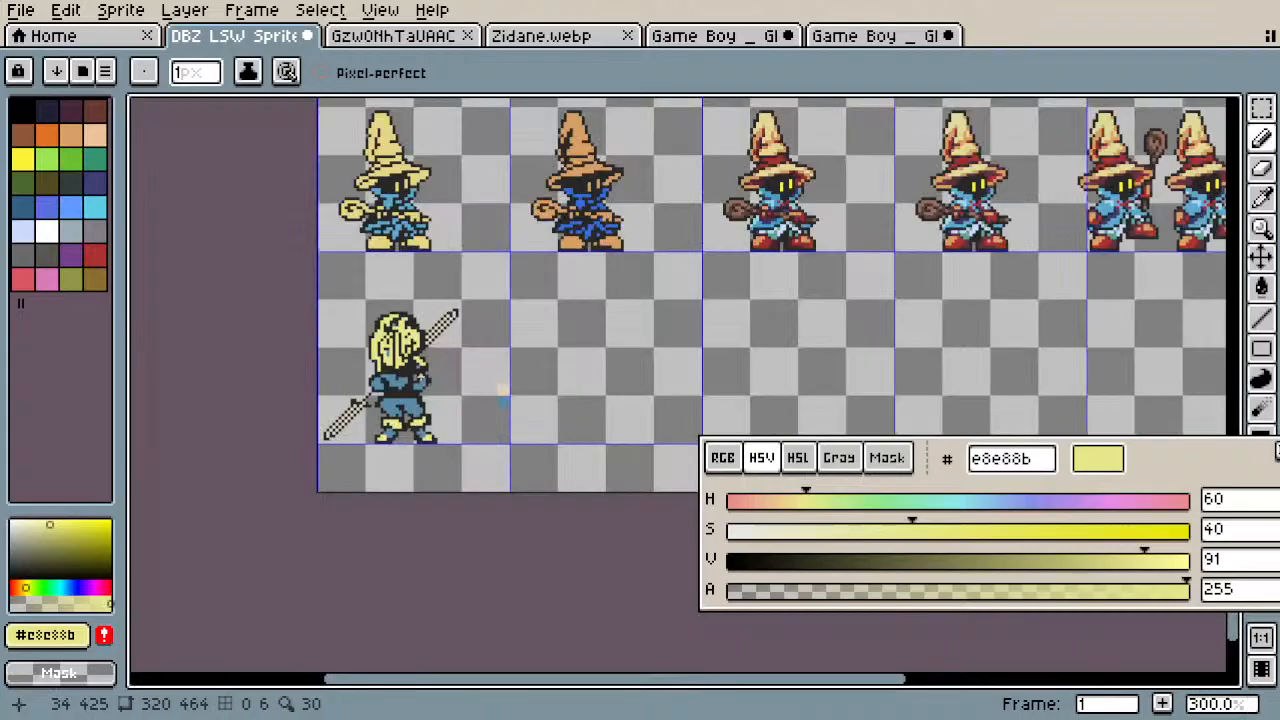
scroll(448, 285, up, 8)
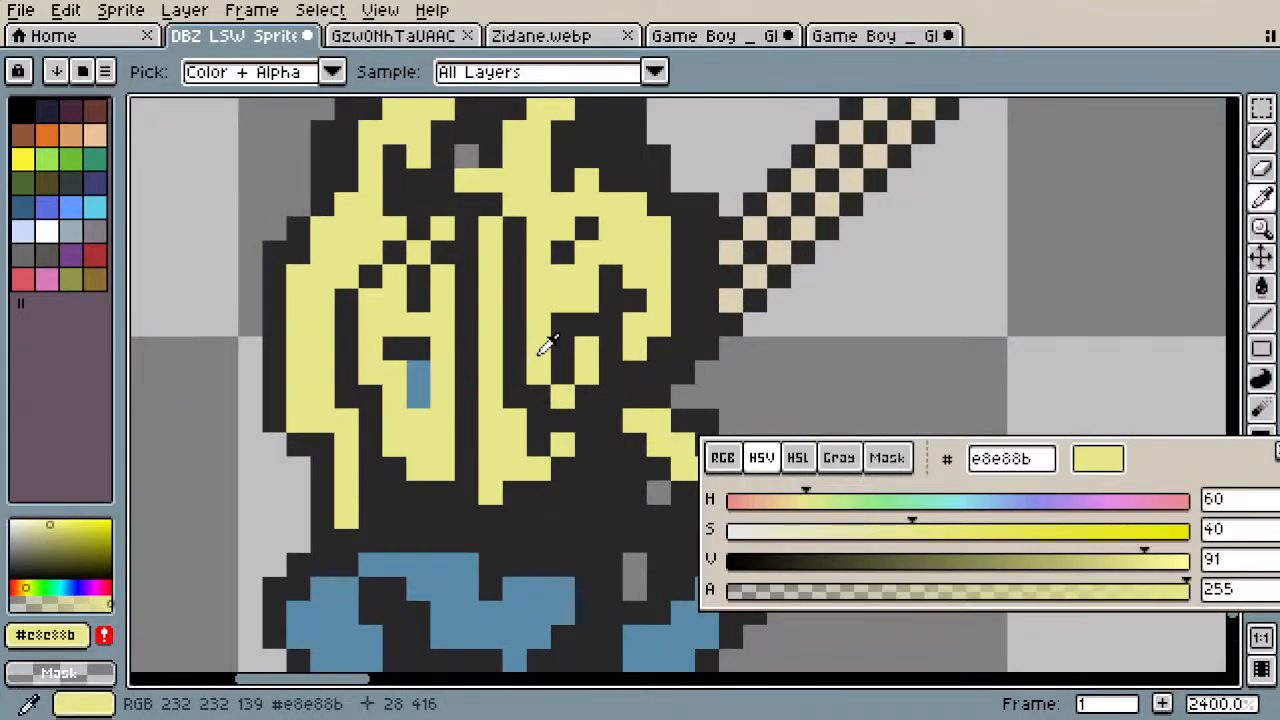
Step: Redraw the central hair strands as a #282828 line slanting toward the chin and widen the face with #e8e88b
mouse_move(521, 360)
mouse_down()
mouse_move(513, 249)
mouse_move(482, 279)
mouse_move(484, 368)
mouse_up()
alt+click(474, 268)
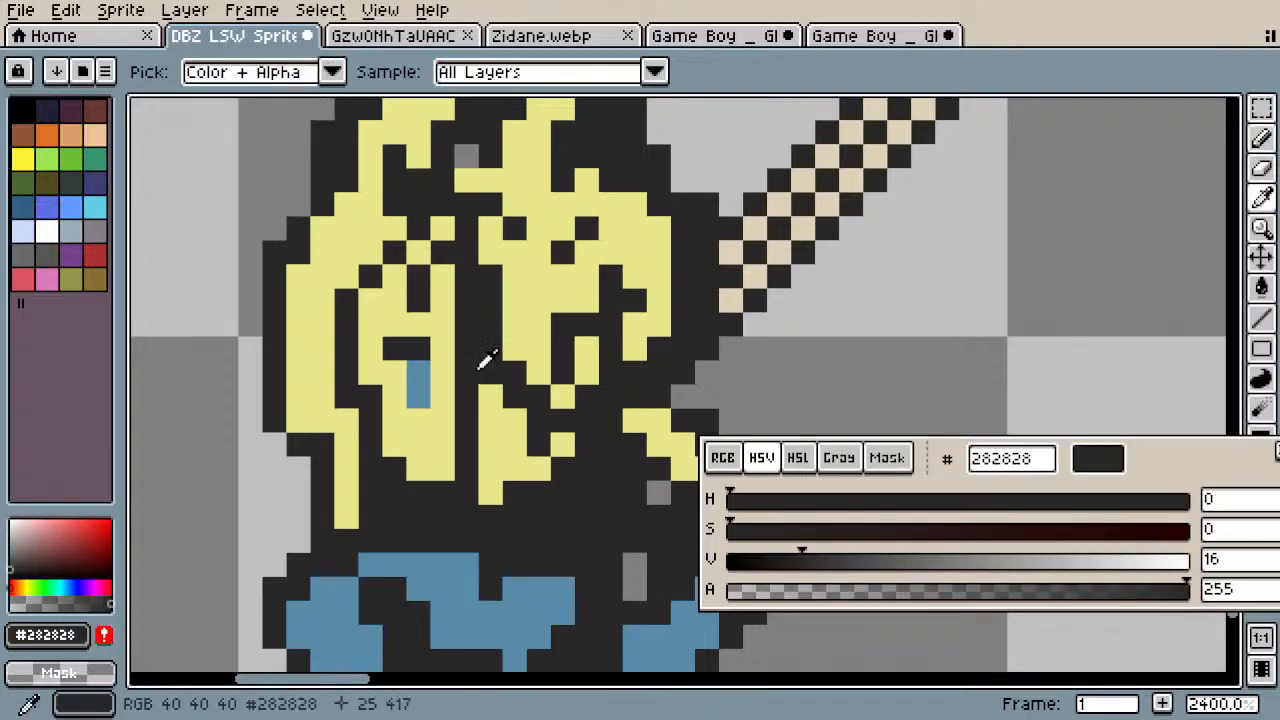
alt+click(448, 305)
drag(463, 300, 463, 345)
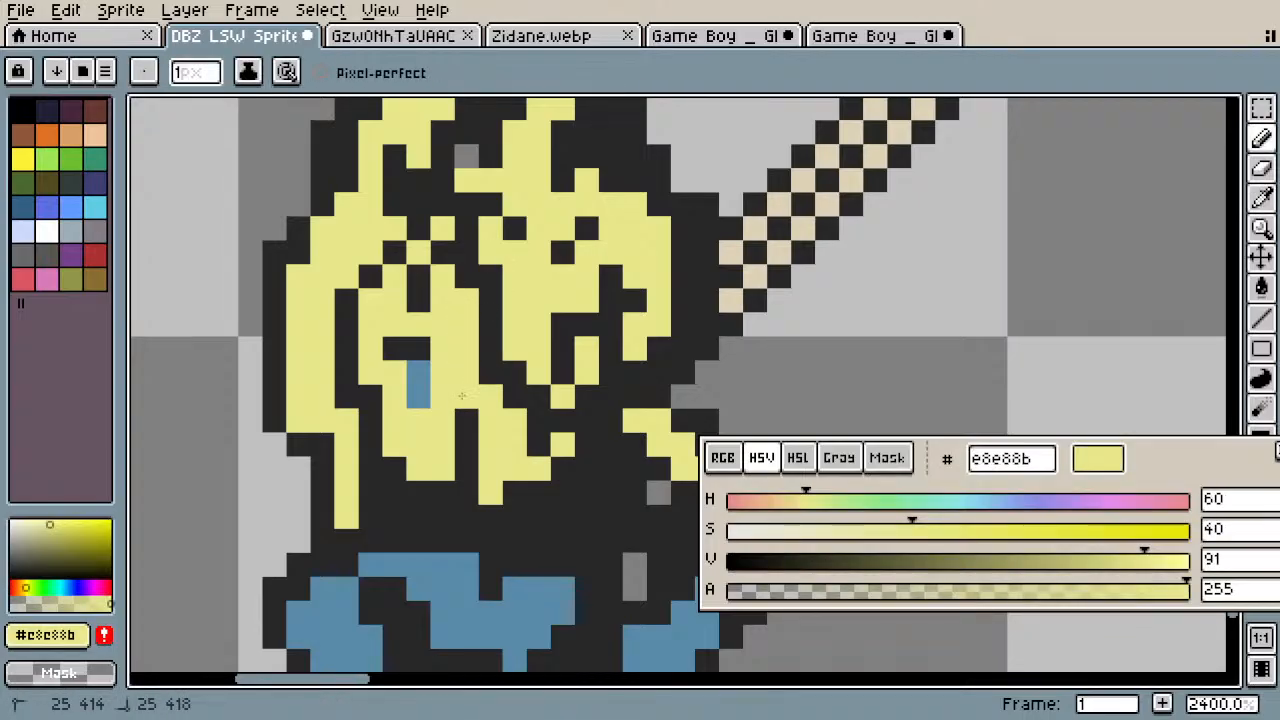
alt+click(471, 423)
click(491, 396)
alt+click(508, 423)
alt+click(491, 398)
scroll(491, 400, down, 5)
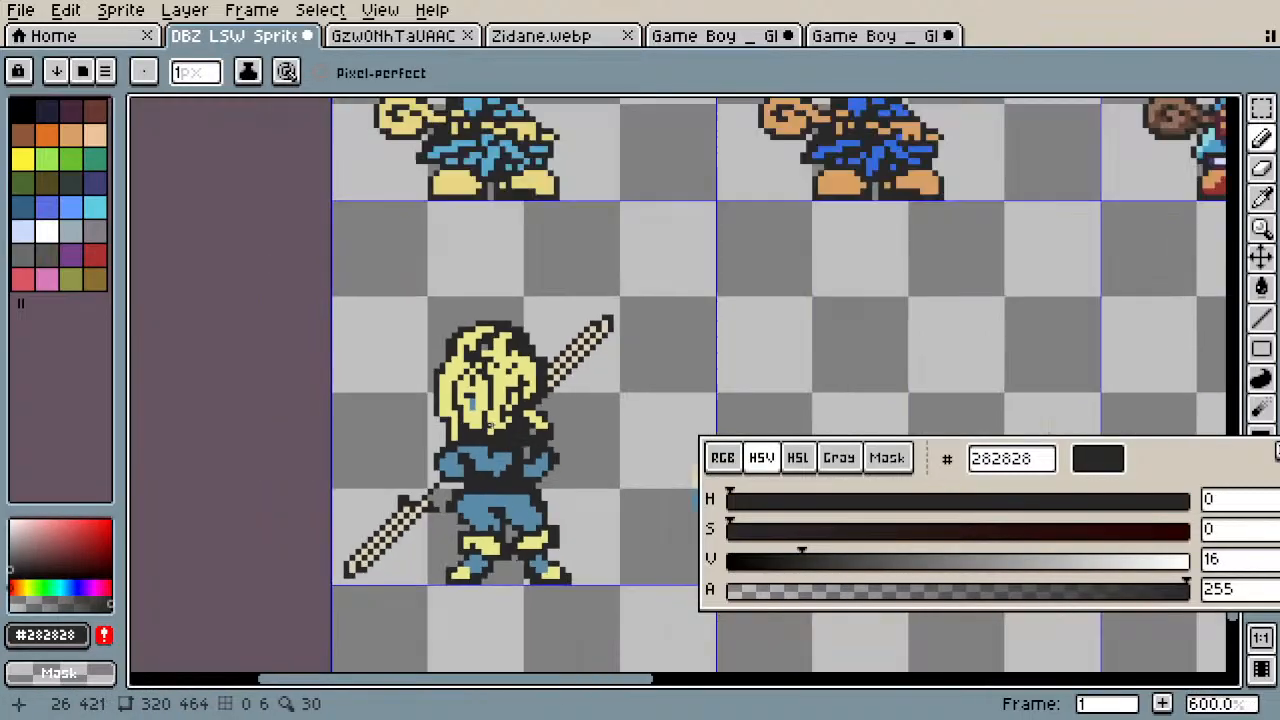
Step: Draw a vertical #282828 strand line through the hair beside the face and fill around it with #e8e88b
scroll(503, 400, up, 5)
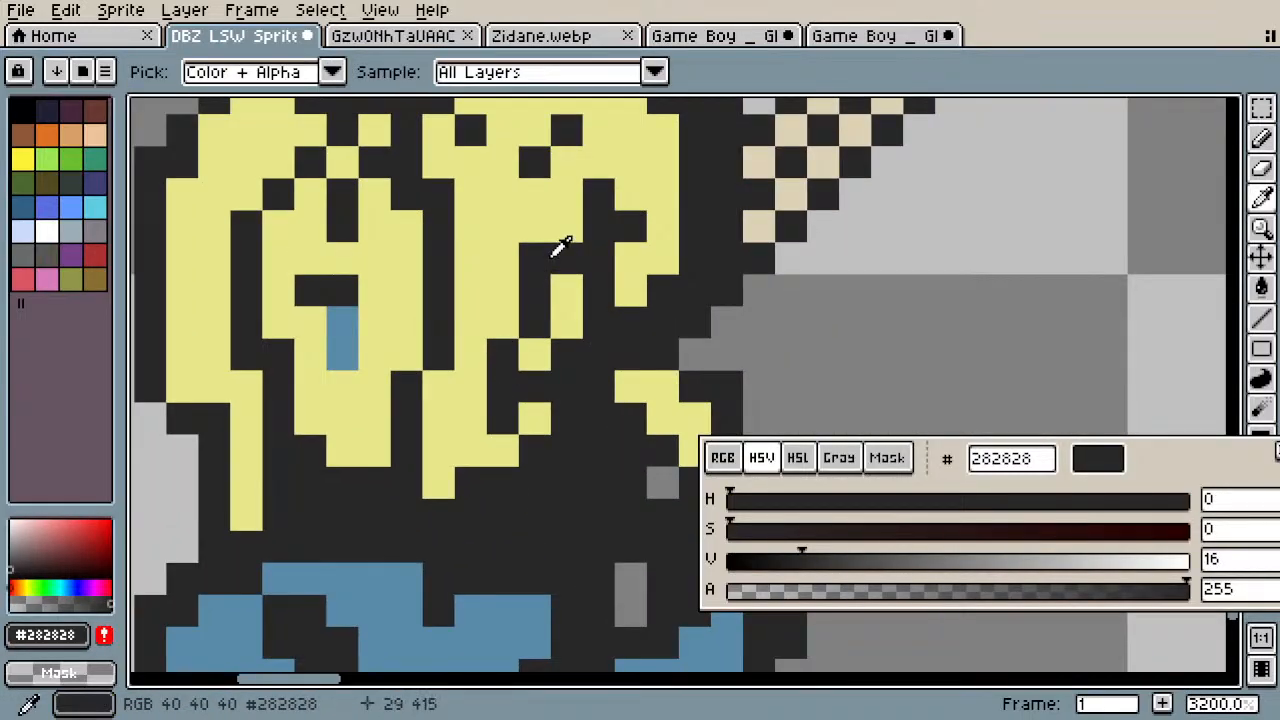
drag(546, 246, 539, 195)
alt+click(565, 230)
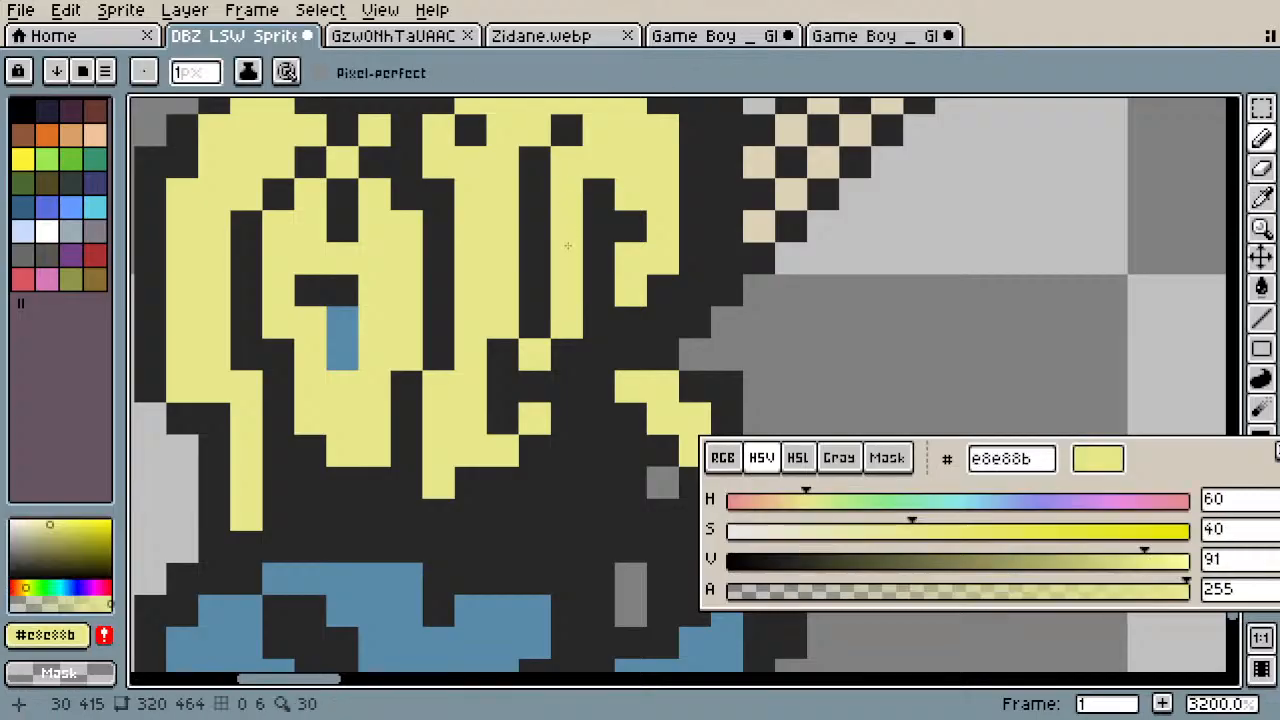
click(558, 344)
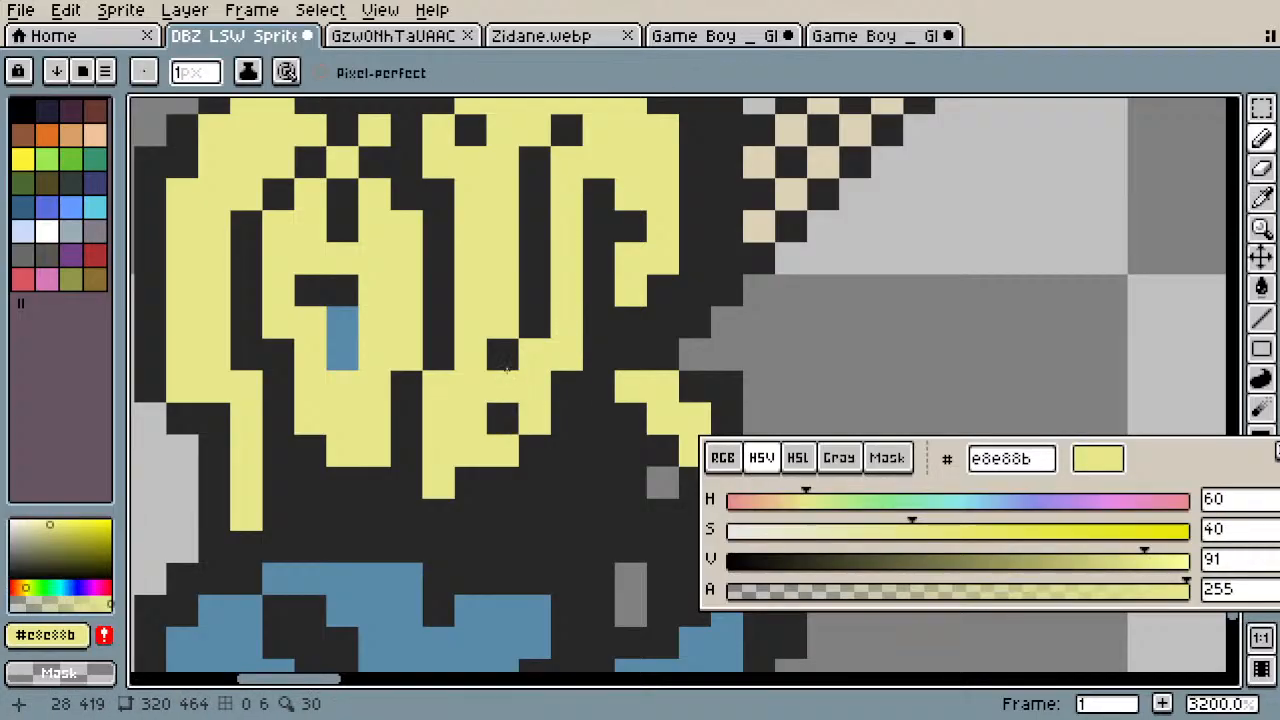
Step: Reshape the tips of the lower hair beside the chin with #e8e88b and #282828 pixels
scroll(520, 405, down, 6)
scroll(527, 412, up, 6)
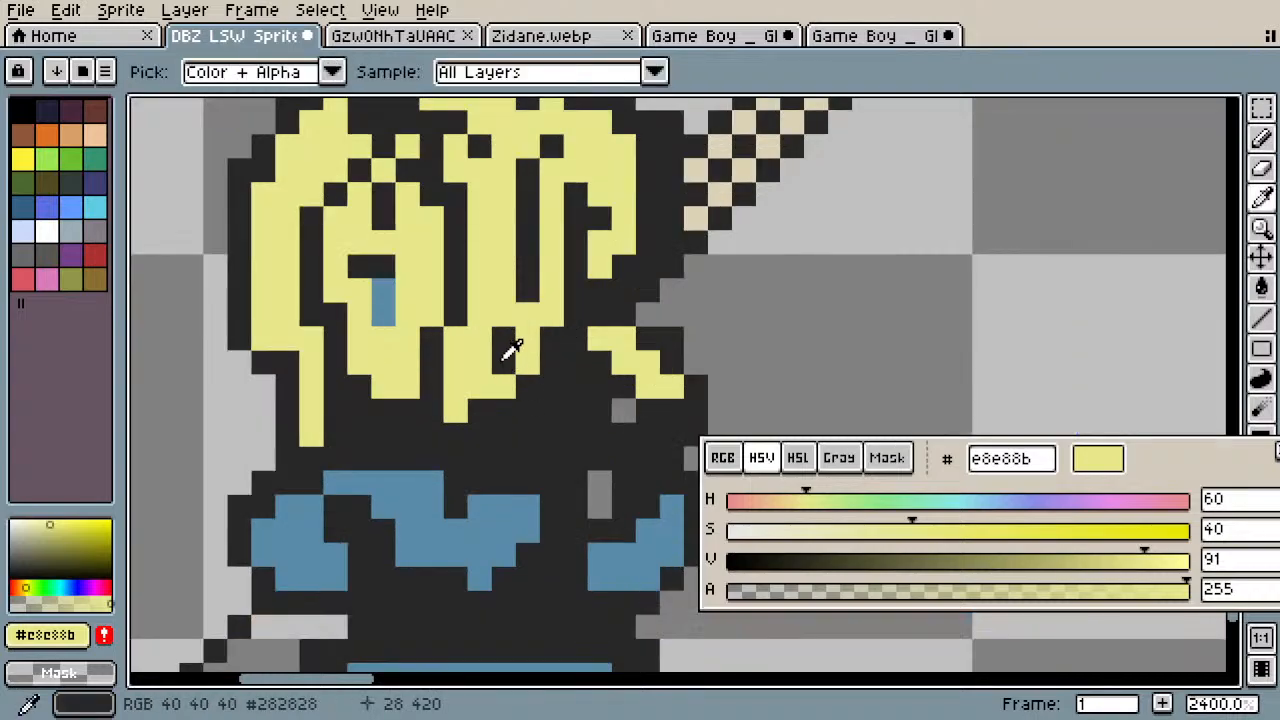
alt+click(508, 349)
scroll(496, 396, down, 6)
scroll(496, 395, down, 3)
scroll(495, 375, up, 6)
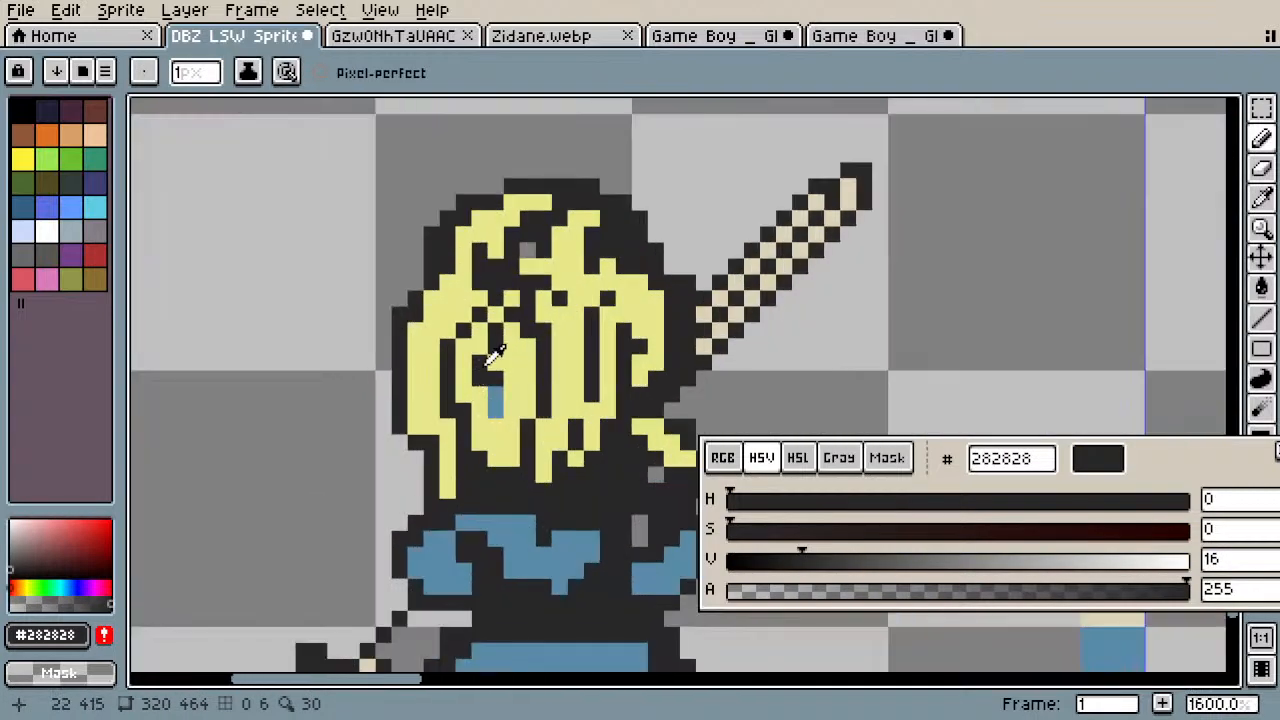
Step: Clear the diagonal fringe pixels above the eye, leave a short #282828 strand, and fill the gap in the crown with #e8e88b
alt+click(489, 349)
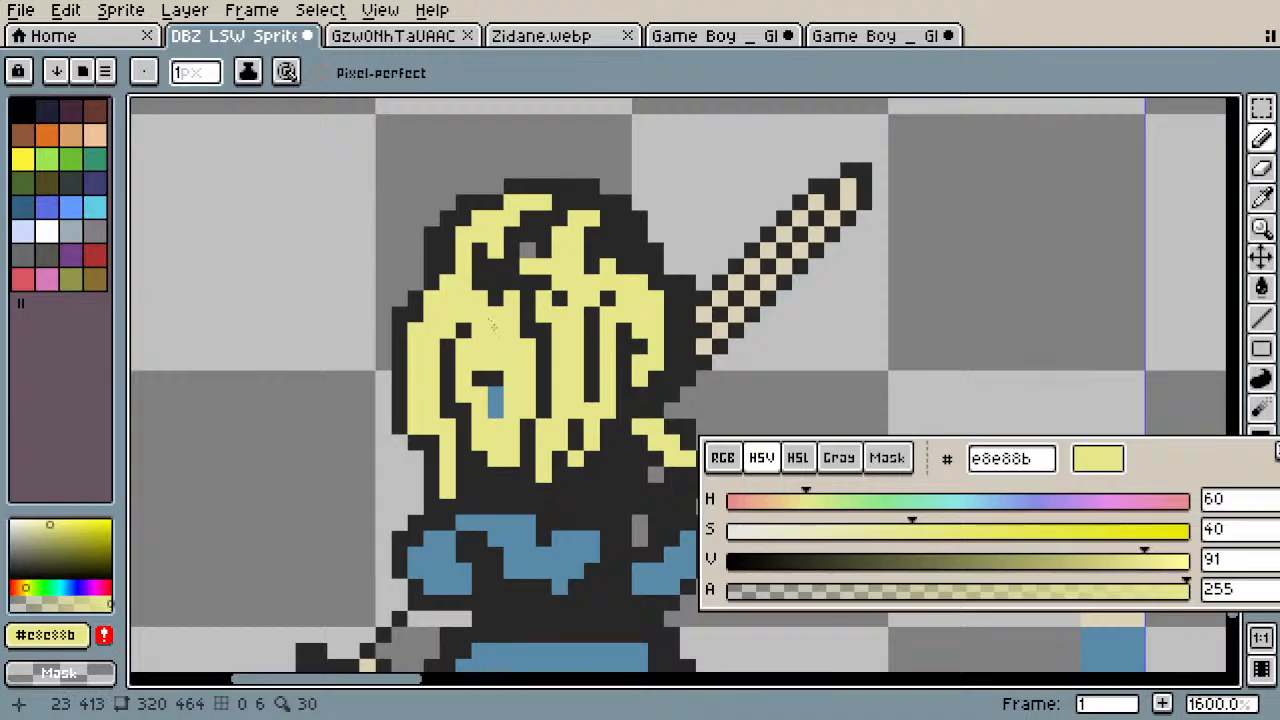
alt+click(492, 328)
alt+click(507, 310)
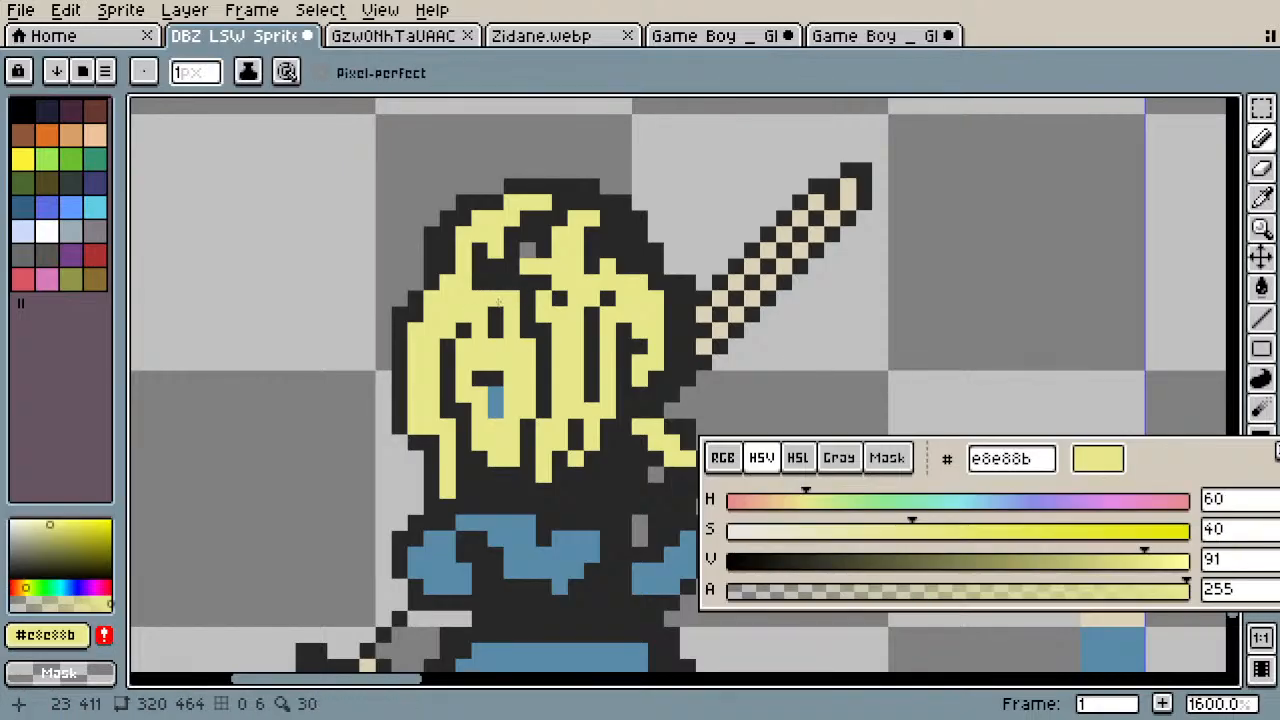
scroll(519, 376, down, 6)
scroll(530, 390, up, 6)
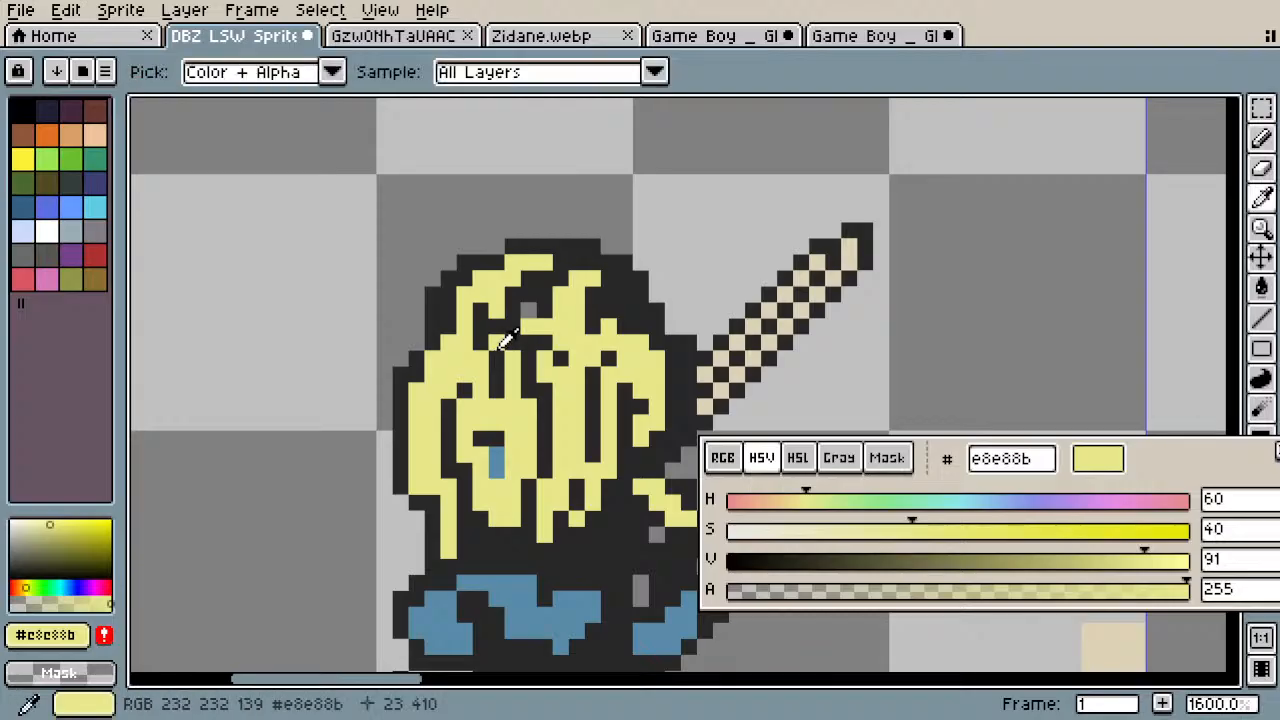
click(521, 308)
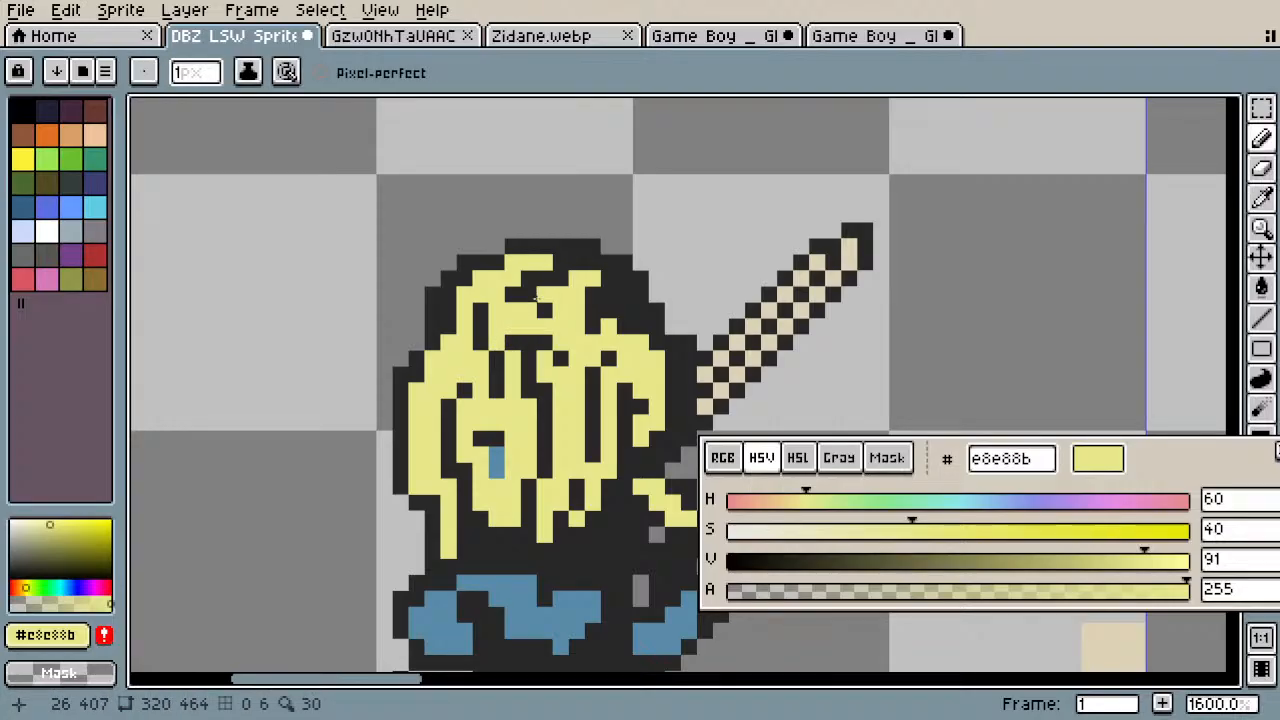
scroll(535, 299, down, 1)
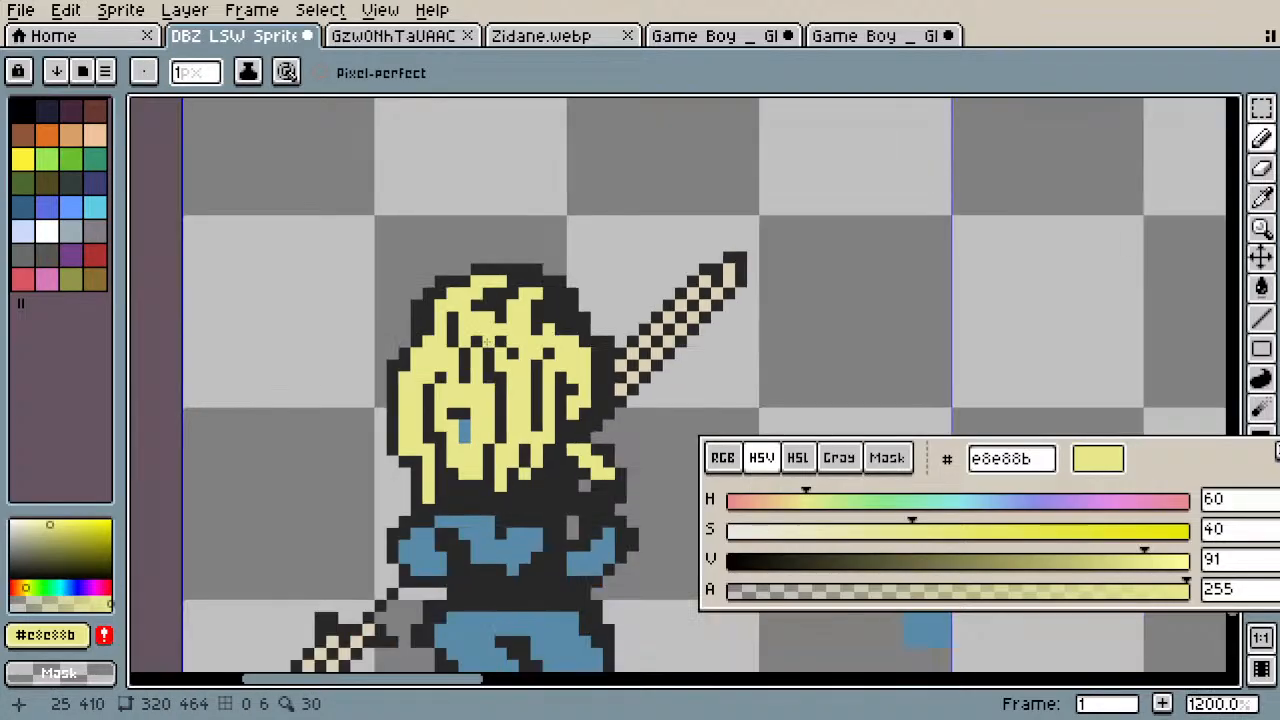
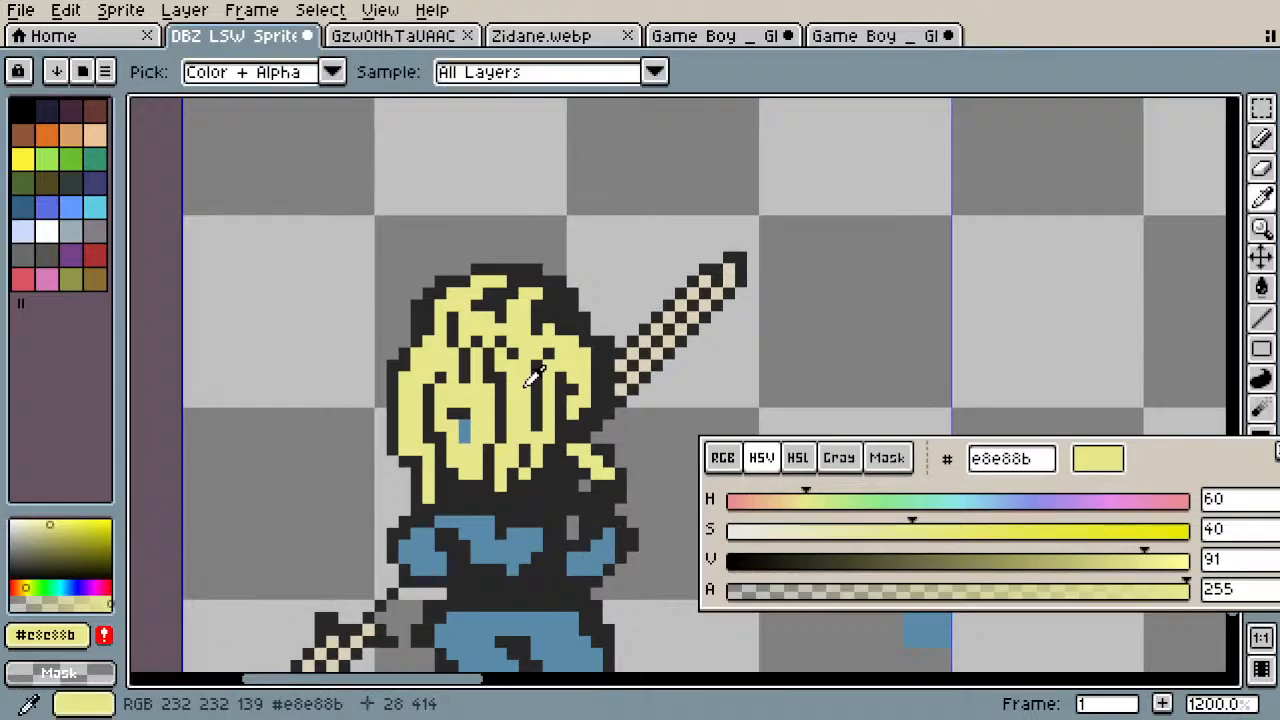
Step: Join the central fringe strands with a horizontal #282828 line and clean up the pixels around it with #e8e88b
alt+click(537, 350)
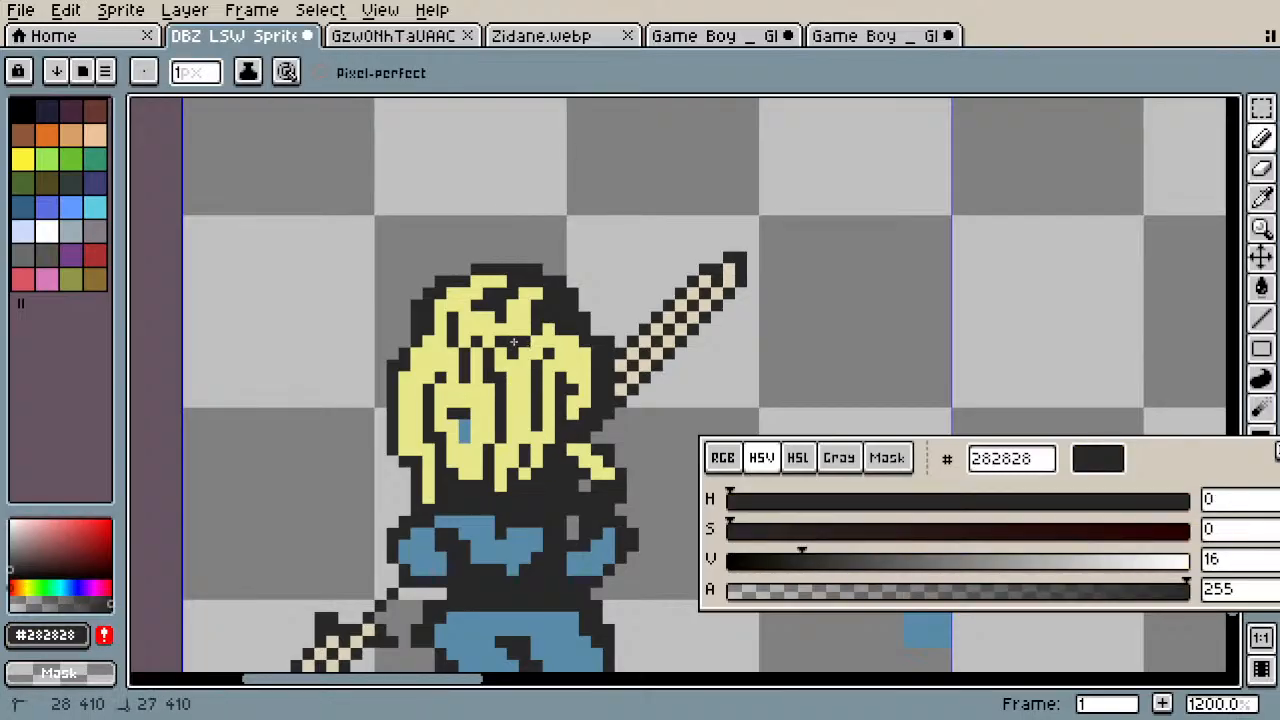
alt+click(522, 340)
alt+click(522, 340)
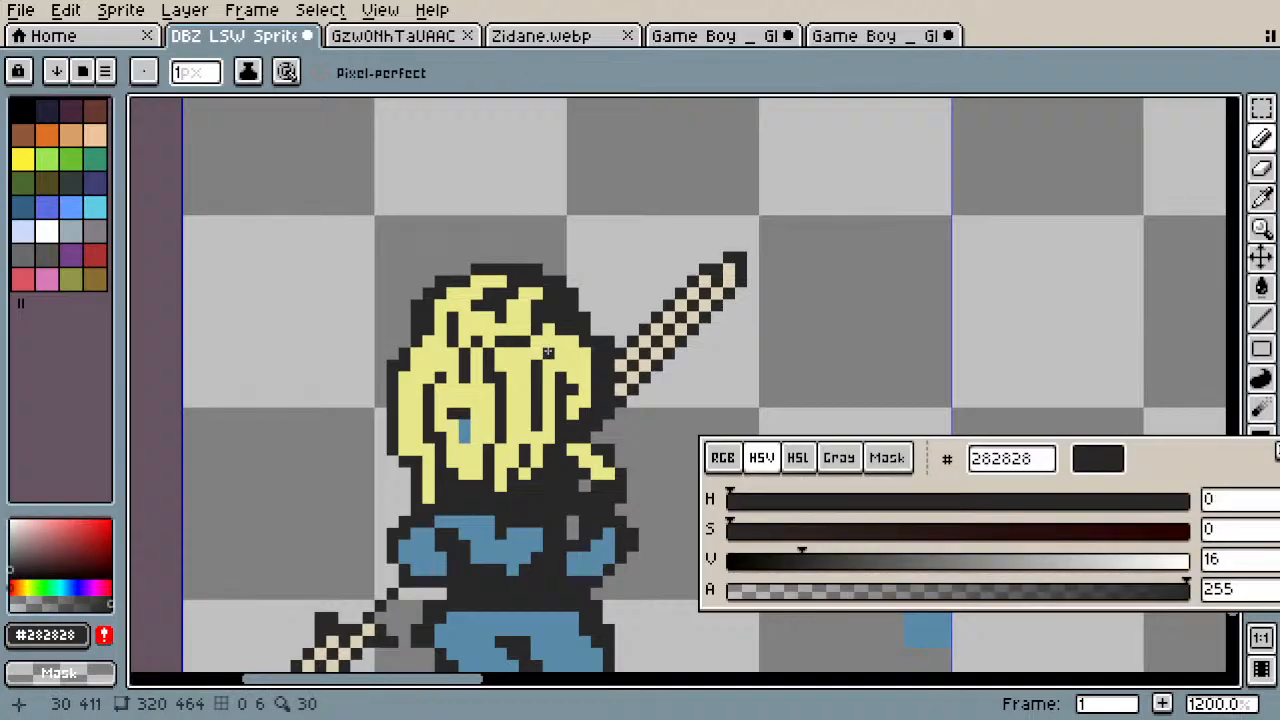
alt+click(548, 351)
alt+click(525, 352)
alt+click(563, 379)
click(549, 345)
alt+click(486, 377)
scroll(487, 376, down, 5)
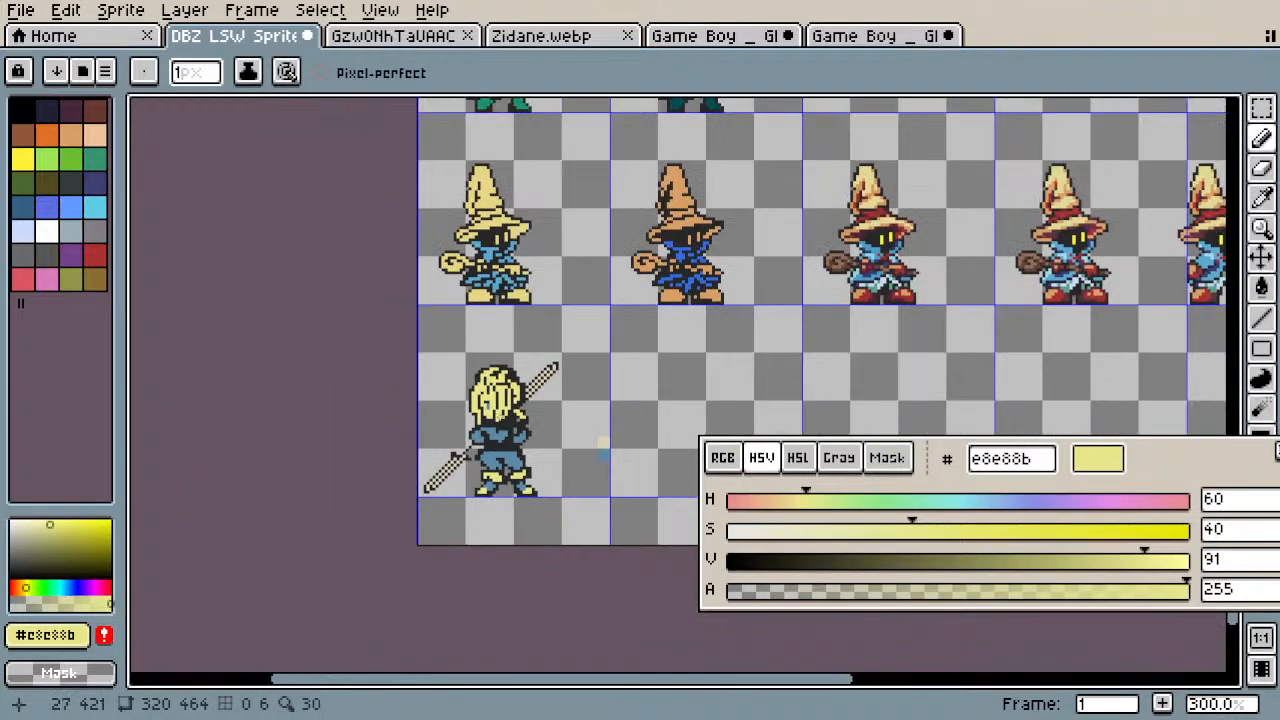
scroll(603, 450, down, 2)
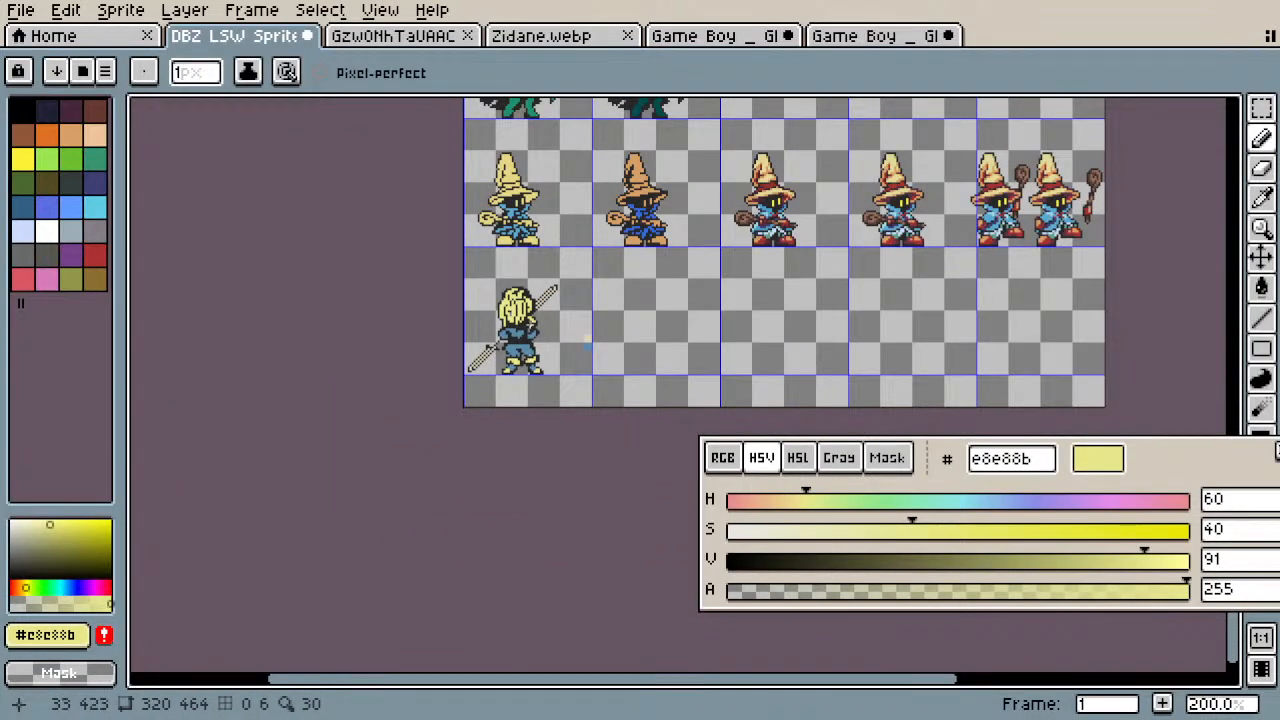
Step: Arch the #282828 strand line over the eye and clear stray dark pixels above it with #e8e88b
scroll(521, 309, up, 6)
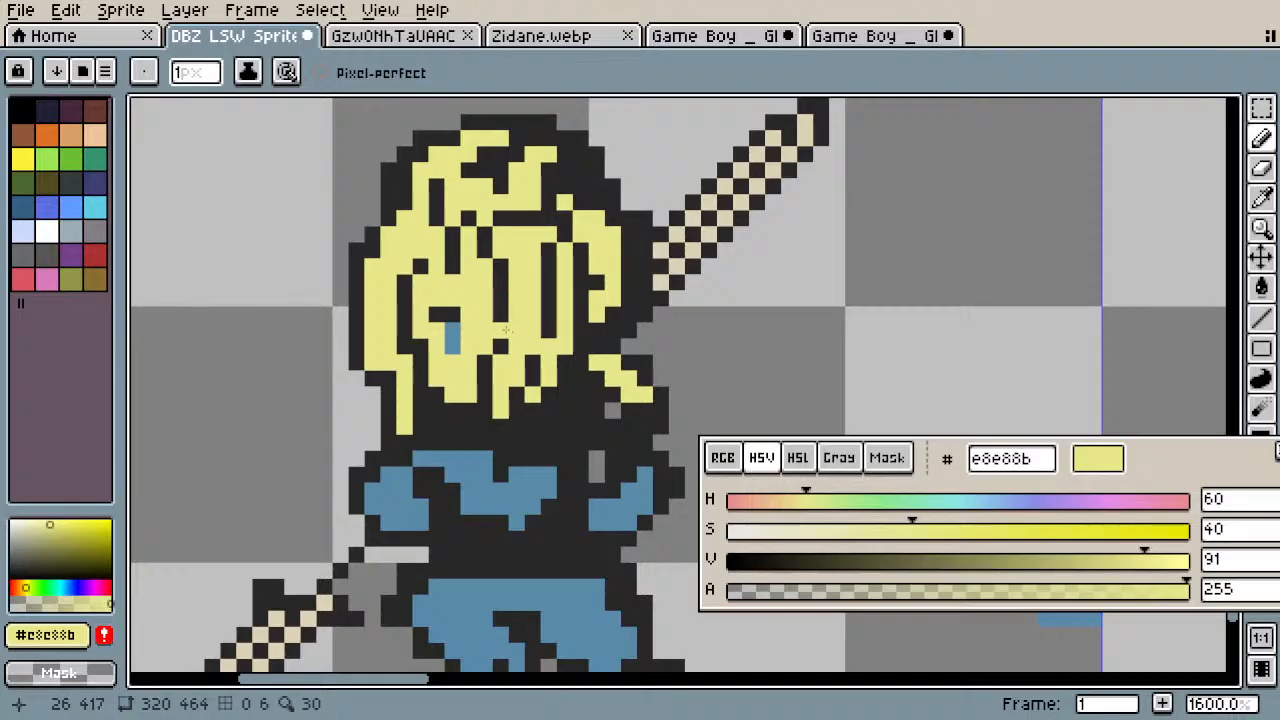
alt+click(519, 307)
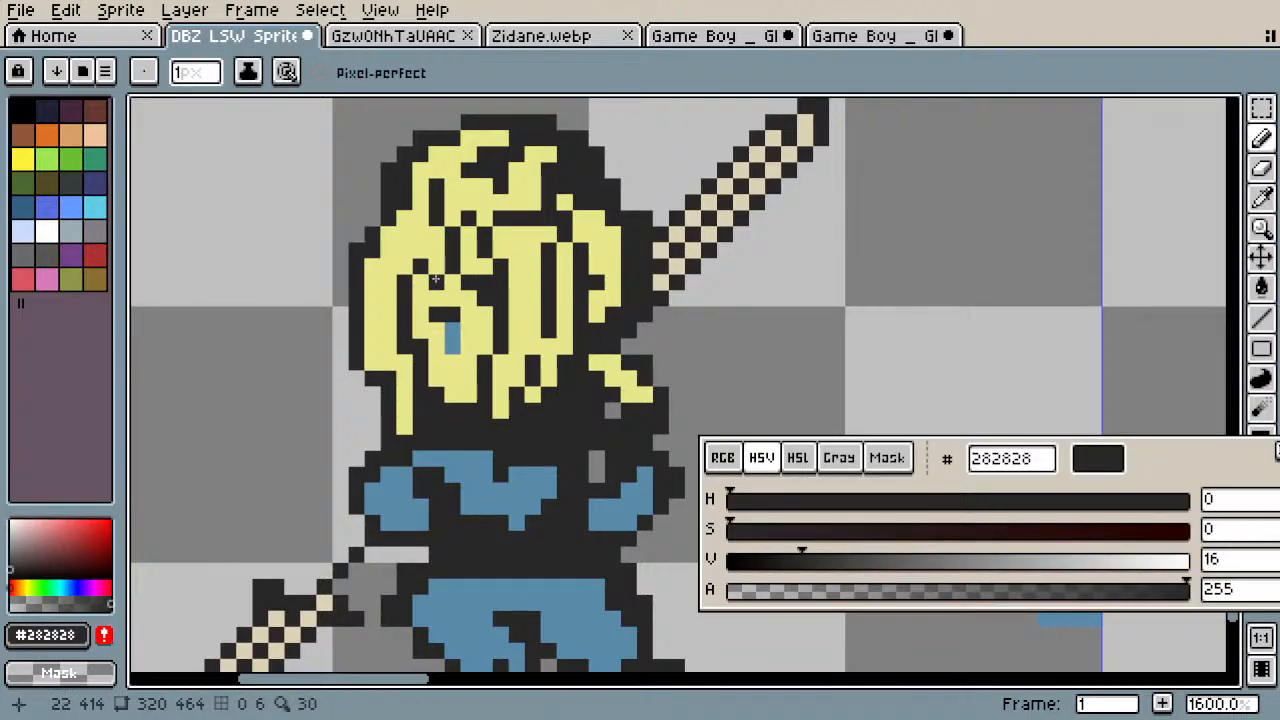
scroll(436, 283, down, 5)
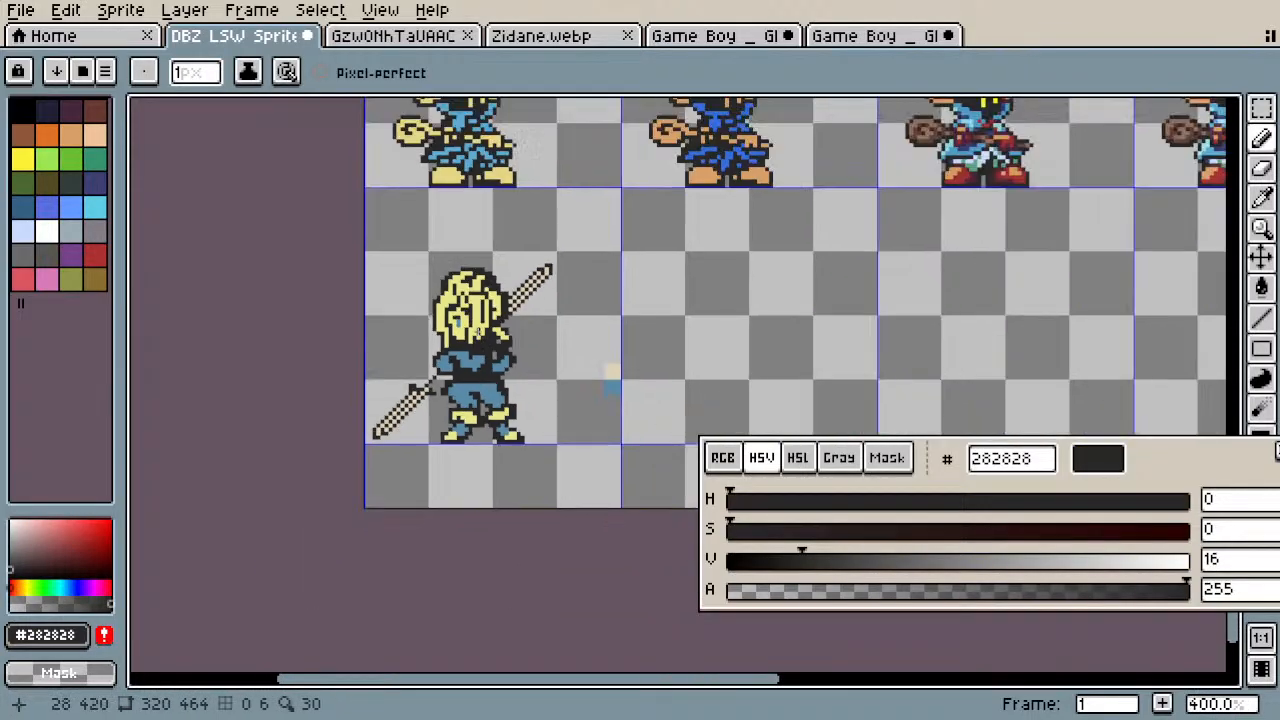
scroll(577, 370, up, 5)
alt+click(449, 277)
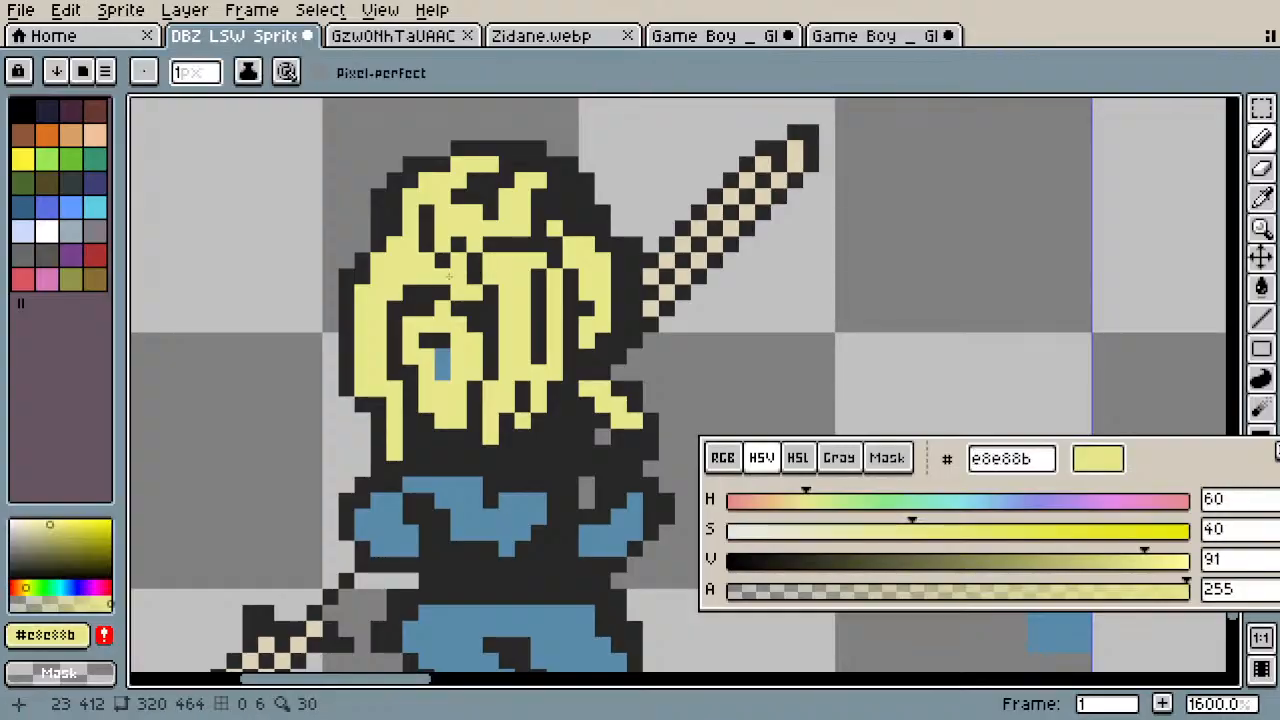
Step: Separate the upper side lock from the hair beneath it with a horizontal #282828 line
alt+click(411, 231)
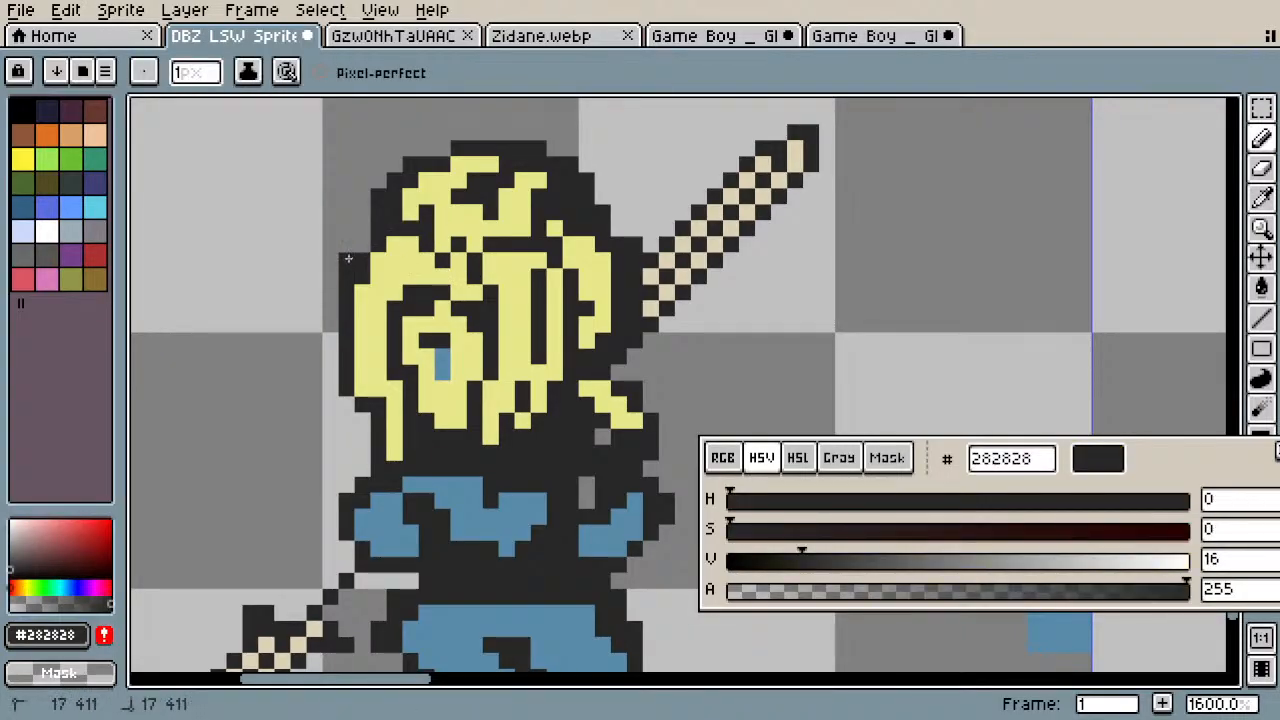
key(alt)
alt+click(388, 256)
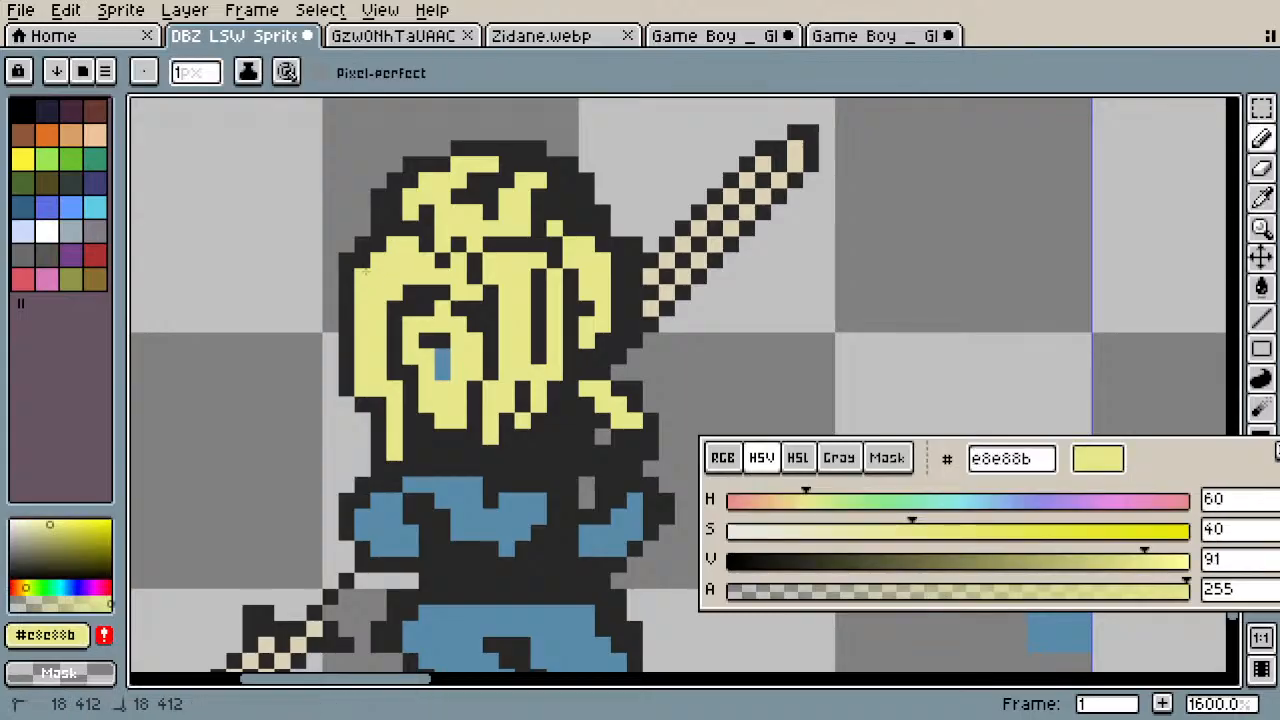
click(378, 230)
alt+click(395, 215)
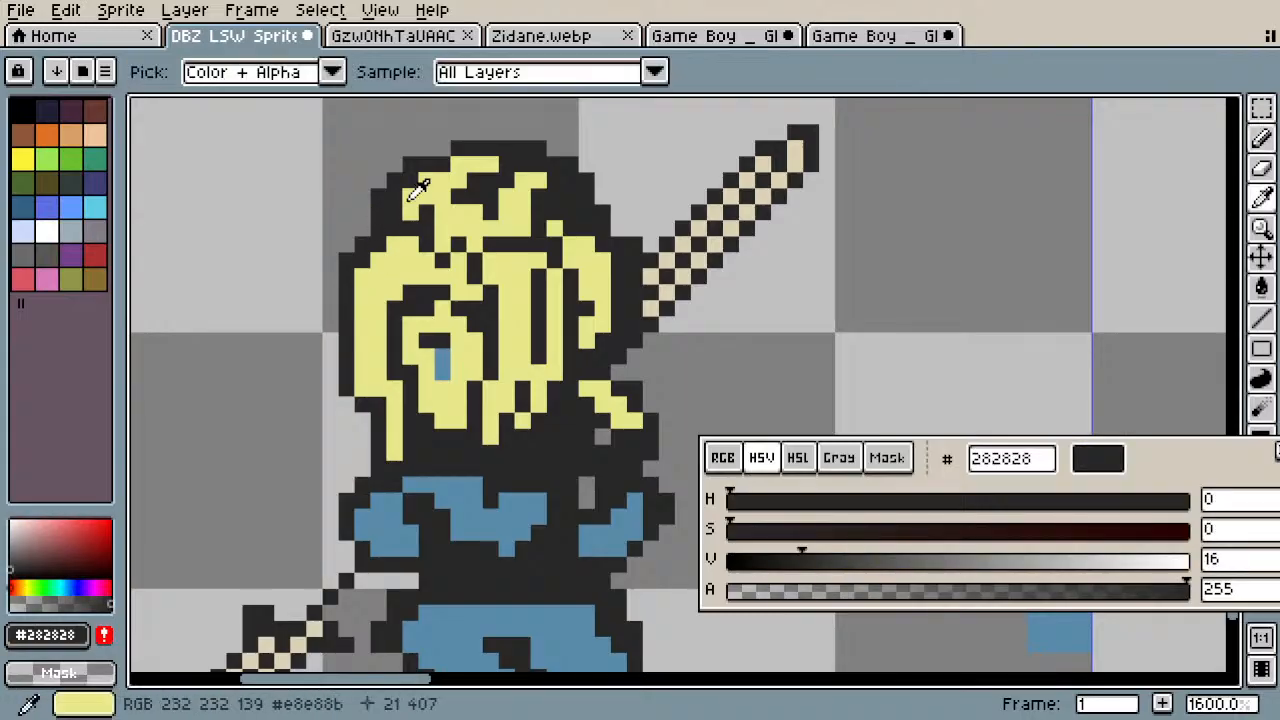
Step: Extend the upper side lock outward with #e8e88b and redraw the head outline around it in #282828
alt+click(398, 209)
click(378, 208)
alt+click(380, 188)
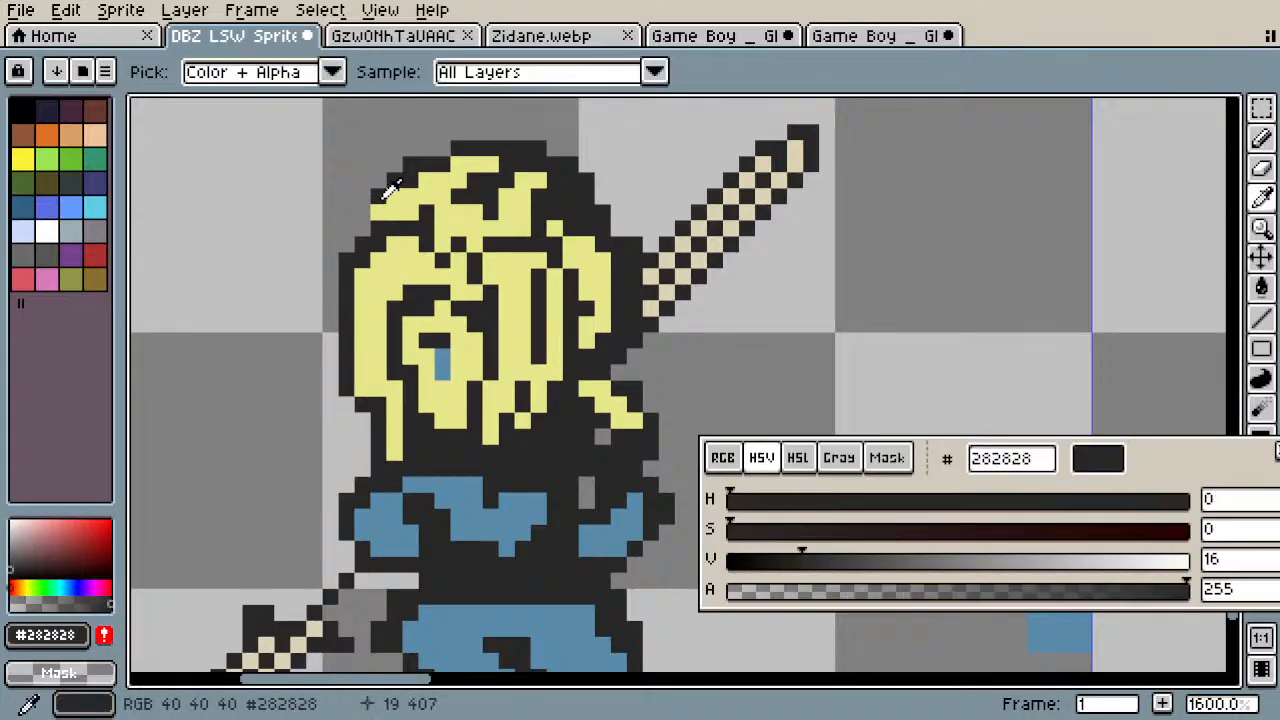
click(360, 224)
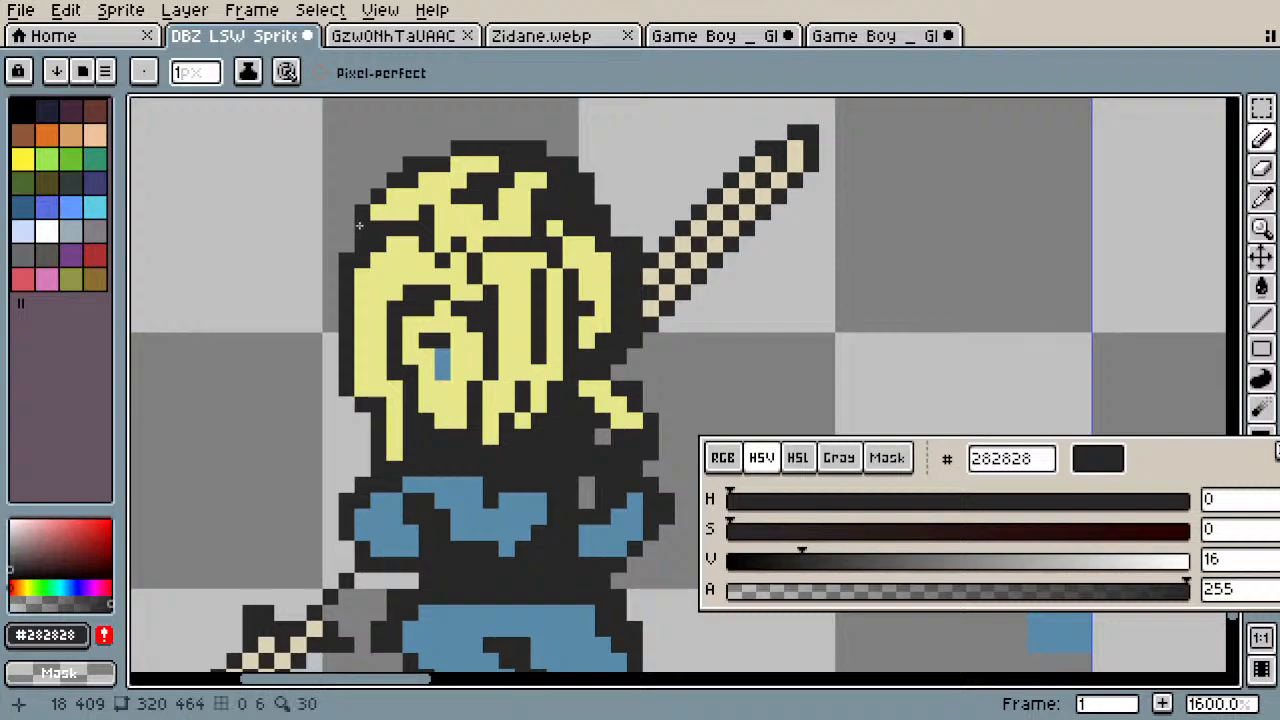
alt+click(376, 236)
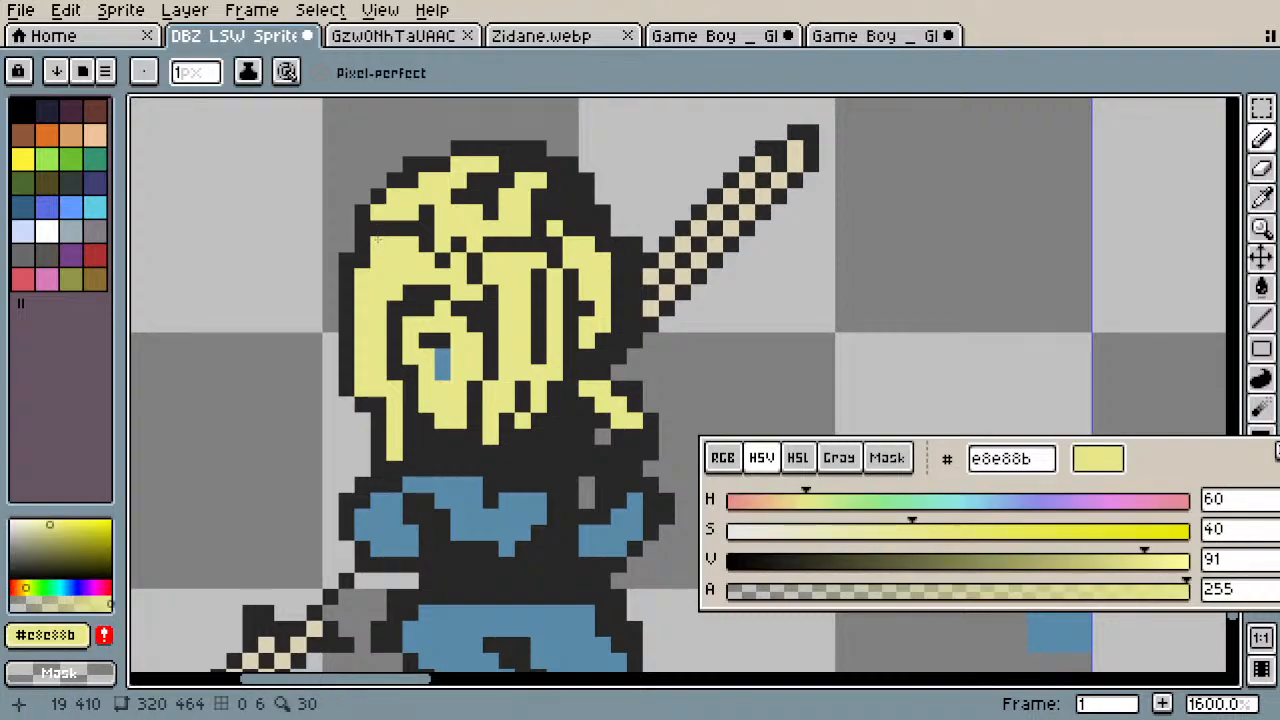
scroll(378, 238, down, 7)
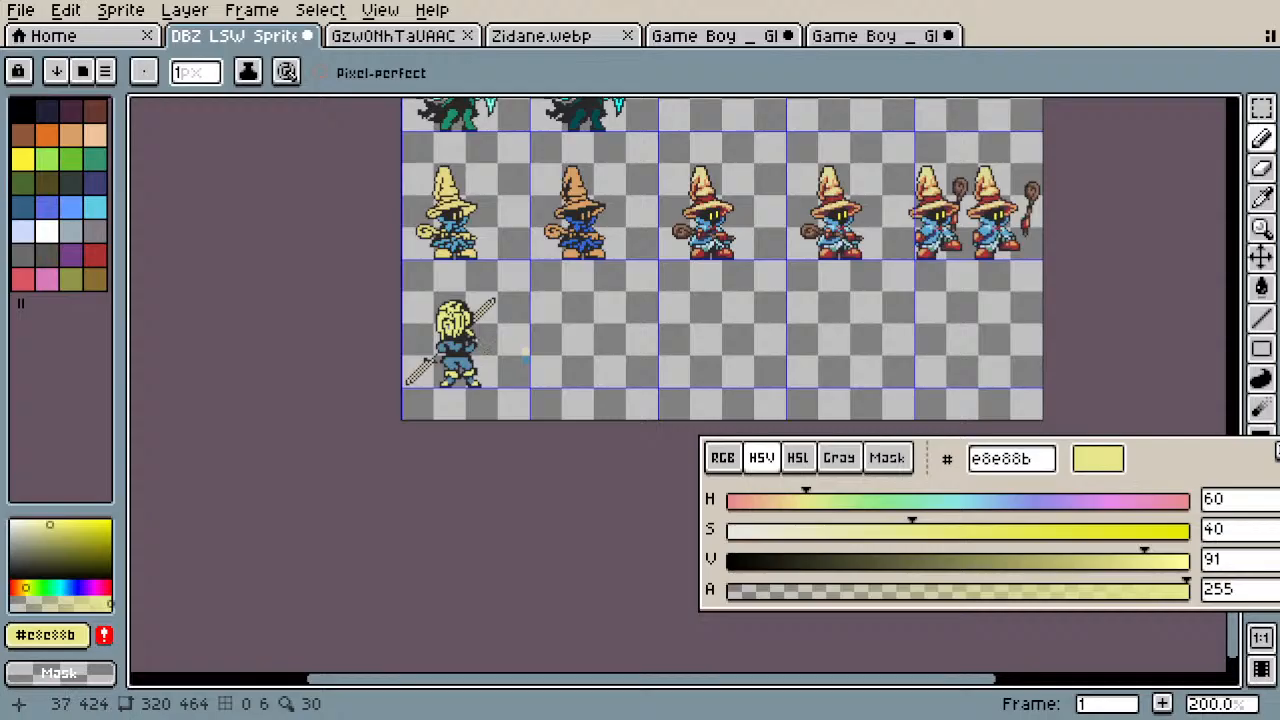
Step: Widen the eye to a 2 by 2 pixel #598ba8 block and extend the lid above it with #282828
scroll(526, 358, up, 10)
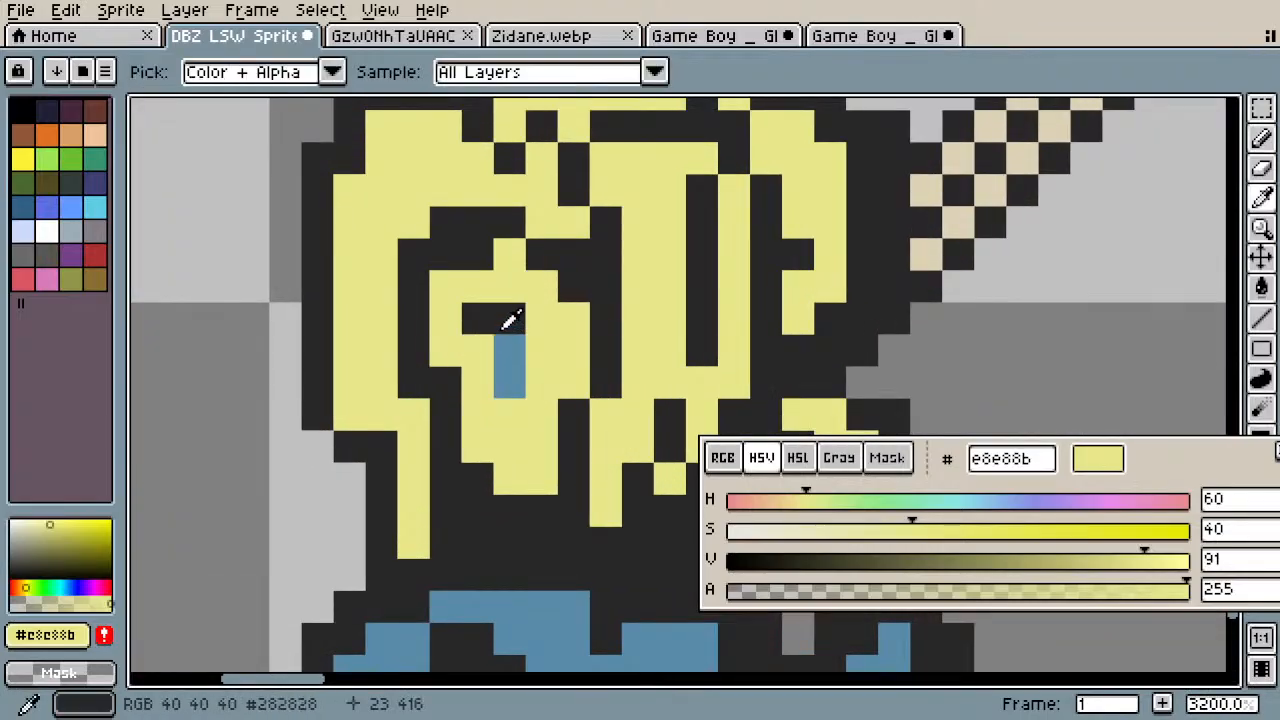
alt+click(515, 345)
click(542, 350)
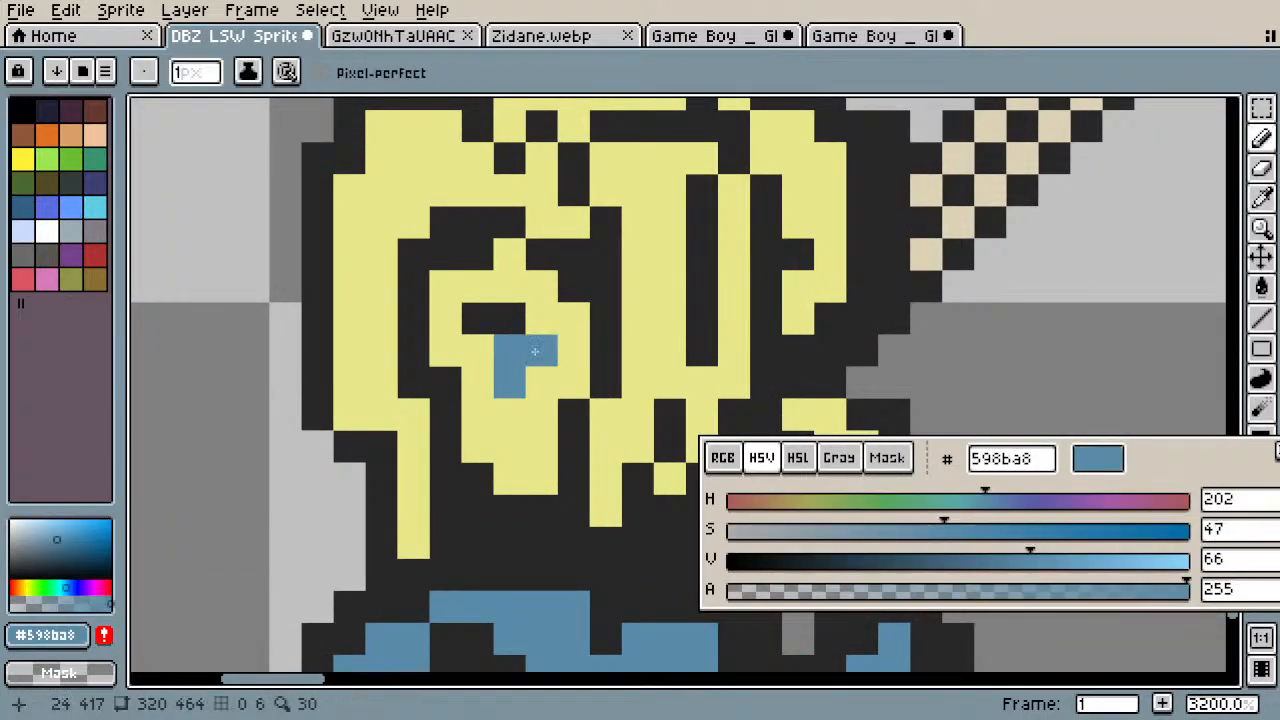
click(542, 382)
alt+click(513, 325)
drag(534, 323, 560, 323)
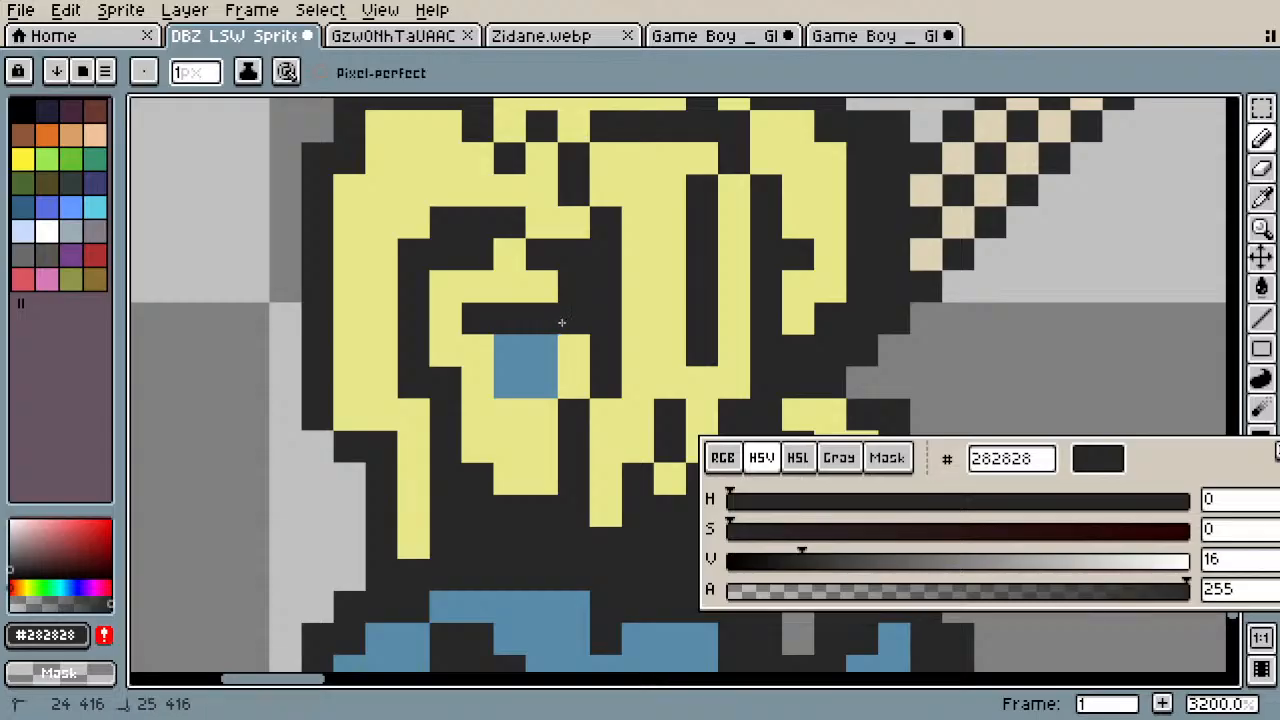
Step: Clear the eye's outer pixel column and the outer lid pixels with #e8e88b
alt+click(509, 424)
drag(509, 418, 499, 315)
click(480, 316)
scroll(535, 375, down, 8)
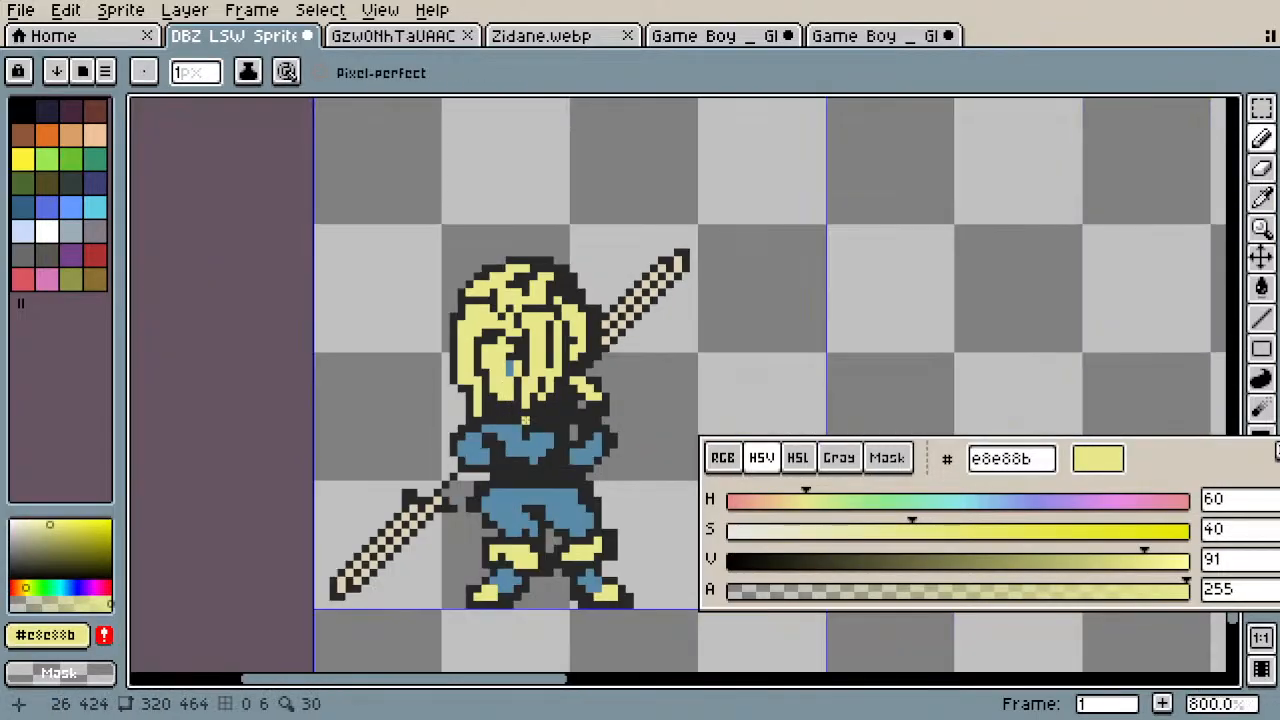
Step: Redraw the eye as a three-pixel-tall #598ba8 column and clear the blue pixels beside it with #e8e88b
scroll(539, 382, up, 4)
scroll(509, 349, up, 4)
alt+click(475, 330)
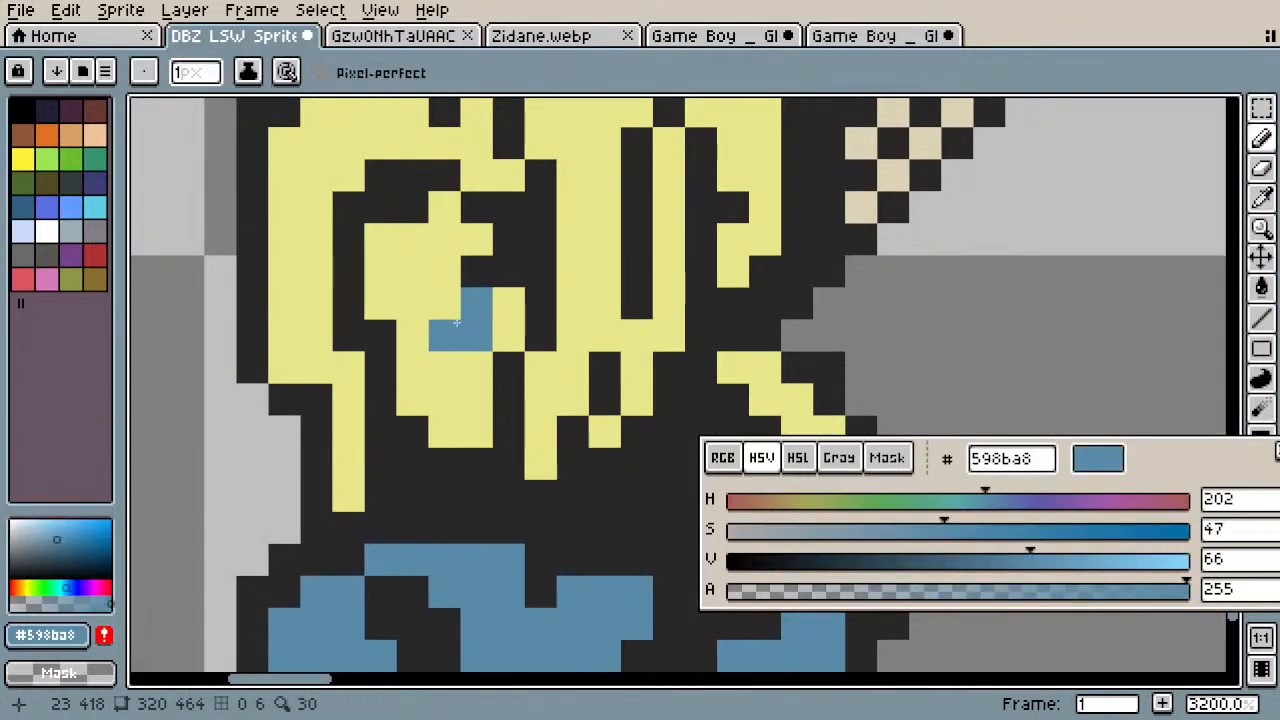
click(450, 310)
click(445, 366)
alt+click(488, 378)
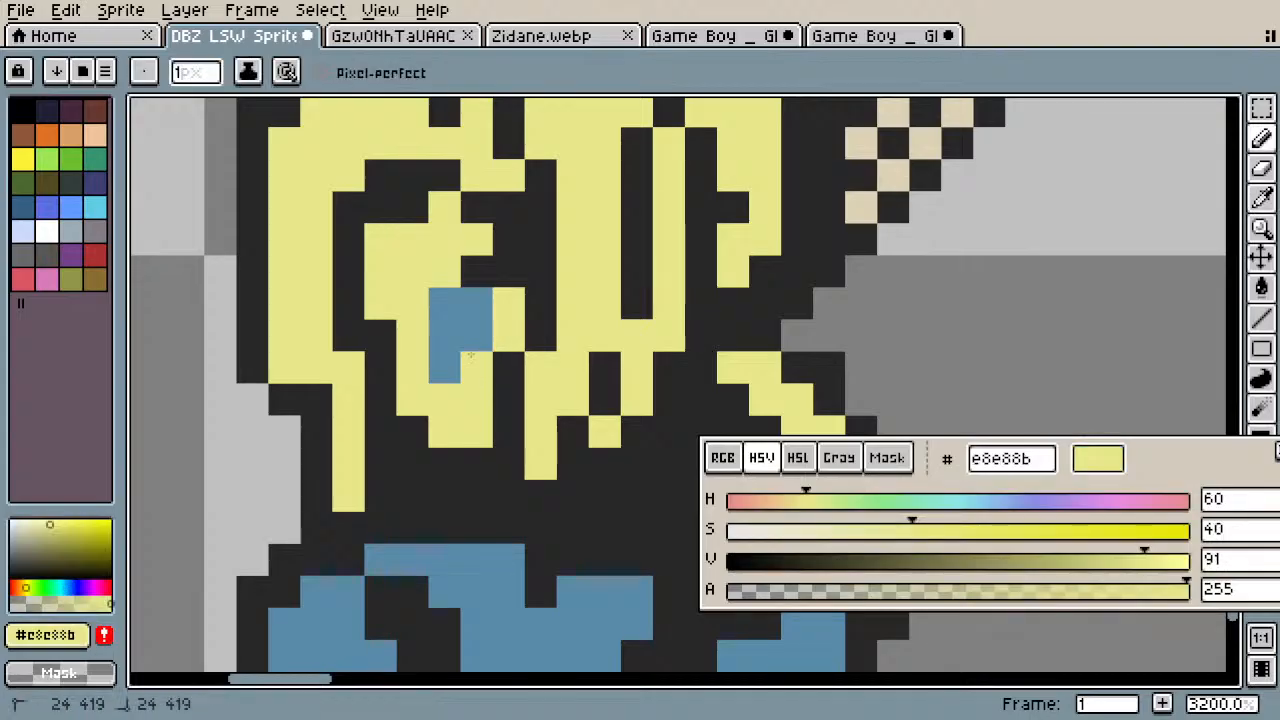
click(476, 334)
click(476, 305)
Step: Shape the eyelid as two #282828 pixels above the eye and separate it from the hair strand with #e8e88b
alt+click(488, 268)
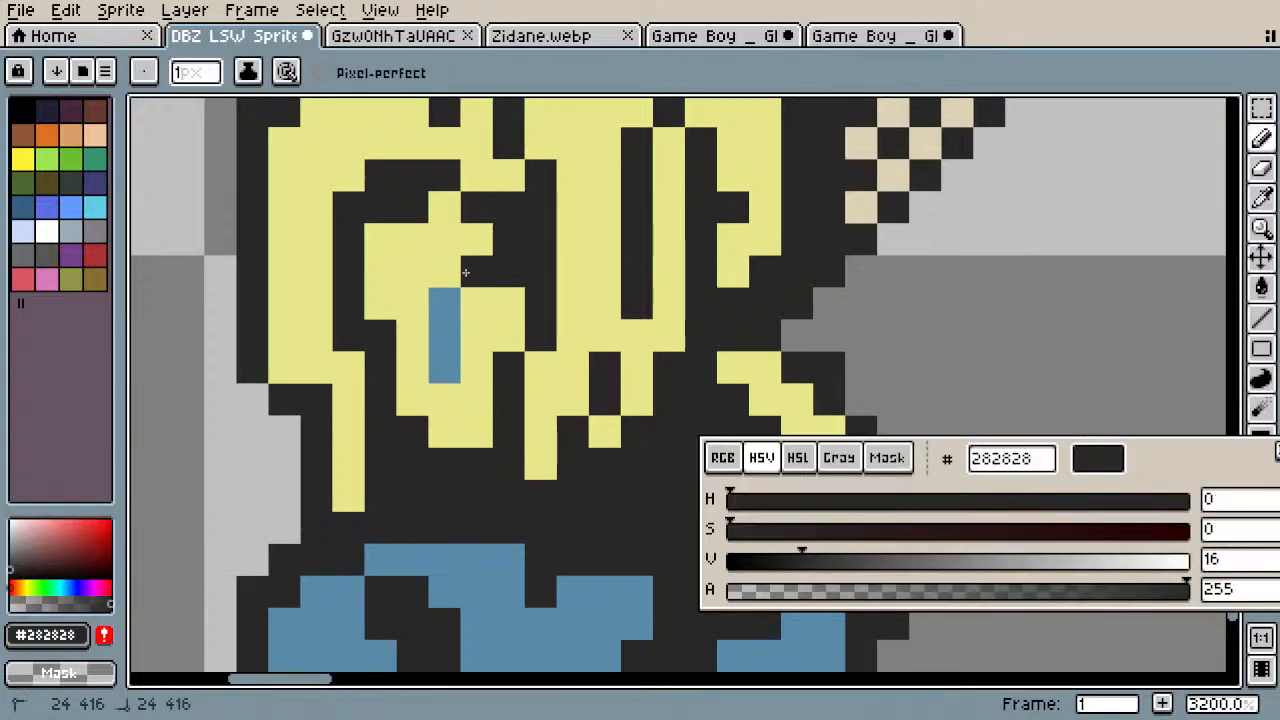
alt+click(493, 300)
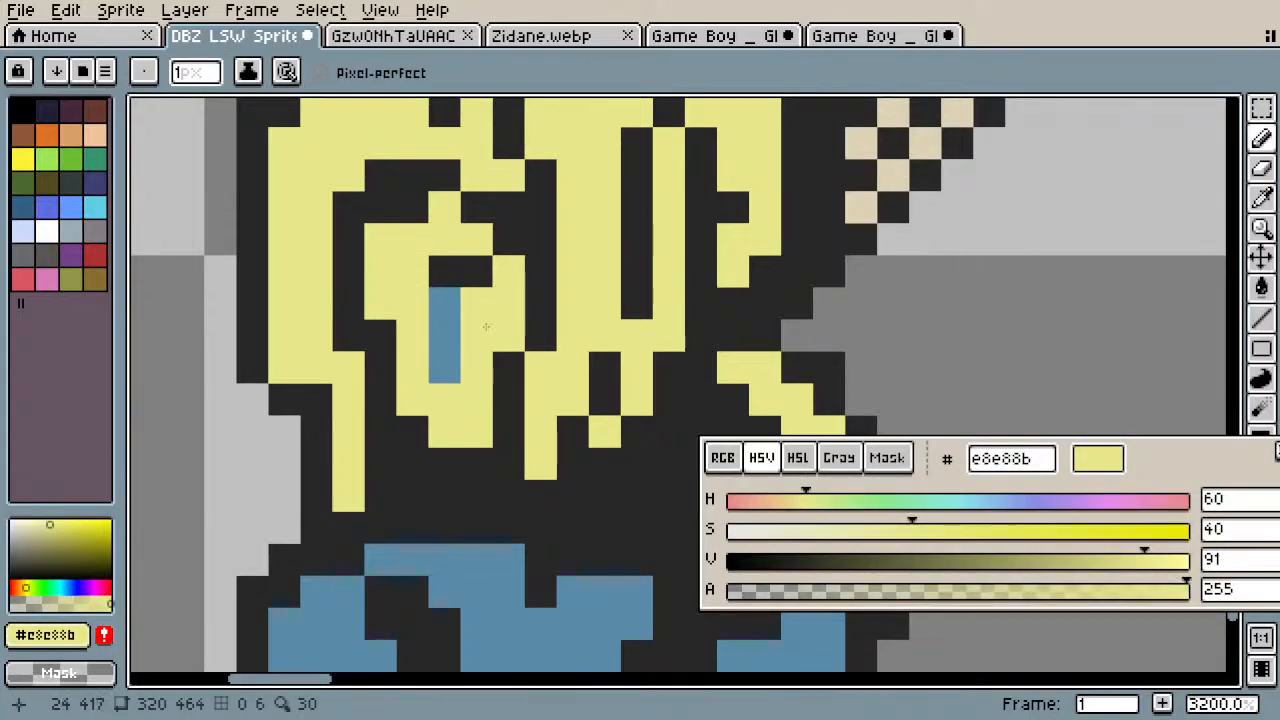
scroll(500, 320, down, 6)
scroll(515, 378, up, 3)
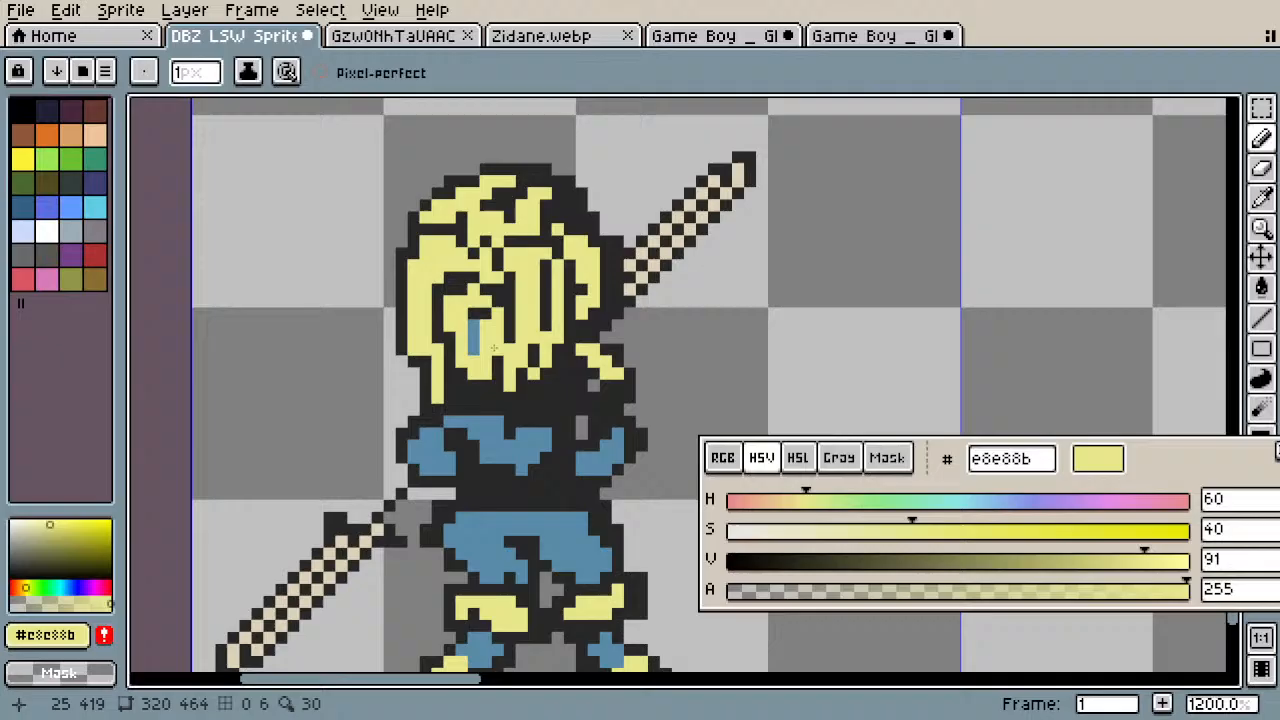
Step: Shorten the eye's blue column to two pixels by painting its top pixel #282828, and sample the pale yellow #e8e88b
alt+click(486, 287)
scroll(497, 400, down, 3)
scroll(497, 400, down, 4)
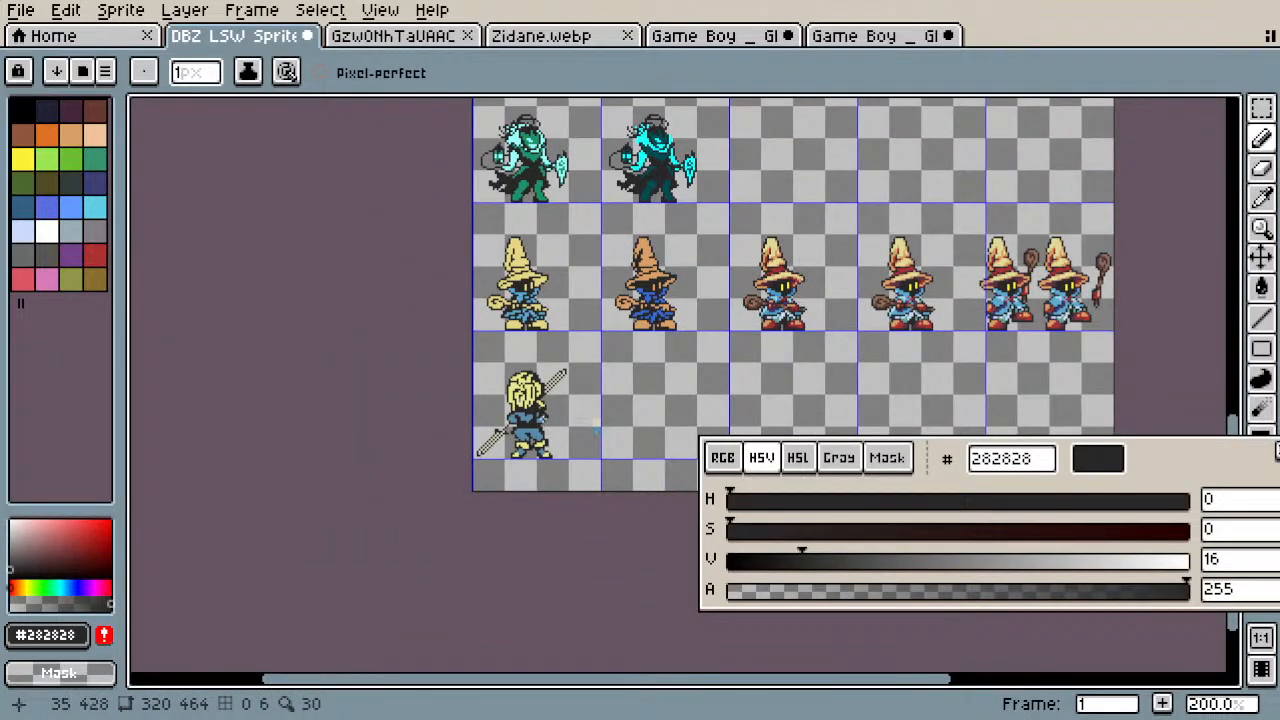
scroll(543, 420, up, 10)
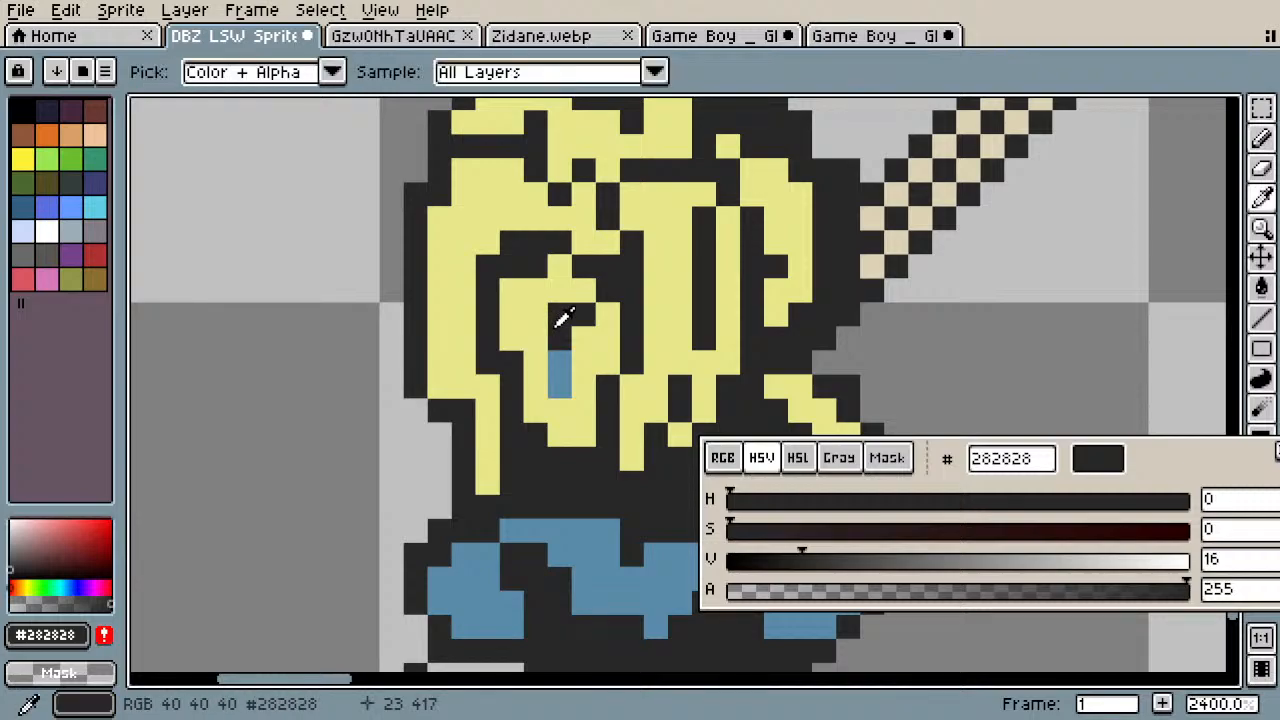
alt+click(586, 314)
scroll(586, 314, down, 5)
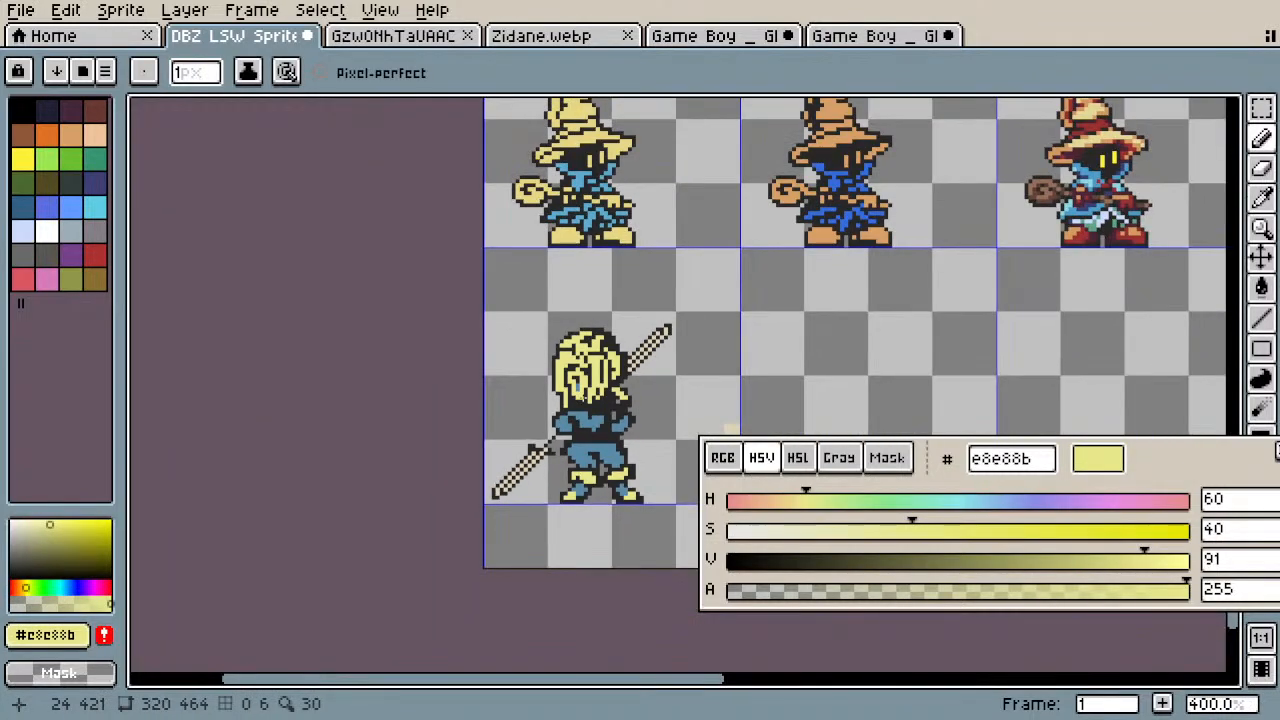
scroll(586, 412, down, 3)
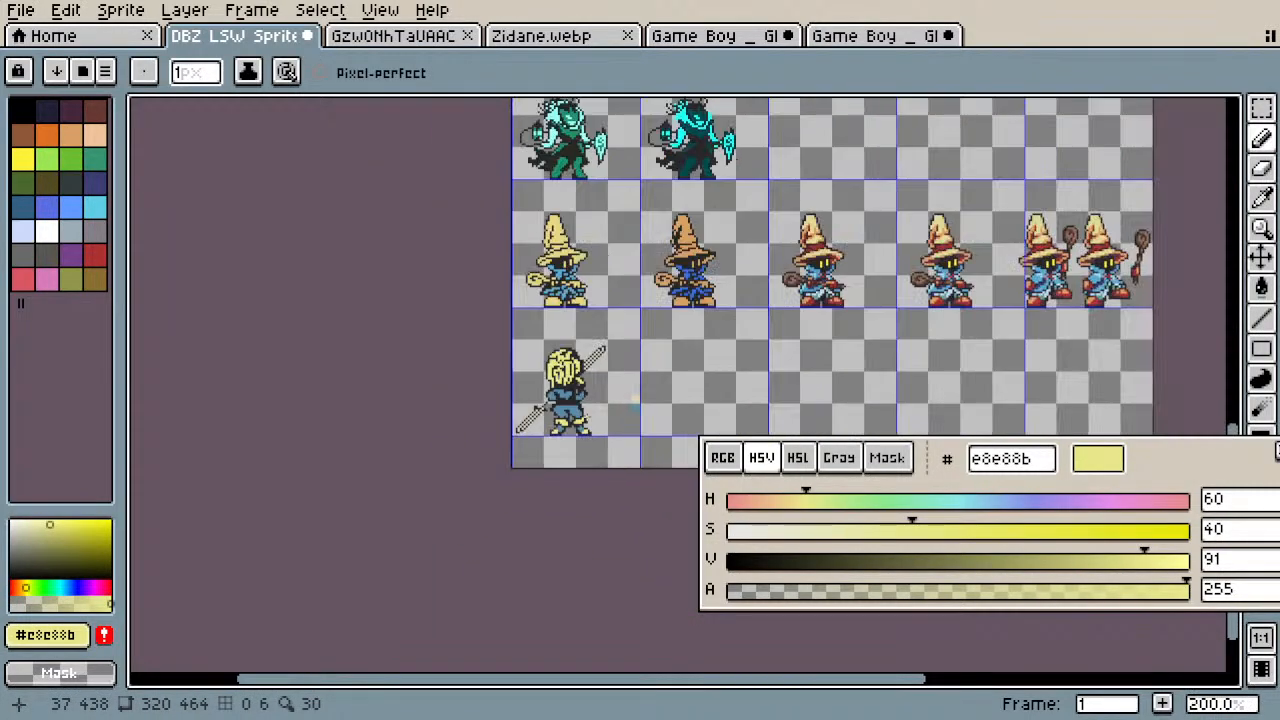
scroll(586, 416, down, 1)
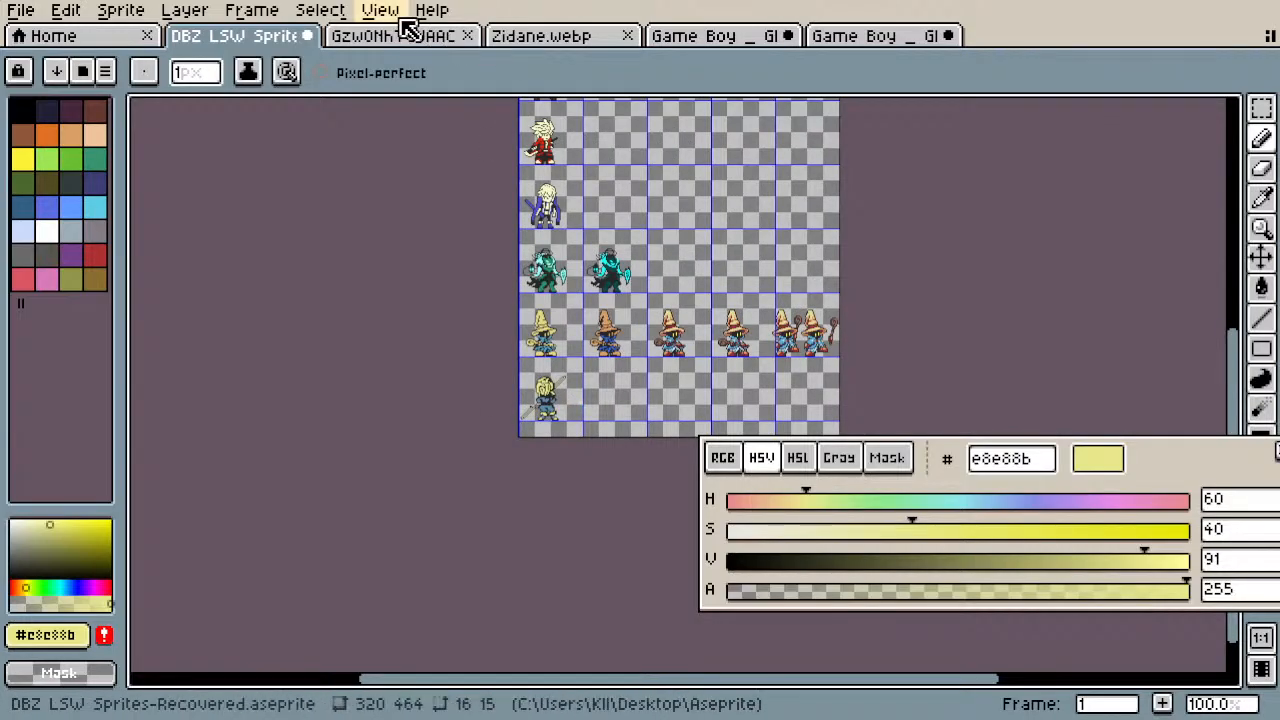
Step: Show the sprite preview window and frame the whole swordsman in it
key(F7)
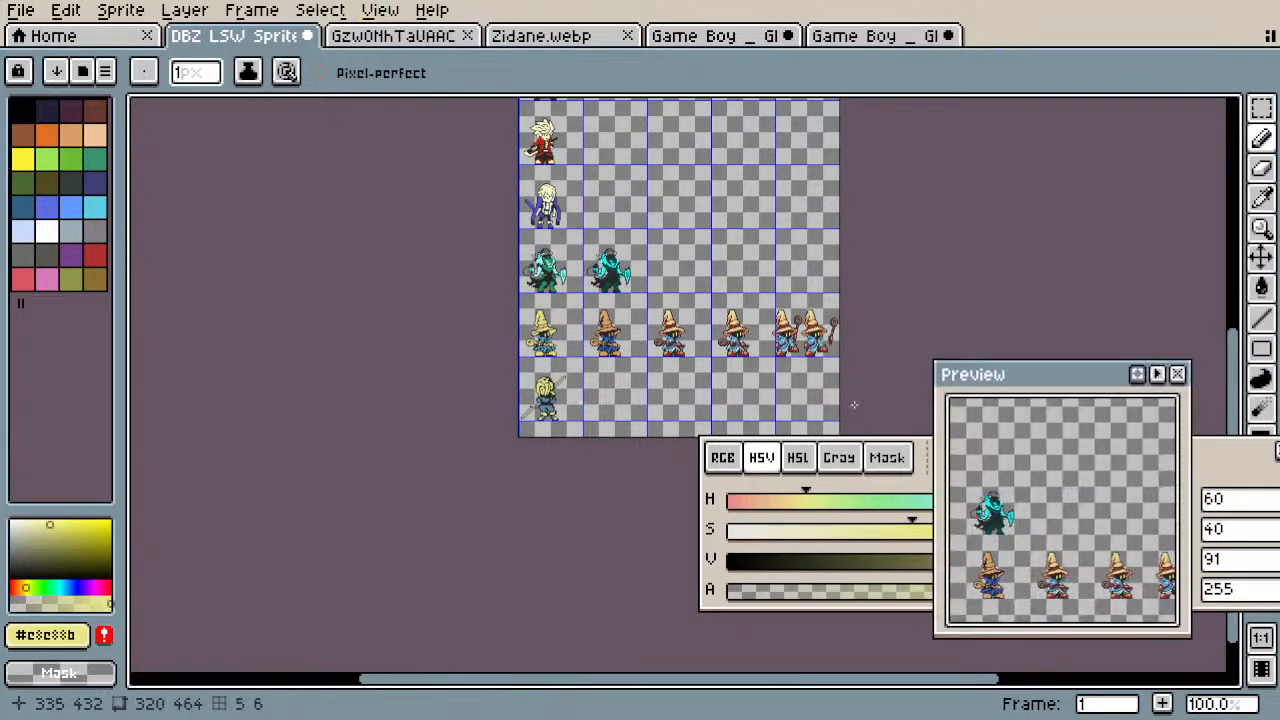
scroll(1026, 505, up, 4)
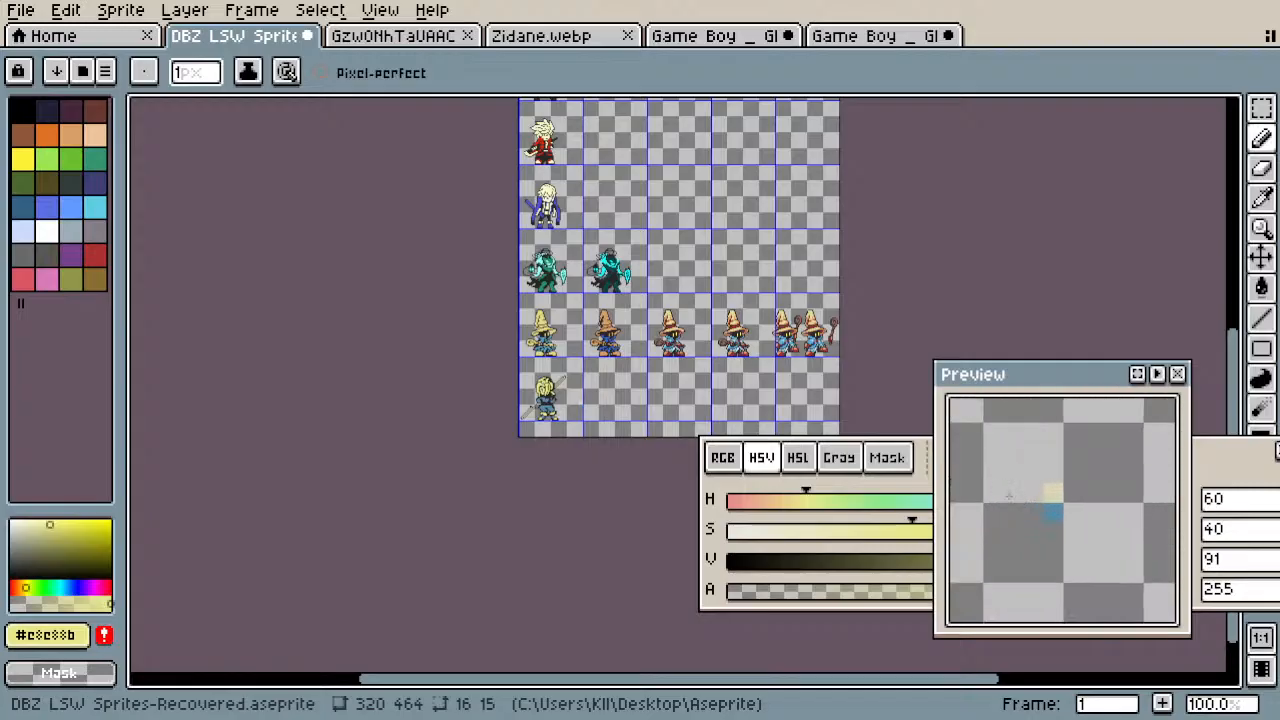
drag(1010, 496, 1170, 529)
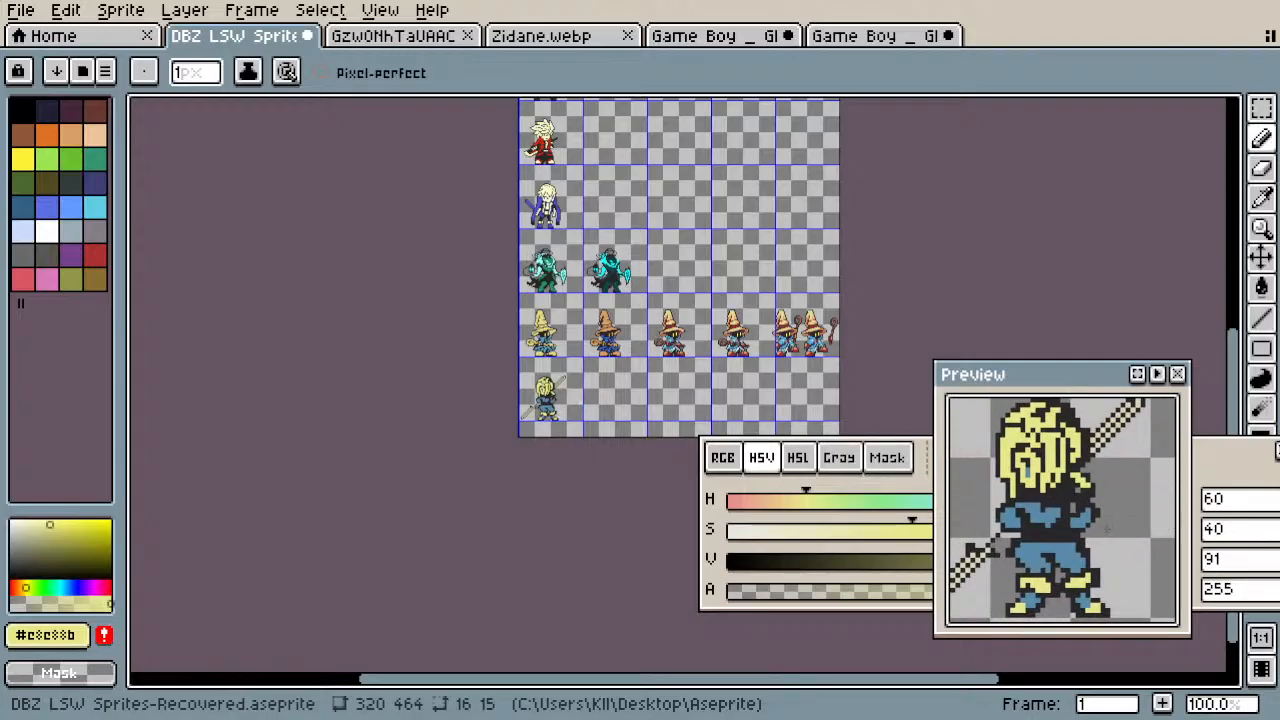
scroll(1106, 528, down, 1)
scroll(1172, 528, down, 1)
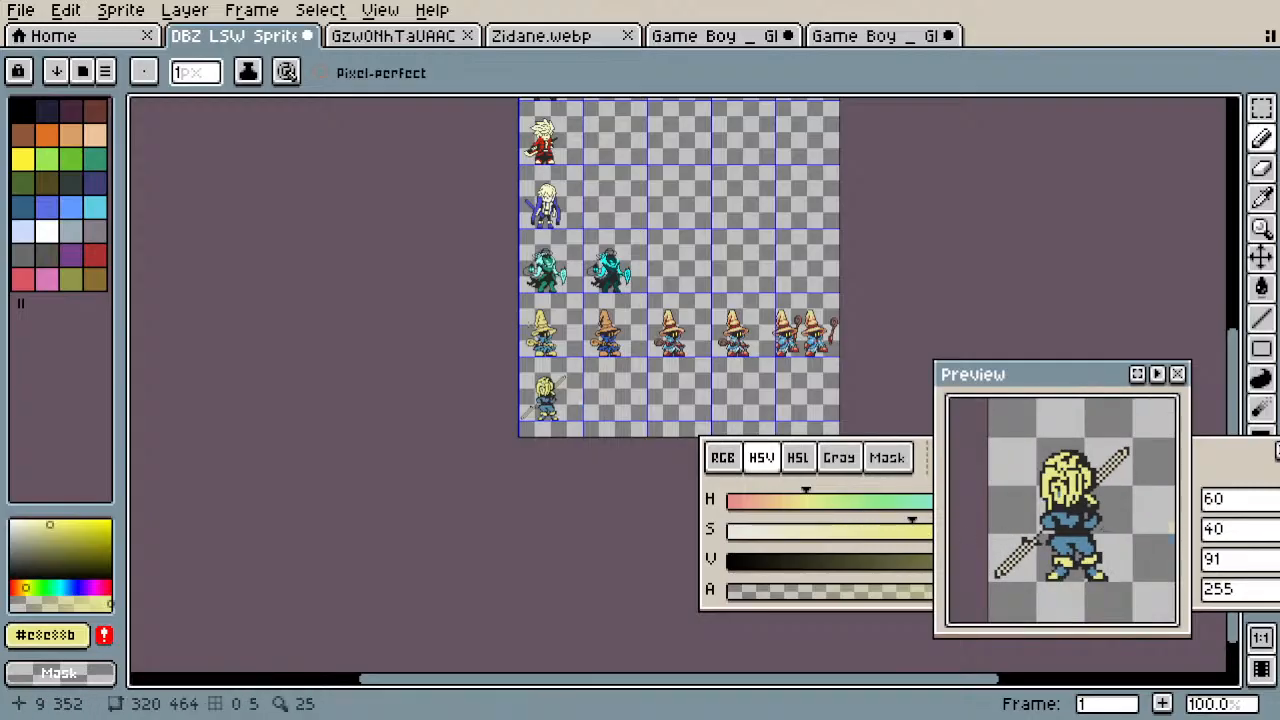
Step: Replace the swordsman's pale yellow with the swatch color #ded3b6 using a non-contiguous Paint Bucket fill
scroll(560, 405, up, 4)
mouse_move(468, 396)
mouse_down()
mouse_move(414, 368)
mouse_move(455, 383)
mouse_up()
scroll(366, 360, up, 3)
key(alt)
alt+click(876, 366)
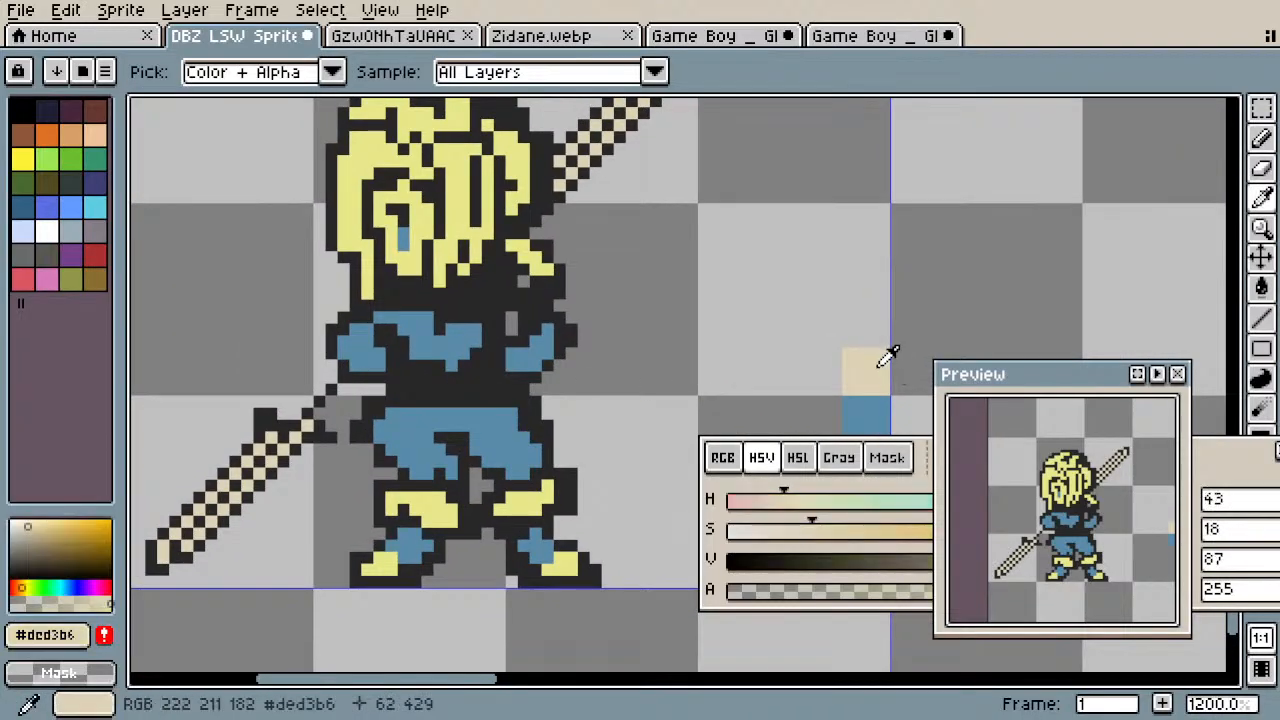
key(g)
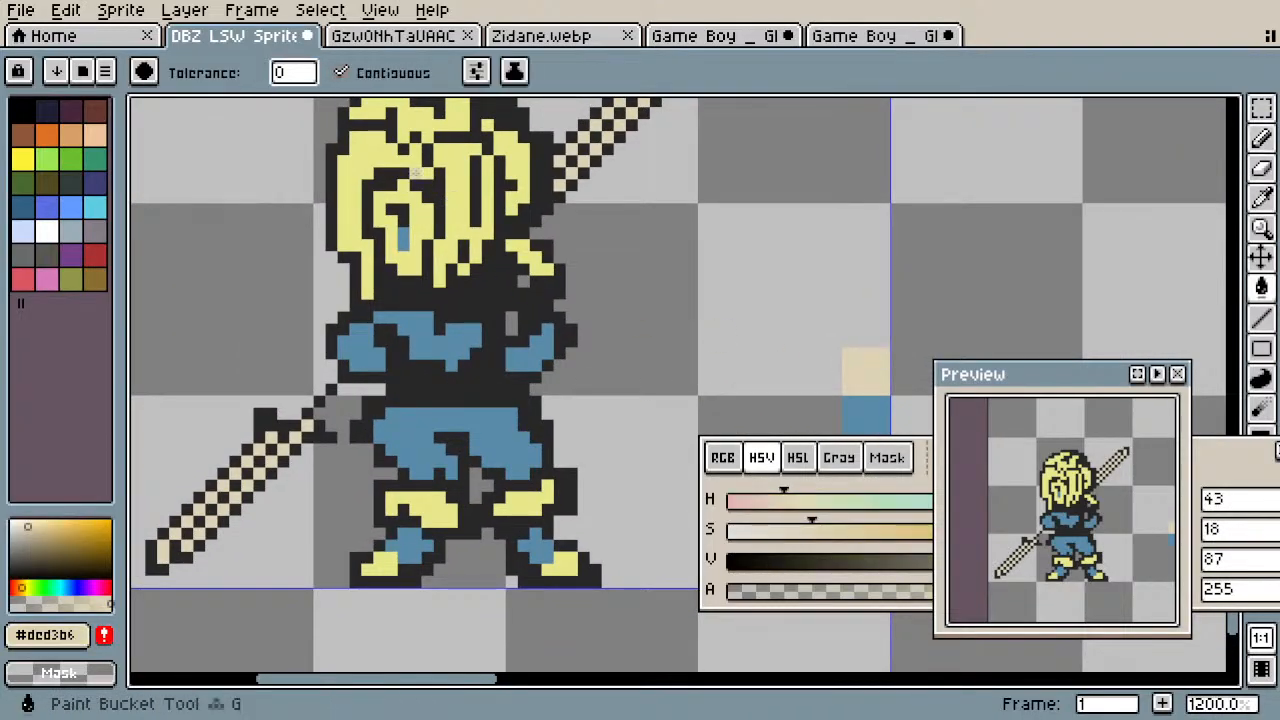
click(343, 72)
click(350, 157)
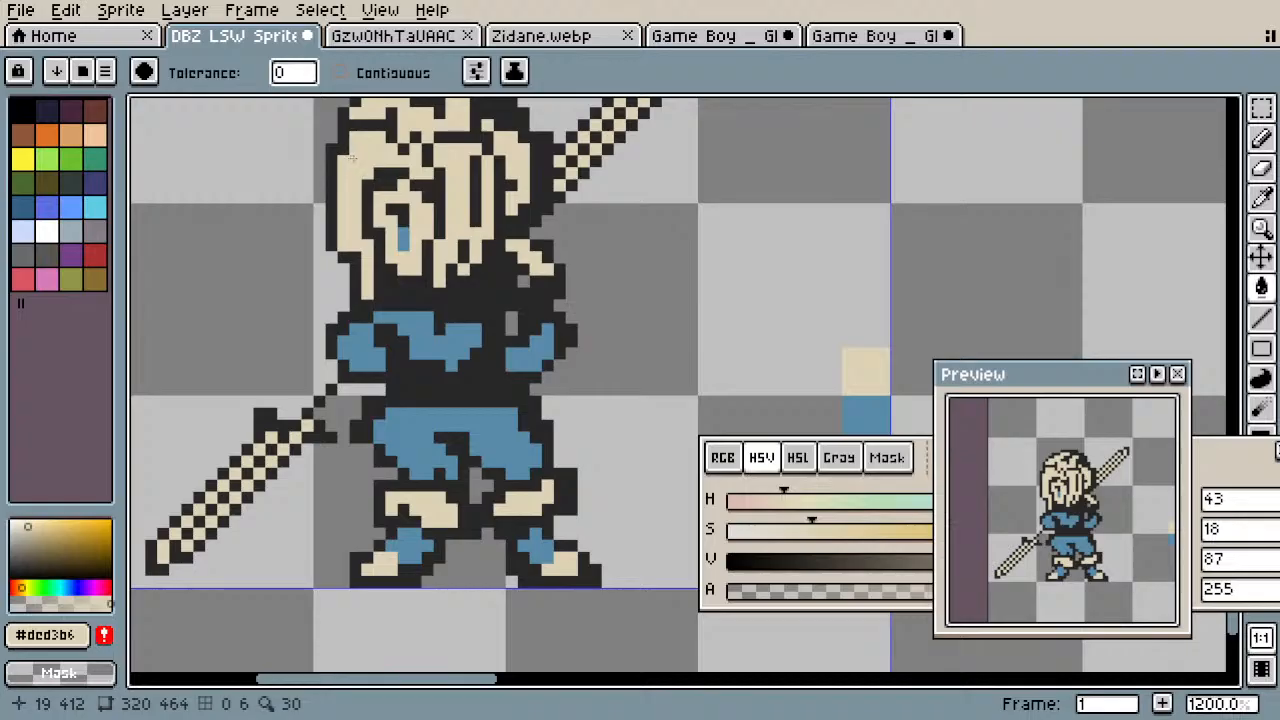
Step: Compare the sprite with and without the #ded3b6 fill, and undo that fill
scroll(350, 157, down, 7)
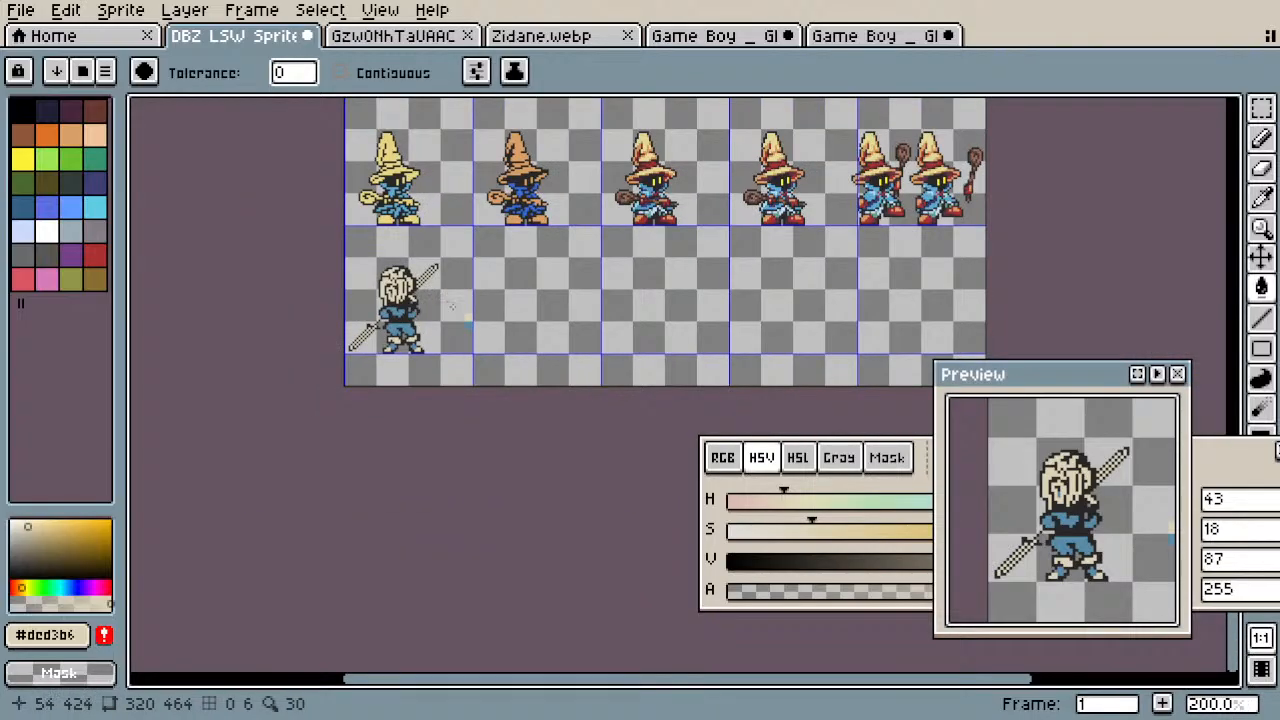
scroll(452, 310, down, 1)
scroll(461, 227, up, 2)
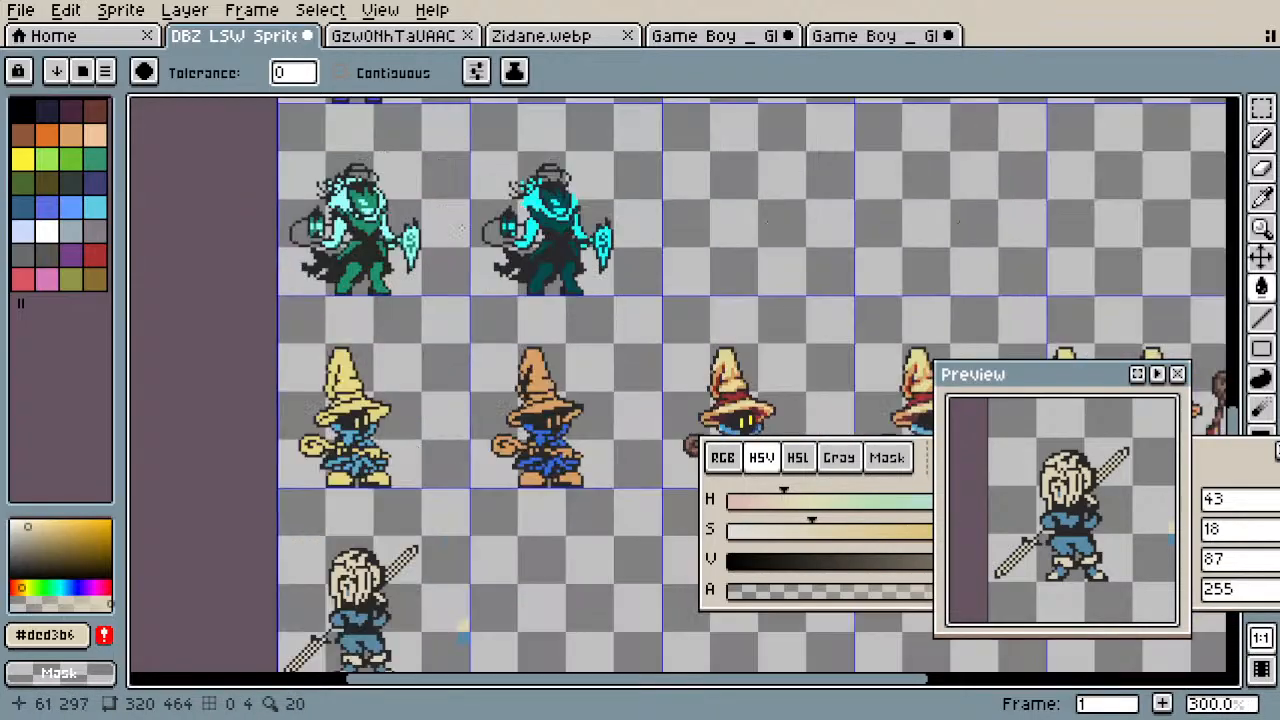
scroll(510, 430, down, 1)
scroll(497, 510, up, 1)
key(v)
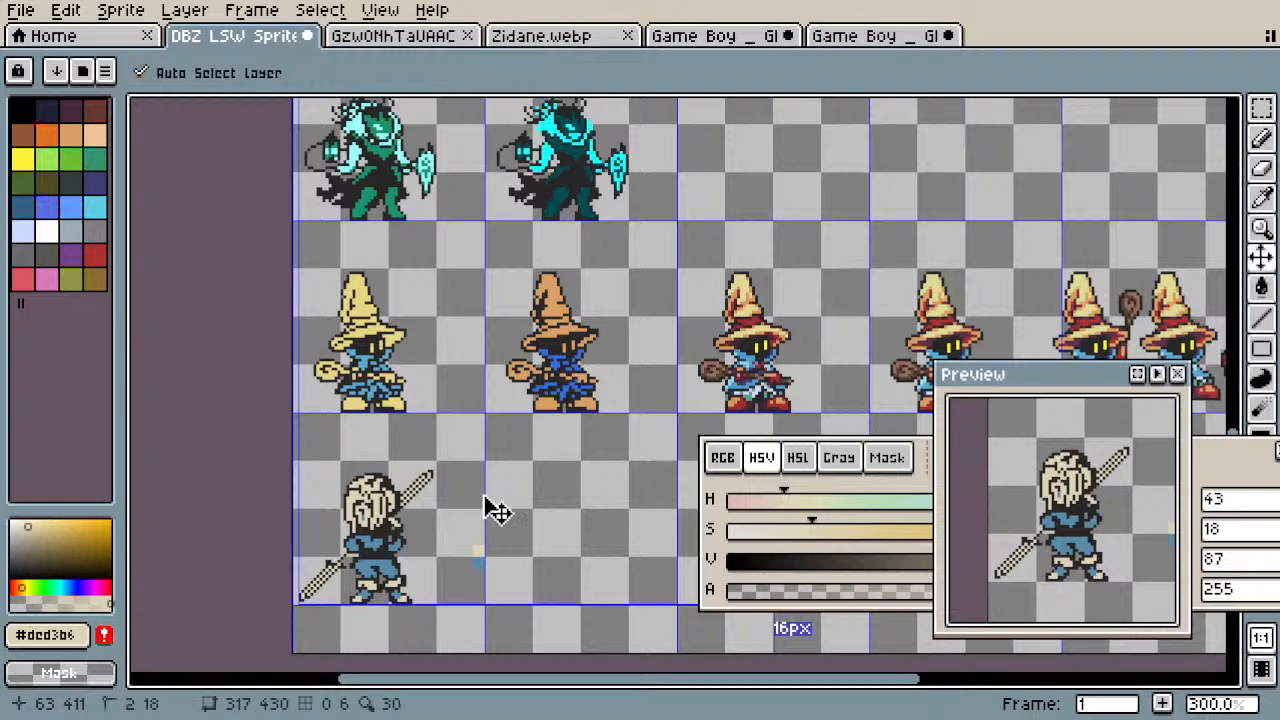
key(ctrl+z)
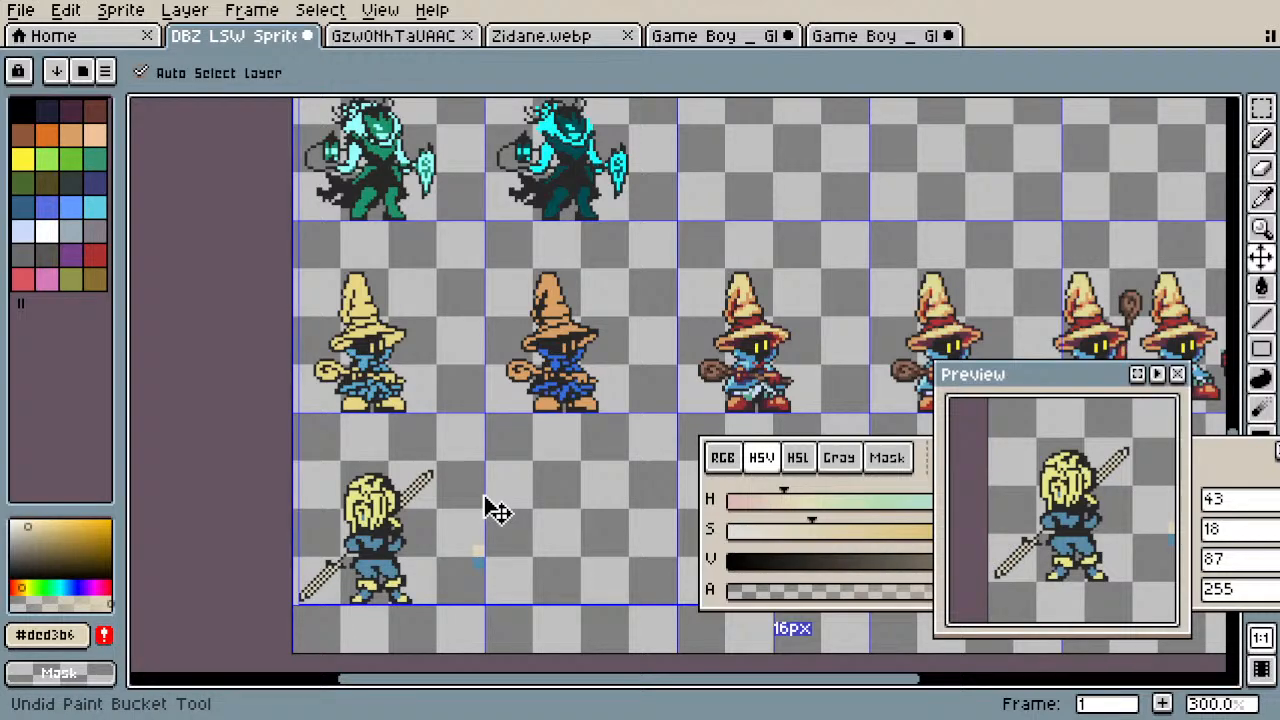
key(ctrl+y)
key(ctrl+z)
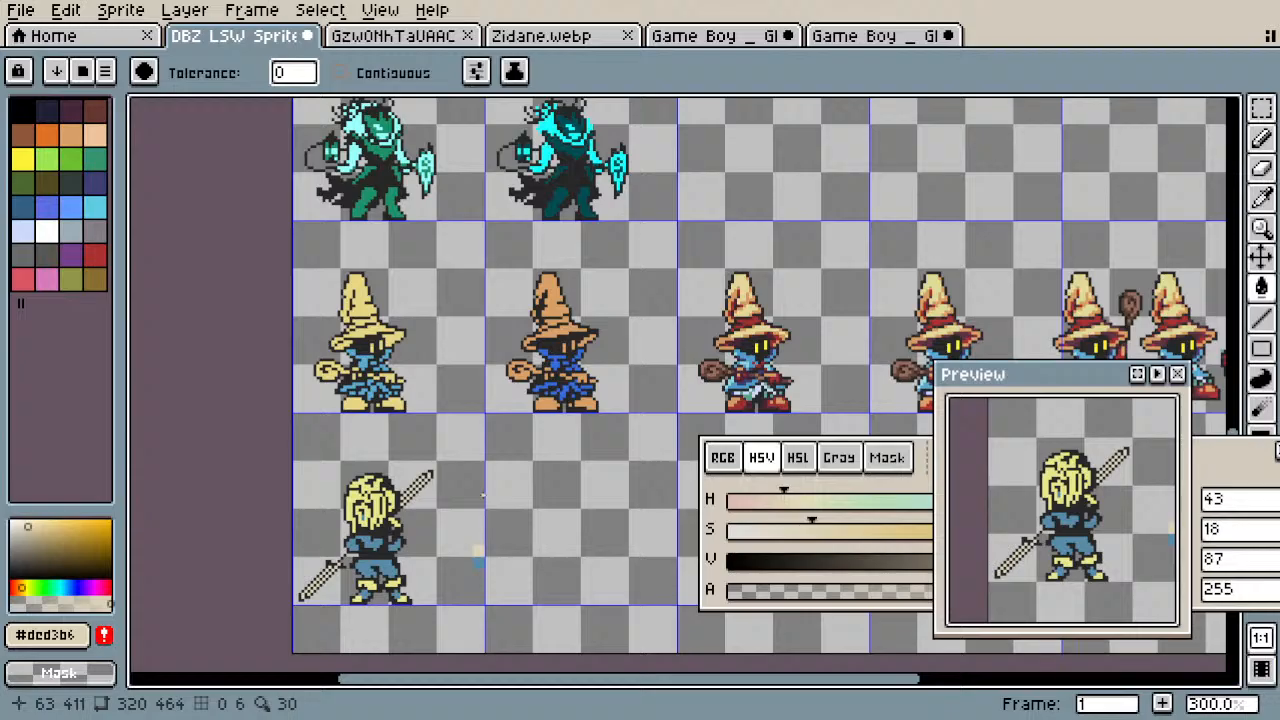
Step: Compare the swordsman's colors with the shaded wizard sprites and the other characters in the sheet's first column
drag(480, 467, 189, 414)
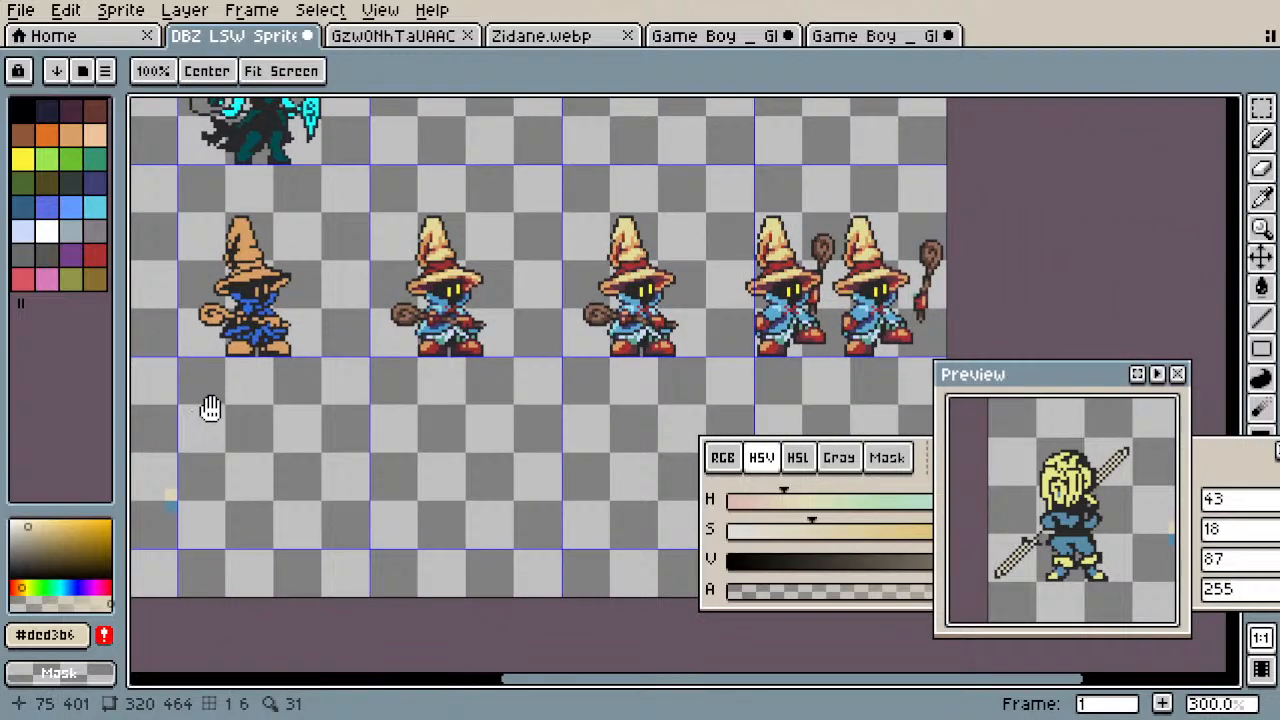
key(b)
scroll(530, 243, up, 6)
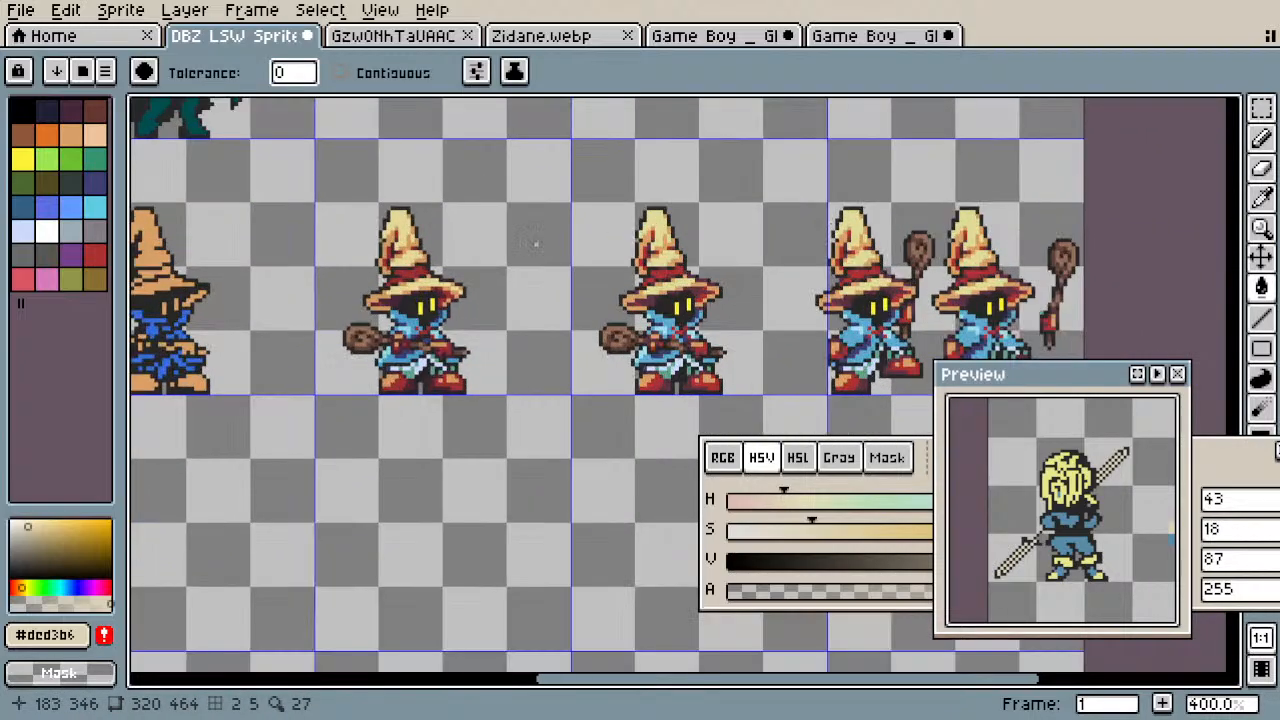
scroll(830, 228, up, 1)
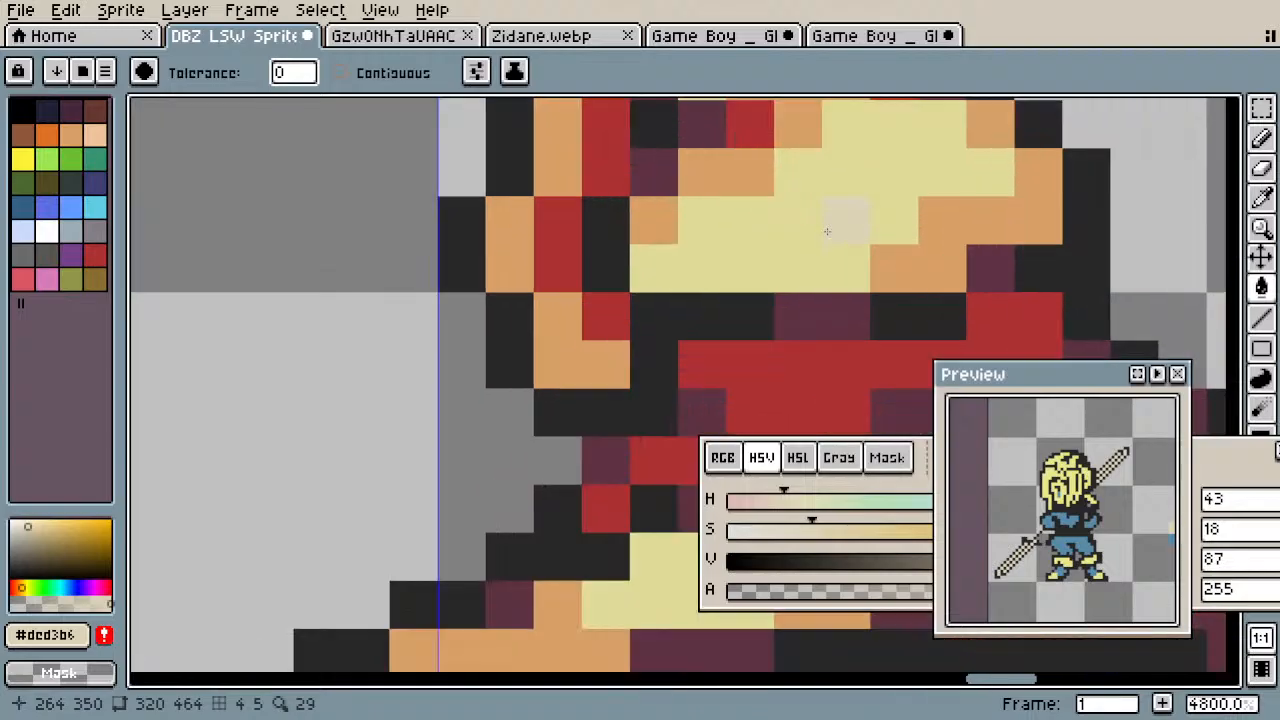
scroll(780, 250, down, 5)
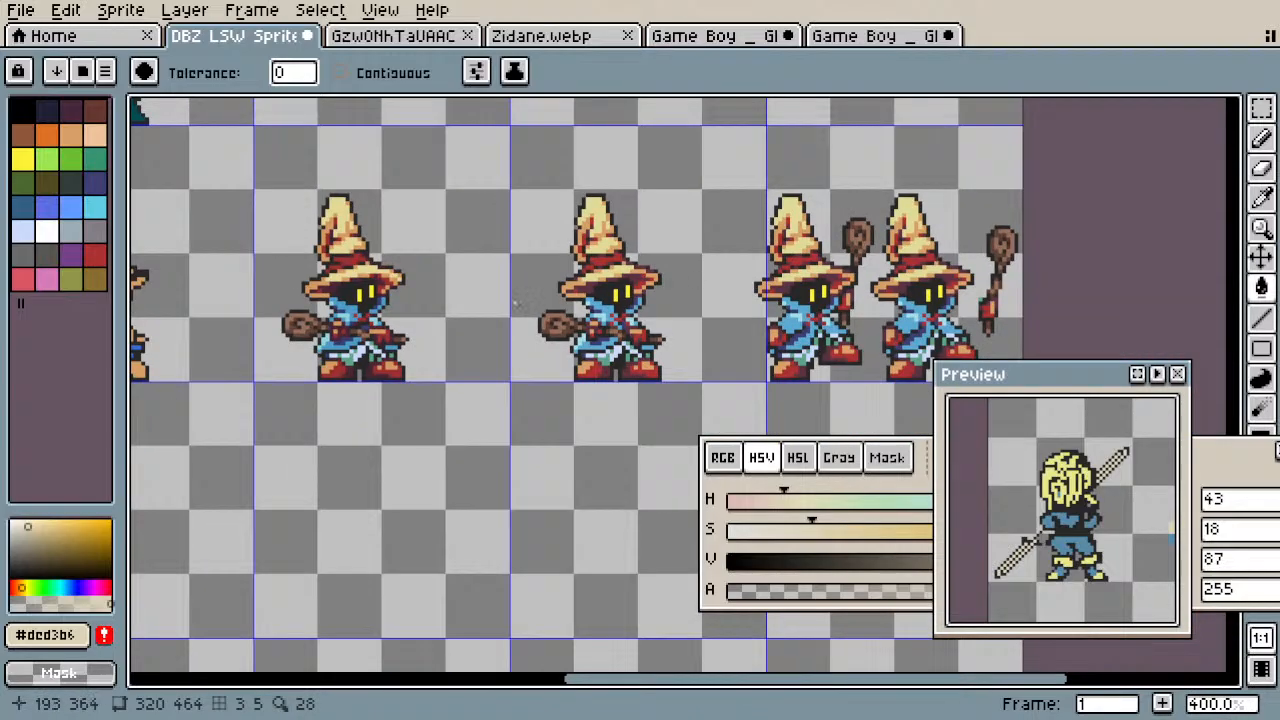
drag(338, 349, 798, 203)
drag(466, 322, 504, 326)
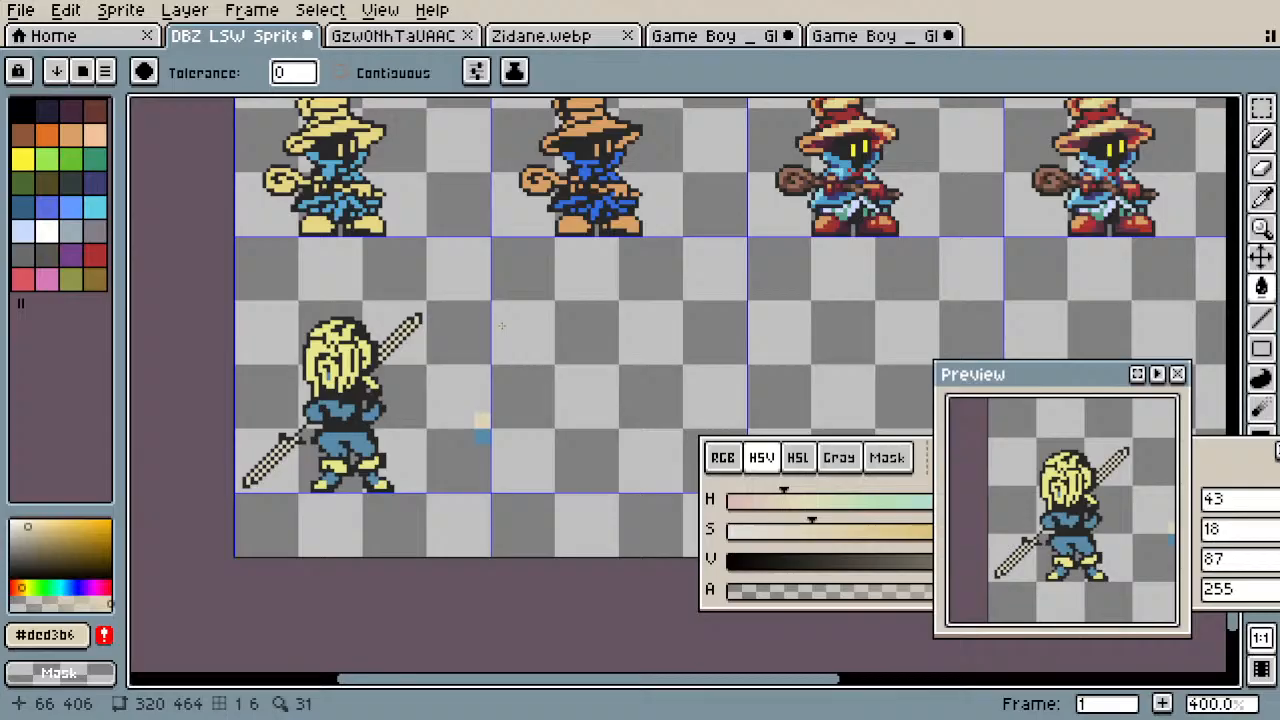
scroll(502, 326, down, 3)
scroll(510, 326, down, 1)
scroll(540, 180, up, 6)
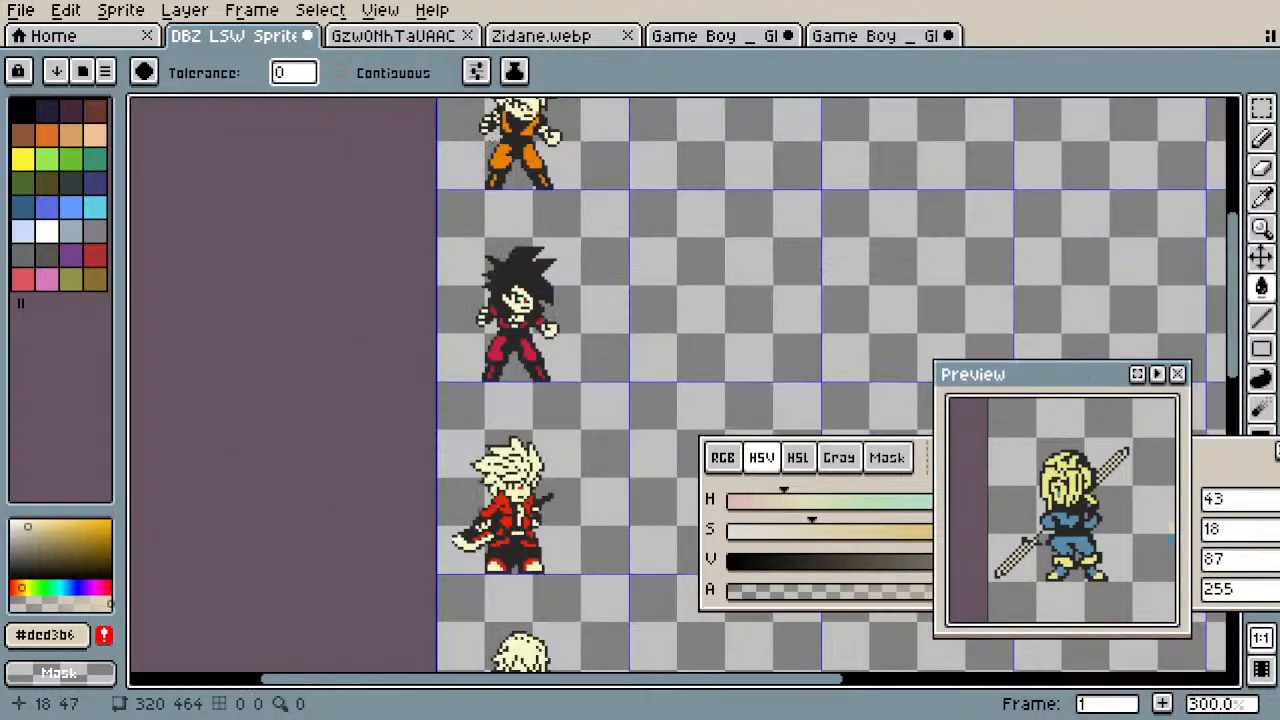
scroll(573, 265, down, 3)
drag(575, 250, 576, 329)
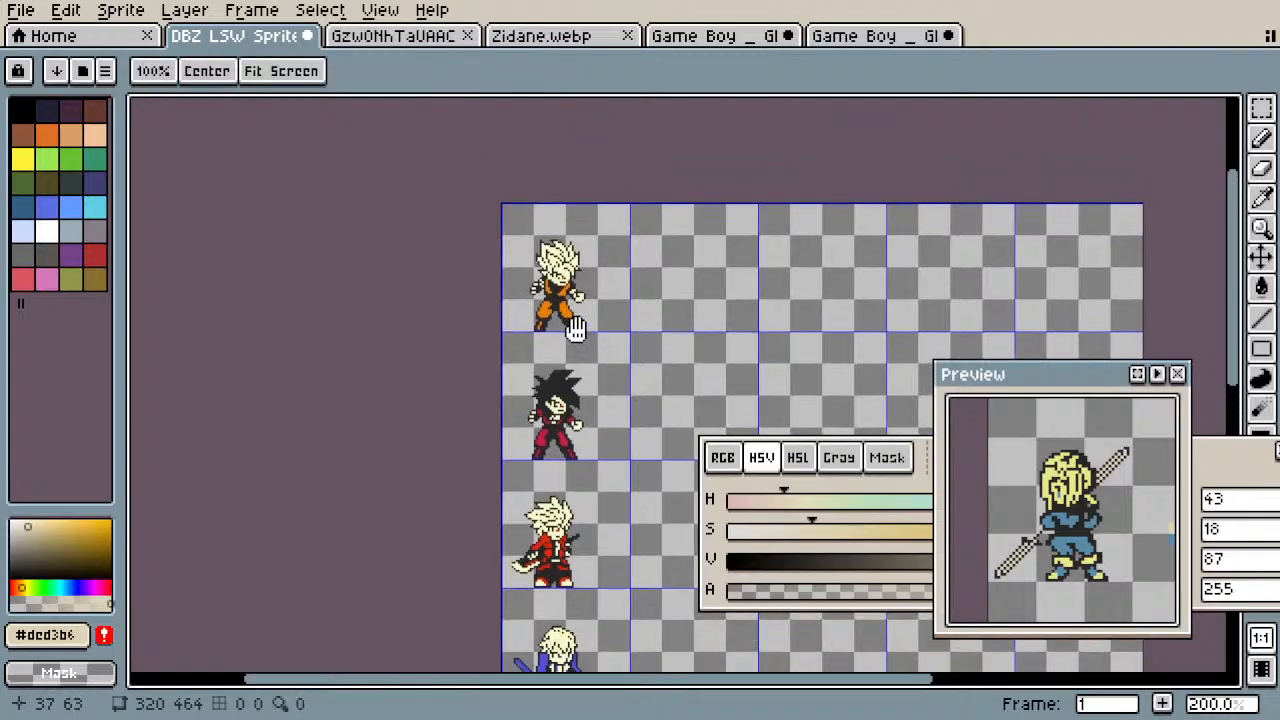
drag(575, 572, 484, 260)
drag(484, 410, 420, 169)
drag(450, 347, 440, 250)
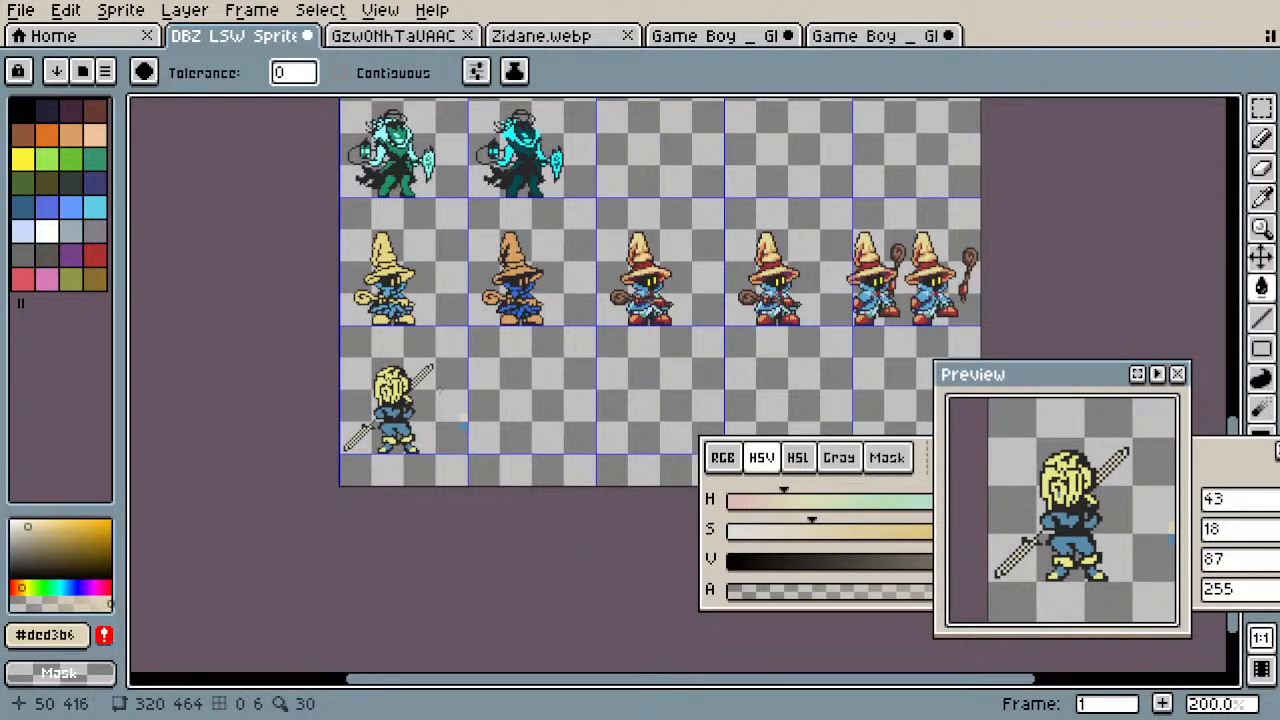
Step: Select a 73 by 67 pixel area around the swordsman and its color swatches and cut it from the layer
scroll(407, 385, up, 4)
key(m)
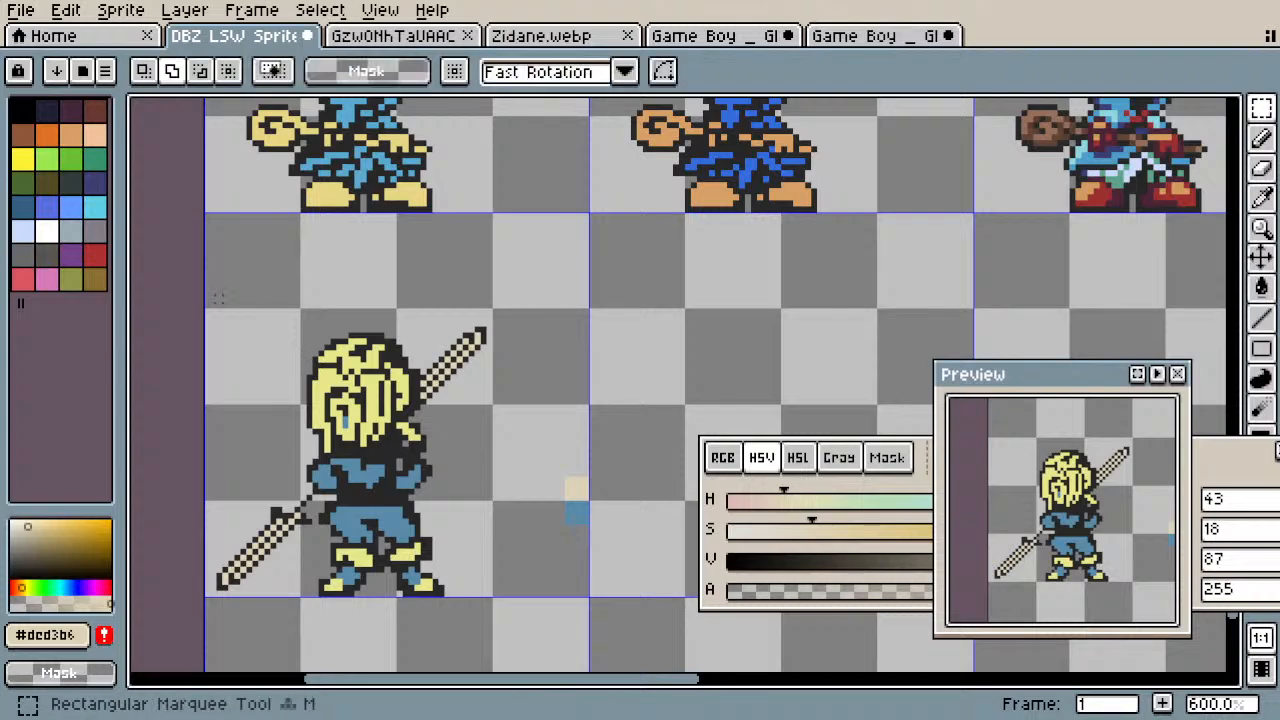
drag(201, 256, 645, 668)
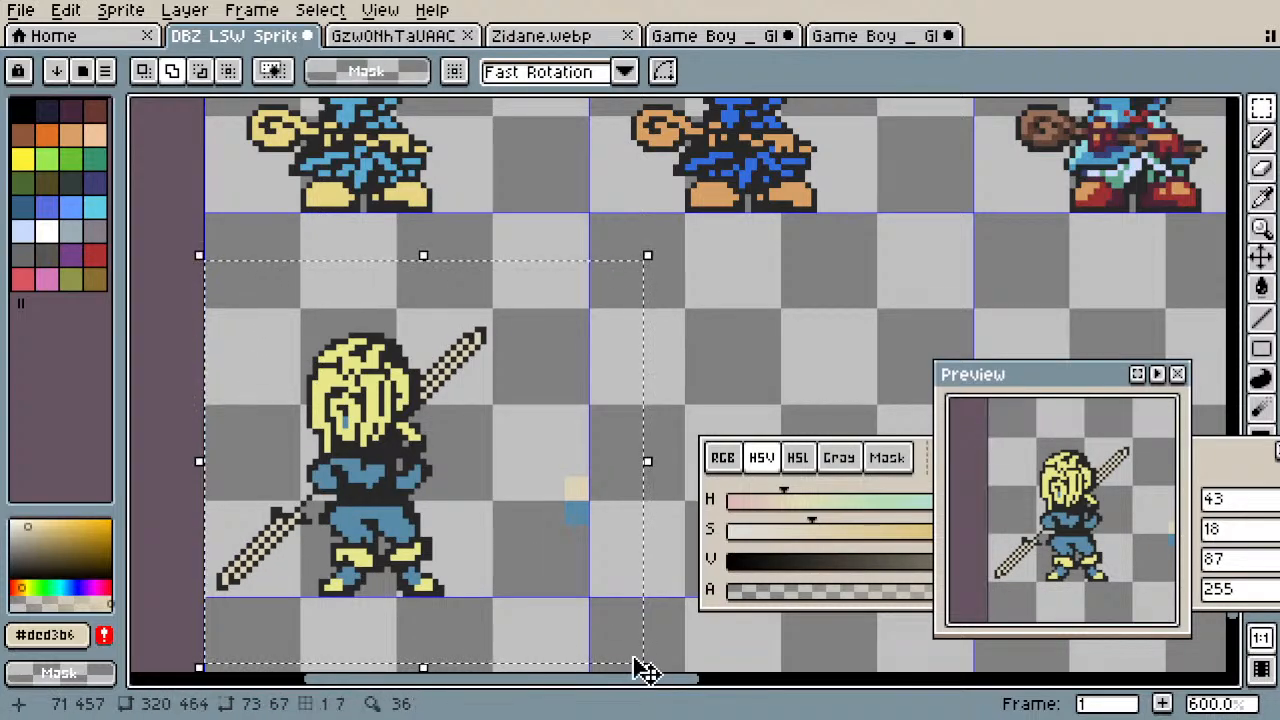
key(Delete)
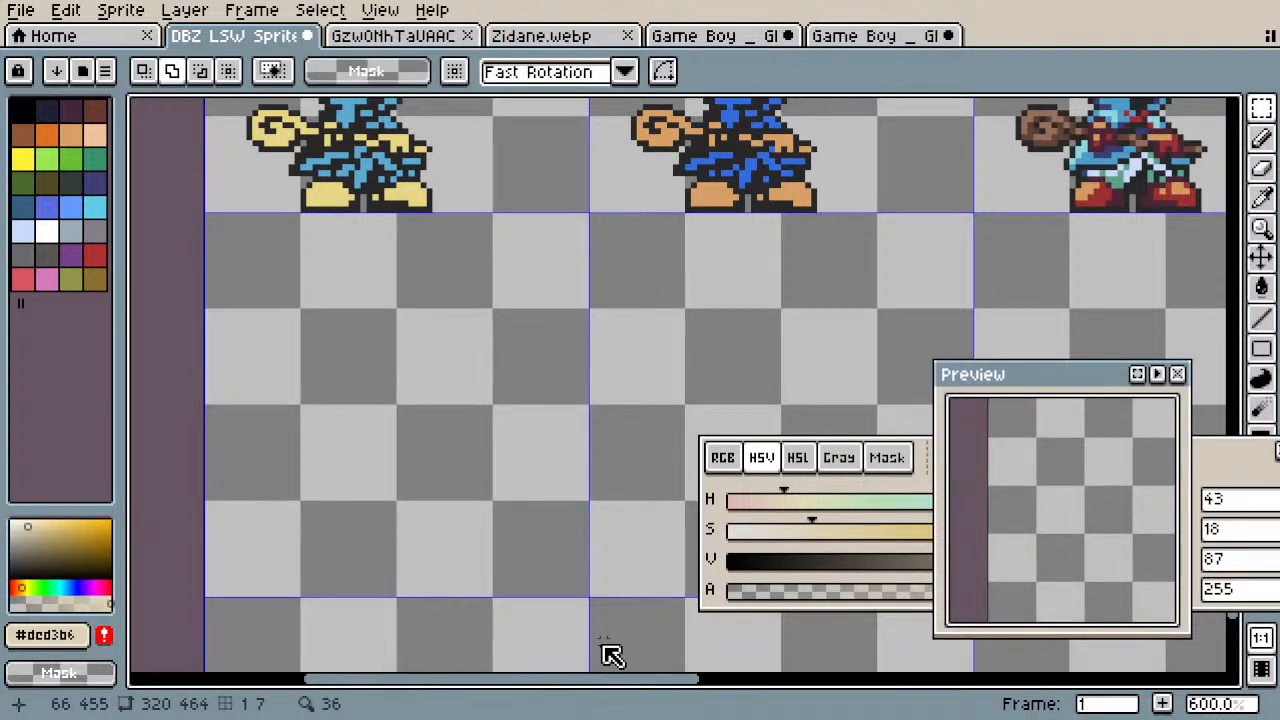
Step: Add a new layer above Layer 1 and paste the cut swordsman in place on it
key(Tab)
right_click(310, 671)
mouse_move(414, 566)
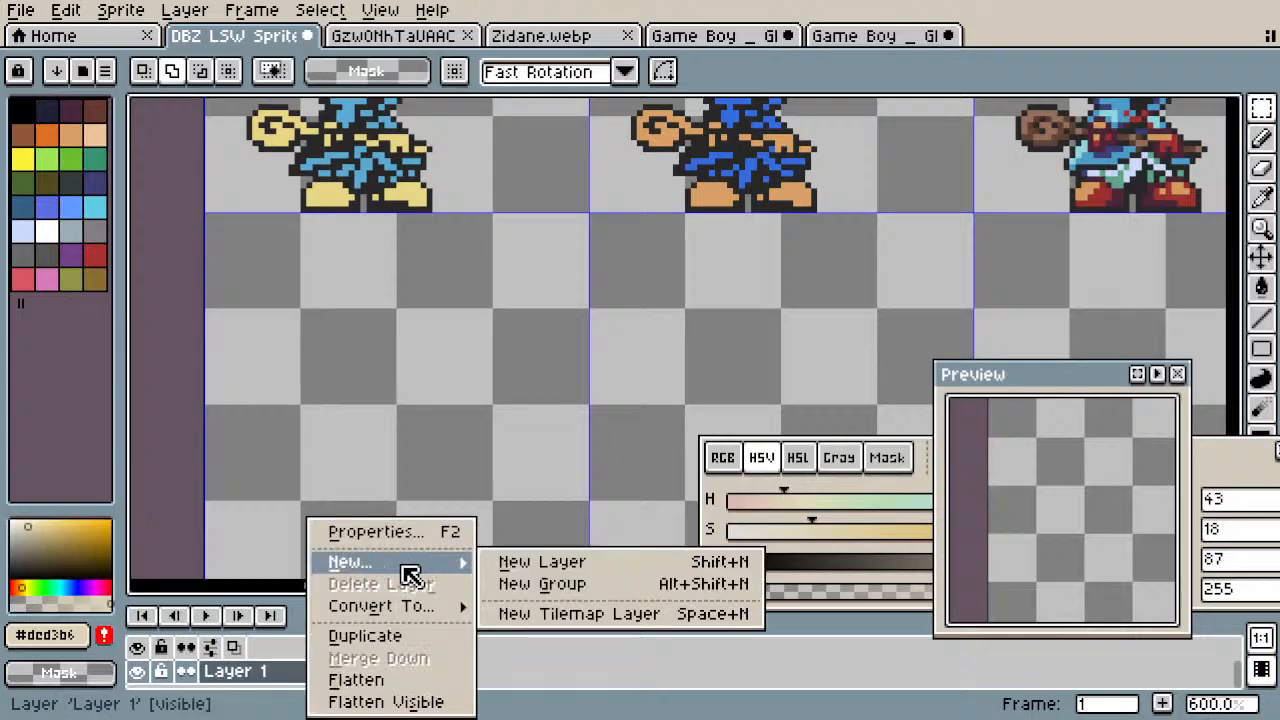
click(534, 563)
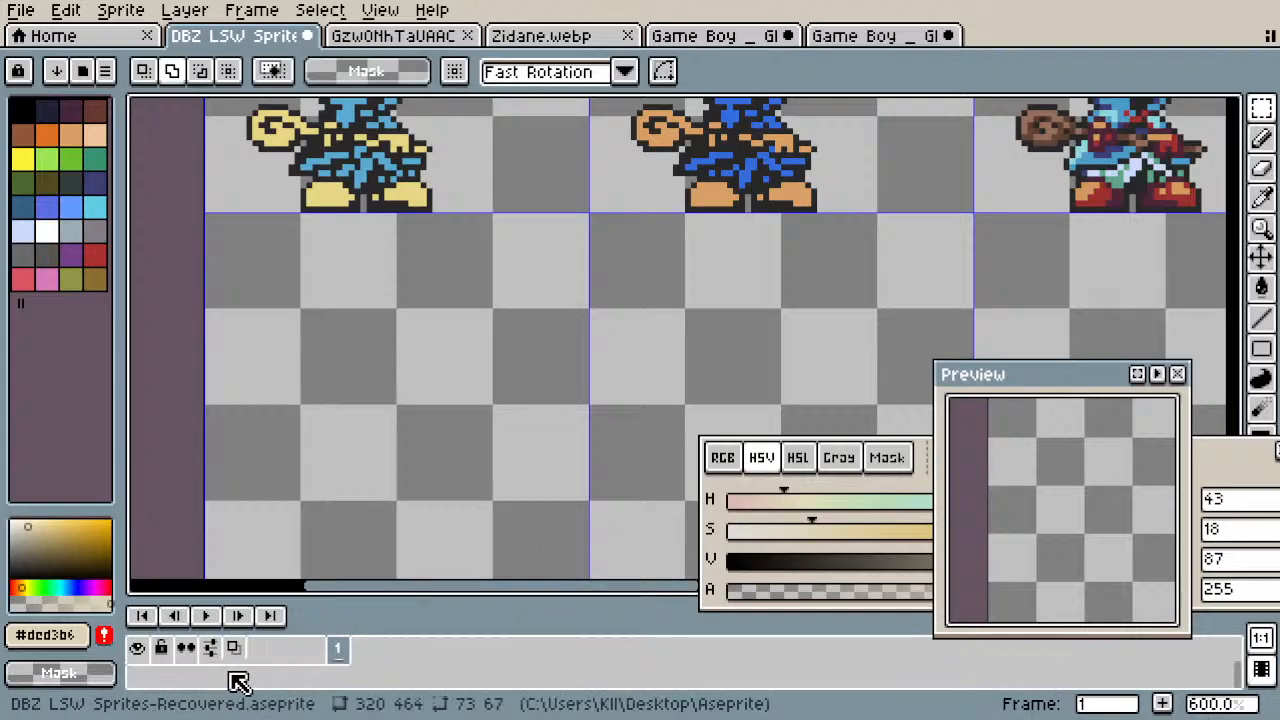
scroll(200, 680, down, 1)
scroll(225, 690, up, 1)
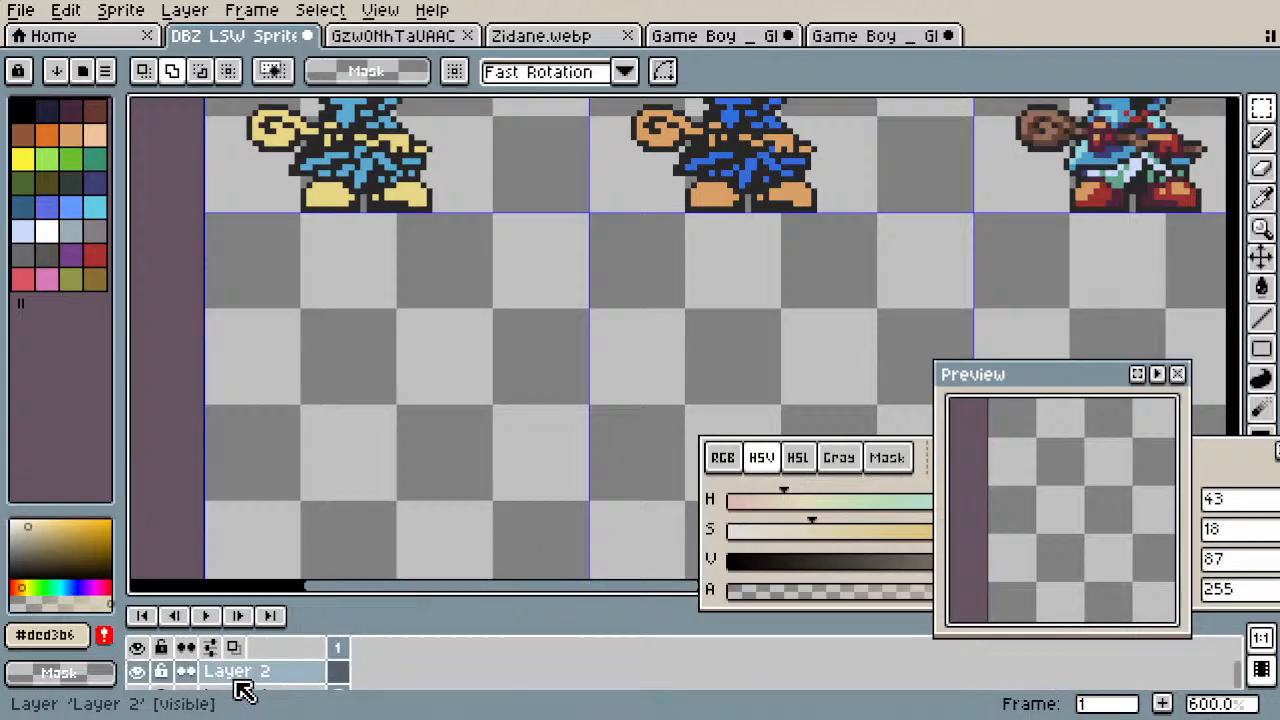
key(ctrl+v)
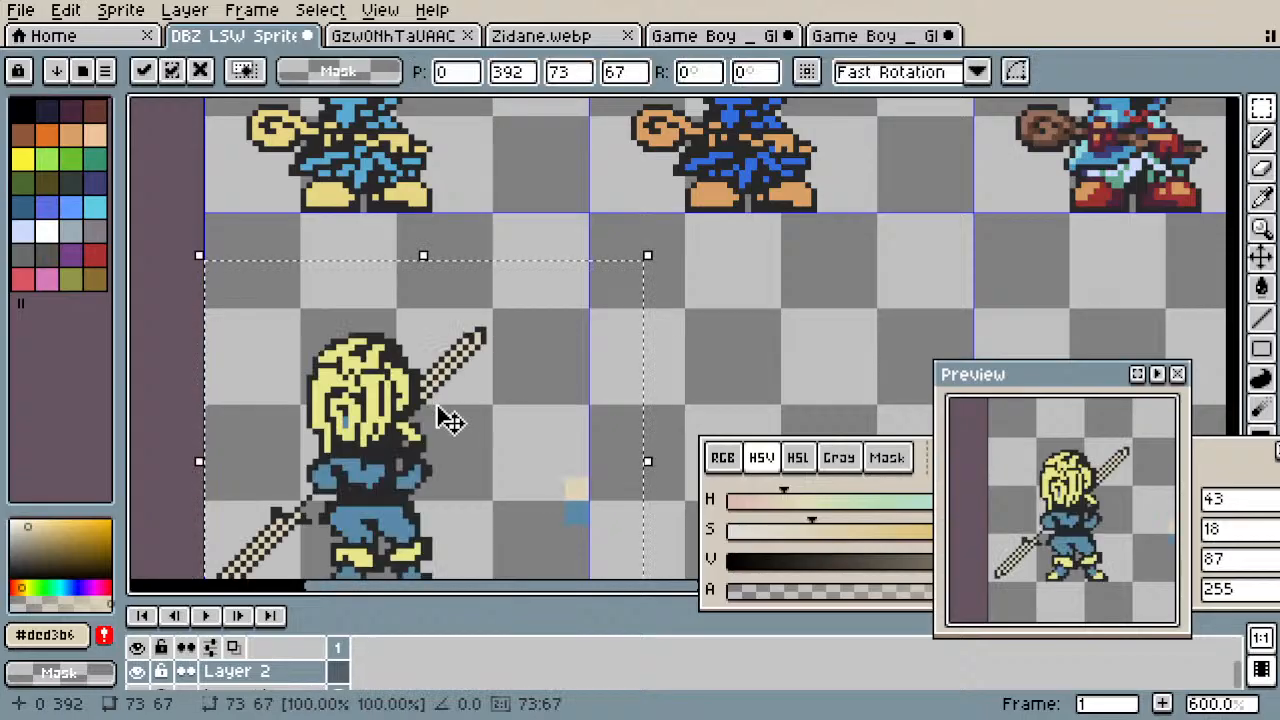
key(Return)
Step: Move the preview window clear of the color sliders and bring the whole swordsman into view
drag(368, 452, 469, 341)
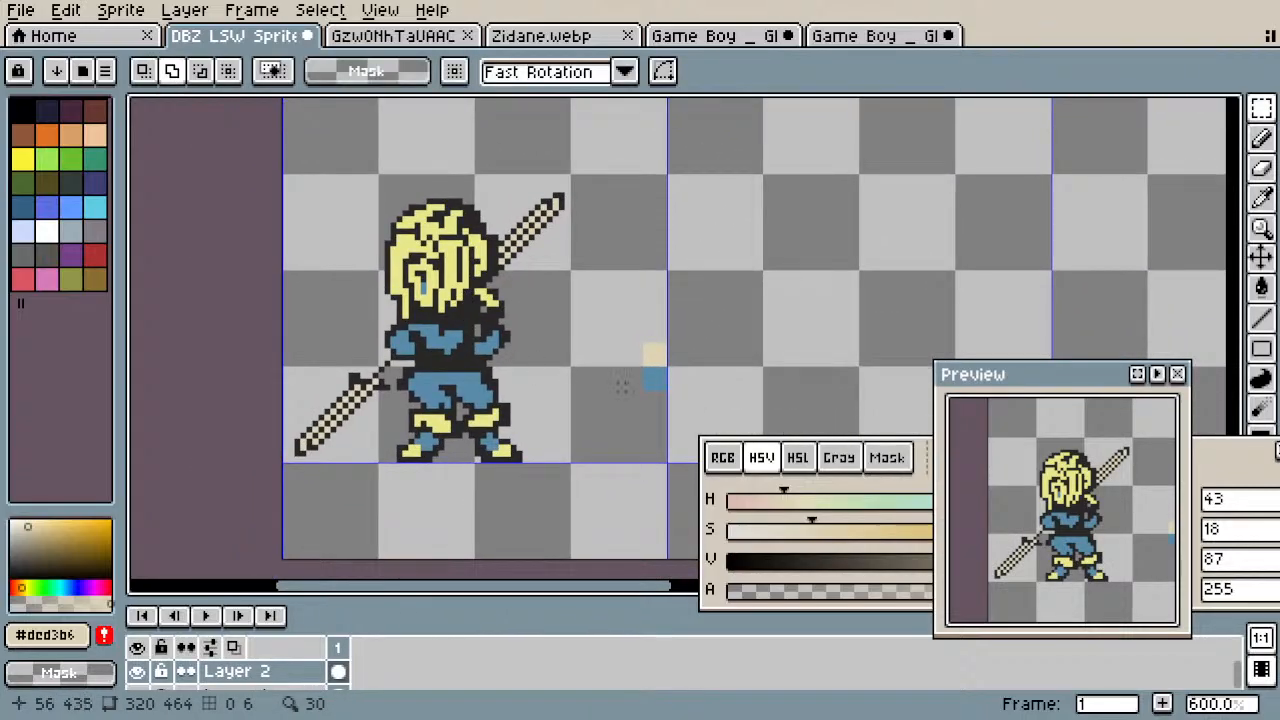
drag(1087, 378, 1008, 155)
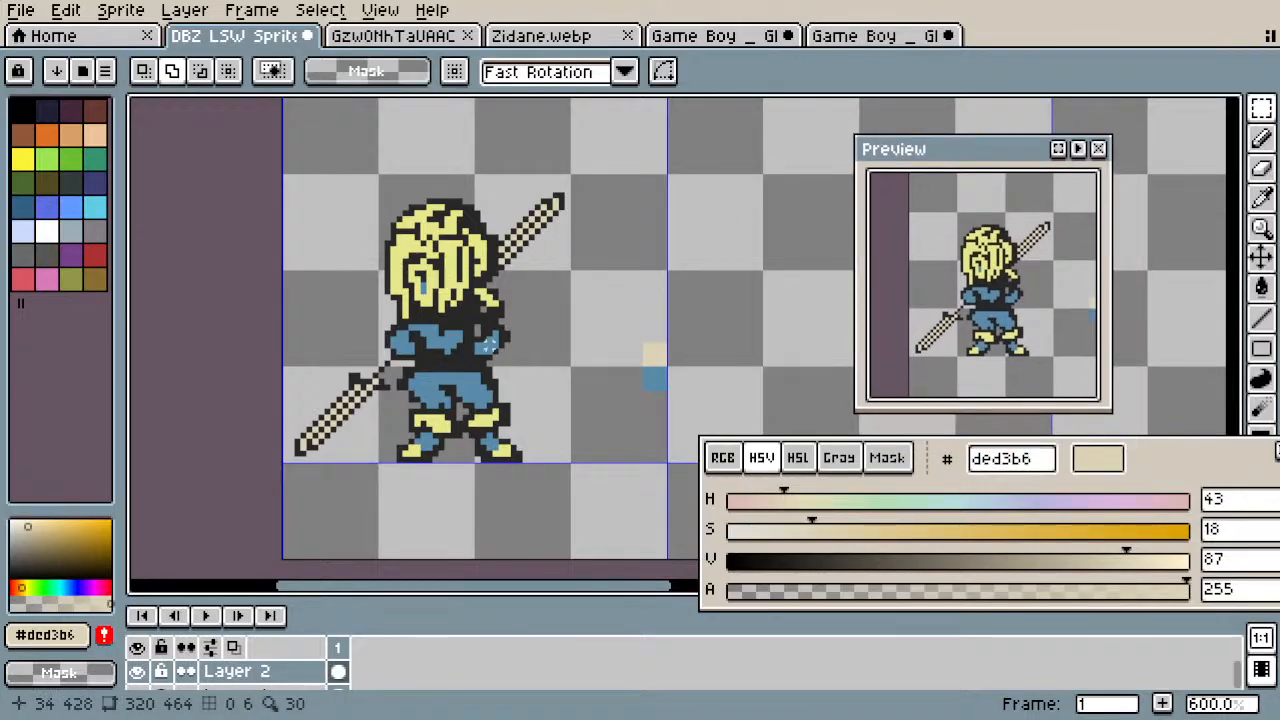
scroll(543, 327, up, 1)
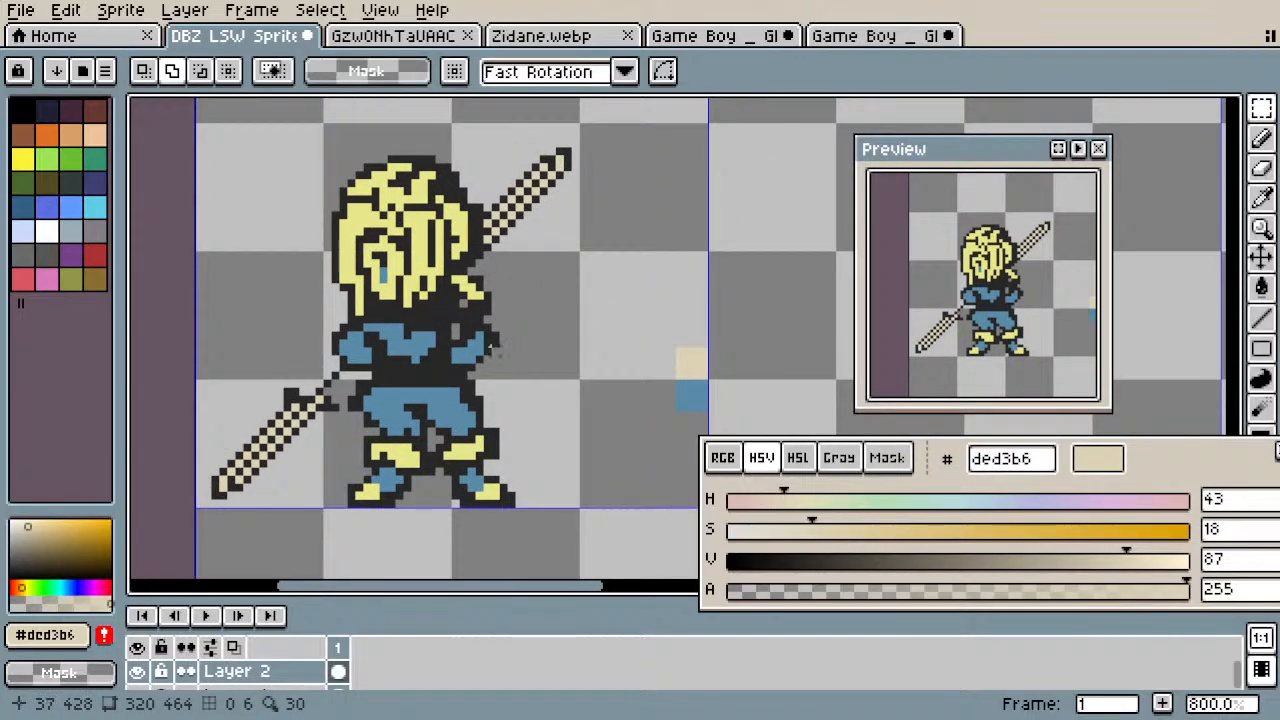
Step: Try adding a 4 px swatch of the hair's yellow e8e88b above the cream swatch
alt+click(446, 236)
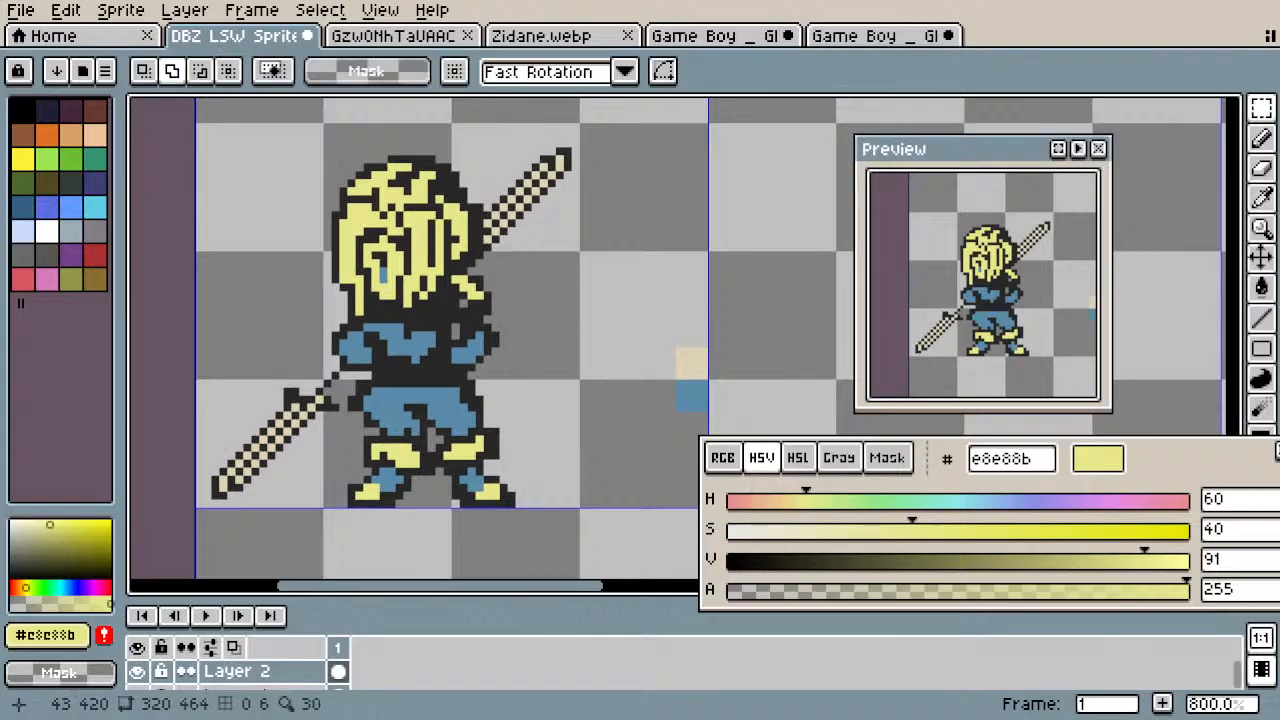
key(b)
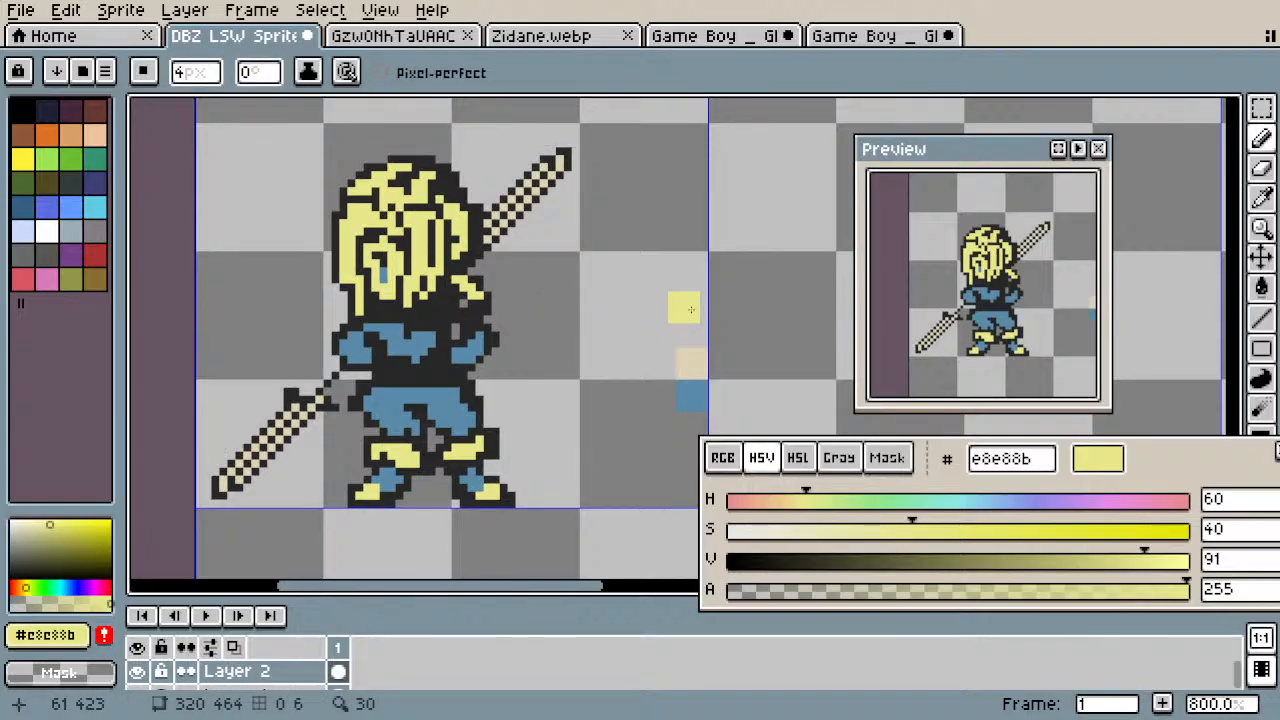
click(697, 322)
key(alt)
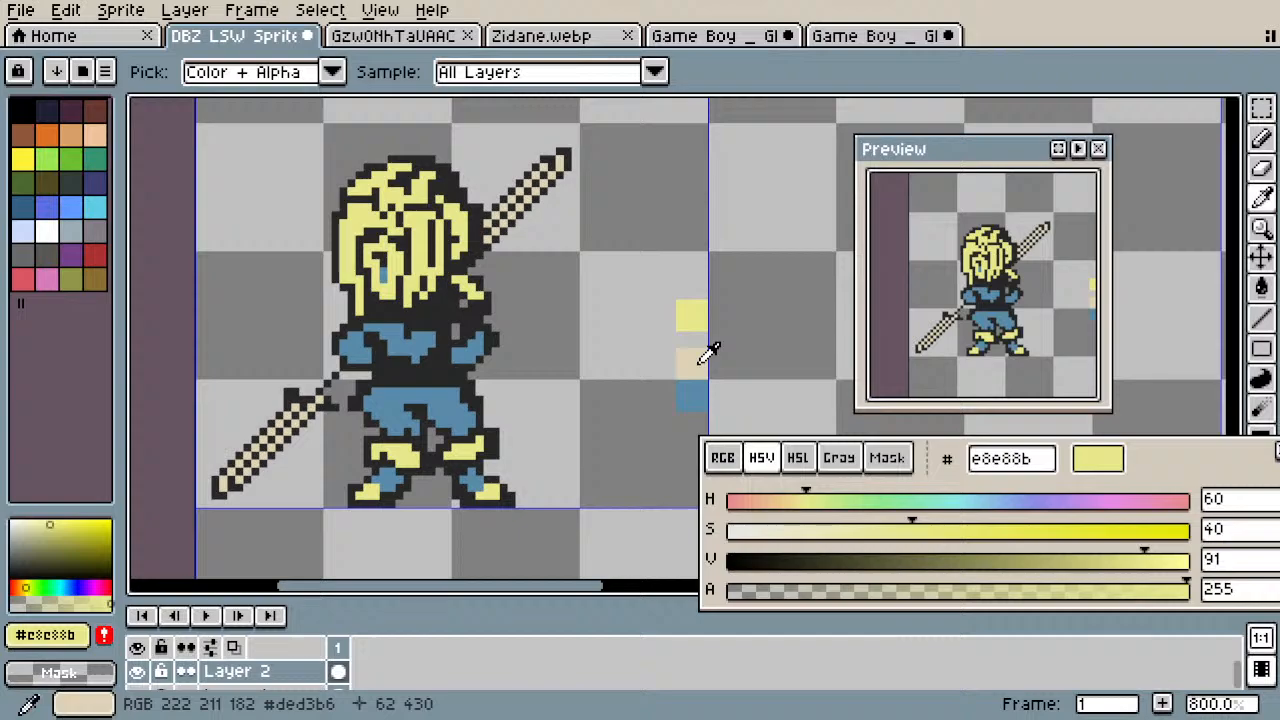
key(ctrl+z)
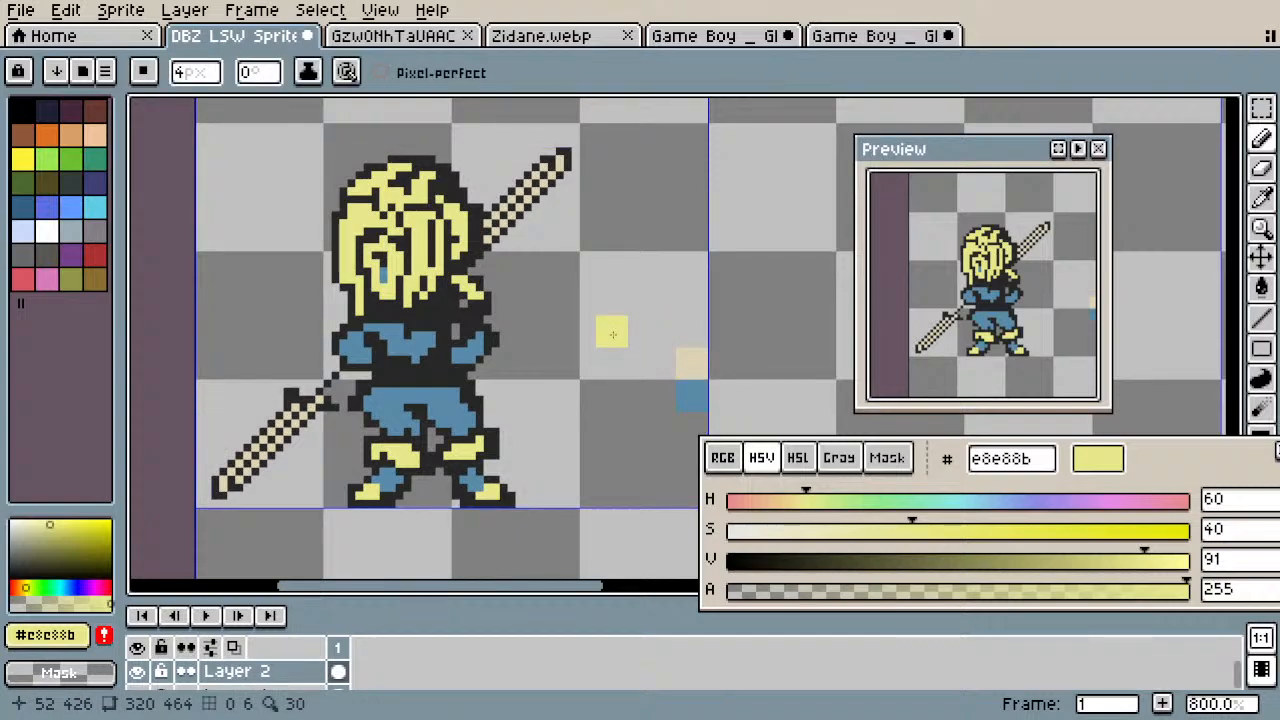
Step: Try filling the yellow hair, boots and trim with the cream ded3b6 from the swatch
key(g)
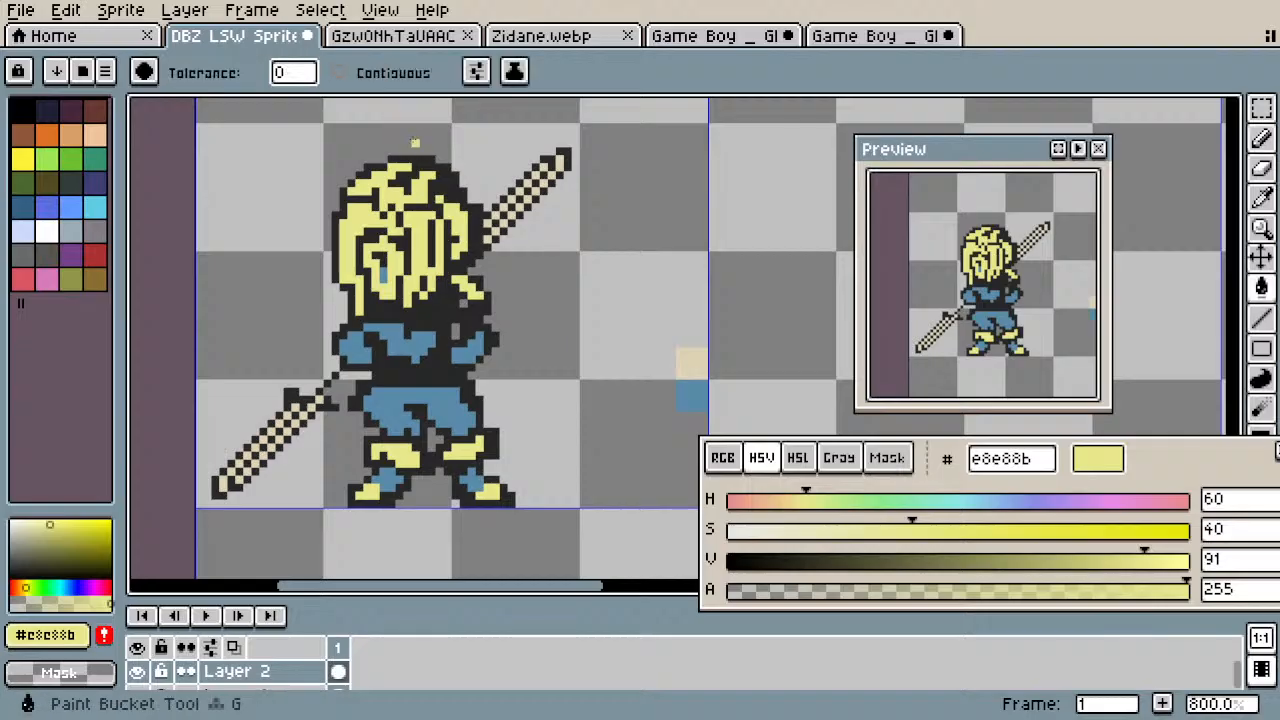
key(ctrl)
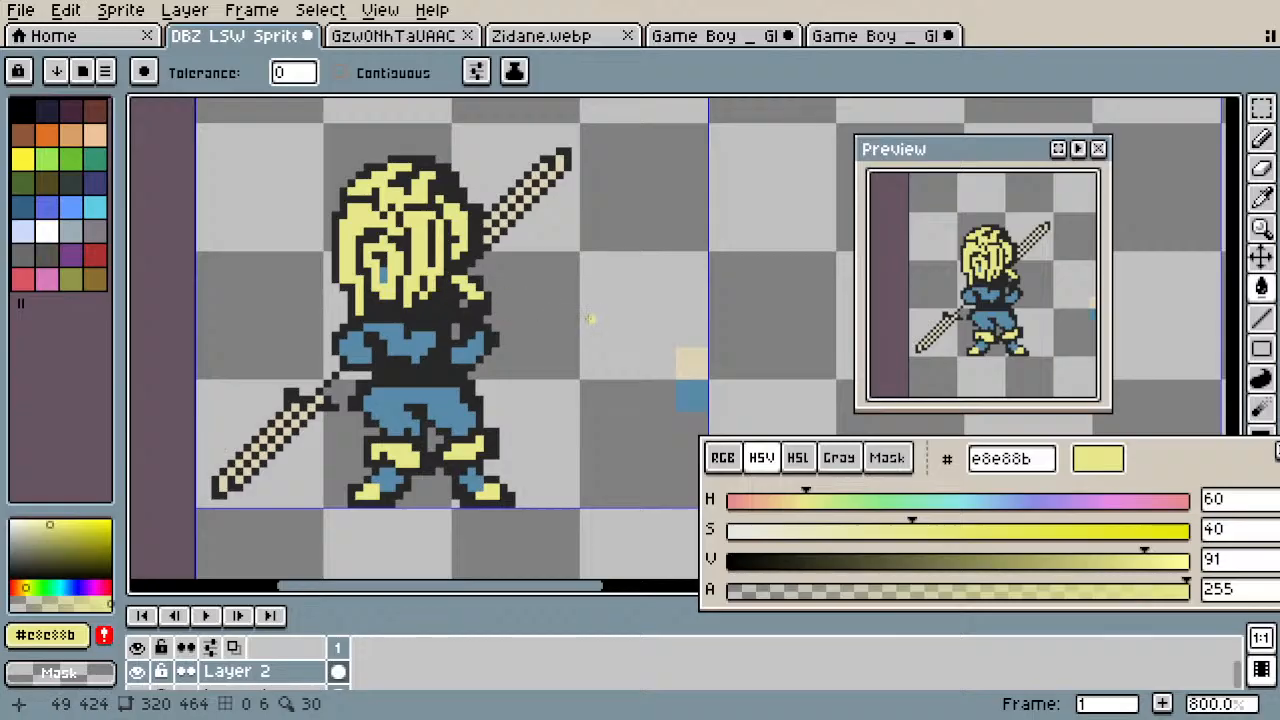
alt+click(692, 360)
click(420, 252)
scroll(420, 252, down, 1)
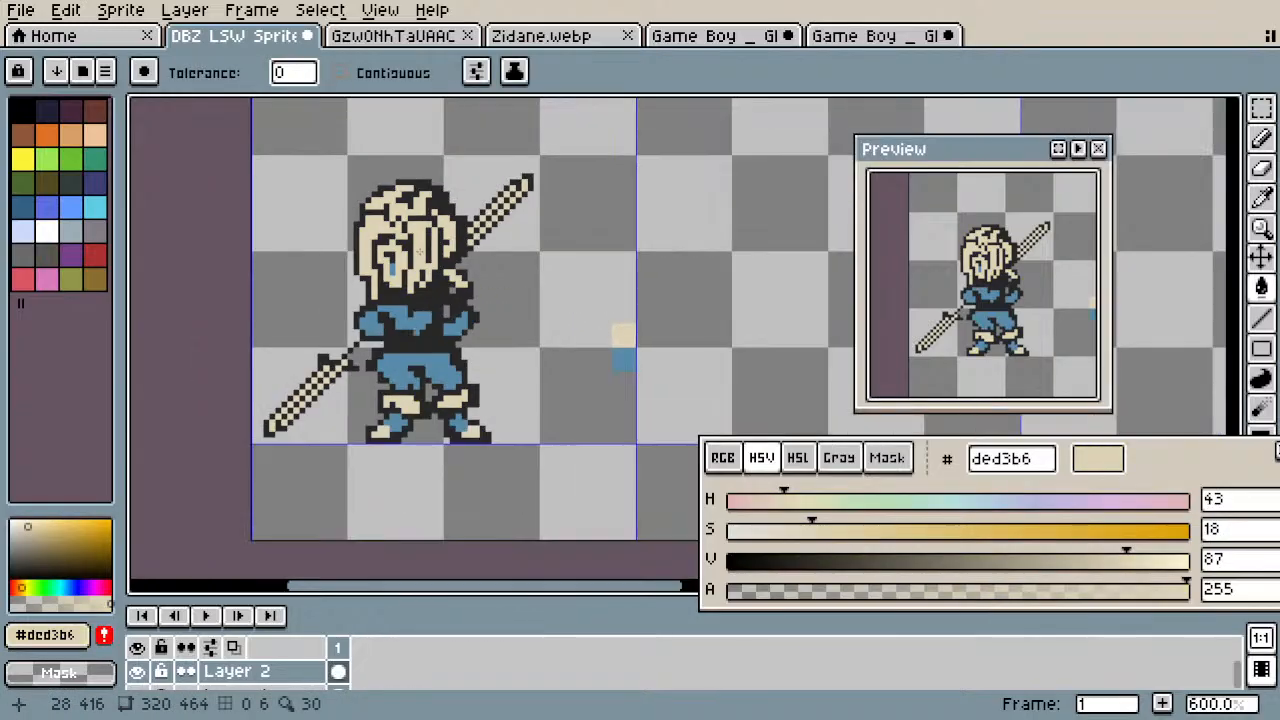
scroll(428, 262, down, 2)
scroll(427, 247, up, 2)
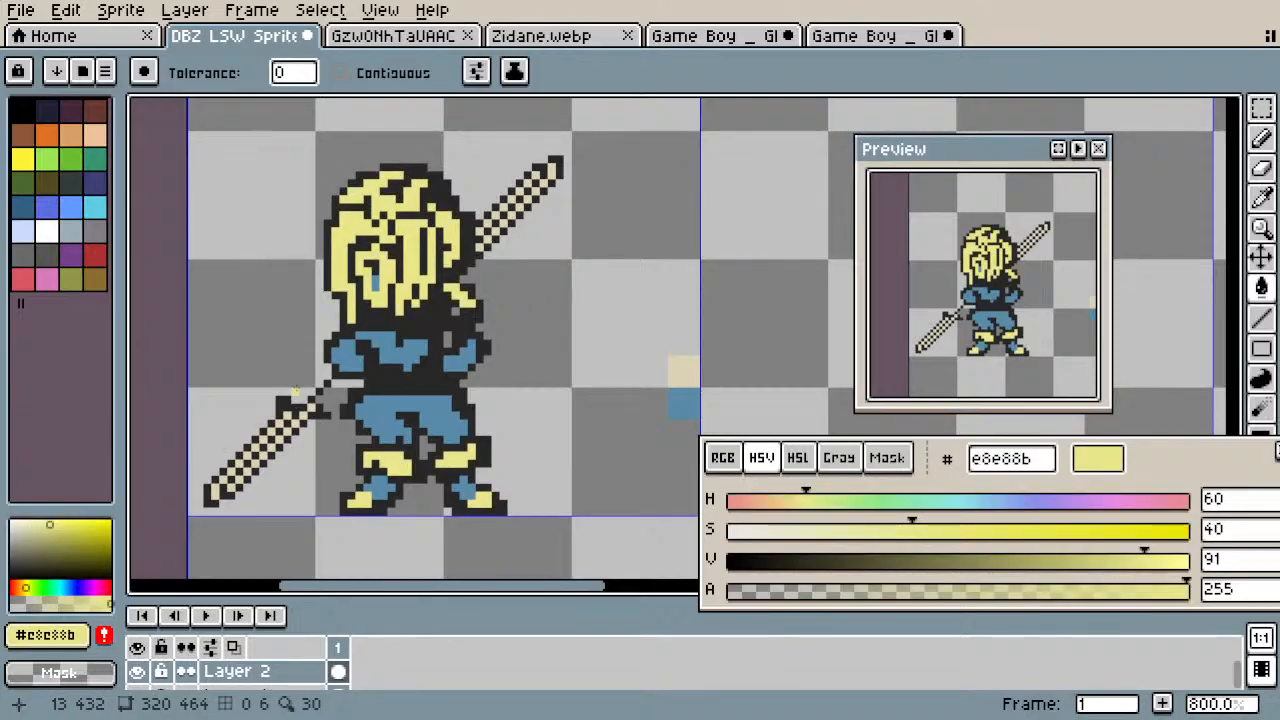
Step: Replace the cream on the sword and in the swatch with the yellow e8e88b
scroll(426, 396, down, 2)
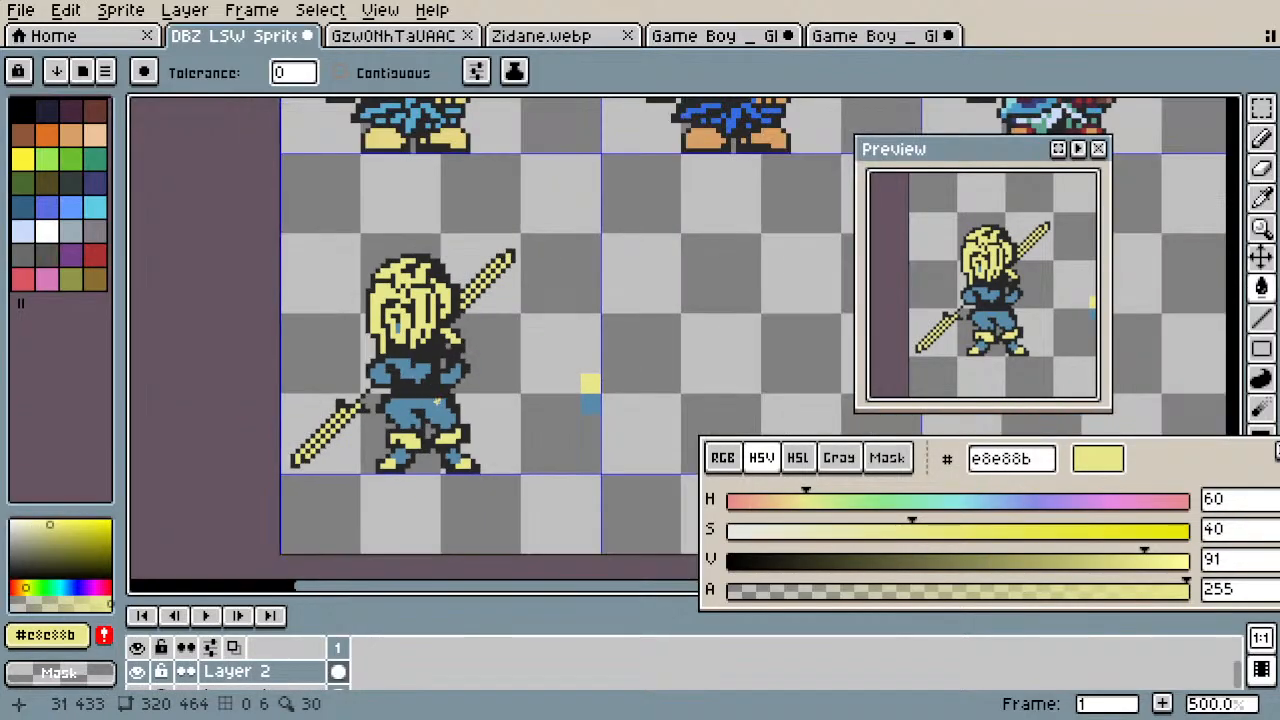
scroll(426, 396, down, 2)
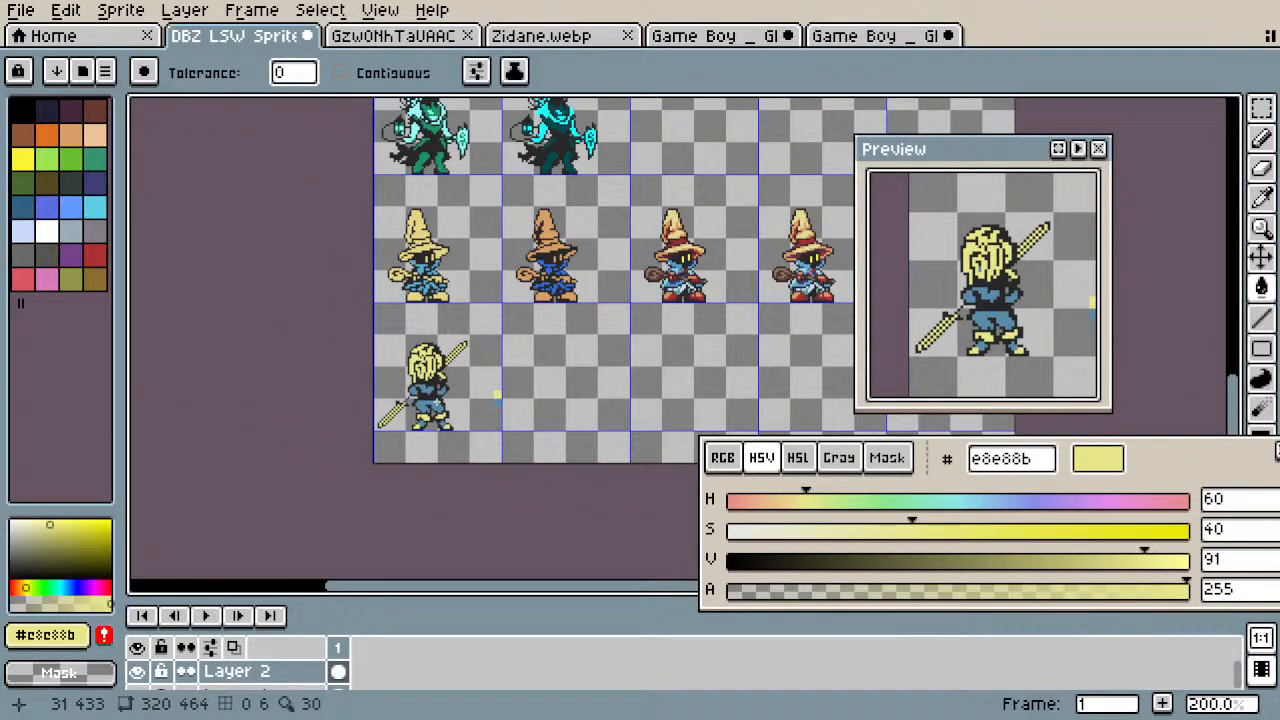
scroll(432, 402, up, 5)
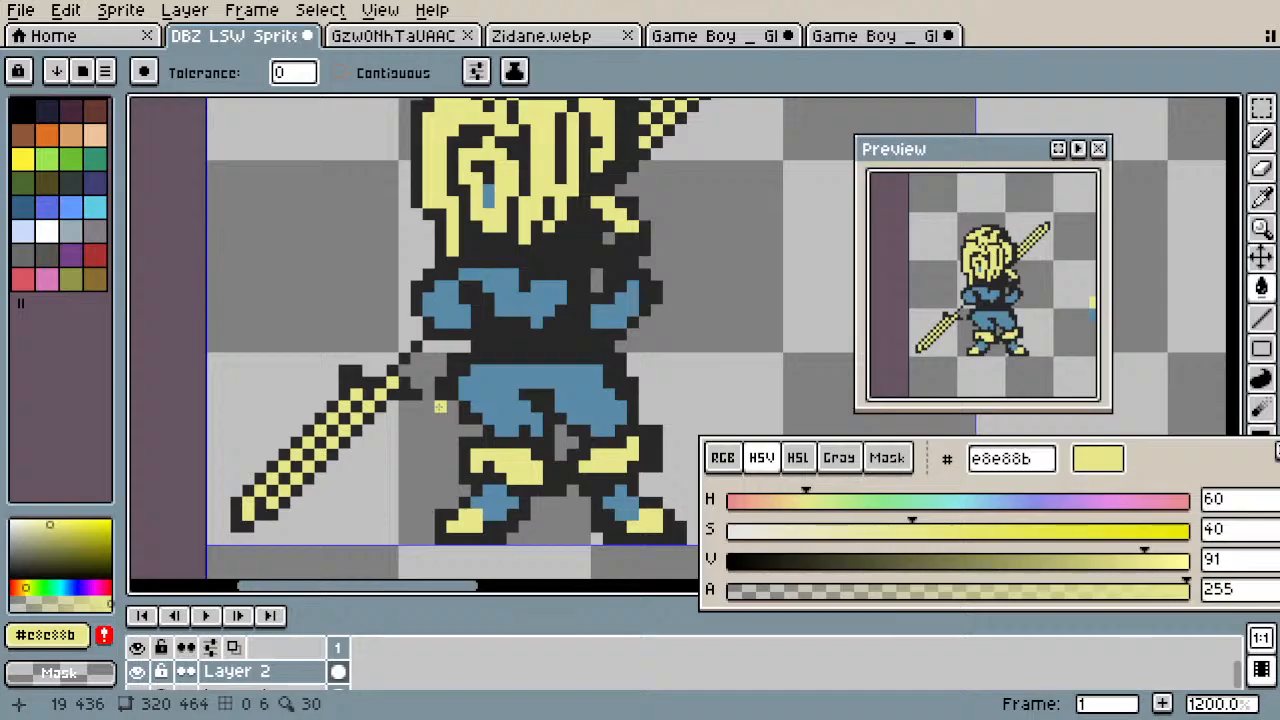
Step: Recolor the yellow pixels on both visible sections of the sword with the clothing blue 598ba8, using 1 px lines
alt+click(514, 402)
key(l)
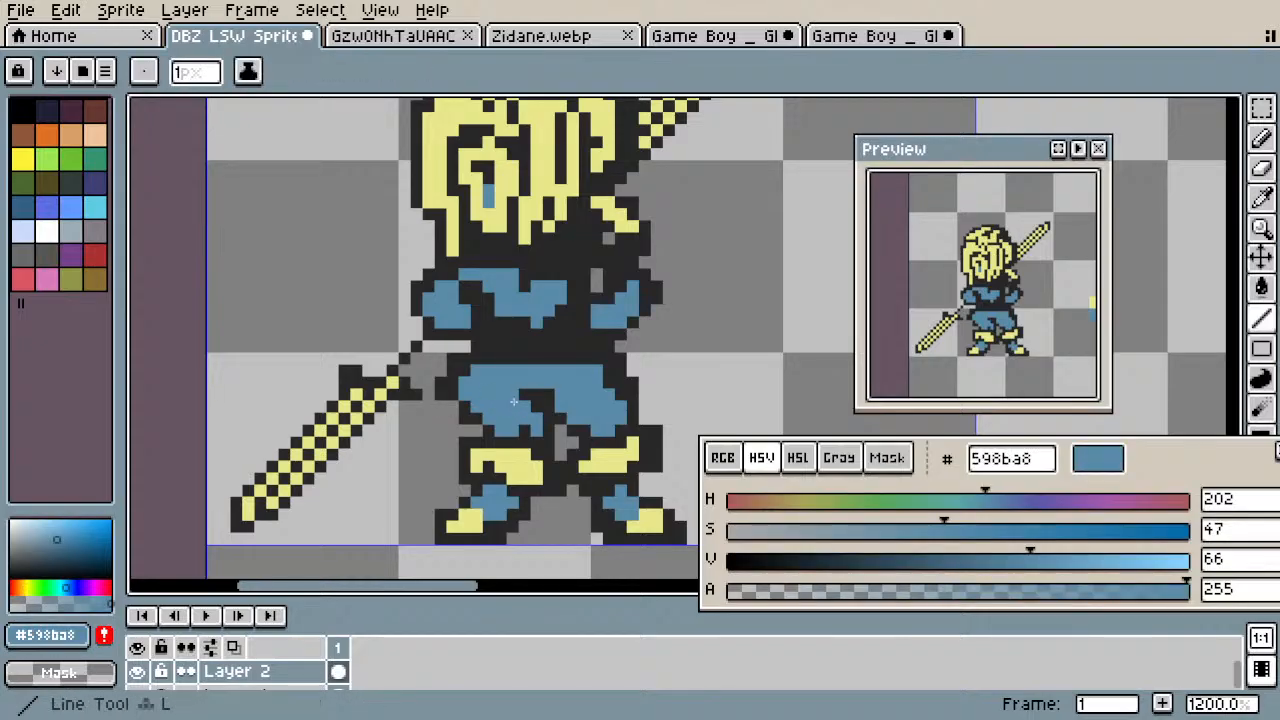
drag(390, 382, 270, 502)
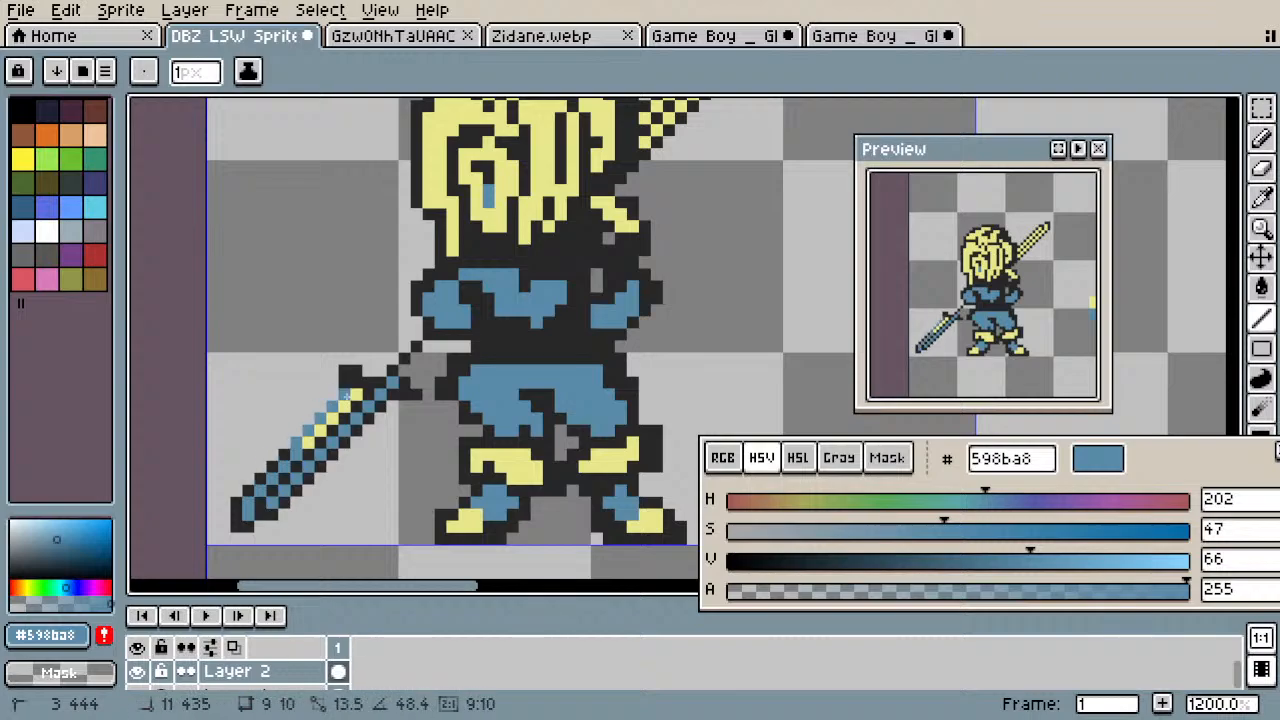
mouse_move(489, 251)
mouse_down()
mouse_move(419, 318)
mouse_move(362, 410)
mouse_up()
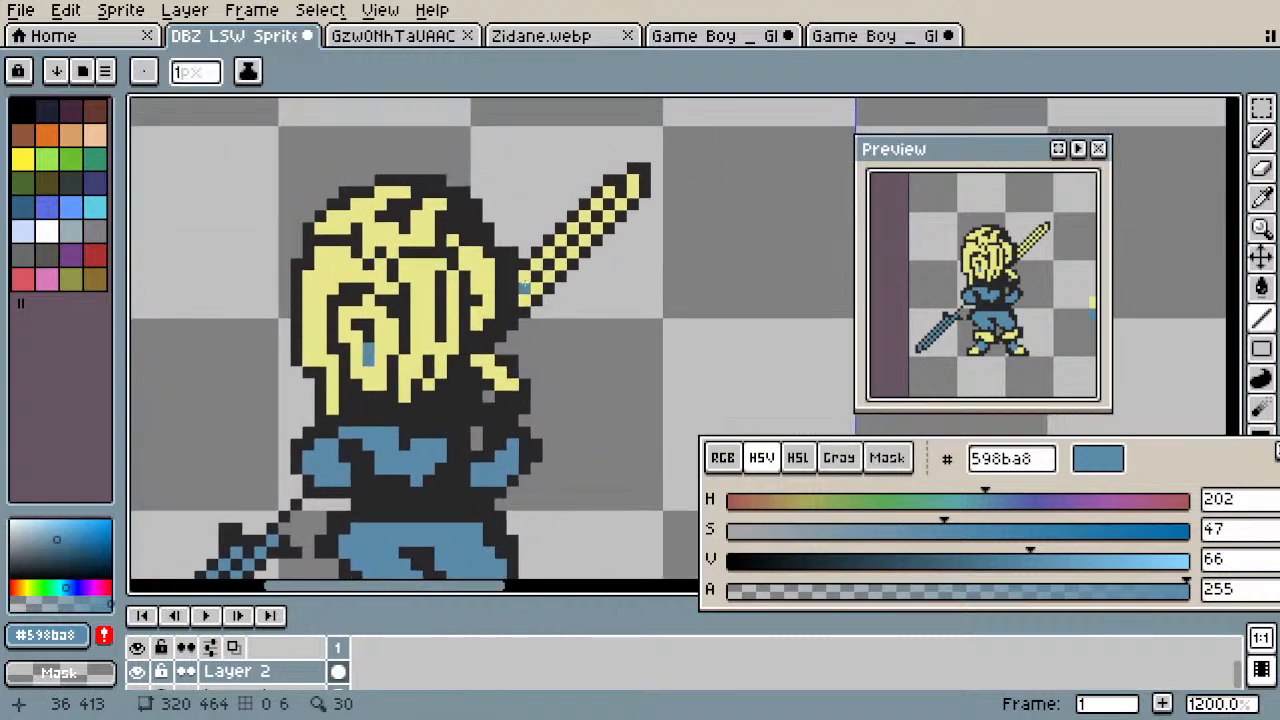
mouse_move(523, 274)
mouse_down()
mouse_move(611, 187)
mouse_move(629, 190)
mouse_move(541, 252)
mouse_move(533, 300)
mouse_up()
scroll(525, 311, down, 4)
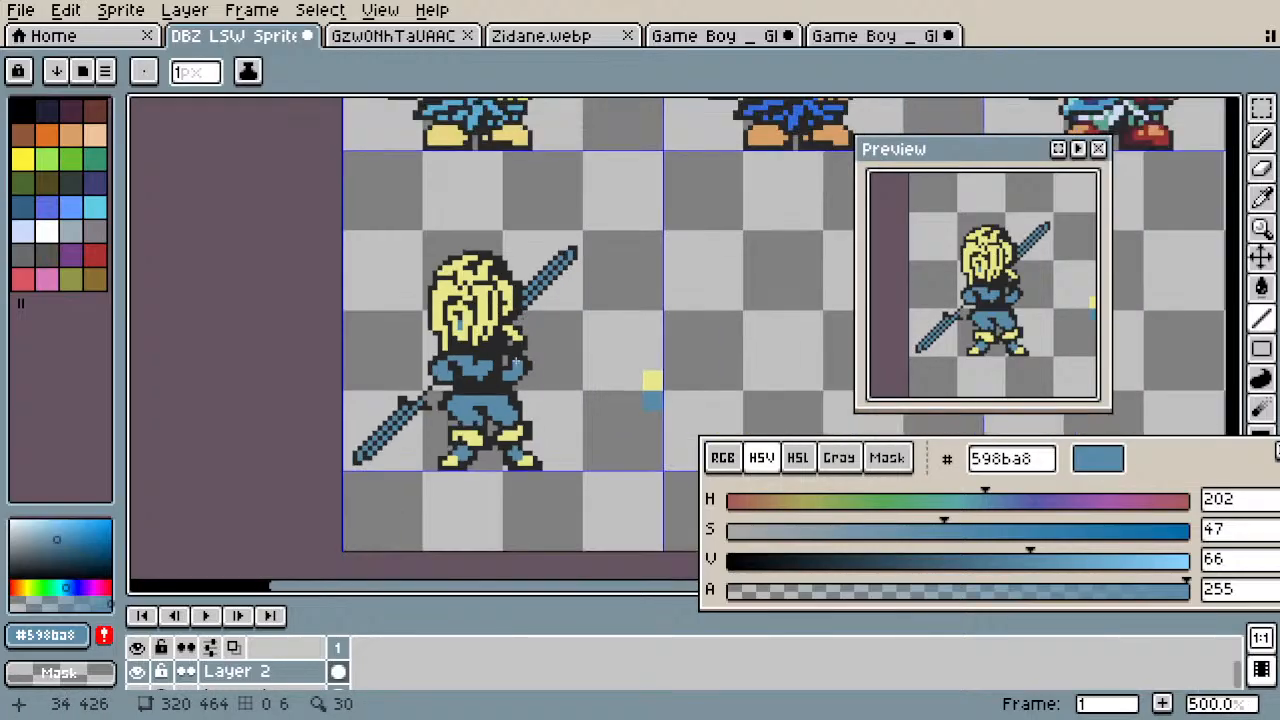
scroll(515, 344, up, 4)
Step: Draw 1 px yellow e8e88b lines along the lower edge of both sword sections, inside the dark outline
alt+click(470, 248)
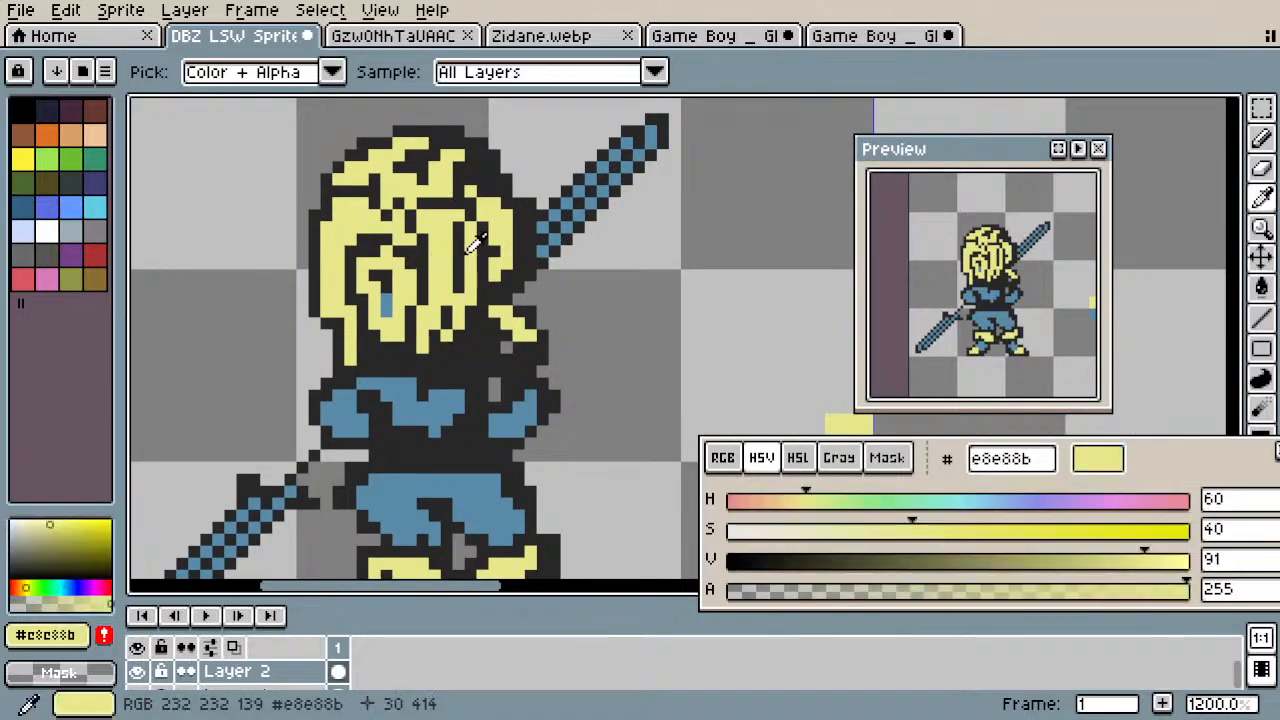
mouse_move(649, 143)
mouse_down()
mouse_move(542, 249)
mouse_move(605, 188)
mouse_up()
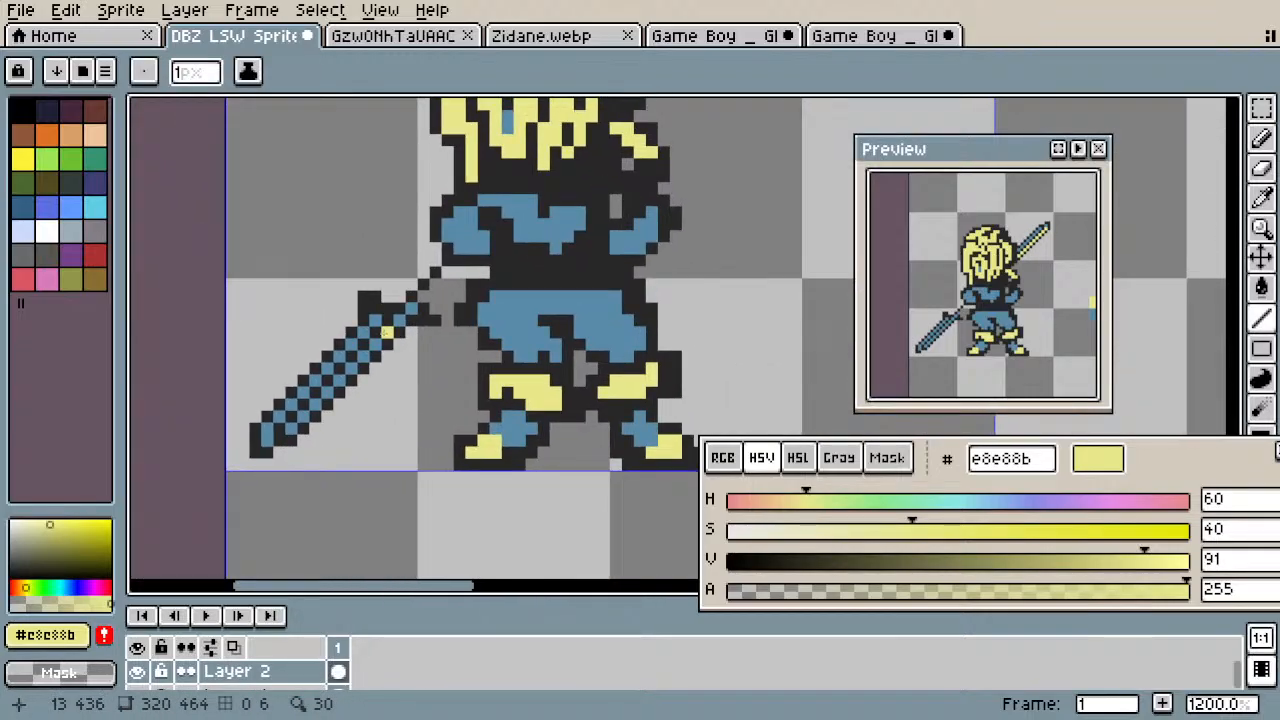
drag(386, 333, 279, 428)
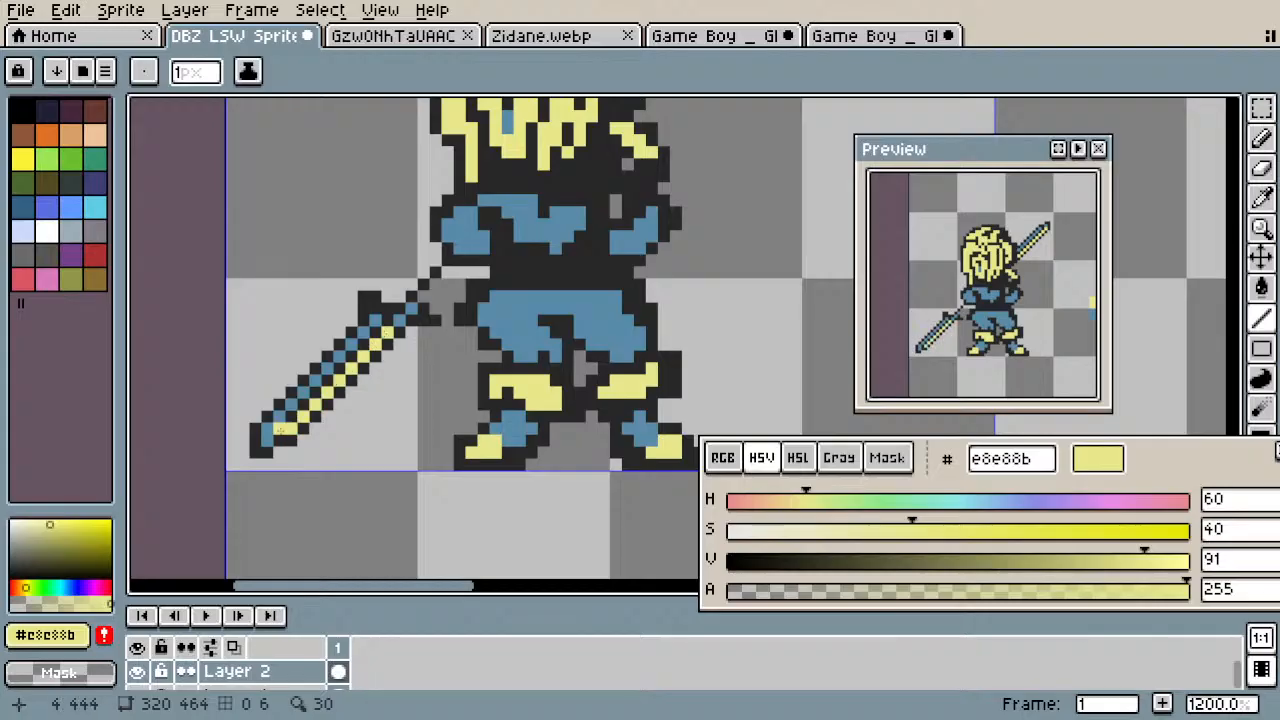
scroll(280, 430, down, 5)
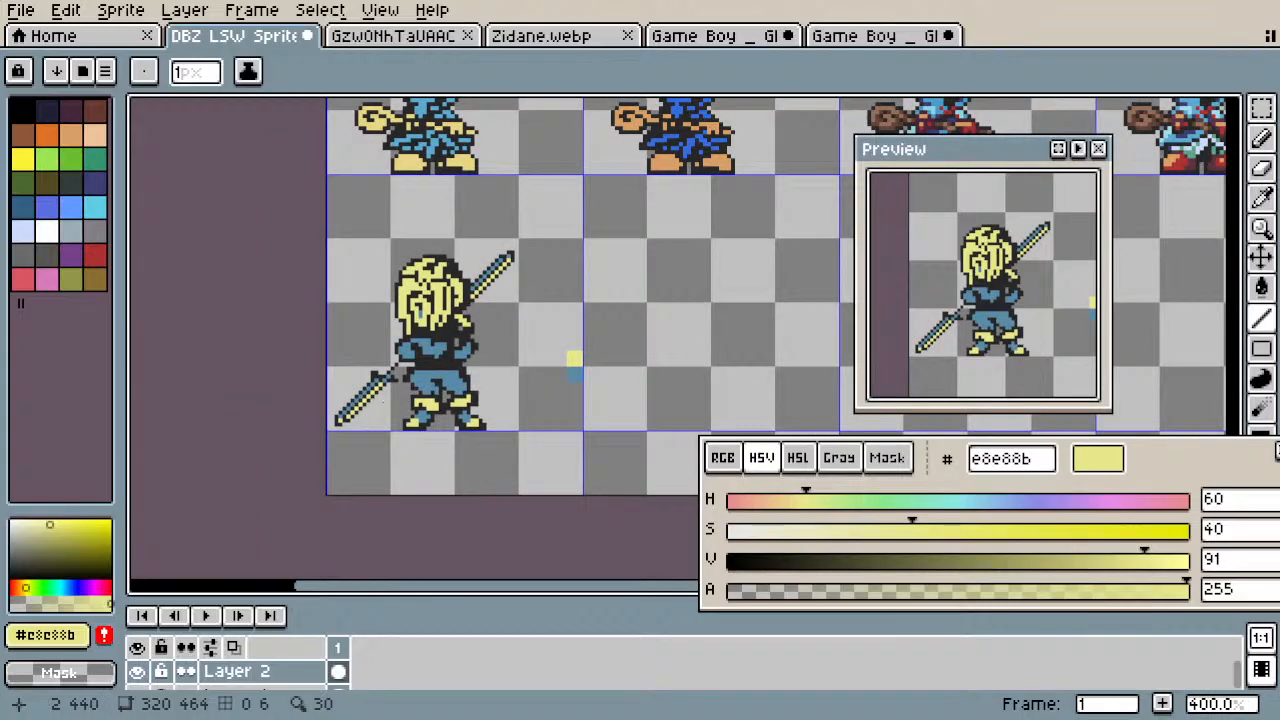
Step: Break up the blue row on the lower blade with yellow e8e88b pixels around its middle and near the tip
scroll(336, 400, up, 8)
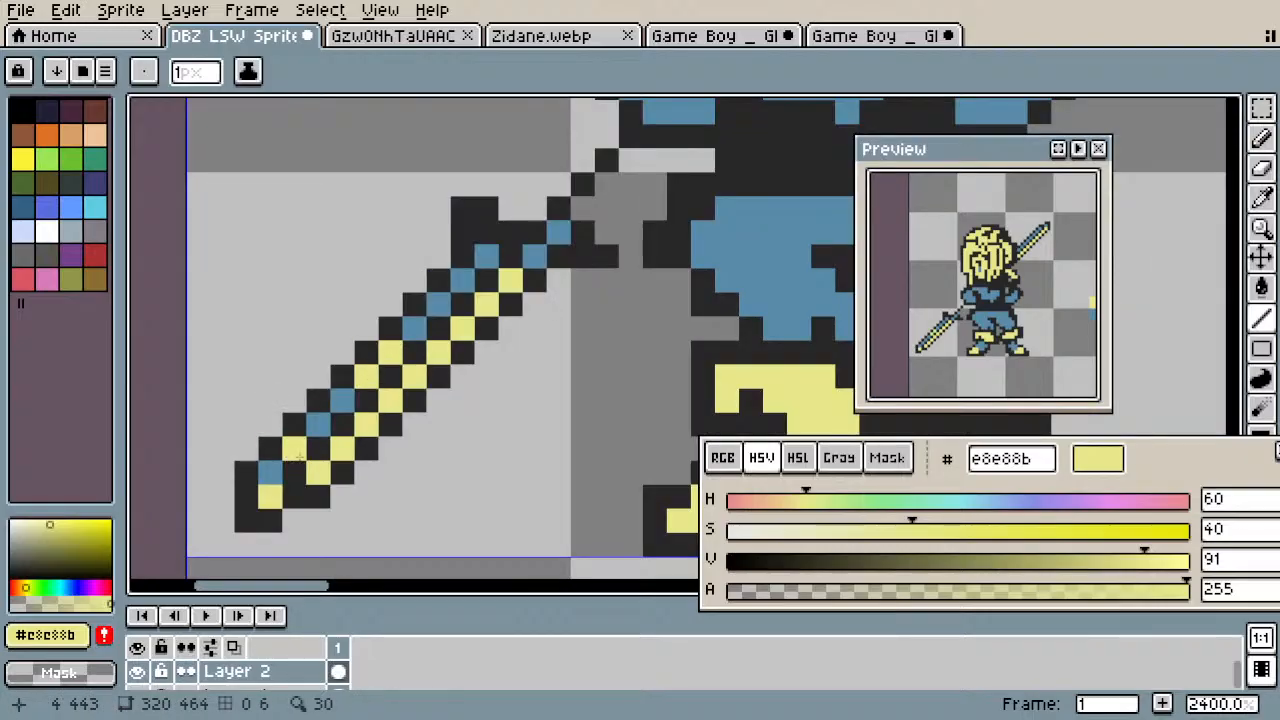
scroll(297, 452, down, 4)
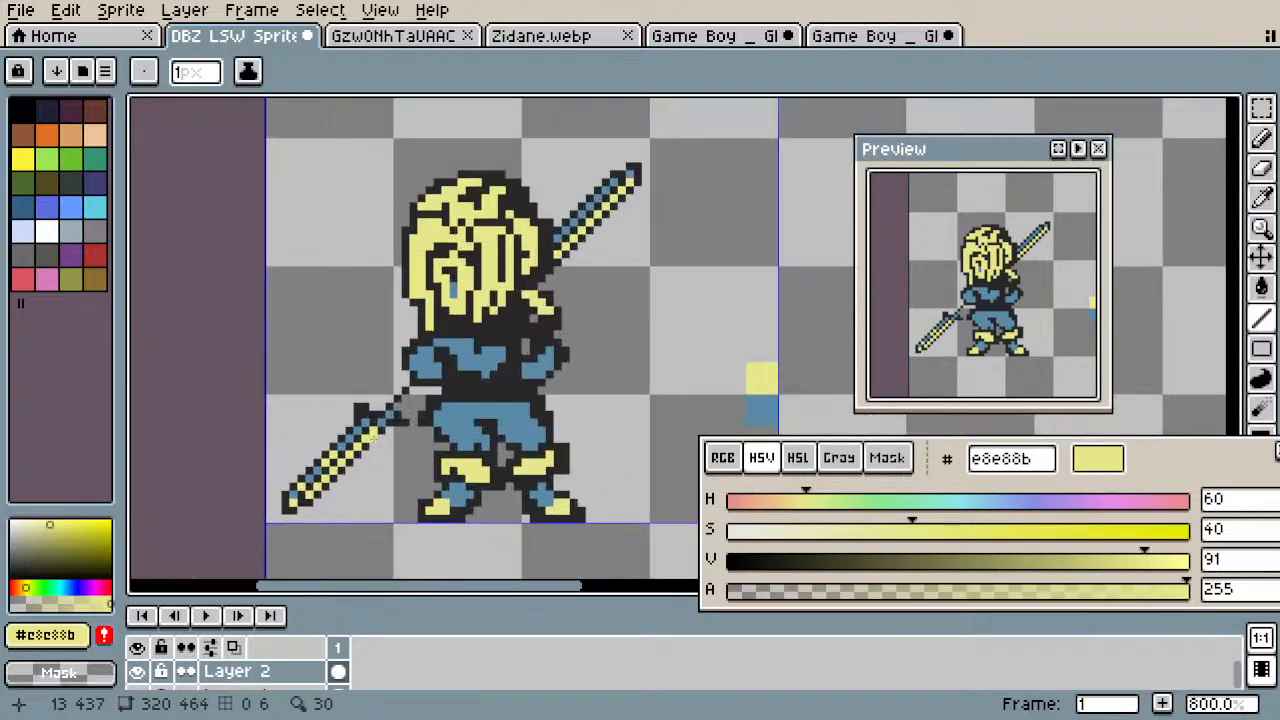
scroll(398, 392, up, 4)
scroll(405, 393, down, 5)
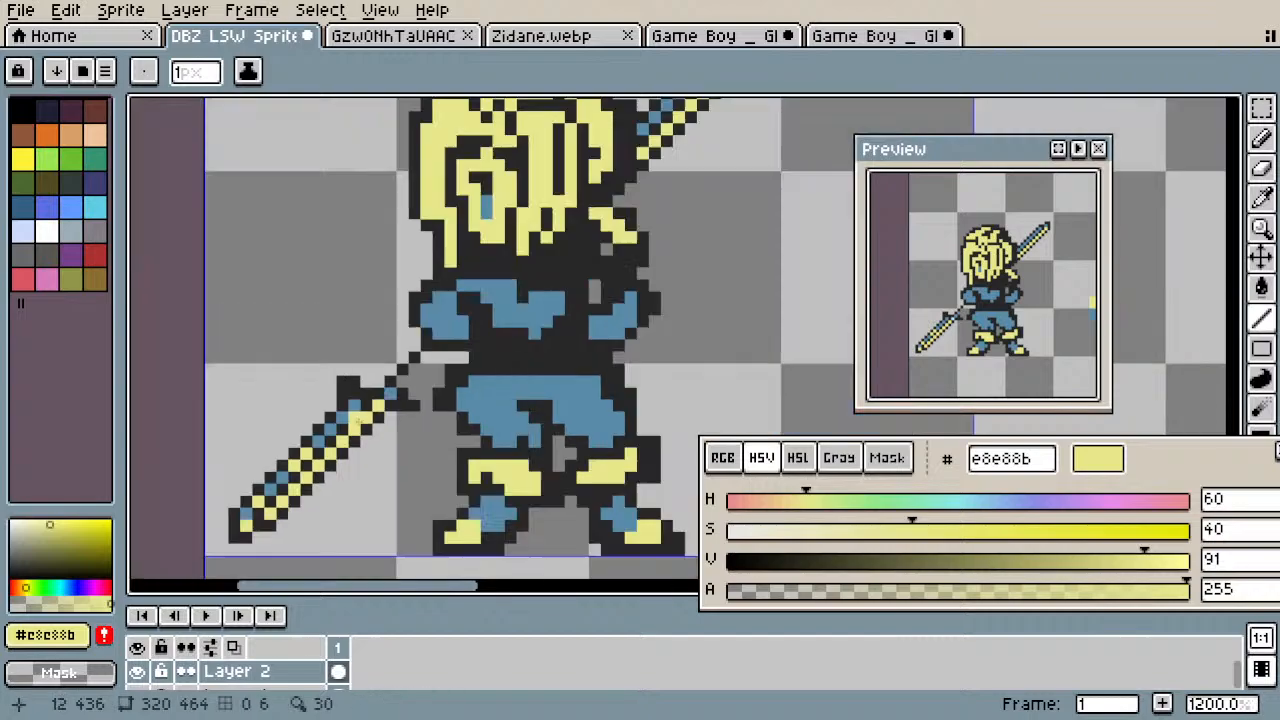
scroll(330, 470, up, 4)
scroll(323, 460, up, 1)
key(space)
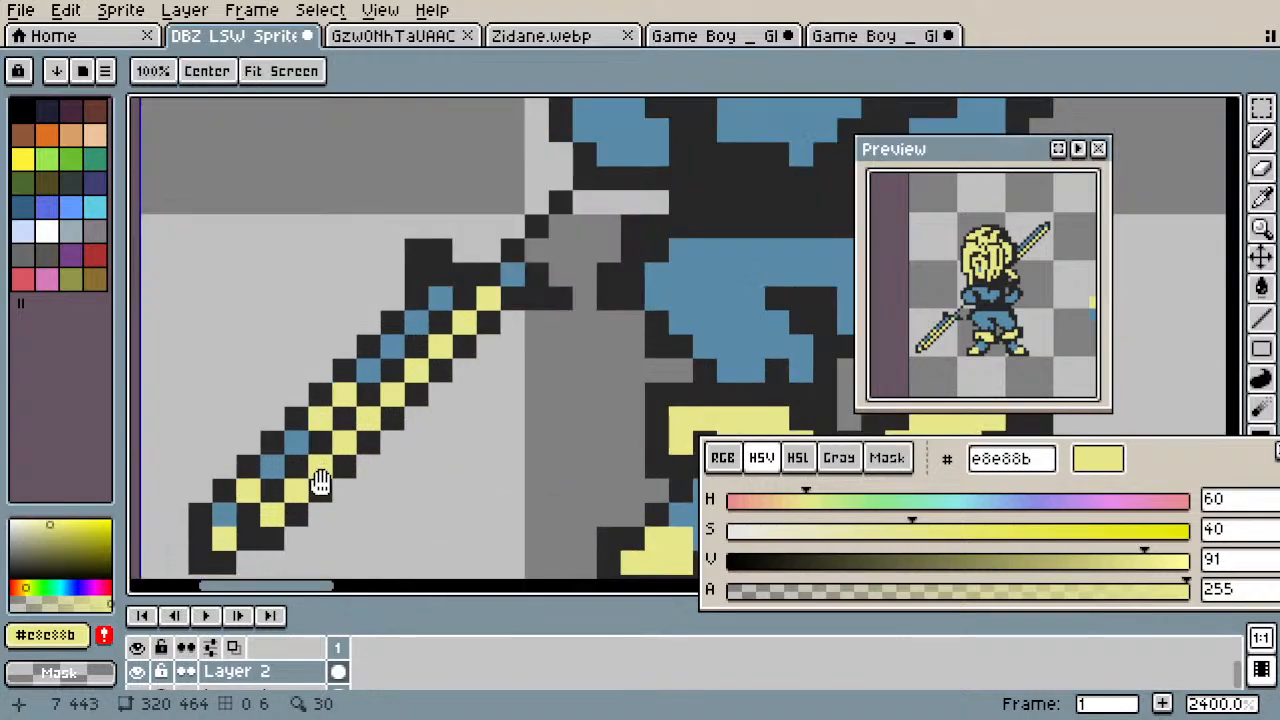
Step: Paint blue 598ba8 pixels over dark ones at the middle of the lower blade and near its tip
drag(321, 478, 467, 349)
alt+click(446, 322)
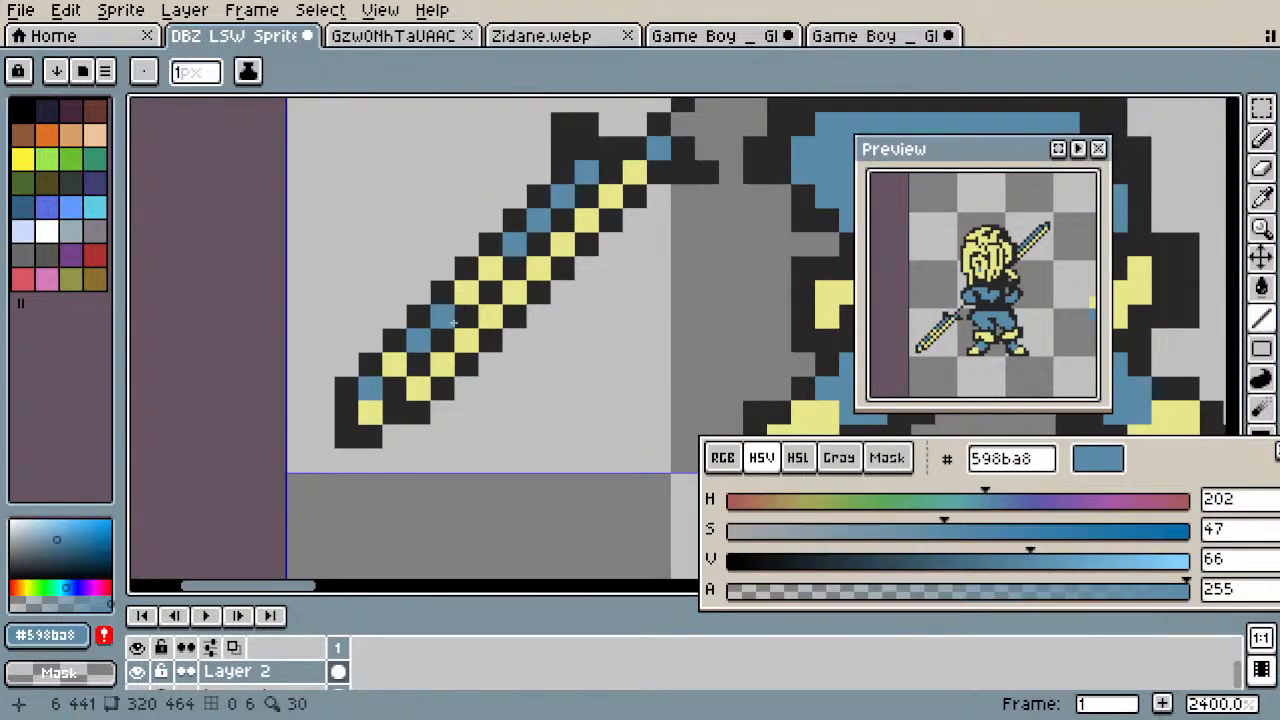
drag(491, 291, 515, 267)
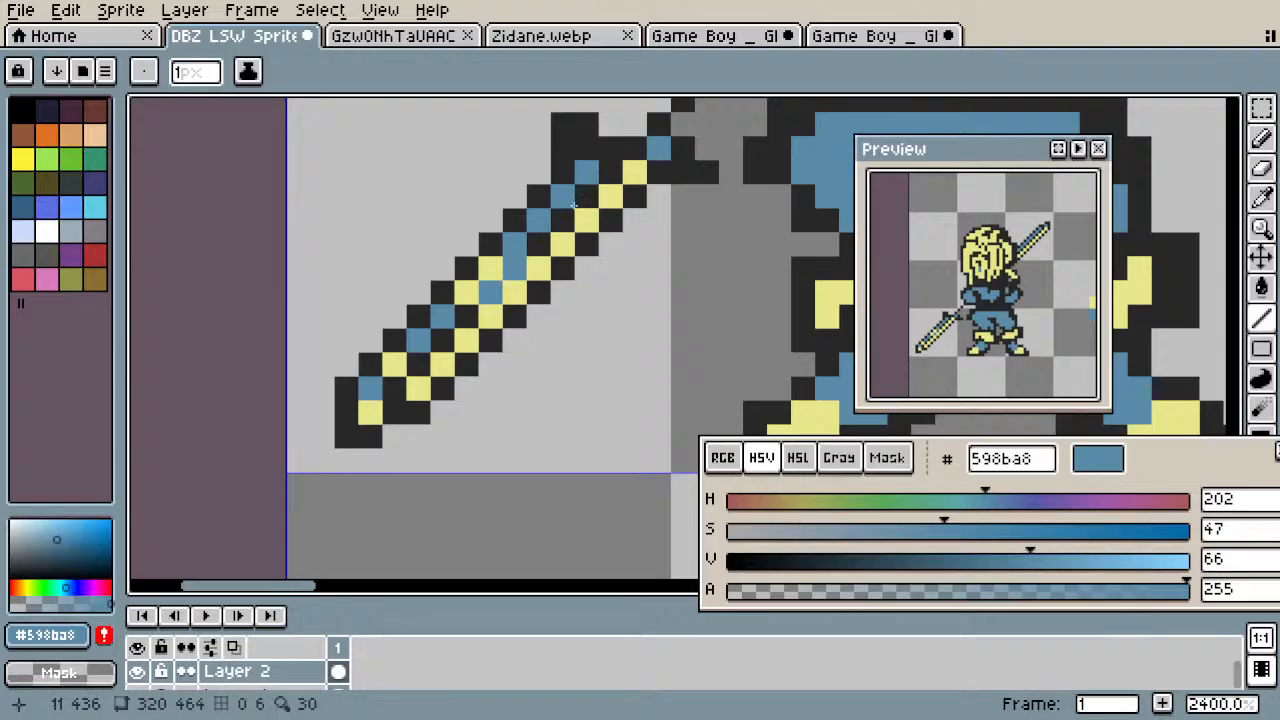
click(397, 396)
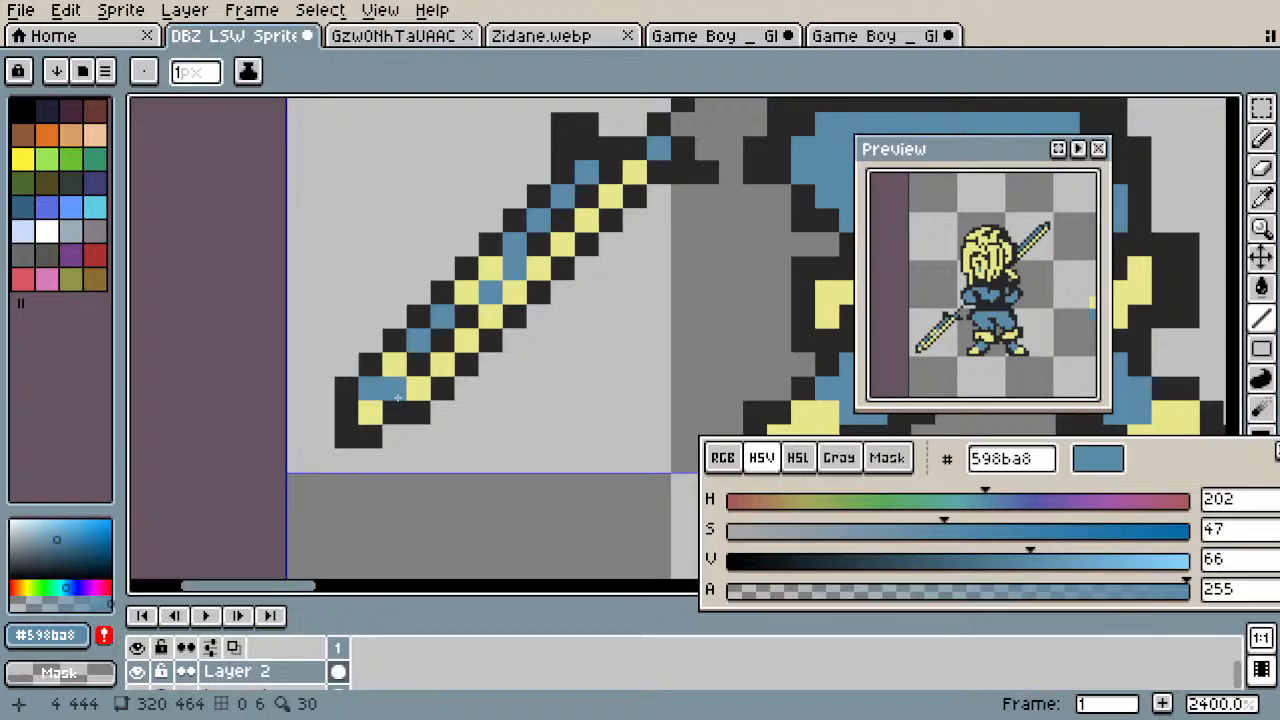
scroll(397, 396, down, 7)
scroll(412, 404, up, 8)
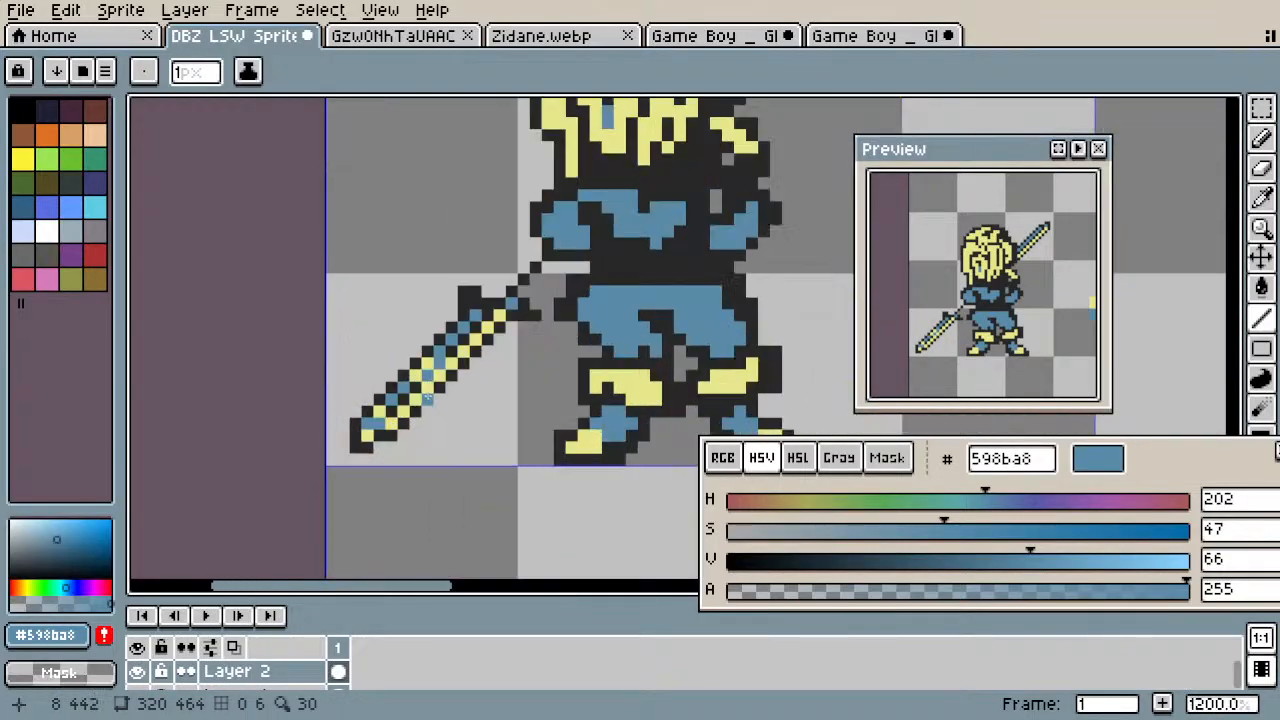
Step: Paint a solid yellow e8e88b band across the middle of the lower blade and restore the dark 282828 pixel near its tip
alt+click(463, 310)
click(420, 342)
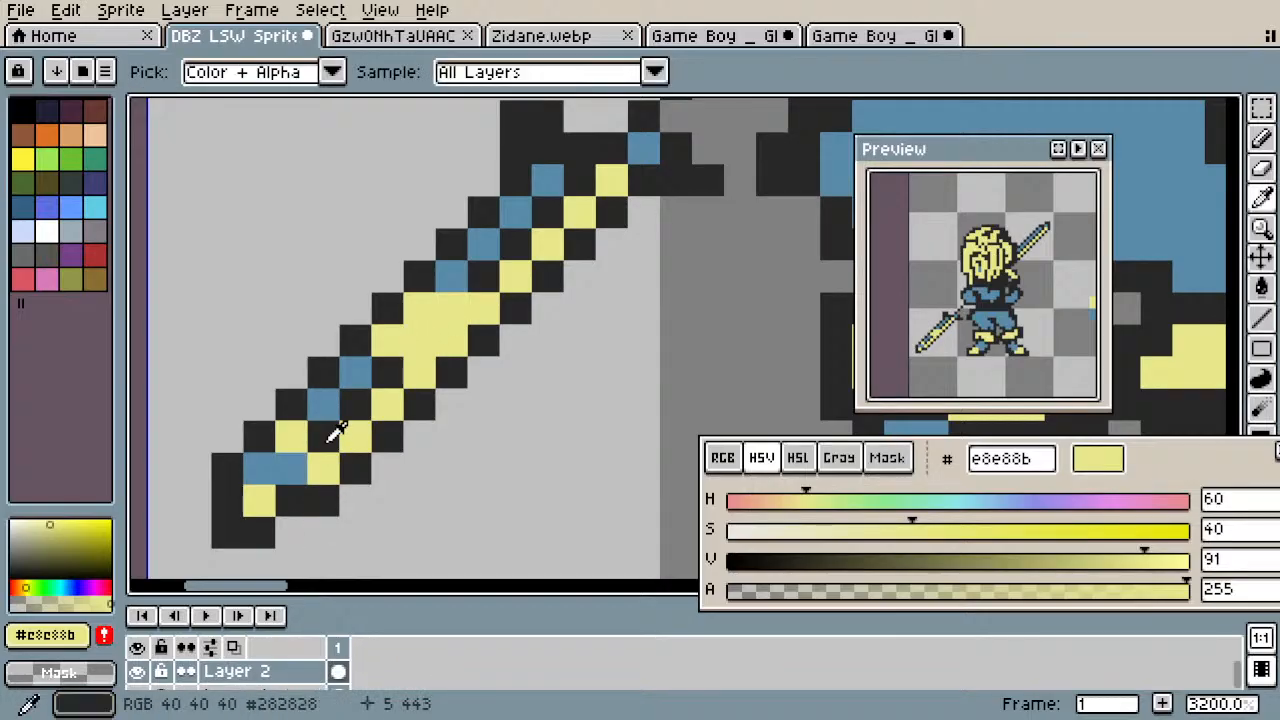
alt+click(333, 436)
scroll(298, 458, down, 8)
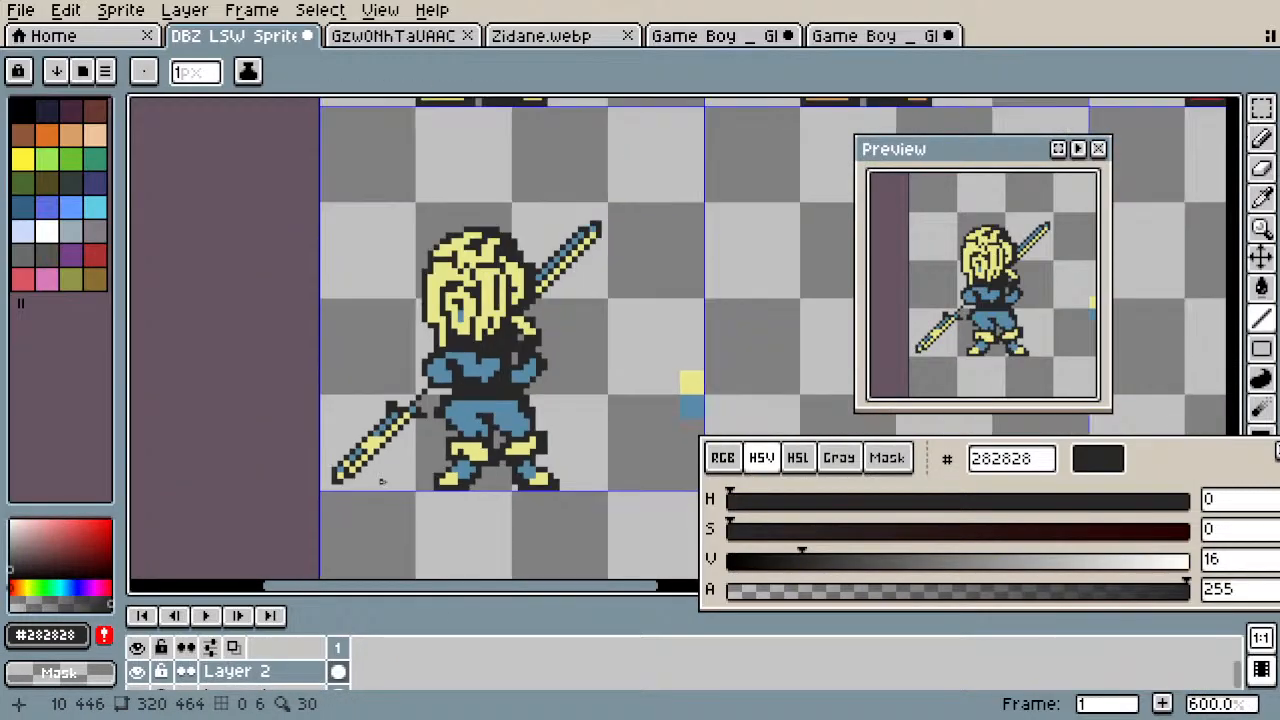
scroll(378, 466, up, 6)
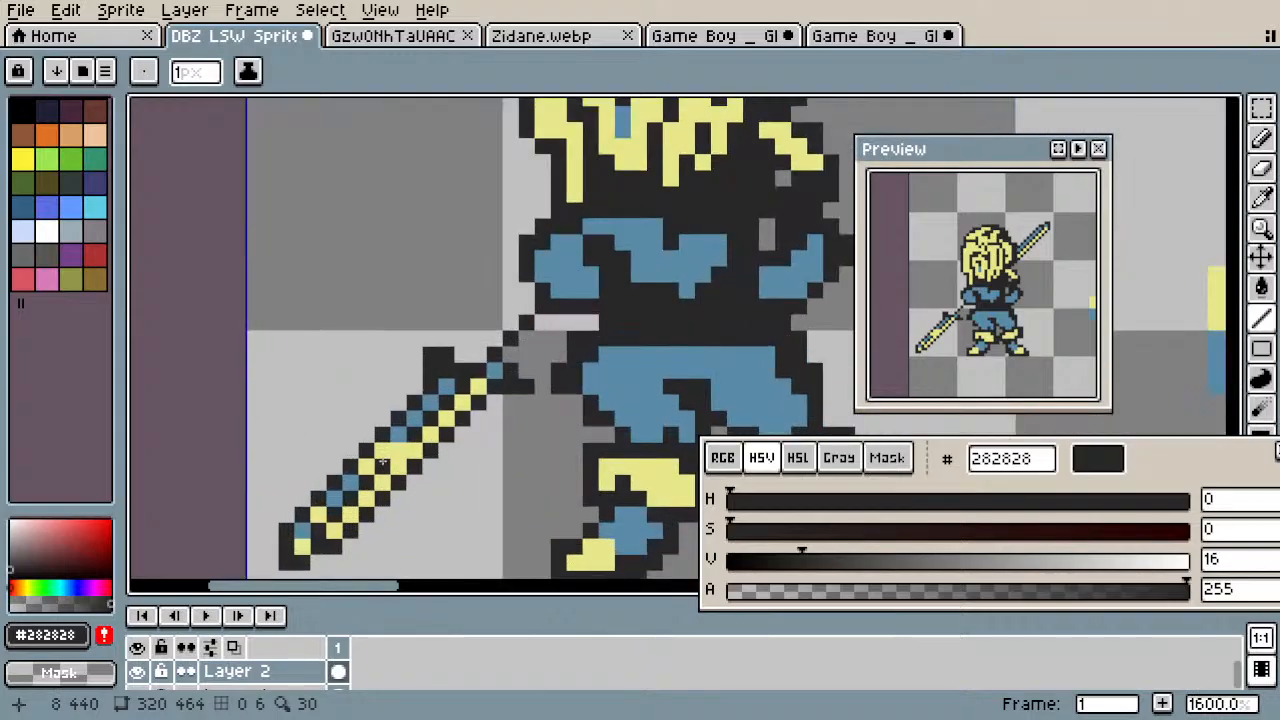
Step: Add yellow e8e88b bands near the guard and the tip of the lower blade, with blue 598ba8 pixels before the middle band
alt+click(433, 402)
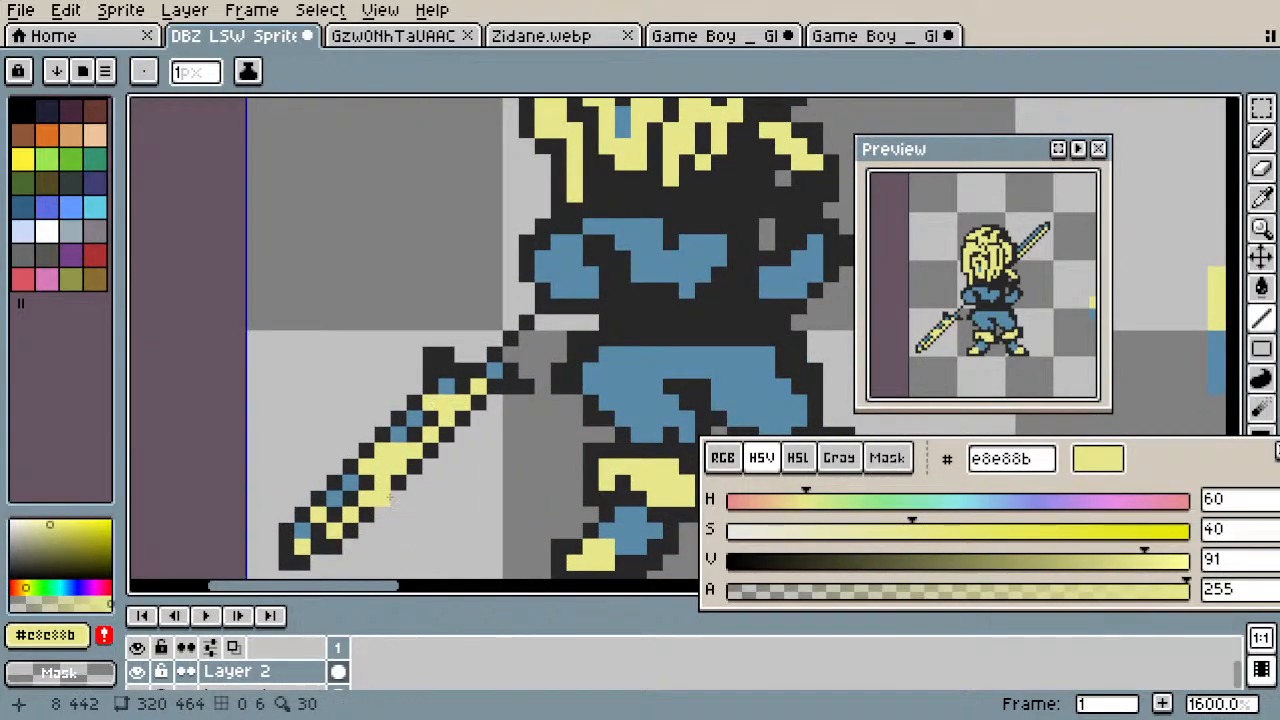
alt+click(376, 484)
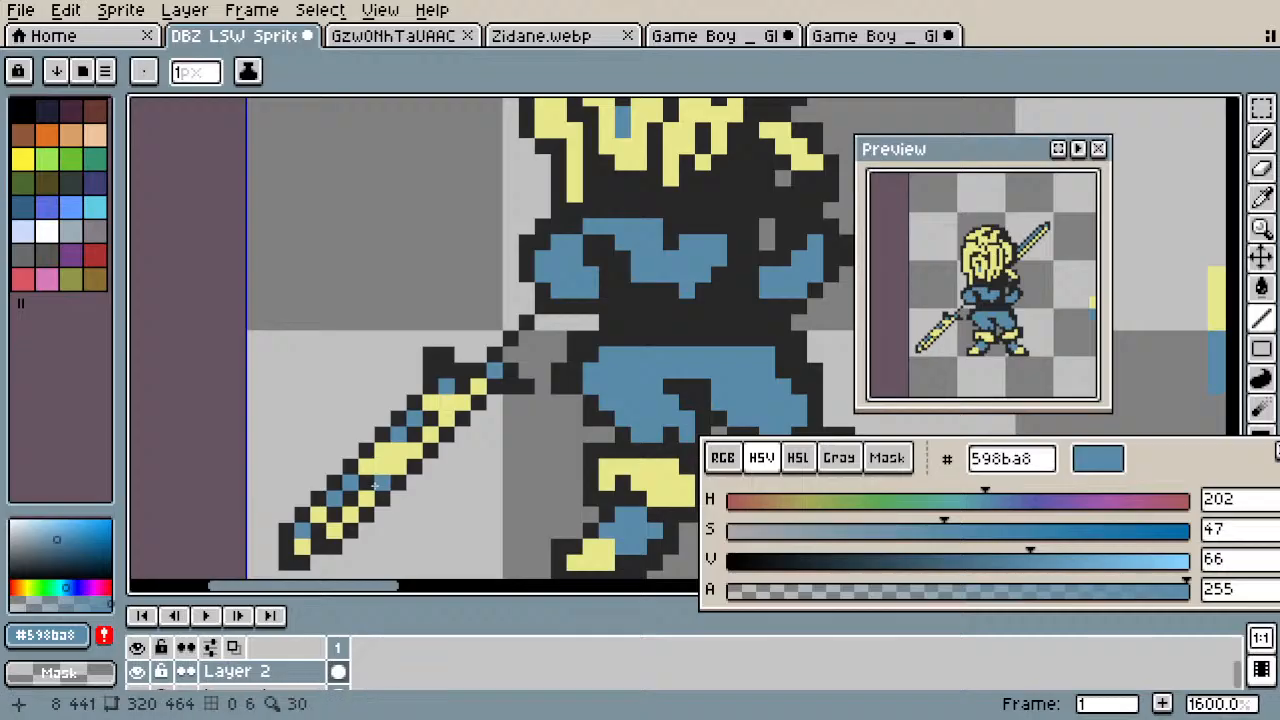
alt+click(332, 512)
scroll(332, 512, down, 3)
scroll(415, 510, down, 2)
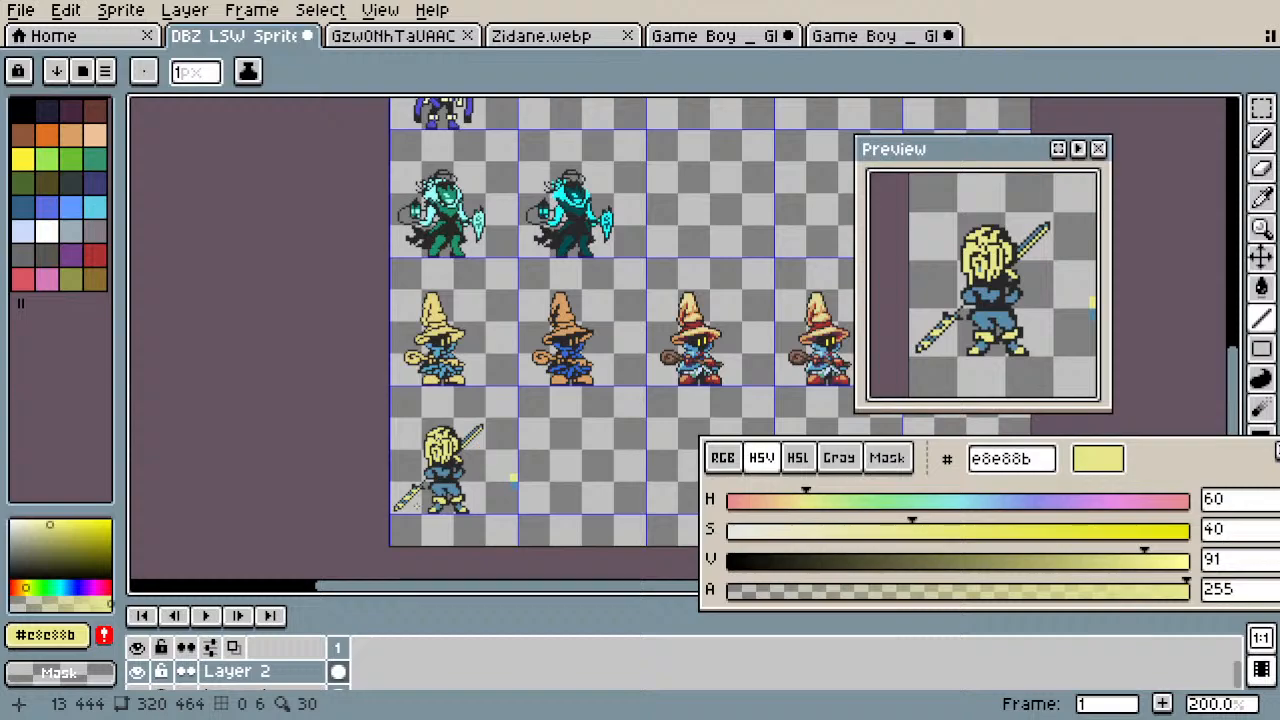
scroll(512, 480, up, 10)
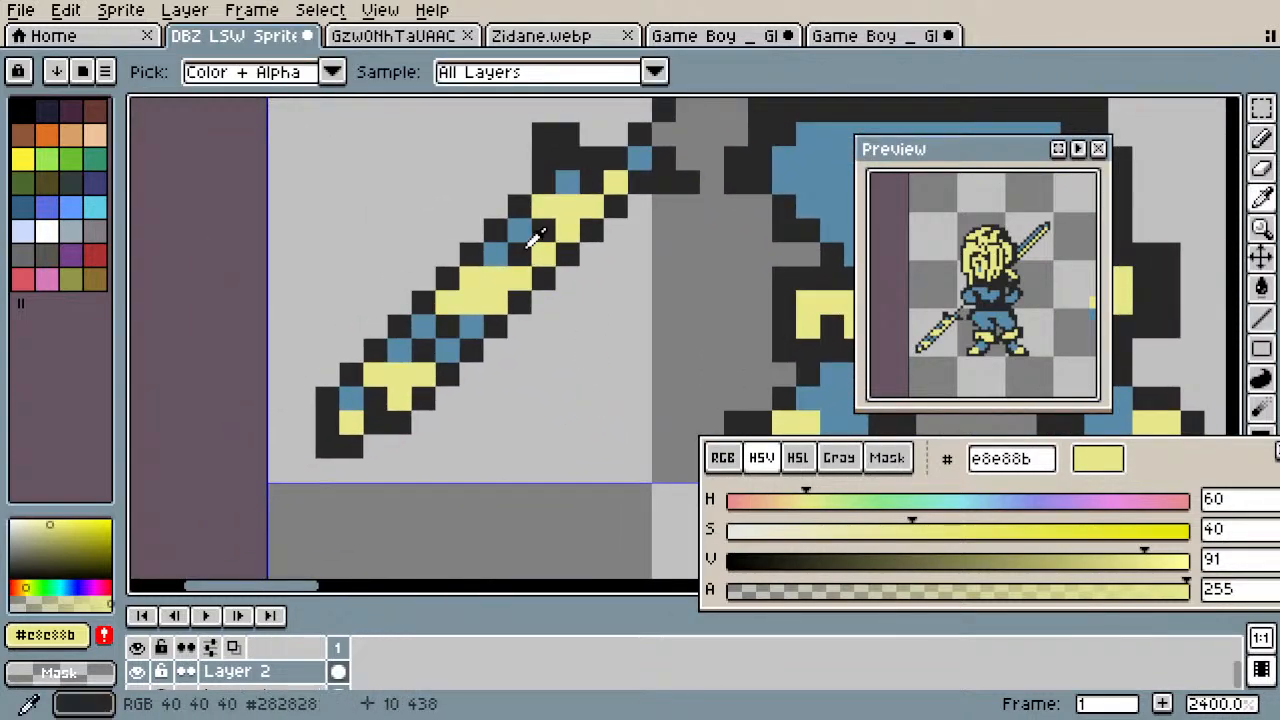
Step: Fill the dark pixels beside the guard and between the upper yellow bands of the blade with blue 598ba8
alt+click(510, 256)
click(543, 231)
click(592, 183)
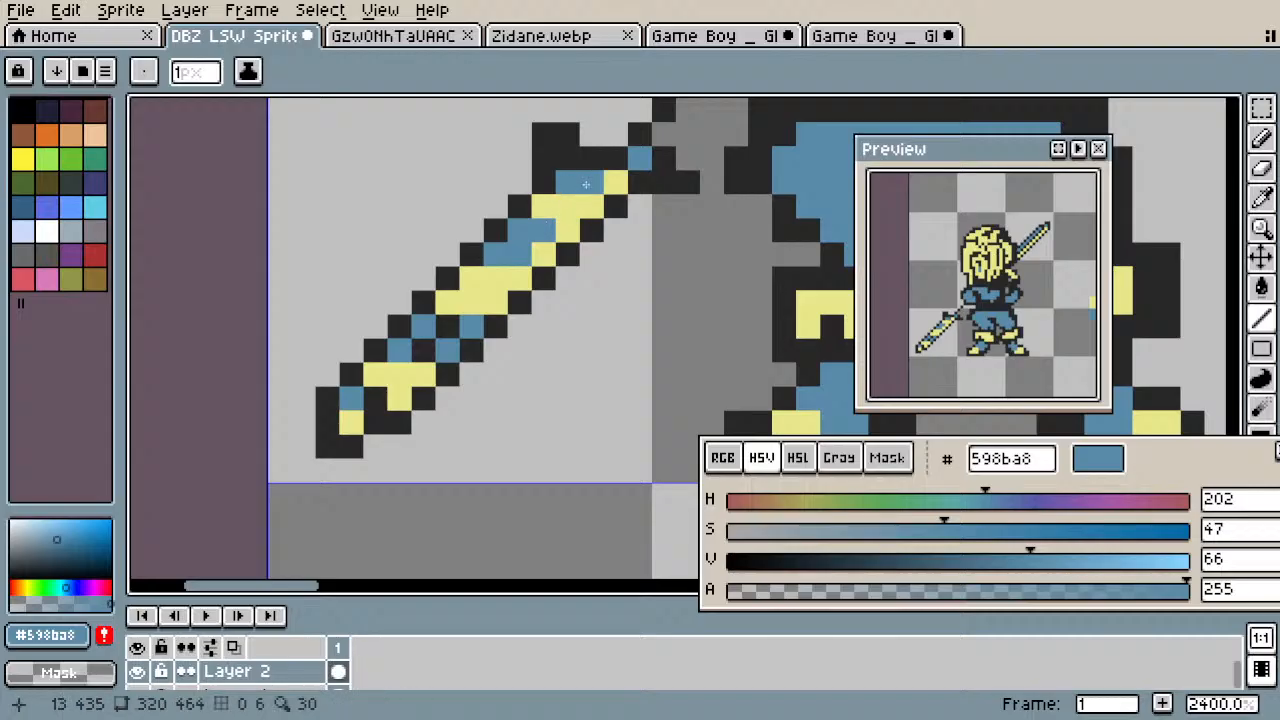
Step: Paint the remaining dark pixels inside the lower blade's bottom half and near its tip blue 598ba8
click(472, 350)
click(455, 327)
click(430, 348)
click(376, 398)
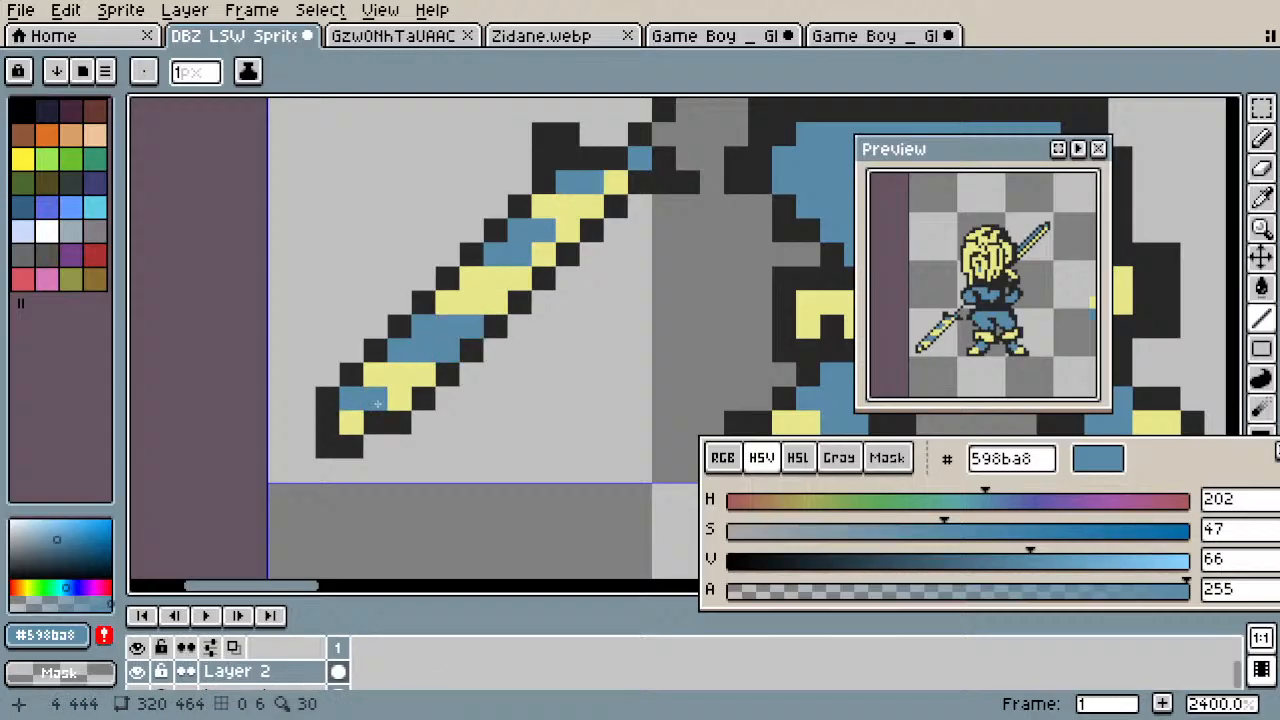
scroll(358, 392, down, 7)
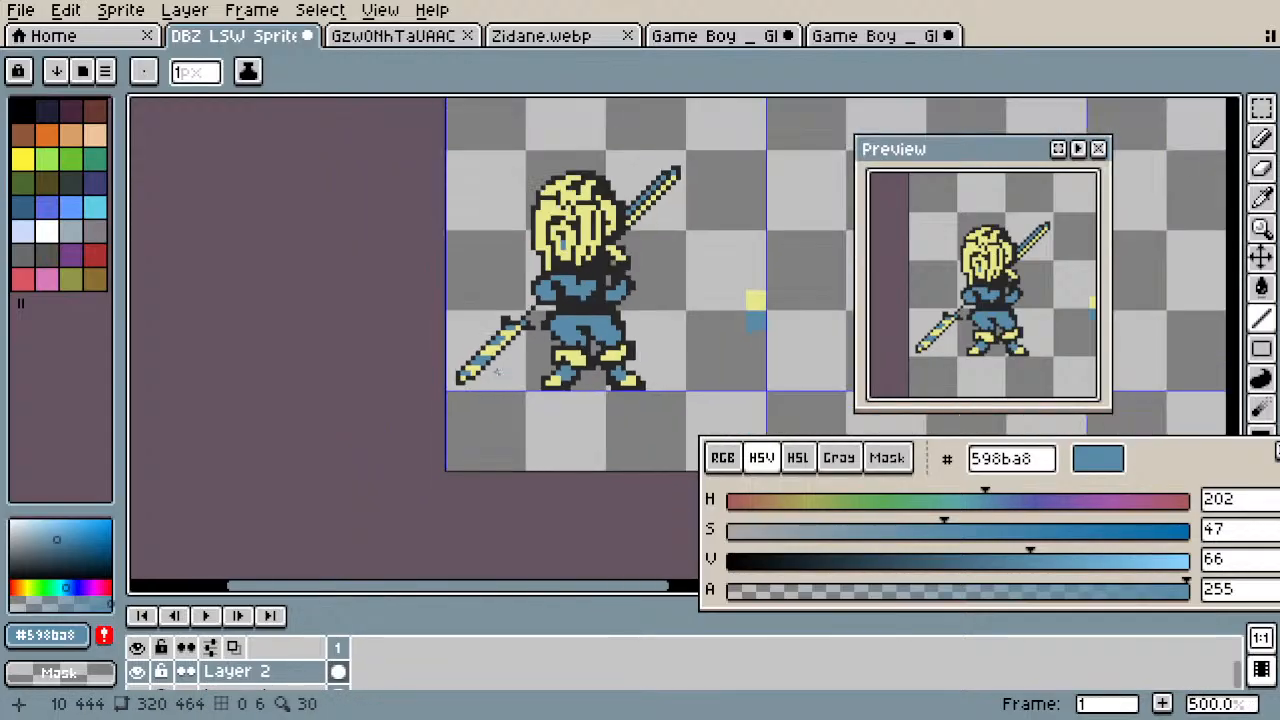
scroll(494, 371, down, 1)
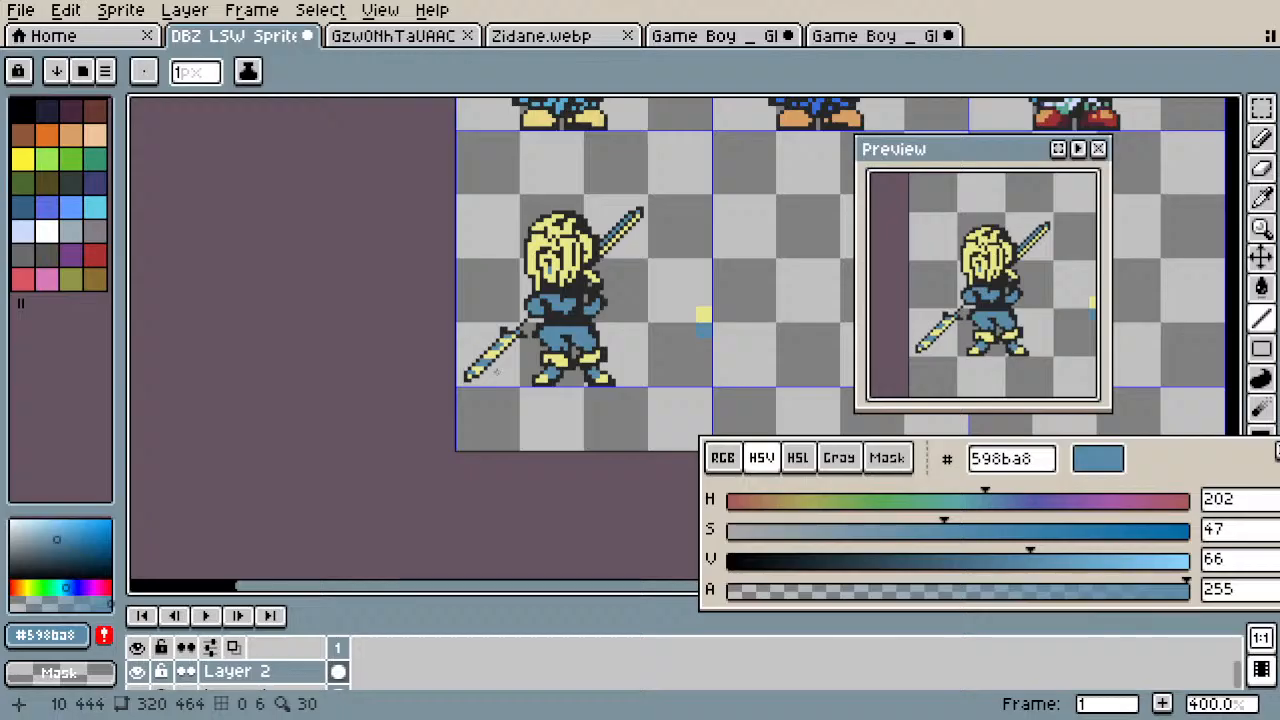
Step: Paint yellow e8e88b over the lower-edge end of the blue band in the bottom half of the lower blade
scroll(495, 372, up, 8)
alt+click(402, 372)
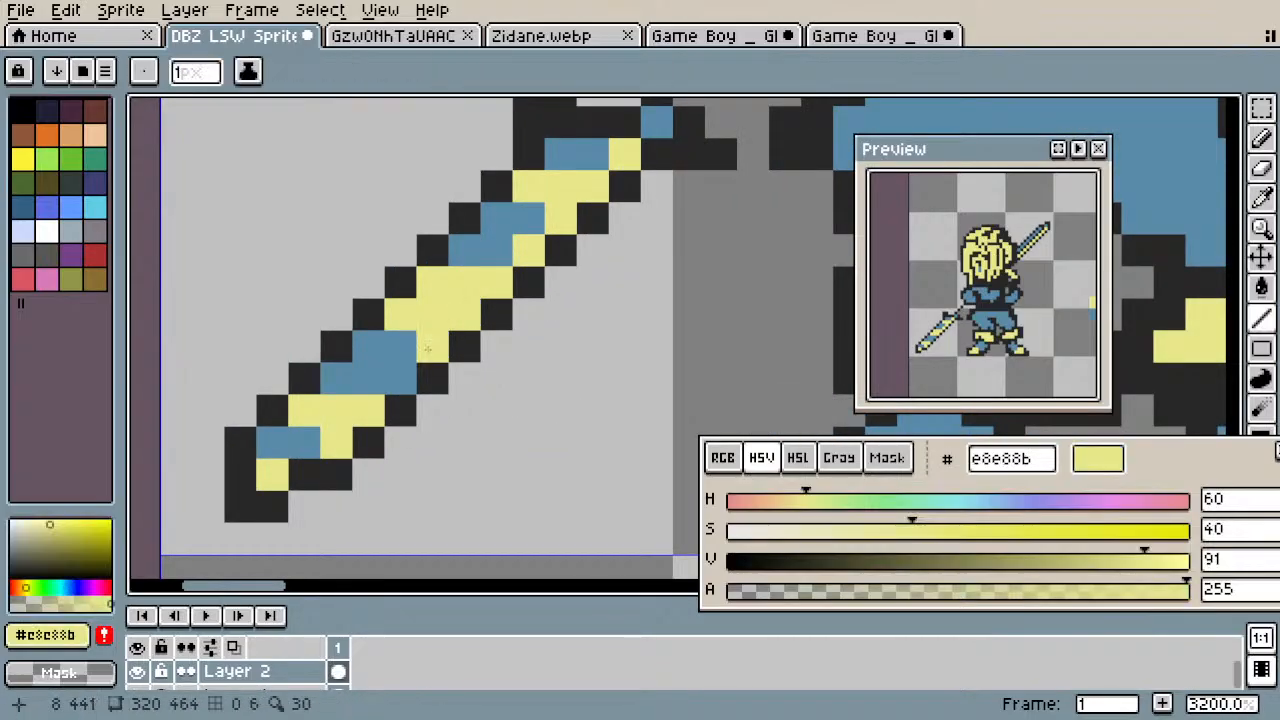
scroll(405, 370, down, 9)
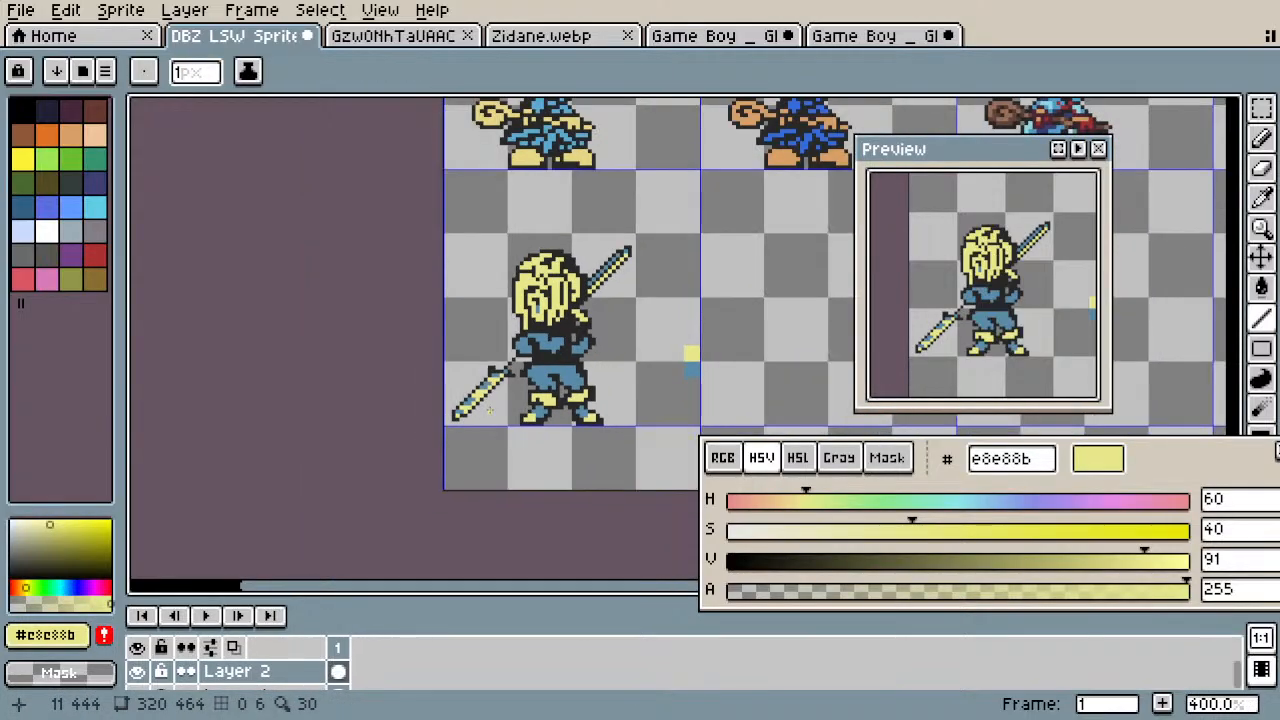
Step: Draw a yellow e8e88b line over the dark diagonal running through the middle of the upper blade
scroll(616, 307, up, 9)
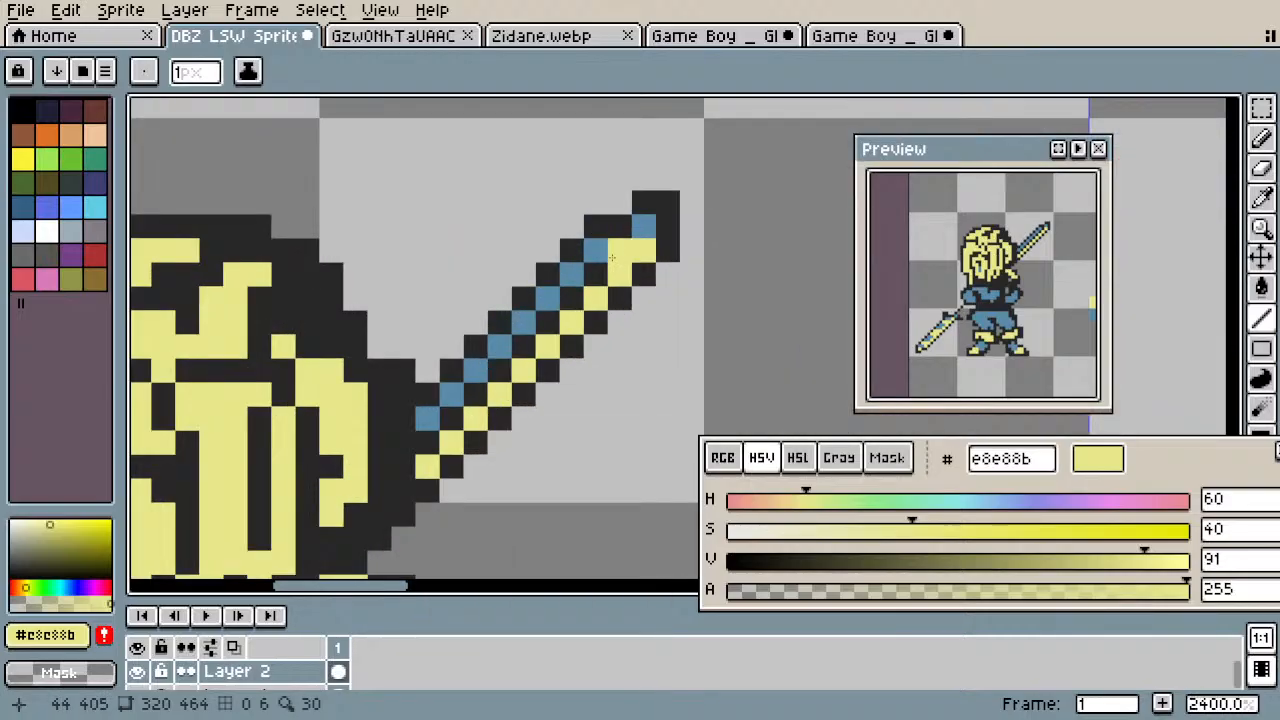
key(l)
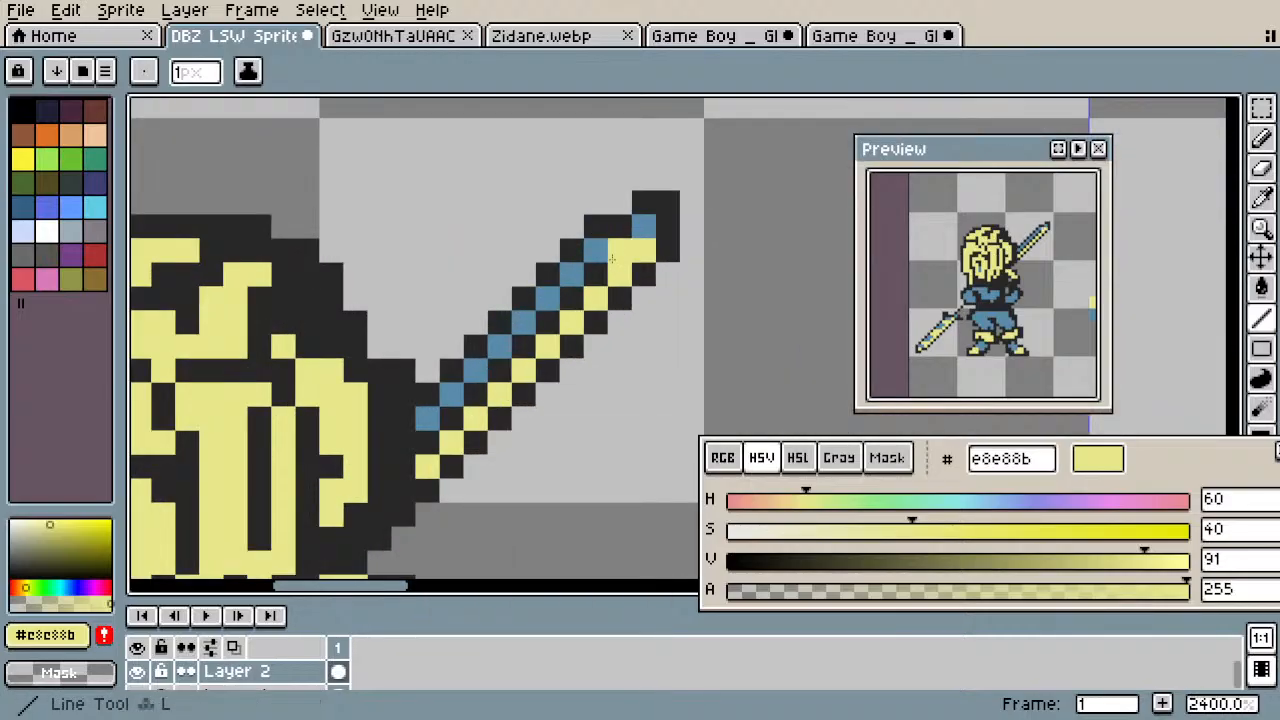
drag(612, 257, 430, 439)
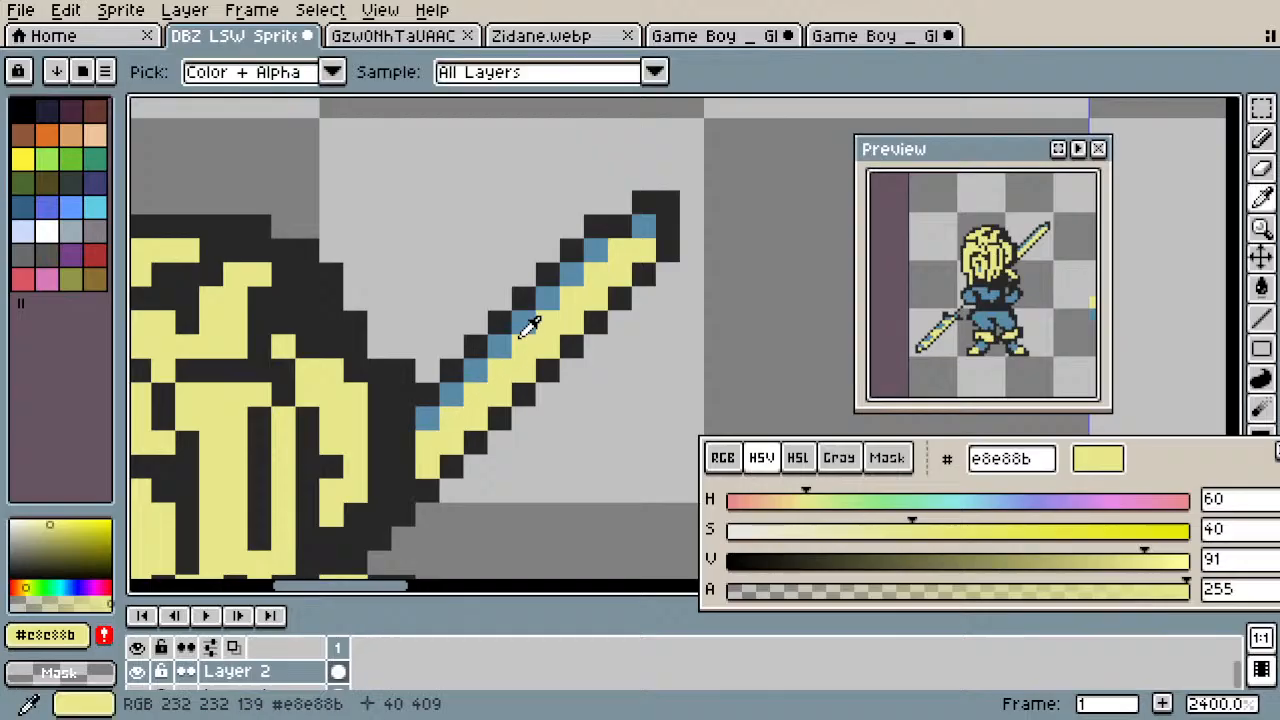
Step: Paint blue 598ba8 bands across the yellow of the upper blade, at its middle and near the hair
alt+click(528, 320)
click(548, 322)
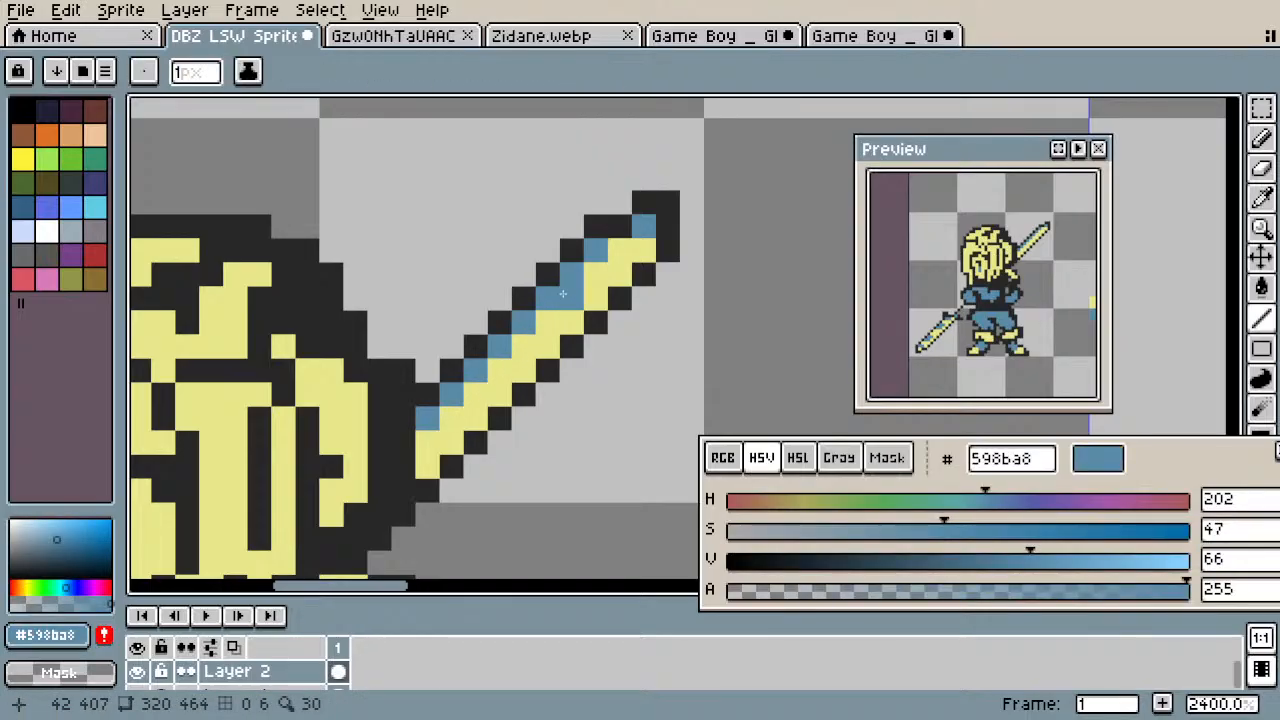
click(596, 298)
click(566, 320)
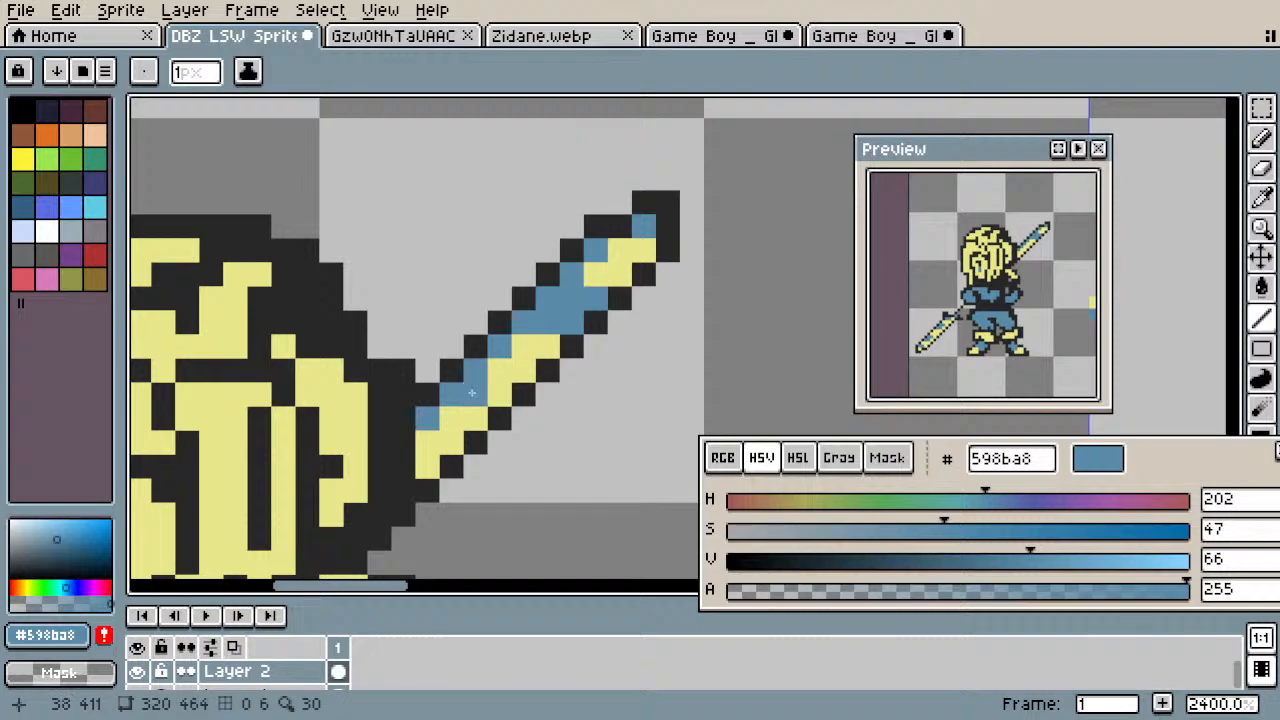
Step: Thicken the outline on both sides of the lower blade near the guard with dark 282828 pixels
scroll(460, 392, down, 8)
drag(585, 416, 578, 303)
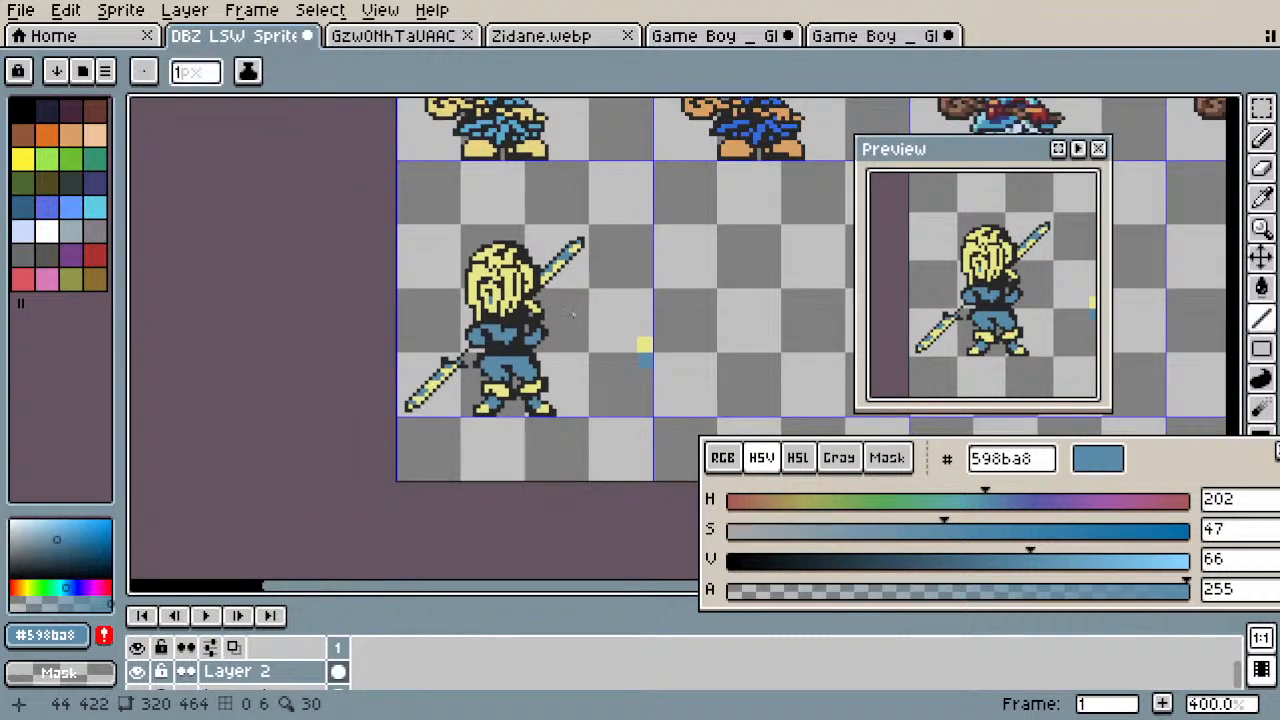
scroll(578, 303, down, 1)
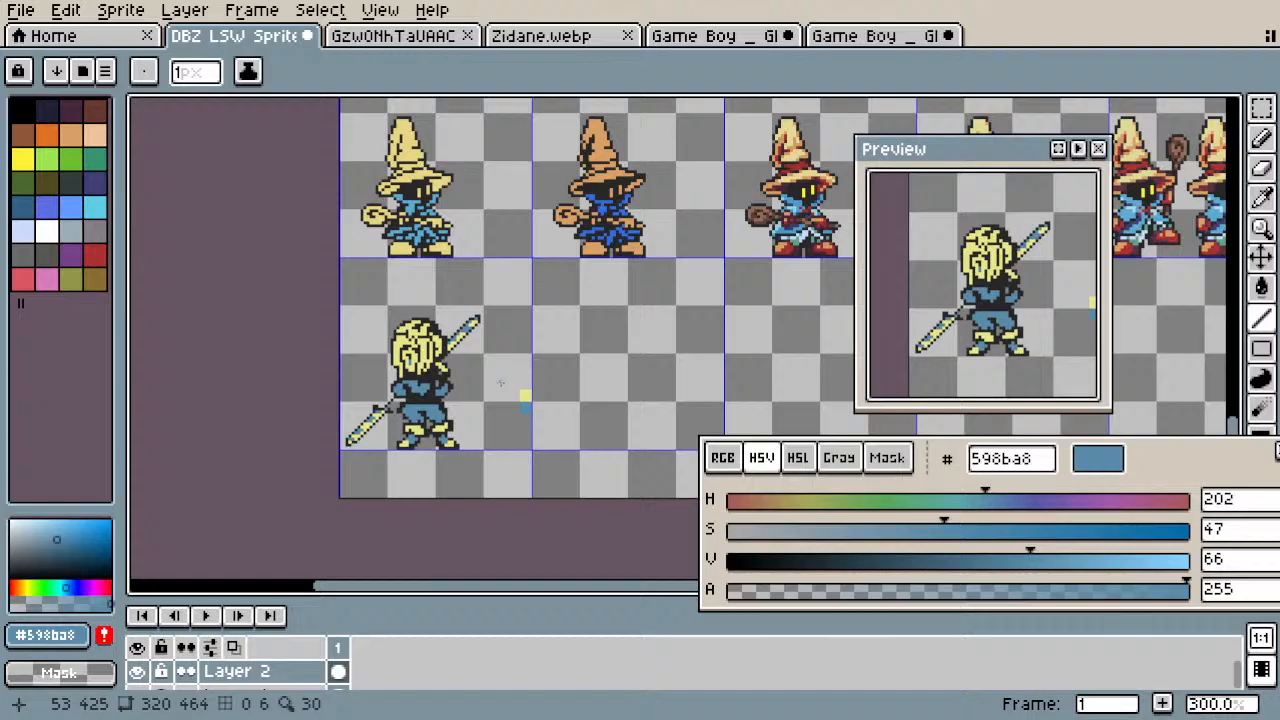
scroll(466, 383, up, 3)
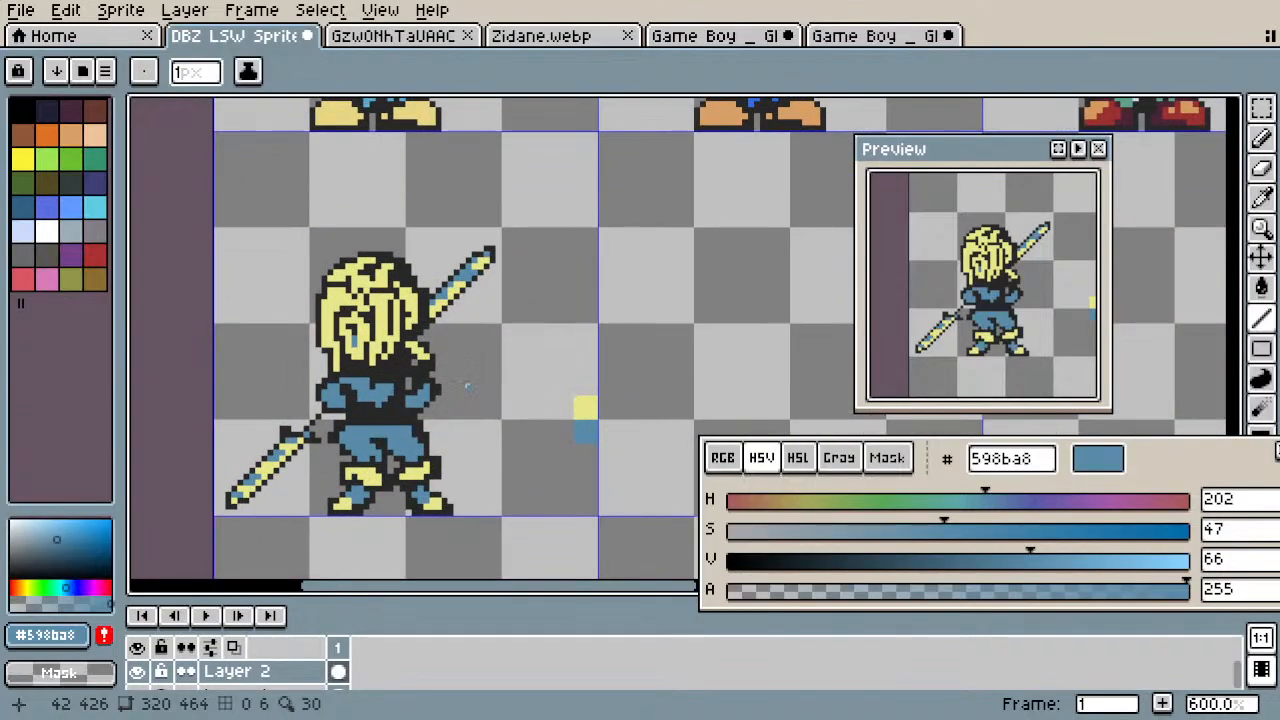
scroll(604, 296, down, 4)
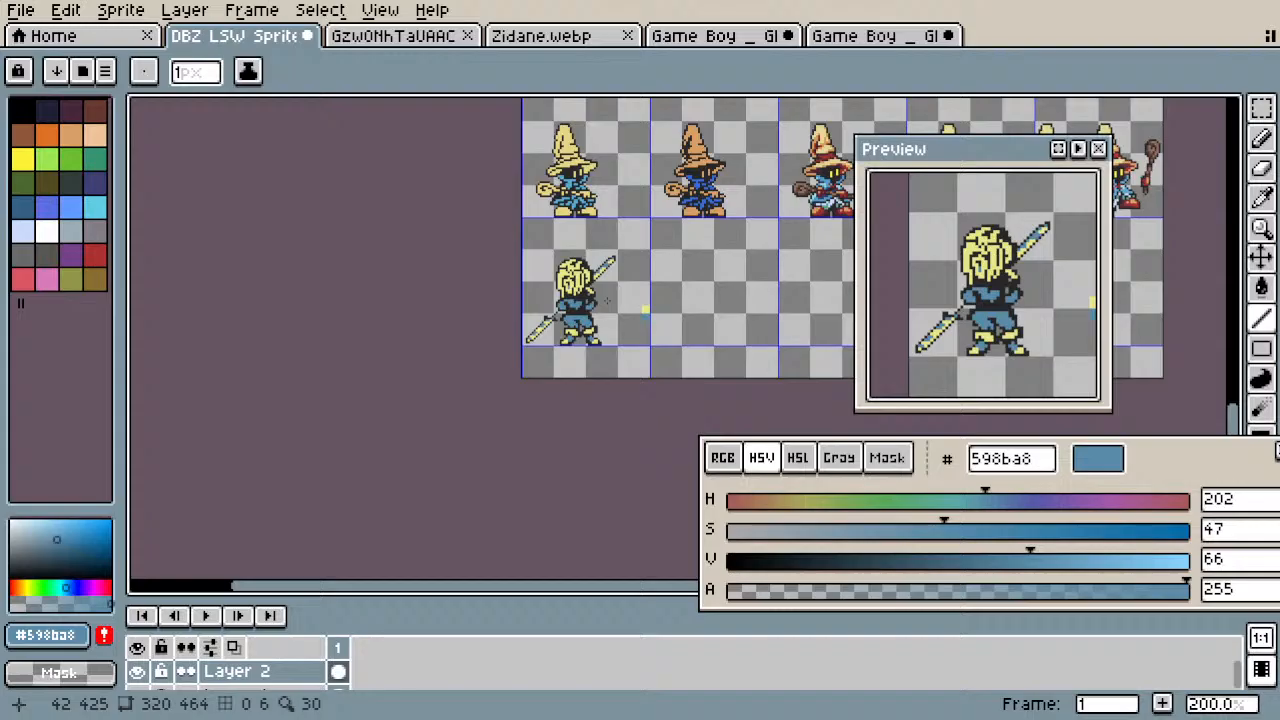
scroll(586, 321, up, 9)
key(alt)
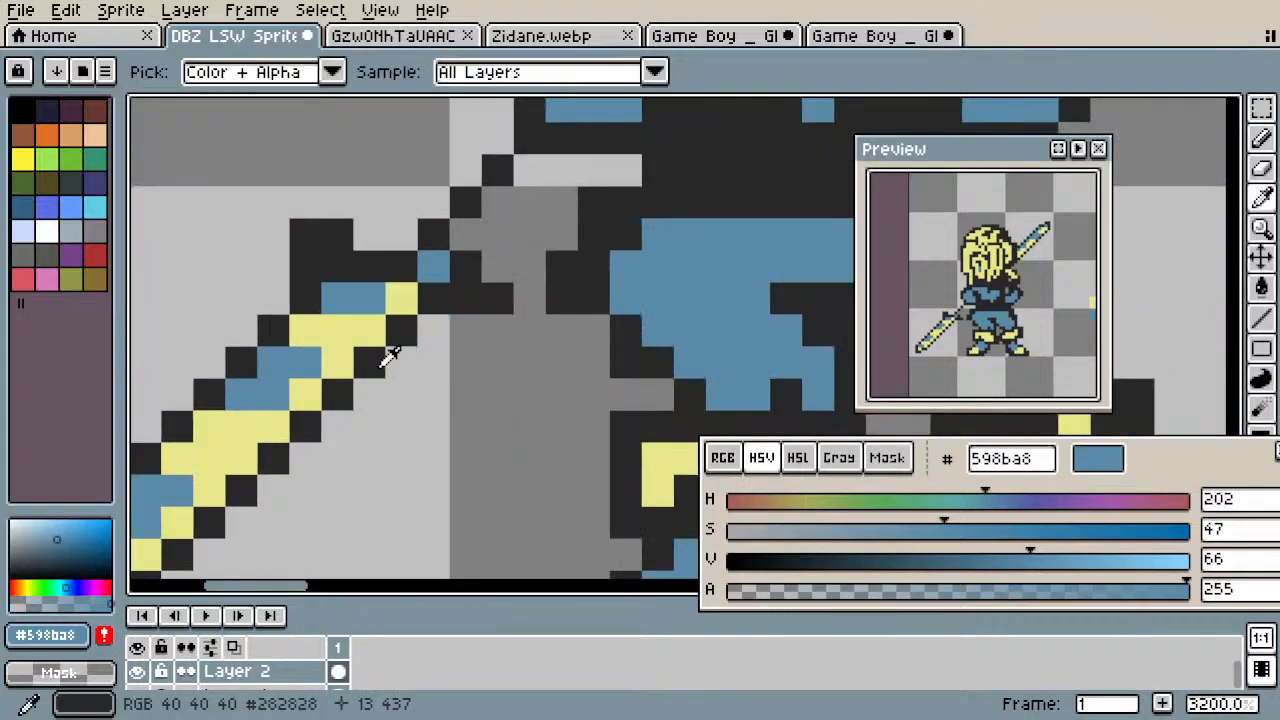
alt+click(372, 364)
key(l)
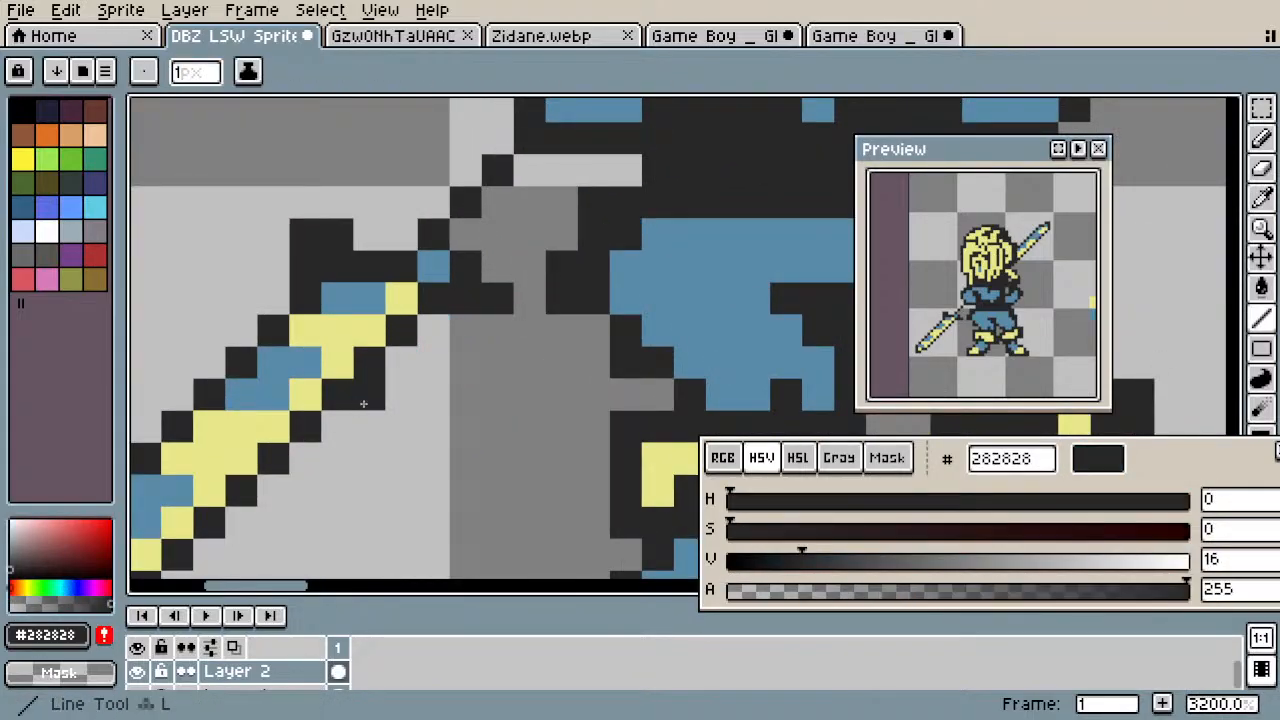
mouse_move(363, 403)
mouse_down()
mouse_move(466, 334)
mouse_move(434, 334)
mouse_up()
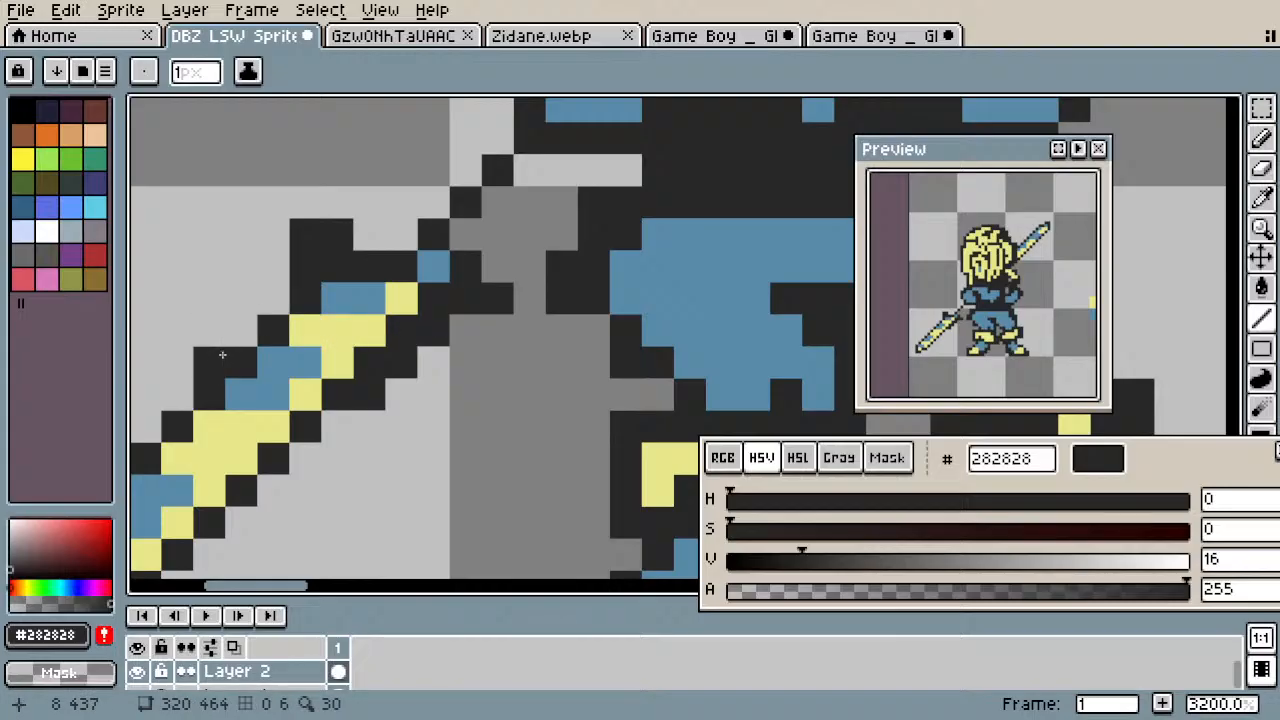
Step: Paint the inner dark pixels along the lower blade's underside near the guard blue 598ba8
scroll(340, 340, down, 2)
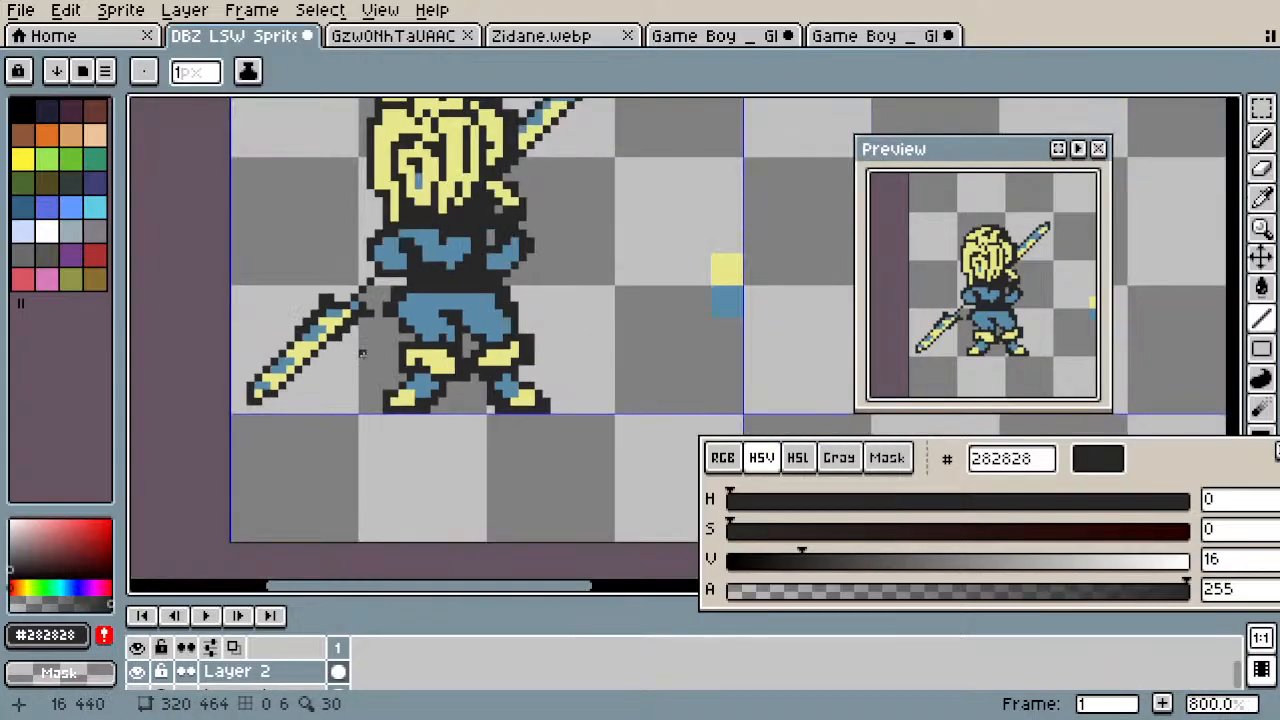
scroll(362, 353, down, 2)
scroll(347, 315, up, 6)
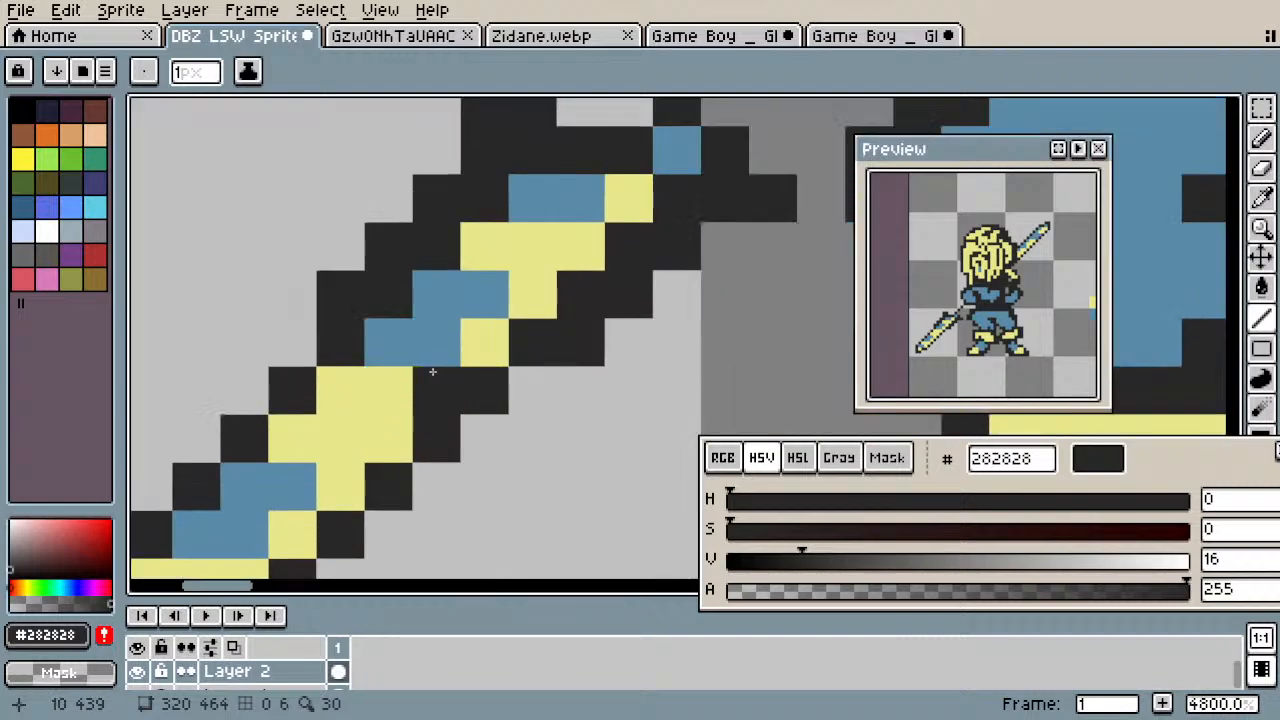
alt+click(434, 316)
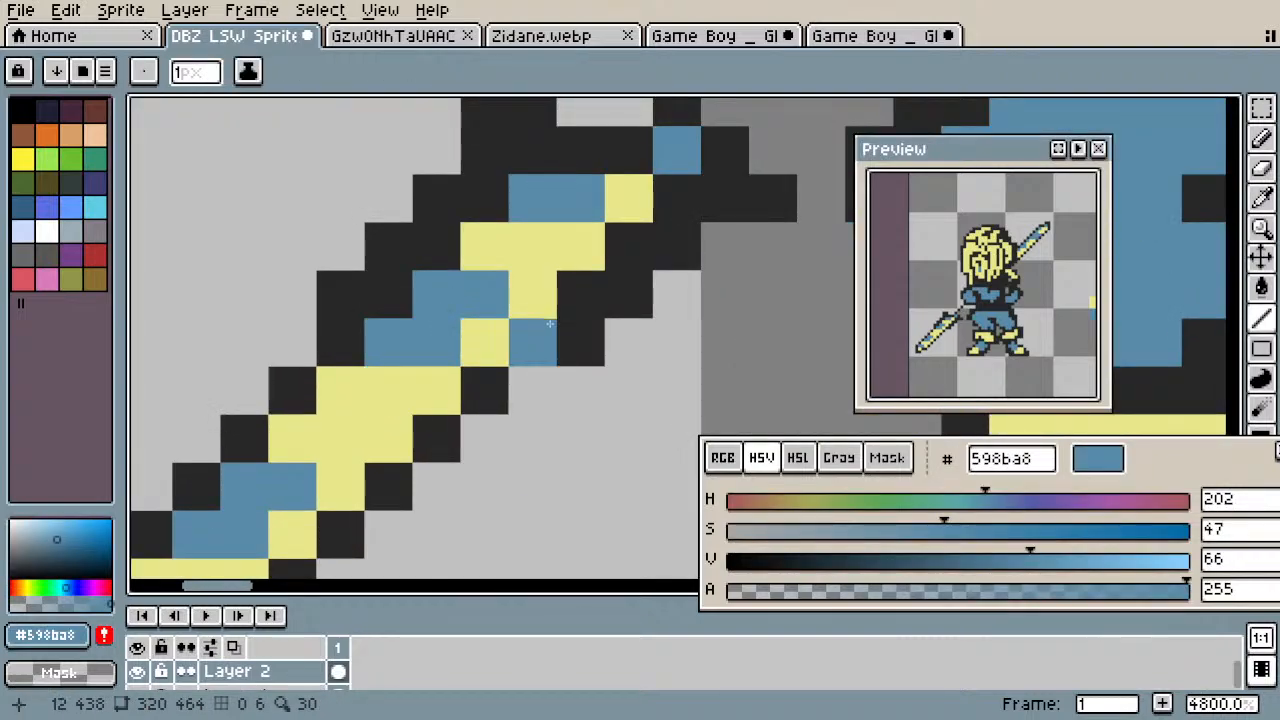
click(578, 305)
click(628, 246)
click(669, 206)
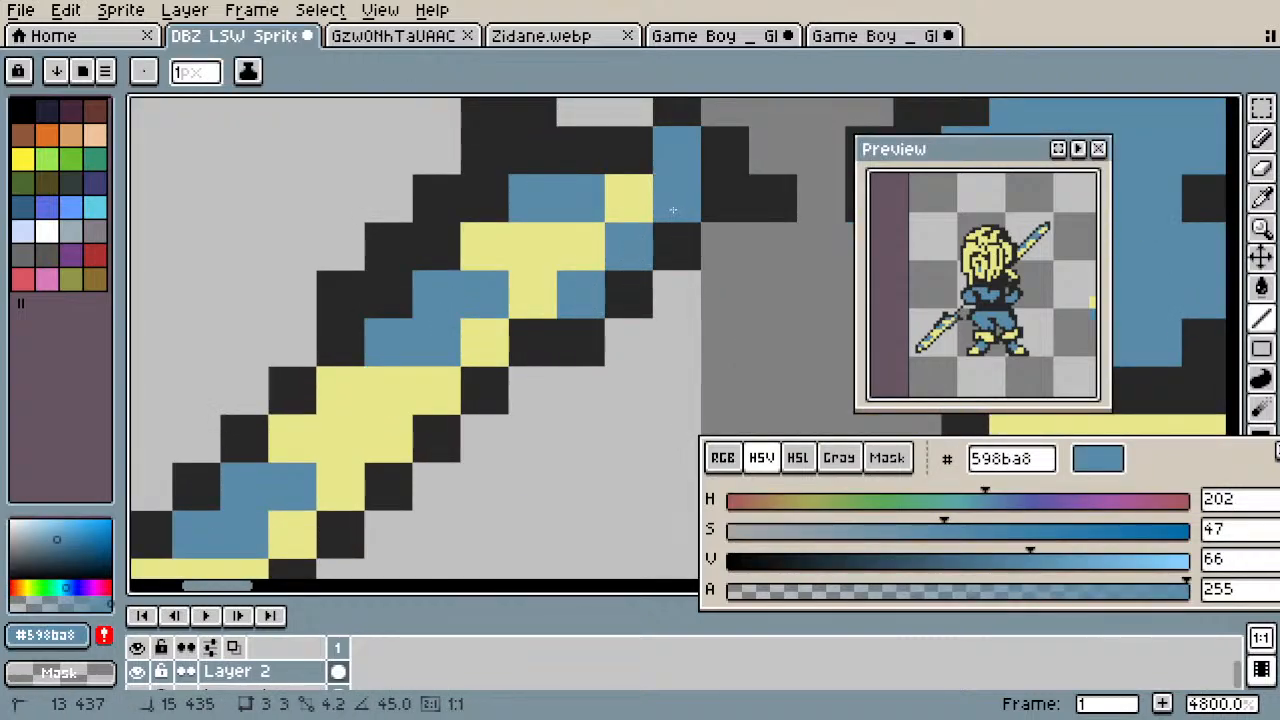
Step: Try a blue 598ba8 diagonal line over the inner outline on the lower blade's upper side near the guard
click(513, 160)
drag(513, 160, 388, 294)
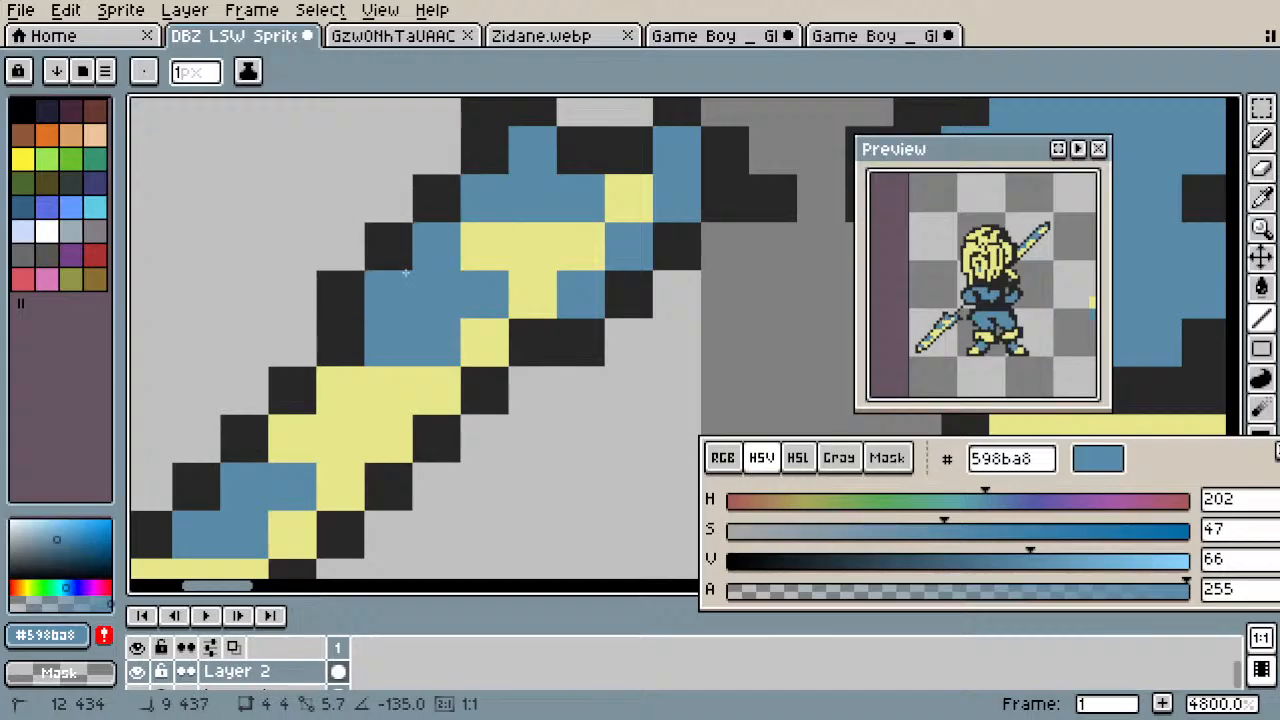
scroll(449, 306, down, 4)
scroll(549, 345, down, 4)
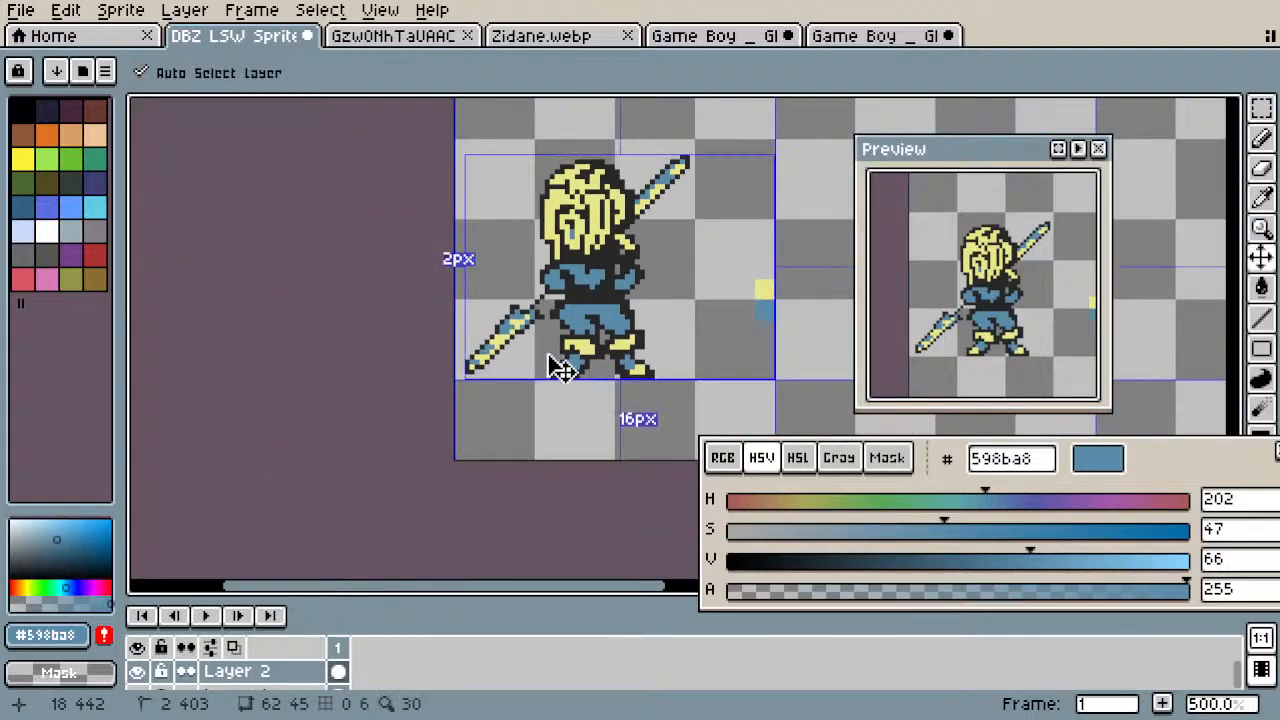
key(ctrl+z)
Step: Paint blue 598ba8 pixels into the dark guard area directly above the lower blade's top end
scroll(561, 368, down, 2)
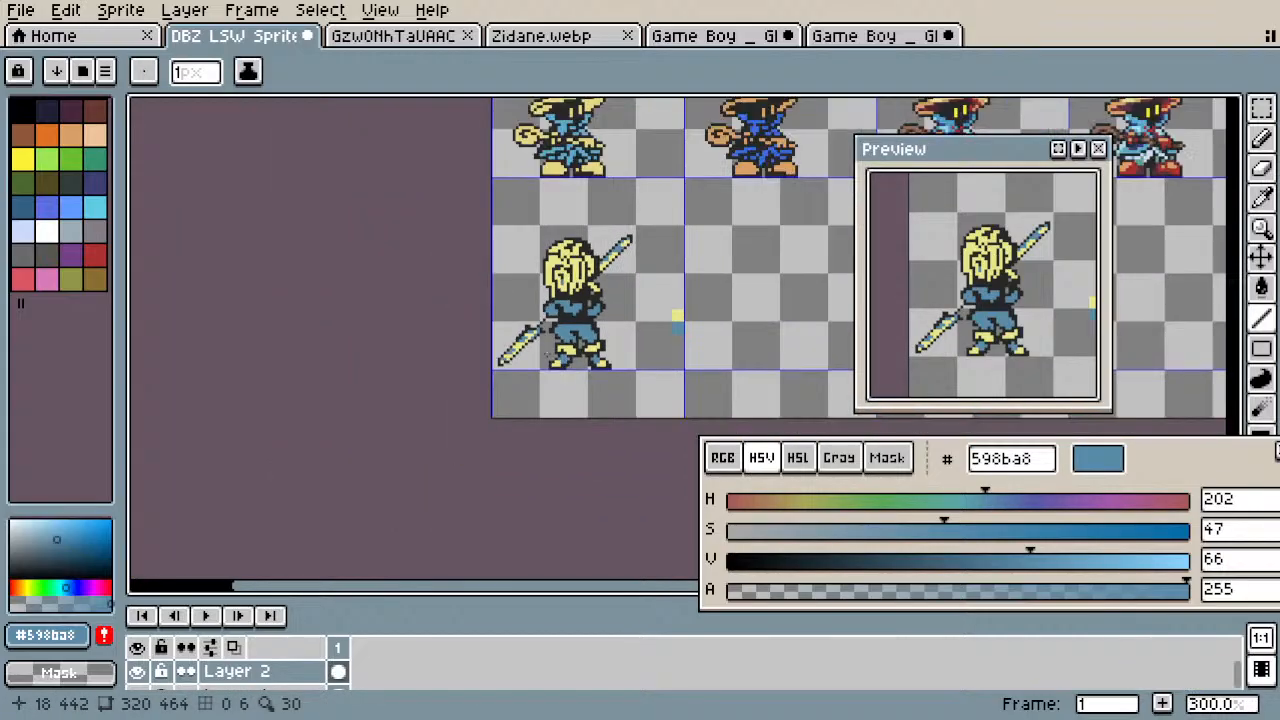
scroll(525, 345, up, 7)
alt+click(578, 256)
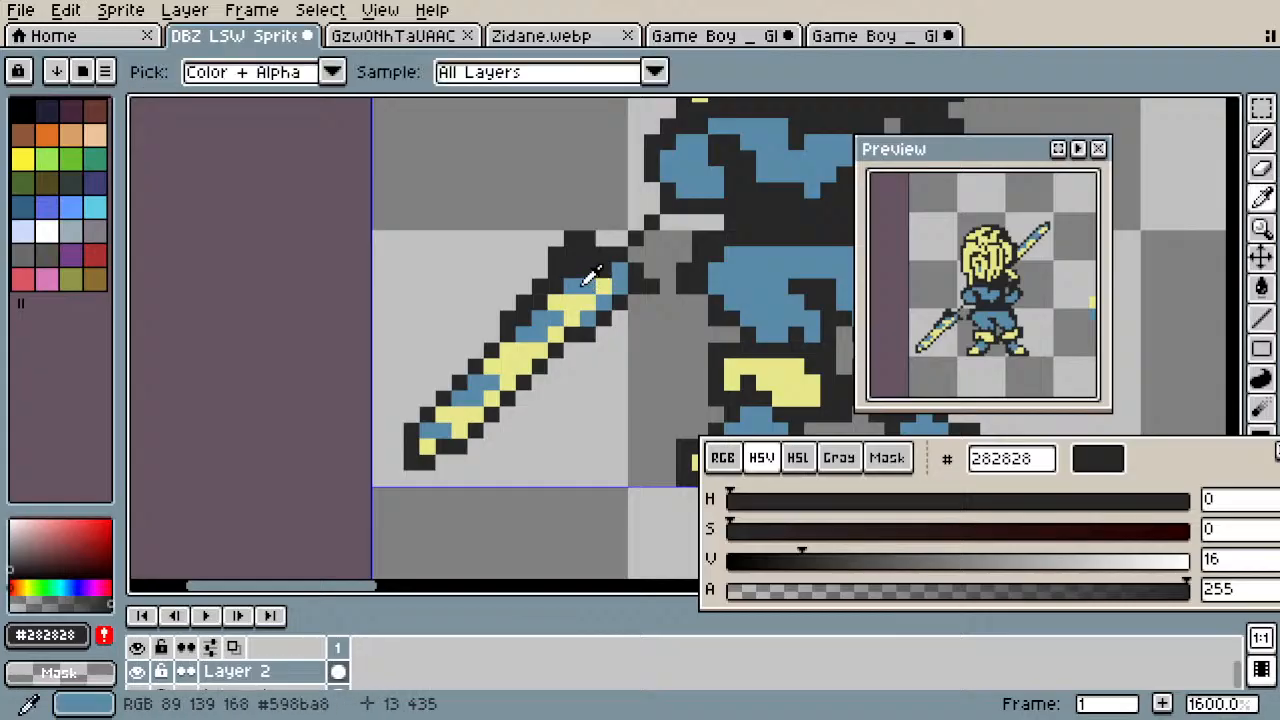
alt+click(586, 280)
click(588, 268)
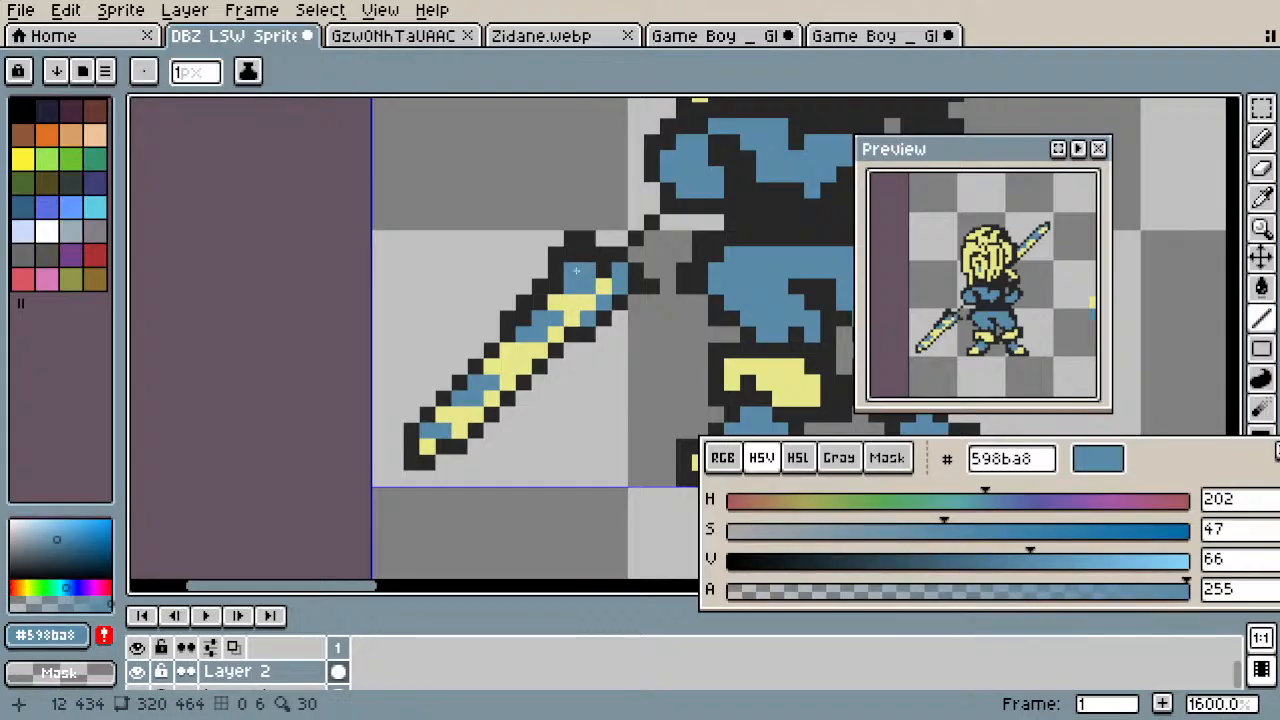
click(586, 258)
Step: Repaint the outer blue pixel in the guard area dark 282828 to narrow the blue patch
scroll(575, 320, down, 4)
scroll(578, 342, up, 6)
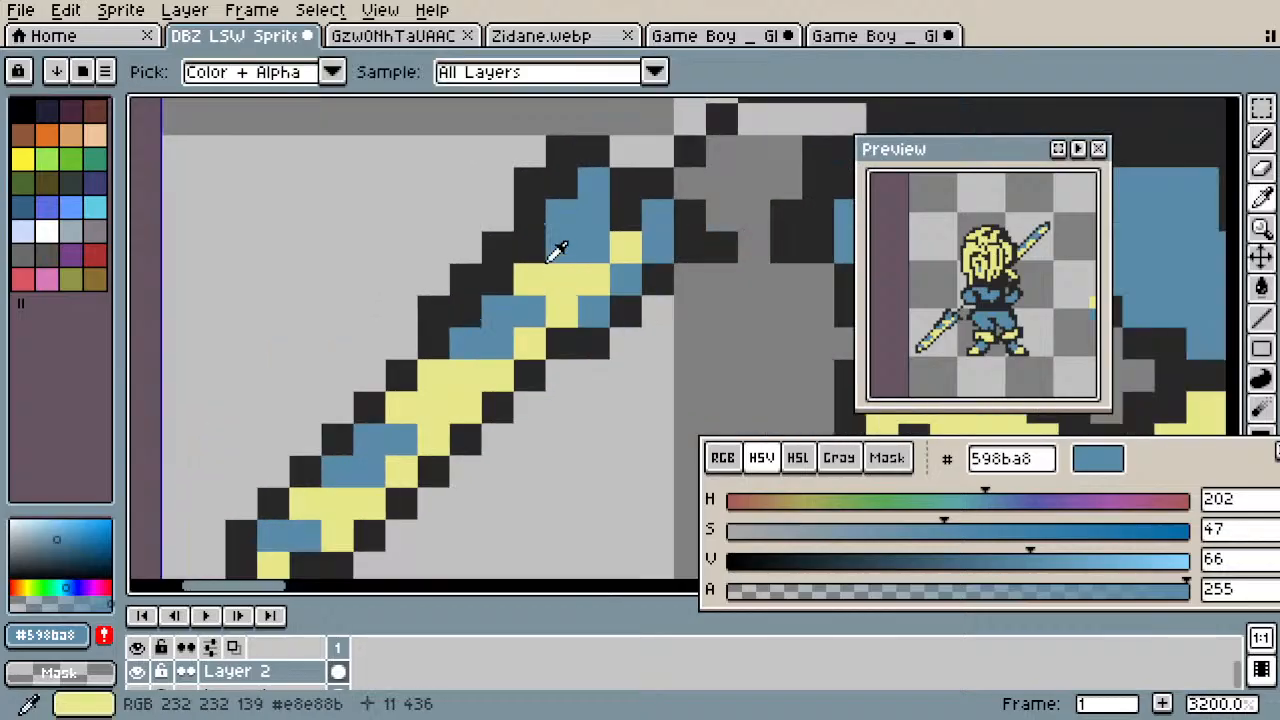
alt+click(551, 194)
click(567, 270)
scroll(567, 270, down, 8)
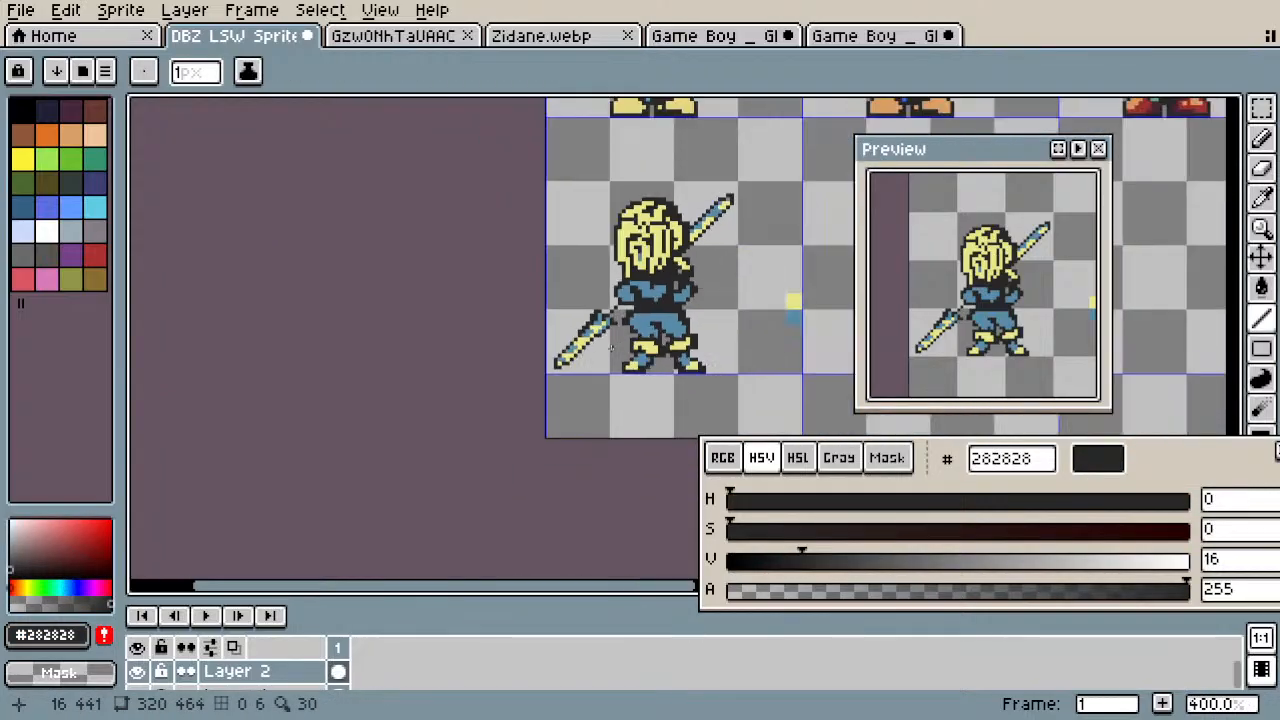
Step: Recolor the blue pixels along the lower blade's underside near the guard yellow e8e88b and touch up the adjoining dark outline
scroll(475, 333, up, 7)
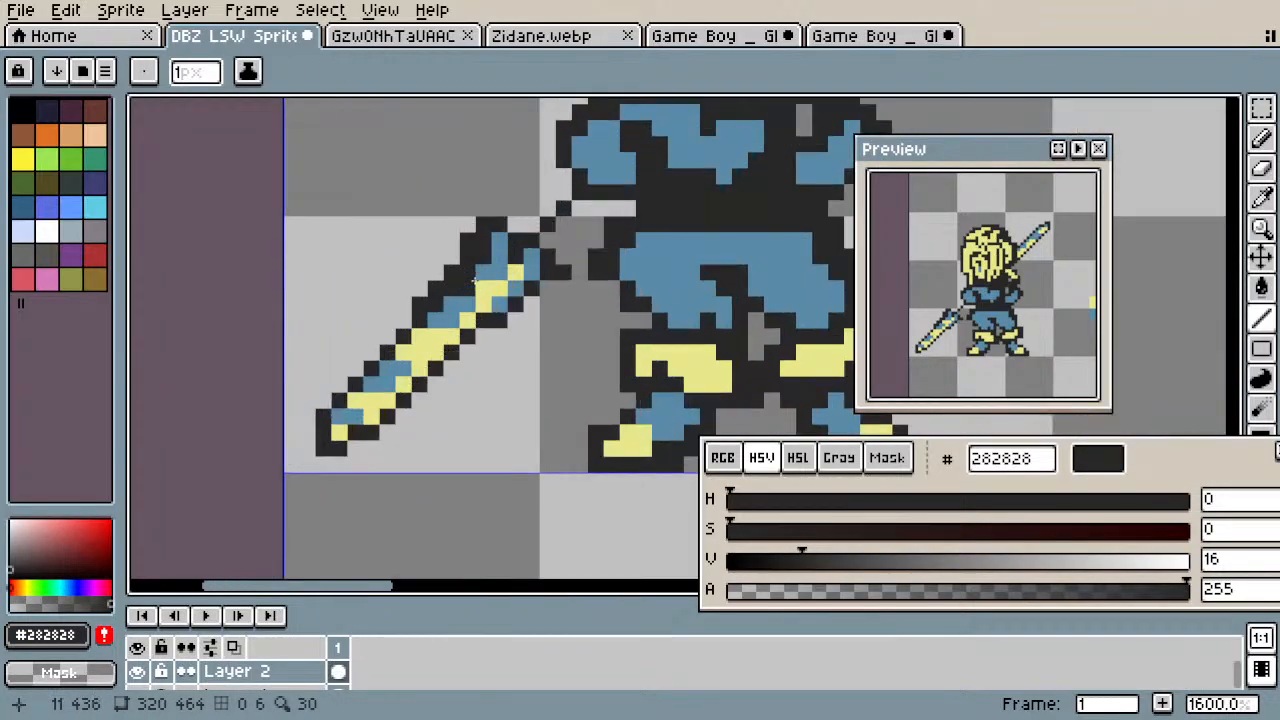
alt+click(489, 301)
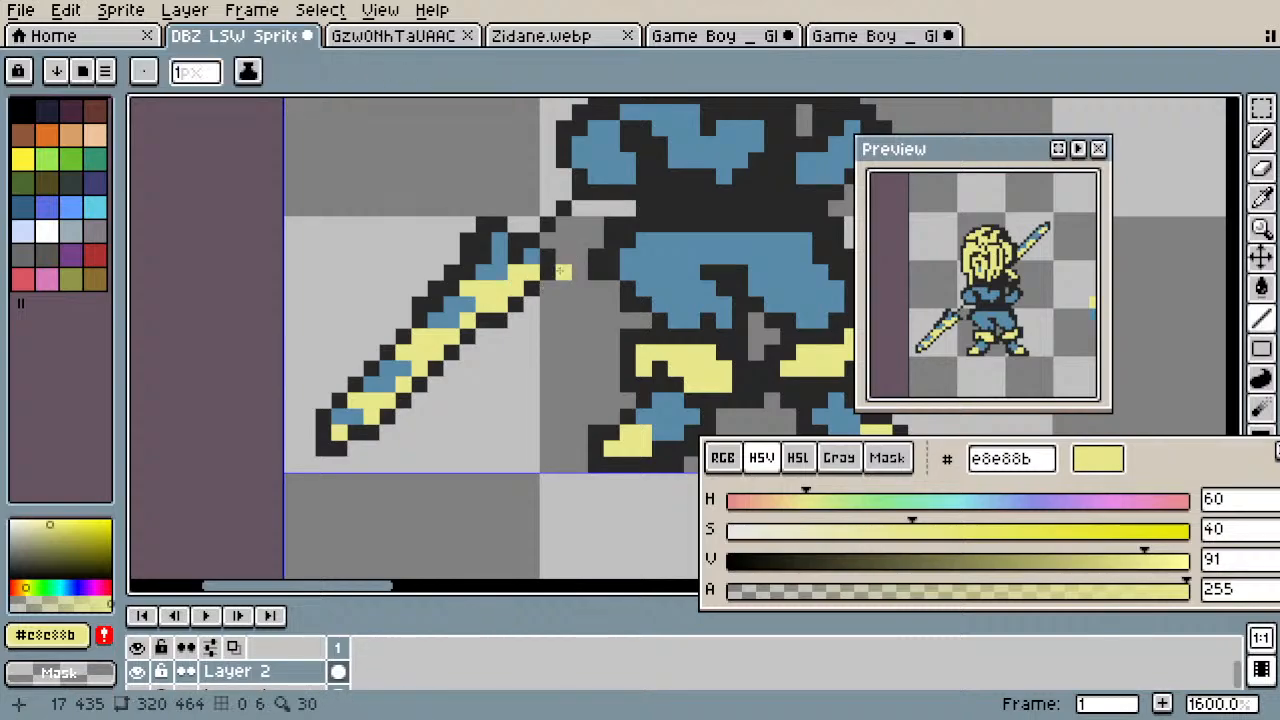
alt+click(563, 268)
scroll(563, 268, down, 2)
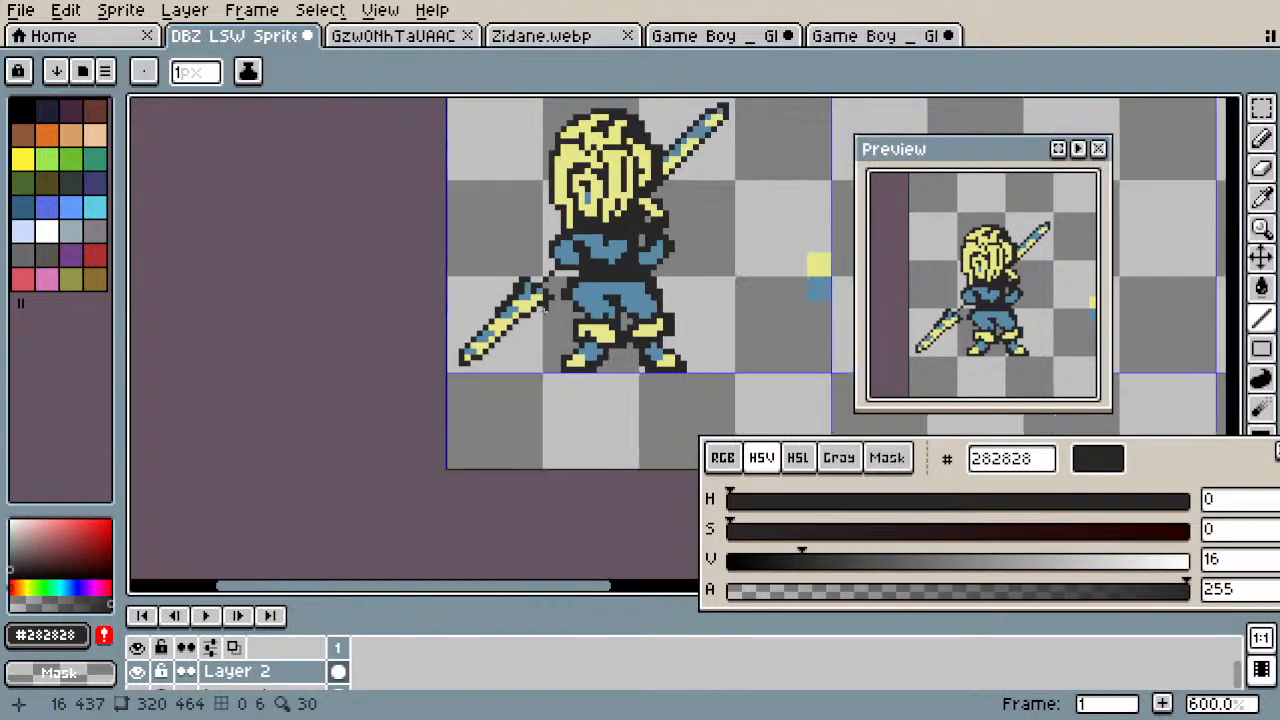
scroll(541, 266, up, 1)
alt+click(541, 266)
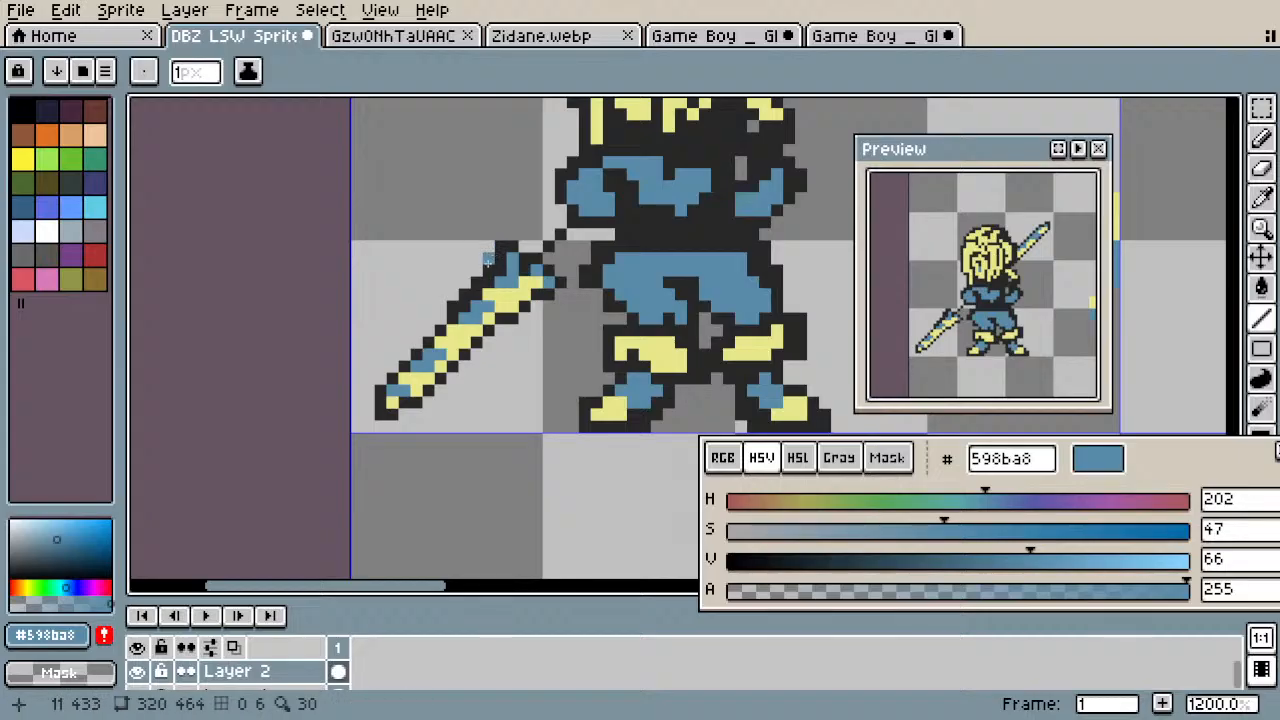
scroll(487, 259, down, 4)
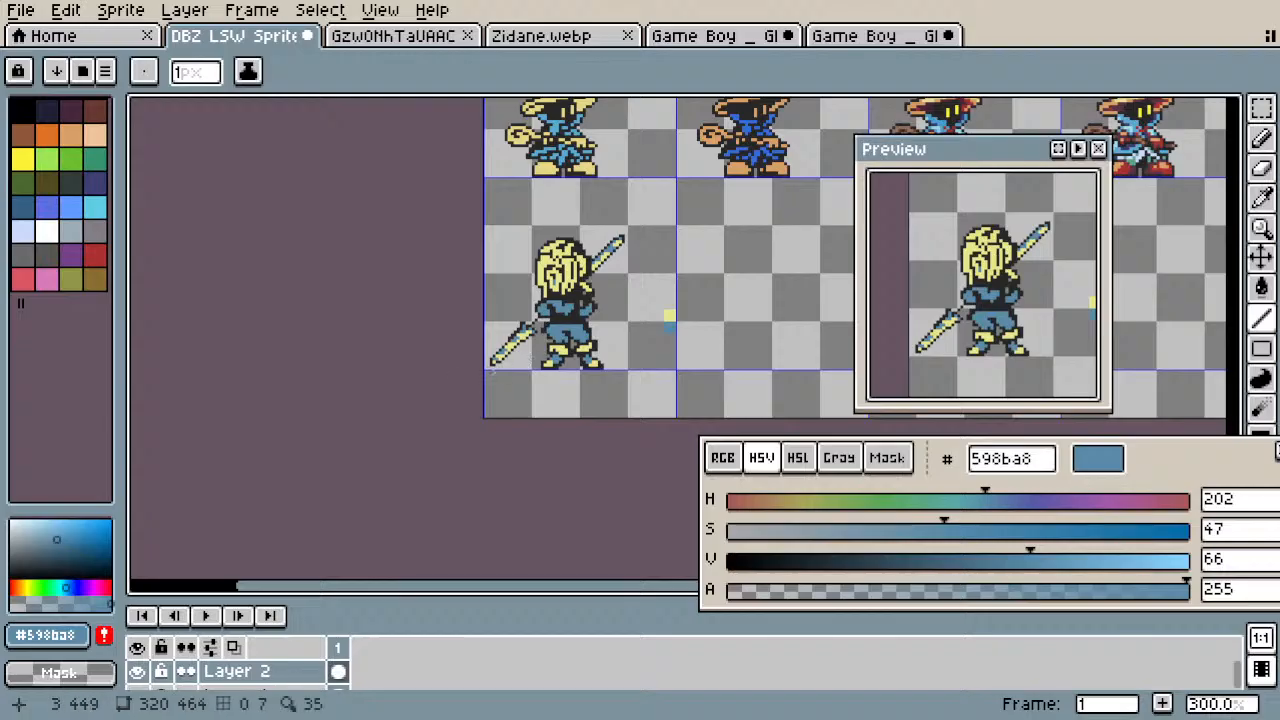
Step: Extend the yellow e8e88b at the lower blade's tip over the adjacent dark pixel
scroll(496, 361, up, 6)
alt+click(496, 360)
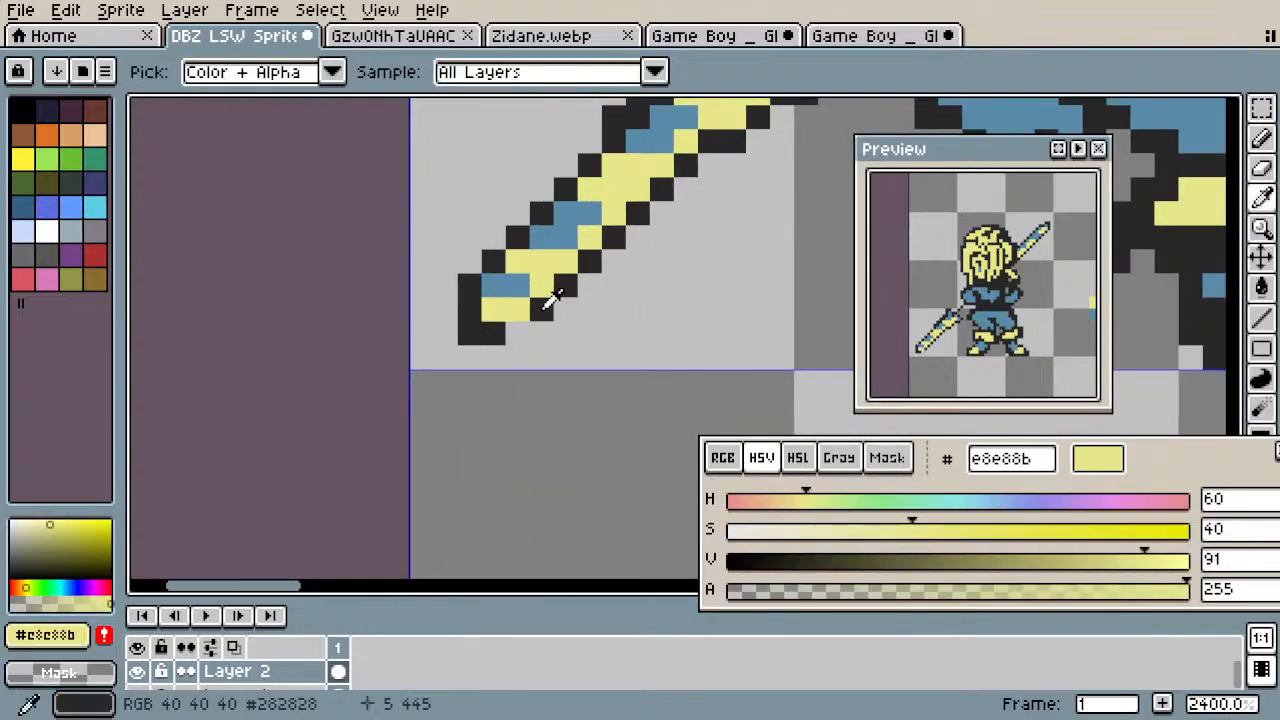
alt+click(540, 305)
scroll(540, 305, down, 6)
key(space)
drag(530, 357, 430, 370)
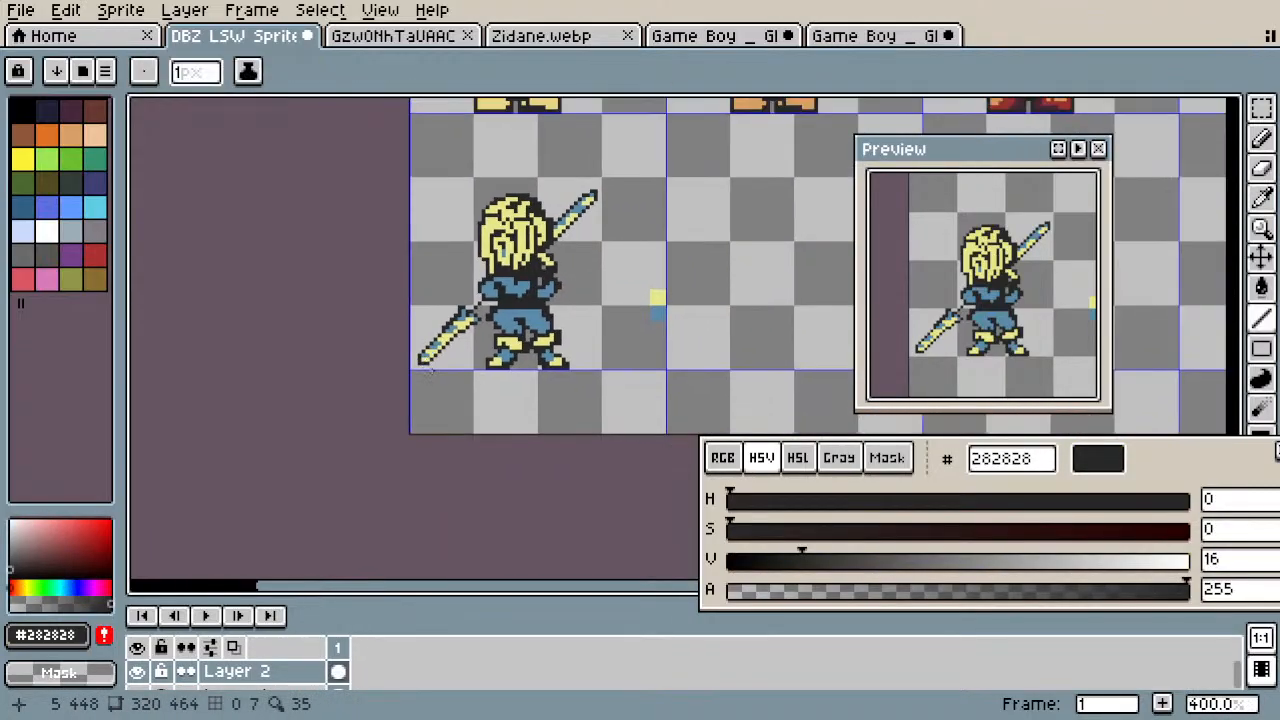
Step: Undo the latest line strokes at the lower blade's tip, redoing one stroke to compare the tip shapes
key(ctrl+z)
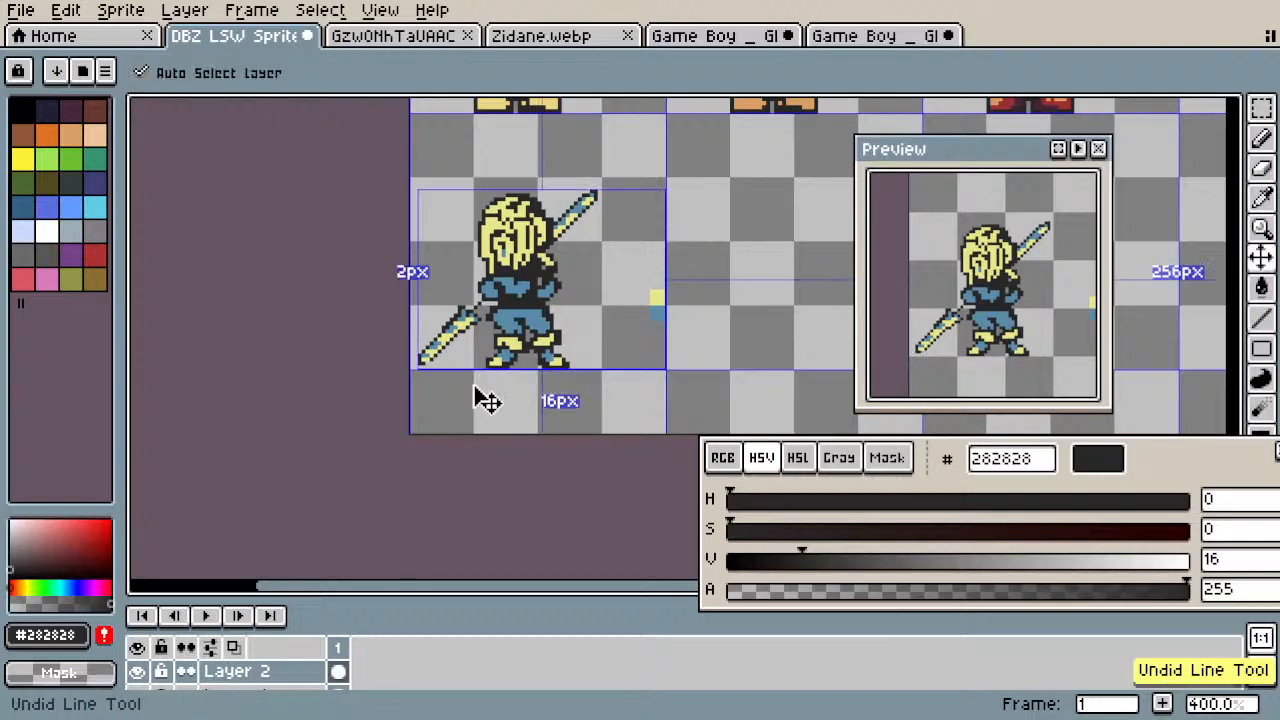
key(ctrl+z)
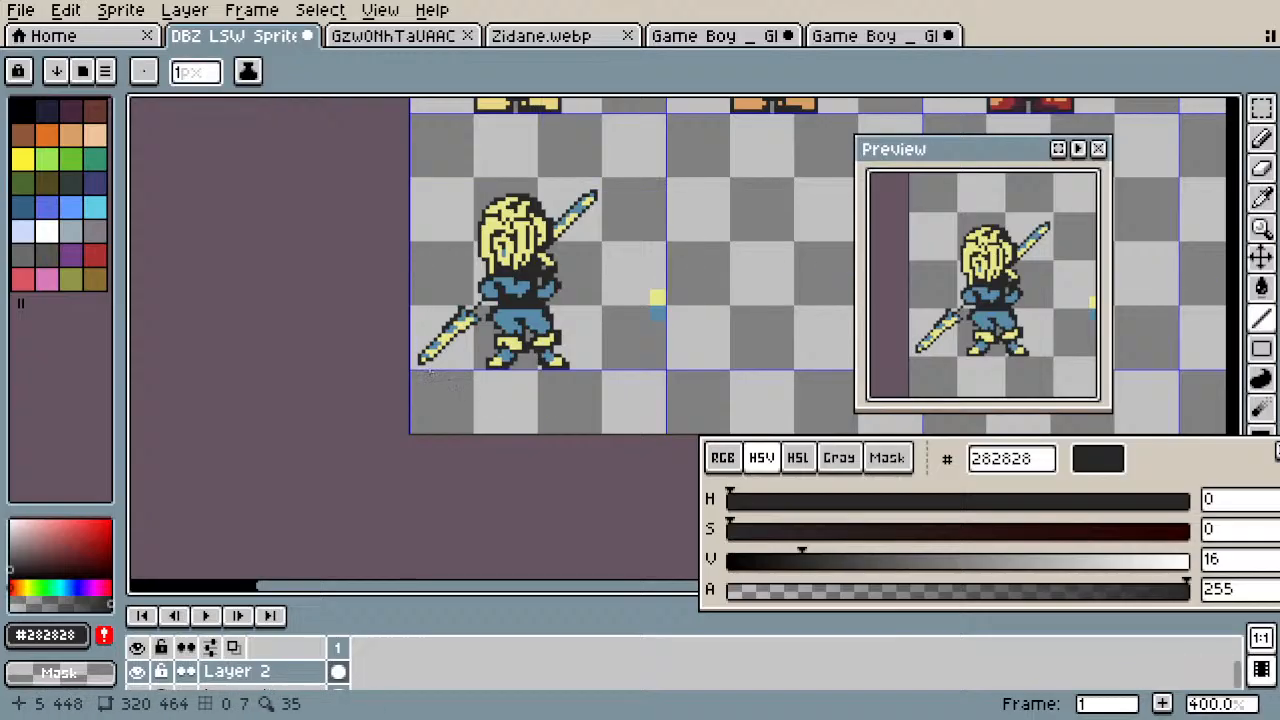
scroll(429, 371, up, 5)
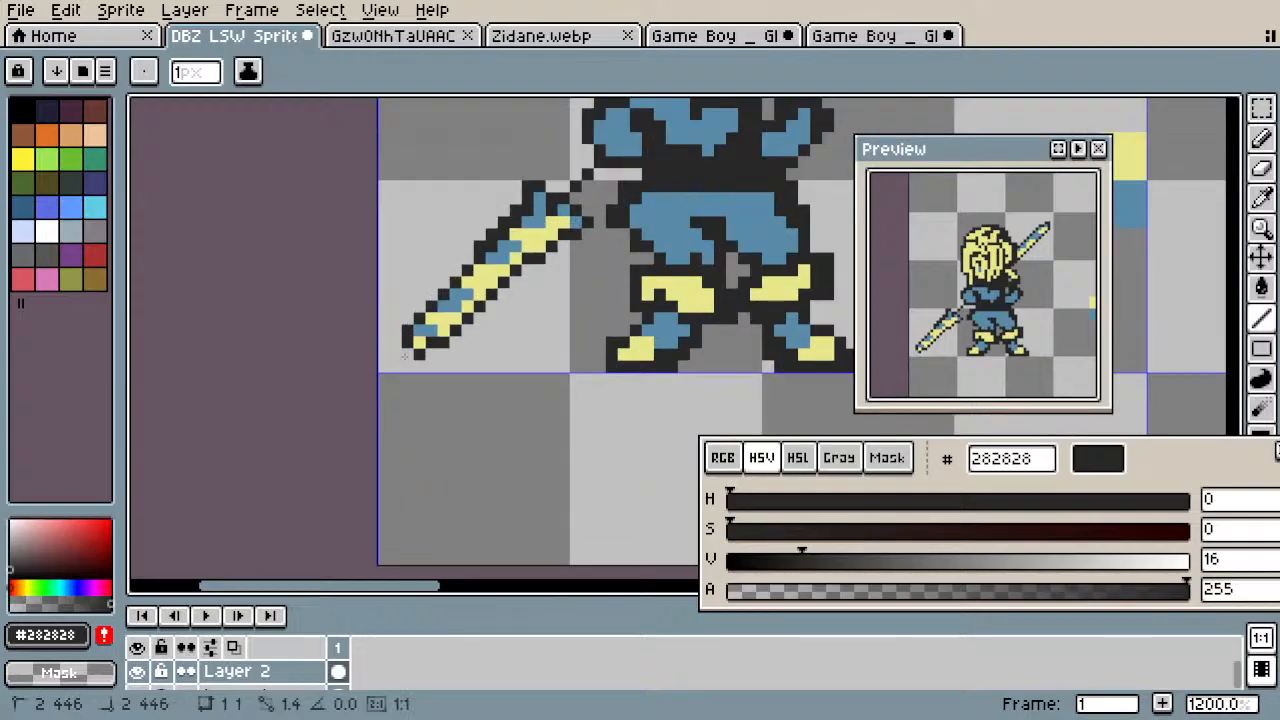
scroll(416, 342, down, 4)
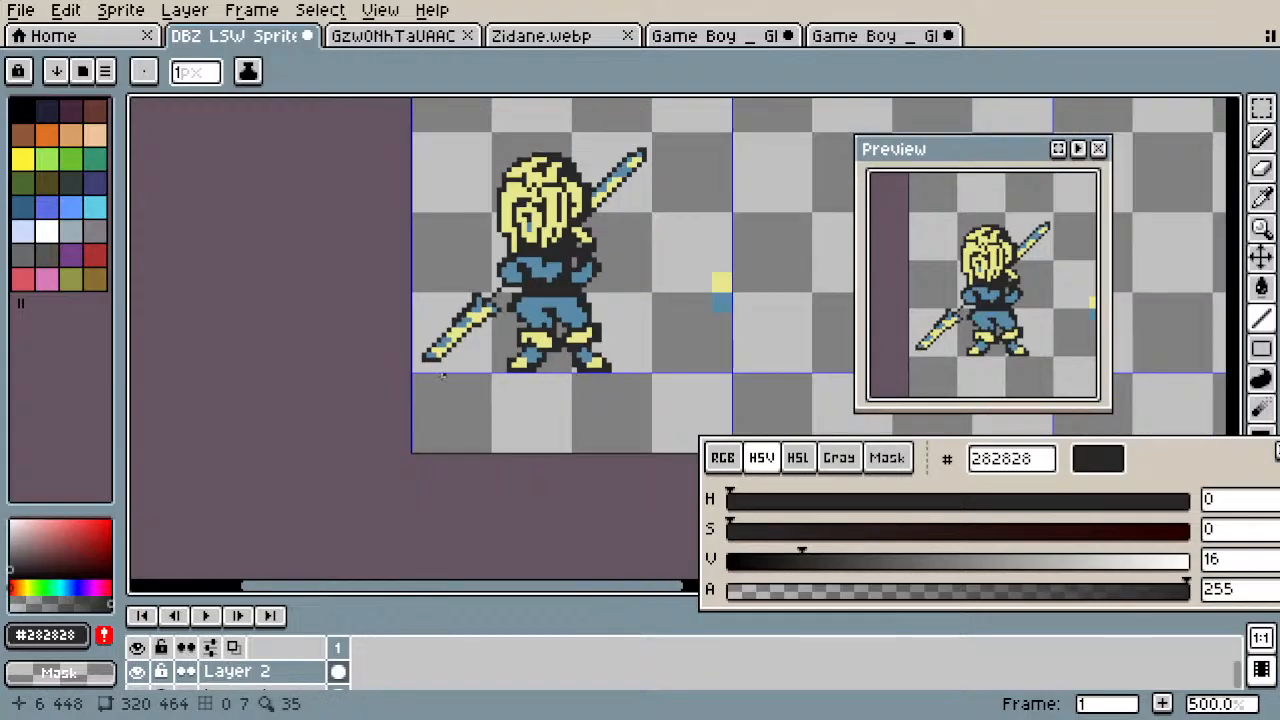
scroll(443, 375, down, 2)
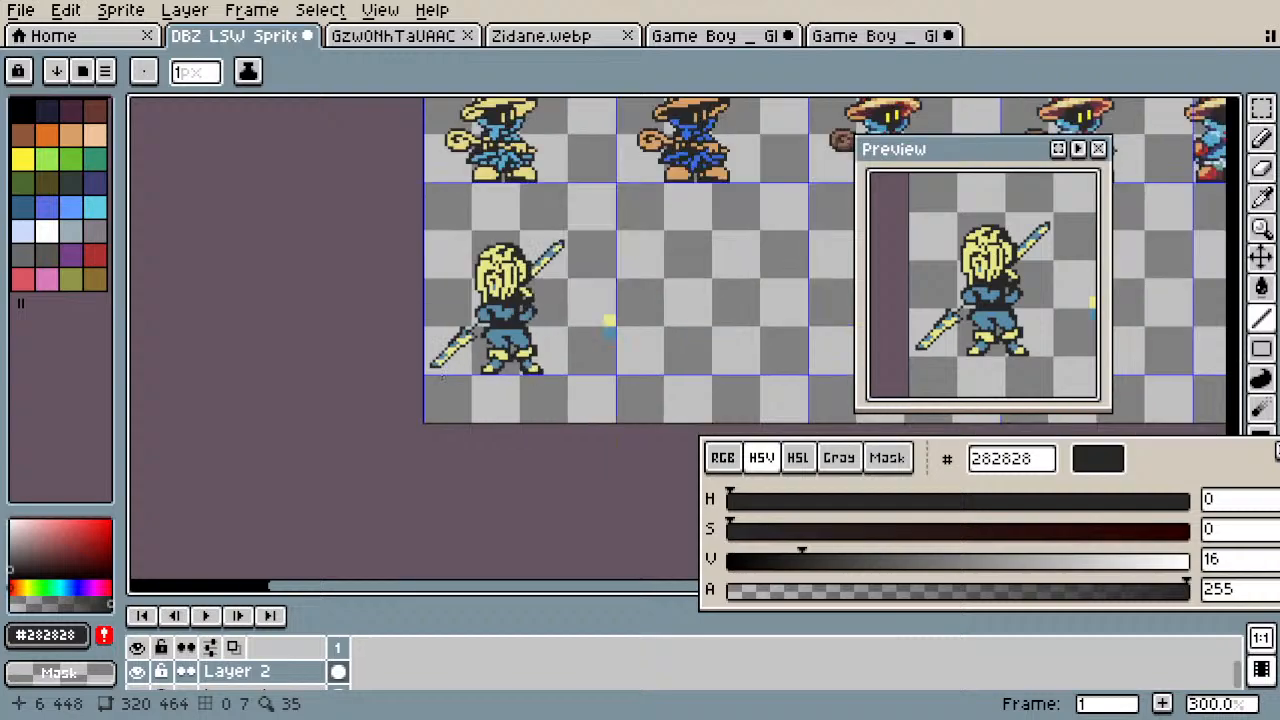
scroll(445, 380, up, 4)
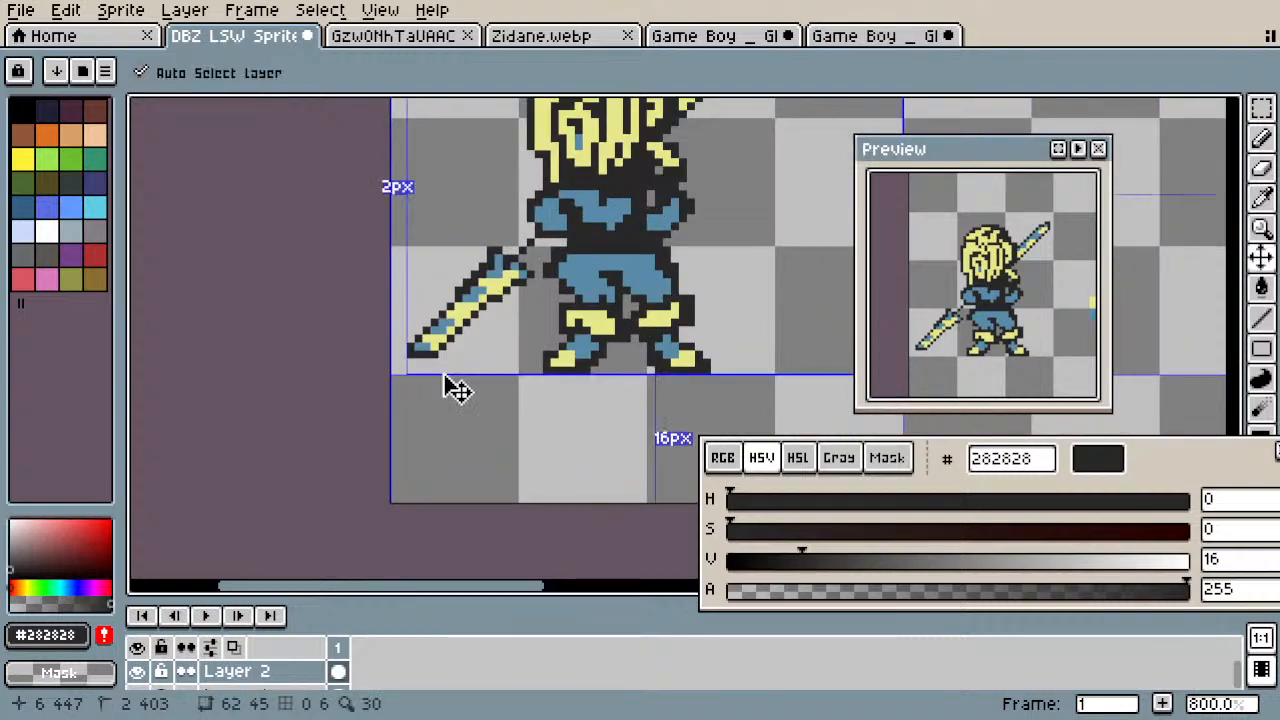
key(ctrl+z)
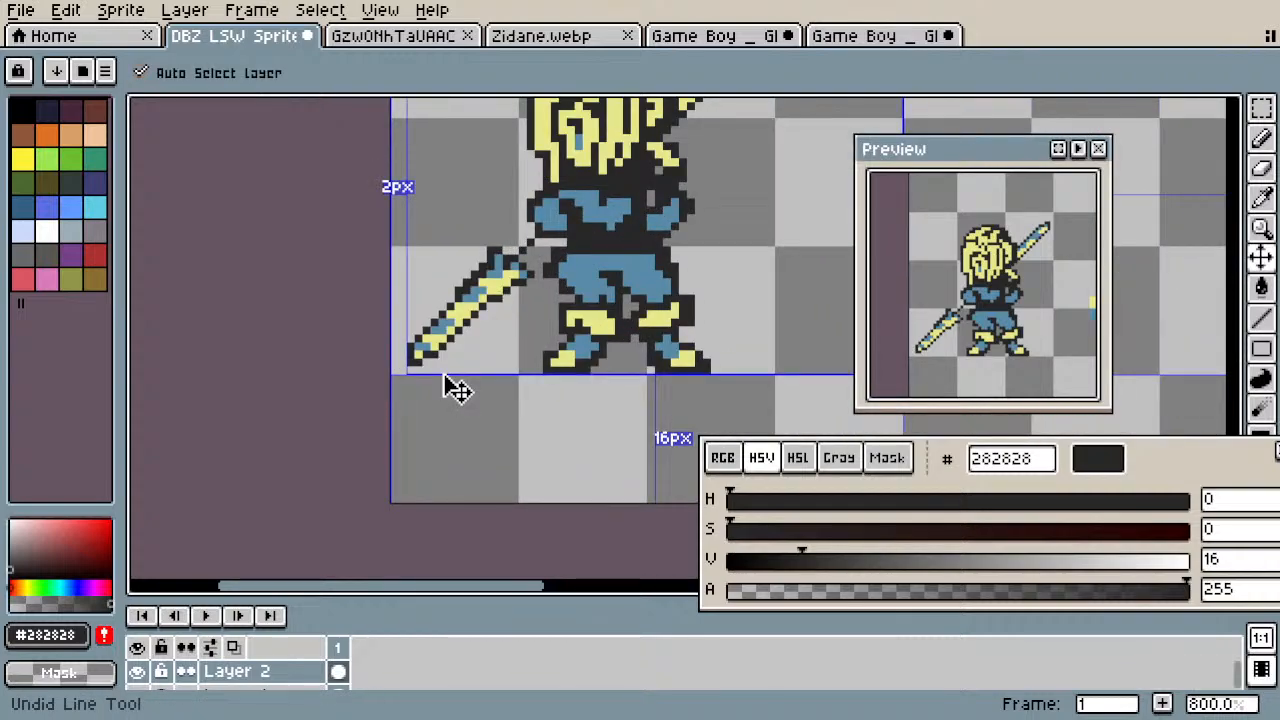
key(ctrl+z)
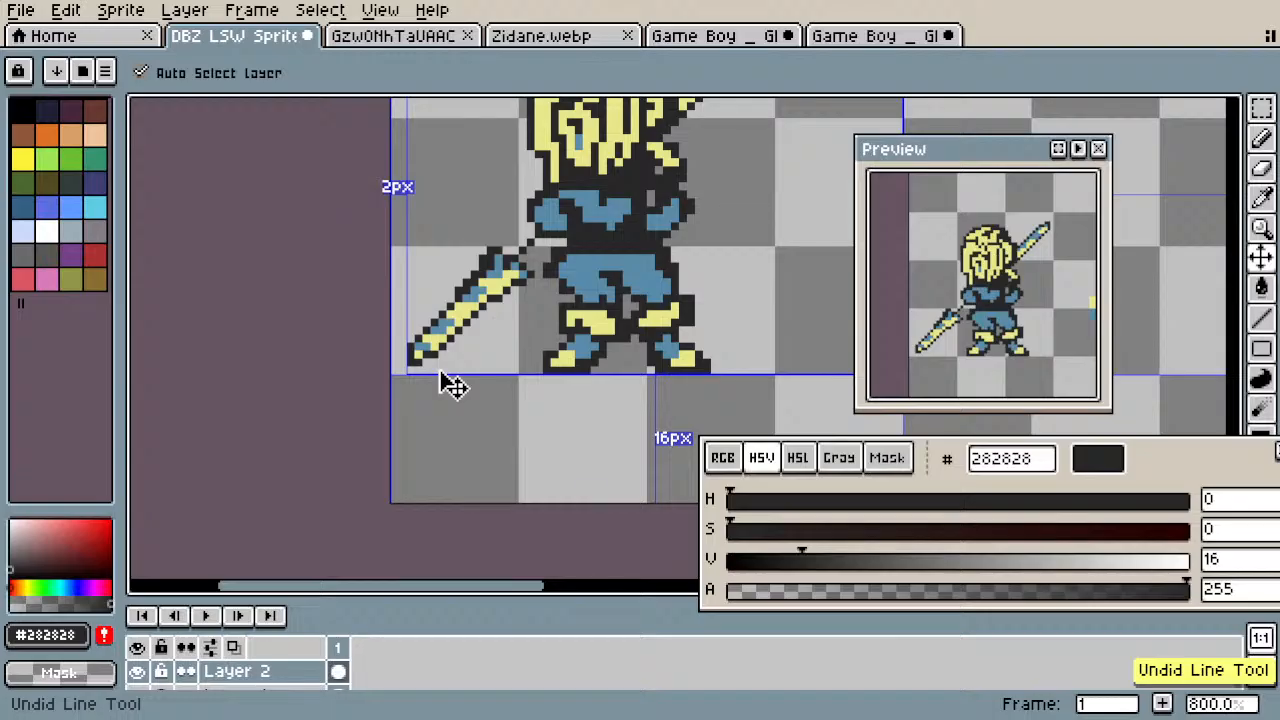
key(ctrl+y)
scroll(416, 356, up, 3)
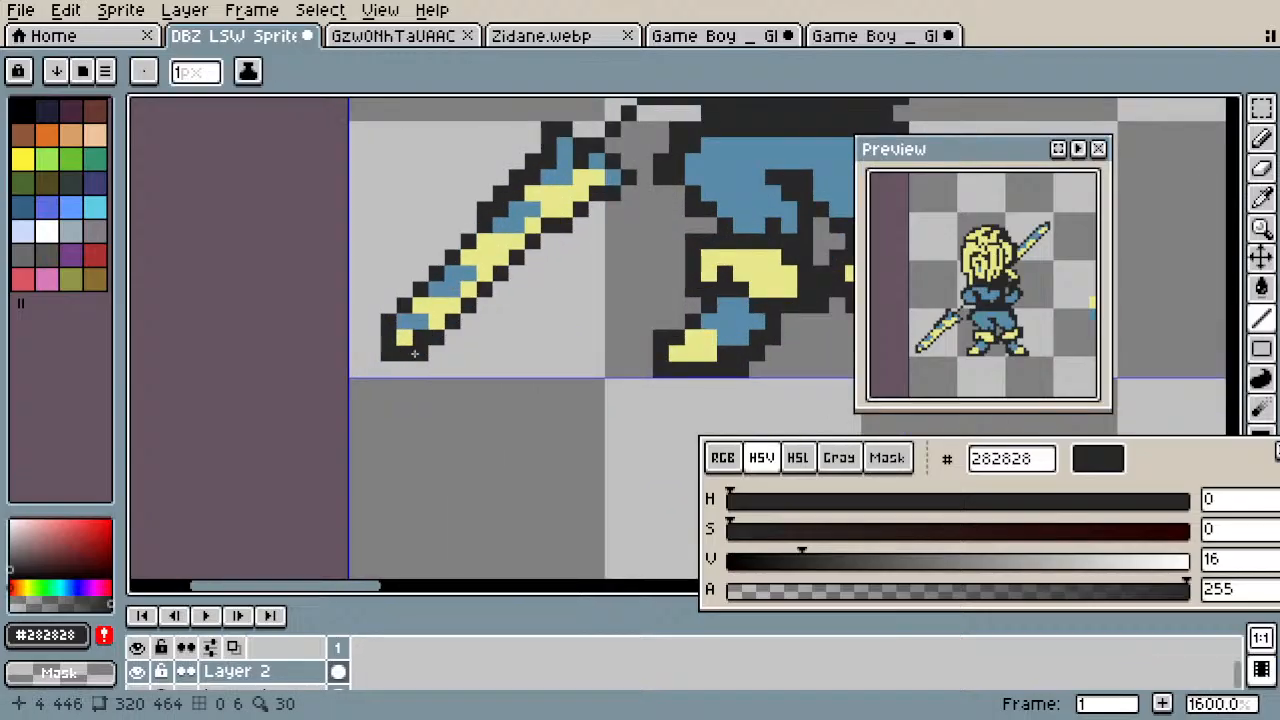
click(421, 345)
drag(389, 322, 386, 369)
click(402, 325)
scroll(438, 368, down, 2)
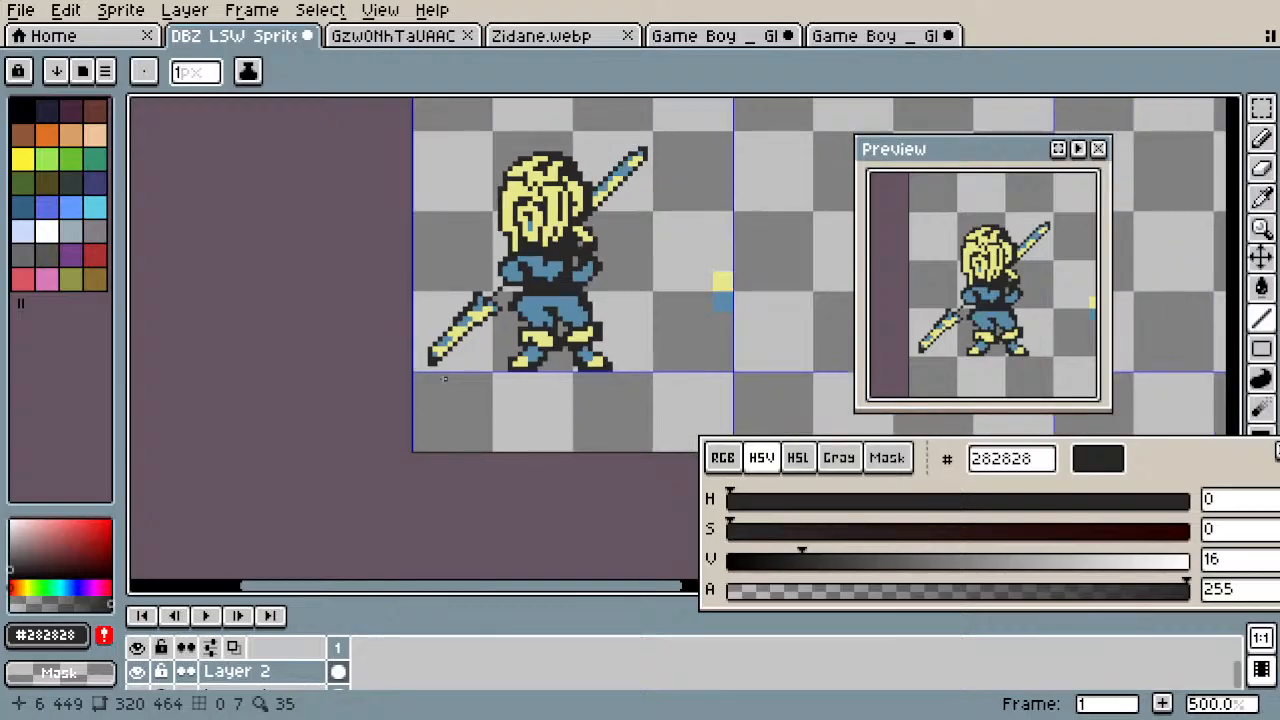
scroll(446, 378, up, 1)
scroll(446, 378, up, 1)
key(v)
key(ctrl+z)
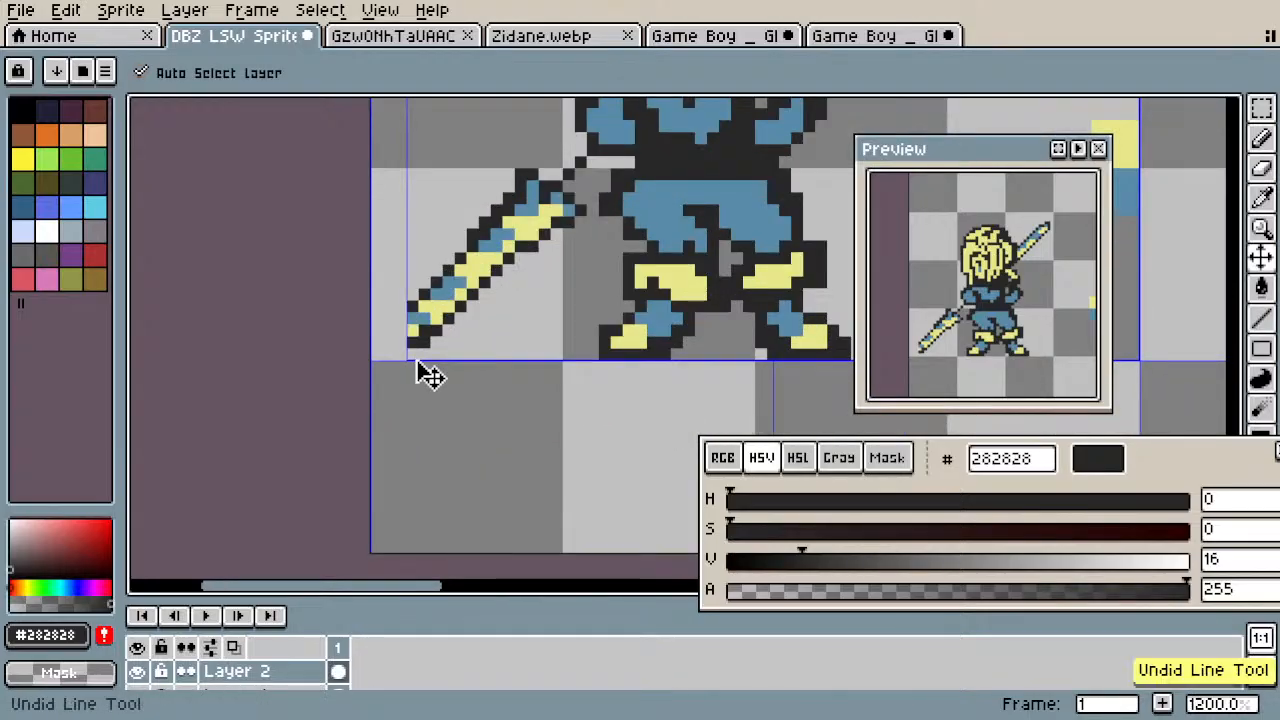
key(ctrl+z)
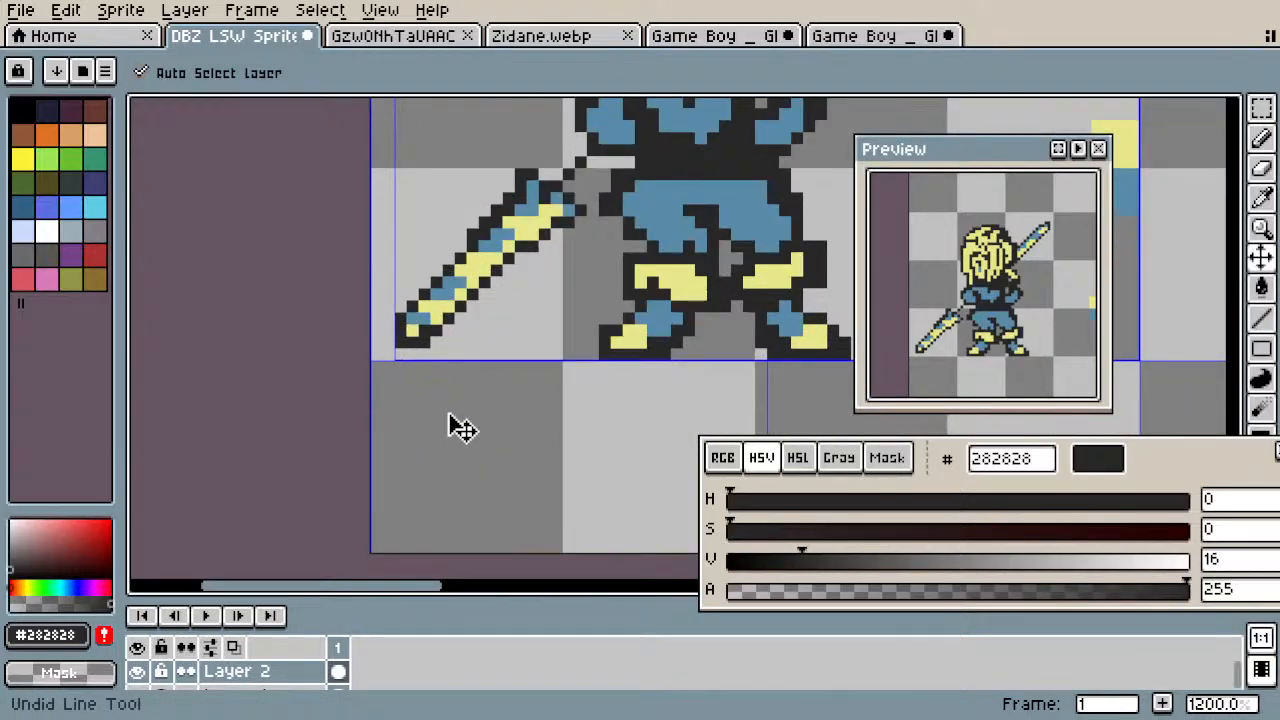
key(ctrl+z)
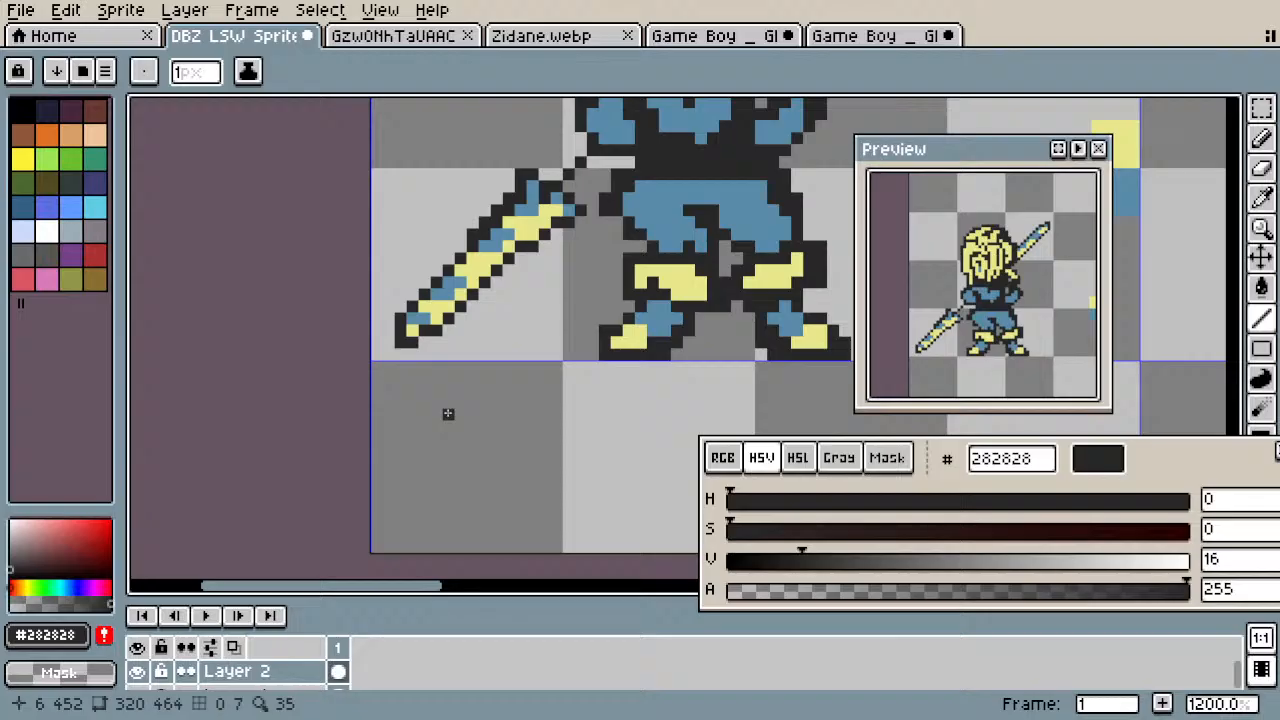
Step: Paint the lower blade's tip yellow e8e88b and recolor the inner pixel of the nearest blue band yellow
alt+click(412, 329)
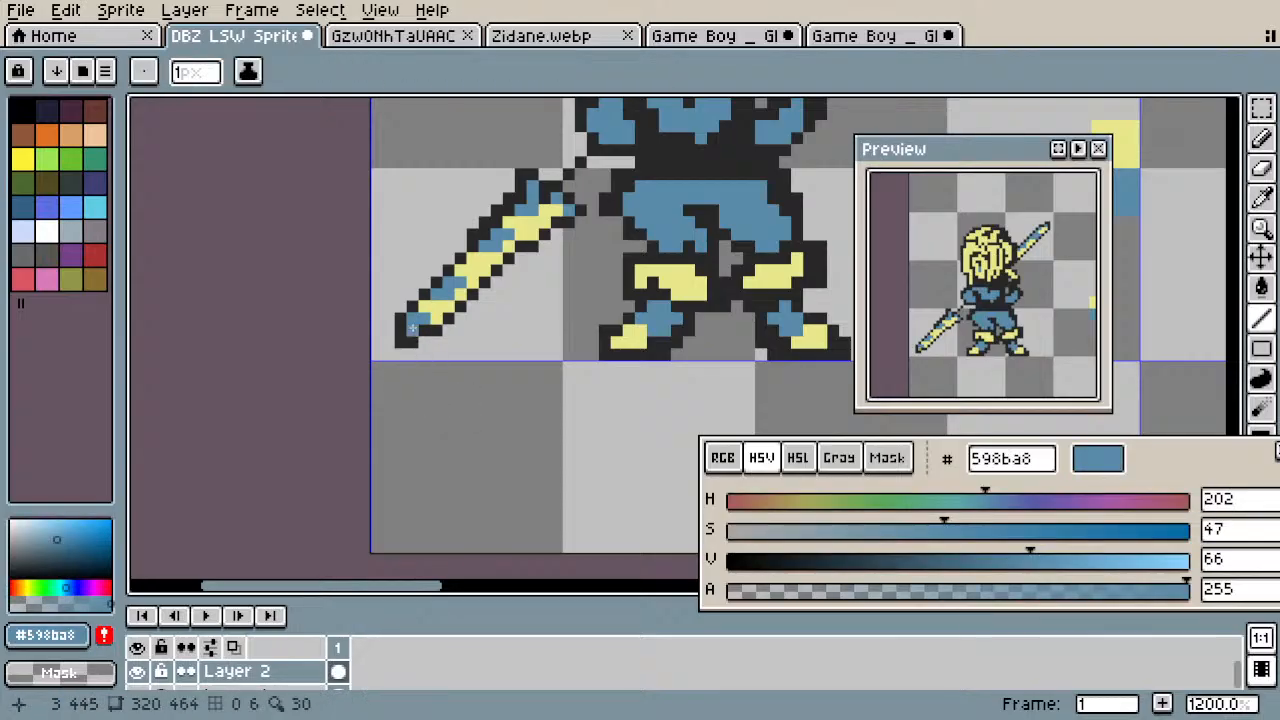
scroll(412, 329, up, 3)
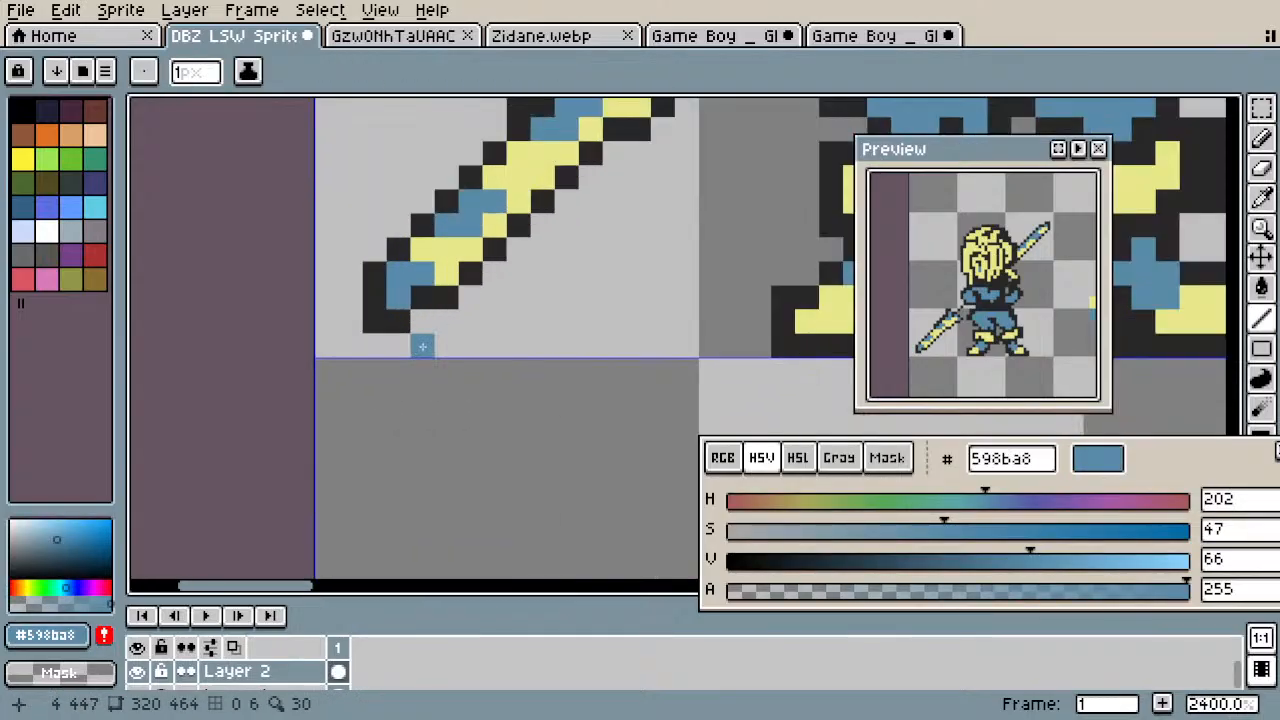
alt+click(428, 272)
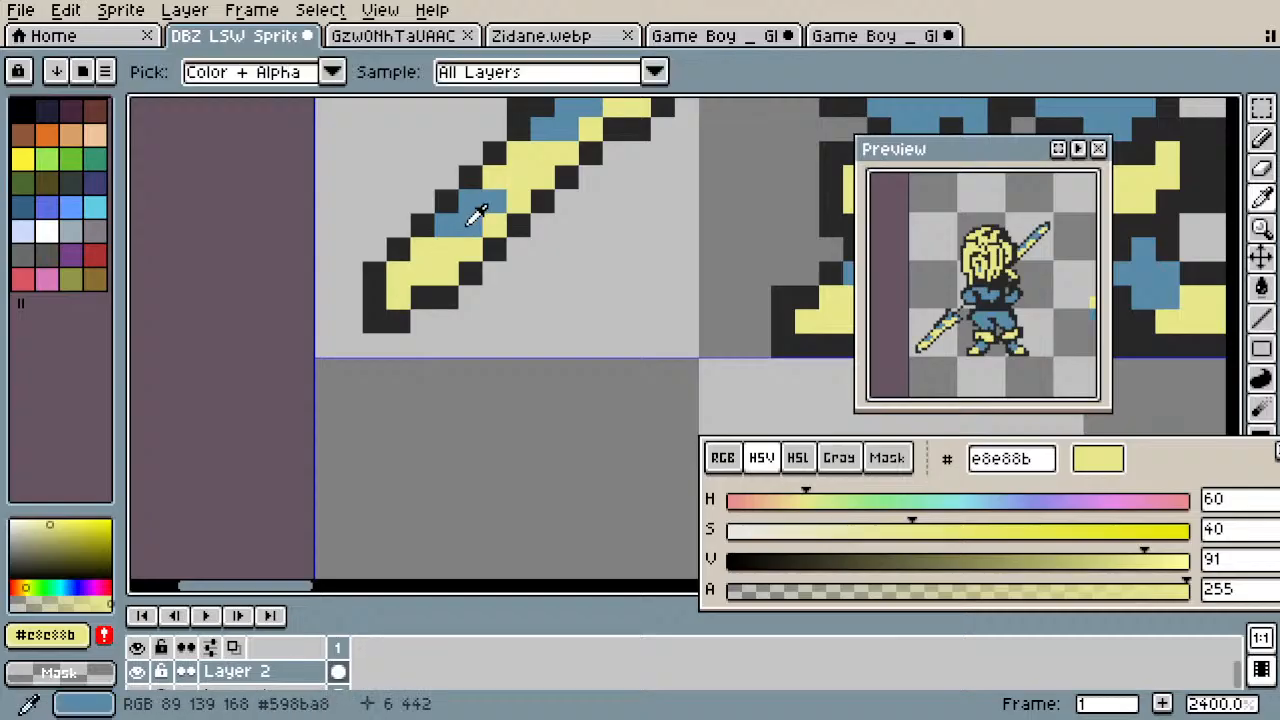
alt+click(471, 222)
alt+click(486, 220)
click(461, 222)
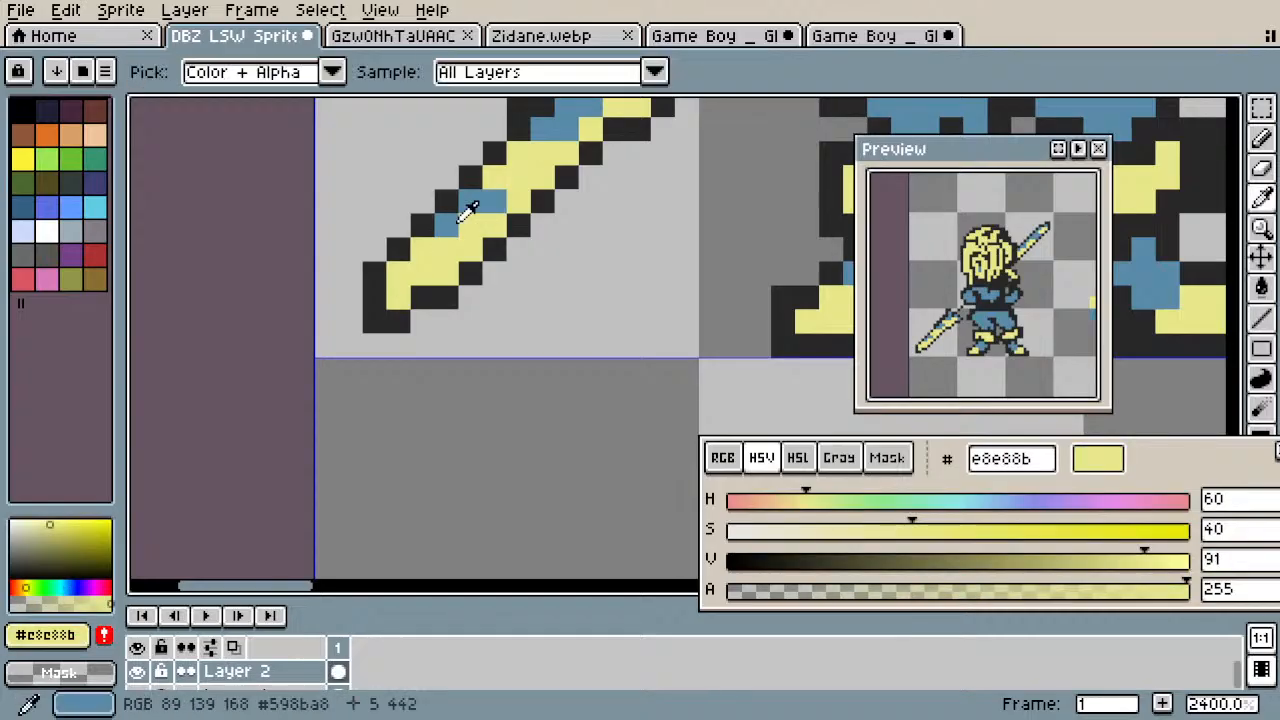
Step: Extend the blue 598ba8 band nearest the tip by a pixel along the lower blade's upper edge
alt+click(491, 189)
drag(450, 250, 427, 254)
scroll(447, 300, down, 9)
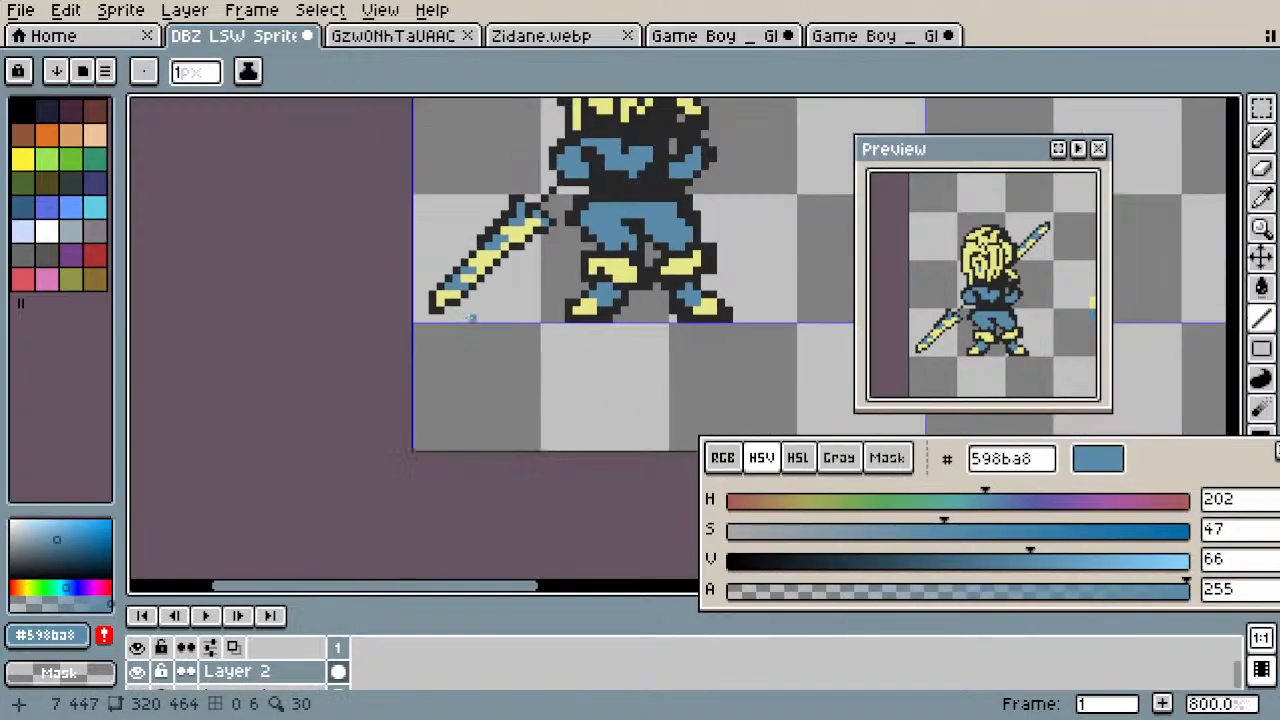
key(space)
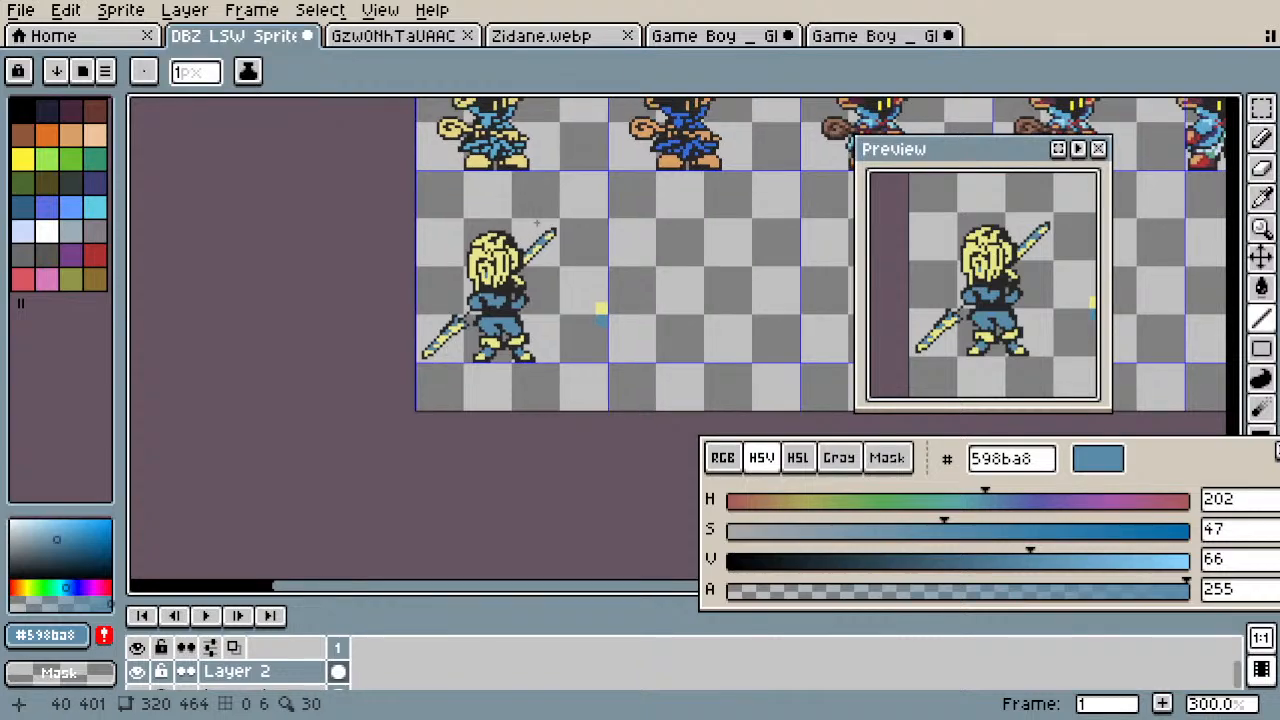
scroll(540, 240, up, 3)
scroll(331, 462, up, 3)
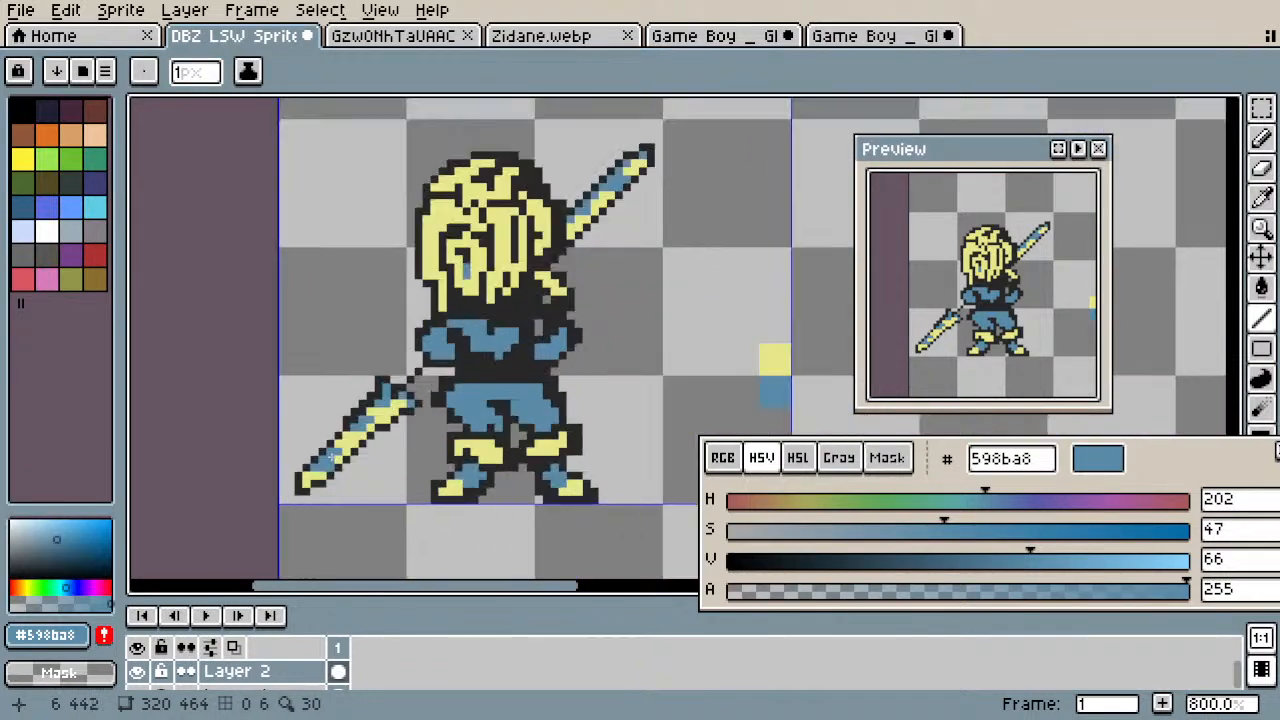
Step: Recolor the inner pixels of the lower blade's blue bands yellow e8e88b, leaving only thin blue along the upper edge
alt+click(331, 466)
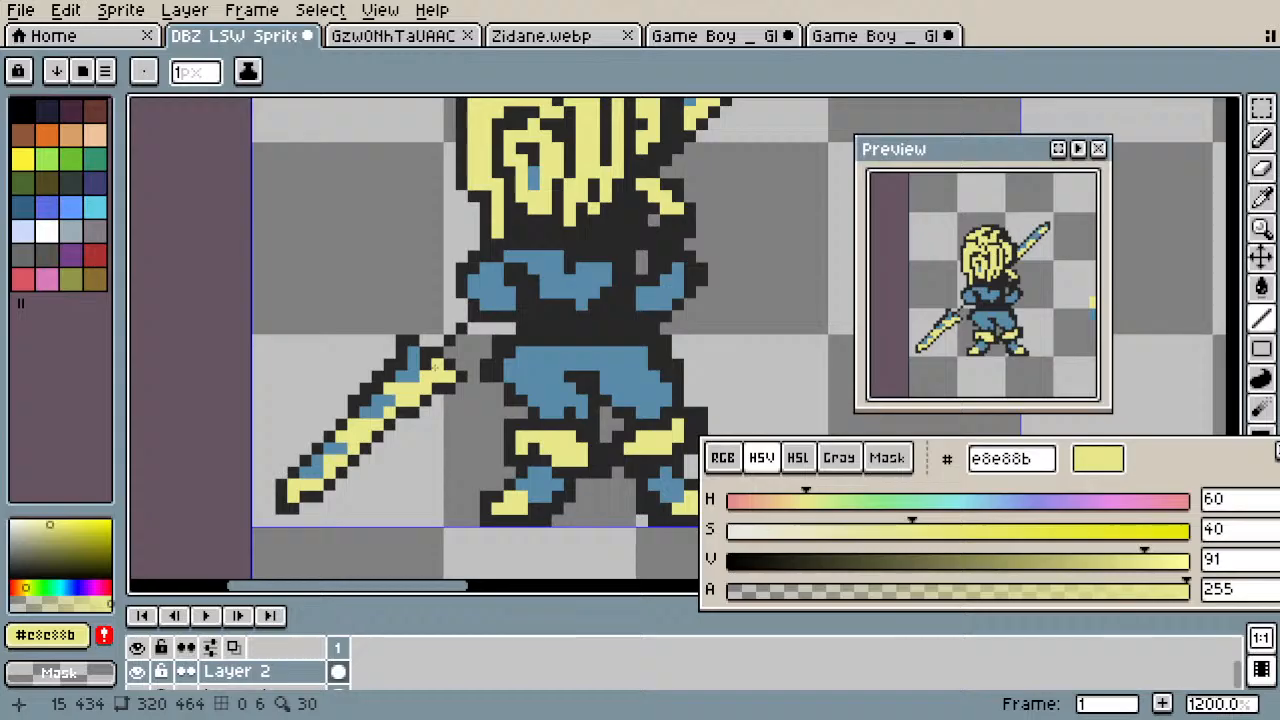
click(389, 403)
scroll(383, 430, down, 1)
scroll(349, 466, up, 2)
alt+click(324, 466)
click(323, 462)
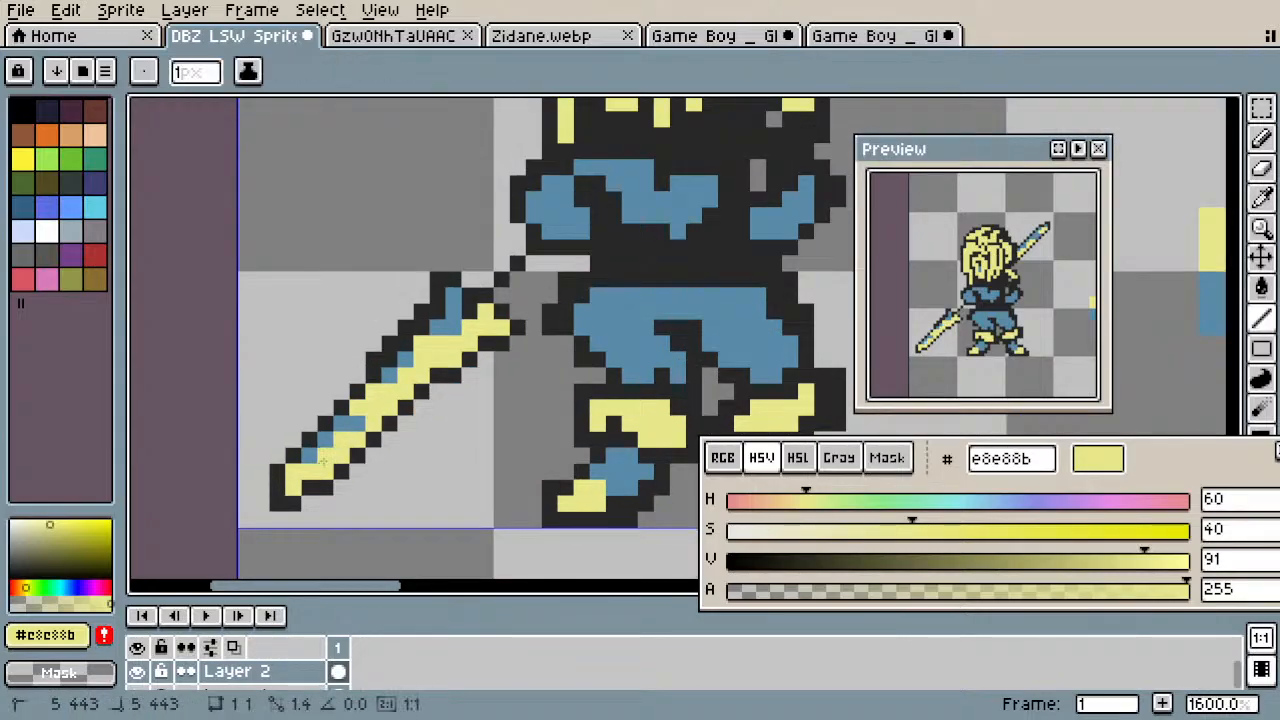
scroll(360, 430, down, 2)
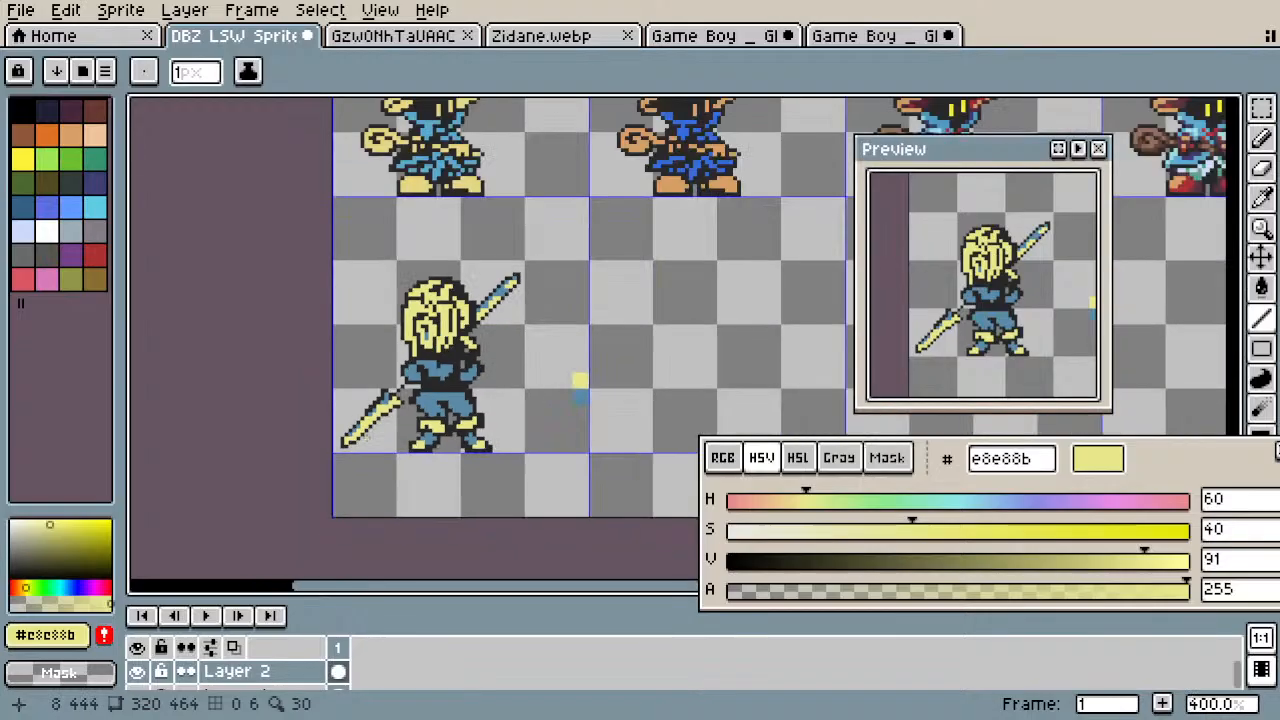
Step: Repaint the dark pixels between the blue patches on the lower blade's upper edge near the guard blue 598ba8
scroll(350, 445, up, 3)
alt+click(348, 464)
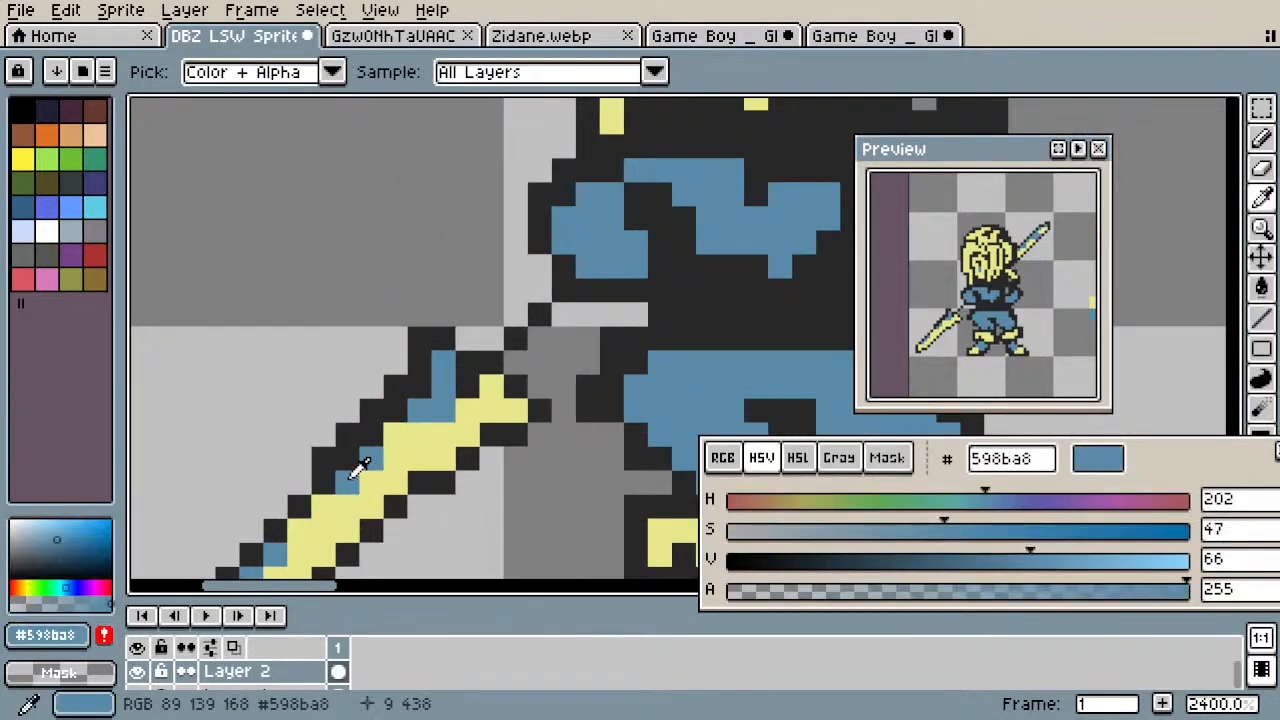
click(375, 439)
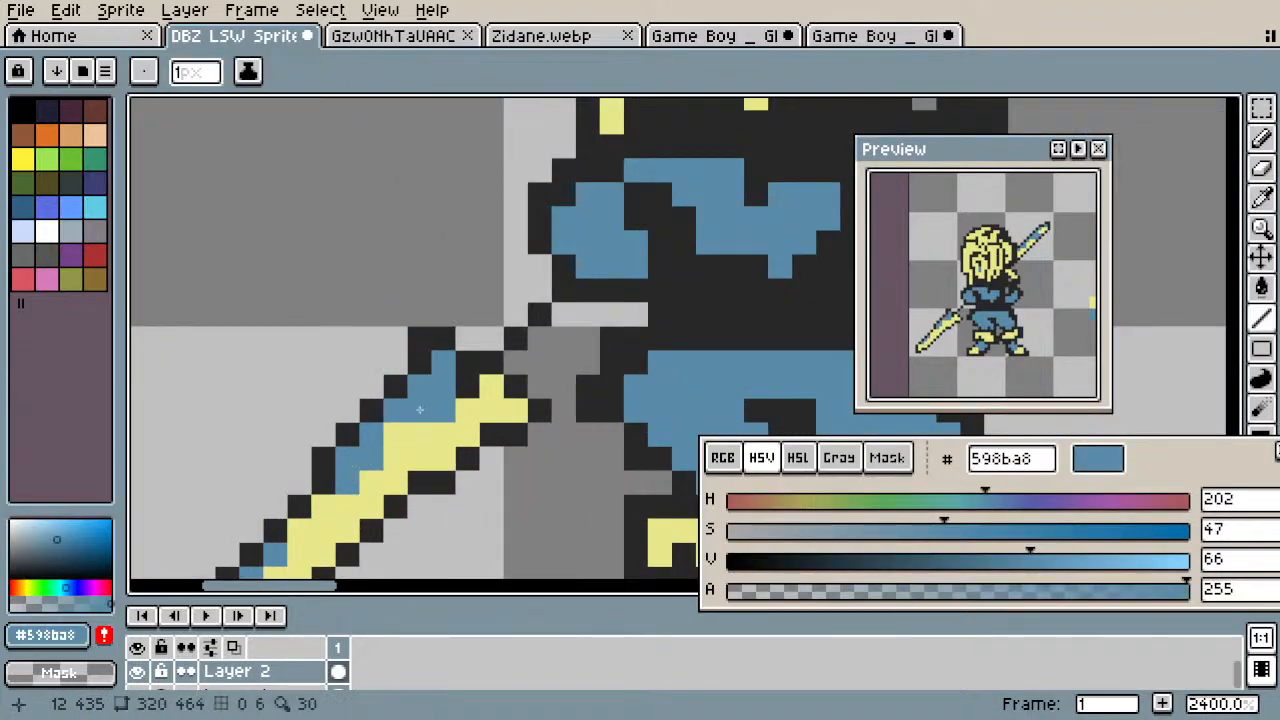
scroll(419, 435, down, 8)
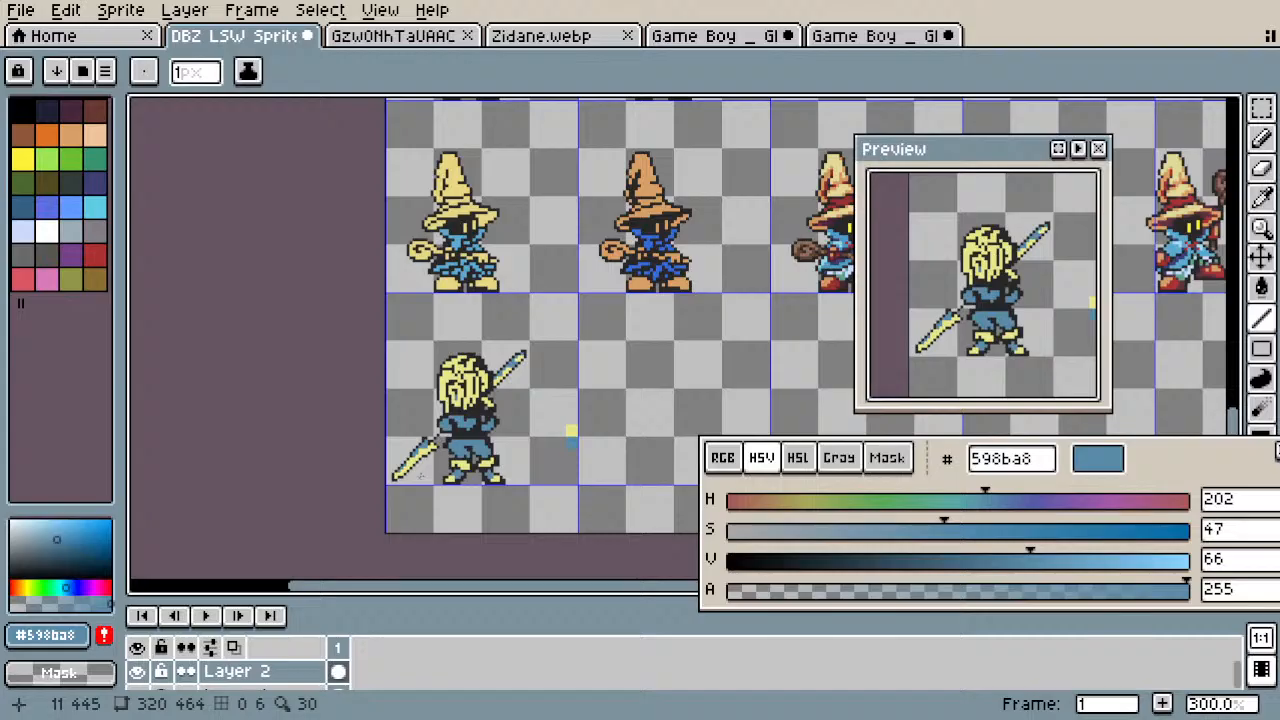
Step: Extend the blue 598ba8 beside the guard over the adjacent yellow pixel of the lower blade
scroll(420, 475, up, 8)
key(i)
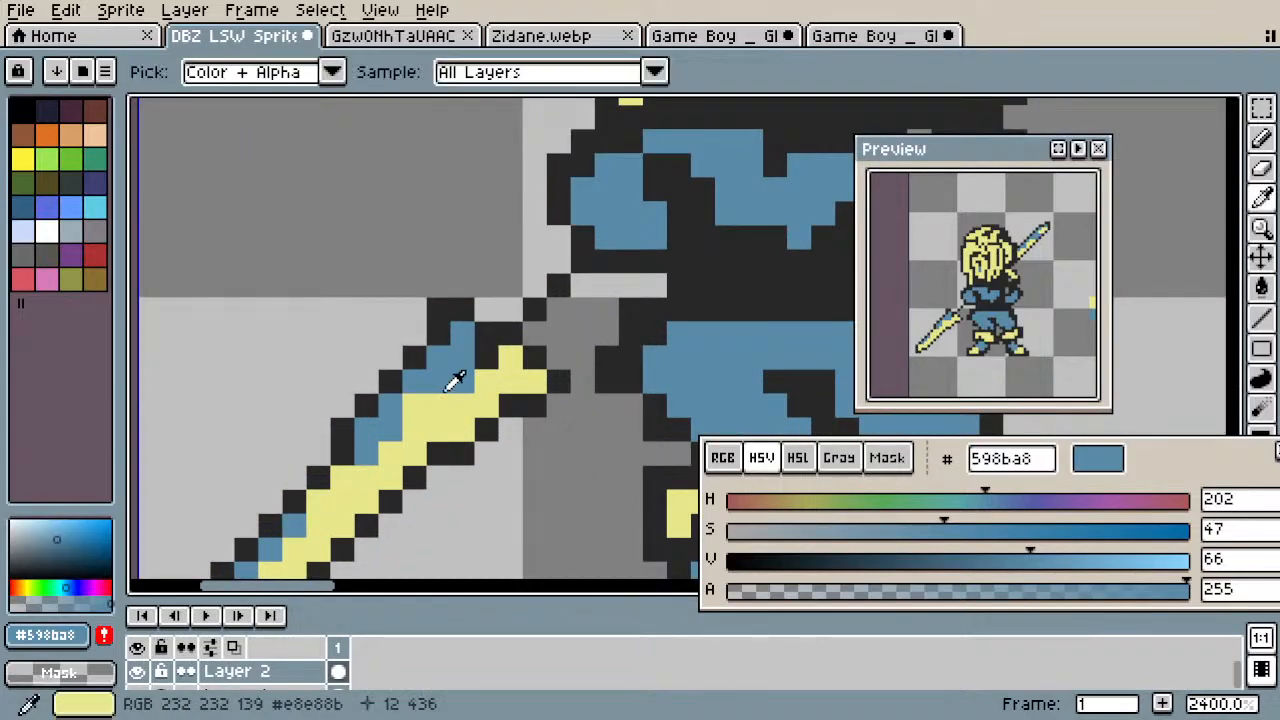
click(448, 405)
click(448, 379)
key(l)
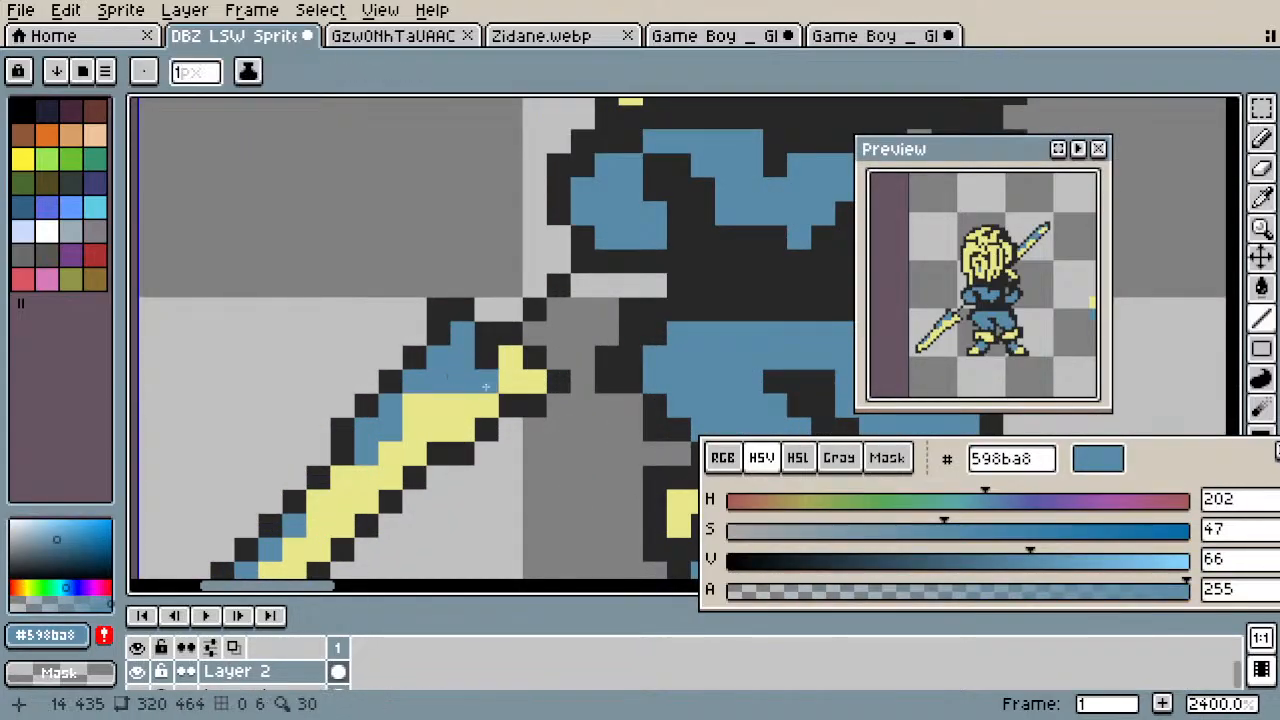
scroll(486, 386, down, 6)
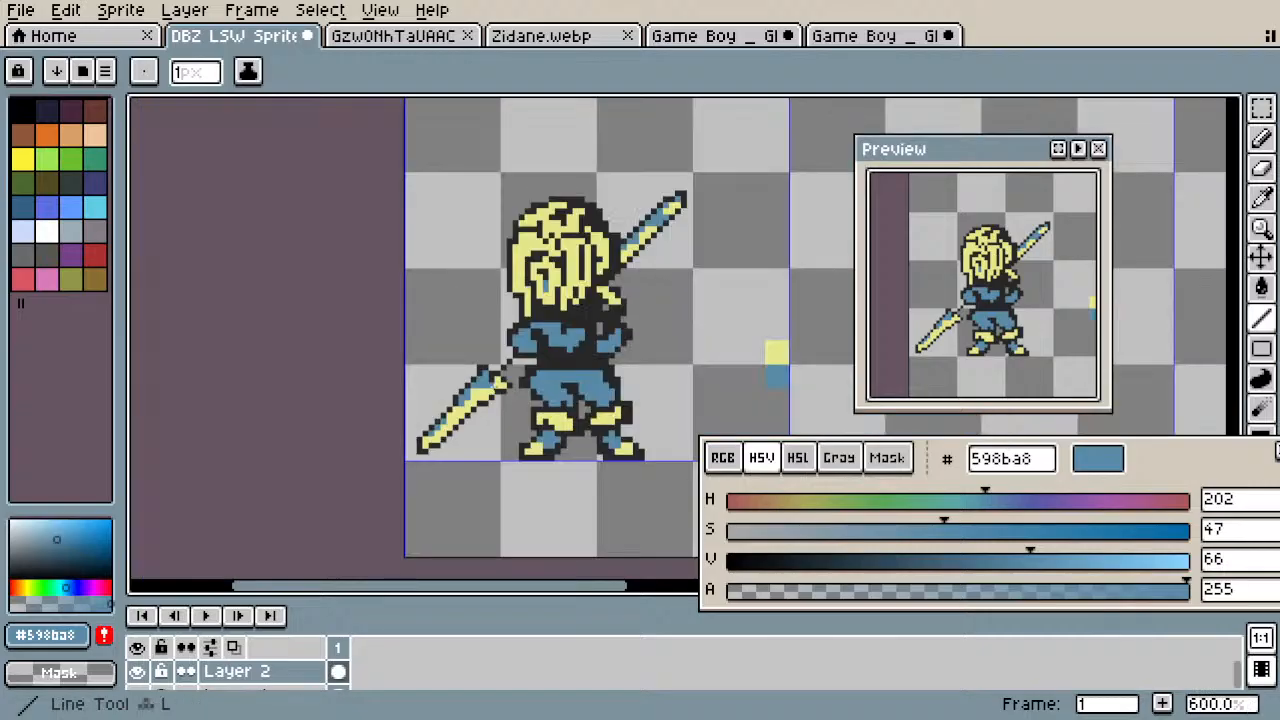
Step: Fill the lower blade's length with blue 598ba8, keeping a yellow lower edge, and darken its guard outline with 282828
mouse_move(491, 386)
mouse_down()
mouse_move(425, 440)
mouse_move(514, 341)
mouse_move(400, 462)
mouse_up()
scroll(472, 386, up, 4)
alt+click(436, 419)
scroll(400, 462, down, 8)
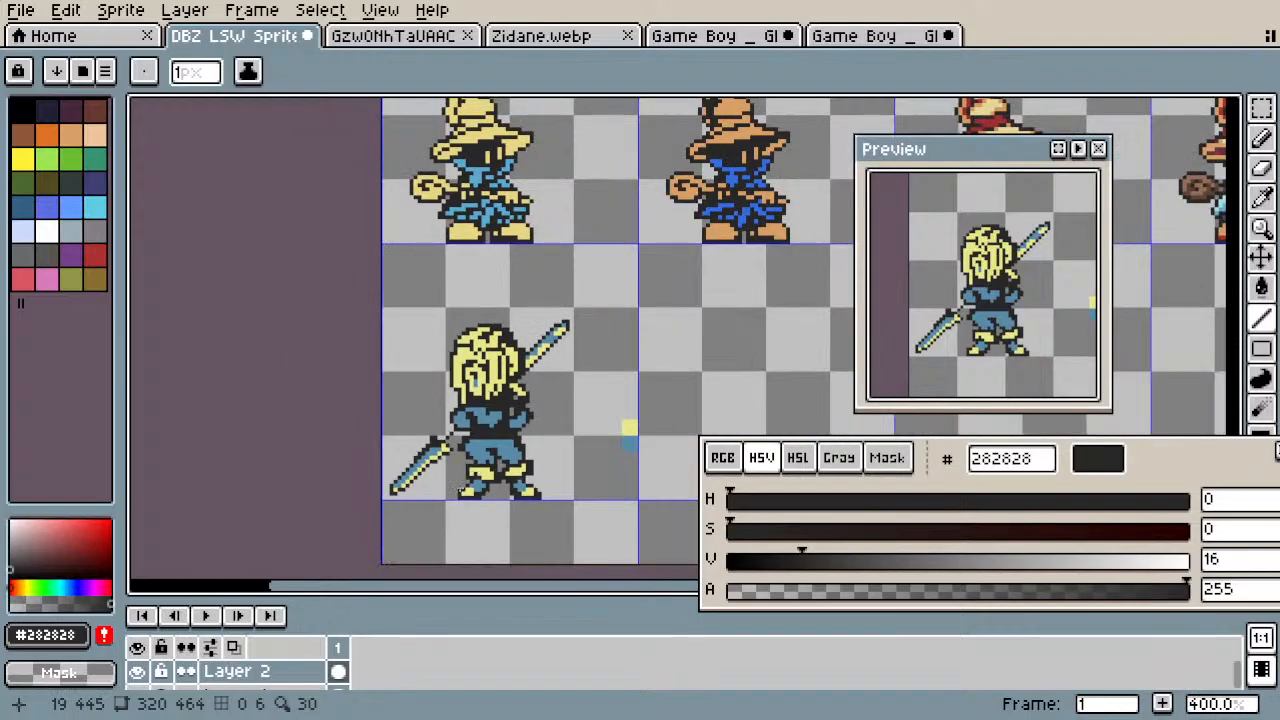
Step: Paint a blue 598ba8 pixel into the dark outline at the lower blade's guard end
scroll(460, 489, up, 8)
alt+click(523, 380)
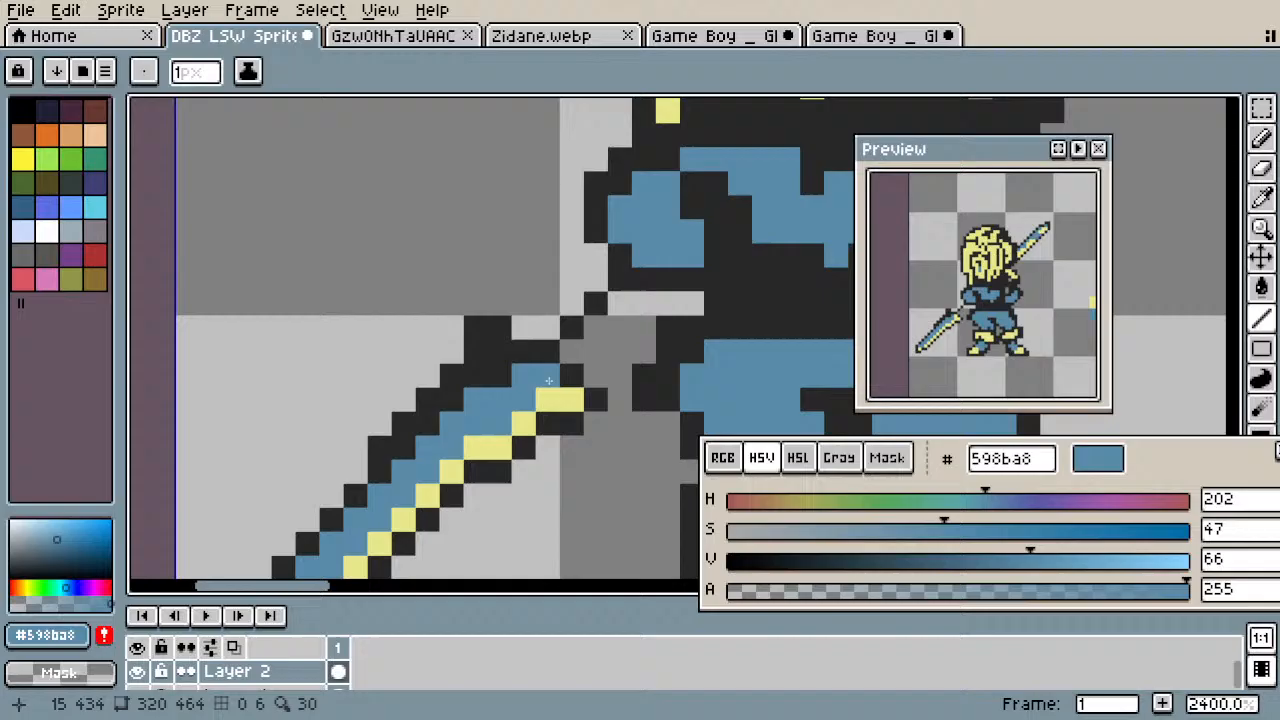
click(503, 357)
scroll(503, 357, down, 9)
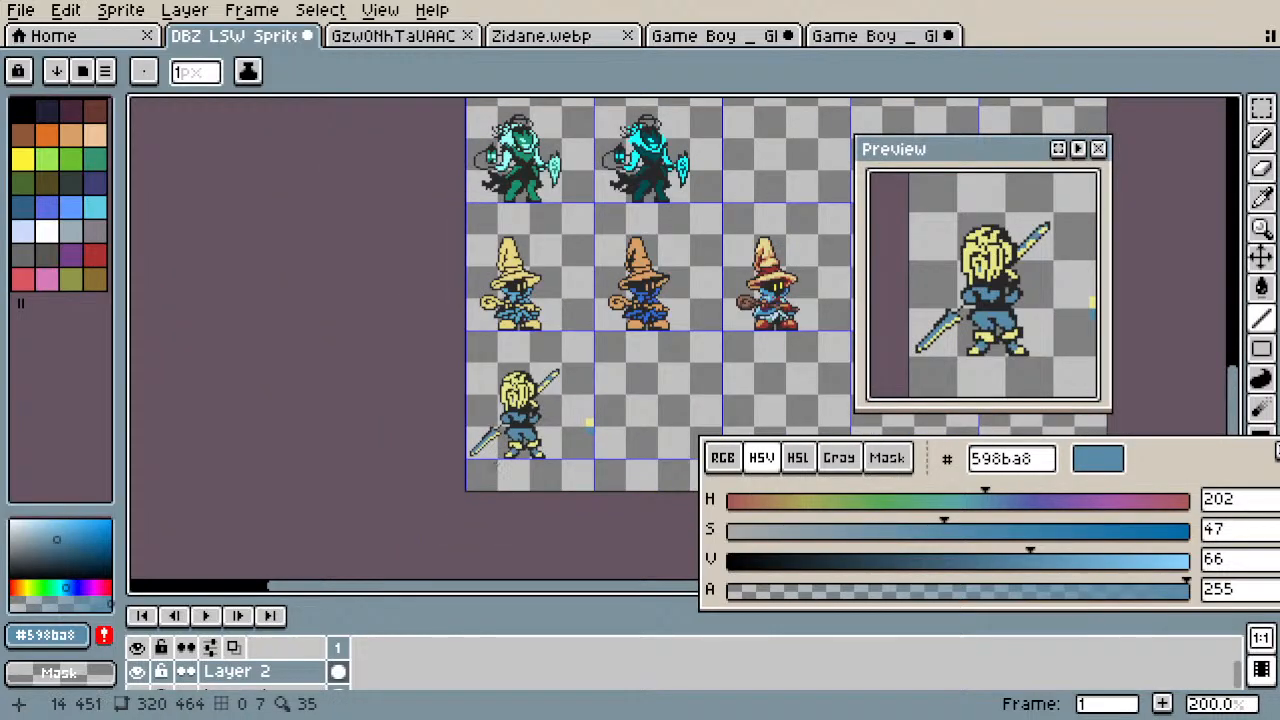
scroll(496, 464, up, 3)
scroll(494, 465, up, 4)
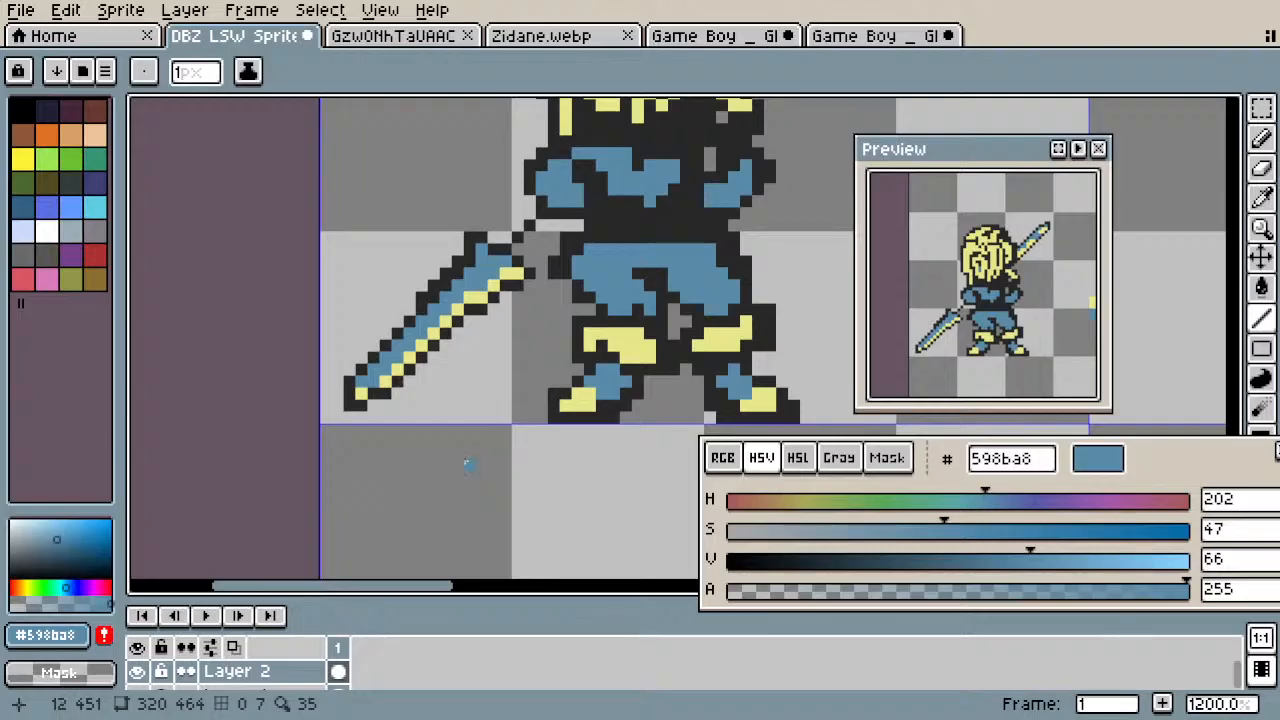
scroll(468, 464, down, 2)
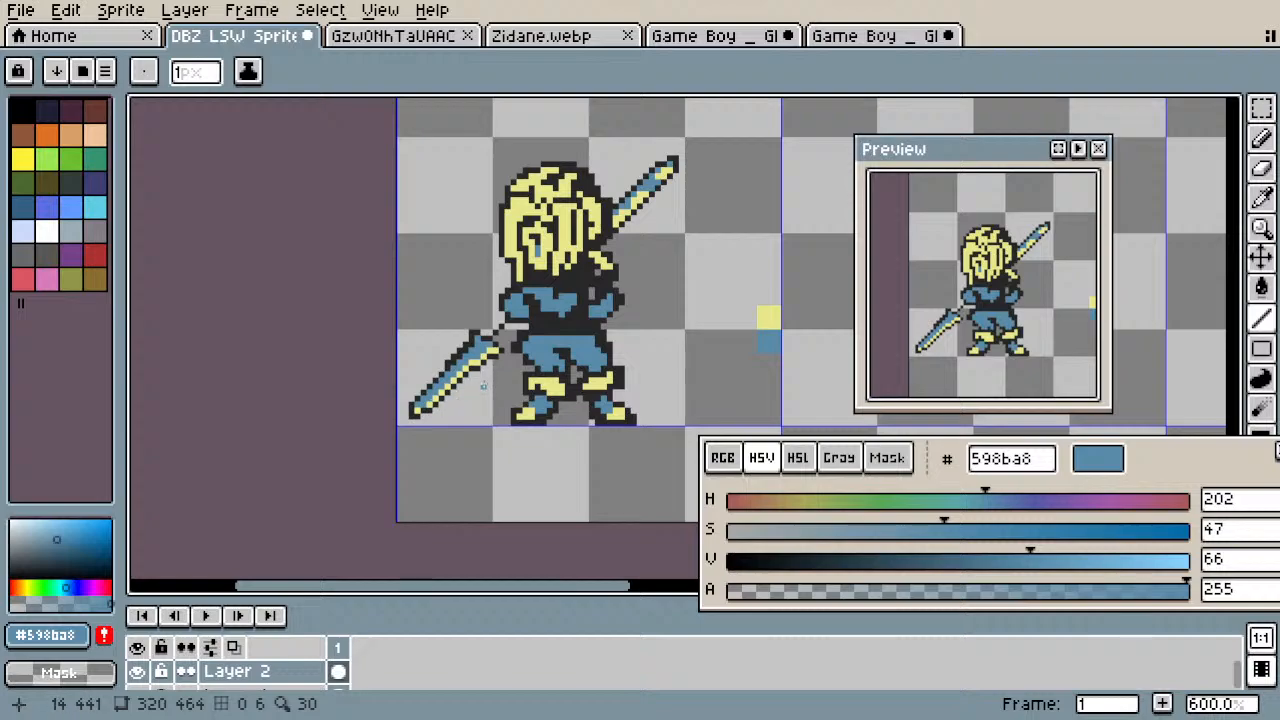
scroll(483, 384, down, 3)
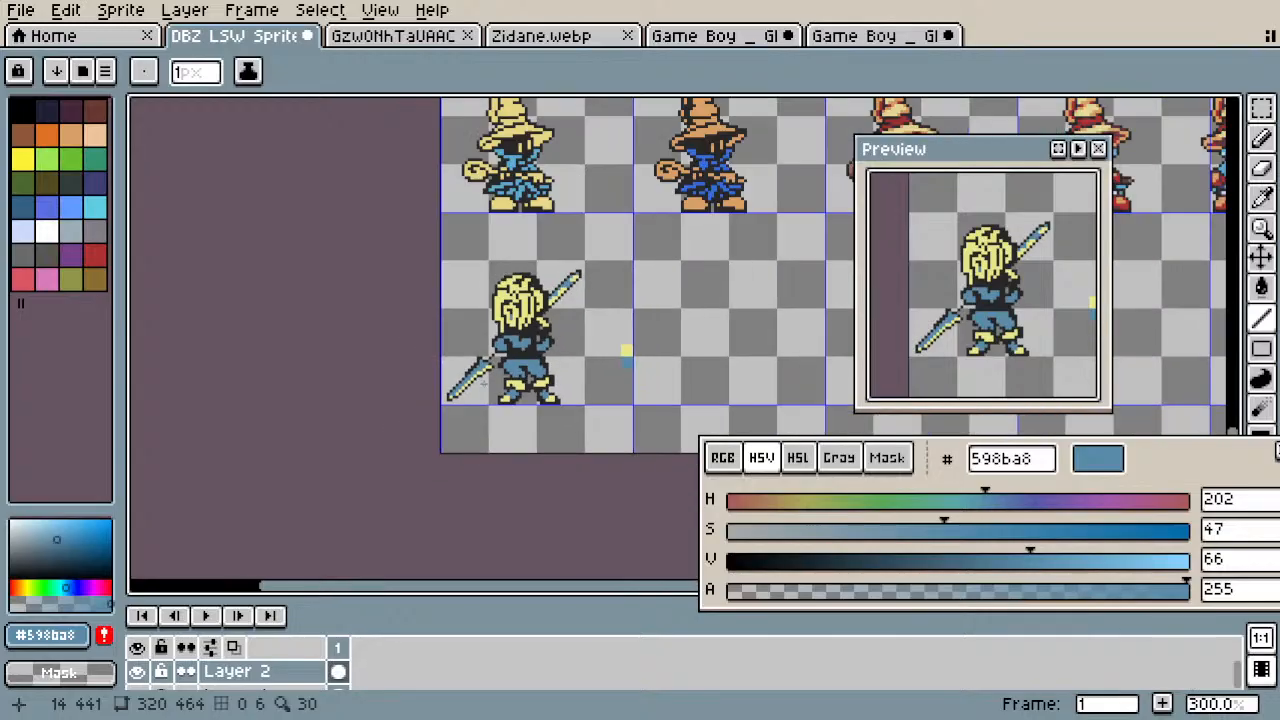
Step: Repaint the yellow pixel at the lower blade's tip with blue 598ba8
scroll(482, 384, down, 1)
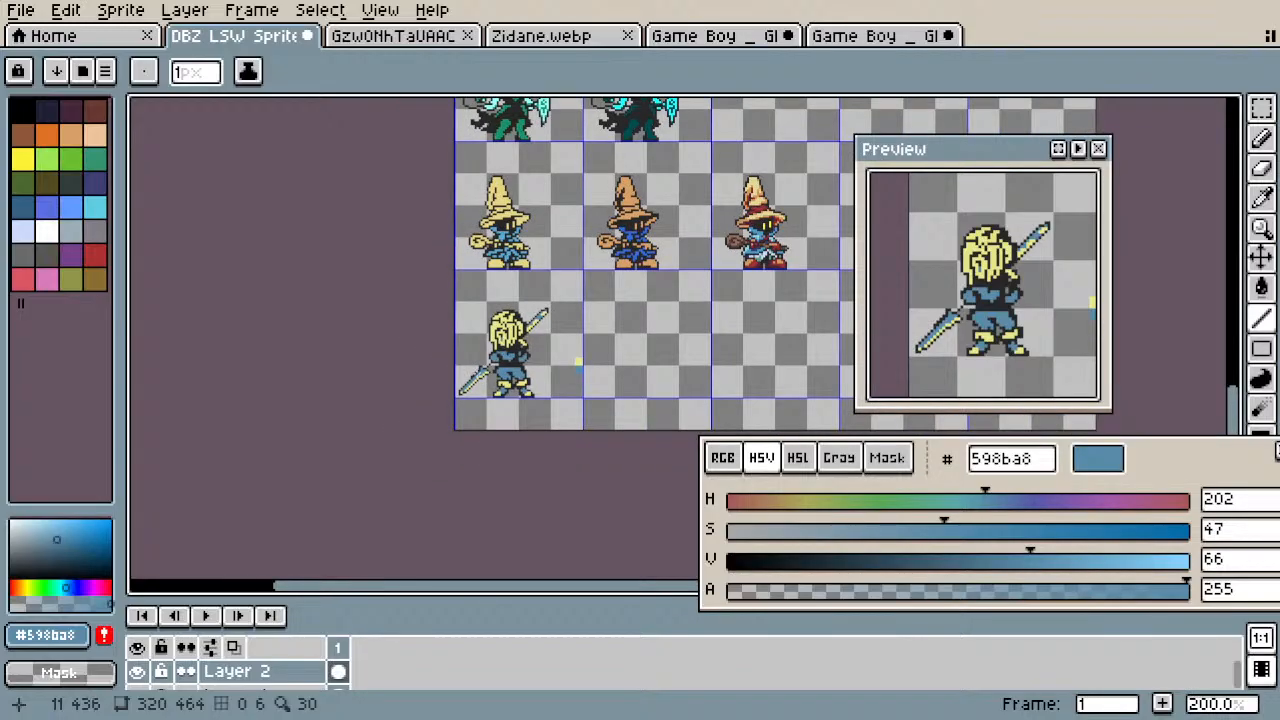
scroll(477, 374, up, 5)
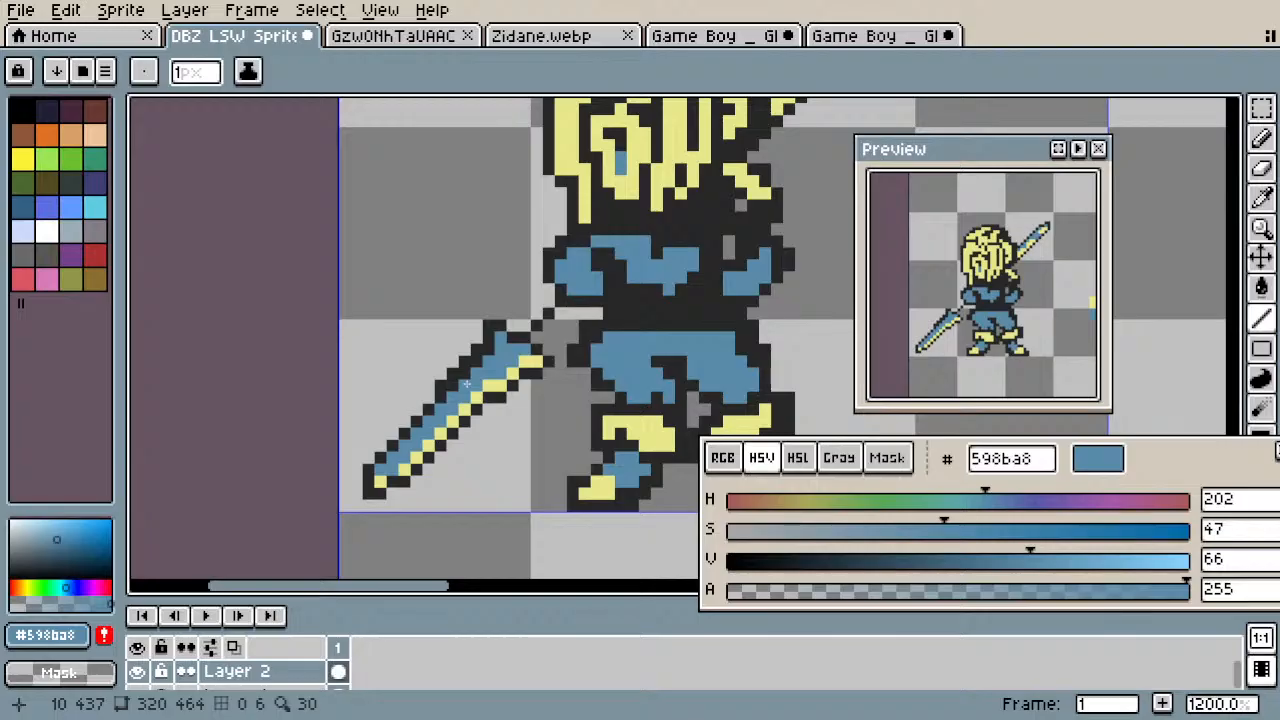
click(381, 478)
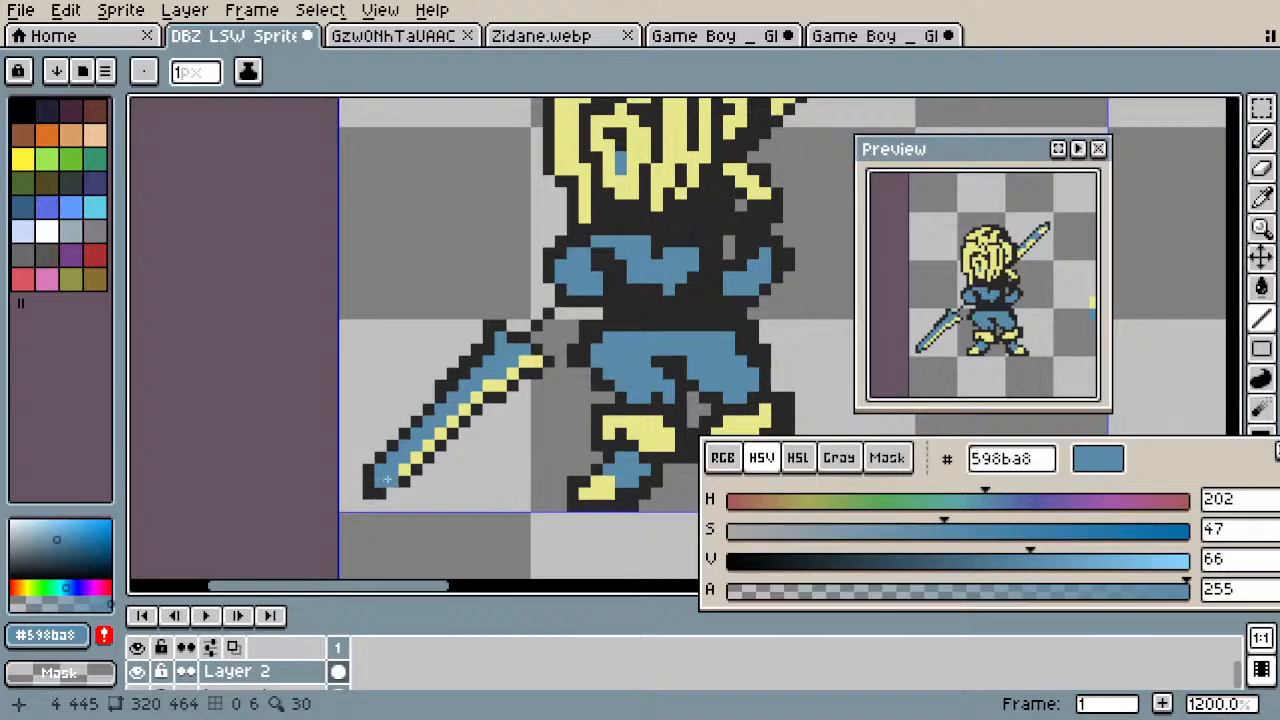
scroll(381, 478, down, 3)
scroll(437, 500, down, 1)
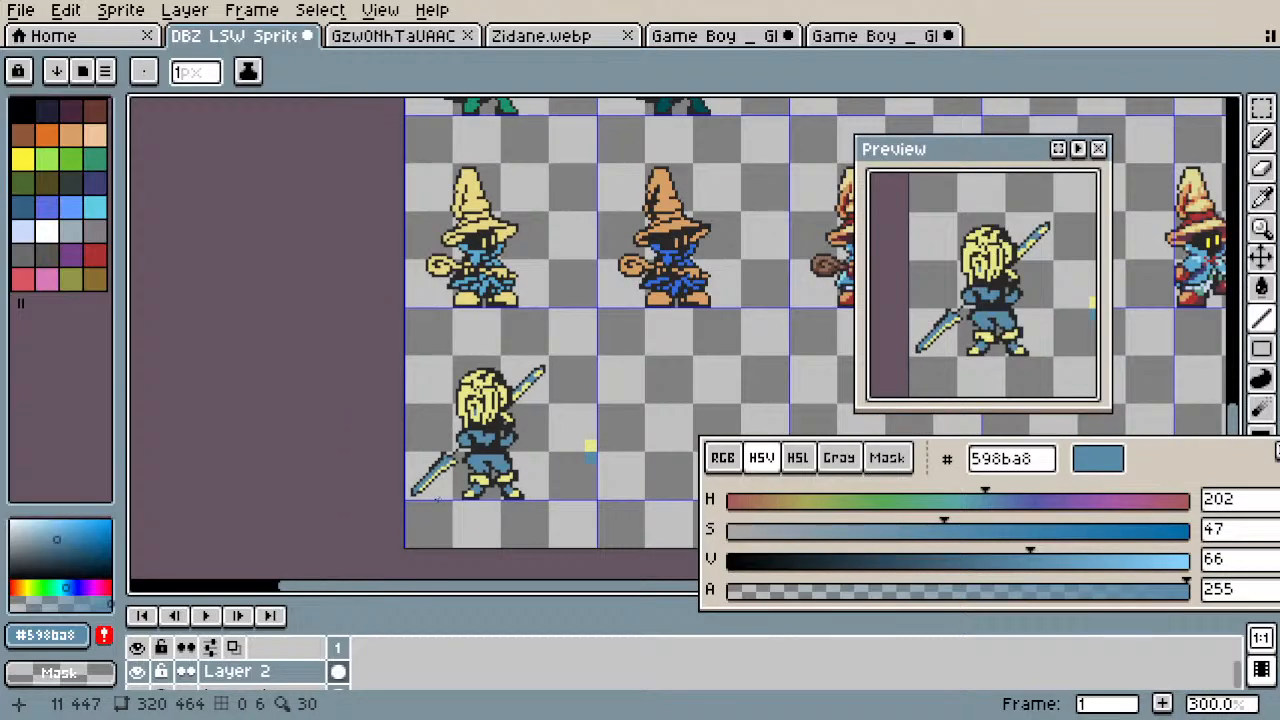
scroll(437, 500, down, 1)
Step: Select the 16 × 16 px area around the lower sword and paste a copy offset one pixel left and two pixels up
scroll(407, 505, up, 3)
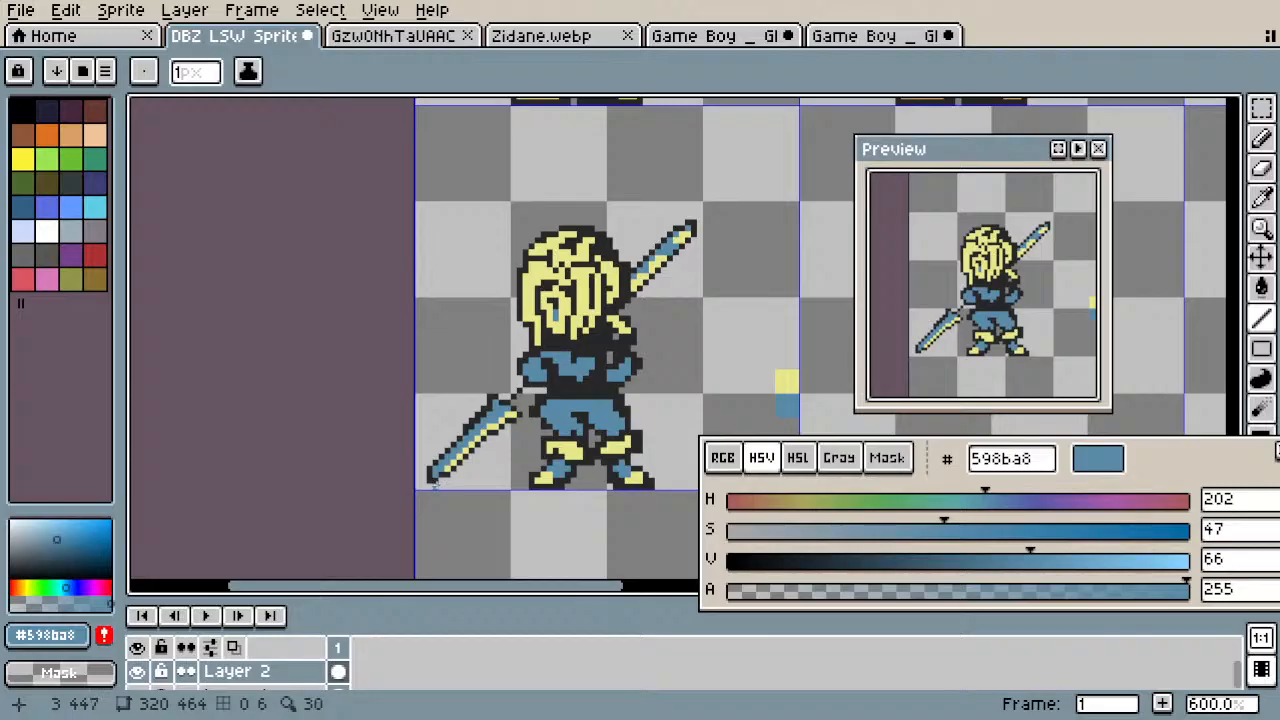
key(m)
drag(428, 480, 519, 391)
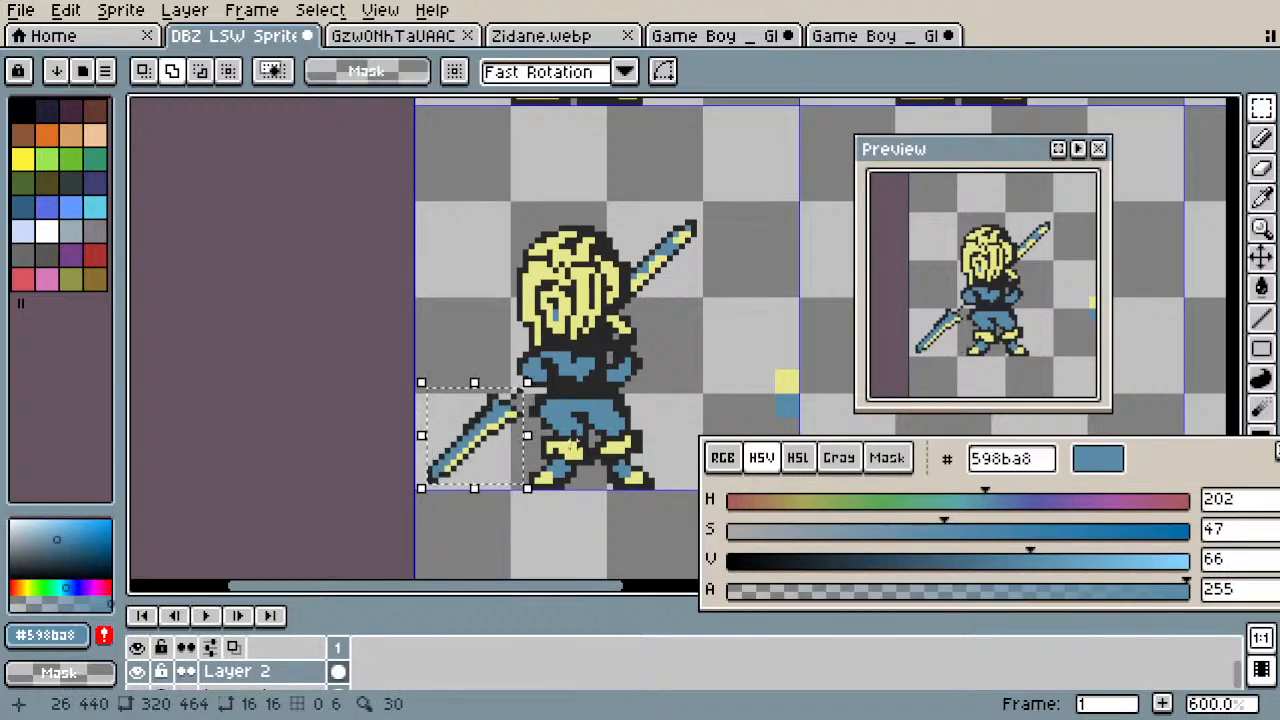
key(ctrl+v)
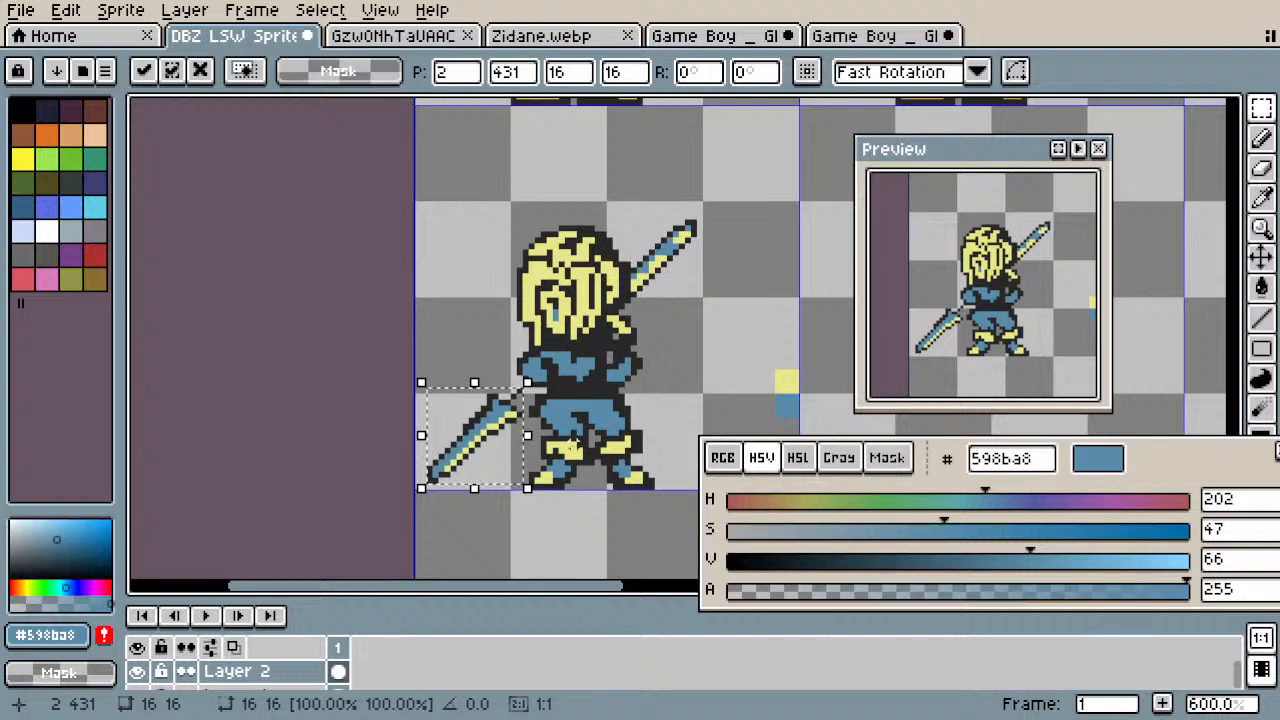
key(Left)
key(Up)
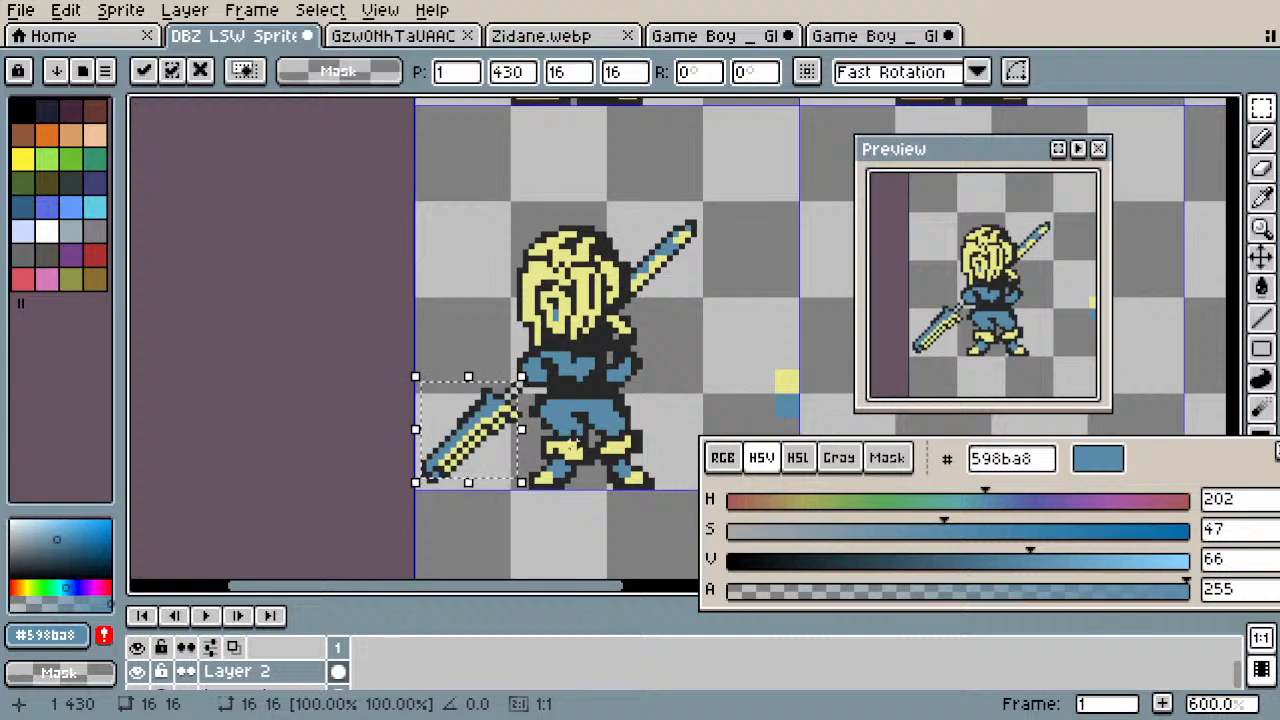
key(Up)
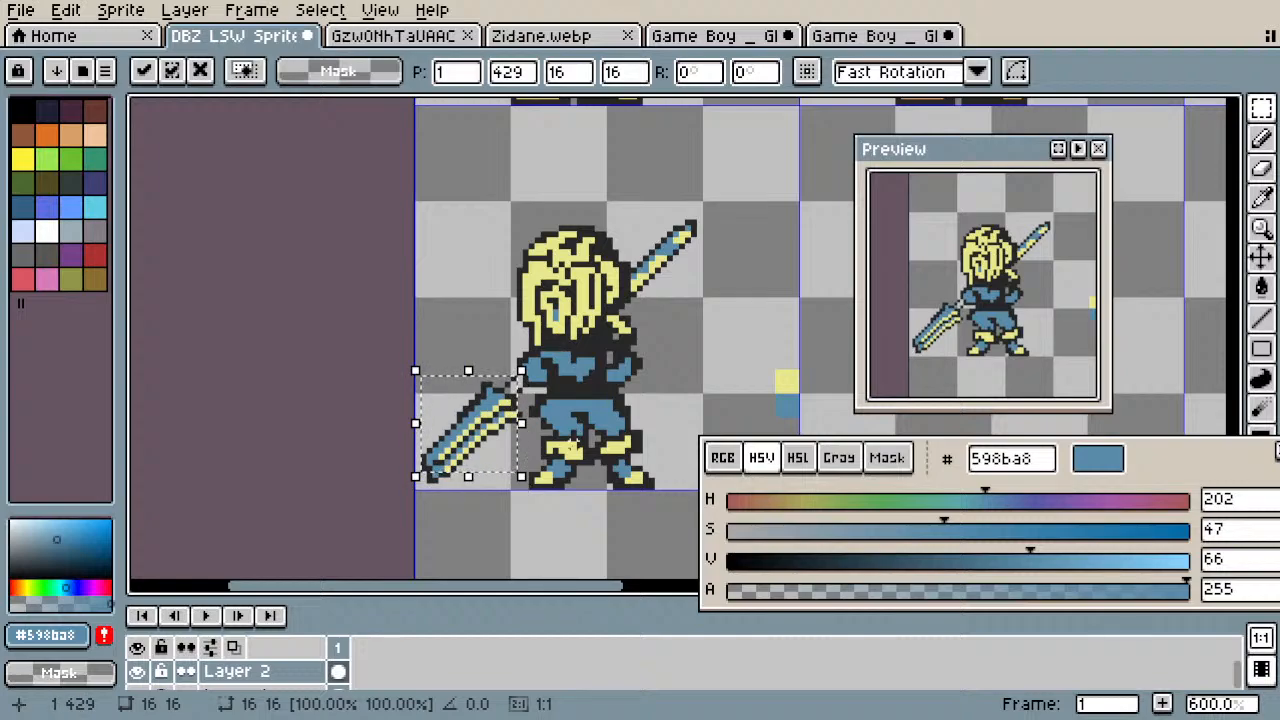
Step: Try the pasted sword copy at offsets below the original, settling on position 2, 432
key(Down)
key(Down)
key(Down)
key(Right)
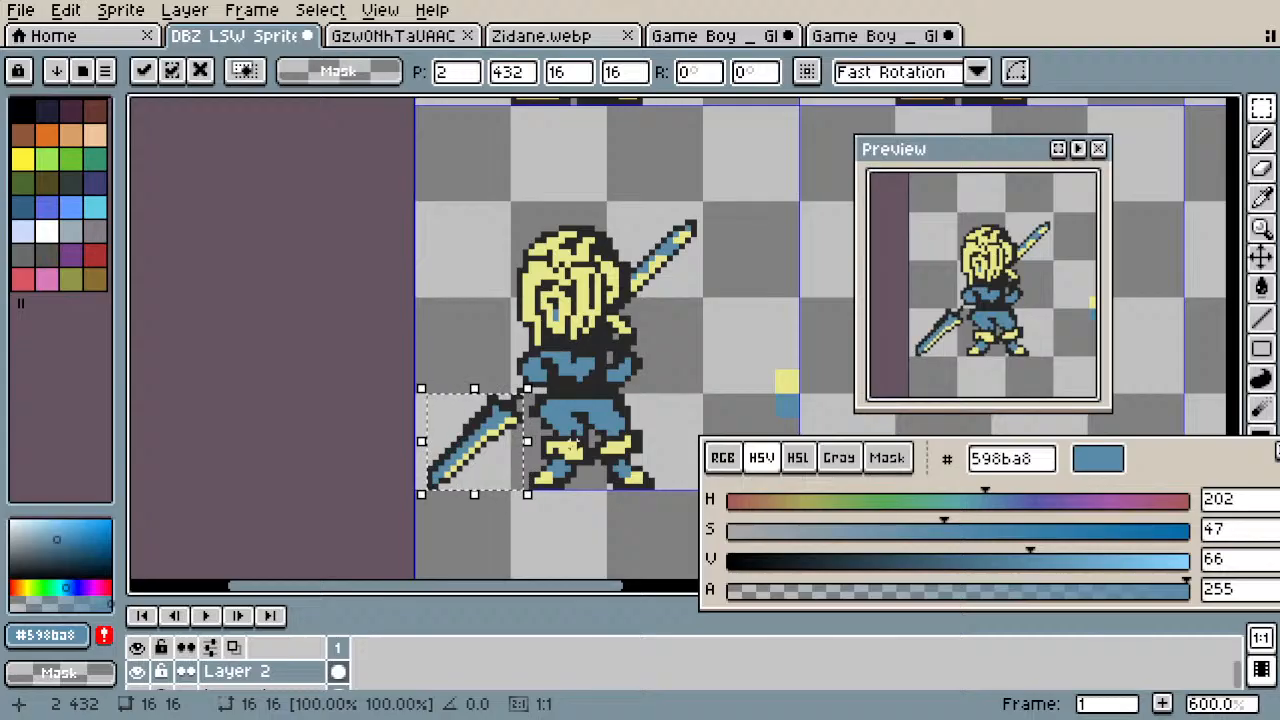
key(Down)
key(Right)
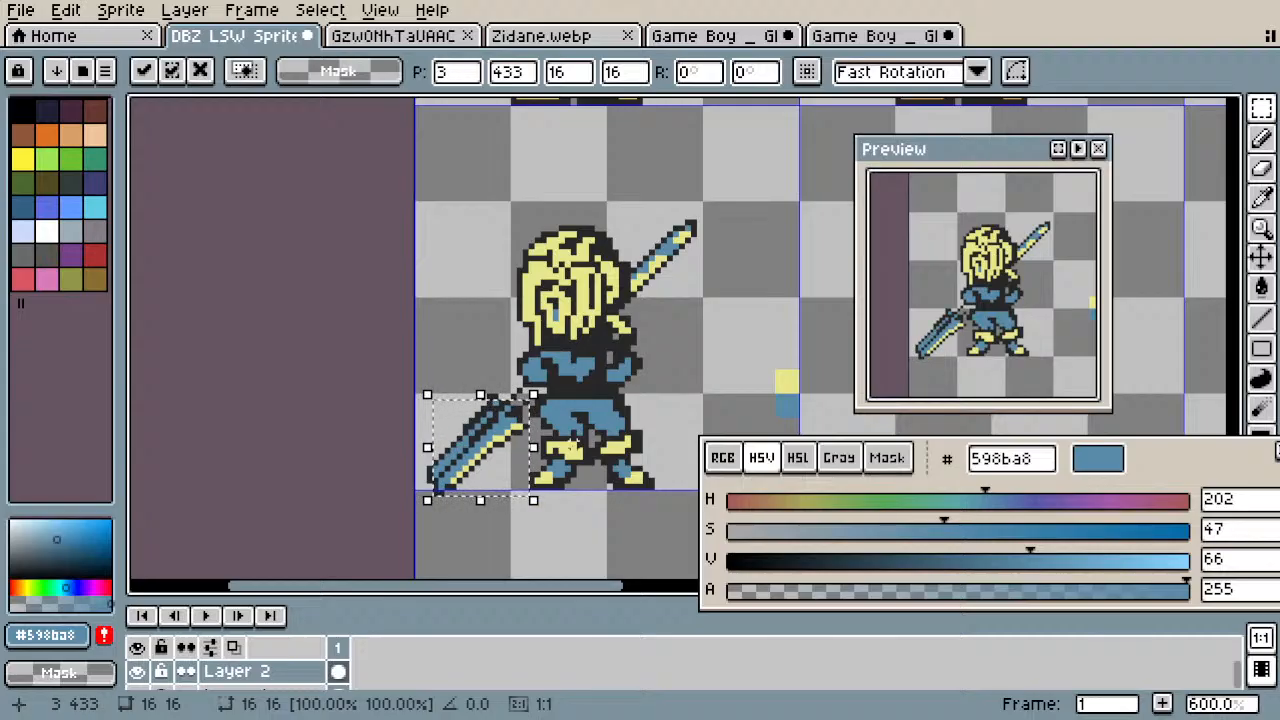
key(Up)
key(Left)
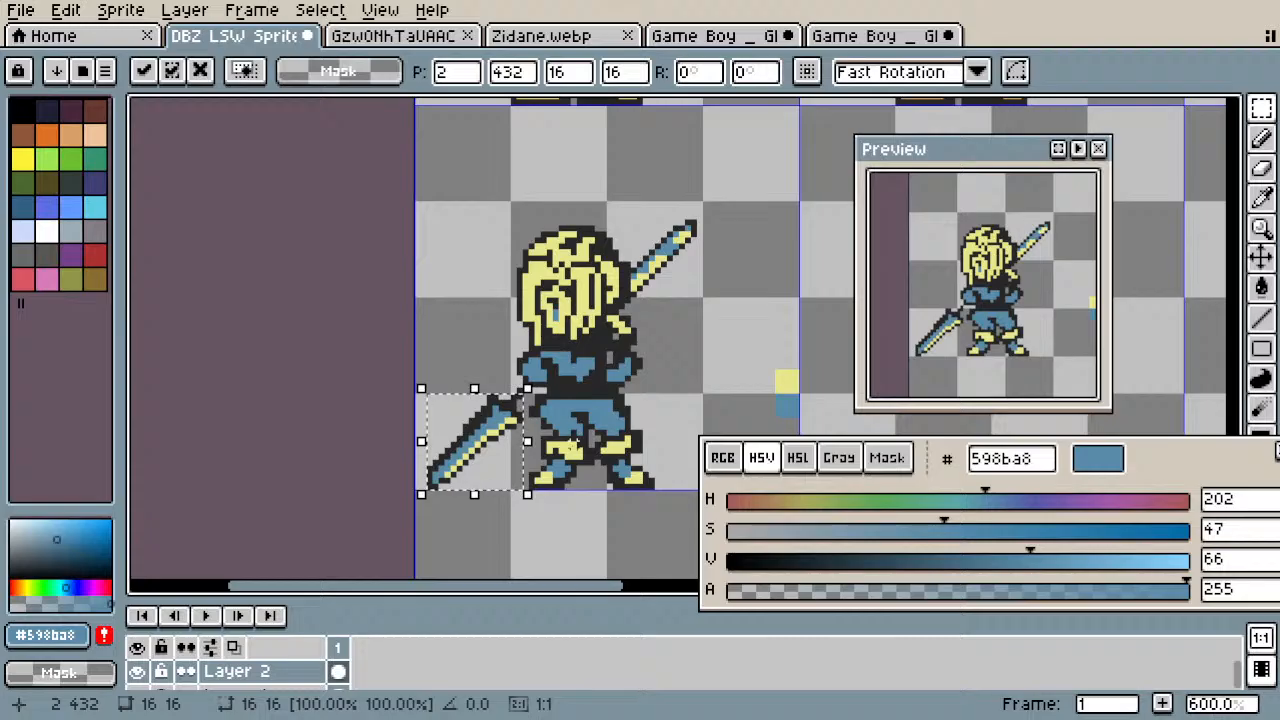
Step: Inspect the offset sword copy, undo the paste and clear the selection around the lower sword
scroll(571, 448, down, 1)
scroll(400, 470, down, 1)
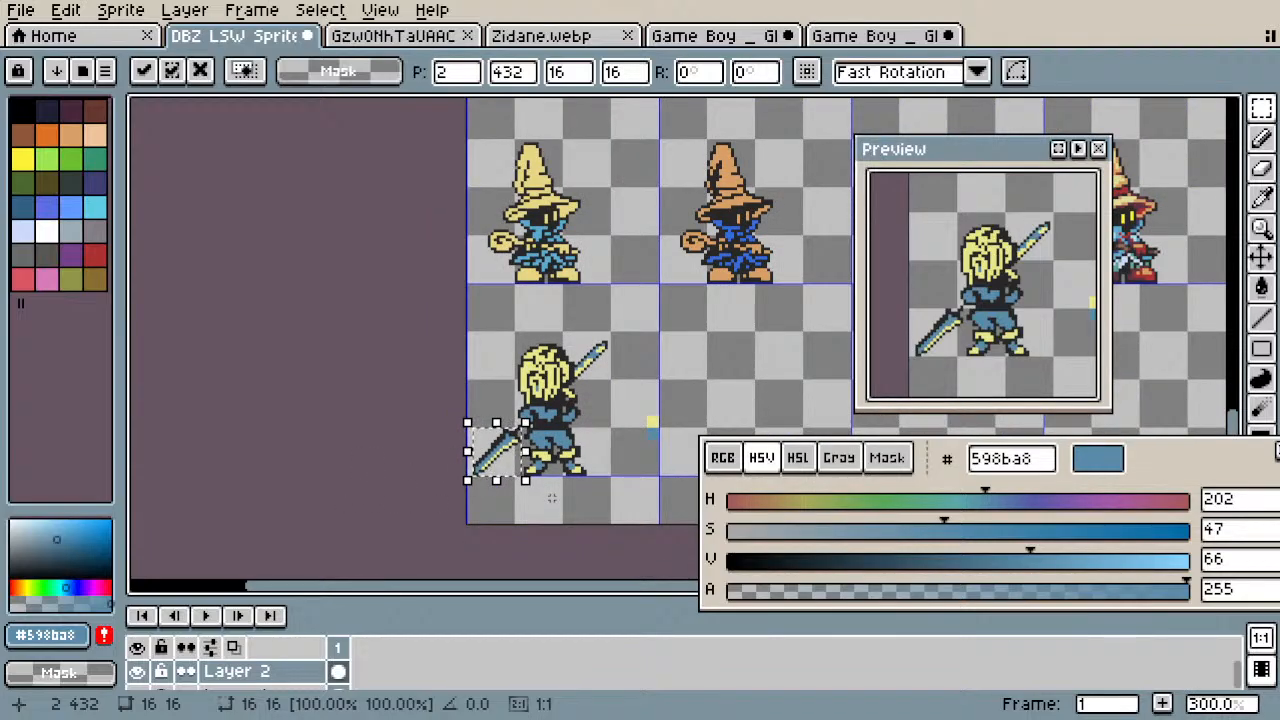
scroll(551, 497, down, 1)
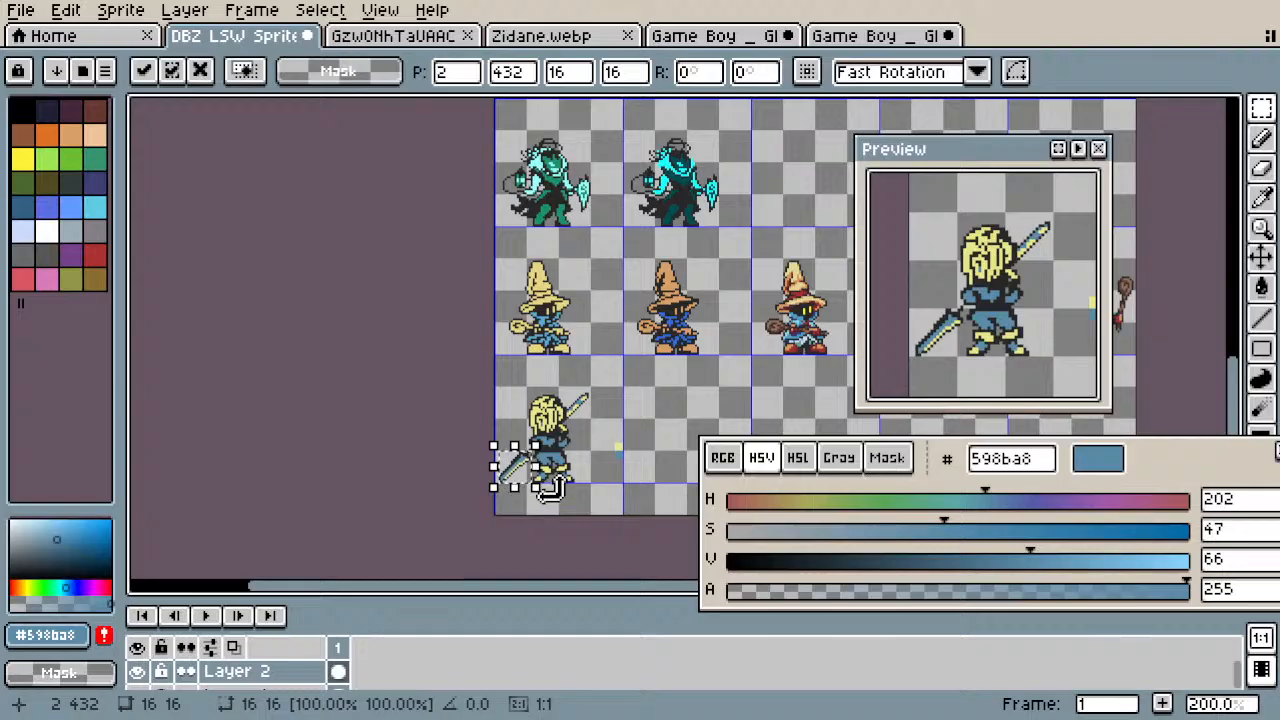
scroll(548, 485, up, 3)
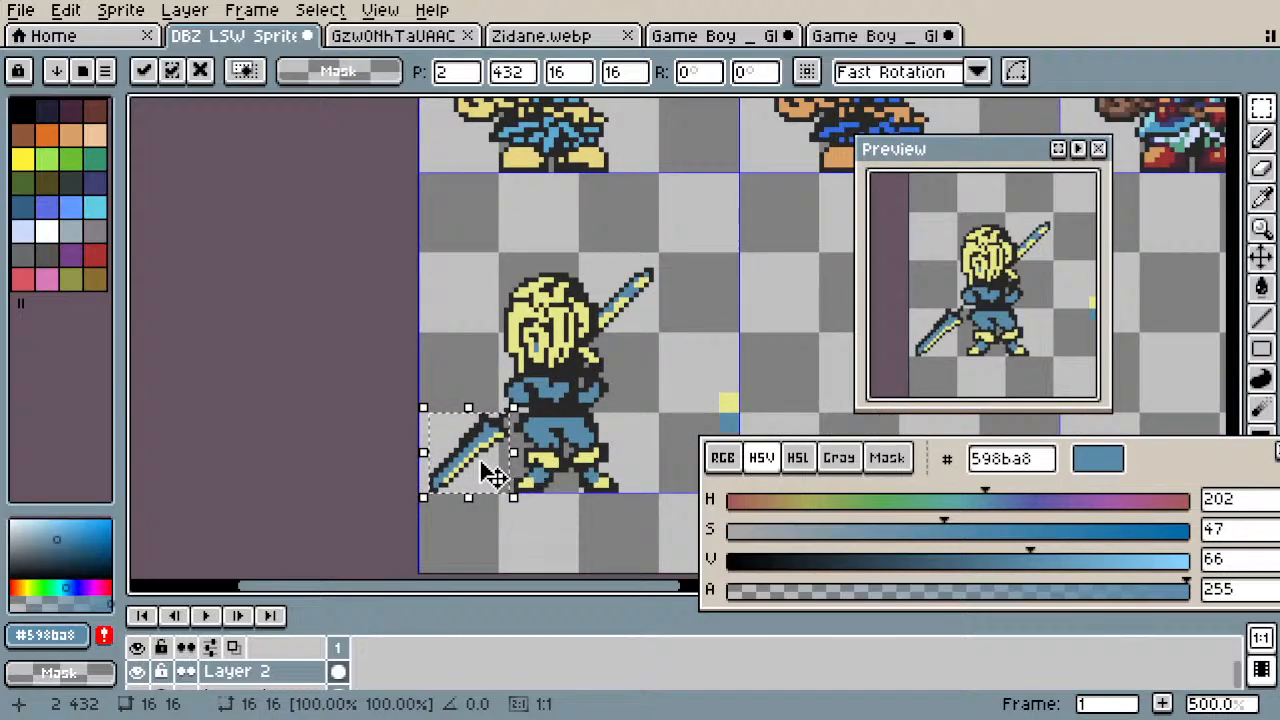
scroll(491, 476, up, 4)
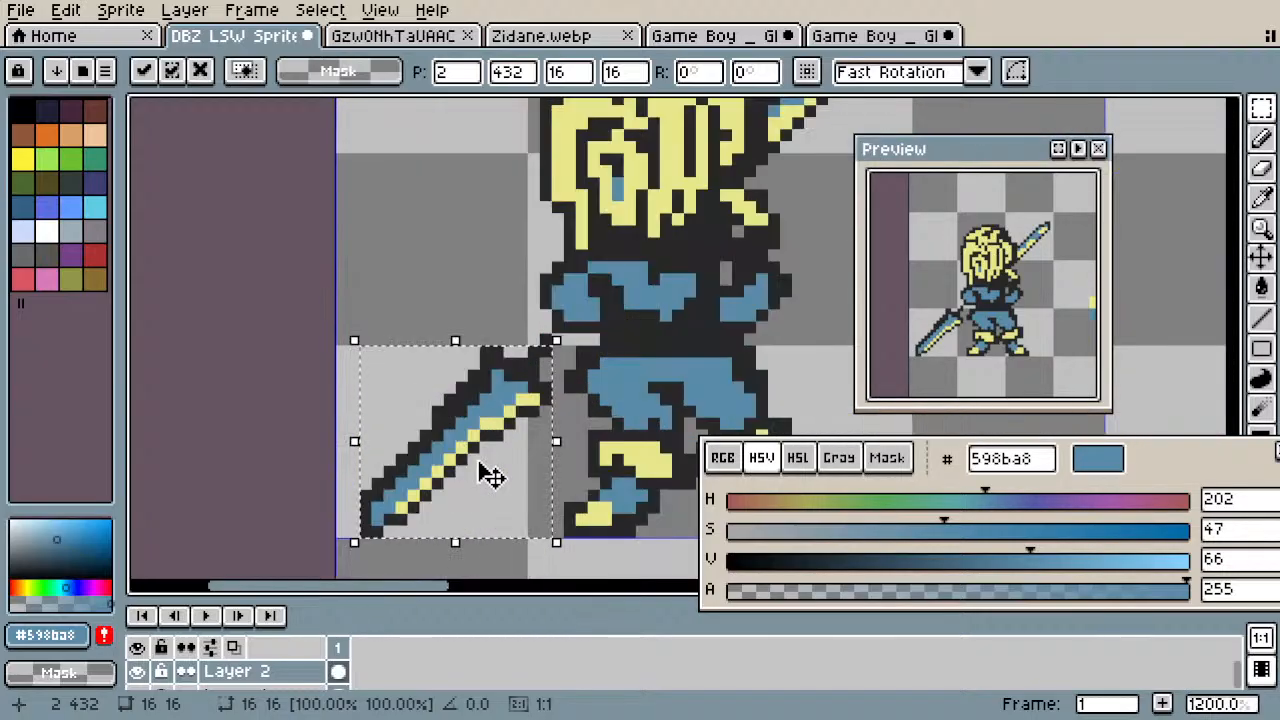
scroll(458, 450, up, 2)
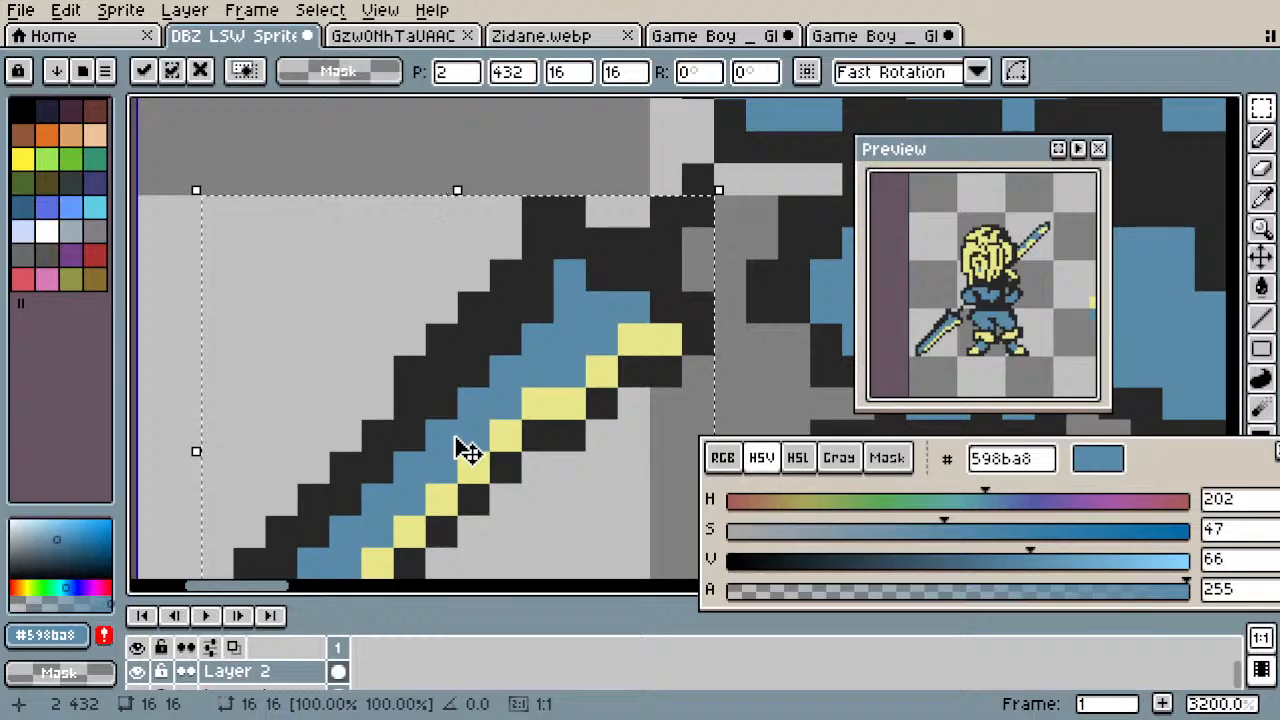
scroll(460, 450, down, 2)
key(ctrl+z)
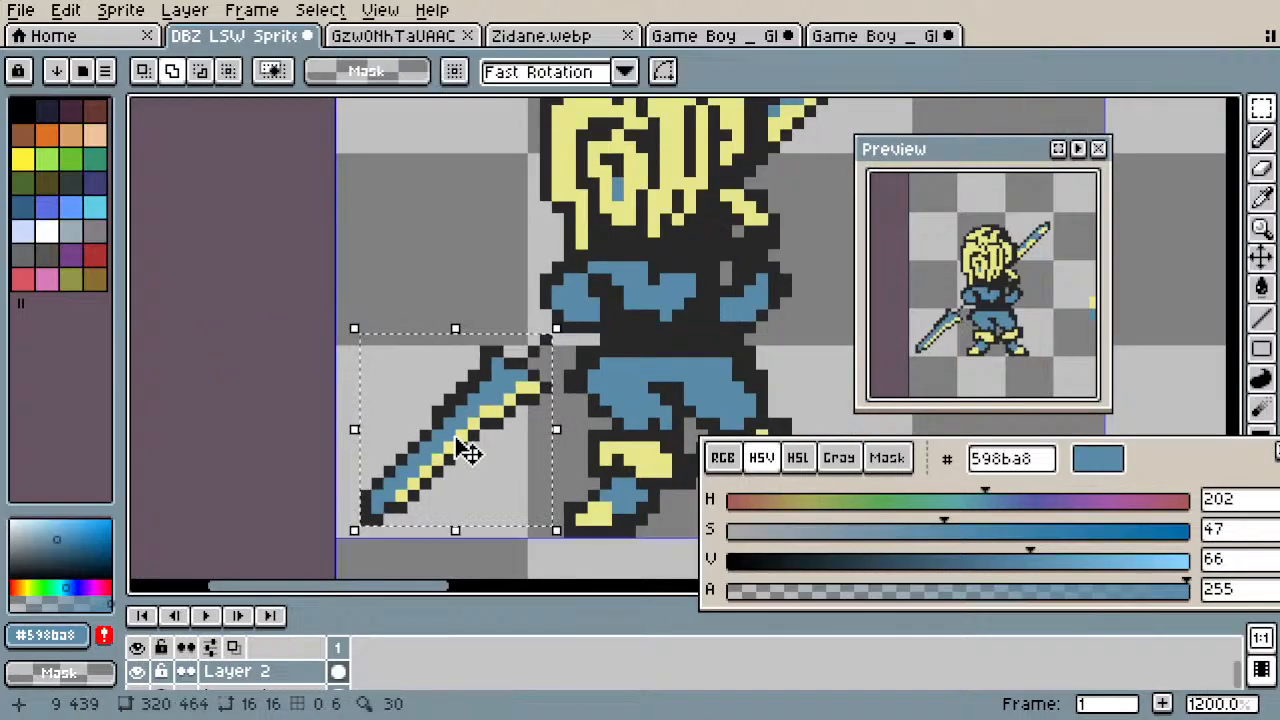
key(ctrl+z)
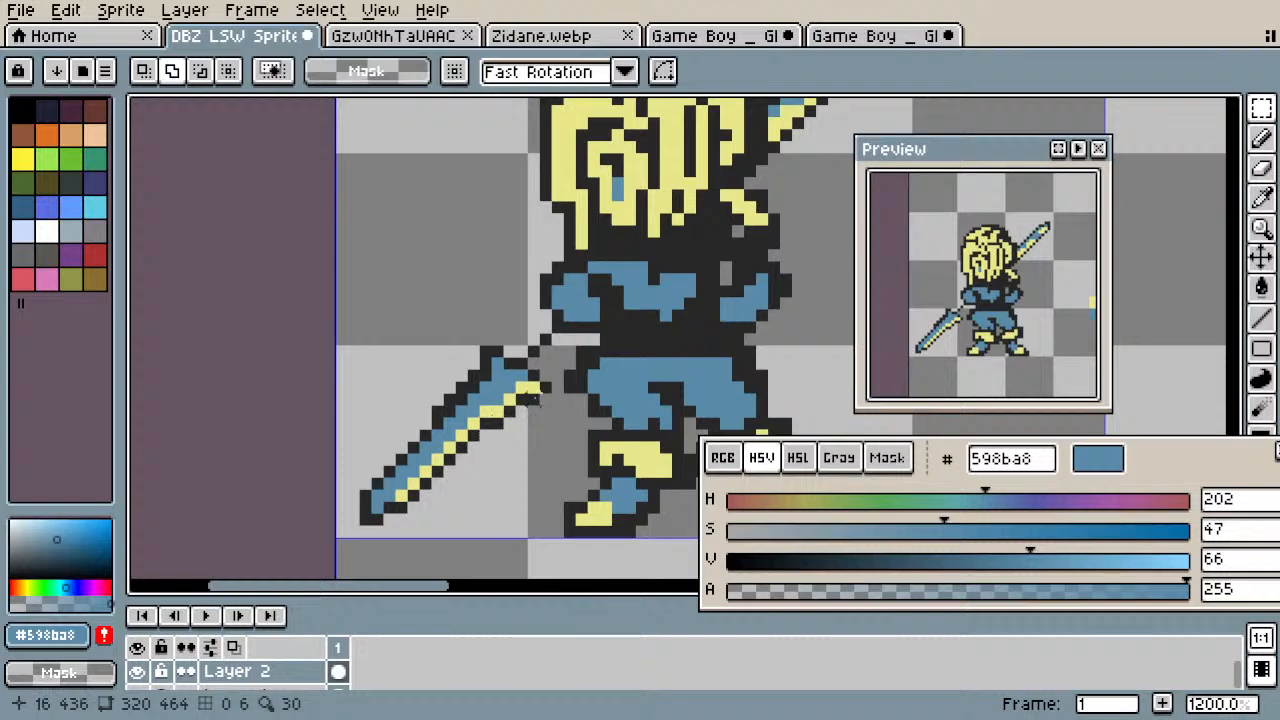
Step: Thicken the lower sword's guard corner on the blade's upper edge with dark 282828 pixels
key(b)
click(530, 379)
key(ctrl+z)
key(minus)
key(minus)
key(minus)
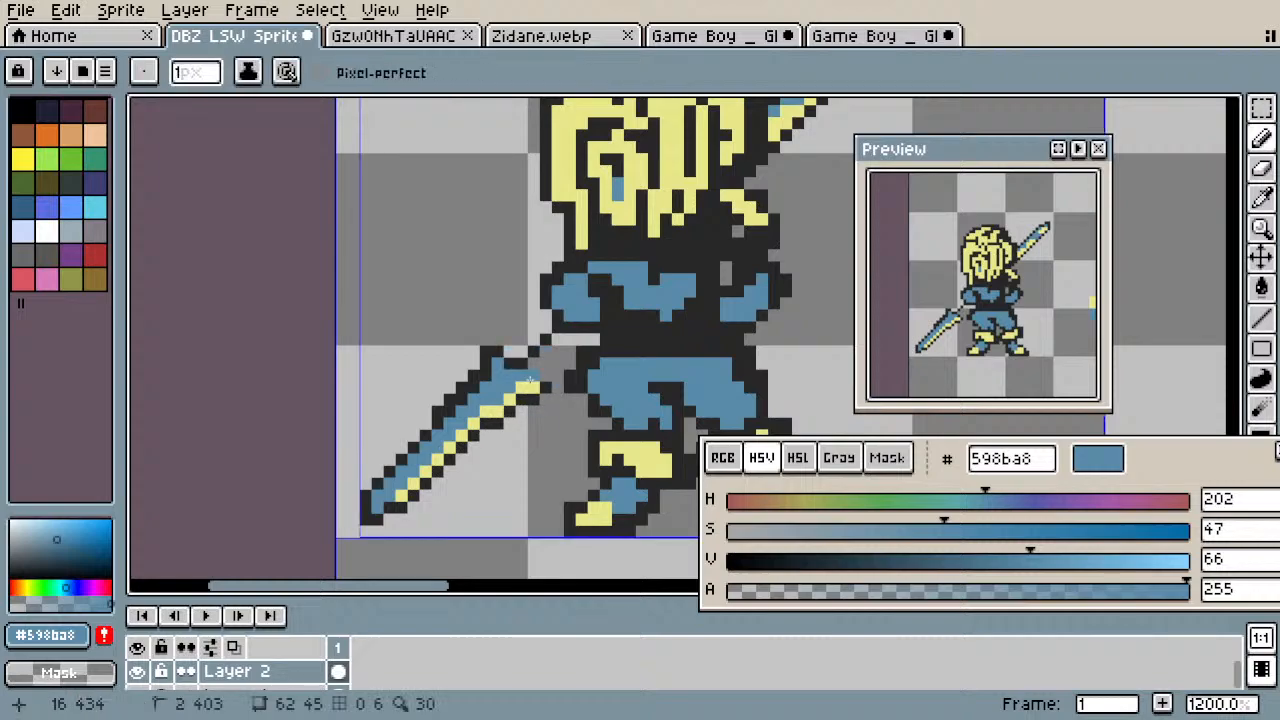
alt+click(527, 372)
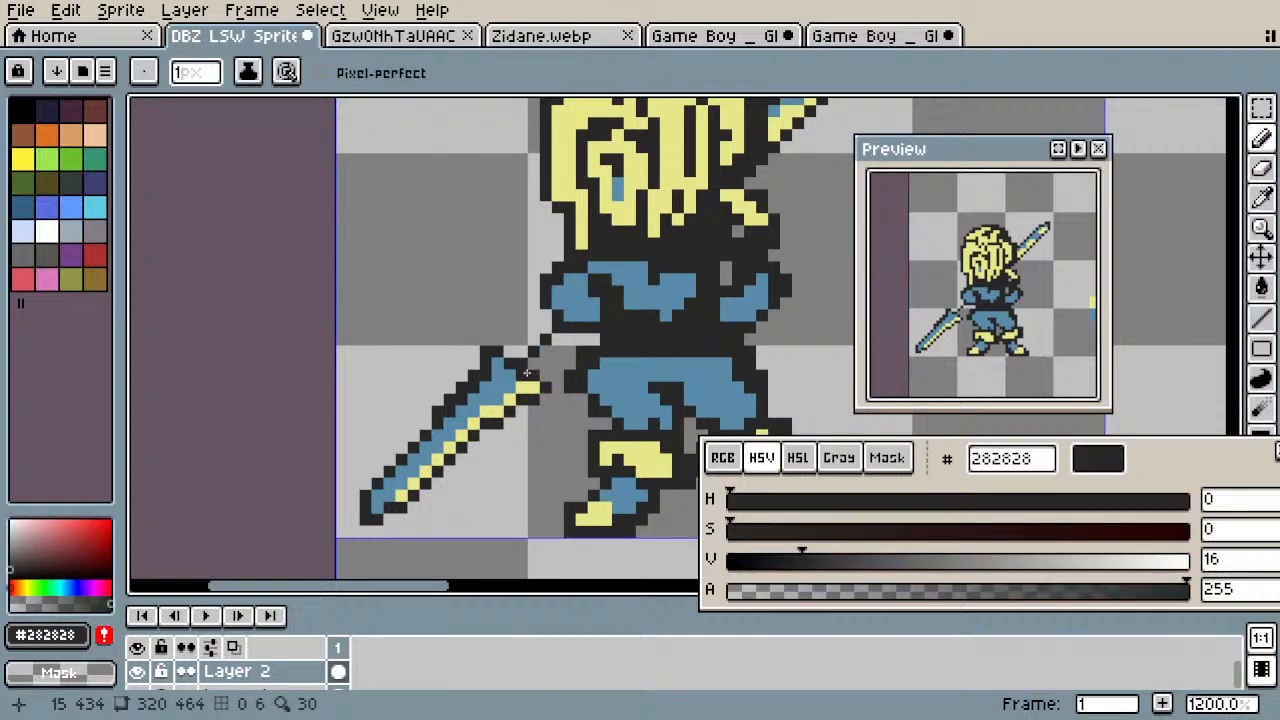
click(463, 353)
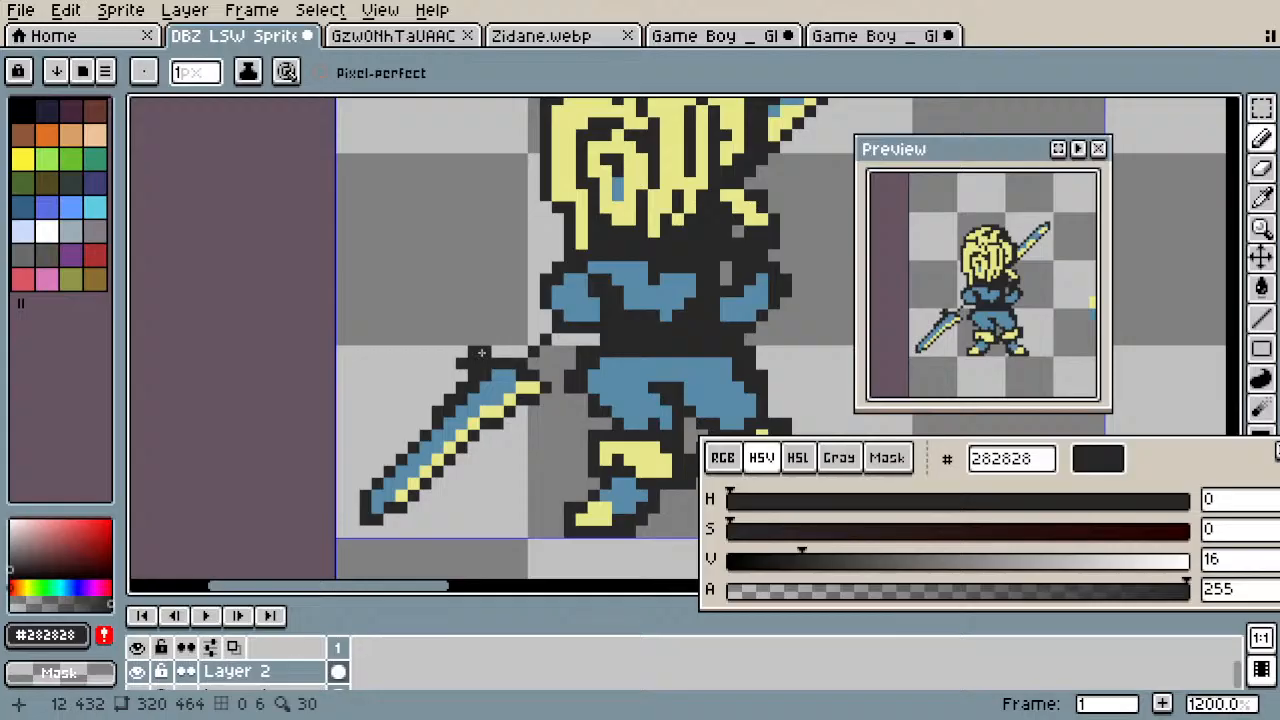
click(463, 375)
scroll(428, 425, down, 4)
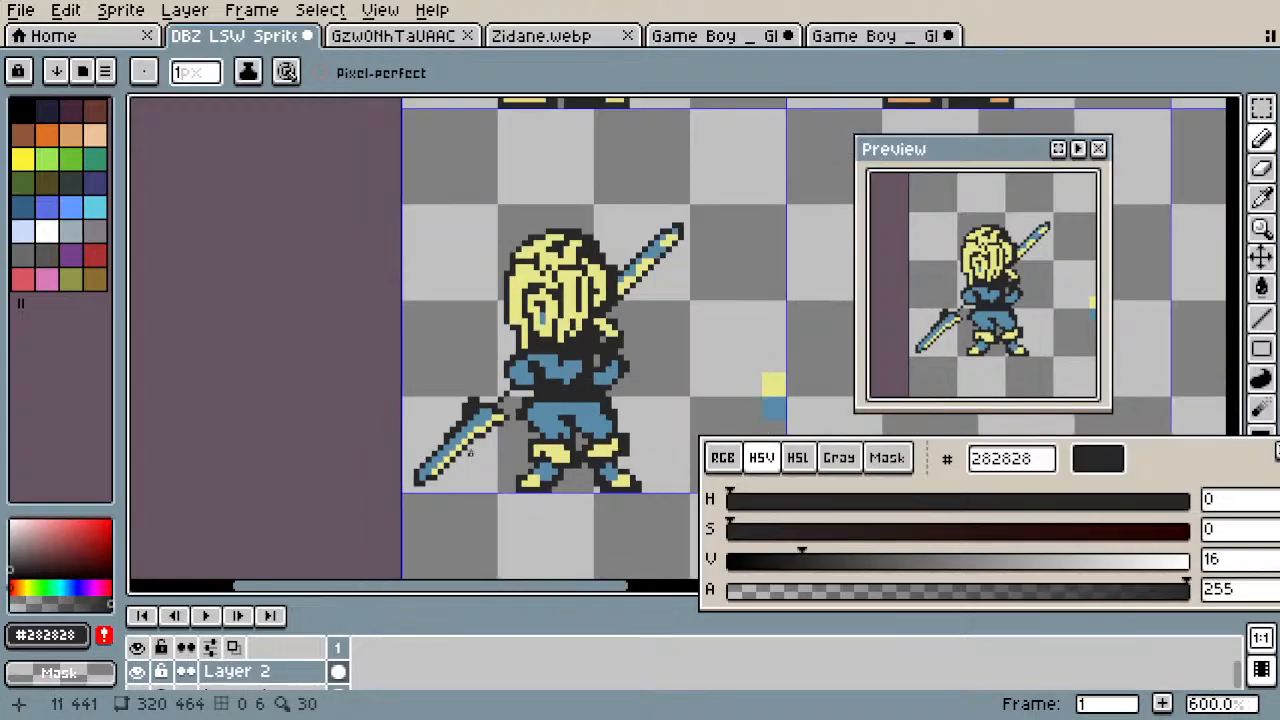
Step: Try extending the lower sword's tip outward with dark 282828 outline pixels and blue 598ba8 inside
scroll(439, 488, up, 4)
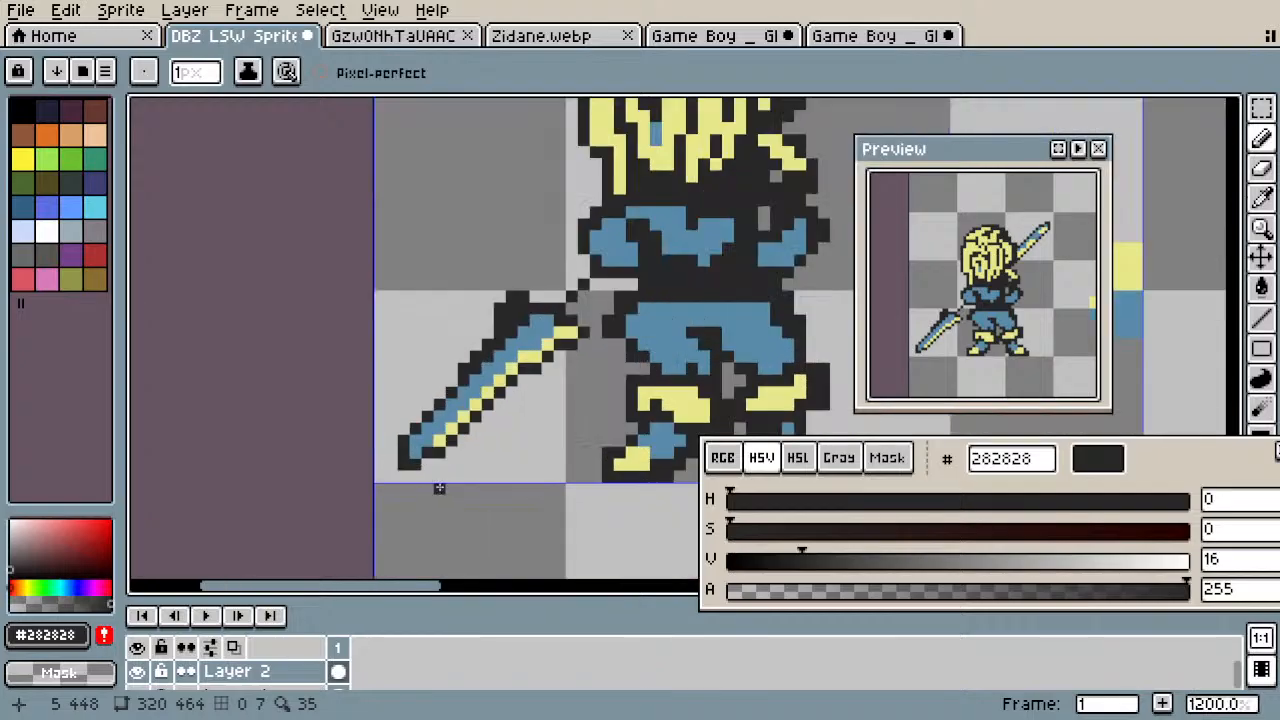
scroll(390, 452, up, 1)
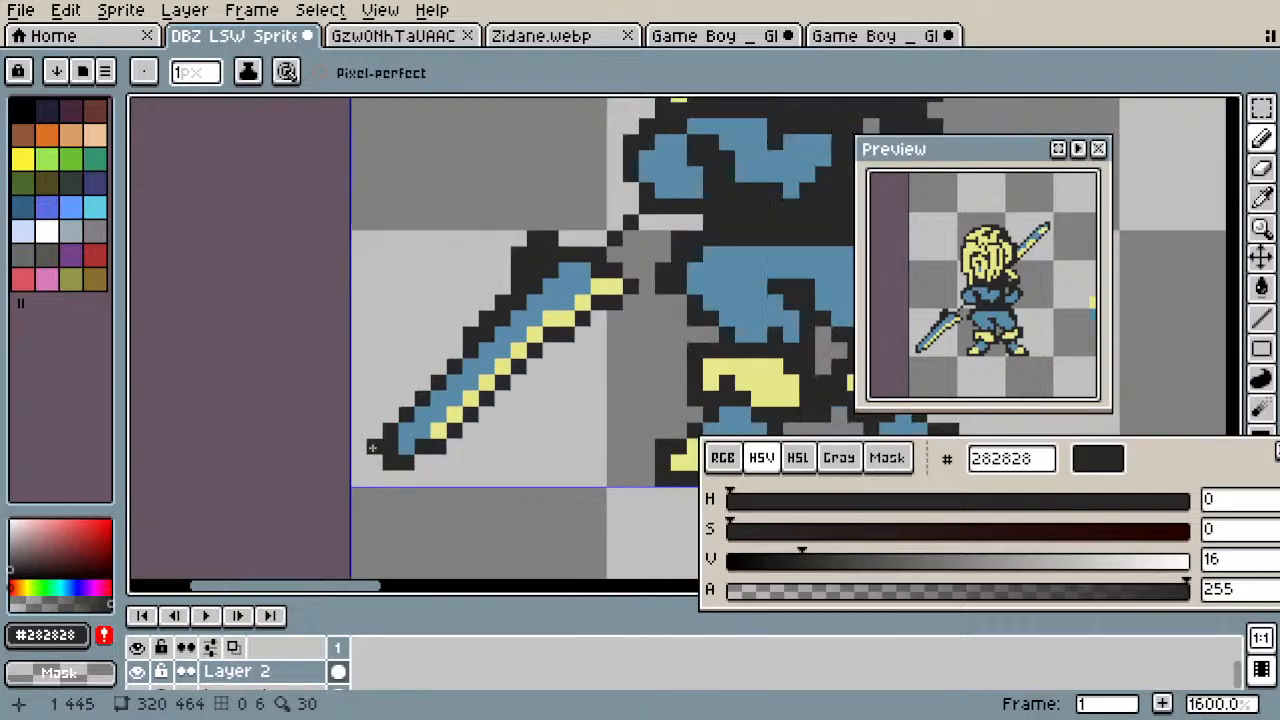
key(alt)
click(405, 435)
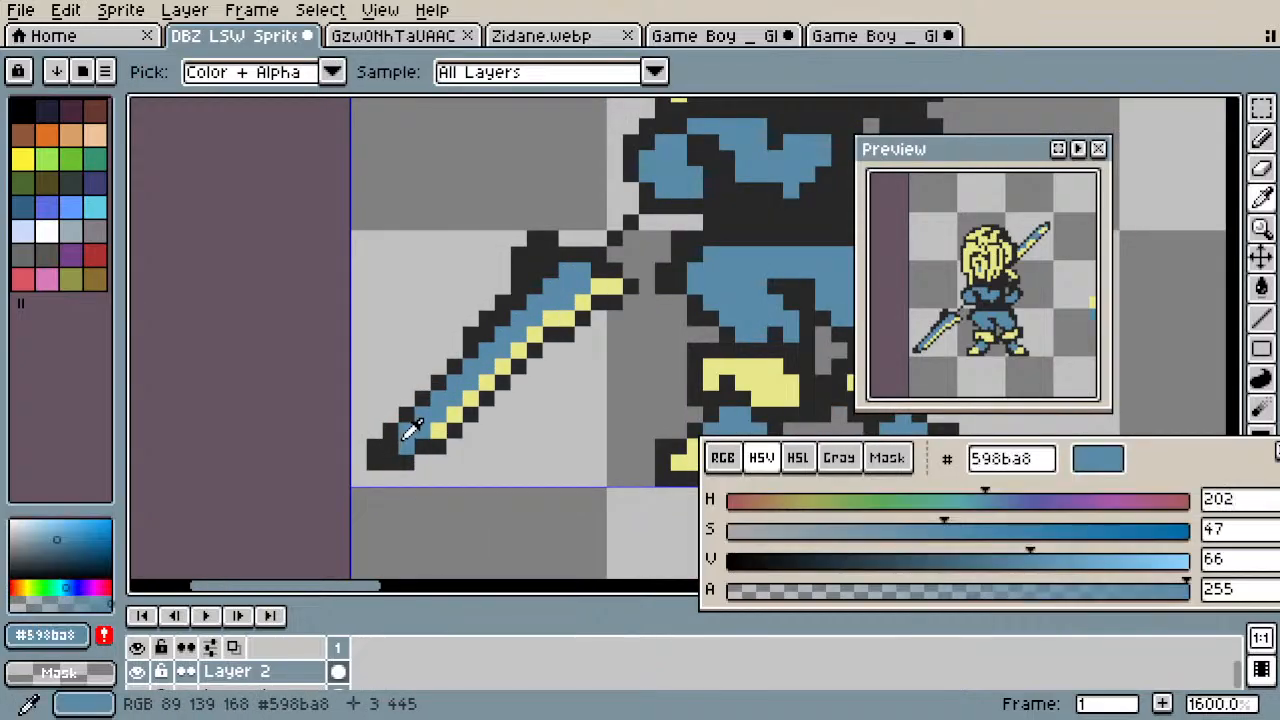
scroll(439, 463, down, 3)
scroll(460, 482, down, 2)
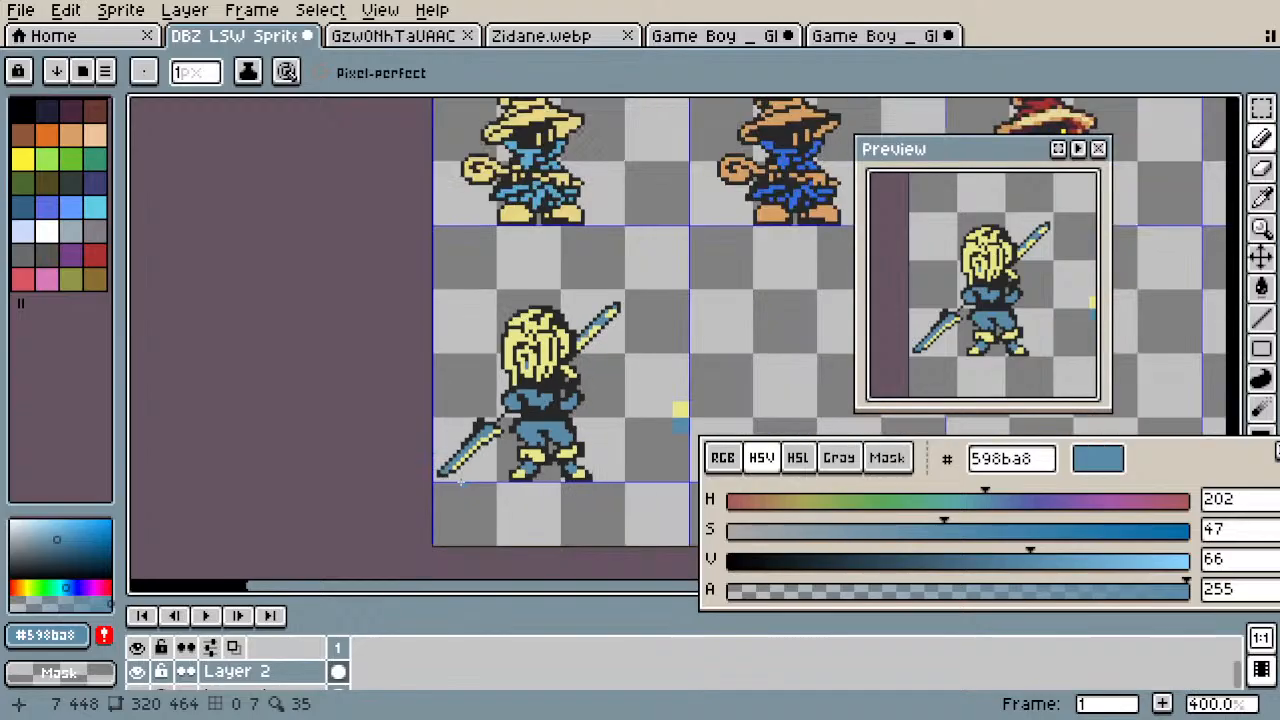
scroll(460, 482, up, 6)
scroll(459, 513, down, 3)
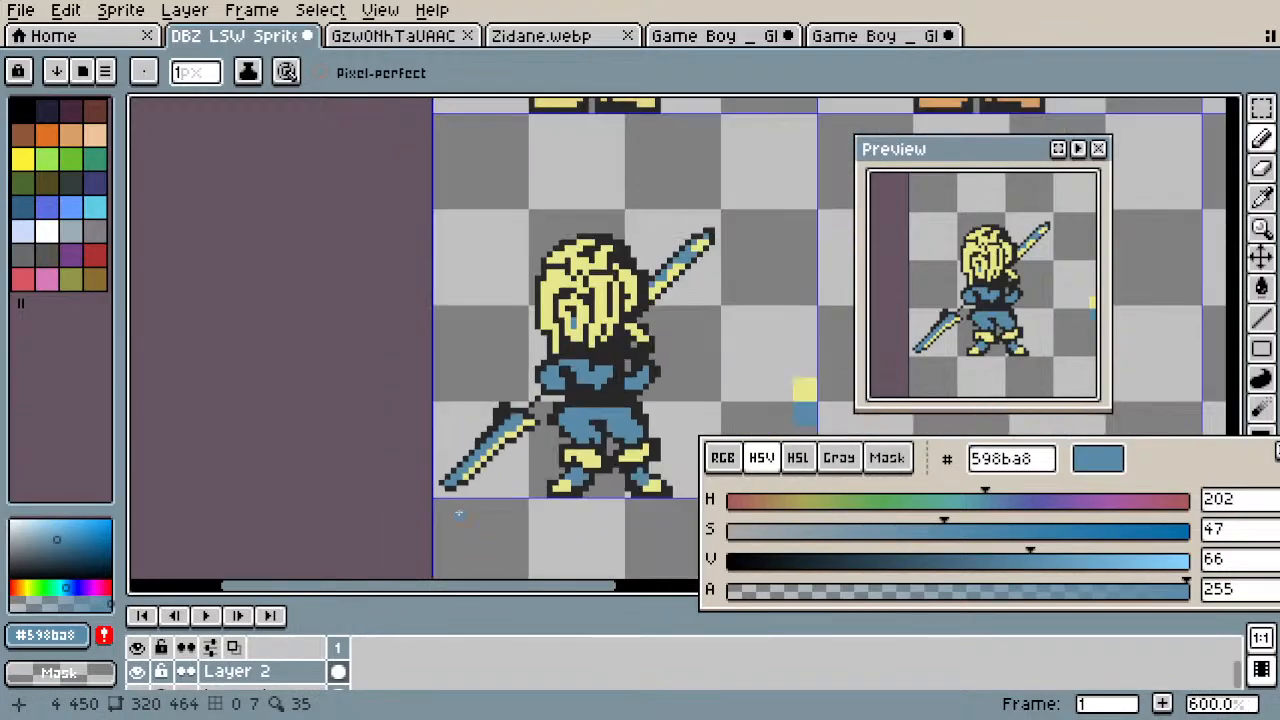
Step: Restore the dark 282828 outline at the lower sword's tip and remove the extra tip pixel
scroll(450, 480, up, 5)
key(alt)
click(440, 457)
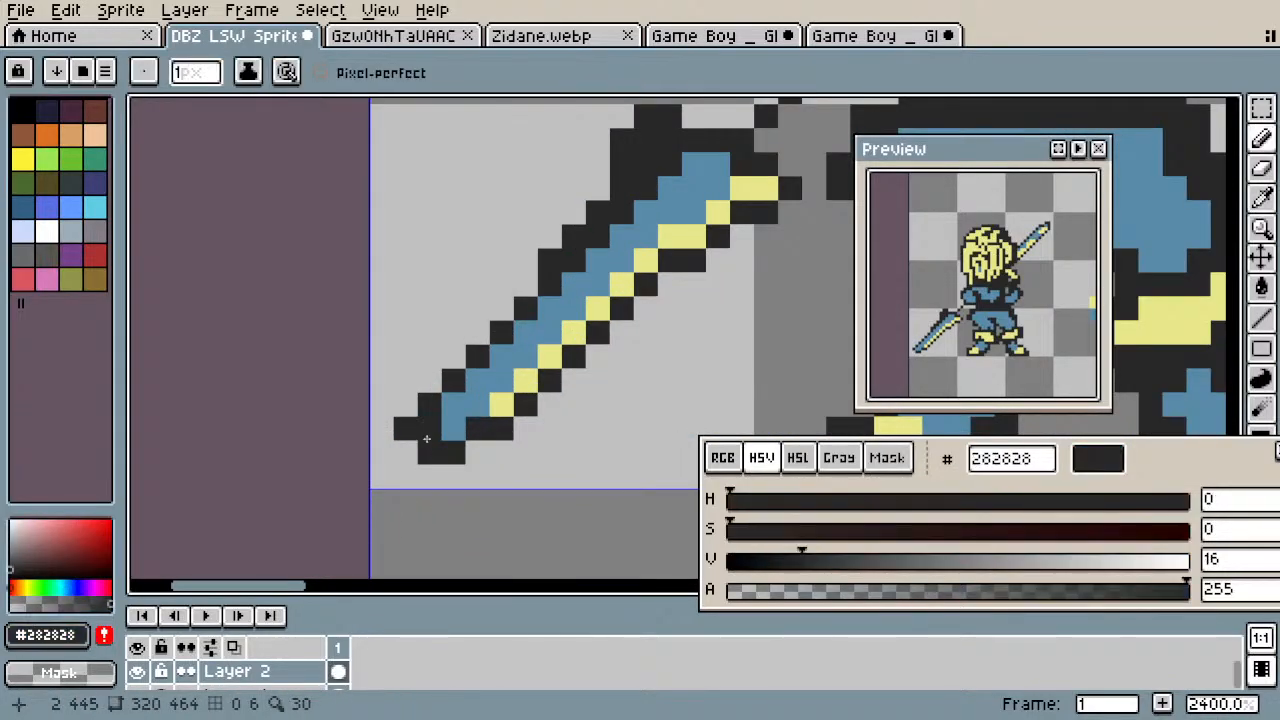
scroll(485, 478, down, 3)
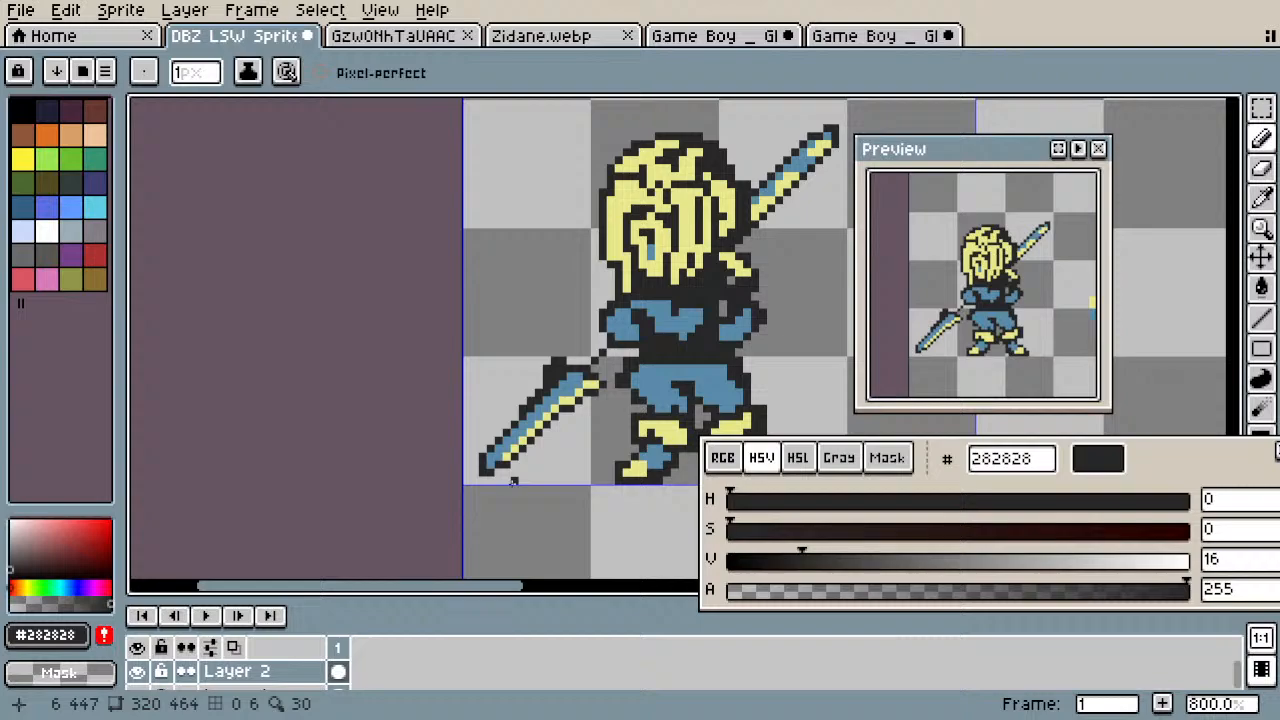
Step: Try dark 282828 pixels just outside the lower sword's tip, then take them back out
drag(474, 474, 474, 466)
scroll(490, 496, down, 3)
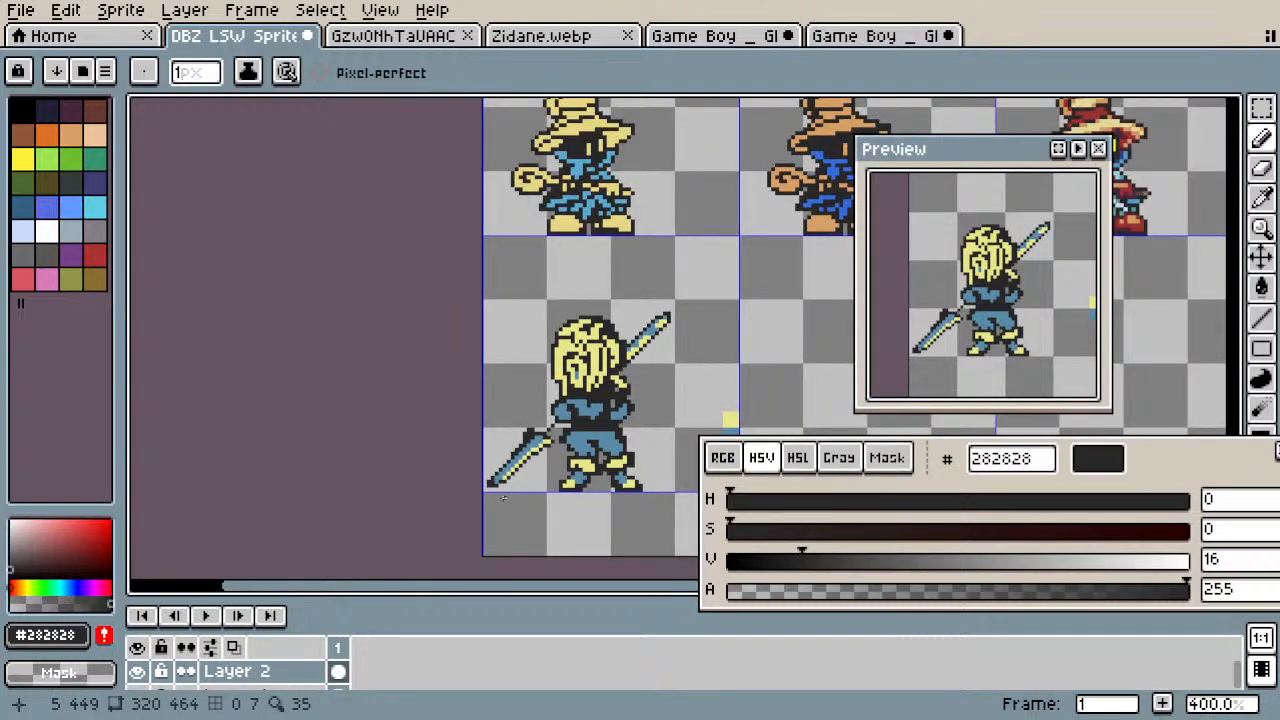
scroll(503, 497, down, 2)
scroll(503, 496, up, 10)
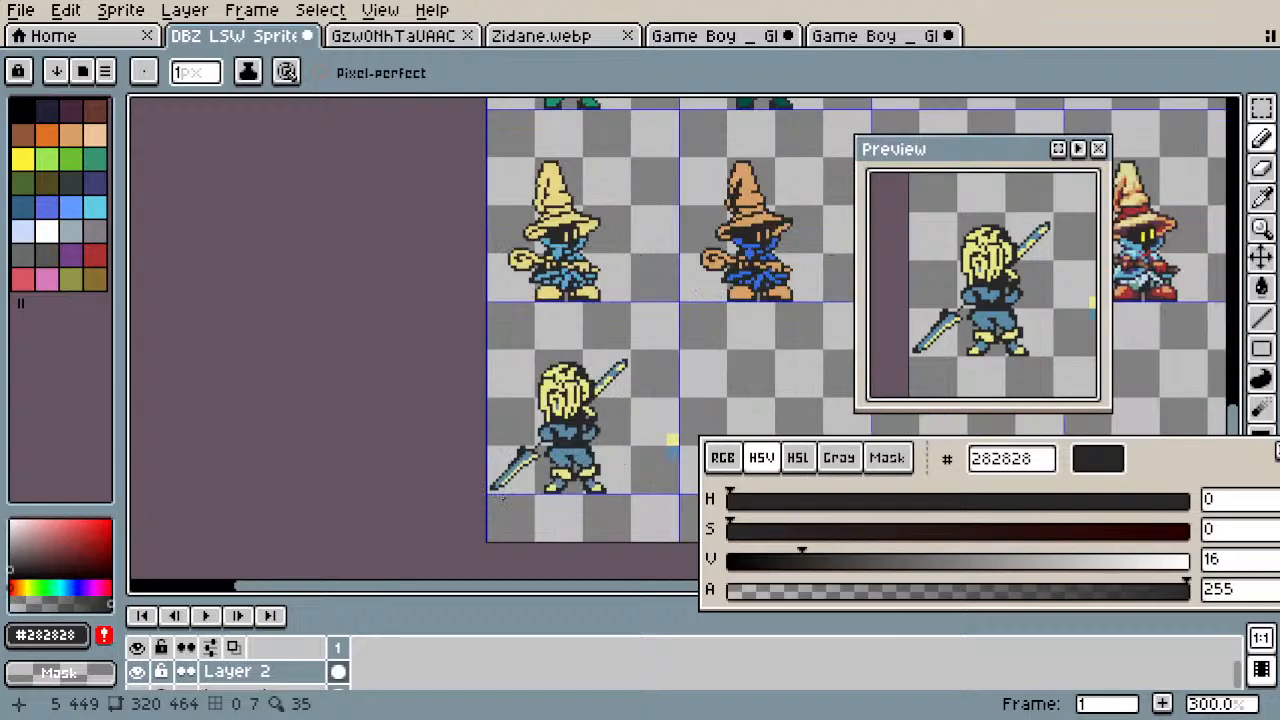
click(406, 400)
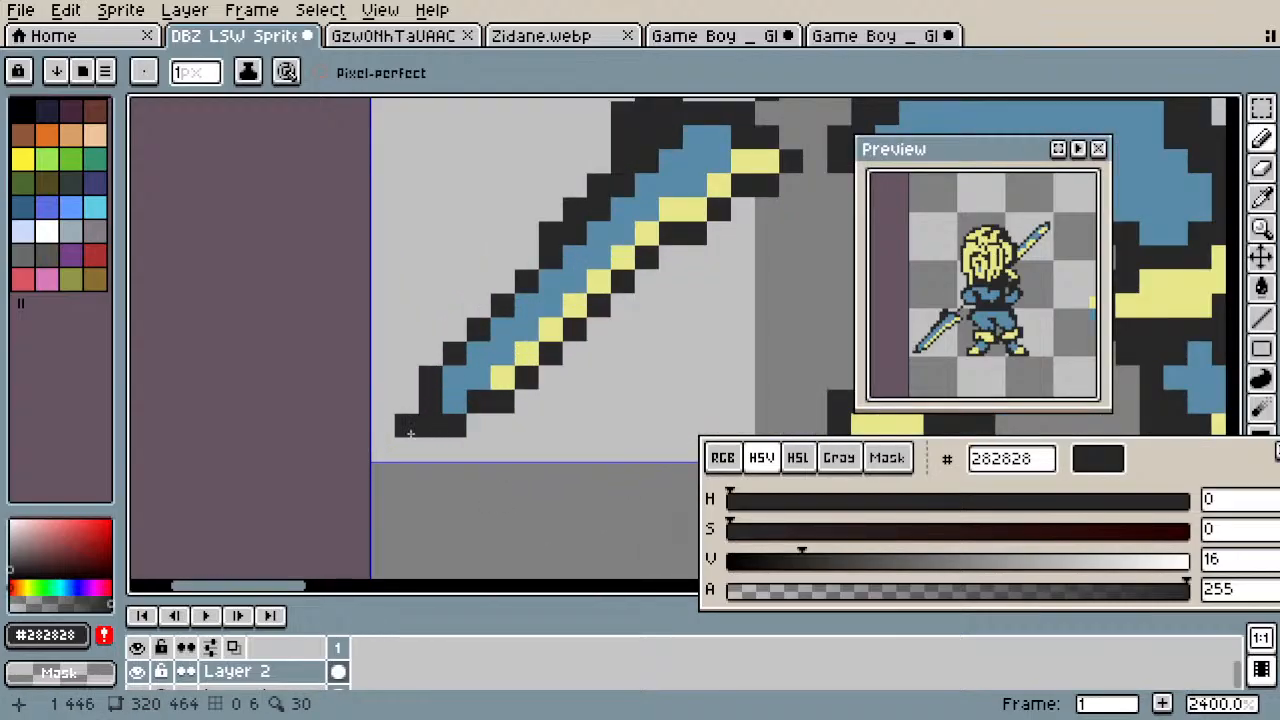
click(410, 432)
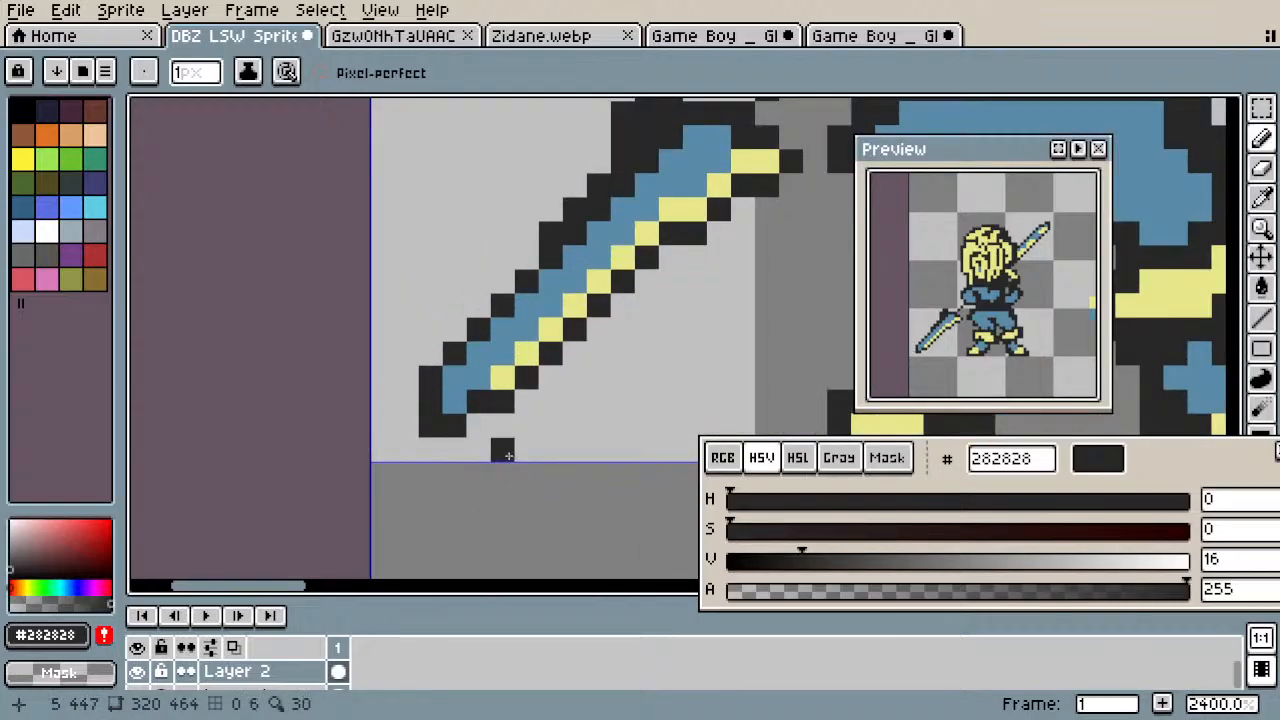
scroll(482, 424, down, 6)
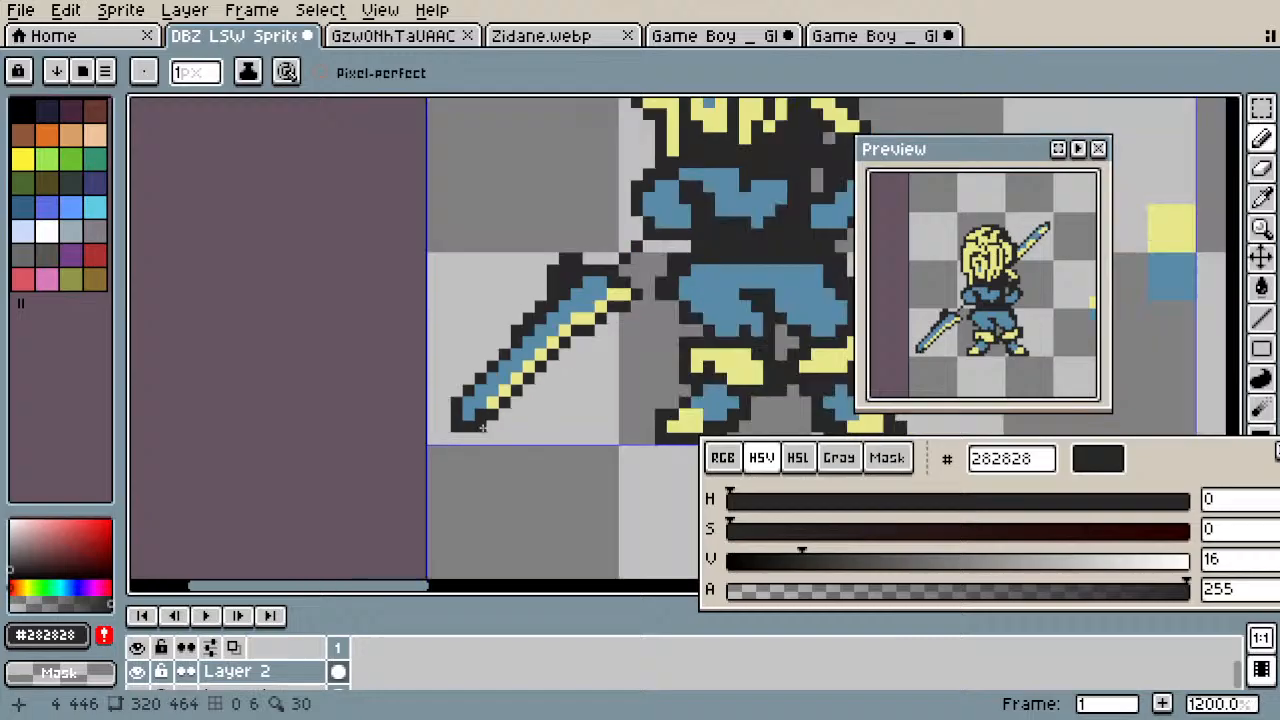
Step: Try recoloring the lower sword's blue tip pixel, first dark 282828 and yellow e8e88b, and undo the change
scroll(510, 441, down, 2)
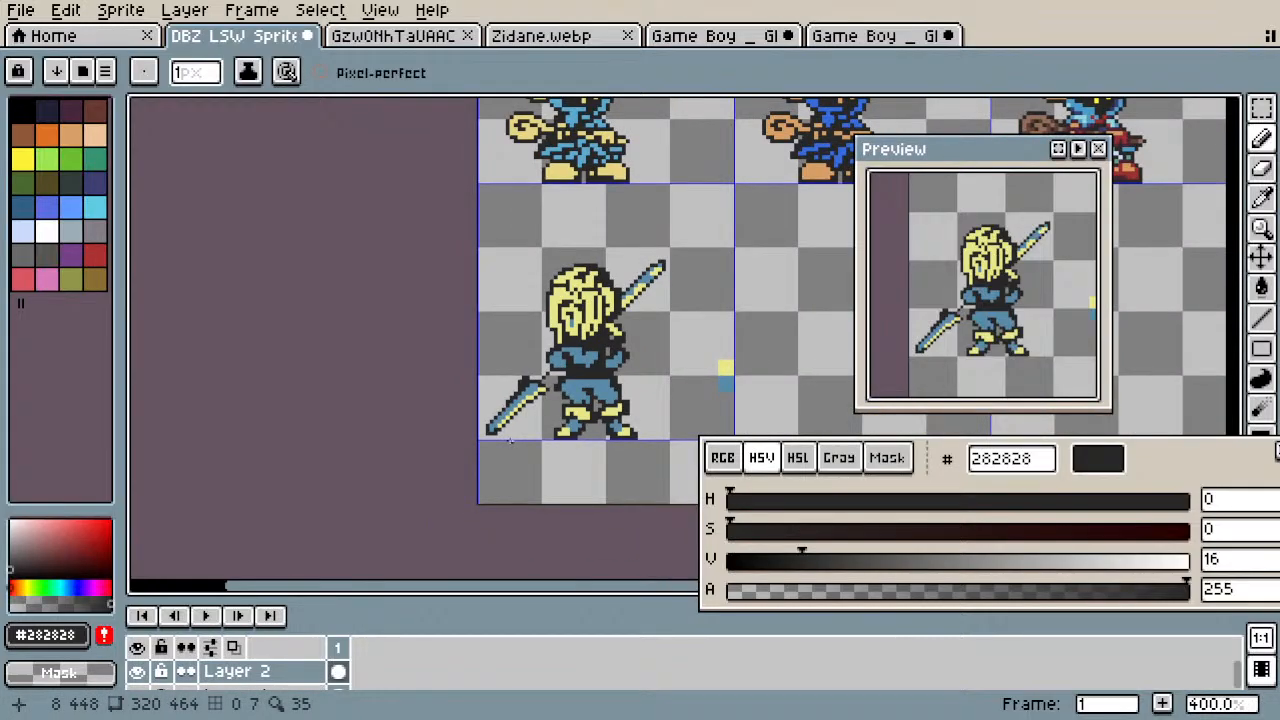
scroll(510, 441, up, 2)
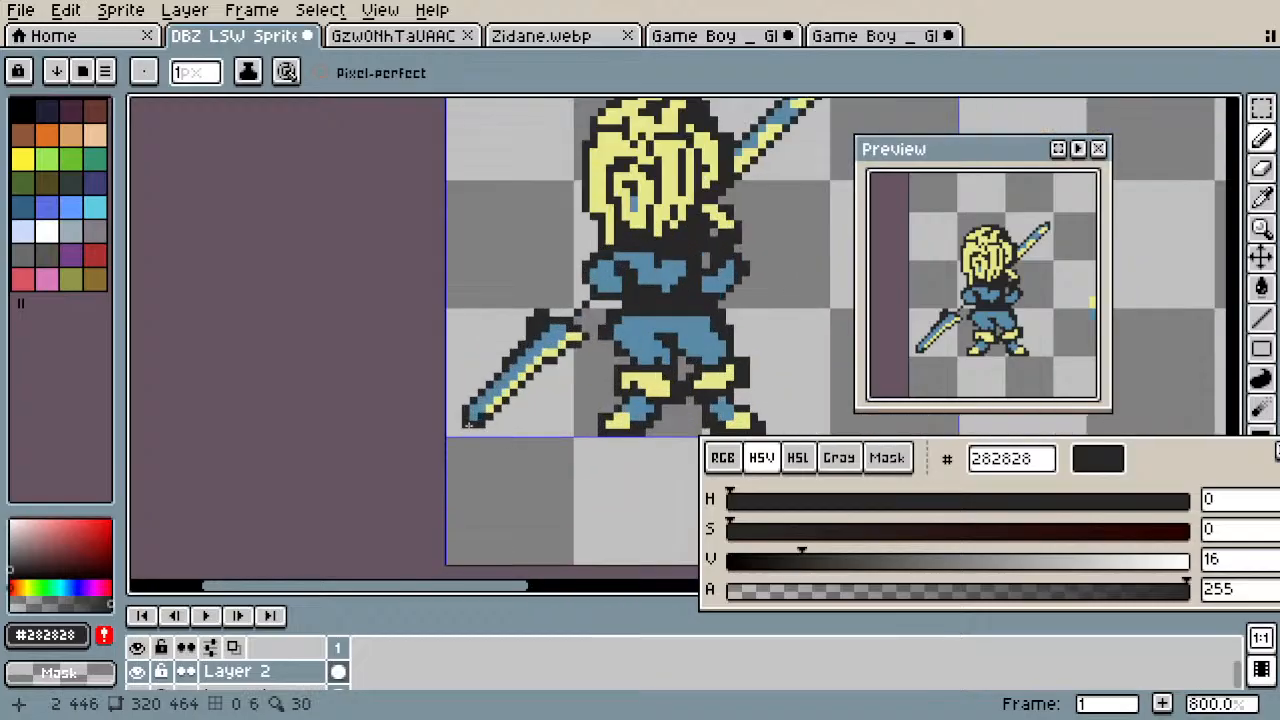
scroll(480, 441, down, 2)
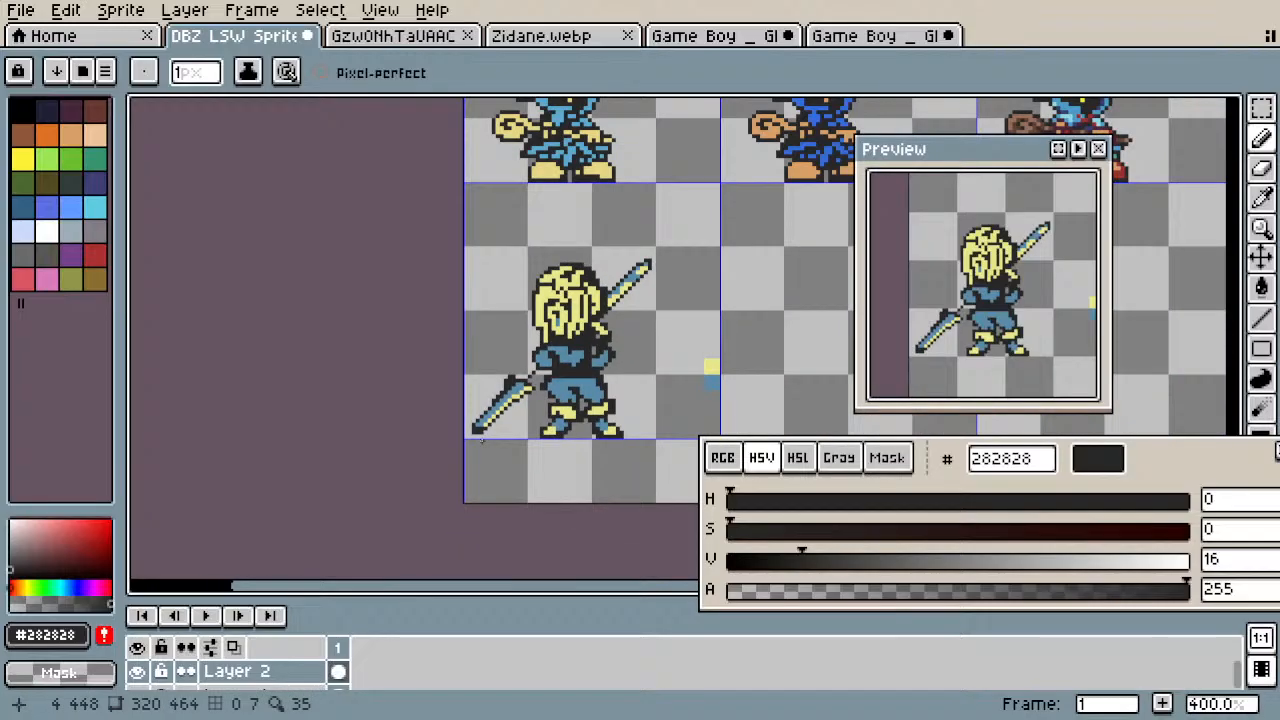
scroll(480, 441, down, 1)
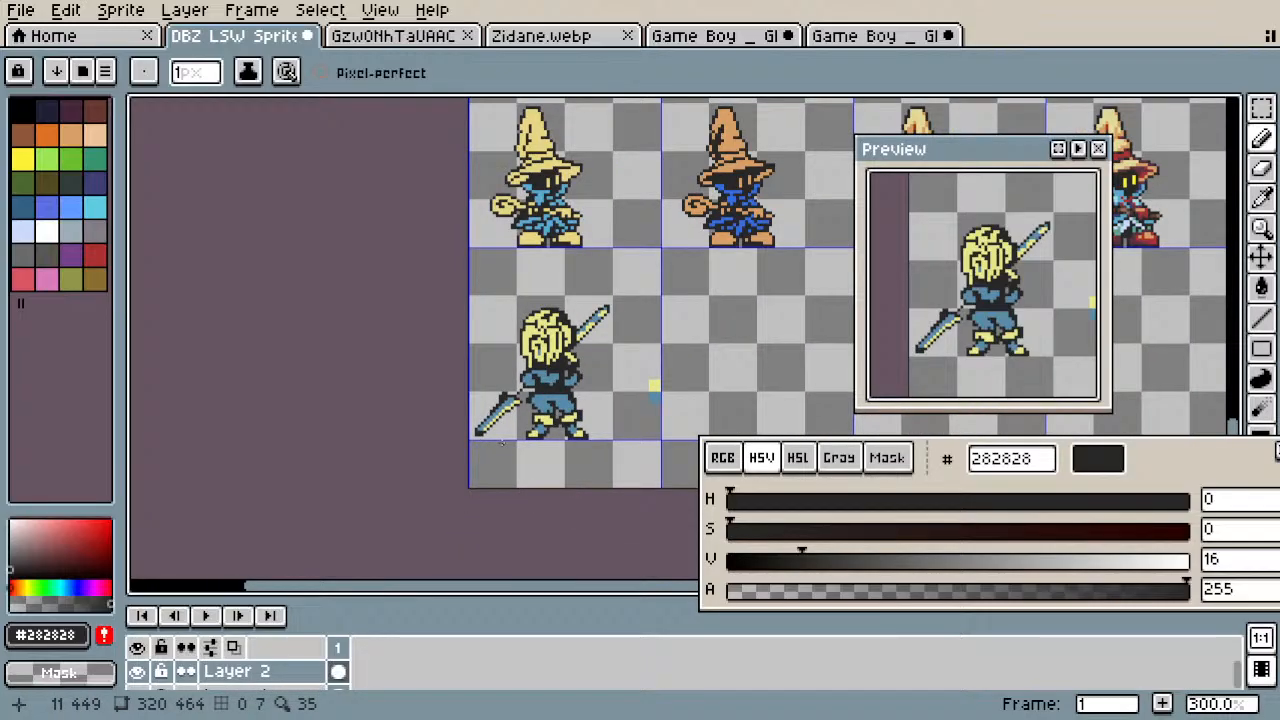
scroll(503, 446, up, 8)
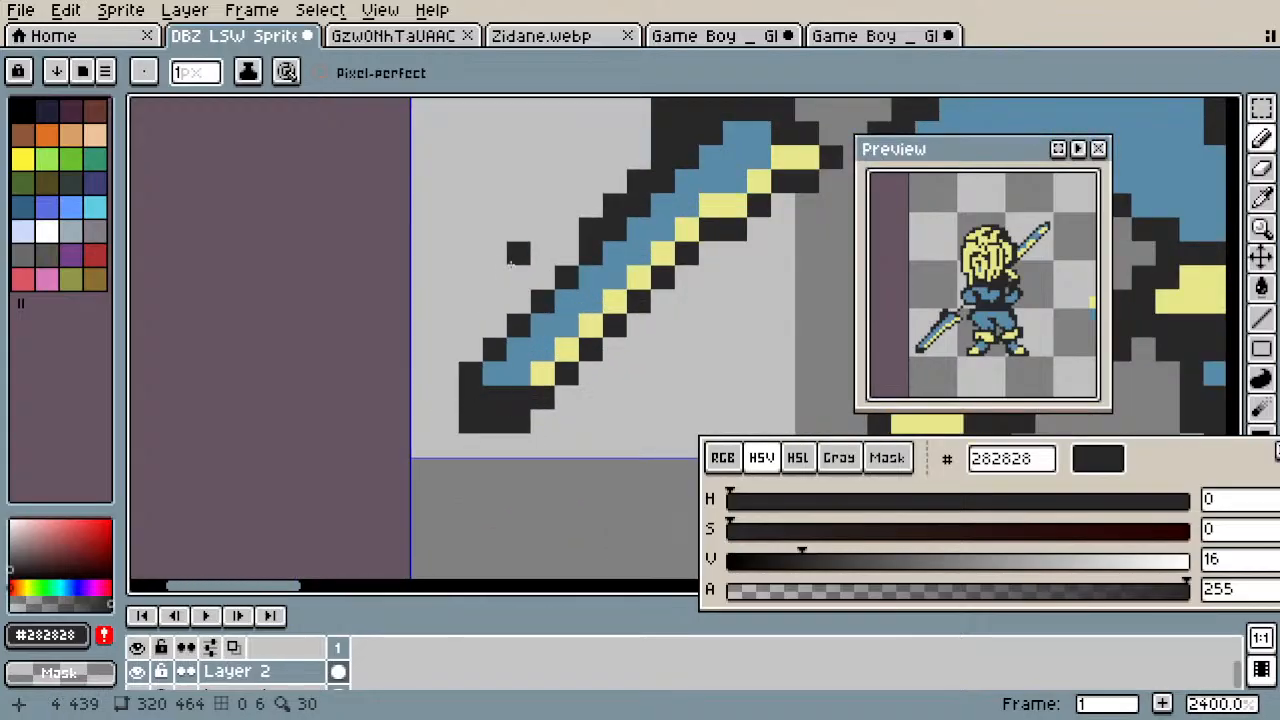
alt+click(493, 397)
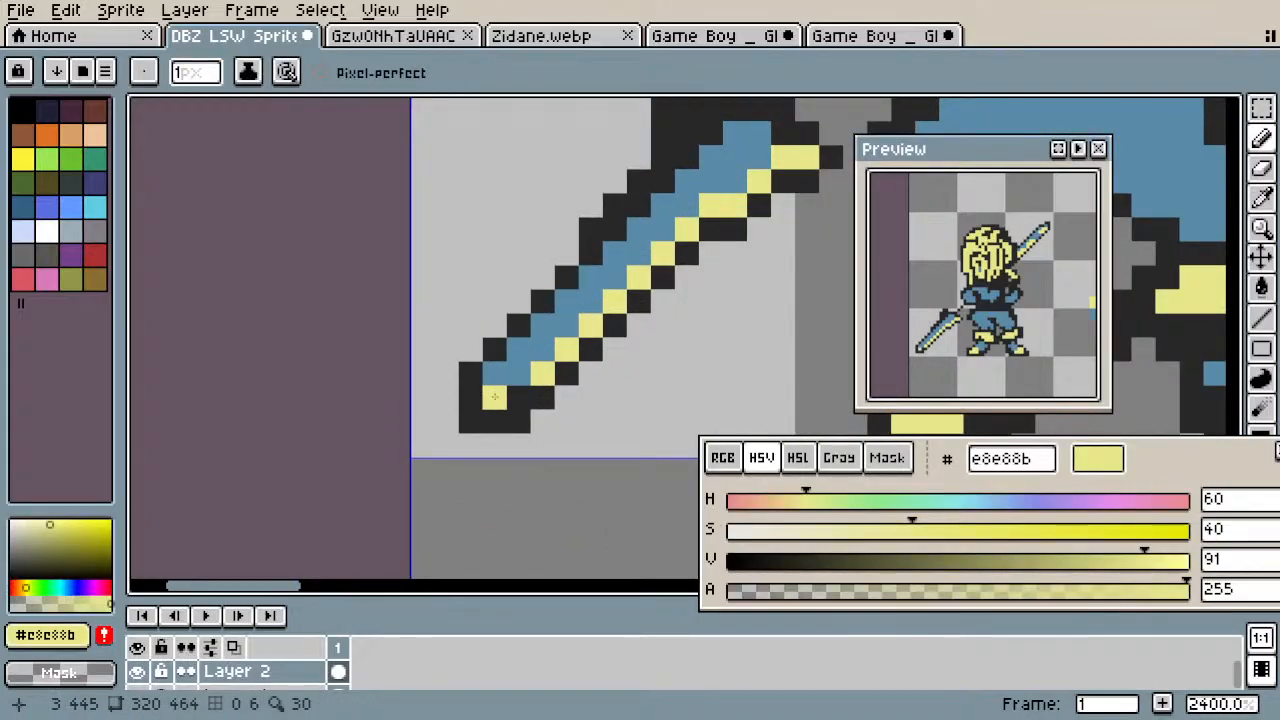
scroll(508, 449, down, 7)
key(ctrl+z)
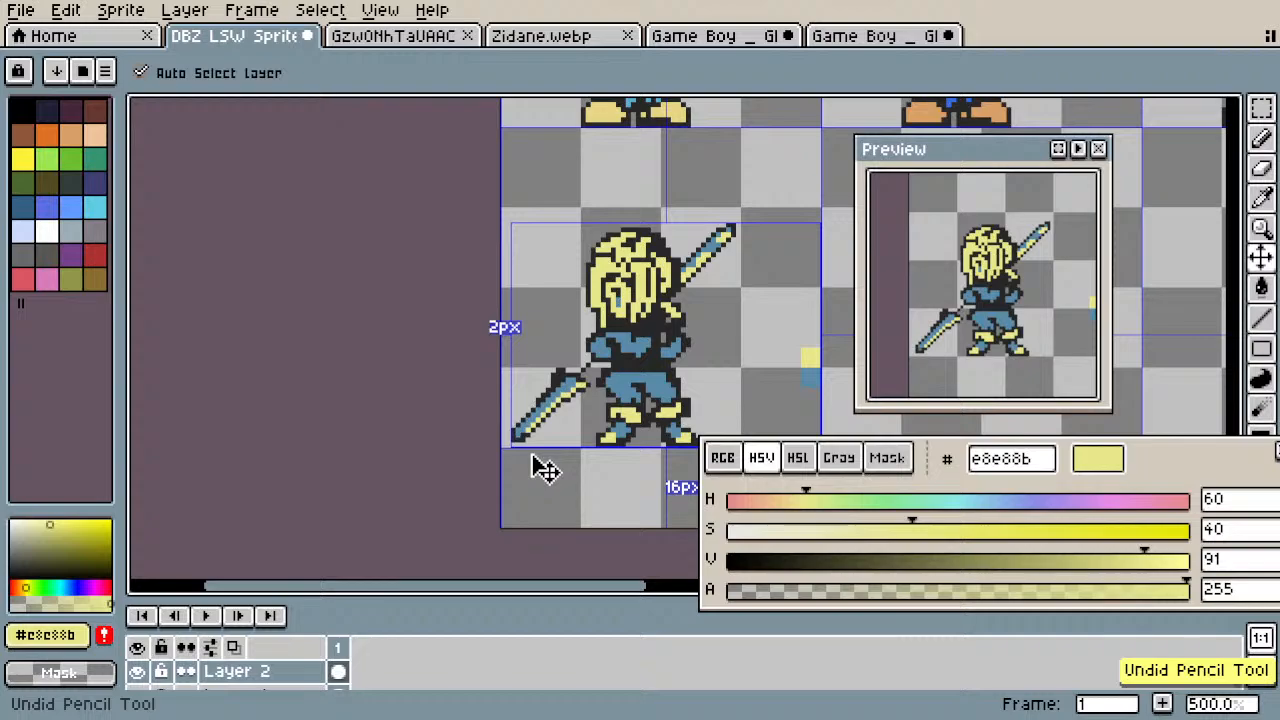
scroll(532, 455, down, 1)
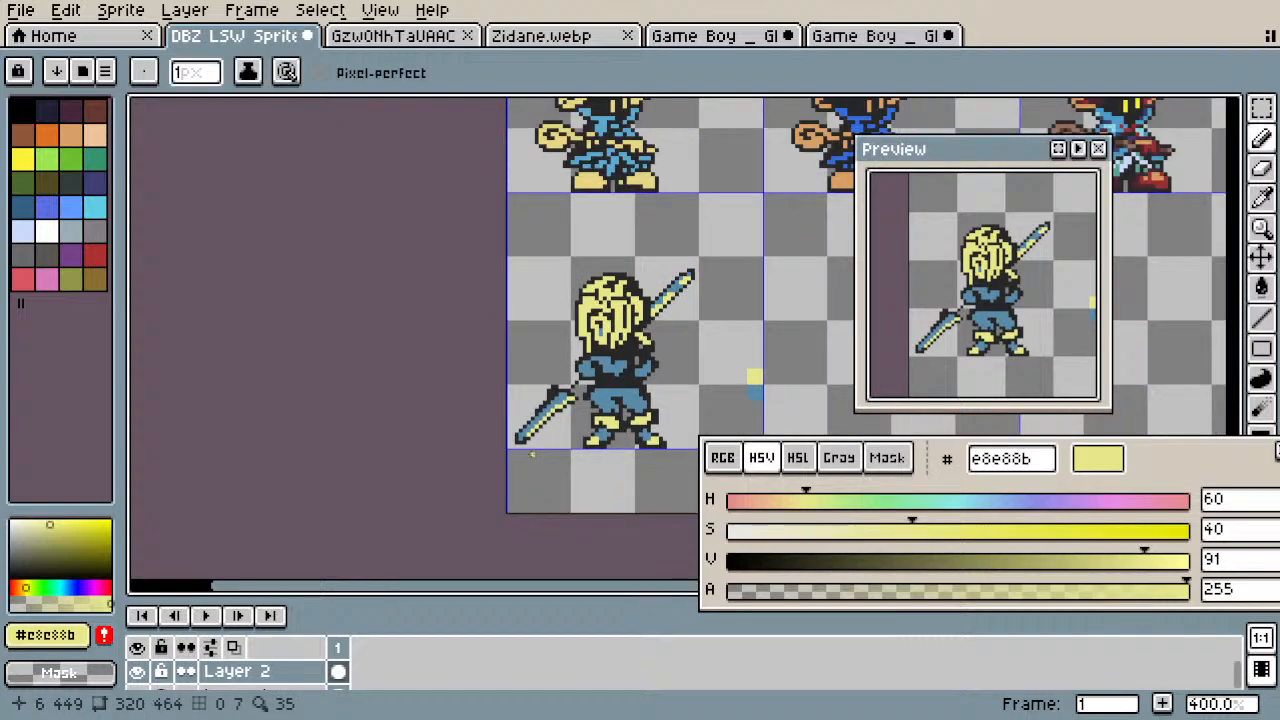
Step: Fill the inside of the lower sword's guard corner with blue 598ba8 pixels up to its dark outline
scroll(535, 410, up, 6)
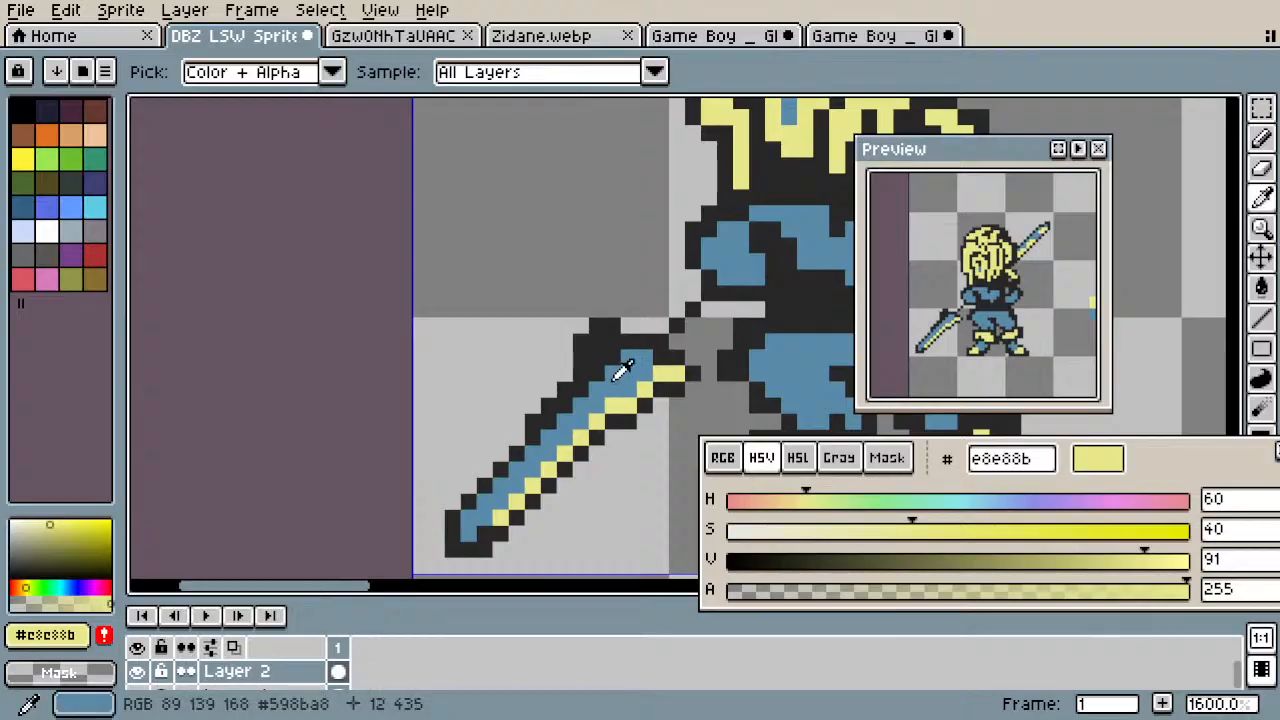
alt+click(620, 370)
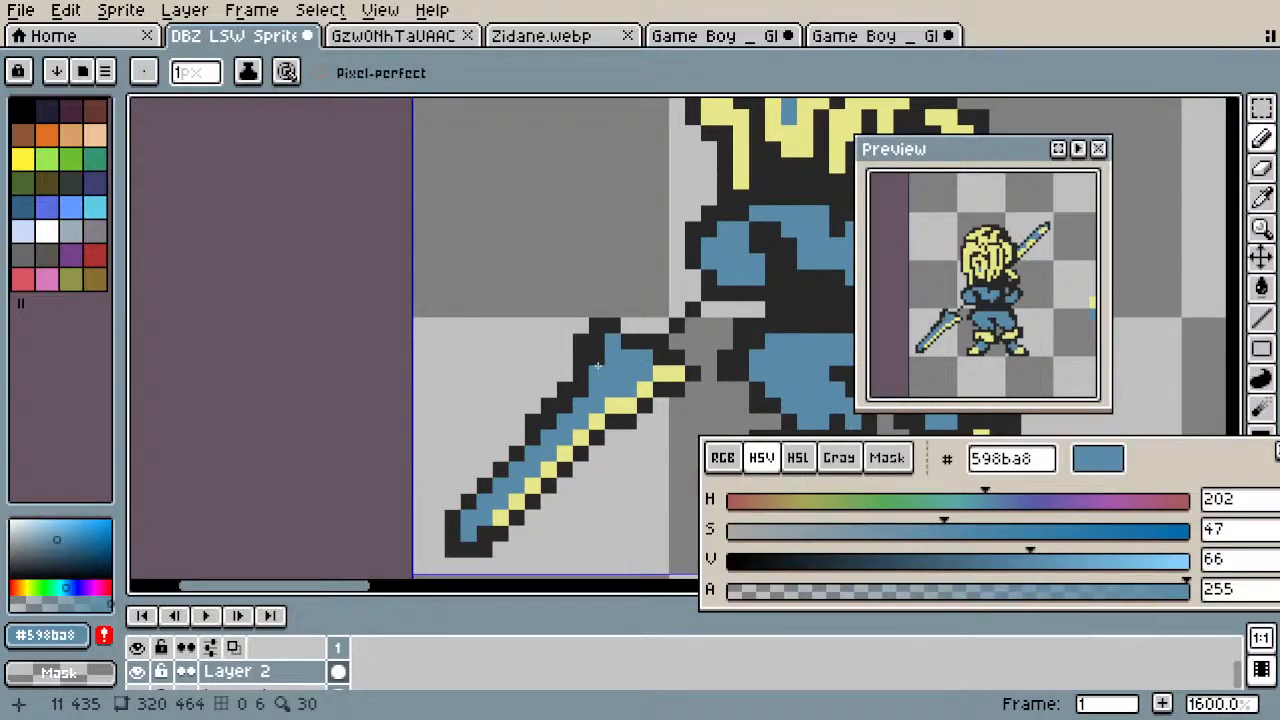
scroll(597, 358, down, 6)
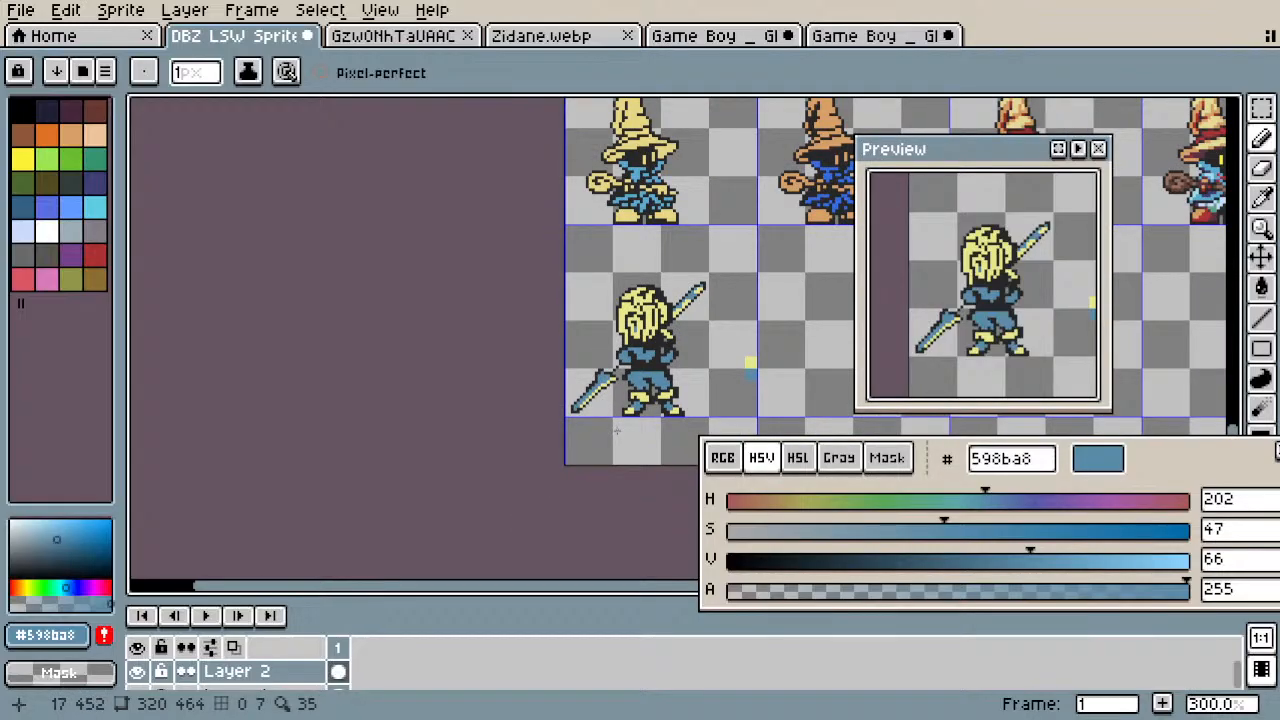
Step: Paint a yellow e8e88b band across the lower sword's blade just below the guard
scroll(600, 352, up, 6)
key(alt)
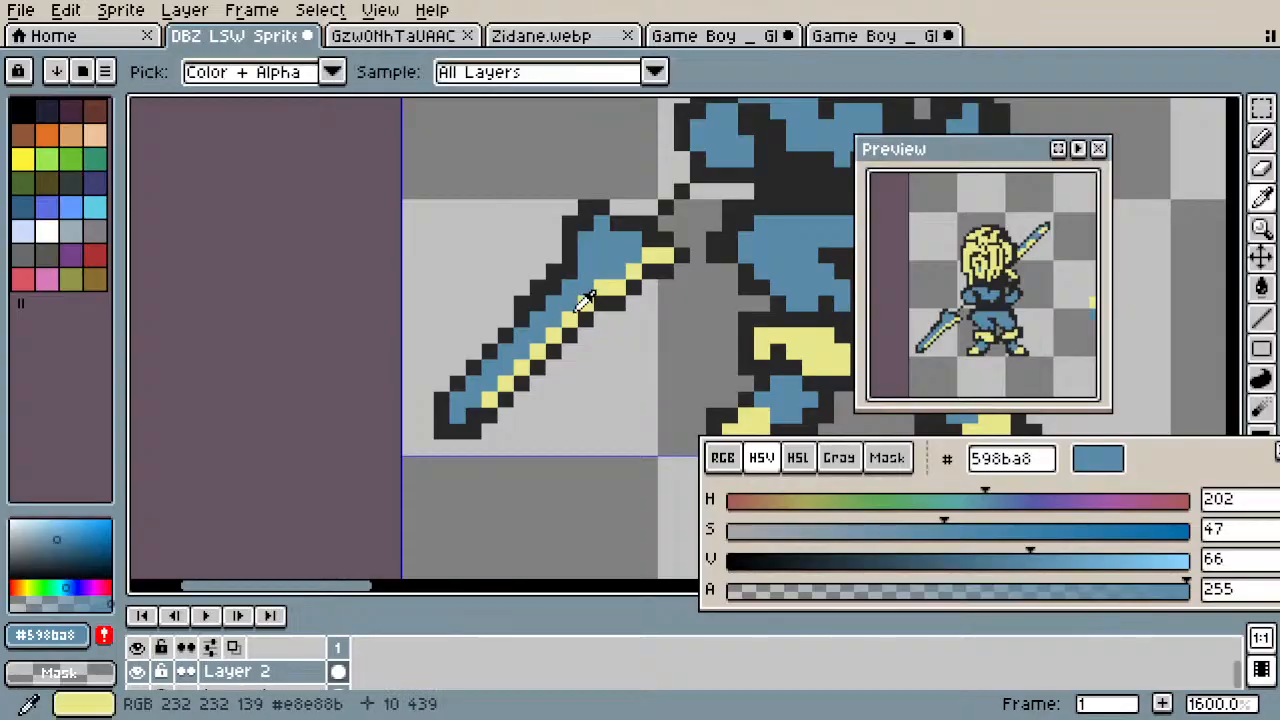
click(581, 306)
drag(590, 288, 571, 288)
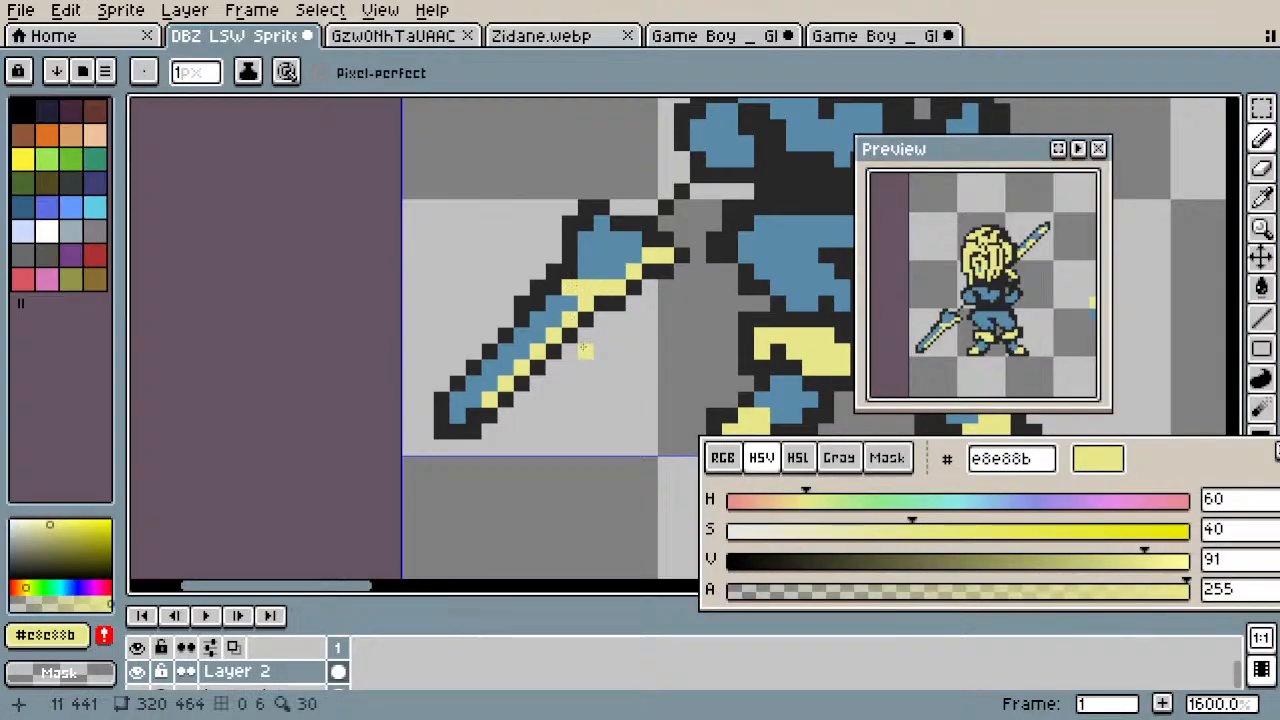
scroll(585, 350, down, 6)
Step: Try a second yellow e8e88b band across the blue area of the lower sword's guard, and undo it
scroll(591, 407, up, 6)
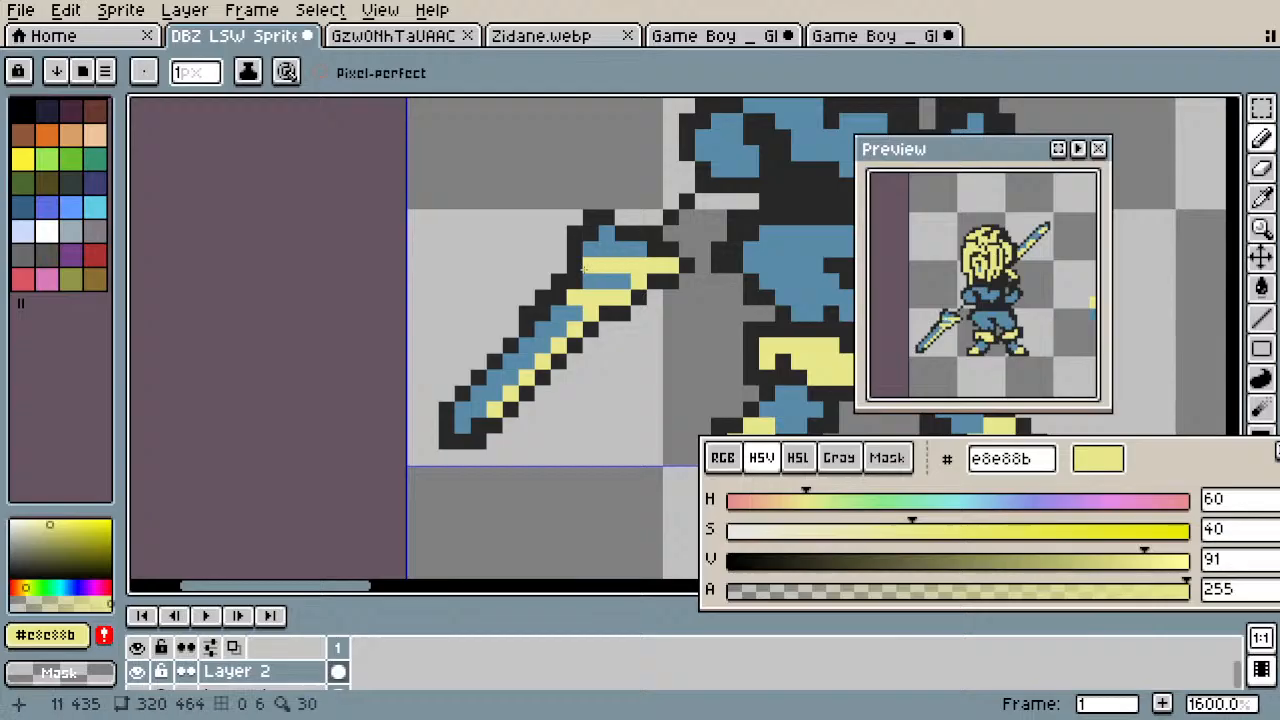
scroll(588, 388, down, 6)
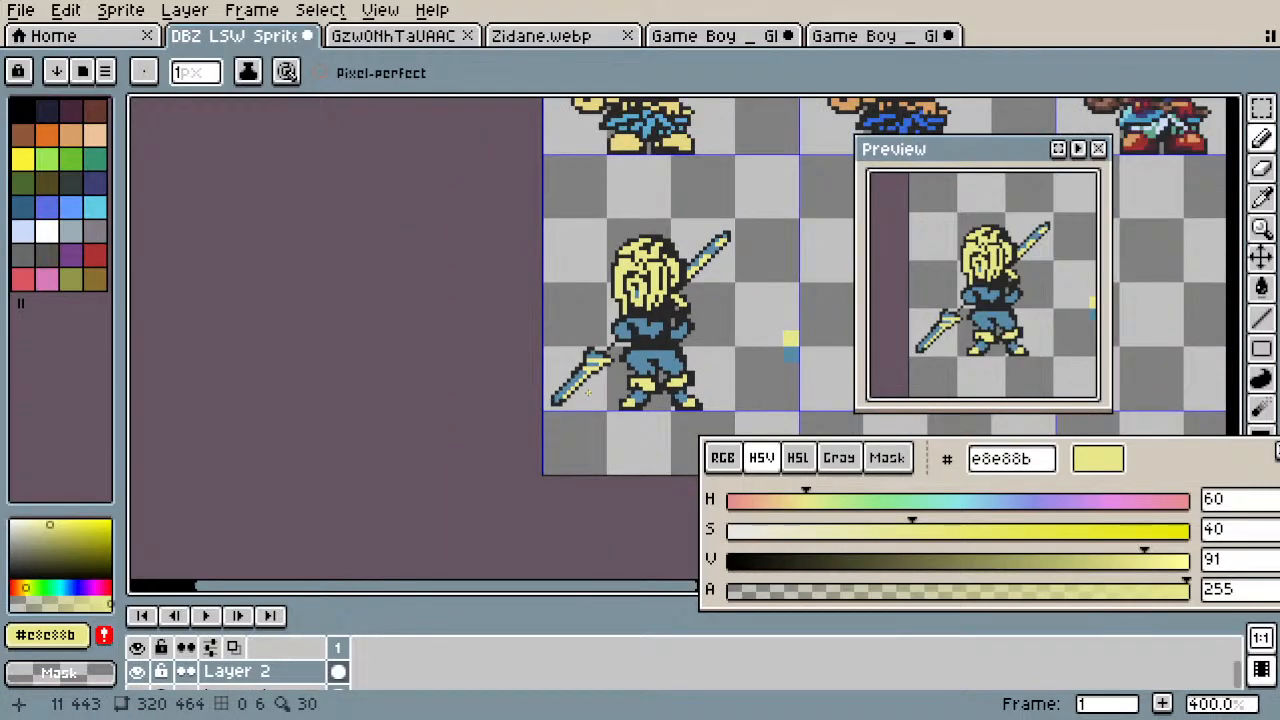
scroll(588, 392, down, 1)
scroll(590, 395, down, 1)
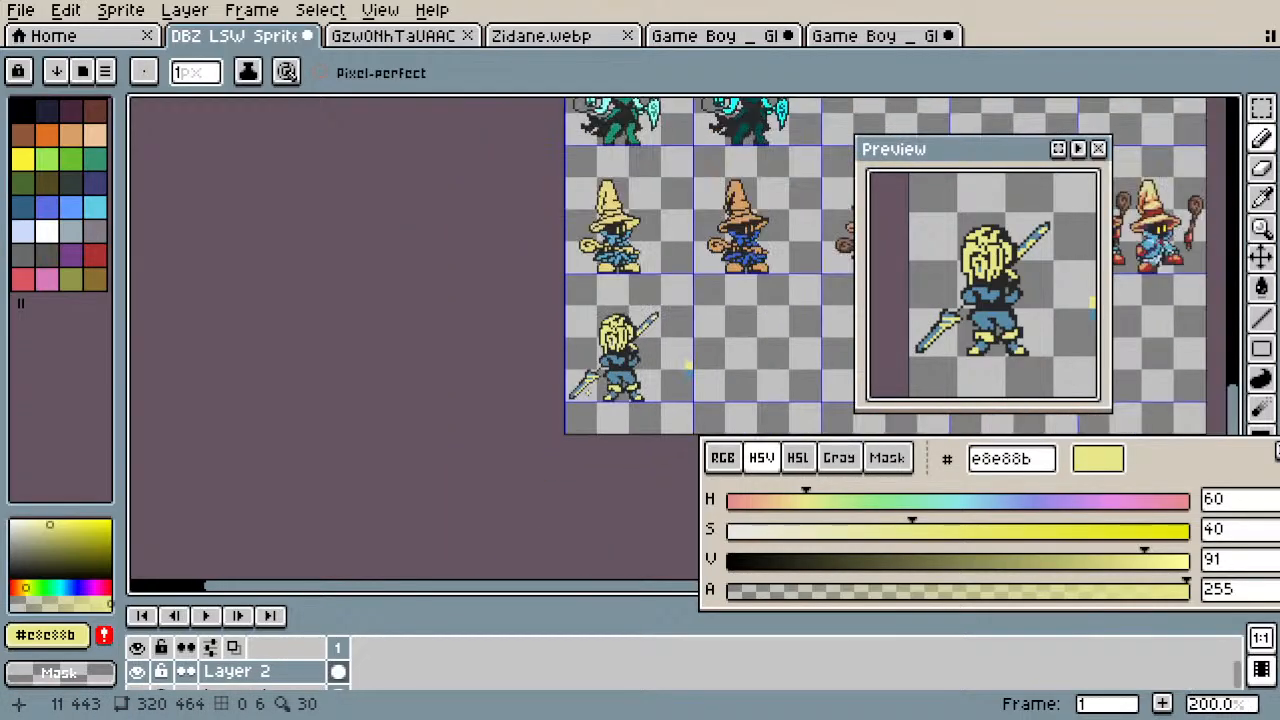
scroll(600, 400, up, 4)
key(ctrl+z)
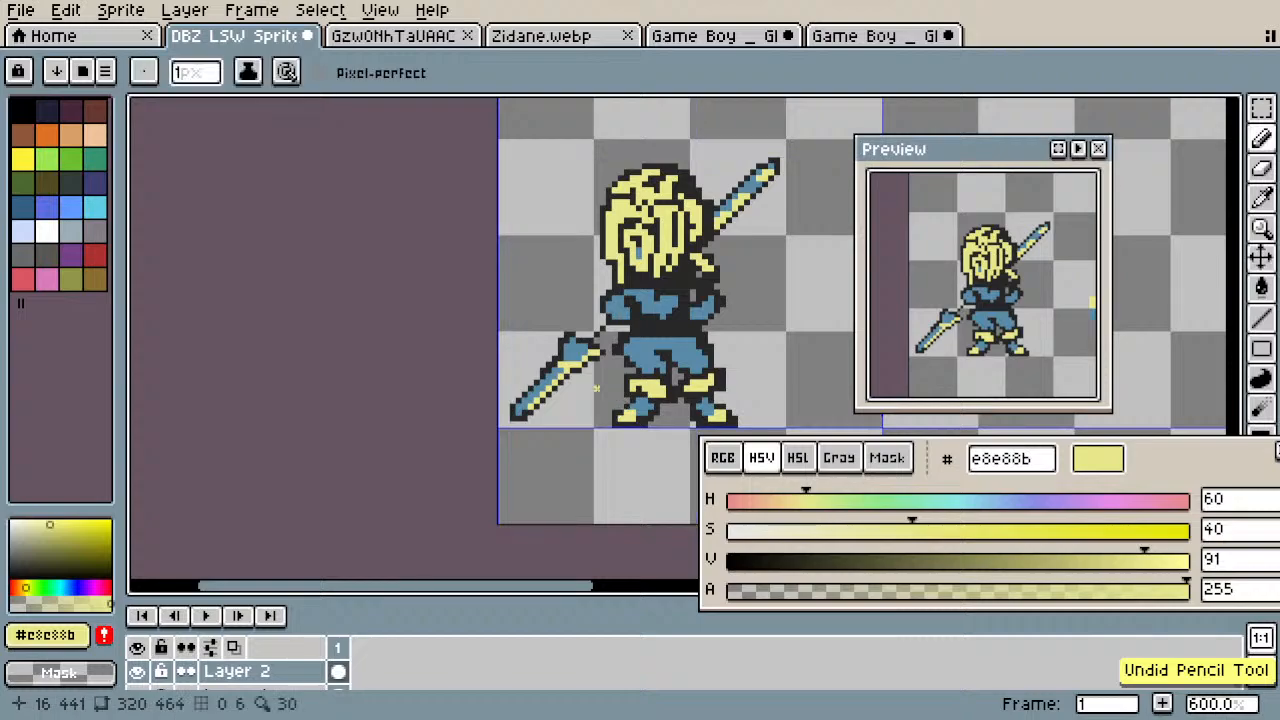
scroll(596, 388, down, 4)
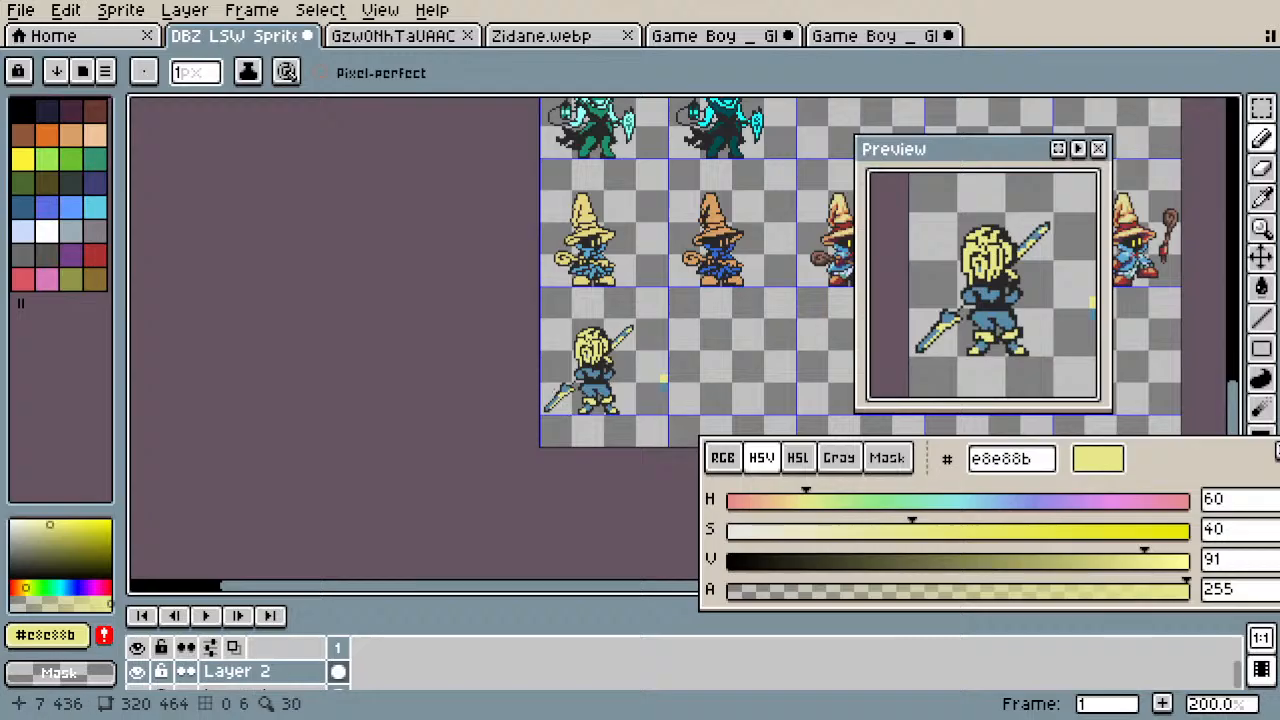
Step: Try a yellow e8e88b pixel at the outer edge of the lower sword's blue guard
scroll(570, 414, up, 5)
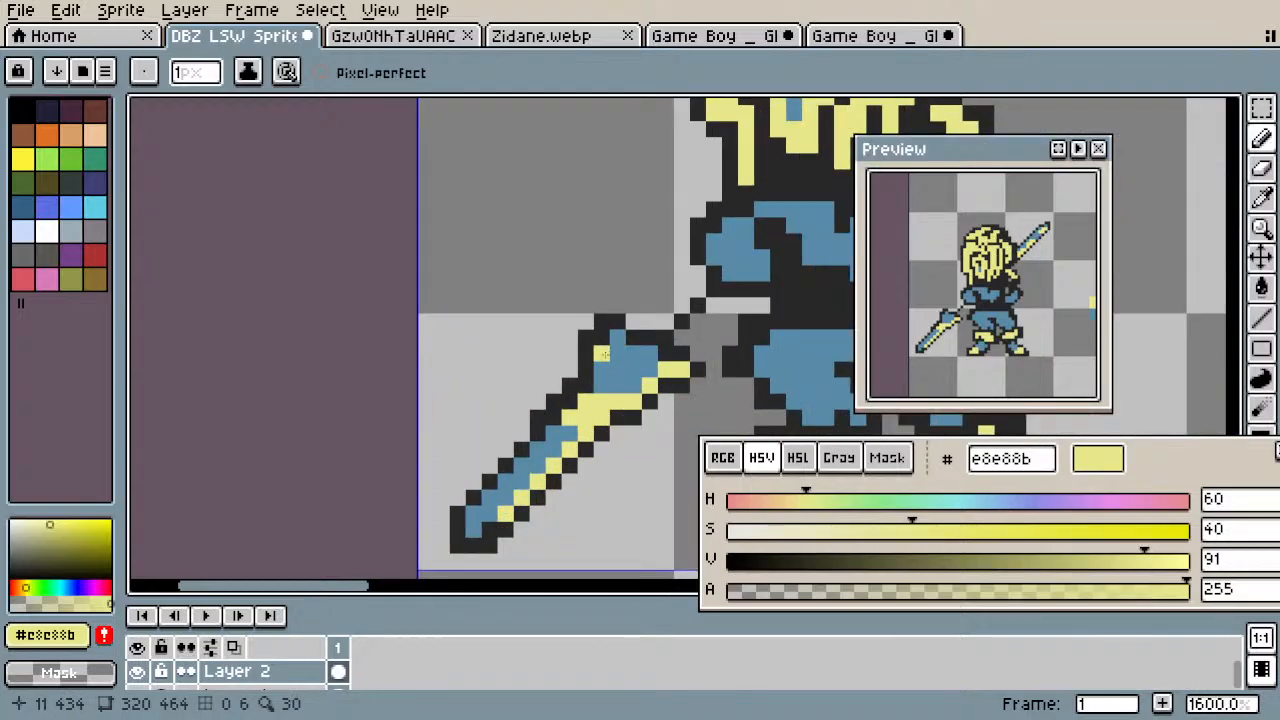
scroll(597, 390, down, 5)
scroll(606, 437, down, 2)
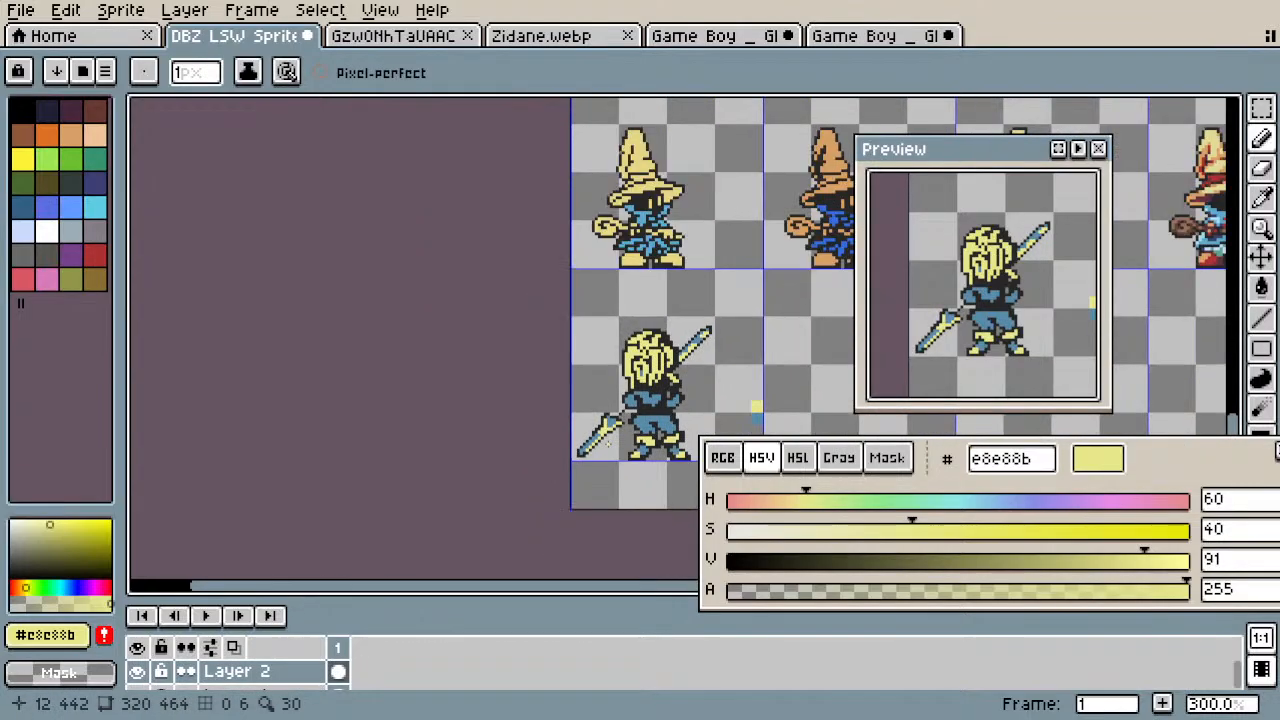
Step: Widen the yellow e8e88b band on the lower sword by one row toward the guard
scroll(604, 406, up, 6)
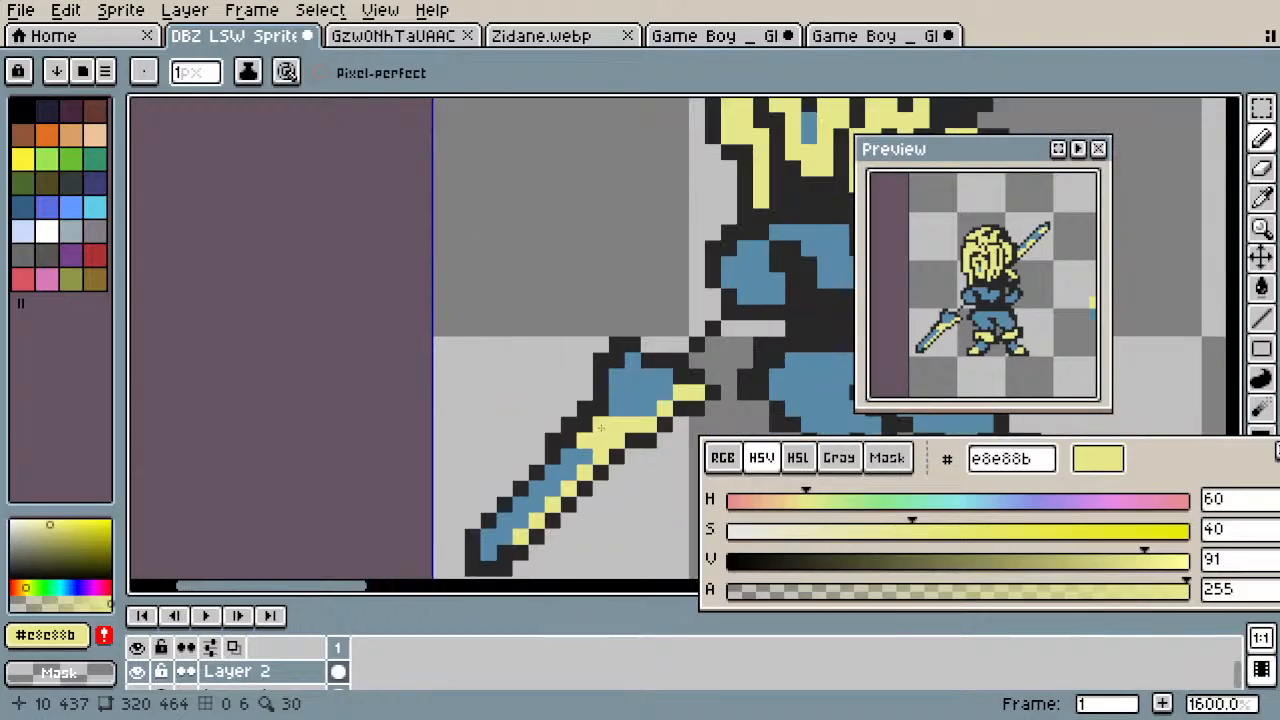
drag(604, 408, 647, 410)
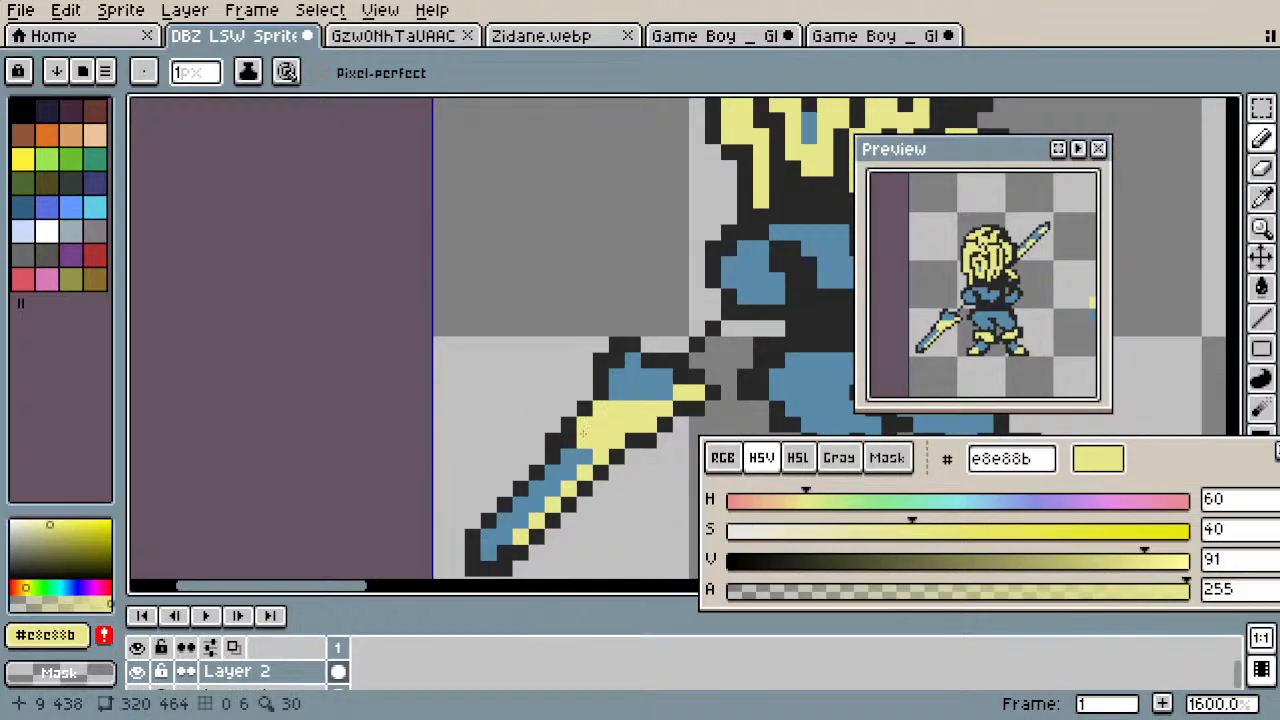
scroll(578, 450, down, 3)
scroll(578, 452, down, 4)
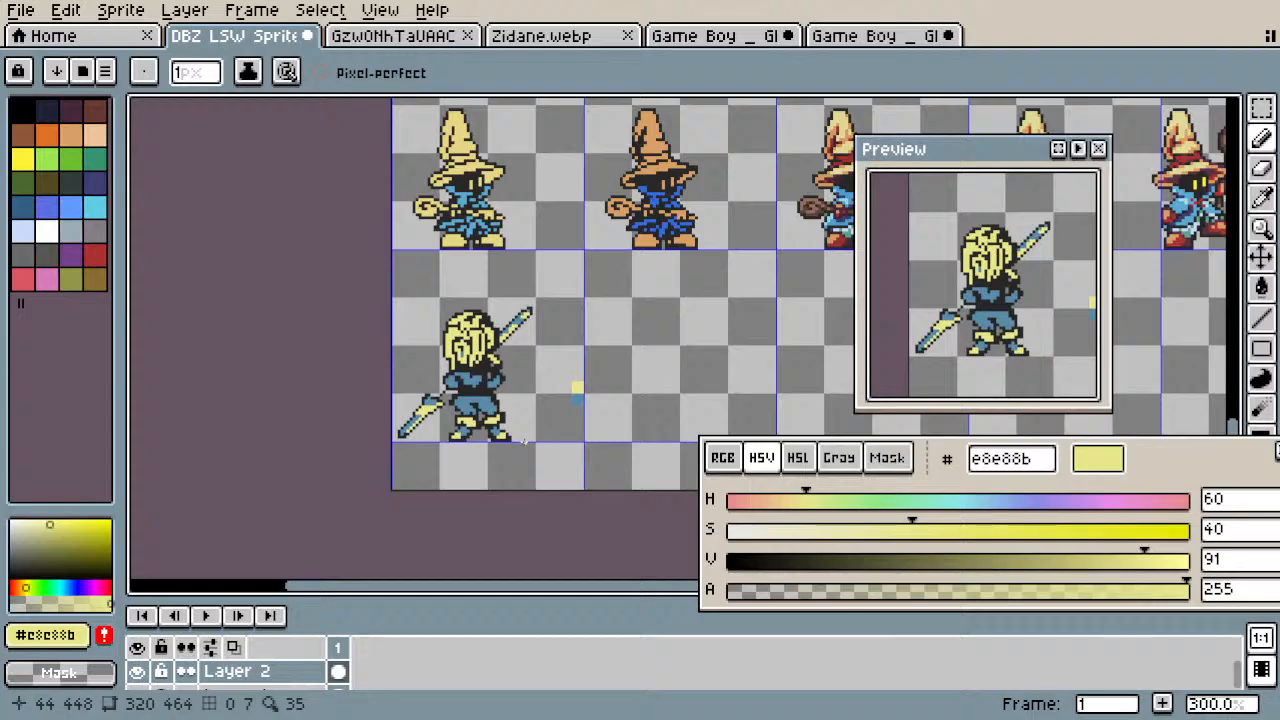
Step: Paint a short yellow e8e88b band across the lower sword's blade just before the tip
scroll(380, 428, up, 7)
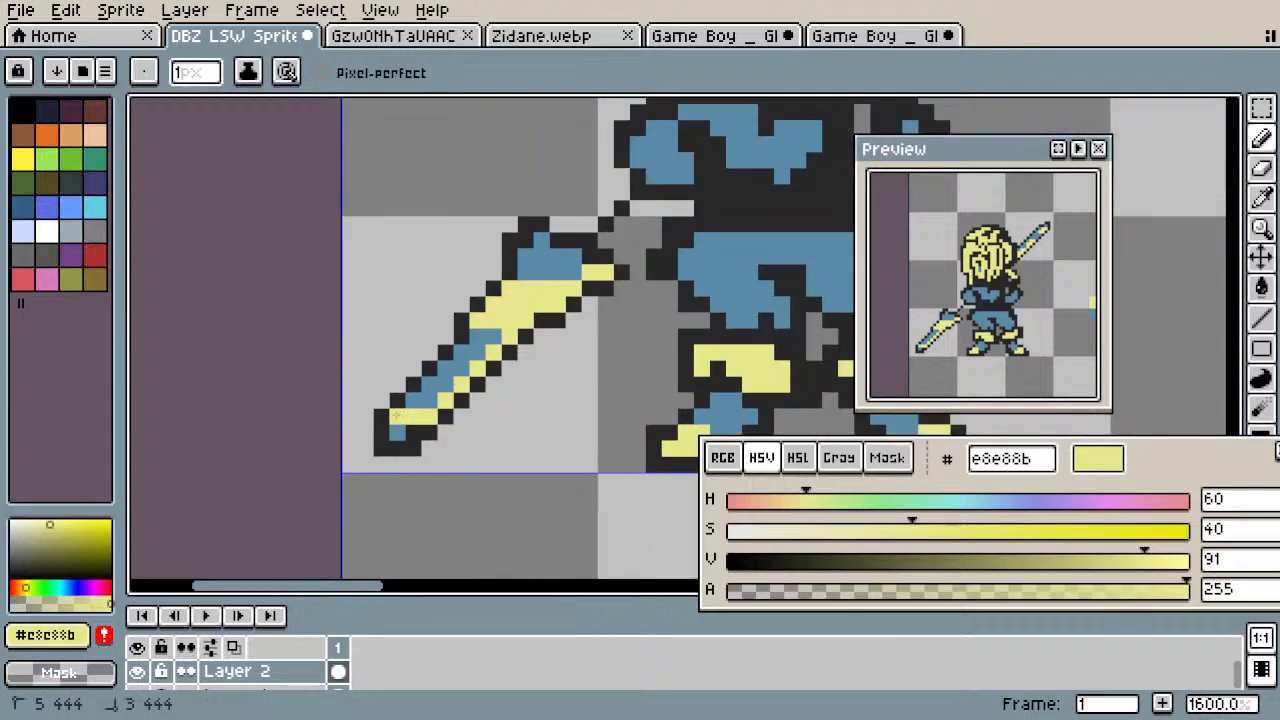
scroll(396, 415, down, 6)
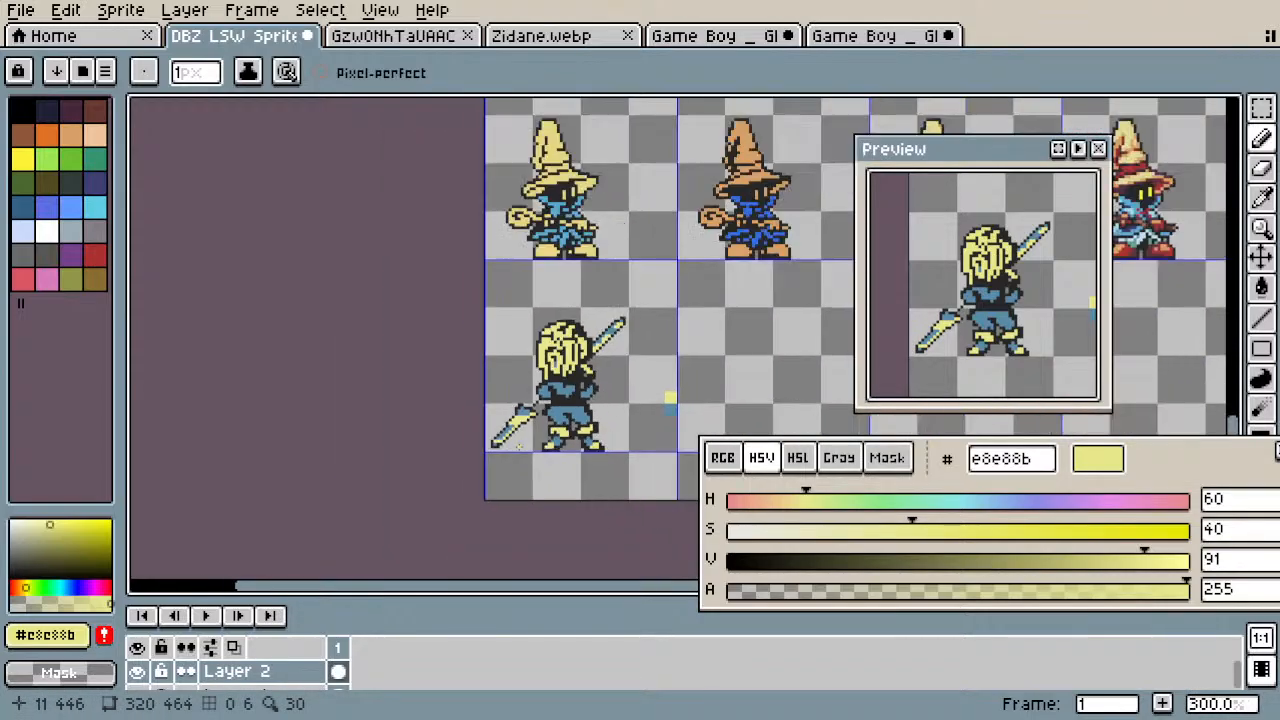
scroll(520, 446, down, 1)
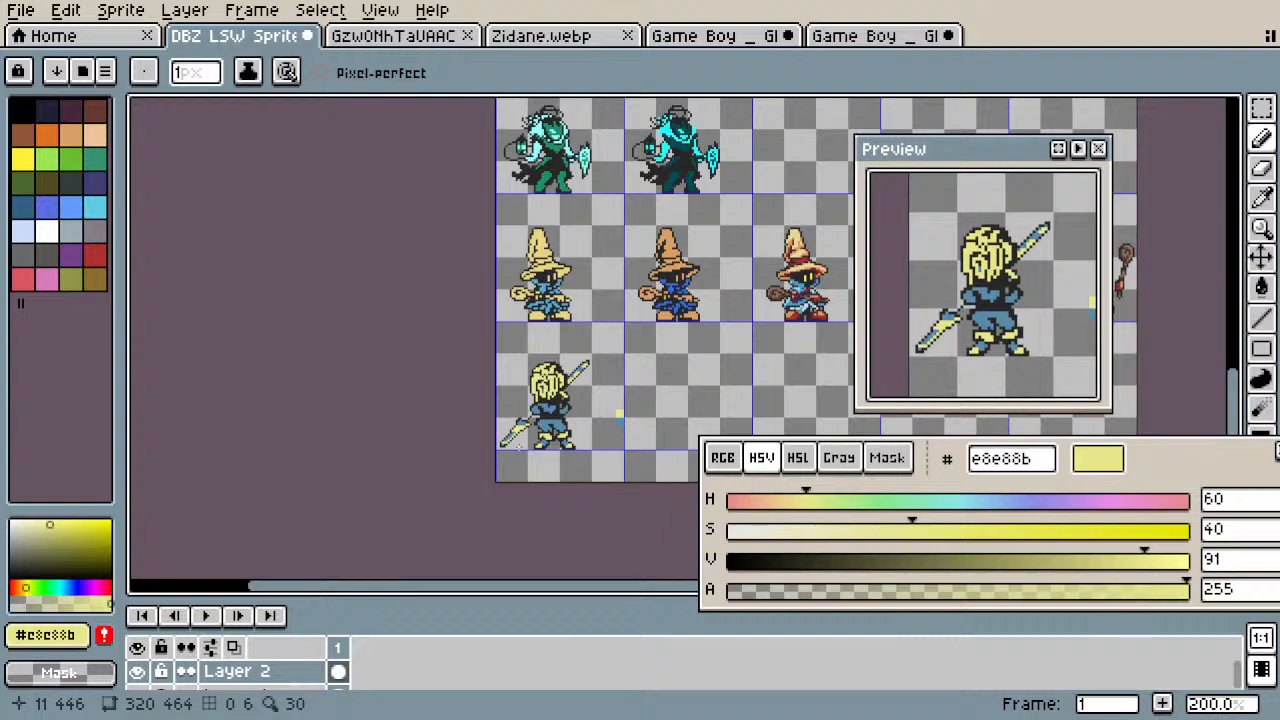
scroll(518, 446, down, 1)
drag(576, 444, 508, 483)
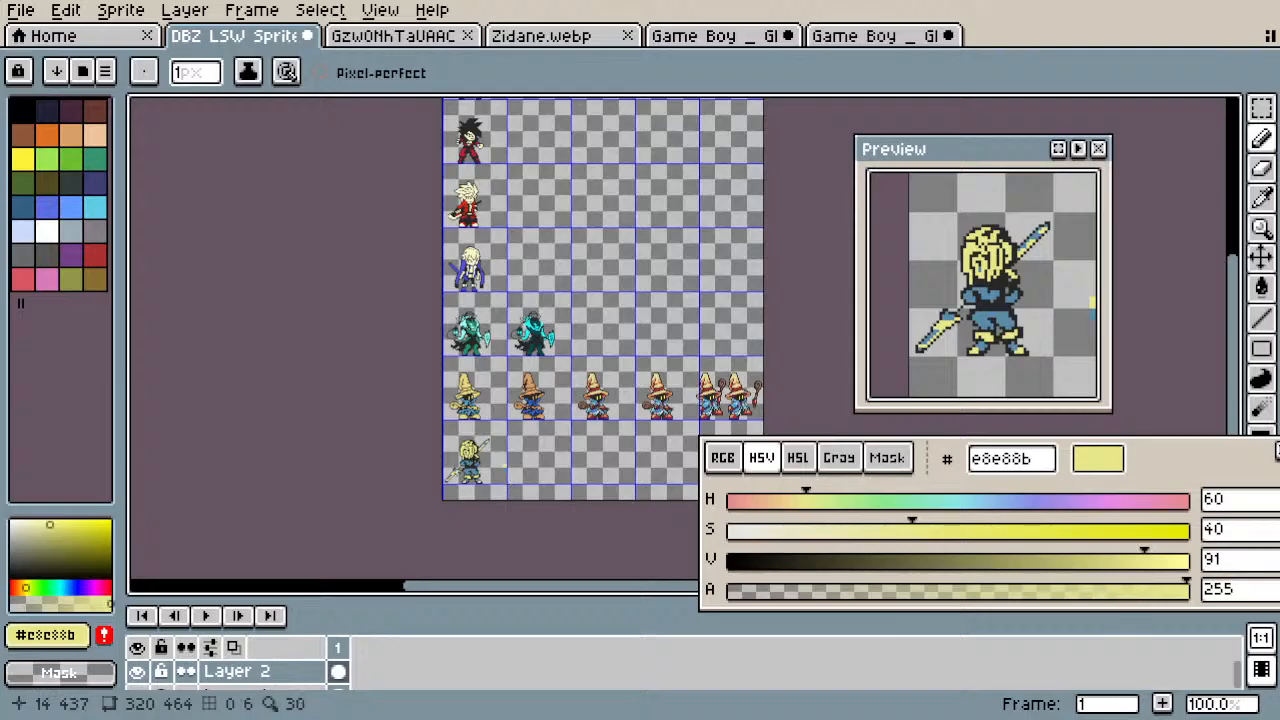
Step: Select the lower sword with a 16 by 17 pixel rectangle and flip the selection horizontally
scroll(487, 472, up, 4)
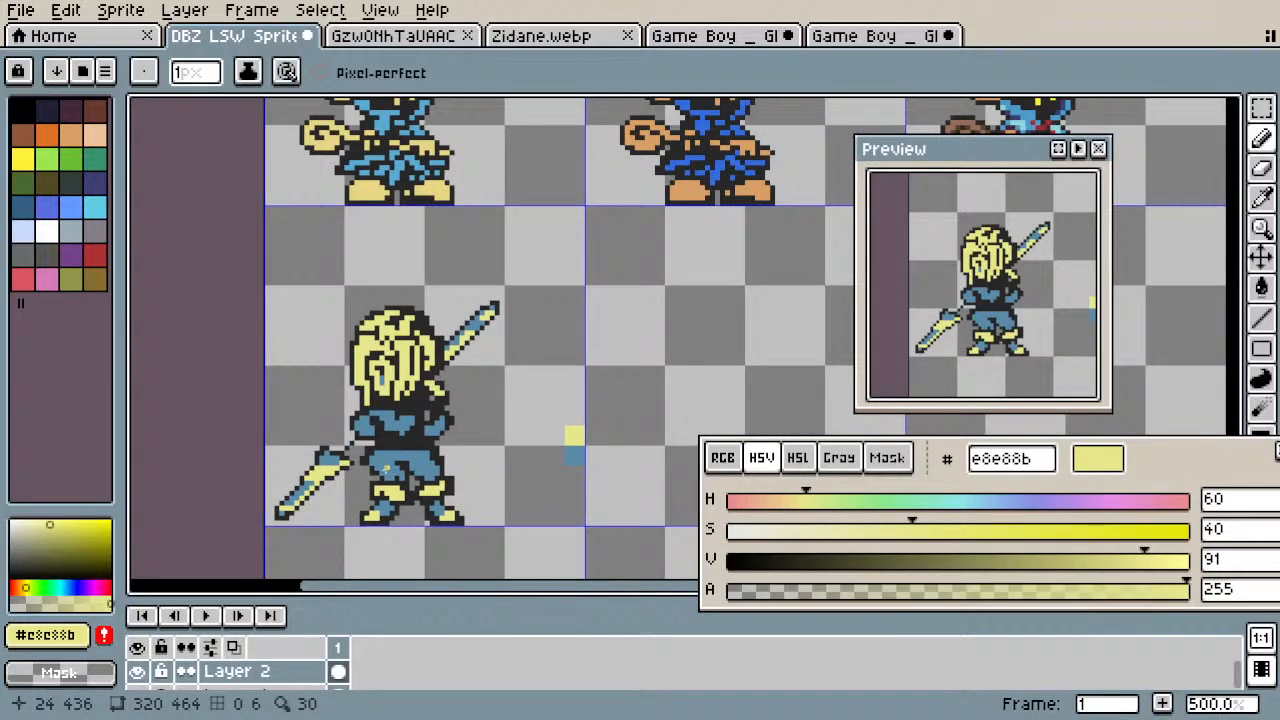
scroll(290, 512, up, 2)
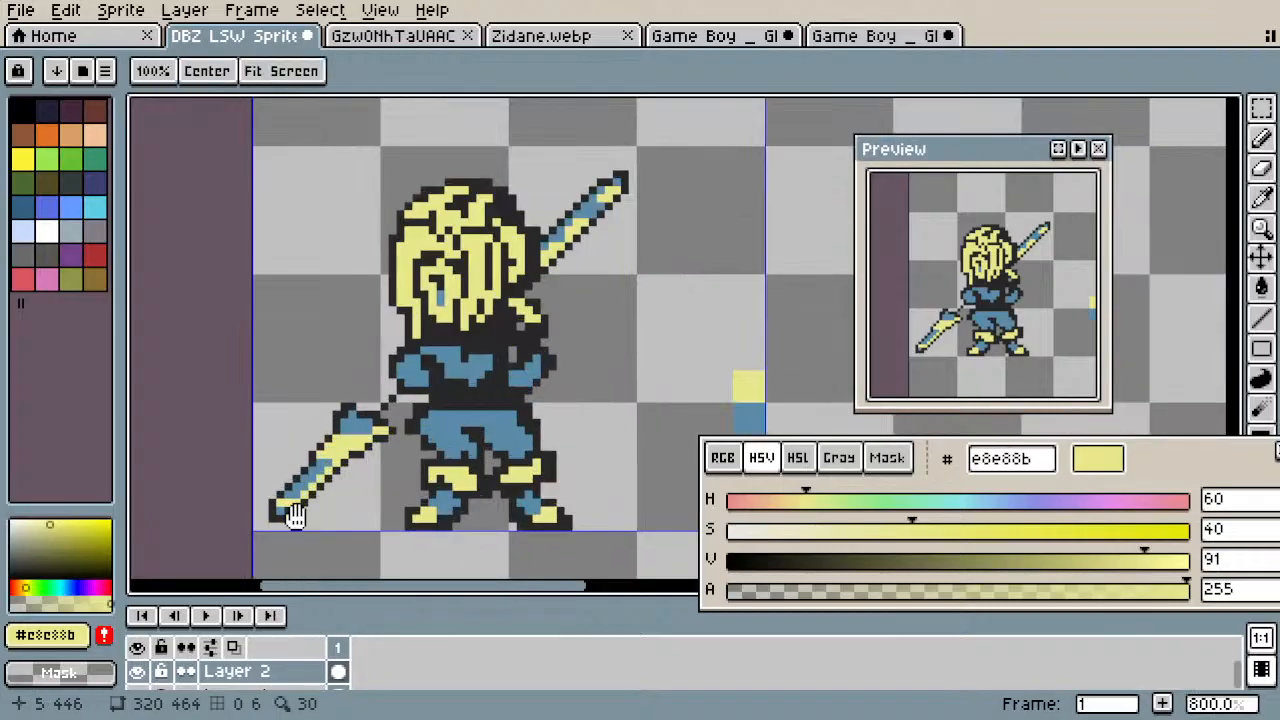
drag(291, 514, 488, 313)
key(m)
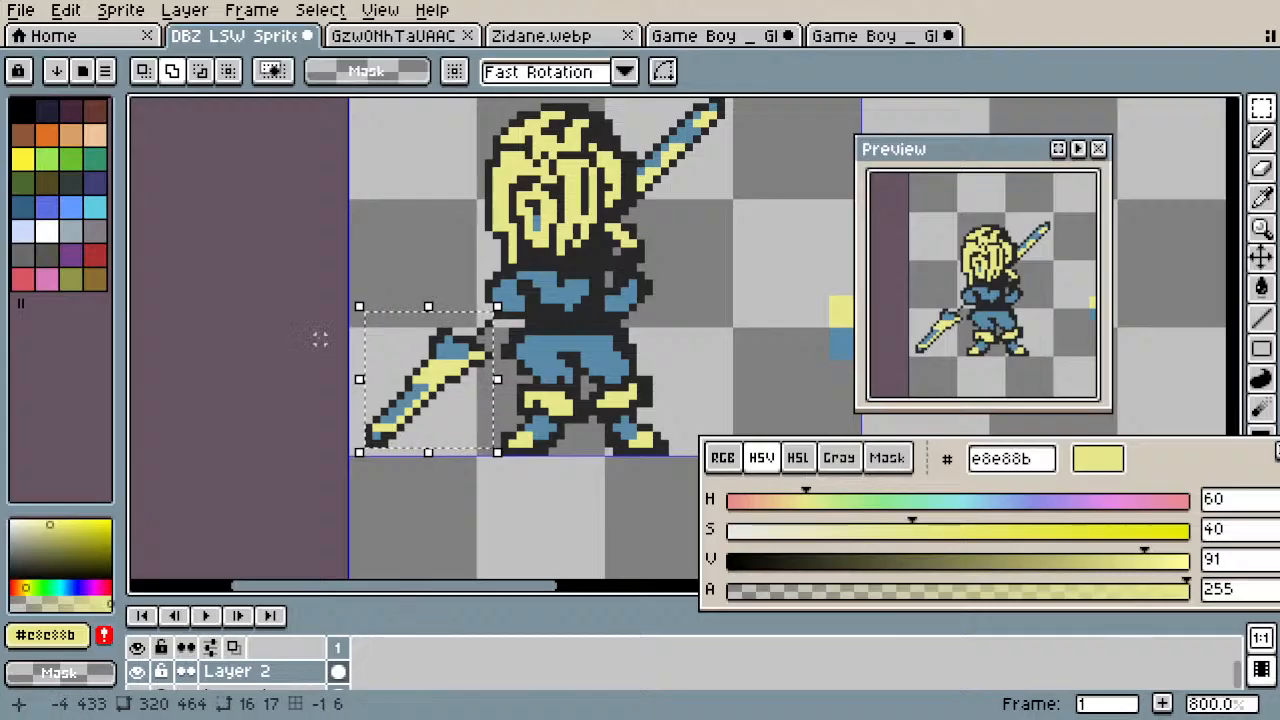
click(70, 12)
mouse_move(22, 12)
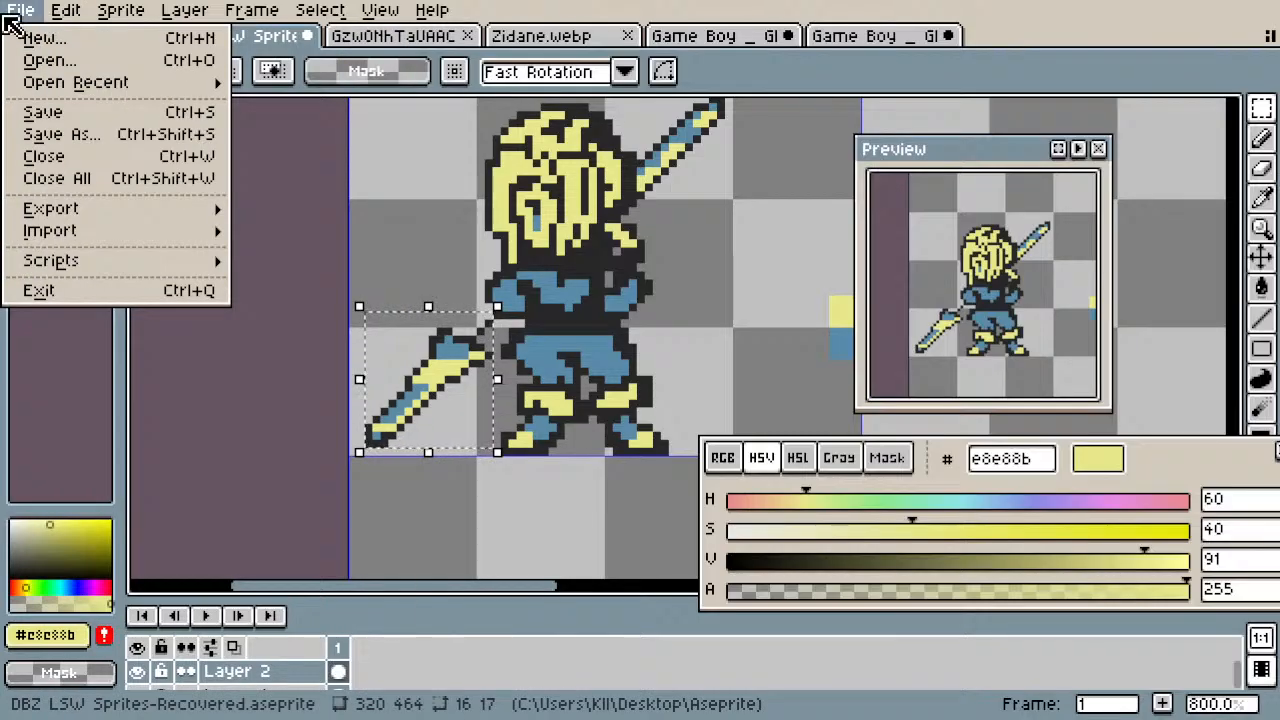
click(815, 77)
key(ctrl+t)
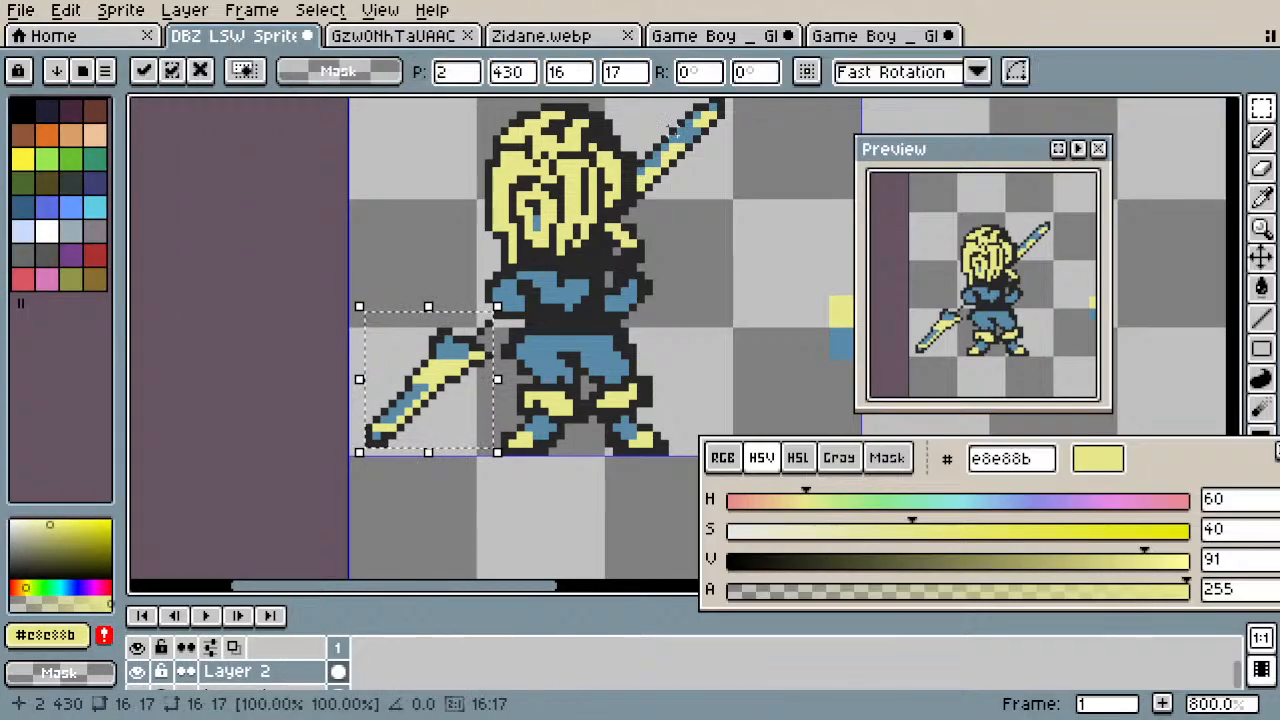
click(20, 11)
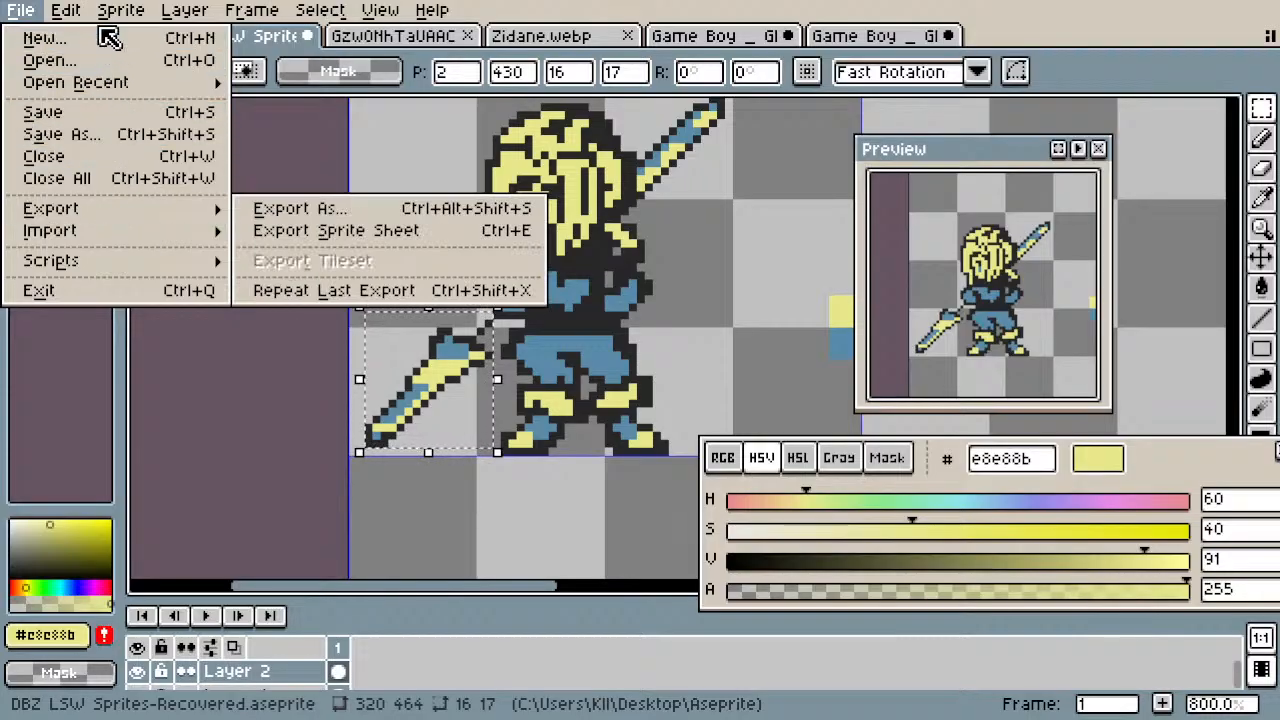
mouse_move(65, 10)
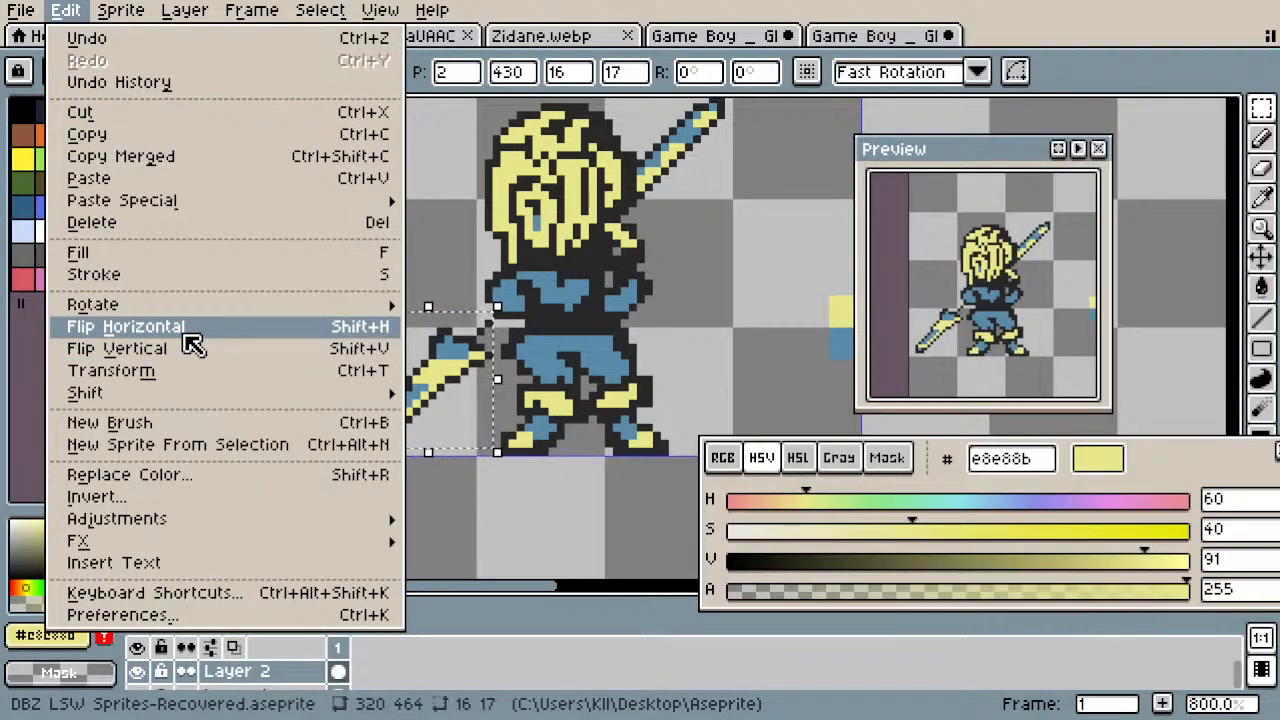
click(304, 327)
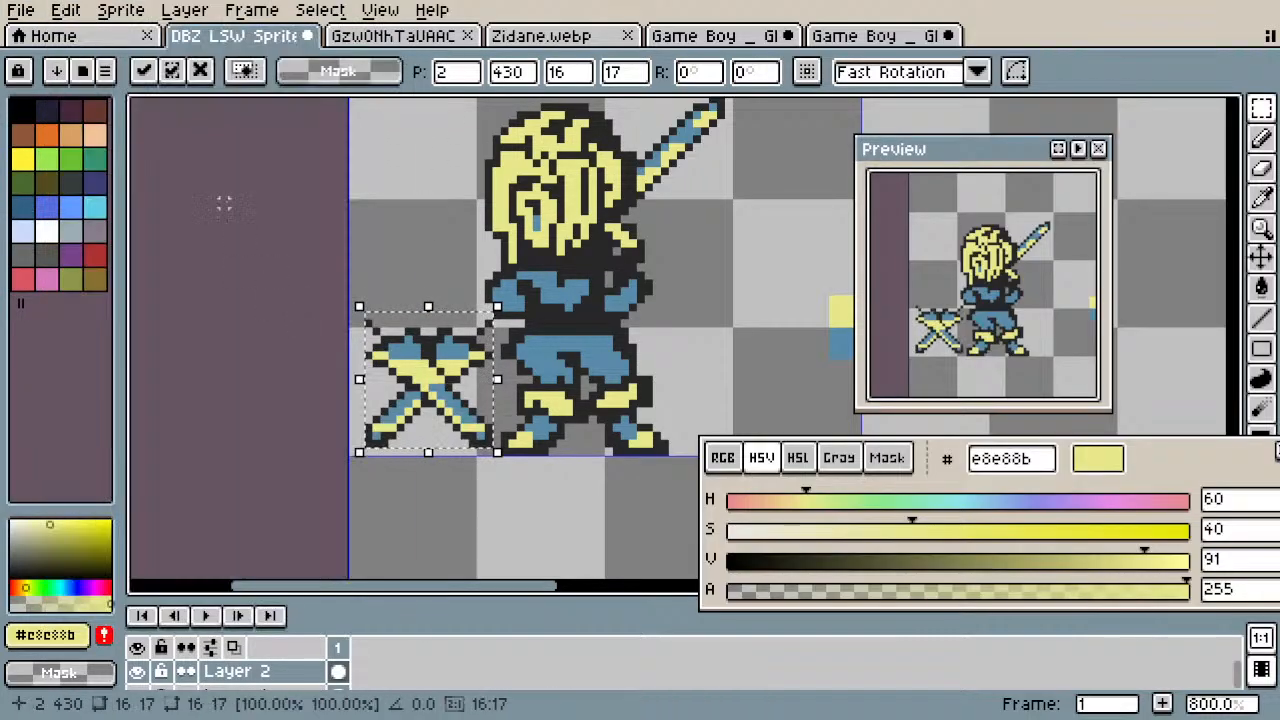
Step: Flip the selected sword copy vertically and move it to the empty area beside the upper sword, at position 48, 407
click(65, 10)
click(190, 358)
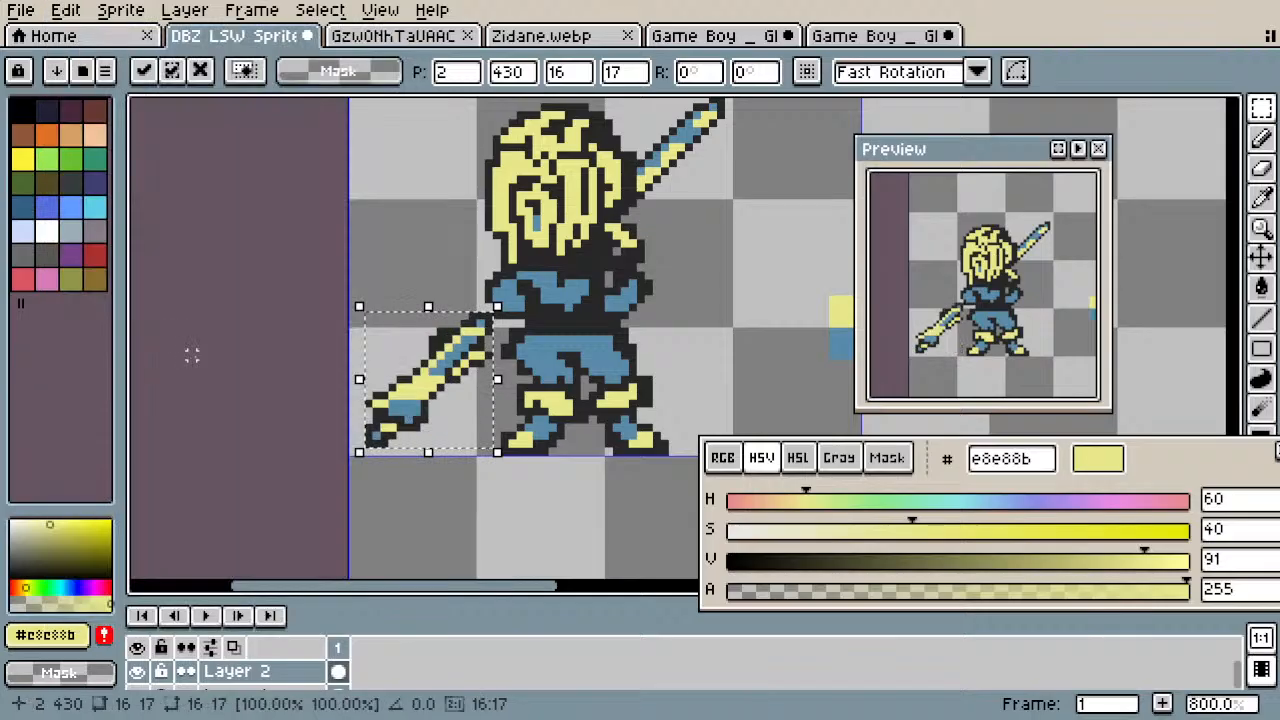
drag(414, 423, 717, 223)
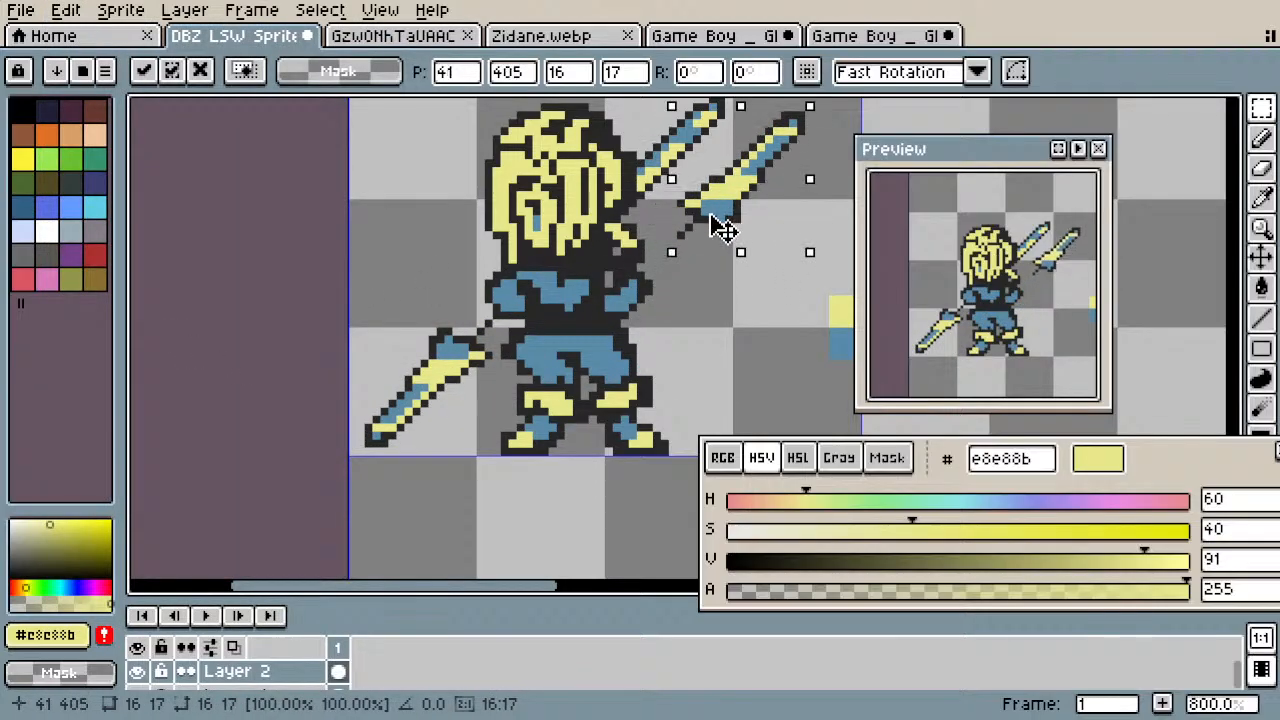
drag(680, 291, 475, 371)
drag(524, 289, 580, 303)
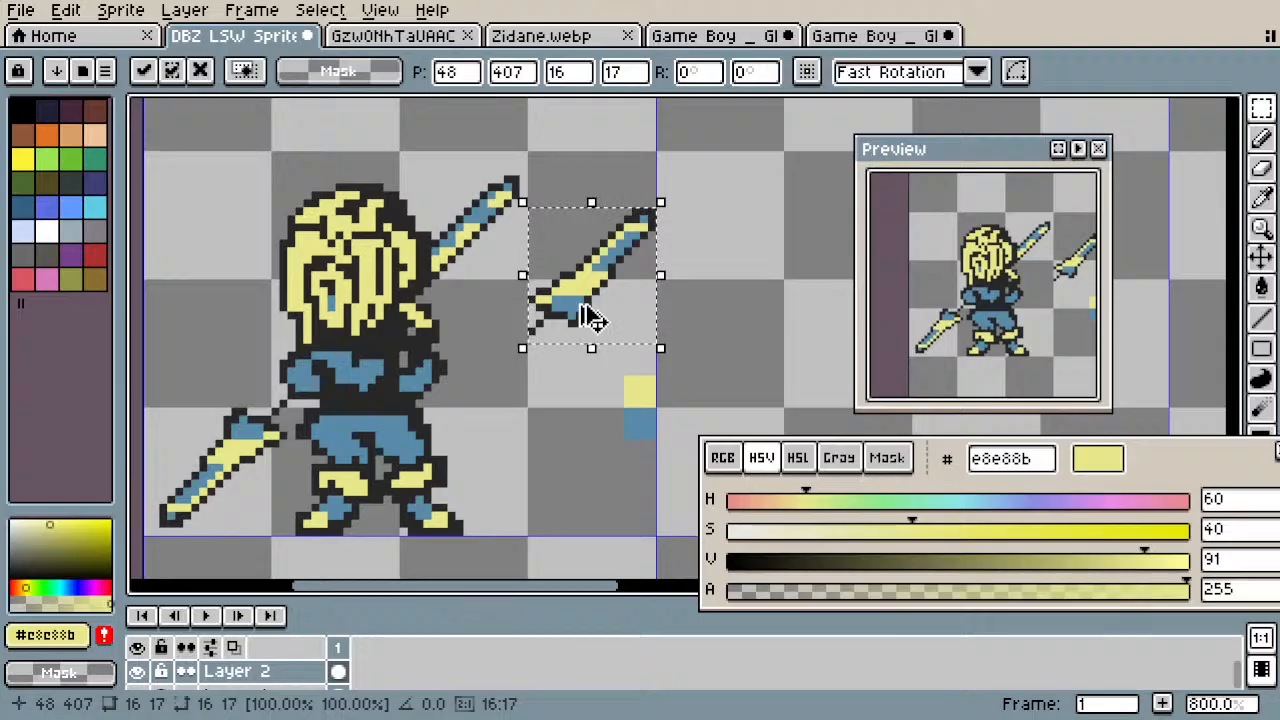
Step: Cut the flipped sword copy from Layer 2 and add a new layer above it
key(Delete)
right_click(274, 675)
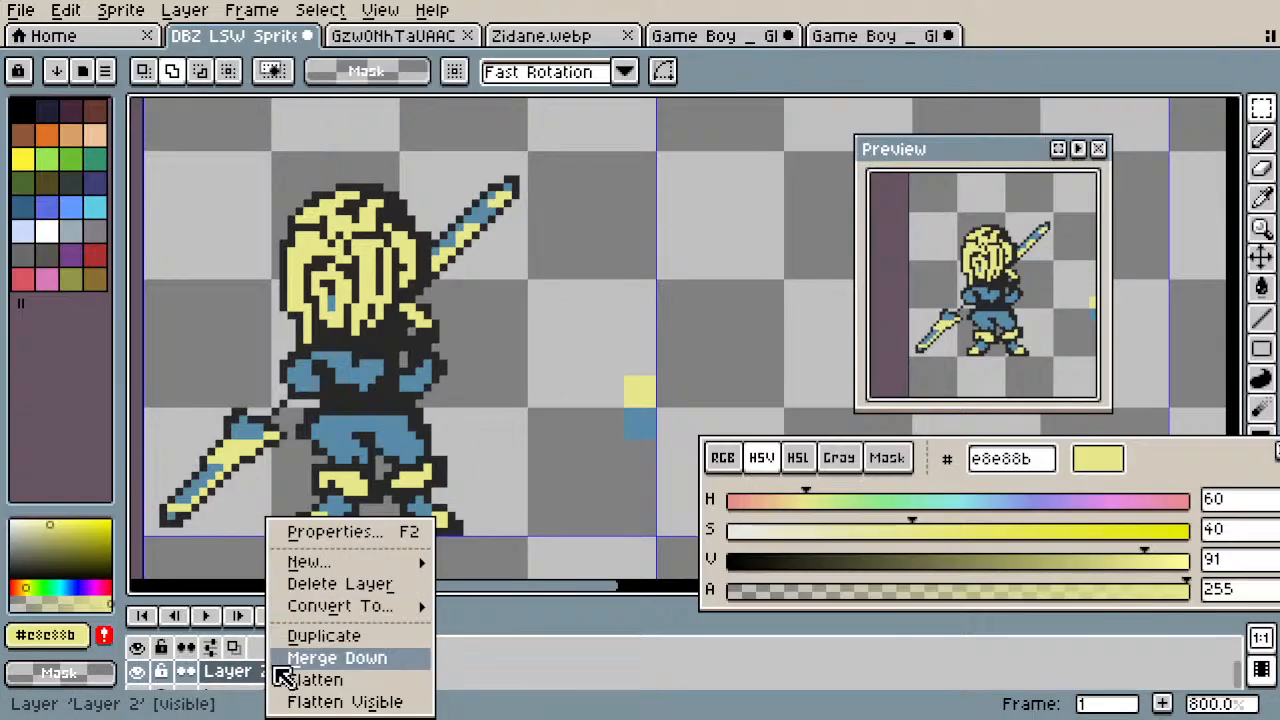
mouse_move(337, 564)
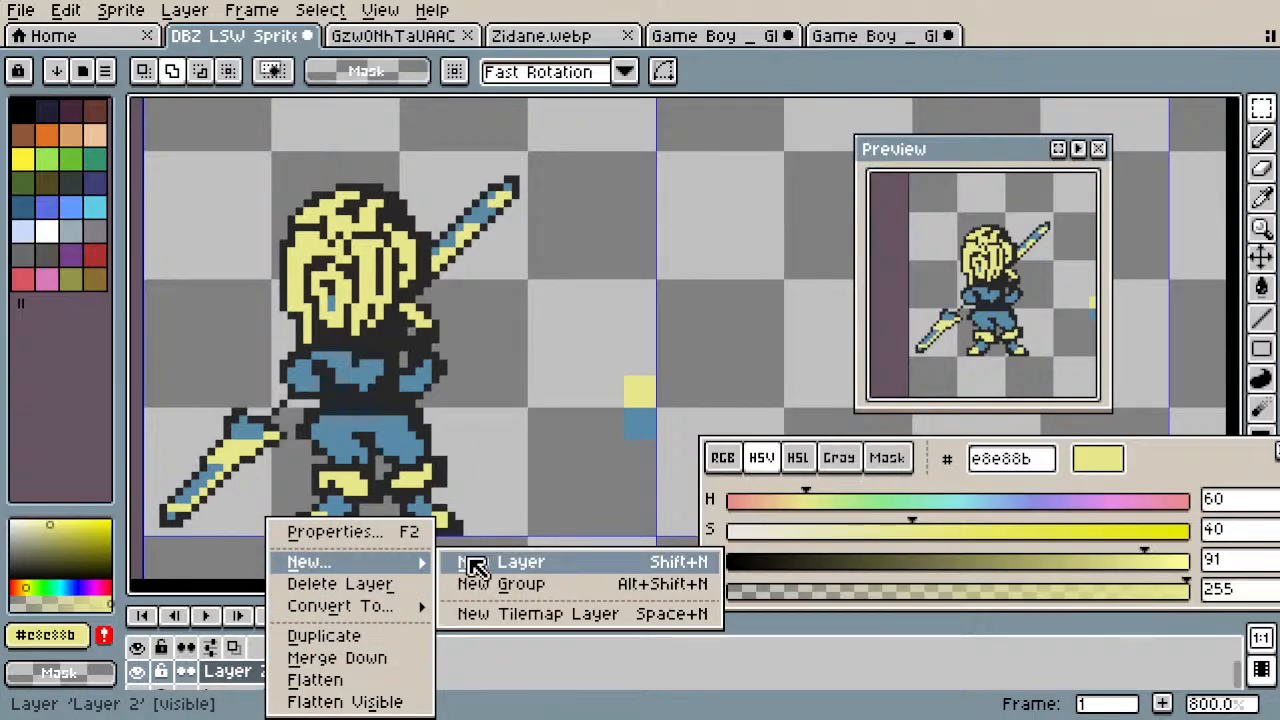
click(472, 565)
Step: Dock the timeline at the side of the canvas, widen it until the layer names show, and shift the Preview window clear
click(209, 648)
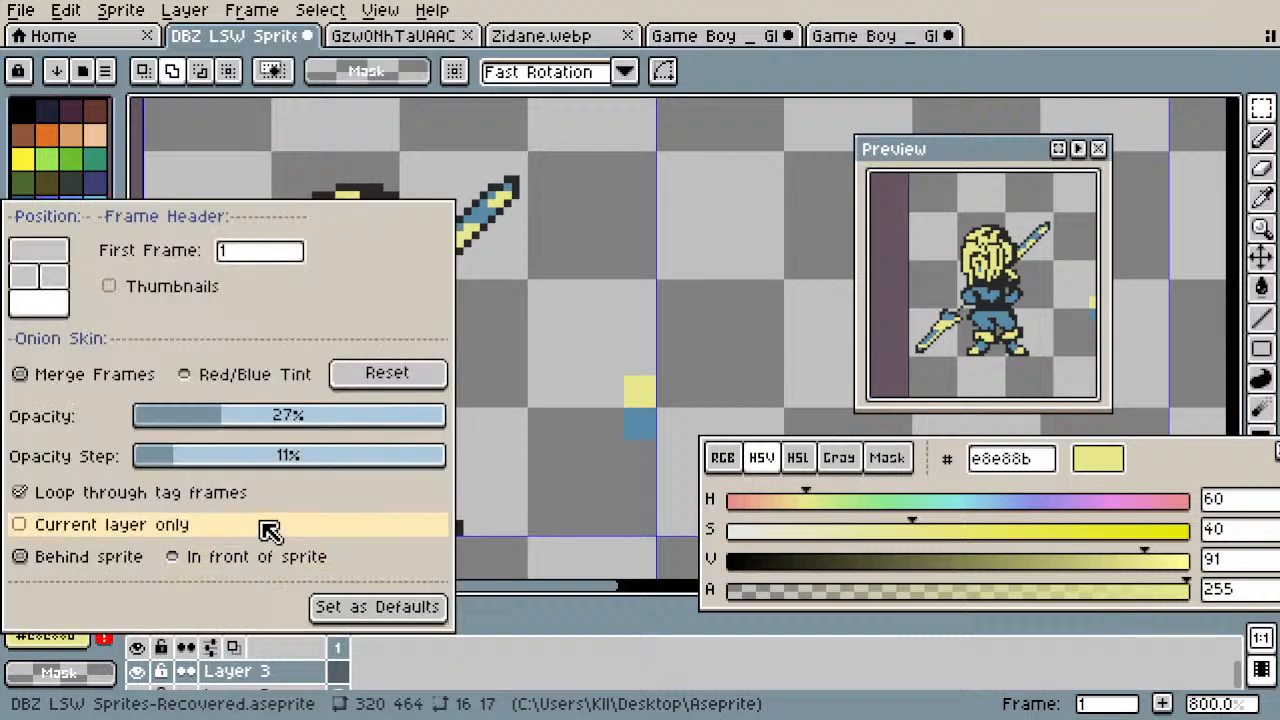
click(54, 278)
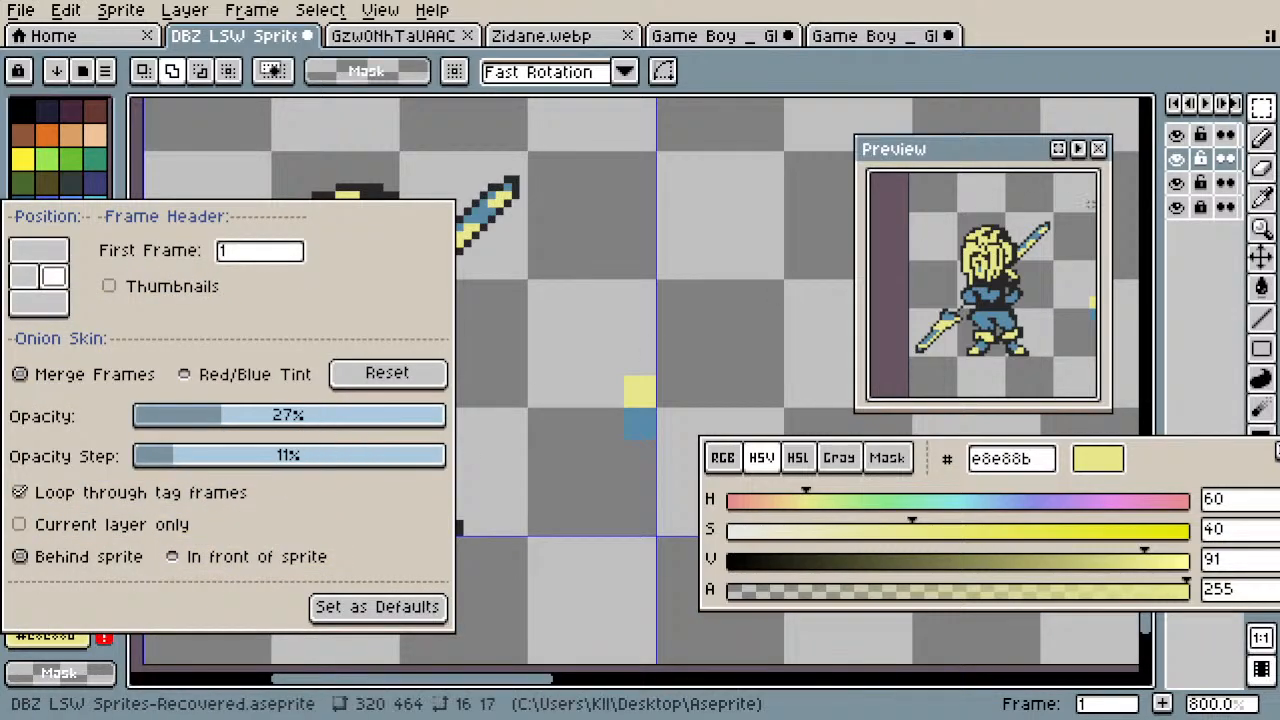
click(1196, 292)
drag(974, 162, 829, 165)
drag(1154, 294, 1034, 300)
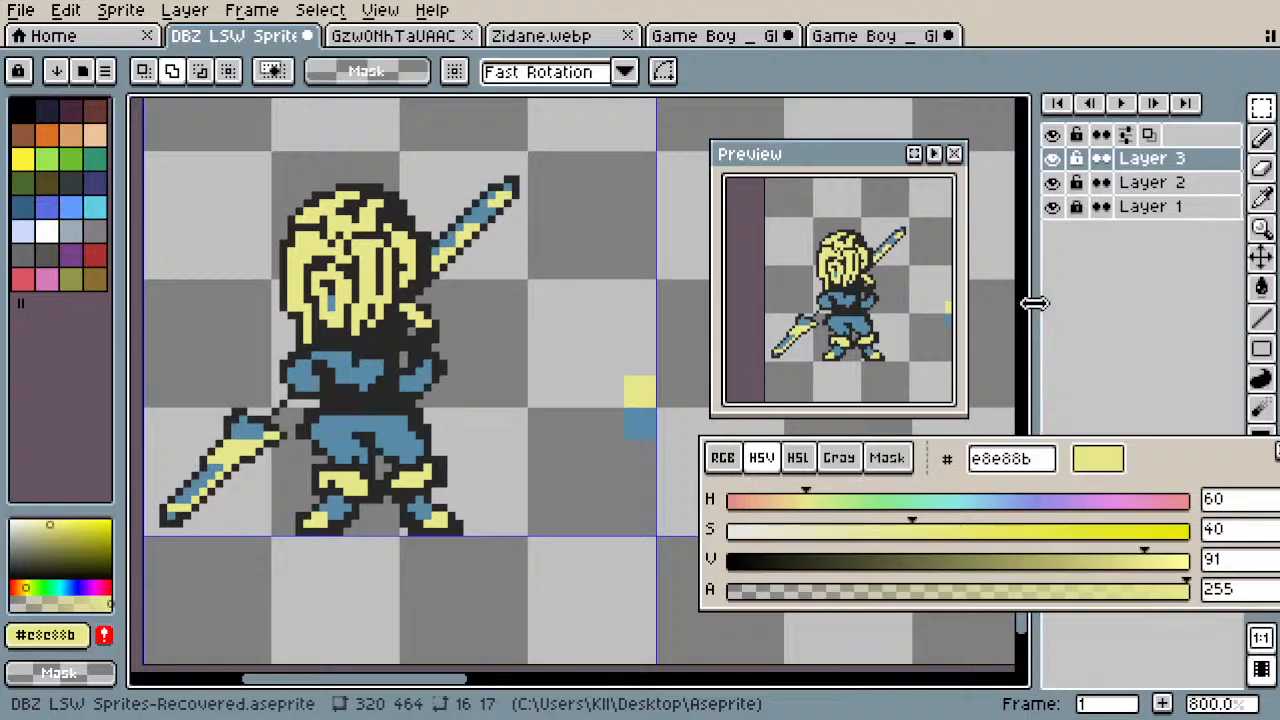
Step: Paste the flipped sword onto Layer 3 and place it over the upper sword at position 31, 403
click(1153, 166)
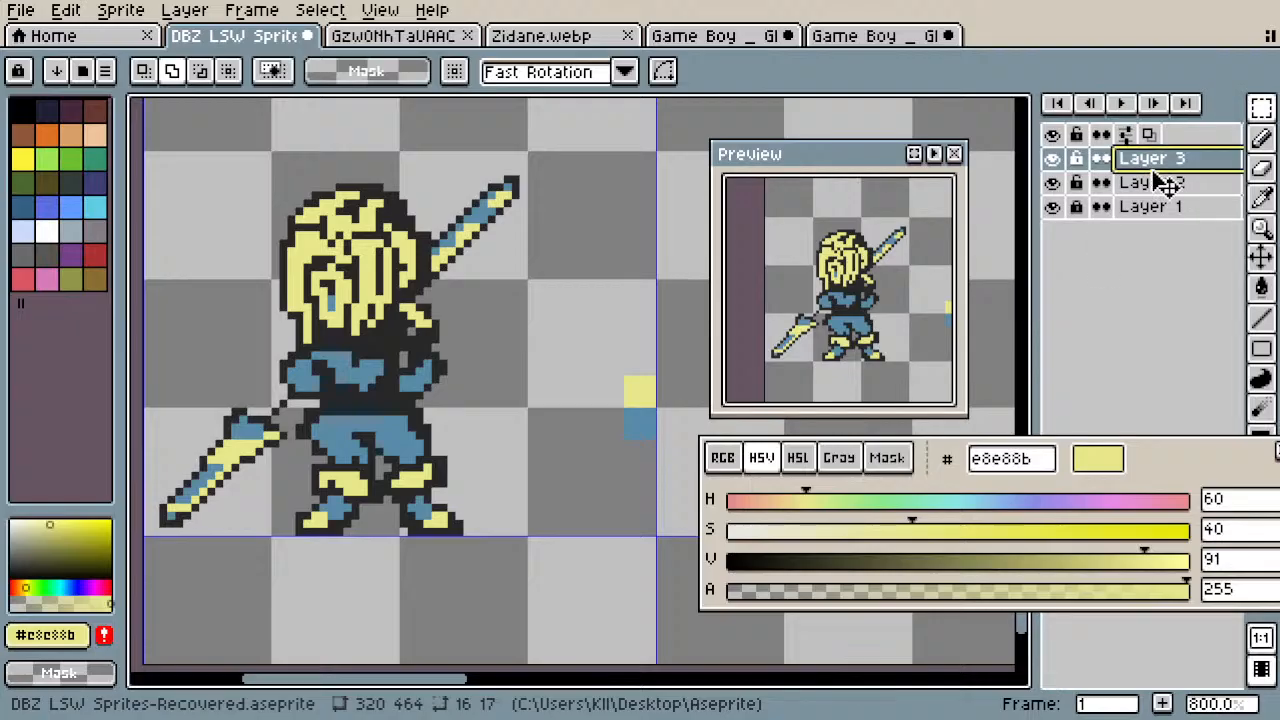
key(ctrl+v)
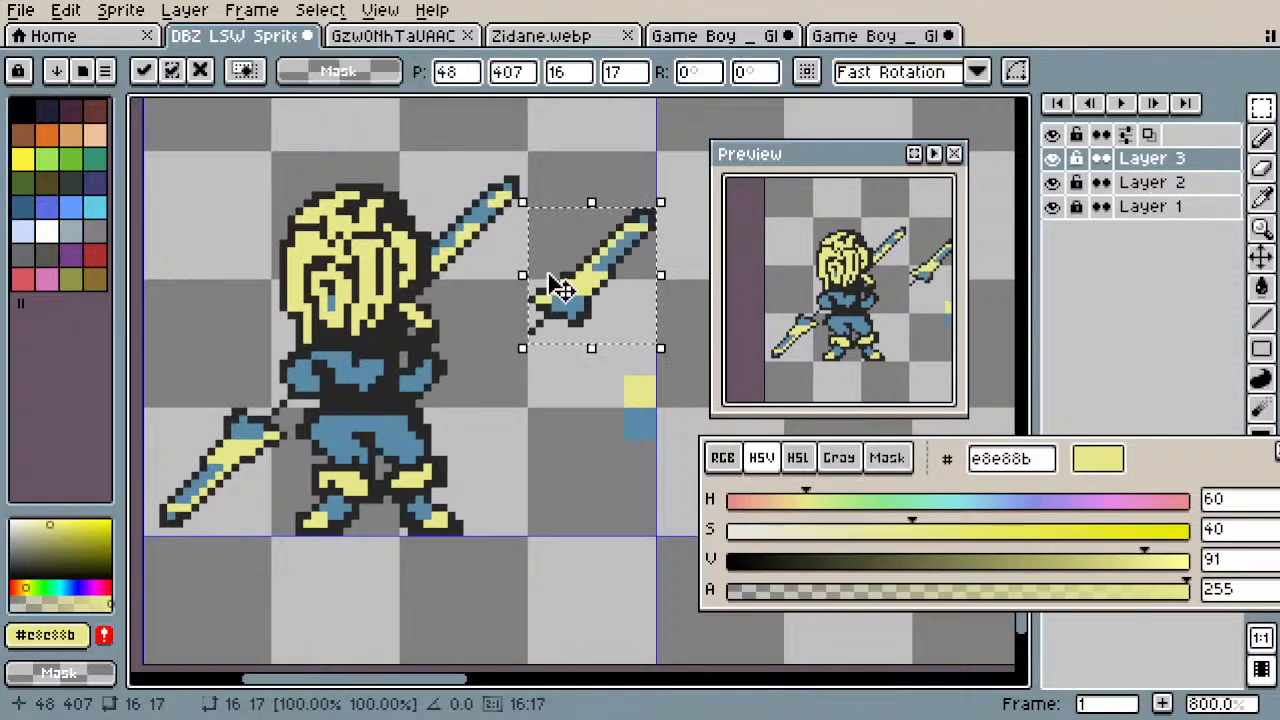
drag(582, 286, 452, 268)
scroll(357, 284, up, 3)
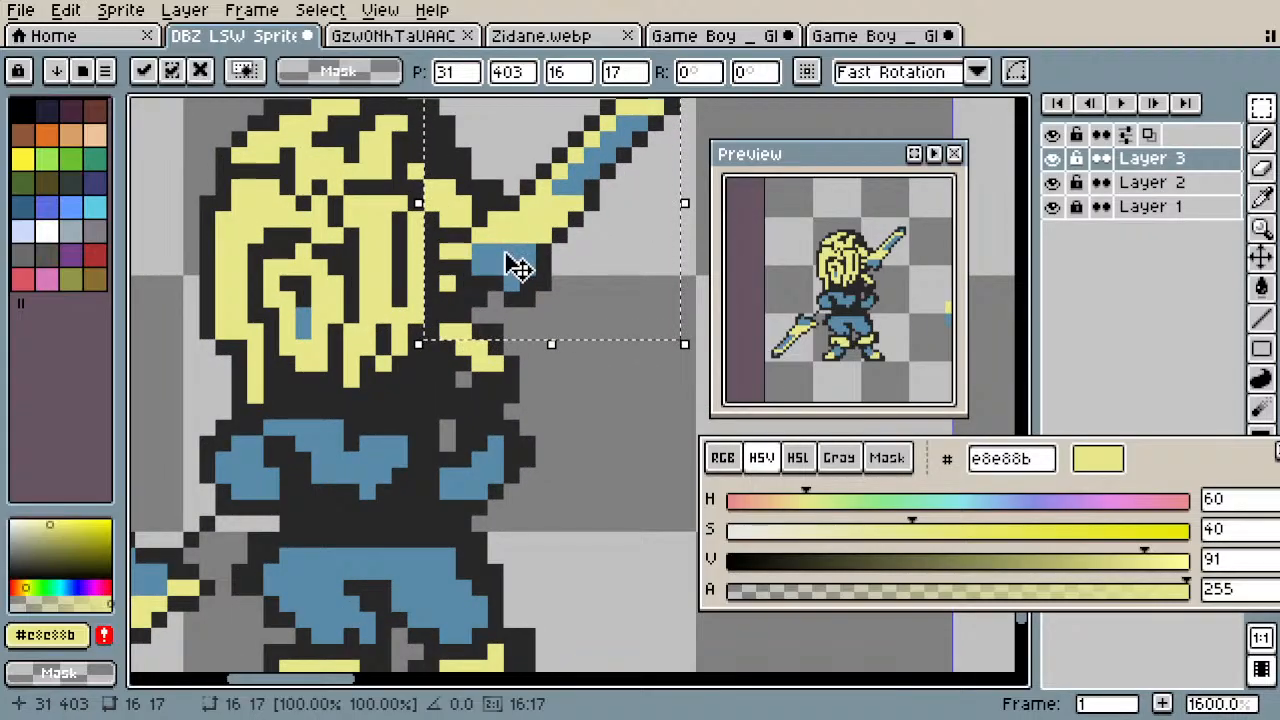
Step: Erase the pasted sword's grip and guard pixels that overlap the character's hair on Layer 3
key(b)
drag(464, 216, 476, 265)
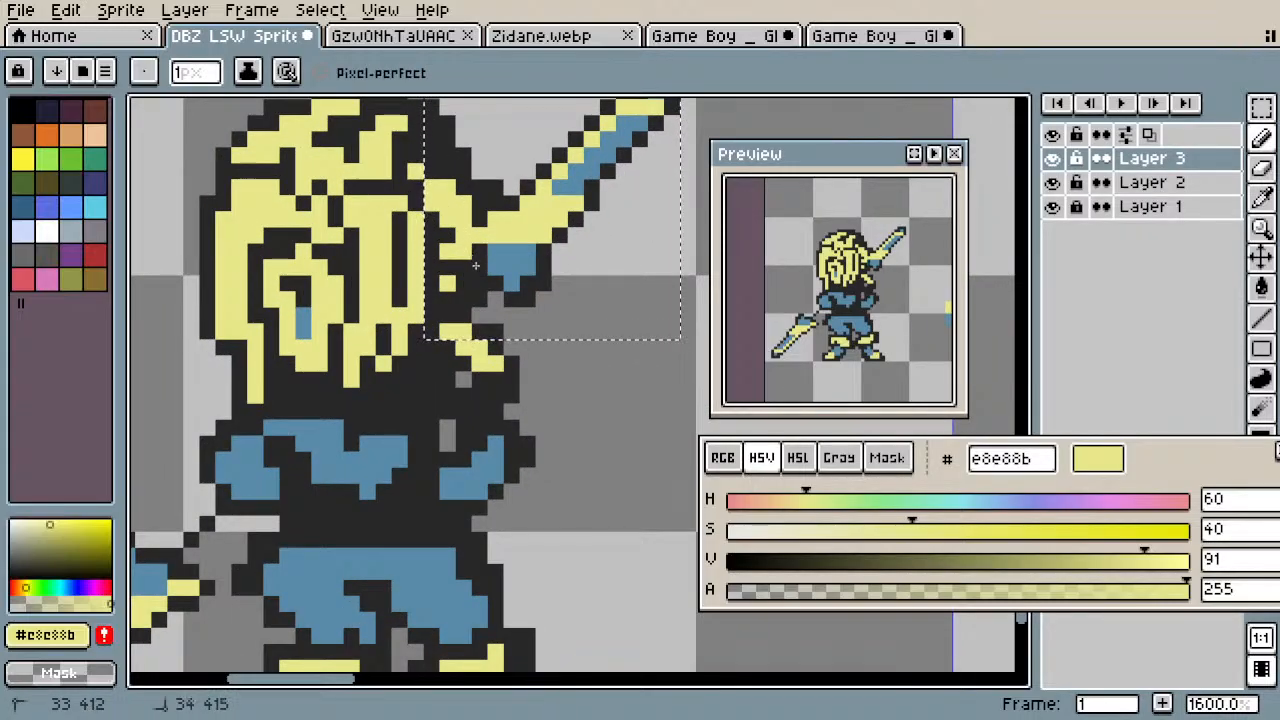
mouse_move(442, 212)
mouse_down()
mouse_move(474, 156)
mouse_move(424, 226)
mouse_up()
scroll(400, 236, down, 2)
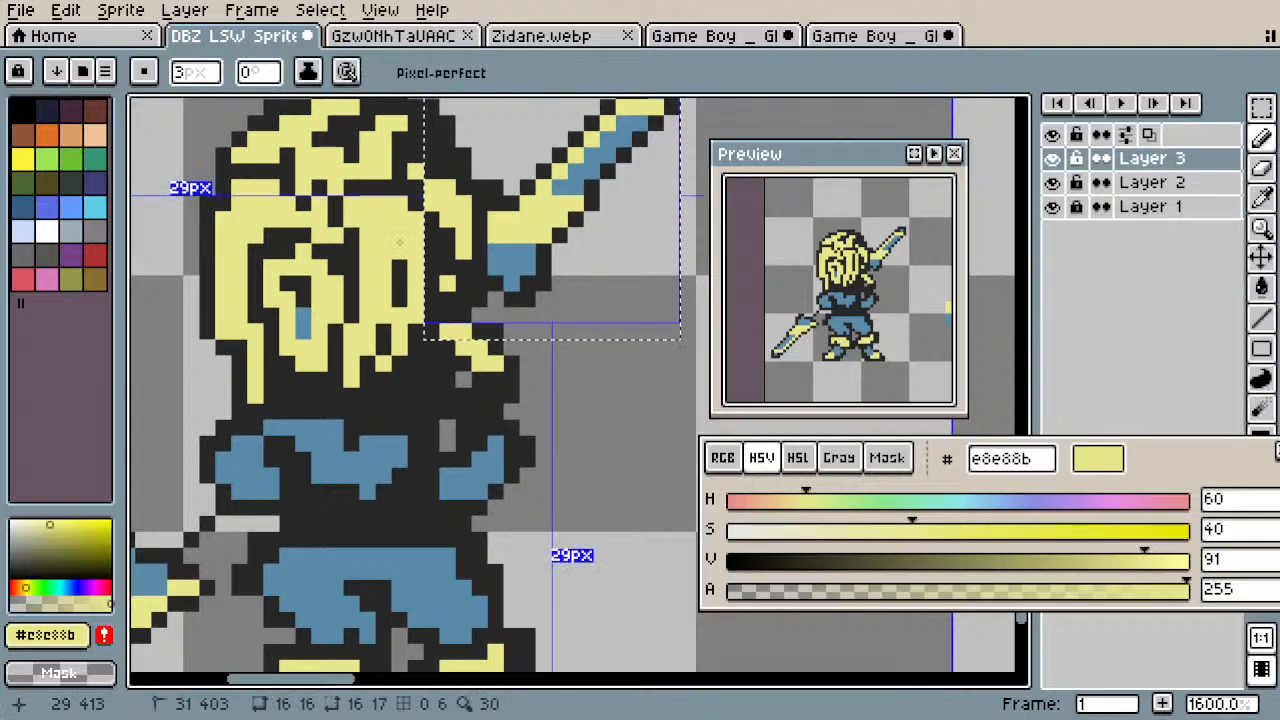
key(ctrl+z)
key(ctrl+z)
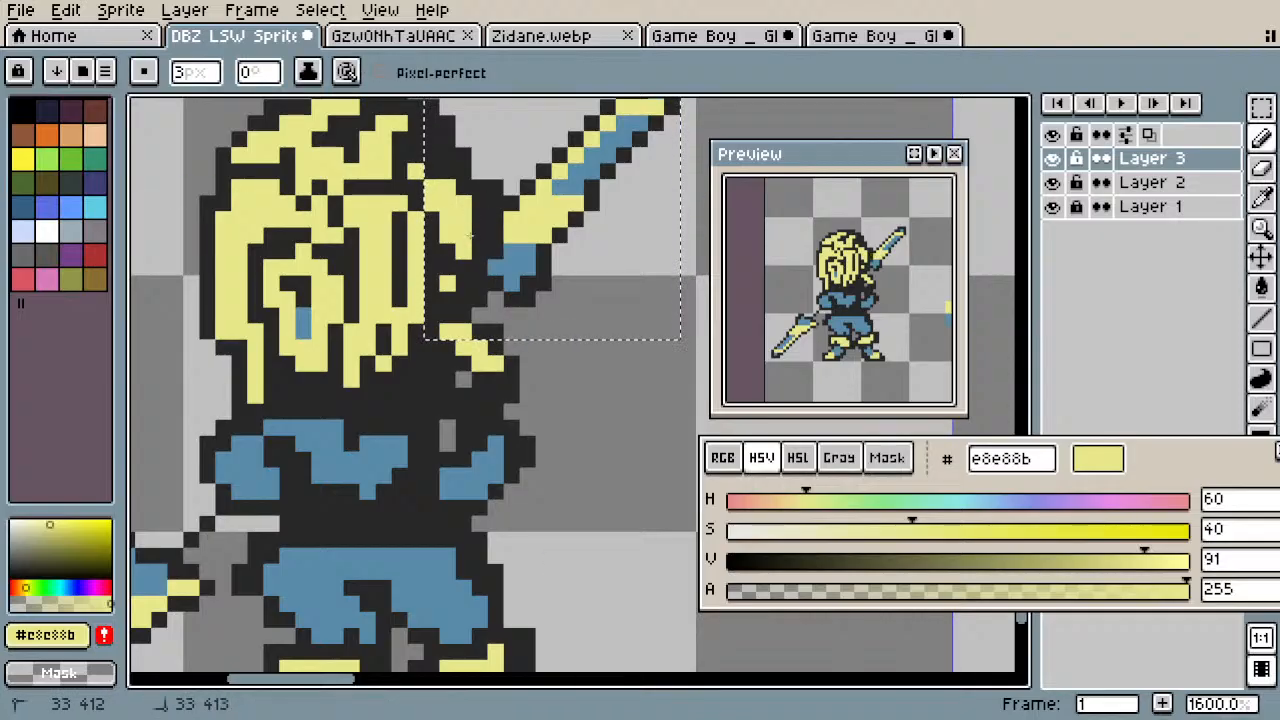
key(ctrl+z)
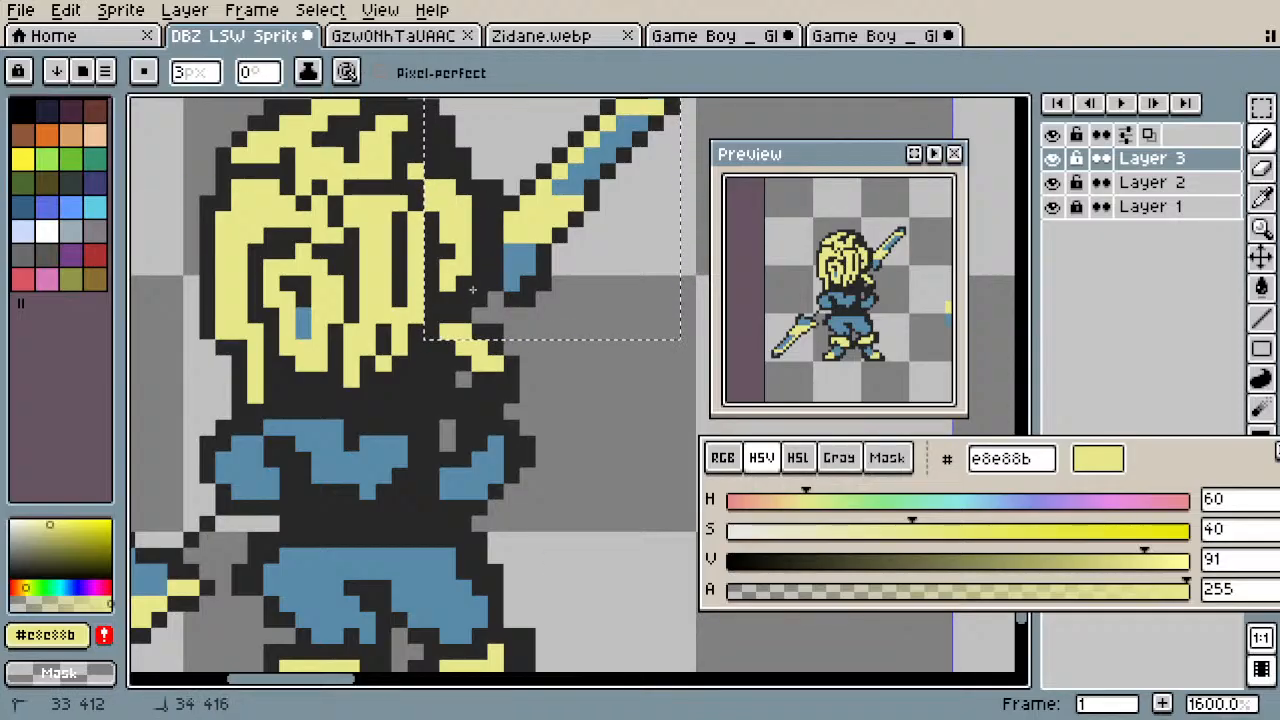
scroll(476, 290, down, 3)
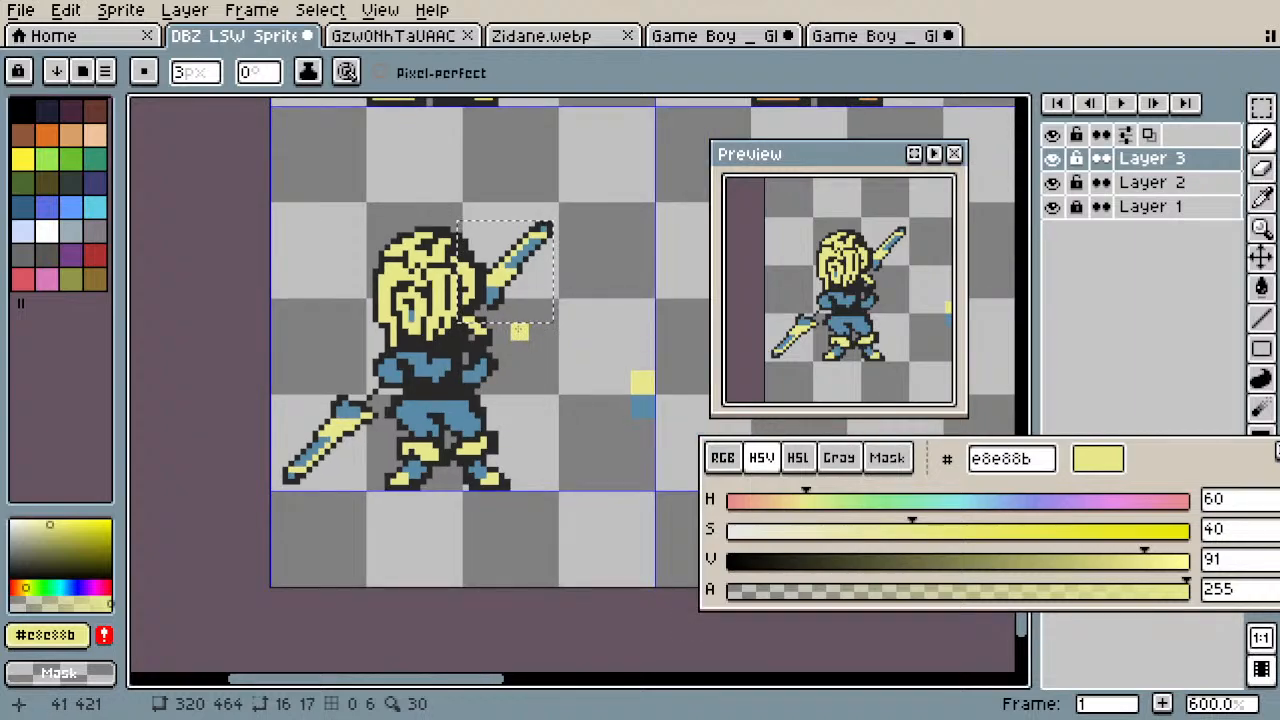
Step: Undo the oversized strokes beside the hair and trim the pasted sword's guard edge, reducing the brush to 1 px
scroll(476, 296, up, 3)
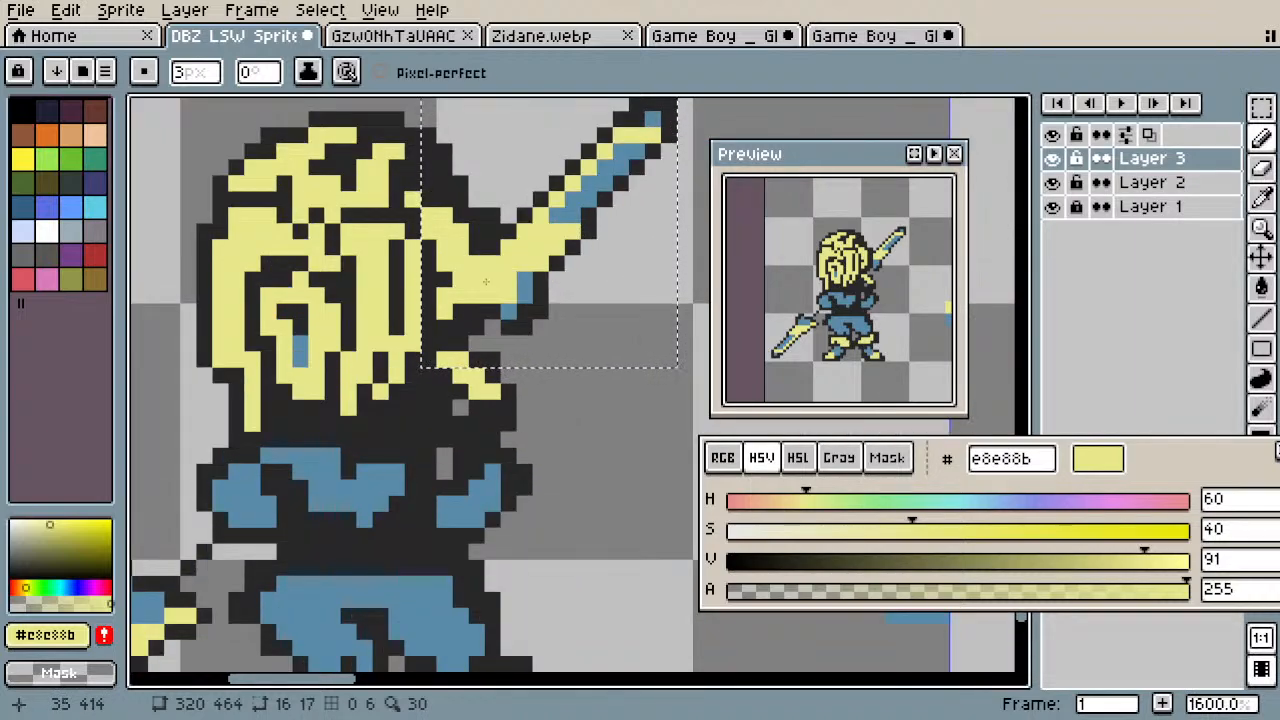
key(ctrl+z)
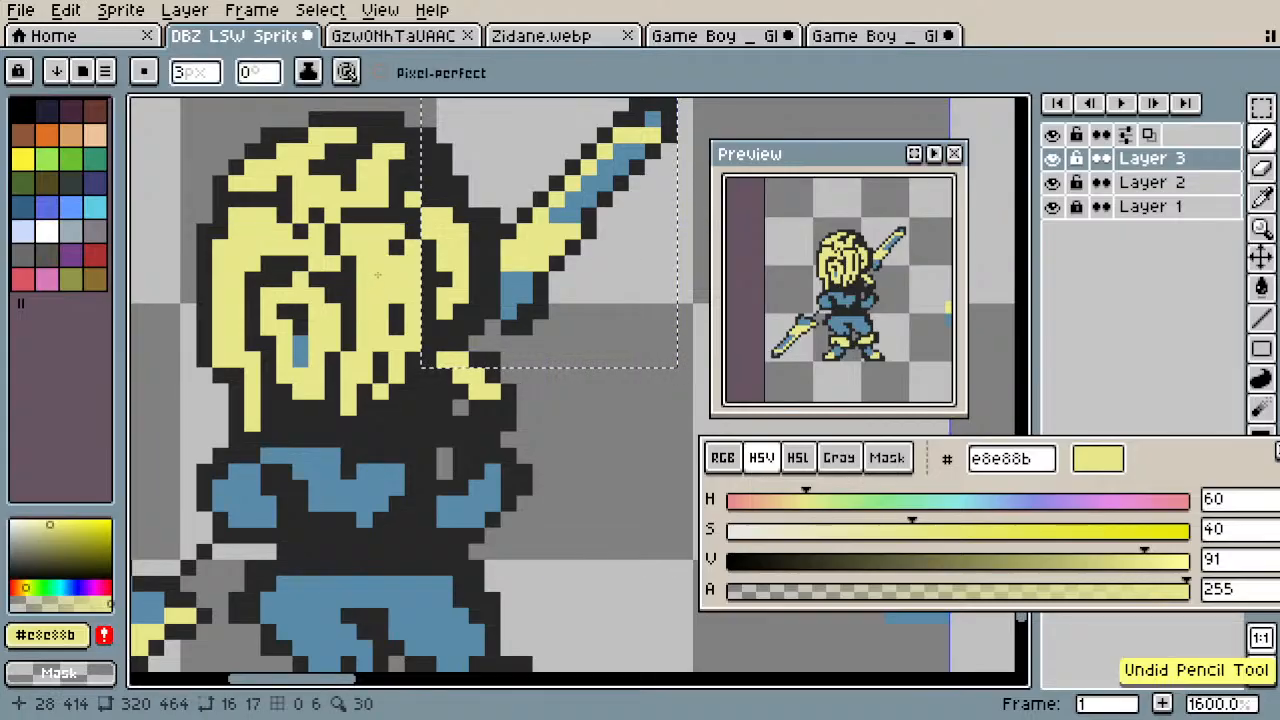
right_click(489, 263)
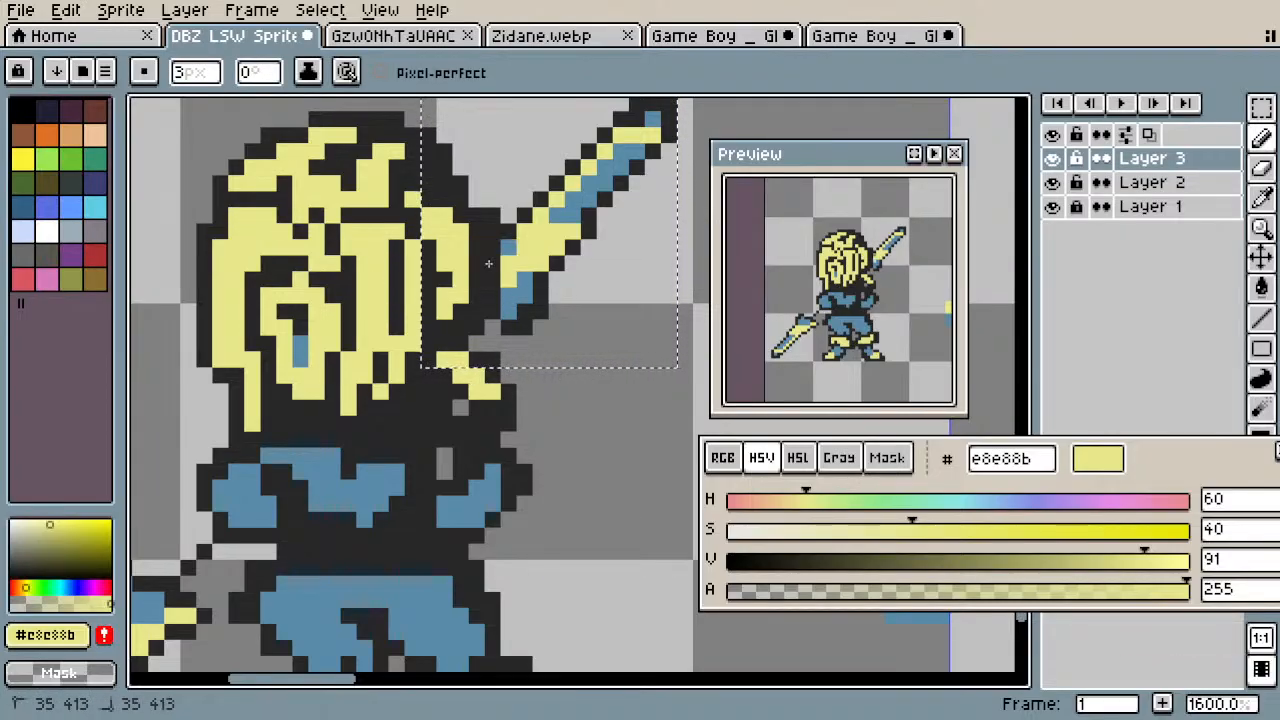
key(ctrl)
scroll(397, 305, down, 3)
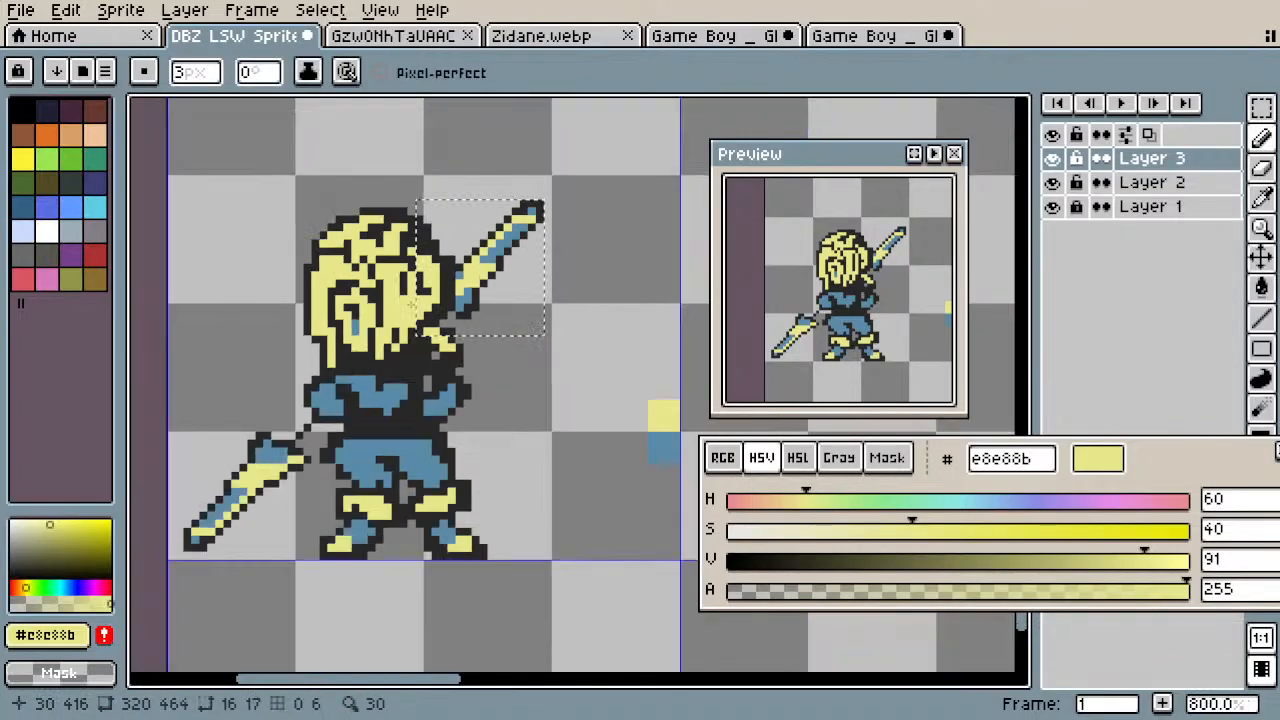
key(ctrl+z)
scroll(418, 296, up, 4)
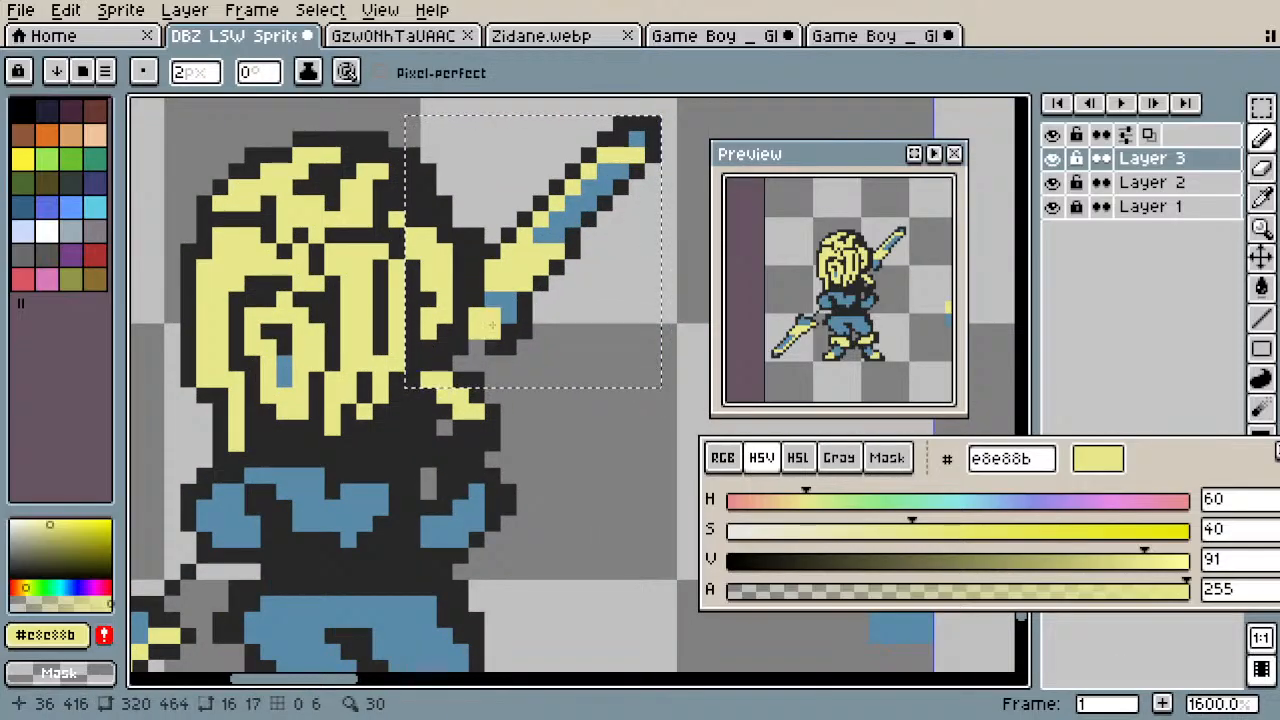
key(minus)
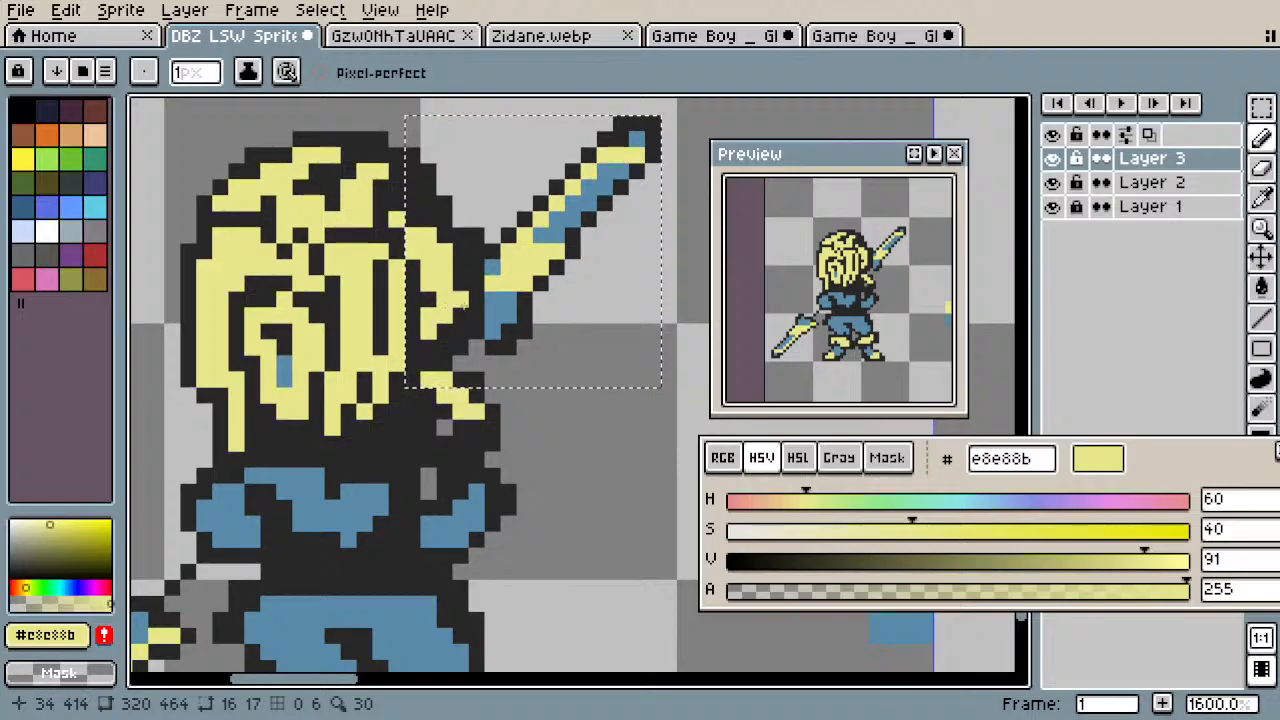
scroll(459, 284, down, 3)
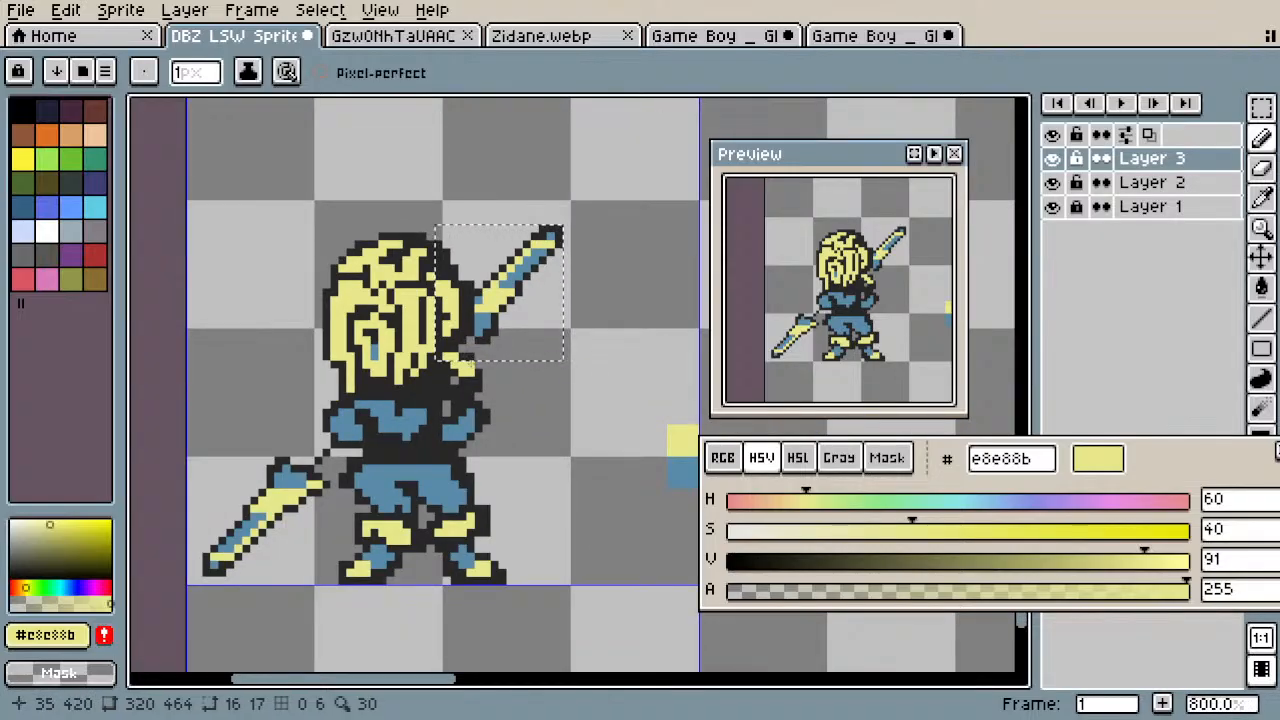
Step: Sample the dark outline color 282828 and clear the selection around the upper sword
scroll(470, 284, up, 4)
alt+click(474, 282)
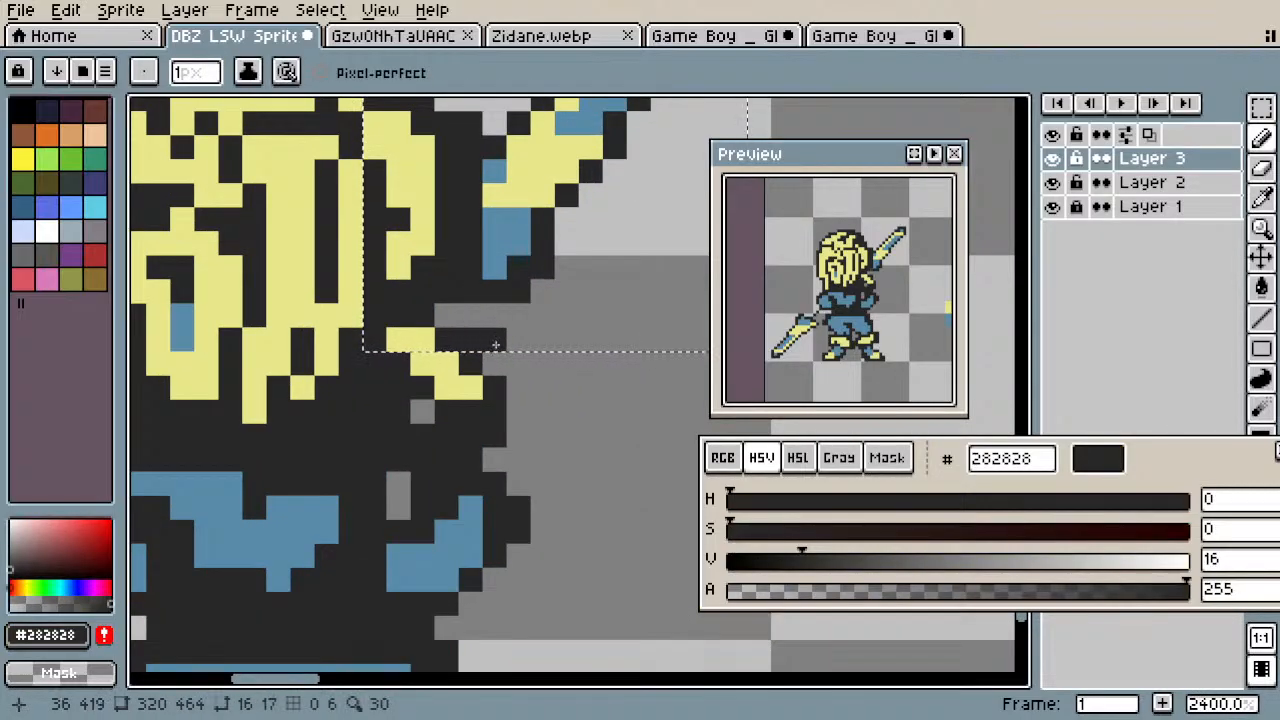
scroll(526, 389, down, 5)
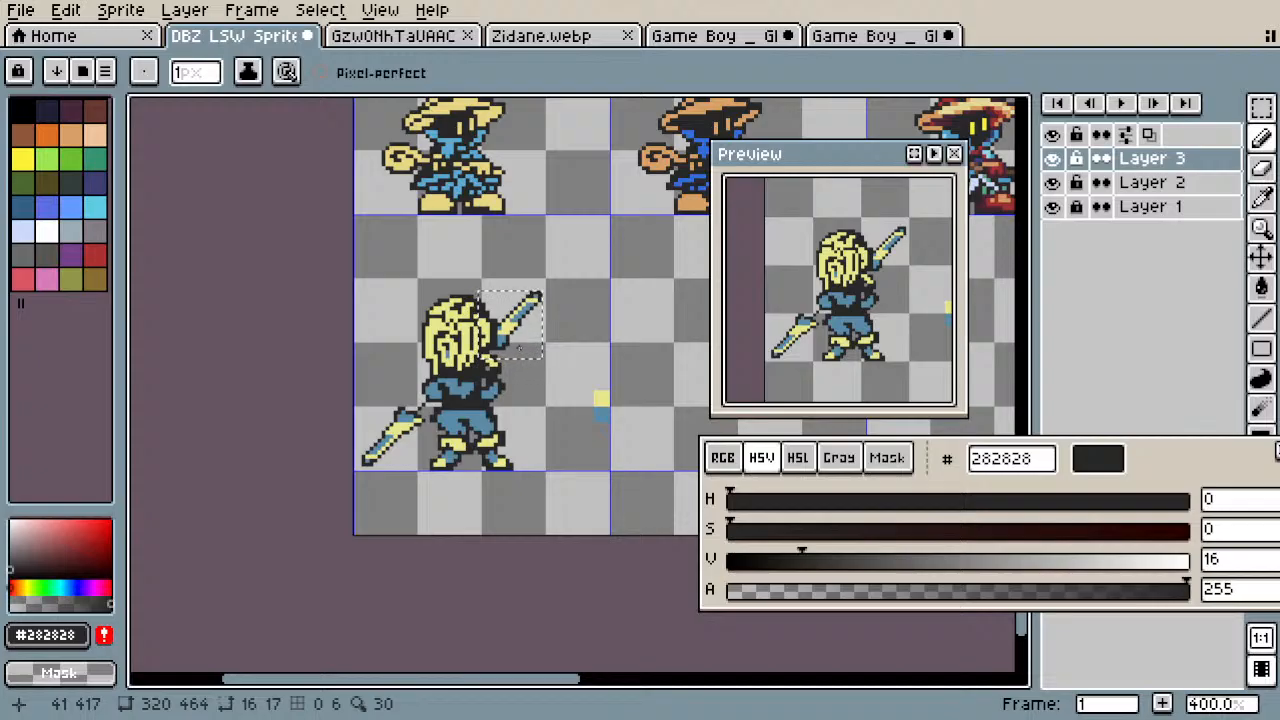
scroll(519, 348, up, 2)
scroll(546, 268, up, 3)
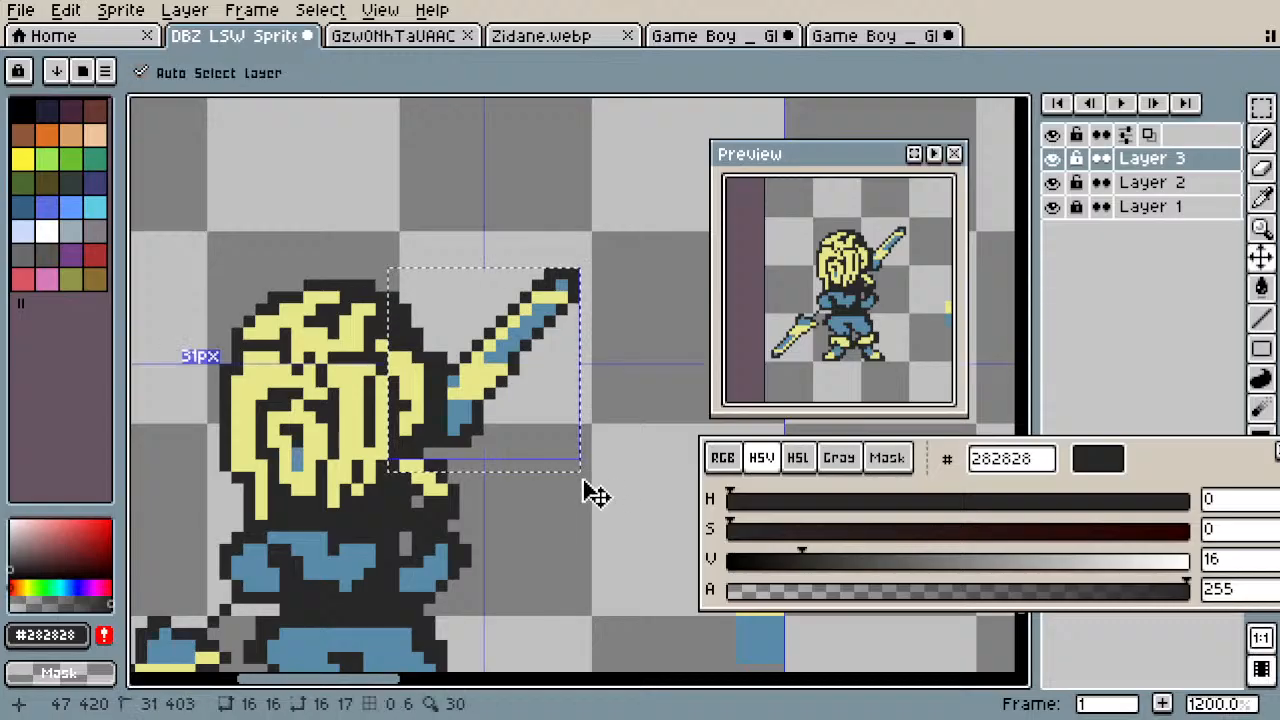
key(ctrl+d)
drag(574, 464, 692, 297)
key(ctrl+z)
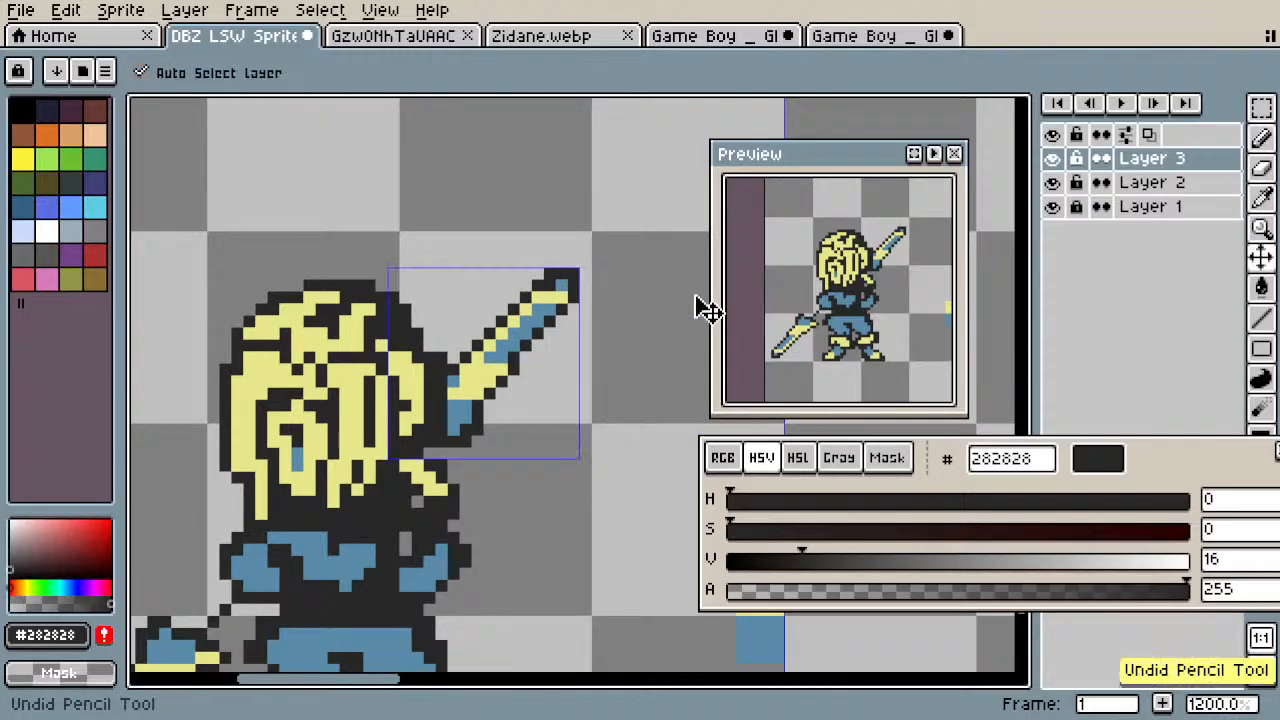
mouse_move(493, 457)
mouse_down()
mouse_move(594, 277)
mouse_move(606, 314)
mouse_move(645, 318)
mouse_up()
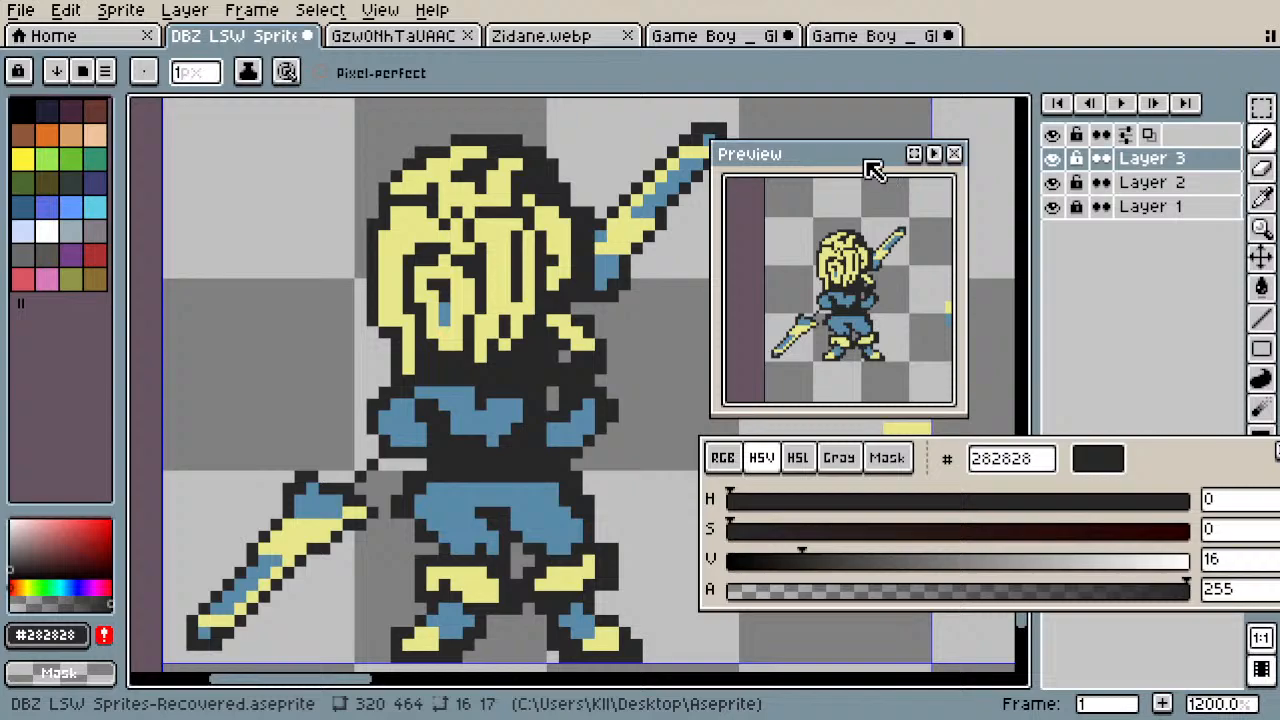
Step: Move the Preview window off the upper sword and draw a yellow e8e88b diagonal line along its blade's lower edge
drag(870, 166, 1066, 205)
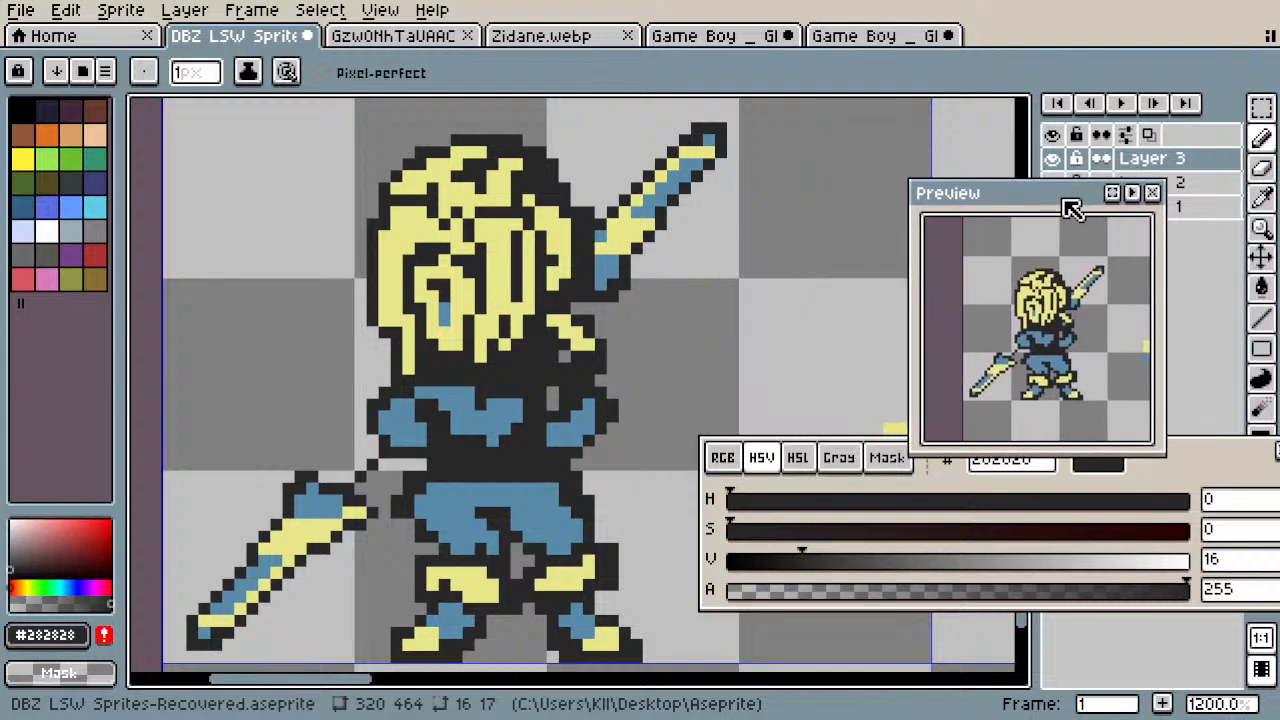
alt+click(681, 153)
key(l)
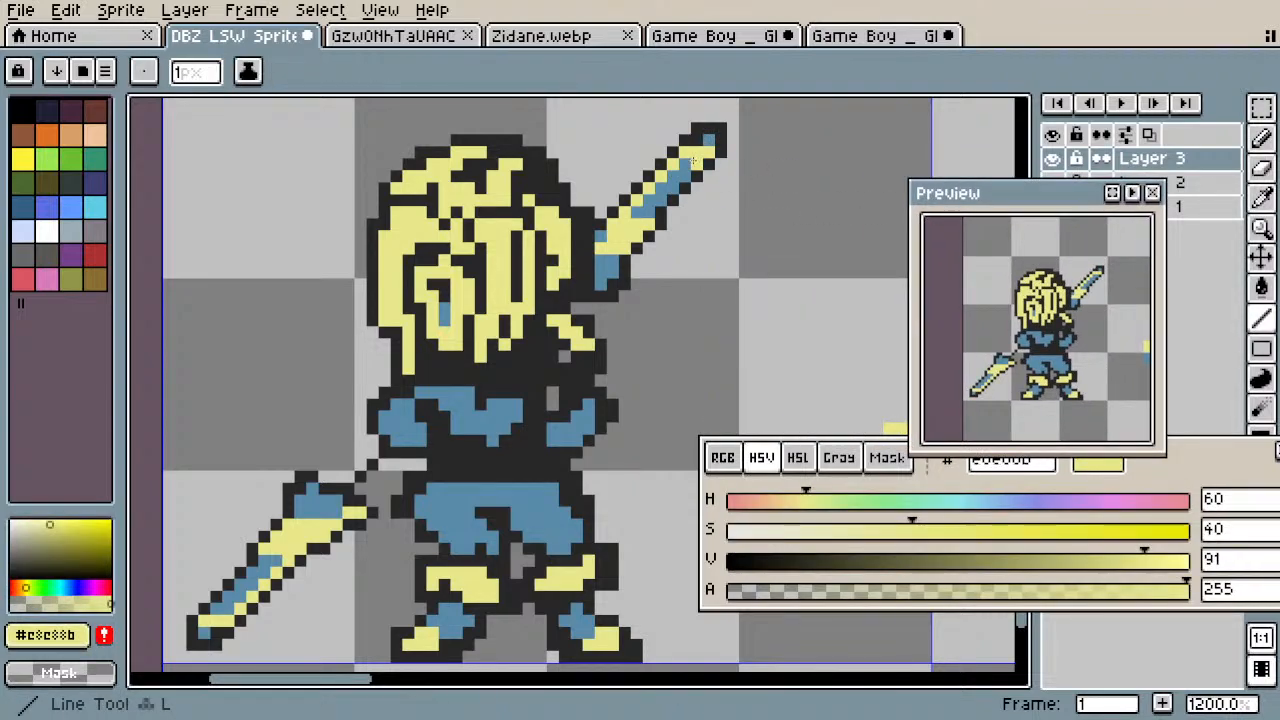
drag(692, 160, 646, 208)
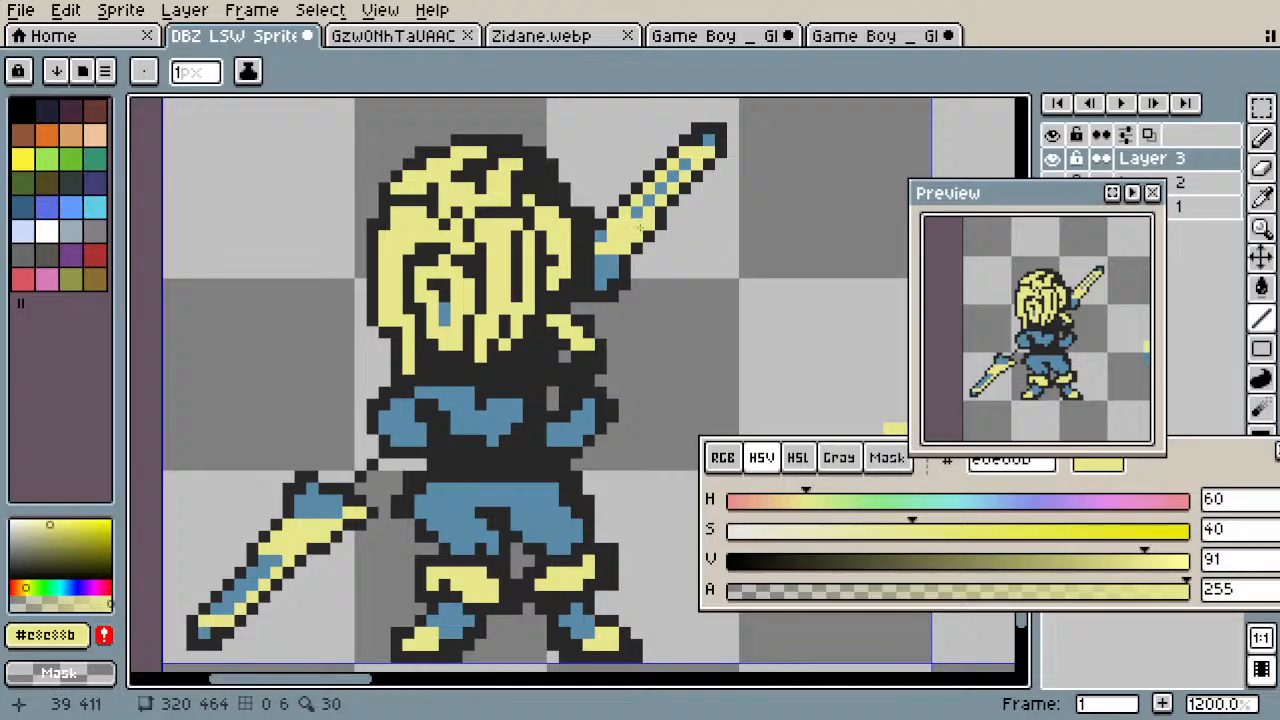
Step: Draw a blue 598ba8 diagonal line along the upper edge of the upper sword's blade, down to its base
key(i)
click(692, 156)
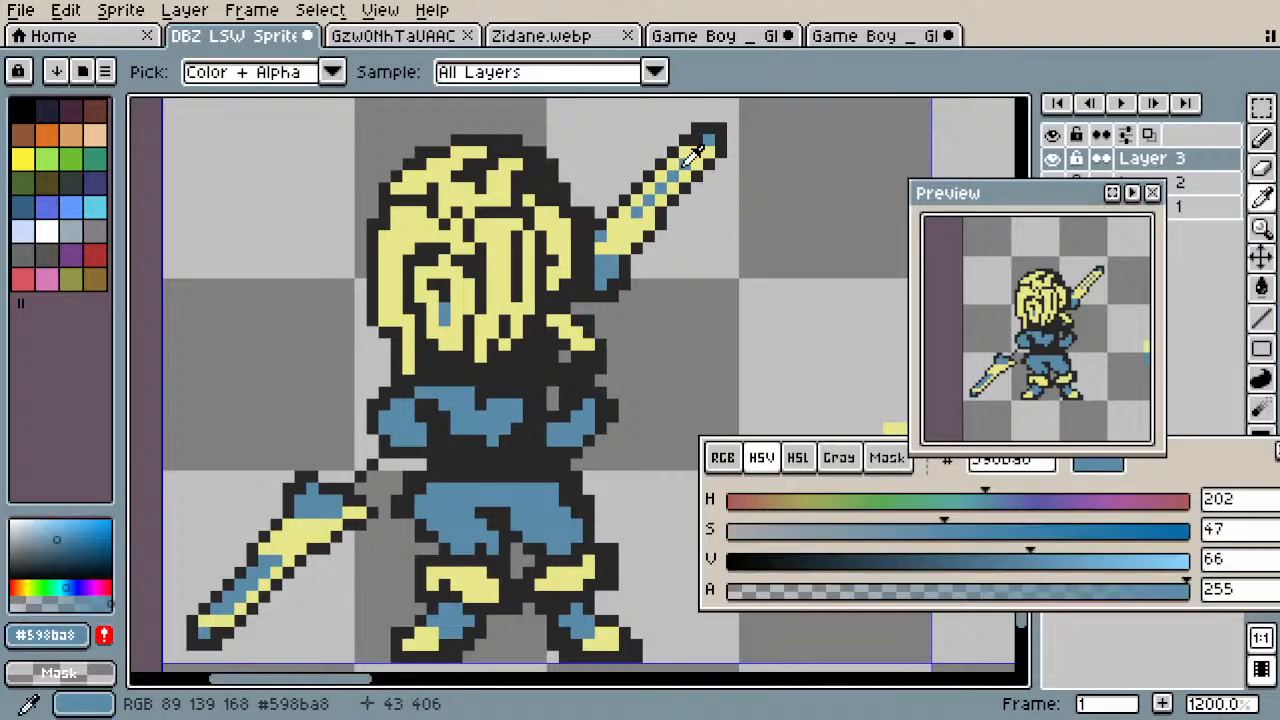
key(b)
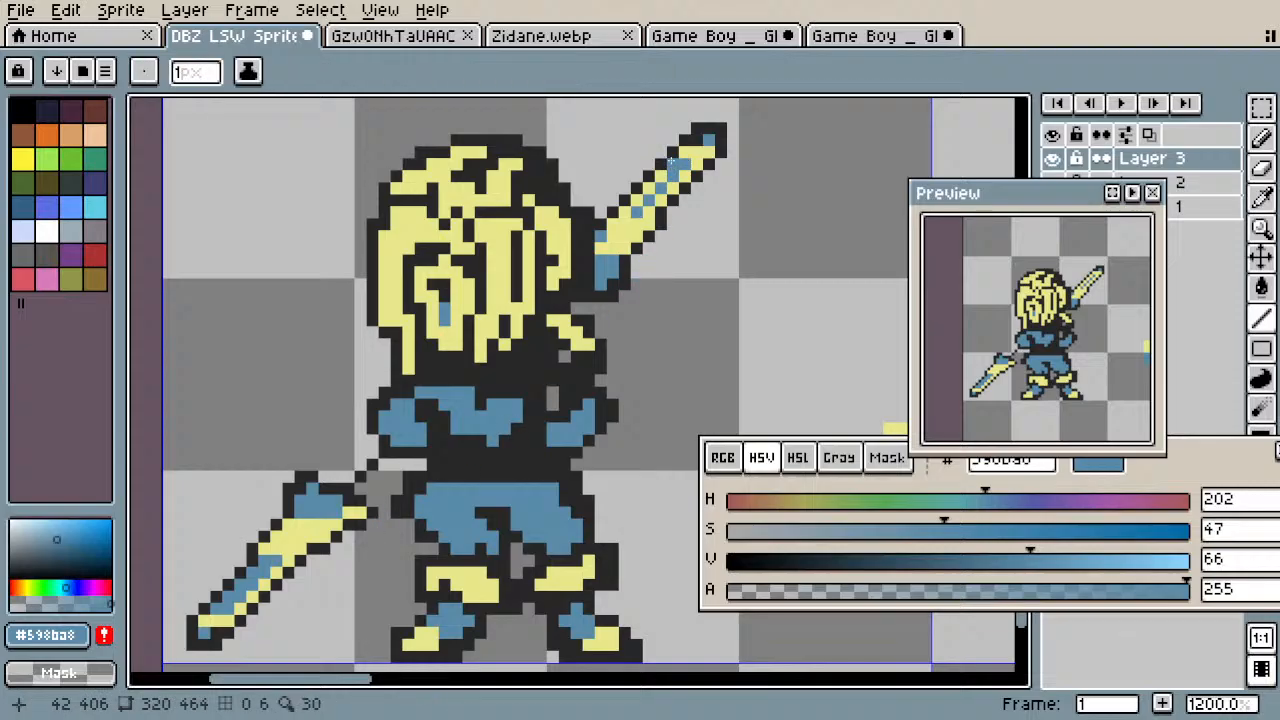
drag(671, 160, 614, 222)
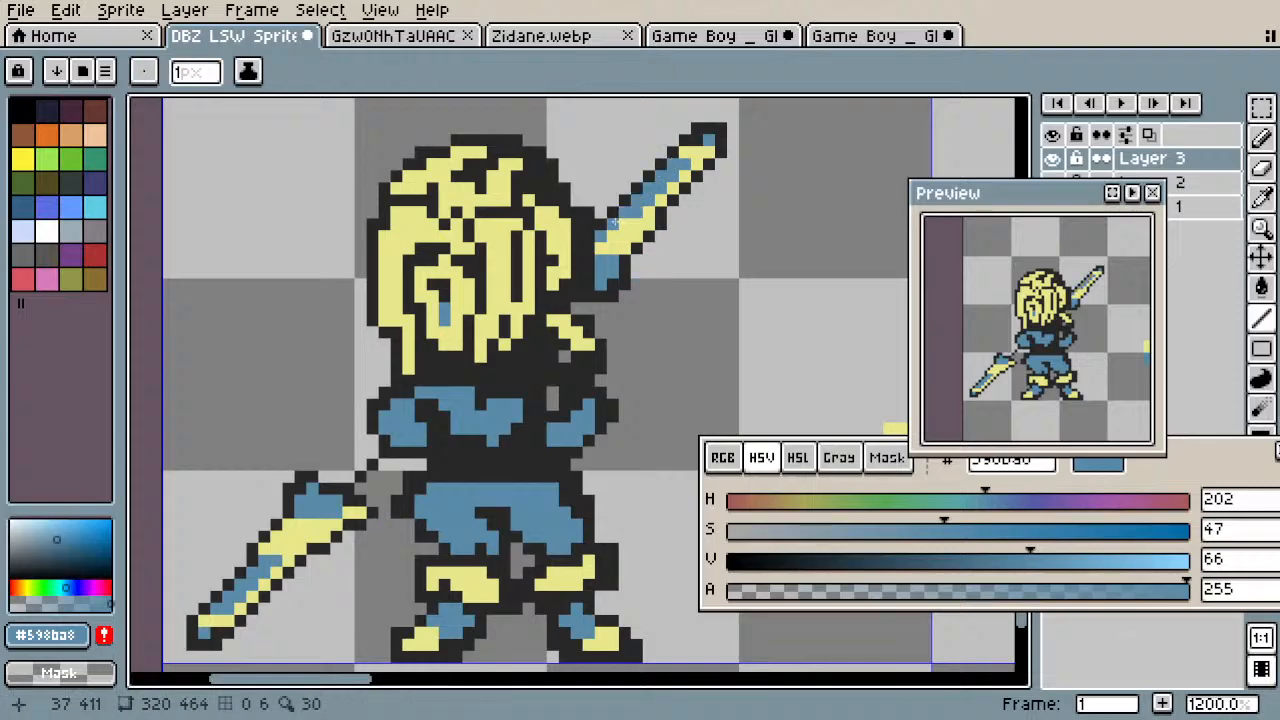
Step: Repaint the two blue pixels at the upper edge of the upper sword's blade base in yellow e8e88b
alt+click(612, 248)
click(601, 236)
click(613, 224)
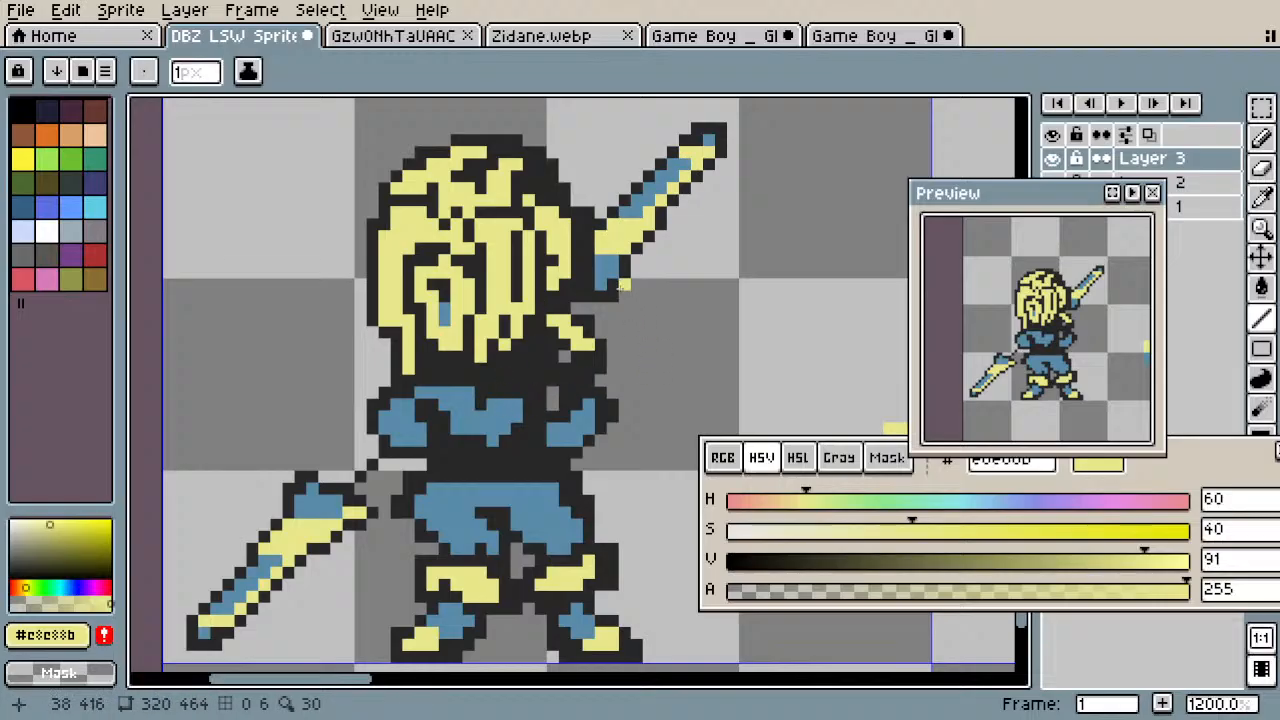
key(alt)
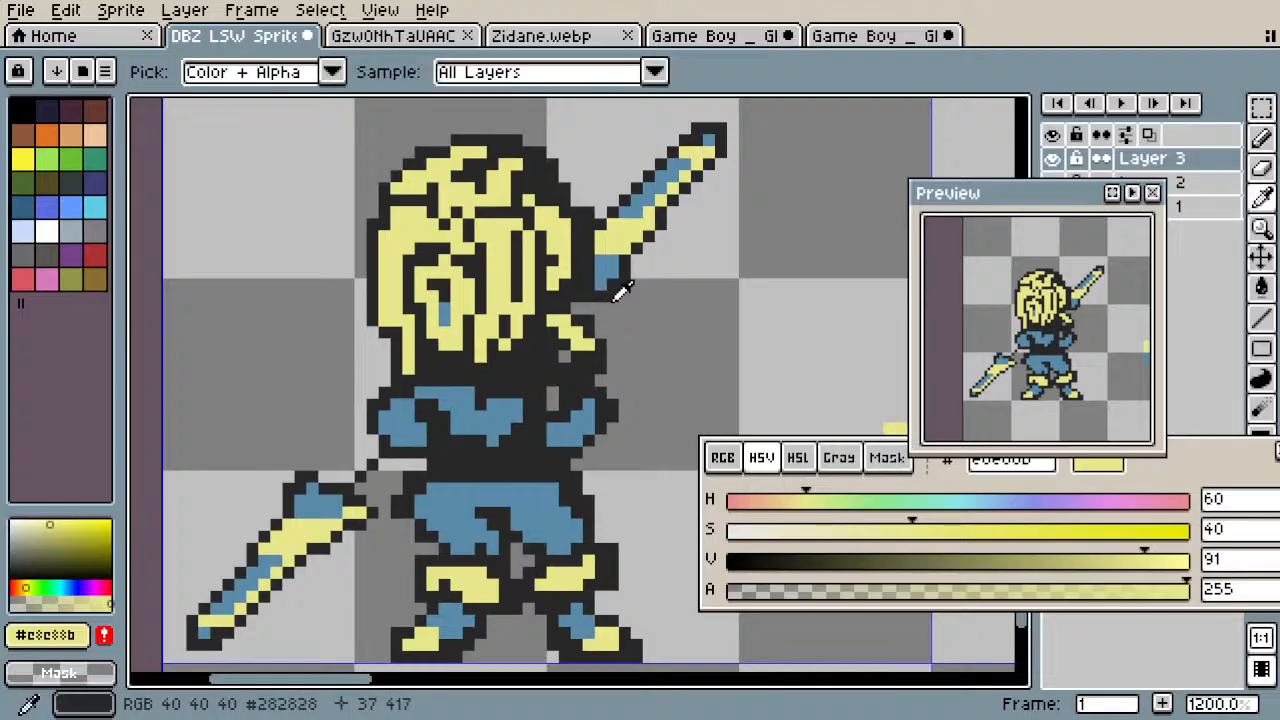
Step: Touch up the base of the raised blade with dark #282828 outline pixels and yellow pixels below the blue ones
alt+click(605, 292)
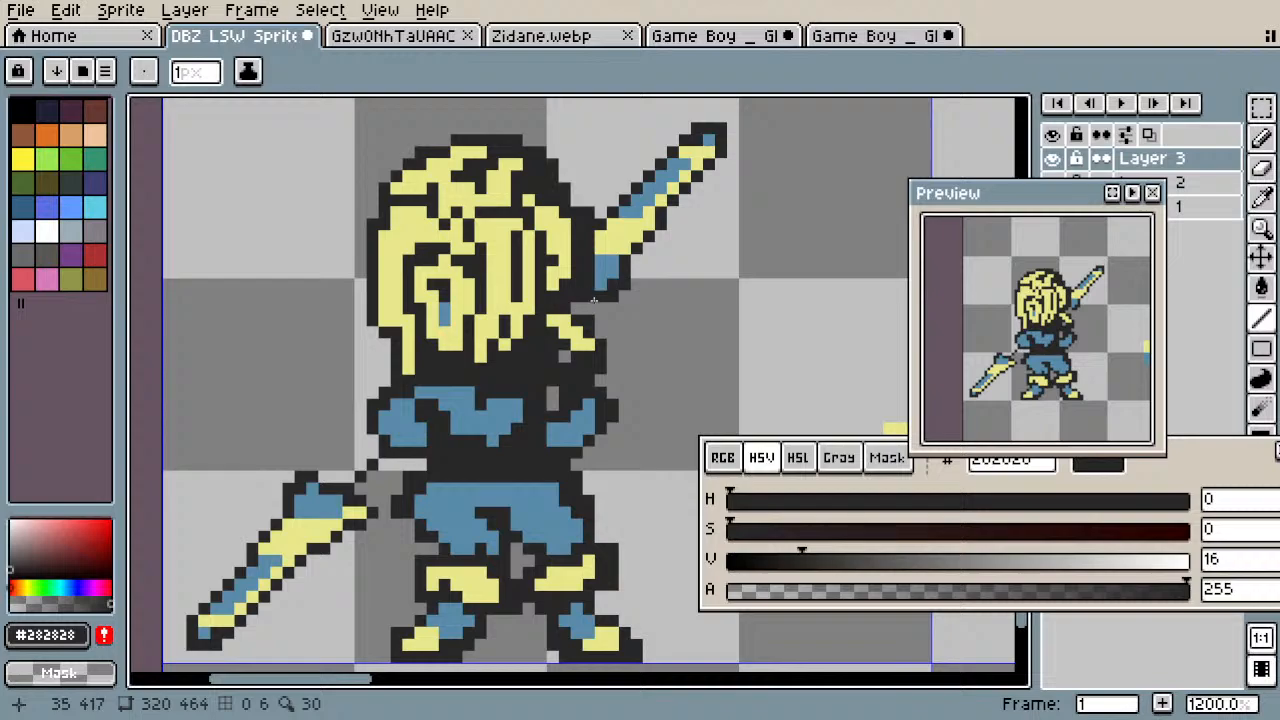
key(alt)
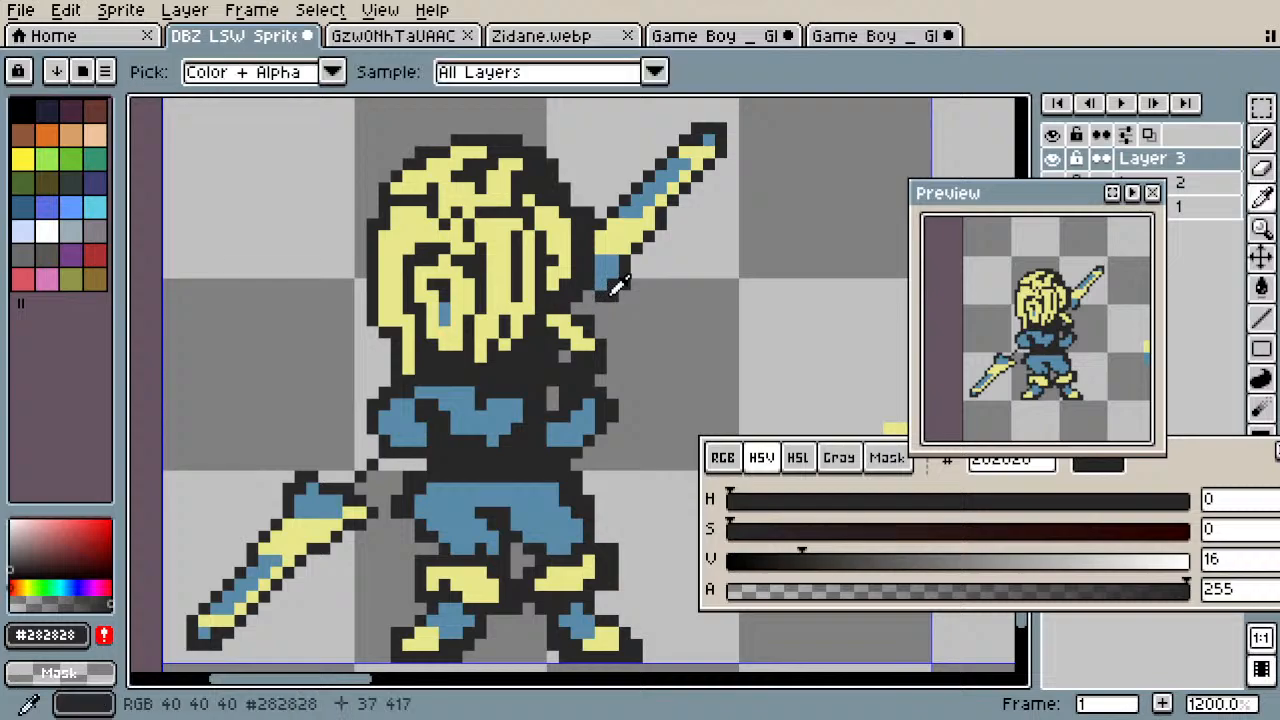
alt+click(617, 266)
alt+click(617, 247)
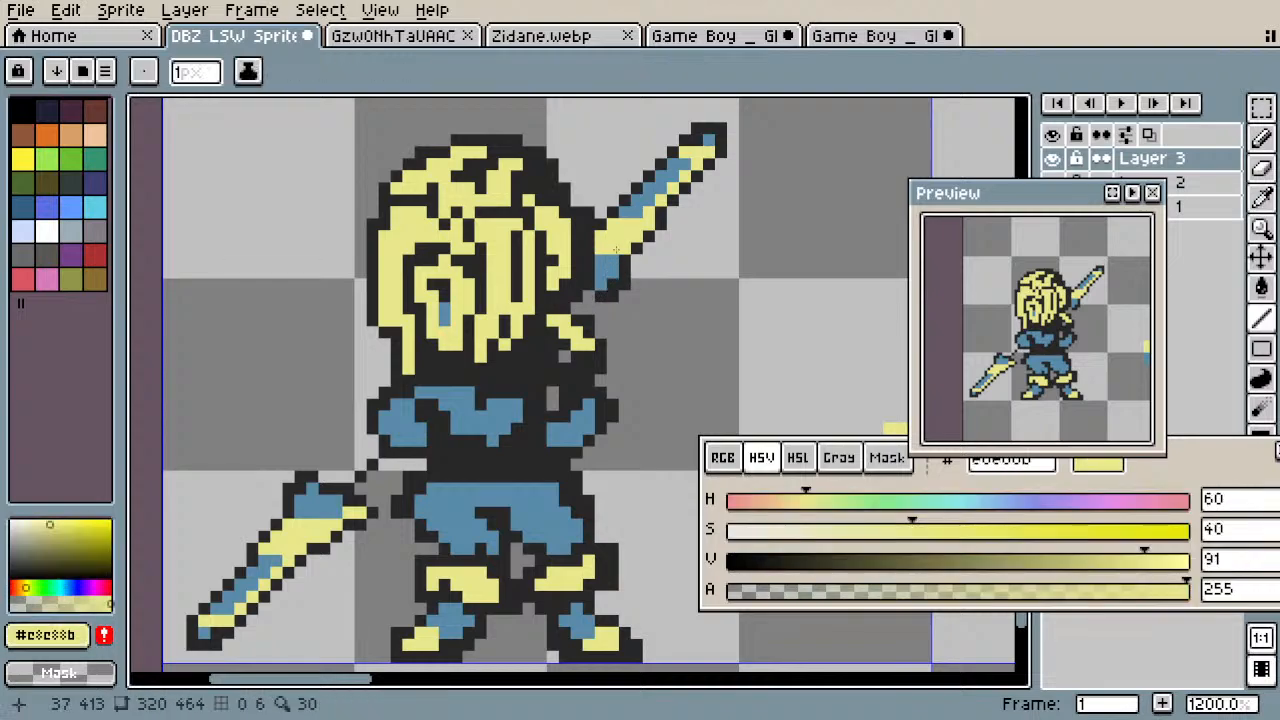
scroll(610, 316, down, 3)
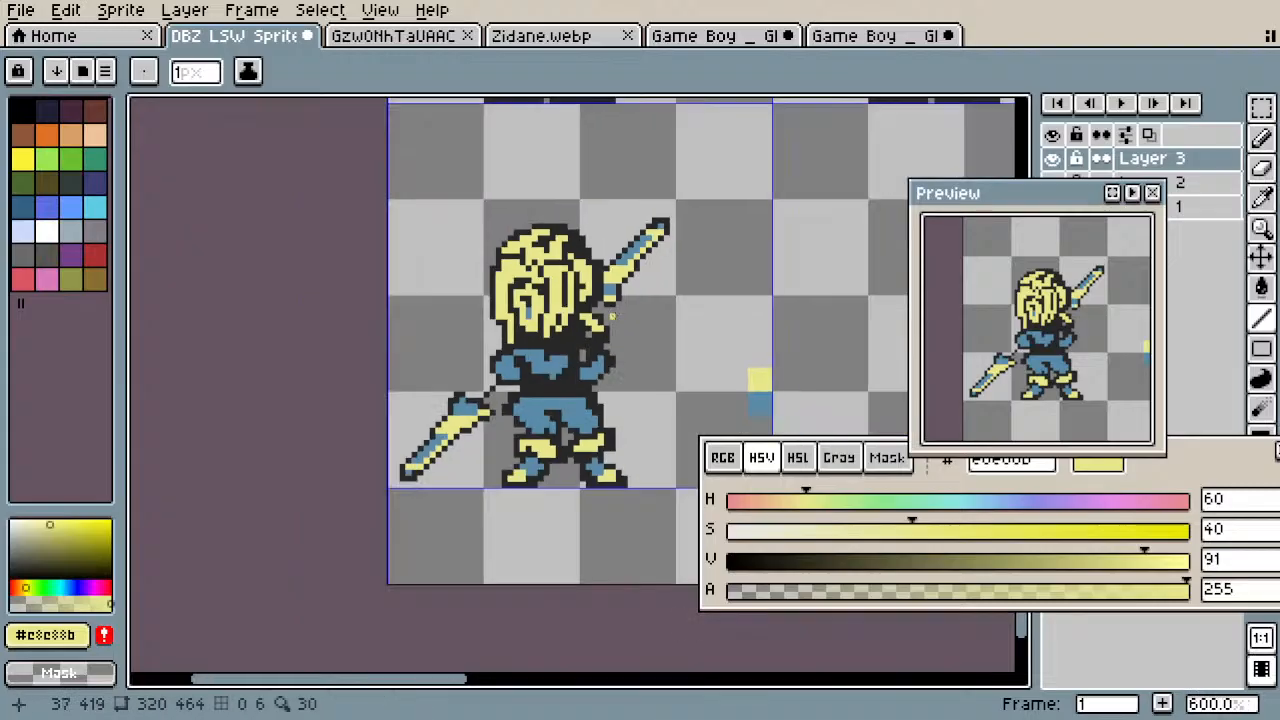
scroll(612, 317, down, 2)
scroll(616, 313, up, 6)
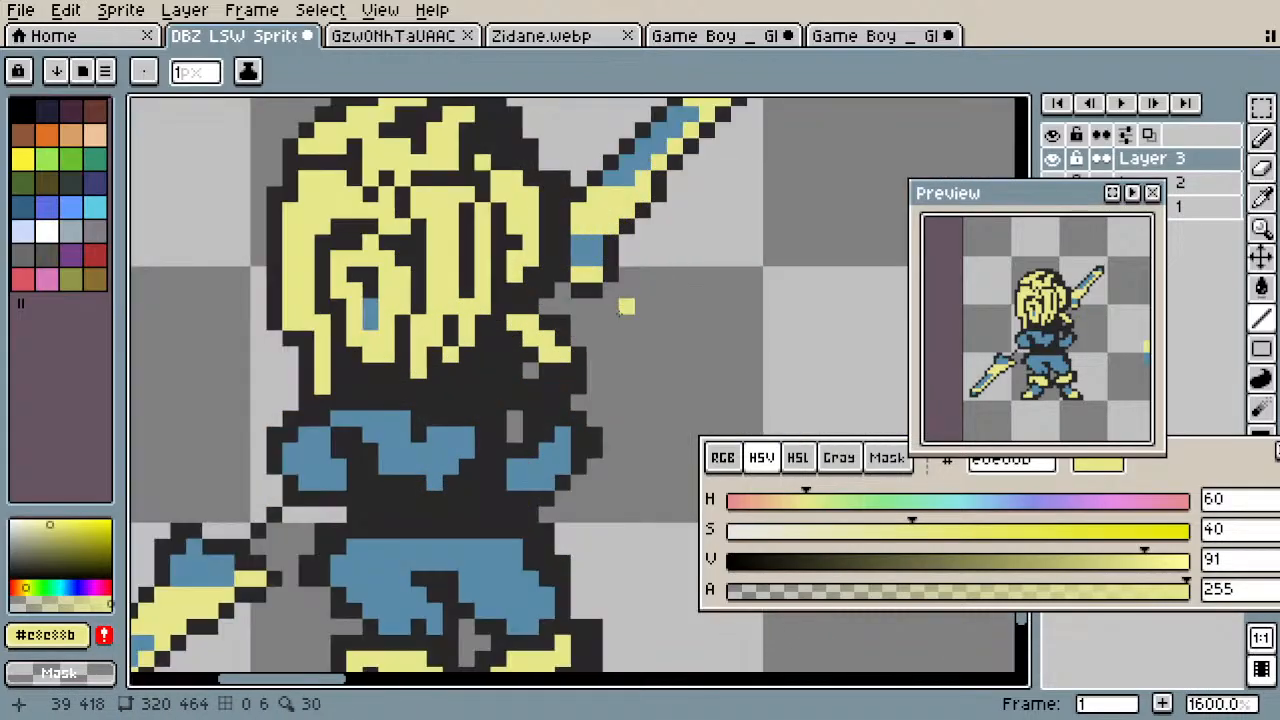
scroll(620, 310, down, 1)
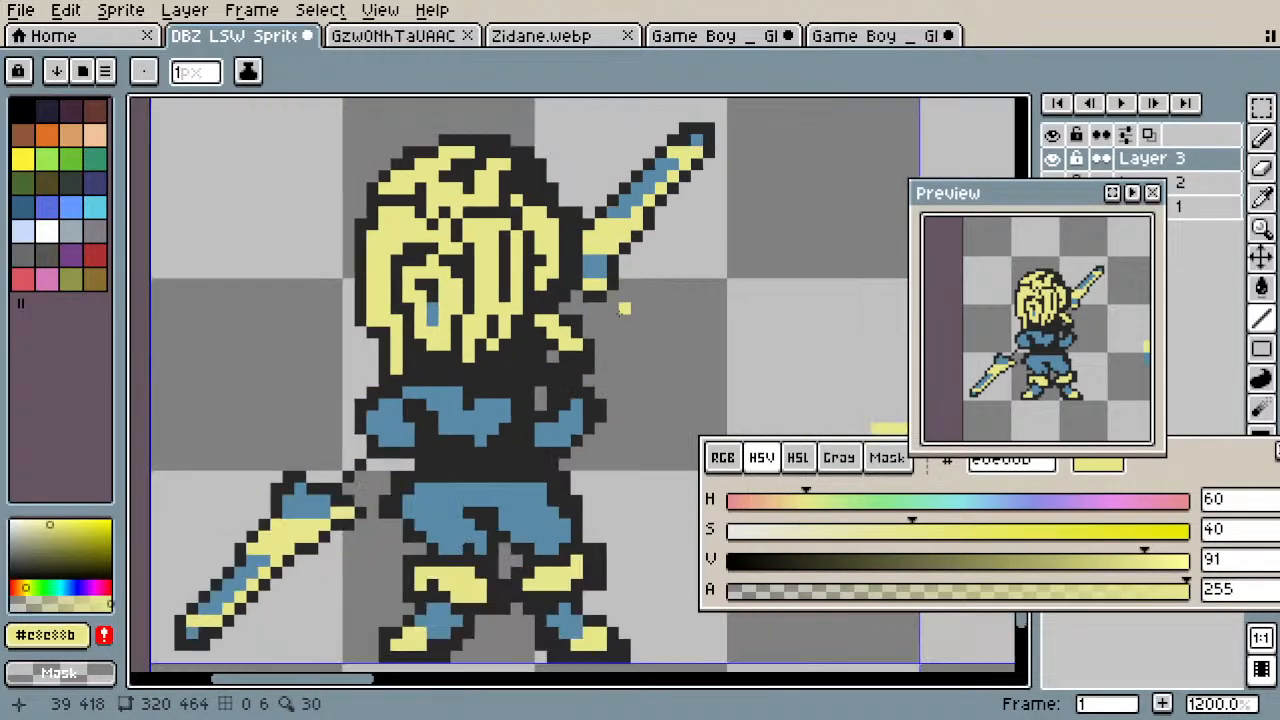
Step: Redraw the dark #282828 outline around the base of the raised blade, covering the yellow pixels there
alt+click(591, 296)
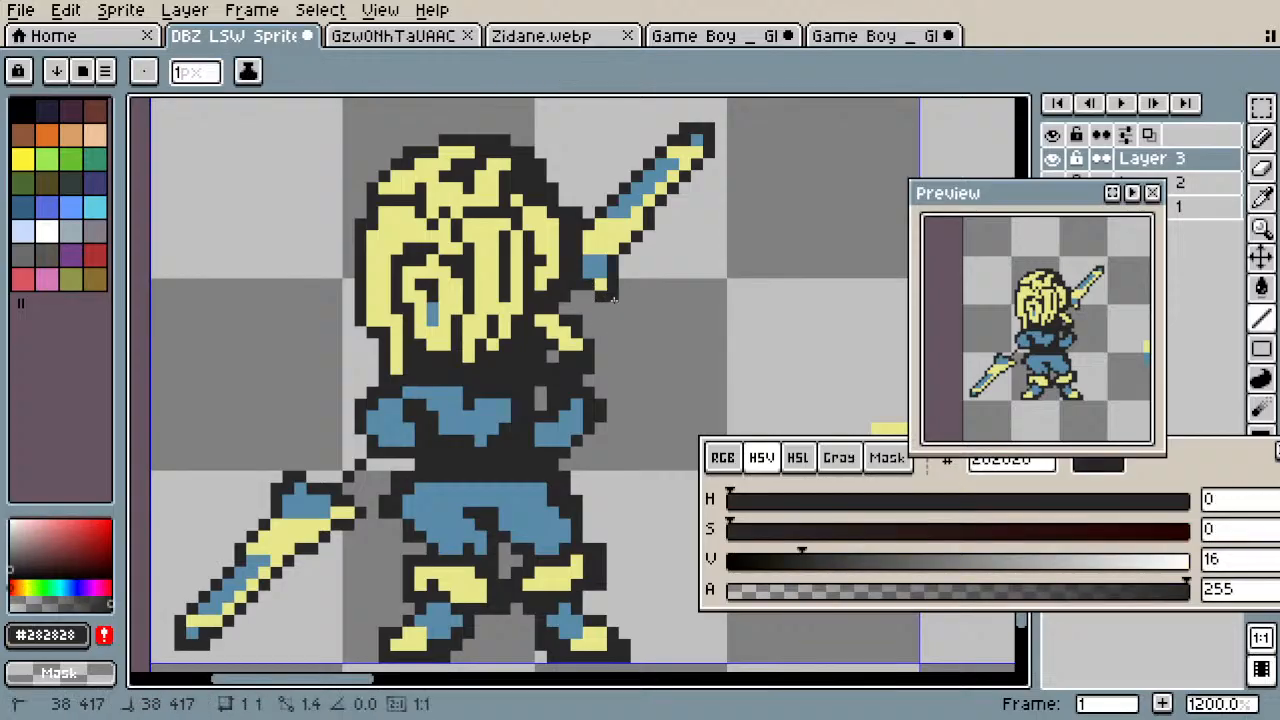
scroll(637, 357, down, 4)
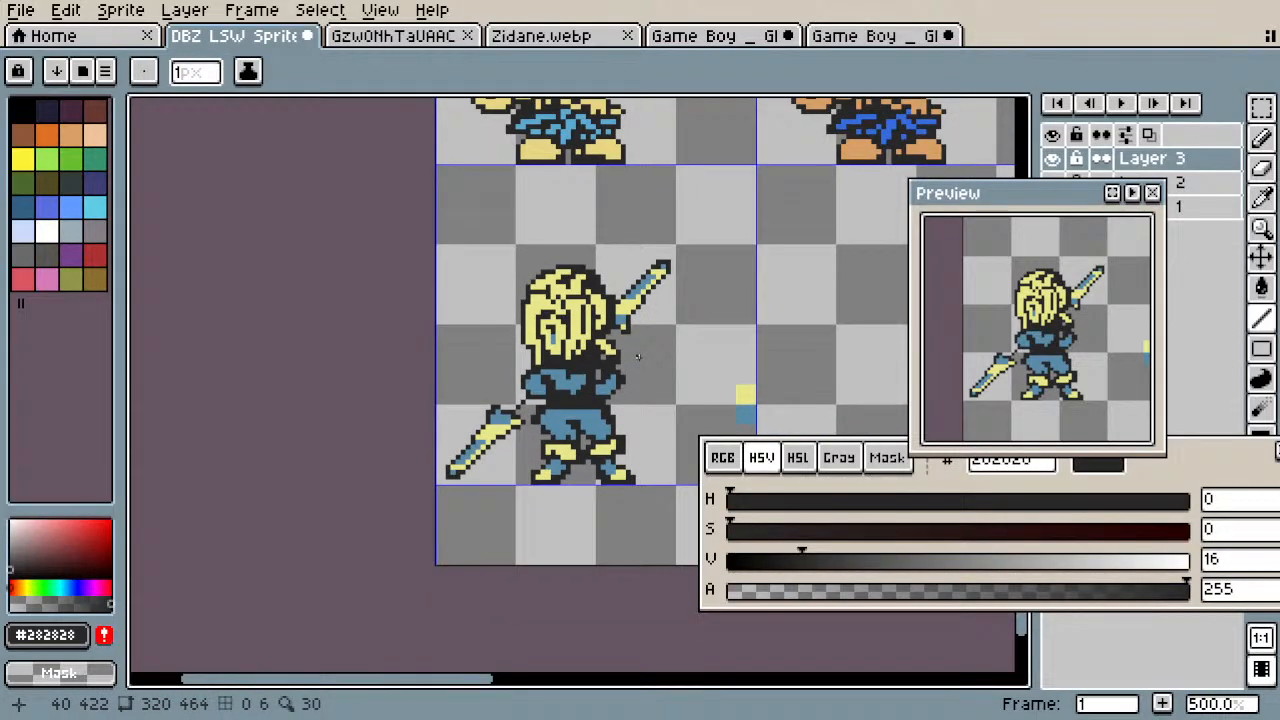
scroll(637, 357, up, 5)
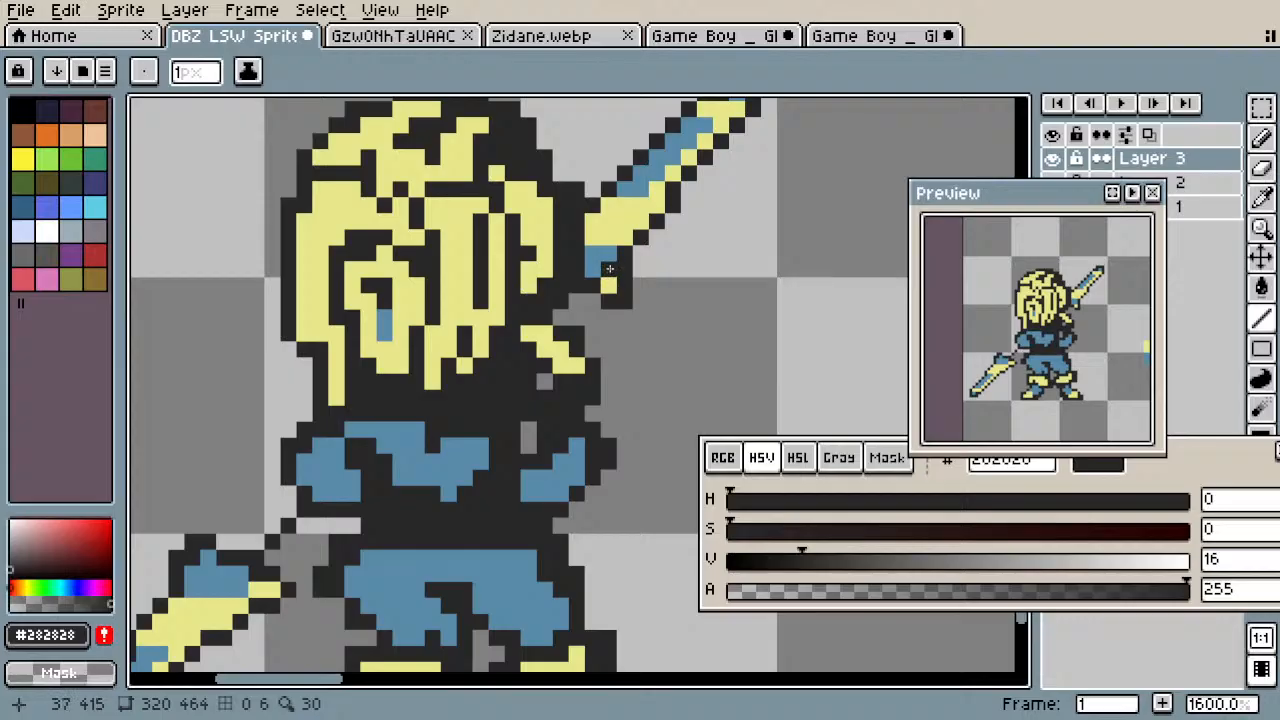
drag(609, 268, 609, 292)
key(ctrl+z)
key(i)
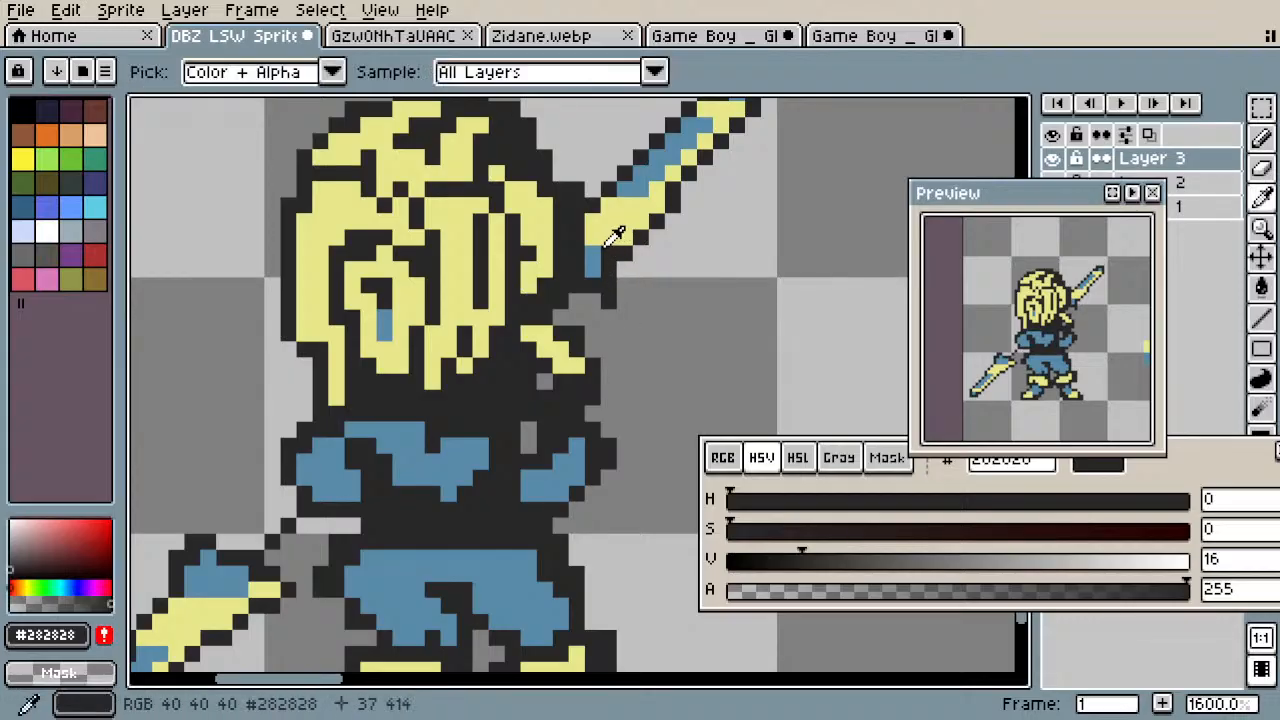
Step: Widen the blue #598ba8 area at the base of the raised blade
click(616, 231)
alt+click(600, 254)
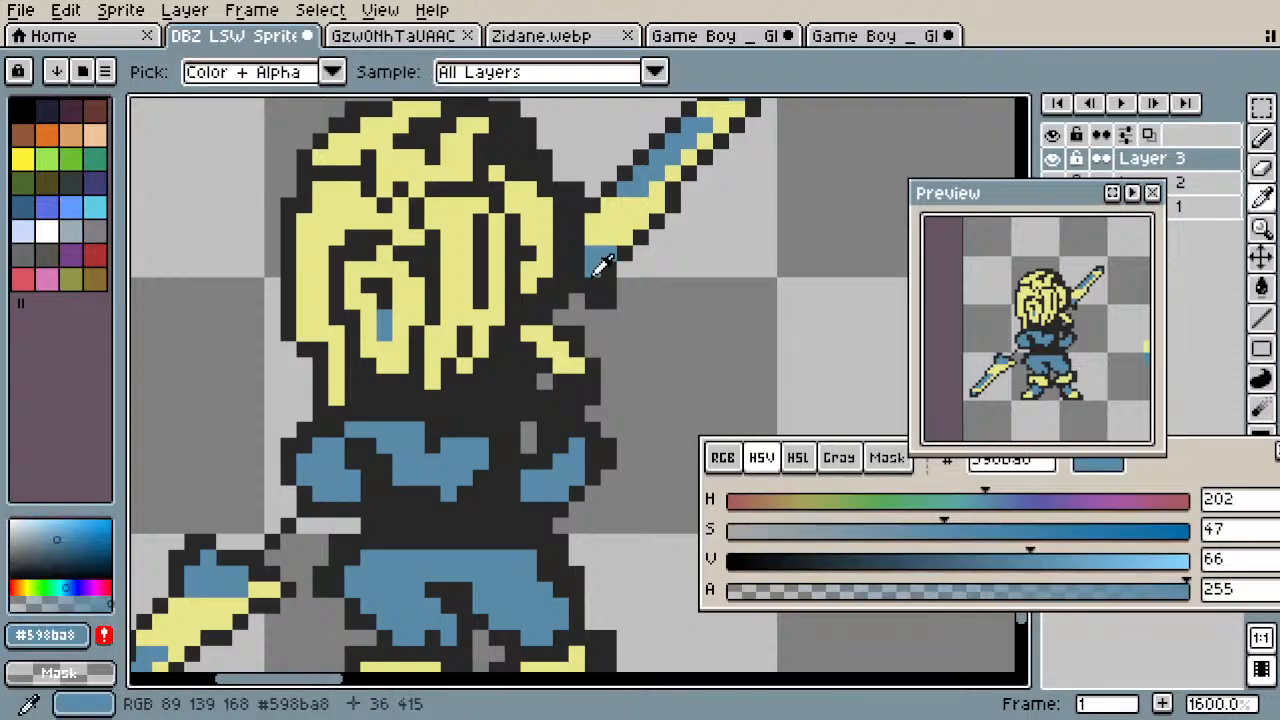
scroll(637, 340, down, 4)
scroll(637, 340, down, 1)
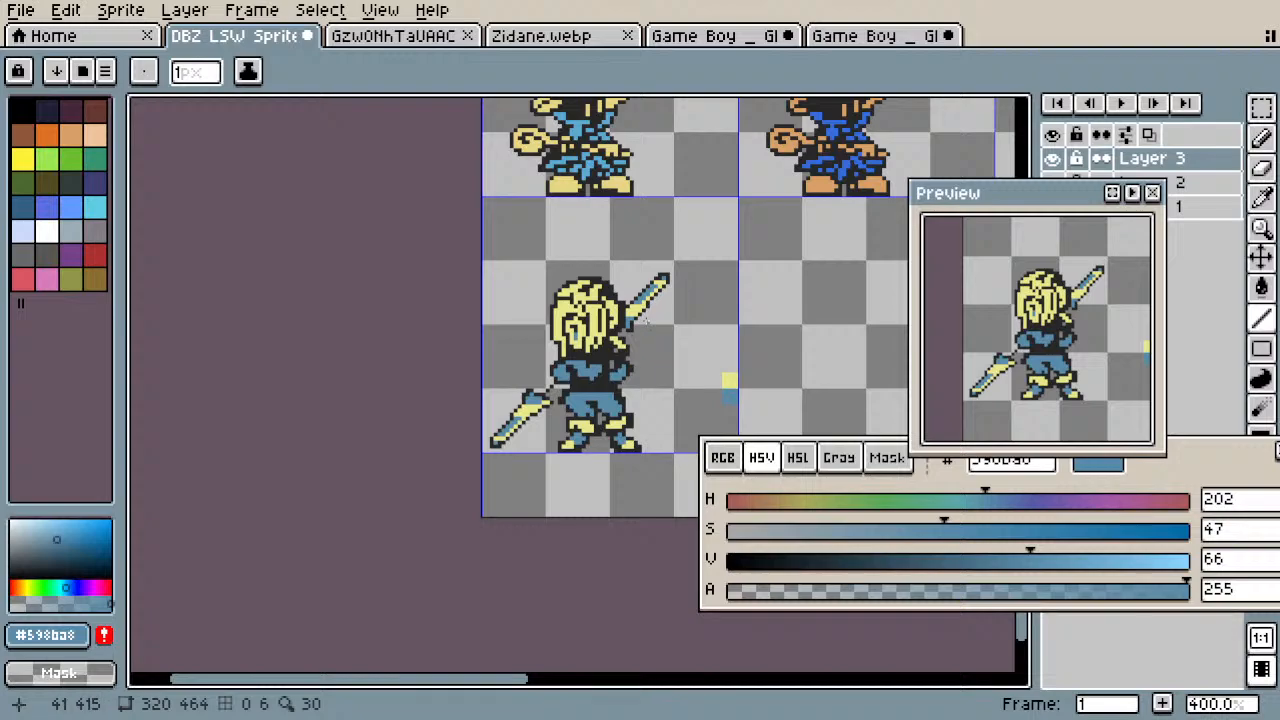
Step: Slim the raised blade's lower edge with dark outline pixels and extend its blue #598ba8 shading toward the hair
scroll(643, 313, up, 8)
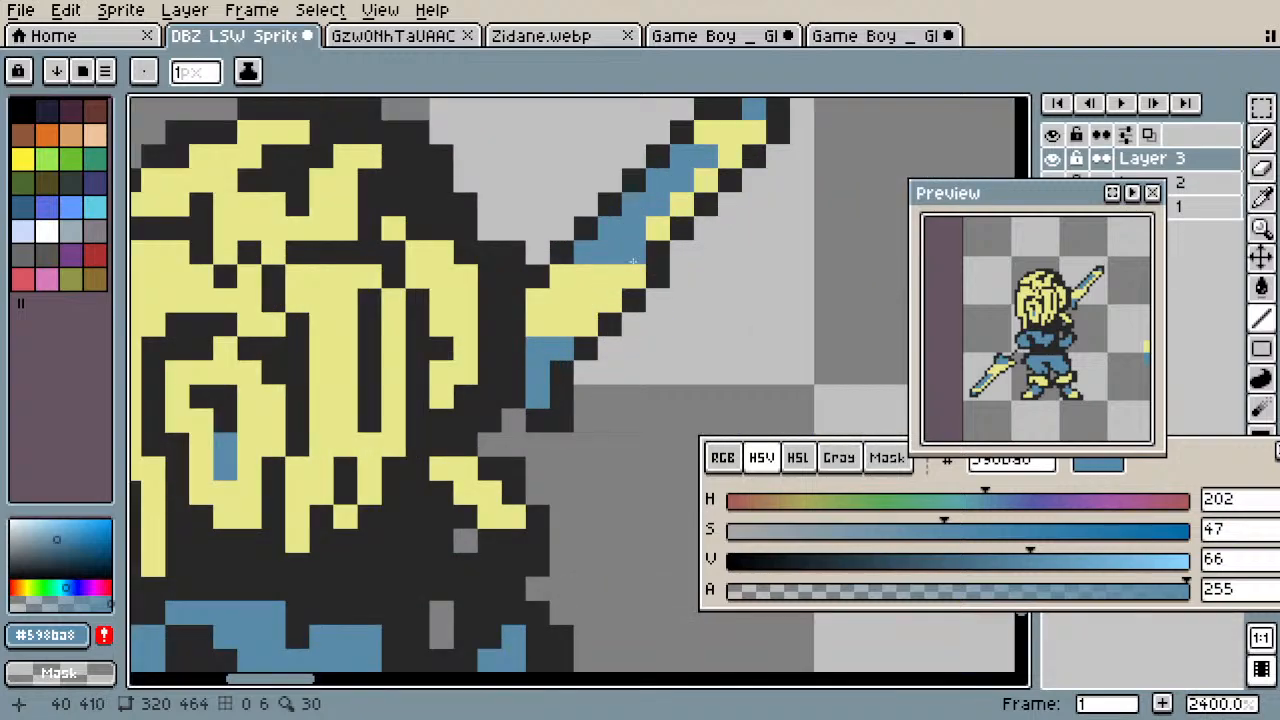
alt+click(660, 266)
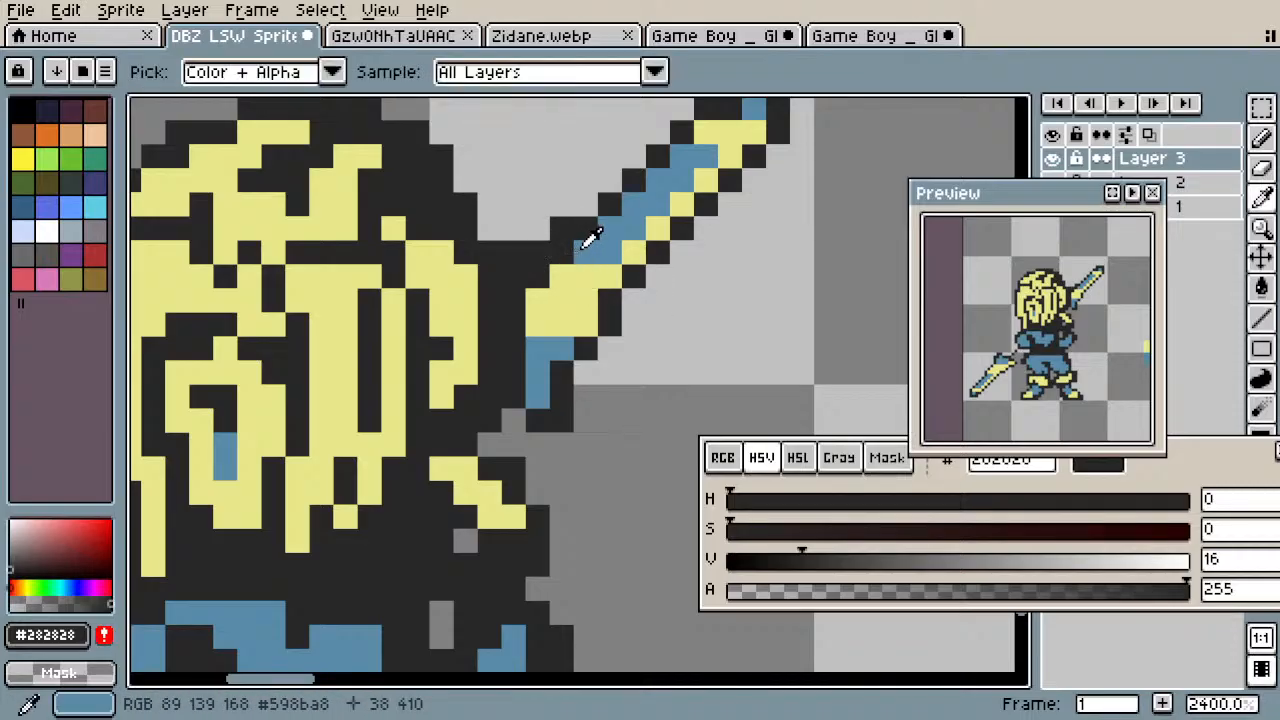
alt+click(588, 243)
click(564, 254)
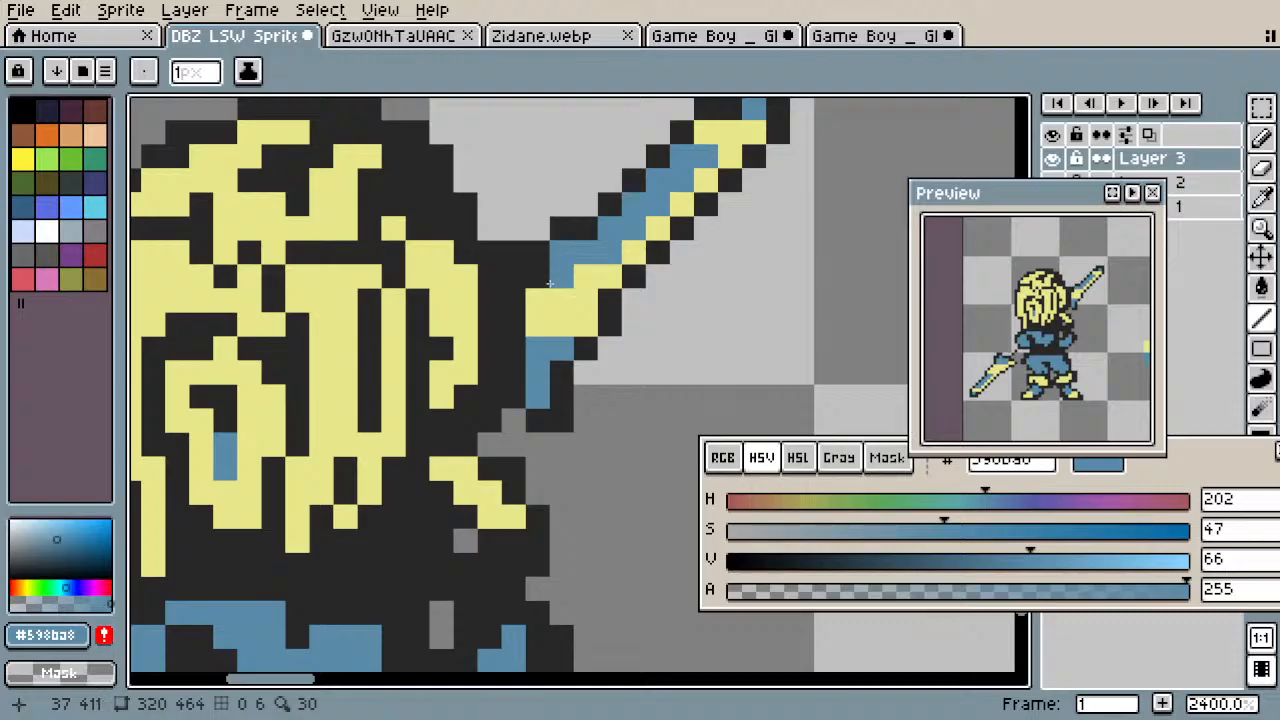
Step: Extend the dark #282828 outline at the raised blade's tip outward by a pixel
scroll(650, 345, down, 5)
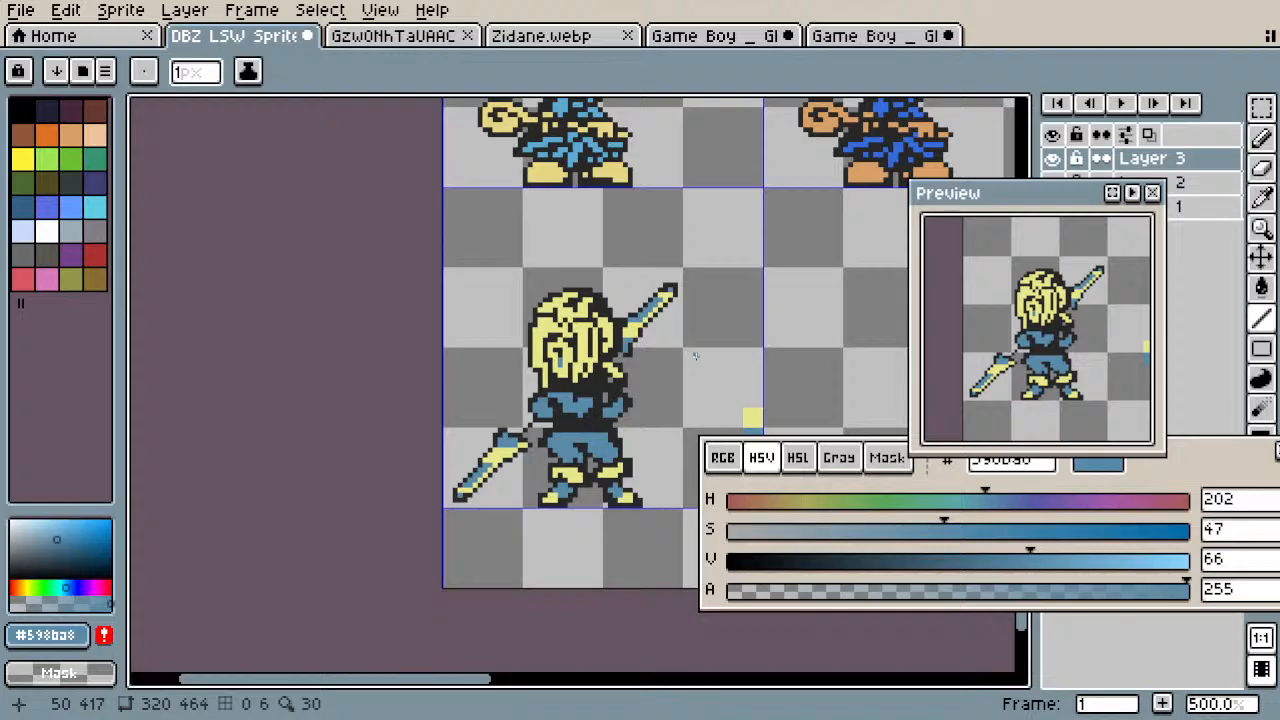
scroll(695, 355, down, 3)
key(space)
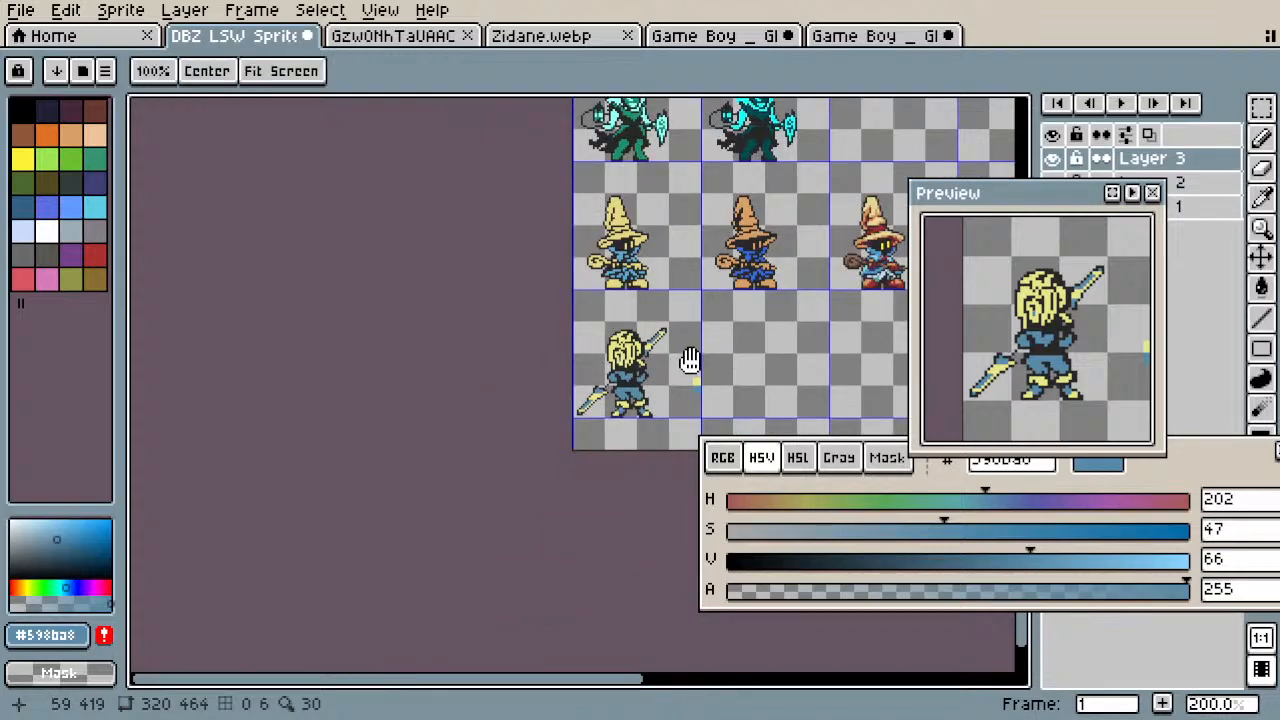
drag(686, 366, 611, 368)
scroll(587, 335, up, 4)
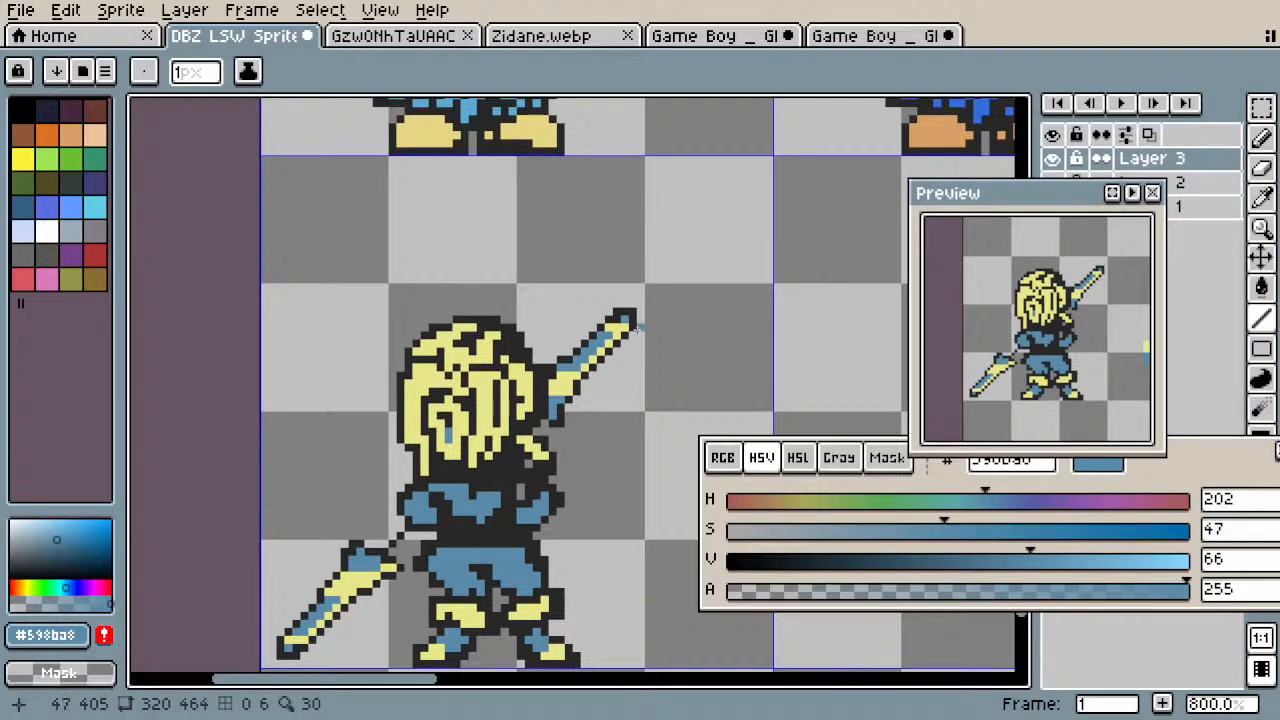
key(alt)
alt+click(624, 306)
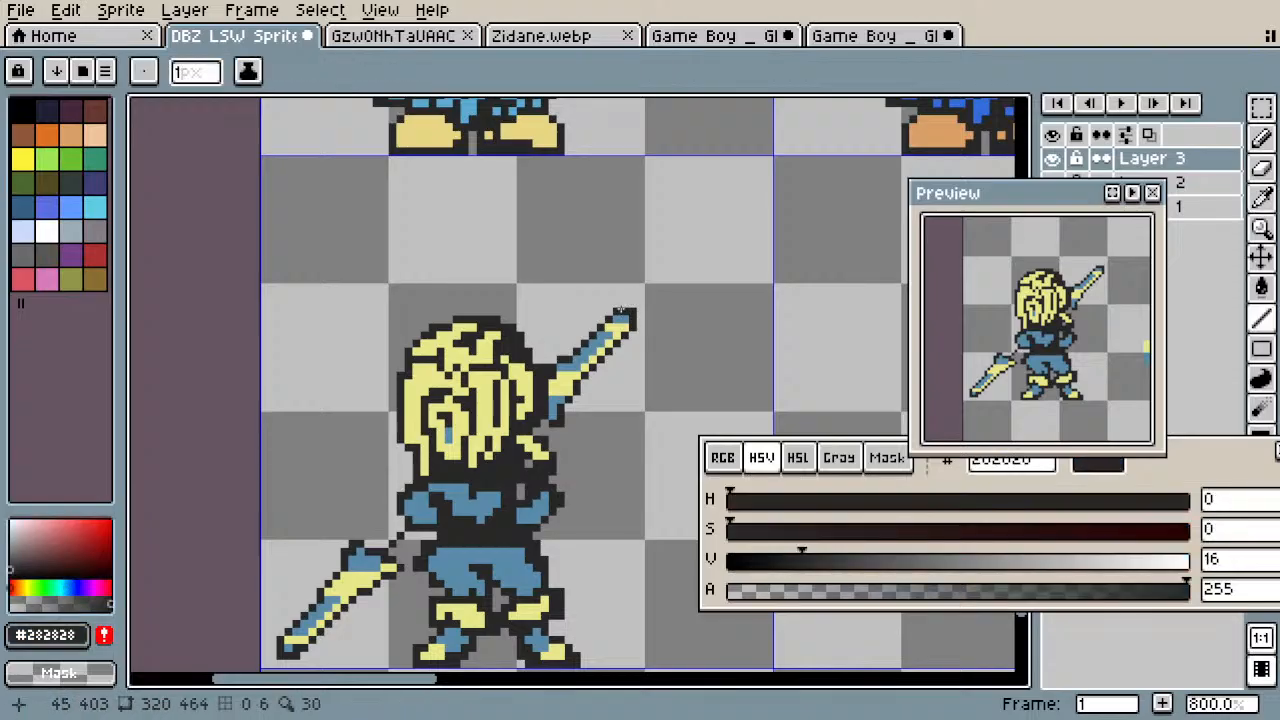
click(632, 305)
click(639, 305)
key(alt)
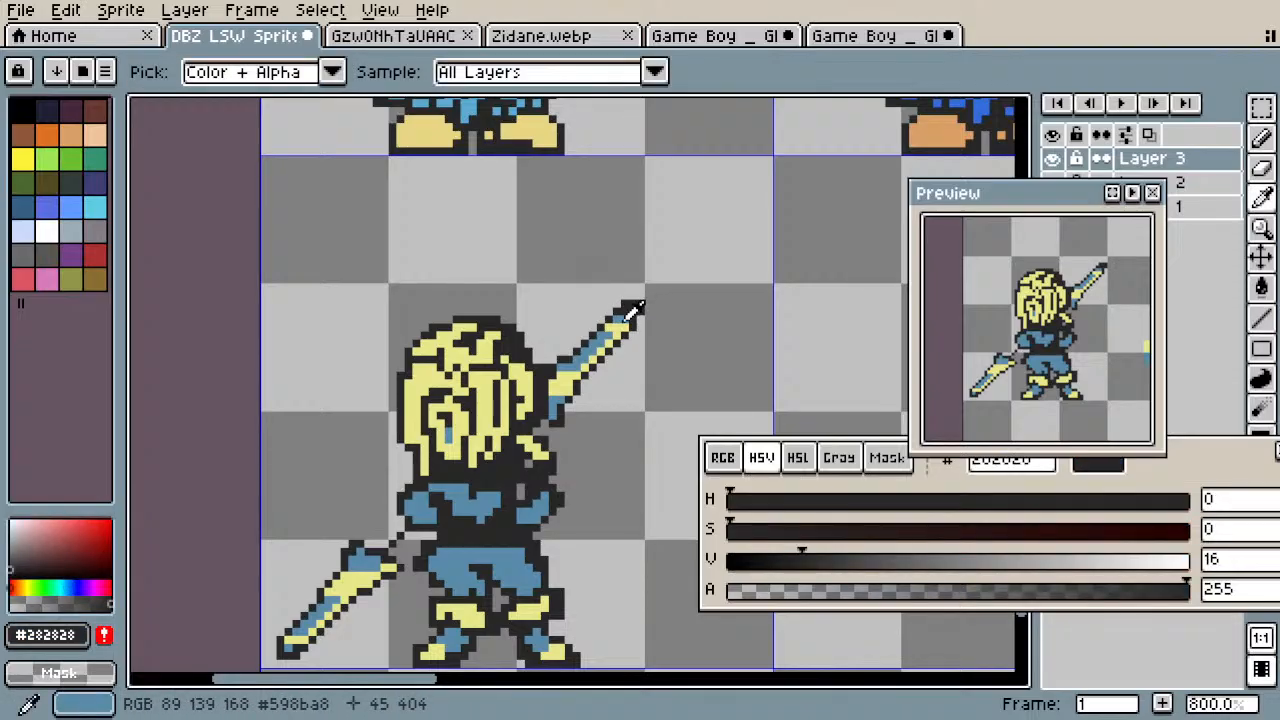
Step: Fill the extended blade tip with yellow and run blue #598ba8 shading beneath it
alt+click(625, 316)
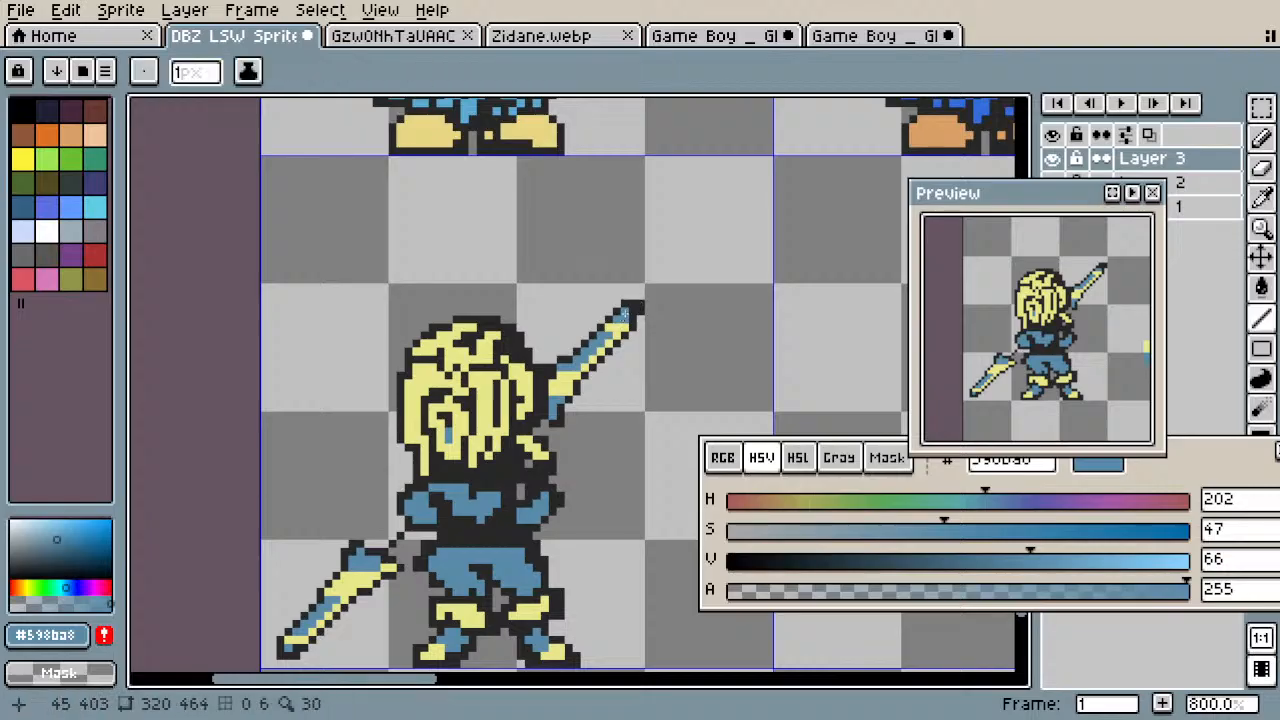
alt+click(625, 312)
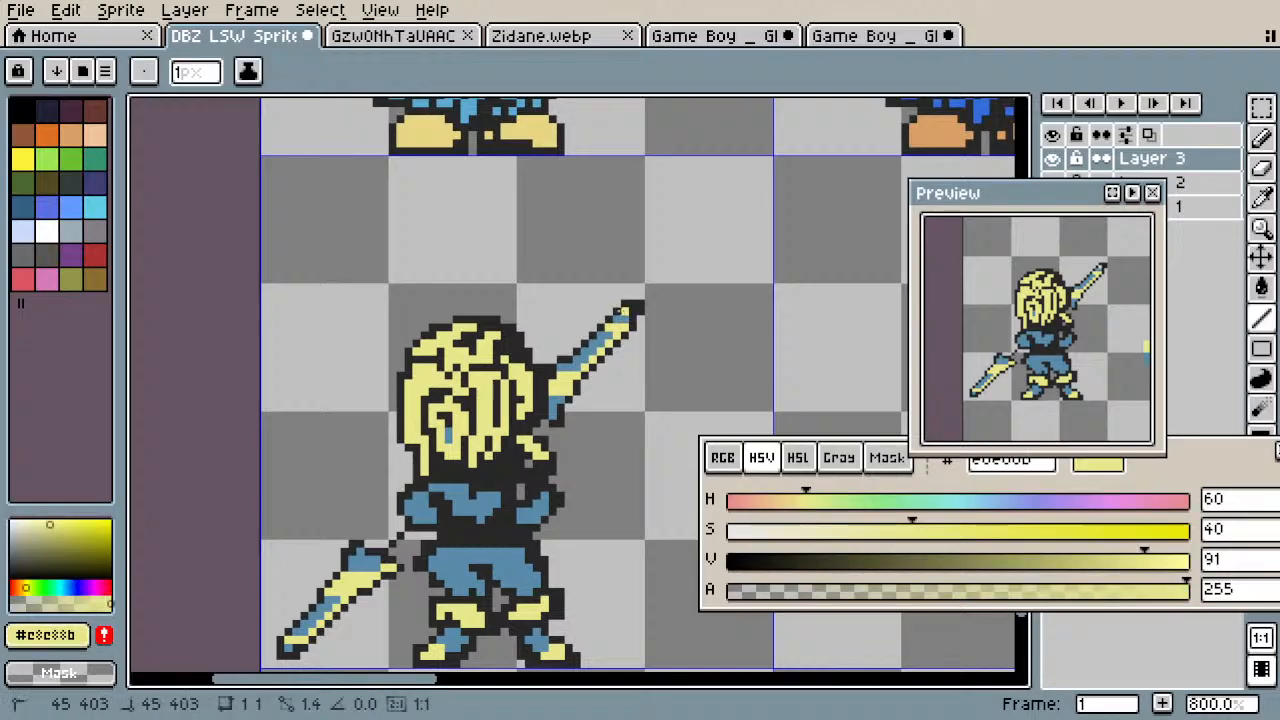
alt+click(624, 318)
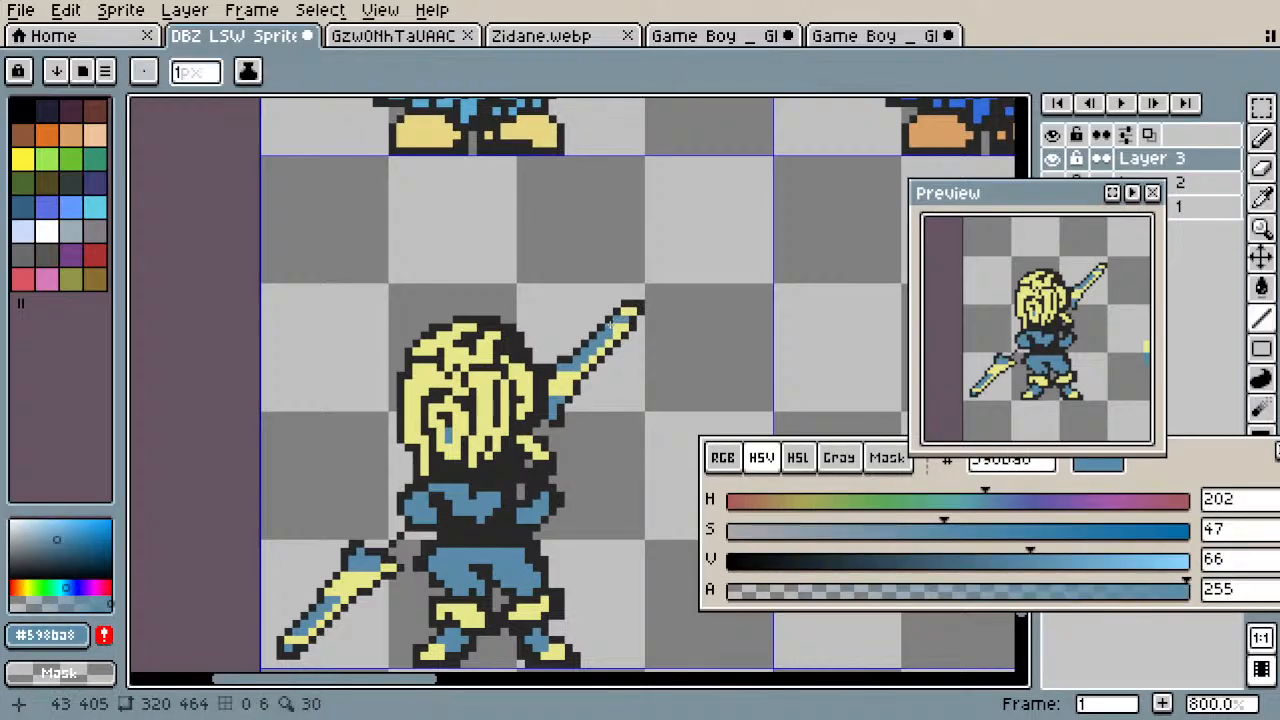
scroll(615, 327, down, 5)
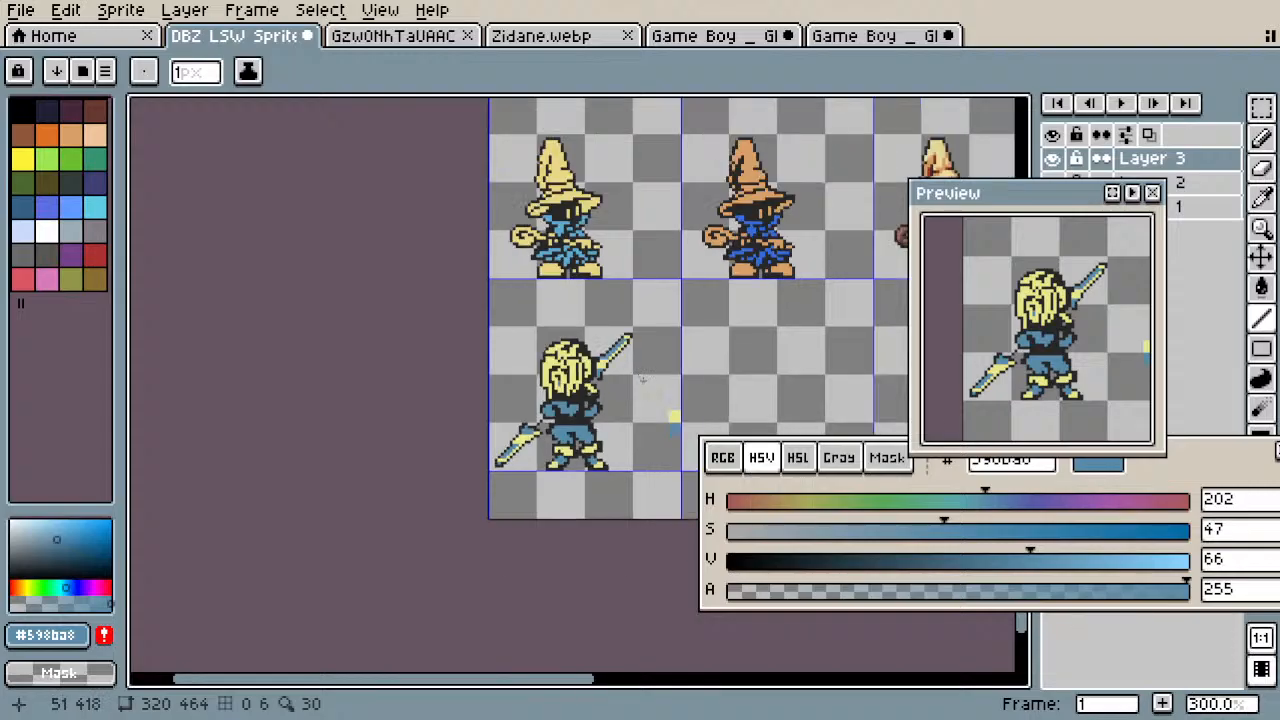
scroll(631, 356, up, 7)
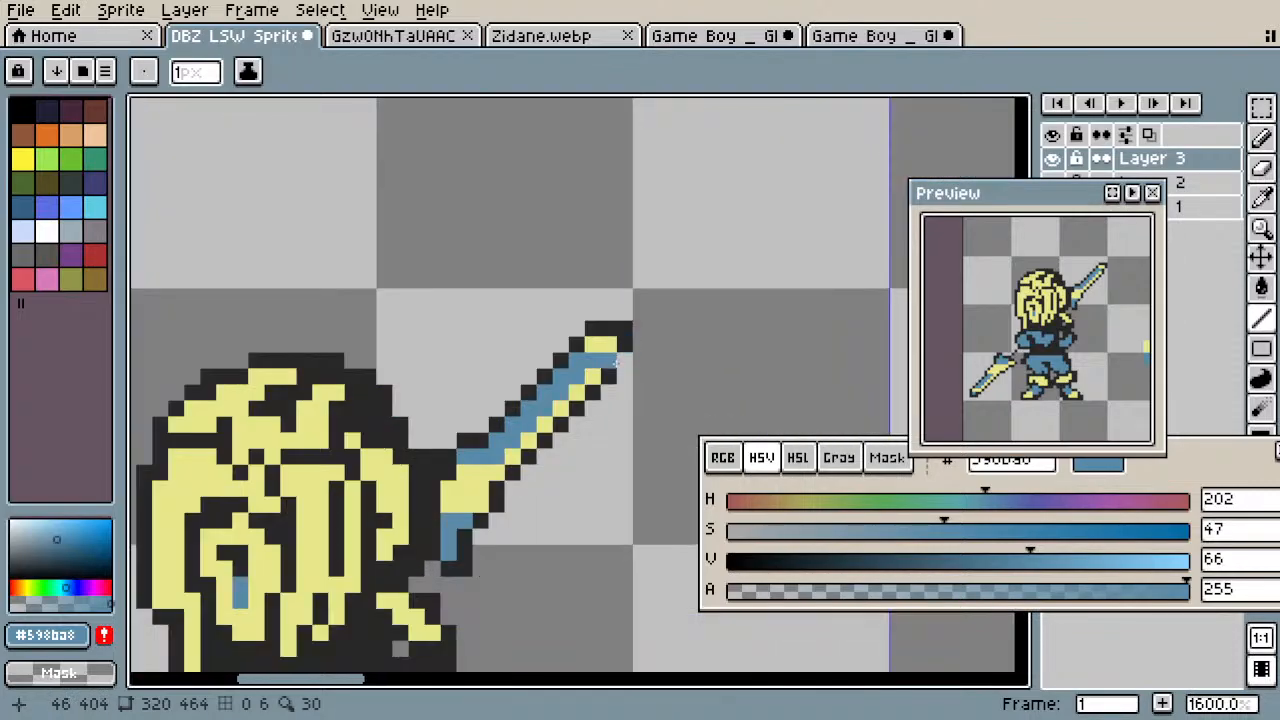
Step: Carry the yellow highlight along the raised blade's lower edge up into its tip
alt+click(590, 362)
scroll(590, 362, down, 7)
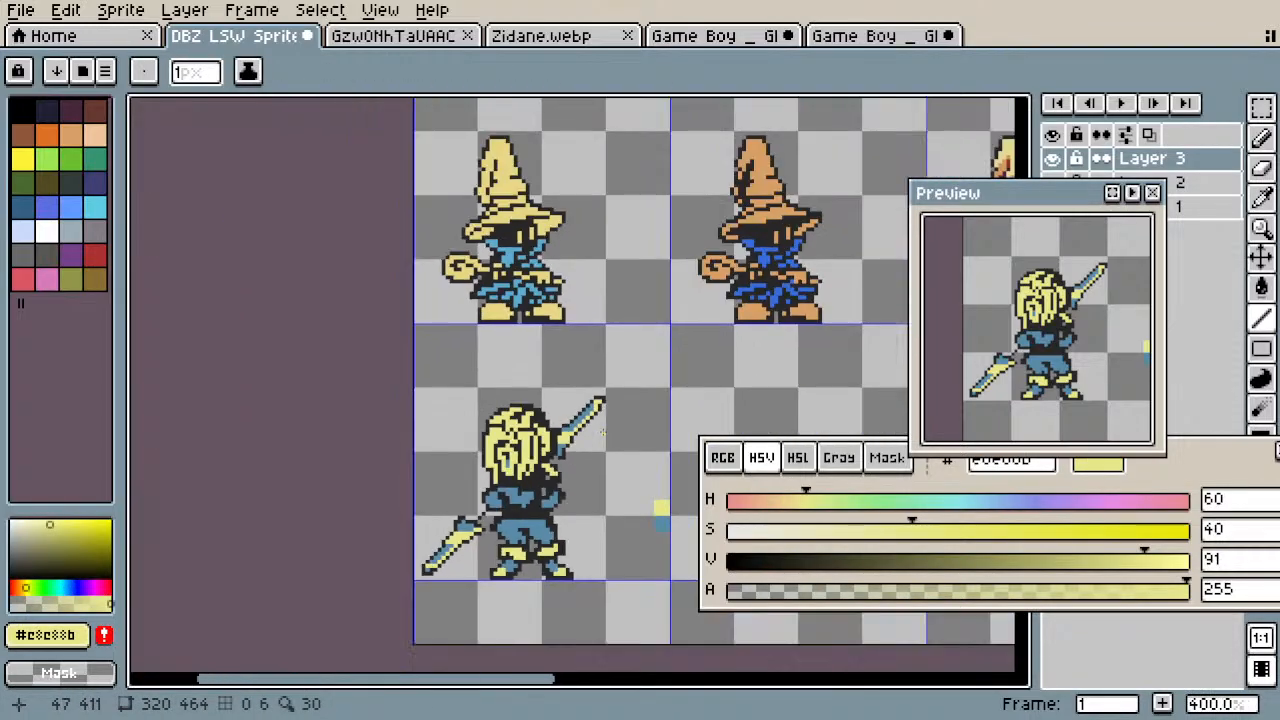
scroll(608, 480, up, 2)
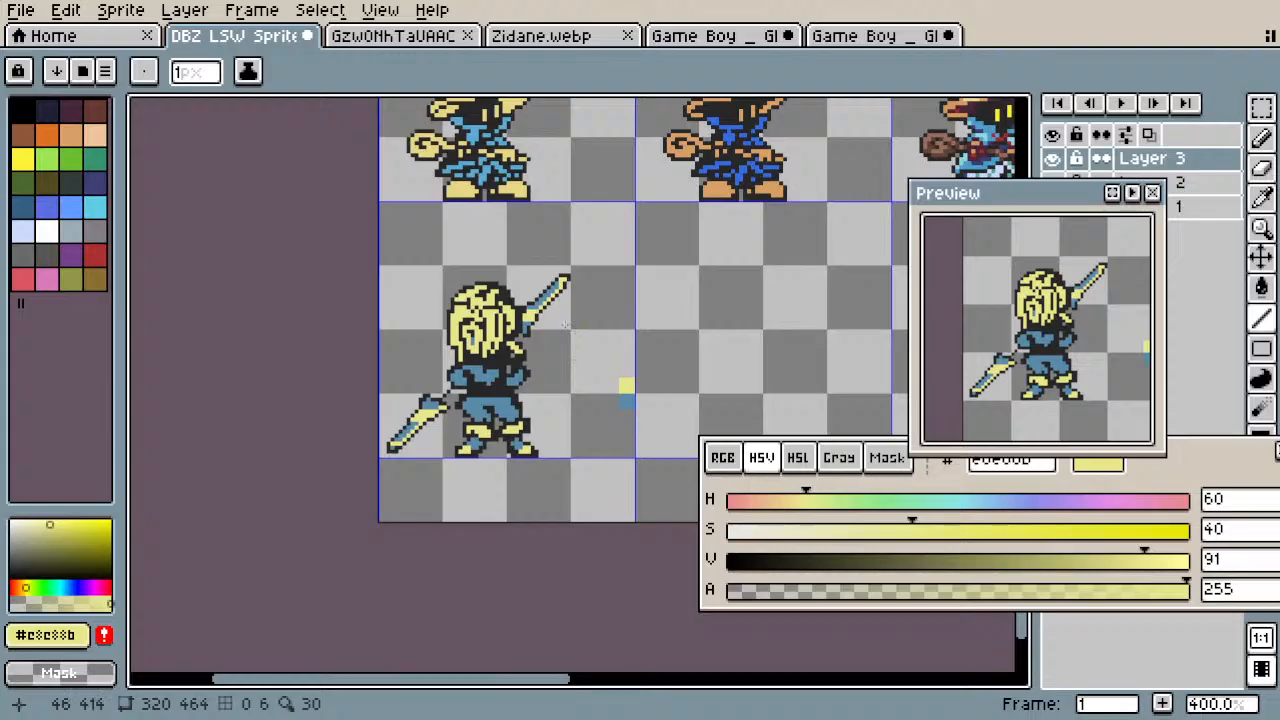
scroll(560, 300, up, 2)
Step: Adjust the dark outline beside the blade tip and extend the blue #598ba8 shading along the upper edge into the tip
alt+click(545, 272)
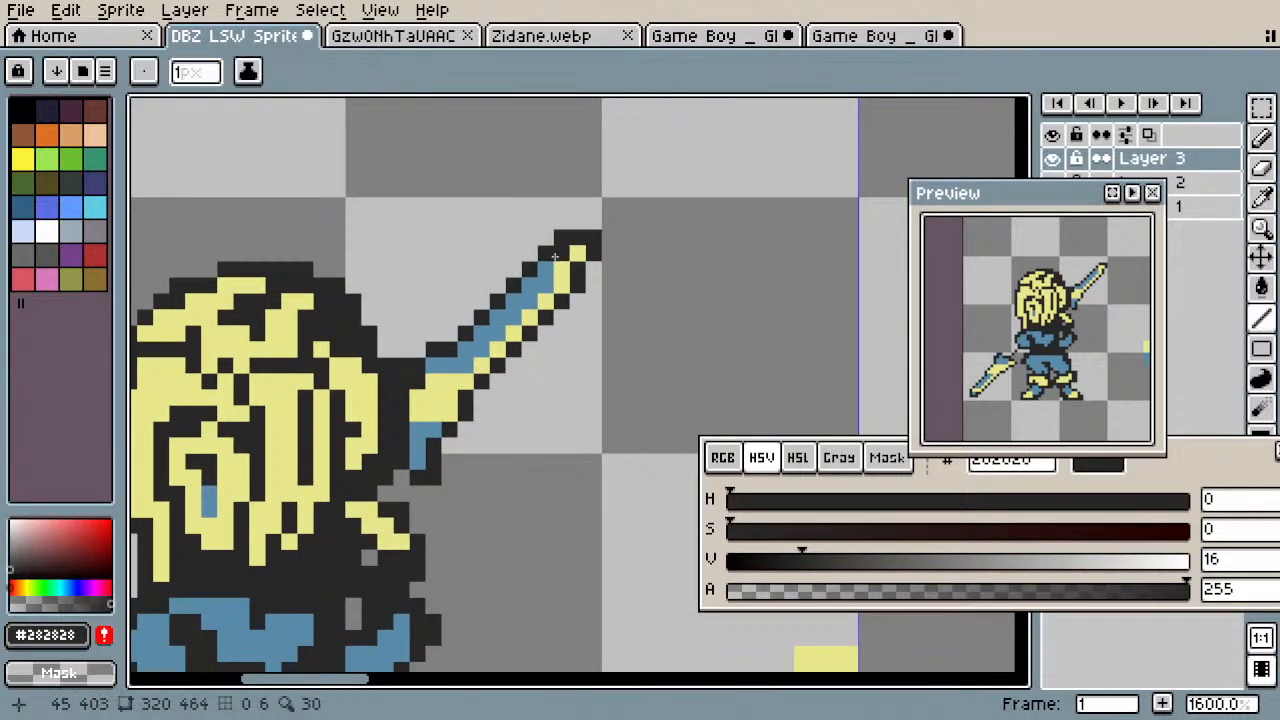
alt+click(563, 262)
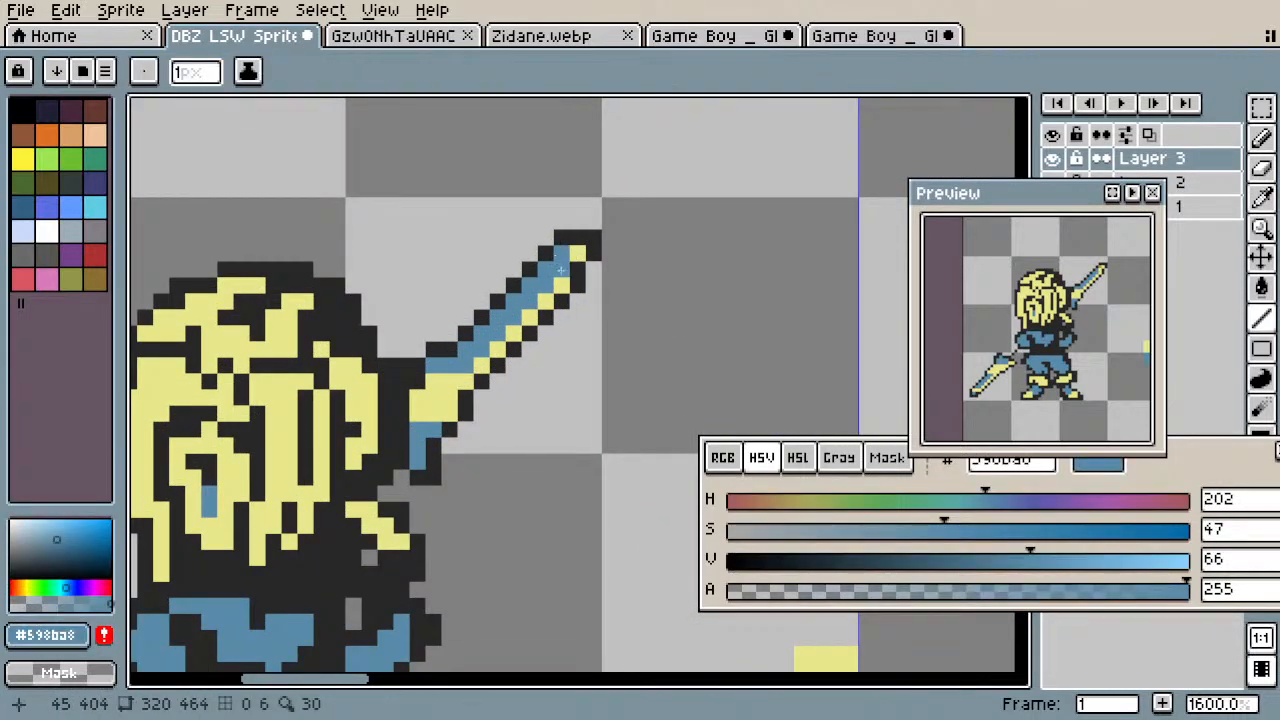
click(573, 253)
scroll(595, 360, down, 2)
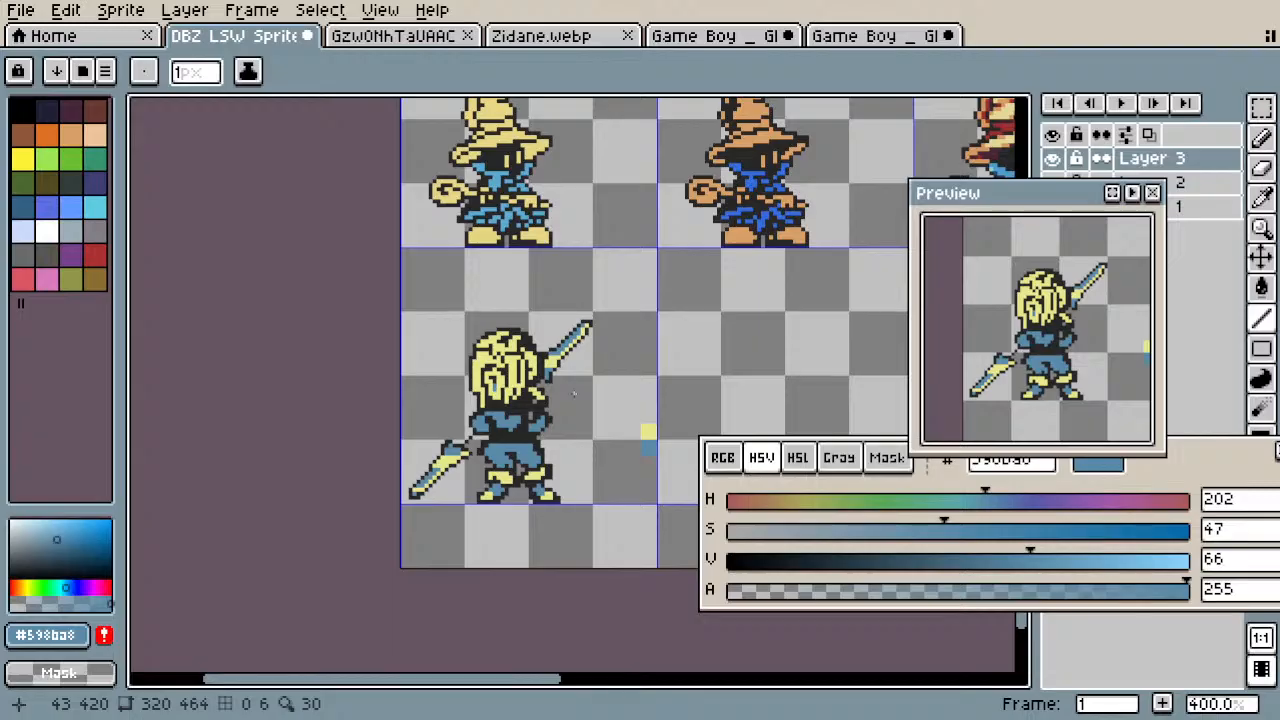
Step: Recolour the very tip of the raised blade blue and refine the yellow highlight pixels just below it
scroll(574, 393, up, 2)
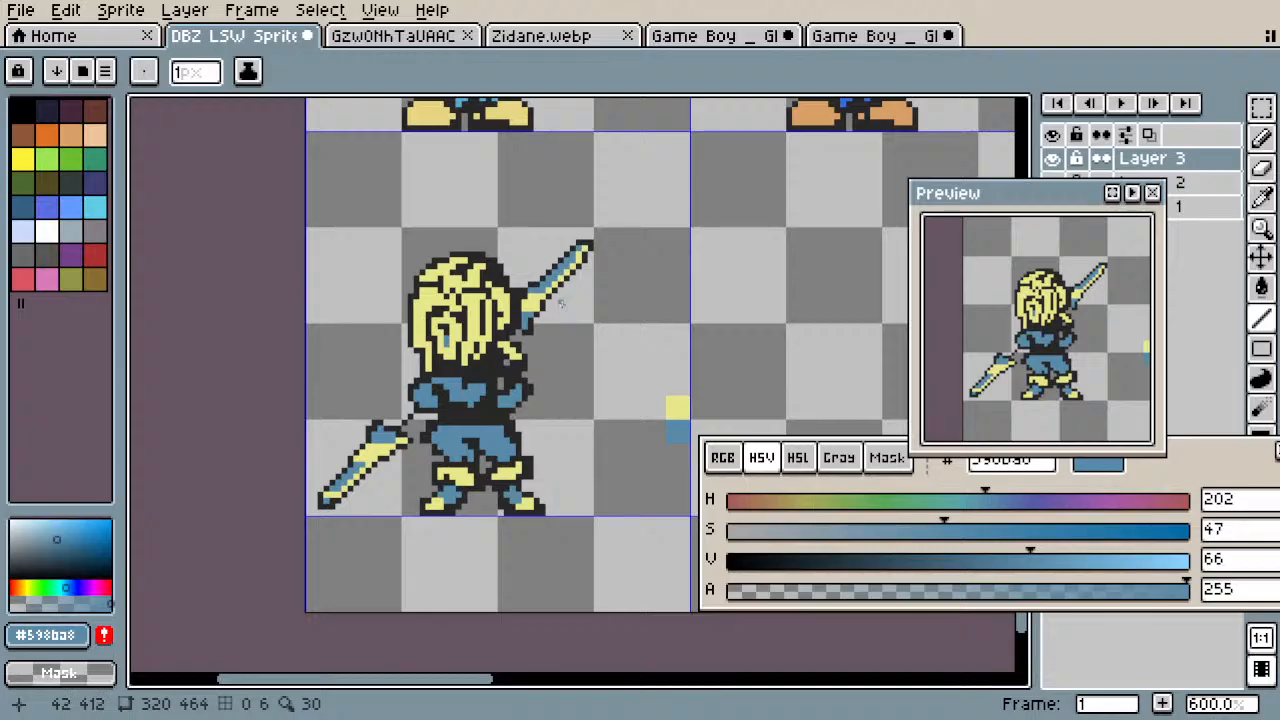
scroll(588, 278, up, 3)
alt+click(578, 232)
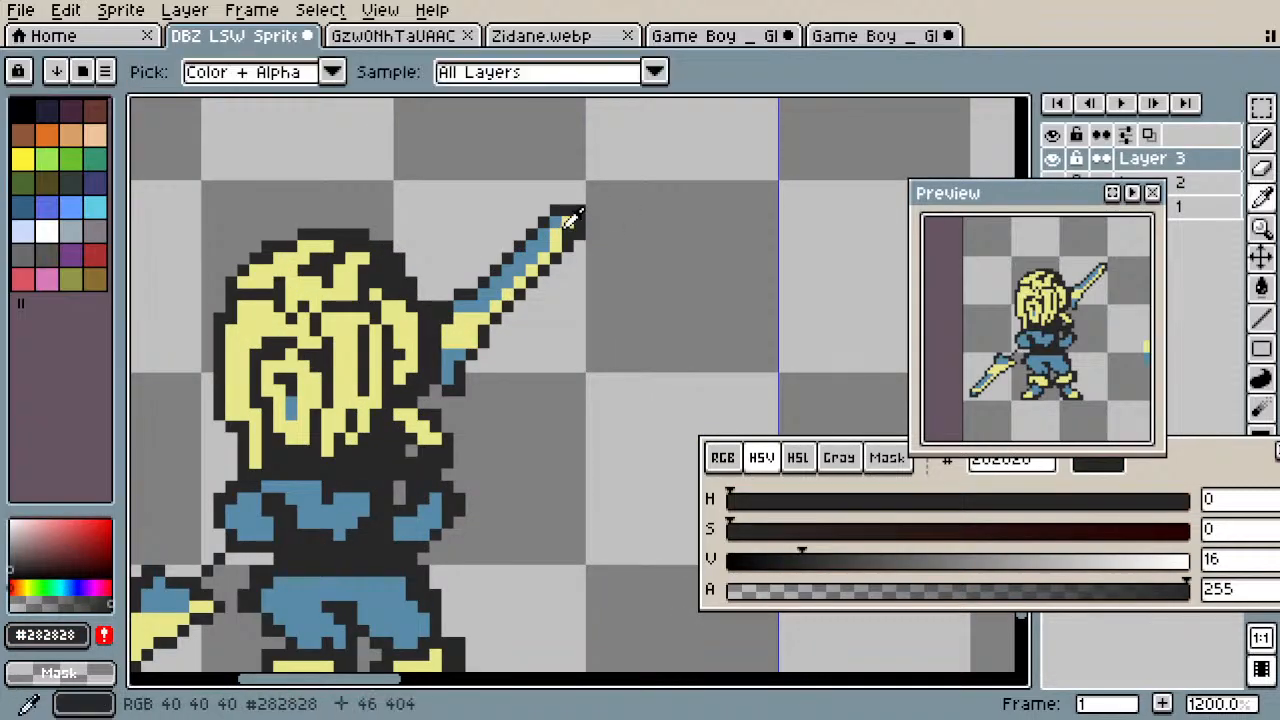
alt+click(563, 230)
alt+click(561, 230)
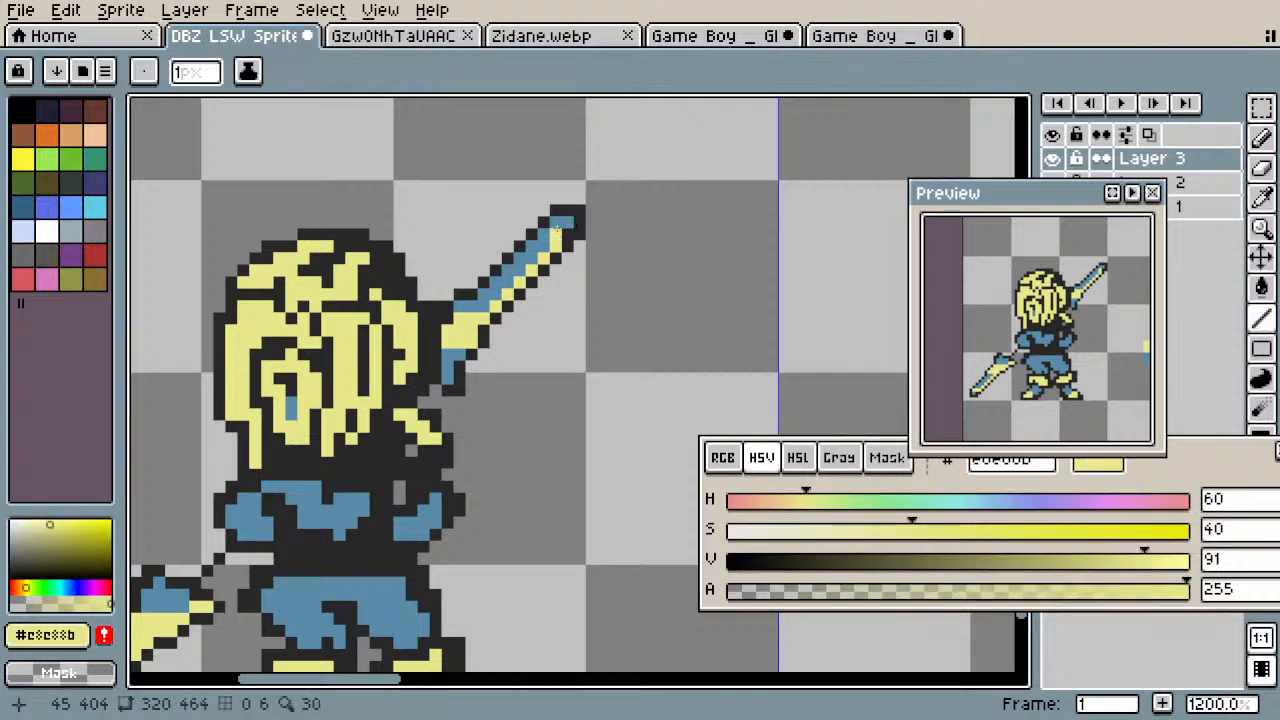
scroll(612, 320, down, 5)
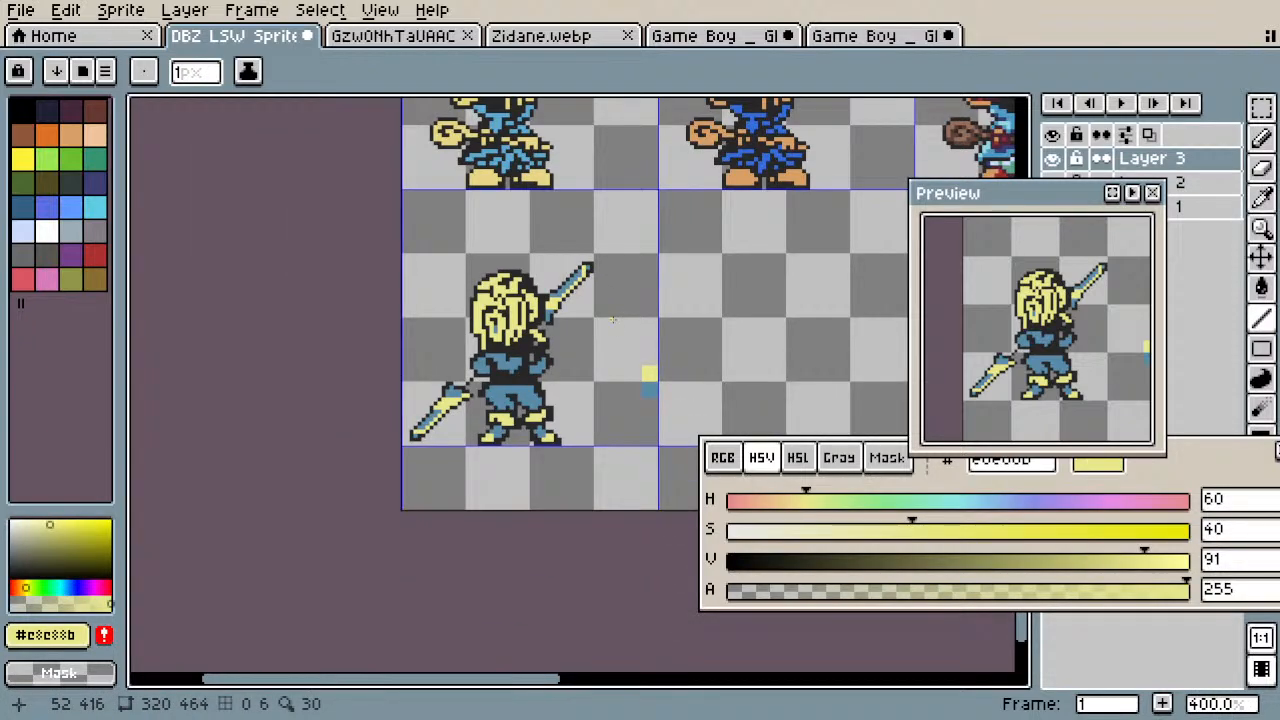
scroll(612, 320, up, 5)
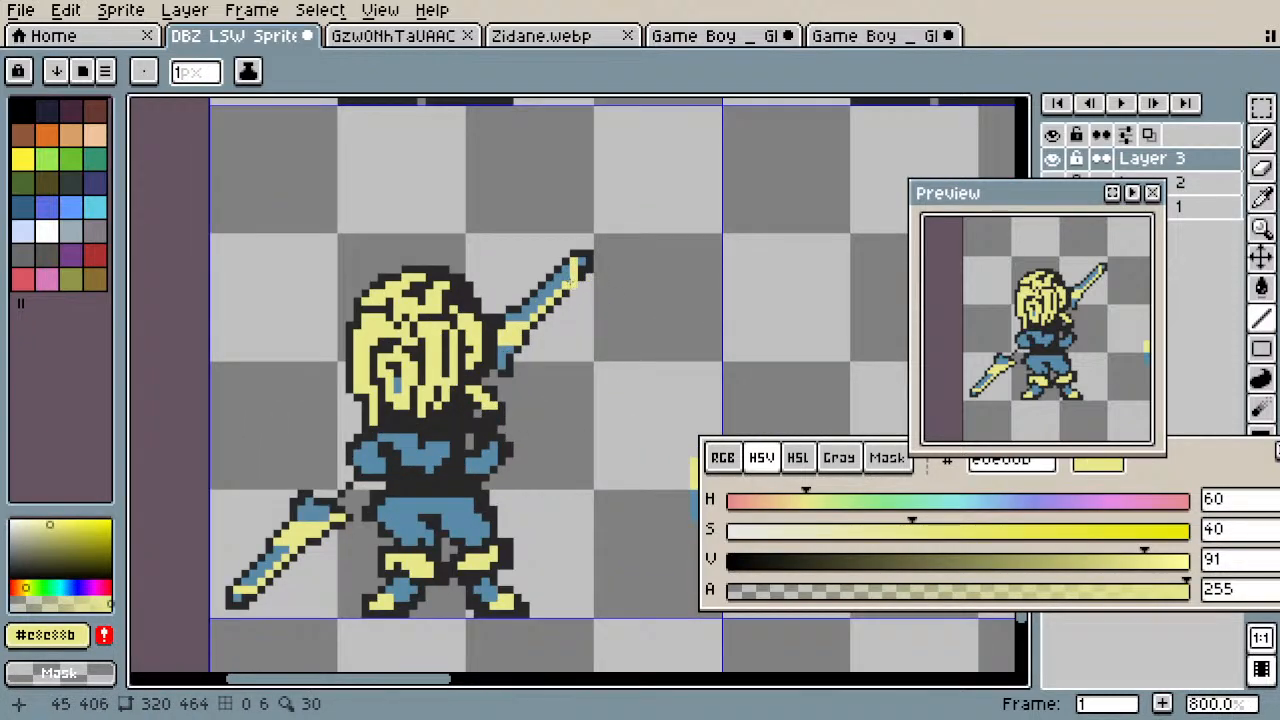
Step: Replace the yellow pixels just inside the raised blade's tip with blue #598ba8 shading
scroll(572, 286, up, 1)
alt+click(560, 262)
drag(559, 263, 576, 248)
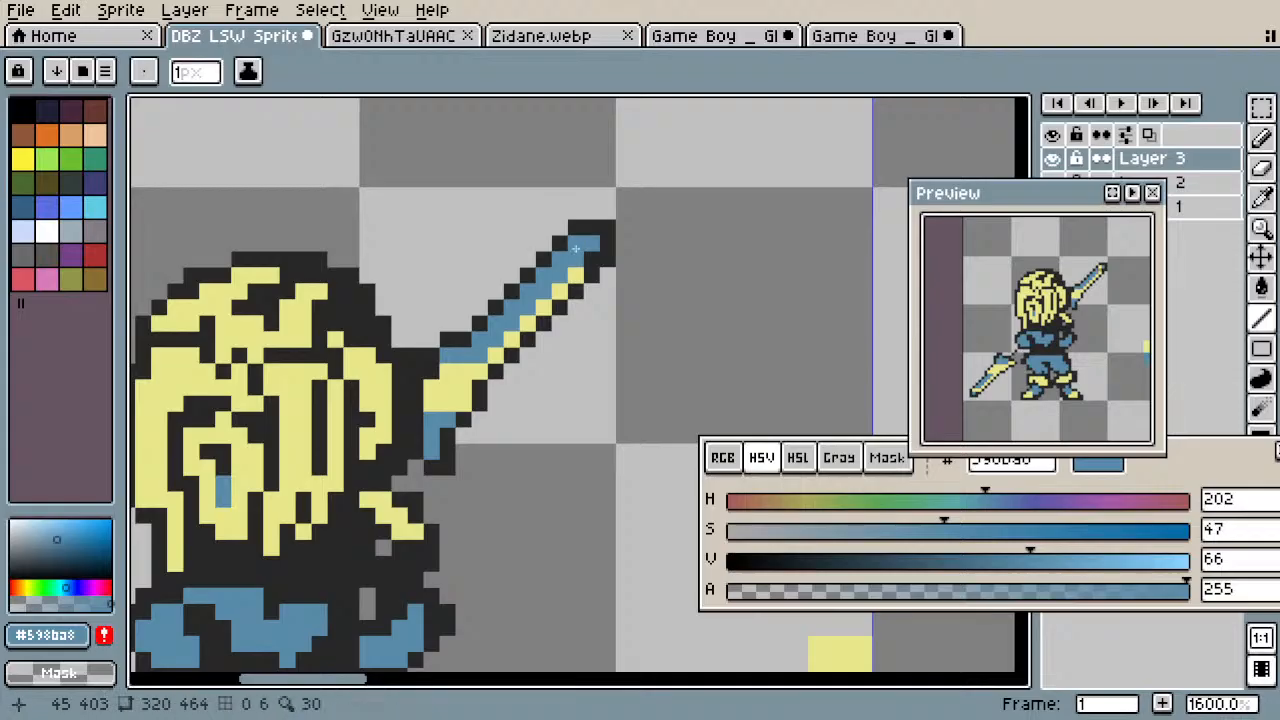
Step: Select a 5 by 5 pixel rectangular area around the raised blade's tip
scroll(623, 300, down, 3)
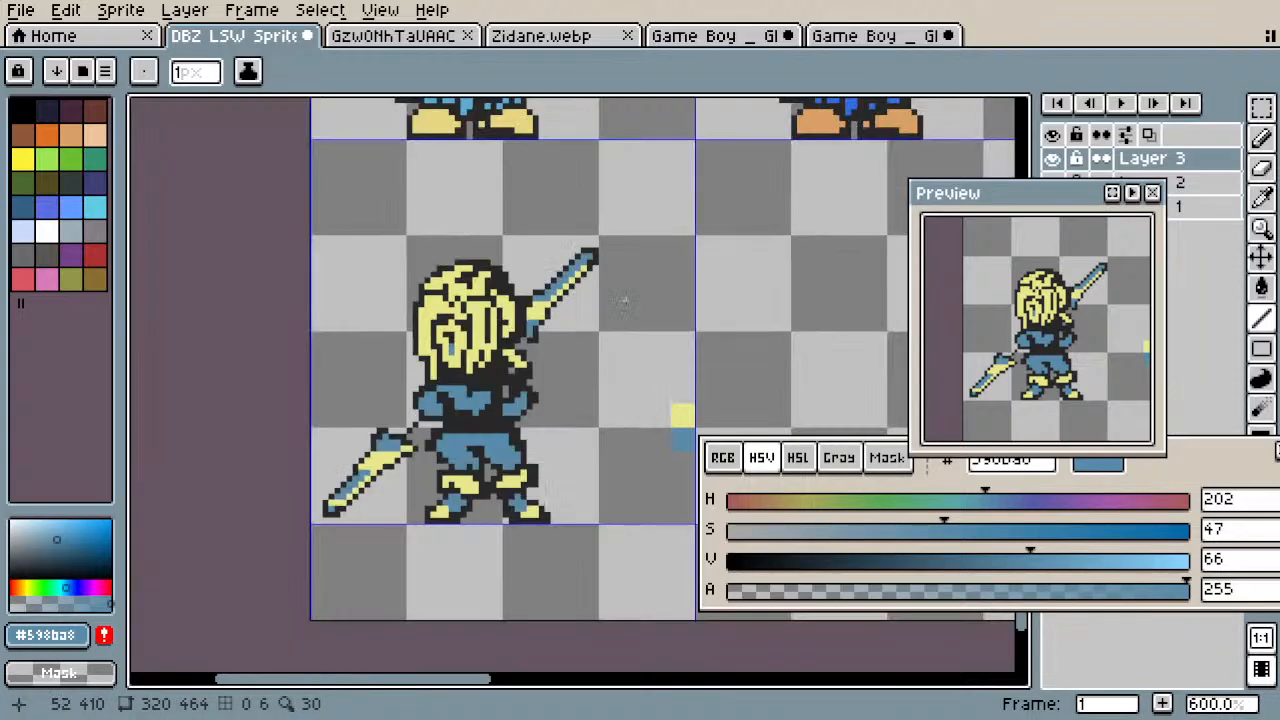
scroll(623, 300, down, 1)
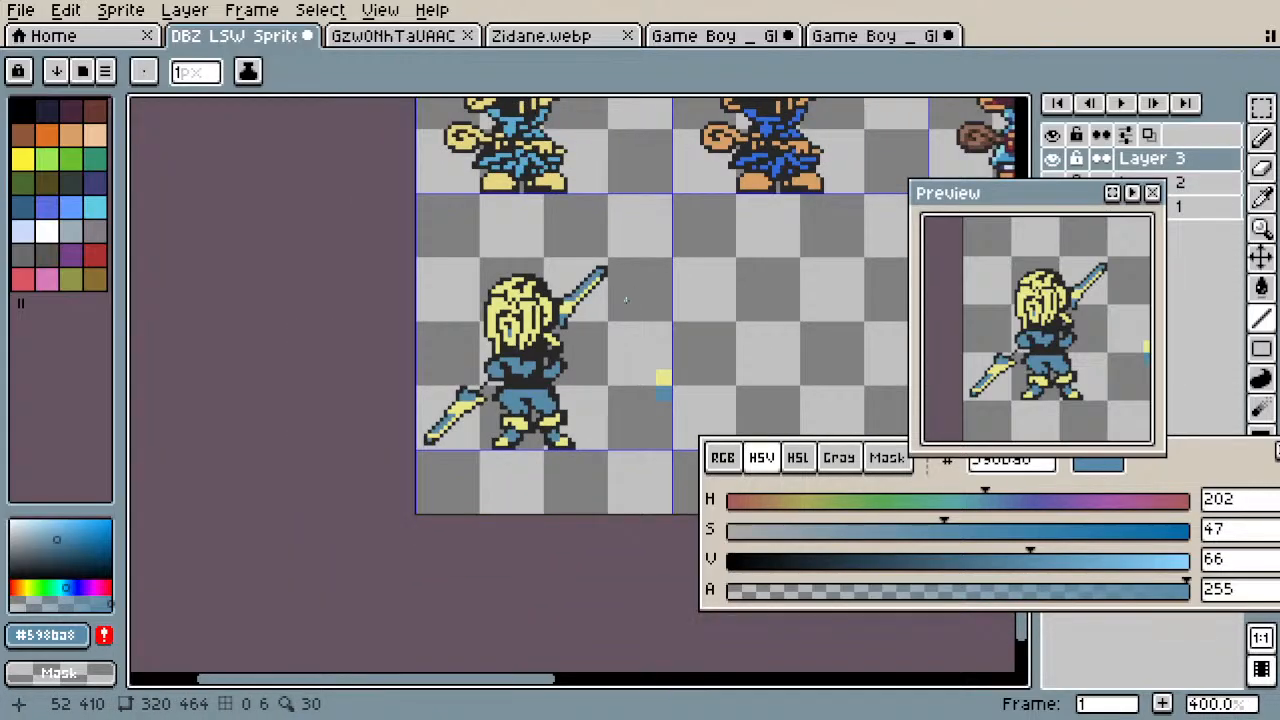
scroll(625, 300, down, 1)
scroll(651, 360, down, 1)
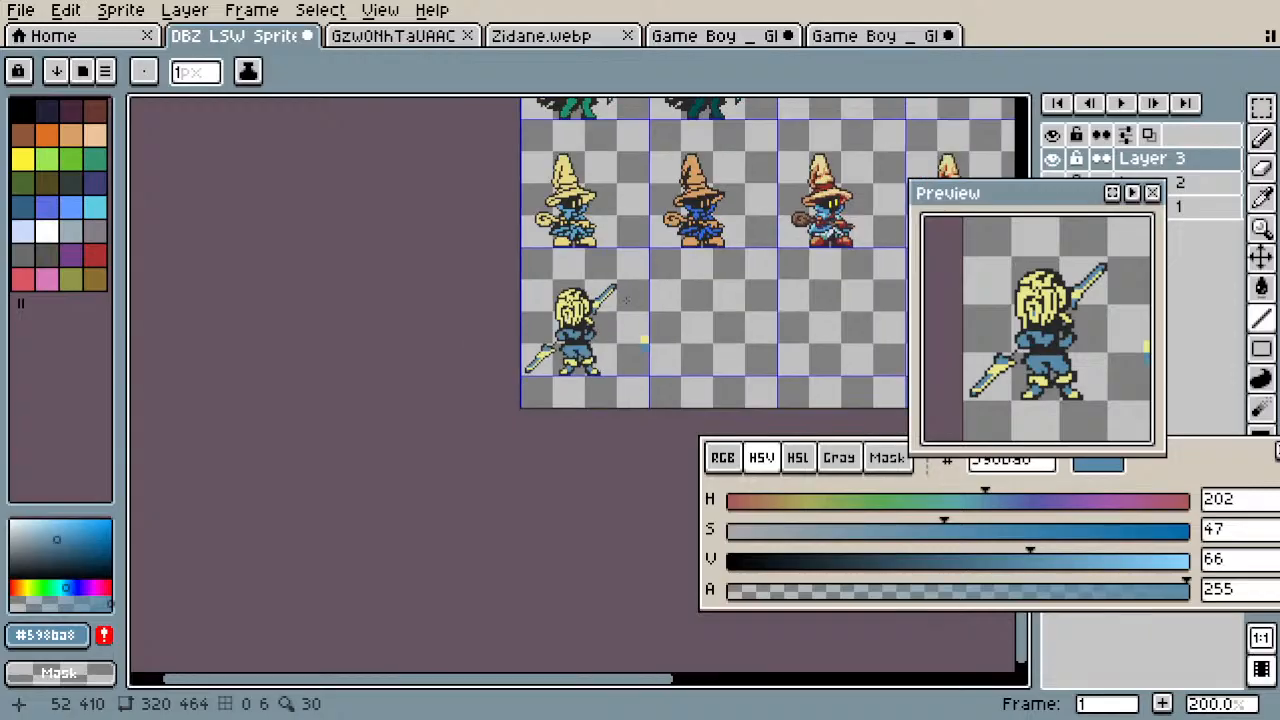
scroll(627, 313, down, 1)
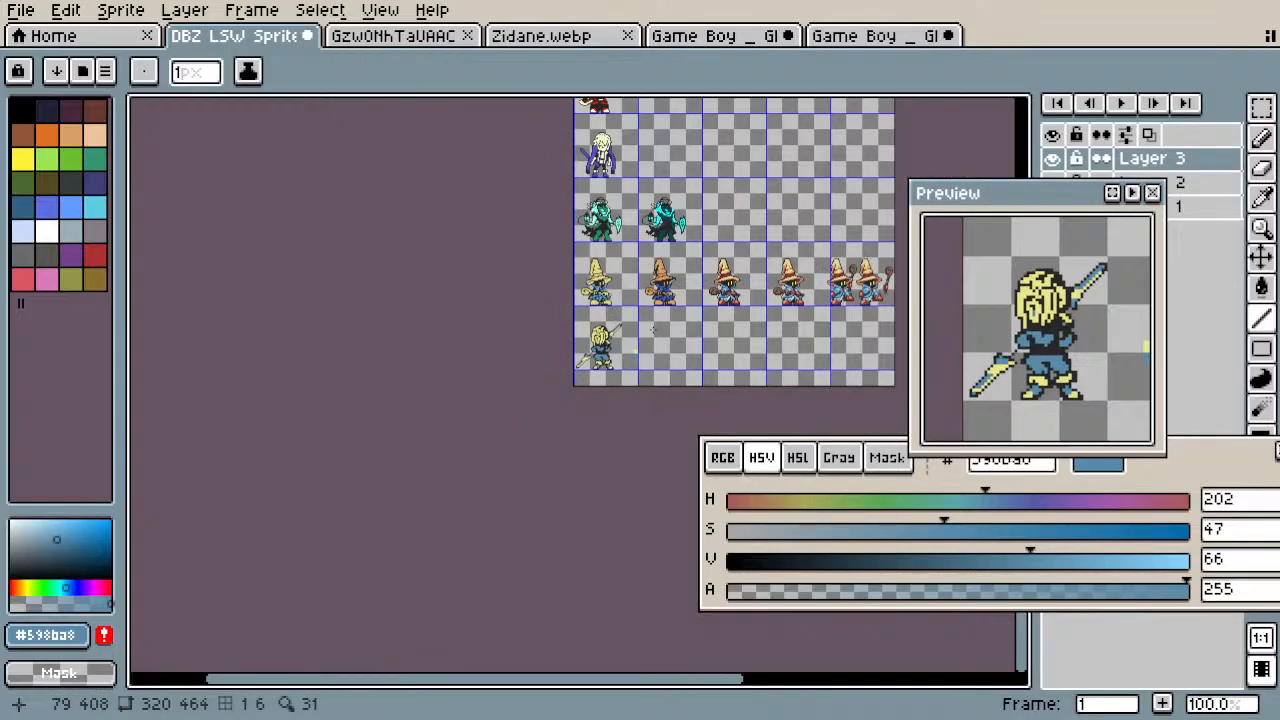
scroll(654, 329, up, 4)
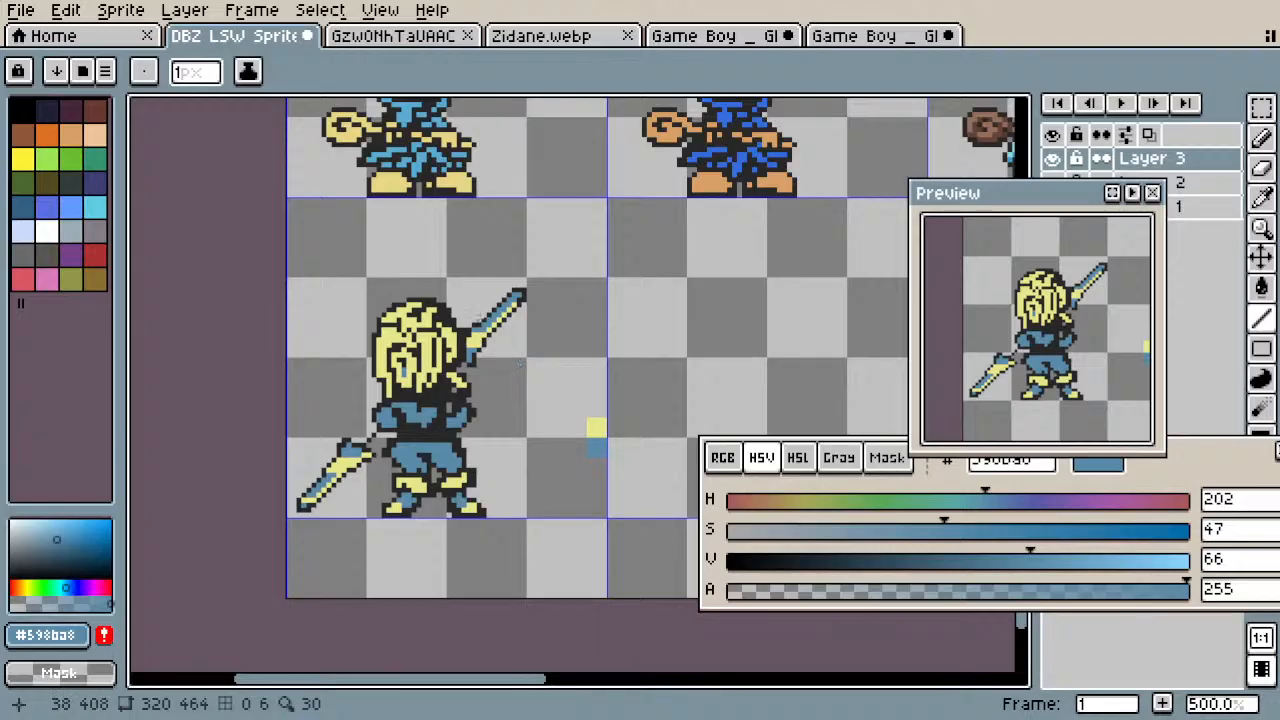
scroll(477, 322, up, 5)
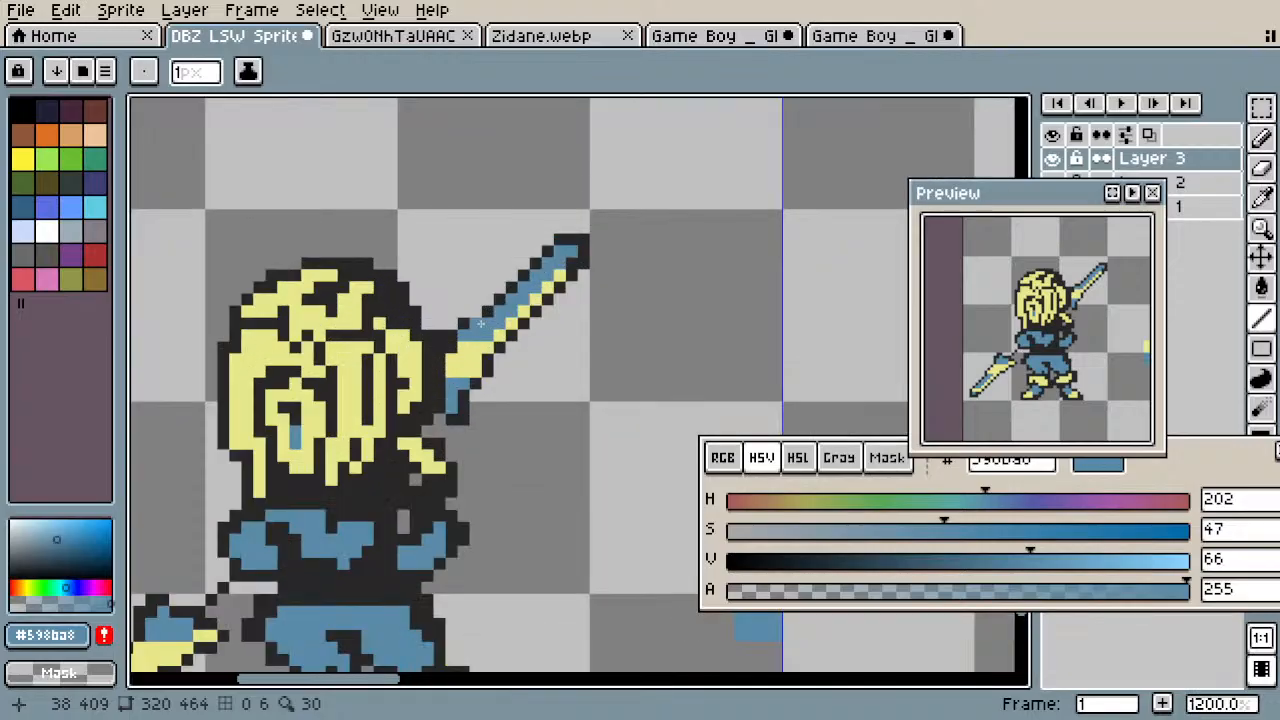
key(m)
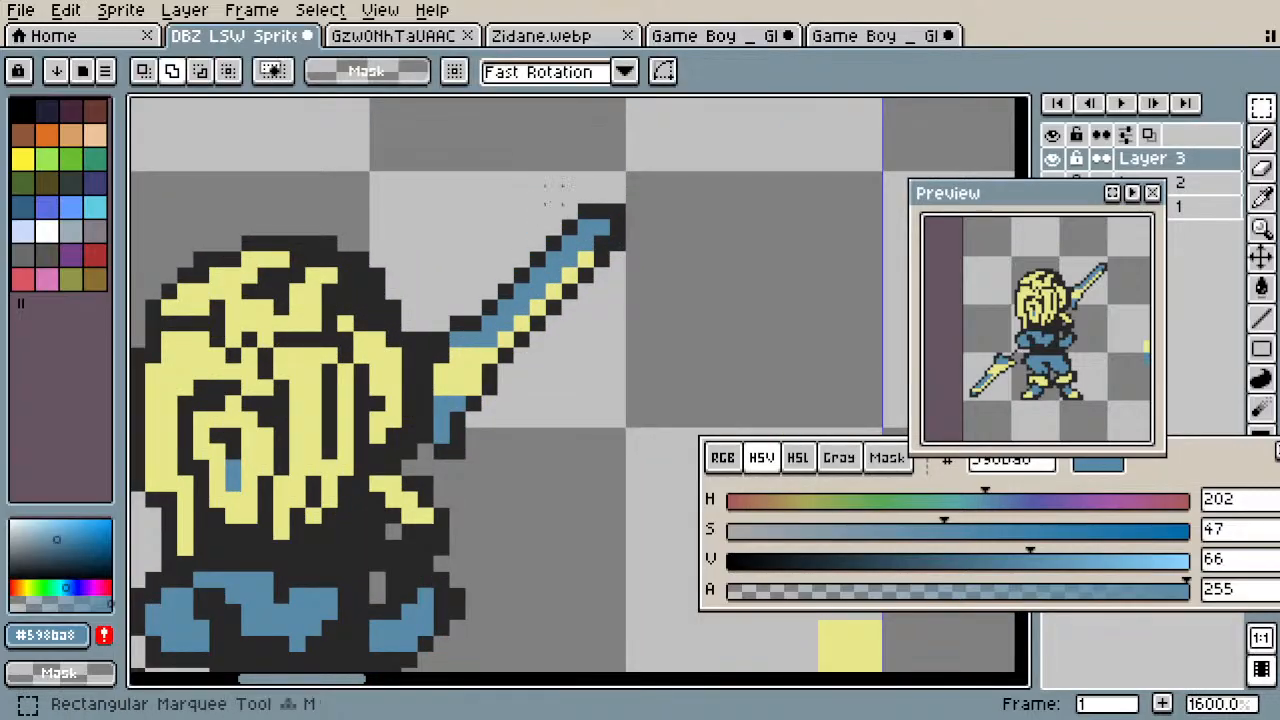
drag(620, 205, 553, 272)
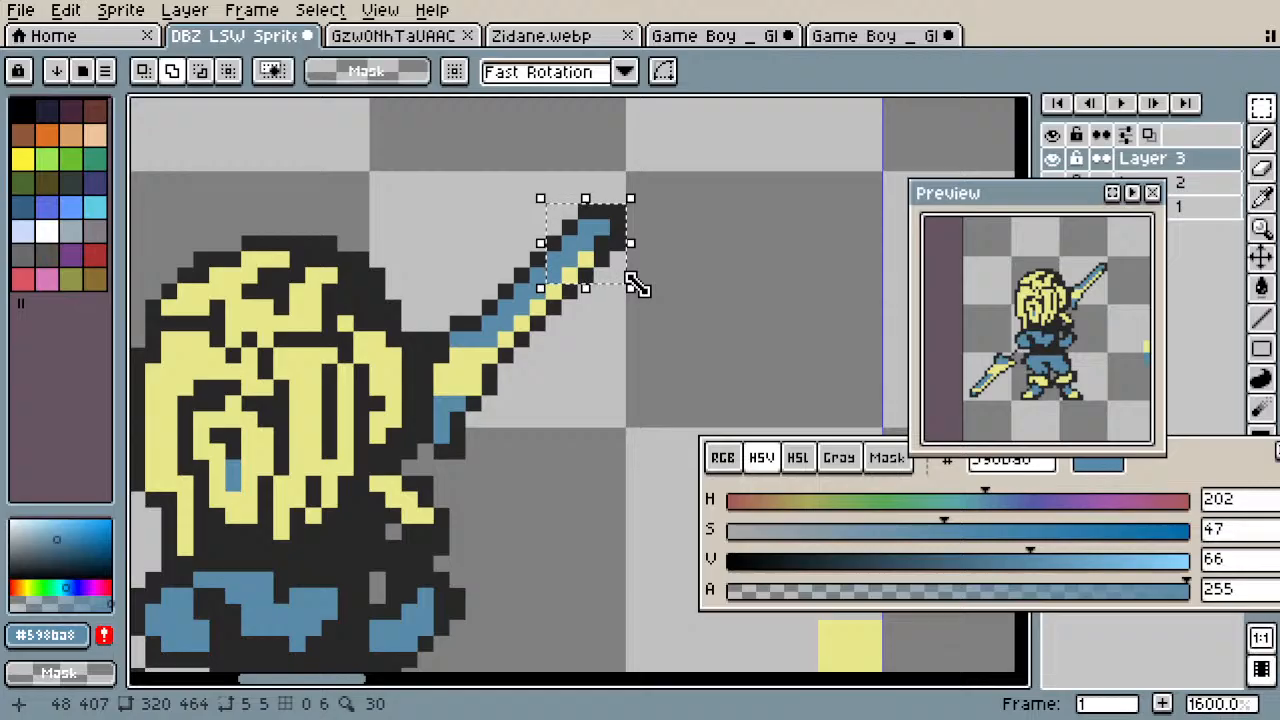
Step: Try shifting the selected blade tip two pixels left and two pixels down, and undo the moves
key(Left)
key(Down)
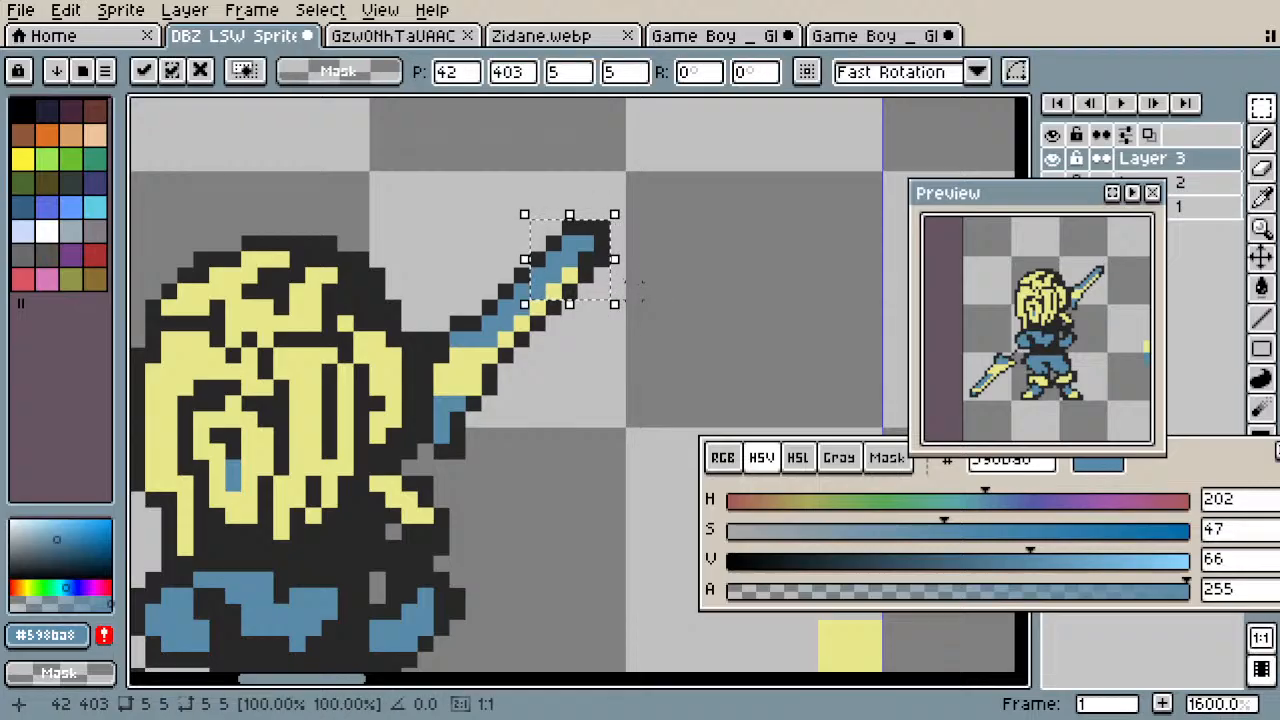
scroll(637, 285, down, 4)
scroll(584, 340, down, 1)
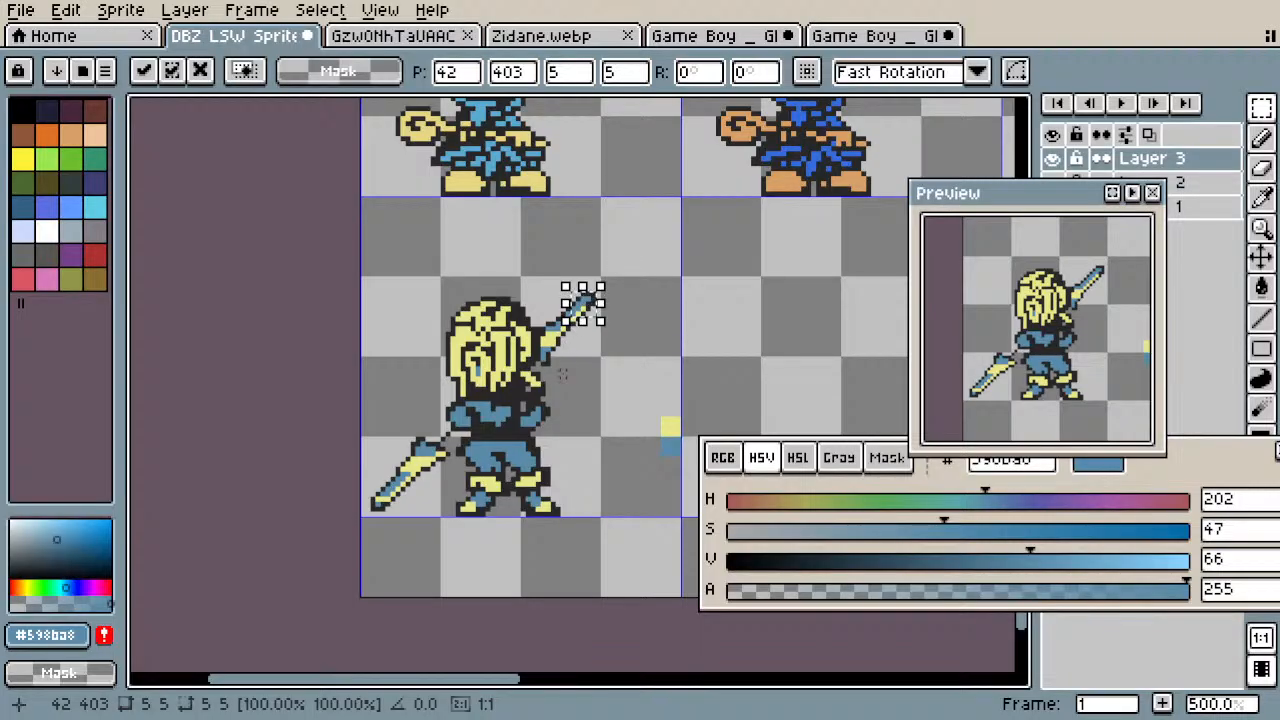
key(Left)
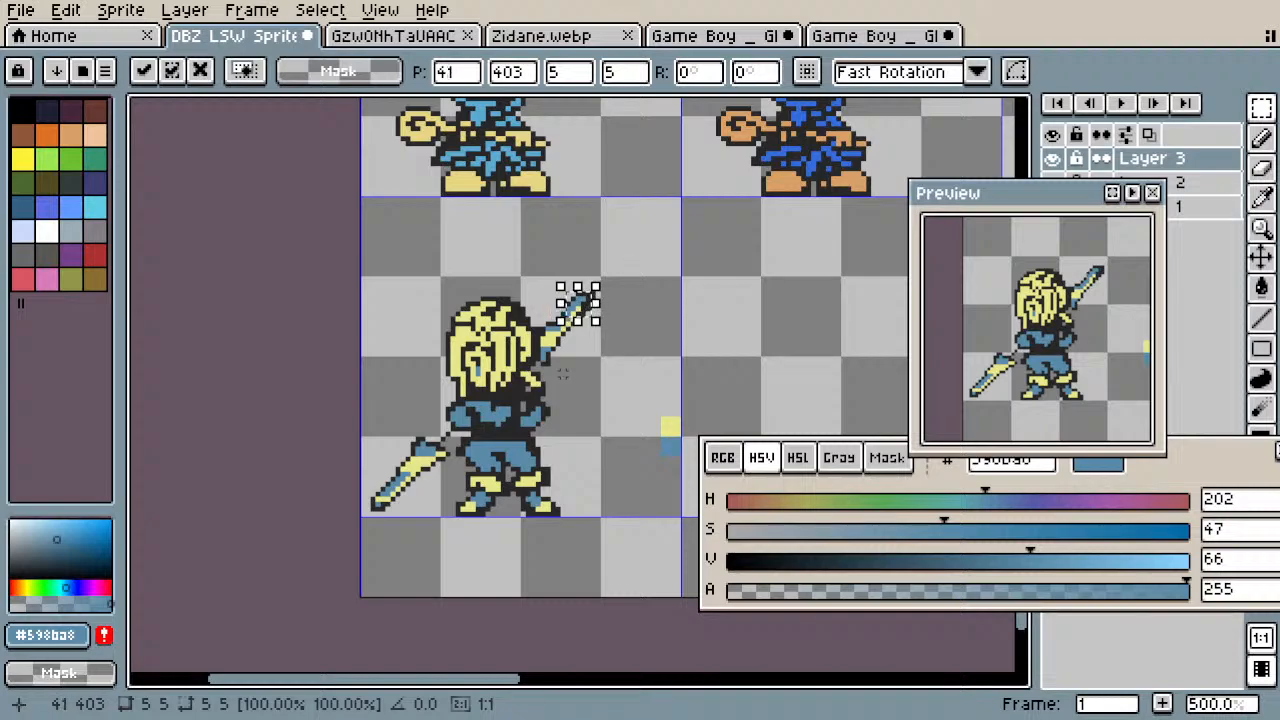
key(Down)
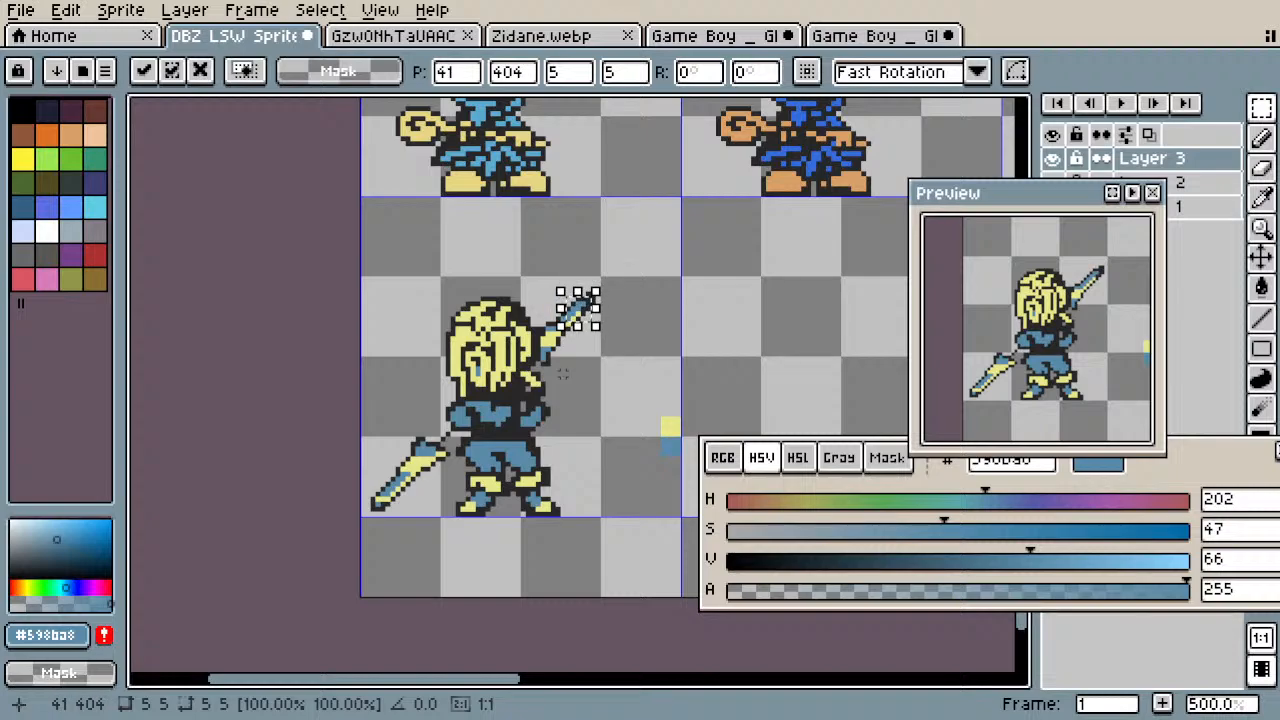
key(ctrl+d)
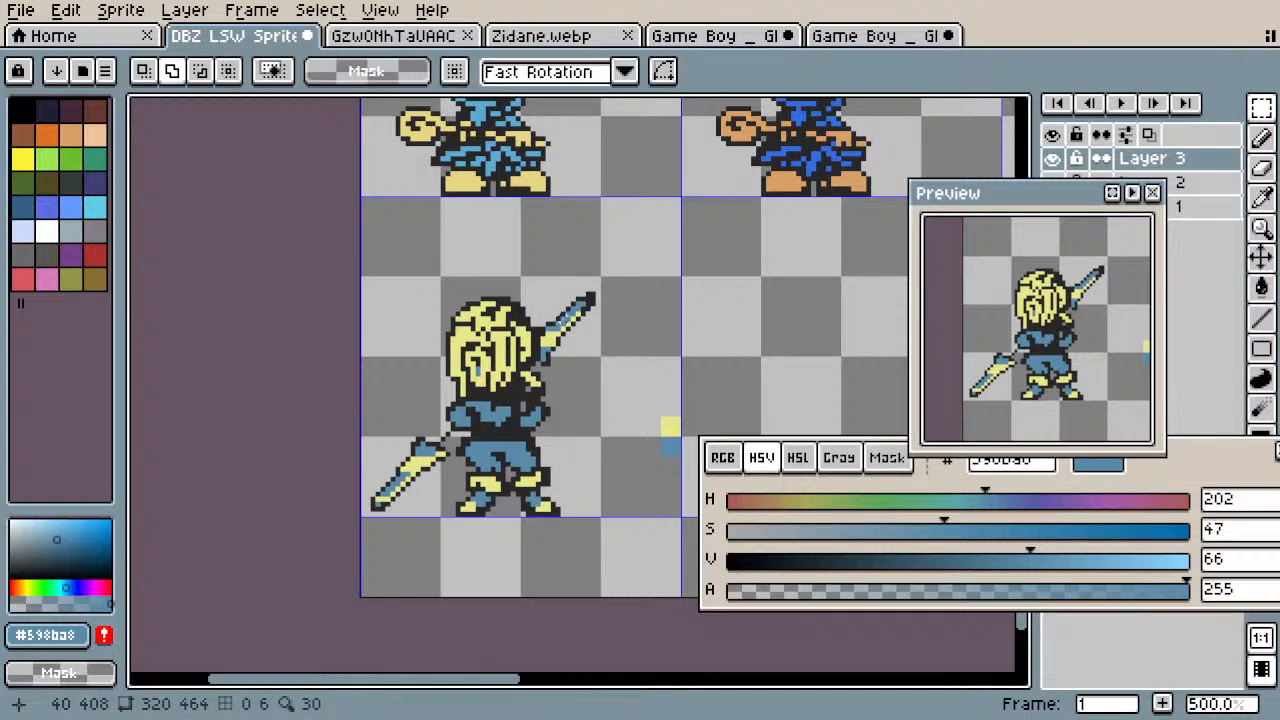
key(ctrl+z)
key(ctrl+z)
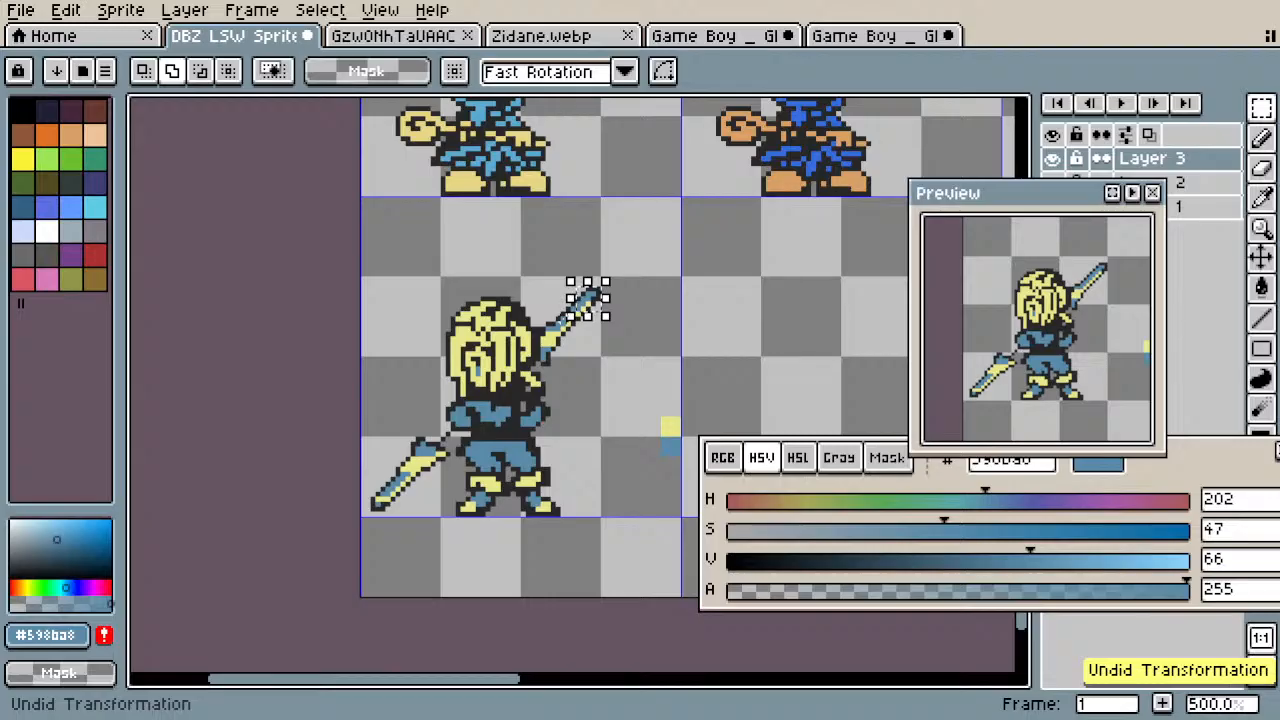
Step: Move the selected blade tip one pixel left and one pixel down to shorten the blade, and deselect it
scroll(592, 290, up, 5)
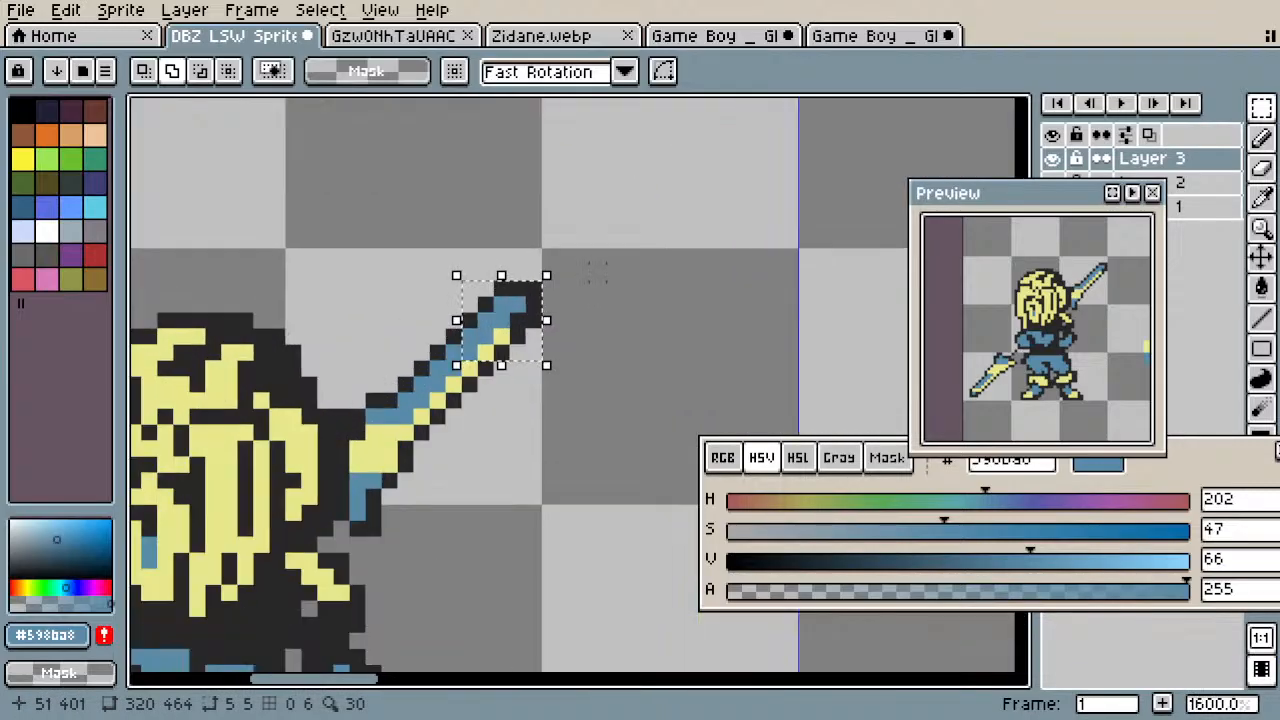
key(Left)
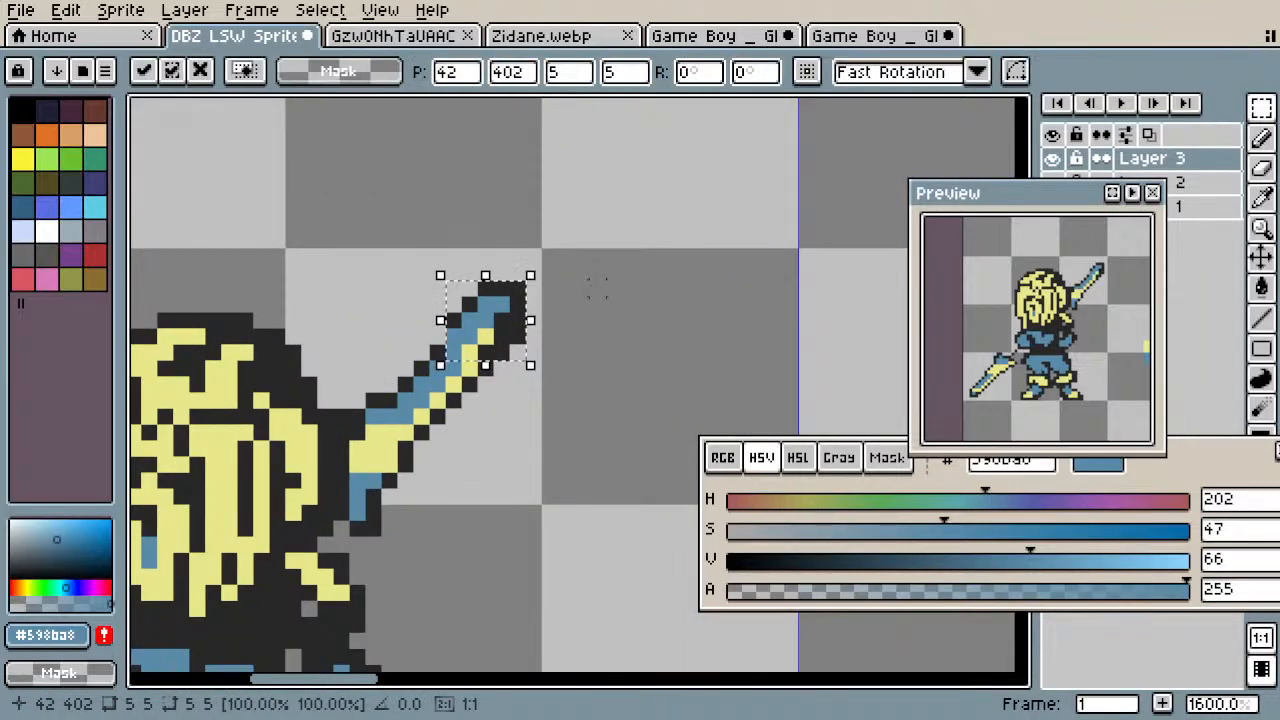
key(Down)
key(ctrl+d)
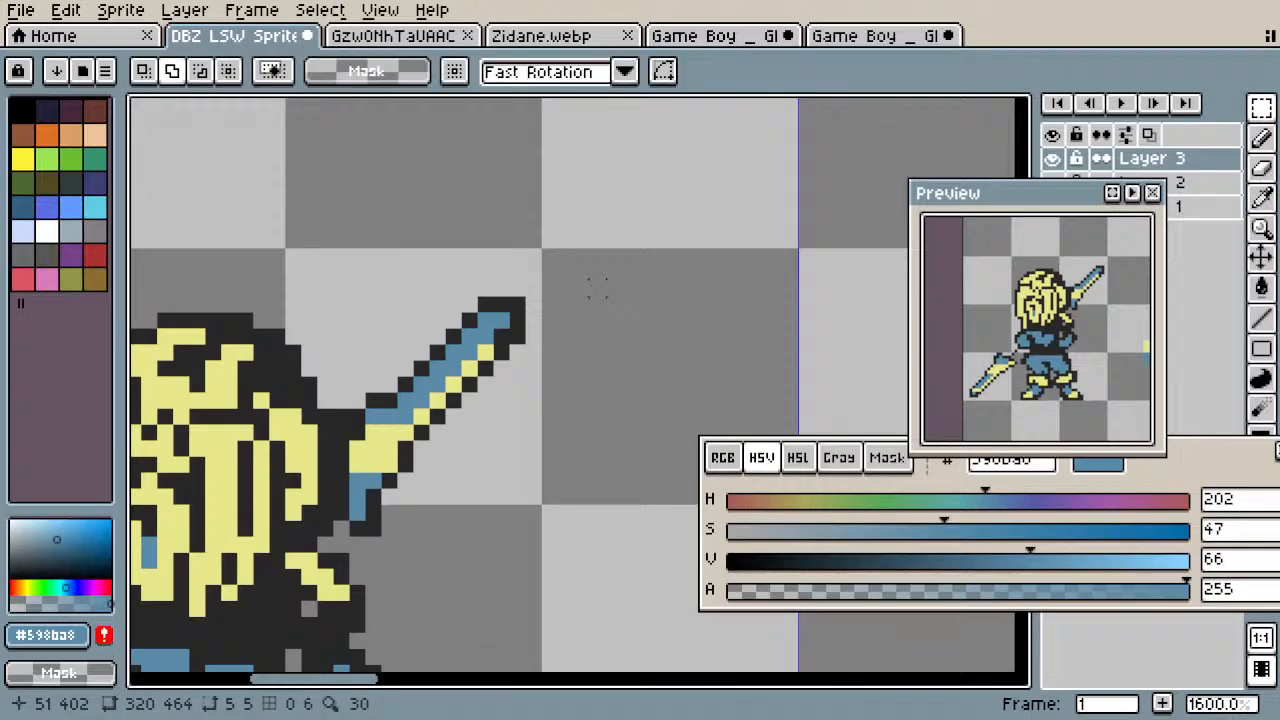
Step: Try nudging a 7 by 8 pixel selection of the blade tip one pixel left and down, and return it to its place
scroll(577, 314, down, 2)
scroll(577, 314, down, 4)
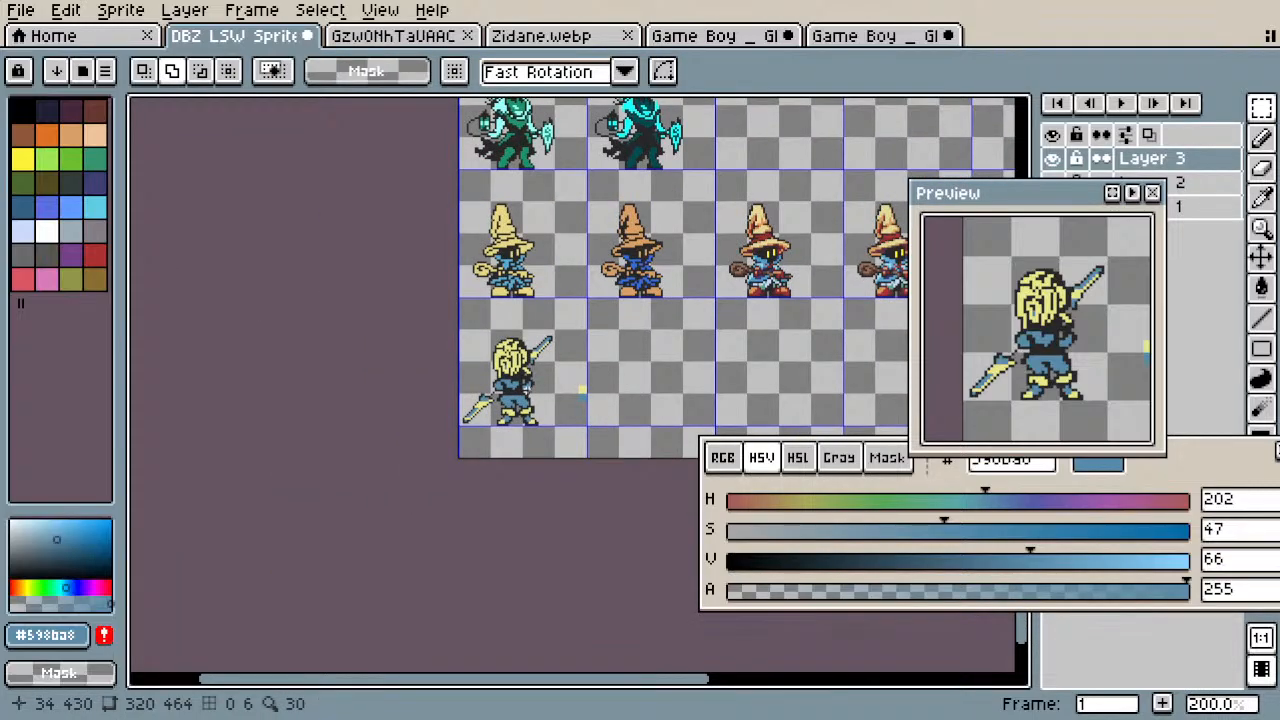
scroll(522, 388, up, 3)
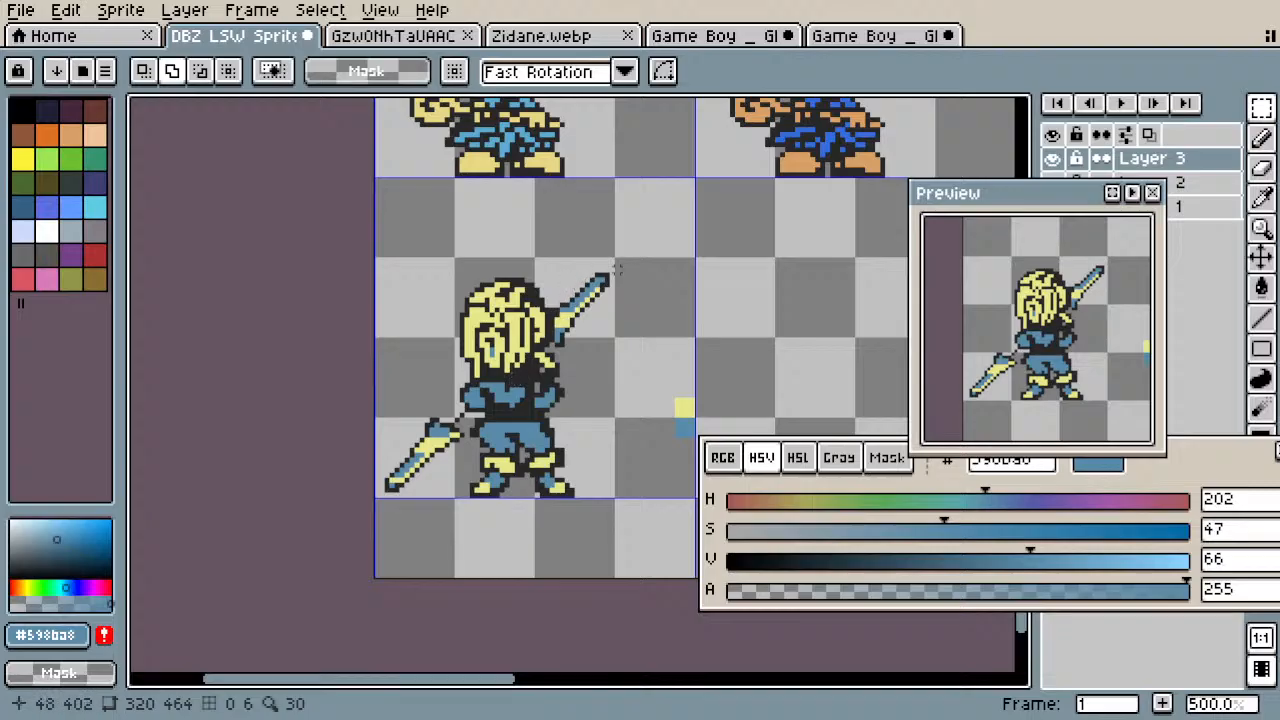
scroll(588, 287, up, 2)
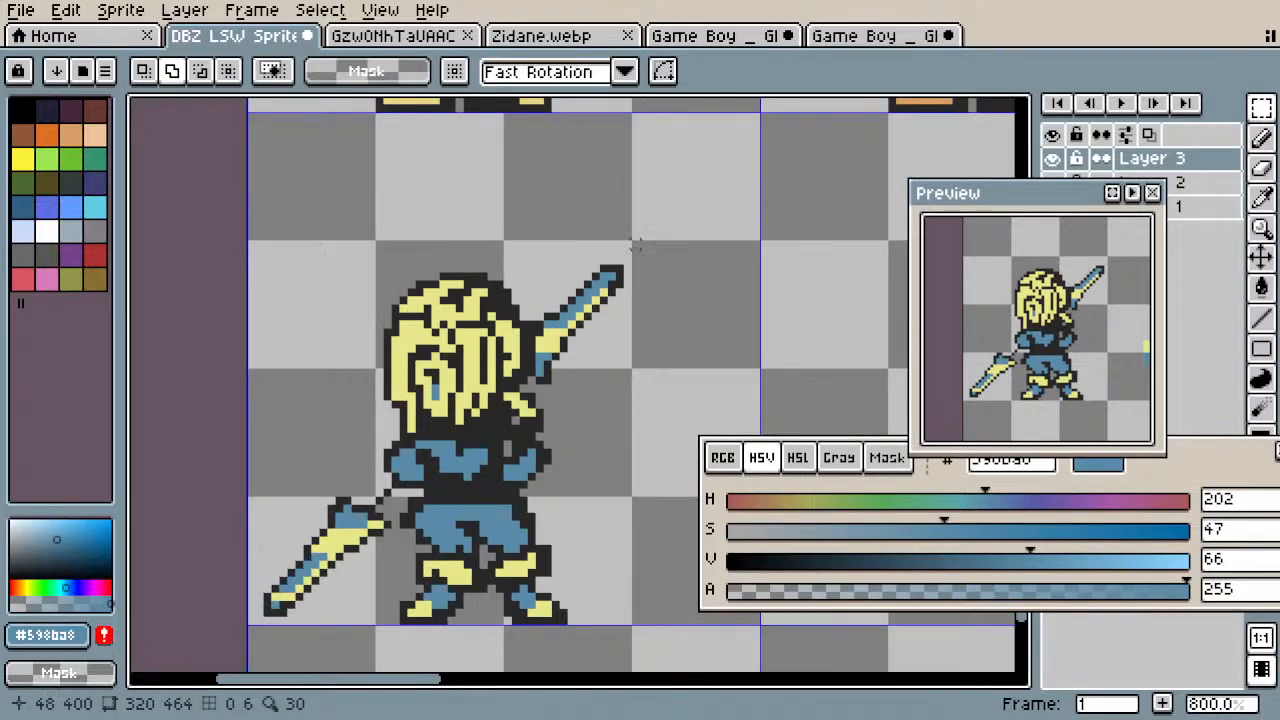
drag(636, 245, 590, 292)
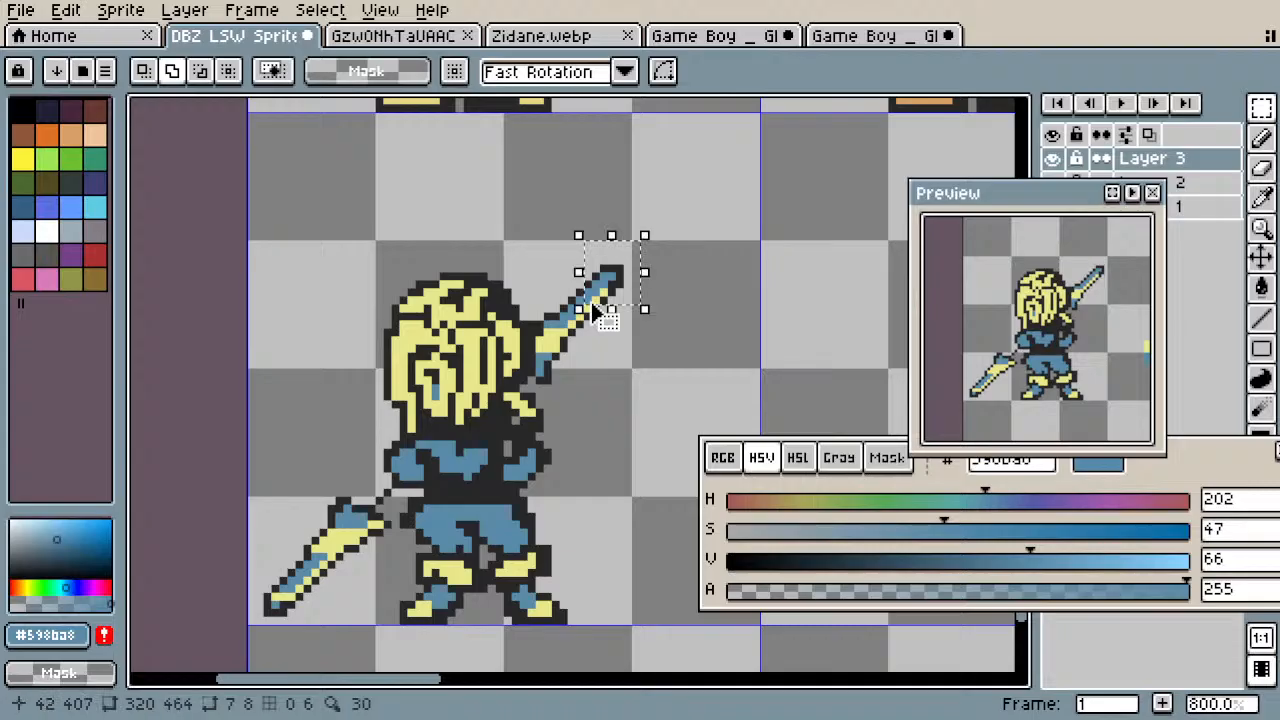
key(ctrl+t)
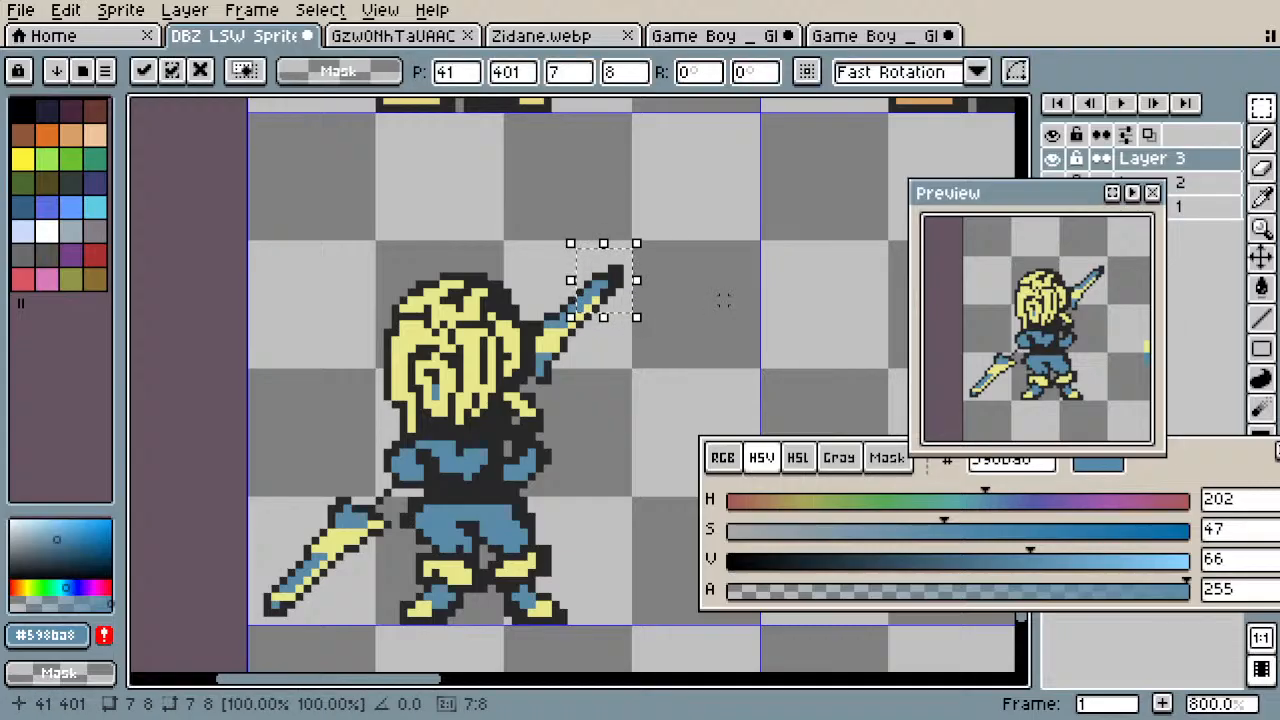
key(Right)
key(Up)
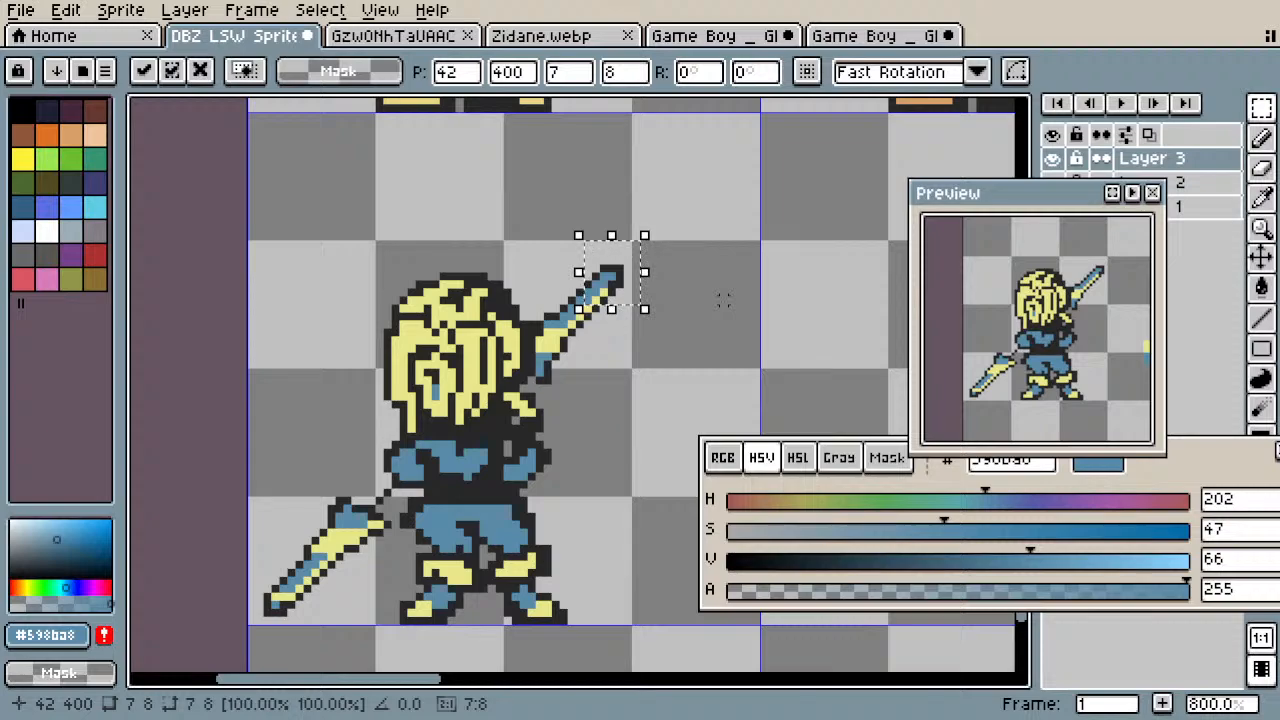
key(ctrl+d)
Step: Merge Layer 3 down into Layer 2 and move the 7 by 6 pixel blade tip area one pixel left and down
right_click(1217, 158)
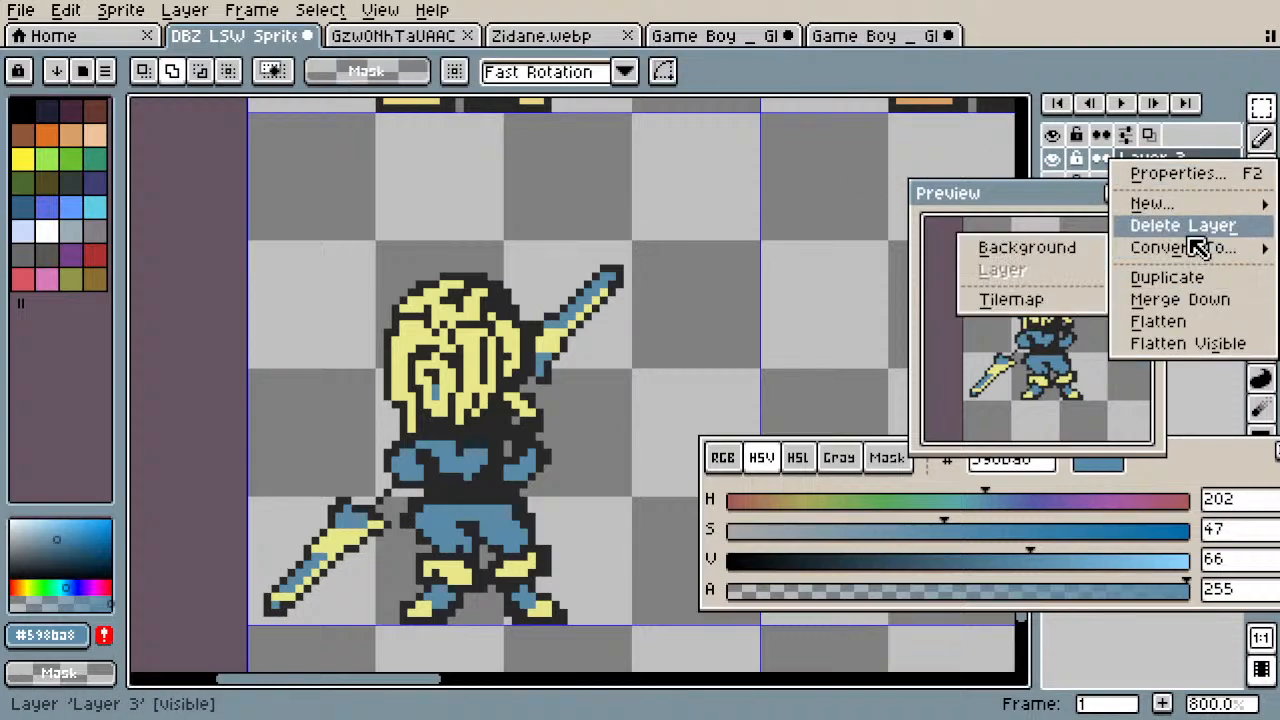
click(1182, 300)
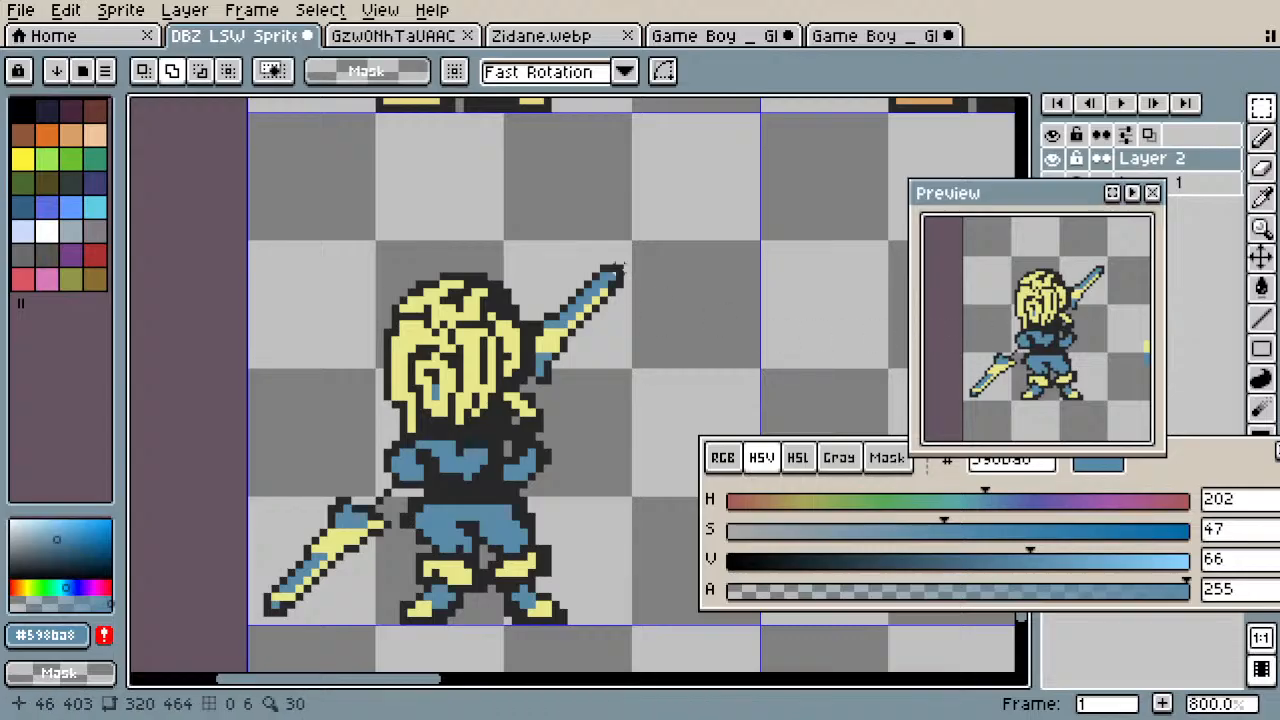
drag(632, 254, 585, 312)
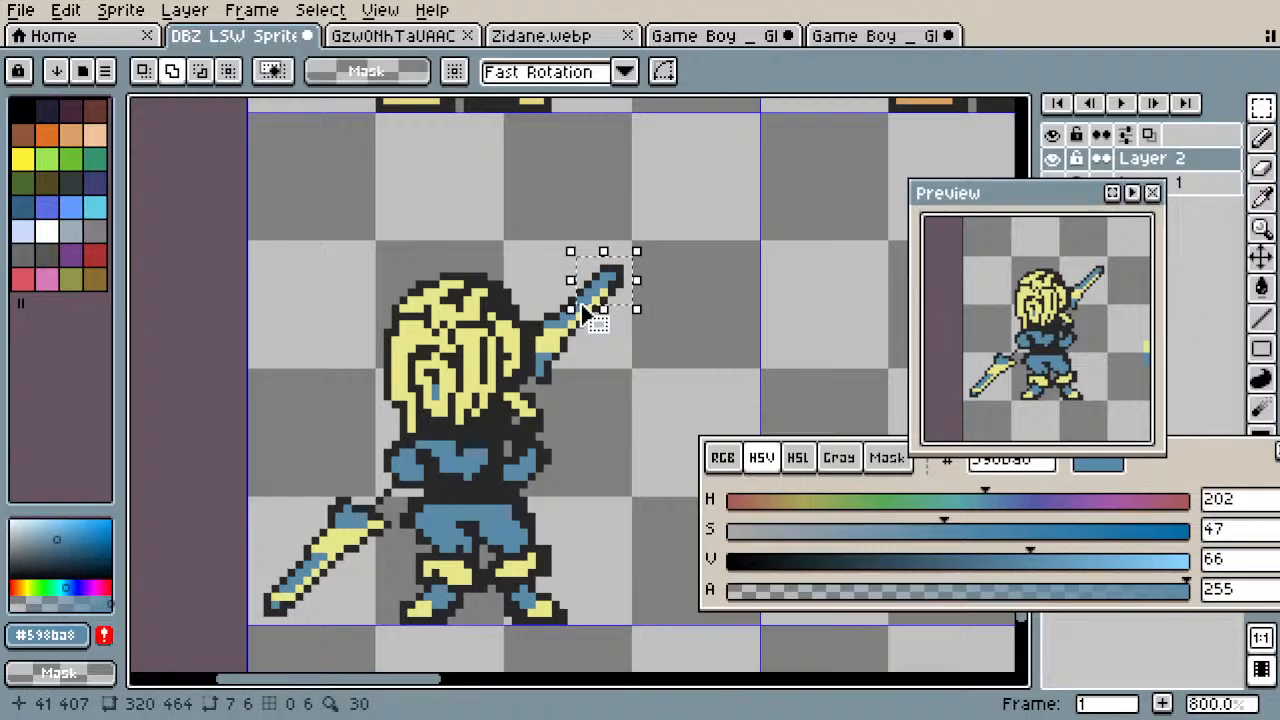
key(Left)
key(Down)
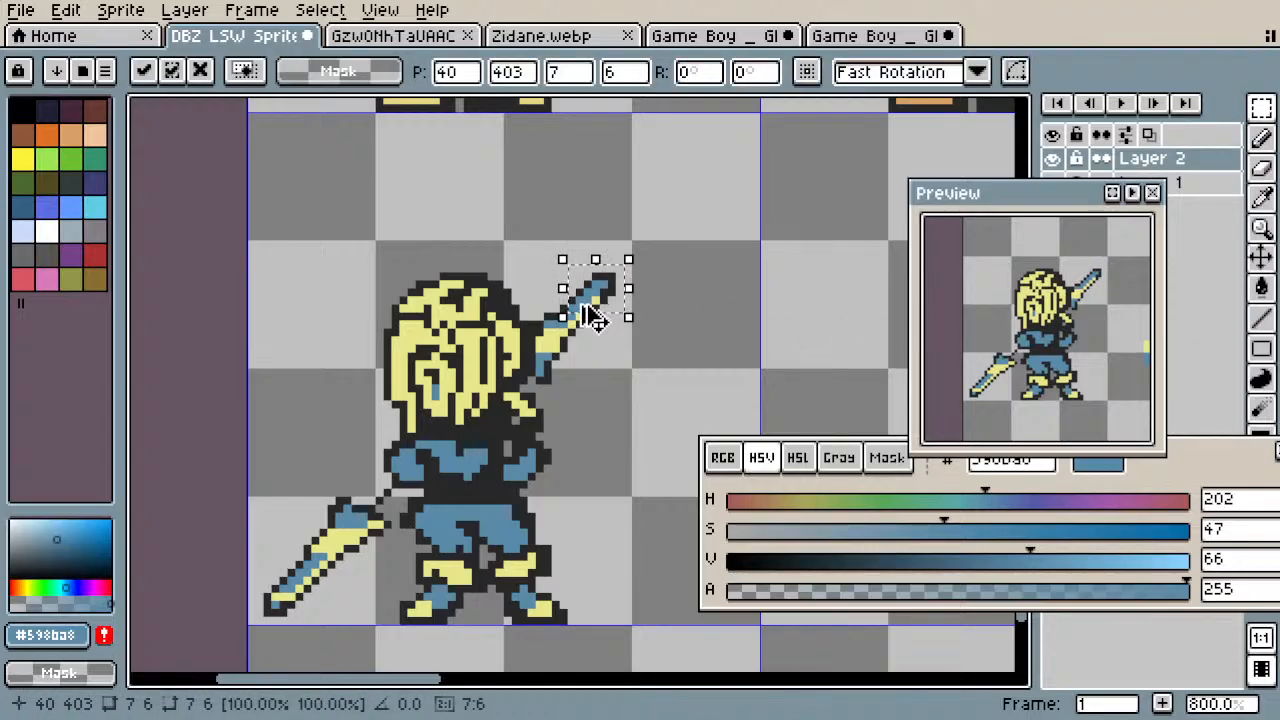
key(Return)
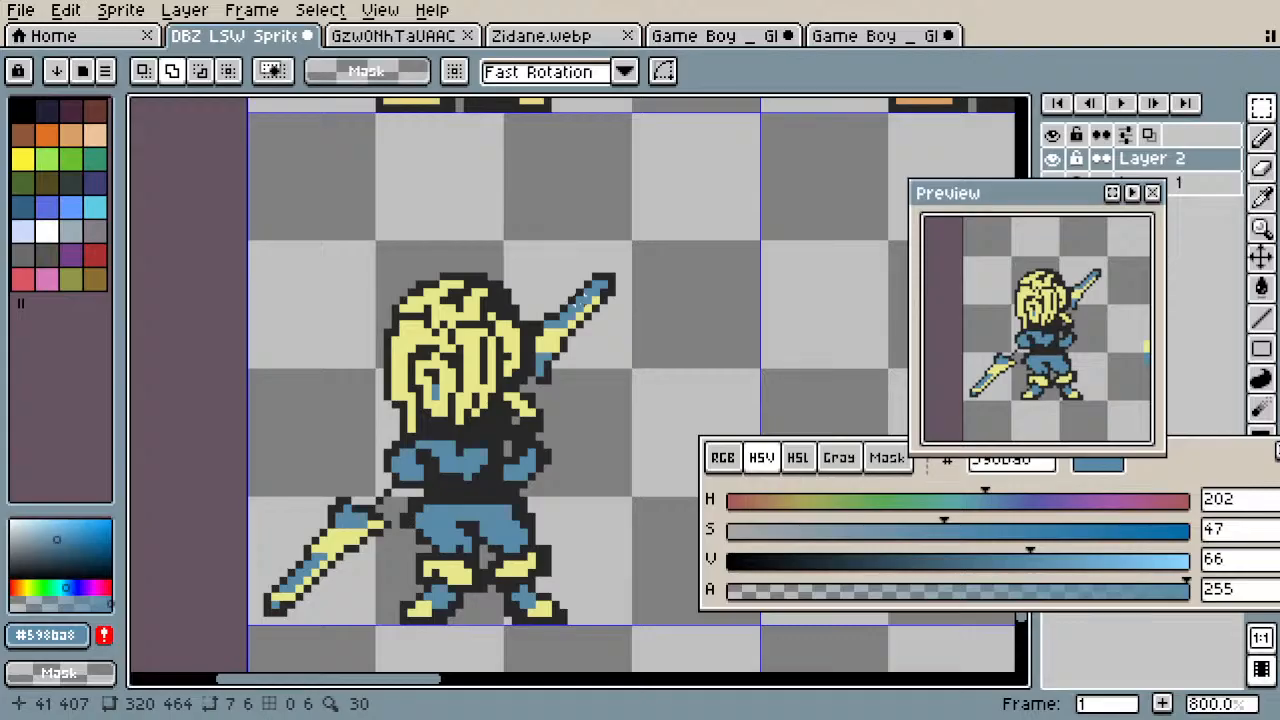
Step: Adjust the dark #282828 outline at the raised blade's base and extend the blue #598ba8 shading into the yellow beside it
scroll(566, 343, up, 3)
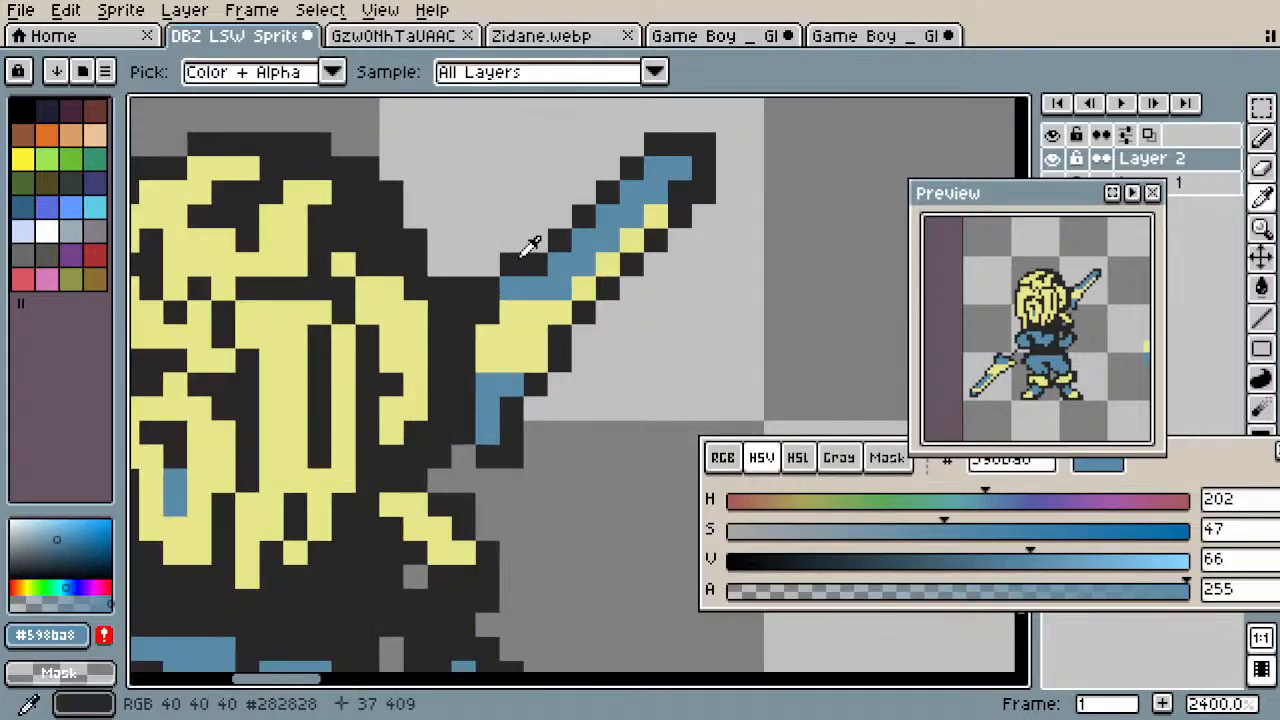
alt+click(519, 263)
key(b)
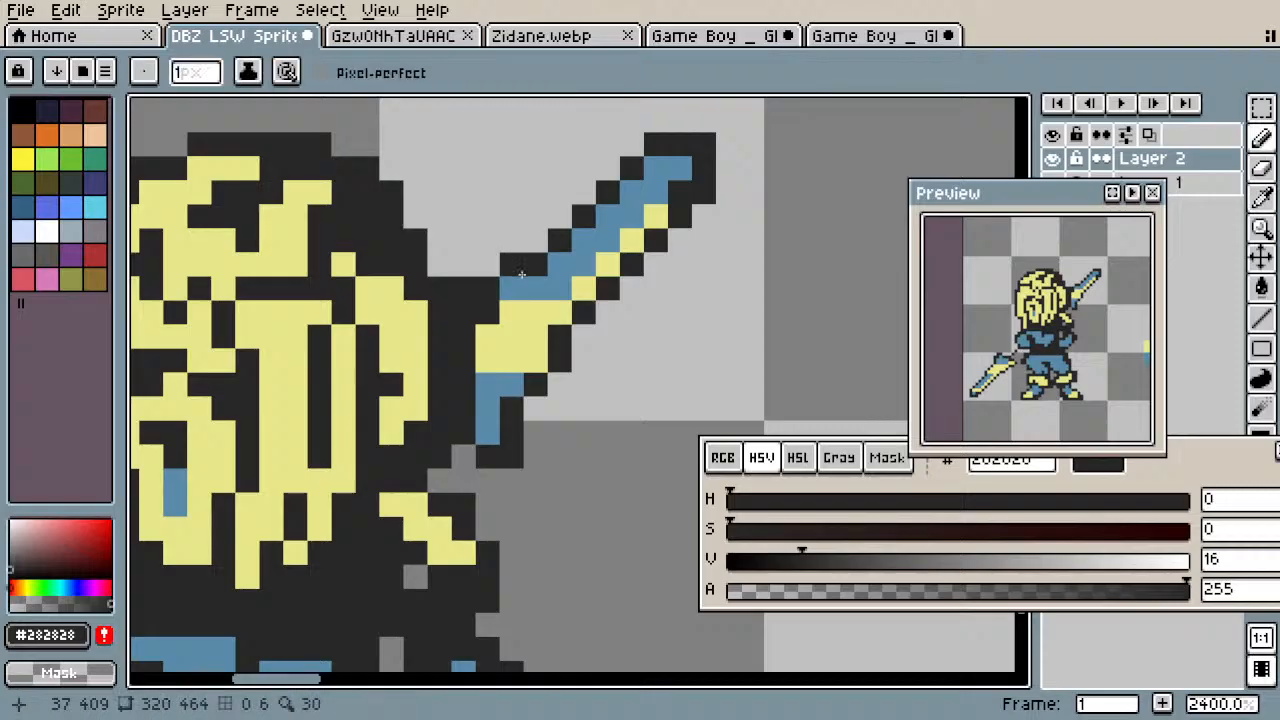
click(521, 285)
alt+click(547, 296)
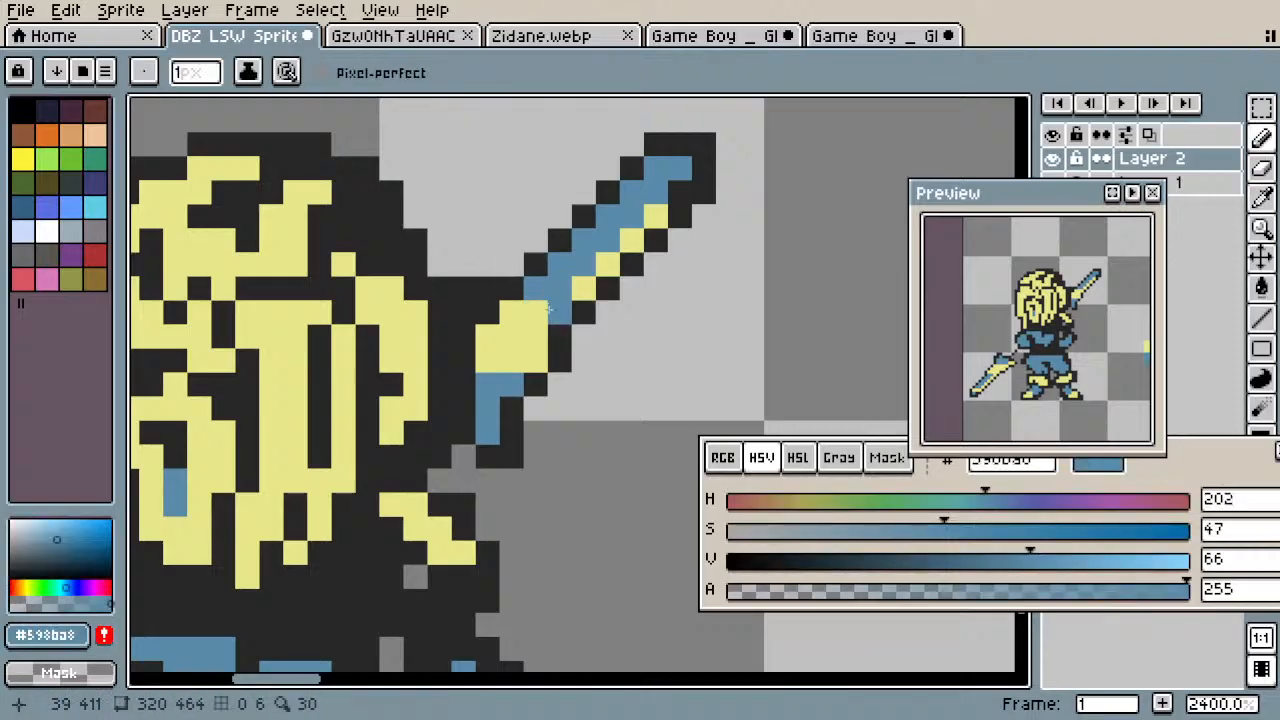
drag(540, 312, 517, 310)
Step: Sample the dark outline colour #282828 beside the raised blade's base and review the whole sprite
scroll(520, 313, down, 9)
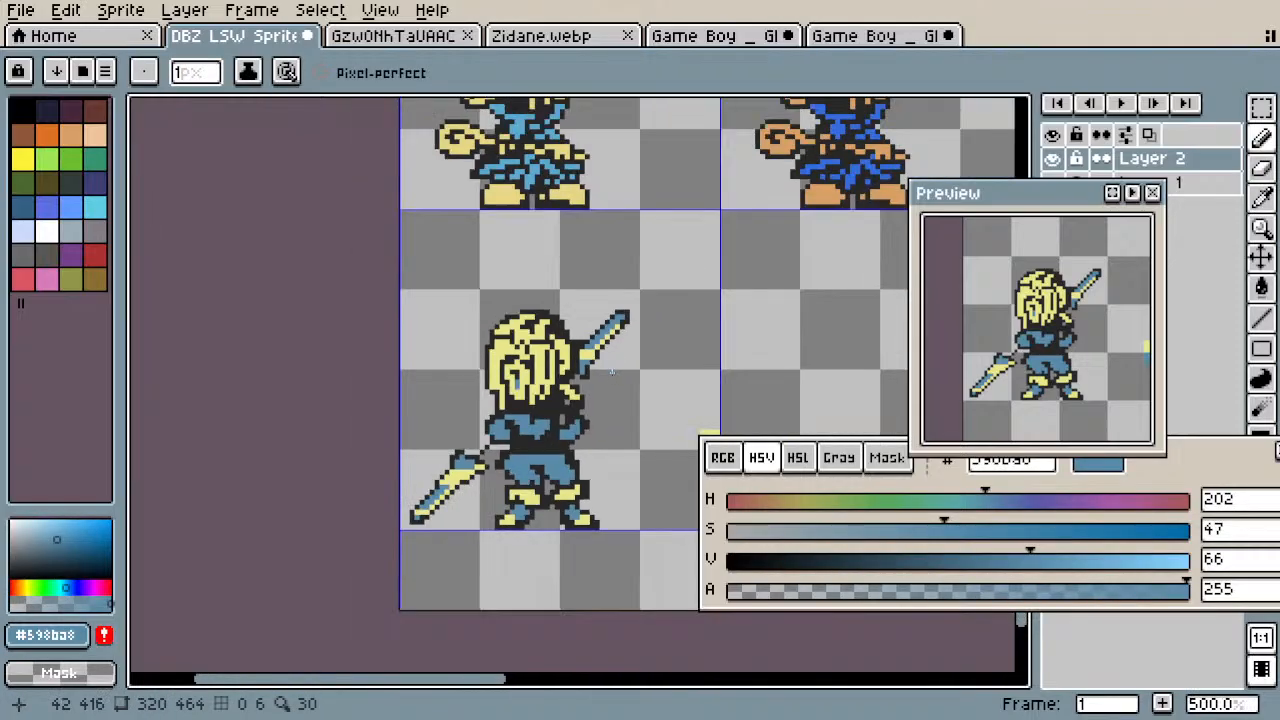
scroll(588, 374, up, 2)
scroll(589, 376, up, 3)
alt+click(609, 361)
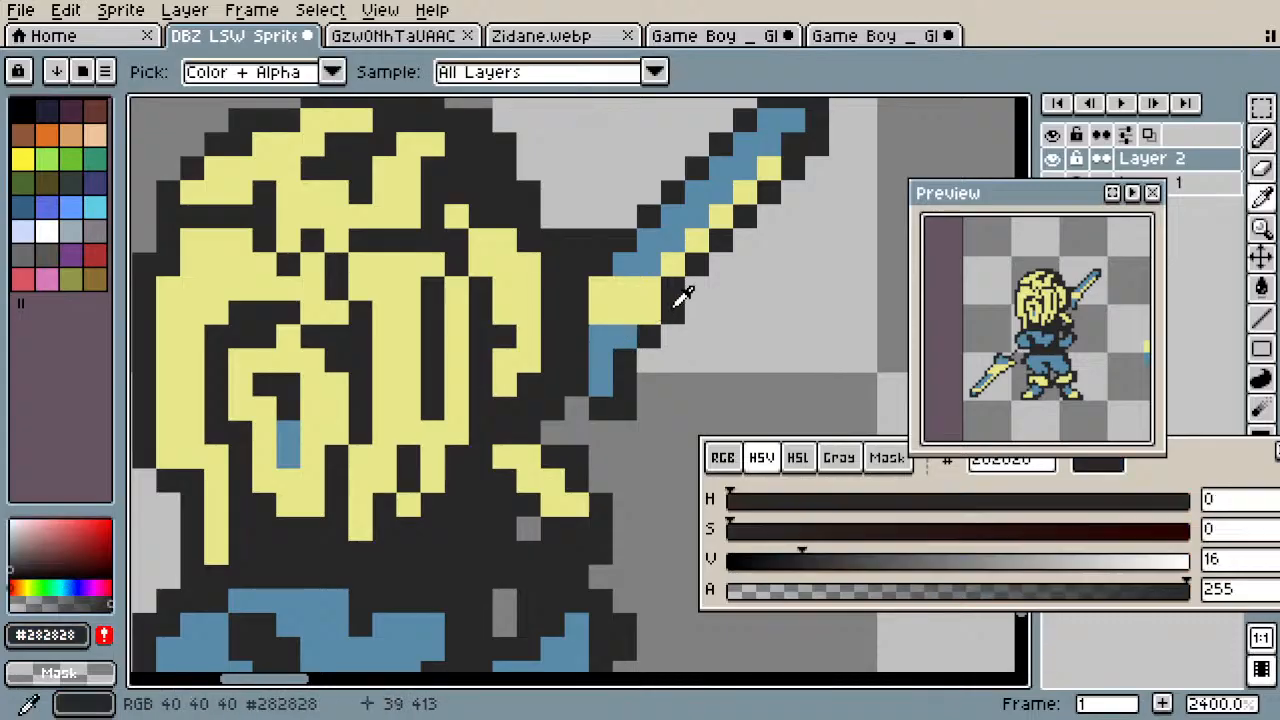
scroll(614, 371, down, 1)
scroll(695, 355, down, 7)
scroll(640, 345, up, 2)
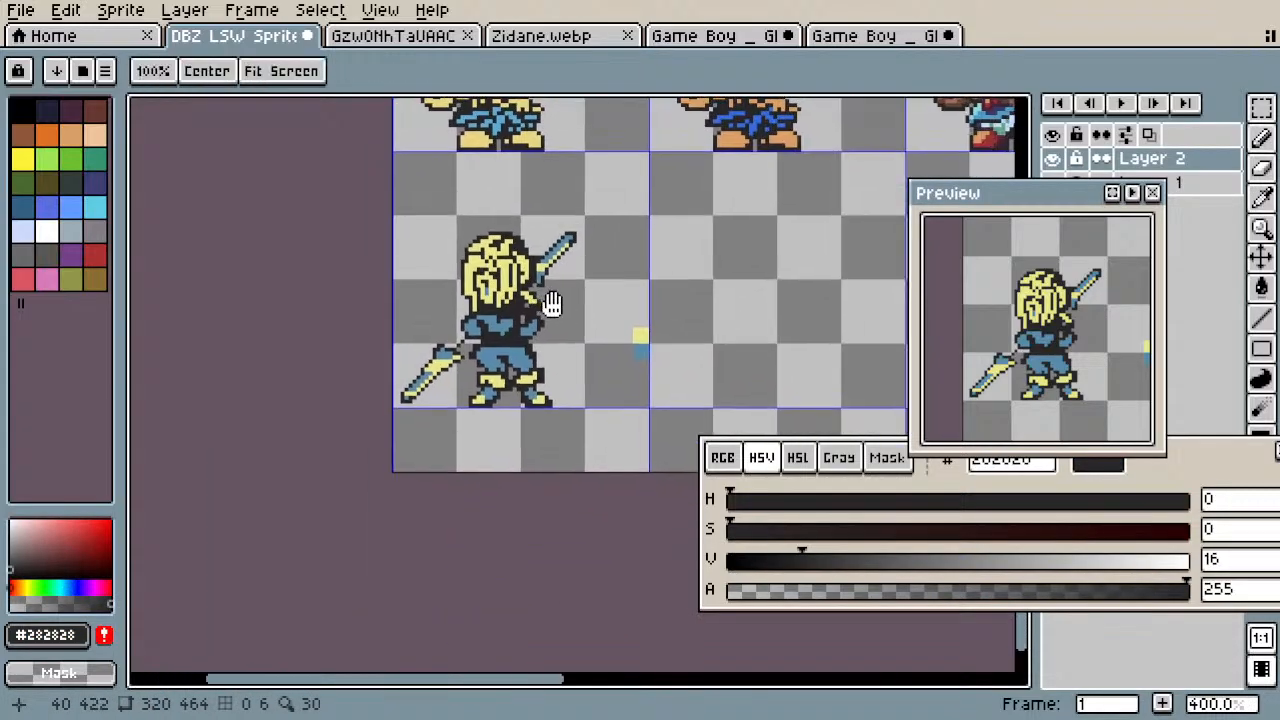
Step: Try reworking the yellow #e8e88b and blue #598ba8 shading on the lowered blade, and undo the last change
scroll(525, 300, down, 2)
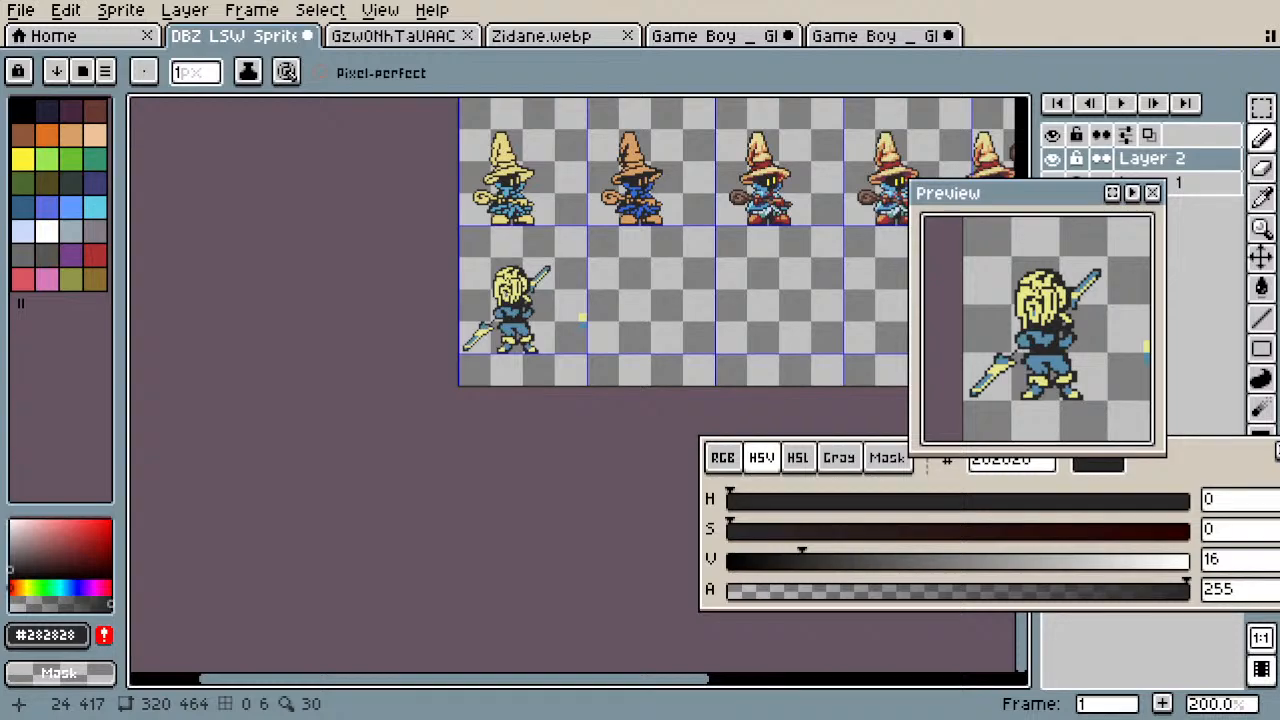
scroll(473, 352, up, 3)
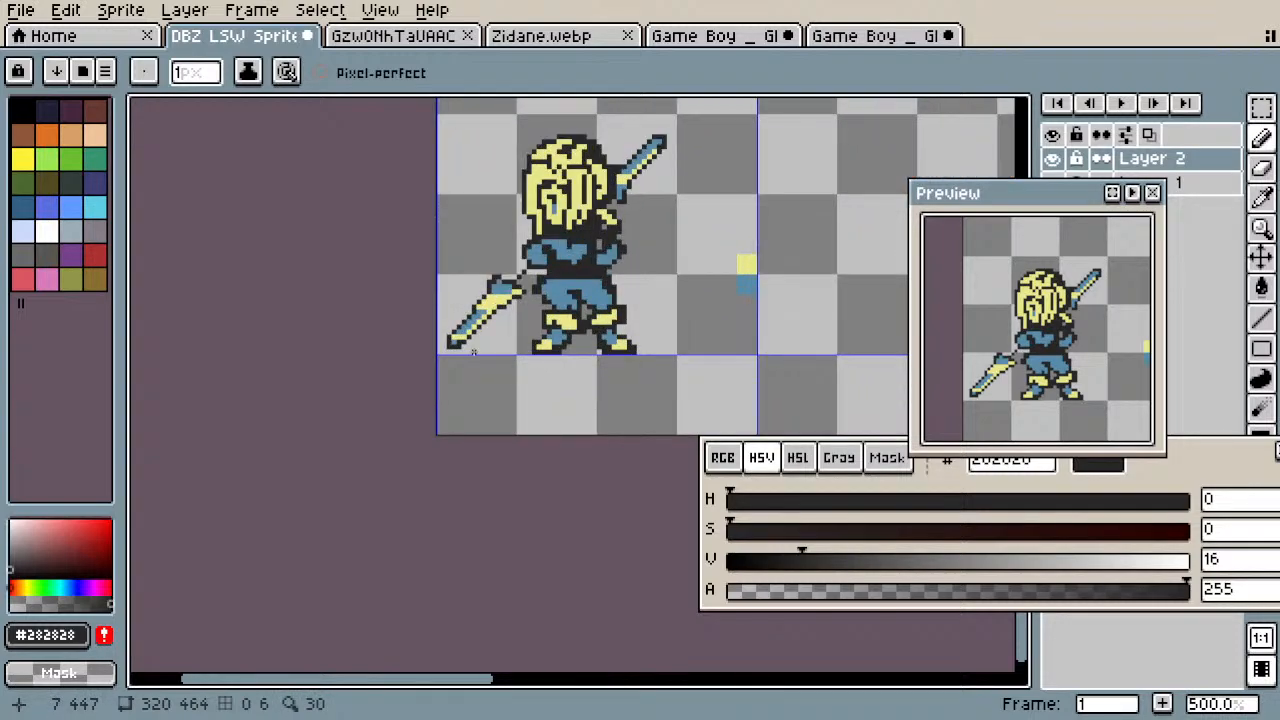
scroll(473, 352, up, 1)
scroll(473, 352, up, 6)
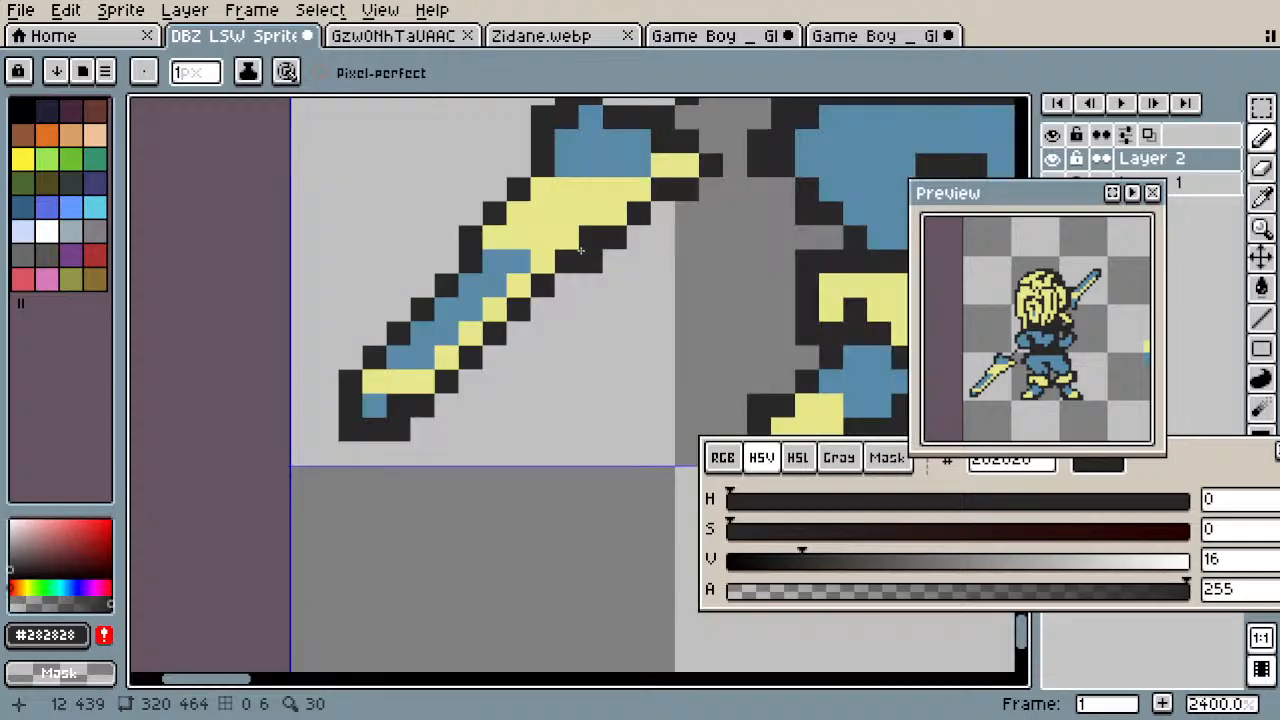
alt+click(577, 219)
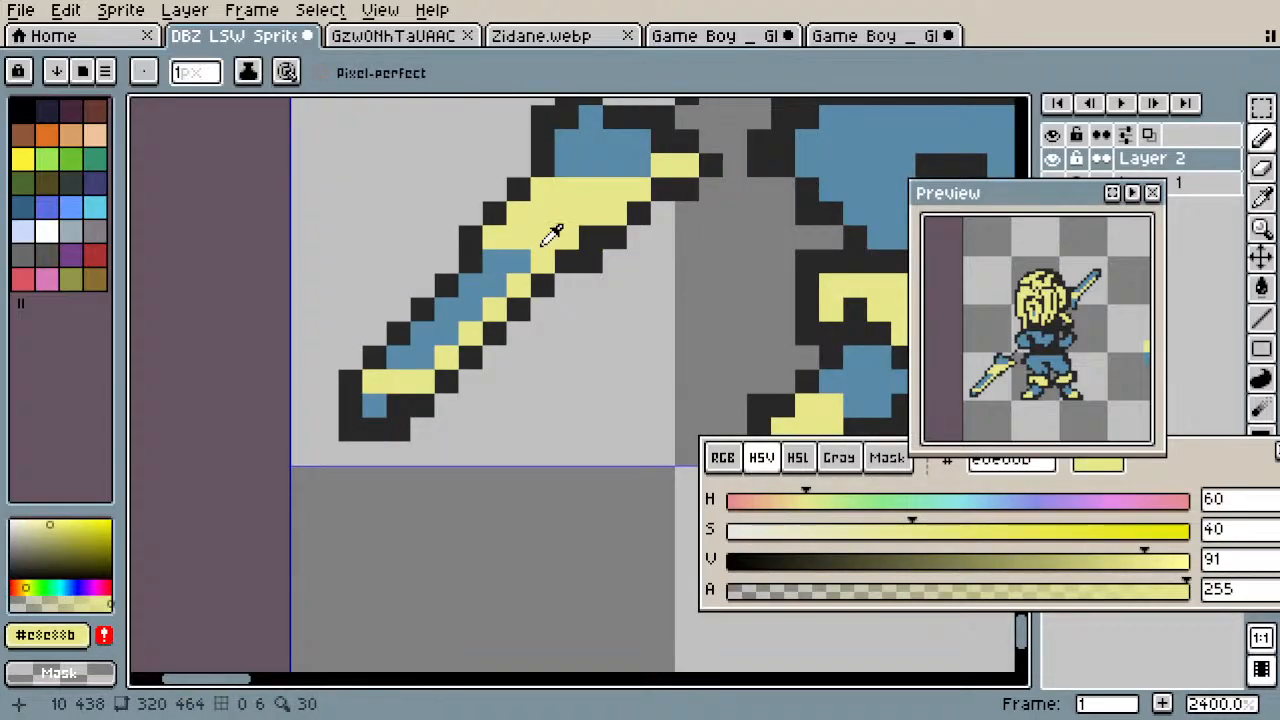
alt+click(519, 257)
scroll(588, 240, down, 8)
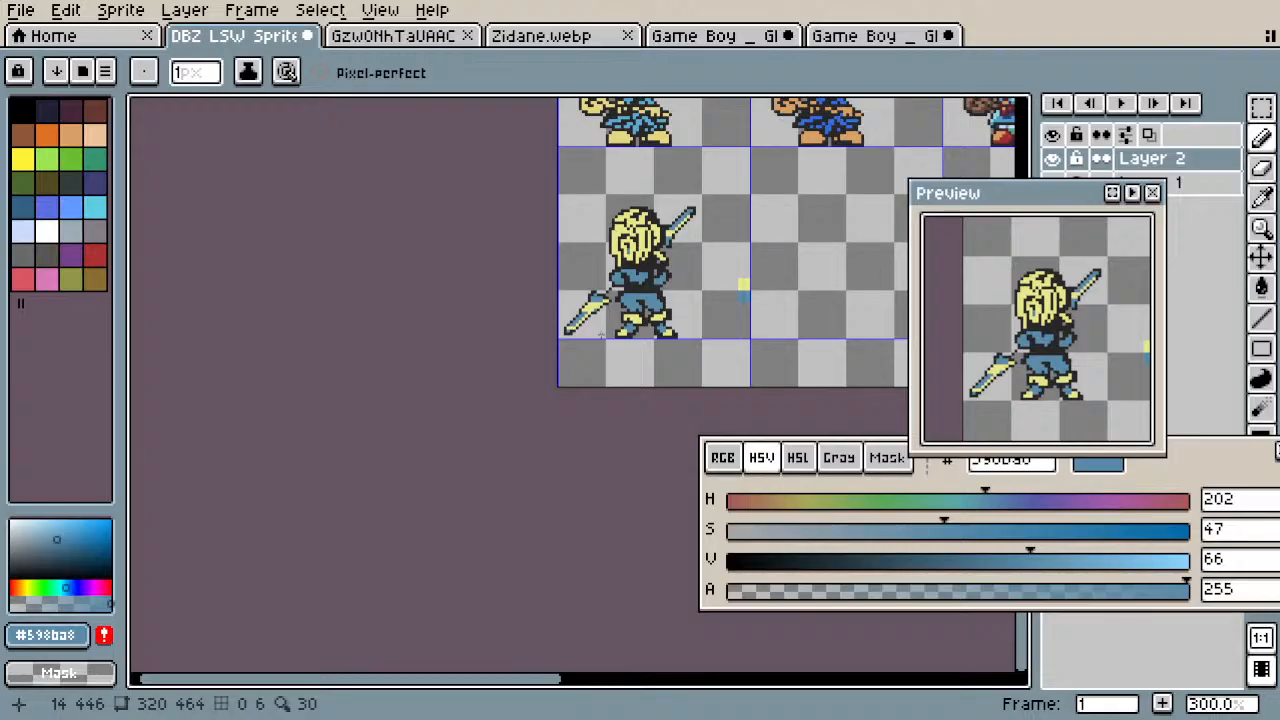
key(ctrl+z)
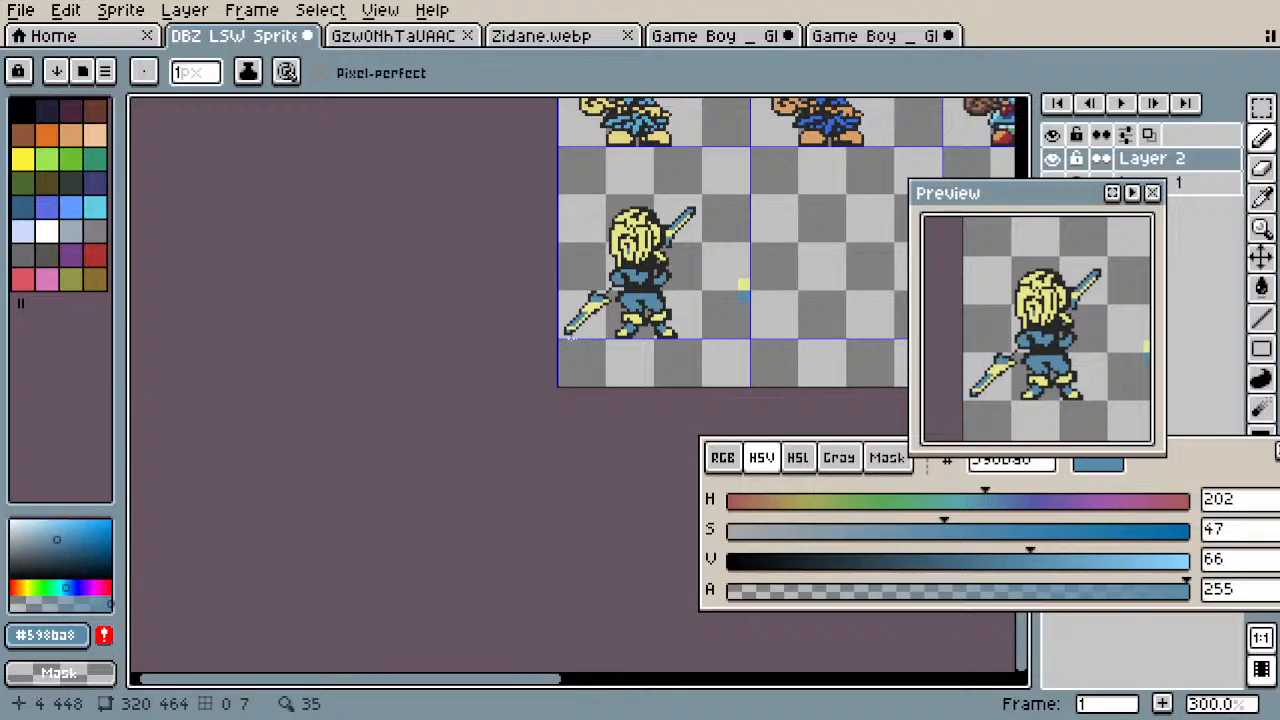
Step: Sample the dark outline colour #282828 and thicken the outline around the blue pixels at the raised blade's base
scroll(500, 334, up, 2)
scroll(655, 290, up, 1)
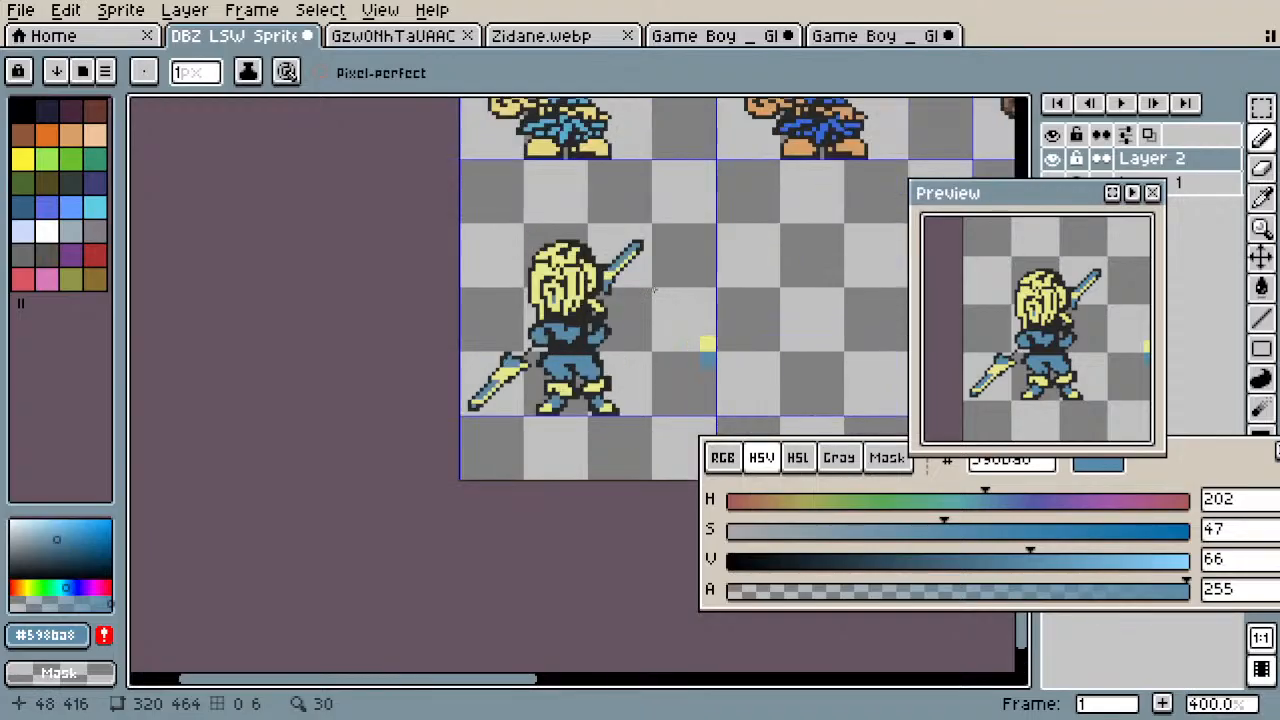
scroll(604, 288, up, 5)
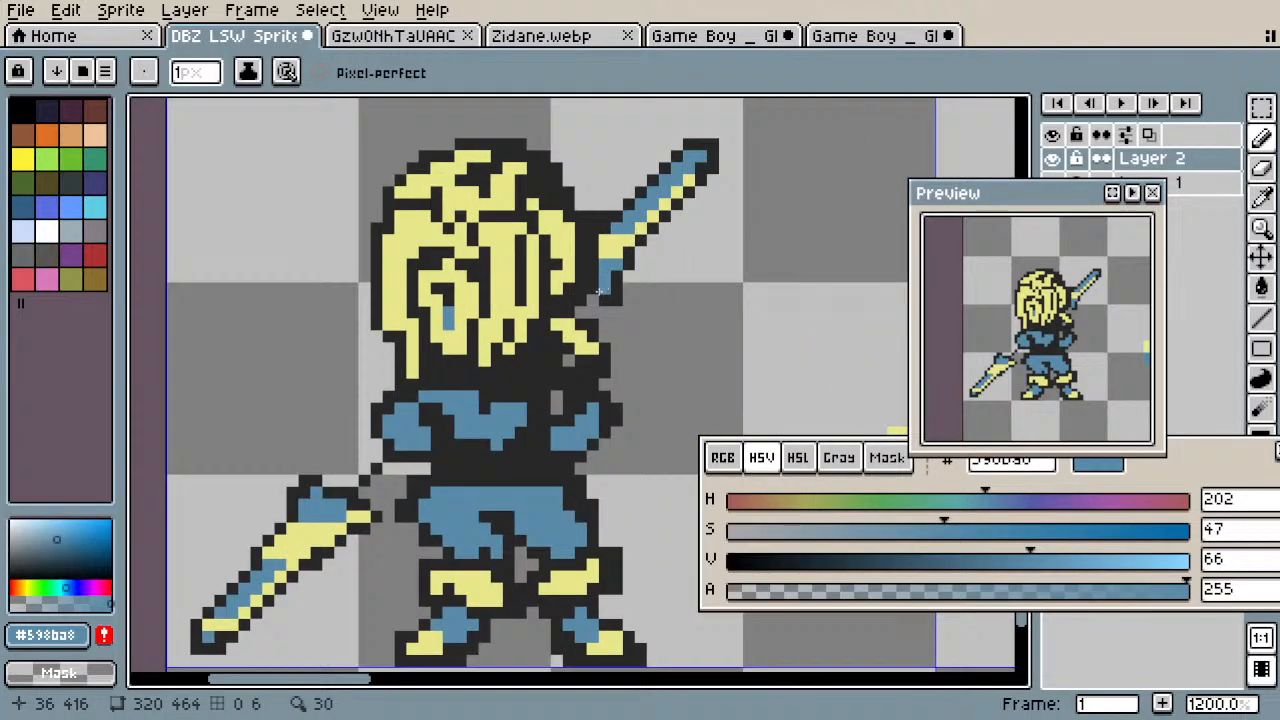
alt+click(625, 275)
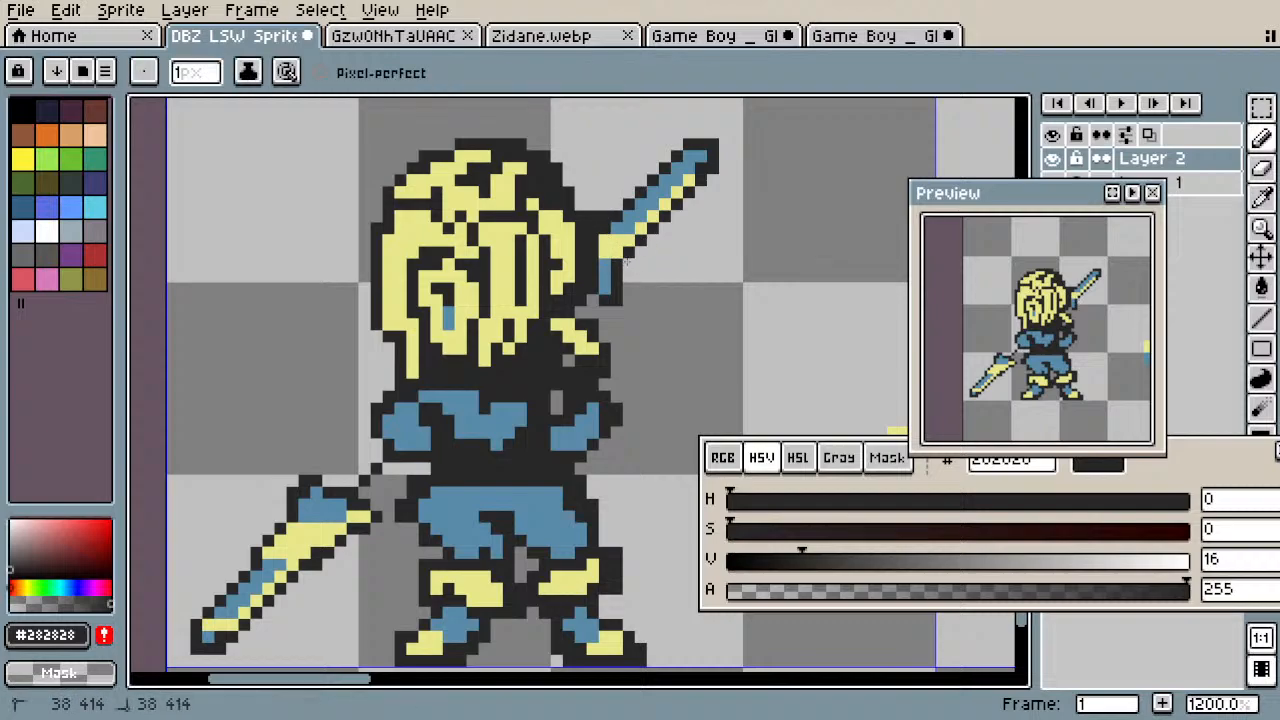
scroll(660, 290, down, 5)
scroll(660, 300, down, 1)
scroll(660, 305, up, 4)
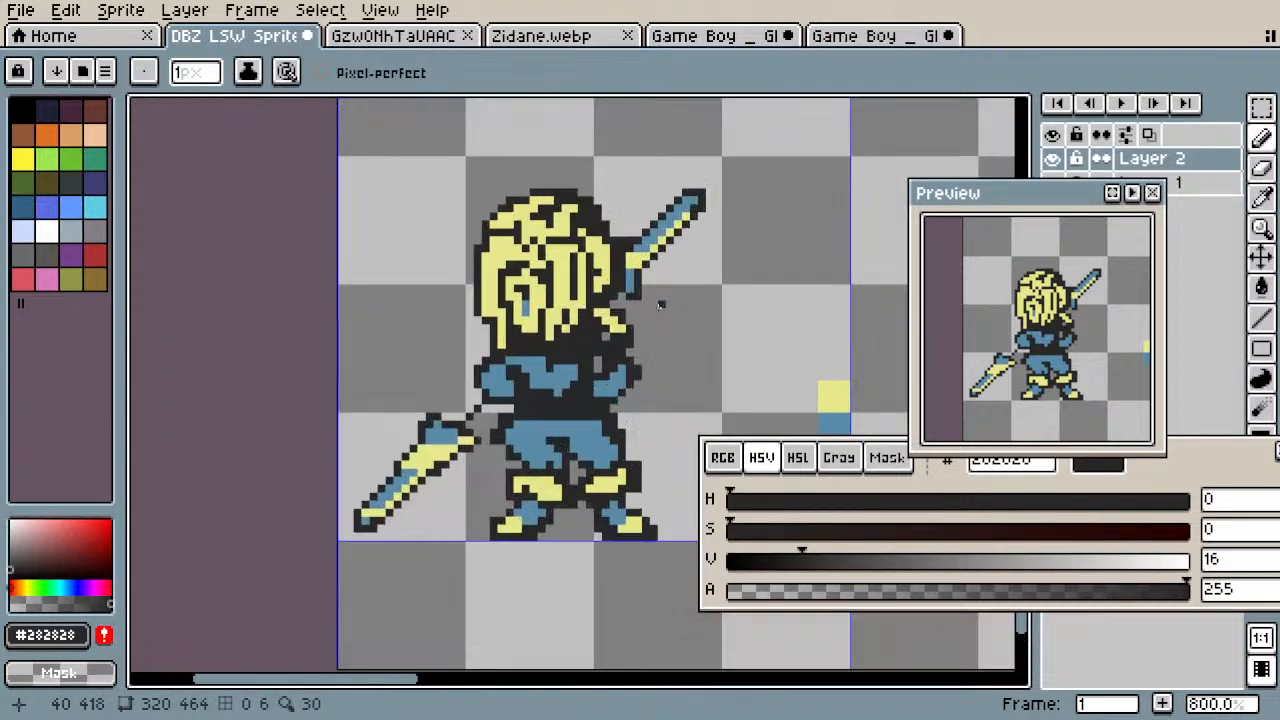
scroll(660, 305, up, 3)
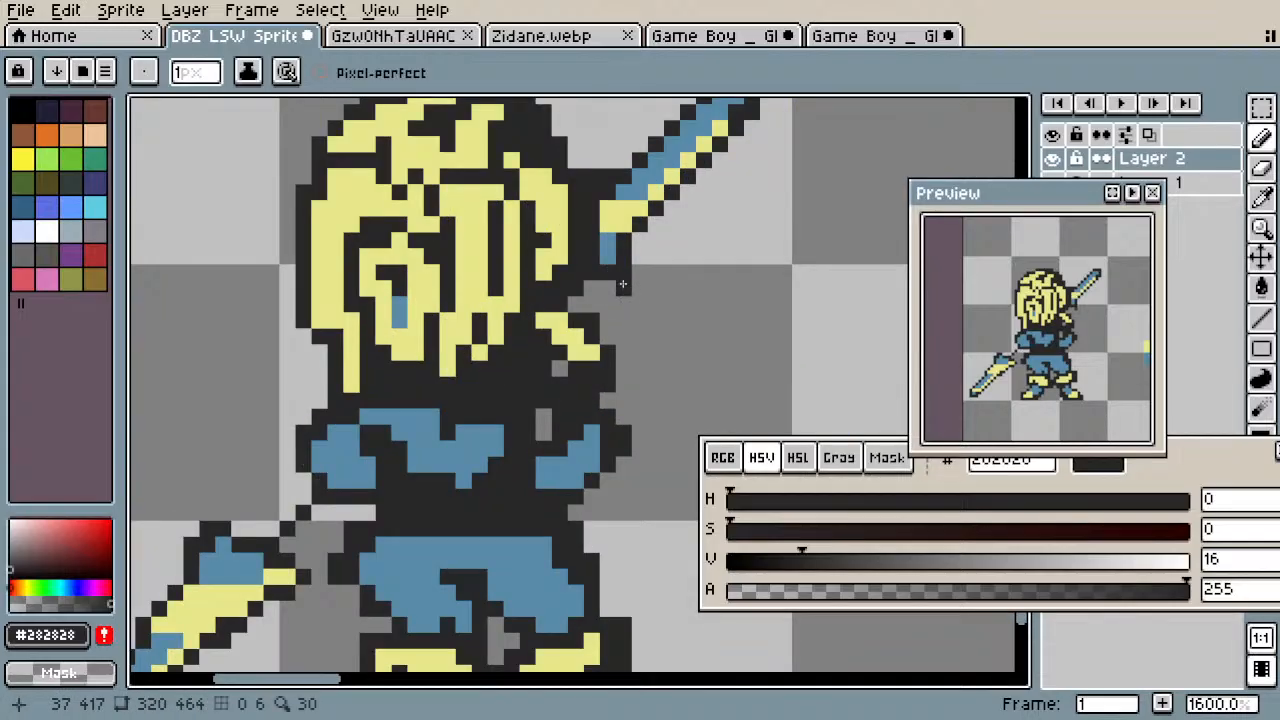
scroll(640, 290, down, 5)
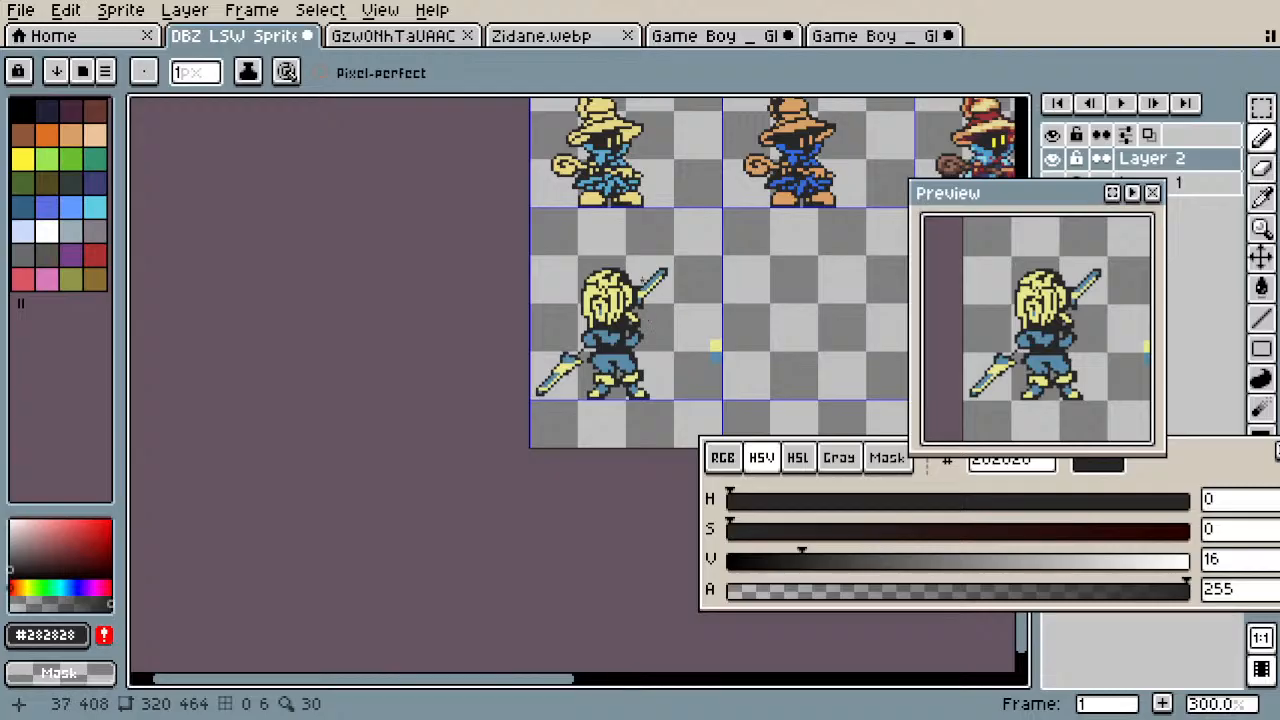
Step: Widen the raised blade's blue #598ba8 shading beside the hair and redraw its upper edge in dark #282828
scroll(645, 287, up, 5)
key(alt)
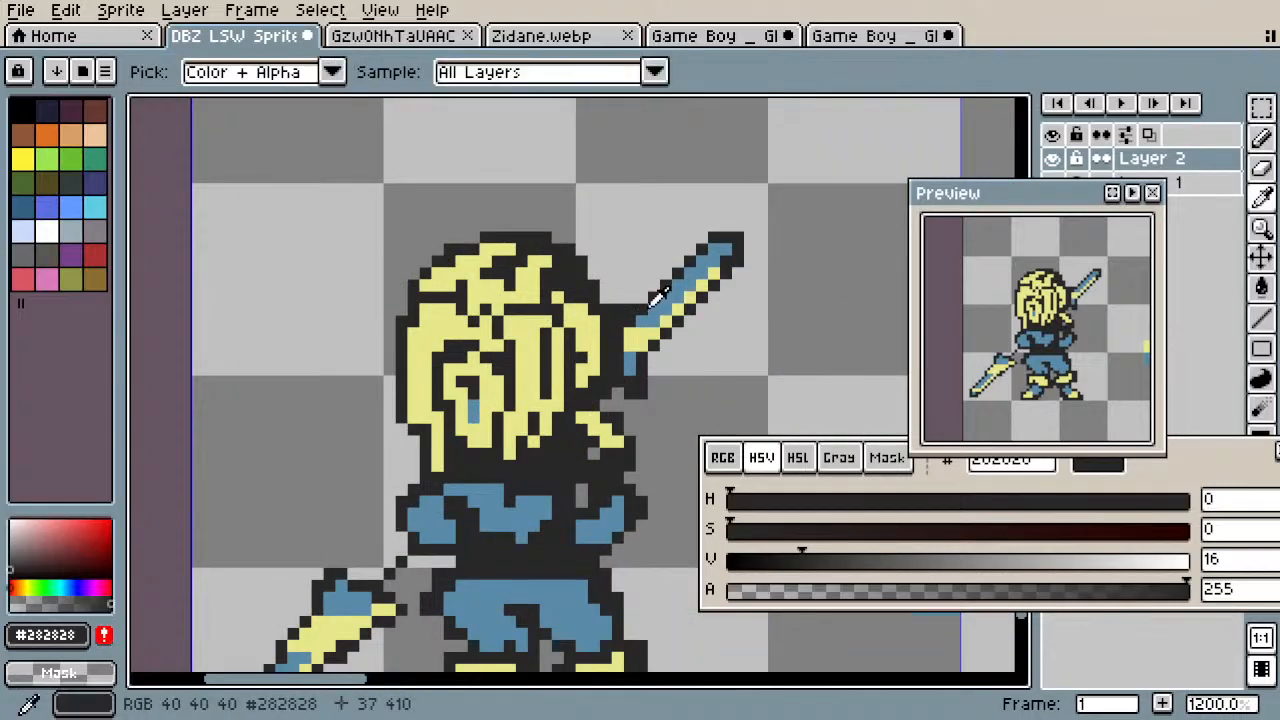
alt+click(646, 310)
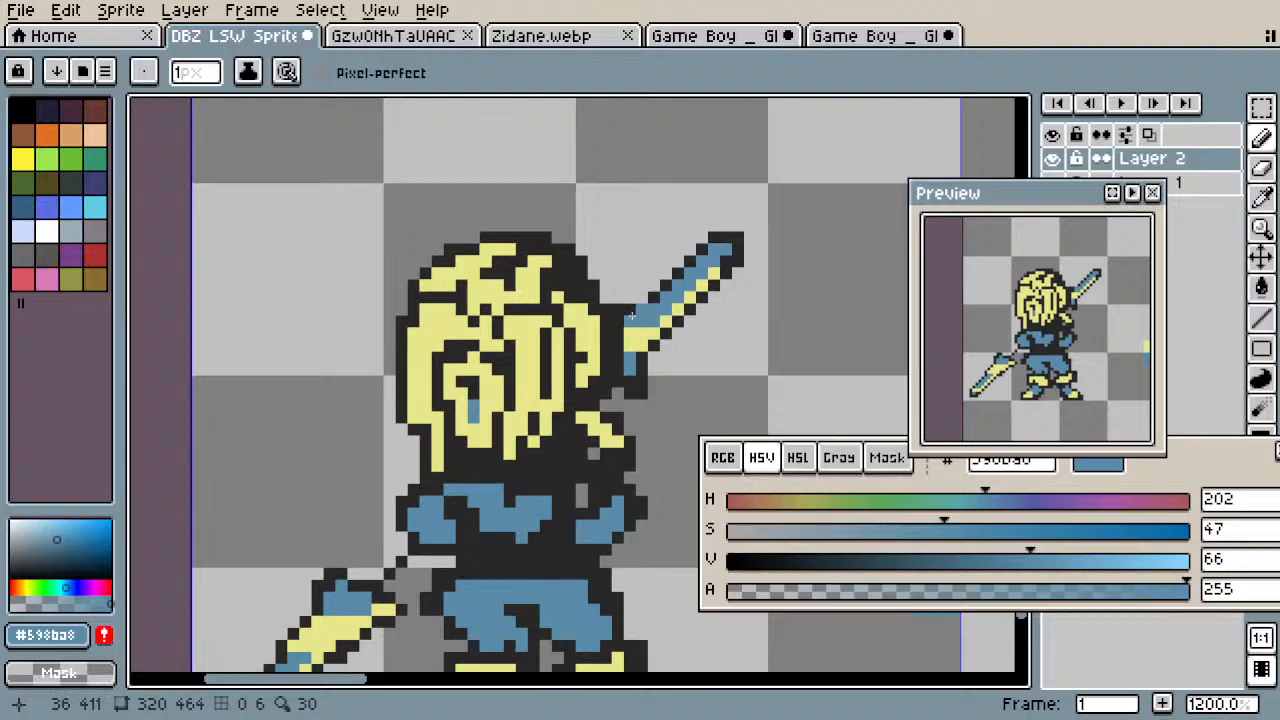
alt+click(638, 298)
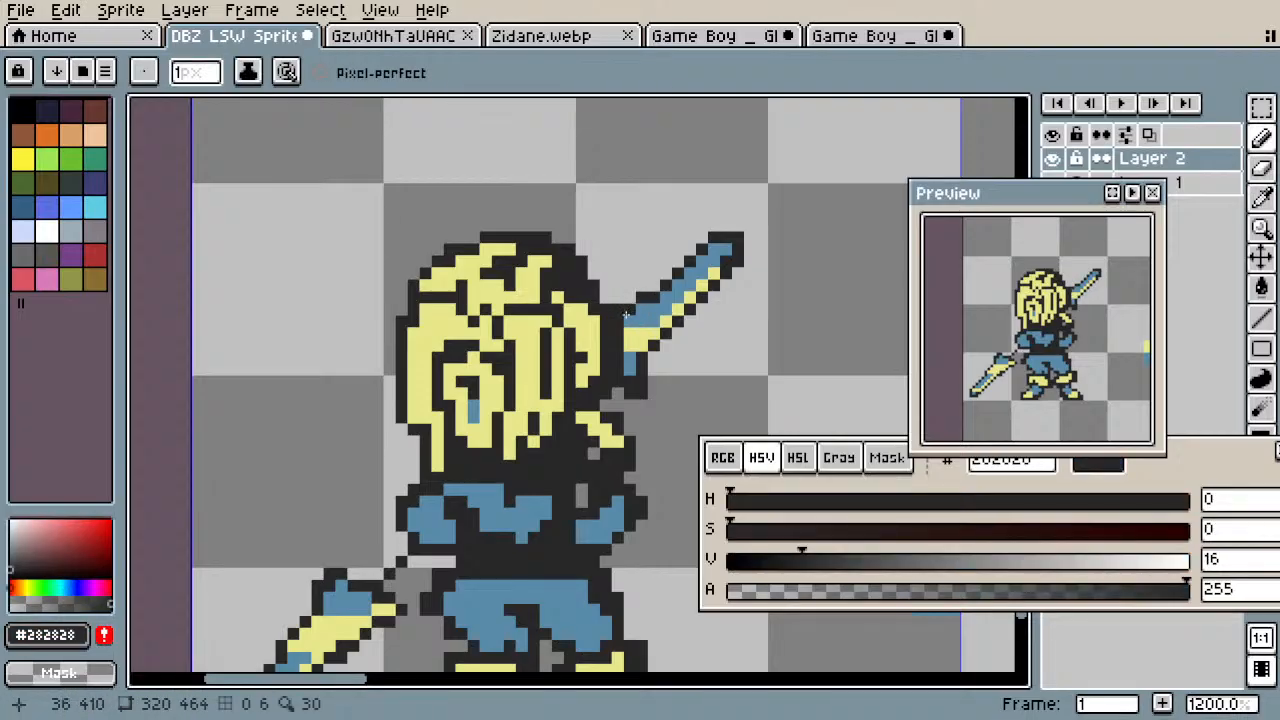
scroll(638, 298, down, 5)
scroll(630, 370, up, 5)
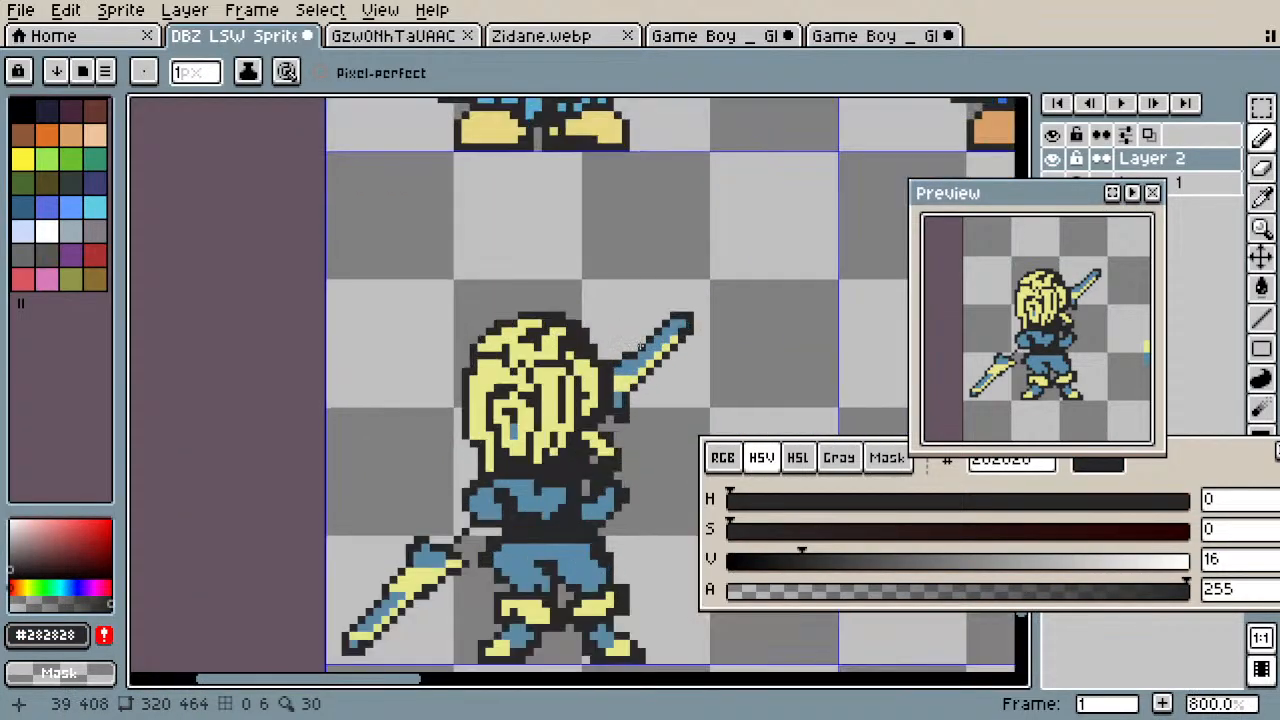
alt+click(632, 368)
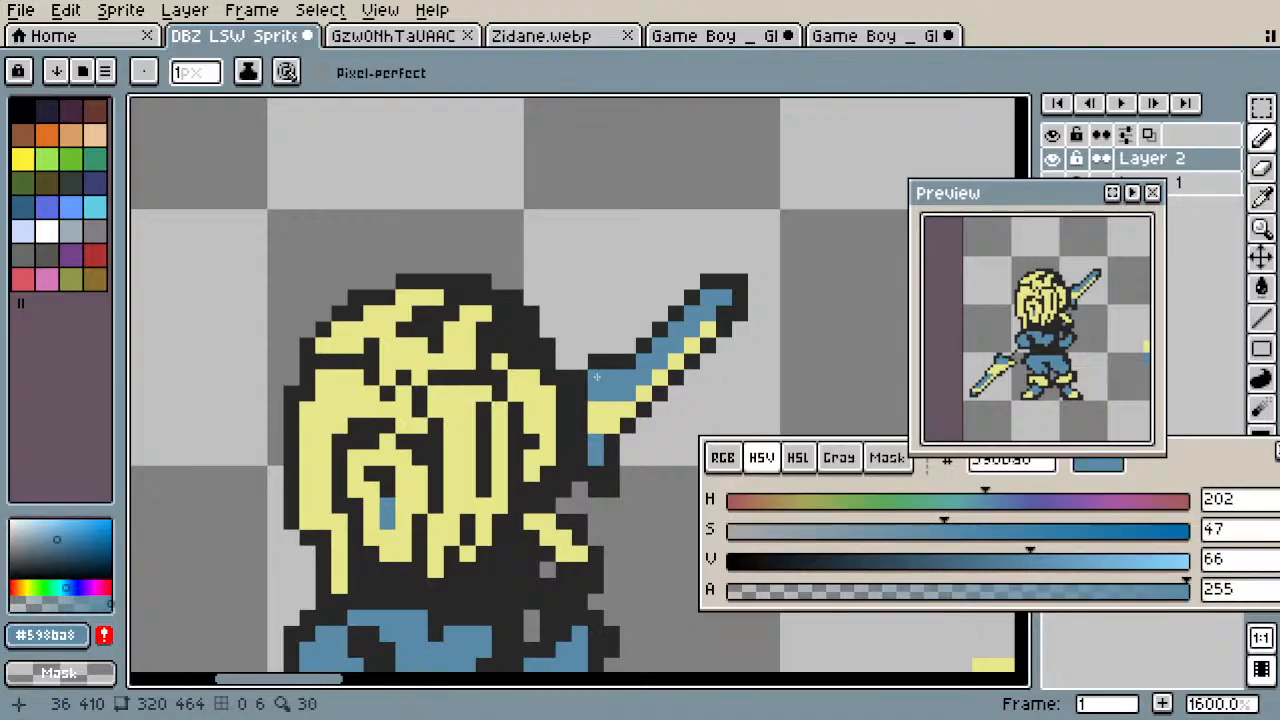
alt+click(612, 358)
alt+click(598, 370)
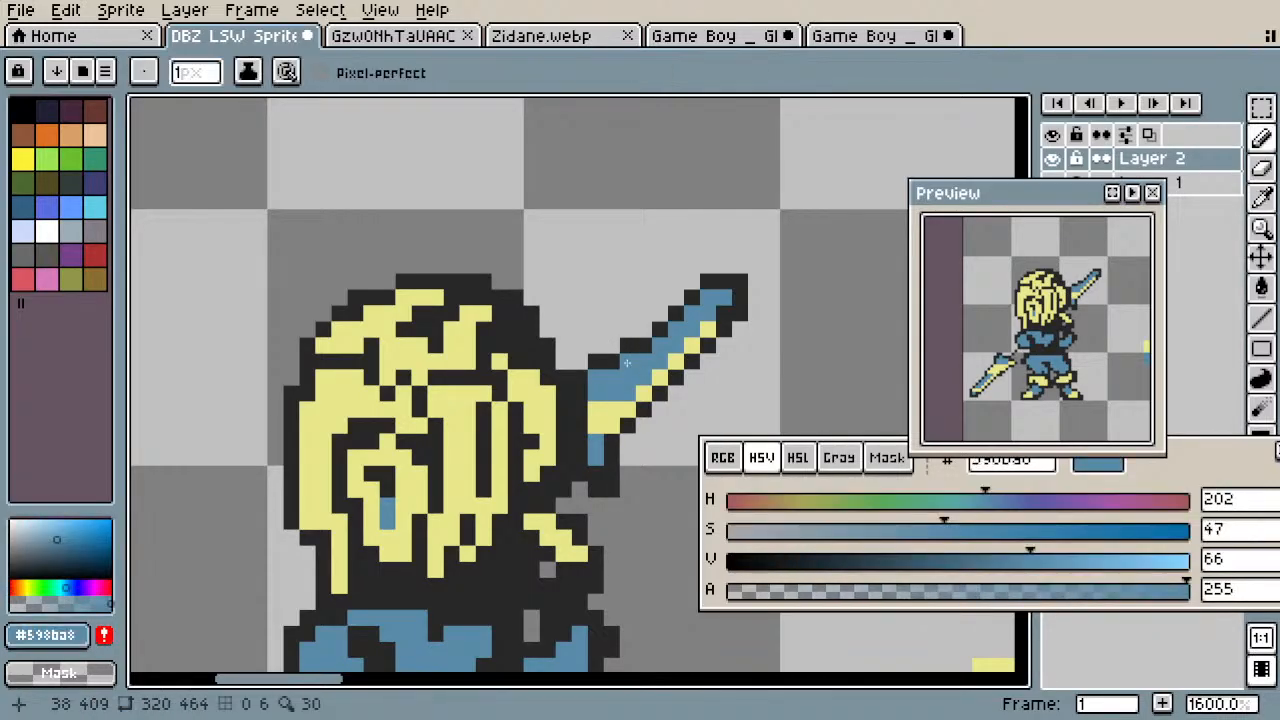
Step: Check the two blades' alignment with trial straight lines in #598ba8 and #282828 from the lowered hilt to the raised blade, undoing each line
scroll(598, 372, down, 6)
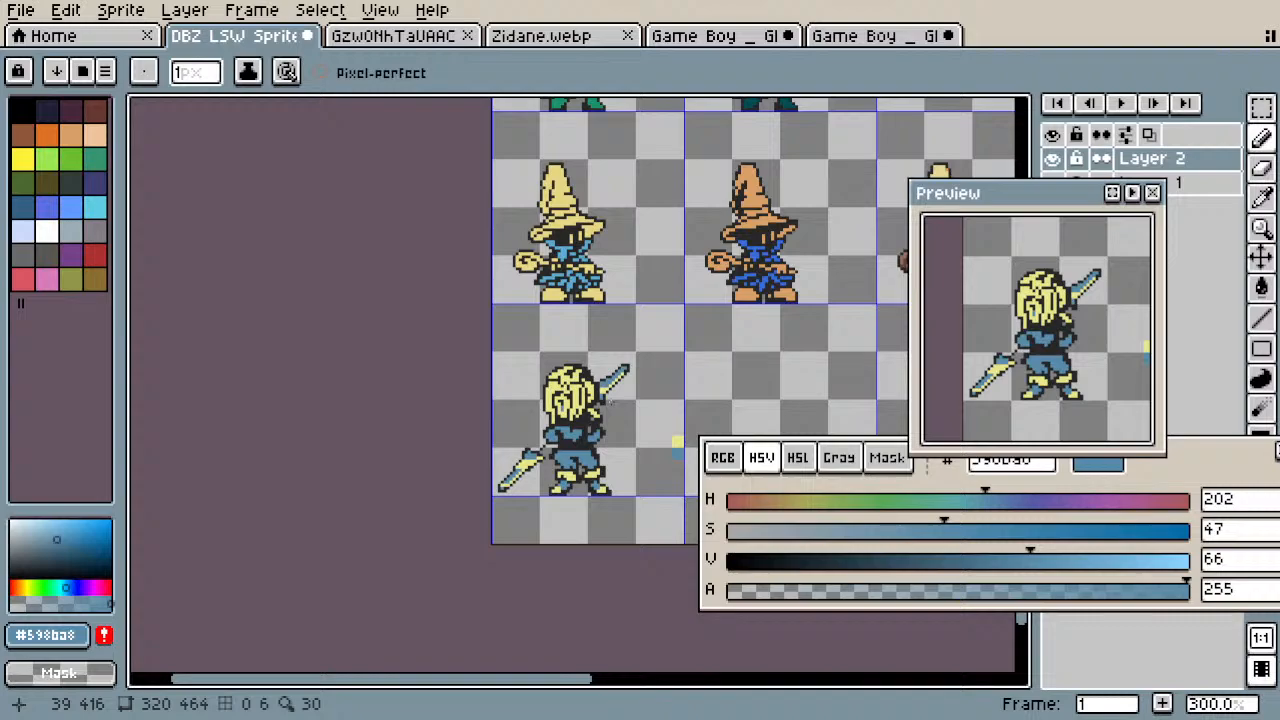
scroll(541, 456, up, 6)
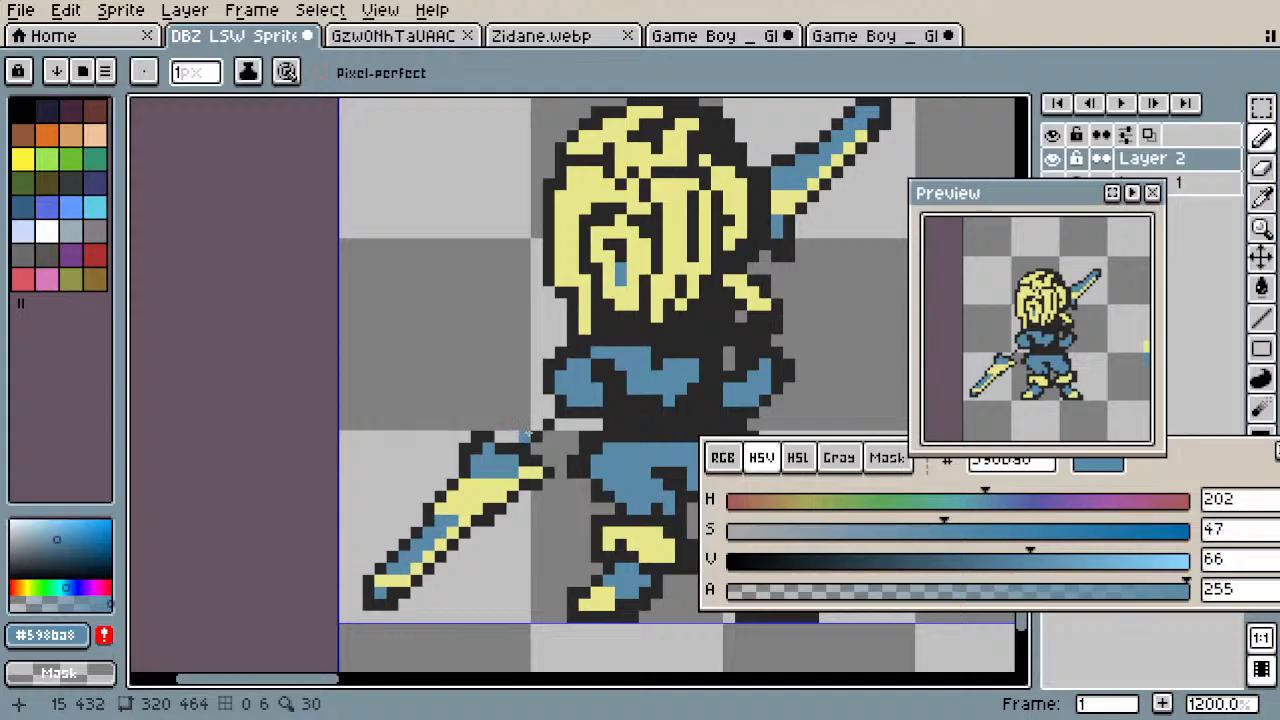
key(l)
drag(549, 426, 826, 156)
key(ctrl+z)
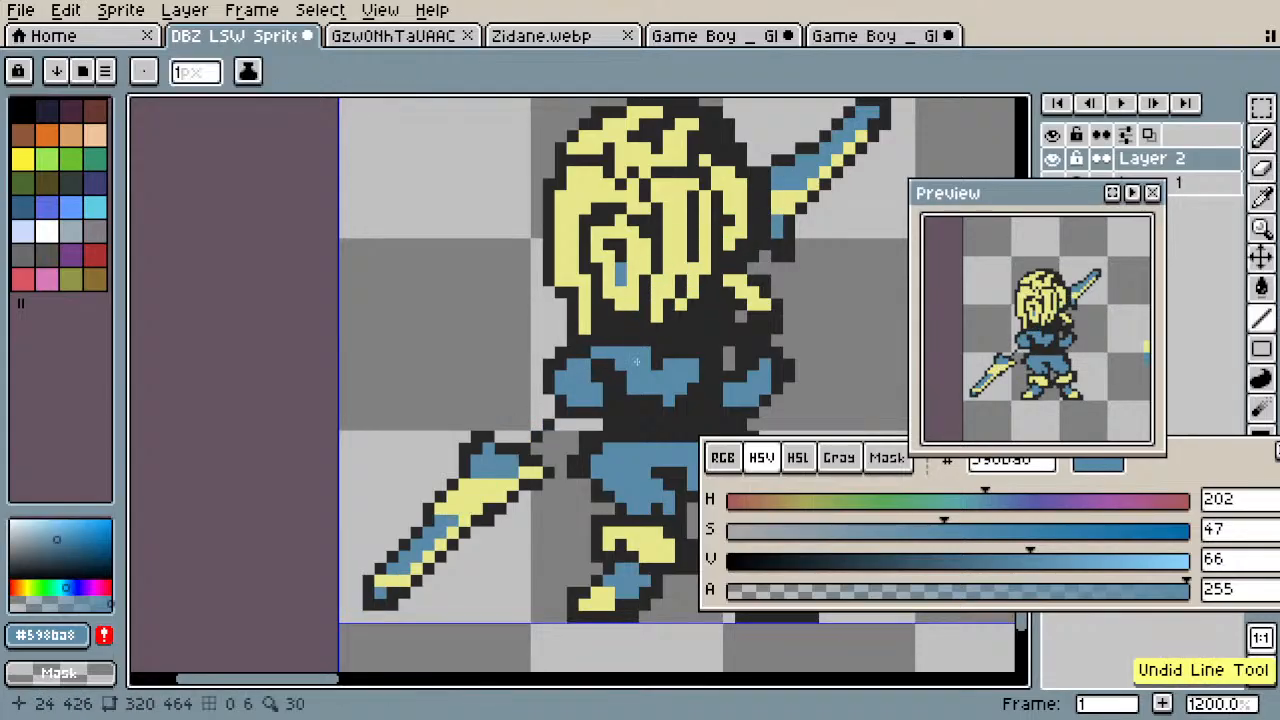
alt+click(541, 430)
drag(541, 432, 852, 120)
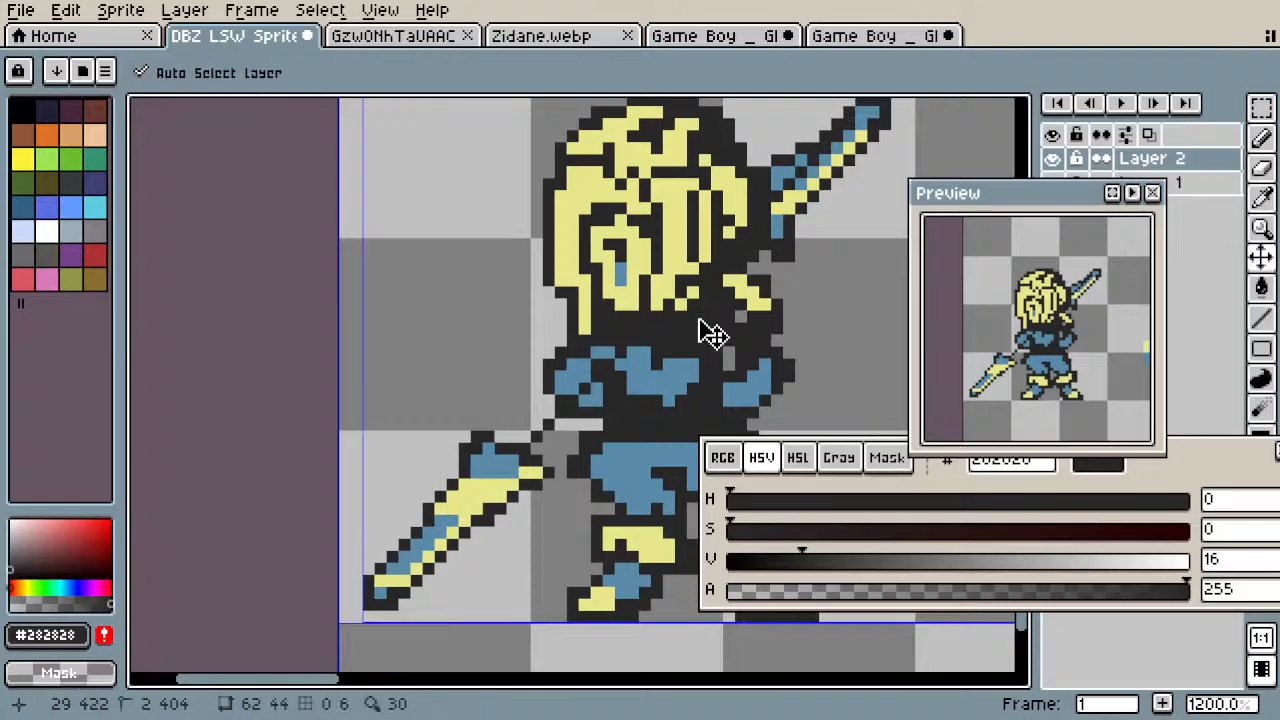
key(ctrl+z)
Step: Move the 11 by 17 pixel raised blade area one pixel up, after comparing positions one pixel to the left
drag(705, 300, 488, 448)
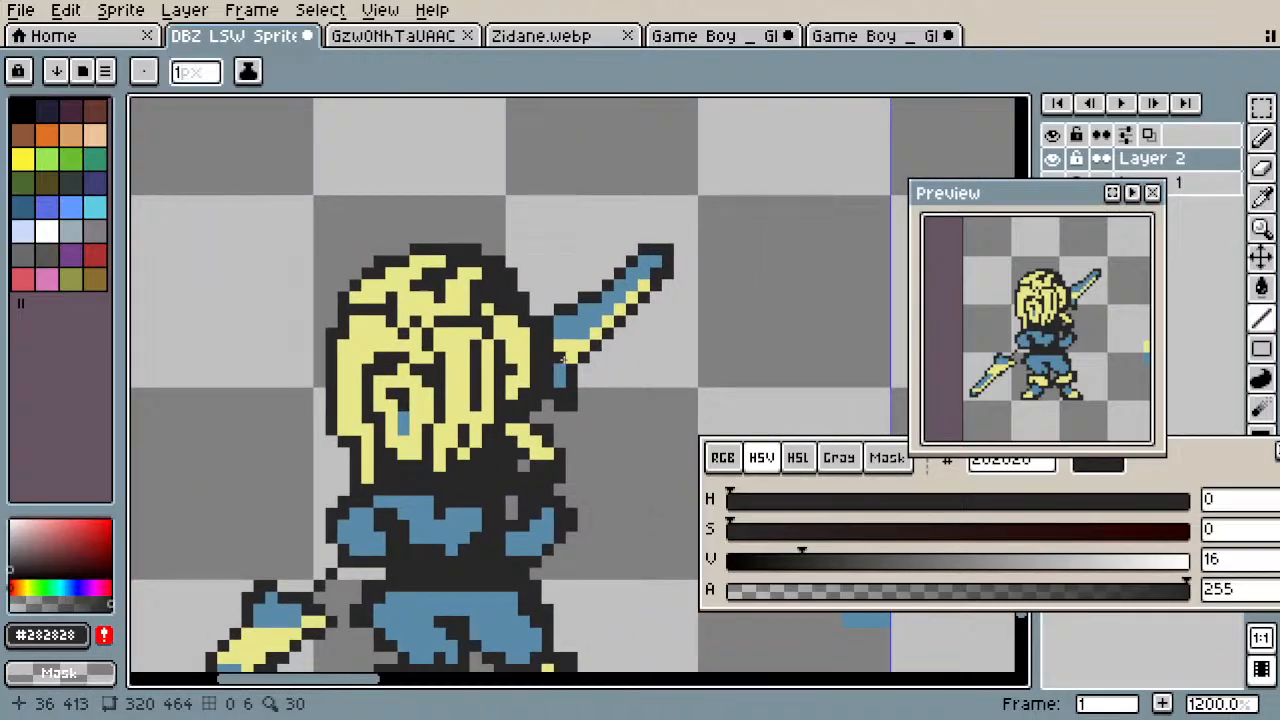
key(m)
drag(683, 219, 548, 428)
key(Left)
key(Up)
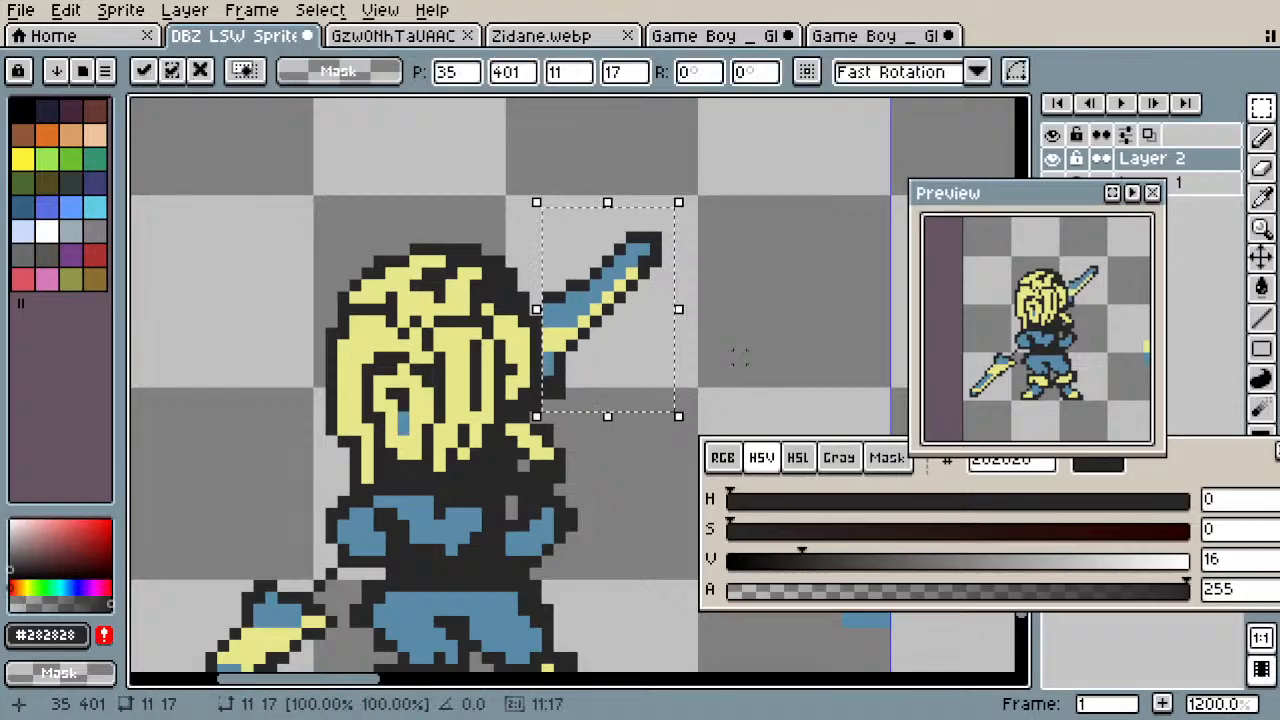
key(Down)
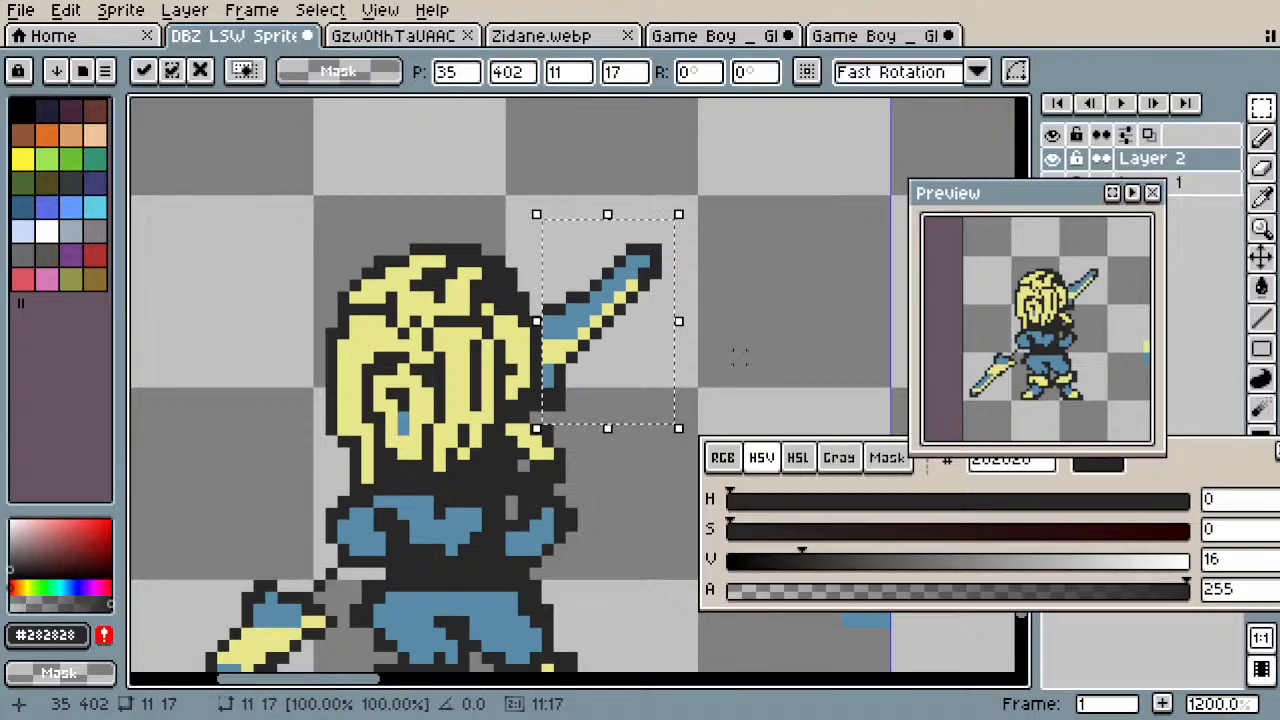
key(Up)
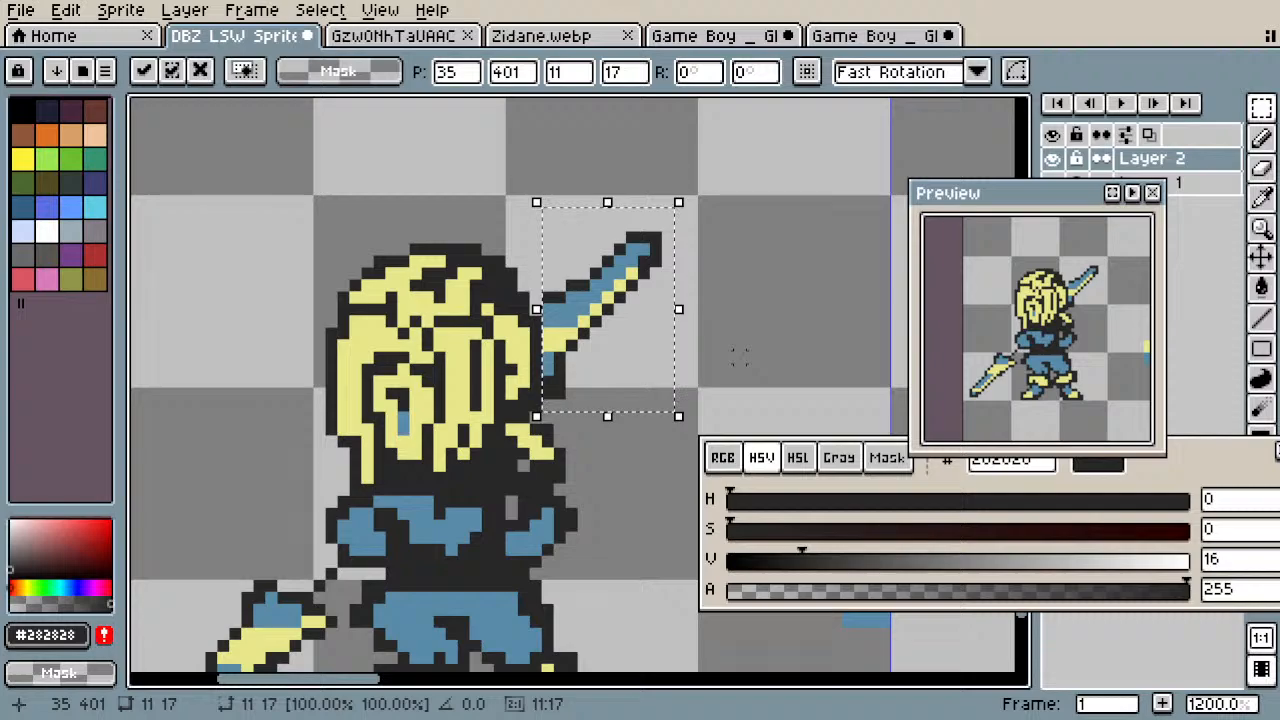
key(Escape)
key(Up)
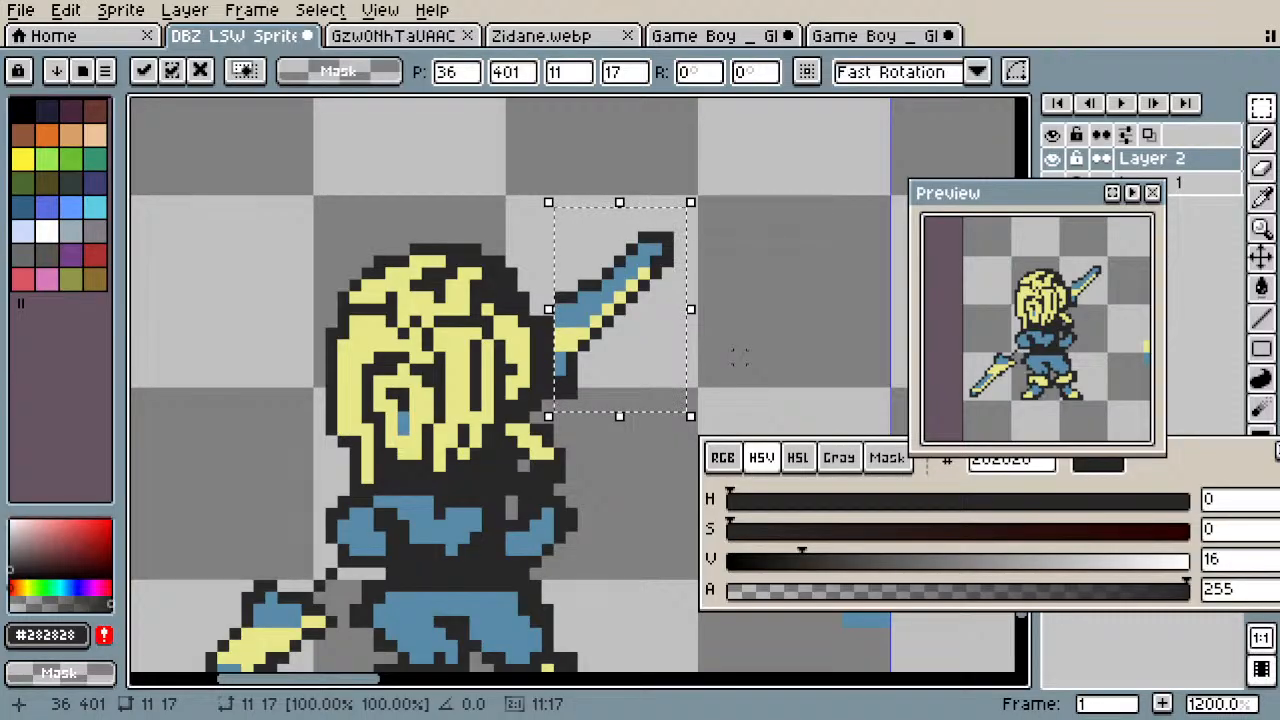
key(Left)
key(Down)
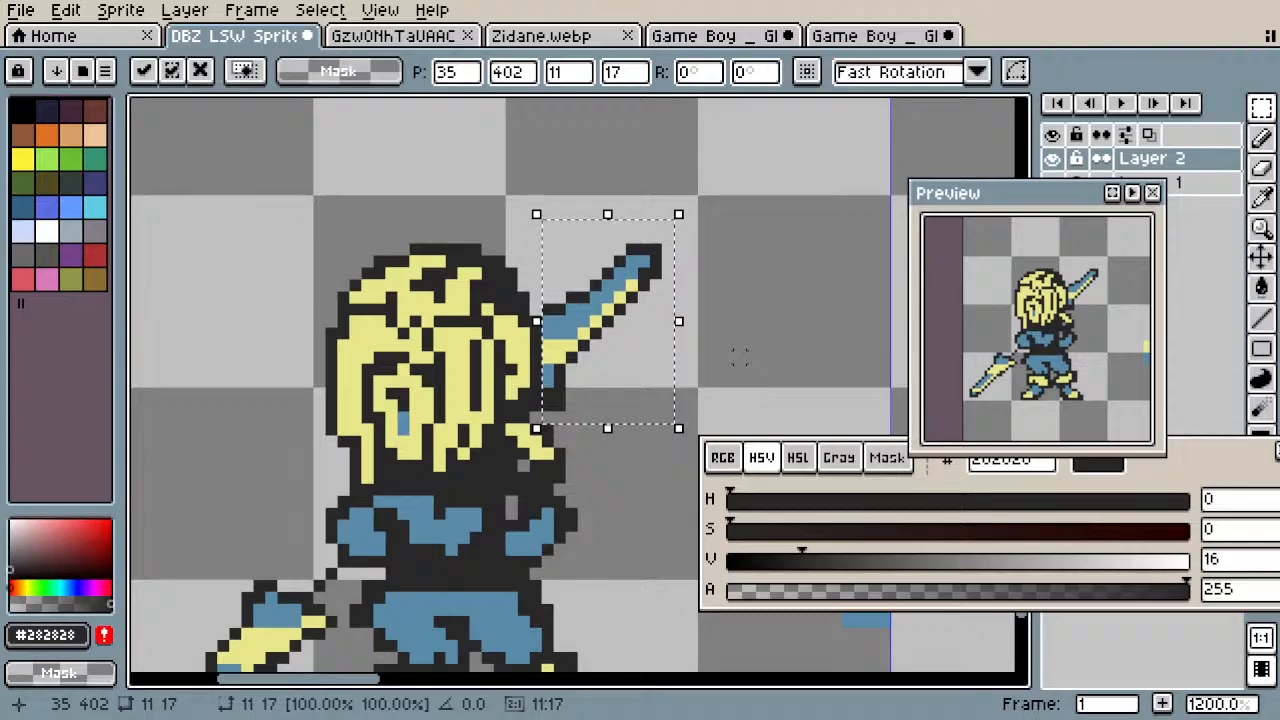
key(Right)
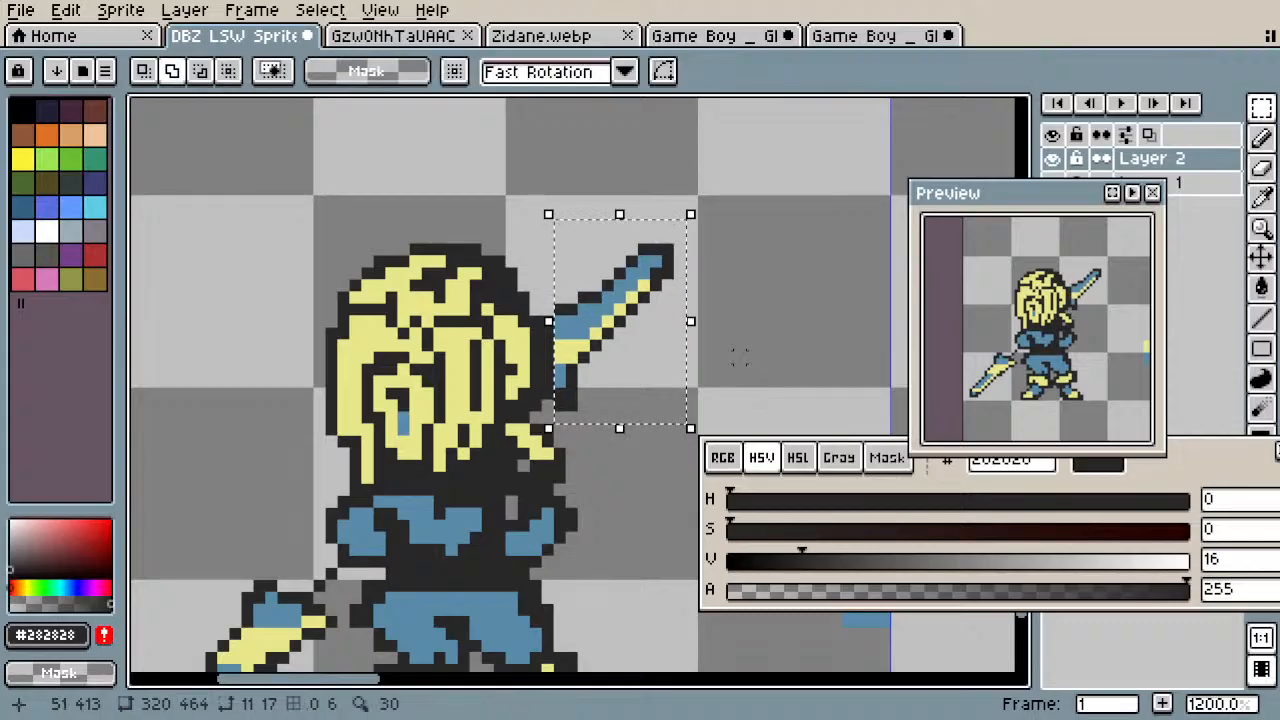
key(Up)
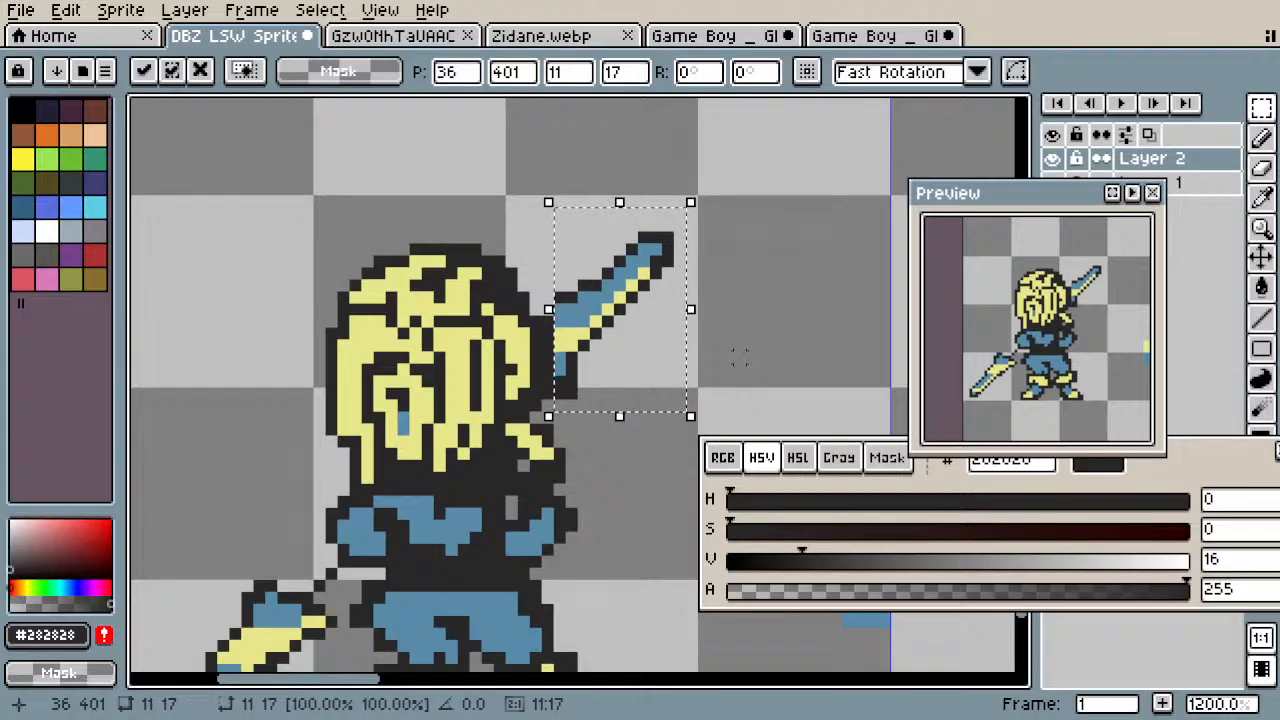
key(ctrl+d)
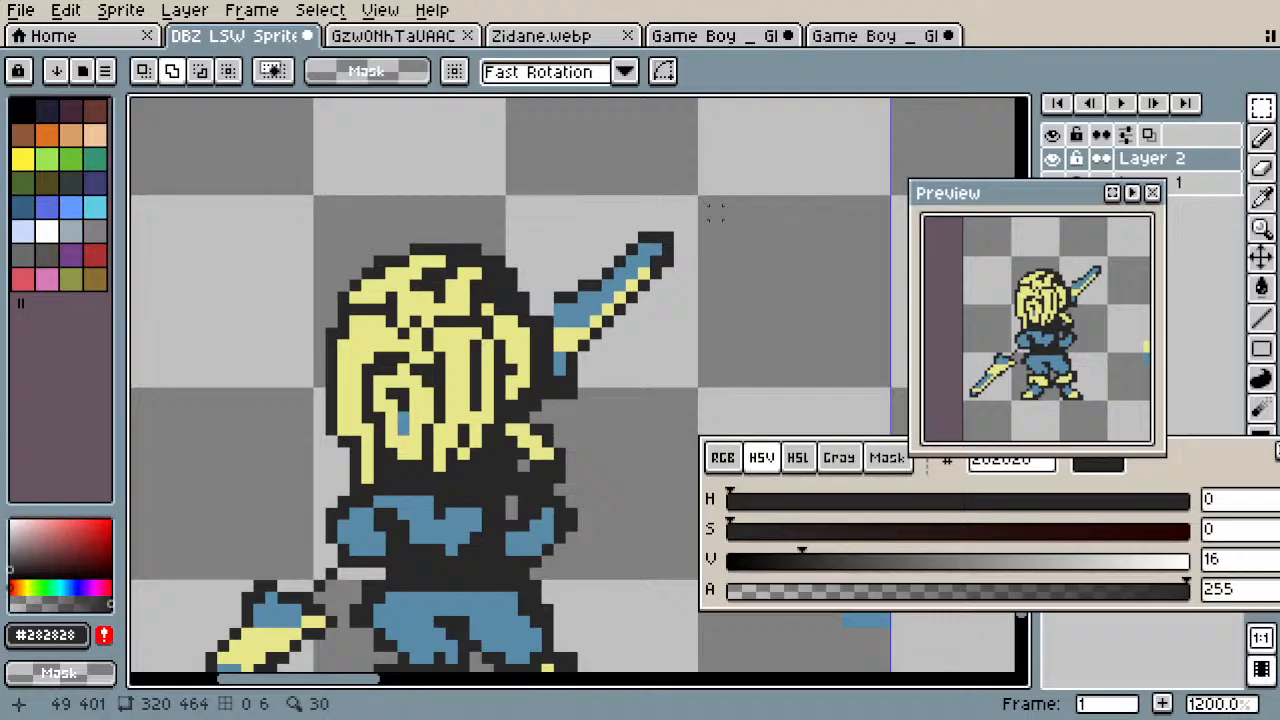
Step: Move the 13 by 16 pixel raised blade area one pixel left and one pixel up, then deselect it
drag(714, 212, 573, 396)
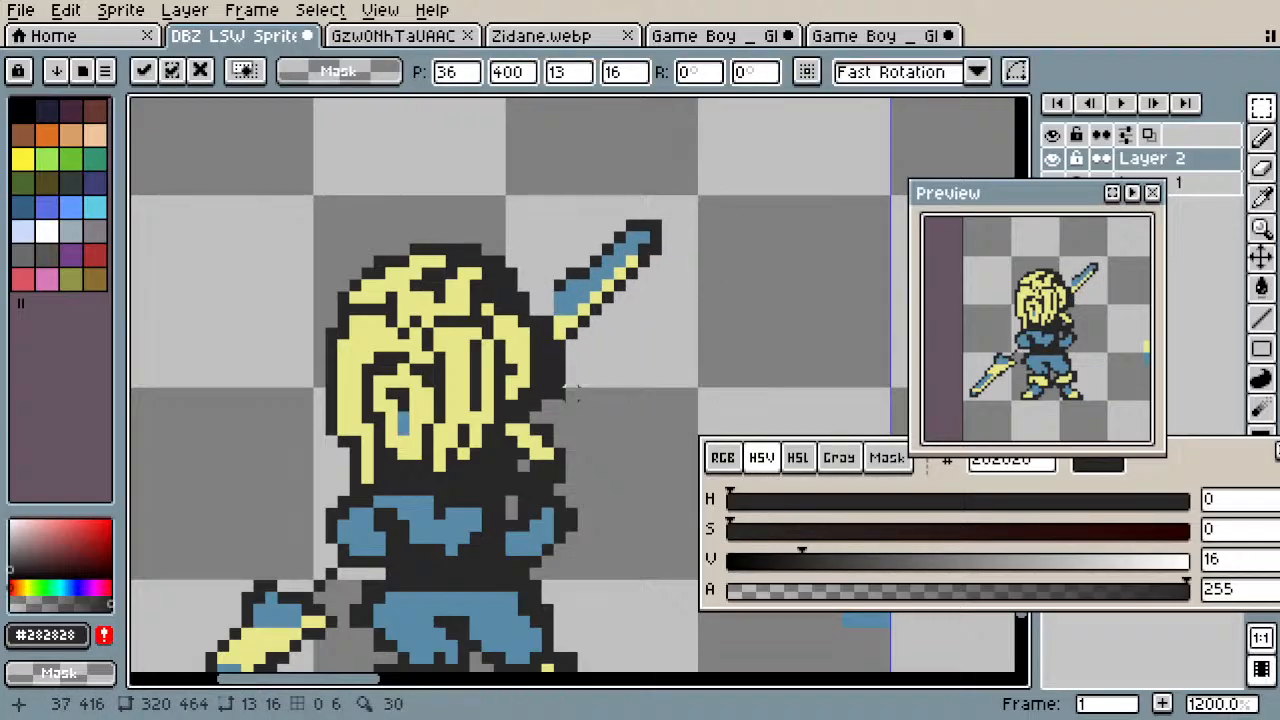
key(ctrl+d)
key(b)
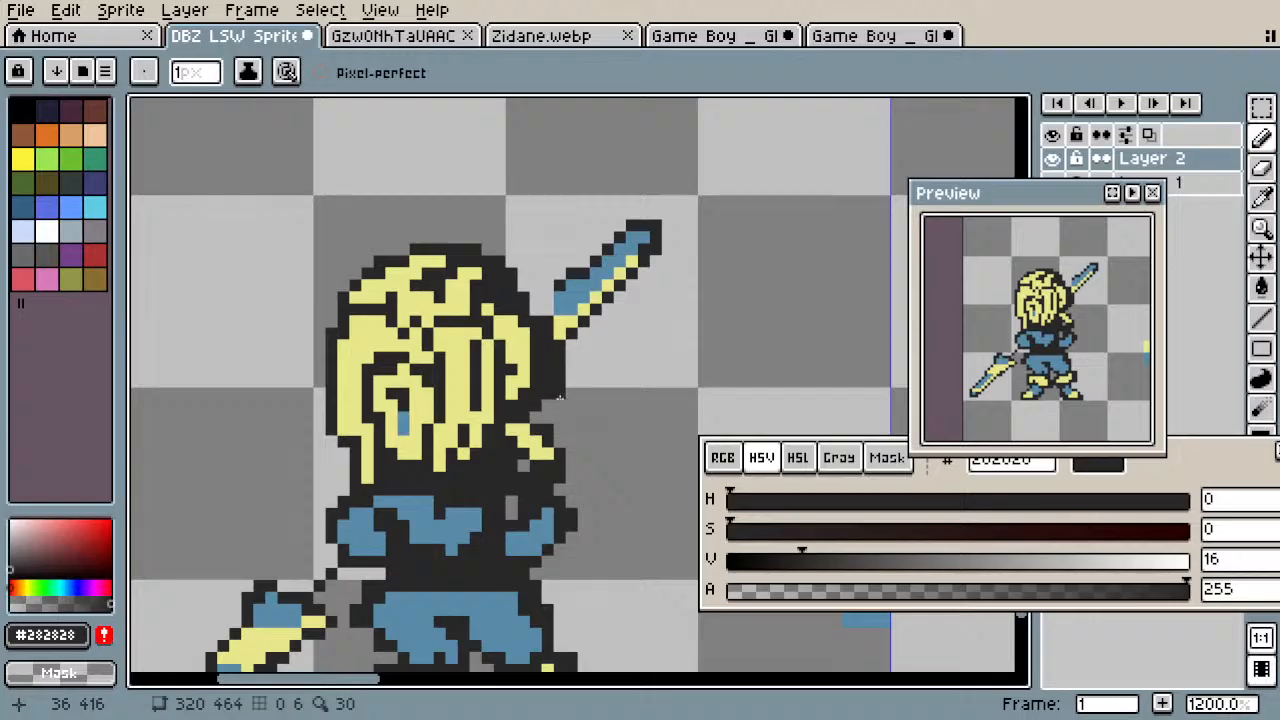
Step: Join the raised blade's base to the hair with dark #282828 outline pixels and blue #598ba8 shading
key(i)
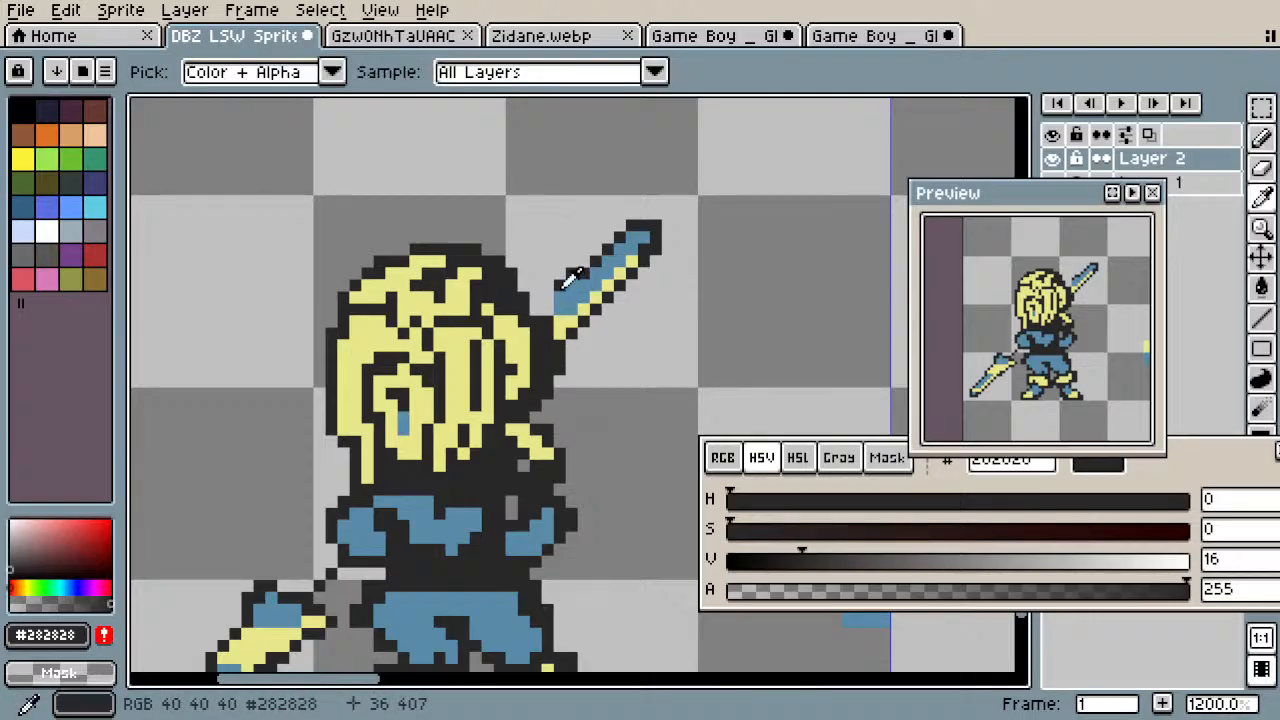
key(b)
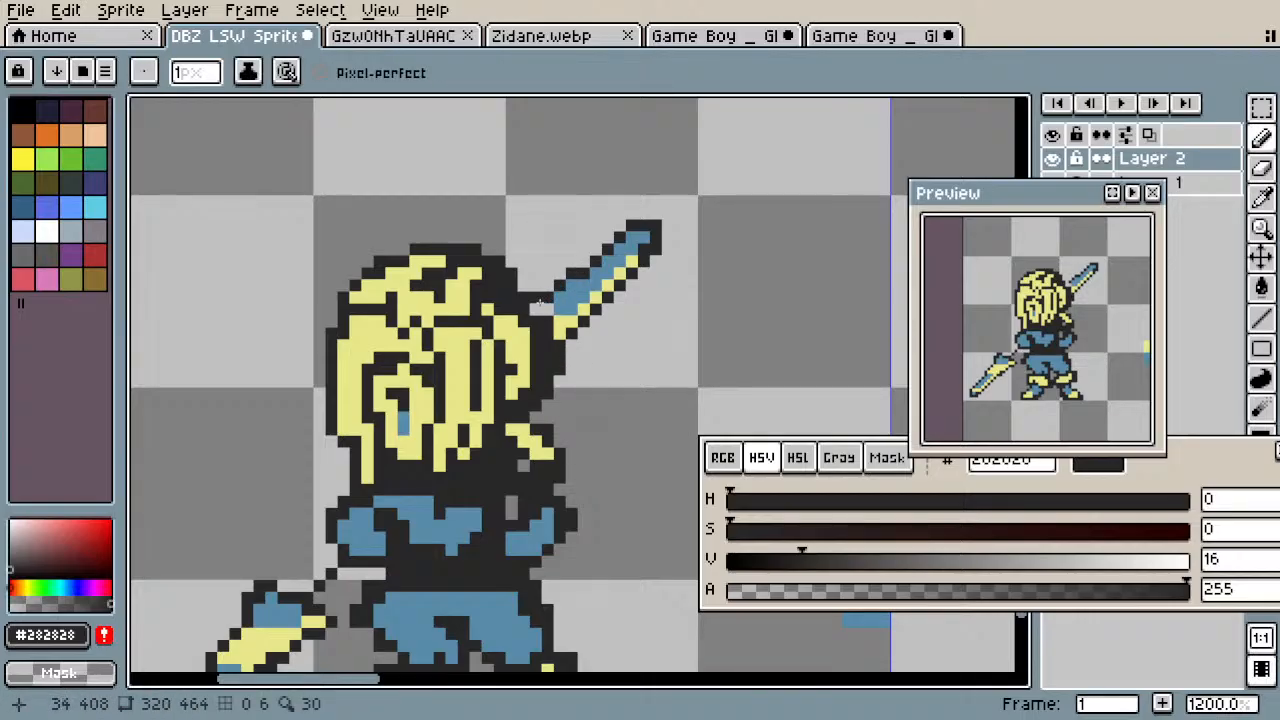
alt+click(540, 304)
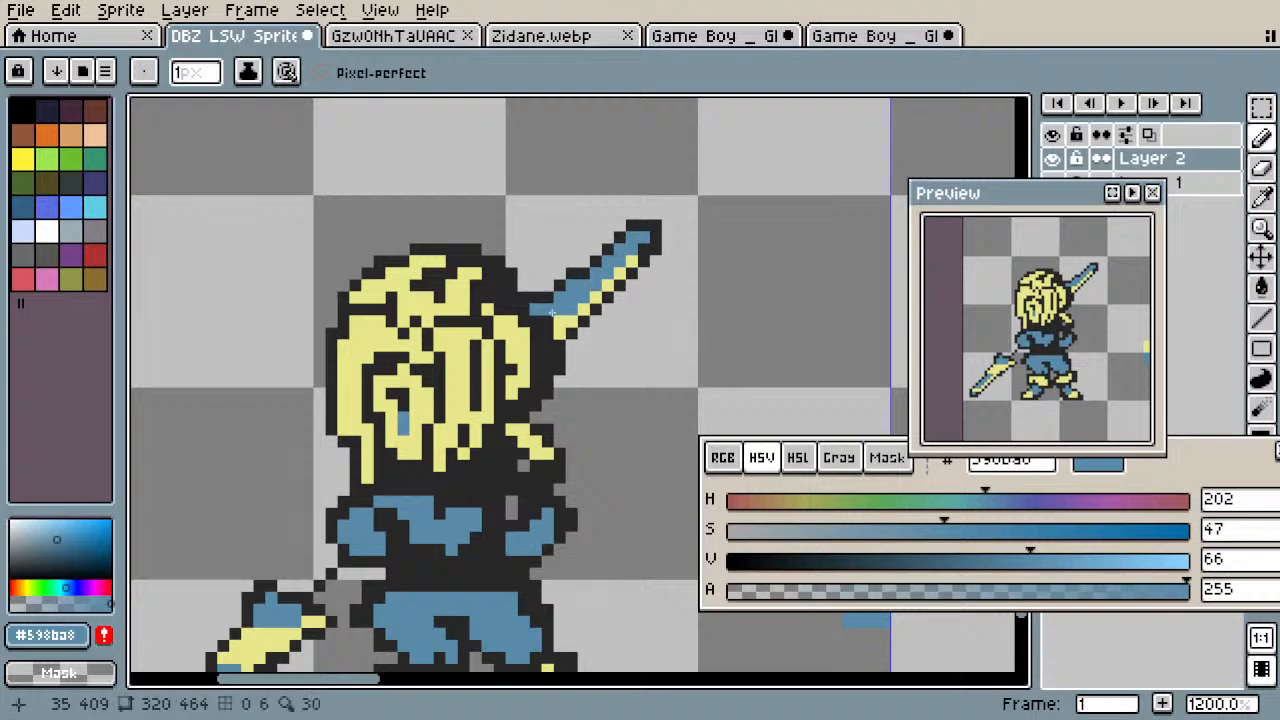
scroll(548, 310, down, 6)
scroll(572, 404, up, 5)
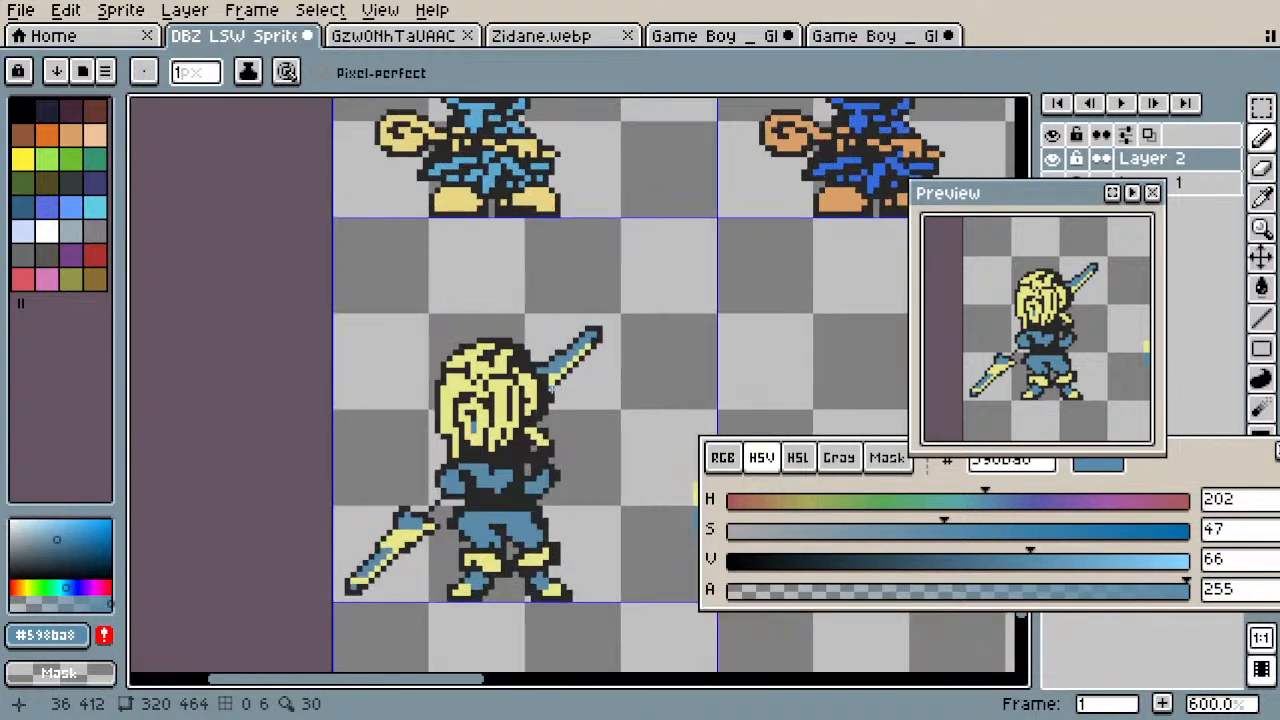
alt+click(540, 375)
scroll(540, 375, down, 7)
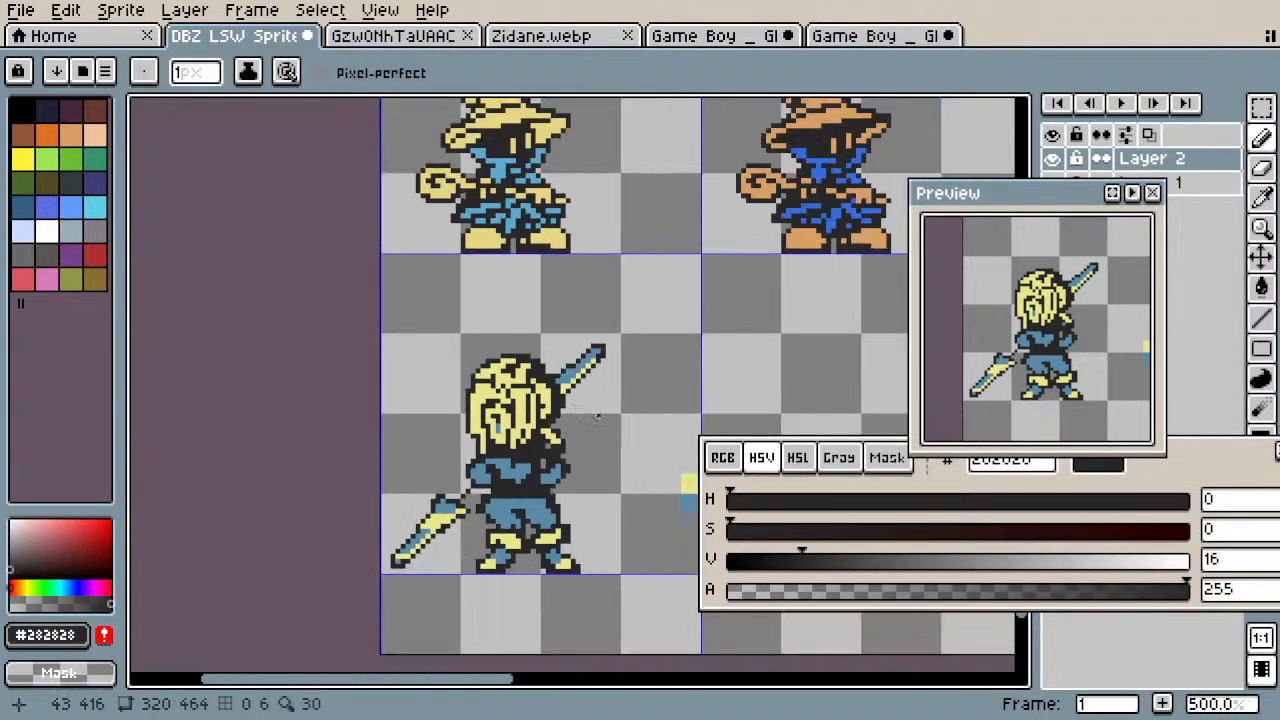
scroll(587, 290, up, 3)
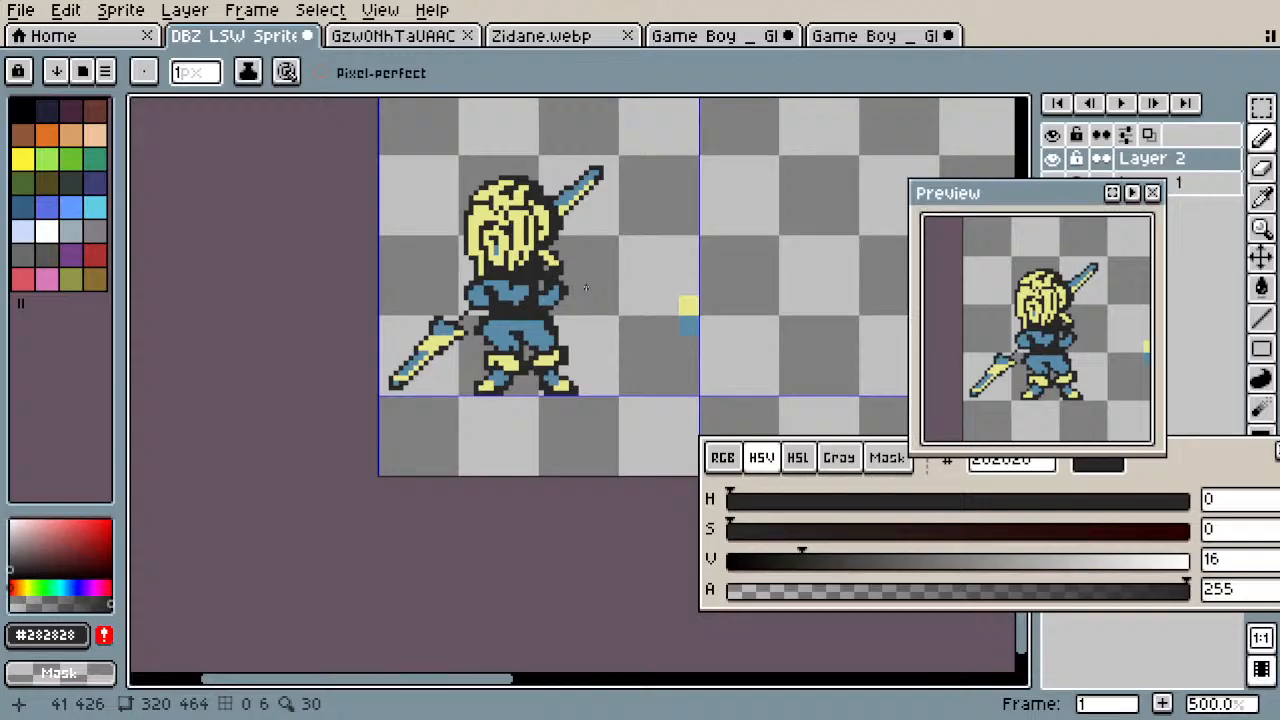
Step: Sample the hair yellow #e8e88b and paint an outer strand and small highlight pixels beside the raised blade's base
scroll(562, 228, up, 7)
alt+click(526, 232)
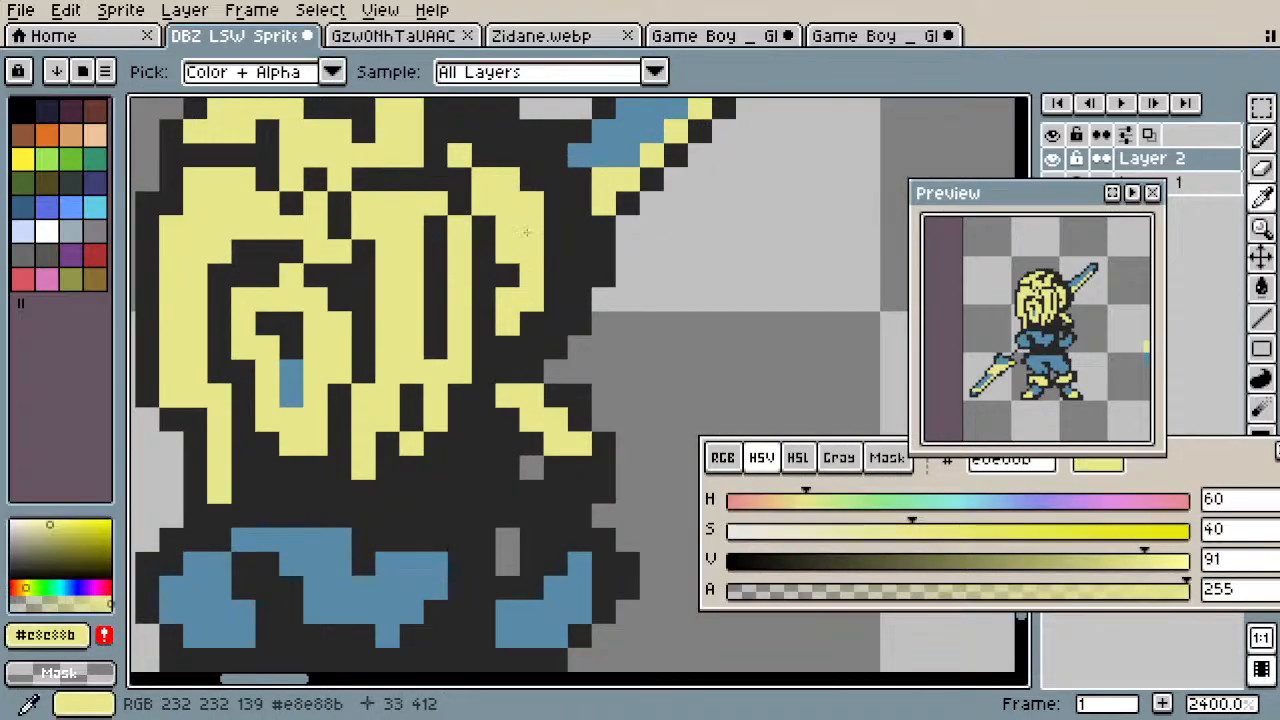
mouse_move(580, 278)
mouse_down()
mouse_move(557, 184)
mouse_move(515, 140)
mouse_move(484, 152)
mouse_move(507, 152)
mouse_up()
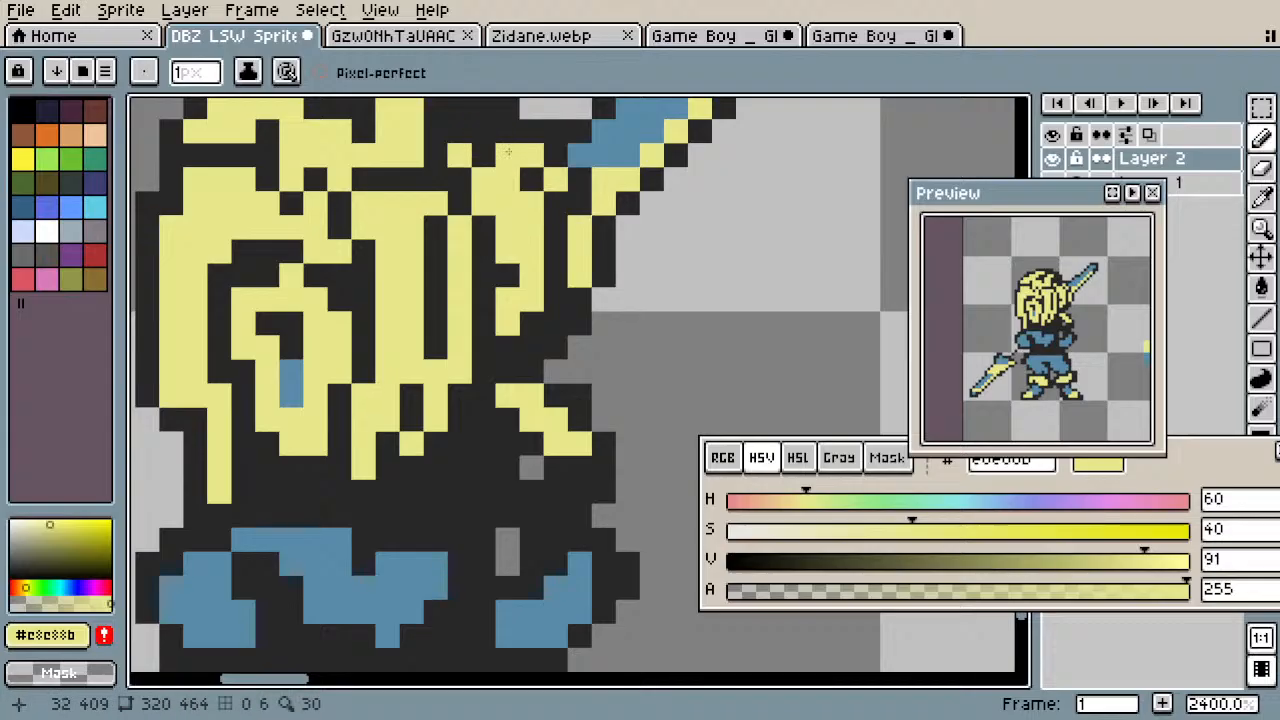
scroll(457, 177, down, 5)
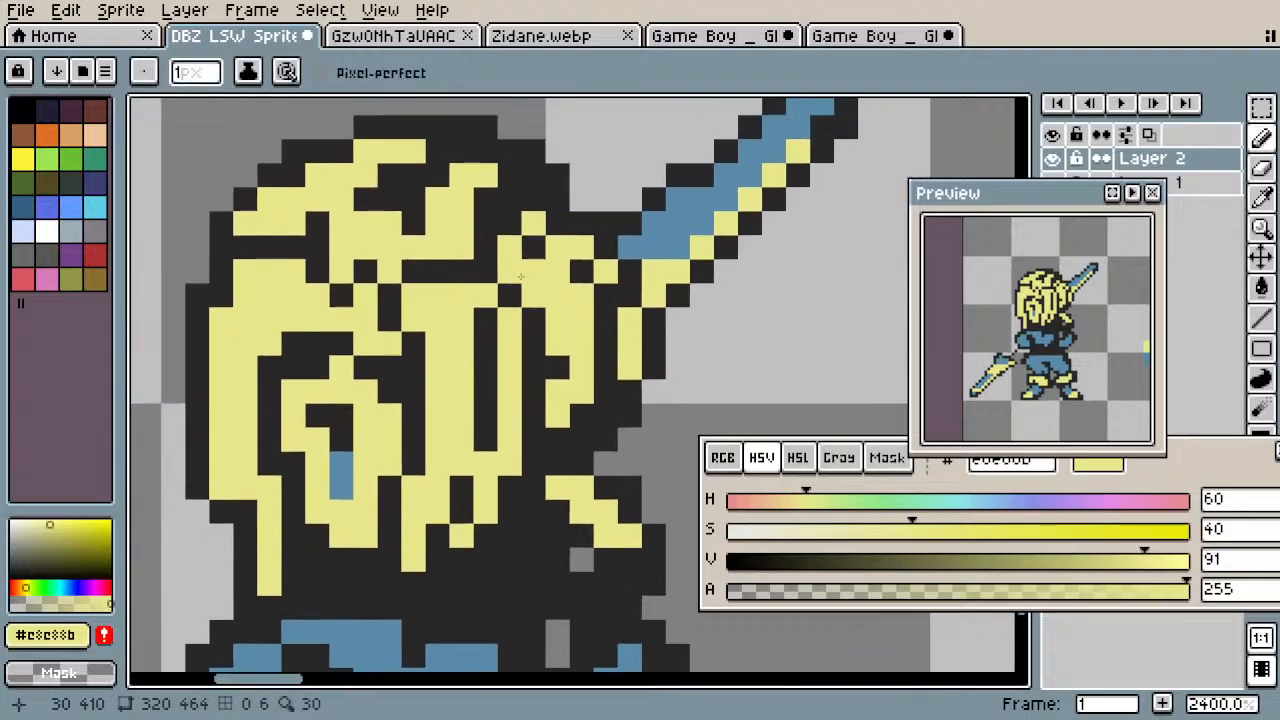
scroll(558, 310, down, 2)
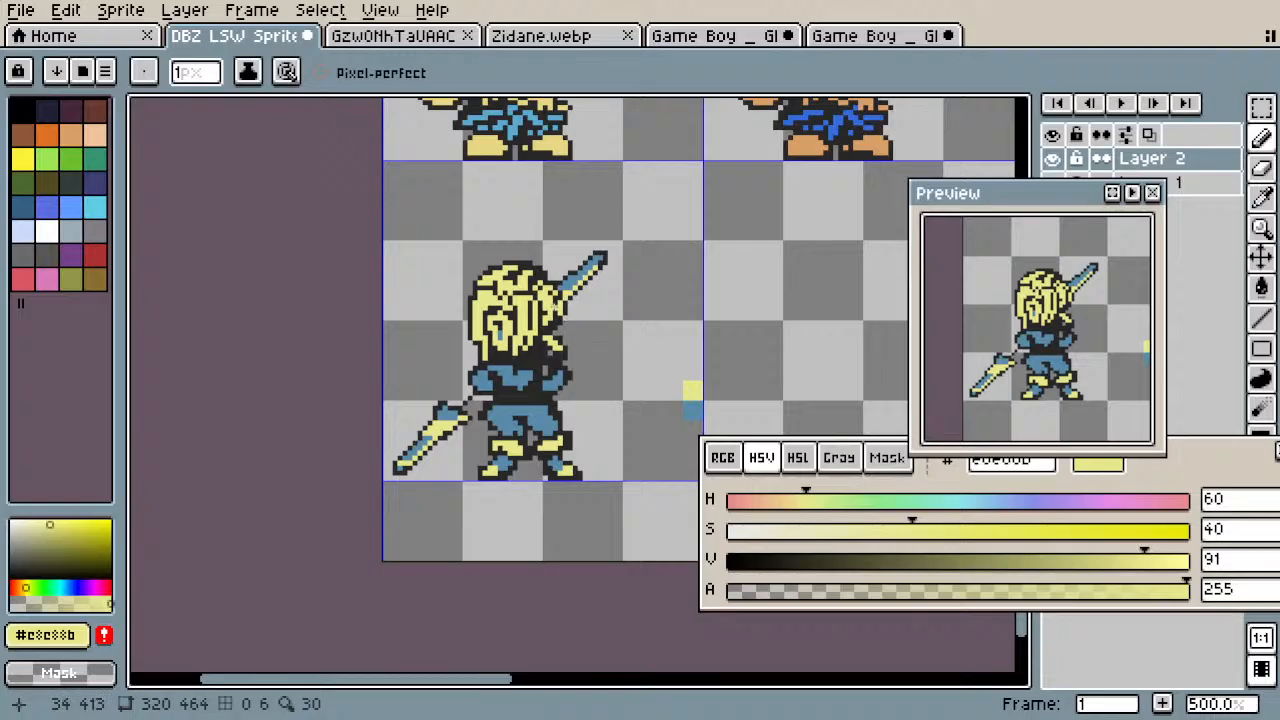
scroll(560, 310, up, 4)
scroll(562, 308, up, 3)
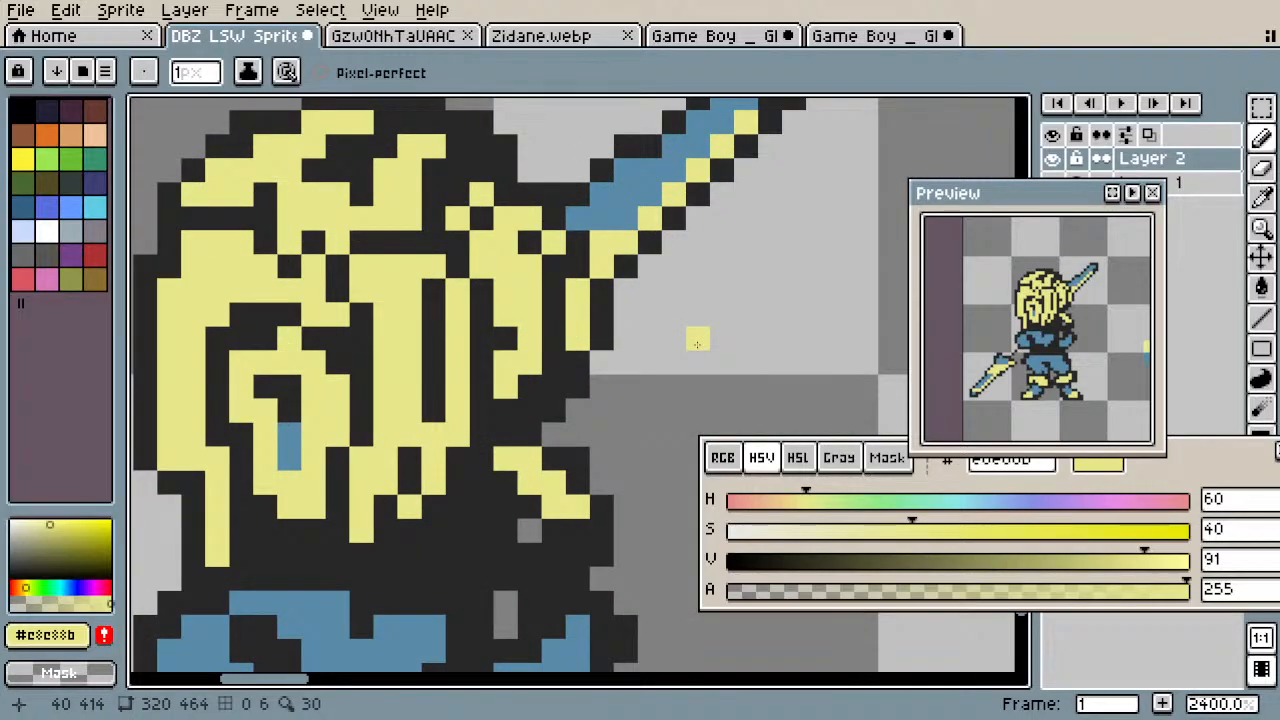
Step: Replace the separate outer strand with dark outline and widen the adjoining blond hair by one pixel column in #e8e88b
scroll(697, 343, down, 5)
scroll(697, 340, up, 4)
key(alt)
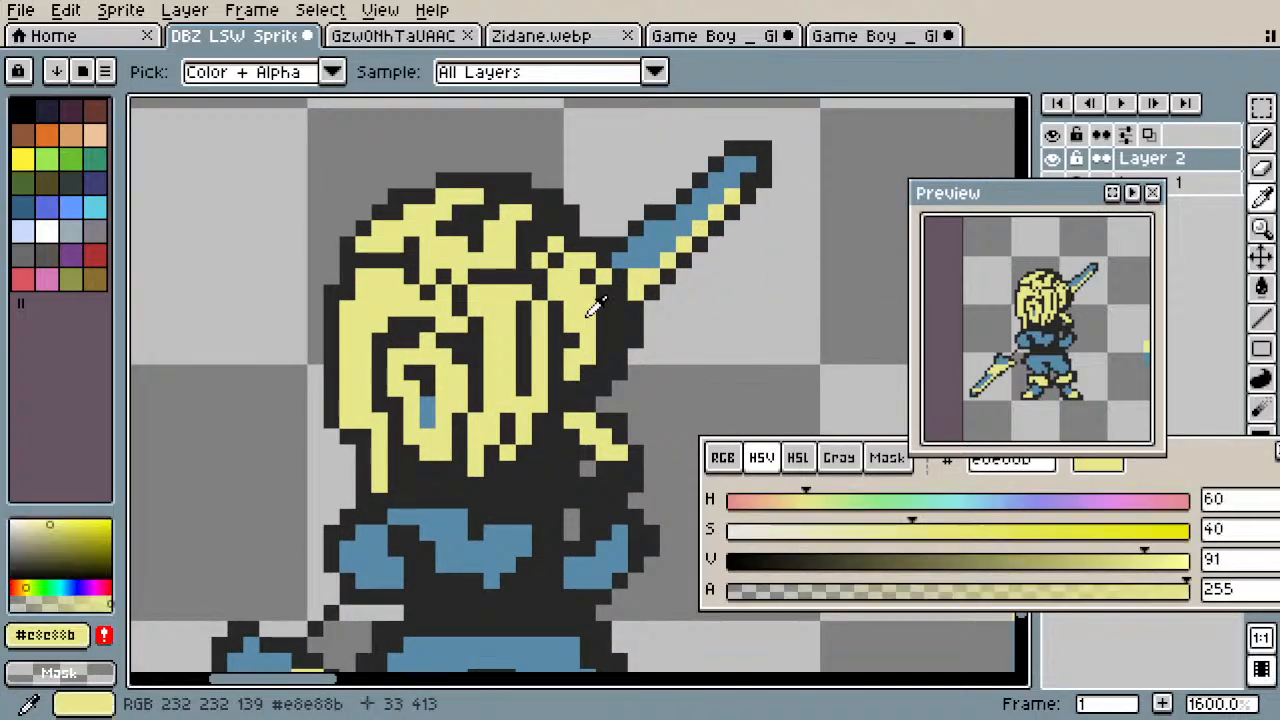
drag(604, 318, 600, 352)
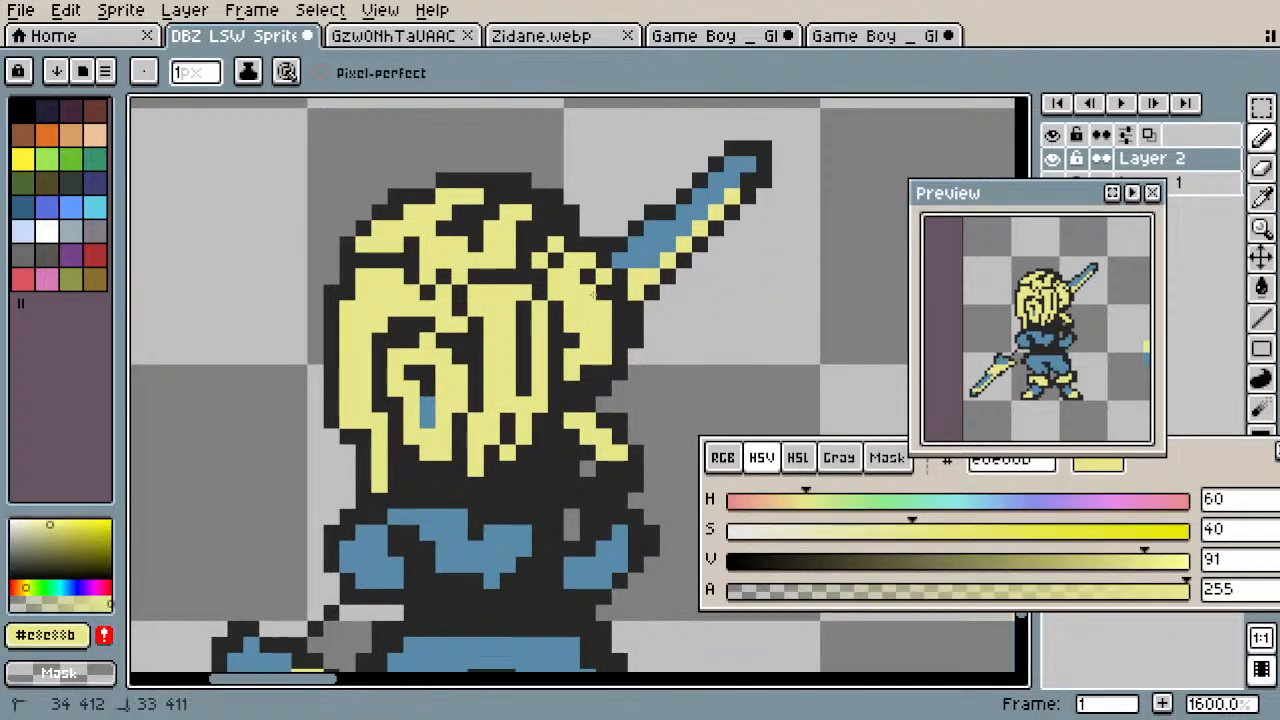
scroll(640, 360, down, 6)
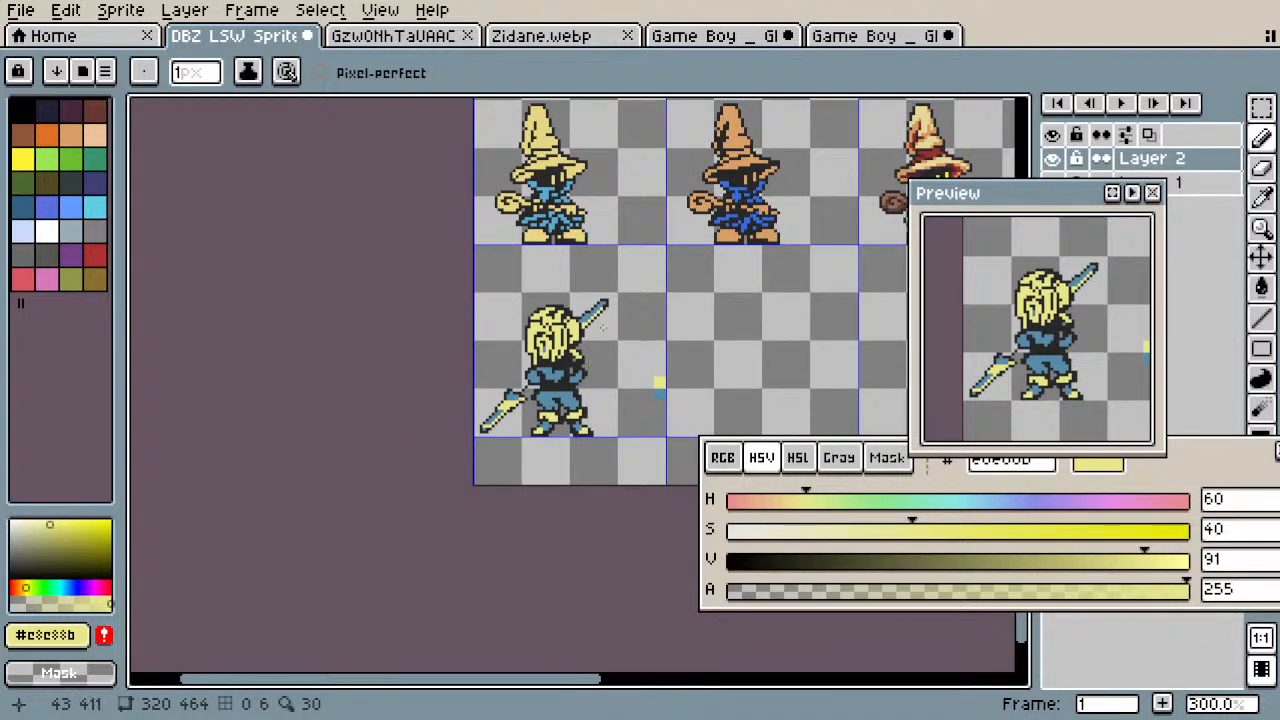
scroll(603, 328, up, 4)
alt+click(542, 295)
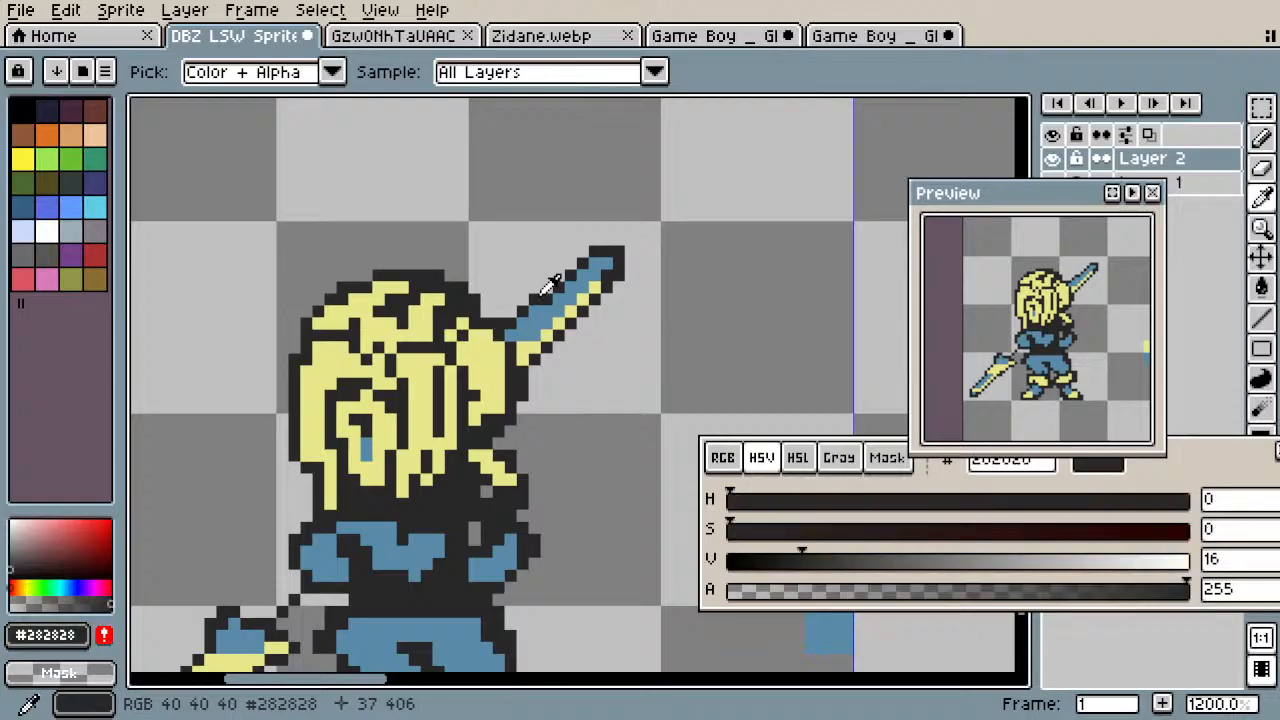
scroll(585, 347, down, 4)
scroll(590, 348, down, 2)
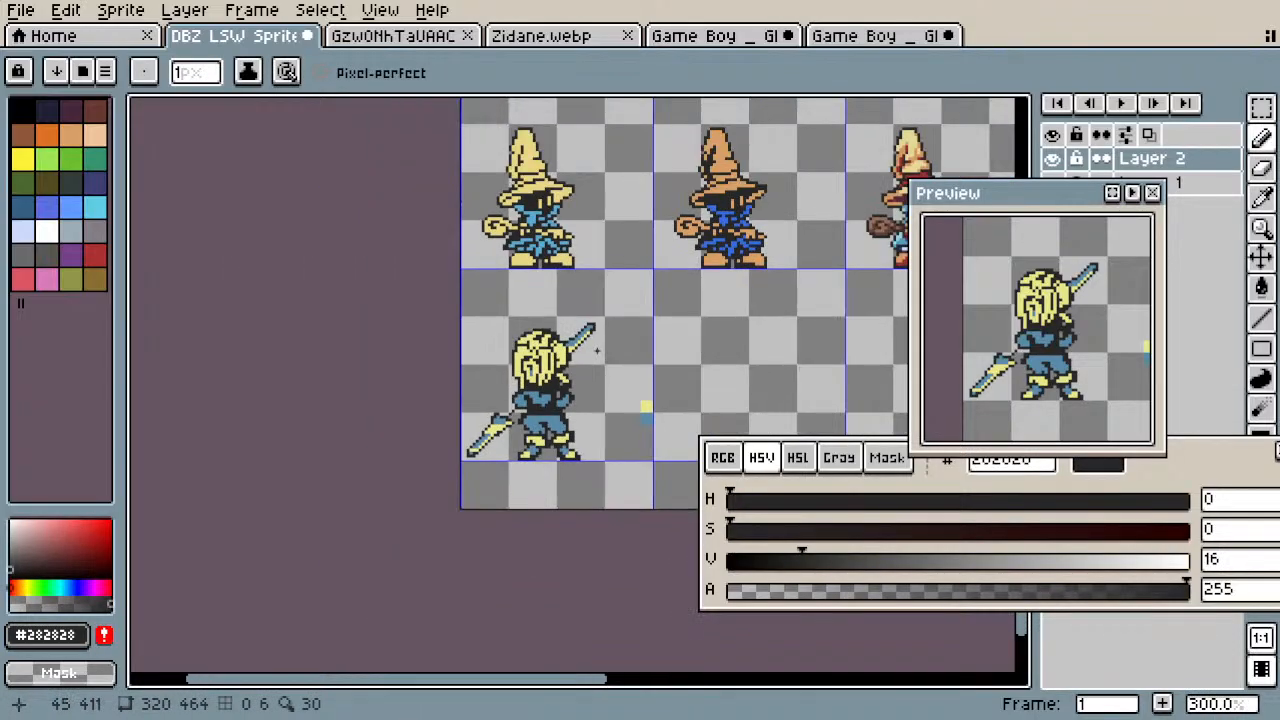
Step: Shorten the raised blade by moving its 4 by 4 pixel tip three pixels left and down, and close the tip's outline in #282828
scroll(596, 349, up, 6)
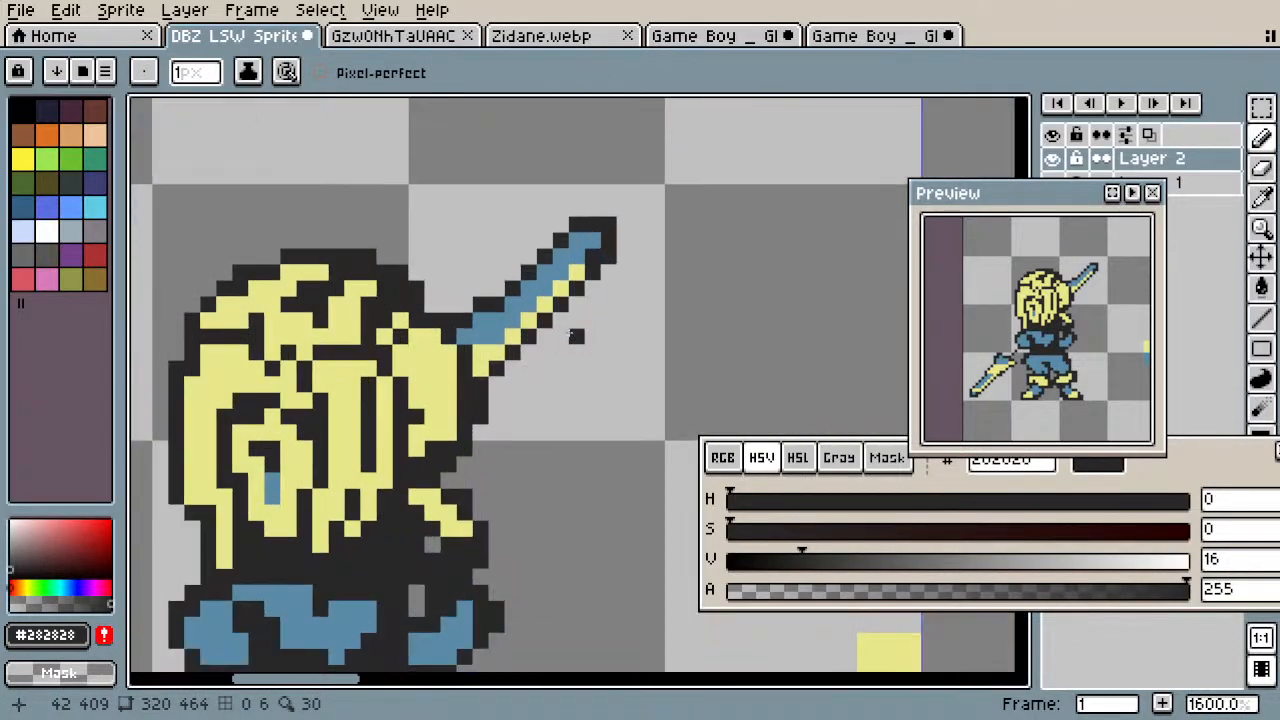
key(m)
drag(609, 224, 561, 272)
key(Left)
key(Down)
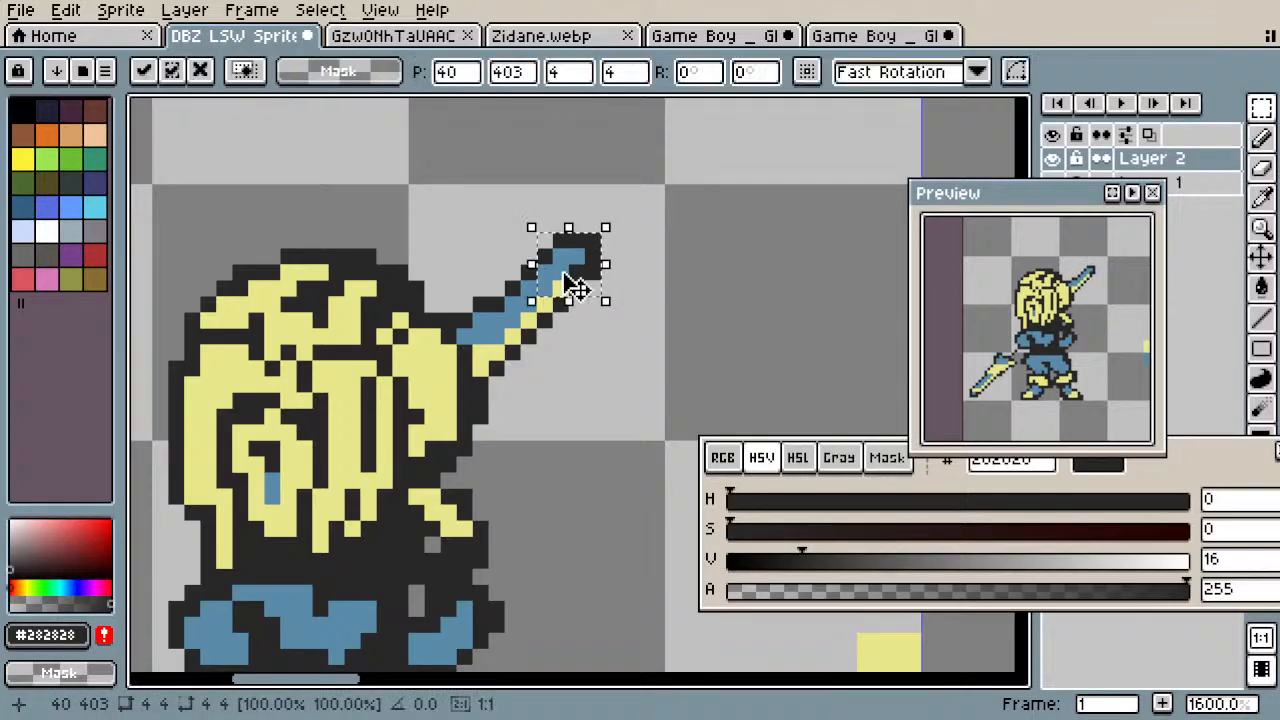
key(Left)
key(Down)
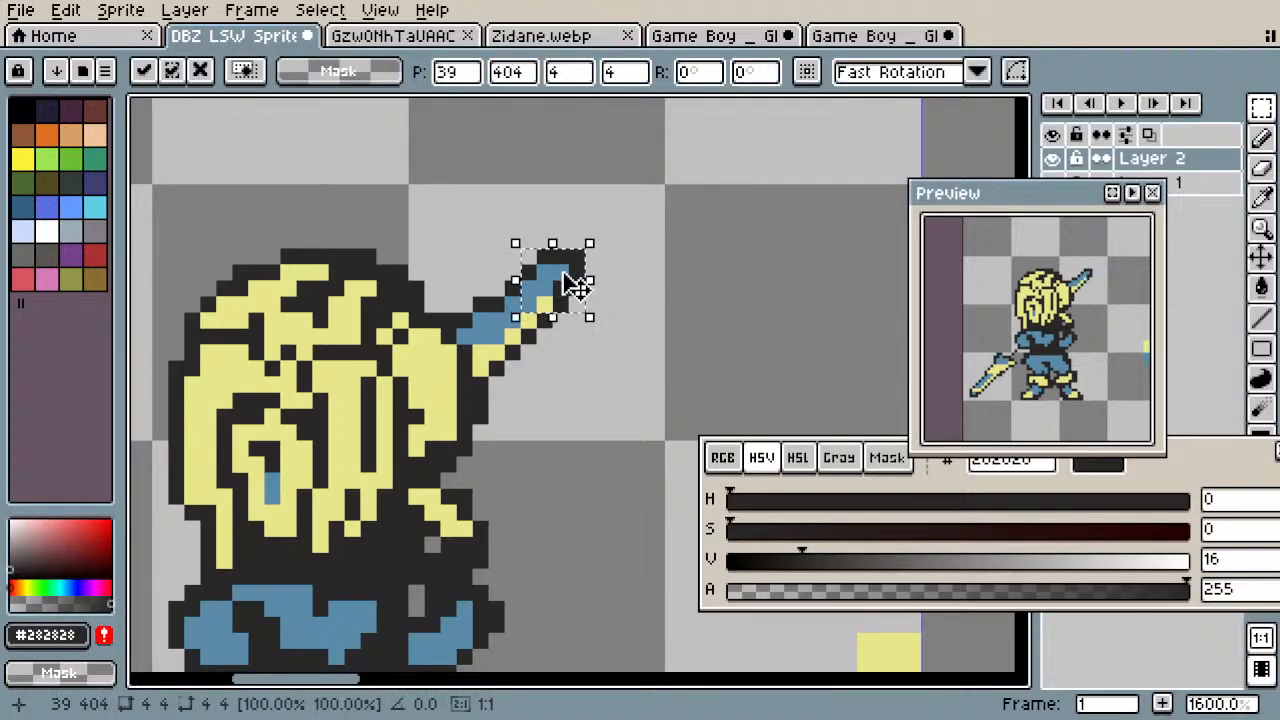
key(Left)
key(Down)
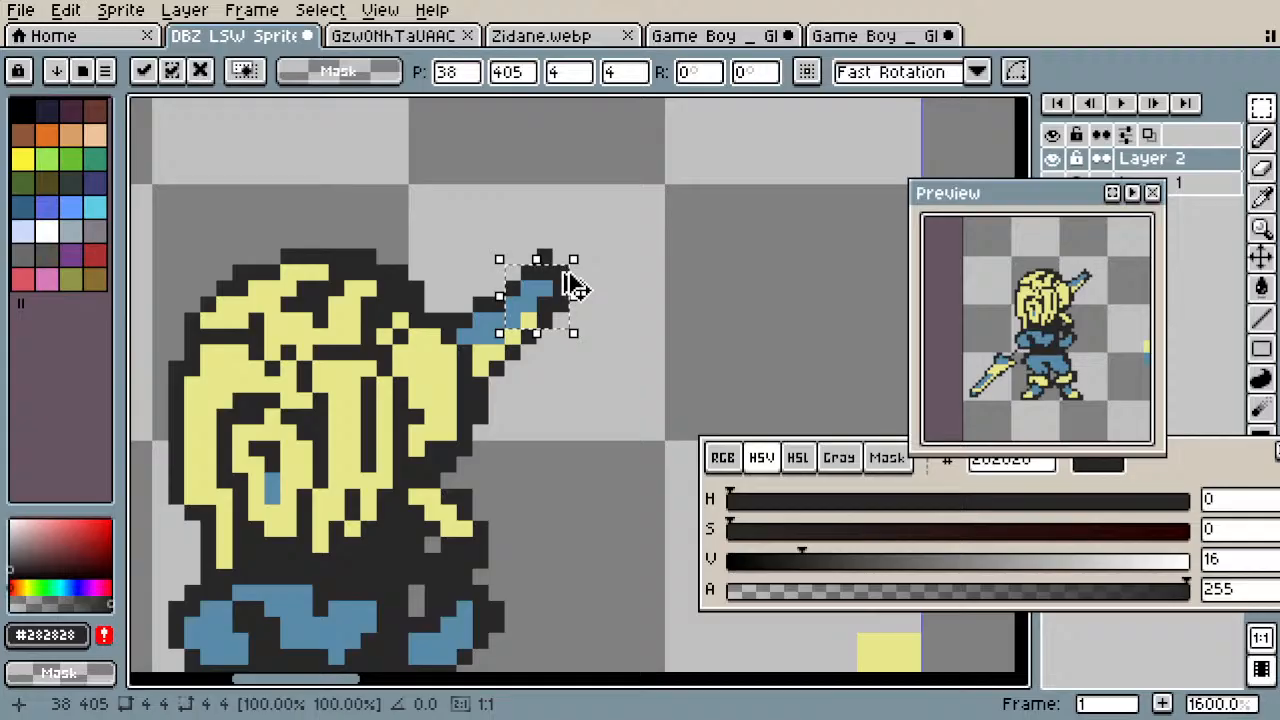
key(Return)
key(b)
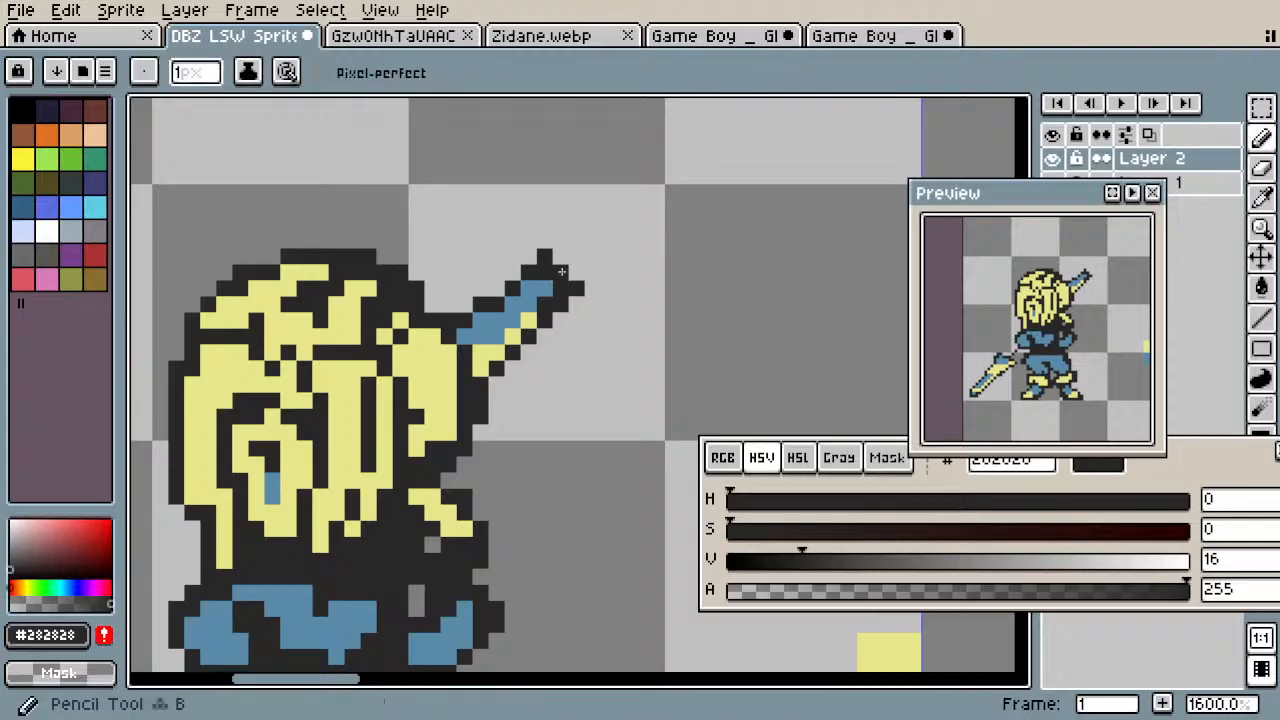
scroll(582, 290, down, 4)
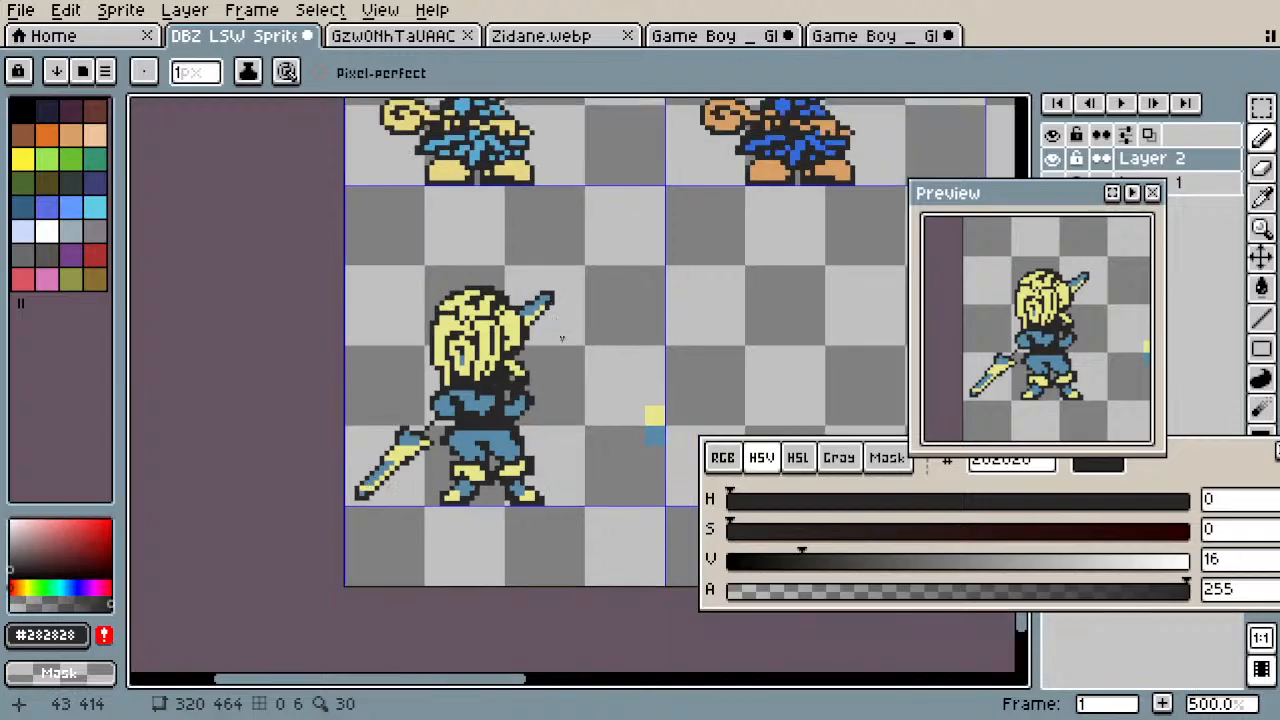
scroll(562, 338, down, 2)
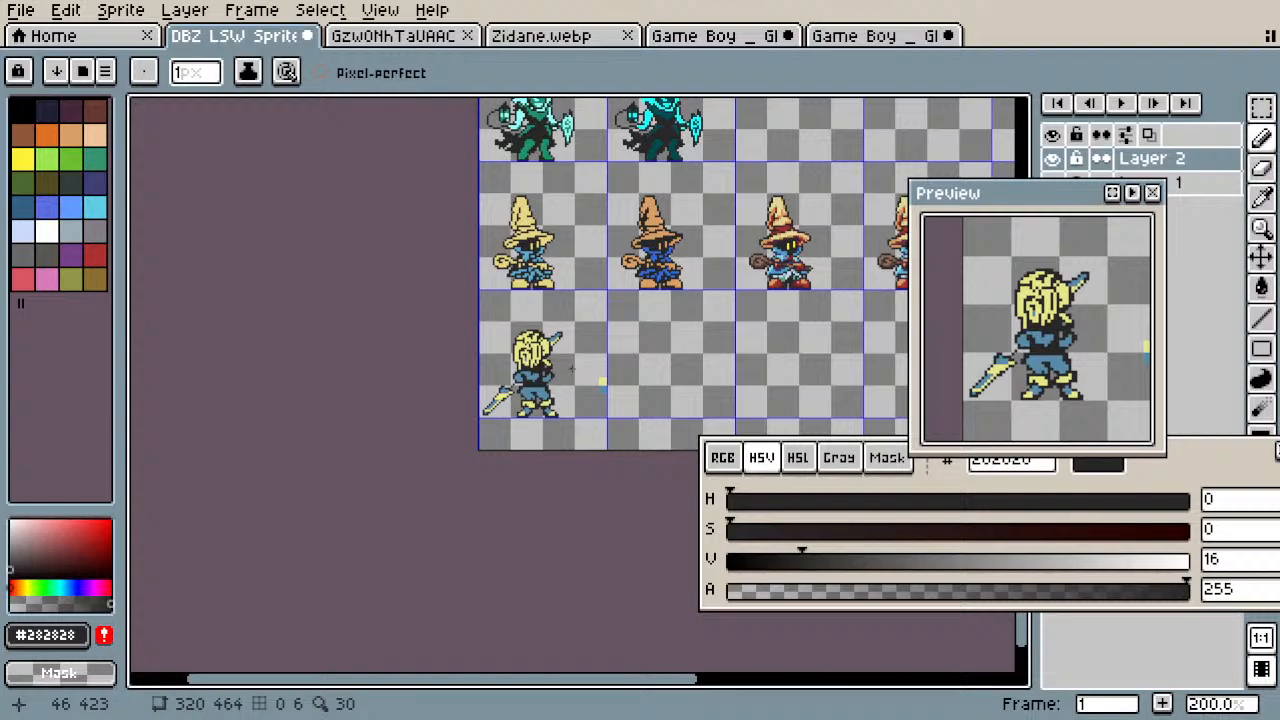
Step: Sample the hair yellow #e8e88b and examine the character's arms, cuffs and vest in the reference artwork
scroll(538, 380, up, 7)
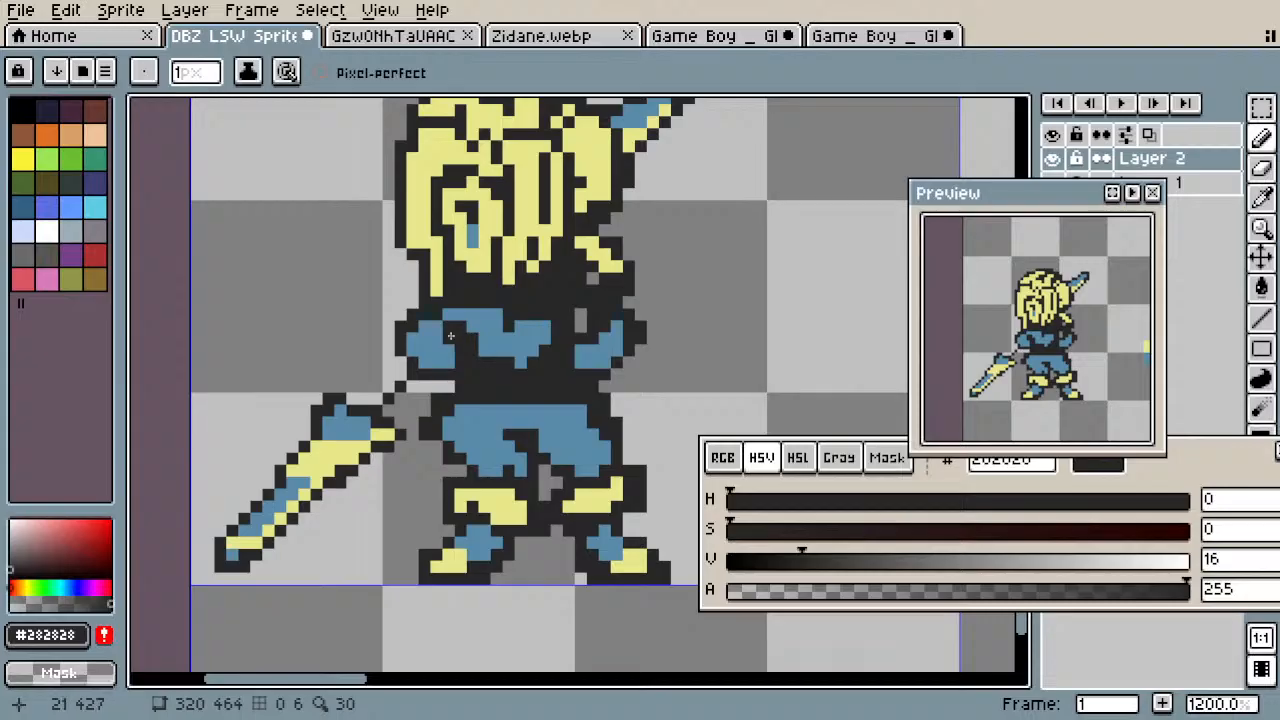
key(i)
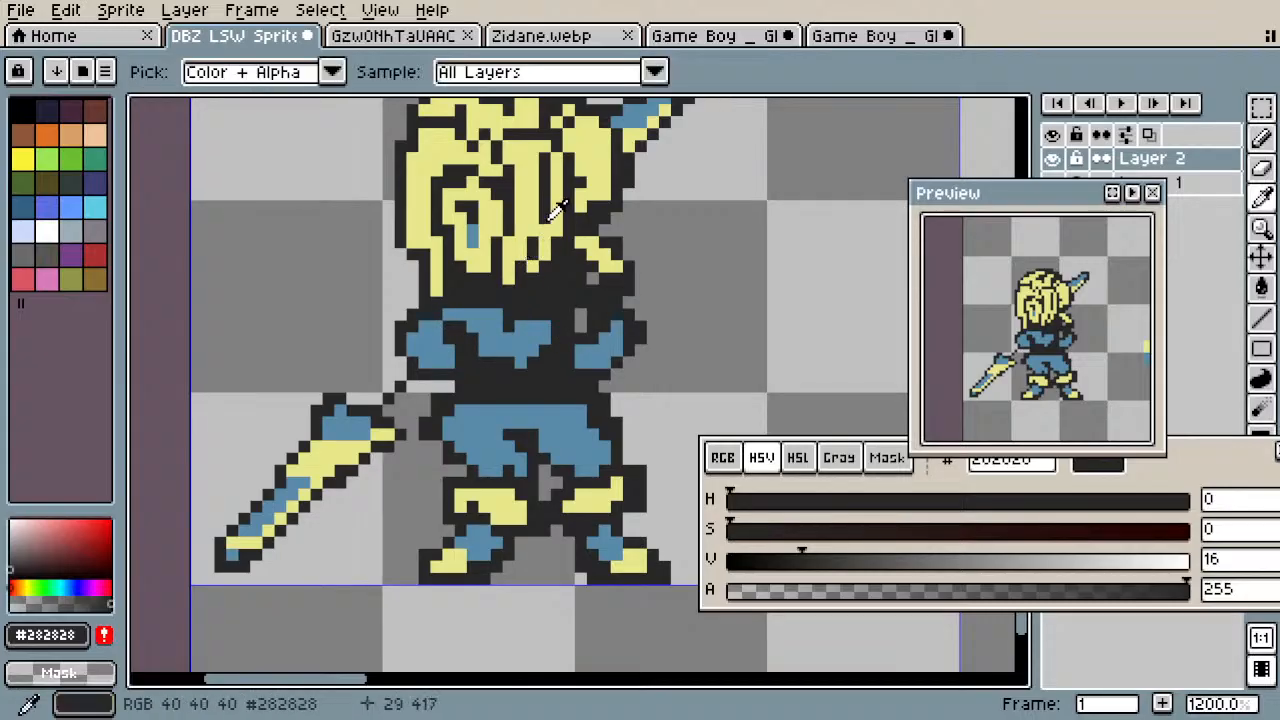
click(548, 222)
key(b)
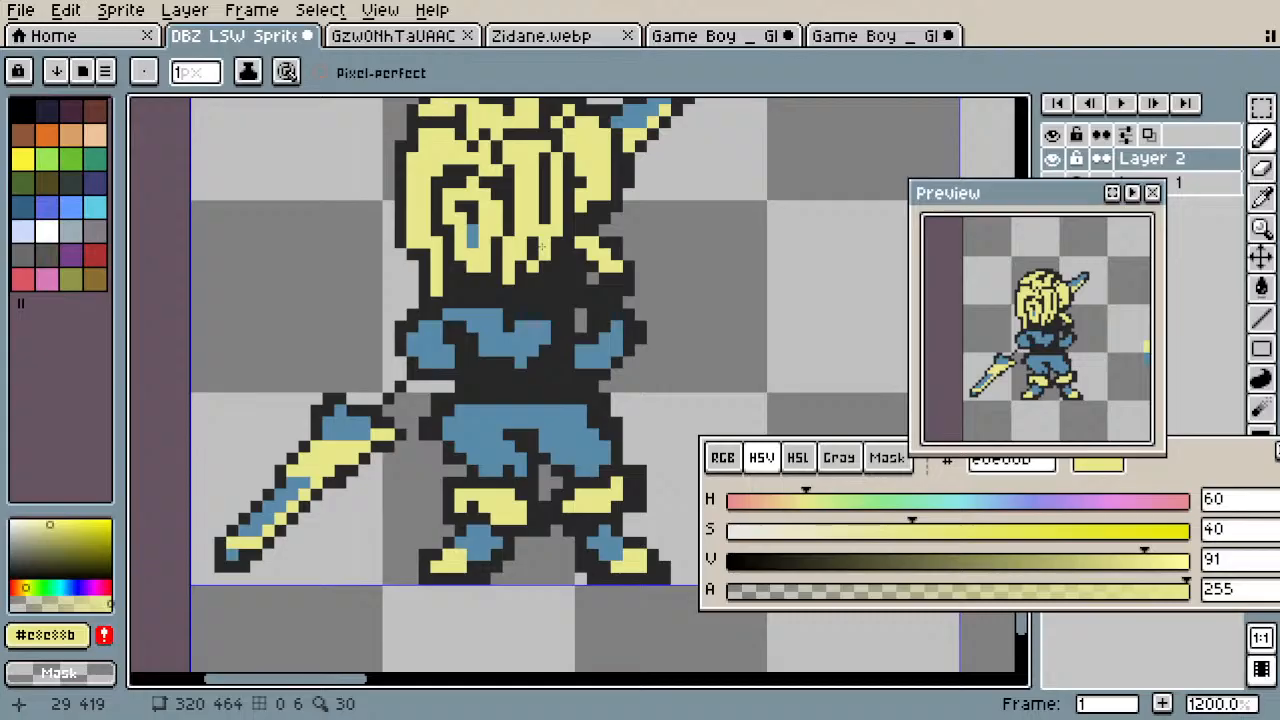
click(412, 37)
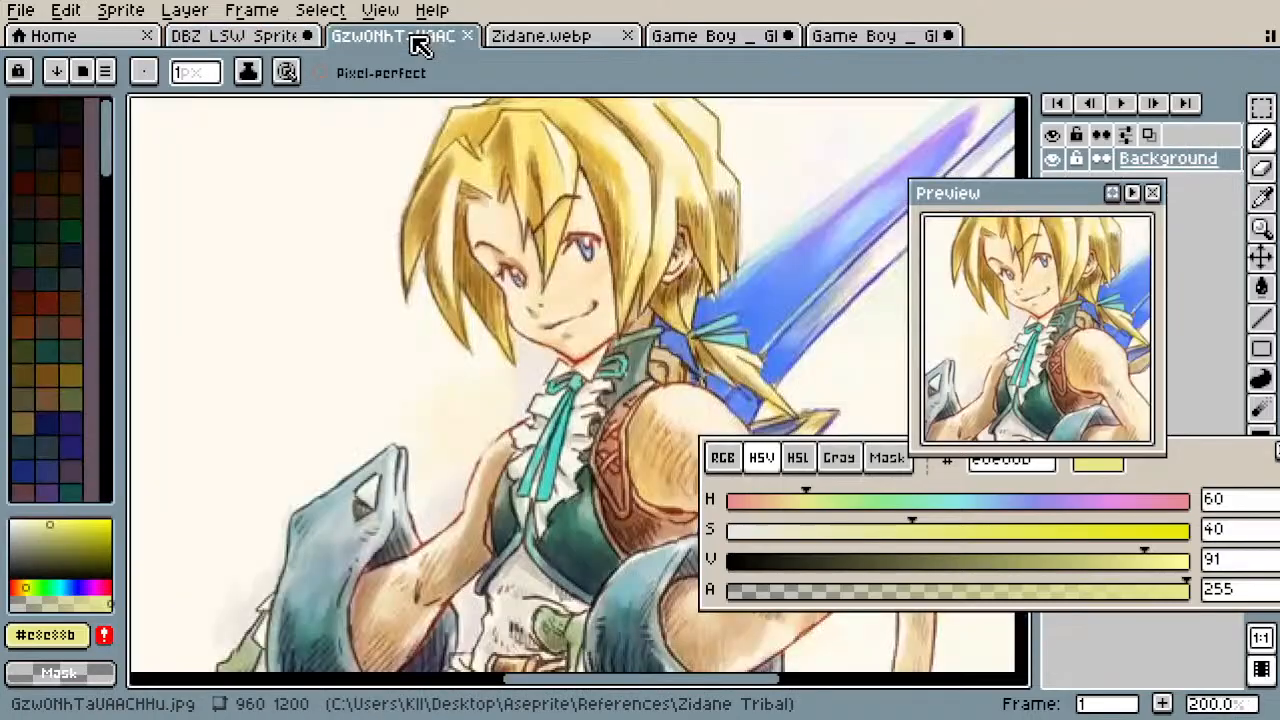
scroll(550, 352, down, 3)
scroll(550, 352, up, 4)
scroll(550, 352, up, 1)
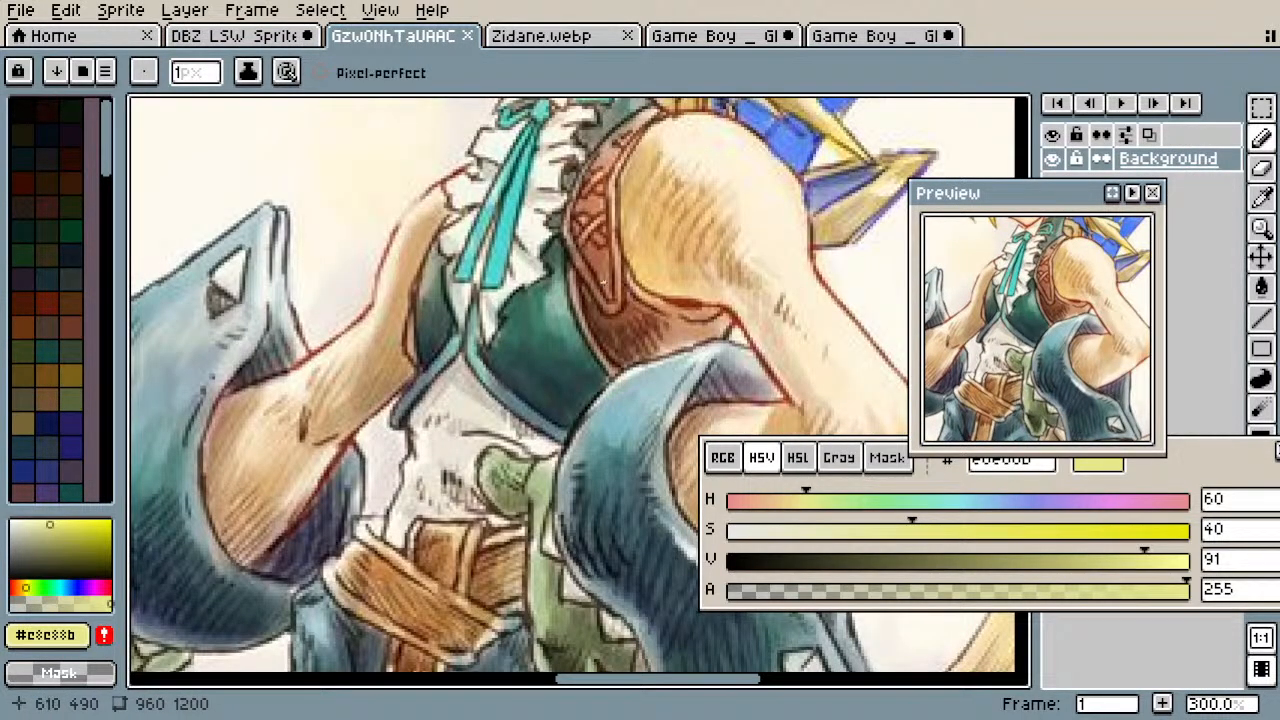
scroll(600, 283, down, 3)
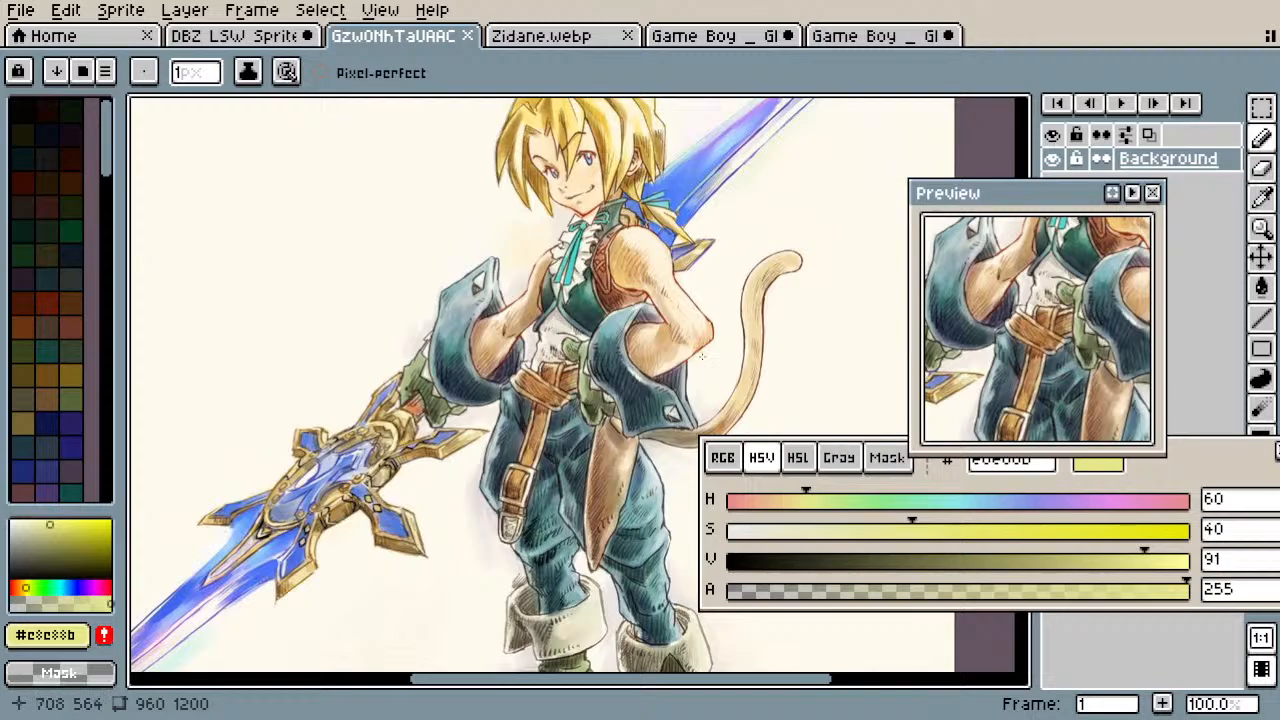
key(ctrl+shift+Tab)
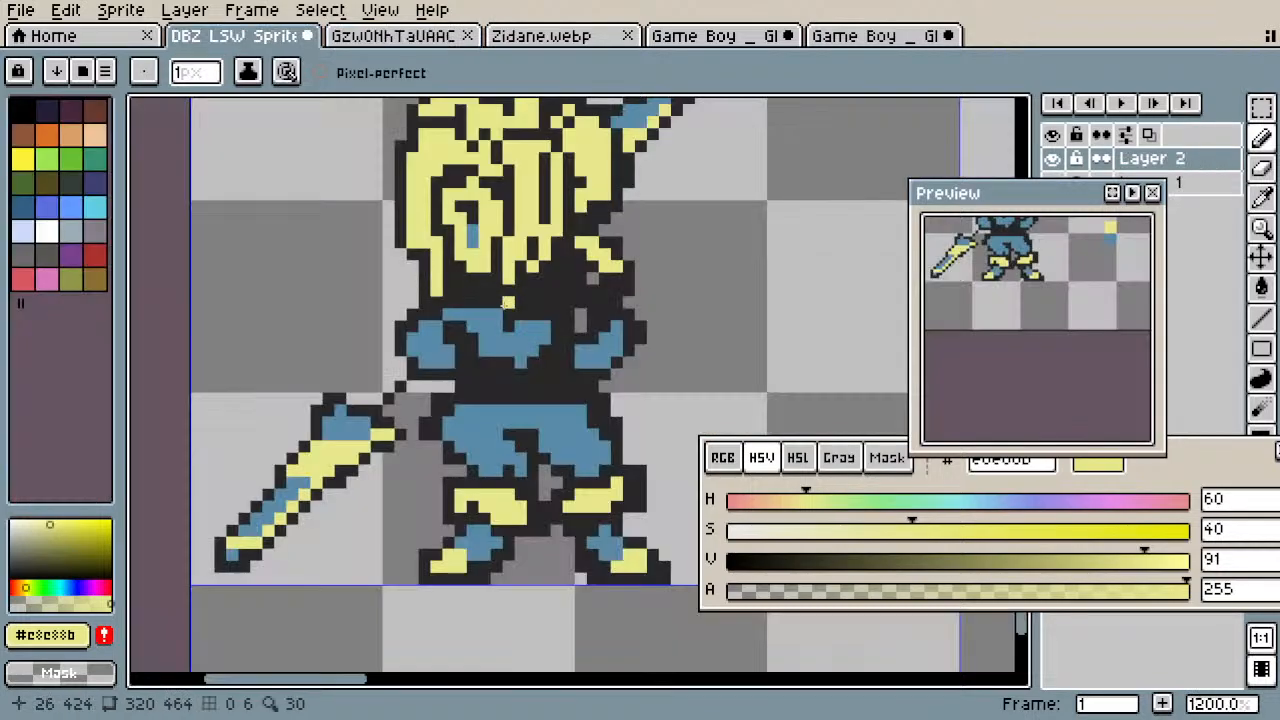
Step: Darken the upper part of the blue cuff on the raised-blade side with #282828 and paint a diagonal #e8e88b arm band above it
scroll(556, 357, up, 2)
alt+click(656, 368)
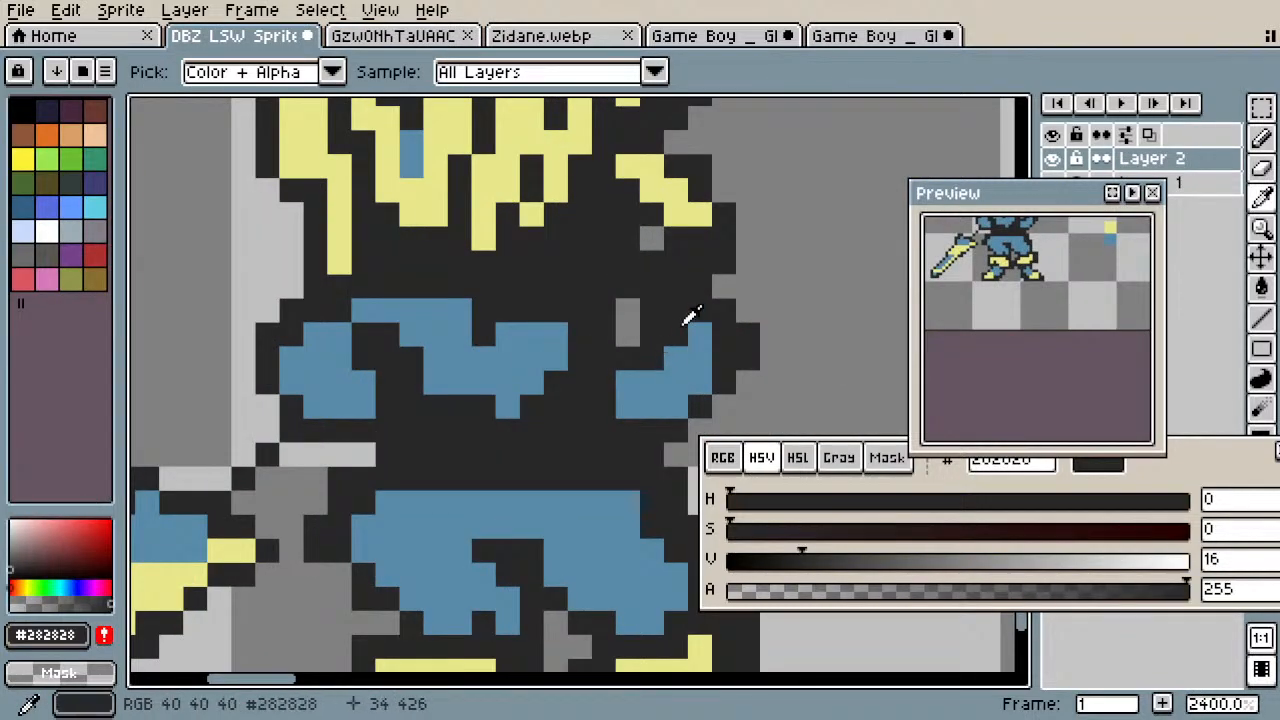
mouse_move(676, 358)
mouse_down()
mouse_move(701, 338)
mouse_move(700, 352)
mouse_move(663, 300)
mouse_move(672, 357)
mouse_move(694, 343)
mouse_move(652, 285)
mouse_move(596, 243)
mouse_move(506, 354)
mouse_up()
alt+click(675, 215)
click(692, 348)
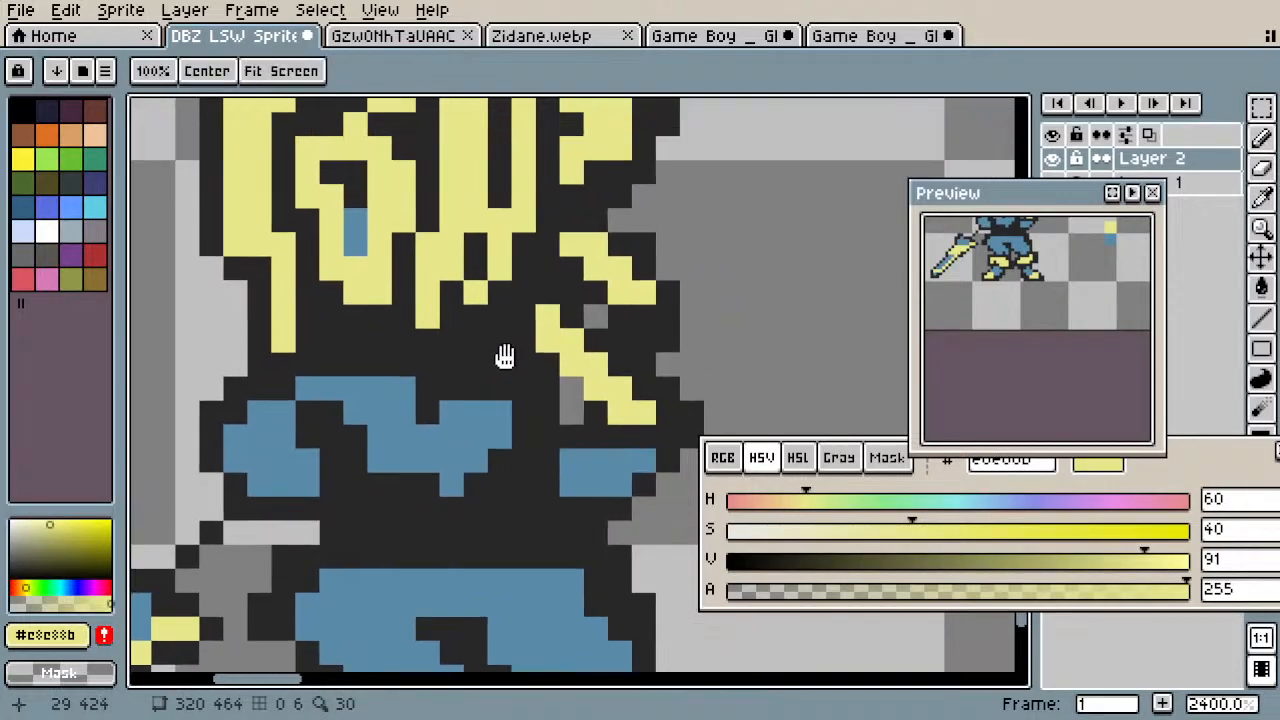
drag(1018, 304, 1041, 390)
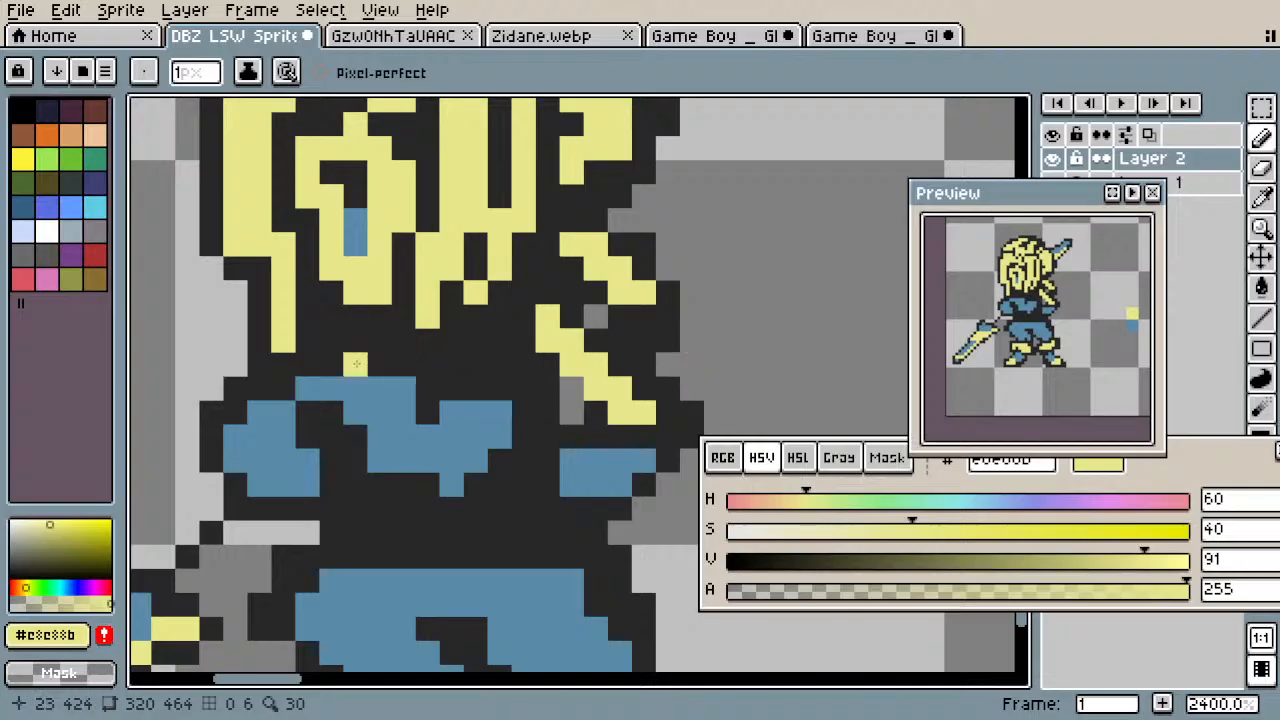
Step: Trim the blue vest's corner and the inner edge of the lowered-blade side cuff with #282828, touching up the vest in #598ba8
drag(355, 365, 549, 301)
alt+click(512, 316)
click(512, 311)
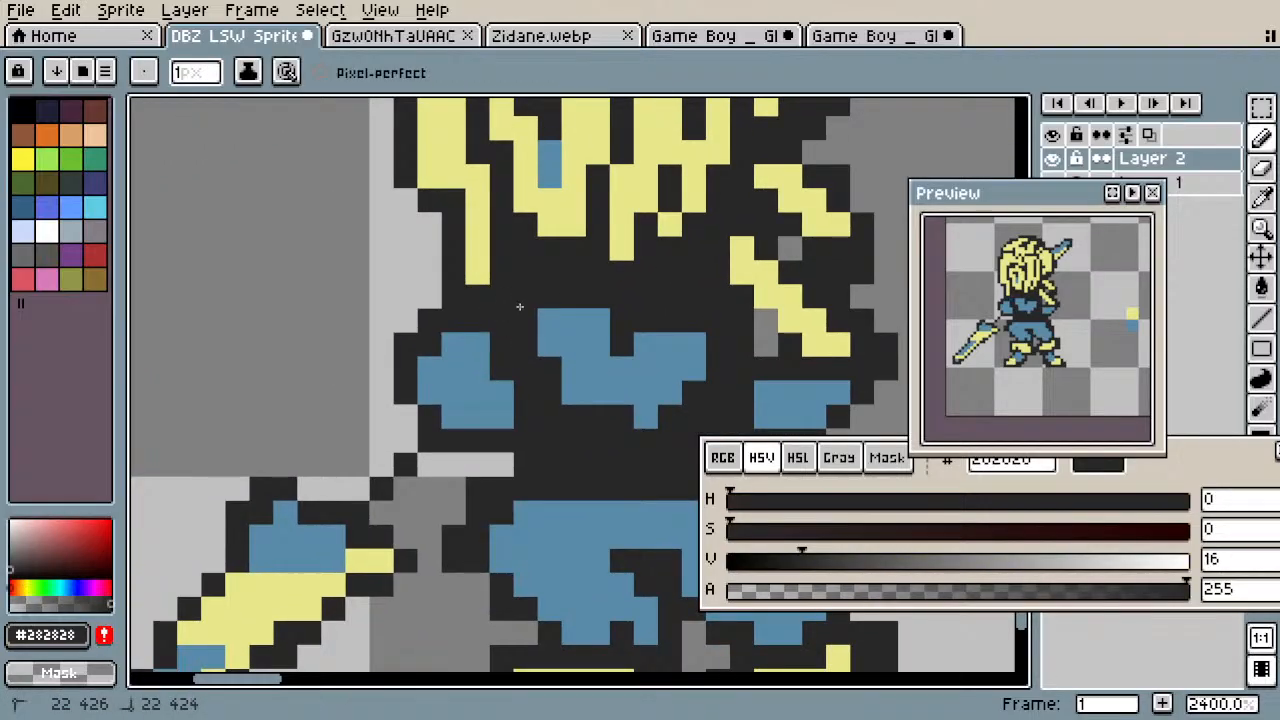
alt+click(571, 367)
drag(571, 367, 546, 331)
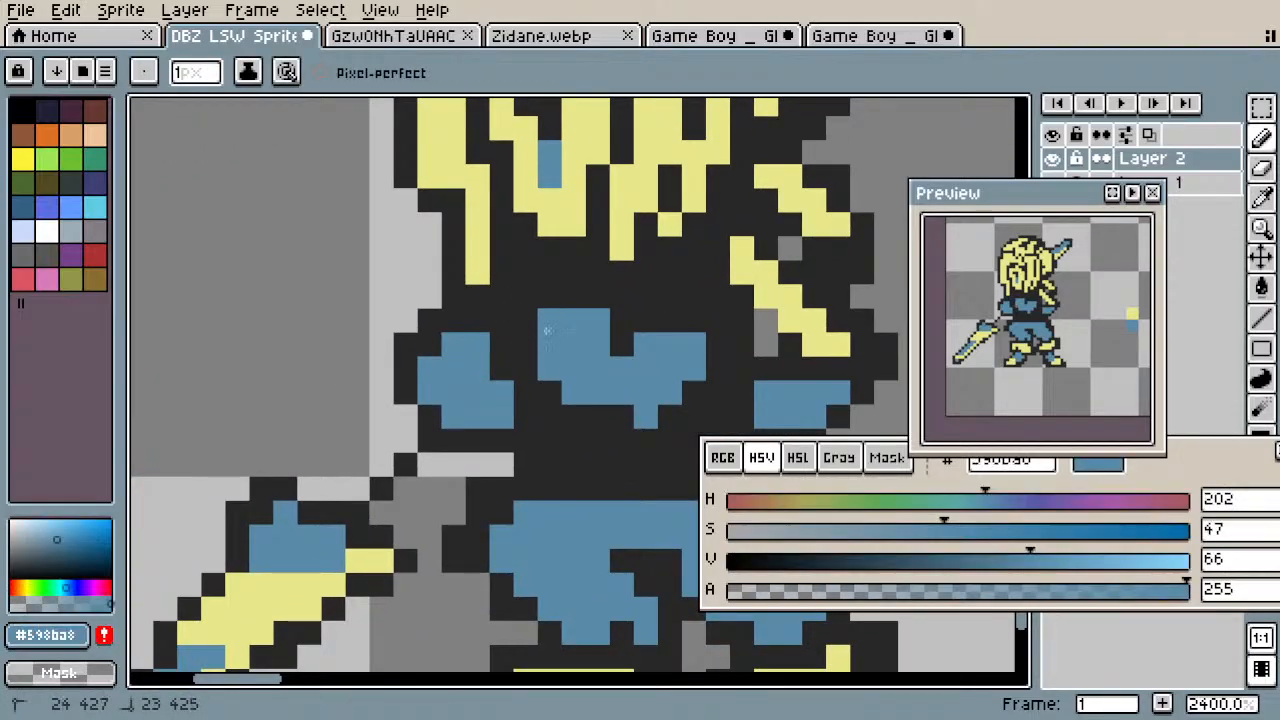
alt+click(505, 343)
drag(508, 388, 483, 359)
click(478, 345)
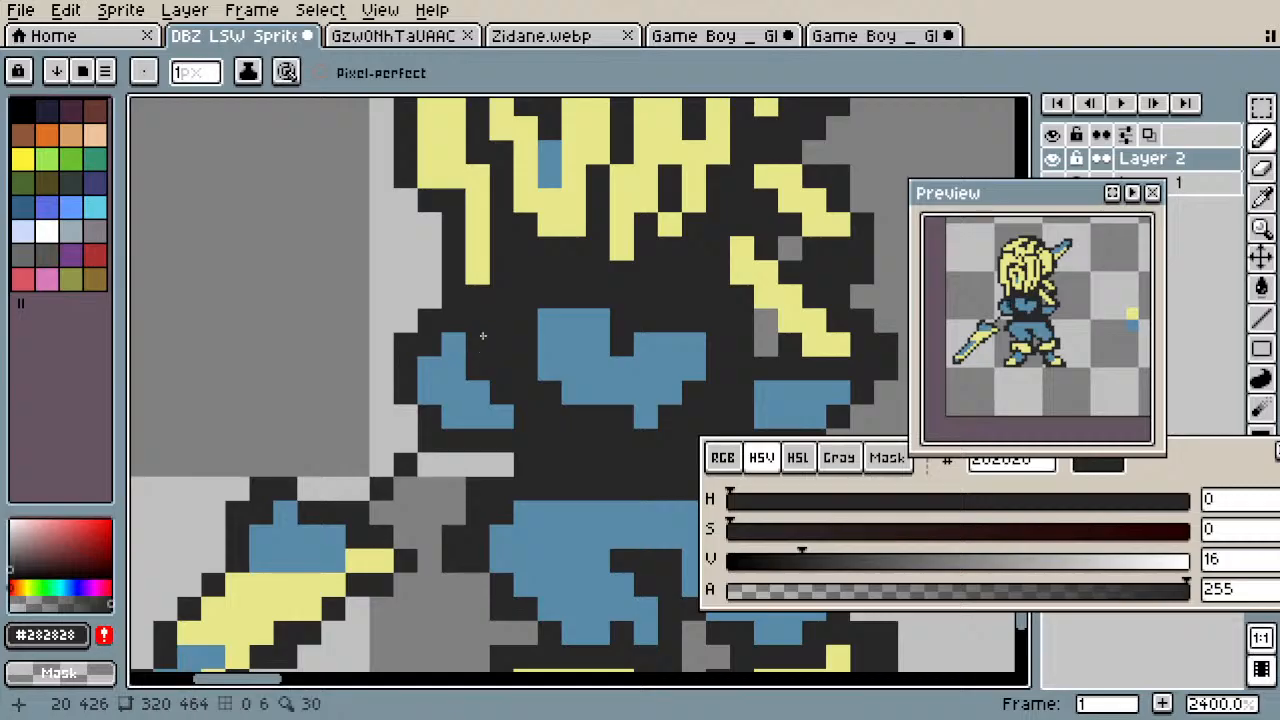
Step: Paint a short diagonal arm in #e8e88b between the chest and the cuff on the lowered-blade side
alt+click(474, 242)
click(502, 276)
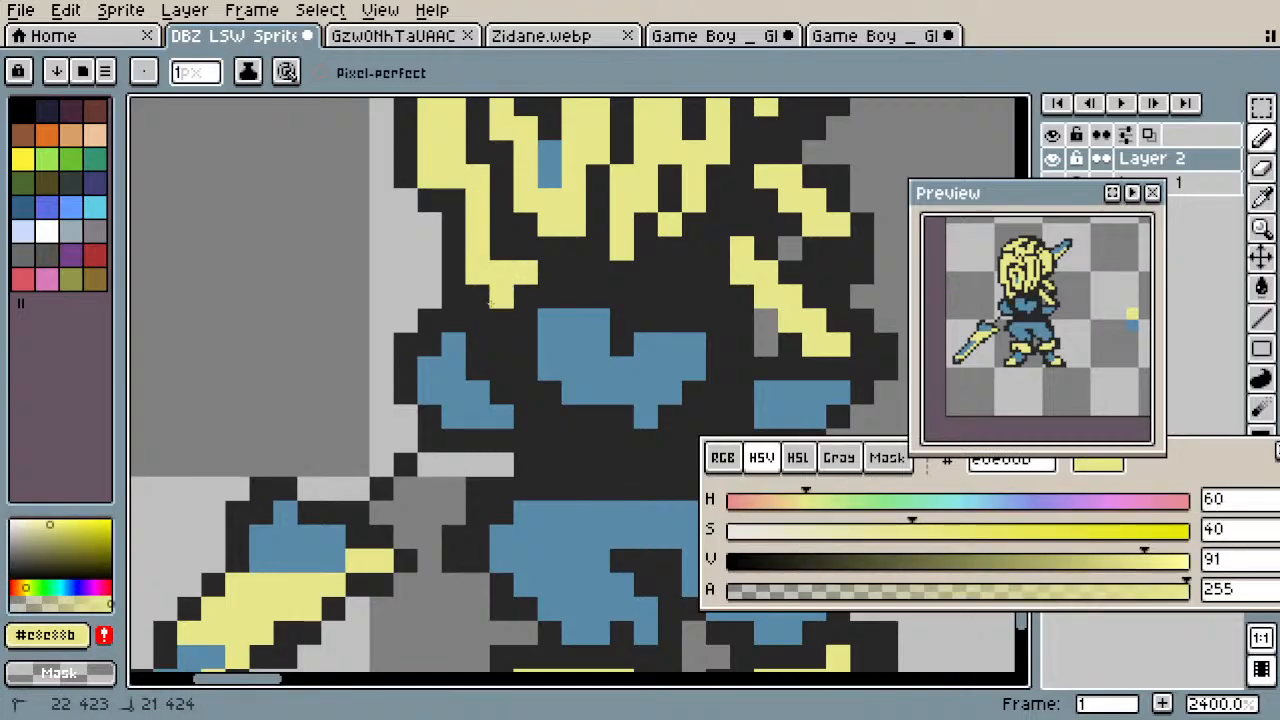
drag(489, 304, 478, 318)
Step: Erase the long hair strand hanging above the lowered-blade arm and close the hair's edge with a #282828 pixel
alt+click(456, 275)
mouse_move(478, 250)
mouse_down()
mouse_move(480, 234)
mouse_move(476, 246)
mouse_move(453, 227)
mouse_up()
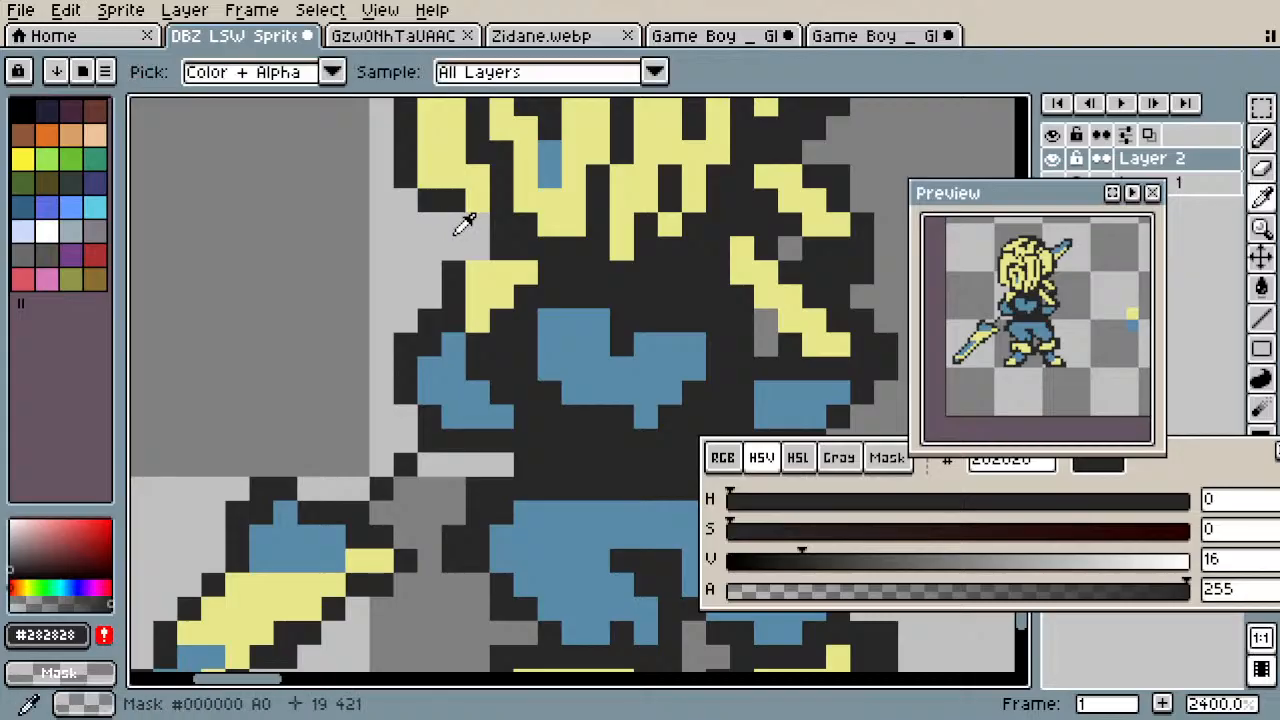
click(475, 220)
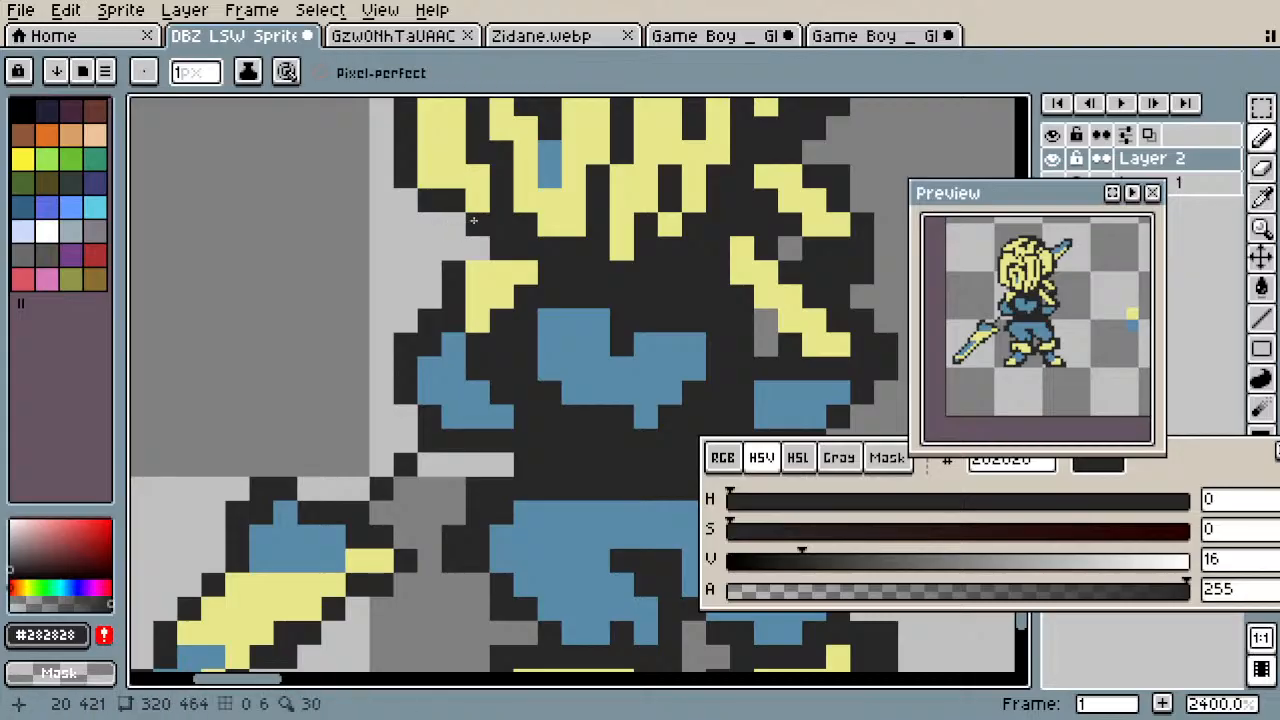
scroll(476, 245, down, 4)
scroll(469, 272, up, 4)
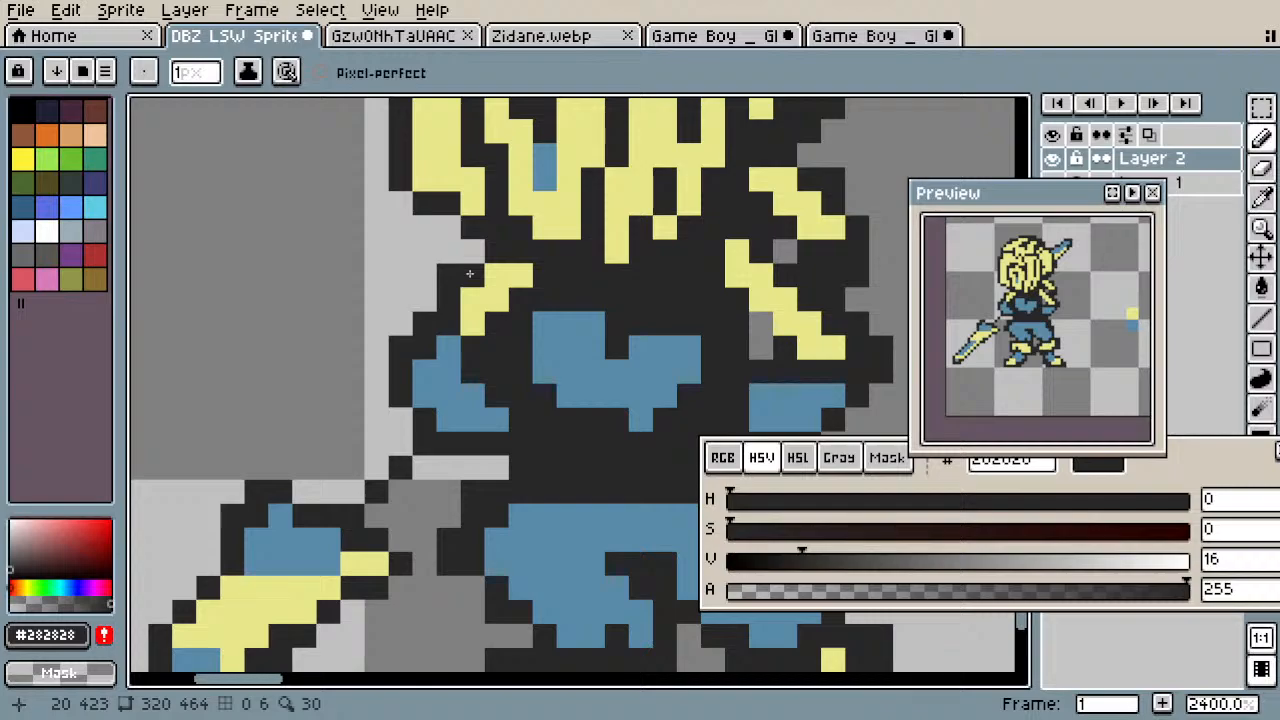
scroll(469, 272, down, 4)
scroll(409, 328, up, 4)
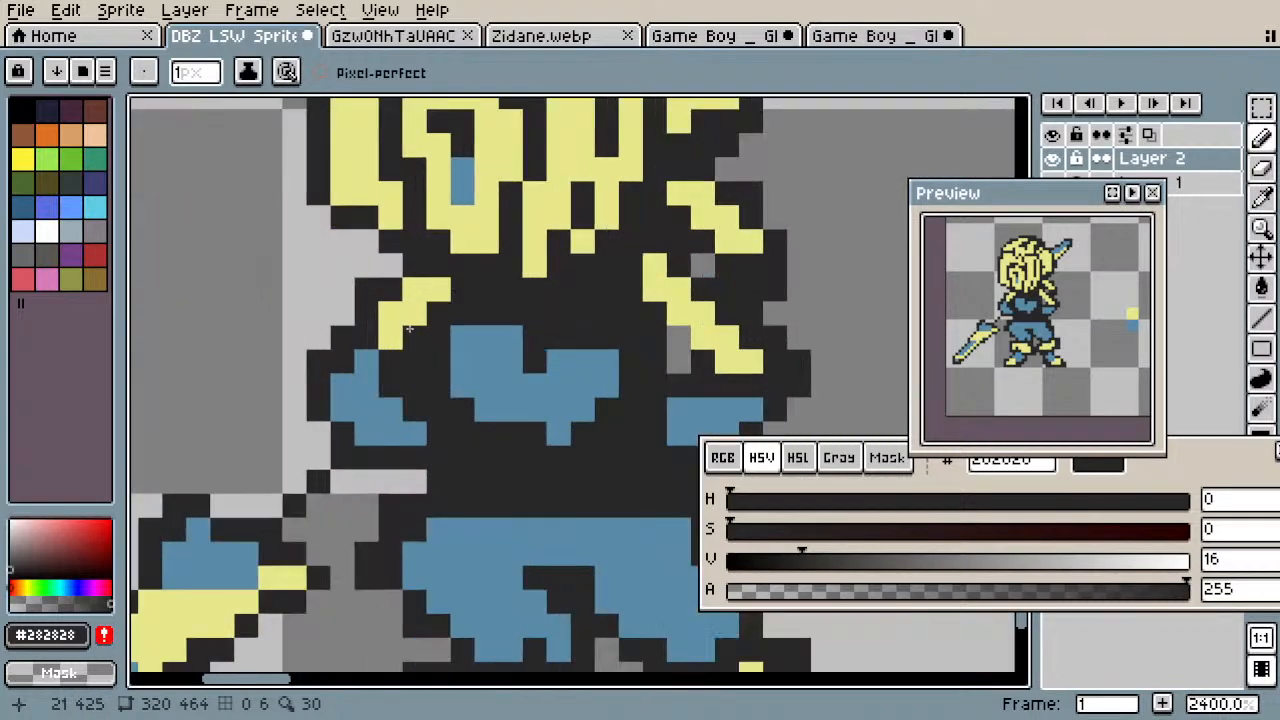
Step: Widen the lowered-blade arm toward the chest in #e8e88b and darken the vest's adjoining top corner with #282828
key(alt)
key(alt)
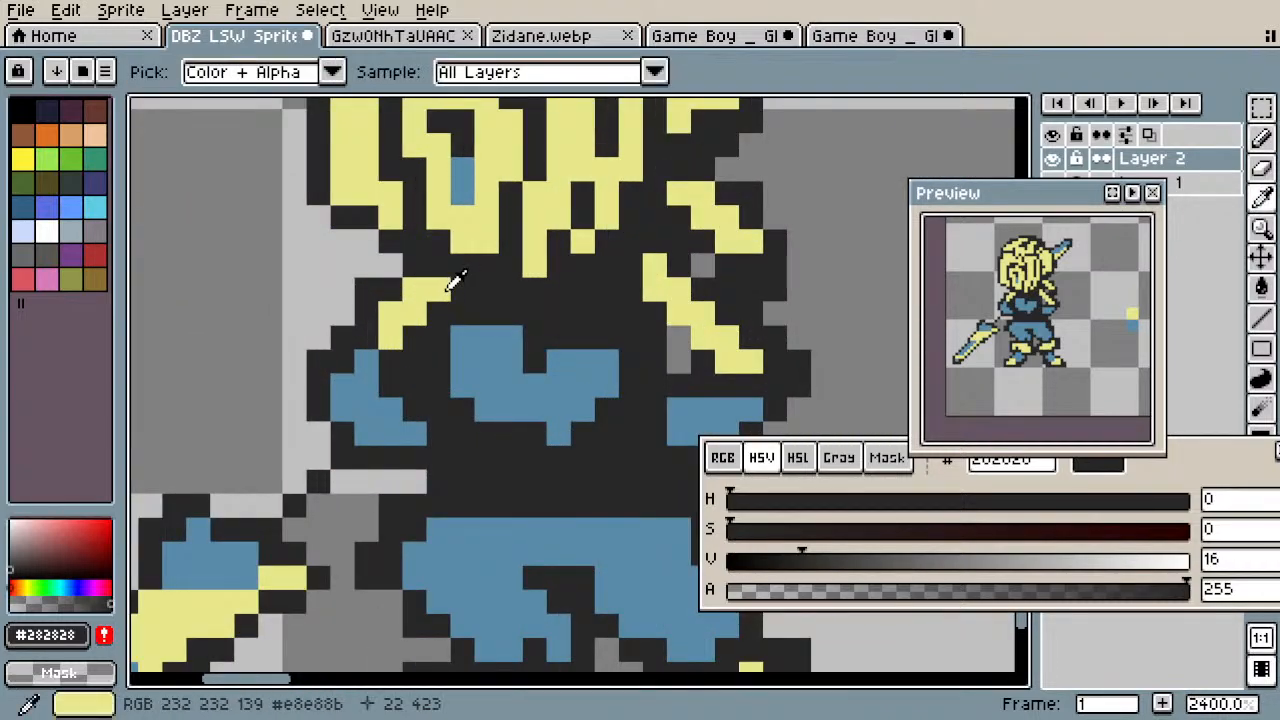
alt+click(455, 282)
alt+click(493, 306)
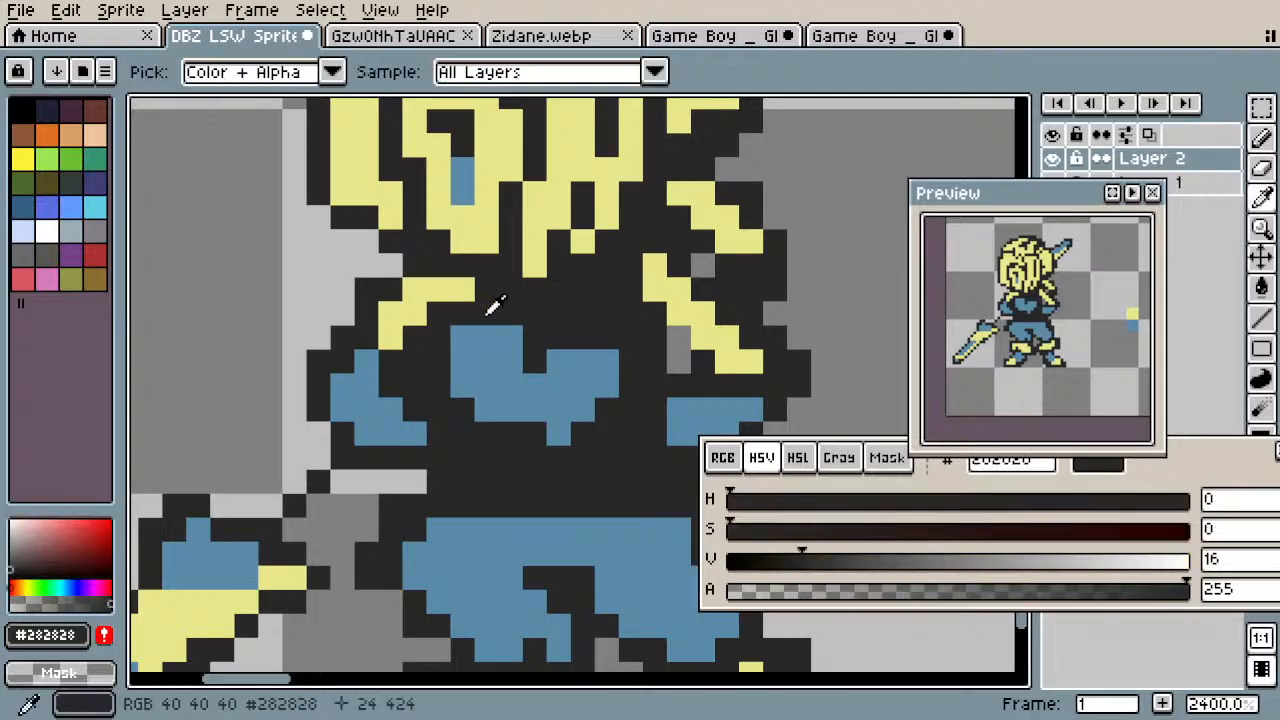
key(alt)
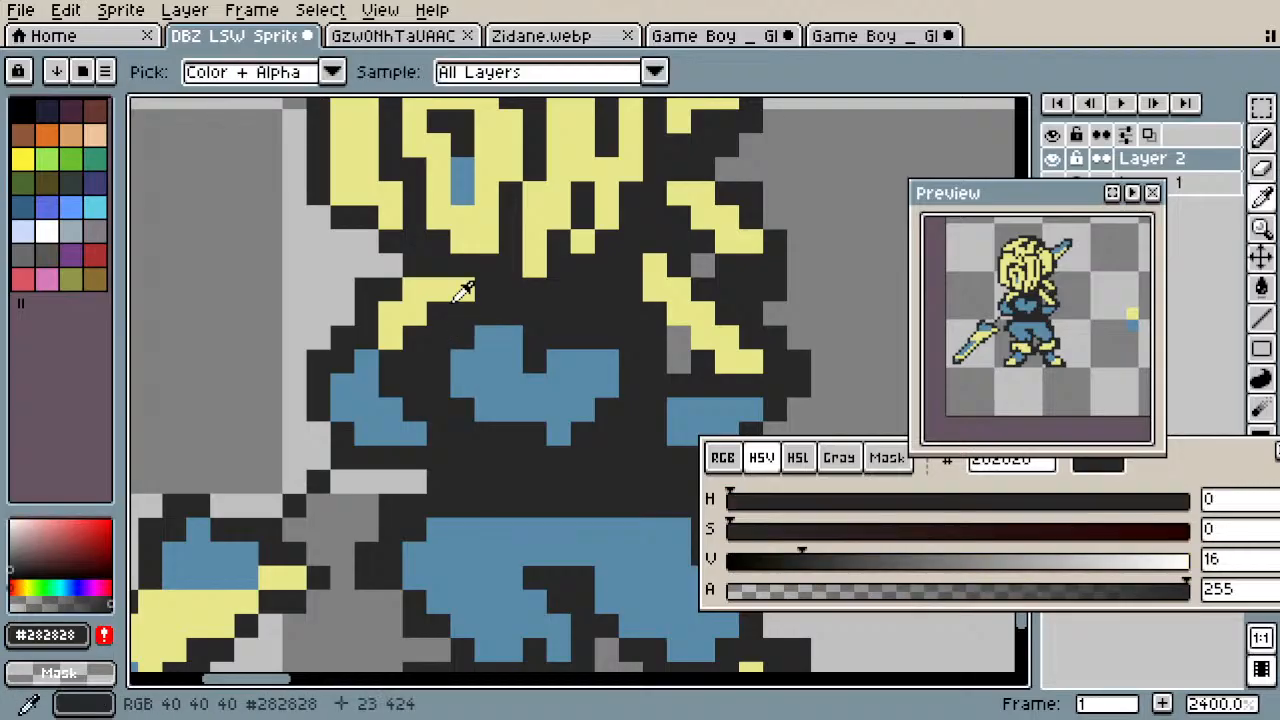
alt+click(460, 292)
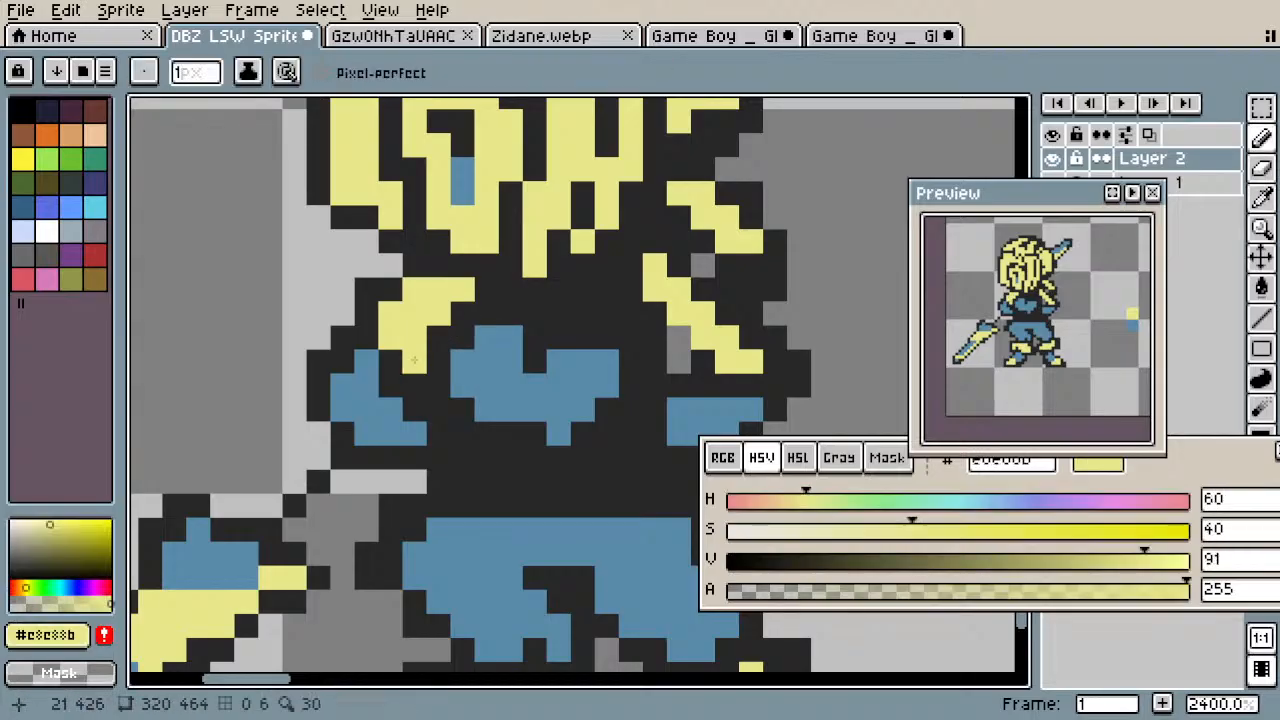
alt+click(476, 320)
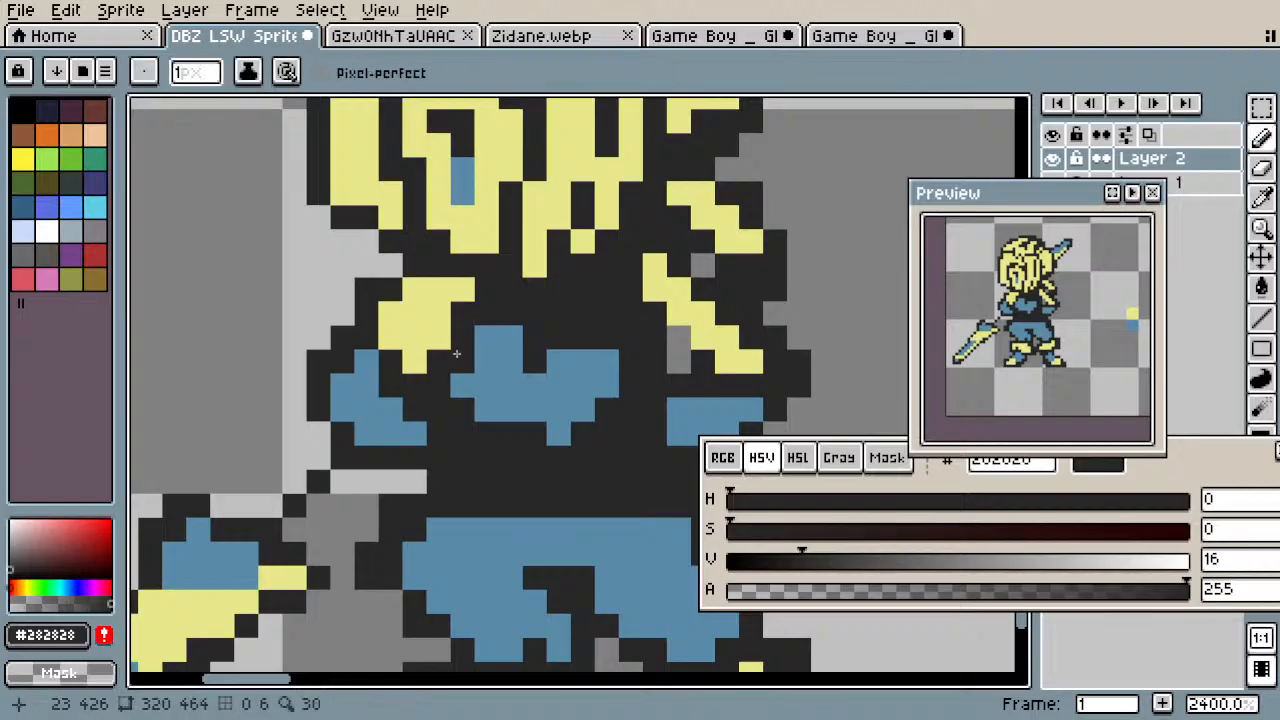
Step: Narrow the blue vest beside the lowered-blade arm with #282828 and clear the pixels between the cuff and the waist
scroll(456, 354, down, 3)
alt+click(386, 360)
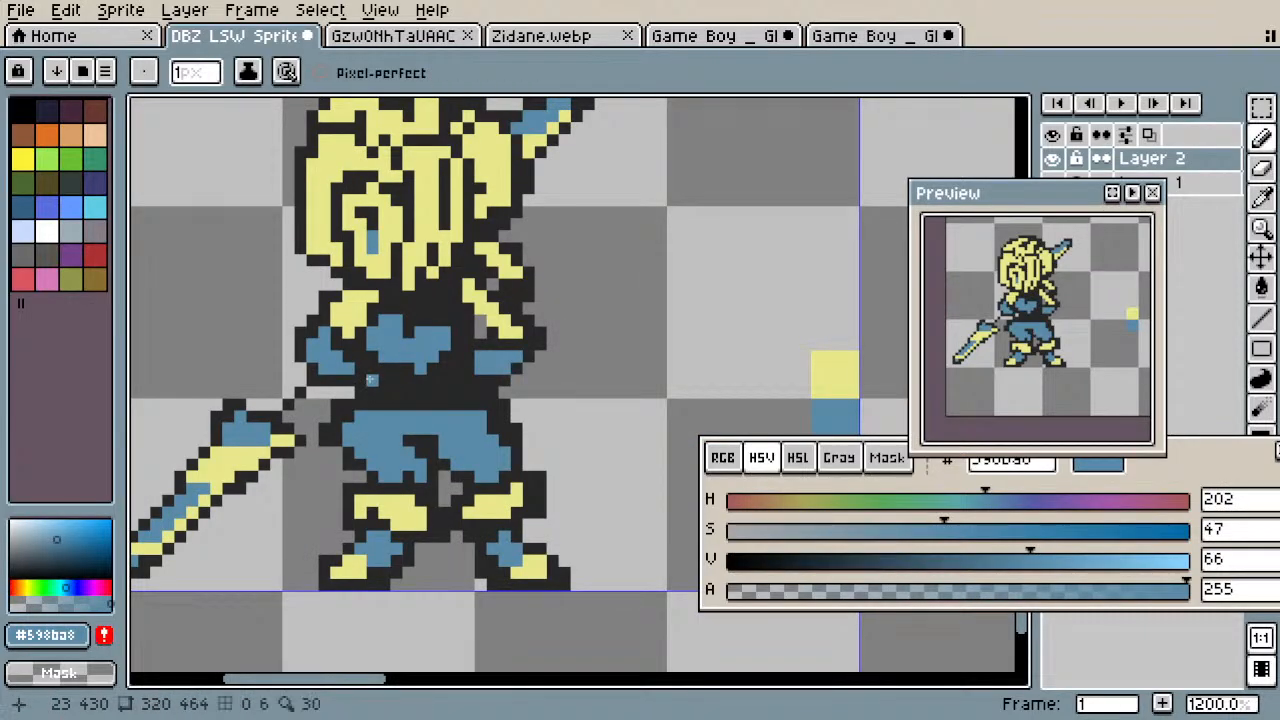
scroll(392, 392, down, 3)
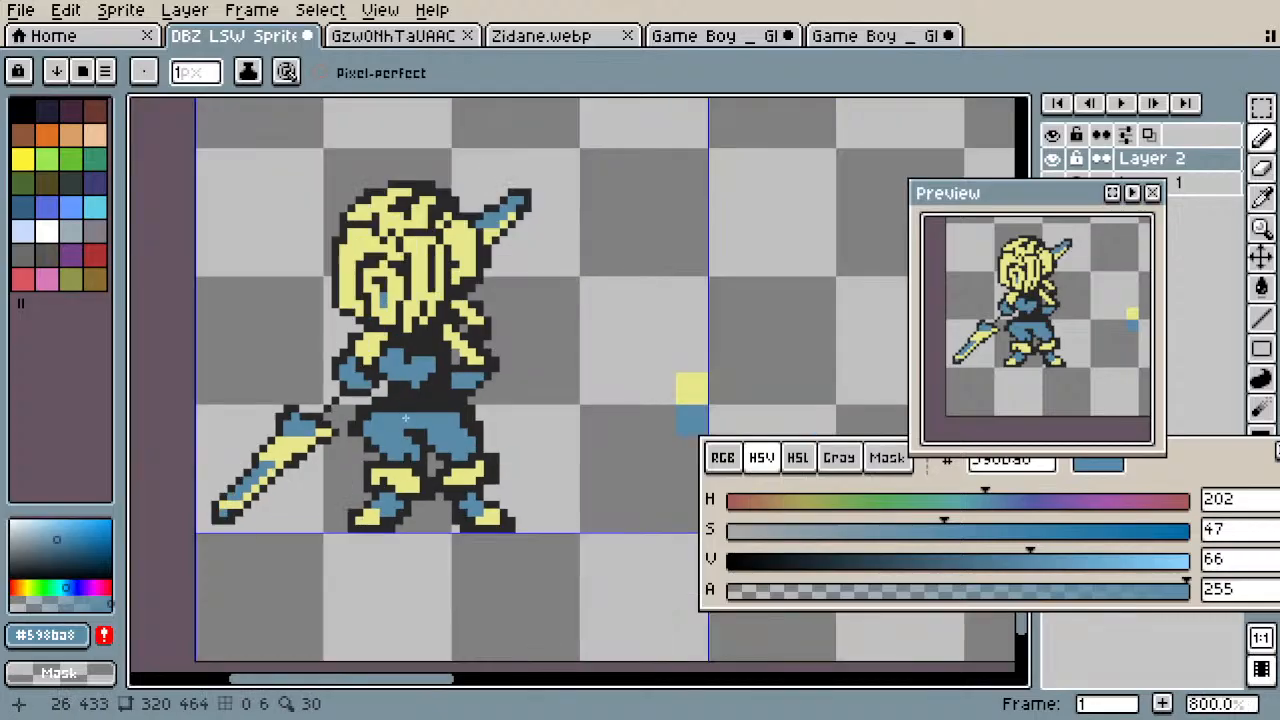
scroll(395, 394, up, 3)
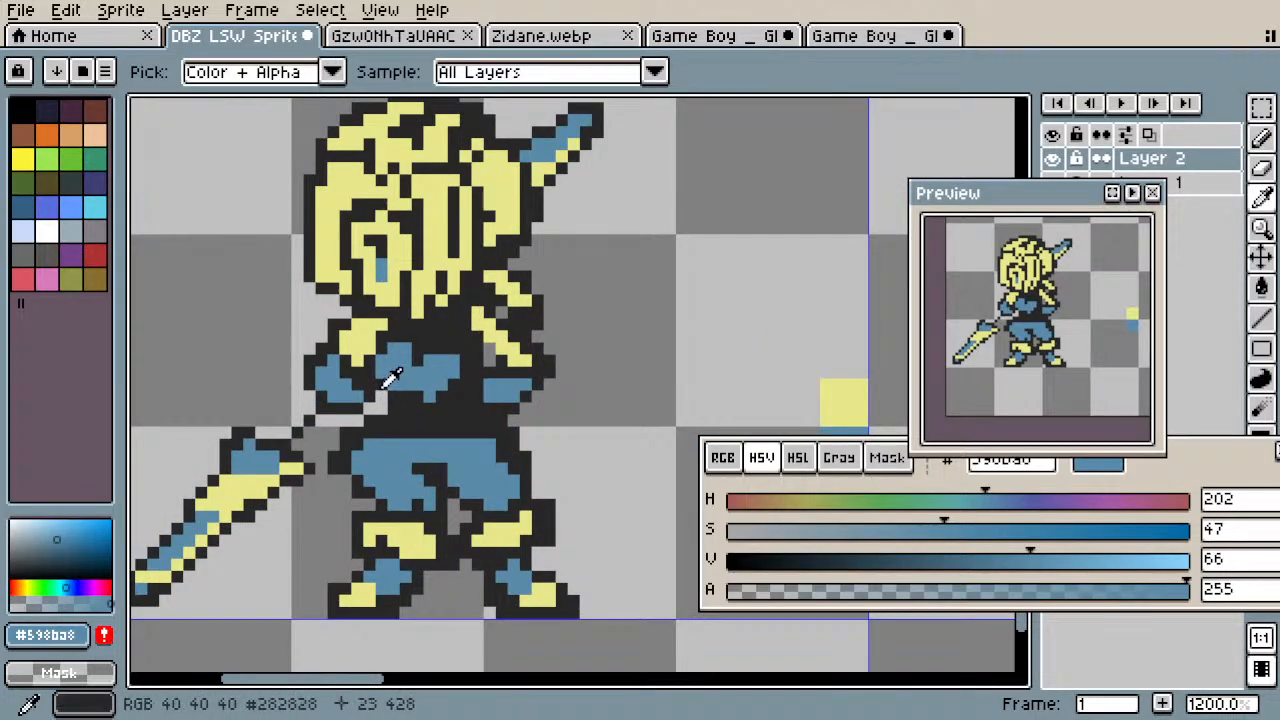
alt+click(383, 368)
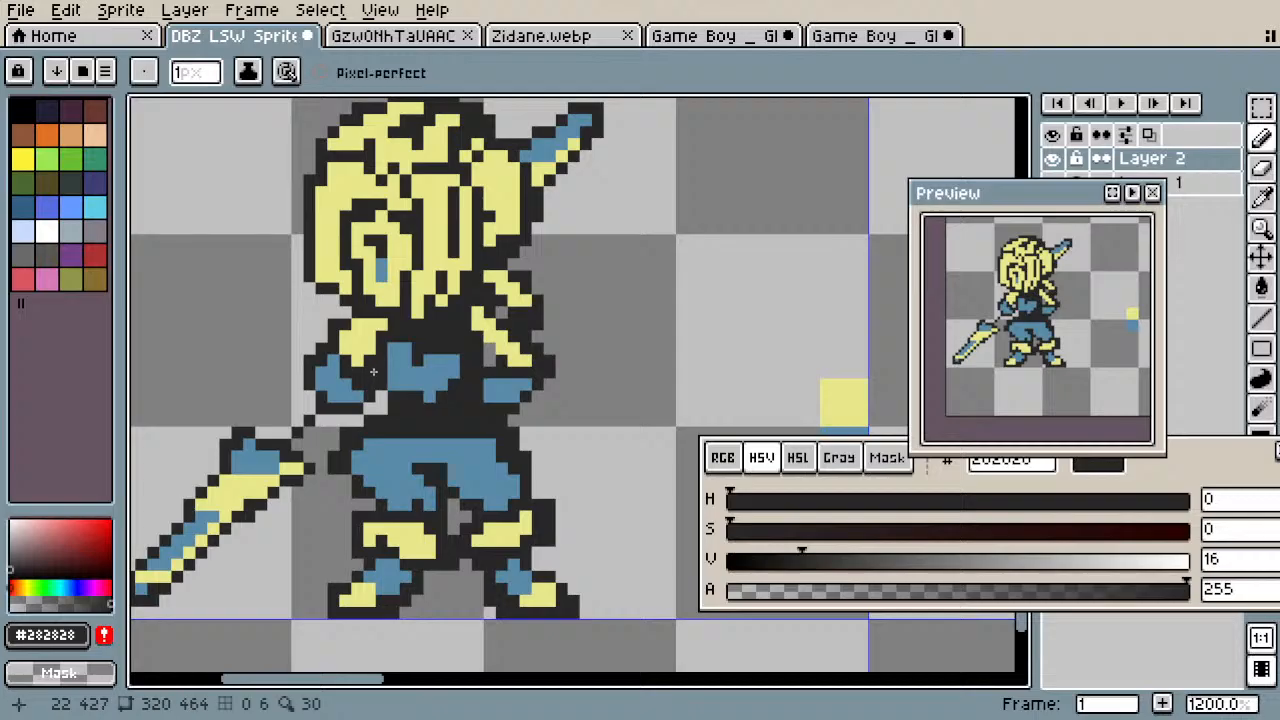
scroll(380, 409, down, 4)
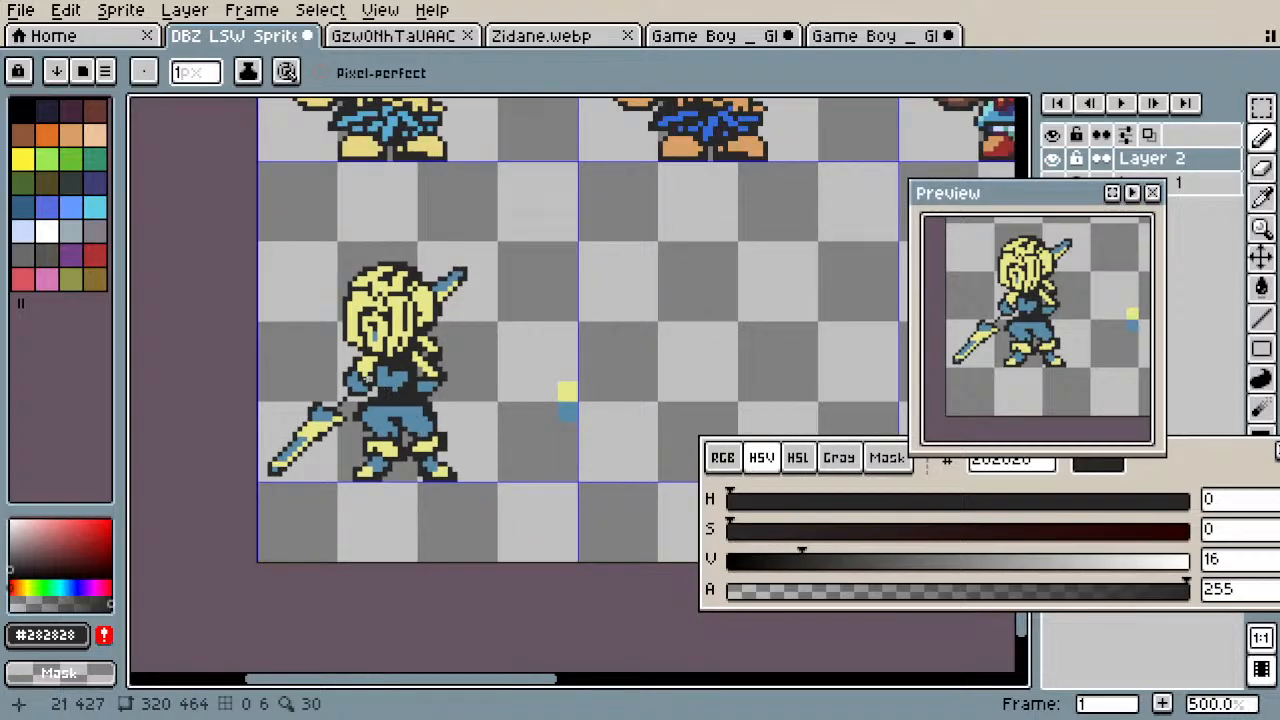
Step: Extend the lowered-blade arm down one pixel in #e8e88b, then slim its shoulder with #282828 and clear the outermost outline pixel
scroll(416, 376, up, 6)
alt+click(403, 340)
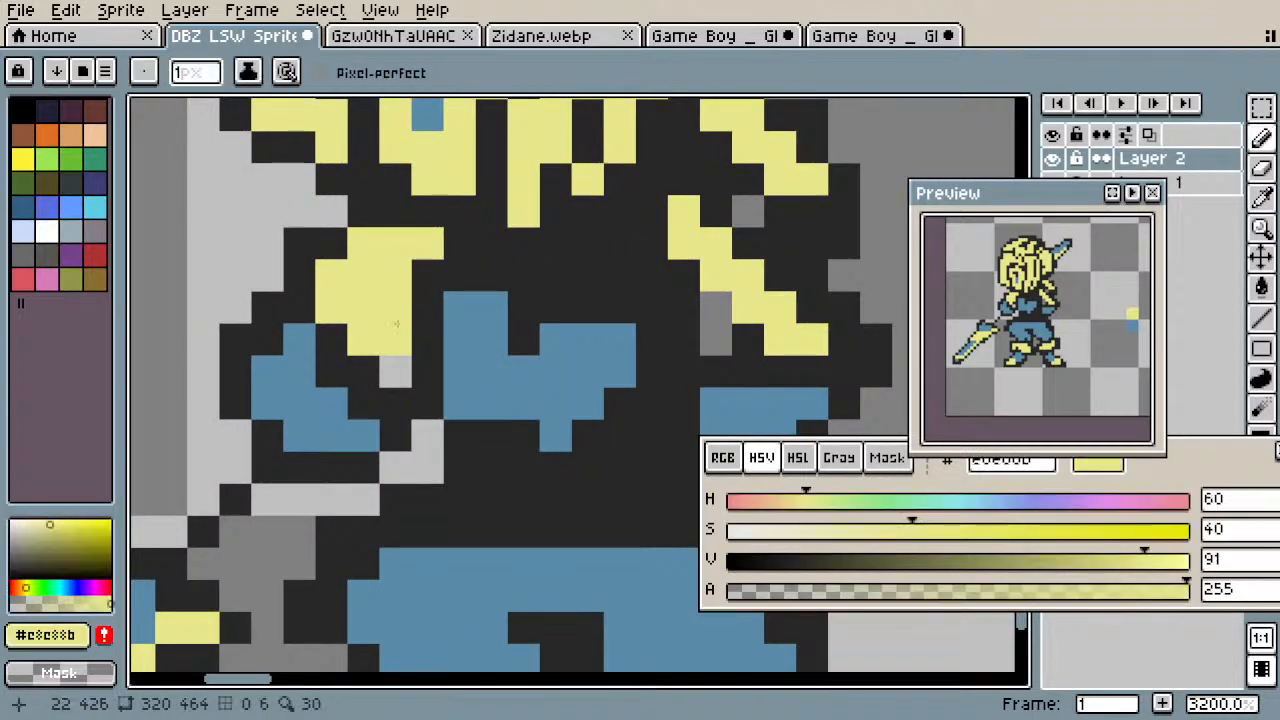
click(398, 362)
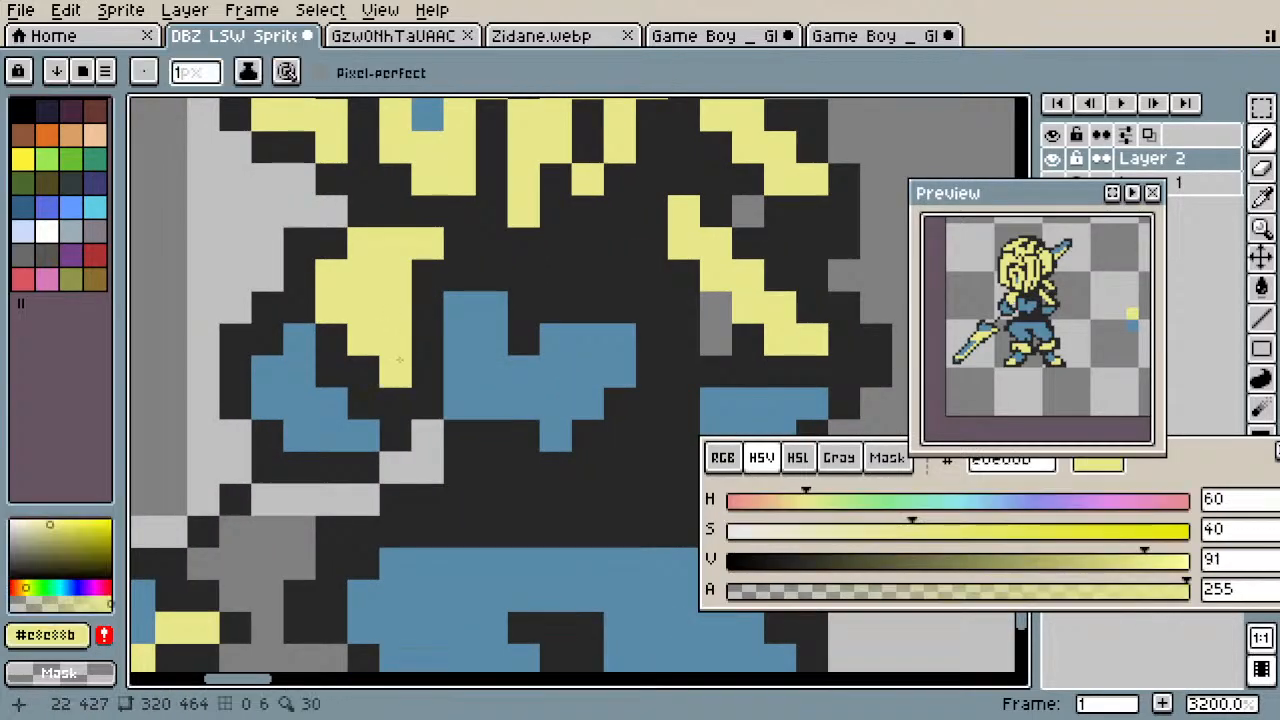
alt+click(318, 276)
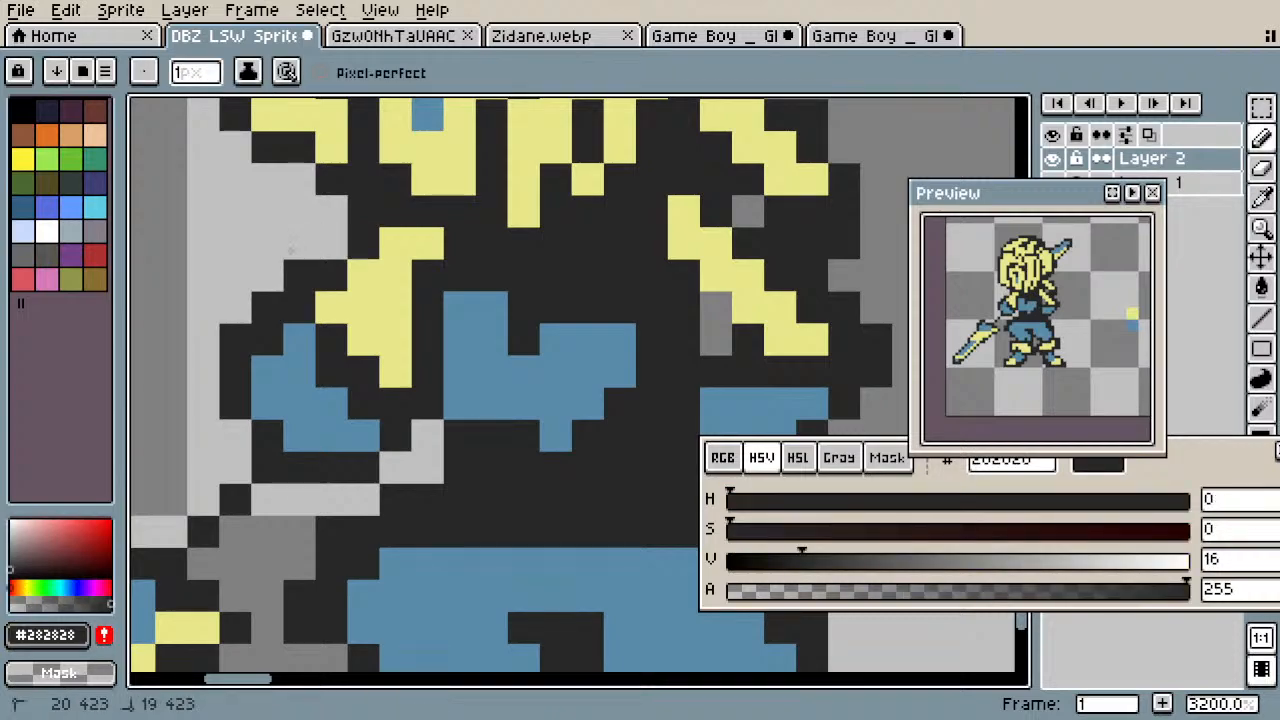
scroll(364, 308, down, 6)
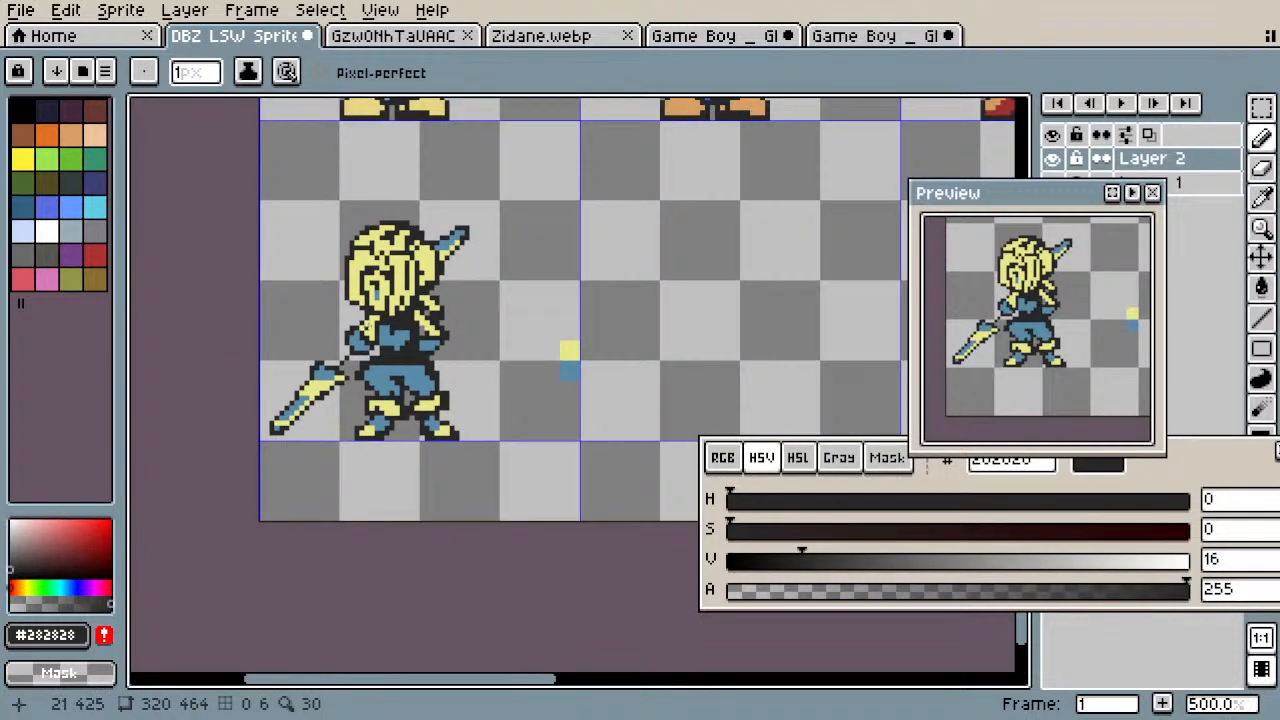
scroll(352, 318, up, 5)
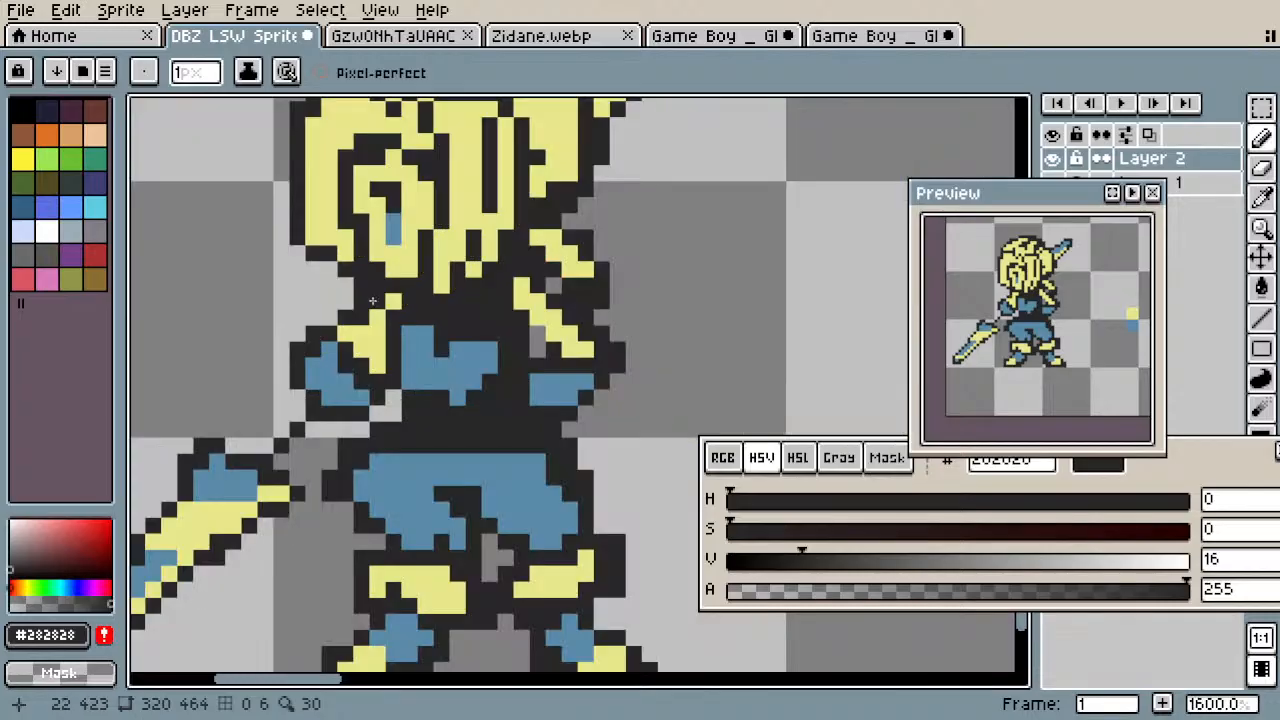
Step: Extend the raised-blade arm's upper end toward the chest in #e8e88b and darken the upper gap pixel beneath it
alt+click(532, 296)
drag(516, 310, 508, 290)
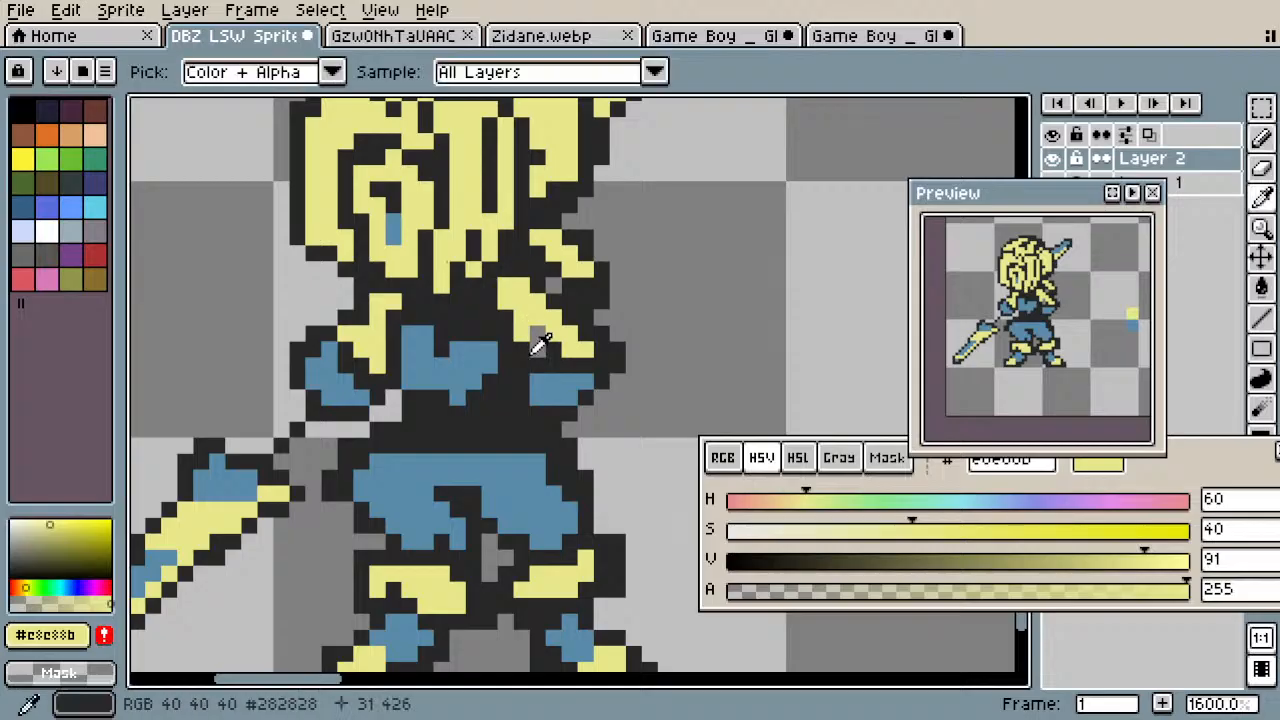
alt+click(523, 338)
scroll(523, 338, down, 6)
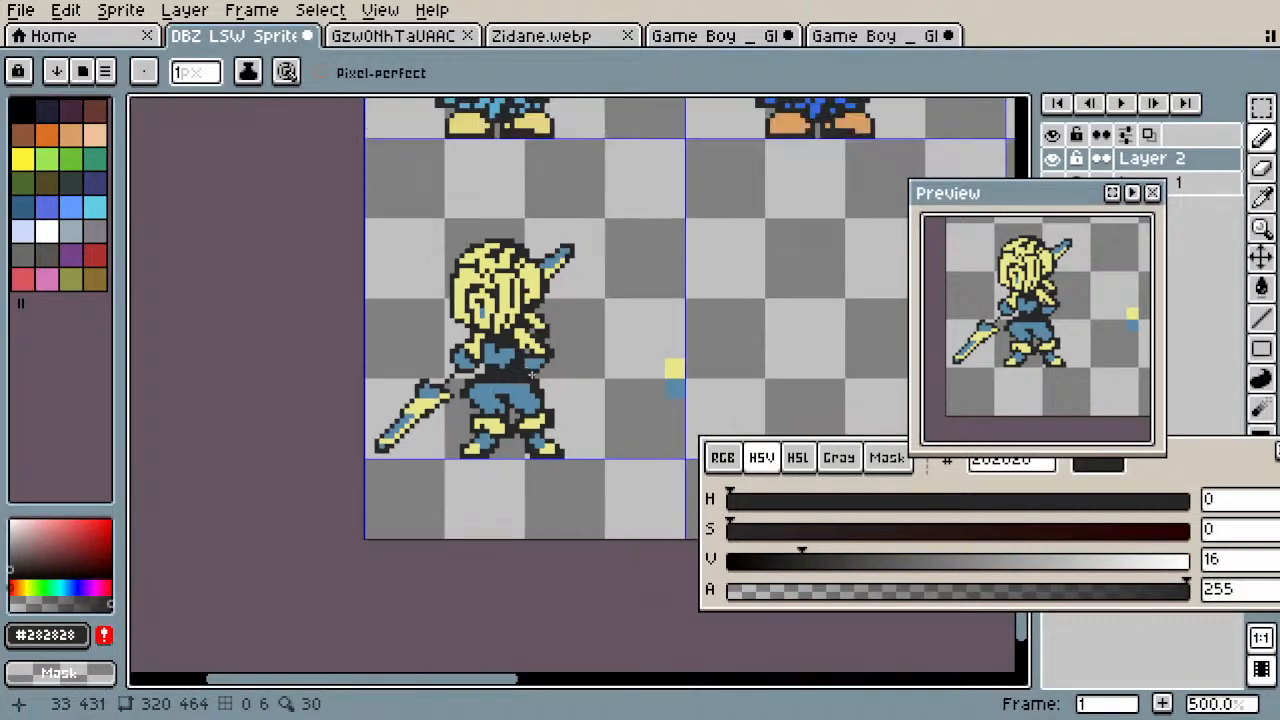
scroll(533, 377, up, 6)
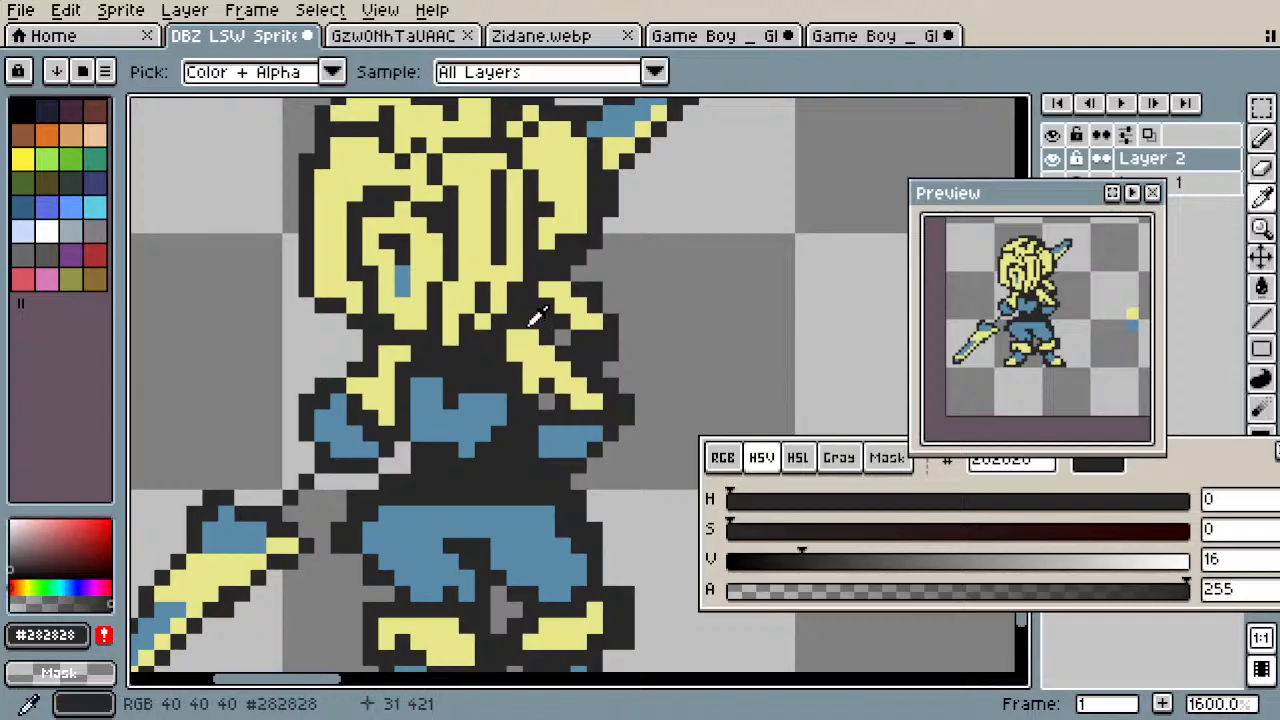
Step: Darken the top row of the raised-blade arm with #282828 and thicken its underside in #e8e88b
alt+click(528, 322)
drag(529, 336, 513, 336)
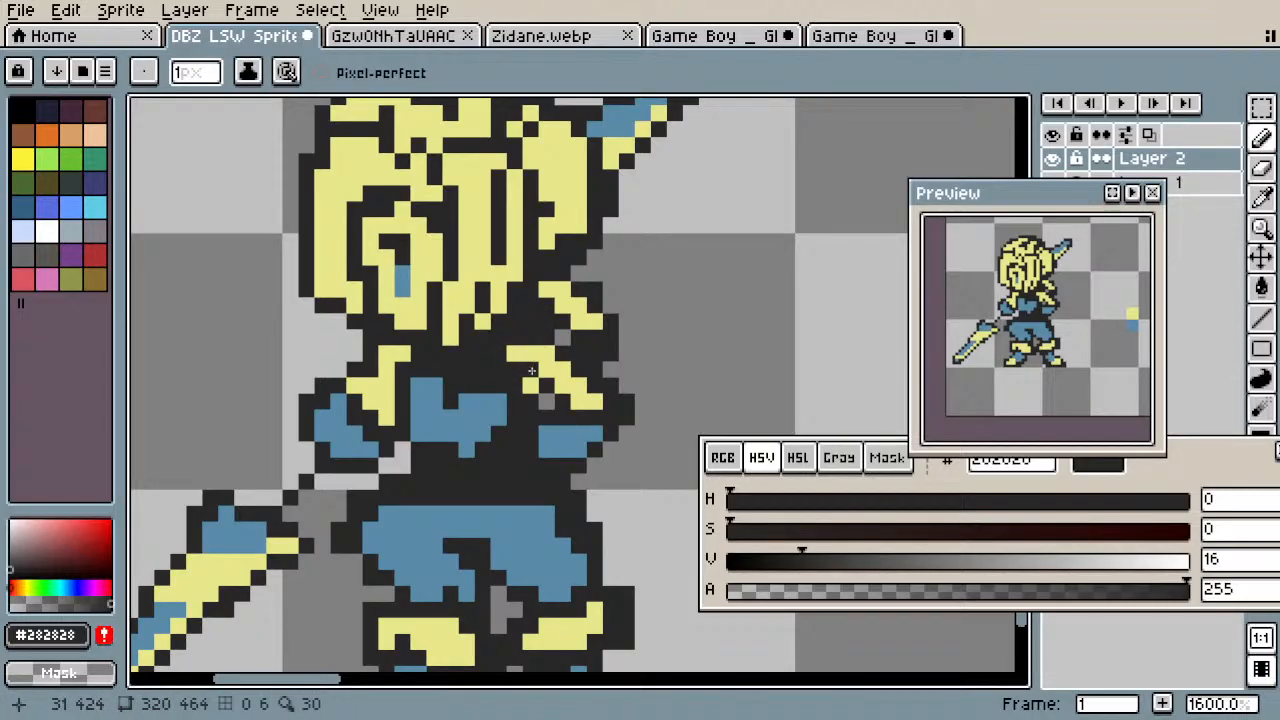
alt+click(530, 371)
scroll(531, 402, down, 4)
scroll(531, 402, down, 2)
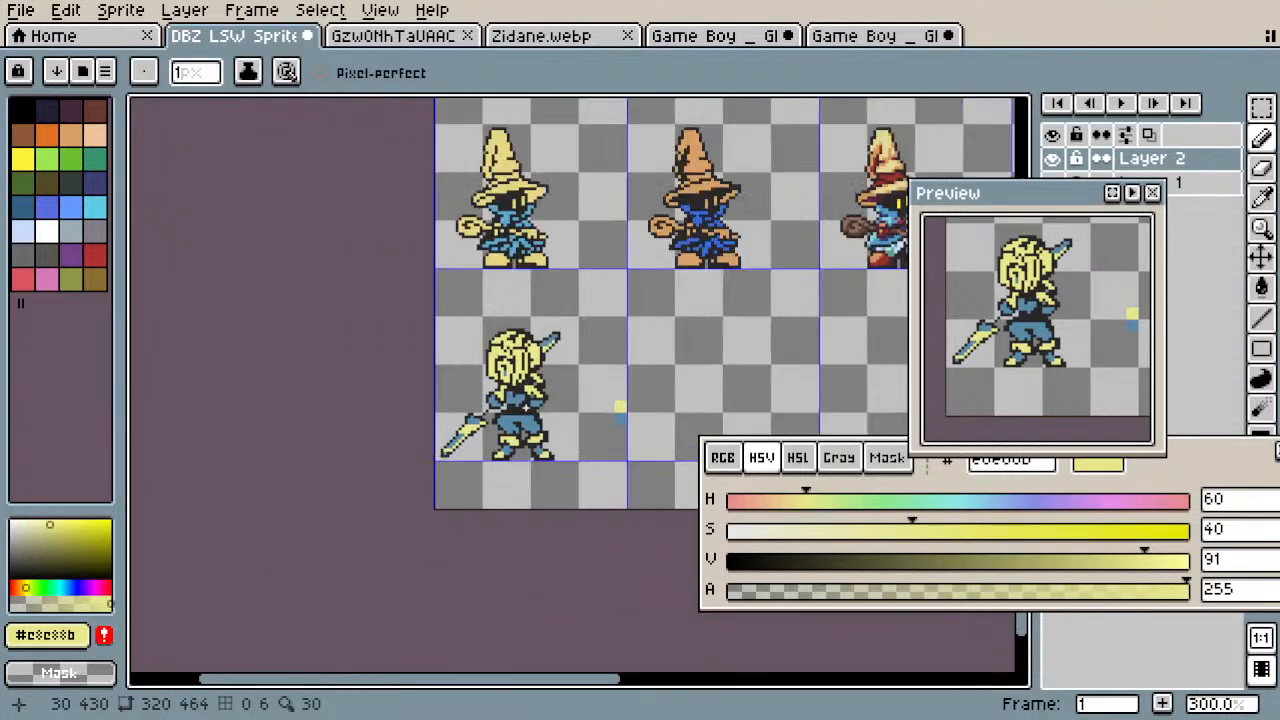
scroll(531, 395, up, 7)
Step: Shape a small #598ba8 collar patch beneath the hair, separated from the vest by a line of #282828 pixels
alt+click(530, 370)
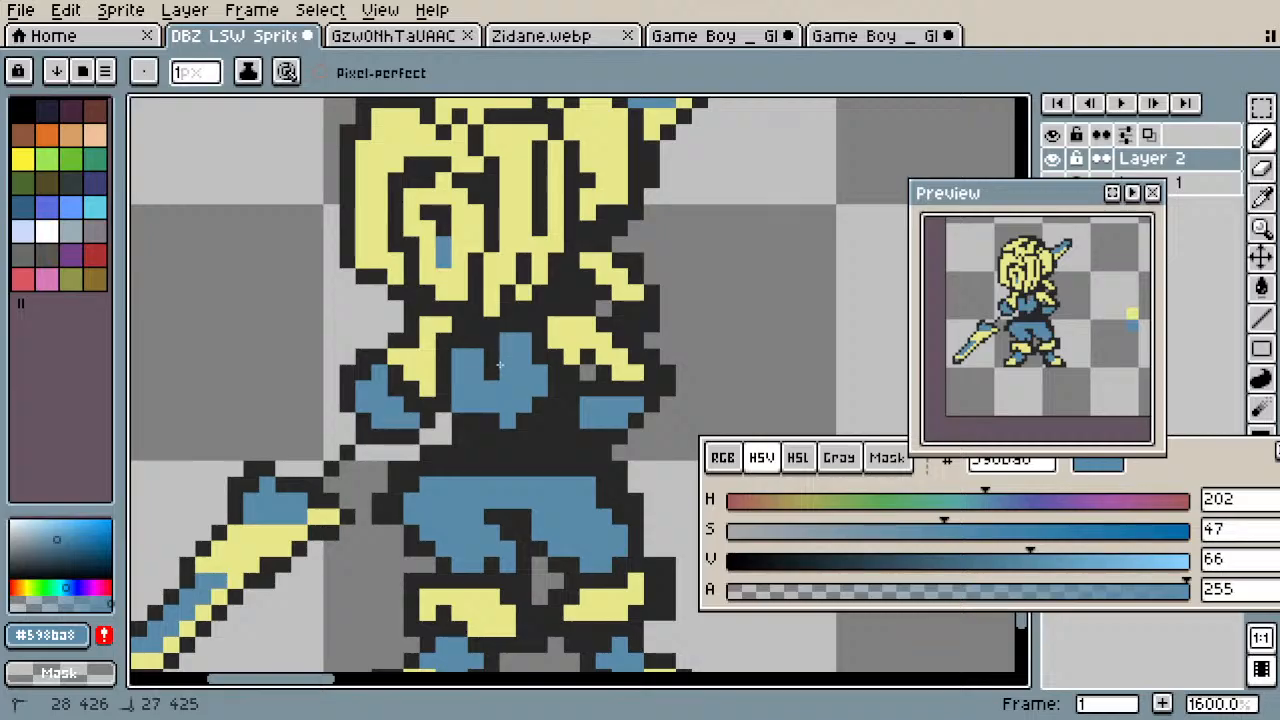
alt+click(487, 370)
click(510, 368)
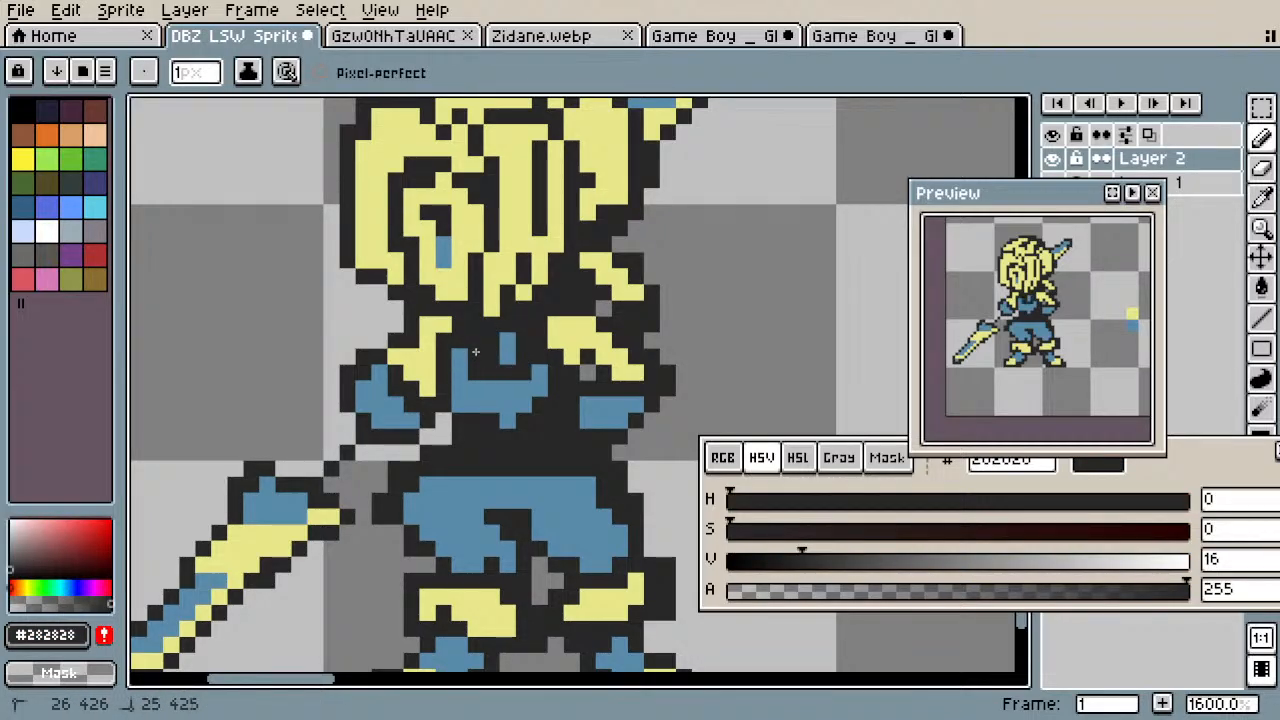
alt+click(488, 340)
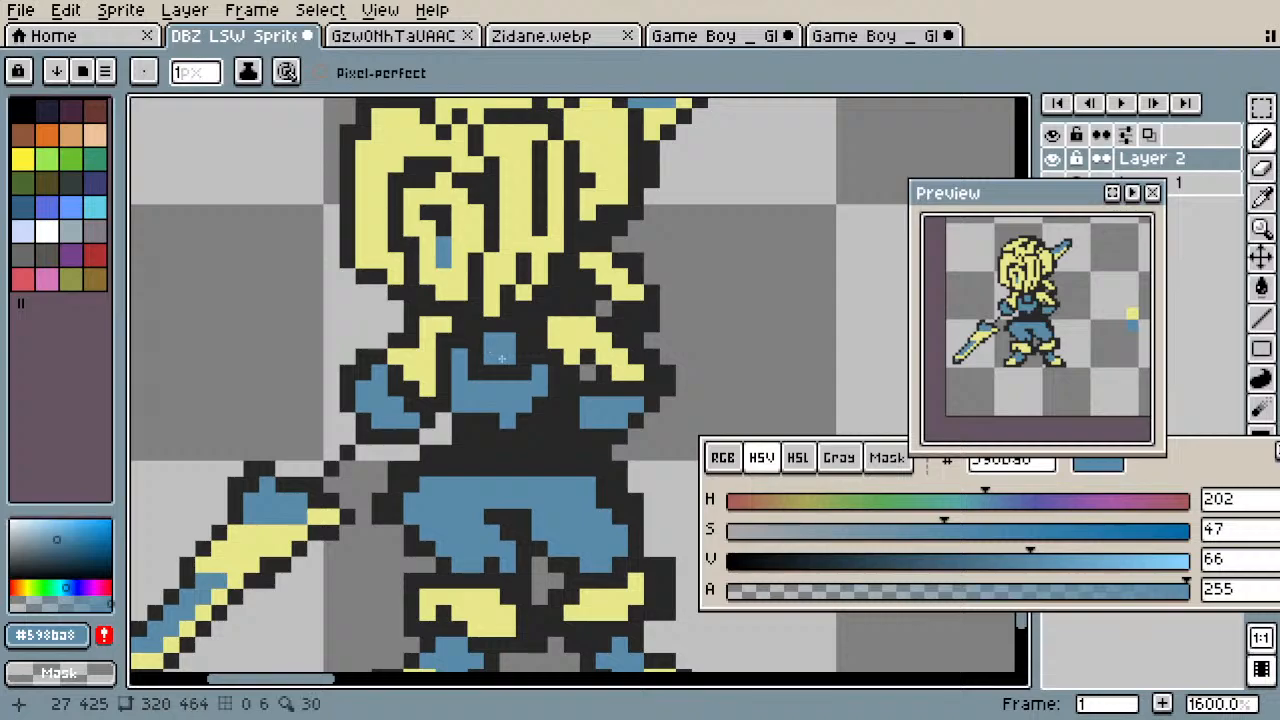
key(x)
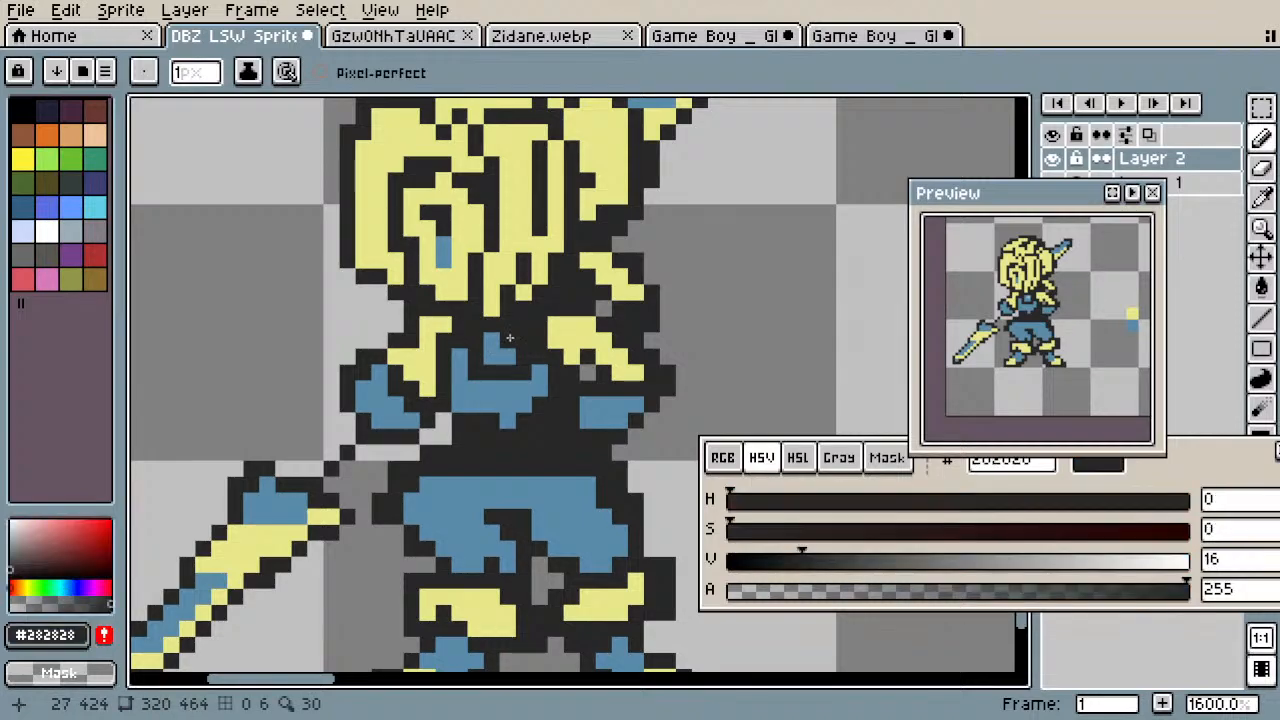
scroll(502, 358, down, 3)
scroll(498, 358, up, 3)
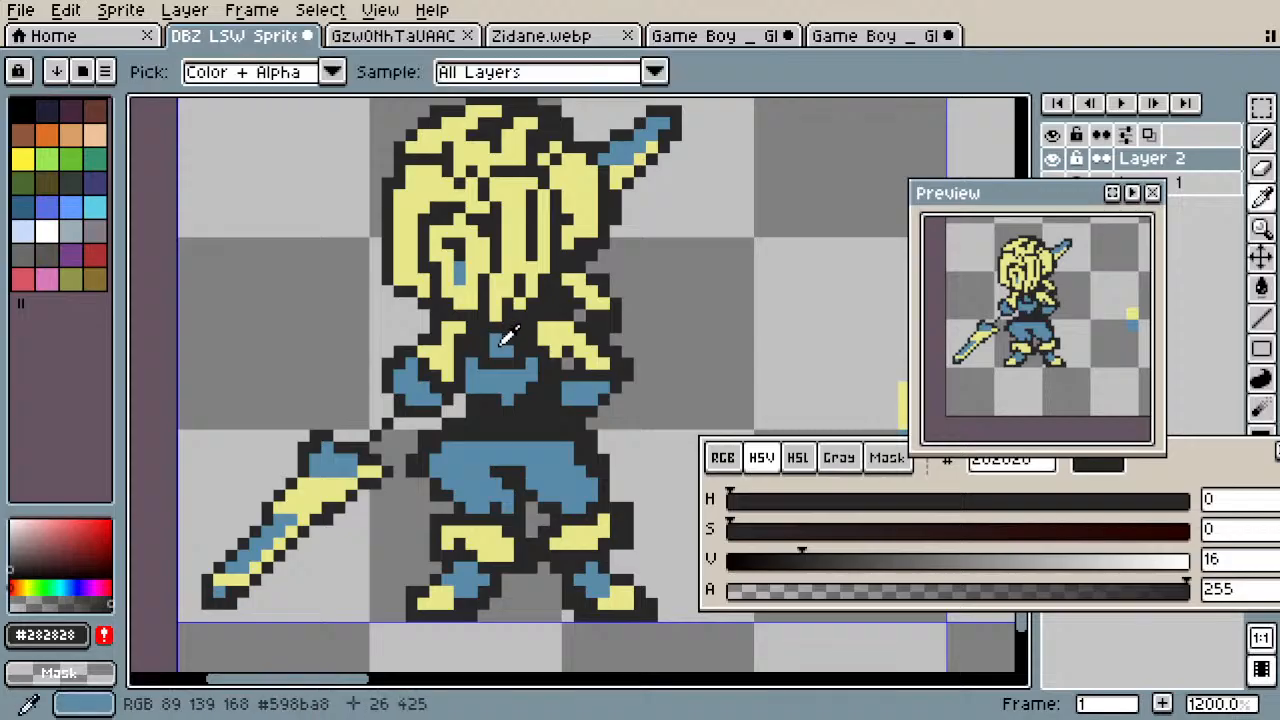
alt+click(482, 352)
scroll(498, 362, down, 4)
scroll(518, 393, down, 2)
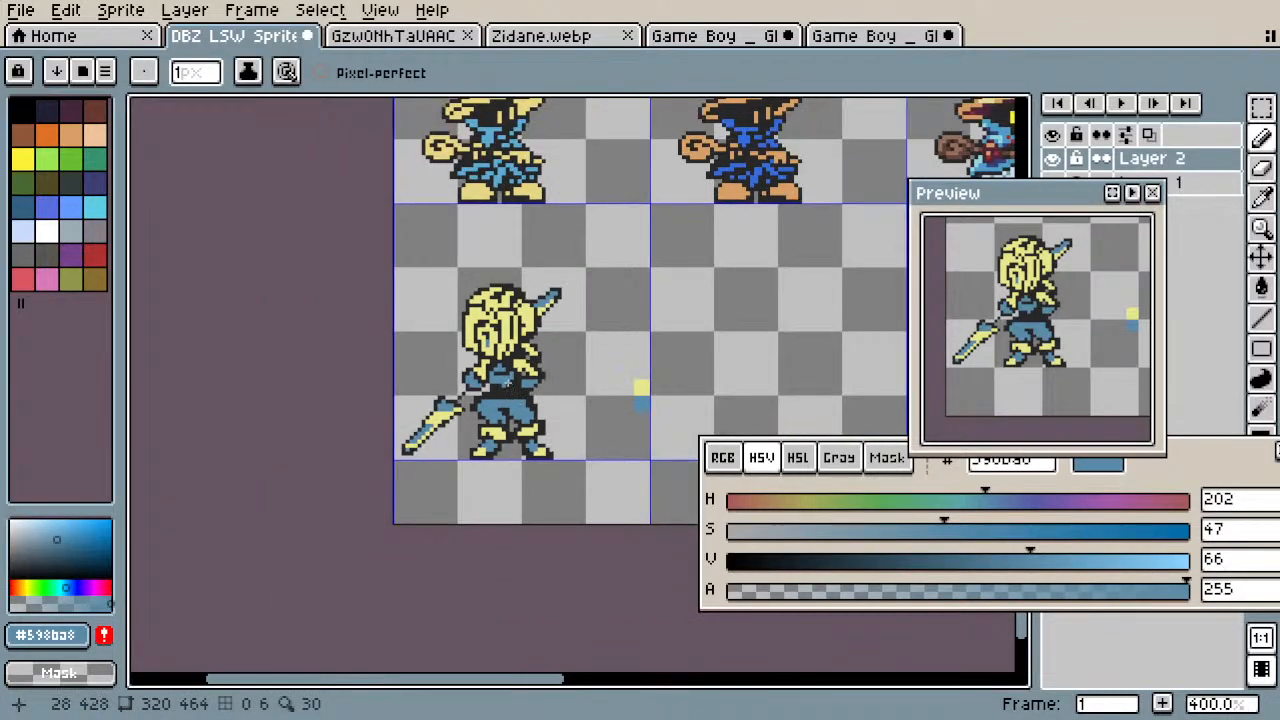
scroll(515, 395, up, 3)
Step: Following the reference artwork, paint three #e8e88b ruffle pixels around the blue collar tie and darken the vest pixels beneath with #282828
click(432, 38)
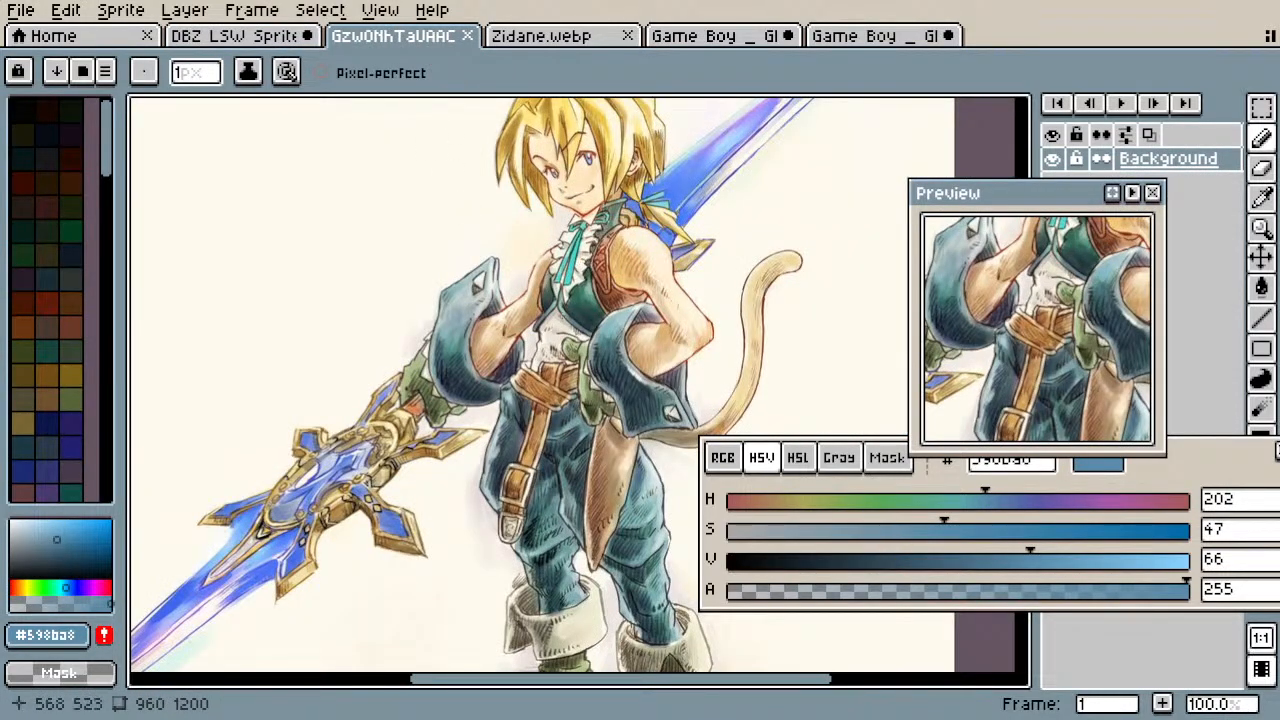
click(240, 36)
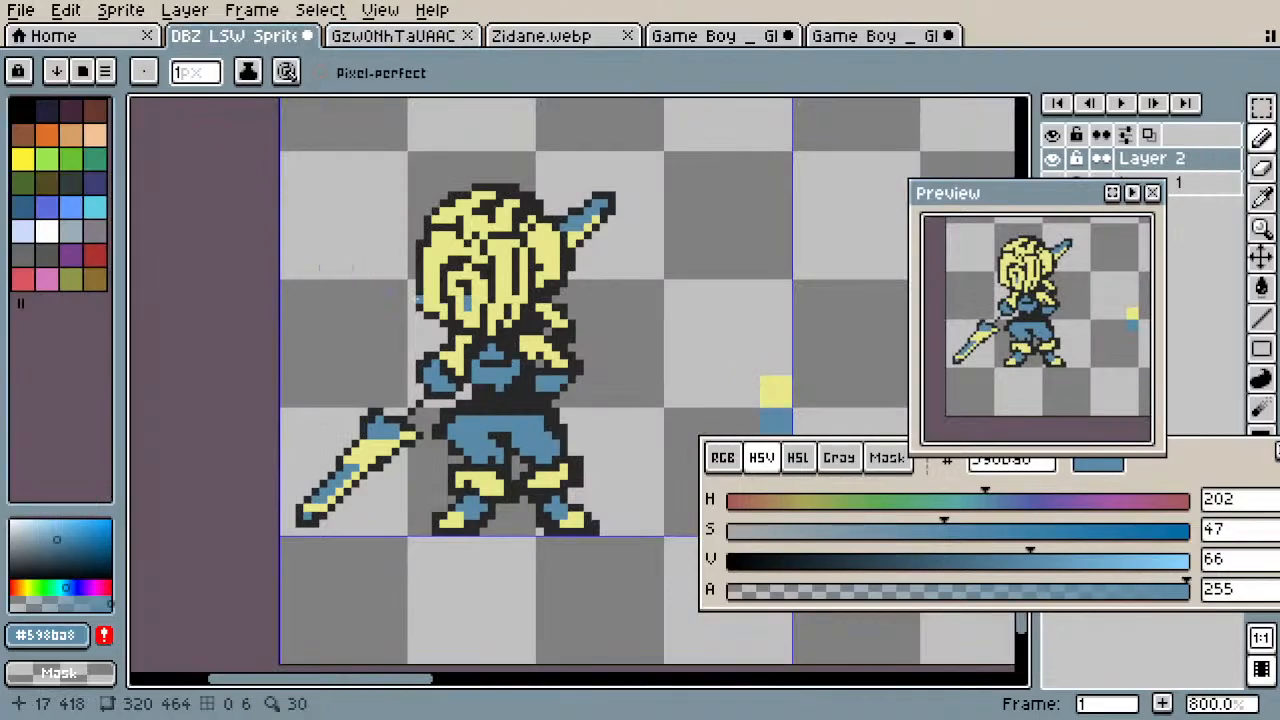
scroll(494, 372, up, 5)
alt+click(491, 249)
click(506, 324)
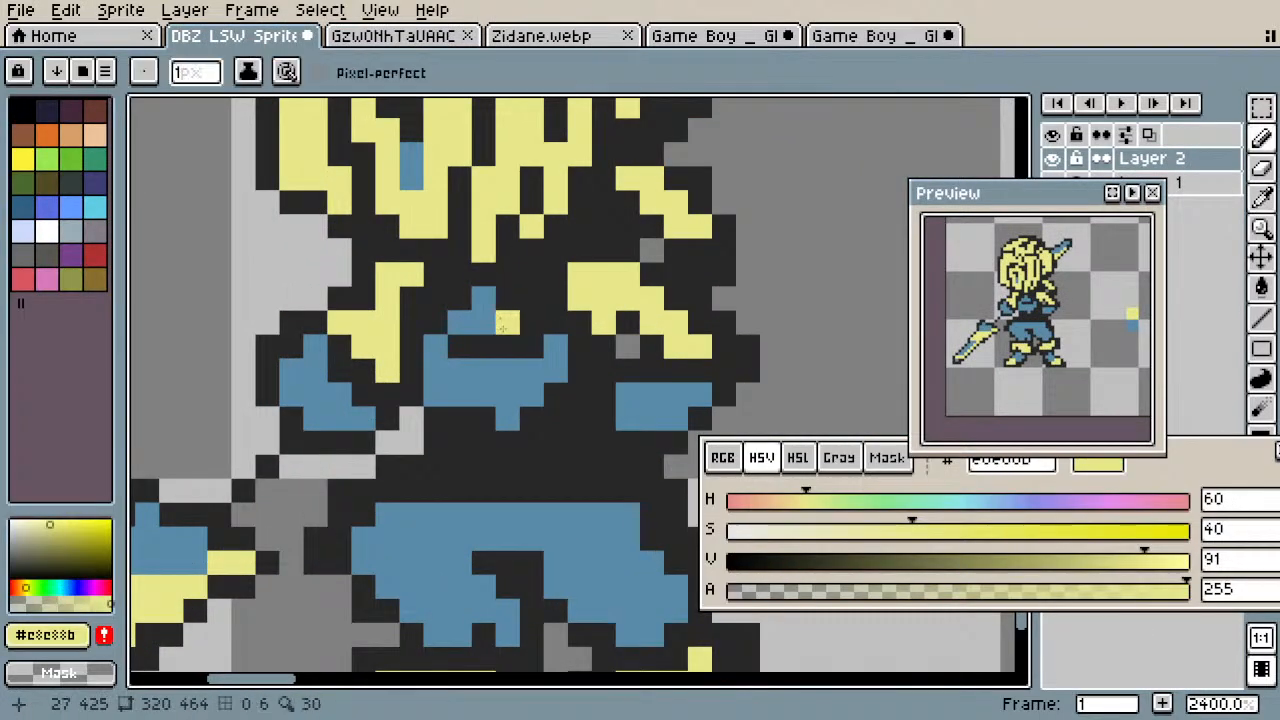
click(462, 324)
click(484, 347)
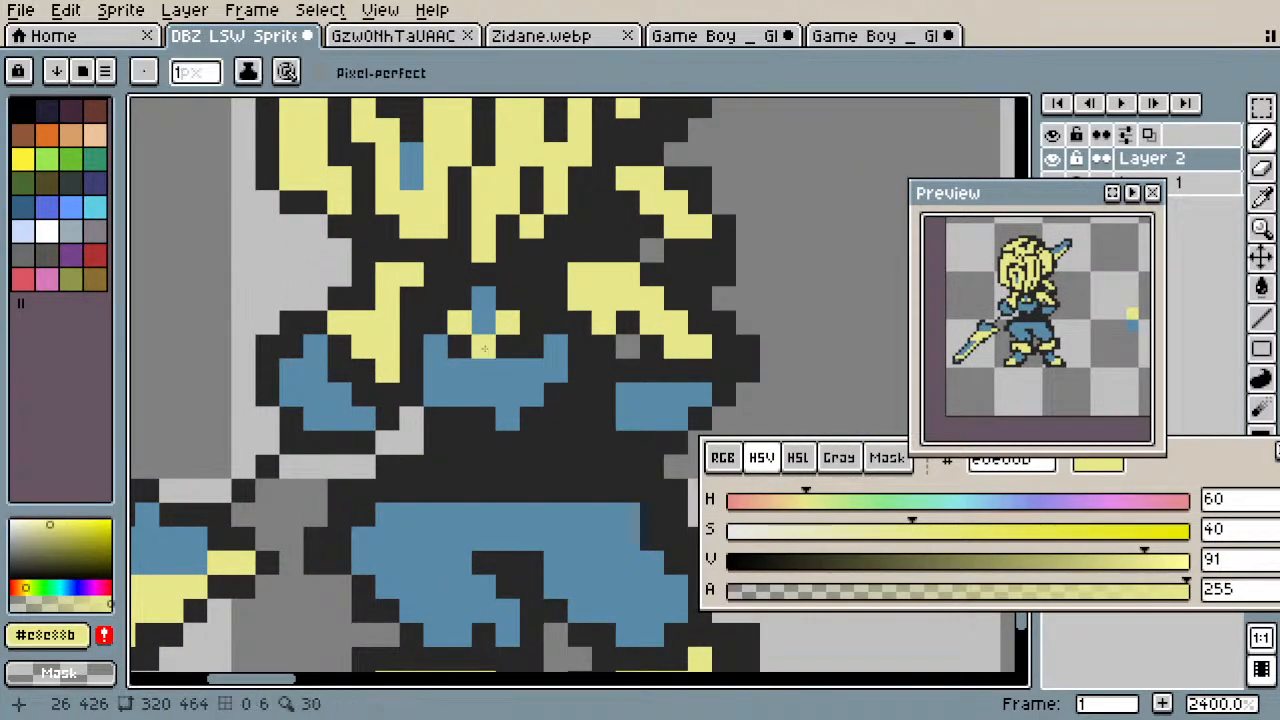
alt+click(511, 346)
scroll(500, 365, down, 6)
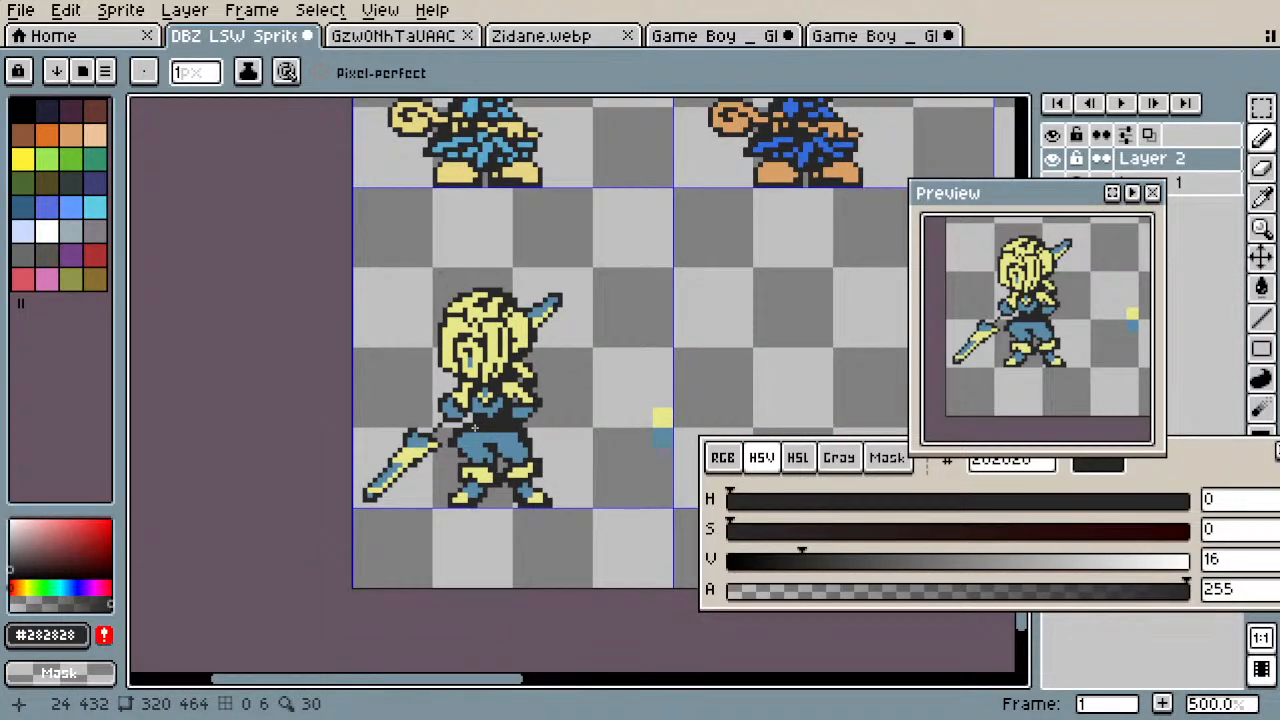
Step: Trim the protruding outline pixels beside the hip on the lowered-blade side, and extend the vest's bottom edge in #598ba8
scroll(476, 427, up, 6)
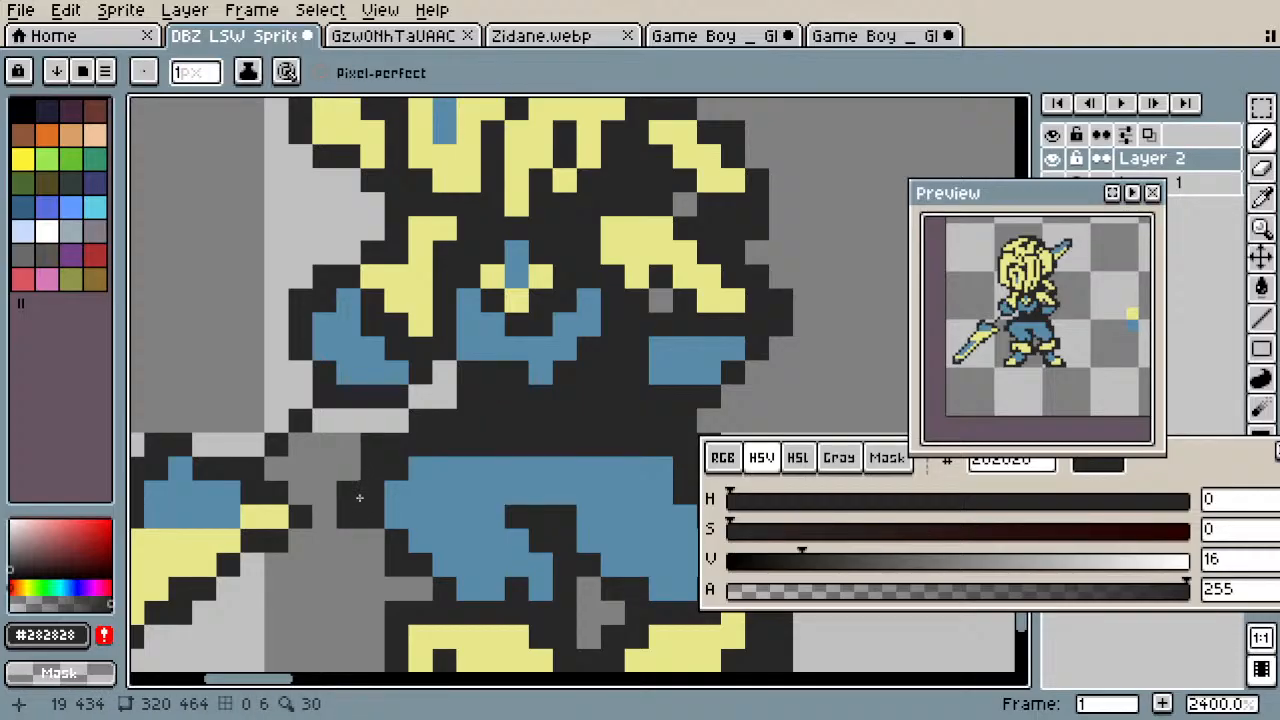
drag(348, 492, 340, 558)
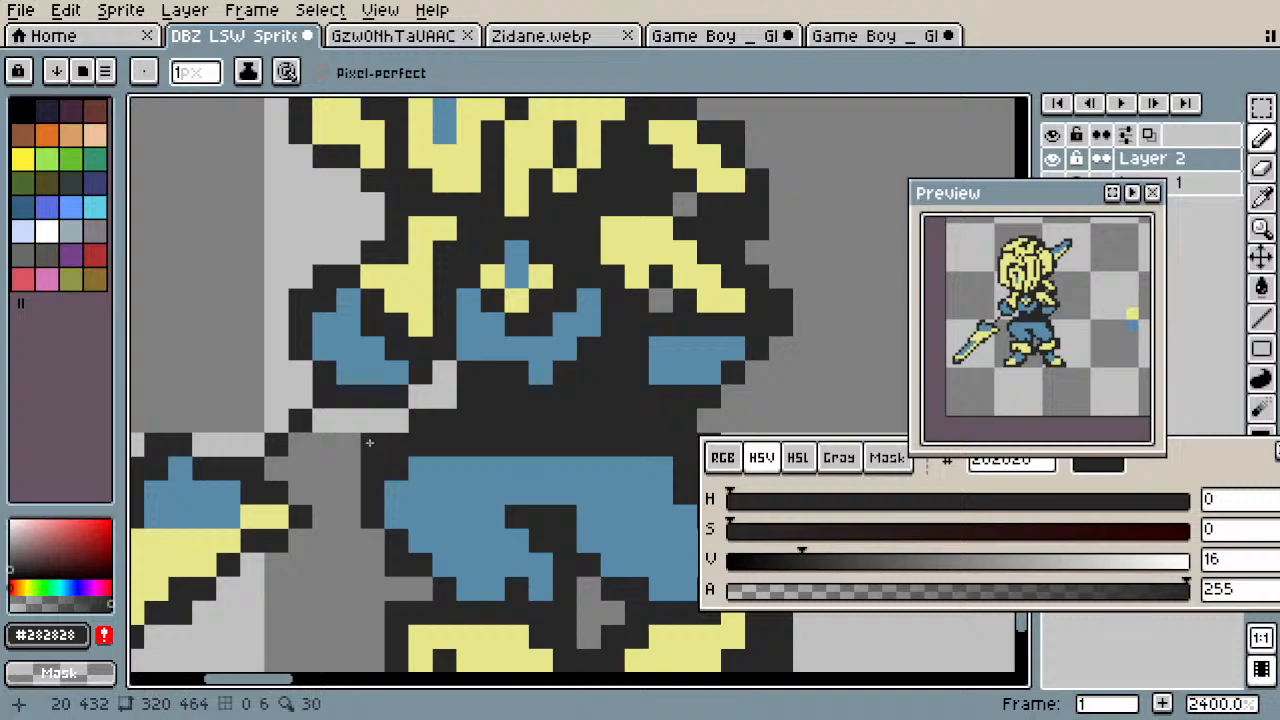
scroll(376, 519, down, 5)
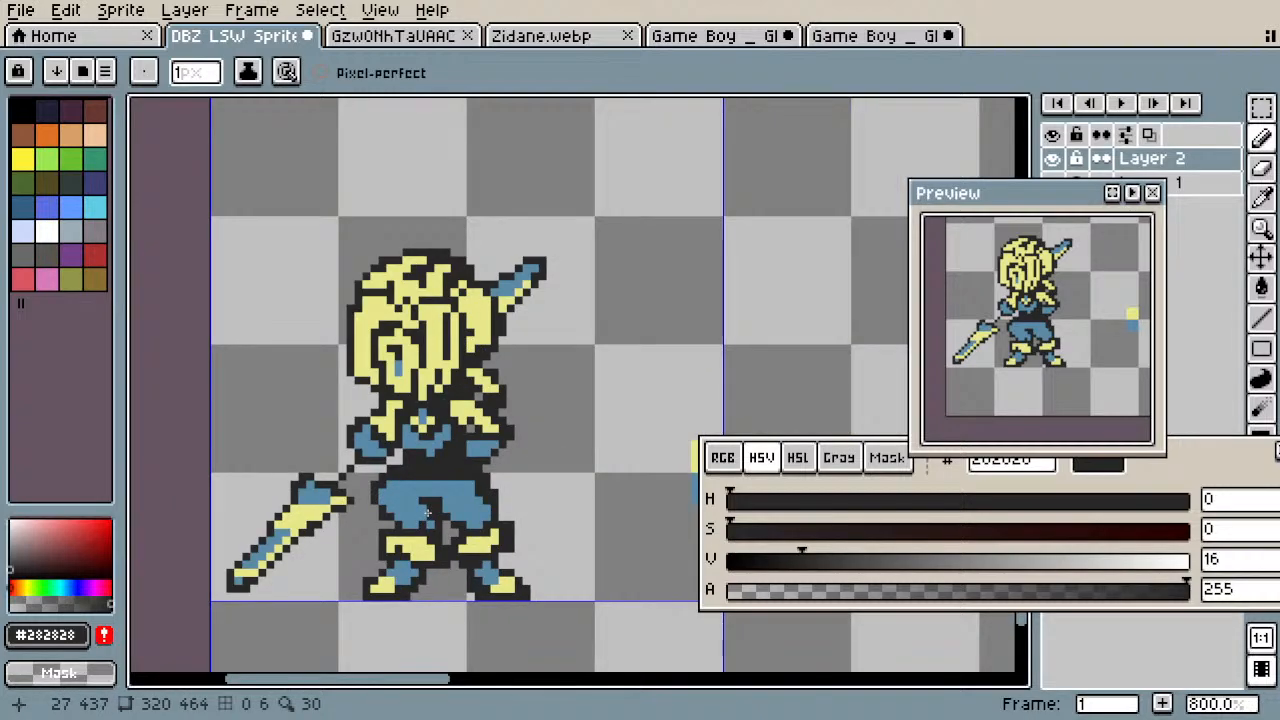
scroll(428, 513, up, 5)
alt+click(384, 410)
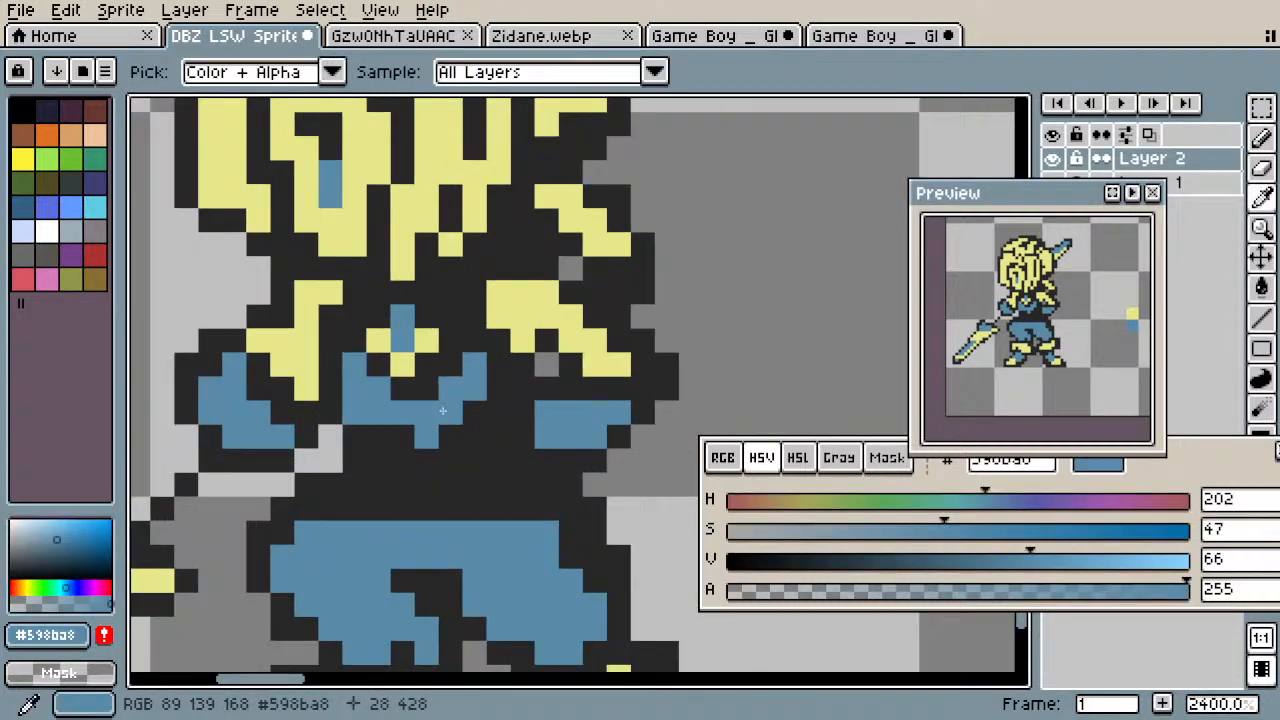
key(alt)
Step: Slim the hip on the lowered-blade side by redrawing its #282828 outline one pixel inward and erasing the old outline pixels
alt+click(384, 456)
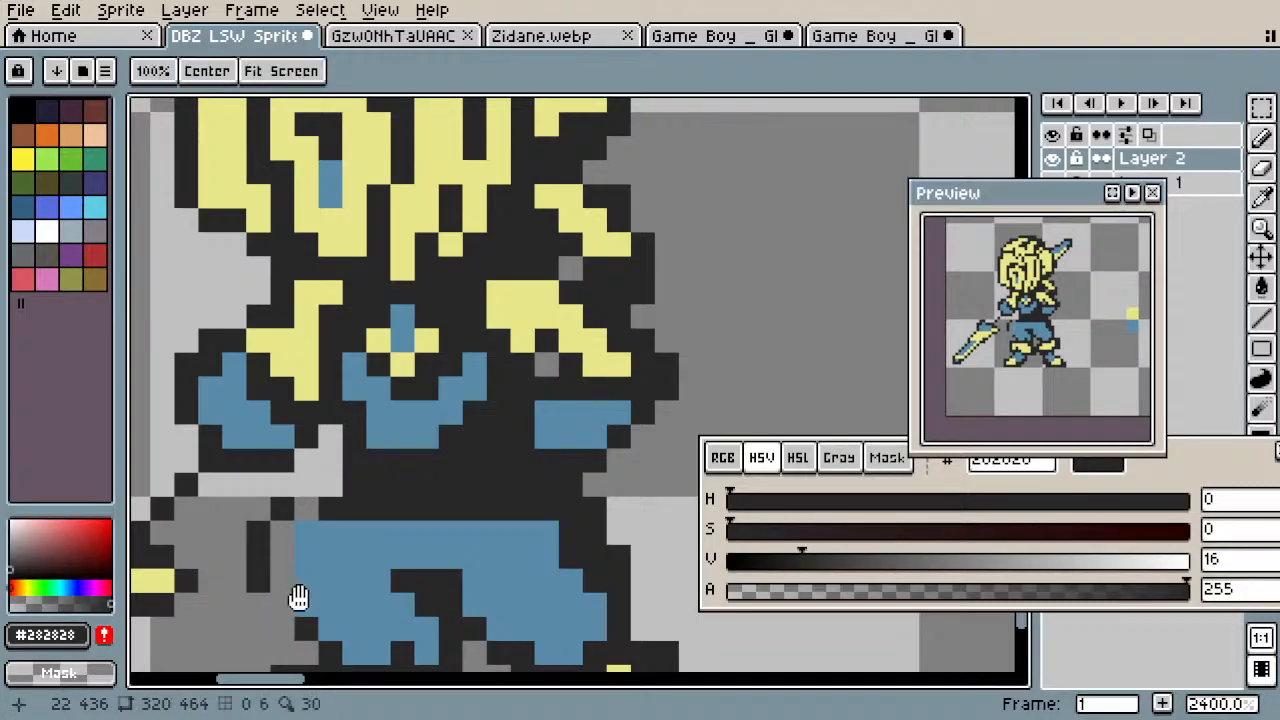
drag(294, 594, 336, 459)
key(alt)
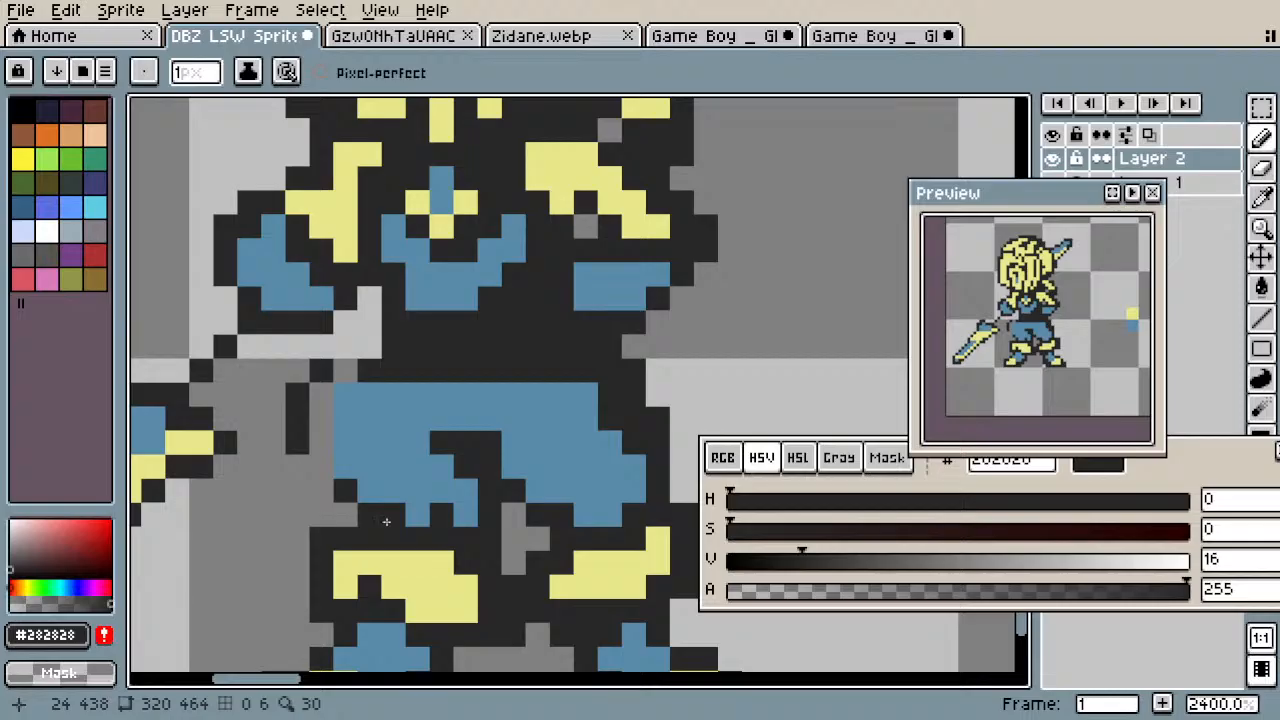
drag(386, 522, 348, 394)
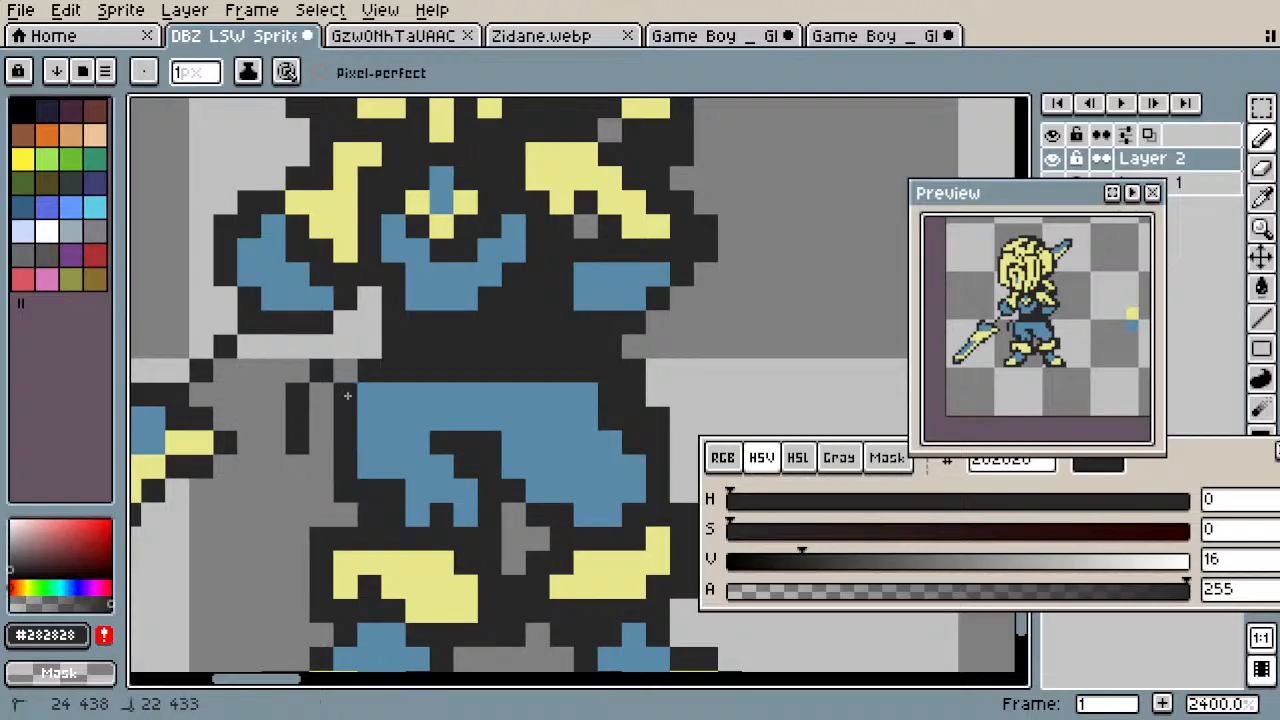
right_click(345, 490)
right_click(322, 377)
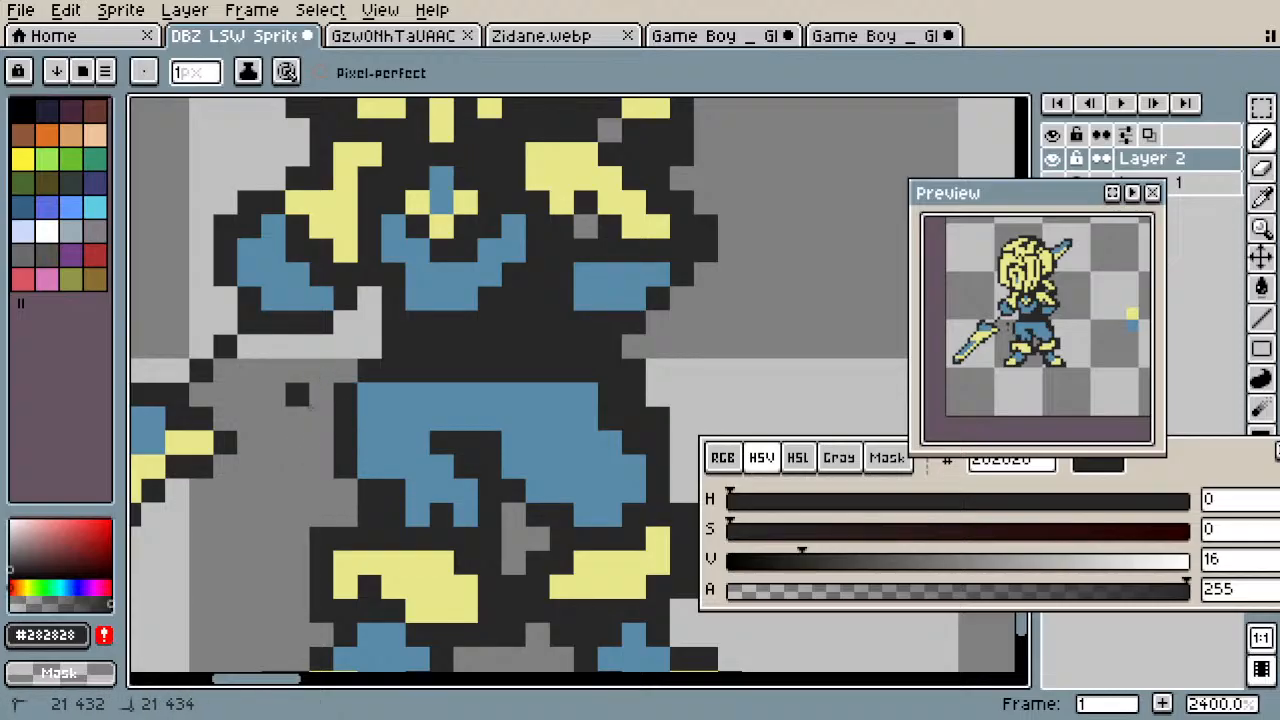
scroll(322, 377, down, 4)
scroll(363, 457, down, 1)
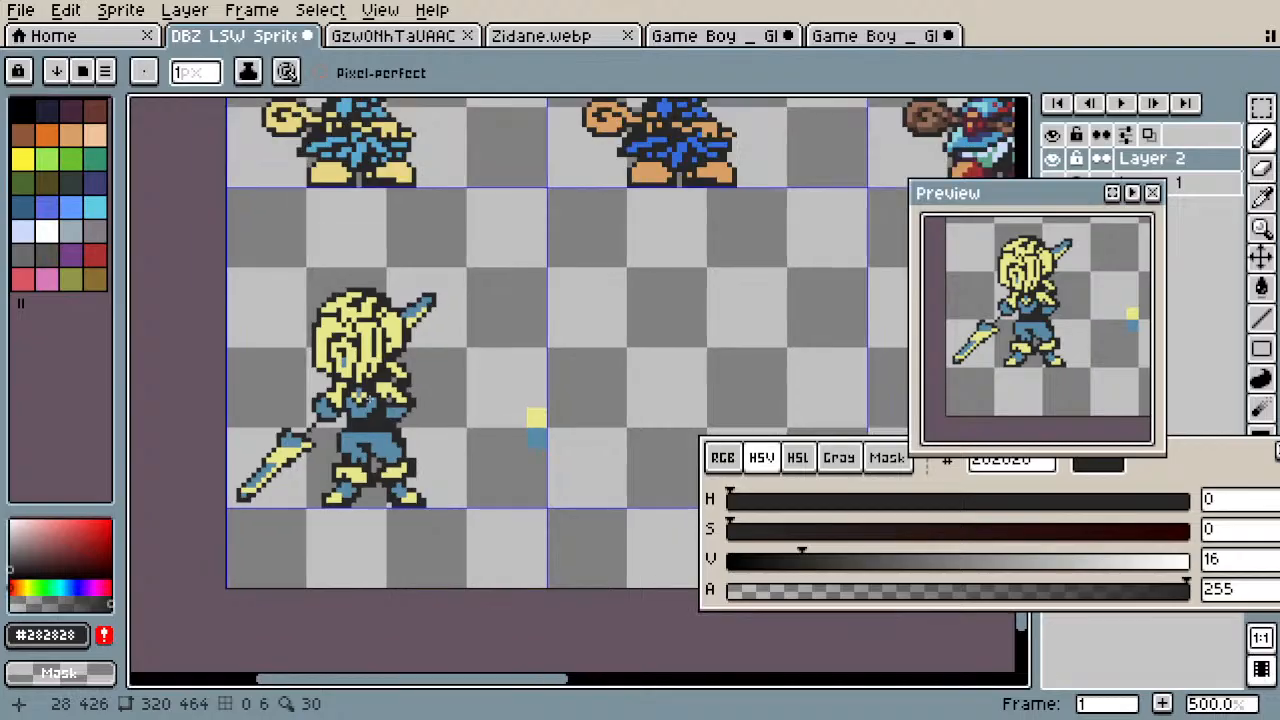
Step: Paint a small L-shaped #e8e88b patch between the bent arm's cuff and the trousers, and edge its underside with #282828
scroll(367, 398, up, 4)
alt+click(334, 425)
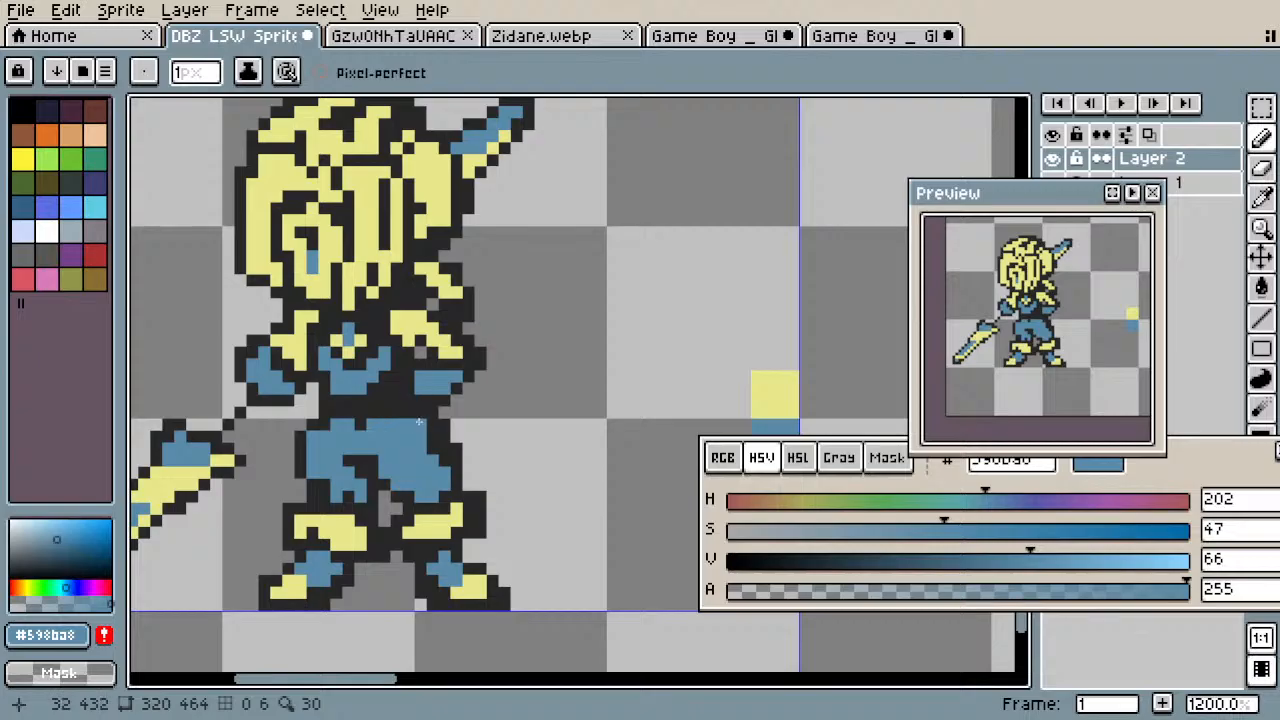
key(alt)
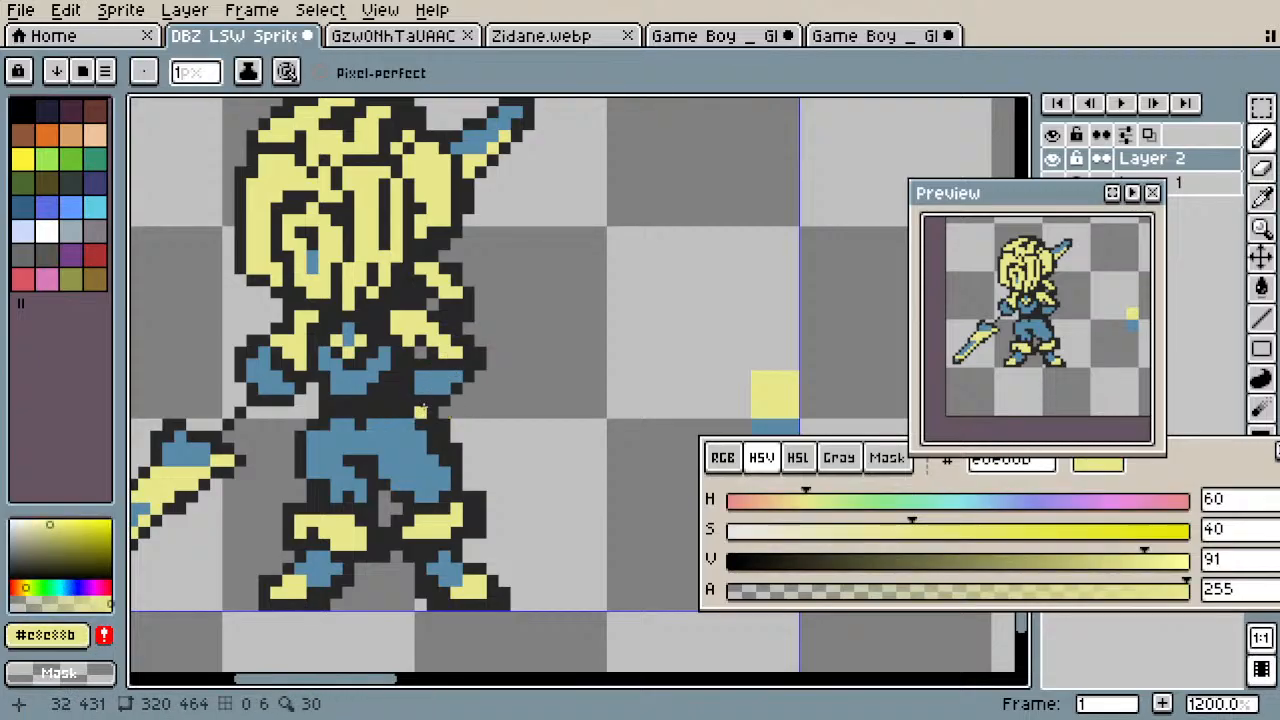
drag(421, 408, 408, 408)
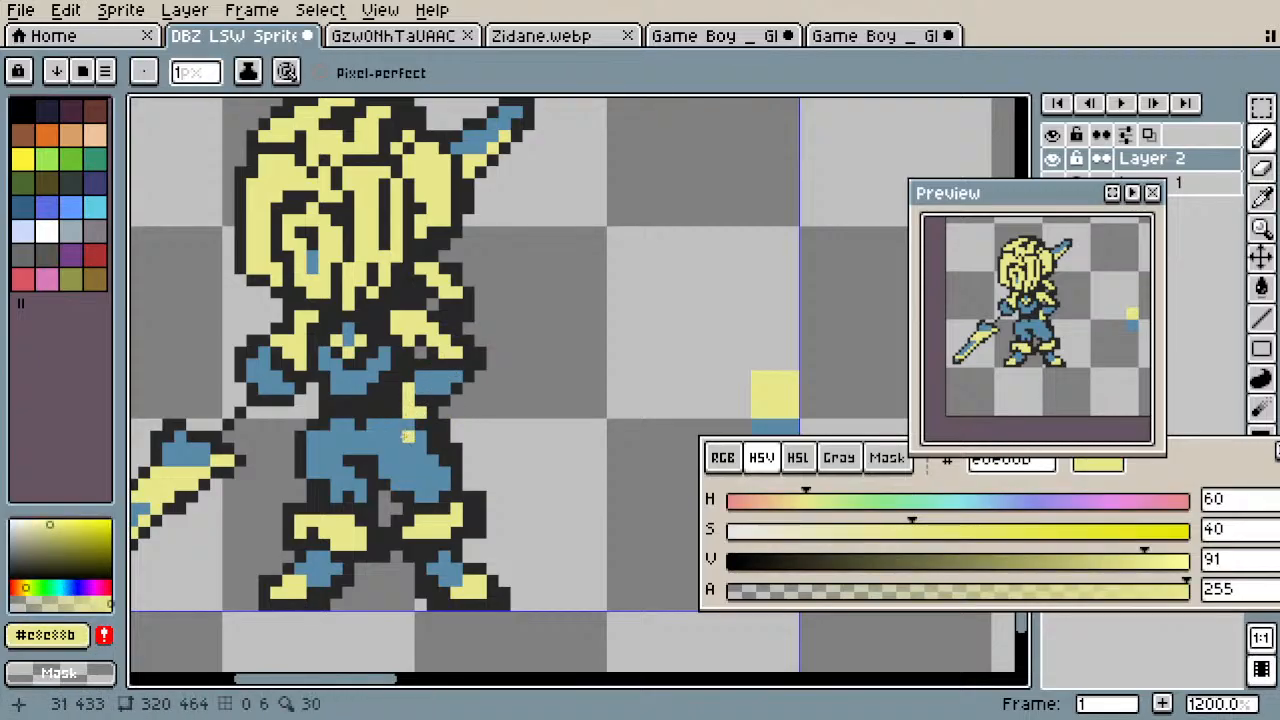
scroll(407, 436, down, 4)
scroll(407, 436, up, 6)
alt+click(420, 438)
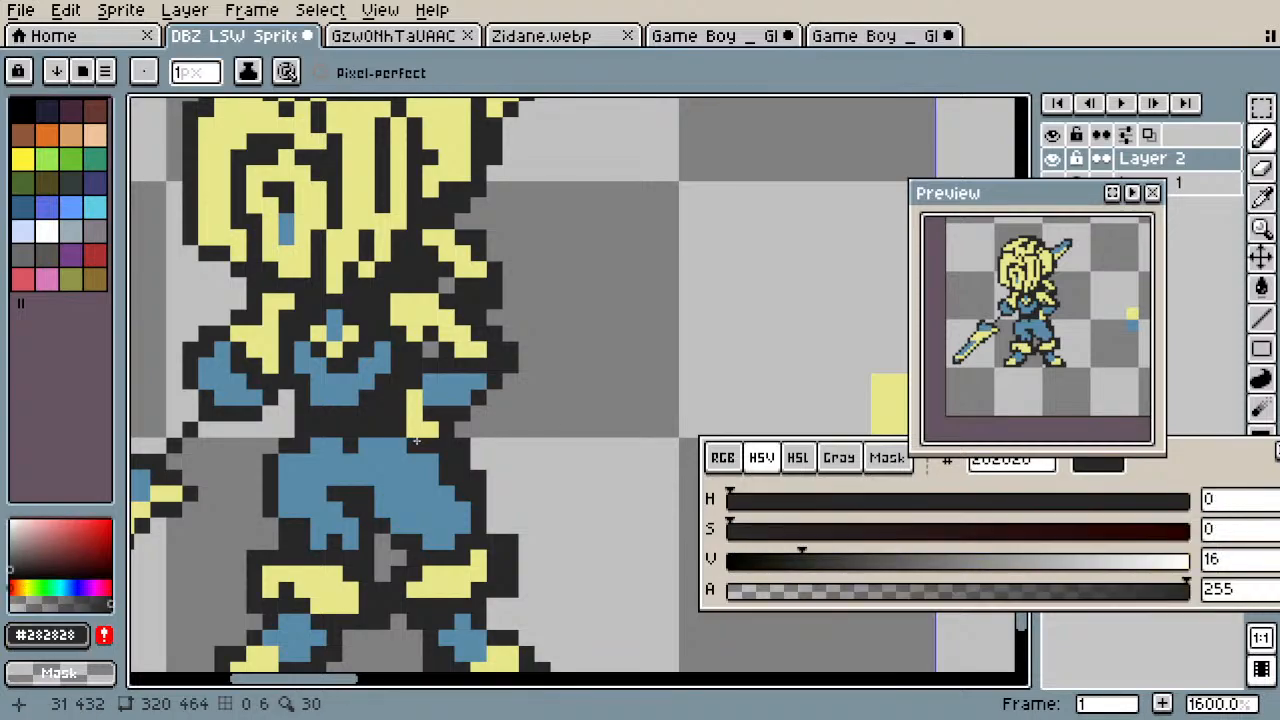
click(402, 442)
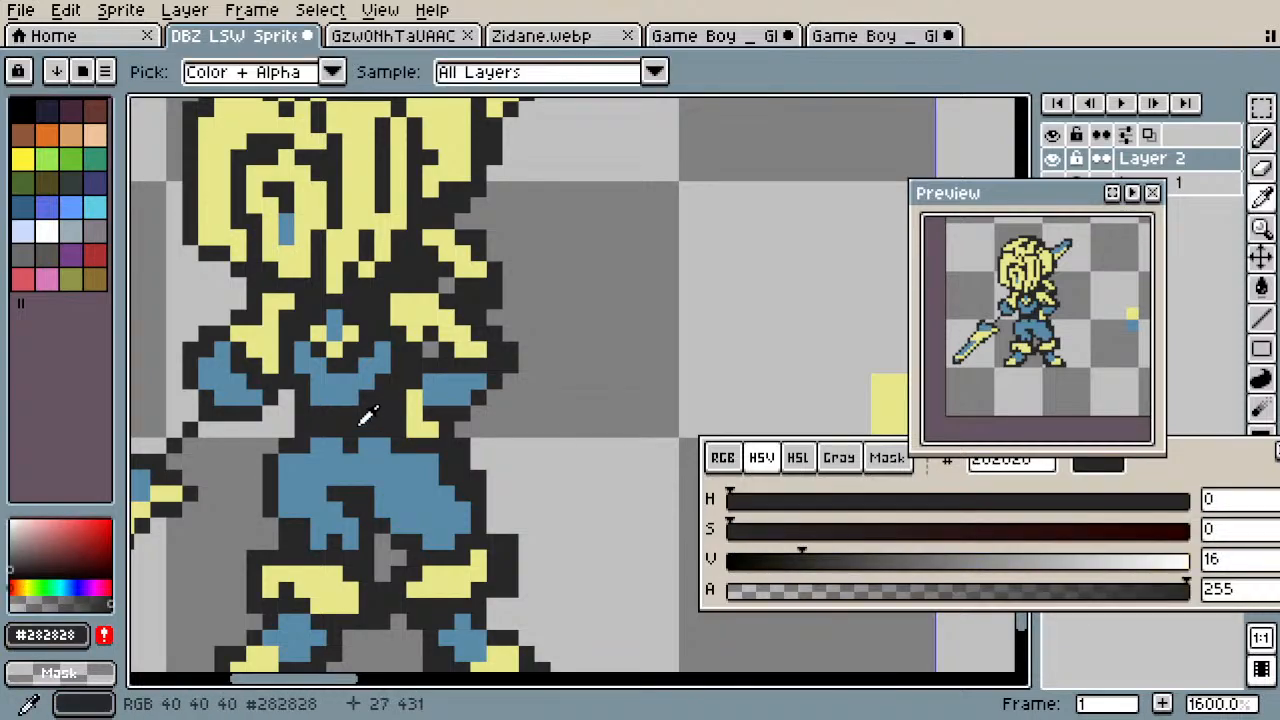
Step: Divide the upper trousers with a diagonal #282828 line and add a #598ba8 pixel at the waist beside it
mouse_move(364, 431)
mouse_down()
mouse_move(392, 479)
mouse_move(368, 461)
mouse_move(399, 461)
mouse_up()
alt+click(420, 464)
click(382, 440)
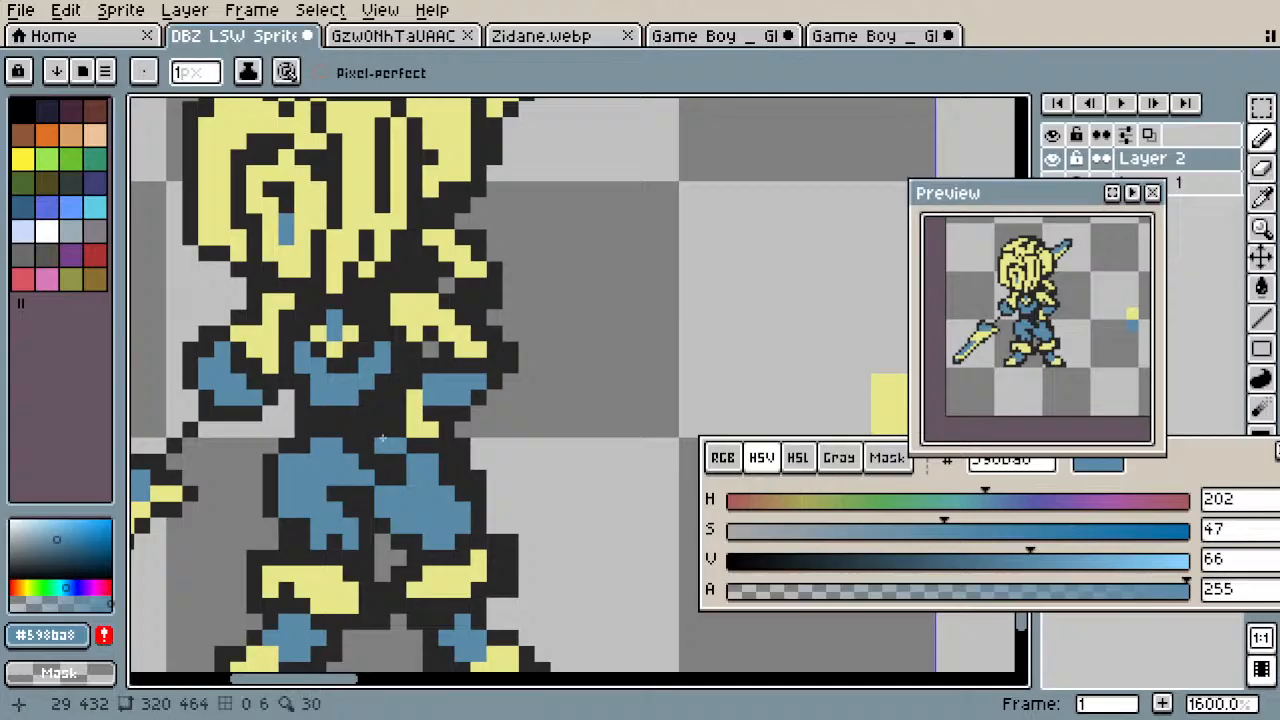
Step: Draw a #e8e88b belt across the waist that slants down toward the trousers, and darken its lower edge with #282828
alt+click(414, 422)
click(382, 459)
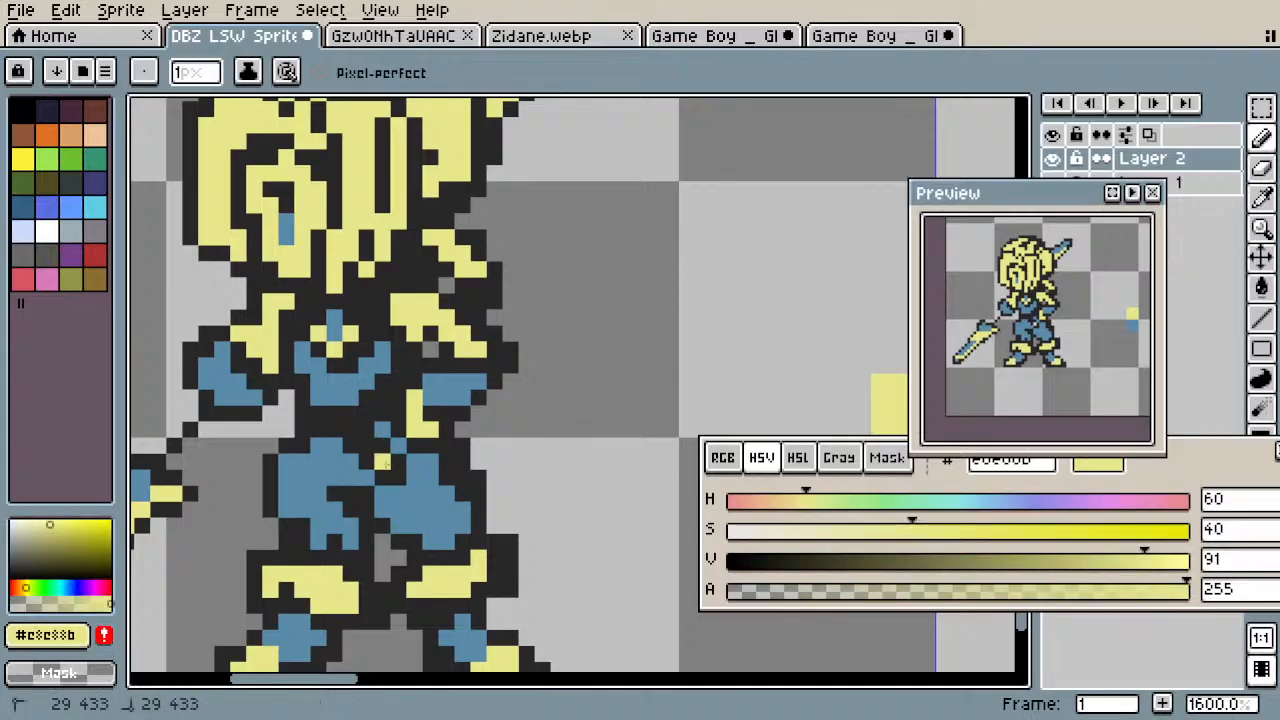
drag(385, 461, 342, 425)
alt+click(323, 446)
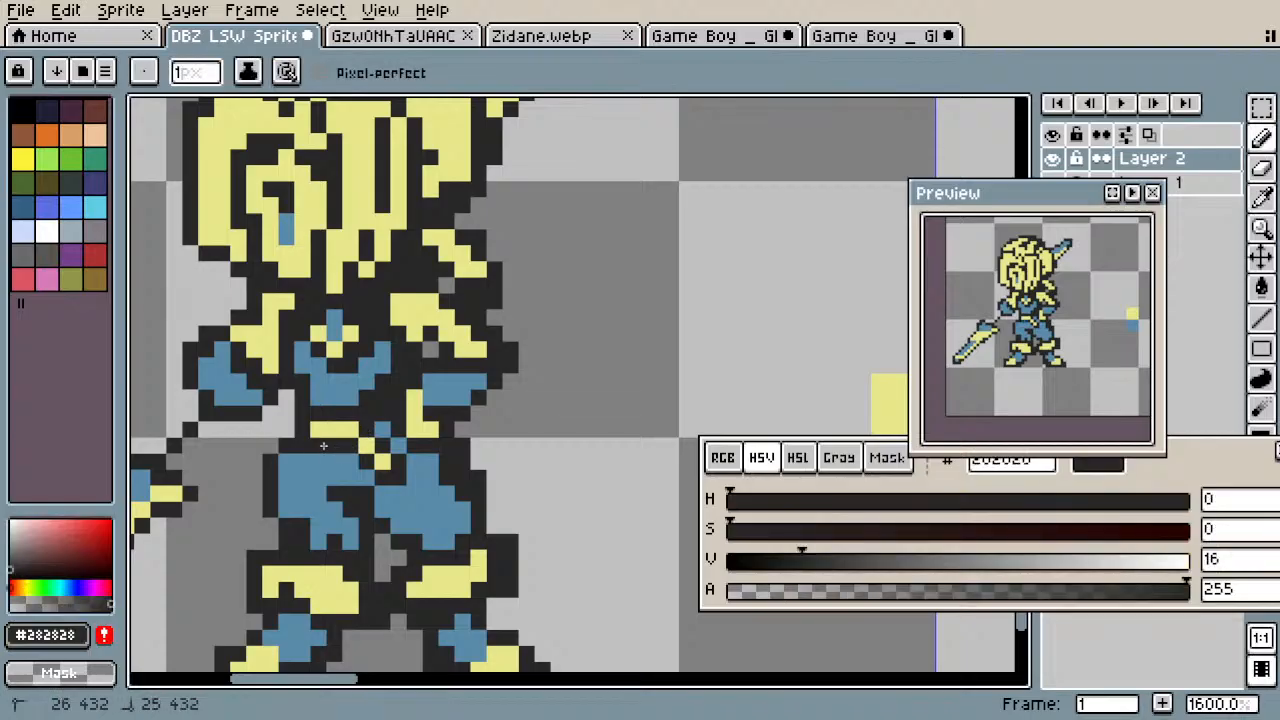
scroll(323, 446, down, 6)
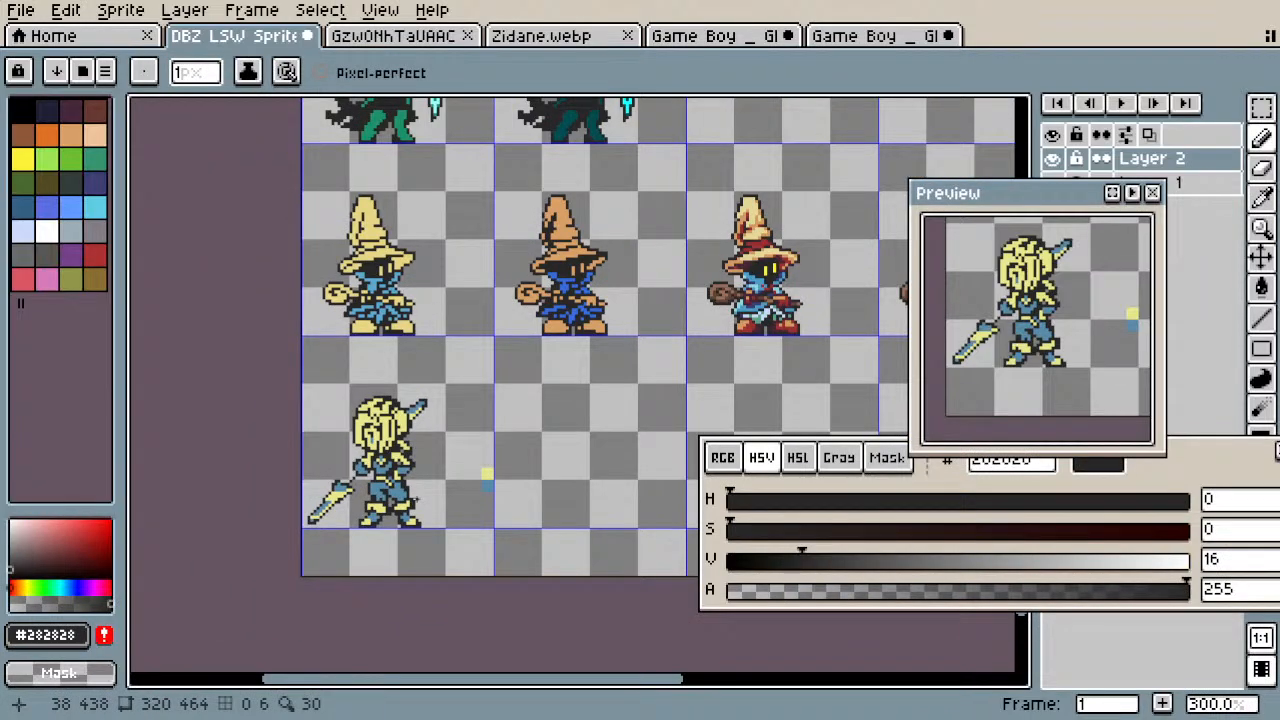
Step: Recolor the upper blue pixel beside the belt's slant to #e8e88b and cover the remaining blue one with #282828
scroll(416, 498, up, 9)
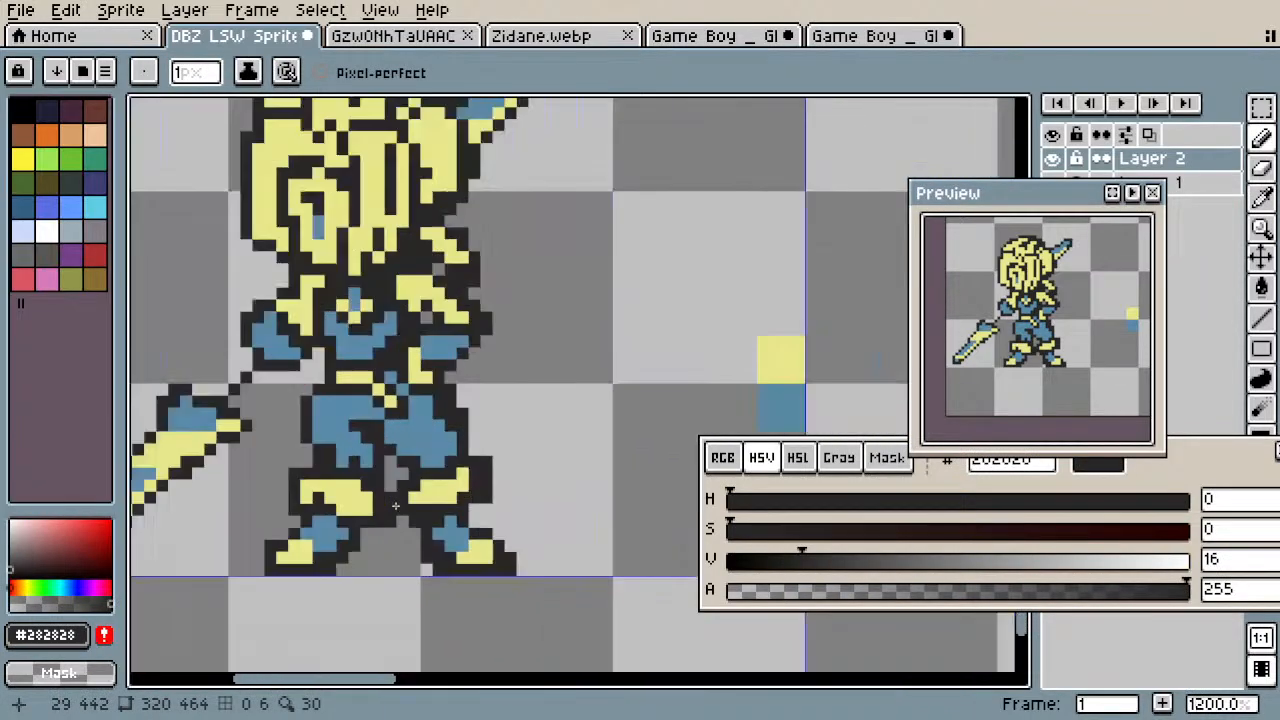
alt+click(345, 240)
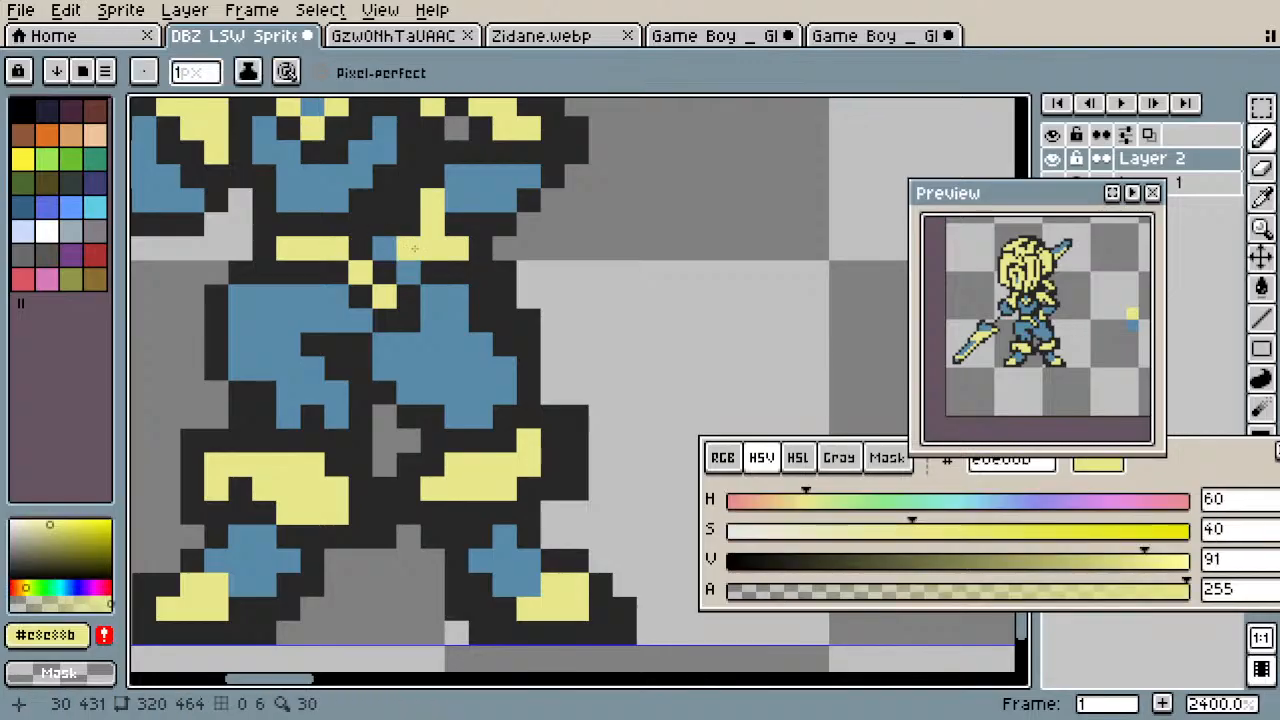
click(384, 248)
alt+click(452, 258)
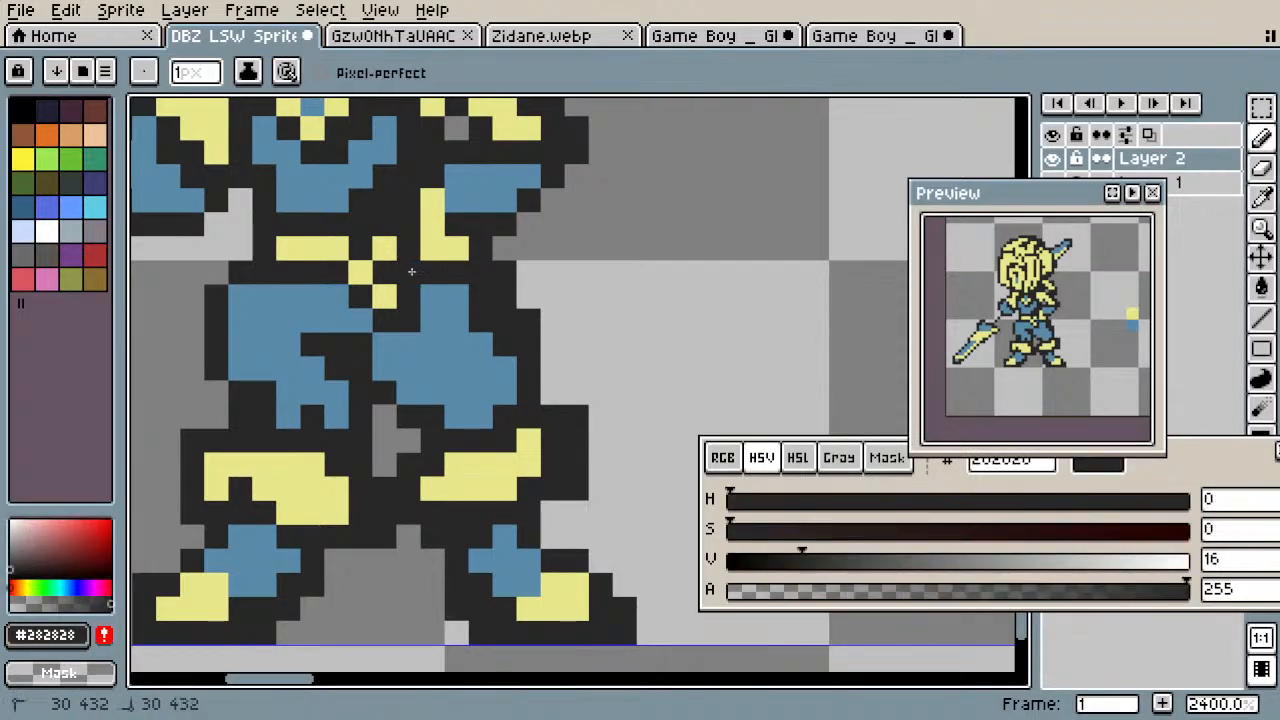
scroll(452, 258, down, 8)
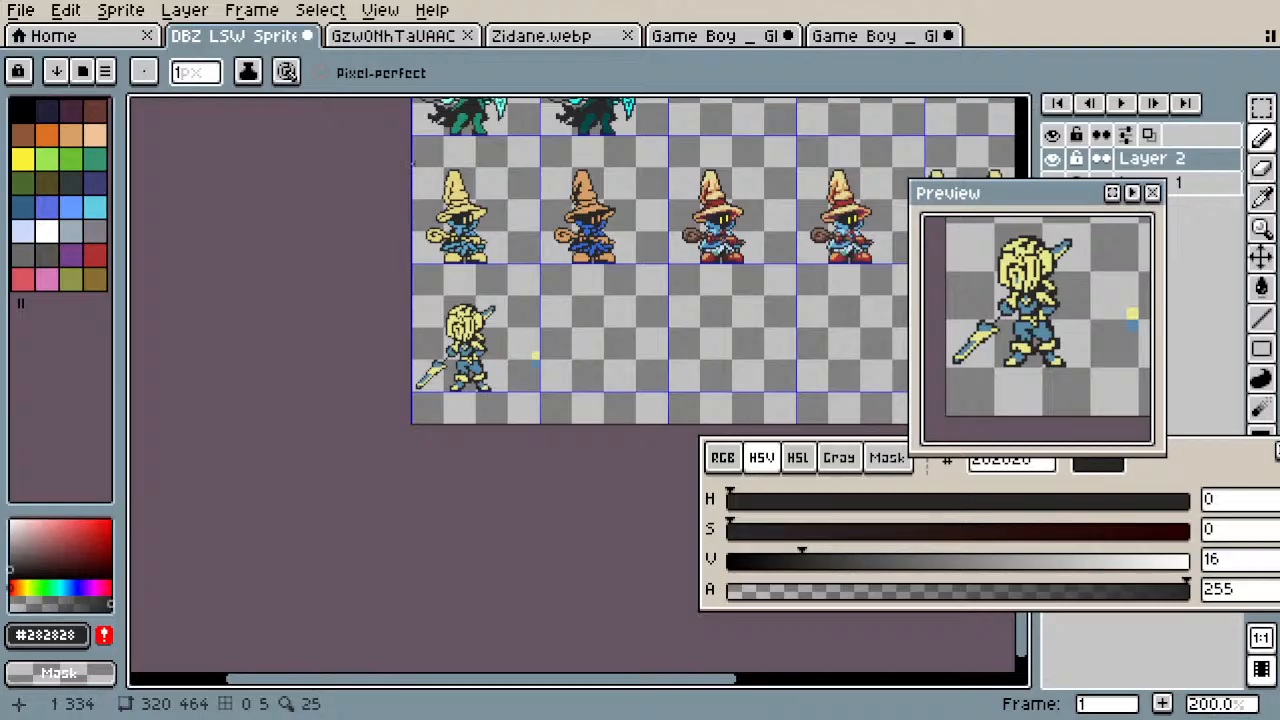
Step: Split the belt's horizontal part with #282828, hang a #e8e88b strap from it over the trousers, and outline the strap in #282828
scroll(493, 428, up, 8)
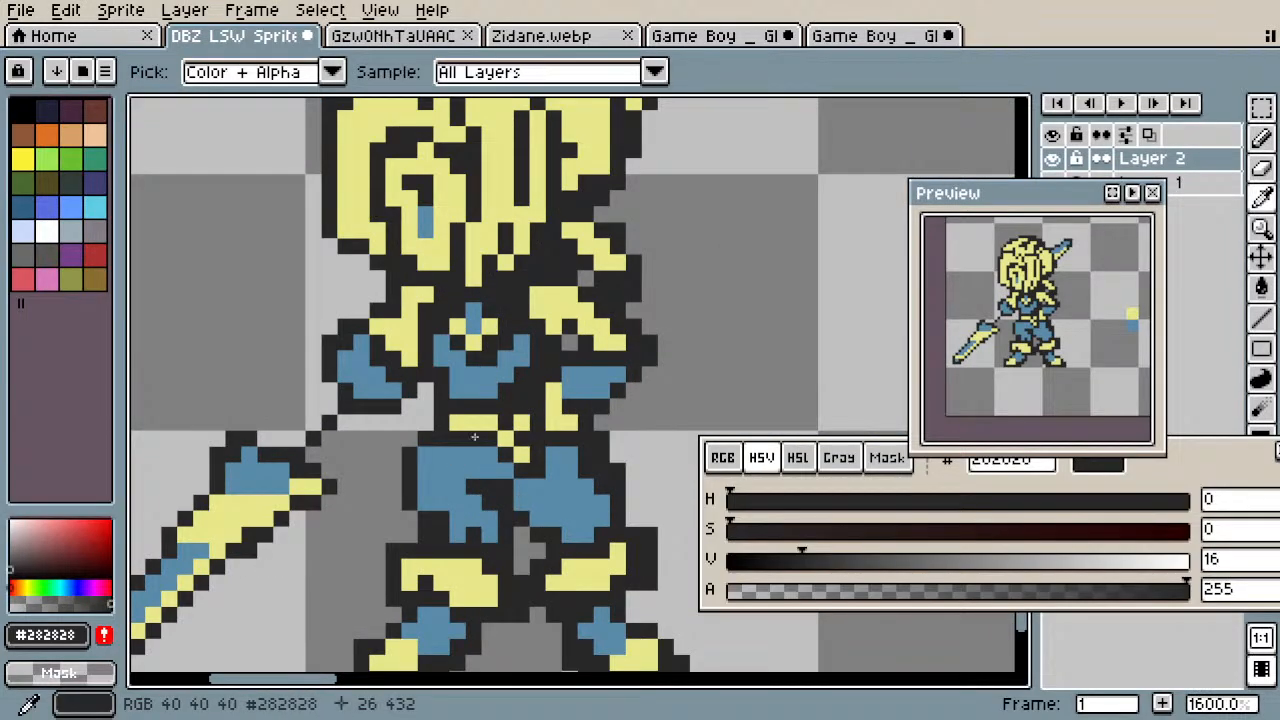
click(479, 418)
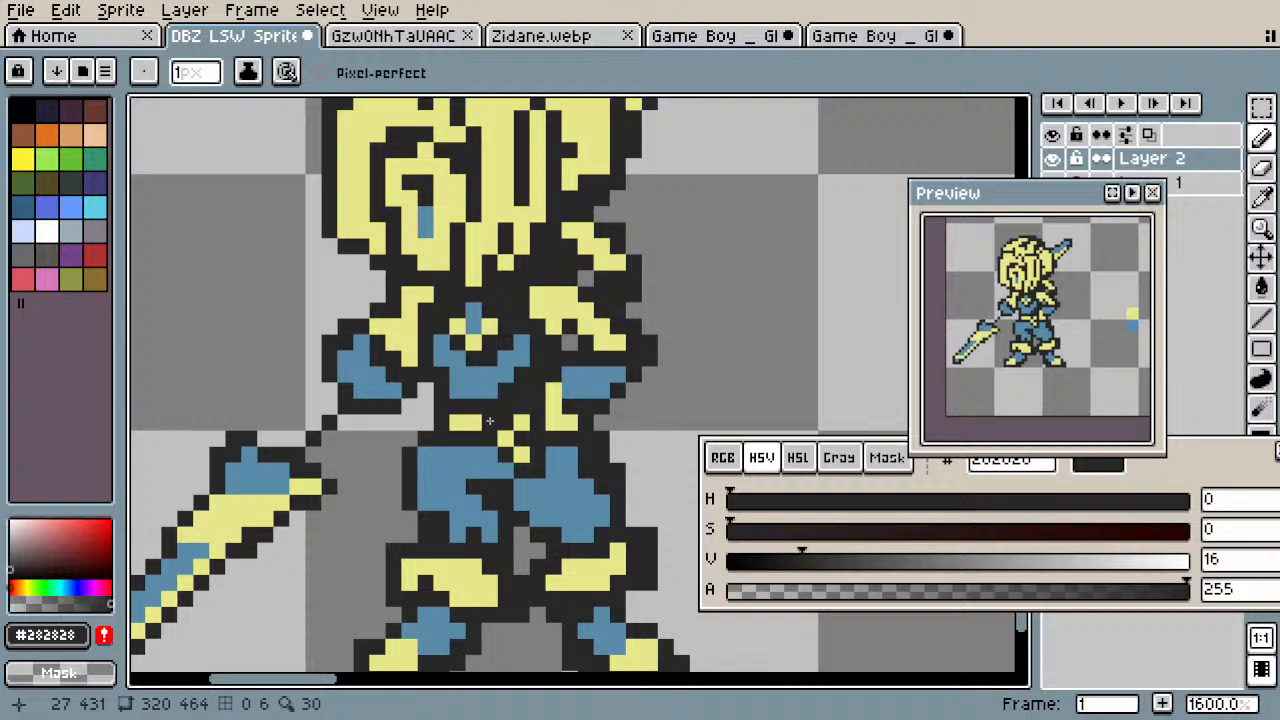
alt+click(487, 422)
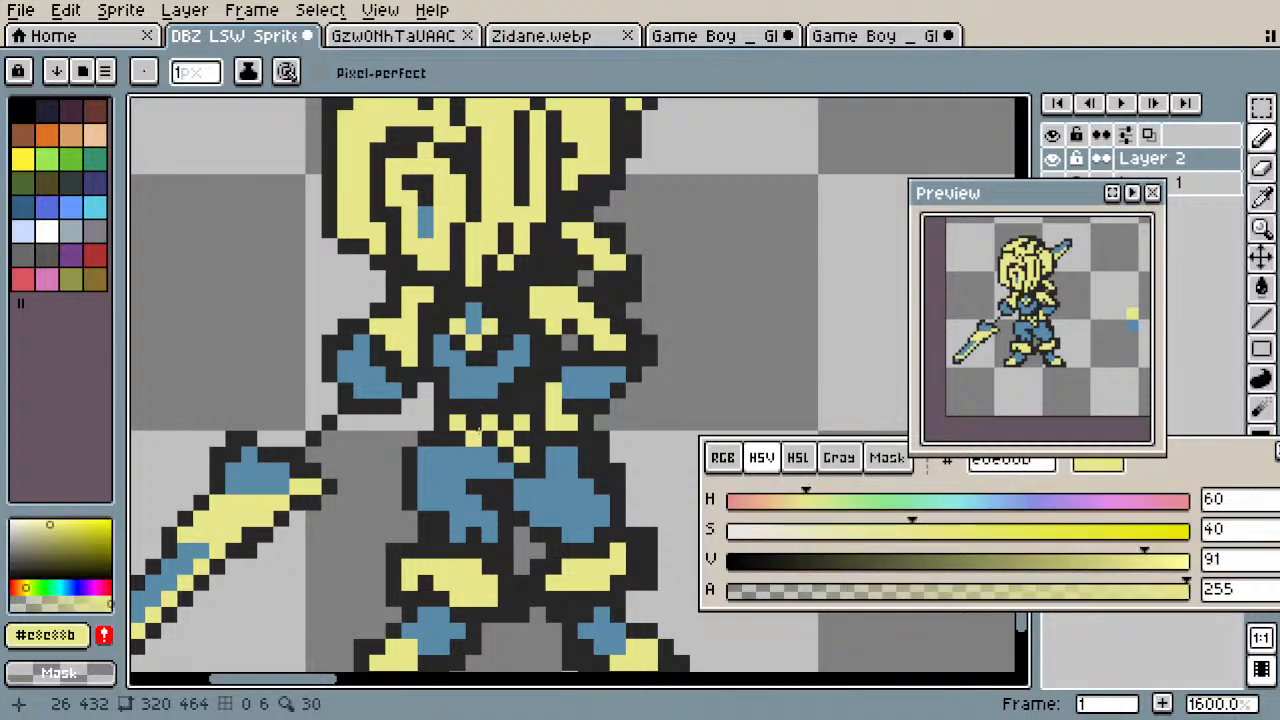
mouse_move(474, 422)
mouse_down()
mouse_move(473, 470)
mouse_move(489, 470)
mouse_move(458, 452)
mouse_up()
alt+click(488, 438)
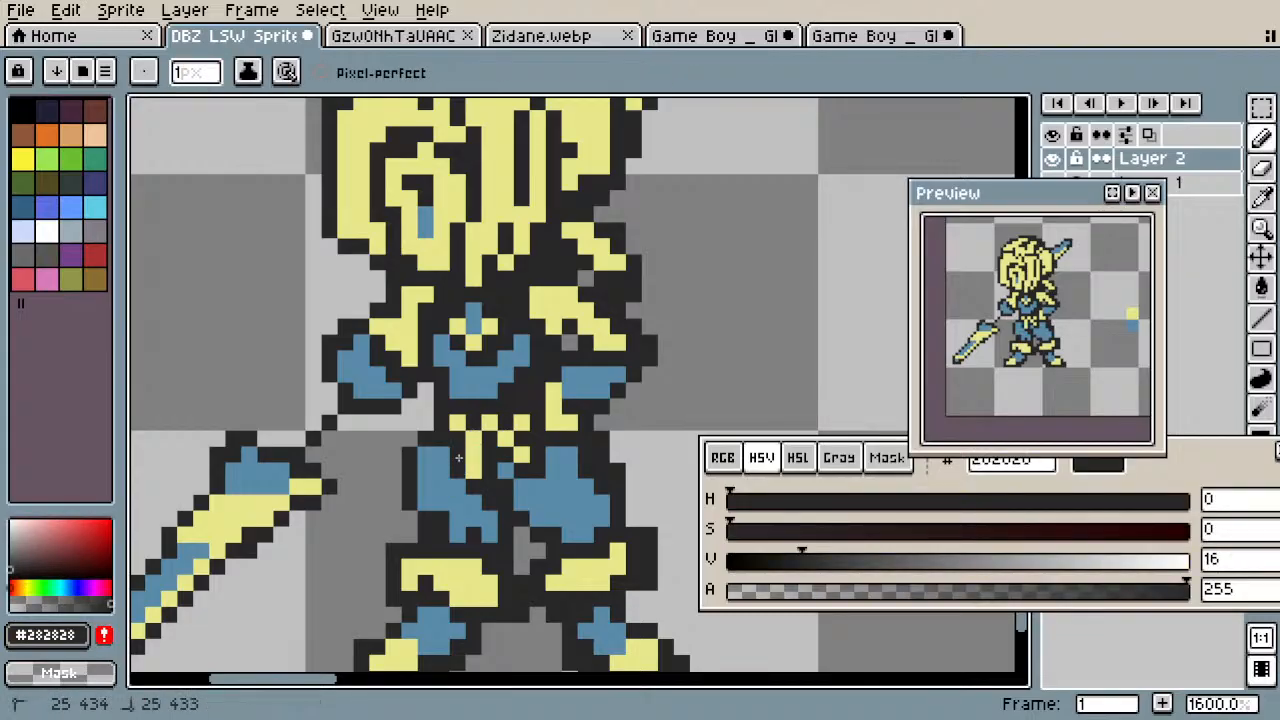
scroll(458, 455, down, 6)
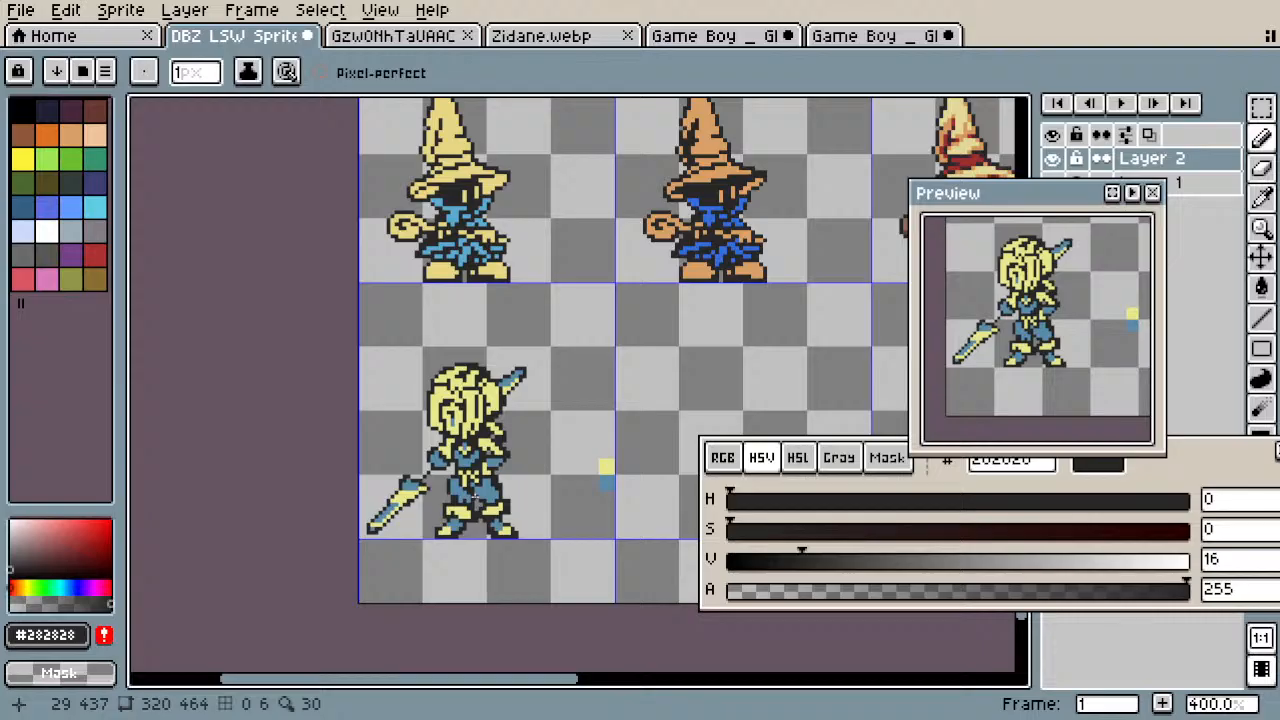
scroll(476, 488, down, 3)
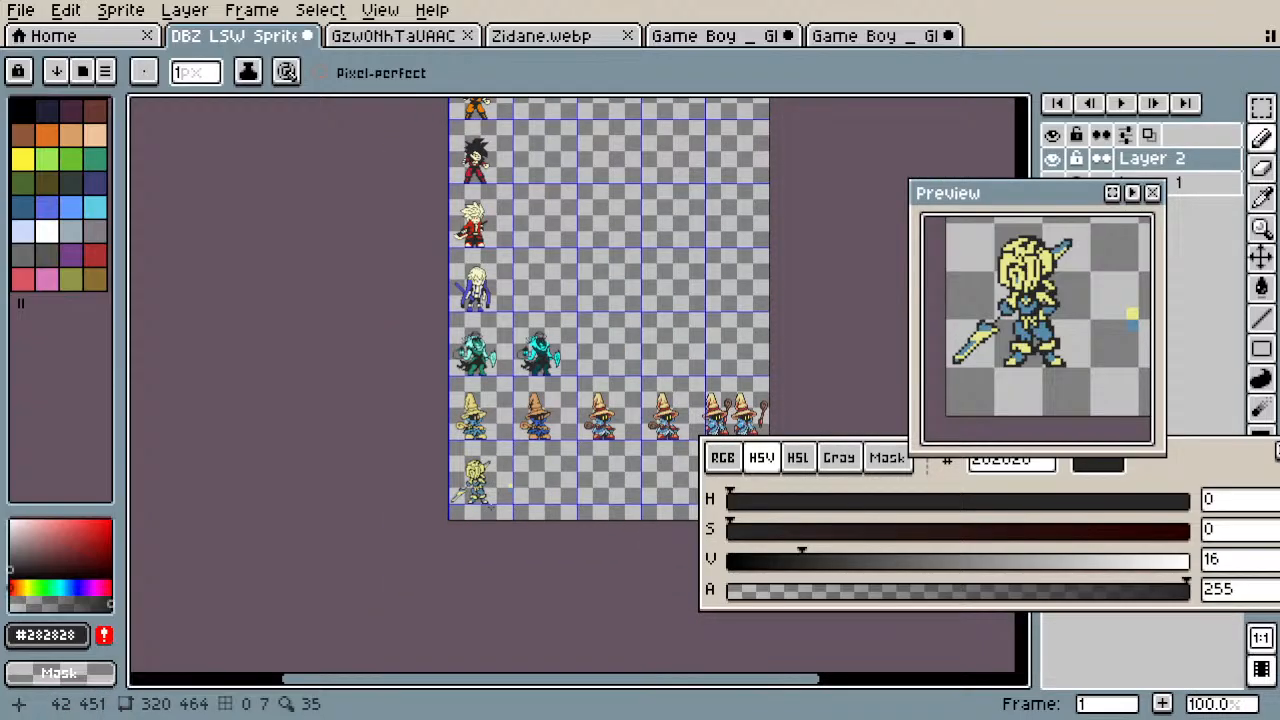
Step: Replace the sprite's #598ba8 blue areas with teal #4c878f (hue 187, saturation 47, value 56) using the Paint Bucket
scroll(483, 486, up, 4)
drag(483, 486, 462, 381)
scroll(422, 433, up, 3)
alt+click(424, 418)
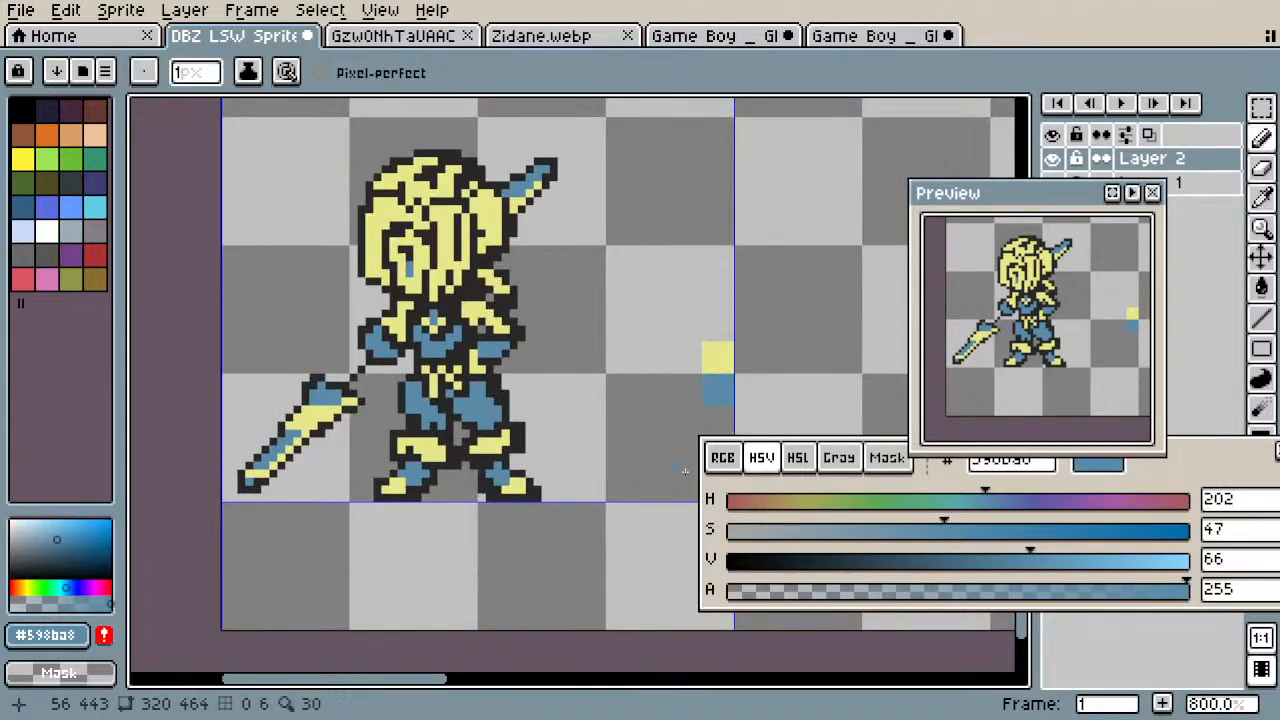
drag(985, 503, 997, 571)
key(g)
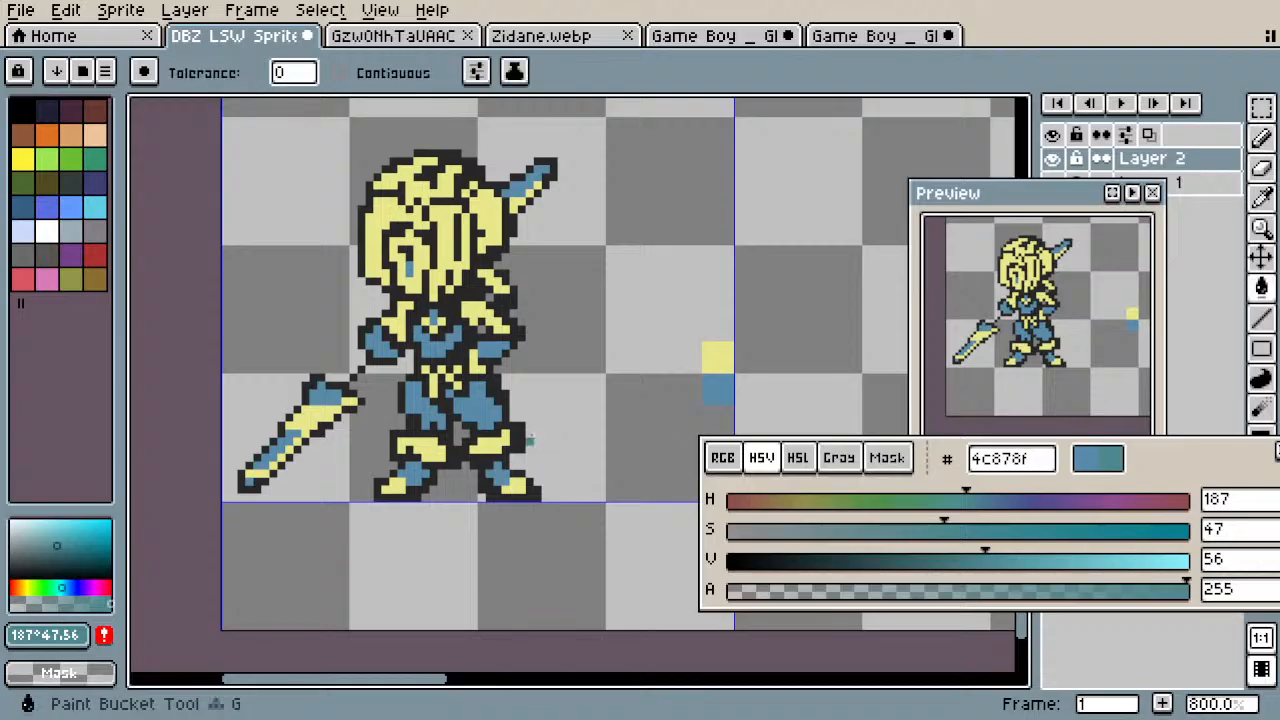
scroll(528, 440, down, 4)
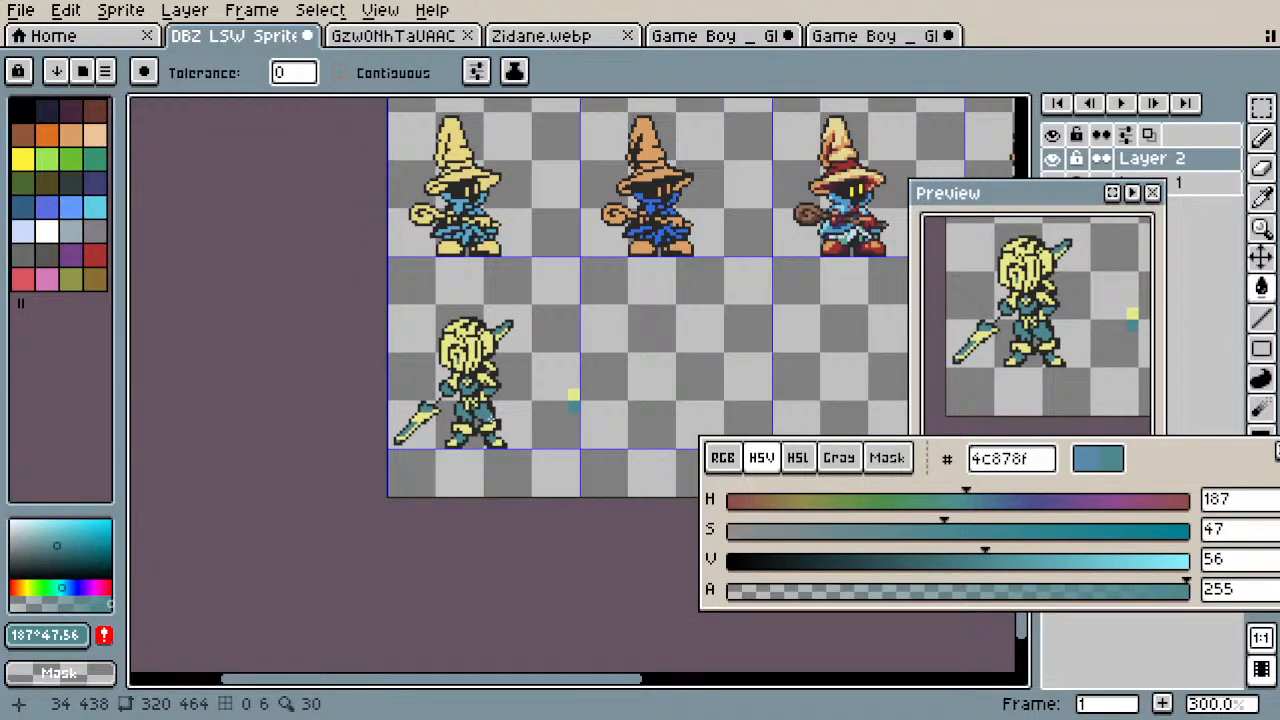
scroll(482, 417, up, 4)
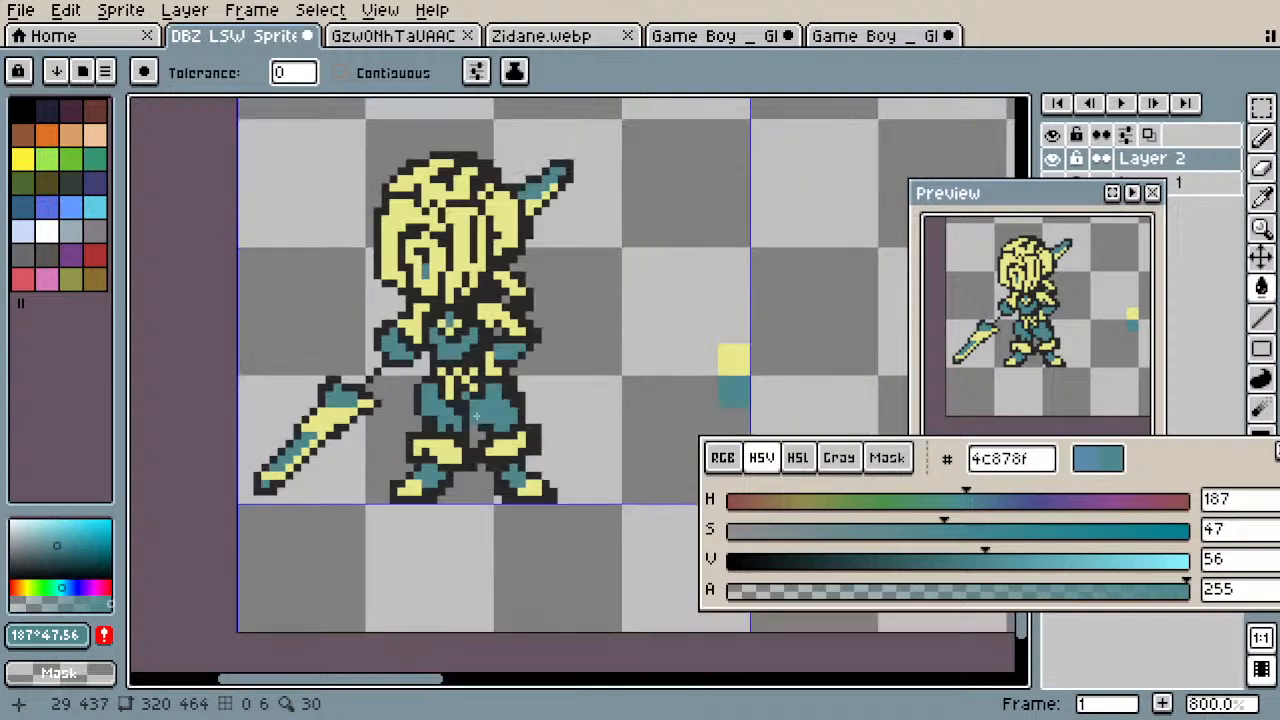
Step: Widen the thigh on the sword side outward with #4c878f and redraw its outer outline in #282828
scroll(420, 404, up, 3)
key(i)
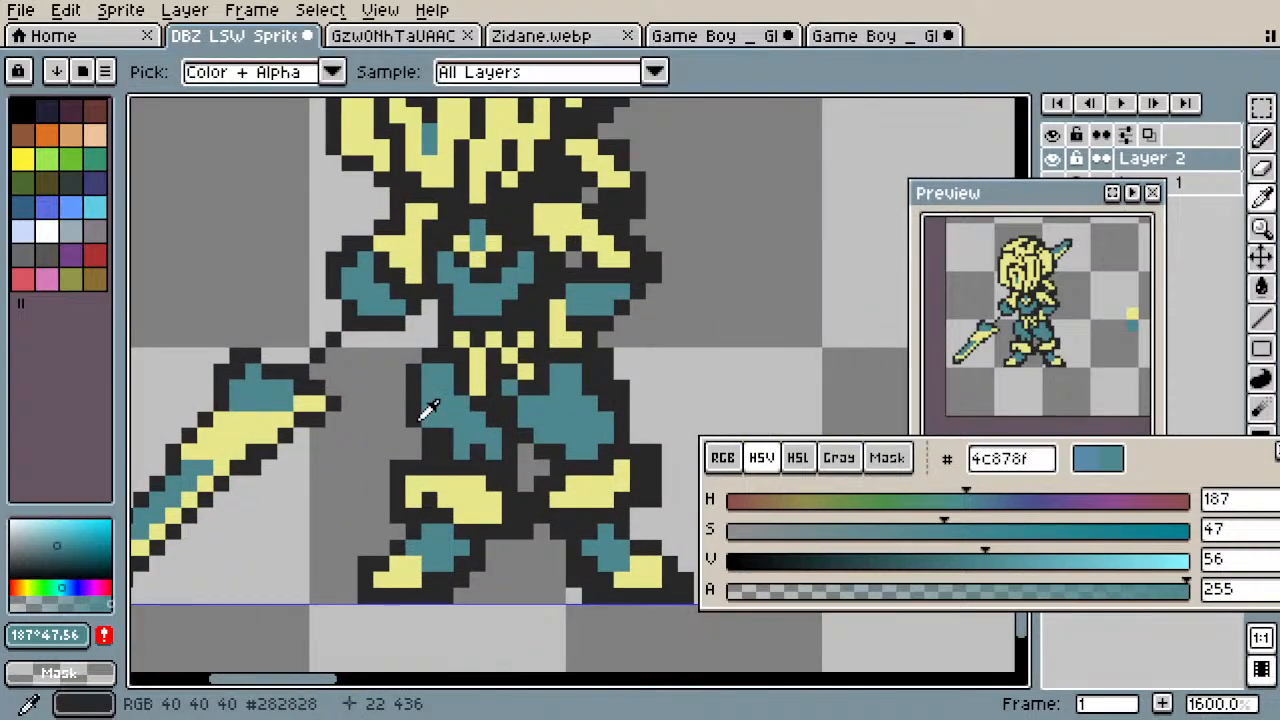
click(420, 418)
key(b)
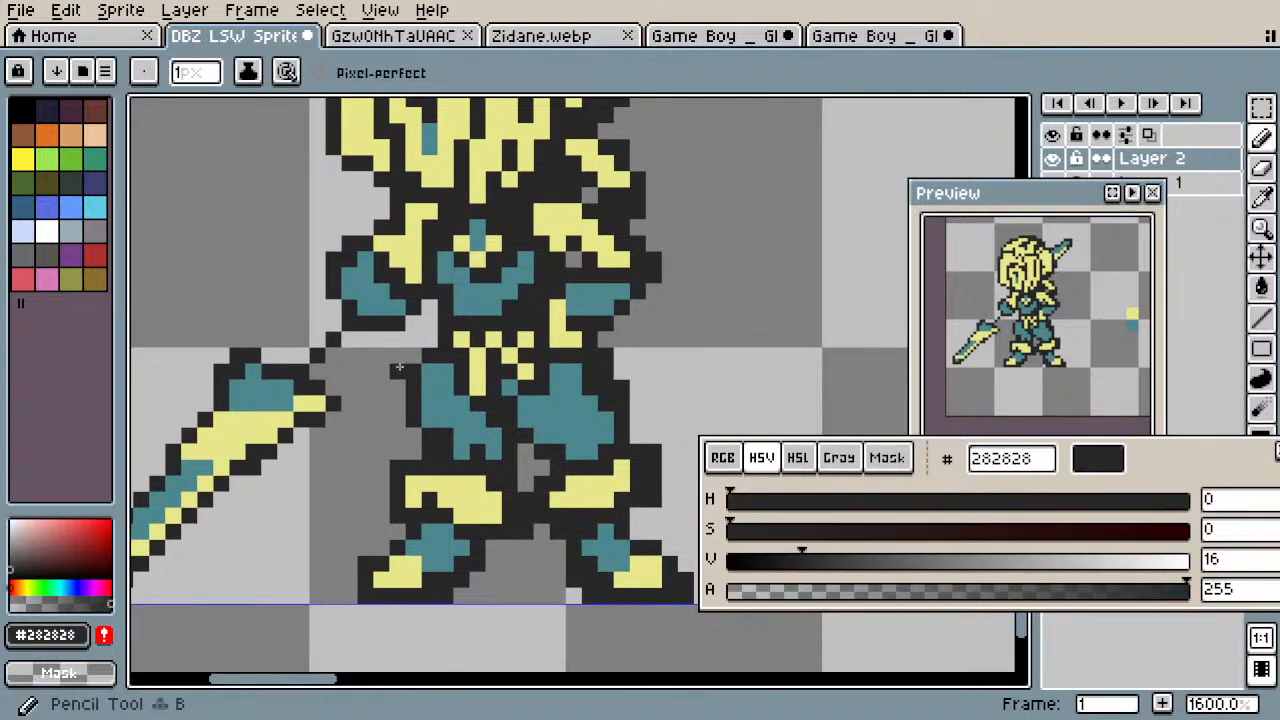
drag(398, 403, 404, 346)
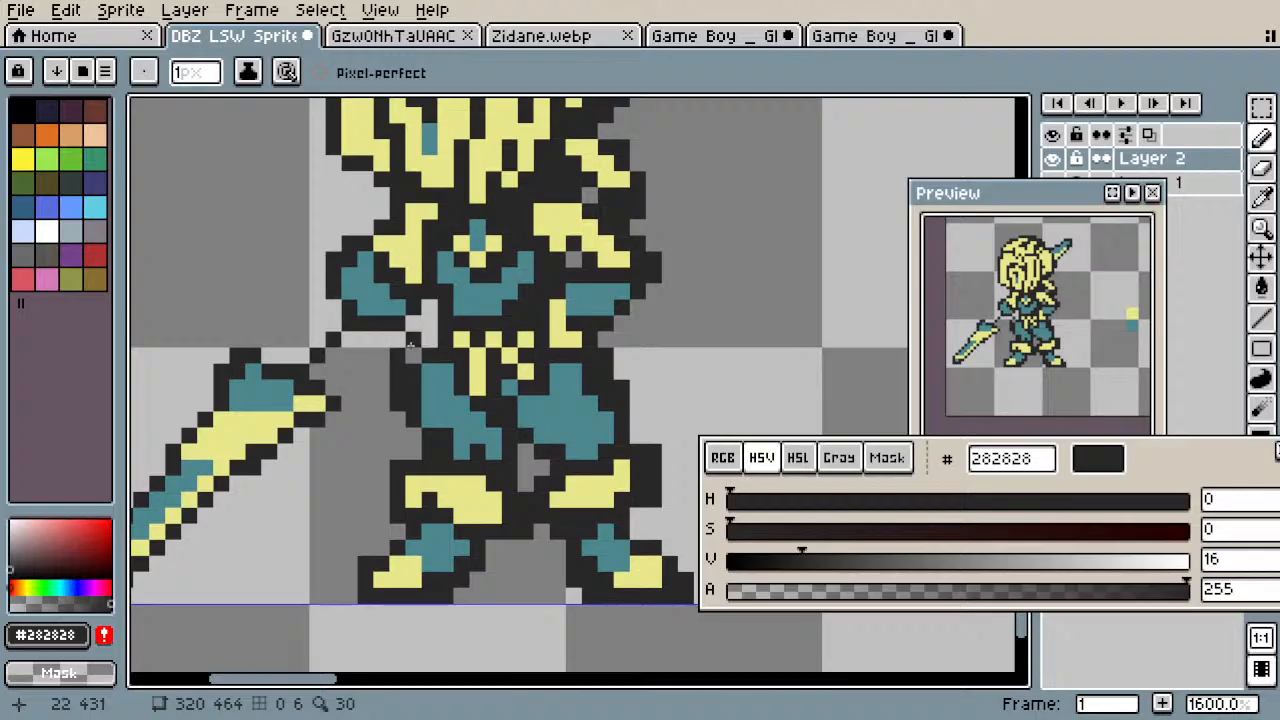
alt+click(427, 362)
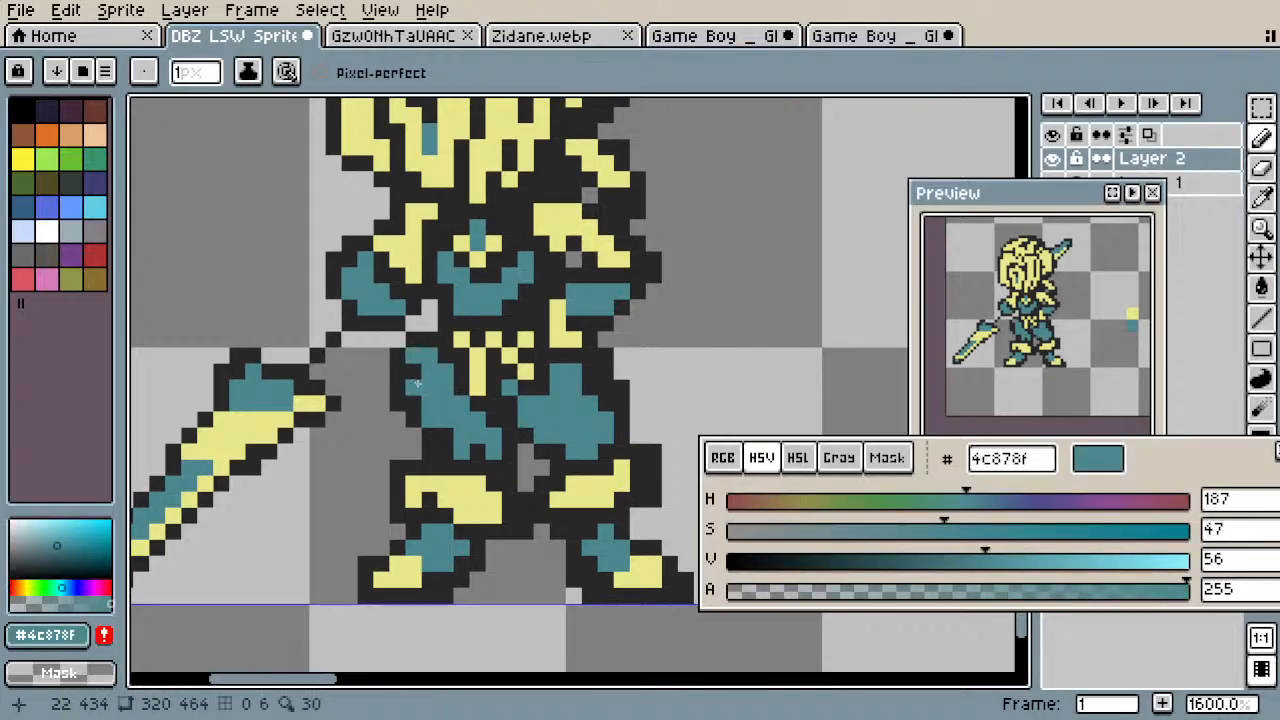
alt+click(421, 341)
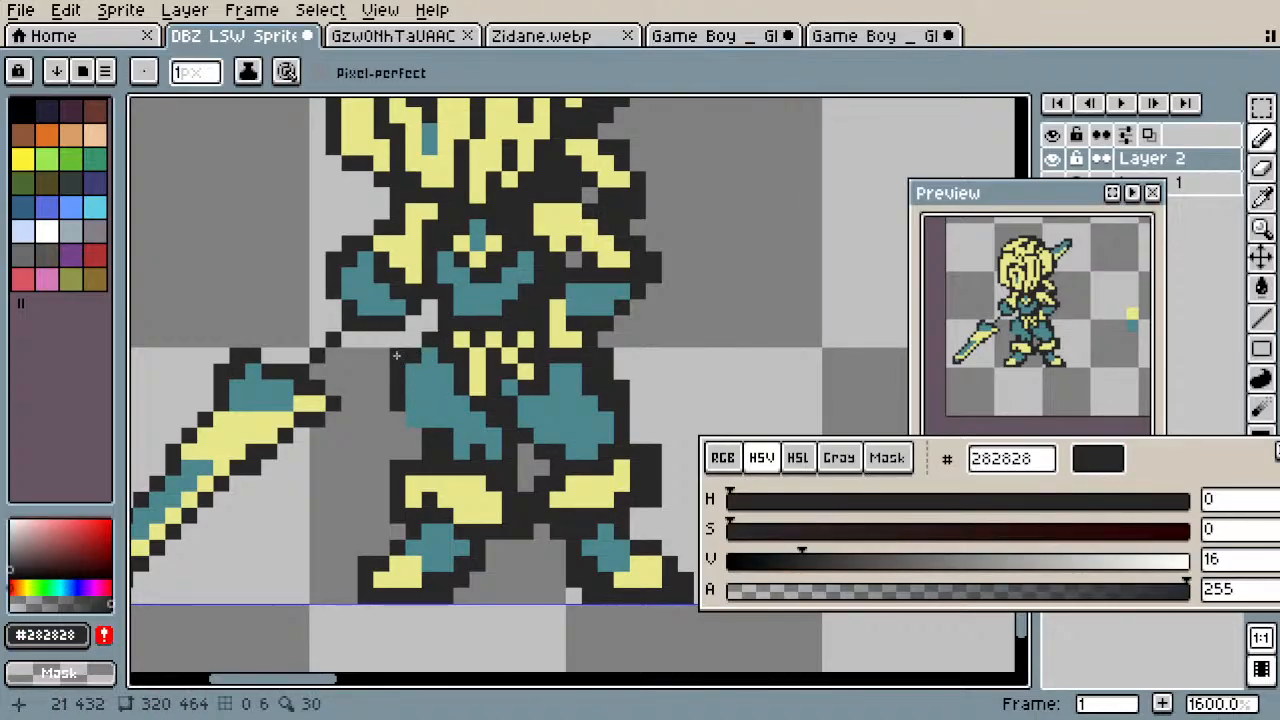
click(410, 436)
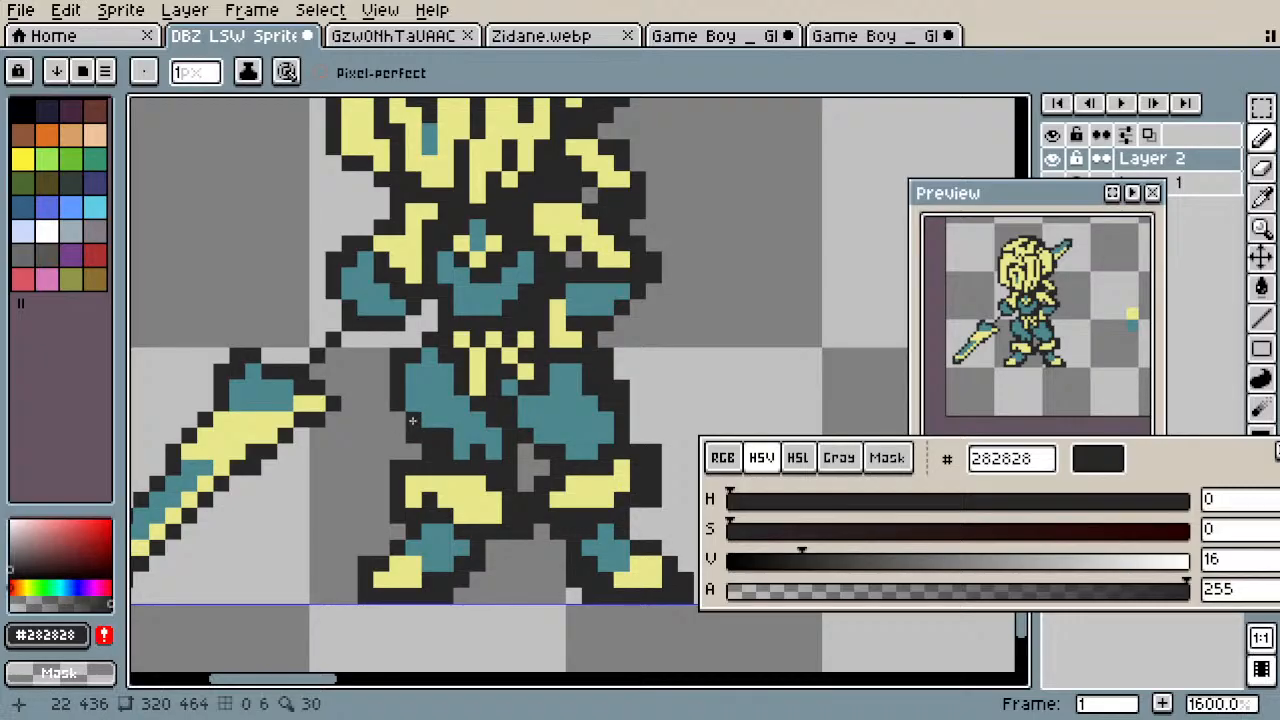
scroll(409, 436, down, 4)
scroll(433, 459, up, 4)
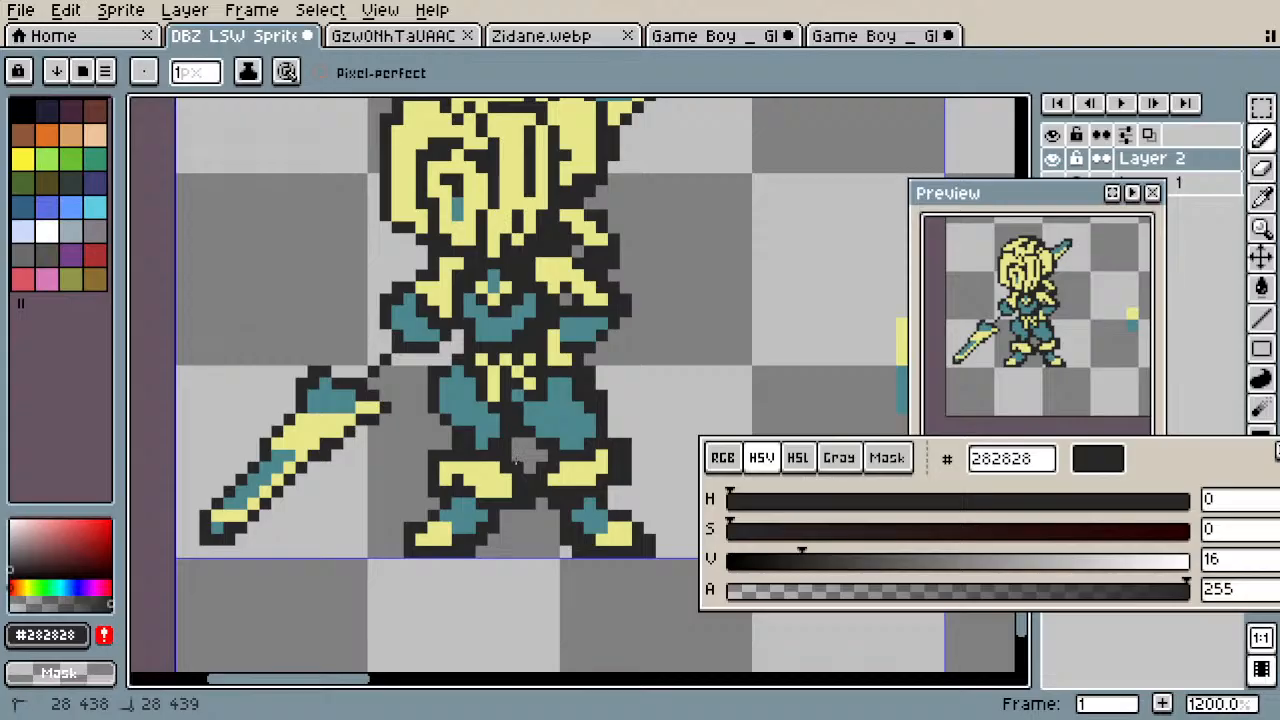
Step: Extend the #e8e88b foot farther from the sword inward, trim its outer tip, and redraw its outline in #282828
scroll(530, 505, down, 4)
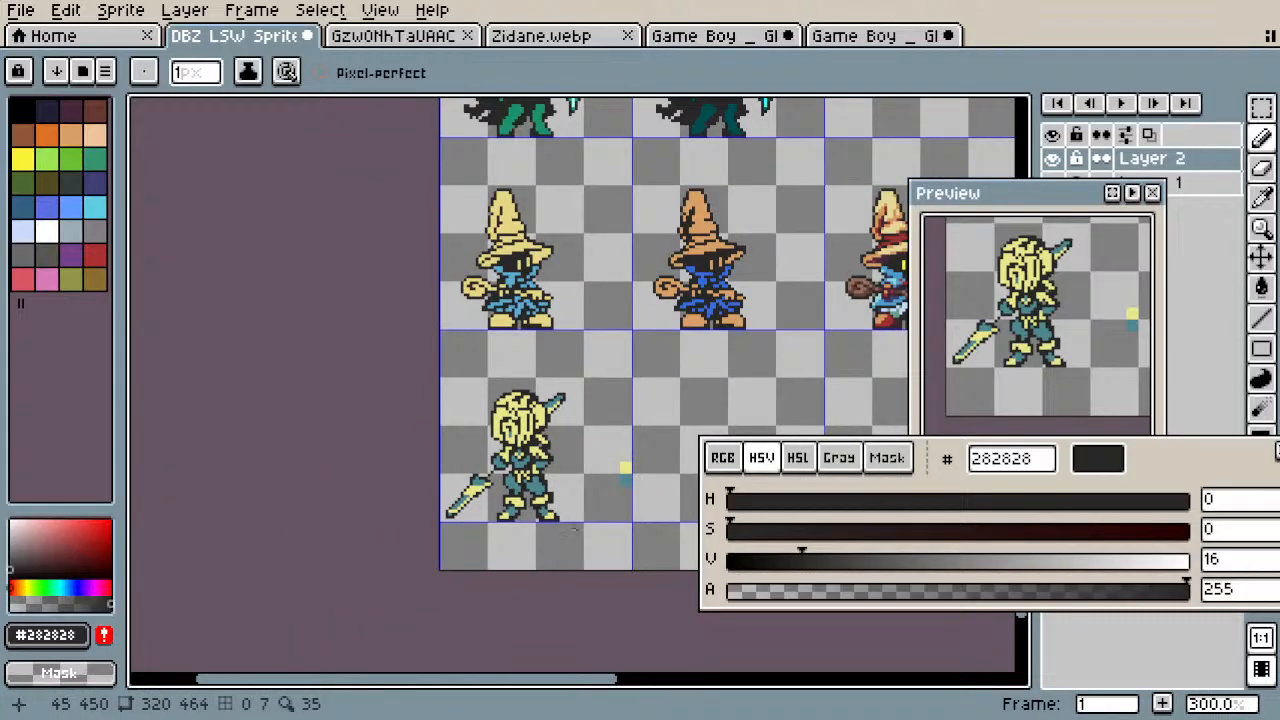
scroll(575, 527, up, 4)
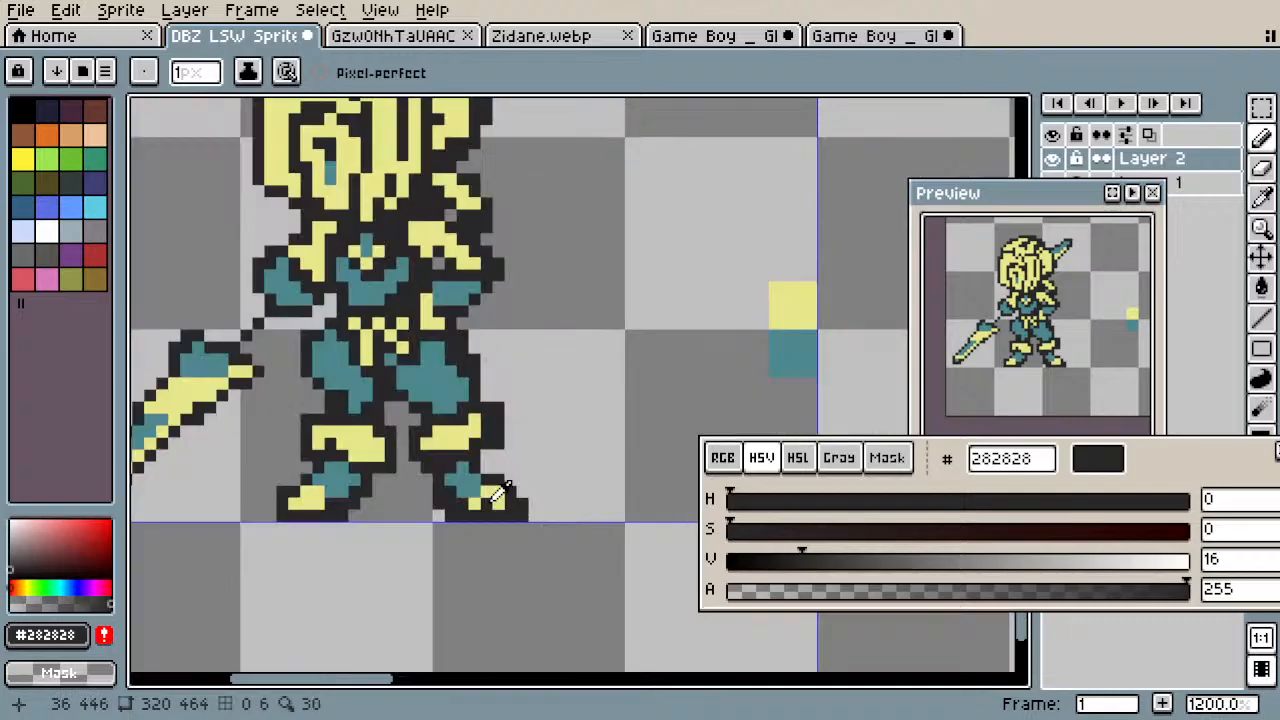
alt+click(467, 502)
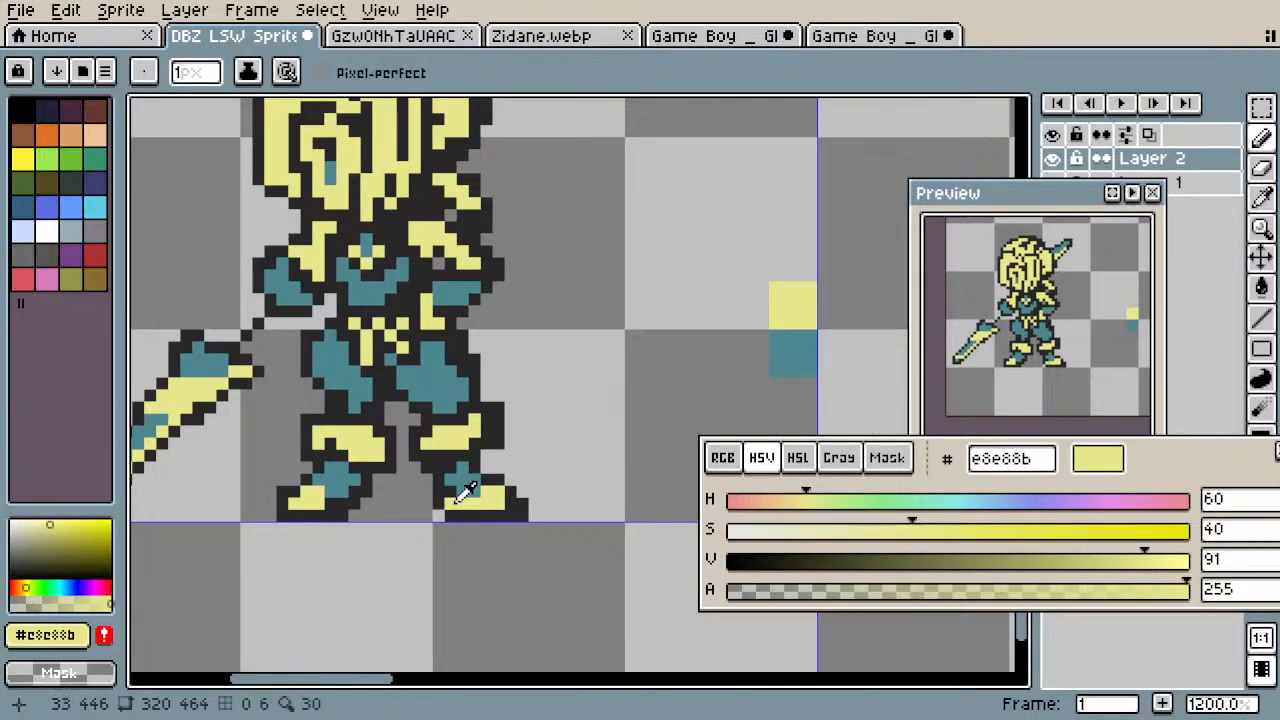
alt+click(459, 489)
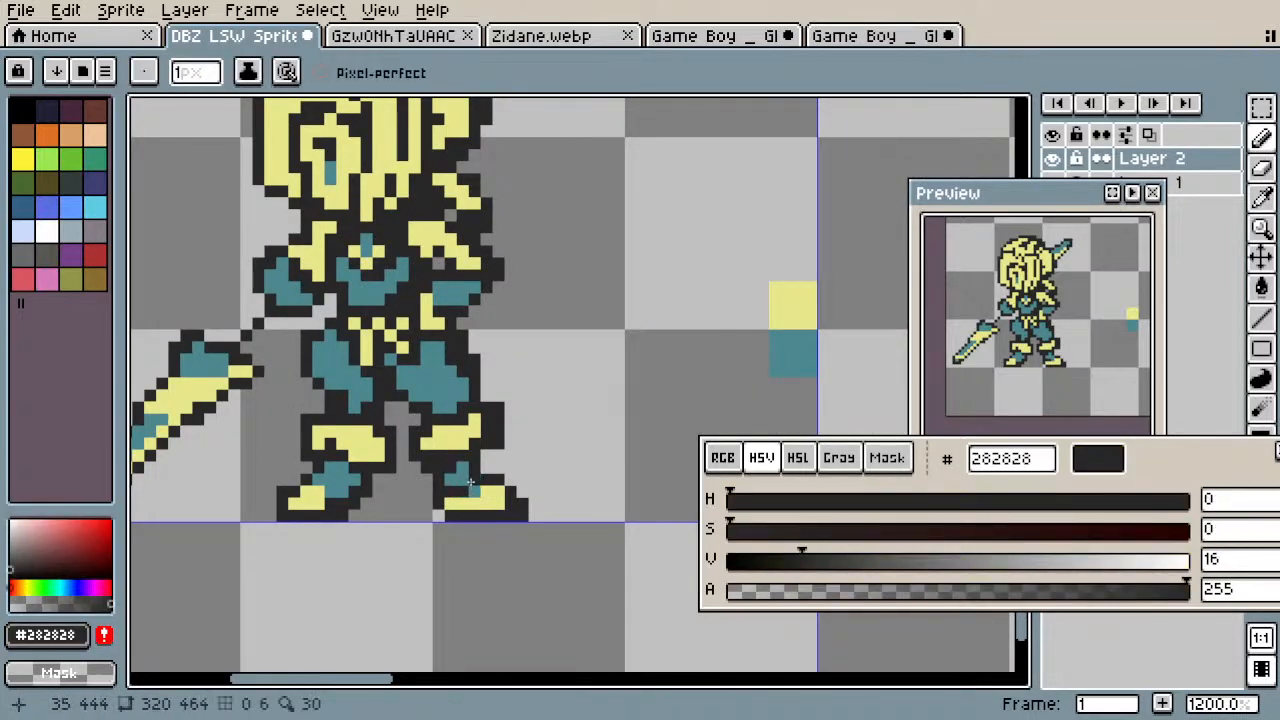
alt+click(478, 492)
alt+click(465, 515)
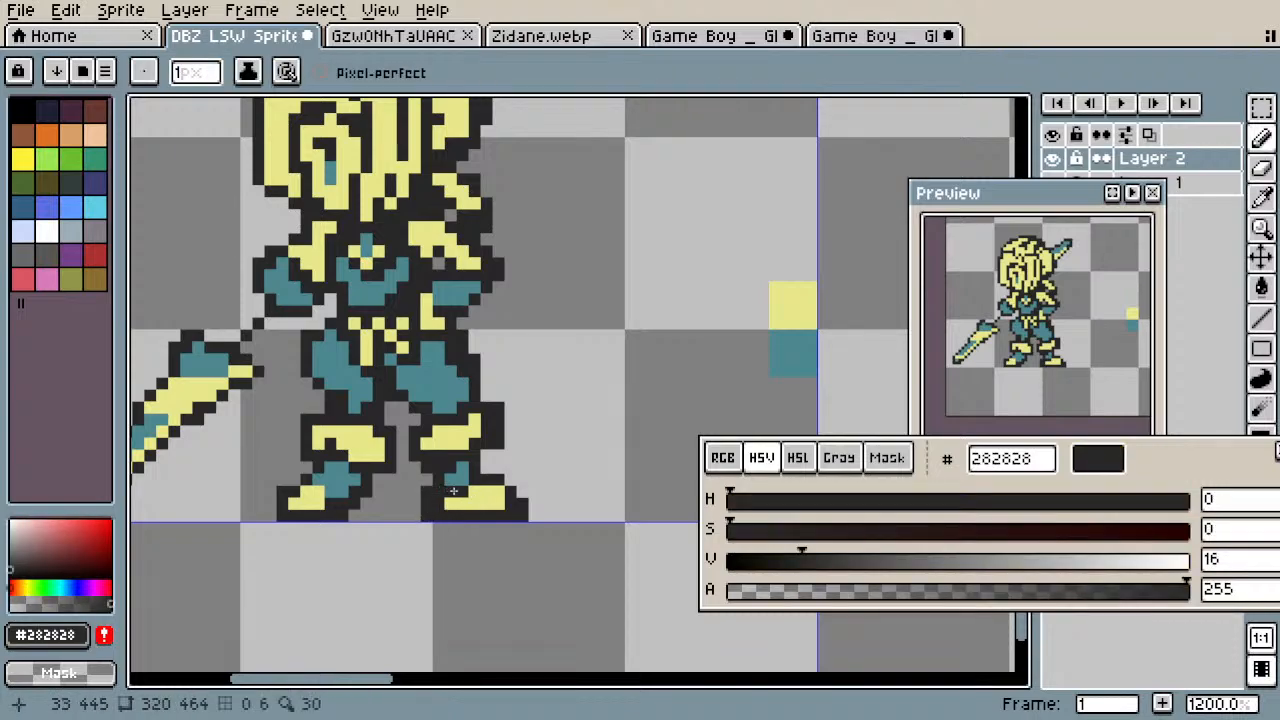
right_click(501, 481)
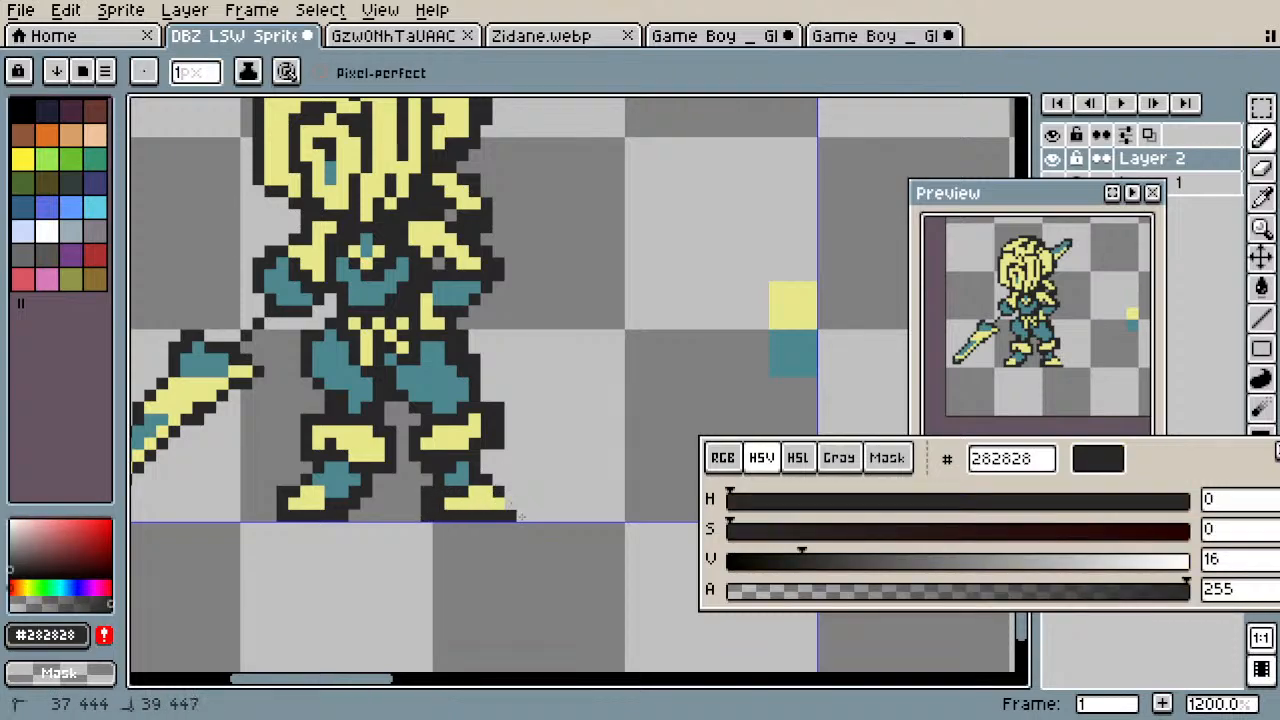
right_click(522, 505)
click(498, 505)
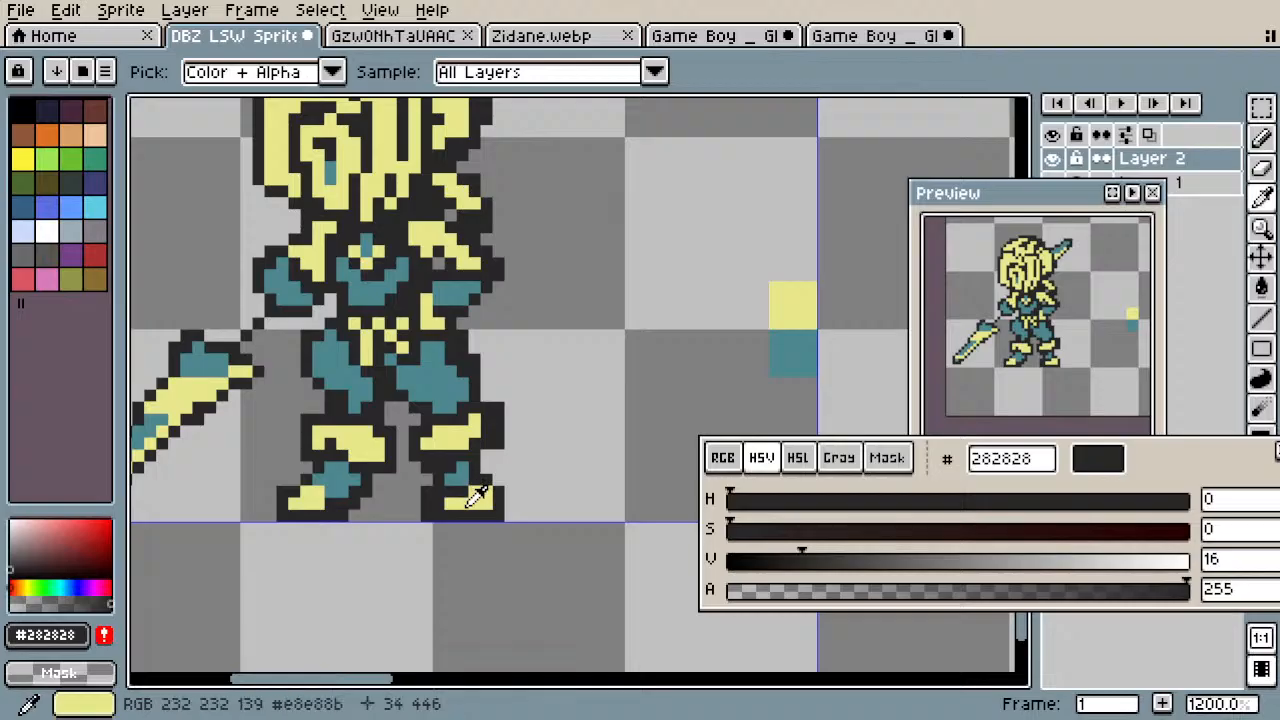
Step: Add #4c878f pixels on both sides of that foot's ankle and darken the upper row of both feet with #282828
alt+click(465, 490)
alt+click(462, 484)
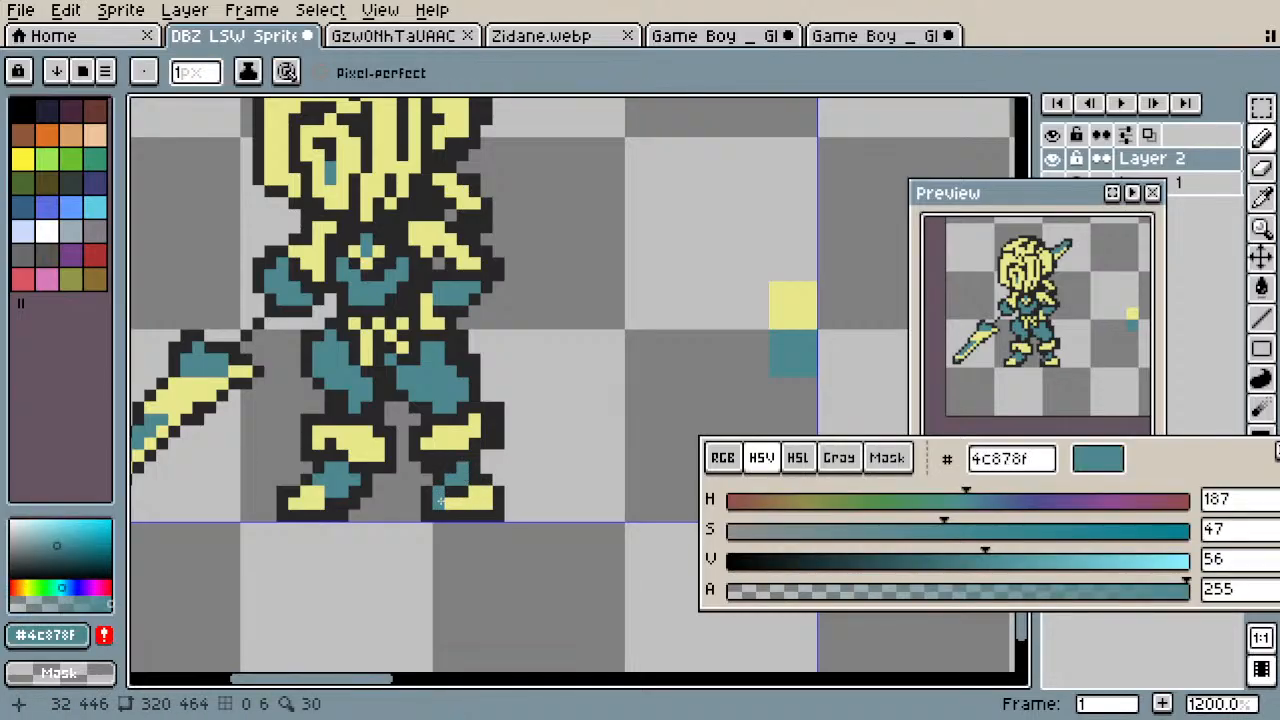
click(486, 491)
alt+click(474, 491)
click(475, 503)
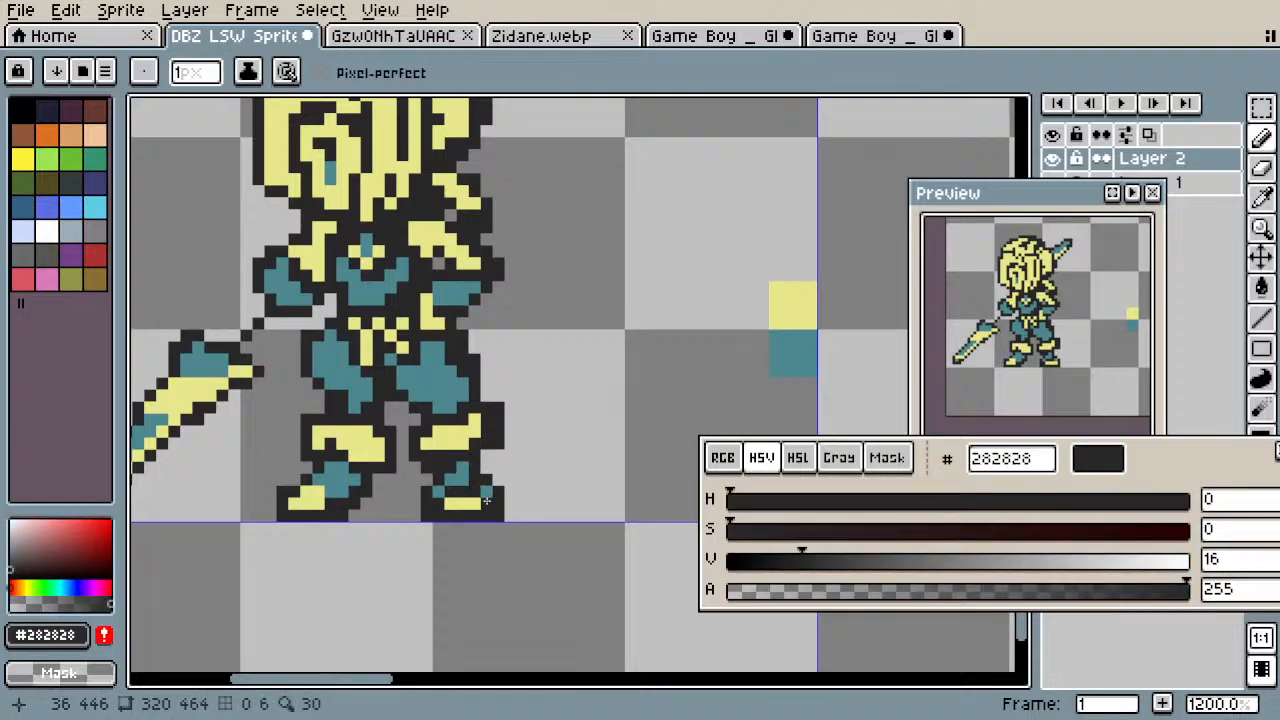
scroll(486, 501, down, 6)
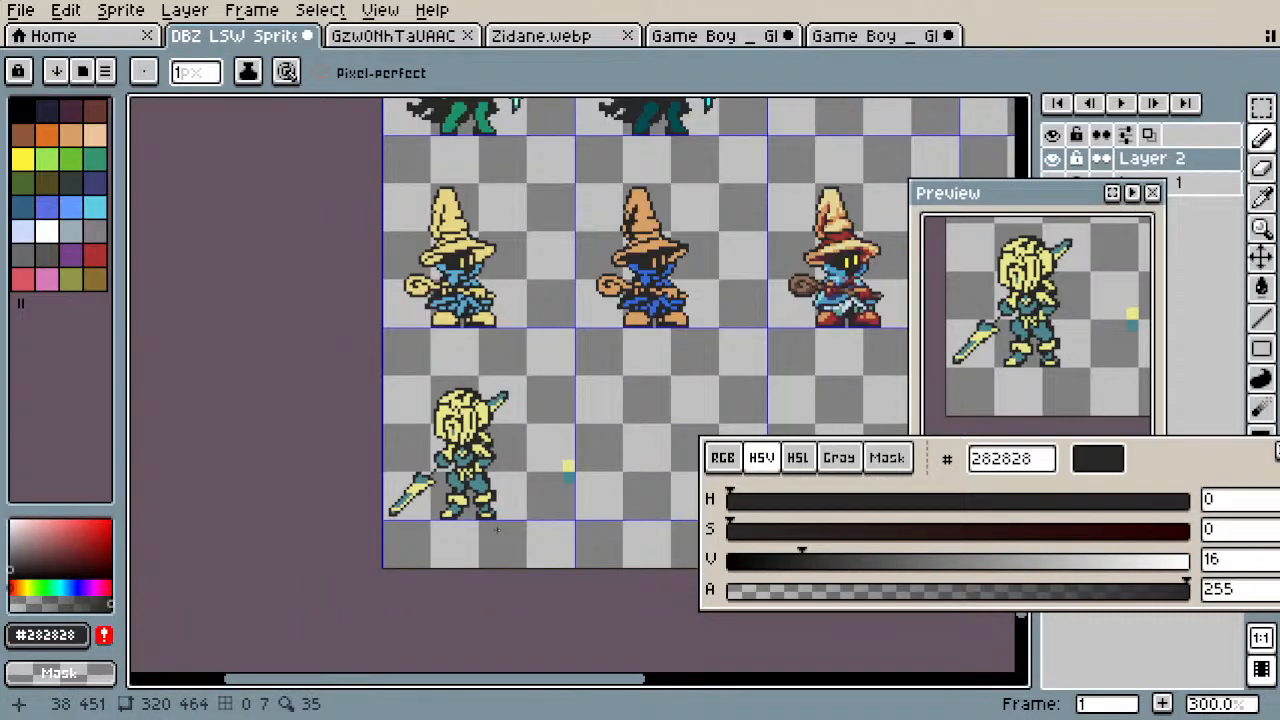
scroll(496, 530, up, 7)
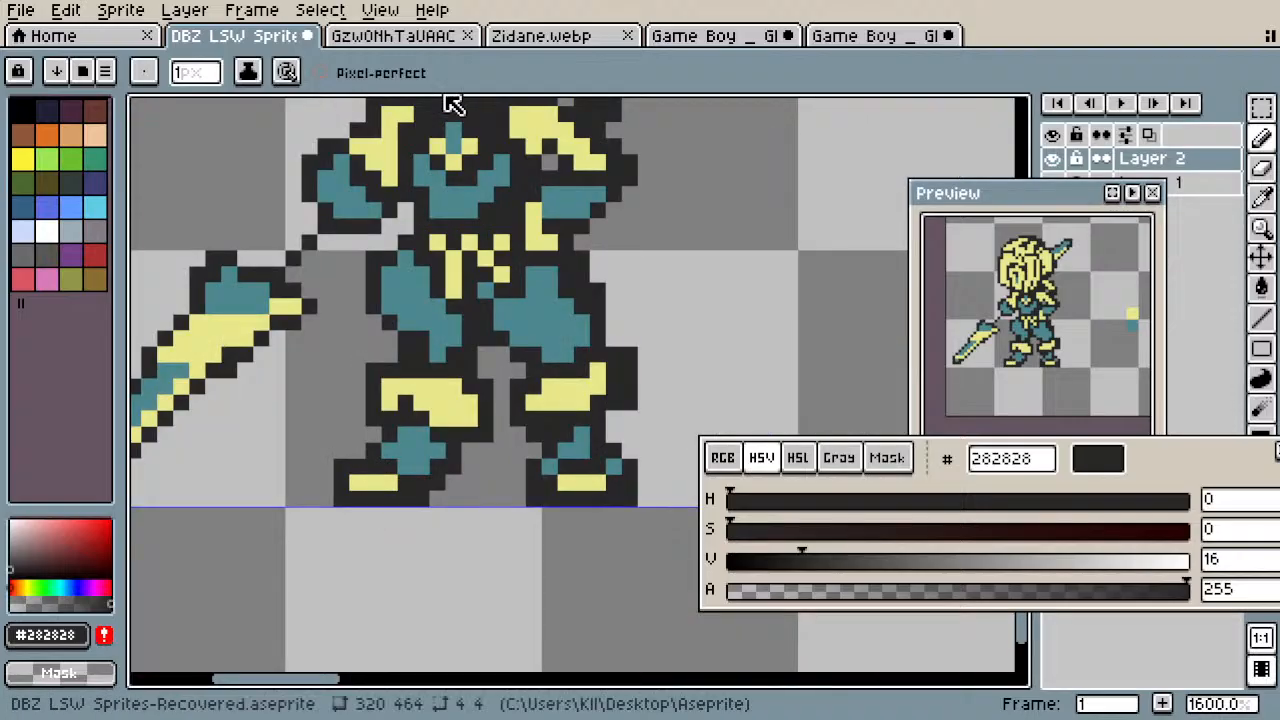
Step: Widen the heel of the sword-side foot with a #282828 outline, fill it with #4c878f, and add a #4c878f pixel above the toe
scroll(527, 497, down, 3)
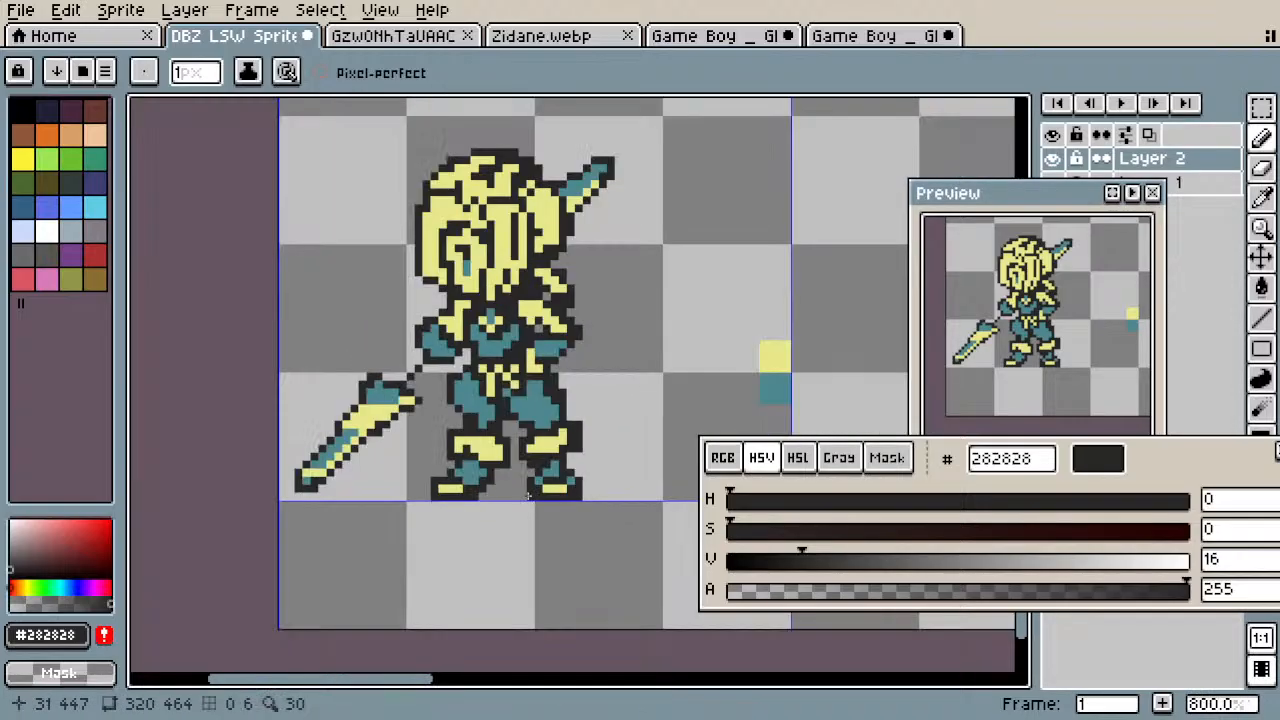
scroll(486, 514, up, 5)
alt+click(466, 449)
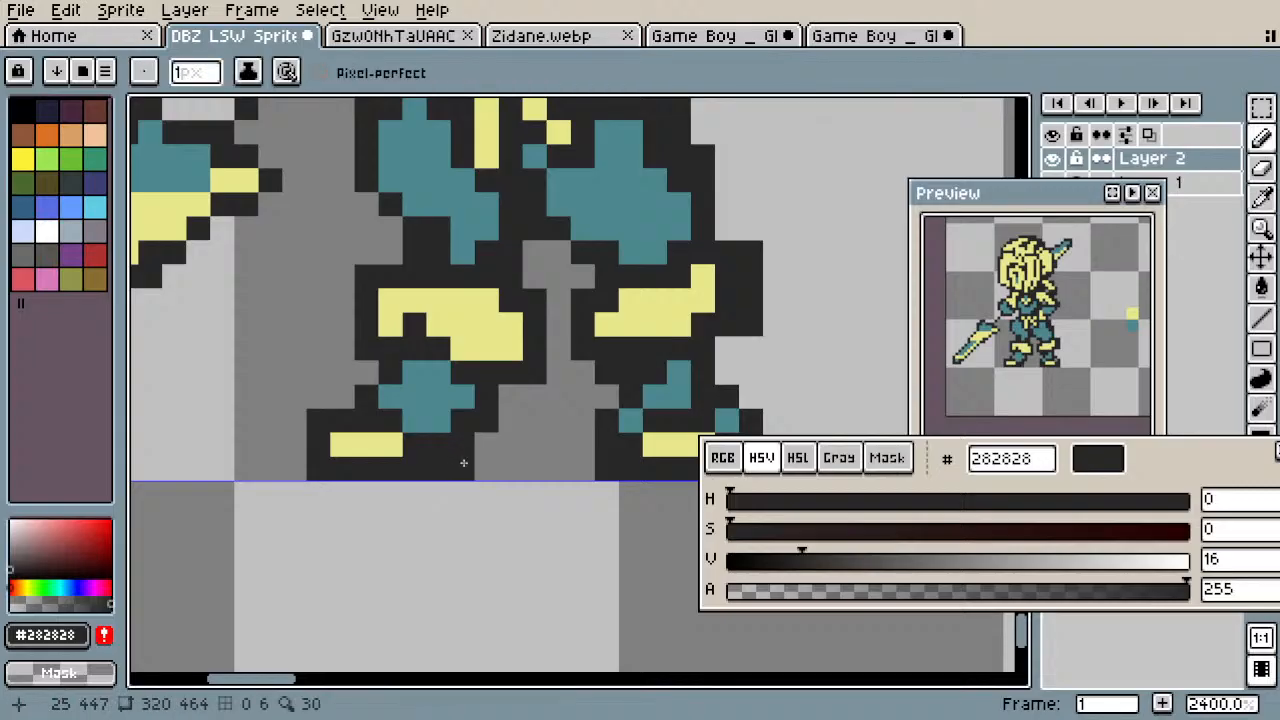
click(478, 466)
click(480, 449)
alt+click(449, 403)
click(462, 446)
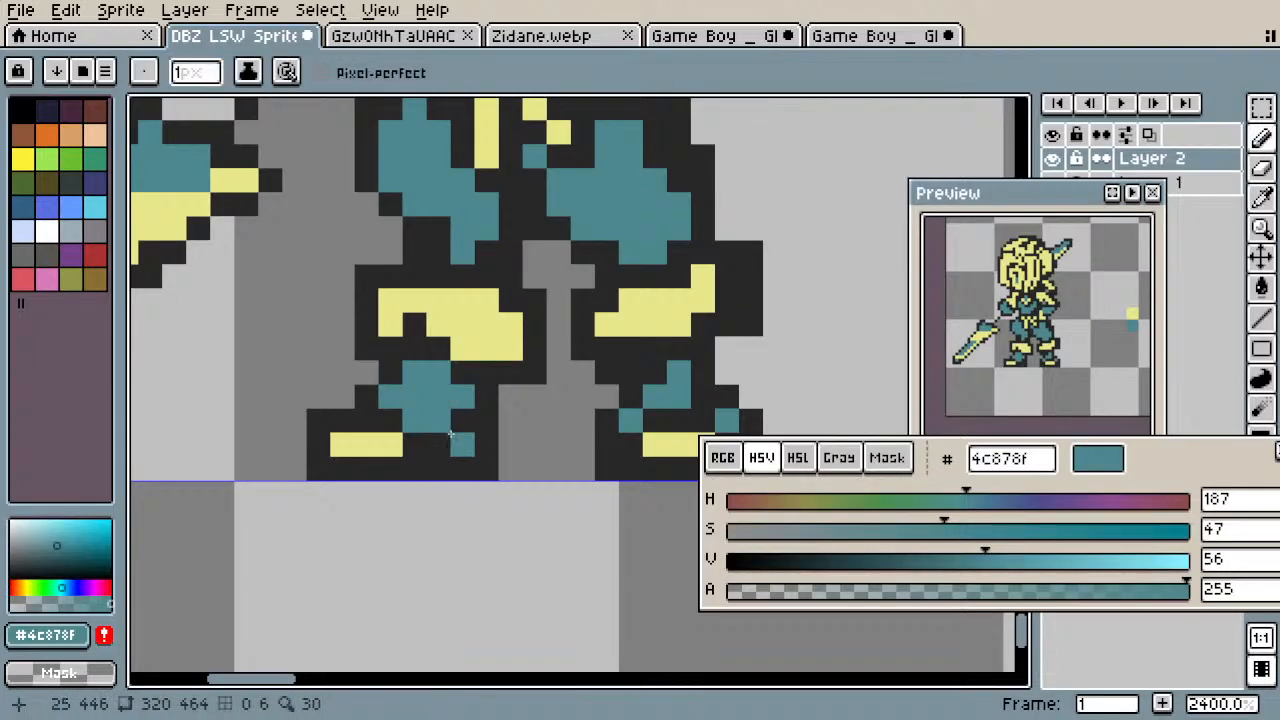
click(438, 444)
click(334, 416)
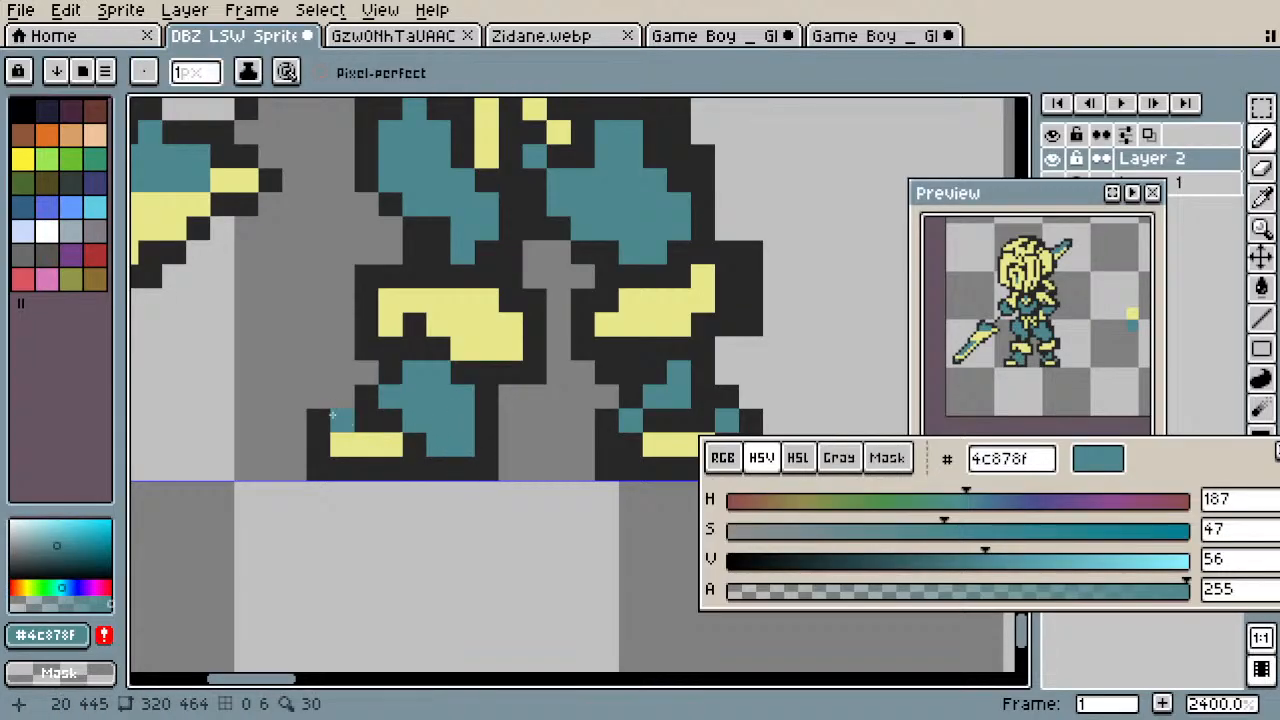
Step: Darken the inner lower edge of the sword arm's teal forearm with #282828 pixels
scroll(333, 415, down, 7)
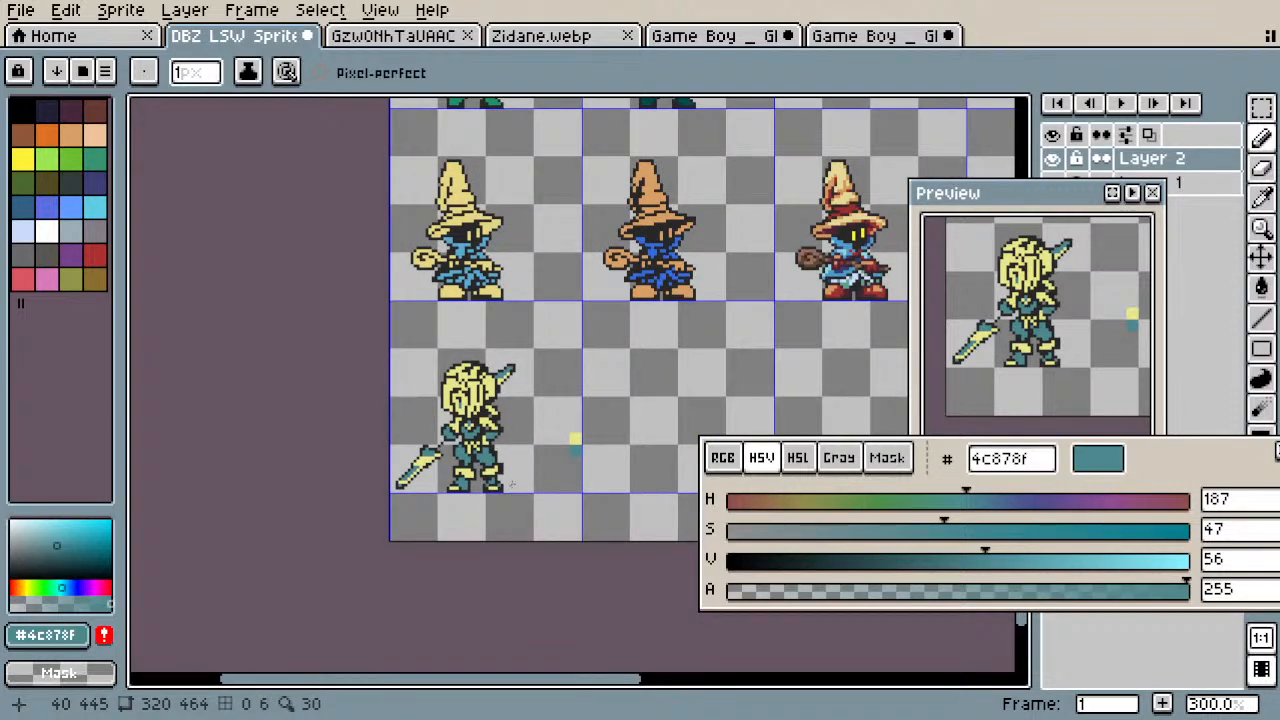
scroll(460, 430, up, 6)
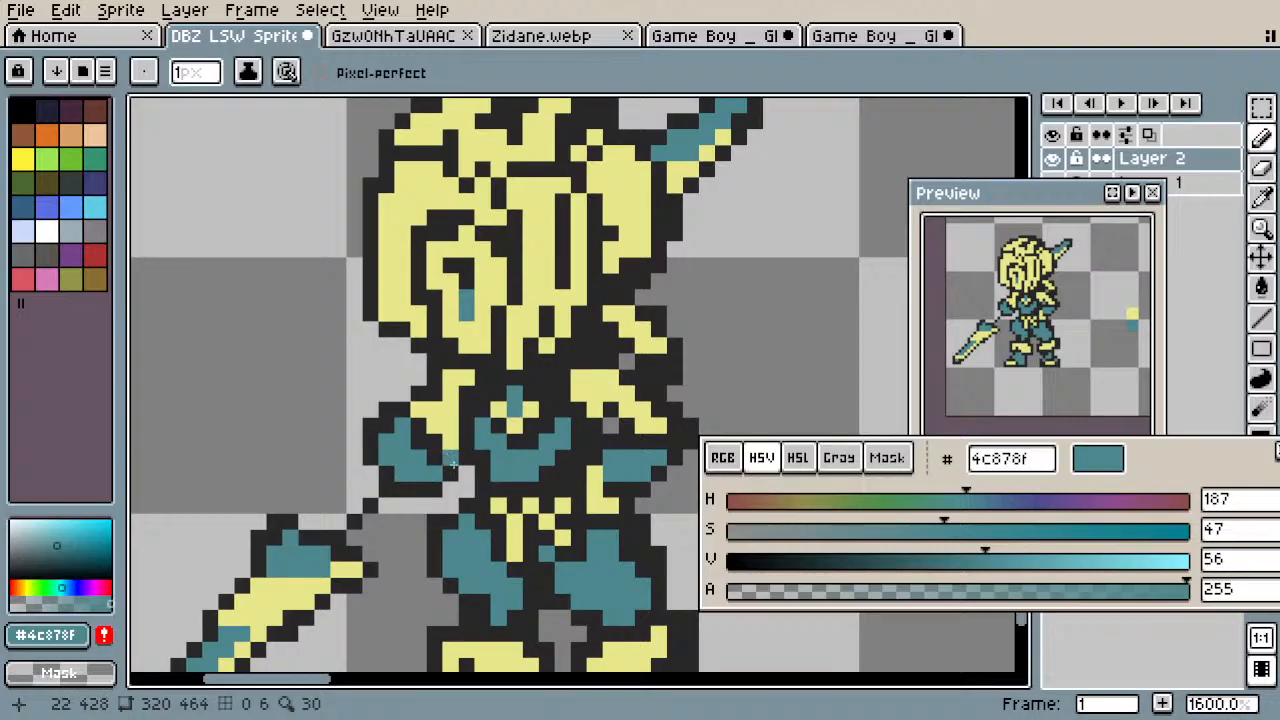
scroll(460, 450, down, 5)
scroll(466, 510, down, 1)
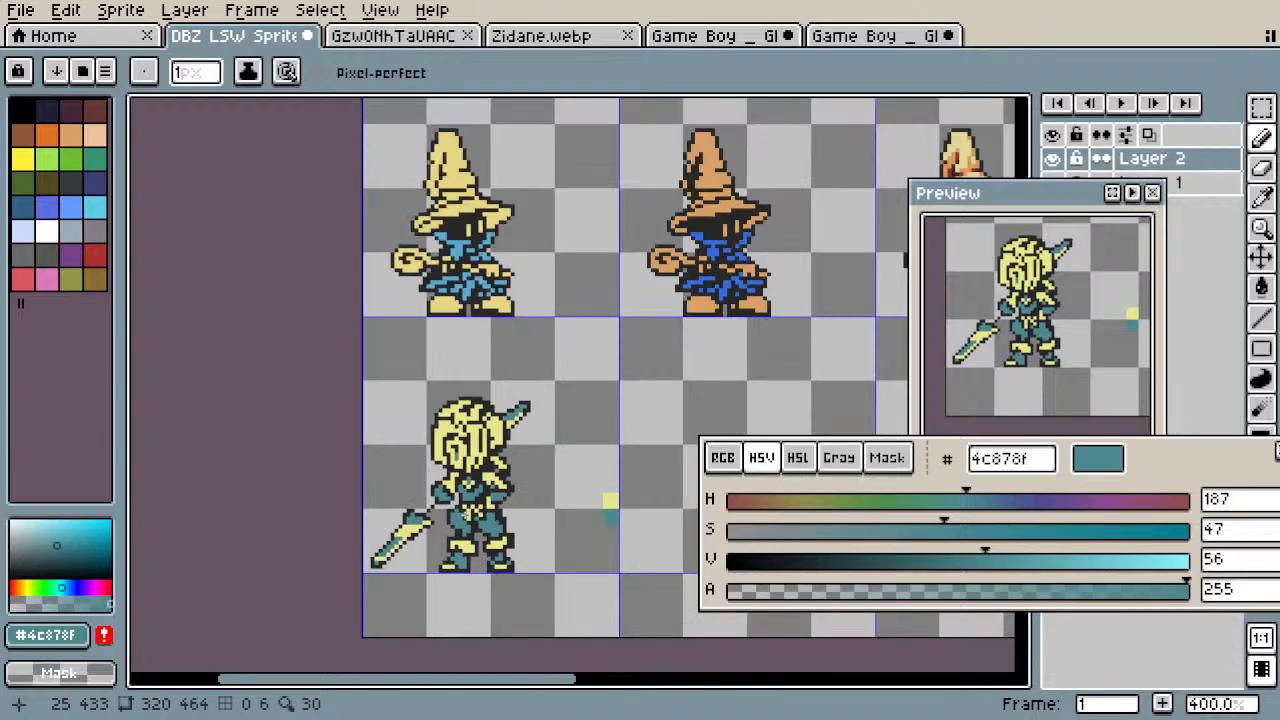
scroll(460, 509, up, 6)
alt+click(460, 509)
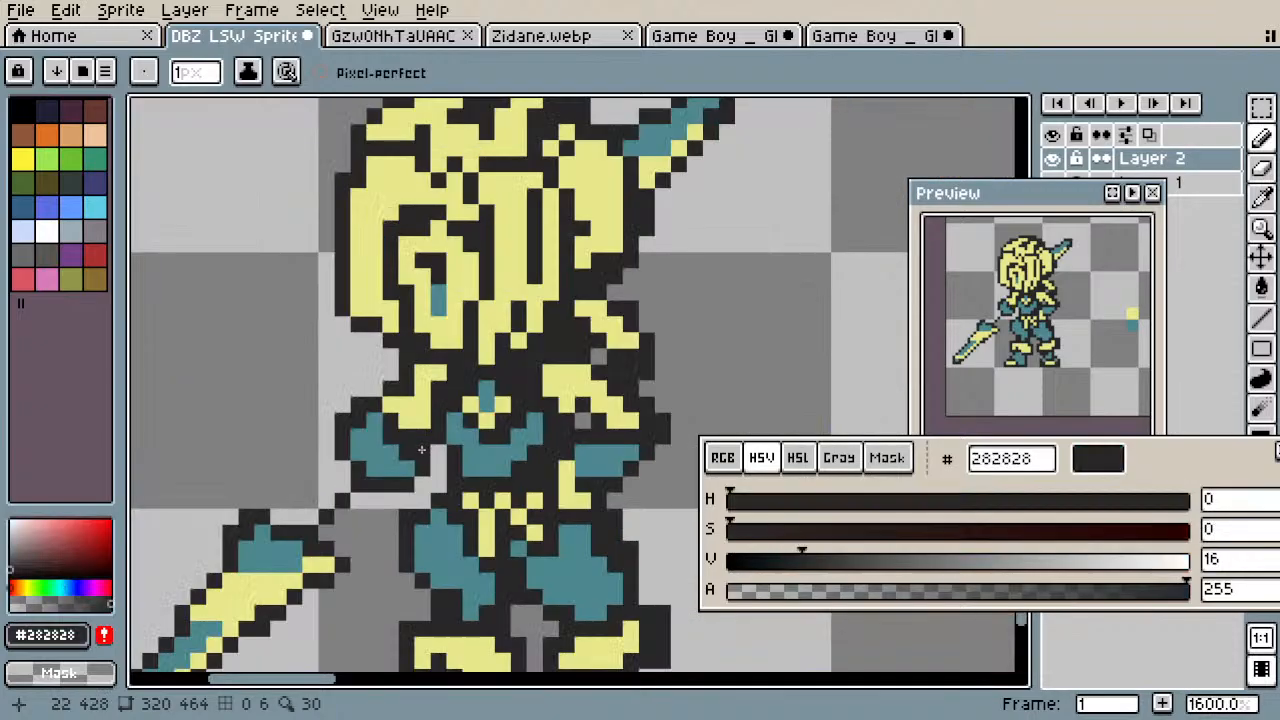
scroll(438, 506, down, 4)
scroll(440, 510, up, 4)
click(434, 455)
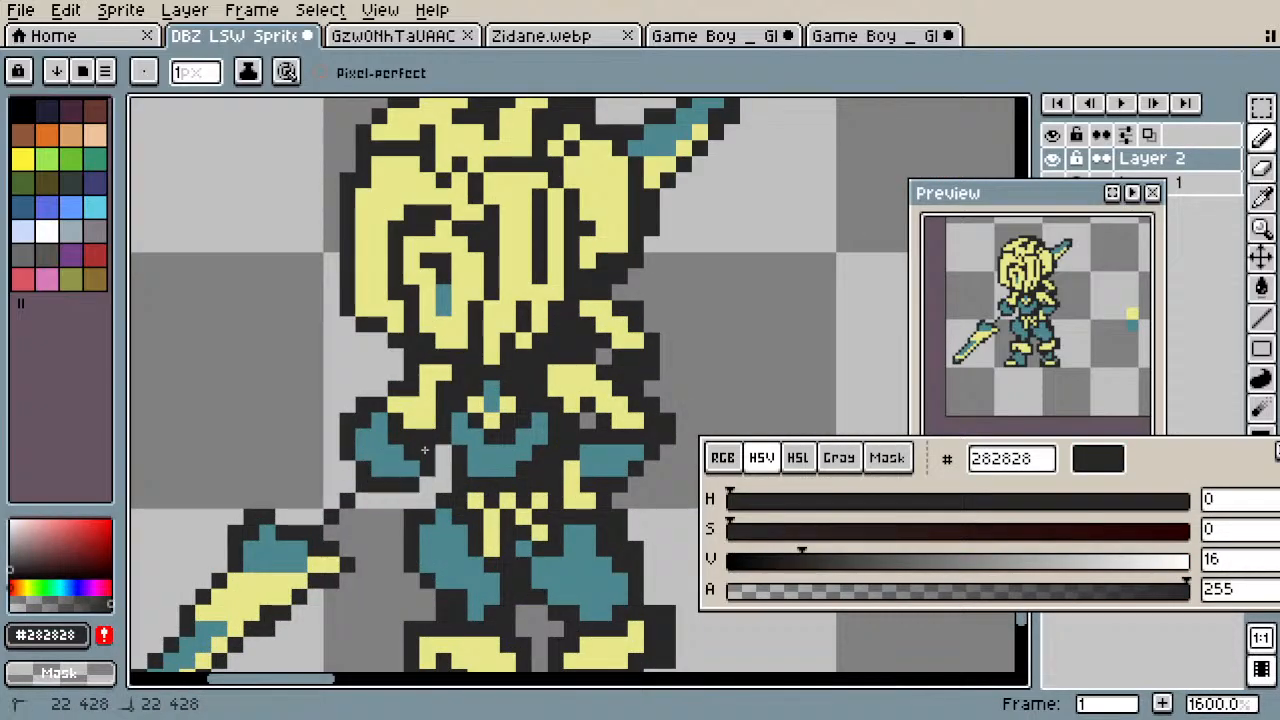
key(alt)
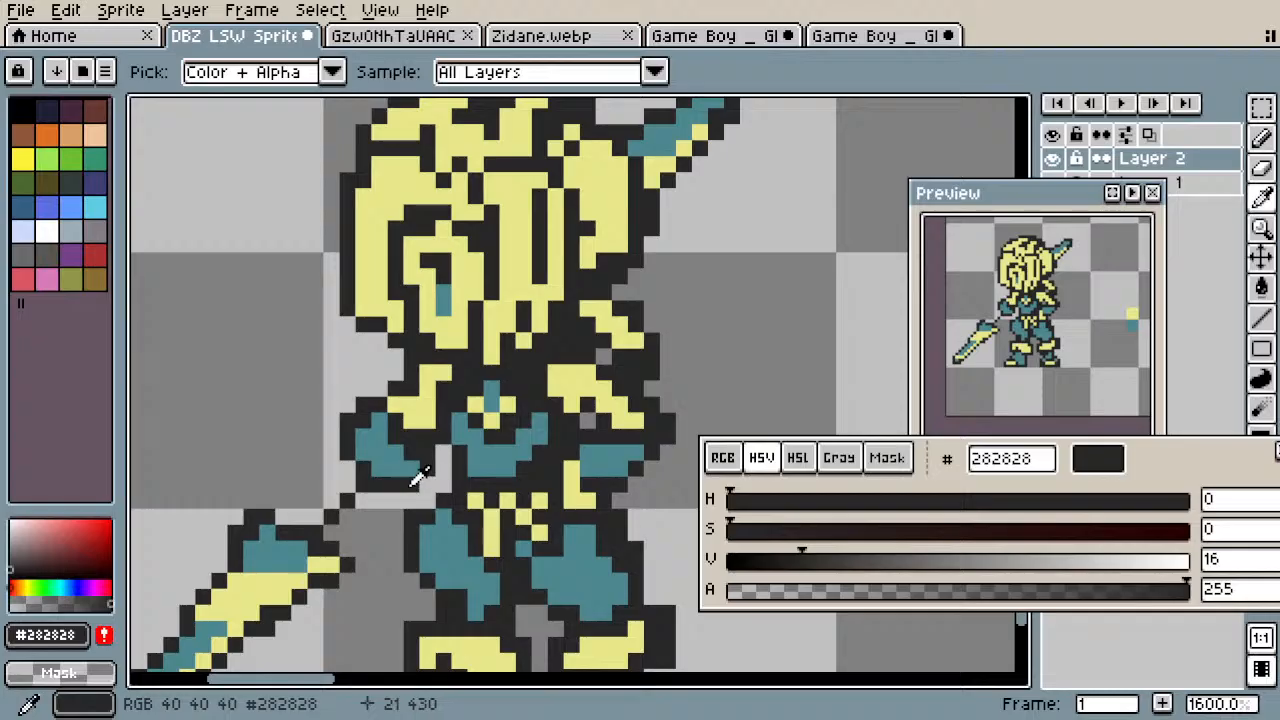
scroll(397, 481, down, 4)
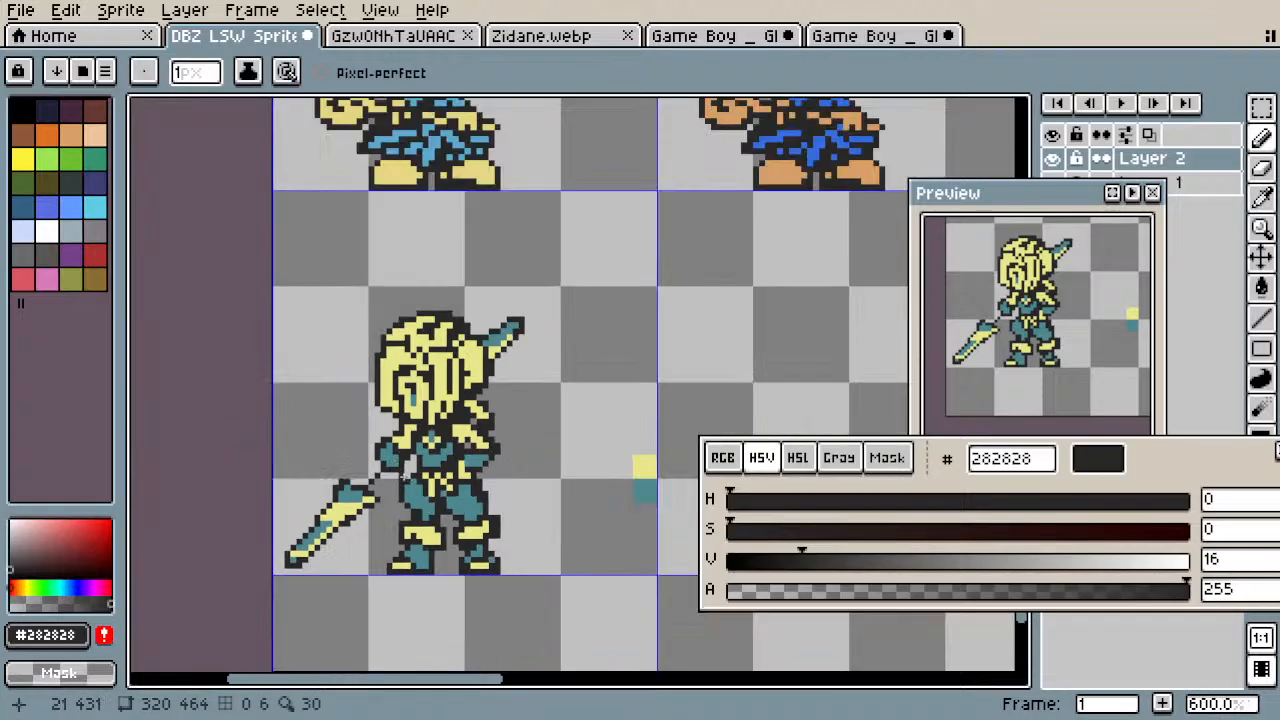
Step: Draw #e8e88b pixels along the lower and outer edge of the sword arm's teal forearm
scroll(378, 470, up, 4)
scroll(434, 451, up, 2)
alt+click(458, 378)
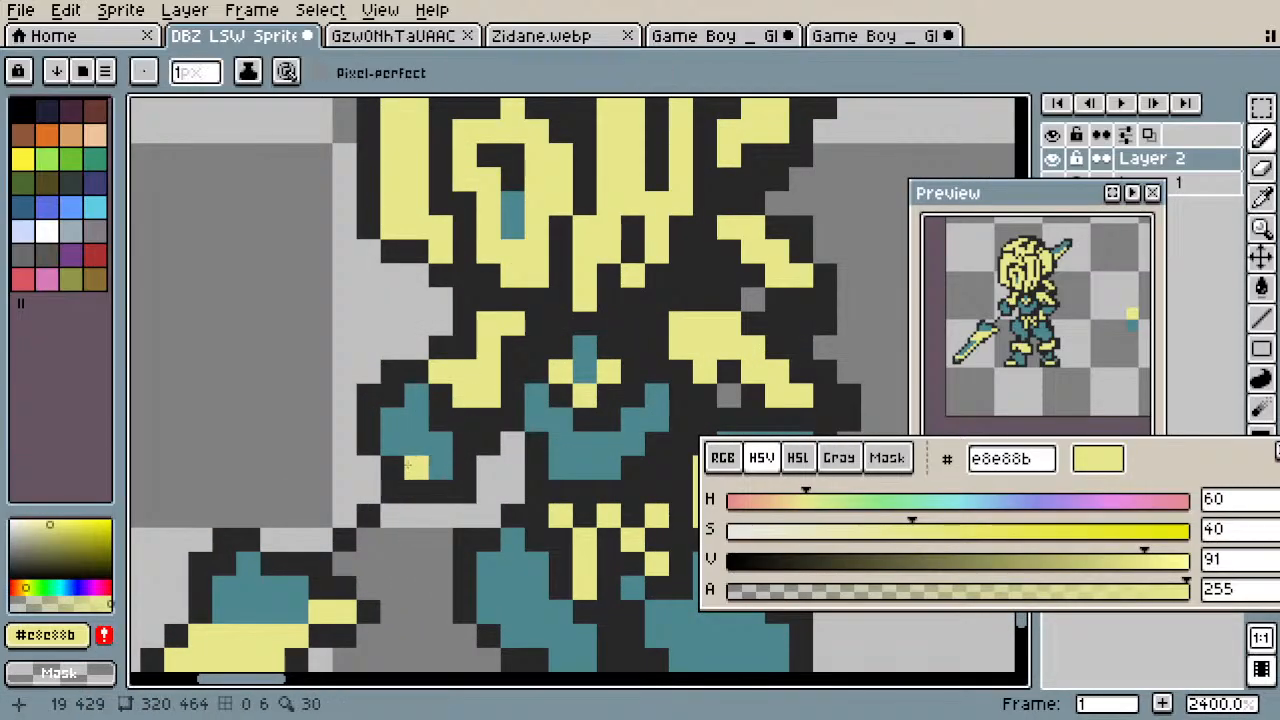
drag(416, 467, 440, 467)
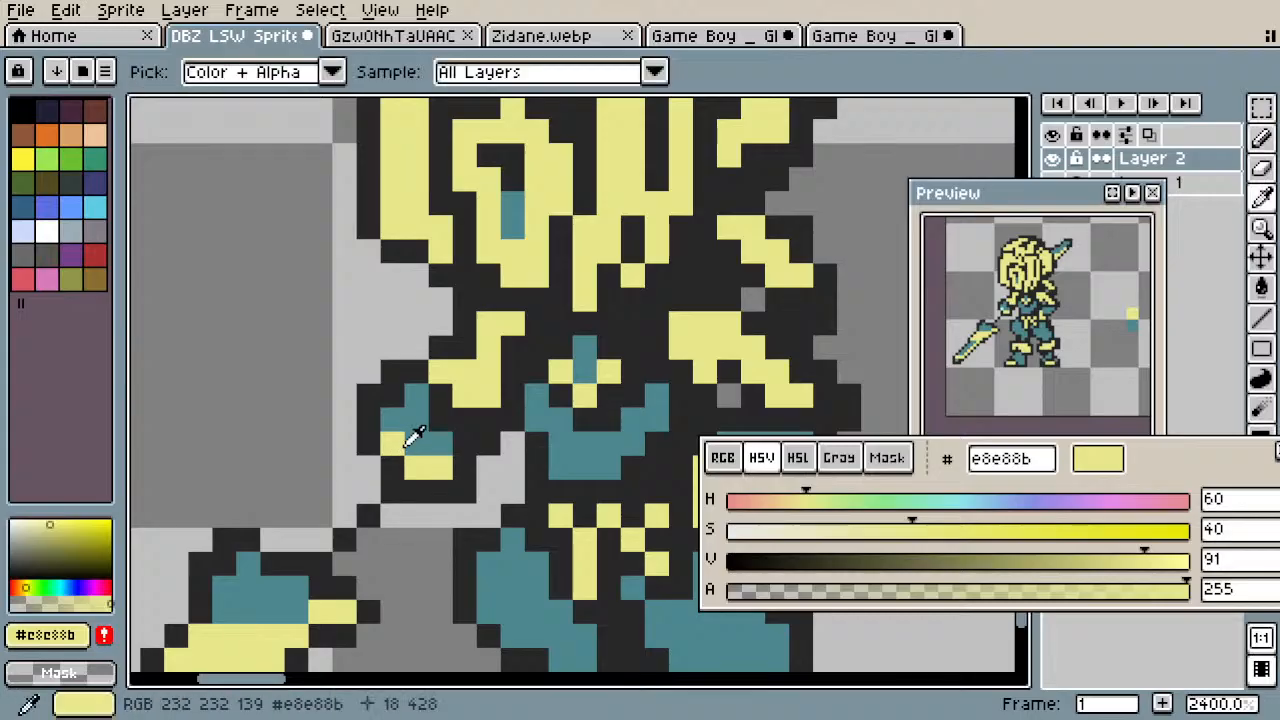
Step: Reshape the sword-side upper arm, trimming the shoulder with #282828 pixels and widening the arm outward with #e8e88b pixels
scroll(410, 440, down, 7)
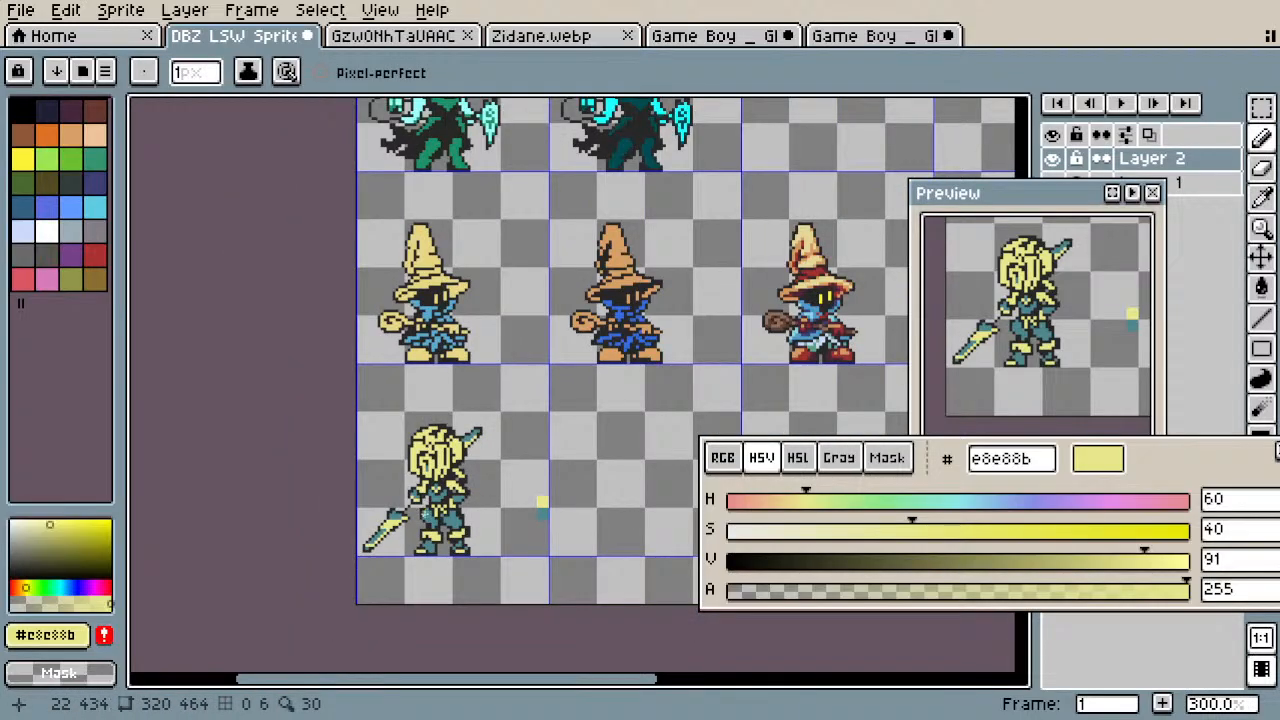
scroll(432, 458, up, 7)
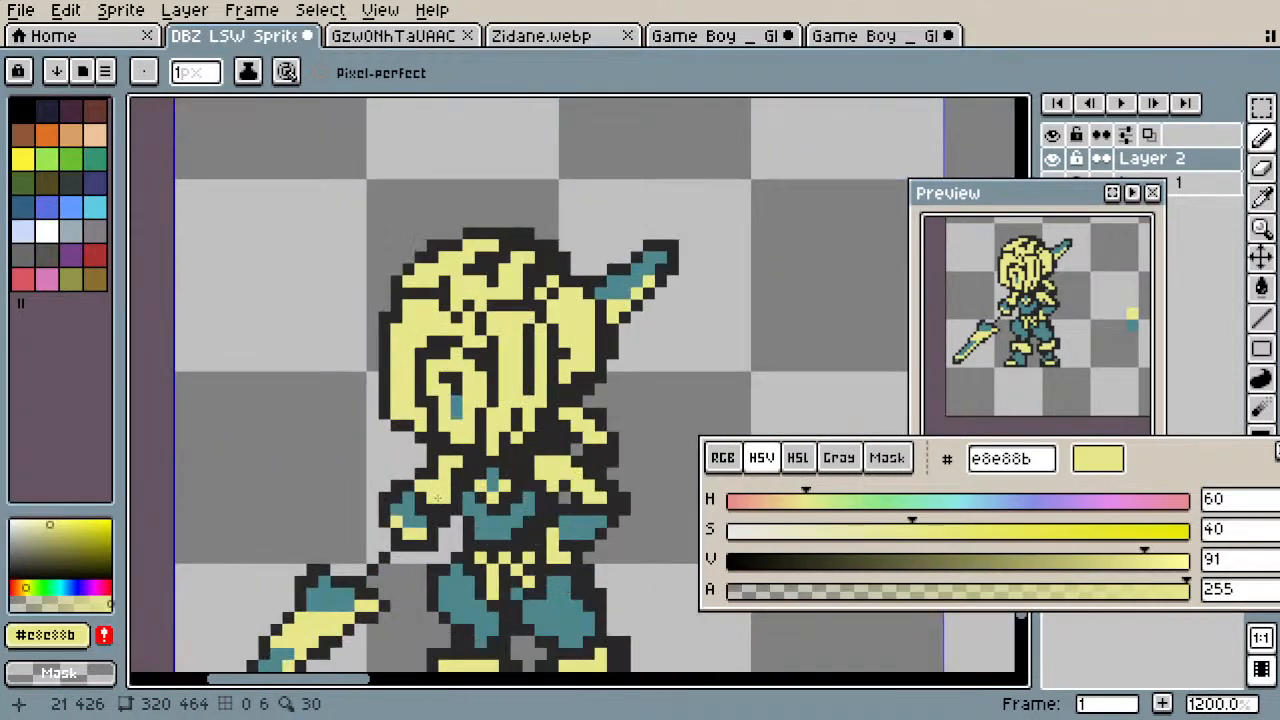
key(alt)
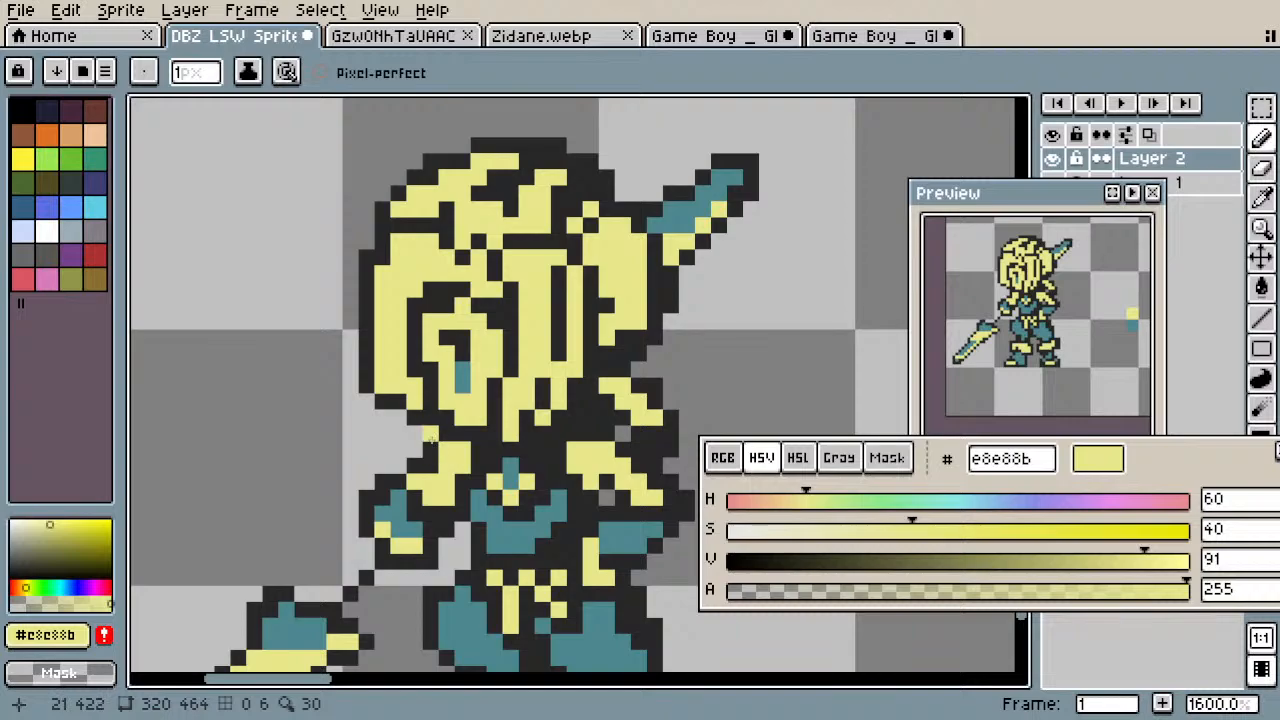
scroll(417, 452, down, 6)
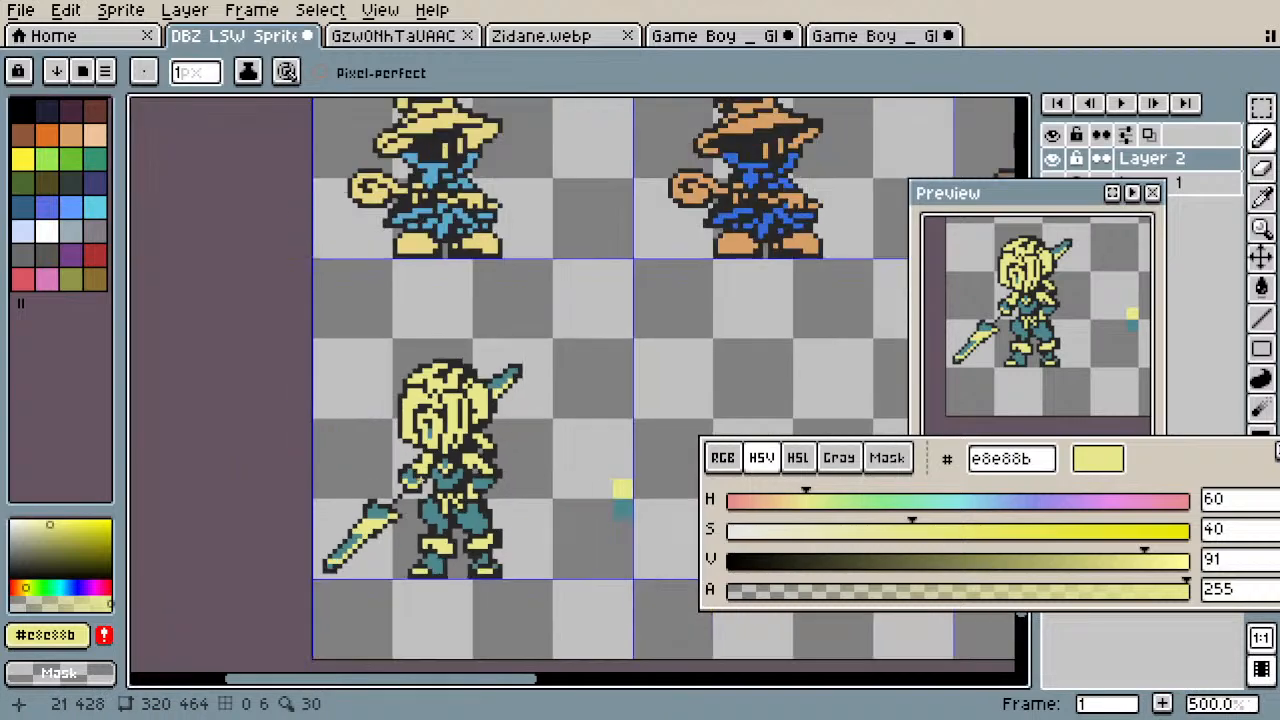
scroll(430, 437, up, 6)
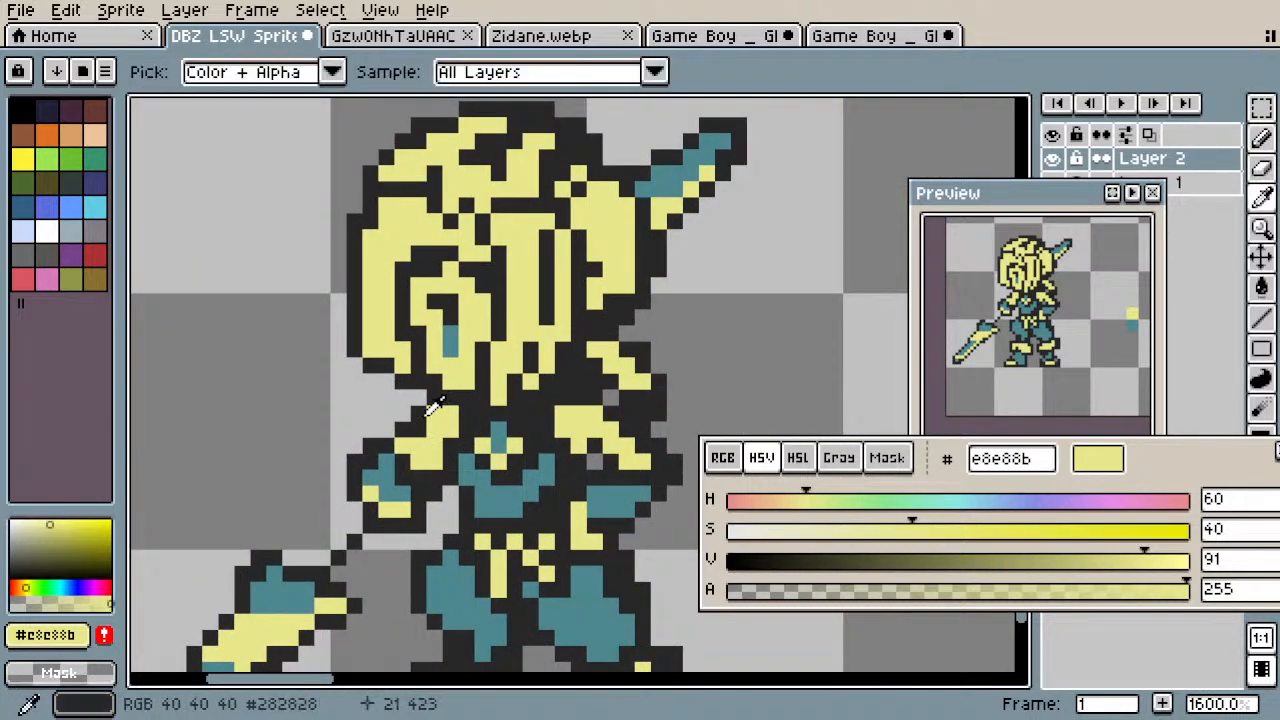
alt+click(430, 408)
alt+click(428, 433)
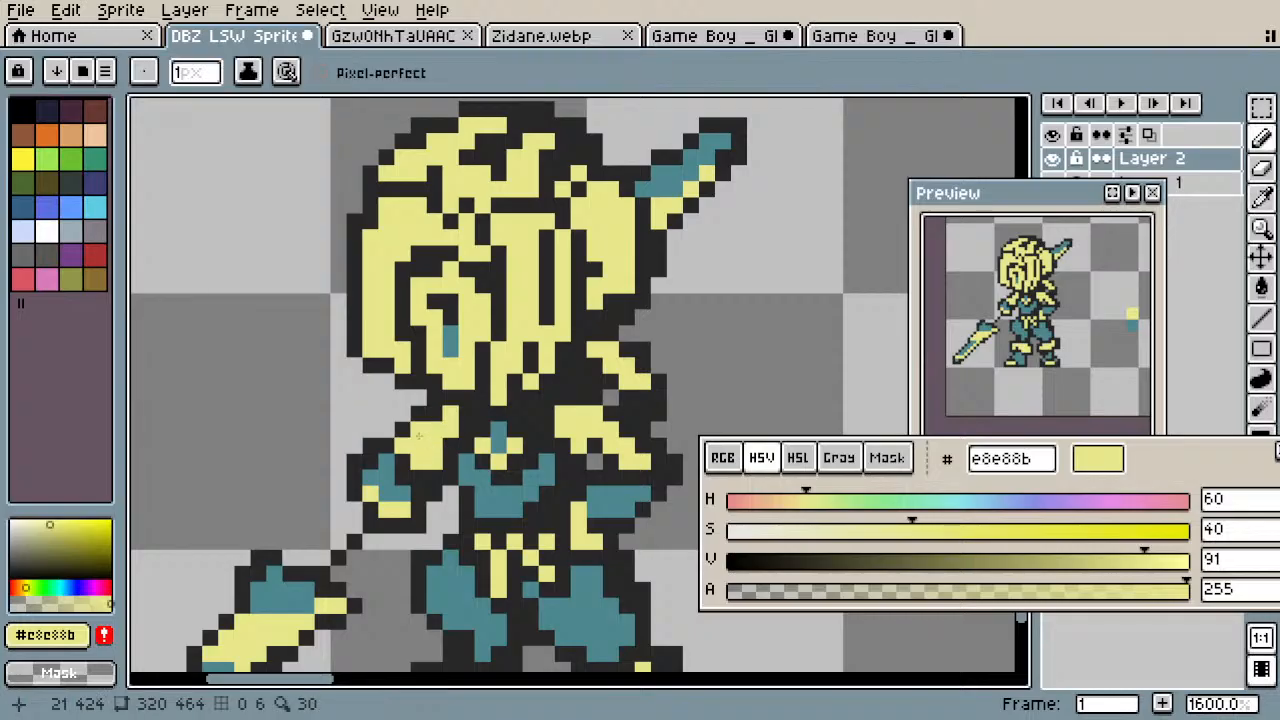
Step: Compare the whole sprite with the reference artwork's pose and clothing
scroll(417, 434, down, 7)
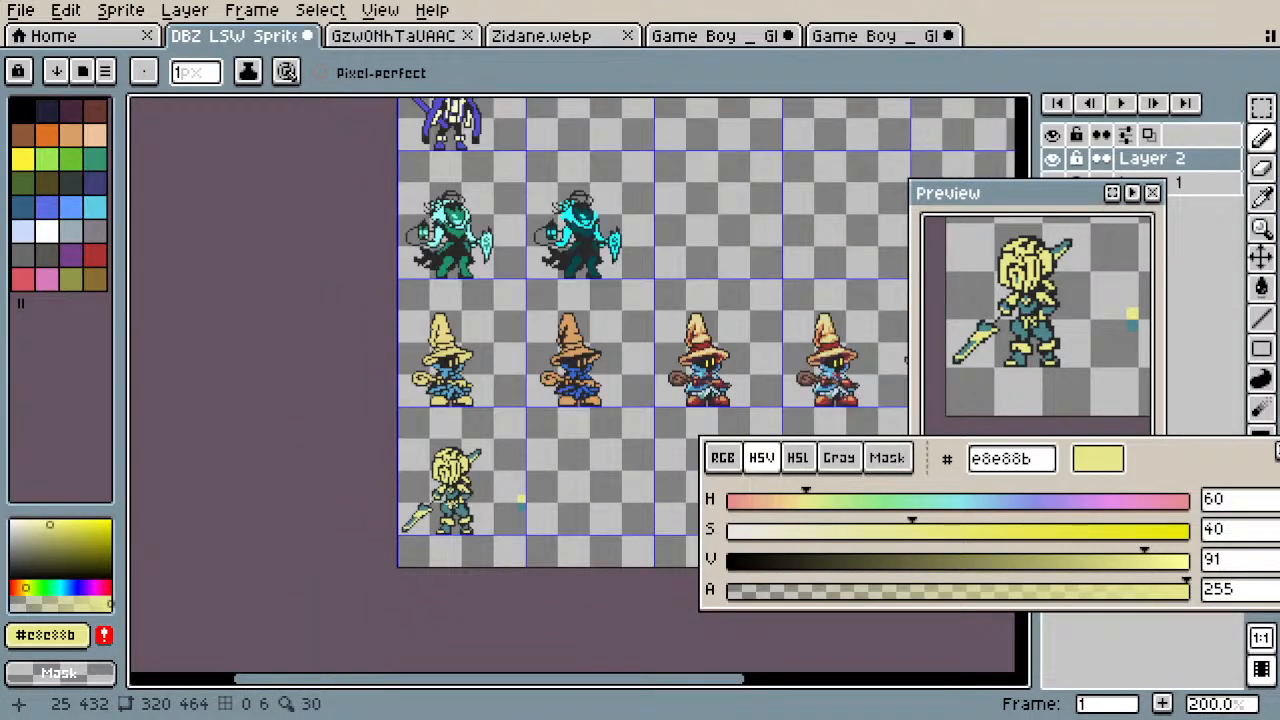
scroll(449, 502, up, 8)
key(space)
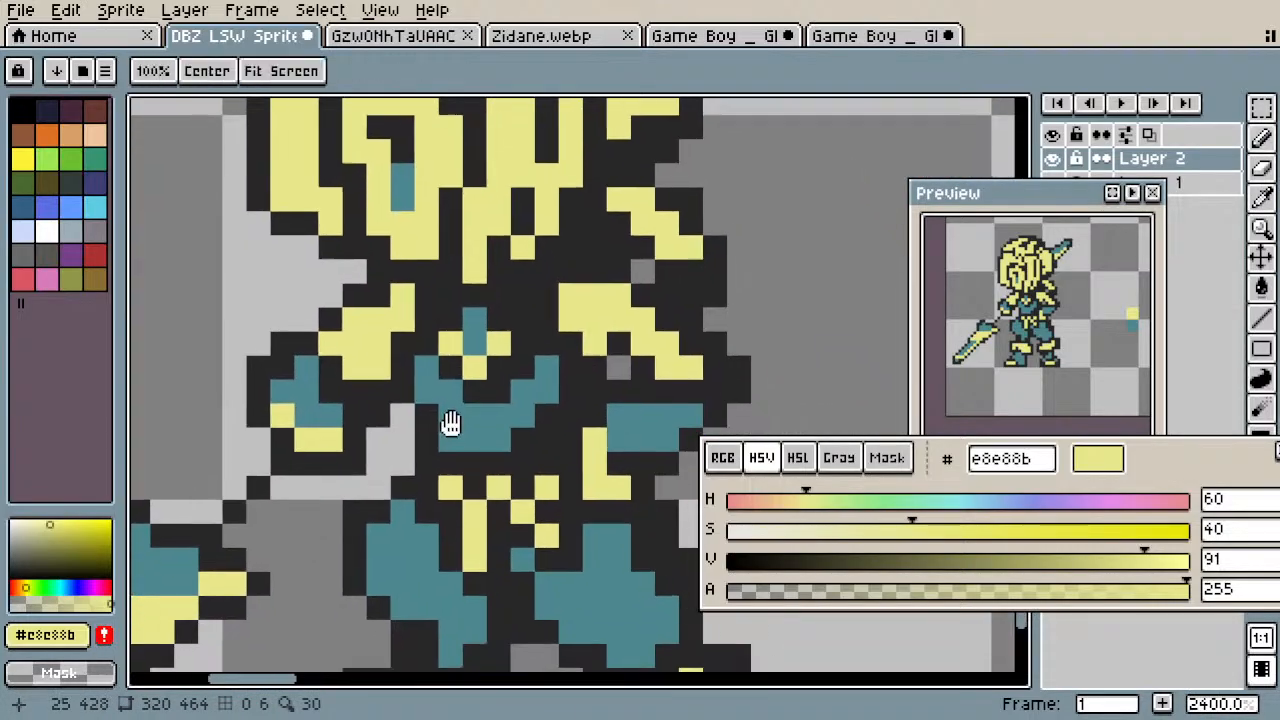
scroll(450, 423, down, 4)
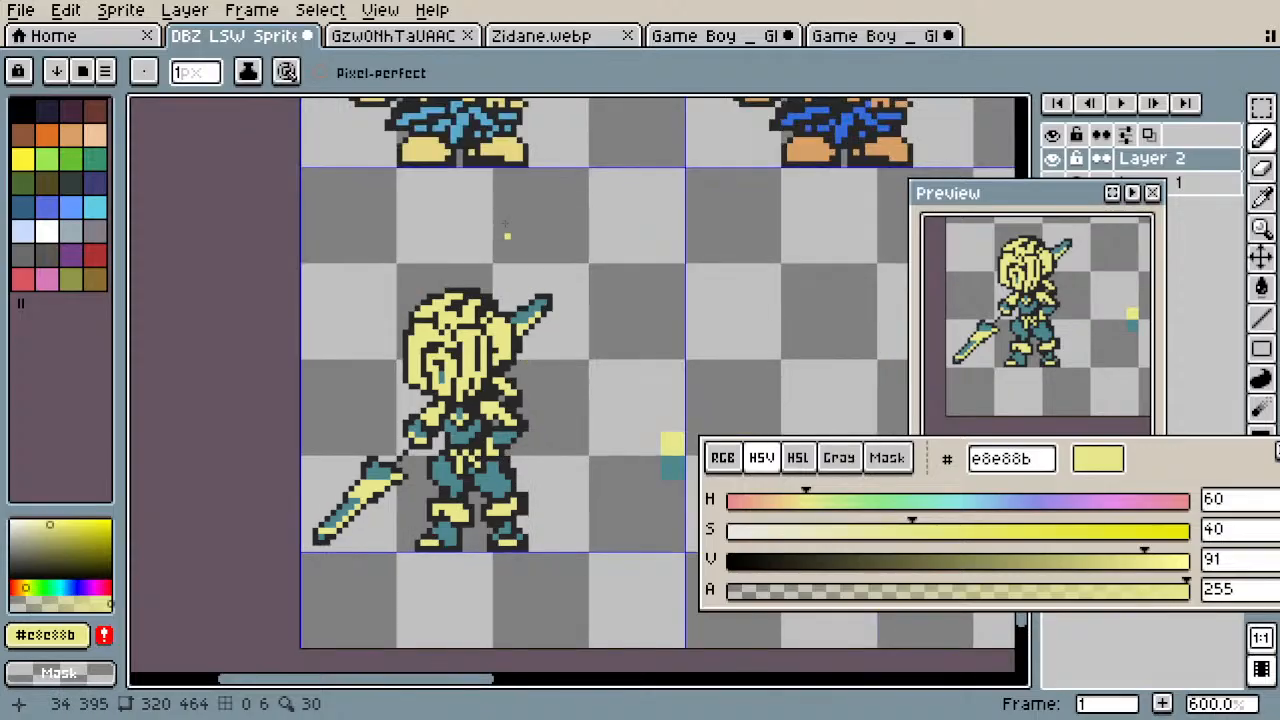
click(393, 36)
scroll(543, 329, down, 3)
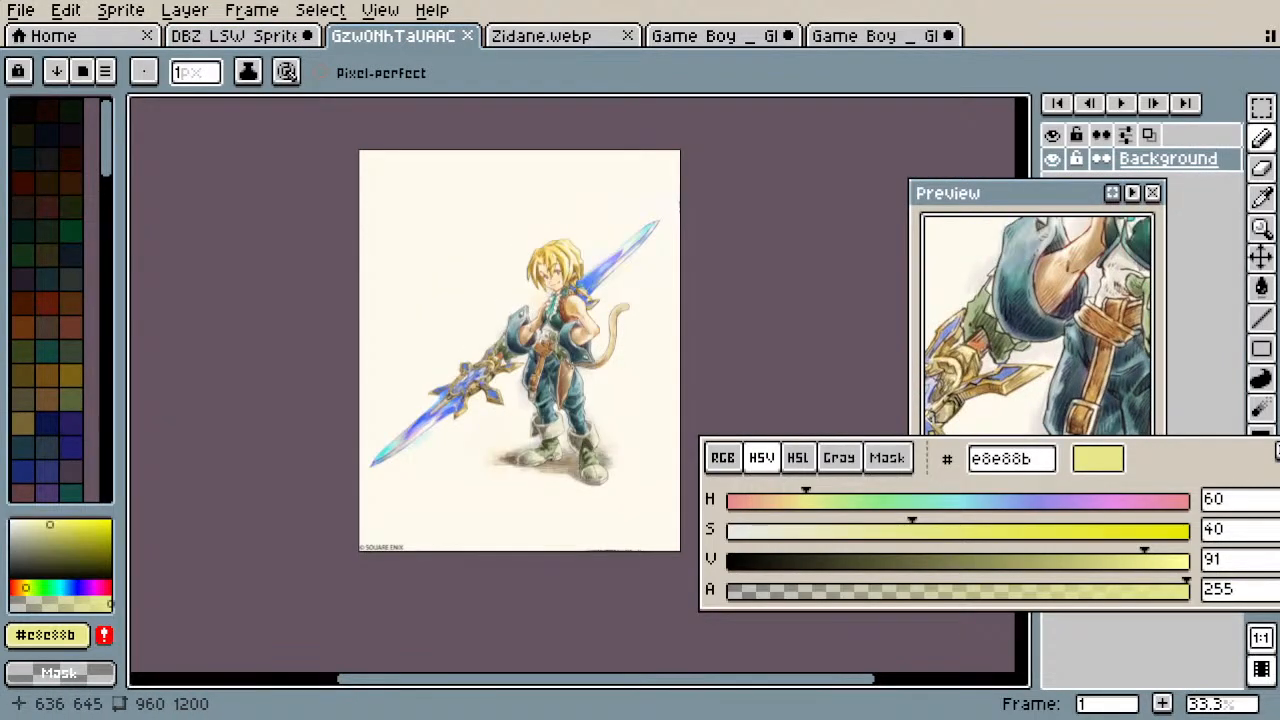
click(255, 38)
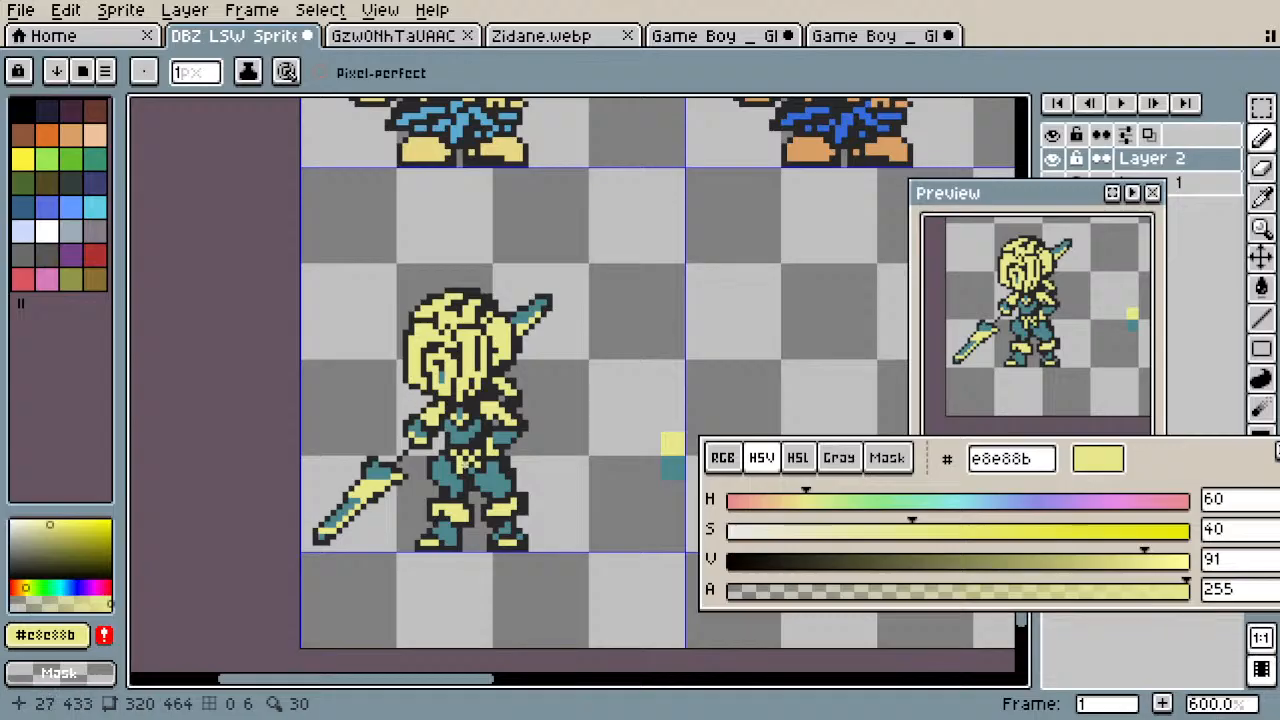
Step: Draw a four-pixel #e8e88b belt row across the lower edge of the teal torso, keeping the area above it #4c878f
scroll(471, 400, up, 5)
alt+click(471, 400)
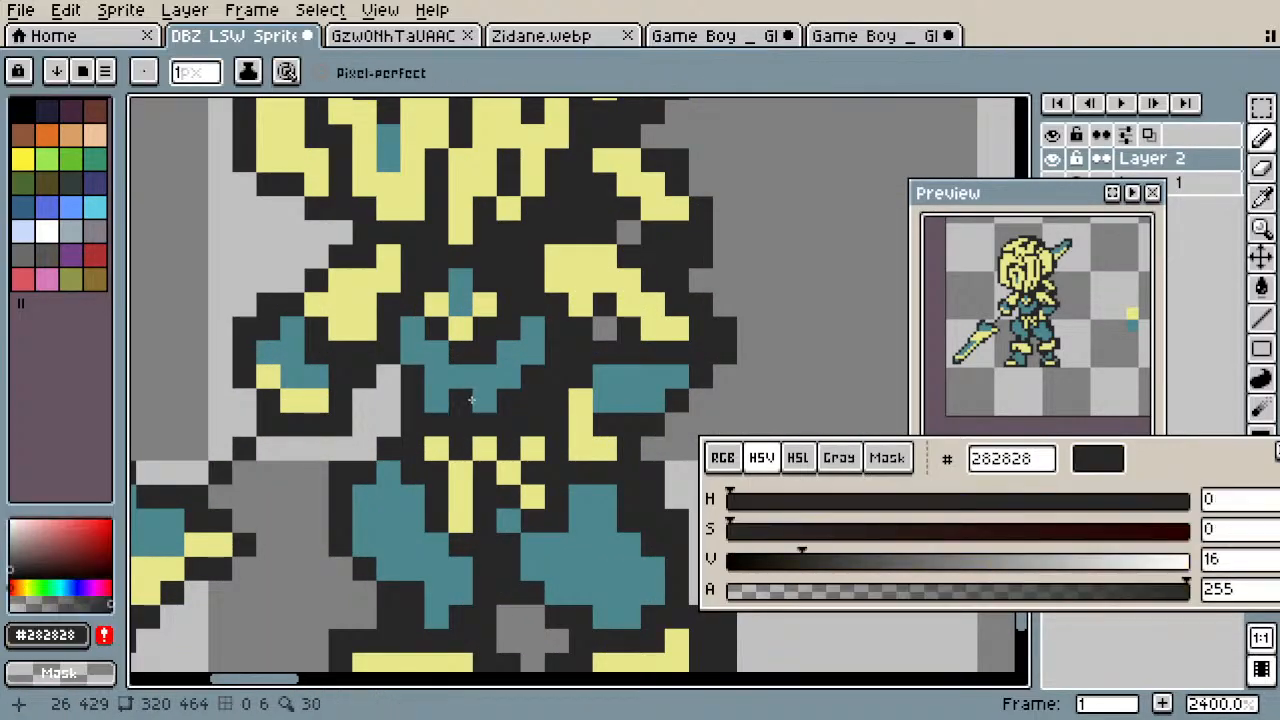
key(alt)
key(alt)
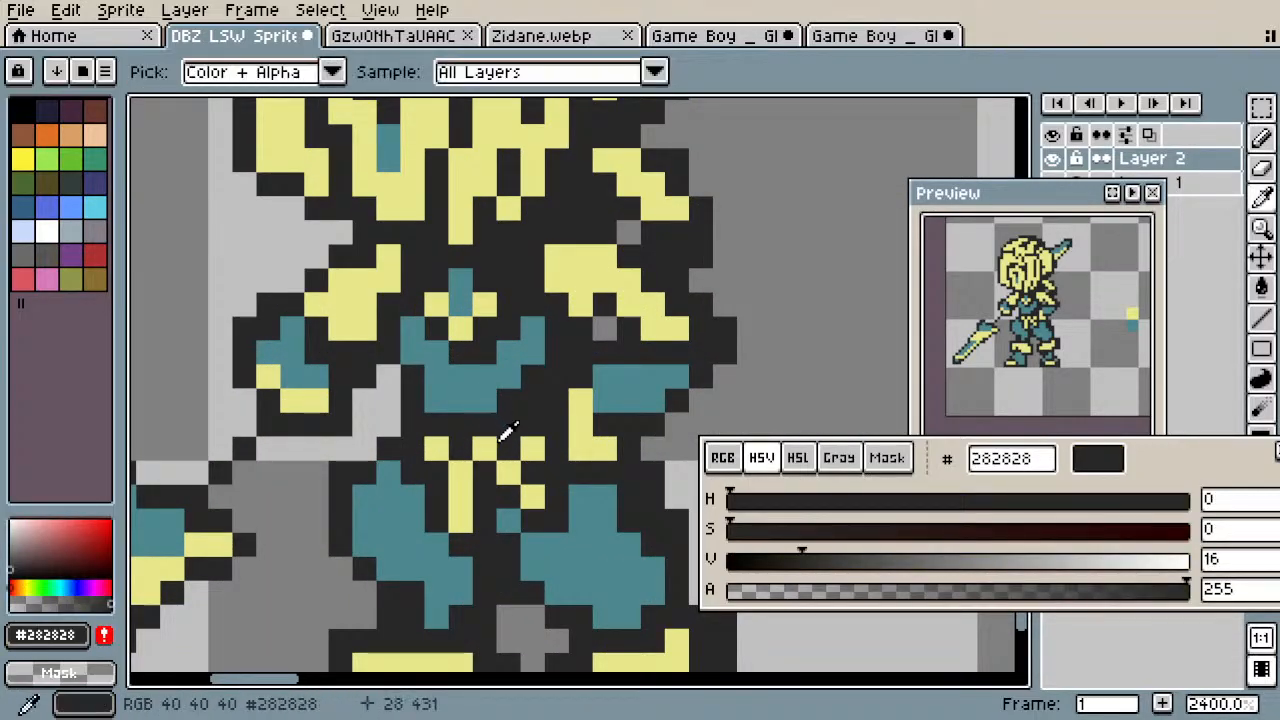
alt+click(491, 442)
drag(500, 404, 449, 404)
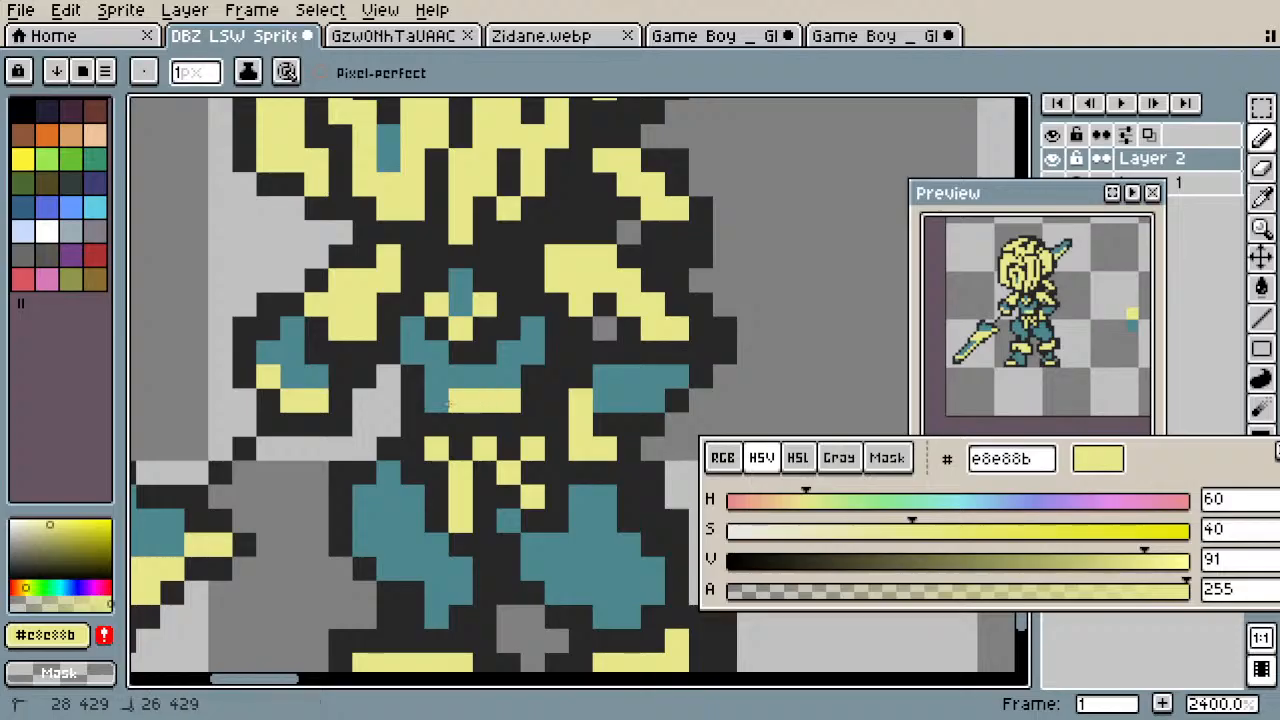
alt+click(443, 366)
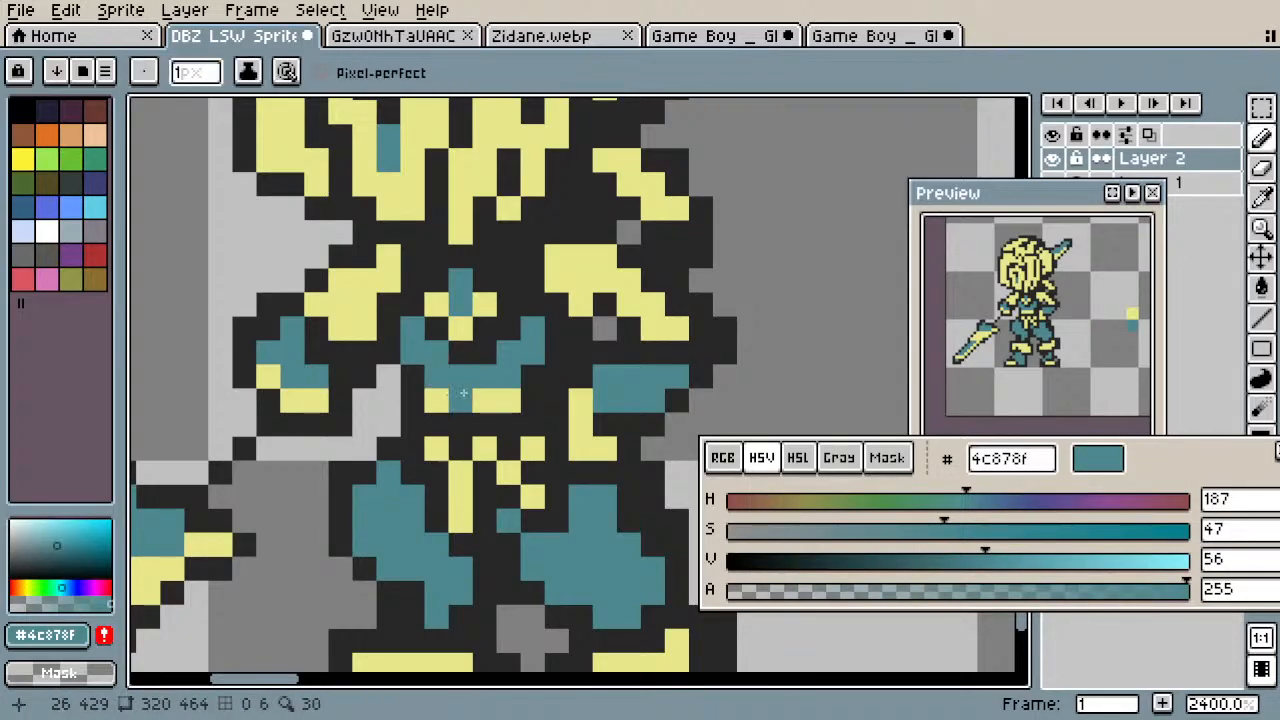
scroll(465, 393, down, 1)
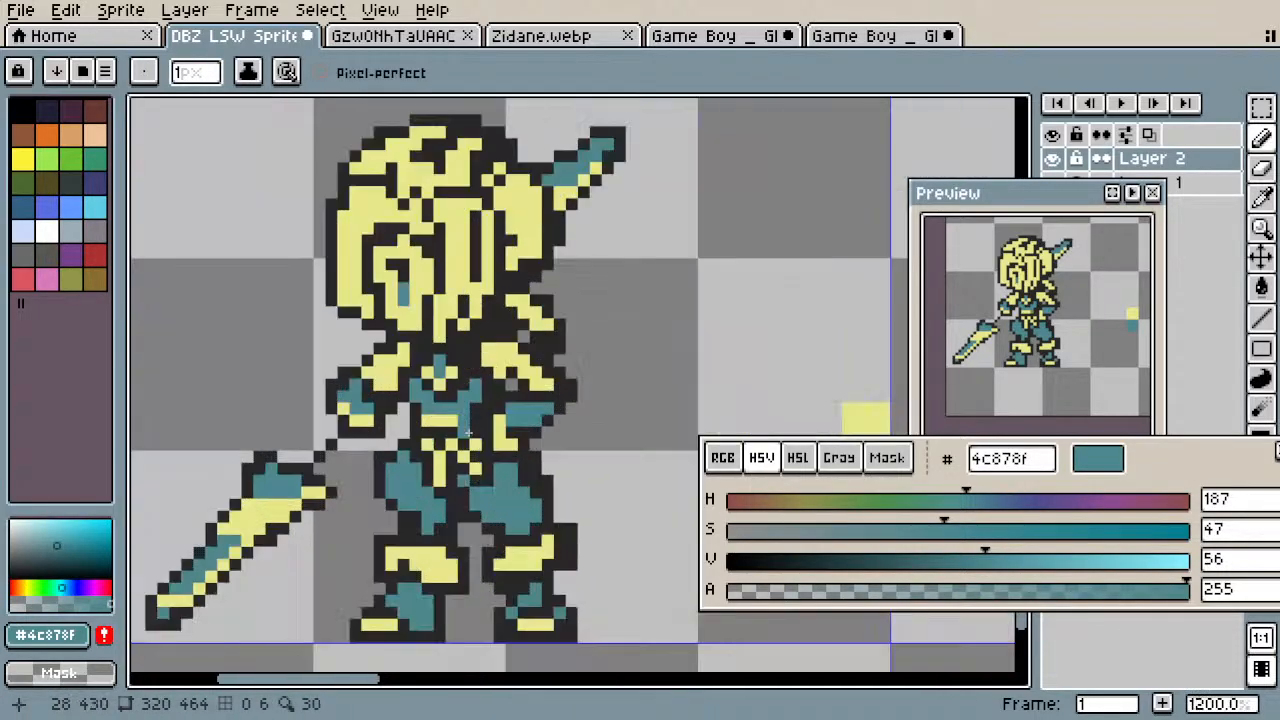
alt+click(458, 420)
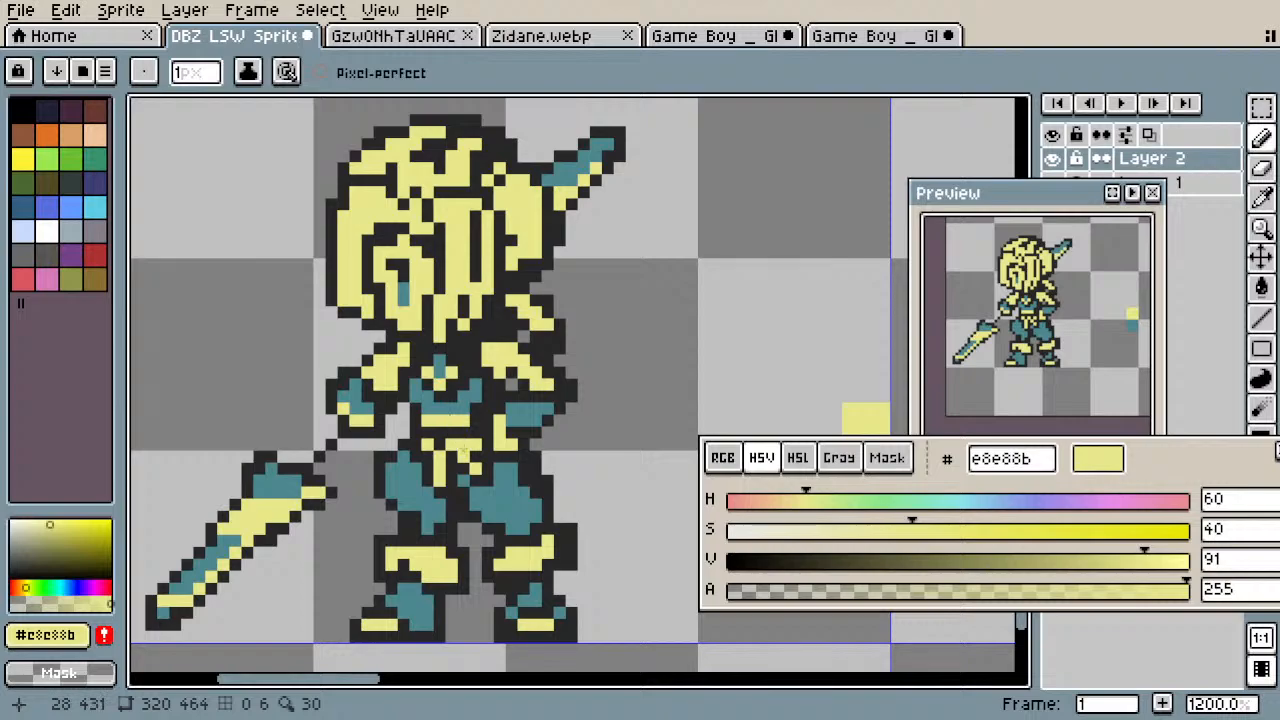
scroll(565, 455, down, 4)
Step: Darken the lower outer edge of the thigh opposite the sword with #282828 and erase the outermost outline column of that leg's boot cuff
scroll(485, 497, up, 7)
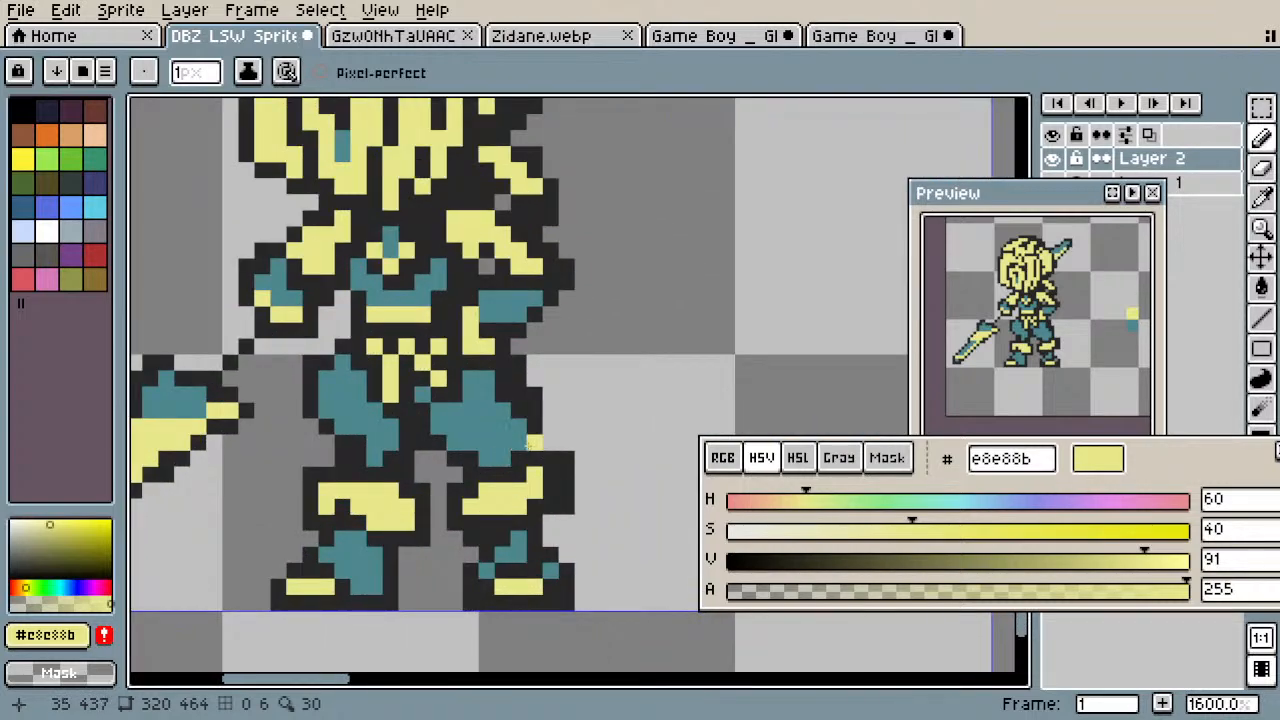
alt+click(530, 437)
click(522, 440)
right_click(532, 442)
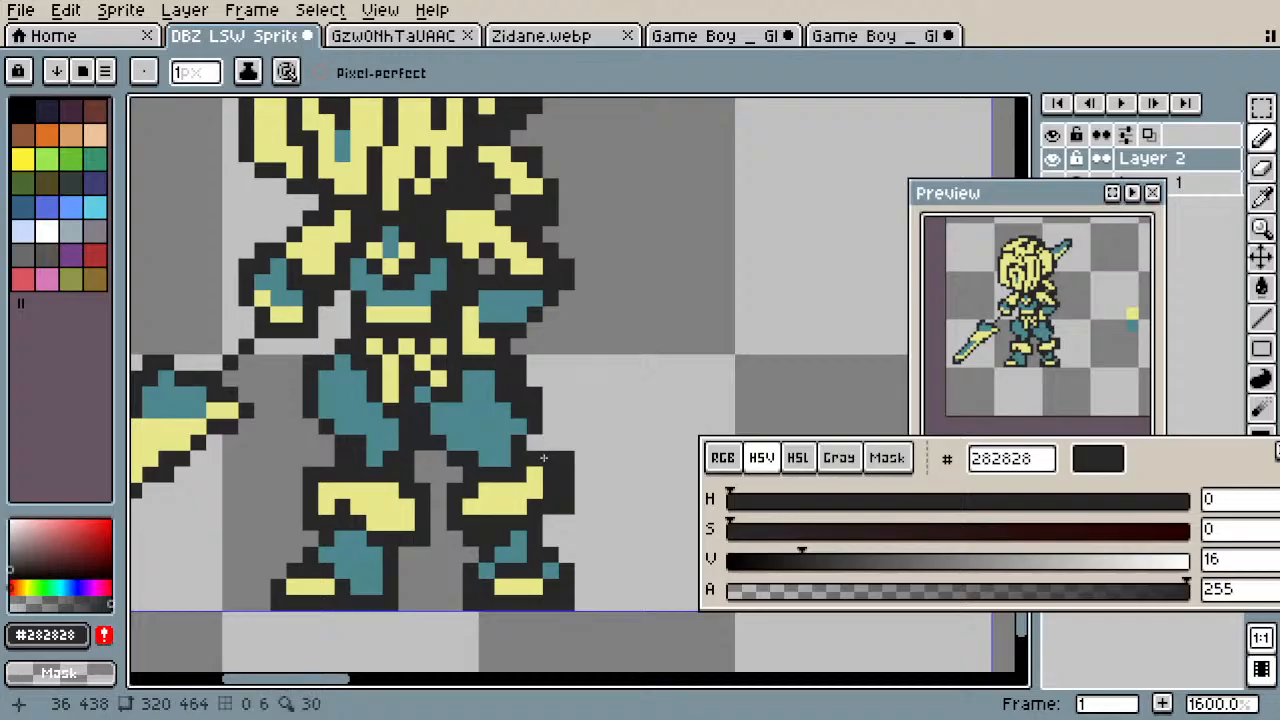
right_click(564, 462)
scroll(566, 508, down, 5)
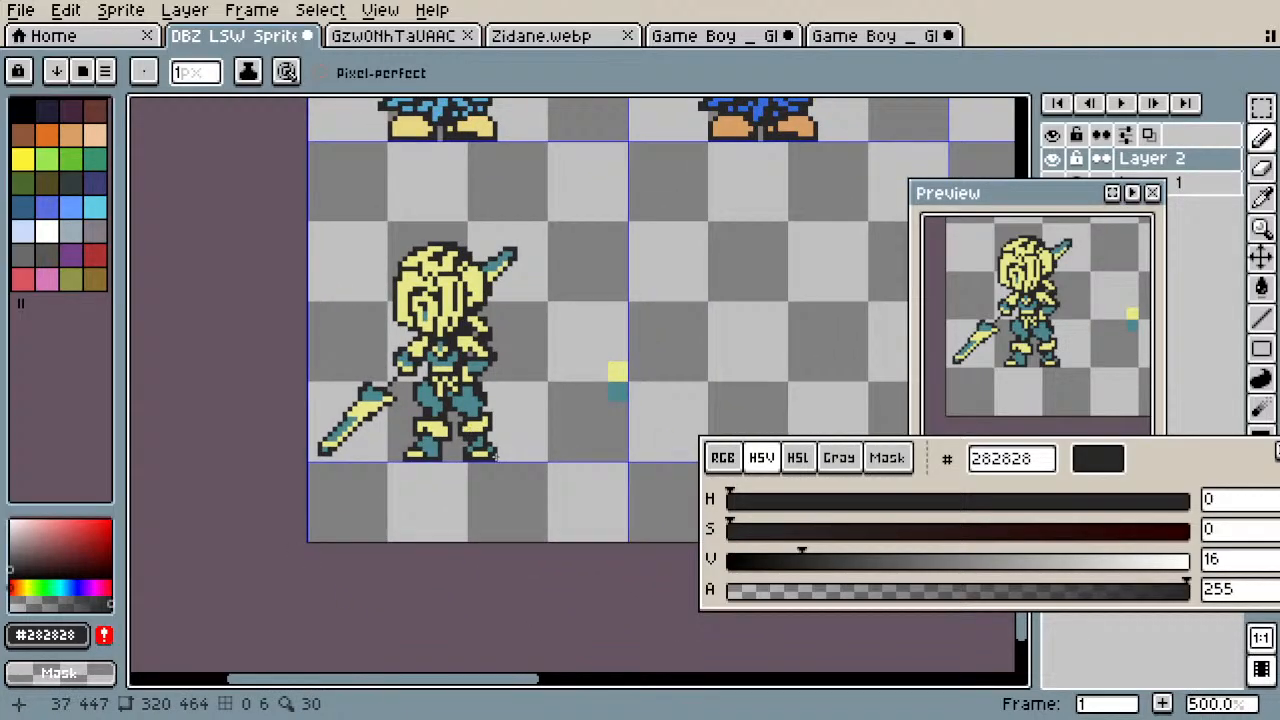
Step: Select the outer part of the sword-side boot and shift it one pixel outward
scroll(437, 458, up, 4)
key(m)
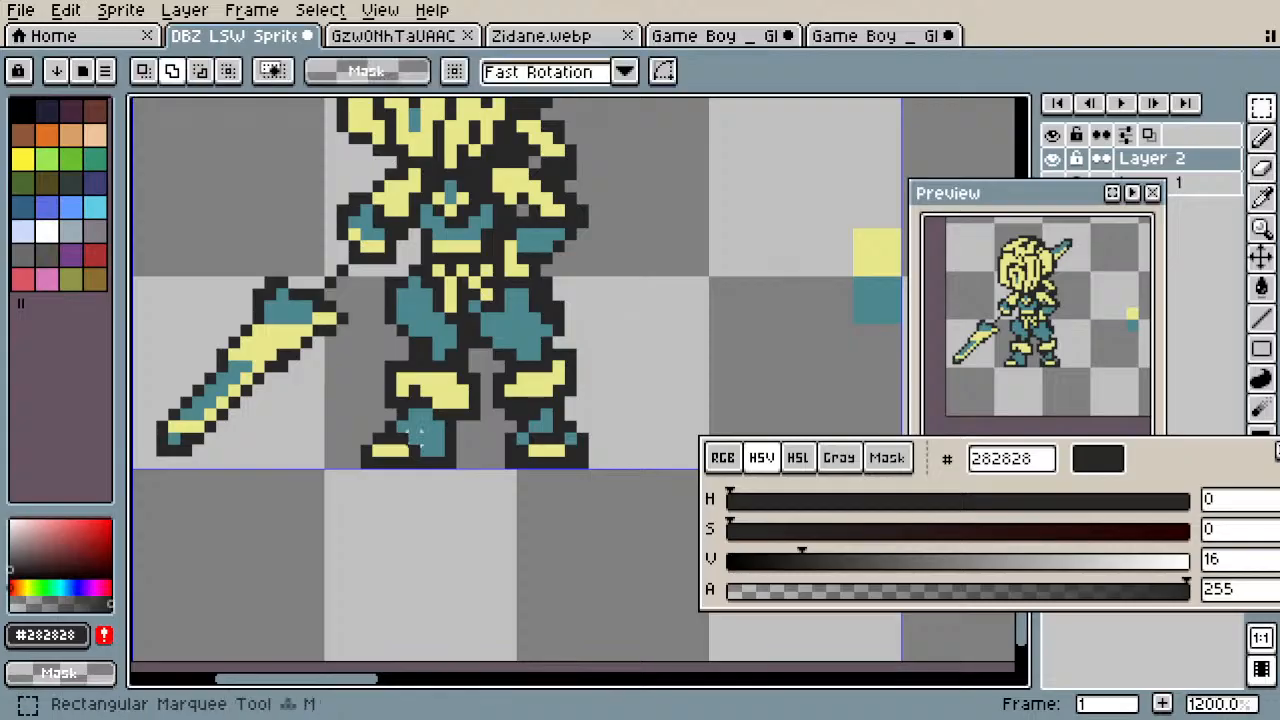
drag(354, 351, 416, 476)
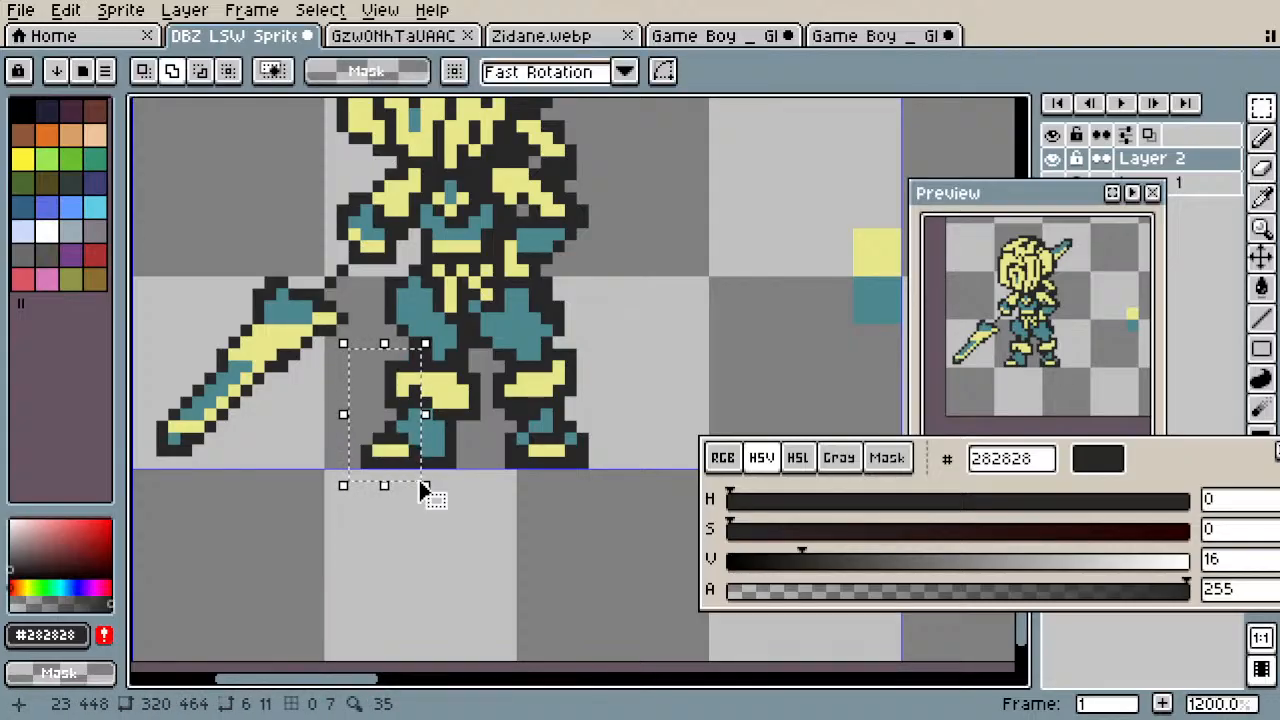
key(Left)
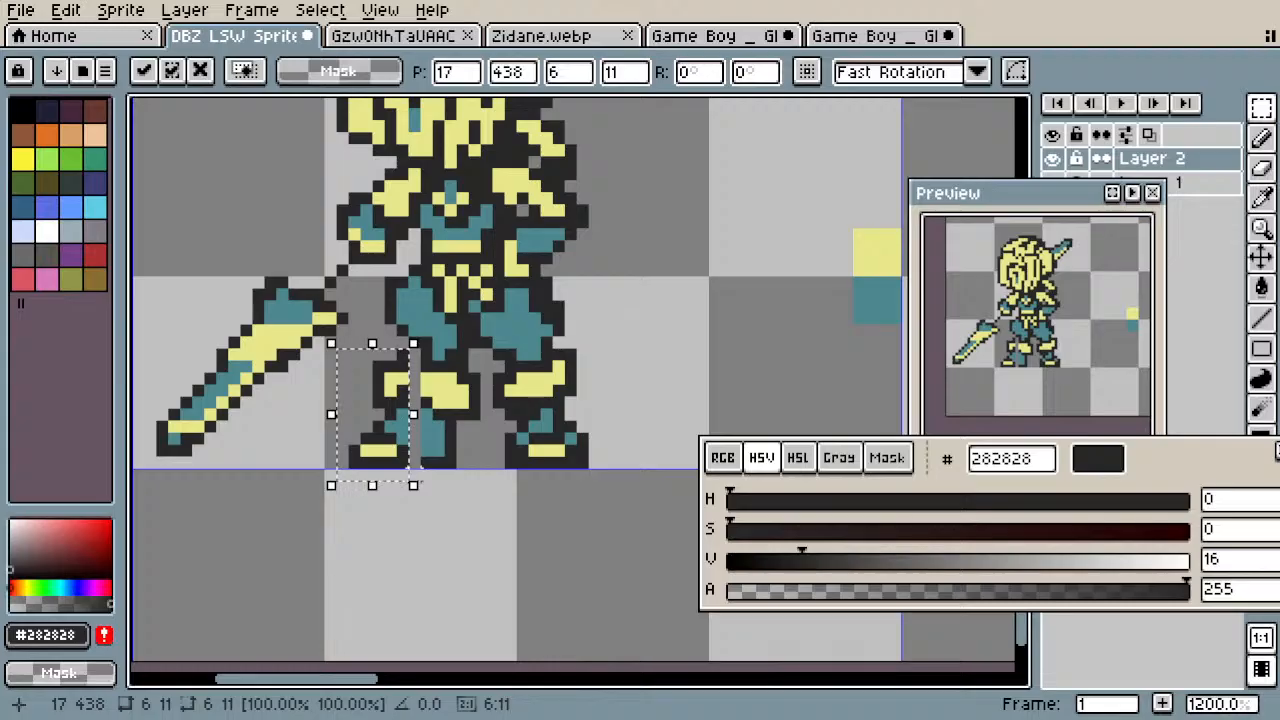
key(Return)
Step: Fill the gap in the sword-side boot with #4c878f on the foot, #282828 along the outlines and #e8e88b on the cuff
key(b)
alt+click(423, 440)
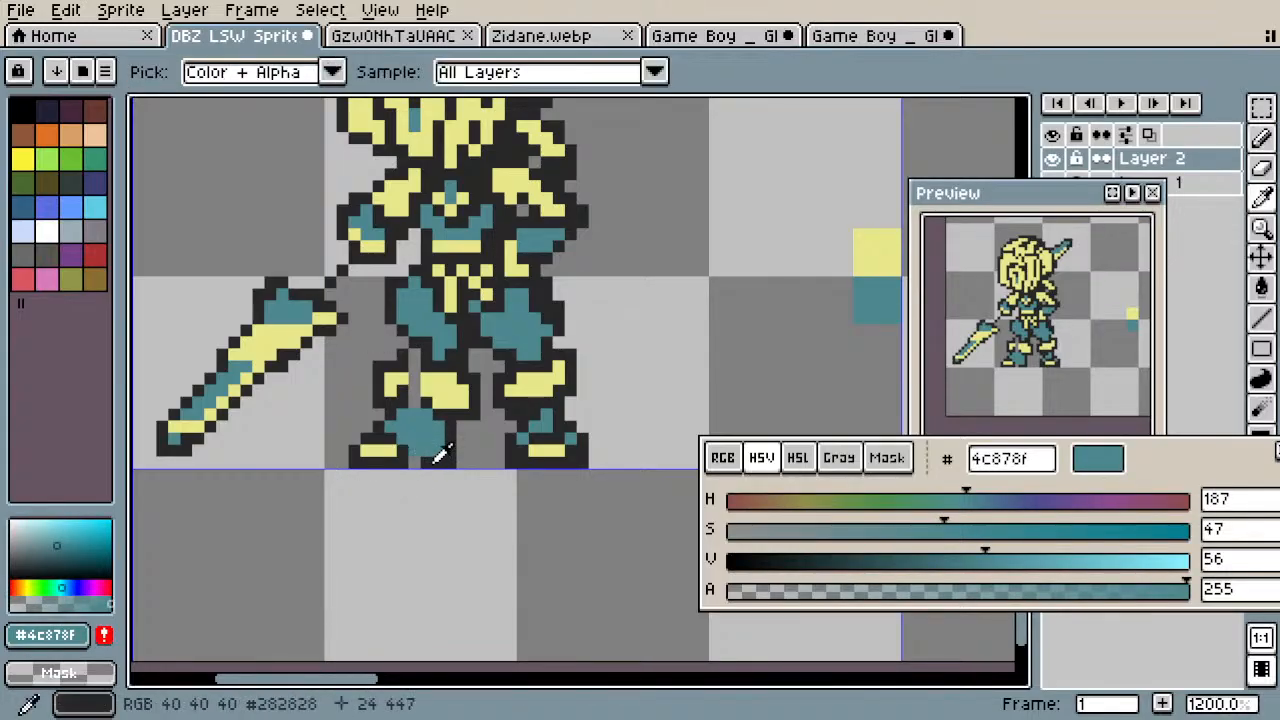
alt+click(417, 461)
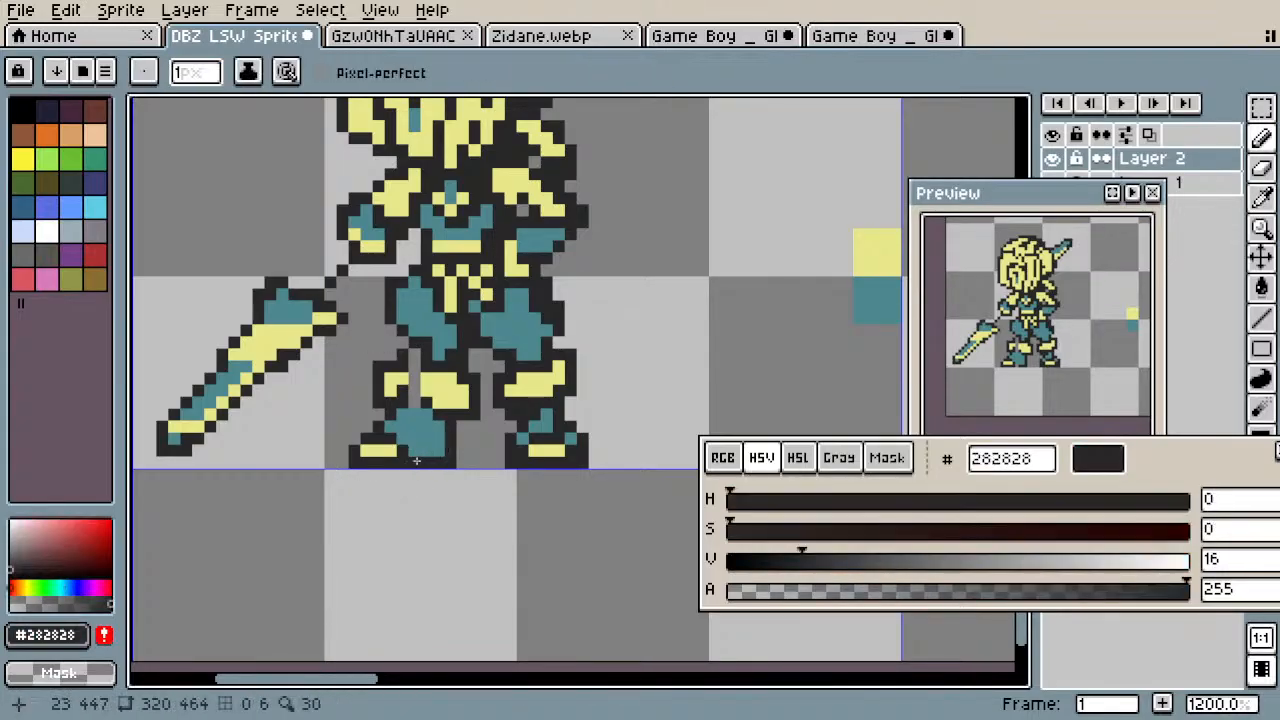
click(411, 407)
alt+click(411, 371)
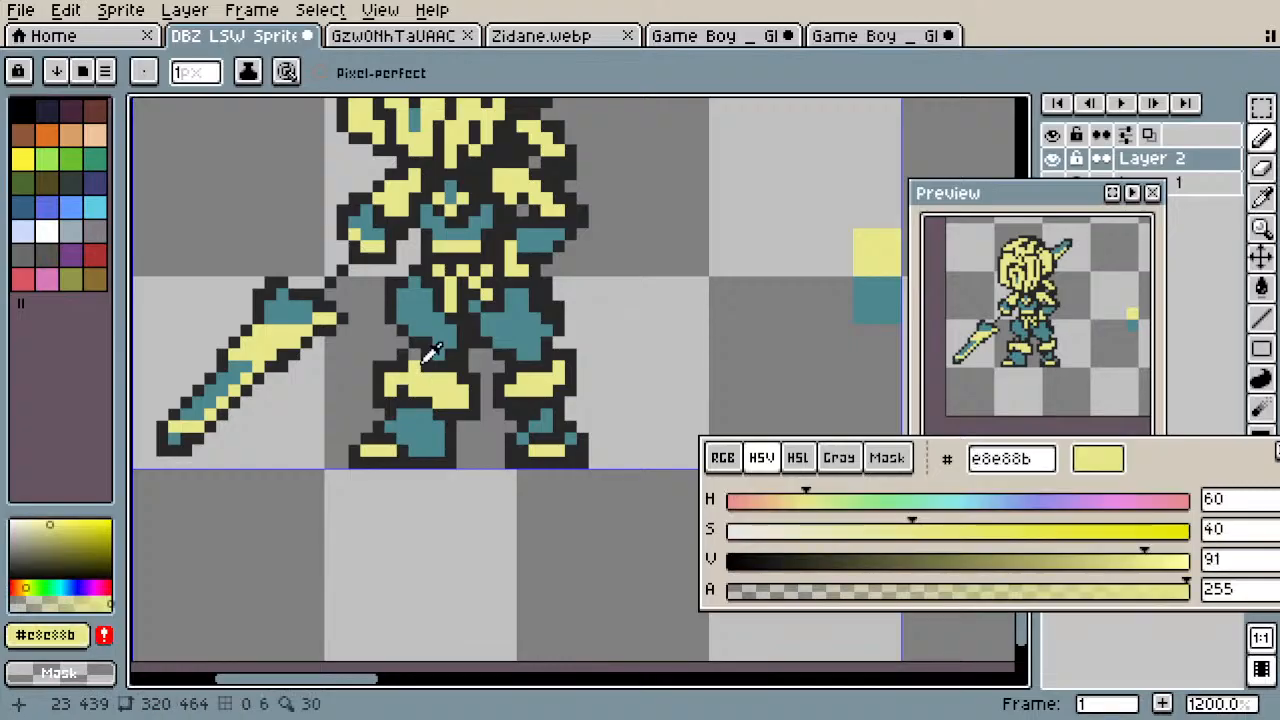
Step: Extend the sword-side thigh down to the boot cuff with #4c878f pixels
alt+click(433, 343)
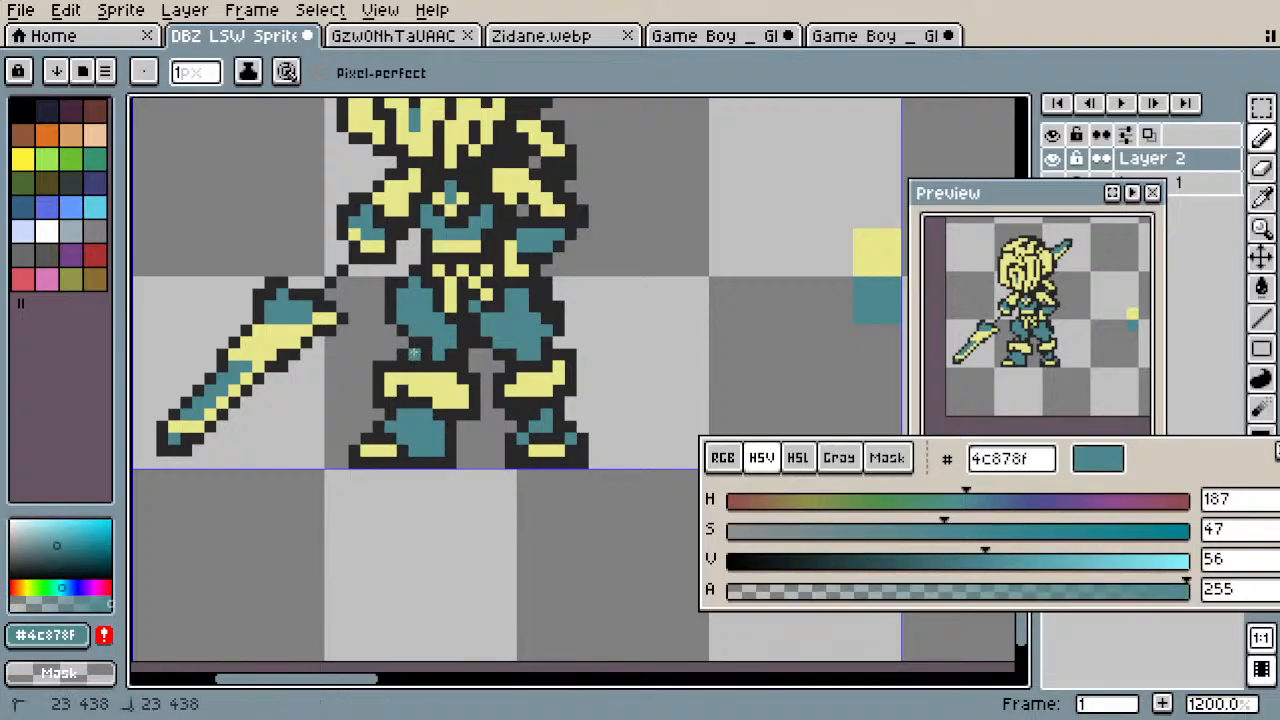
scroll(433, 343, down, 4)
scroll(421, 363, up, 4)
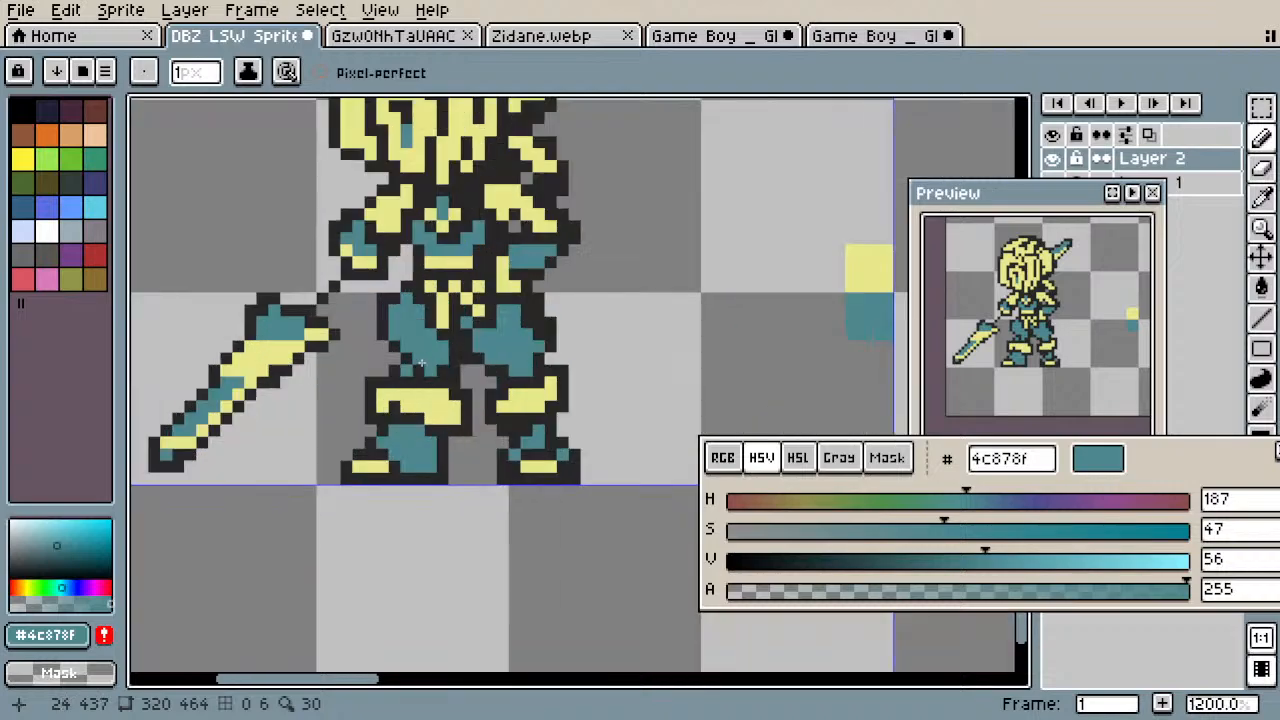
scroll(421, 363, down, 4)
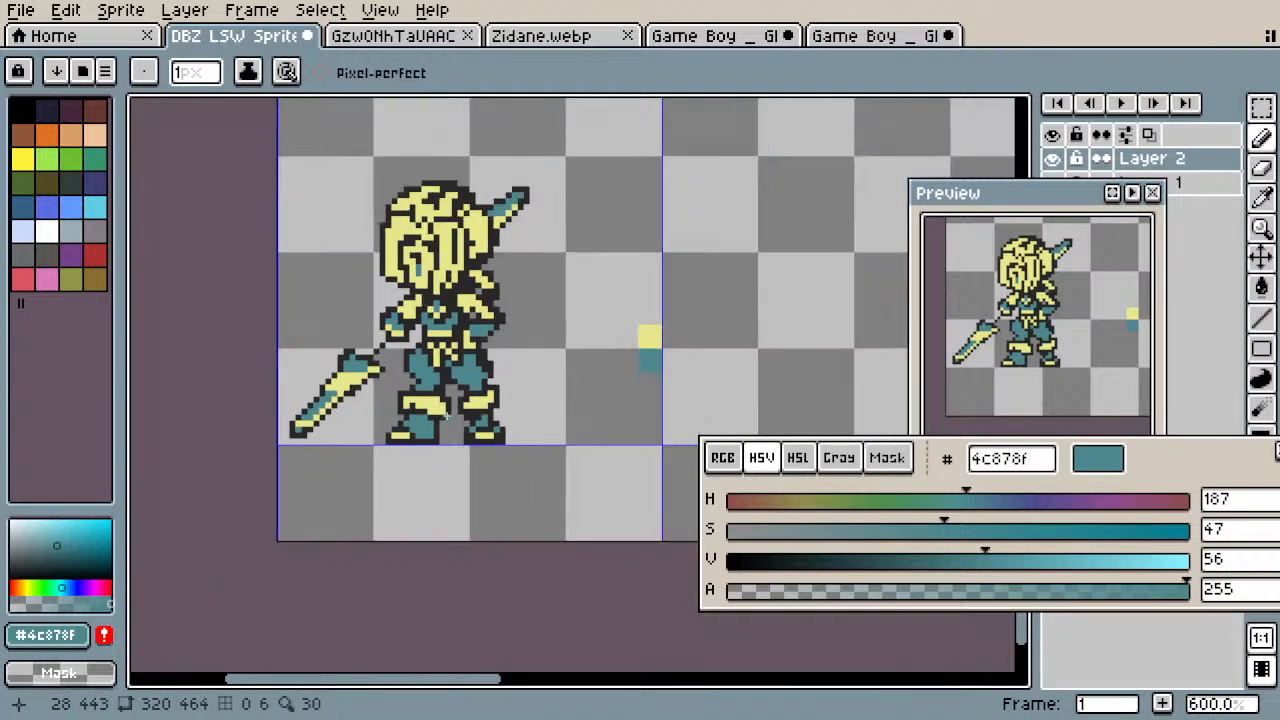
scroll(445, 378, up, 5)
scroll(451, 430, down, 4)
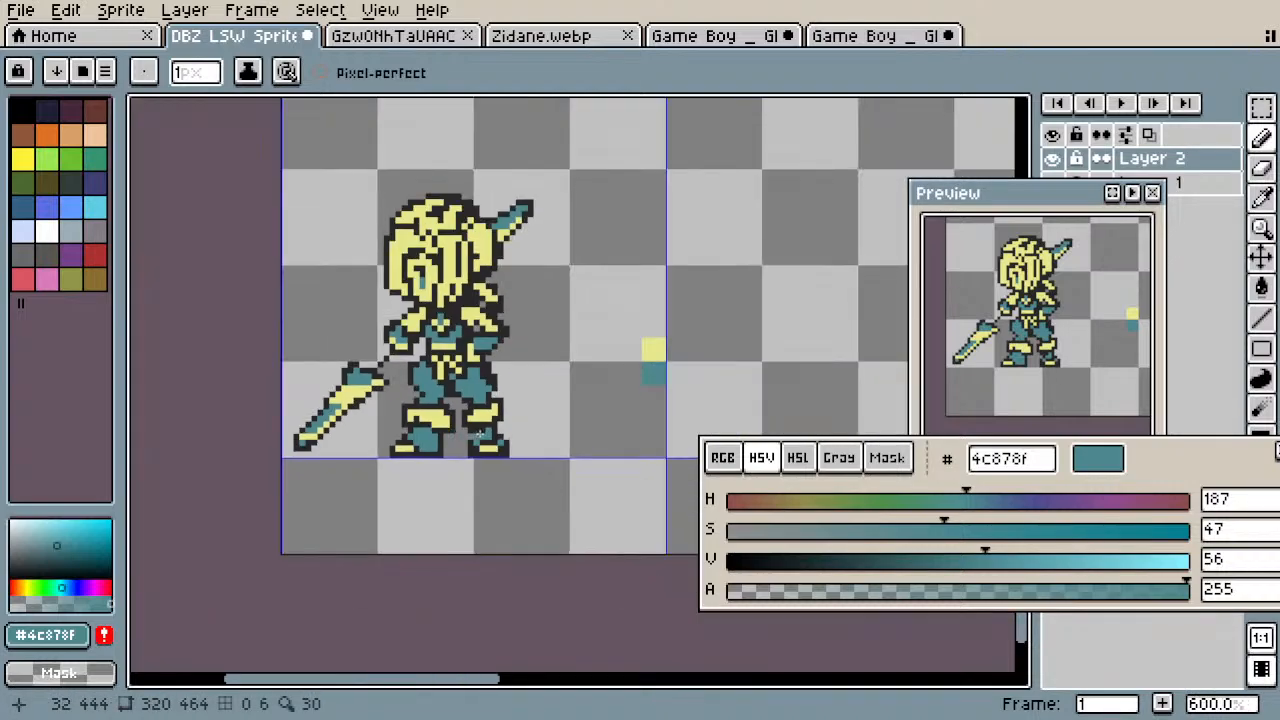
scroll(481, 435, down, 3)
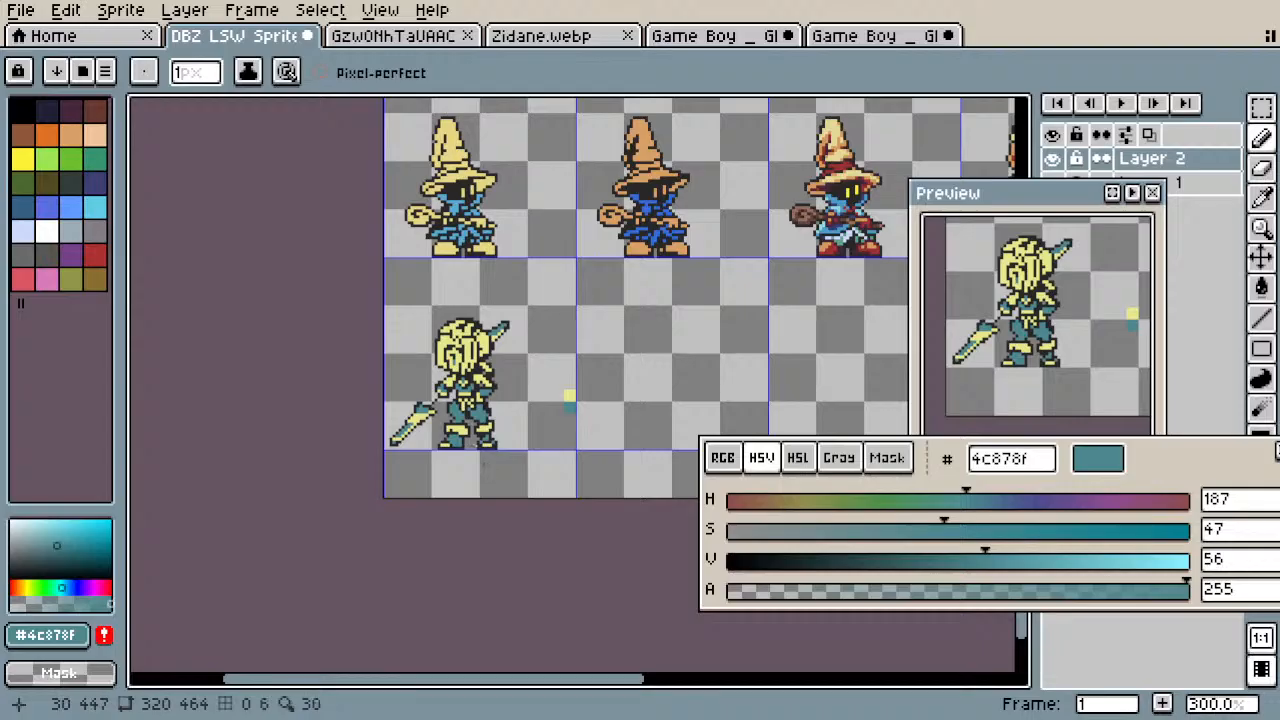
Step: Widen the boot cuff opposite the sword inward with a #282828 outline and #e8e88b fill pixels
scroll(483, 460, up, 7)
alt+click(480, 384)
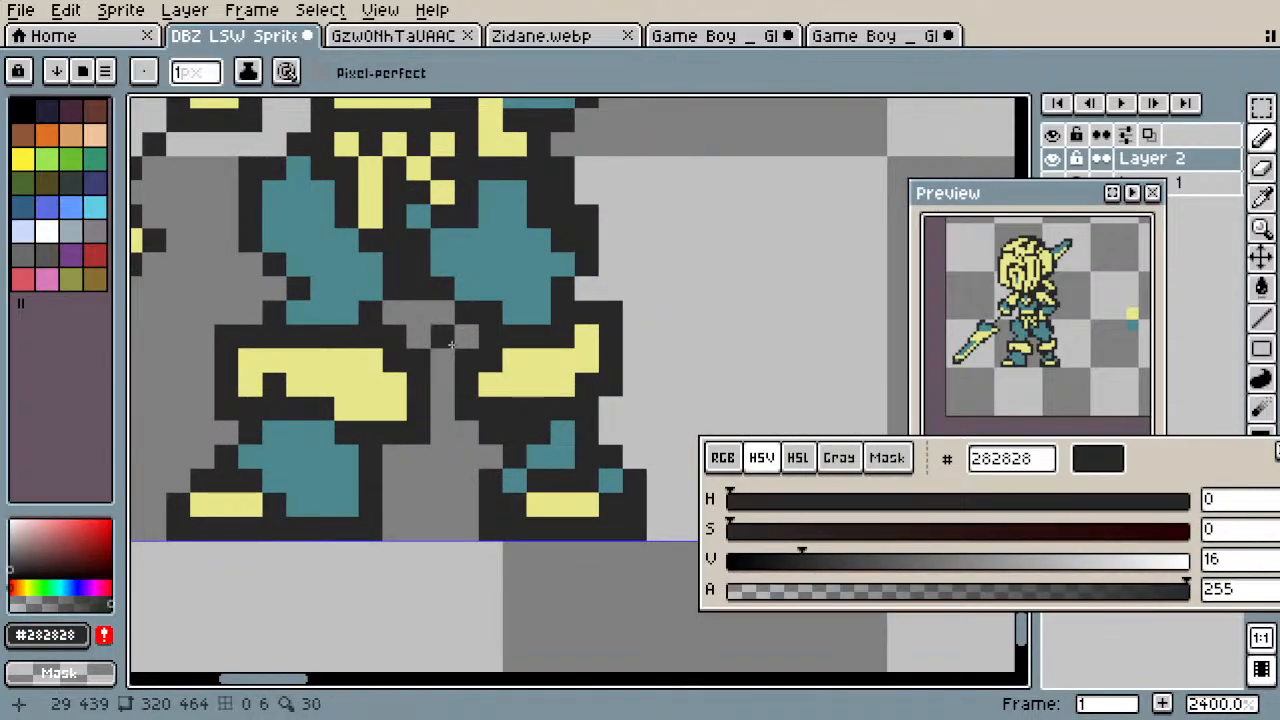
mouse_move(451, 343)
mouse_down()
mouse_move(450, 401)
mouse_move(478, 380)
mouse_move(465, 343)
mouse_up()
alt+click(490, 385)
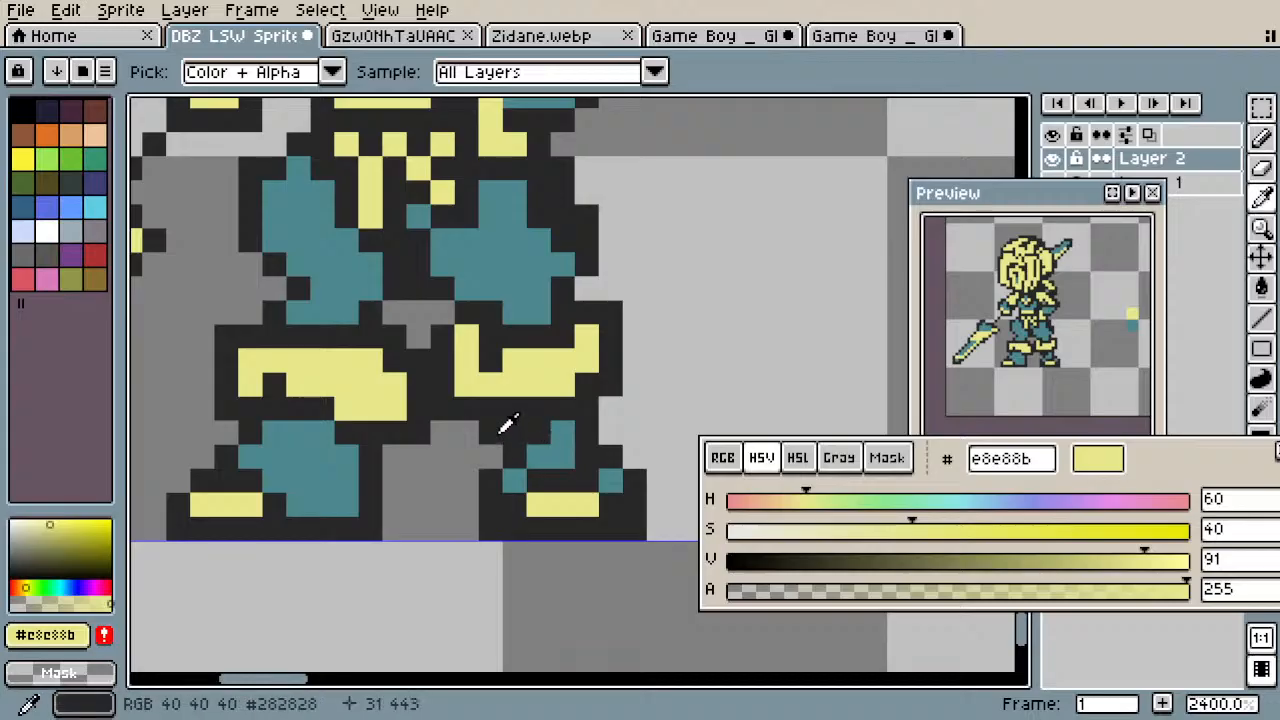
click(490, 458)
Step: Select the inner part of the boot opposite the sword, below its cuff, and shift it one pixel inward
key(m)
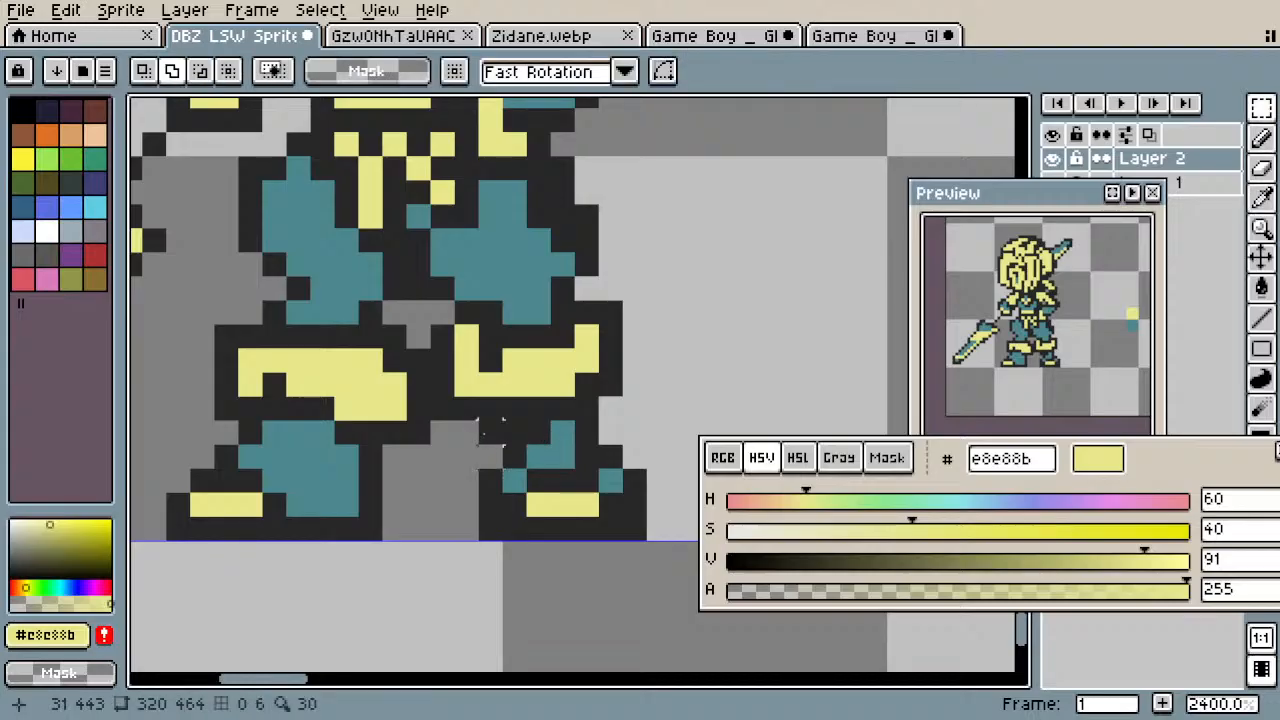
drag(491, 431, 539, 553)
key(Left)
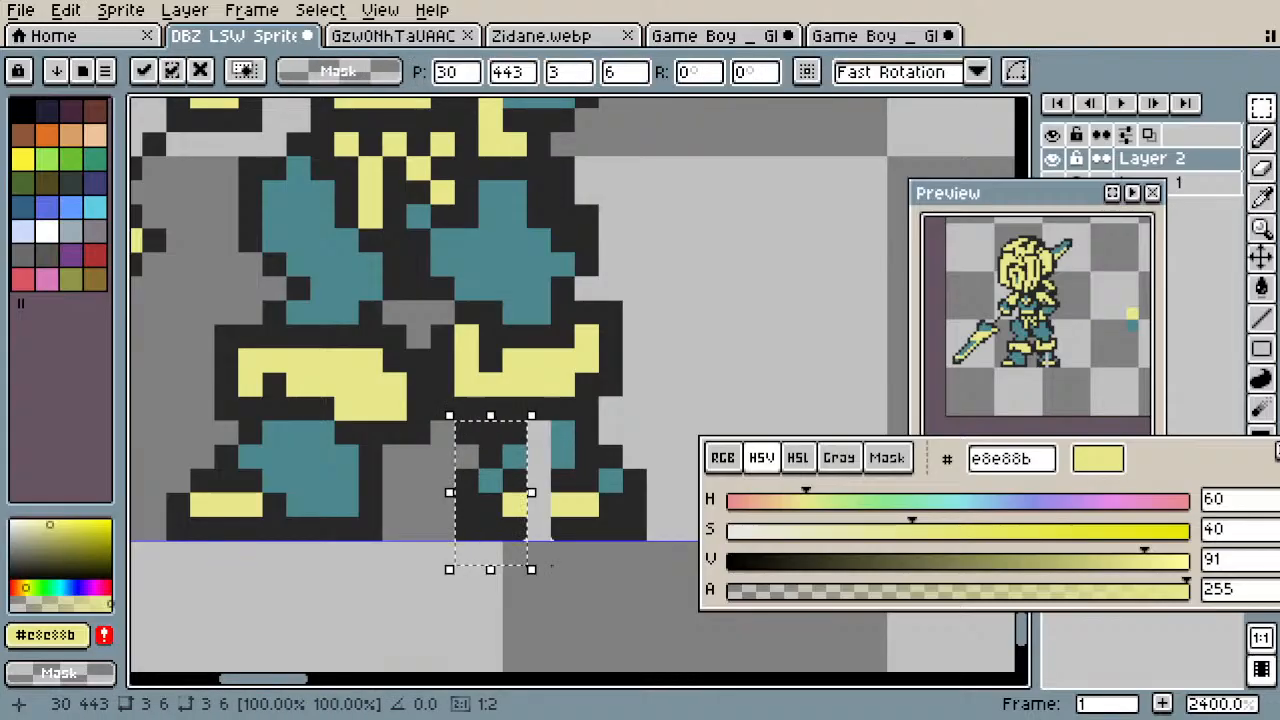
key(ctrl+d)
Step: Fill the gap in the boot opposite the sword with #e8e88b on the toe, #282828 along the outlines and #4c878f on the foot
key(b)
click(539, 504)
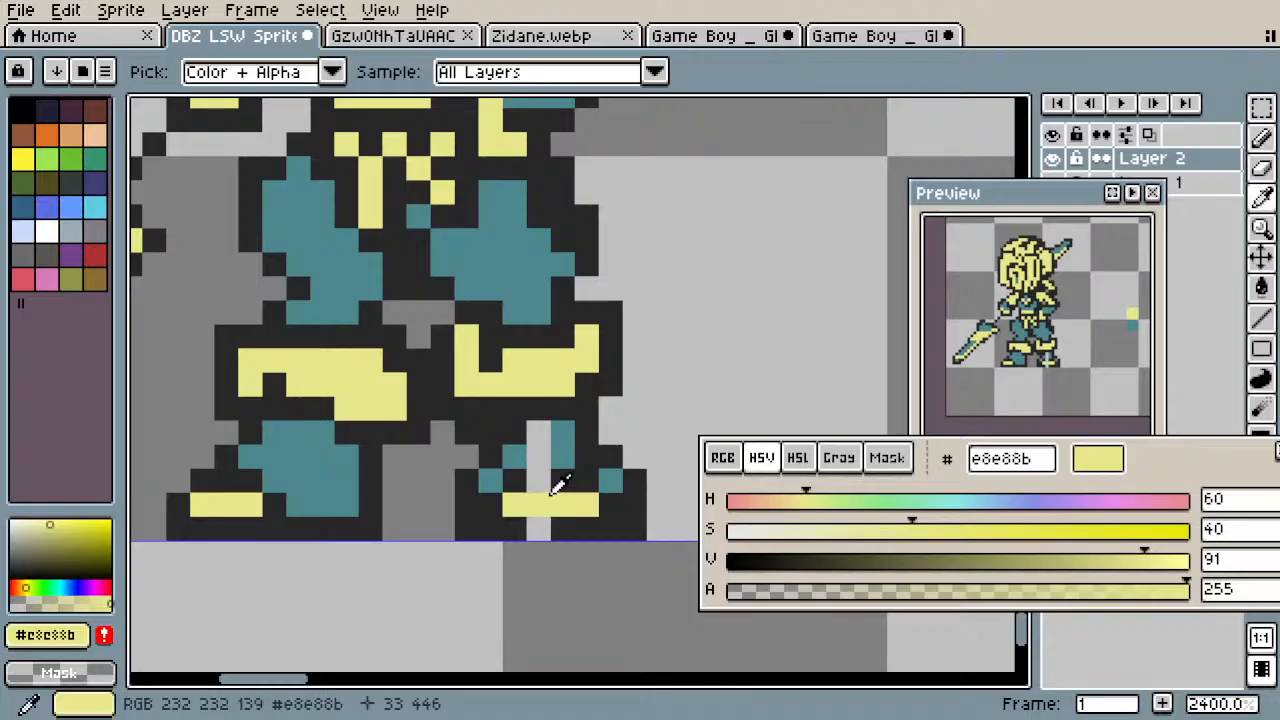
alt+click(557, 484)
click(540, 483)
click(544, 524)
alt+click(565, 445)
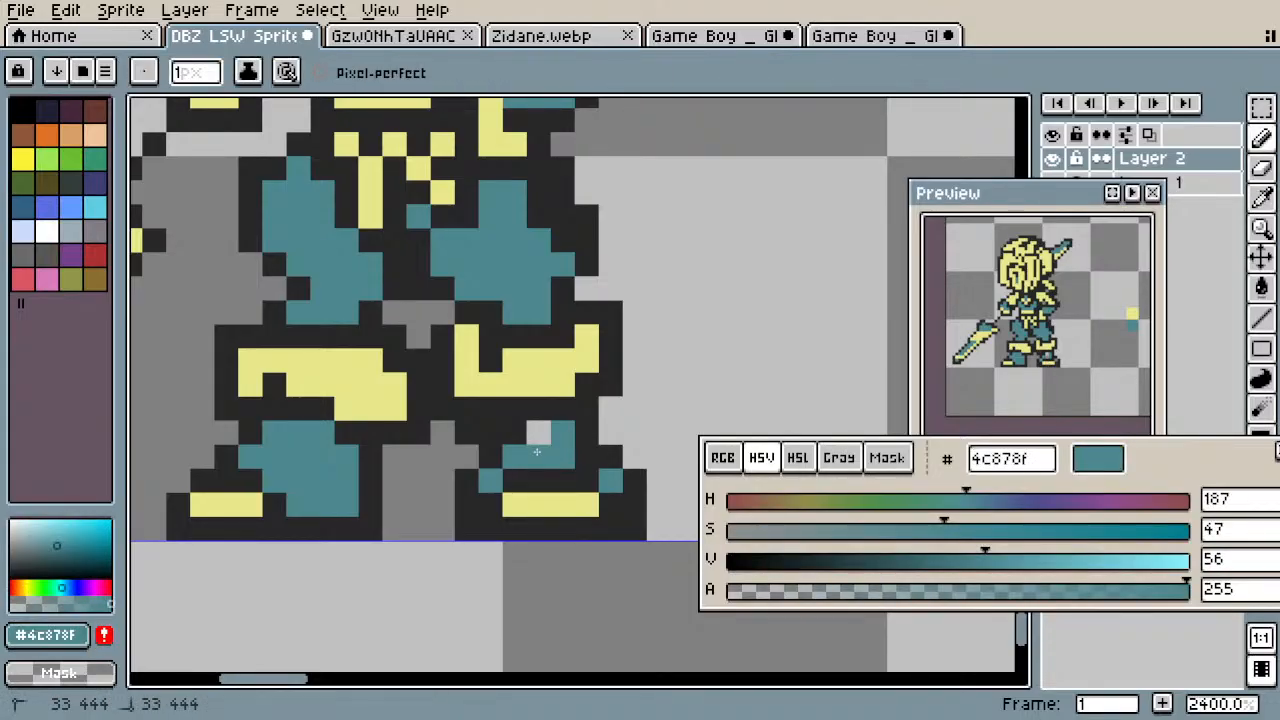
scroll(531, 431, down, 8)
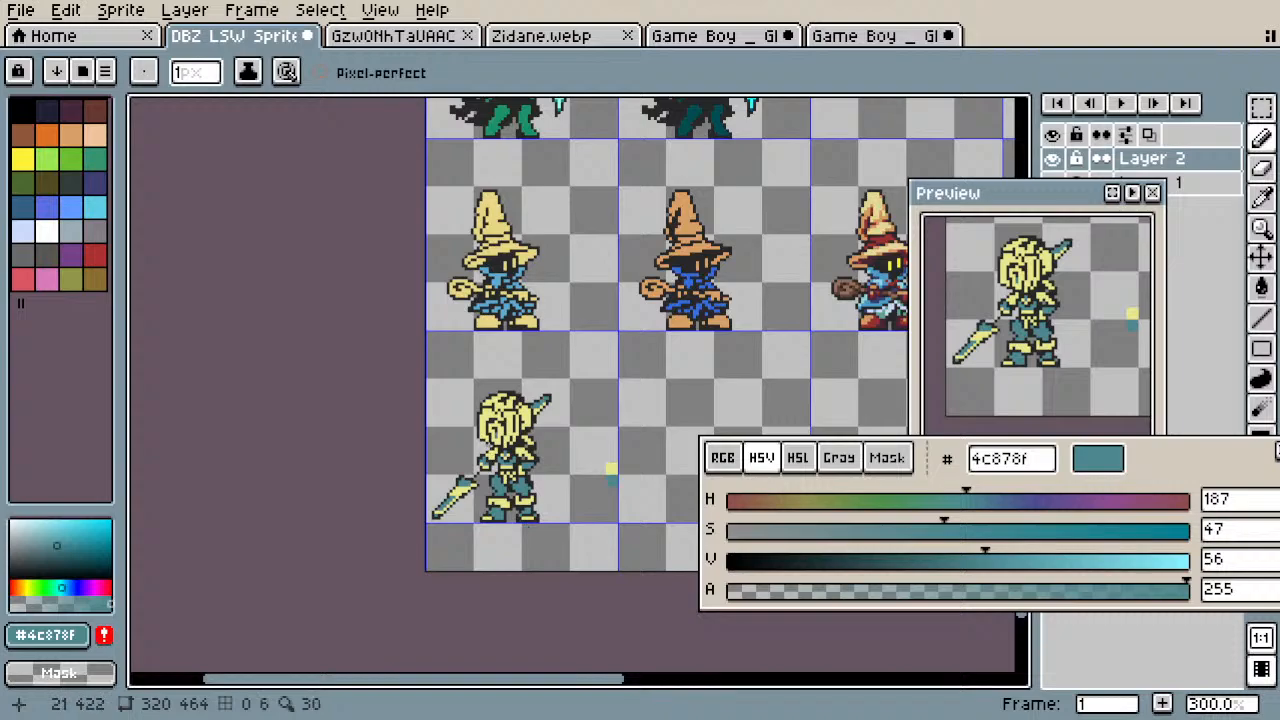
Step: Try lightening the dark eyelid outline above the eye with #e8e88b
scroll(500, 438, up, 8)
alt+click(498, 362)
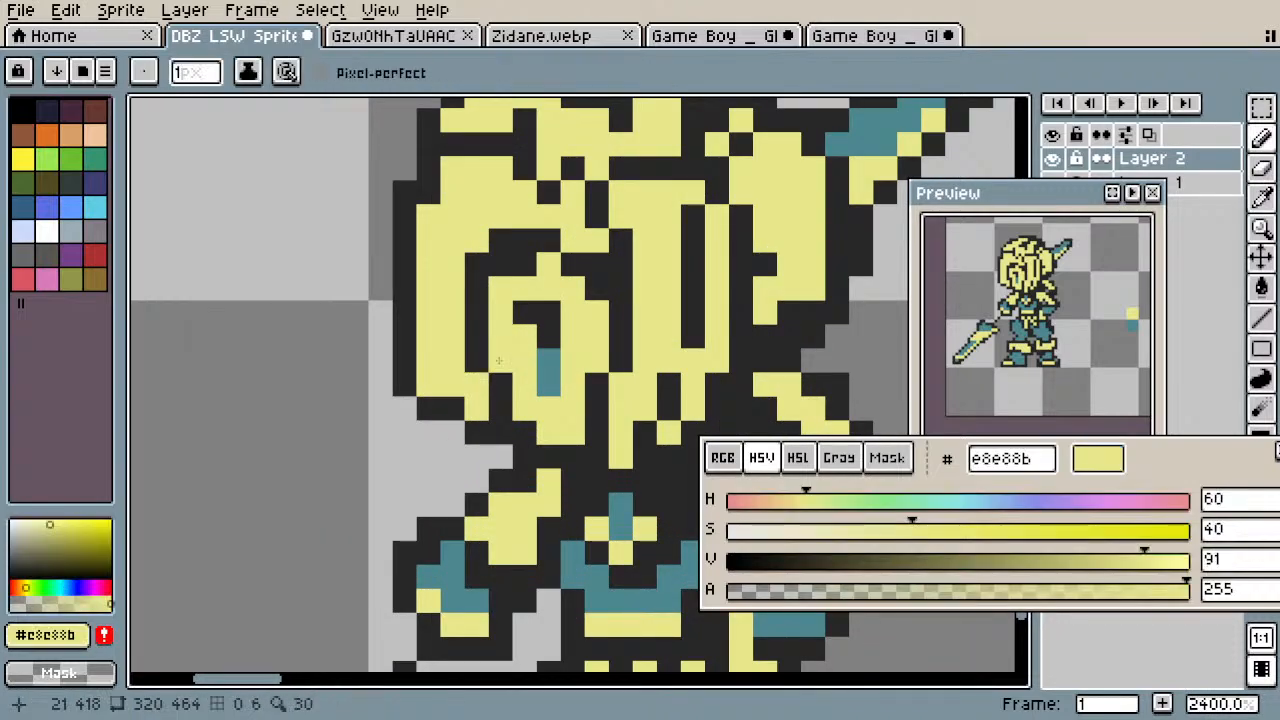
scroll(498, 362, down, 6)
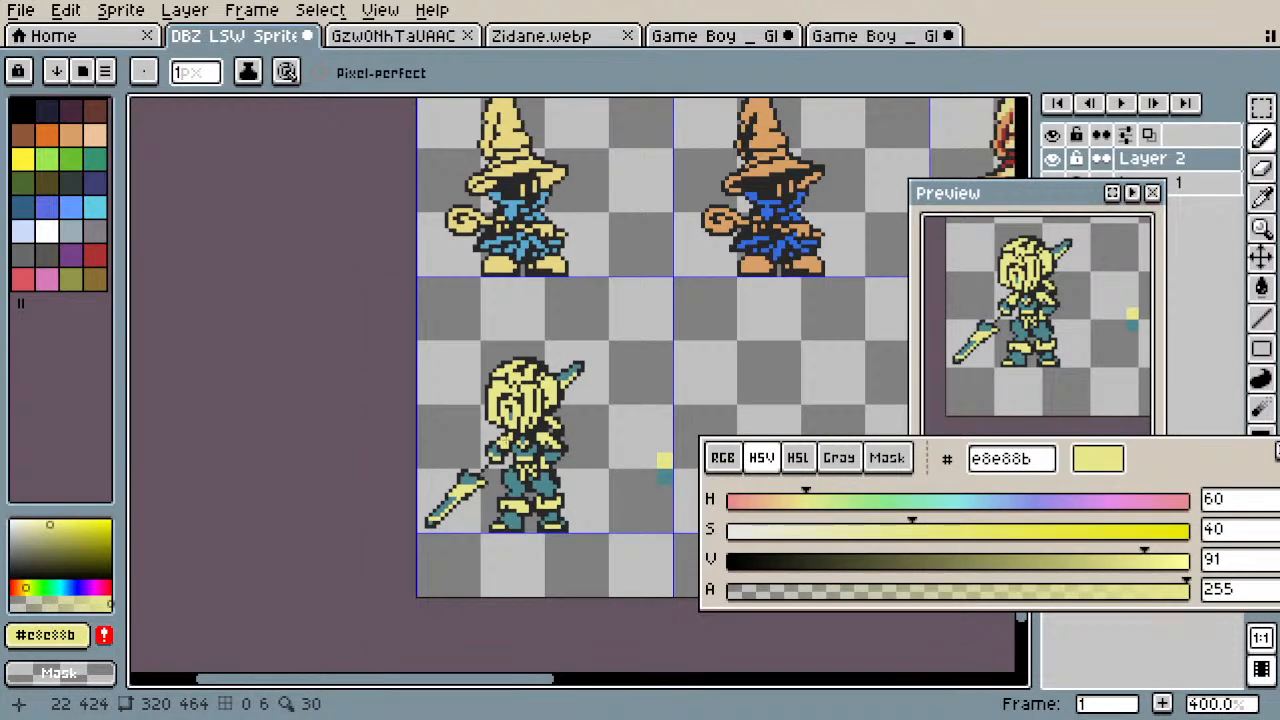
scroll(505, 437, up, 3)
scroll(500, 440, down, 2)
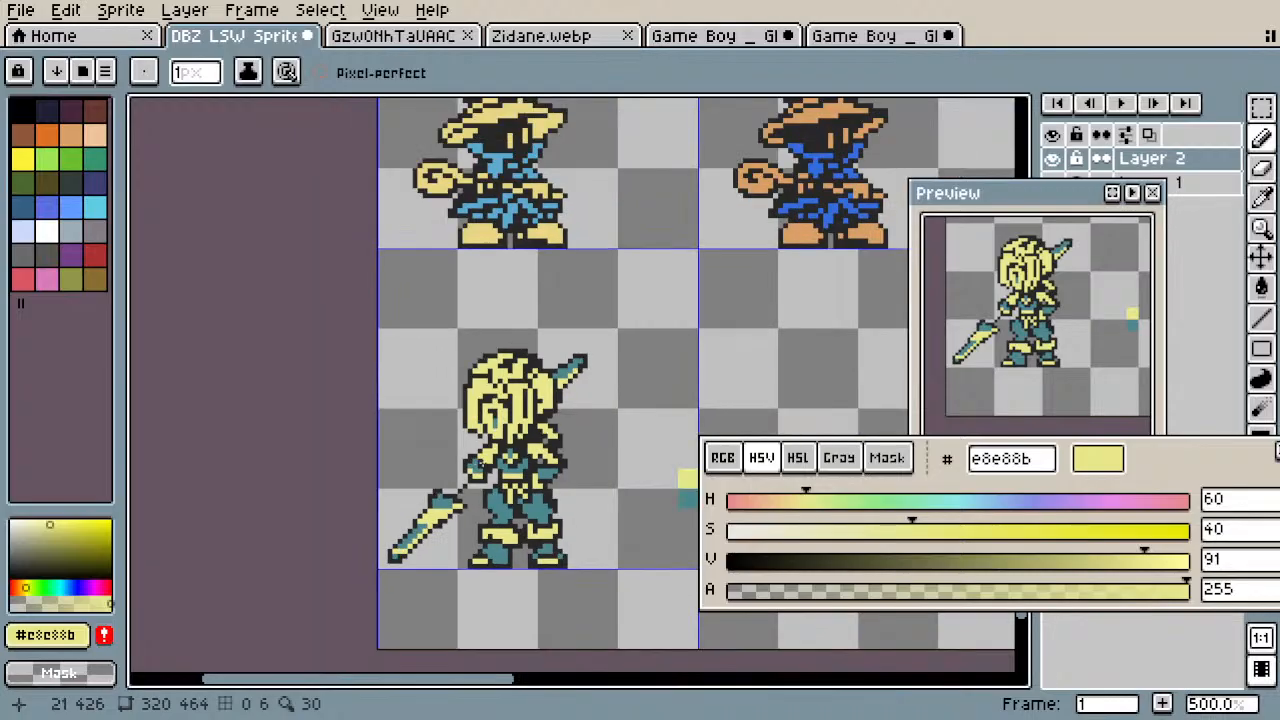
scroll(490, 455, down, 1)
scroll(488, 450, up, 5)
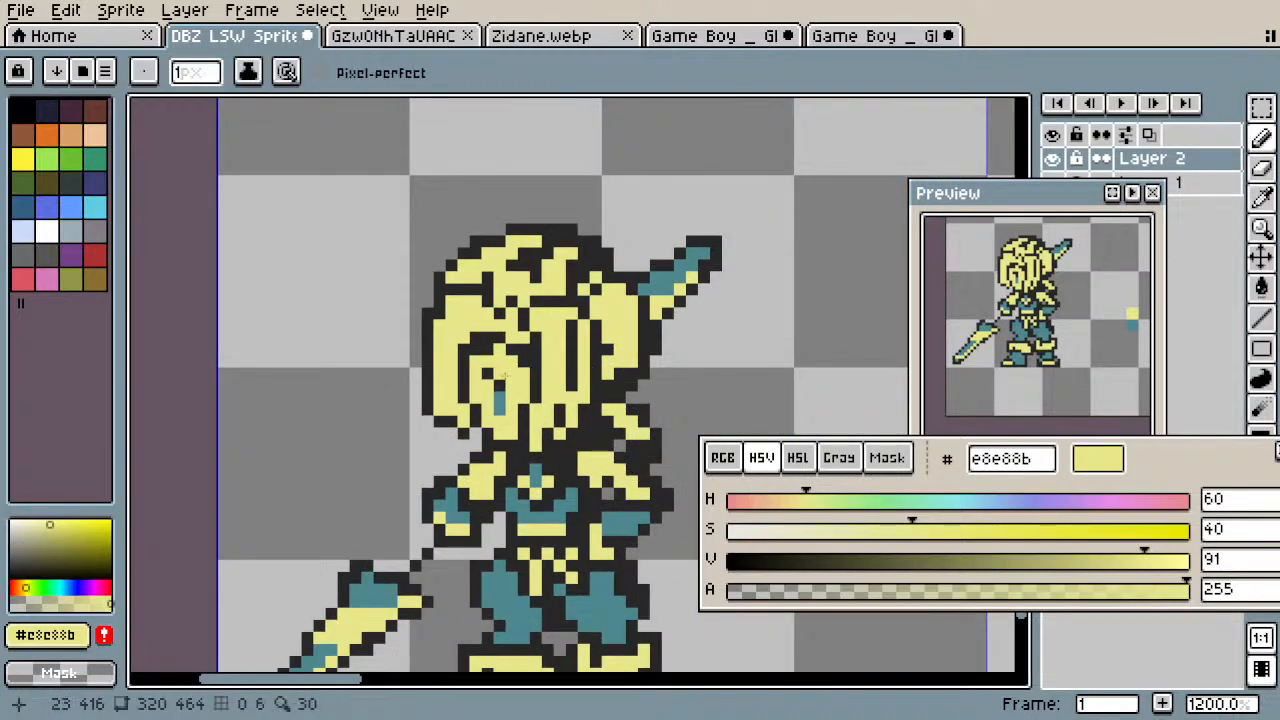
scroll(500, 420, down, 4)
scroll(505, 465, down, 1)
scroll(510, 468, up, 3)
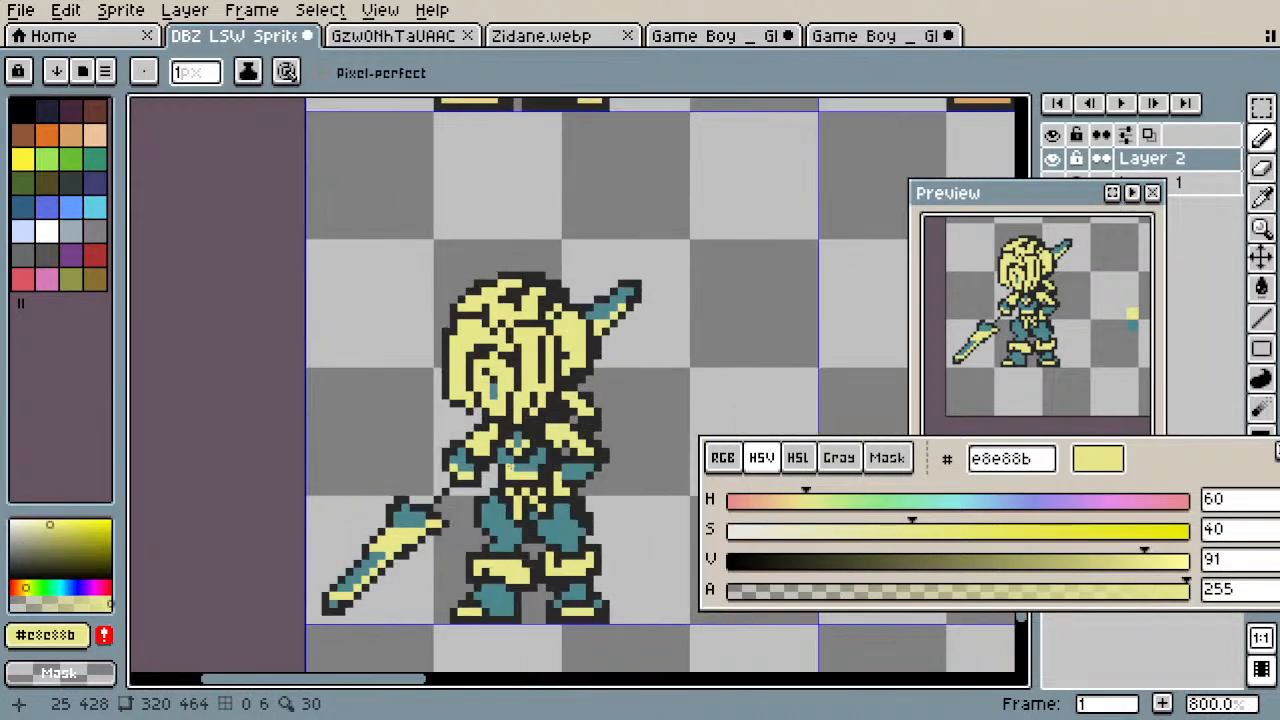
scroll(510, 468, up, 2)
key(ctrl+z)
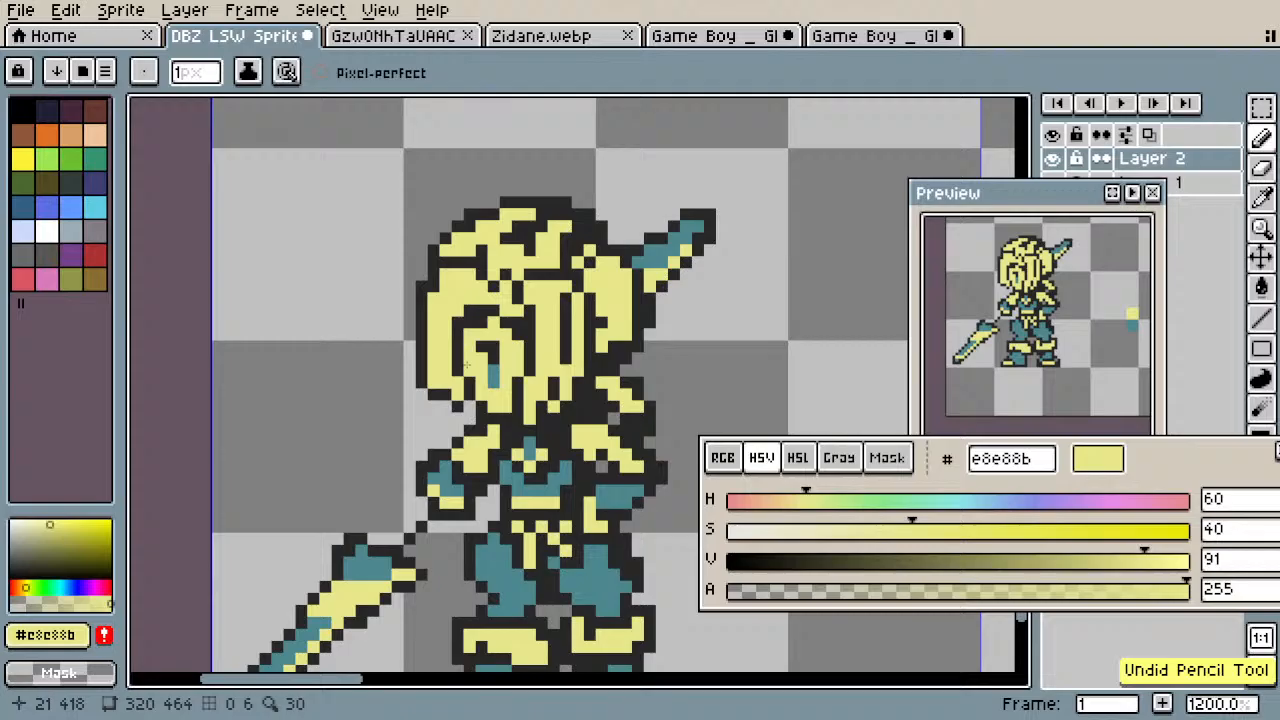
Step: Try raising the #4c878f eye by one pixel and reshaping the eyelid above it with #282828
key(i)
click(490, 337)
scroll(490, 337, down, 7)
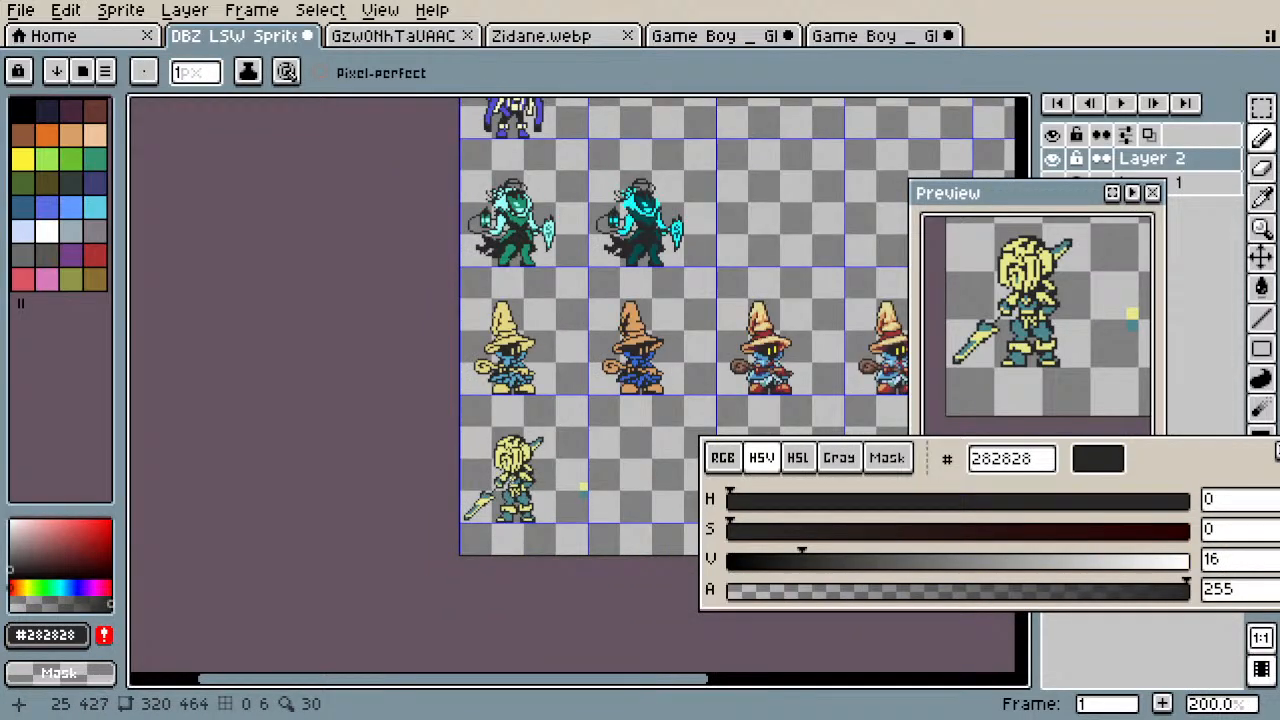
scroll(510, 481, up, 10)
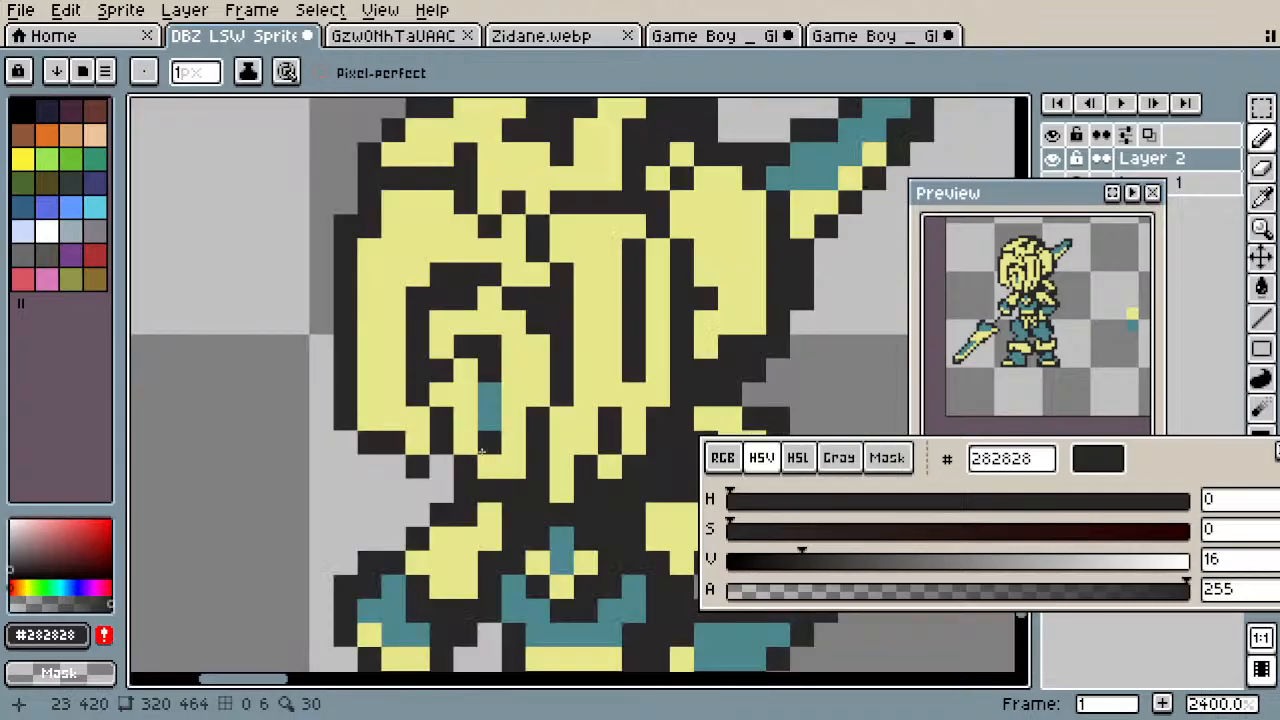
alt+click(490, 410)
key(b)
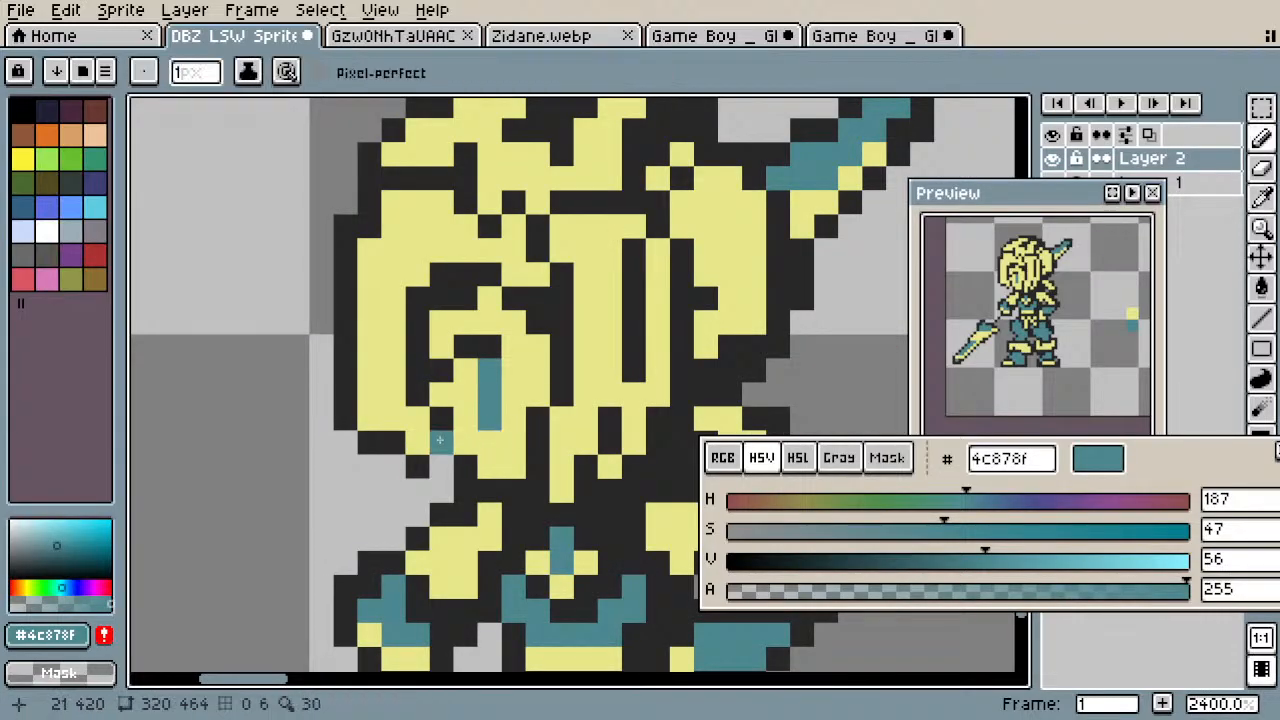
scroll(512, 418, down, 8)
scroll(370, 405, up, 5)
alt+click(370, 404)
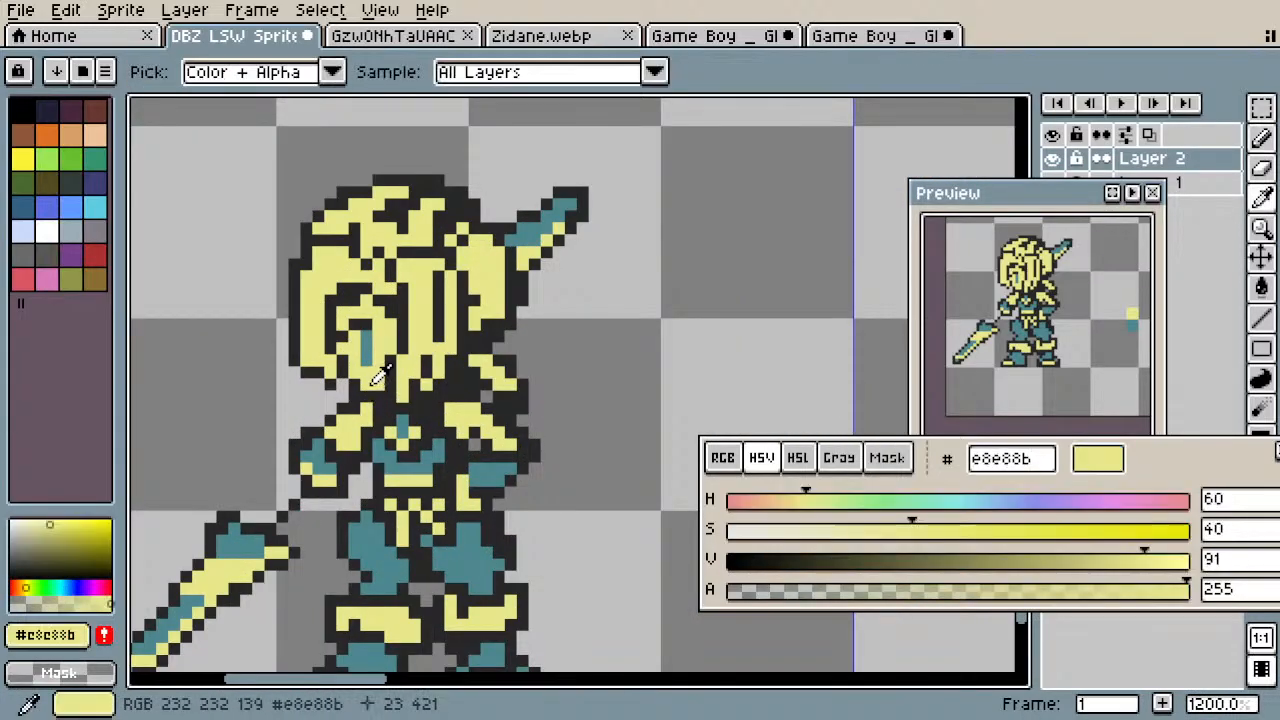
scroll(375, 412, down, 6)
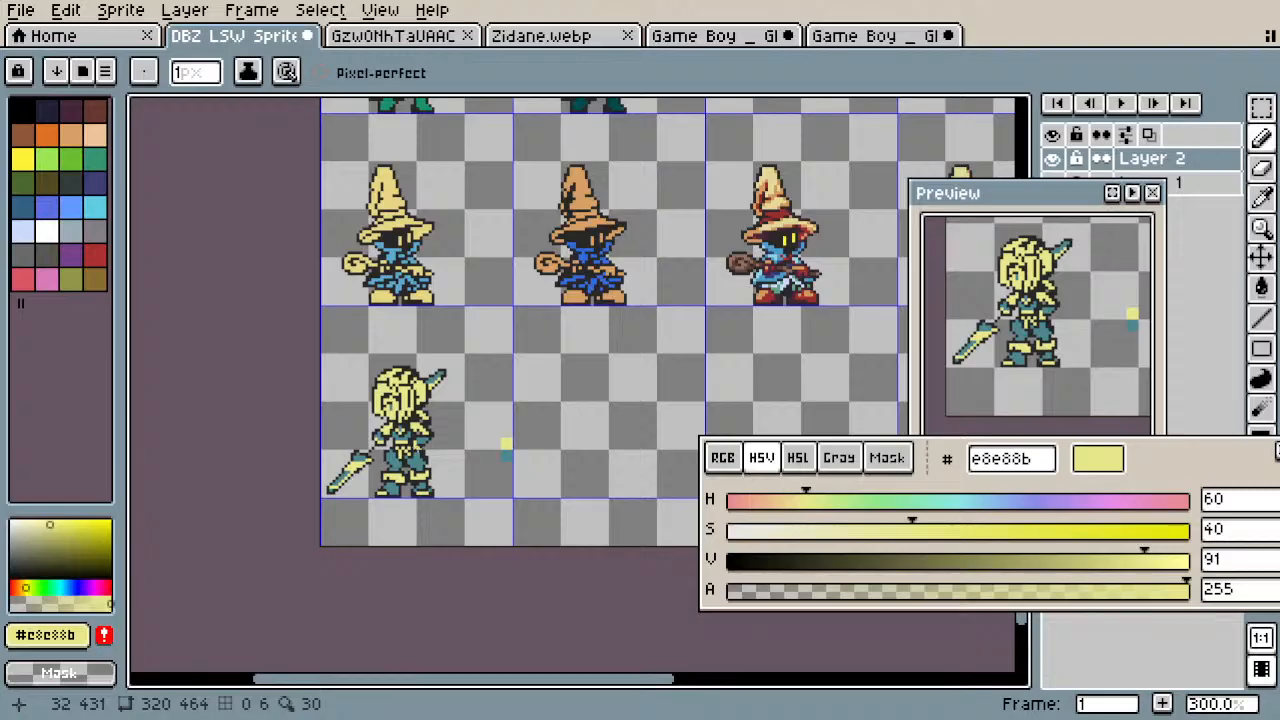
scroll(404, 444, up, 9)
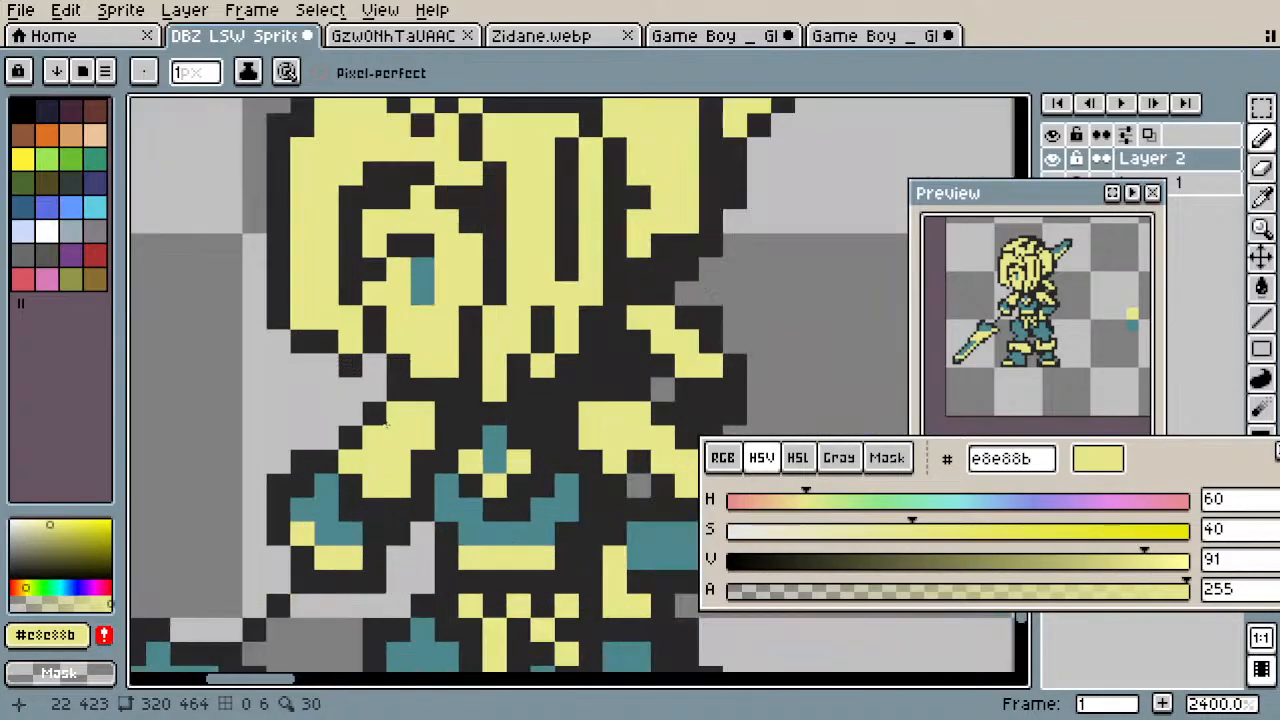
key(ctrl+z)
key(ctrl+z)
key(ctrl+z)
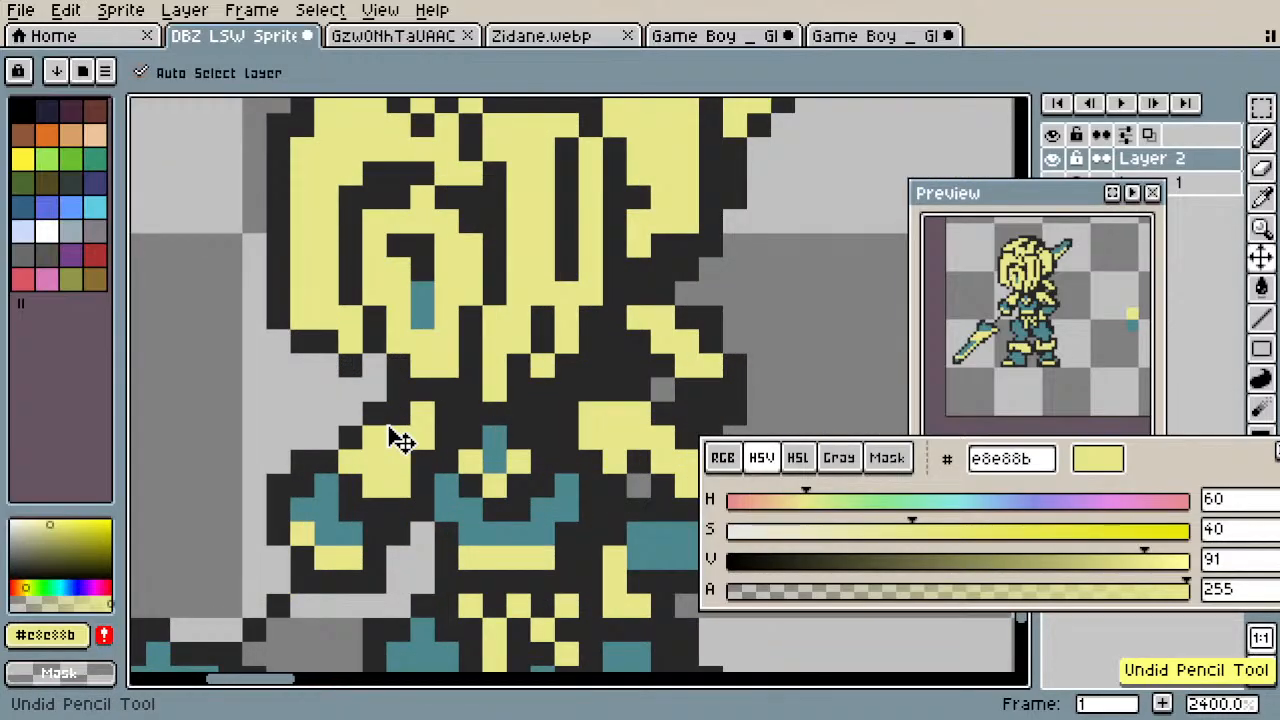
Step: Try extending the upper eyelid with a #282828 pixel beside the eye
alt+click(438, 256)
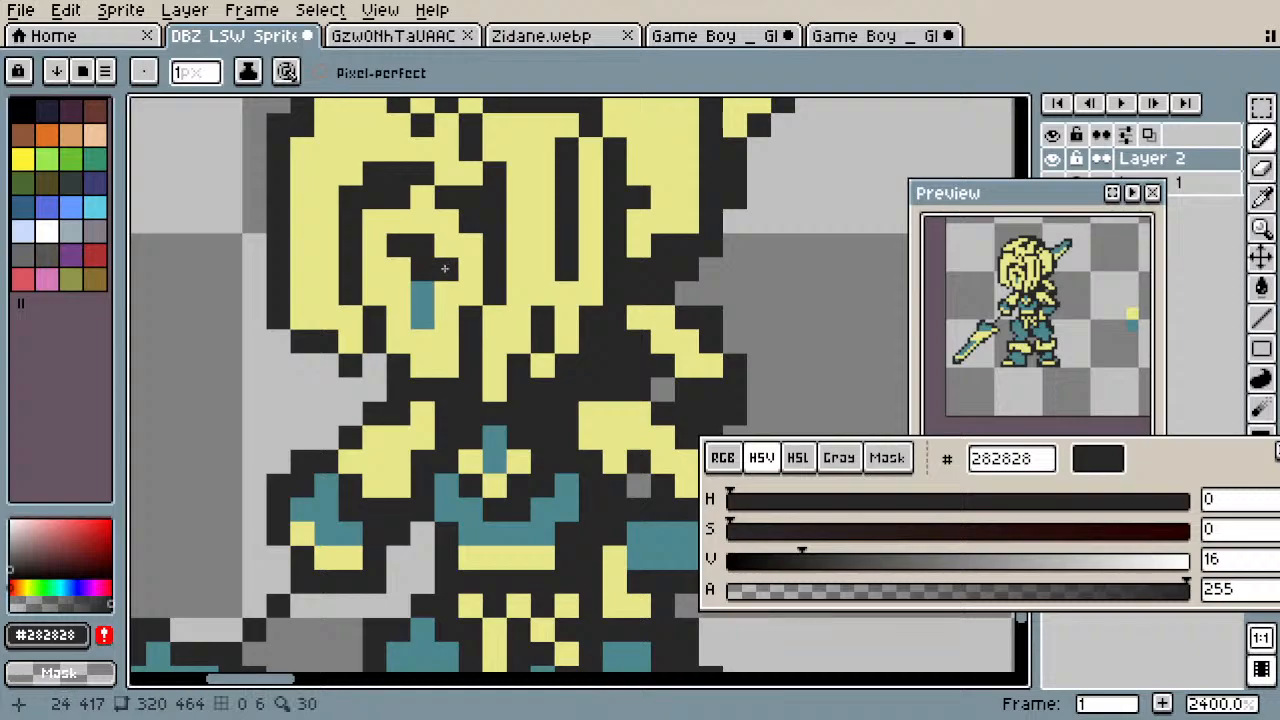
scroll(438, 256, down, 8)
key(ctrl+z)
scroll(505, 360, up, 3)
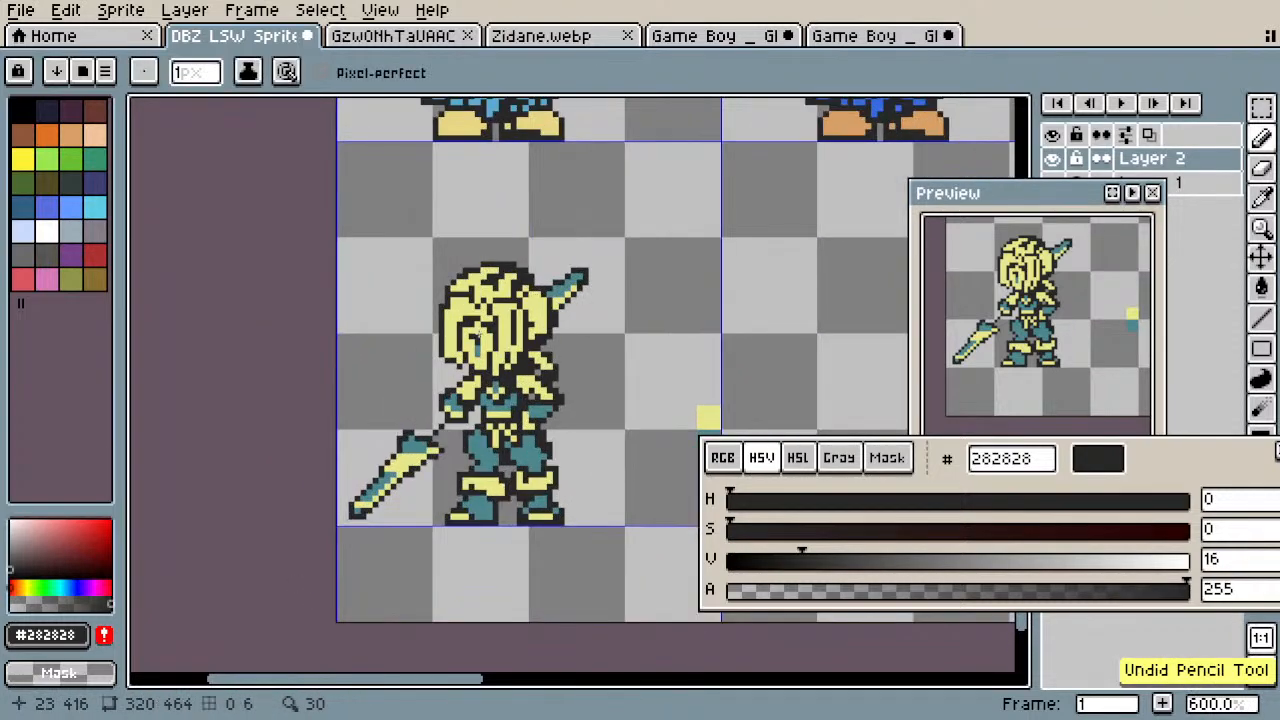
Step: Try widening the top of the eye with #4c878f and recolouring the eyelid pixels around it with #e8e88b
alt+click(471, 331)
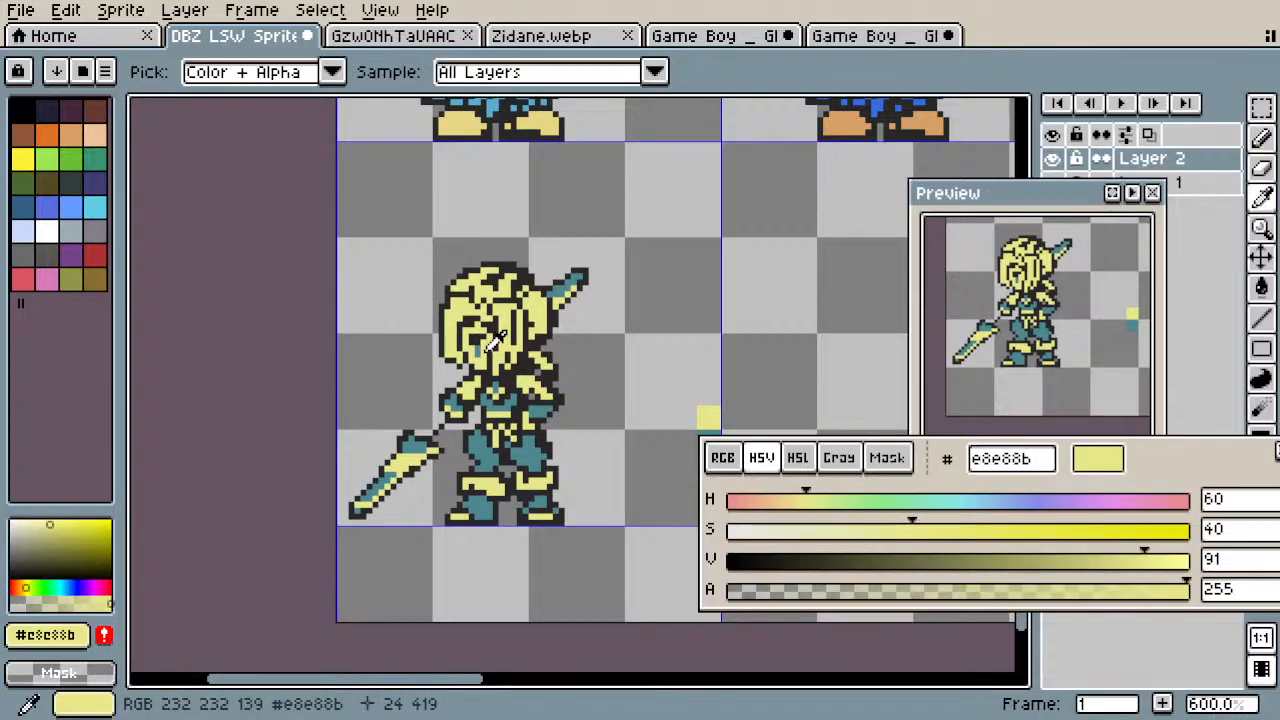
alt+click(492, 329)
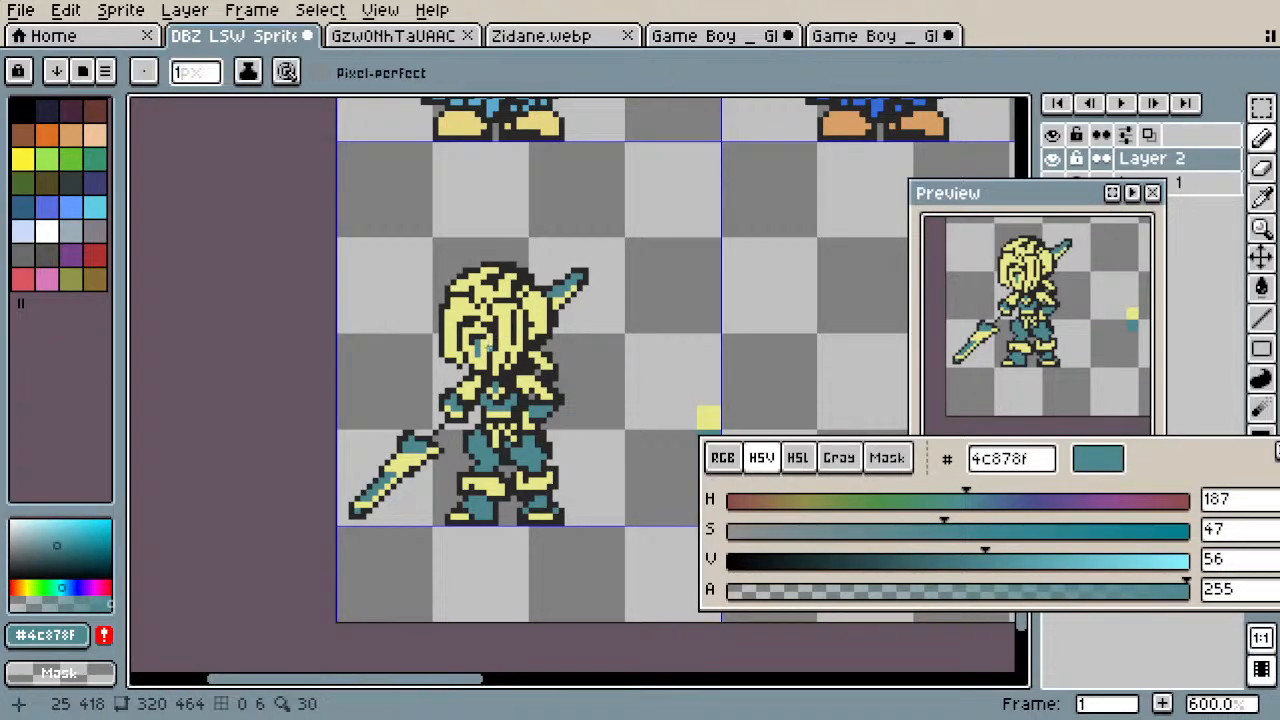
scroll(505, 335, down, 2)
scroll(444, 330, up, 3)
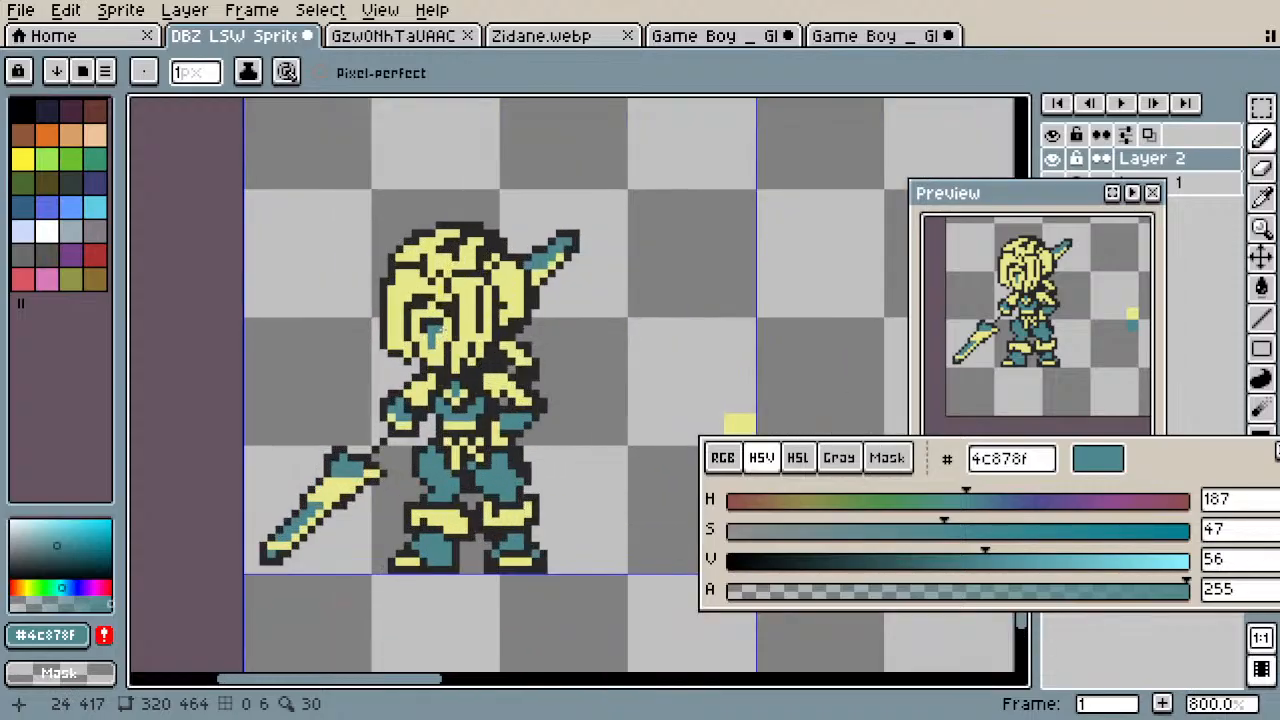
alt+click(416, 314)
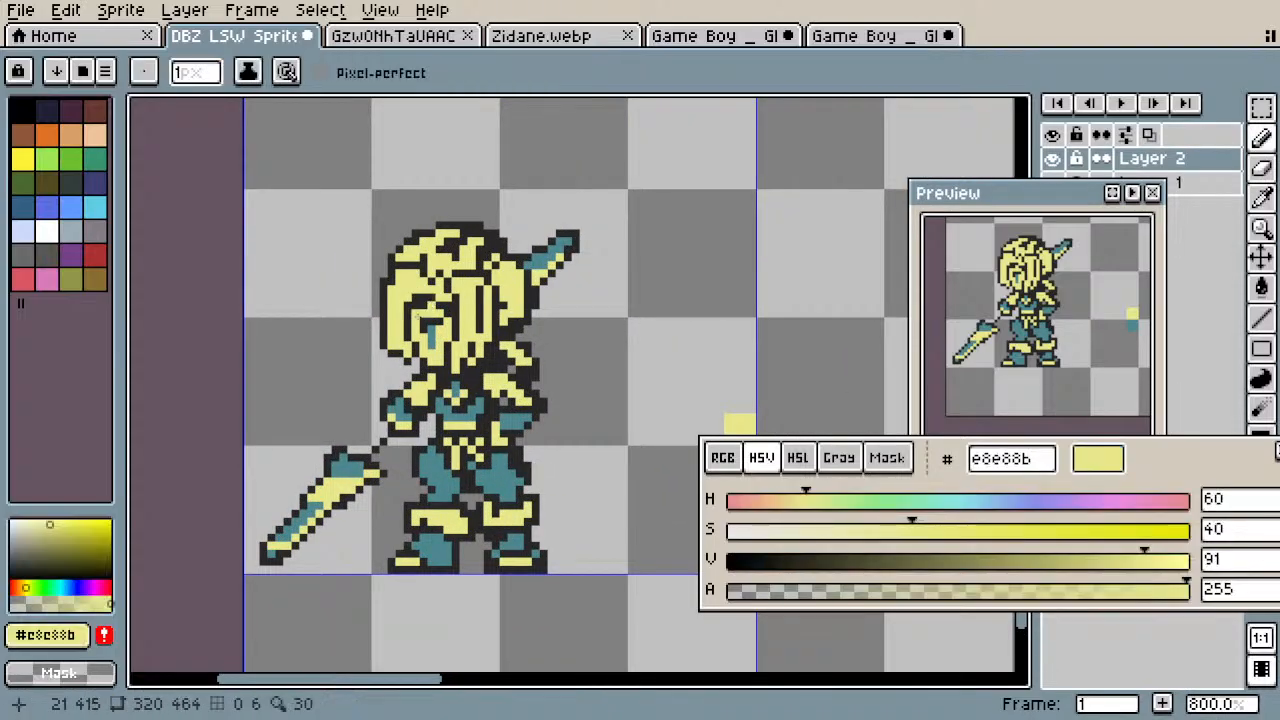
scroll(367, 283, down, 1)
scroll(367, 283, down, 1)
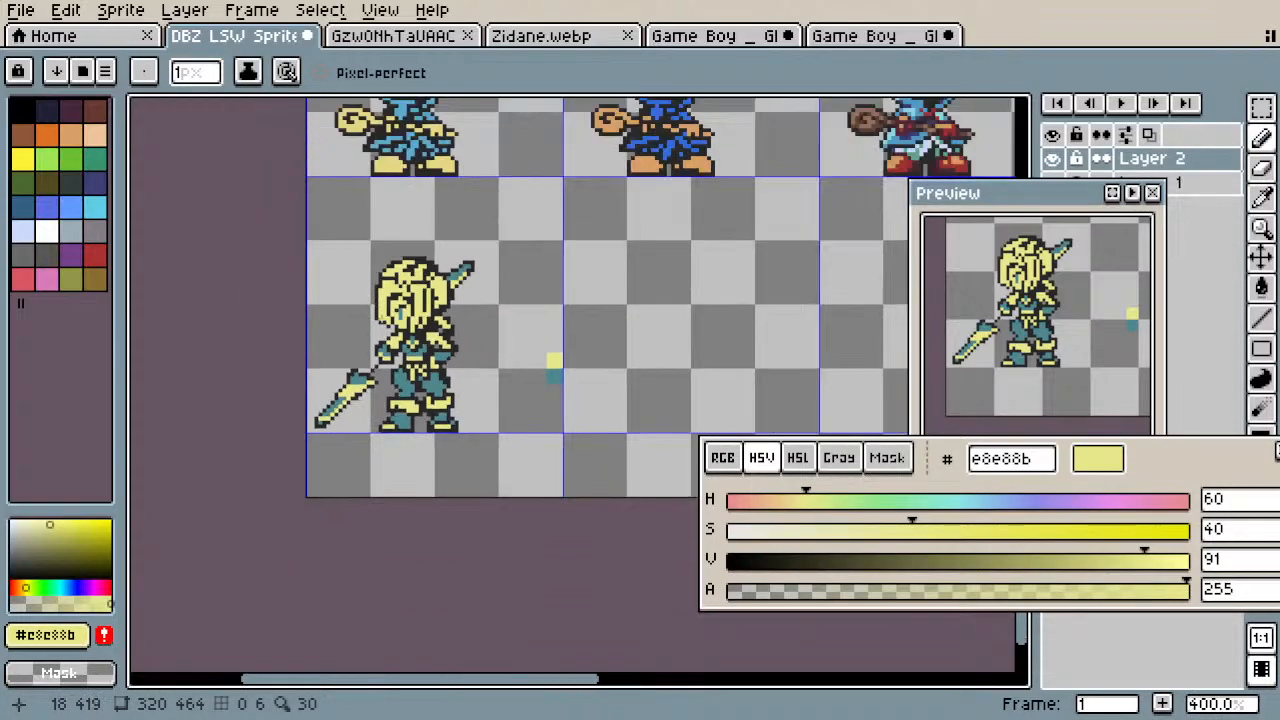
key(ctrl)
key(ctrl+z)
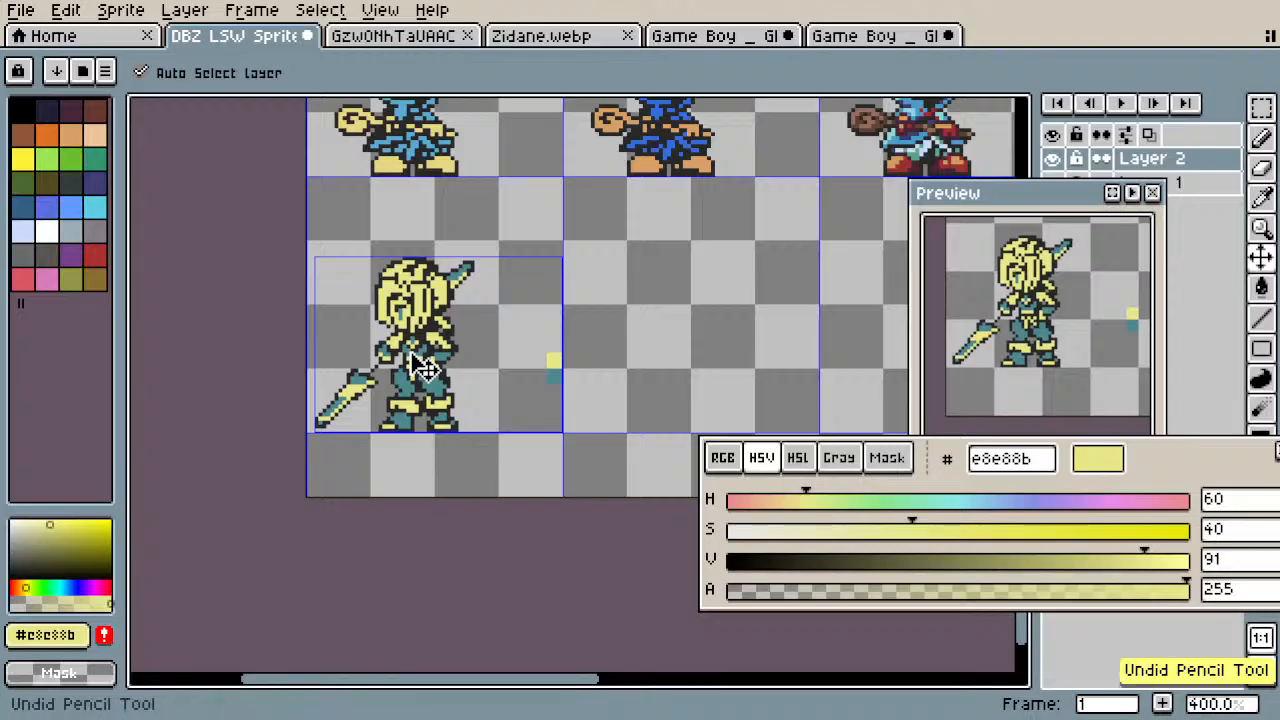
key(ctrl+z)
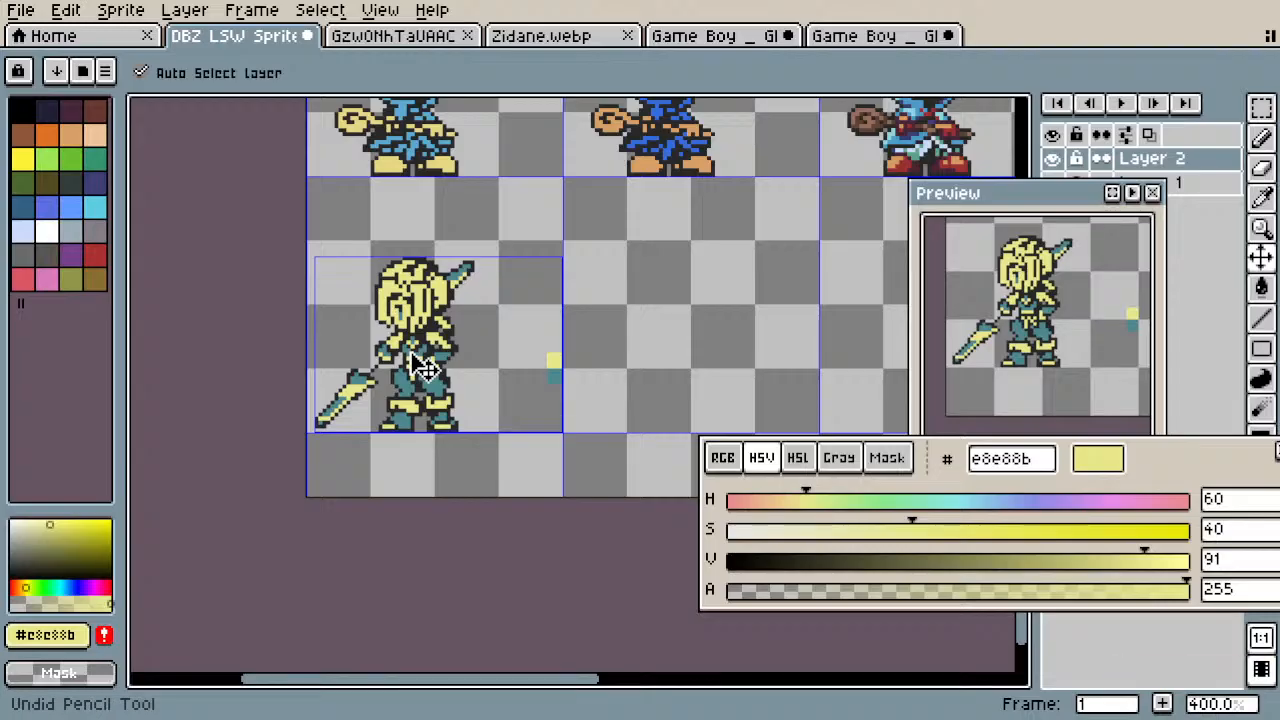
key(ctrl+d)
Step: Reshape the sword-side hair edge with #282828 and #e8e88b pixels, and erase two outer corner pixels of the outline to form a notch
key(b)
scroll(364, 291, up, 4)
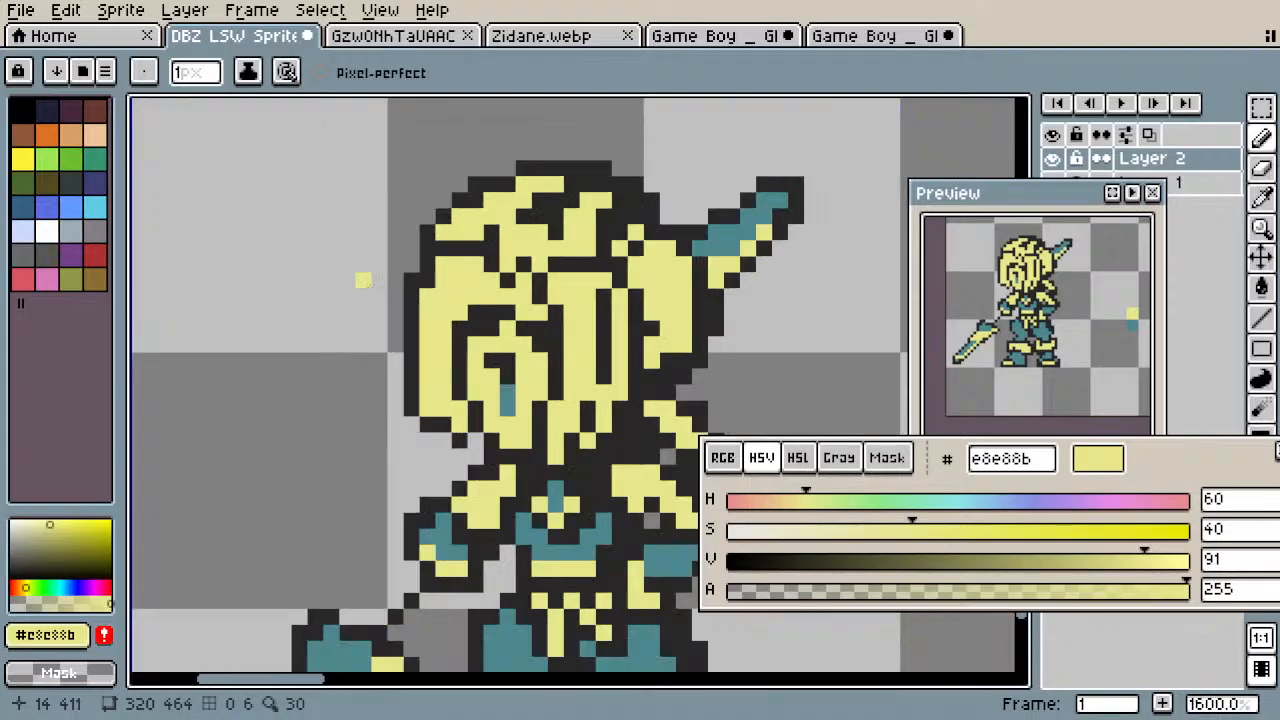
key(alt)
alt+click(408, 293)
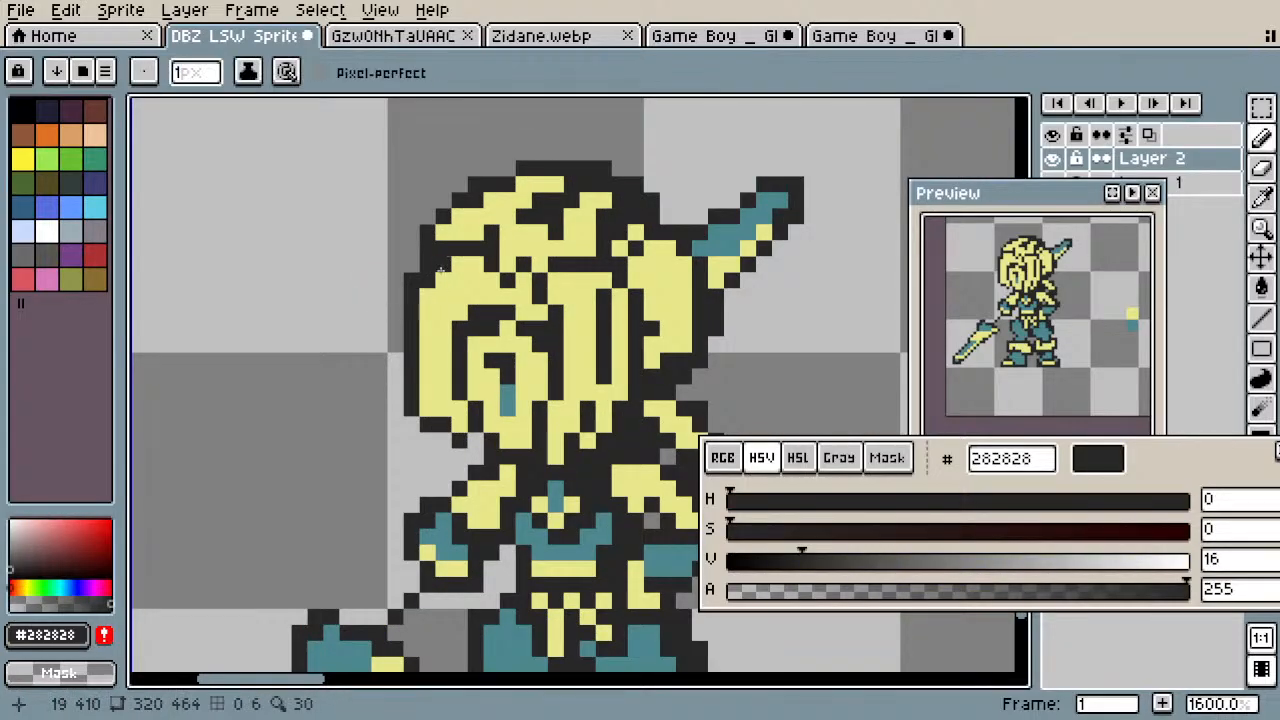
key(alt)
alt+click(465, 228)
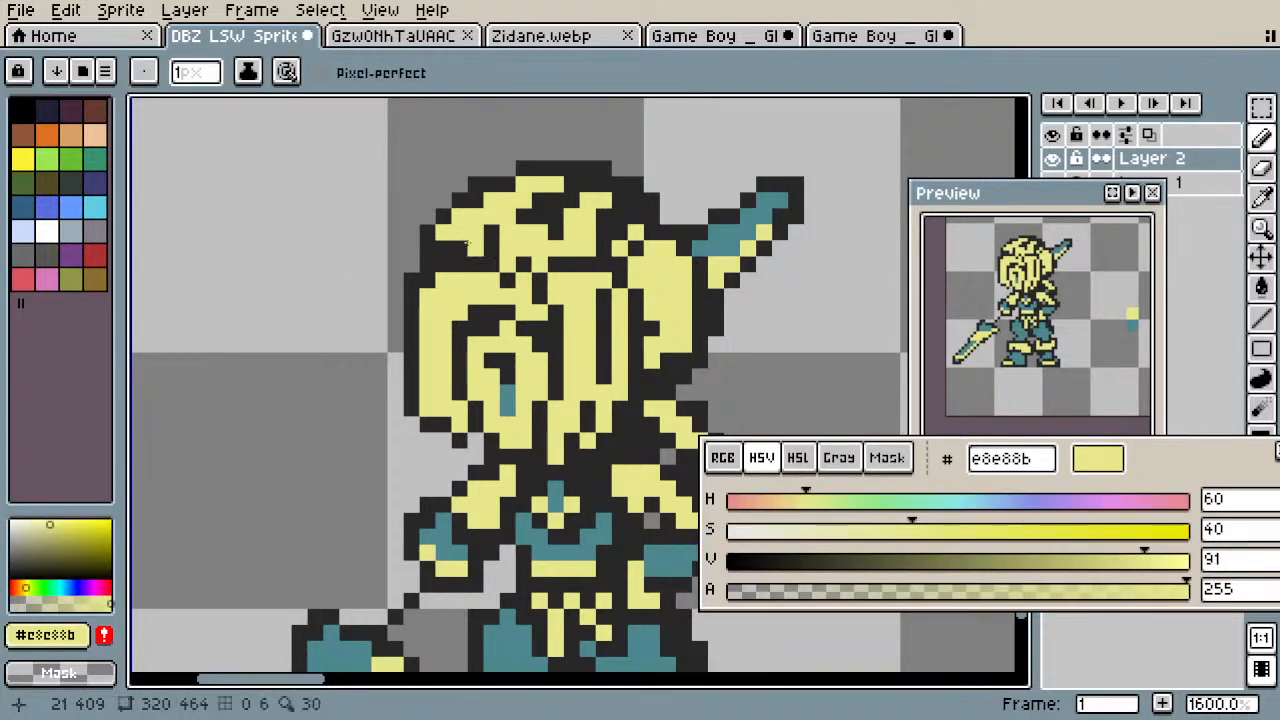
click(452, 249)
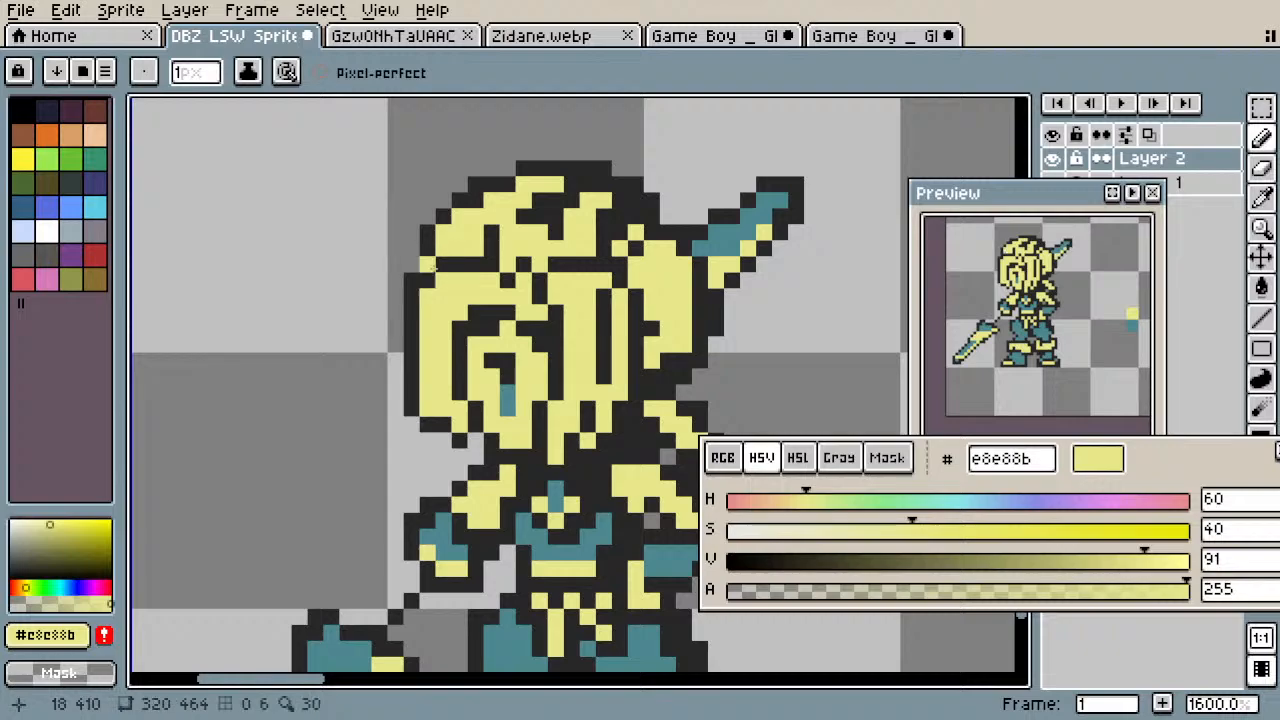
right_click(412, 281)
right_click(428, 265)
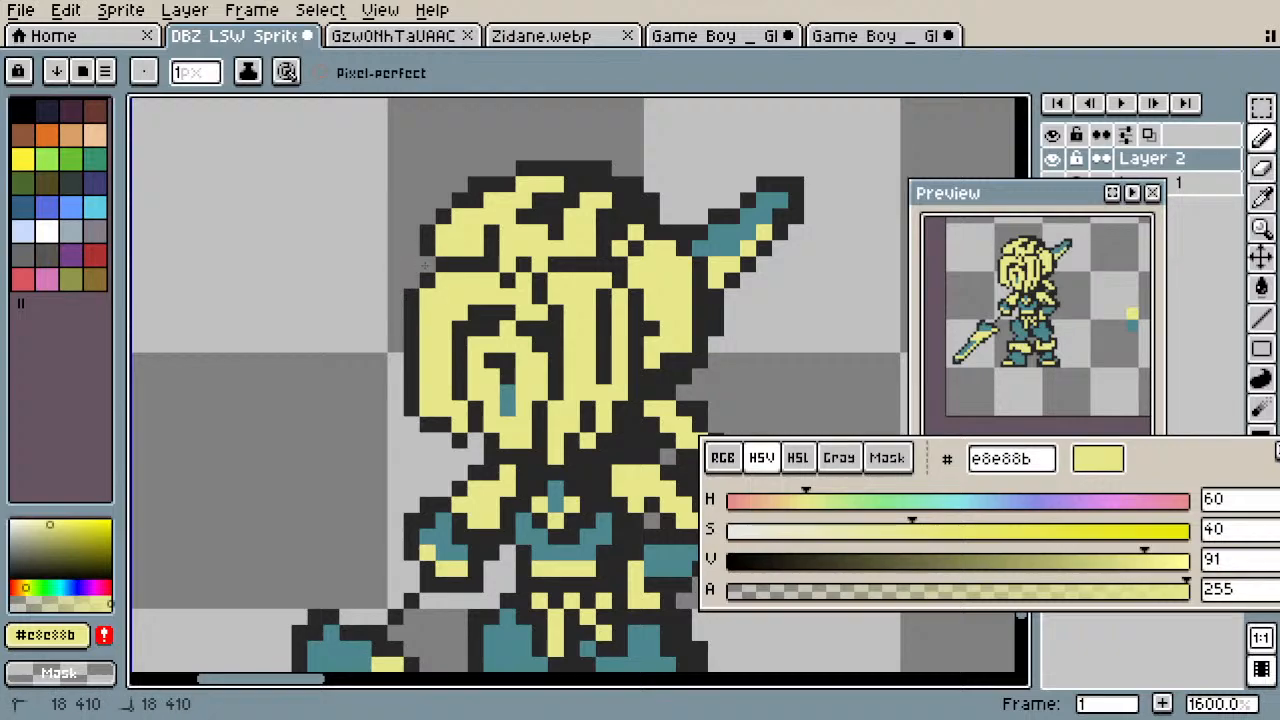
Step: Pull the upper part of the sword-side hair outline one pixel inward using #282828
scroll(426, 312, down, 1)
alt+click(414, 328)
scroll(414, 328, up, 2)
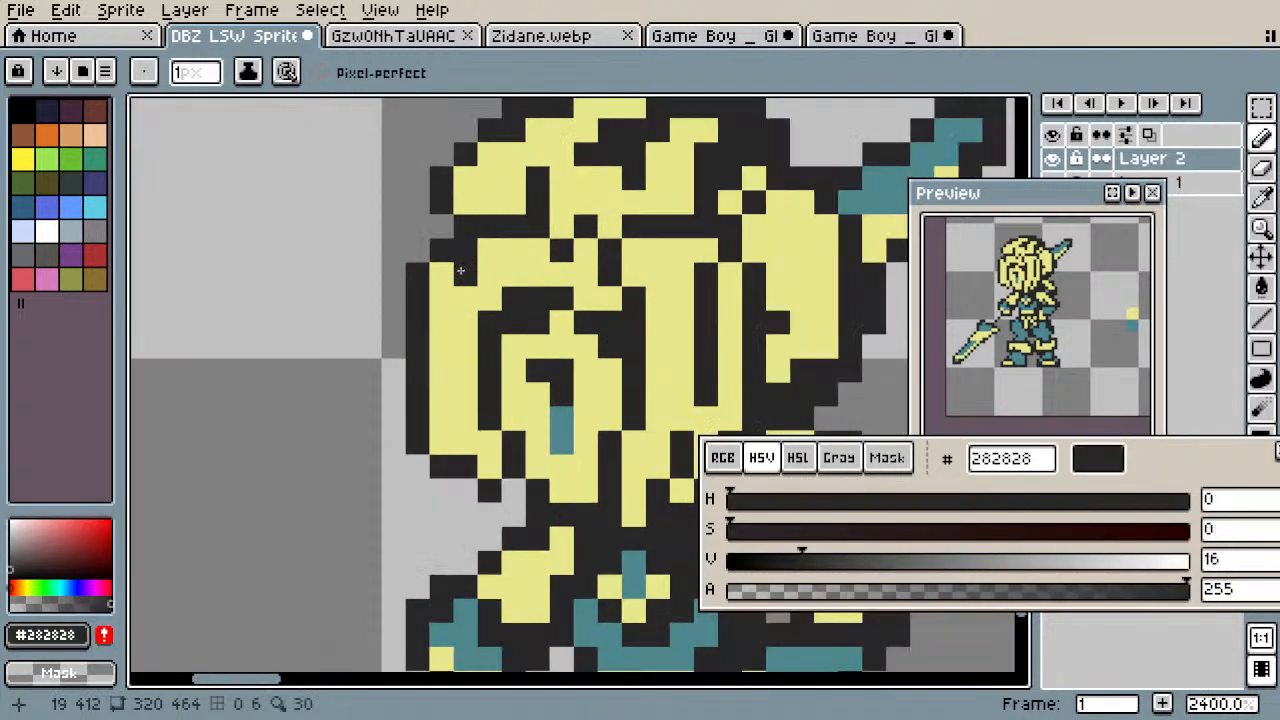
drag(435, 301, 436, 343)
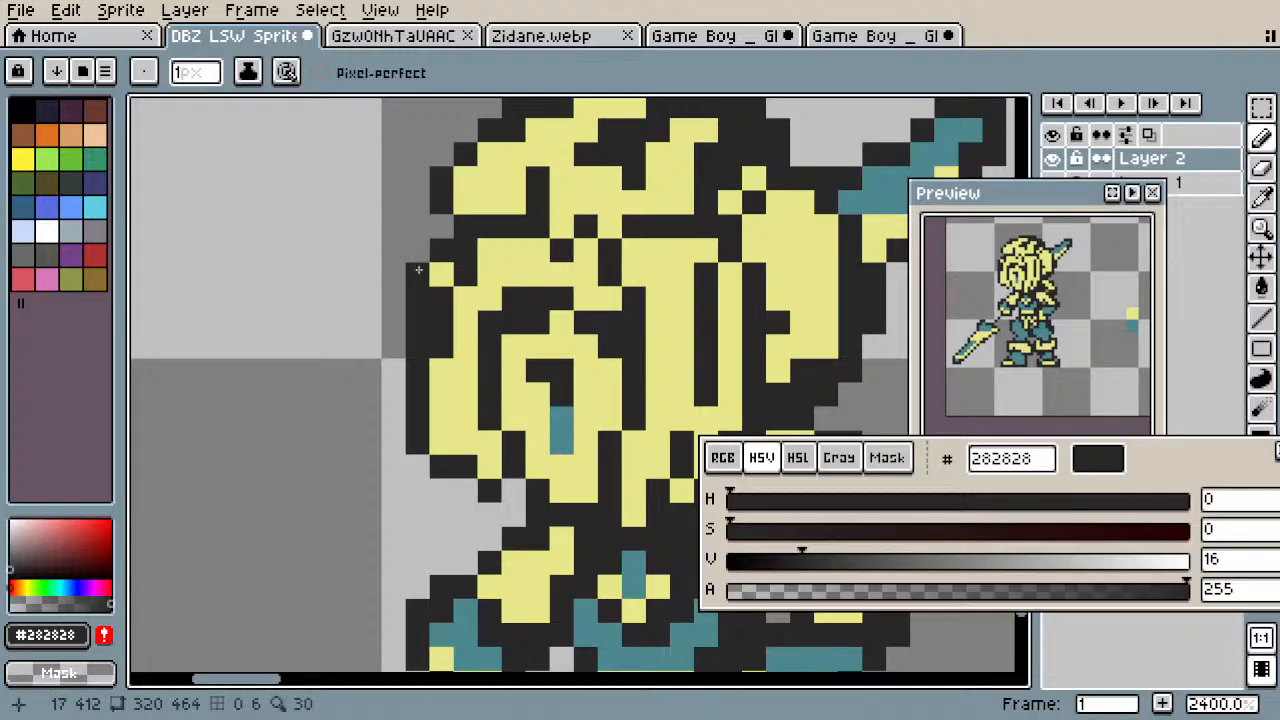
drag(417, 271, 414, 317)
scroll(435, 268, down, 6)
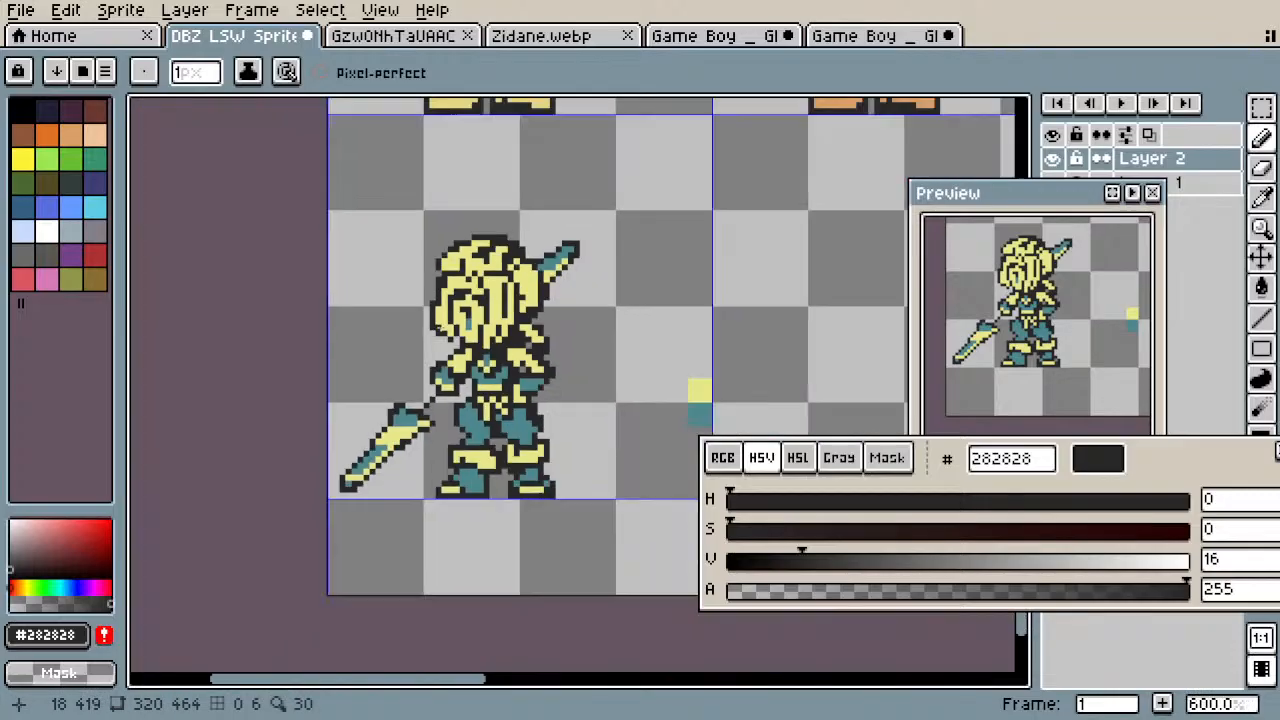
Step: Try reshaping the sword-side hair edge and its lower tip with #e8e88b and #282828 pixels, and undo the changes
scroll(423, 233, up, 4)
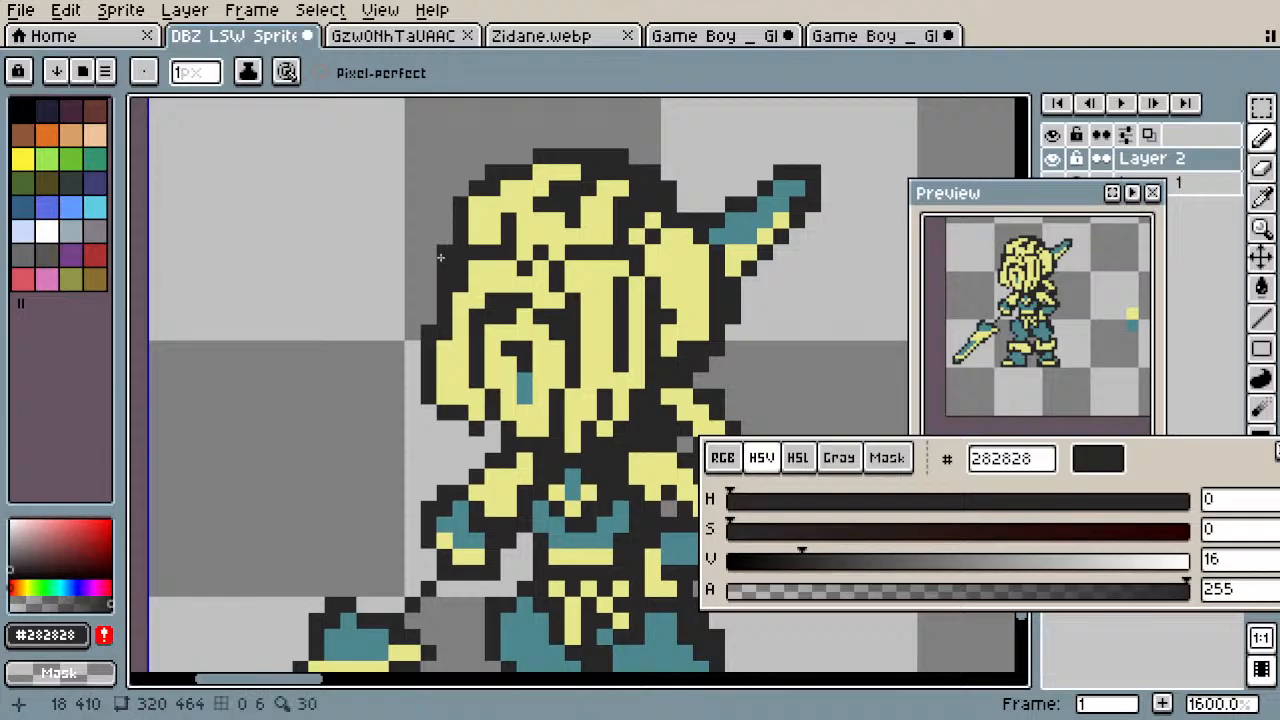
alt+click(462, 285)
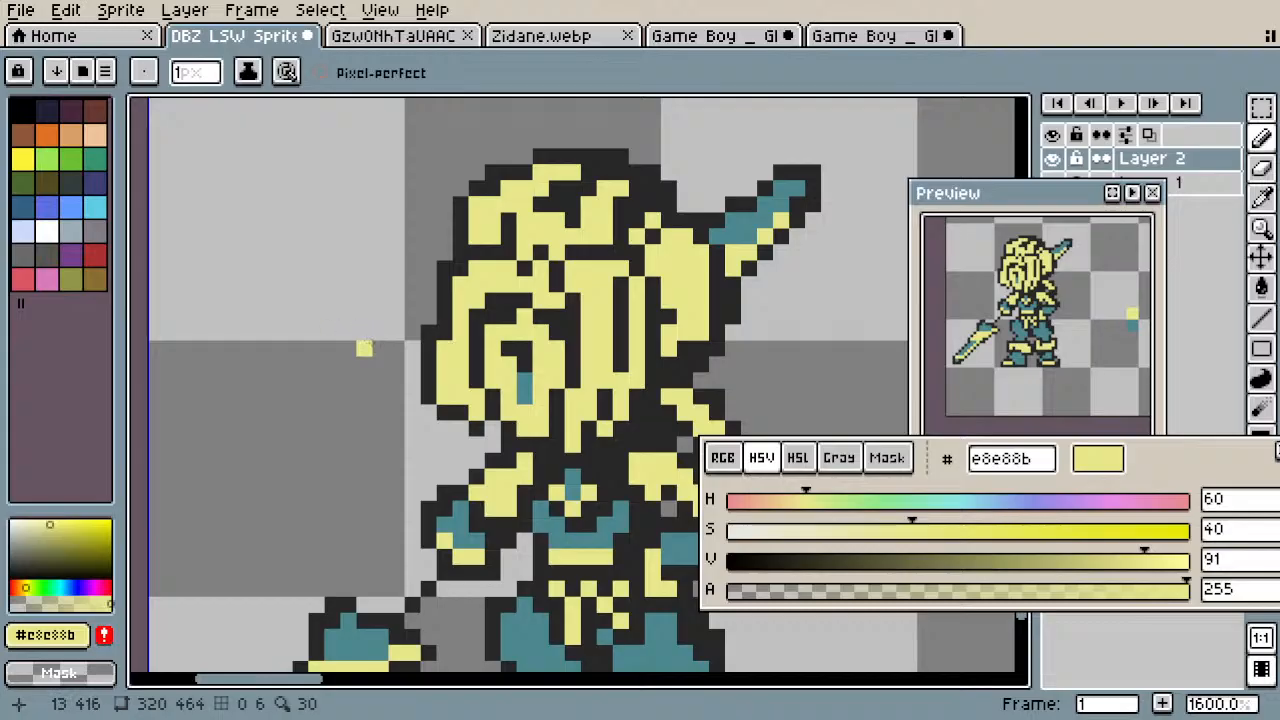
alt+click(457, 376)
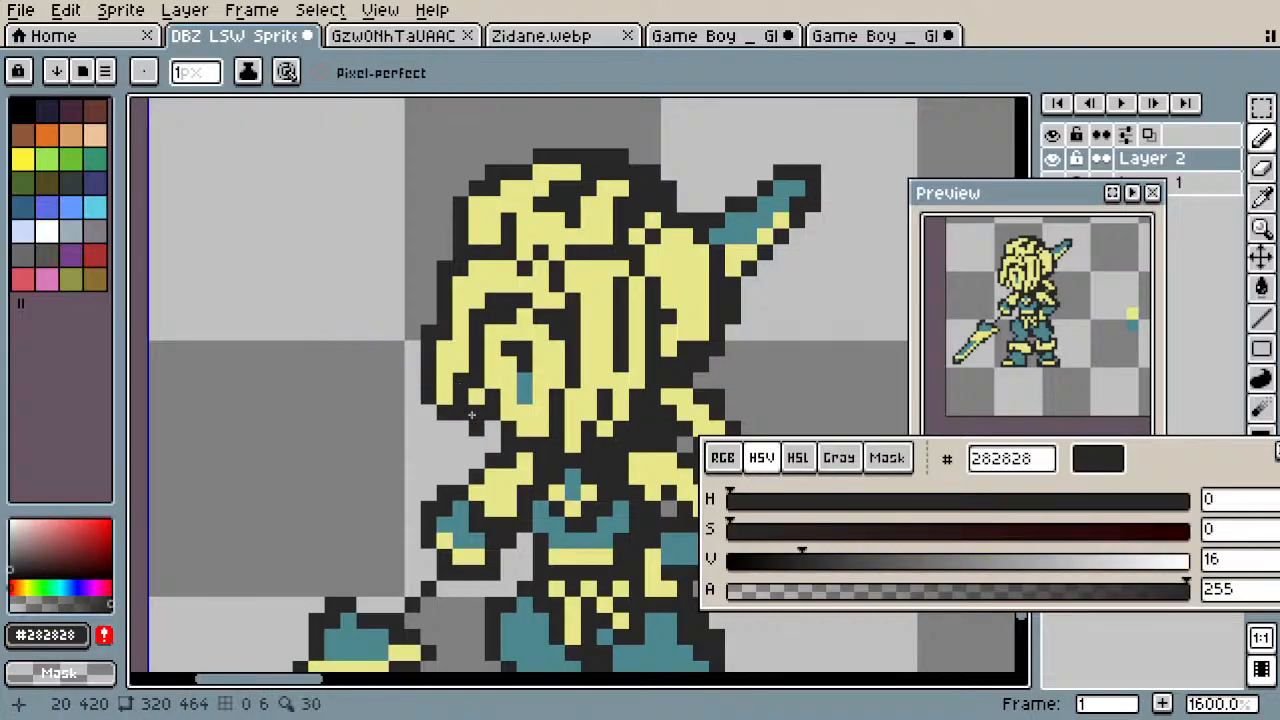
scroll(457, 376, down, 4)
scroll(337, 339, up, 4)
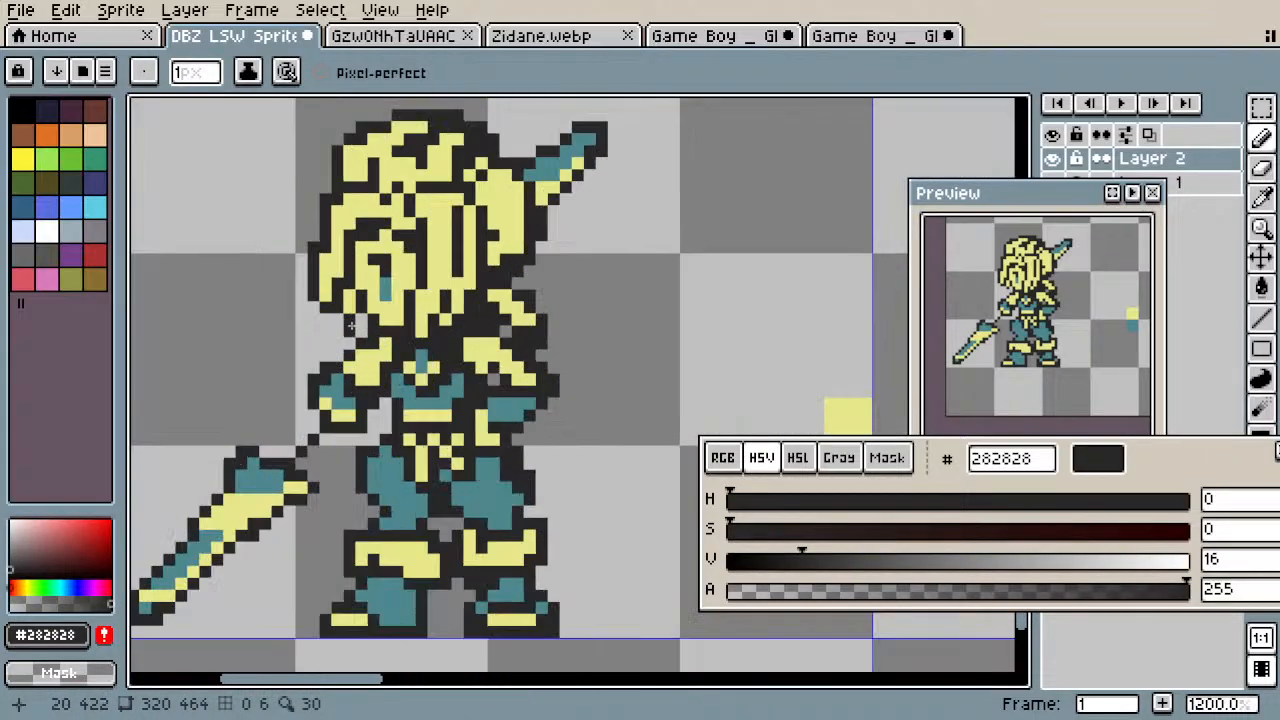
scroll(350, 353, down, 5)
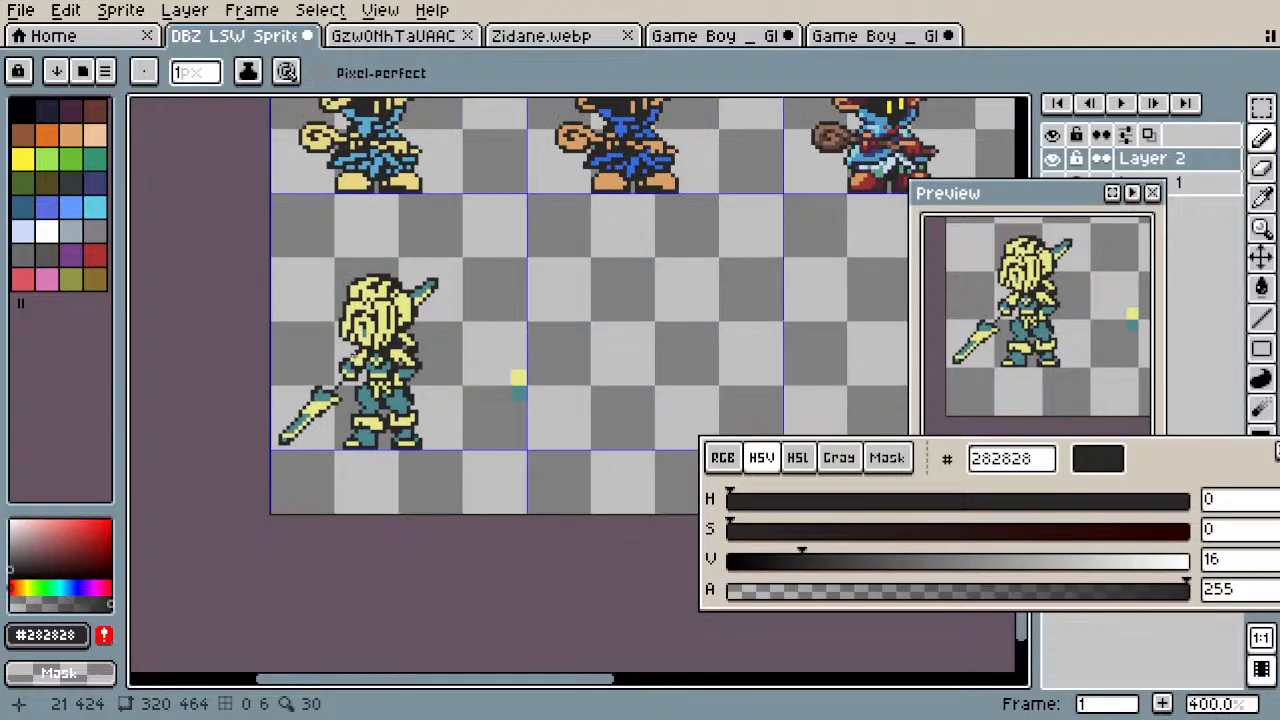
scroll(370, 370, down, 1)
key(ctrl+z)
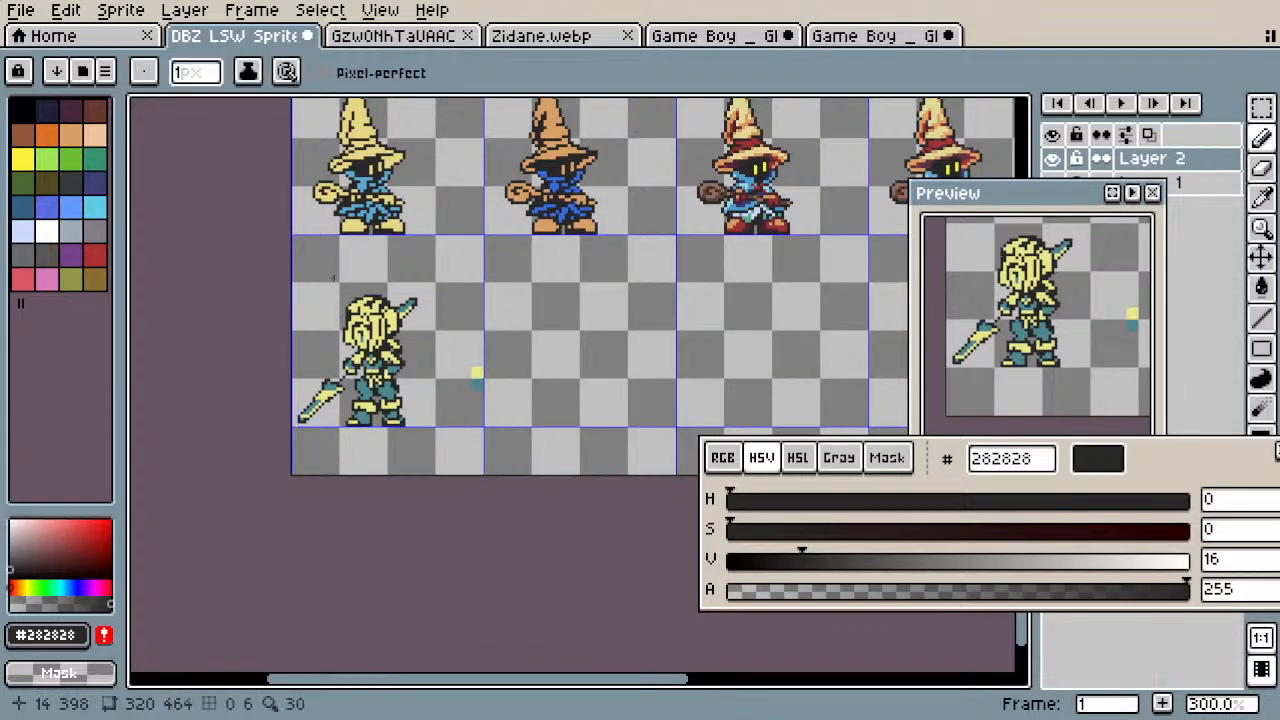
Step: Pull the upper sword-side hair outline inward by erasing two outer pixels and placing #282828 on the inner edge
scroll(383, 372, up, 7)
click(394, 362)
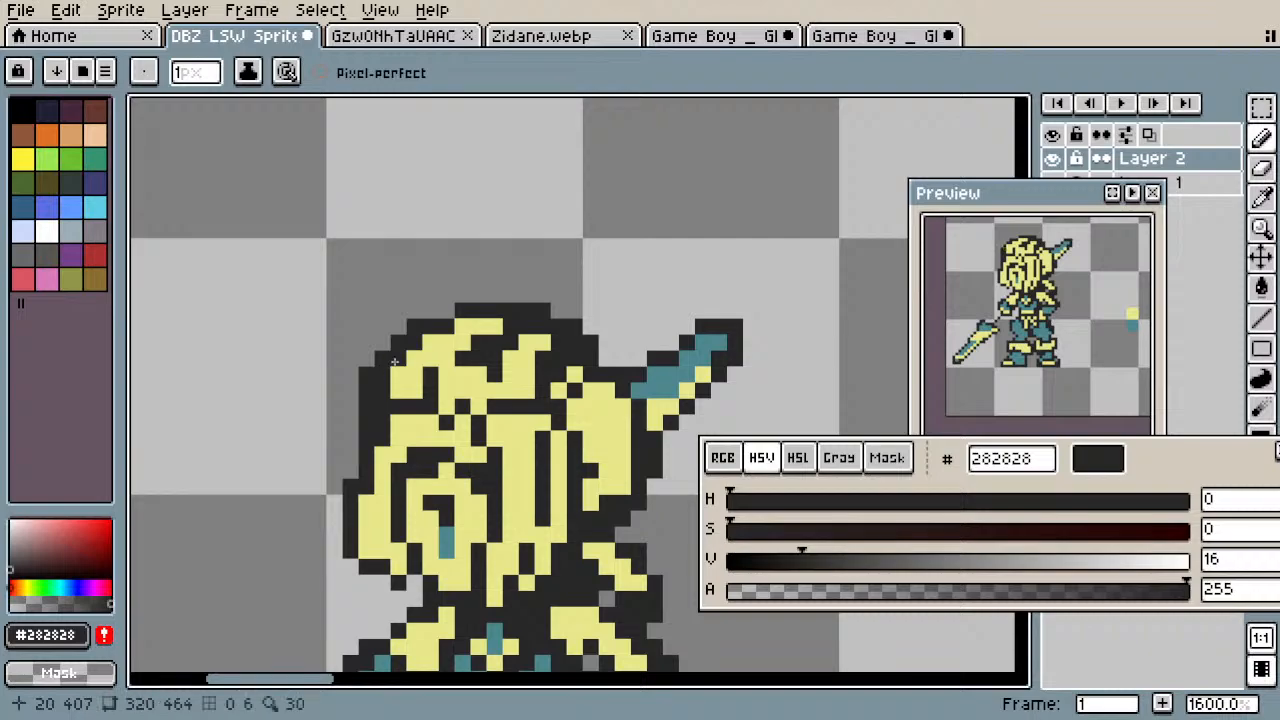
right_click(366, 374)
right_click(366, 390)
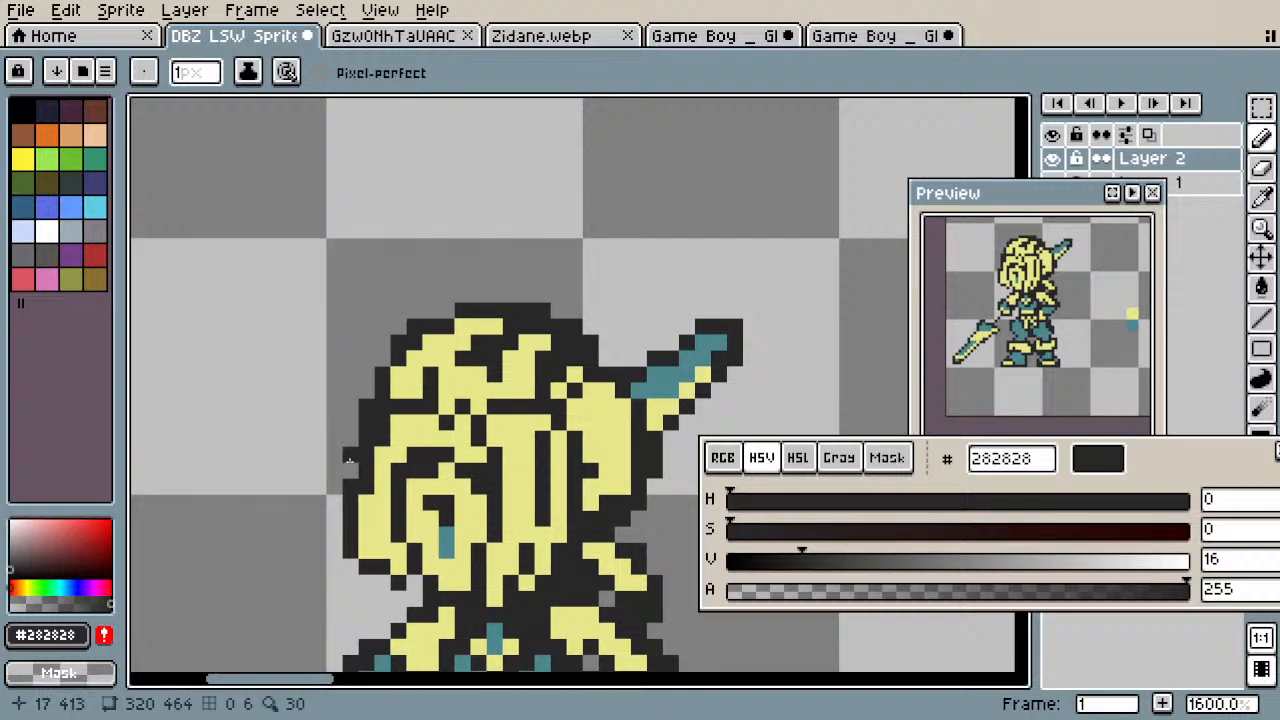
Step: Widen the sword-side hair lock with #e8e88b pixels inside the edge and continue its outer outline using #282828
alt+click(382, 515)
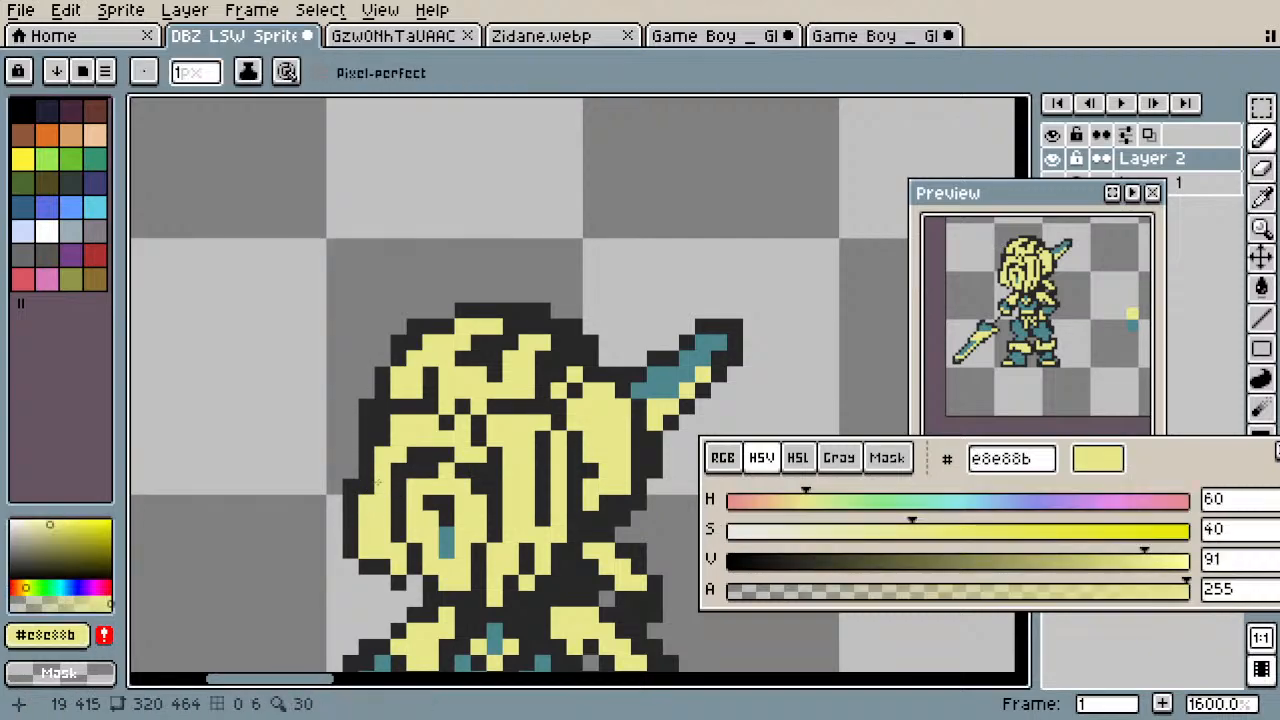
click(366, 486)
alt+click(345, 484)
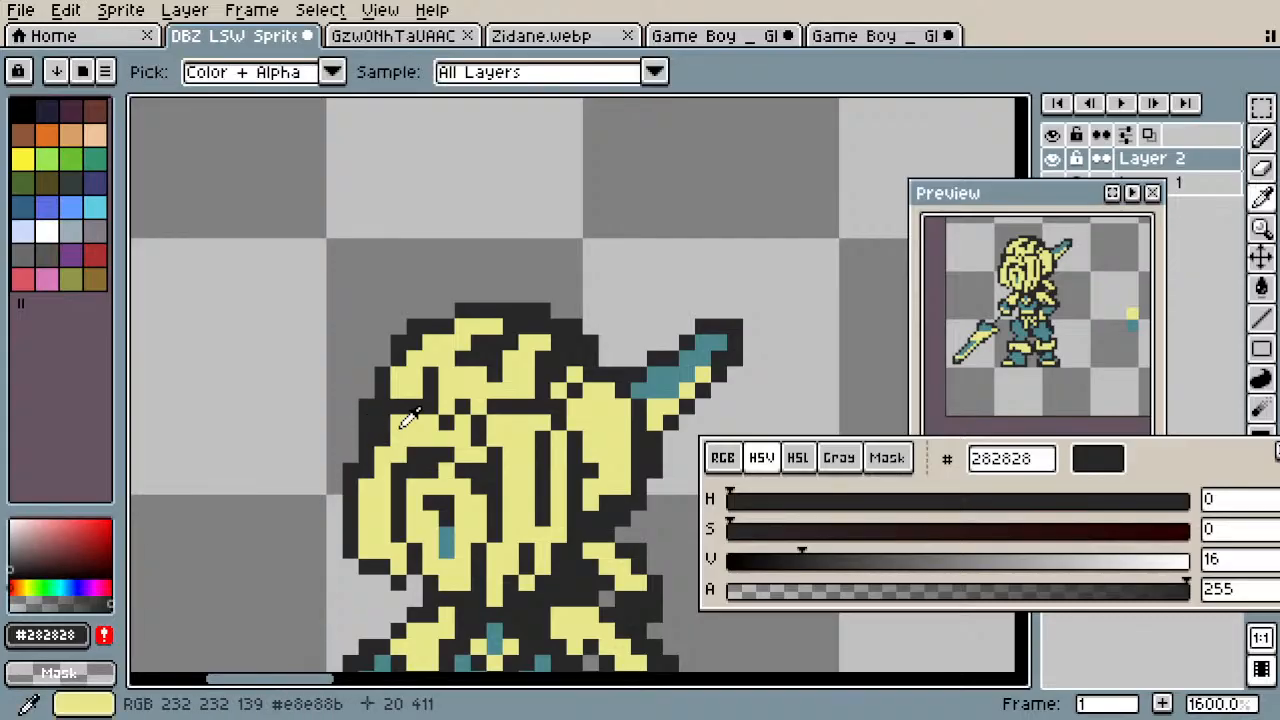
alt+click(381, 433)
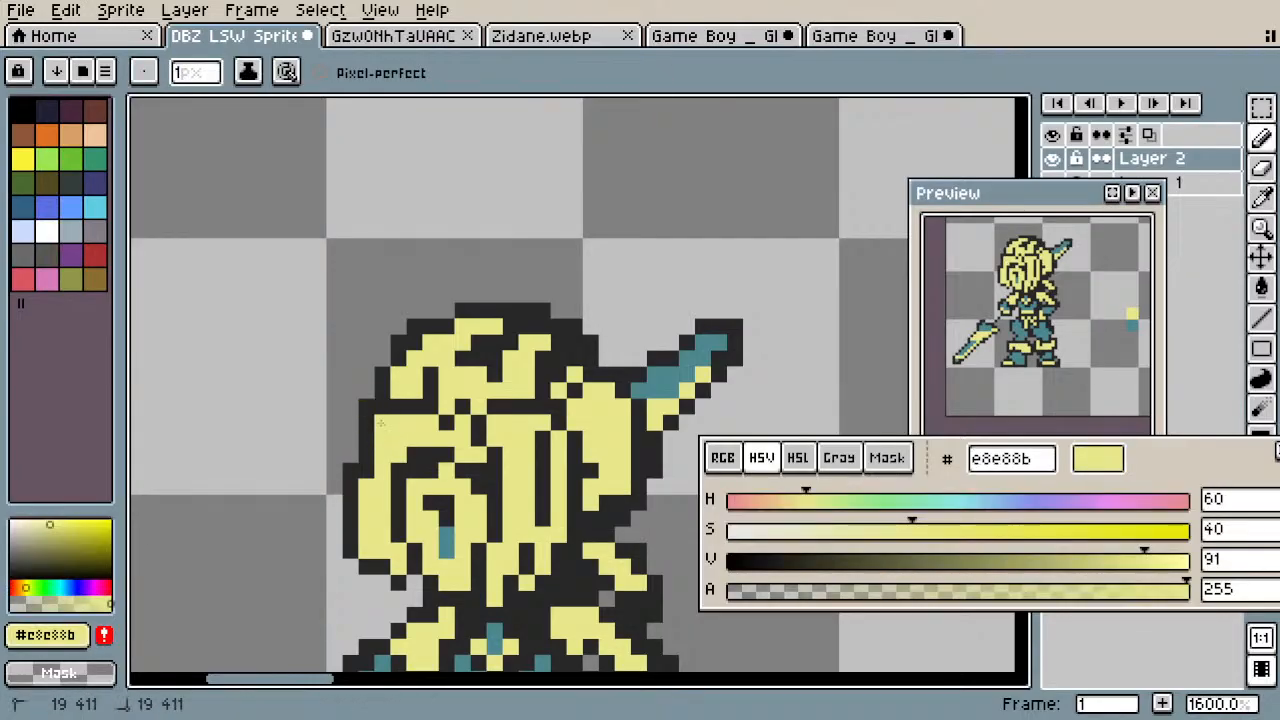
click(366, 423)
scroll(366, 423, down, 3)
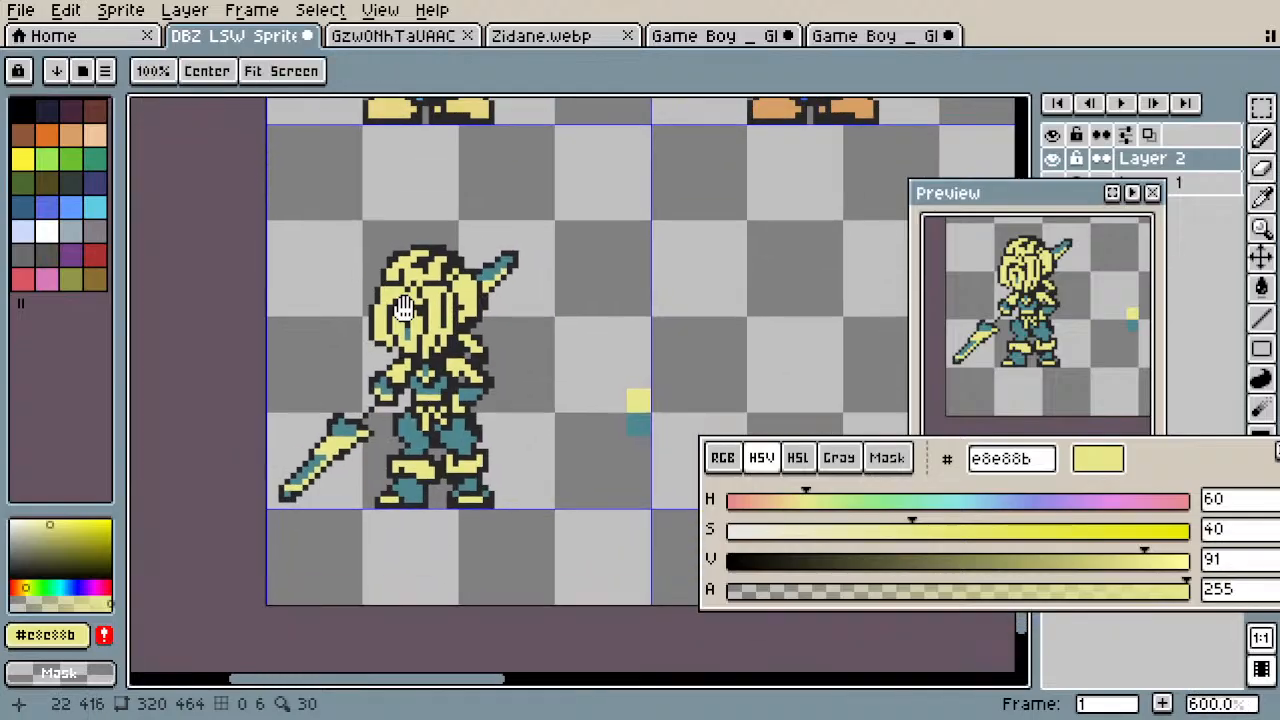
scroll(425, 335, down, 3)
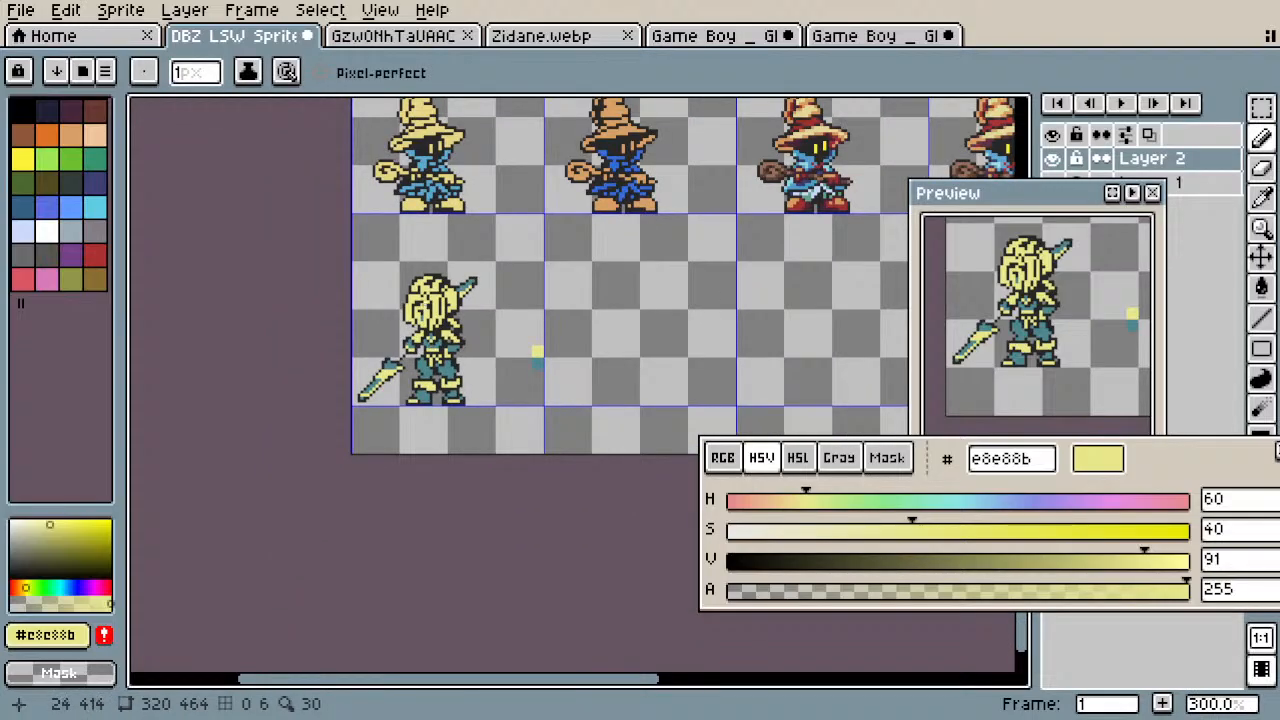
Step: Open up the cheek by recolouring the dark hair line beside it with #e8e88b, and reshape the chin with #282828
scroll(470, 288, up, 6)
key(i)
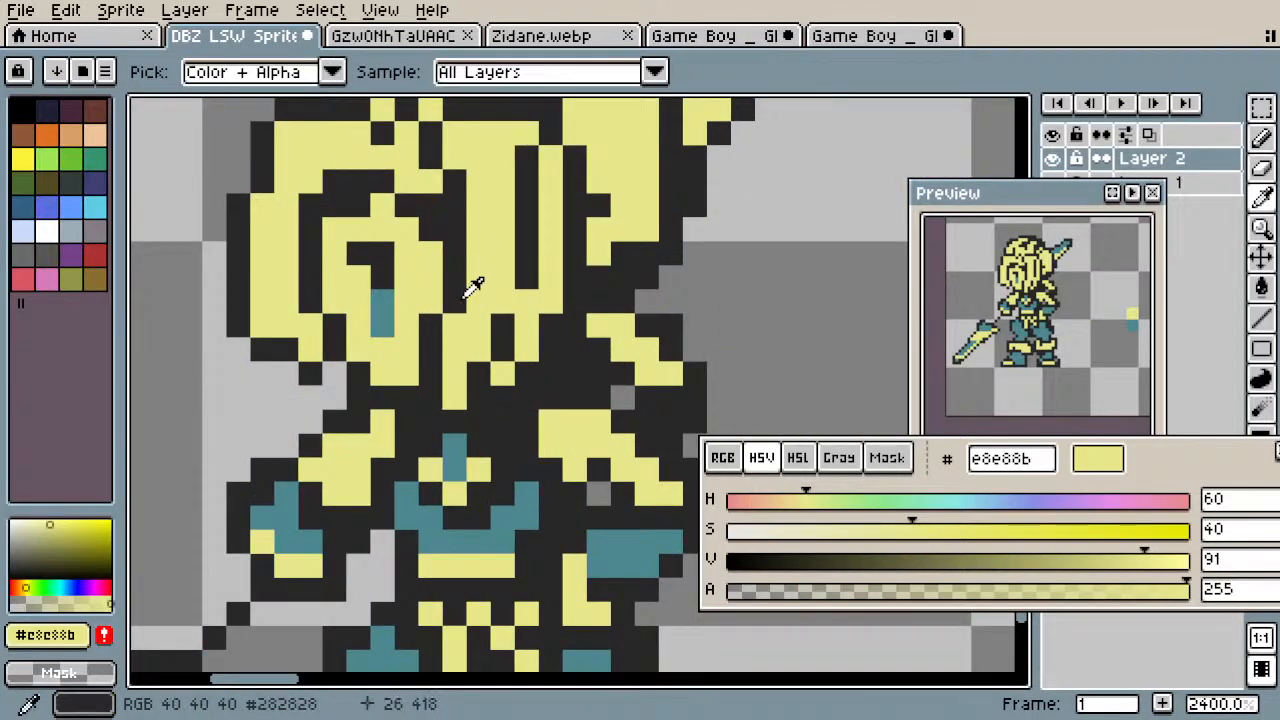
alt+click(465, 295)
alt+click(470, 358)
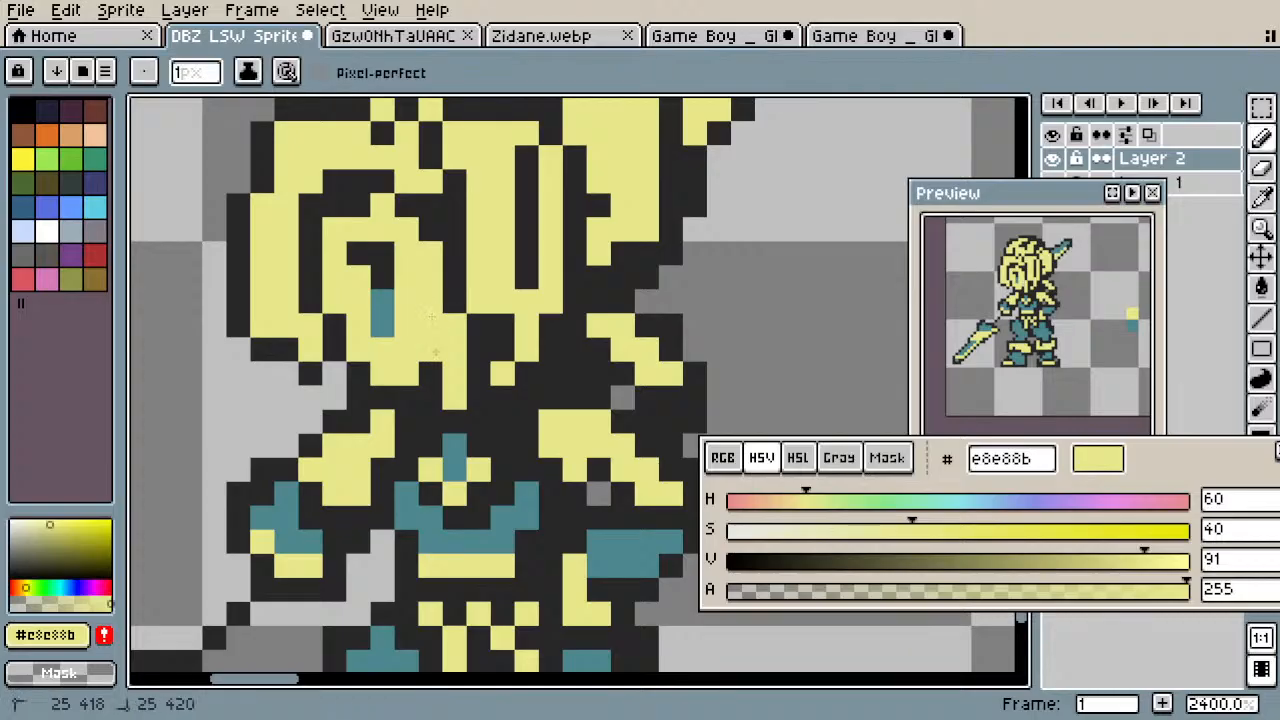
alt+click(424, 373)
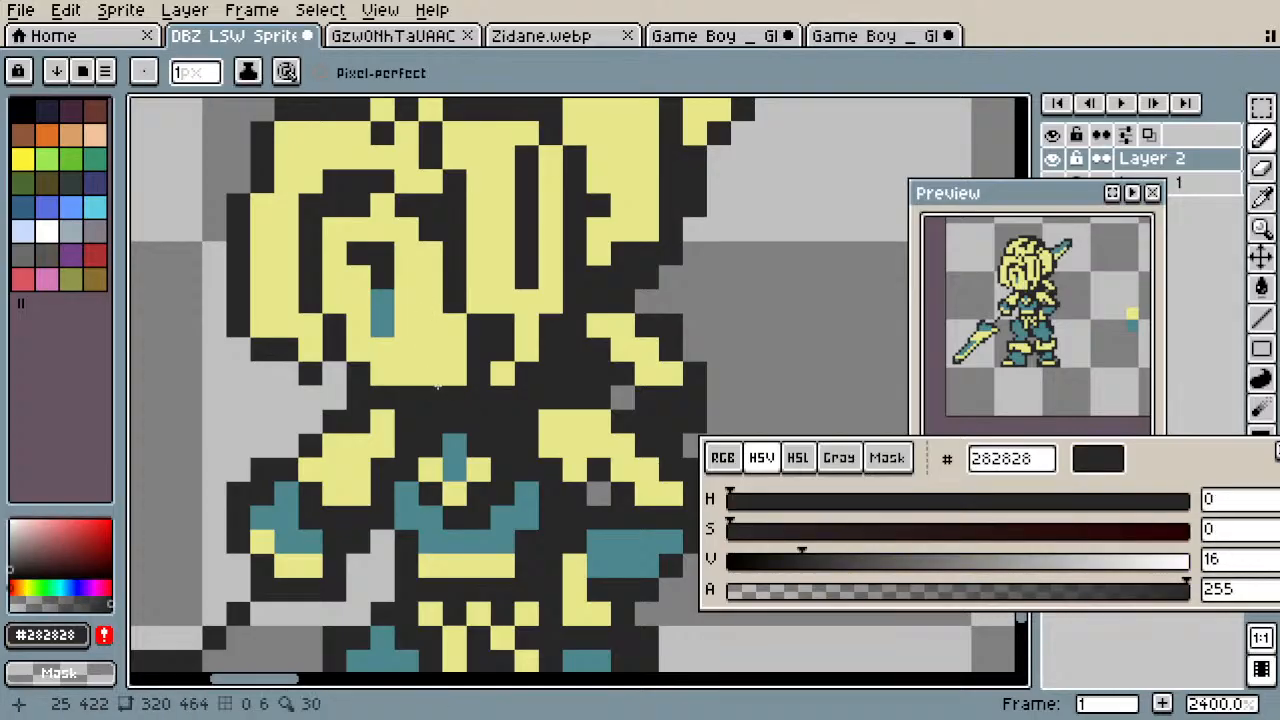
click(380, 381)
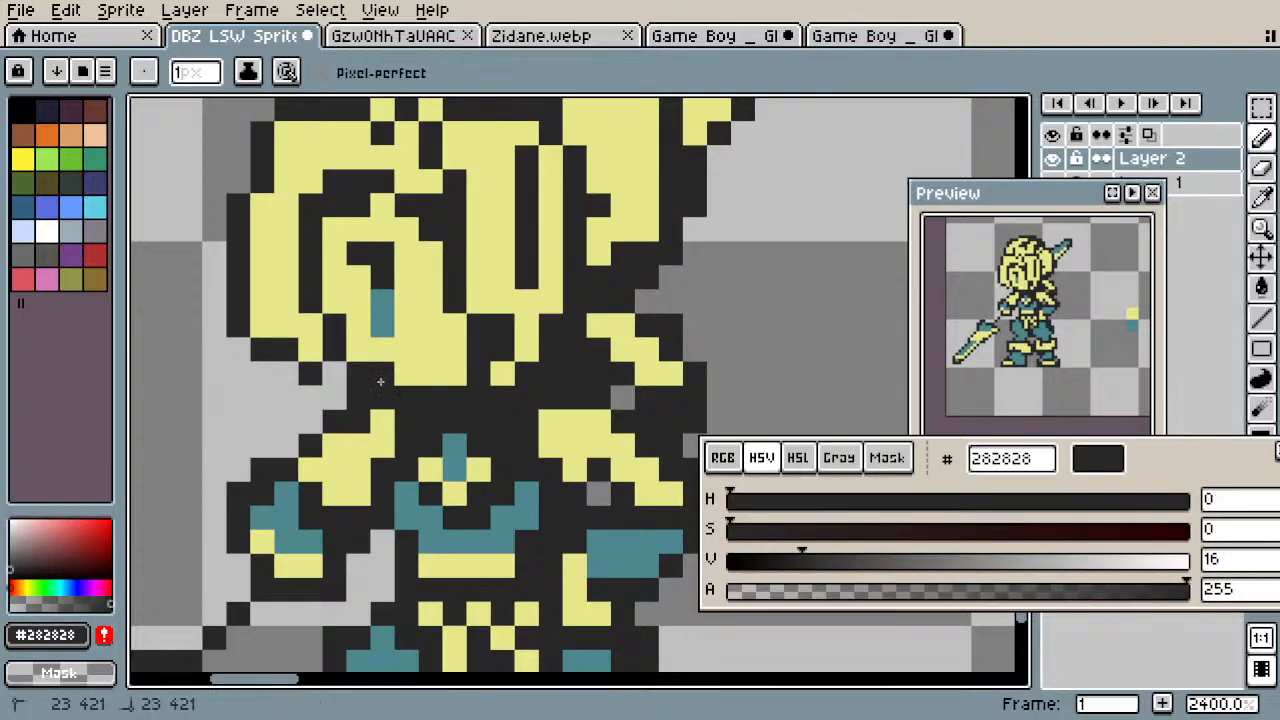
scroll(356, 352, down, 6)
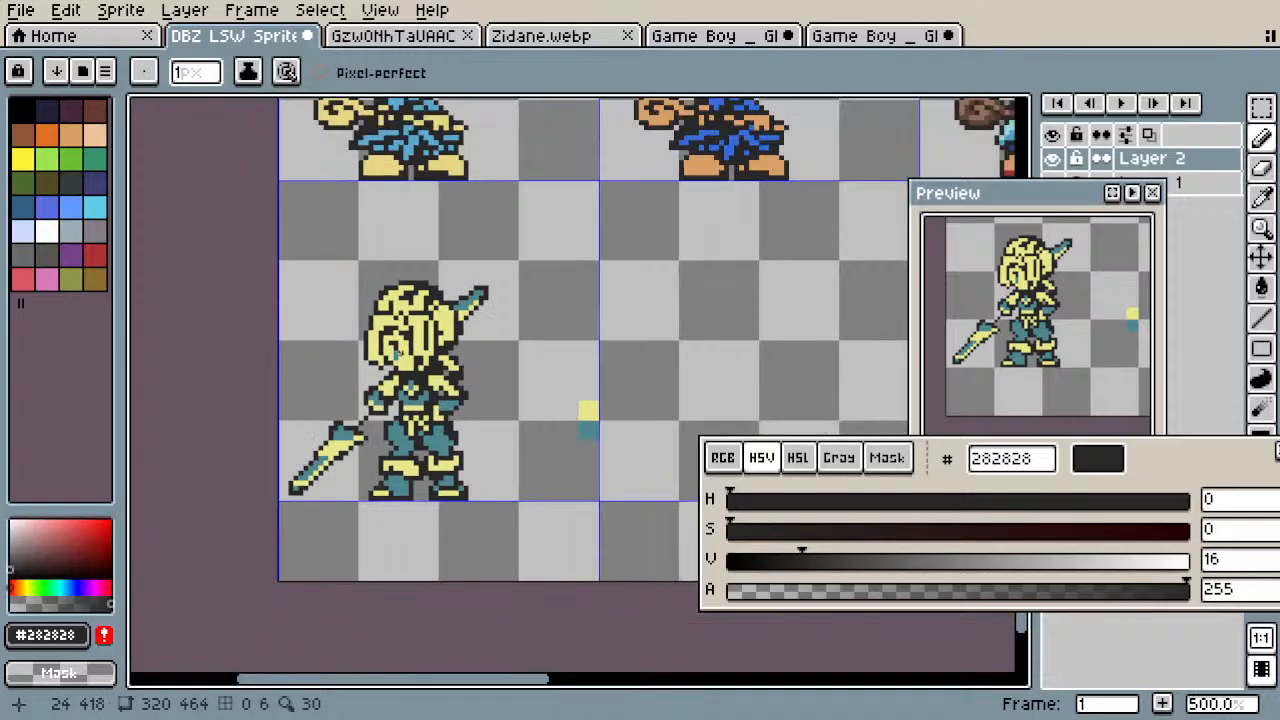
Step: Try separating the upper eyelid from the iris with a #e8e88b pixel
alt+click(400, 353)
scroll(400, 353, up, 4)
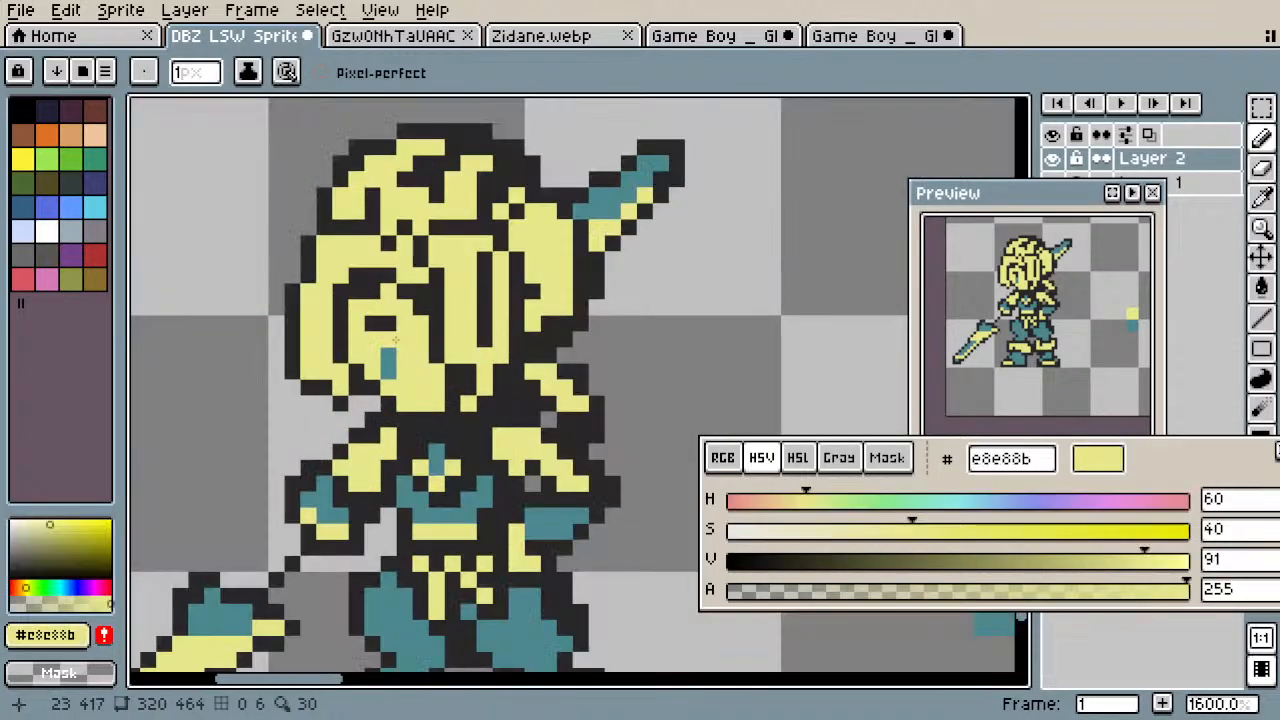
scroll(436, 389, down, 4)
scroll(444, 401, down, 2)
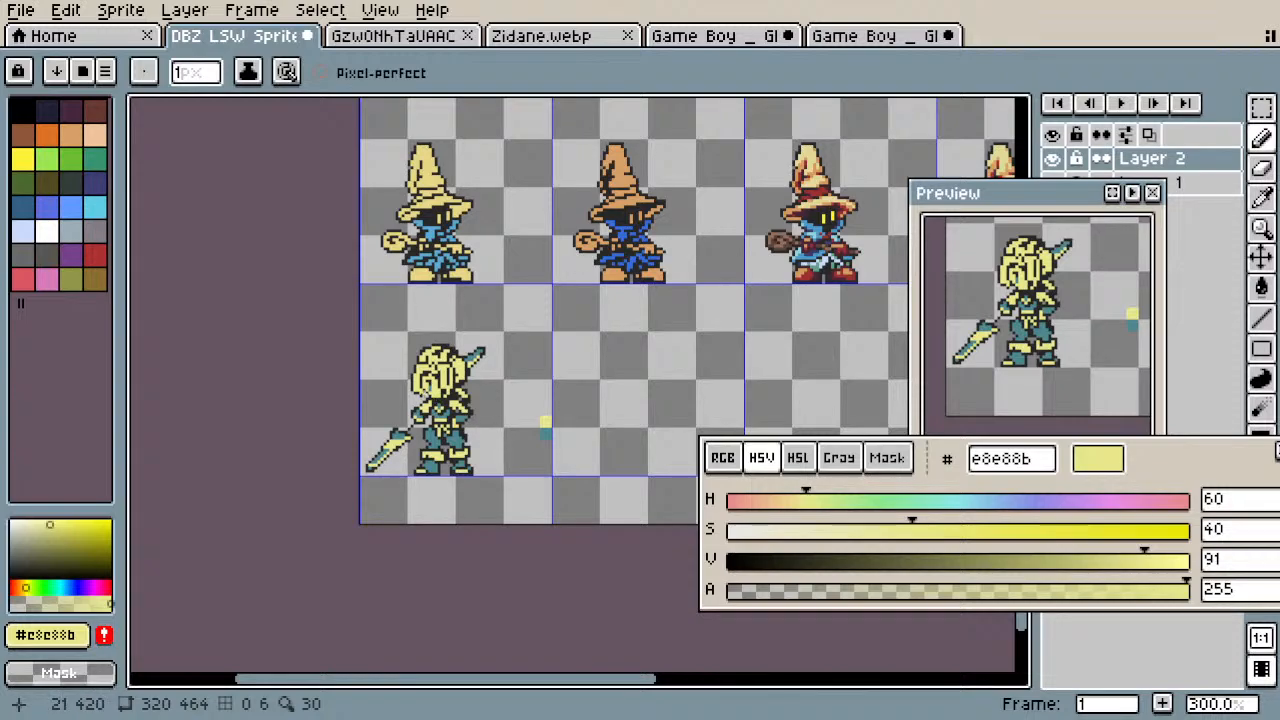
Step: Raise the iris one pixel with #4c878f, and clear the dark eyelid and lowest iris pixel with #e8e88b
scroll(450, 378, up, 8)
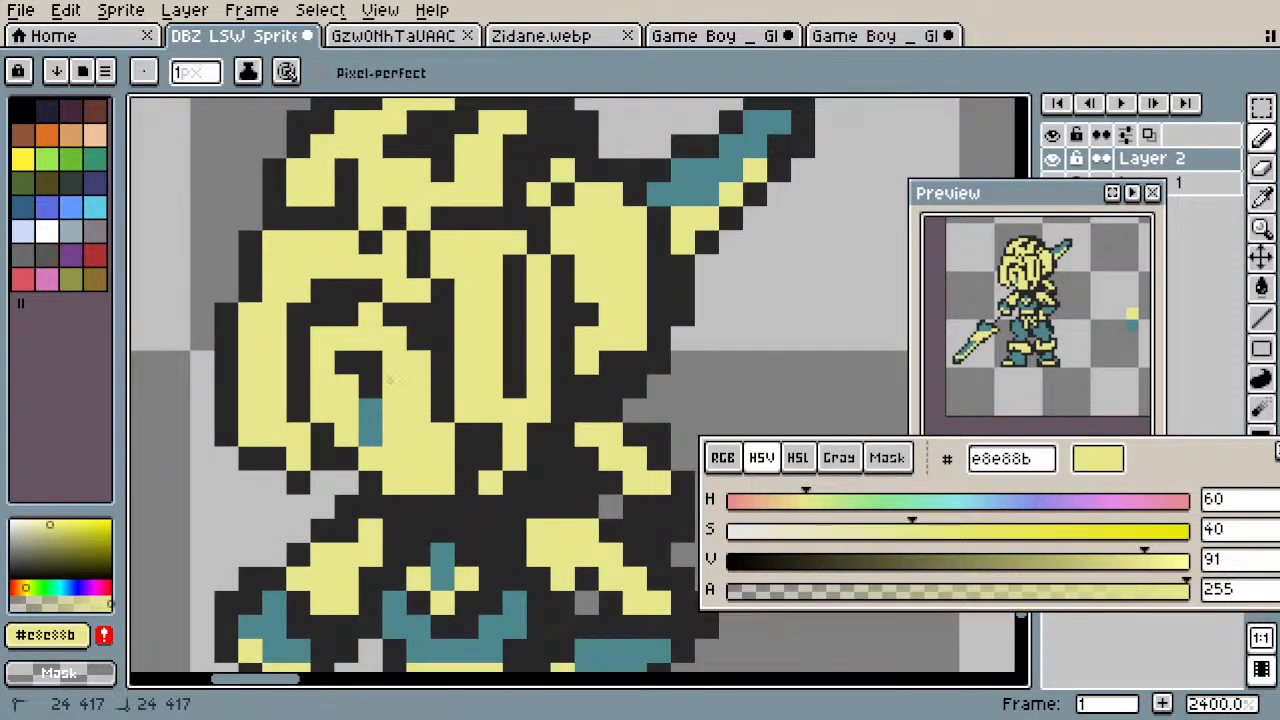
alt+click(371, 414)
click(370, 388)
alt+click(346, 436)
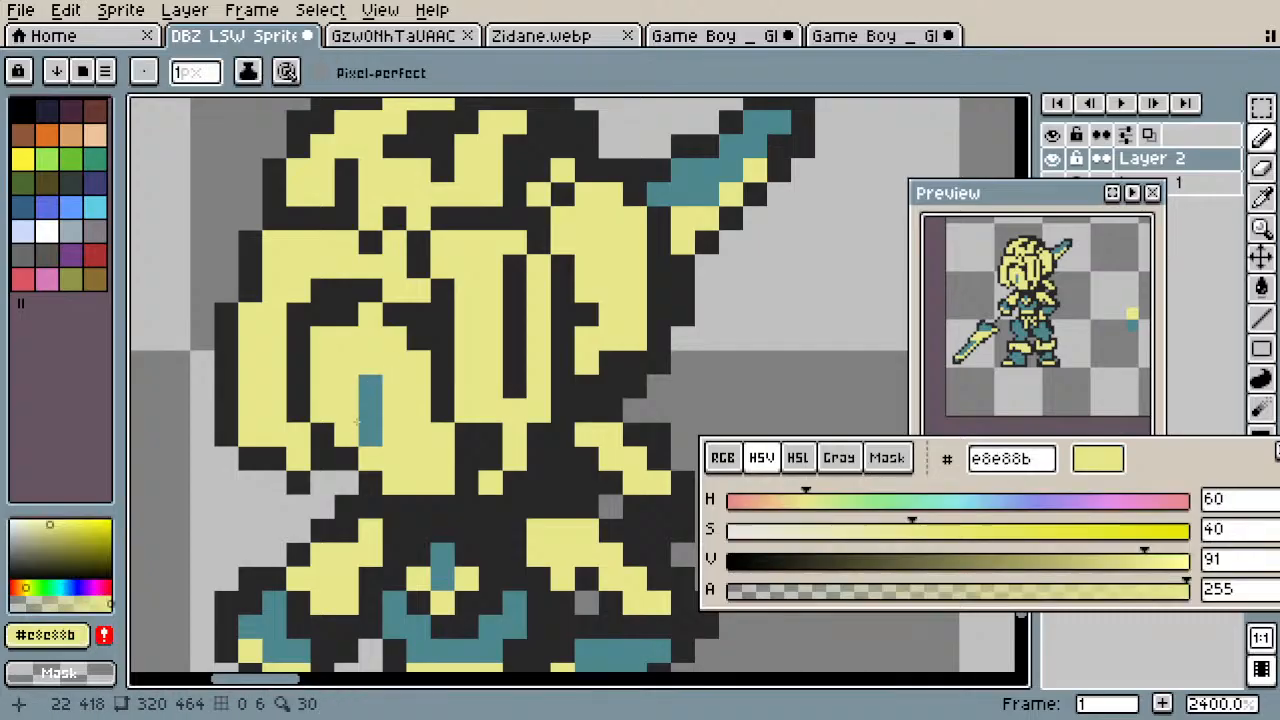
click(376, 436)
Step: Try a single #282828 eyelid pixel above the iris, and undo both it and the shortening of the iris
alt+click(443, 383)
click(372, 376)
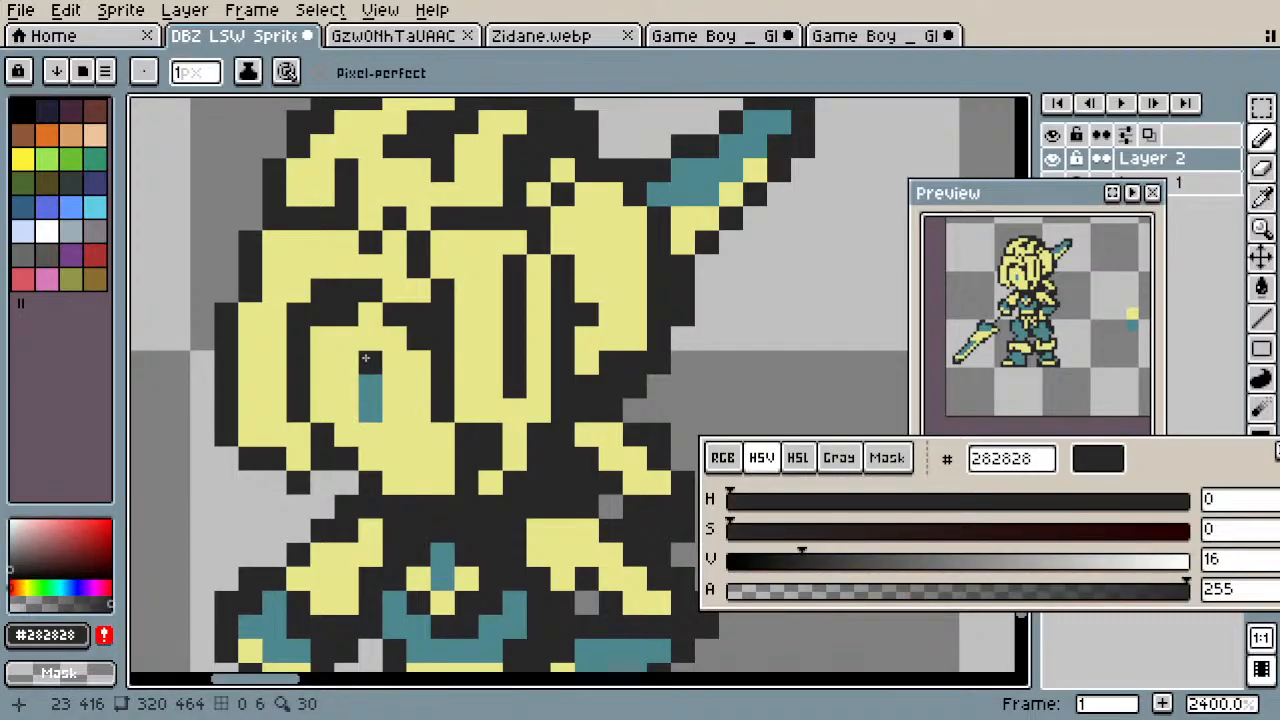
scroll(372, 378, down, 6)
scroll(418, 406, down, 2)
scroll(418, 406, up, 8)
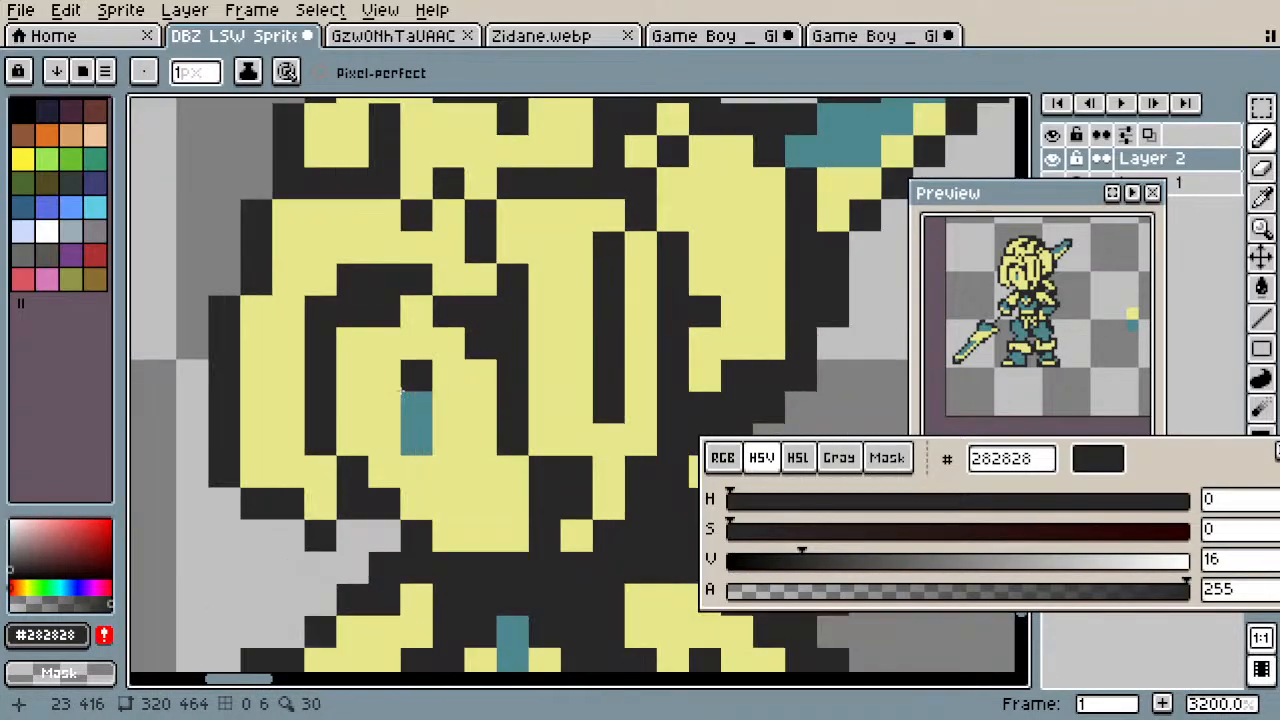
key(ctrl+z)
scroll(428, 406, down, 5)
scroll(428, 406, down, 3)
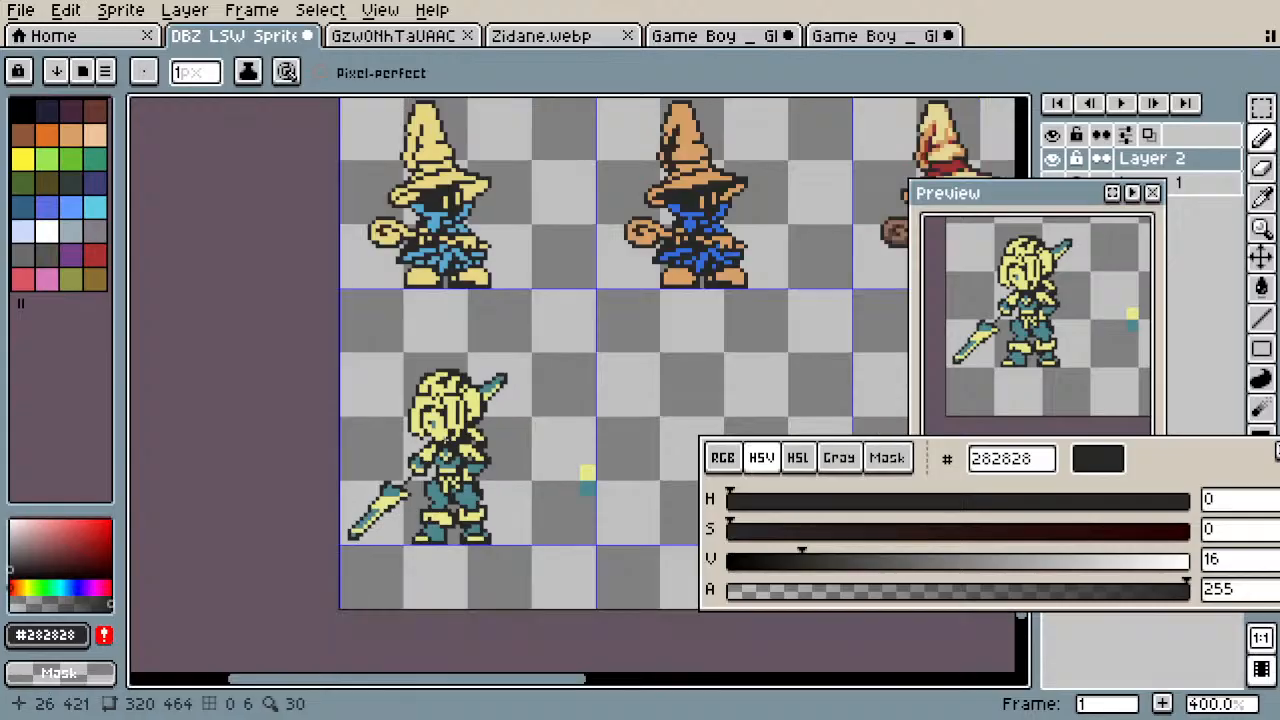
scroll(450, 440, up, 5)
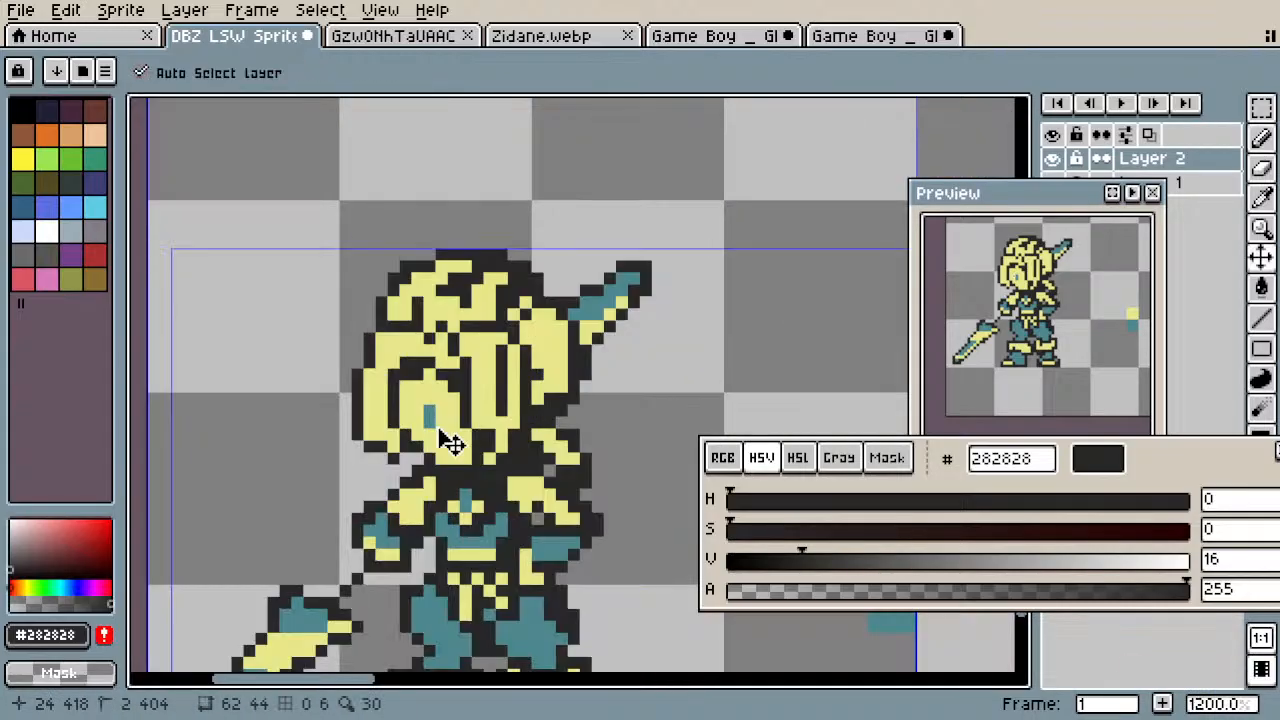
key(ctrl+z)
key(b)
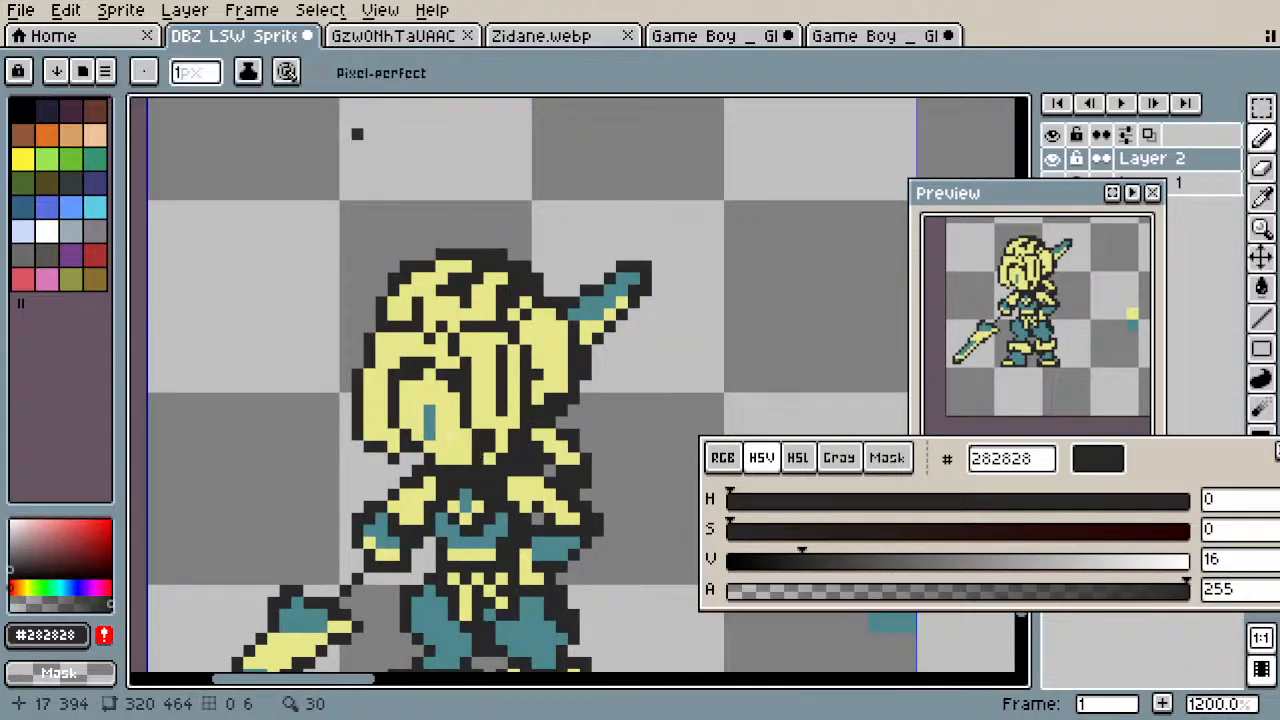
Step: Check the face in the reference artwork, and shift the iris toward the nose hair strand using #4c878f and #e8e88b pixels
key(ctrl+Tab)
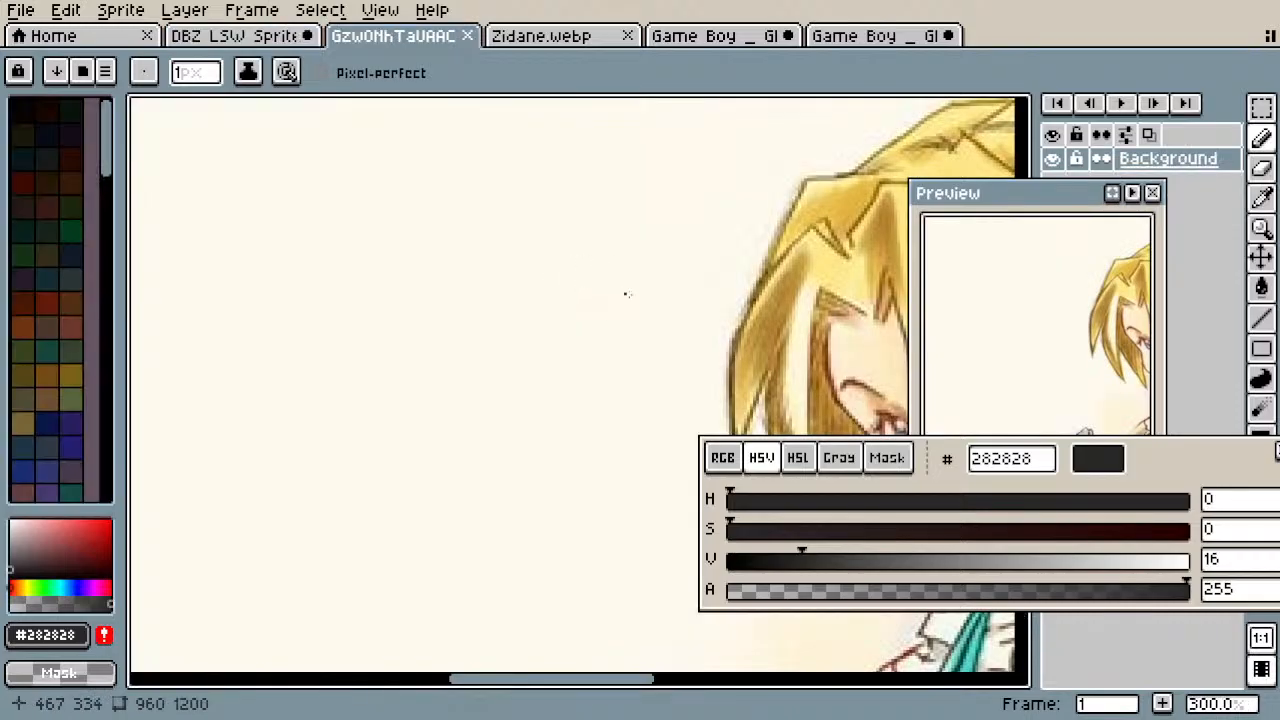
scroll(351, 220, down, 4)
drag(476, 291, 458, 331)
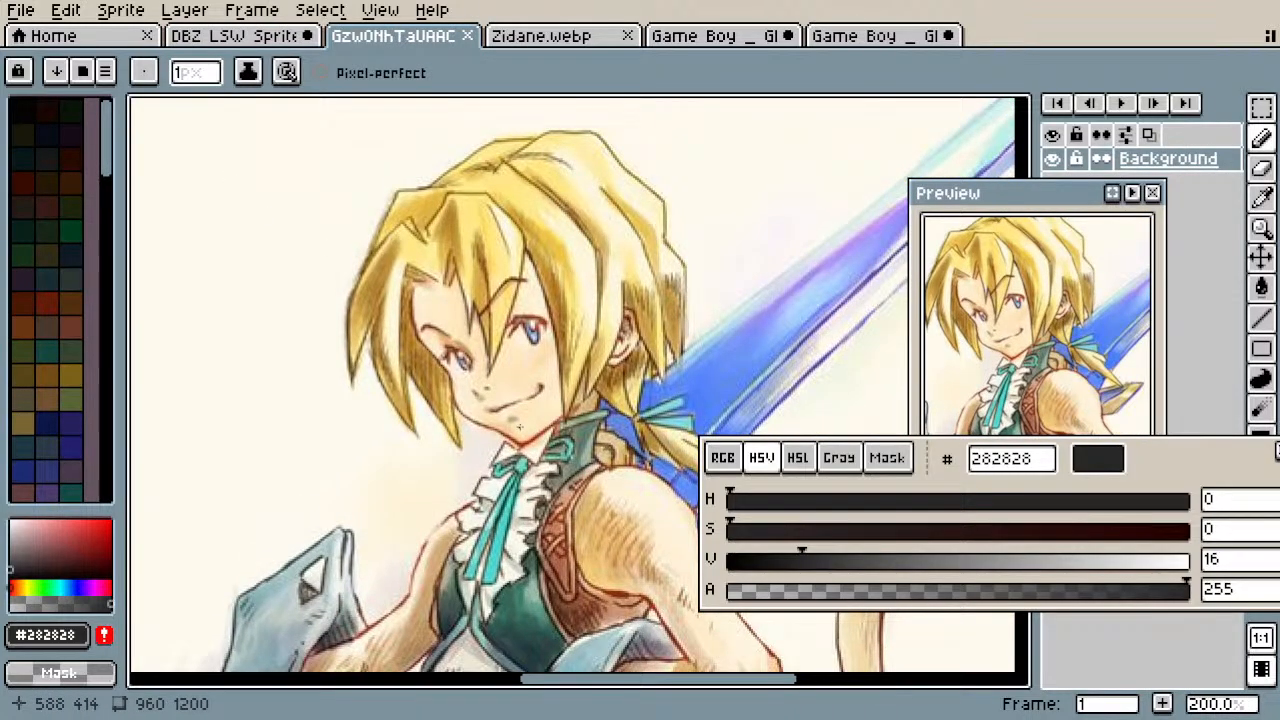
click(265, 45)
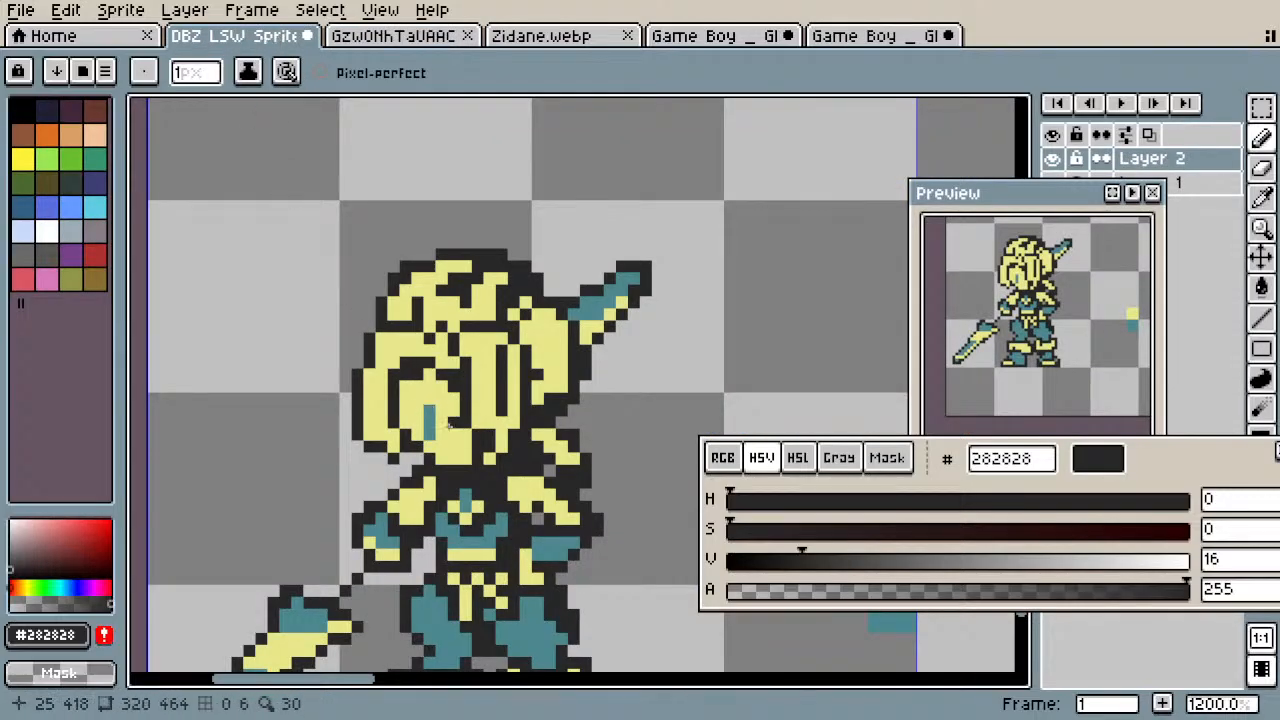
scroll(452, 424, up, 5)
key(alt)
alt+click(420, 388)
click(433, 378)
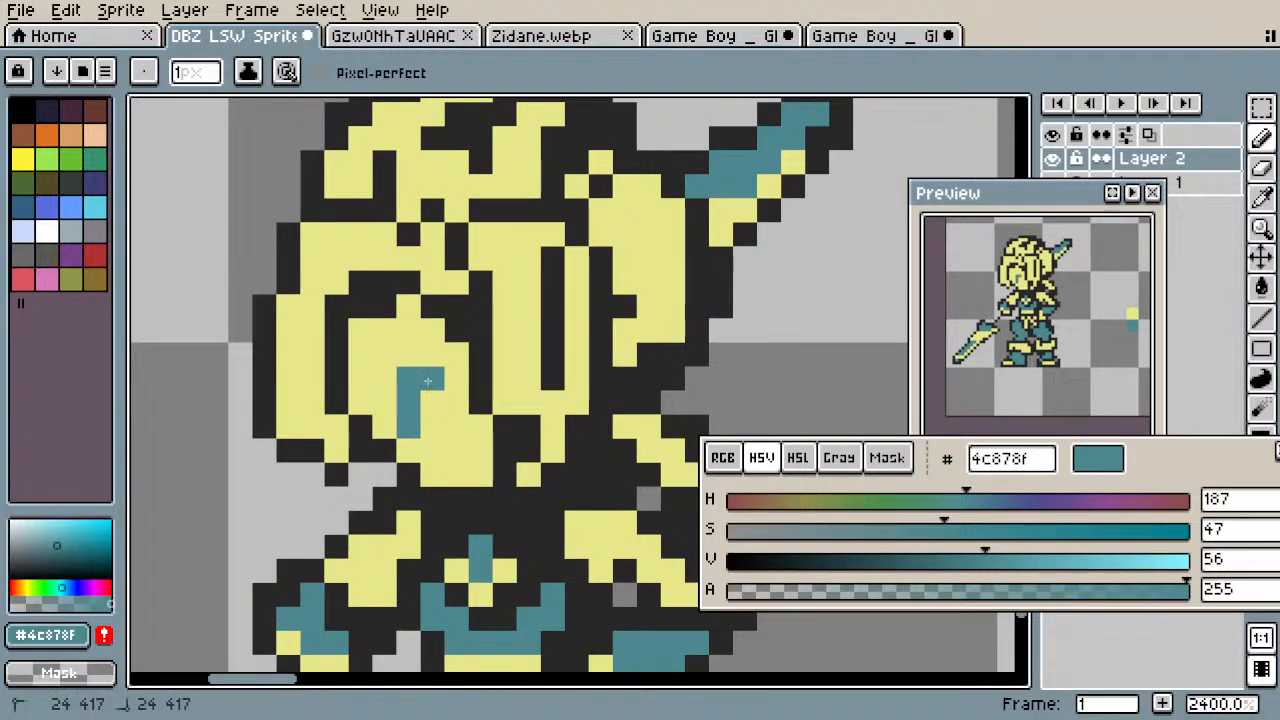
click(433, 402)
alt+click(433, 426)
drag(410, 428, 410, 402)
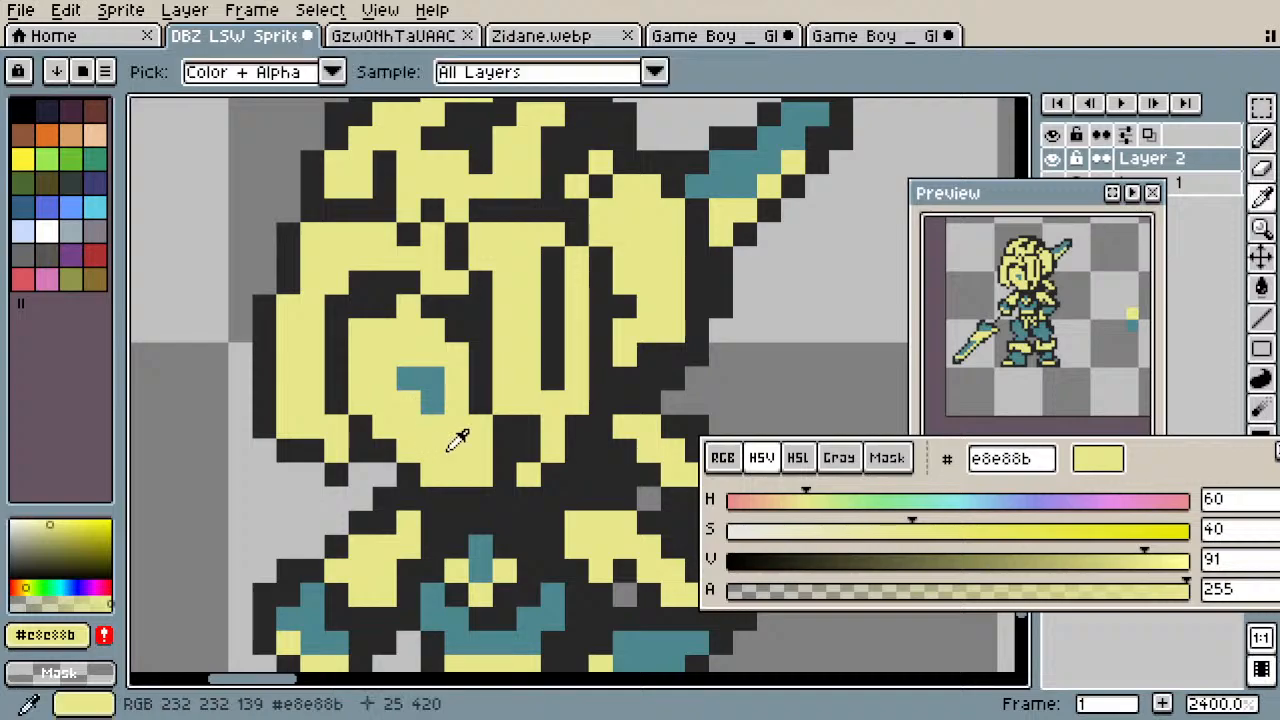
Step: Try adding a #4c878f pixel above the outer side of the iris, and undo it with the preceding #e8e88b stroke
alt+click(431, 400)
alt+click(440, 376)
click(410, 356)
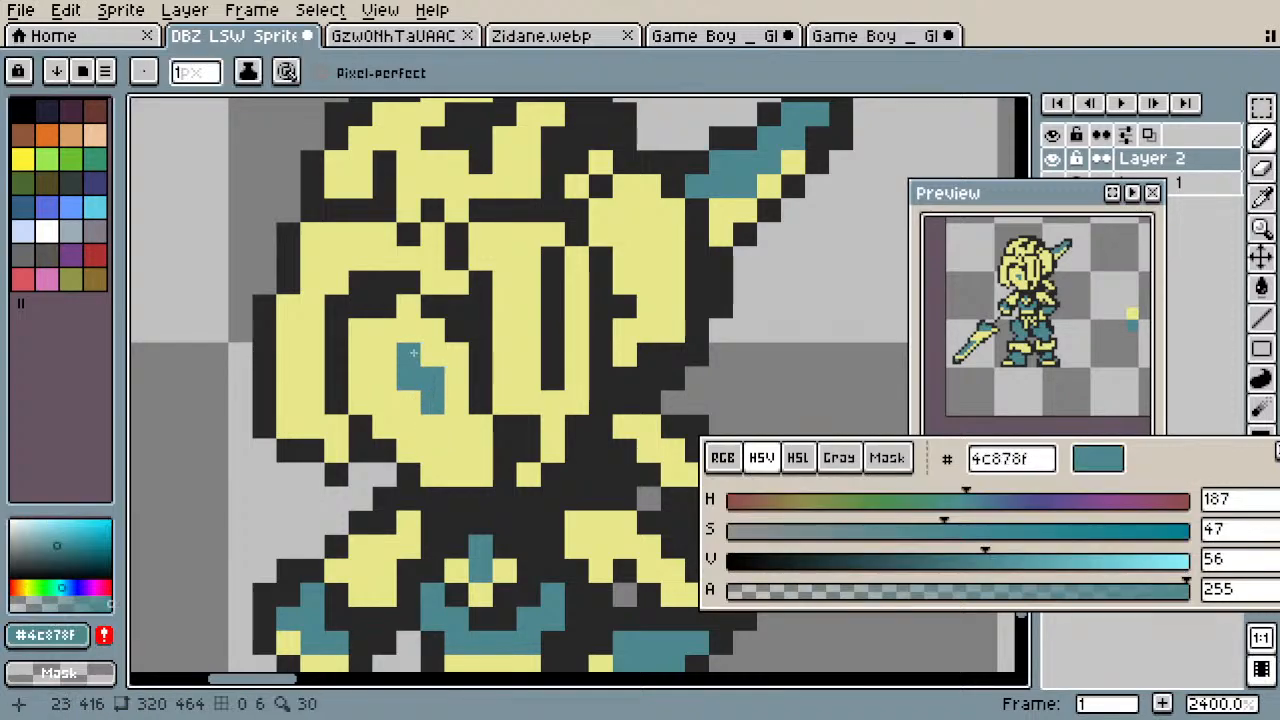
key(ctrl+z)
key(ctrl+z)
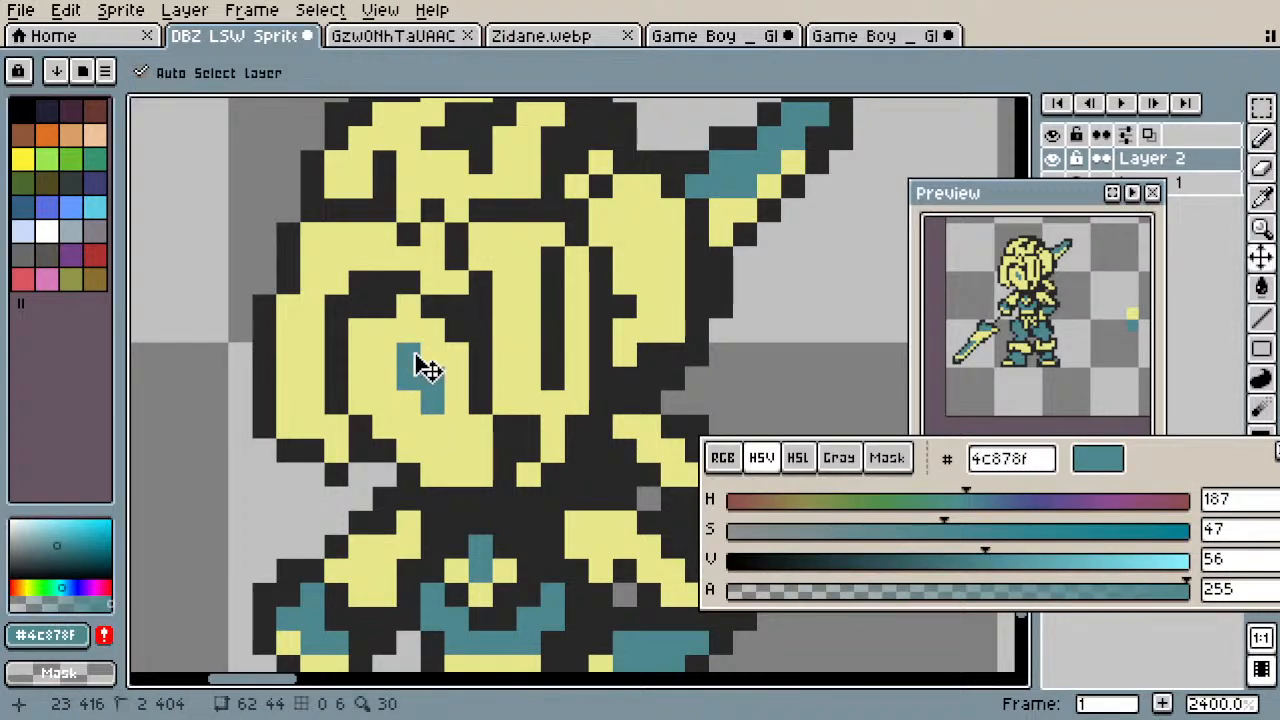
Step: Clear the lowest iris pixel with #e8e88b to leave a two-by-two #4c878f eye
alt+click(449, 434)
click(408, 427)
alt+click(432, 400)
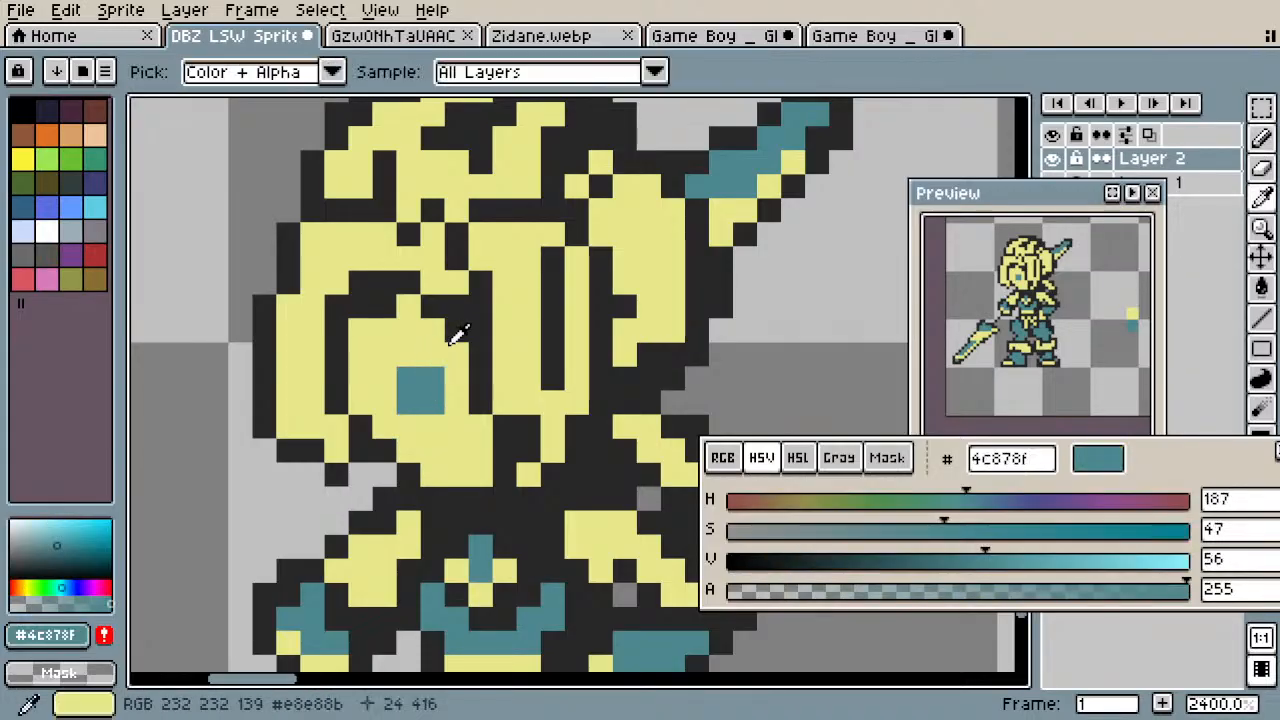
Step: Place a #282828 pixel directly above the iris's outer column, and clear the iris's other column with #e8e88b to make it one pixel wide
alt+click(410, 330)
click(408, 354)
alt+click(445, 435)
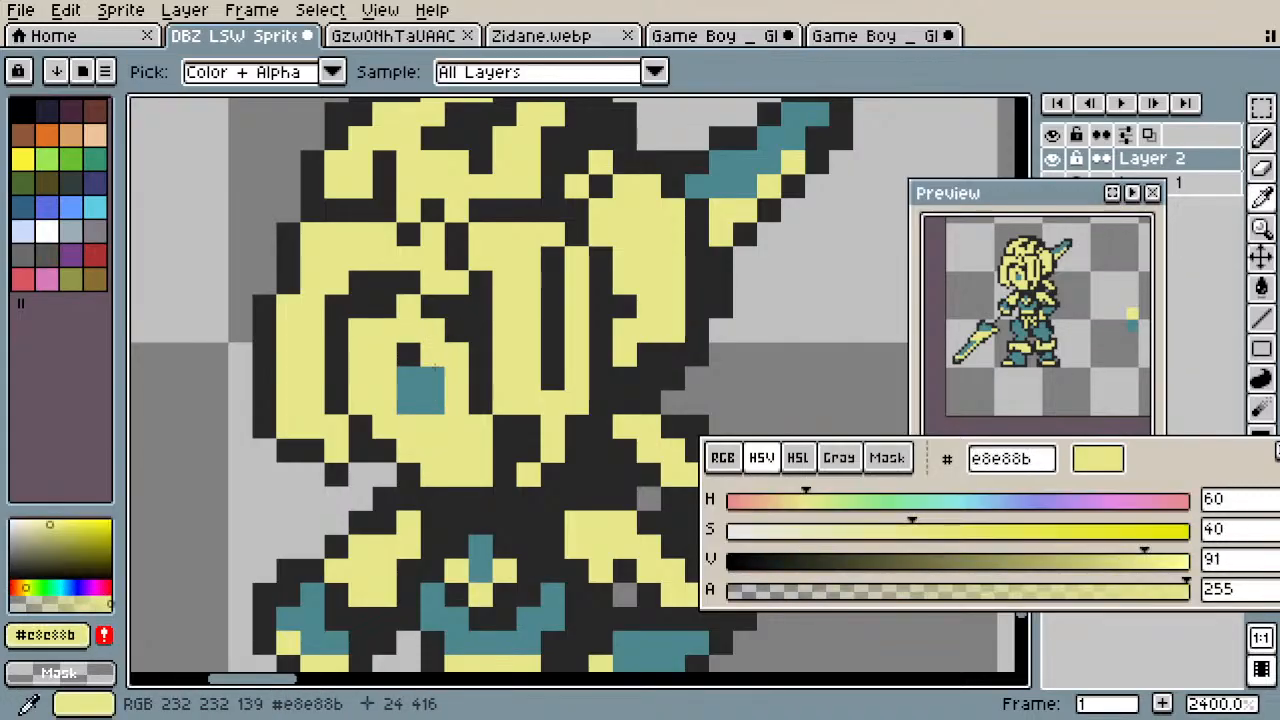
scroll(440, 433, down, 4)
scroll(439, 432, up, 4)
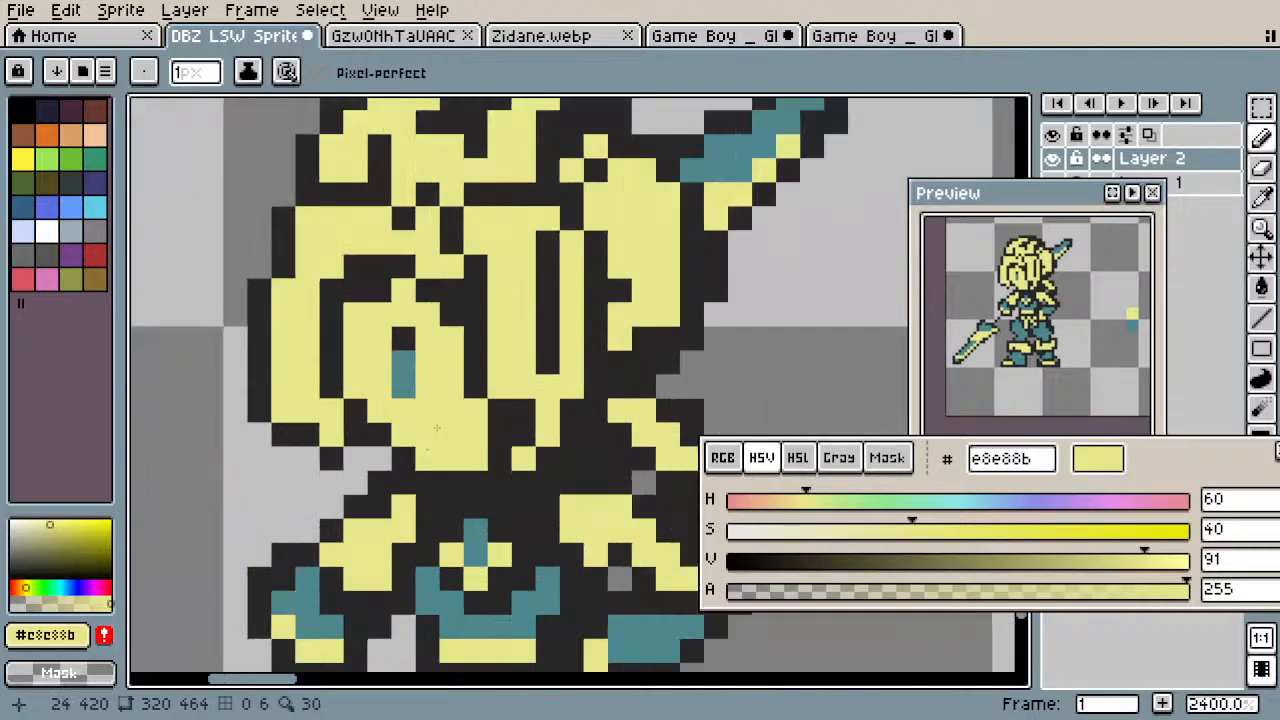
Step: Thin the hair outline above the eye to a single pixel row by clearing its lower row with #e8e88b
click(405, 344)
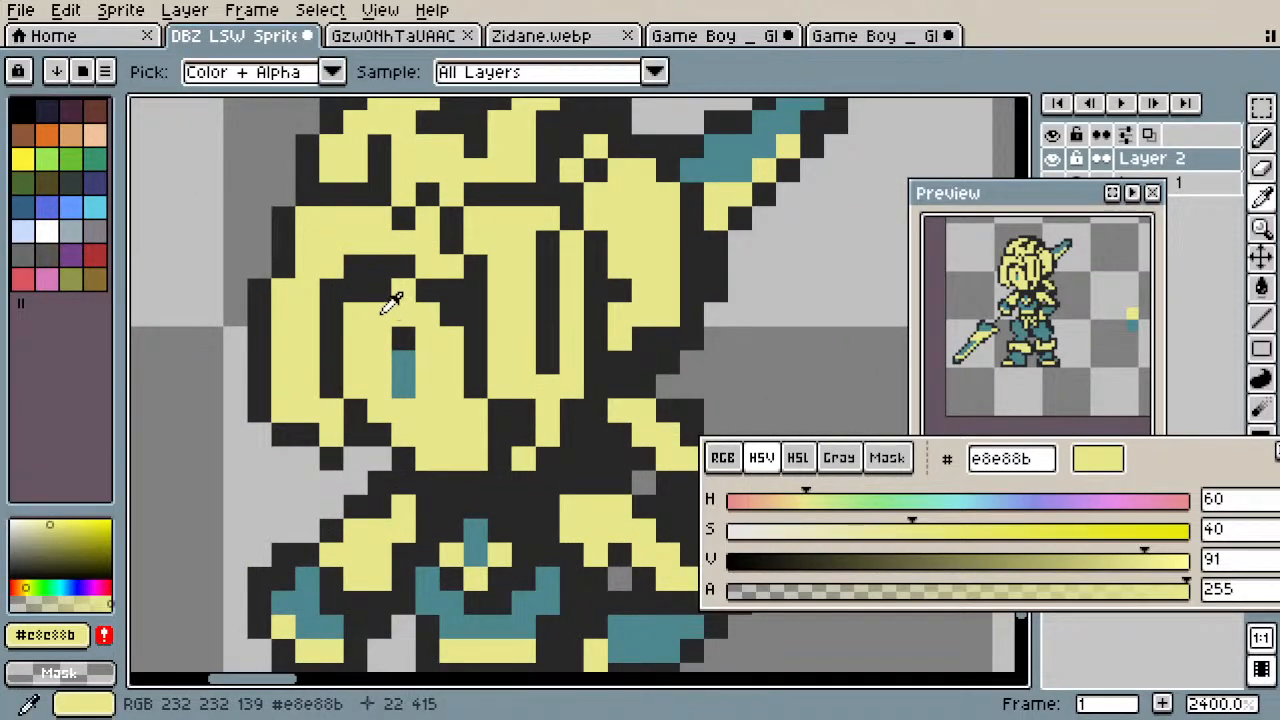
alt+click(432, 288)
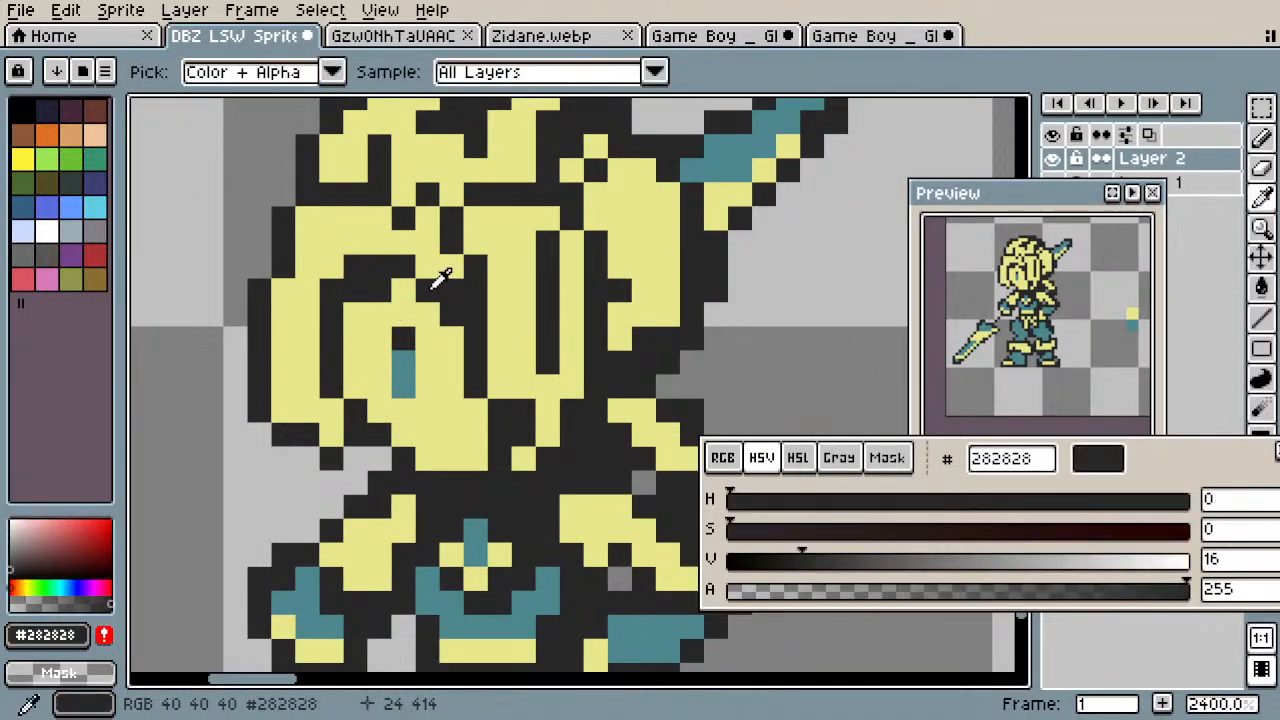
click(370, 307)
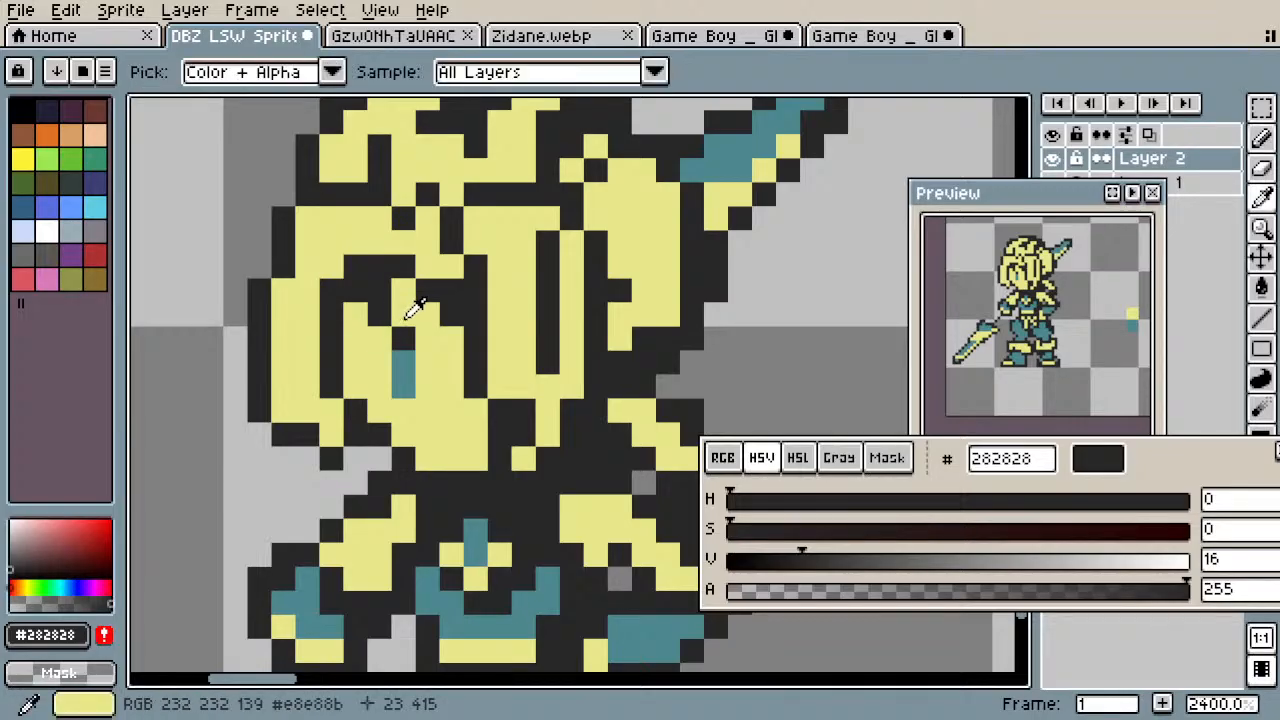
alt+click(414, 306)
click(356, 292)
click(380, 314)
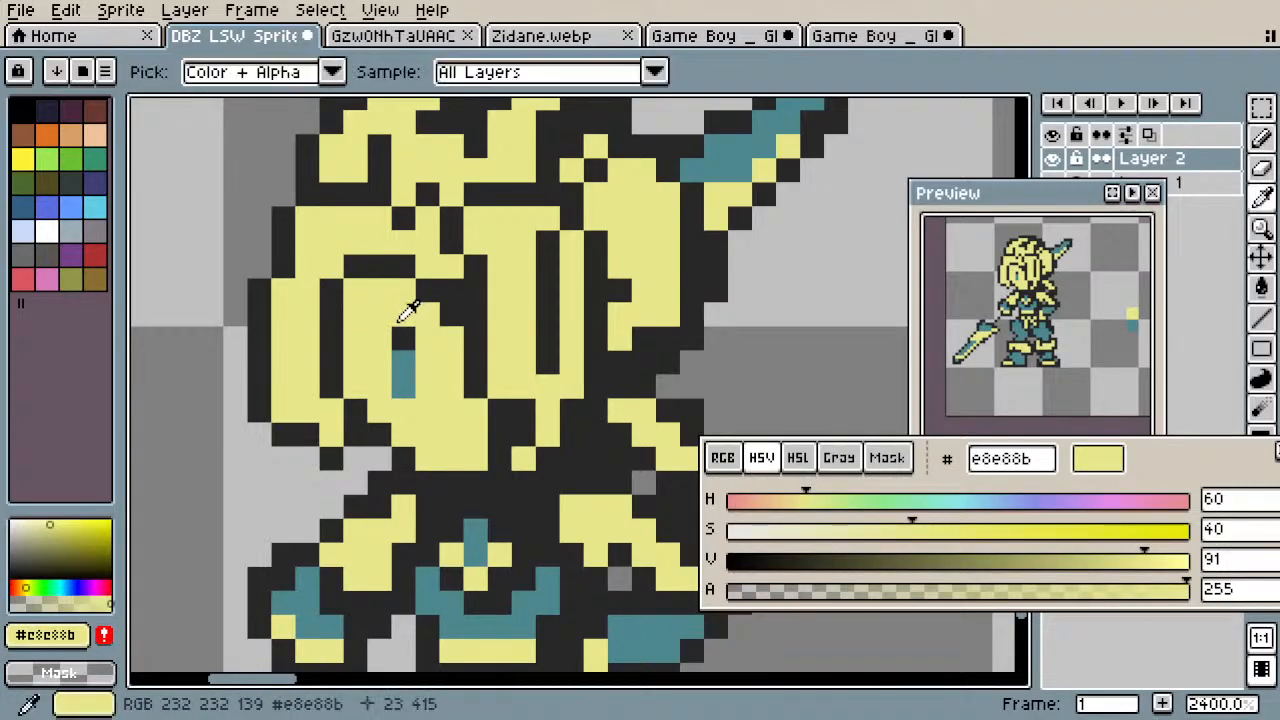
Step: Remove the dark pixel above the iris, and try moving the iris one column toward the central hair strand as three #4c878f pixels
alt+click(503, 298)
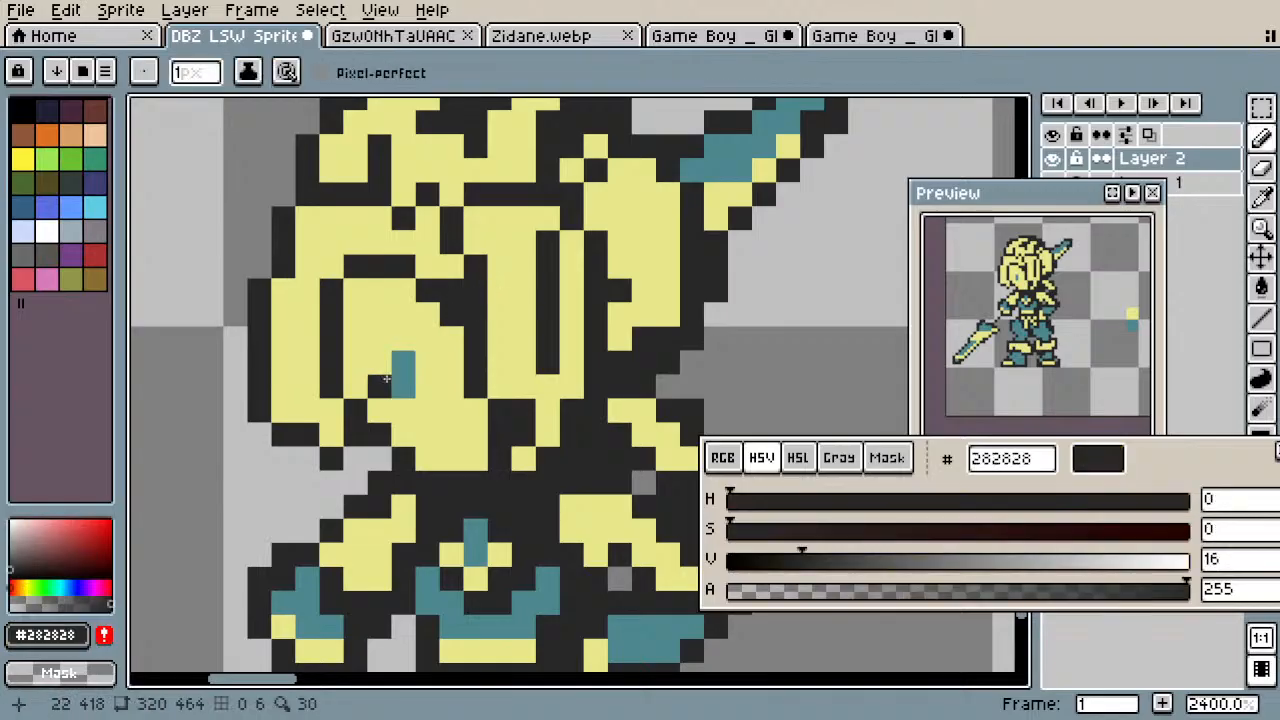
click(398, 366)
alt+click(410, 382)
click(428, 408)
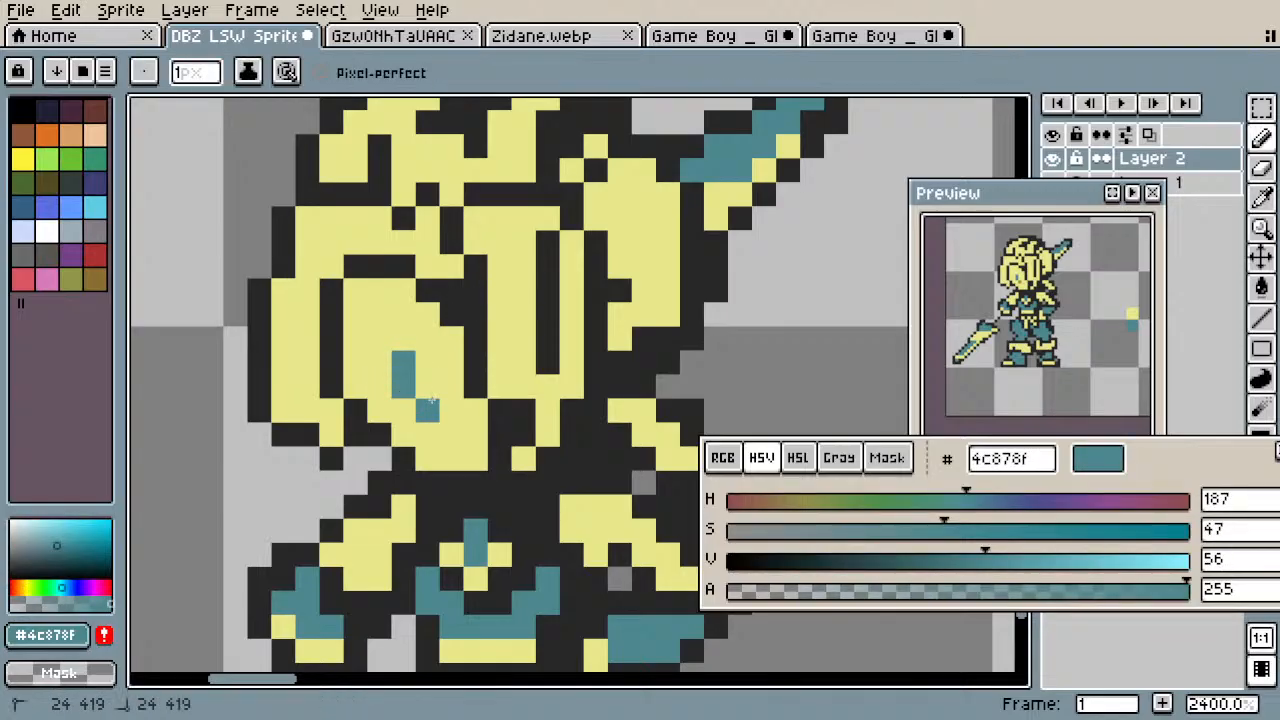
click(427, 362)
alt+click(429, 334)
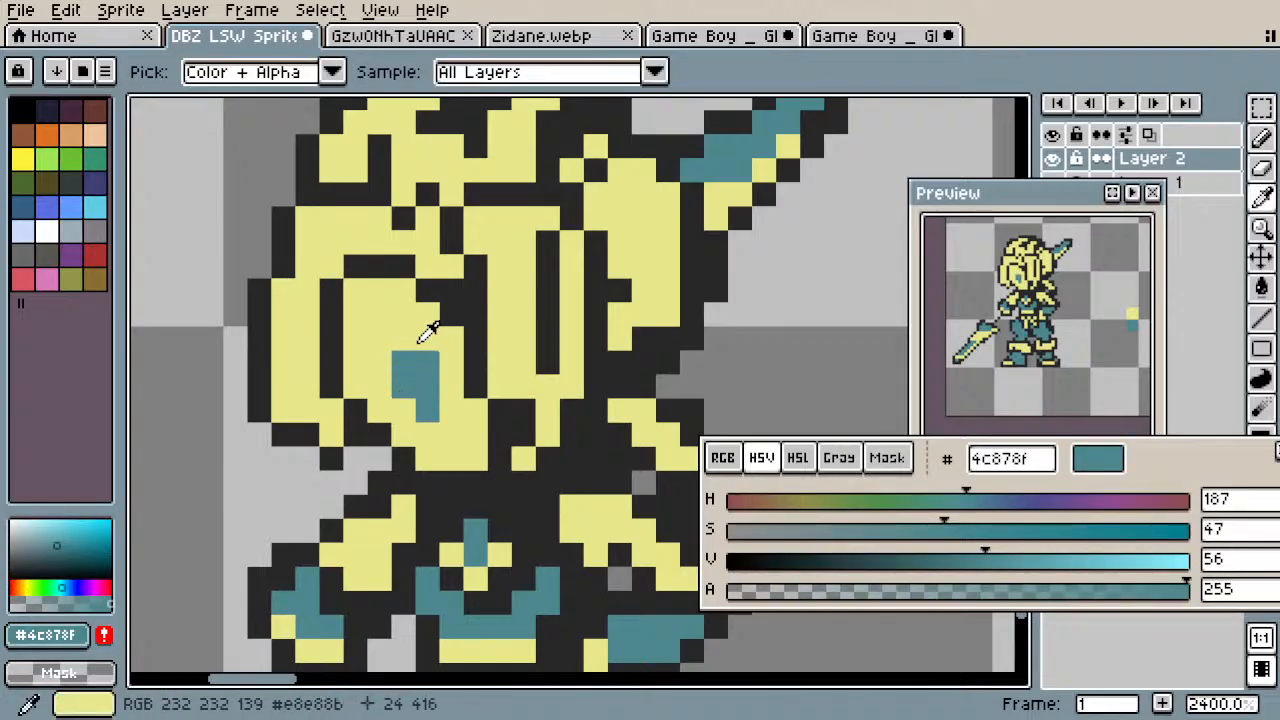
drag(403, 360, 402, 378)
Step: Draw an angled three-pixel #282828 eyelid above the eye, and darken the iris's top pixel
alt+click(443, 286)
click(404, 314)
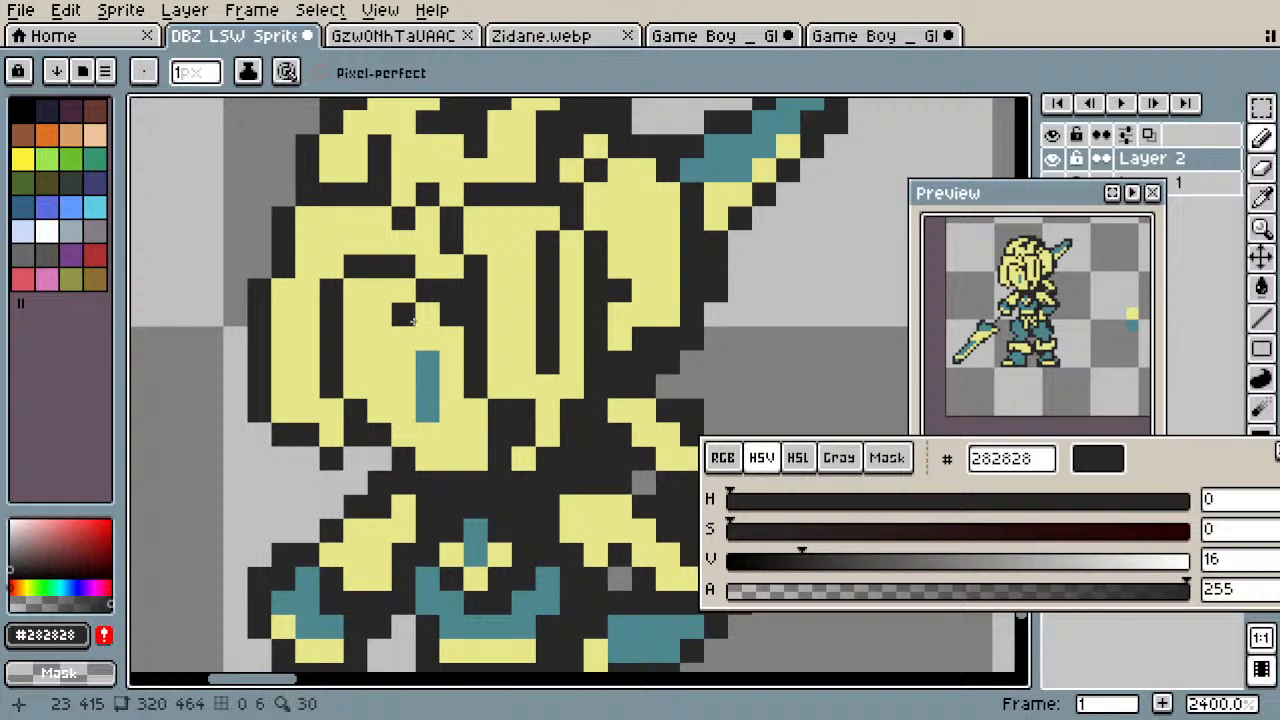
click(383, 317)
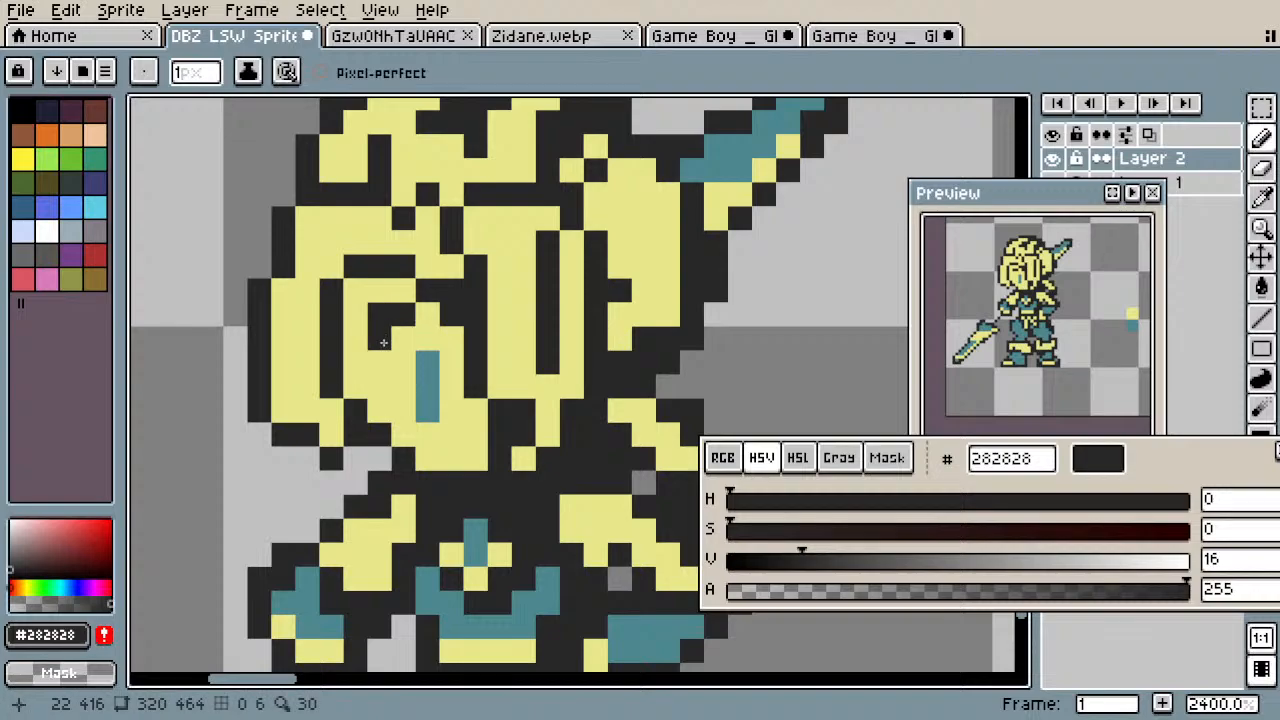
click(383, 343)
click(425, 362)
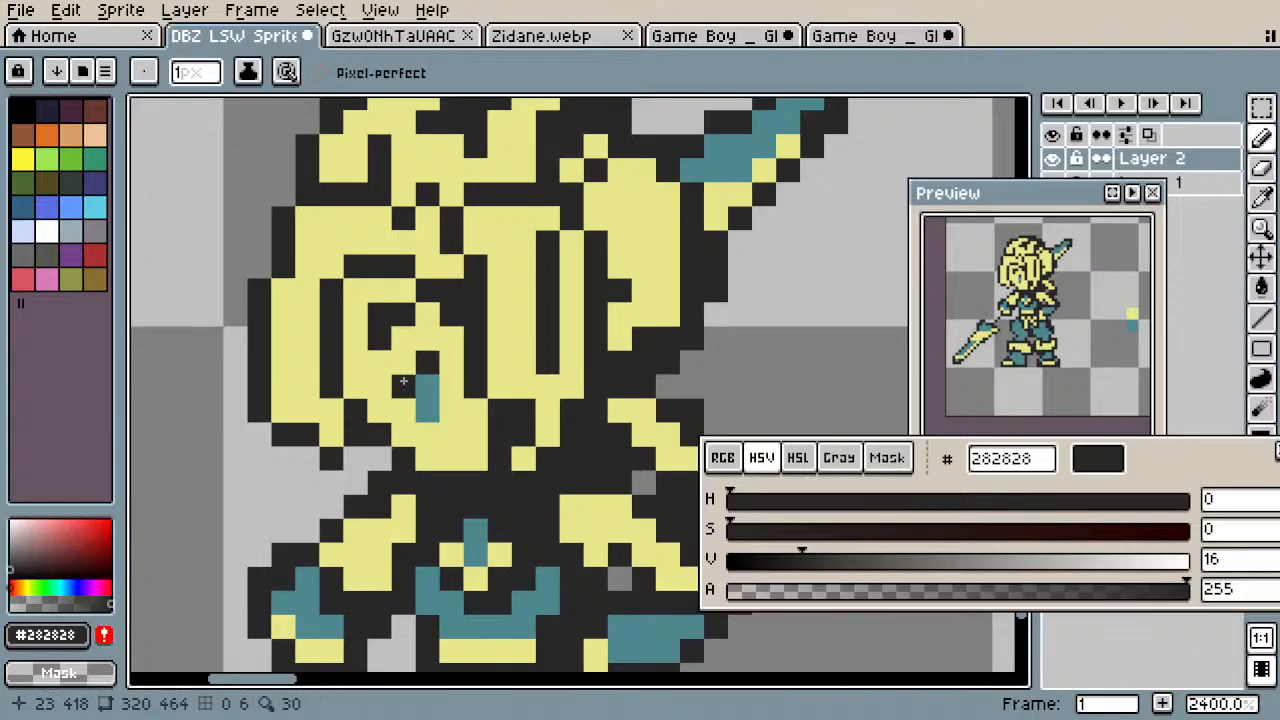
Step: Shift the eyelid's lower pixel outward to meet the hair strand using #282828, and clear the inner one with #e8e88b
alt+click(417, 366)
scroll(420, 370, down, 7)
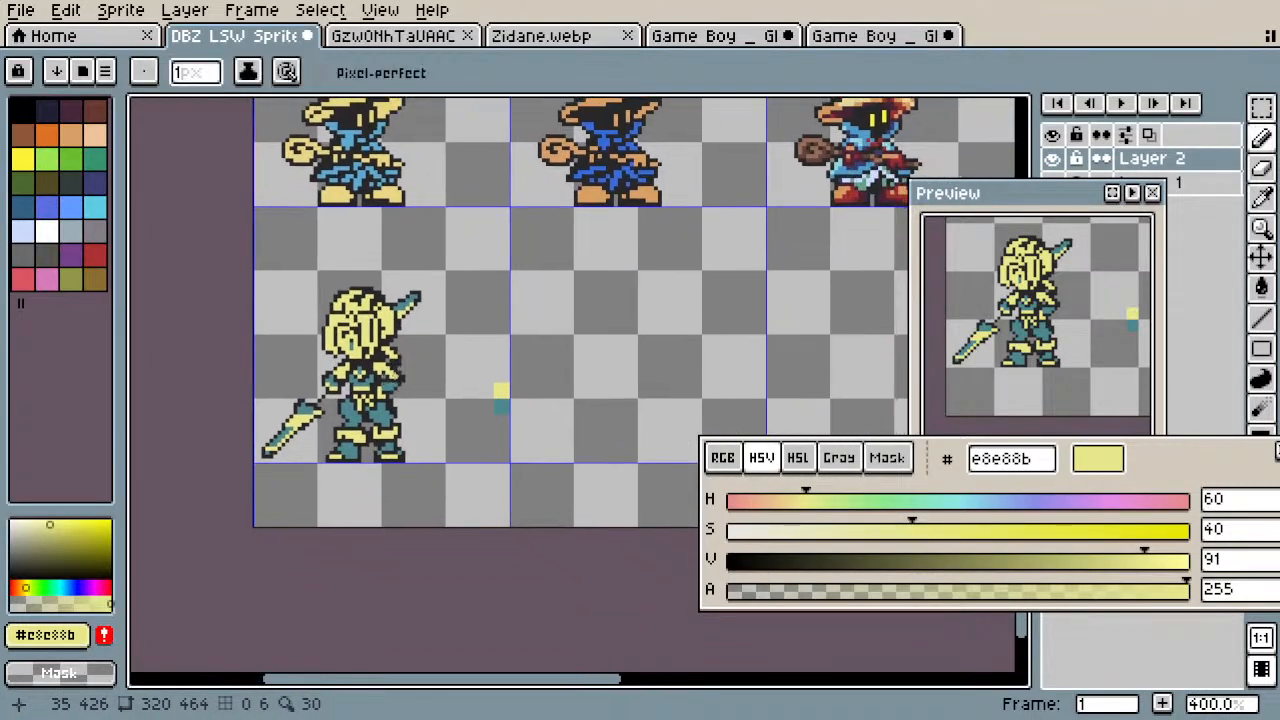
scroll(394, 378, up, 7)
alt+click(379, 295)
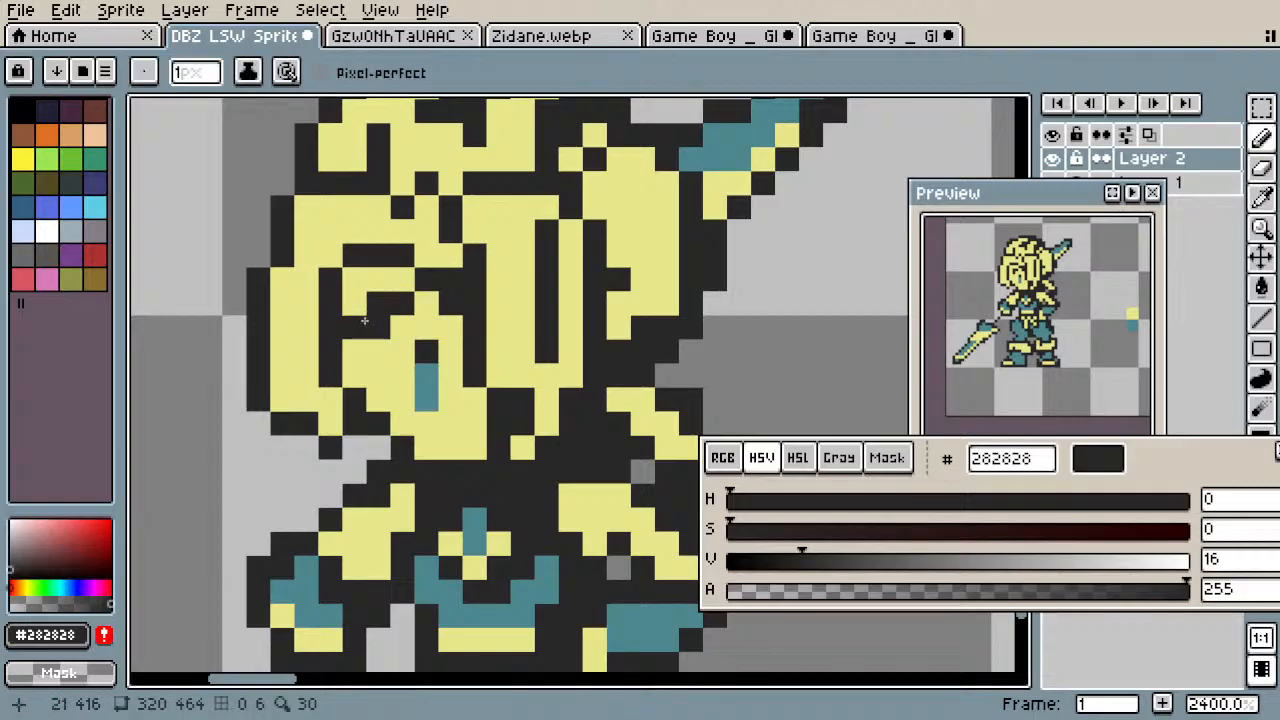
alt+click(387, 343)
scroll(395, 350, down, 7)
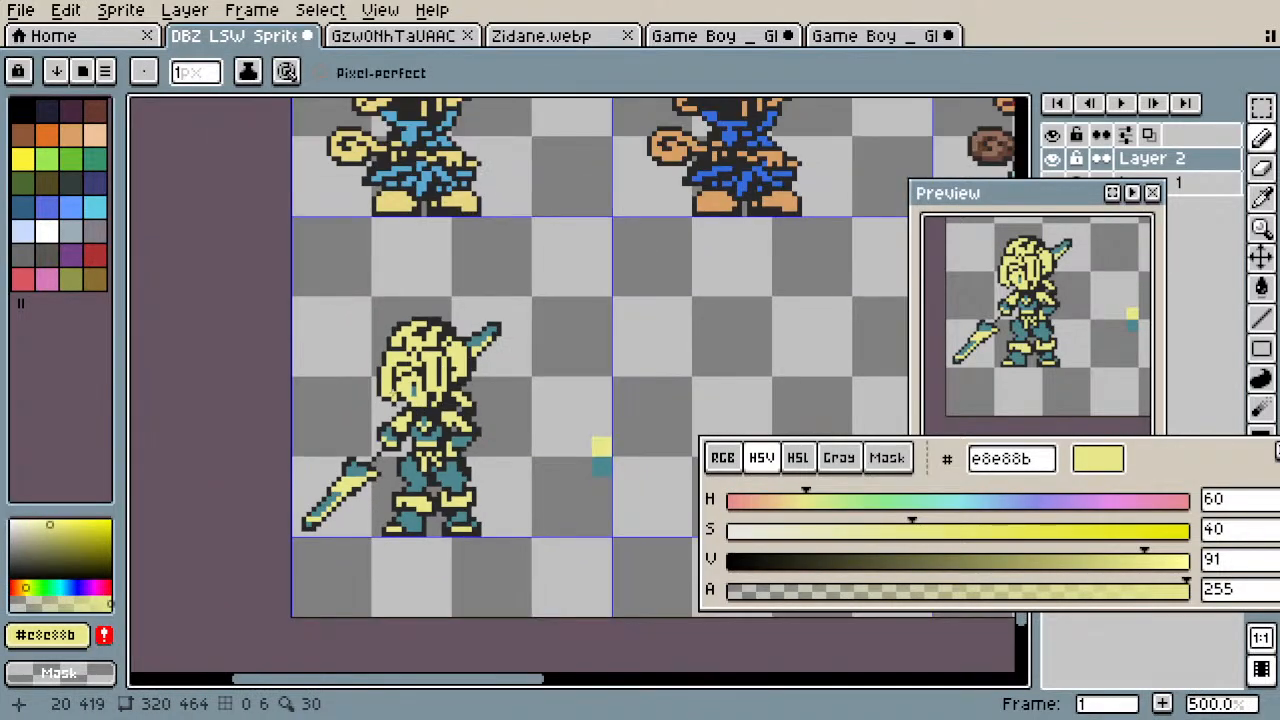
scroll(395, 390, up, 7)
Step: Redraw the iris as a three-pixel #4c878f column directly beneath the eyelid, and clear the old column with #e8e88b
alt+click(477, 380)
click(447, 360)
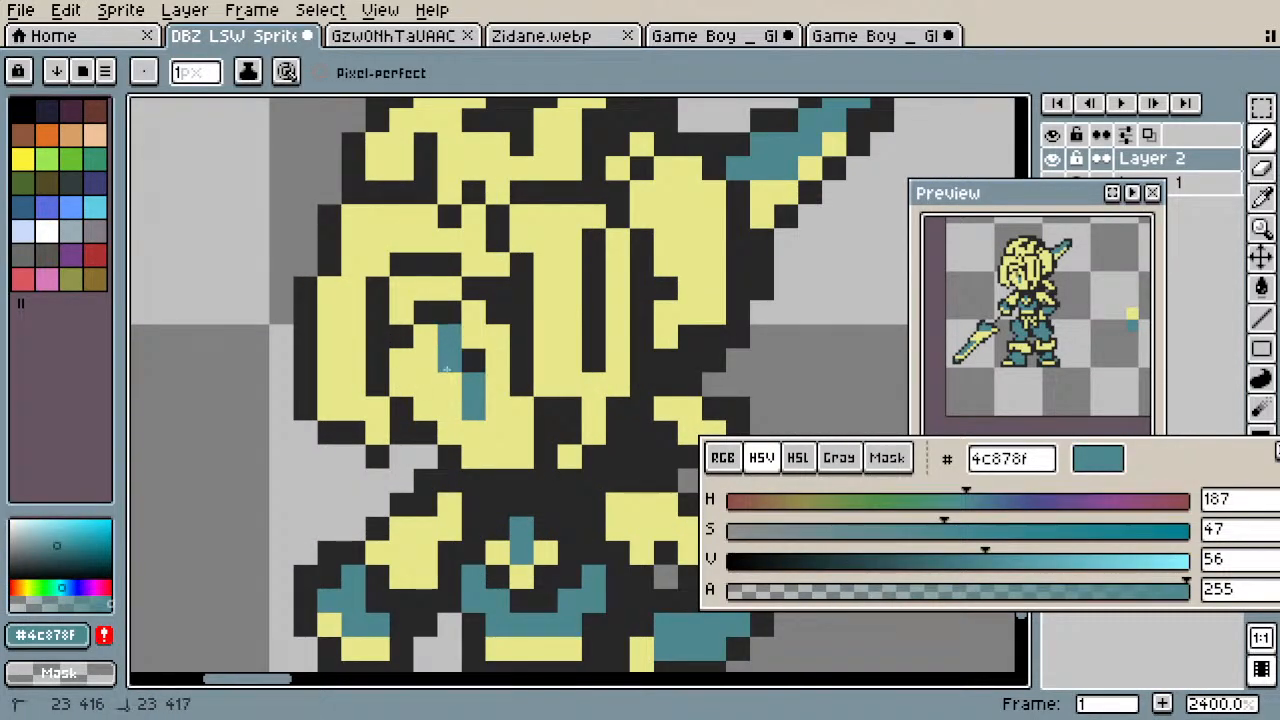
drag(447, 369, 477, 405)
alt+click(474, 342)
scroll(479, 405, down, 3)
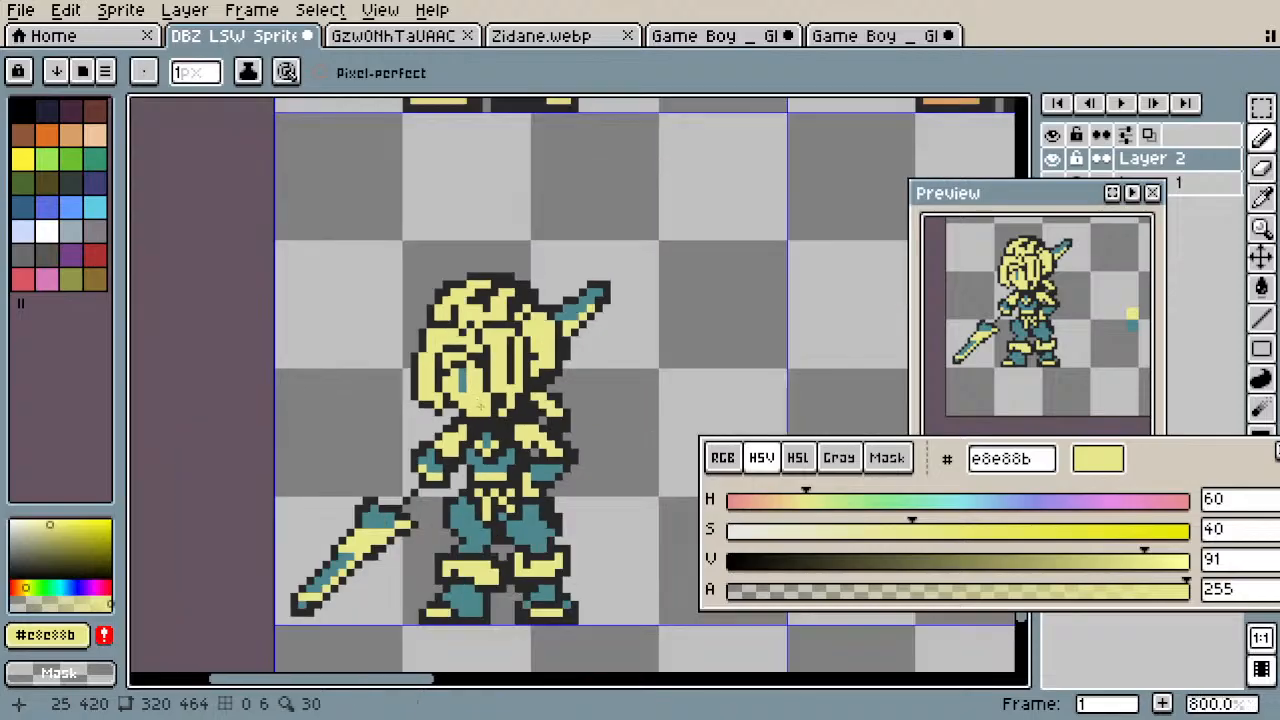
scroll(482, 406, down, 5)
scroll(447, 413, up, 10)
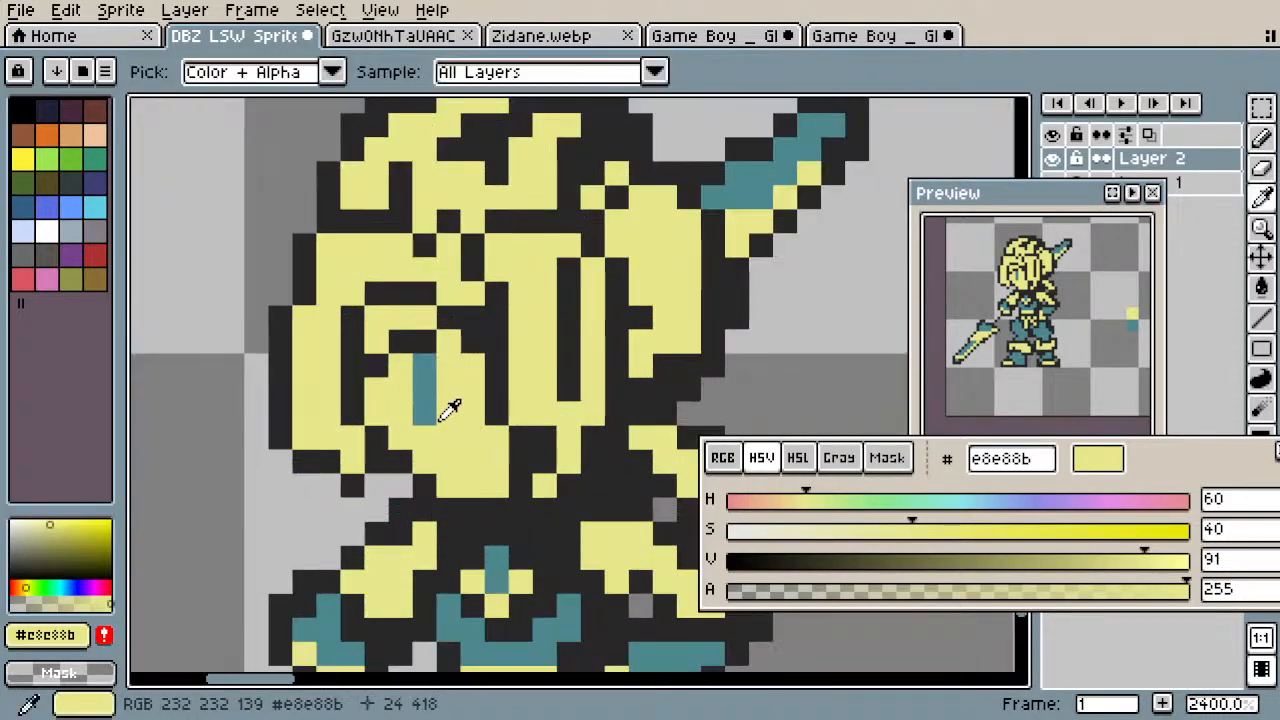
Step: Draw a horizontal #282828 line across the lower face, just above the chin's lowest row
alt+click(420, 455)
click(448, 460)
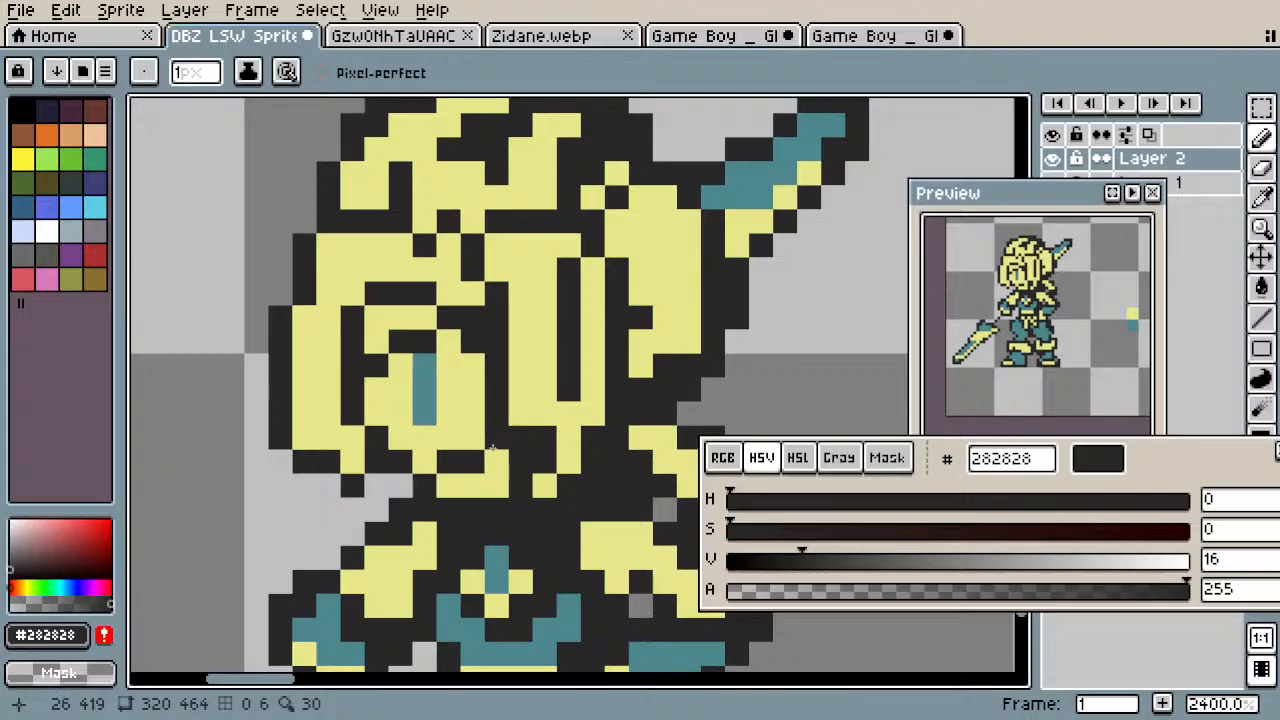
drag(492, 450, 496, 452)
scroll(495, 450, down, 6)
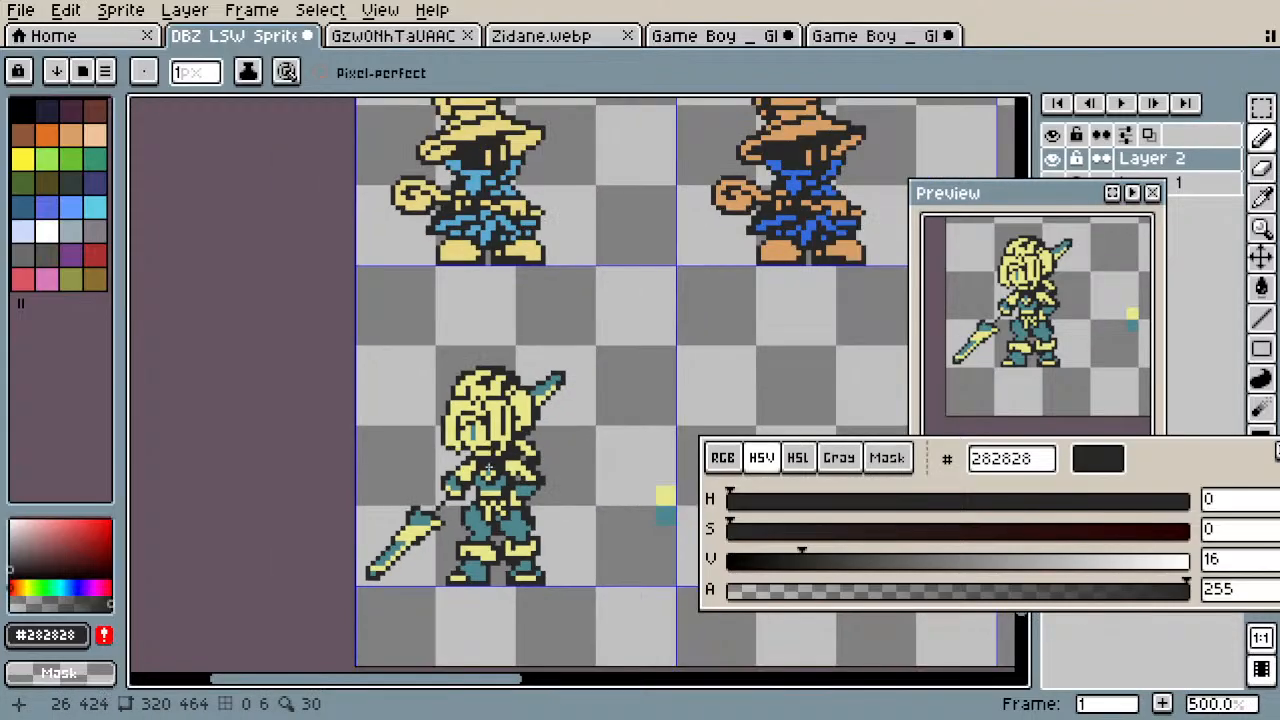
scroll(488, 469, down, 3)
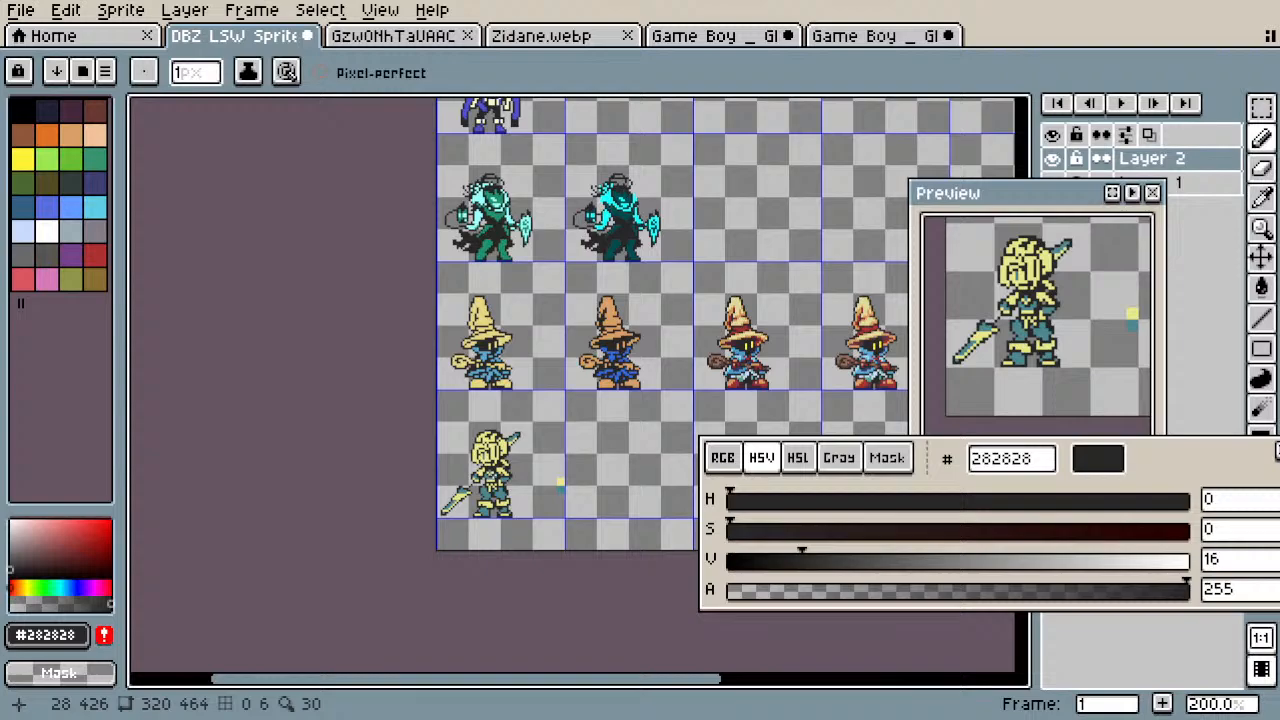
scroll(493, 466, up, 9)
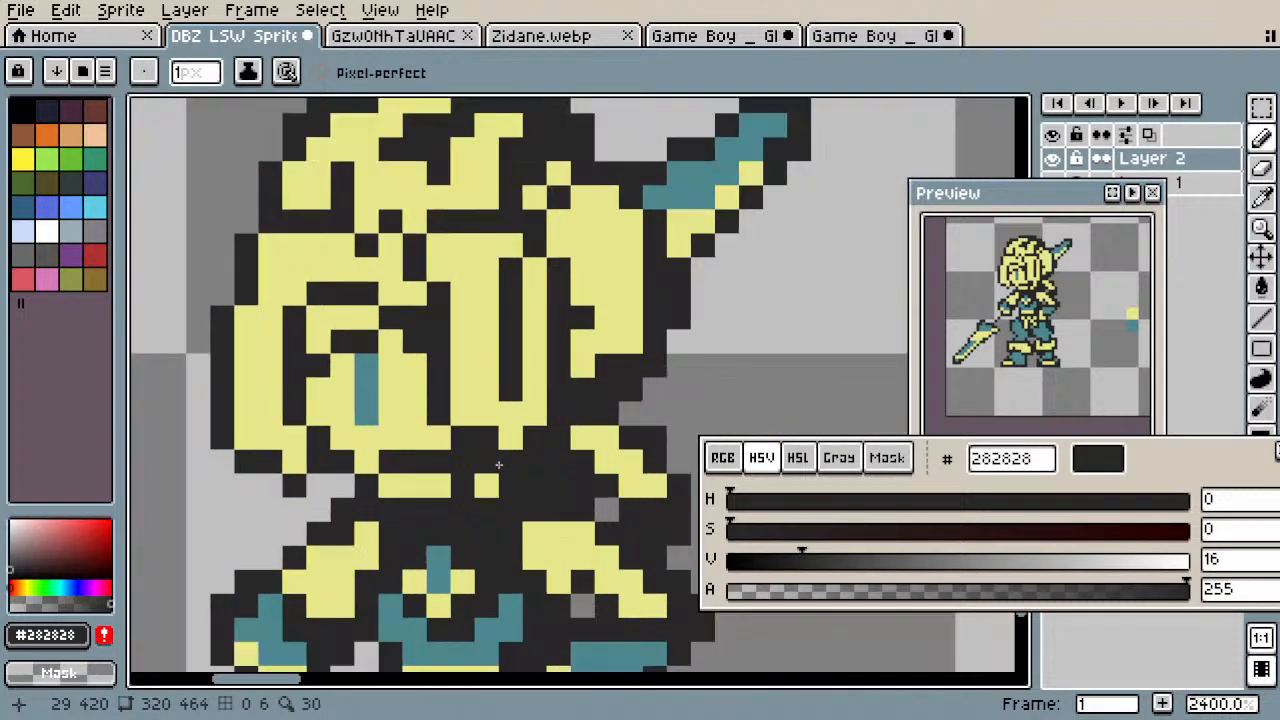
Step: Fill the dark gap in the hair lock beside the jaw with #e8e88b to join its tip
alt+click(487, 402)
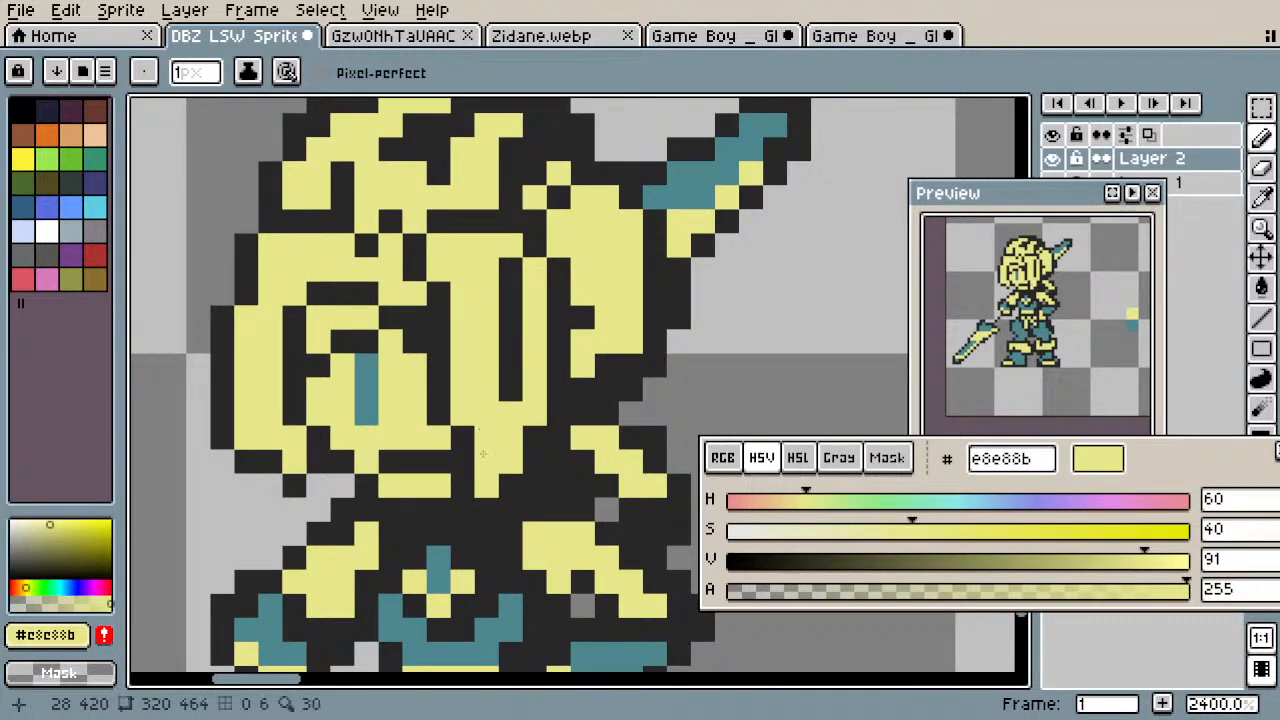
scroll(483, 453, down, 4)
scroll(490, 482, up, 4)
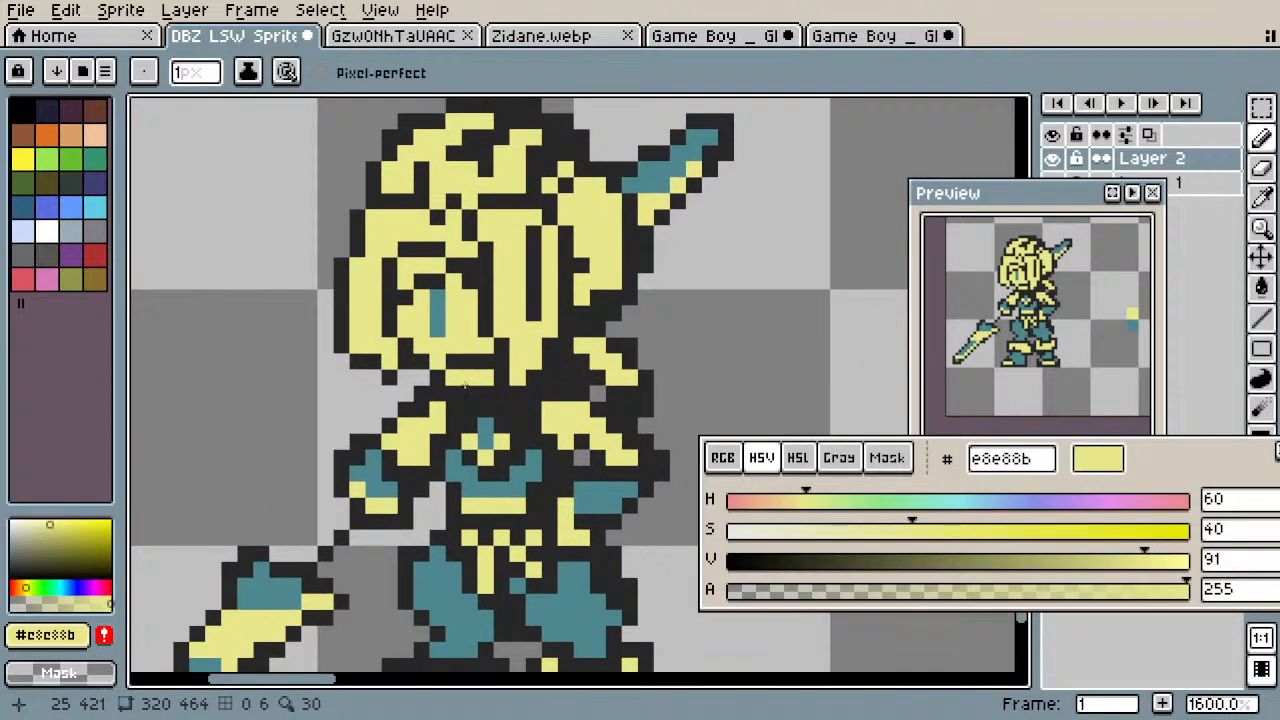
Step: Try extending the chin downward with a short #e8e88b stroke, and undo it
alt+click(468, 373)
drag(470, 390, 481, 390)
scroll(462, 382, down, 4)
scroll(462, 382, up, 4)
key(ctrl+z)
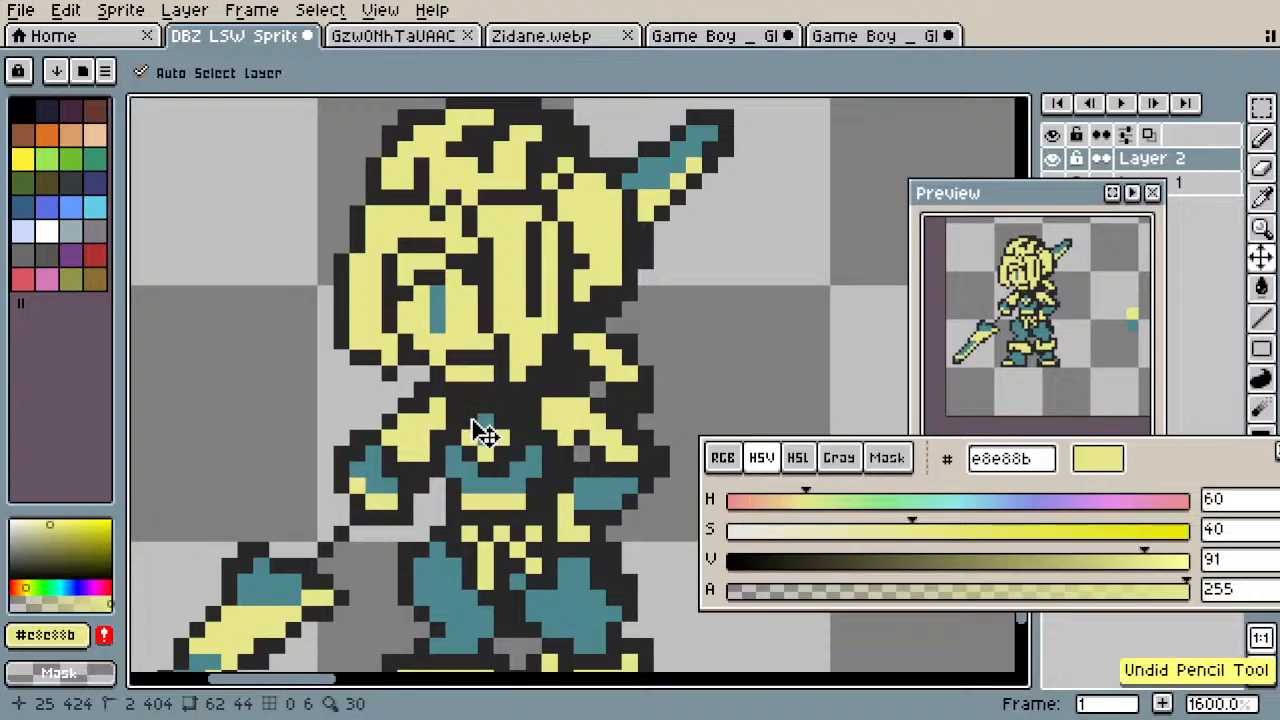
Step: Examine the face and hair in both reference artworks, and compare them with the whole sprite
click(522, 42)
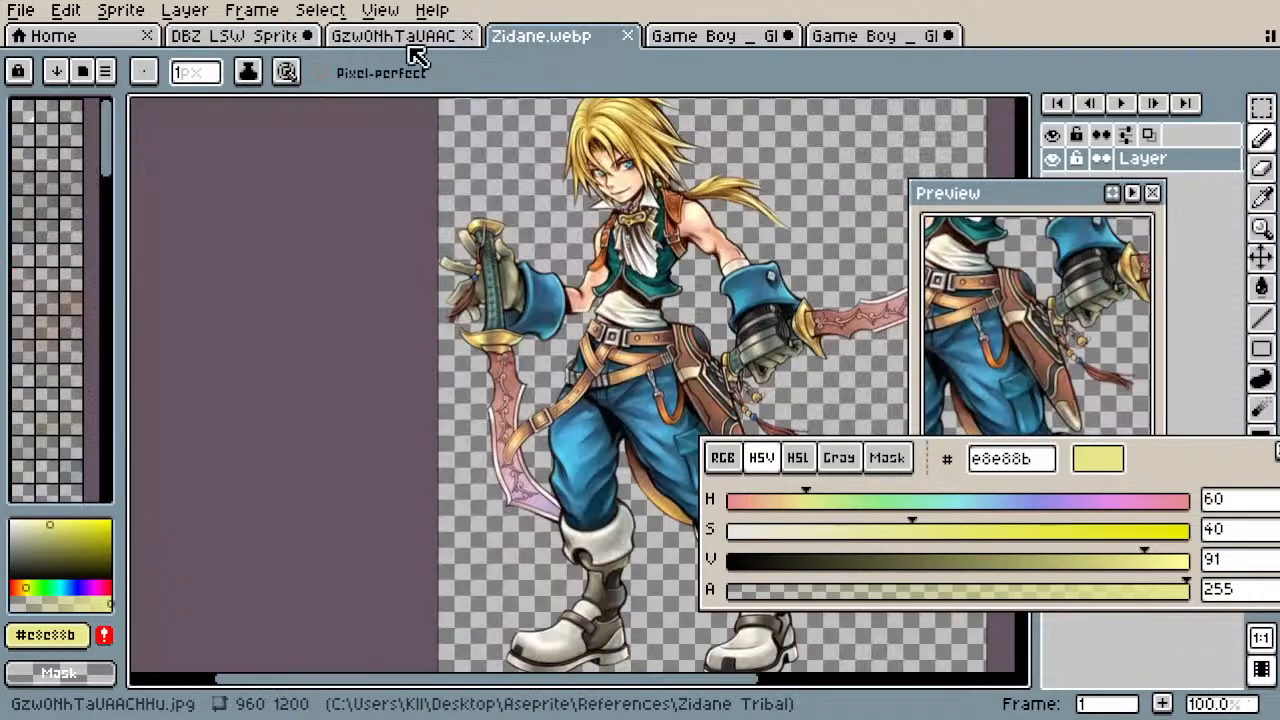
click(340, 38)
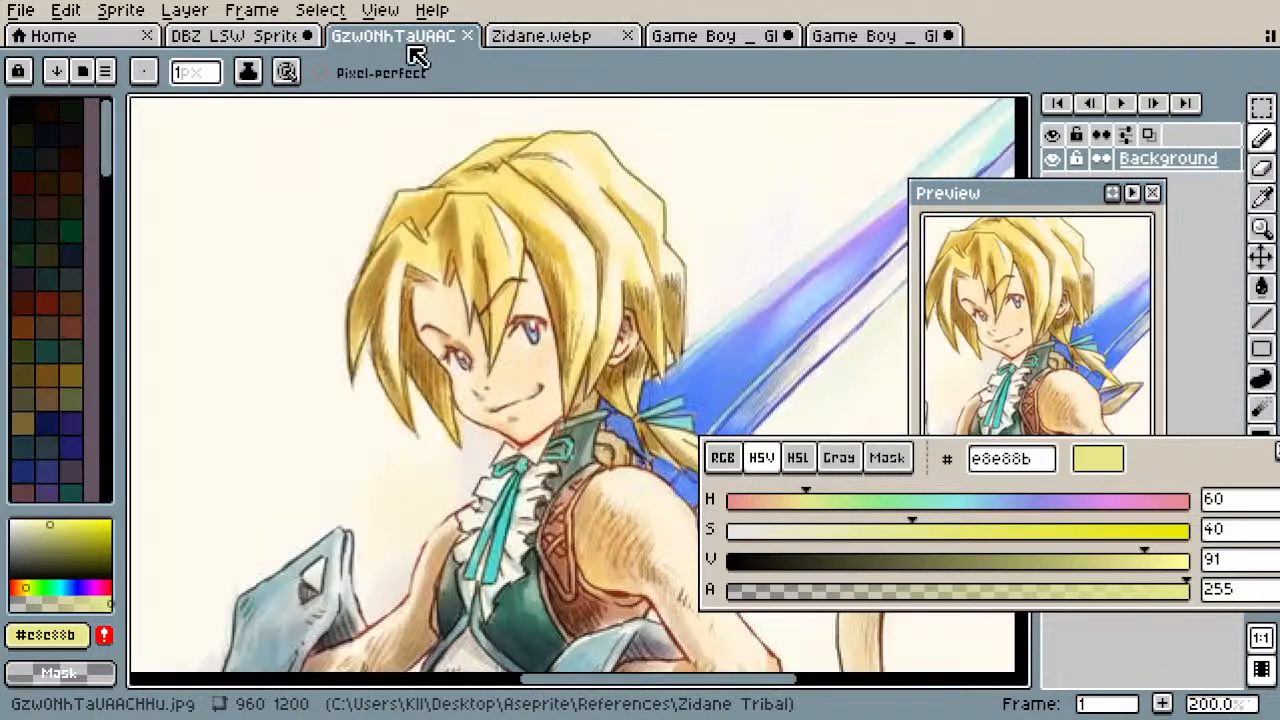
click(266, 42)
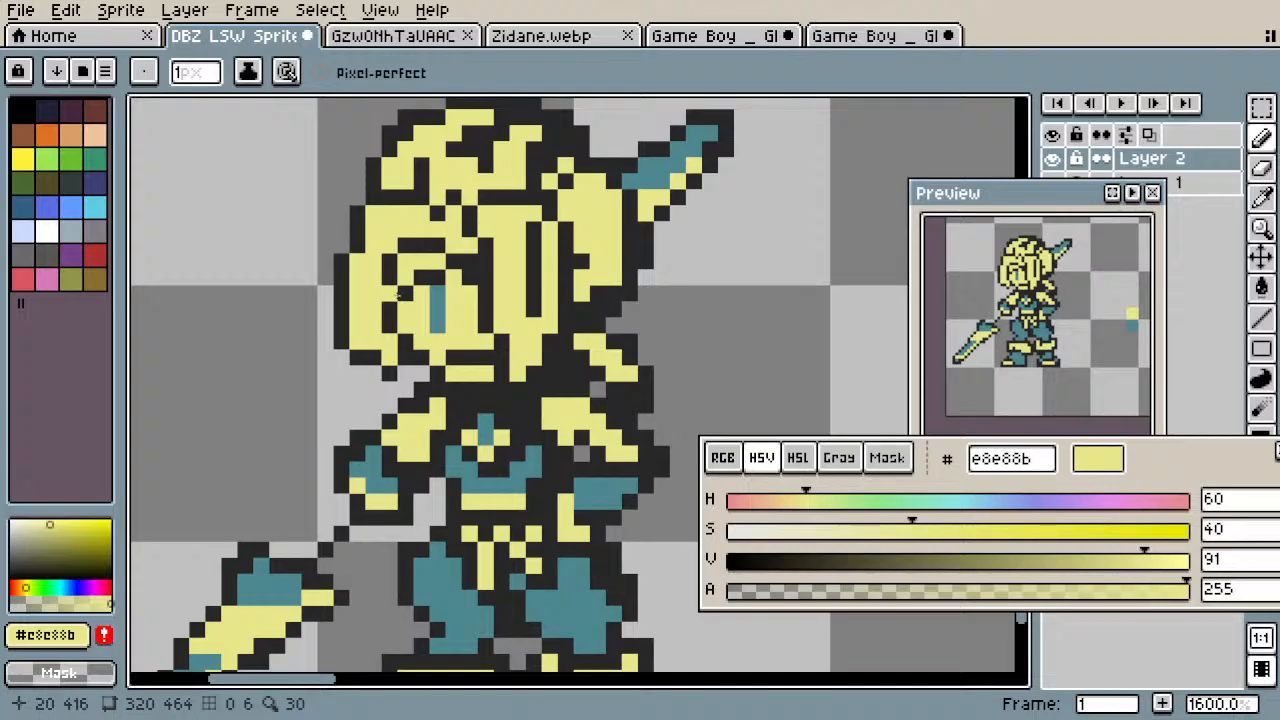
scroll(430, 354, down, 3)
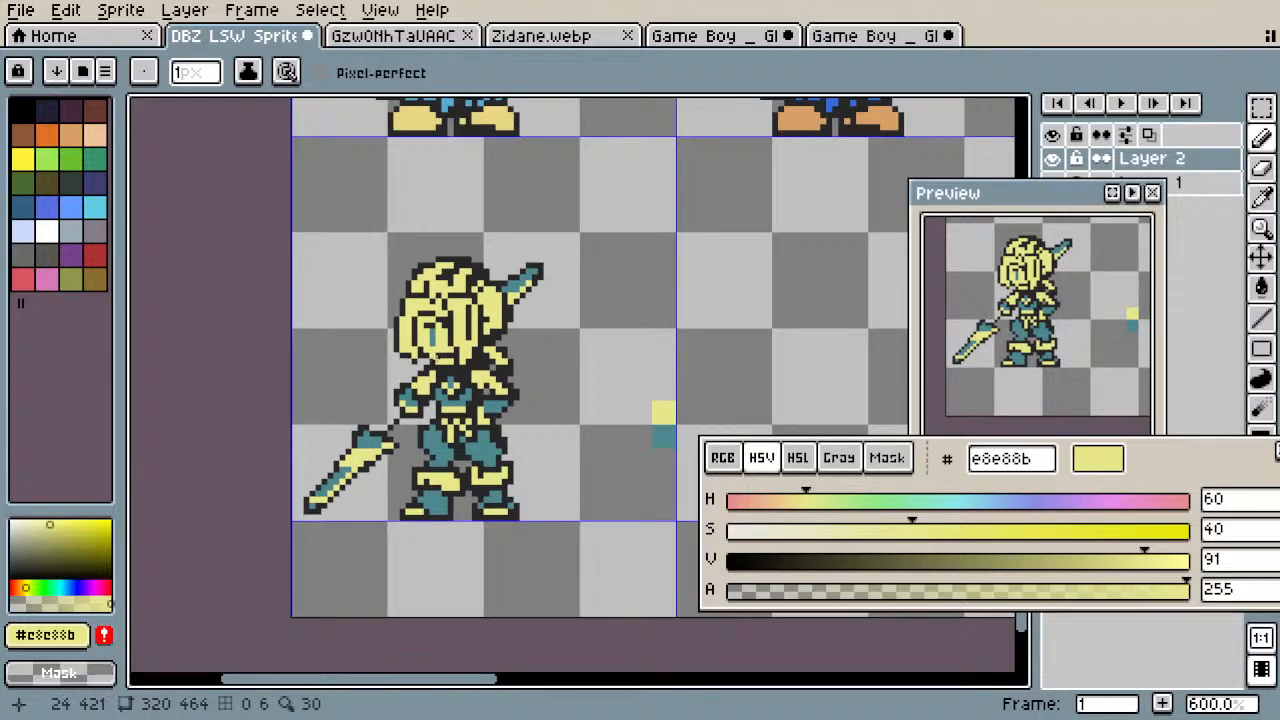
scroll(433, 367, down, 1)
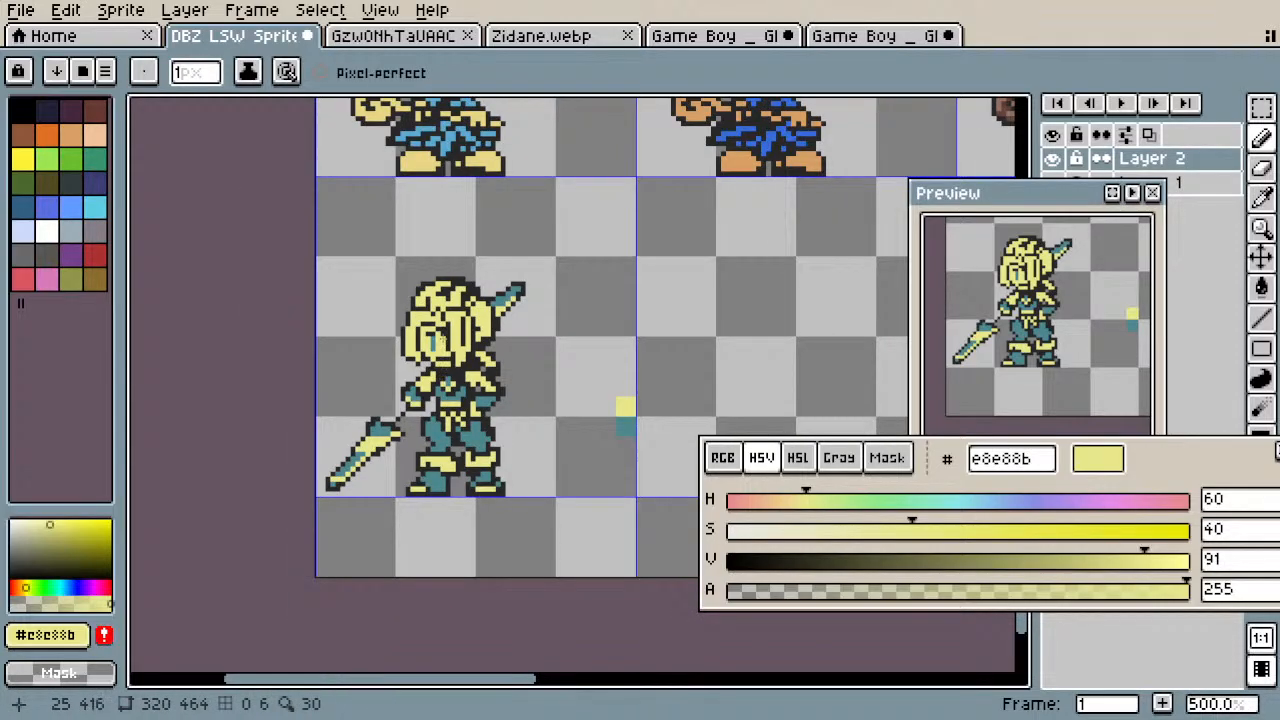
Step: Clear the eyelid's outer pixel and thin the top of the central hair strand using #e8e88b and #282828
scroll(438, 340, up, 7)
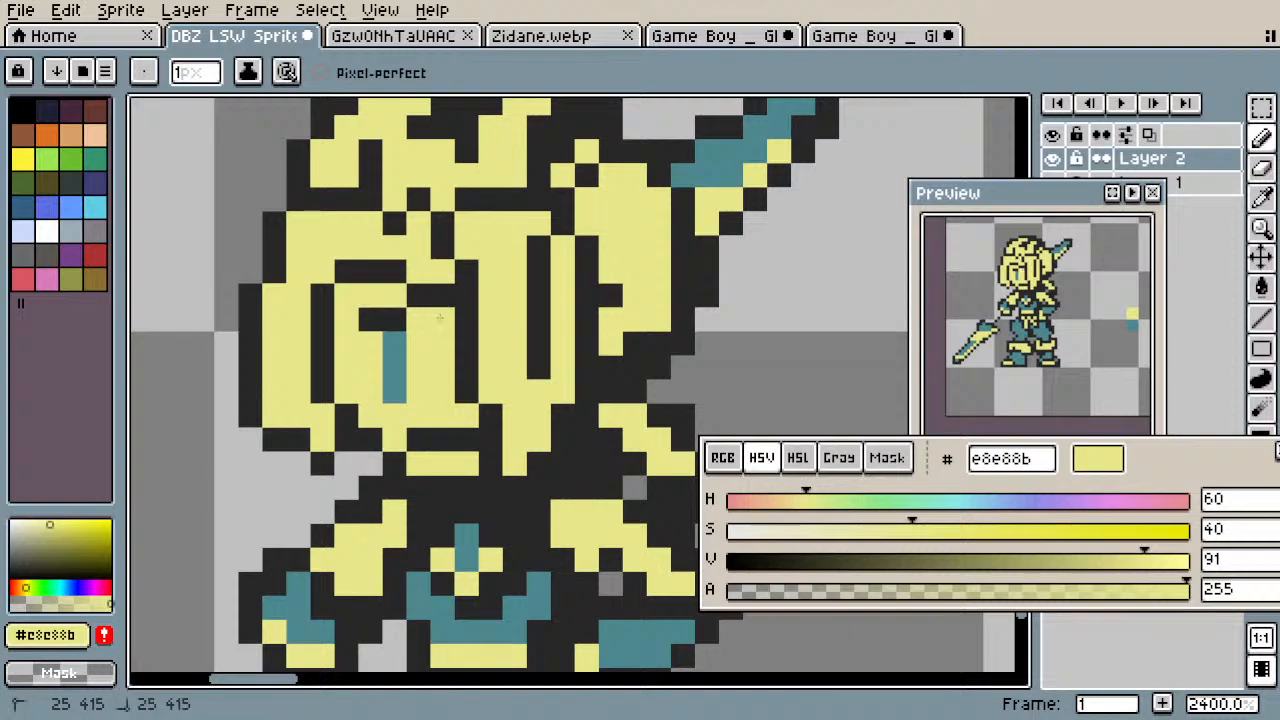
drag(439, 318, 441, 288)
alt+click(423, 290)
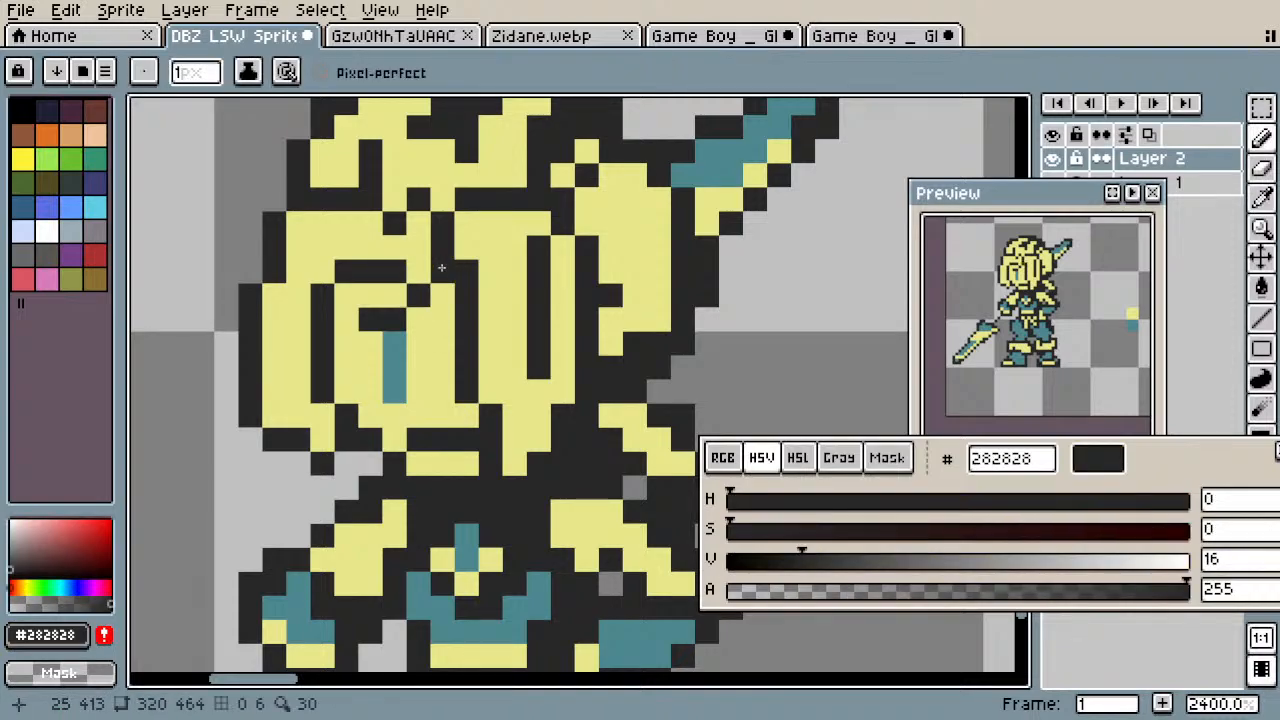
scroll(435, 320, down, 4)
scroll(437, 330, up, 2)
Step: Erase the long inner hair line with #e8e88b, and move the central strand two columns outward in #282828 to widen the face opening
alt+click(437, 332)
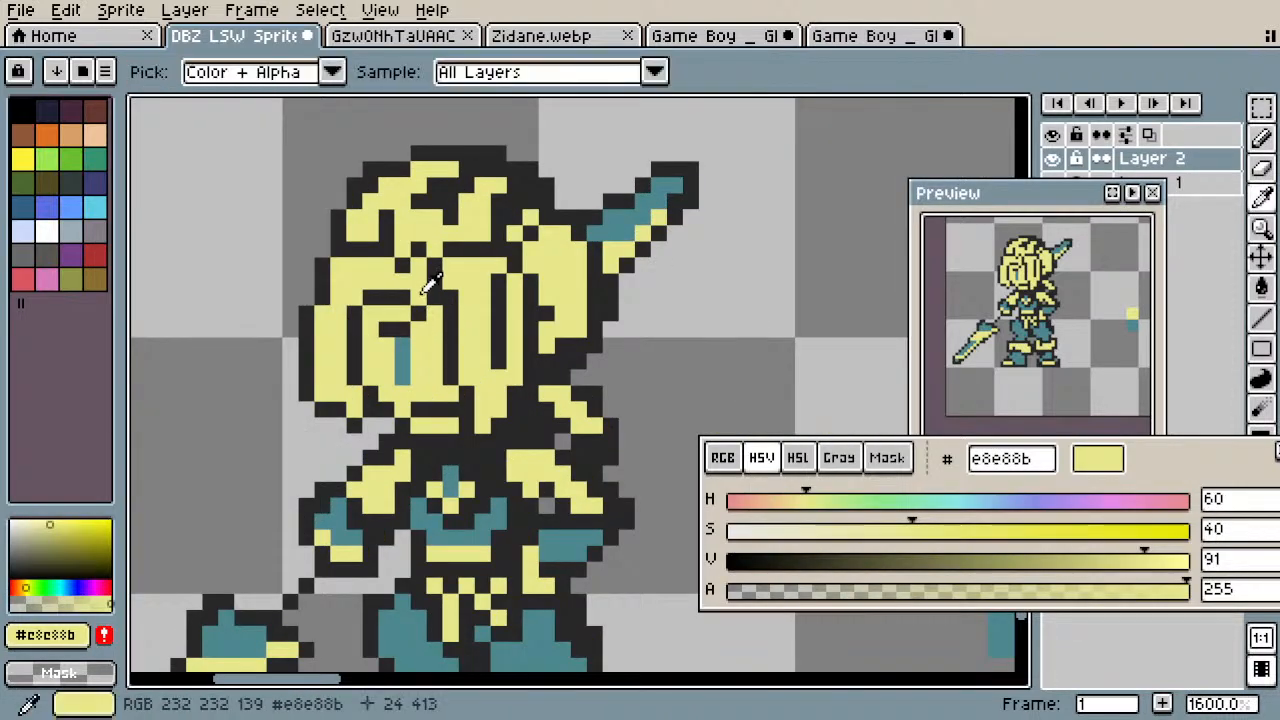
drag(498, 281, 496, 367)
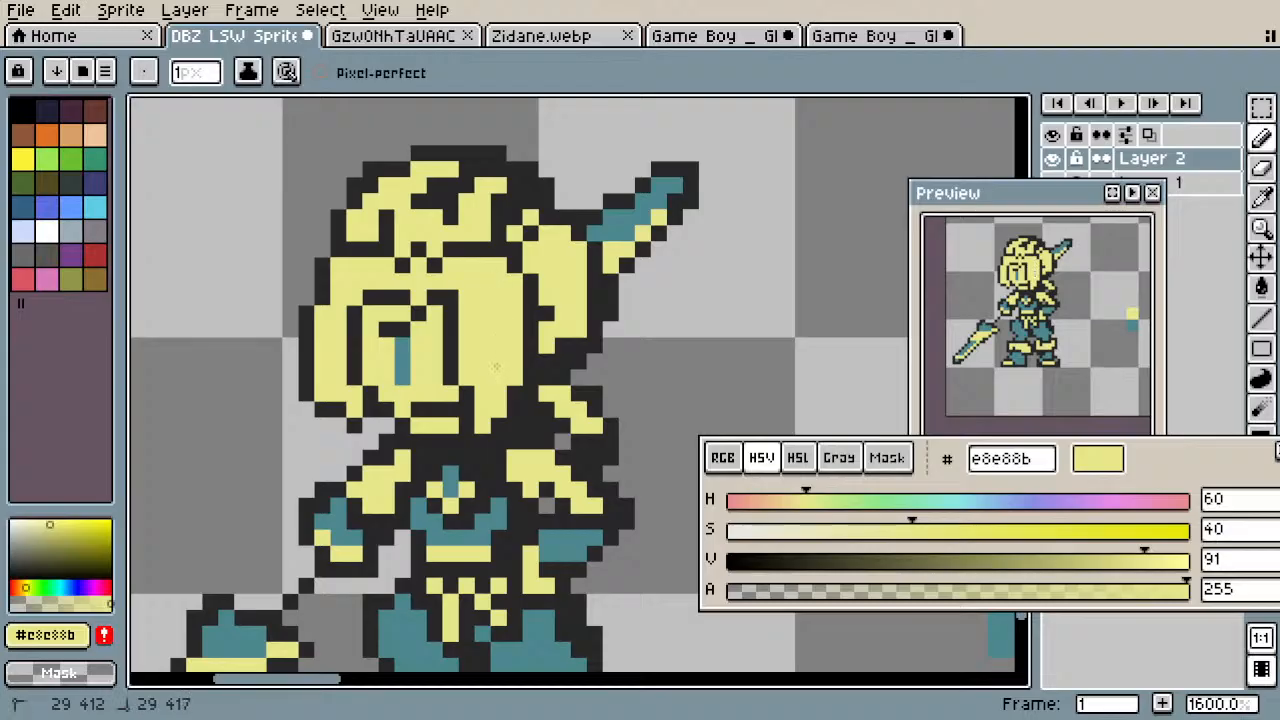
alt+click(466, 304)
mouse_move(471, 311)
mouse_down()
mouse_move(482, 380)
mouse_move(479, 370)
mouse_up()
alt+click(448, 368)
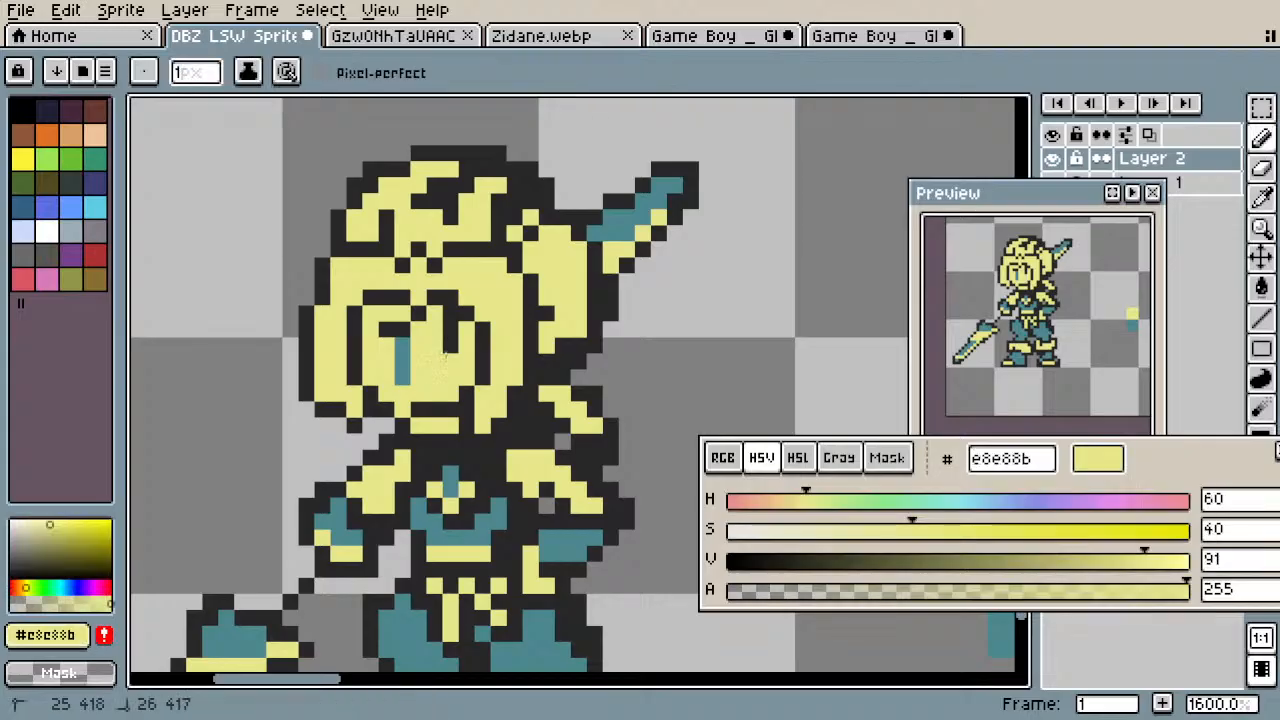
scroll(442, 330, down, 3)
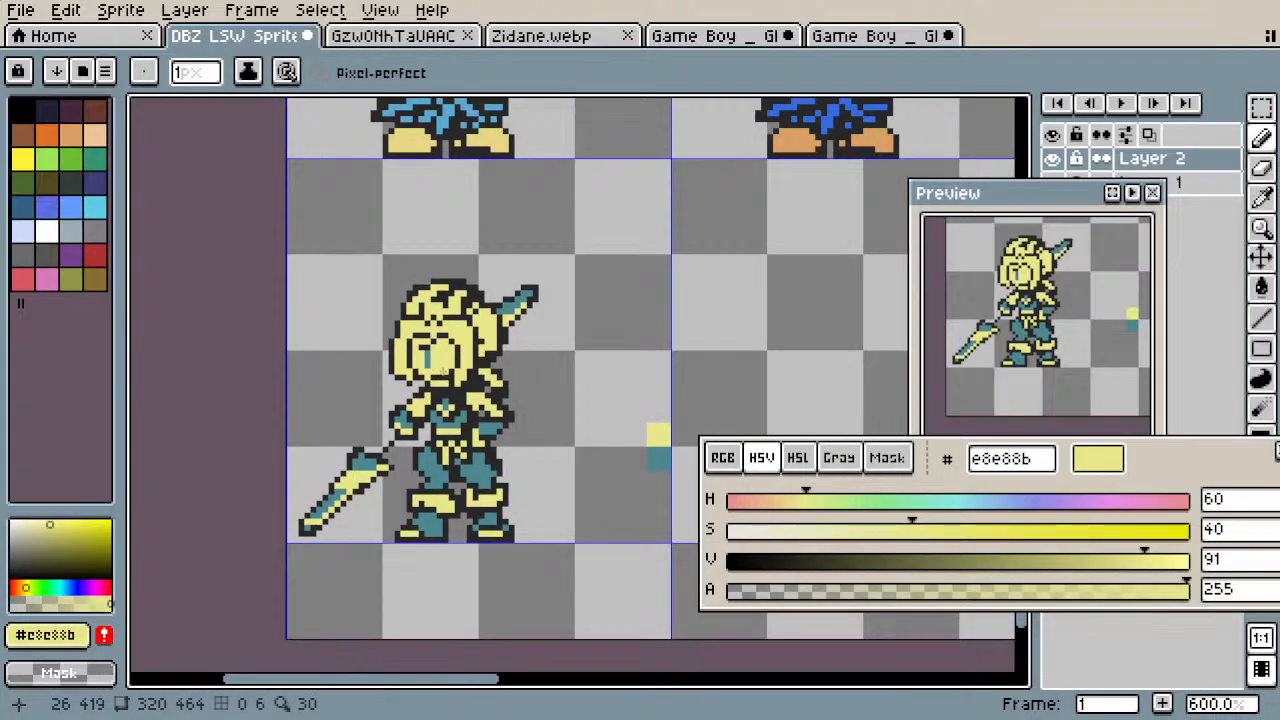
scroll(442, 368, down, 3)
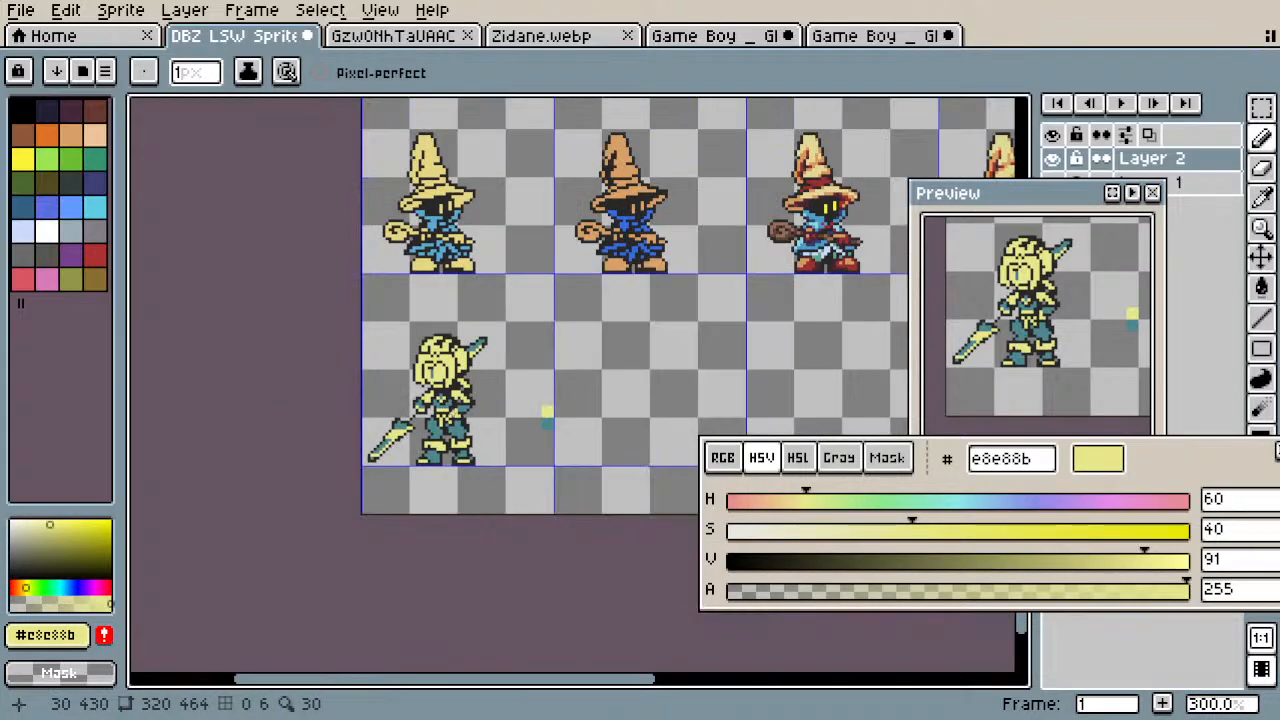
scroll(452, 378, up, 5)
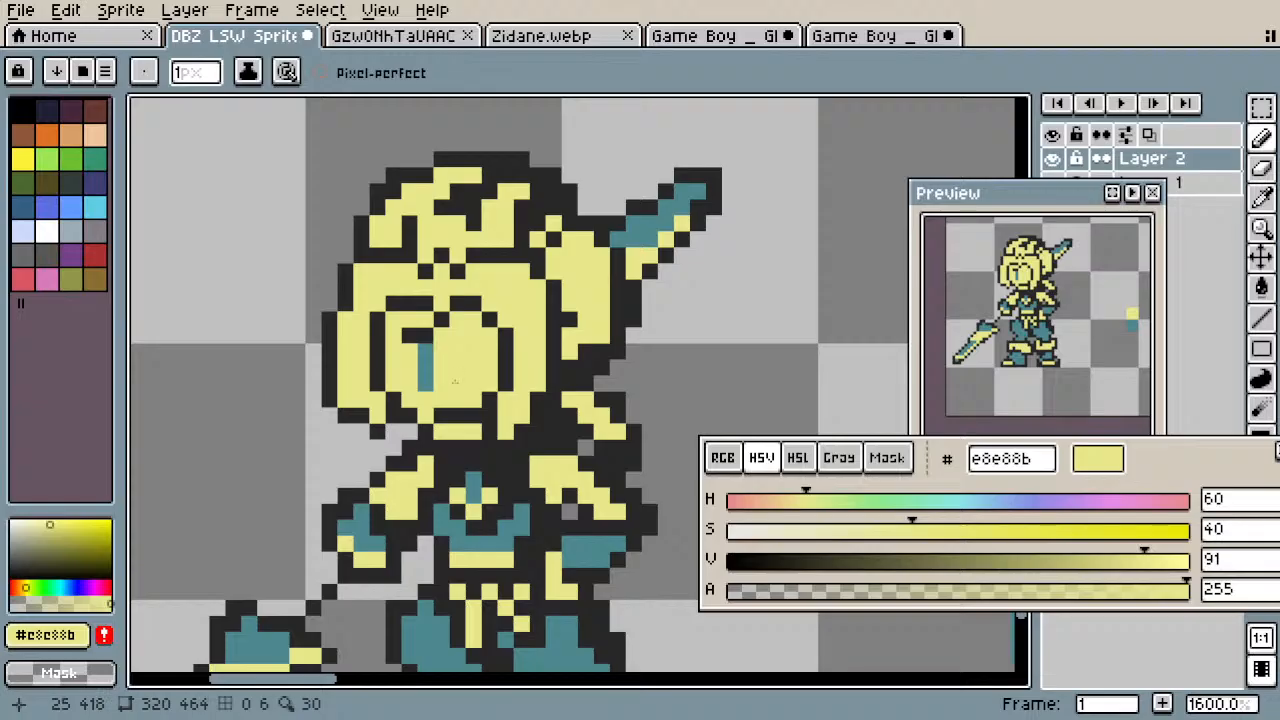
Step: Shift the teal eye one pixel toward the middle of the face and fill its old place with pale yellow #e8e88b
key(i)
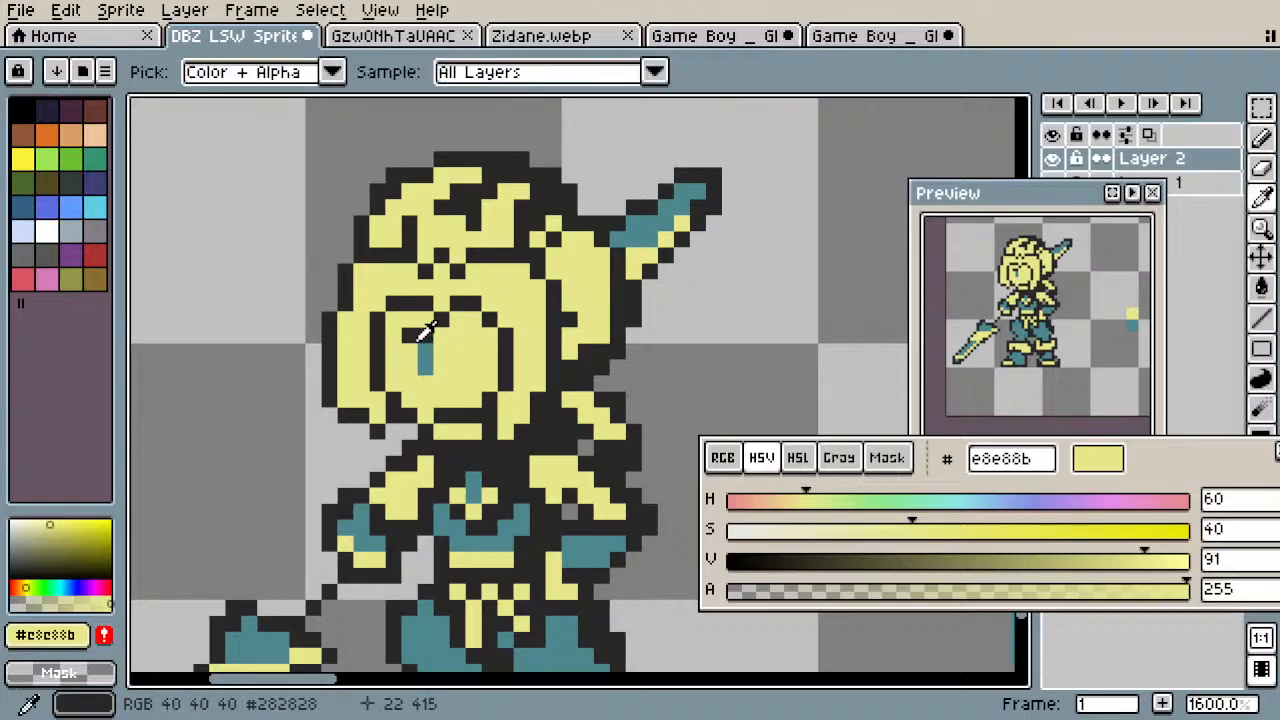
click(426, 350)
key(b)
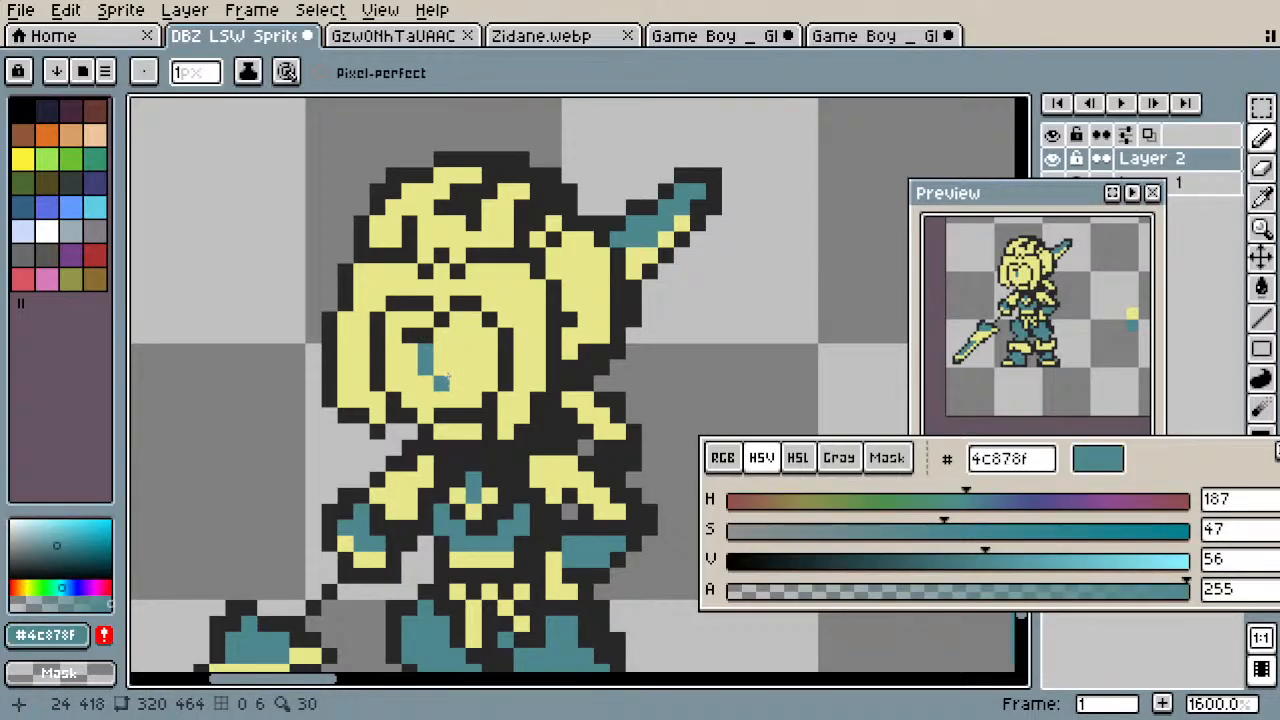
key(i)
click(436, 332)
key(b)
drag(428, 348, 426, 368)
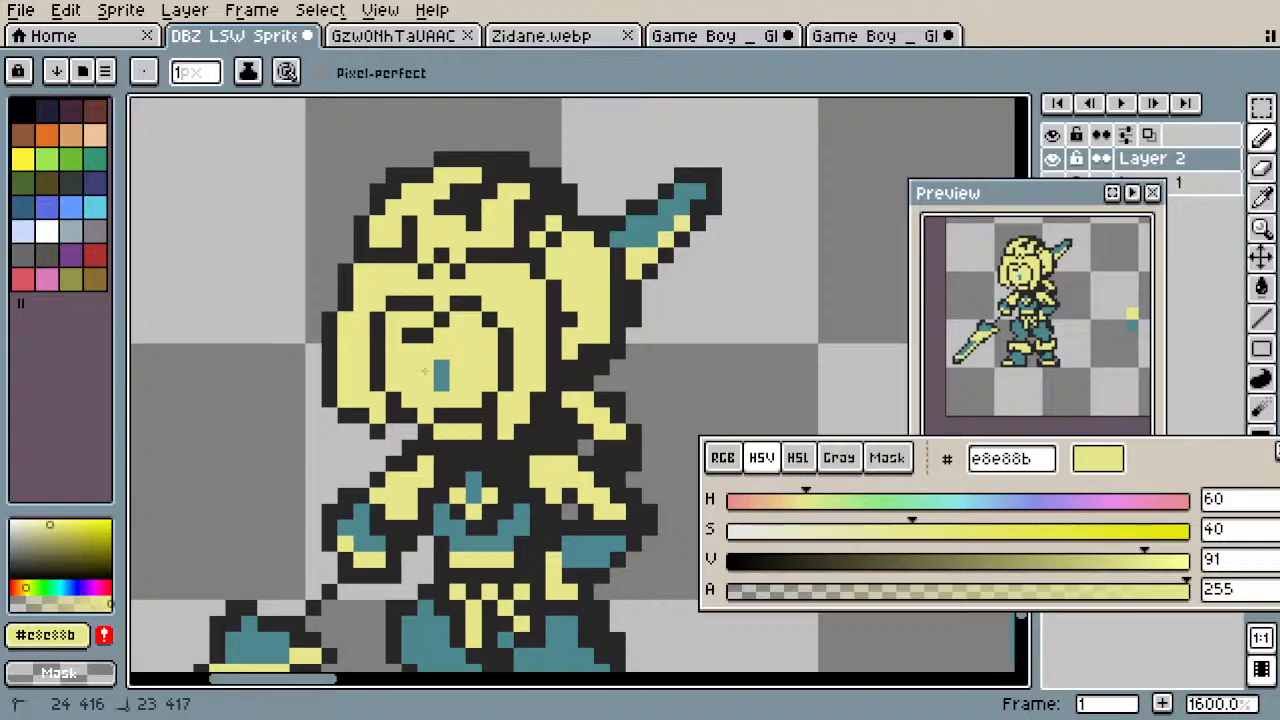
Step: Extend the dark #282828 brow down over the top of the eye and add a dark pixel at the eye's outer side
key(i)
click(424, 330)
key(b)
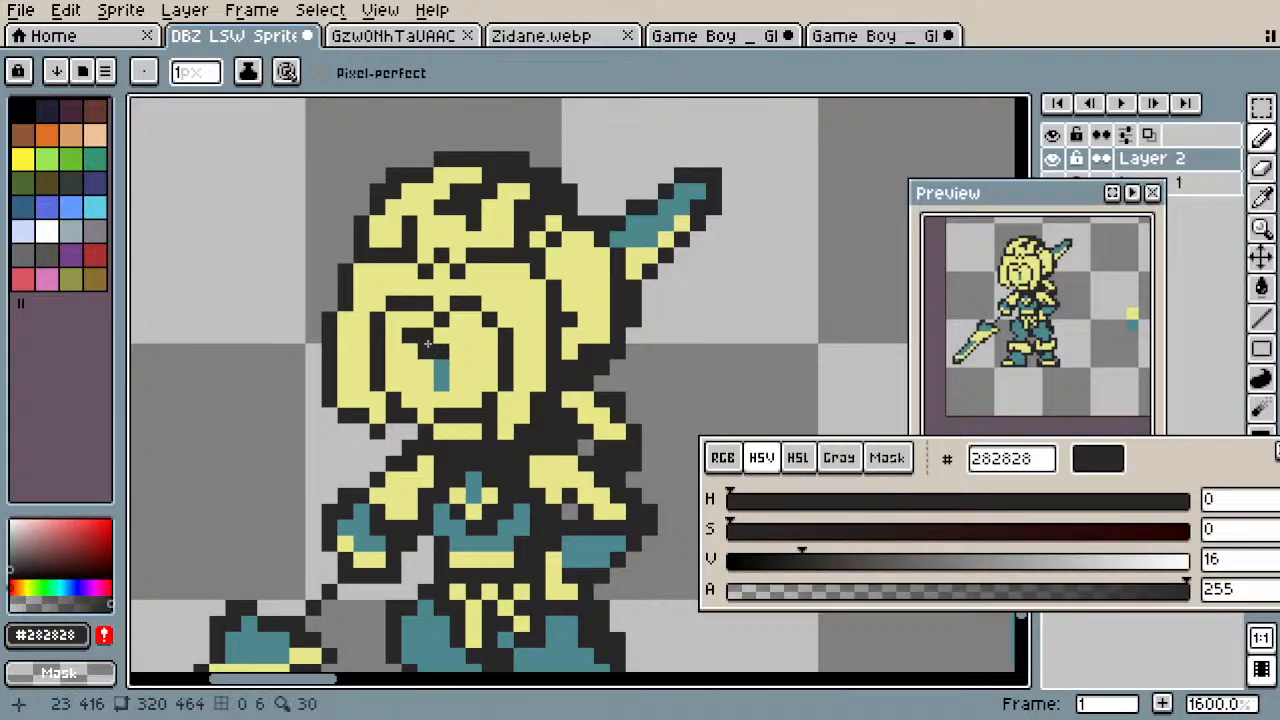
alt+click(430, 350)
click(409, 366)
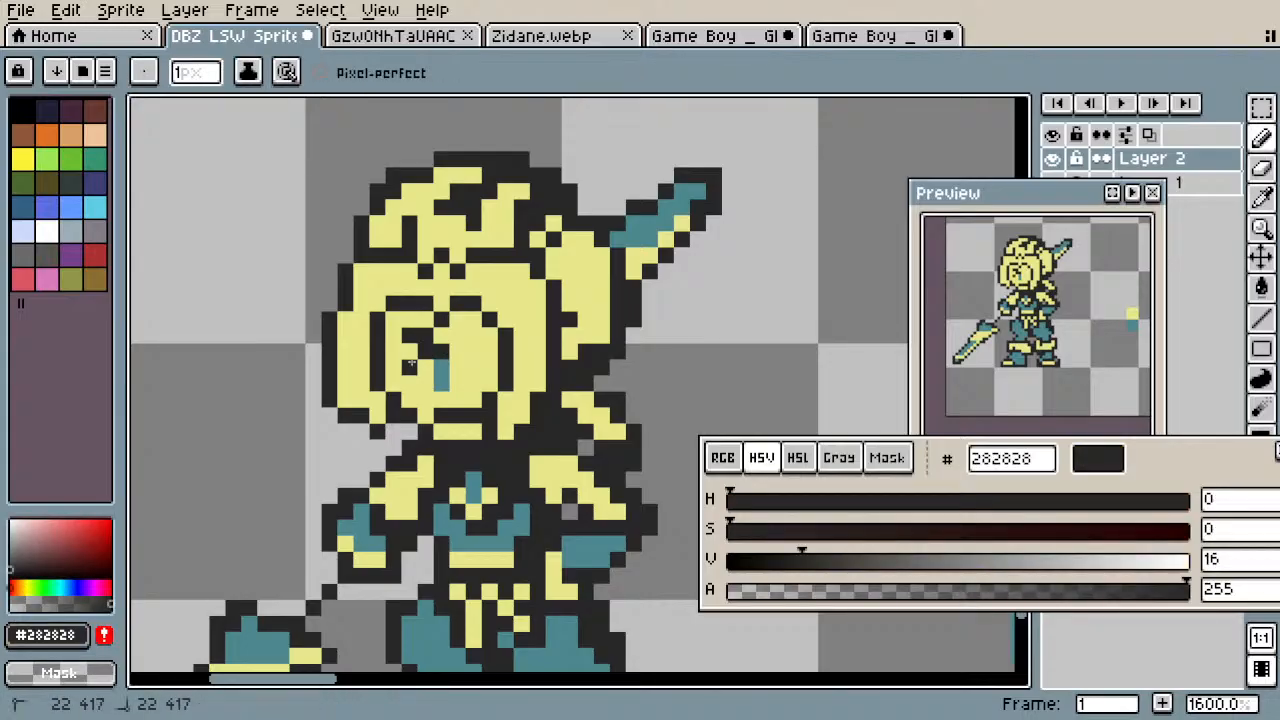
alt+click(405, 348)
Step: Clear the dark pixel beside the eye with pale yellow and reduce the brow to two dark pixels above the eye
scroll(404, 346, down, 4)
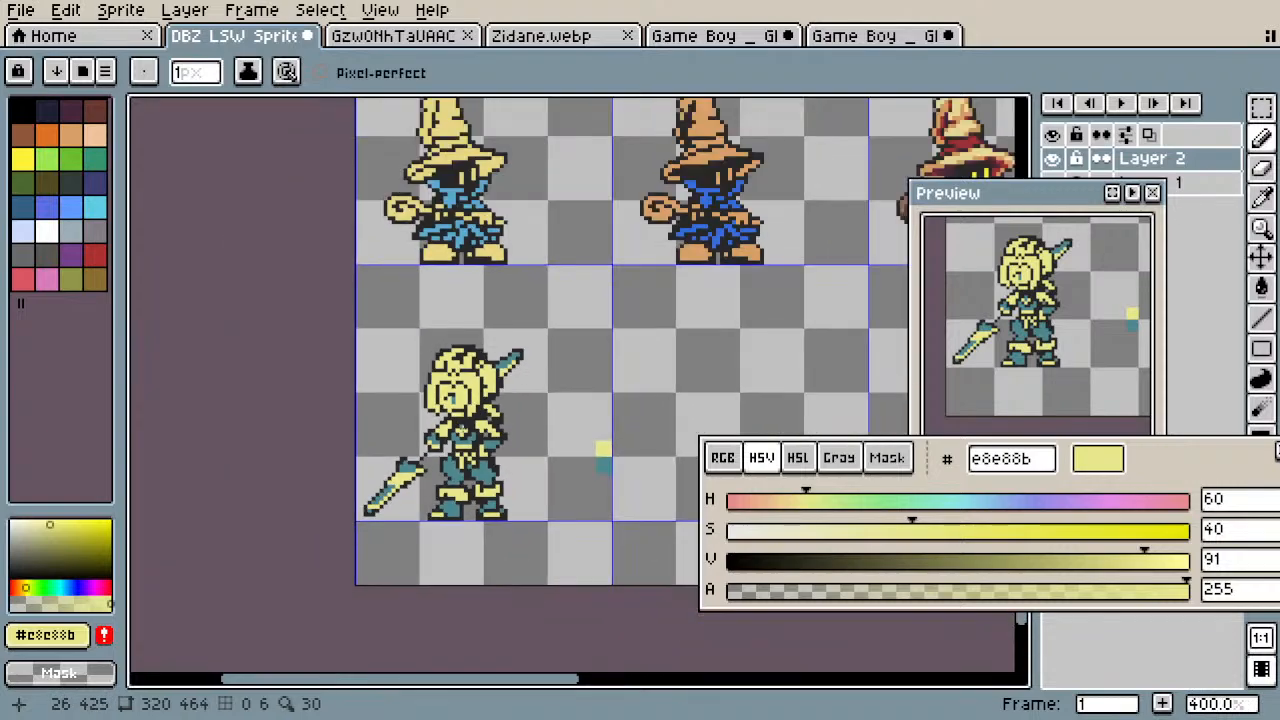
scroll(451, 416, down, 1)
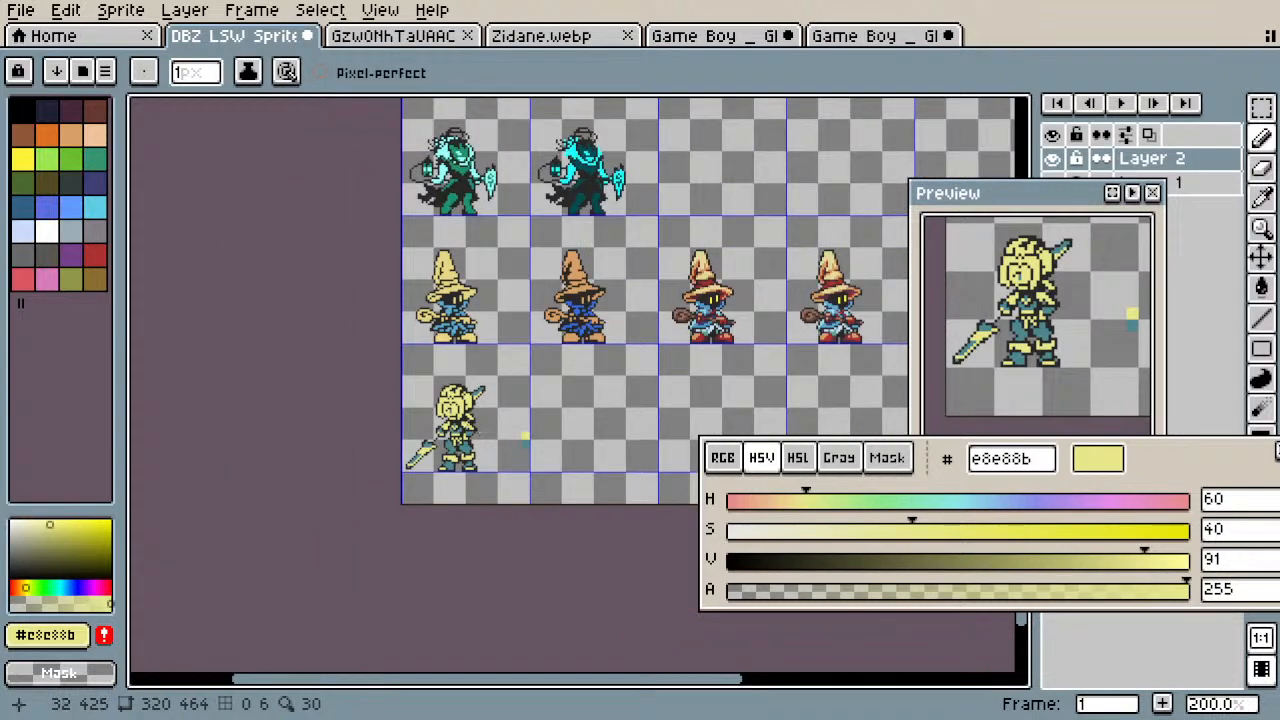
scroll(465, 427, up, 3)
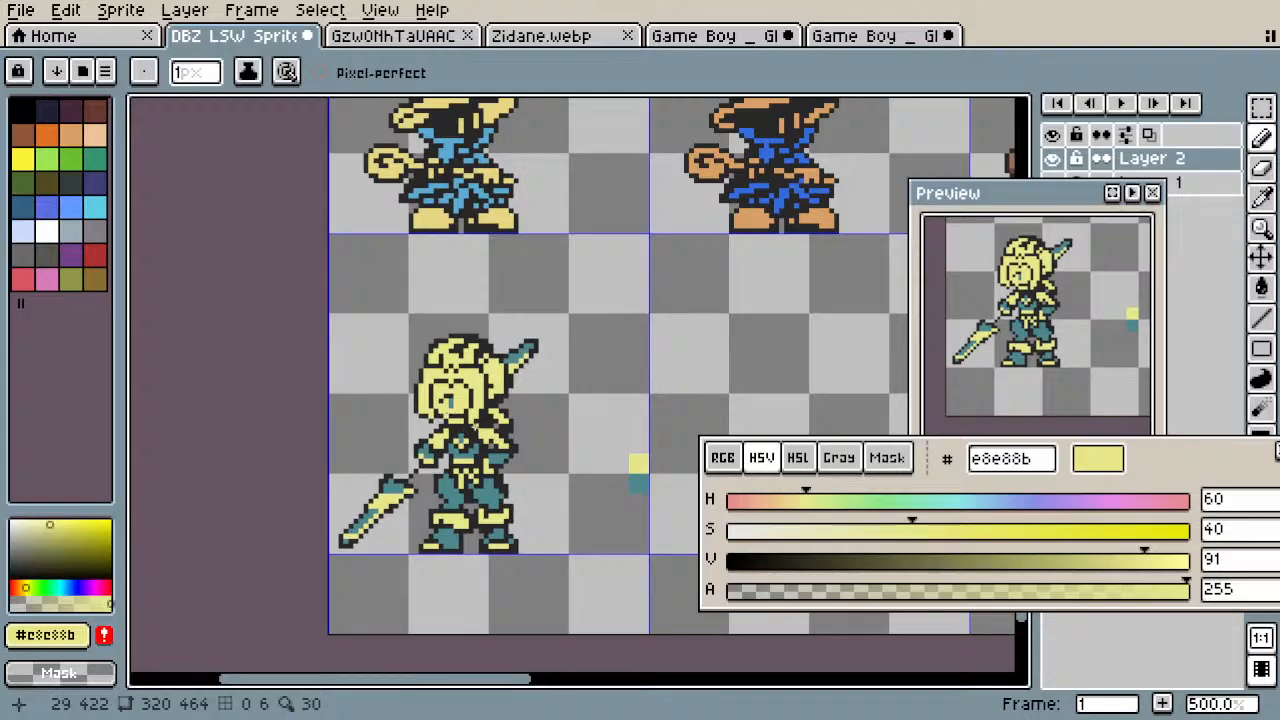
scroll(465, 427, up, 4)
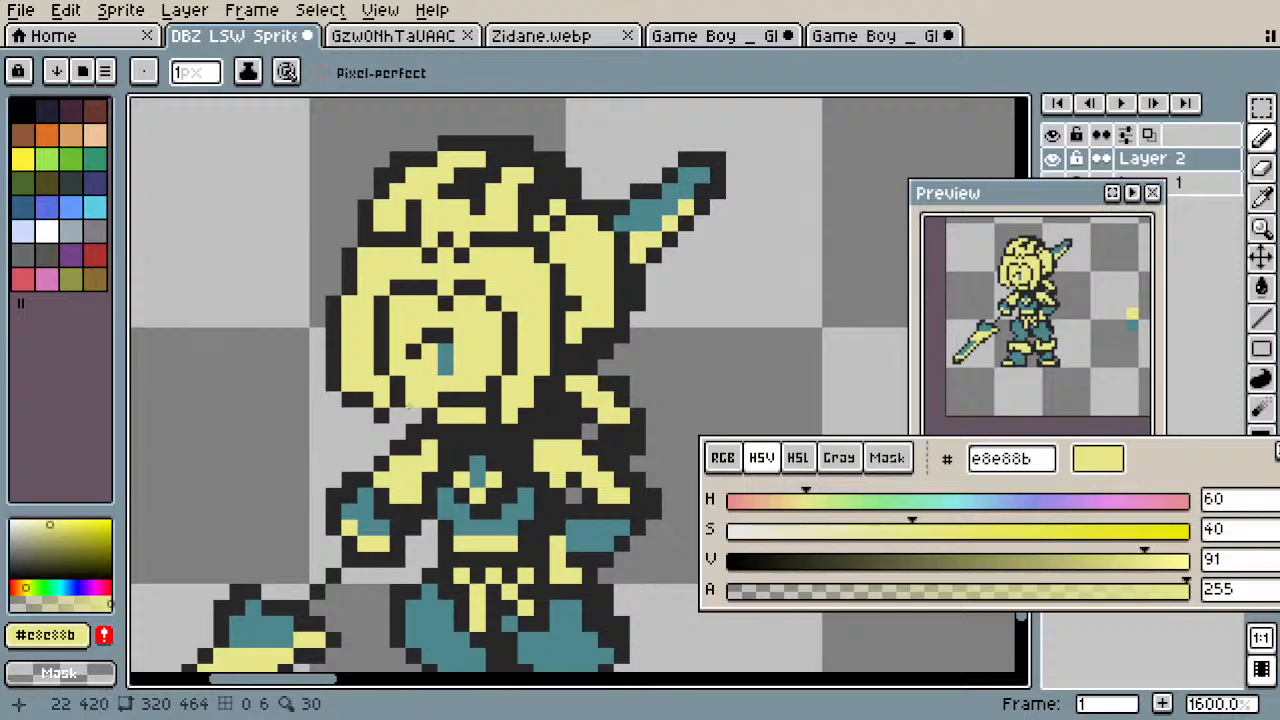
alt+click(429, 375)
click(415, 350)
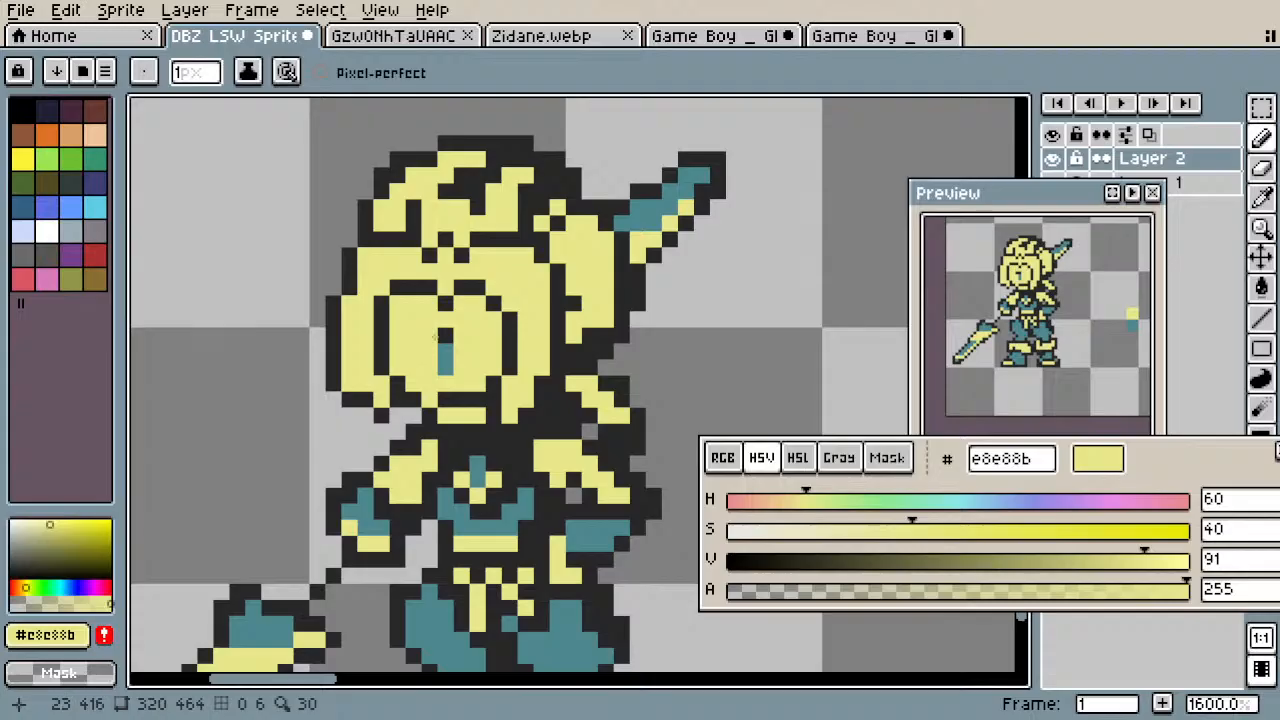
drag(461, 288, 490, 301)
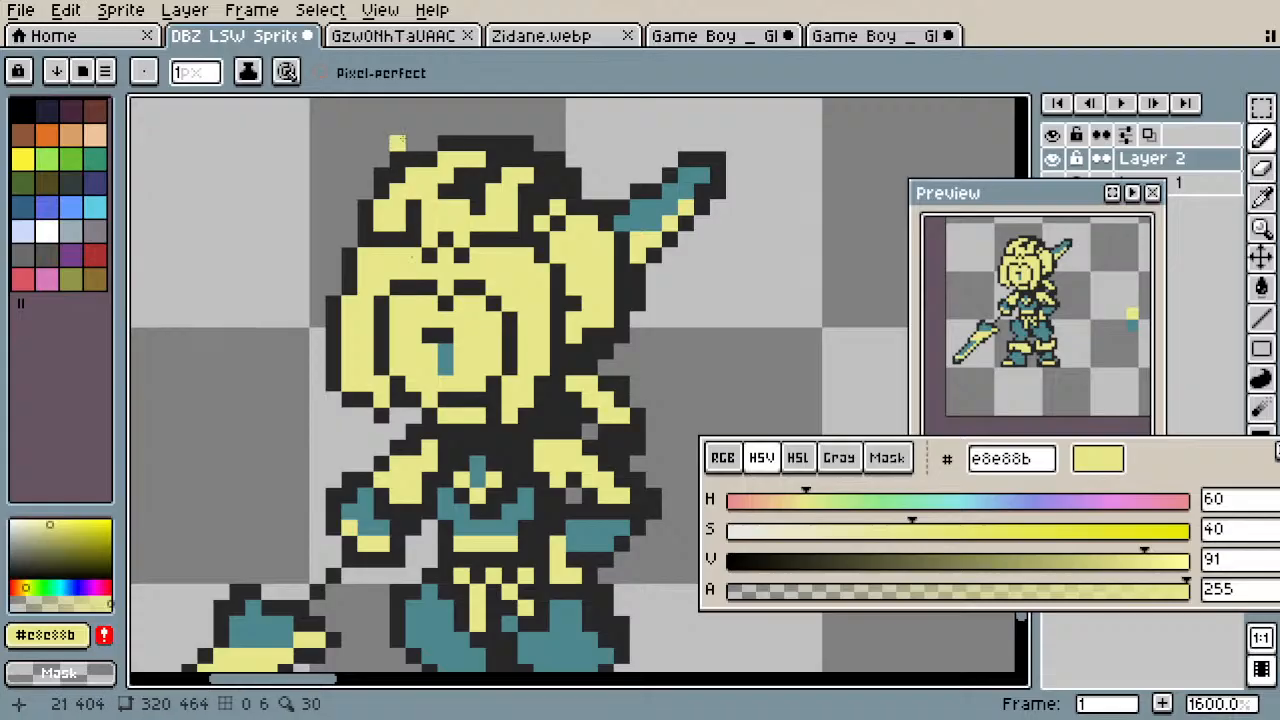
Step: Compare the sprite's face and hair with the blond character's reference illustration
click(406, 42)
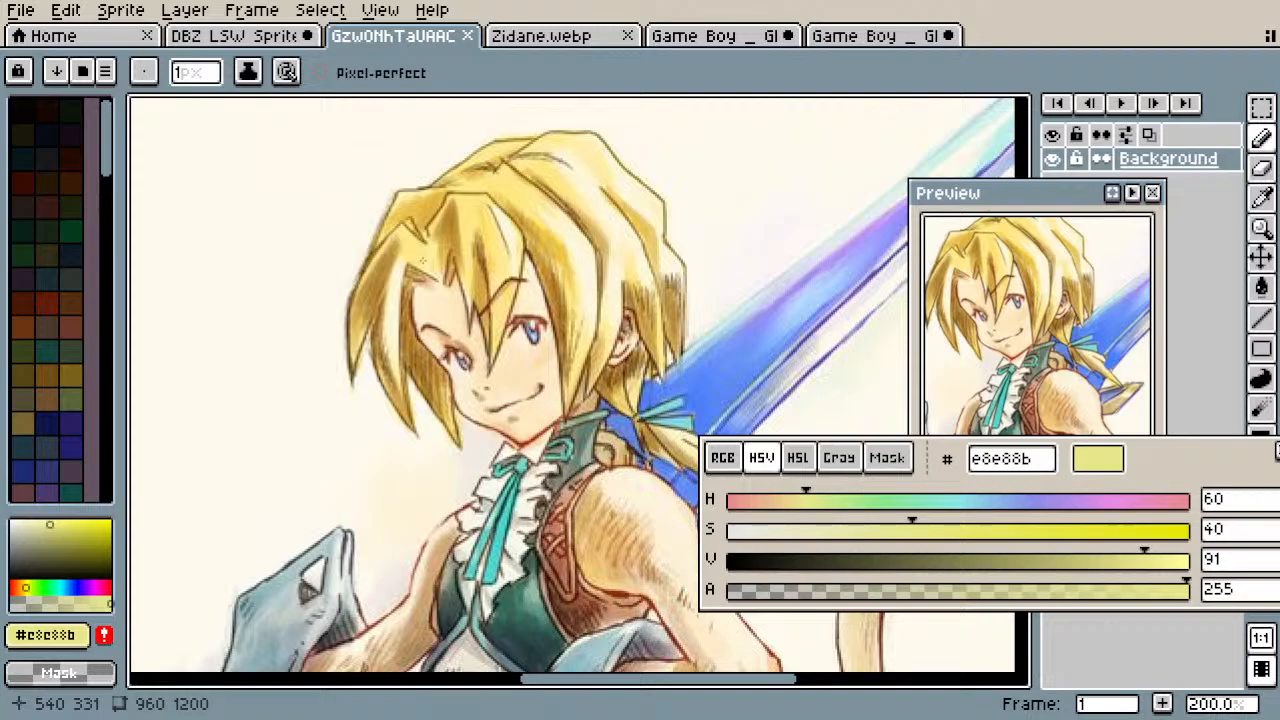
click(286, 40)
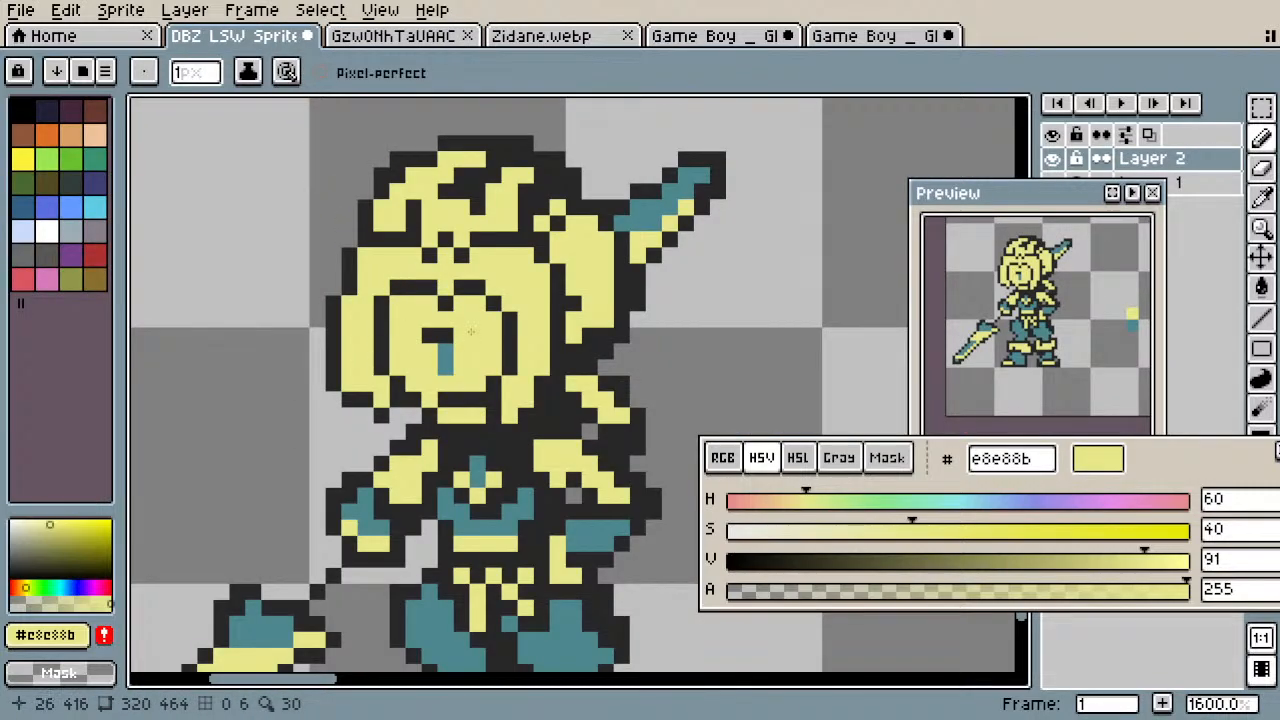
scroll(486, 363, down, 6)
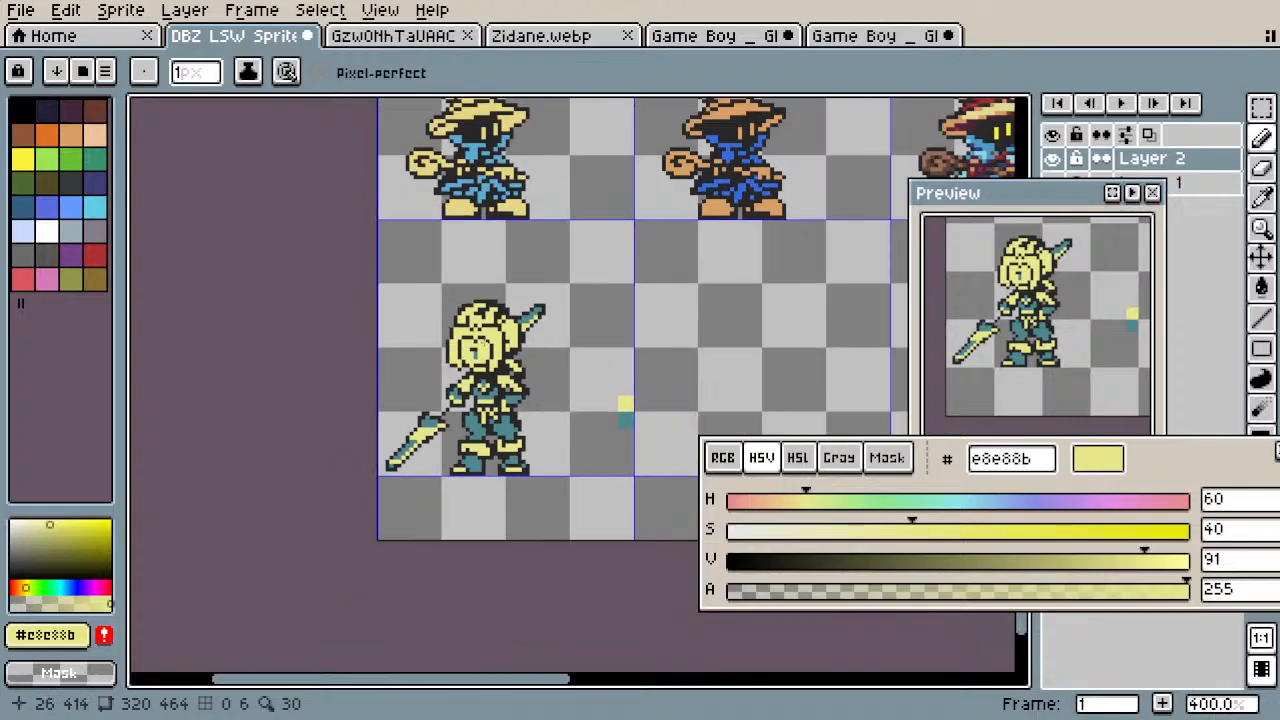
scroll(478, 336, down, 2)
scroll(478, 336, up, 7)
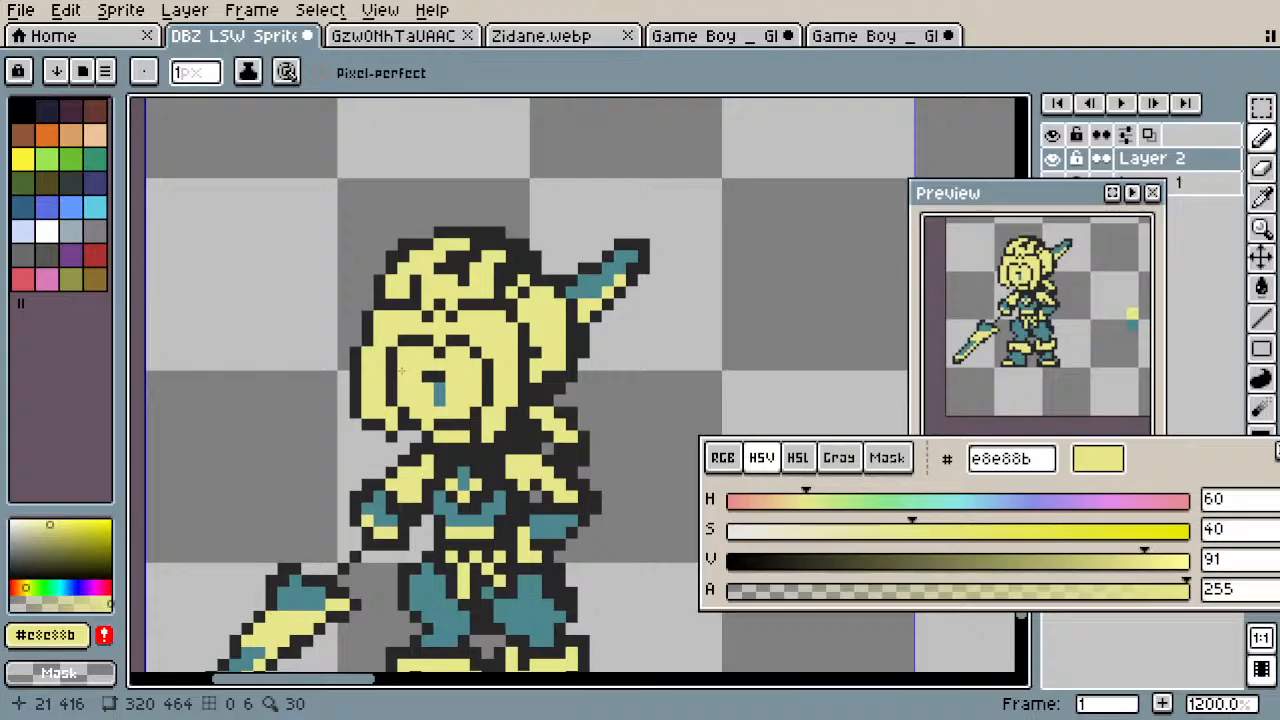
Step: Undo the recent pencil edits to the face, back to the version with long vertical hair strands and the eye in its former place
click(438, 376)
scroll(432, 396, up, 1)
scroll(432, 396, up, 3)
key(v)
key(ctrl+z)
key(ctrl+z)
key(ctrl+z)
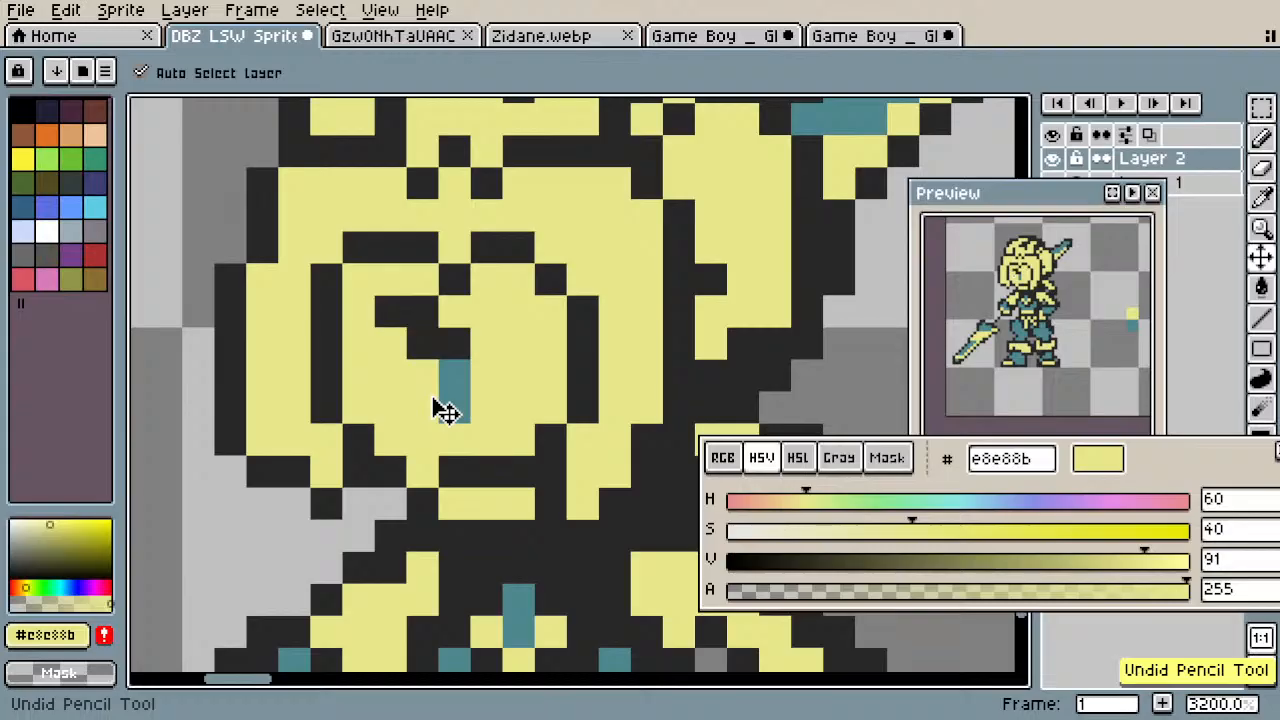
key(ctrl+z)
key(ctrl+z)
key(ctrl+z)
key(ctrl+z)
key(ctrl+z)
key(ctrl+z)
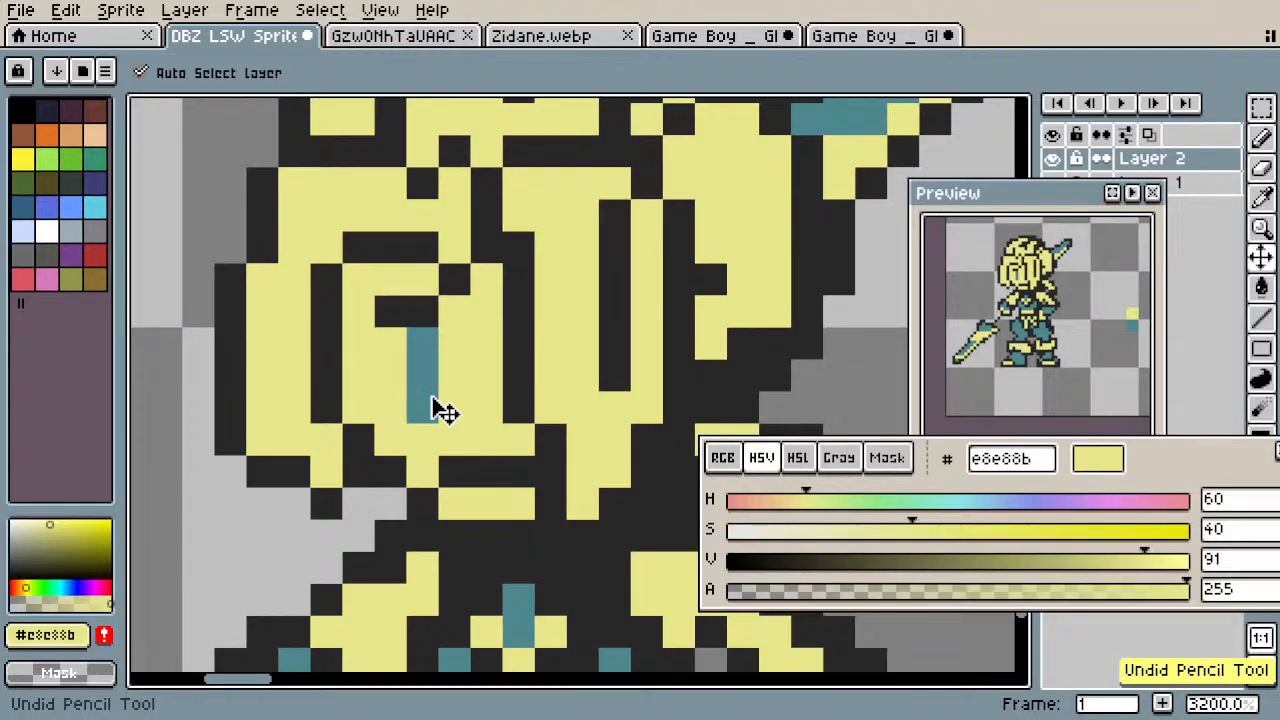
key(ctrl+z)
Step: Paint over the dark horizontal line across the chin with pale yellow #e8e88b
key(b)
click(430, 396)
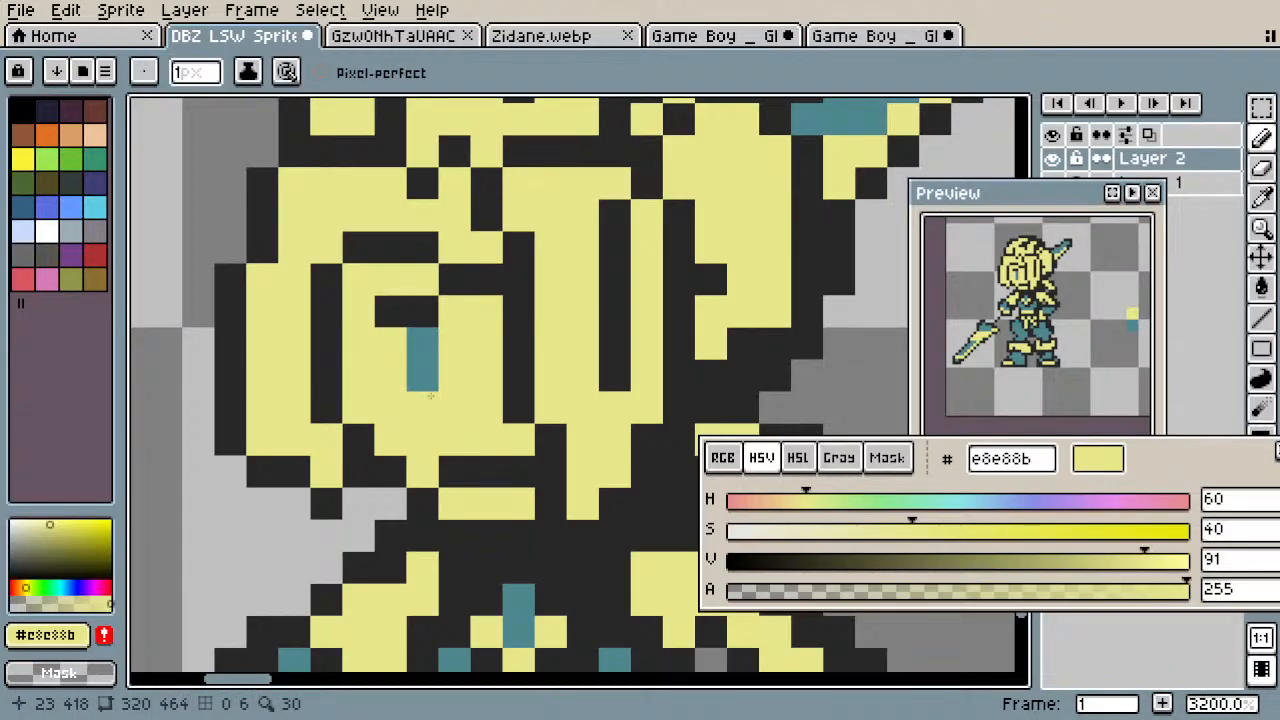
scroll(430, 396, down, 4)
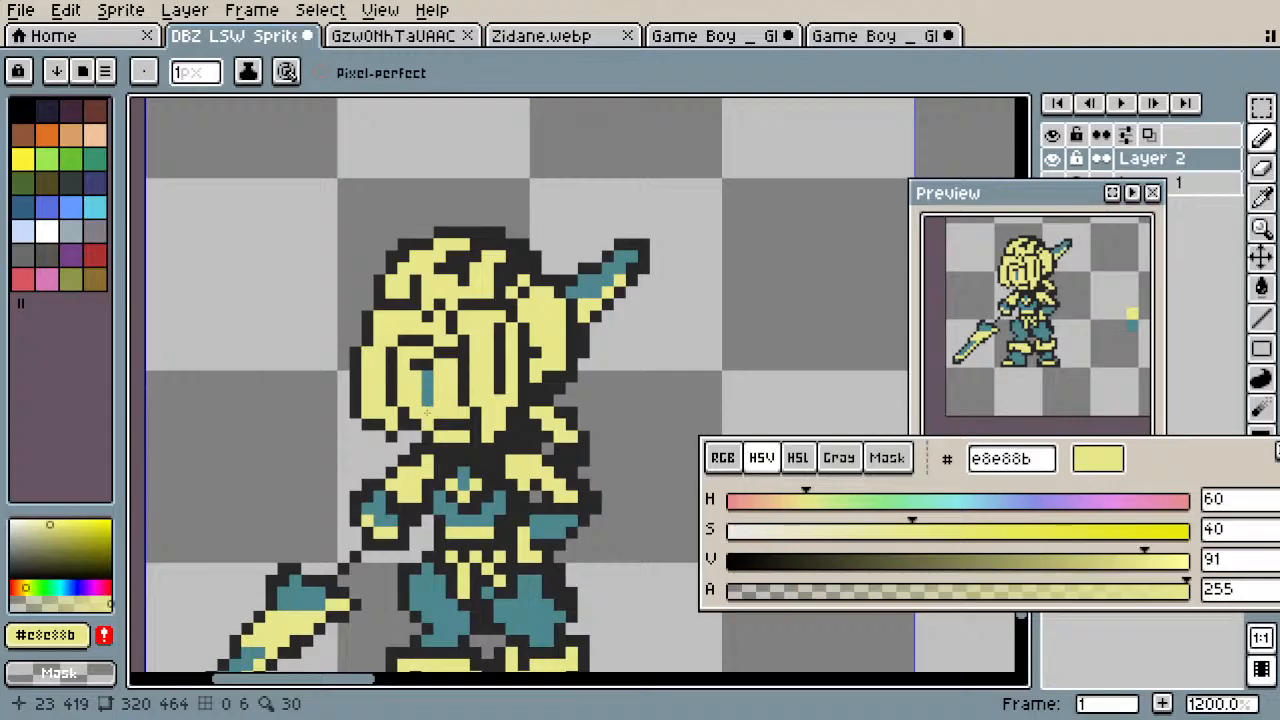
scroll(426, 410, up, 4)
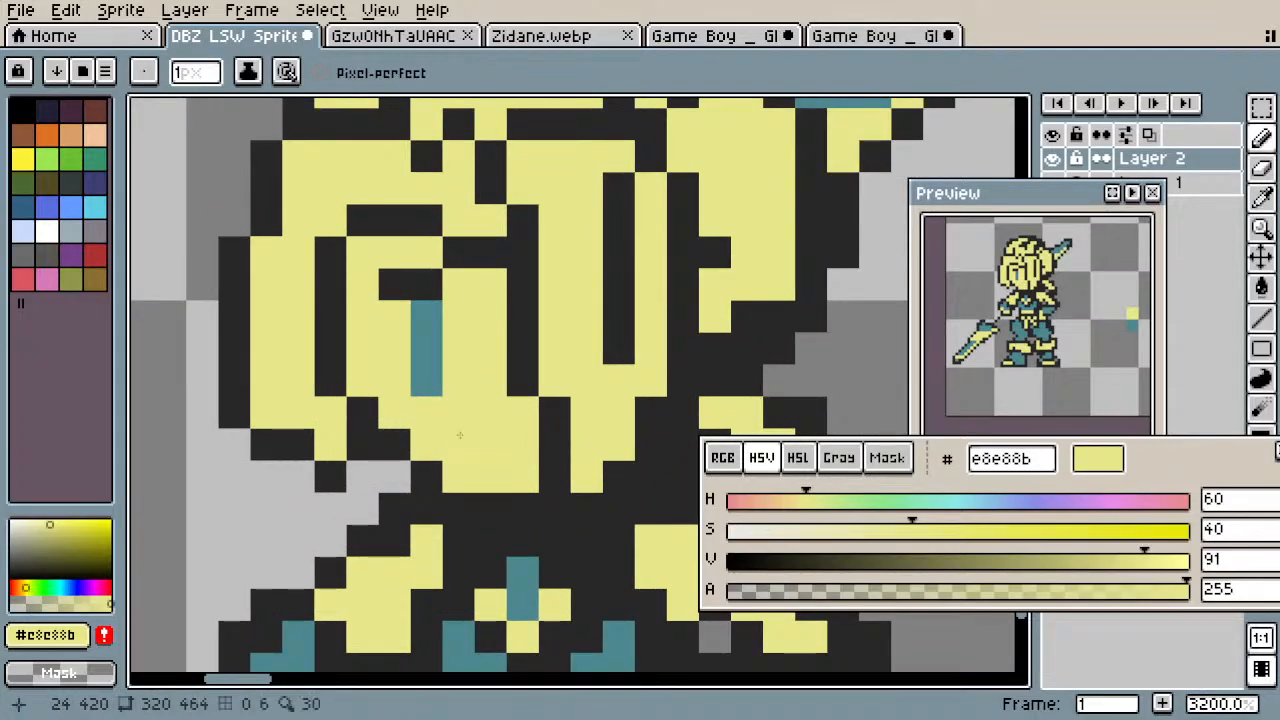
scroll(460, 435, down, 5)
scroll(414, 405, up, 3)
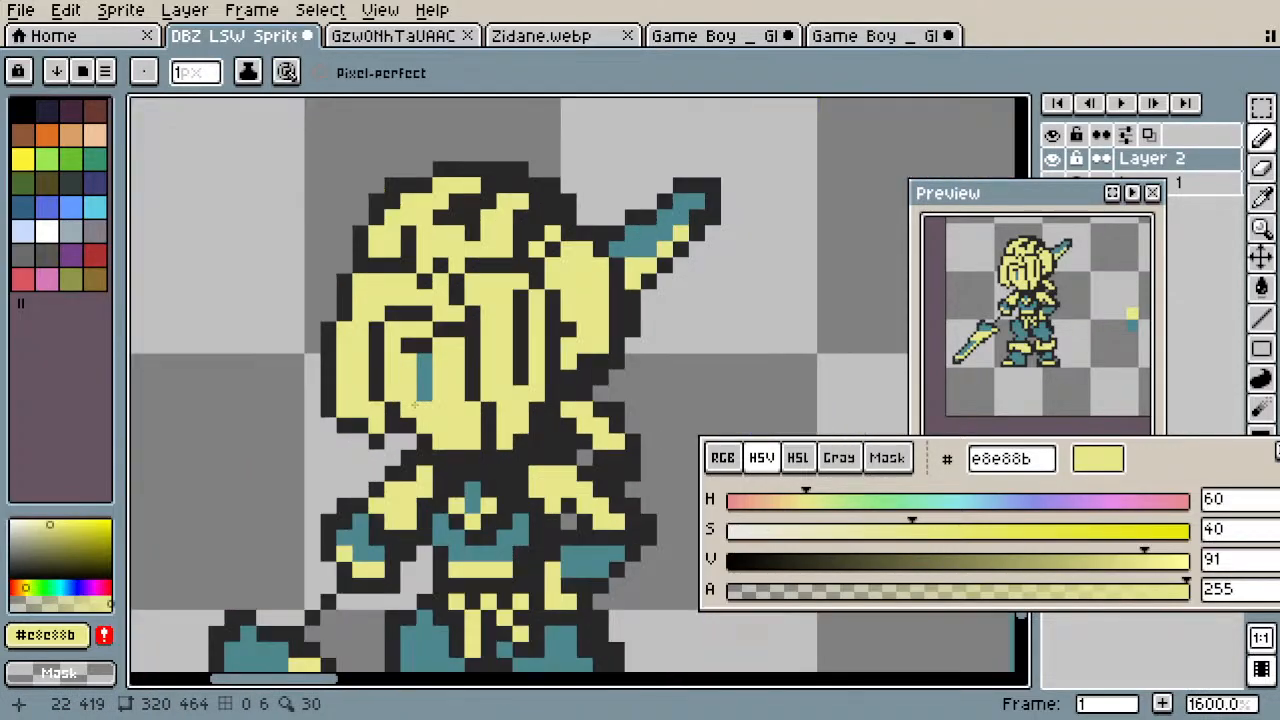
Step: Select the 4 by 8 pixel section of the front hair lock and move it one pixel toward the face
key(m)
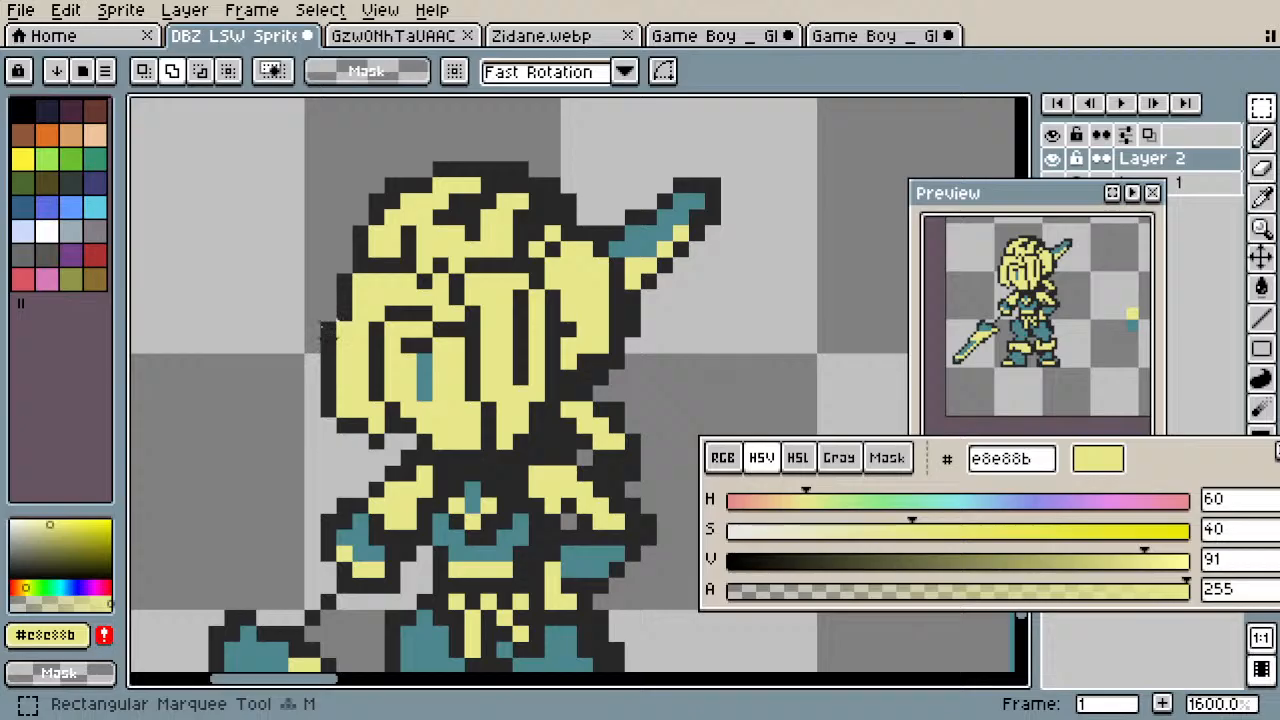
drag(320, 322, 386, 447)
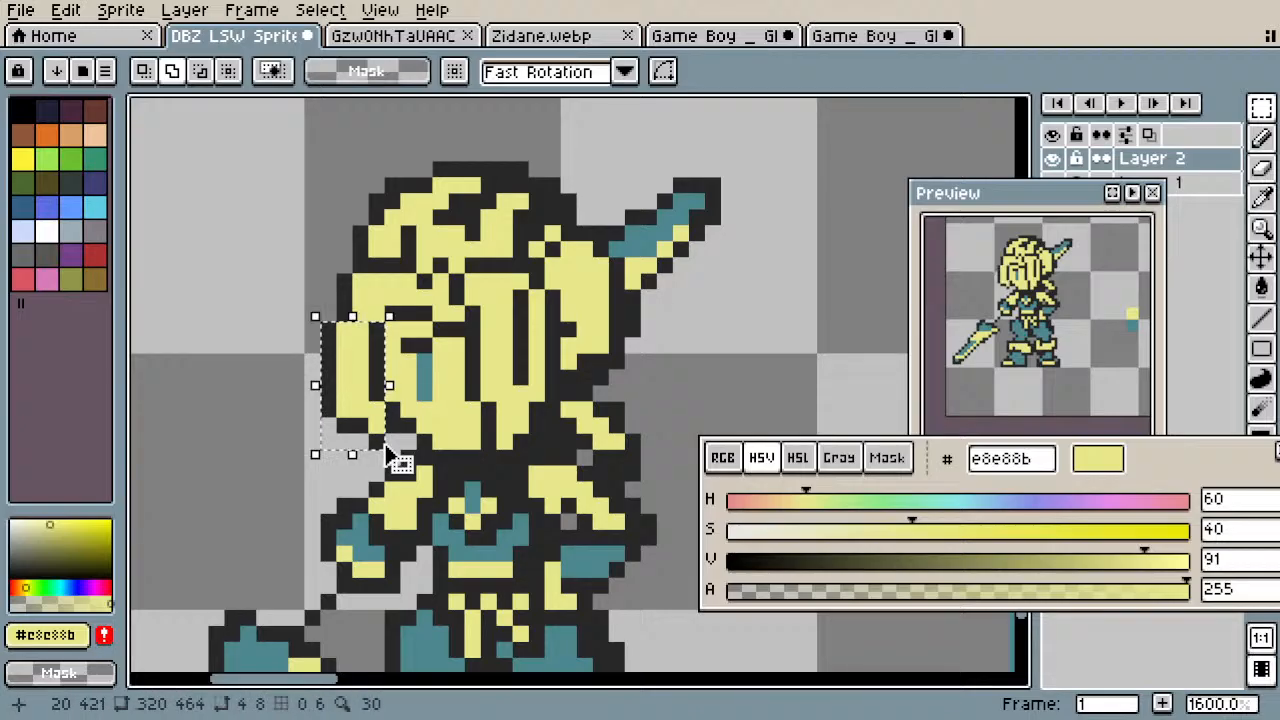
key(Right)
key(Right)
key(Left)
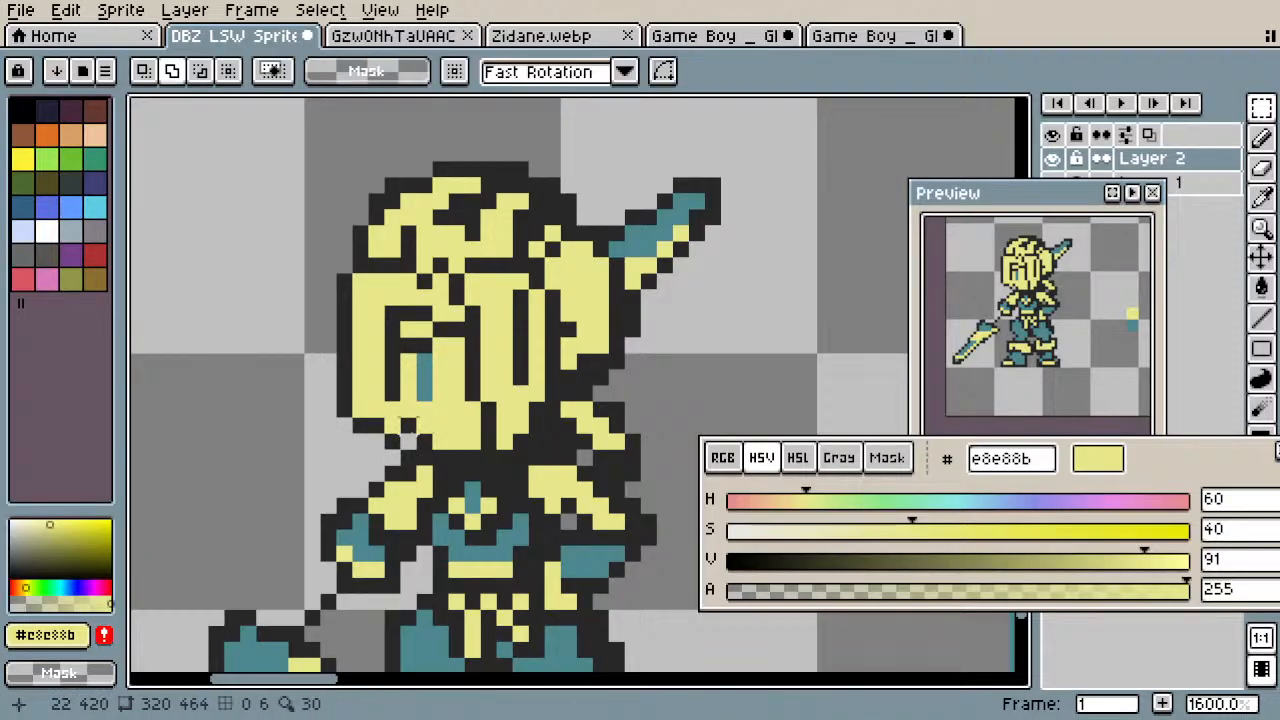
Step: Shorten the teal eye to two pixels tall and add a dark #282828 pixel diagonally below it beside the hair lock
key(b)
key(alt)
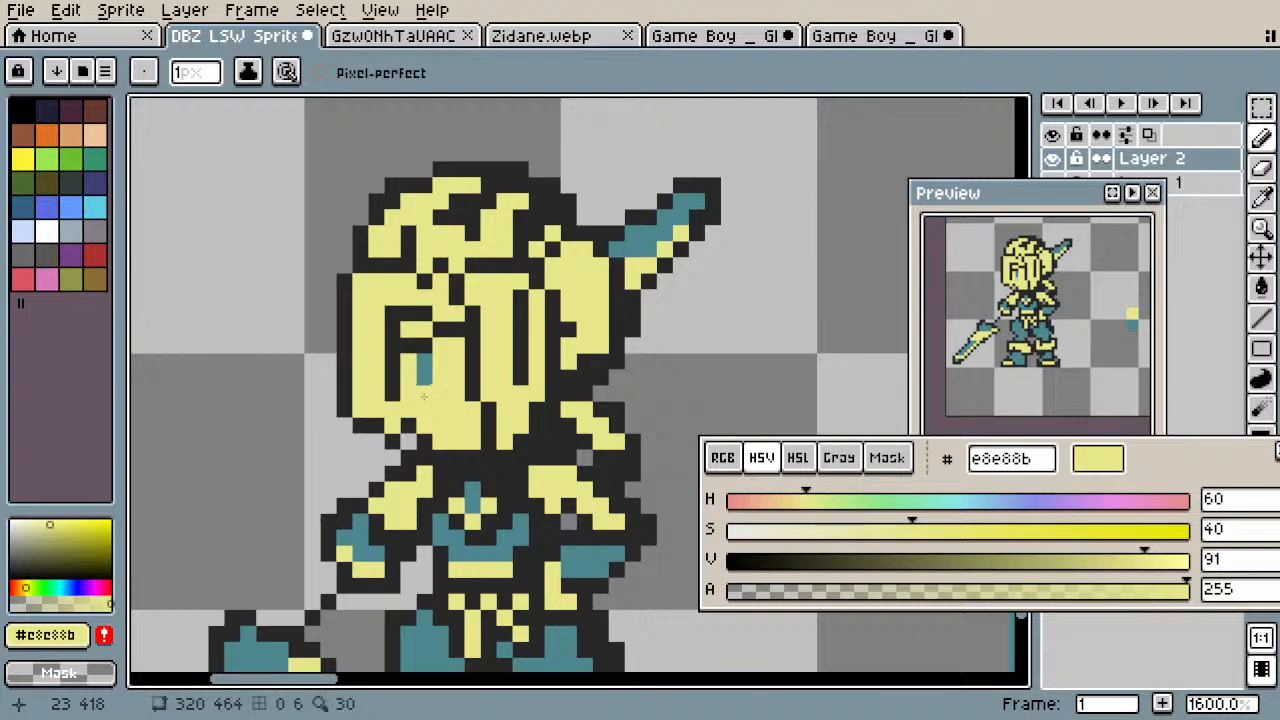
alt+click(407, 393)
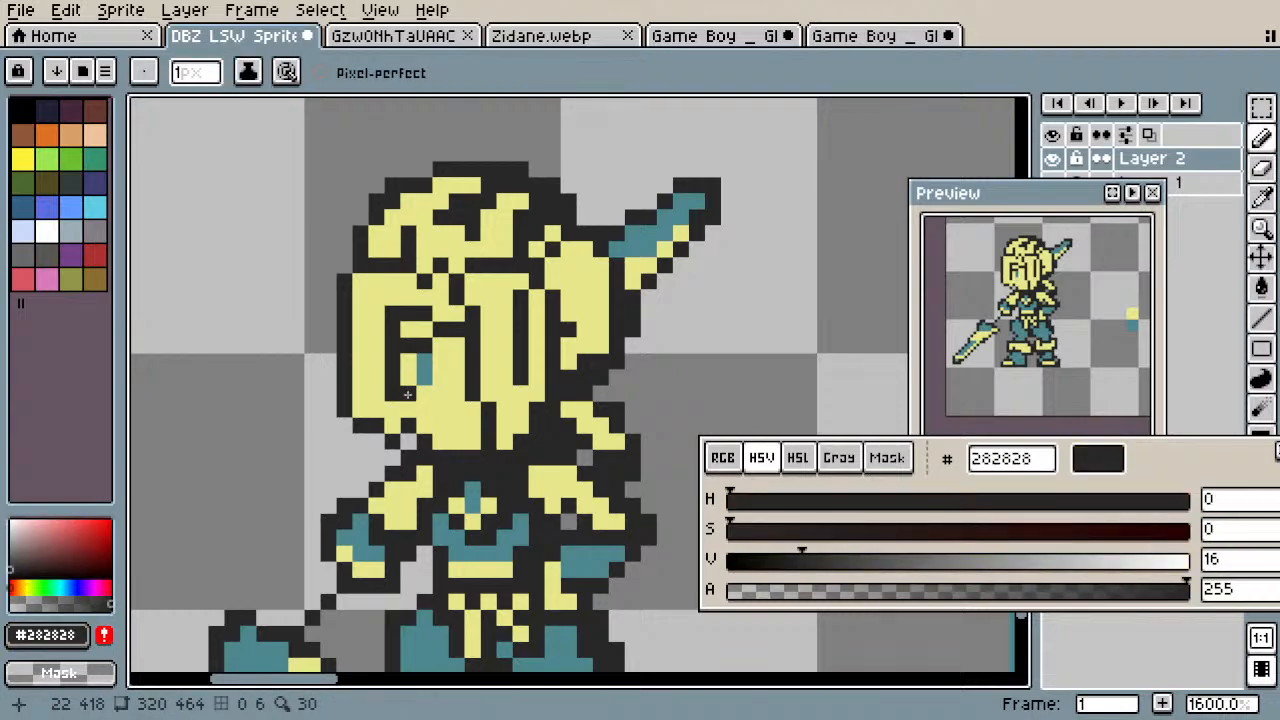
Step: Try a dark pixel linking the outline under the eye to the jaw
scroll(407, 393, down, 3)
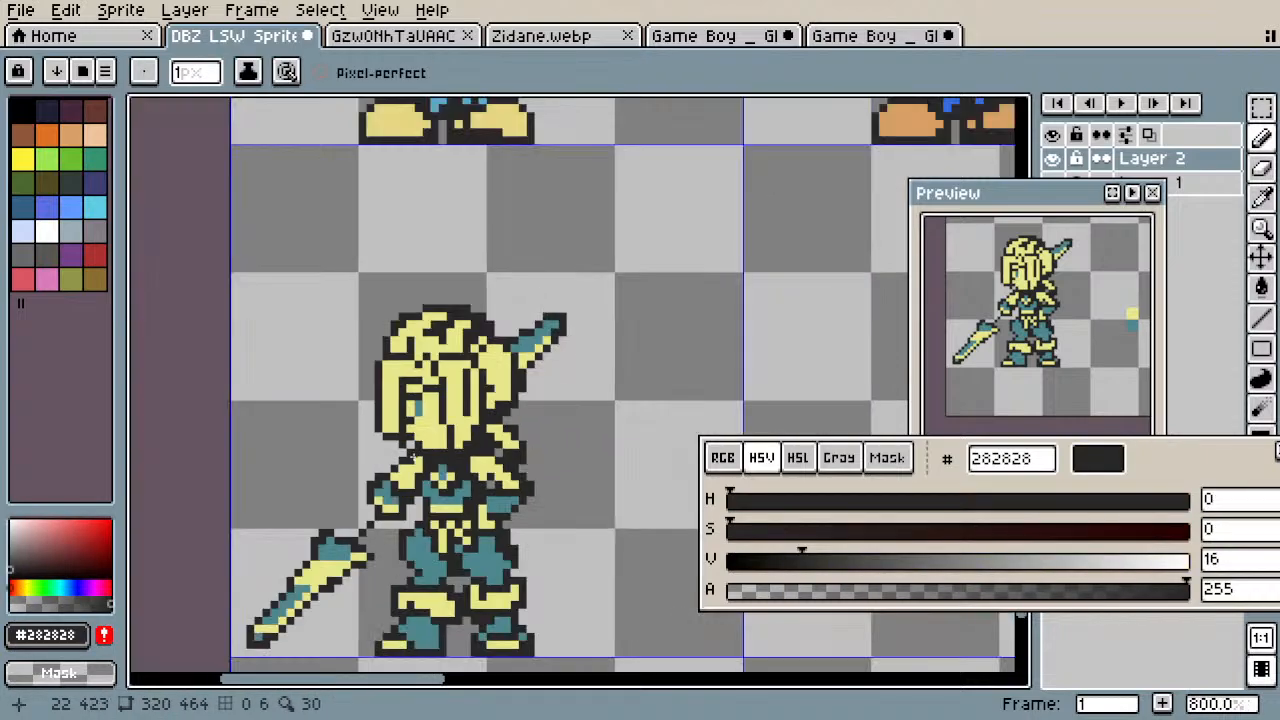
scroll(441, 359, up, 7)
click(466, 381)
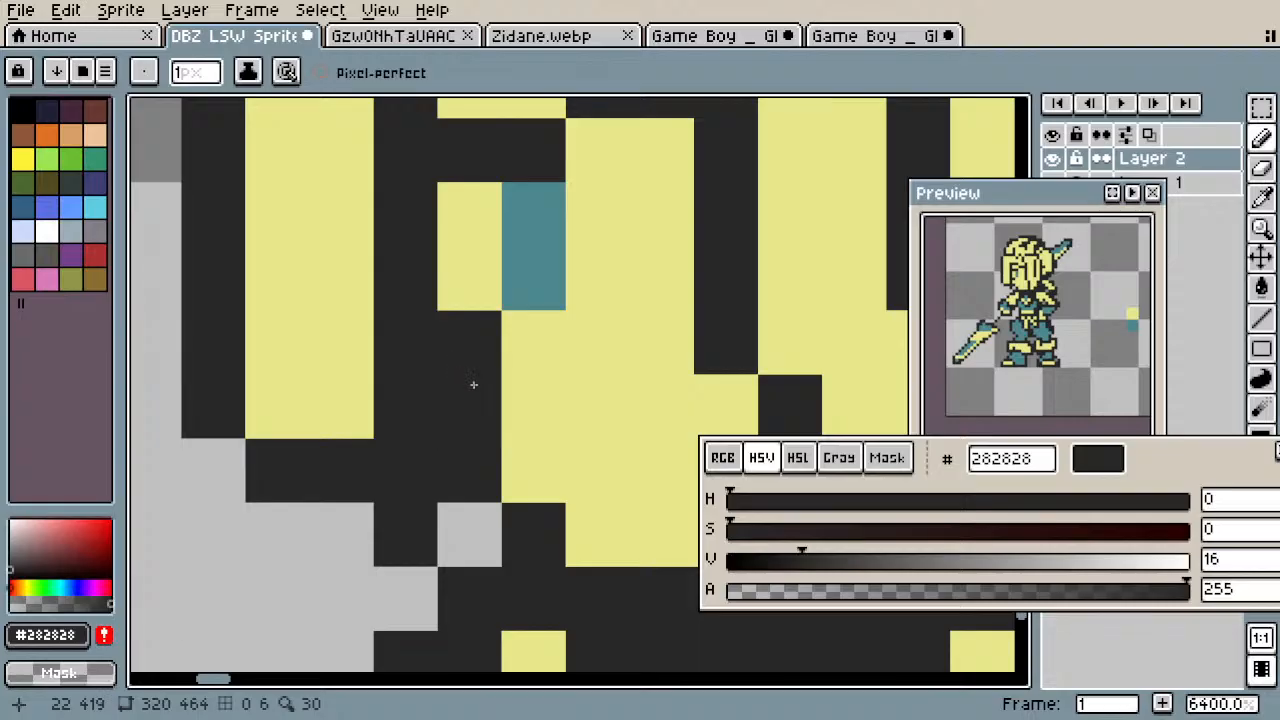
scroll(474, 384, down, 3)
key(ctrl+z)
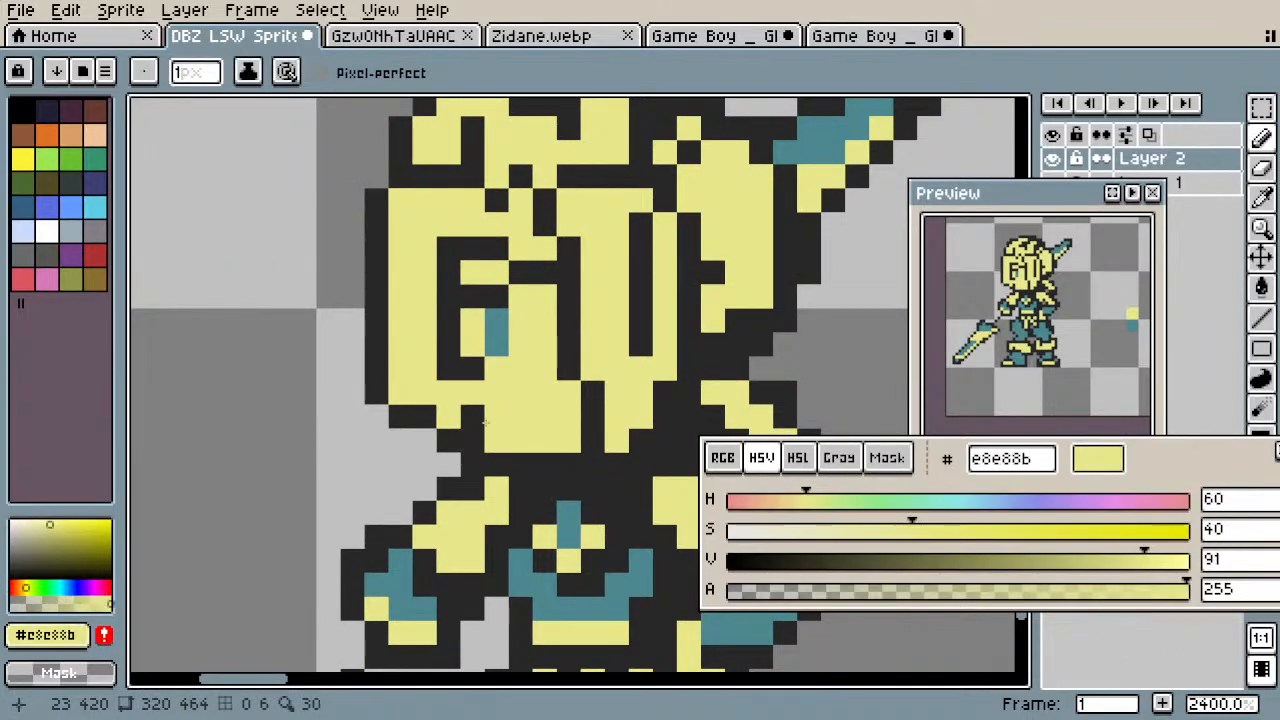
Step: Recolour the jaw pixel beneath the eye outline pale yellow, and try and undo a dark line running down to the jaw
click(475, 417)
alt+click(478, 378)
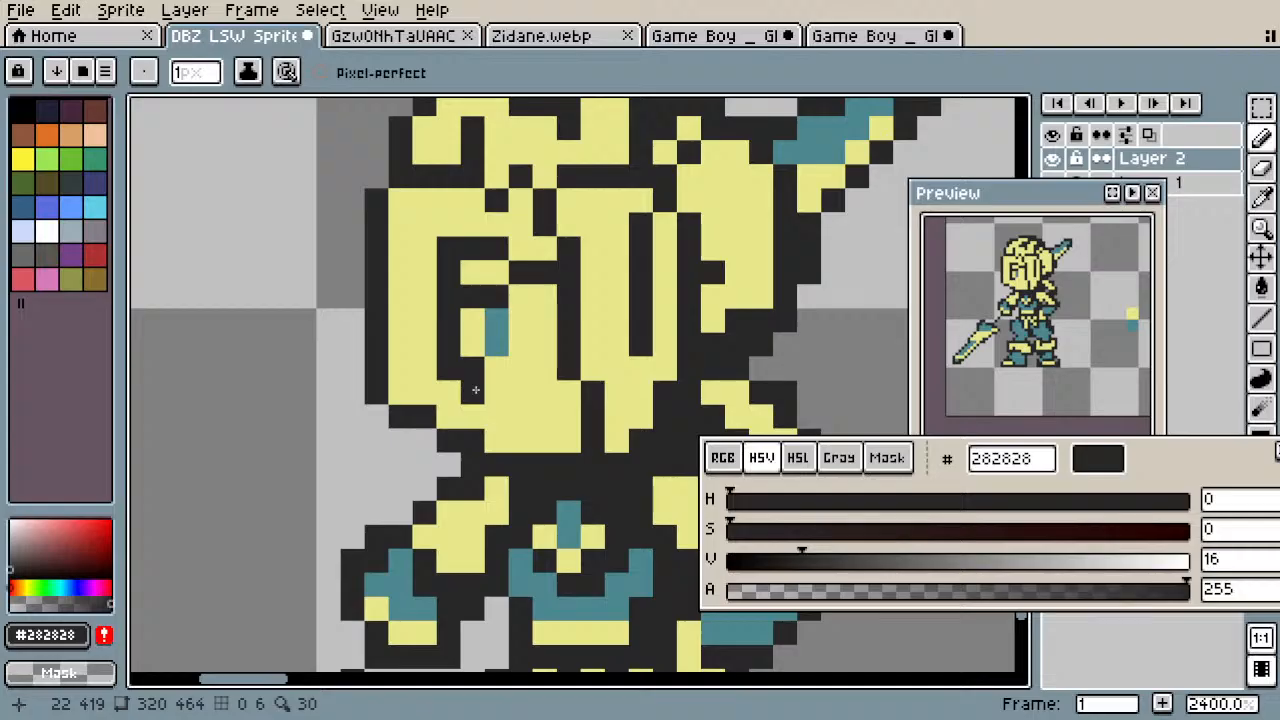
mouse_move(476, 390)
mouse_down()
mouse_move(446, 414)
mouse_move(466, 431)
mouse_up()
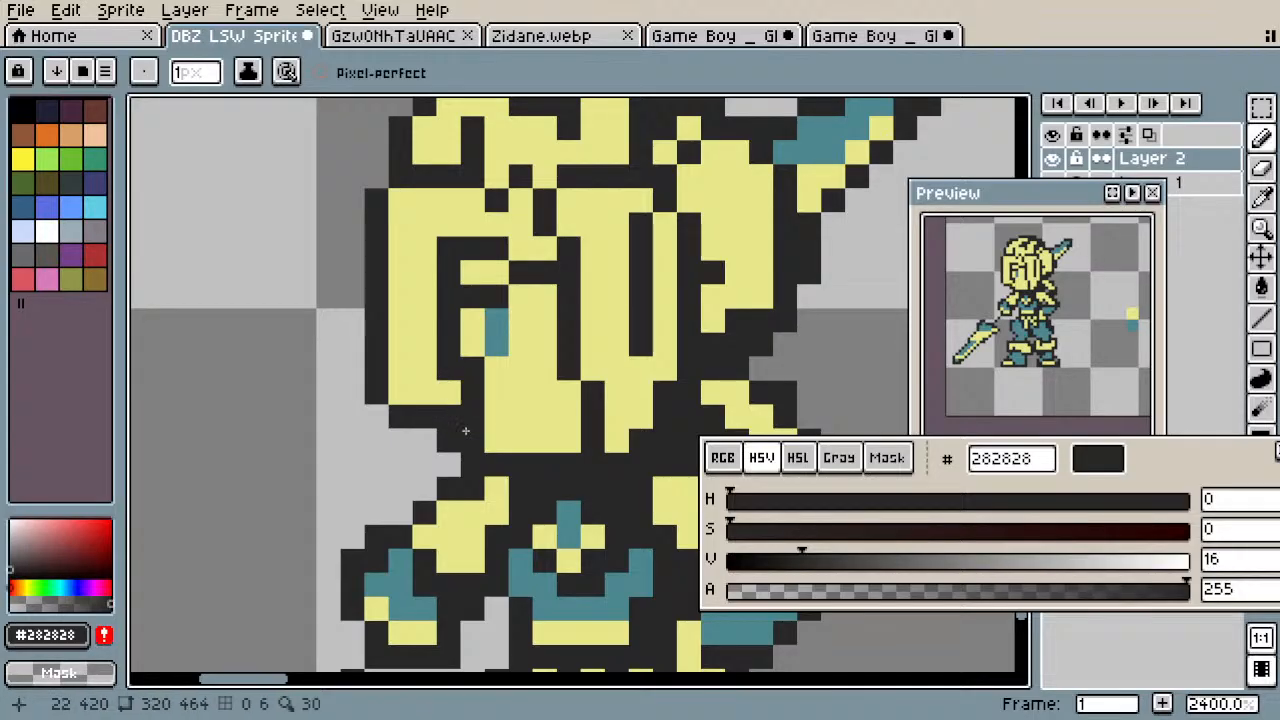
key(ctrl+z)
scroll(443, 447, down, 5)
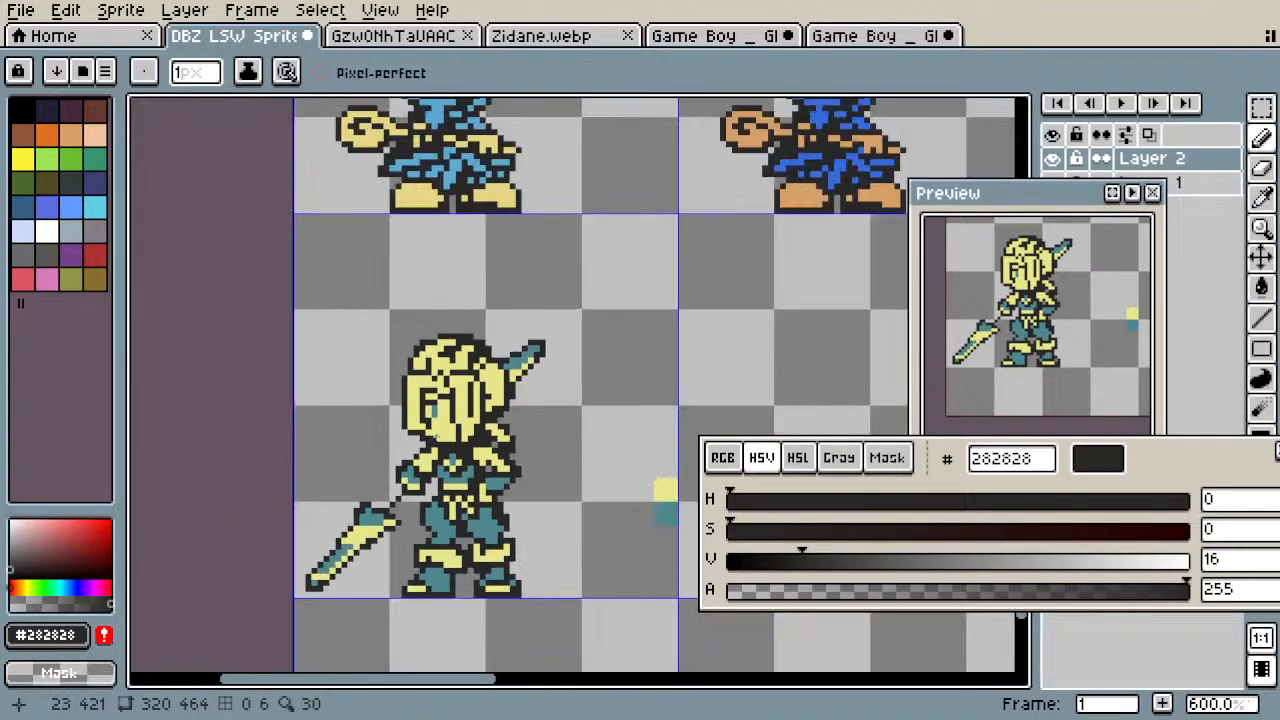
scroll(431, 436, up, 3)
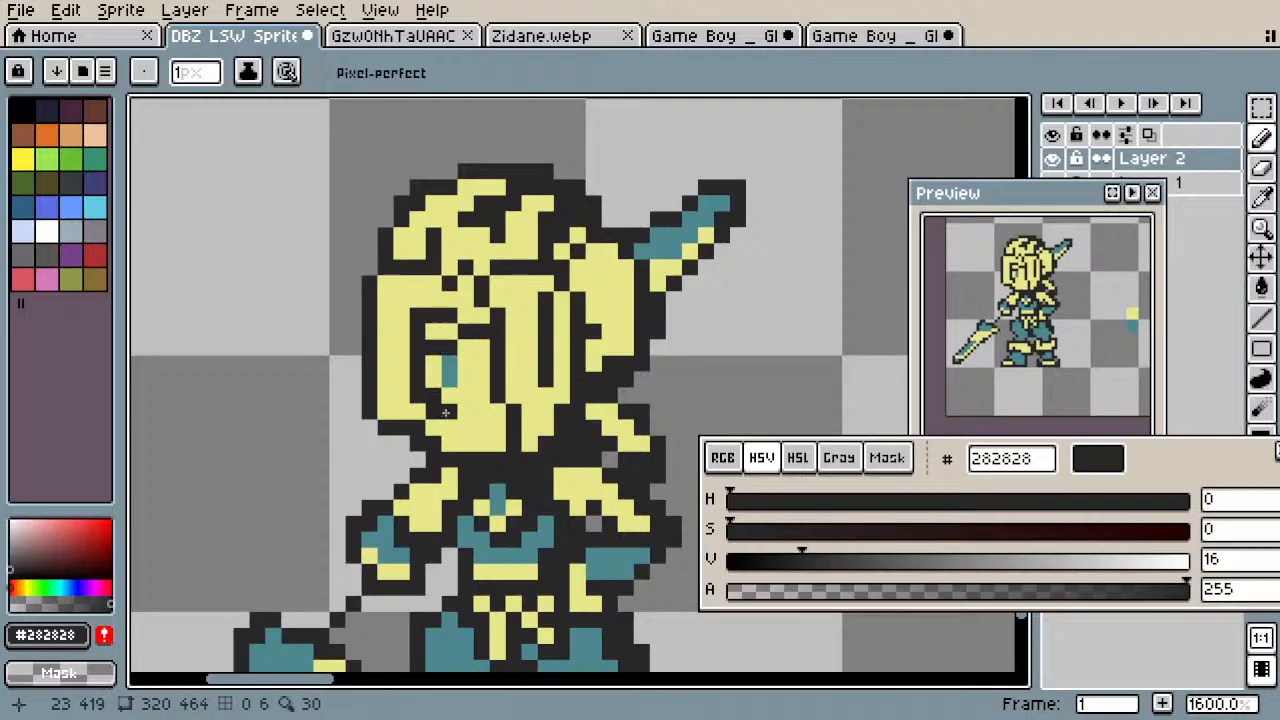
Step: Examine the face in the reference illustration and the full-body character in Zidane.webp
click(433, 42)
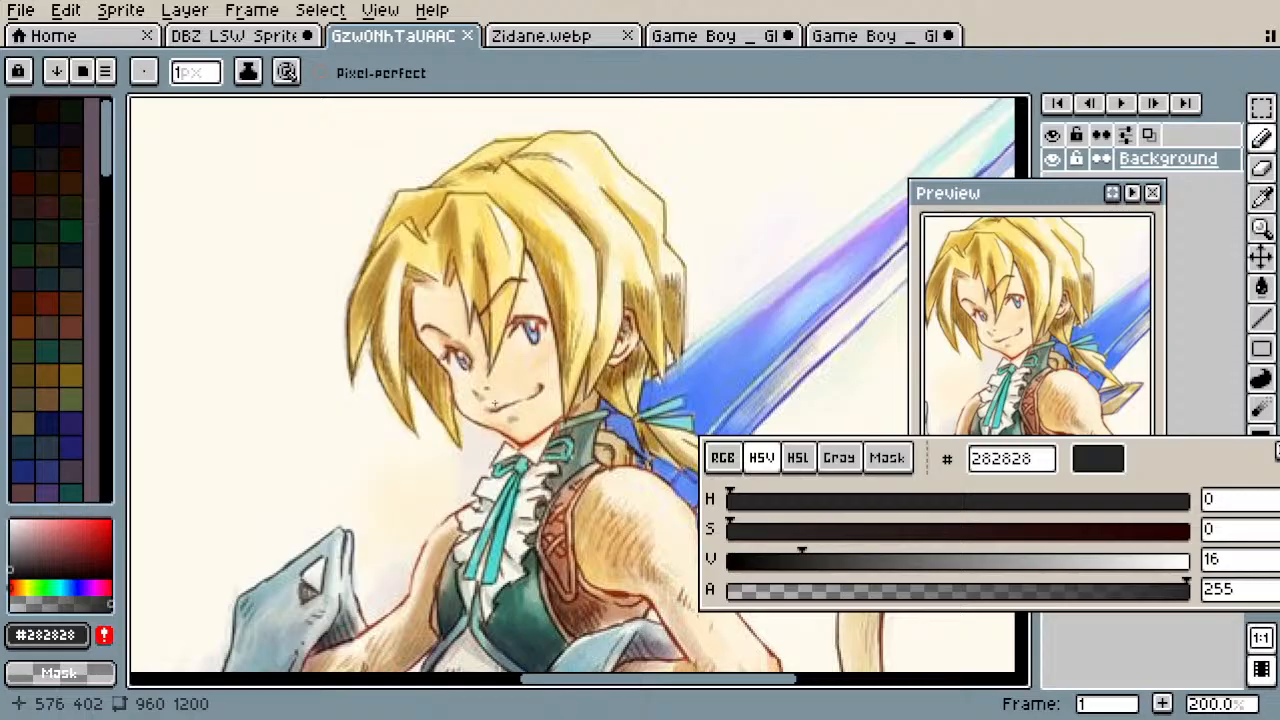
click(541, 36)
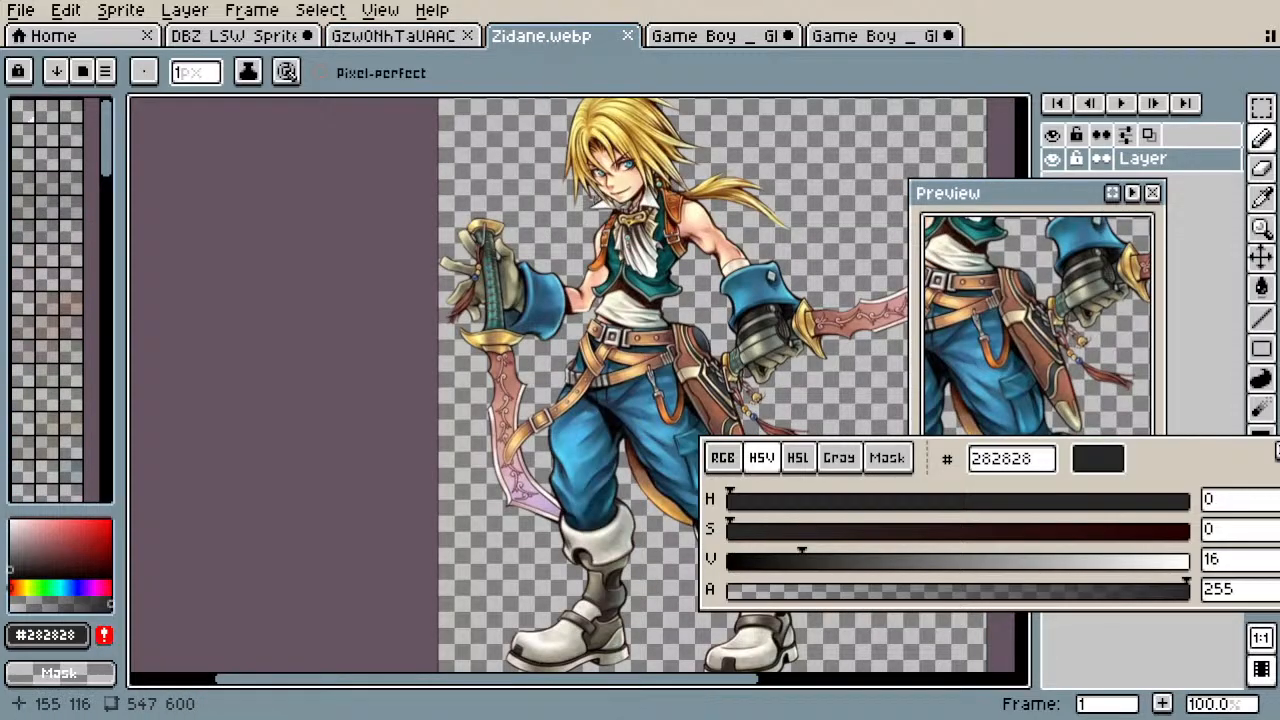
Step: Sketch dark trial lines over the nose, cheek and jaw in Zidane.webp and undo them
scroll(635, 197, up, 3)
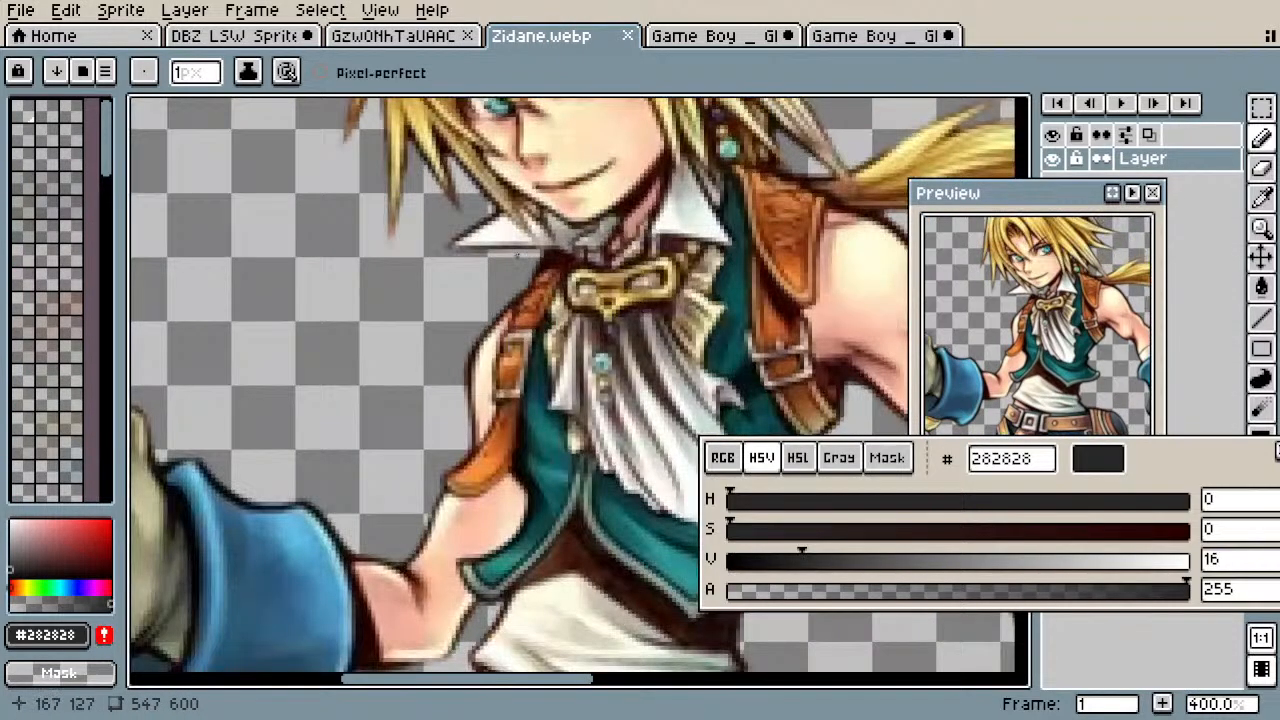
drag(514, 260, 524, 350)
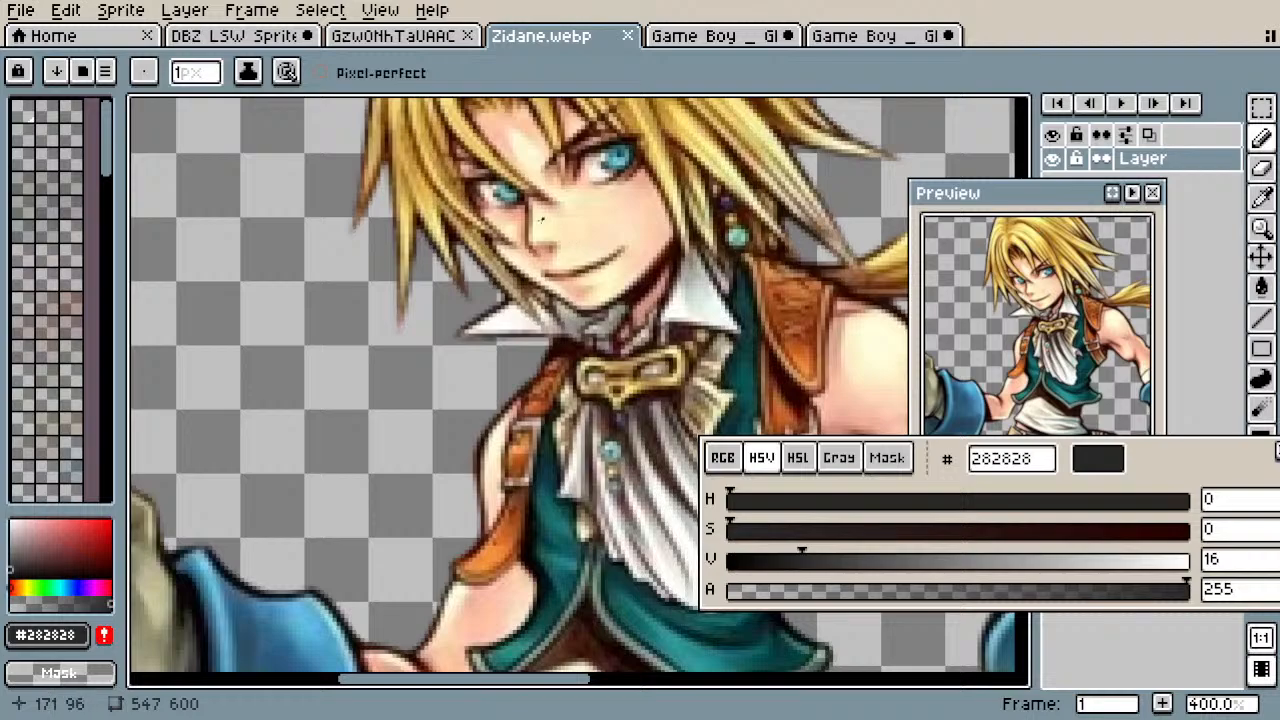
mouse_move(541, 216)
mouse_down()
mouse_move(532, 246)
mouse_move(506, 258)
mouse_move(572, 298)
mouse_up()
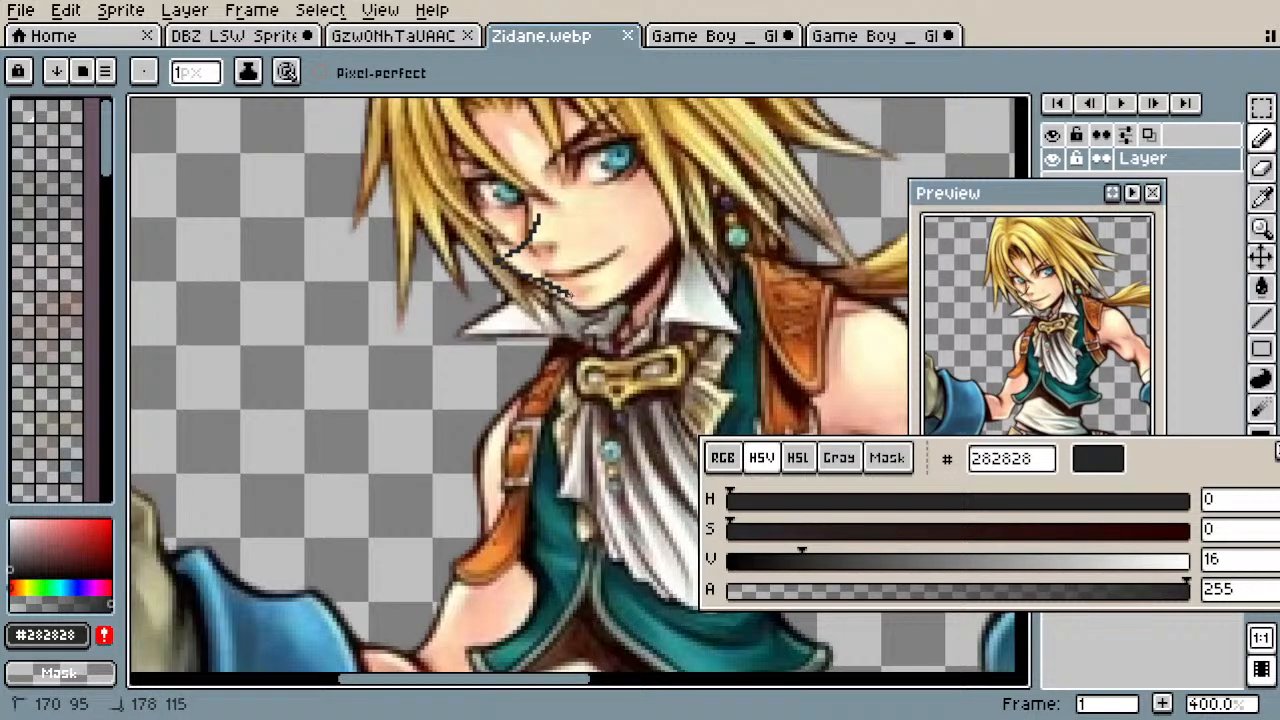
mouse_move(532, 210)
mouse_down()
mouse_move(500, 262)
mouse_move(580, 314)
mouse_up()
key(ctrl+z)
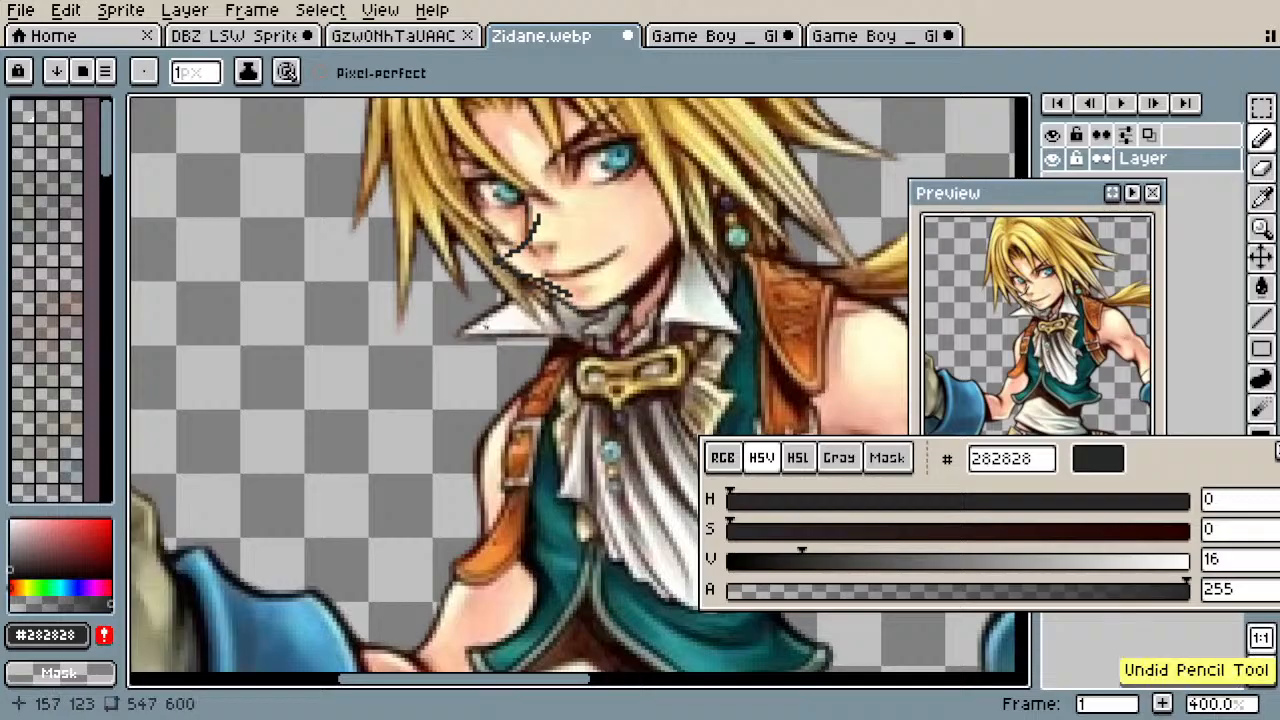
key(ctrl+z)
Step: Compare the face, legs, boots and tail in the watercolour reference illustration with those in Zidane.webp
click(400, 40)
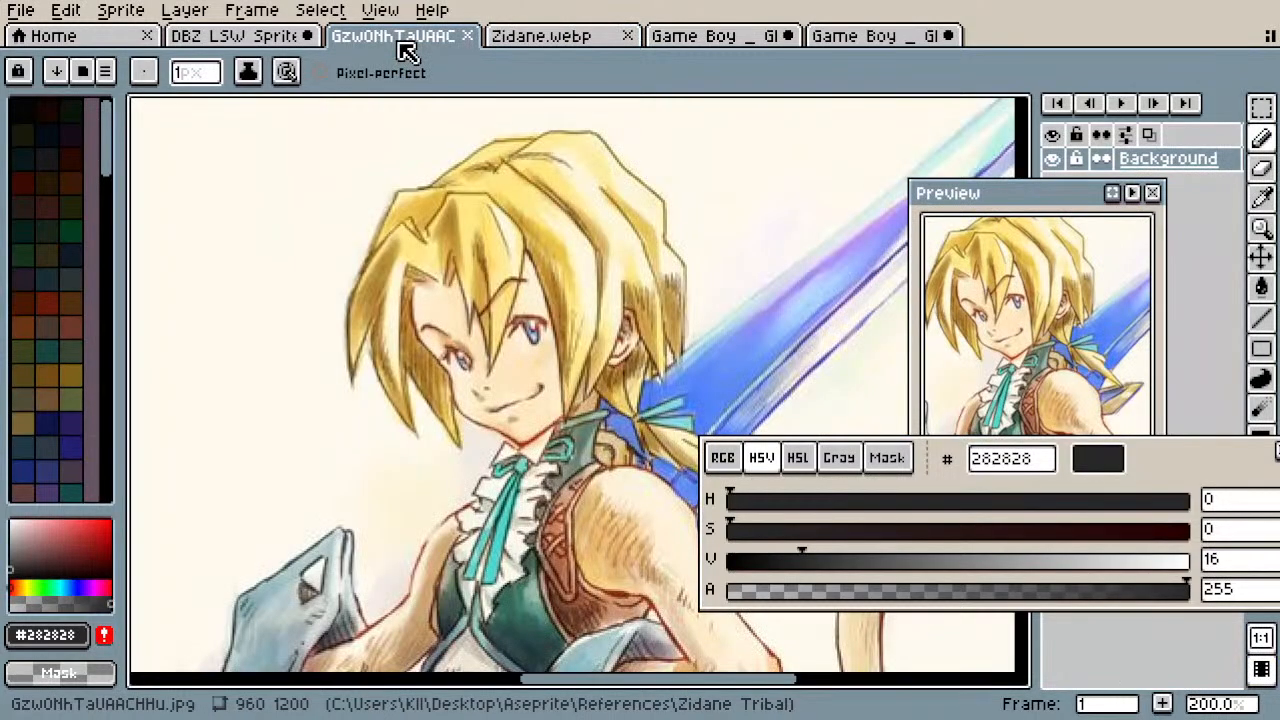
click(515, 40)
scroll(455, 330, down, 2)
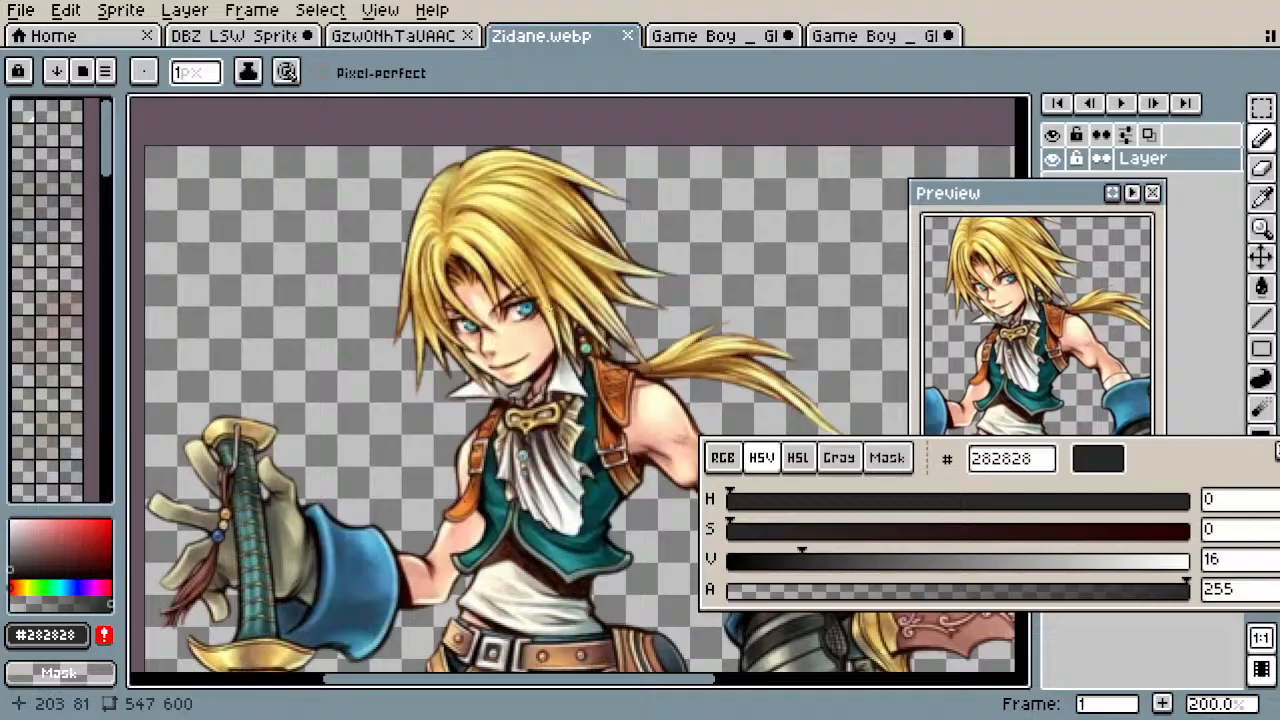
click(452, 40)
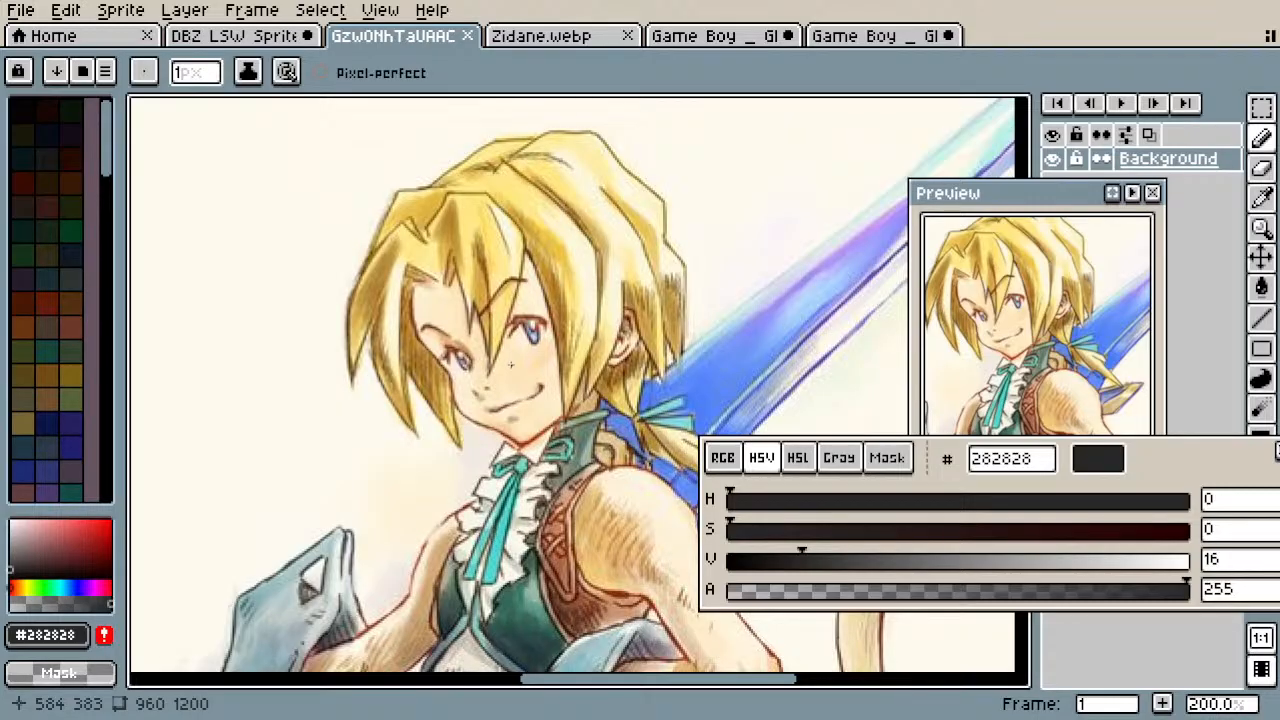
key(ctrl+Tab)
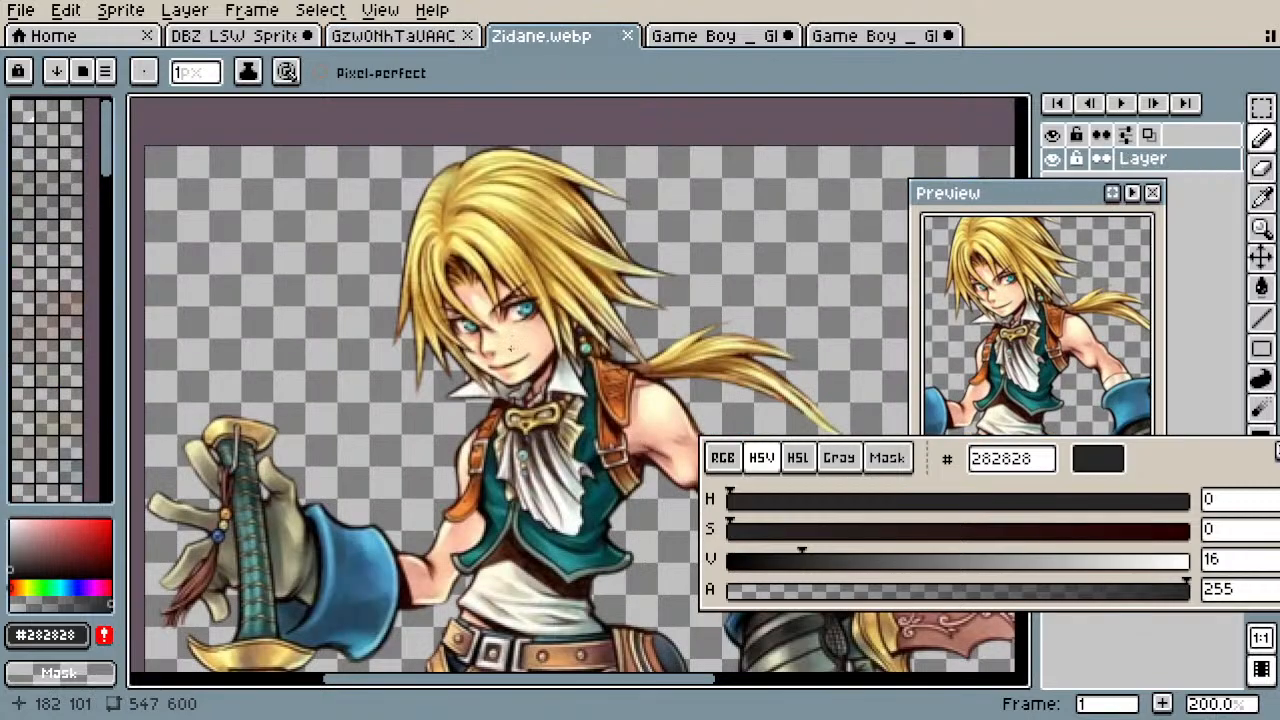
scroll(512, 400, down, 1)
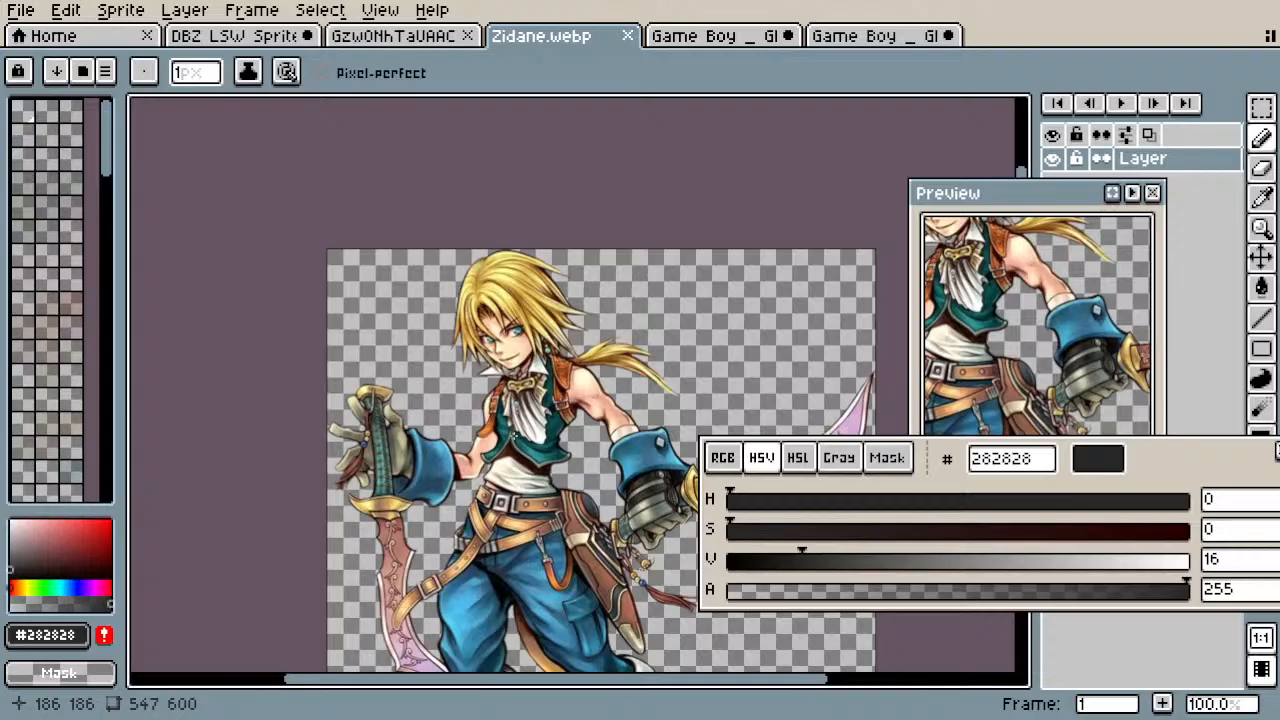
scroll(605, 570, down, 1)
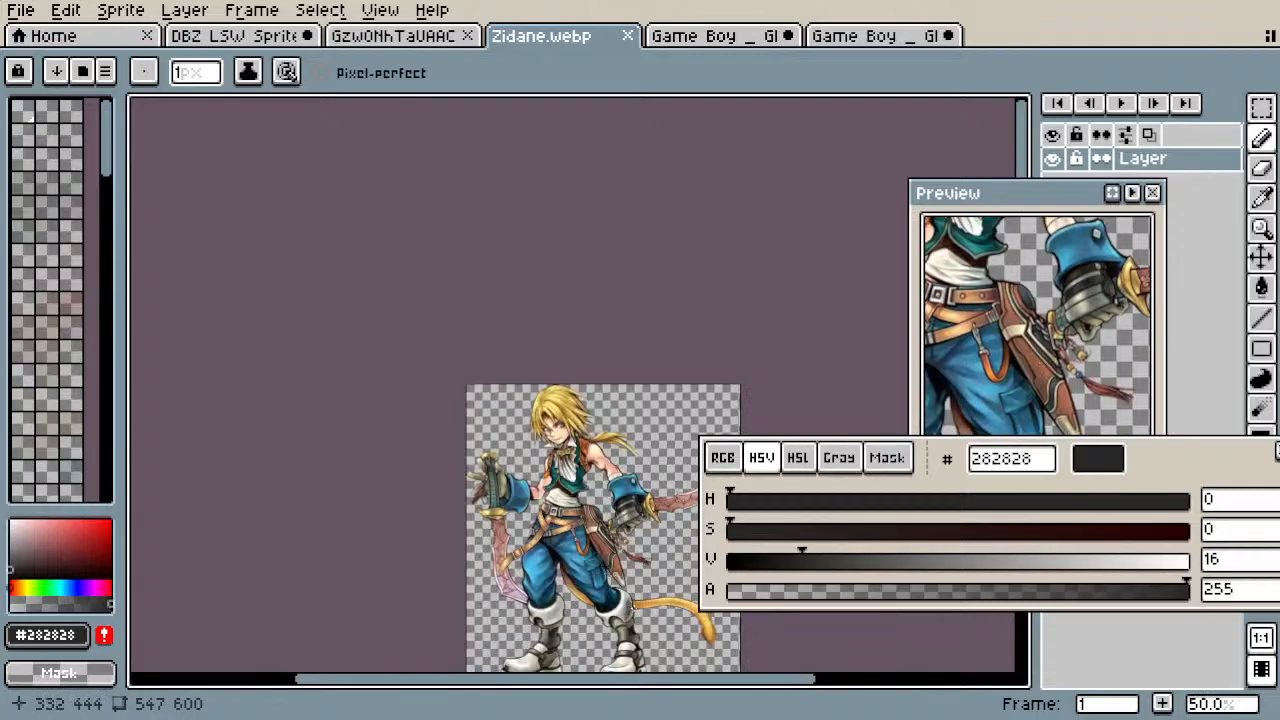
scroll(632, 608, up, 2)
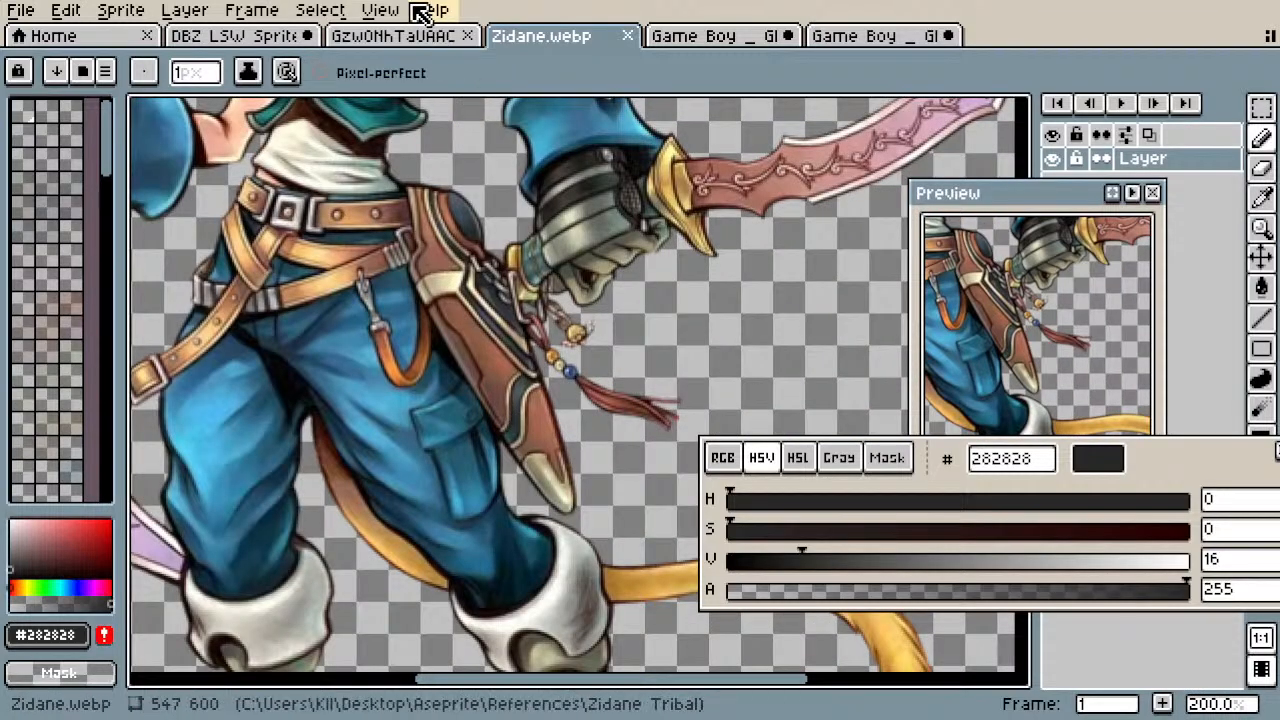
click(415, 36)
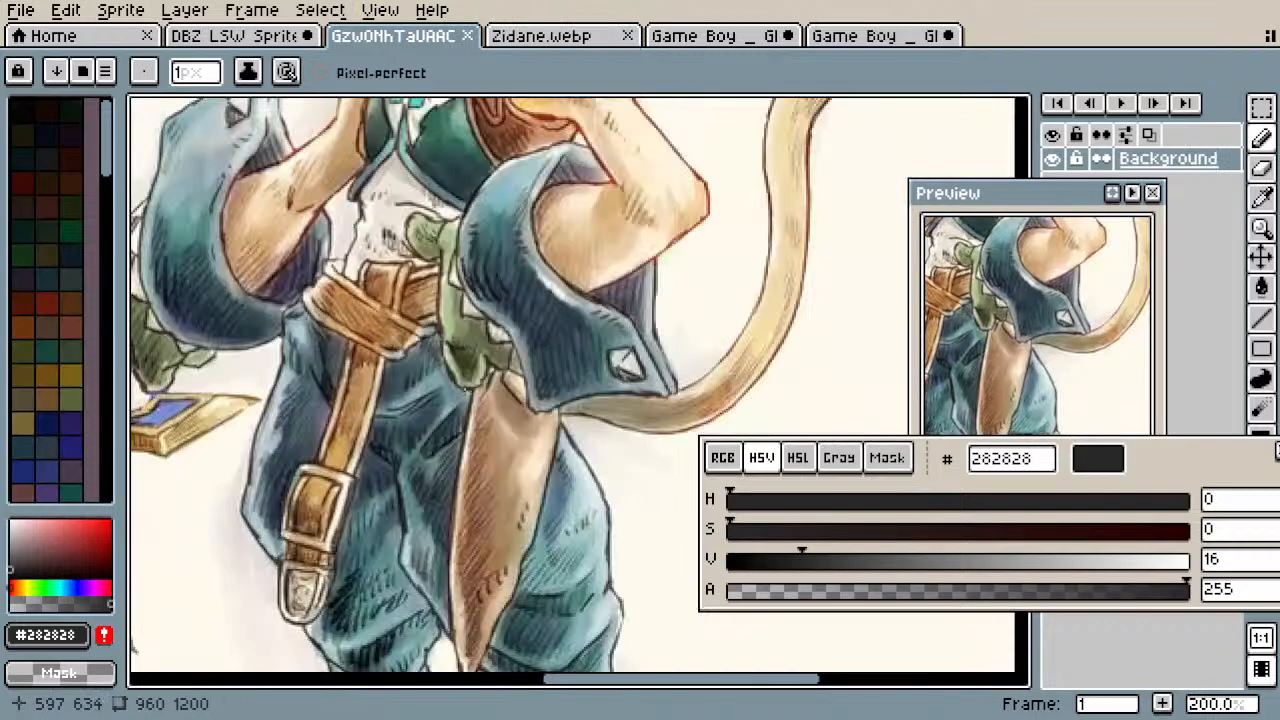
scroll(535, 459, down, 1)
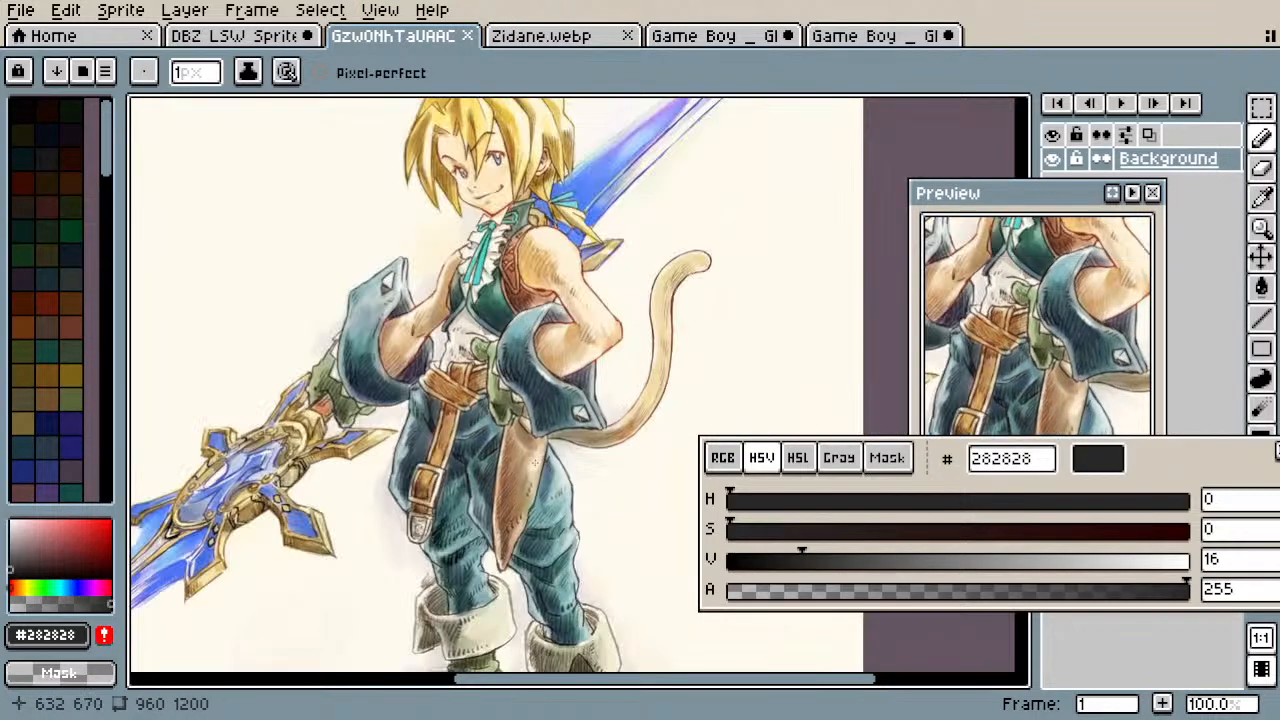
Step: Draw an S-shaped tail in #282828 with a 3 px pencil on the sprite, curving up from the hip behind the body
click(266, 37)
scroll(350, 395, down, 2)
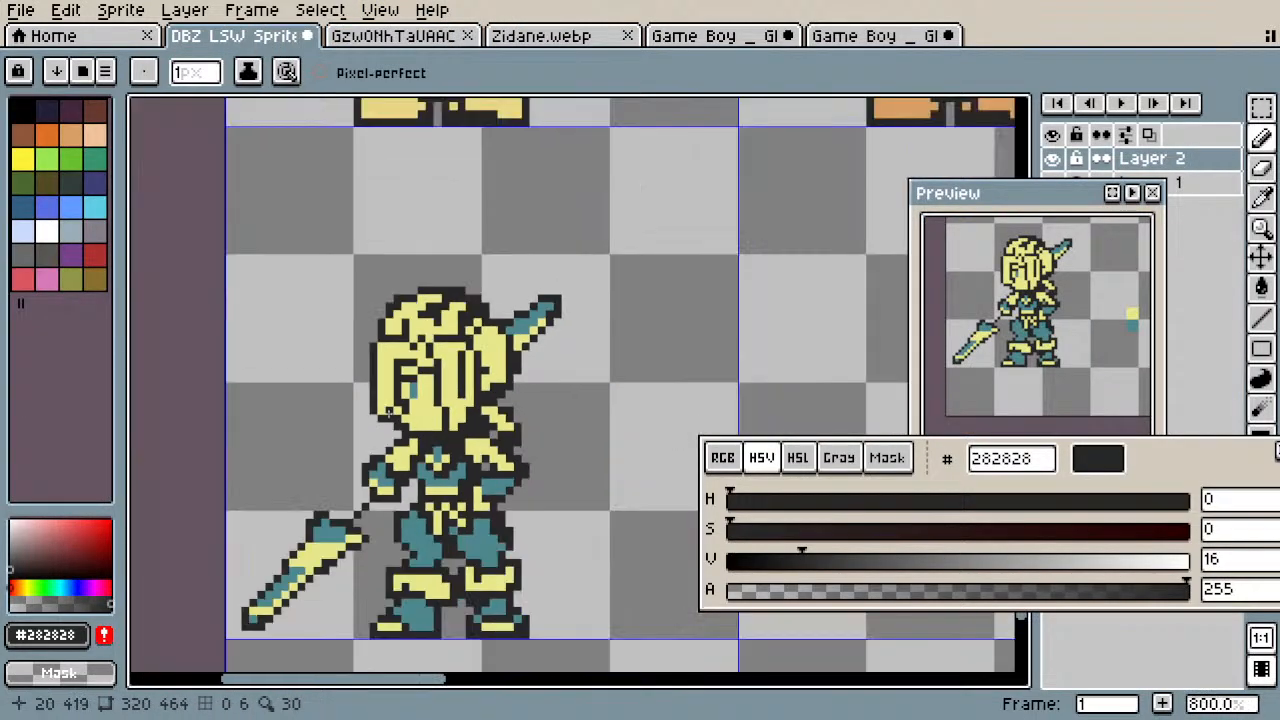
key(h)
drag(445, 500, 443, 330)
key(b)
scroll(537, 338, up, 2)
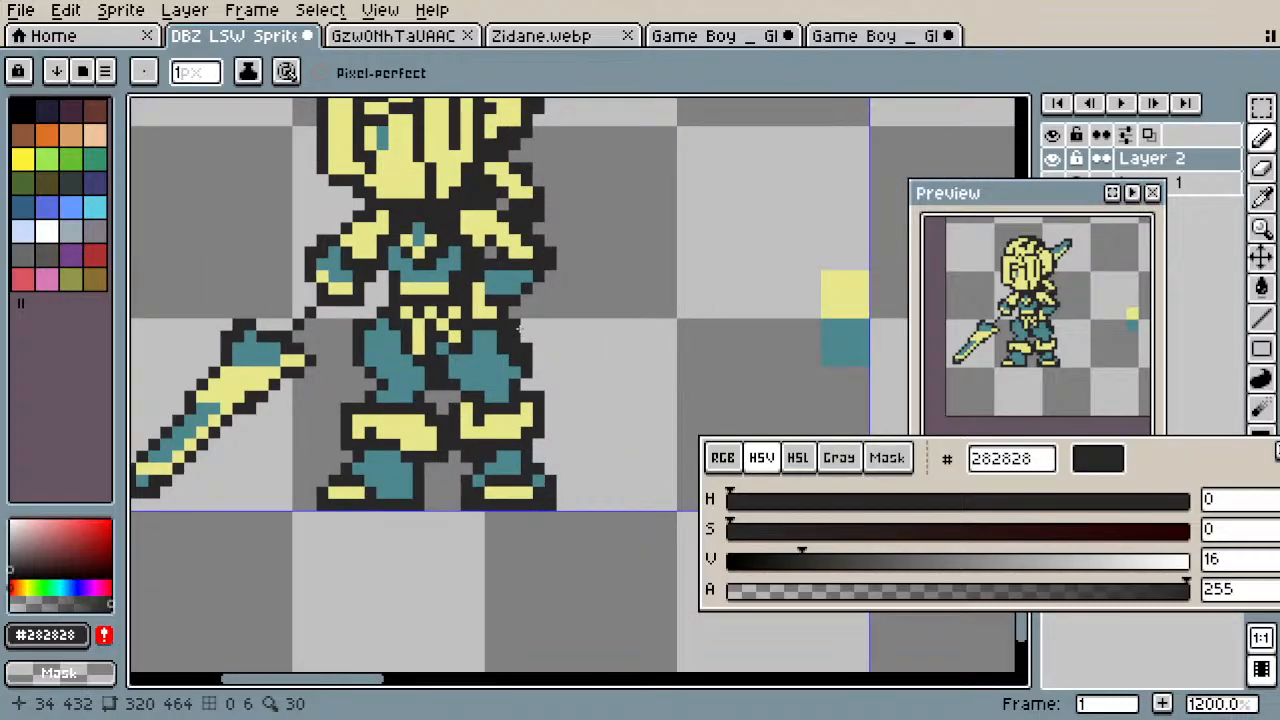
drag(519, 329, 511, 419)
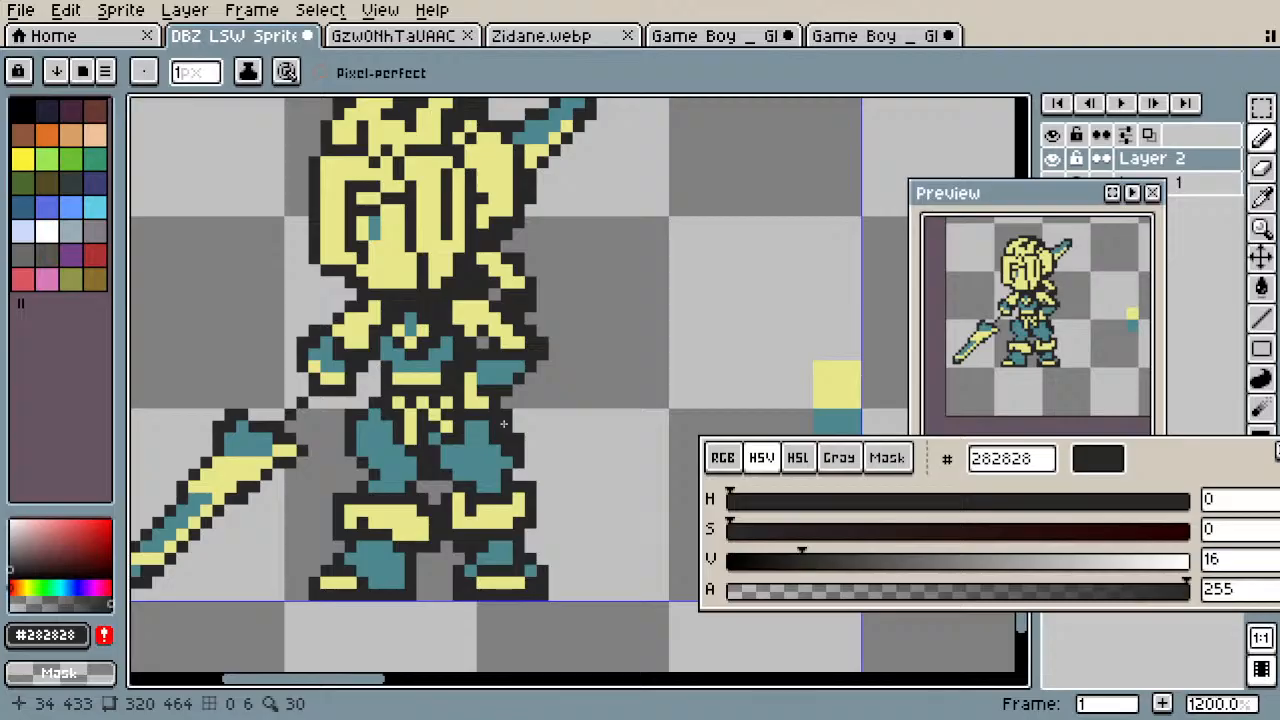
key(b)
key(plus)
key(plus)
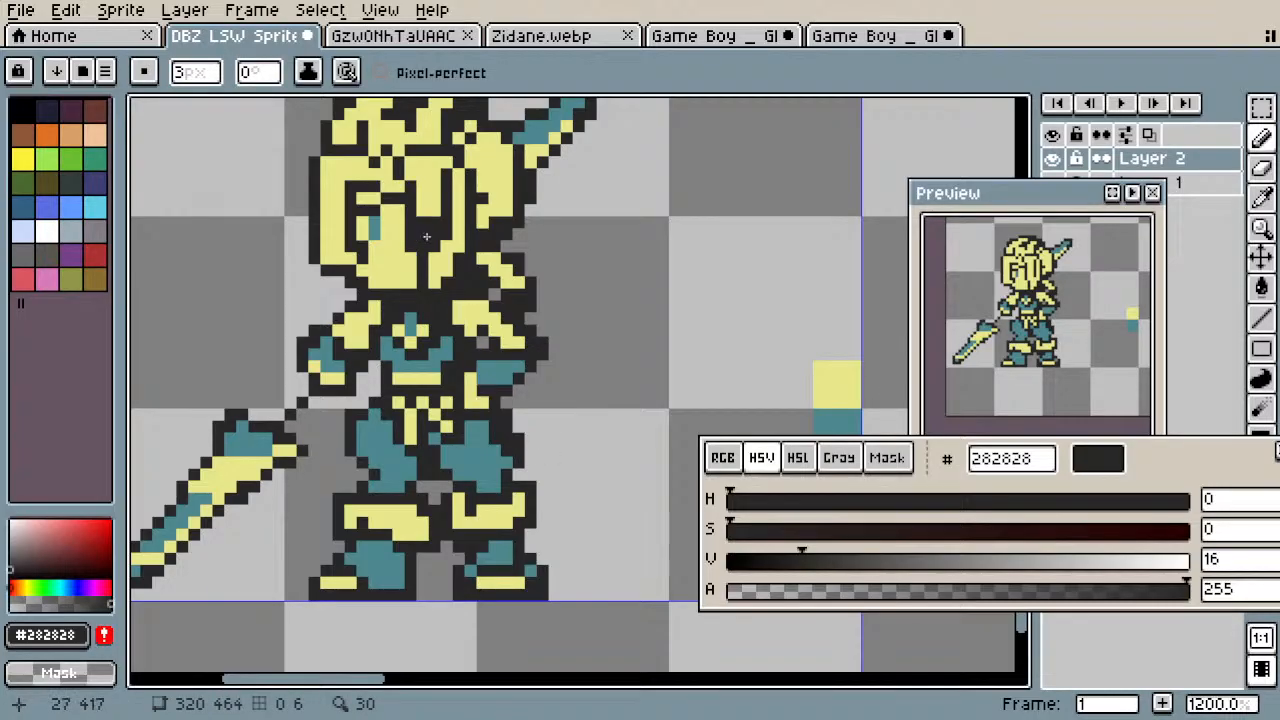
mouse_move(519, 428)
mouse_down()
mouse_move(567, 416)
mouse_move(639, 350)
mouse_move(591, 296)
mouse_move(573, 227)
mouse_move(620, 214)
mouse_up()
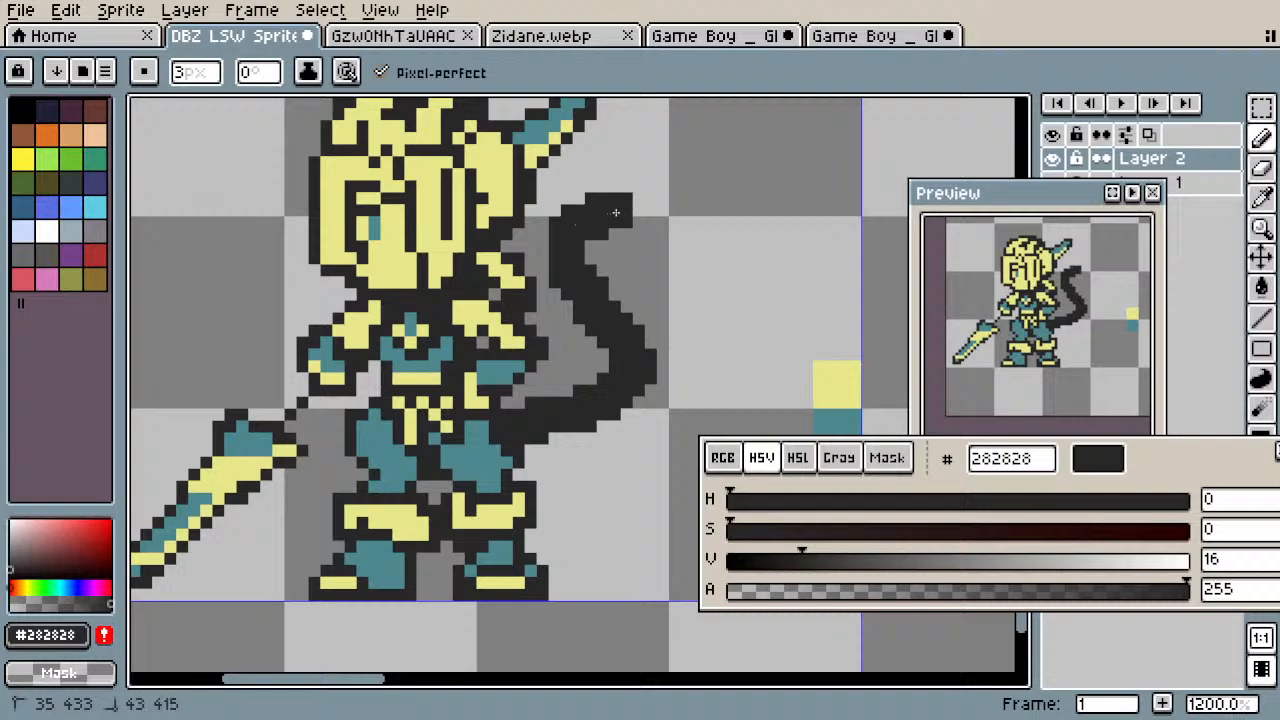
scroll(584, 364, down, 1)
scroll(581, 362, down, 1)
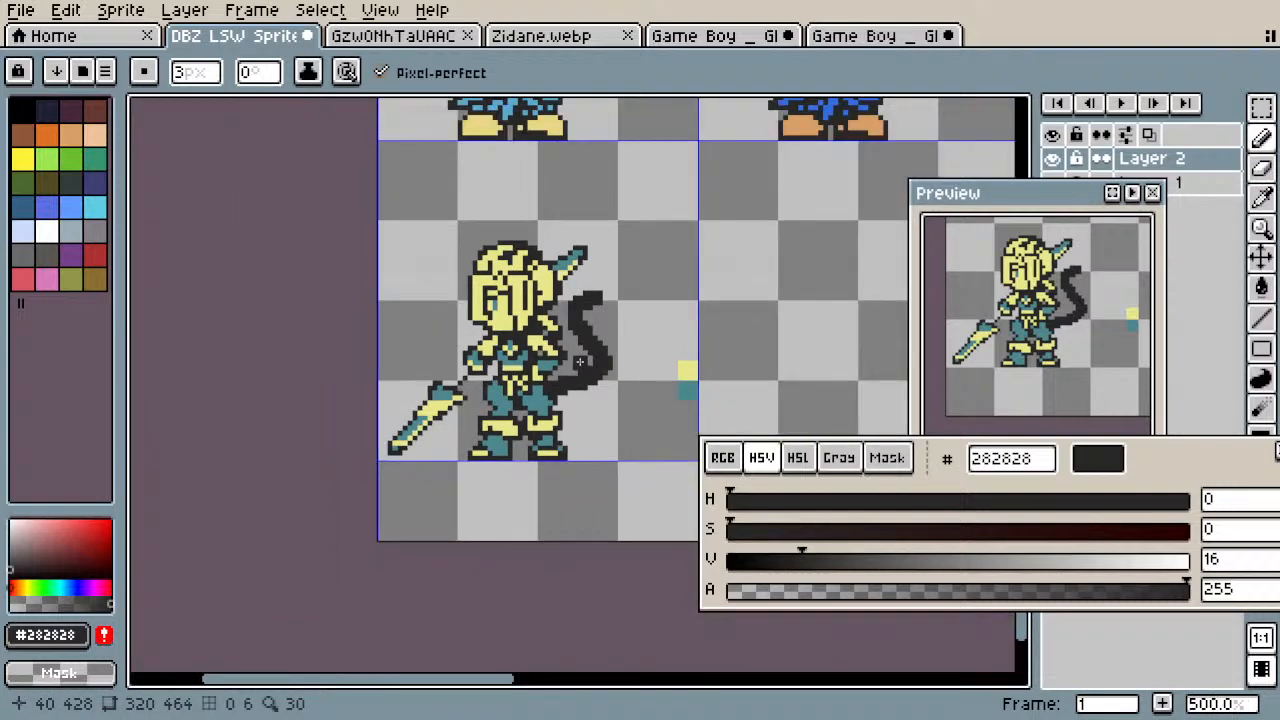
Step: Shift the lower leg and boot on the tail side, a 10 × 11 px area, two pixels to the right
scroll(552, 443, up, 2)
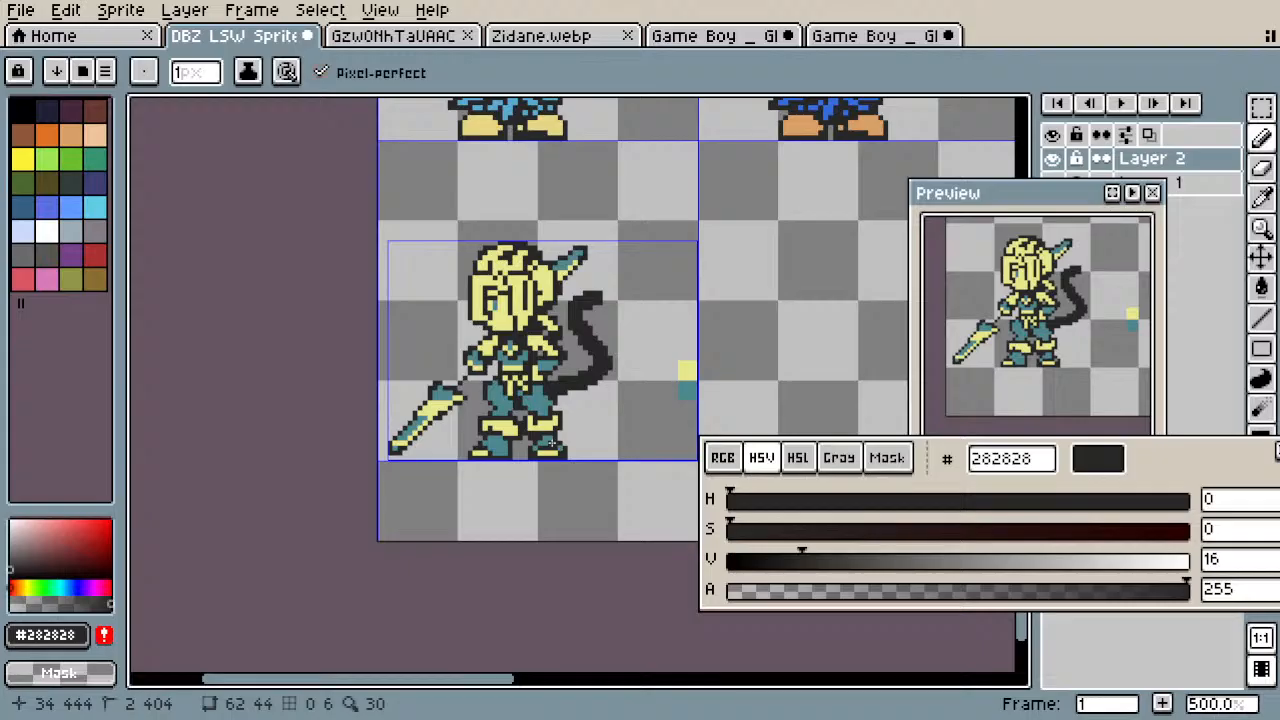
key(m)
scroll(552, 443, up, 4)
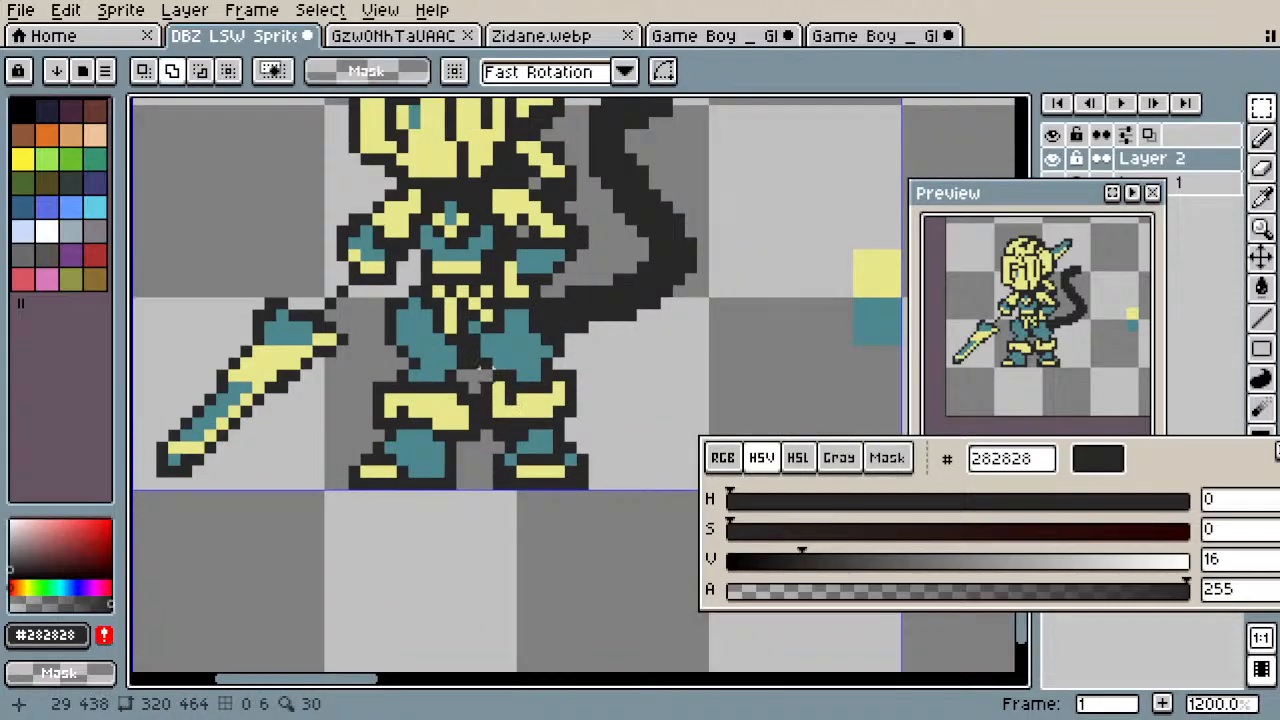
drag(482, 370, 606, 509)
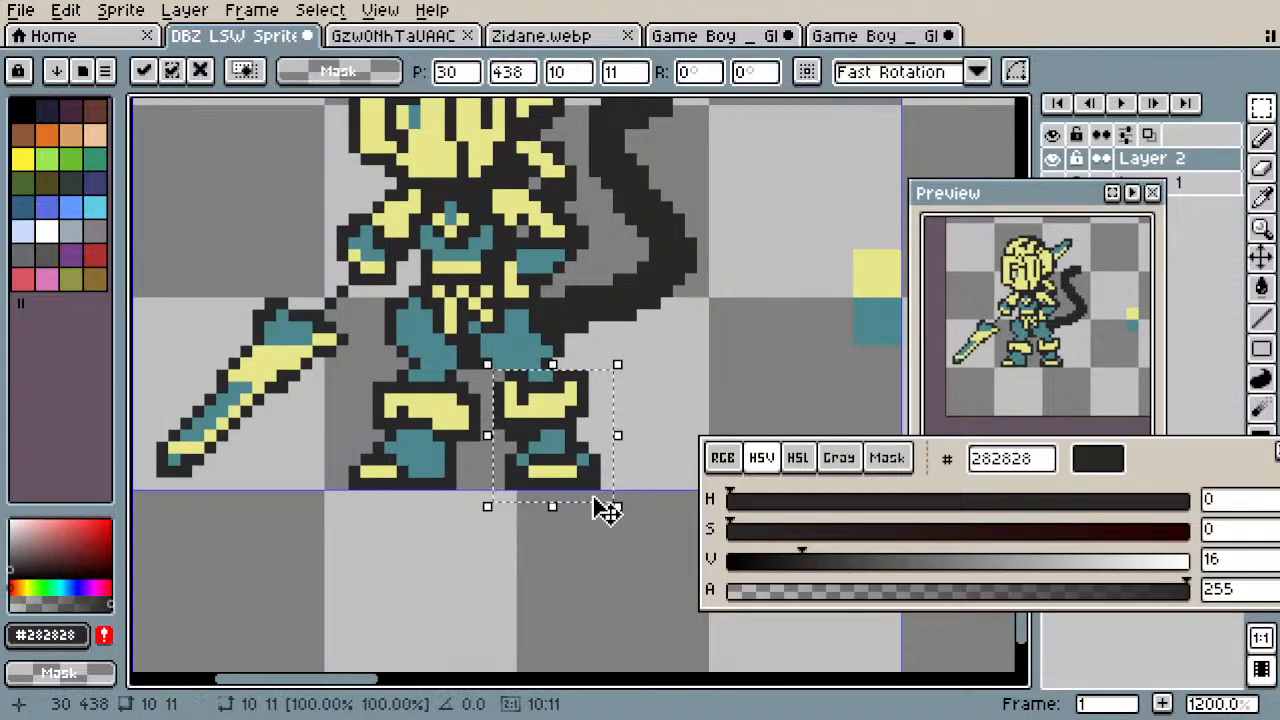
key(Right)
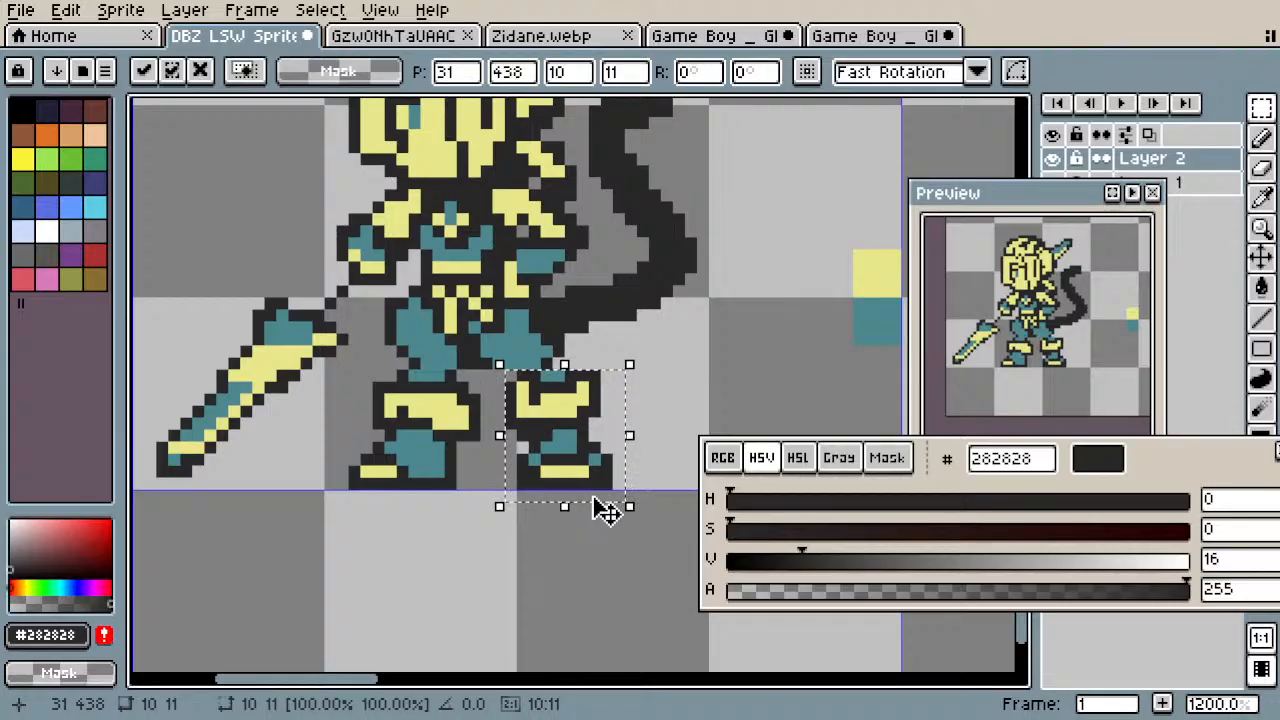
key(ctrl+d)
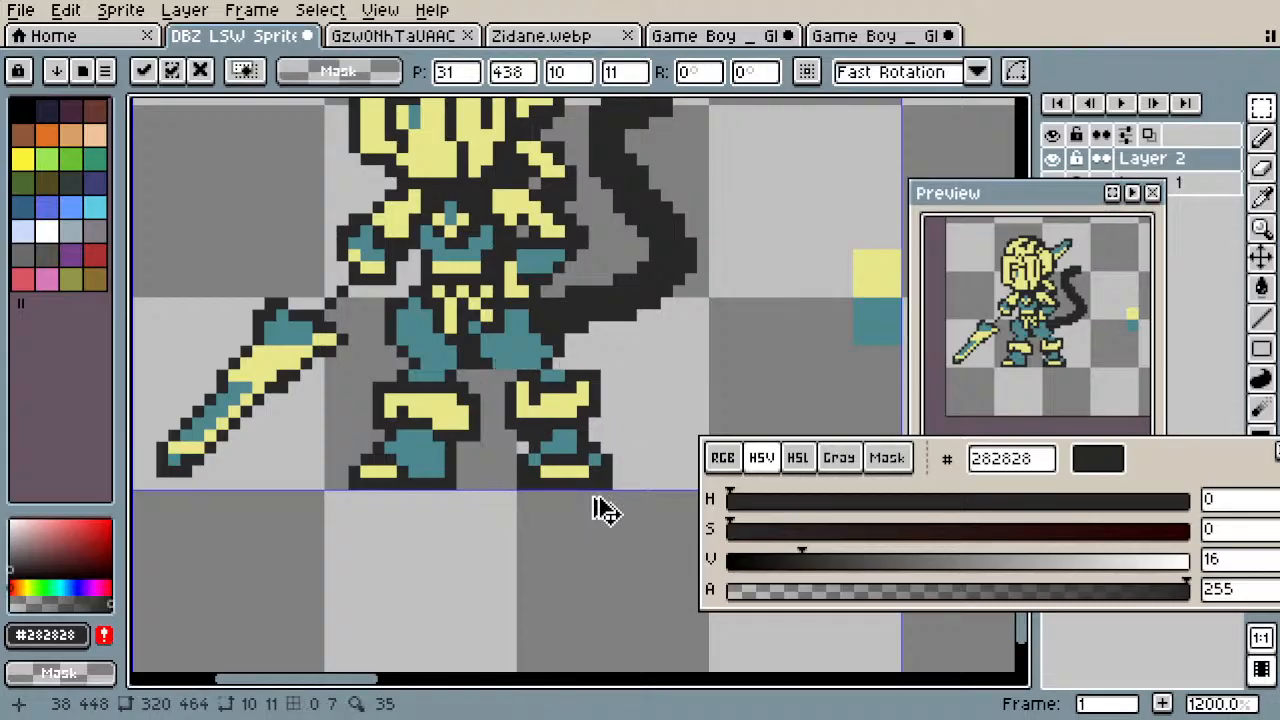
Step: Shift the lower leg and boot on the sword side one pixel to the right
drag(343, 366, 496, 555)
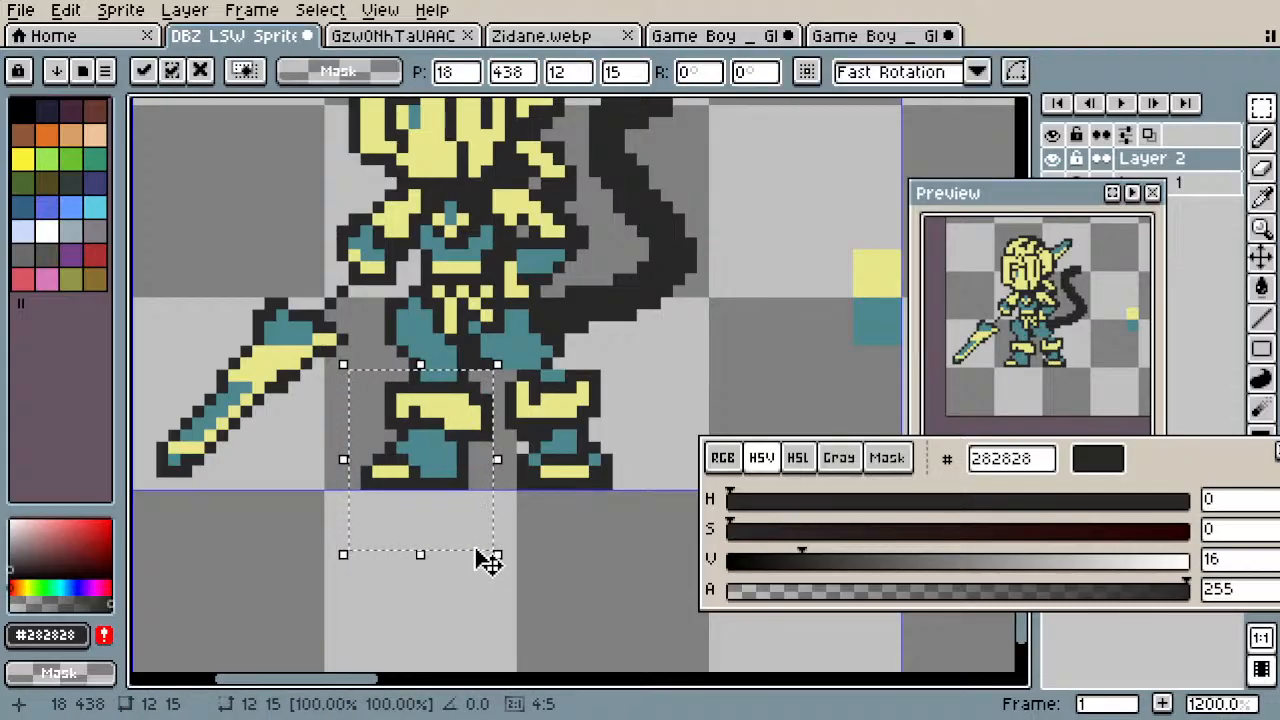
key(ctrl+d)
scroll(415, 396, down, 2)
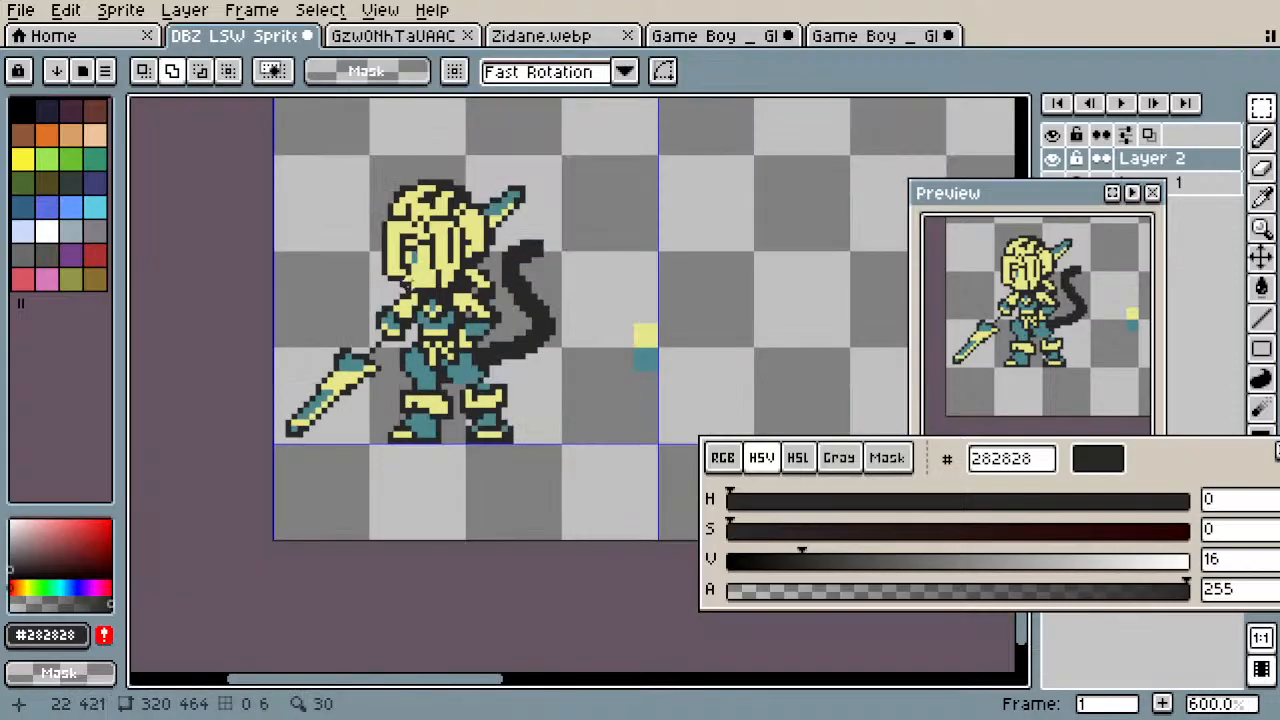
Step: Try shifting the 7 × 6 px sword-side forearm and hand area one pixel left and right
scroll(390, 291, up, 2)
scroll(390, 293, up, 1)
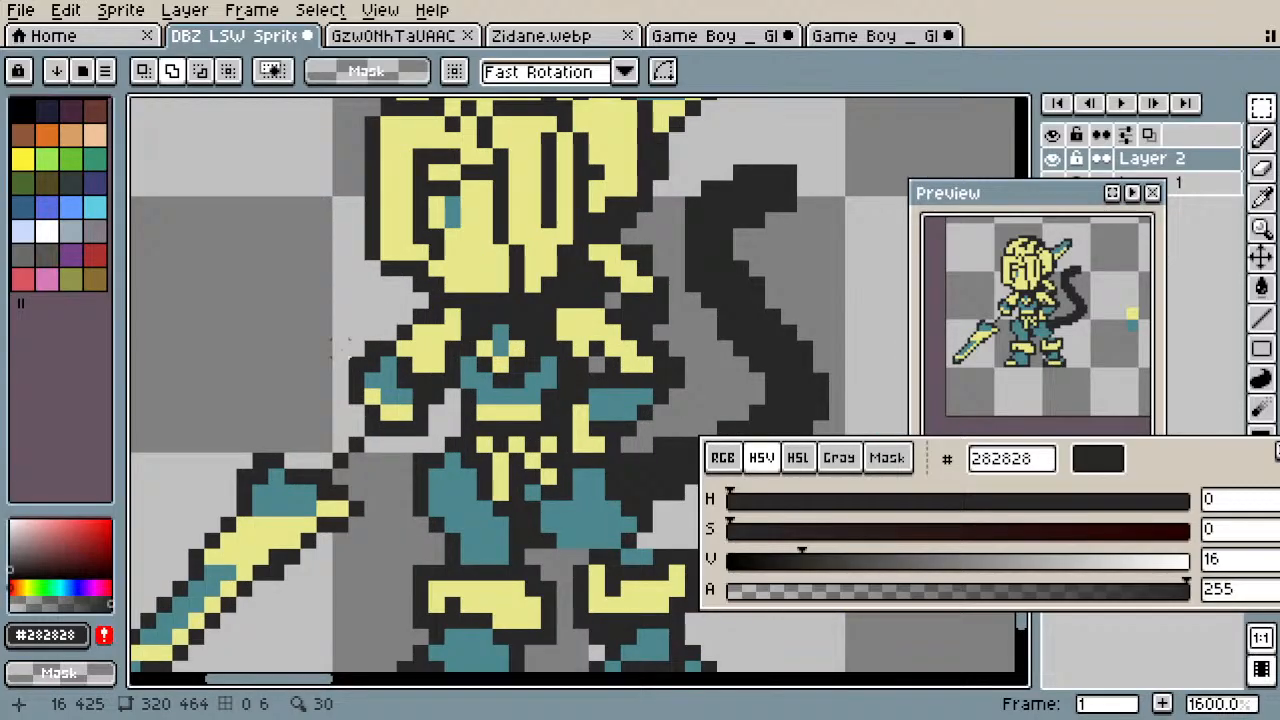
key(m)
drag(338, 348, 440, 432)
key(Left)
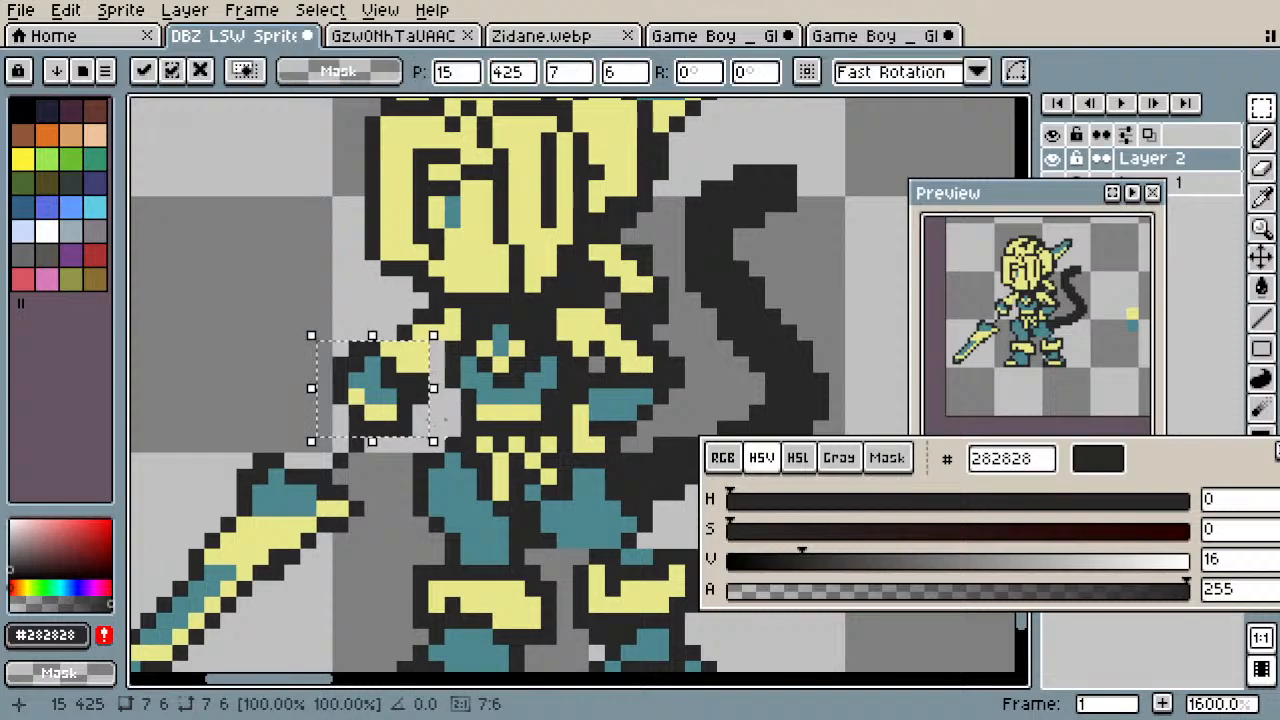
key(Right)
key(Right)
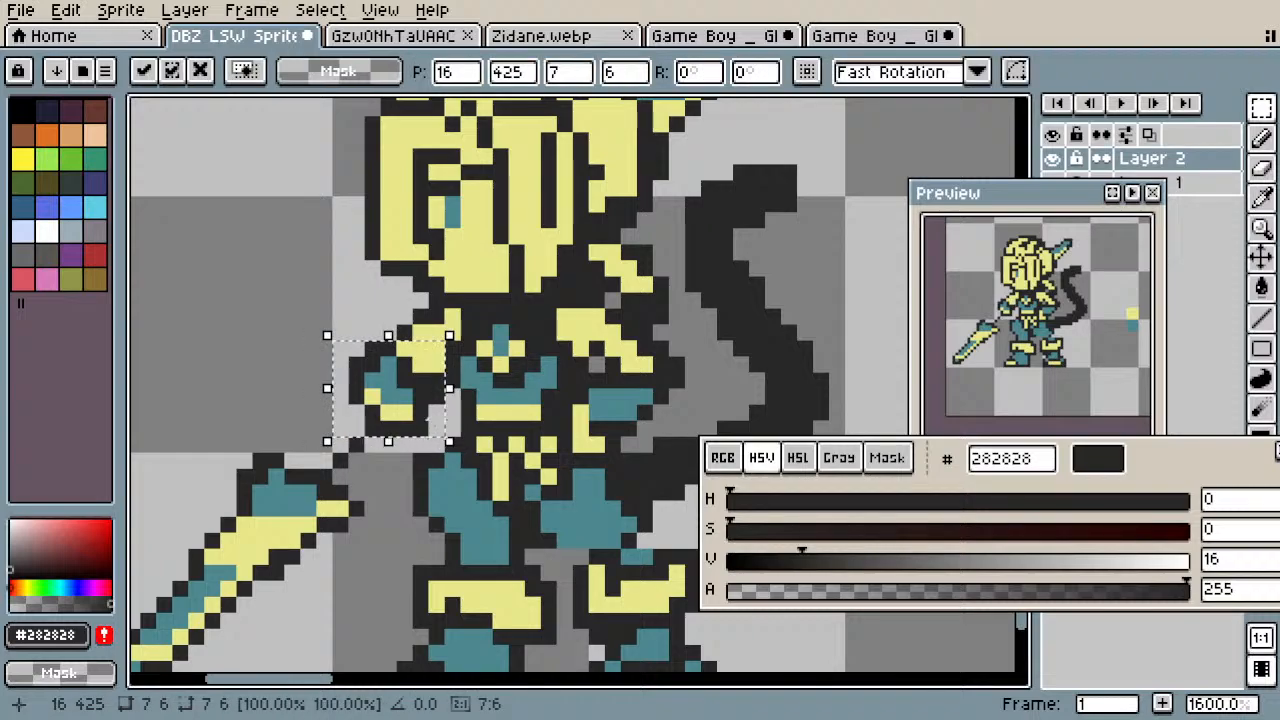
key(Right)
key(Left)
key(Left)
key(Right)
key(Left)
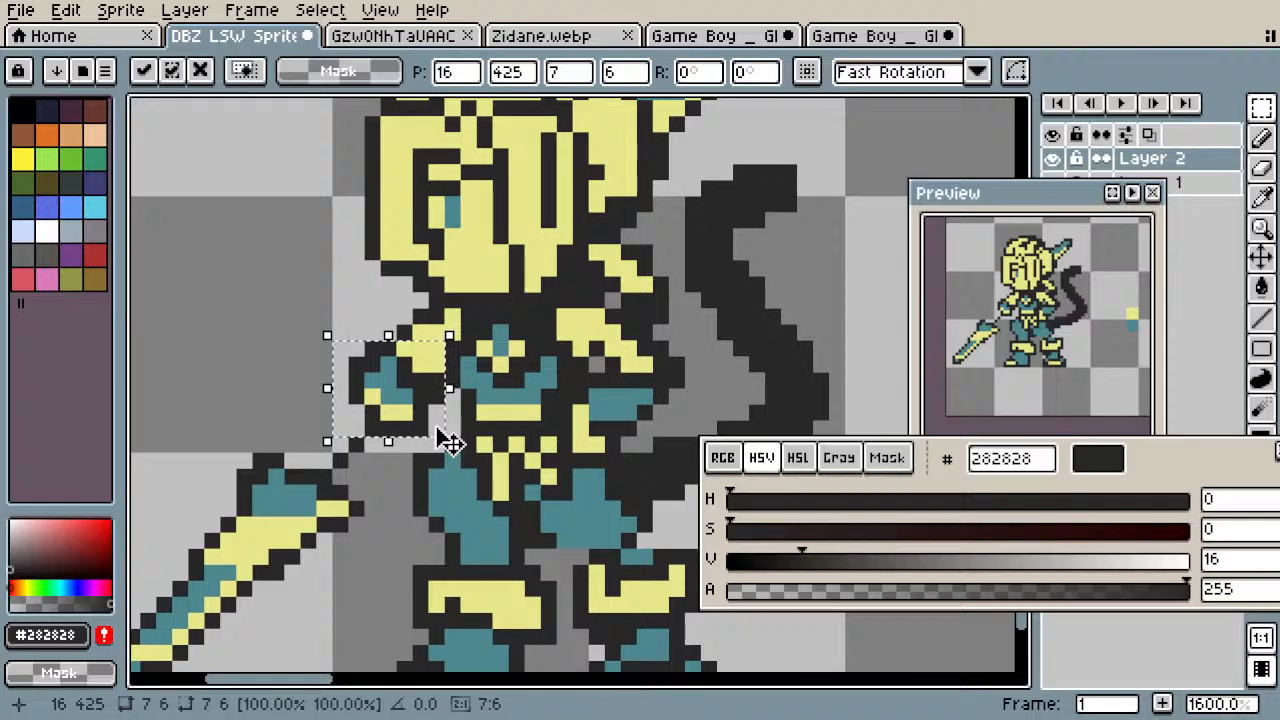
key(ctrl+d)
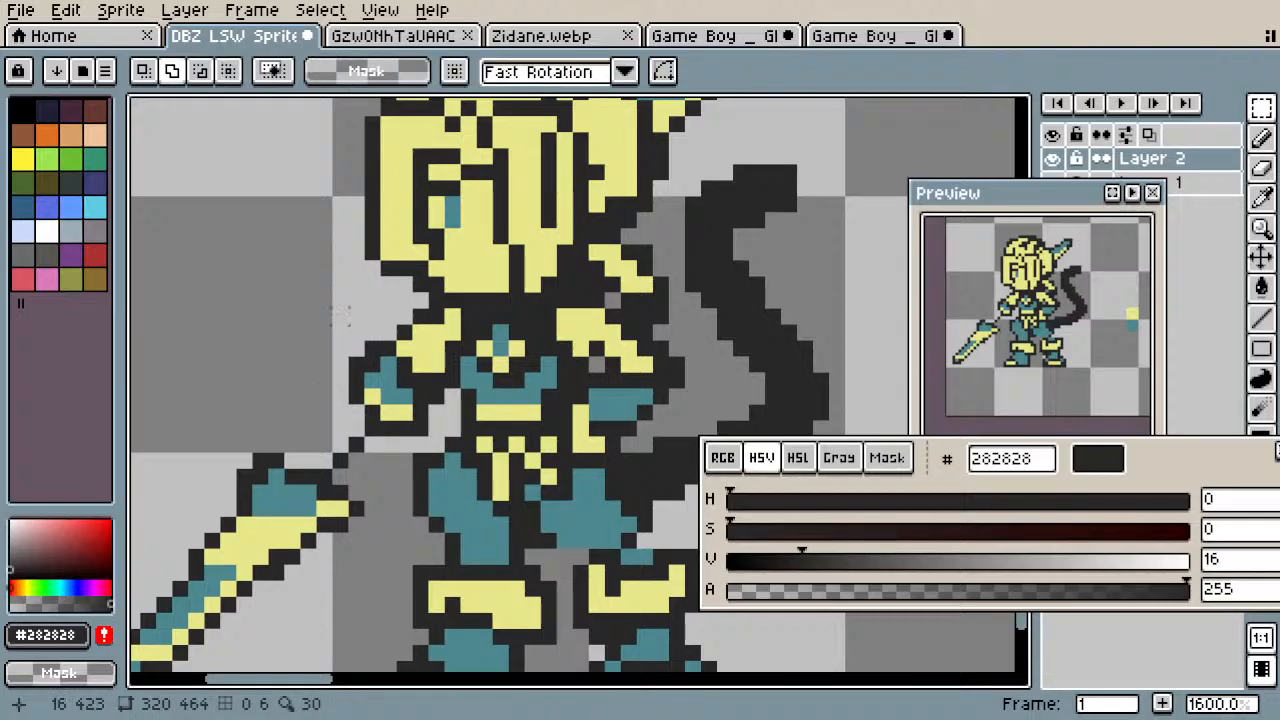
Step: Shift the 5 × 9 px sword-side forearm and hand area two pixels left and one pixel up, away from the torso
drag(334, 312, 417, 452)
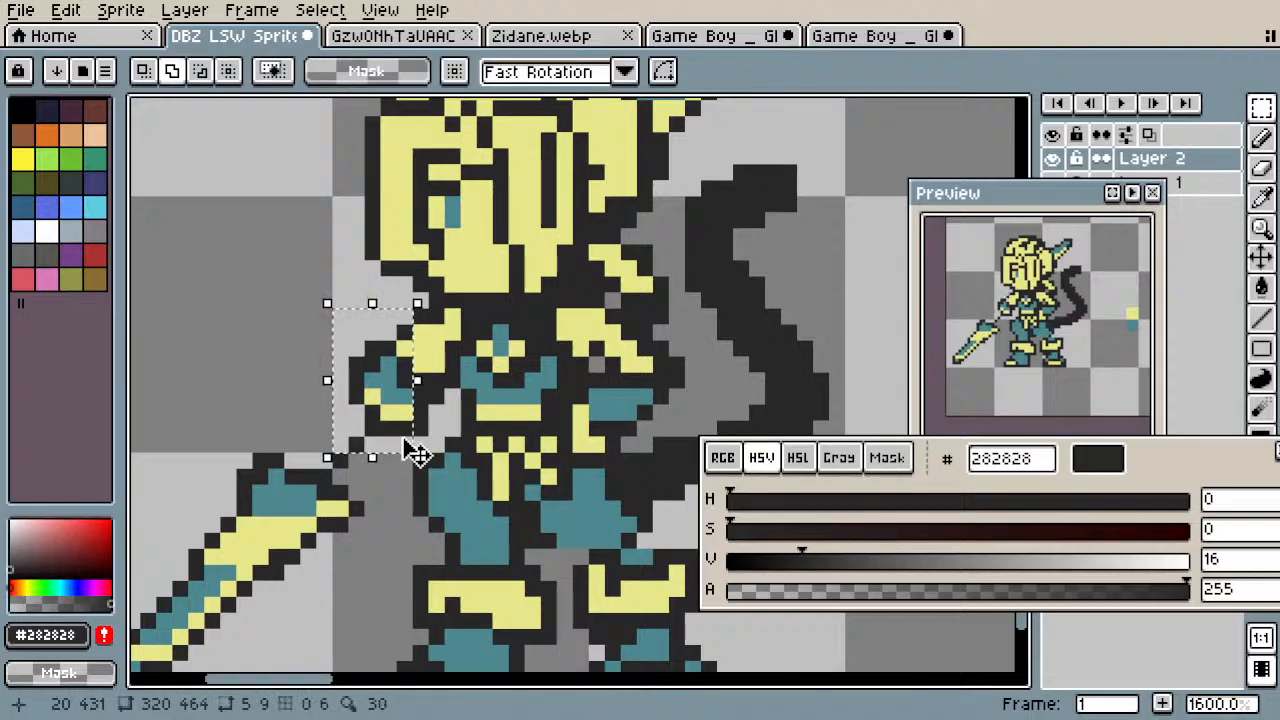
key(Right)
key(Right)
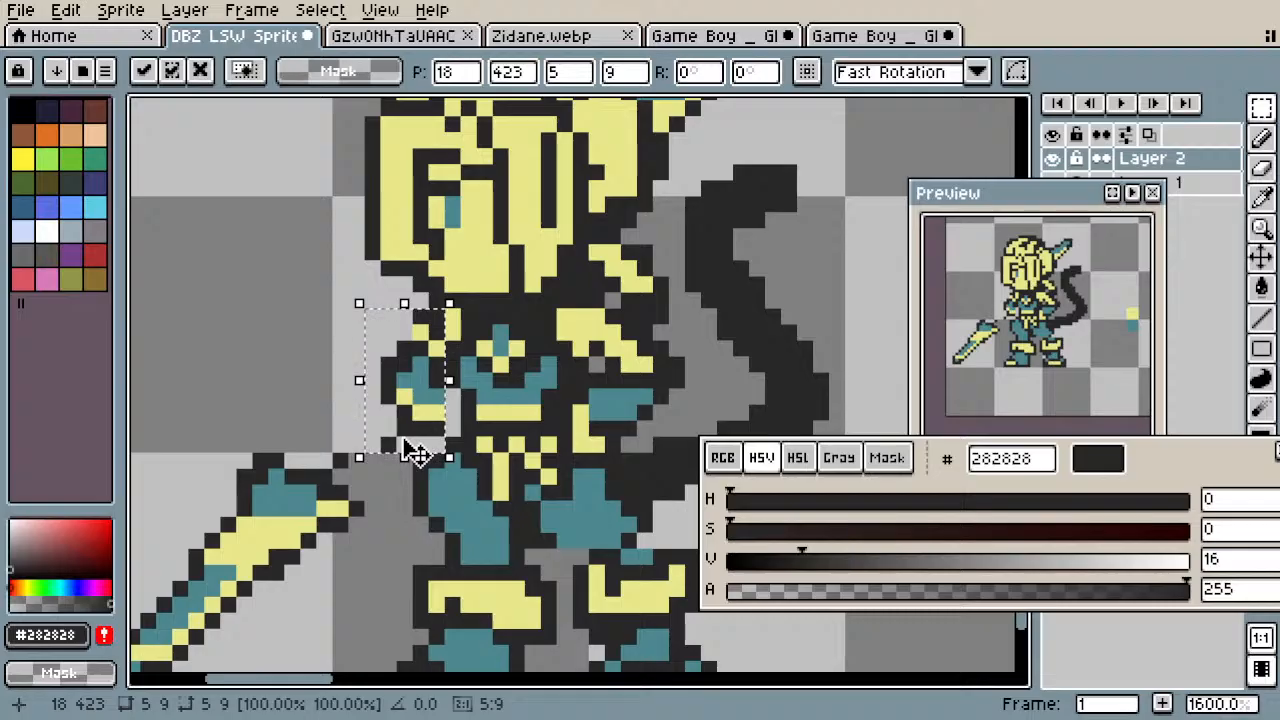
key(Left)
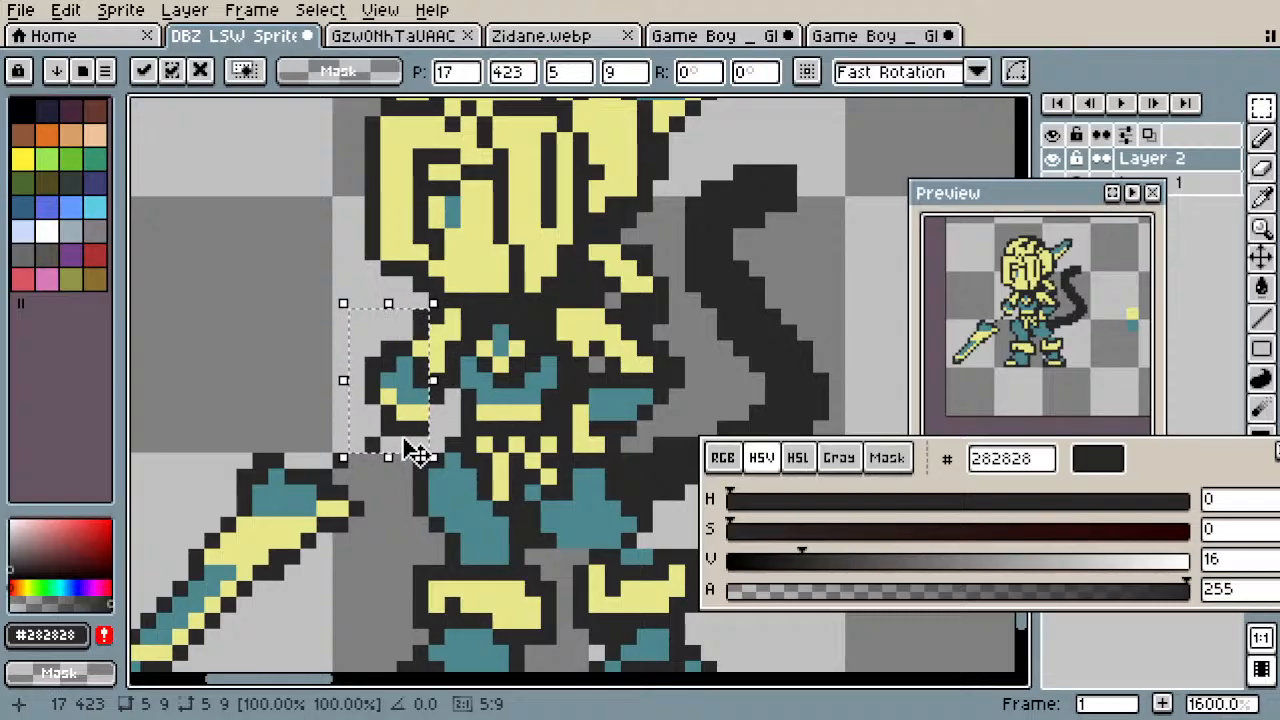
key(Right)
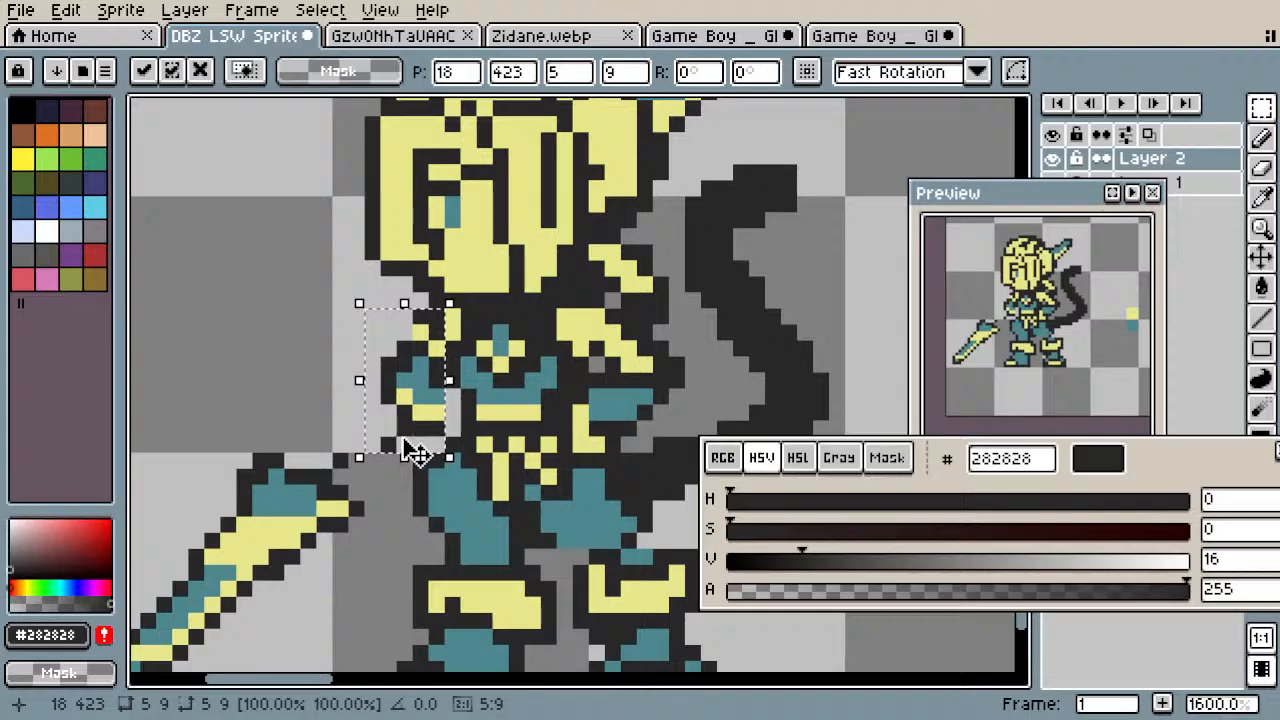
key(Up)
key(Up)
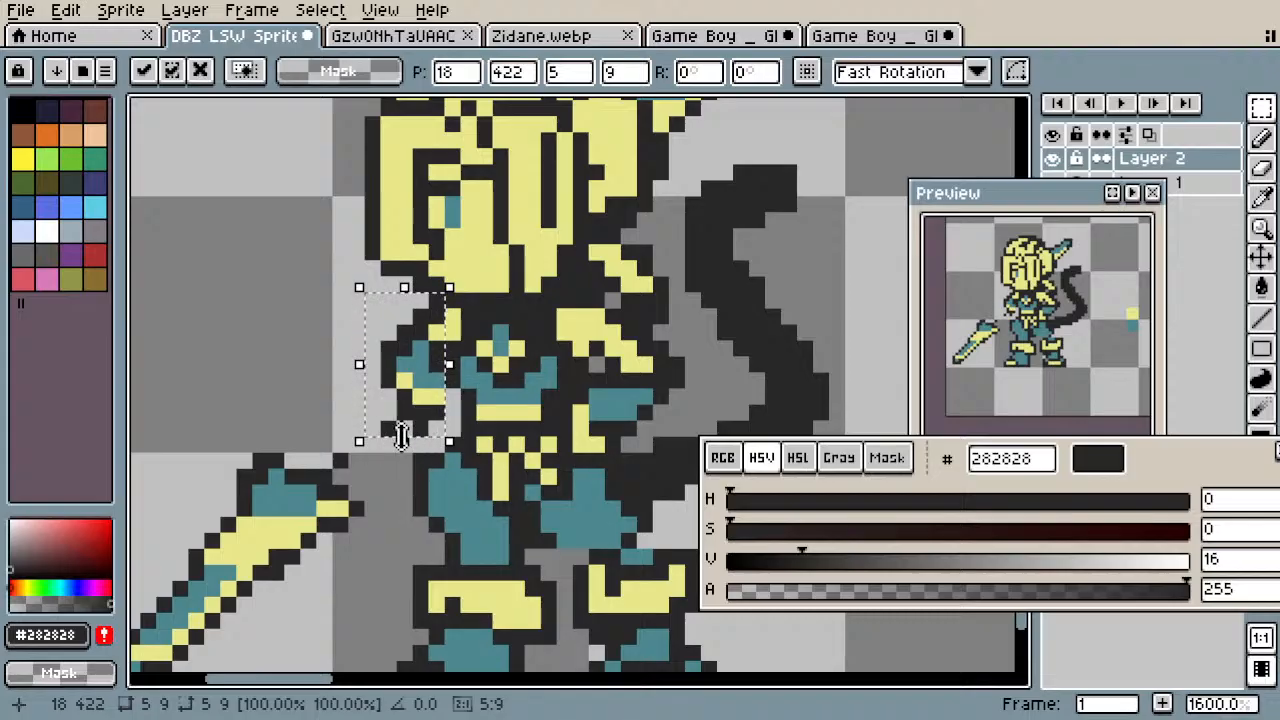
key(Right)
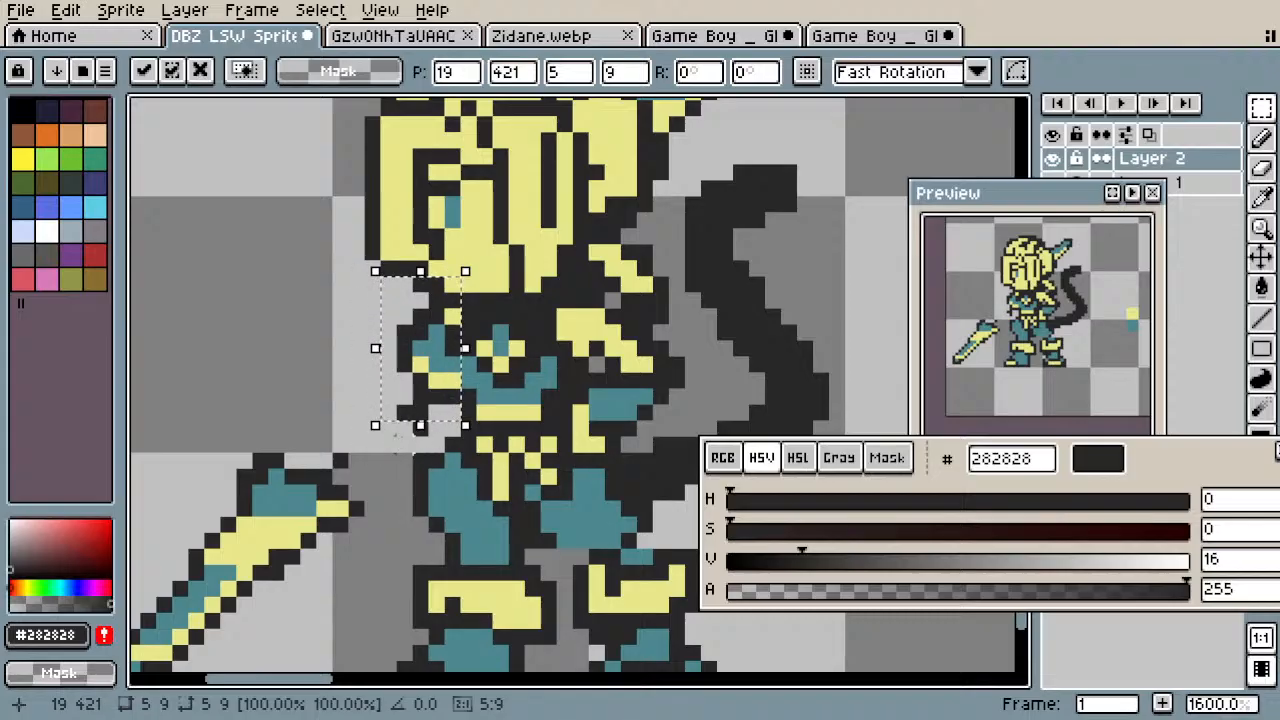
key(Right)
key(Right)
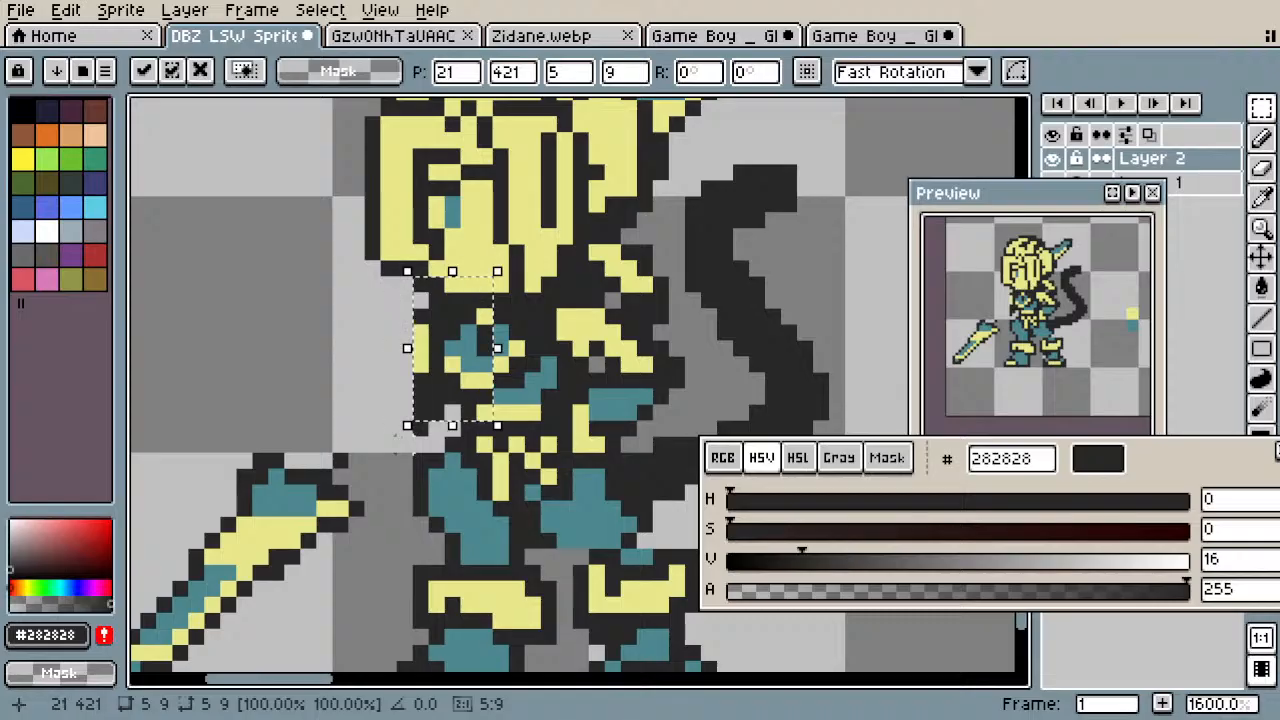
key(Left)
key(Left)
key(Left)
key(Left)
key(Left)
key(Left)
key(Left)
key(Left)
key(Down)
key(Down)
key(Down)
key(Down)
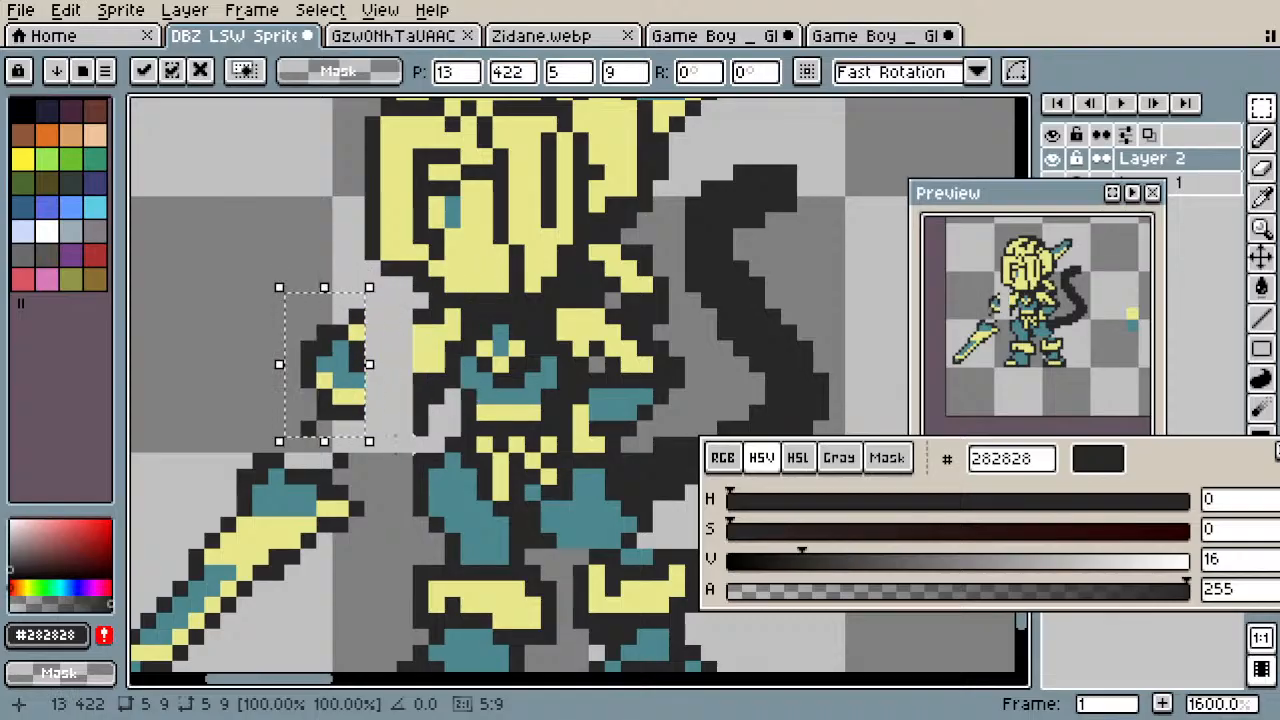
key(Right)
key(Right)
key(Right)
key(Left)
key(Left)
key(Left)
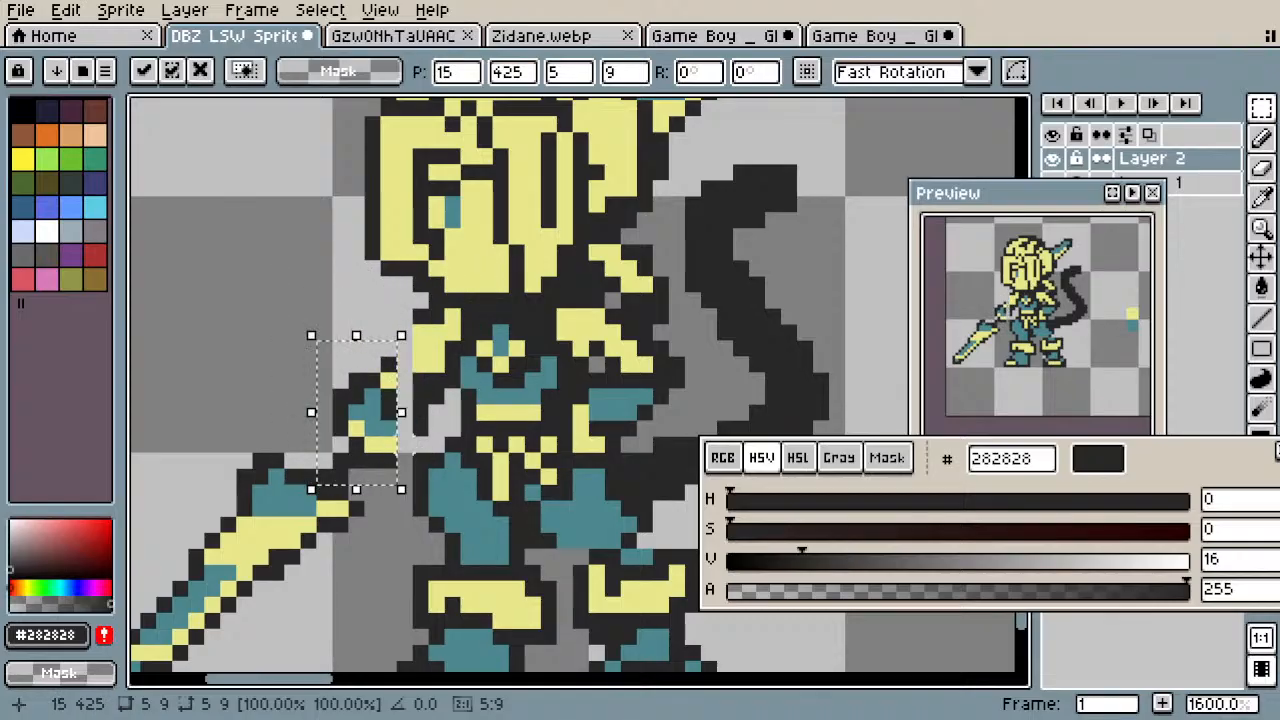
key(Left)
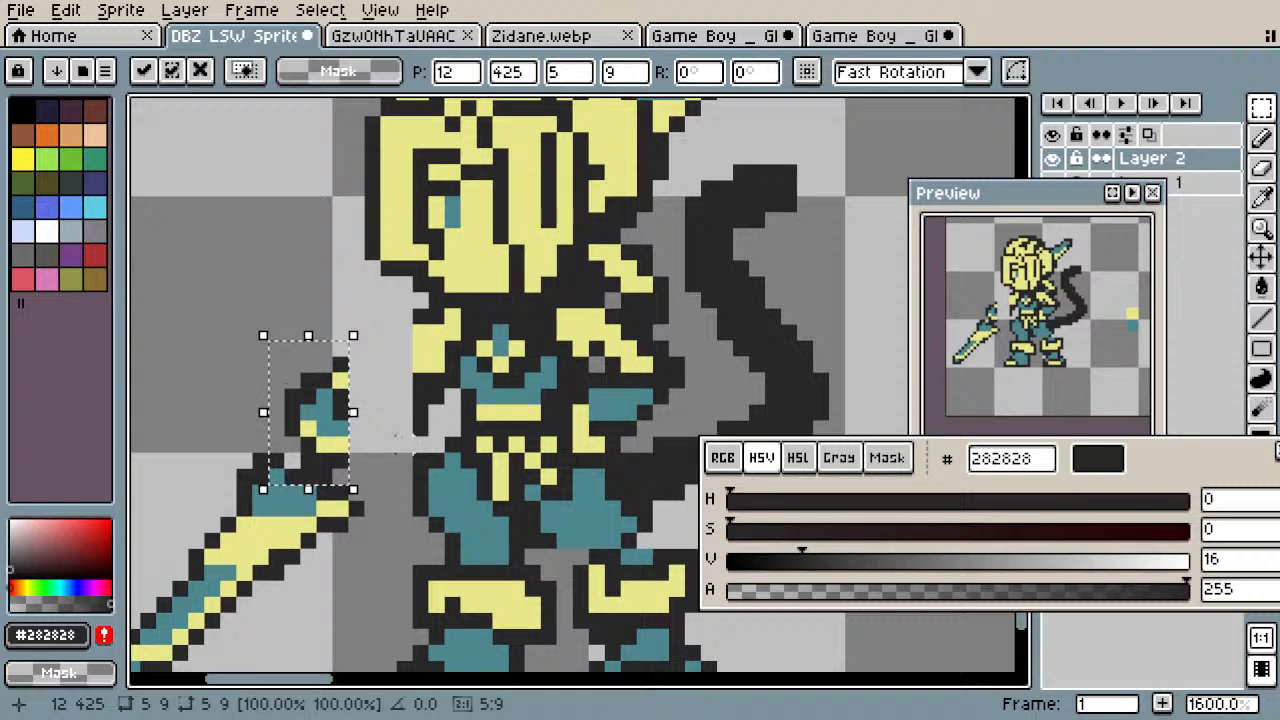
key(Right)
key(Up)
key(Up)
key(Up)
key(Up)
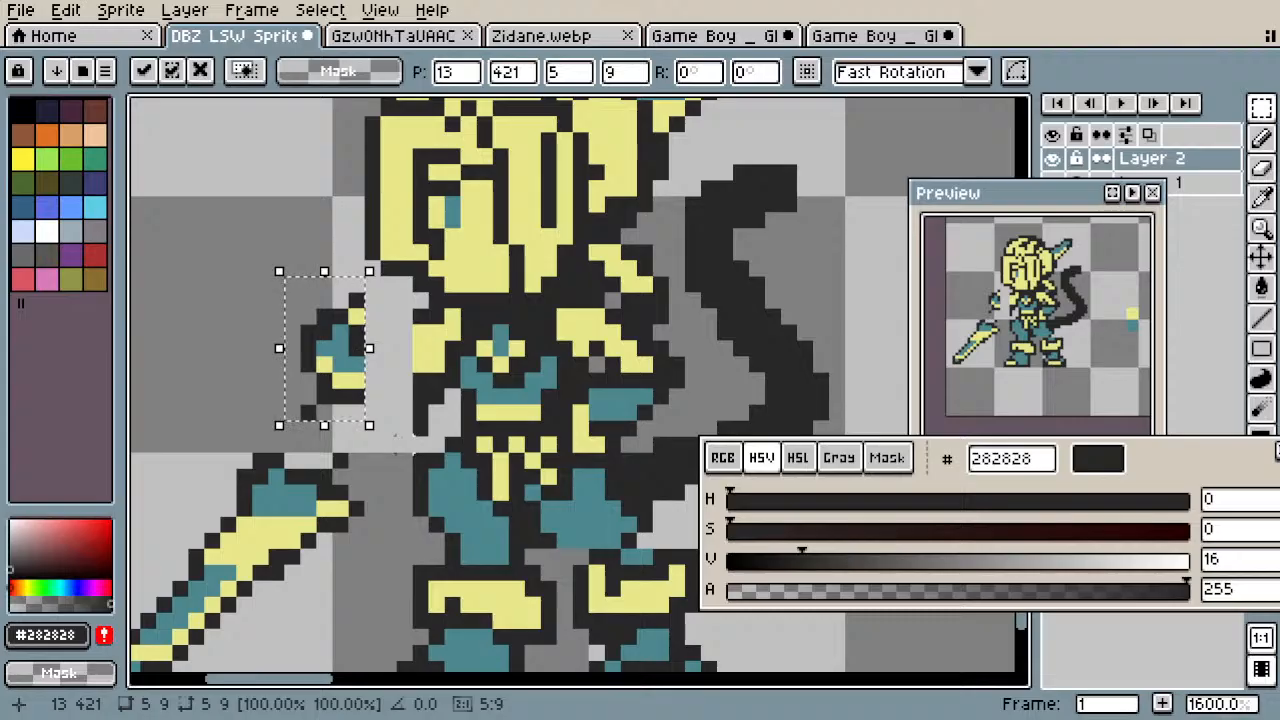
key(Down)
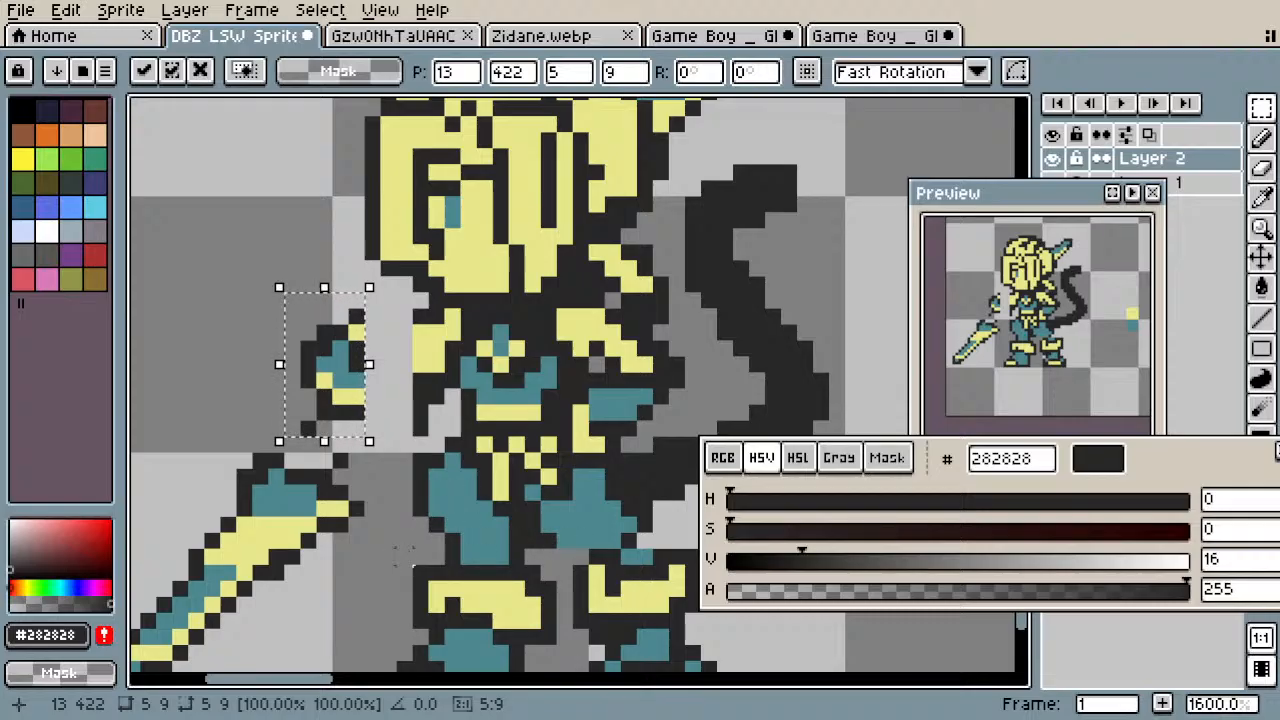
key(Right)
scroll(403, 555, down, 2)
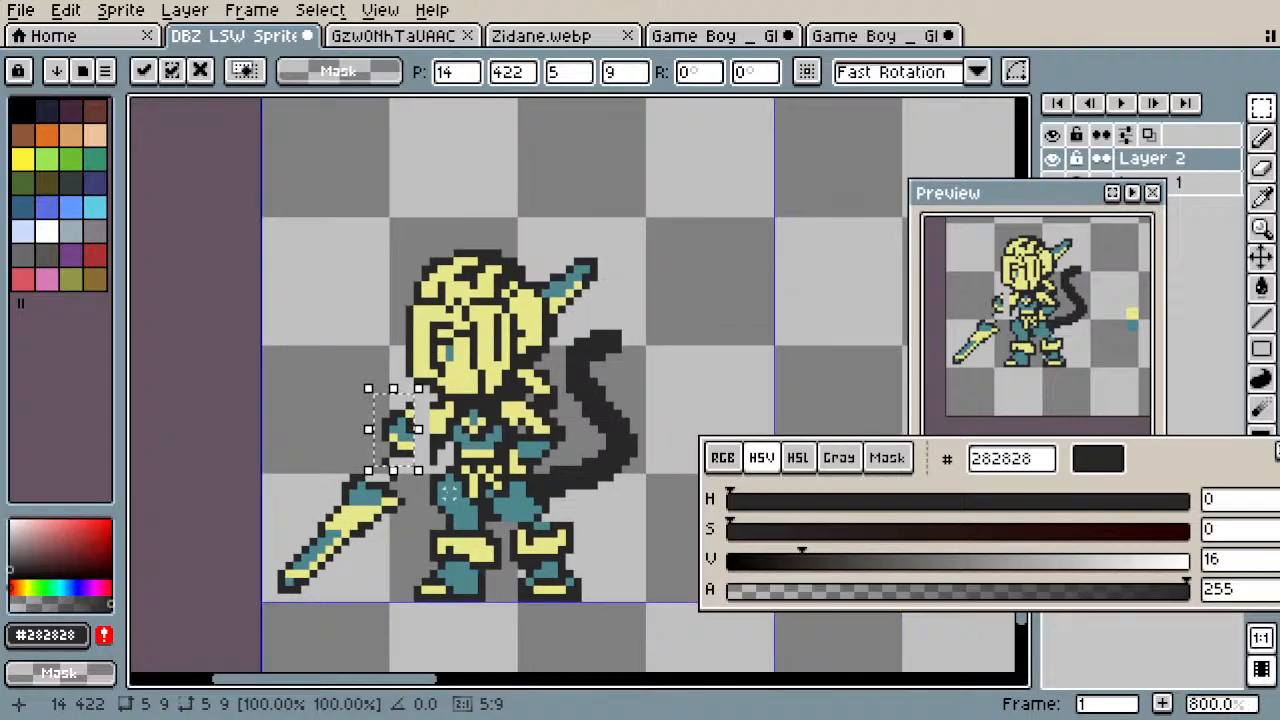
click(449, 490)
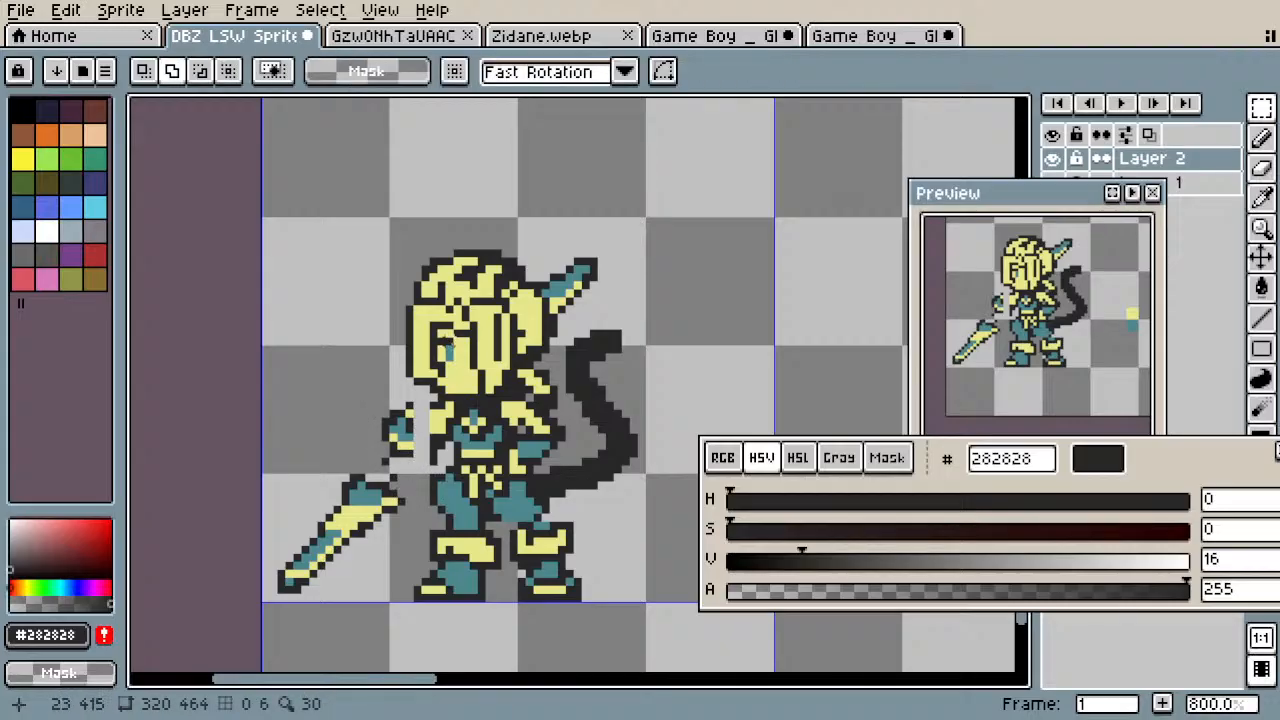
Step: Move the whole sprite, a 50 × 50 px area, 11 pixels to the right within its cell
key(m)
drag(663, 214, 209, 613)
key(Right)
key(Right)
key(Right)
key(Right)
key(Right)
key(Right)
key(Right)
key(Right)
key(Right)
key(Right)
key(Right)
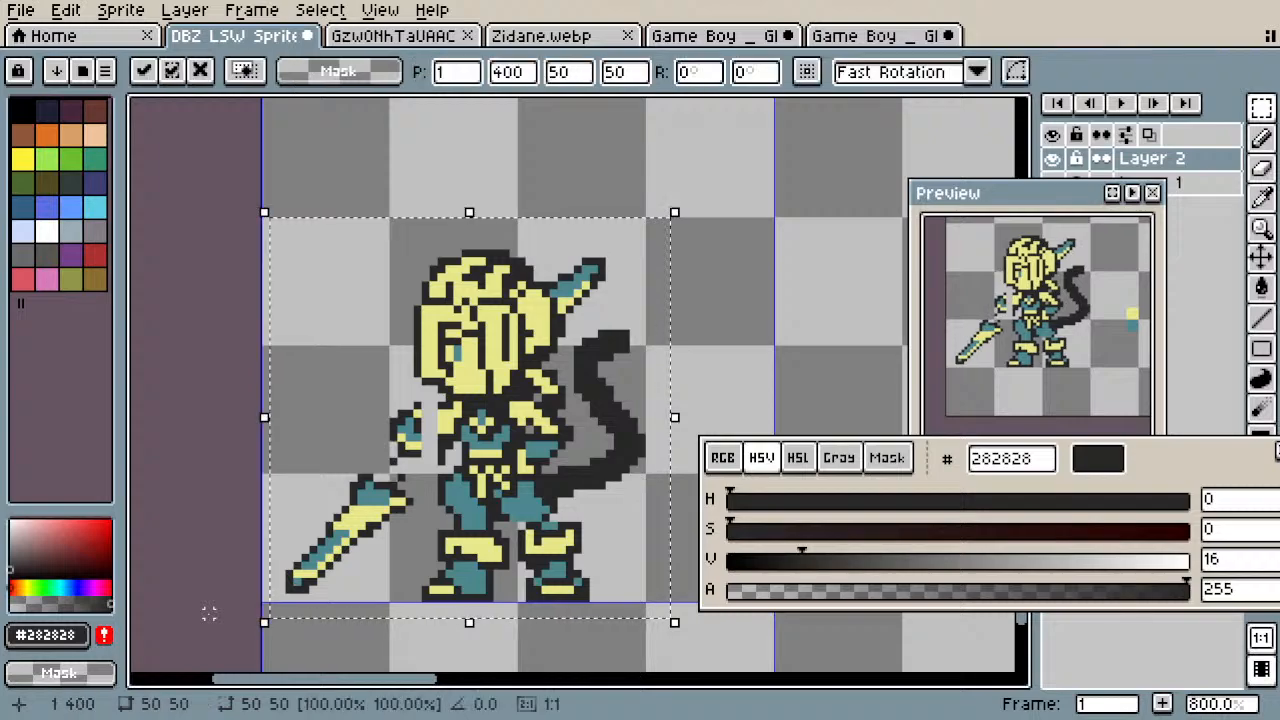
key(Return)
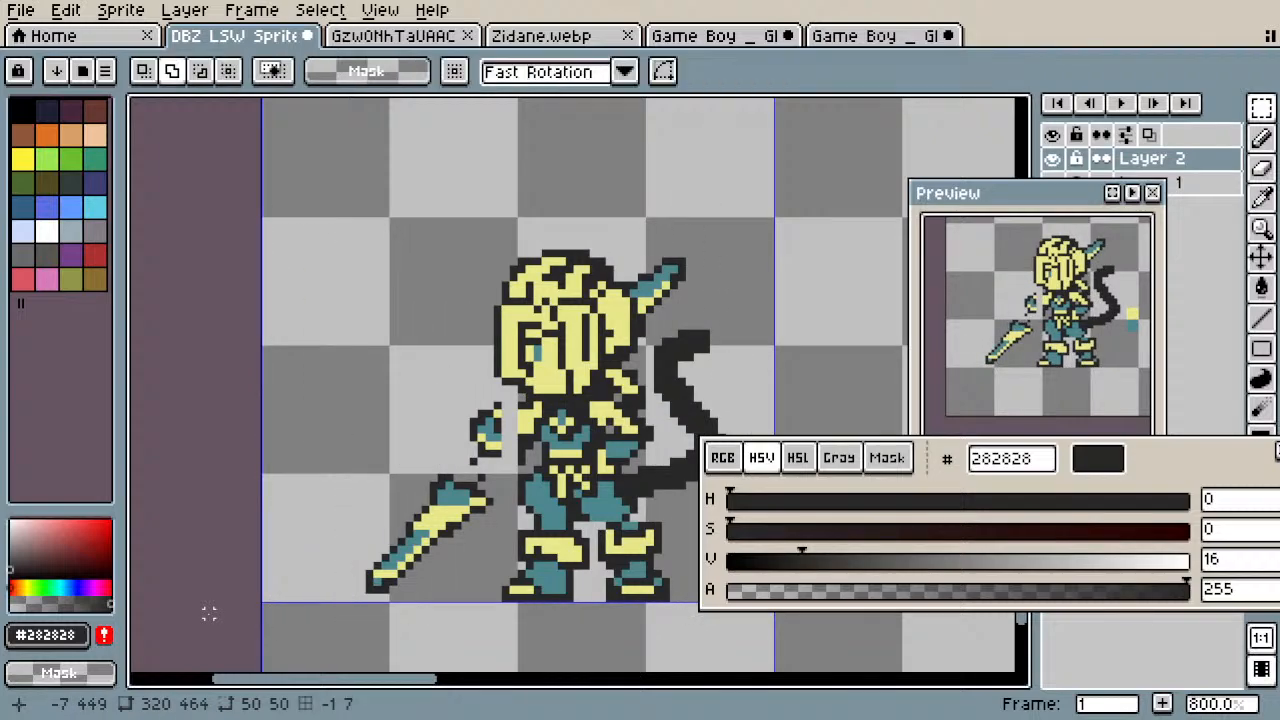
Step: Shift the lower sword blade, a 20 × 17 px area, two pixels left and one pixel up toward the hand
drag(333, 598, 489, 469)
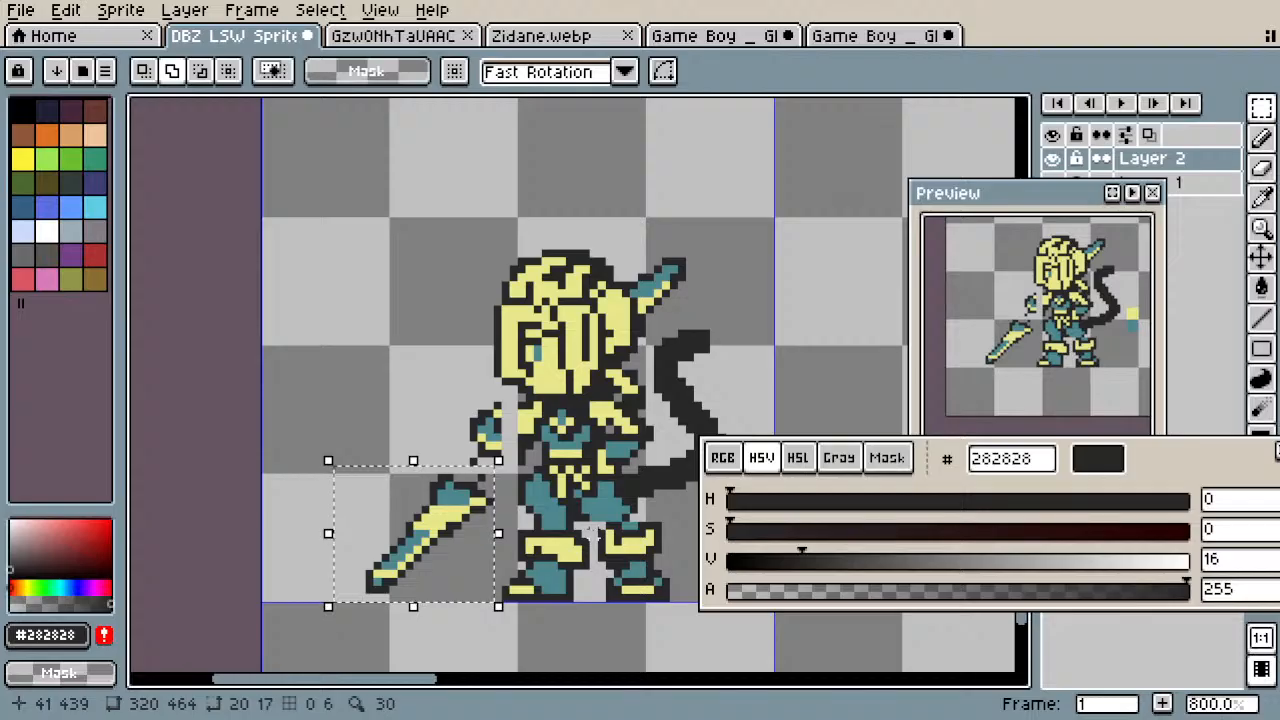
key(Left)
key(Left)
key(Up)
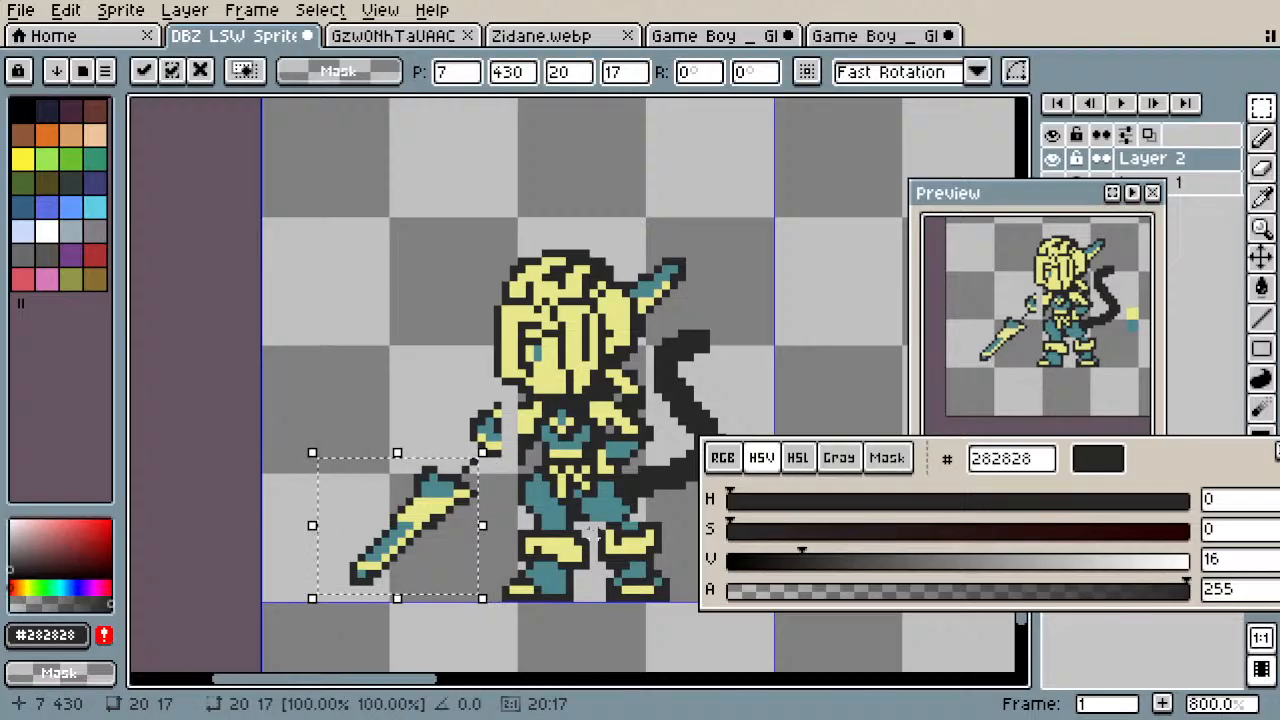
key(ctrl+d)
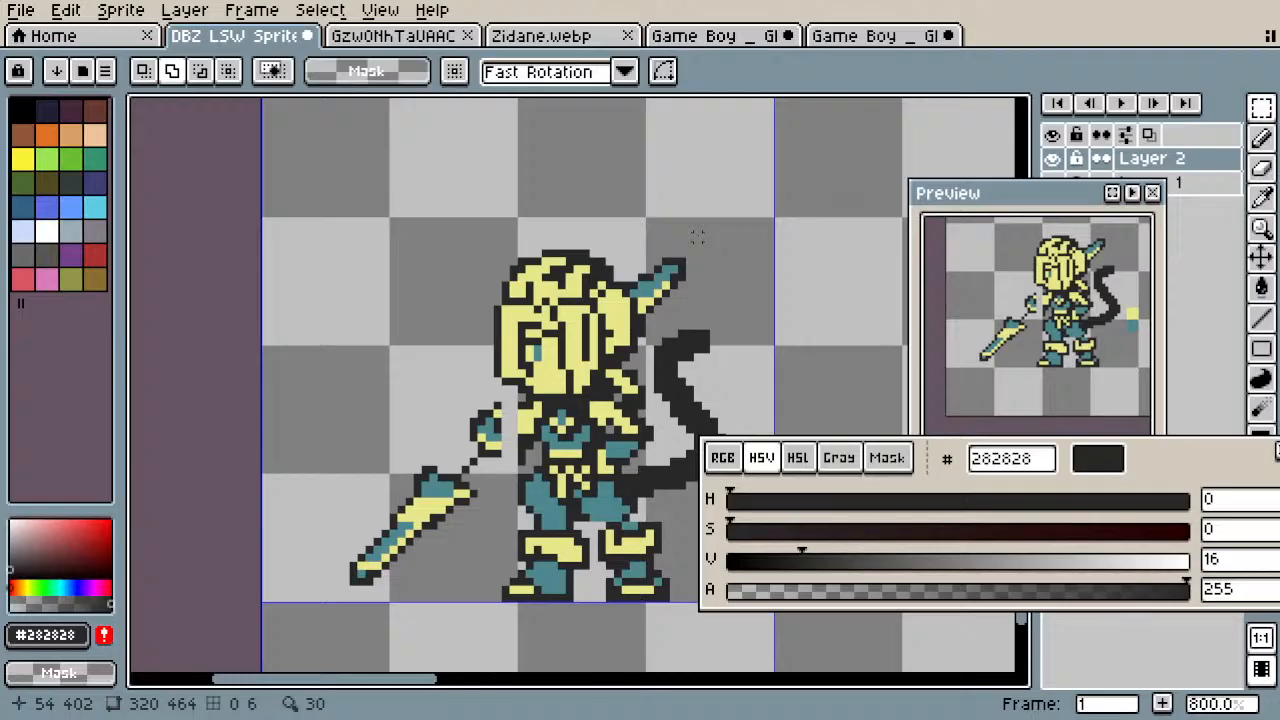
Step: Move the blade behind the head with its adjoining outline pixels, a 10 × 13 px area, one pixel right and three pixels up
drag(698, 237, 640, 316)
drag(640, 320, 640, 335)
scroll(640, 335, up, 1)
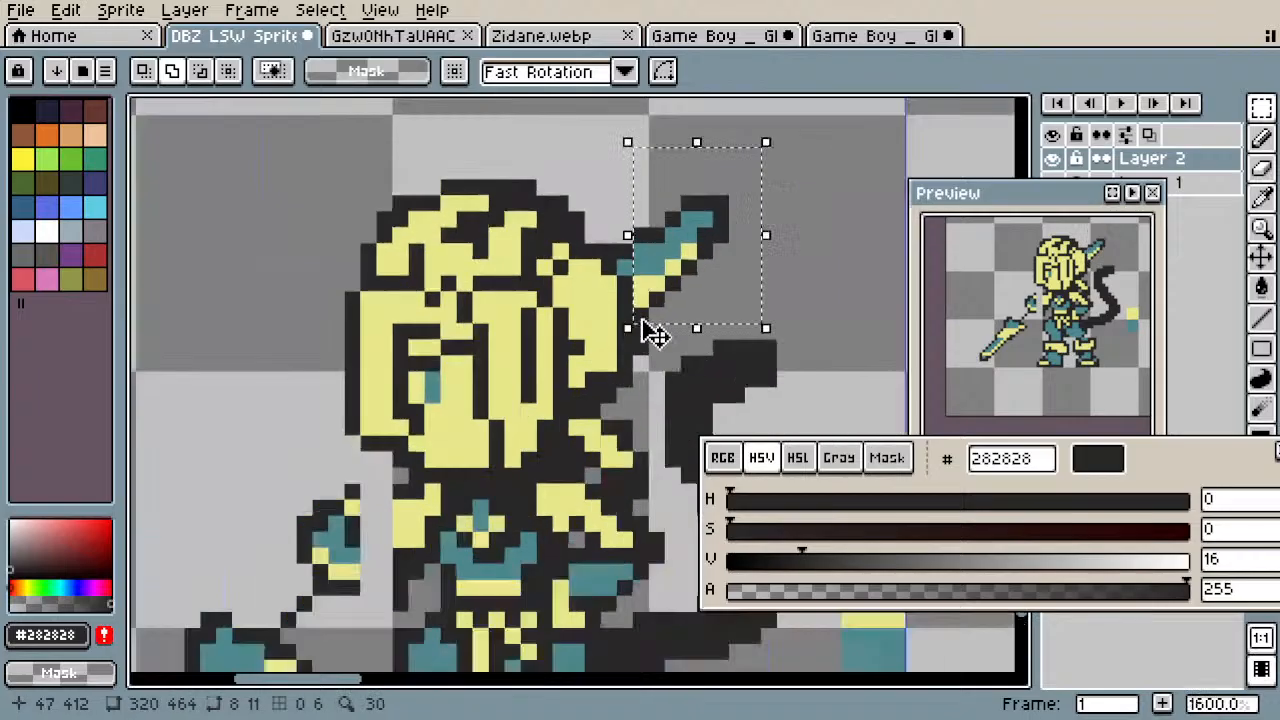
scroll(645, 335, up, 1)
scroll(636, 372, down, 1)
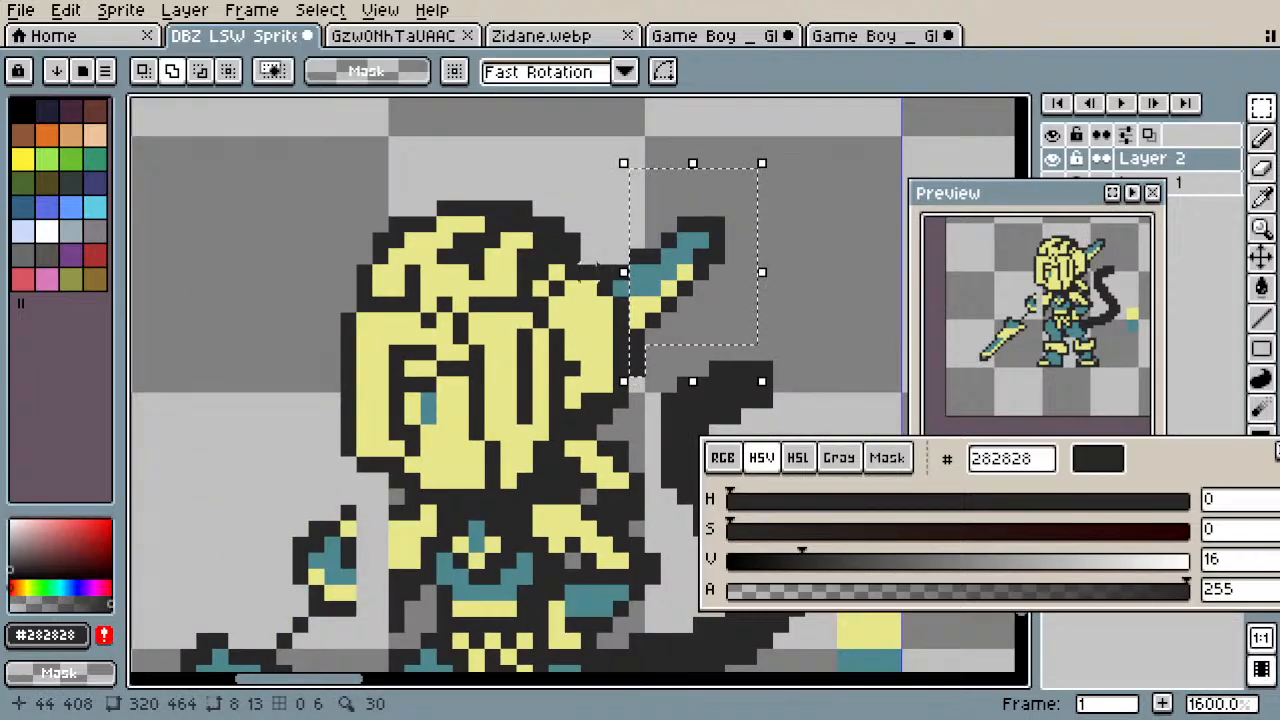
scroll(598, 262, up, 1)
drag(606, 280, 635, 285)
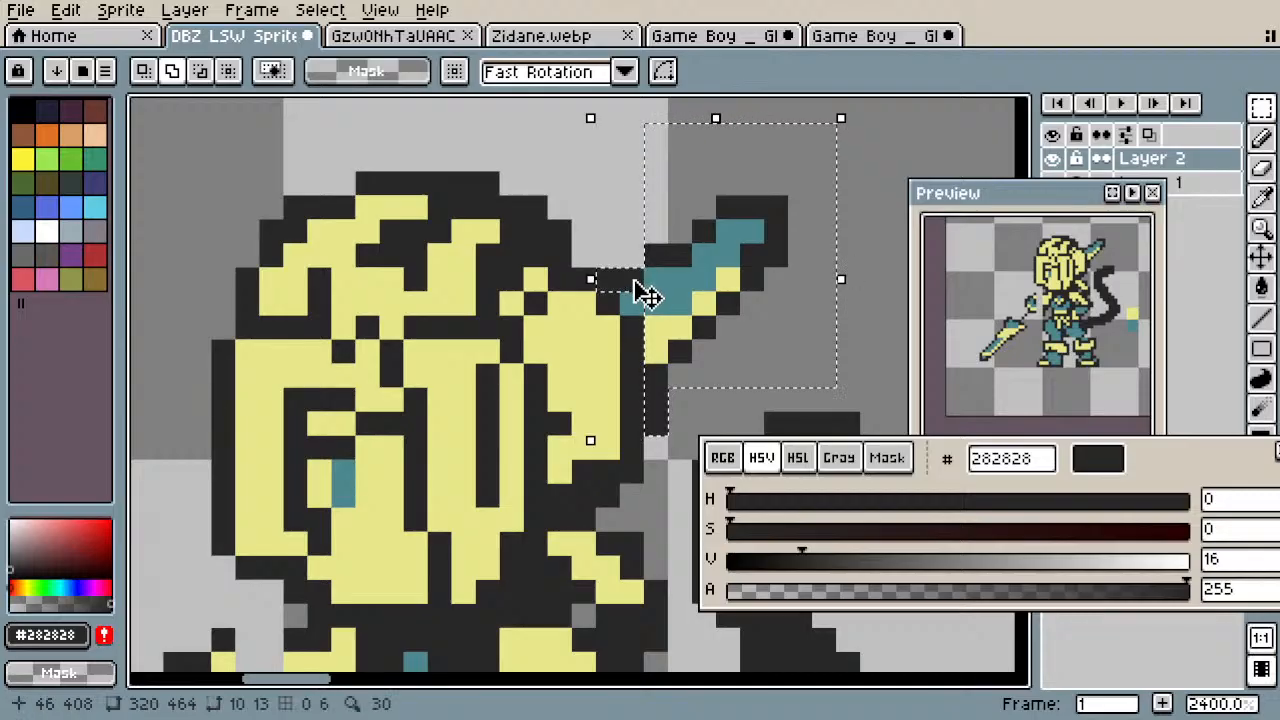
scroll(654, 349, down, 2)
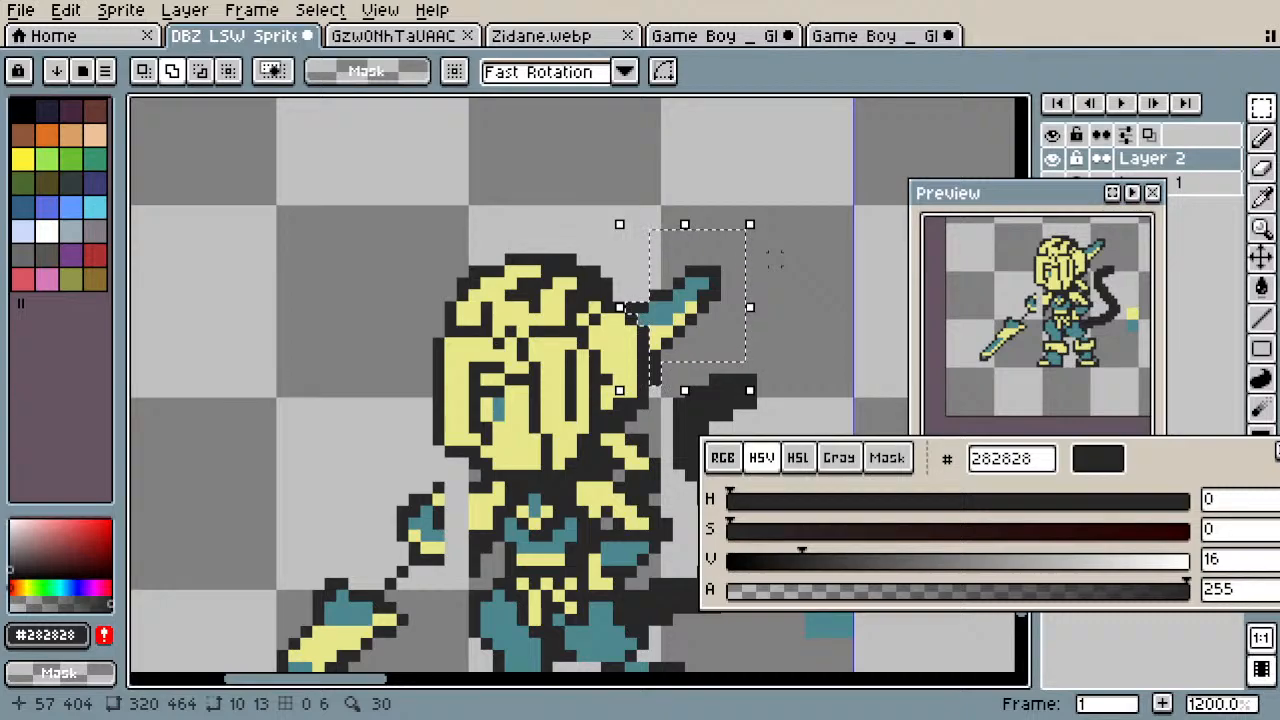
key(Up)
key(Up)
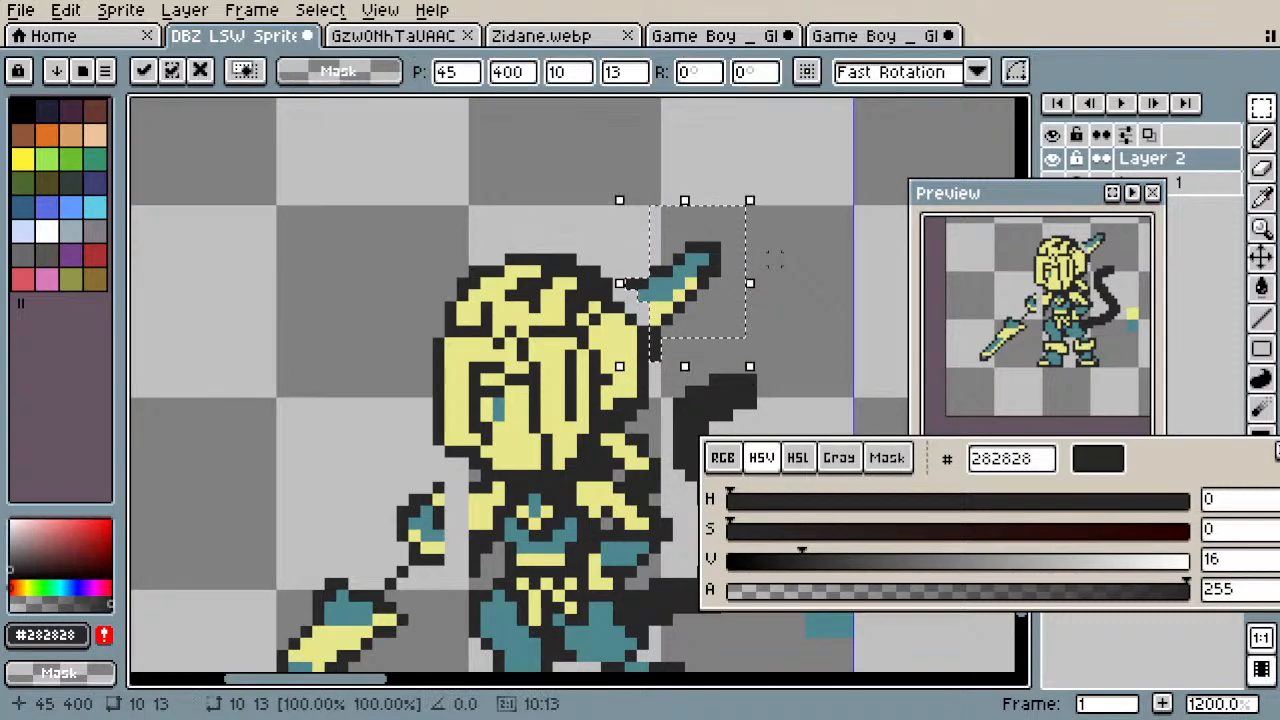
key(Right)
key(Up)
key(Return)
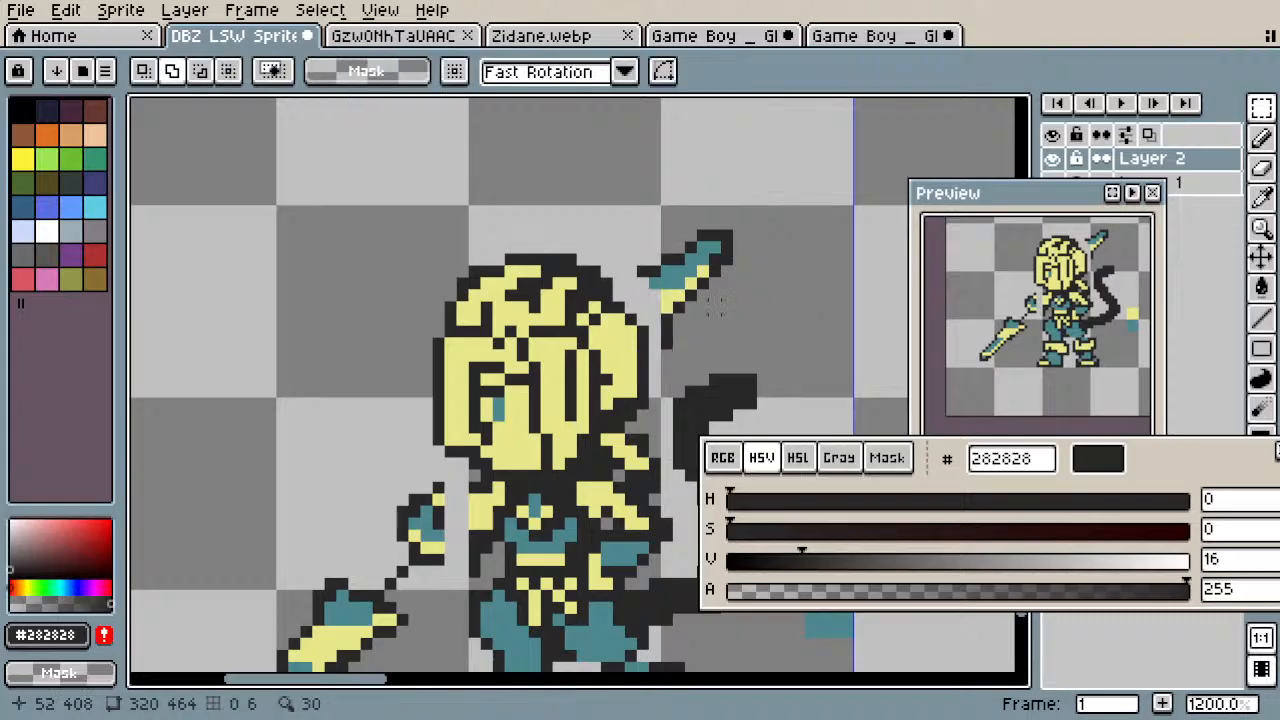
Step: Bridge the lower gap between hand and upper arm with a #282828 outline and #4c878f fill using a 1 px pencil
scroll(715, 305, down, 5)
scroll(517, 340, up, 5)
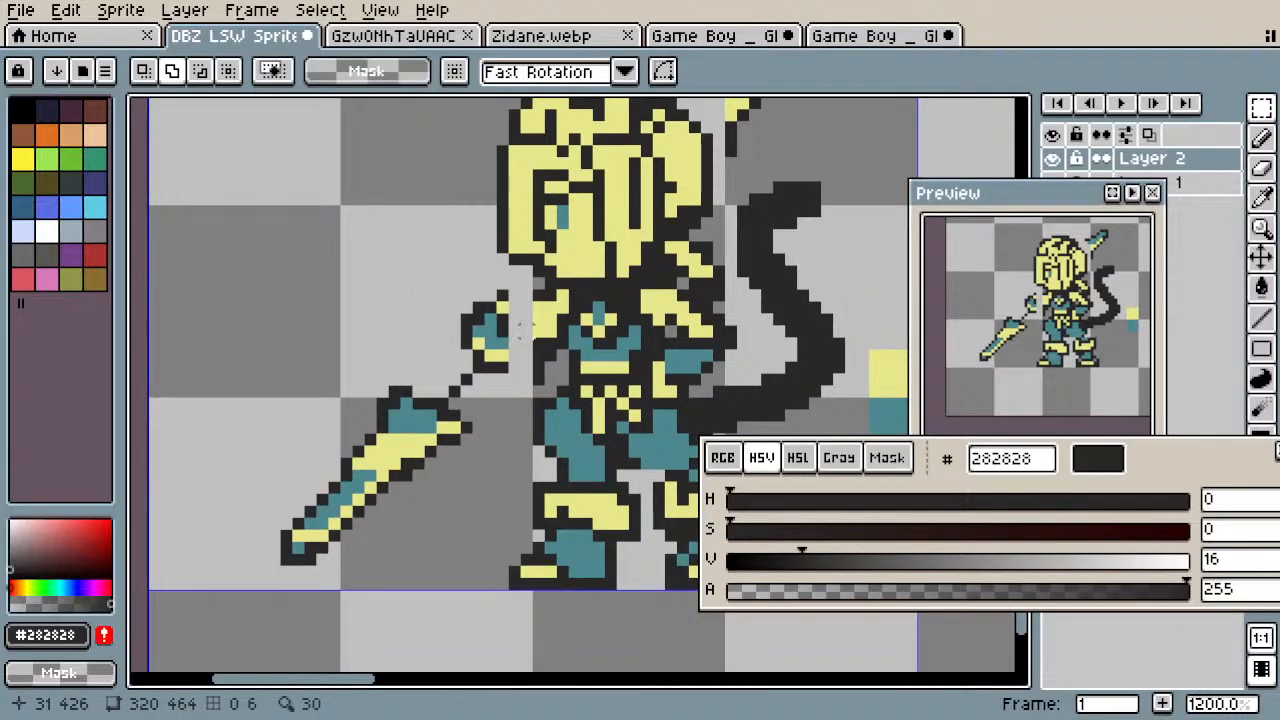
key(b)
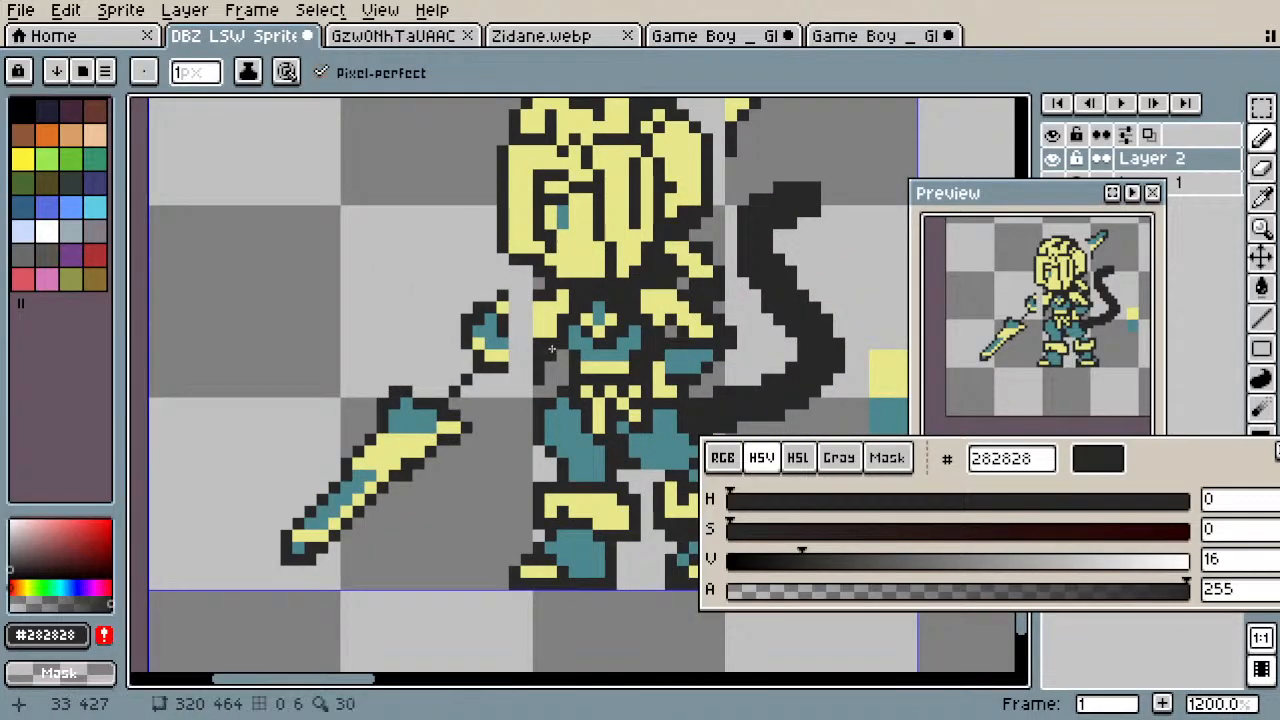
key(alt)
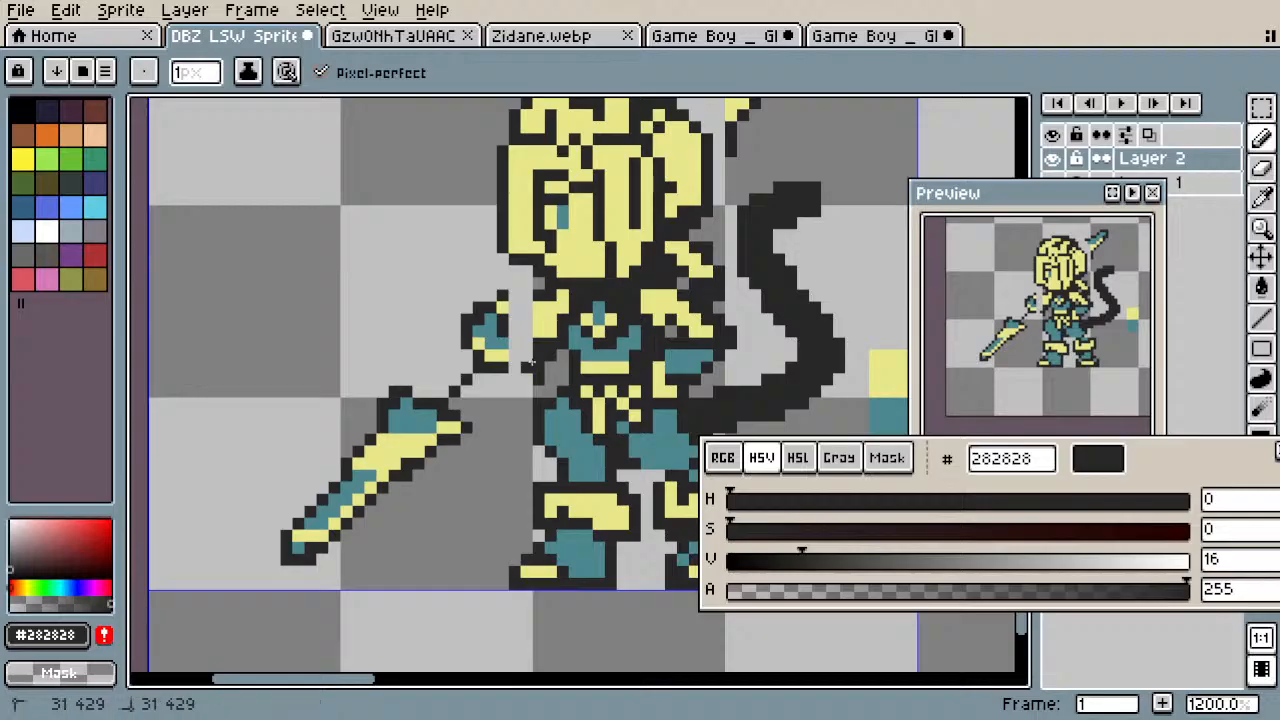
alt+click(504, 345)
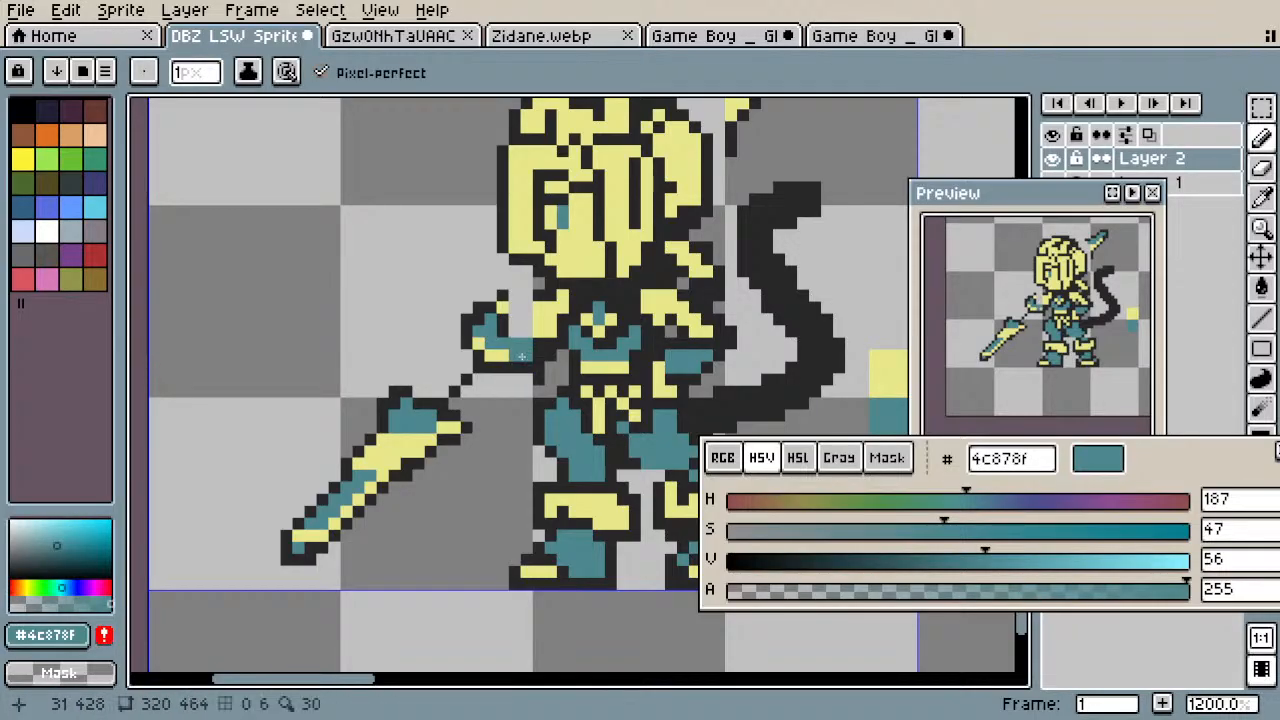
alt+click(526, 352)
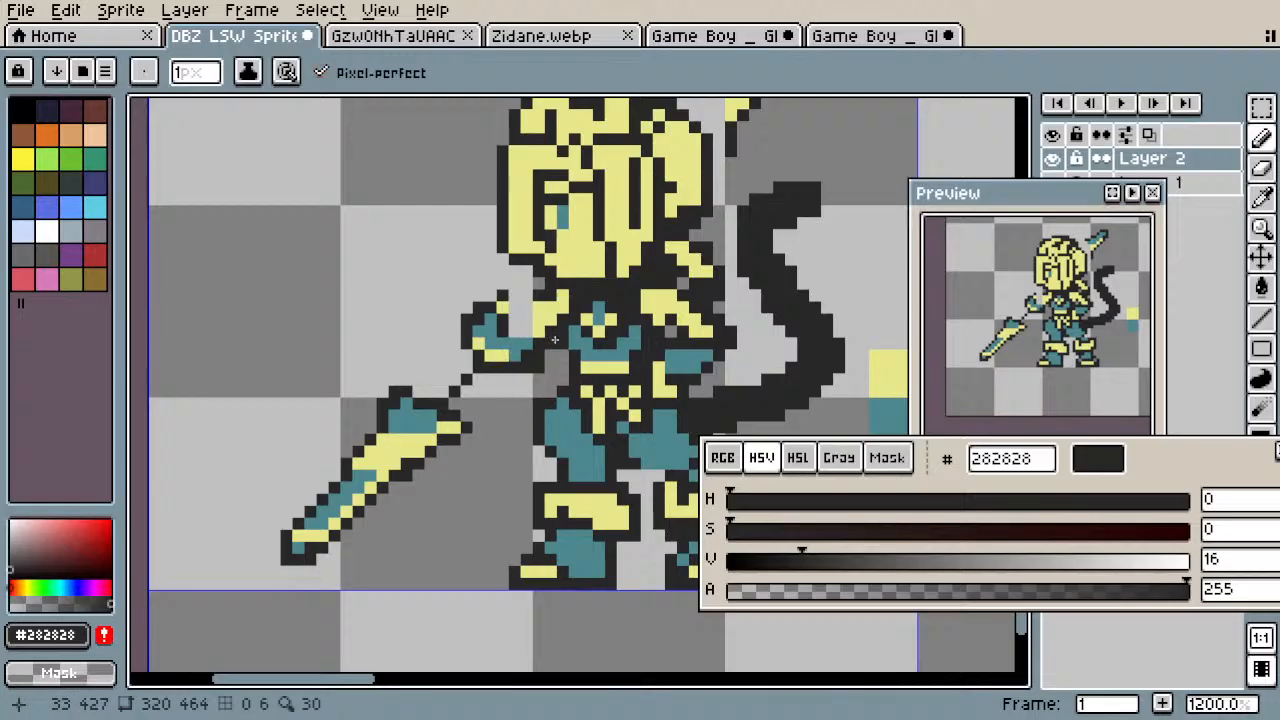
scroll(532, 340, down, 2)
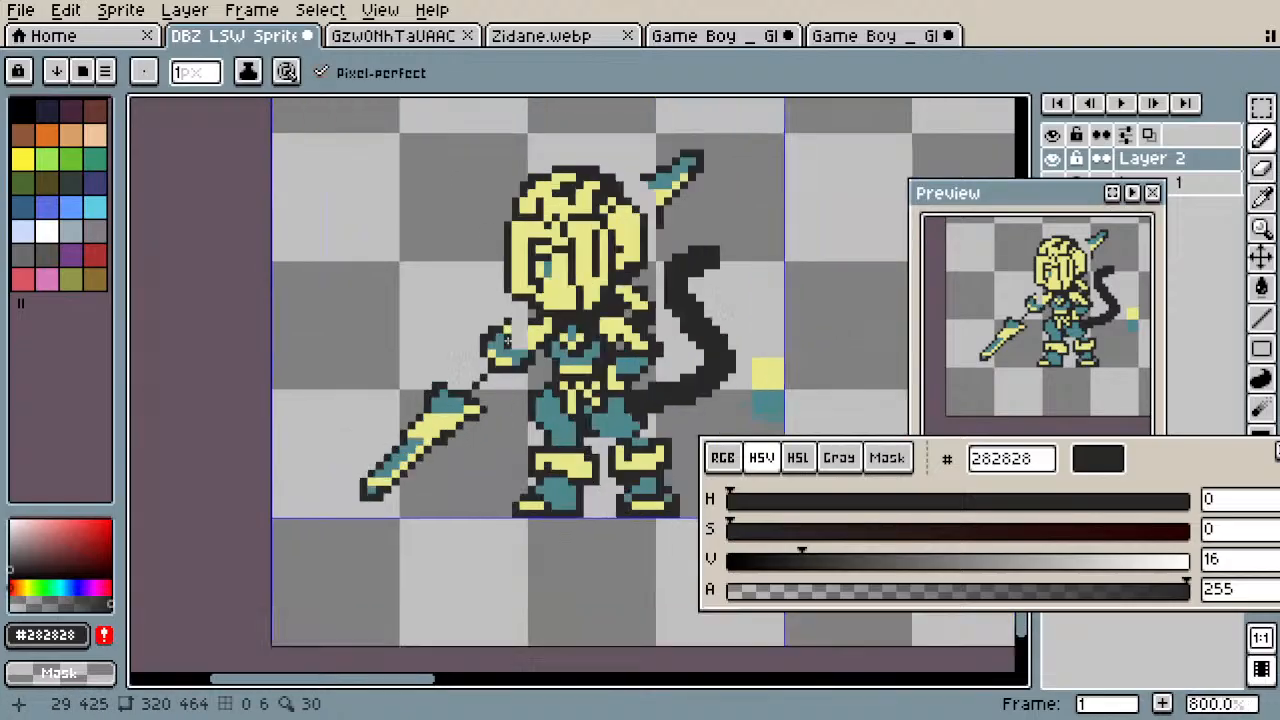
Step: Close the upper sword-arm gap with a #282828 outline, fill the shoulder in #e8e88b and complete the hand in #4c878f
scroll(528, 320, up, 3)
alt+click(549, 326)
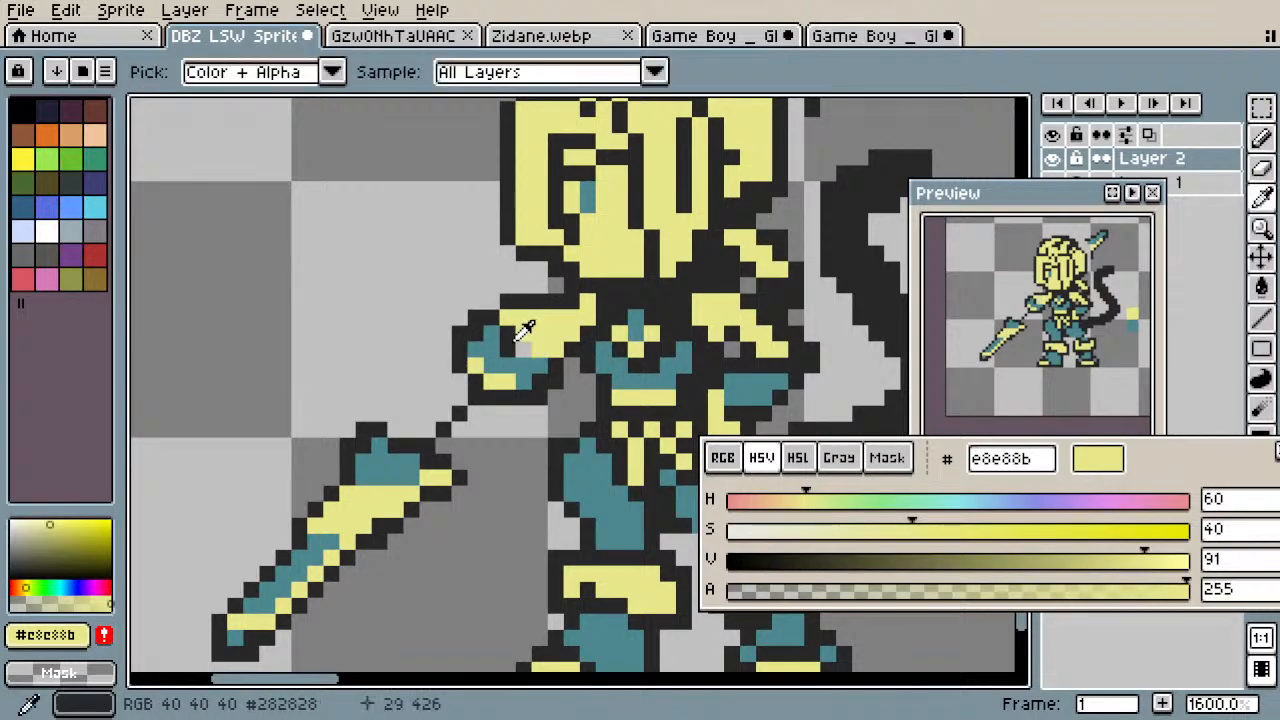
alt+click(524, 338)
alt+click(524, 352)
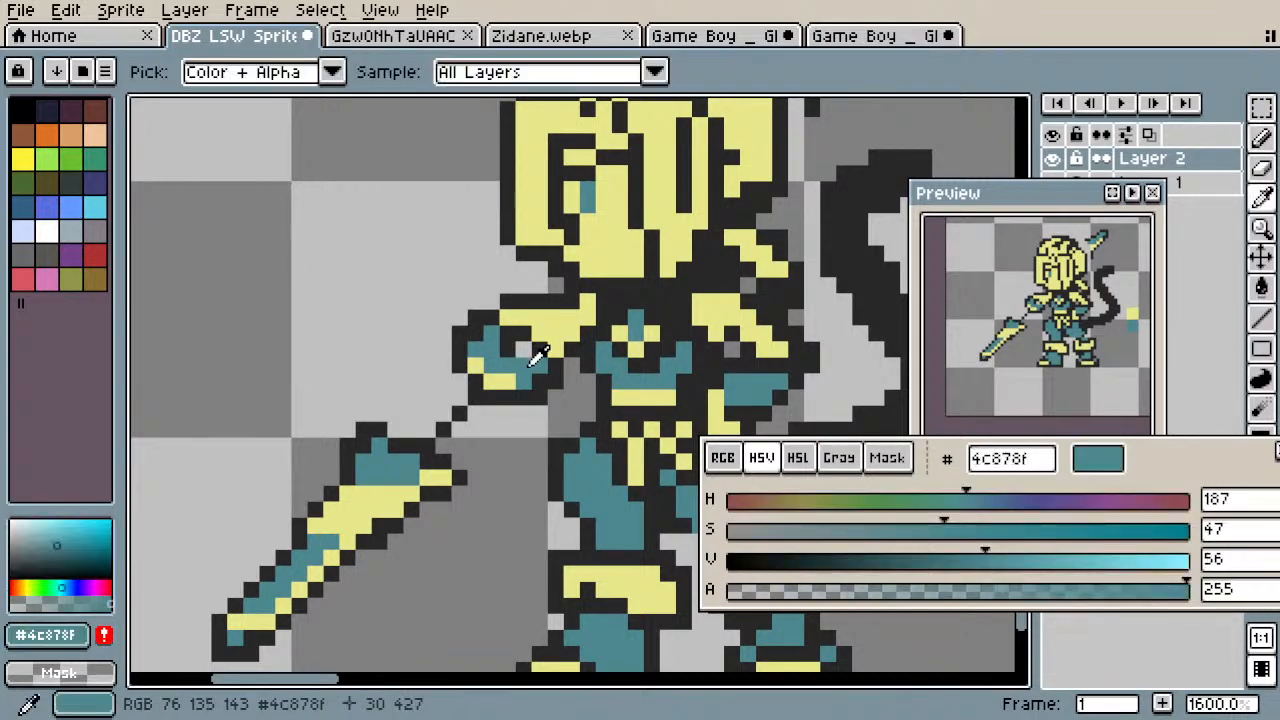
scroll(509, 362, down, 6)
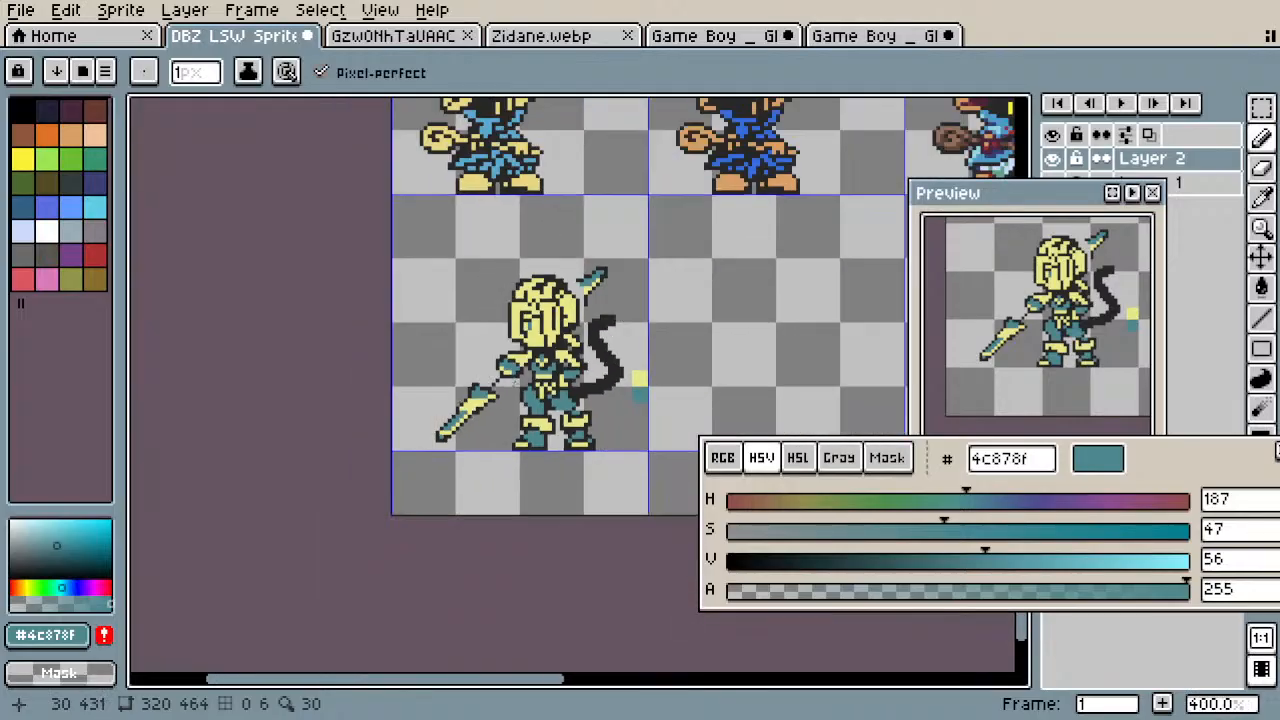
scroll(540, 391, up, 3)
scroll(538, 389, up, 3)
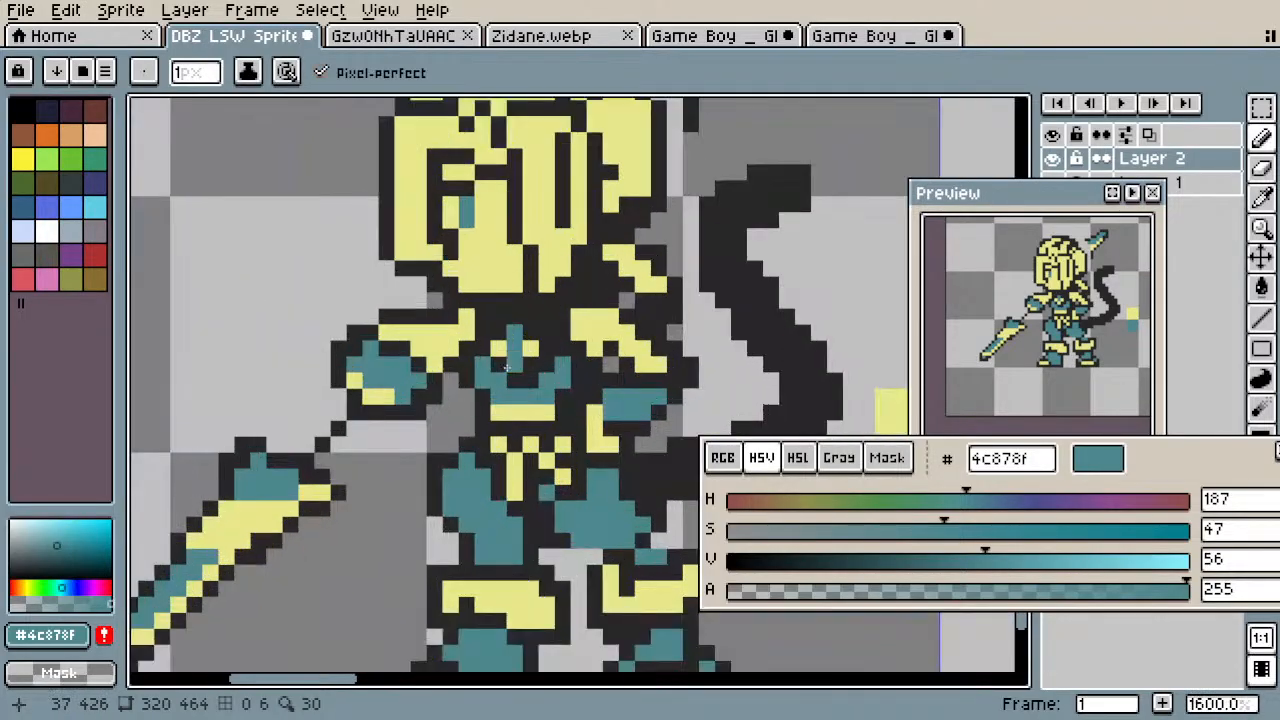
Step: Refine the sword arm's shoulder edge in #e8e88b and redraw the outline from shoulder to hand in #282828
alt+click(437, 310)
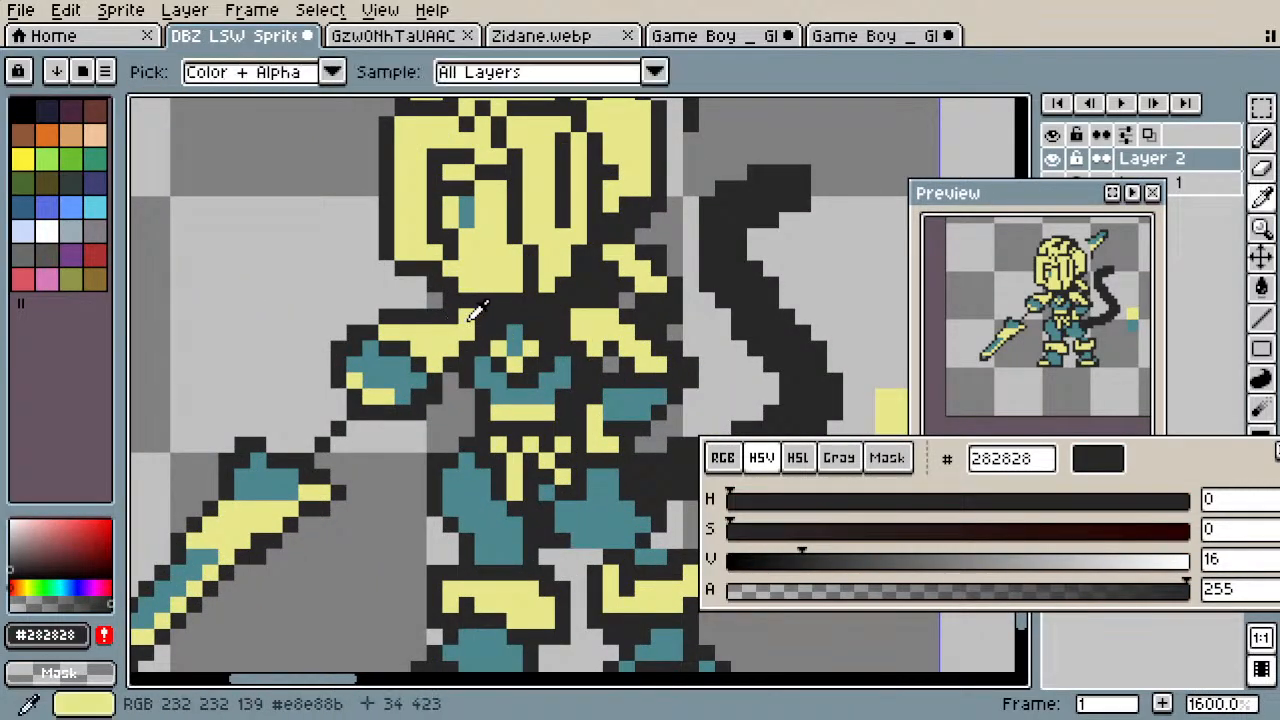
alt+click(452, 322)
scroll(433, 372, down, 3)
scroll(430, 380, up, 3)
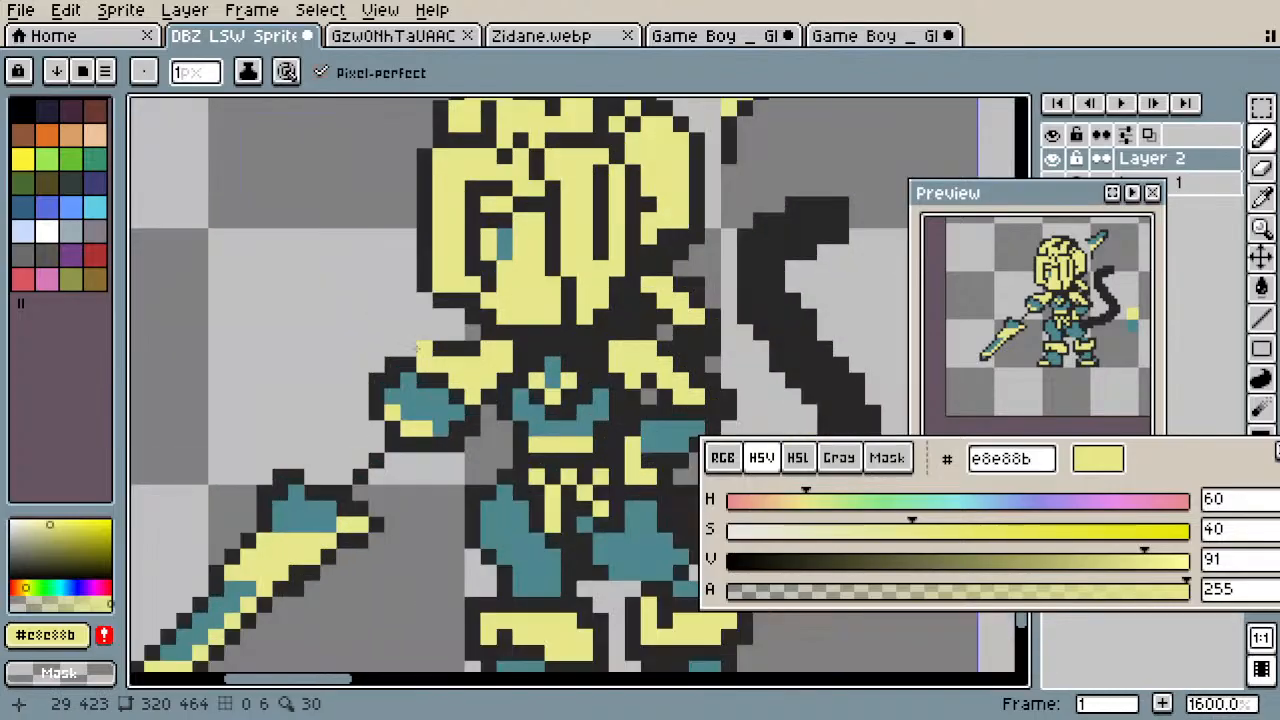
alt+click(406, 350)
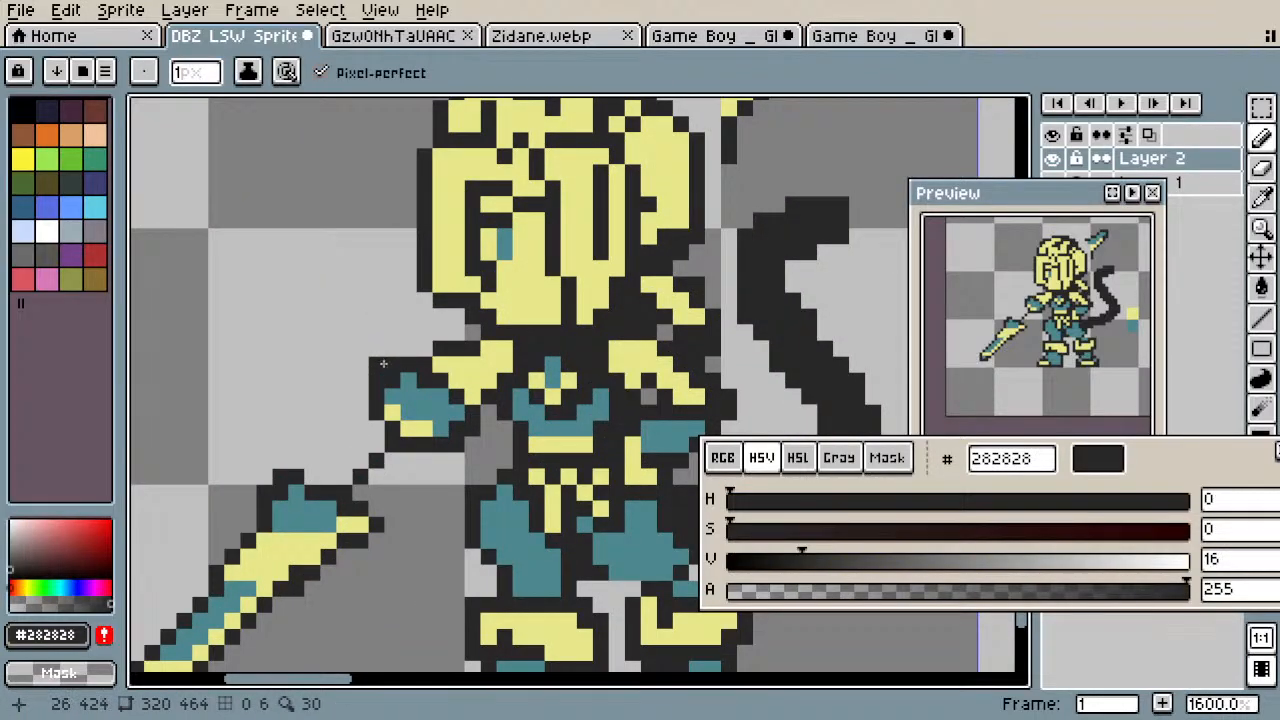
scroll(375, 380, down, 4)
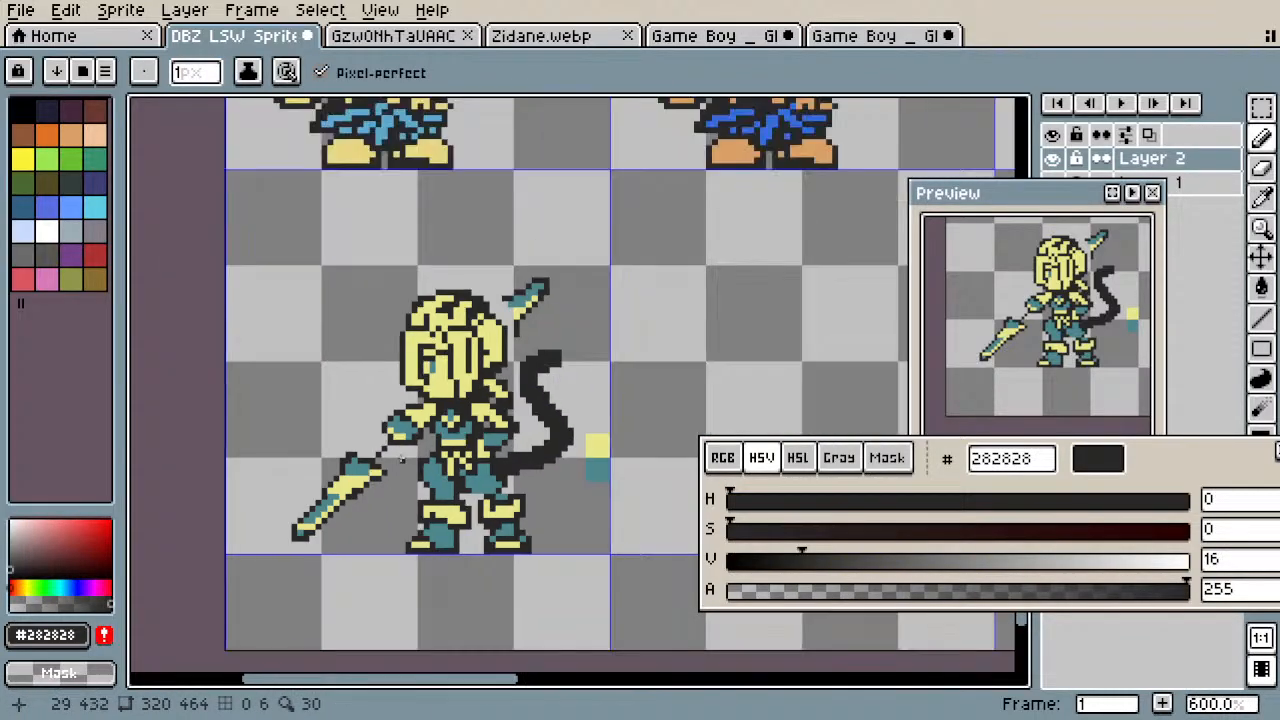
Step: Add #282828 shadow pixels inside the sword hand and extend its #e8e88b highlight beside them
scroll(397, 436, up, 7)
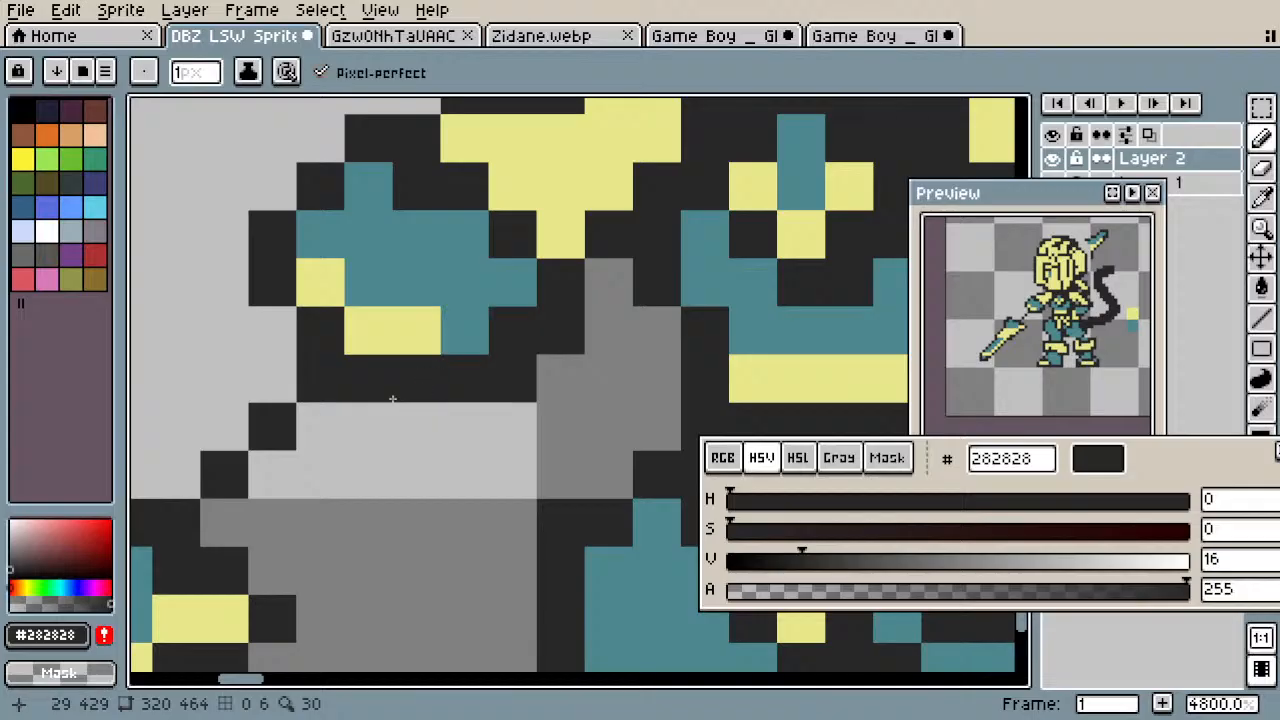
click(366, 284)
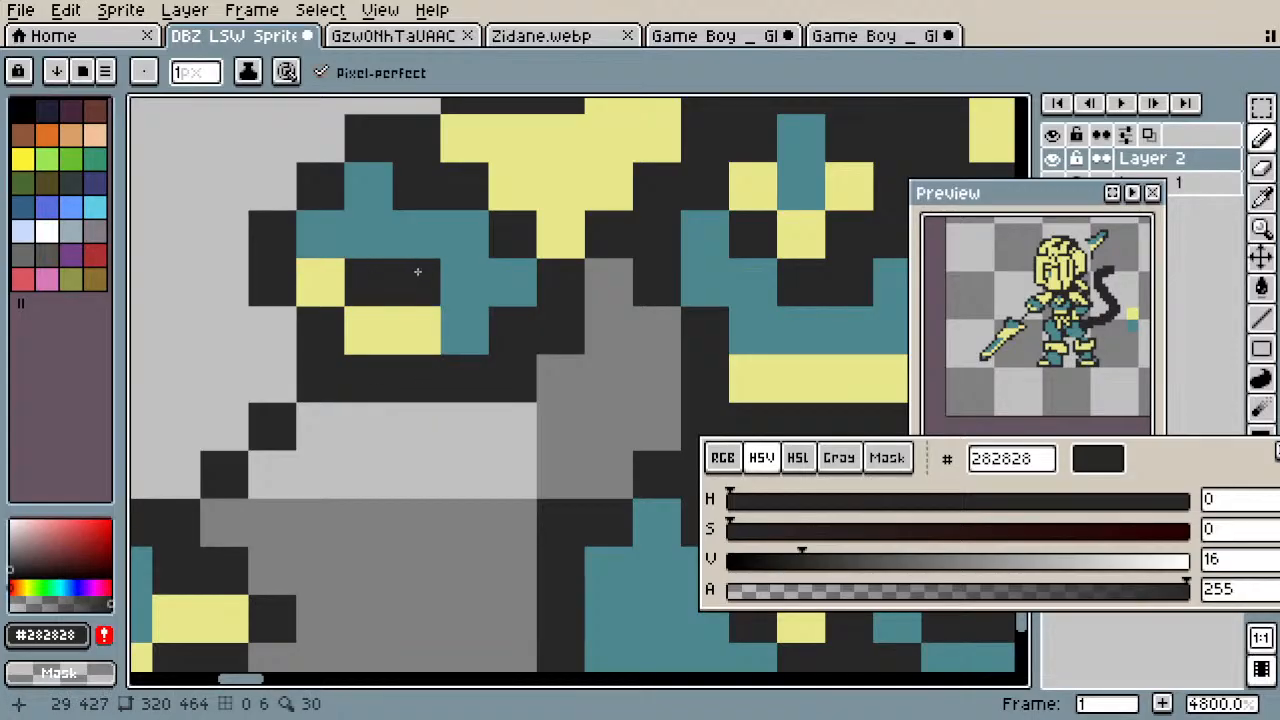
scroll(372, 320, down, 5)
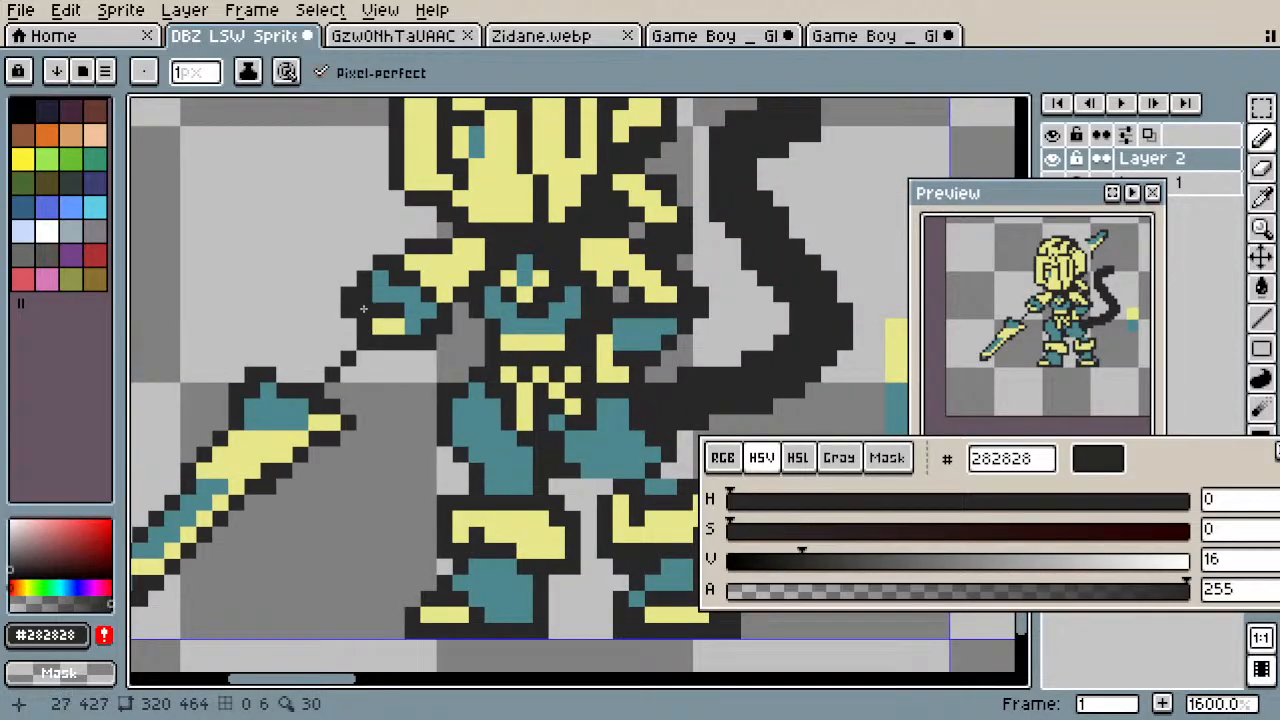
scroll(365, 309, up, 2)
alt+click(369, 308)
alt+click(400, 304)
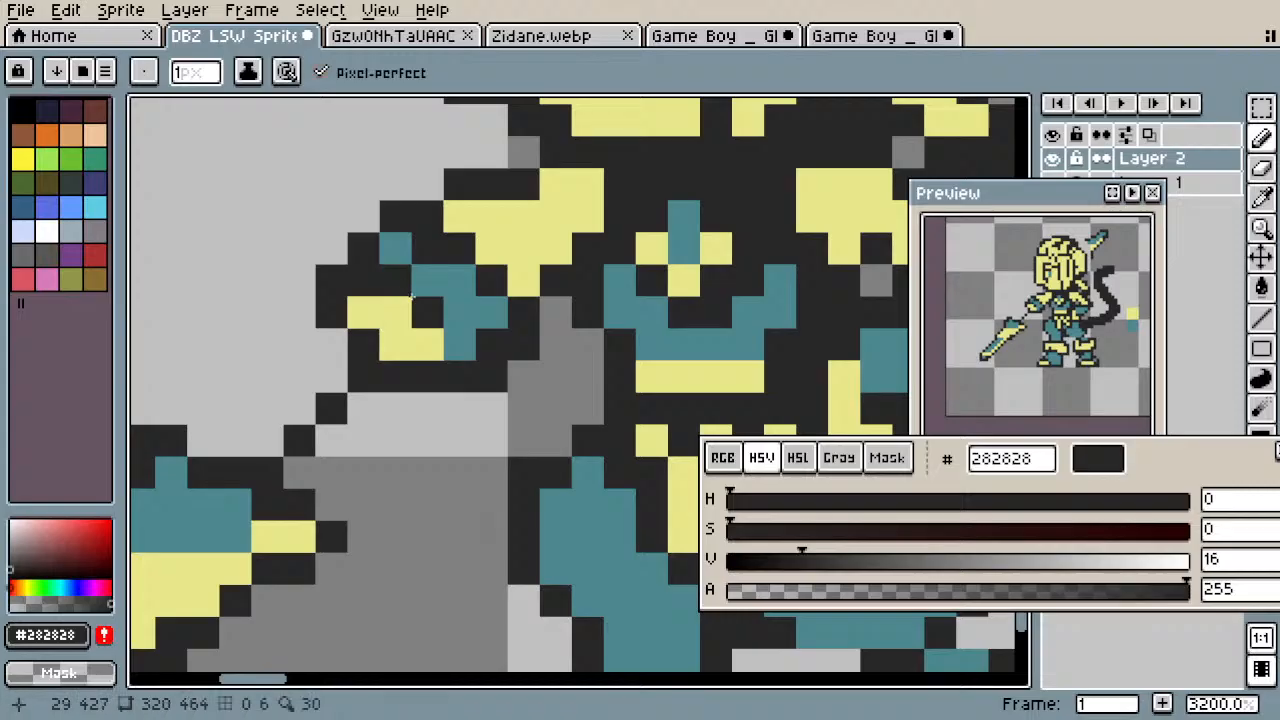
Step: Extend the sword hand's #4c878f area and trim the shoulder's outer tip with #282828 to separate it from the hand
scroll(405, 297, down, 3)
scroll(440, 355, up, 1)
scroll(437, 352, up, 4)
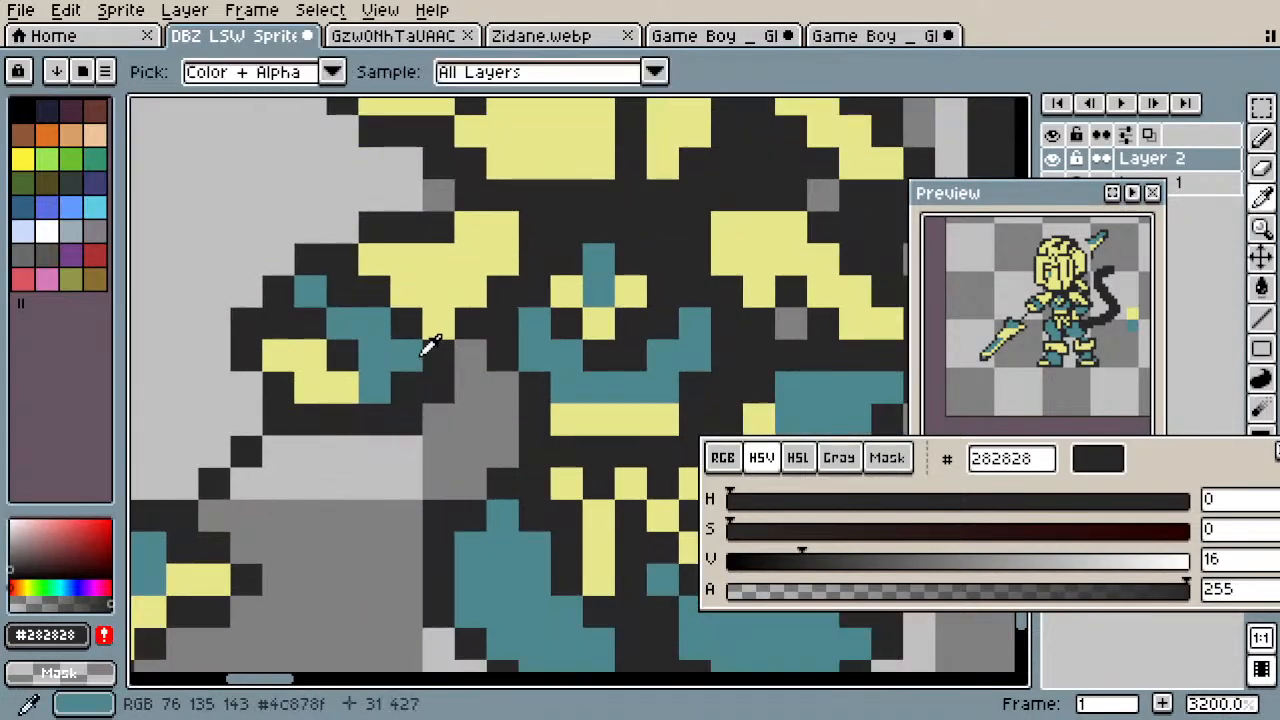
alt+click(355, 294)
alt+click(372, 282)
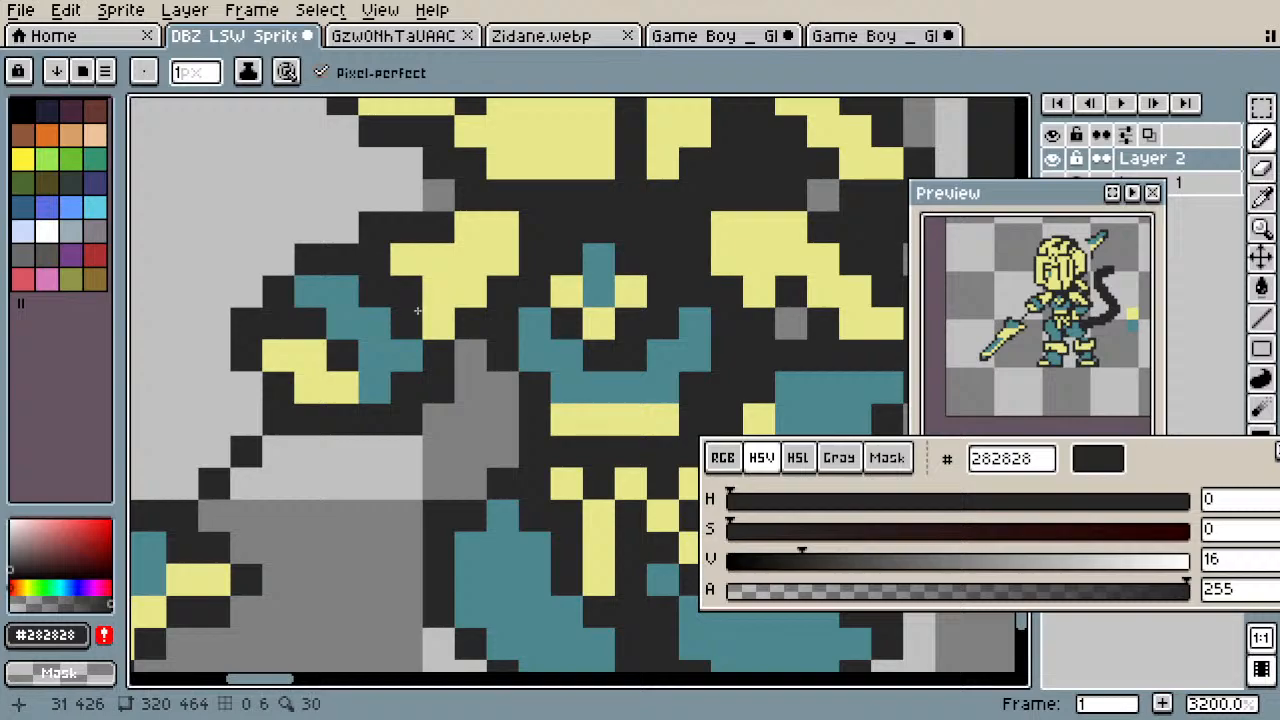
alt+click(360, 298)
Step: Shift the waist-down leg section, a 22 × 21 px area, two pixels left
scroll(430, 400, down, 6)
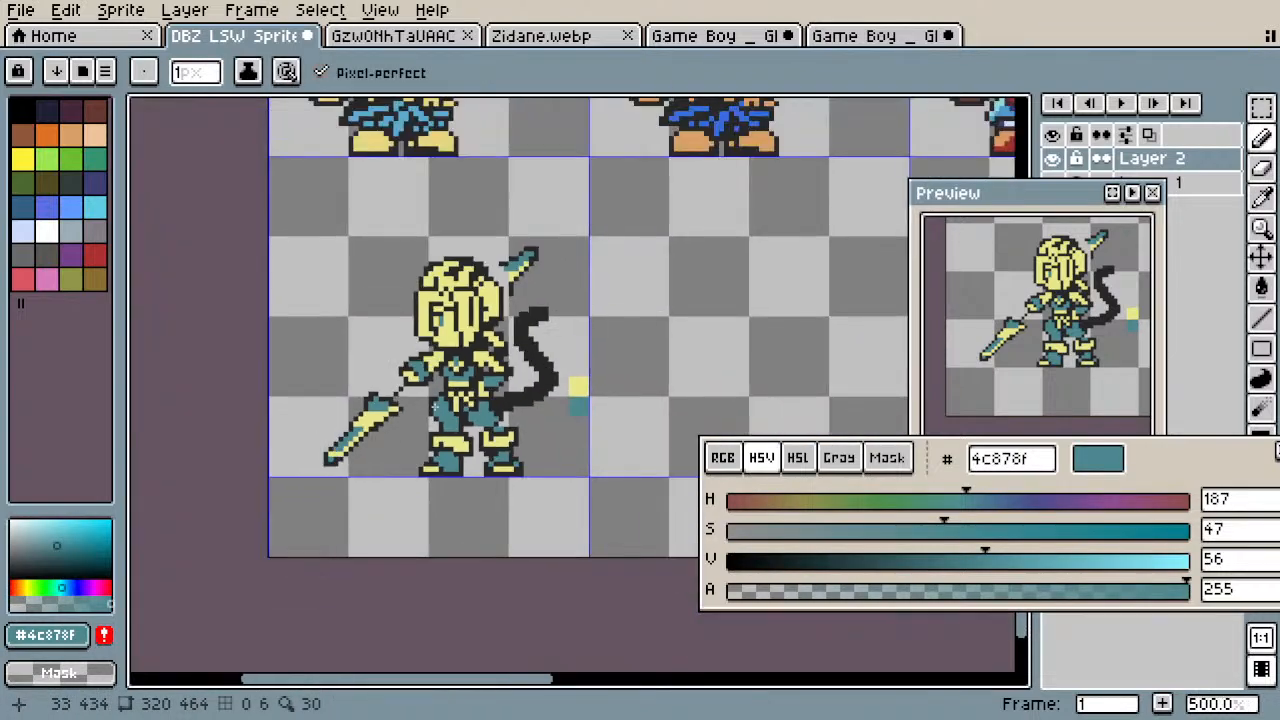
scroll(436, 406, down, 1)
scroll(406, 415, down, 2)
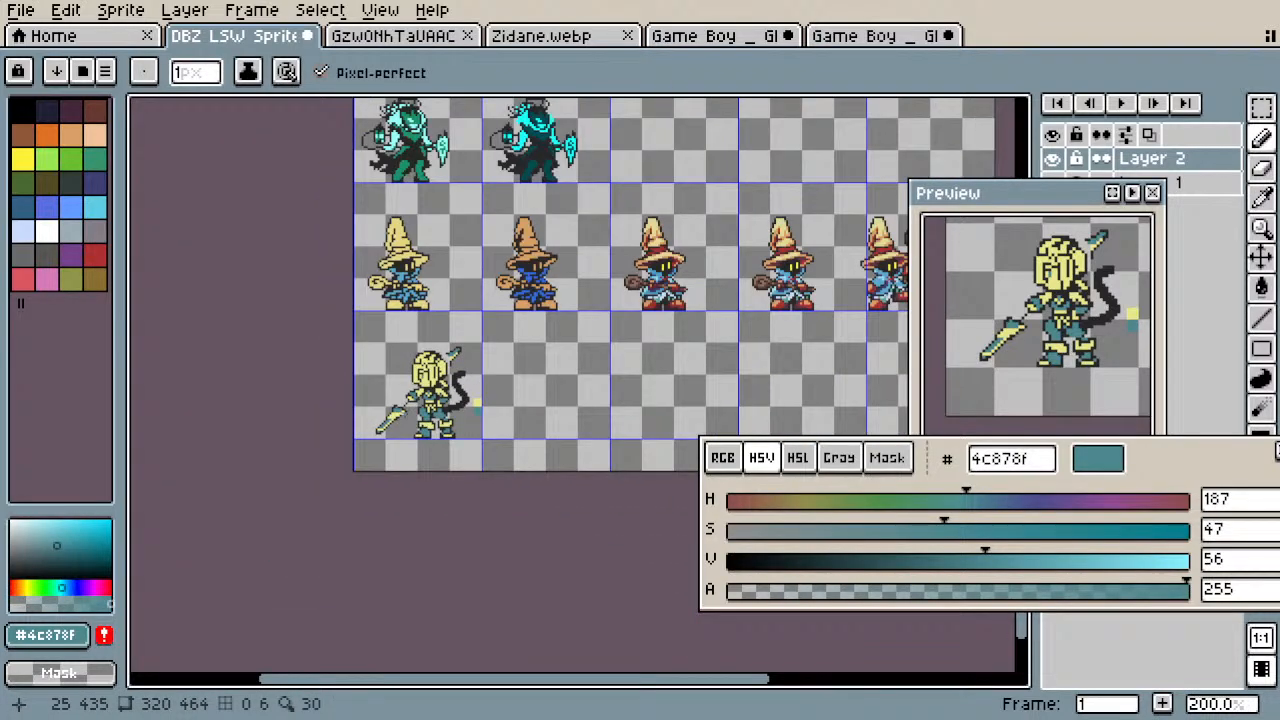
scroll(475, 404, up, 7)
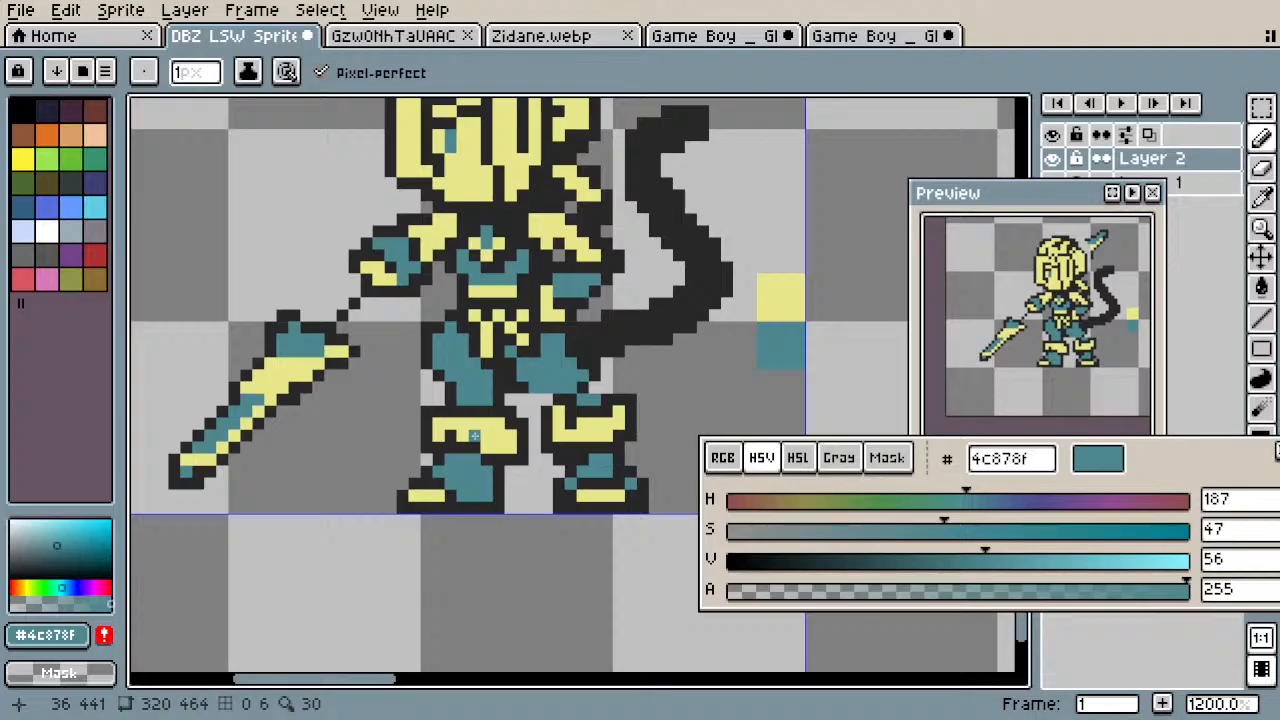
key(m)
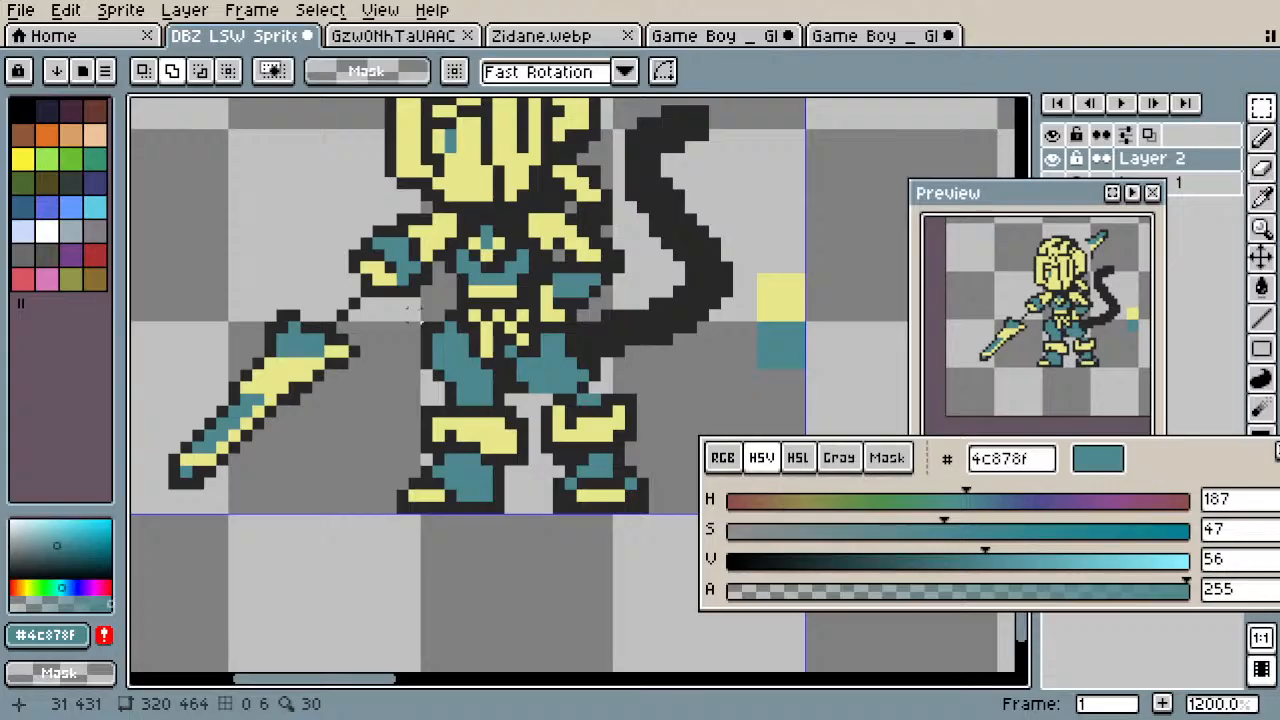
drag(405, 306, 674, 564)
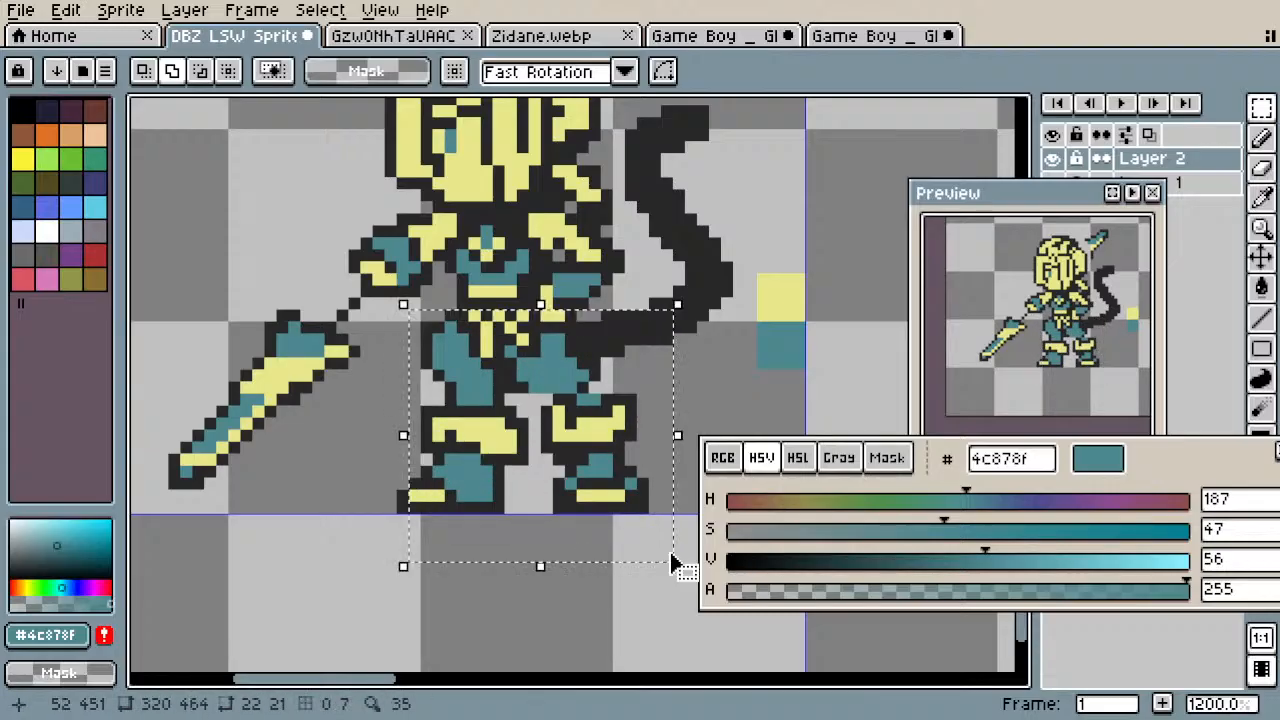
key(Left)
key(Left)
key(Right)
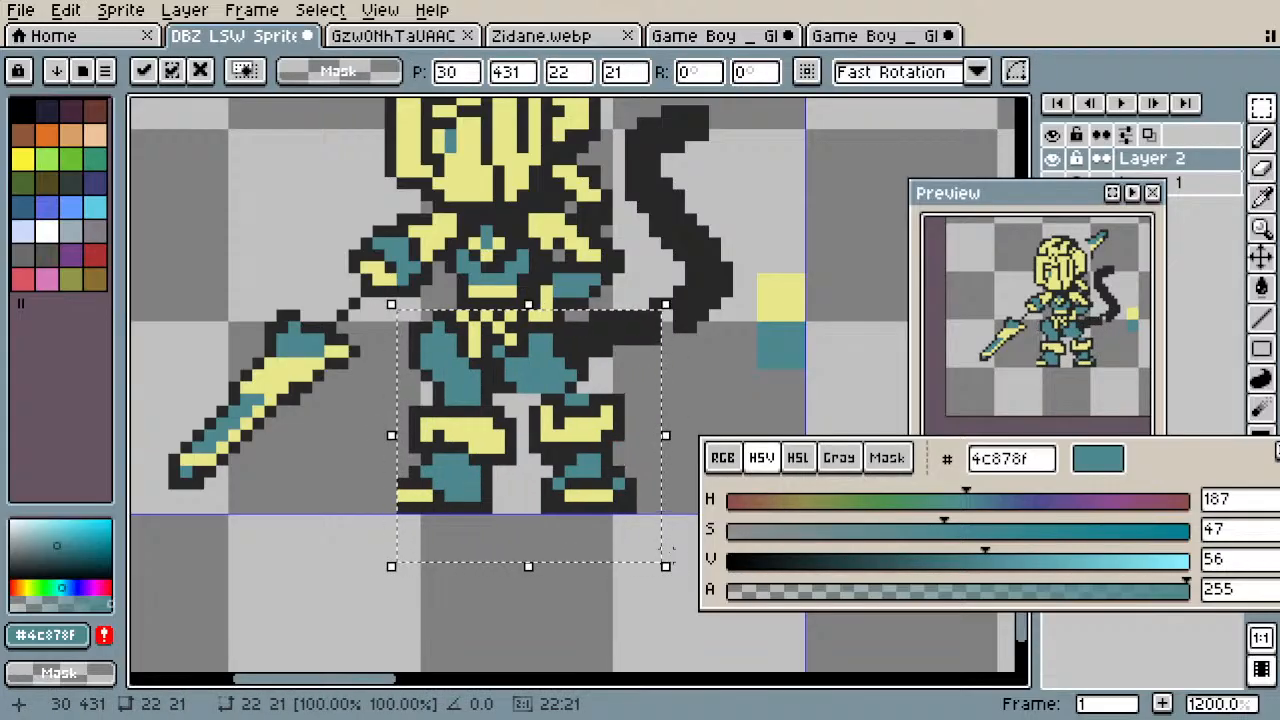
key(Left)
key(Left)
key(Right)
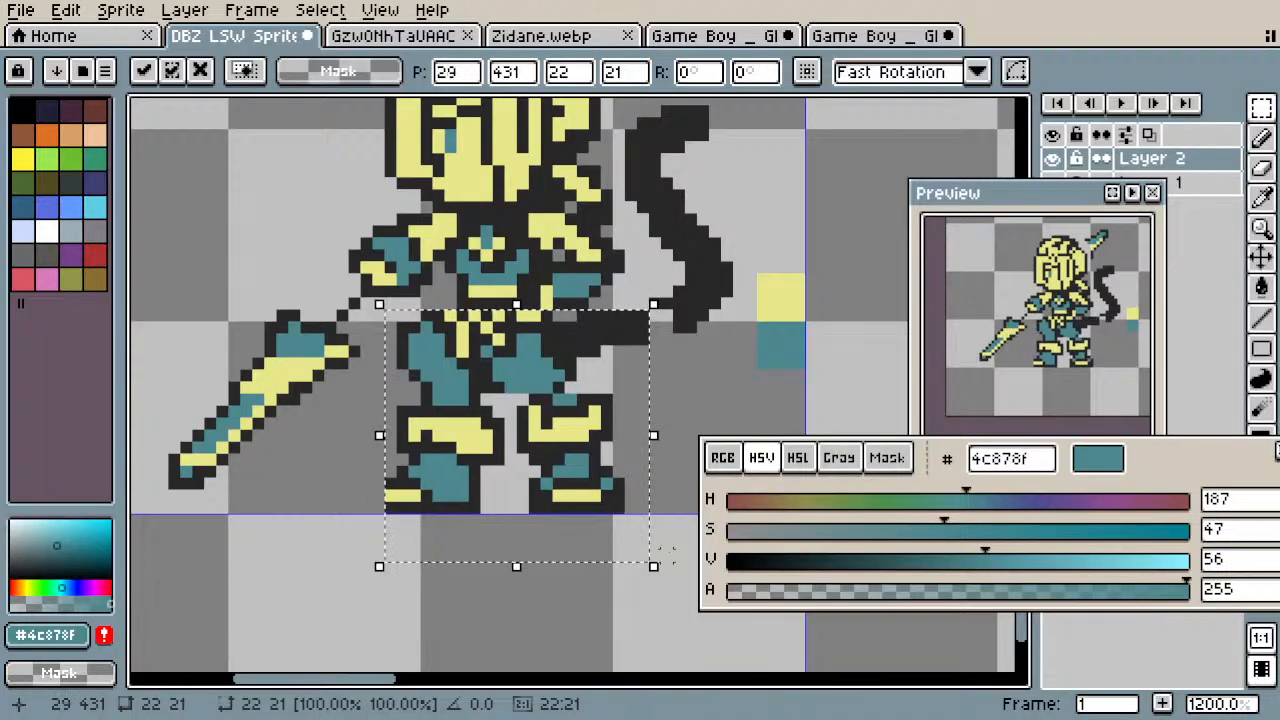
key(Right)
key(Left)
key(Right)
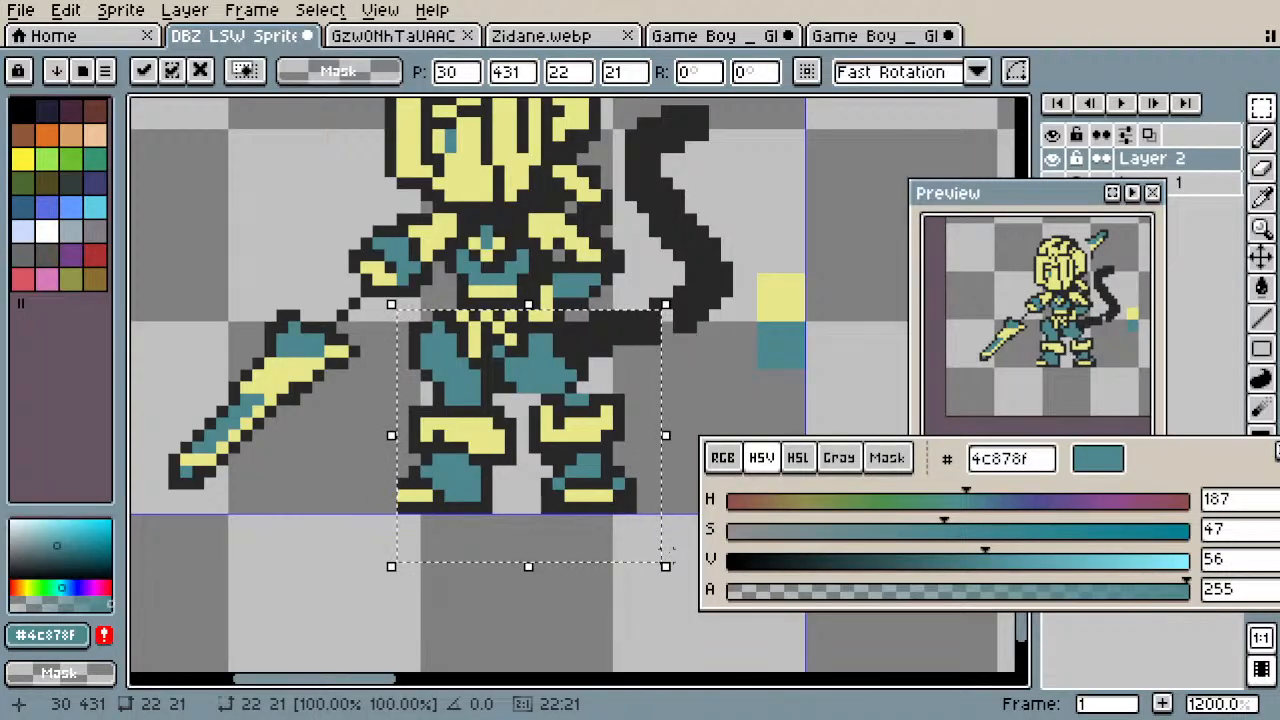
key(Left)
key(Right)
key(Left)
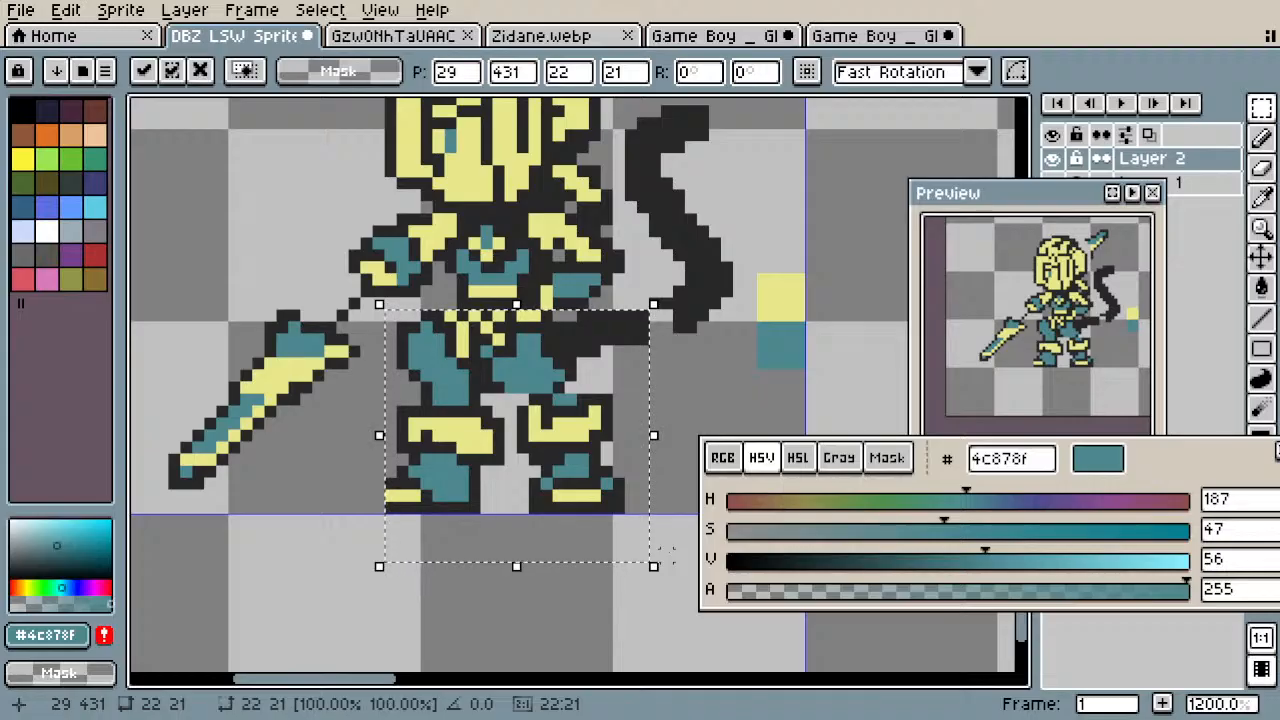
click(622, 544)
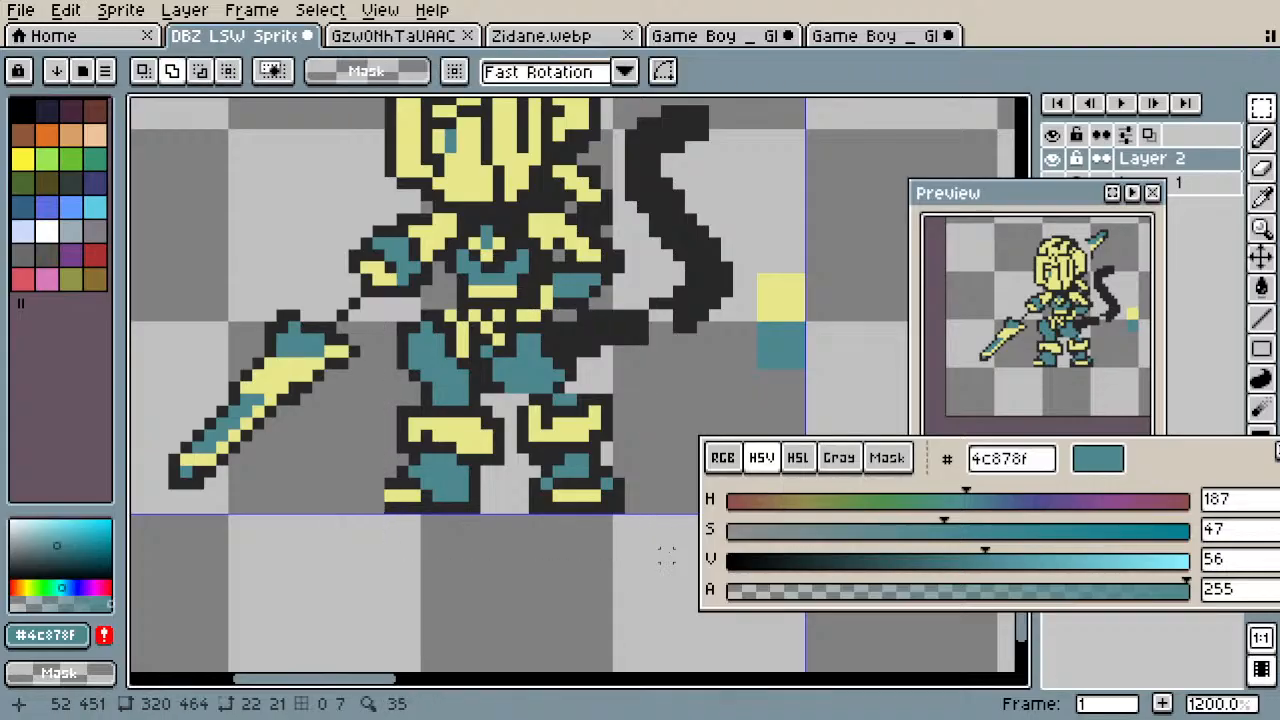
Step: Round the sword-side thigh's outline in #282828, widen its inner side in #4c878f, and separate the two thighs with dark pixels
key(b)
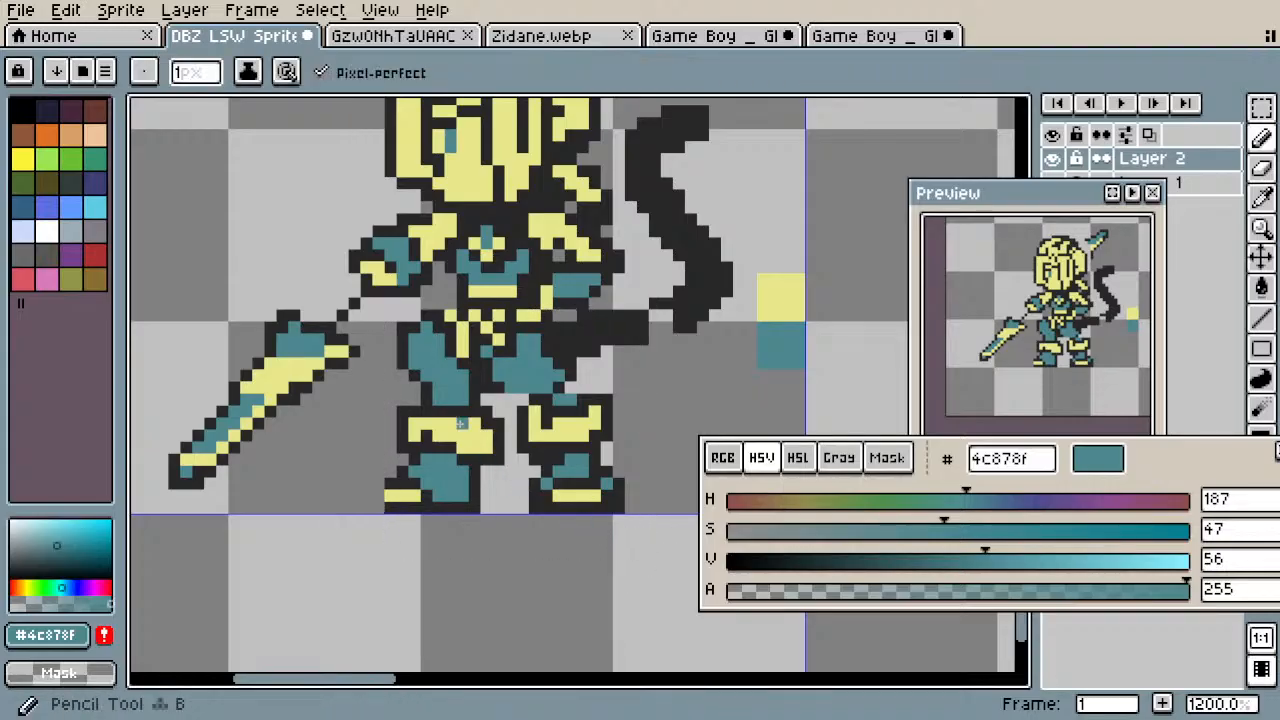
alt+click(406, 342)
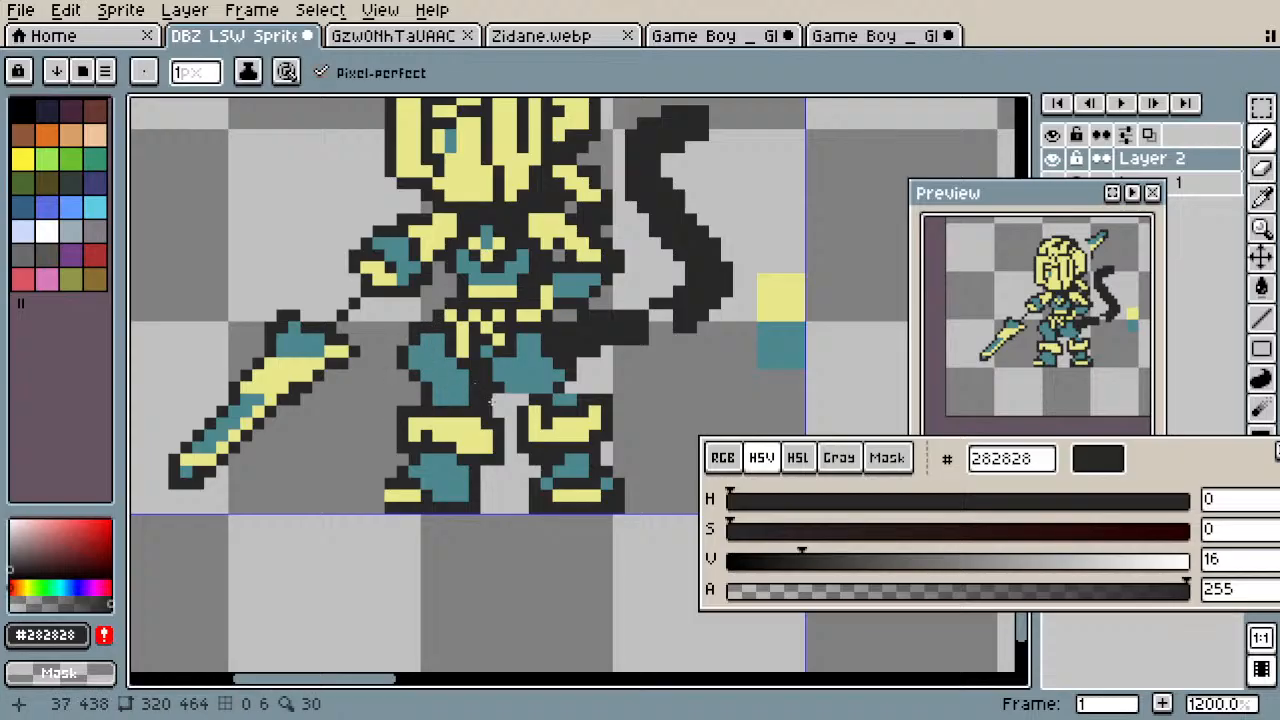
alt+click(476, 390)
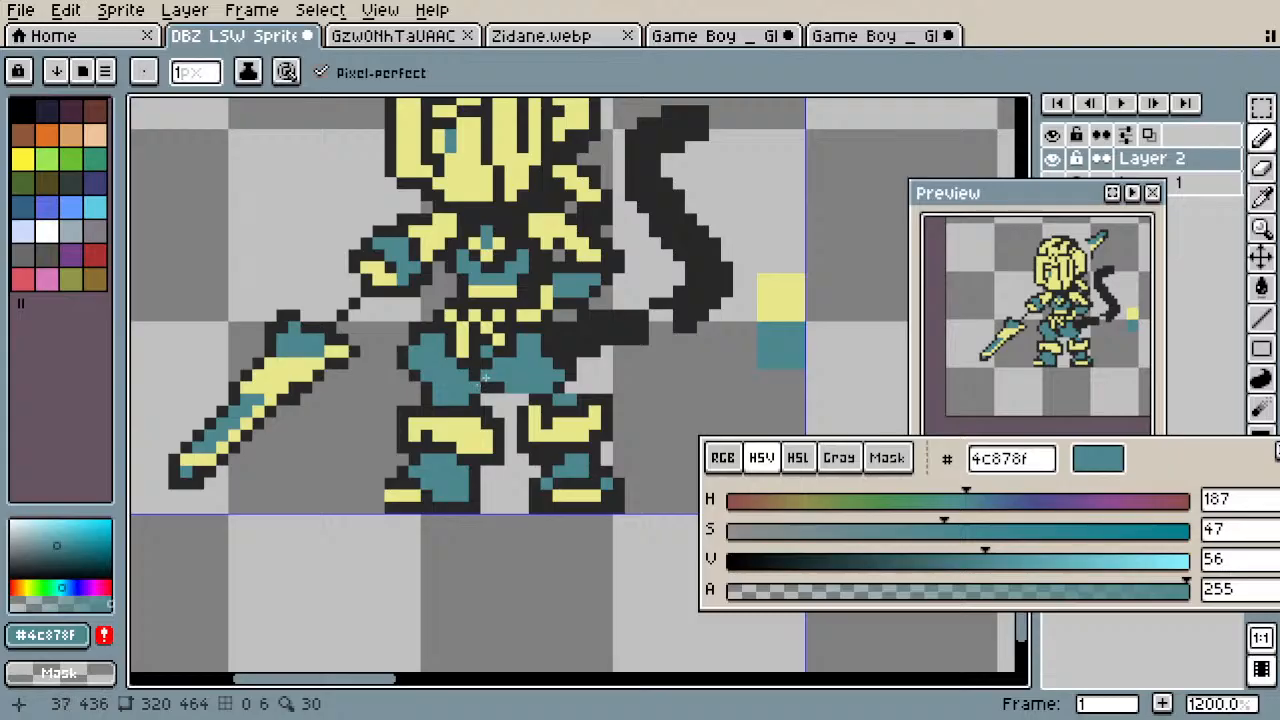
alt+click(507, 385)
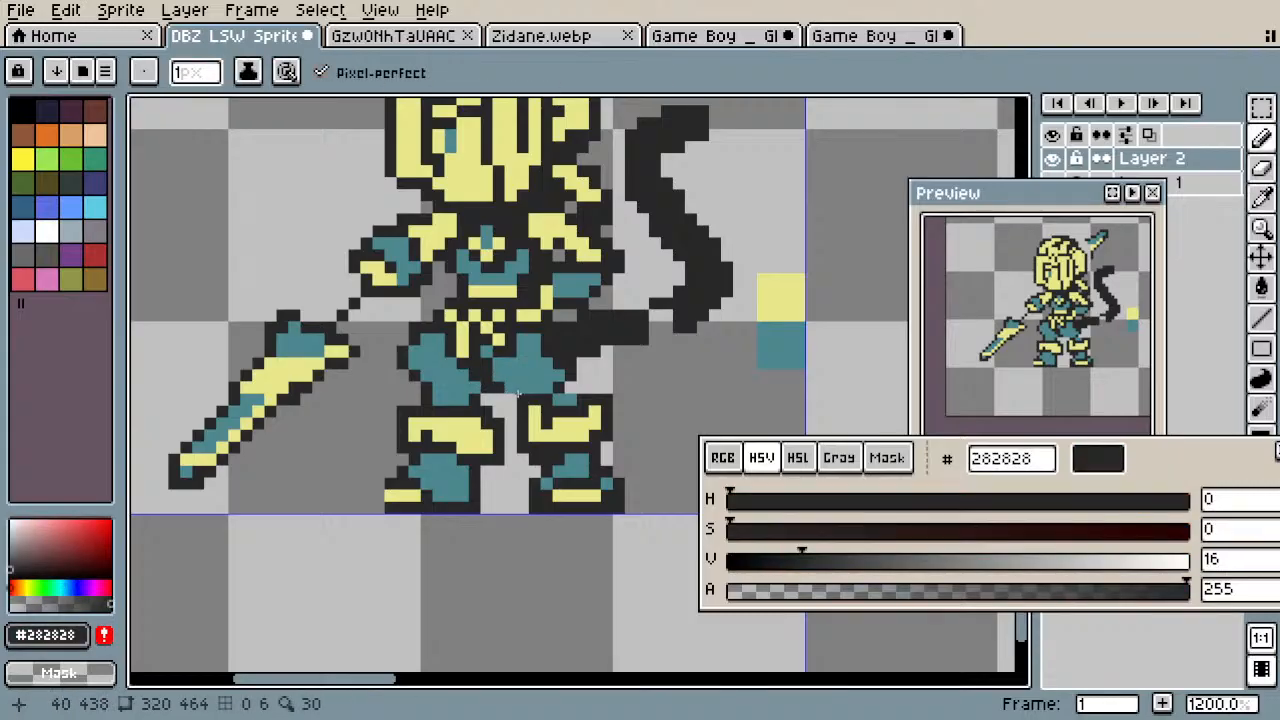
drag(516, 389, 510, 381)
alt+click(484, 368)
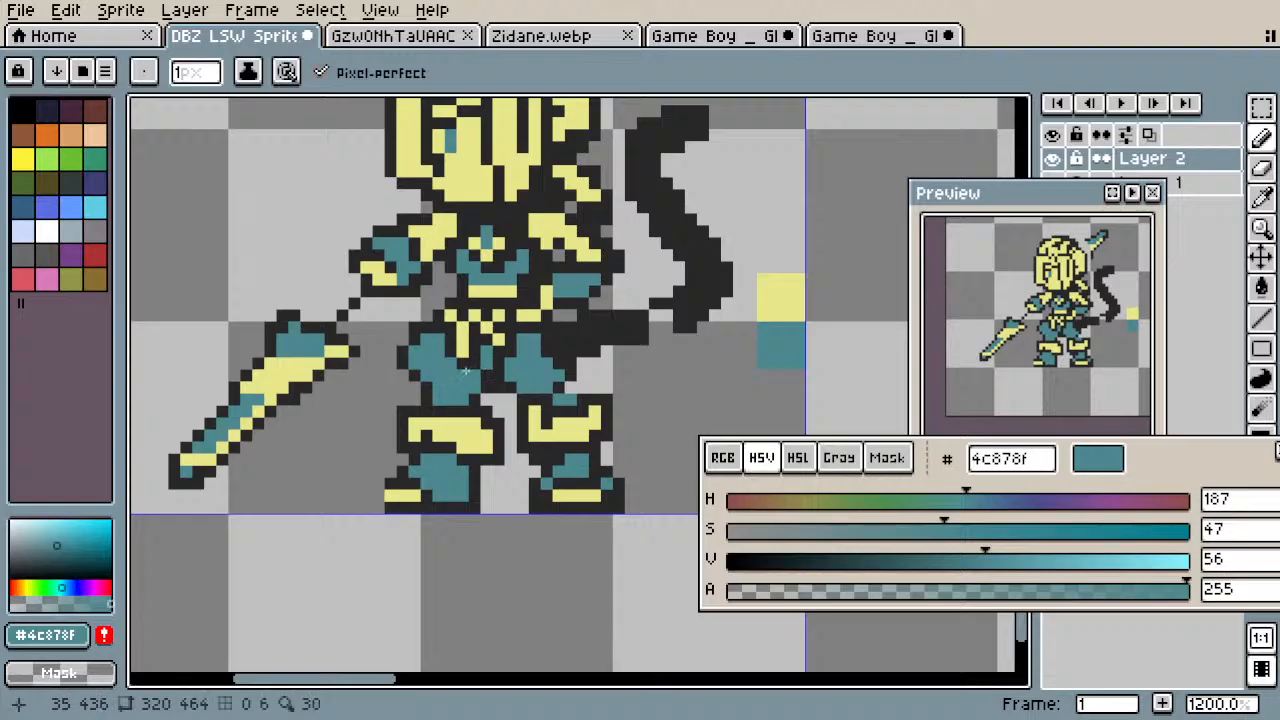
Step: Reshape the sword-side hip's outer outline in #282828 and fill its upper corner with #4c878f
scroll(466, 372, down, 3)
scroll(462, 376, up, 4)
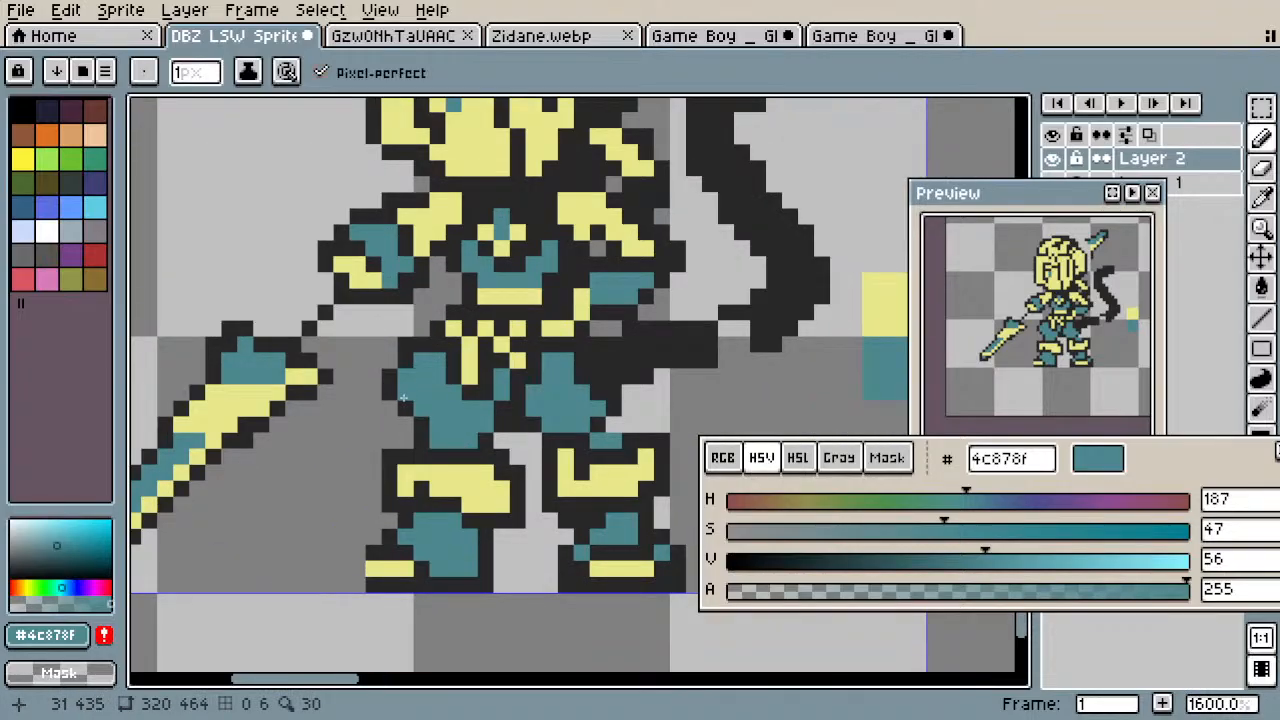
alt+click(403, 398)
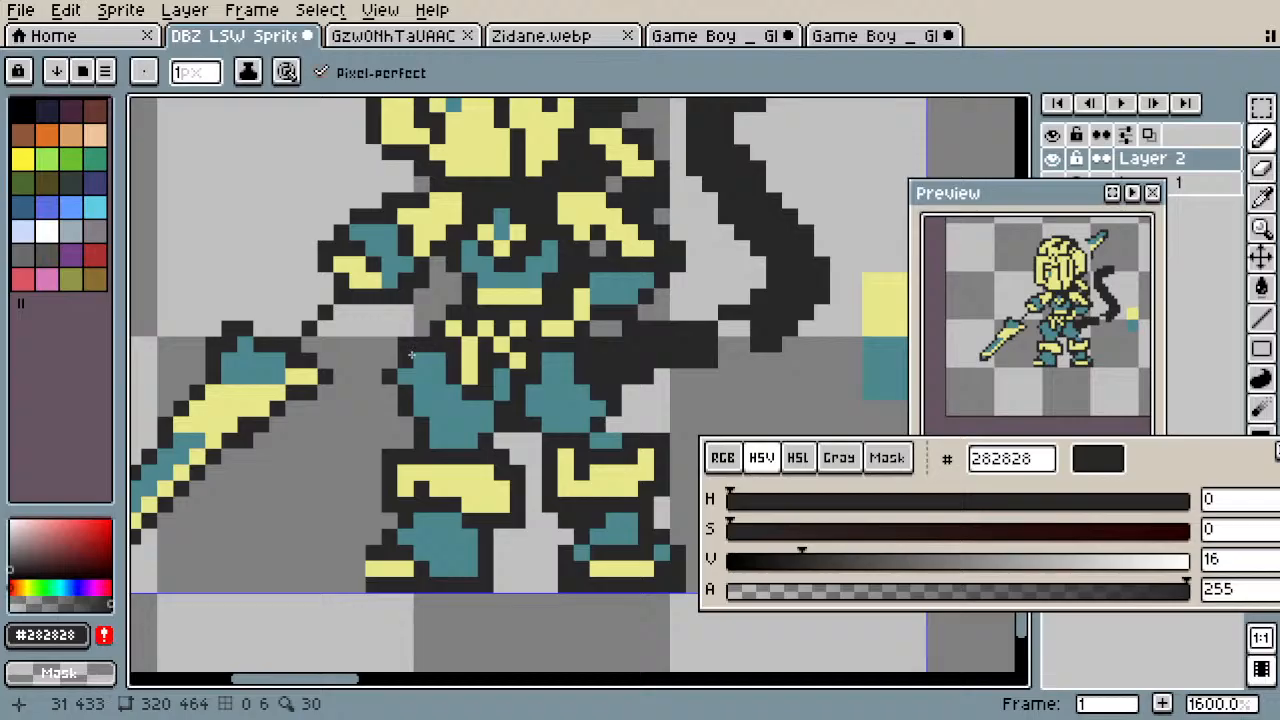
alt+click(412, 358)
alt+click(388, 362)
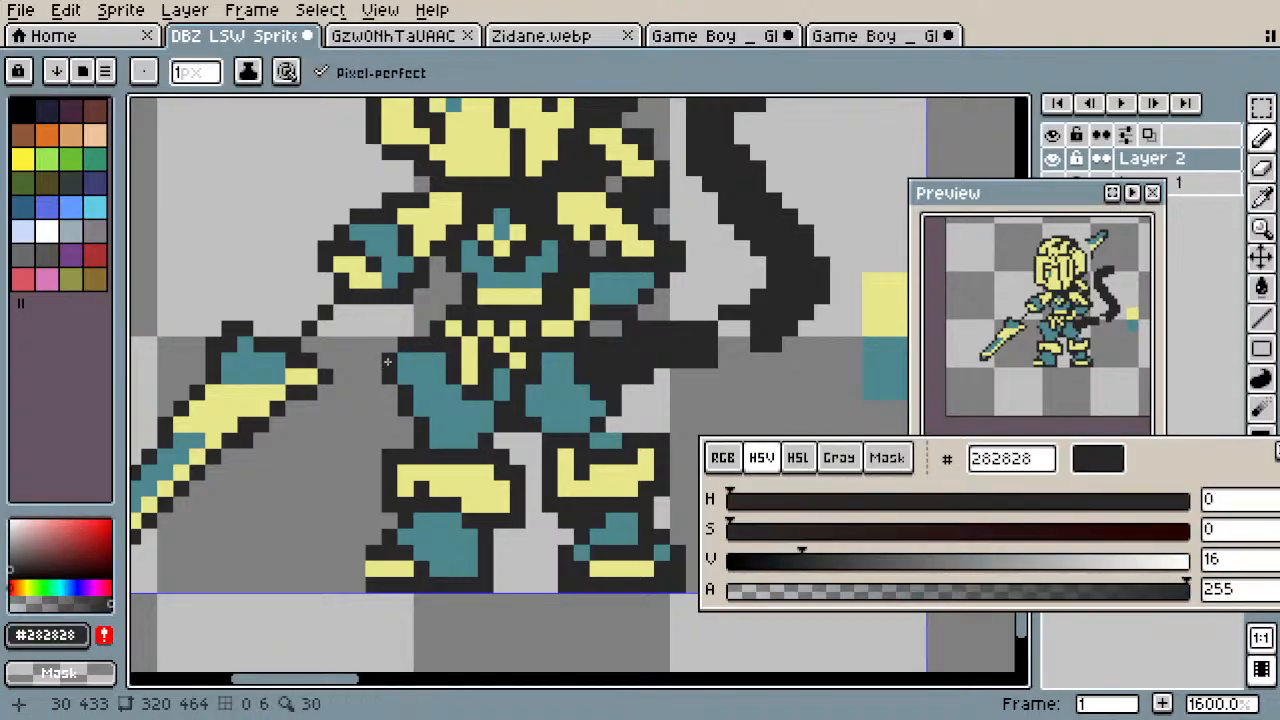
alt+click(424, 346)
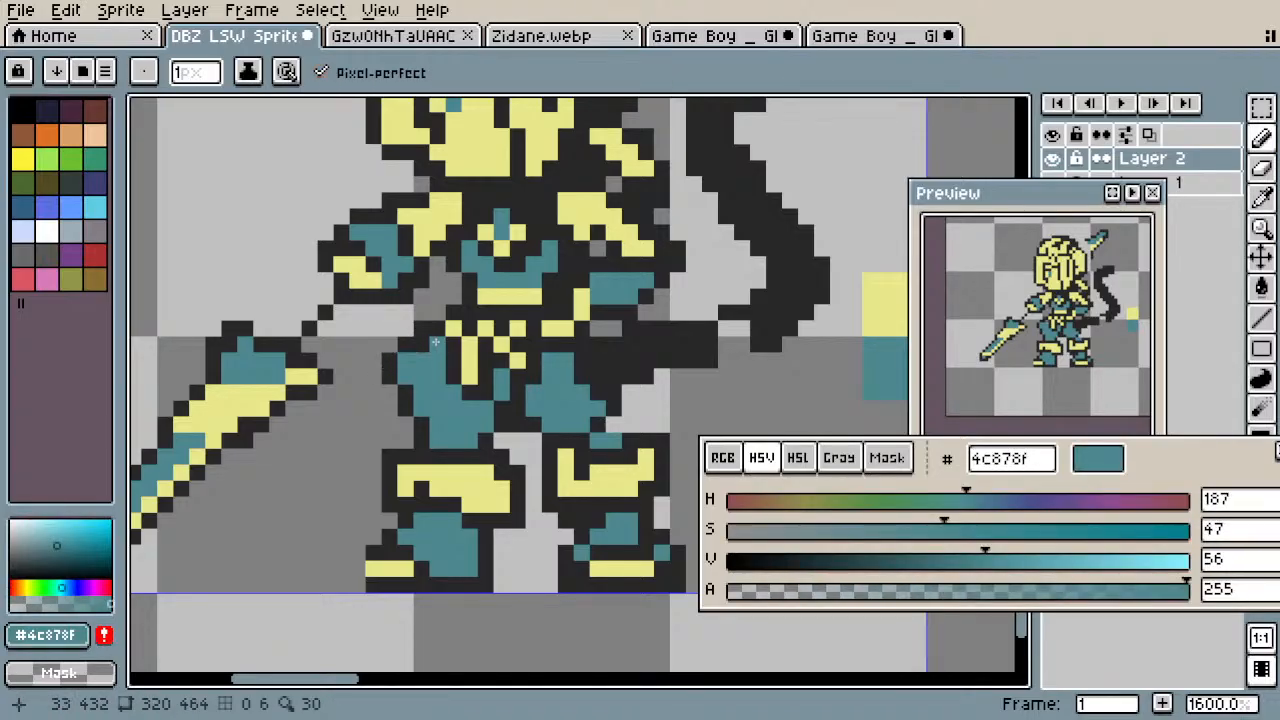
Step: Adjust the waist outline on the sword side in #282828 and extend the yellow belt one pixel in #e8e88b
alt+click(445, 312)
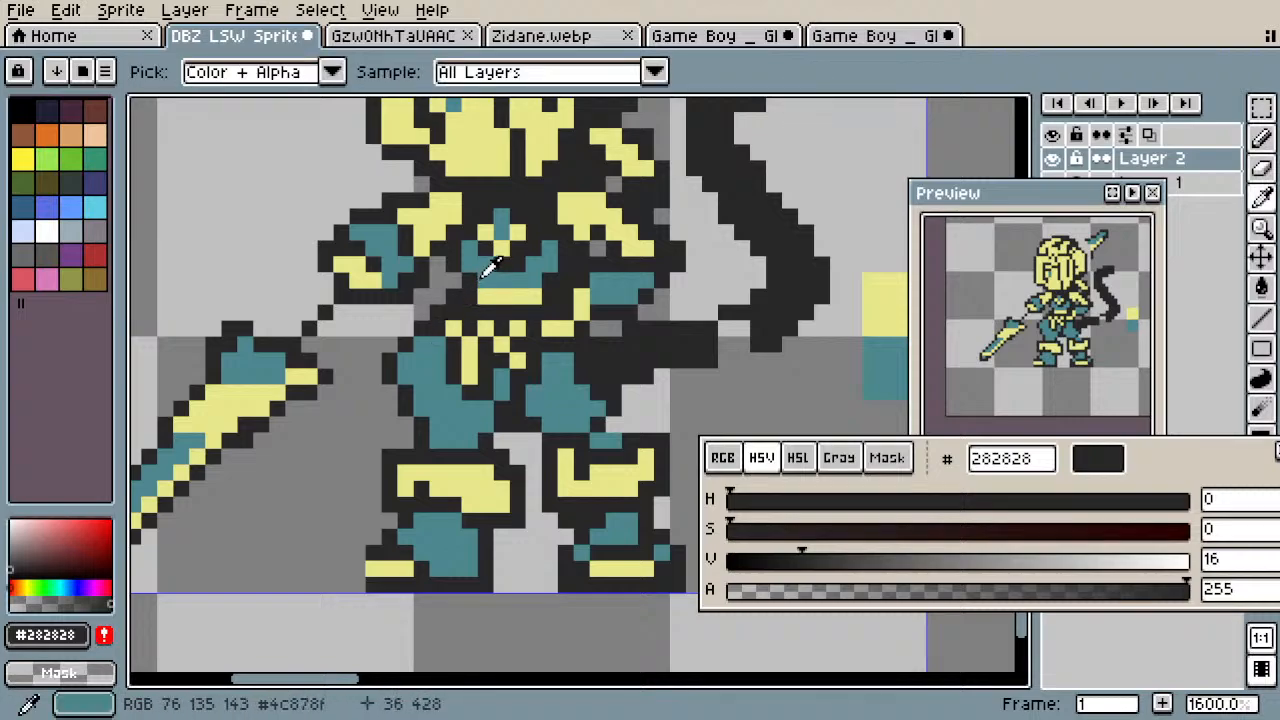
alt+click(485, 270)
alt+click(488, 288)
Step: Move the sword-side thigh's outer outline one pixel inward in #282828 and erase the leftover pixels outside it
scroll(421, 346, down, 3)
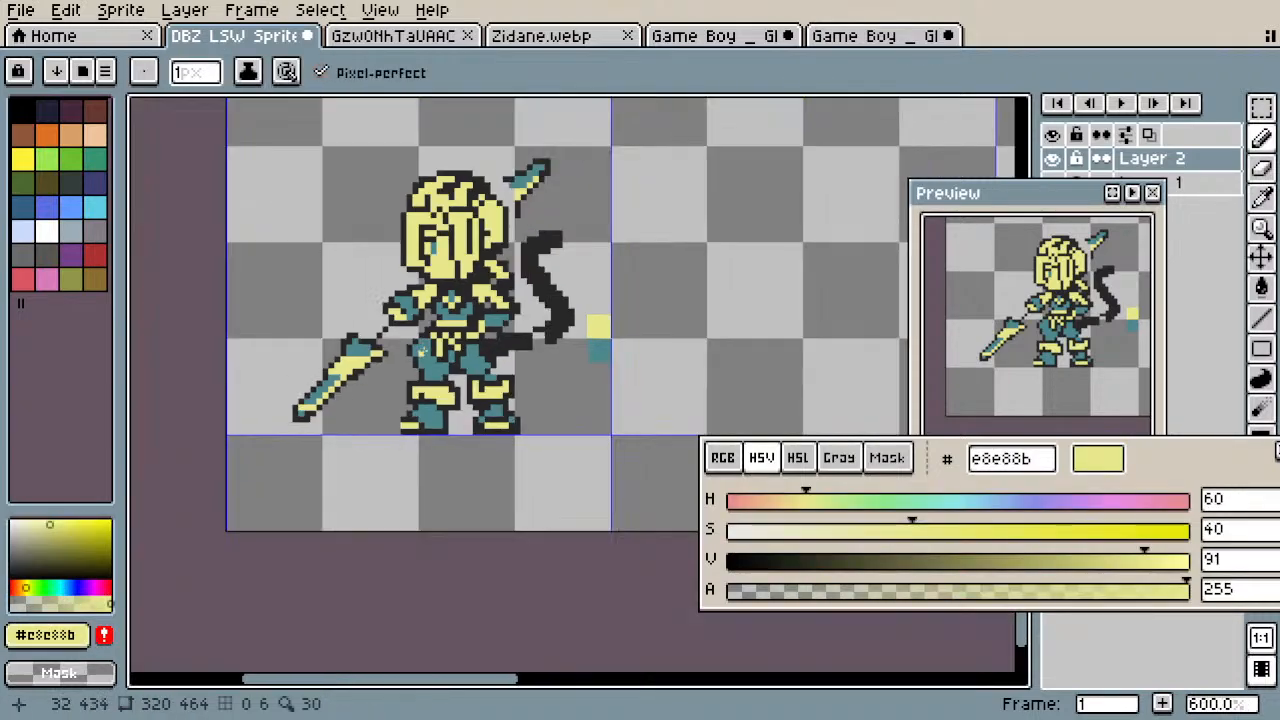
scroll(421, 349, down, 2)
scroll(410, 345, up, 8)
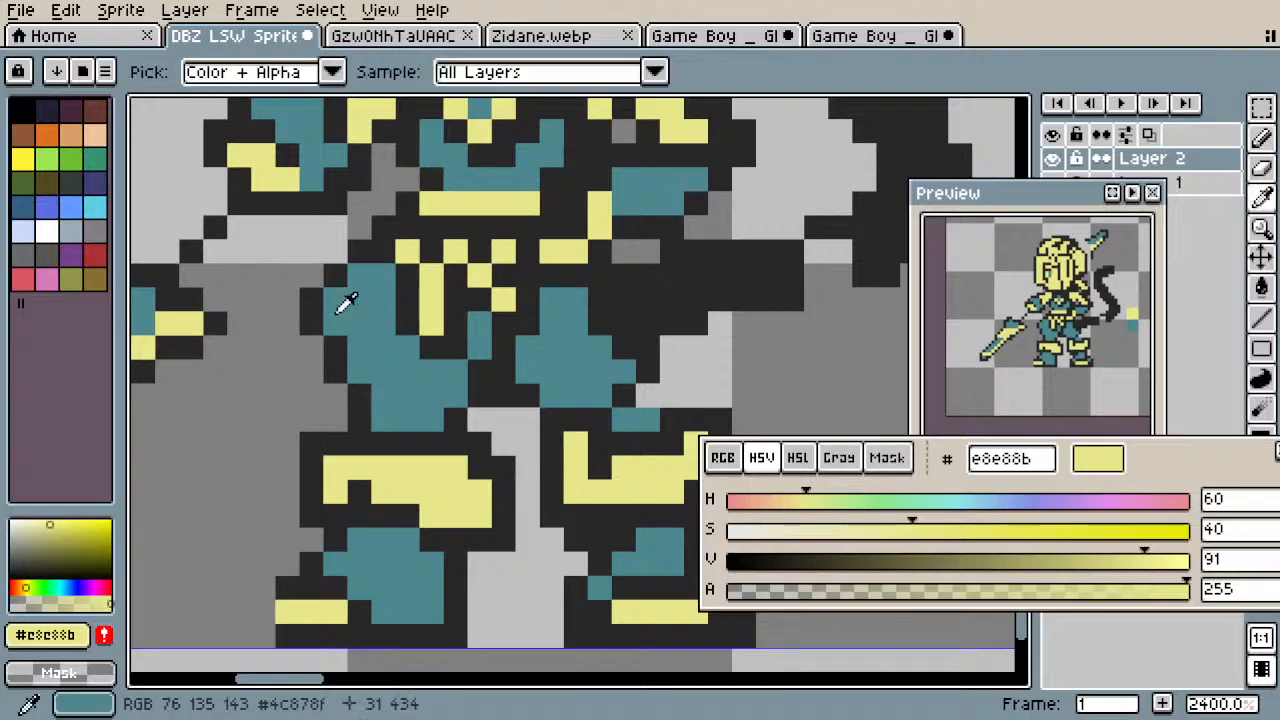
alt+click(340, 322)
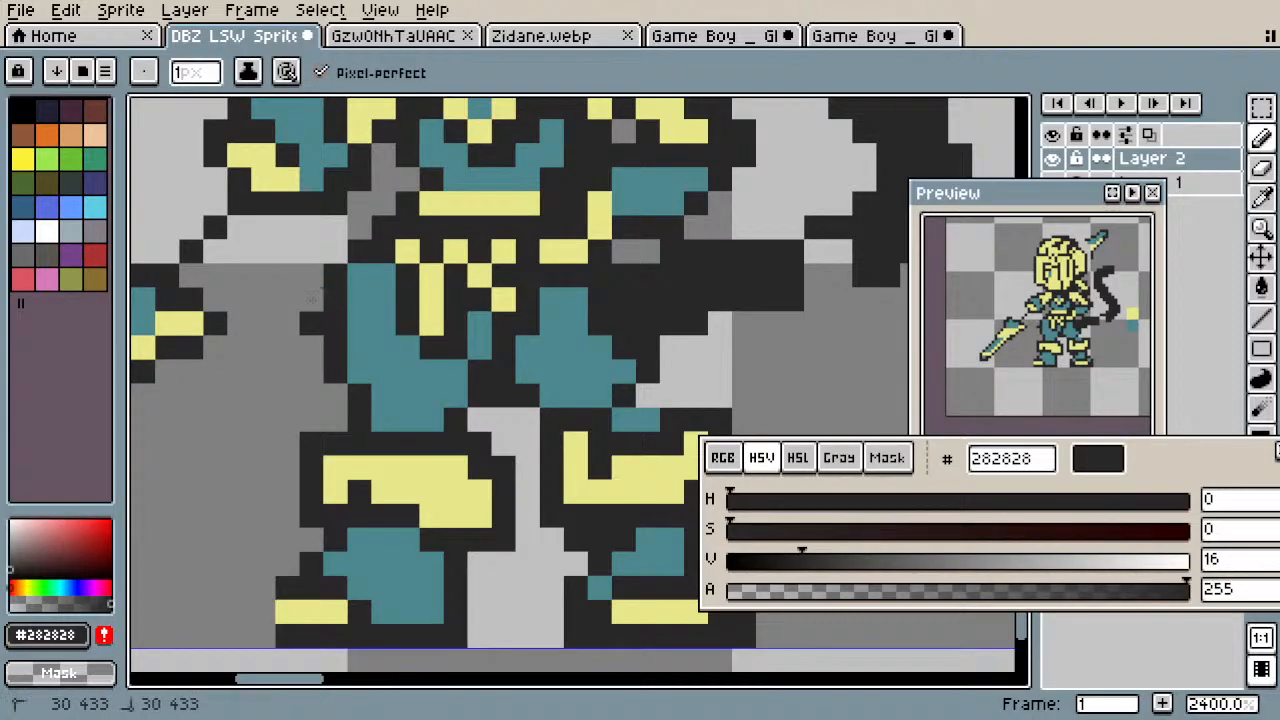
right_click(312, 322)
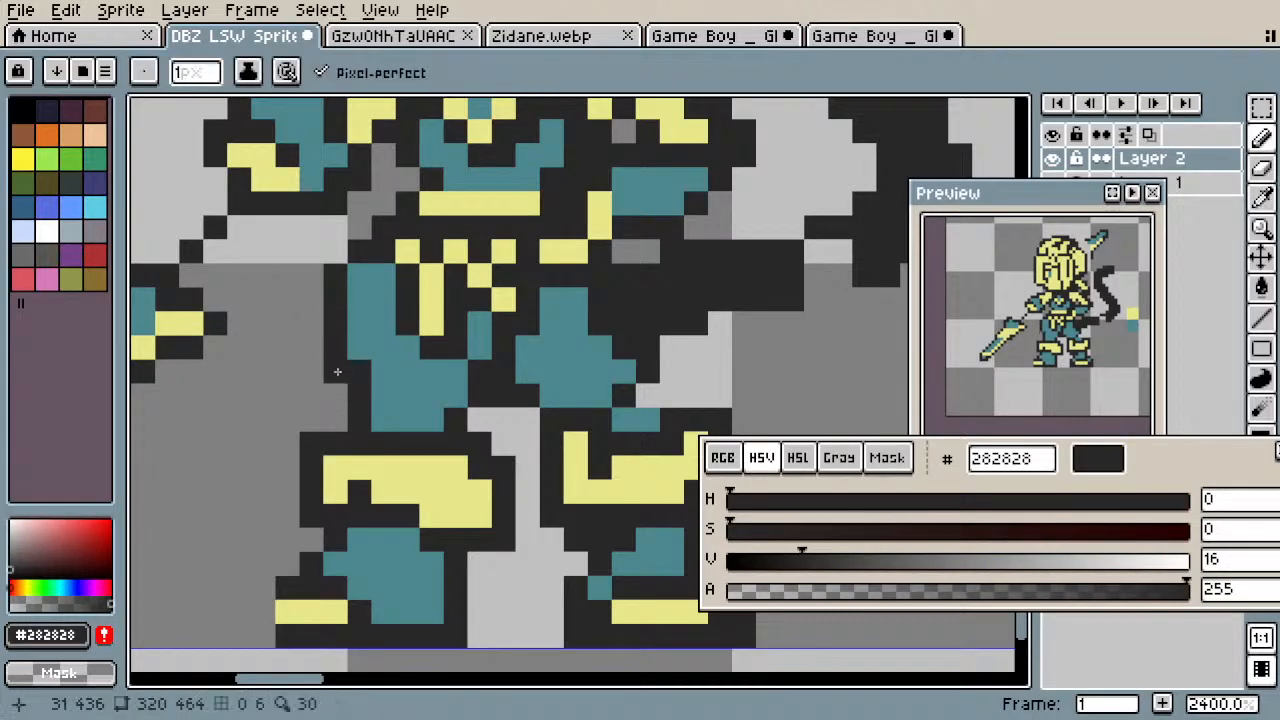
key(alt)
scroll(338, 425, down, 3)
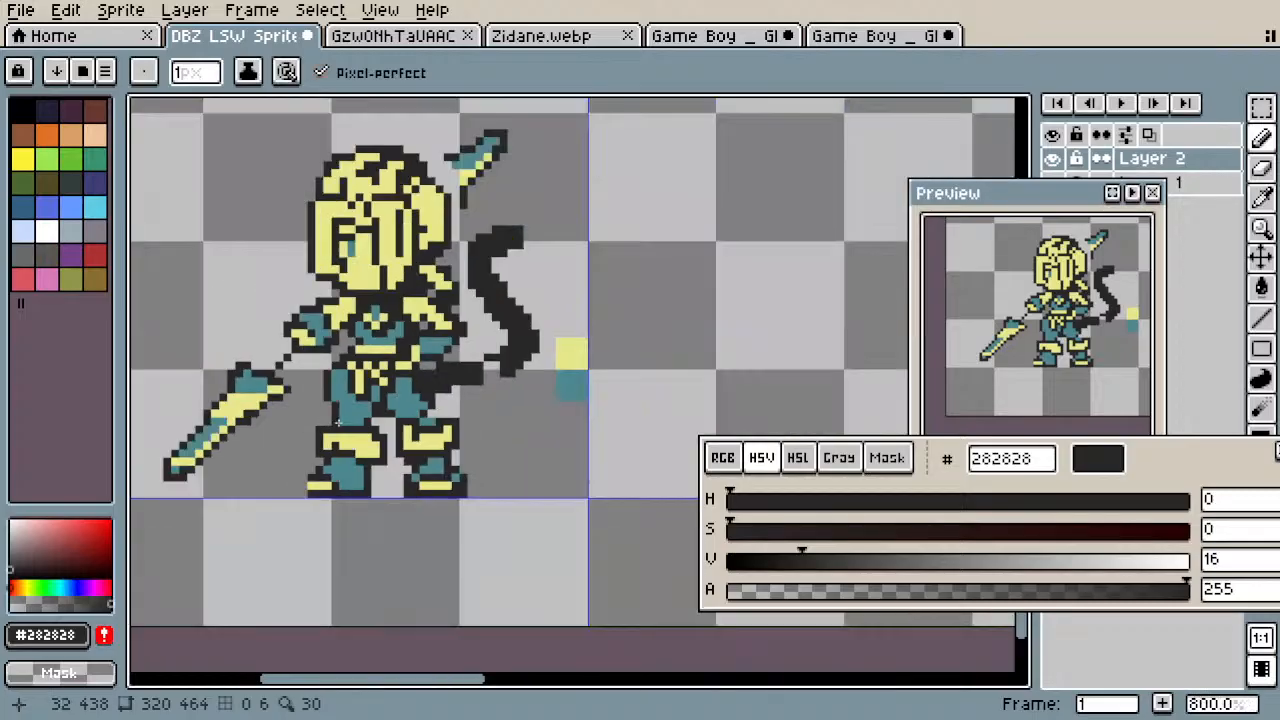
Step: Widen the tail-side thigh's lower part with #4c878f and tidy its outline above the knee in #282828
scroll(383, 447, up, 2)
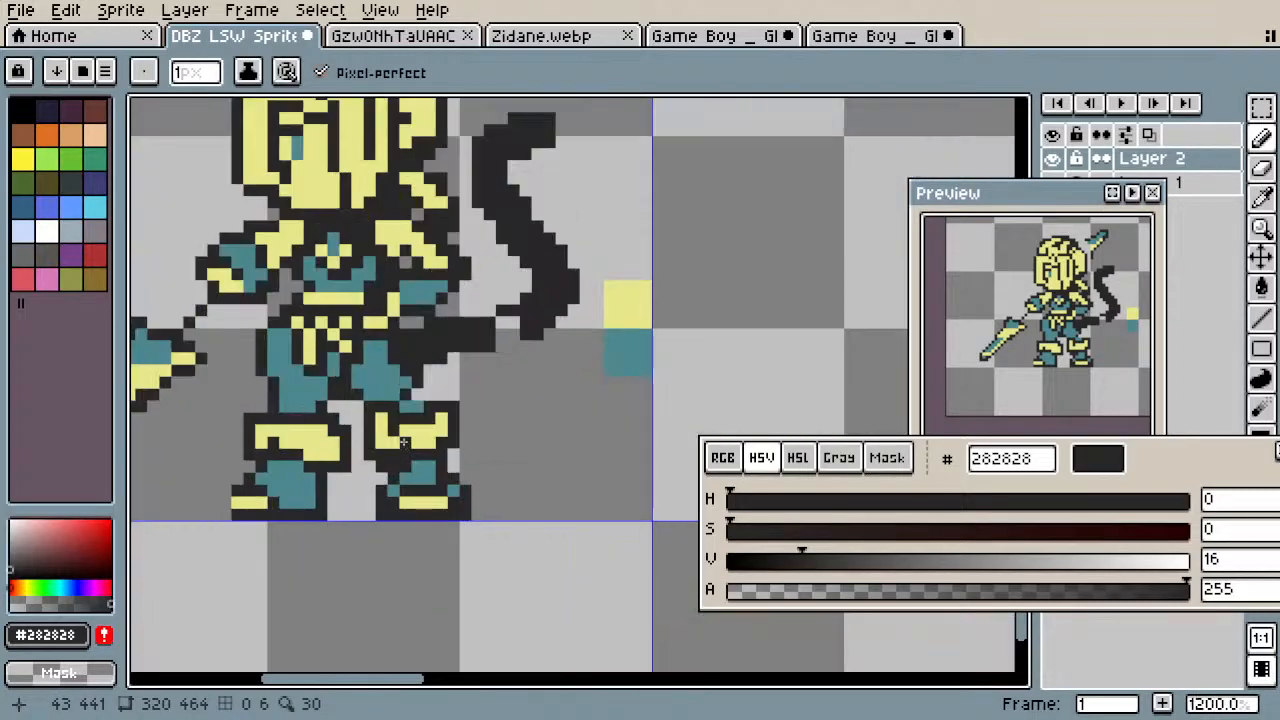
alt+click(400, 395)
alt+click(404, 382)
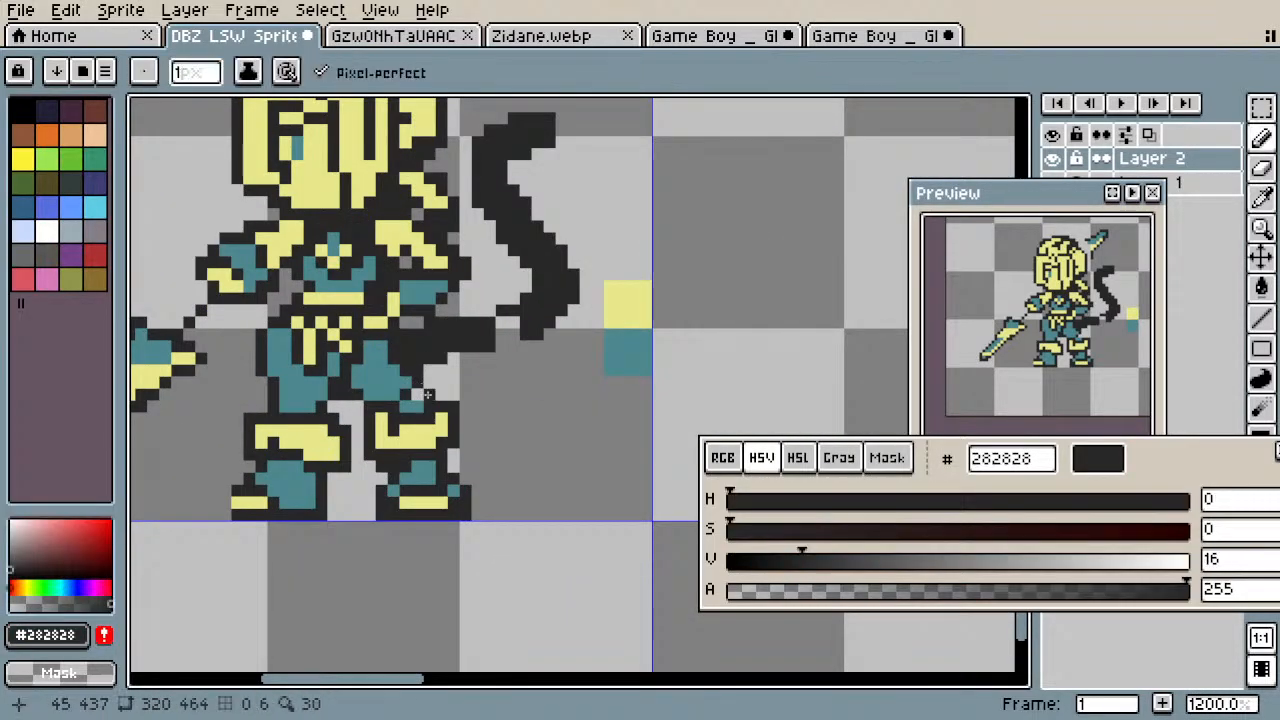
alt+click(416, 401)
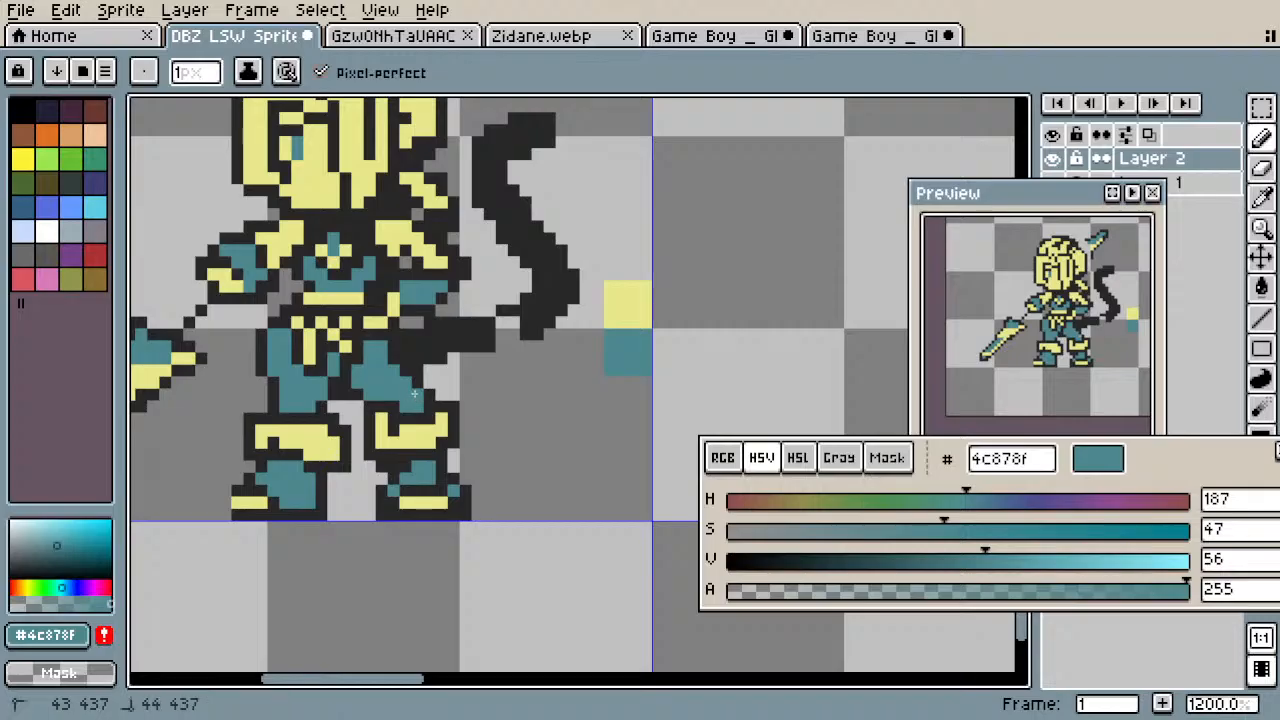
scroll(412, 399, down, 4)
scroll(412, 395, up, 5)
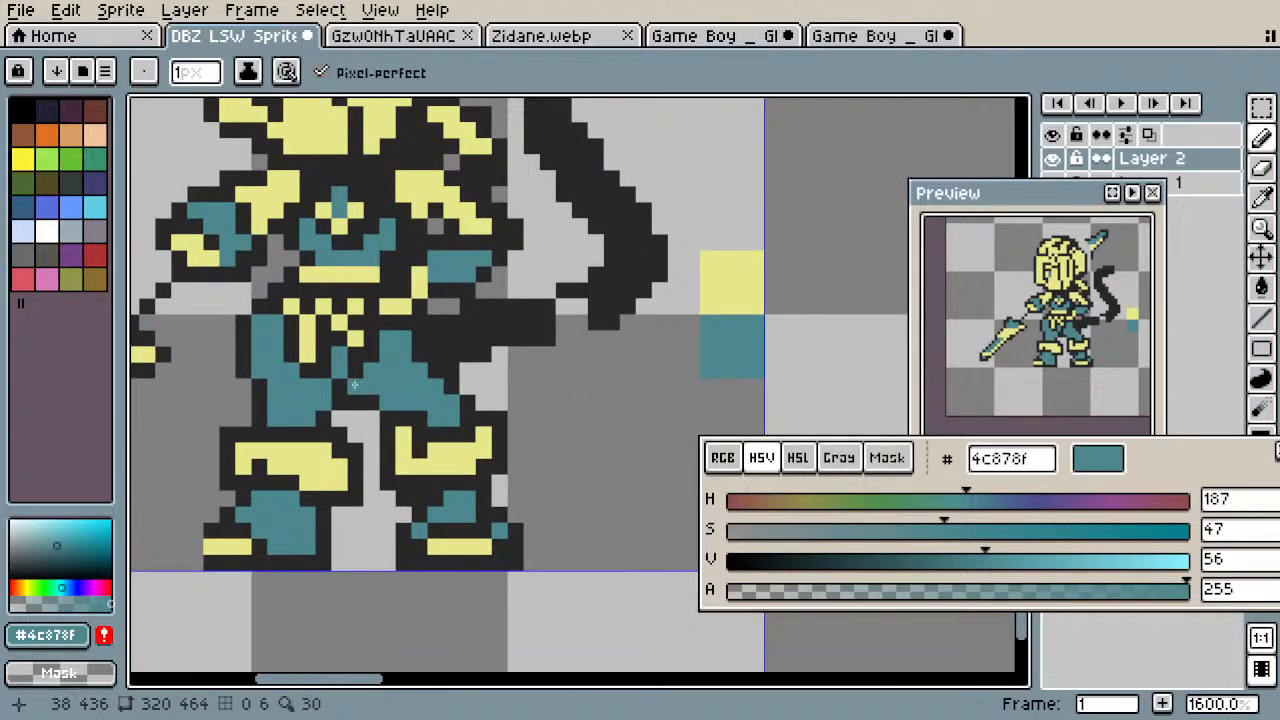
scroll(354, 375, down, 4)
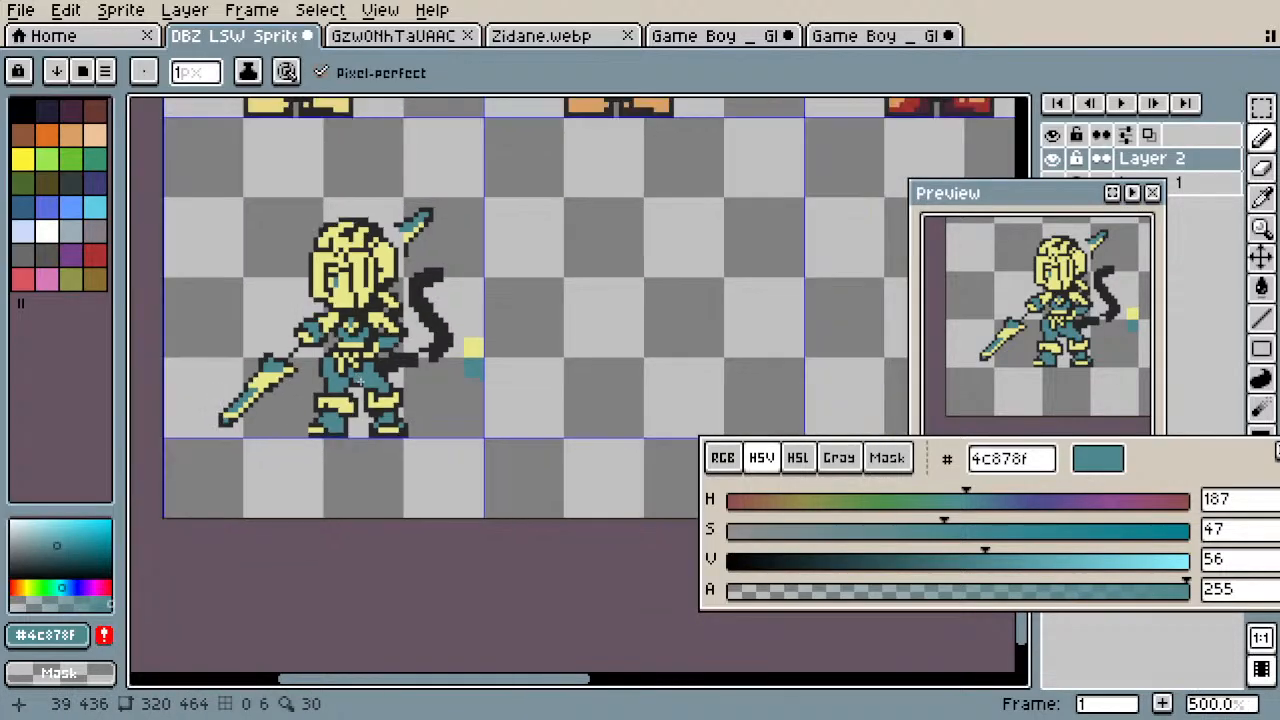
Step: Shift the 6 by 6 pixel belt-knot area one pixel toward the tail and fill the gap with #4c878f
scroll(337, 371, up, 7)
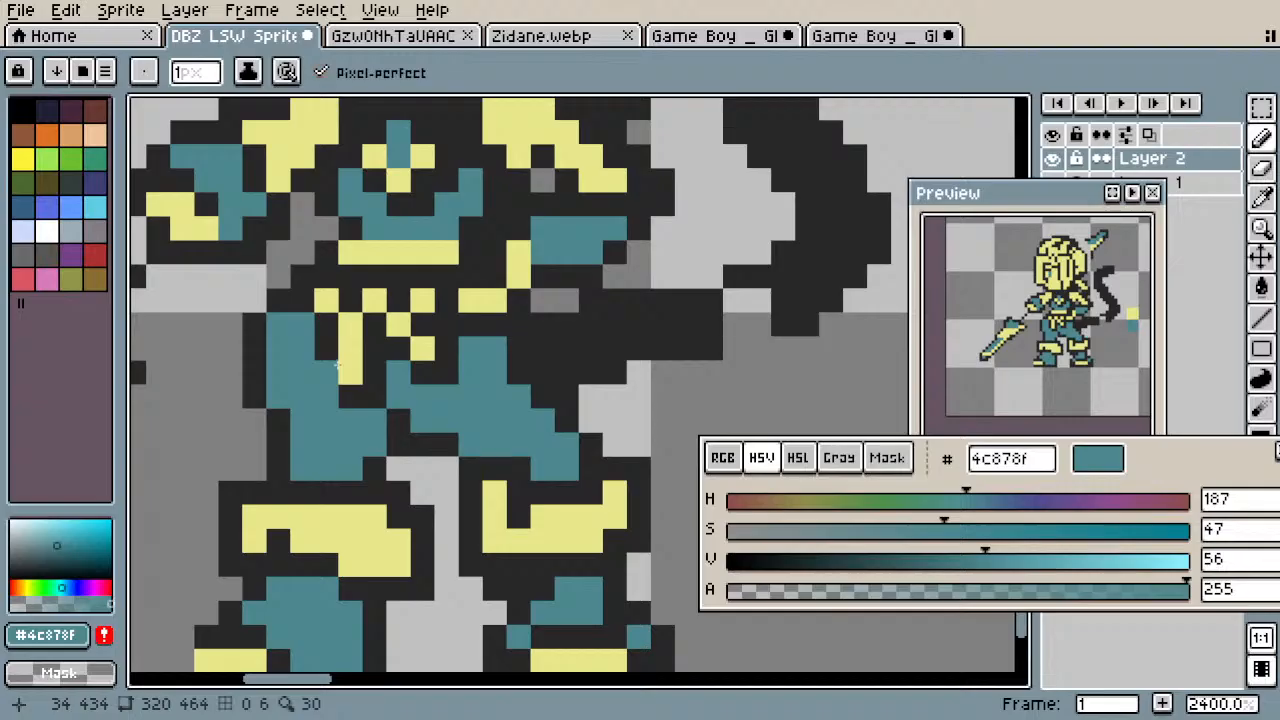
key(m)
drag(318, 268, 457, 406)
key(Right)
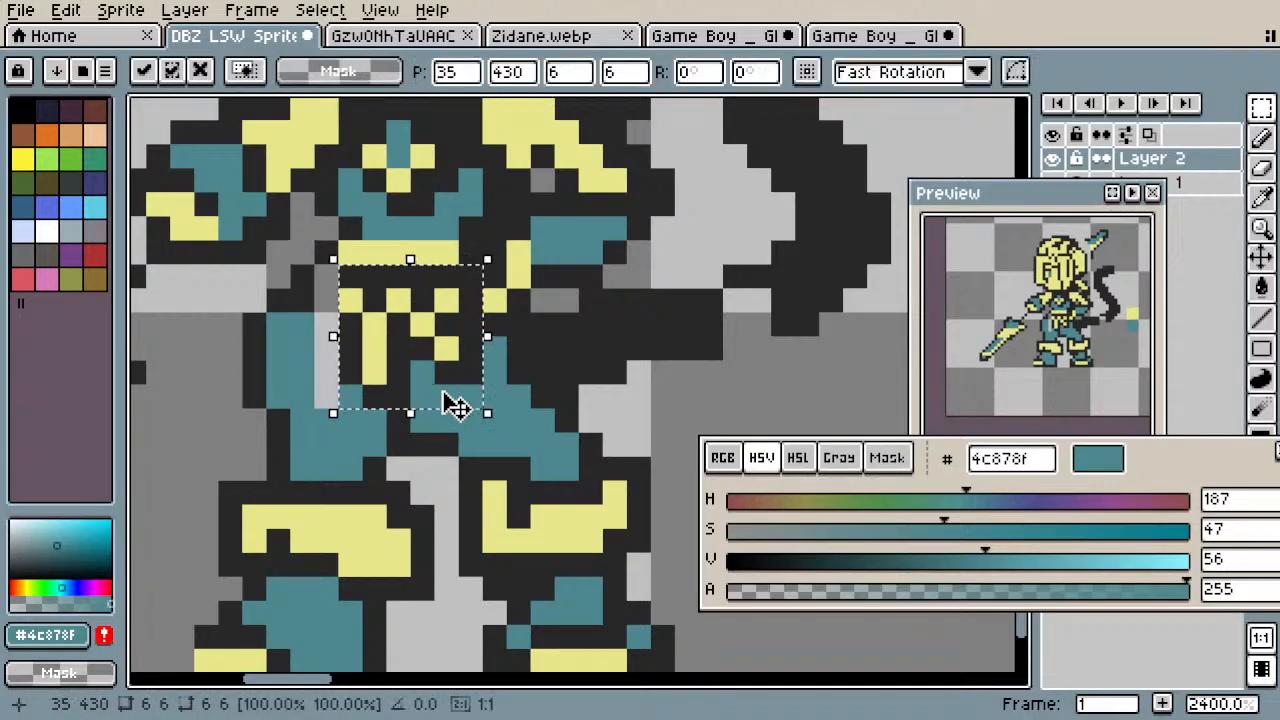
key(ctrl+d)
key(i)
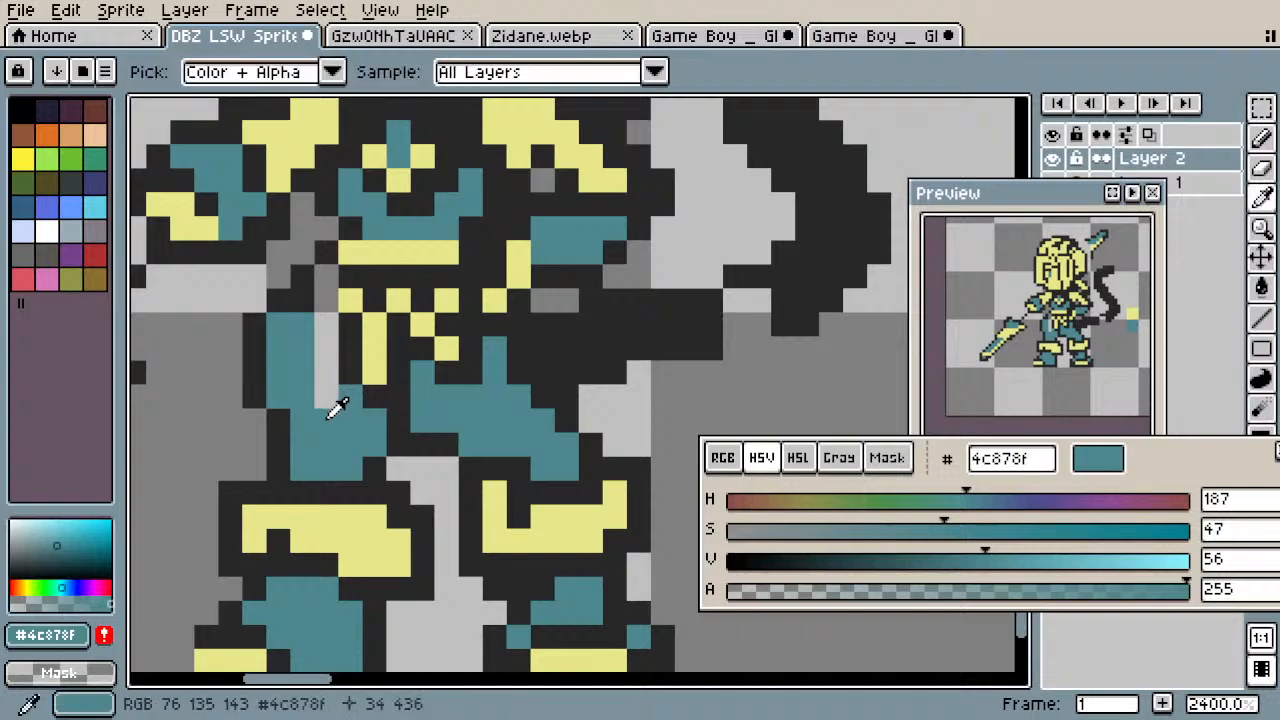
key(b)
drag(328, 400, 324, 281)
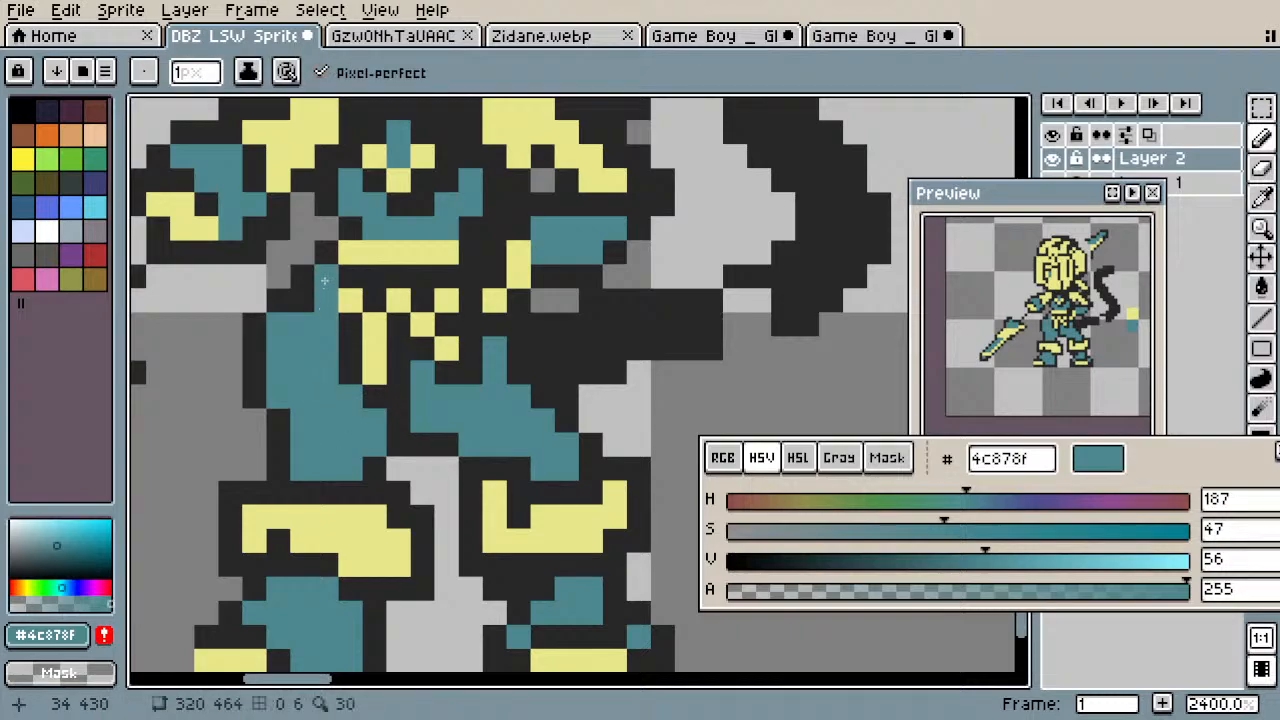
scroll(324, 330, down, 3)
scroll(325, 338, down, 2)
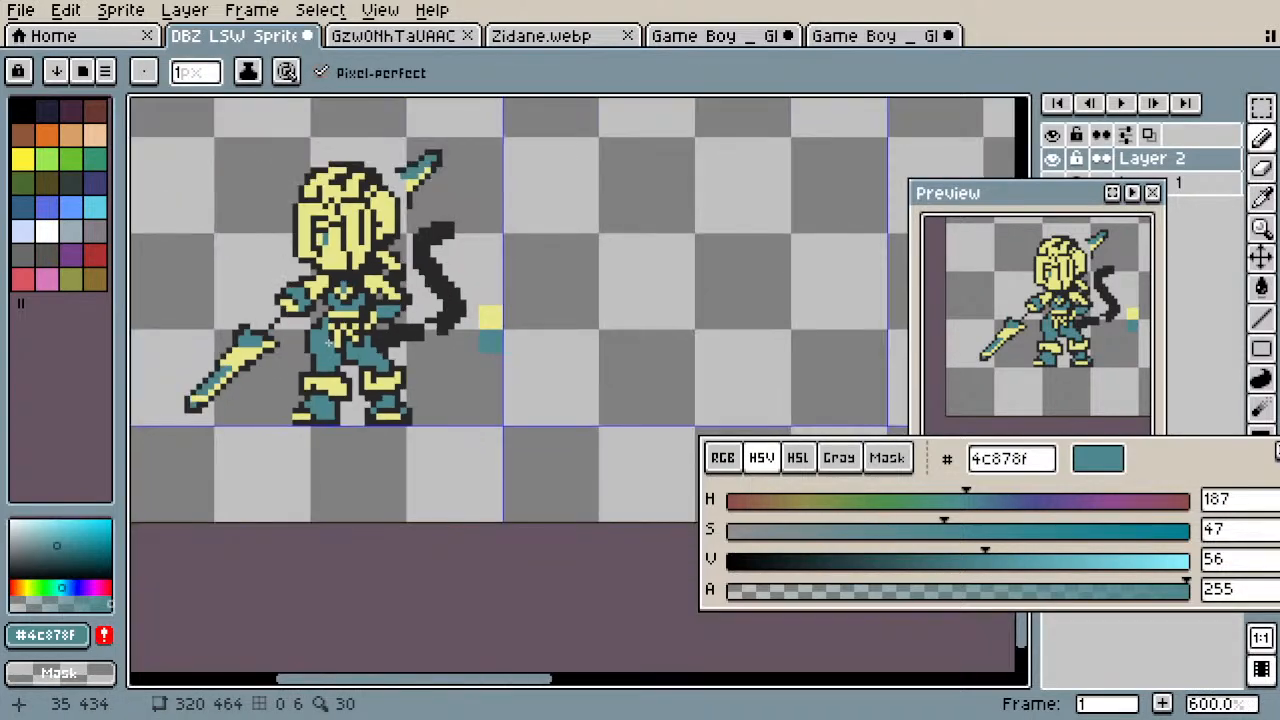
Step: Close the sword-side waist outline beside the belt and narrow that thigh's outer edge in #282828
scroll(325, 338, up, 3)
key(i)
click(352, 275)
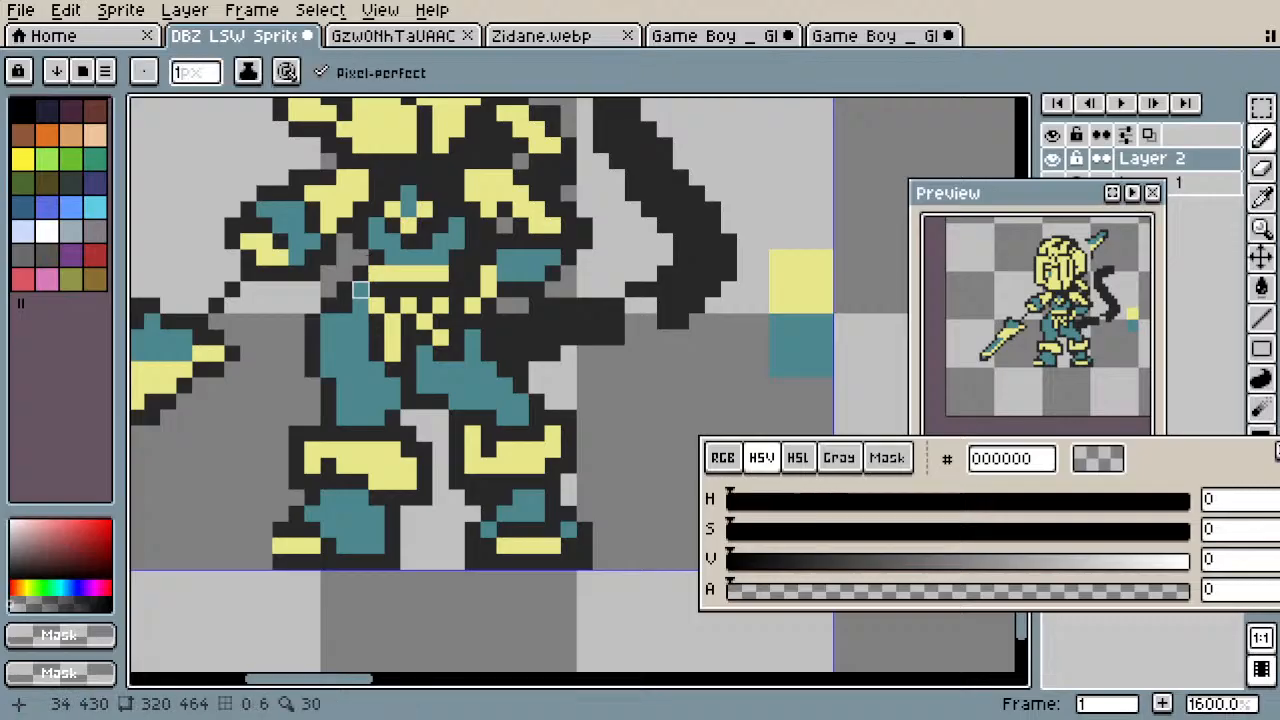
alt+click(357, 283)
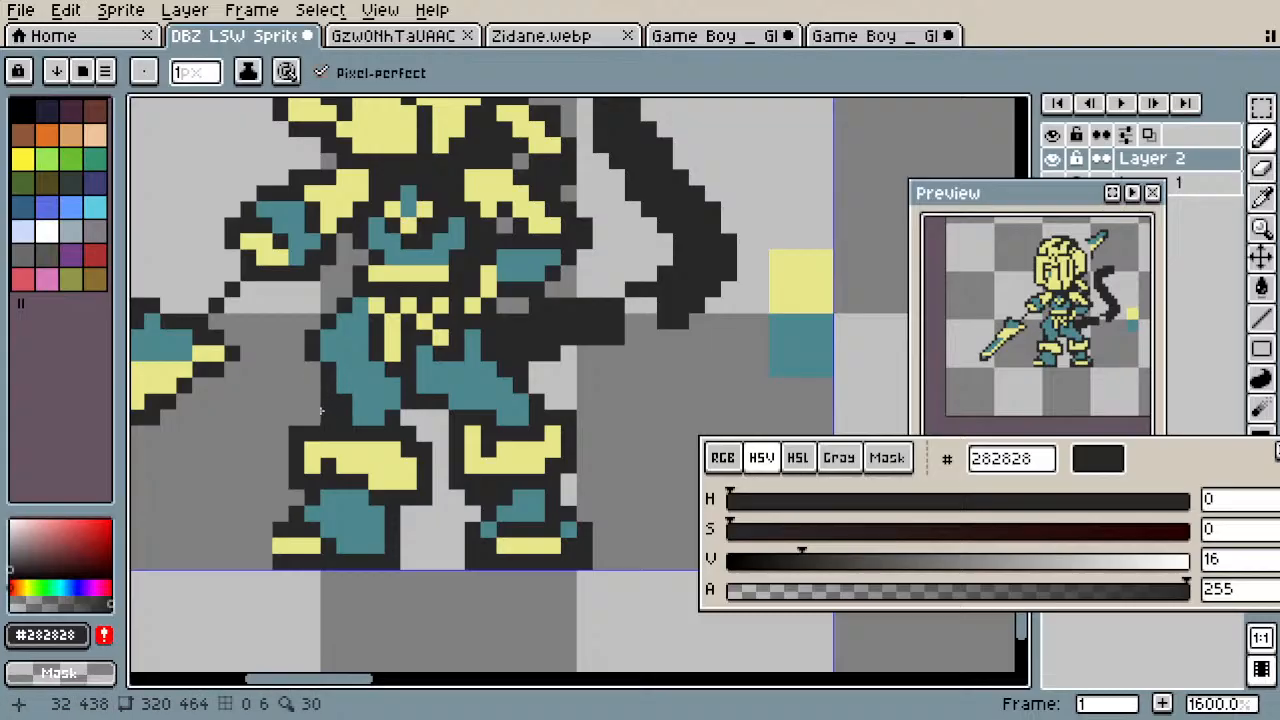
Step: Fill the sword-side thigh's lower outer edge with #4c878f and trim its inner edge above the knee in #282828
alt+click(360, 402)
alt+click(321, 407)
alt+click(341, 397)
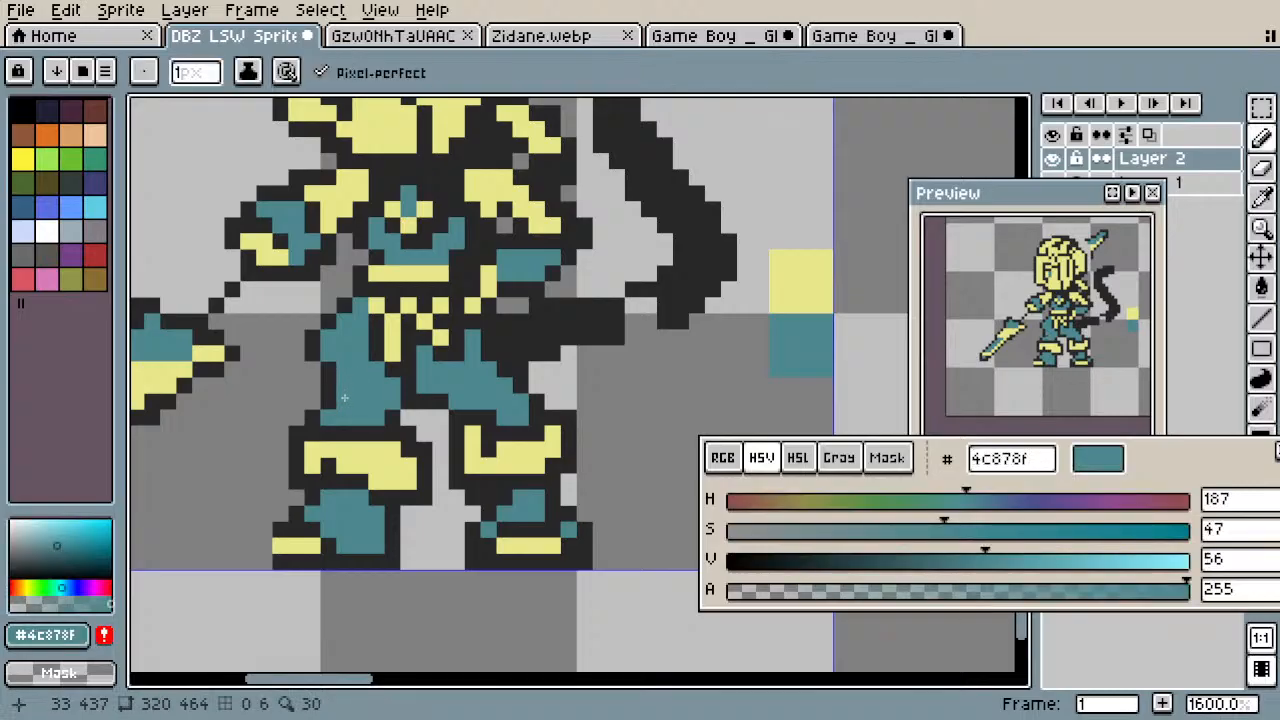
alt+click(388, 399)
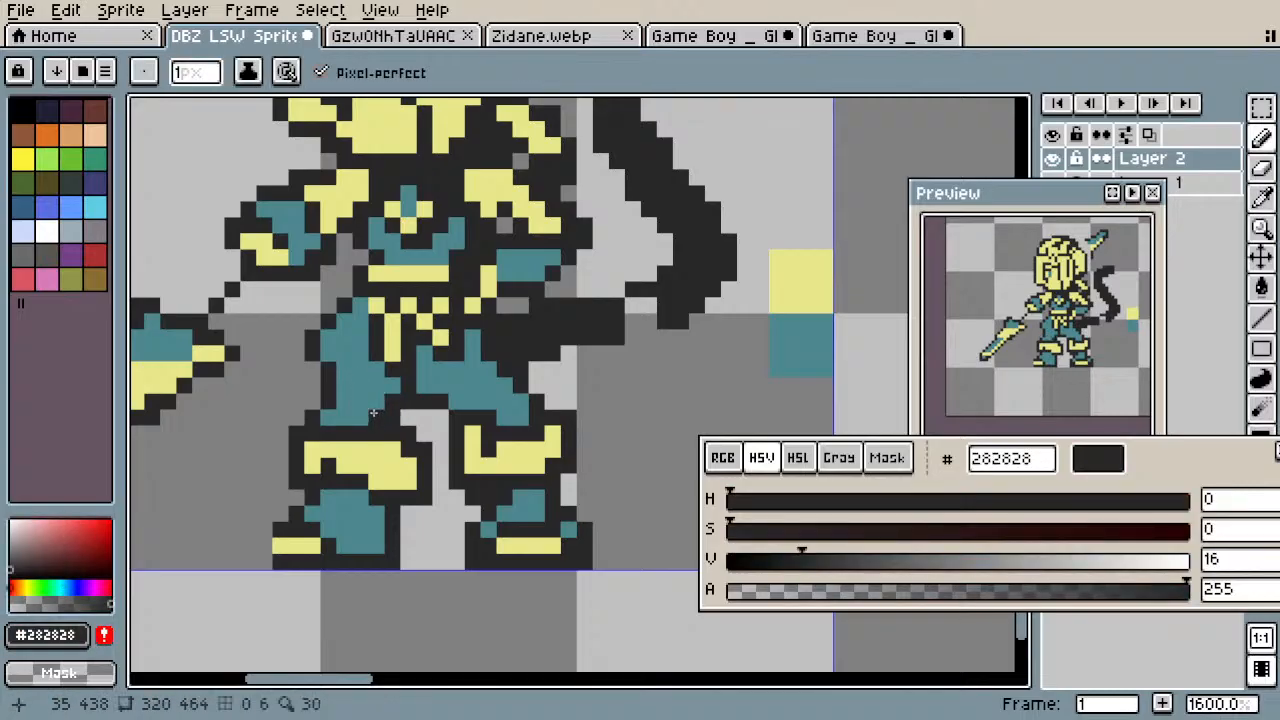
scroll(417, 403, down, 3)
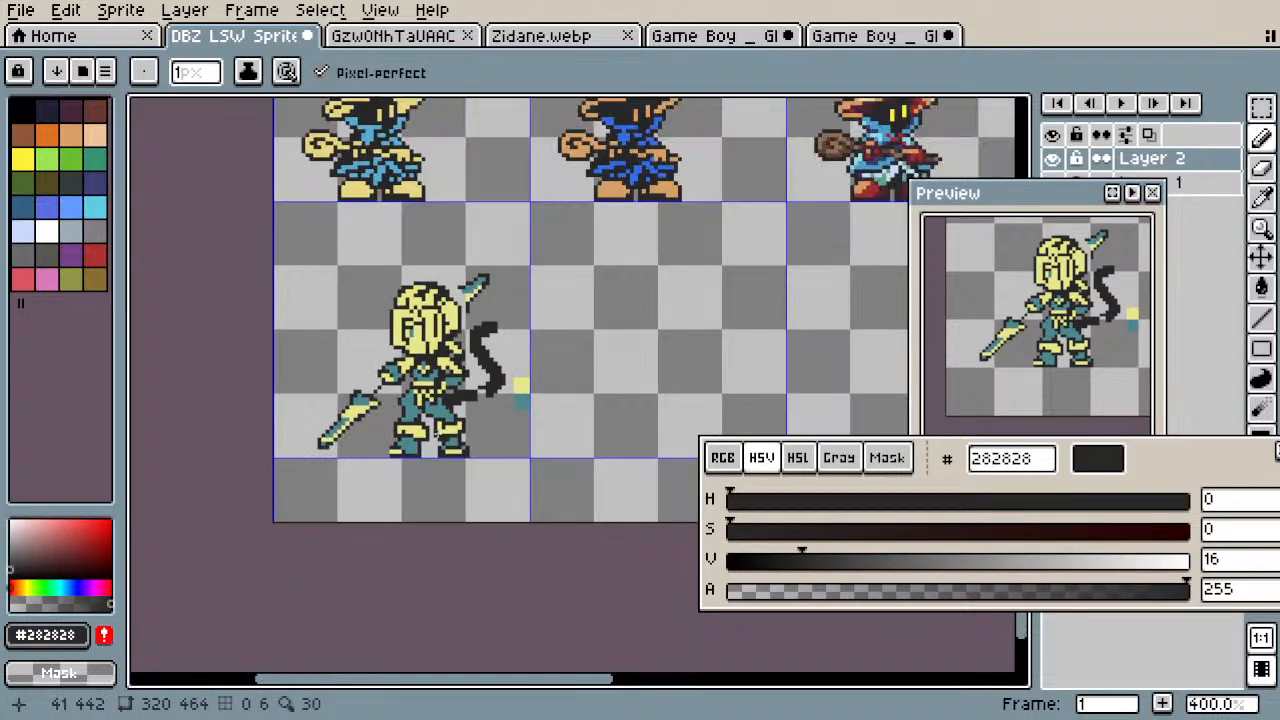
Step: Refine the inner outline where the two thighs meet with #282828 pixels
scroll(412, 399, up, 5)
click(414, 368)
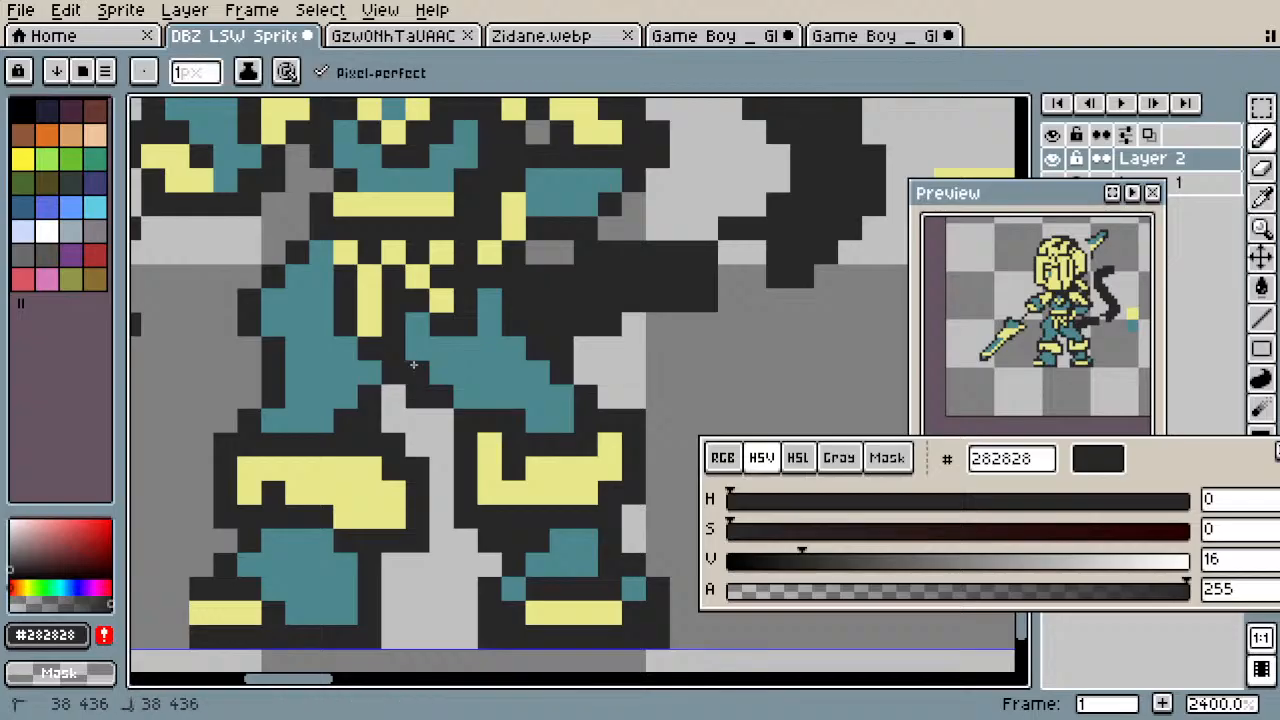
click(395, 397)
scroll(386, 365, down, 7)
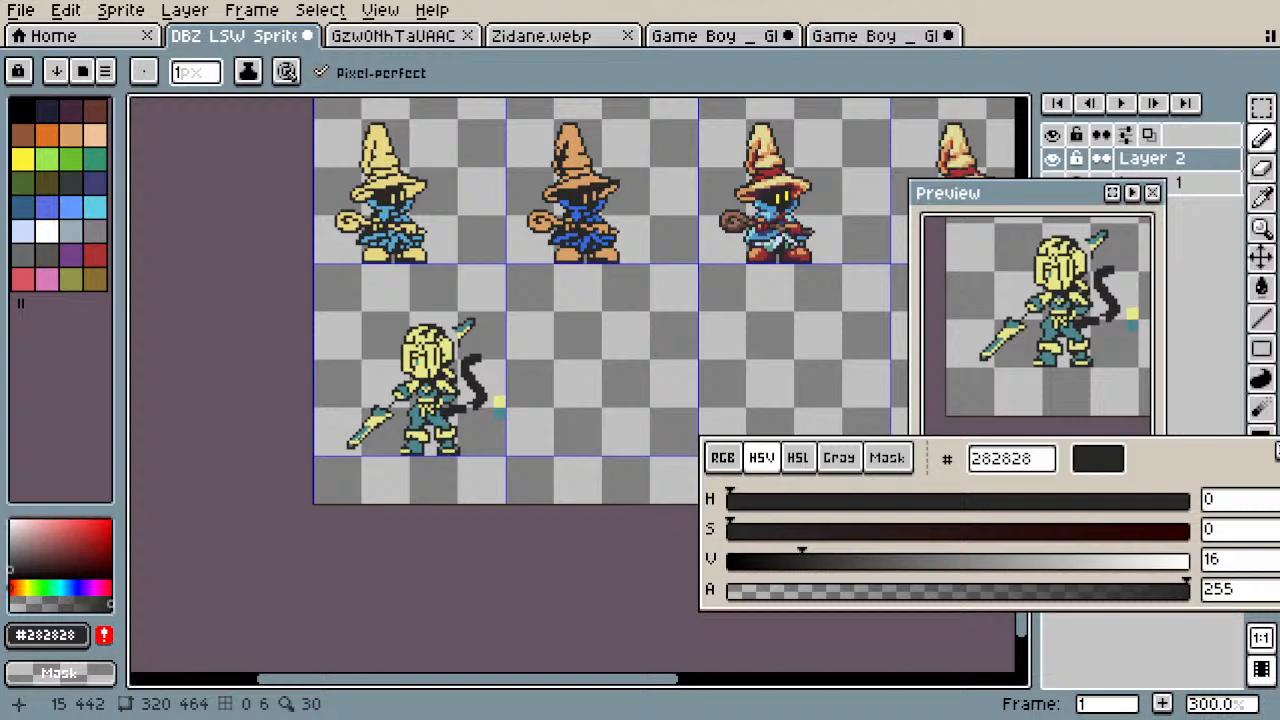
Step: Move the lower sword one pixel up and one pixel toward the body
scroll(358, 438, up, 7)
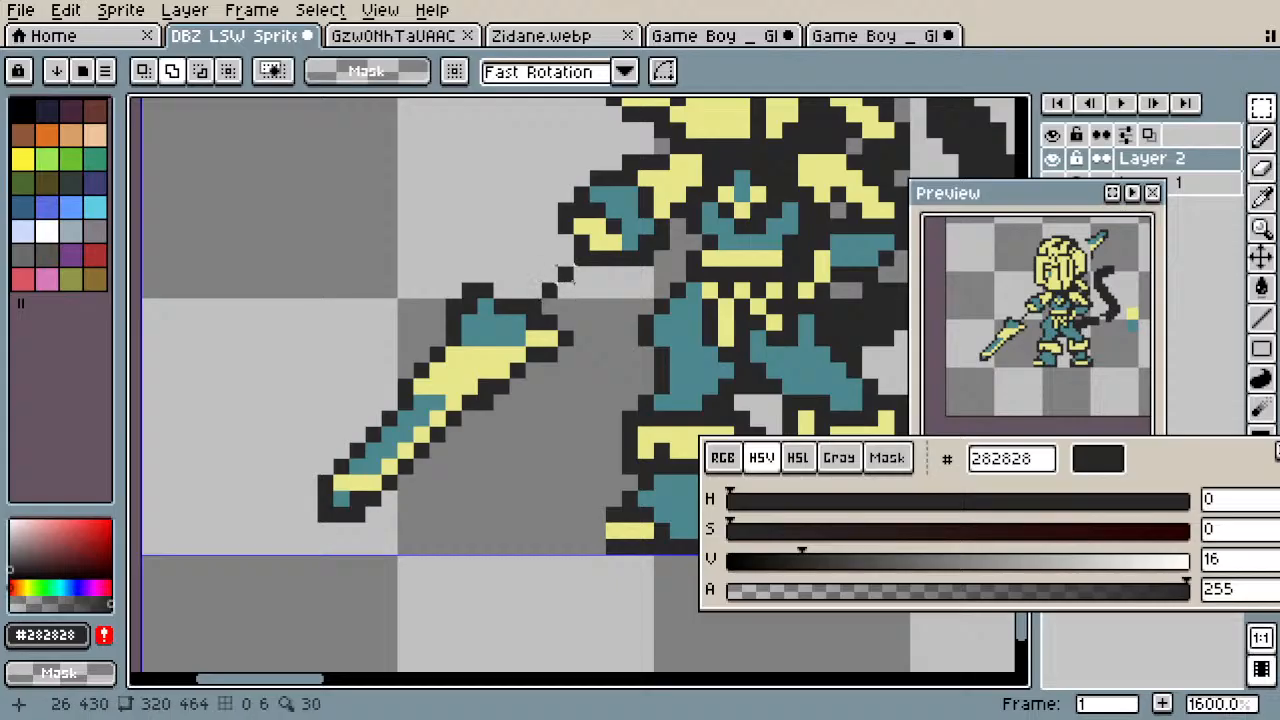
drag(563, 271, 257, 552)
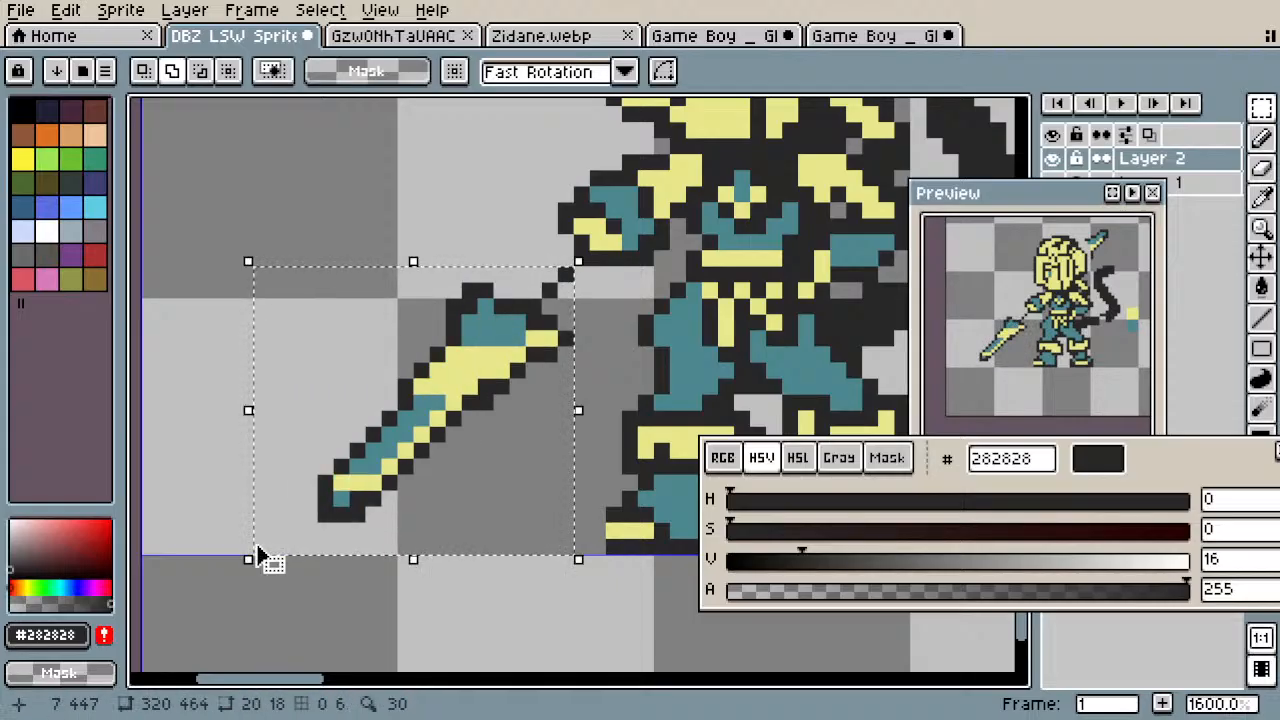
key(Up)
key(Right)
key(Return)
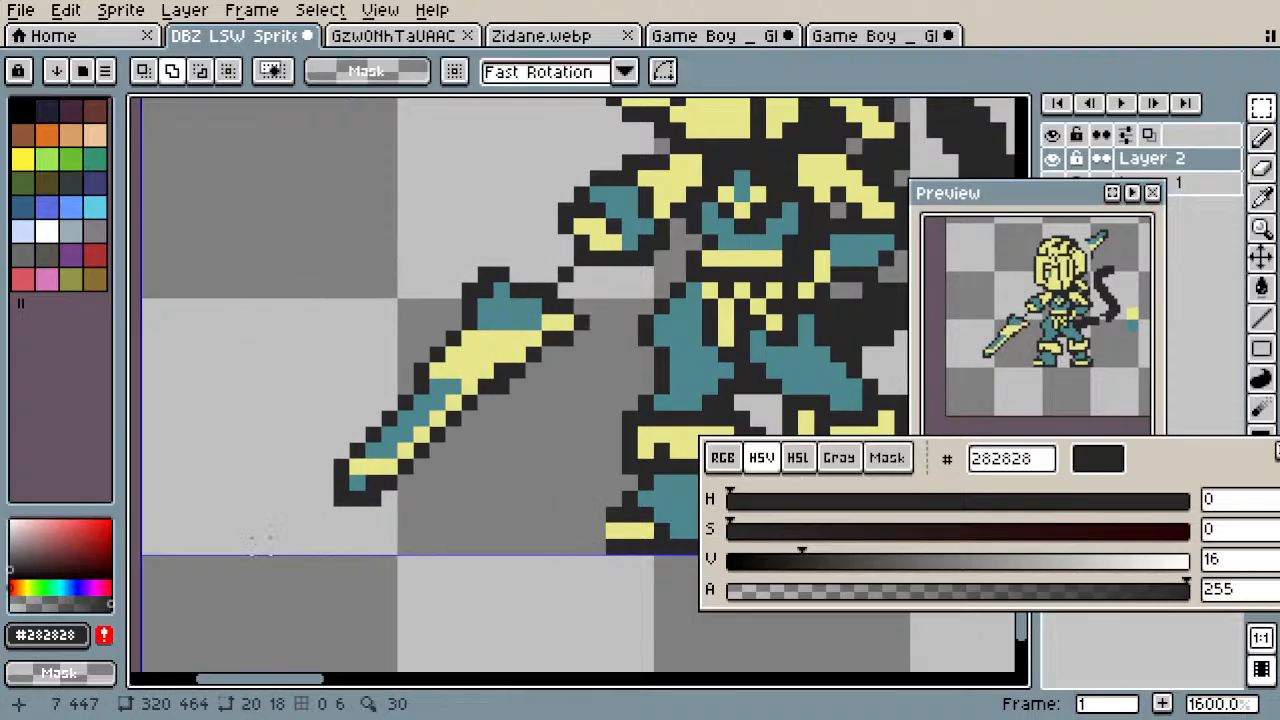
Step: Draw a thicker hilt between the hand and the lower blade, outlined in #282828 with a #4c878f core
key(b)
alt+click(617, 258)
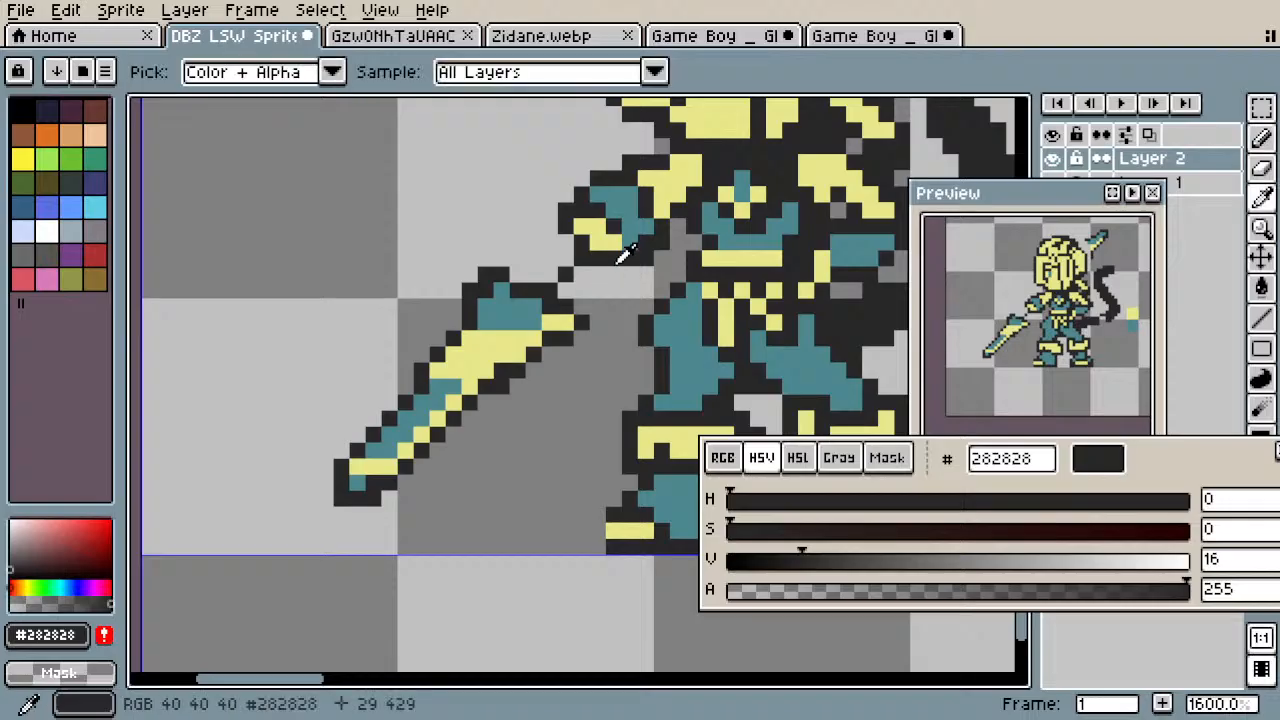
click(598, 274)
click(566, 262)
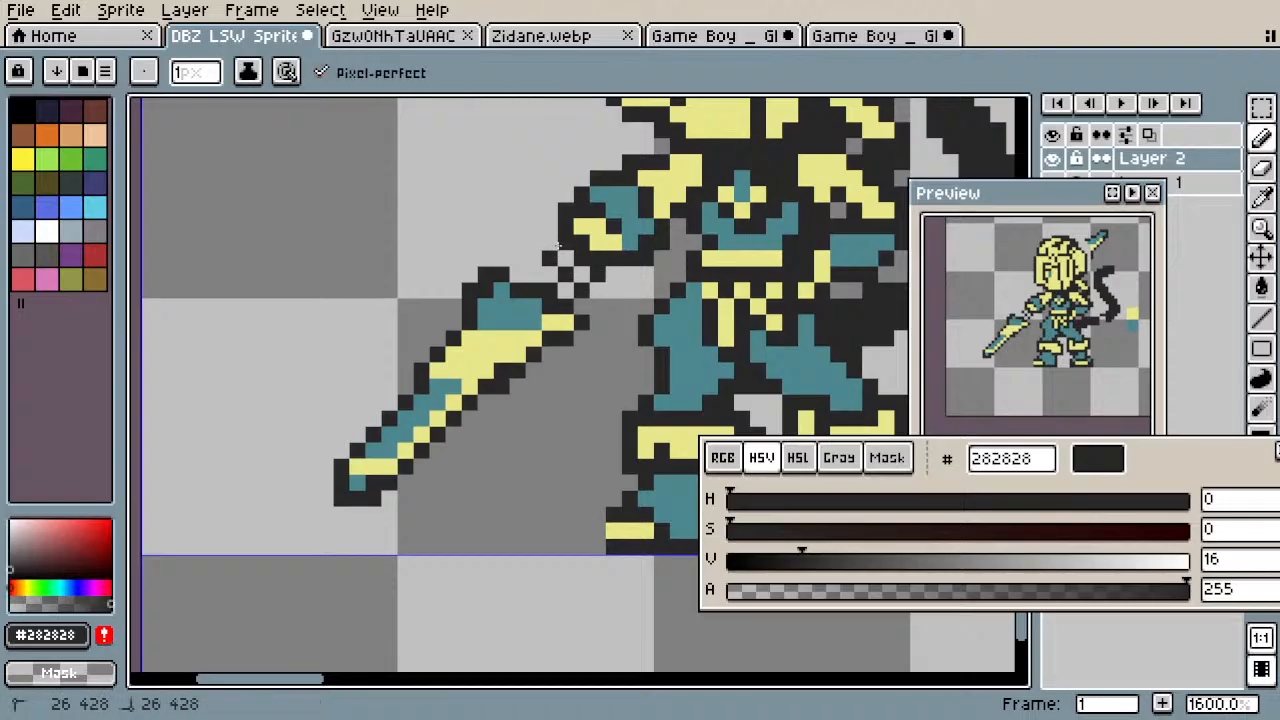
alt+click(628, 230)
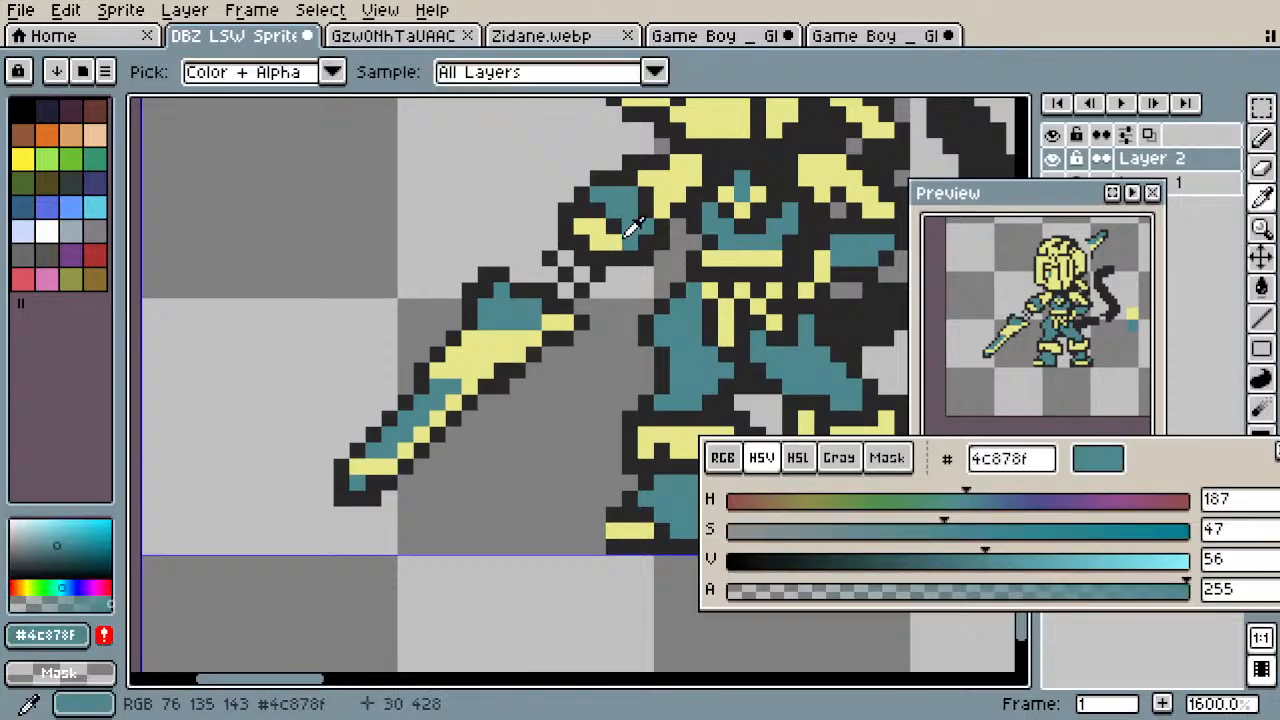
alt+click(548, 269)
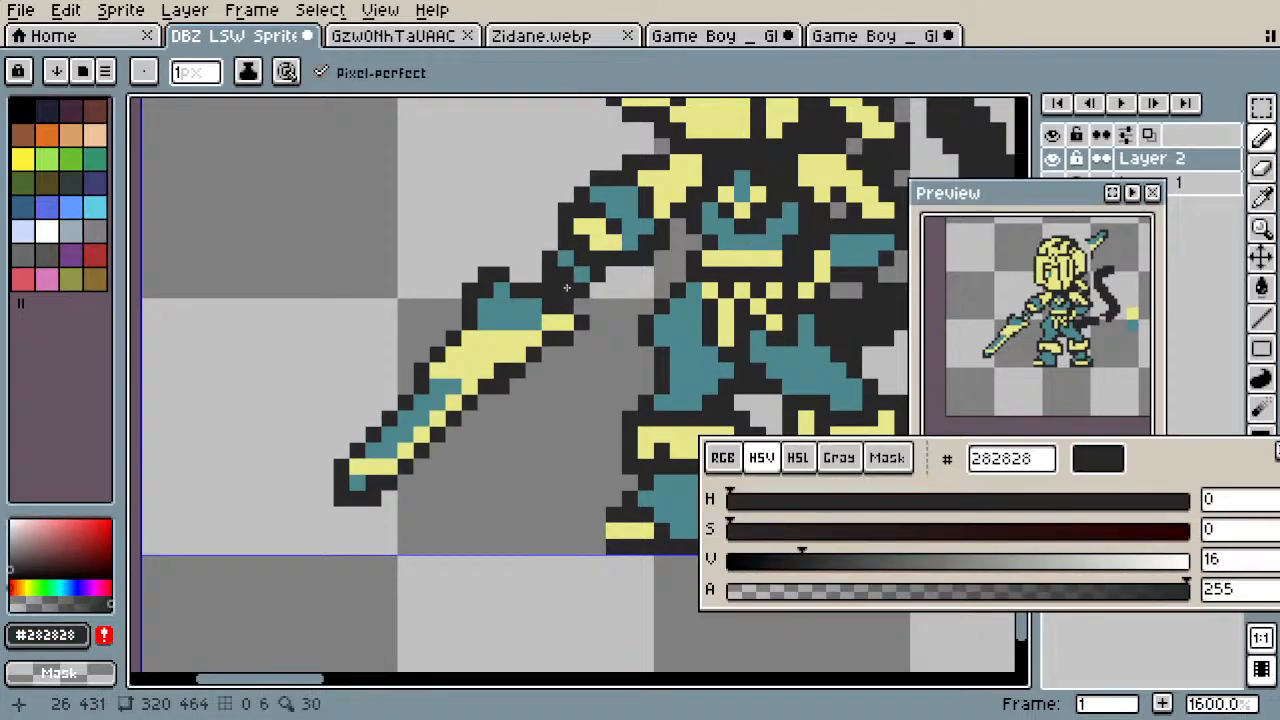
Step: Rework the hilt's #4c878f core and #282828 outline, carrying the teal down to the lower blade
scroll(560, 292, down, 6)
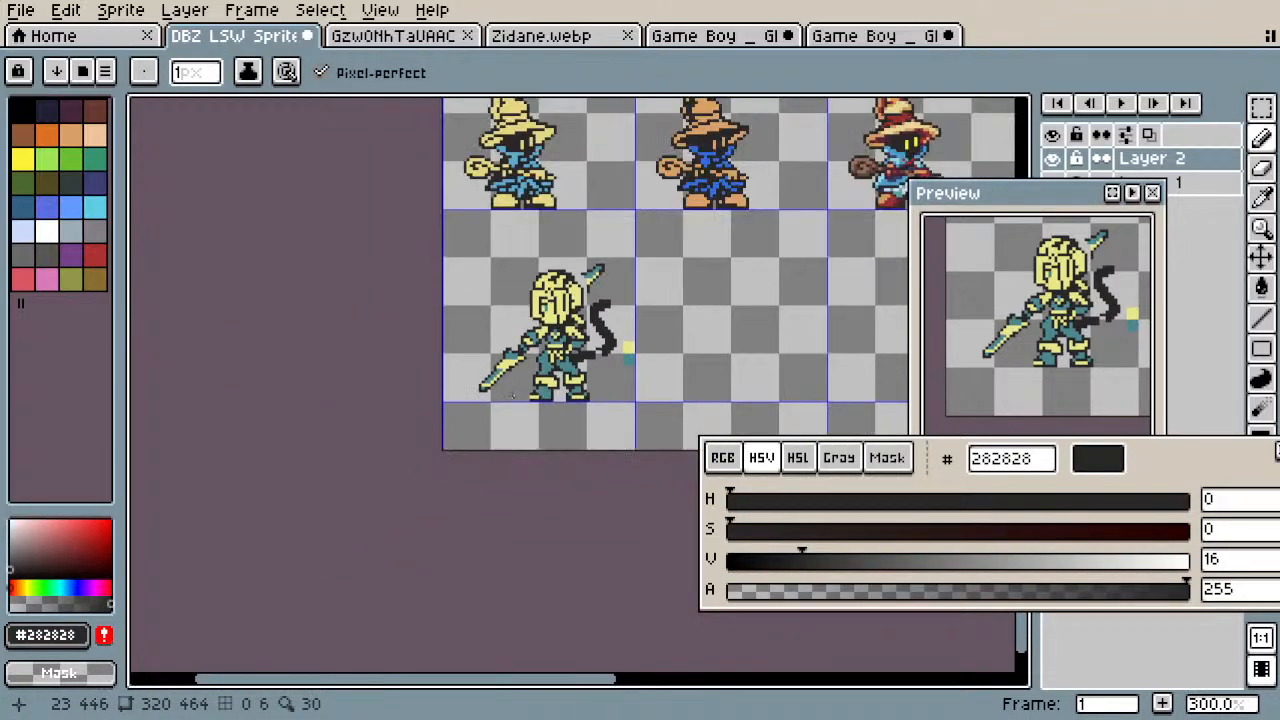
scroll(512, 396, up, 6)
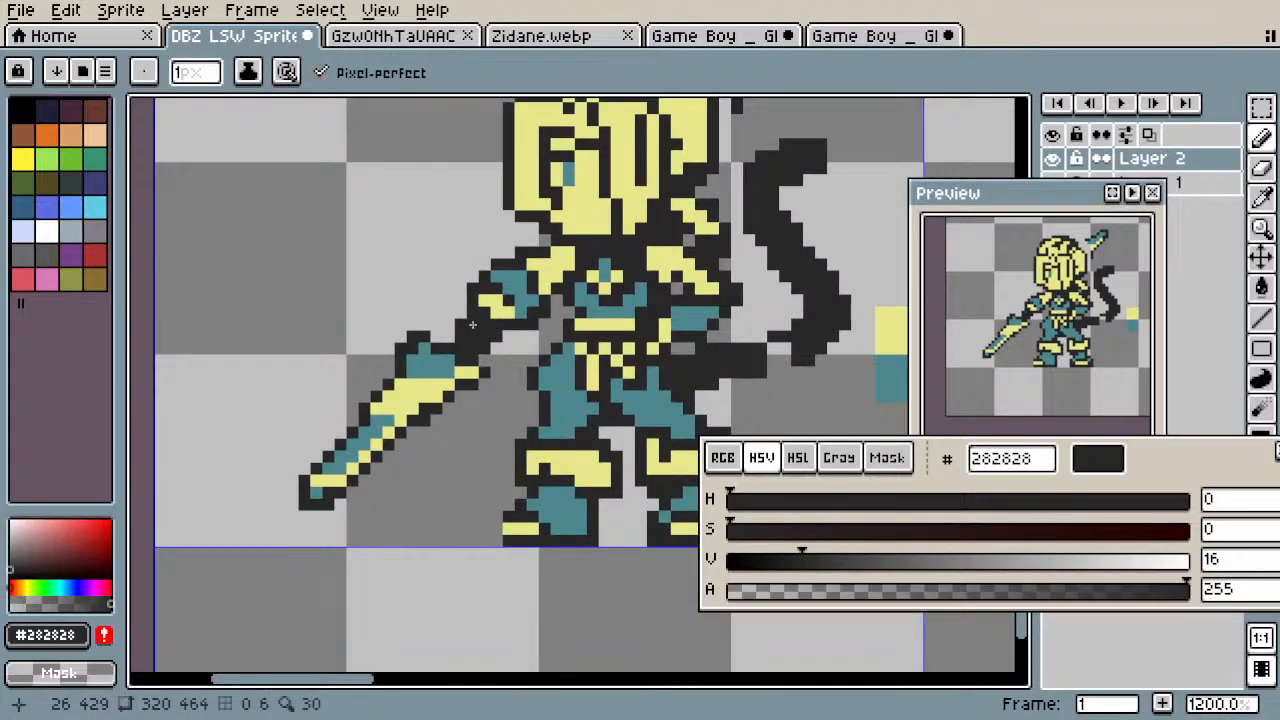
alt+click(484, 334)
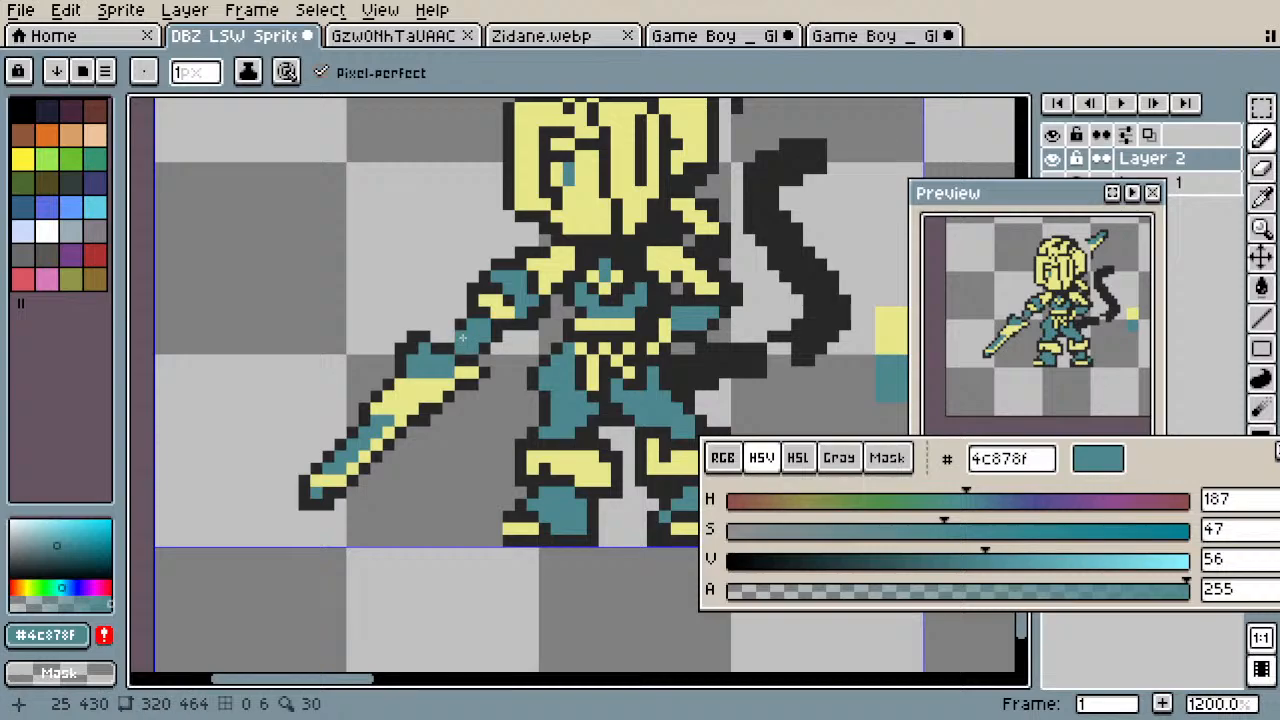
alt+click(484, 326)
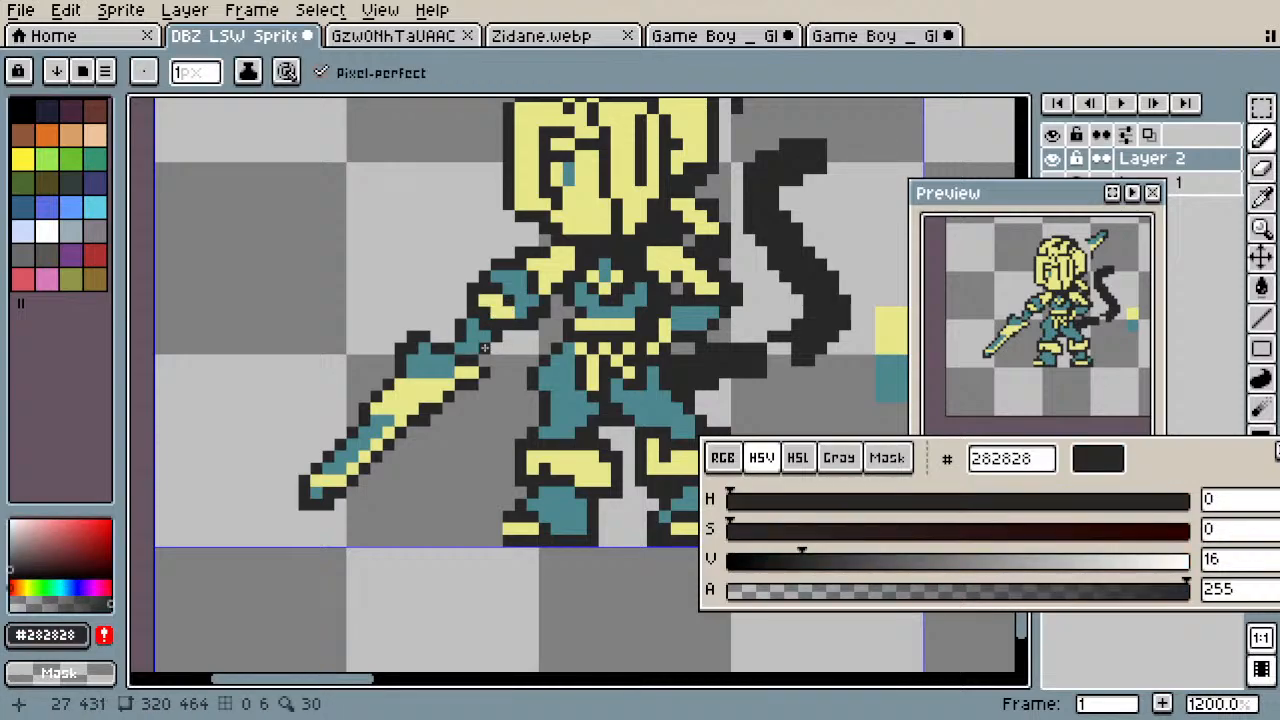
key(alt)
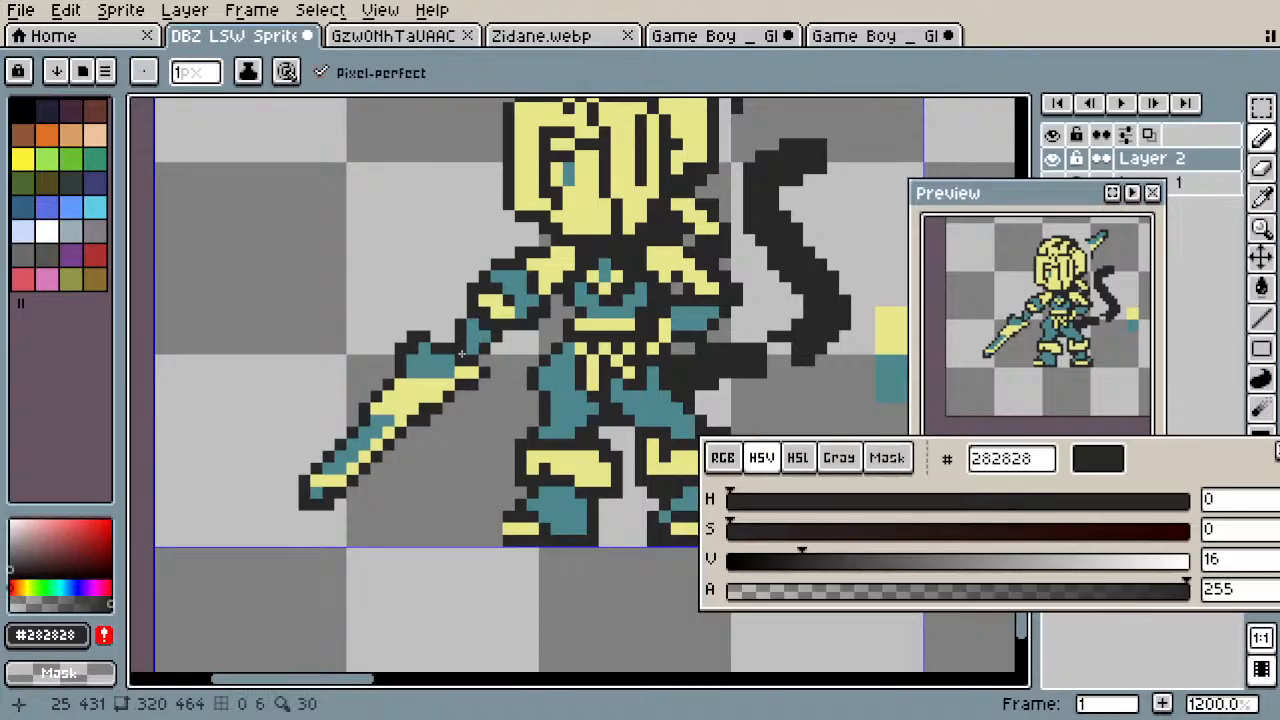
alt+click(473, 344)
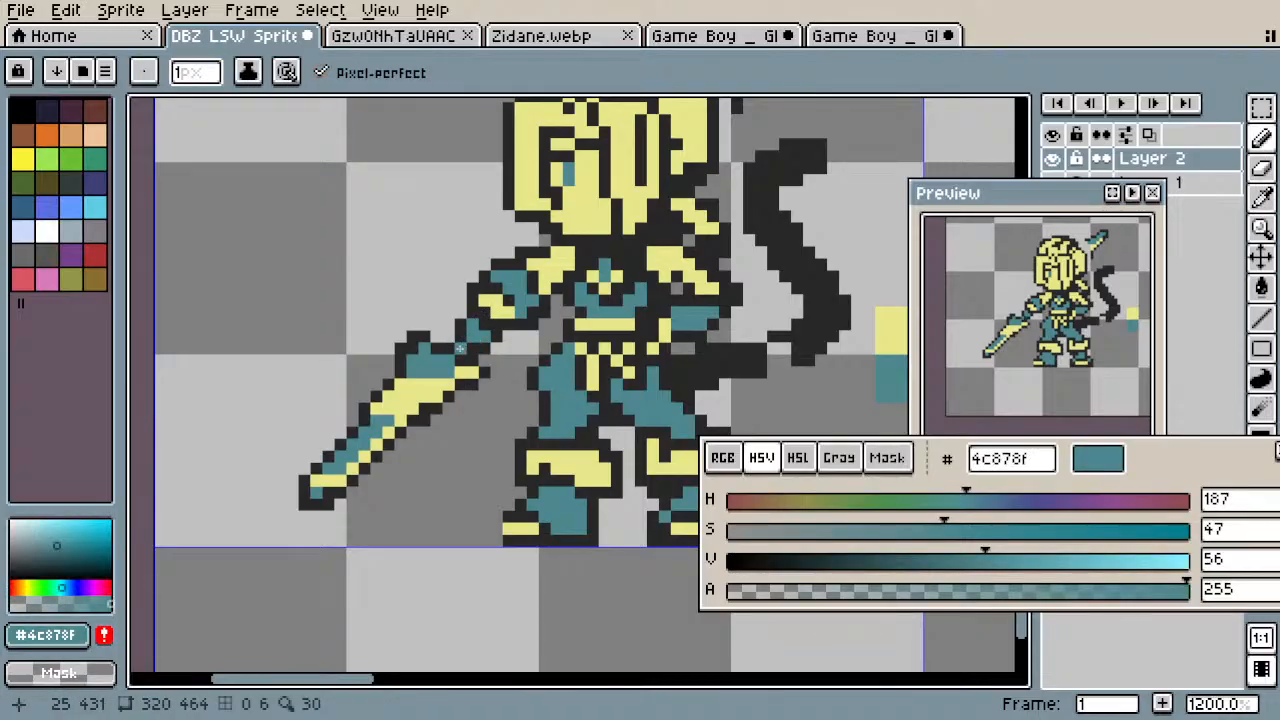
scroll(485, 403, down, 3)
scroll(480, 406, down, 1)
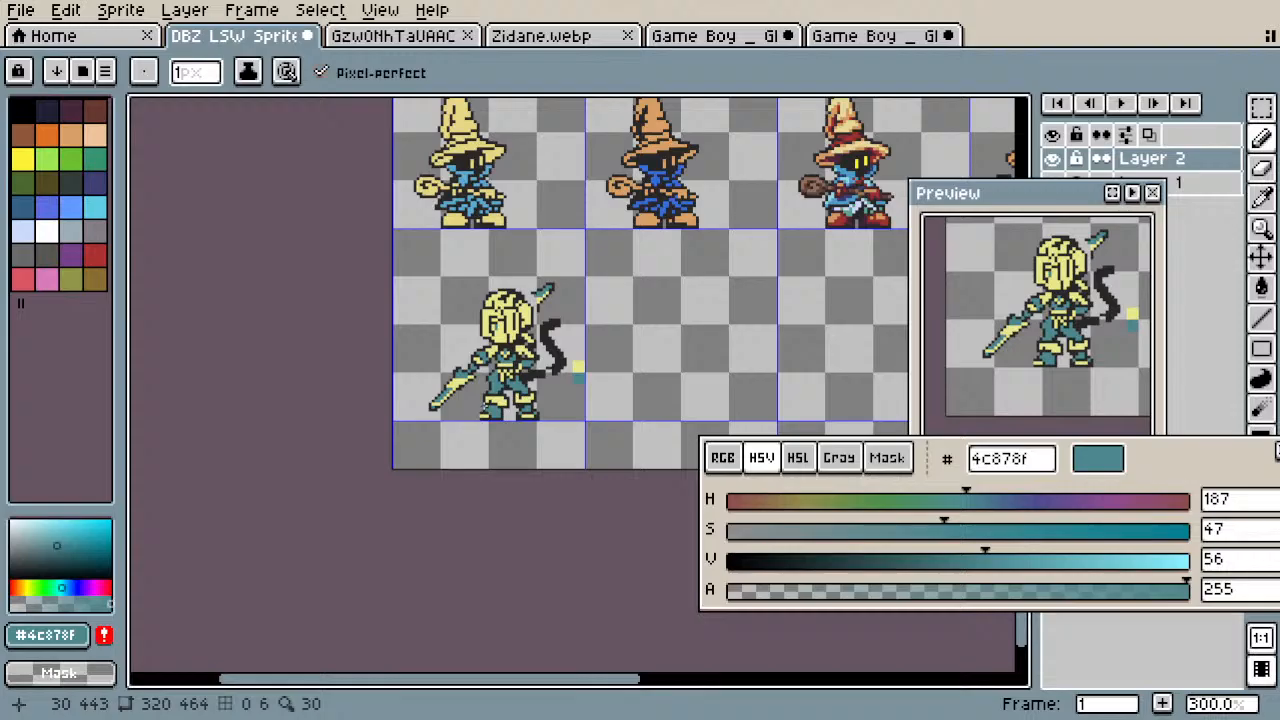
Step: Thin the hilt to a diagonal #4c878f line edged in #282828, extending the teal up to the hand
scroll(440, 378, up, 7)
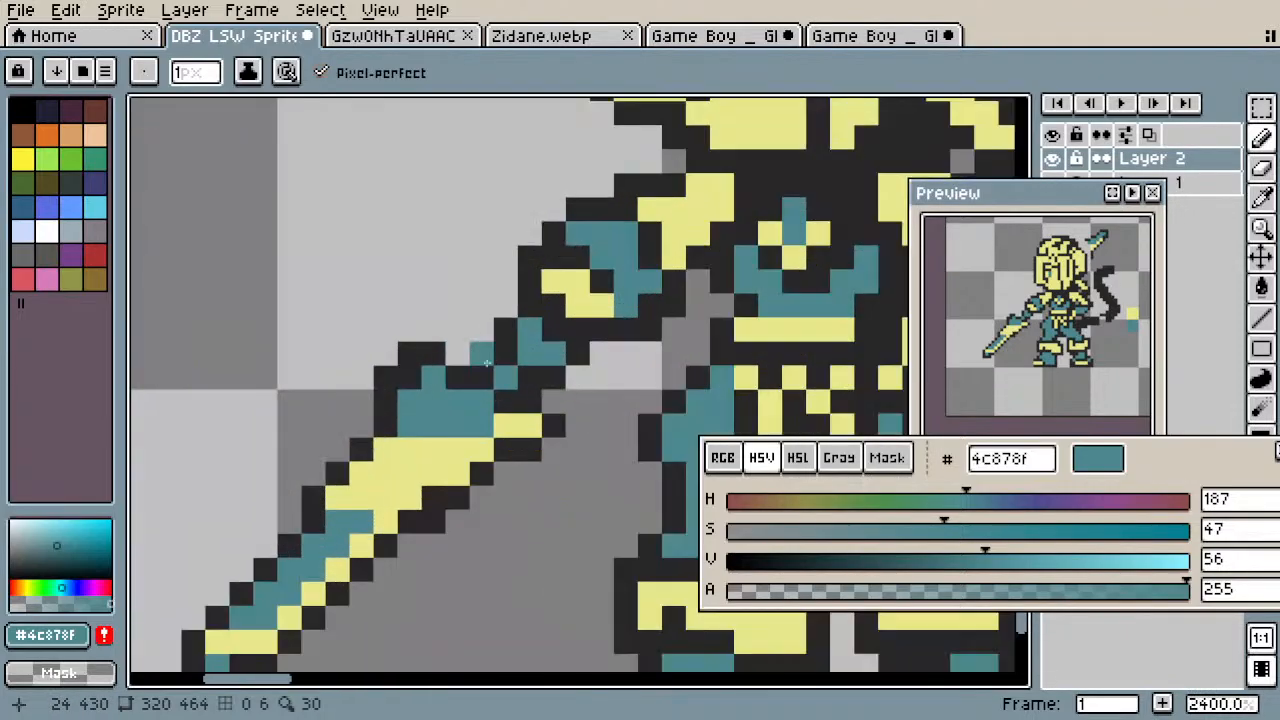
alt+click(550, 359)
click(530, 330)
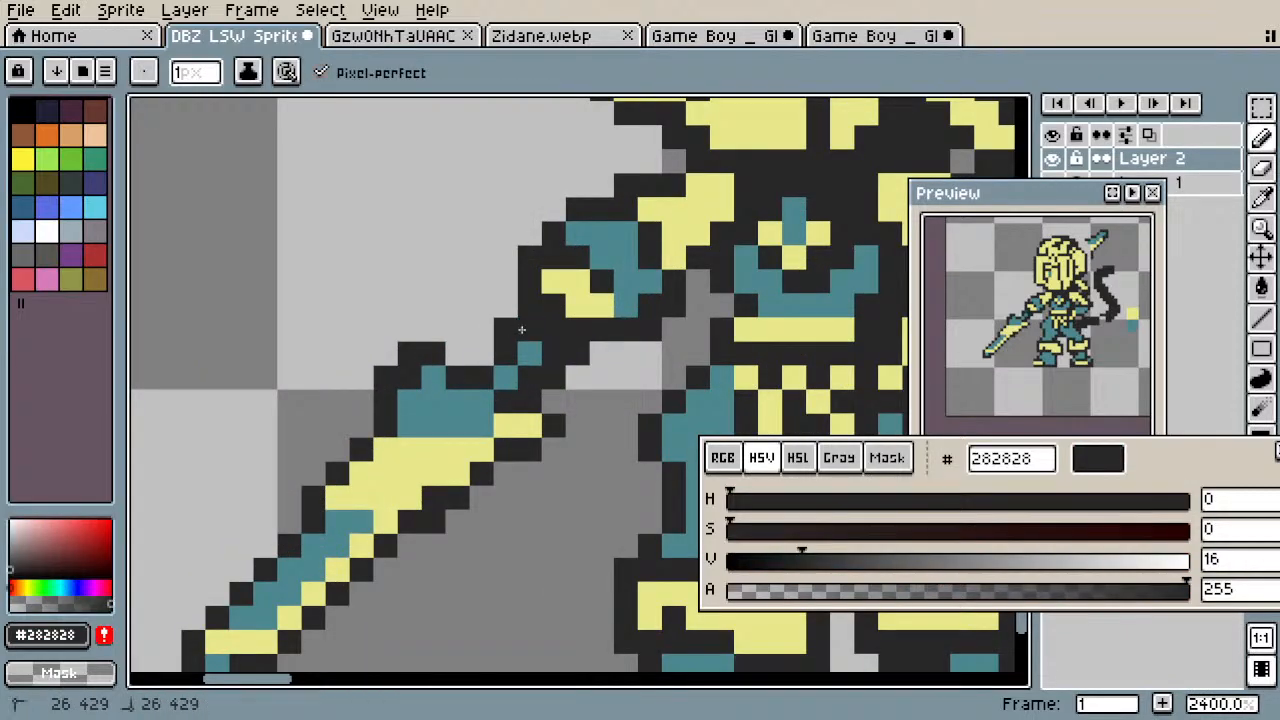
alt+click(529, 343)
click(553, 330)
scroll(520, 358, down, 5)
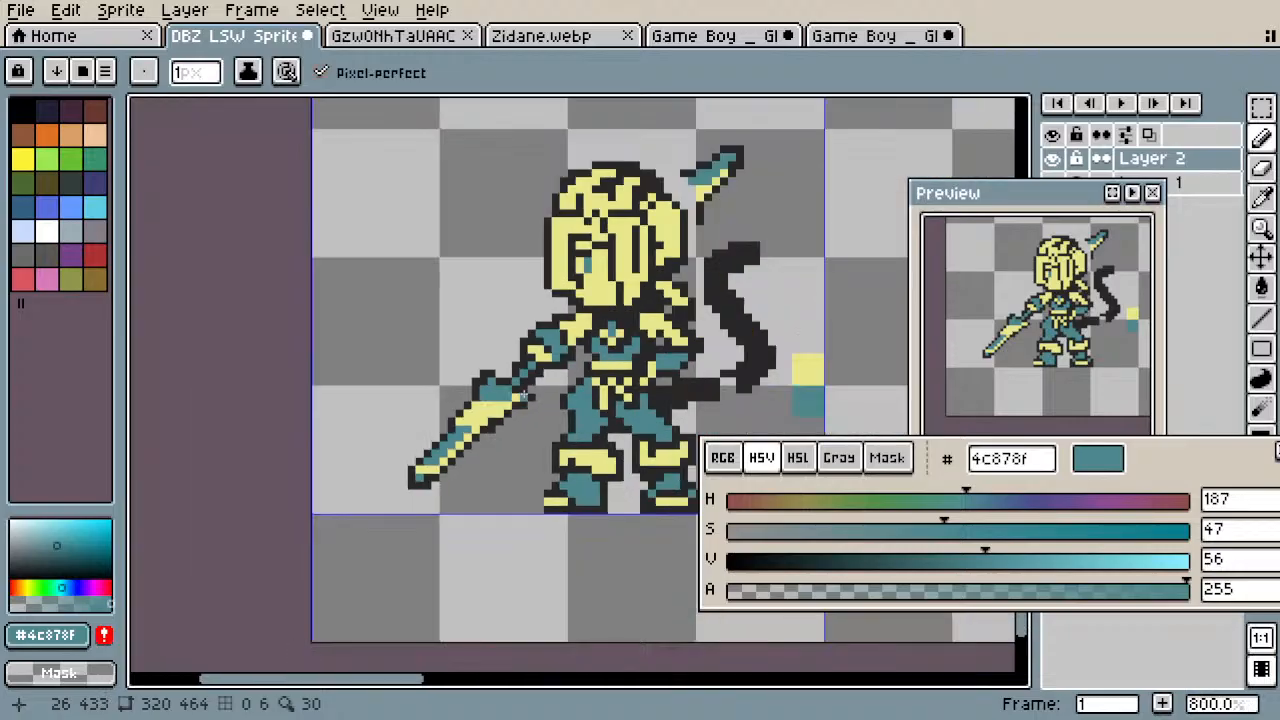
scroll(495, 345, up, 5)
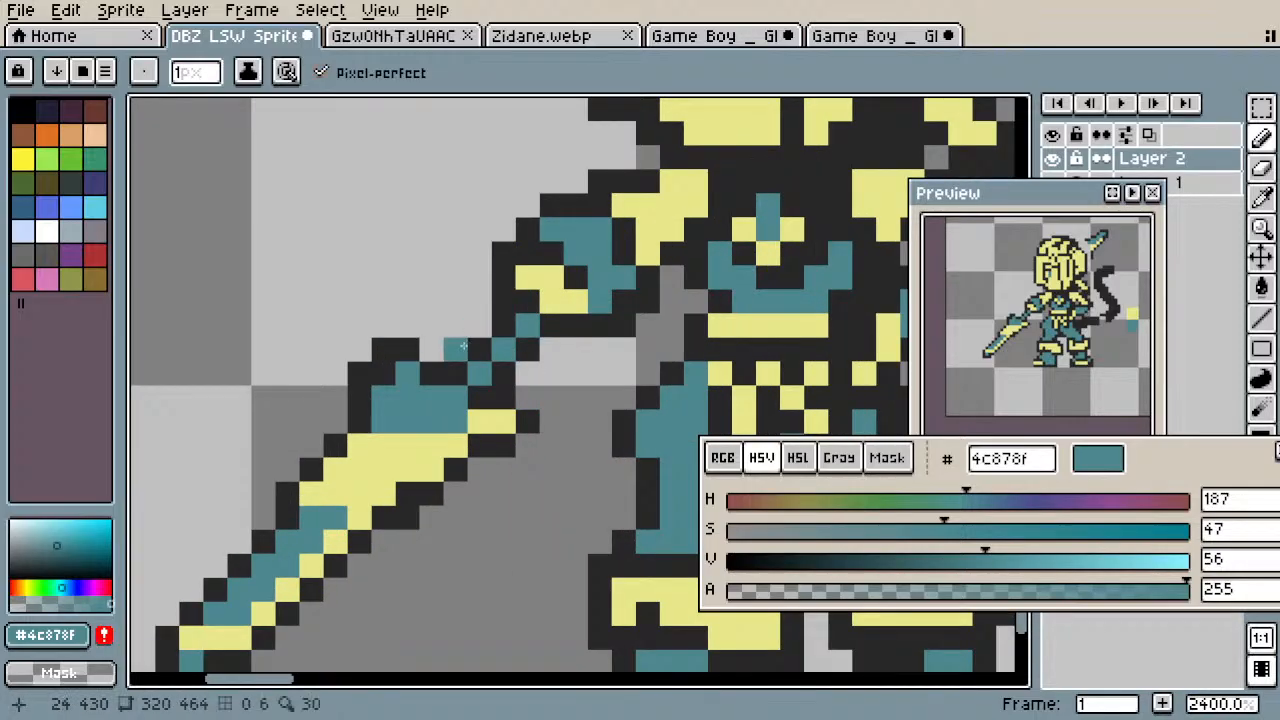
Step: Shorten the hilt's teal core beside the lower blade with #282828 and recolour the remaining core #e8e88b
scroll(480, 340, down, 5)
scroll(464, 366, up, 4)
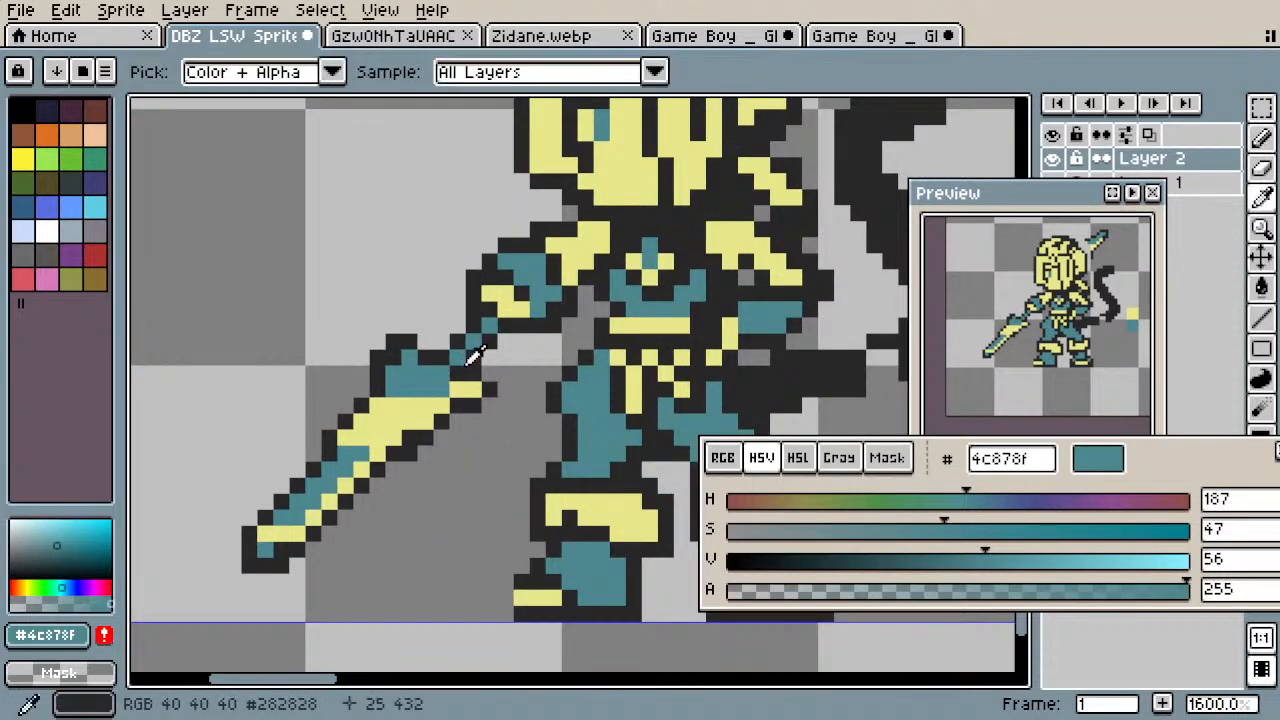
alt+click(463, 365)
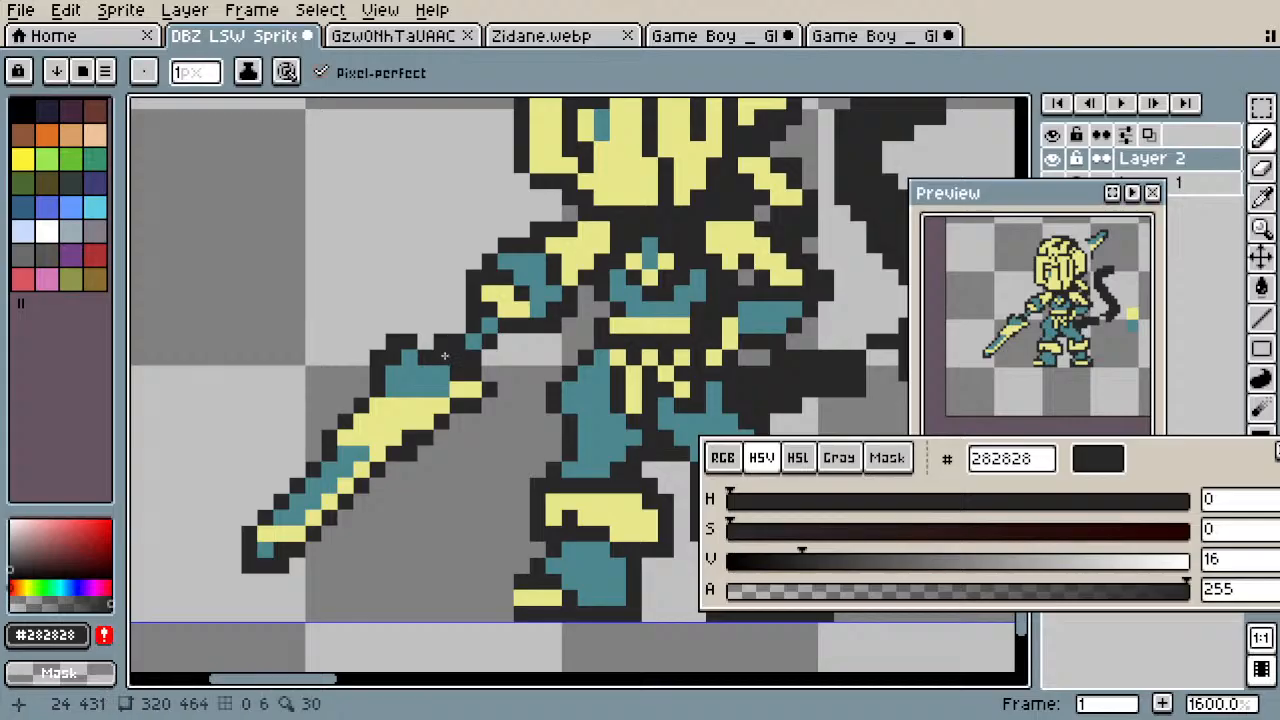
scroll(446, 341, down, 6)
scroll(462, 422, up, 6)
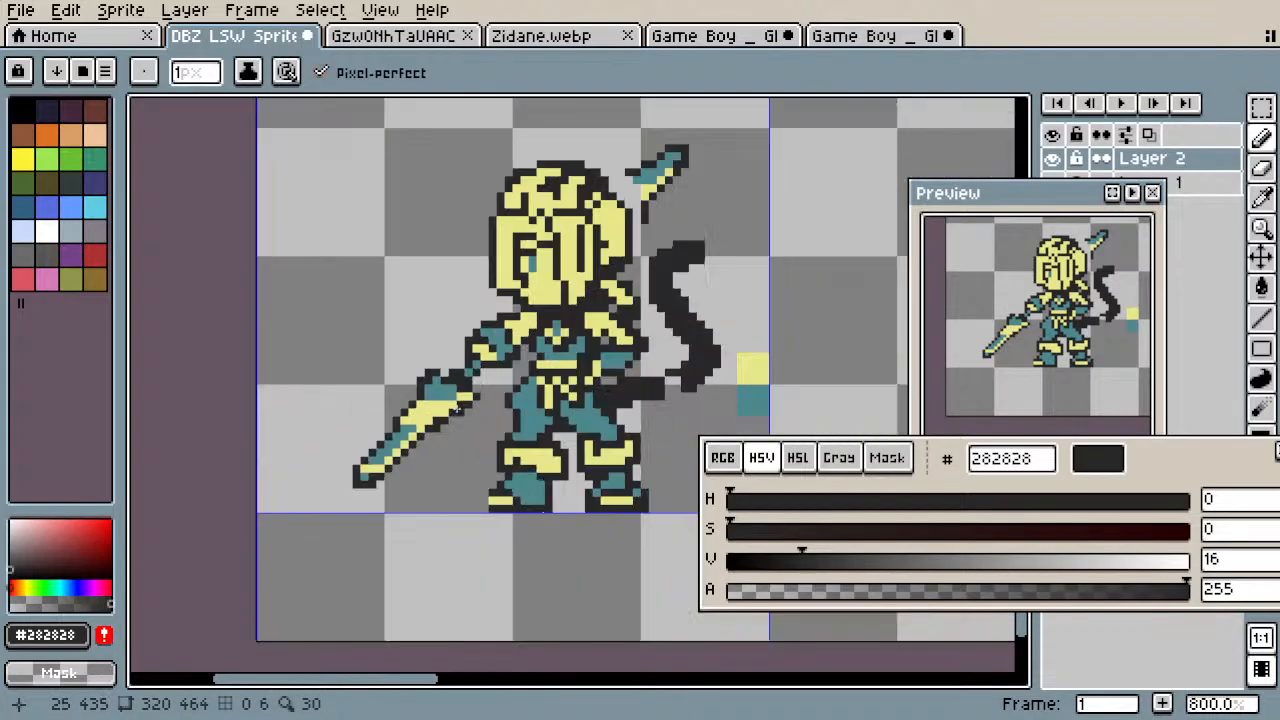
alt+click(472, 352)
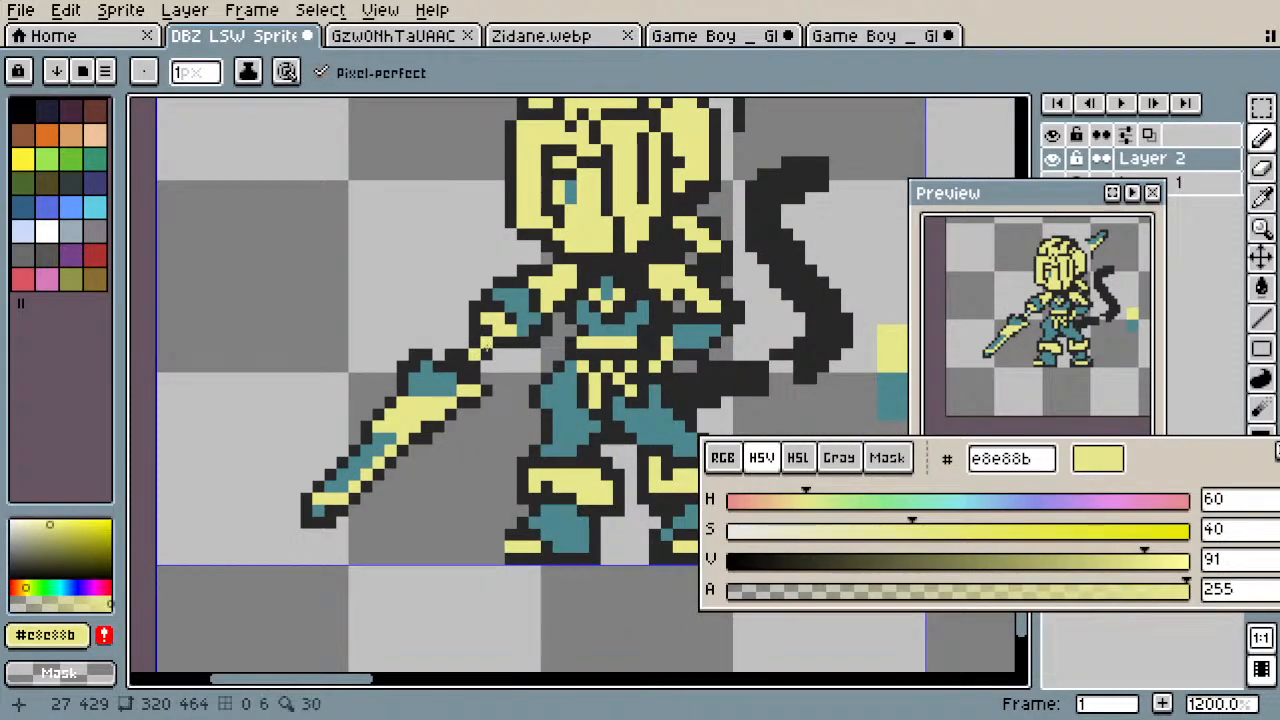
scroll(464, 378, down, 7)
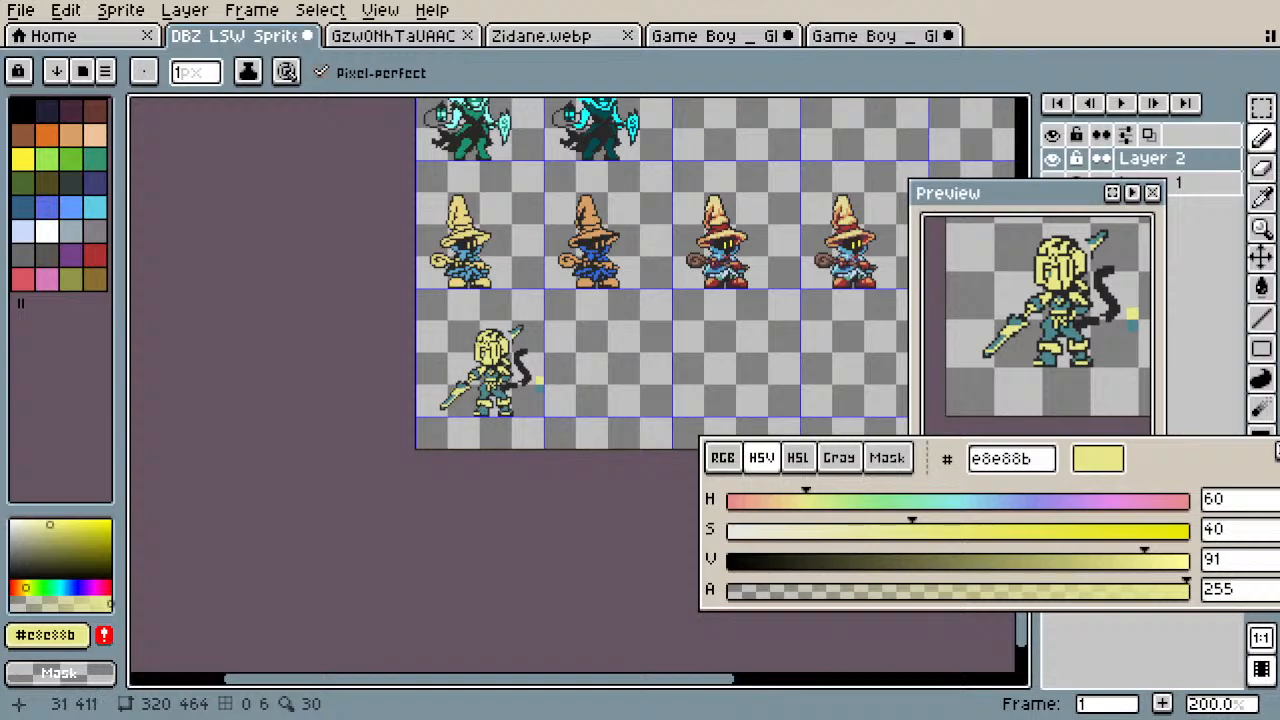
Step: Add a new layer and draw a straight #e8e88b guide line from the lower blade's tip through the hand to the upper blade's tip
scroll(478, 343, up, 5)
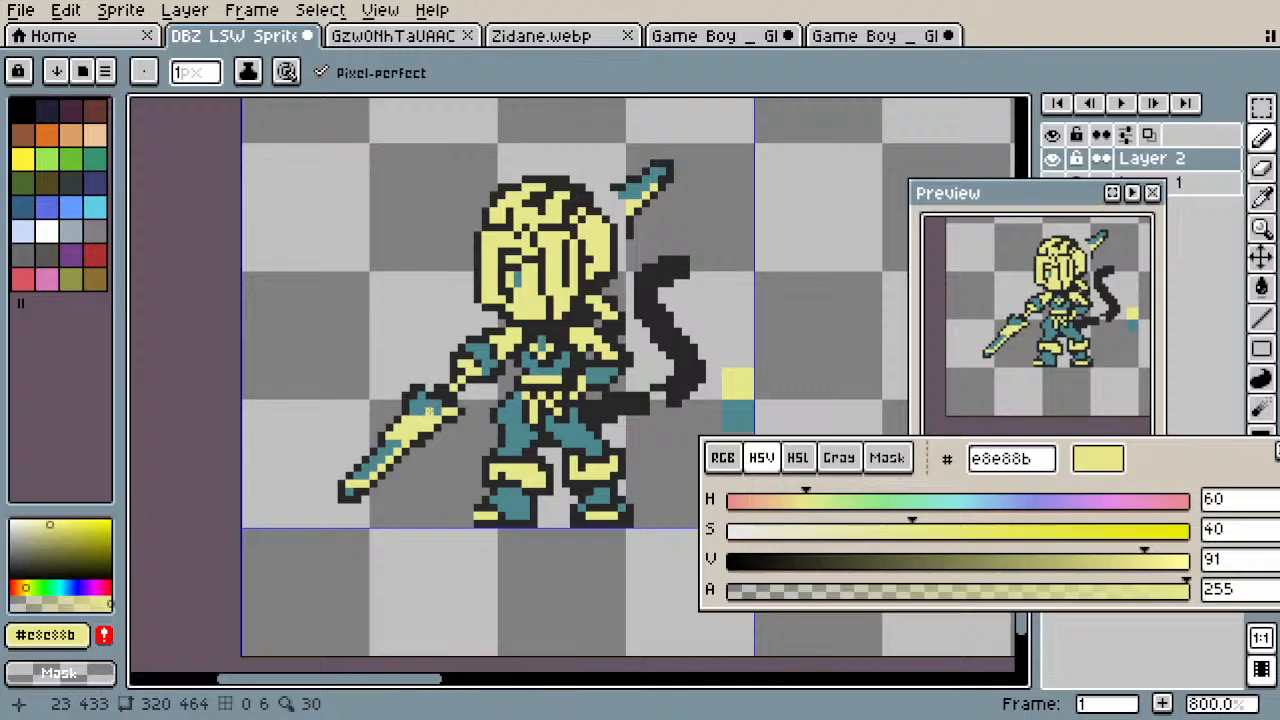
right_click(1172, 165)
mouse_move(1190, 194)
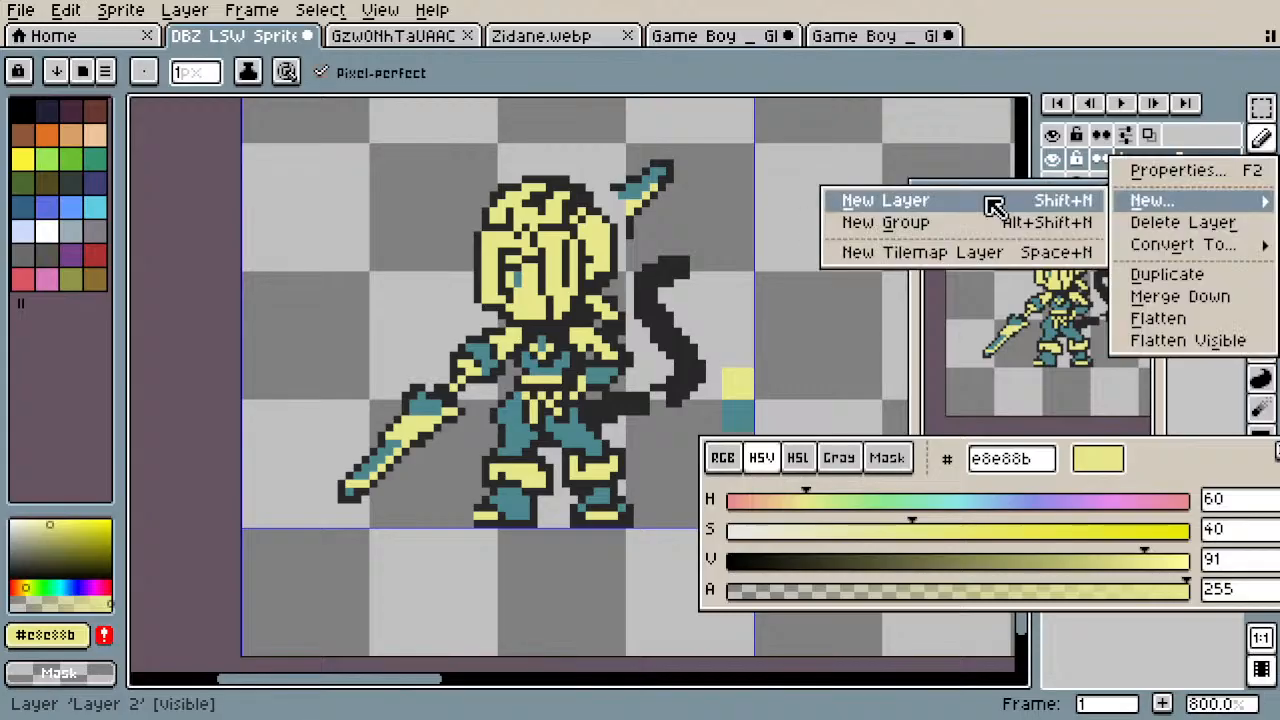
click(991, 206)
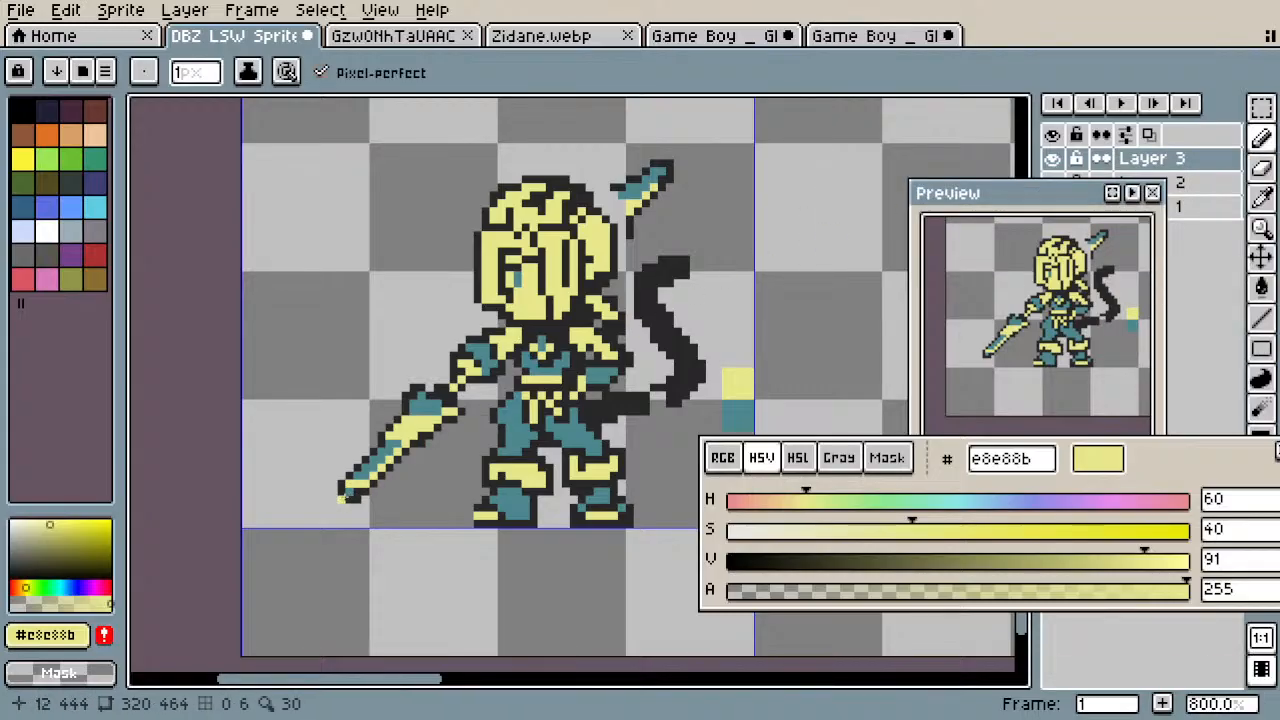
drag(343, 494, 708, 171)
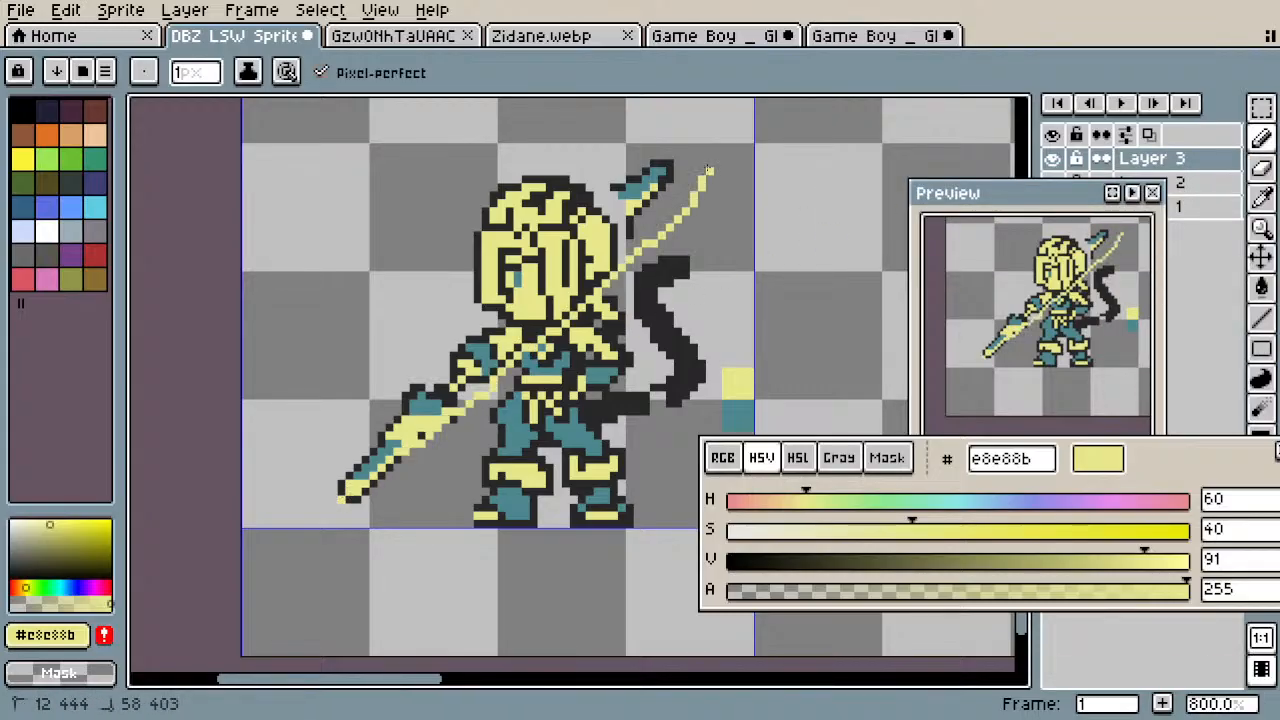
key(l)
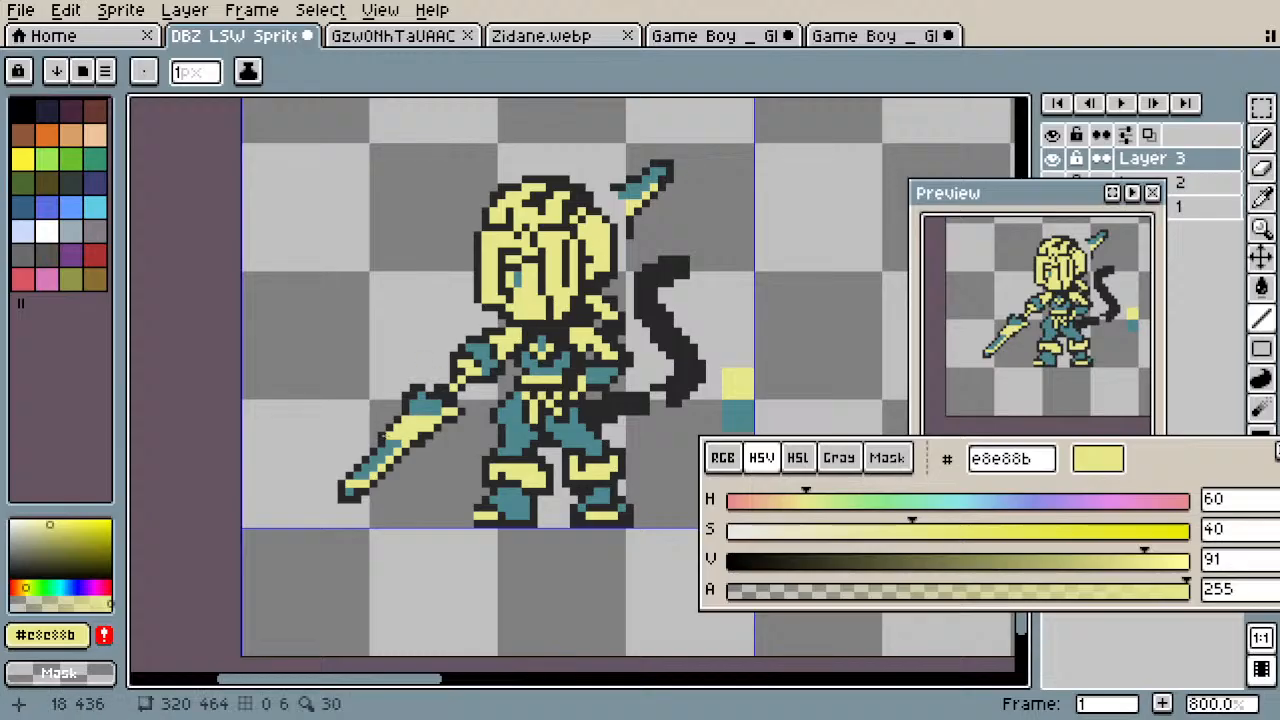
drag(343, 494, 672, 147)
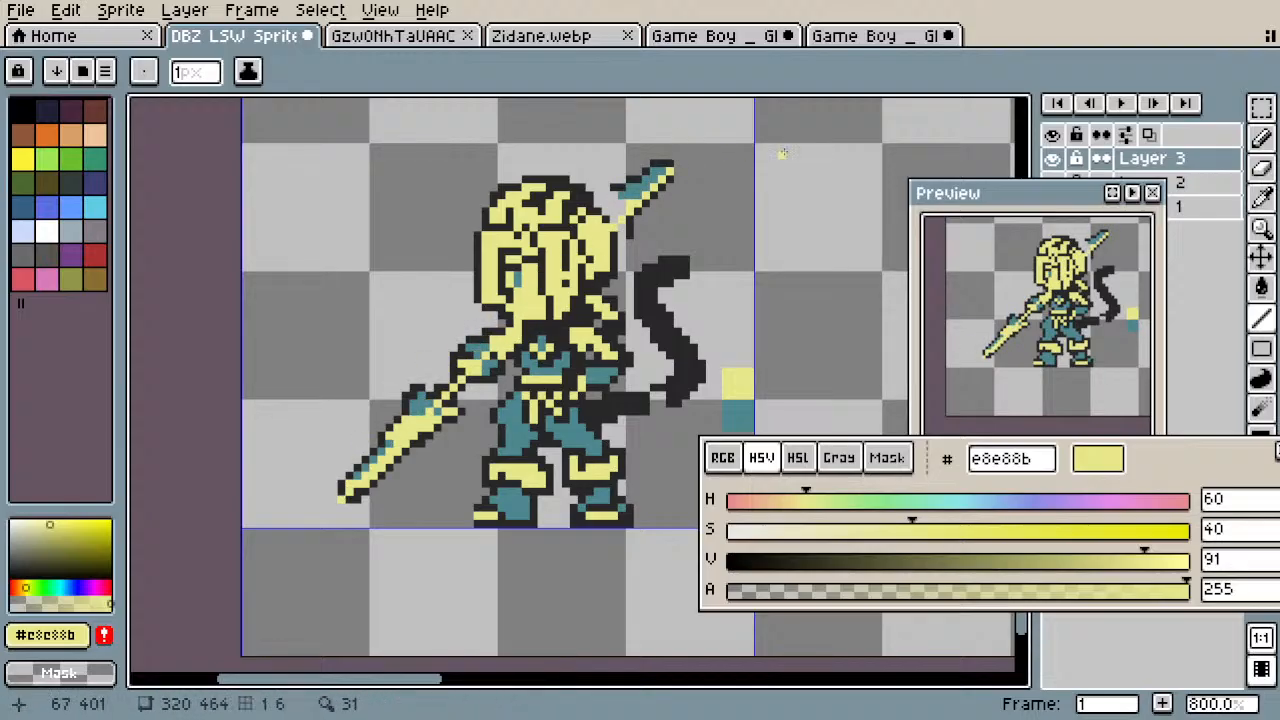
Step: On Layer 2, move the upper blade one pixel toward the head and two pixels down to align it with the guide line
click(1190, 183)
key(m)
scroll(676, 145, up, 2)
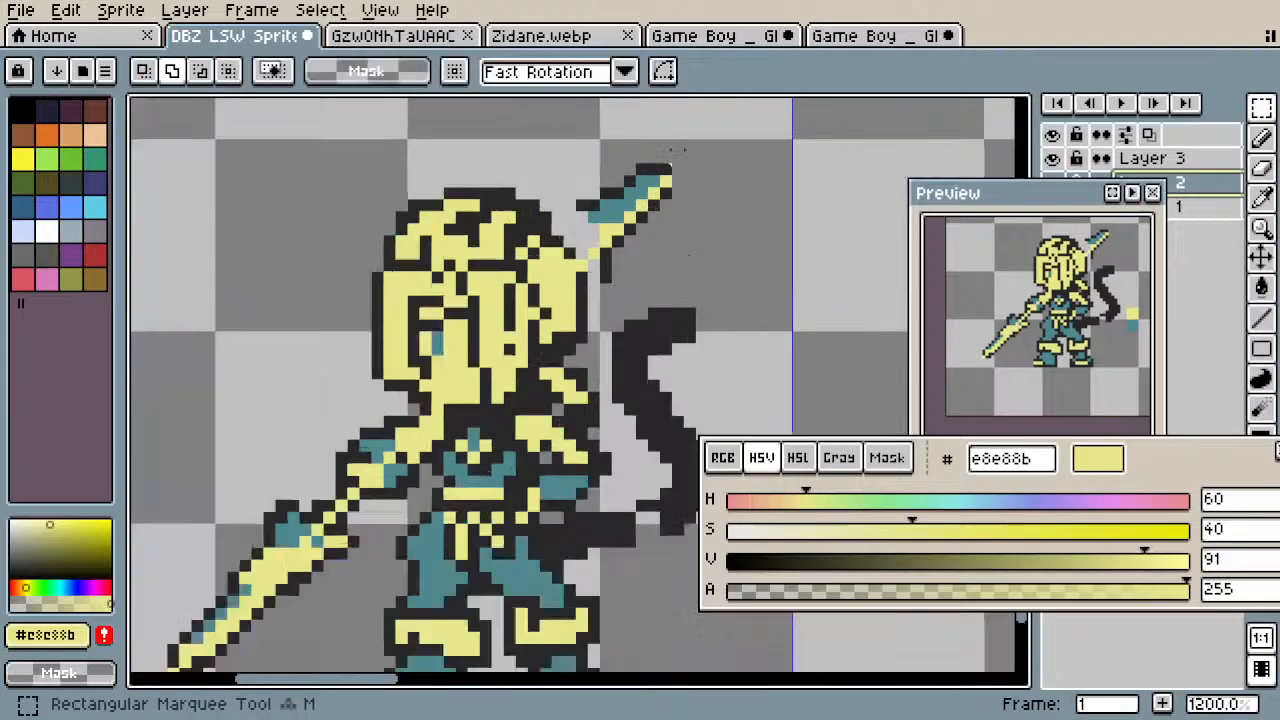
drag(575, 340, 749, 124)
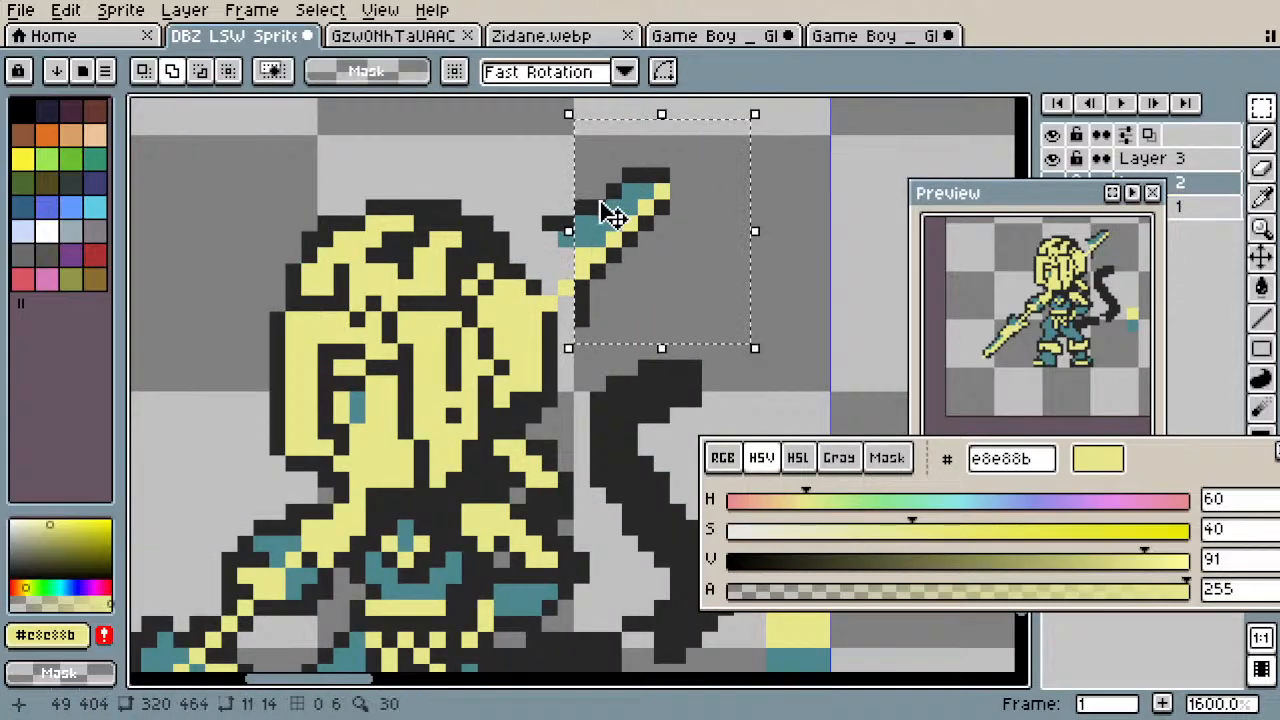
drag(534, 206, 618, 258)
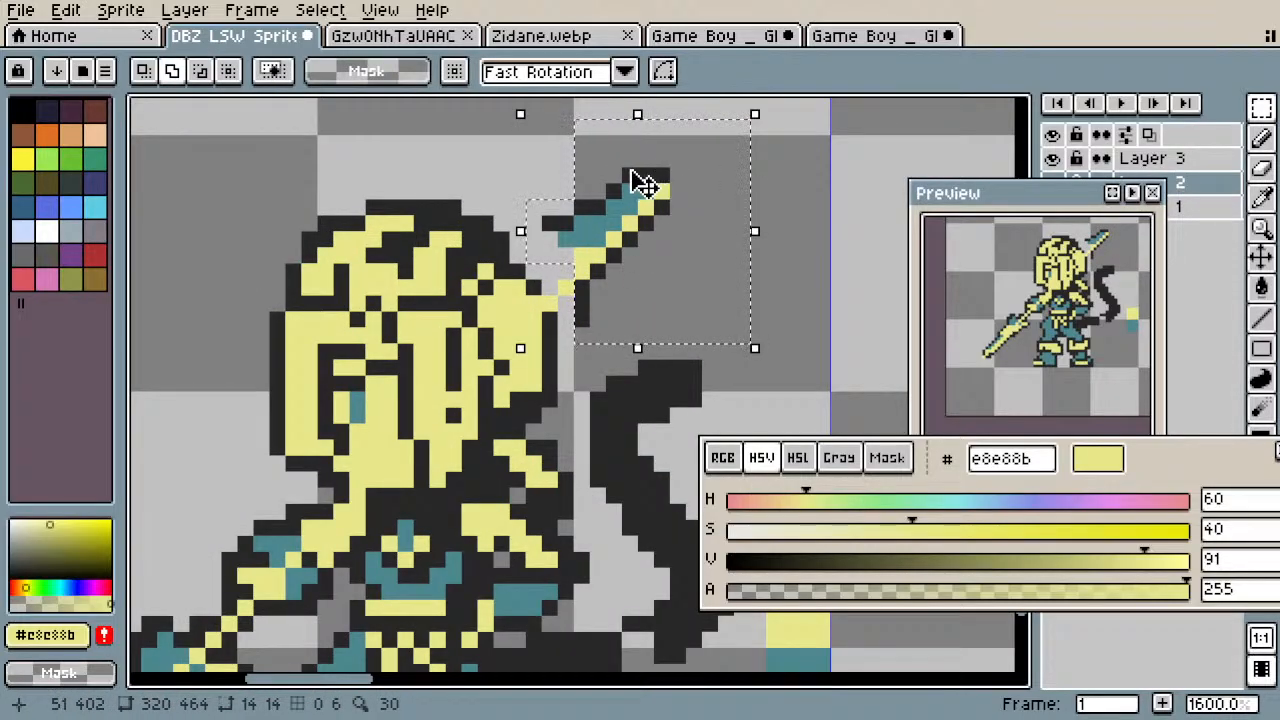
drag(630, 171, 628, 223)
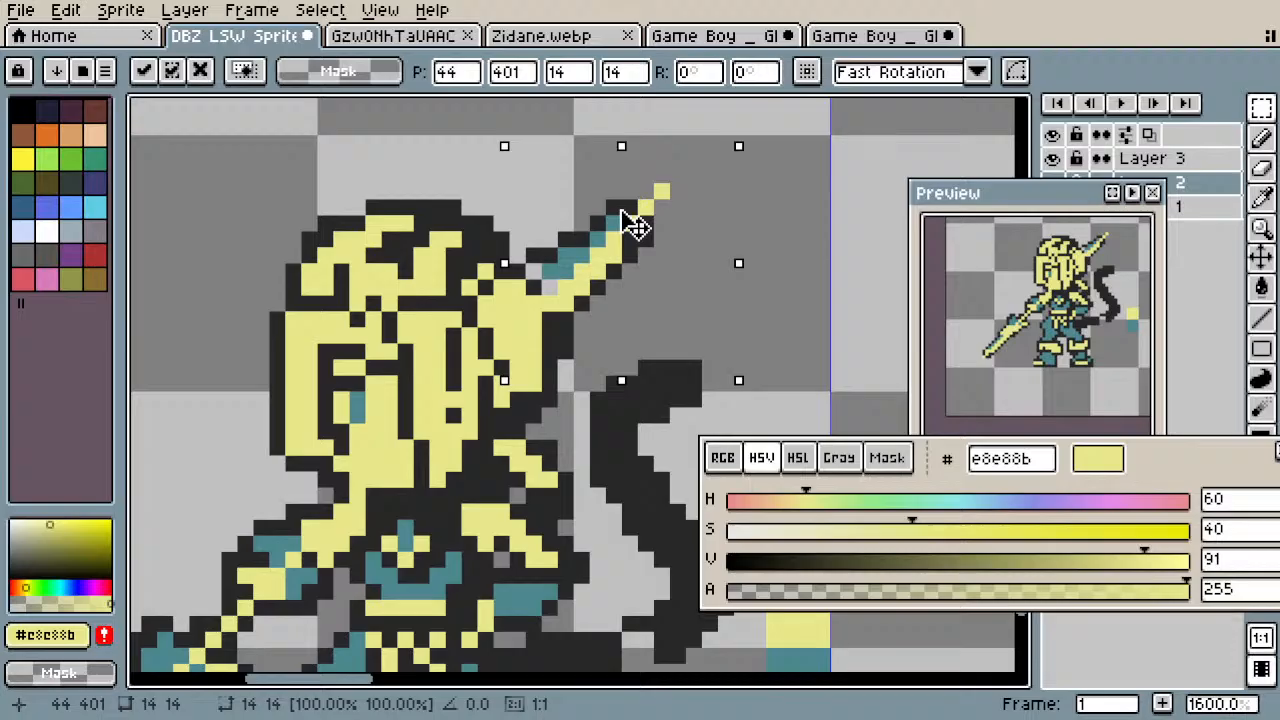
drag(632, 222, 636, 228)
key(ctrl+d)
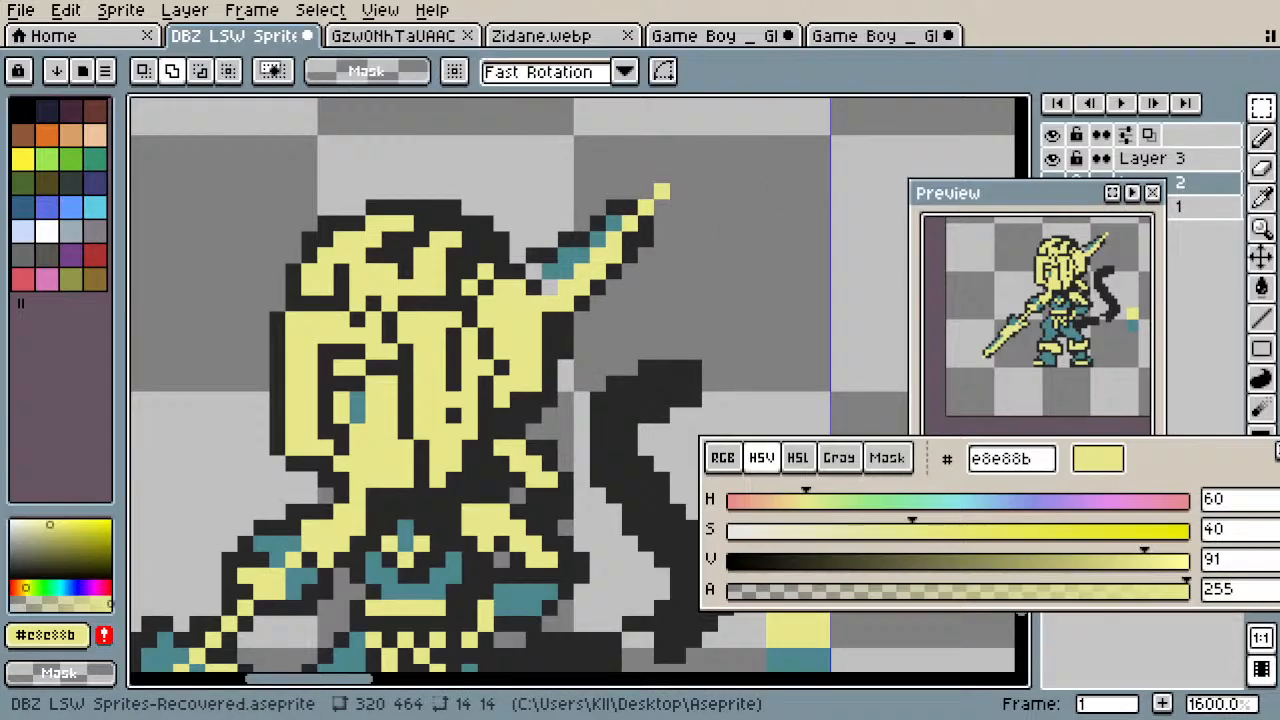
Step: Hide the guide-line layer and shift the upper blade's outer section one pixel left and one pixel down
click(1054, 160)
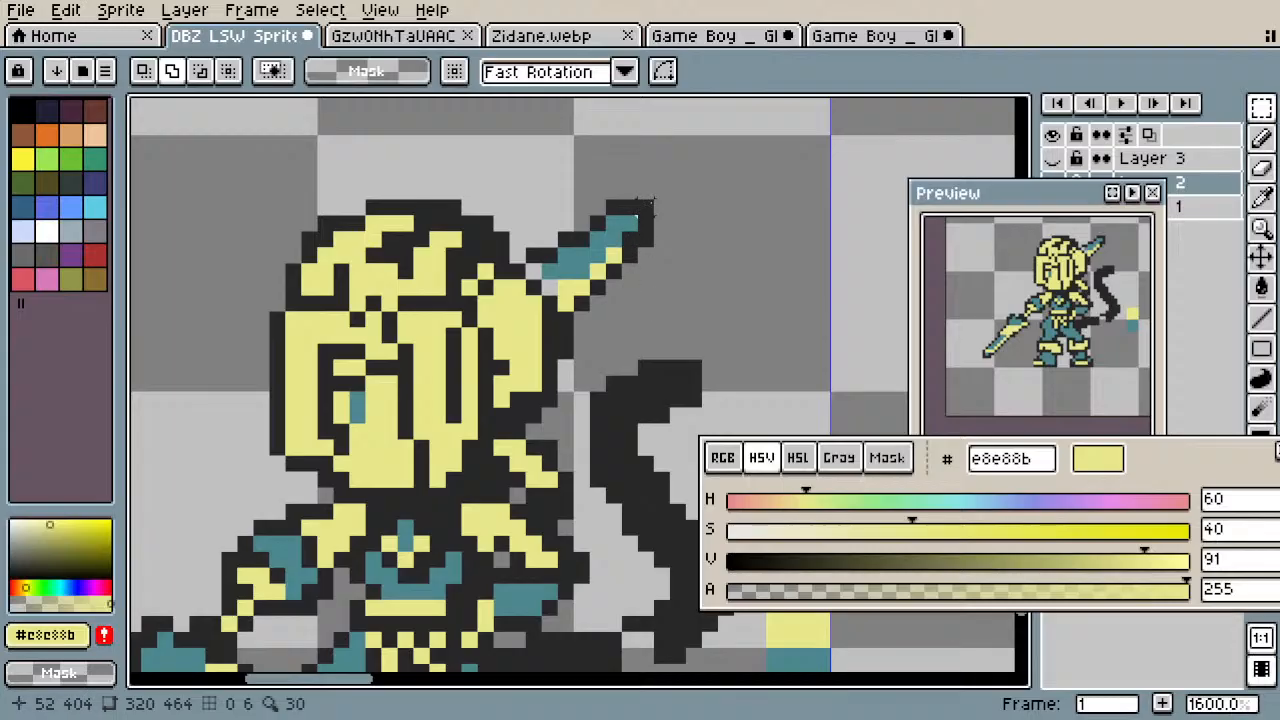
drag(646, 206, 550, 290)
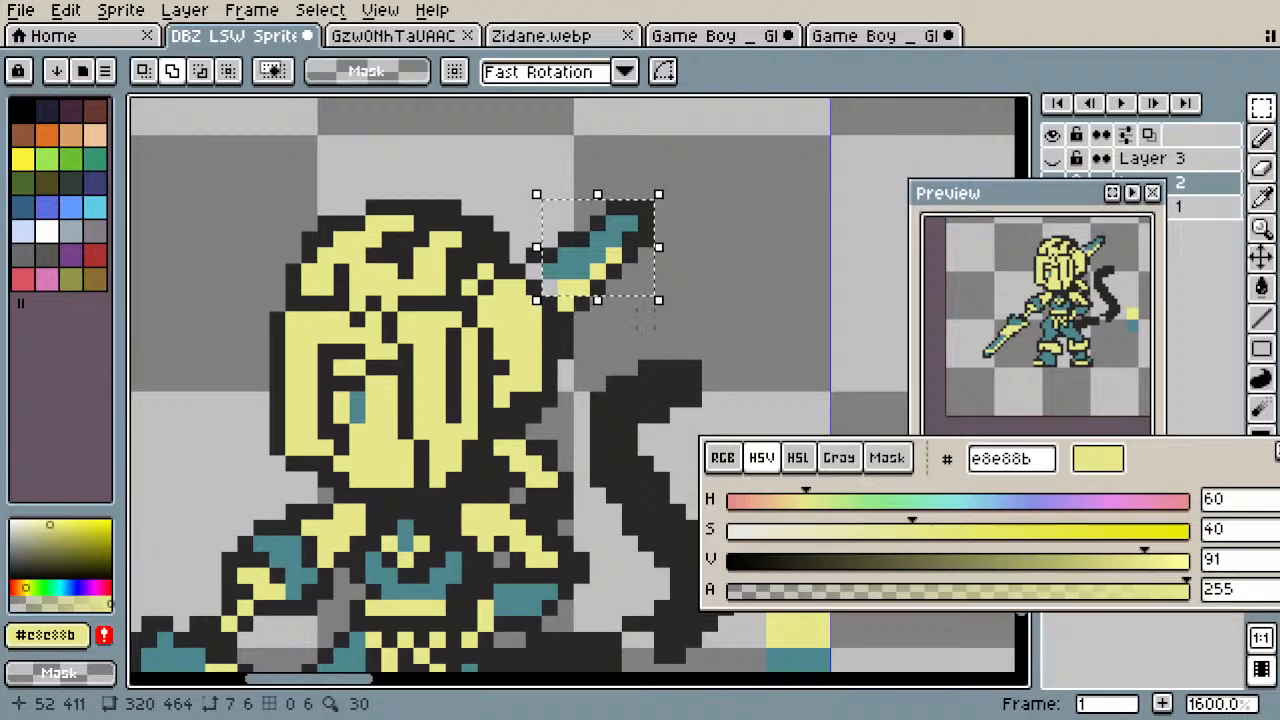
key(Down)
key(Left)
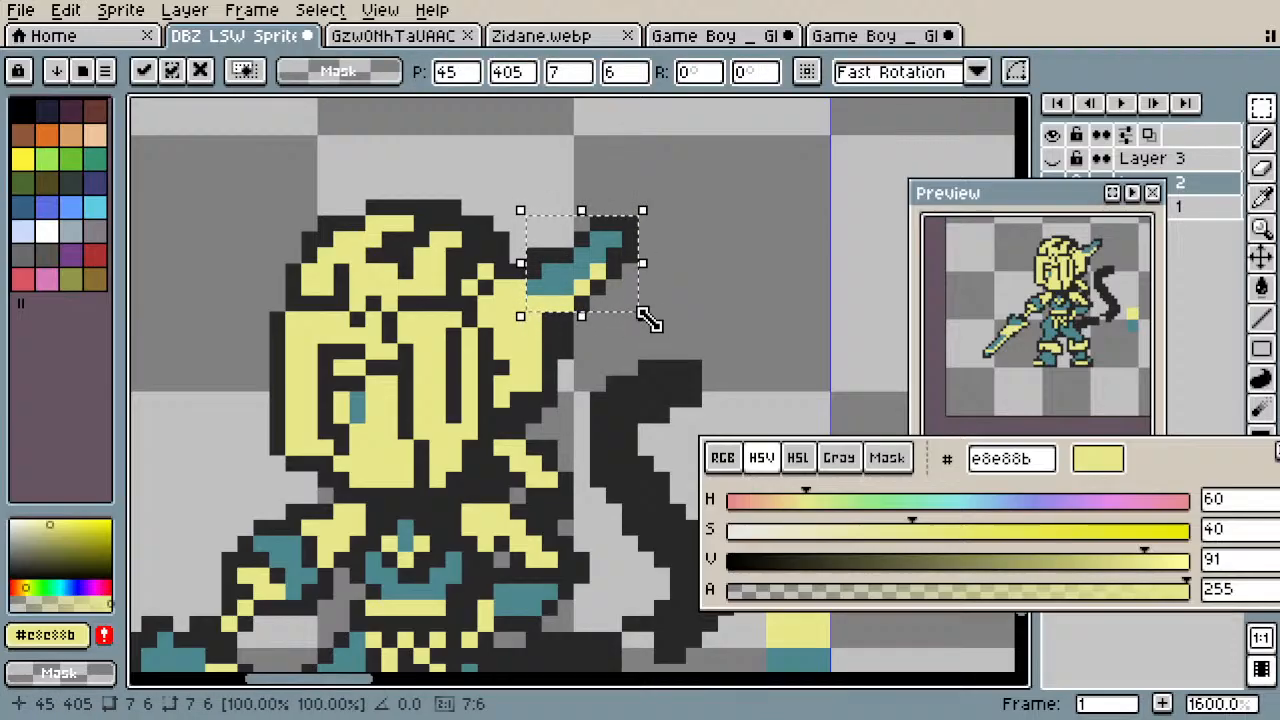
key(Right)
key(Up)
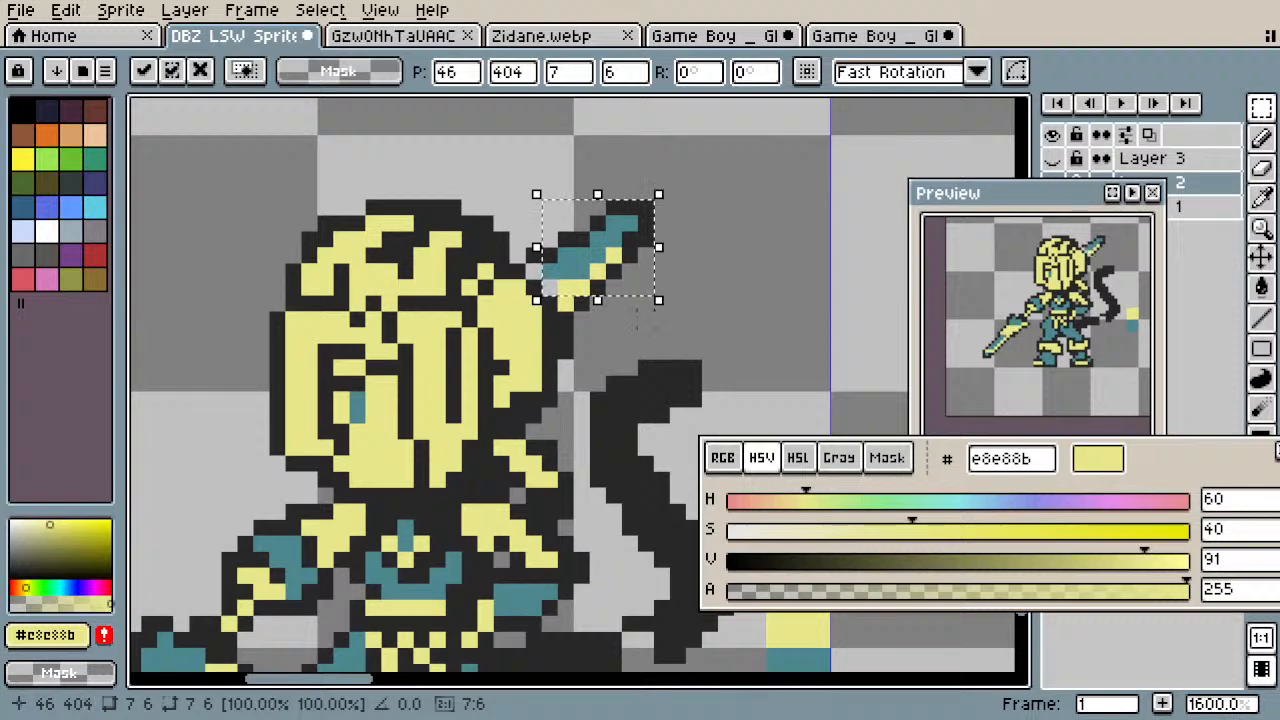
key(Left)
key(Down)
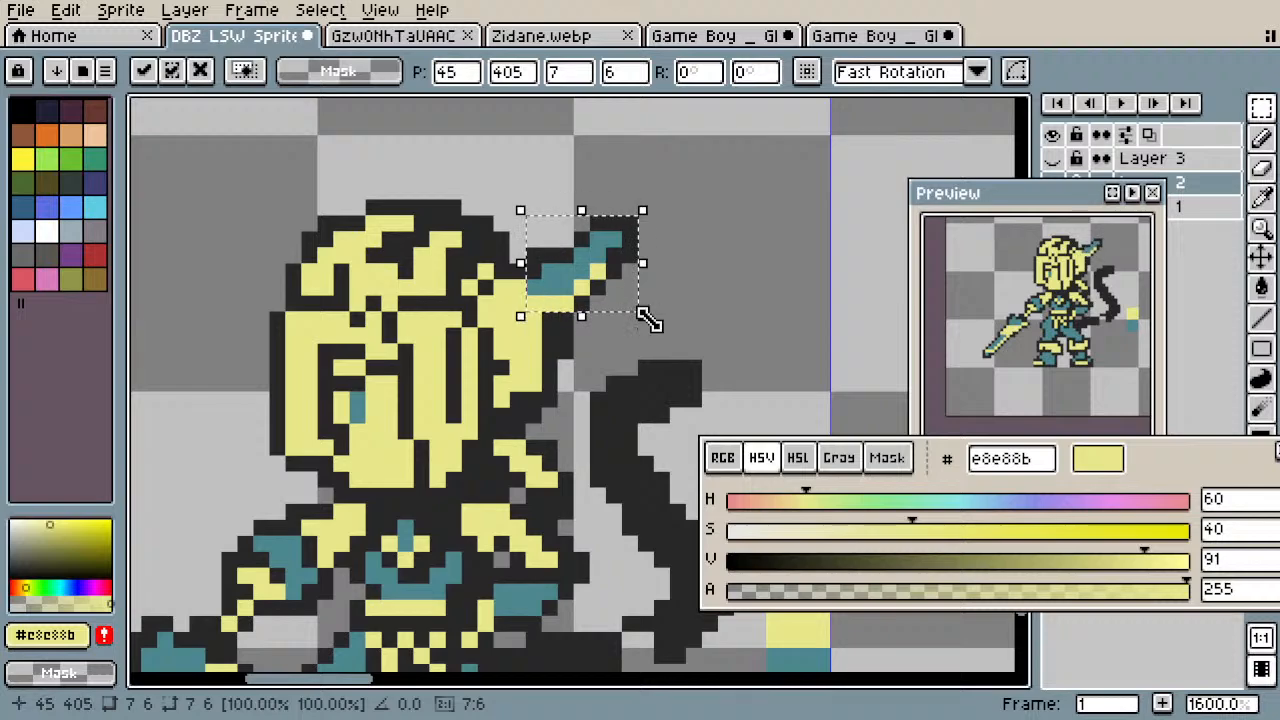
key(ctrl+d)
Step: Outline the upper blade's base and the adjoining edge of the hair with #282828
key(b)
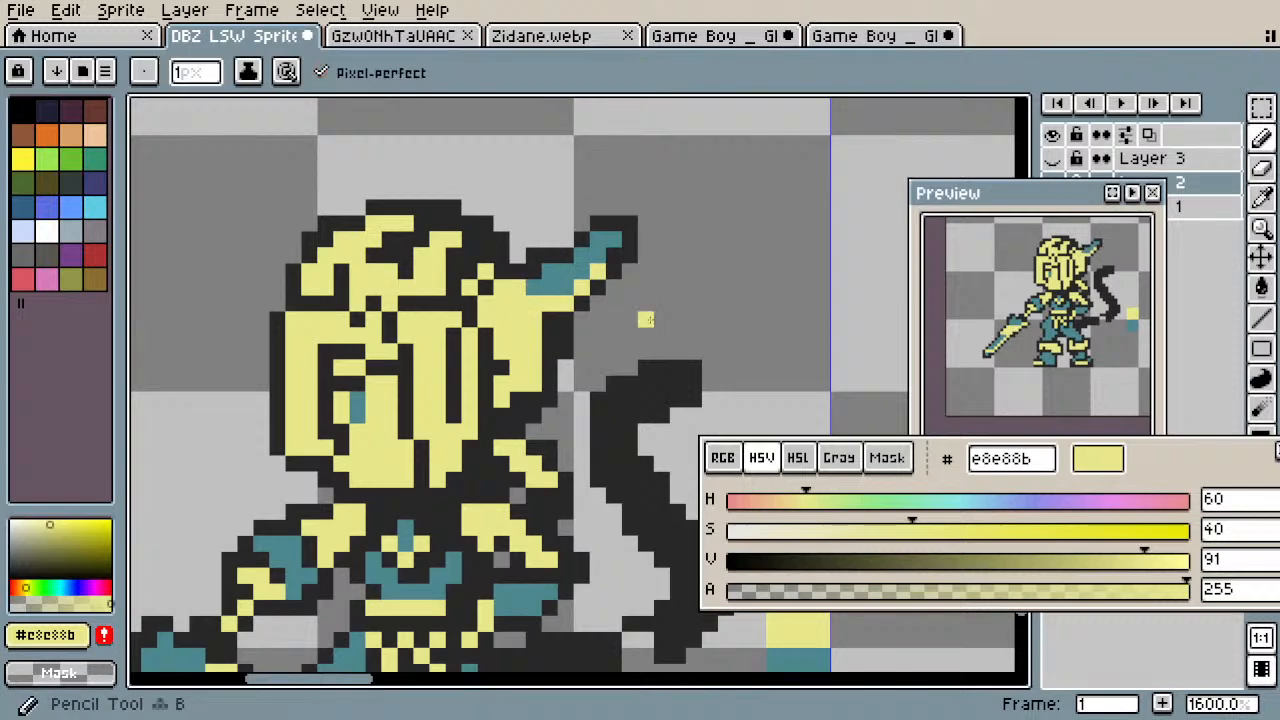
alt+click(519, 276)
click(535, 288)
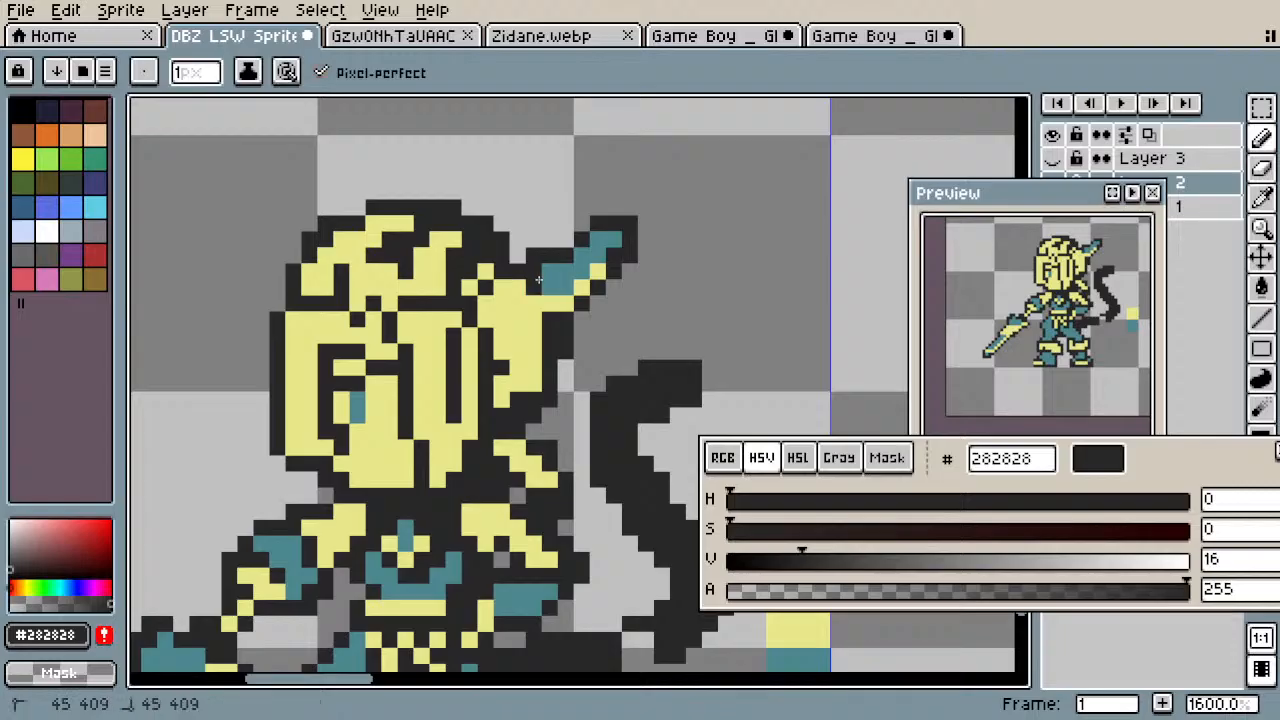
scroll(549, 300, down, 6)
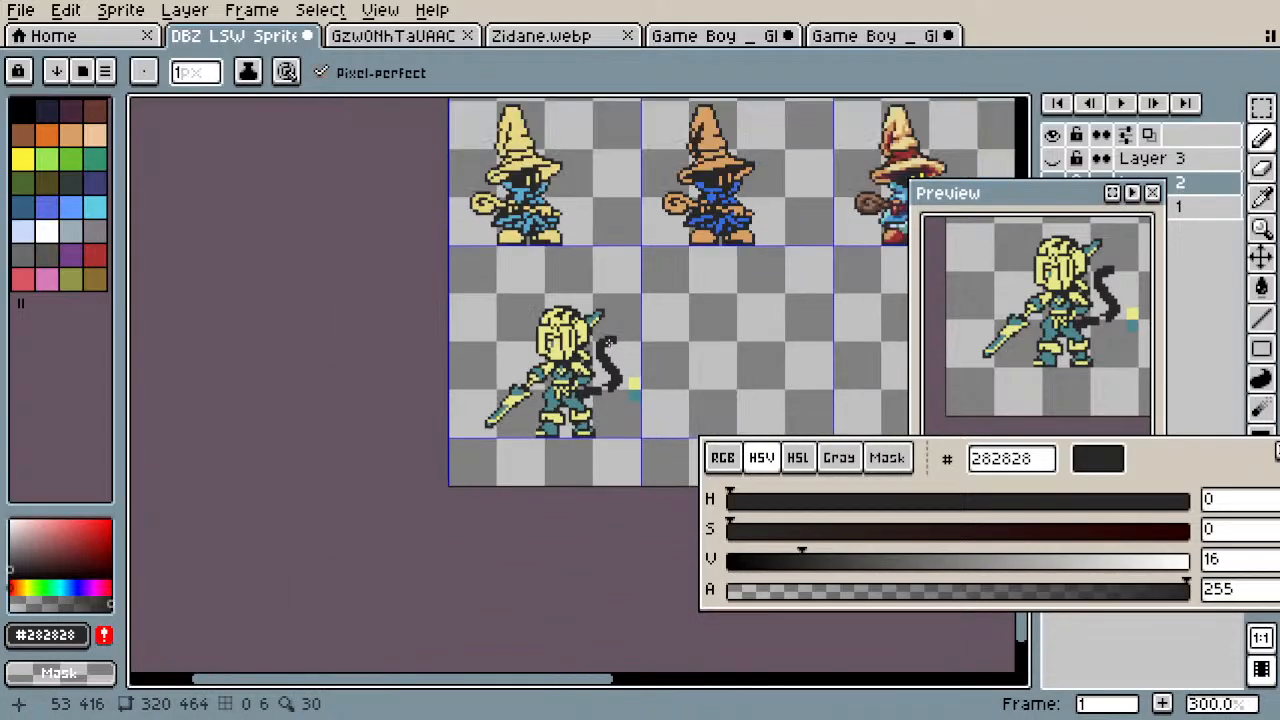
scroll(587, 335, up, 8)
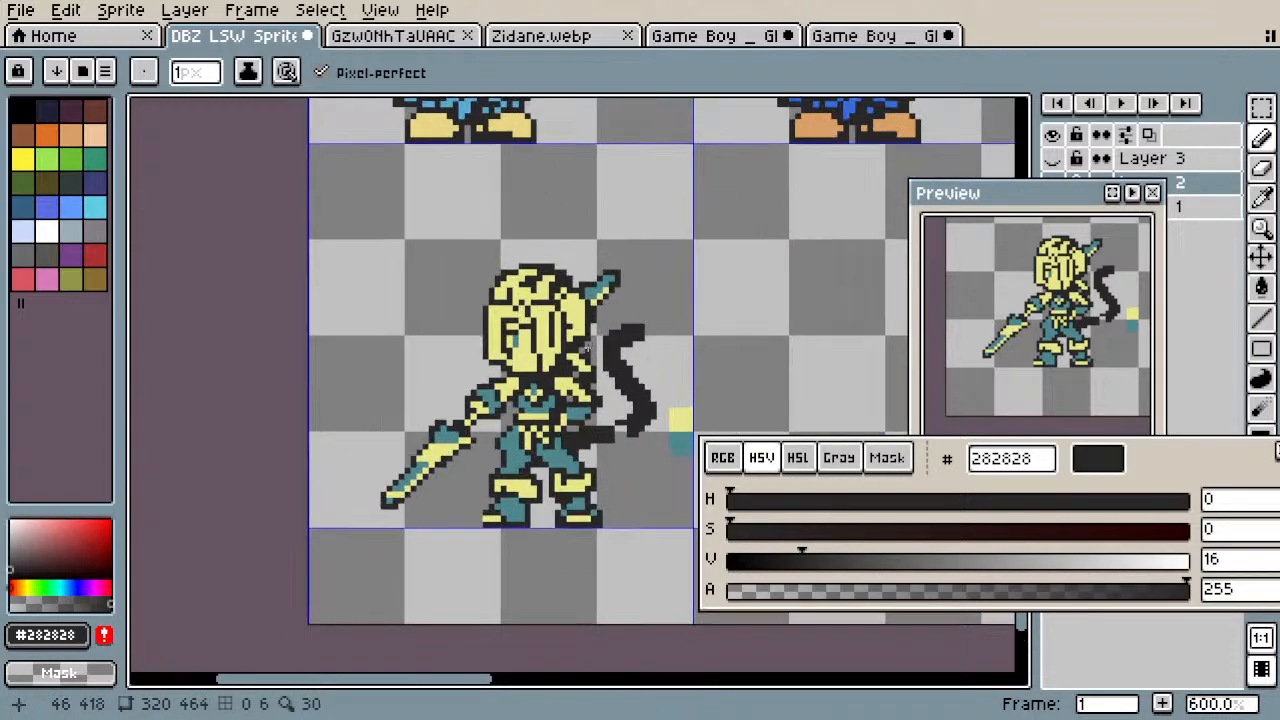
mouse_move(585, 300)
mouse_down()
mouse_move(588, 282)
mouse_move(537, 347)
mouse_move(540, 336)
mouse_up()
scroll(540, 335, down, 5)
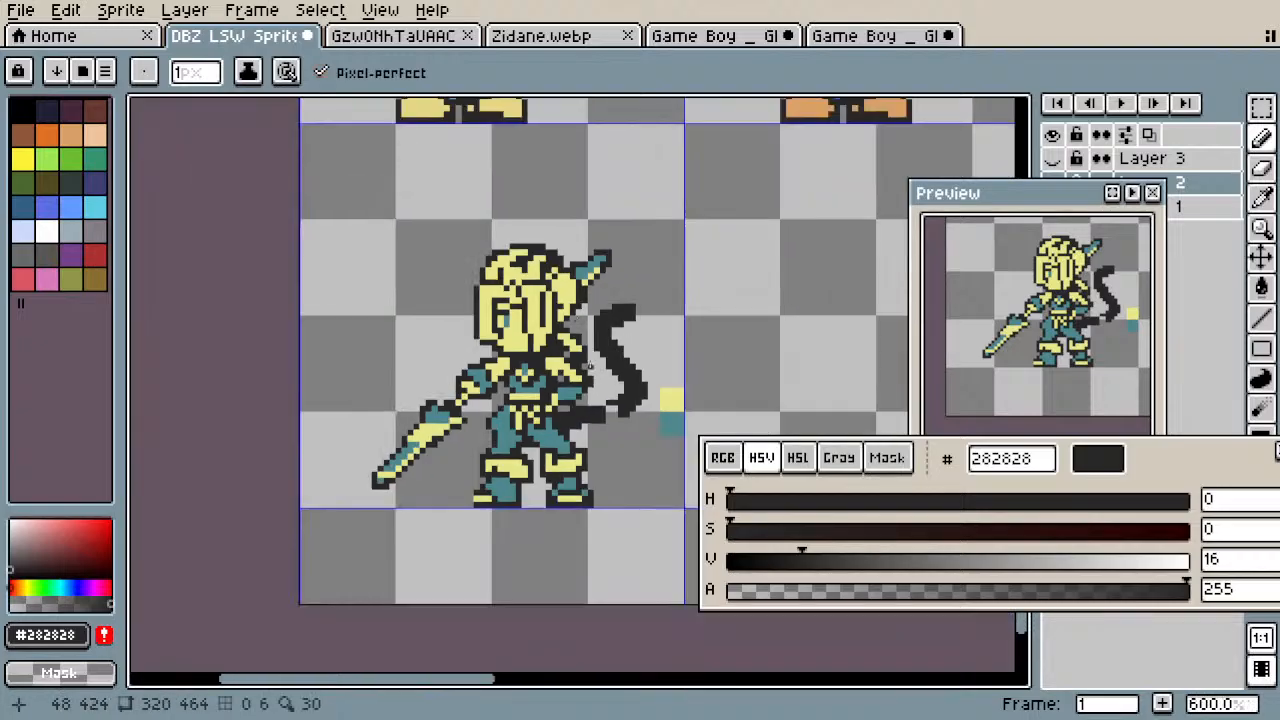
scroll(598, 400, down, 1)
scroll(580, 365, up, 5)
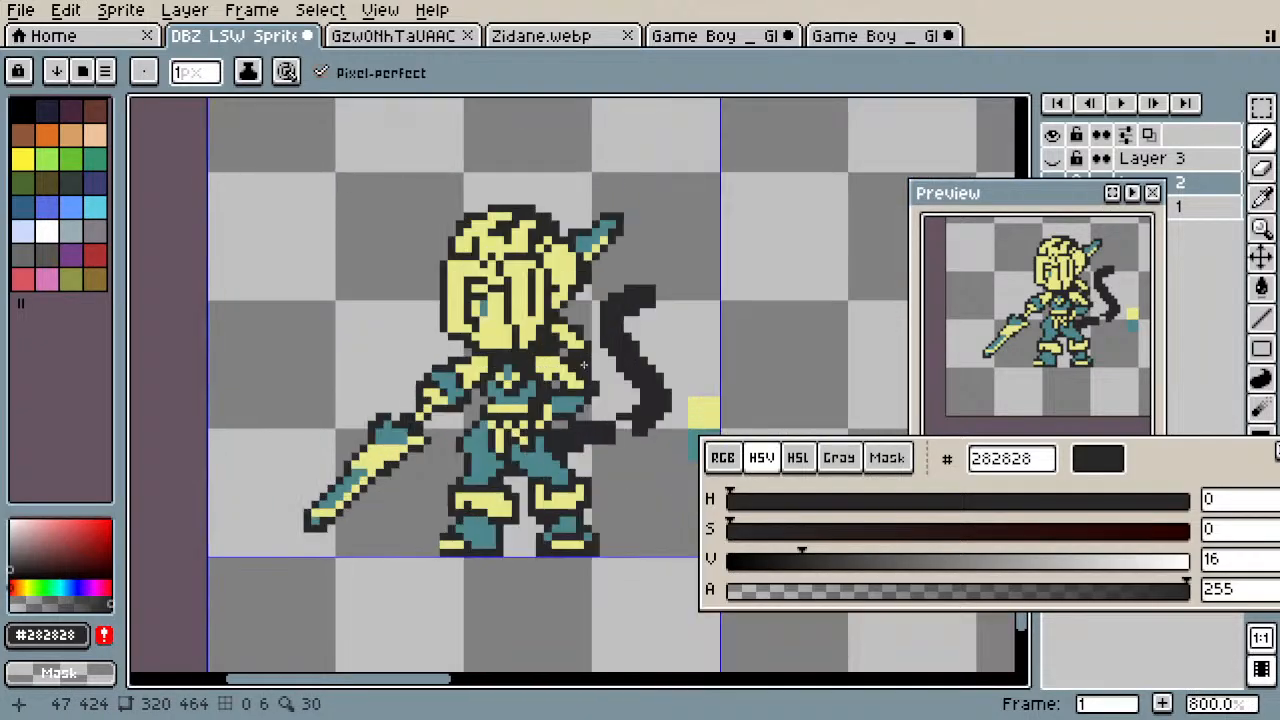
Step: Rework the hair tuft behind the neck into a shorter shape using #e8e88b and #282828
alt+click(562, 330)
scroll(555, 345, up, 2)
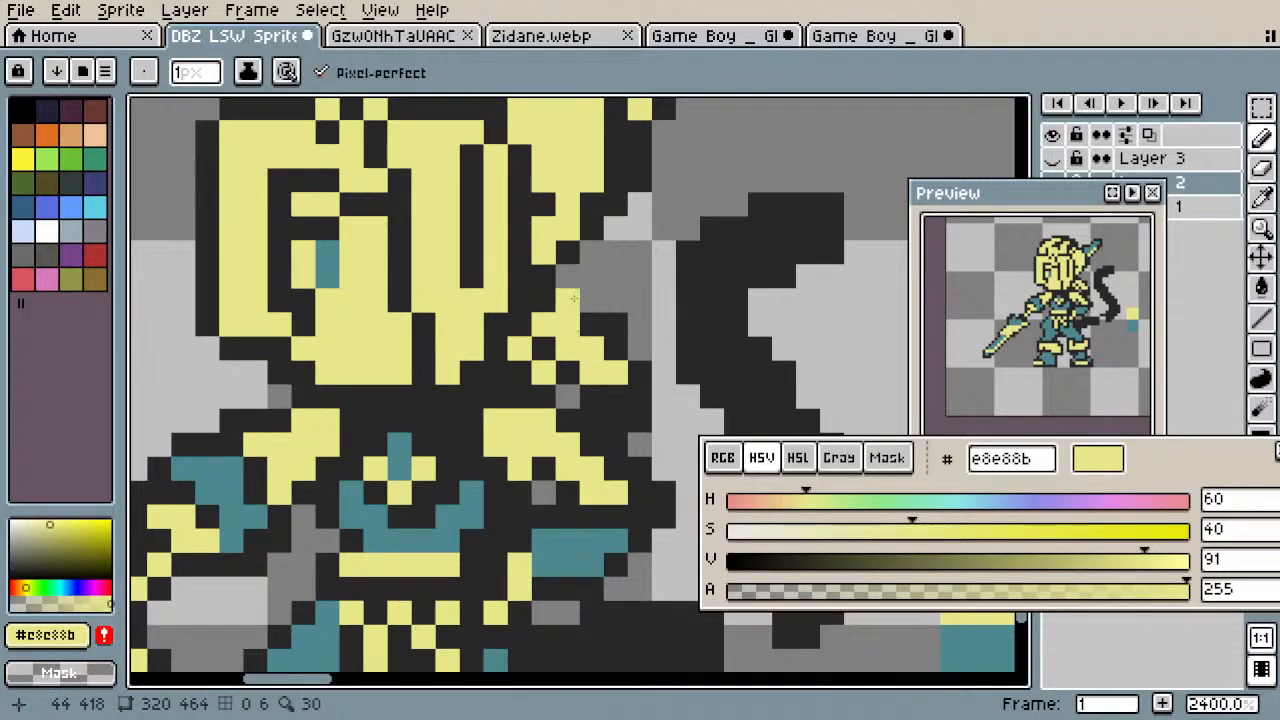
mouse_move(570, 298)
mouse_down()
mouse_move(623, 404)
mouse_move(626, 325)
mouse_move(609, 339)
mouse_move(648, 419)
mouse_move(586, 354)
mouse_move(604, 396)
mouse_move(578, 349)
mouse_move(588, 387)
mouse_up()
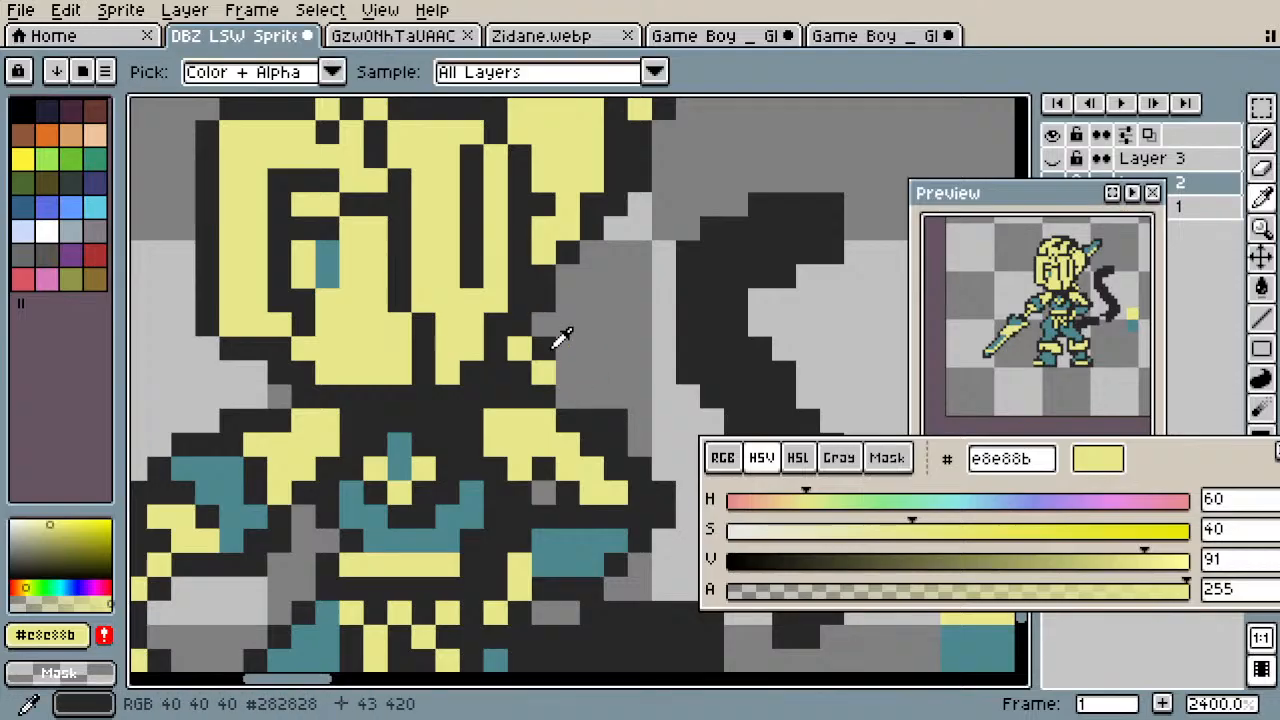
alt+click(563, 378)
alt+click(543, 368)
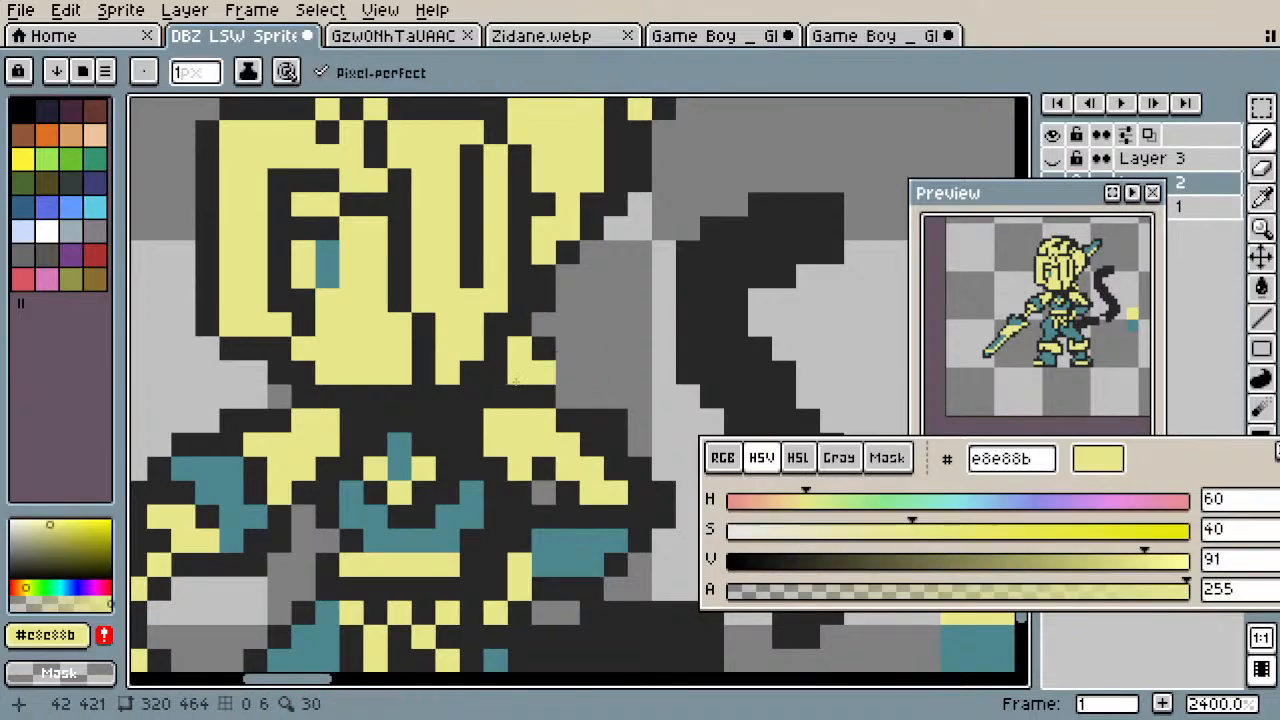
scroll(523, 366, down, 6)
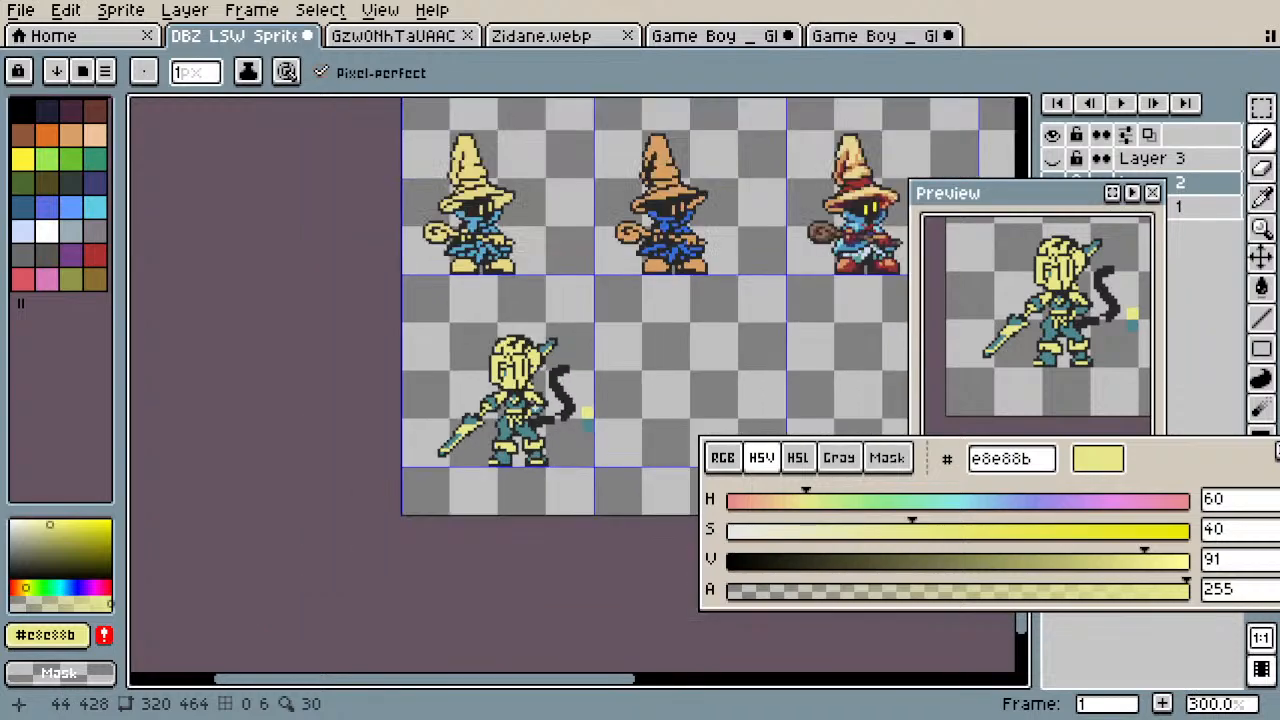
Step: Trim the outline of the arm nearest the tail and darken the belt's end pixel beside it with #282828
scroll(513, 400, up, 6)
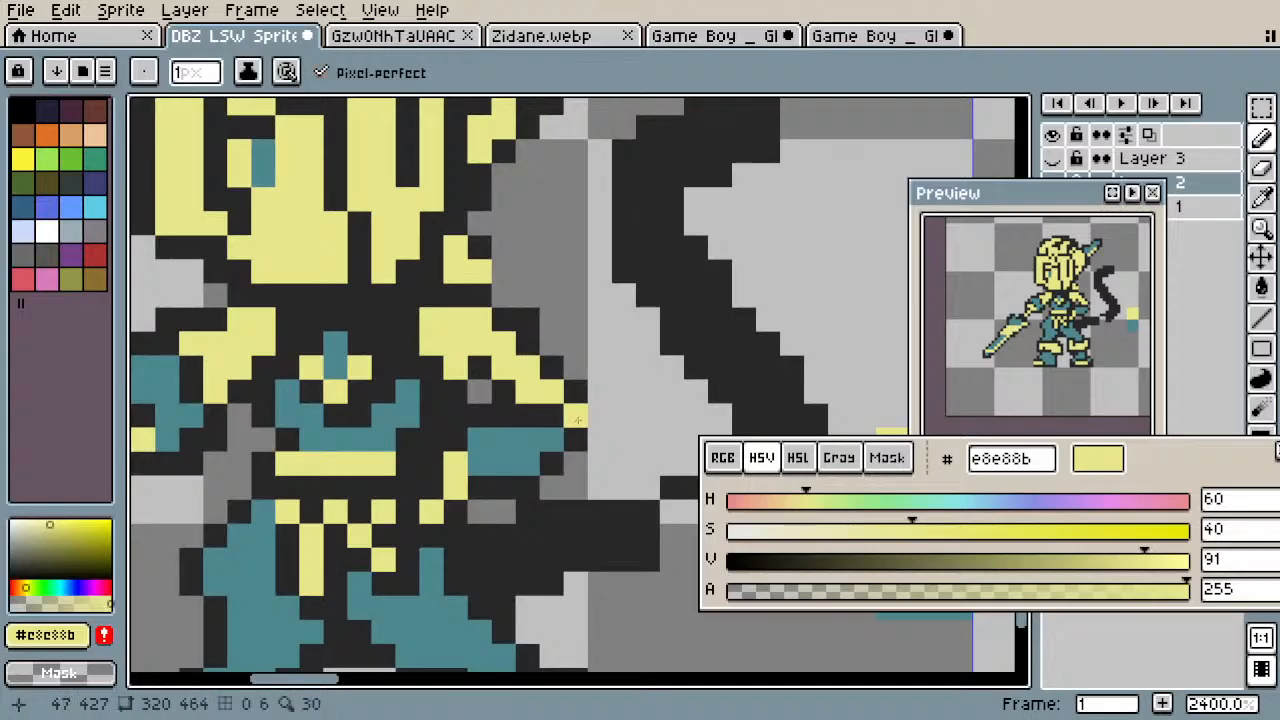
scroll(601, 420, down, 6)
scroll(597, 447, up, 6)
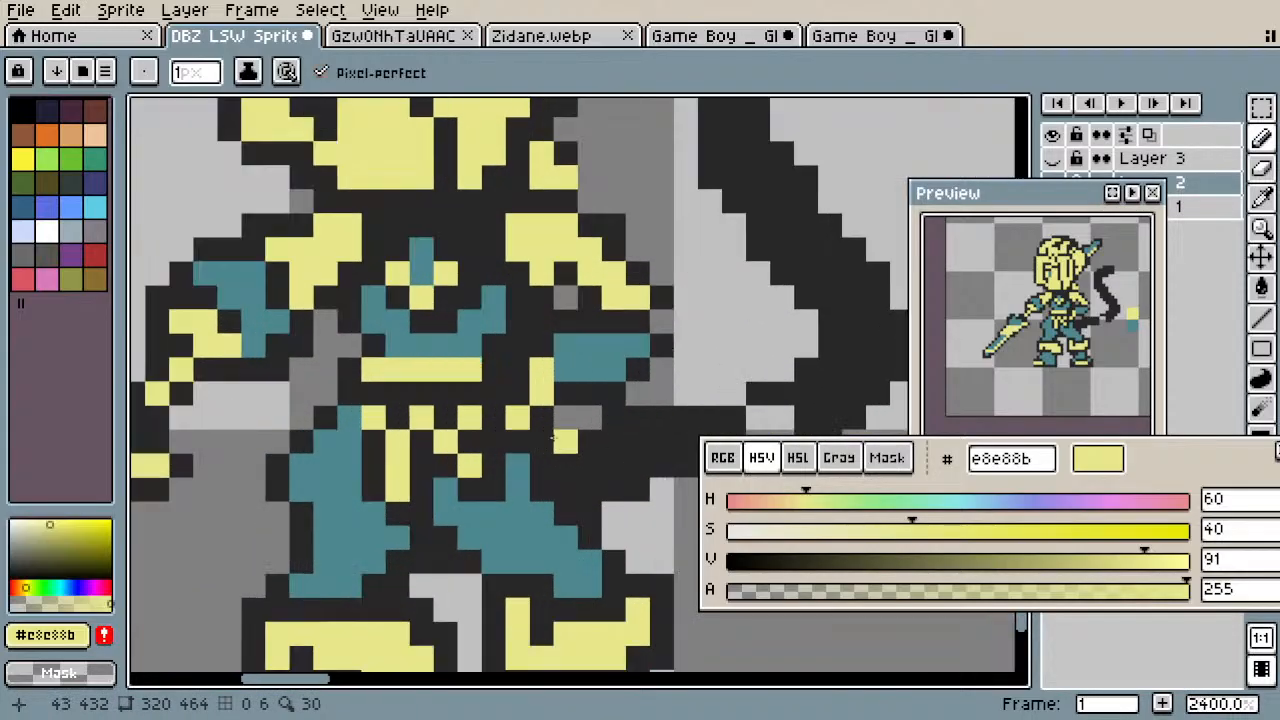
alt+click(548, 407)
scroll(520, 417, down, 6)
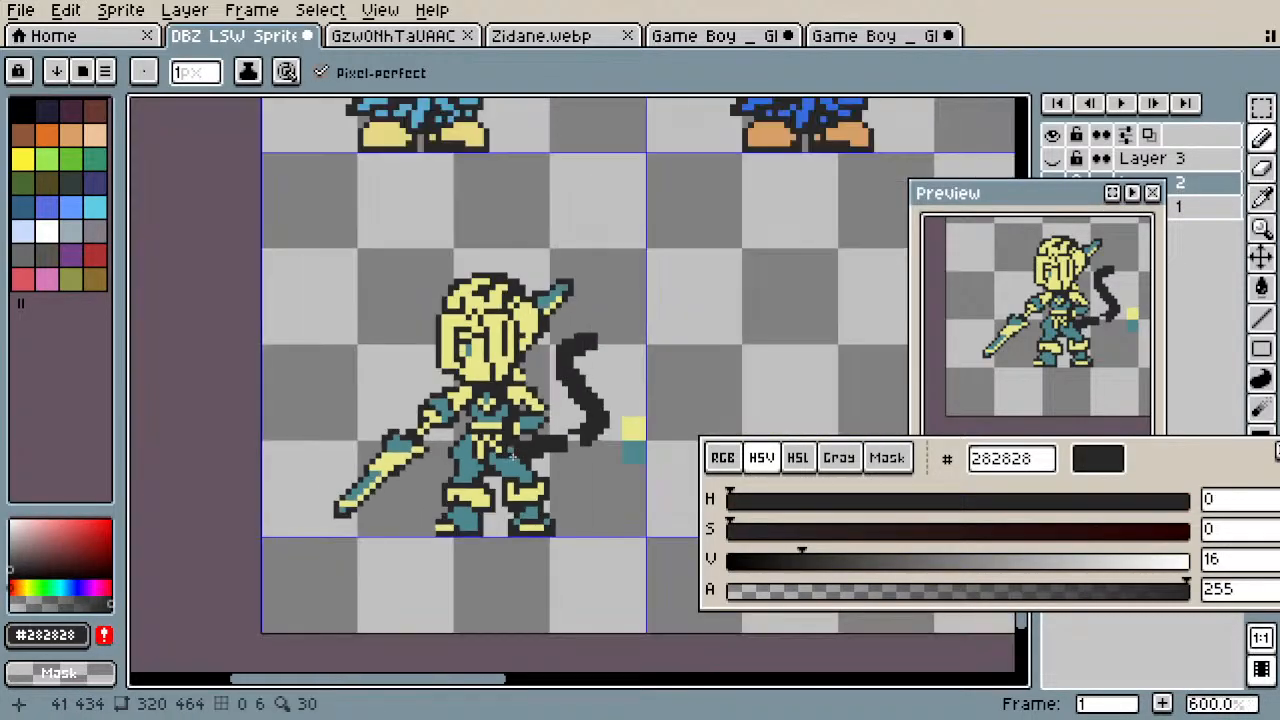
scroll(455, 413, up, 5)
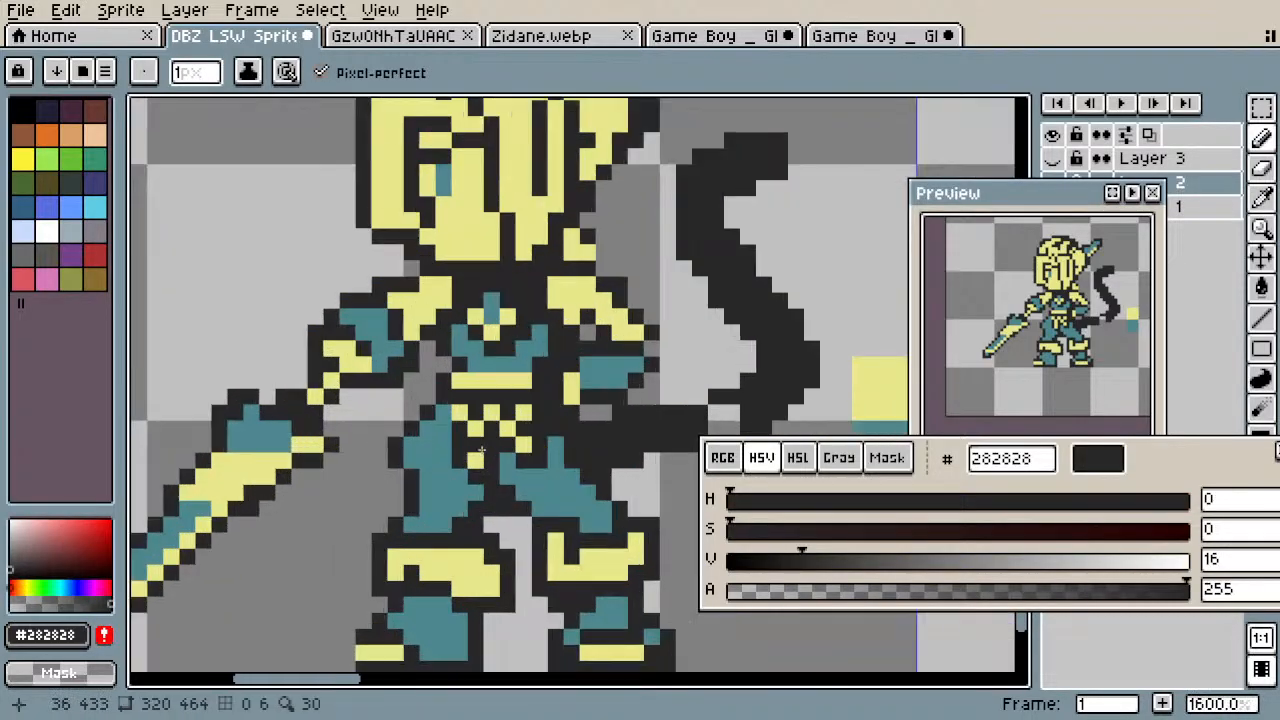
Step: Reshape the belt sash below the waist with #e8e88b and #282828, and darken the top edge of the sword-side thigh
click(434, 426)
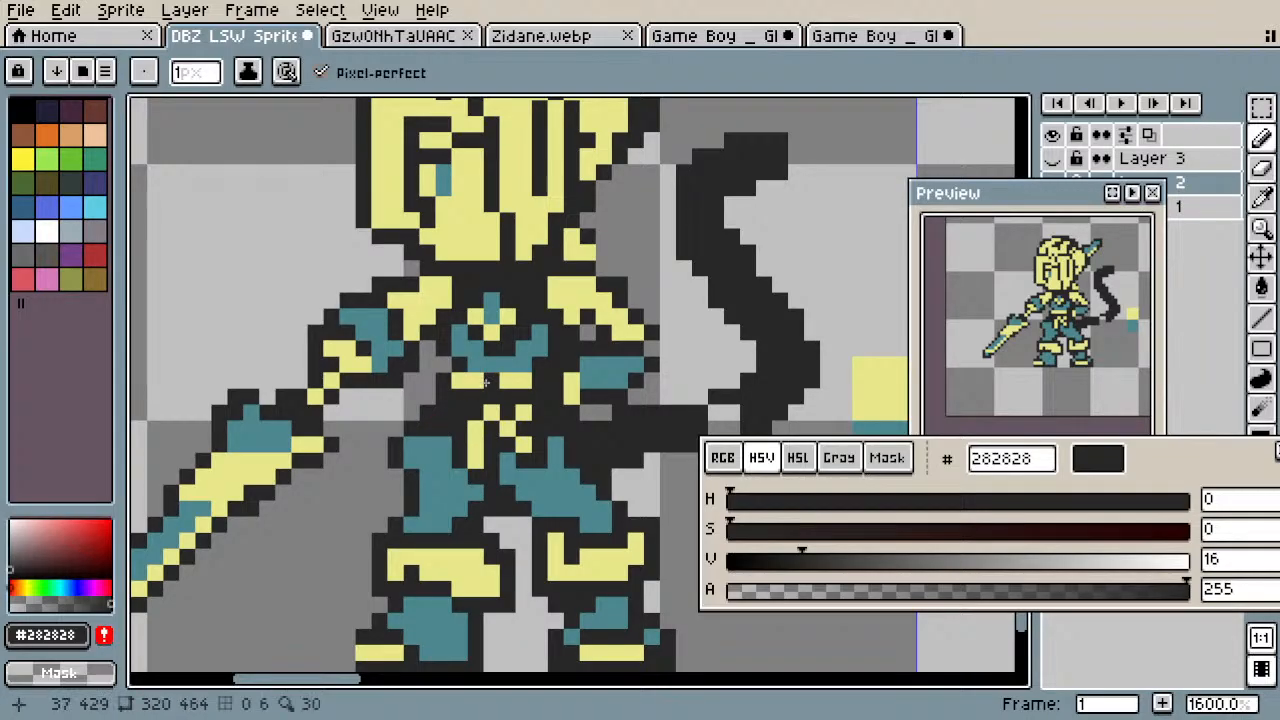
alt+click(482, 352)
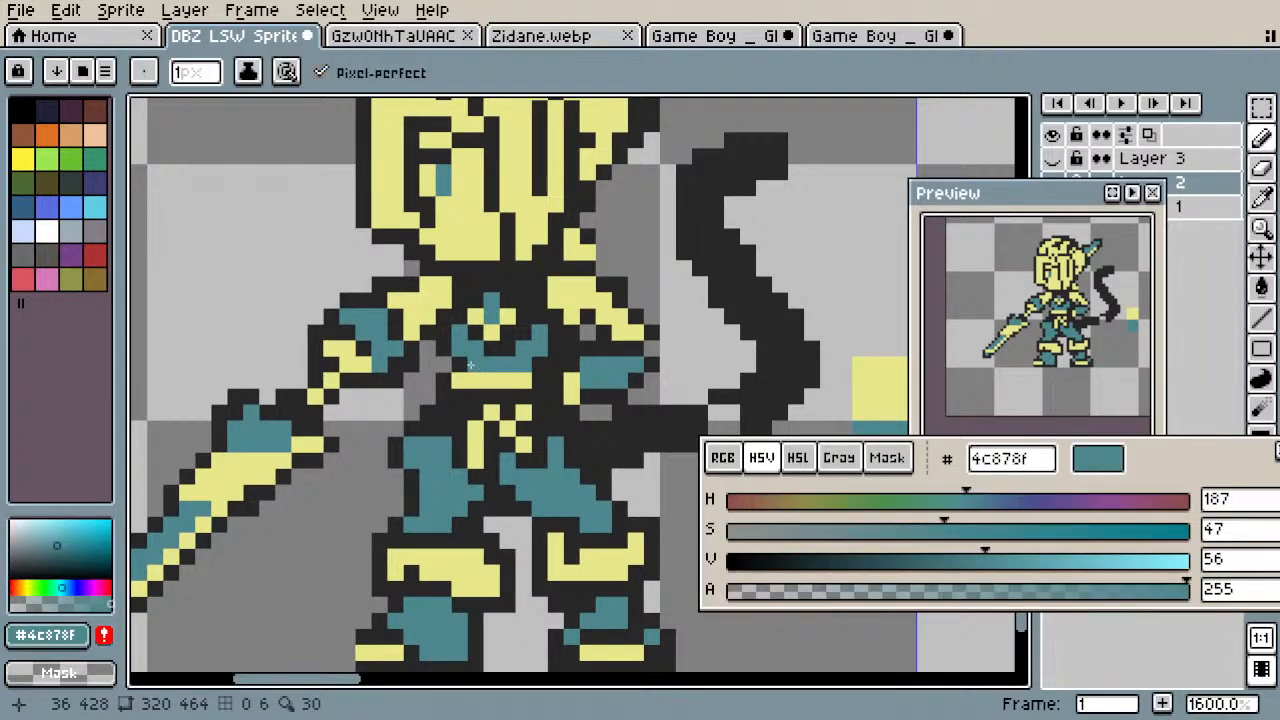
alt+click(468, 381)
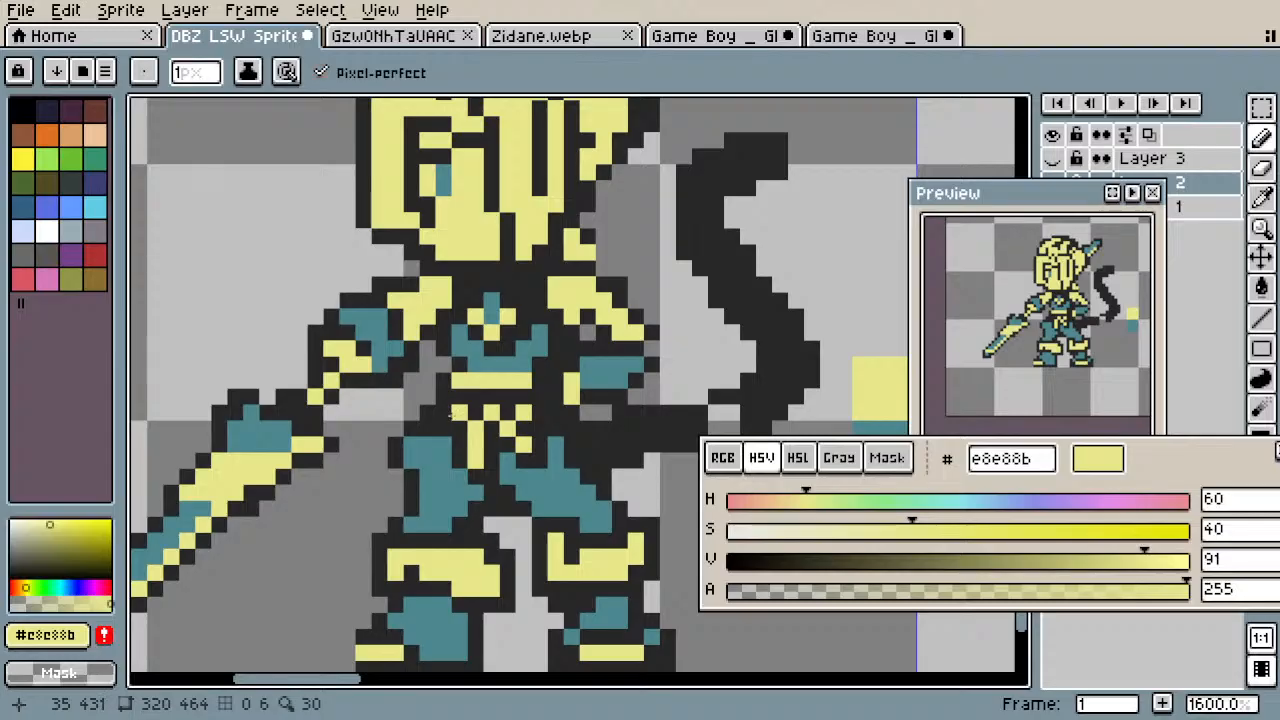
scroll(450, 416, down, 4)
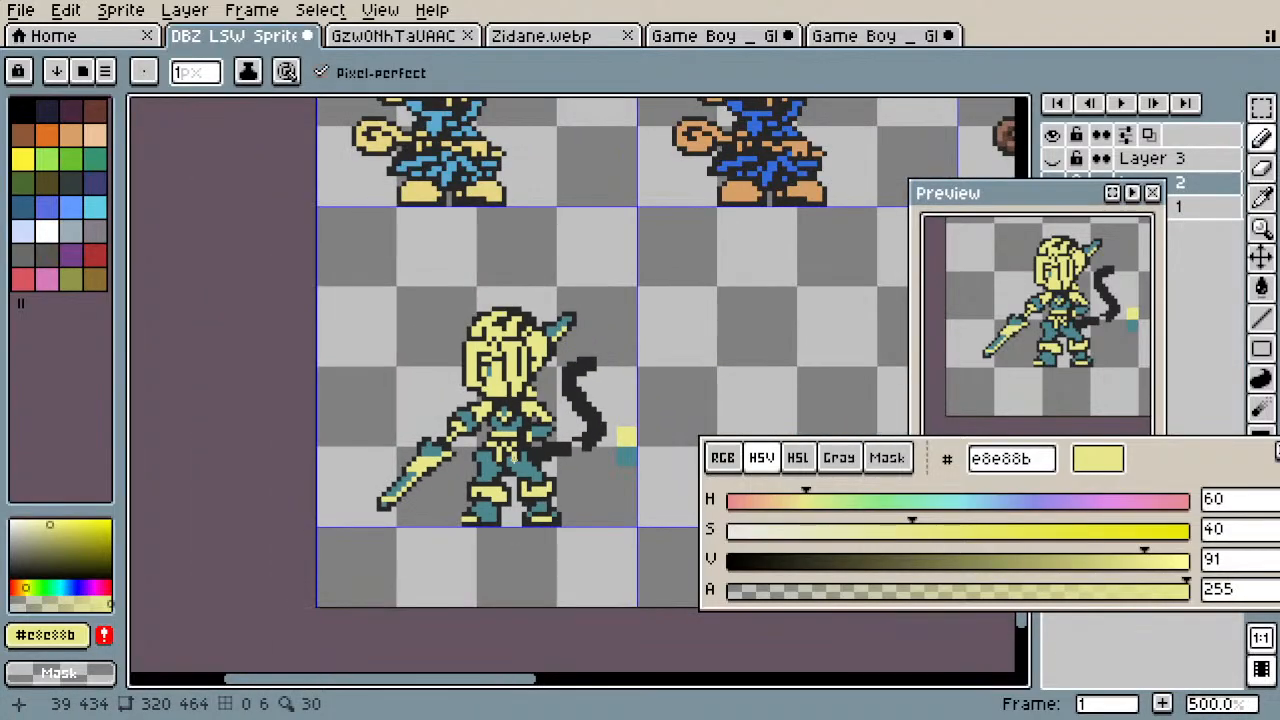
scroll(517, 498, down, 1)
Step: Darken the upper edges of both thighs beneath the belt with #282828, cutting back the inner top of the tail-side thigh
scroll(520, 498, up, 7)
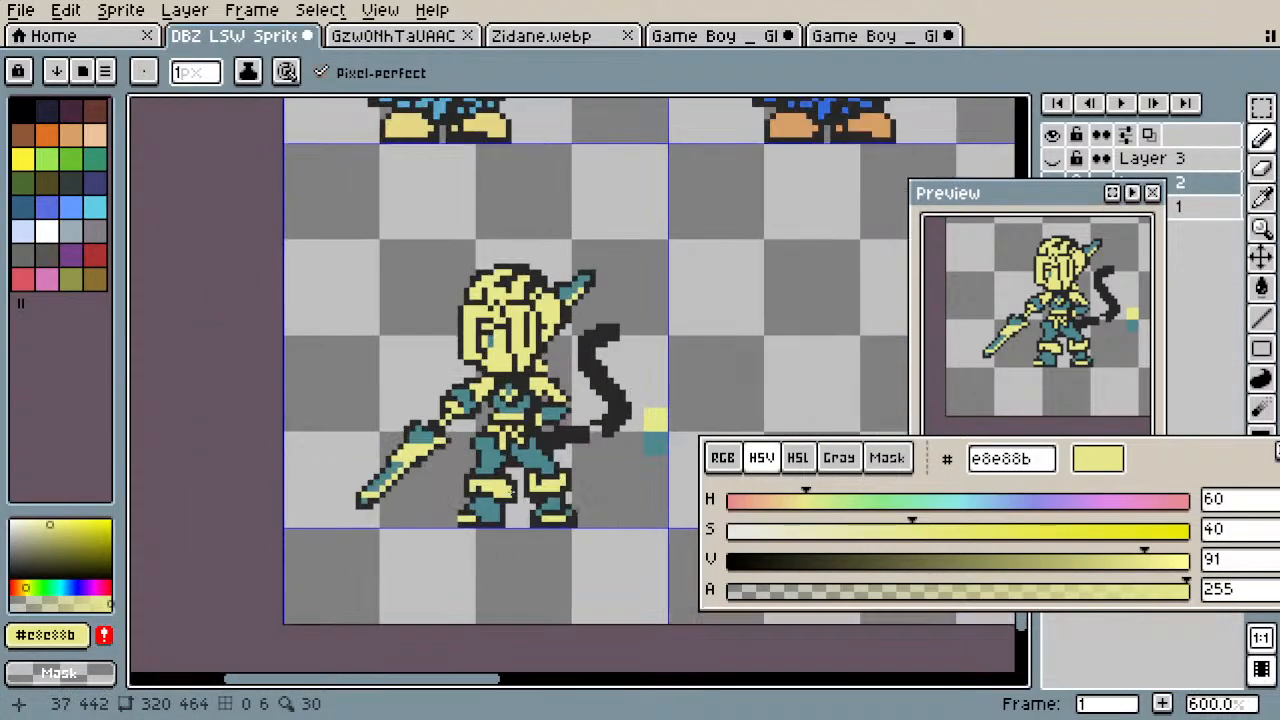
alt+click(446, 342)
click(452, 352)
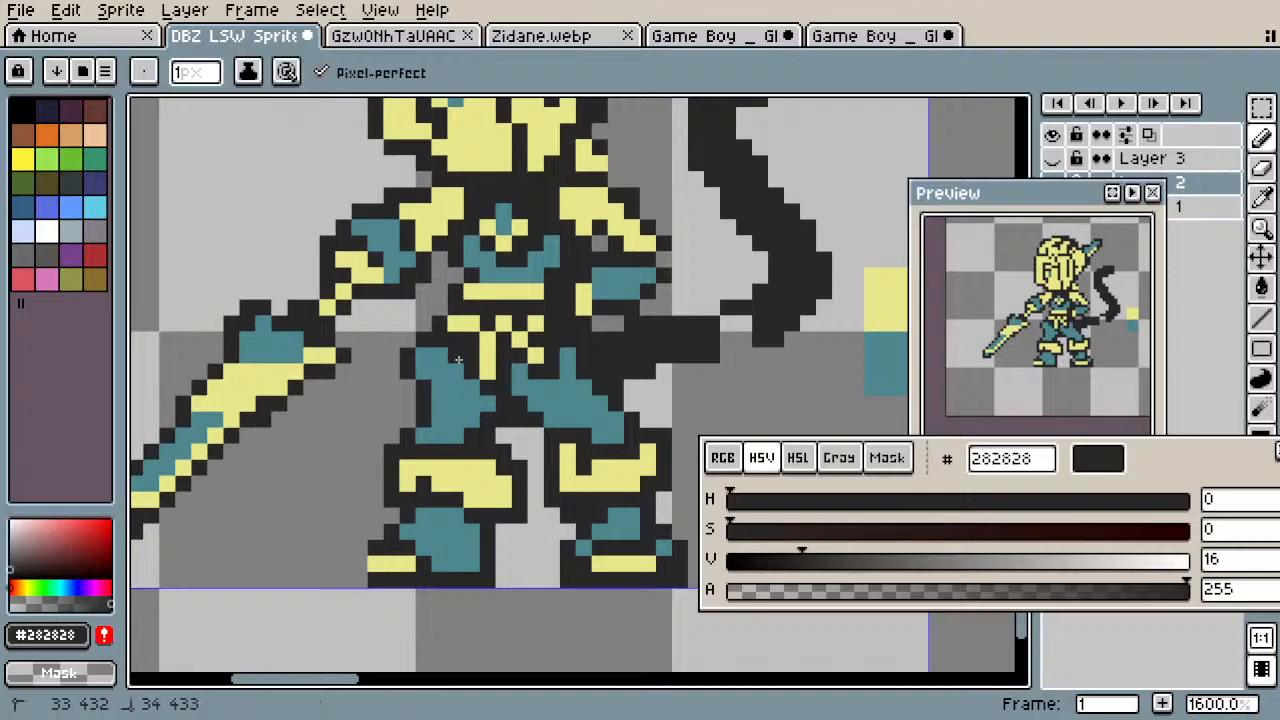
click(518, 371)
click(566, 386)
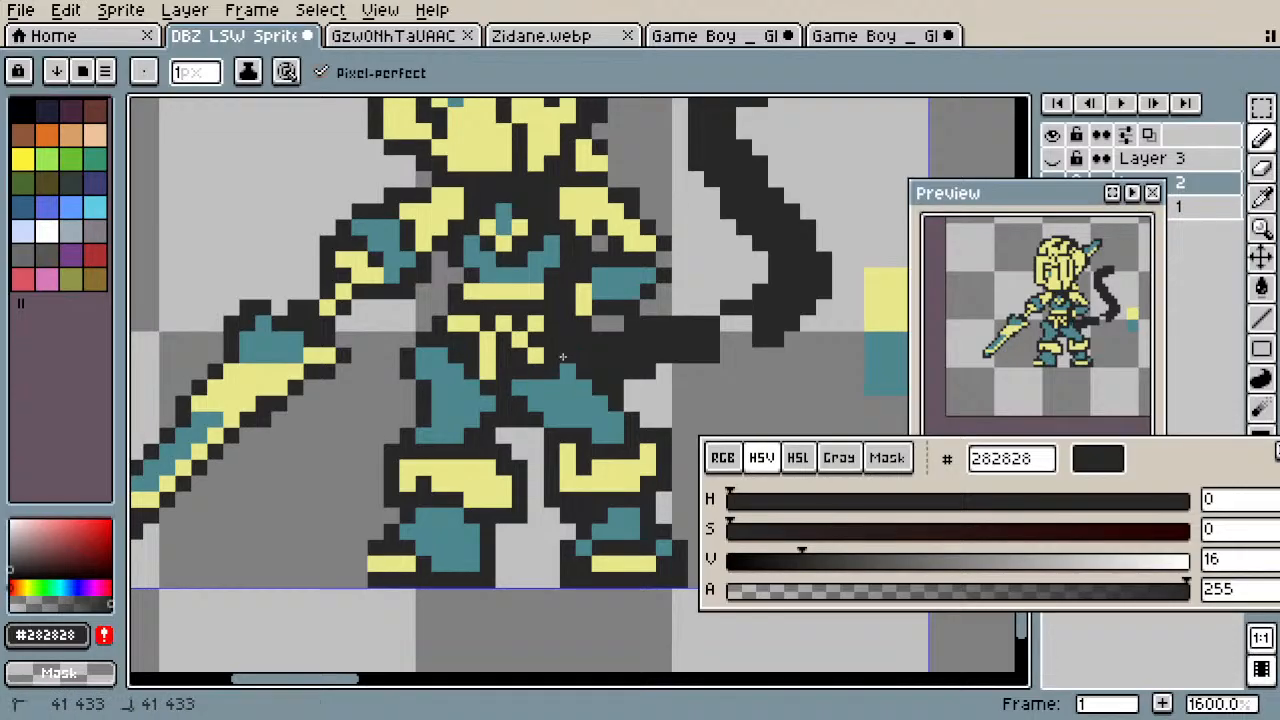
mouse_move(562, 352)
mouse_down()
mouse_move(548, 384)
mouse_move(519, 386)
mouse_up()
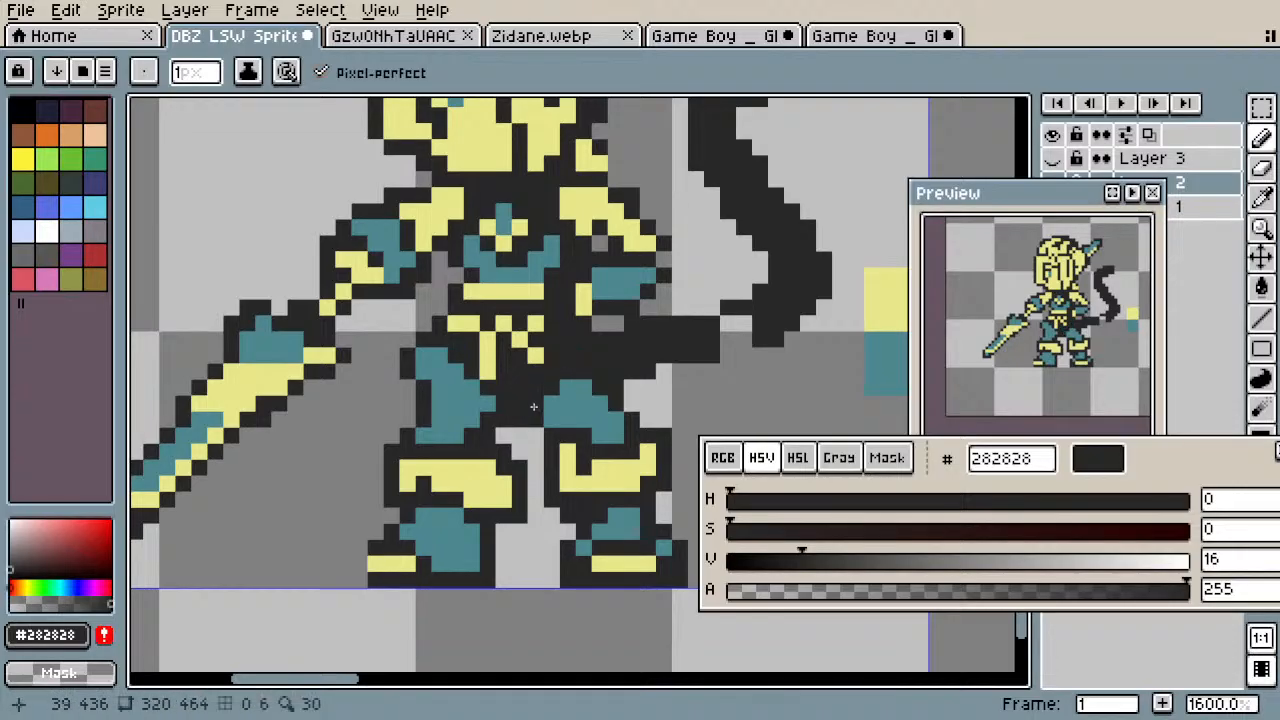
Step: Round off the outer upper corner of the sword-side thigh using #282828 and #4c878f
scroll(533, 406, down, 7)
scroll(474, 383, up, 4)
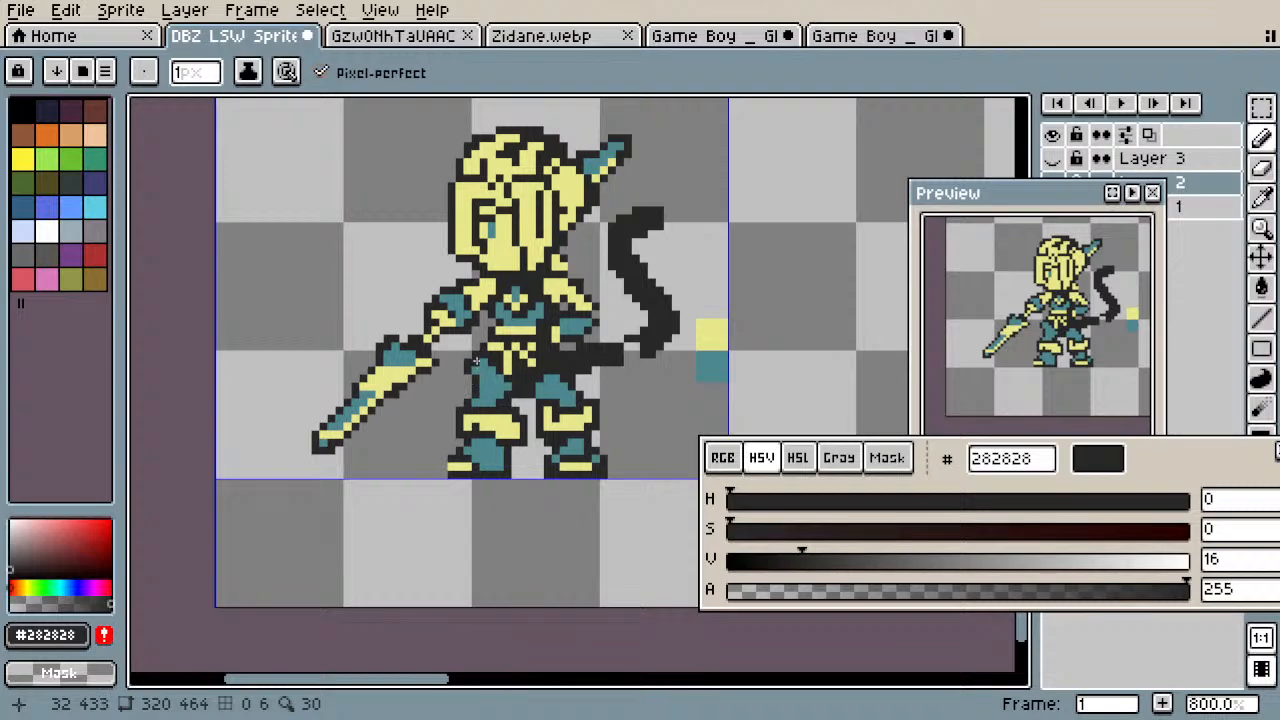
click(477, 361)
drag(478, 362, 473, 375)
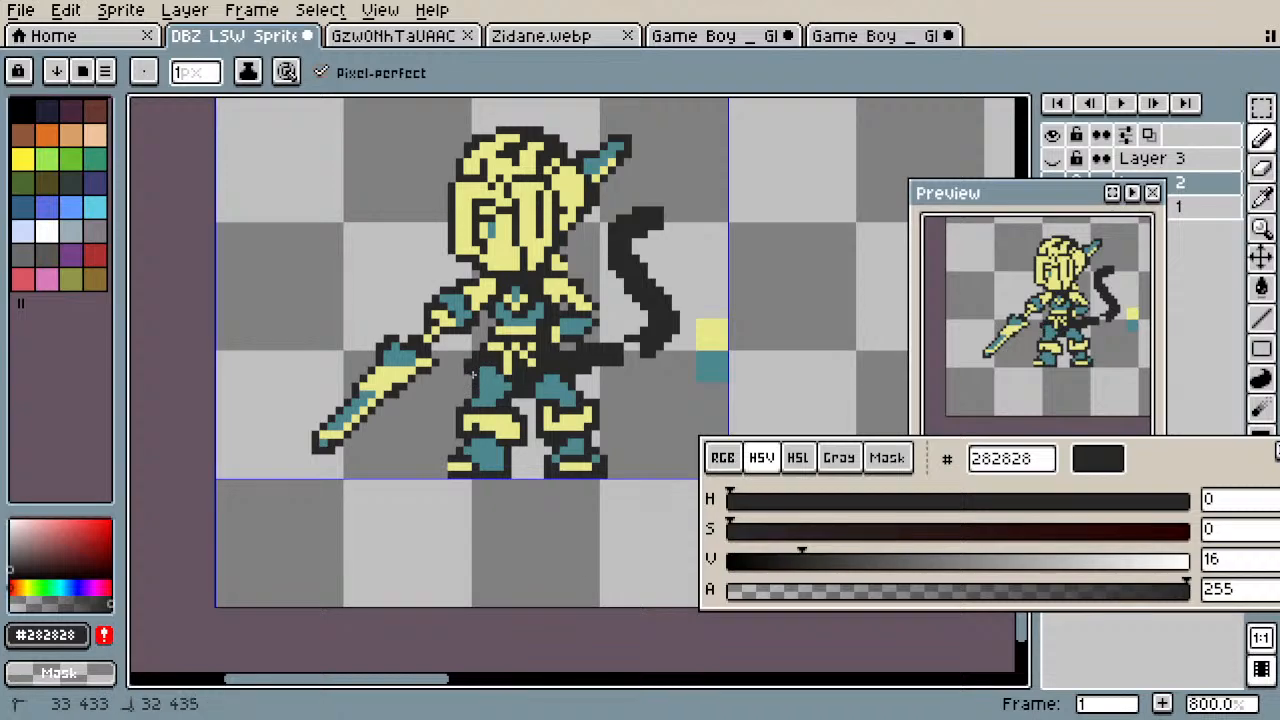
scroll(481, 368, down, 4)
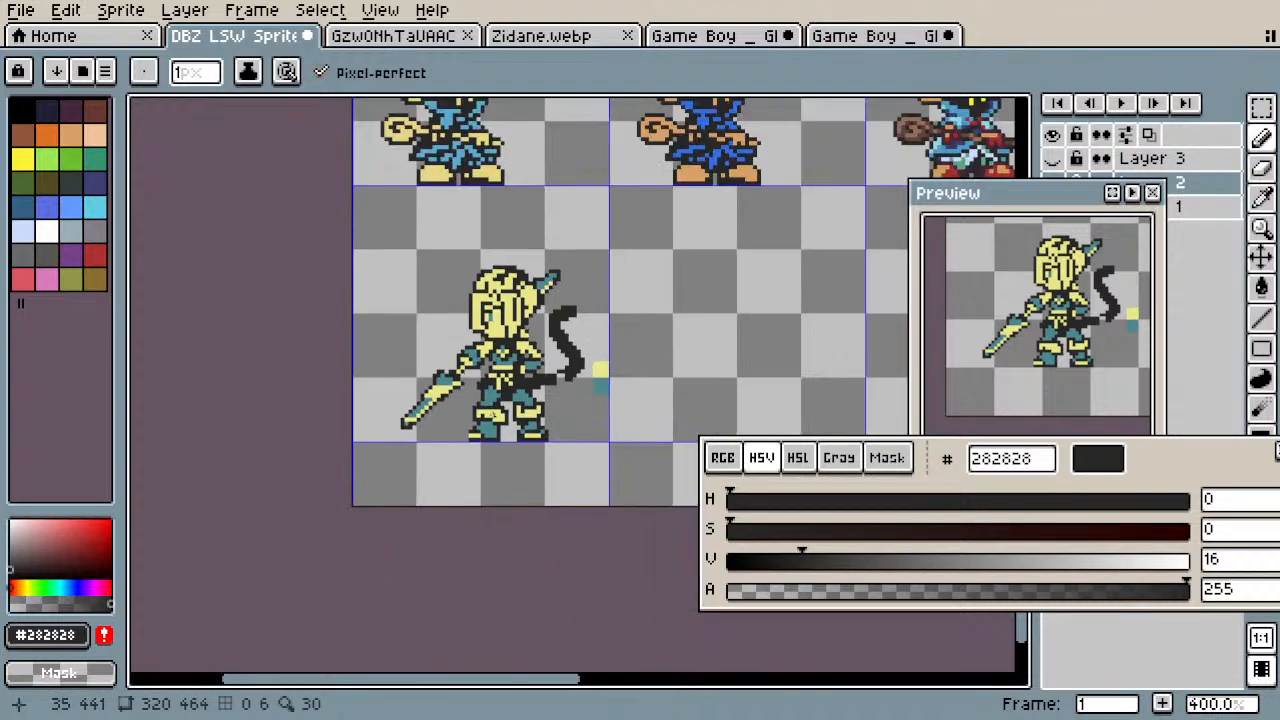
scroll(472, 366, up, 9)
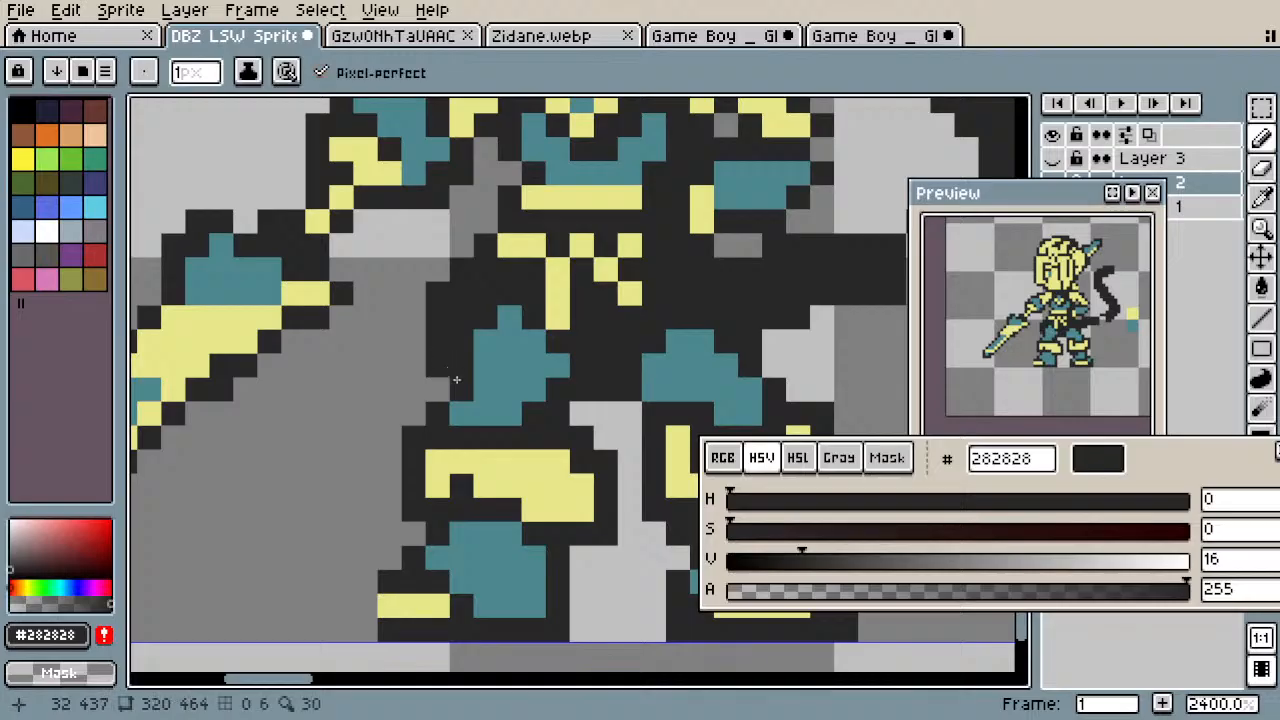
scroll(452, 372, down, 9)
scroll(475, 380, up, 9)
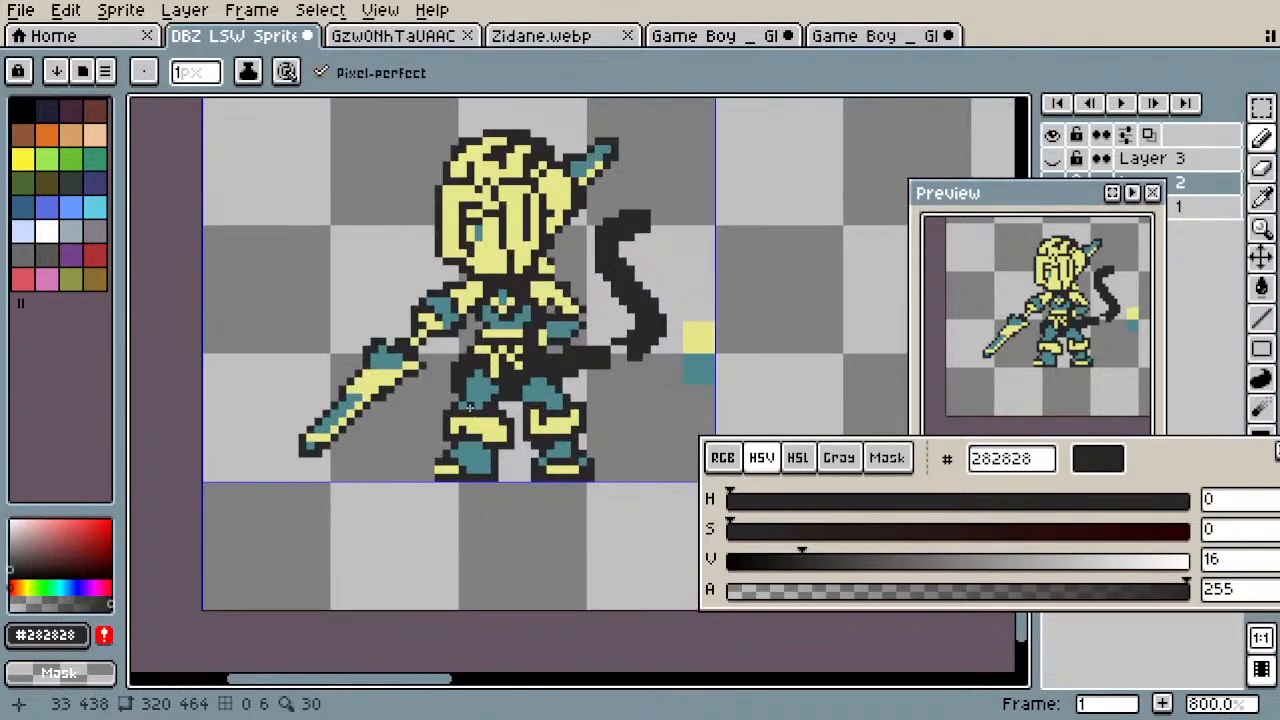
alt+click(491, 389)
drag(445, 355, 445, 311)
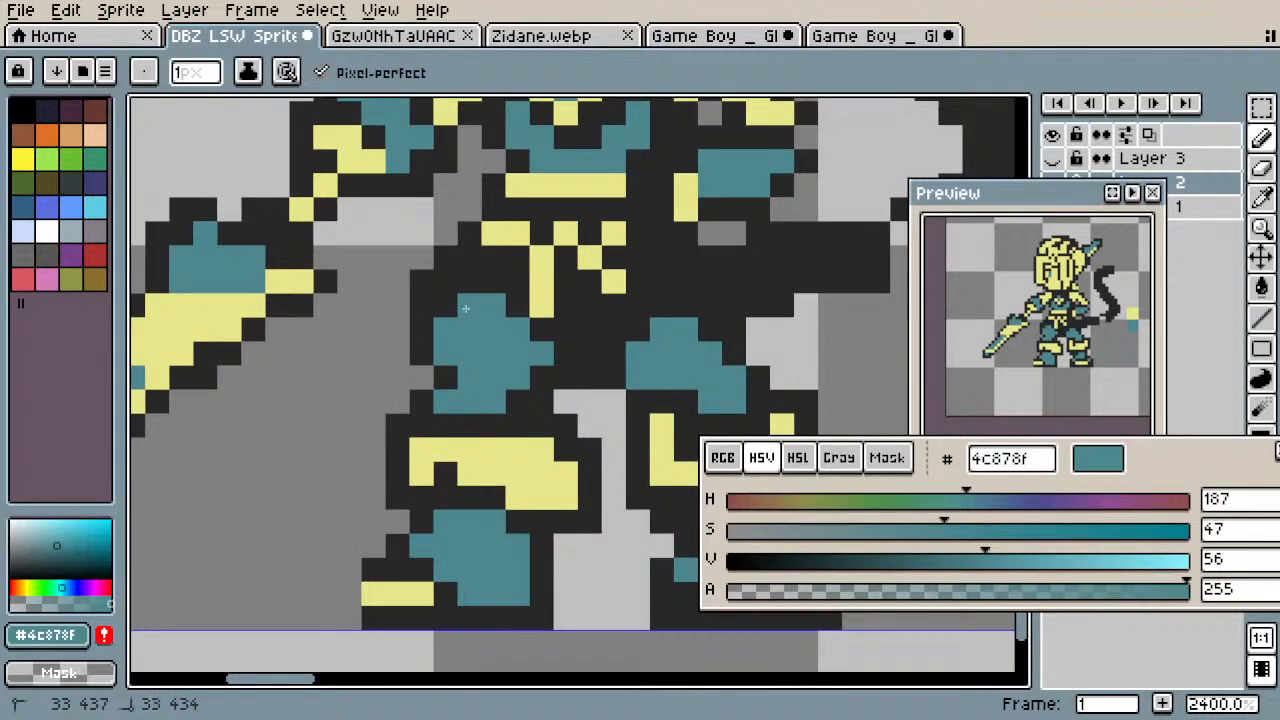
Step: Outline the toe tip of the sword-side boot with #282828
scroll(450, 340, down, 6)
scroll(535, 466, up, 4)
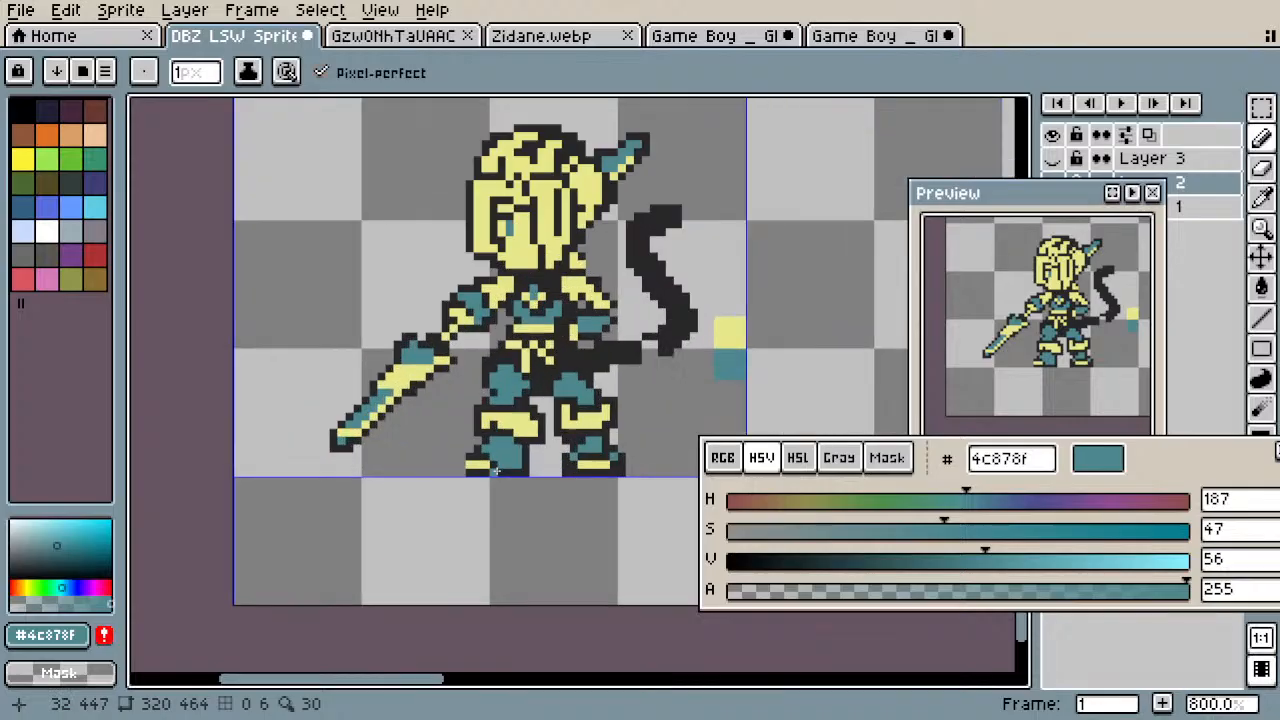
alt+click(449, 451)
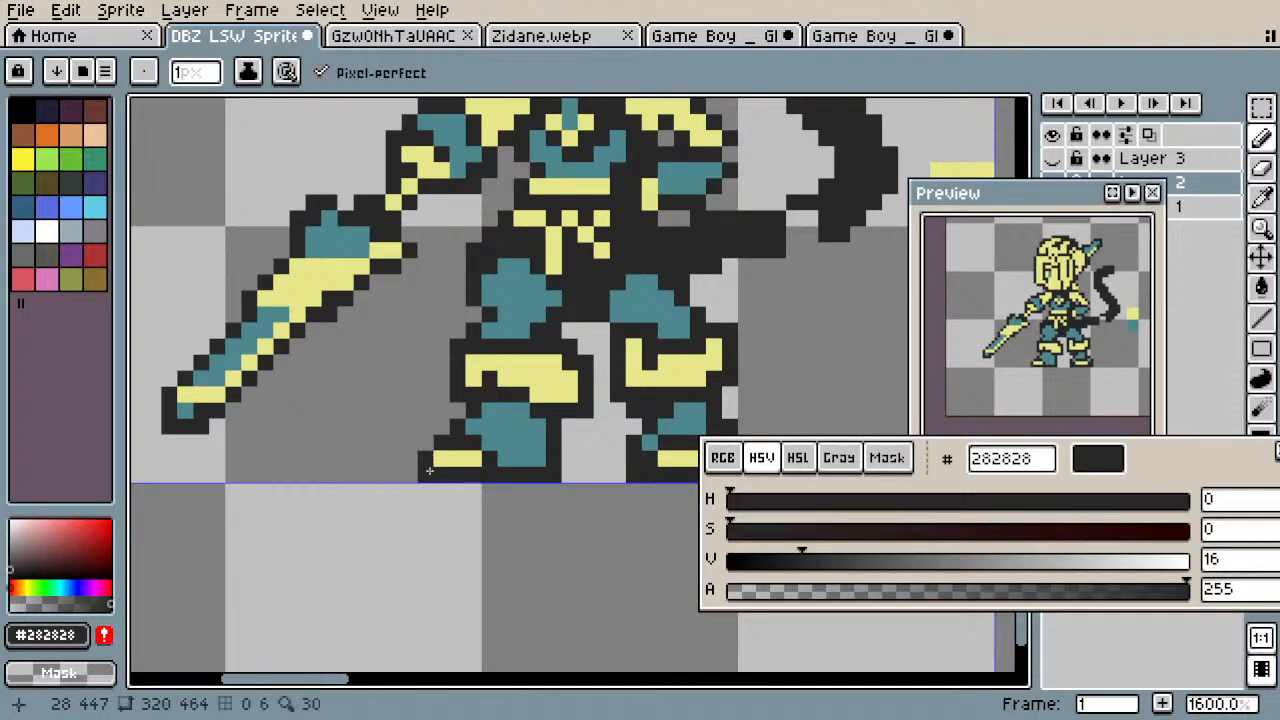
scroll(428, 465, down, 3)
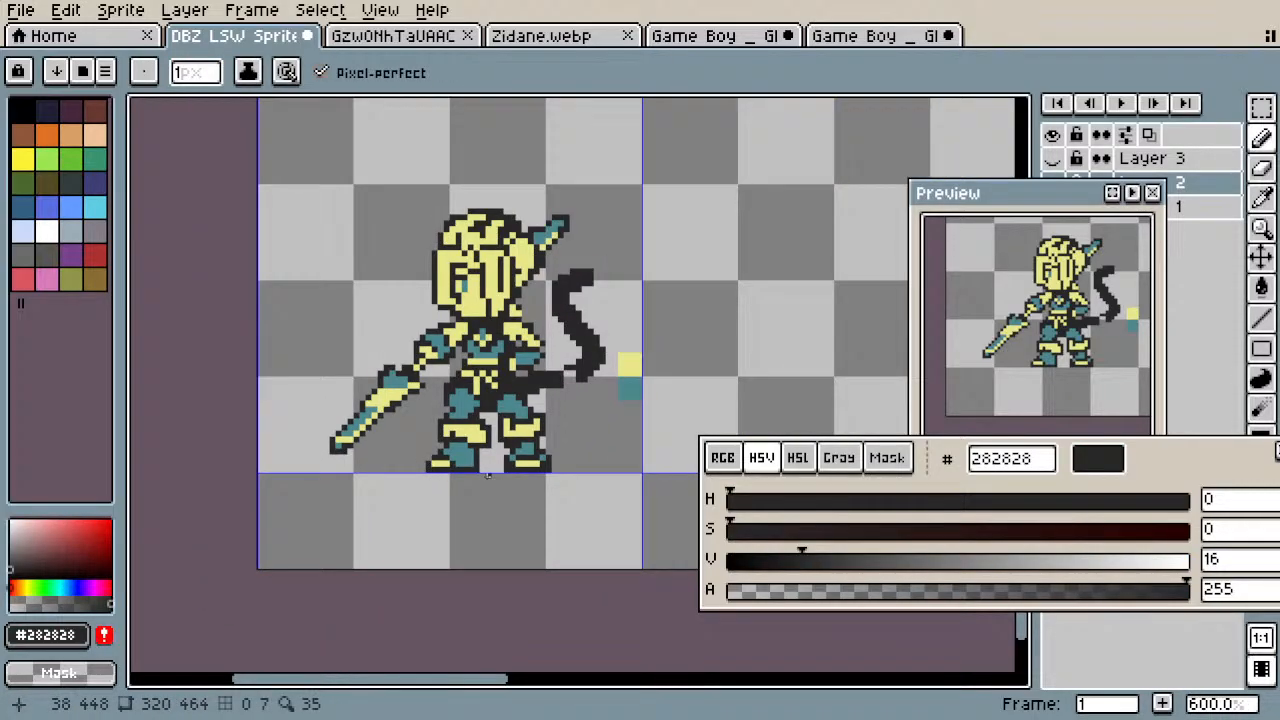
scroll(485, 474, up, 5)
alt+click(425, 433)
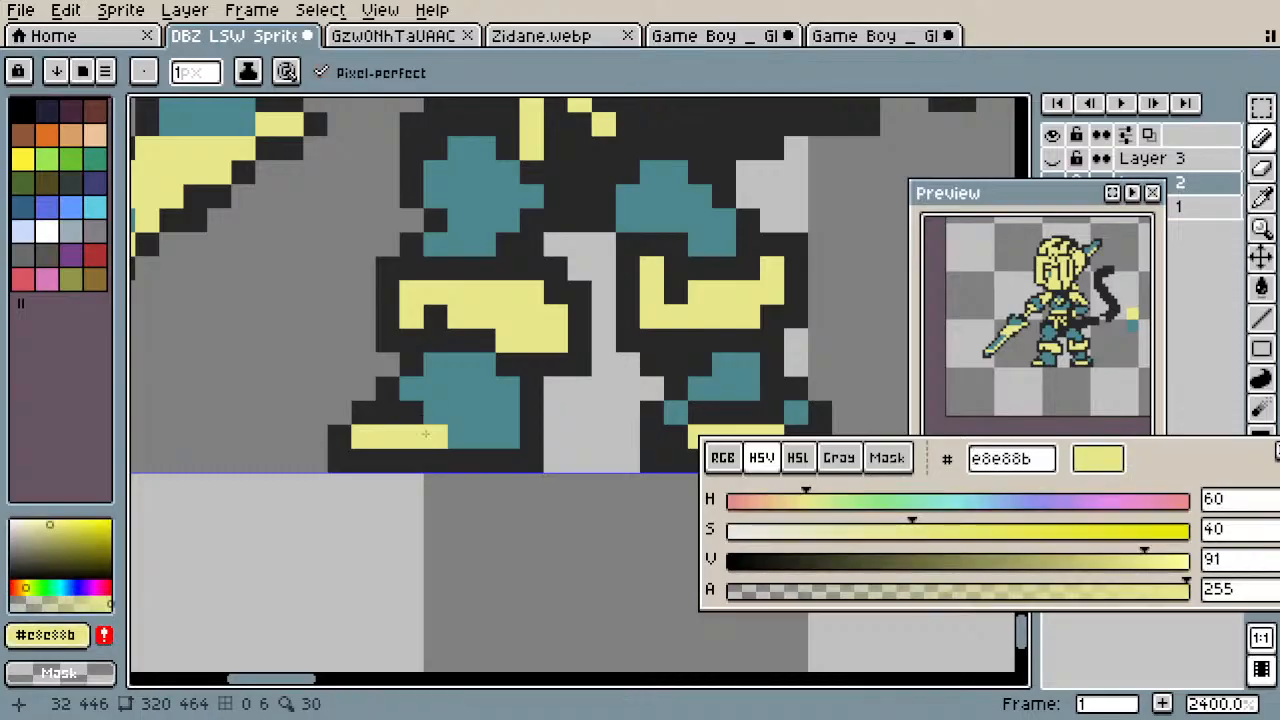
click(435, 412)
click(459, 436)
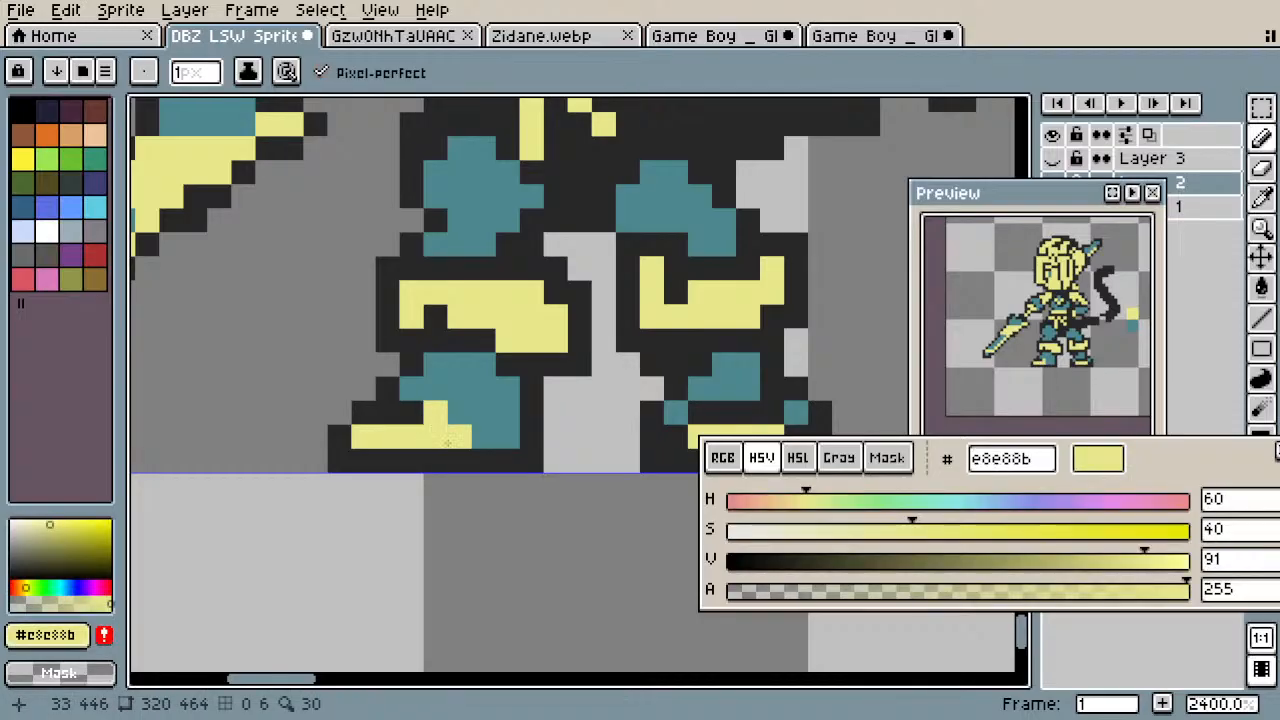
Step: Separate the sword-side boot's toe cap from its teal ankle with #282828 pixels above and behind the cap
alt+click(425, 410)
click(436, 412)
click(460, 436)
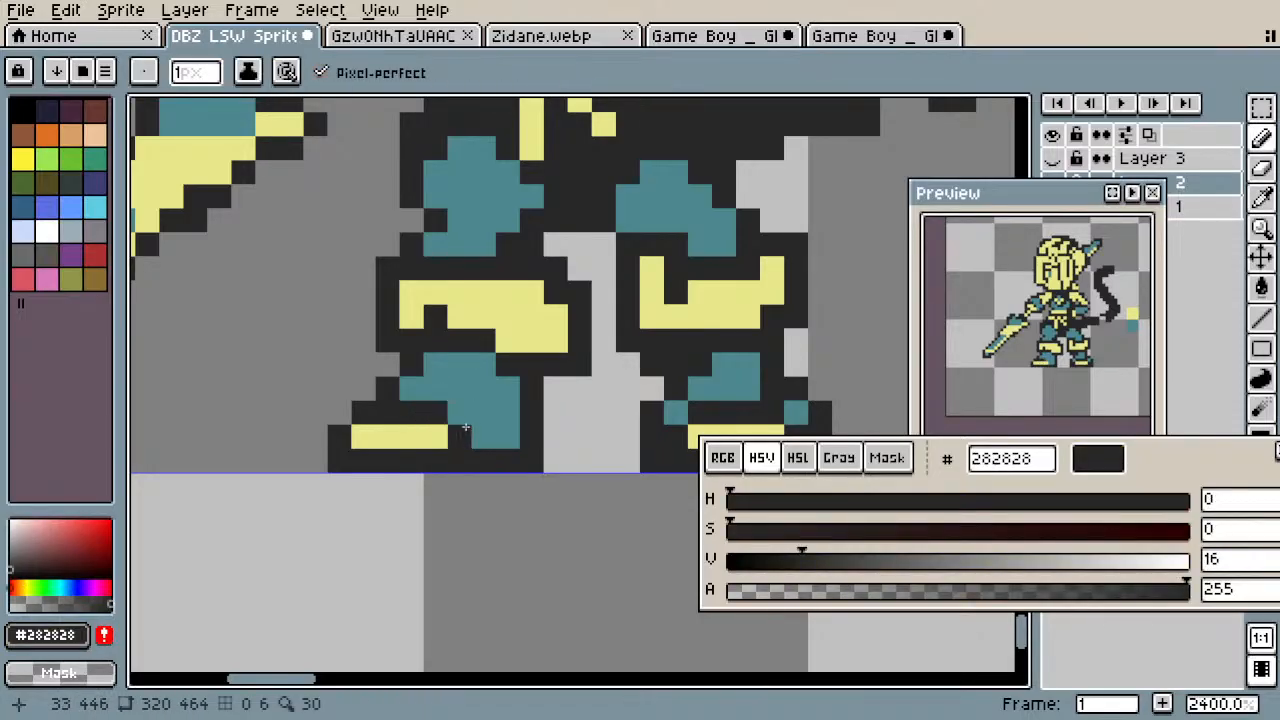
scroll(475, 431, down, 7)
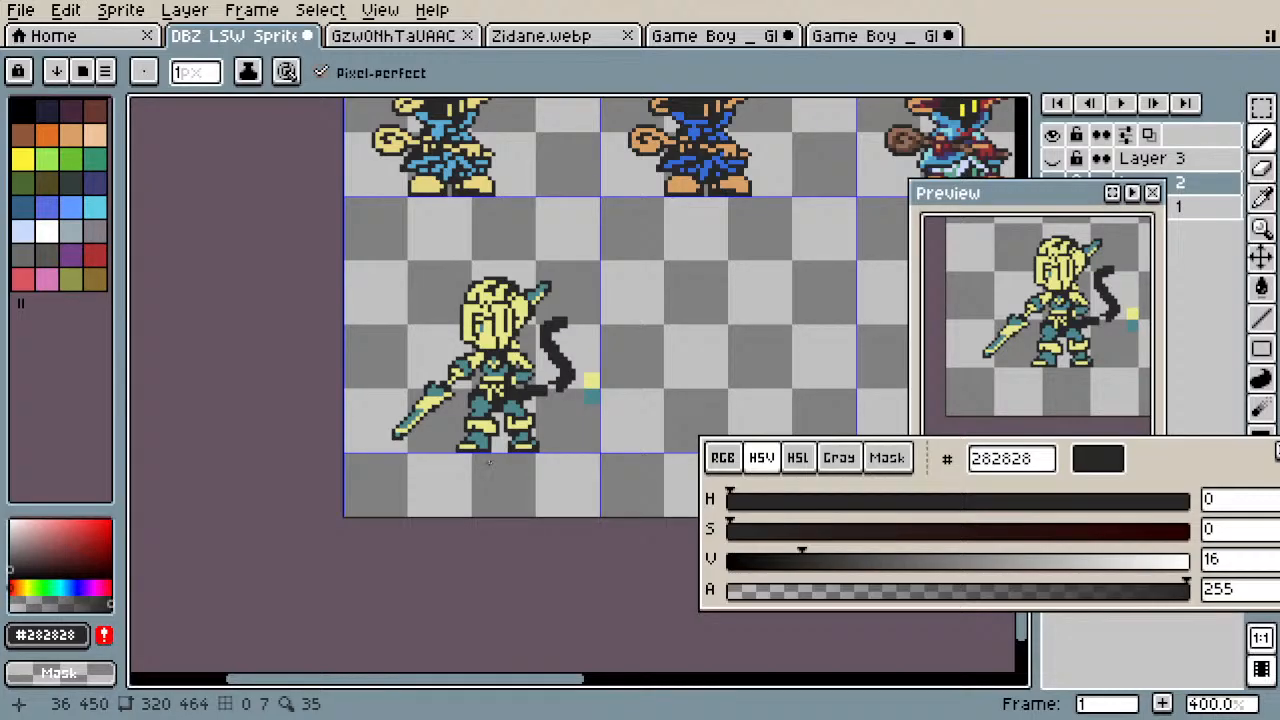
Step: Select the front part of the sword-side boot and shift it one pixel right
scroll(489, 462, up, 8)
key(m)
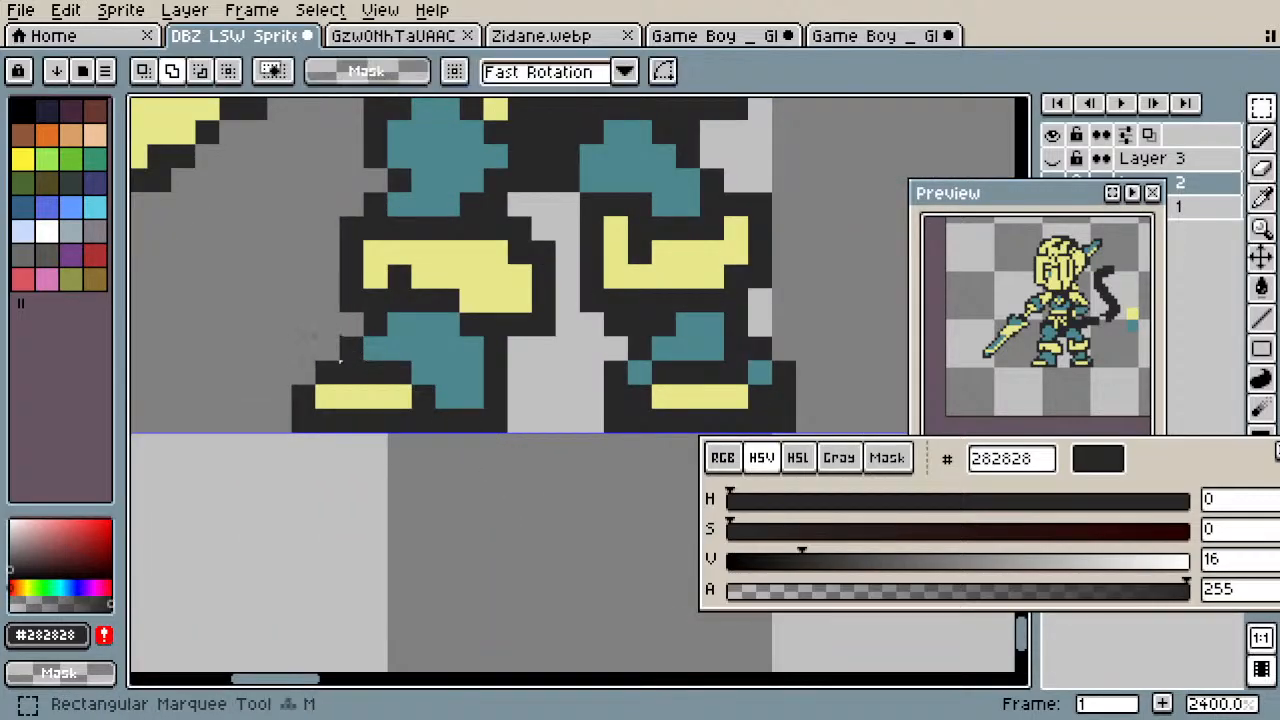
drag(264, 334, 440, 461)
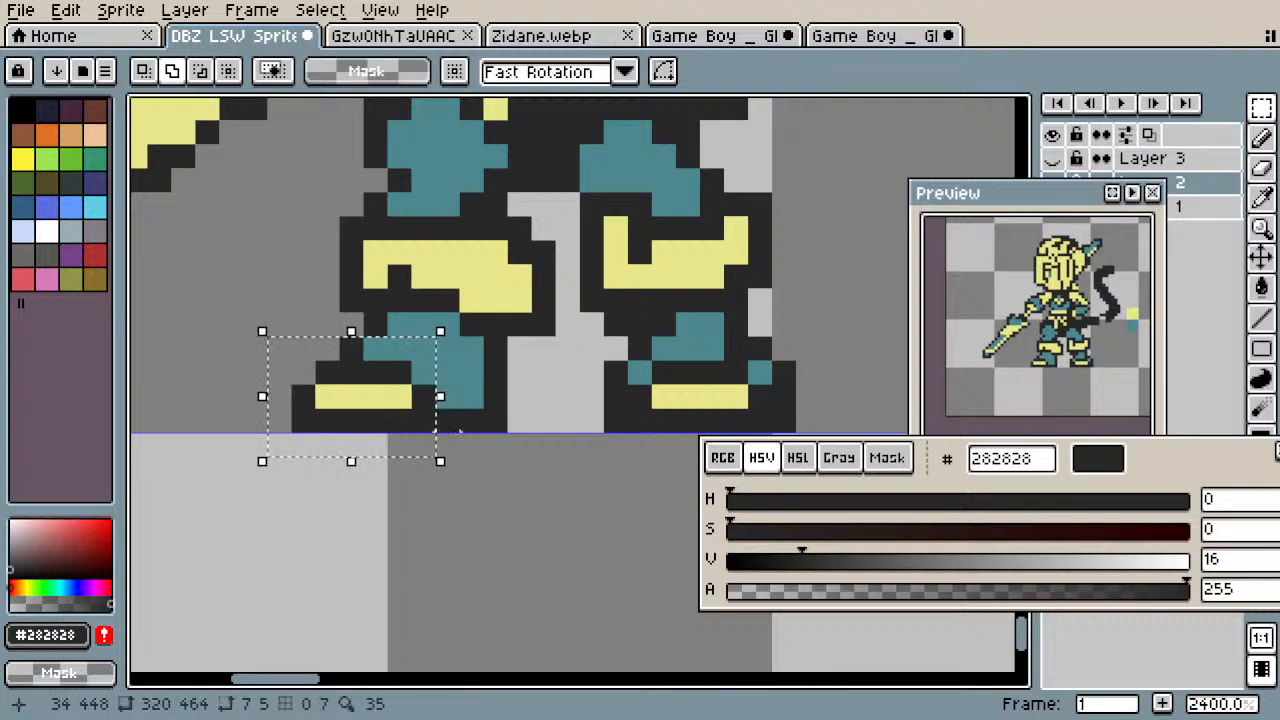
key(Right)
key(ctrl+d)
Step: Step the front ankle outline of the sword-side boot inward with #282828 and erase the leftover outer pixel
key(b)
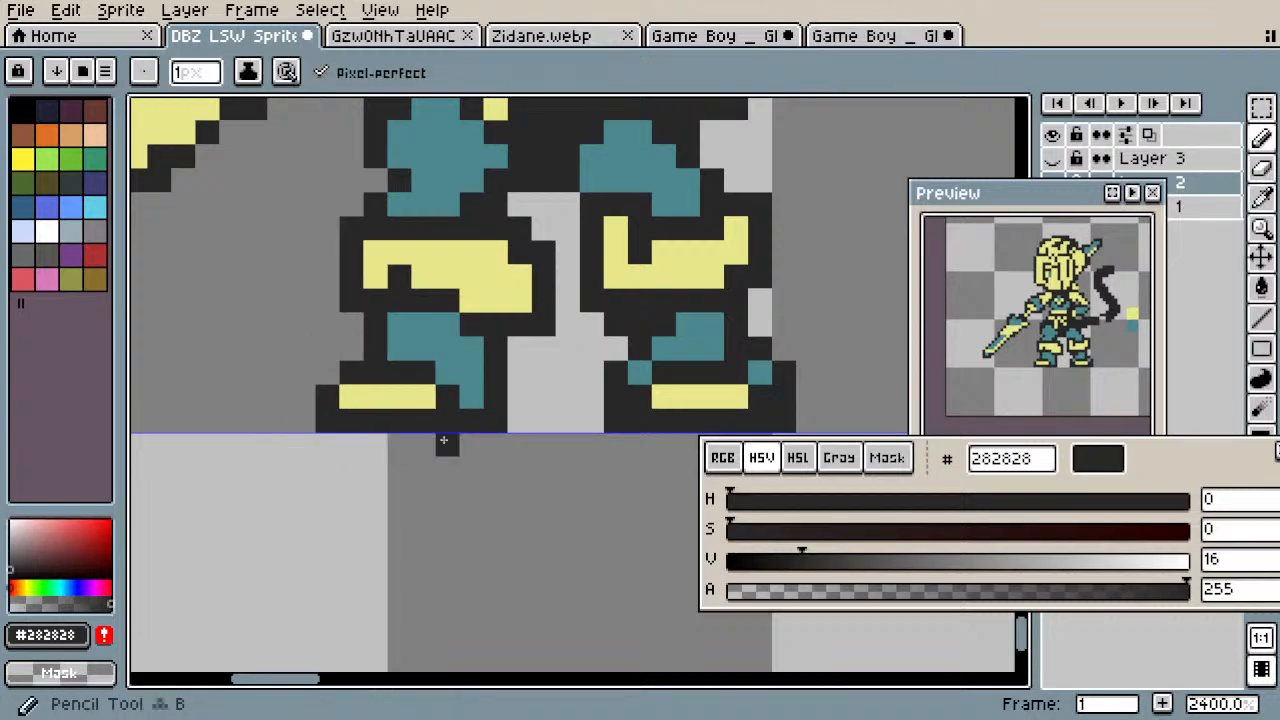
alt+click(371, 335)
click(390, 330)
right_click(371, 323)
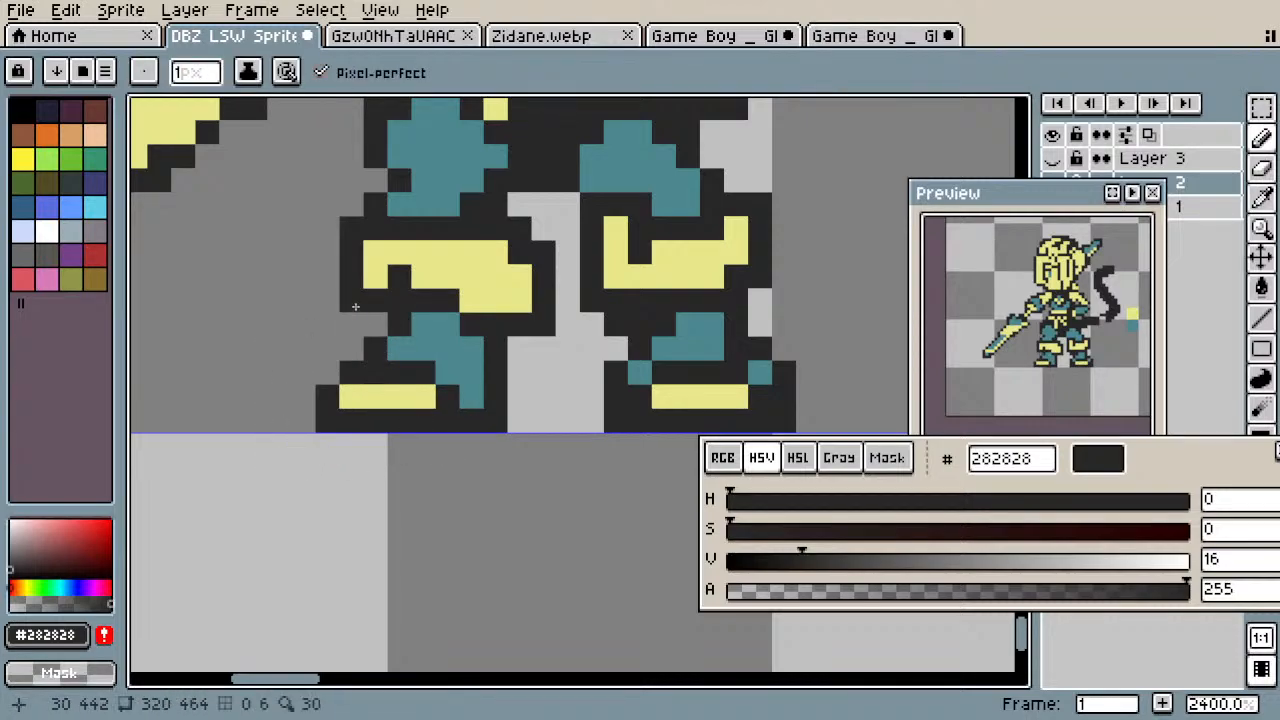
Step: Round the inner lower corner of the sword-side boot cuff with #282828 and erase the outline's corner pixel
scroll(537, 332, down, 5)
scroll(536, 310, up, 5)
click(536, 304)
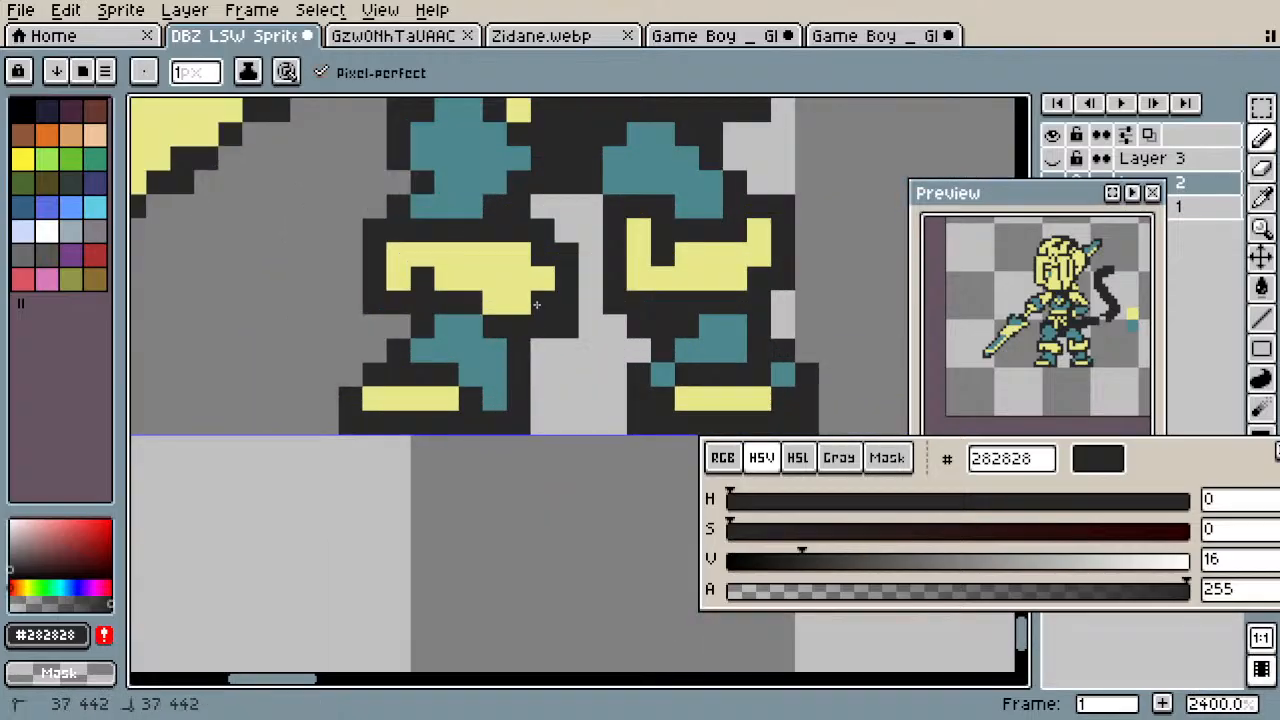
right_click(560, 323)
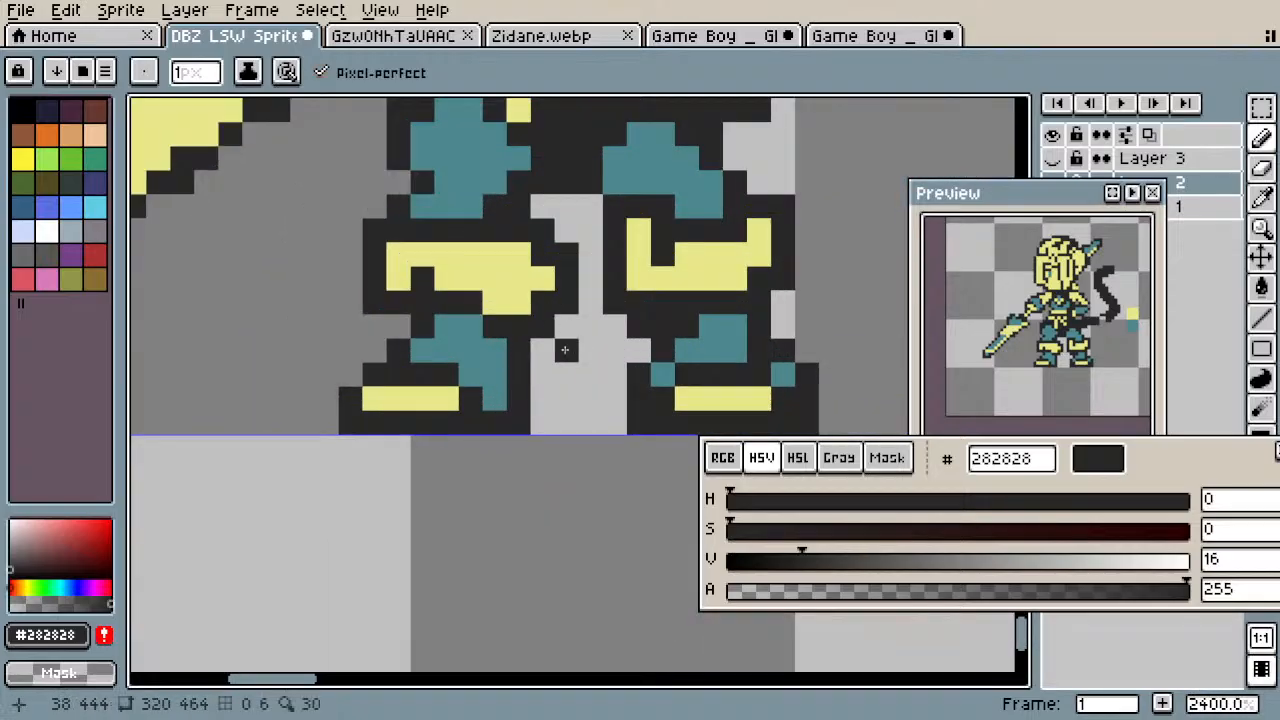
alt+click(549, 261)
scroll(525, 310, down, 5)
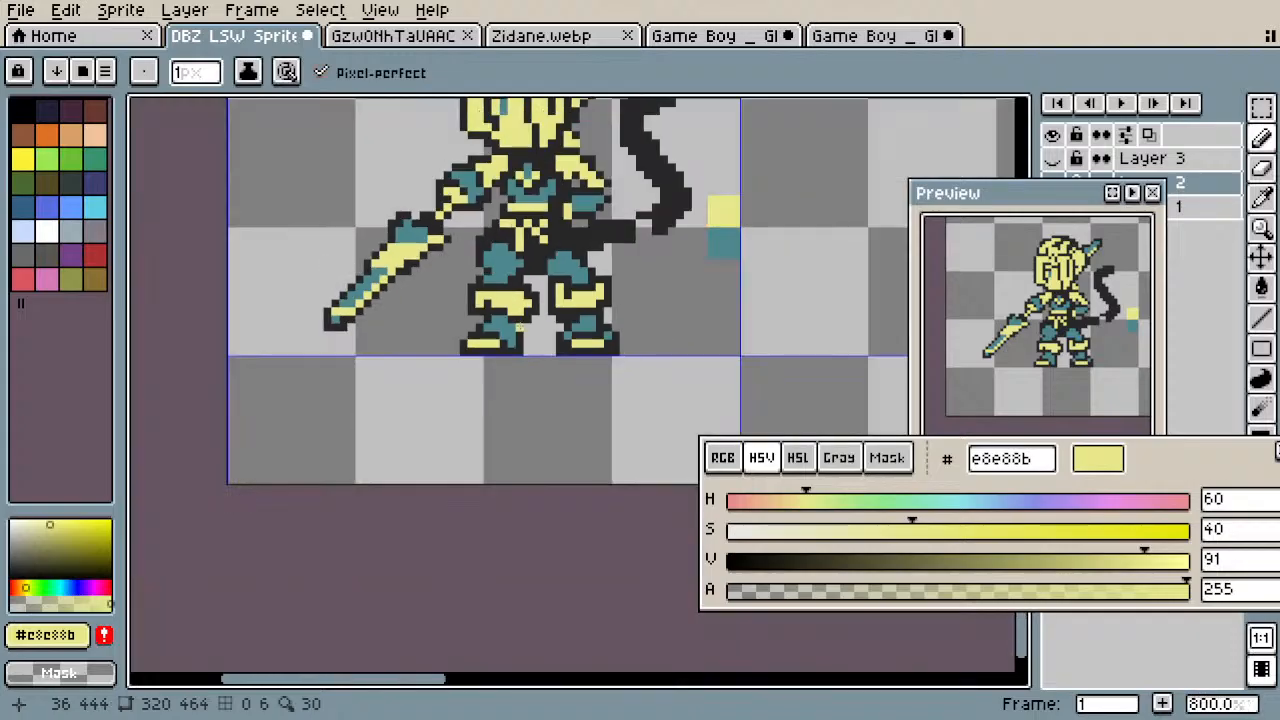
drag(519, 327, 479, 413)
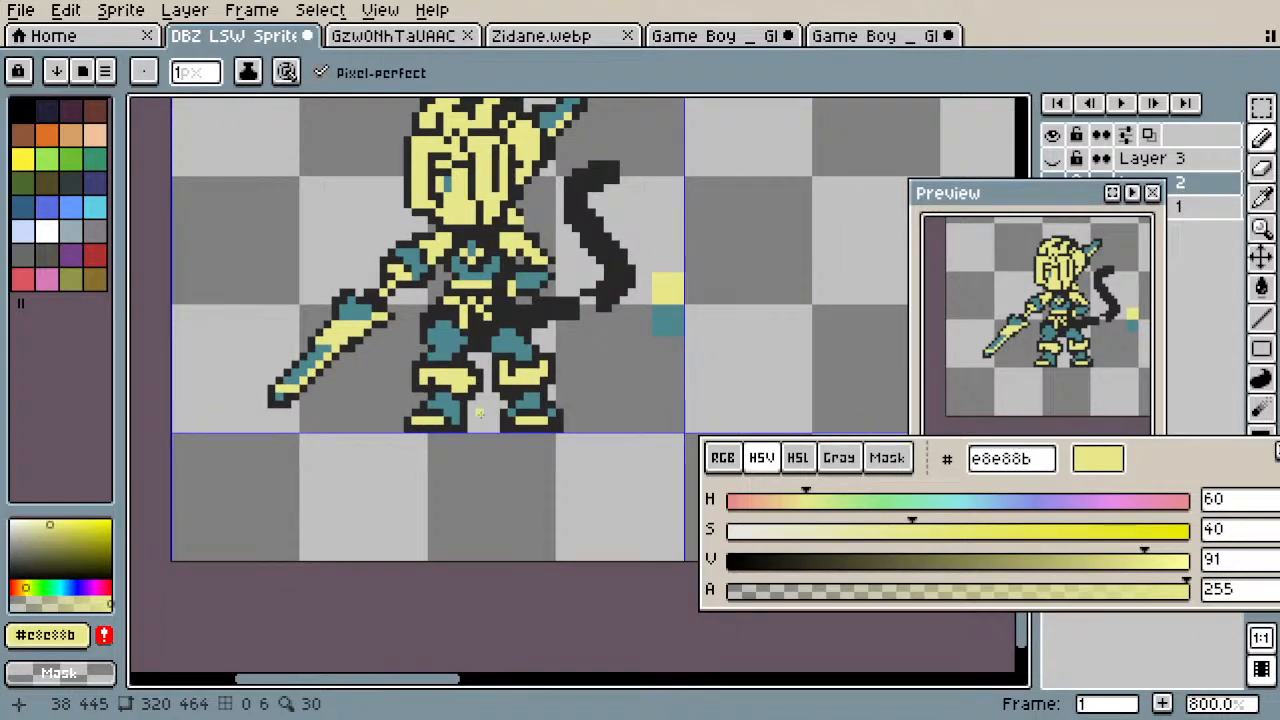
key(alt+Tab)
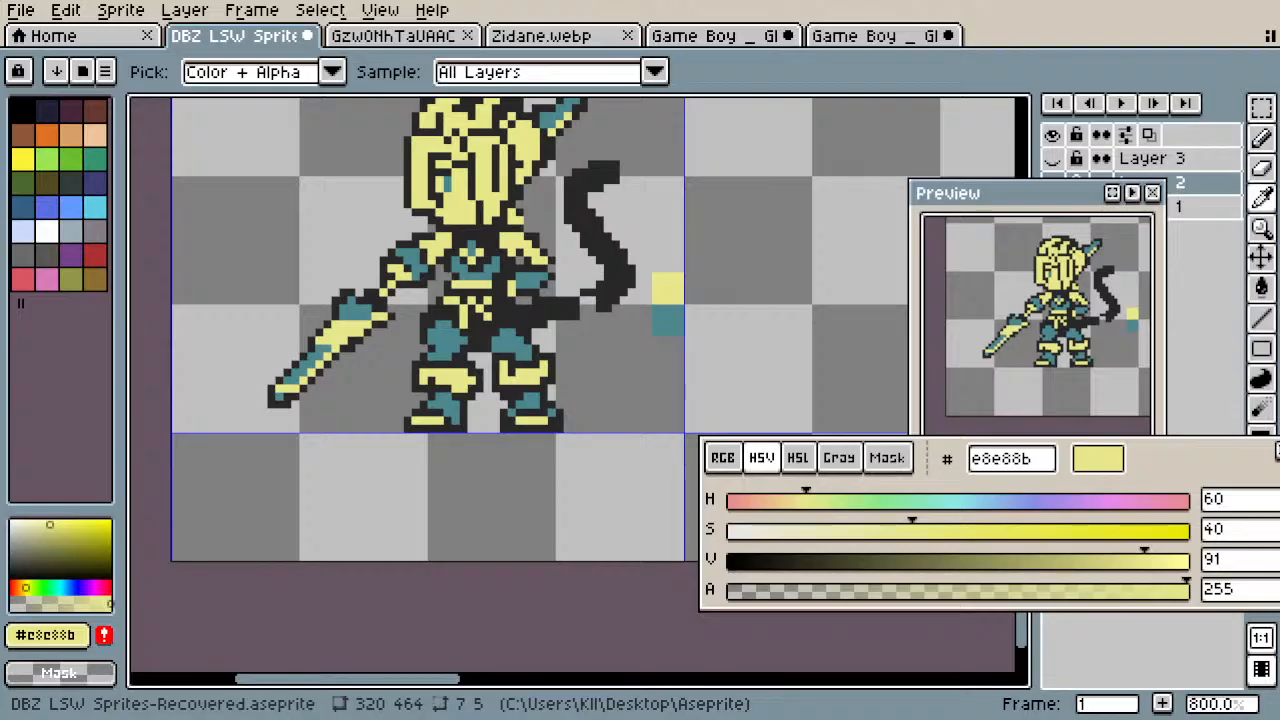
key(b)
key(space)
drag(518, 280, 522, 421)
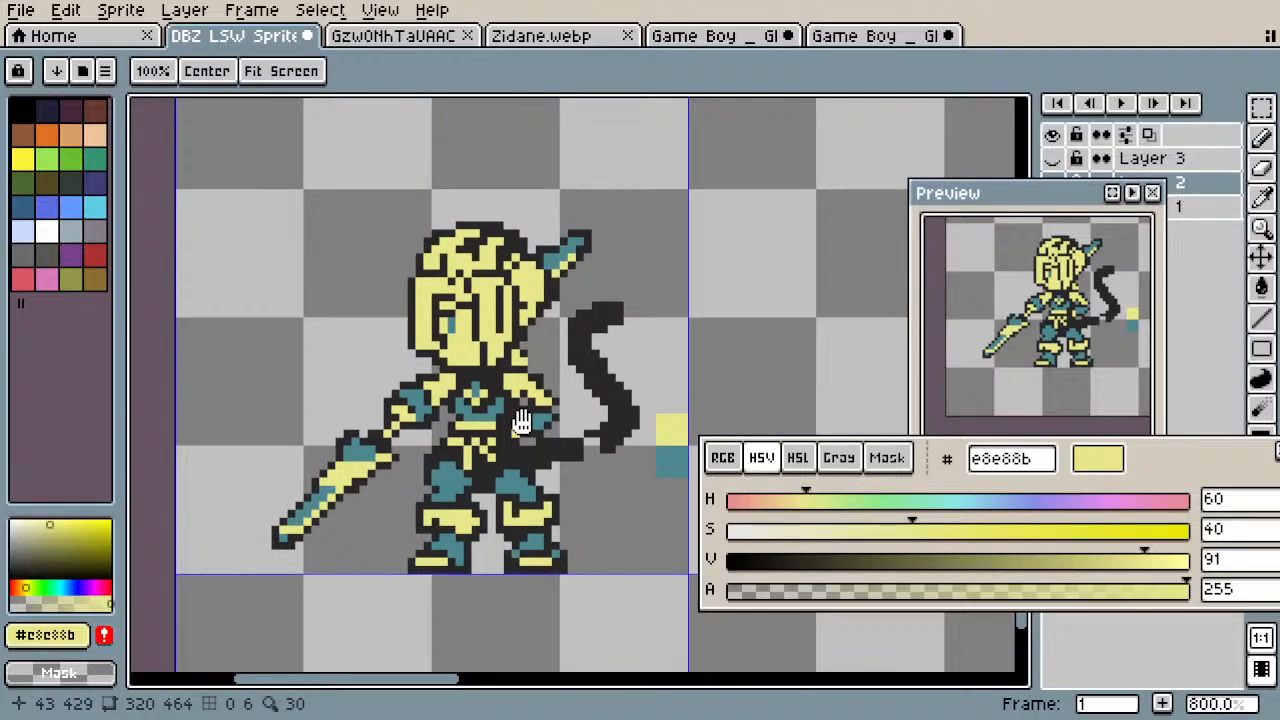
key(i)
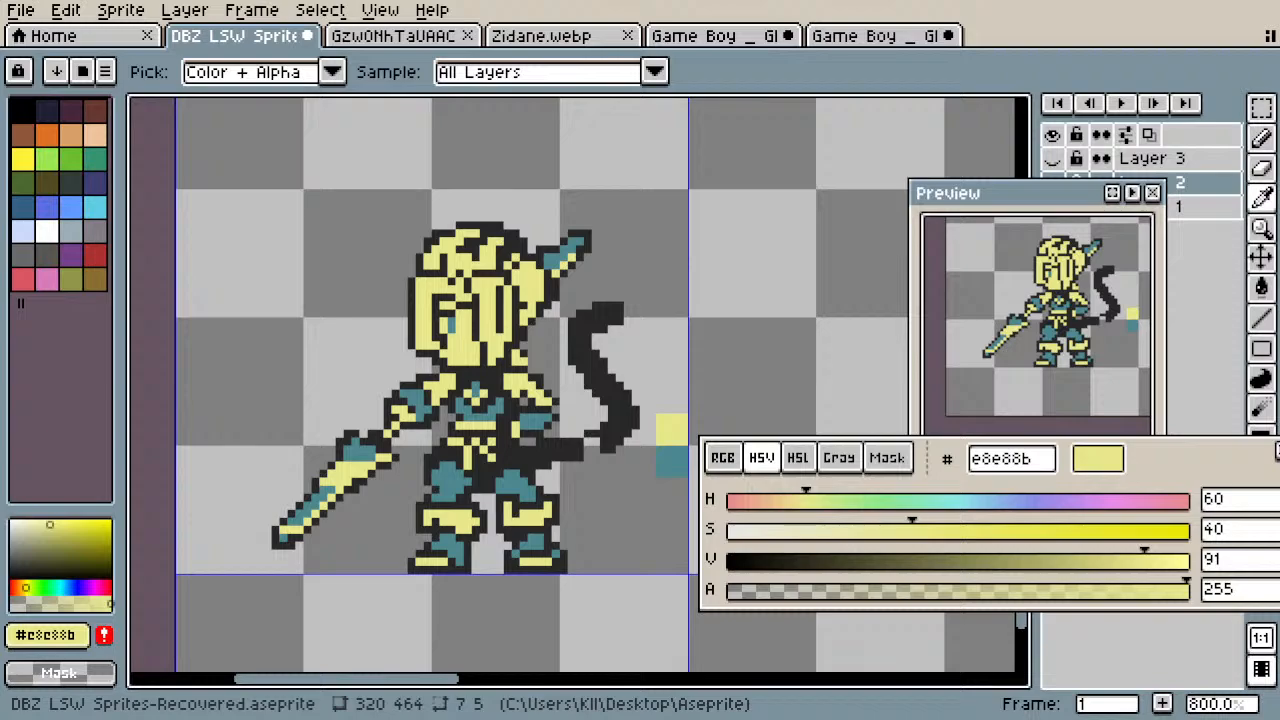
key(b)
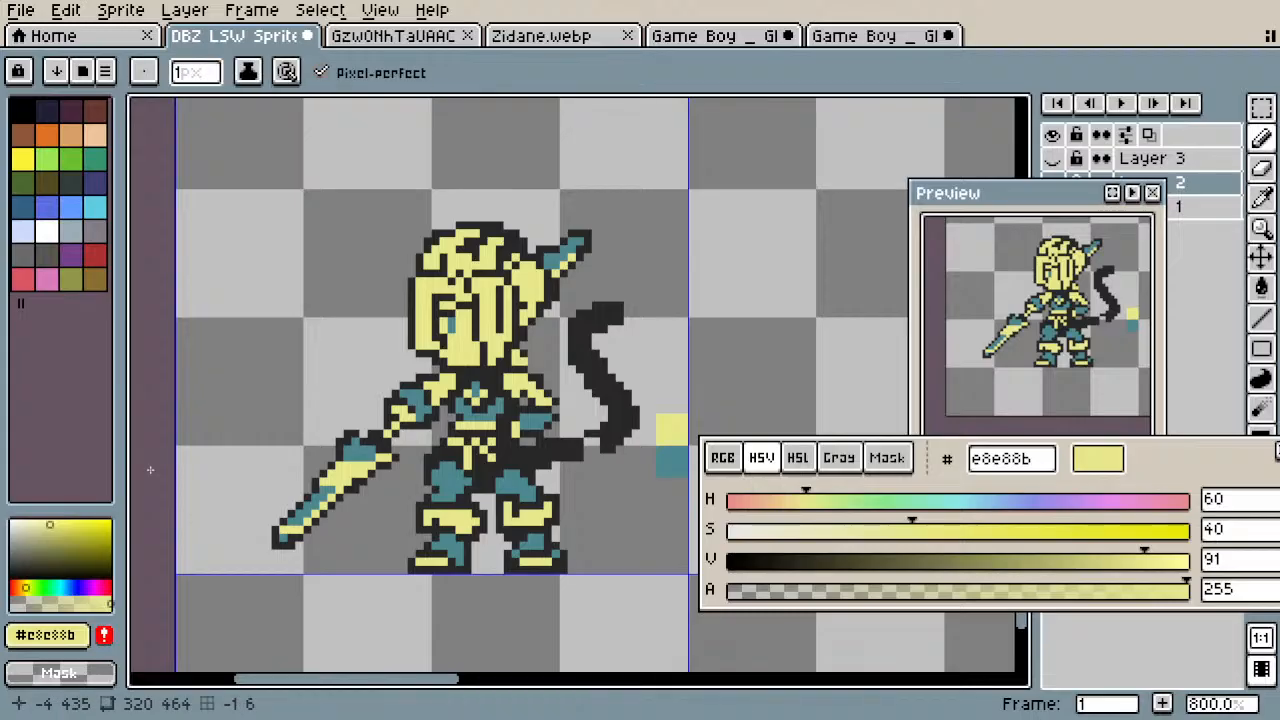
key(i)
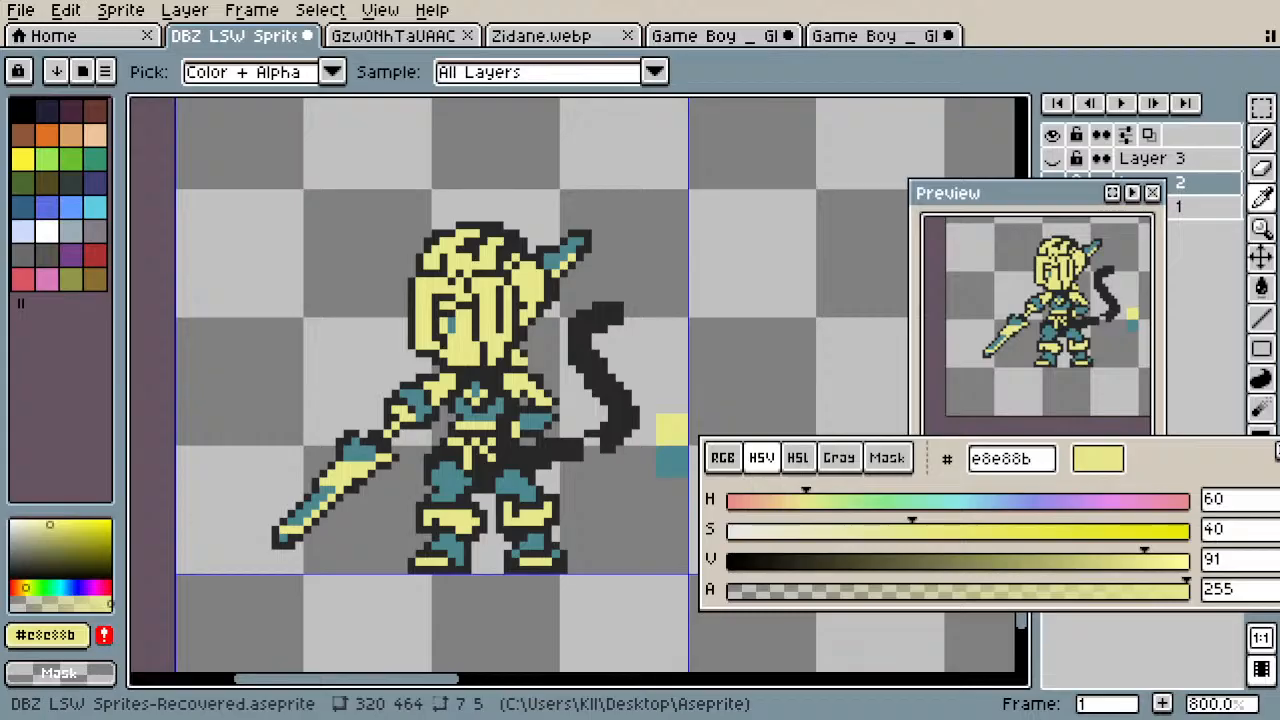
key(b)
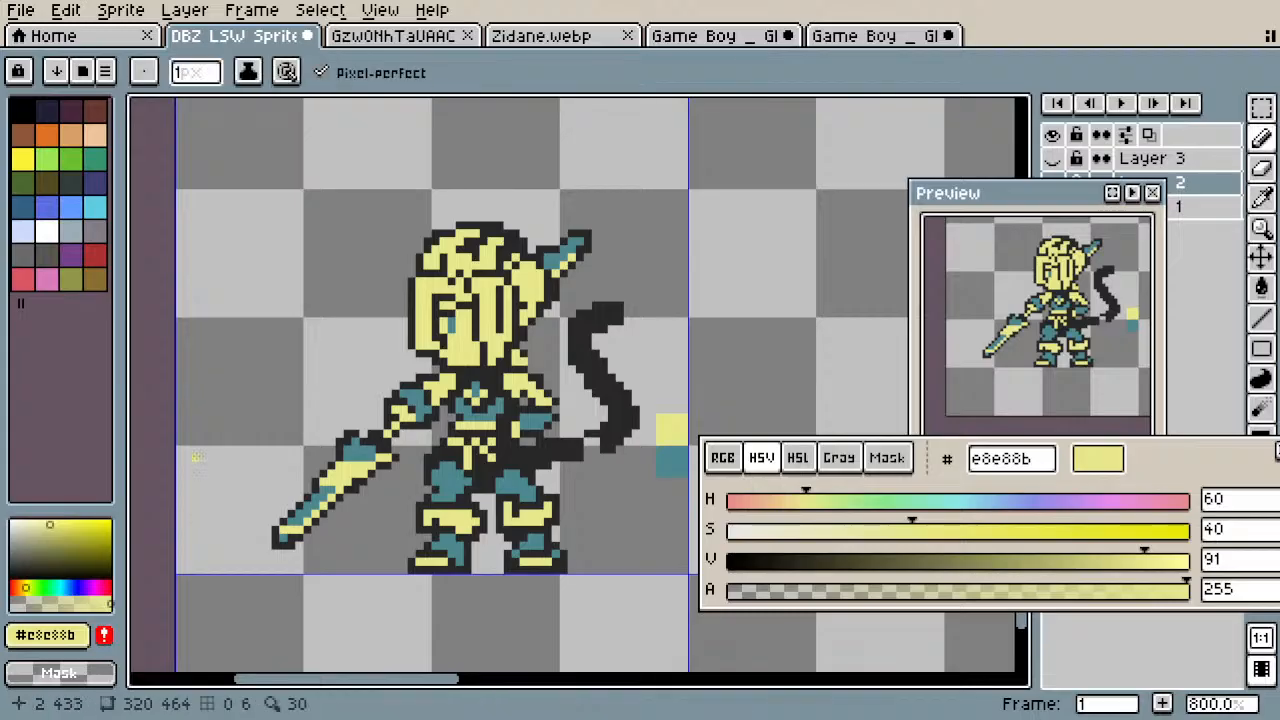
key(i)
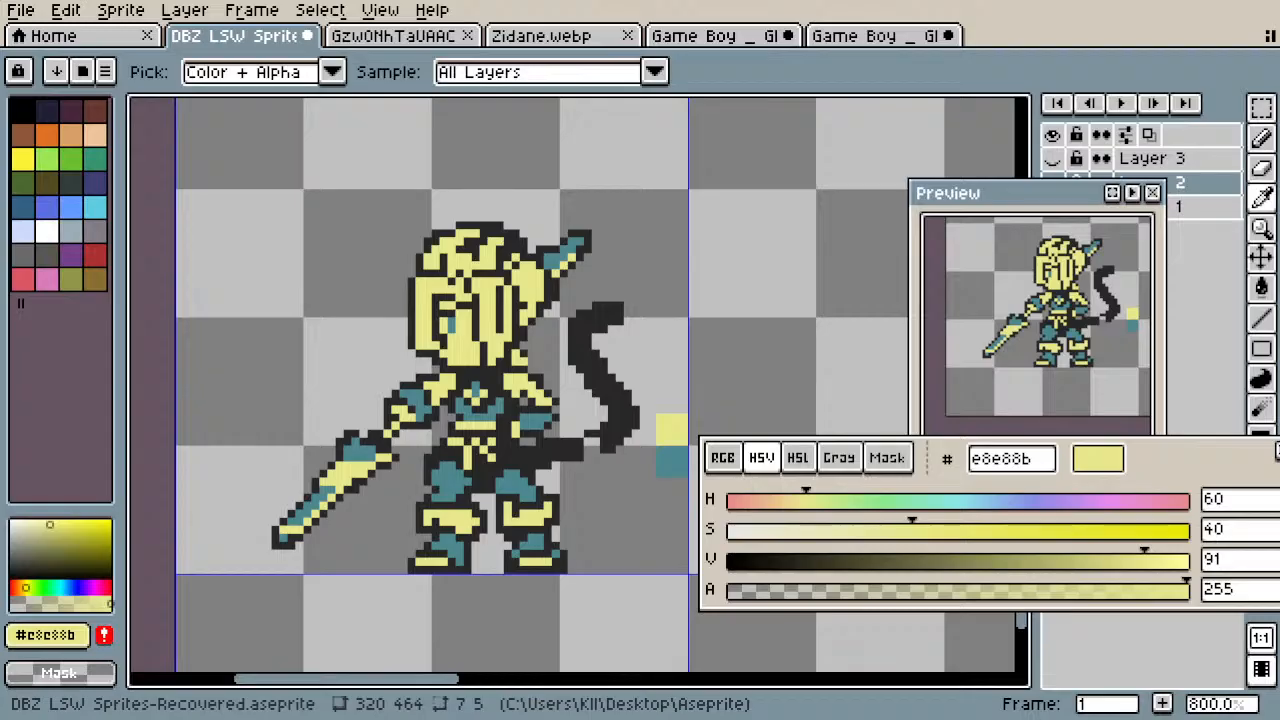
key(b)
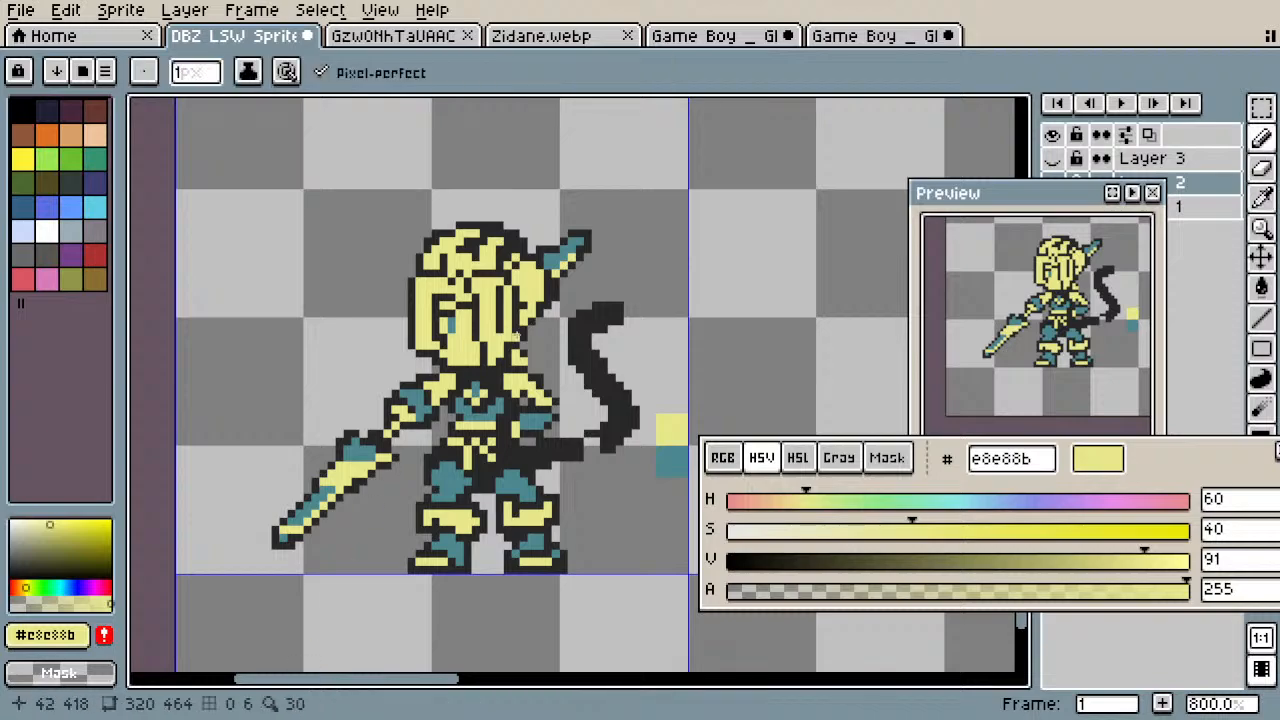
scroll(519, 337, down, 4)
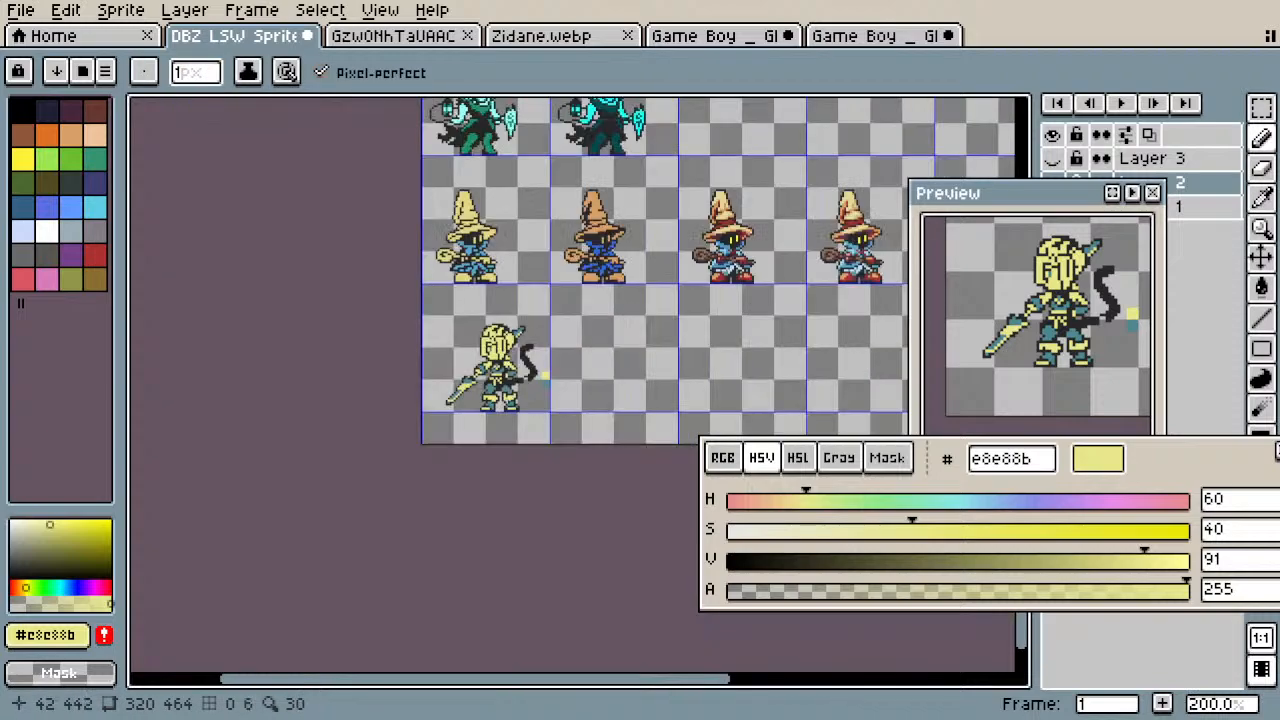
scroll(470, 360, up, 4)
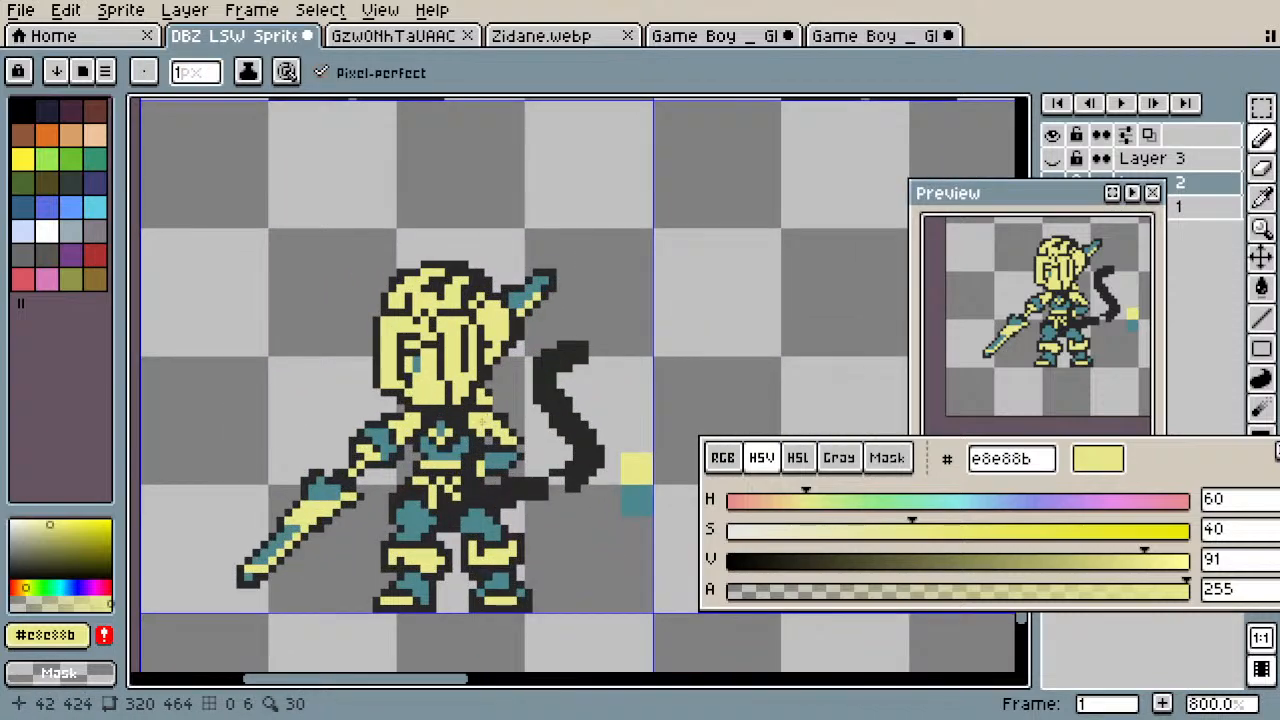
scroll(480, 386, down, 2)
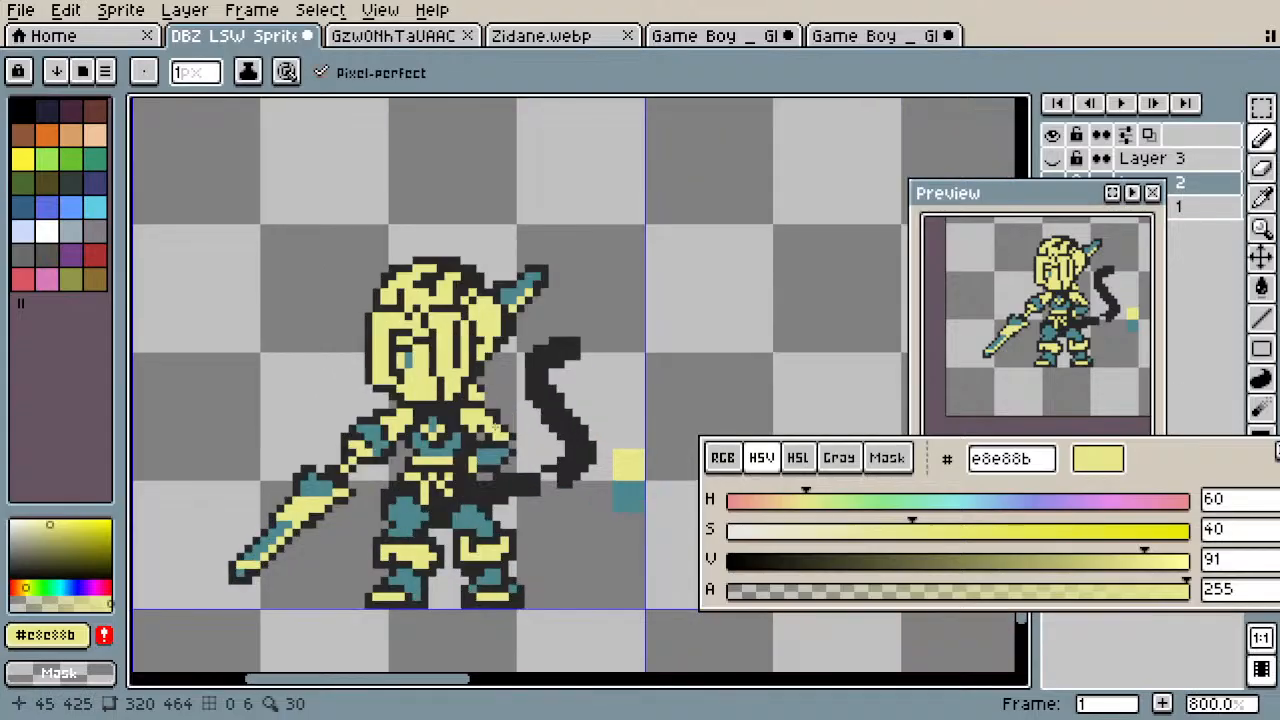
scroll(503, 424, up, 2)
Step: Sample the sprite's pale yellow, shift it to hue 53, saturation 30, value 79 (#c9c28d), and refill all the yellow areas
key(i)
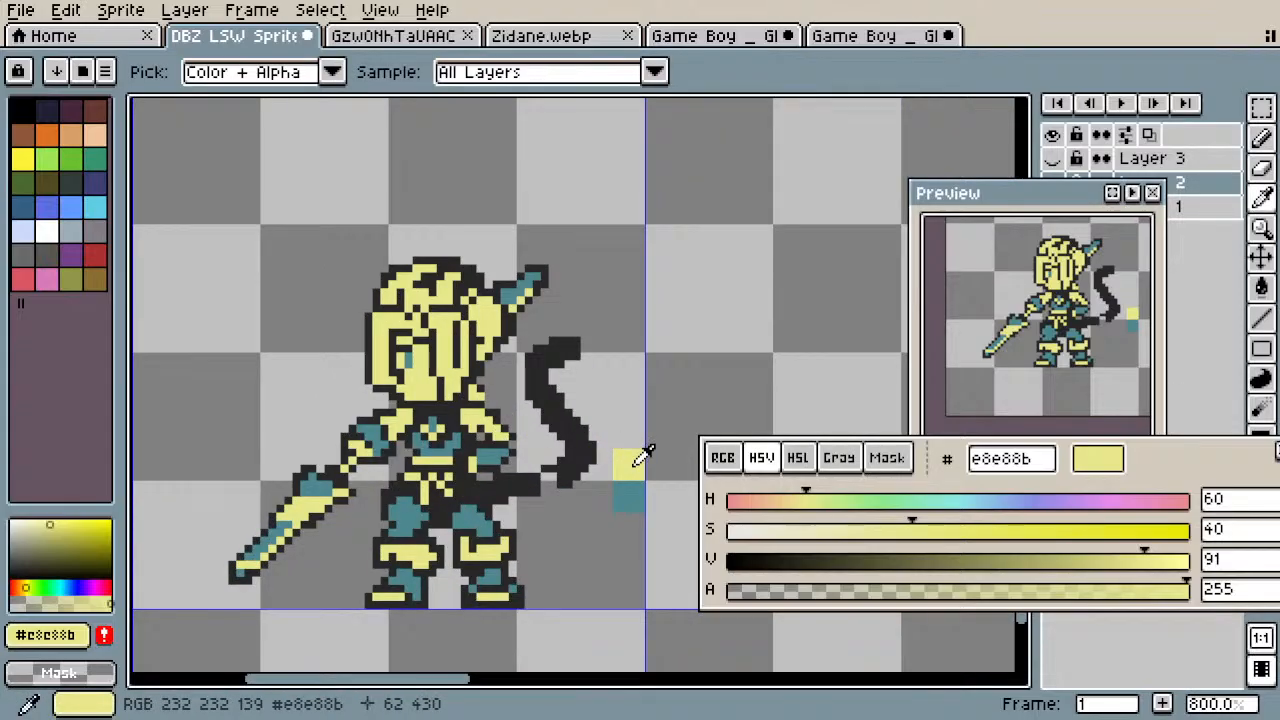
key(b)
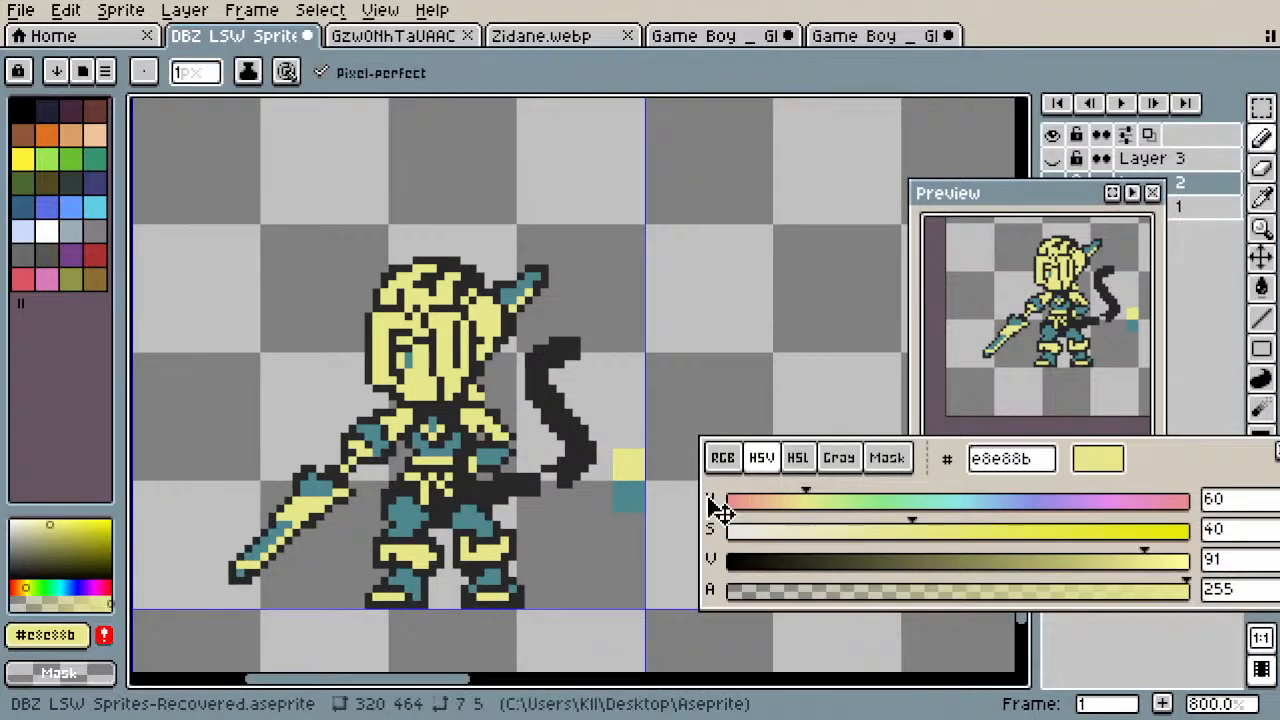
click(1116, 561)
click(1092, 561)
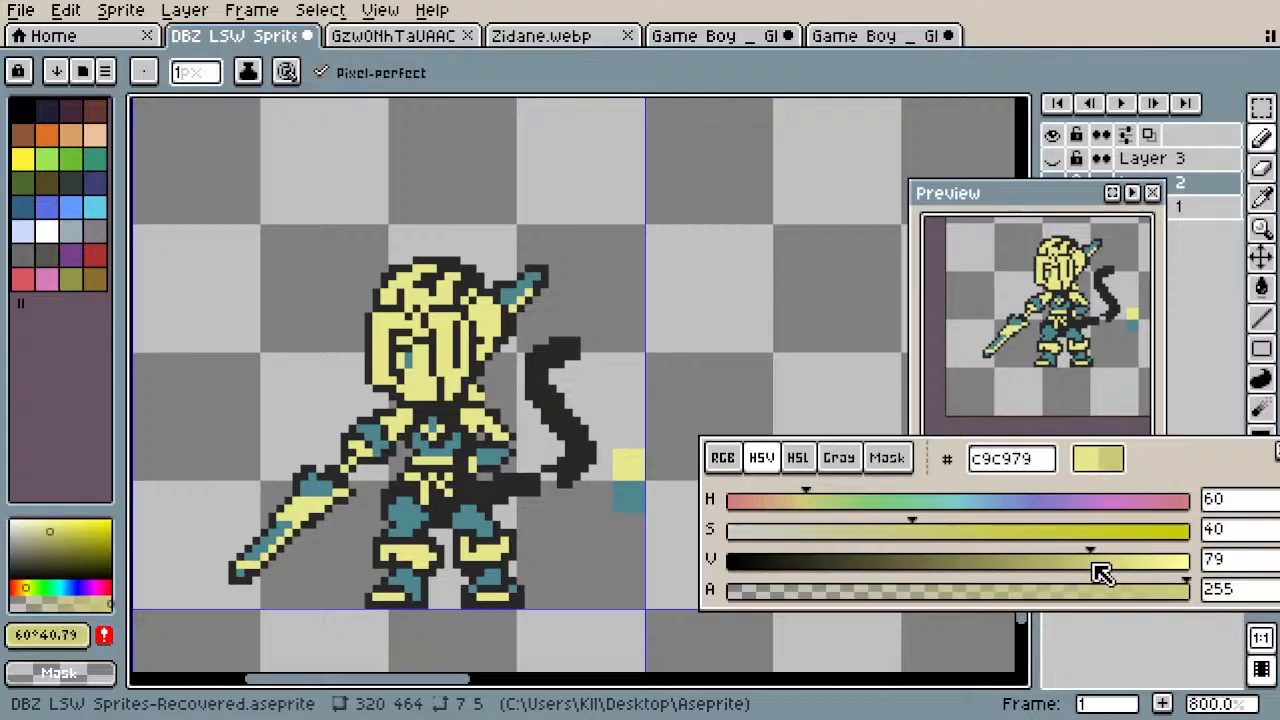
click(866, 529)
click(799, 502)
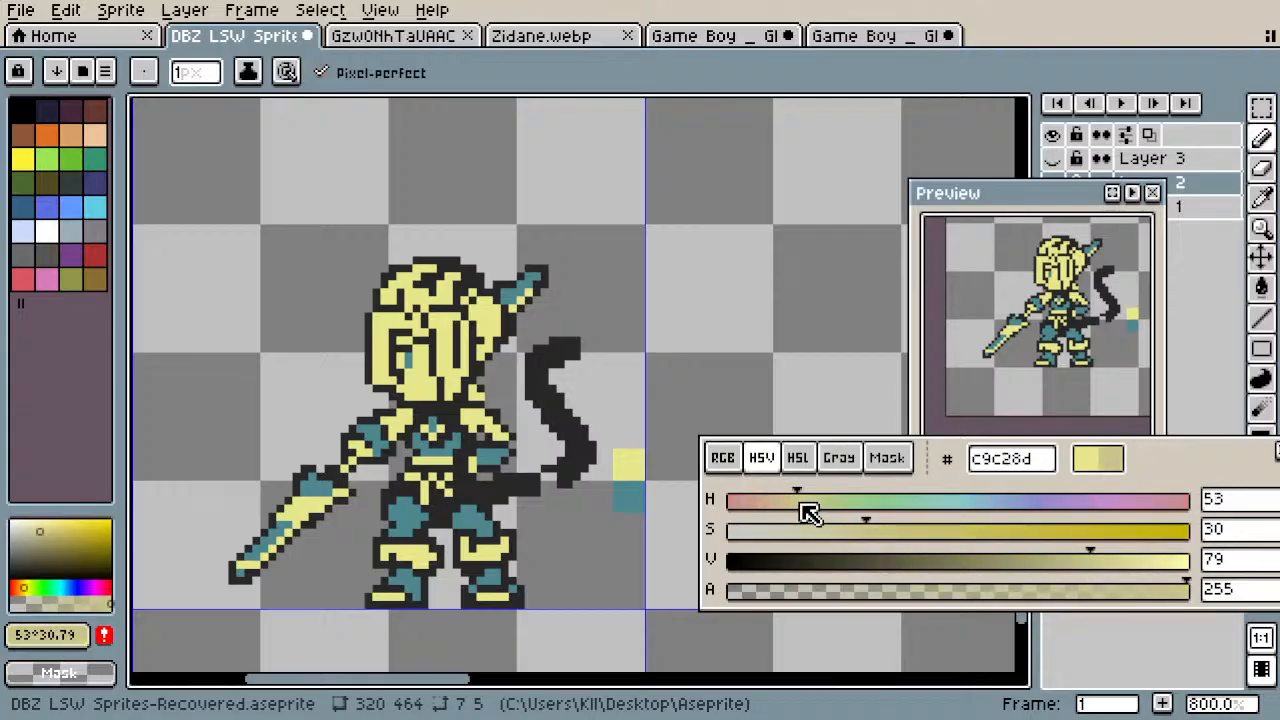
key(g)
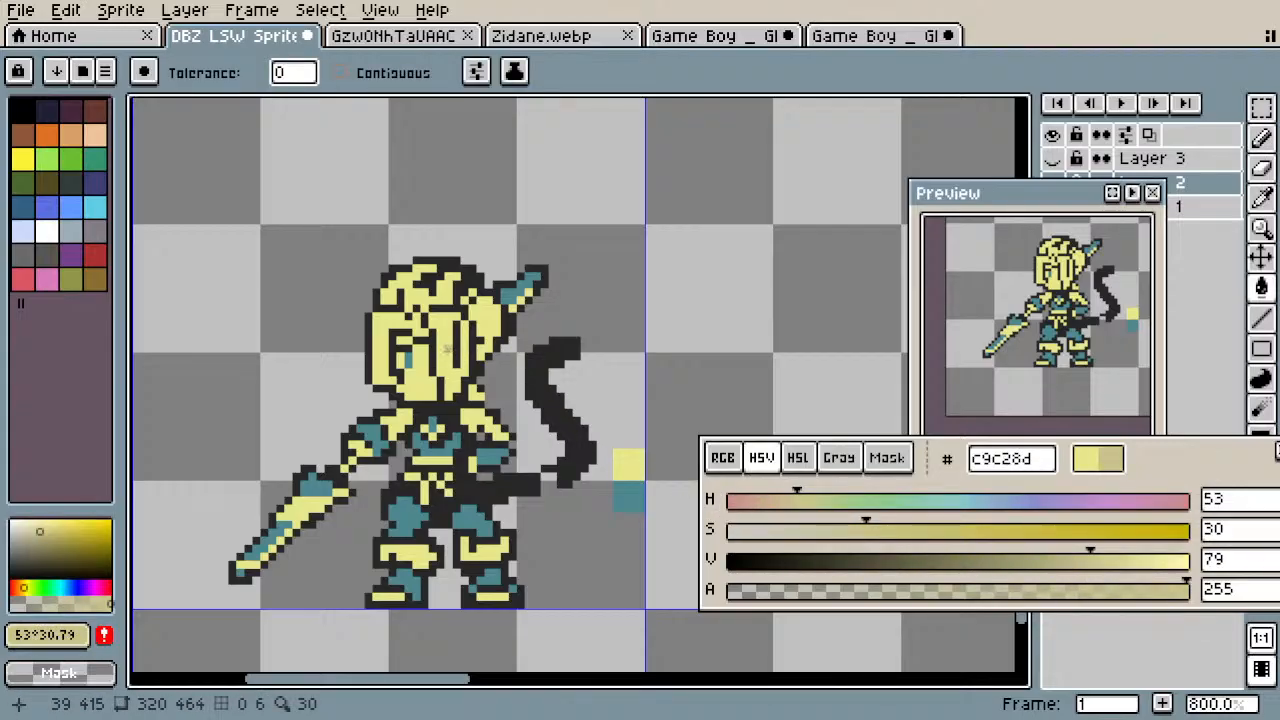
scroll(446, 348, down, 3)
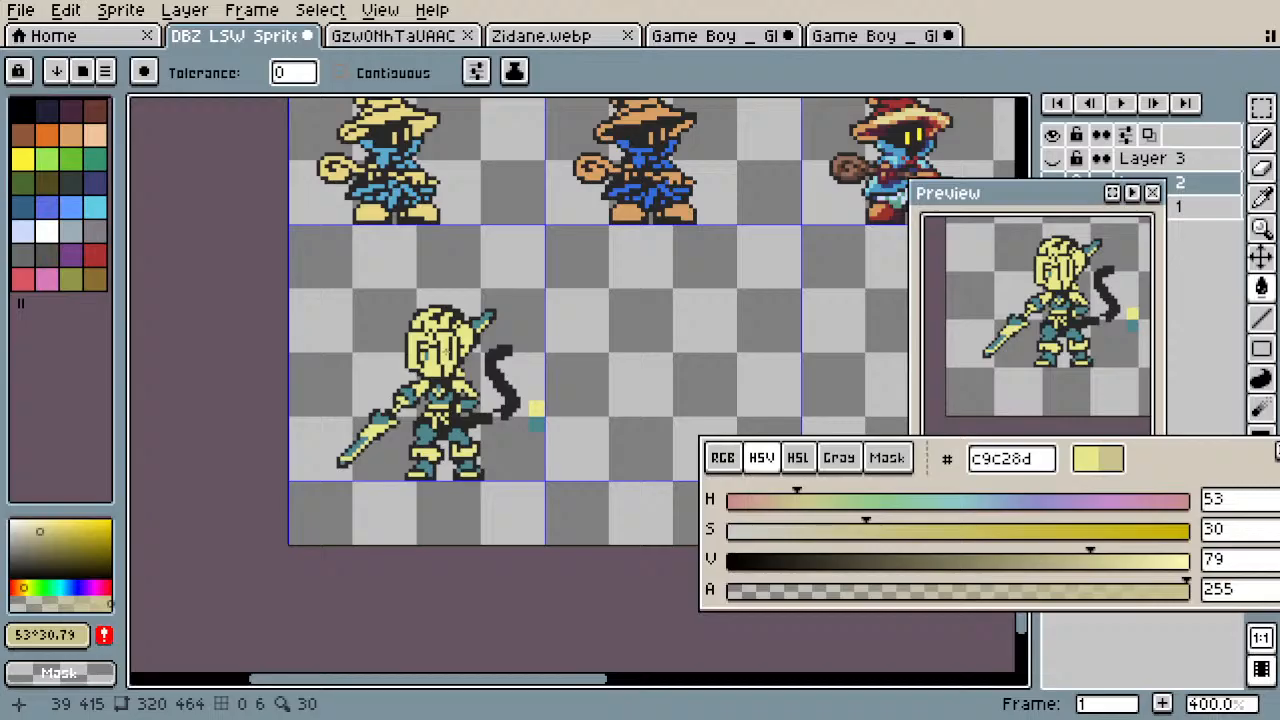
click(442, 348)
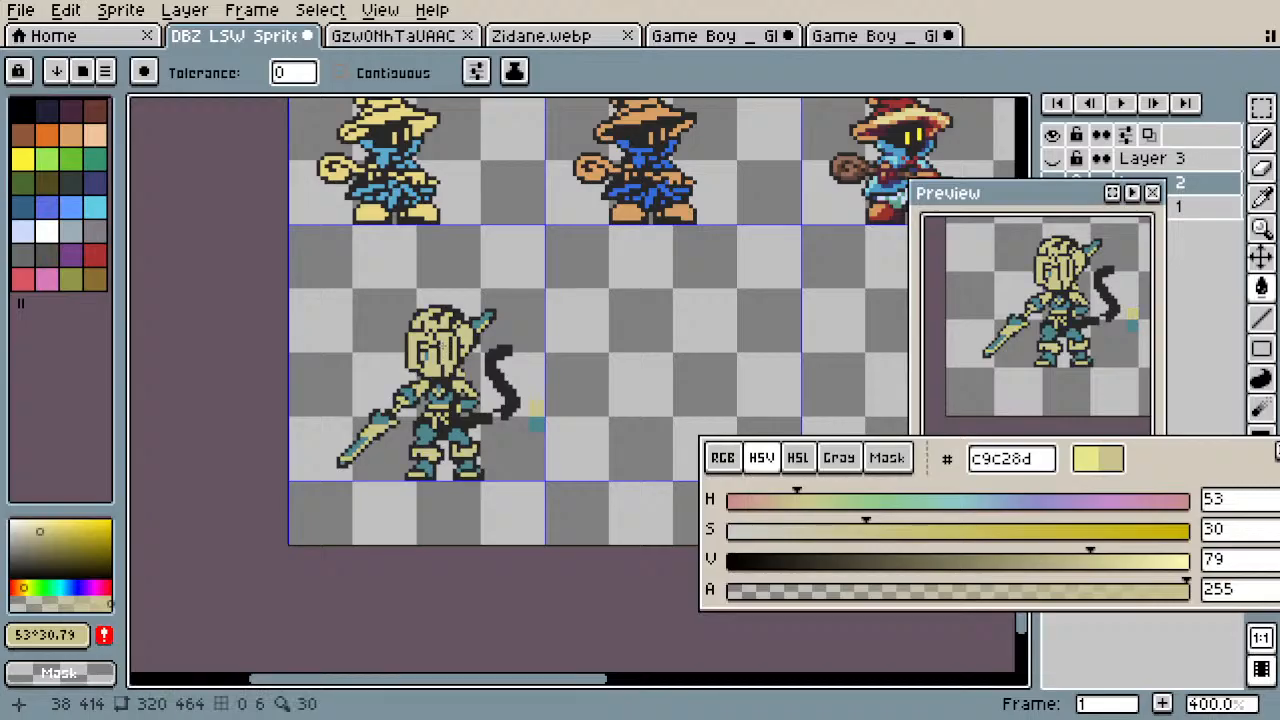
Step: Lighten and desaturate the sprite's cream areas by refilling them at value 87 and saturation 21 (#ded8af)
scroll(470, 365, up, 1)
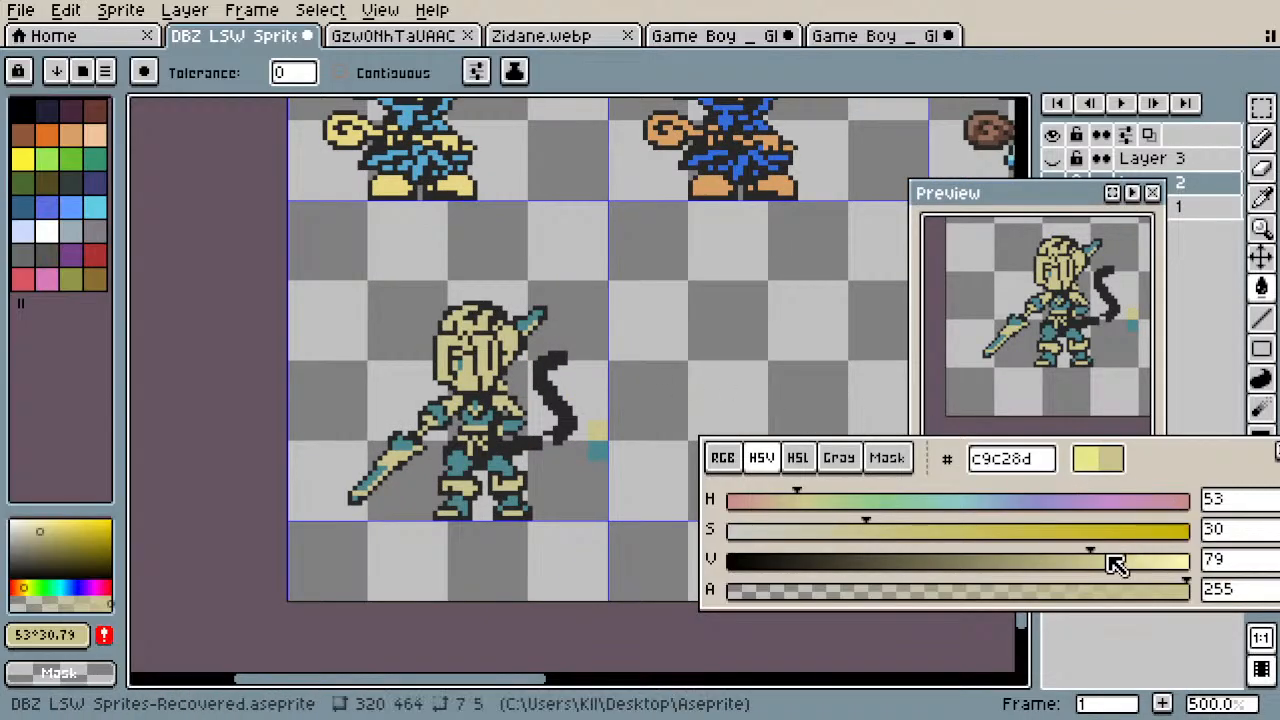
drag(1113, 567, 1137, 567)
scroll(478, 372, up, 2)
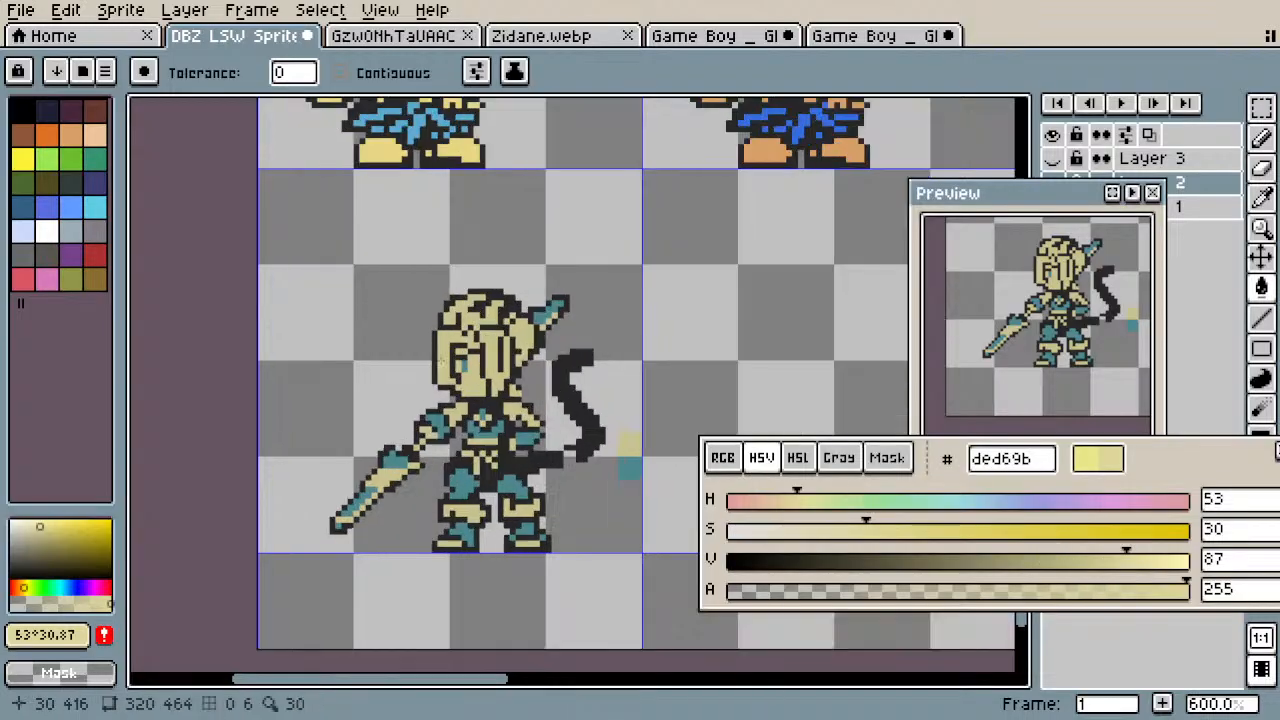
drag(852, 538, 828, 538)
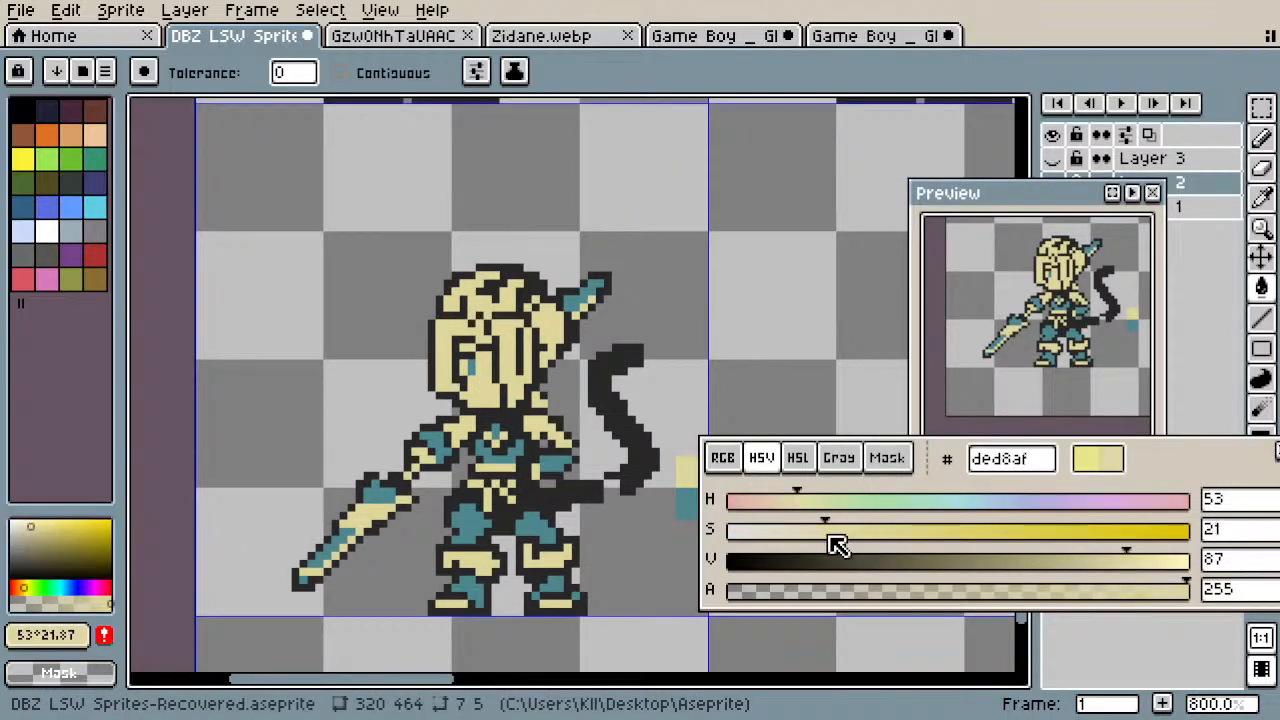
scroll(481, 398, down, 4)
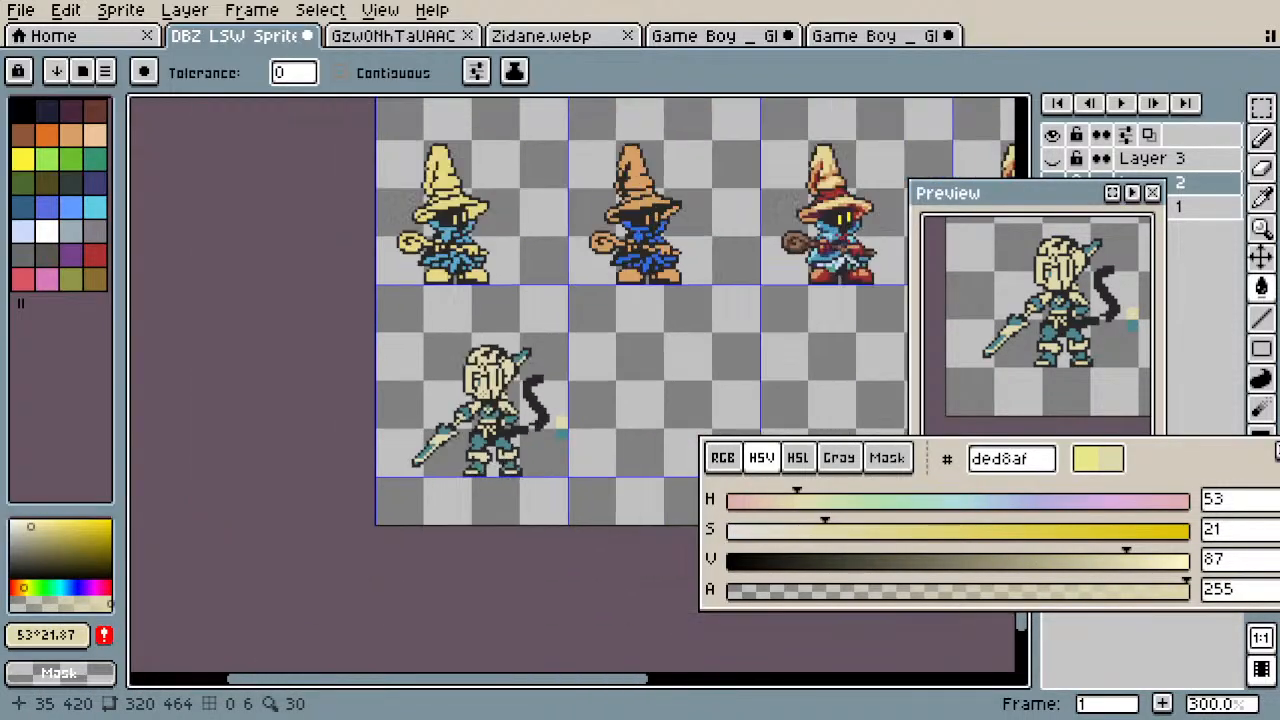
scroll(483, 393, down, 1)
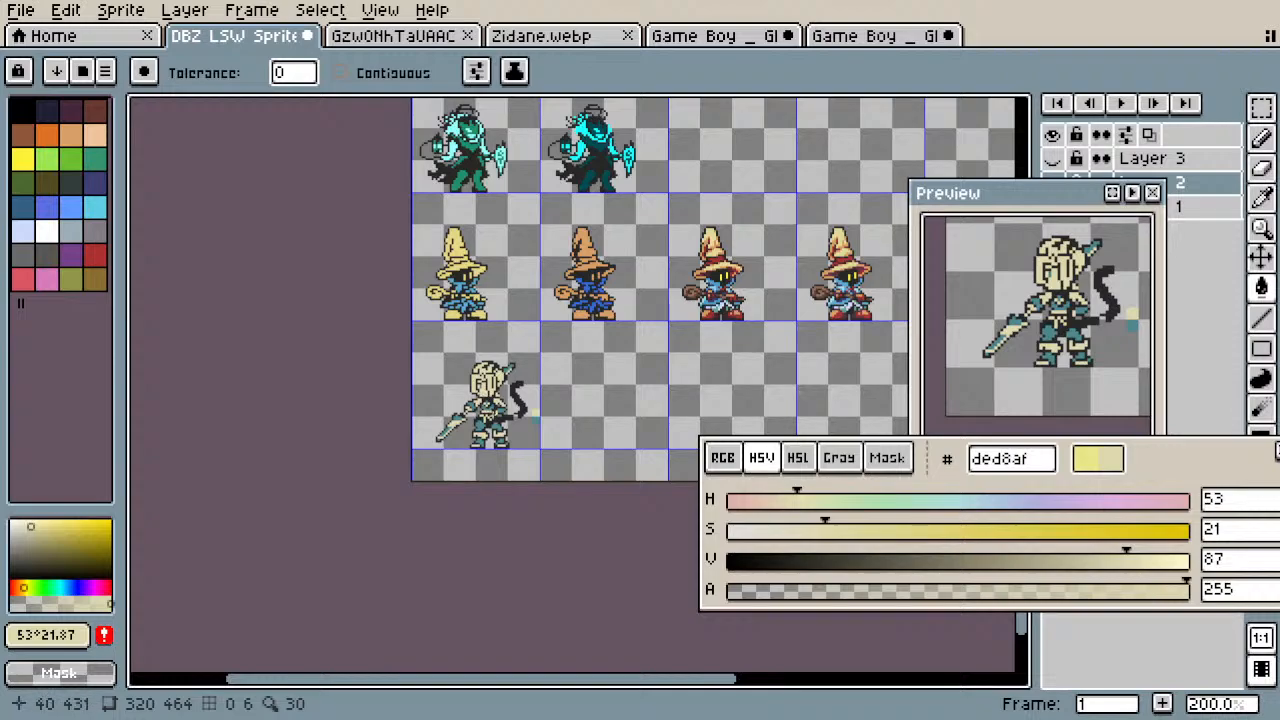
Step: Sample the thigh's teal, darken it to value 47 (#407178), and refill all the teal areas of the sprite
scroll(483, 395, up, 8)
alt+click(486, 486)
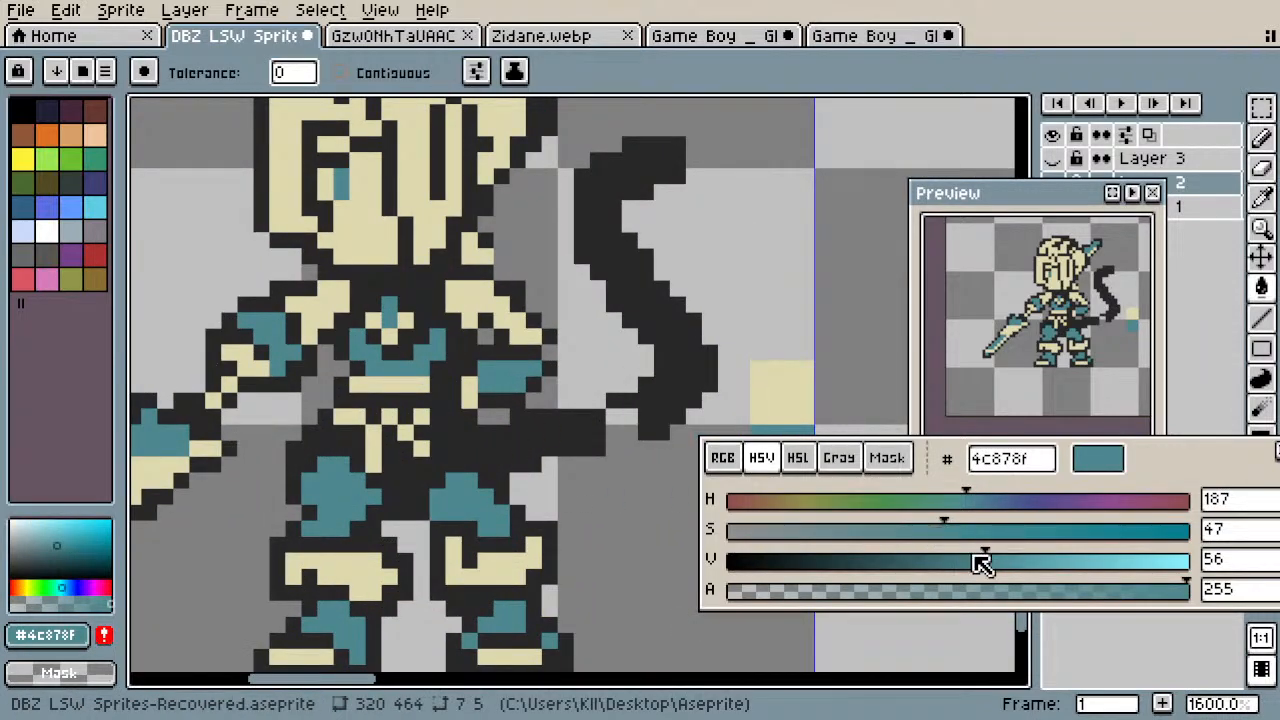
drag(980, 560, 944, 562)
click(463, 508)
scroll(465, 500, down, 4)
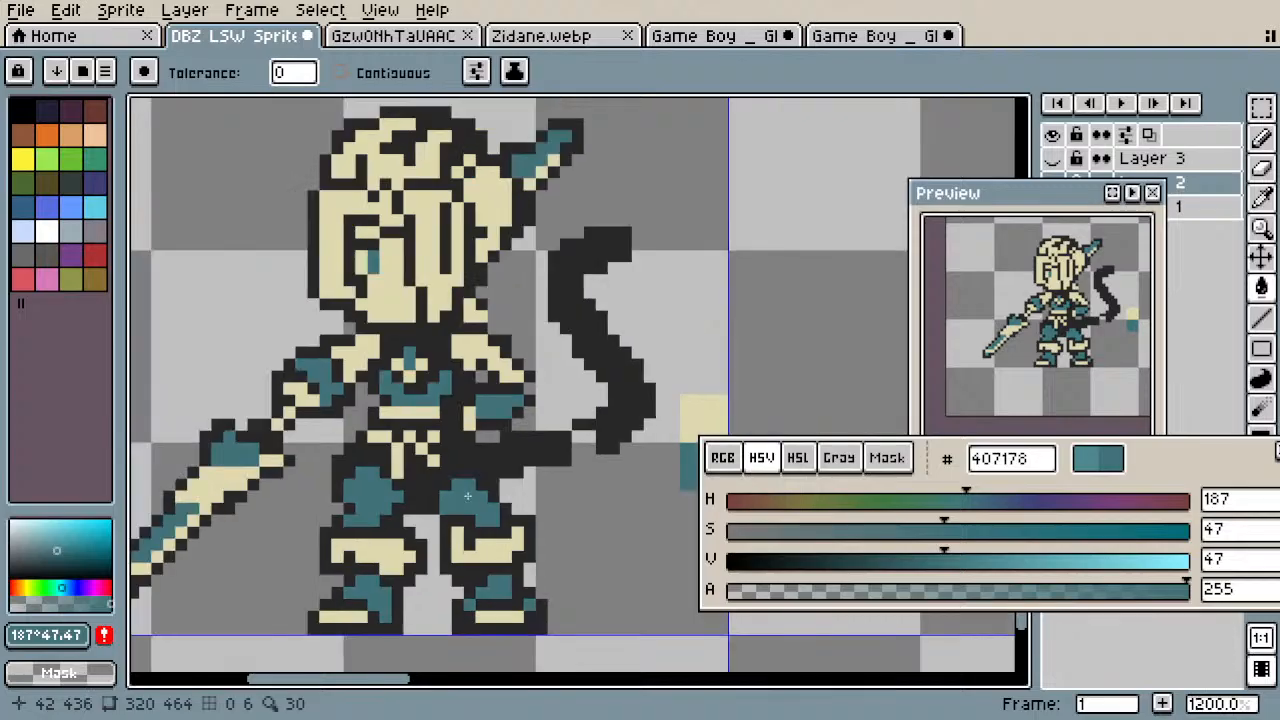
scroll(466, 485, down, 3)
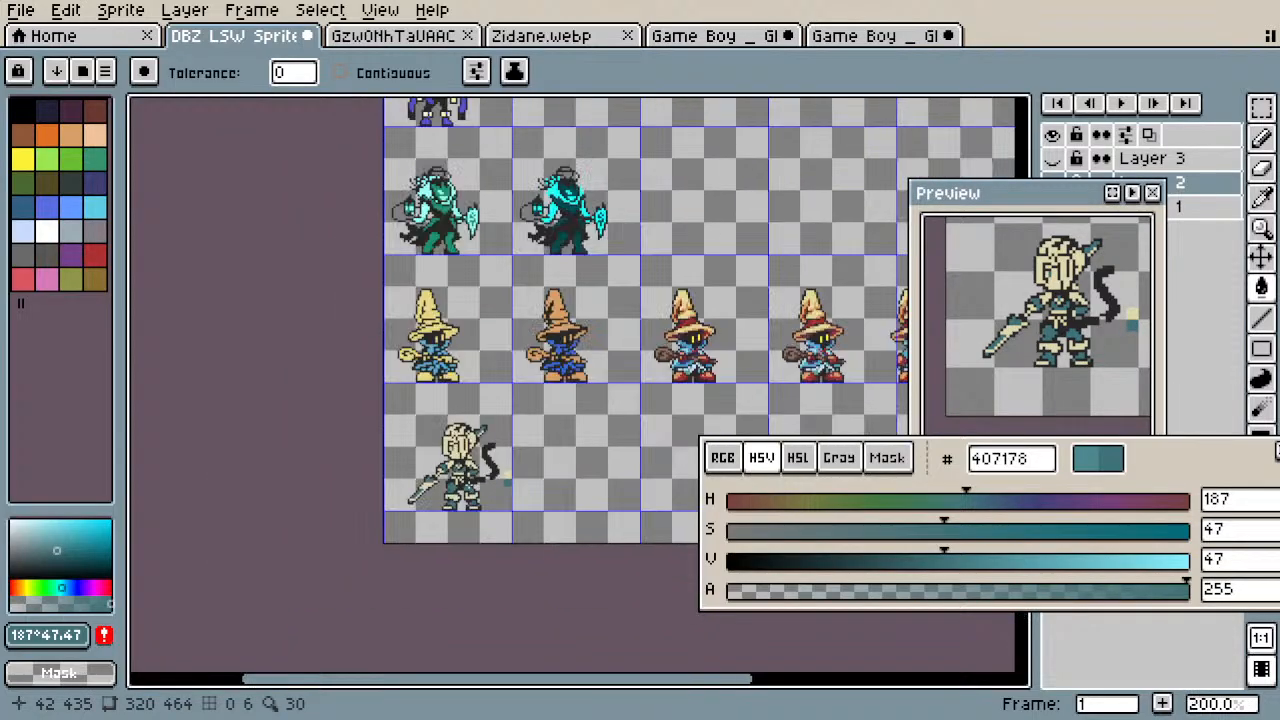
scroll(466, 484, down, 2)
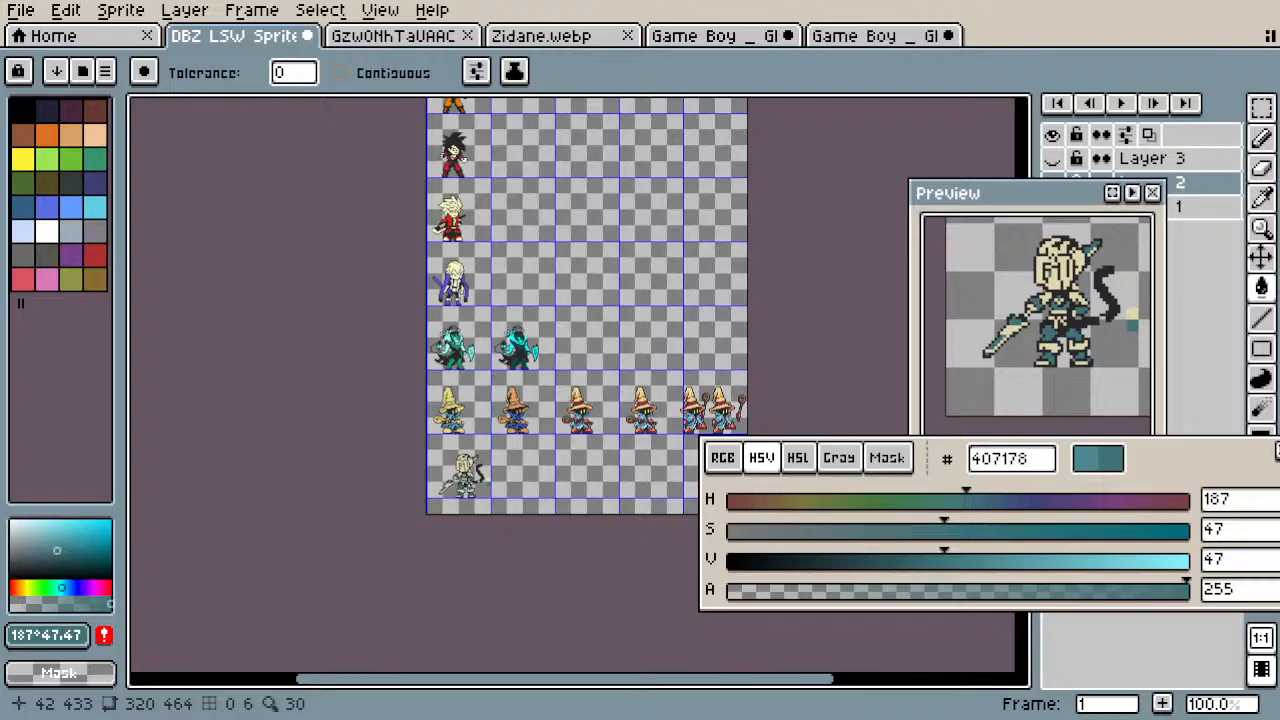
scroll(466, 484, up, 4)
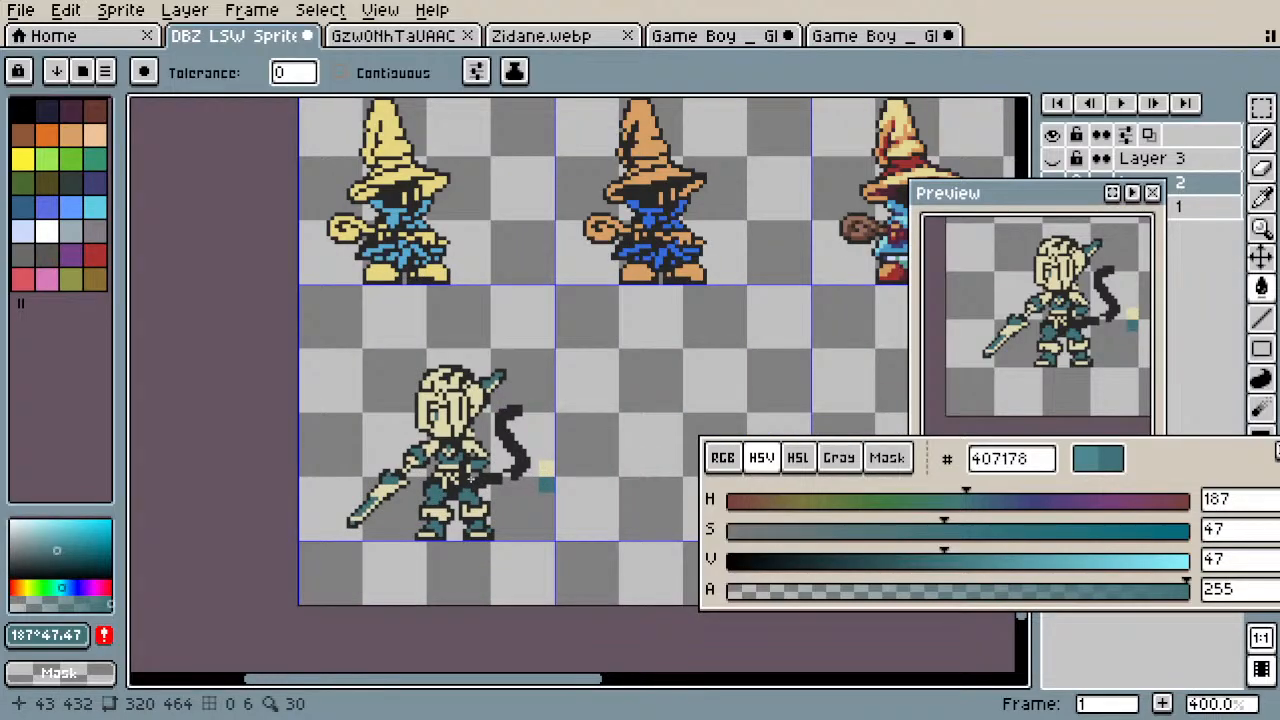
Step: Delete the hidden Layer 3 and move the Preview window clear of the layer list
click(1186, 162)
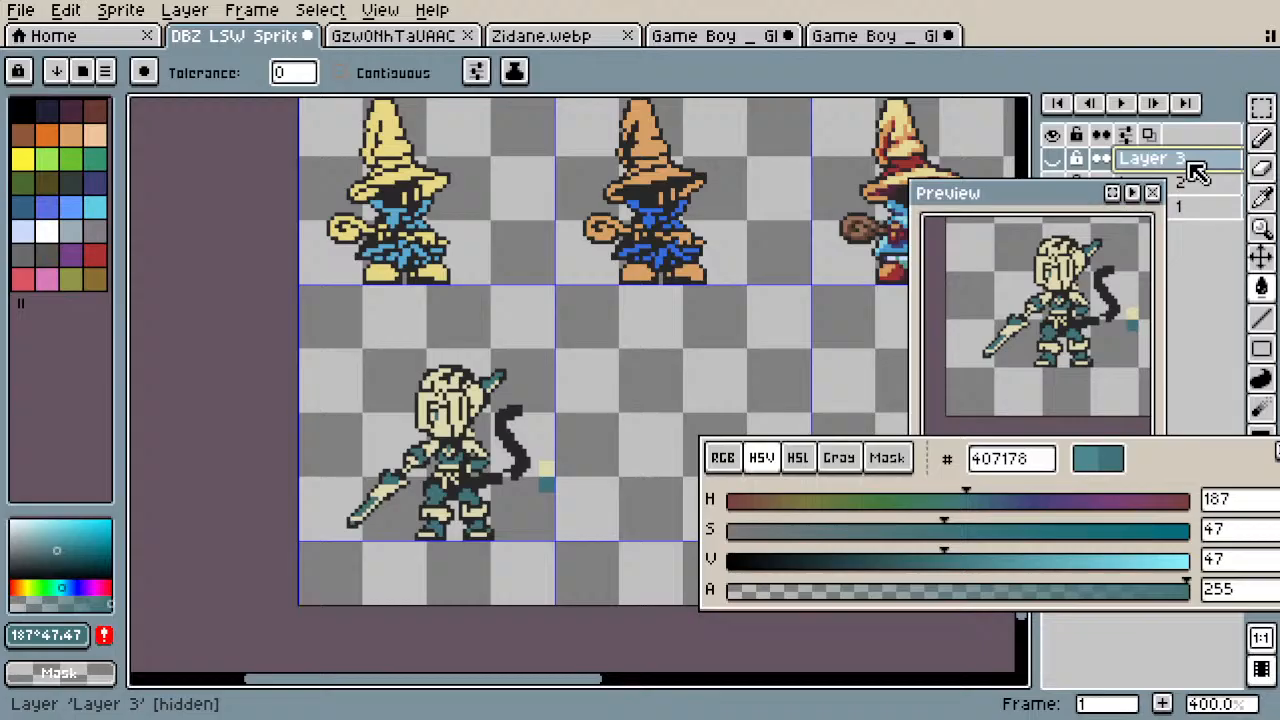
right_click(1196, 170)
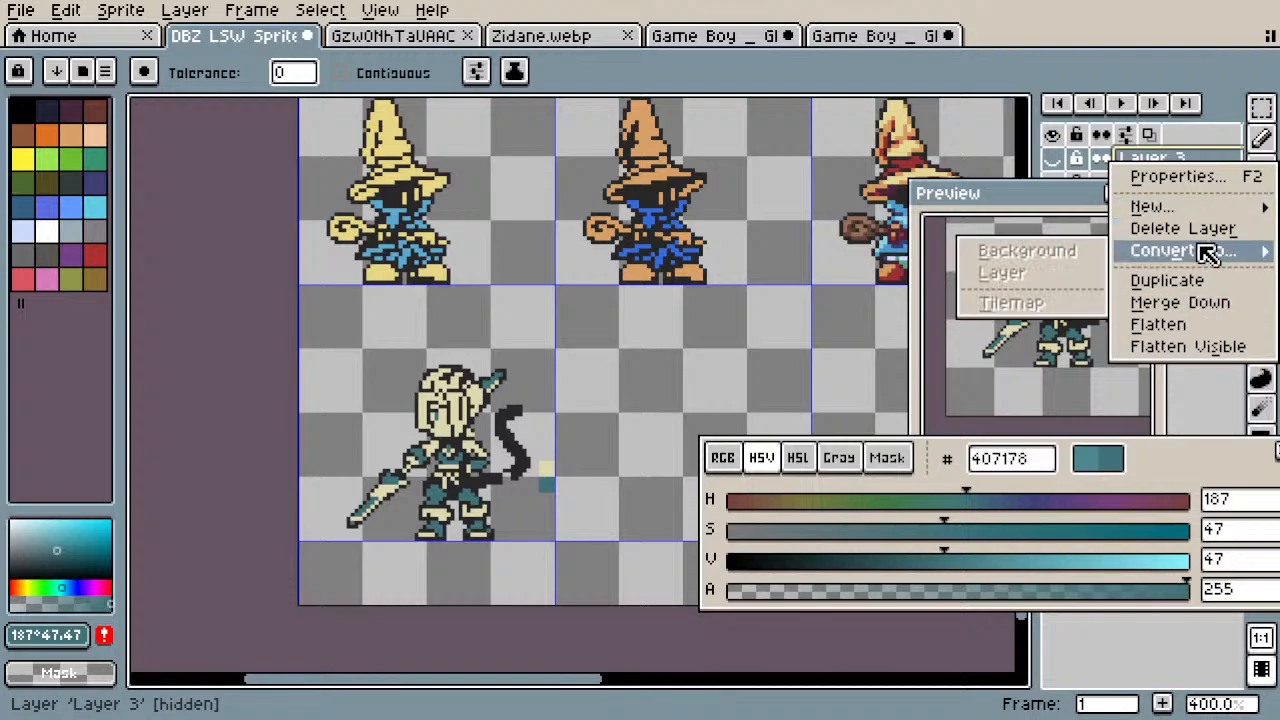
click(1201, 236)
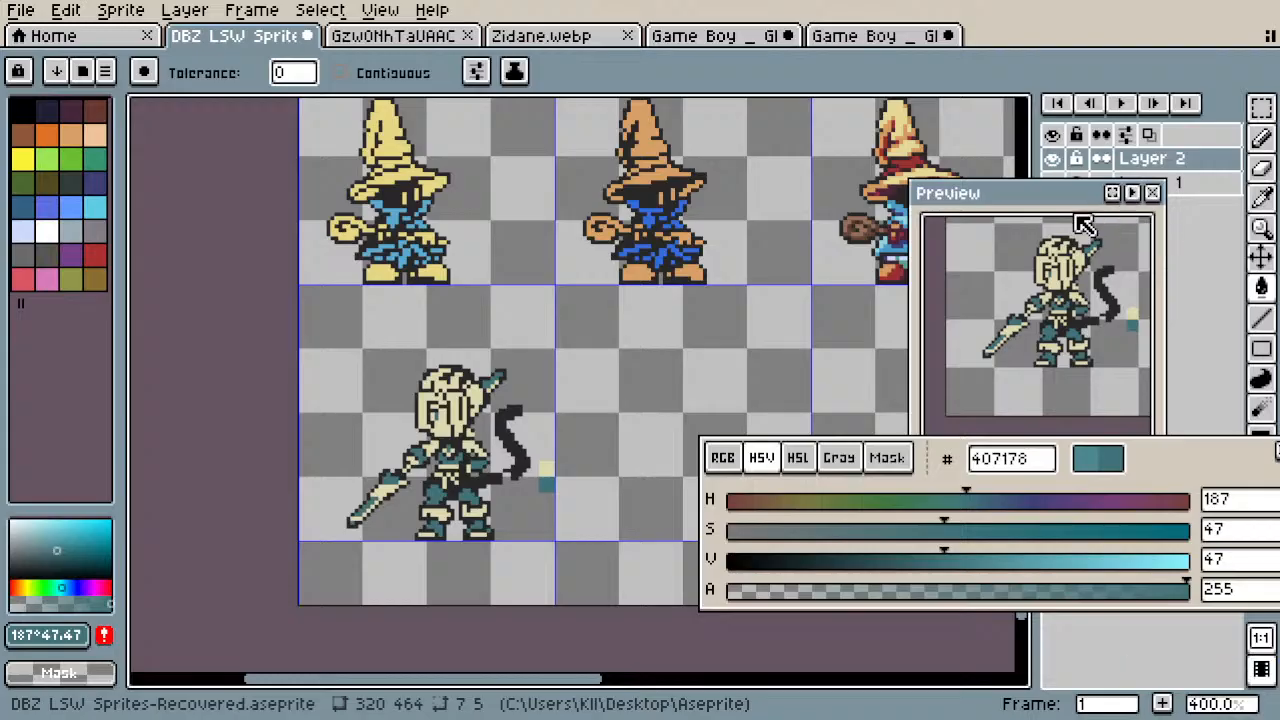
drag(1045, 203, 879, 213)
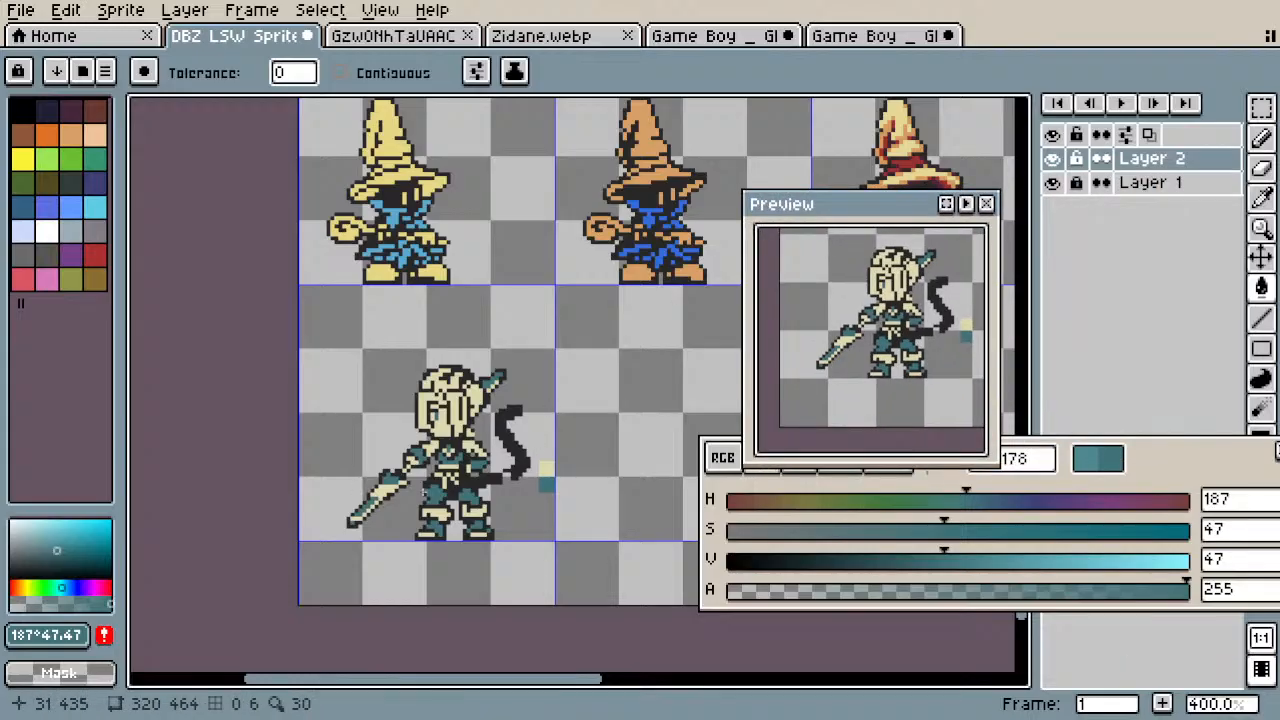
Step: Extend the lower tip of the ponytail with #282828 outline pixels and a #ded8af pixel inside it
scroll(422, 490, down, 3)
scroll(430, 490, up, 3)
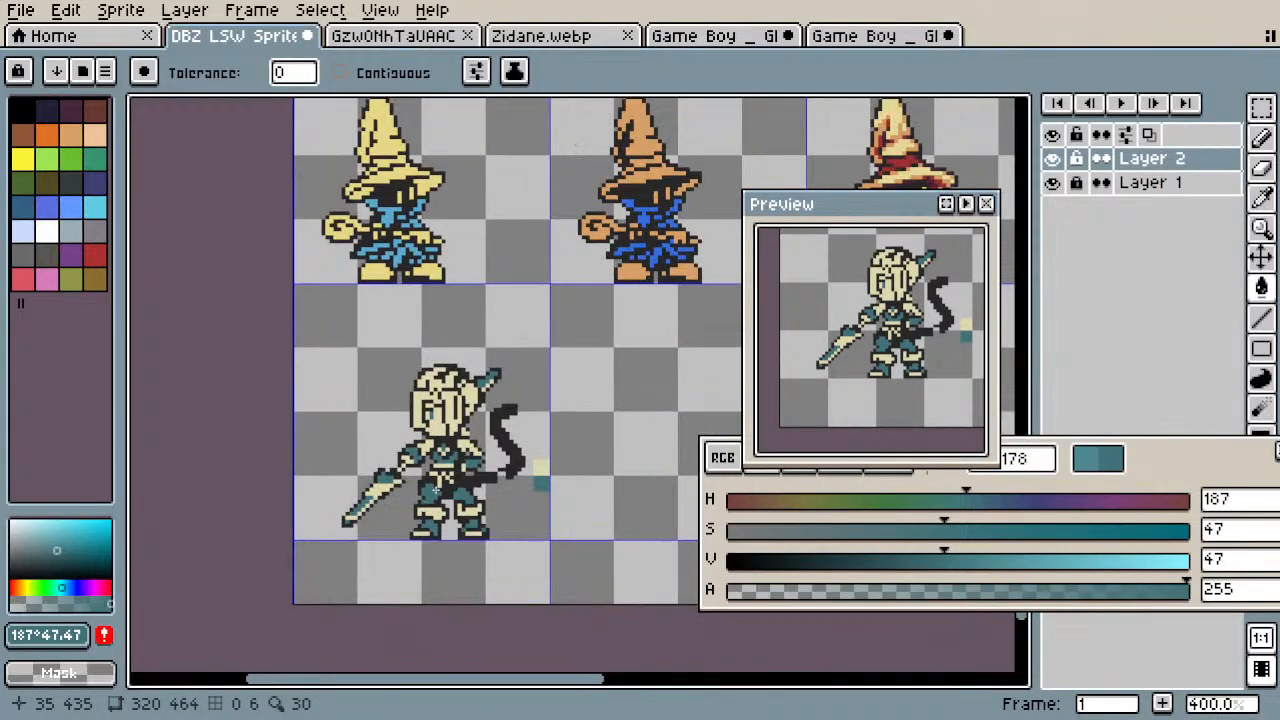
scroll(438, 488, up, 3)
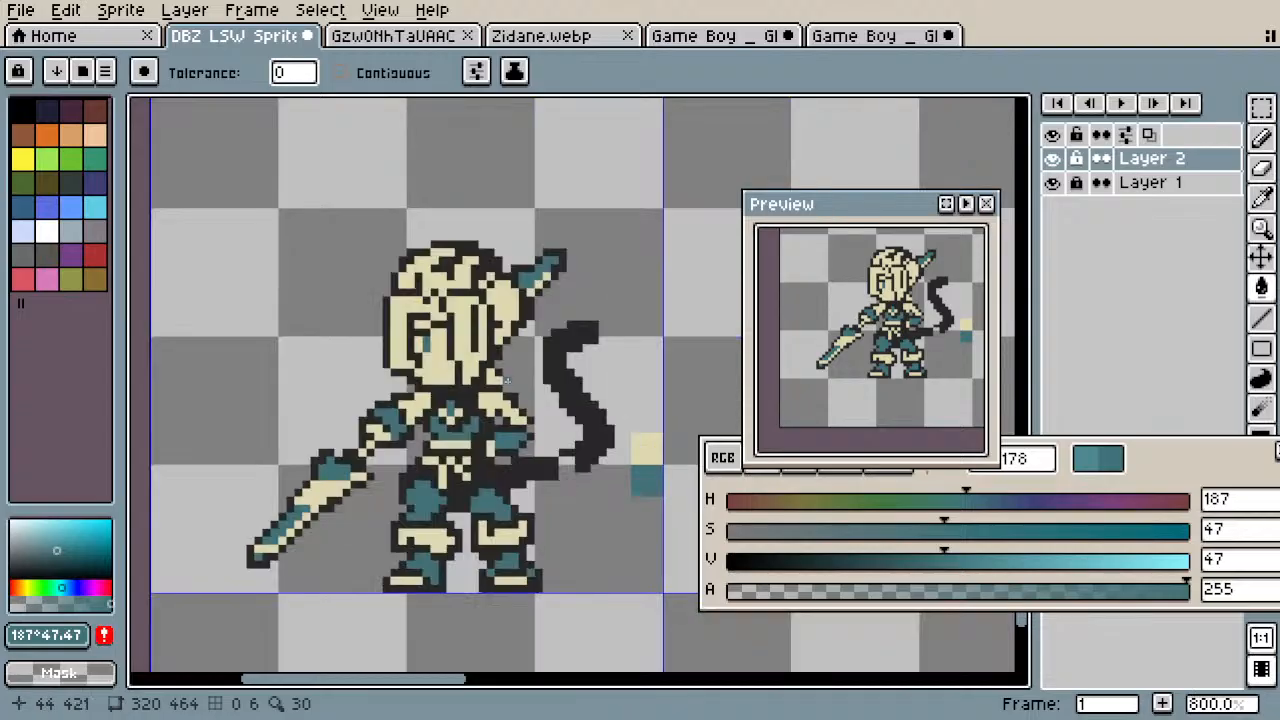
key(b)
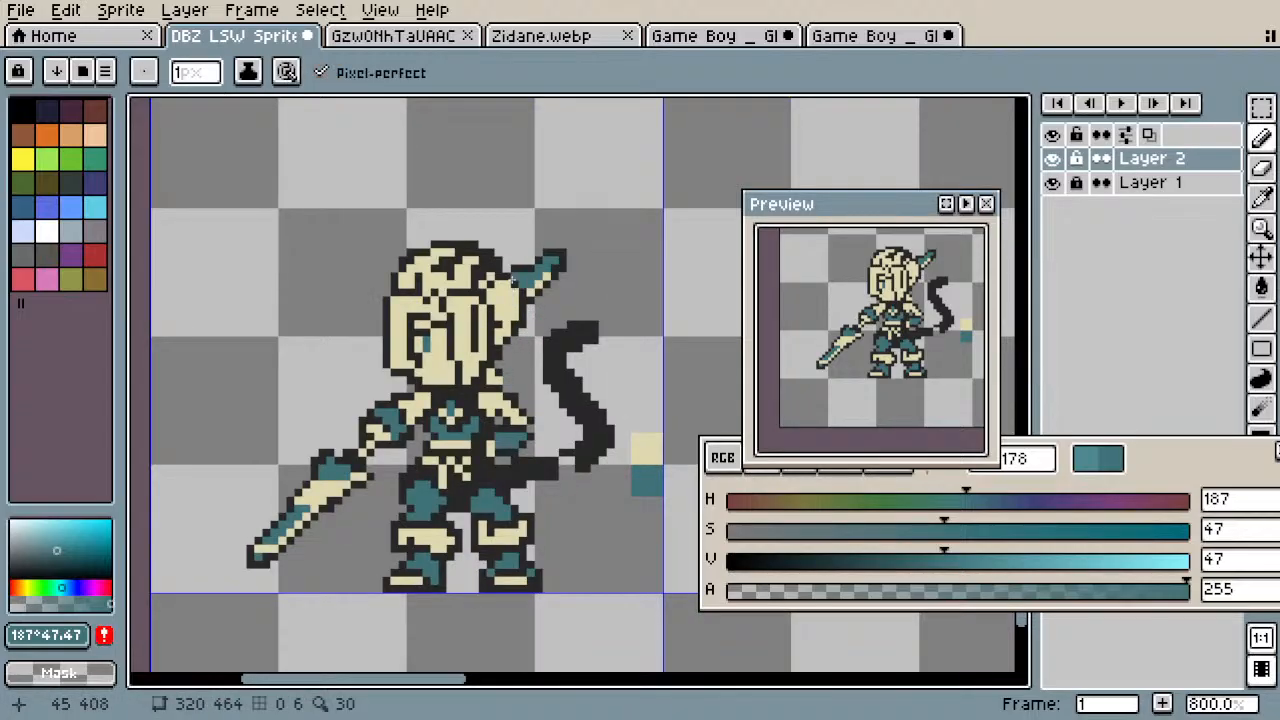
scroll(505, 320, down, 2)
scroll(500, 355, up, 3)
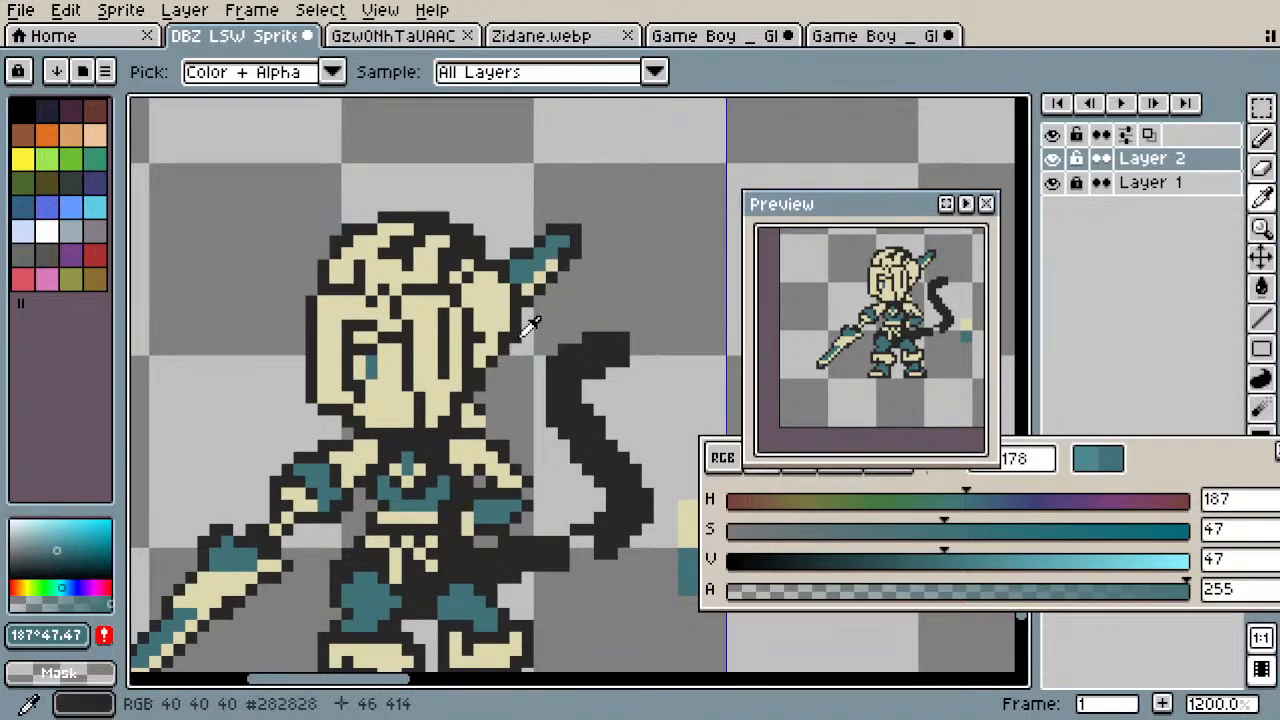
alt+click(513, 337)
drag(513, 337, 511, 371)
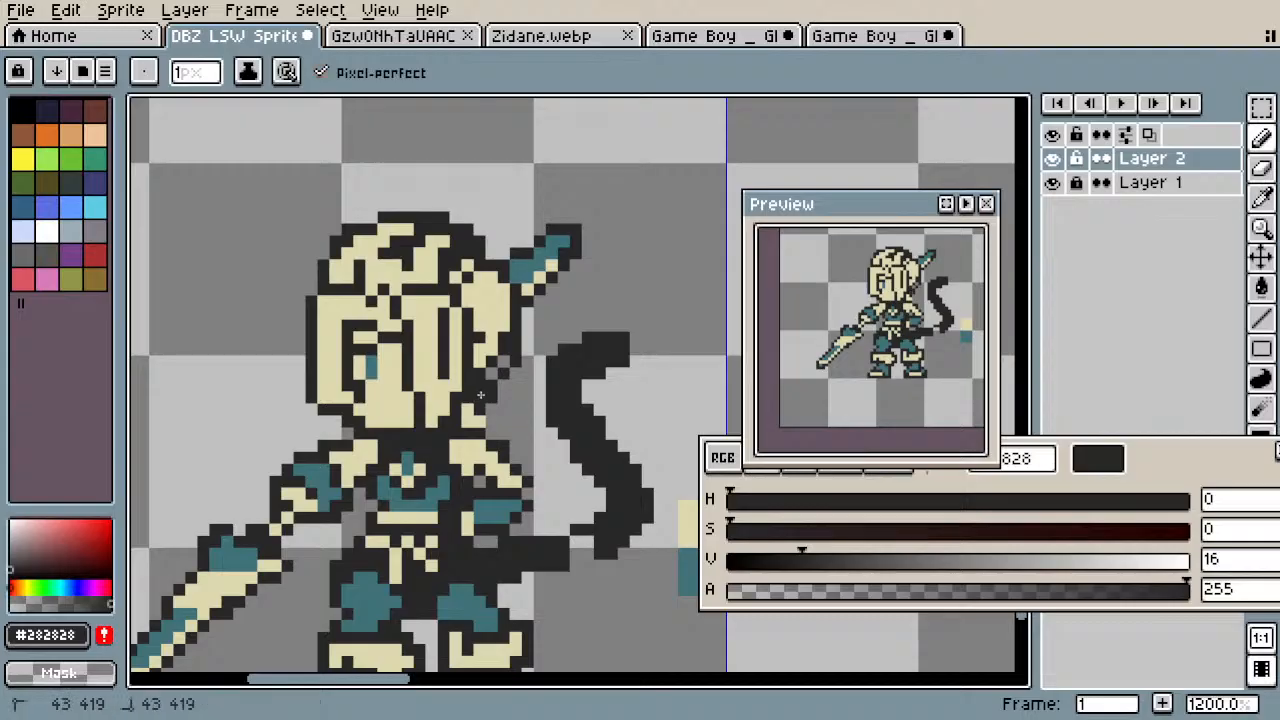
alt+click(502, 347)
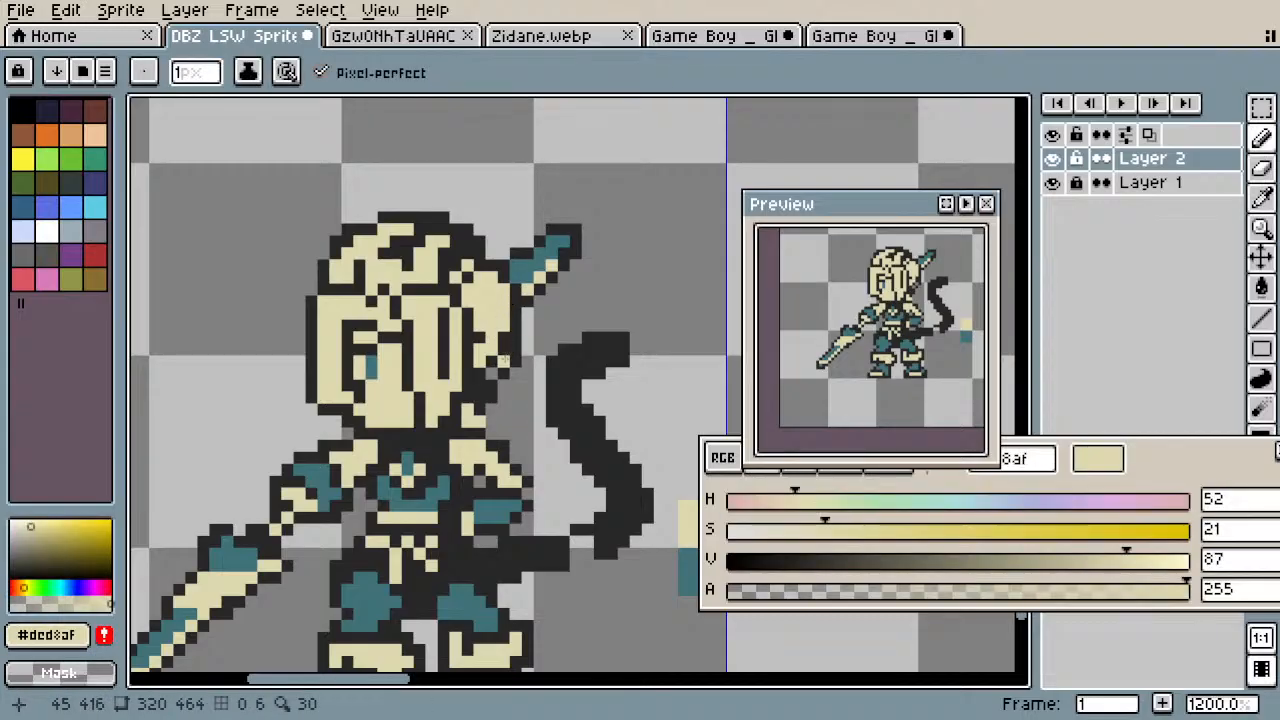
Step: Outline a rounded hair tuft between the ponytail tip and the rear shoulder in #282828 and fill it with #ded8af
alt+click(493, 390)
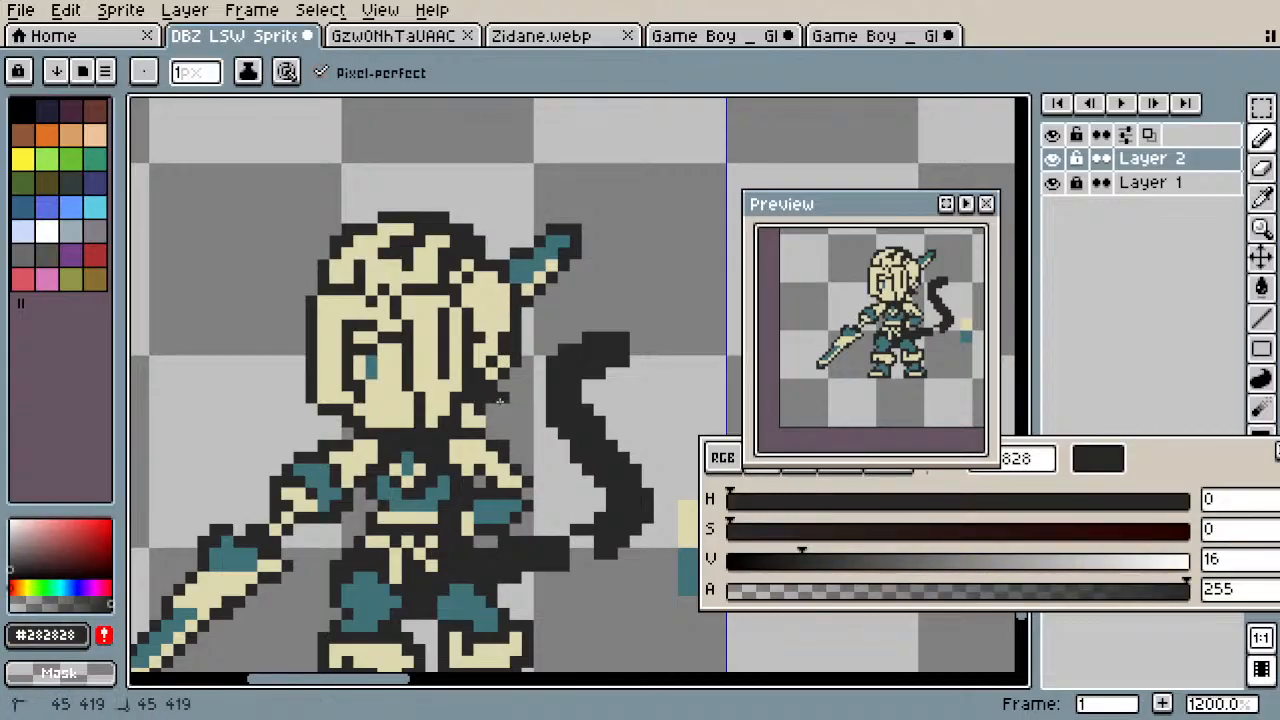
alt+click(482, 420)
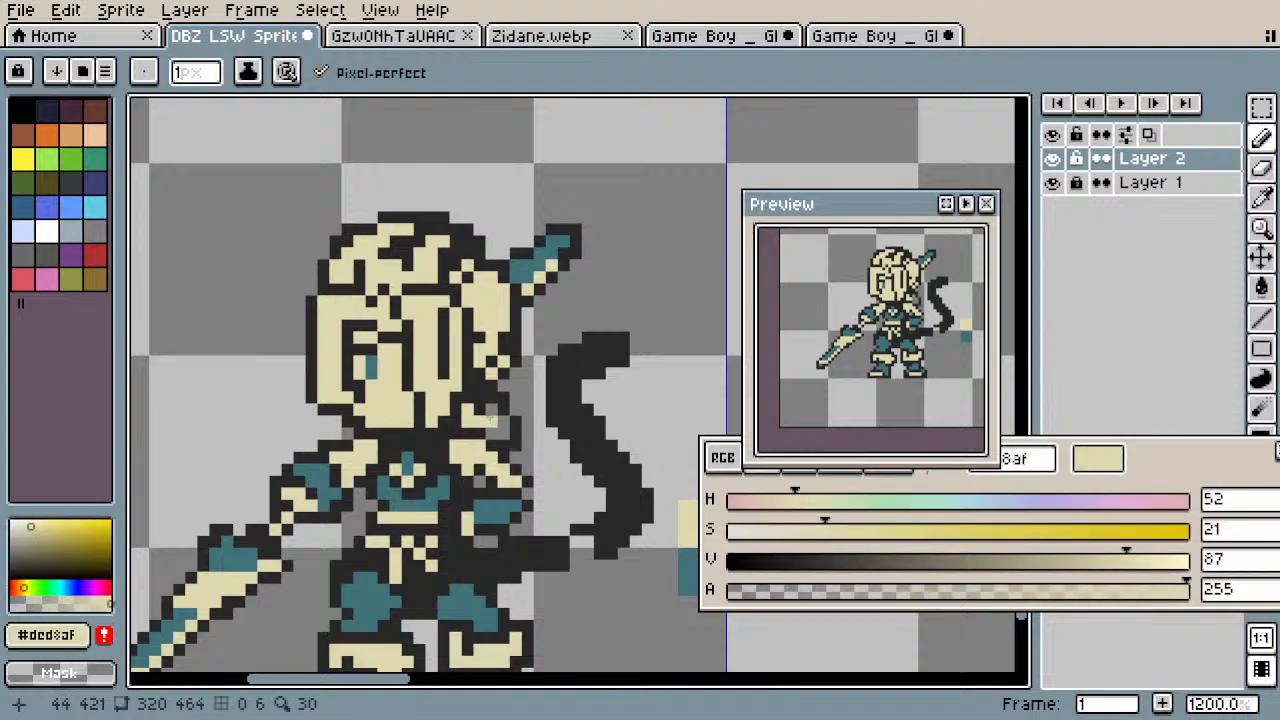
drag(490, 422, 490, 414)
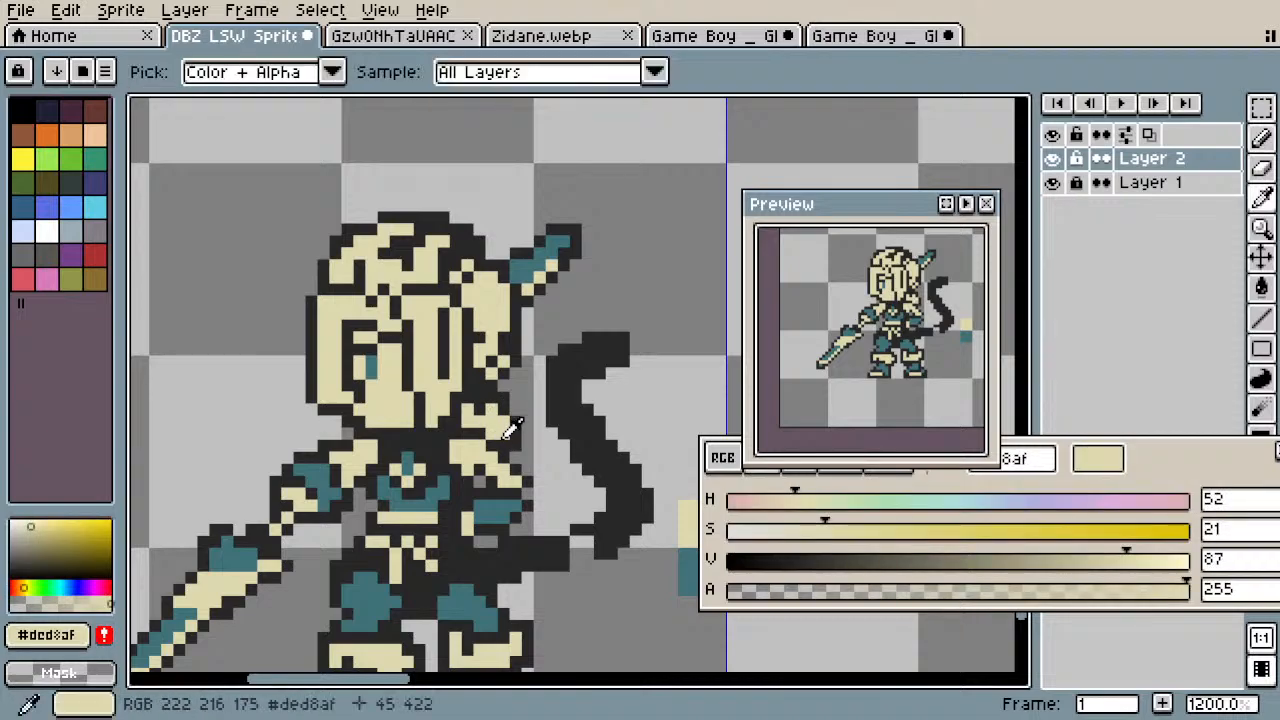
Step: Draw a short #282828 strand line inside the hair tuft behind the neck and resample #ded8af
alt+click(497, 430)
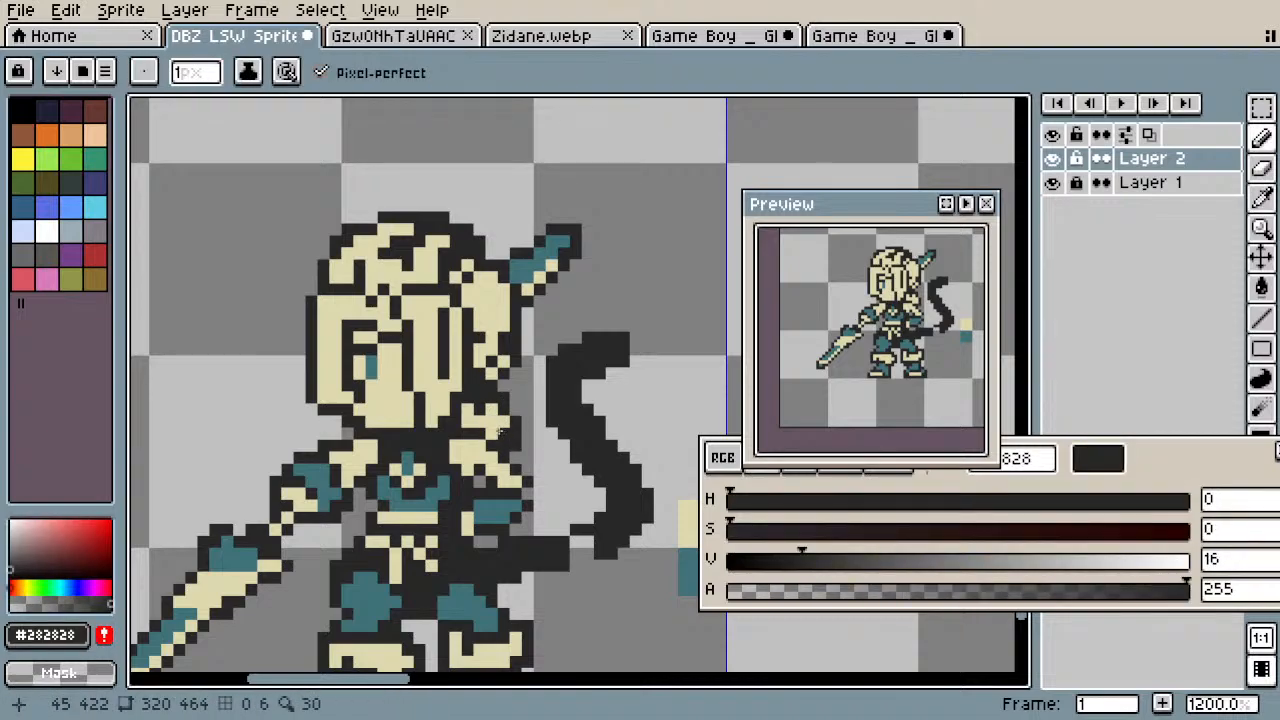
click(492, 430)
alt+click(482, 430)
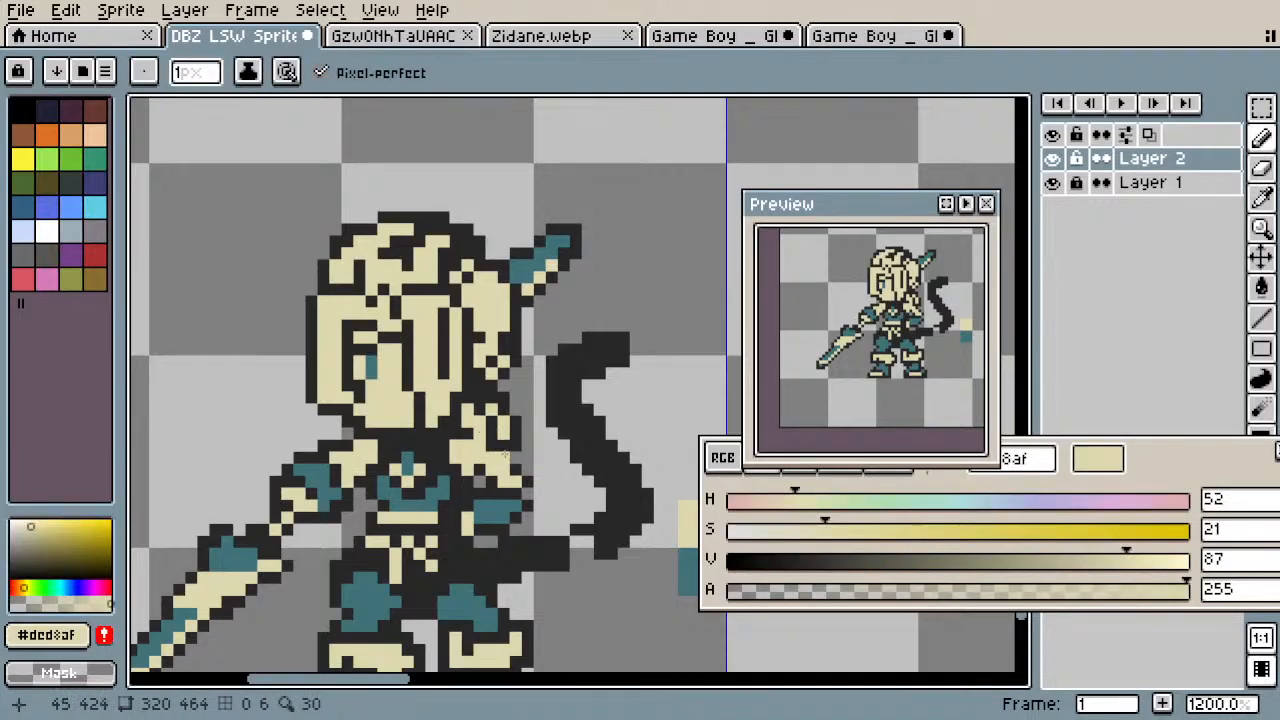
Step: Taper the front hair lock inward along its outer edge with #282828 and touch up the cheek beside it in #ded8af
scroll(502, 455, down, 4)
scroll(518, 480, up, 4)
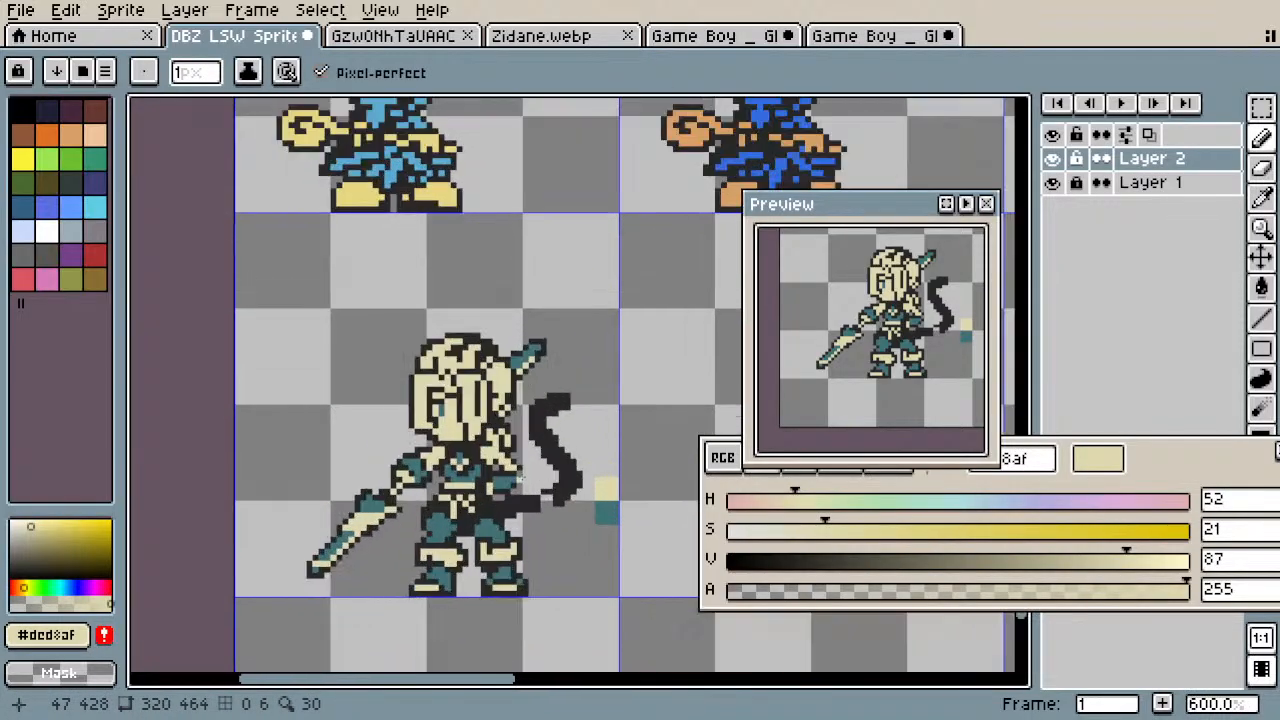
scroll(413, 420, up, 5)
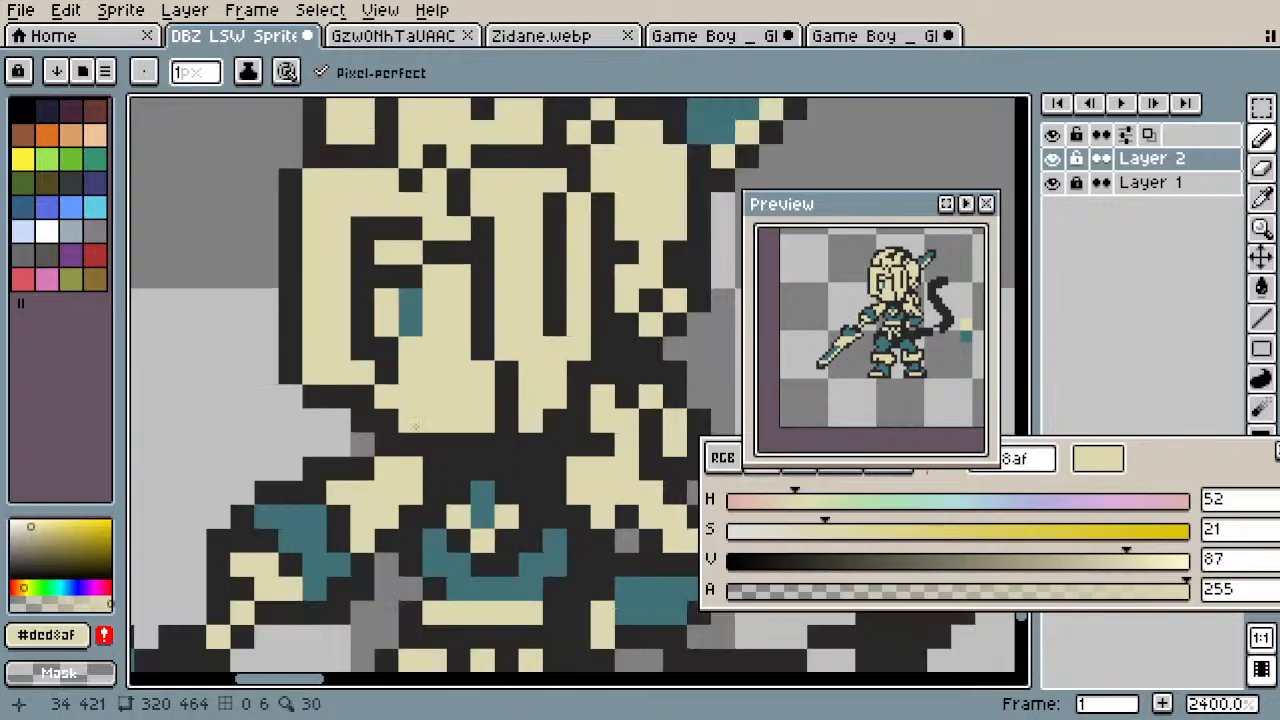
alt+click(292, 288)
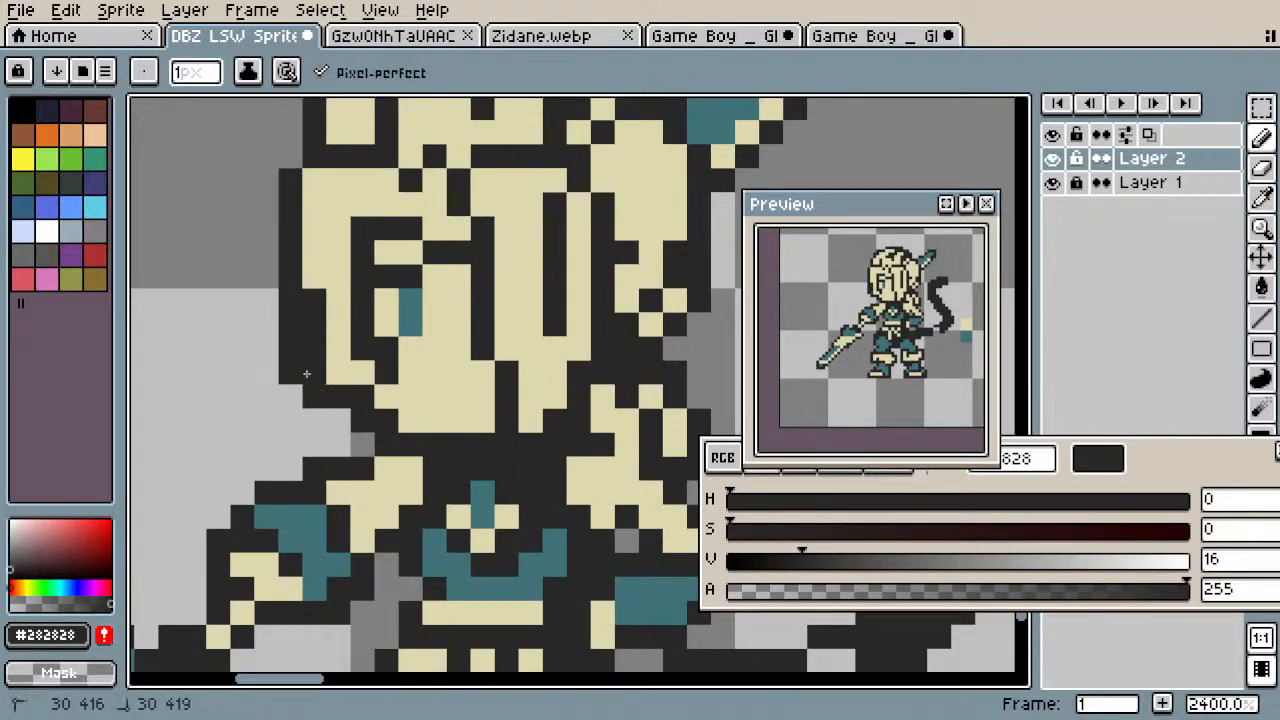
scroll(300, 330, down, 8)
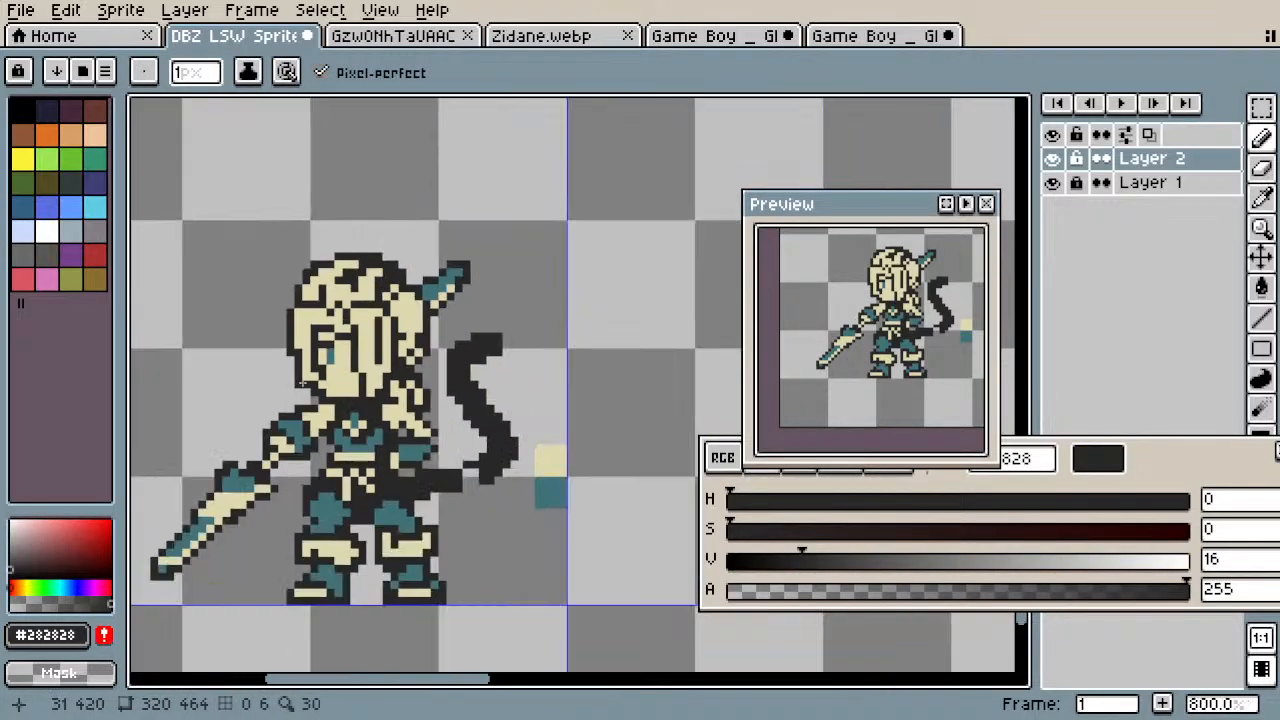
scroll(340, 362, up, 8)
alt+click(362, 345)
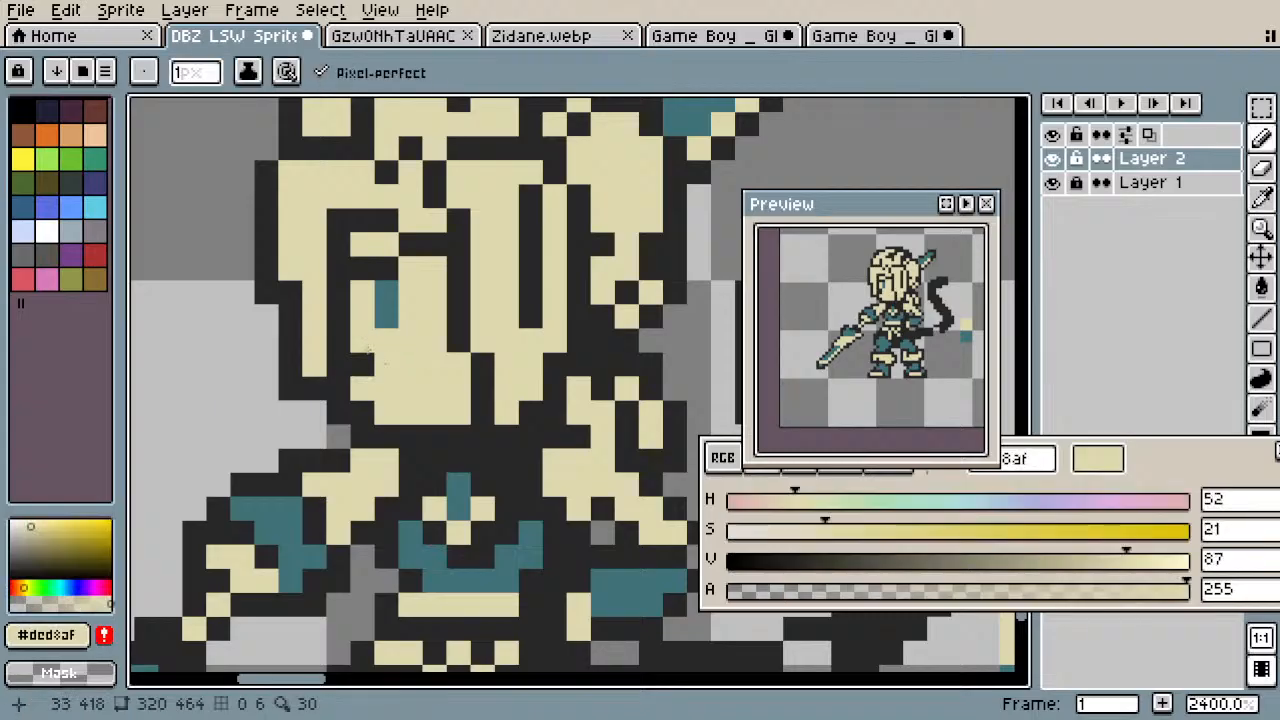
scroll(369, 378, down, 5)
scroll(369, 378, down, 2)
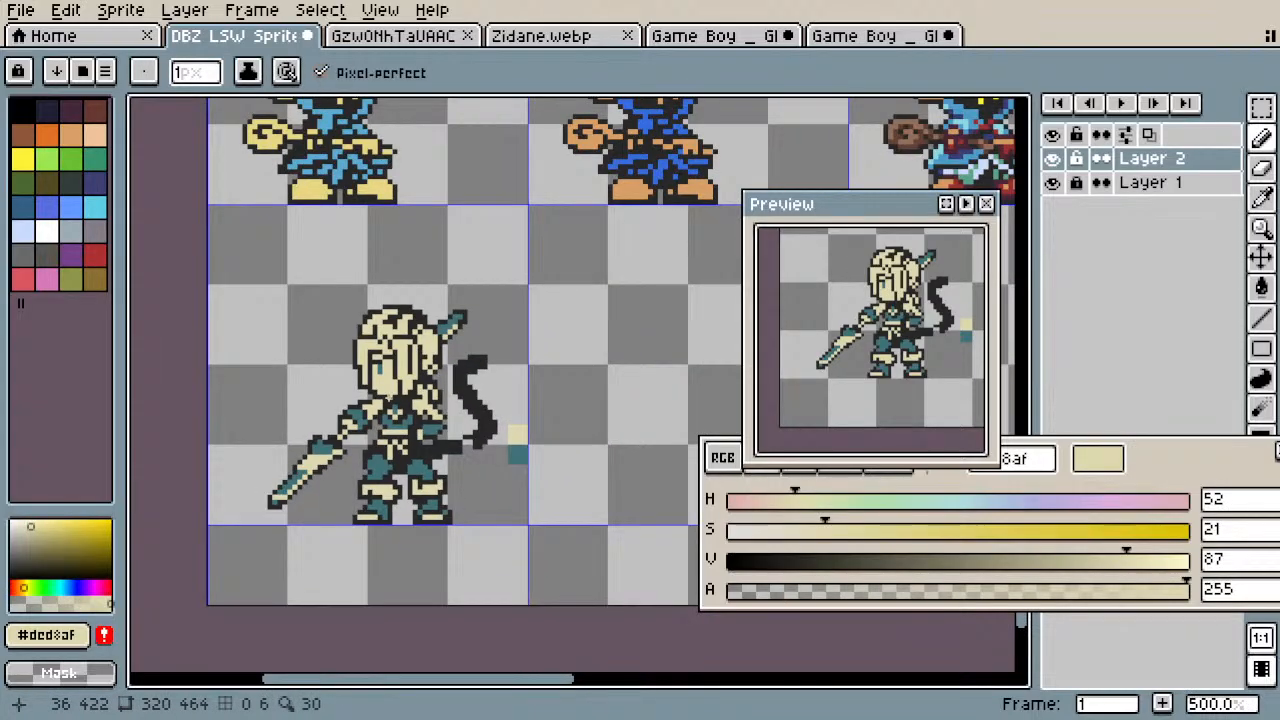
Step: Trim the jaw corner below the front hair lock with #282828 pixels and erase the surplus outline pixel outside it
scroll(385, 397, up, 5)
alt+click(349, 378)
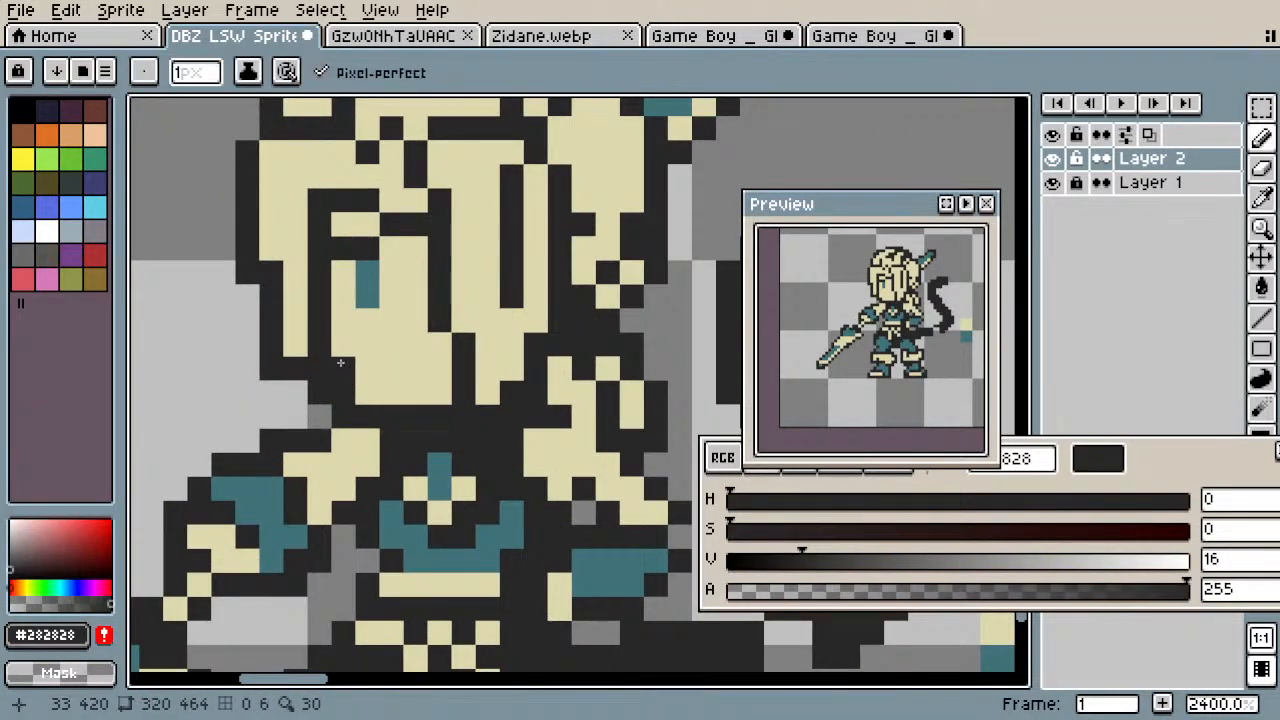
click(356, 386)
right_click(332, 388)
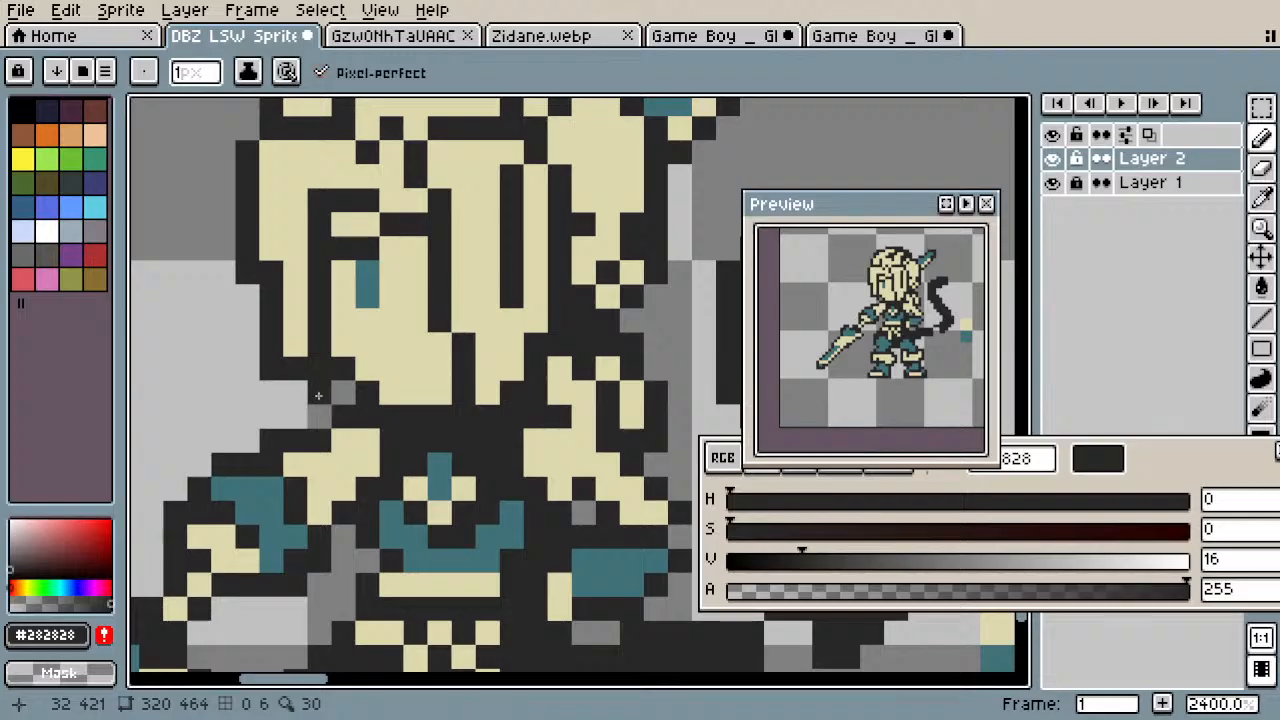
Step: Bend the tip of the hair lock beside the cheek toward the face with #ded8af and trim its rear edge with #282828
scroll(318, 396, down, 5)
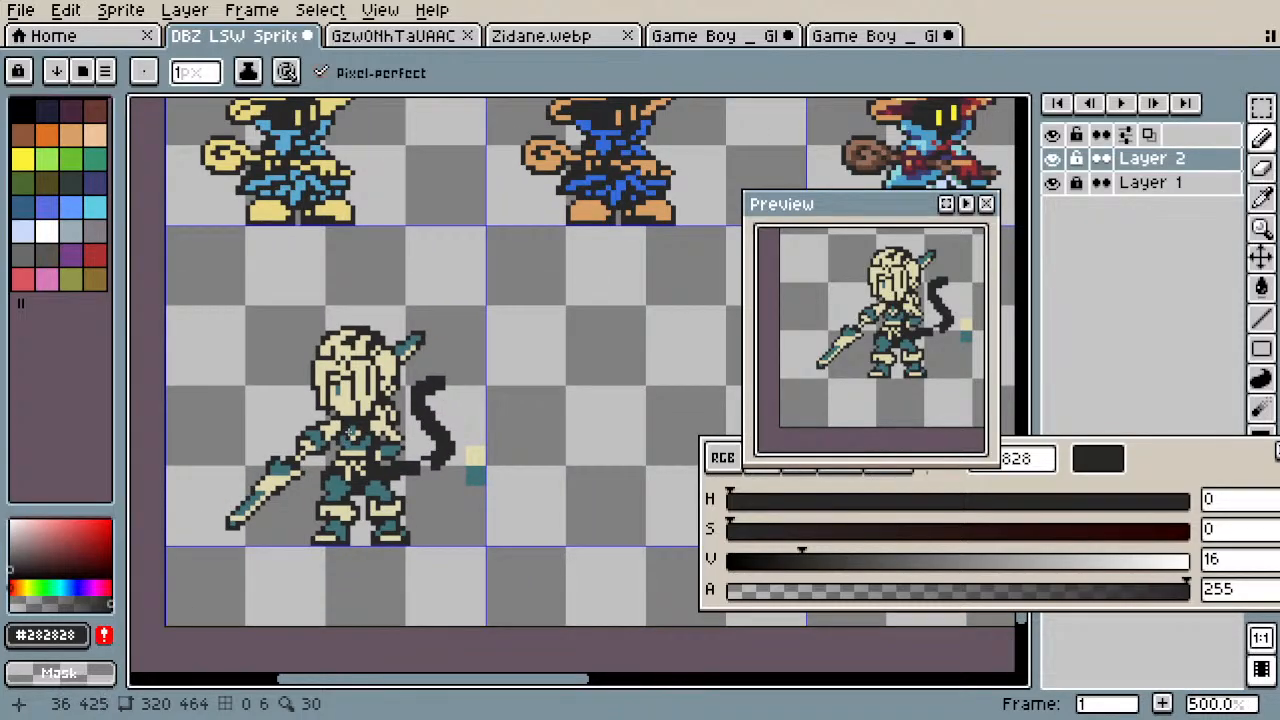
scroll(326, 373, up, 4)
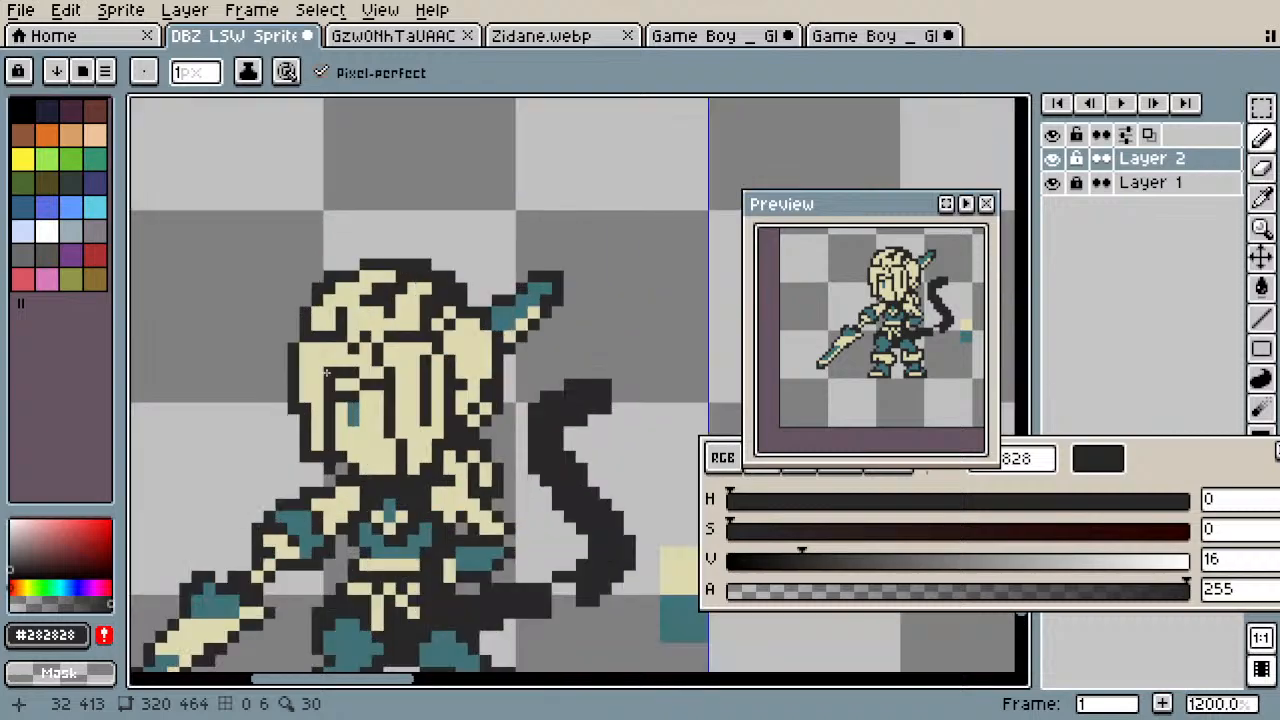
scroll(413, 444, up, 3)
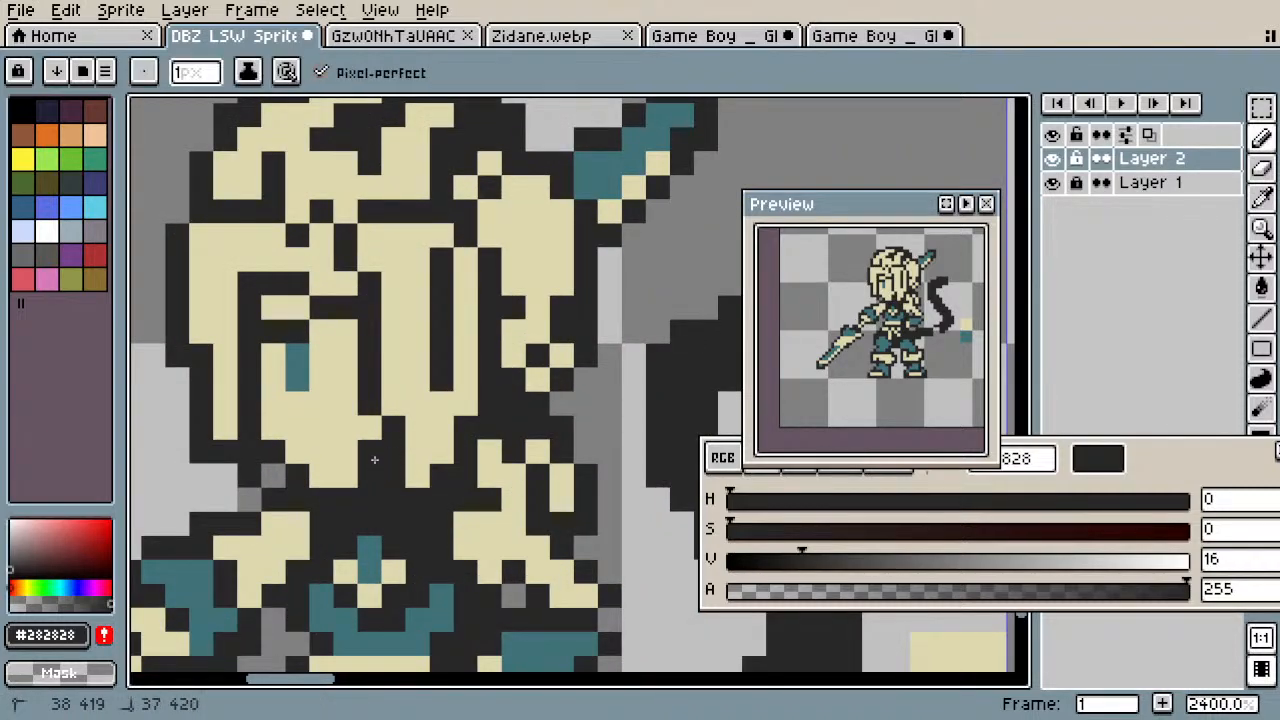
alt+click(423, 449)
mouse_move(393, 450)
mouse_down()
mouse_move(395, 481)
mouse_move(430, 473)
mouse_move(418, 464)
mouse_move(463, 404)
mouse_up()
alt+click(431, 474)
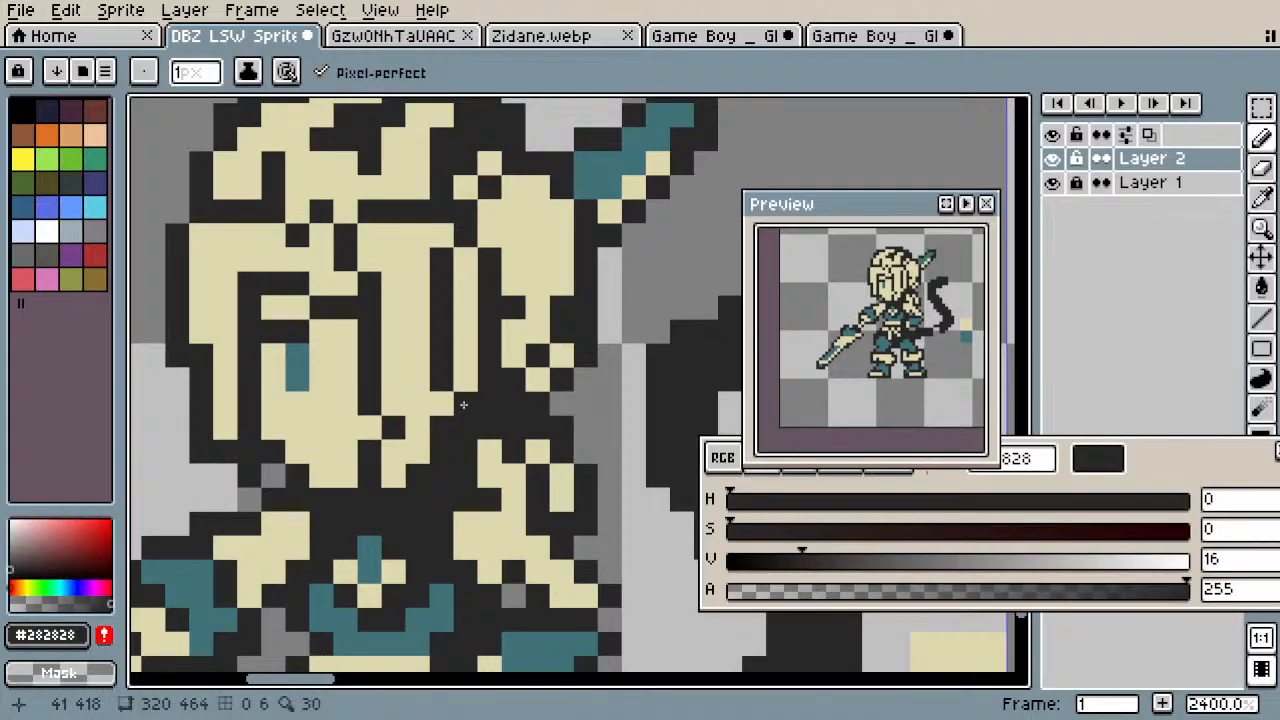
Step: Paint a diagonal #407178 strip from the upper chest to the neck beside the rear shoulder
scroll(452, 440, down, 4)
scroll(460, 450, up, 5)
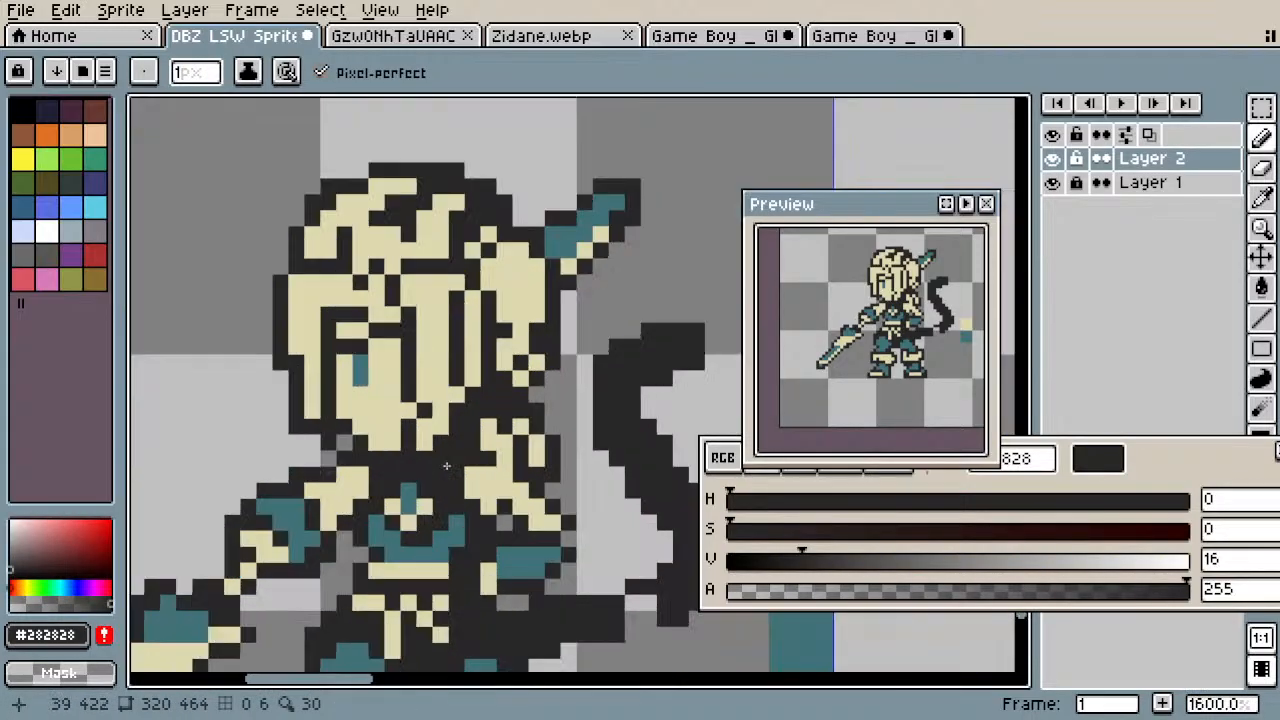
key(alt)
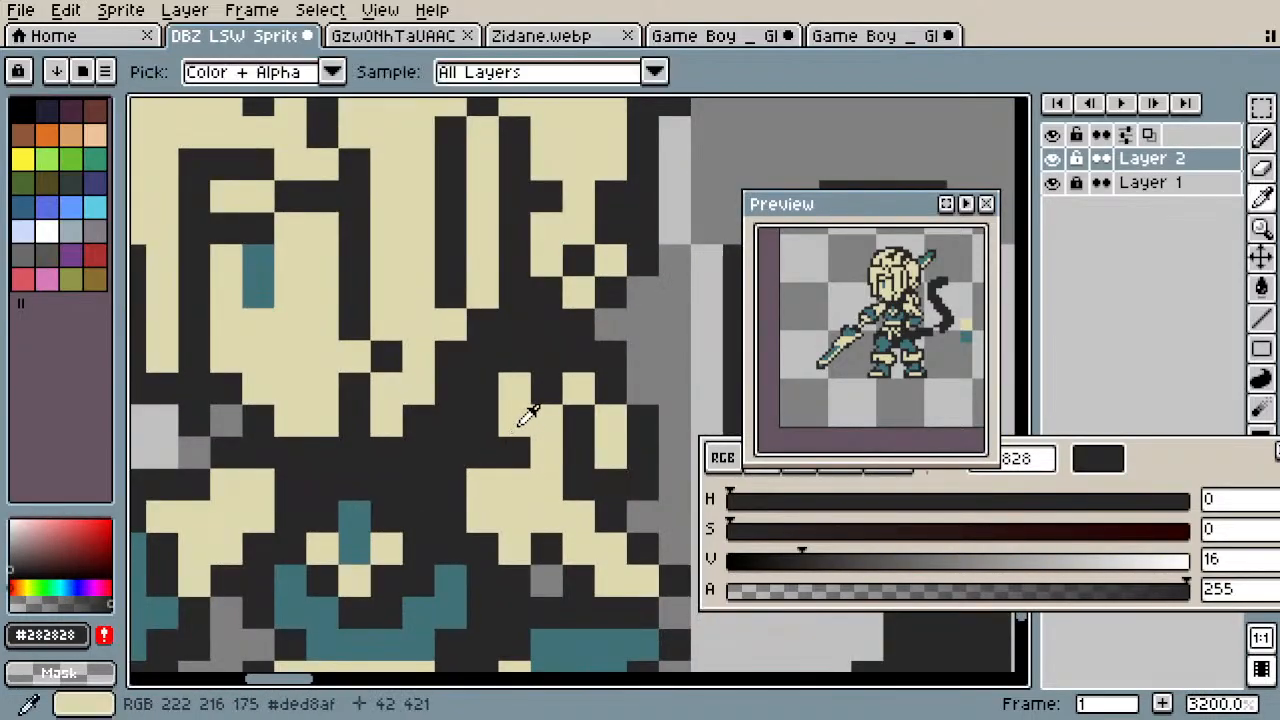
alt+click(355, 515)
click(430, 494)
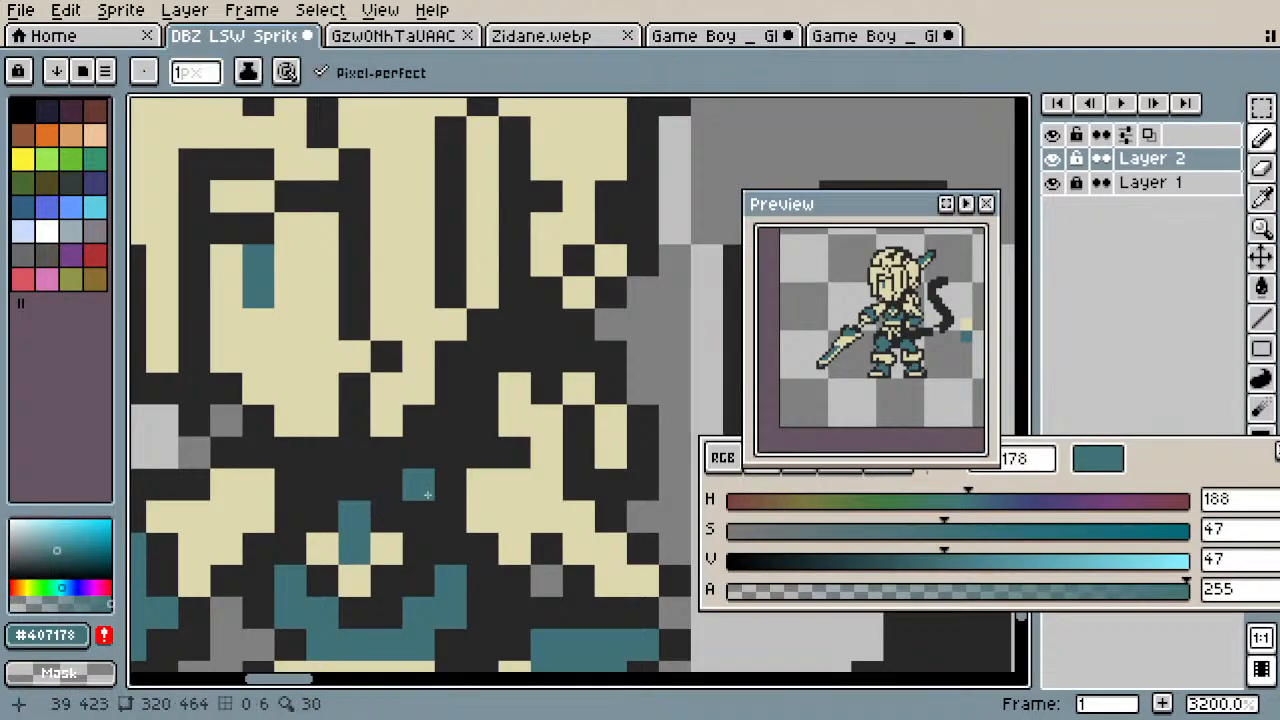
mouse_move(430, 494)
mouse_down()
mouse_move(437, 511)
mouse_move(446, 426)
mouse_move(477, 420)
mouse_up()
Step: Shorten the upper end of the teal strip beside the neck with #282828
scroll(477, 420, down, 8)
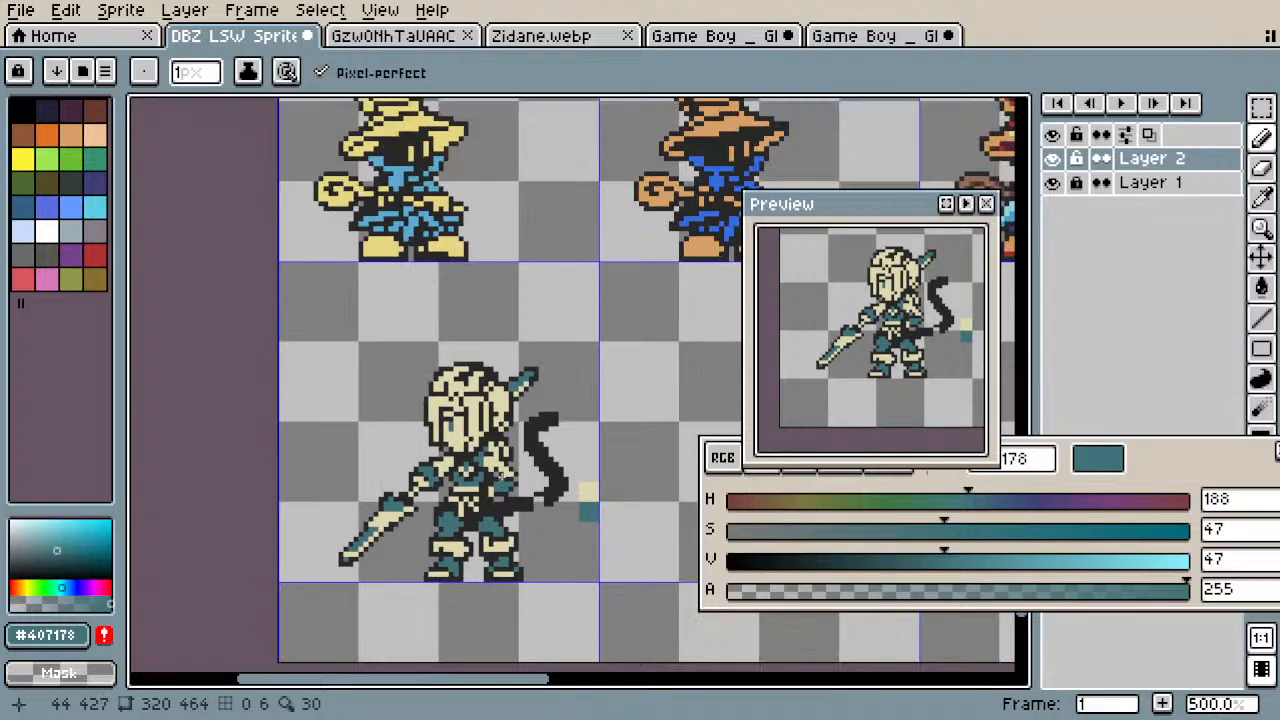
scroll(478, 445, up, 3)
scroll(478, 446, up, 1)
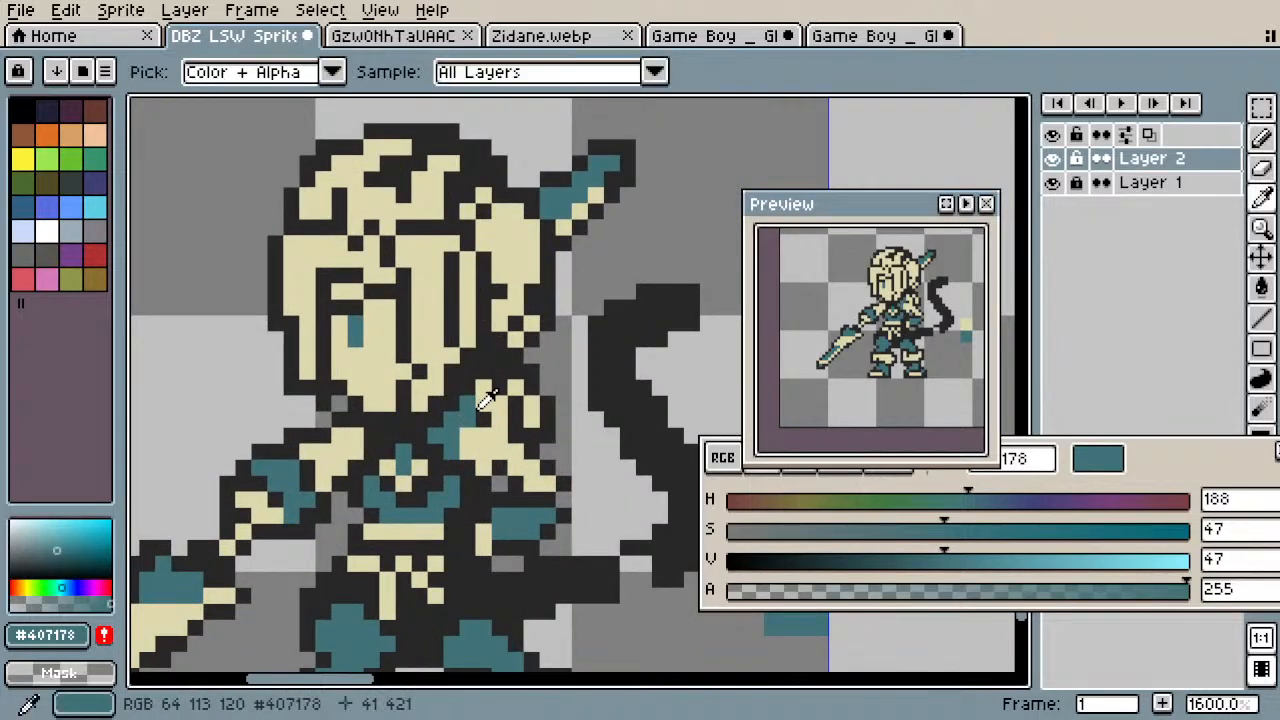
alt+click(475, 402)
alt+click(463, 397)
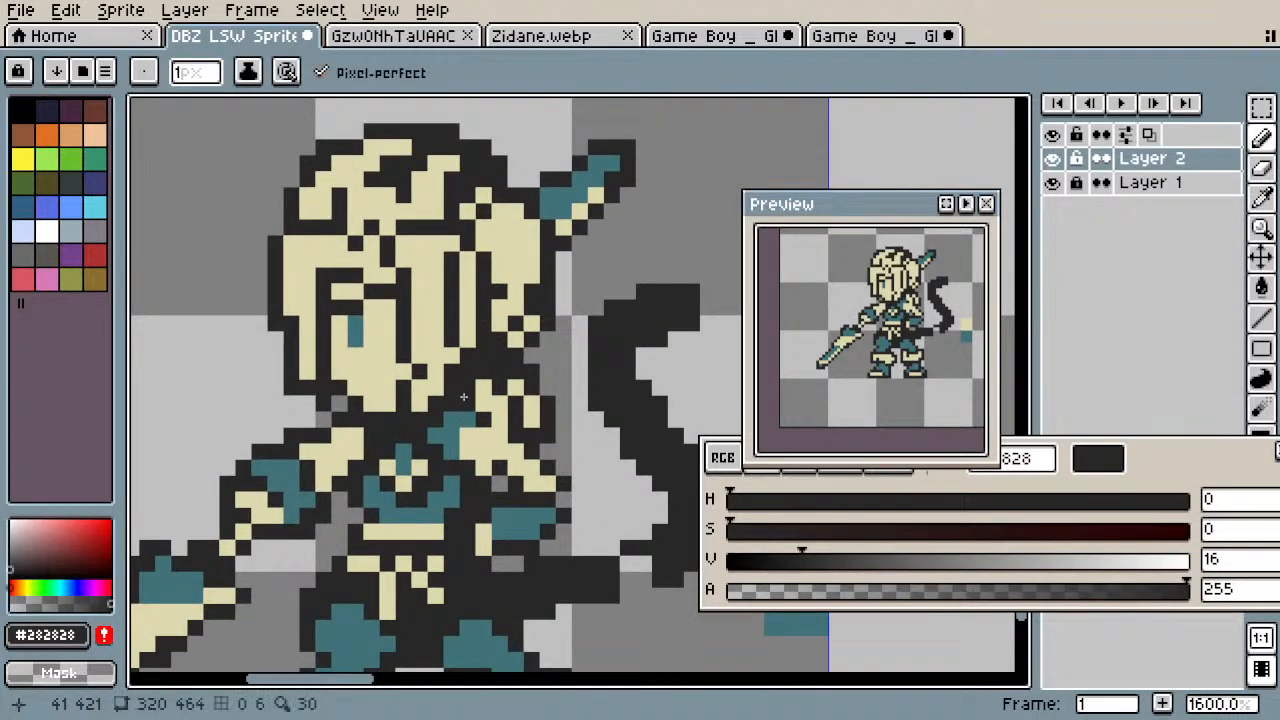
Step: Add #ded8af pixels at the top of the rear hair tuft and along the ponytail's lower edge
alt+click(466, 386)
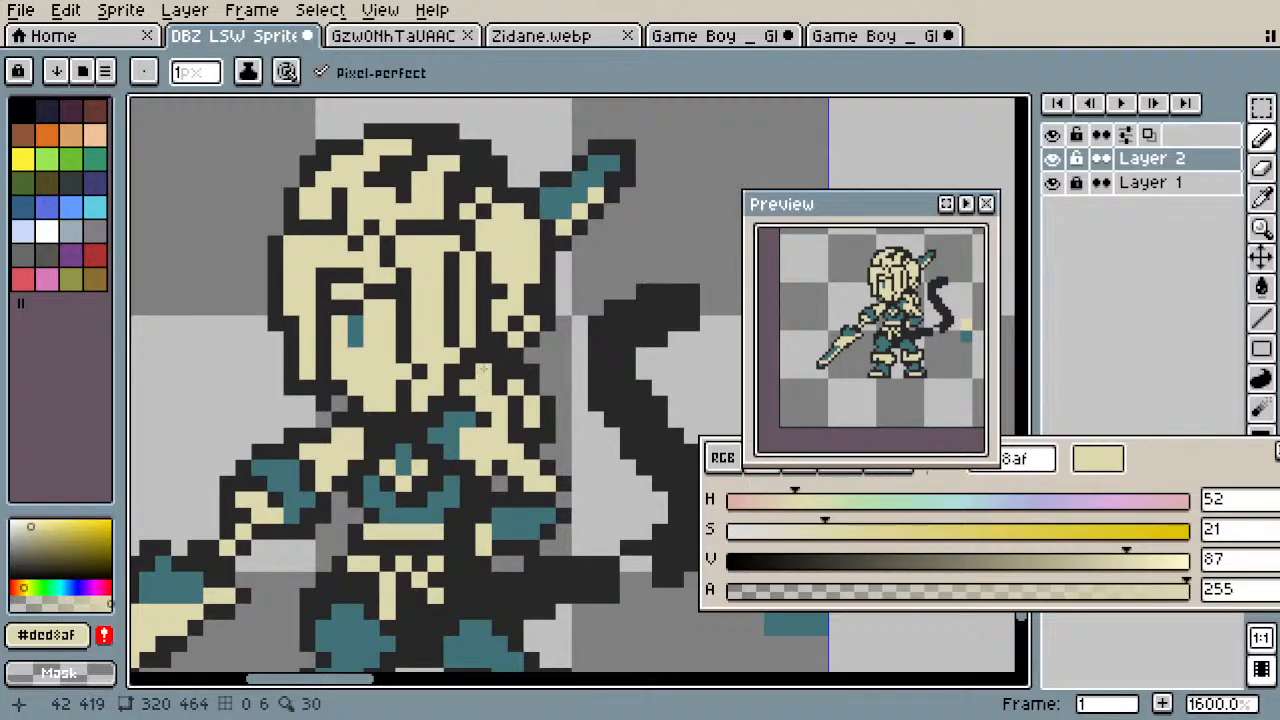
key(alt)
alt+click(510, 348)
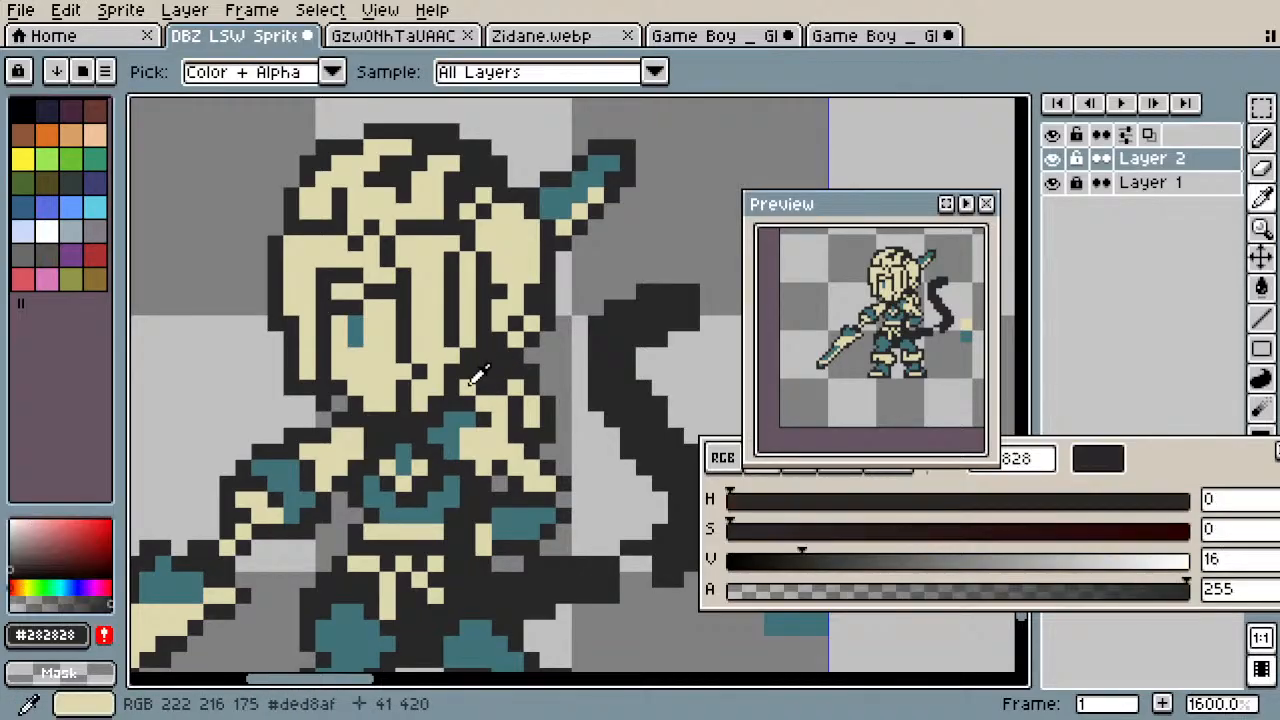
alt+click(480, 372)
click(496, 360)
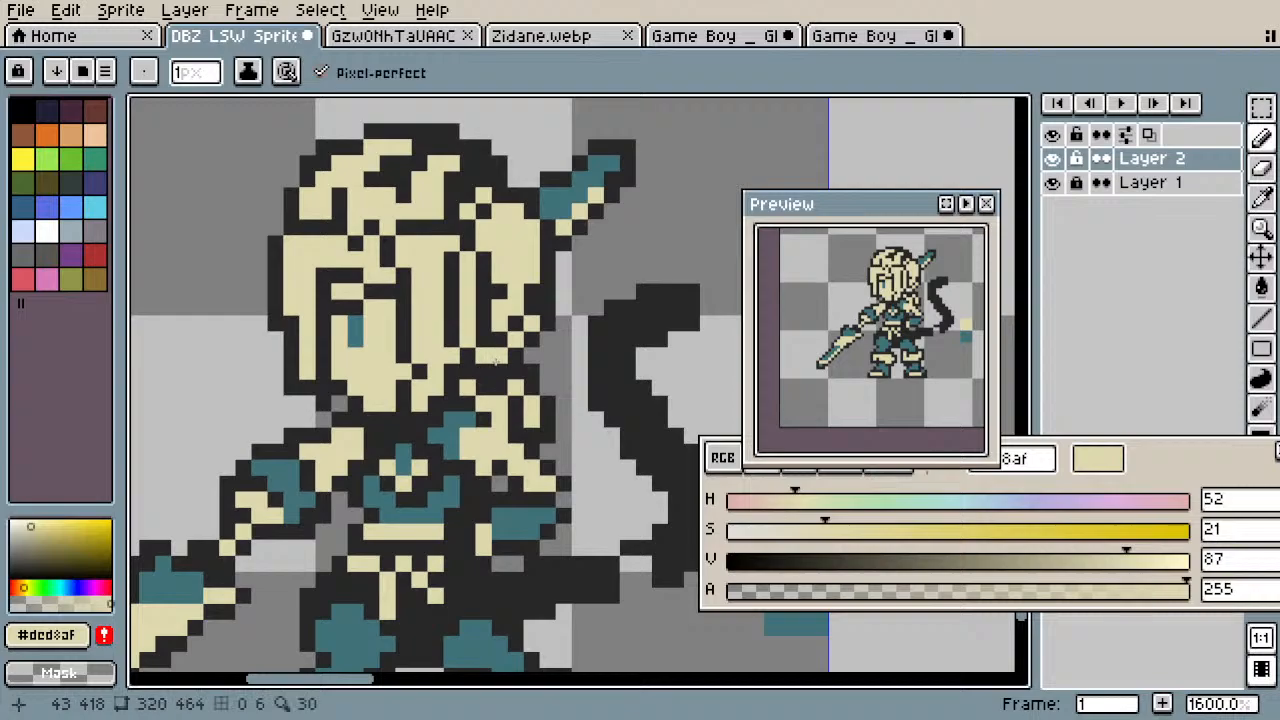
Step: Select the 13 by 7 pixel top of the head, shift it one pixel down and deselect it
scroll(489, 352, down, 5)
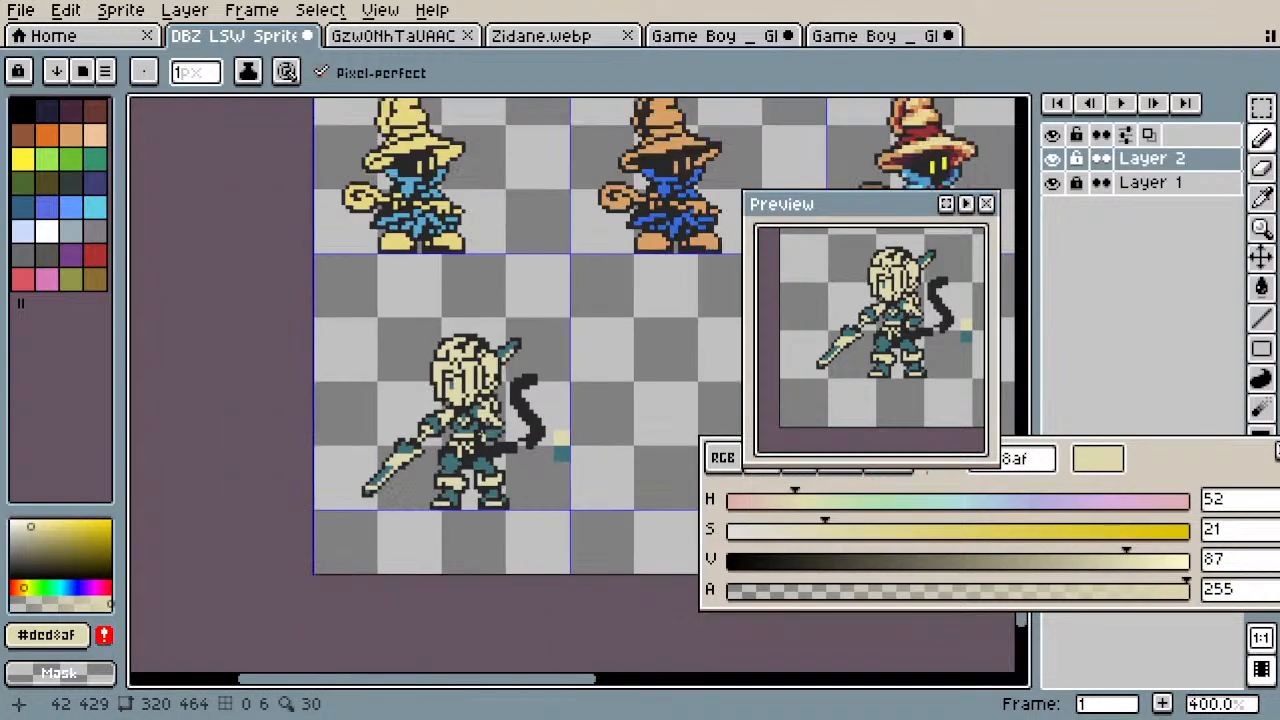
scroll(478, 455, up, 4)
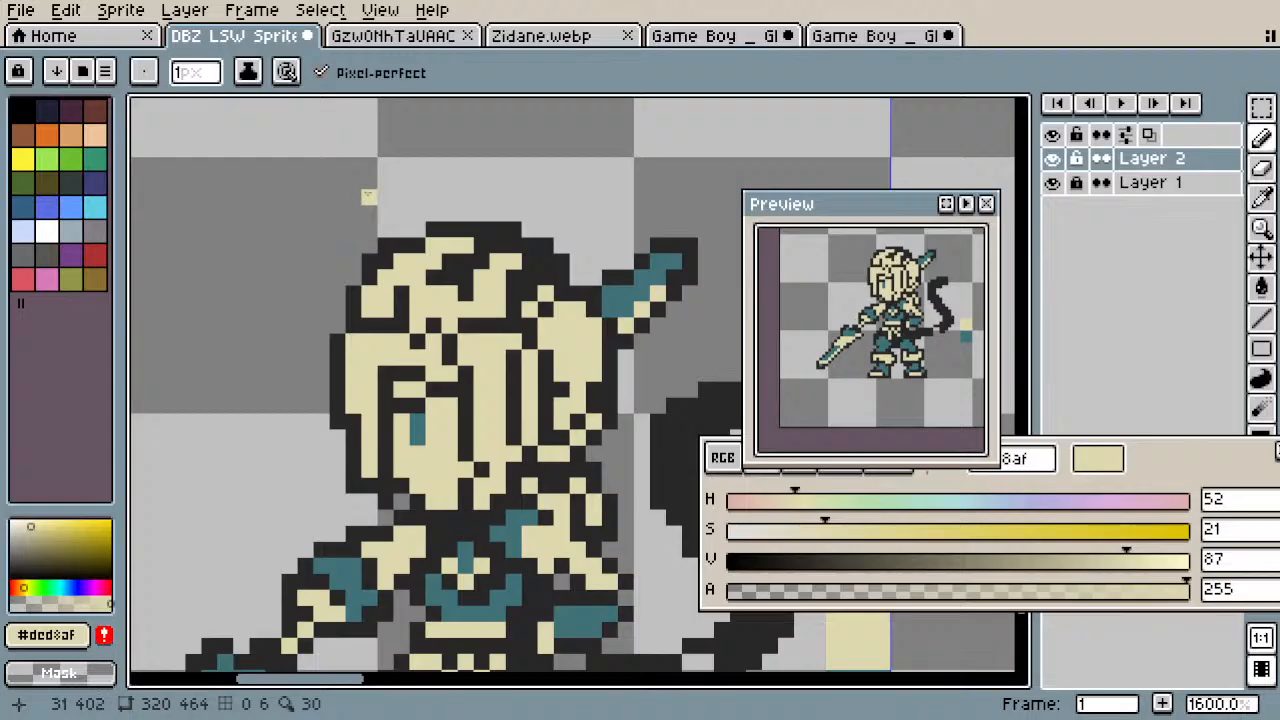
key(m)
mouse_move(352, 164)
mouse_down()
mouse_move(450, 234)
mouse_move(549, 247)
mouse_move(566, 277)
mouse_move(544, 288)
mouse_up()
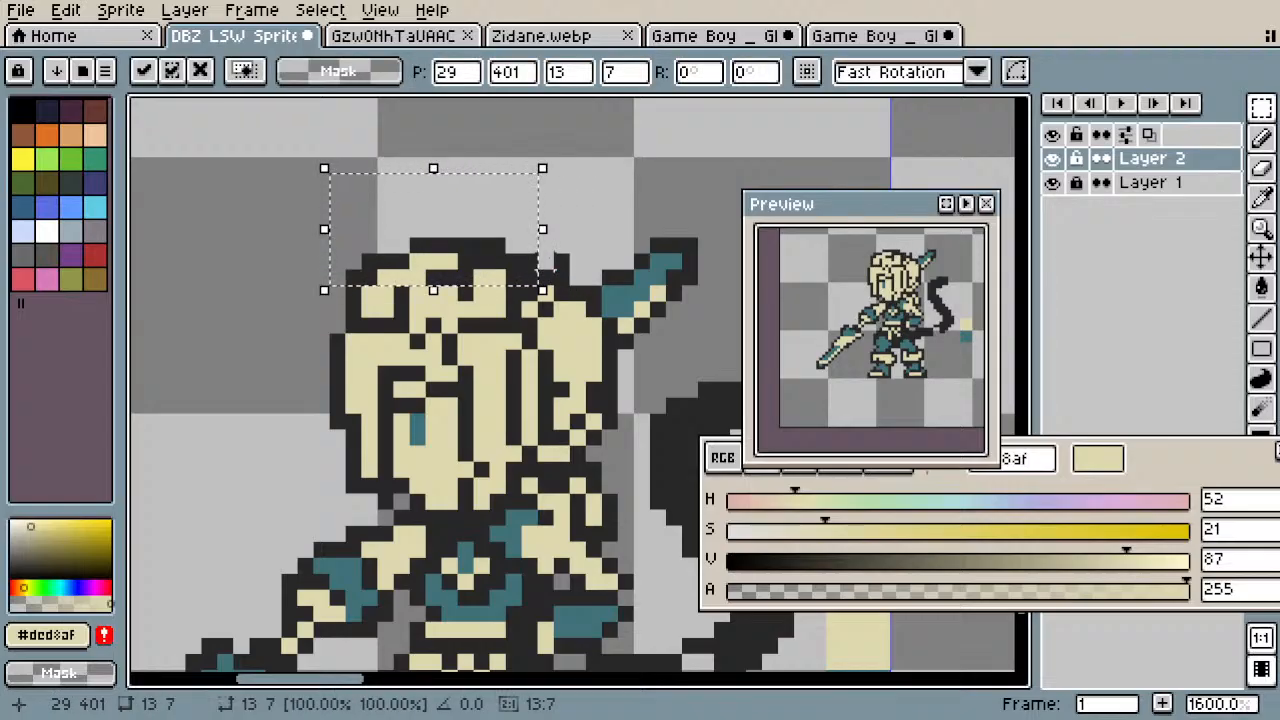
key(Left)
key(Left)
key(Right)
key(Right)
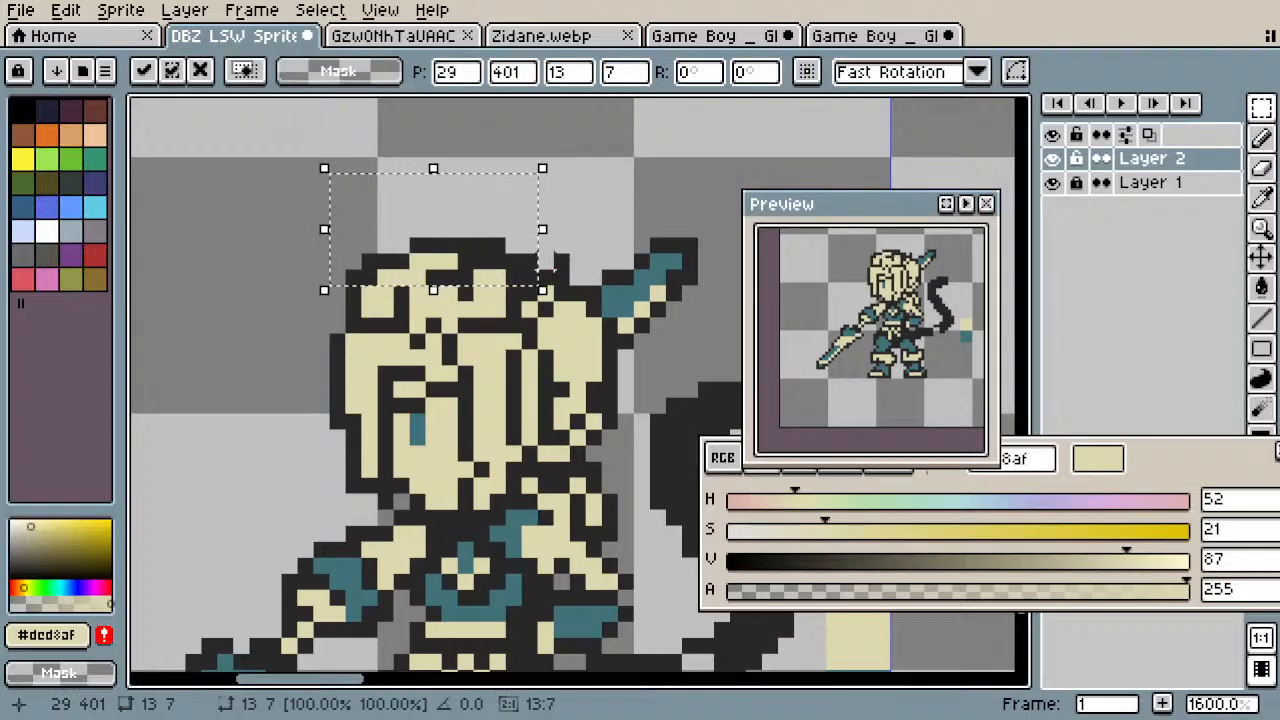
key(Right)
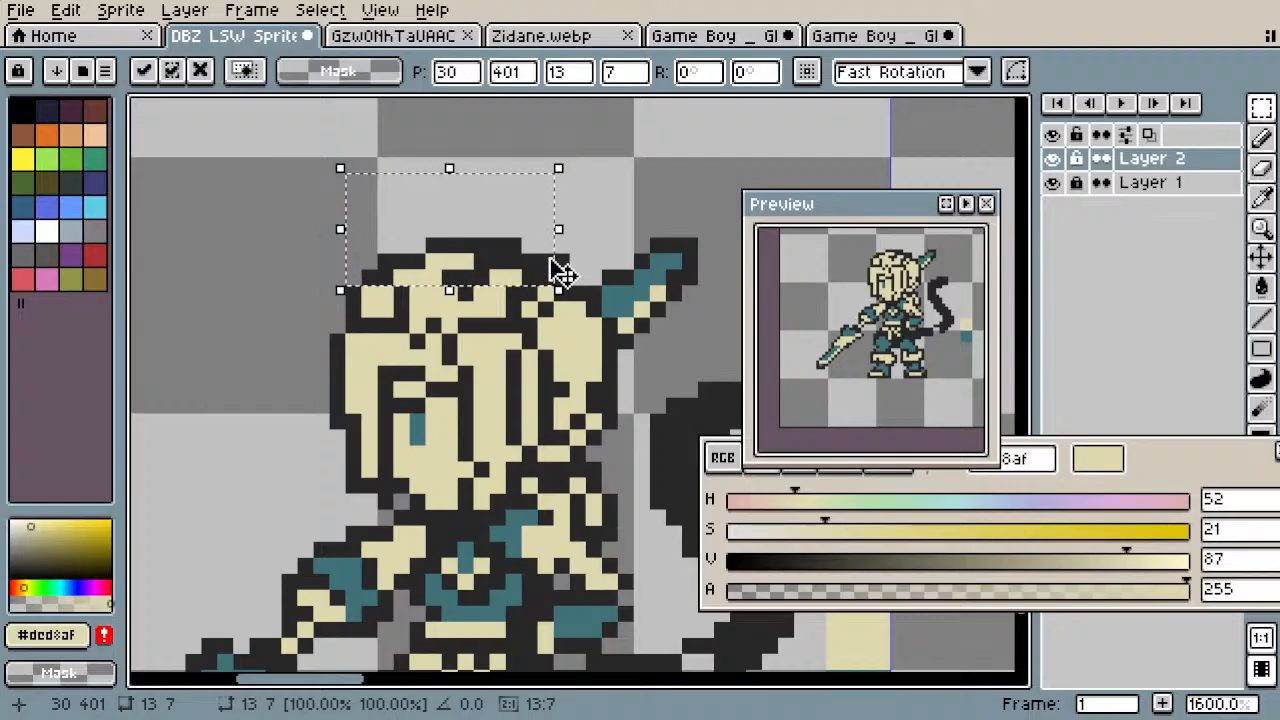
key(ctrl+d)
Step: Select the upper front part of the hair and squeeze it narrower from the front side, keeping its height
scroll(545, 265, down, 4)
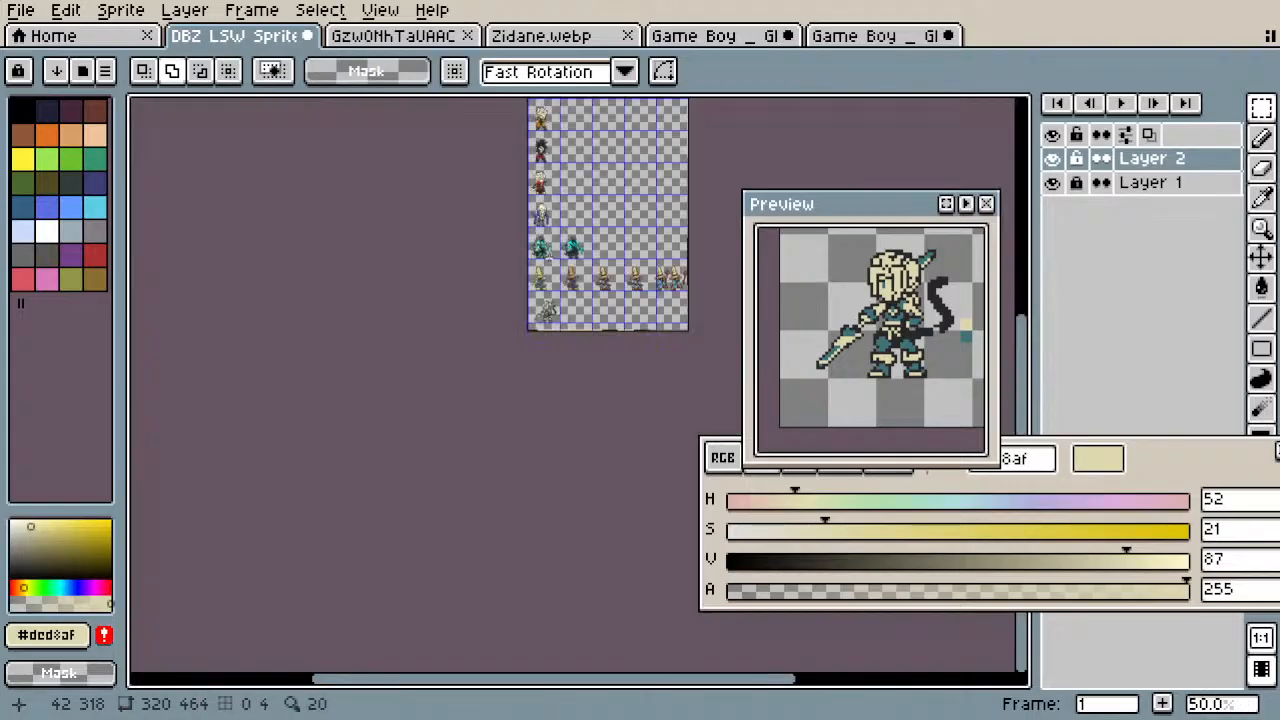
scroll(466, 388, up, 3)
drag(386, 460, 490, 270)
key(m)
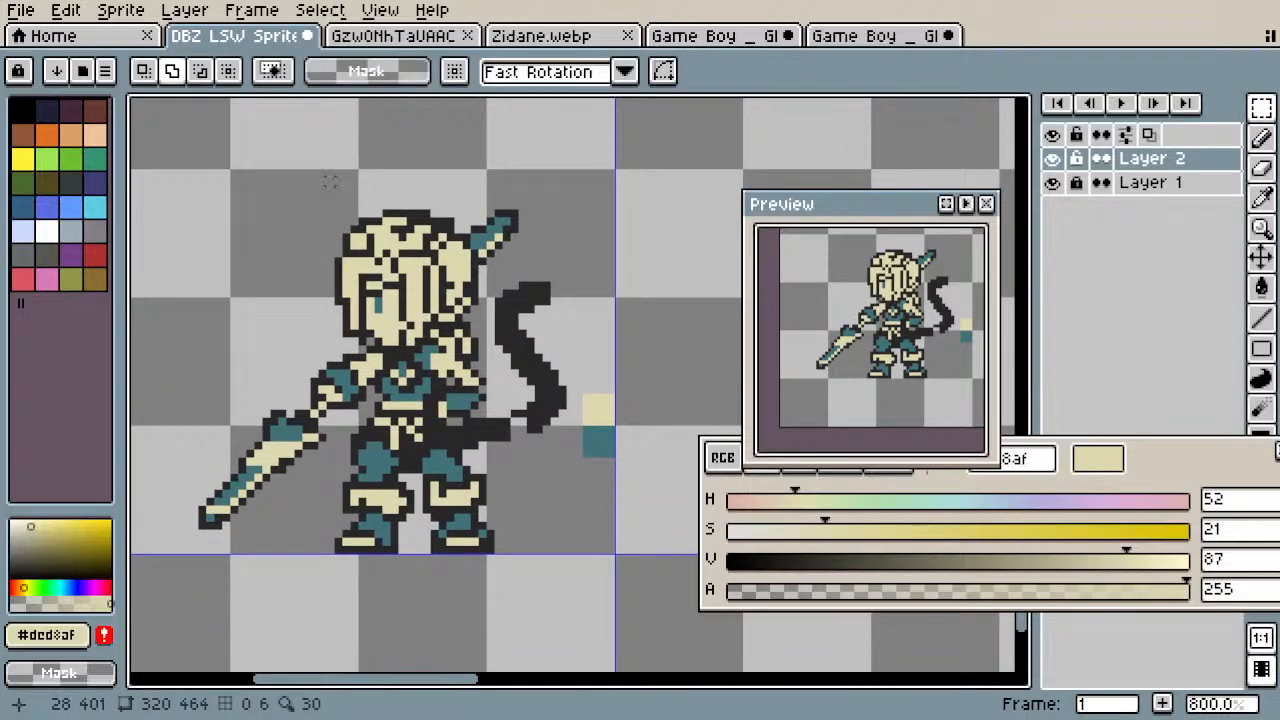
drag(330, 181, 455, 264)
drag(322, 224, 370, 240)
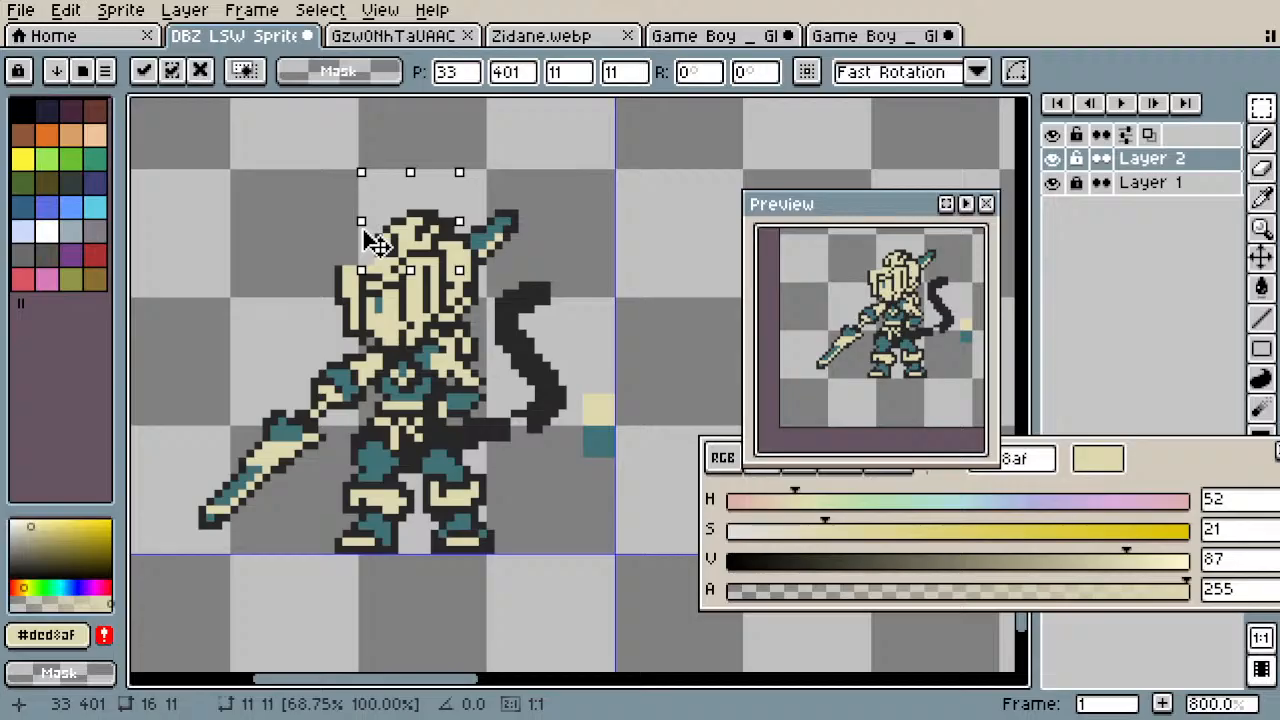
drag(364, 232, 340, 238)
key(Return)
key(b)
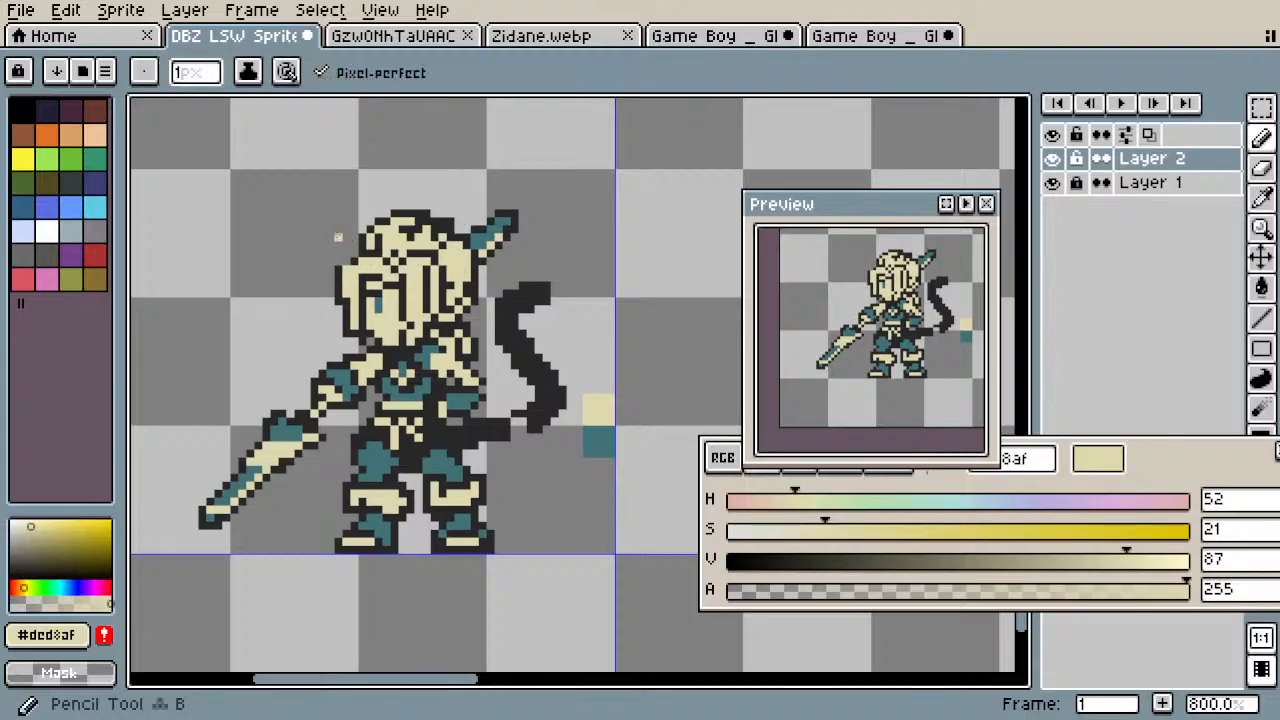
Step: Clean up the junction of the dark hair lines above the face with single pixels of #ded8af and #282828
scroll(418, 271, up, 3)
key(alt)
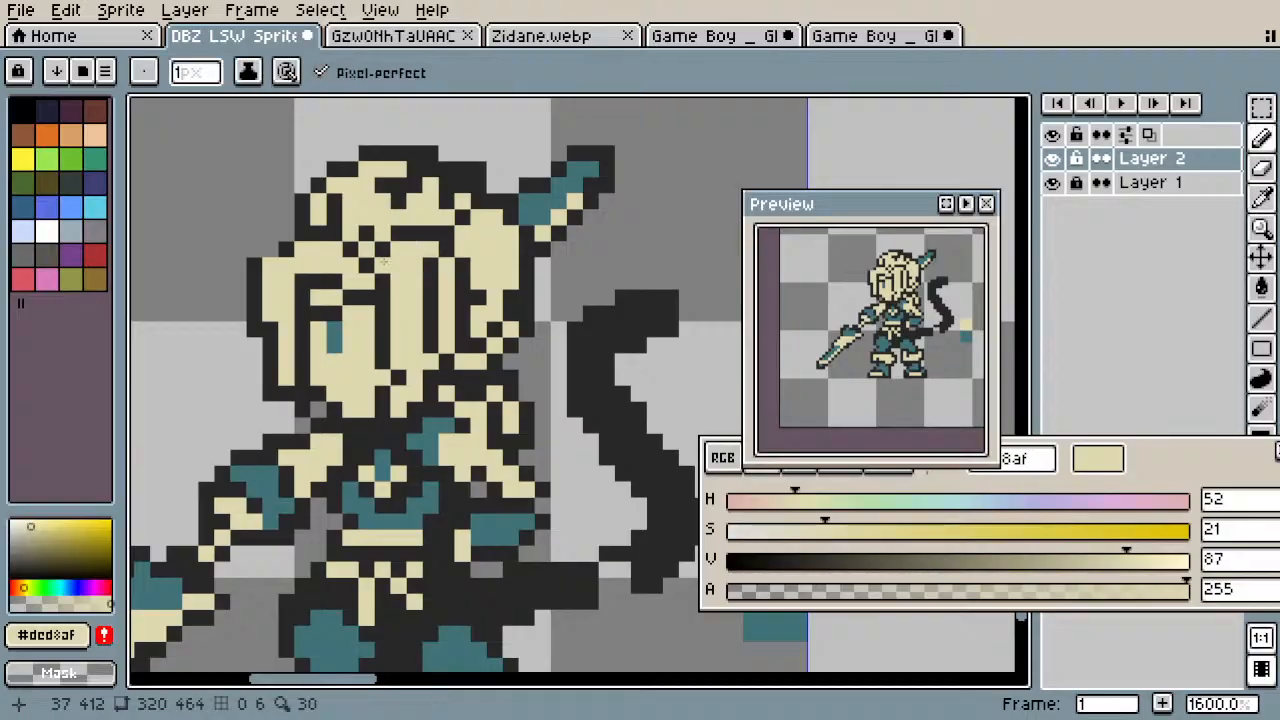
alt+click(382, 242)
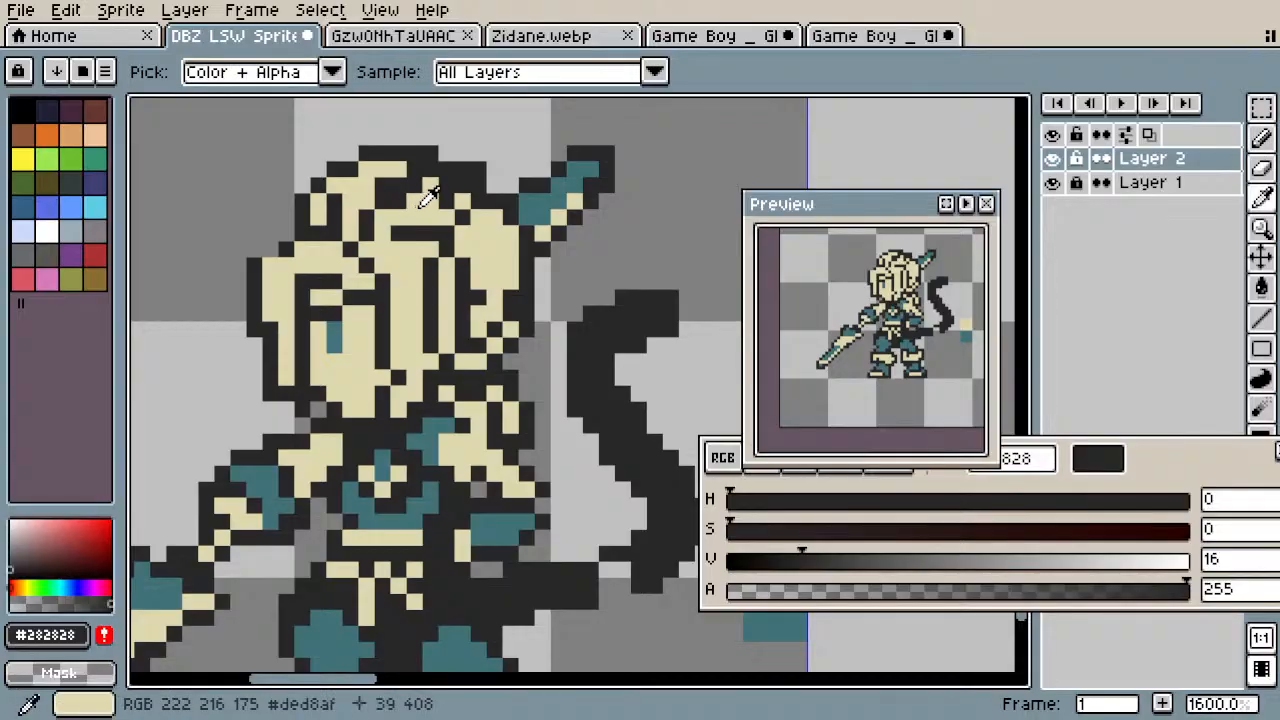
scroll(378, 204, down, 4)
Step: Reshape the outline at the upper front corner of the hair into a diagonal with #282828 pixels
scroll(393, 231, up, 6)
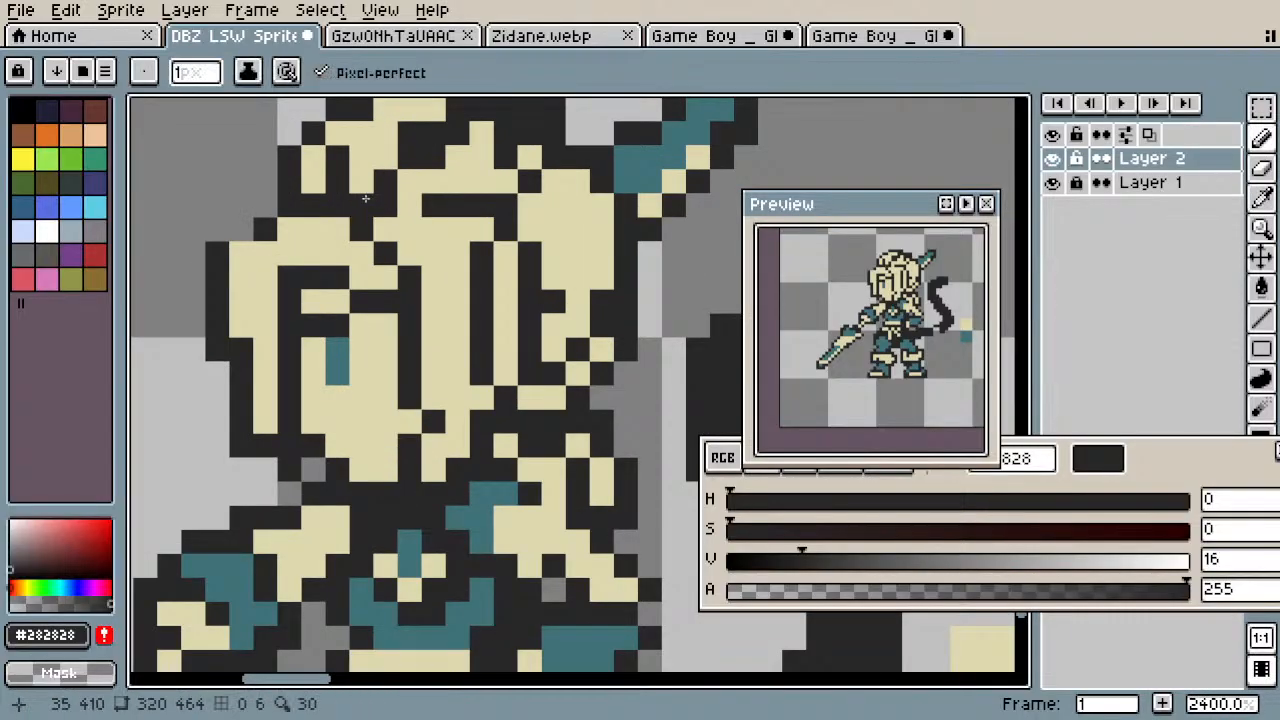
alt+click(336, 223)
alt+click(313, 192)
click(266, 204)
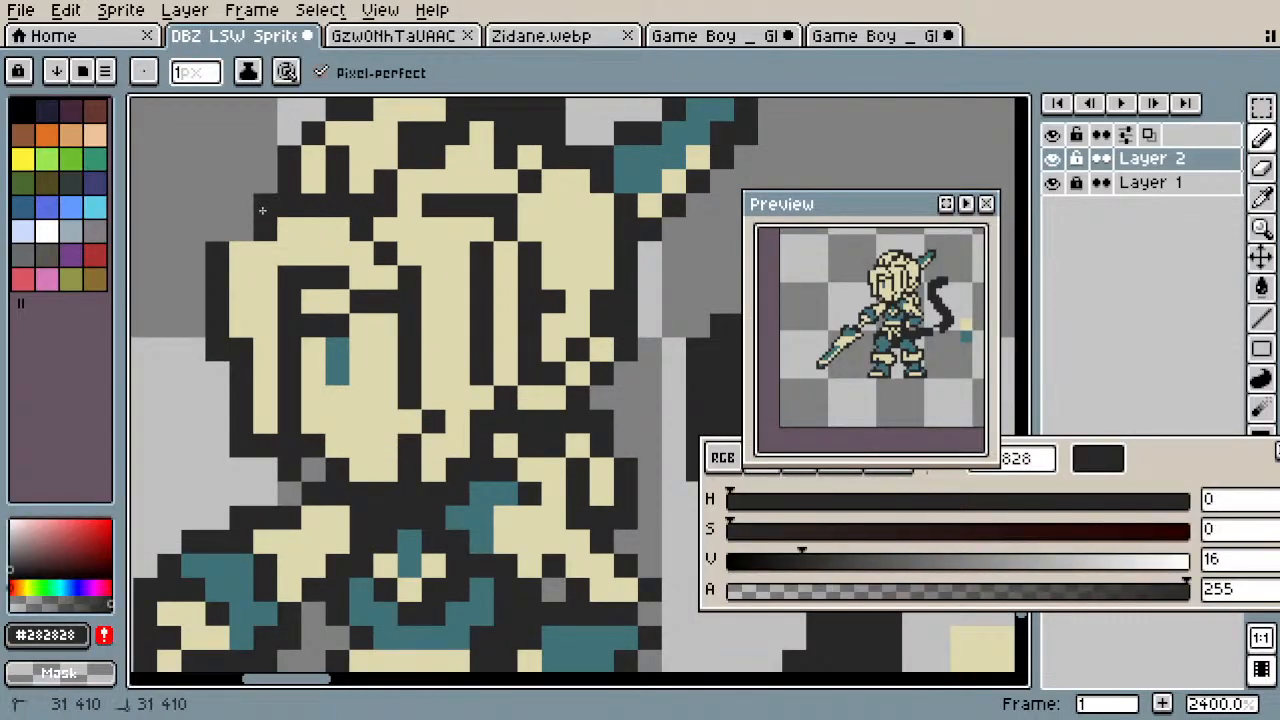
click(242, 228)
scroll(276, 250, down, 3)
scroll(278, 250, up, 3)
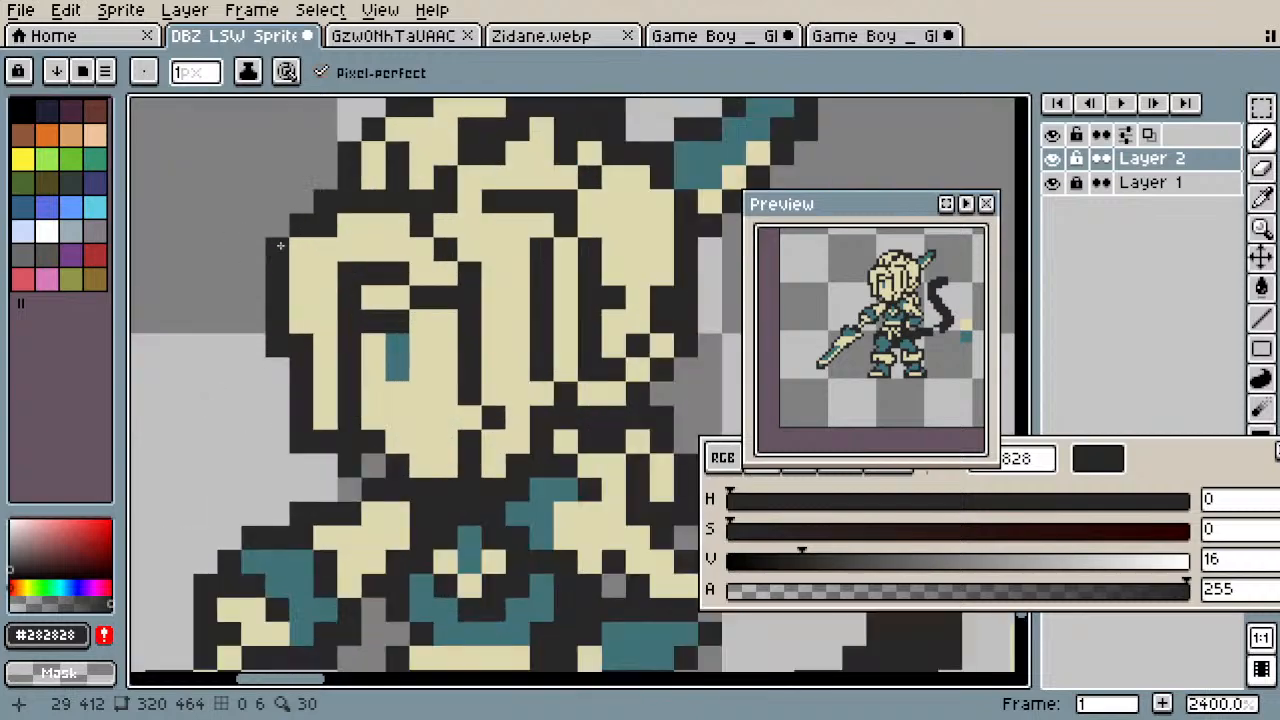
scroll(330, 265, down, 4)
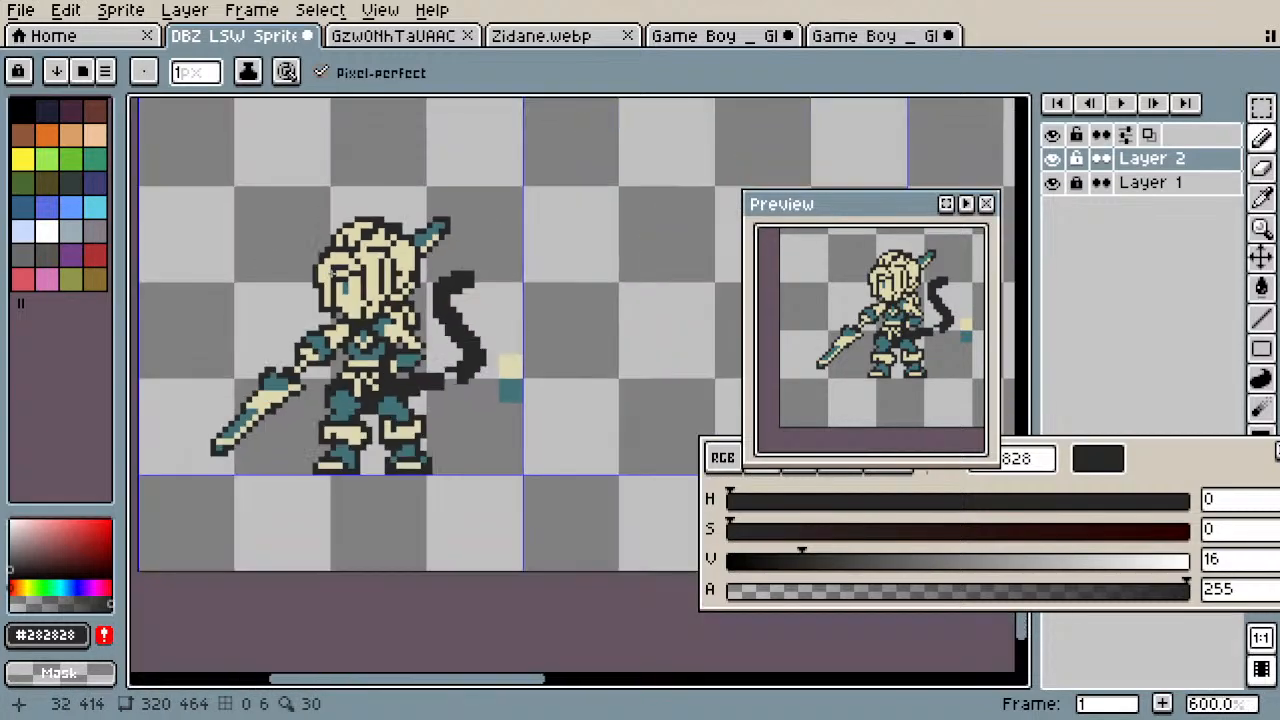
Step: Move the upper part of the dark strand line in front of the eye one pixel inward with #ded8af and #282828
scroll(334, 272, up, 2)
scroll(333, 270, up, 1)
alt+click(336, 292)
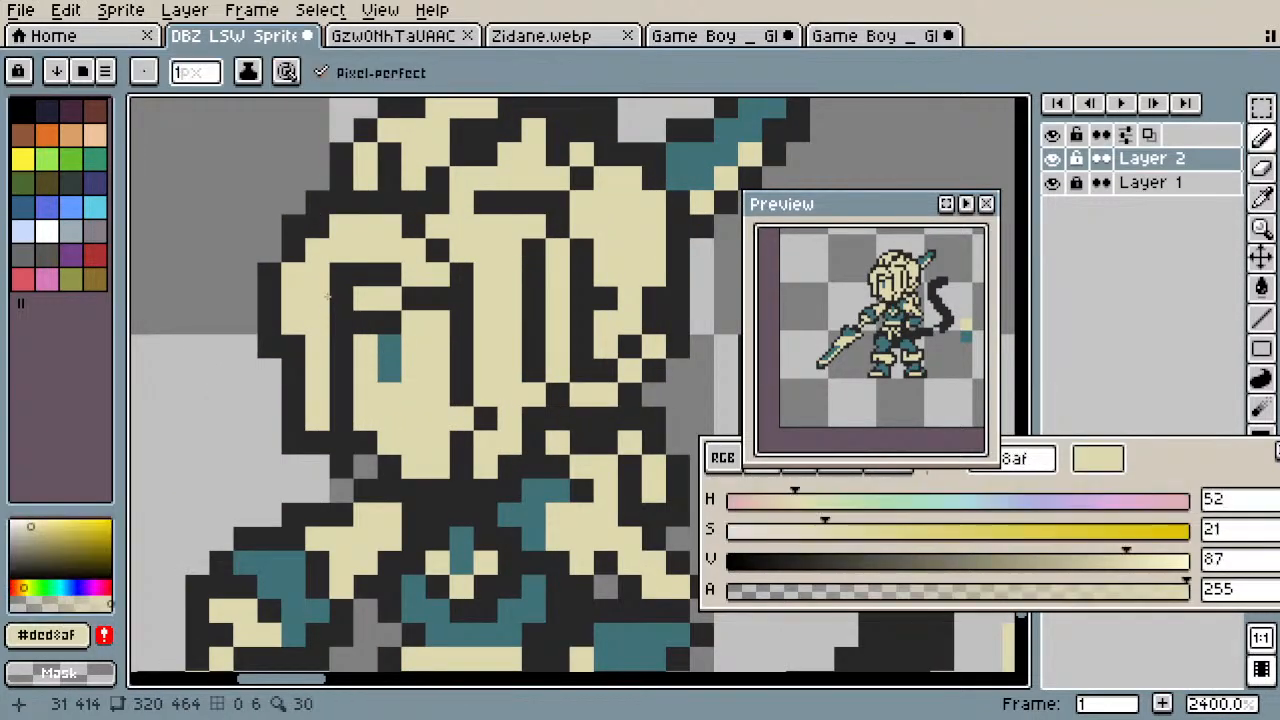
scroll(351, 274, down, 4)
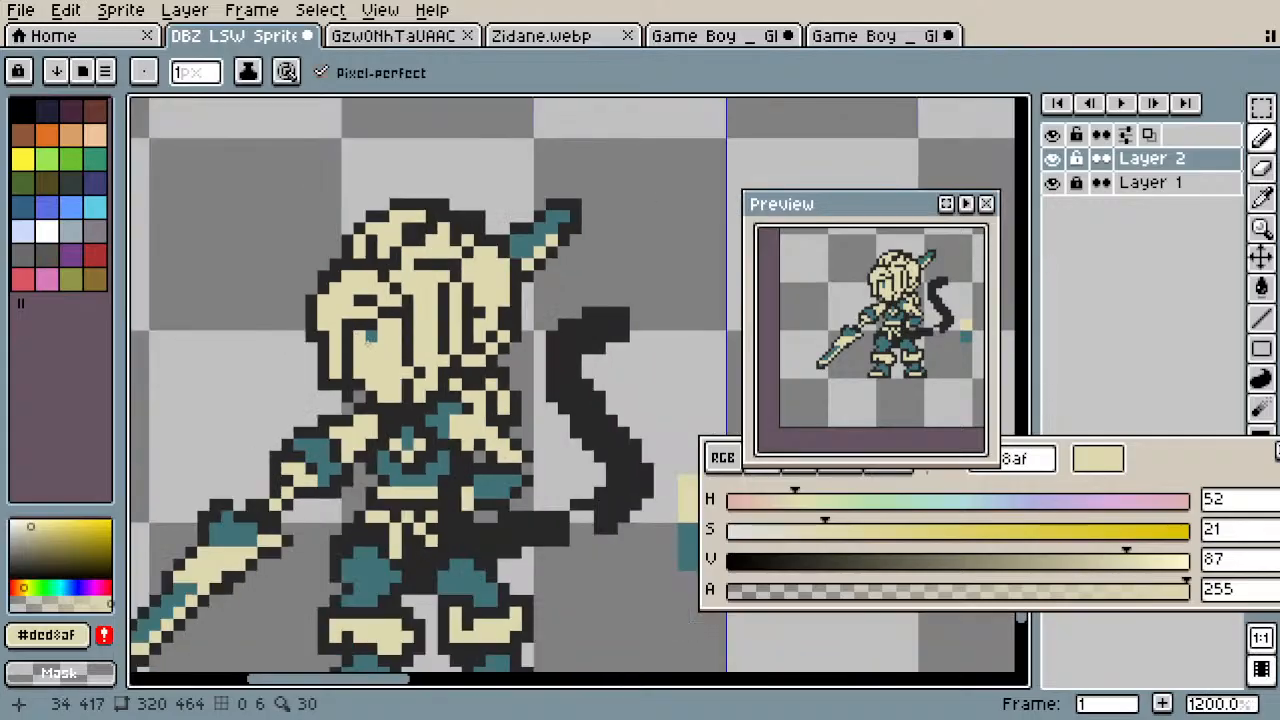
scroll(349, 330, up, 1)
scroll(352, 330, up, 2)
alt+click(392, 348)
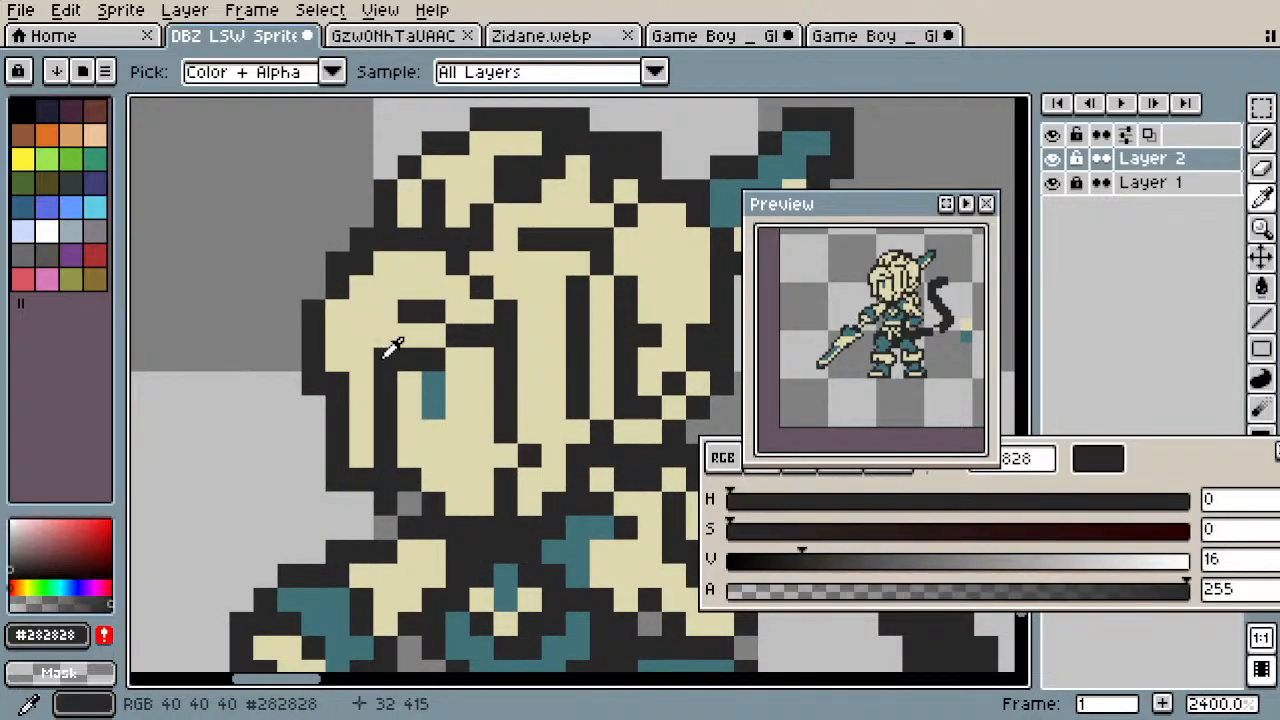
alt+click(398, 326)
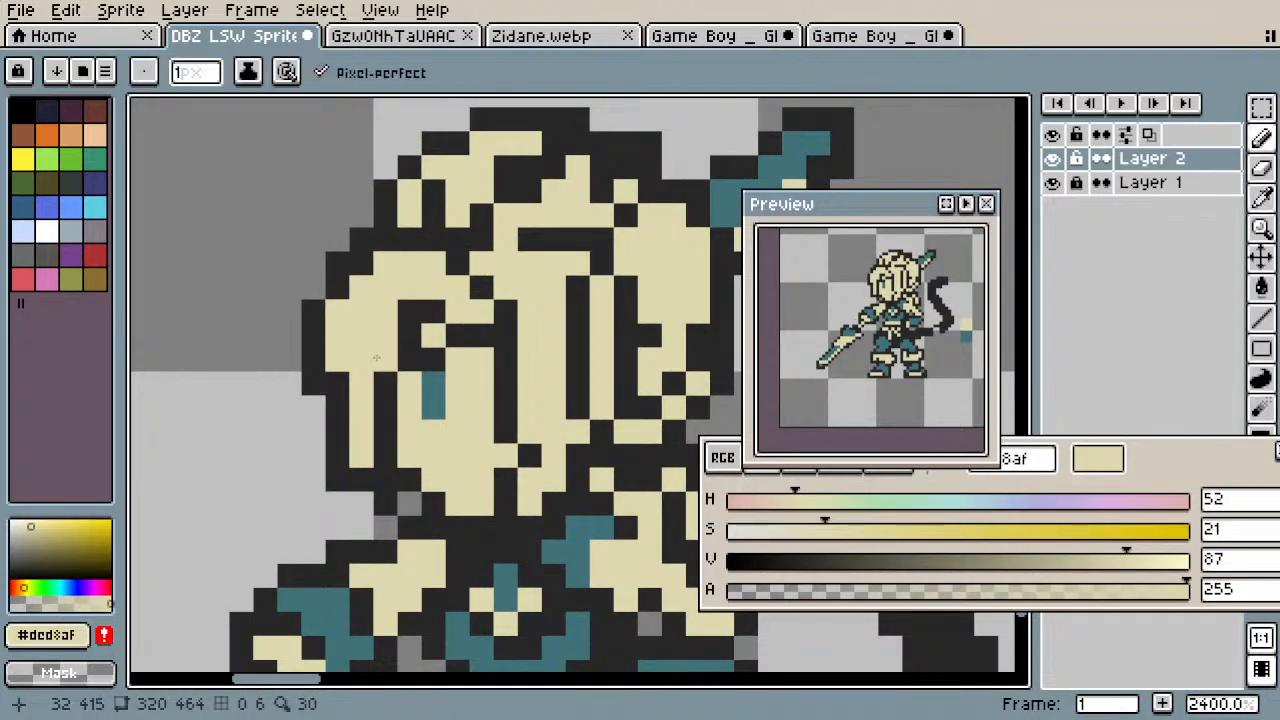
scroll(380, 357, down, 5)
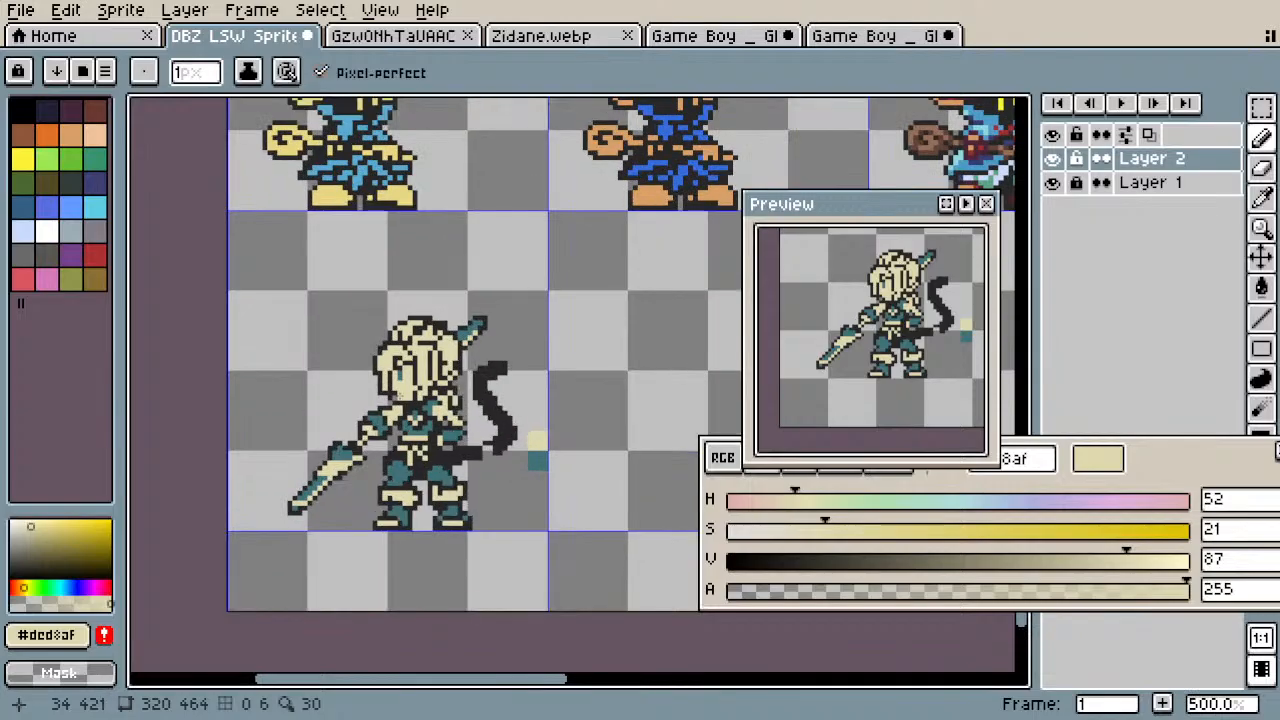
Step: Redraw the eye one pixel farther back and lower as a three-pixel #407178 column under a two-pixel #282828 lash
scroll(402, 395, up, 1)
scroll(424, 392, up, 3)
alt+click(424, 392)
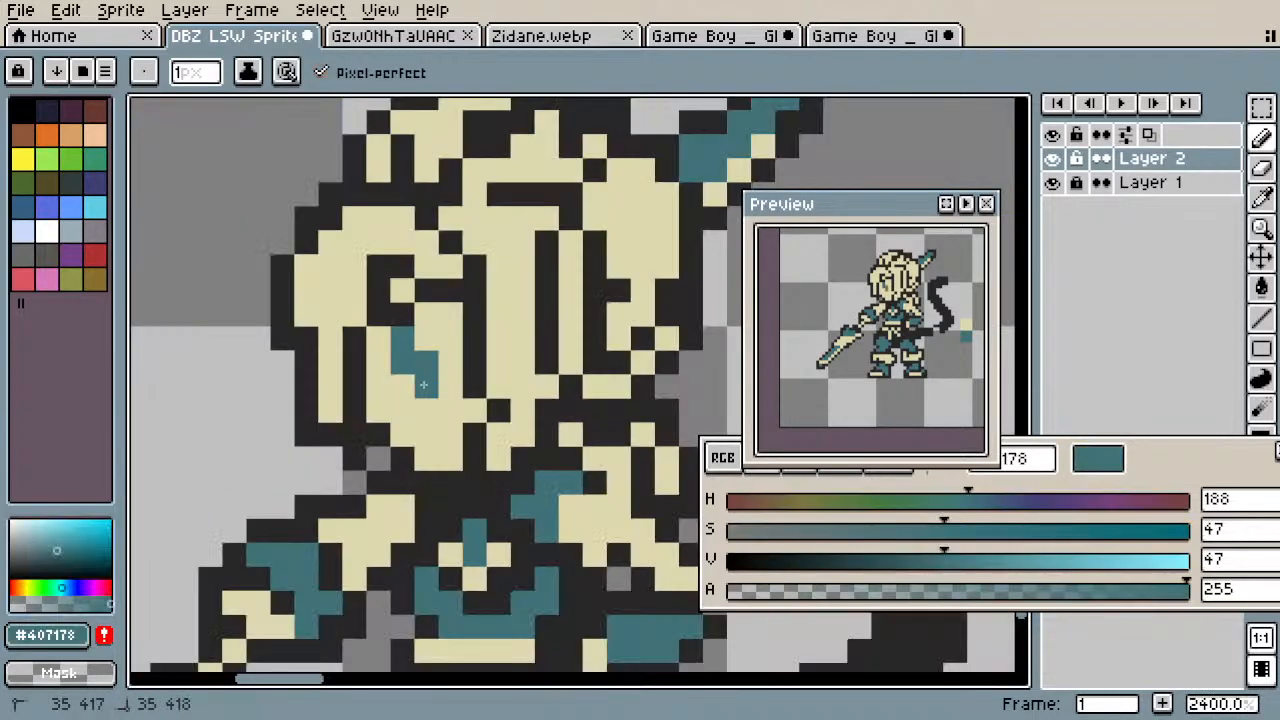
alt+click(408, 320)
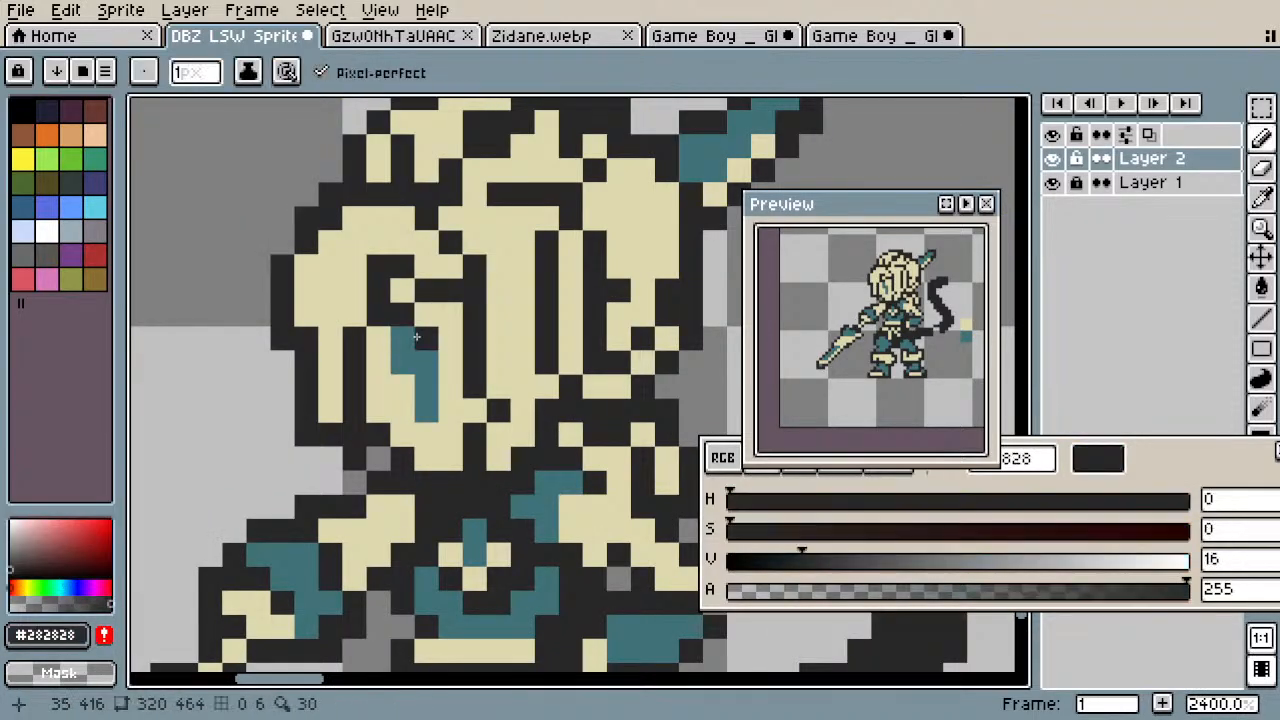
drag(420, 336, 408, 335)
alt+click(388, 386)
click(397, 355)
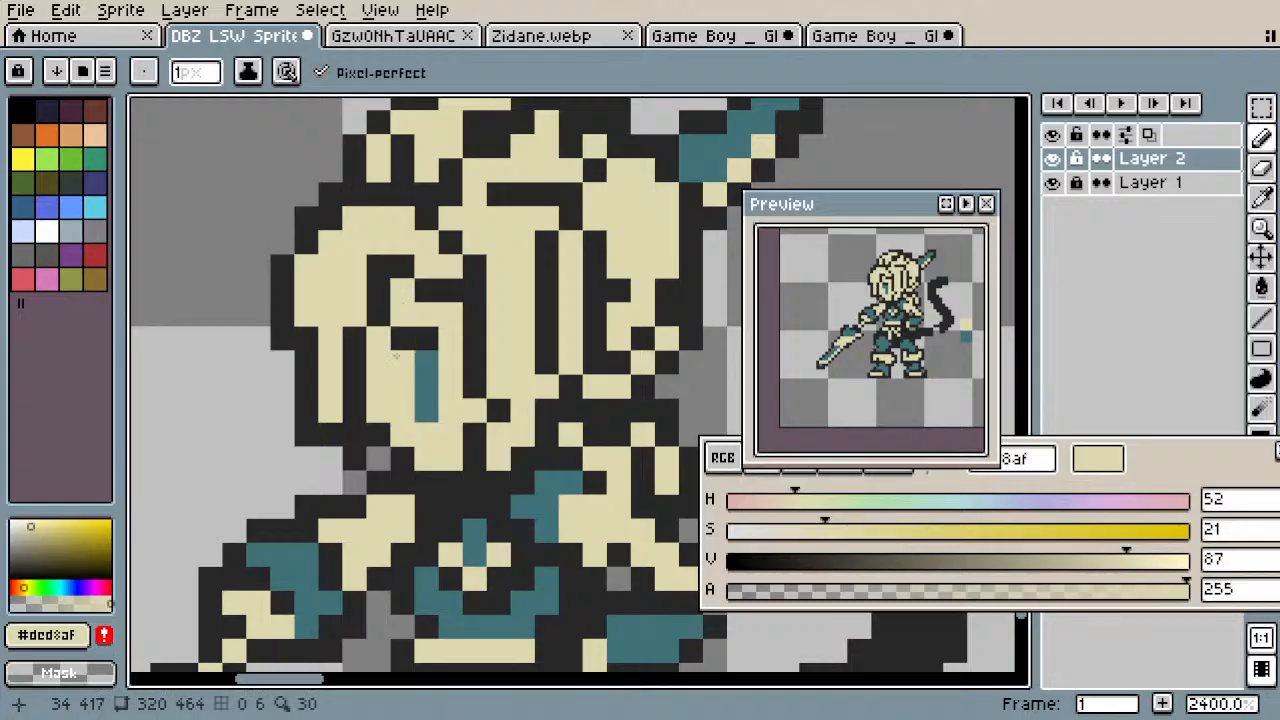
Step: Try shortening the teal eye from below with #ded8af and compare the face at full-sprite size
scroll(320, 375, down, 8)
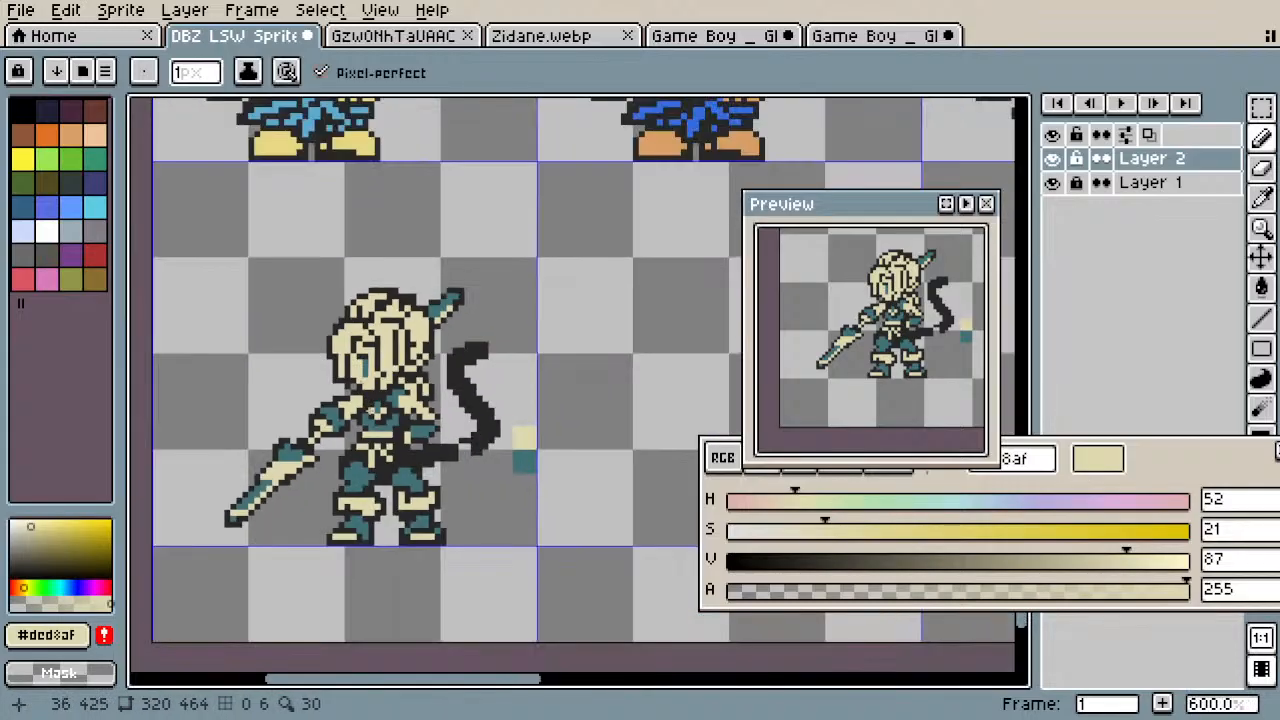
scroll(372, 343, up, 6)
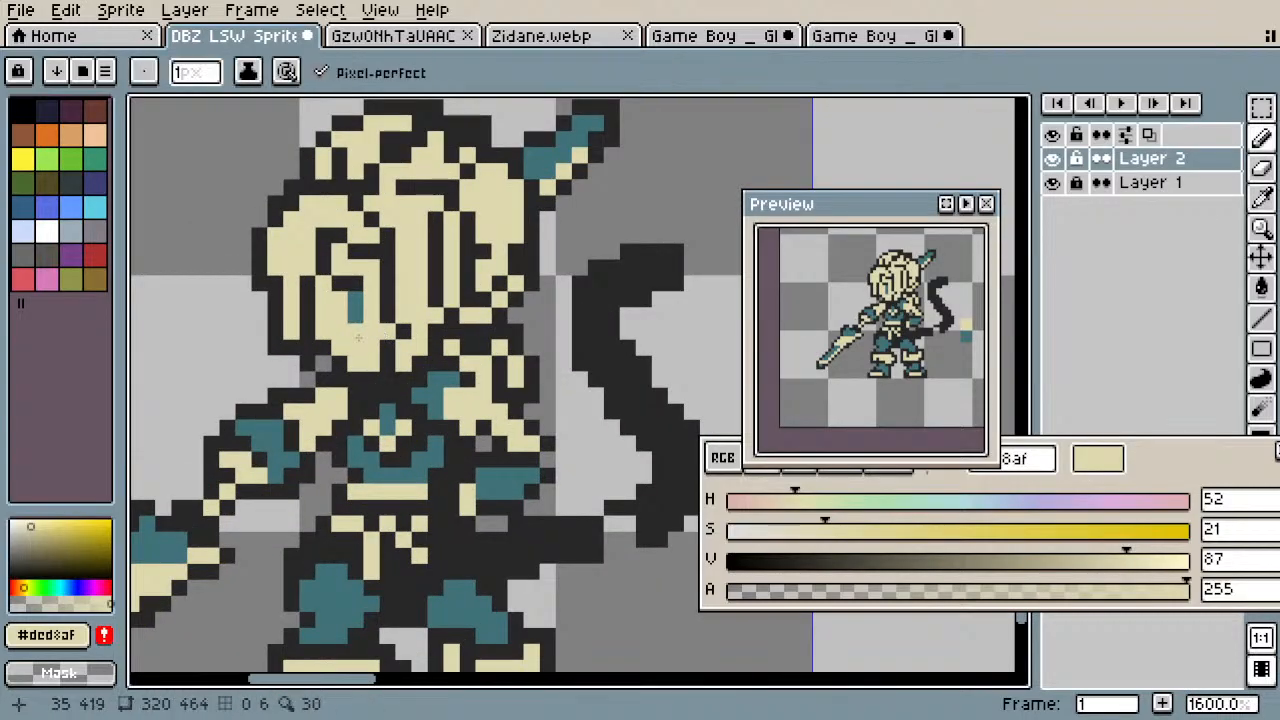
scroll(362, 339, down, 5)
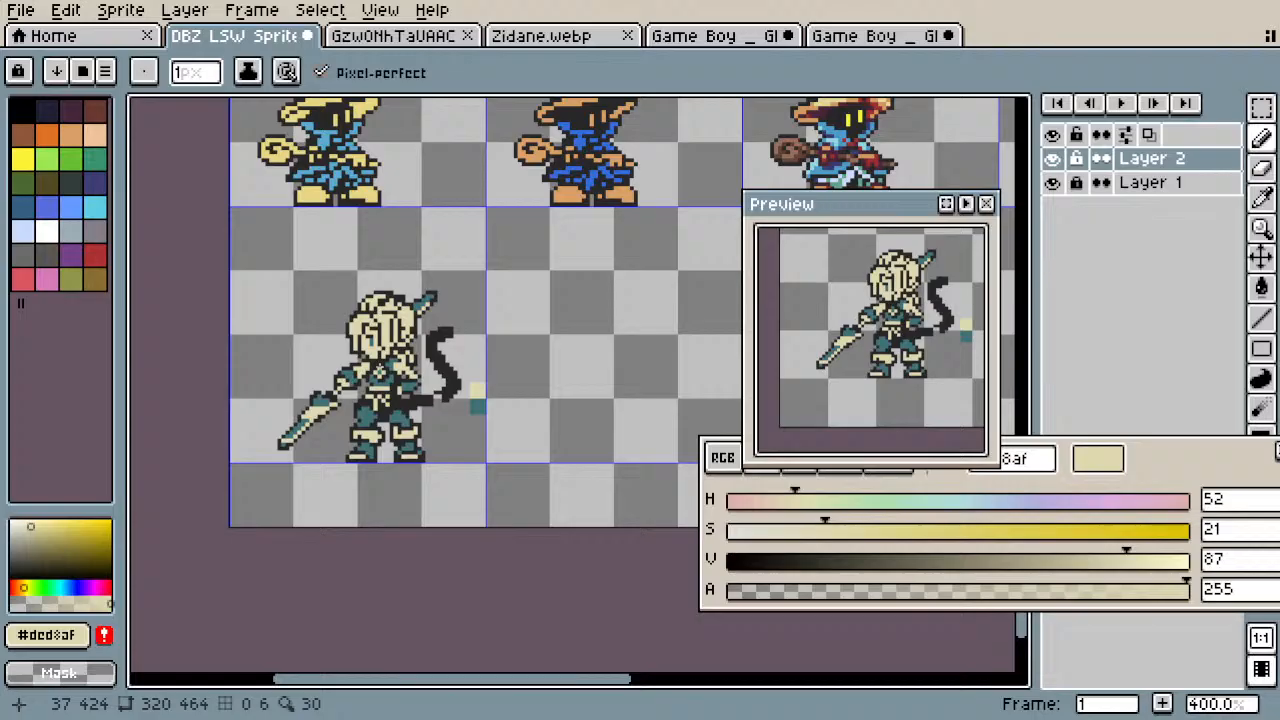
scroll(371, 345, up, 8)
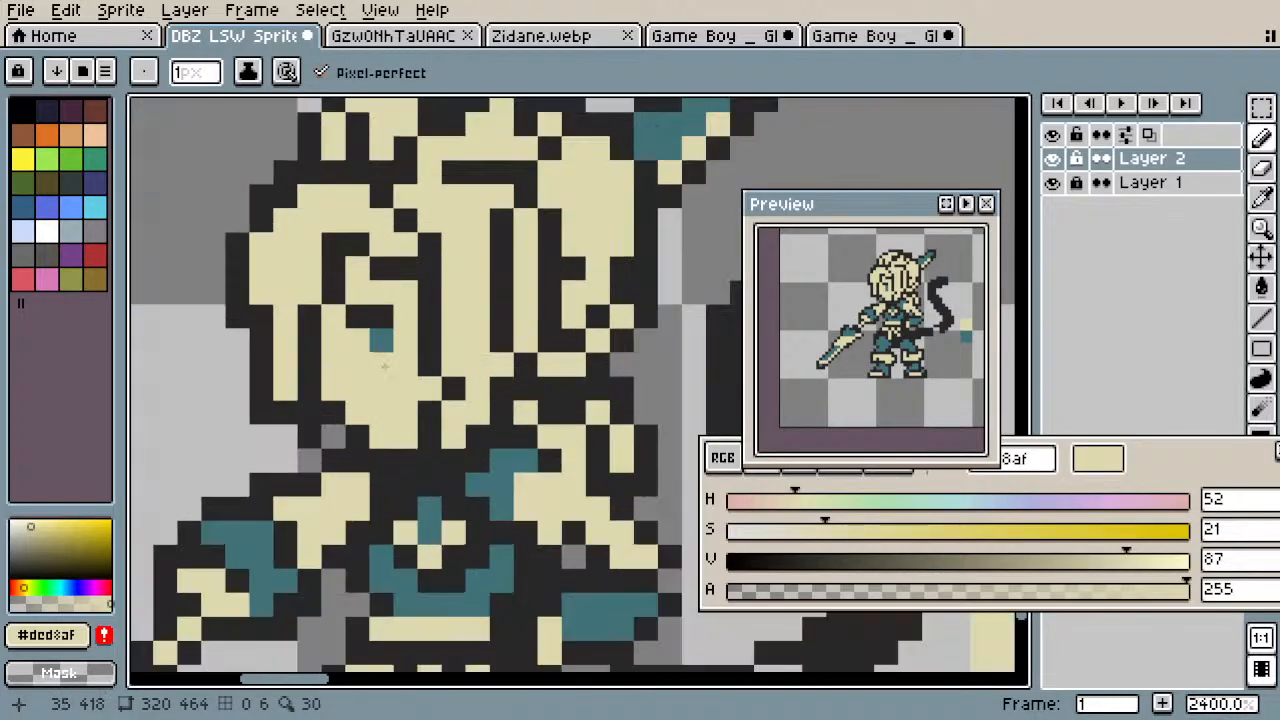
key(alt)
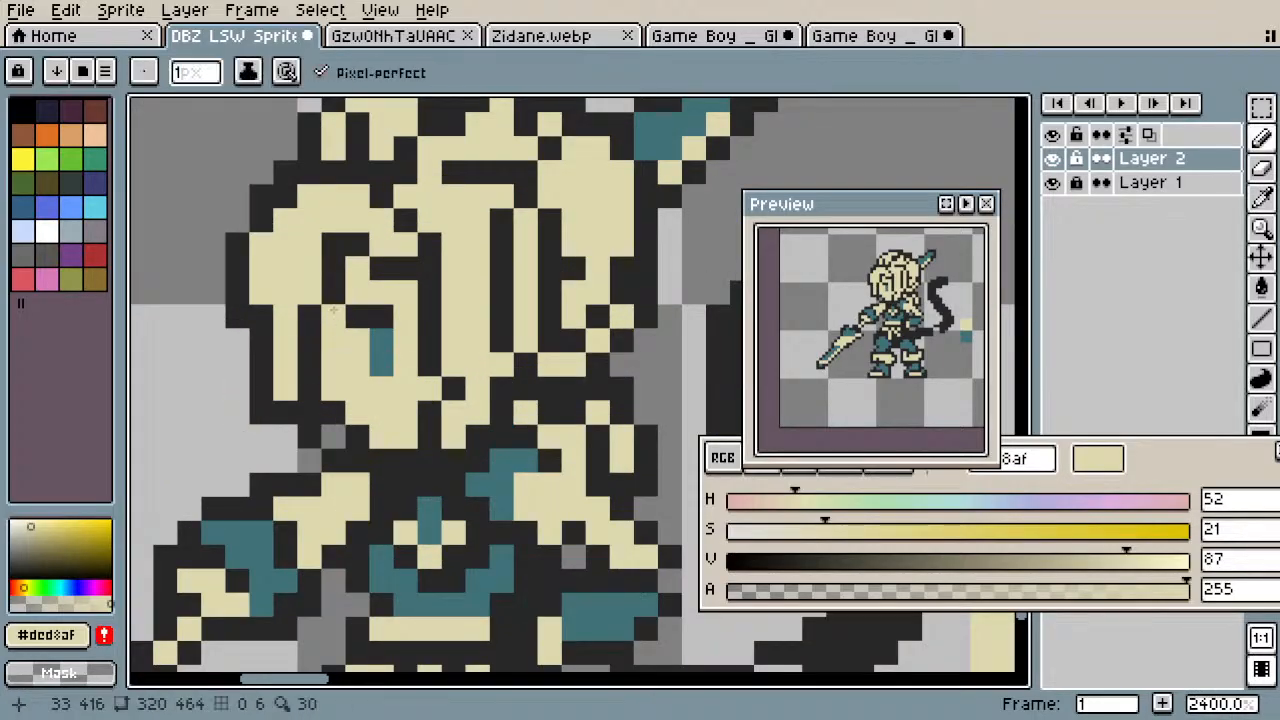
Step: Shift the strand line in front of the eye one pixel forward and make the #407178 eye three pixels tall
click(334, 292)
key(alt)
alt+click(334, 260)
click(310, 292)
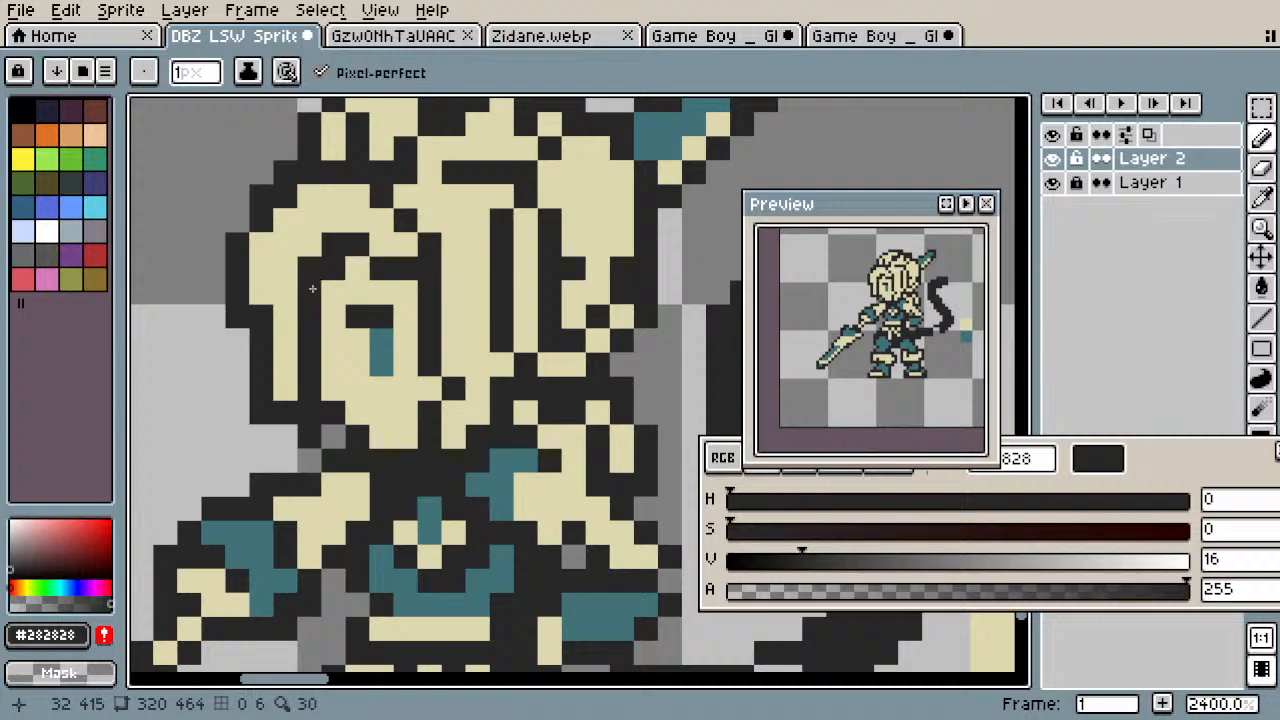
key(alt)
alt+click(380, 345)
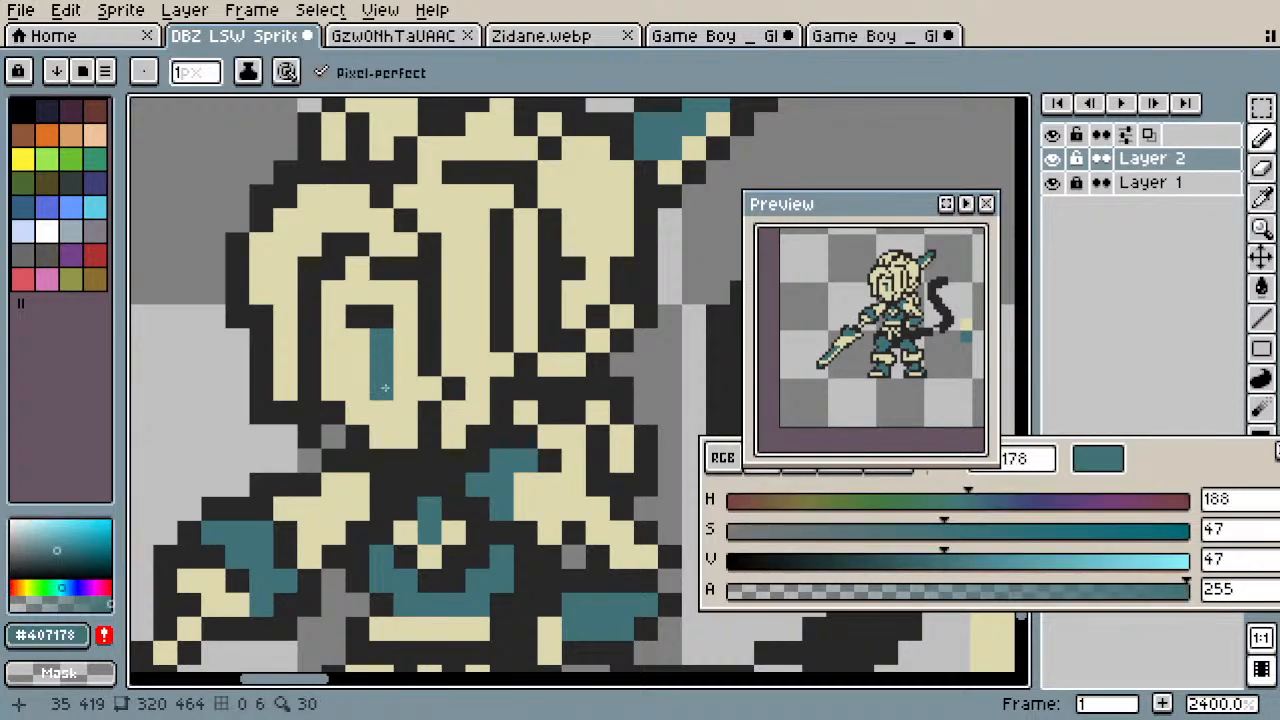
scroll(385, 392, down, 8)
scroll(451, 466, down, 2)
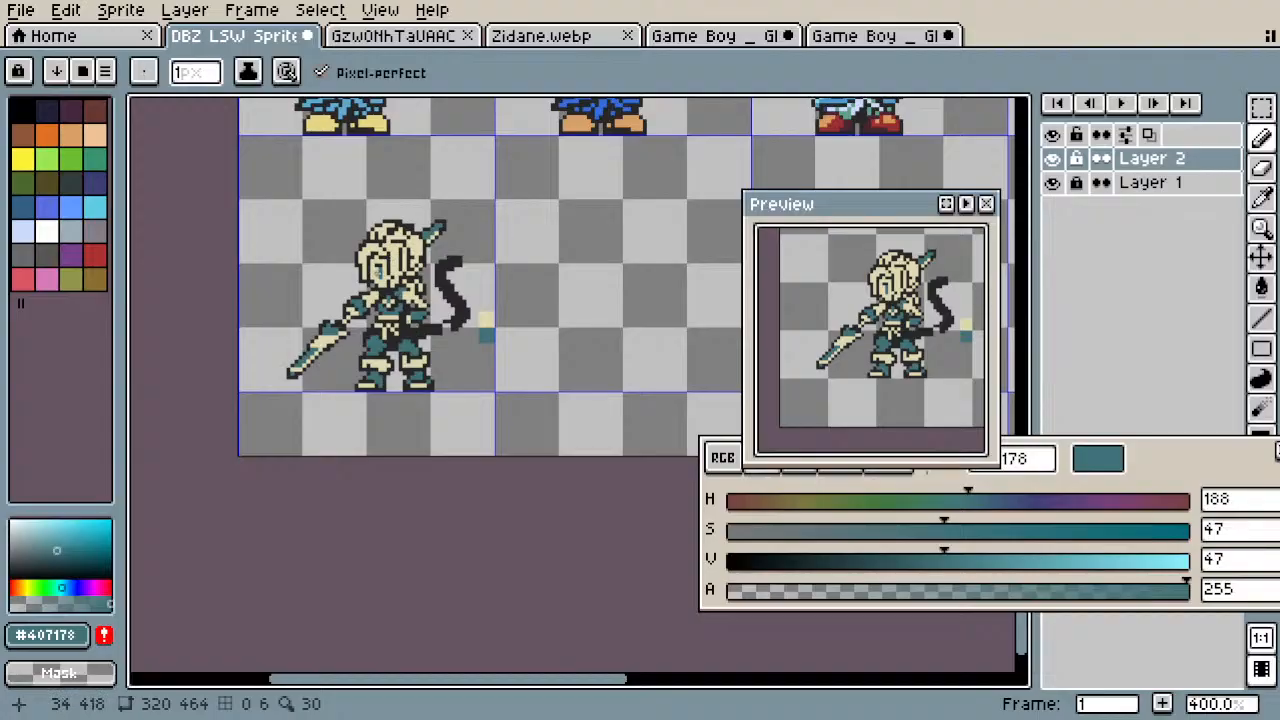
Step: Move the teal eye and its #282828 lash one pixel forward, filling the old eye pixels with #ded8af
scroll(377, 272, up, 2)
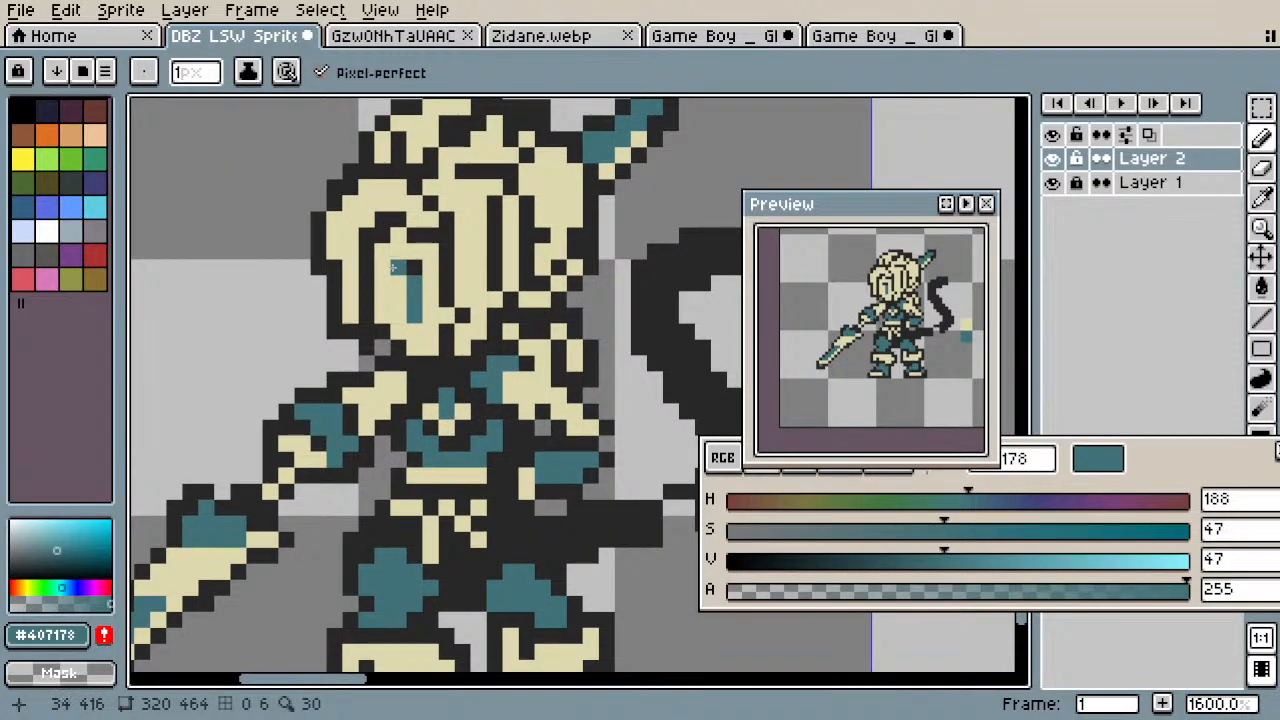
alt+click(398, 266)
click(383, 267)
alt+click(414, 281)
drag(399, 283, 403, 294)
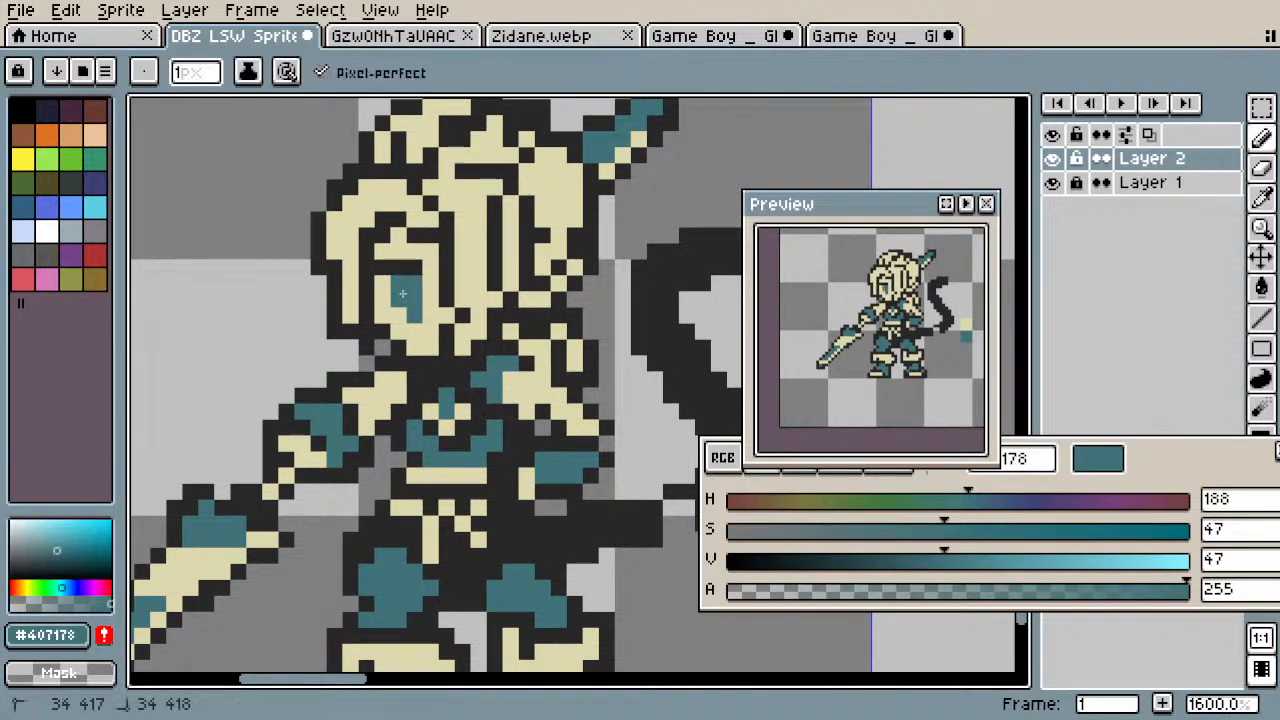
alt+click(443, 312)
click(416, 310)
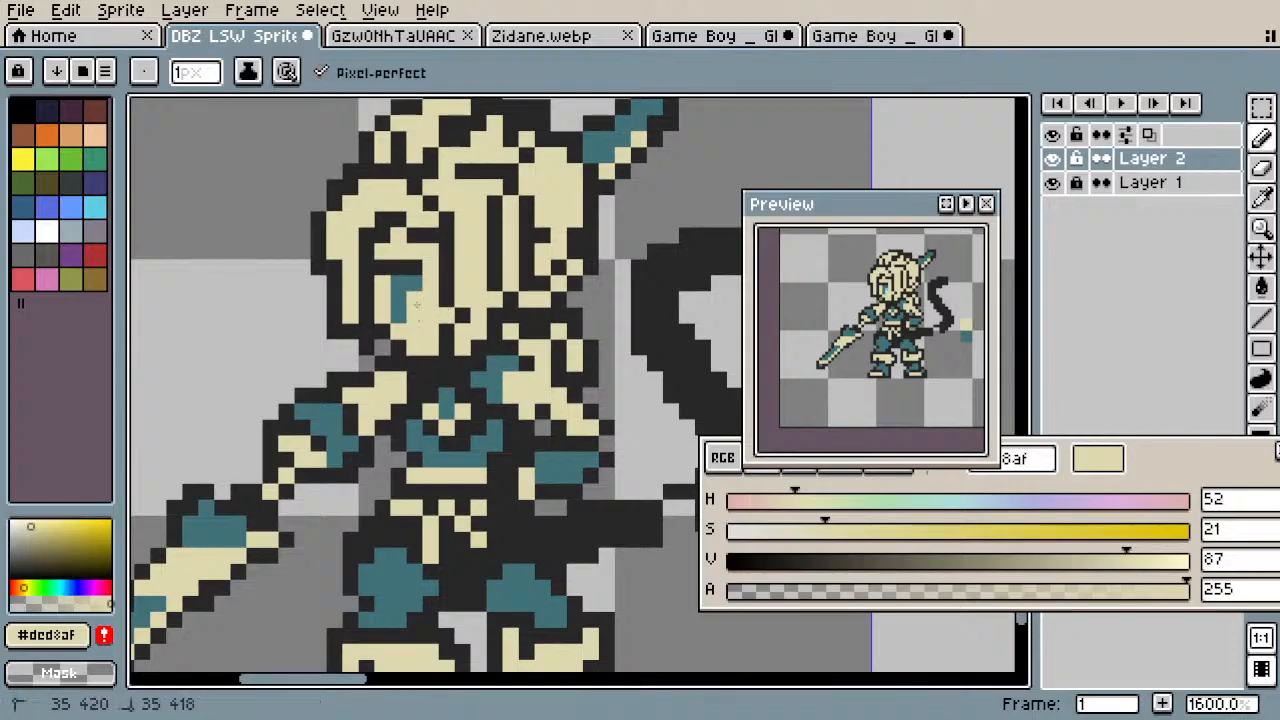
alt+click(400, 263)
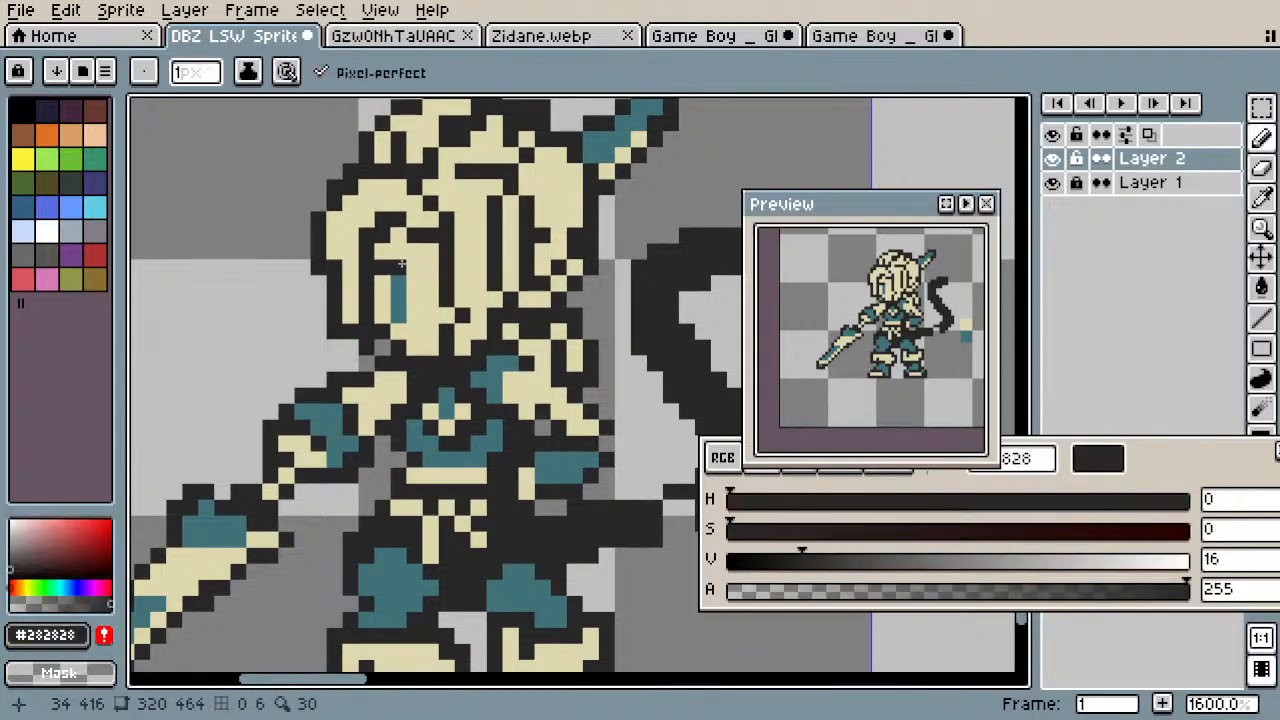
scroll(407, 263, down, 5)
key(ctrl+z)
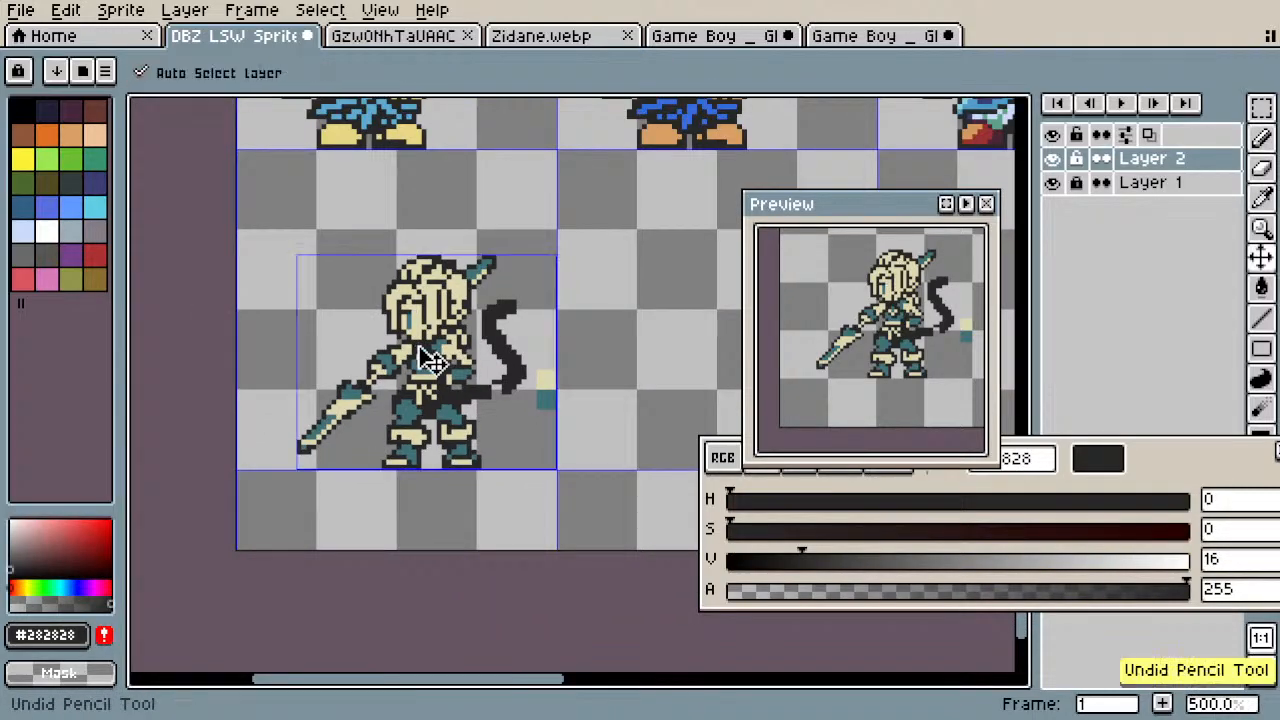
Step: Shorten the teal eye to two pixels by covering its lowest pixel with #ded8af
scroll(407, 265, up, 4)
alt+click(410, 316)
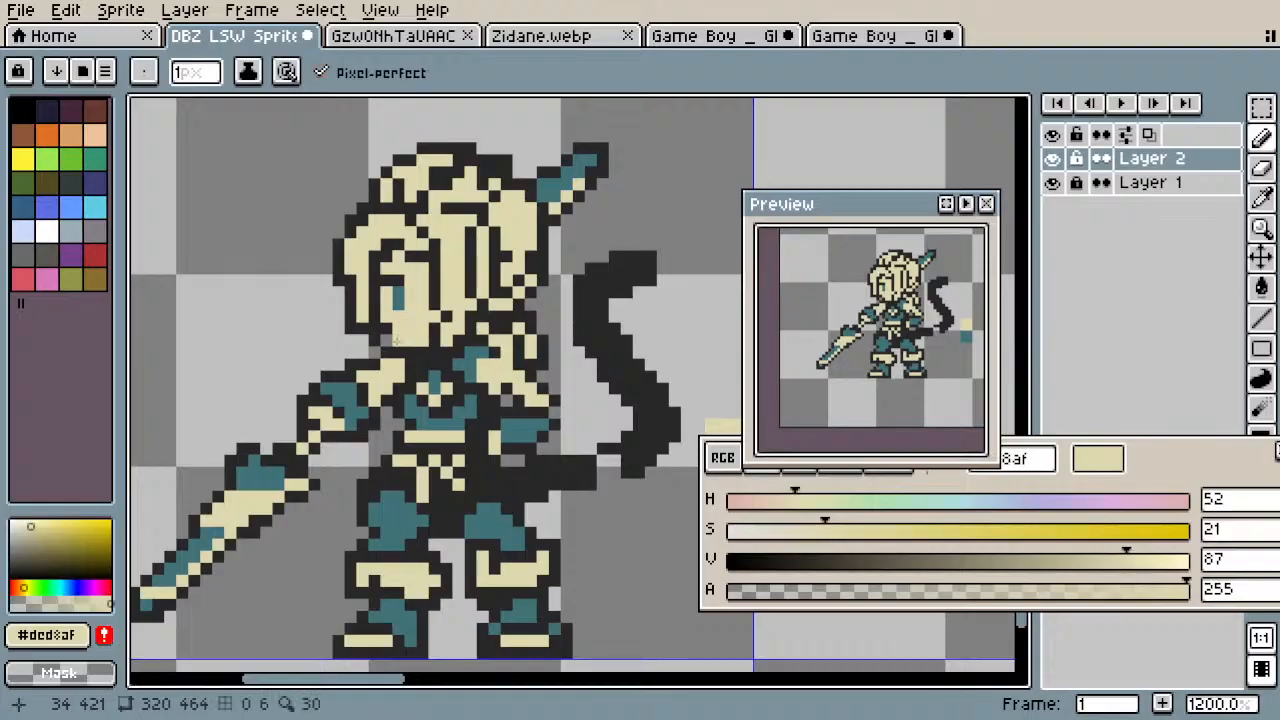
scroll(400, 307, down, 4)
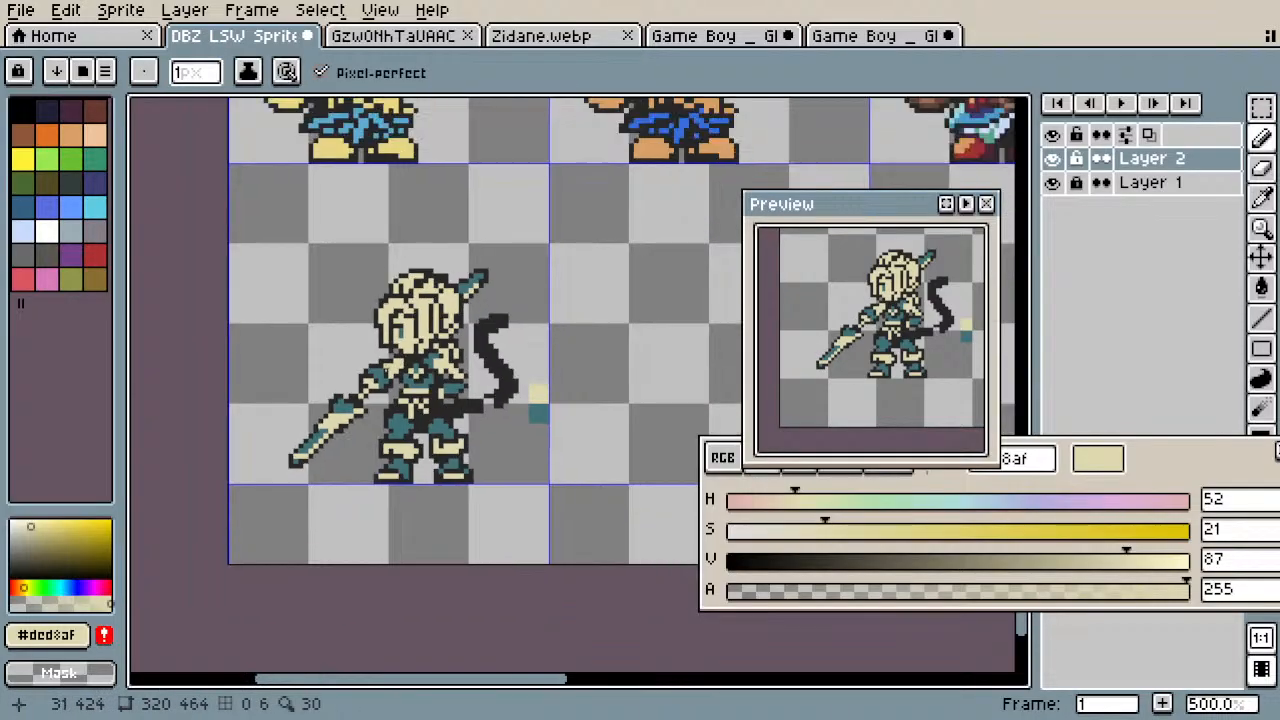
scroll(400, 375, down, 1)
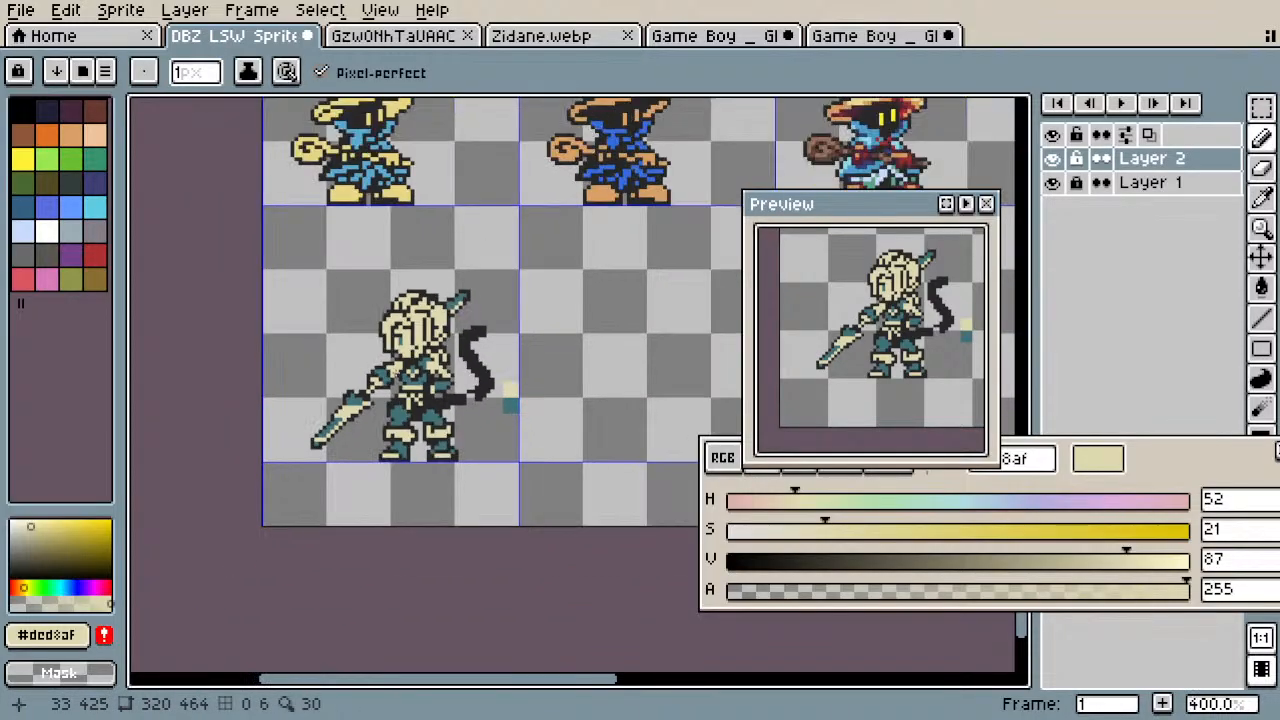
Step: Reshape the eye into three #407178 pixels, two across the upper row and one below at the rear, clearing the lower front pixel with #ded8af
scroll(405, 335, up, 8)
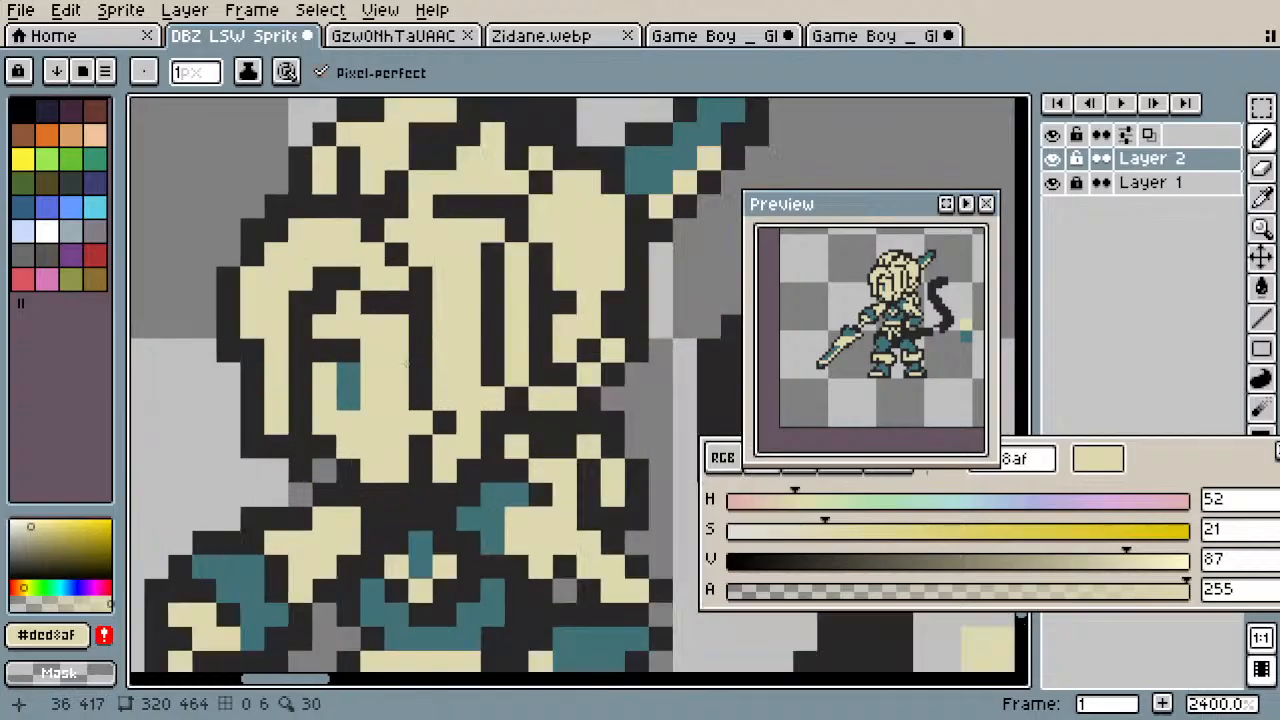
alt+click(363, 395)
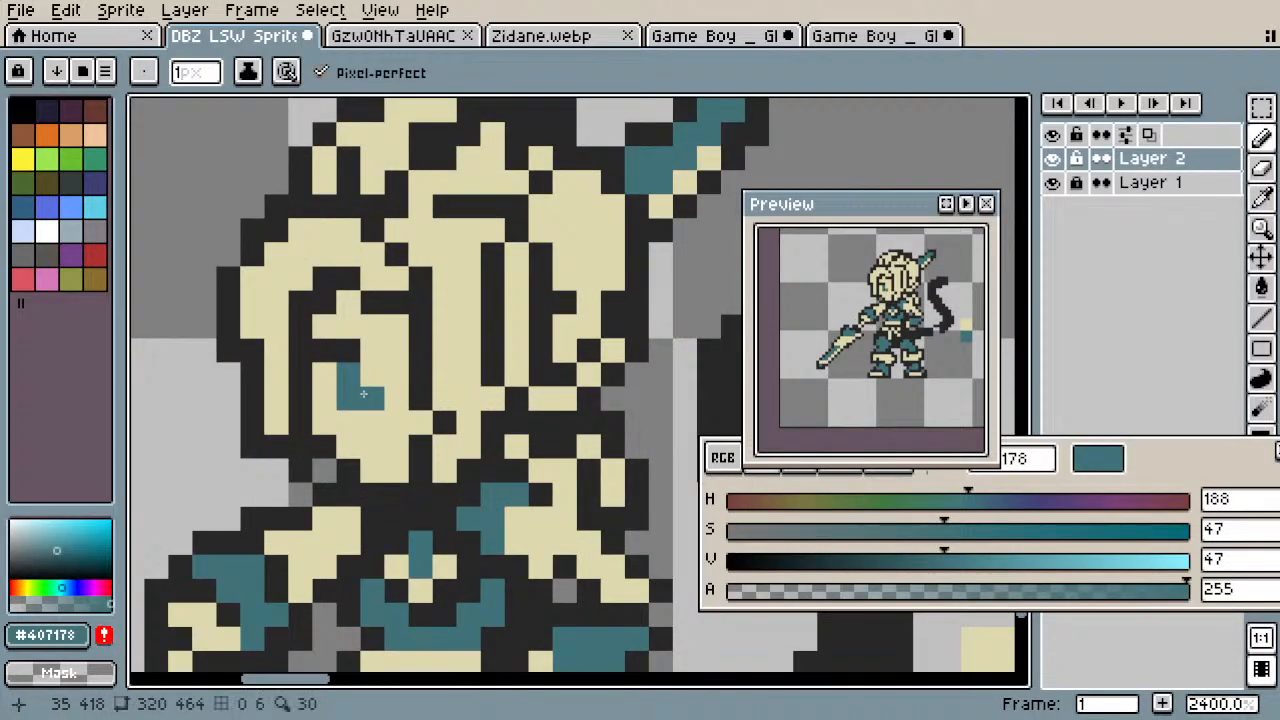
scroll(363, 396, down, 8)
scroll(340, 398, up, 6)
alt+click(340, 398)
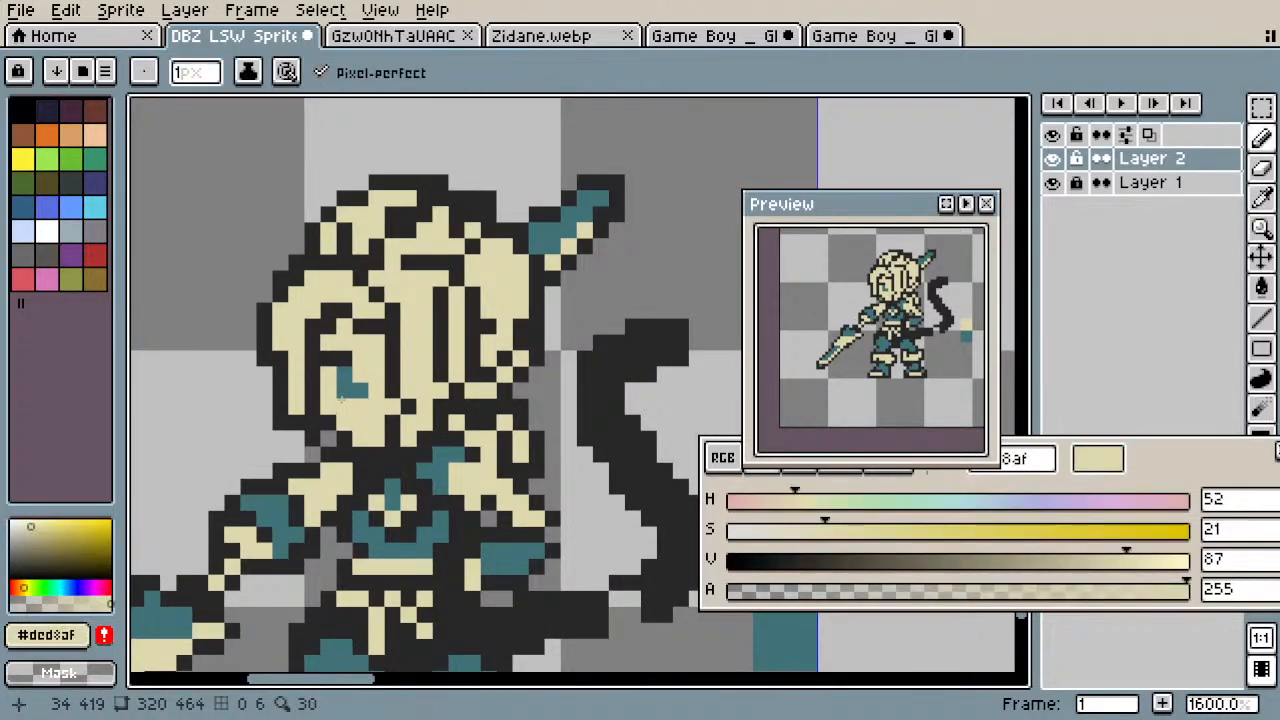
scroll(342, 396, down, 6)
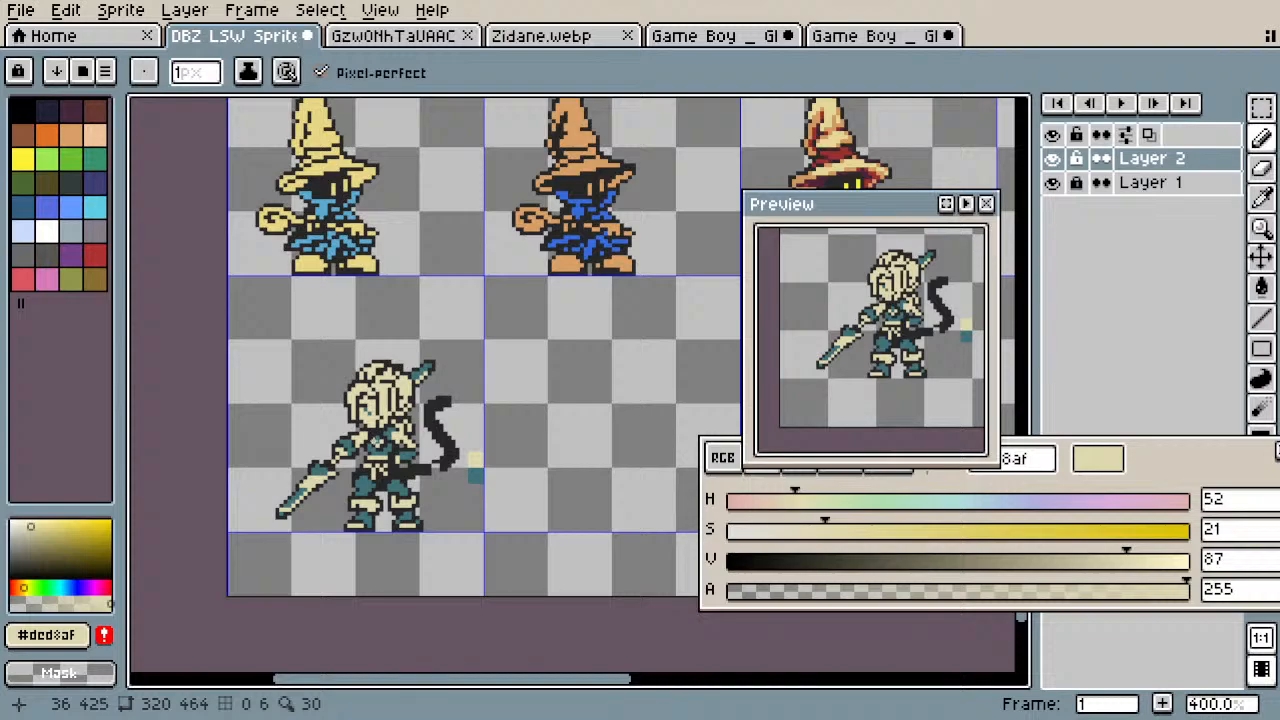
scroll(374, 442, up, 7)
alt+click(380, 425)
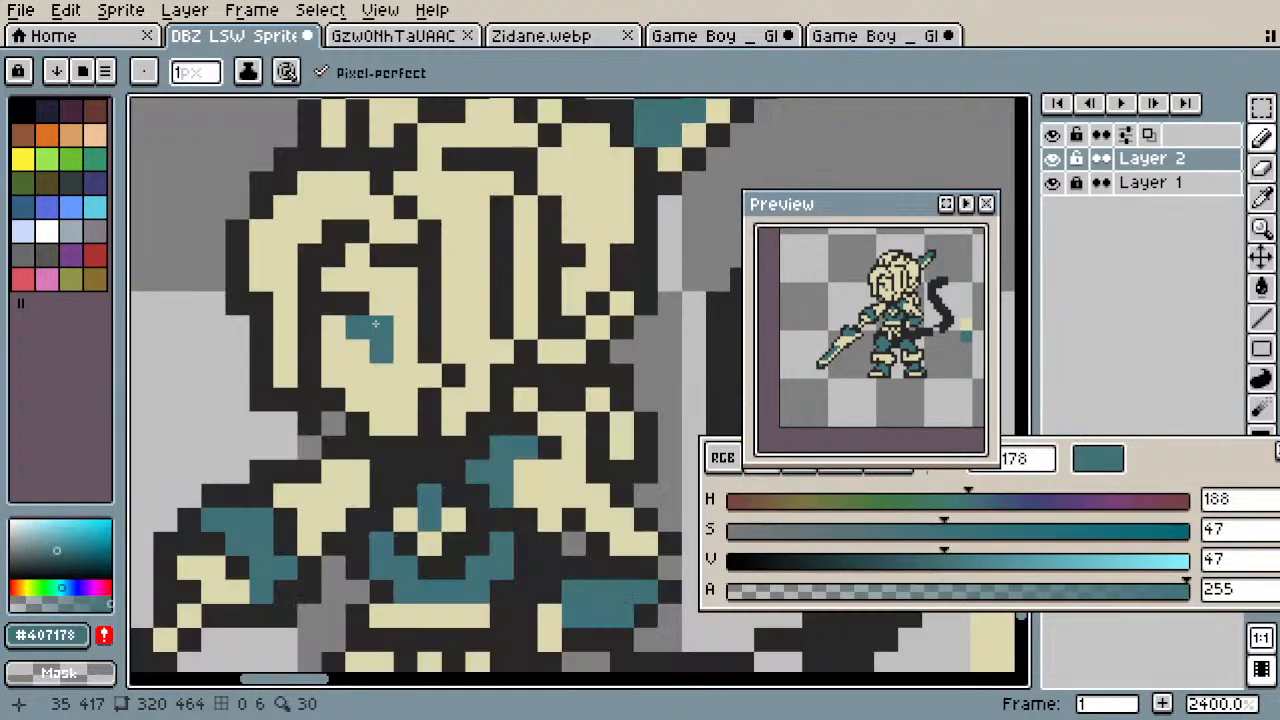
Step: Try a #282828 lash across the eye's upper row and clear the old lash pixels above it with #ded8af
scroll(402, 404, down, 4)
scroll(400, 390, down, 1)
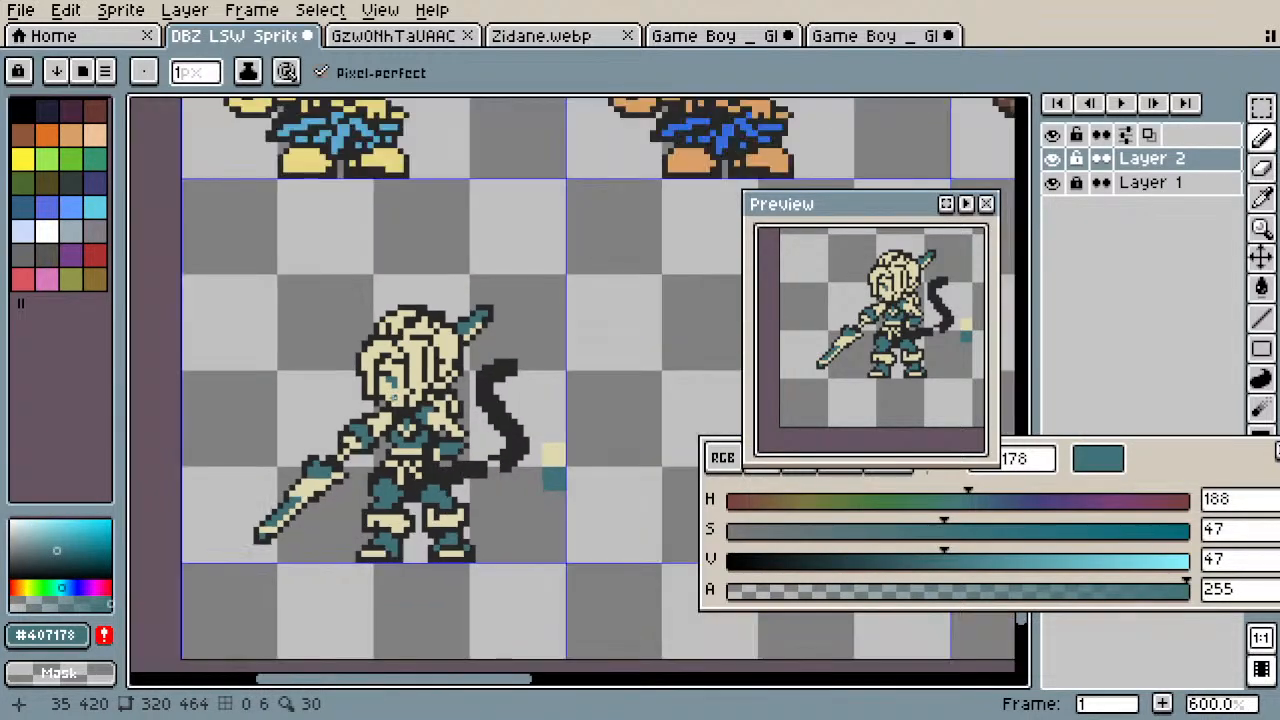
scroll(392, 385, up, 6)
alt+click(395, 371)
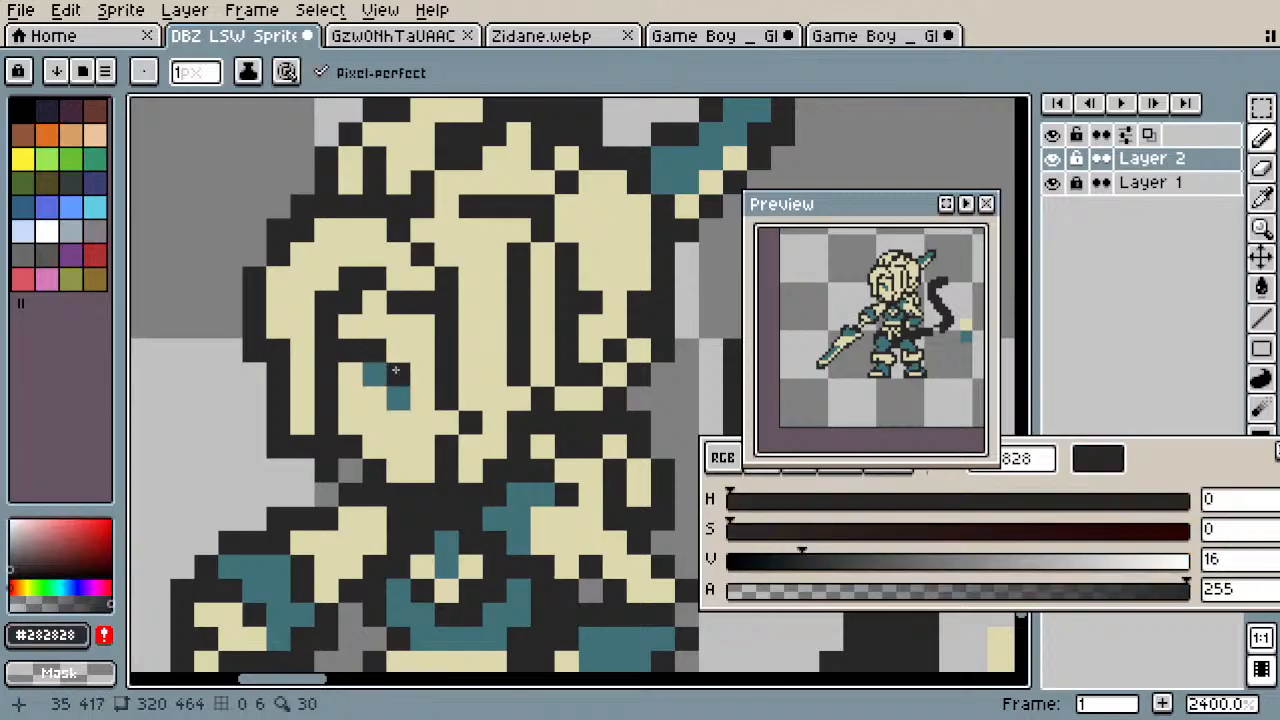
click(375, 373)
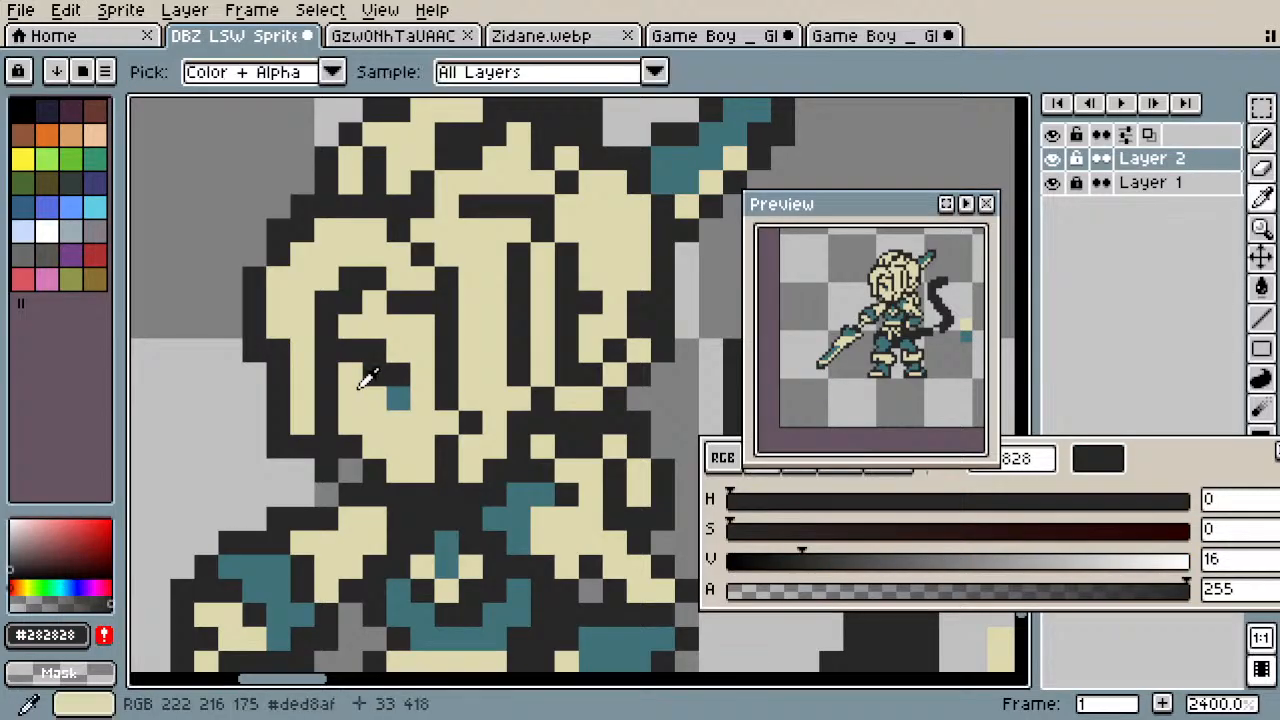
alt+click(345, 368)
click(352, 345)
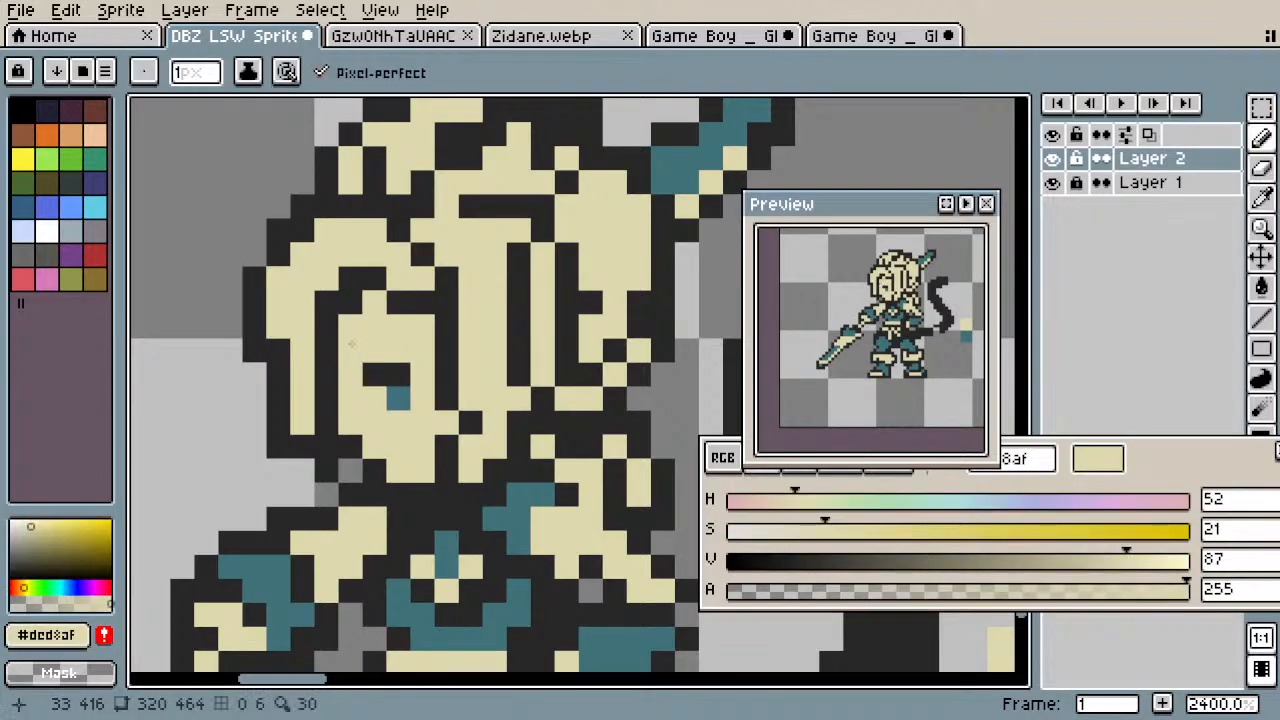
Step: Try a two-pixel-tall #407178 eye with a #282828 lash running down its front edge from the hair line
scroll(391, 413, down, 6)
scroll(405, 425, up, 6)
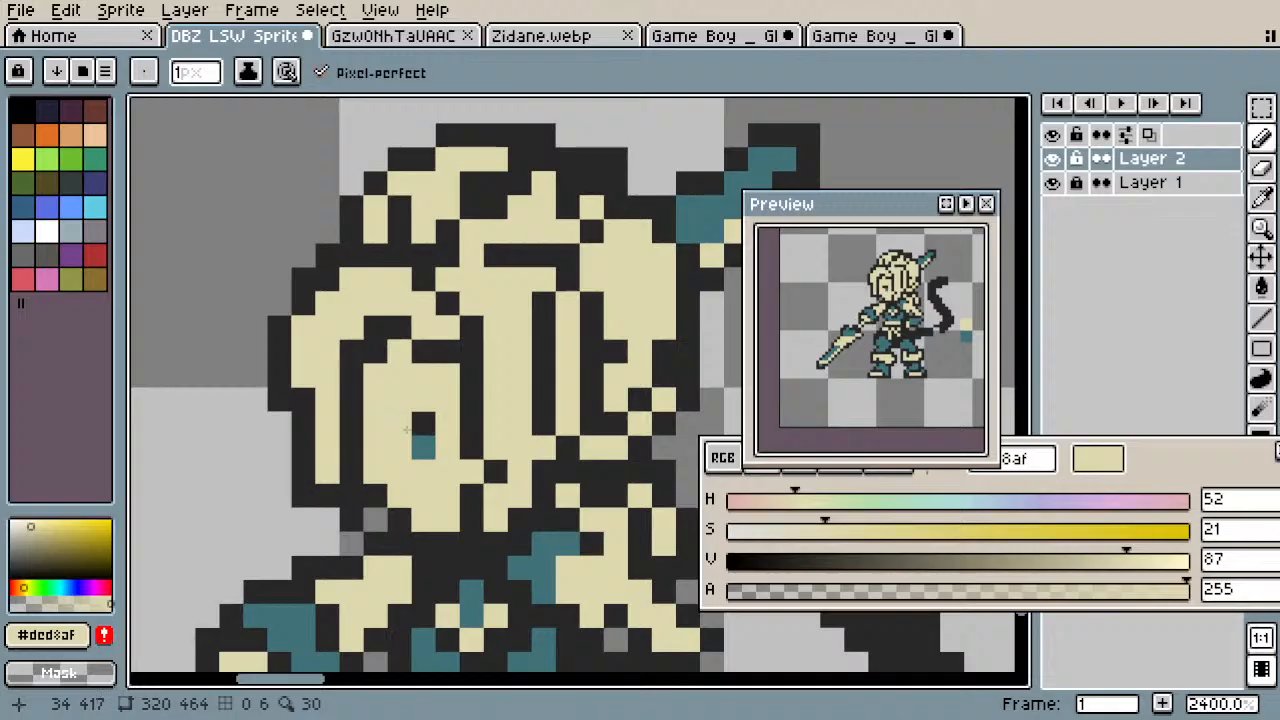
alt+click(424, 440)
click(424, 424)
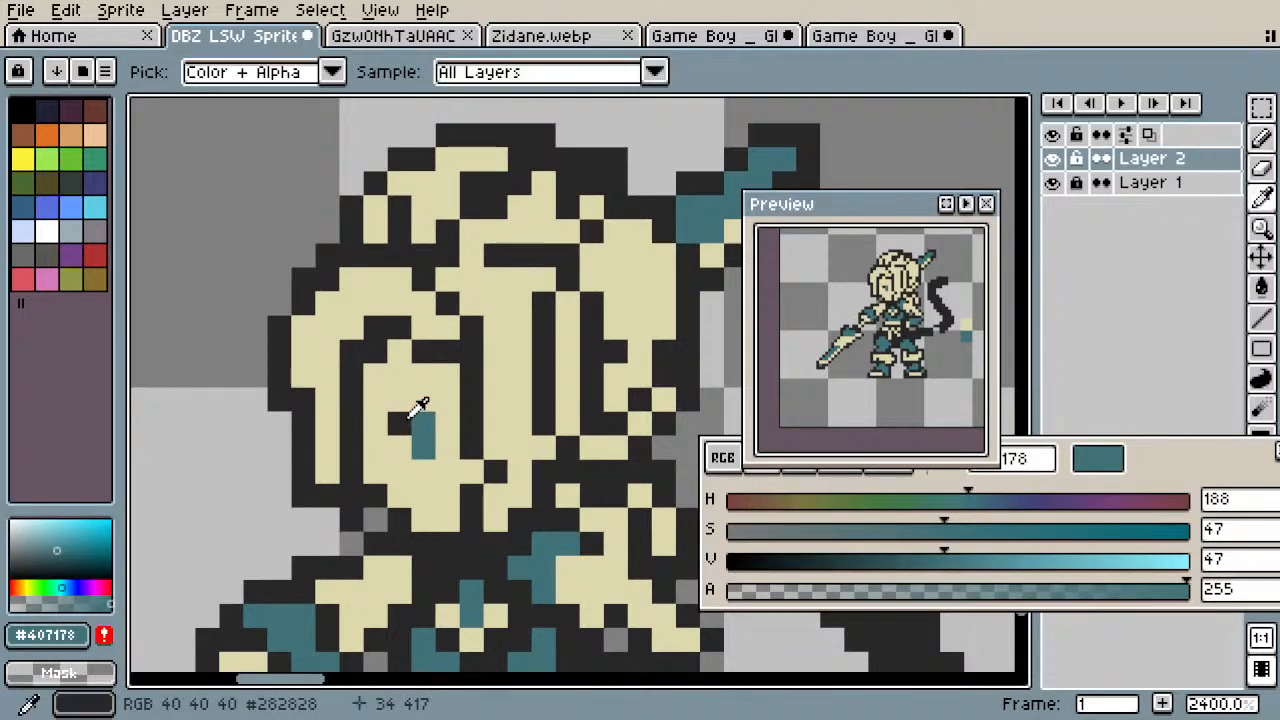
alt+click(400, 424)
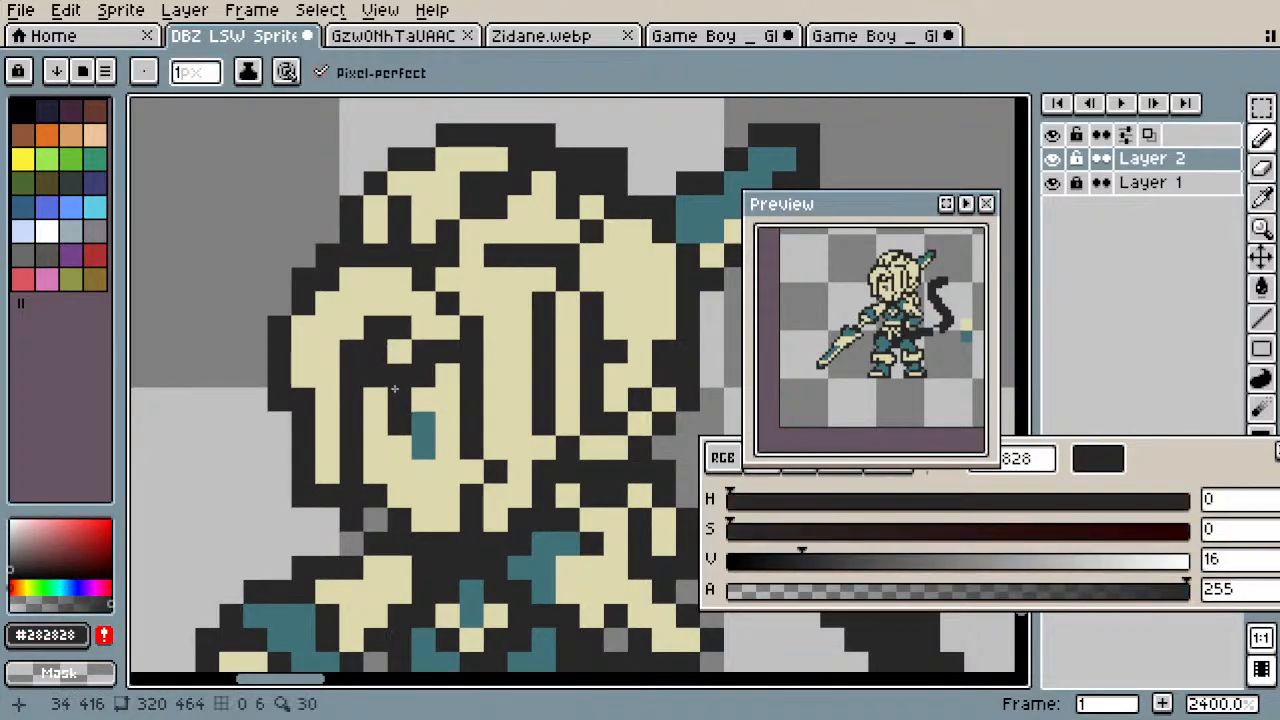
scroll(390, 405, down, 5)
scroll(444, 424, down, 3)
key(v)
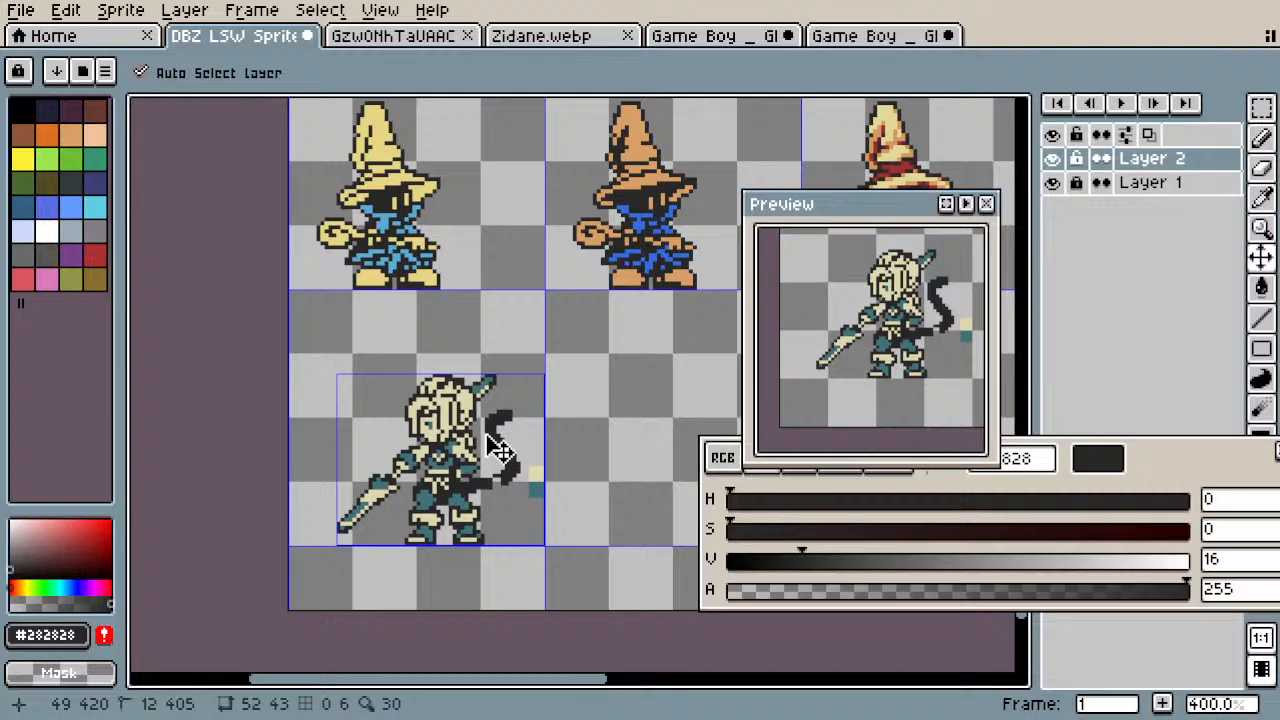
Step: Undo the recent pencil strokes on the eye and lash
key(ctrl+z)
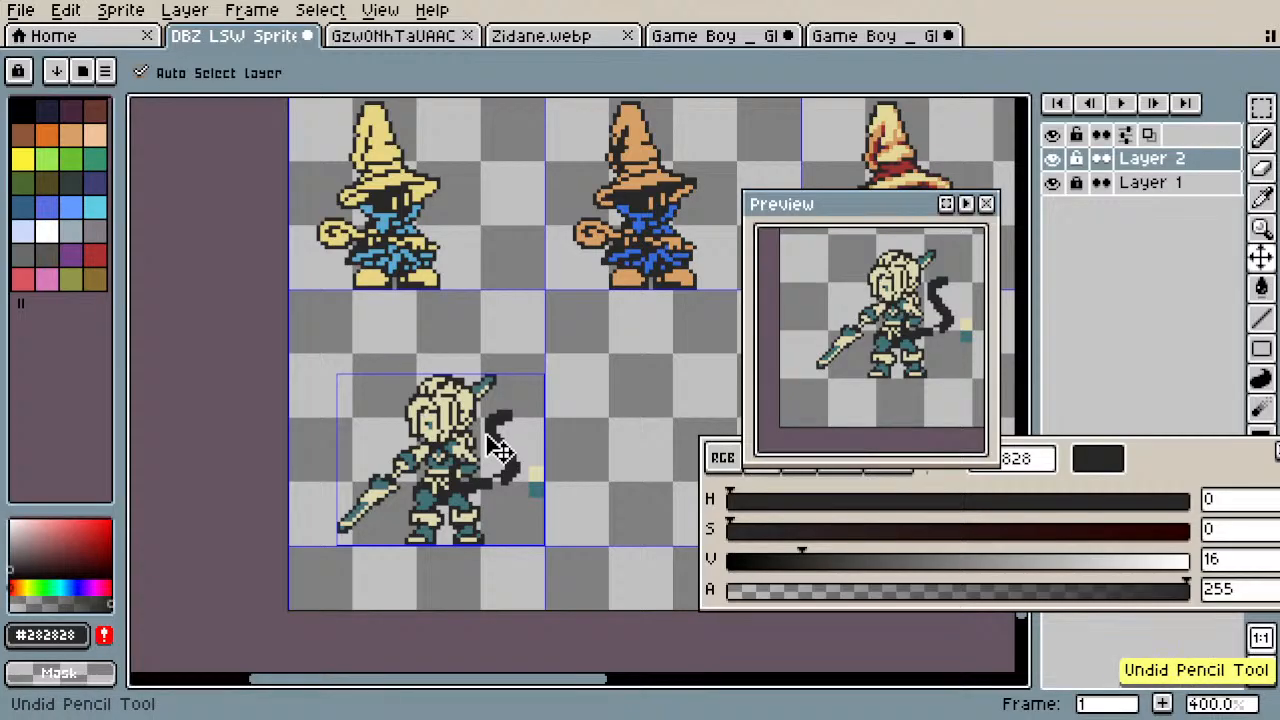
key(ctrl+z)
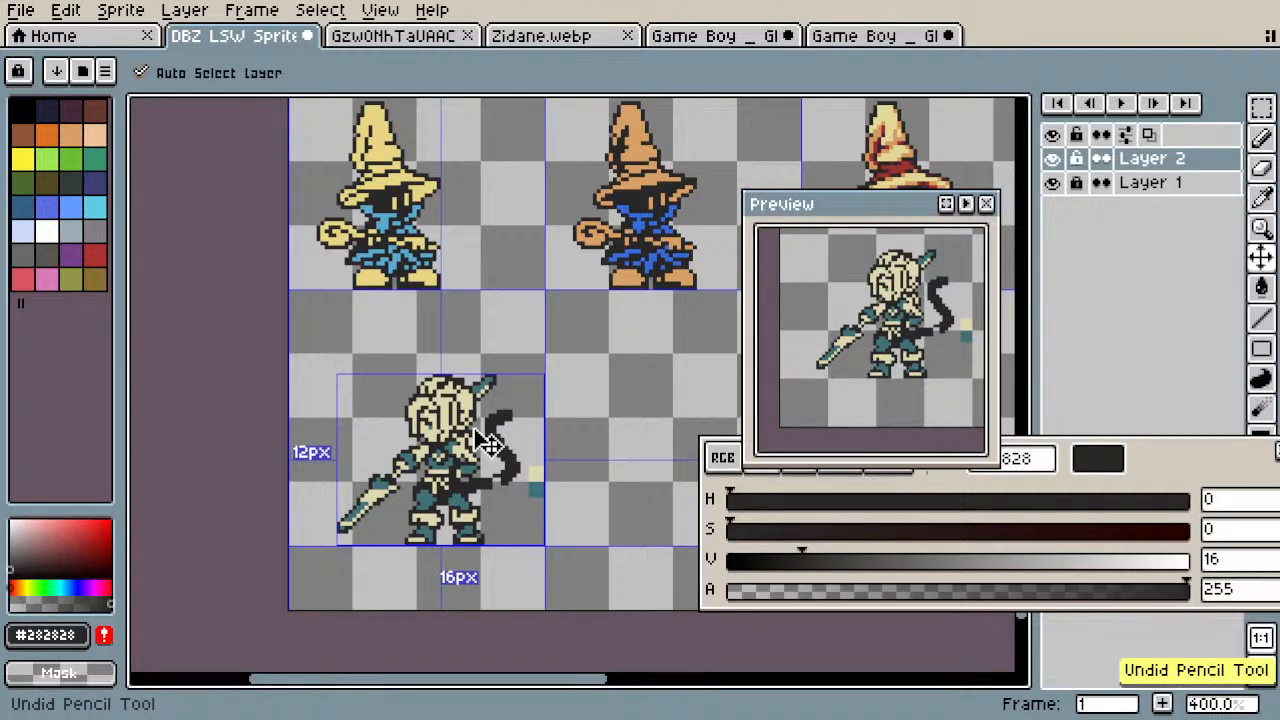
key(b)
Step: Cover the teal eye's upper front pixel with #ded8af, leaving an upright eye two pixels tall
scroll(480, 435, up, 5)
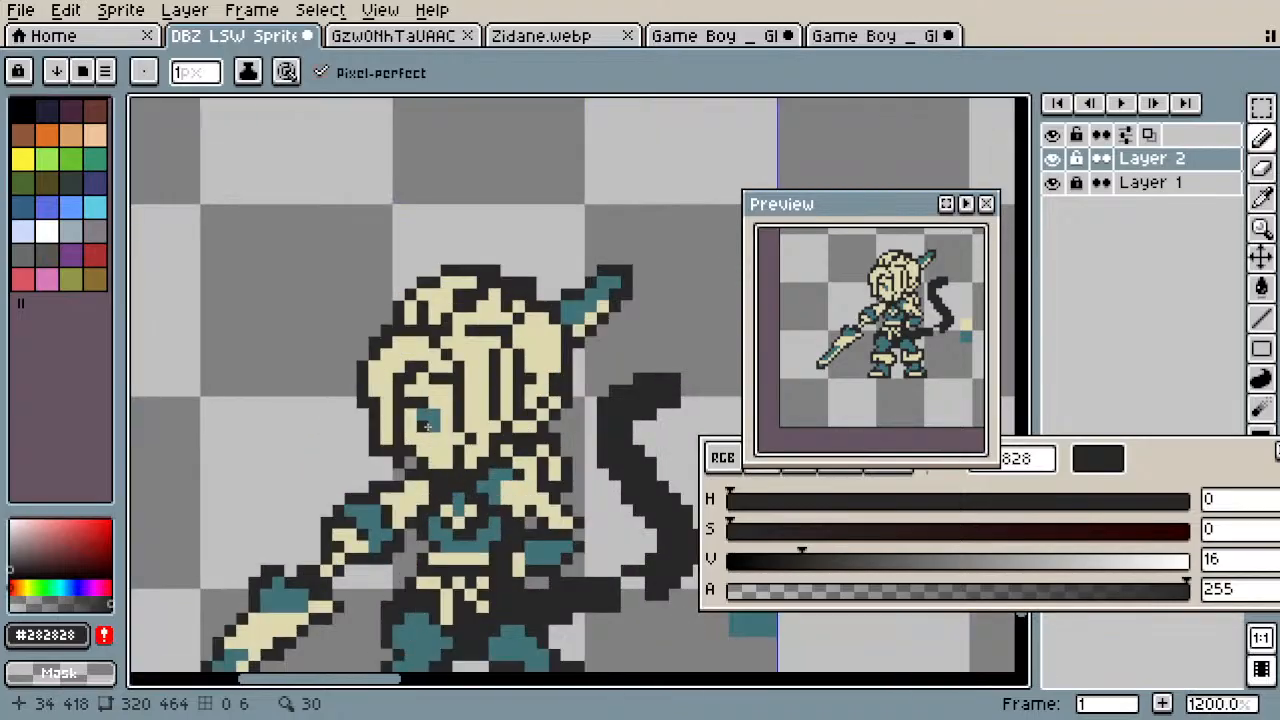
alt+click(402, 405)
scroll(402, 405, down, 7)
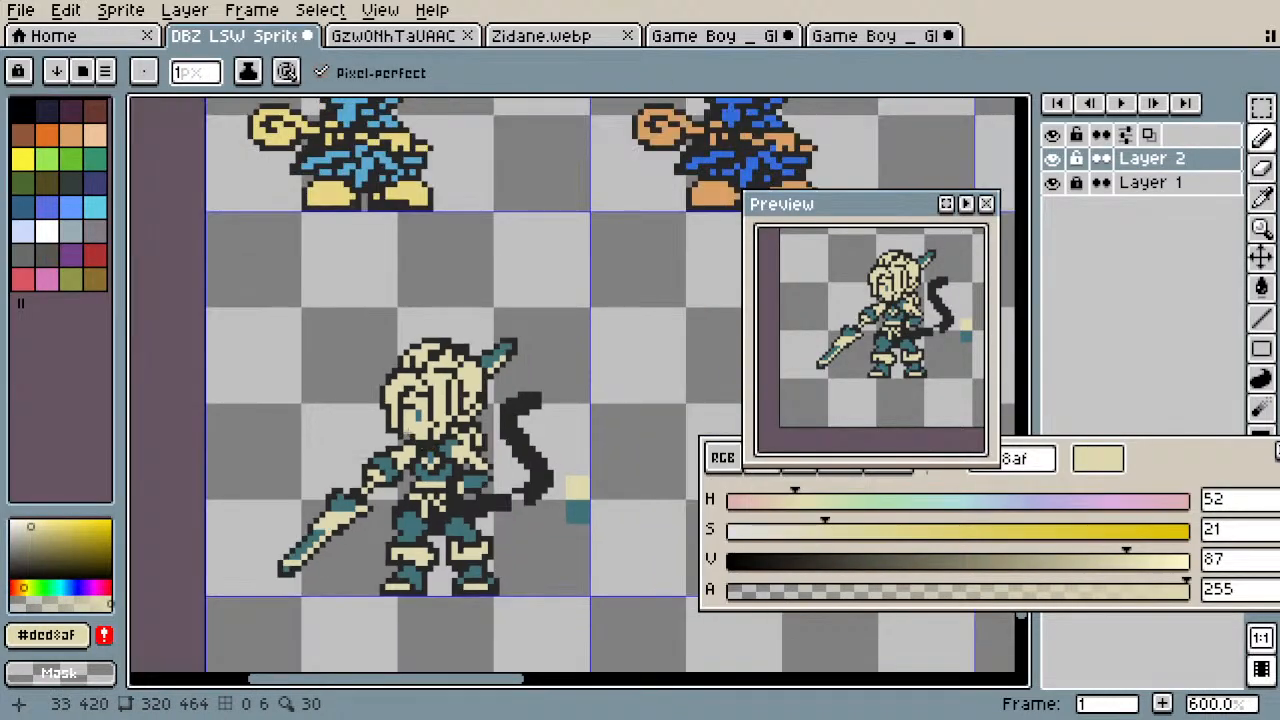
scroll(402, 405, up, 6)
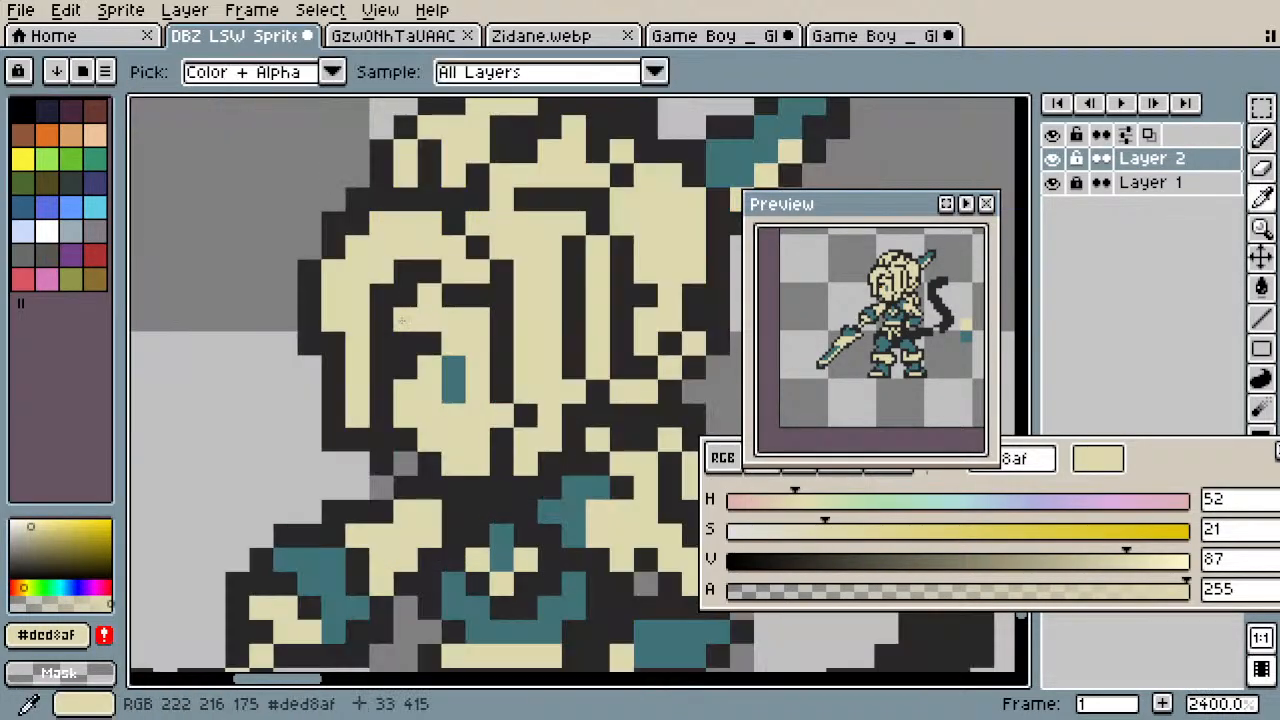
scroll(402, 322, down, 7)
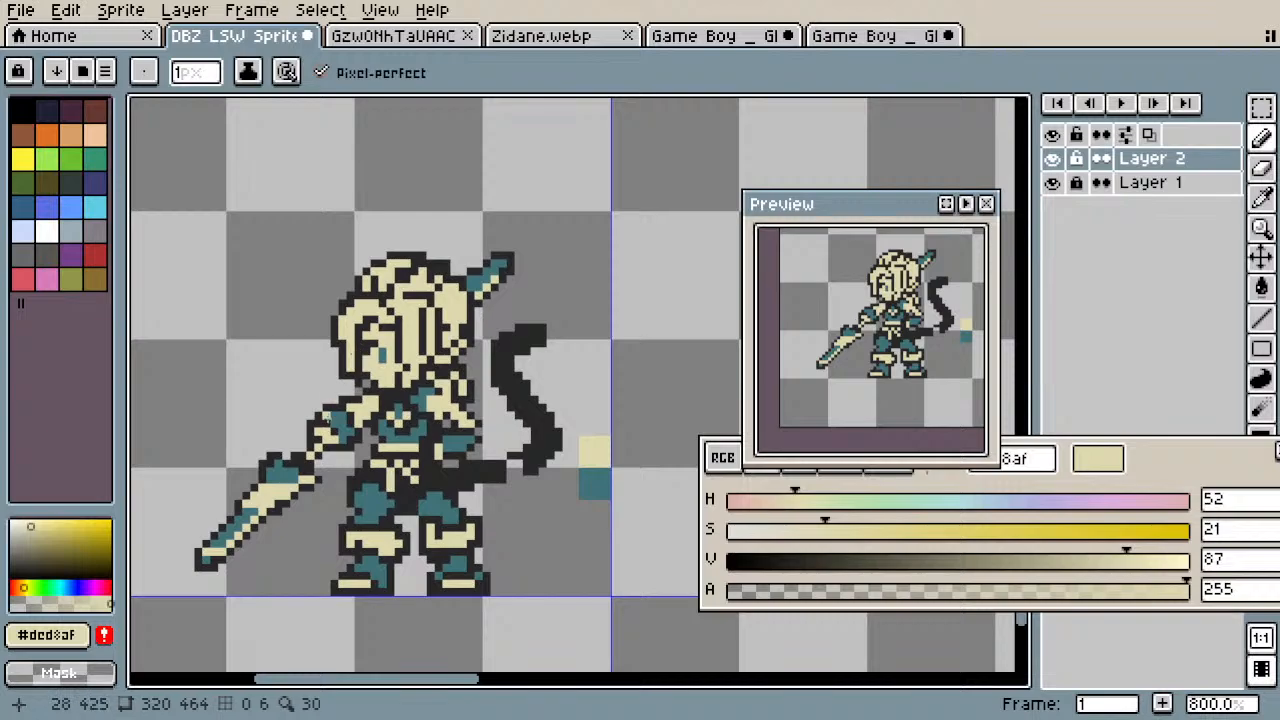
Step: Extend the #282828 strand line behind the eye straight down to the collar and clear the offset pixel behind it with #ded8af
scroll(427, 421, up, 7)
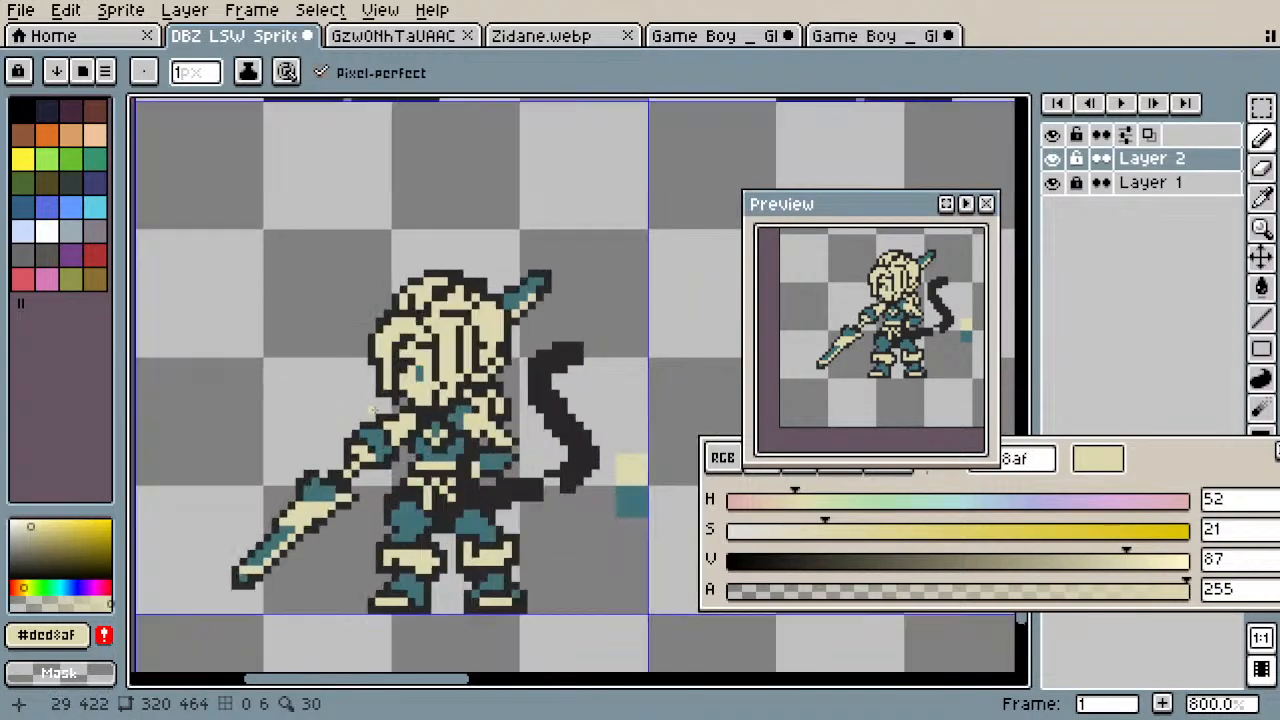
alt+click(437, 378)
key(alt)
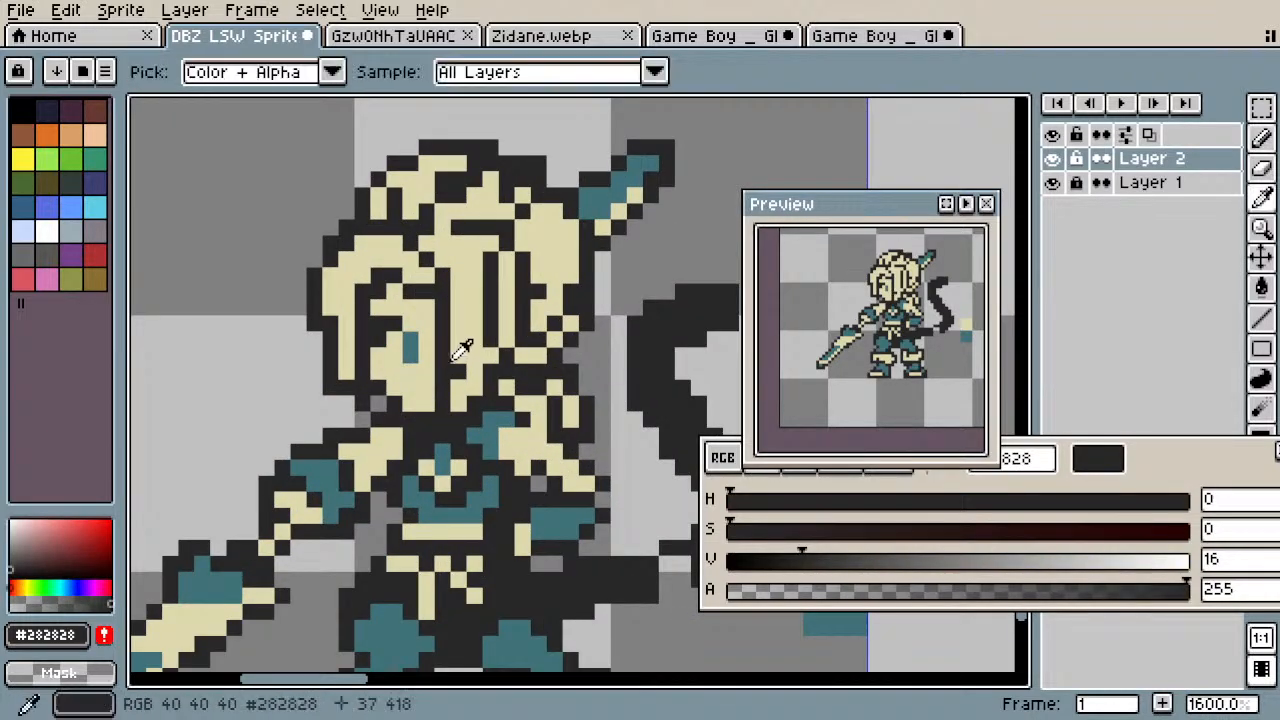
key(alt)
alt+click(464, 340)
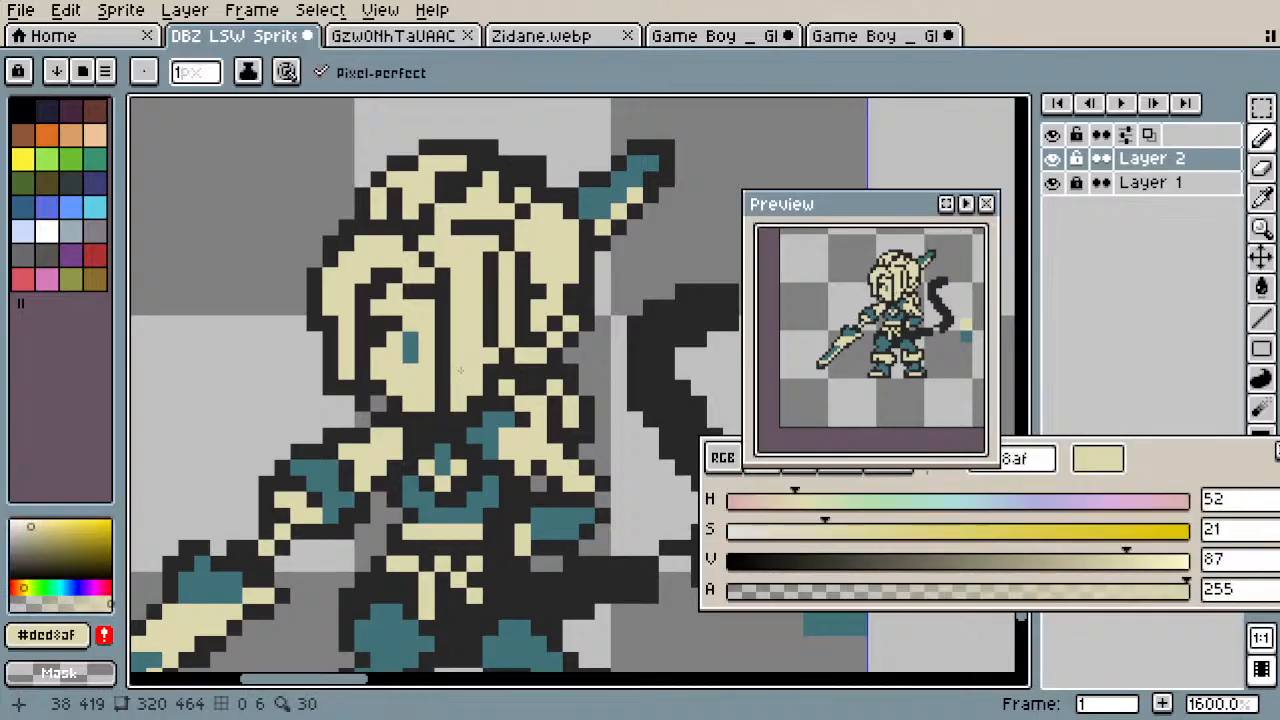
Step: Erase the middle hair strand line with #ded8af and redraw it shorter in #282828, one pixel further forward
alt+click(482, 396)
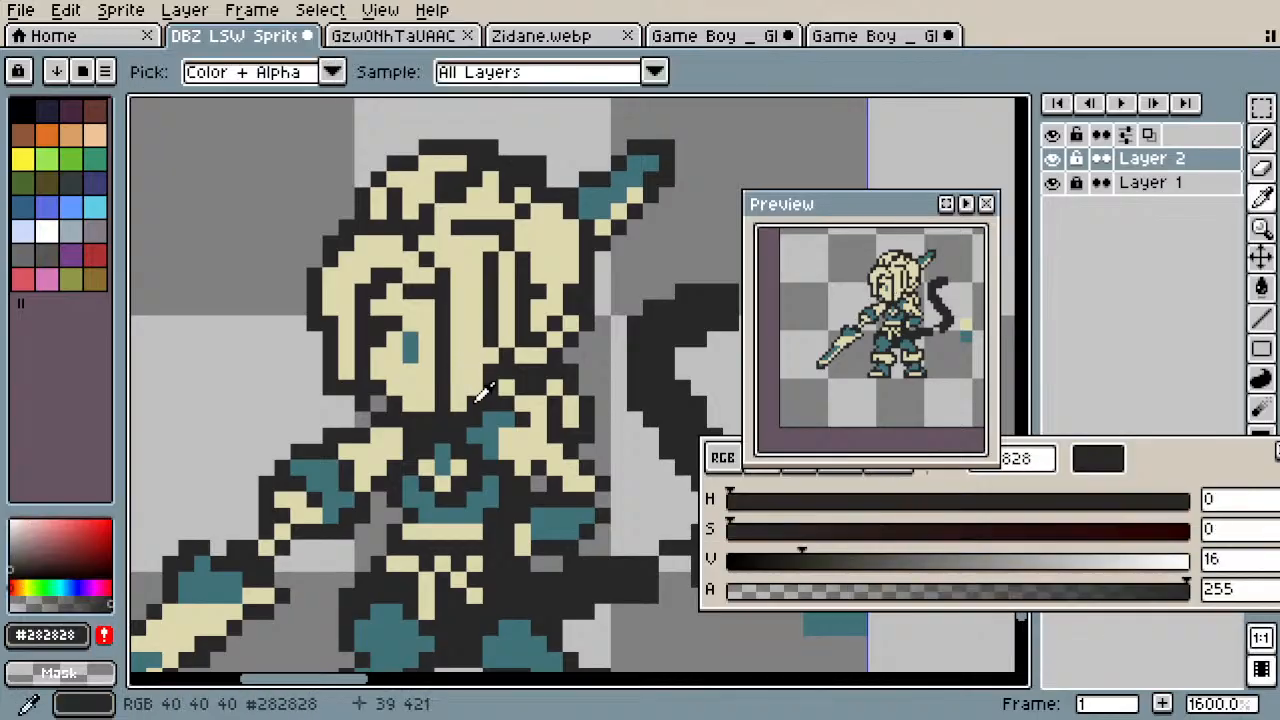
alt+click(478, 306)
mouse_move(483, 316)
mouse_down()
mouse_move(491, 275)
mouse_move(473, 272)
mouse_up()
alt+click(491, 261)
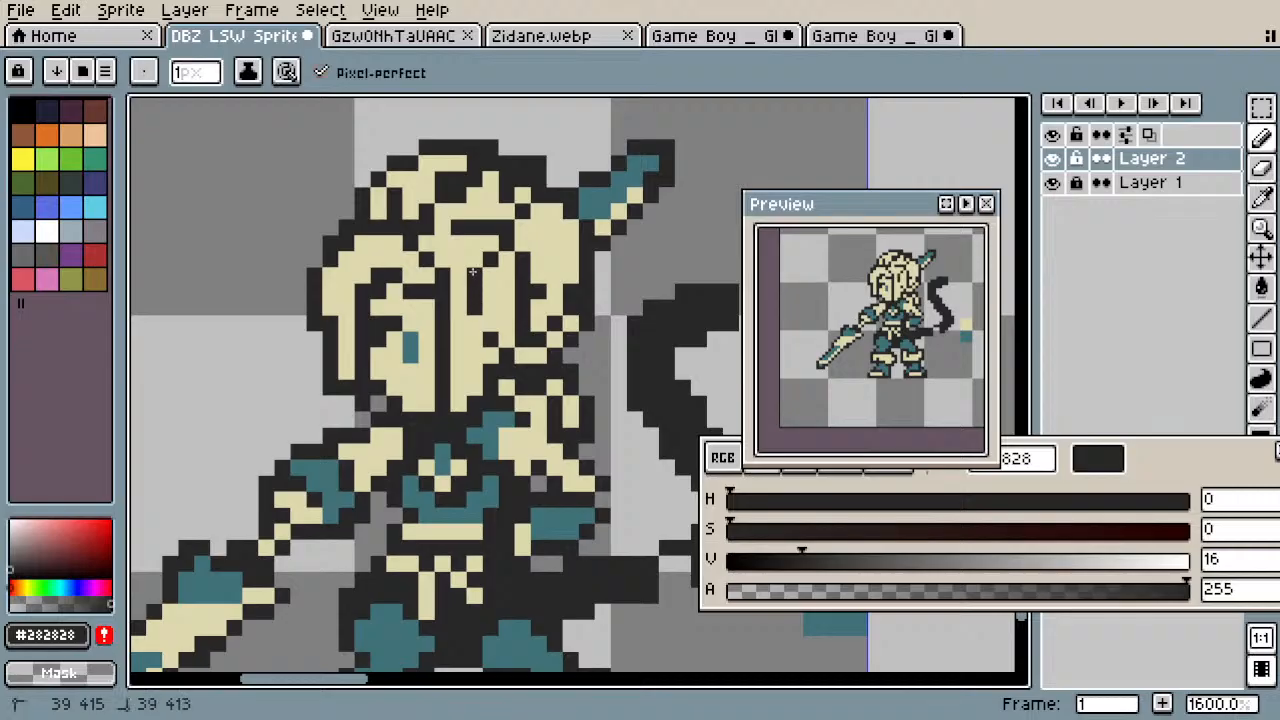
Step: Move the shortened strand line back one pixel in #282828, keeping only its top pixel forward and filling the rest with #ded8af
scroll(474, 263, down, 3)
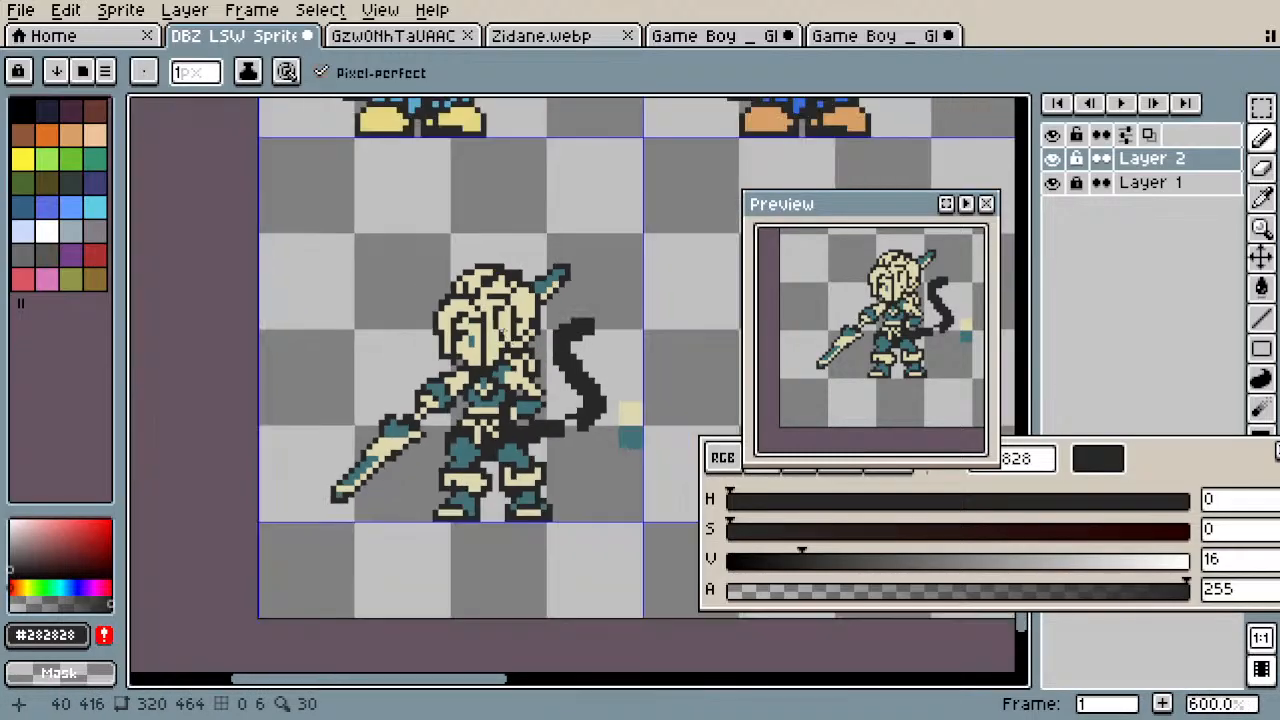
scroll(502, 314, up, 3)
drag(501, 328, 501, 284)
alt+click(477, 292)
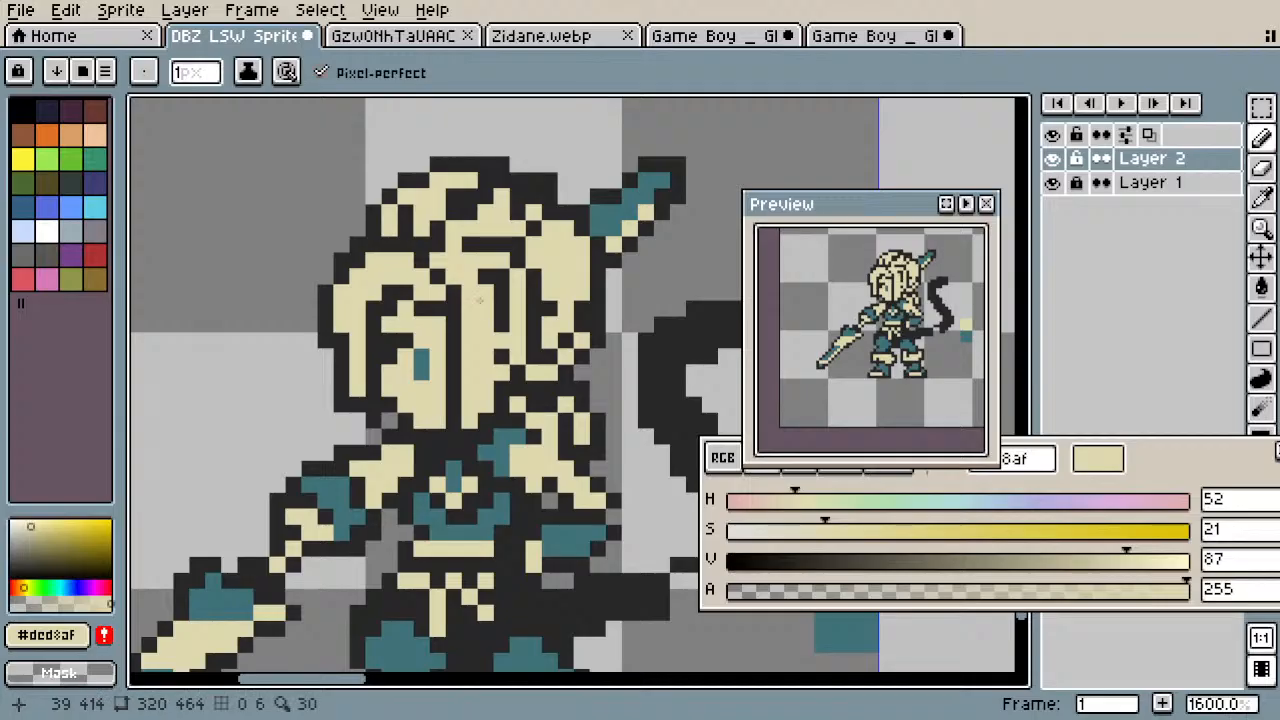
Step: Place a single #282828 pixel below the middle strand line and extend that line's top one pixel forward, clearing surplus pixels with #ded8af
alt+click(506, 343)
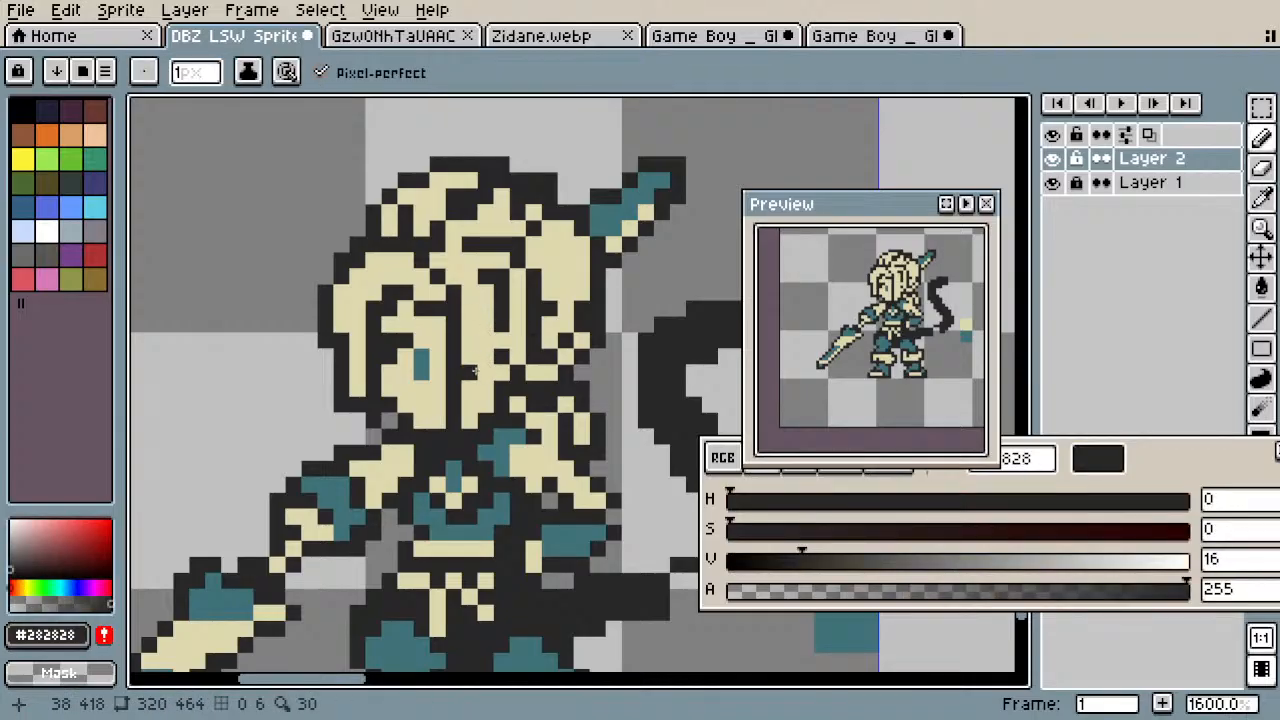
alt+click(497, 363)
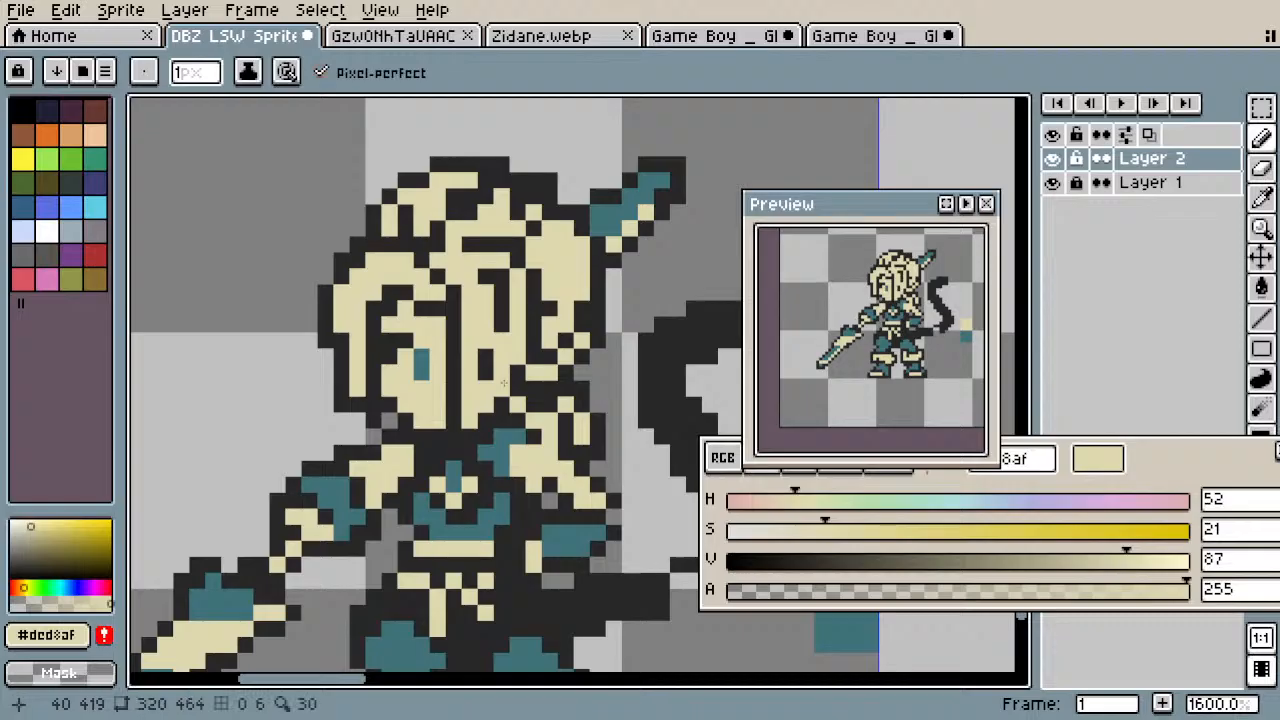
scroll(453, 405, down, 3)
key(ctrl+z)
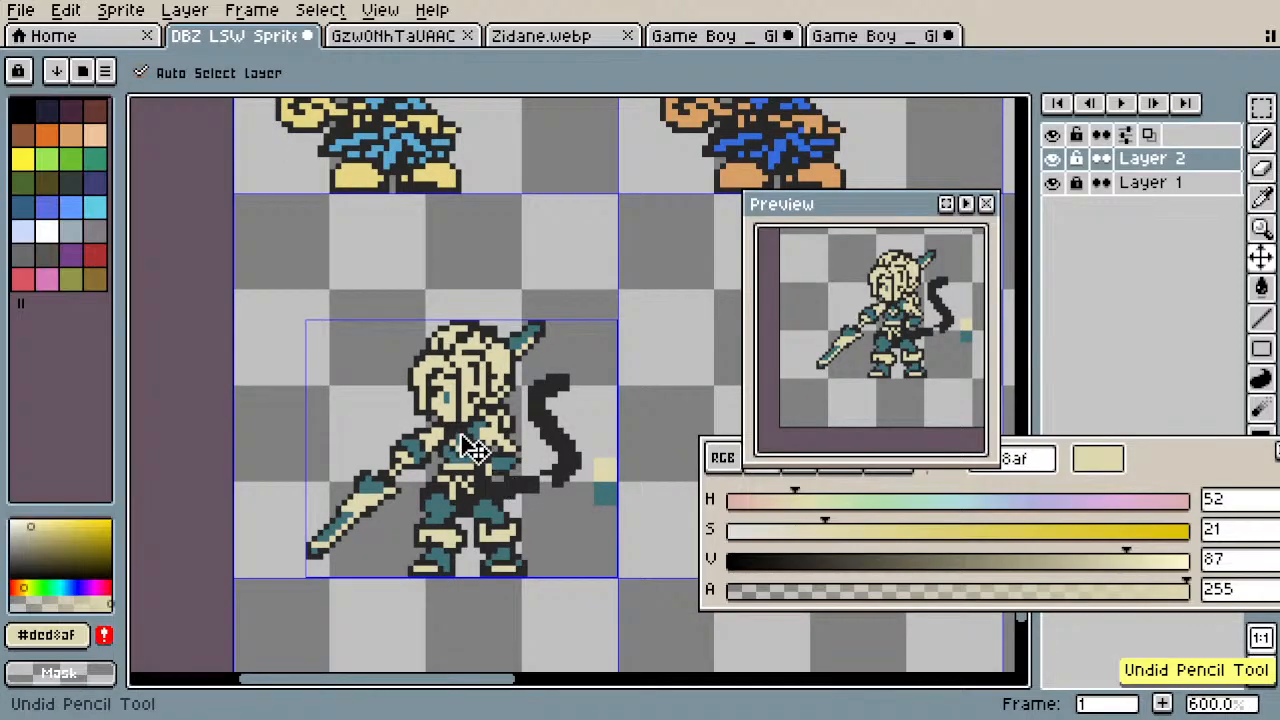
scroll(470, 447, up, 5)
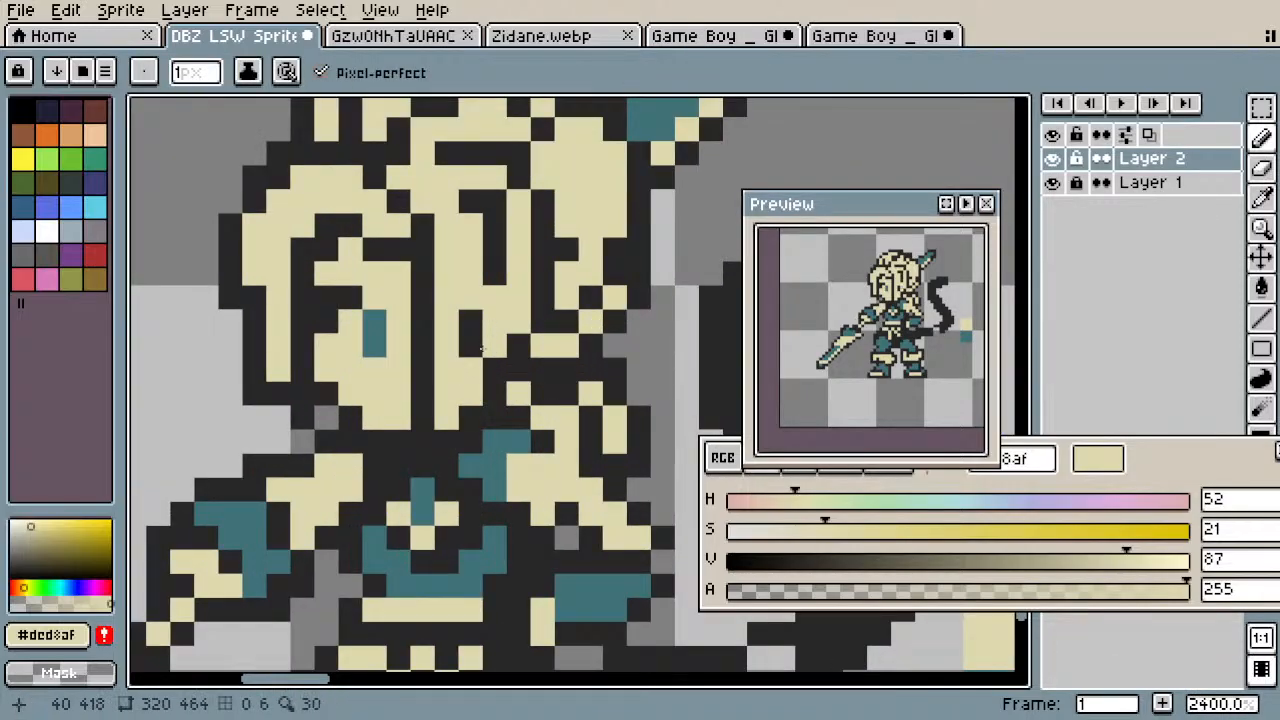
click(470, 321)
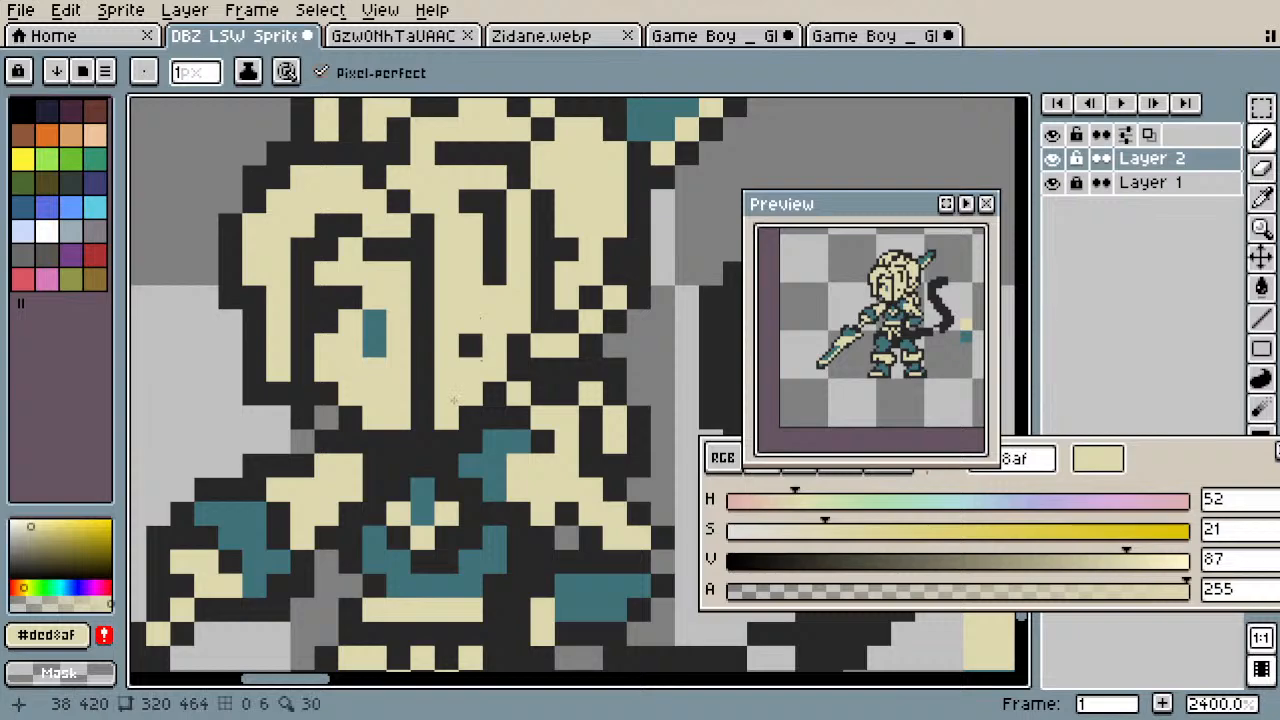
alt+click(472, 344)
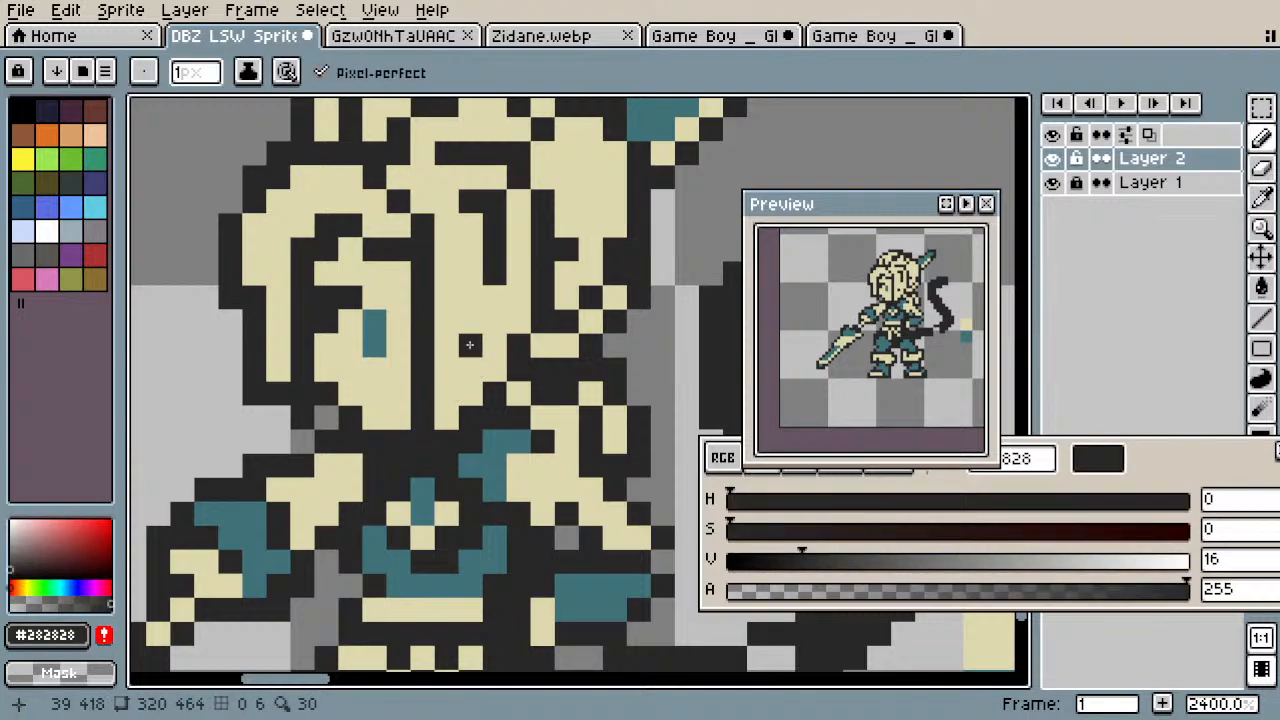
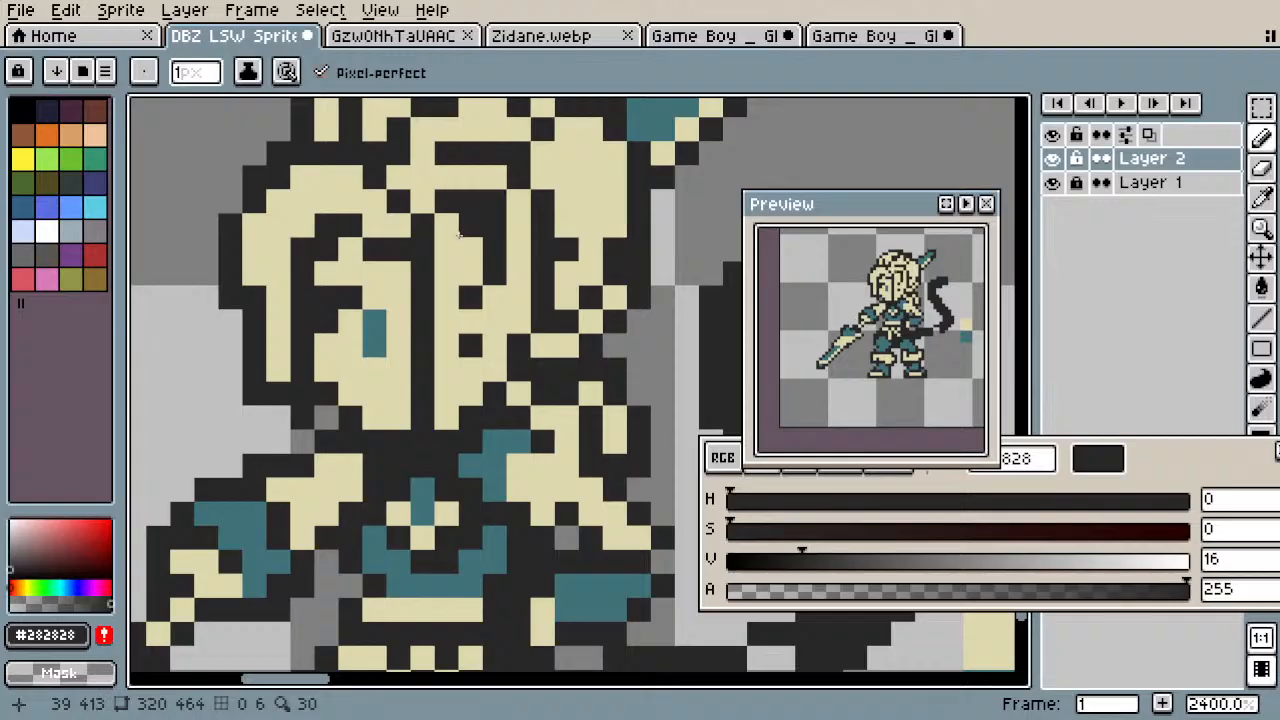
alt+click(457, 229)
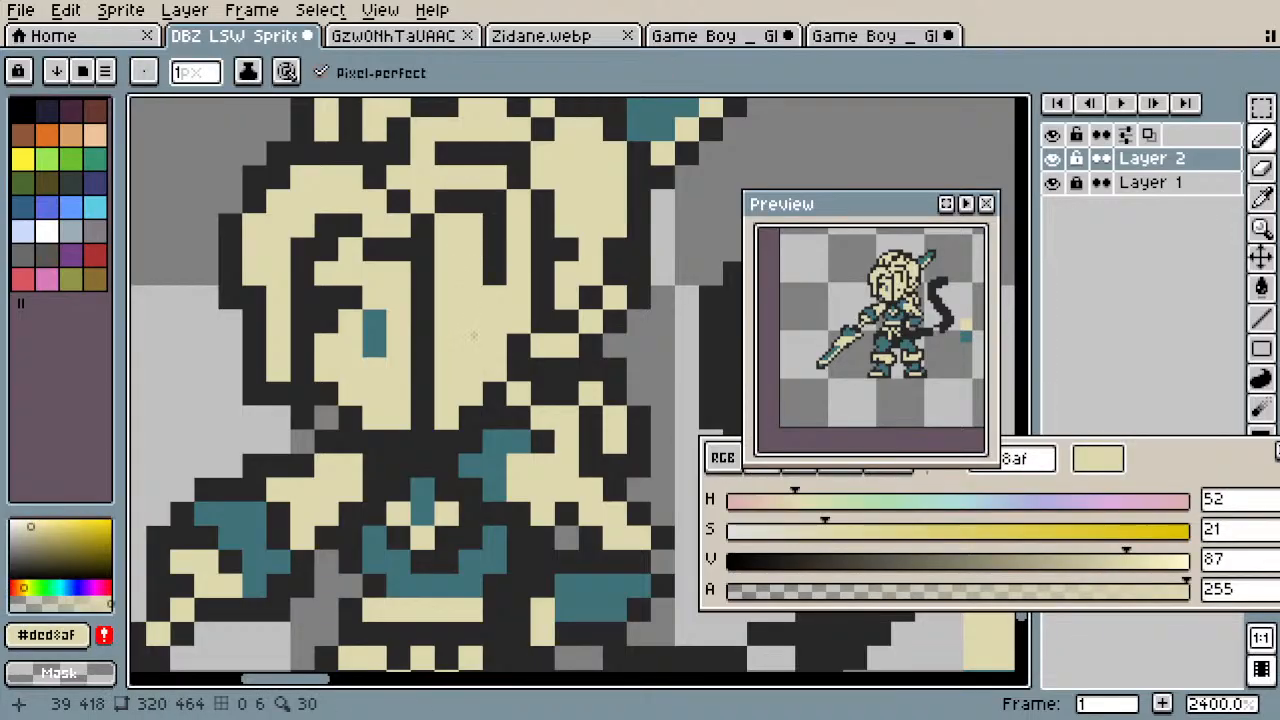
Step: Shorten the strand line behind the eye with #ded8af and darken the hair's lower edge behind the cheek with #282828
scroll(473, 337, down, 4)
scroll(465, 340, up, 5)
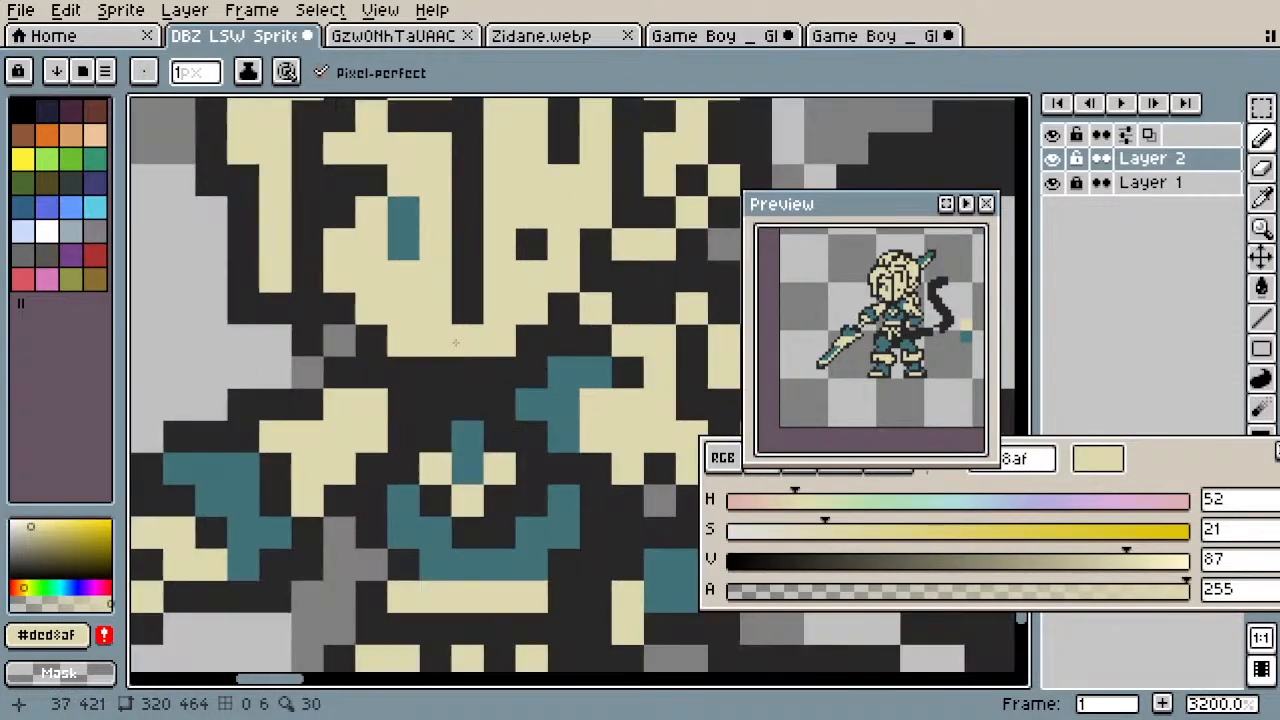
alt+click(462, 280)
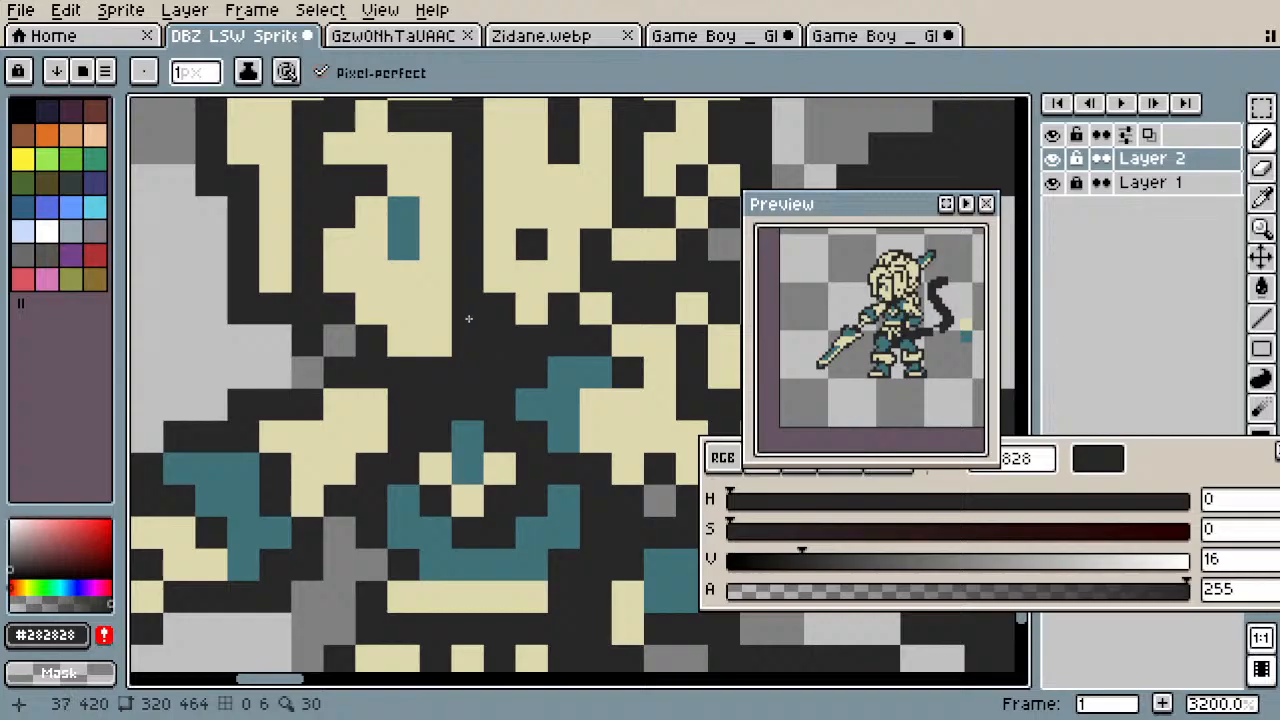
scroll(467, 318, down, 1)
alt+click(482, 295)
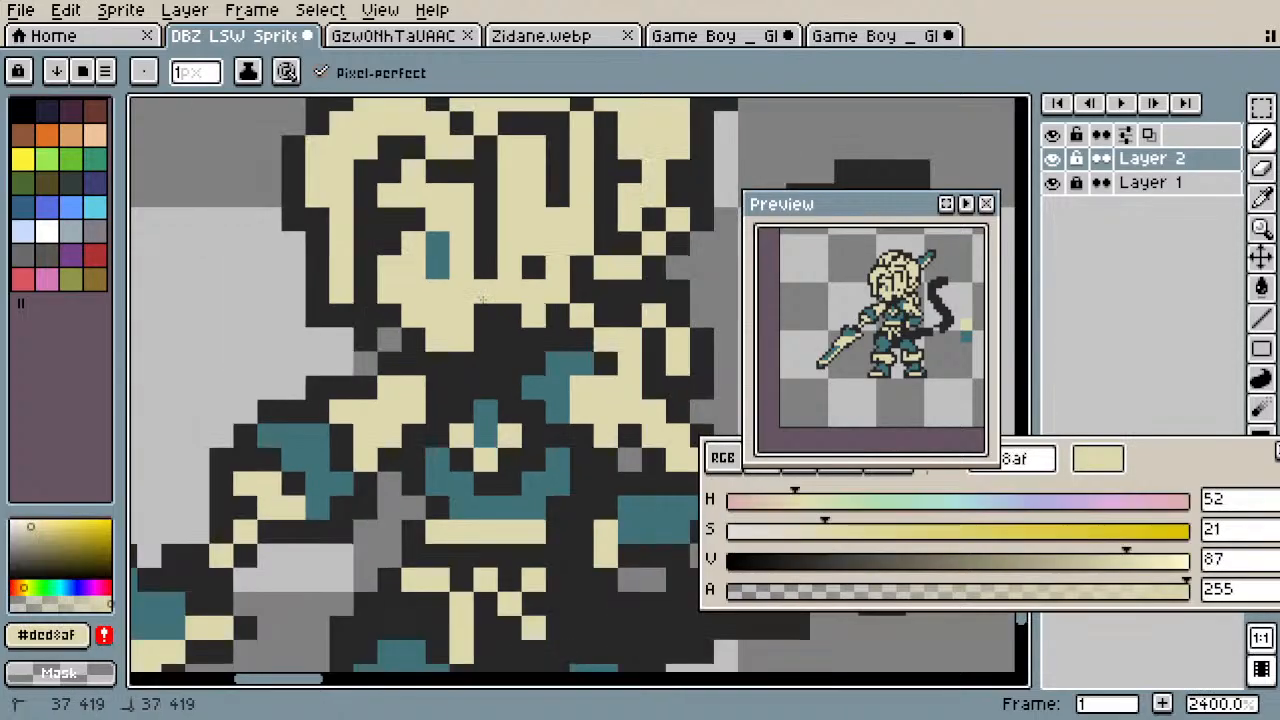
alt+click(505, 290)
Step: Draw a #282828 jaw line under the face and add a two-pixel-wide neck below it in #ded8af
scroll(507, 290, down, 6)
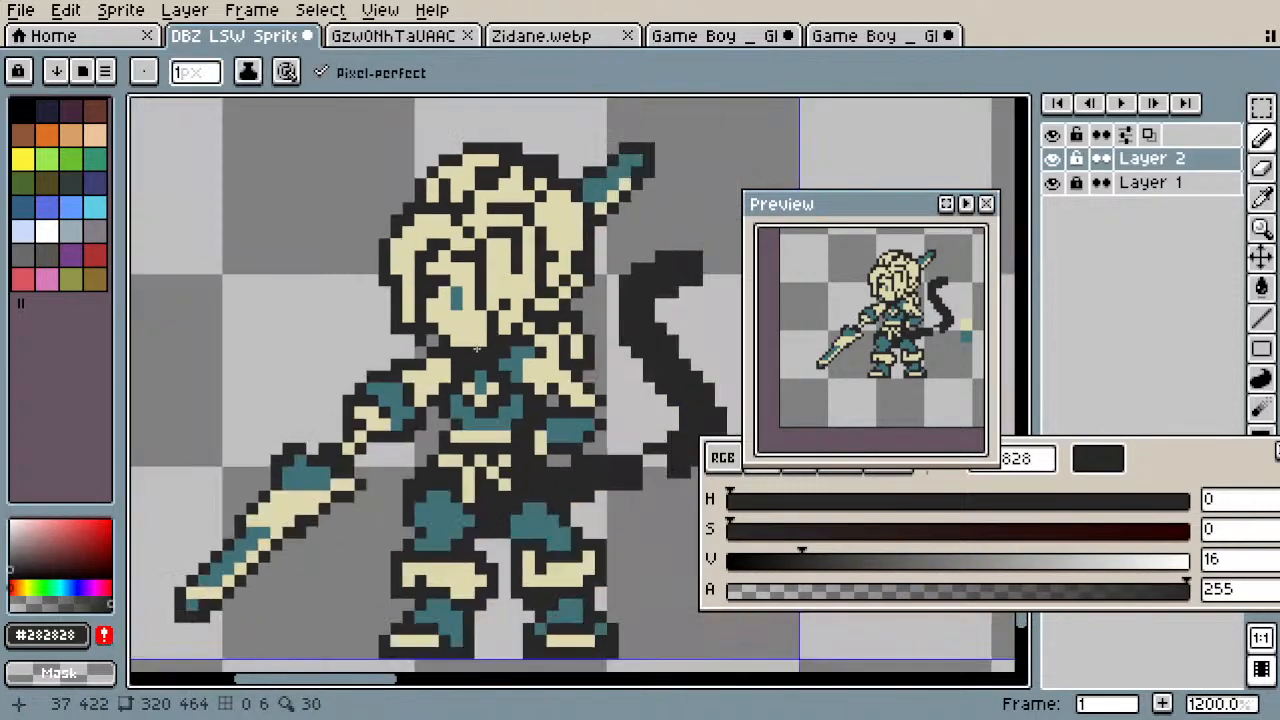
scroll(478, 350, up, 3)
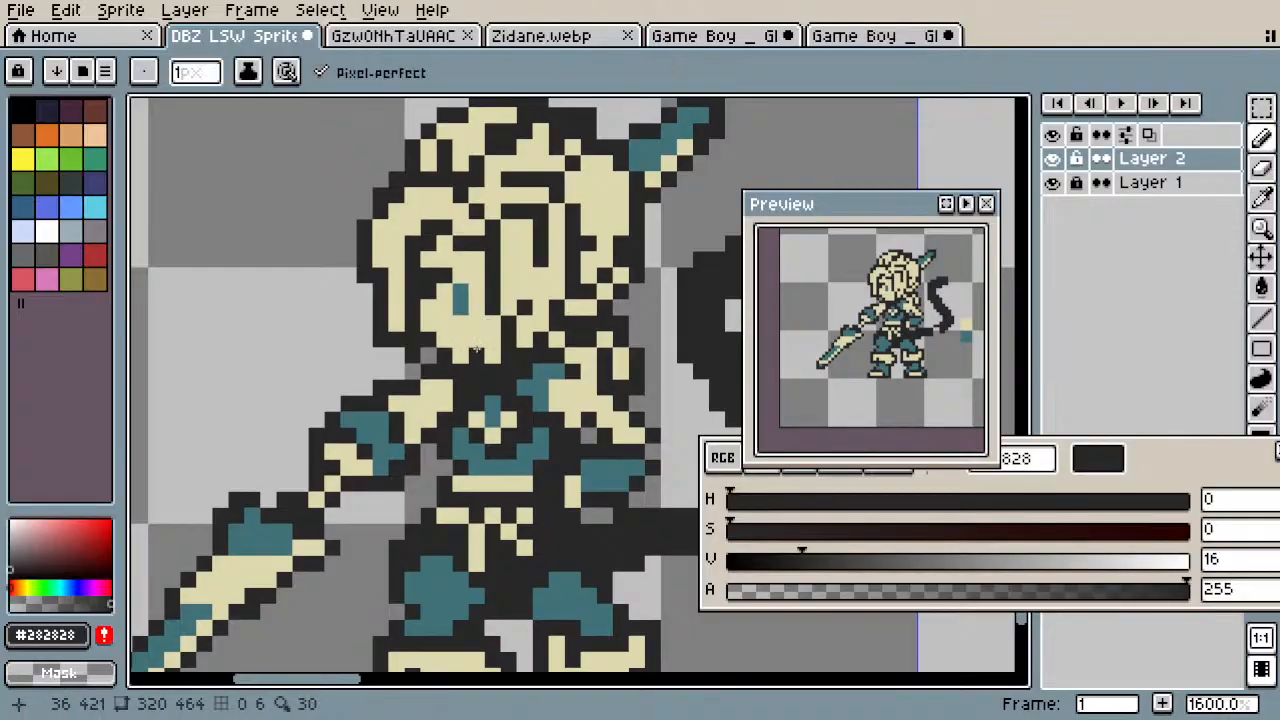
scroll(478, 352, down, 4)
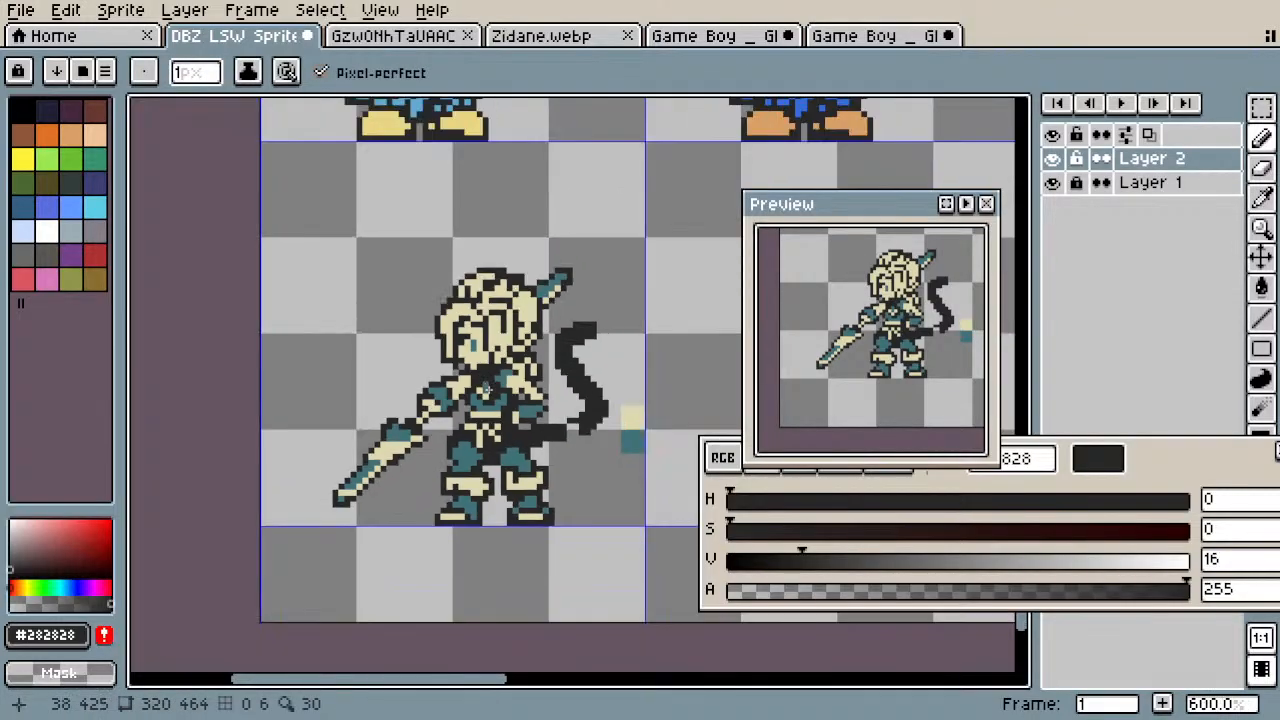
scroll(490, 390, up, 6)
alt+click(493, 356)
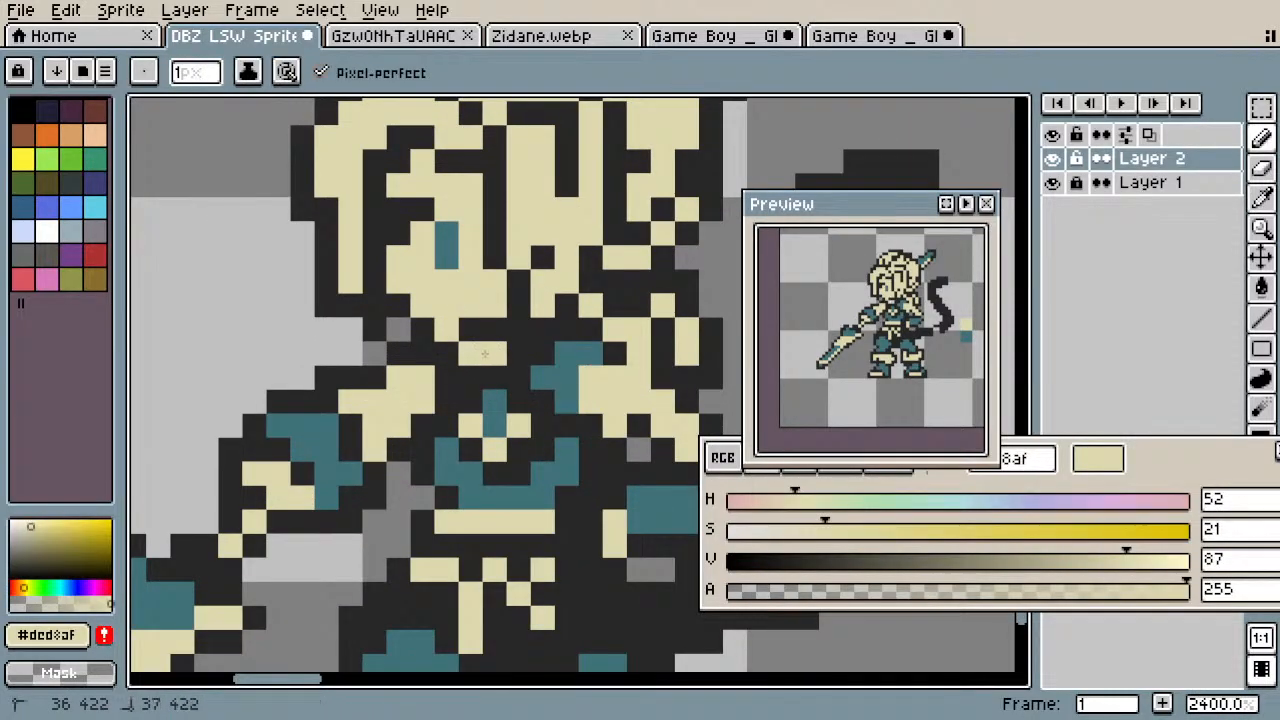
Step: Extend the sprite's eye one pixel upward in teal #407178, undoing the stray pixel beside it
scroll(493, 354, down, 9)
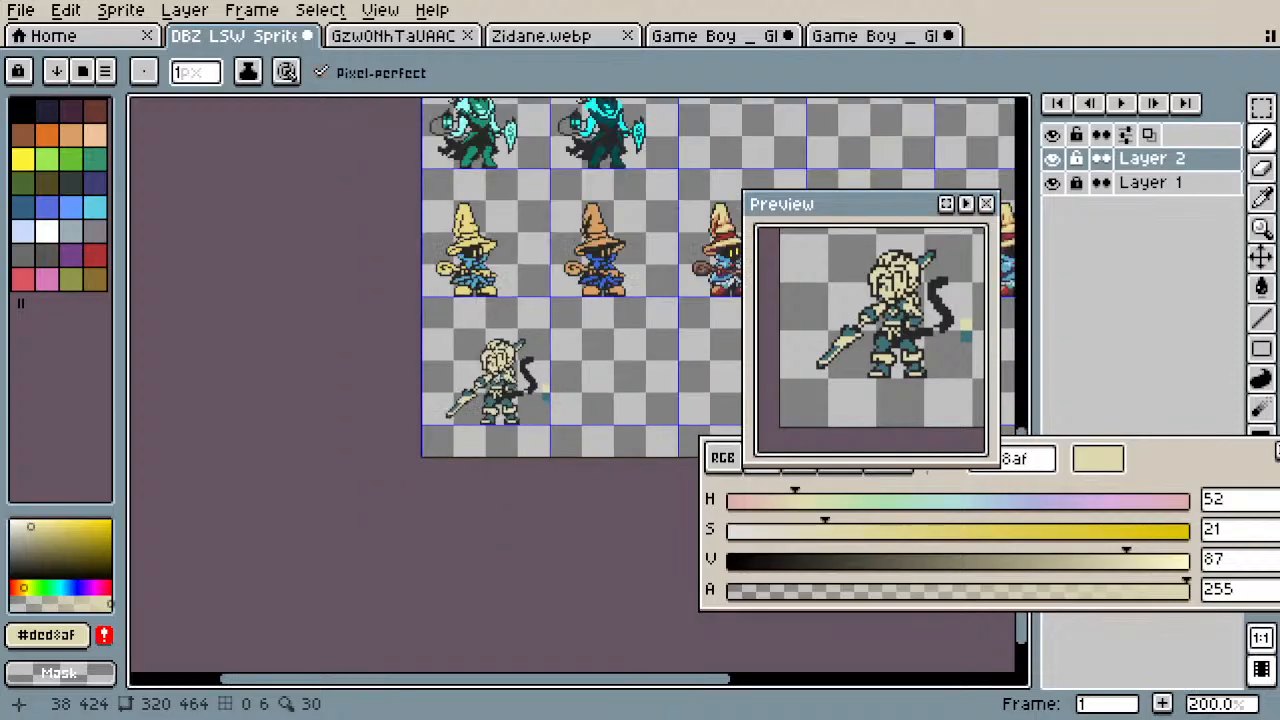
scroll(498, 377, up, 6)
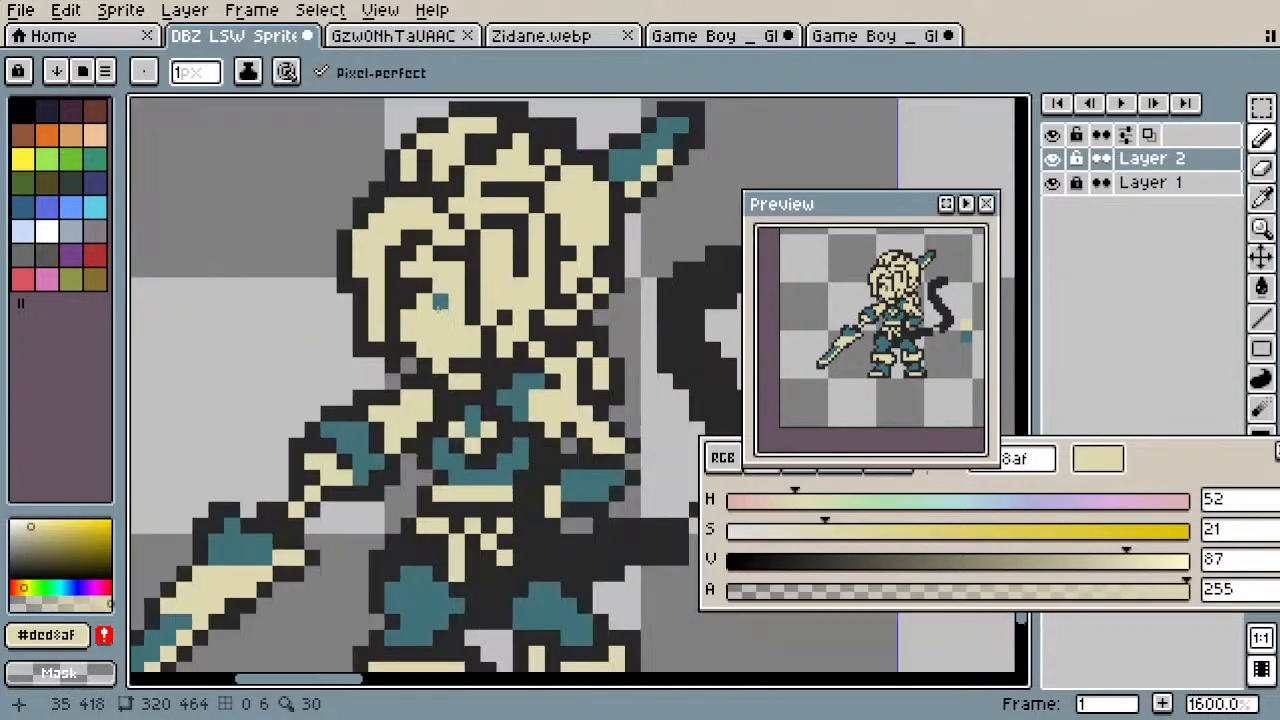
alt+click(430, 285)
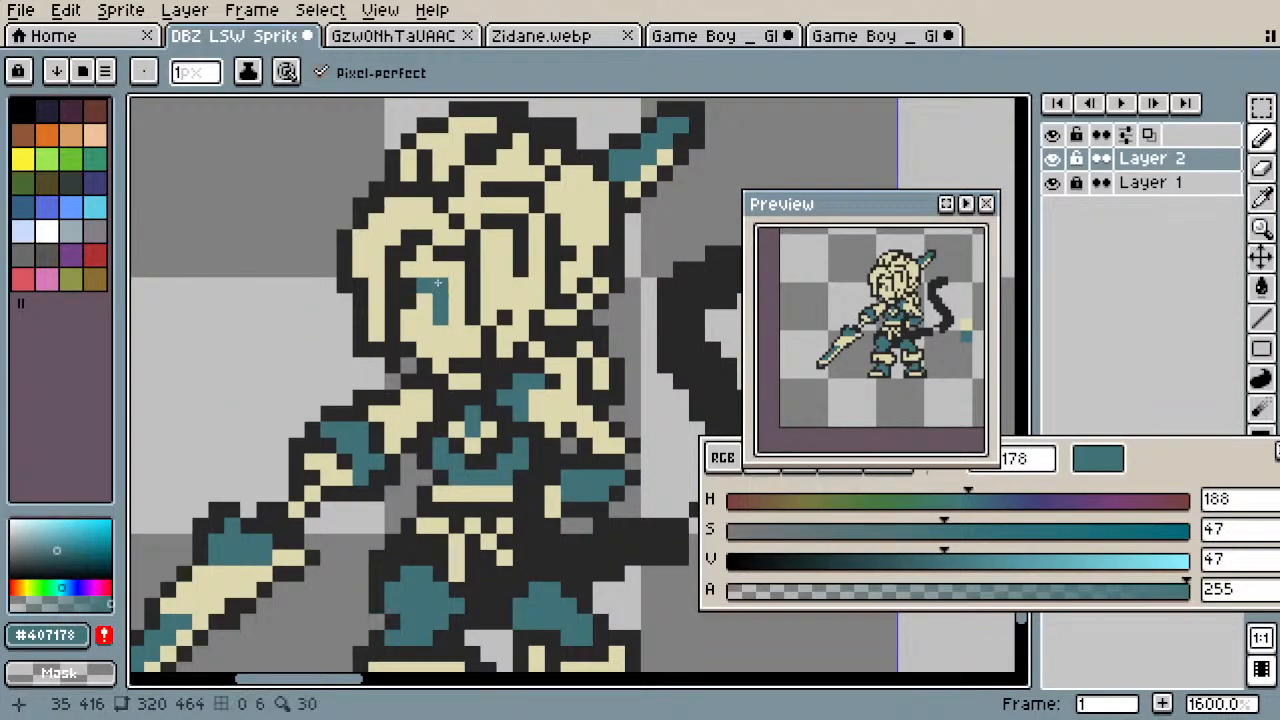
key(ctrl+z)
scroll(473, 349, down, 6)
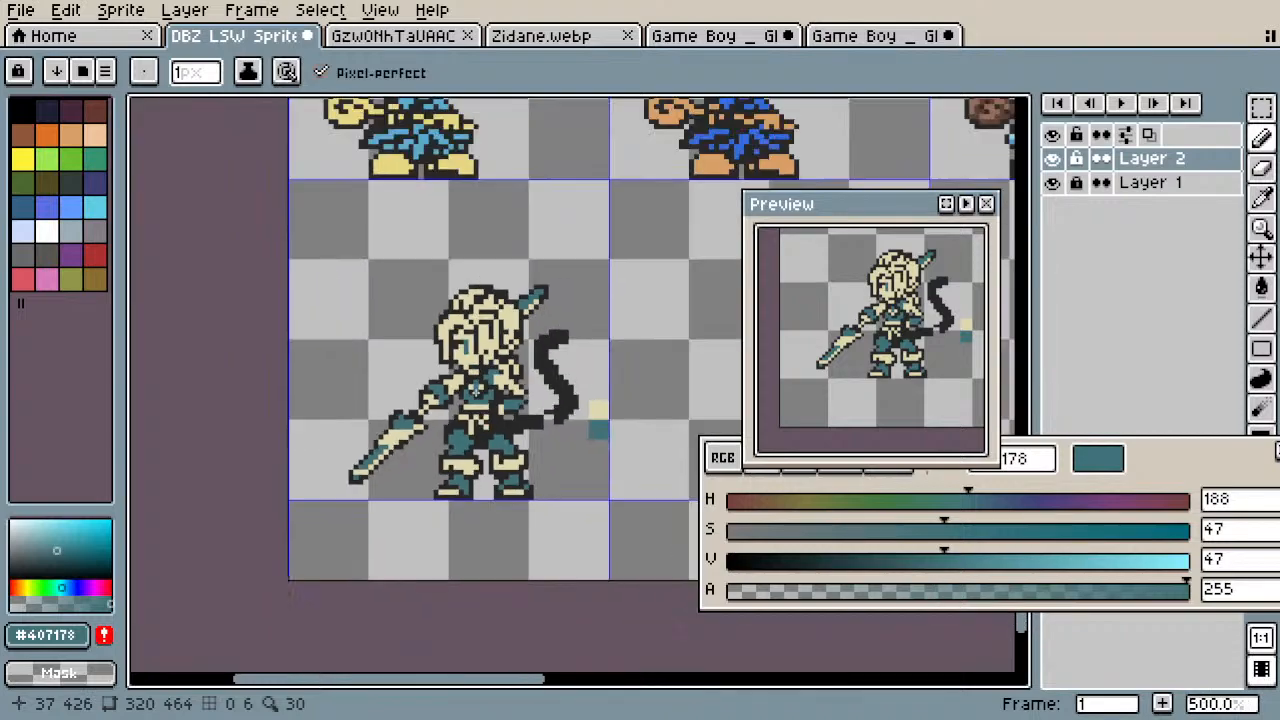
scroll(462, 380, up, 5)
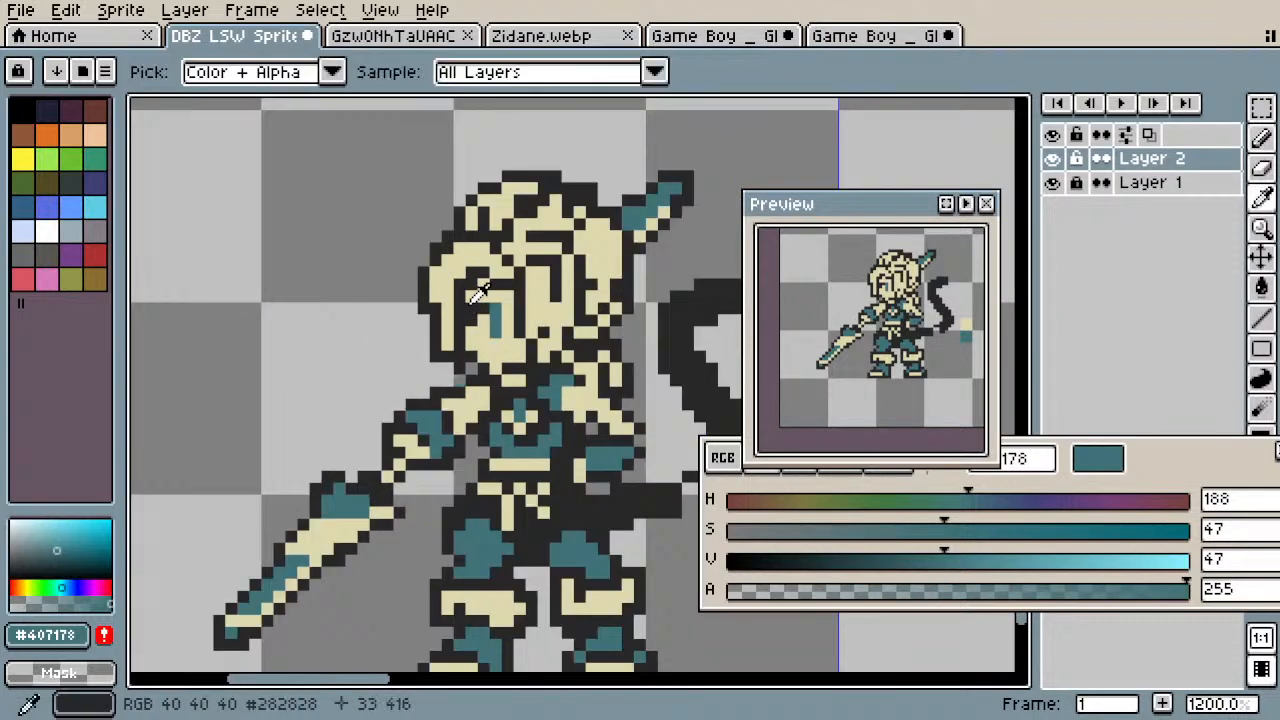
alt+click(469, 296)
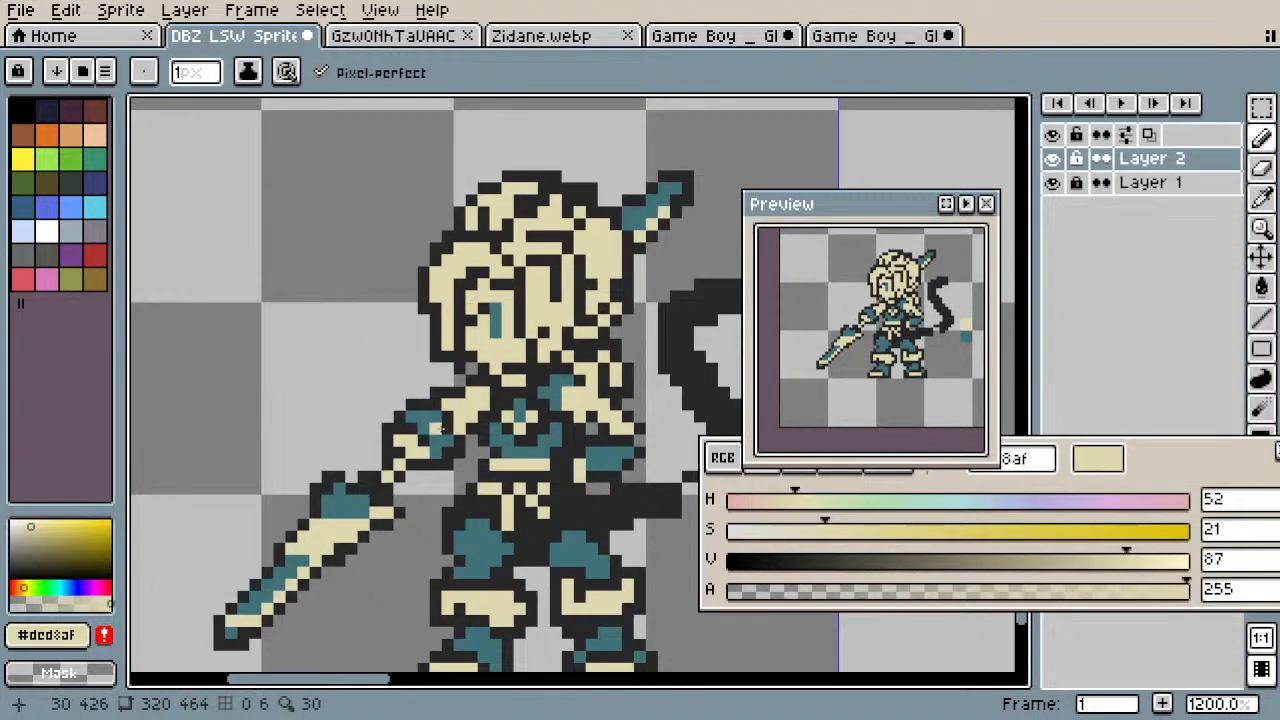
key(ctrl+z)
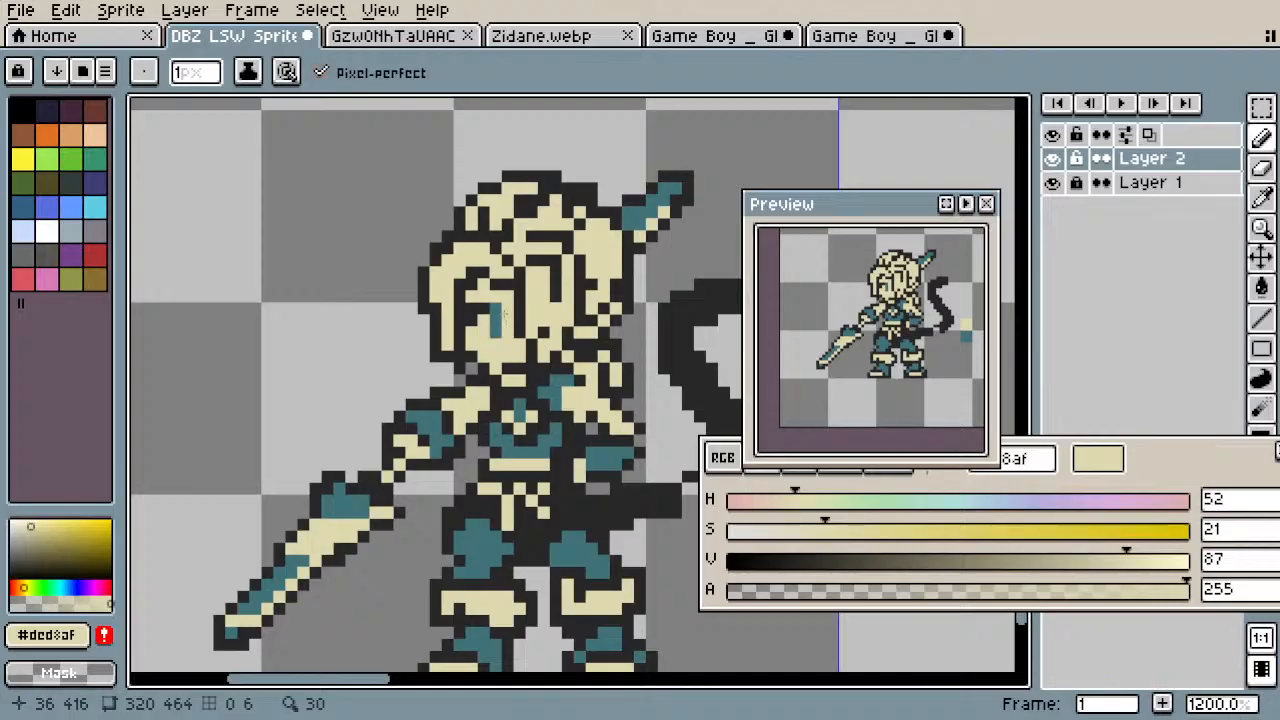
alt+click(484, 305)
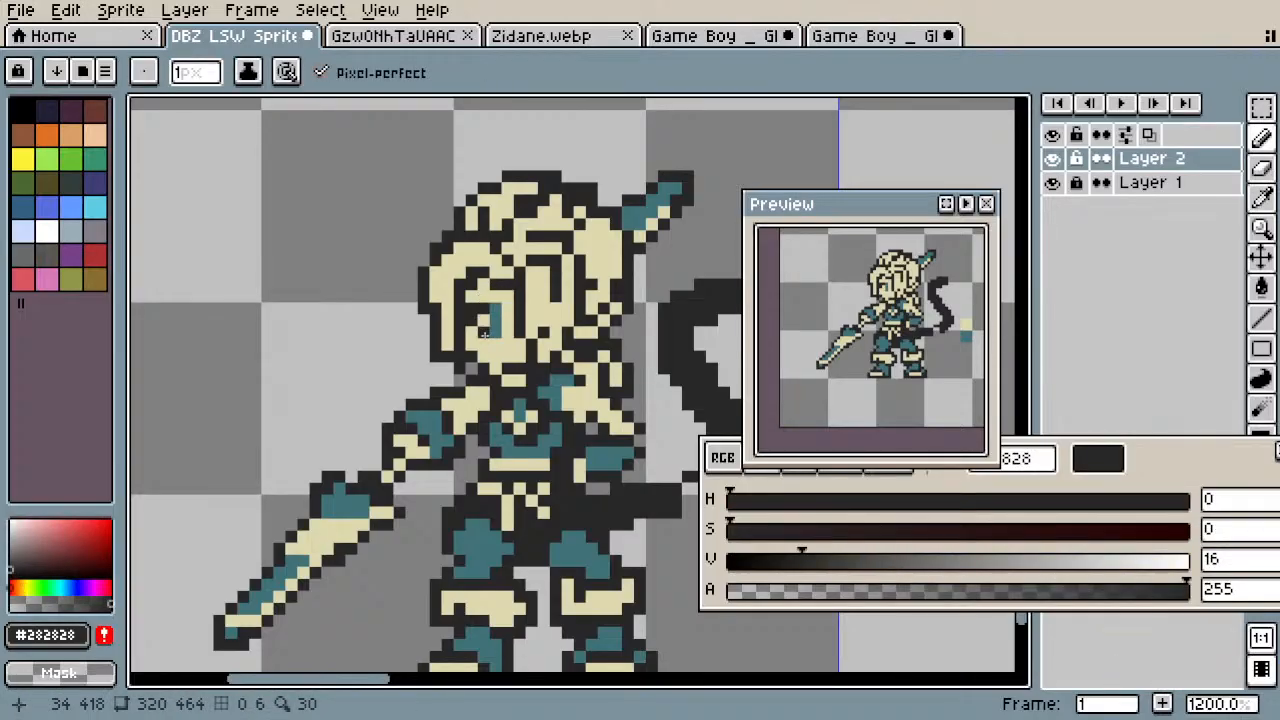
key(ctrl+z)
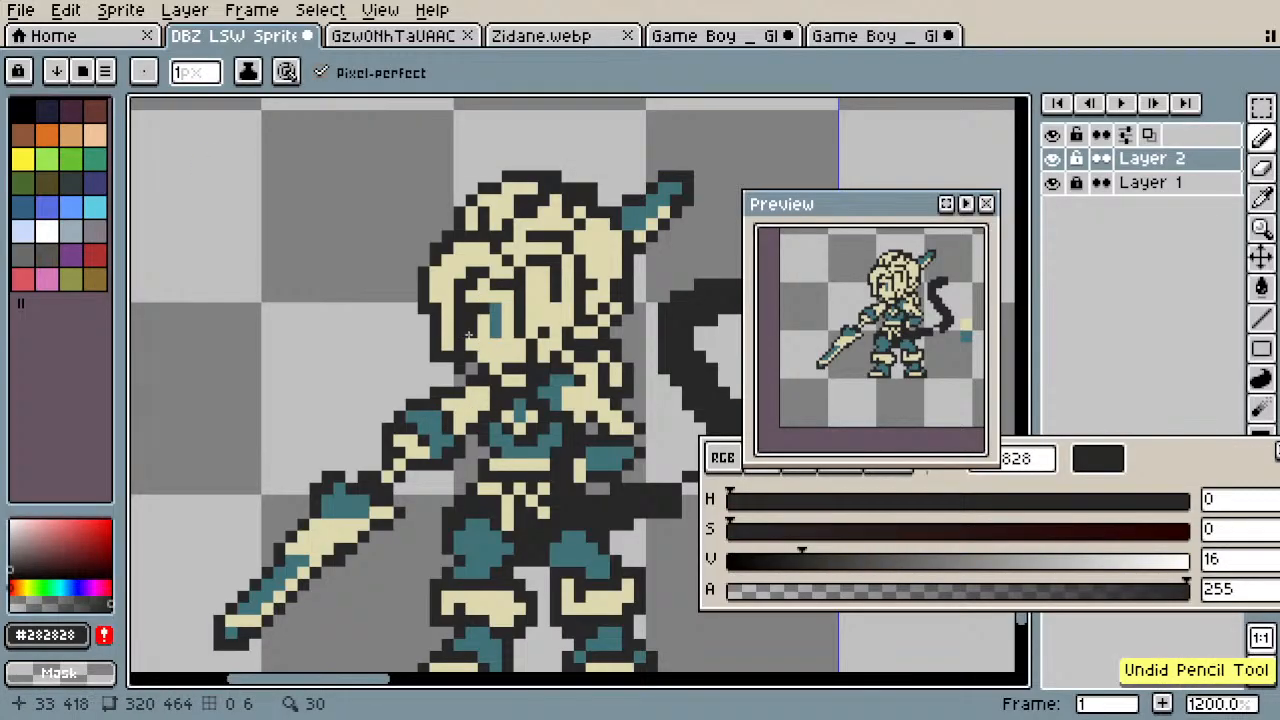
Step: Draw a short dark #282828 lash beside the top of the eye, undoing the extra pixels tried around it
scroll(470, 334, down, 4)
key(ctrl)
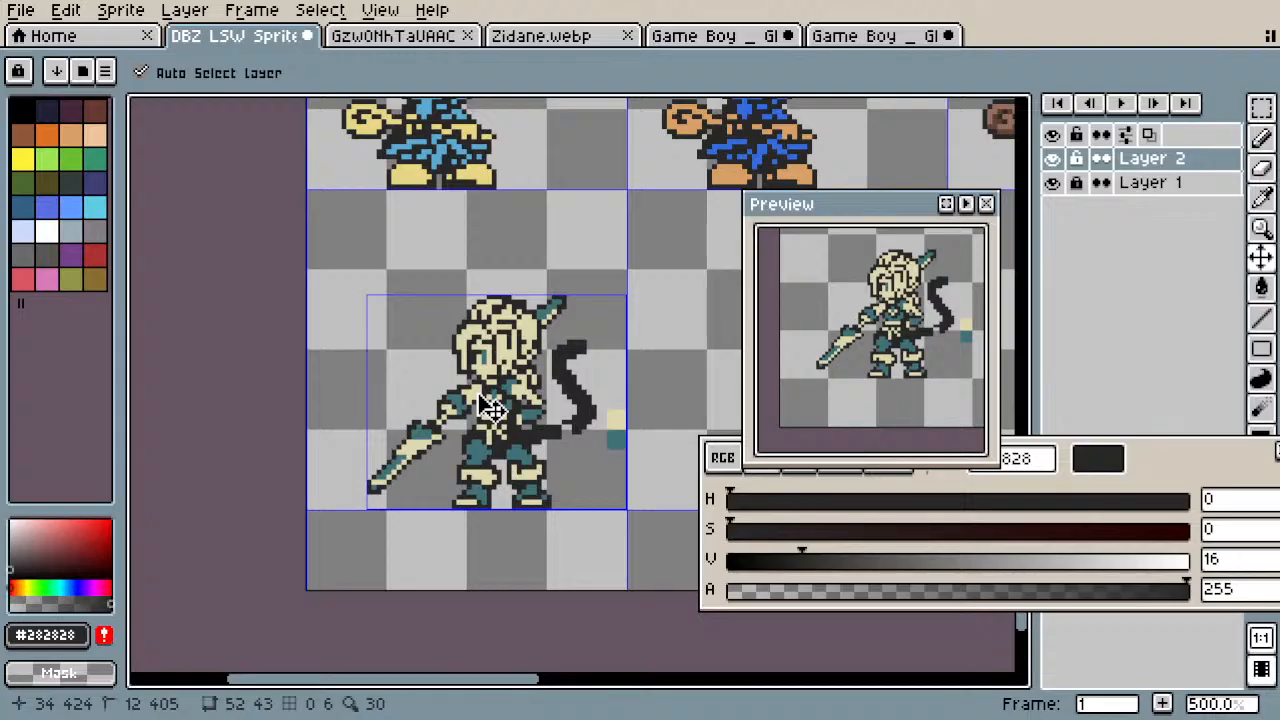
scroll(490, 410, down, 2)
scroll(470, 403, up, 6)
key(ctrl+z)
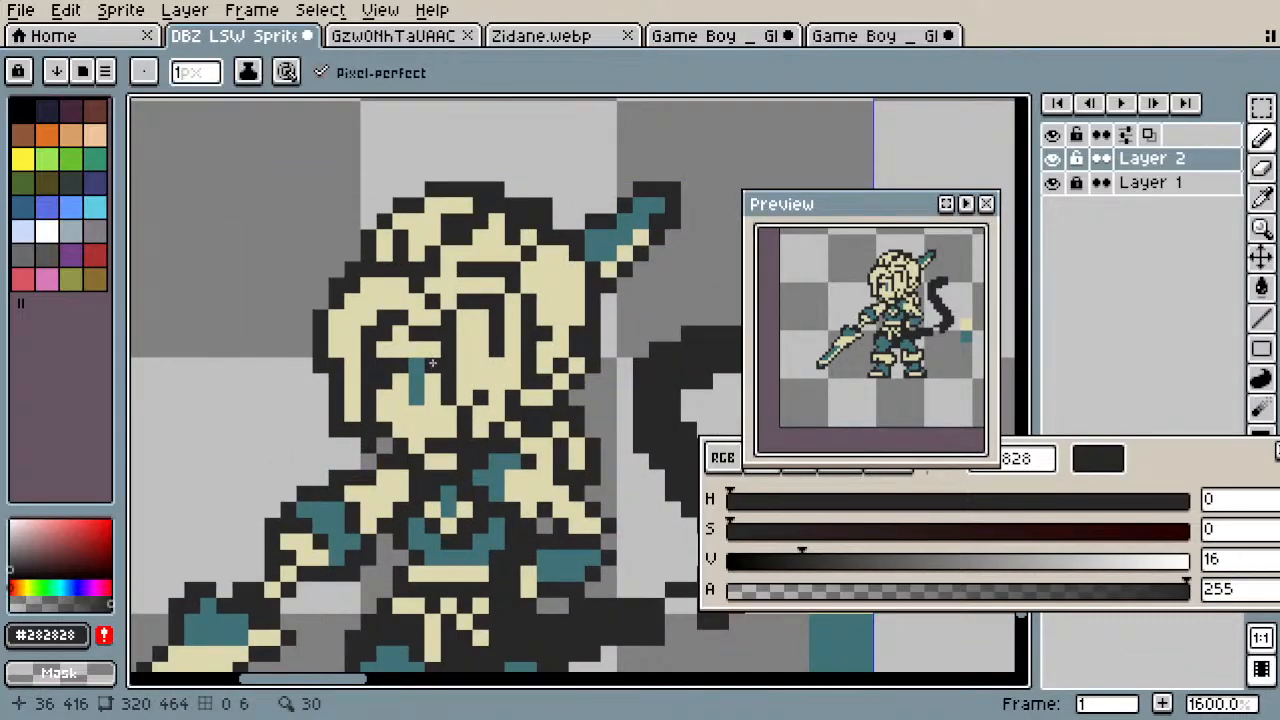
key(ctrl+z)
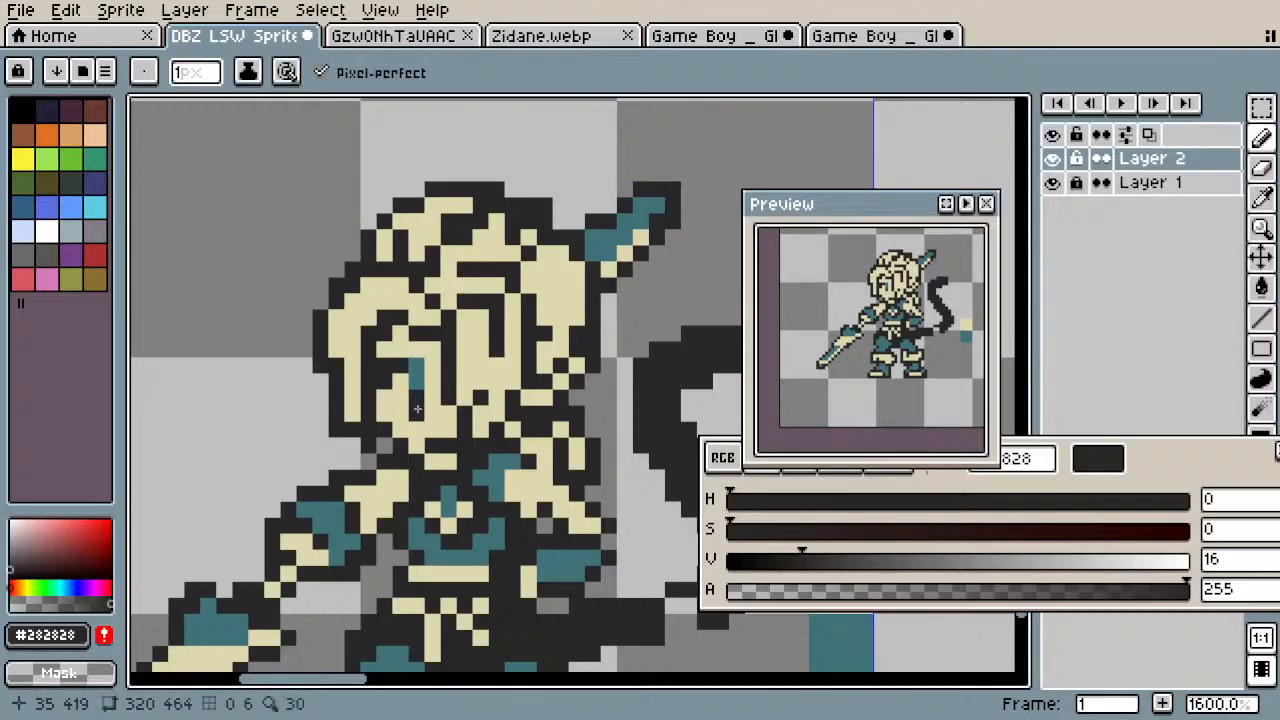
scroll(417, 408, down, 5)
key(ctrl+z)
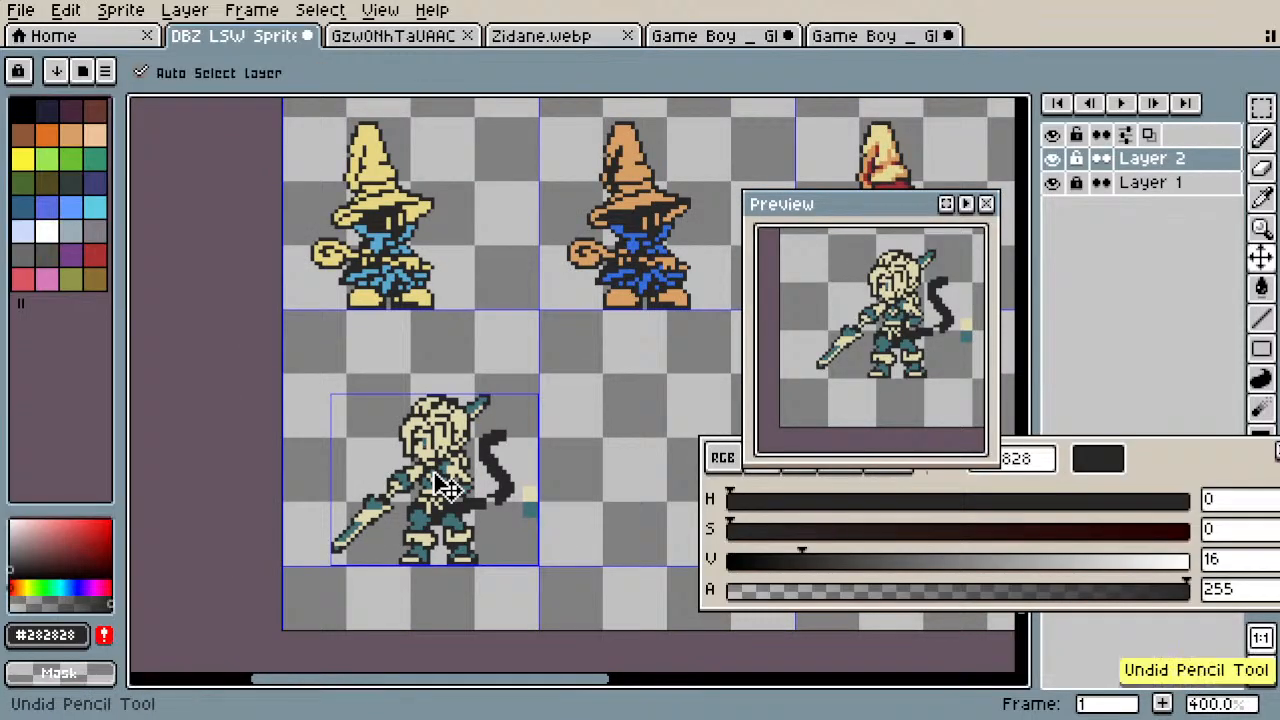
scroll(448, 486, up, 8)
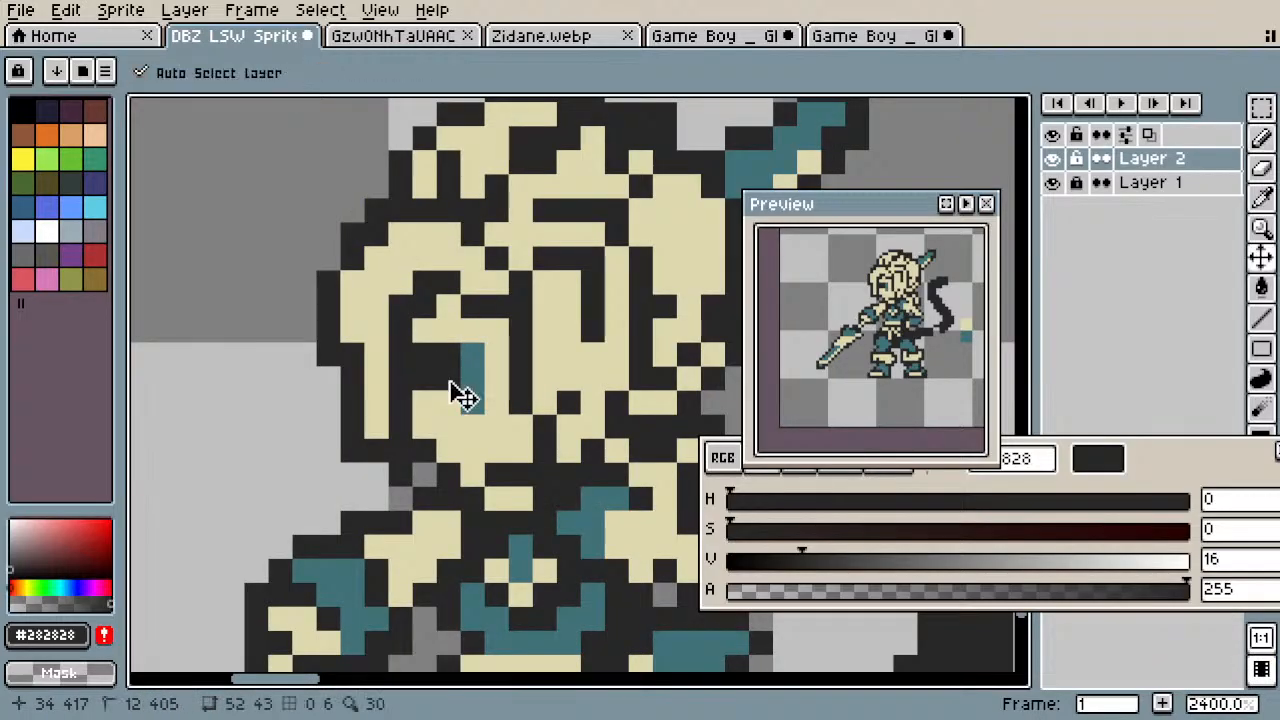
key(ctrl+z)
scroll(432, 453, down, 3)
drag(431, 452, 266, 340)
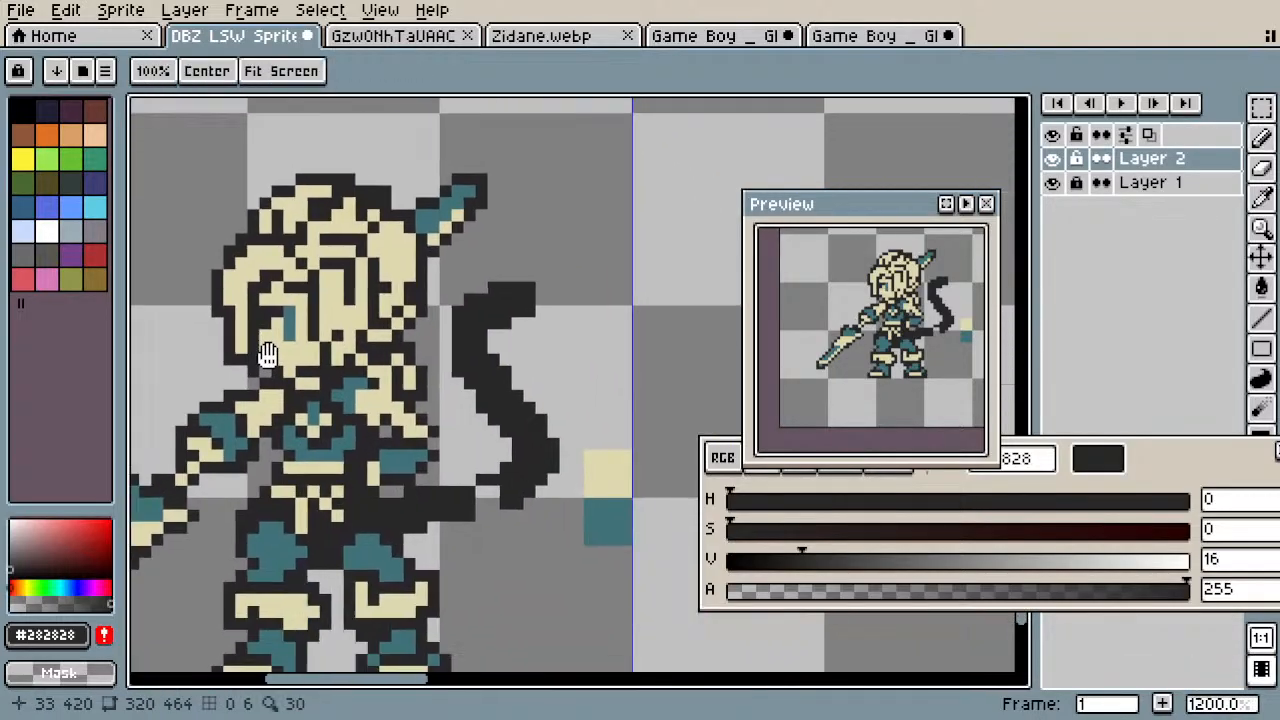
scroll(266, 335, up, 3)
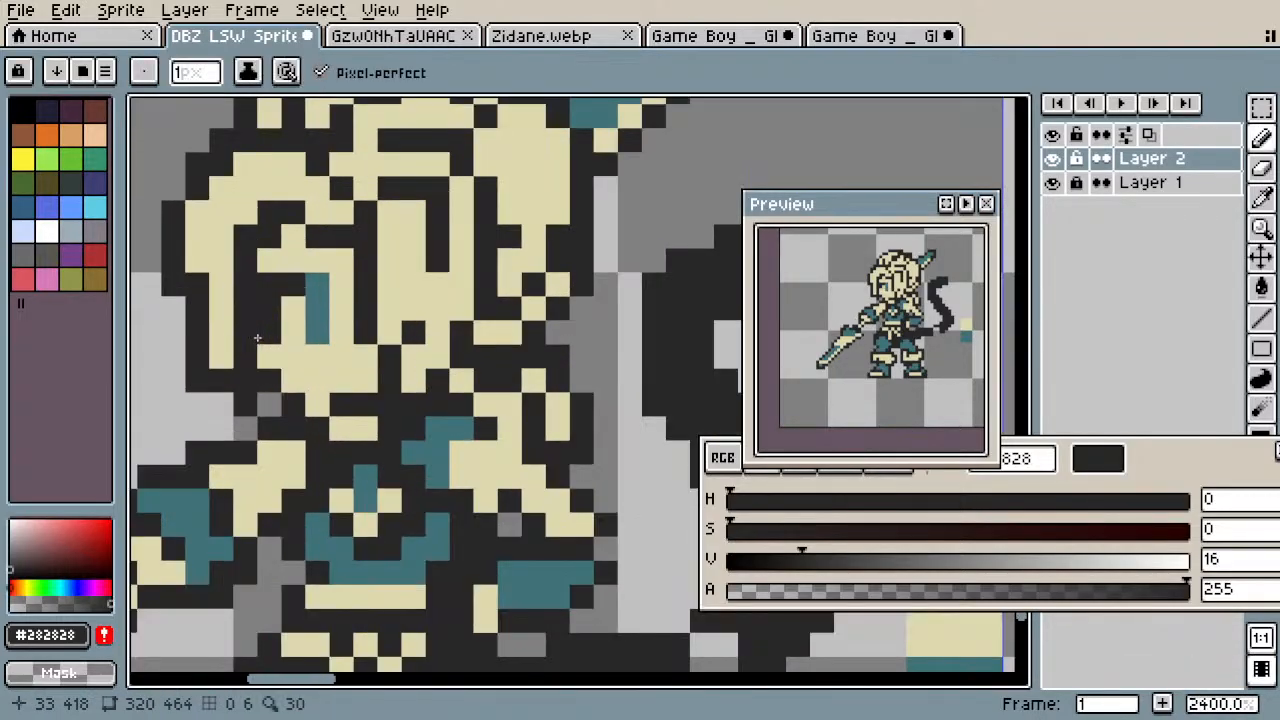
alt+click(204, 274)
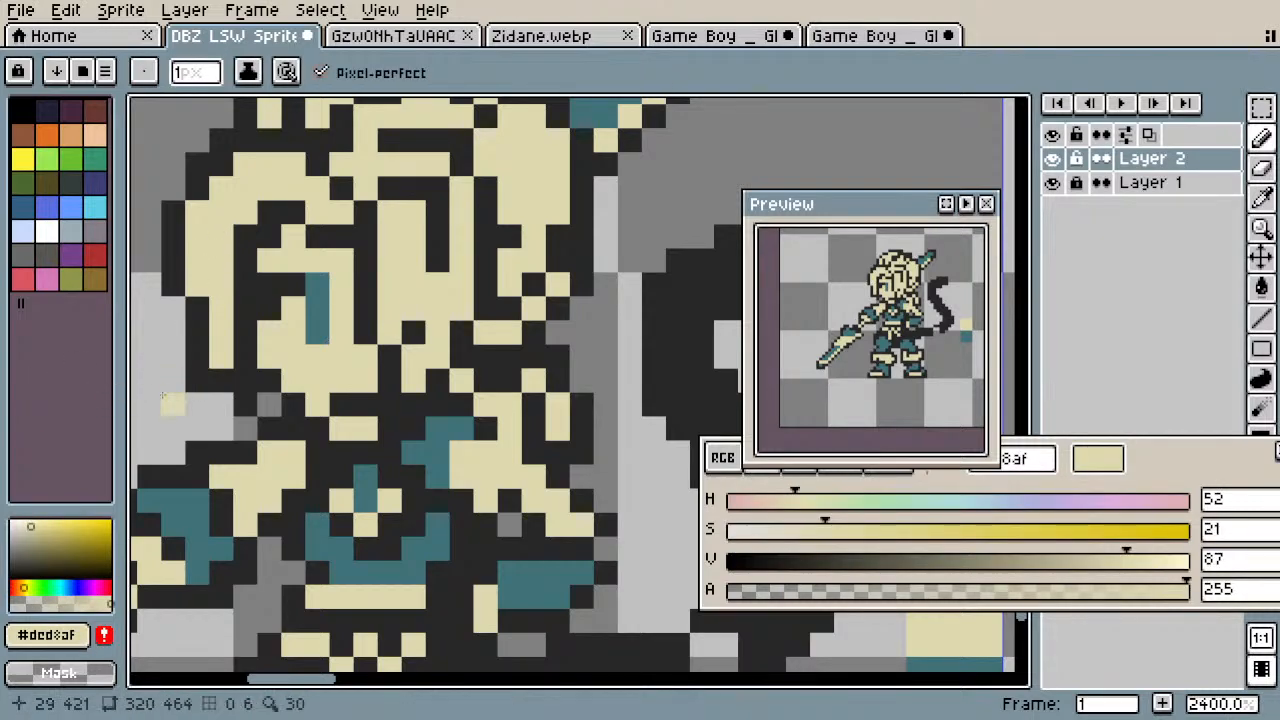
key(ctrl+z)
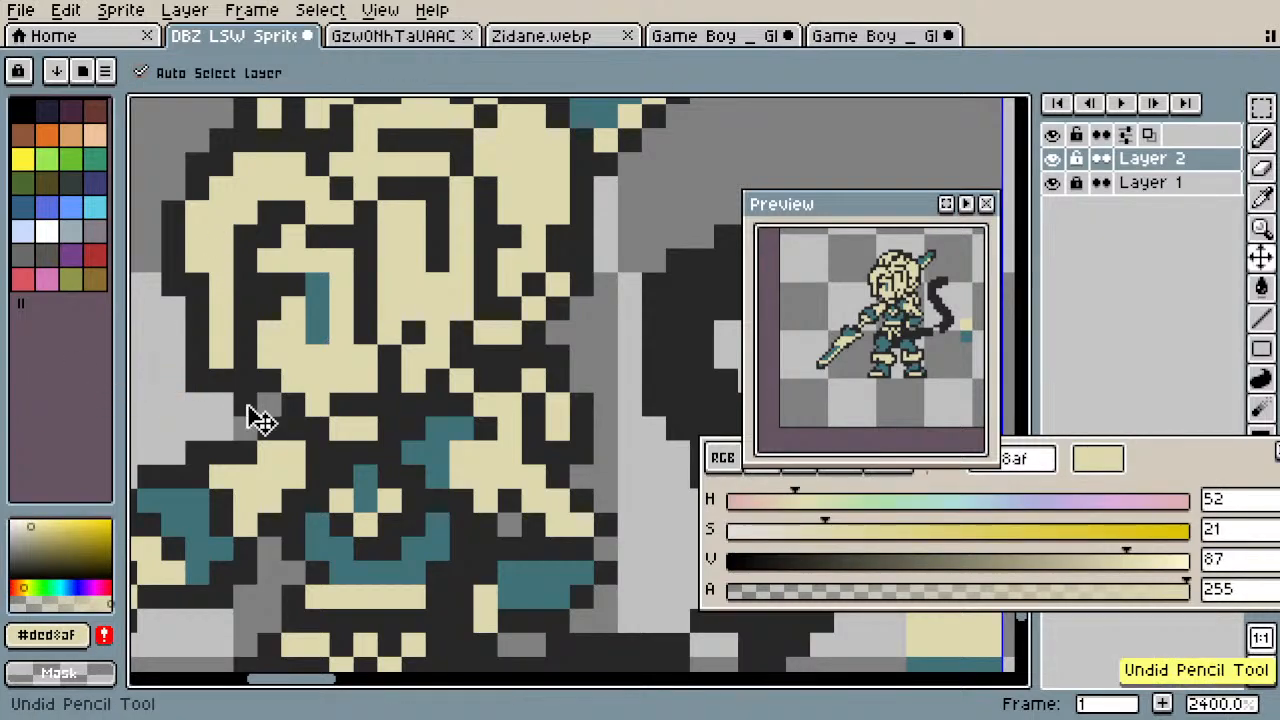
Step: Shorten the hair strand at the side of the face with #282828 outline pixels and fill the opened area in cream #ded8af
alt+click(228, 307)
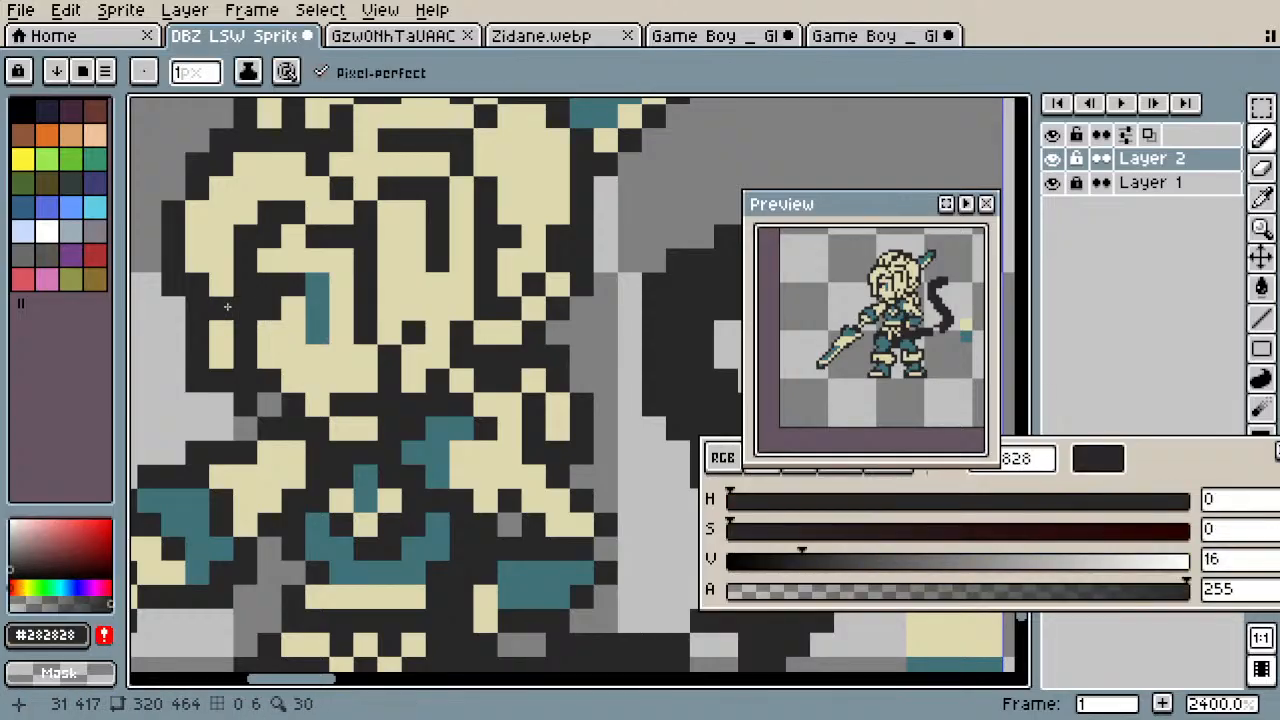
alt+click(262, 258)
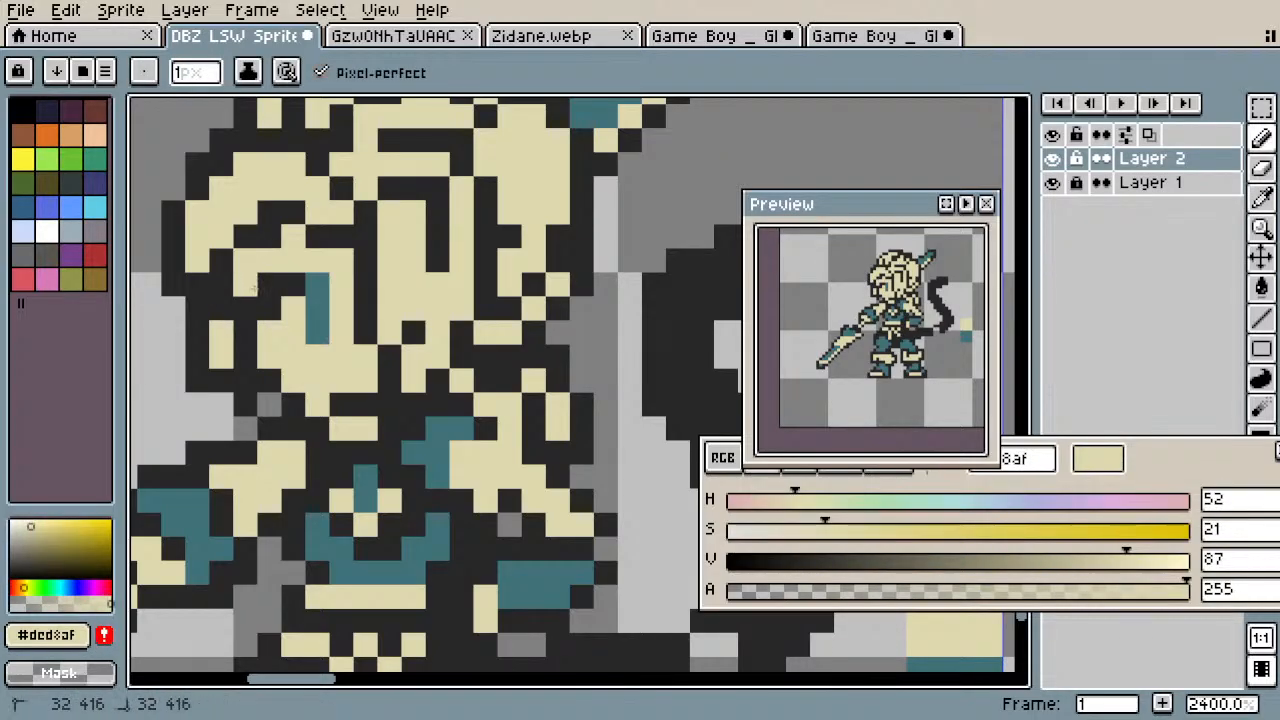
drag(254, 288, 254, 326)
scroll(248, 338, down, 3)
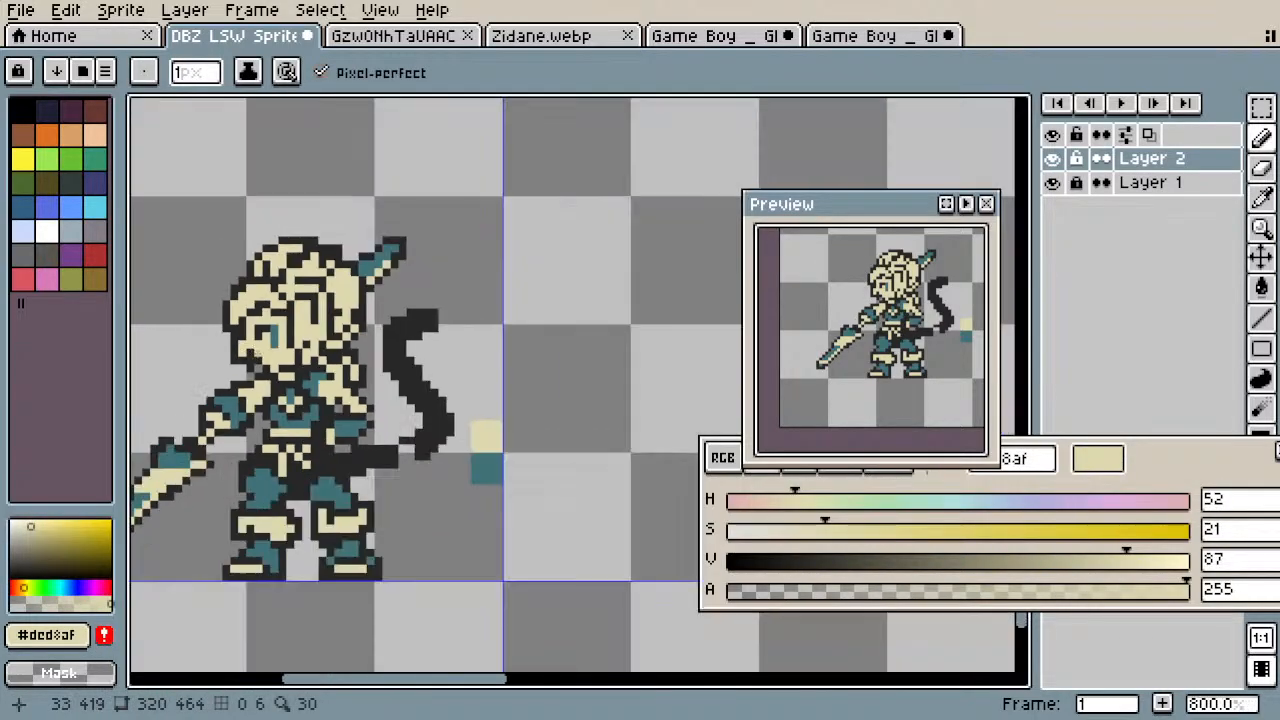
scroll(267, 389, down, 1)
drag(267, 389, 358, 349)
scroll(345, 325, up, 4)
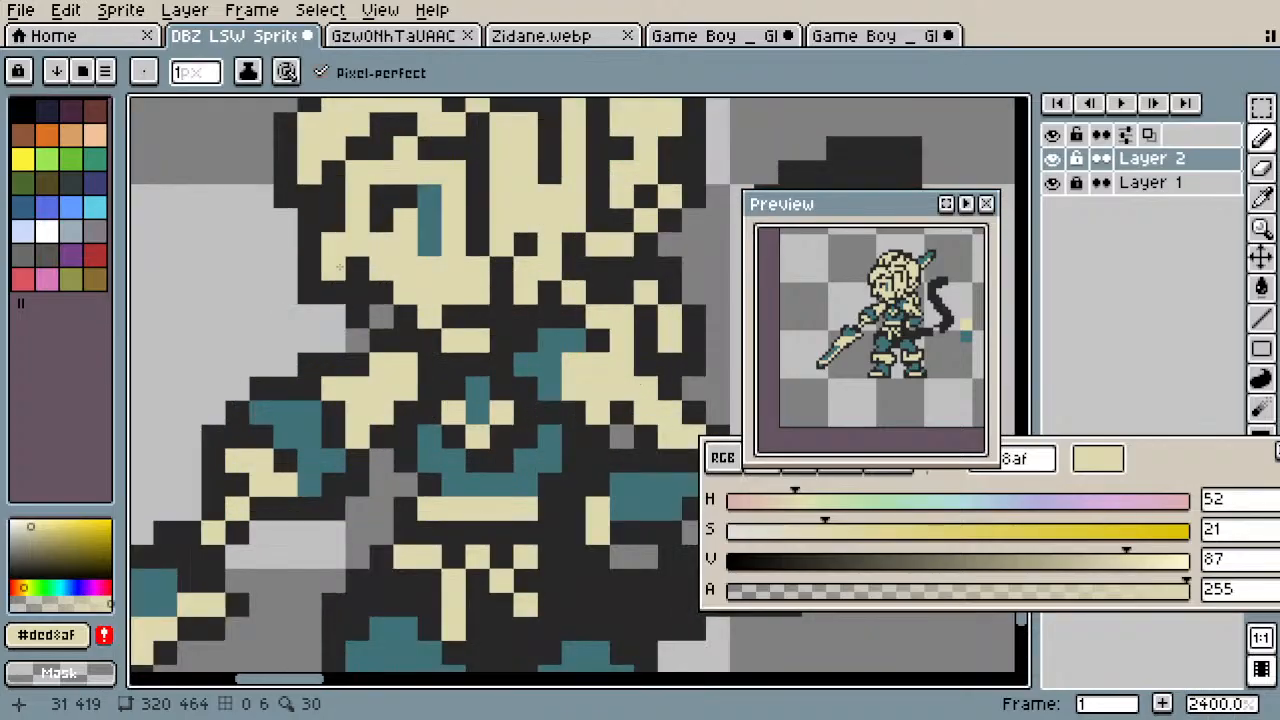
Step: Extend the outer end of the dark hair line above the eye in #282828, and trim the lash with cream #ded8af
scroll(306, 263, down, 4)
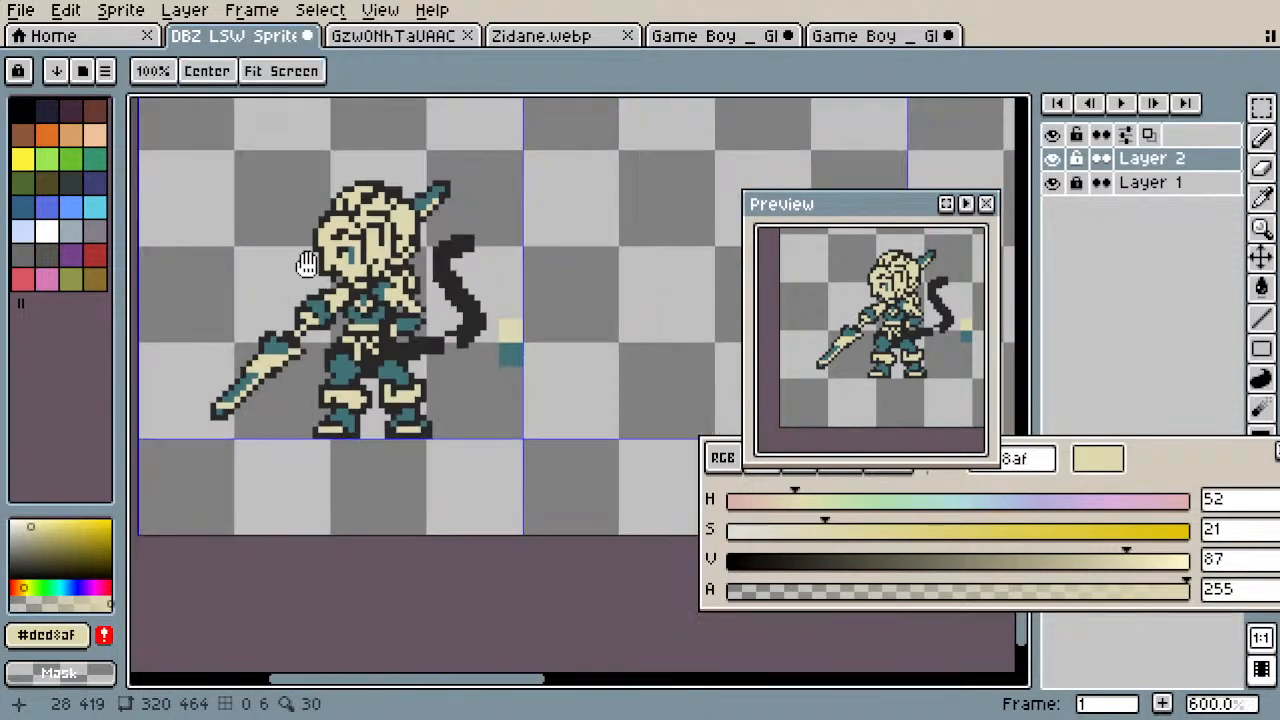
scroll(400, 300, up, 3)
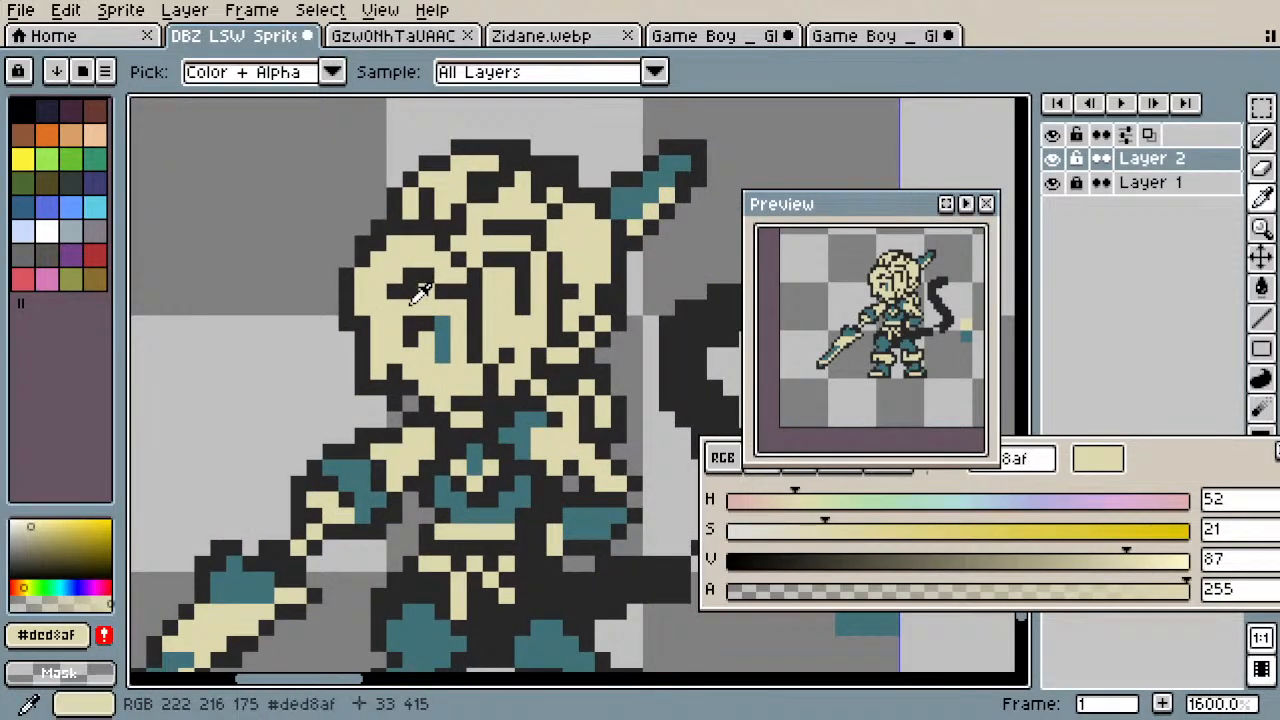
alt+click(395, 293)
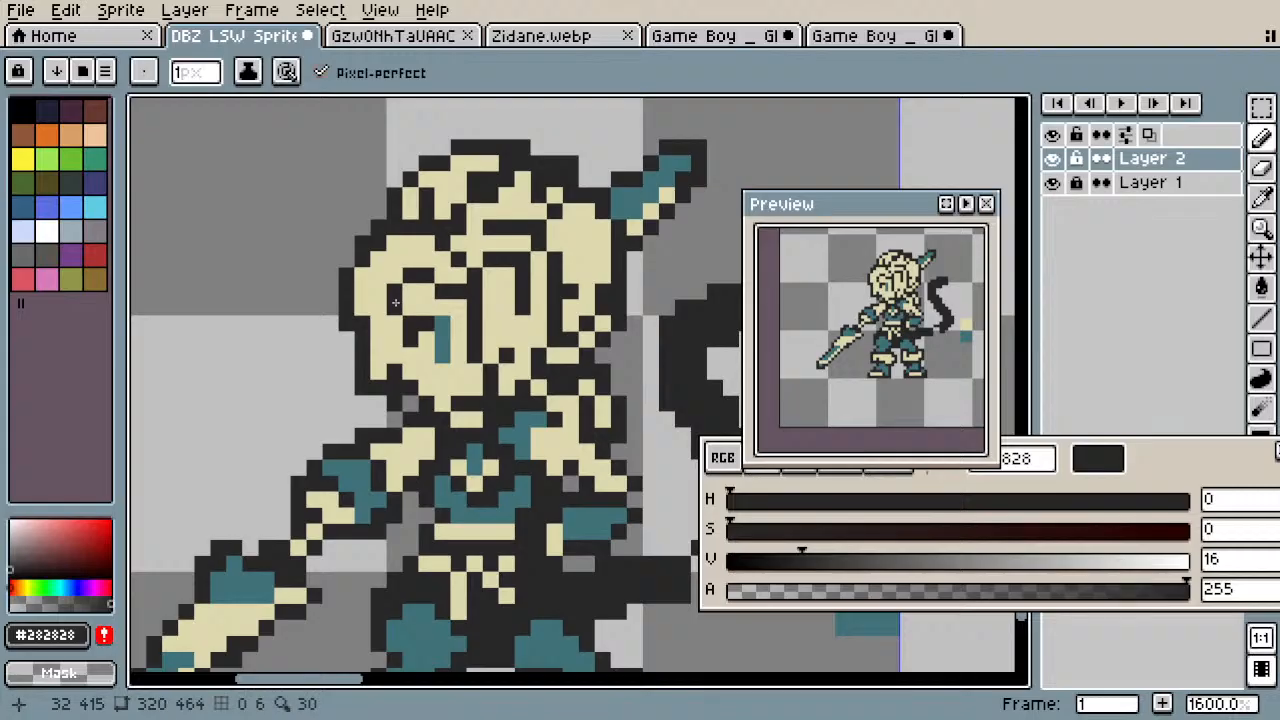
alt+click(412, 316)
Step: Place a single dark #282828 pixel at 32, 417 on the outer side of the eye
scroll(435, 375, down, 4)
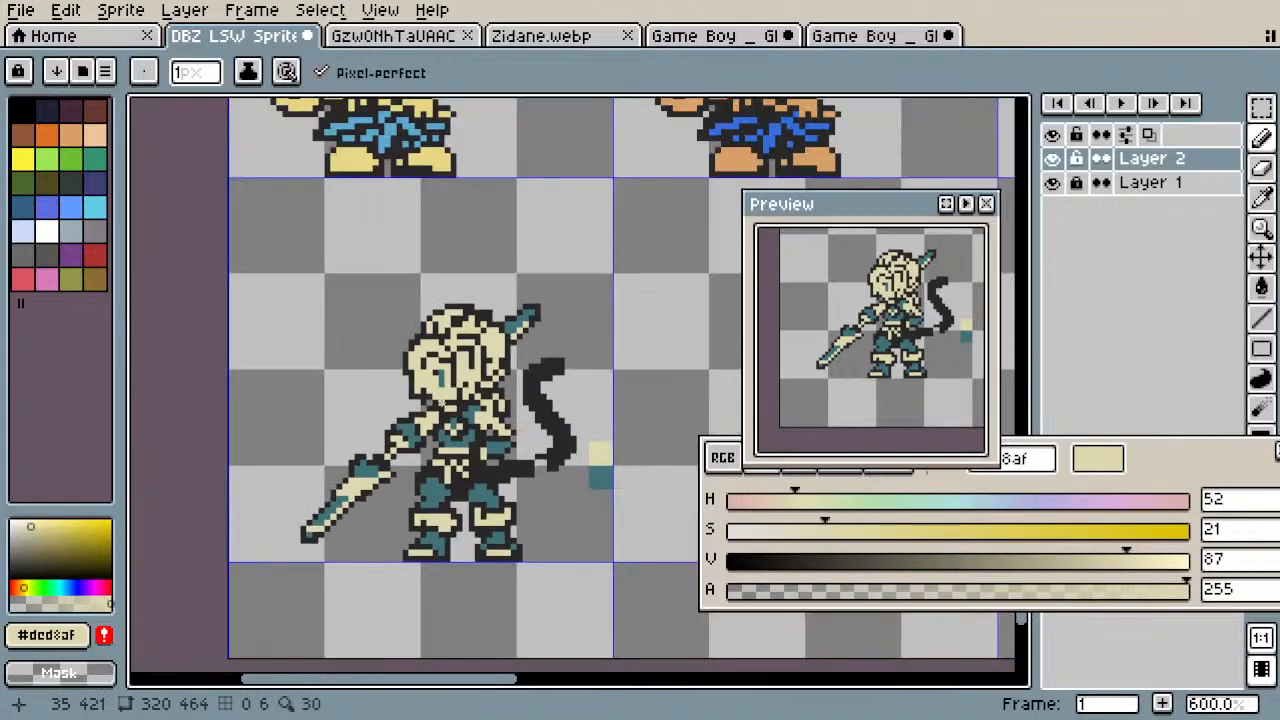
scroll(441, 403, down, 1)
drag(450, 442, 444, 351)
scroll(439, 302, up, 3)
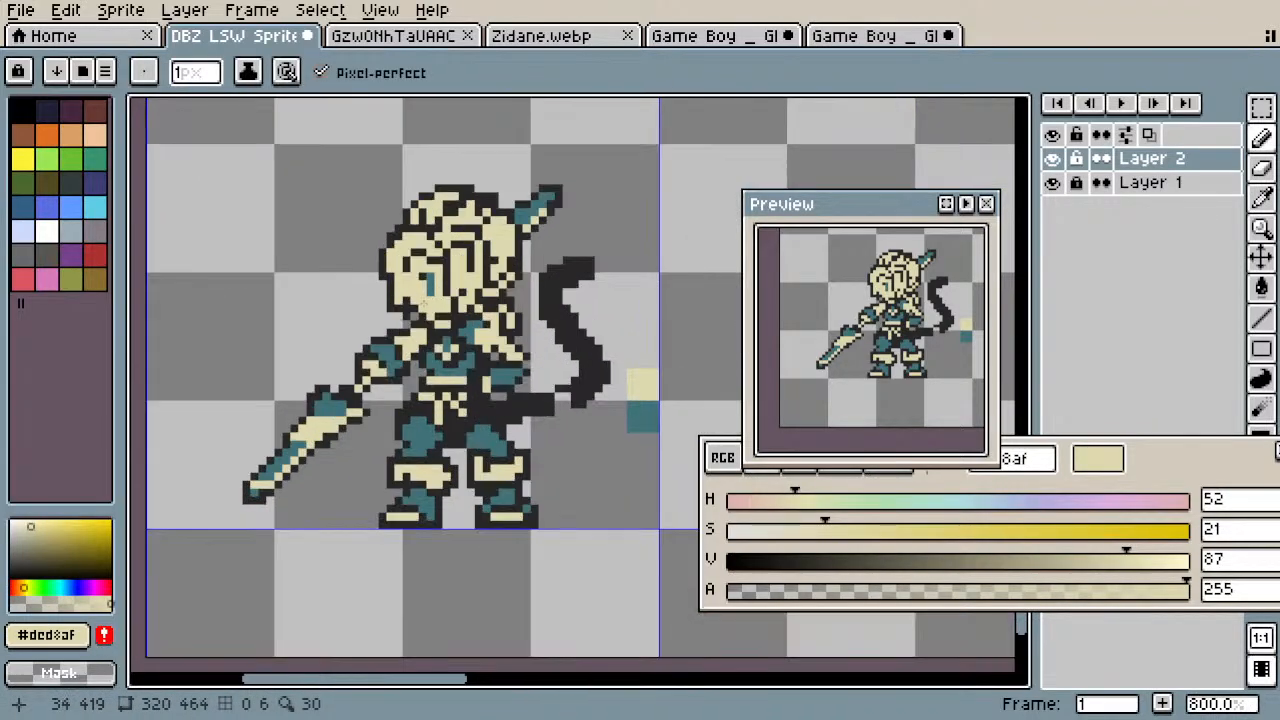
alt+click(418, 296)
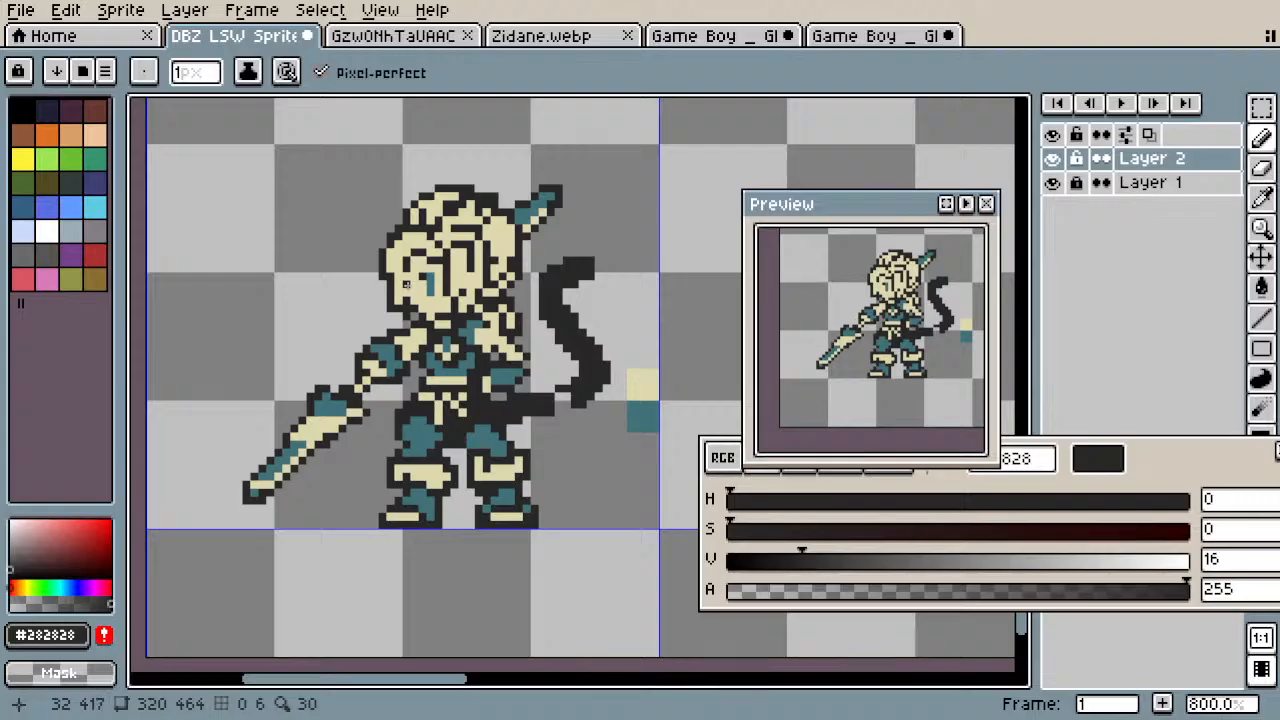
Step: Examine the reworked face and hair in detail and compare the character with the neighbouring sprites
scroll(408, 290, down, 6)
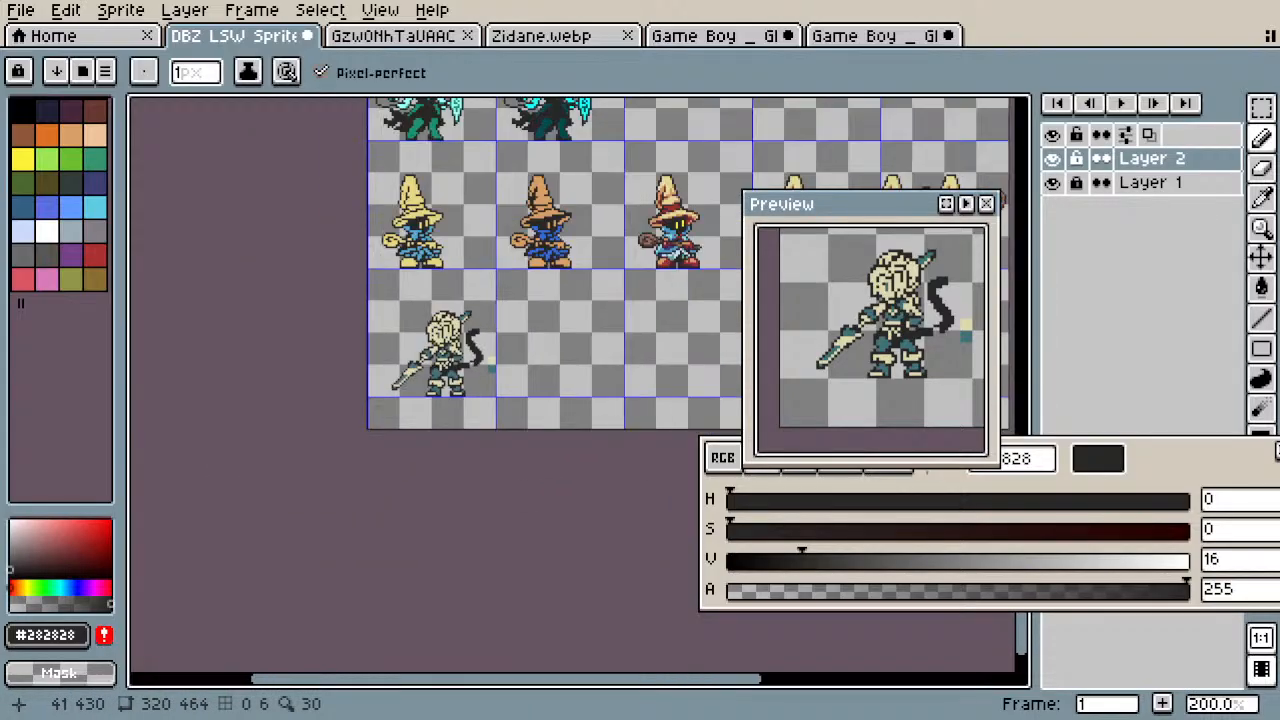
drag(456, 382, 431, 403)
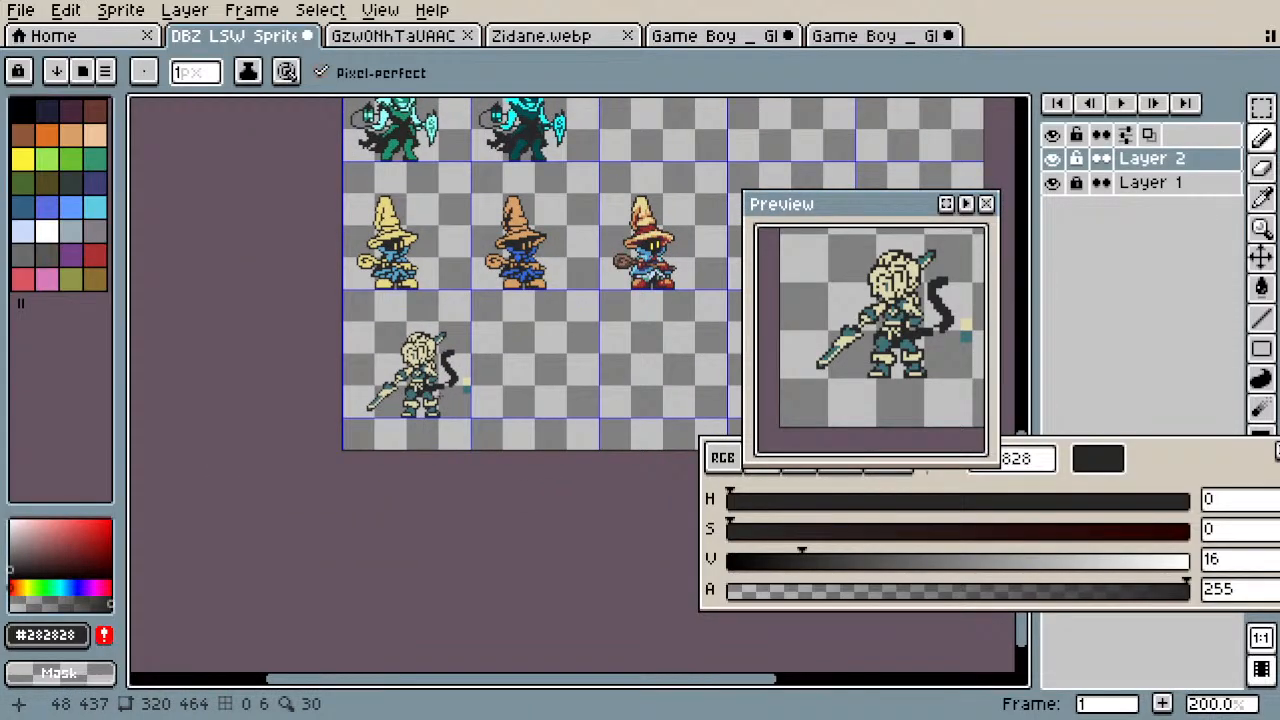
key(alt)
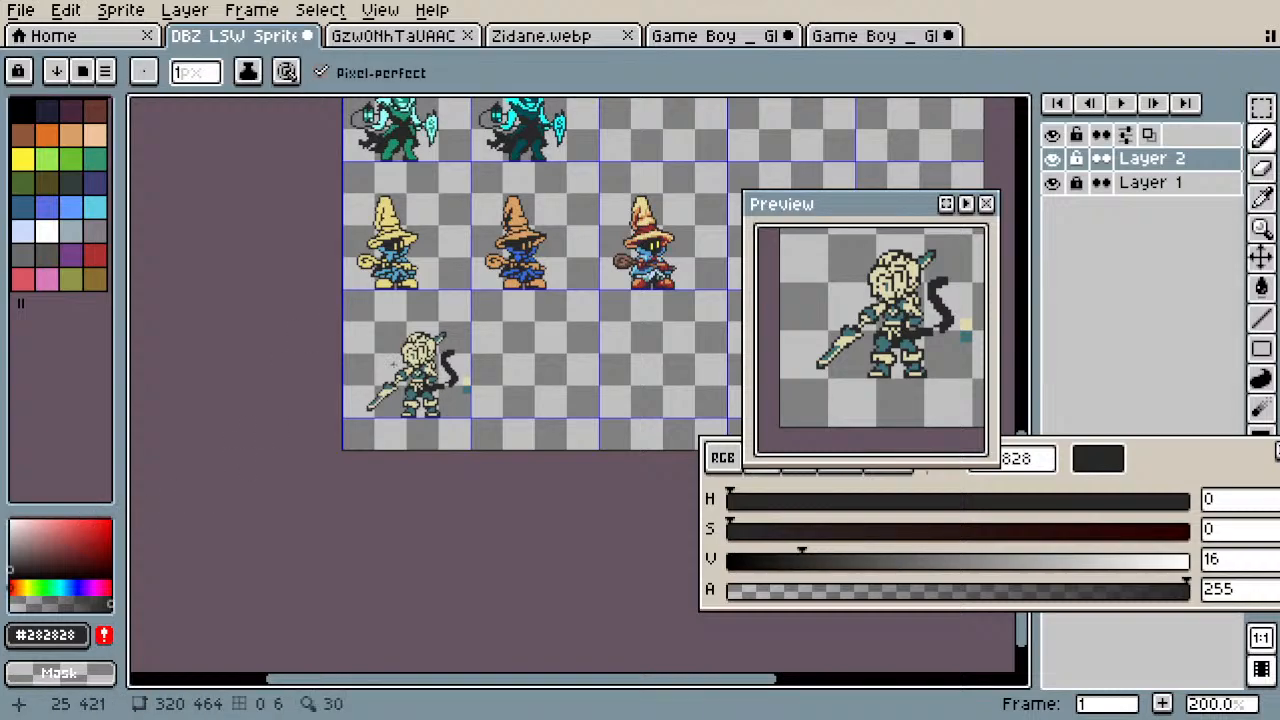
scroll(395, 365, up, 5)
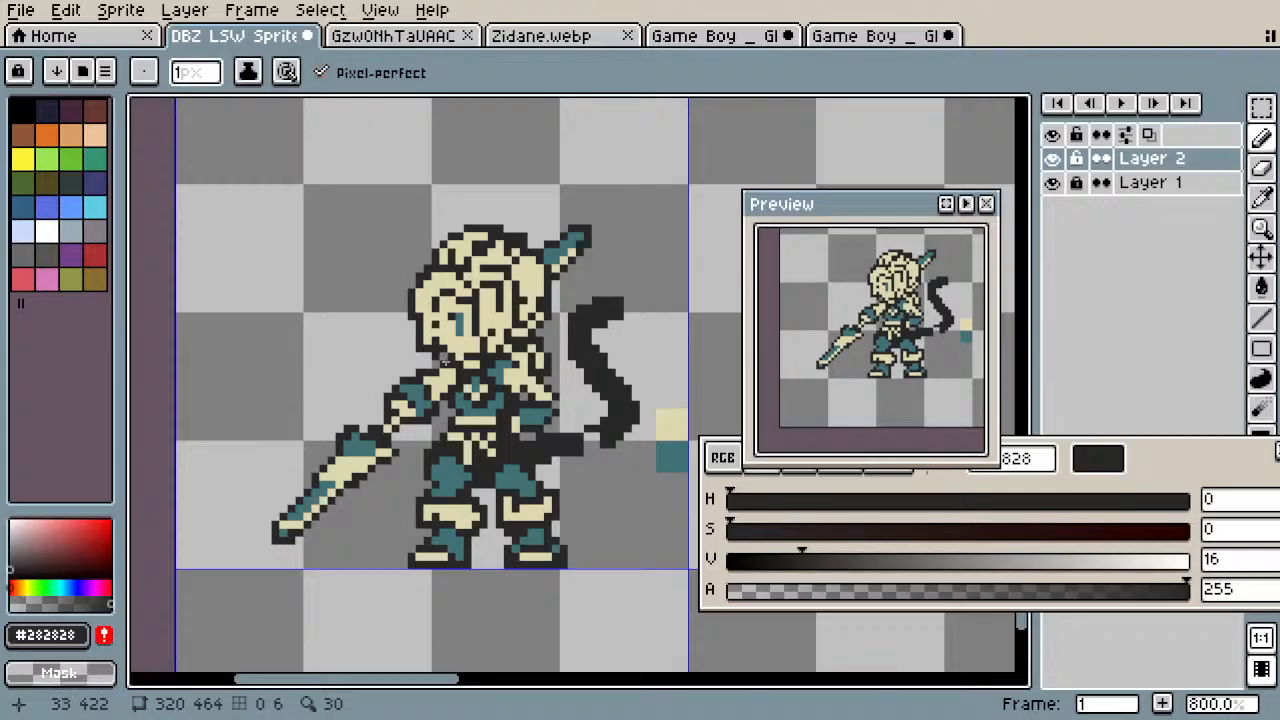
scroll(445, 361, up, 3)
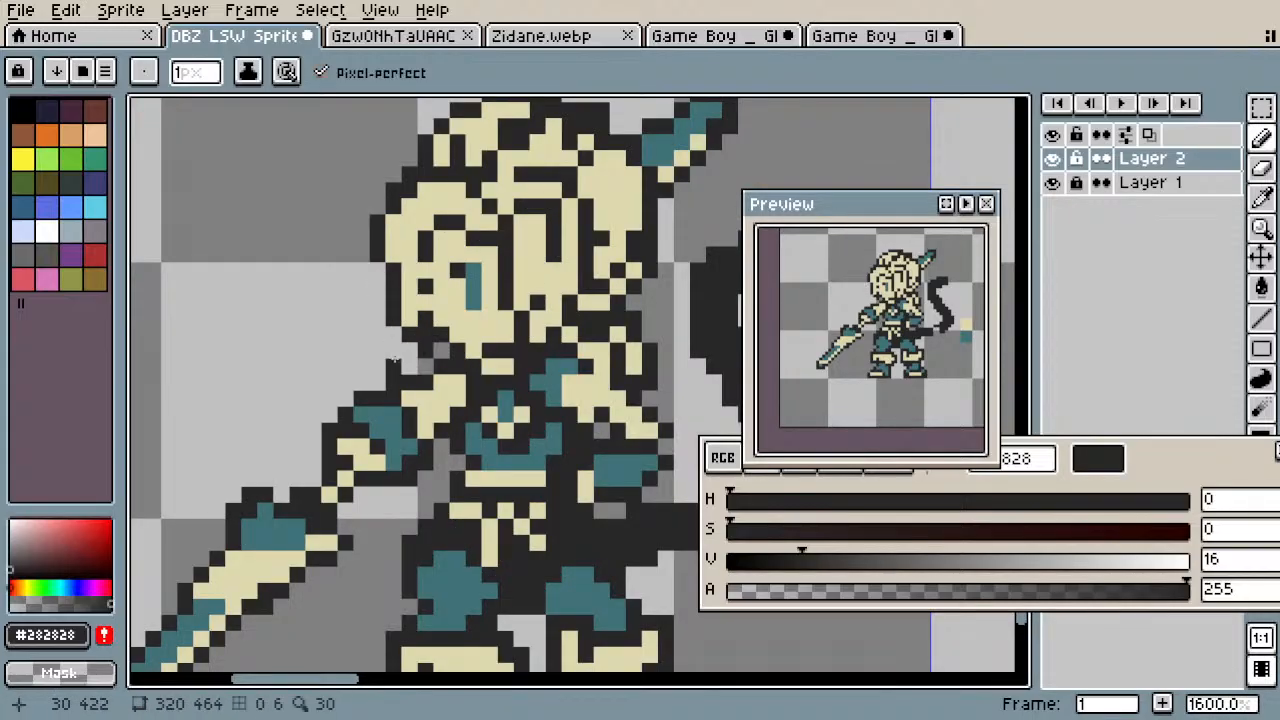
scroll(393, 366, down, 3)
scroll(413, 372, down, 2)
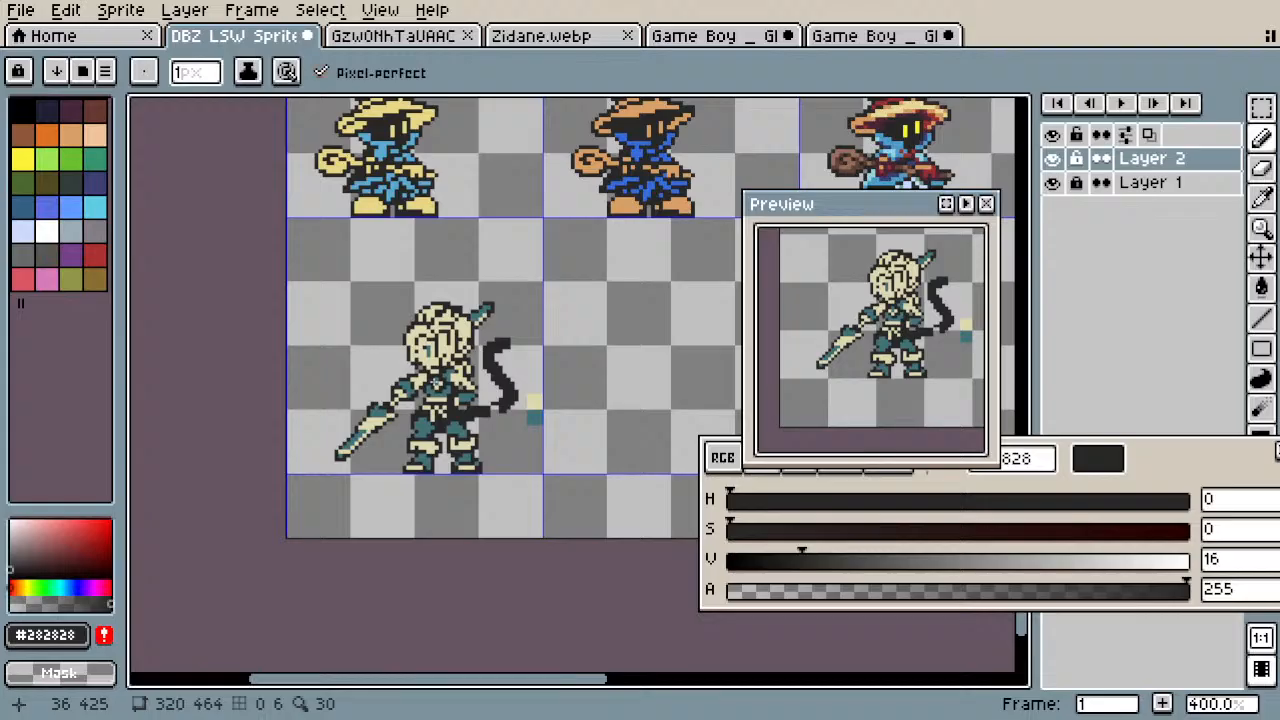
scroll(450, 350, up, 4)
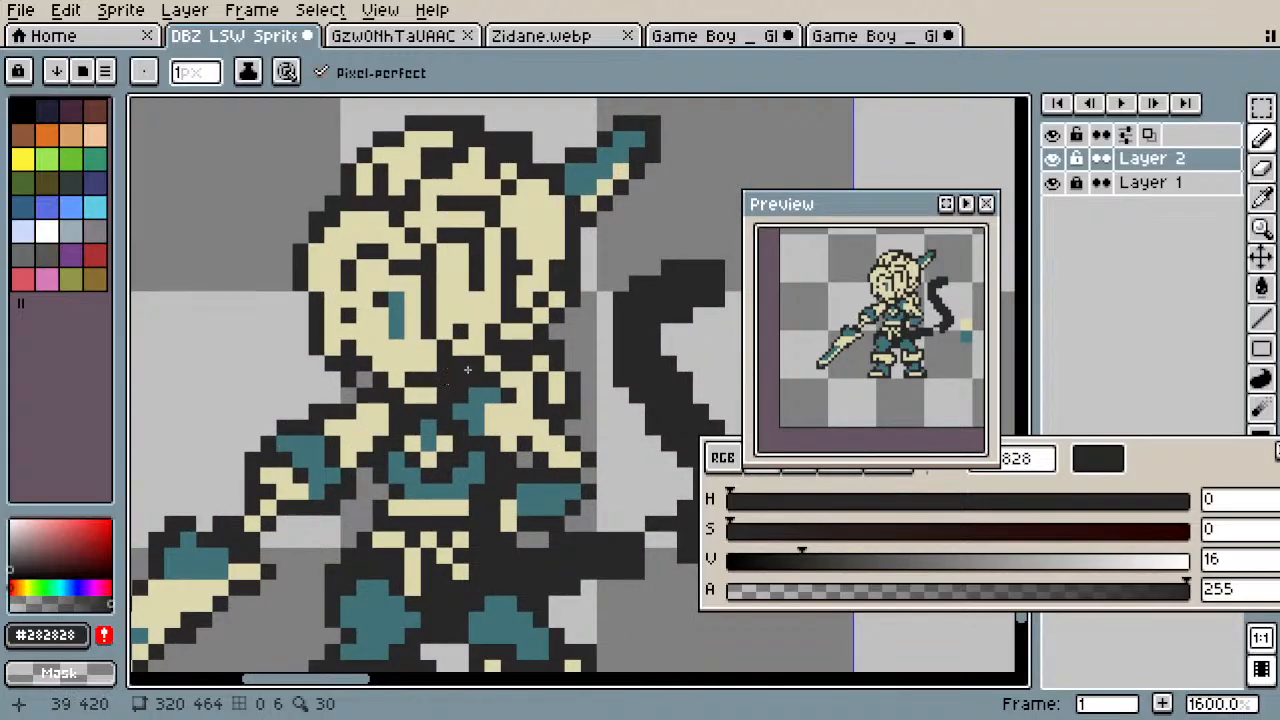
Step: Examine the shoulders, chest armour and lower hair of the swordsman up close and at reduced scale beside the neighbouring sprites
scroll(532, 443, down, 2)
scroll(532, 443, up, 3)
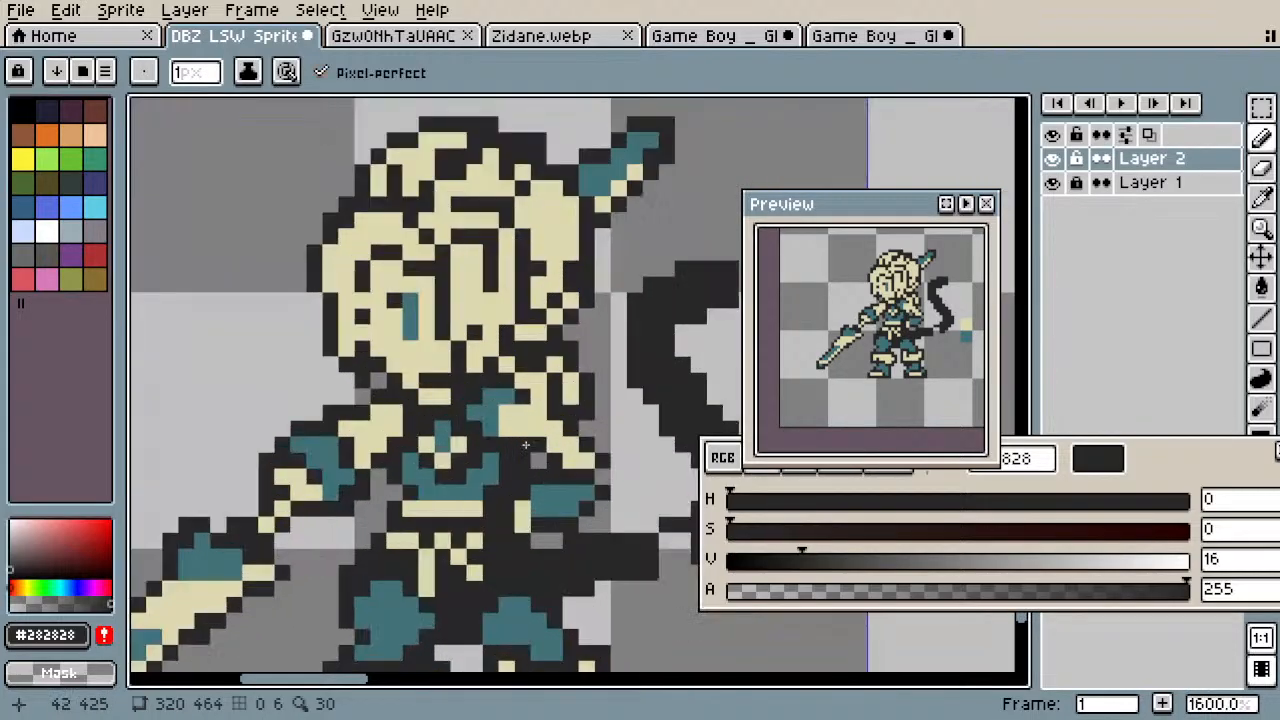
key(alt)
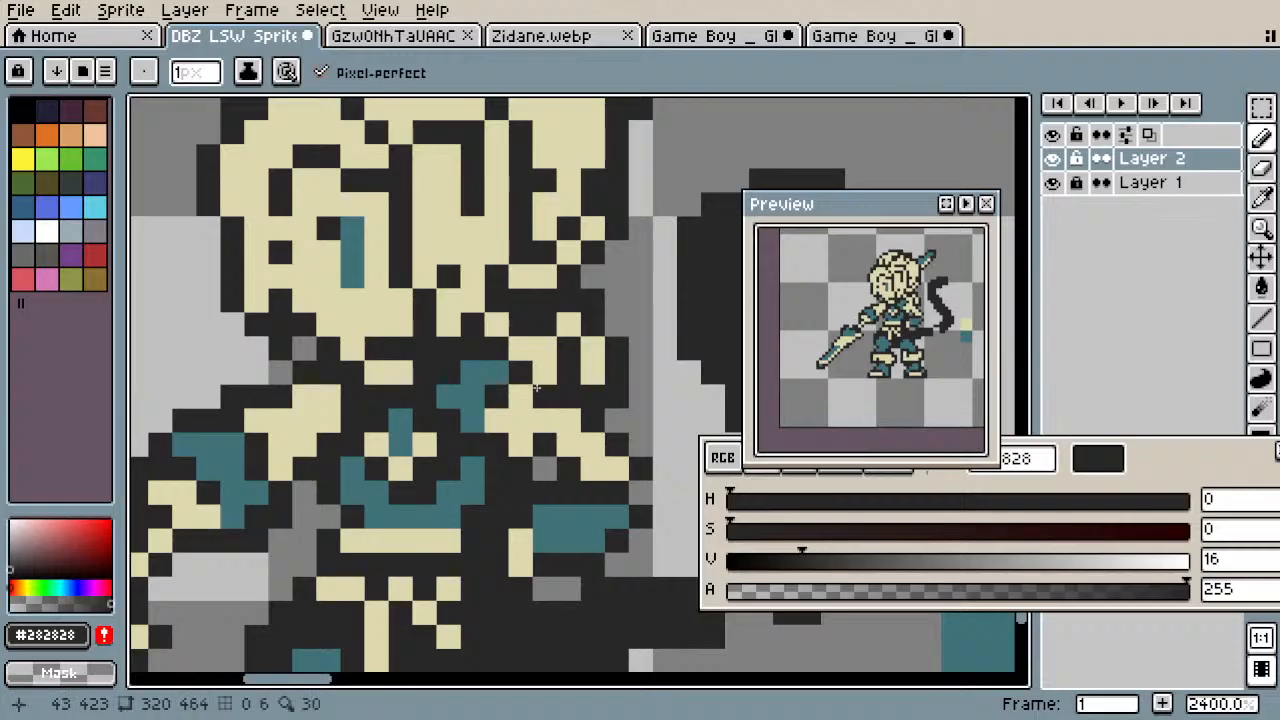
scroll(537, 387, down, 5)
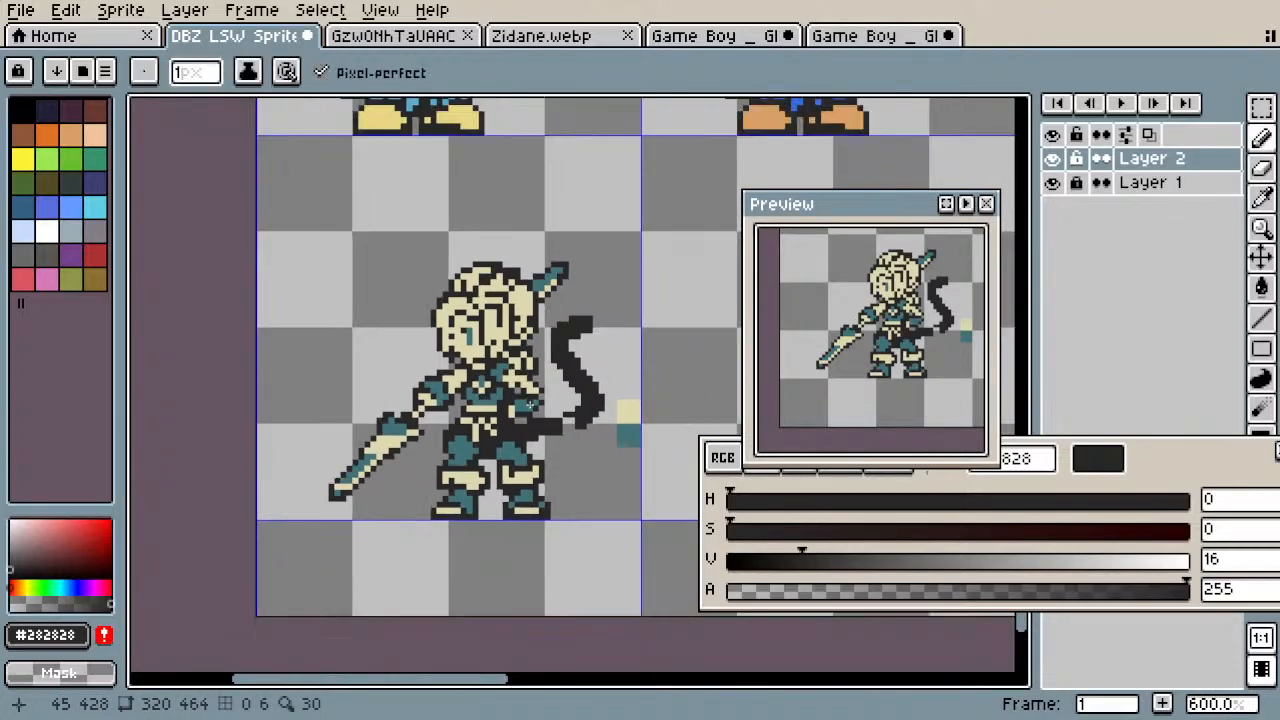
scroll(517, 376, up, 5)
key(alt)
alt+click(508, 343)
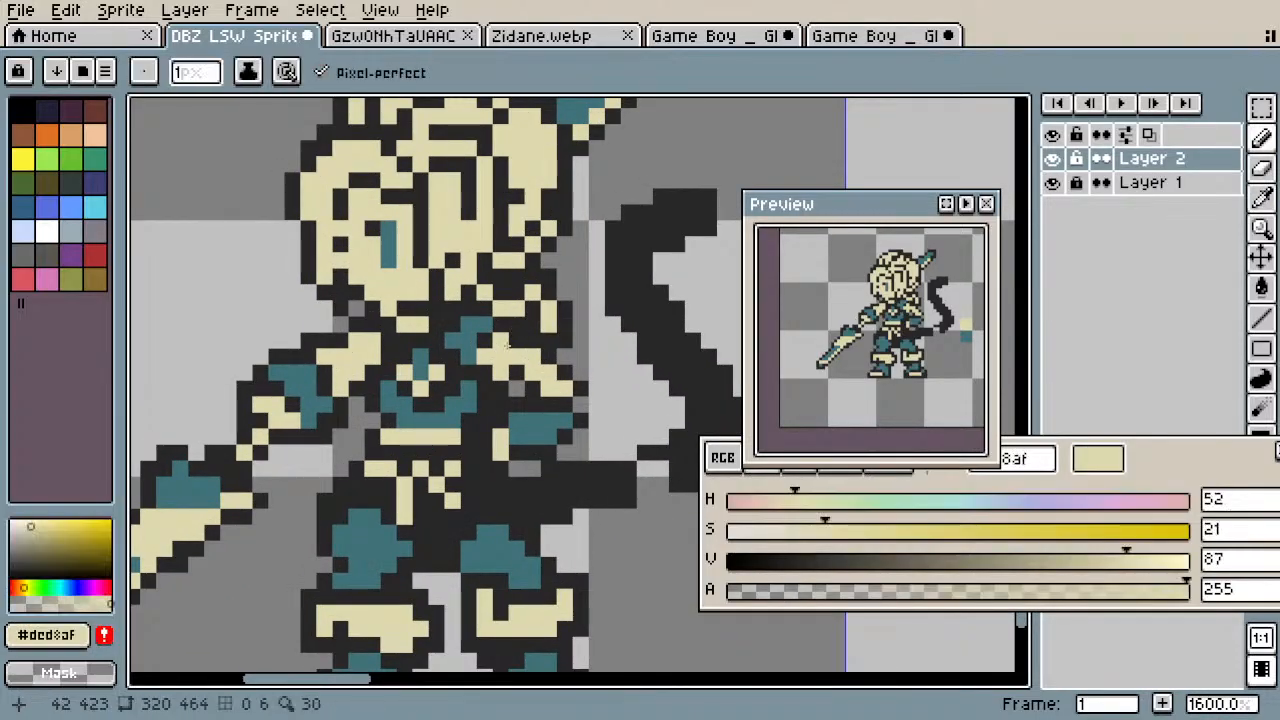
scroll(509, 342, down, 5)
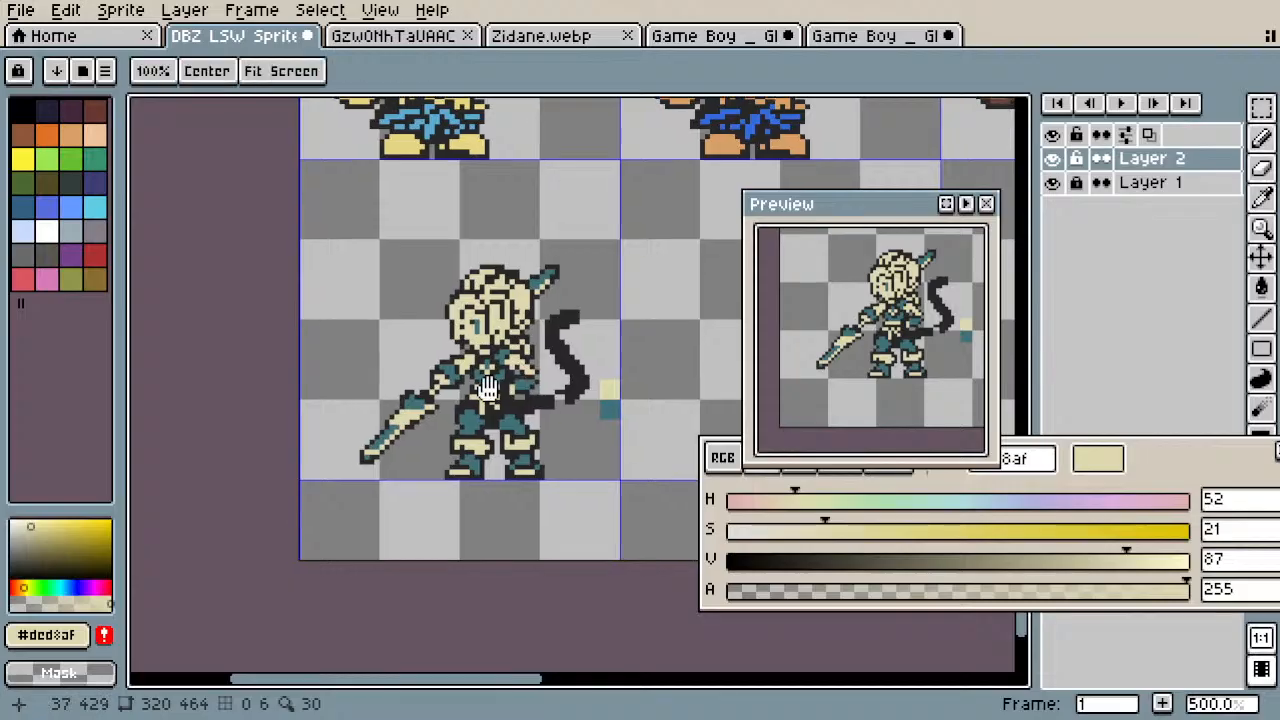
scroll(531, 349, up, 4)
alt+click(400, 246)
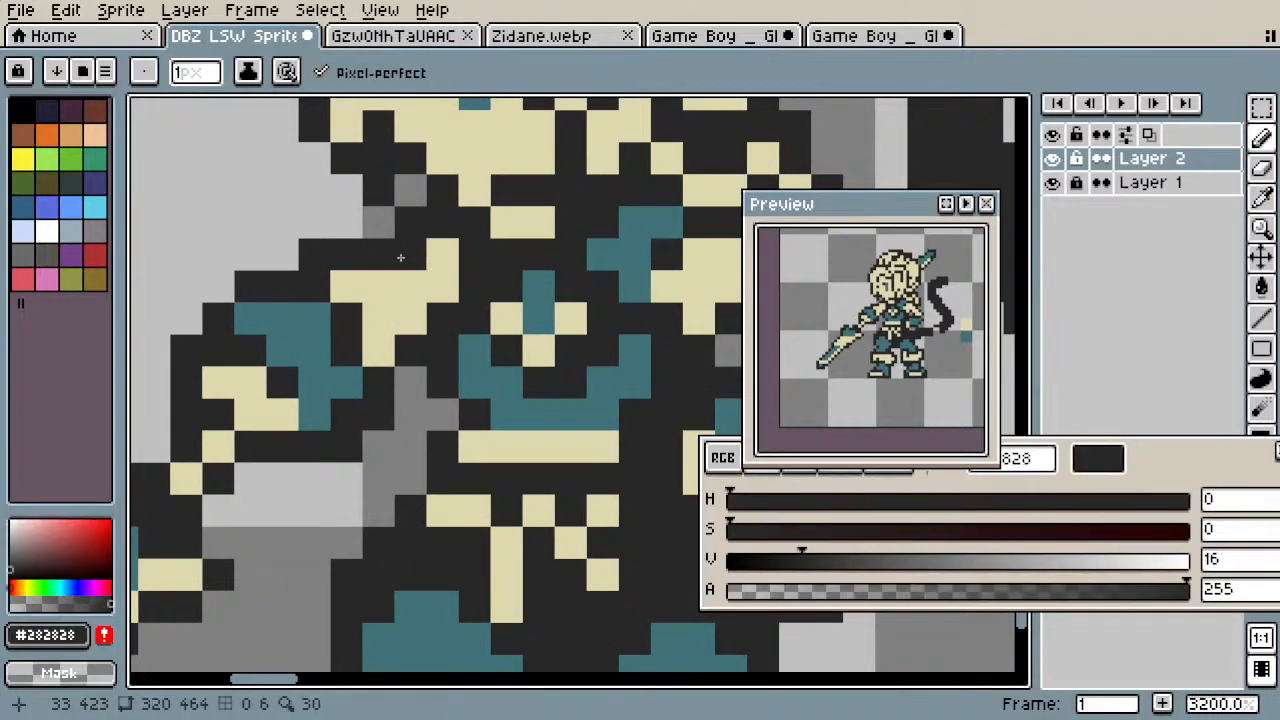
scroll(405, 288, down, 2)
scroll(368, 273, up, 2)
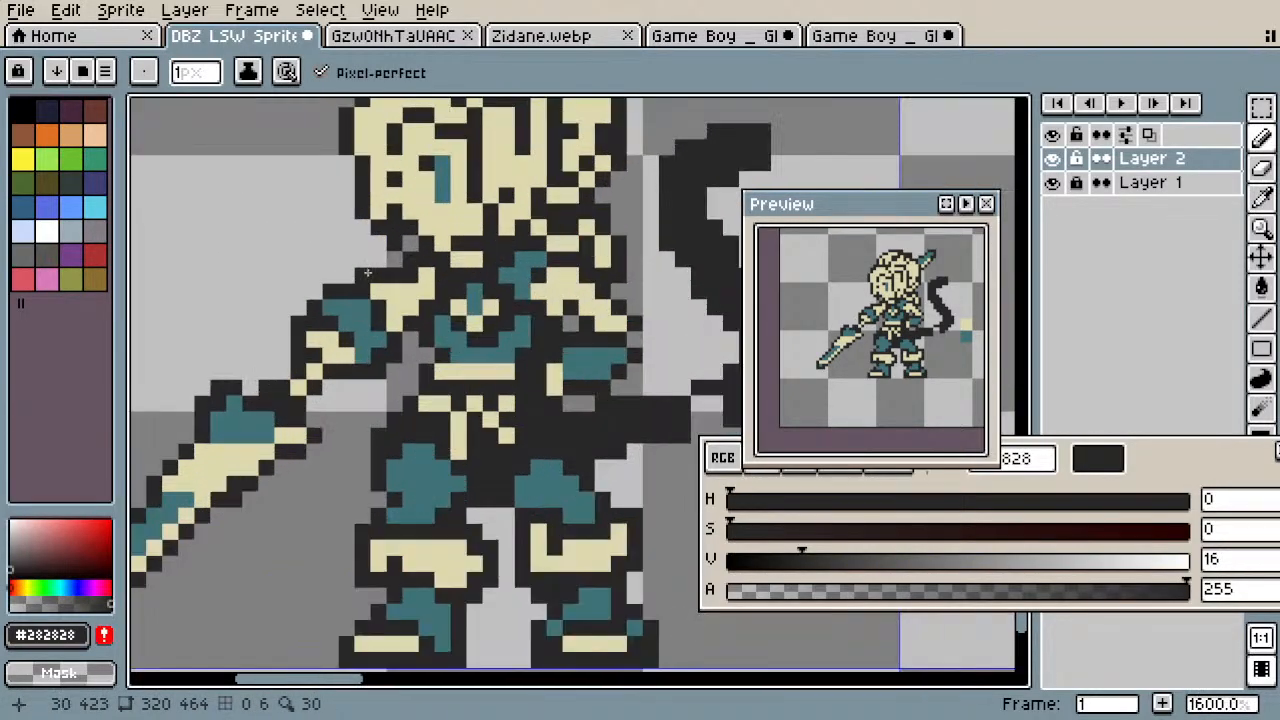
scroll(368, 273, down, 3)
scroll(430, 344, down, 3)
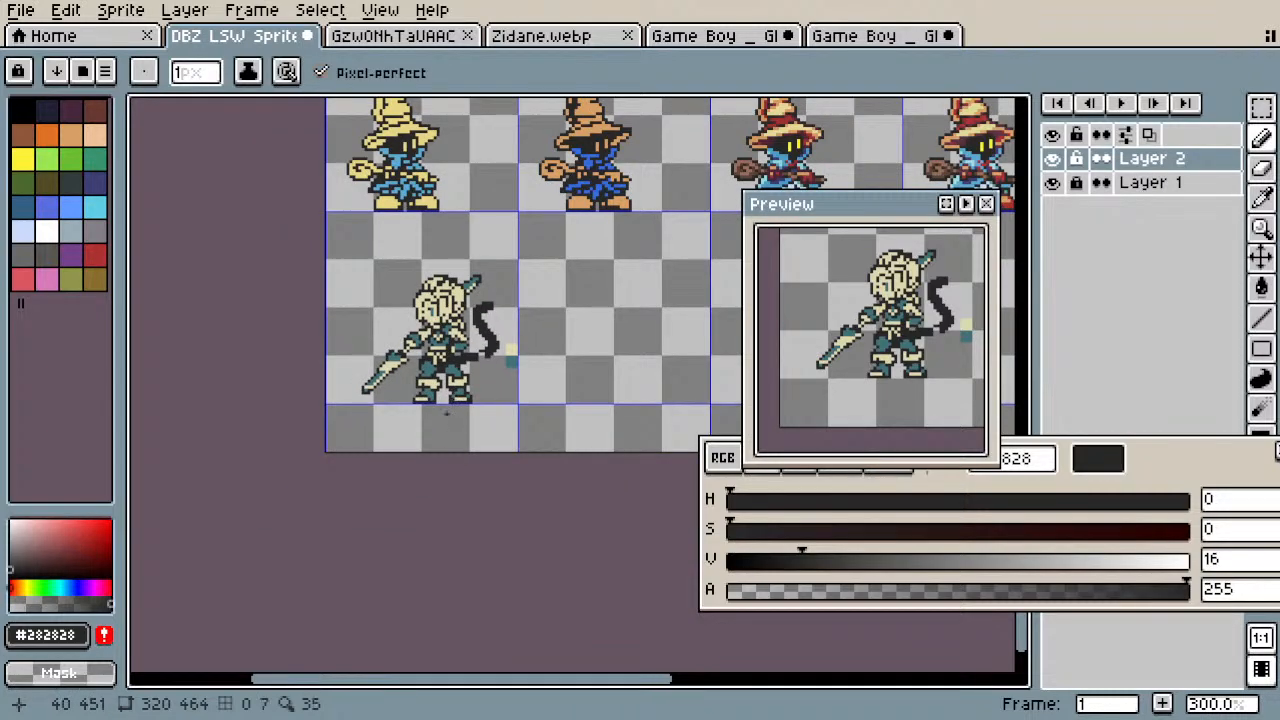
Step: Darken cream pixels along the inner side of the tail-side leg's knee cuff with outline colour #282828
scroll(441, 396, up, 7)
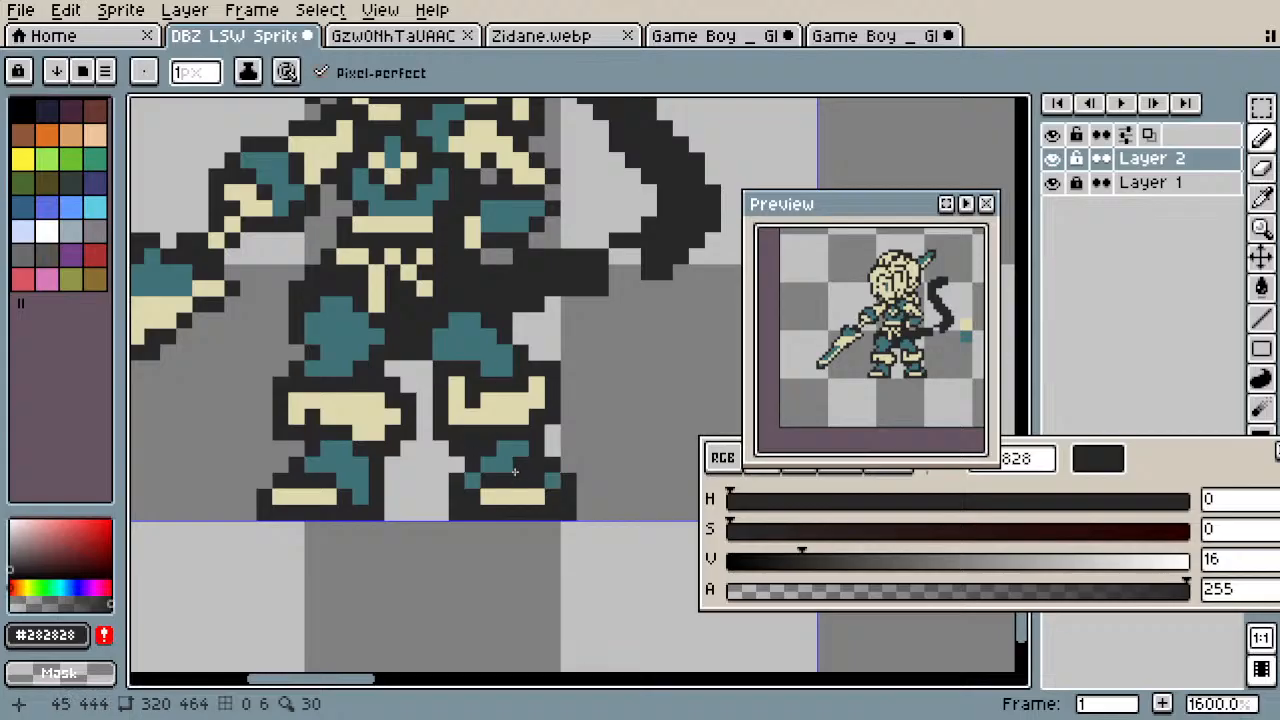
scroll(515, 472, down, 3)
scroll(515, 472, up, 6)
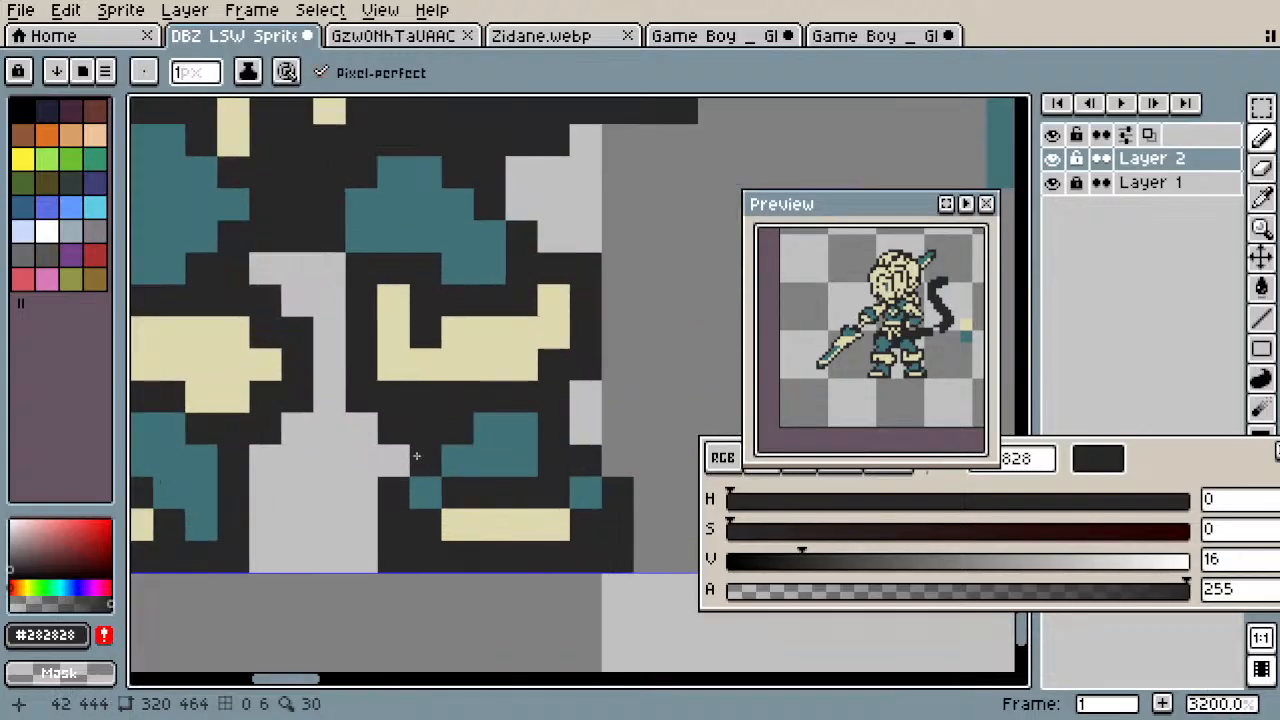
scroll(518, 466, down, 6)
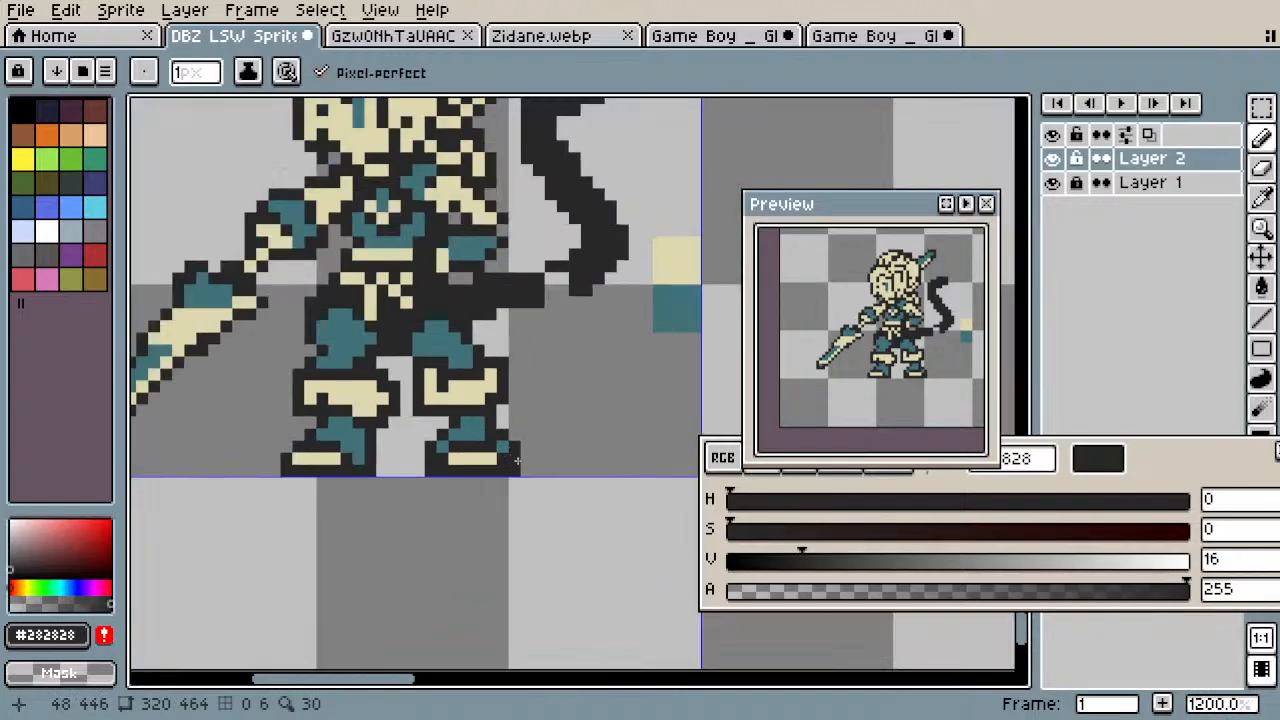
scroll(518, 467, up, 5)
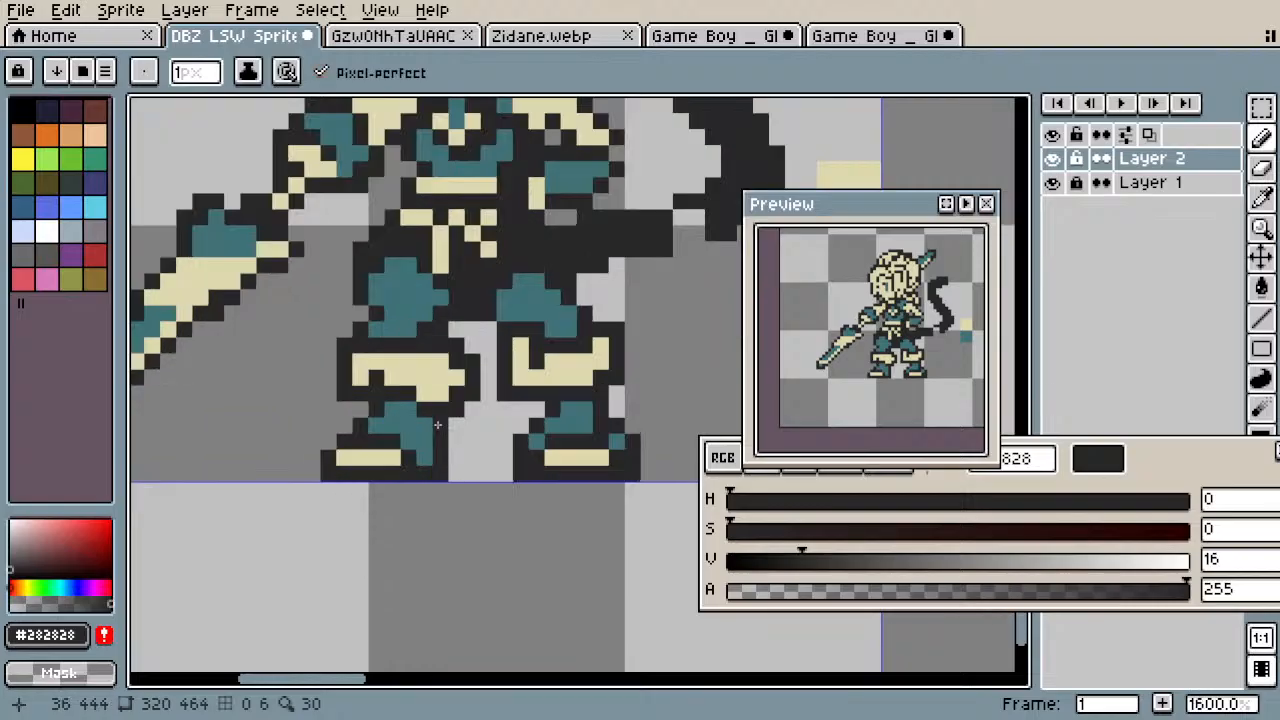
scroll(437, 432, down, 5)
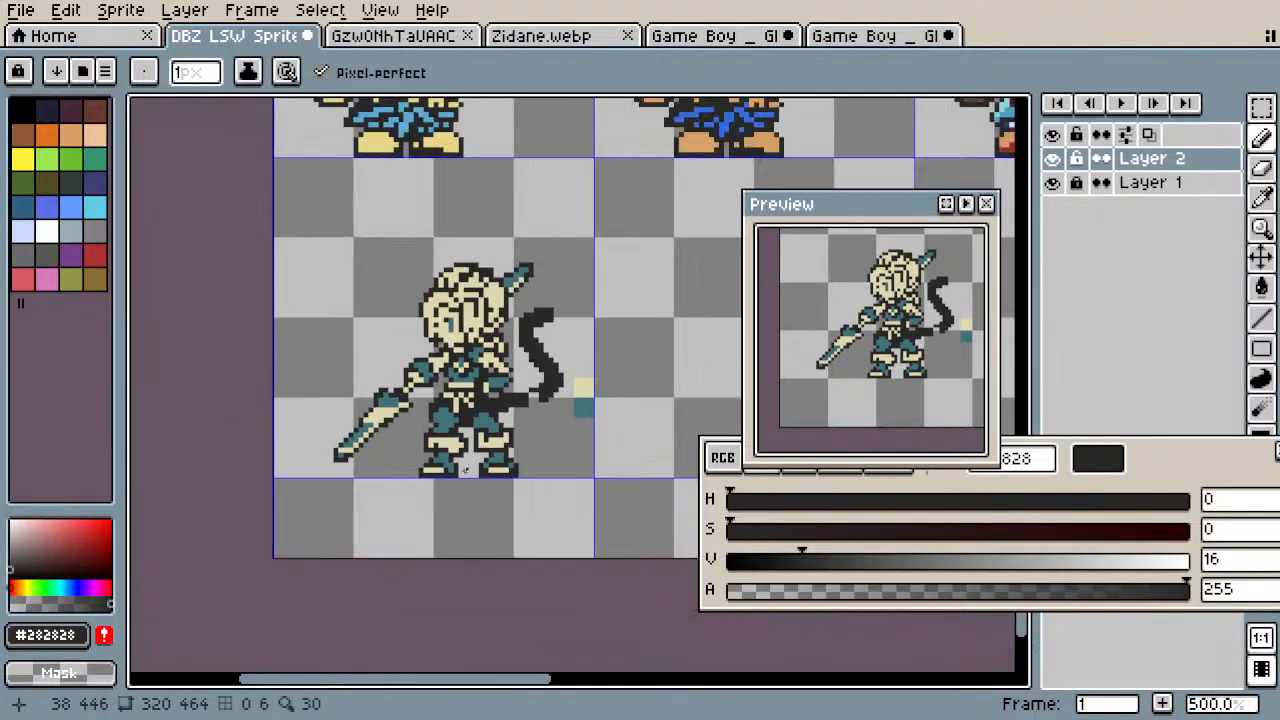
scroll(465, 470, down, 1)
scroll(464, 470, up, 6)
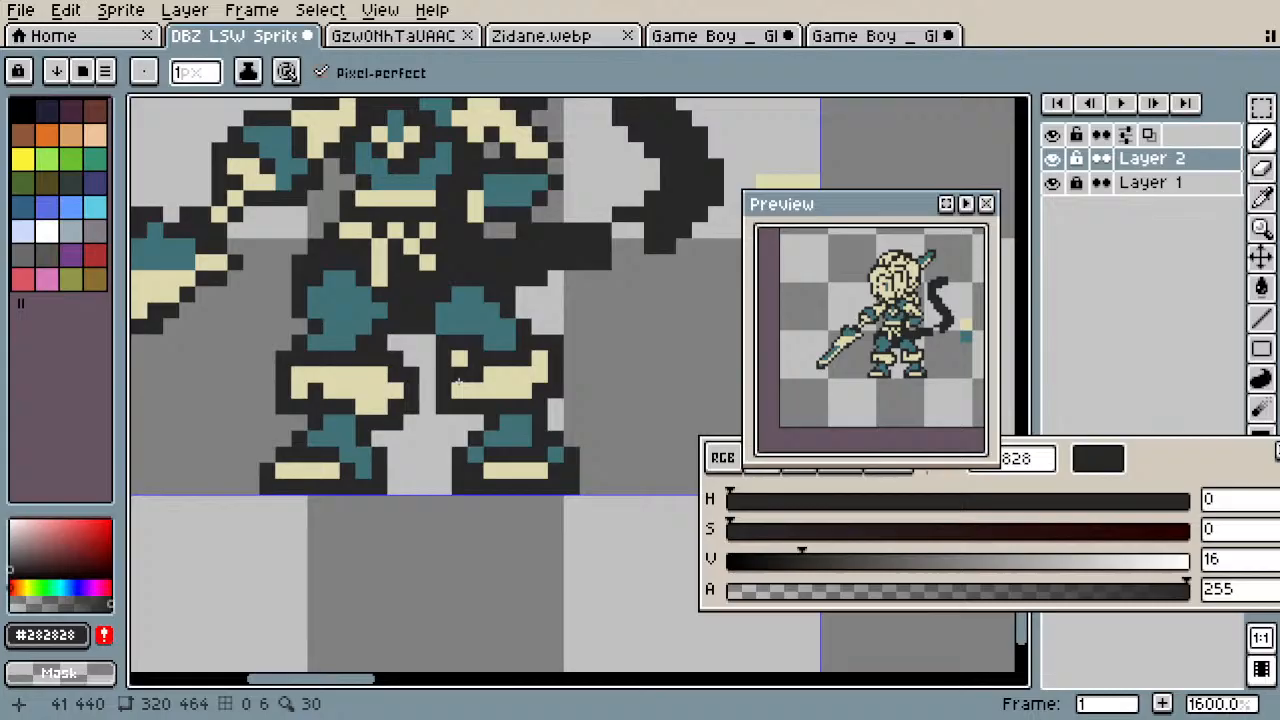
scroll(445, 423, down, 4)
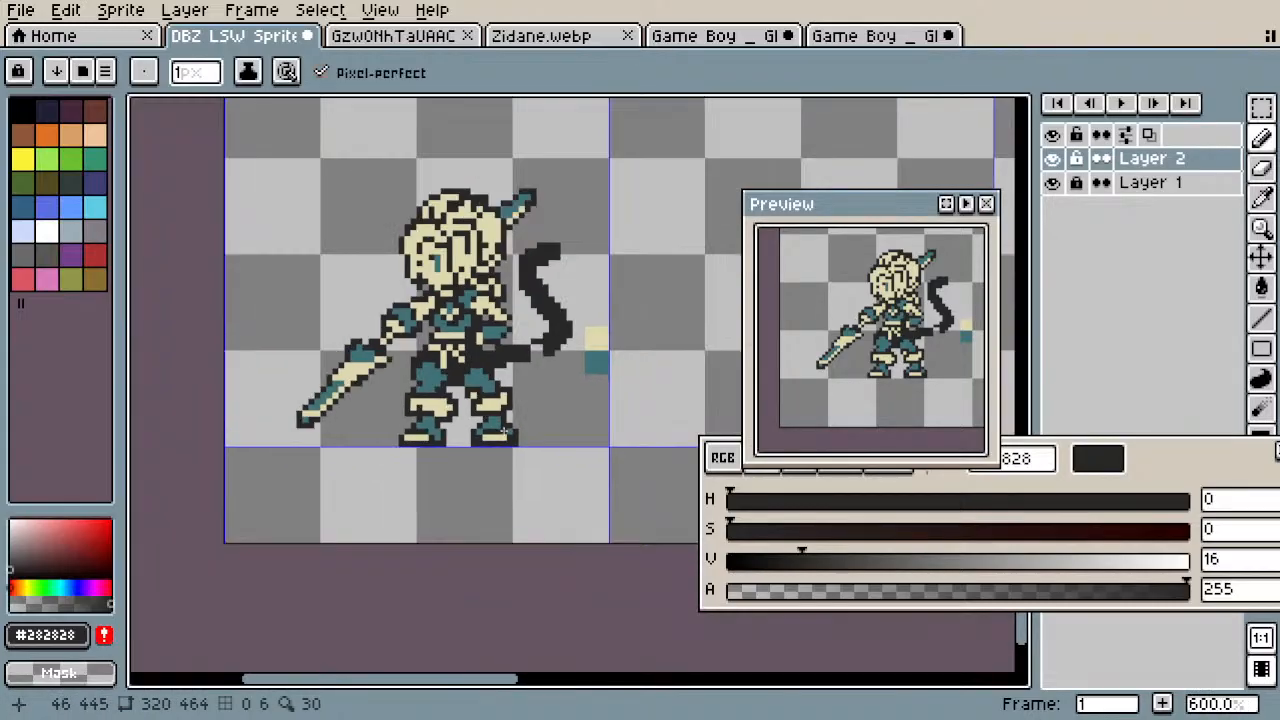
scroll(506, 431, down, 1)
scroll(480, 410, up, 7)
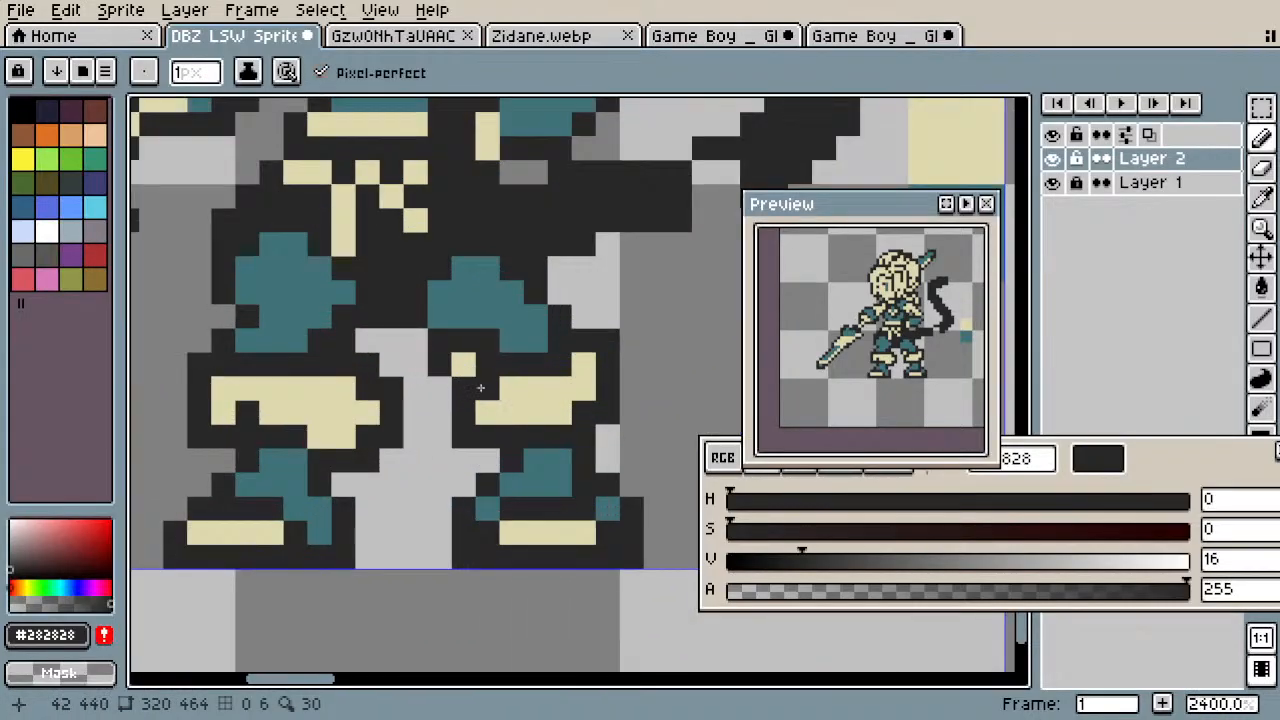
Step: Add cream #ded8af pixels to the inner side of the tail-side knee cuff, including one at 42, 439
alt+click(516, 380)
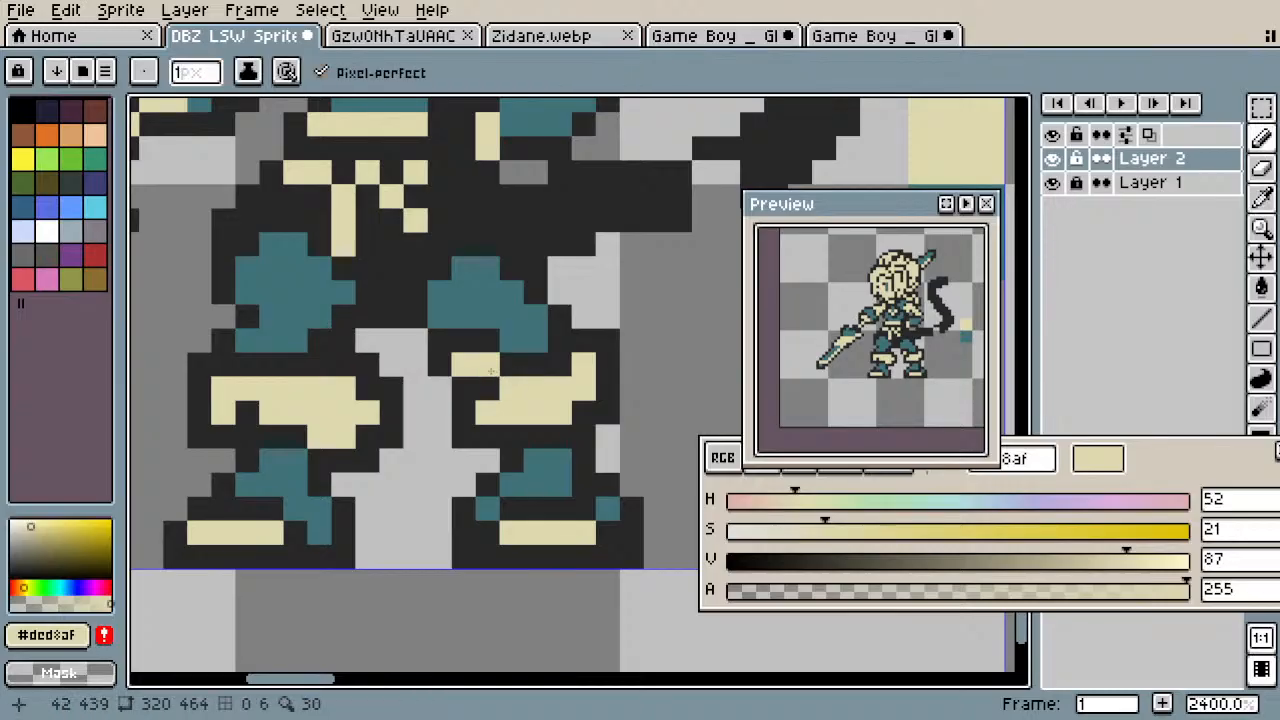
click(470, 412)
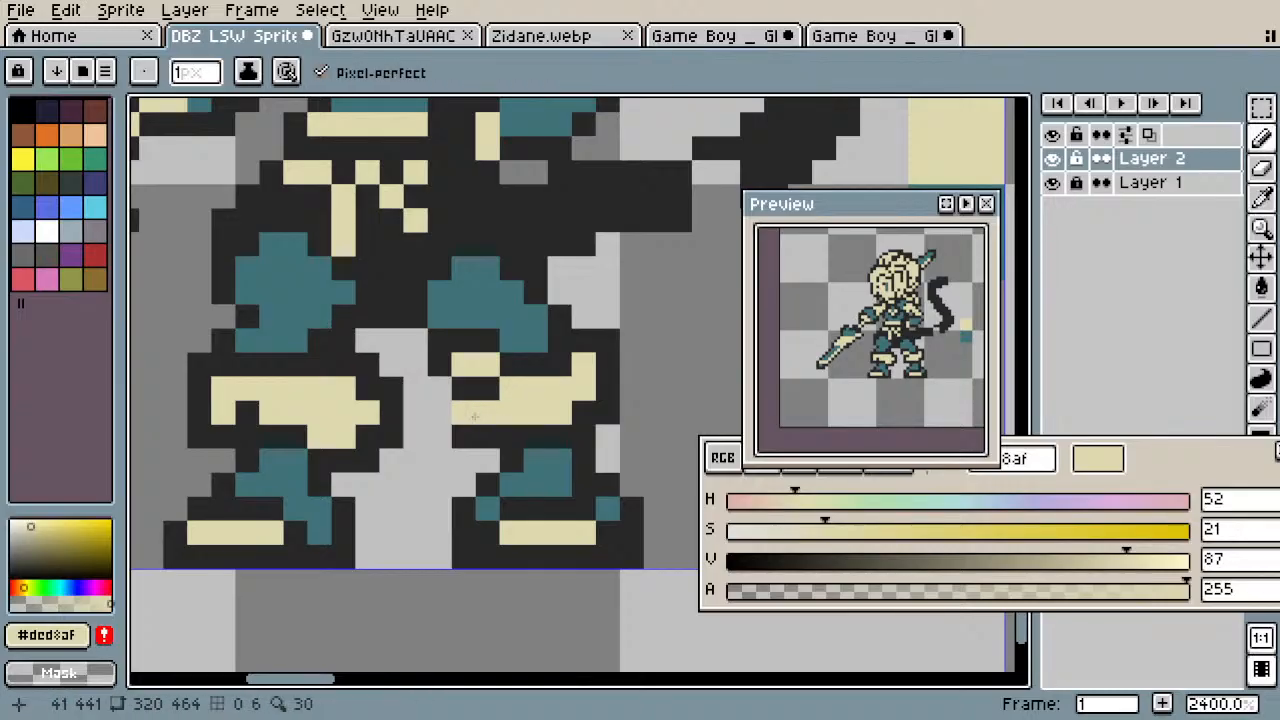
scroll(475, 417, down, 1)
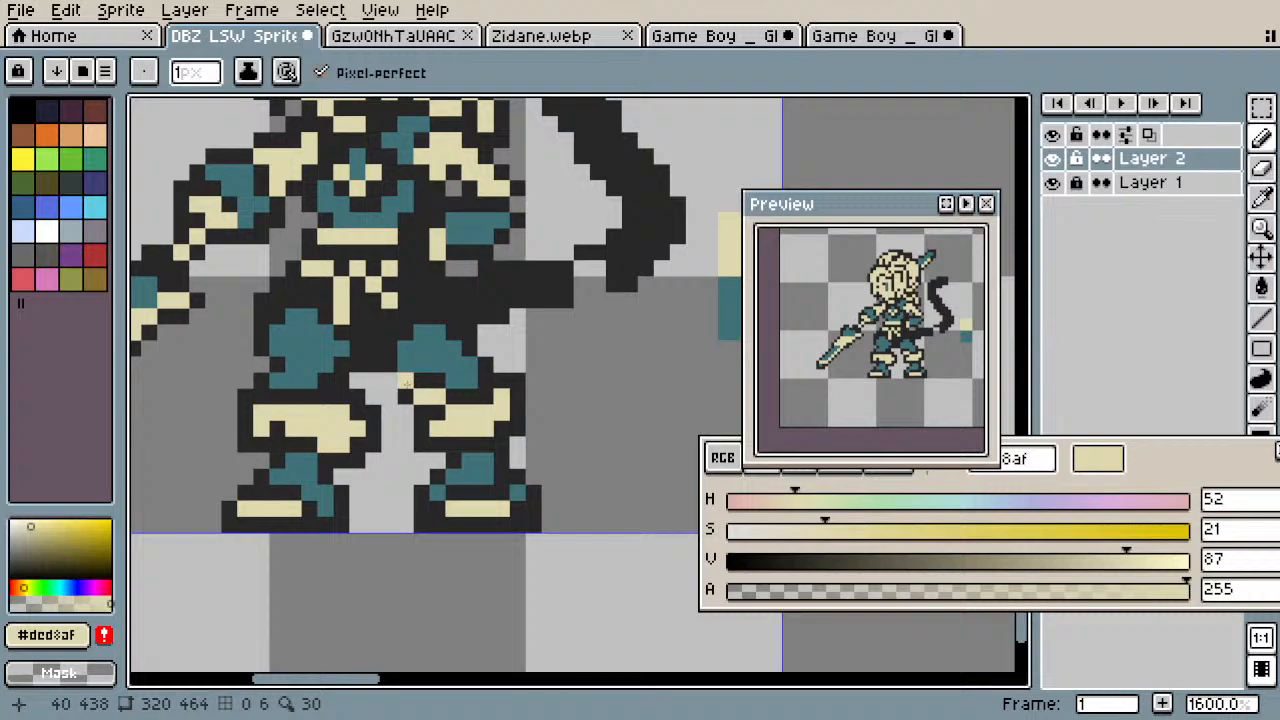
Step: Undo the stray pencil strokes at the crotch and open the gap between the legs one pixel upward at 38, 437
alt+click(408, 372)
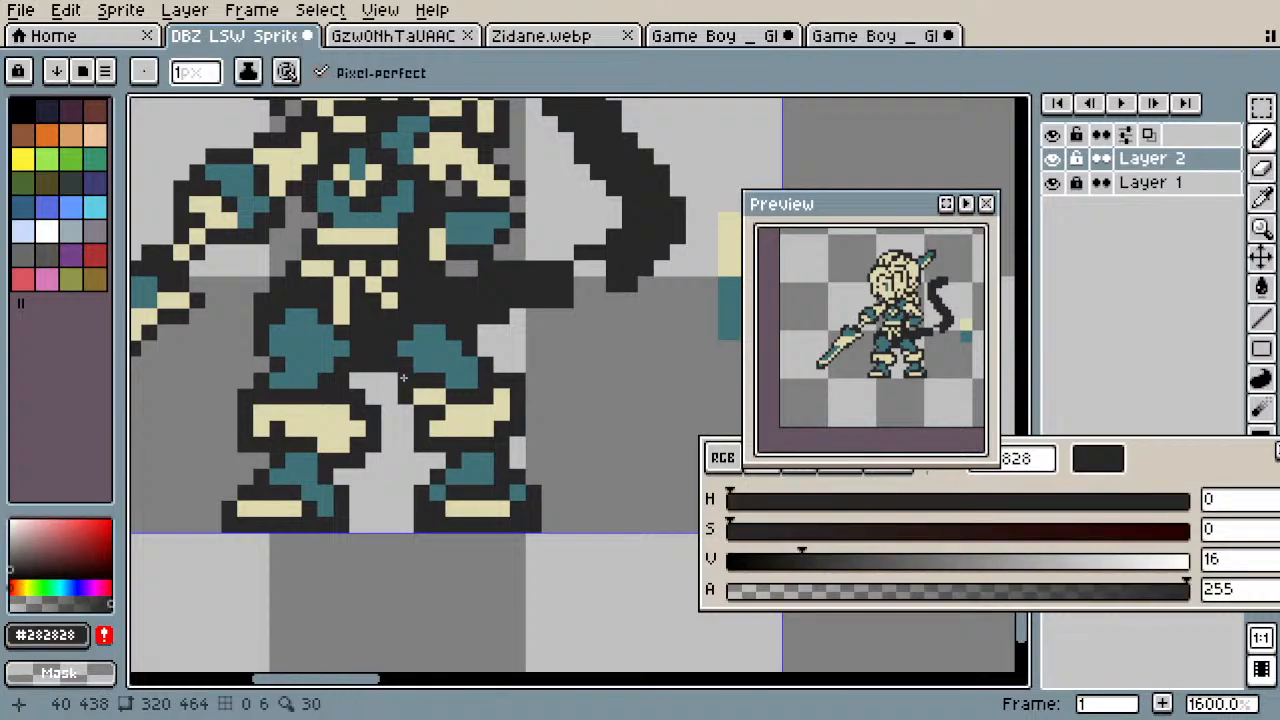
scroll(403, 378, down, 3)
key(ctrl+z)
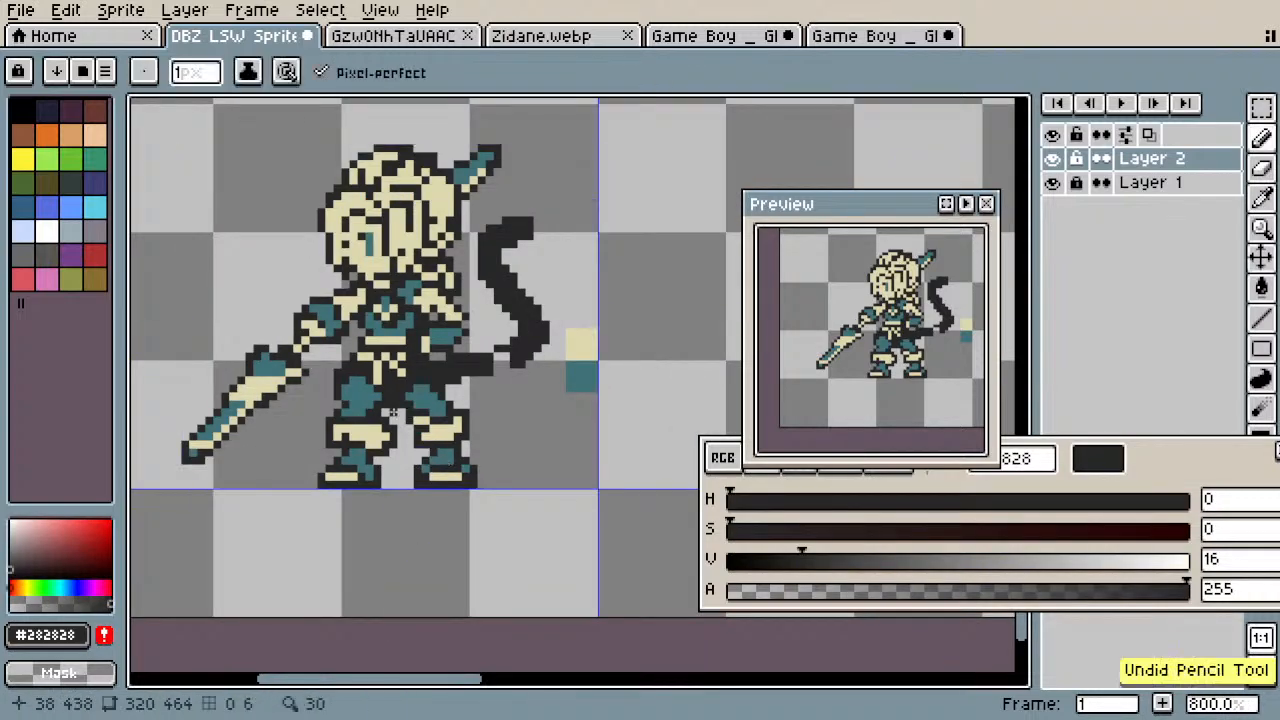
scroll(405, 389, up, 4)
right_click(406, 389)
key(ctrl+z)
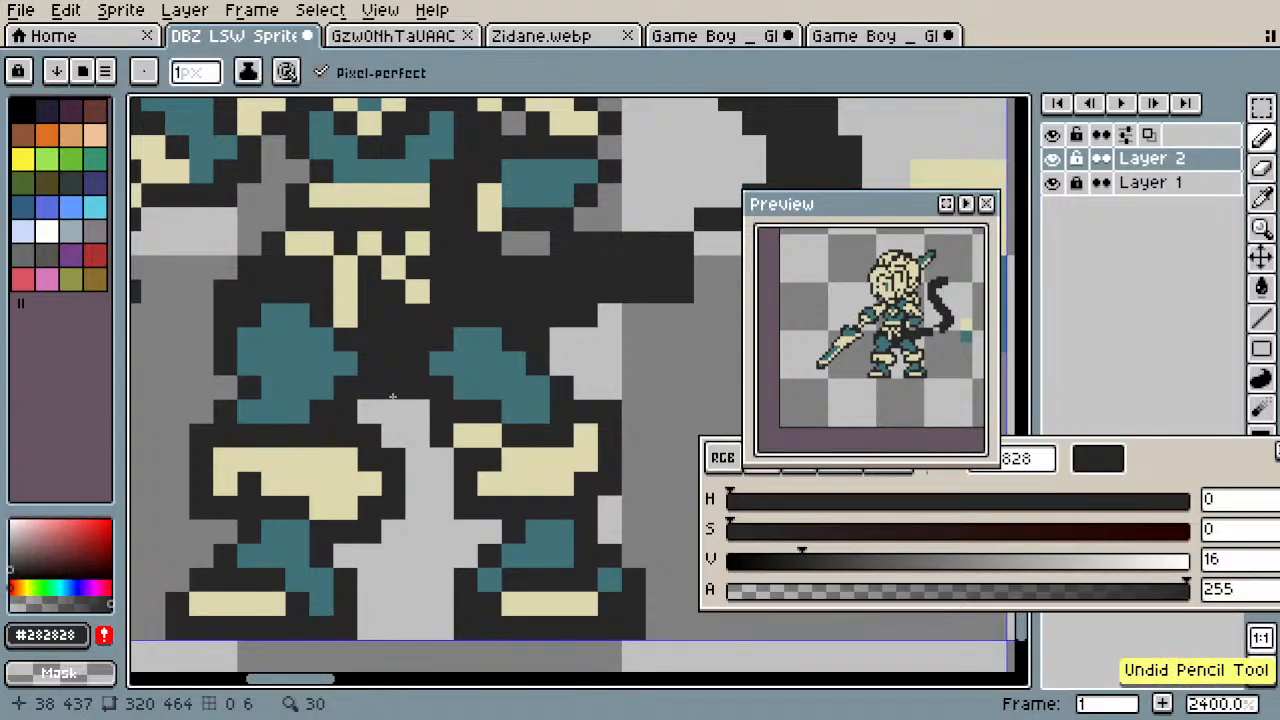
click(389, 385)
scroll(390, 386, down, 6)
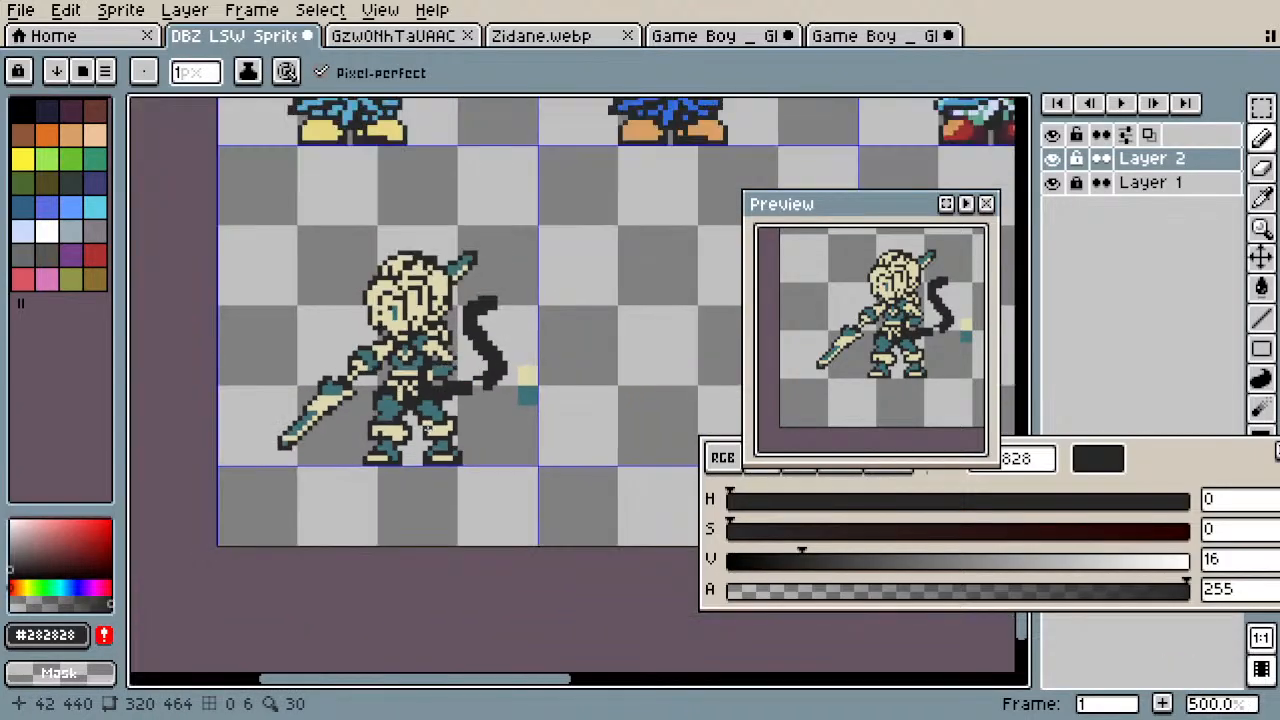
Step: Extend the teal #407178 fill of the tail-side thigh up to the hip, reaching about 43, 433
scroll(430, 437, up, 1)
alt+click(441, 397)
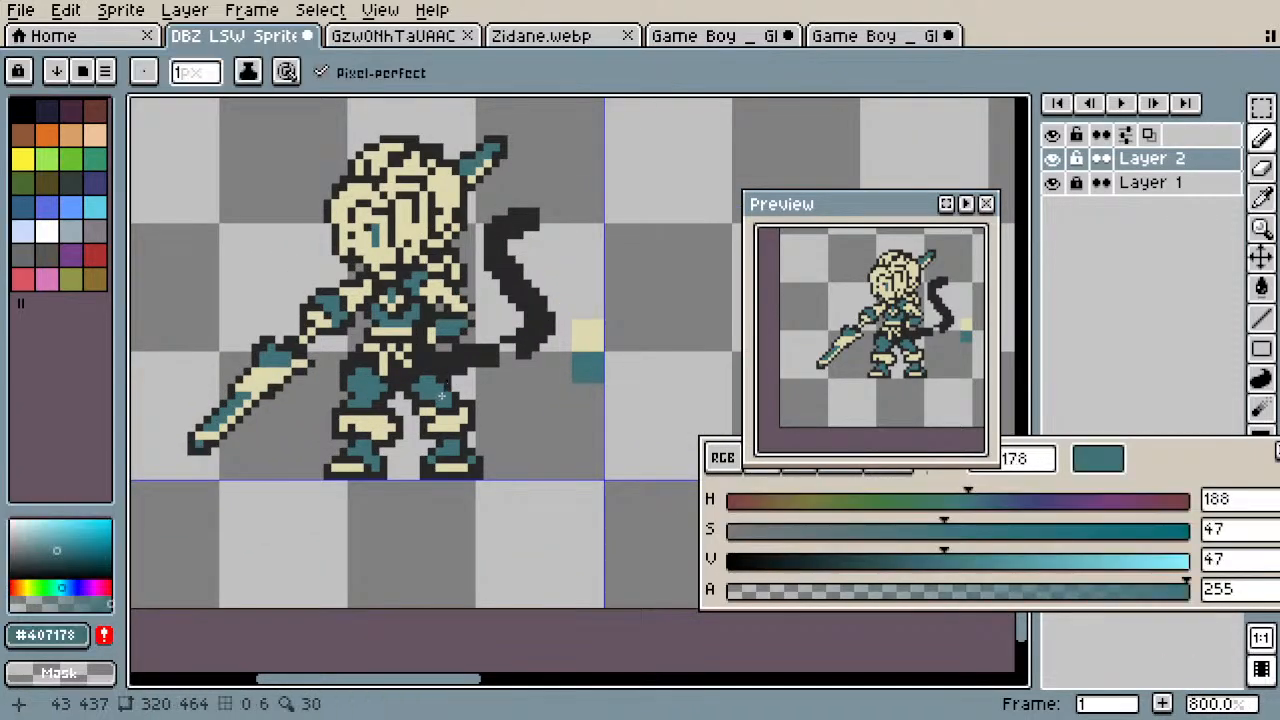
drag(448, 382, 438, 374)
click(437, 375)
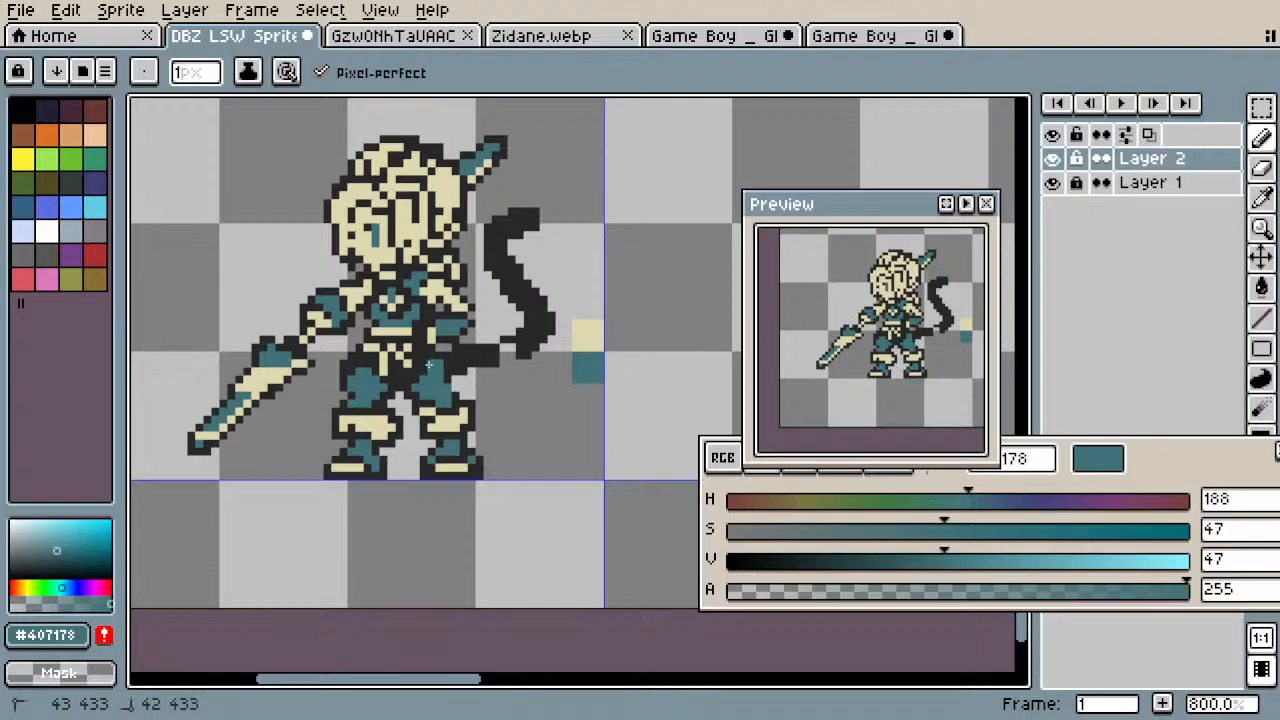
alt+click(441, 385)
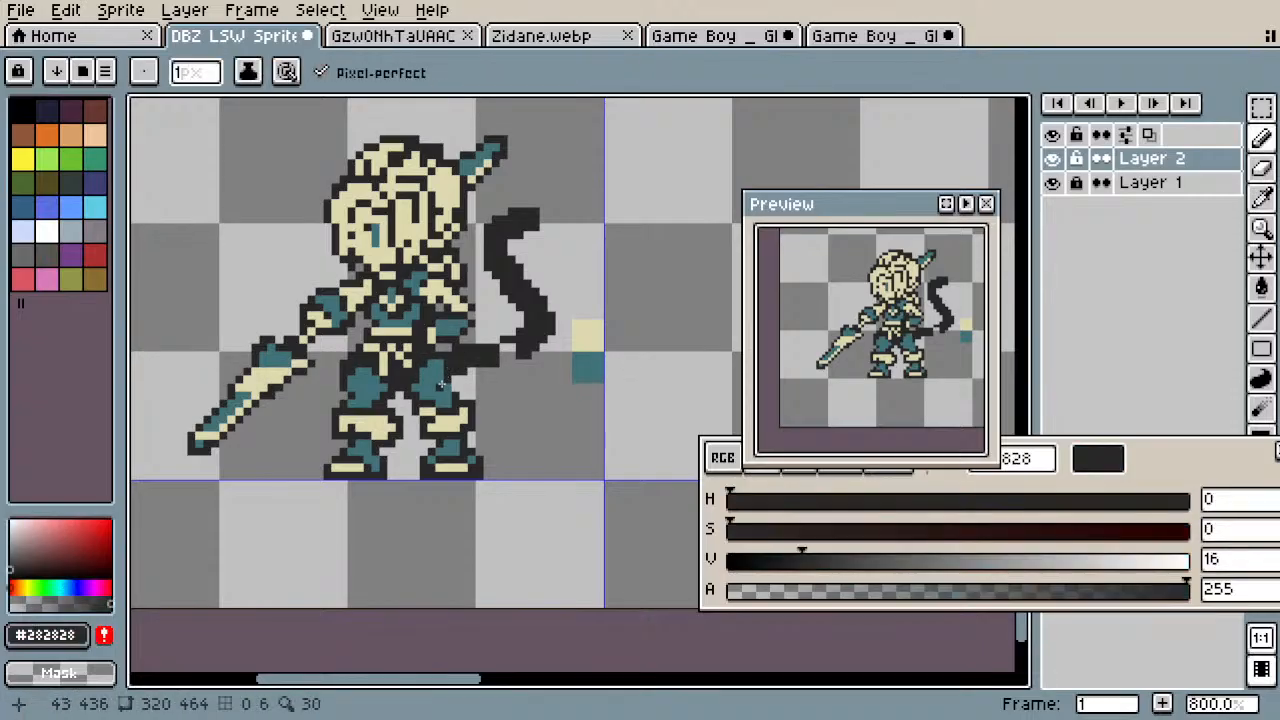
scroll(447, 387, down, 5)
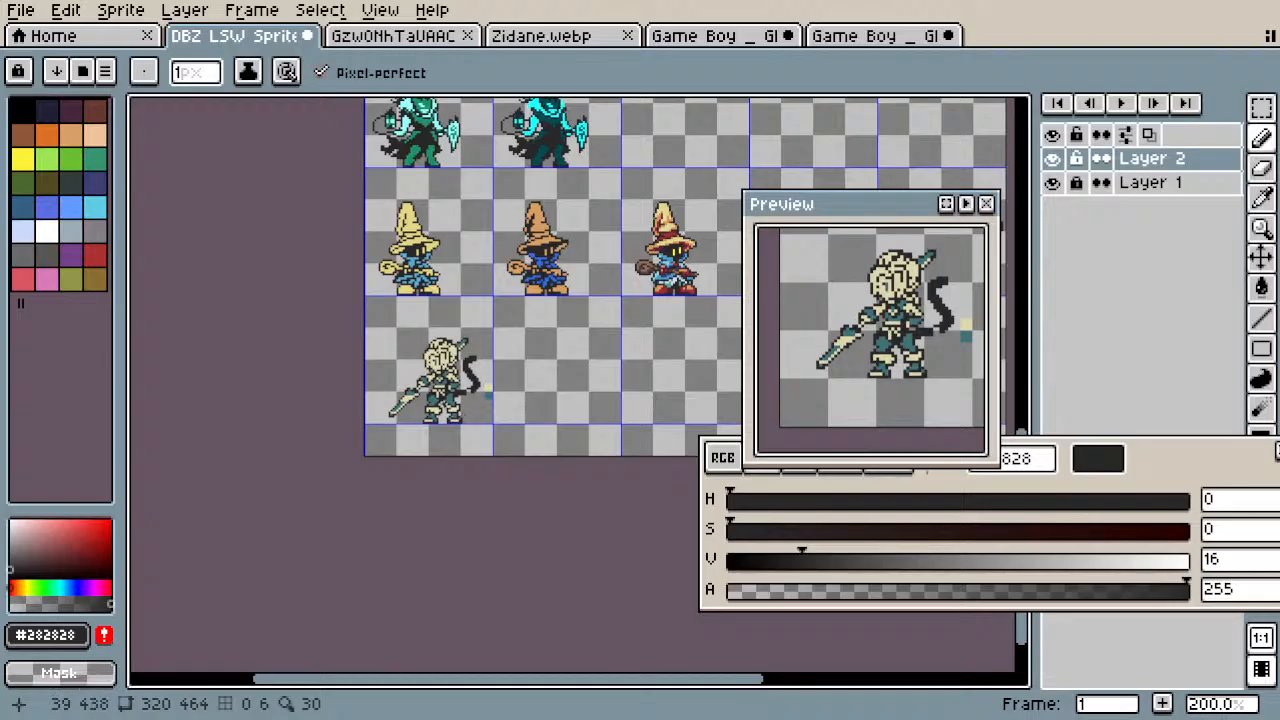
Step: Extend the teal #407178 fill of the sword-side thigh up to the hip around 33, 433
scroll(441, 386, up, 7)
alt+click(381, 360)
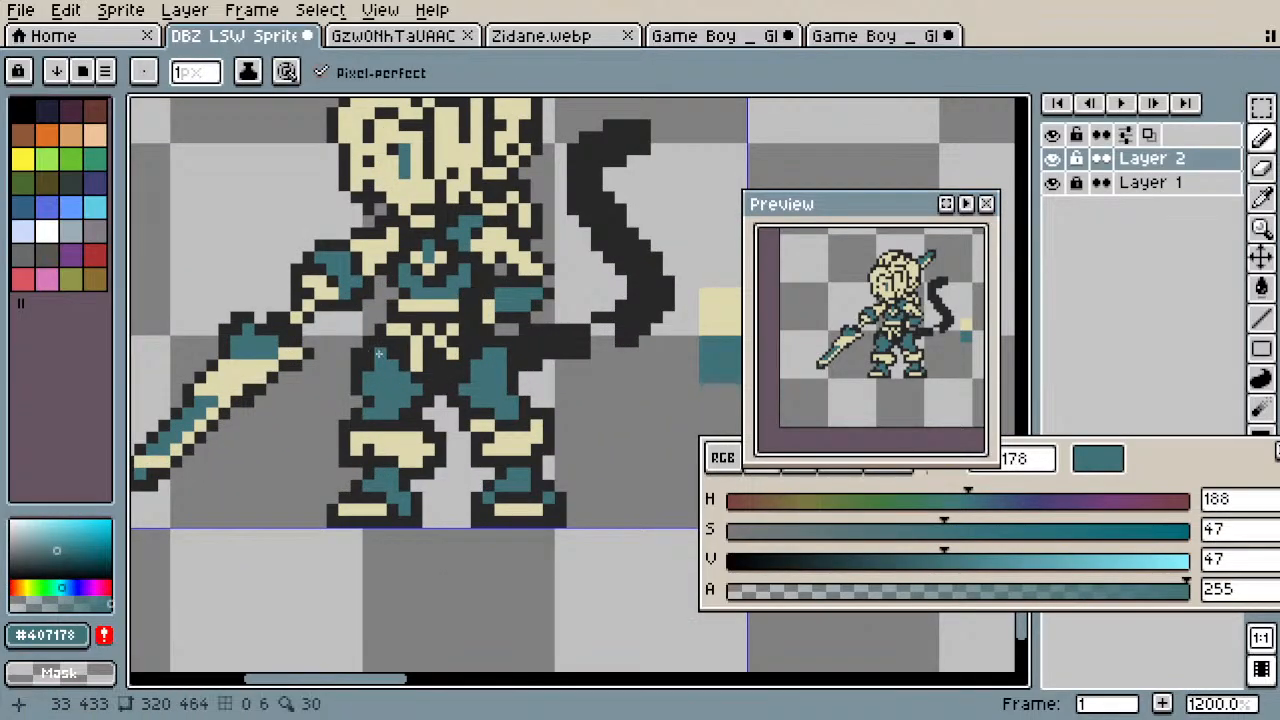
scroll(379, 354, down, 5)
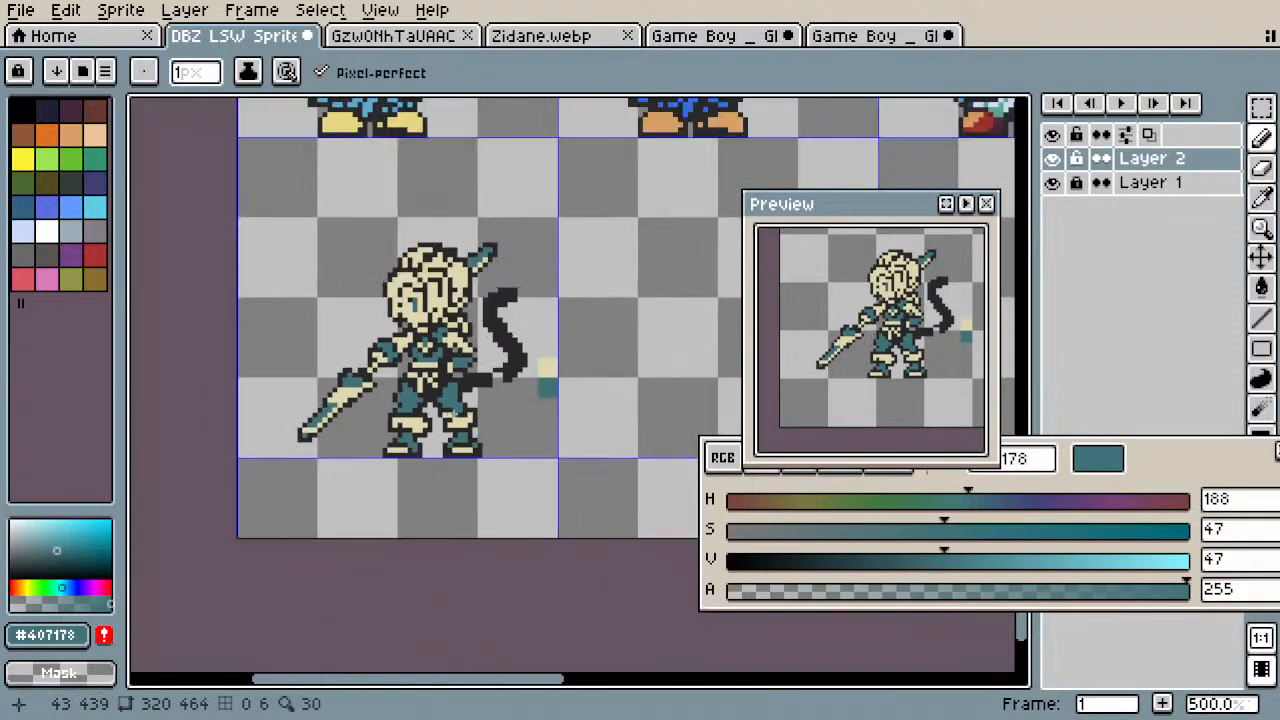
scroll(410, 348, up, 7)
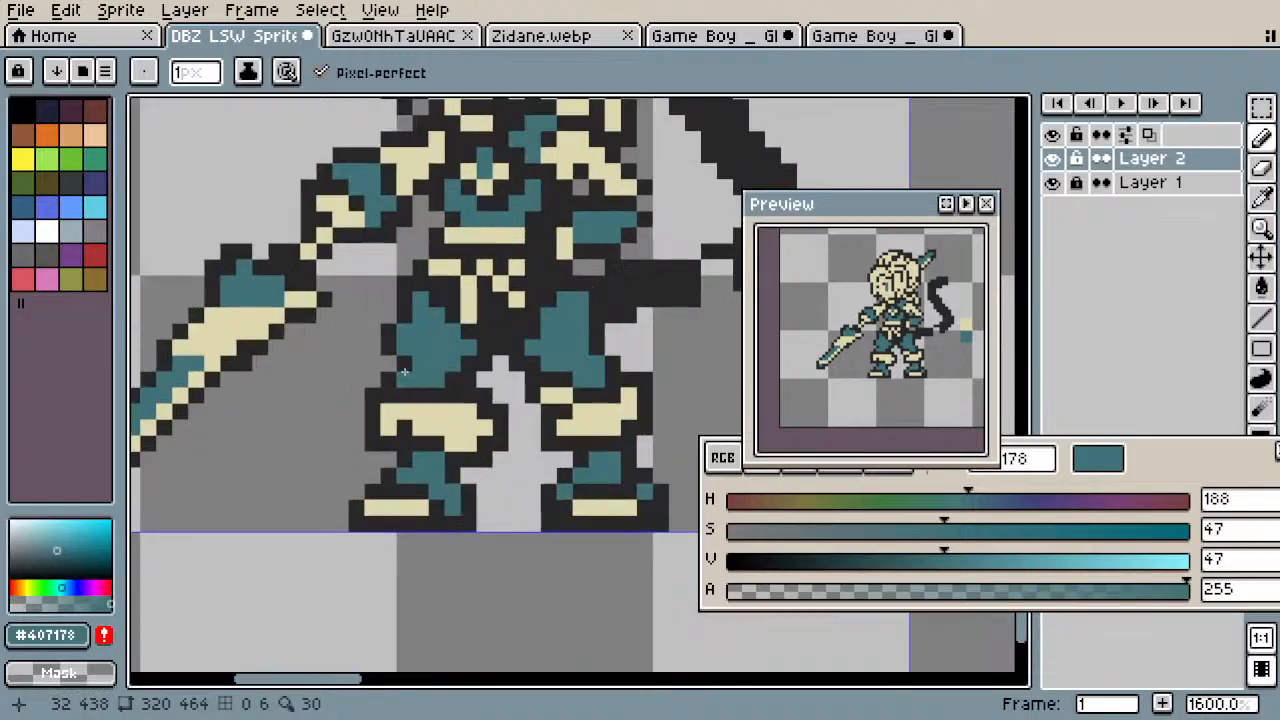
Step: Redraw the outer outline of the sword-side thigh in dark #282828 around 31, 434 and extend its teal #407178 fill to about 33, 432
alt+click(415, 345)
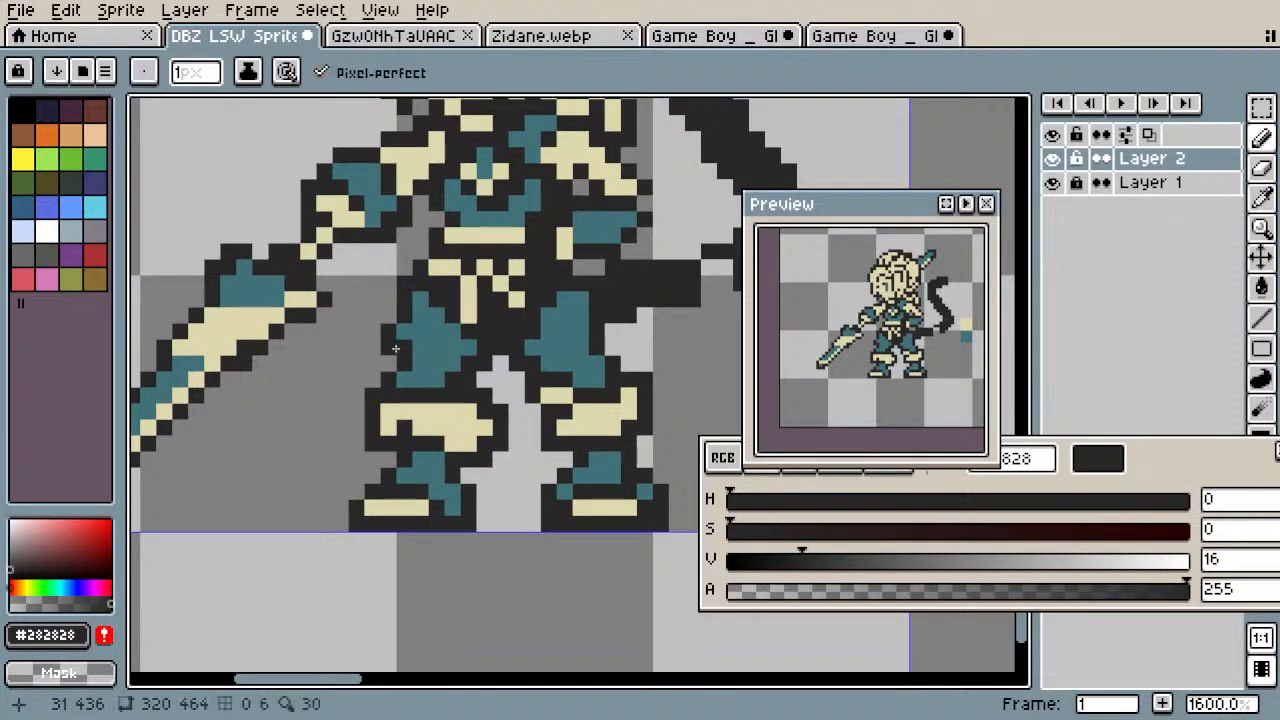
alt+click(403, 330)
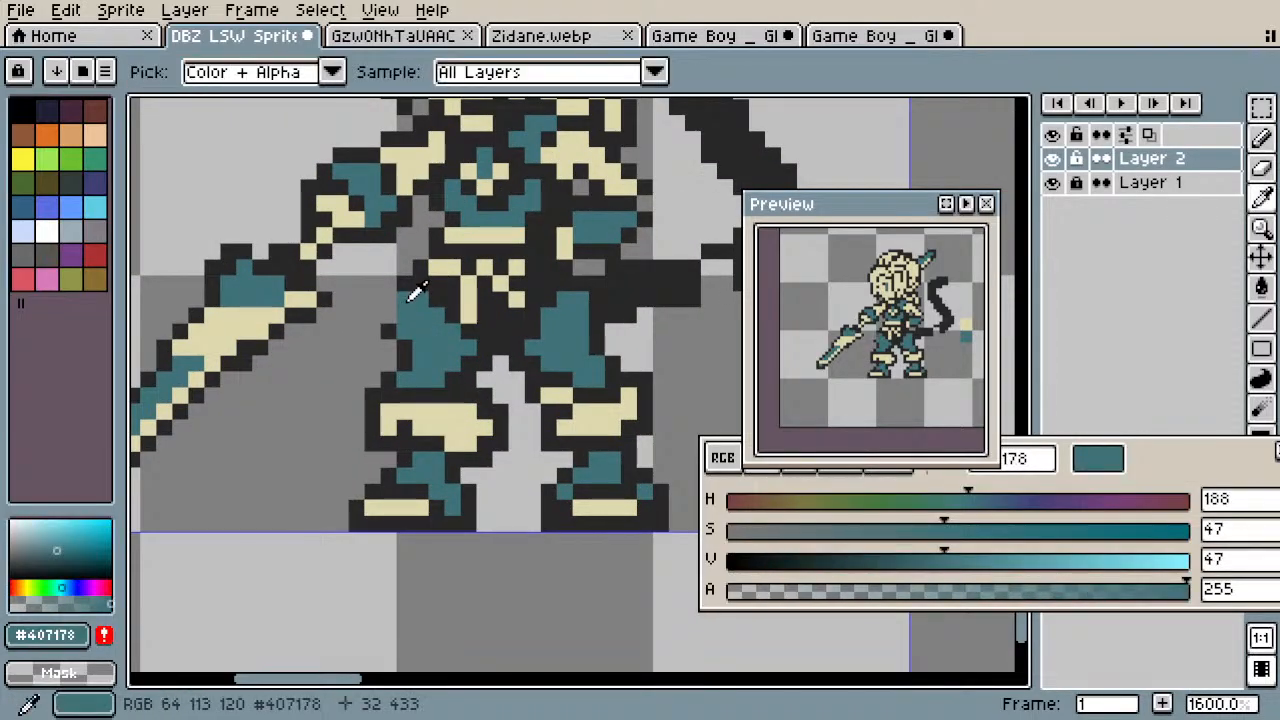
alt+click(409, 279)
click(390, 299)
click(391, 314)
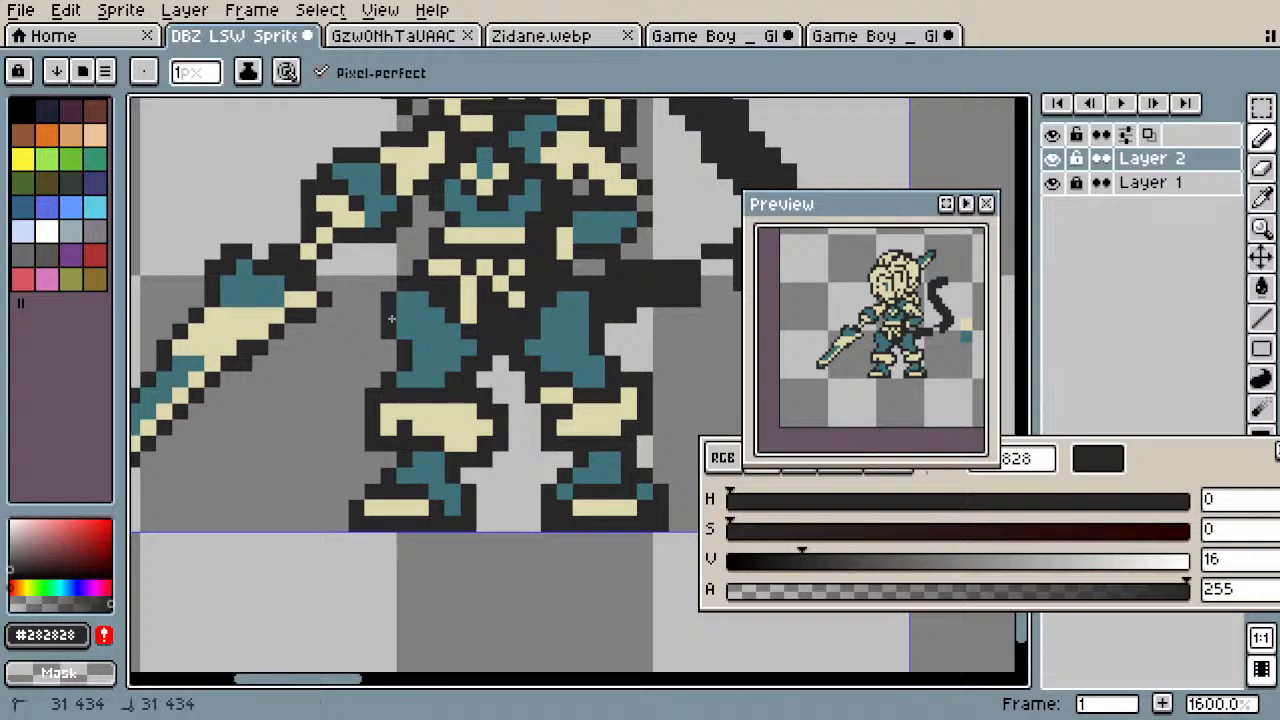
scroll(400, 315, up, 1)
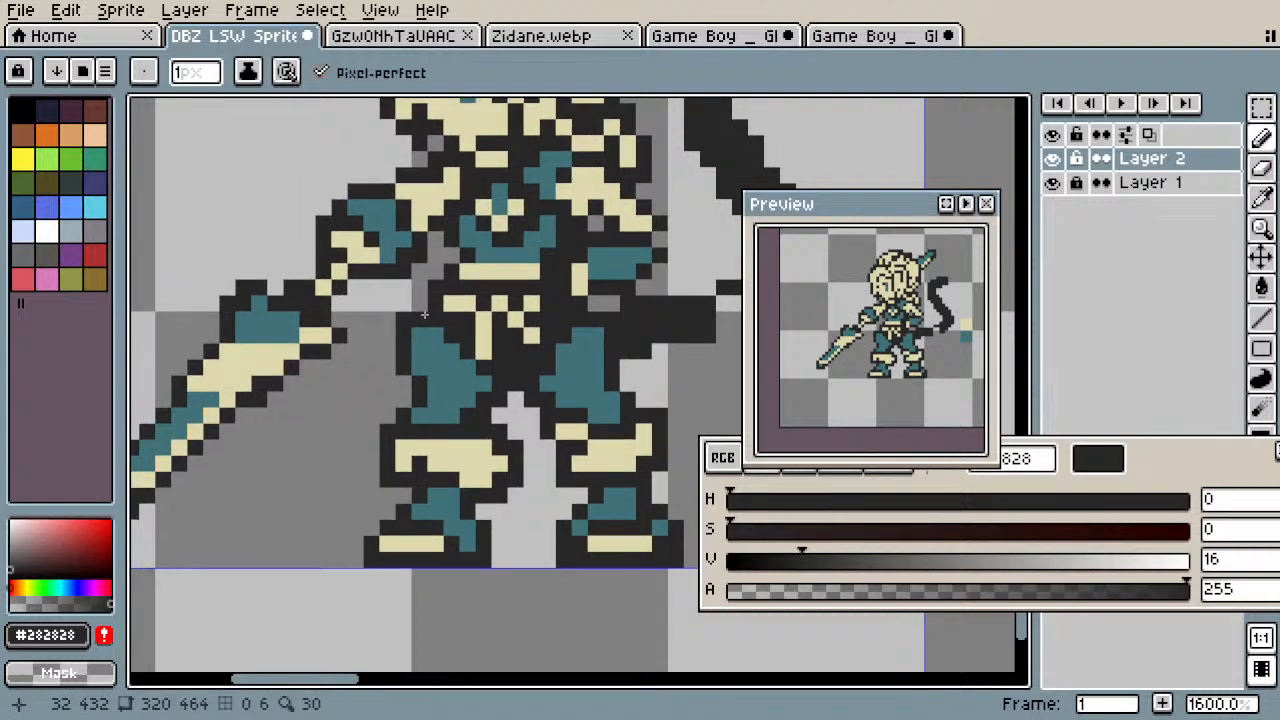
alt+click(441, 342)
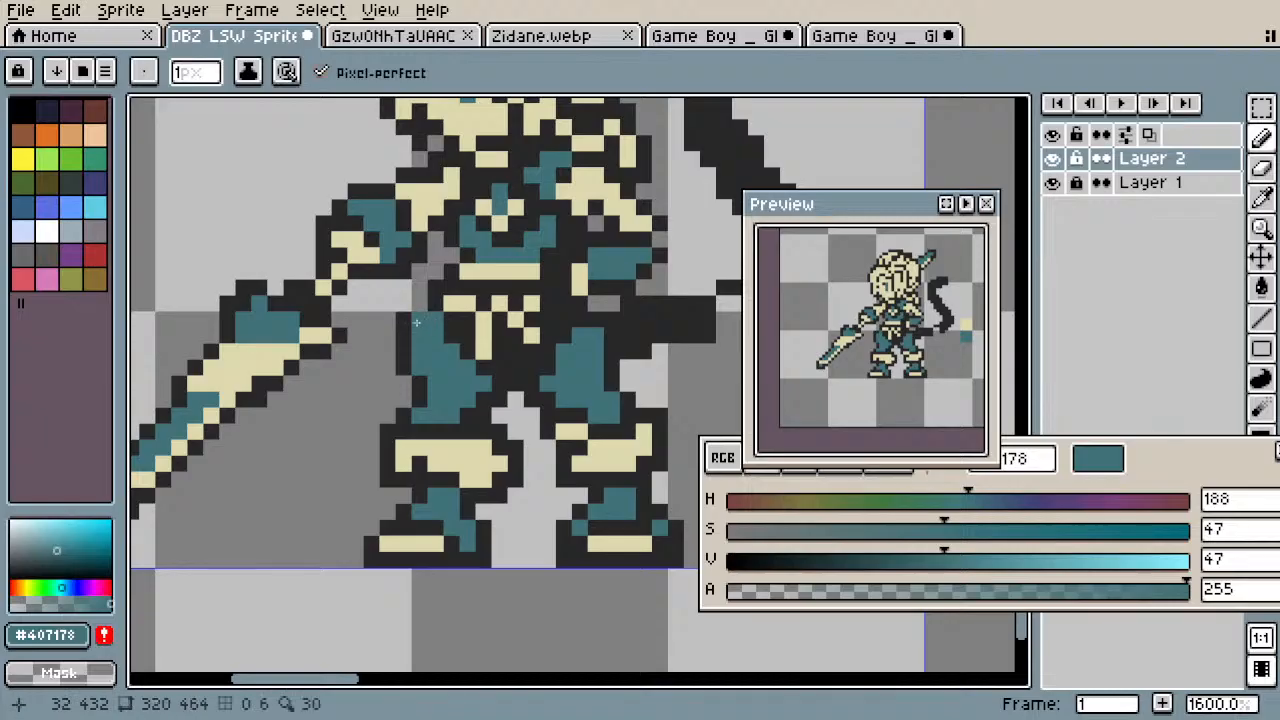
Step: Straighten the inner outline of the tail-side thigh and knee cuff in dark #282828, from about 39, 437 down to 40, 441
scroll(417, 322, down, 5)
scroll(475, 381, up, 7)
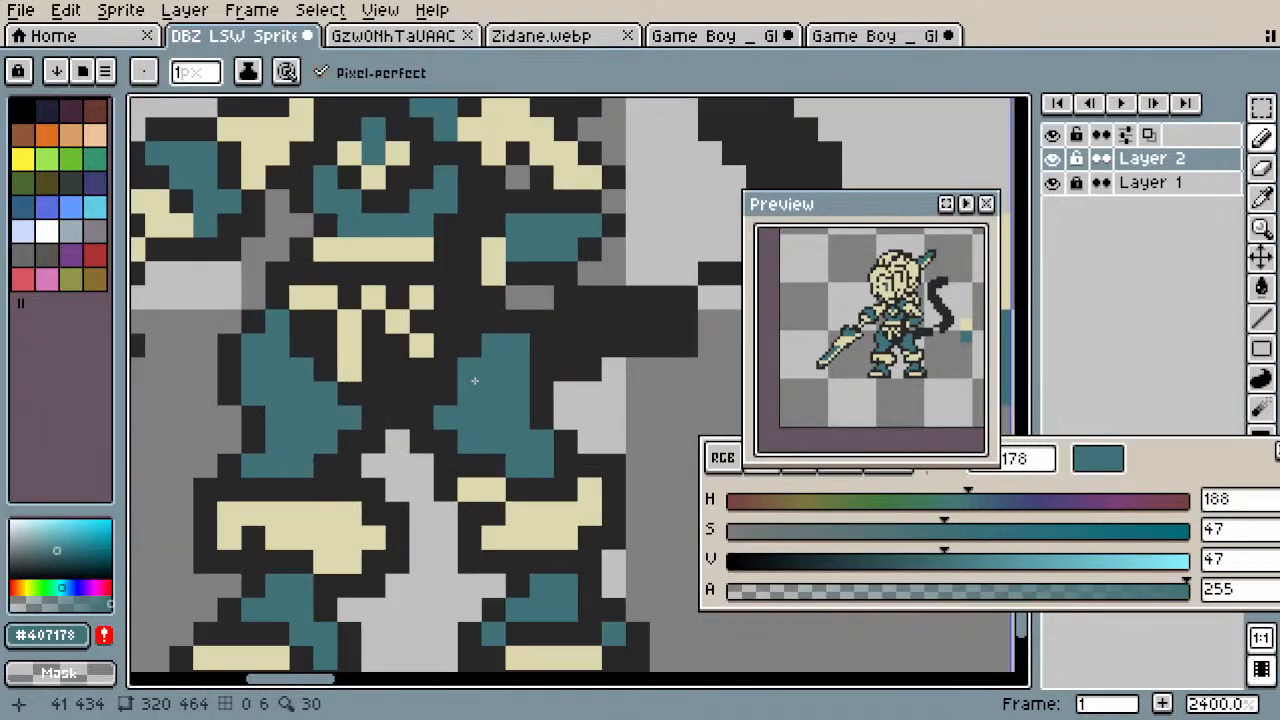
alt+click(445, 436)
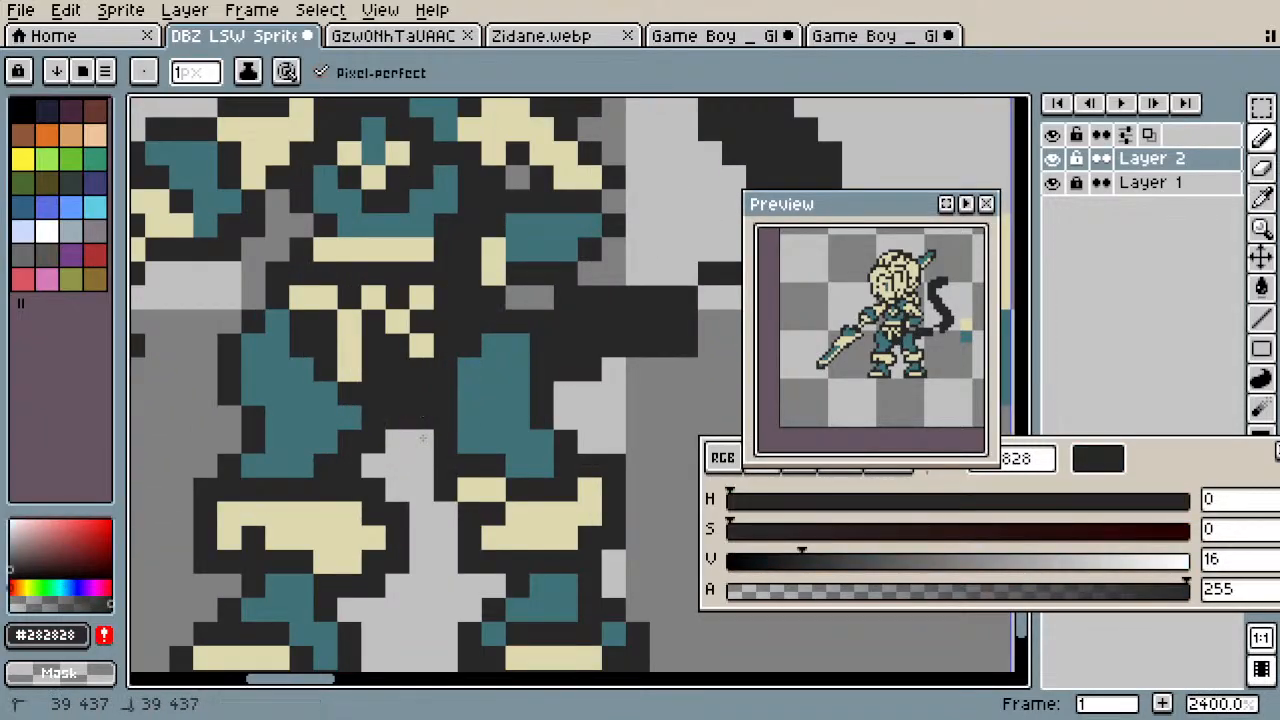
scroll(439, 487, down, 4)
scroll(455, 390, up, 7)
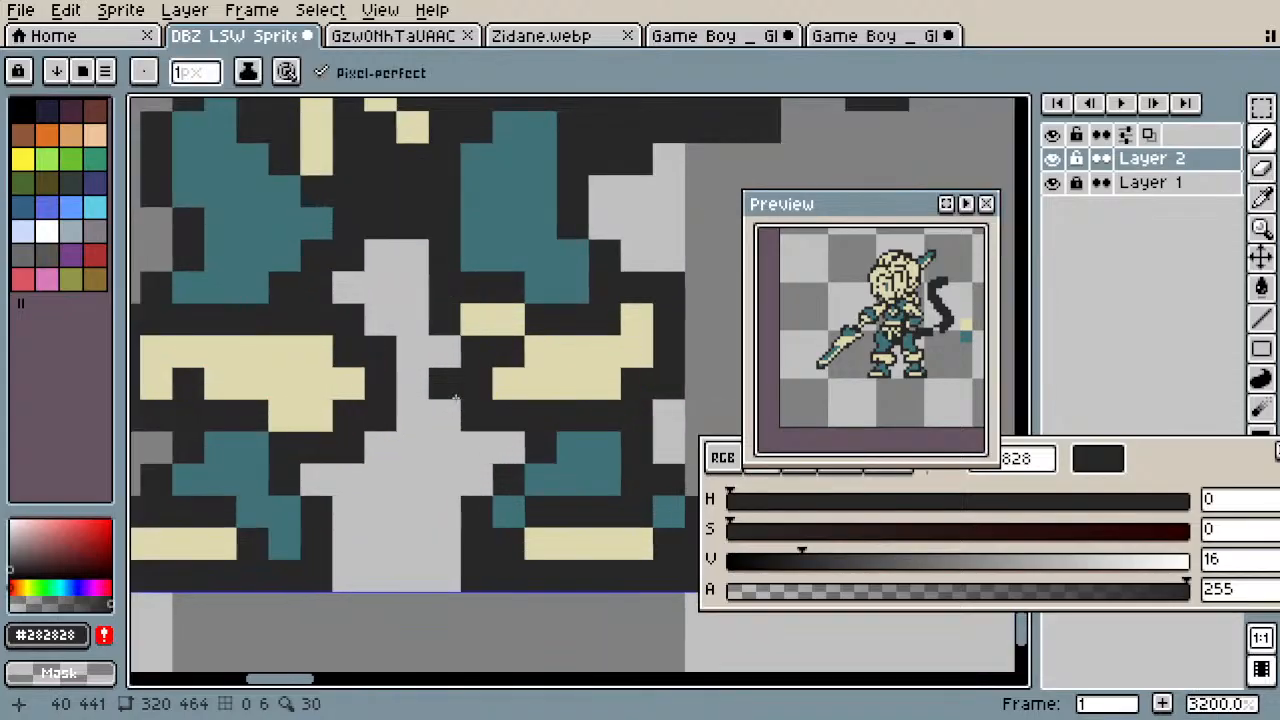
Step: Reshape the outer upper corner of the tail-side knee cuff with dark #282828 outline pixels and a cream #ded8af pixel at 45, 439
scroll(453, 361, down, 4)
scroll(491, 401, up, 5)
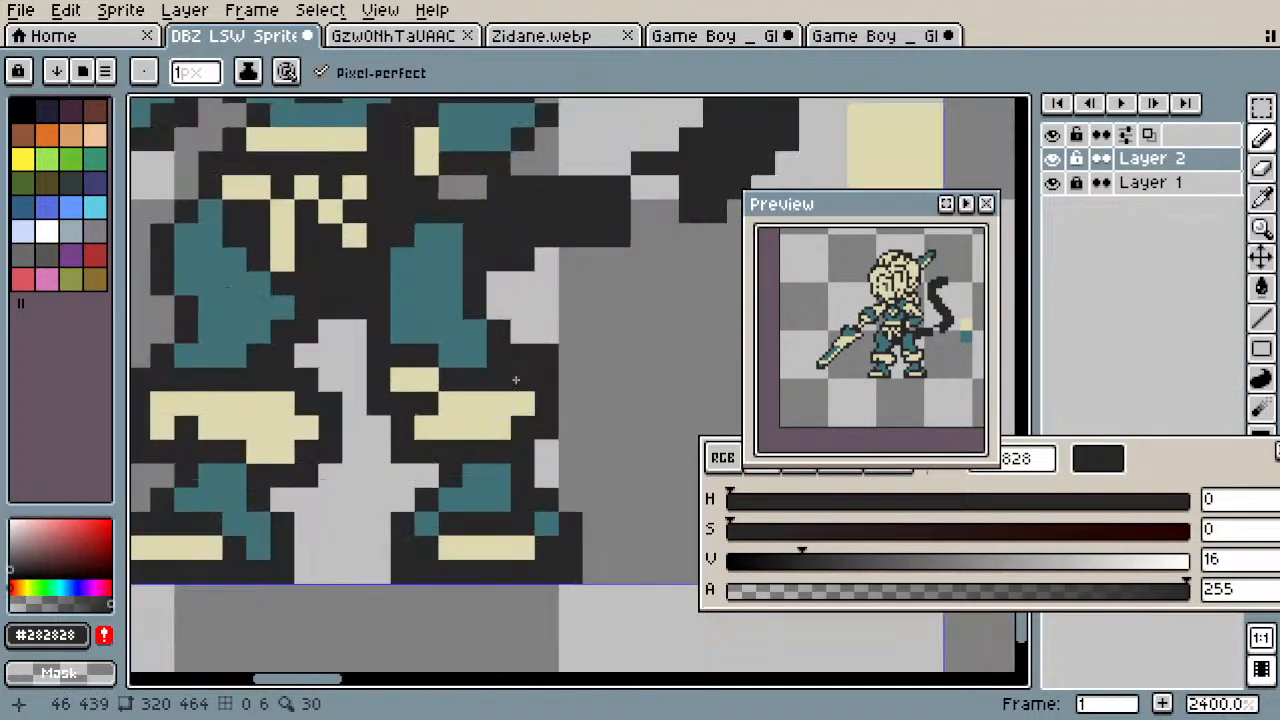
right_click(550, 360)
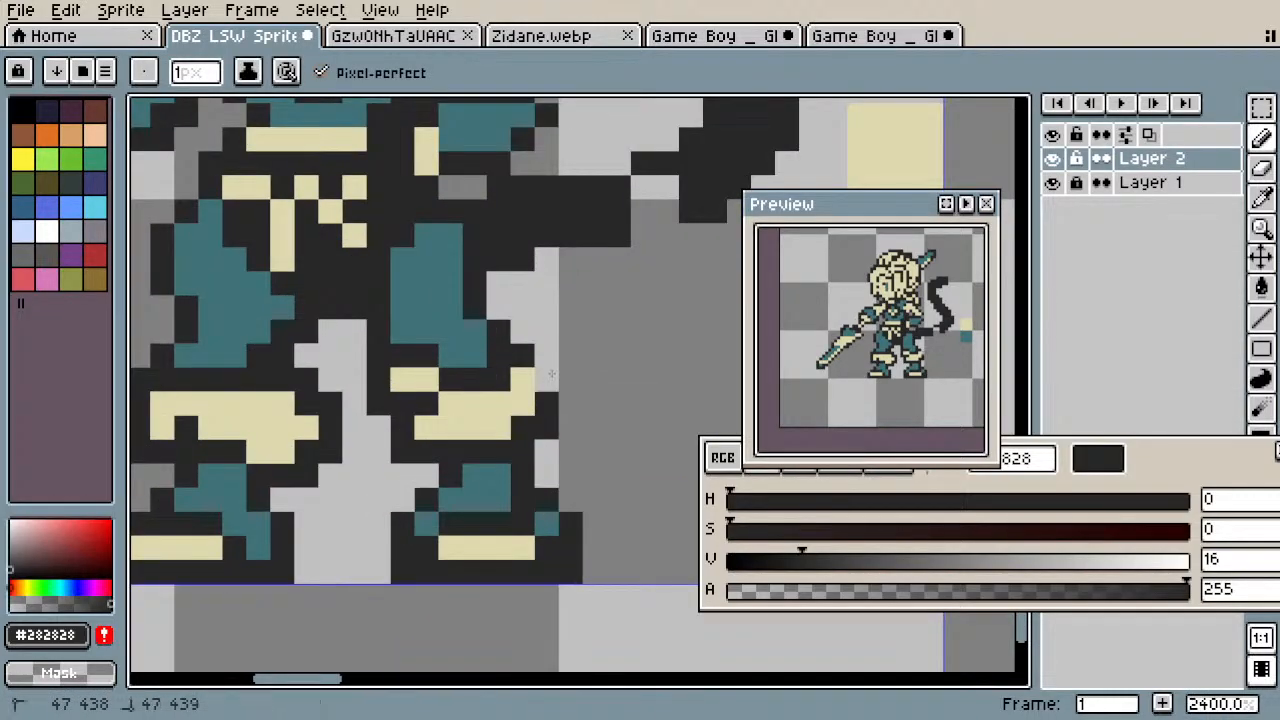
click(527, 390)
click(517, 343)
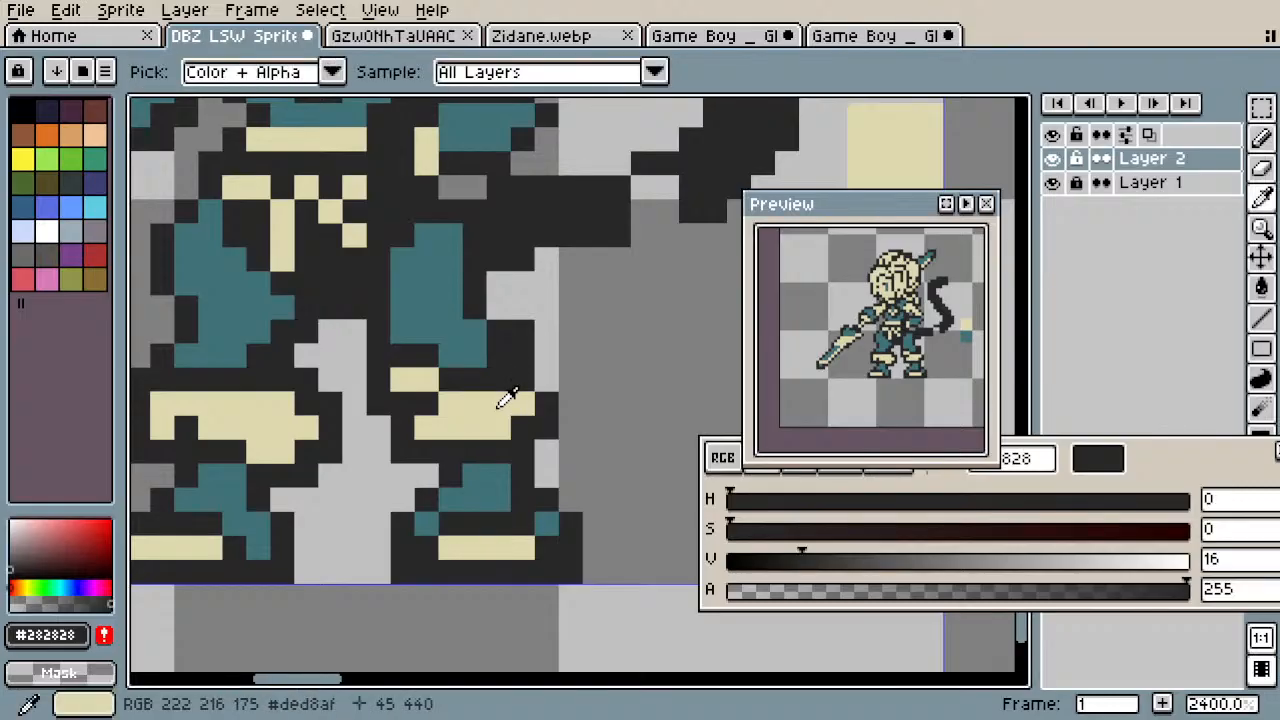
alt+click(503, 400)
click(505, 379)
Step: Square off the lower part of the tail-side knee cuff with cream #ded8af fill and a dark #282828 outline
scroll(565, 415, down, 8)
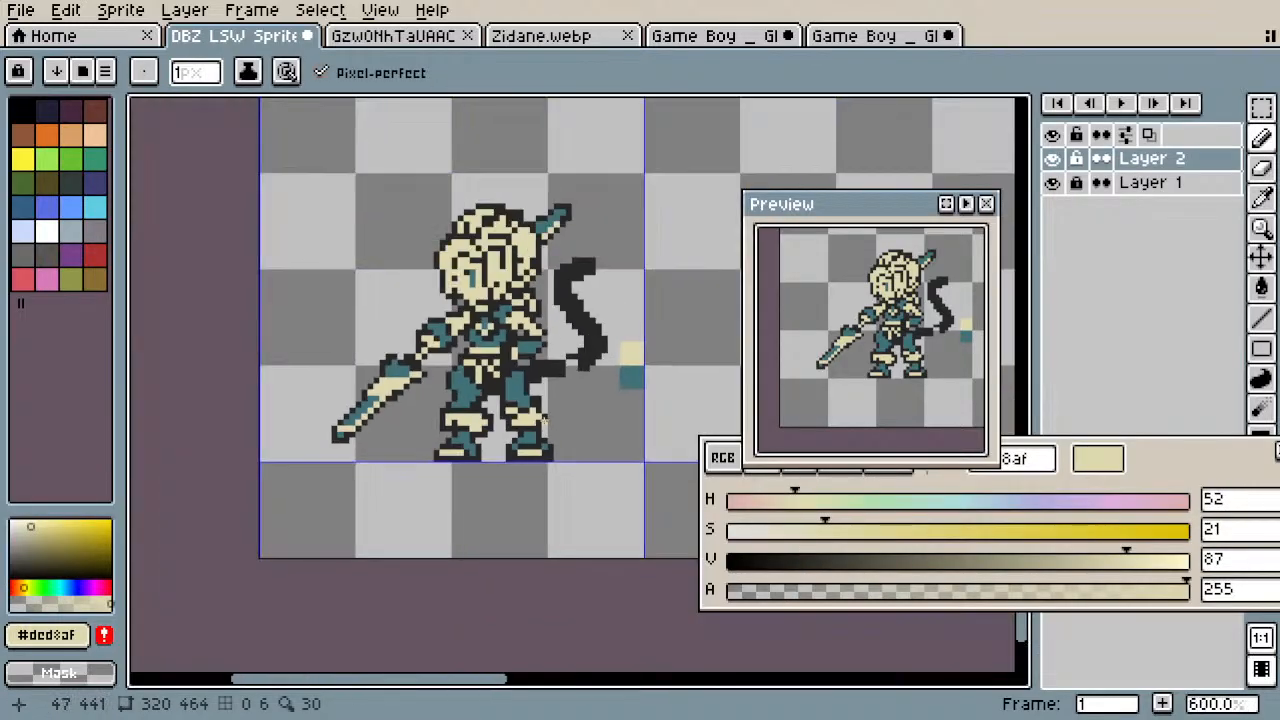
scroll(560, 439, up, 3)
scroll(560, 439, up, 4)
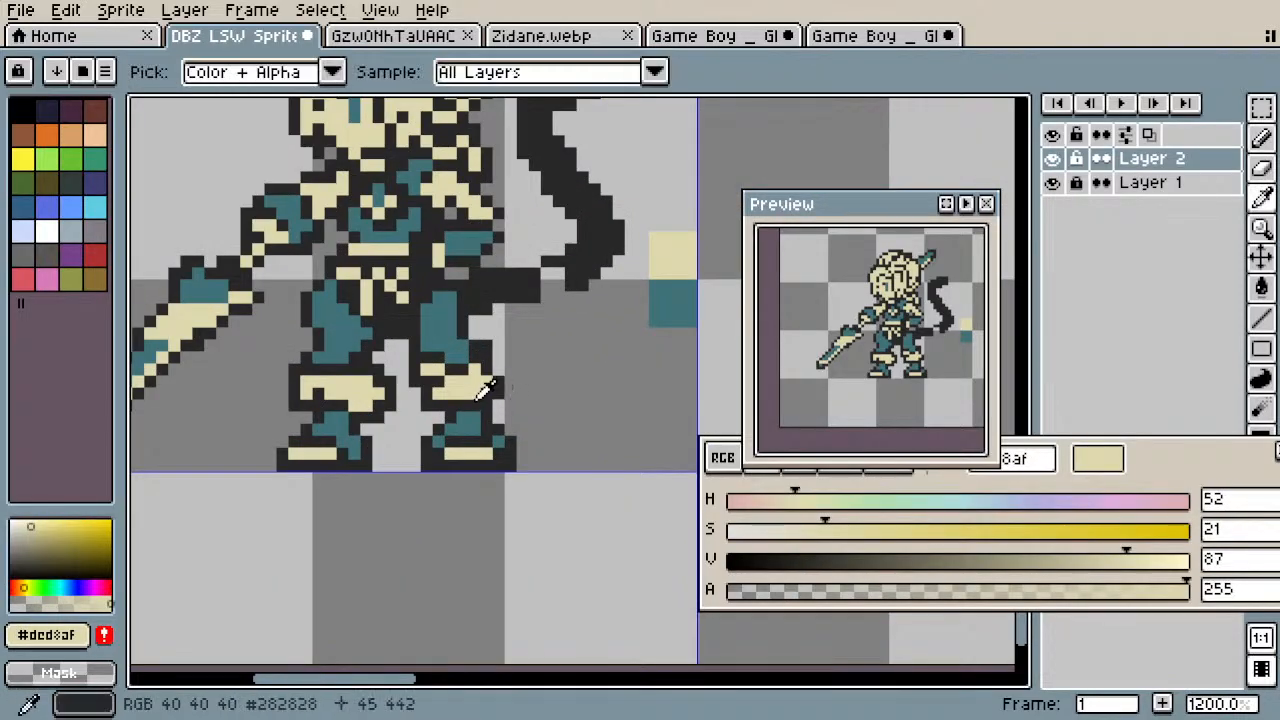
alt+click(416, 392)
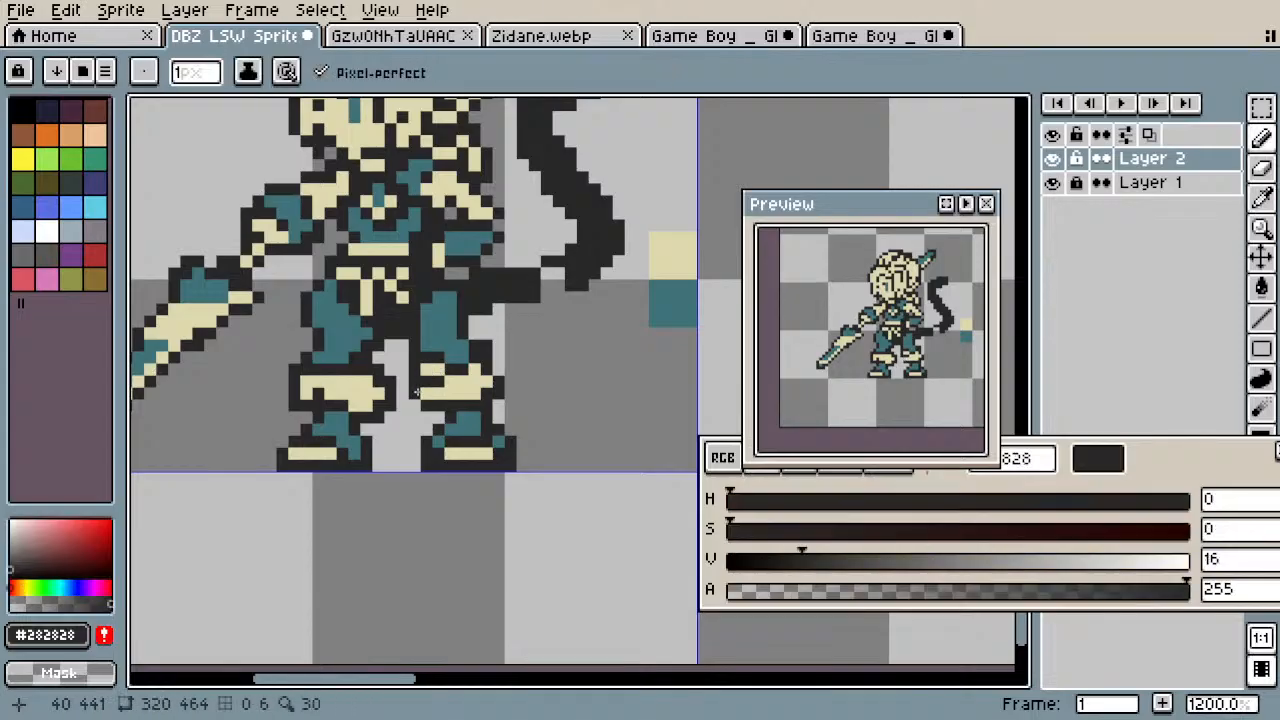
alt+click(494, 398)
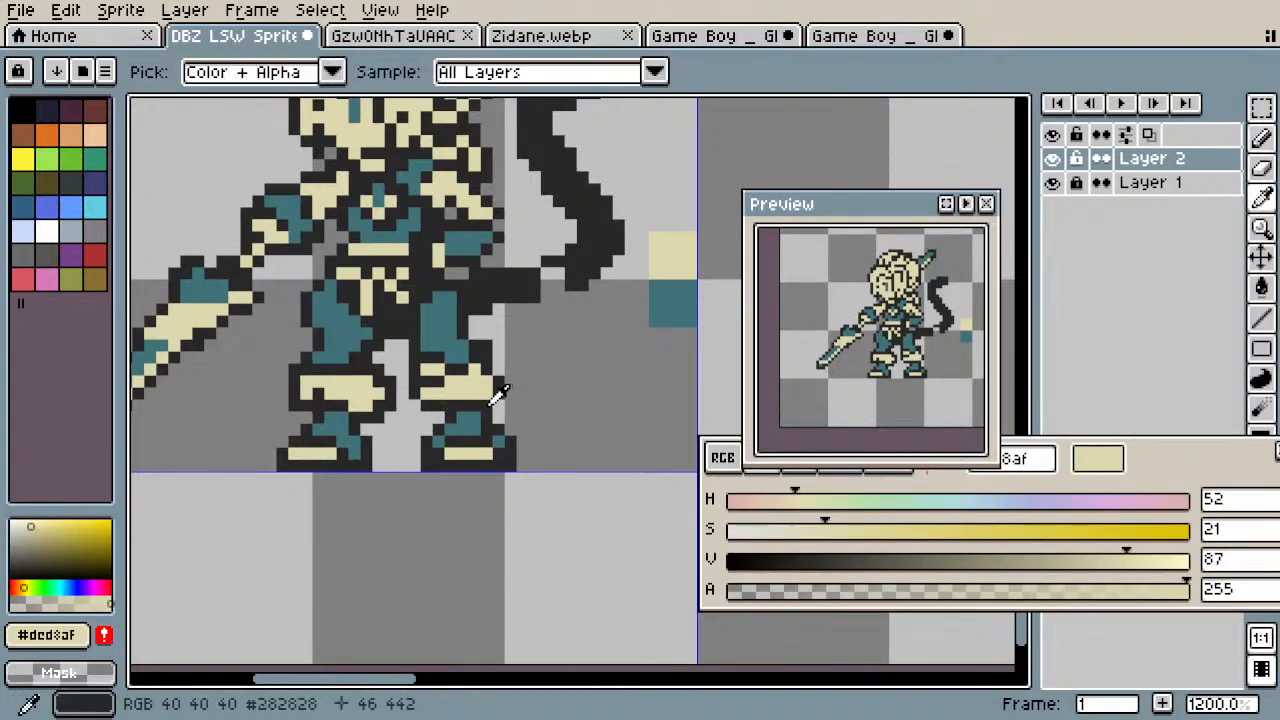
alt+click(495, 397)
Step: Widen the tail-side thigh outward with teal #407178 near 44, 434 and outline it in dark #282828 around 45, 437
scroll(497, 410, down, 4)
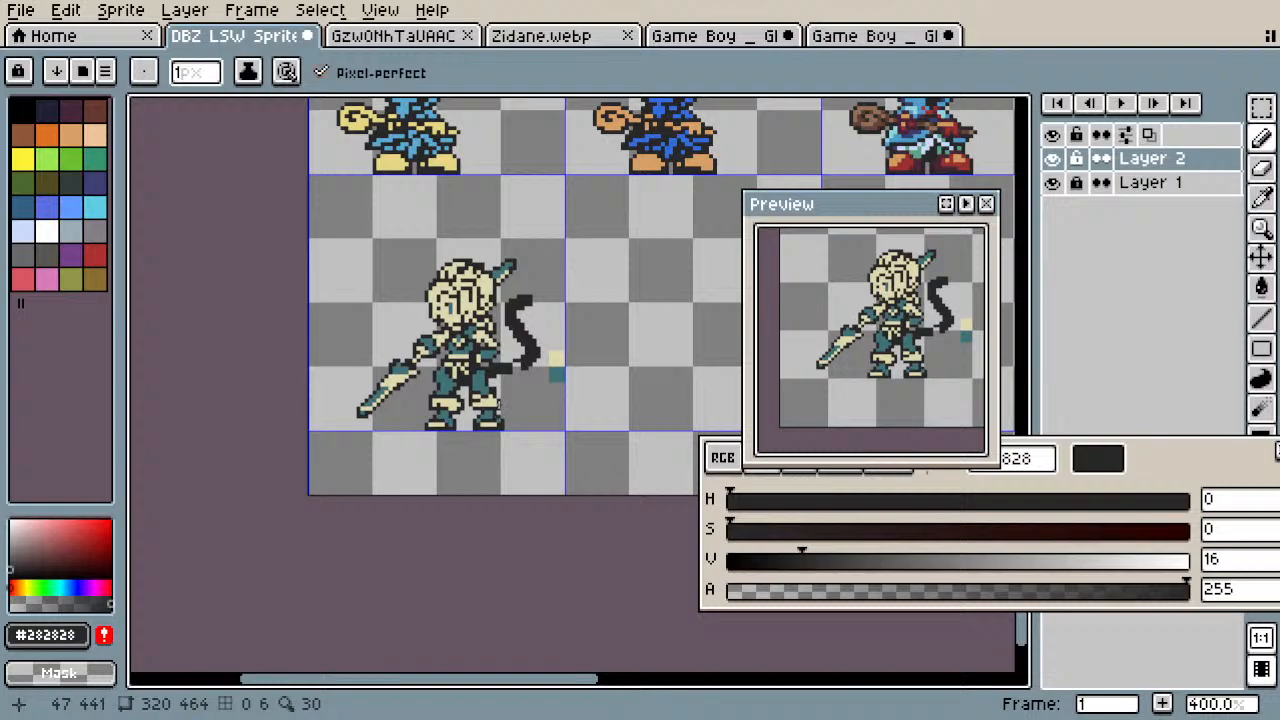
scroll(480, 384, up, 3)
scroll(473, 365, up, 2)
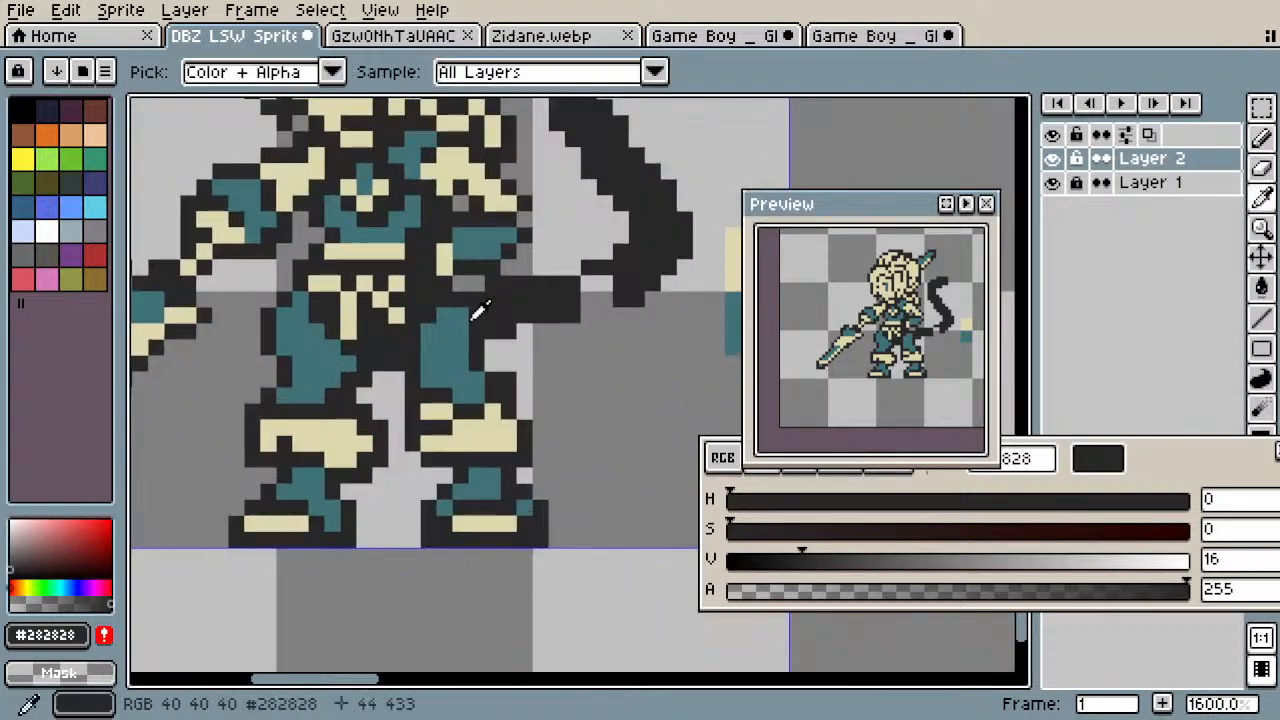
alt+click(468, 318)
alt+click(492, 370)
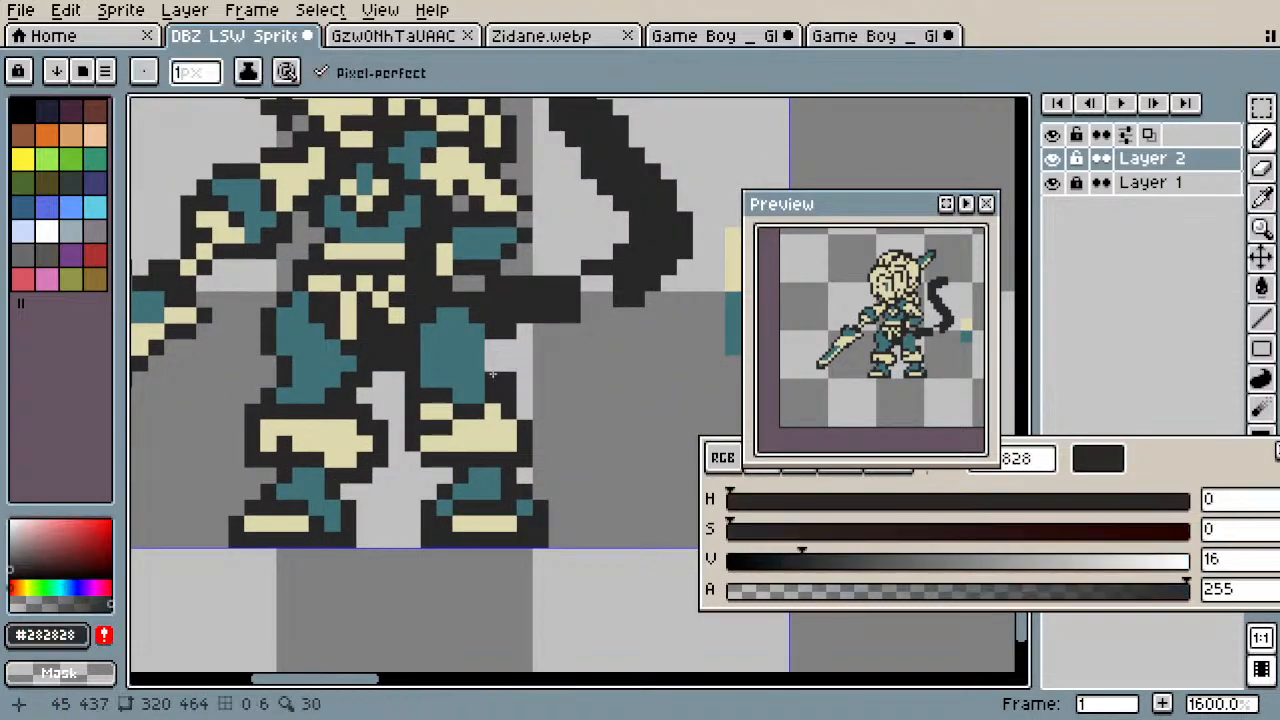
Step: Extend the teal #407178 fill of the tail-side thigh inward toward the crotch, from 41, 435 to 39, 435
scroll(432, 366, down, 3)
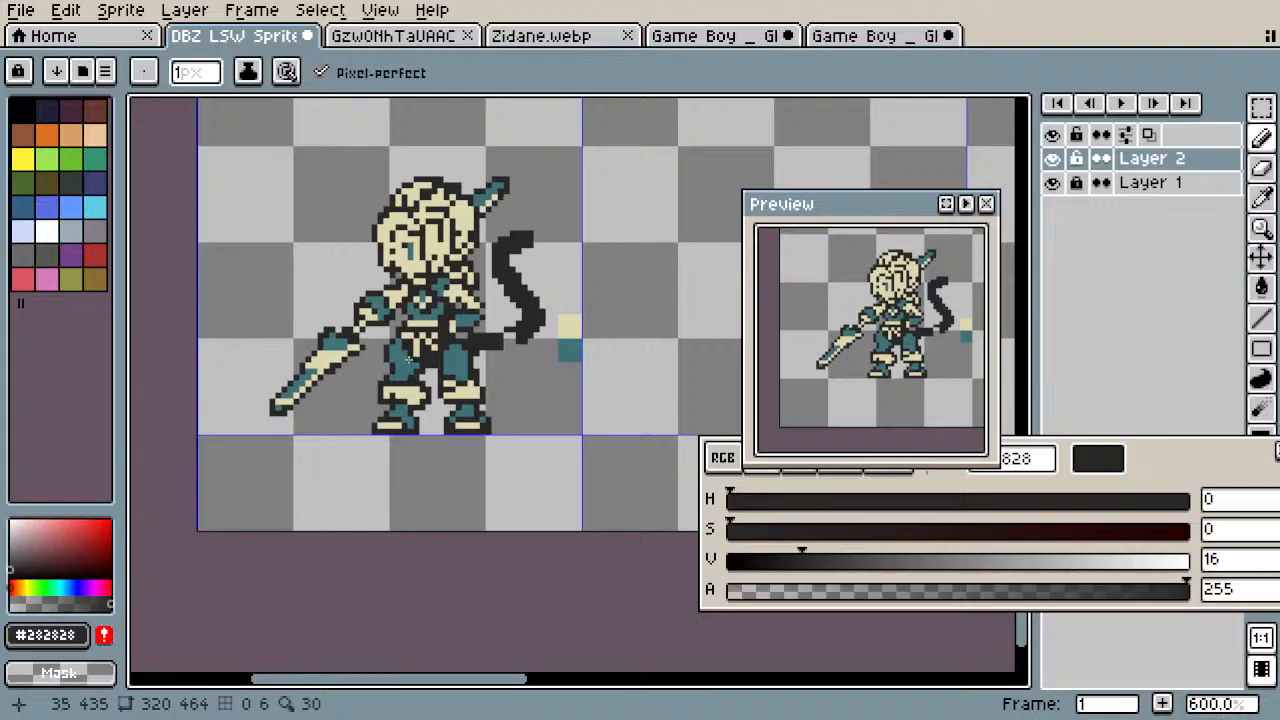
scroll(412, 359, up, 4)
alt+click(512, 359)
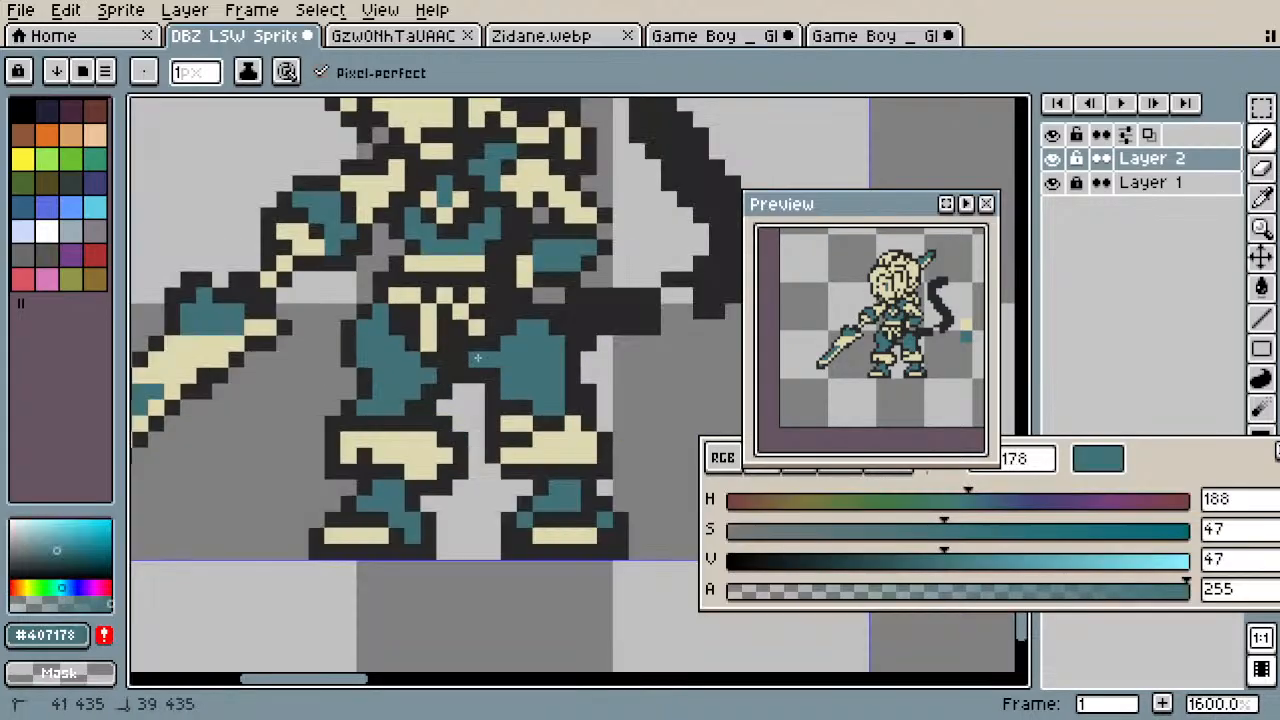
Step: Fill the transparent gap above the tail's base with dark #282828 from 45, 431 to 43, 431
scroll(512, 311, down, 4)
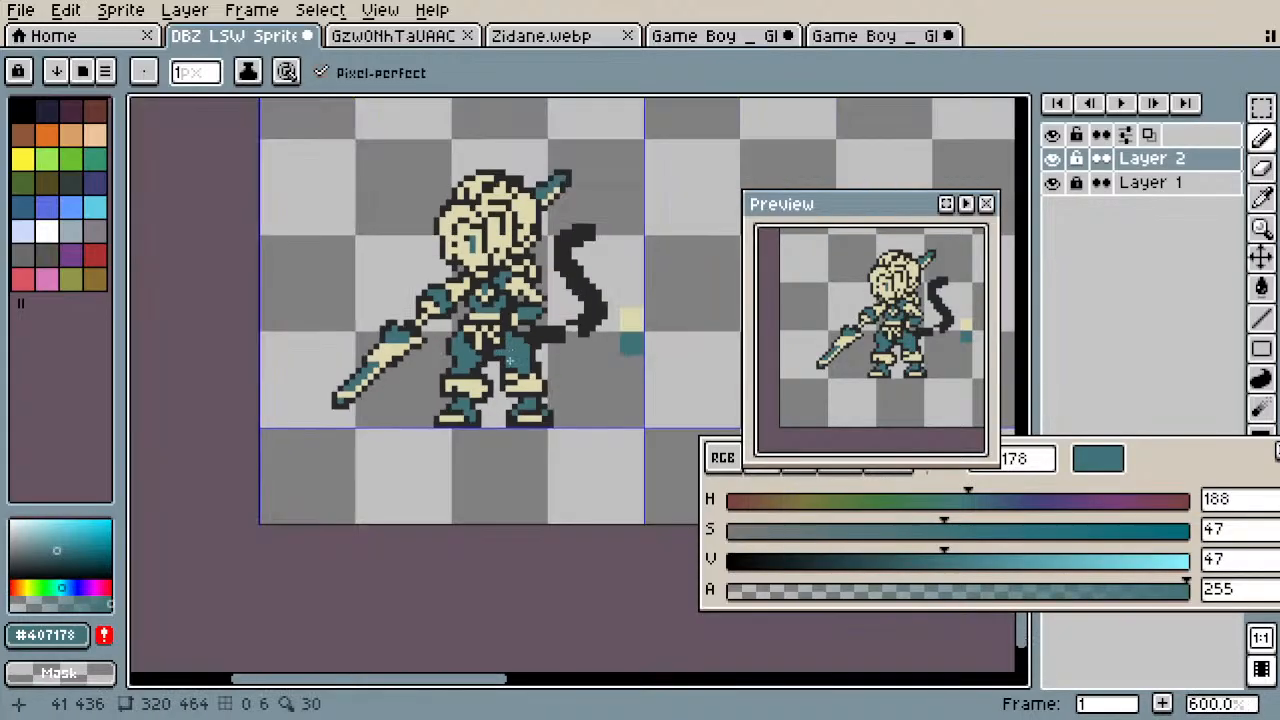
scroll(517, 381, down, 1)
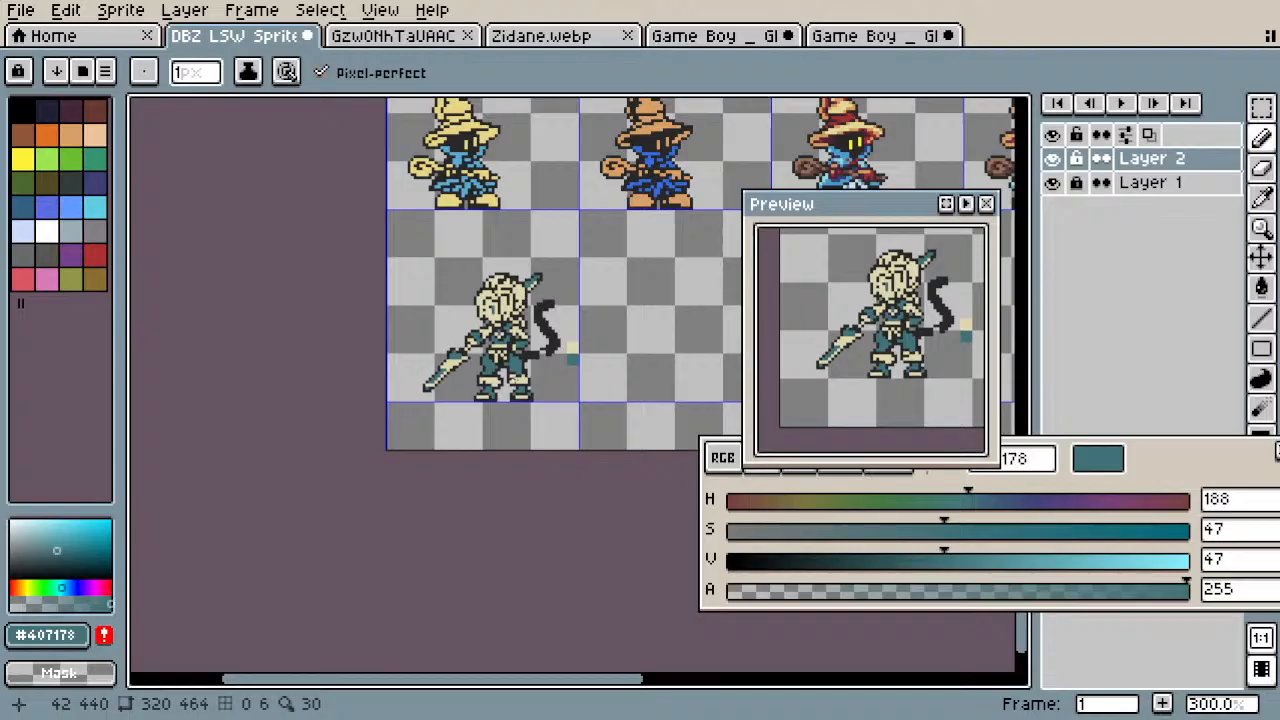
scroll(518, 381, down, 1)
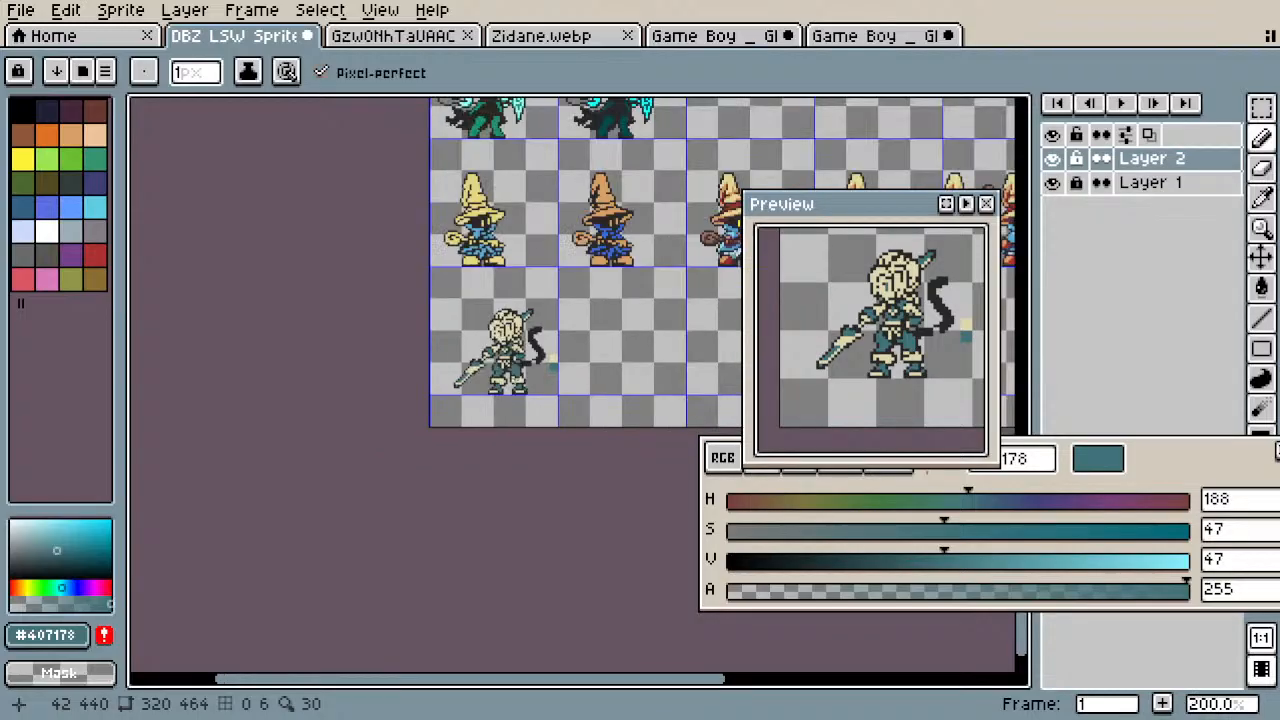
scroll(542, 368, up, 5)
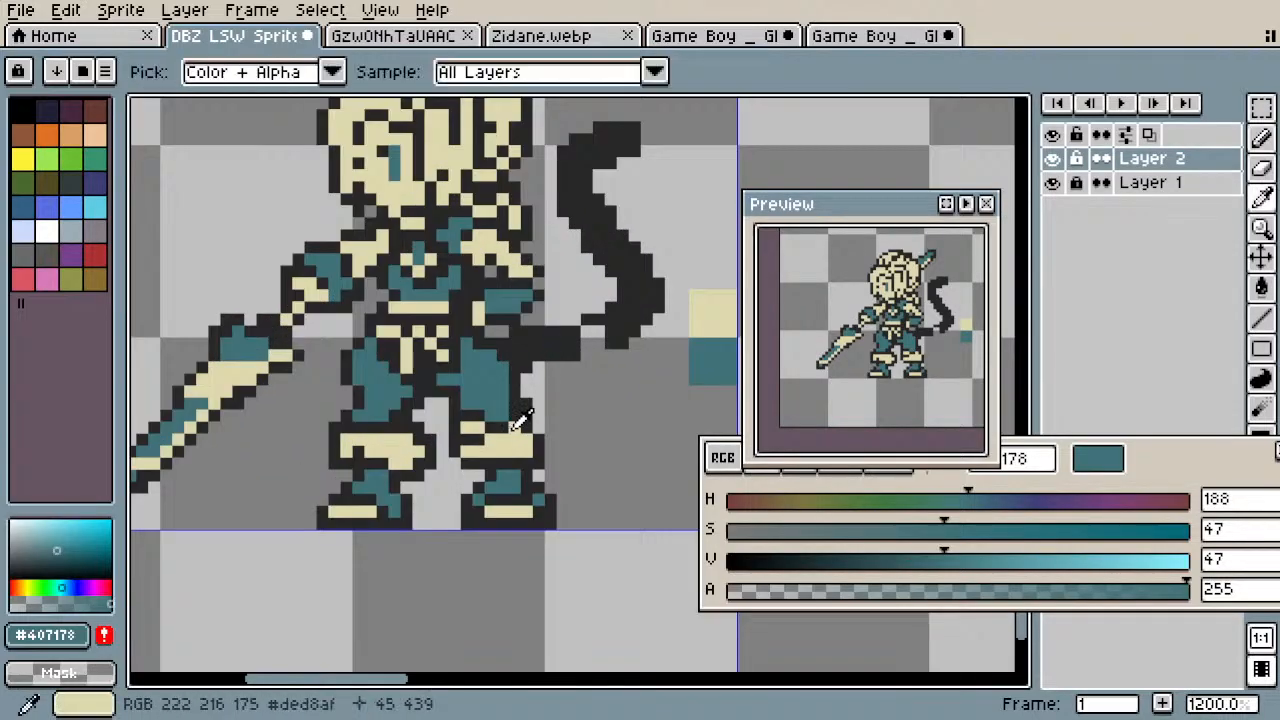
alt+click(548, 368)
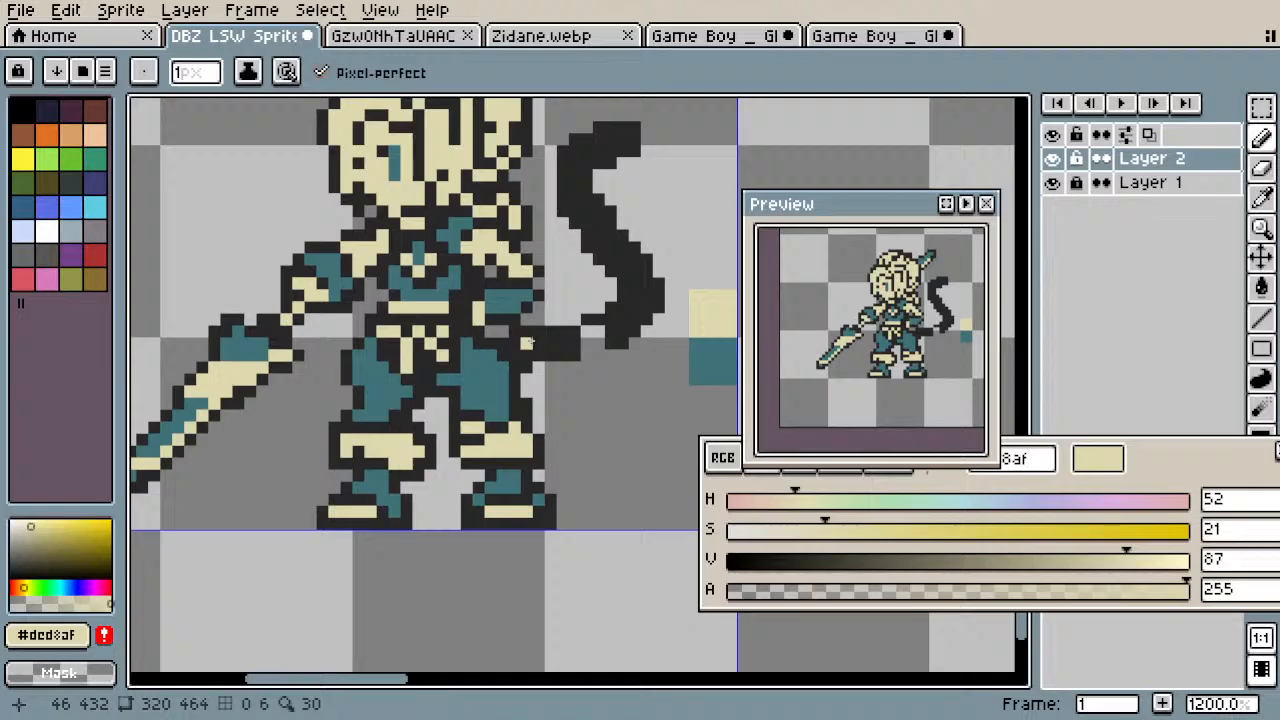
alt+click(528, 340)
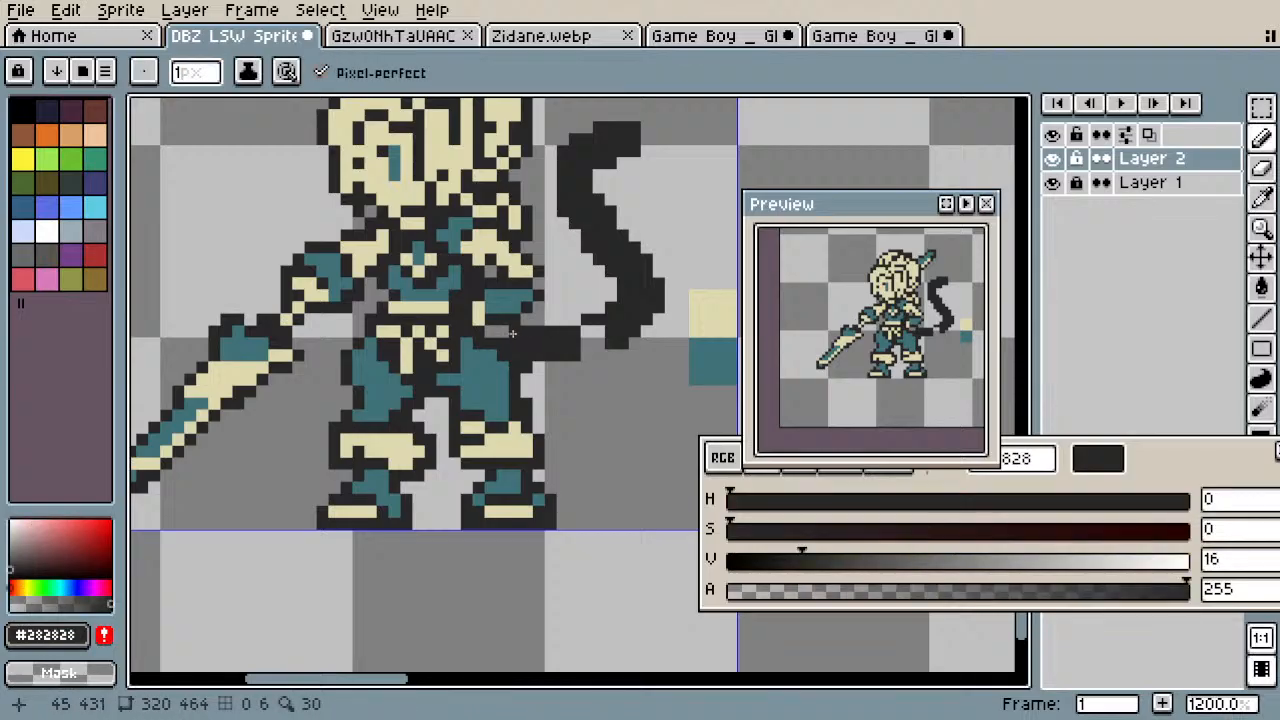
drag(512, 333, 488, 332)
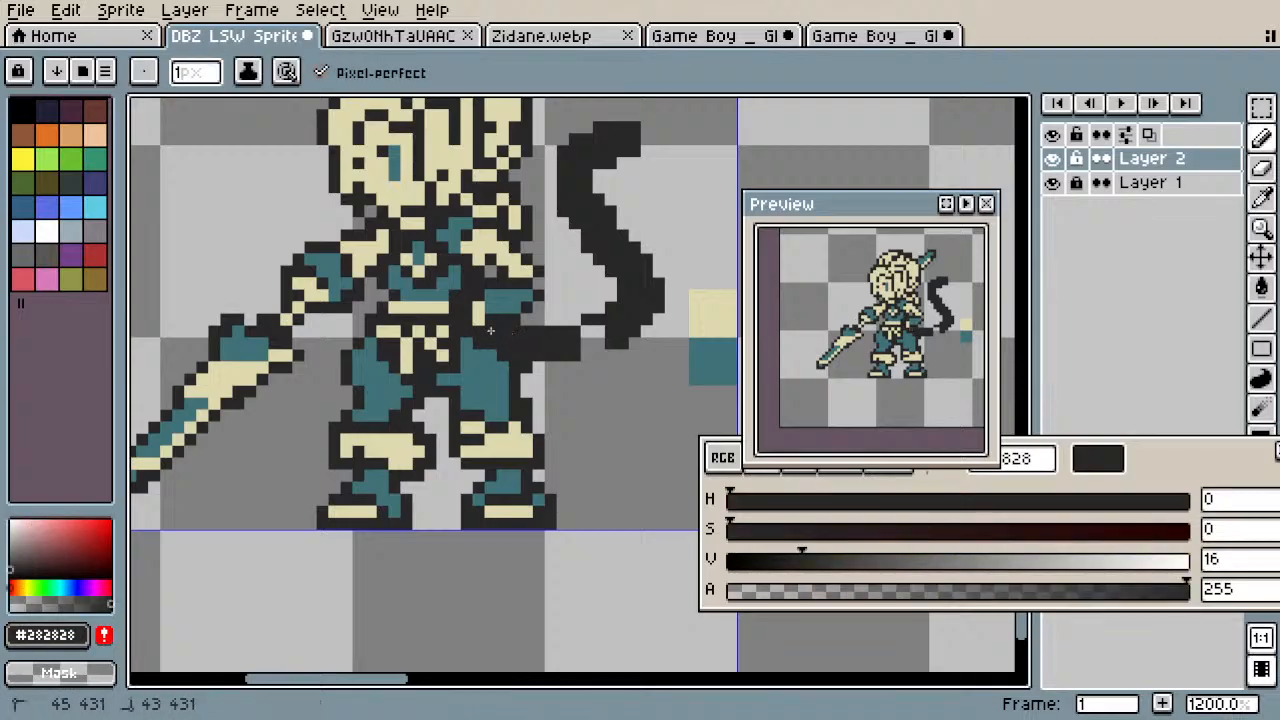
Step: Draw a cream #ded8af line along the middle of the dark tail, from its base at the hip to the tip at 53, 415
alt+click(518, 428)
drag(514, 341, 586, 338)
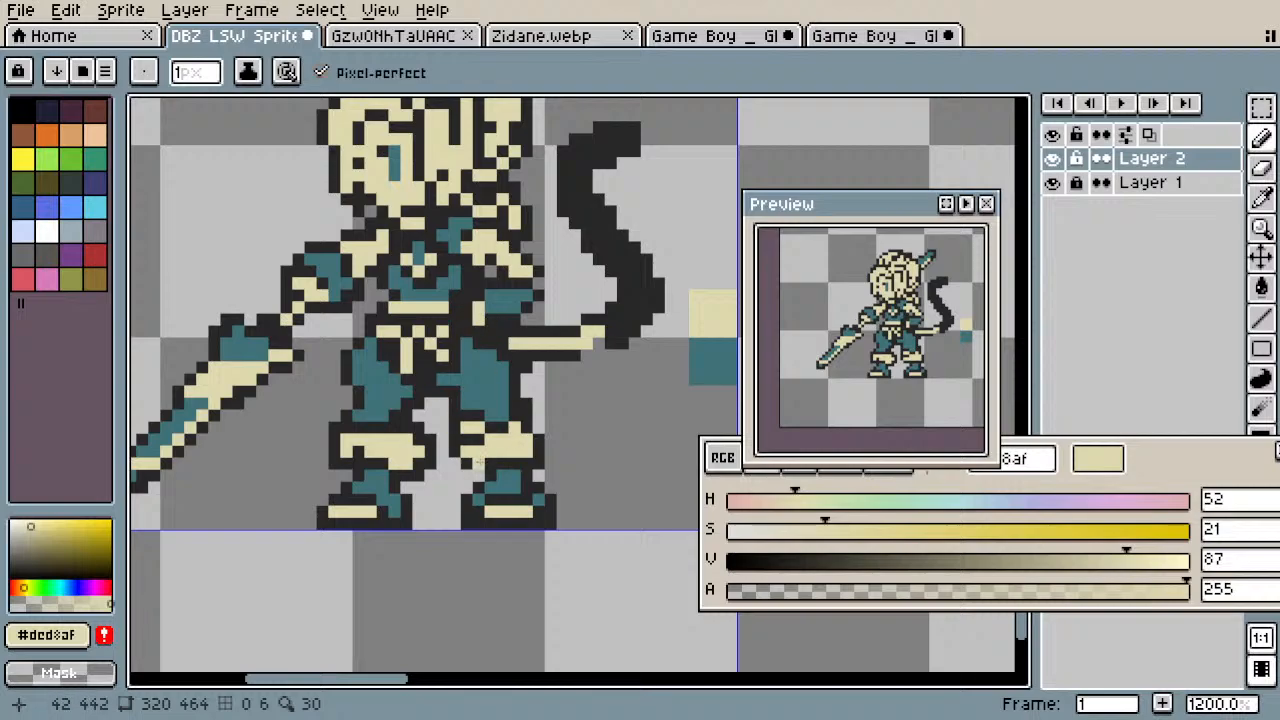
click(608, 331)
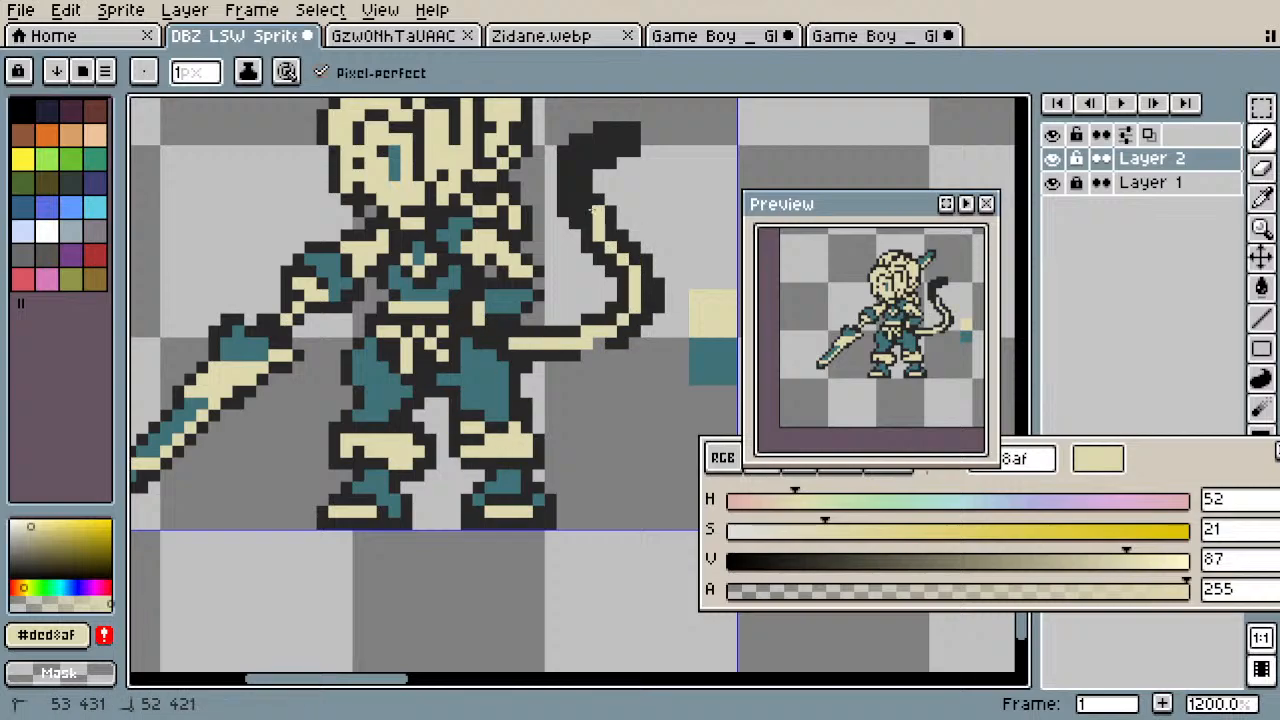
mouse_move(593, 209)
mouse_down()
mouse_move(574, 184)
mouse_move(595, 152)
mouse_up()
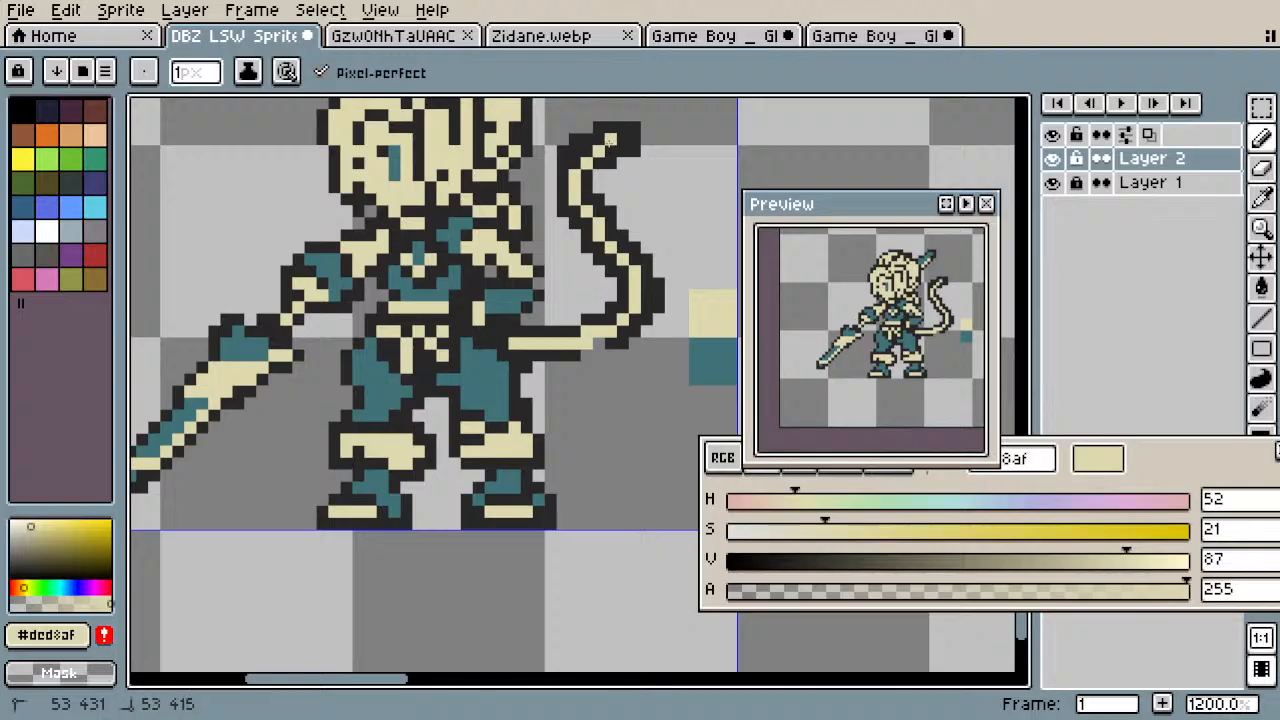
Step: Refine the tail's tip by erasing excess outline pixels at its outer corners, around 55, 414, 55, 416 and 54, 417
scroll(622, 142, down, 5)
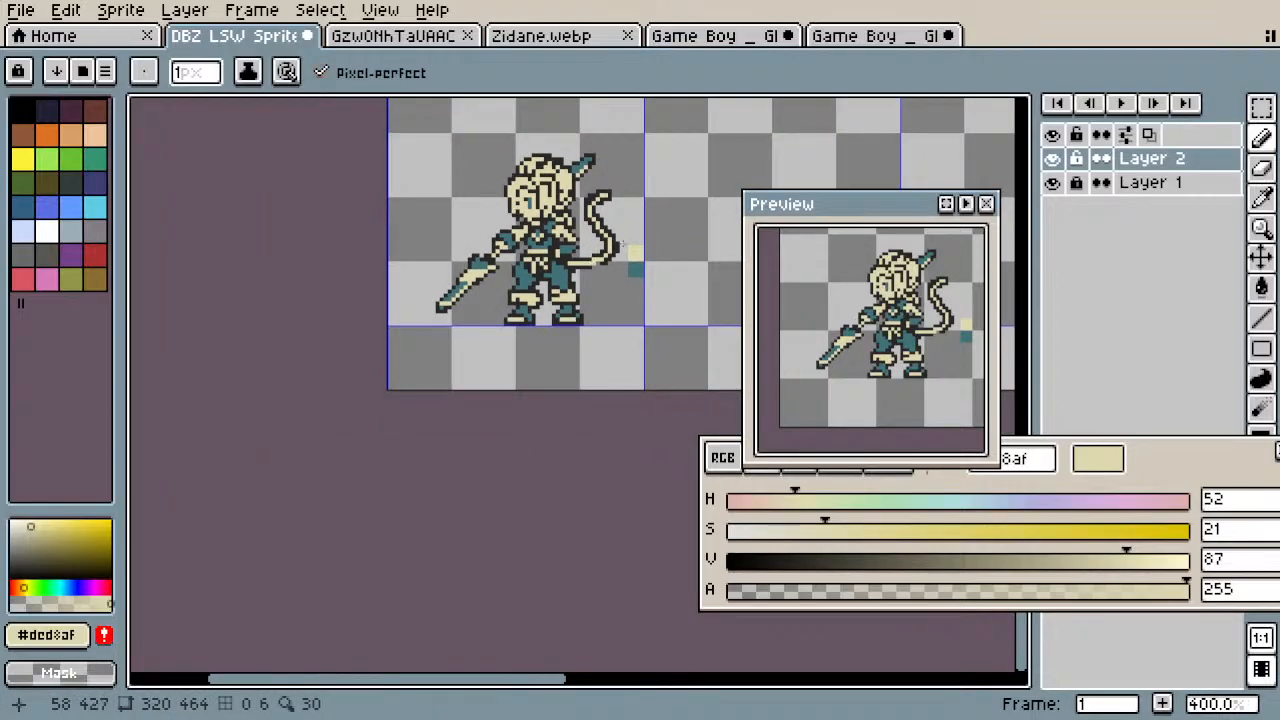
scroll(622, 244, up, 8)
alt+click(566, 297)
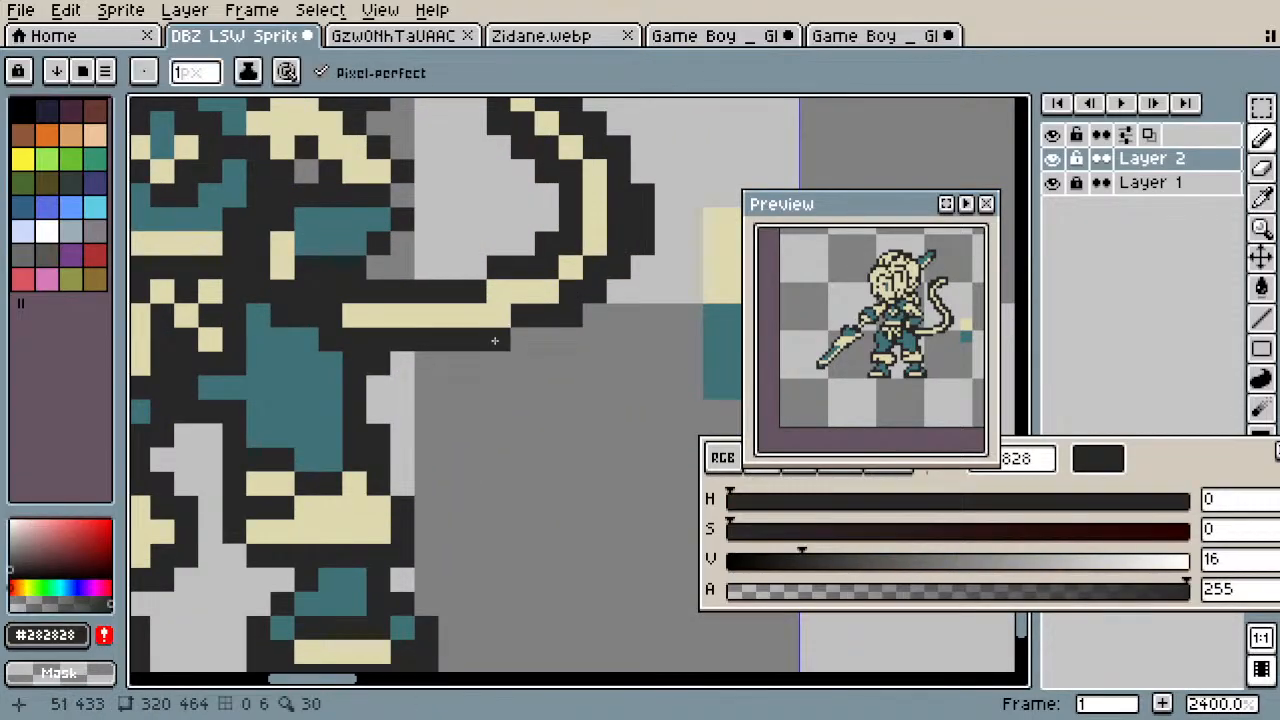
scroll(494, 341, down, 8)
scroll(515, 240, up, 6)
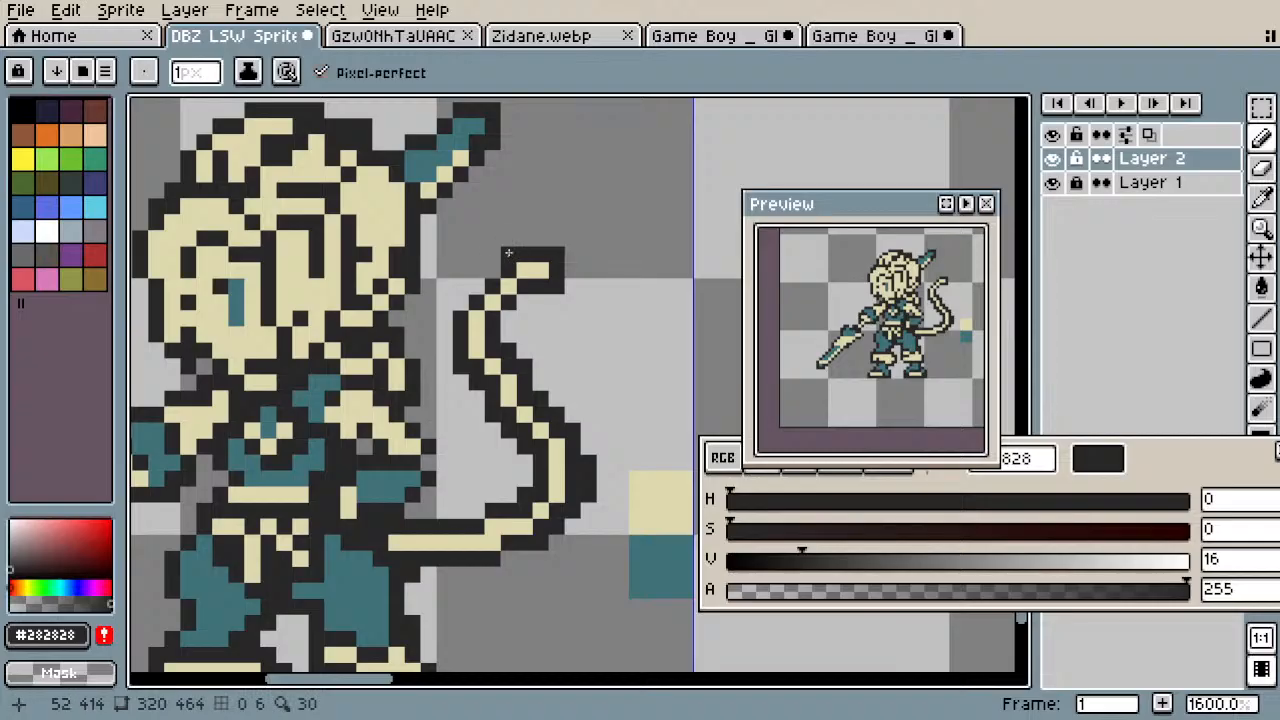
right_click(556, 254)
right_click(556, 286)
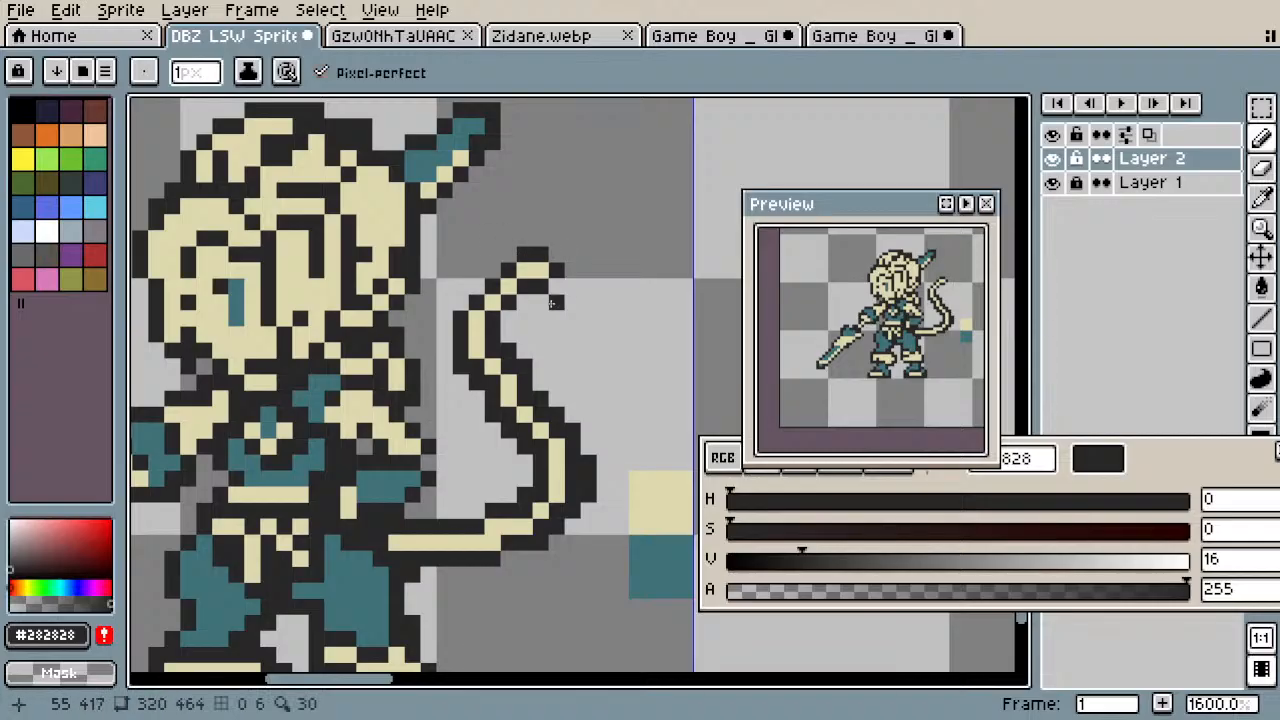
right_click(544, 304)
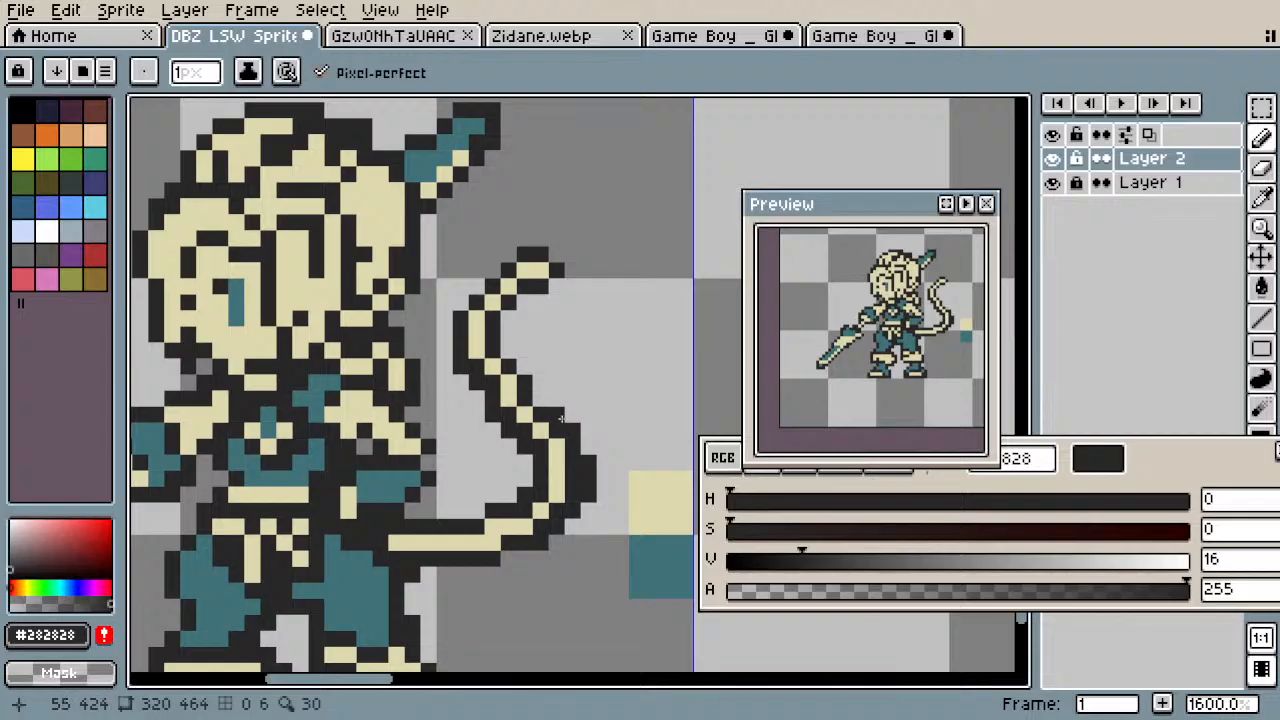
Step: Thin the tail's dark outline by erasing excess pixels along its outer curve below 55, 424 and along the inner bend near 50, 423
mouse_move(562, 418)
mouse_down()
mouse_move(593, 454)
mouse_move(590, 496)
mouse_up()
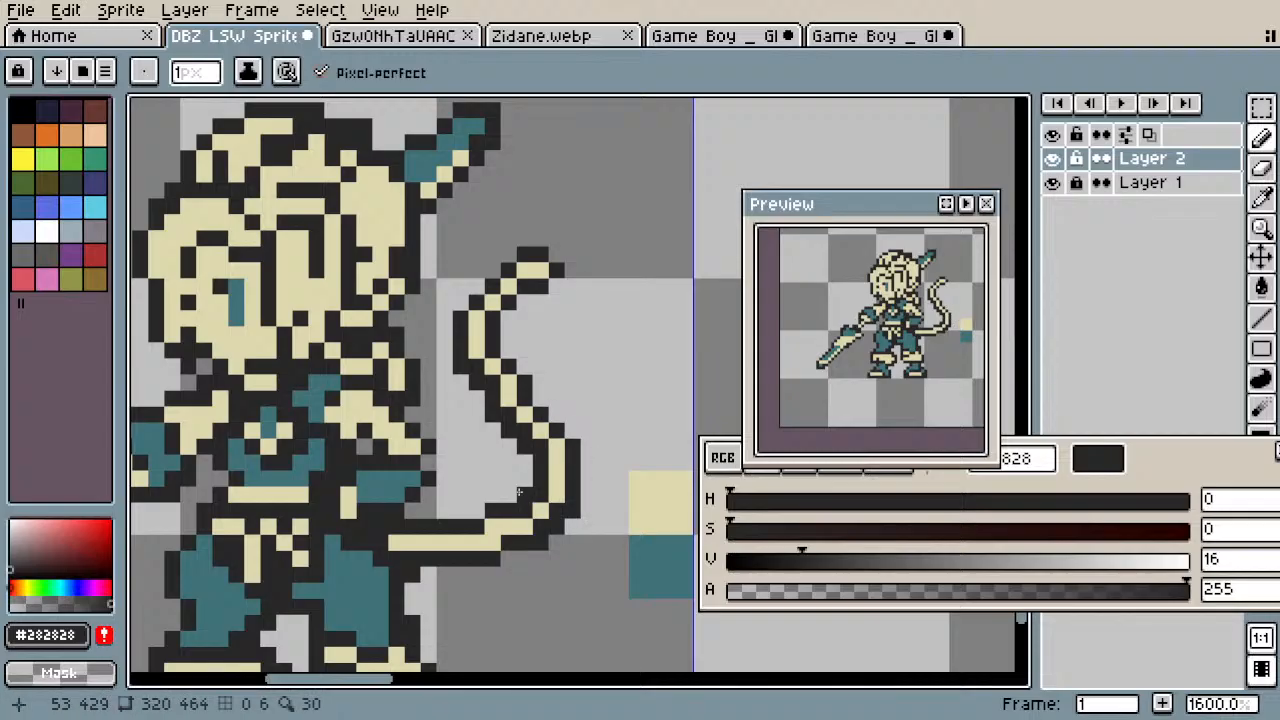
right_click(498, 414)
right_click(508, 427)
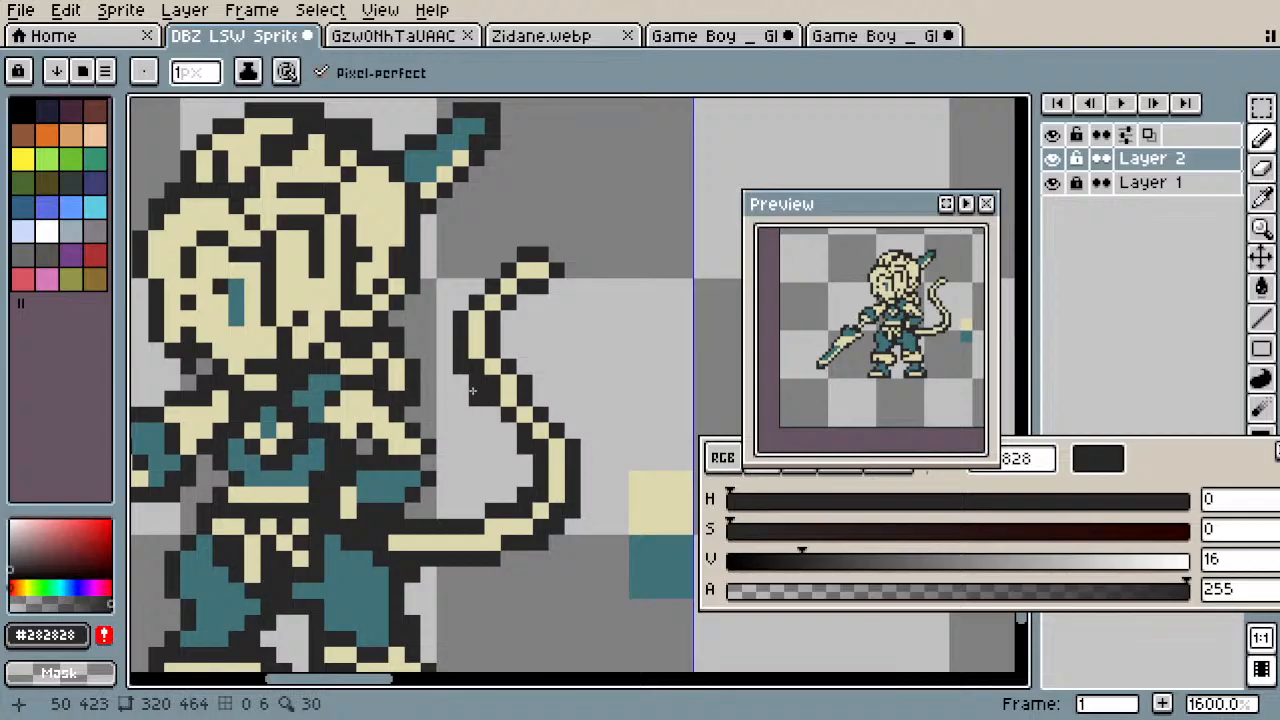
drag(475, 393, 472, 380)
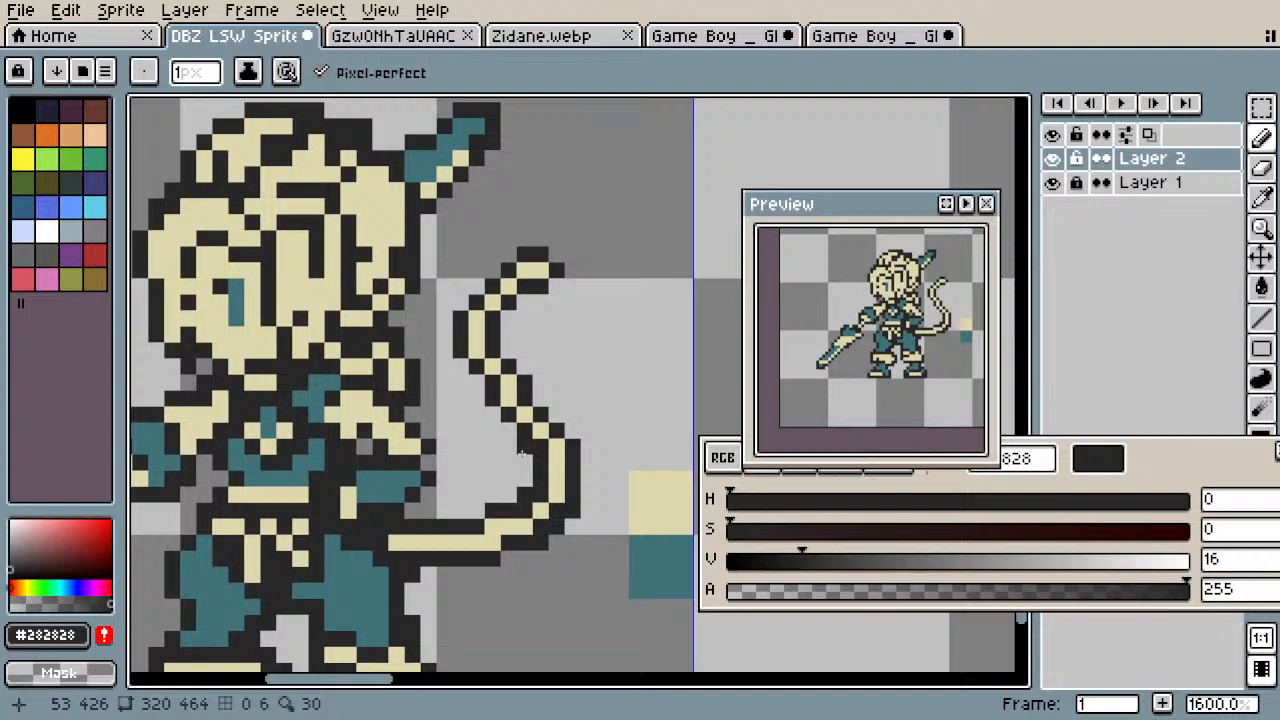
Step: Smooth the tail's lower bend pixel by pixel with cream #ded8af and dark #282828, around 54, 429, 55, 427 and 52, 425
scroll(520, 455, down, 4)
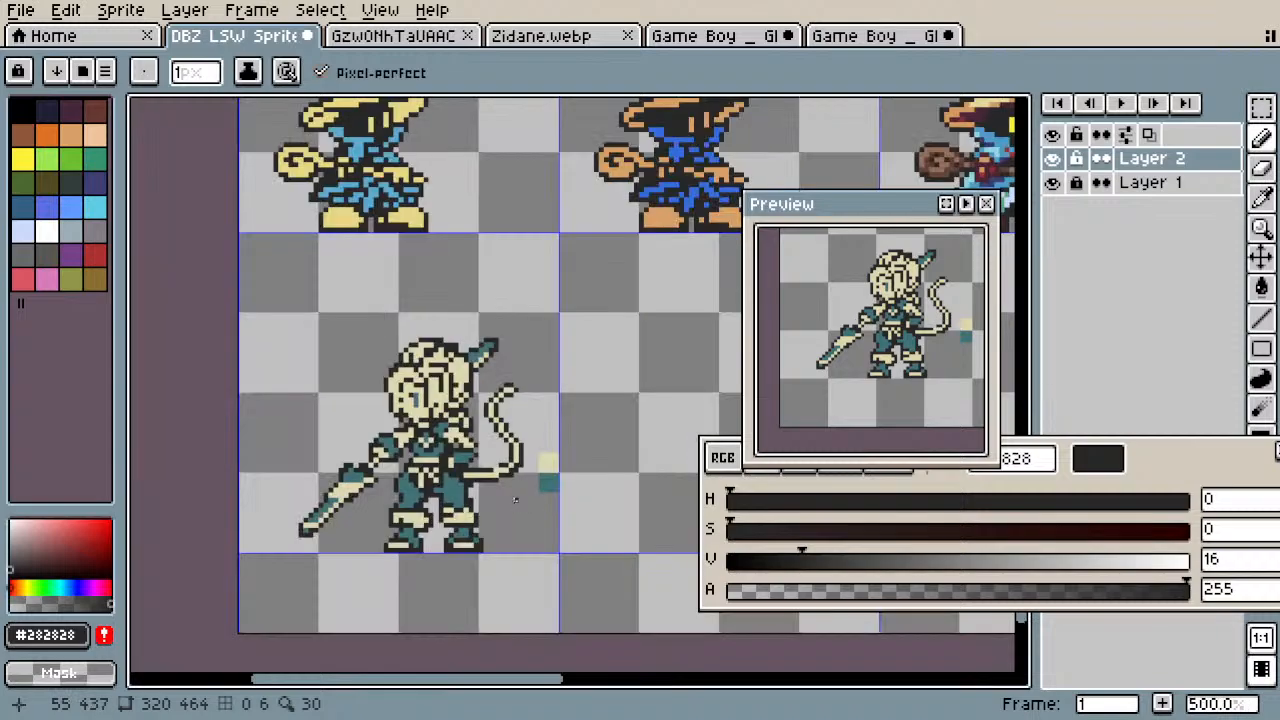
scroll(490, 428, up, 4)
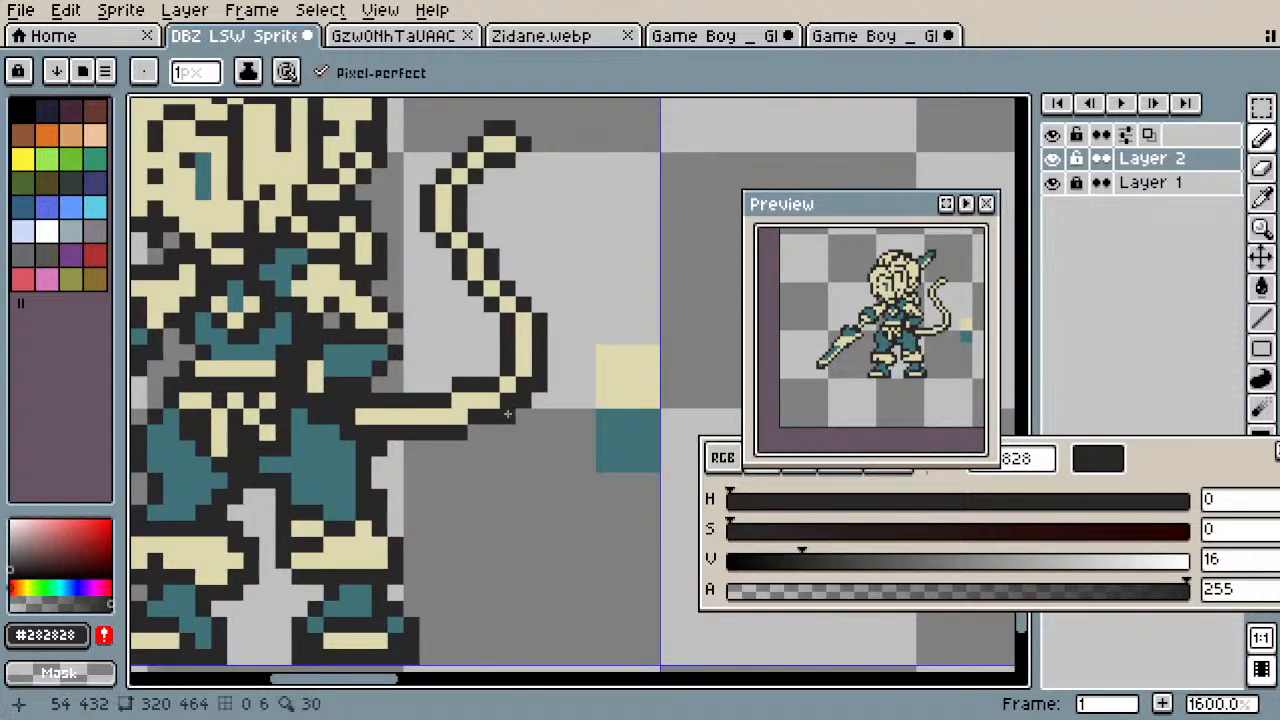
scroll(528, 398, down, 6)
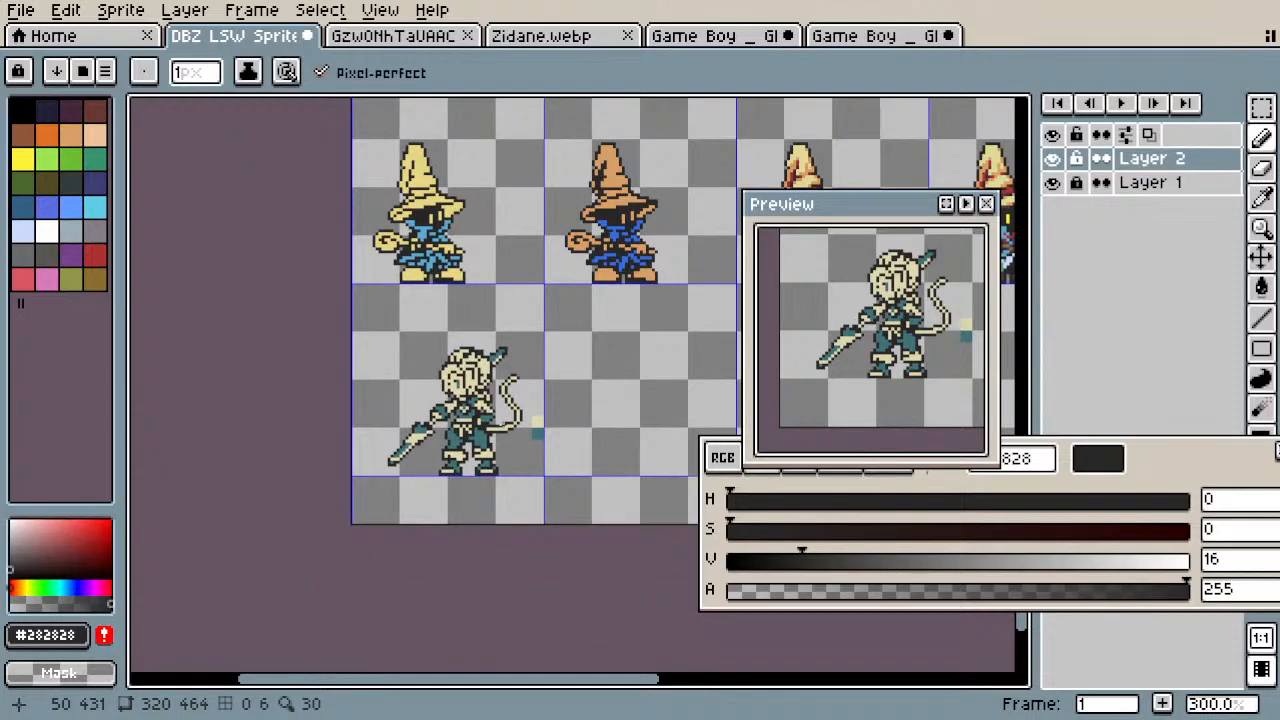
scroll(506, 422, down, 1)
scroll(520, 428, up, 7)
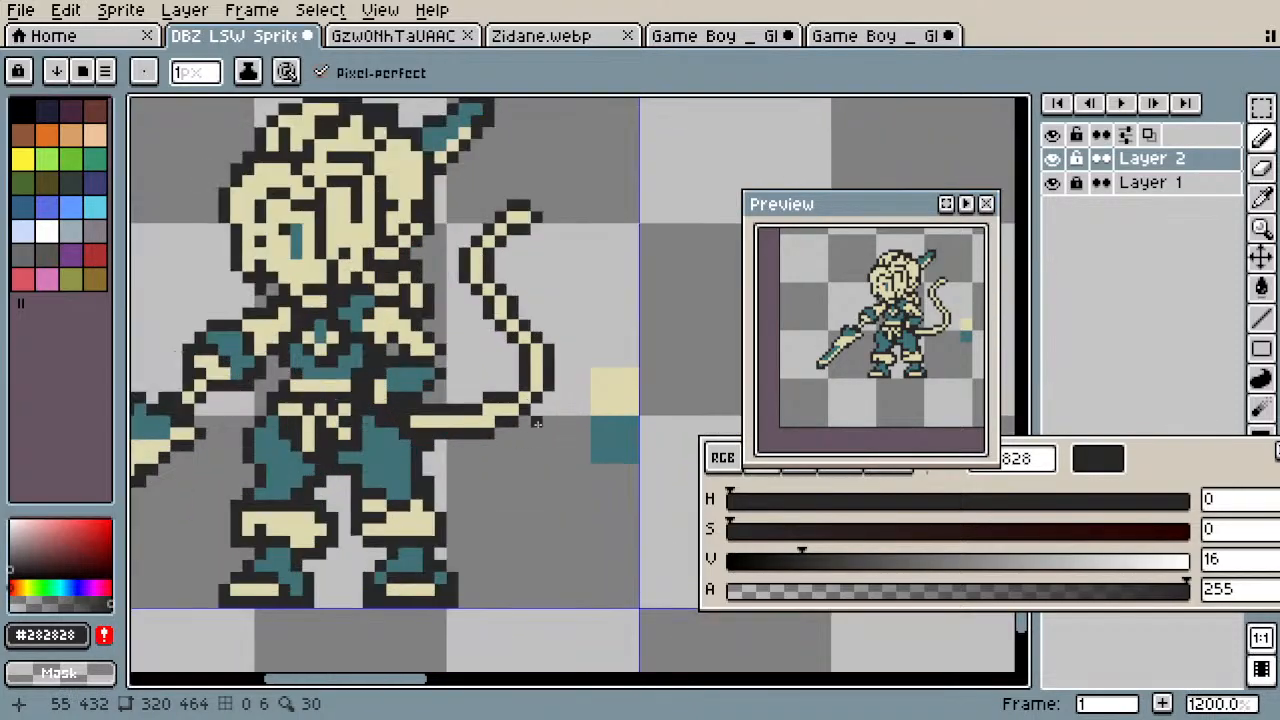
alt+click(506, 398)
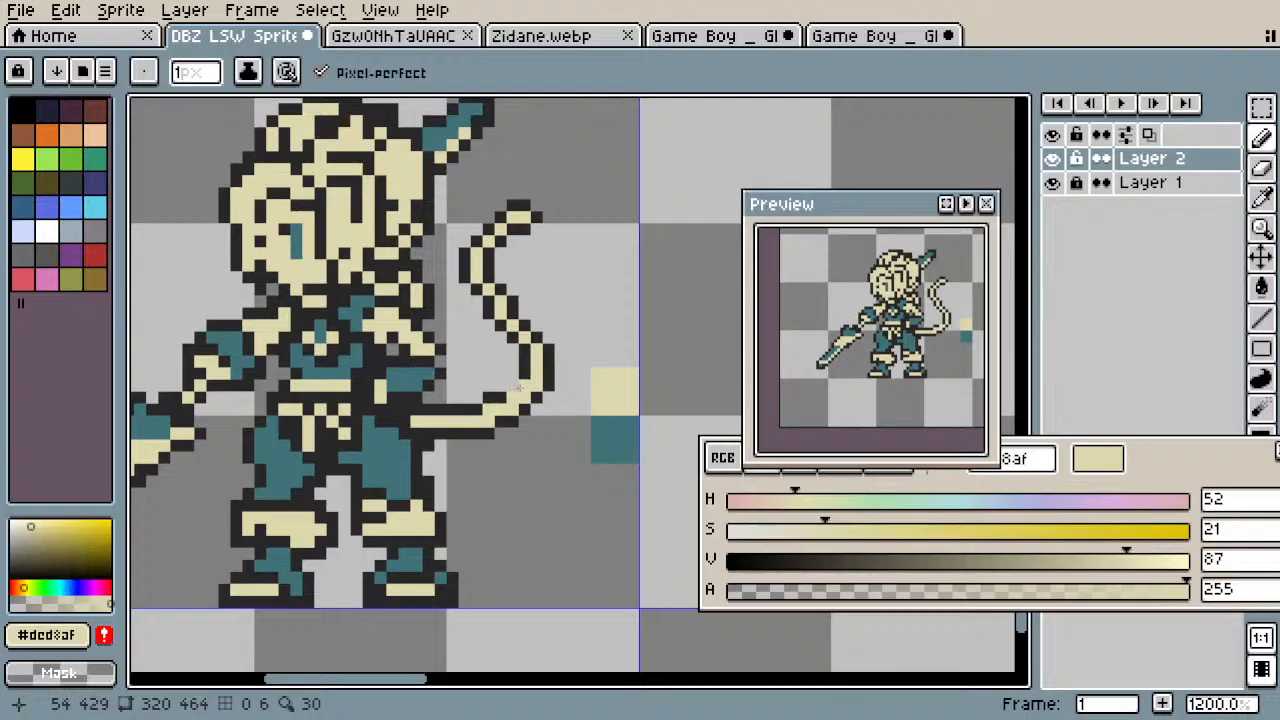
alt+click(512, 385)
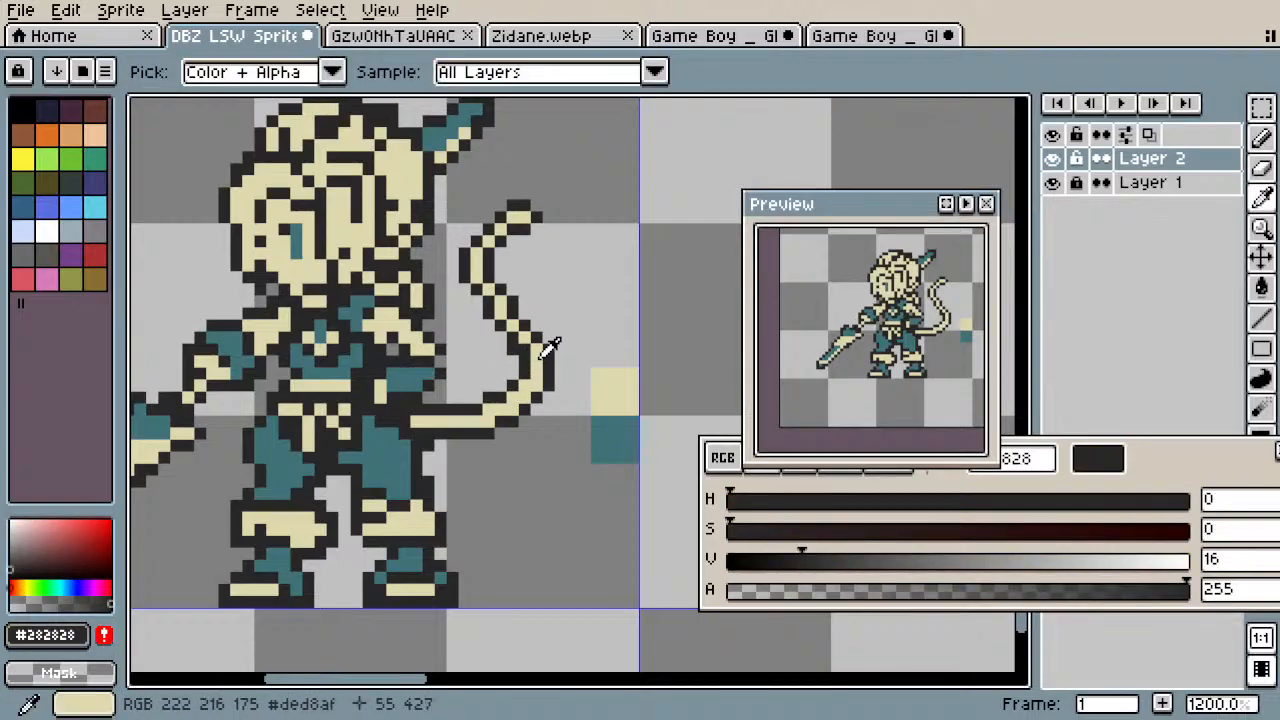
alt+click(532, 356)
alt+click(512, 334)
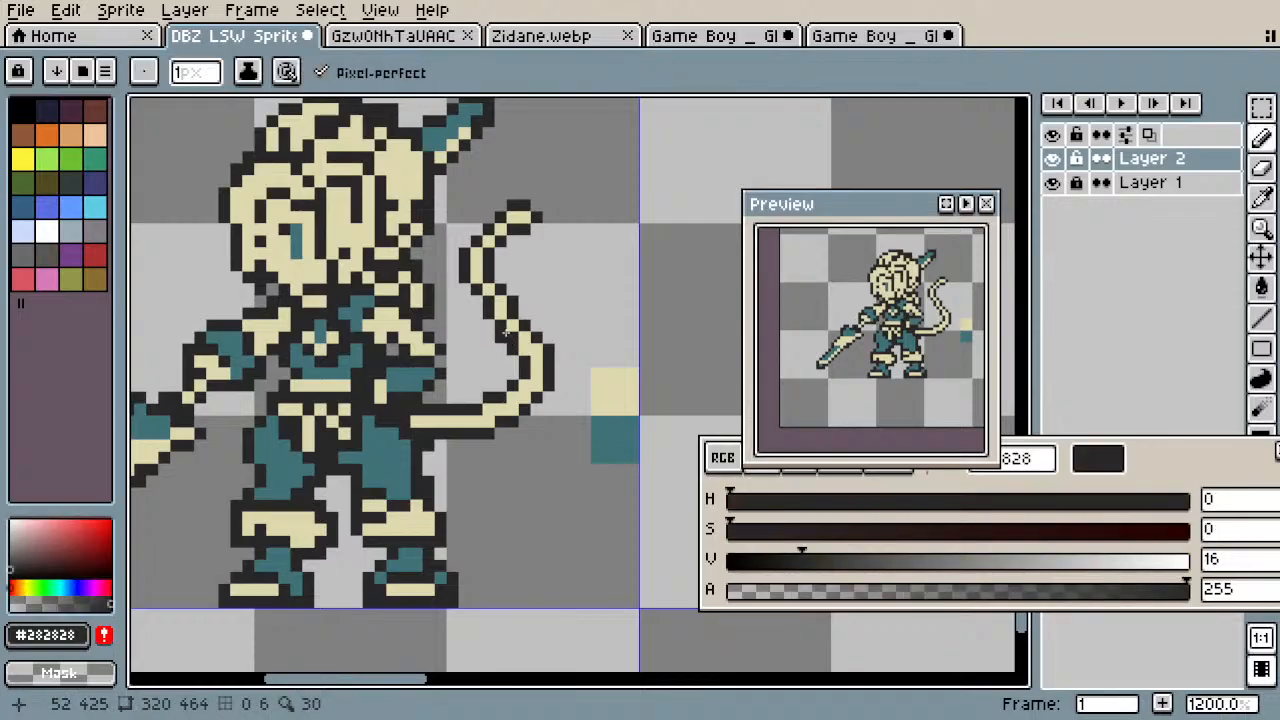
Step: Retouch the tail's upper bend with cream #ded8af and dark #282828 pixels, around 50, 422, 51, 418 and 51, 415
alt+click(512, 330)
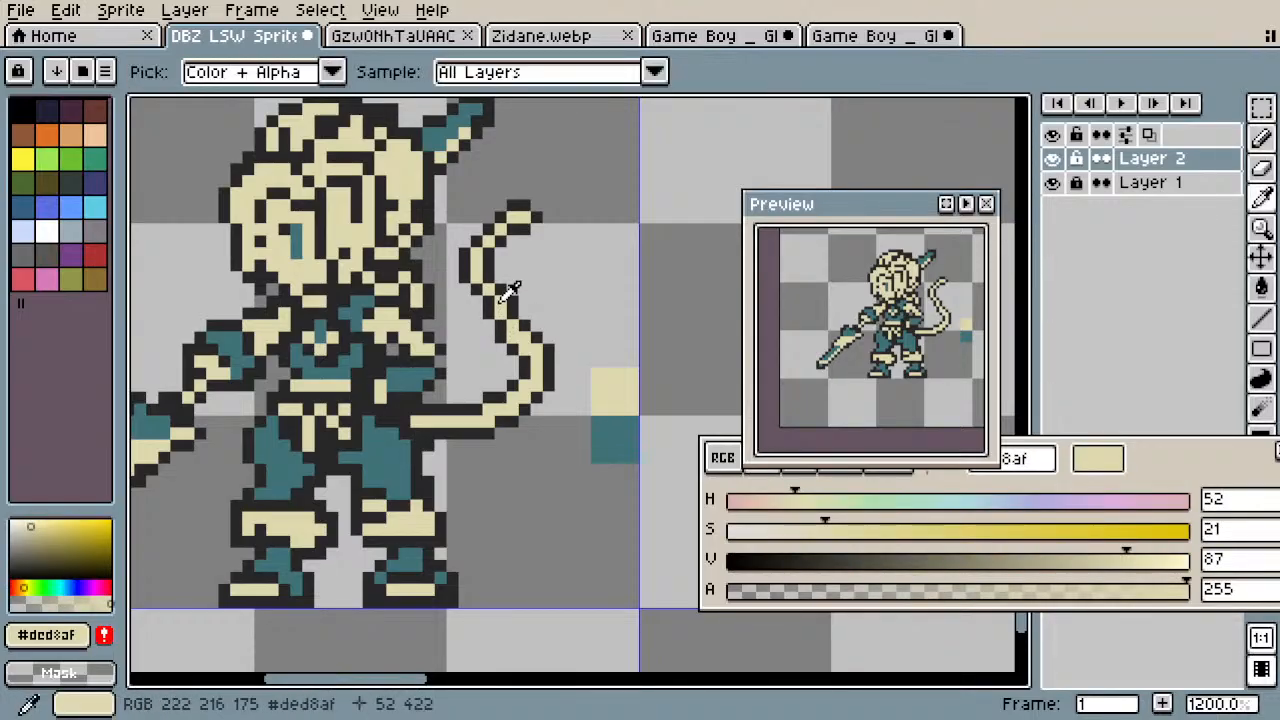
alt+click(488, 312)
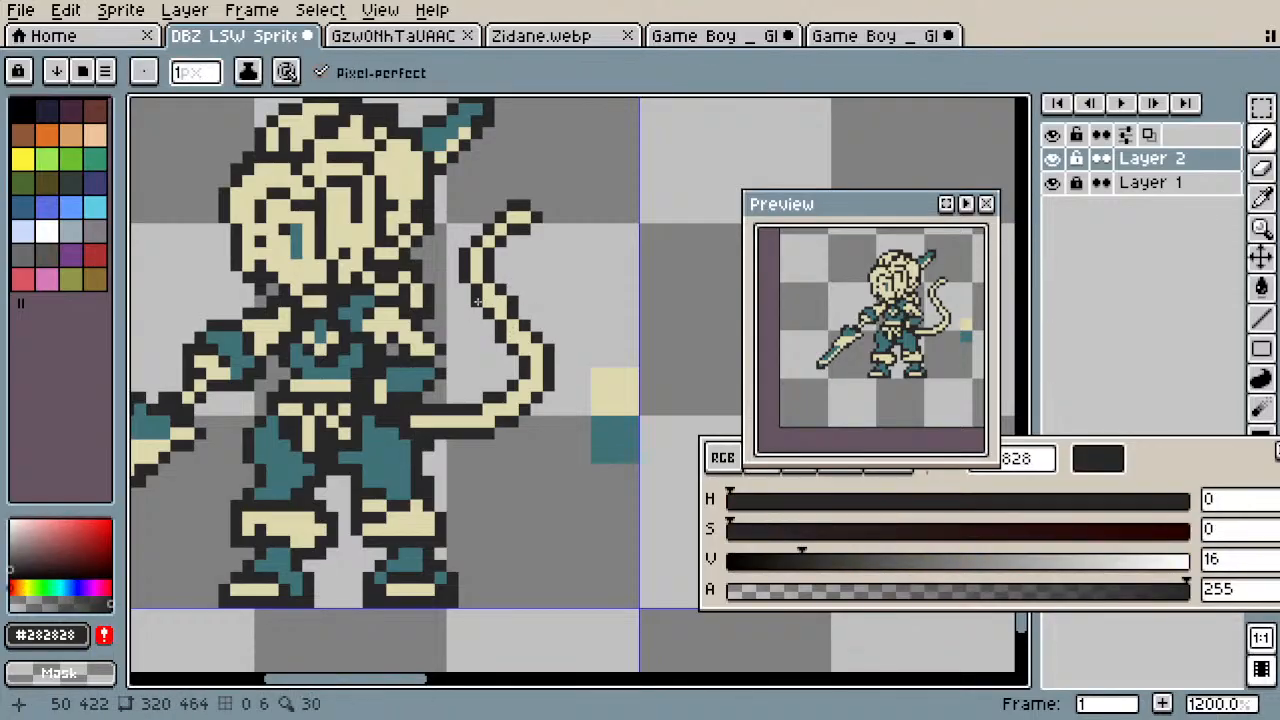
alt+click(477, 256)
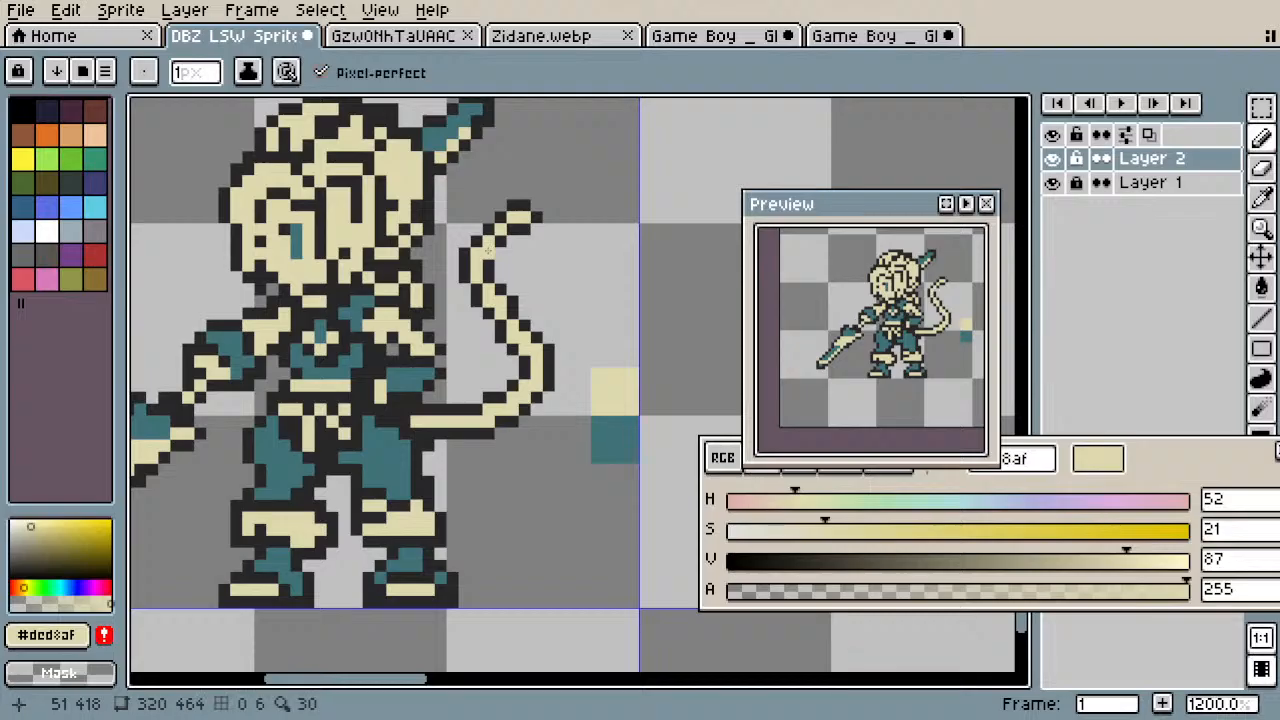
alt+click(491, 242)
alt+click(495, 230)
alt+click(486, 226)
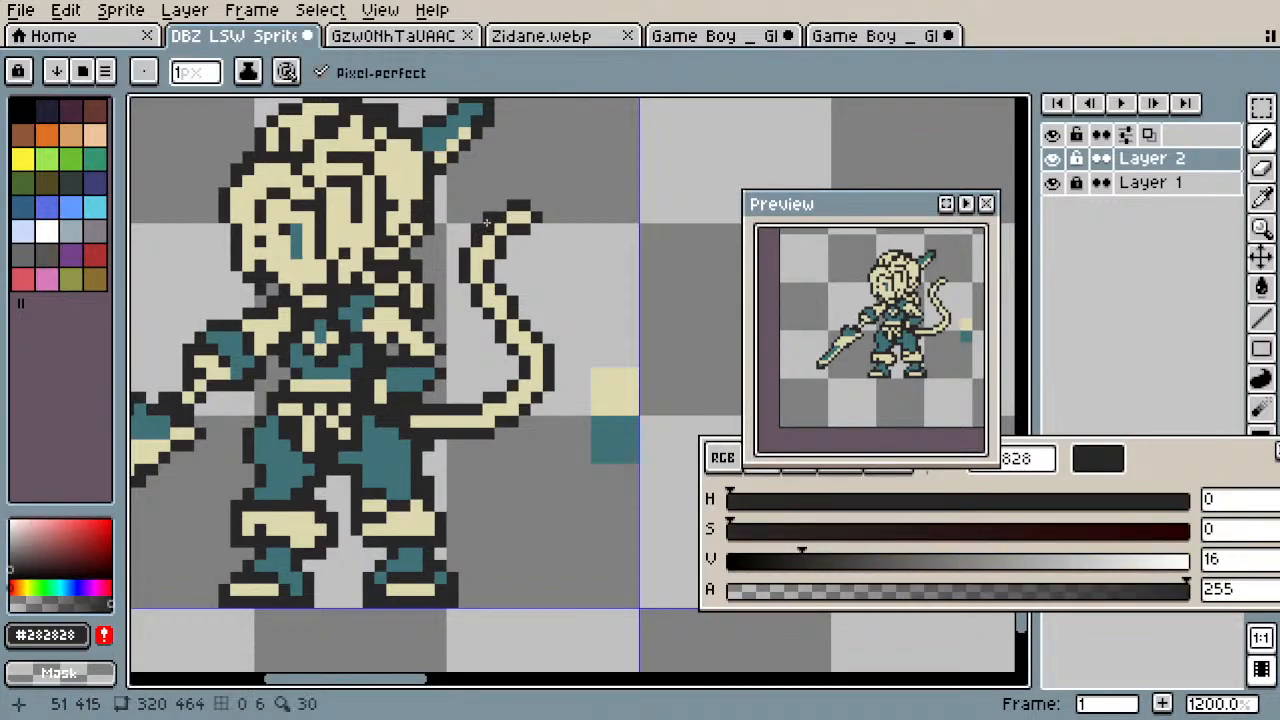
alt+click(486, 224)
Step: Select the curved part of the tail as a 9 by 25 pixel area, move it to 47, 414 and deselect it
scroll(486, 224, down, 7)
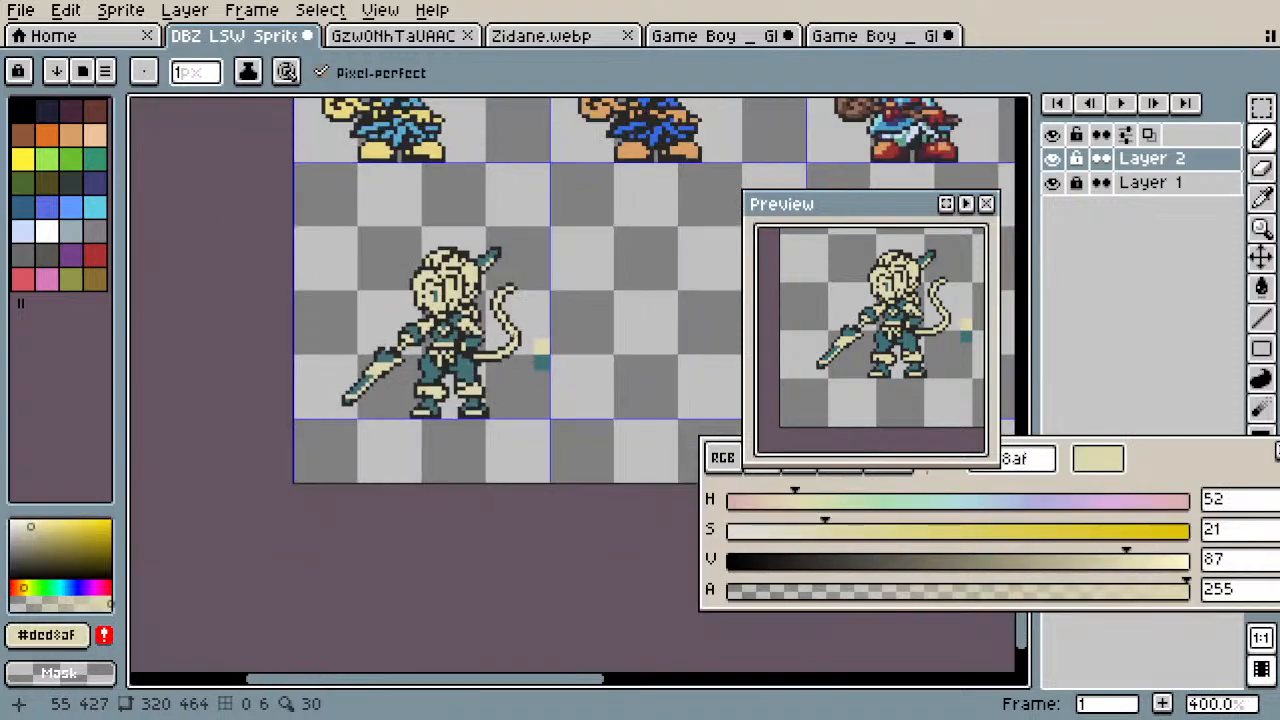
scroll(512, 345, up, 5)
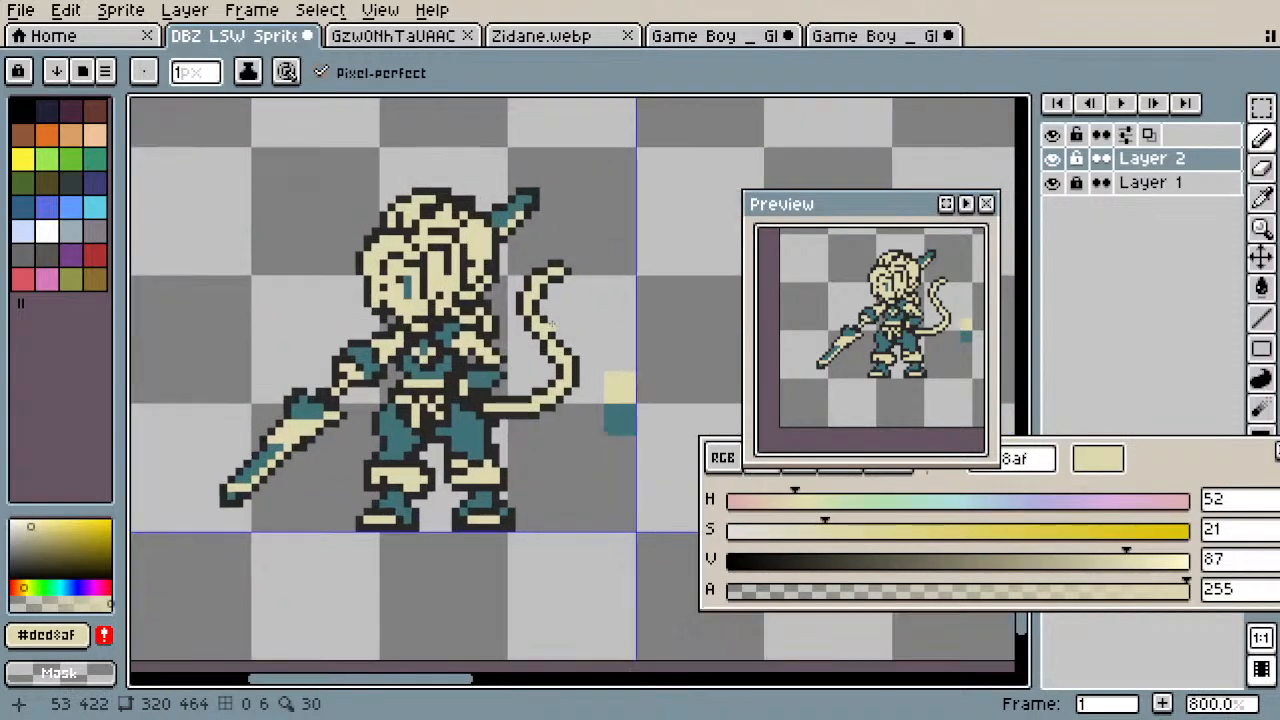
key(m)
mouse_move(586, 246)
mouse_down()
mouse_move(533, 432)
mouse_move(517, 437)
mouse_up()
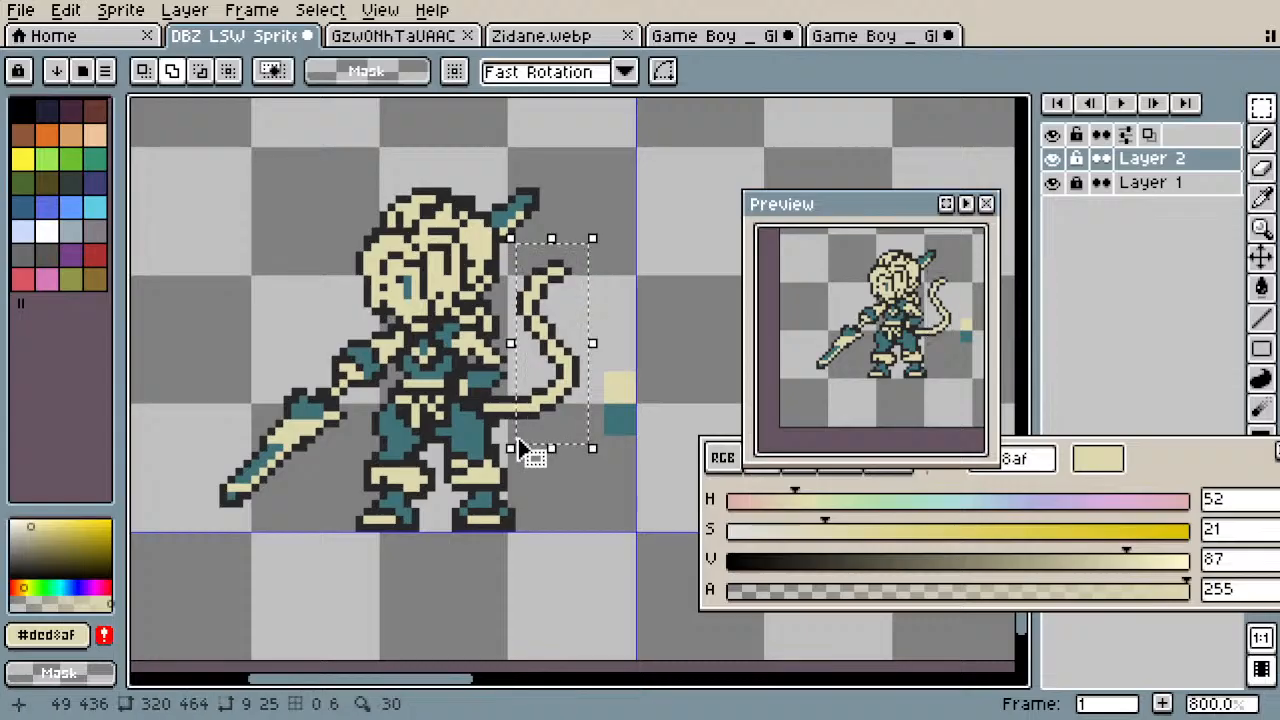
key(Left)
key(Left)
key(Left)
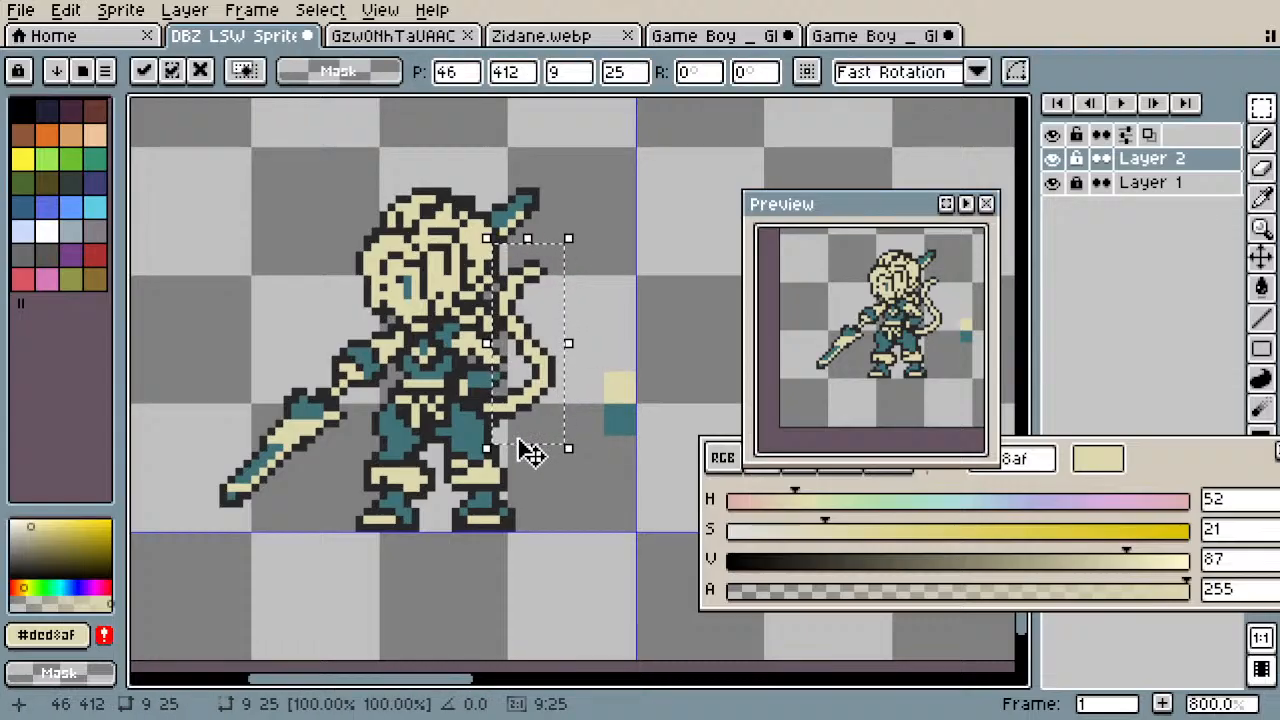
key(Left)
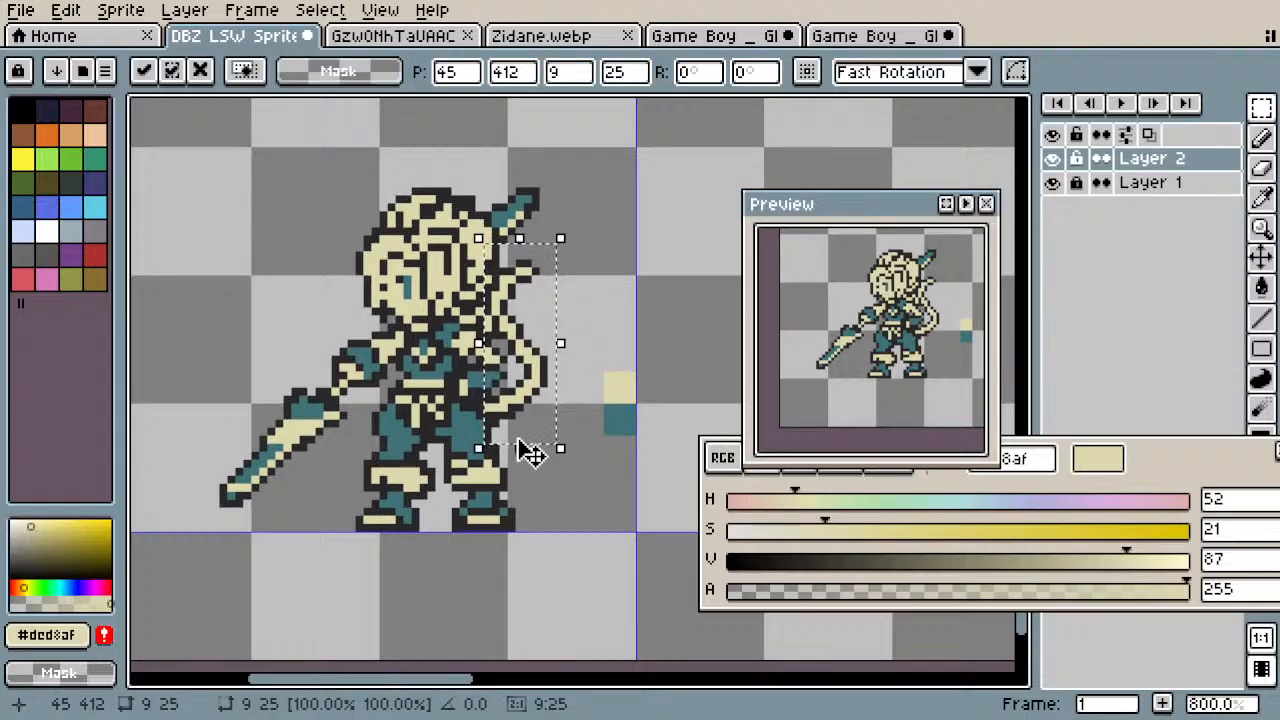
key(Right)
key(Right)
key(Right)
key(Right)
key(Right)
key(Right)
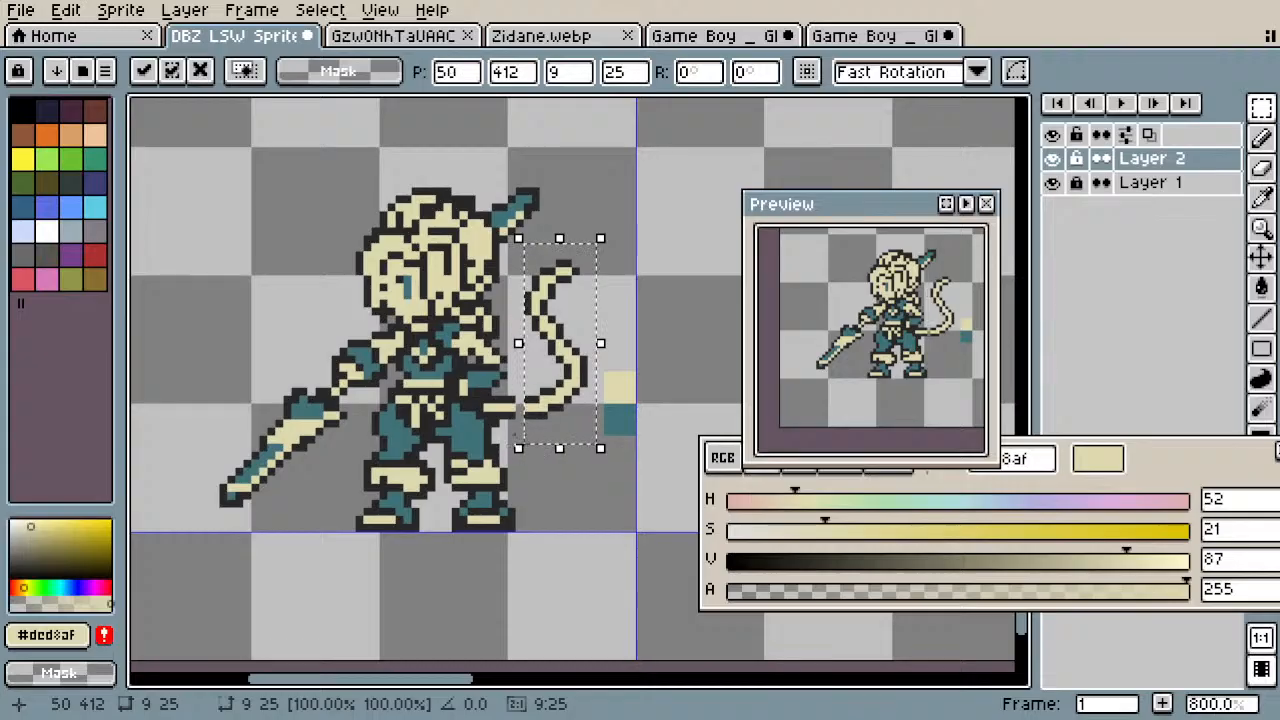
key(Left)
key(Left)
key(Up)
key(Up)
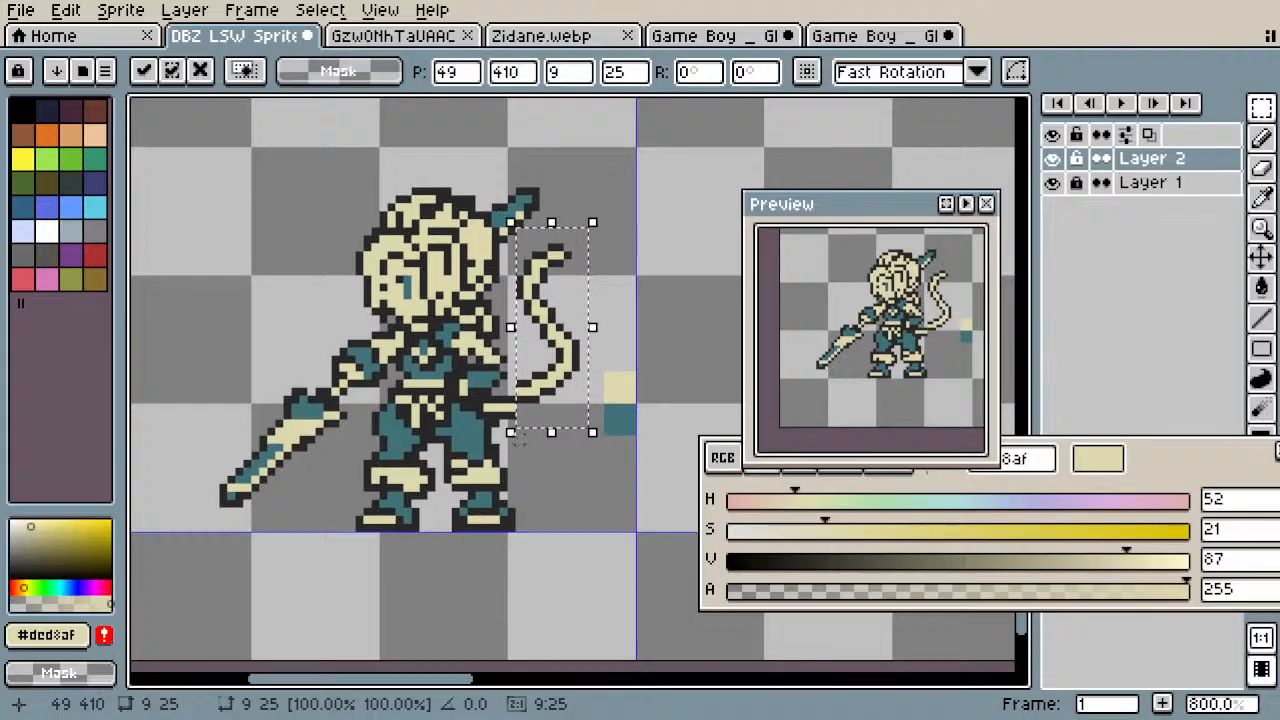
key(Left)
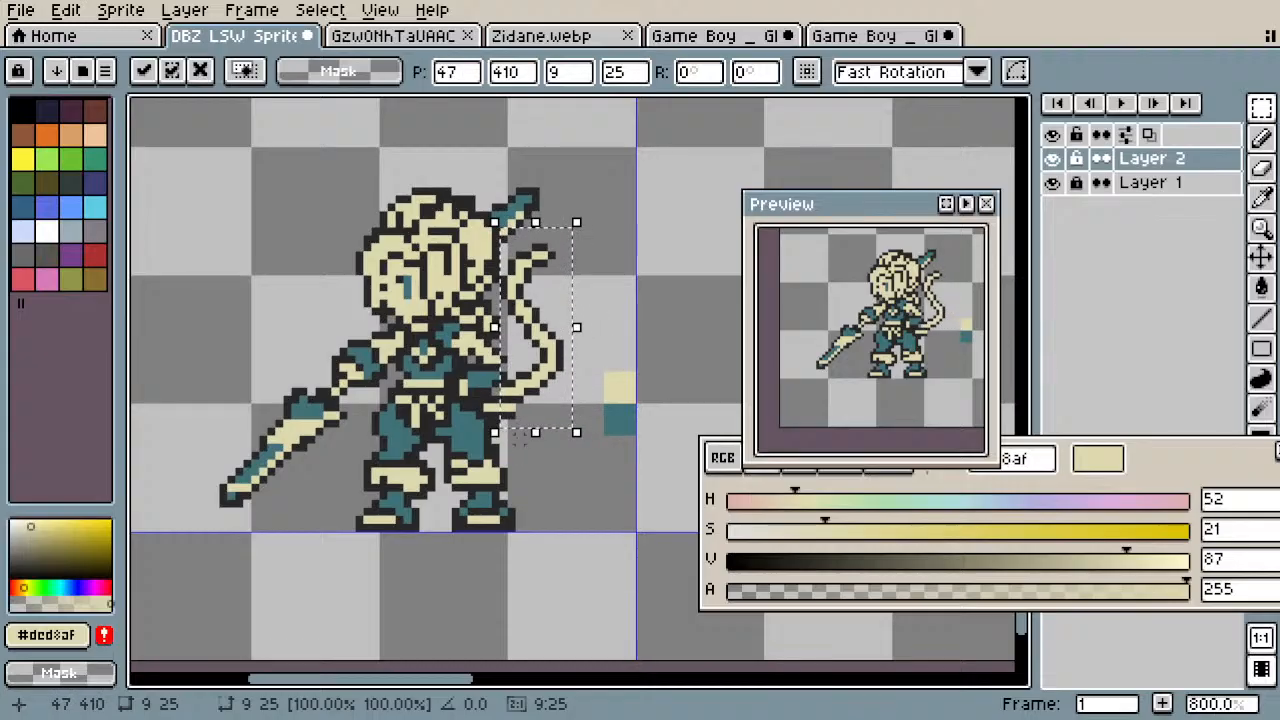
key(Down)
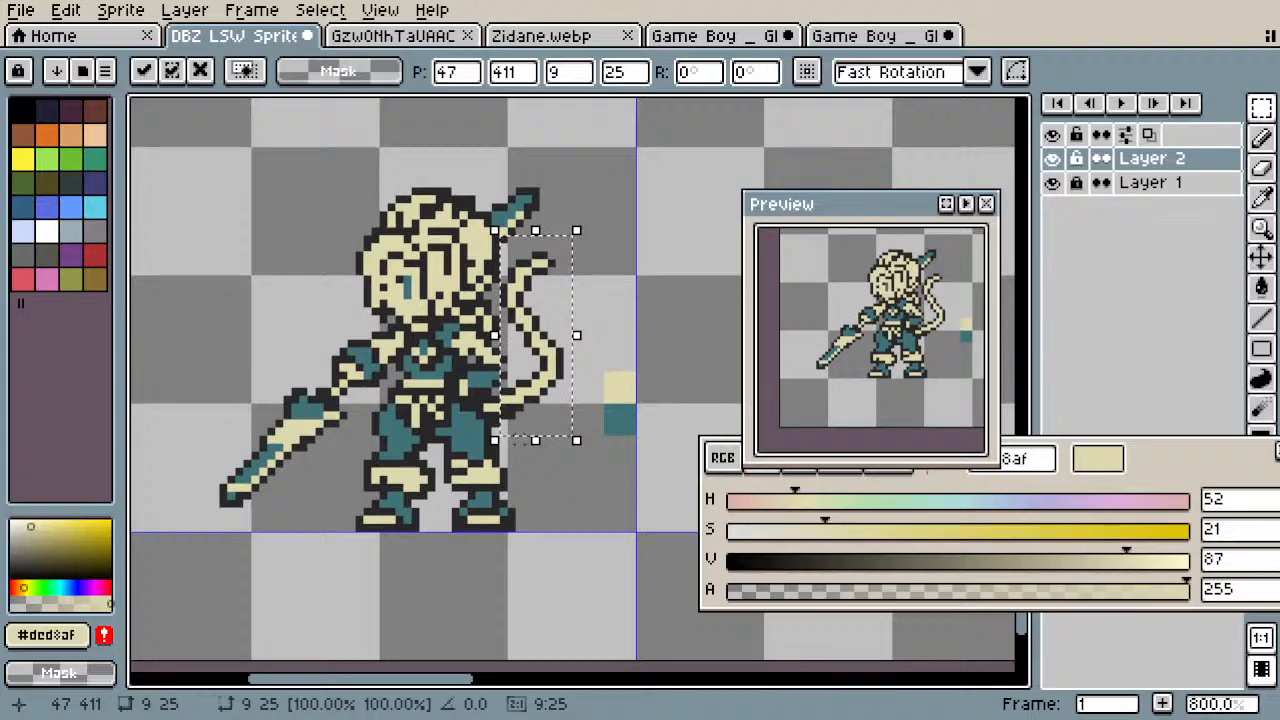
key(Down)
key(Down)
key(Down)
key(Down)
key(Down)
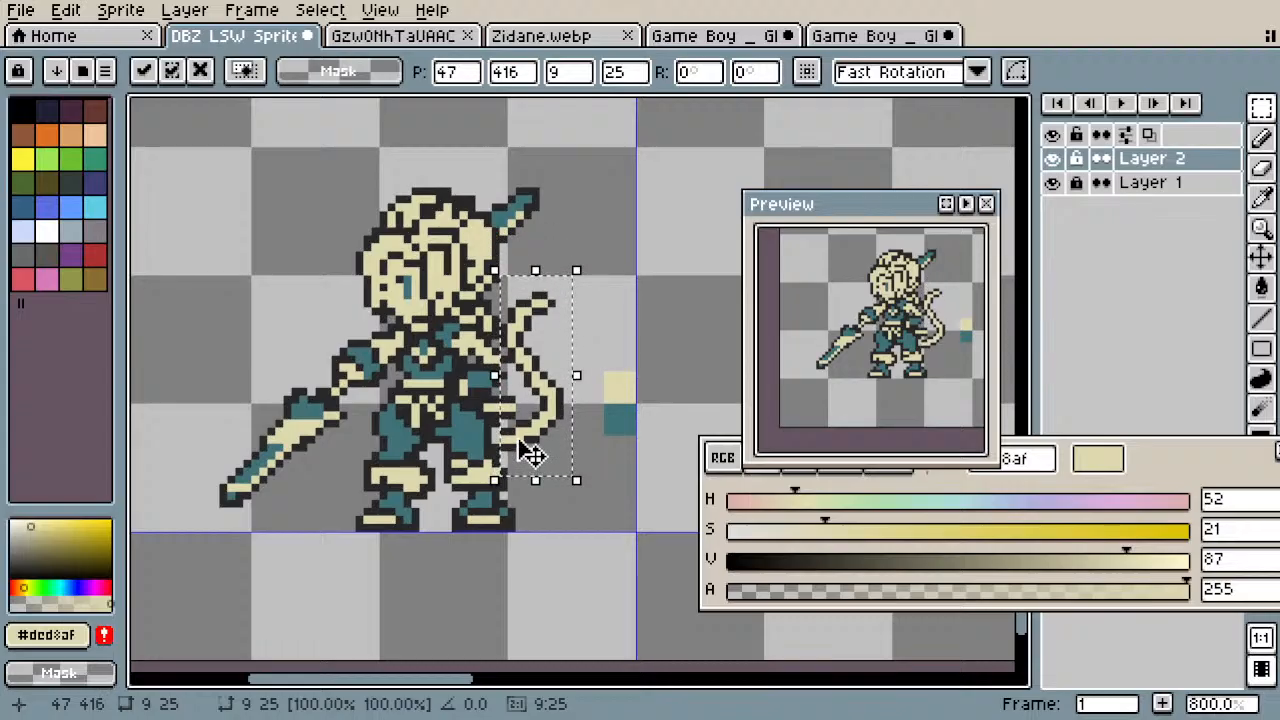
key(Right)
key(Up)
key(Up)
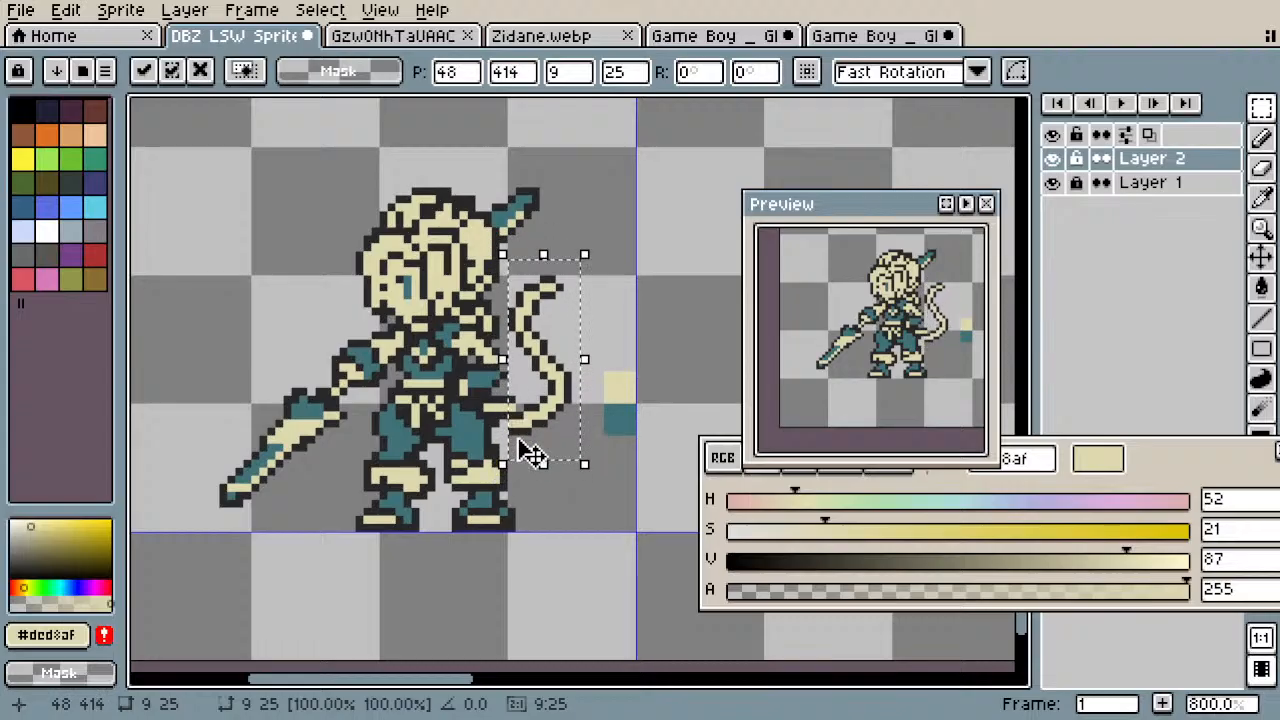
key(Left)
key(Up)
key(Down)
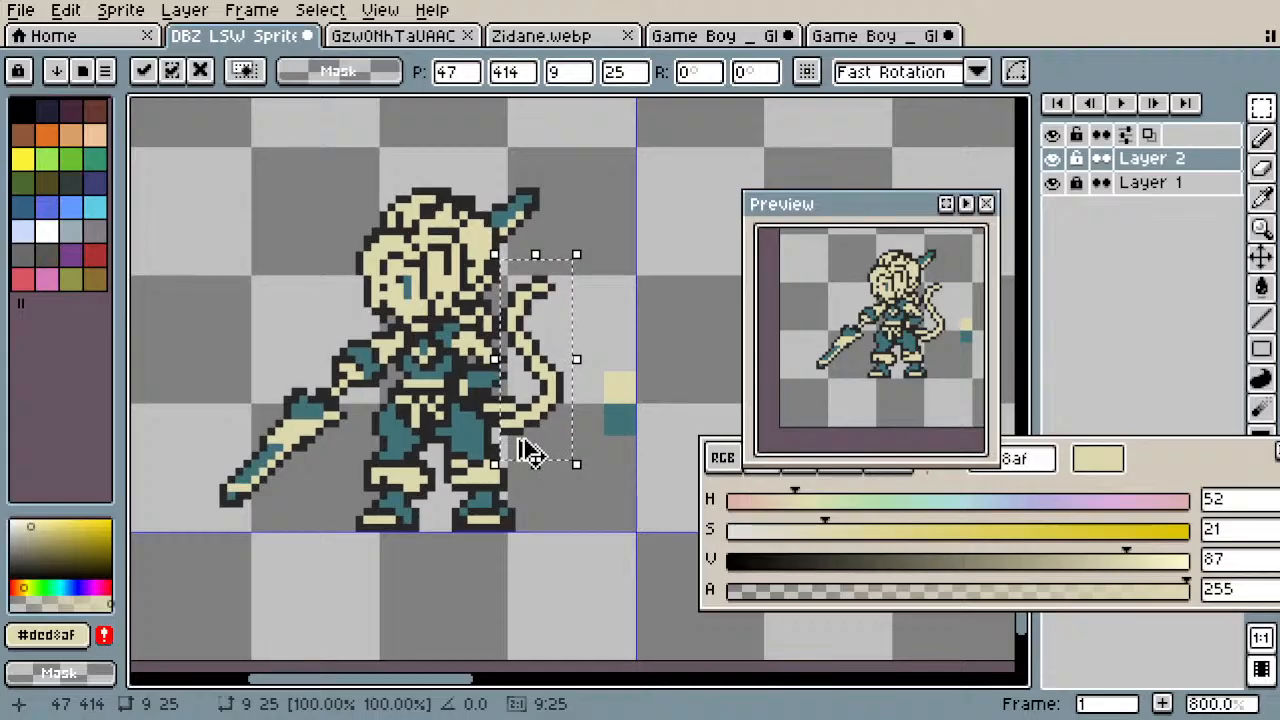
key(ctrl+d)
key(b)
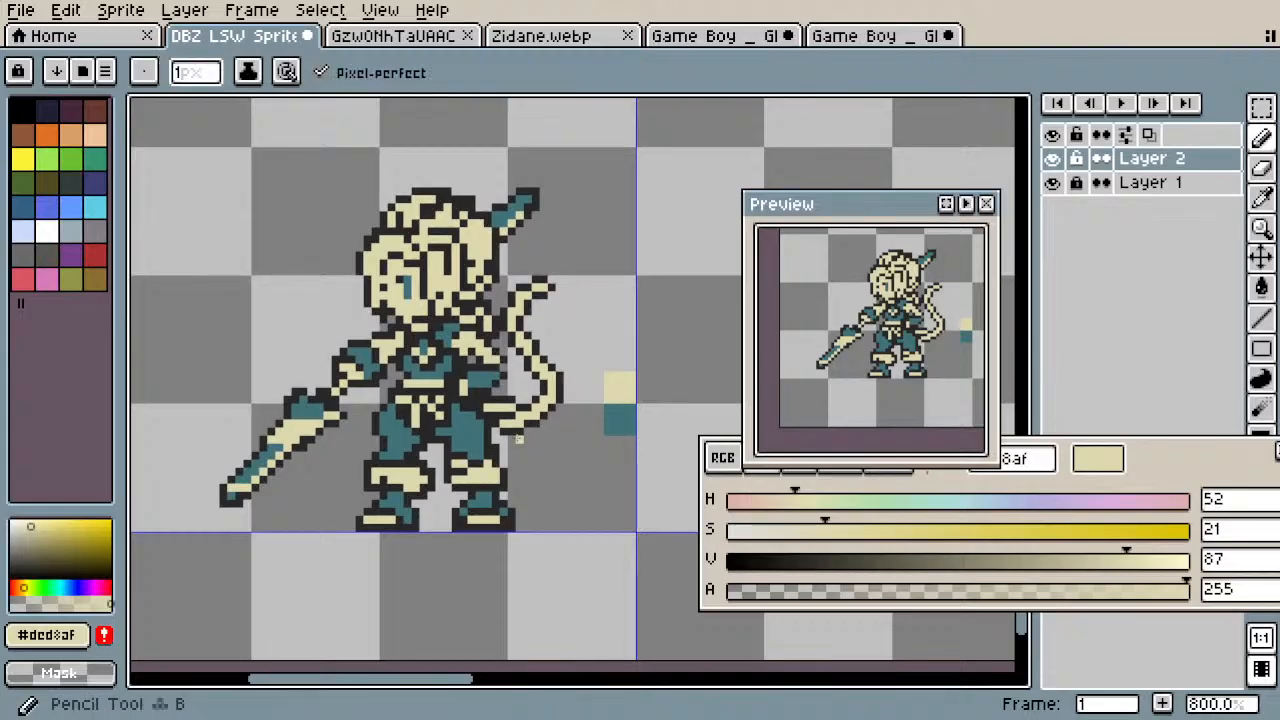
Step: Rejoin the shifted tail to the hip, replacing the doubled cream row with a stepped cream #ded8af base outlined in dark #282828
key(alt)
scroll(505, 425, up, 5)
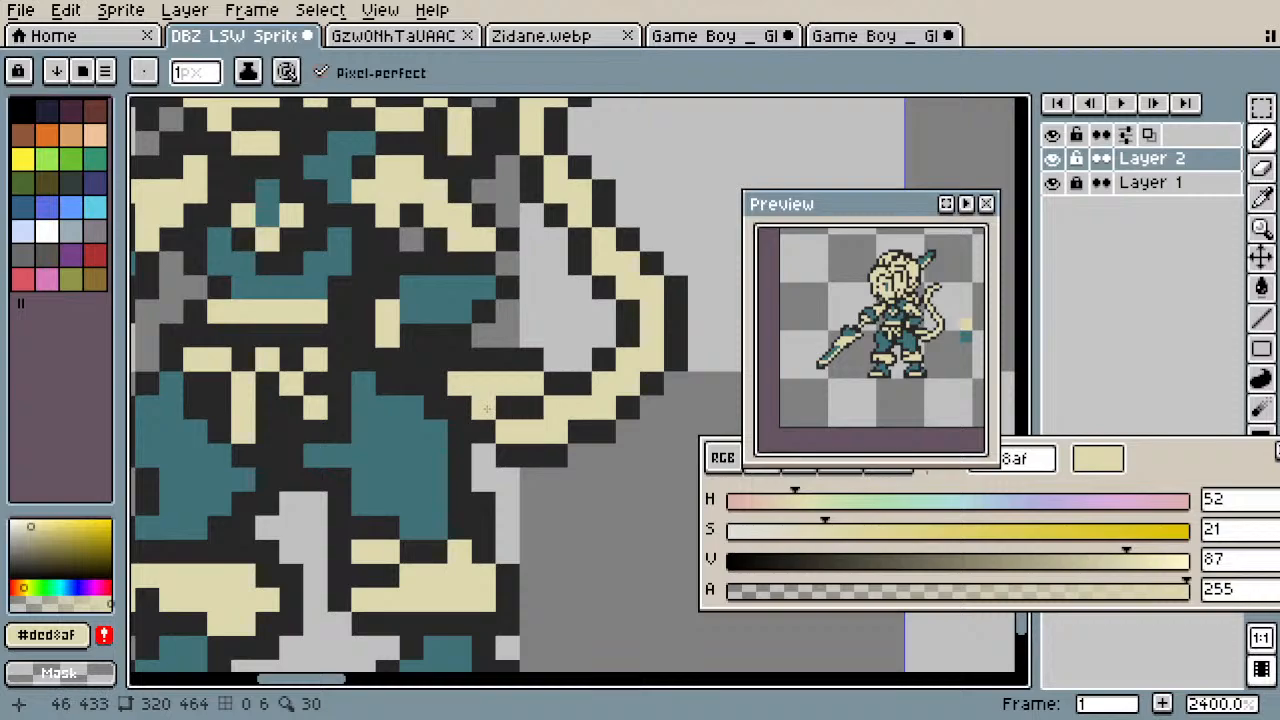
click(467, 407)
key(alt)
drag(488, 408, 516, 409)
alt+click(532, 408)
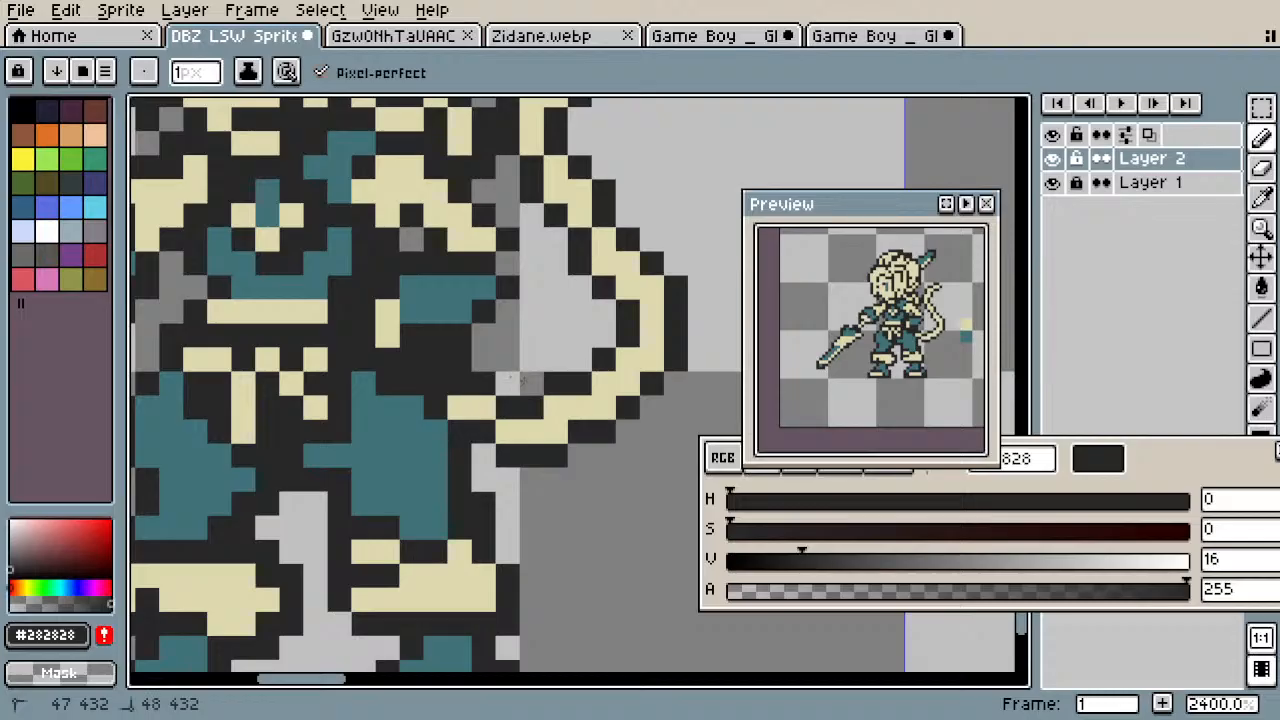
scroll(523, 381, down, 2)
scroll(523, 381, left, 2)
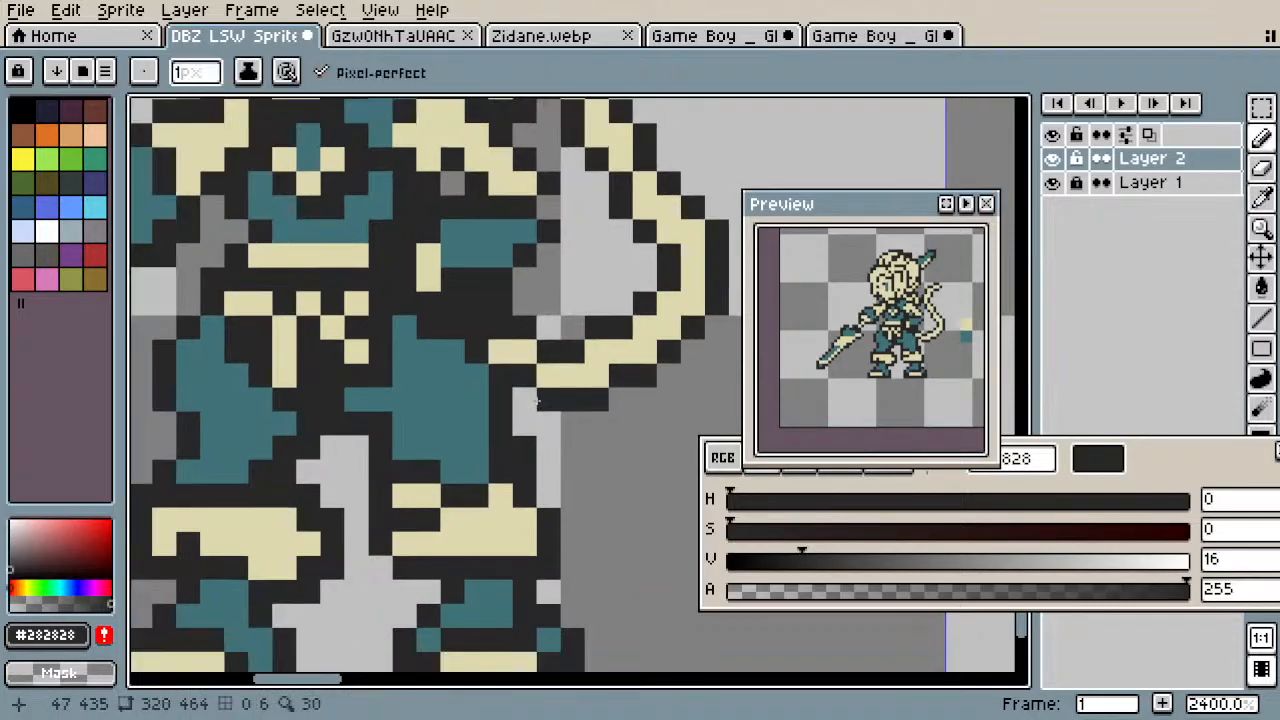
alt+click(537, 367)
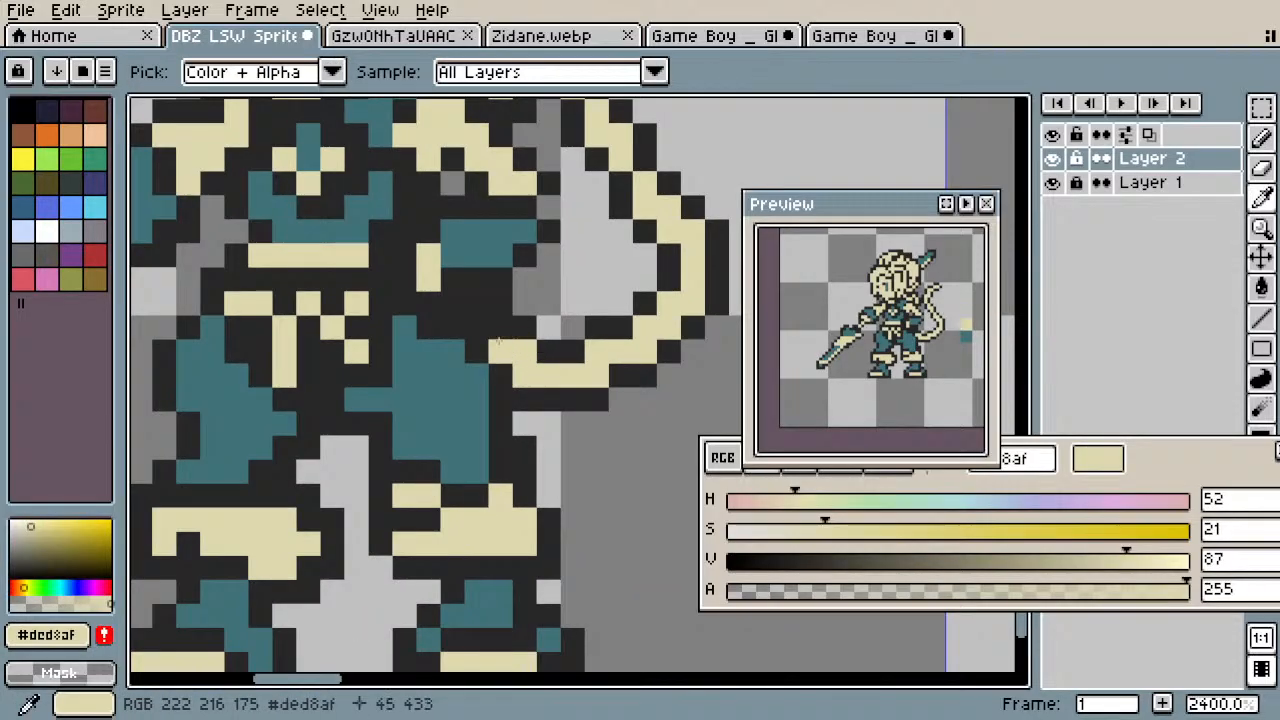
scroll(471, 329, down, 3)
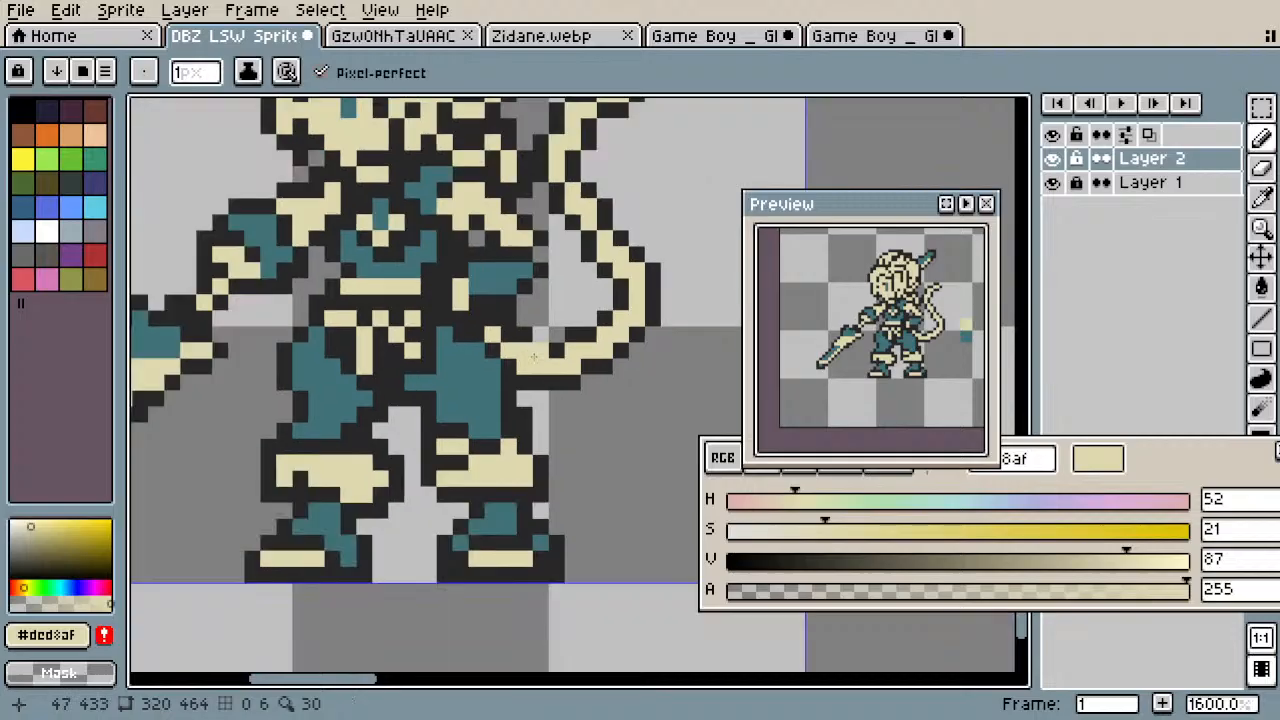
Step: Outline a narrow panel over the thigh beside the tail with dark #282828 pixels, starting around 42, 432 and running down the leg
scroll(523, 350, up, 2)
scroll(524, 349, up, 3)
alt+click(503, 354)
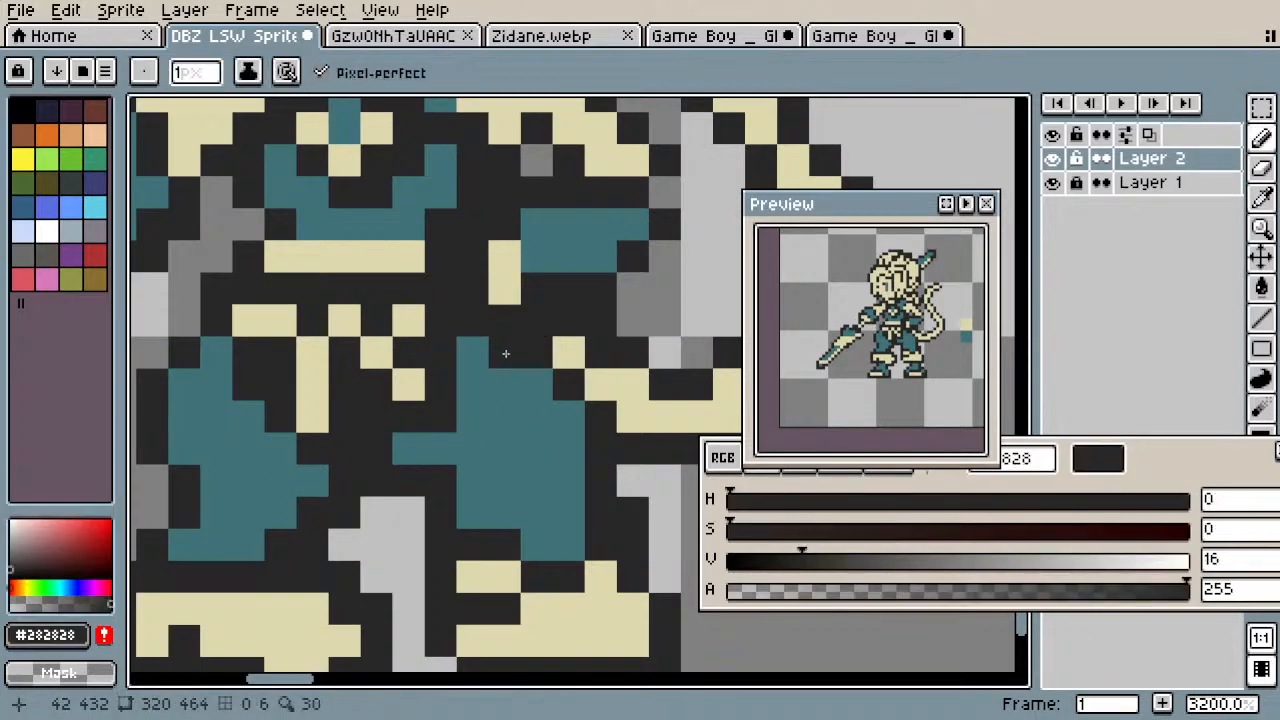
click(475, 353)
click(495, 386)
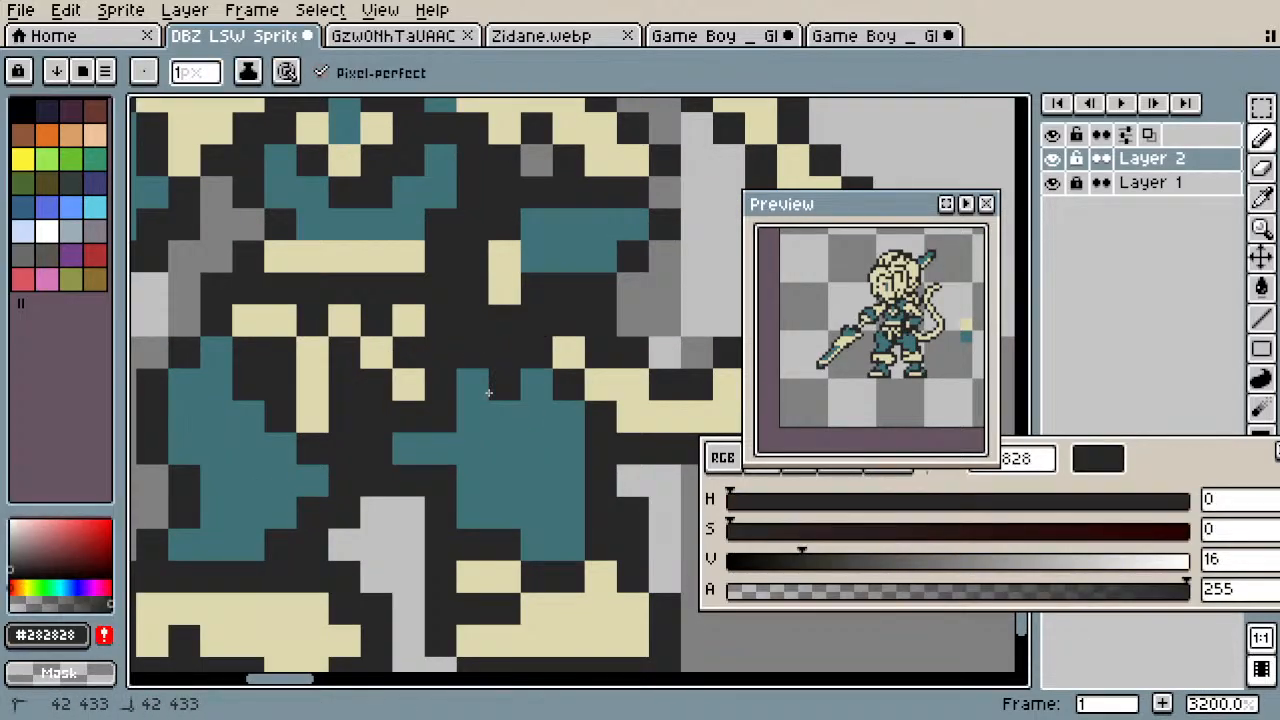
click(494, 413)
mouse_move(536, 448)
mouse_down()
mouse_move(570, 506)
mouse_move(614, 405)
mouse_move(614, 322)
mouse_up()
click(614, 501)
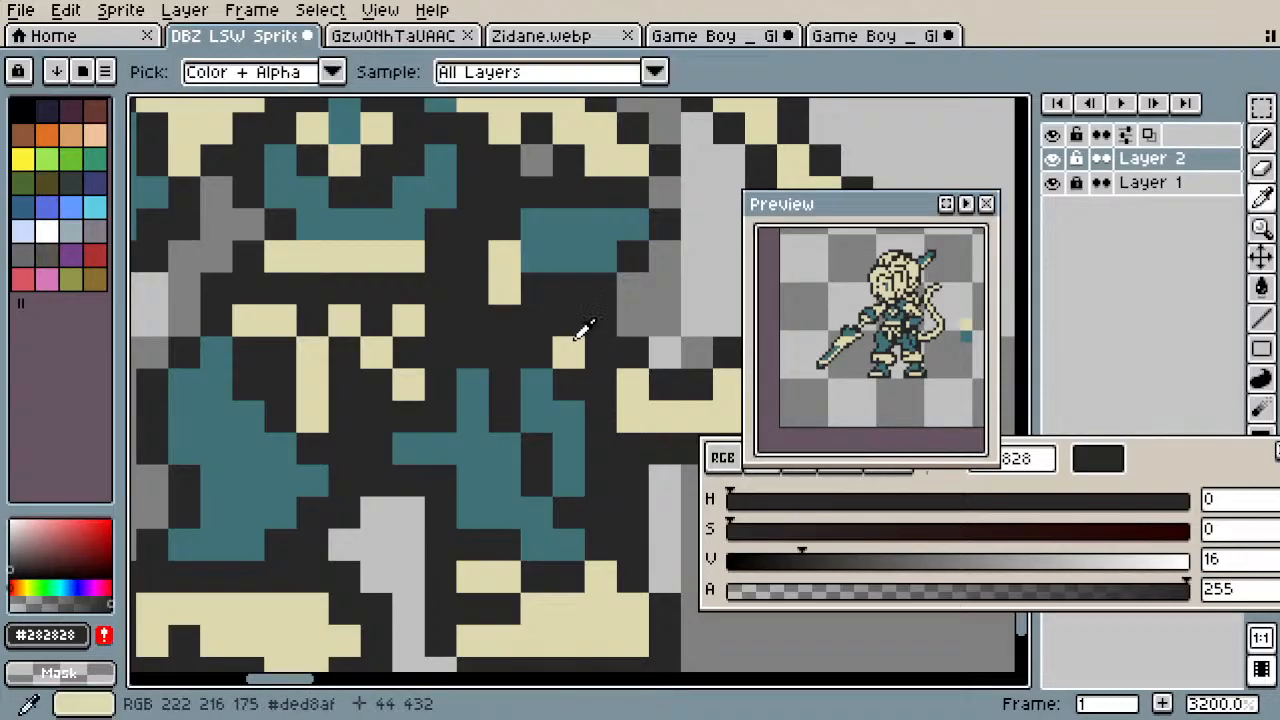
Step: Fill the outlined thigh panel with cream #ded8af along columns 43 and 44, from about row 432 down
alt+click(572, 343)
drag(569, 382, 569, 481)
drag(541, 416, 541, 344)
scroll(540, 344, down, 3)
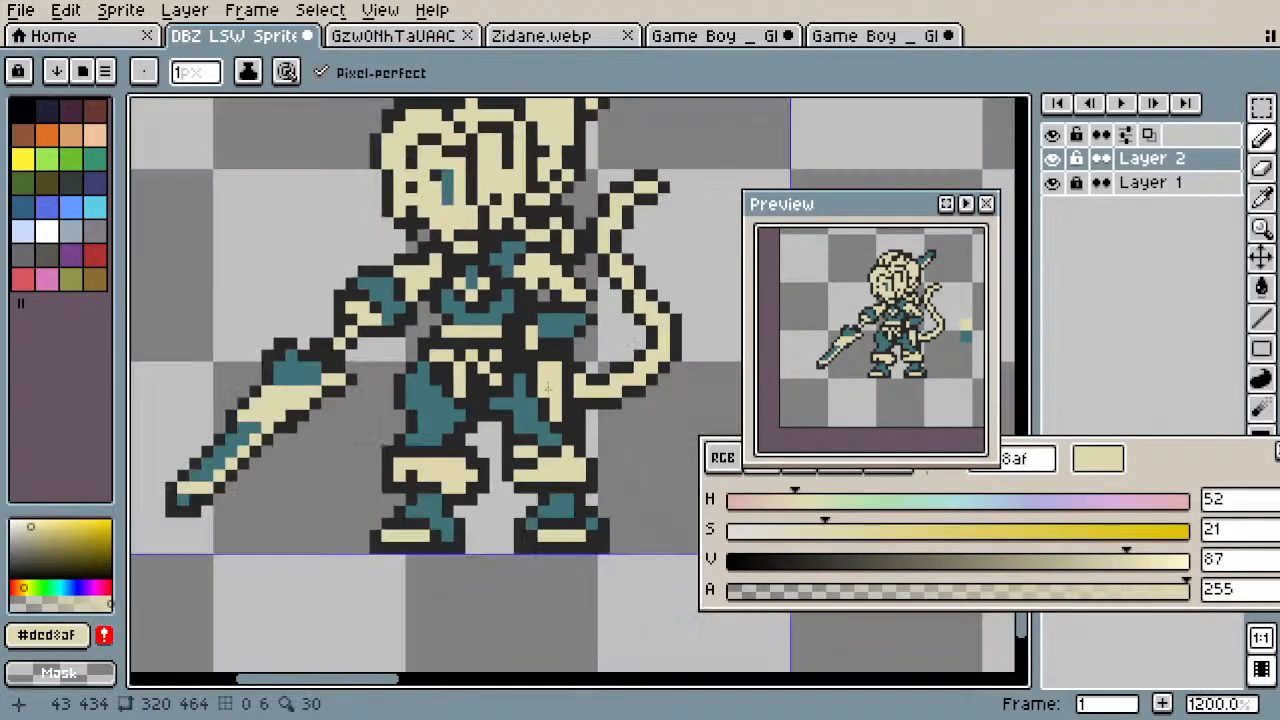
scroll(520, 360, up, 2)
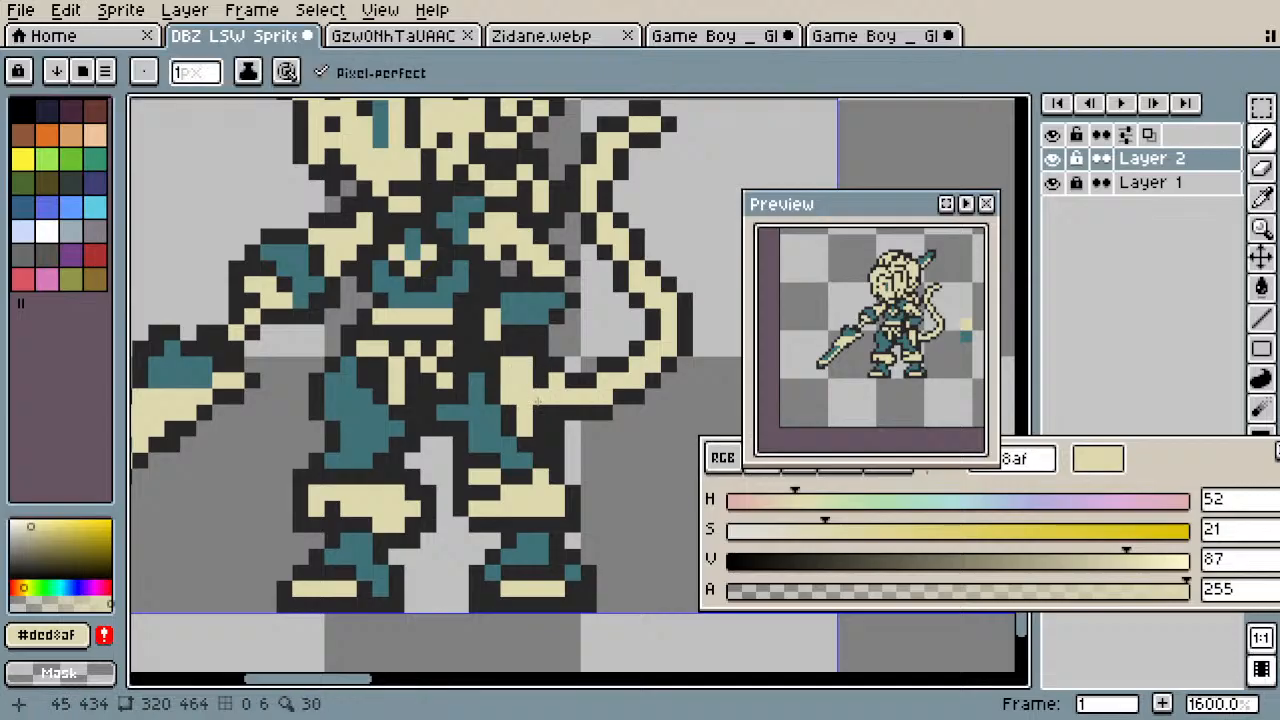
Step: Separate the thigh panel from the tail base with a dark #282828 edge and widen the panel in cream #ded8af around 45, 433
alt+click(556, 425)
mouse_move(556, 425)
mouse_down()
mouse_move(556, 333)
mouse_move(559, 350)
mouse_up()
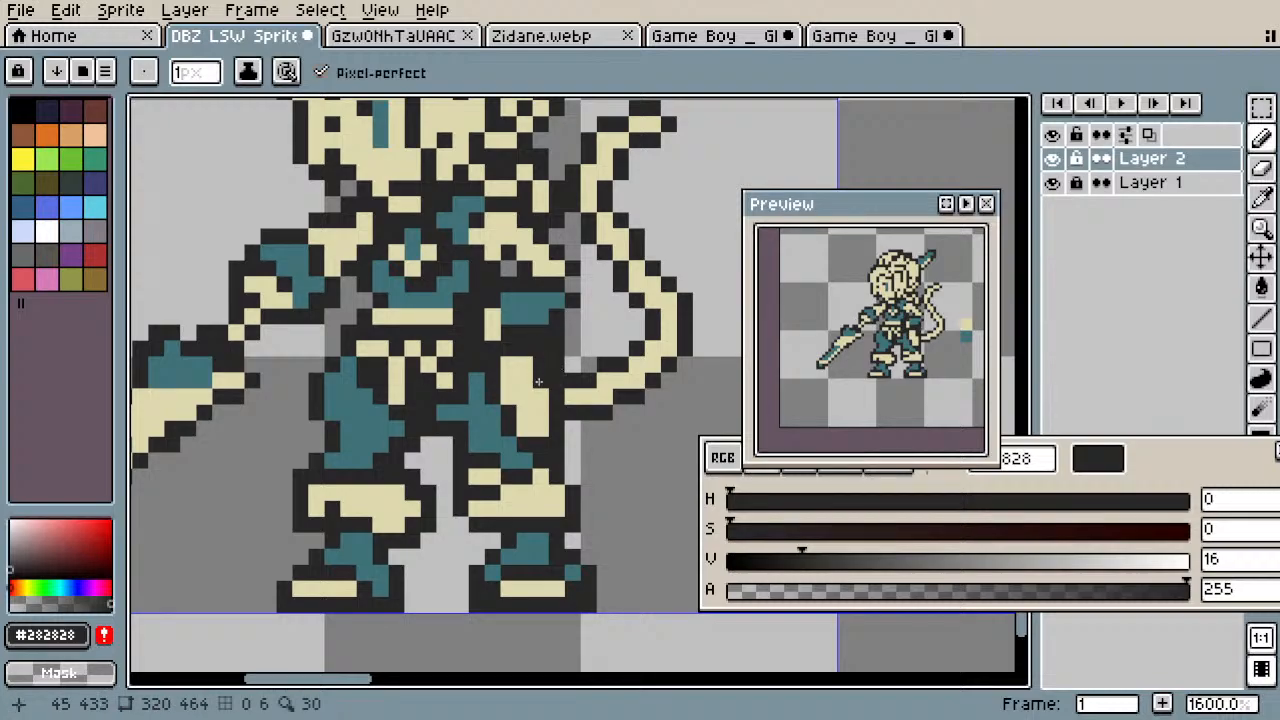
alt+click(538, 381)
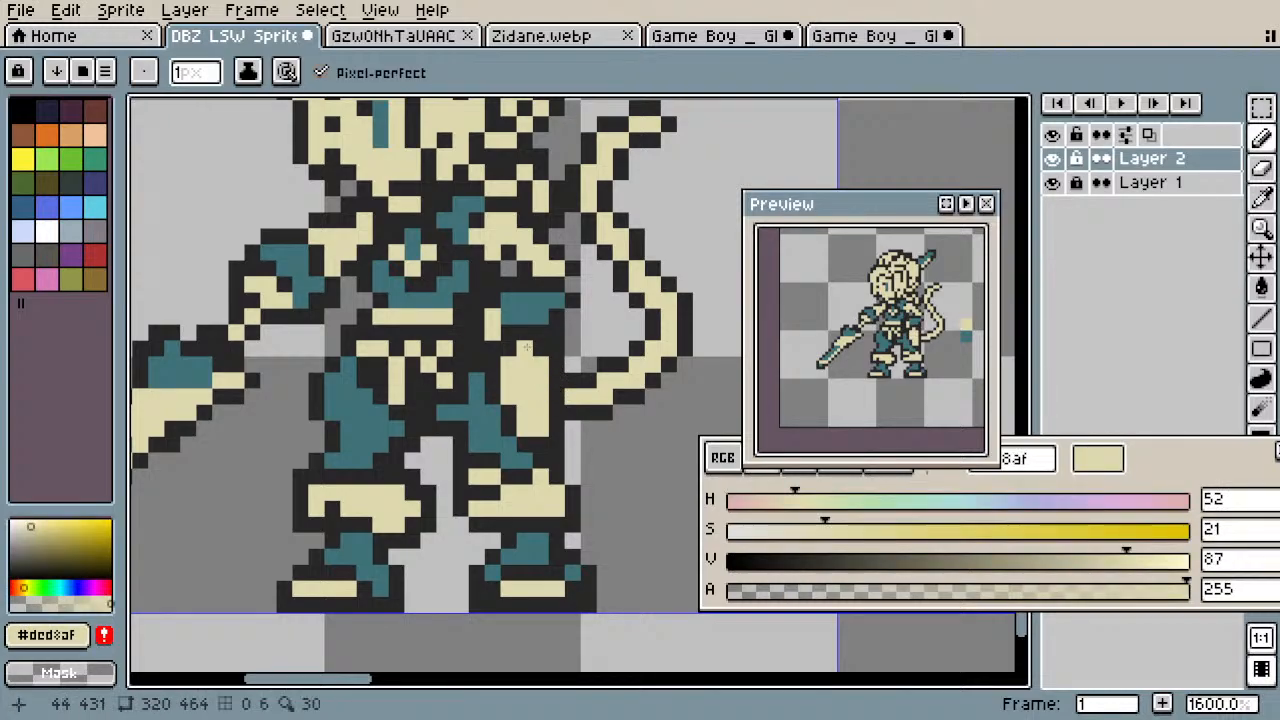
scroll(535, 356, down, 6)
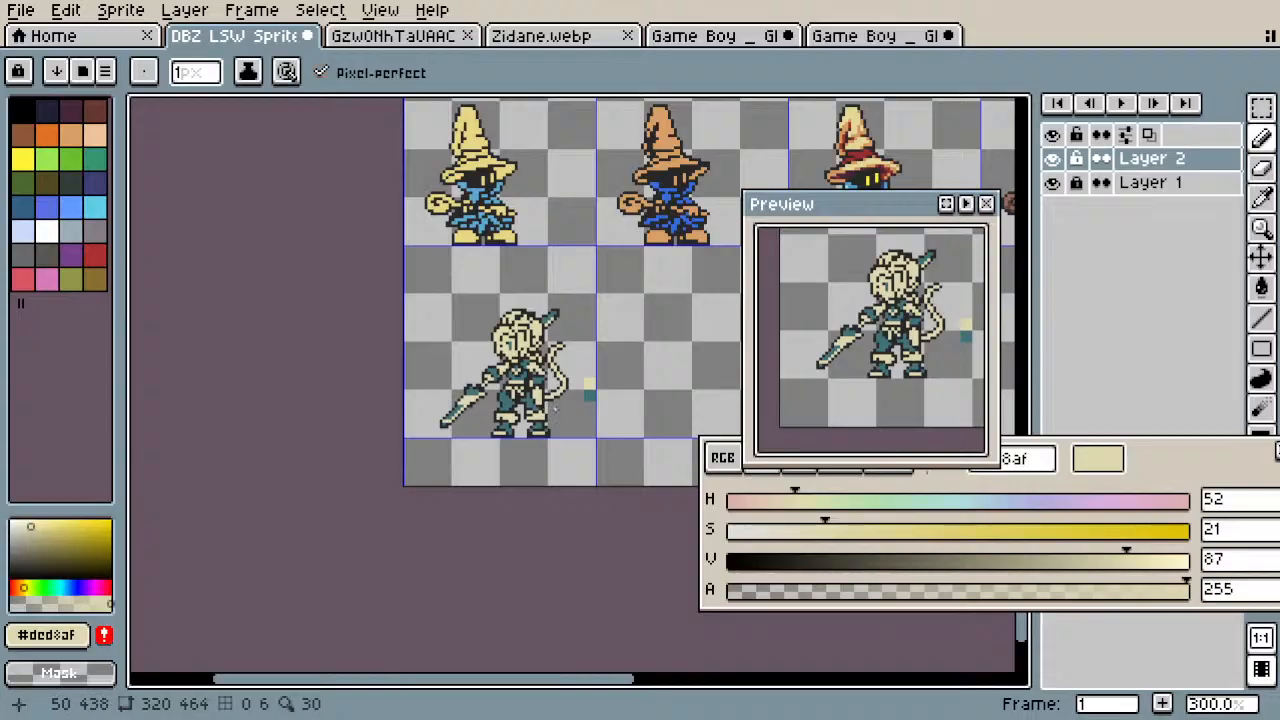
scroll(554, 406, up, 6)
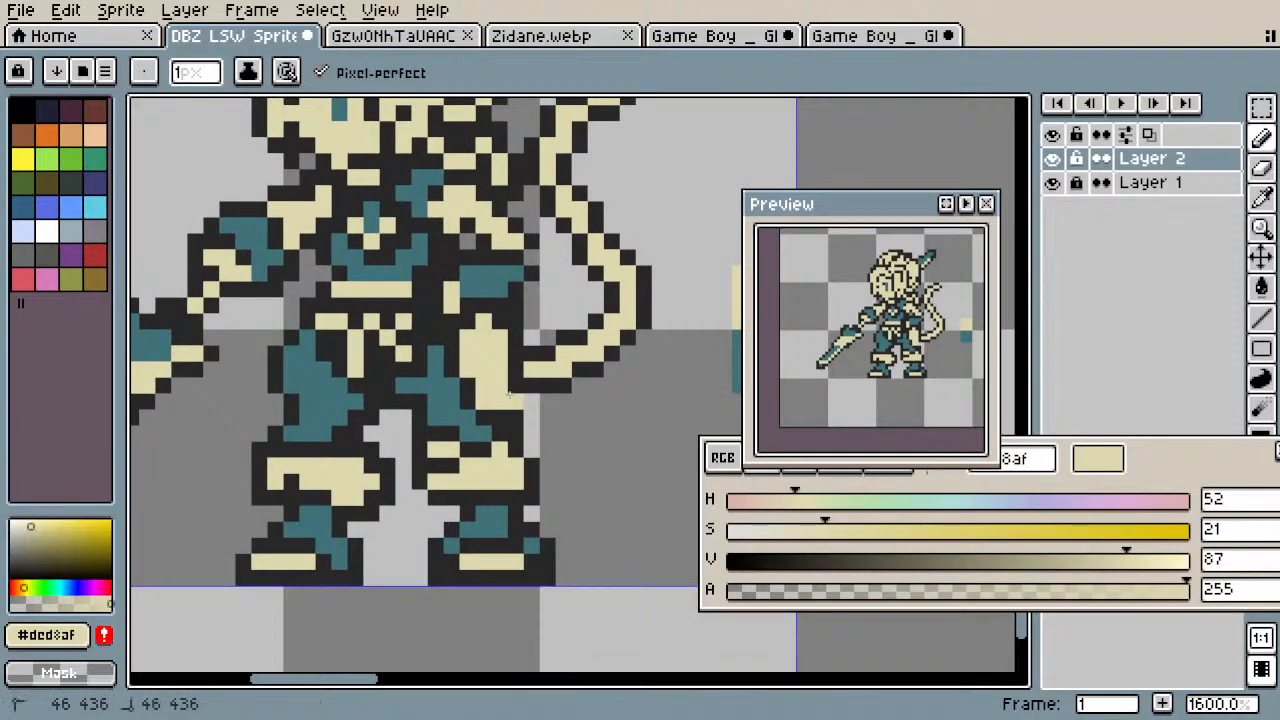
Step: Extend the panel's lower end in cream #ded8af around 46, 436, outline it in dark #282828 at column 47, and redraw the tail joint
key(alt)
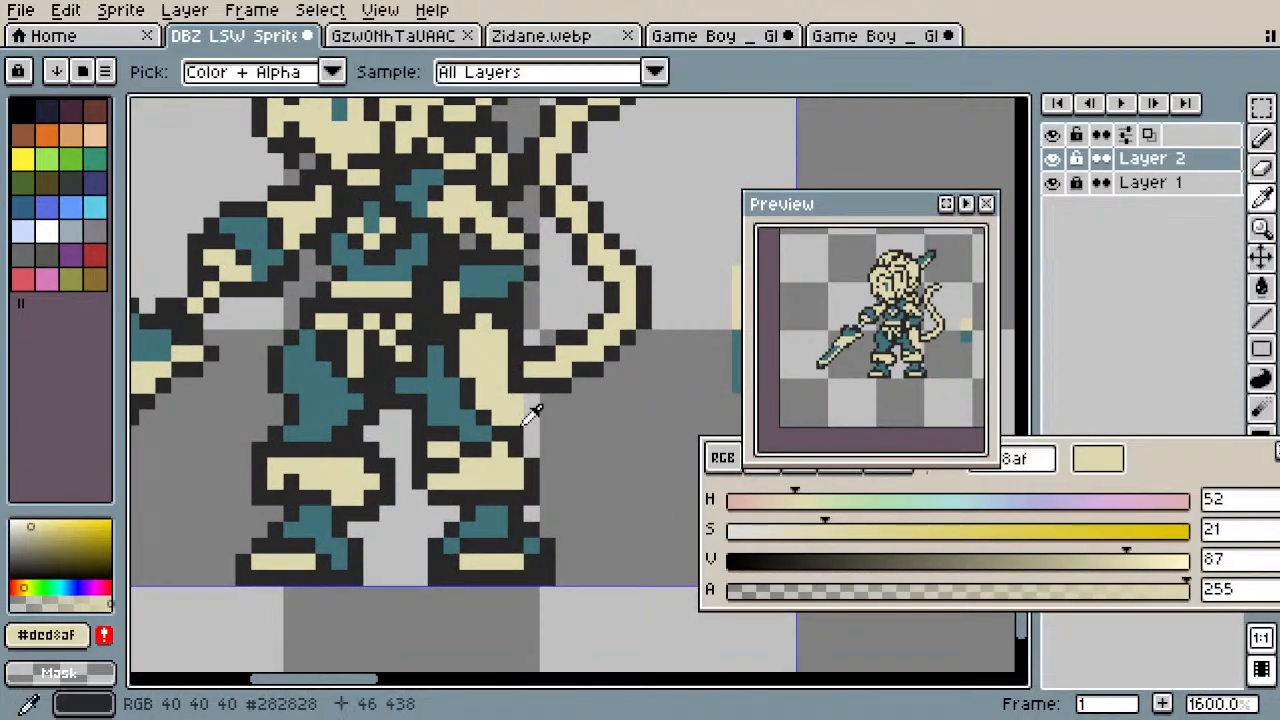
alt+click(522, 426)
key(shift)
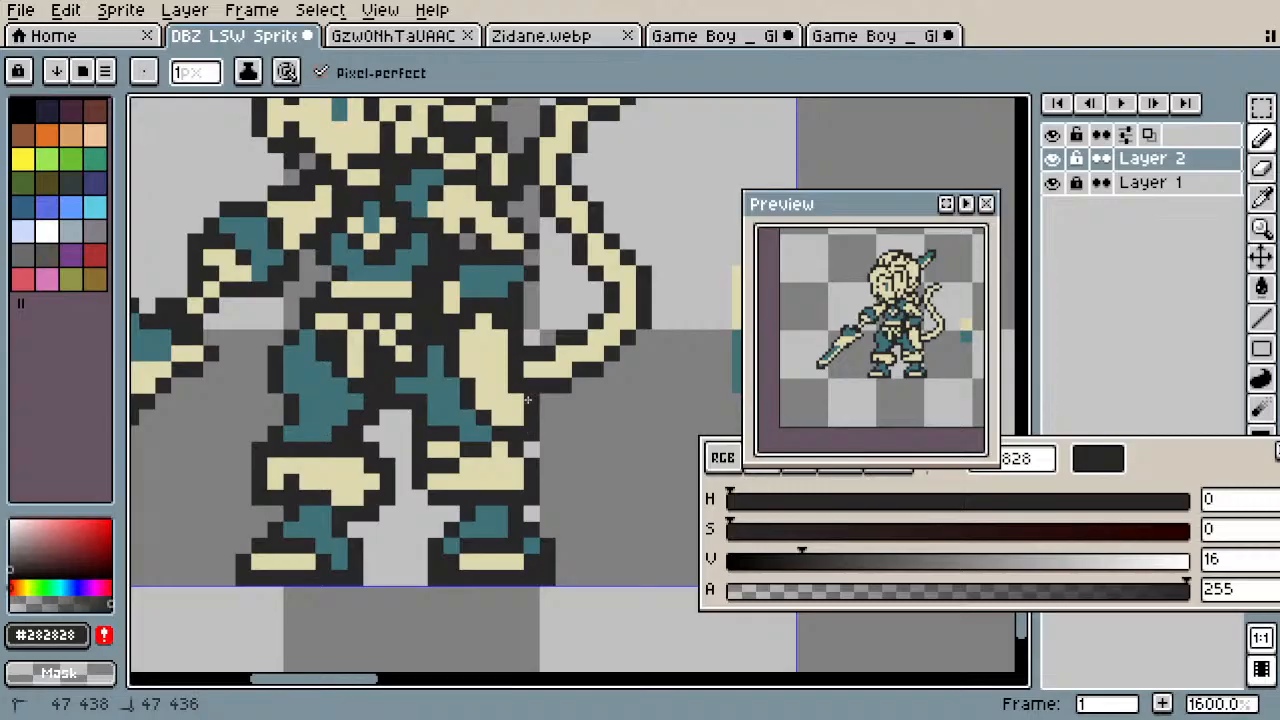
alt+click(516, 400)
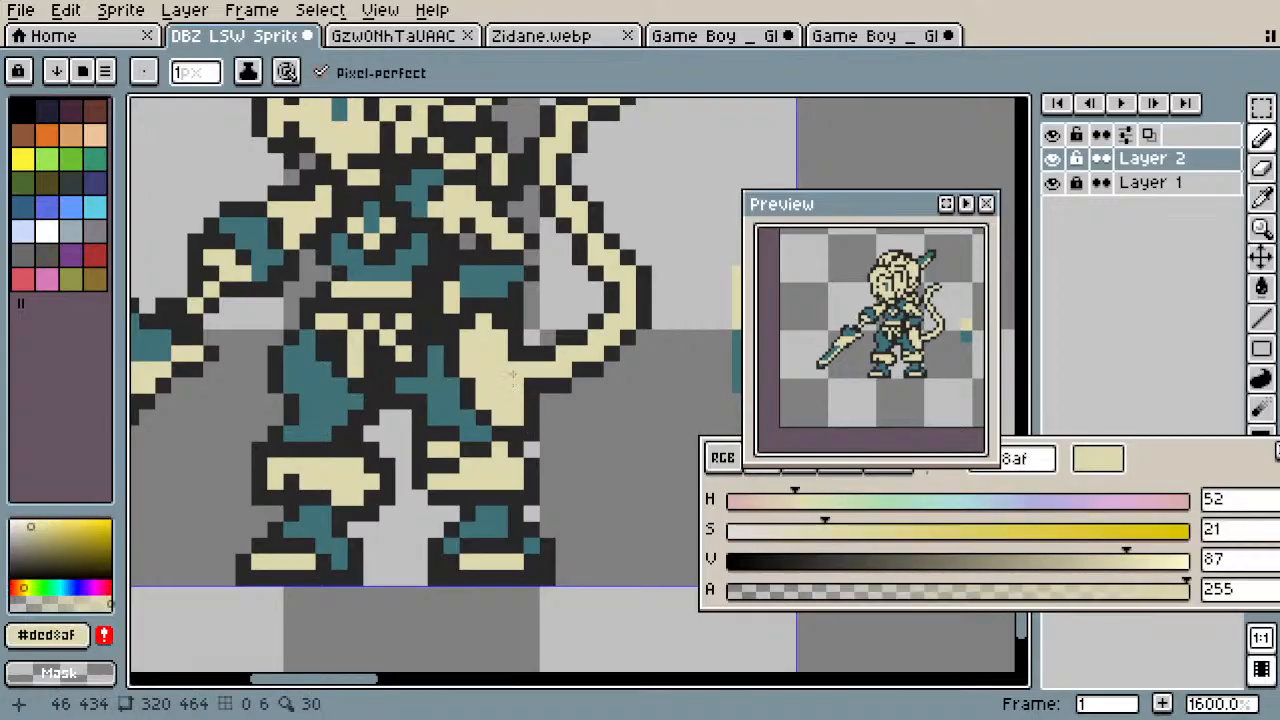
drag(516, 370, 516, 388)
alt+click(530, 400)
click(530, 370)
alt+click(498, 350)
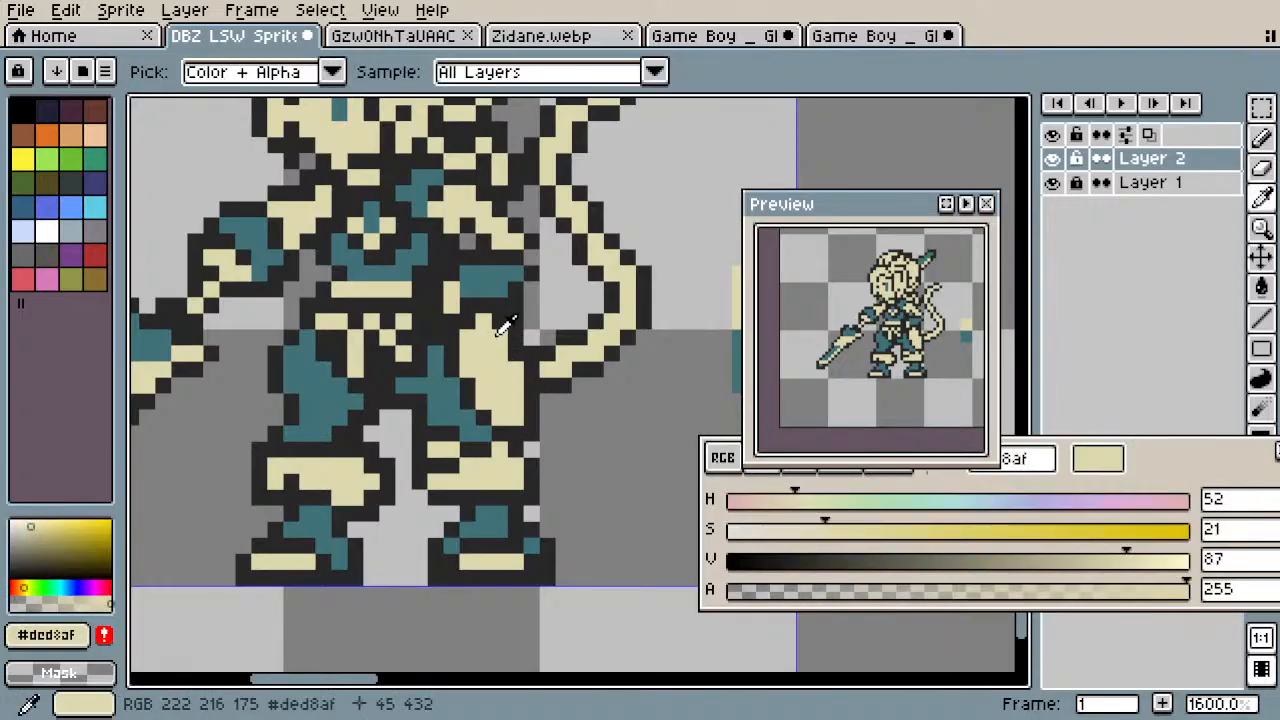
Step: Reshape the top of the thigh panel with dark #282828 and cream #ded8af pixels, around 43, 431 and 45, 432
scroll(460, 330, down, 3)
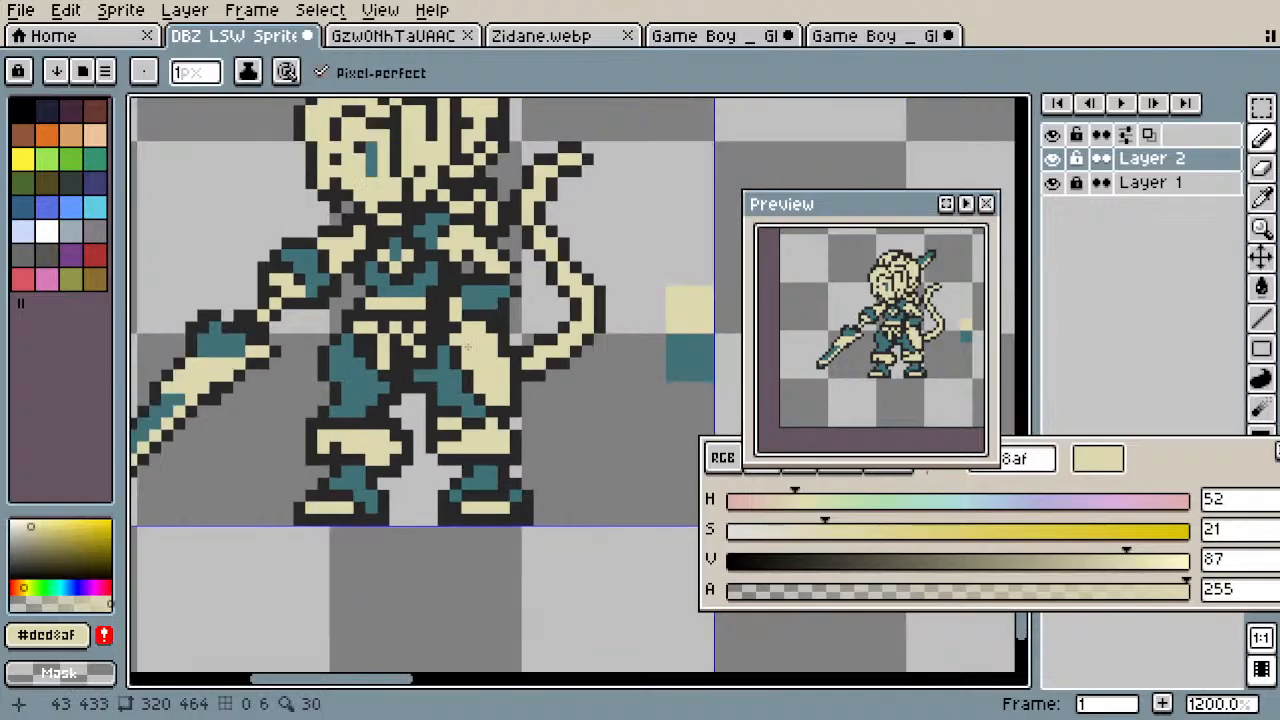
scroll(468, 348, up, 3)
alt+click(498, 335)
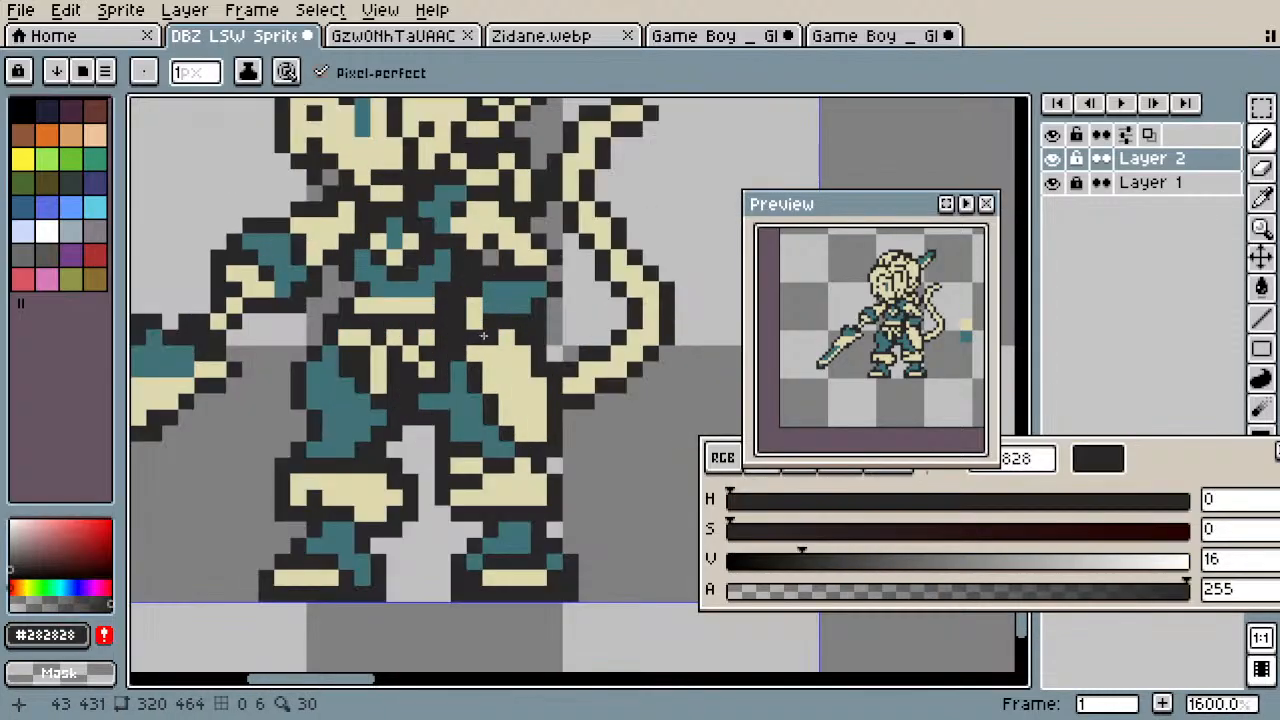
alt+click(522, 340)
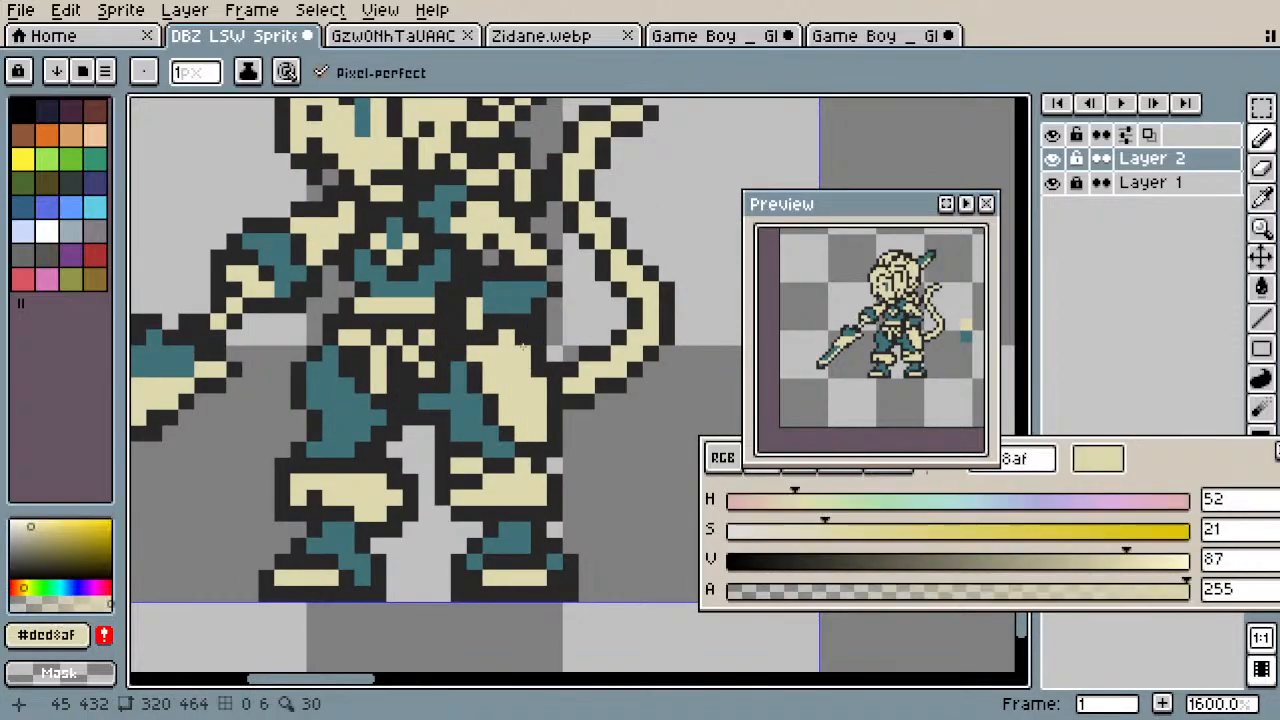
scroll(526, 339, down, 6)
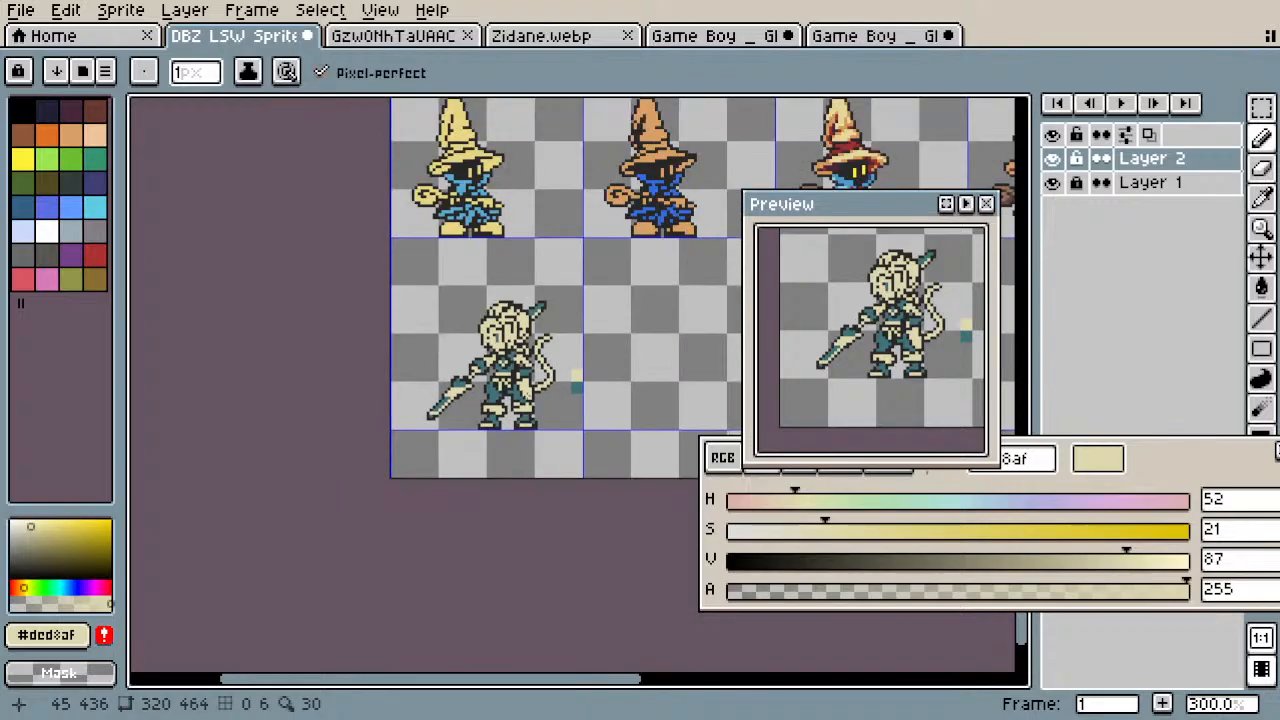
scroll(522, 345, up, 6)
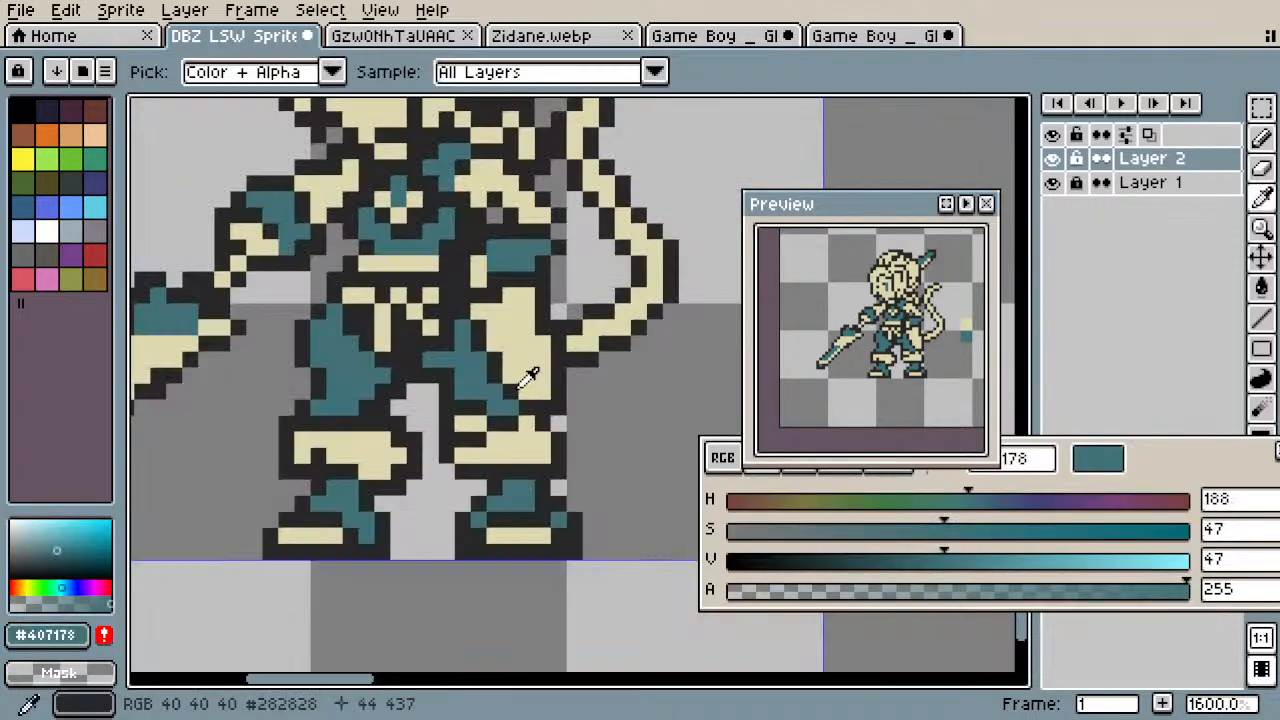
Step: Refine the panel's inner edge and lower end with dark #282828 and cream #ded8af pixels, around 42, 432, 44, 437 and 45, 437
alt+click(526, 374)
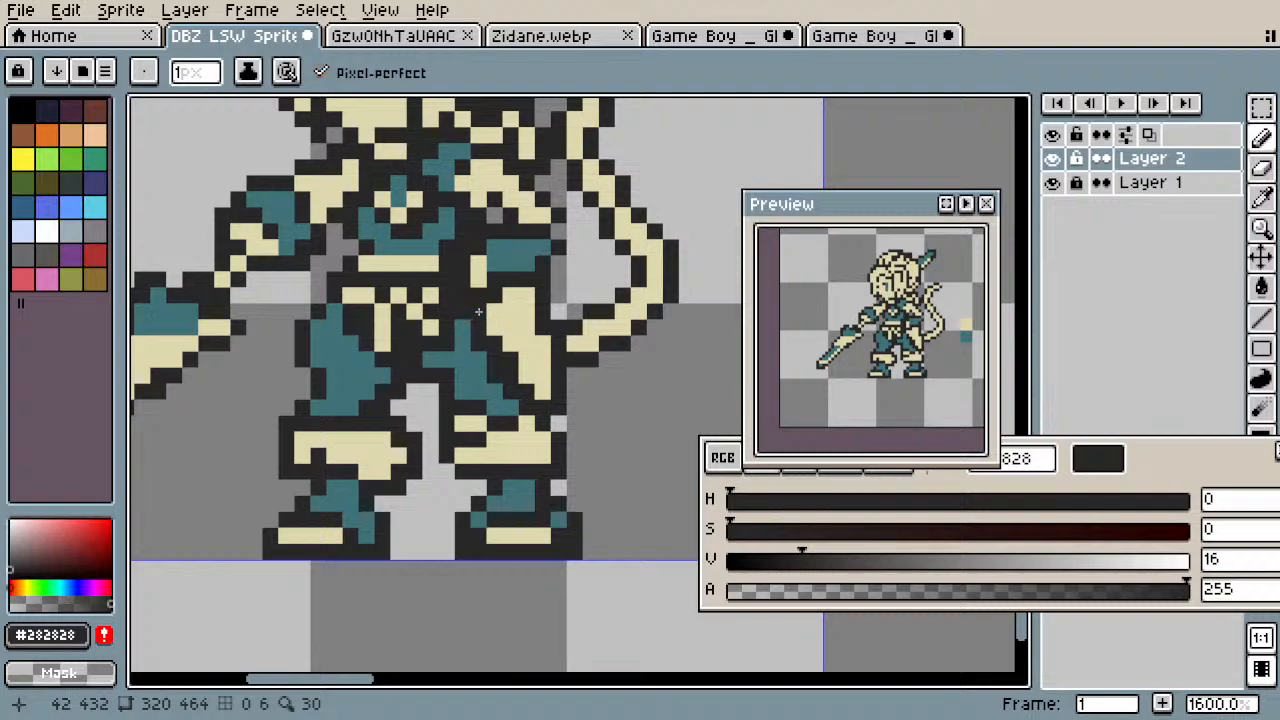
scroll(495, 345, down, 6)
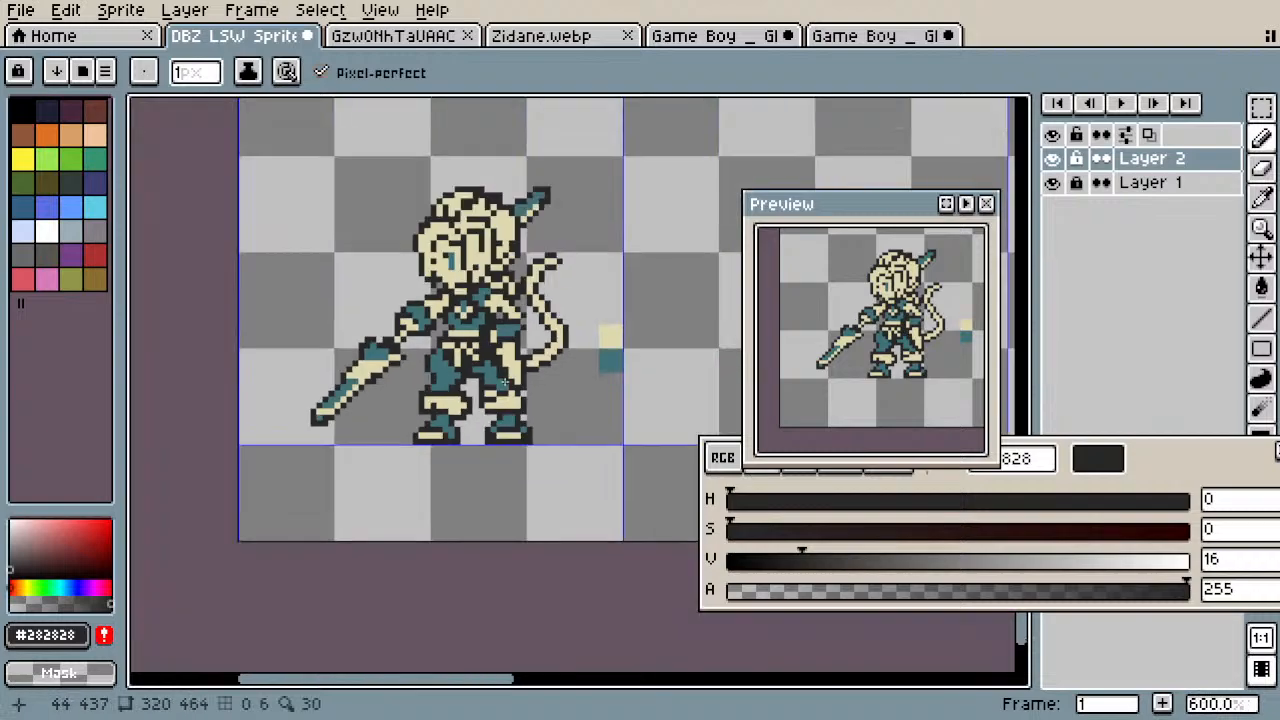
scroll(506, 376, up, 6)
alt+click(538, 350)
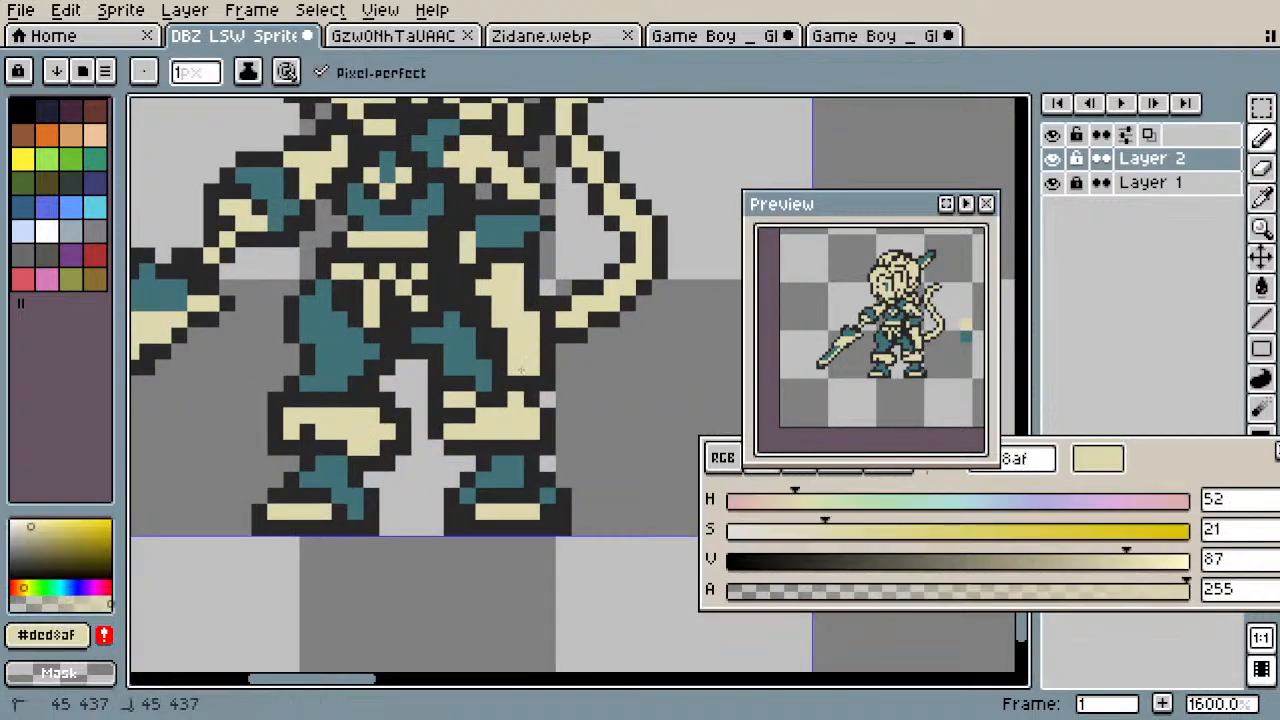
Step: Examine the reworked thigh, the tail and the hair behind the shoulder on the whole sprite and beside the other sprites in the sheet
scroll(545, 384, down, 1)
scroll(550, 392, down, 4)
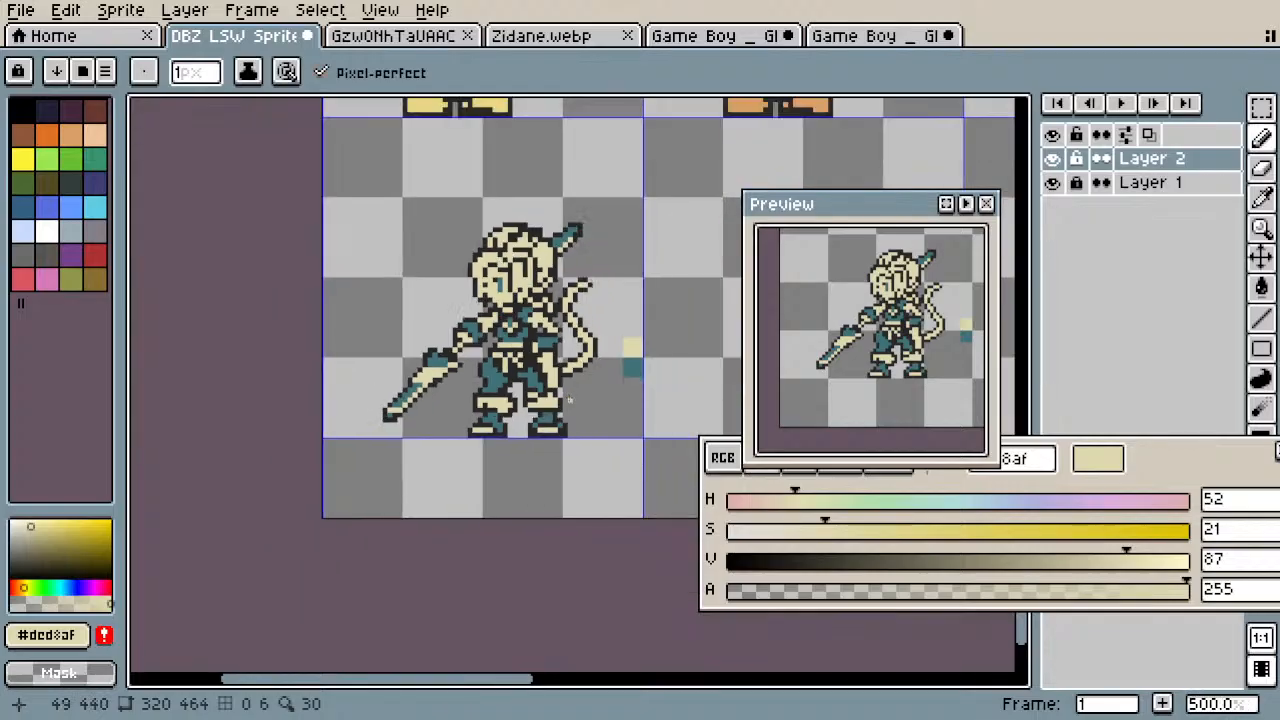
scroll(585, 408, down, 3)
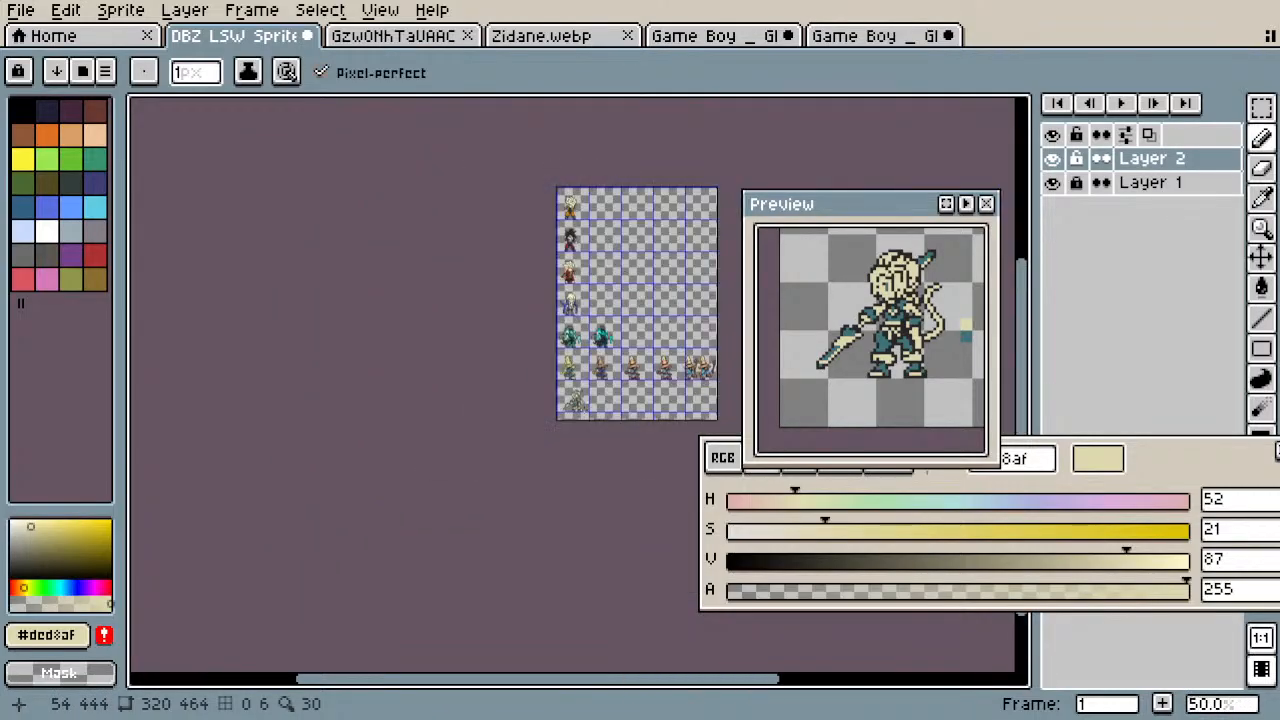
scroll(585, 408, up, 3)
drag(600, 388, 479, 382)
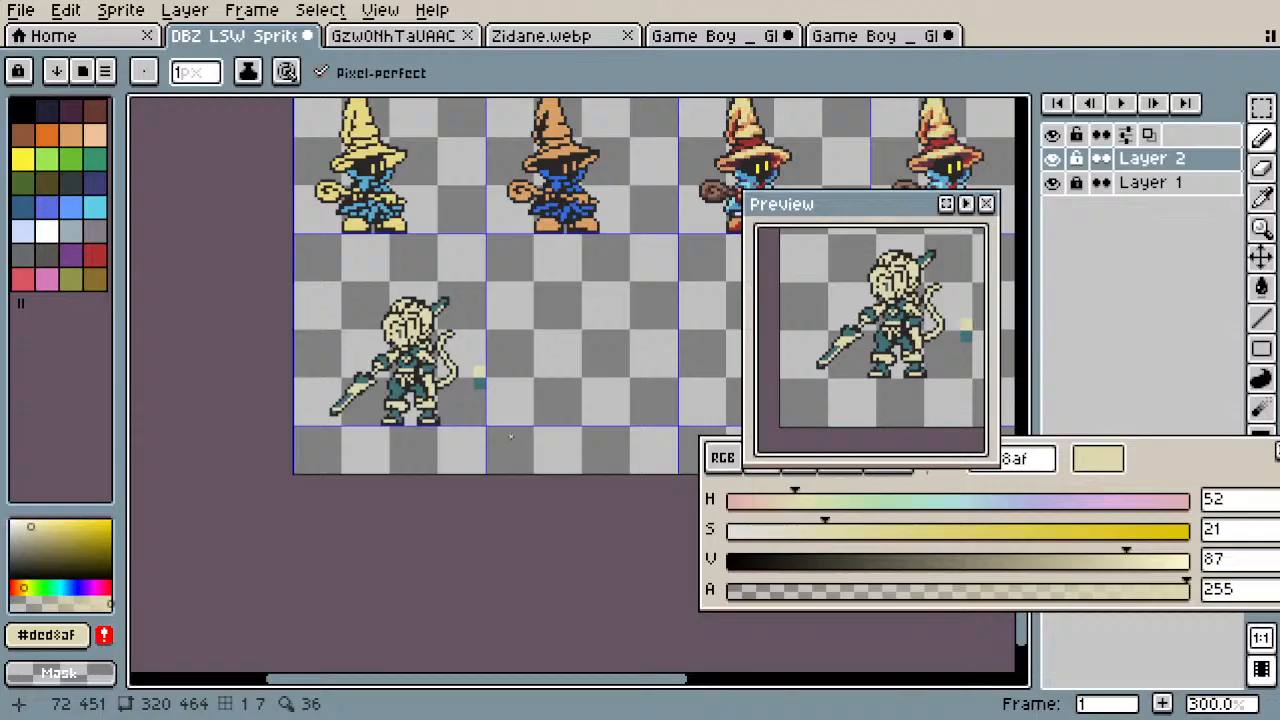
scroll(510, 434, up, 7)
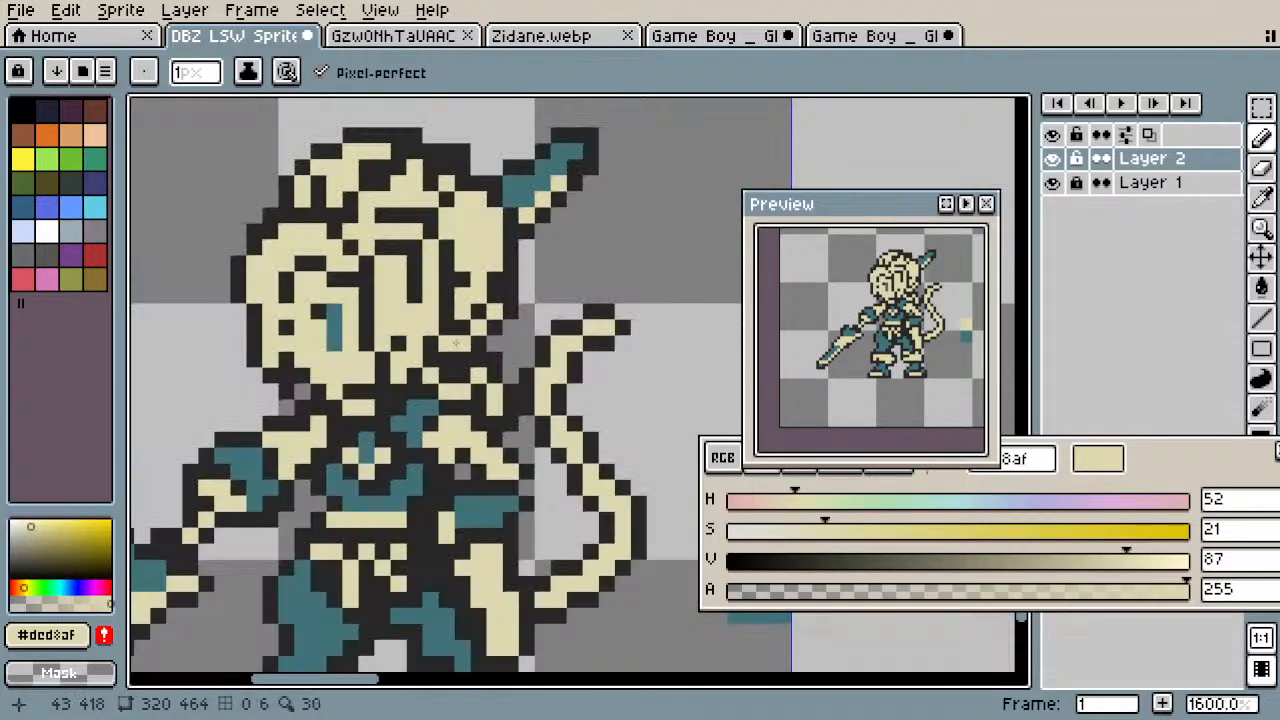
key(i)
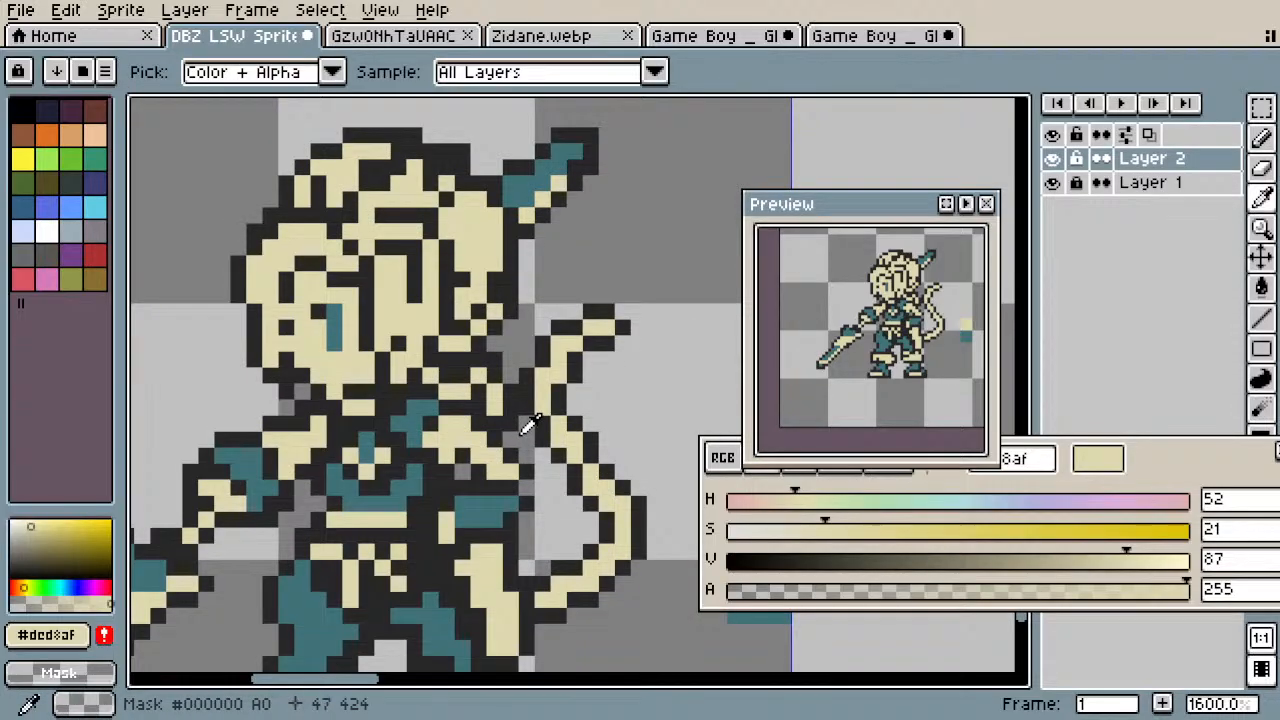
key(b)
scroll(530, 424, down, 3)
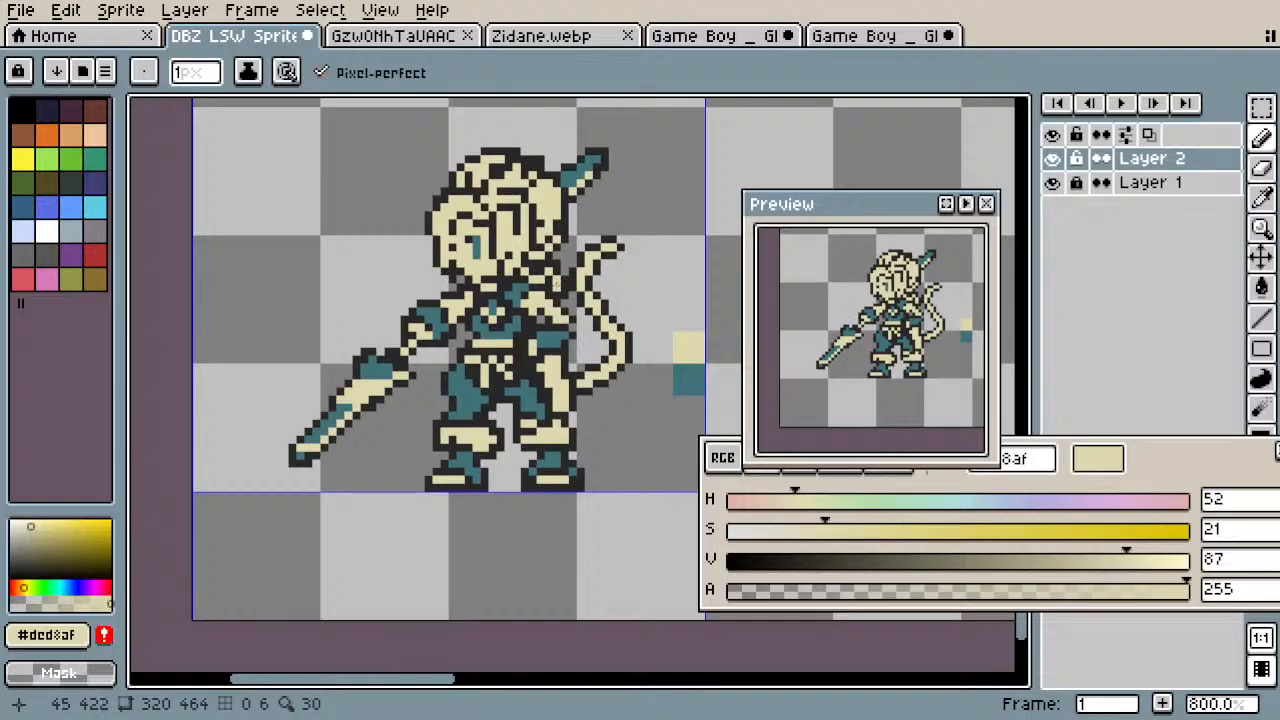
scroll(556, 284, down, 1)
scroll(540, 290, up, 3)
Step: Retouch the hair ends above the shoulder with dark #282828 and cream #ded8af pixels, around 44, 420, 45, 419 and 44, 421
key(i)
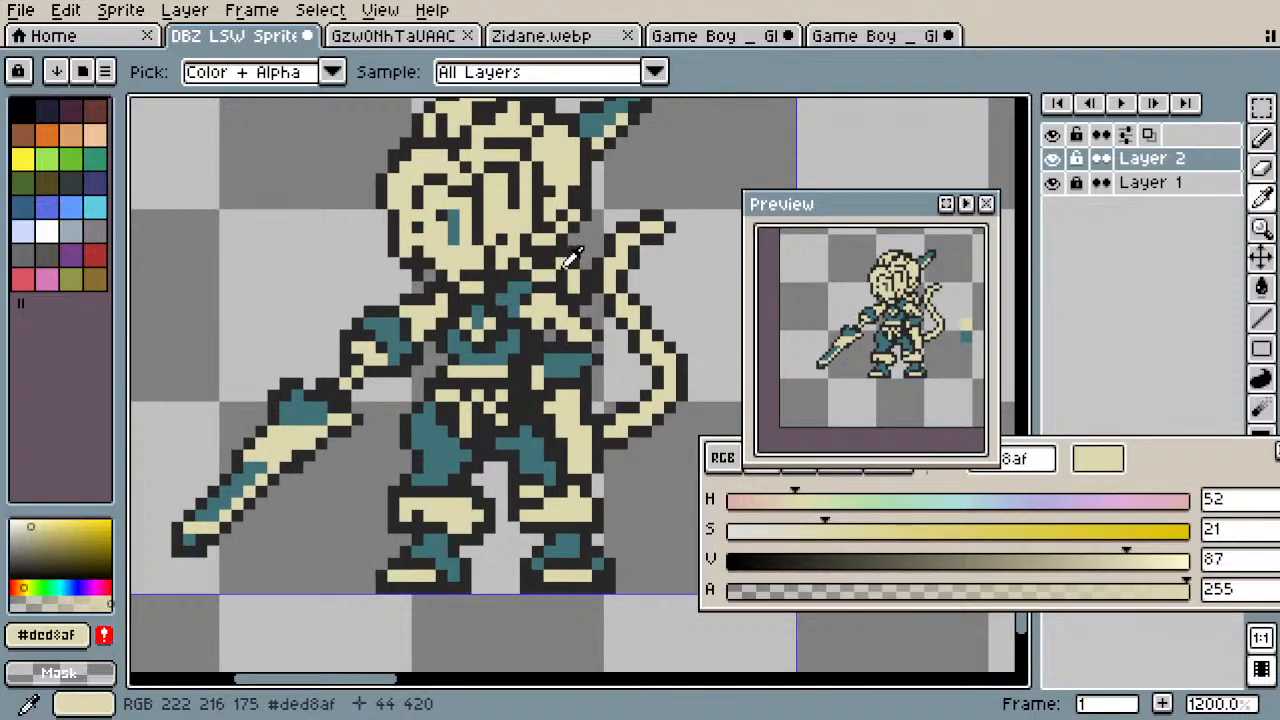
key(b)
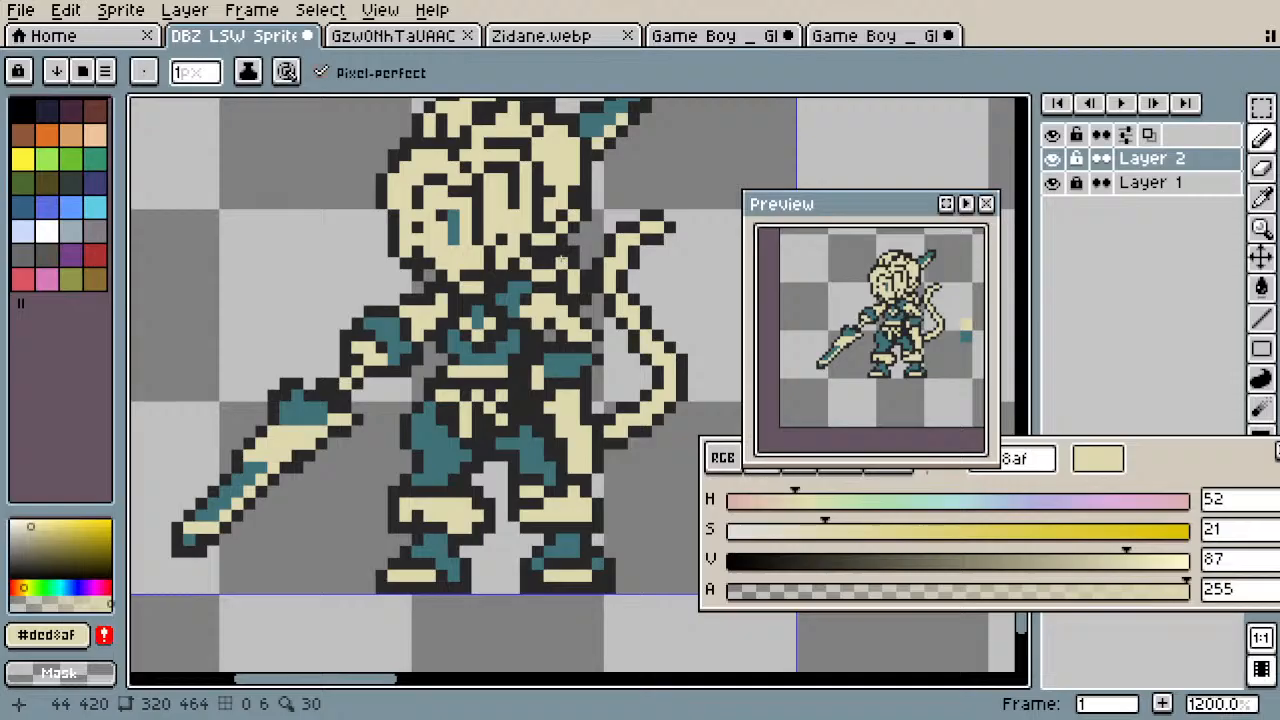
alt+click(551, 260)
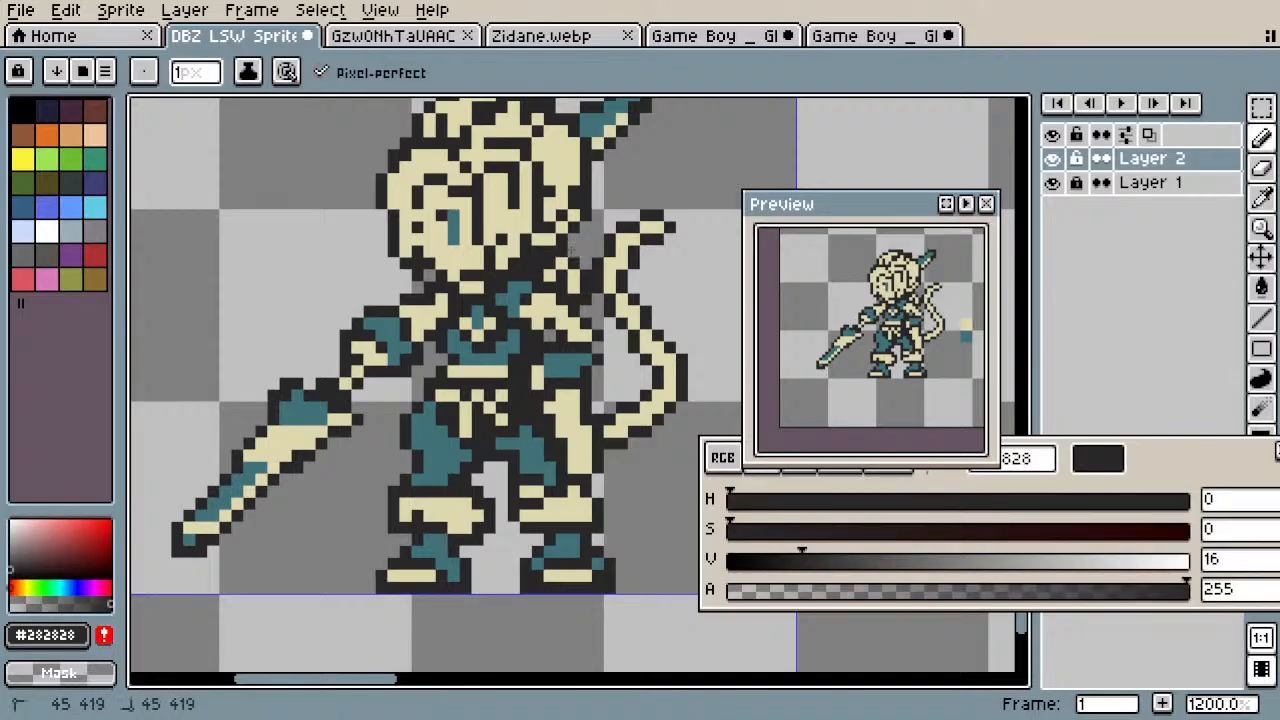
alt+click(569, 274)
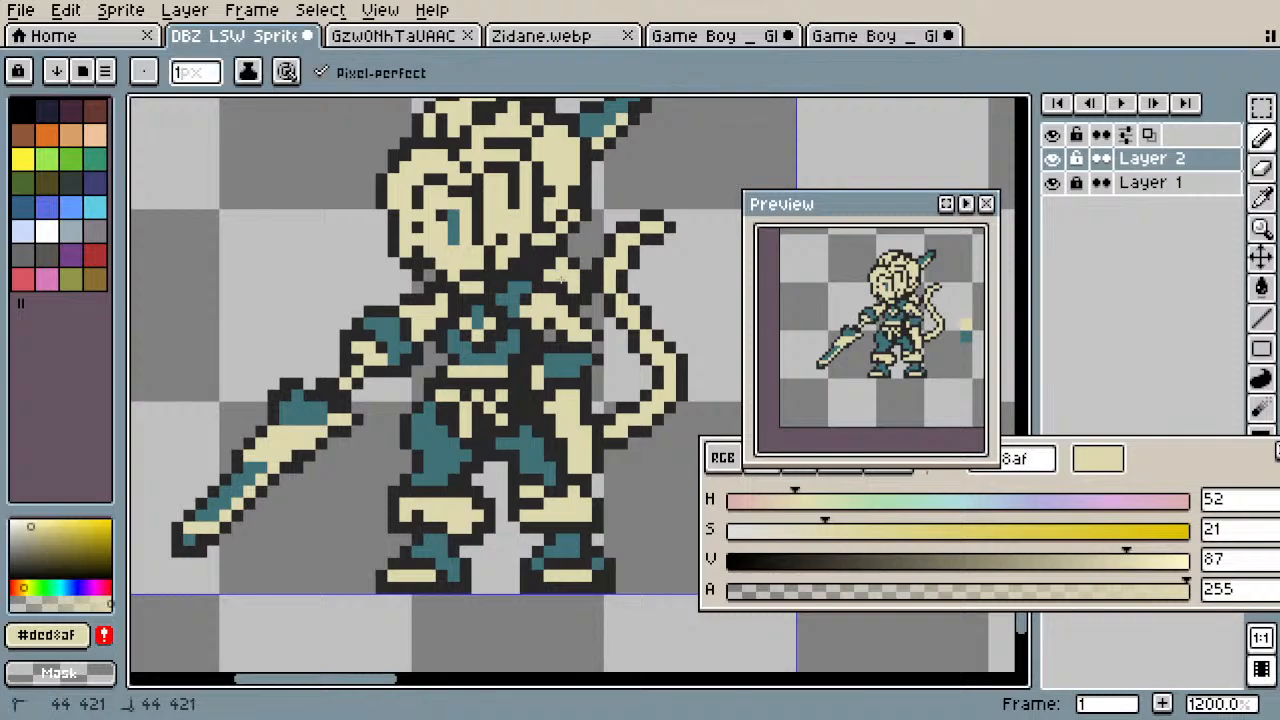
Step: Rework the shoulder below the hair ends with dark #282828 and cream #ded8af pixels, around 44, 423, 45, 424 and 45, 425
alt+click(572, 273)
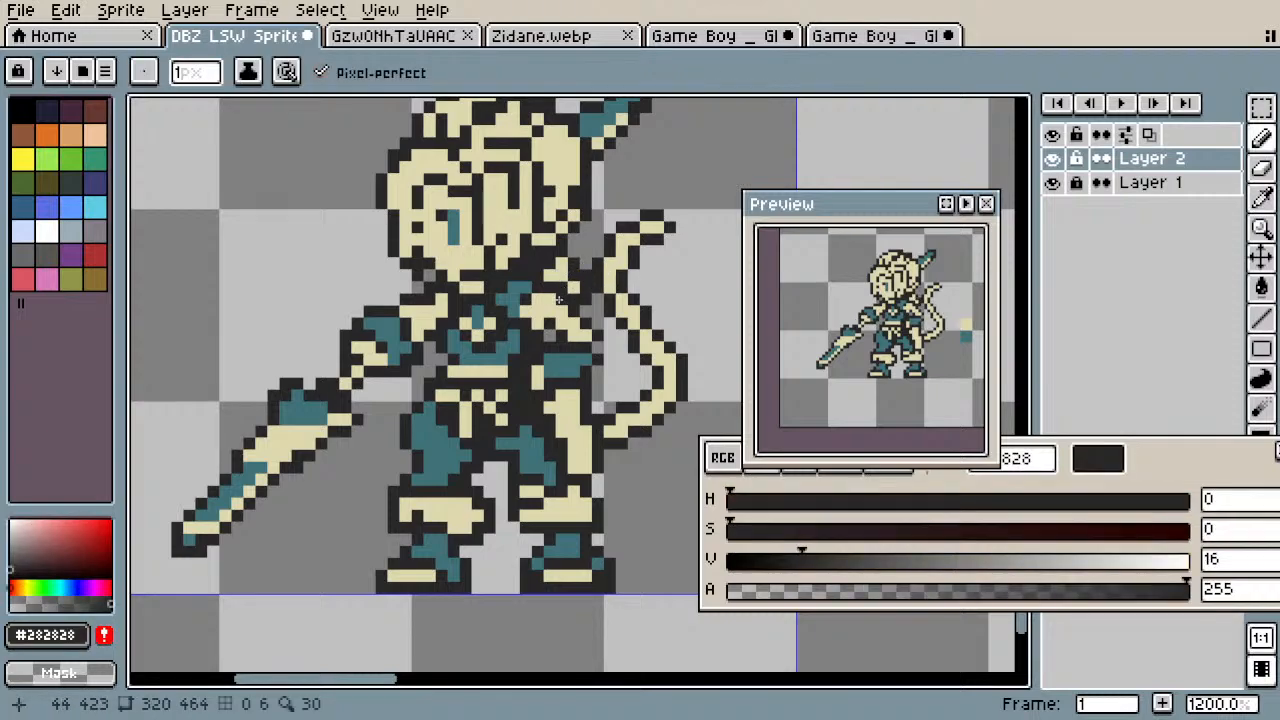
scroll(570, 273, down, 5)
scroll(558, 333, up, 3)
scroll(559, 333, up, 3)
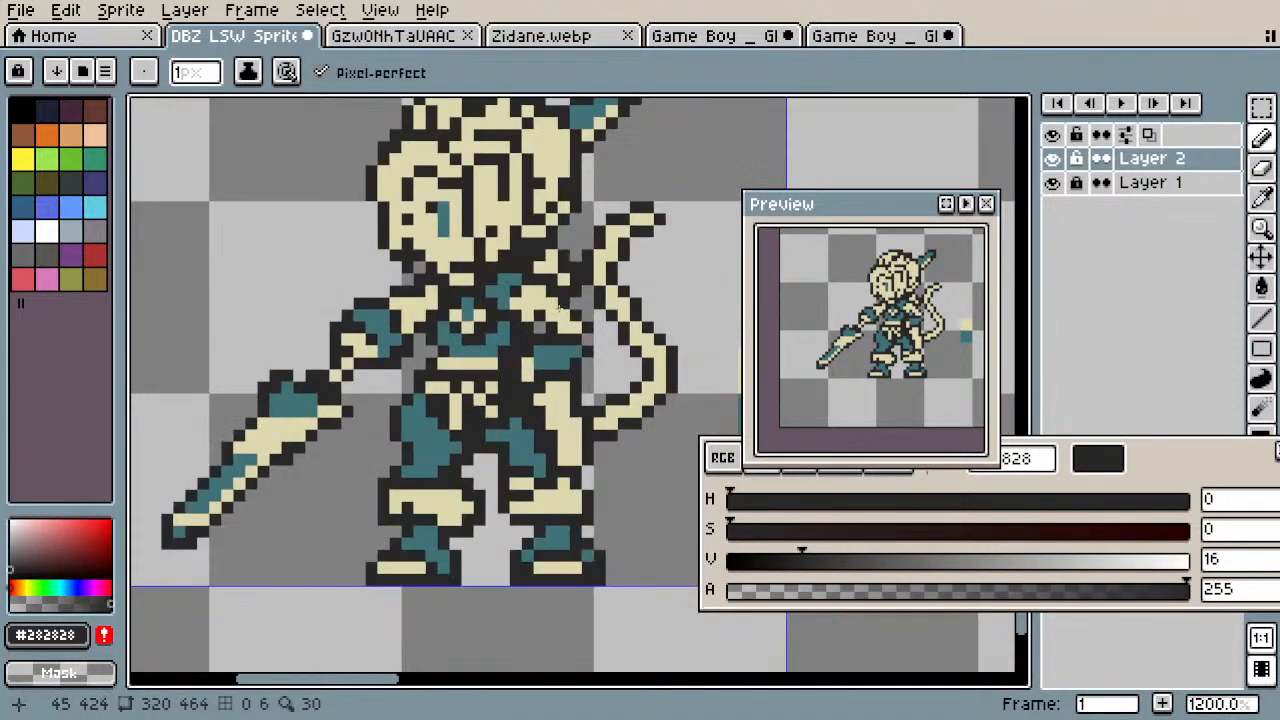
alt+click(562, 281)
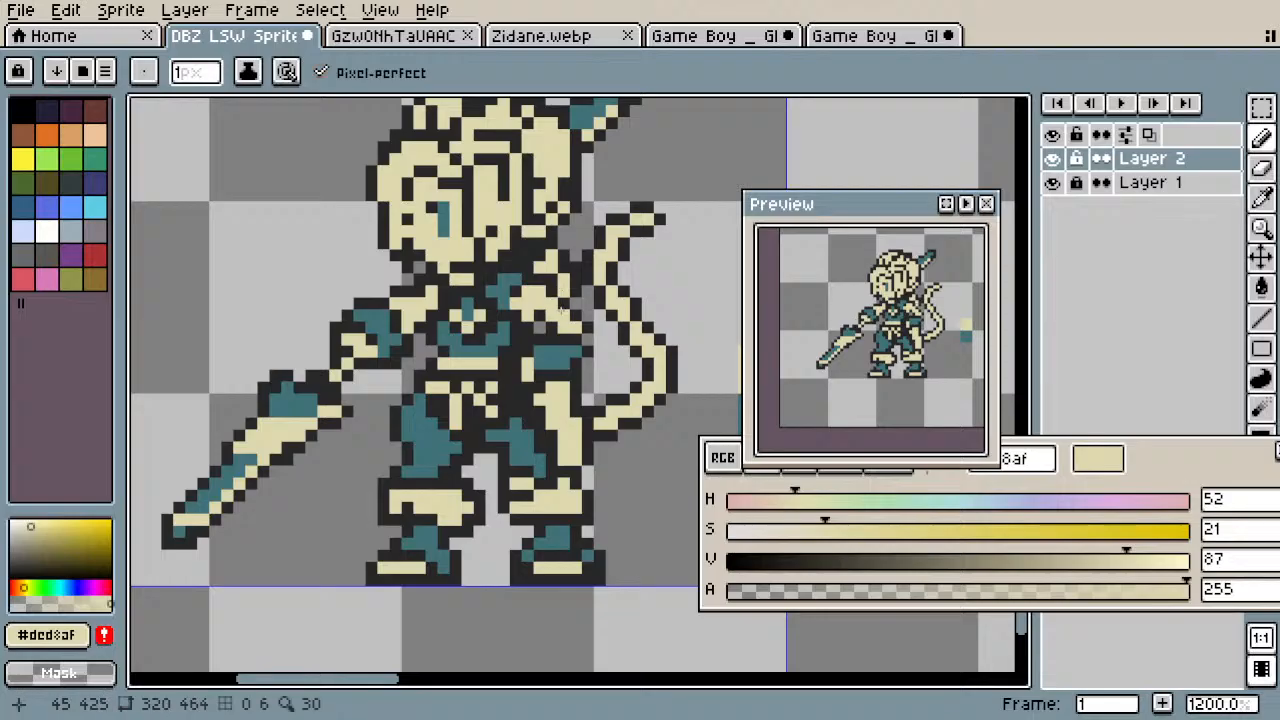
scroll(551, 351, down, 4)
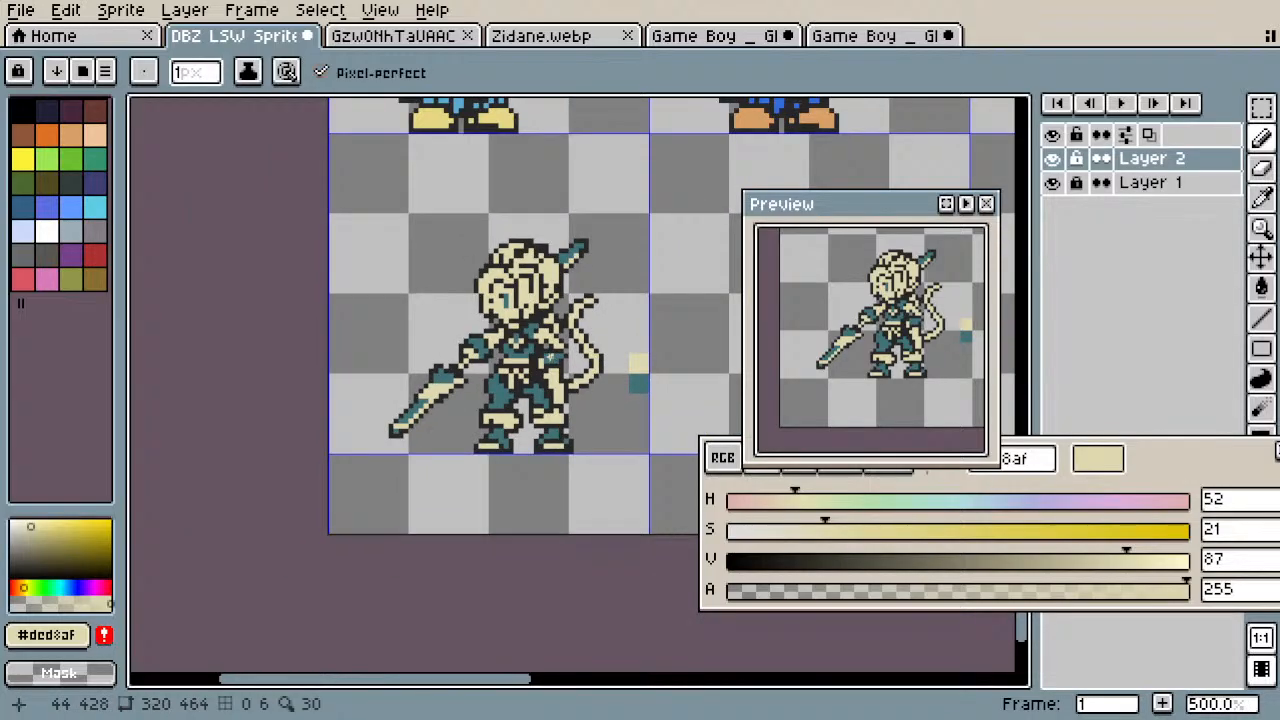
Step: Try teal #407178 pixels on the sword-side collar below the chin, around 34, 423, and check them at sheet scale
scroll(548, 365, down, 1)
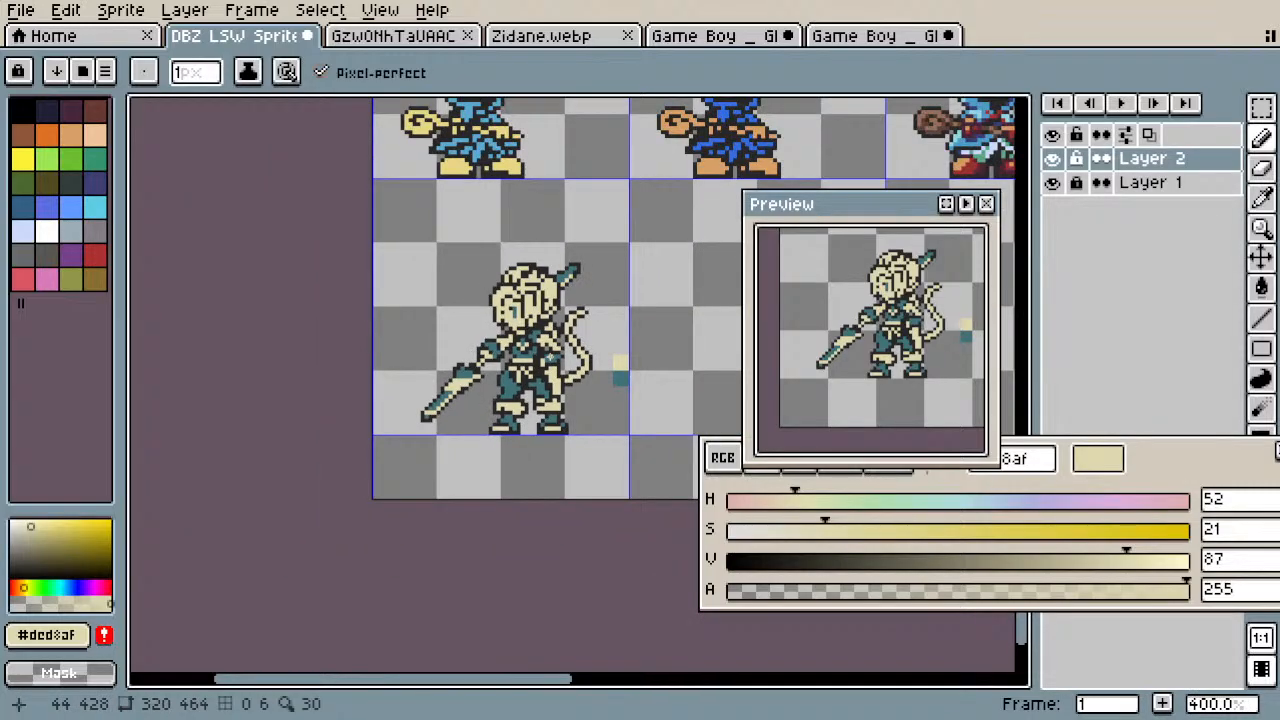
scroll(540, 350, up, 4)
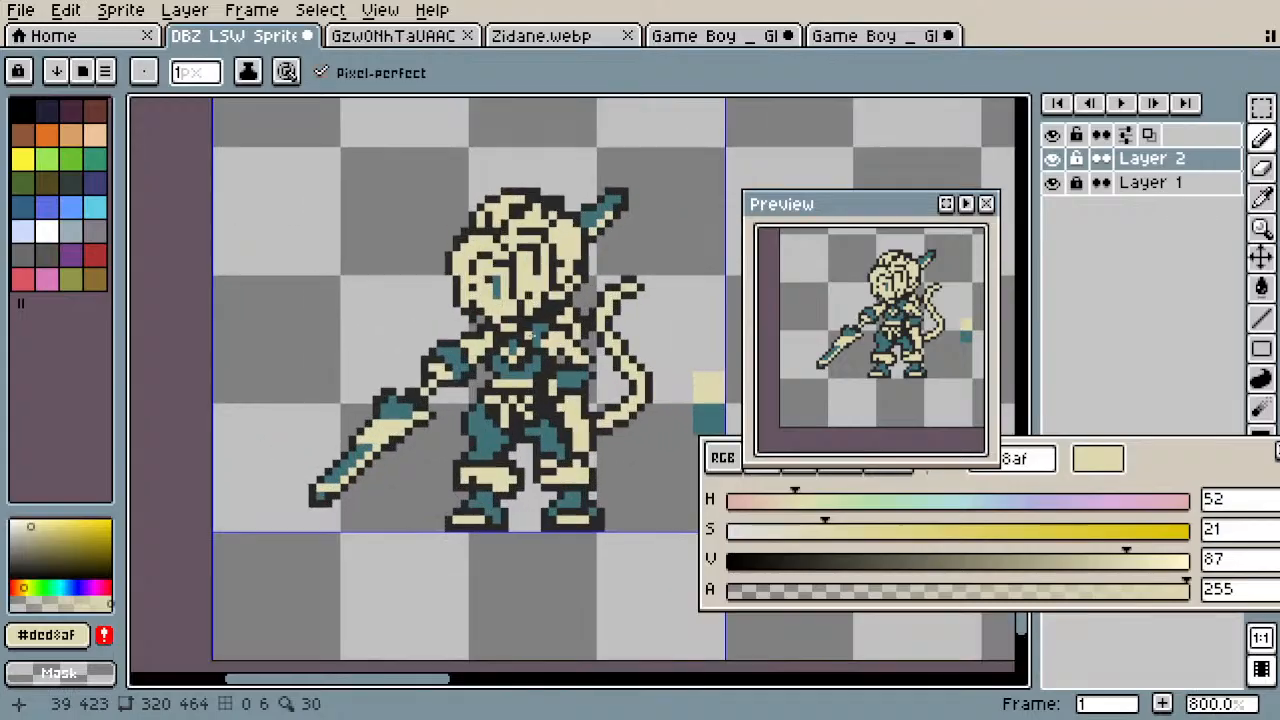
scroll(534, 340, up, 2)
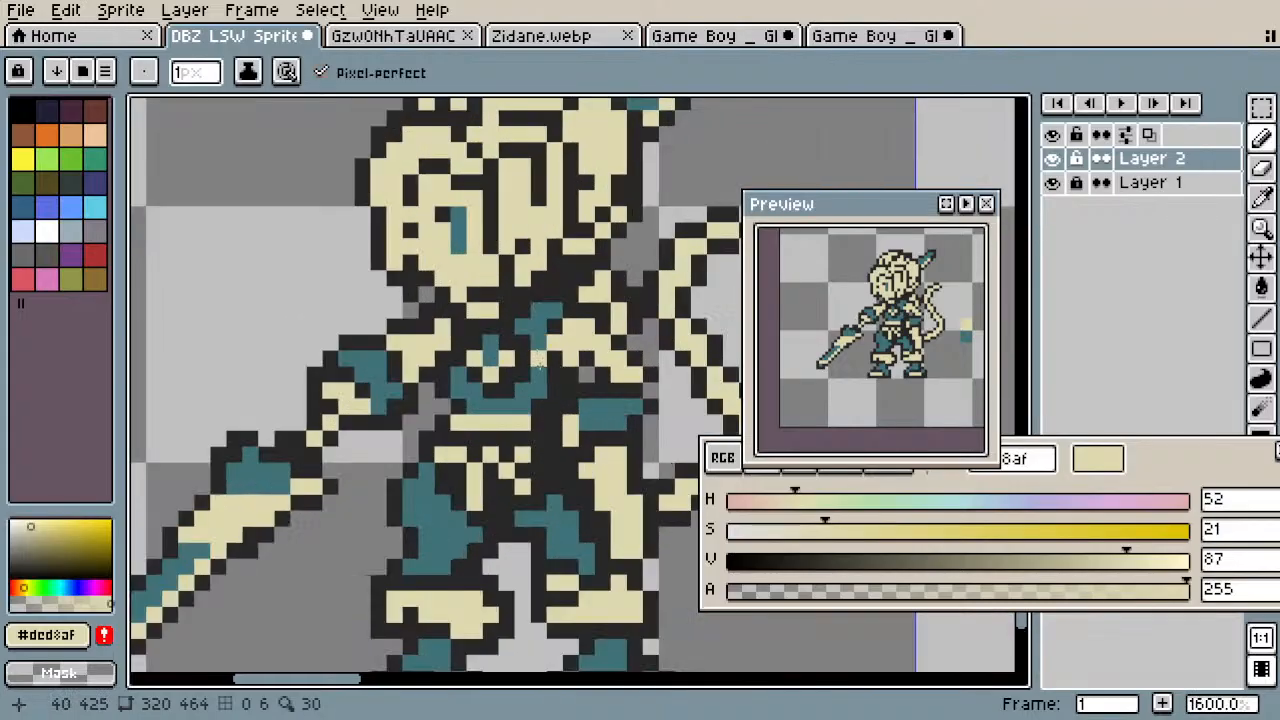
alt+click(487, 337)
click(441, 311)
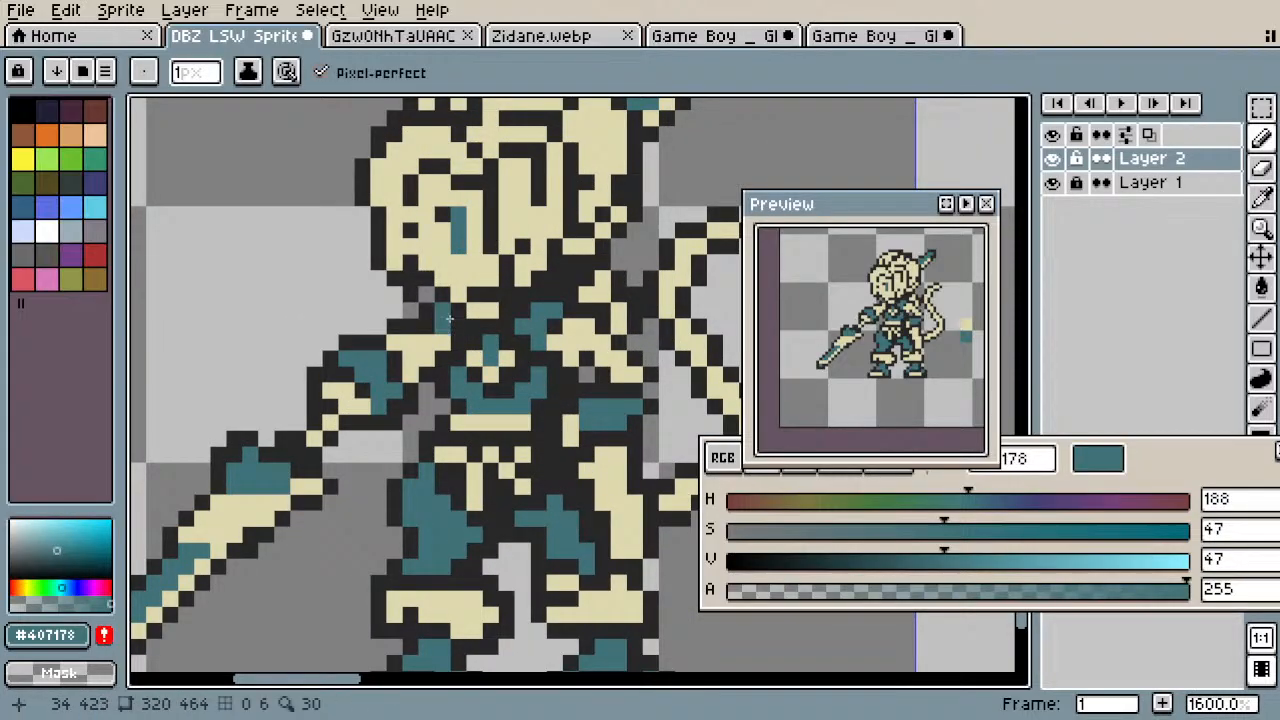
click(458, 328)
scroll(450, 332, down, 6)
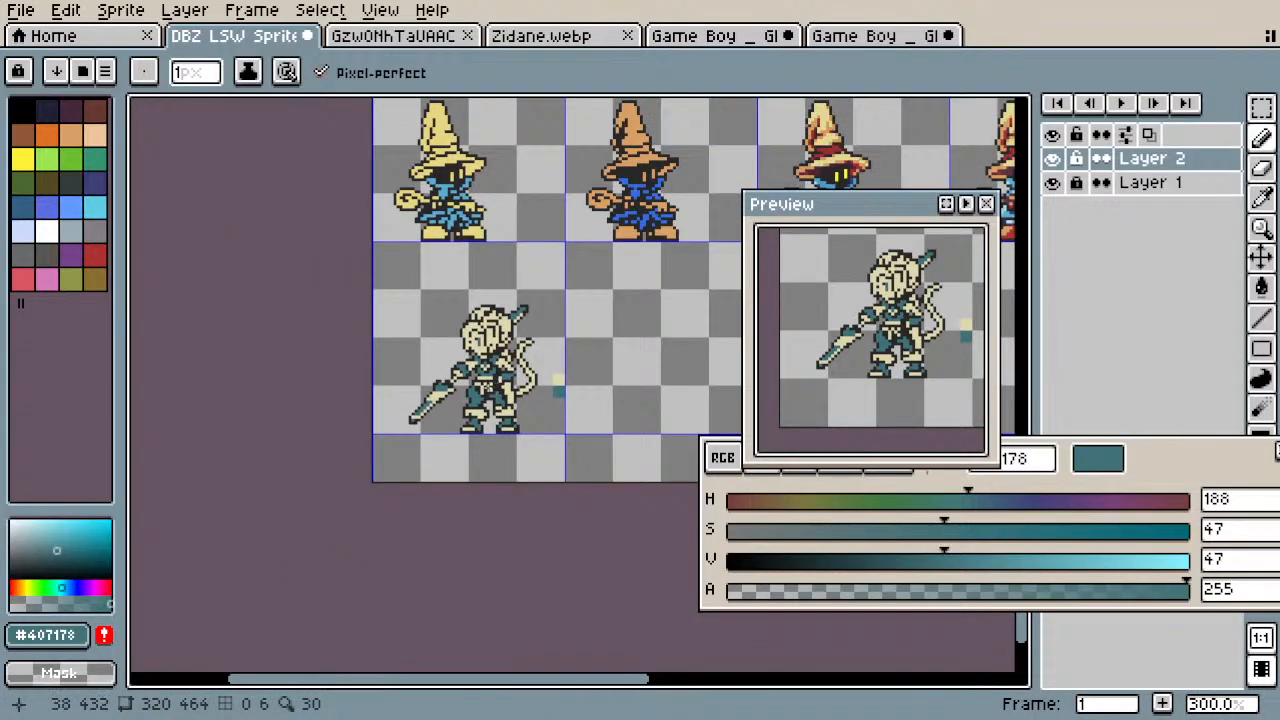
scroll(494, 386, up, 9)
Step: Undo the teal collar pixels and compare the swordsman with the neighbouring sprites in the sheet
key(v)
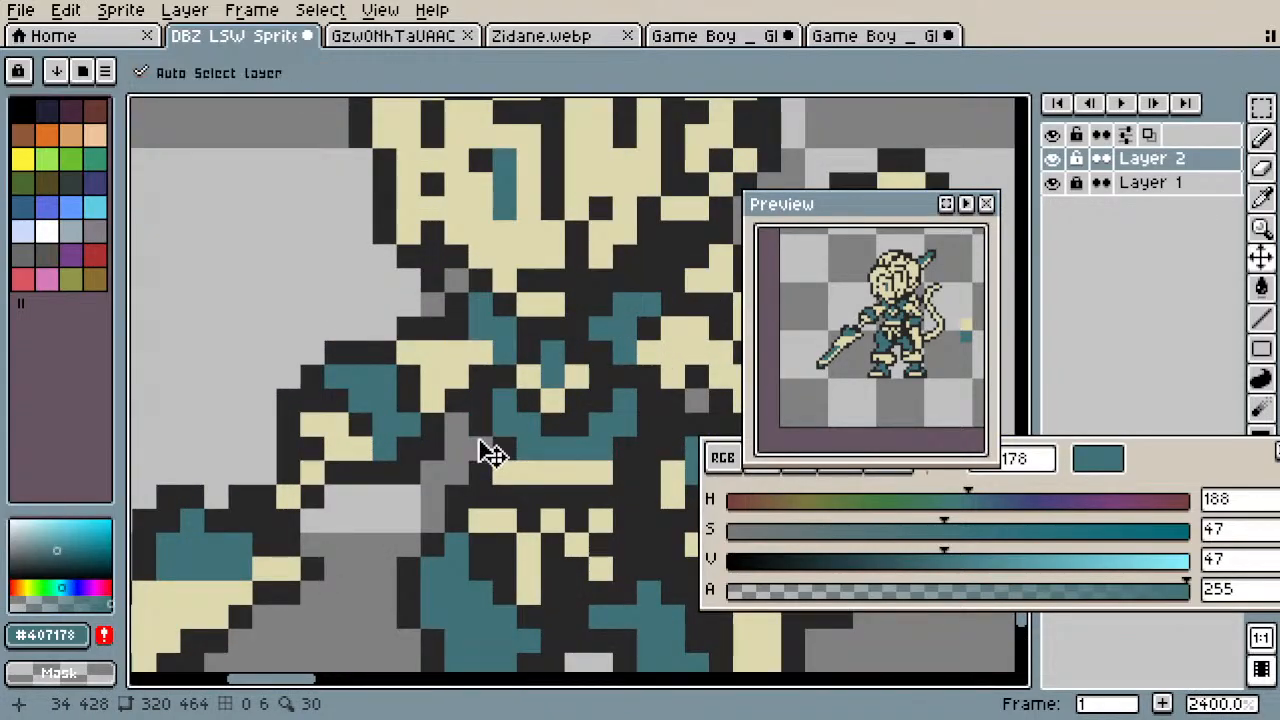
key(ctrl+z)
scroll(490, 450, down, 5)
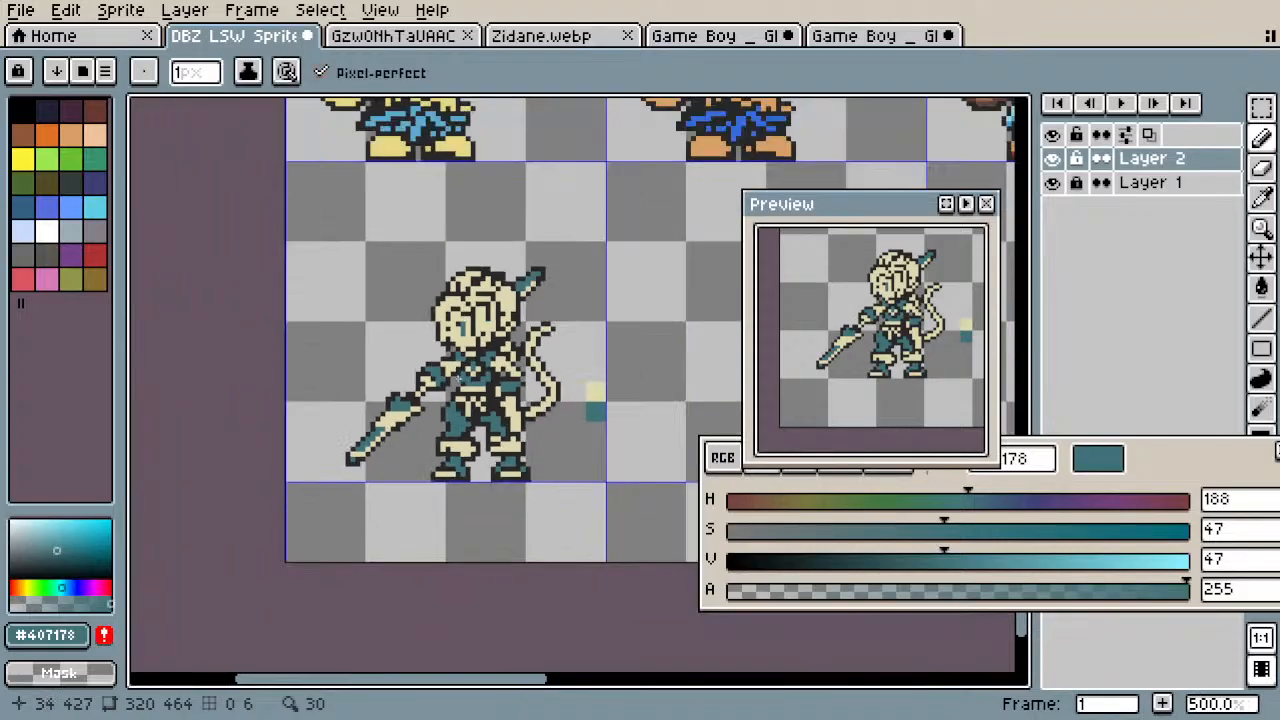
key(ctrl+z)
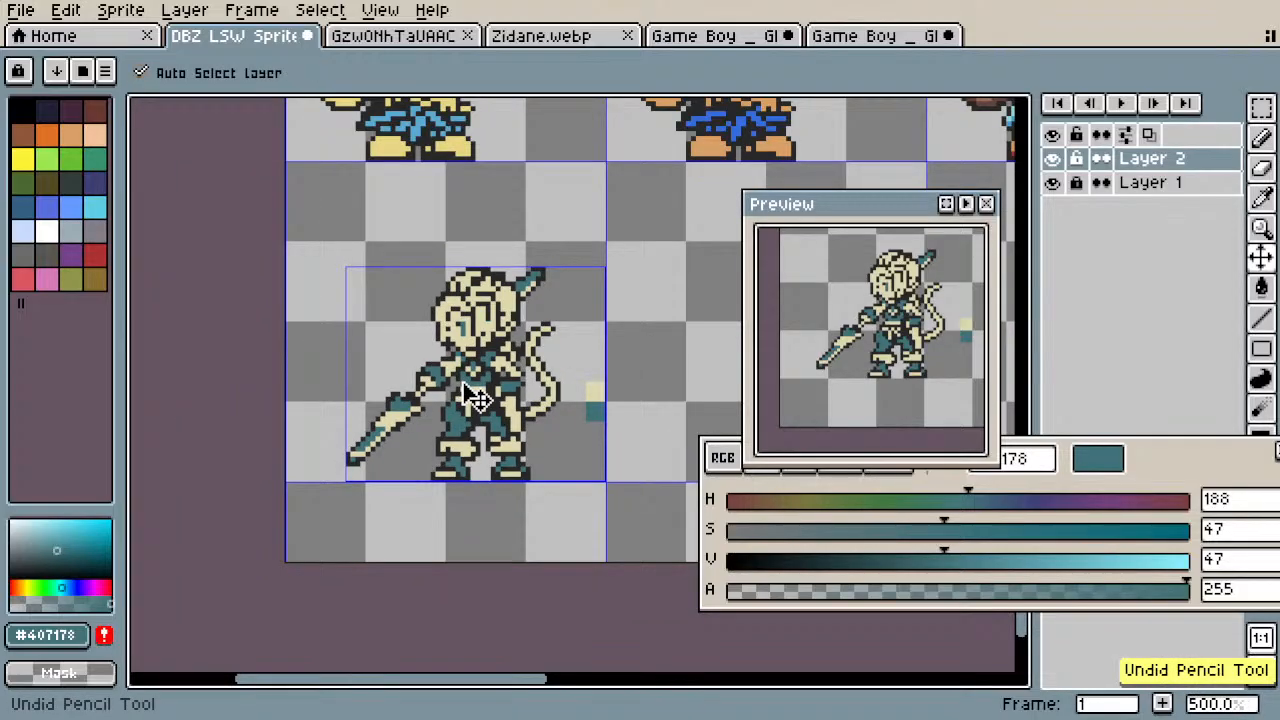
key(b)
scroll(476, 397, down, 2)
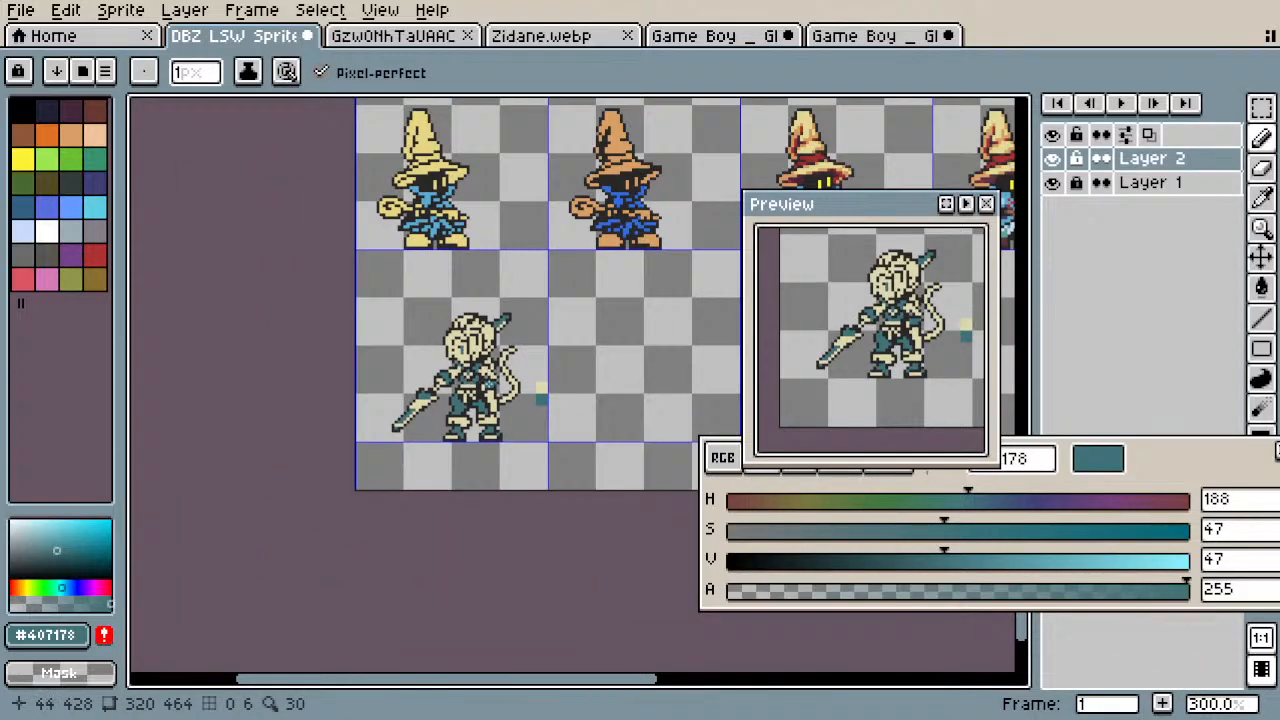
key(v)
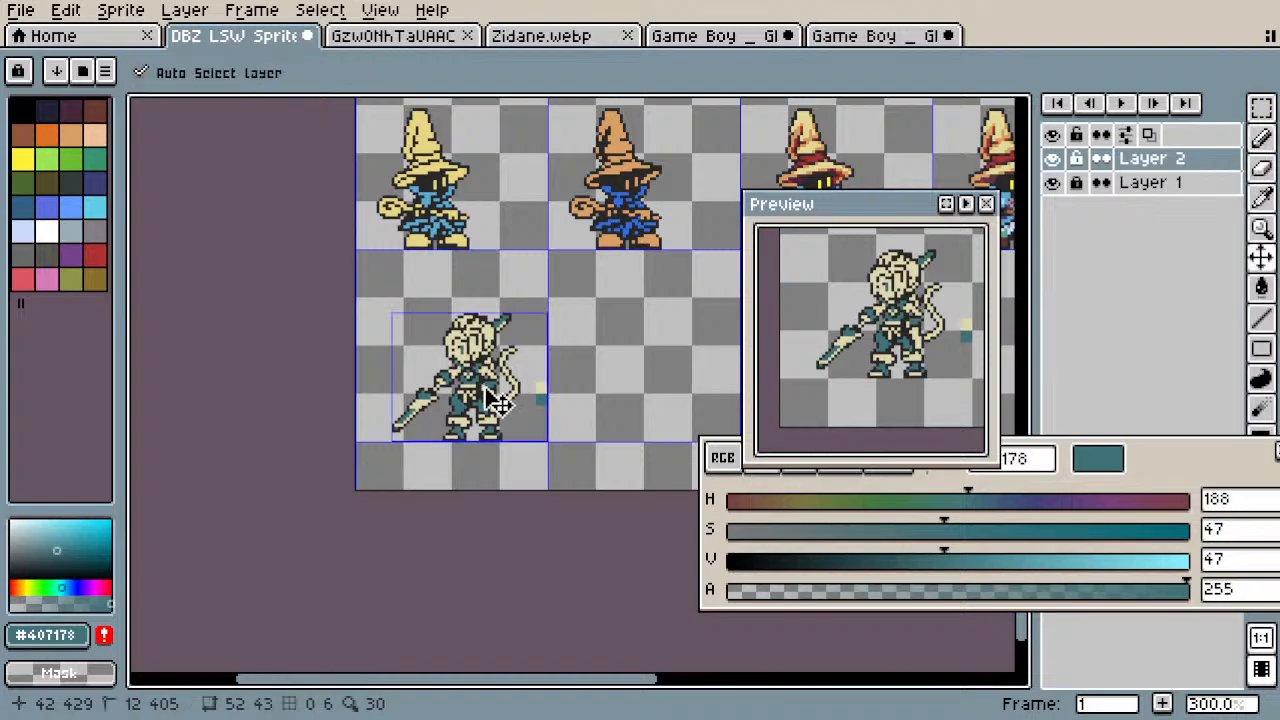
key(ctrl+z)
key(b)
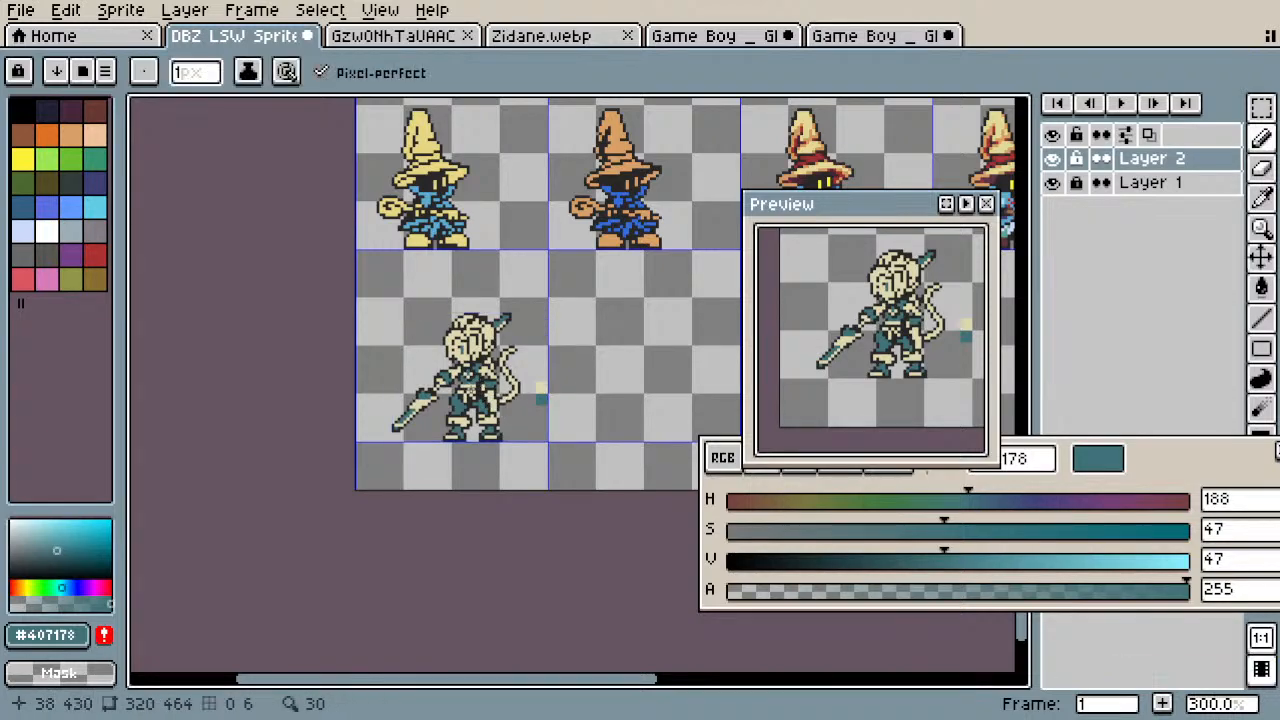
Step: Rework the inner lower corner of the sword-side shin guard with dark #282828 pixels, around 37, 443
scroll(476, 392, up, 2)
scroll(444, 422, up, 2)
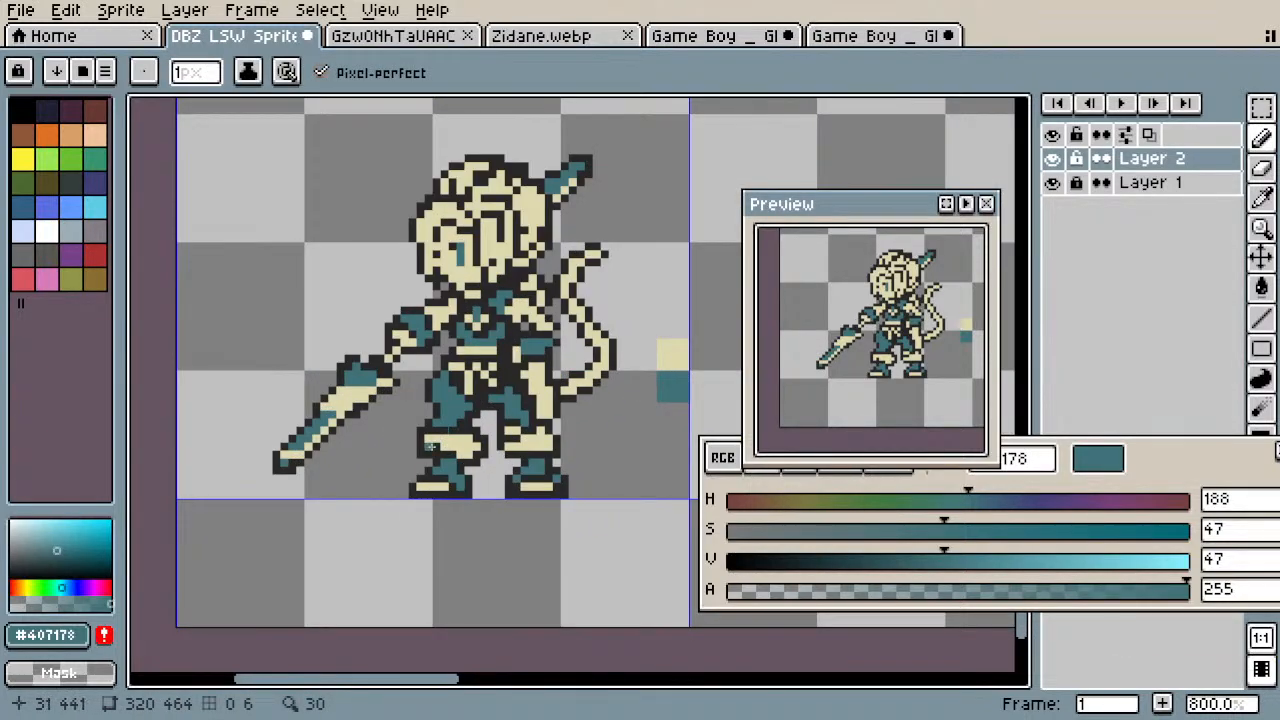
scroll(442, 430, up, 2)
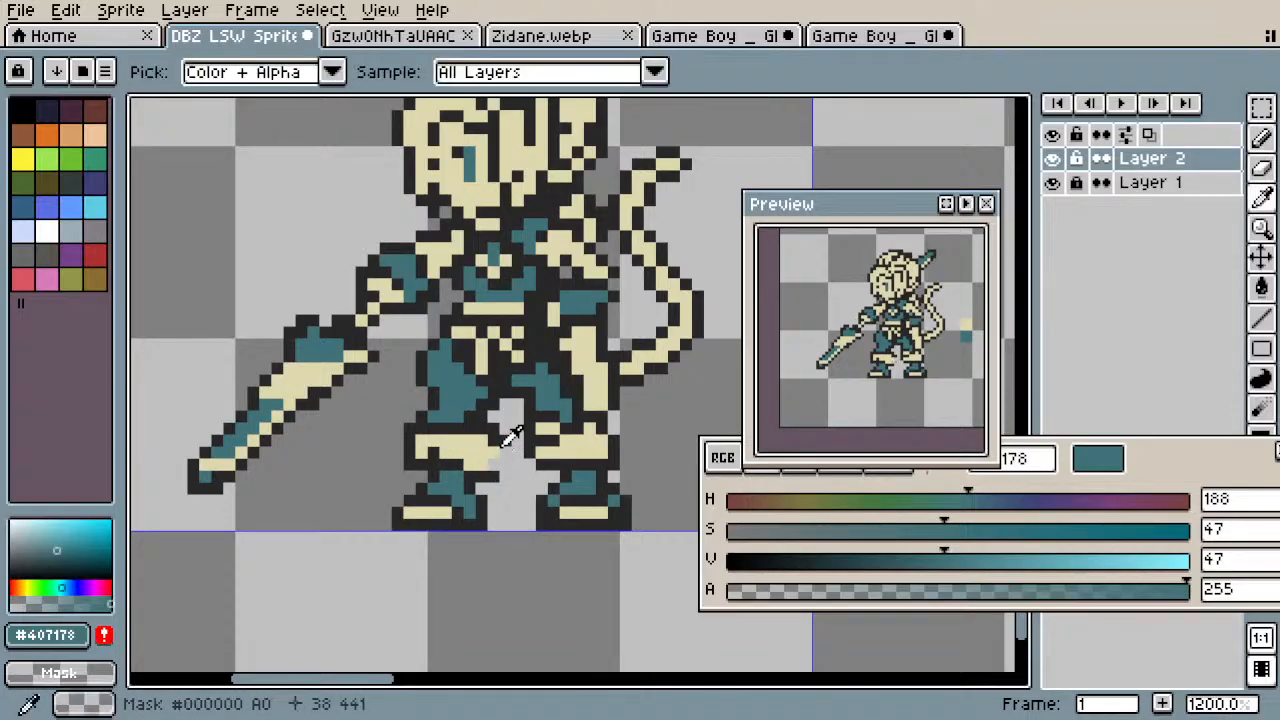
alt+click(496, 455)
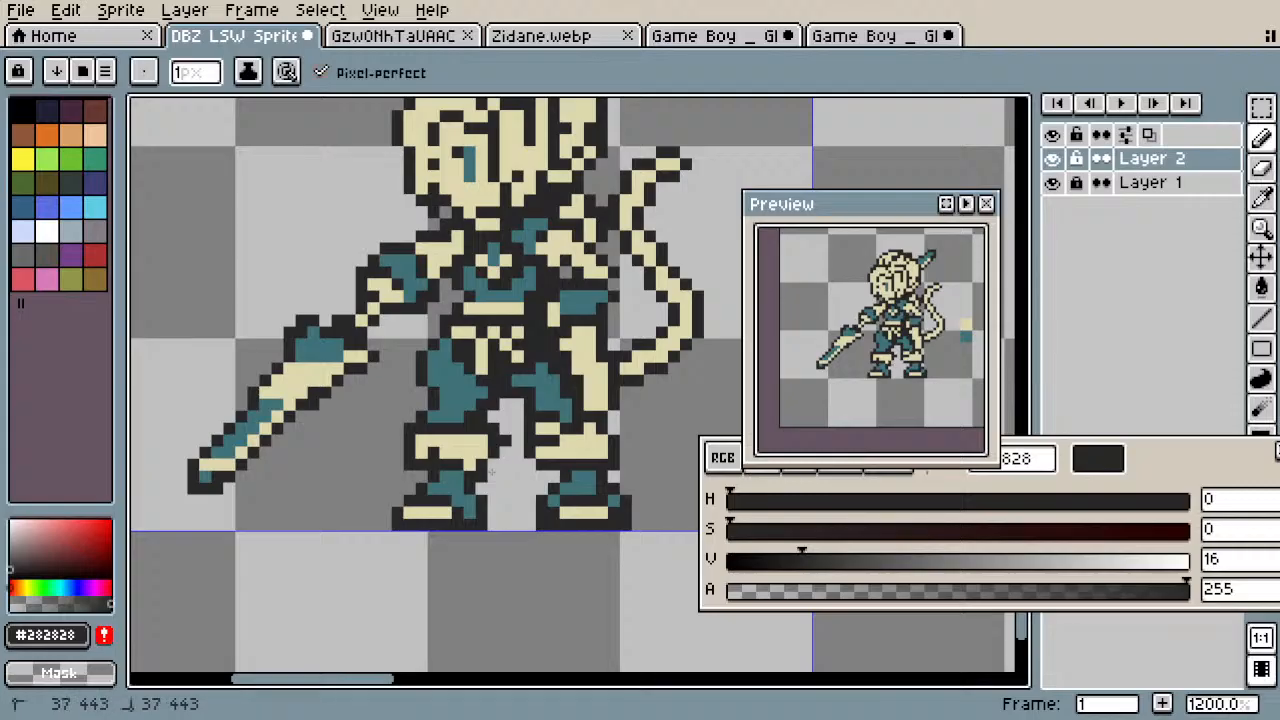
scroll(505, 466, down, 4)
scroll(506, 480, down, 2)
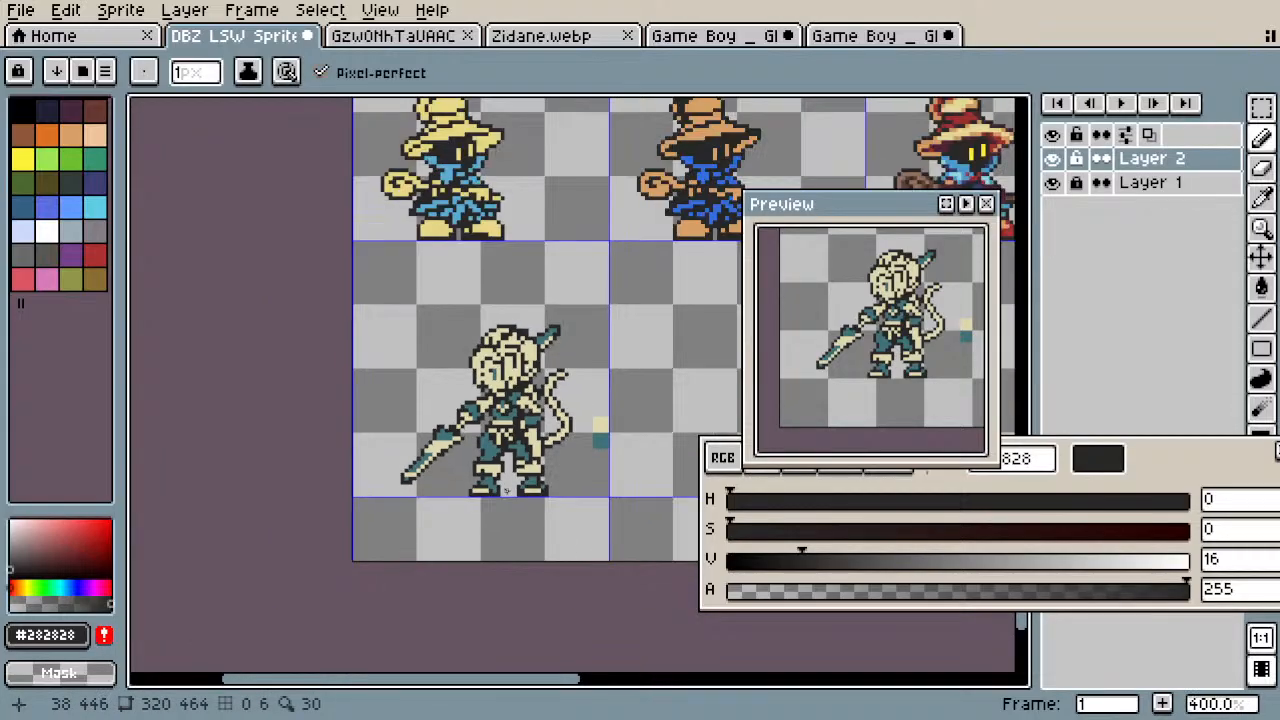
scroll(515, 485, down, 1)
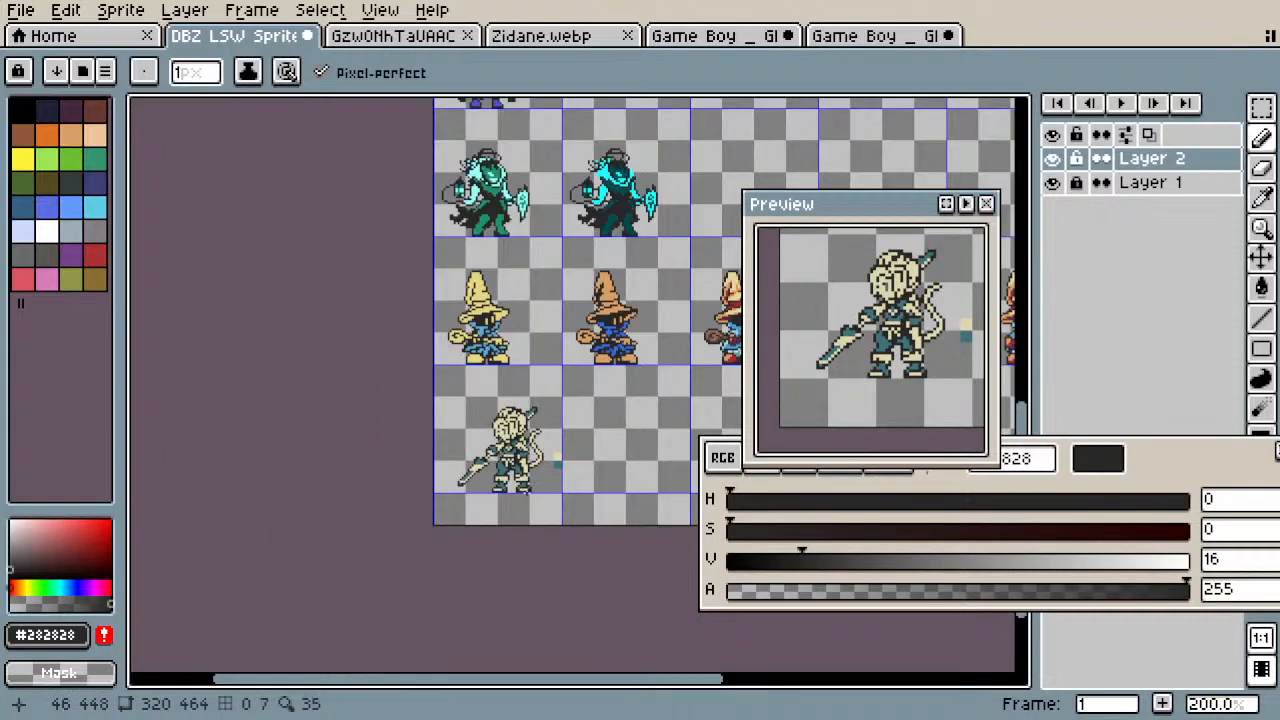
Step: Try shifting a 3 × 5 px block at the toe of the tail-side boot one pixel left
scroll(478, 472, up, 7)
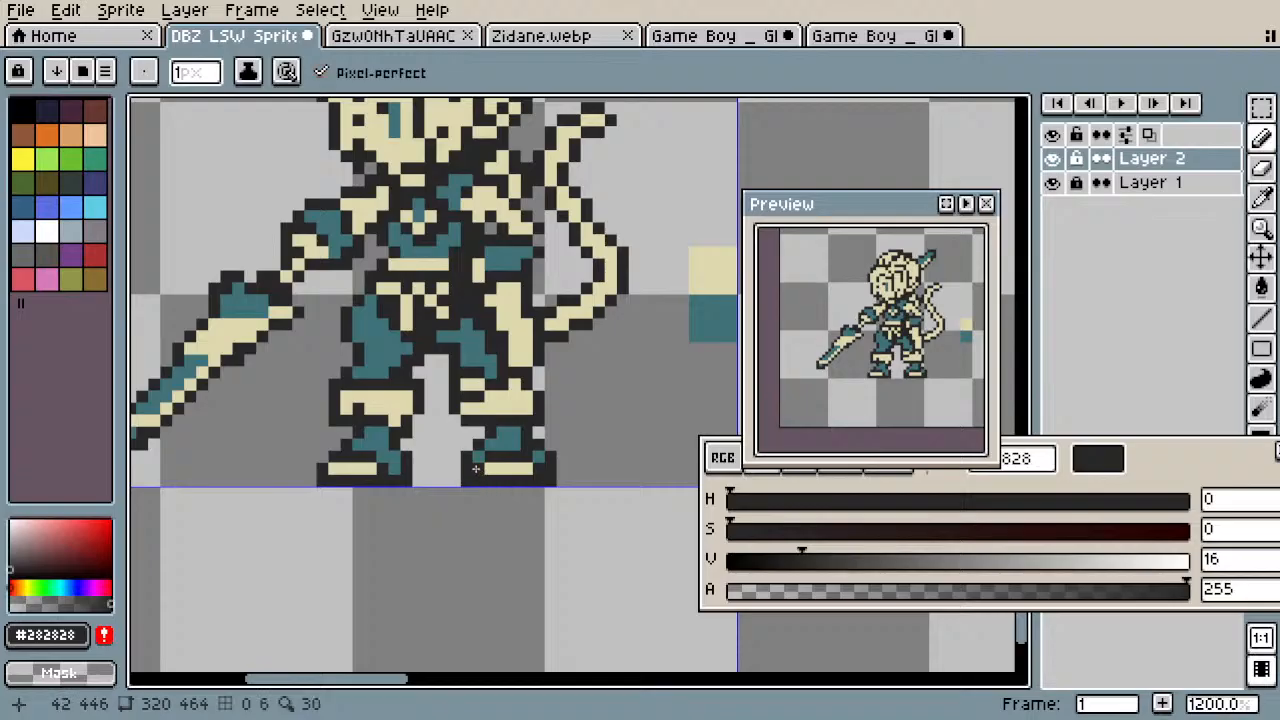
key(alt)
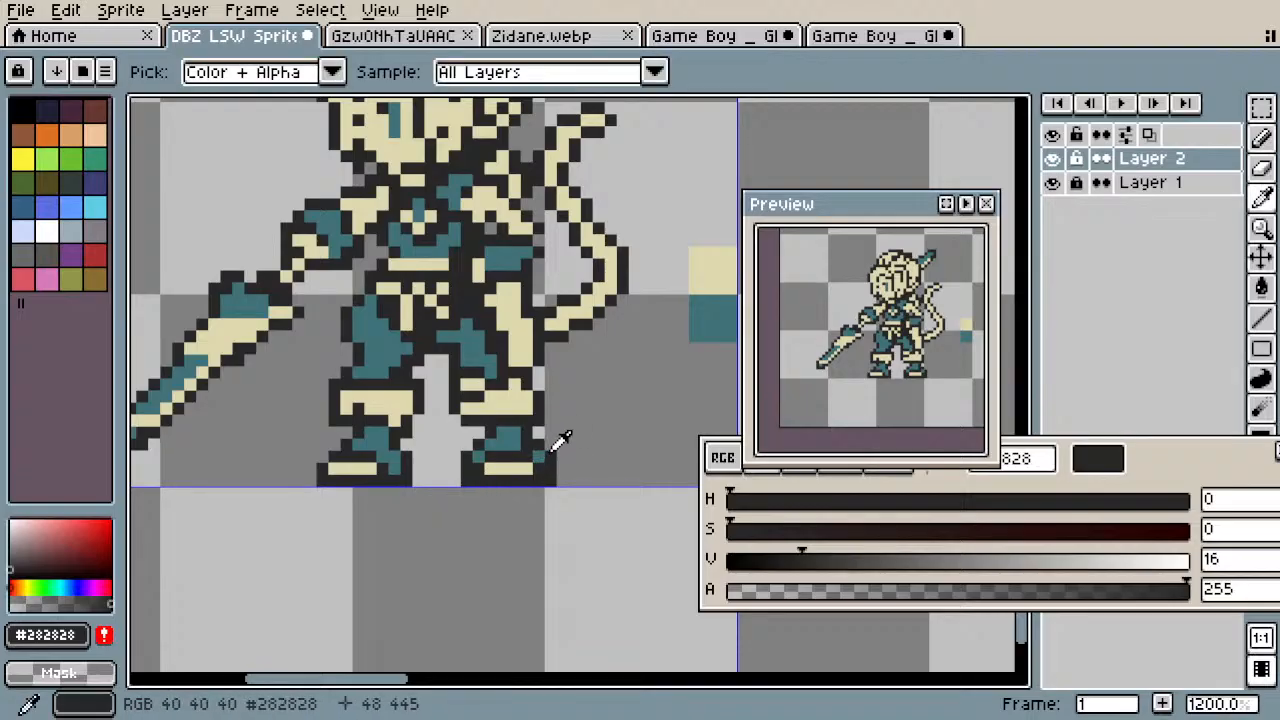
key(m)
drag(560, 444, 540, 497)
key(Left)
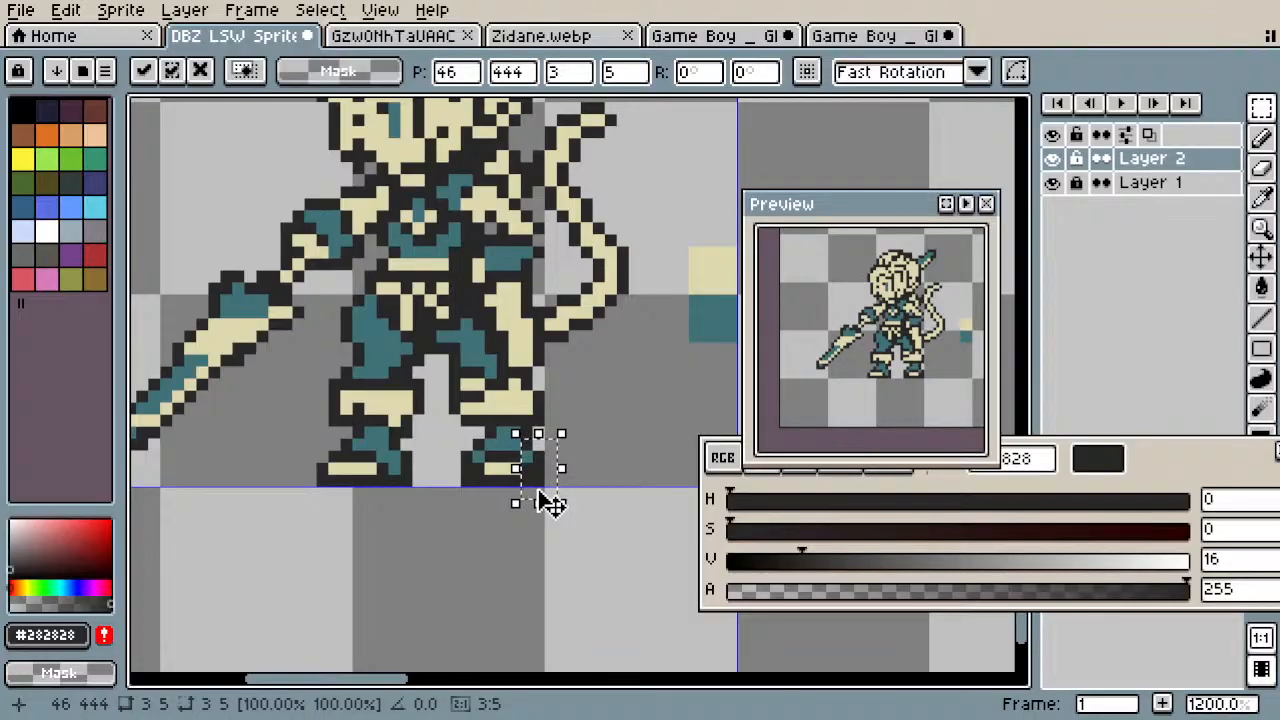
key(ctrl+d)
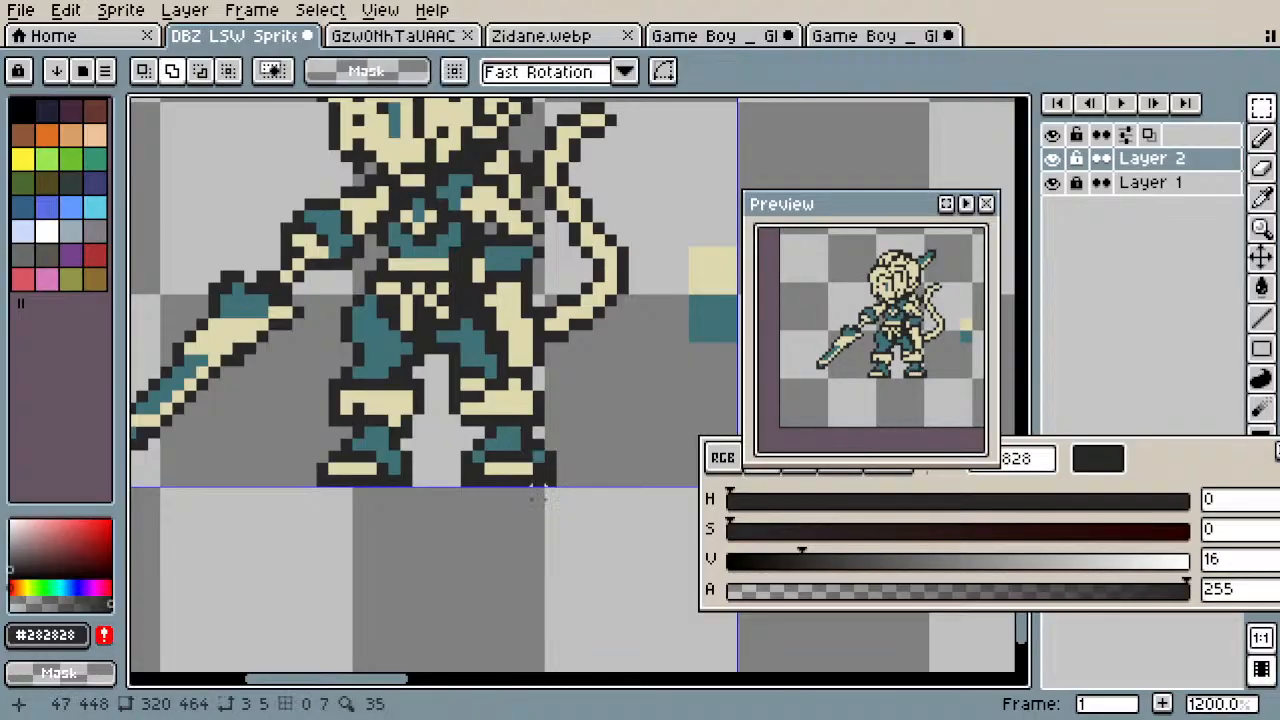
Step: Retouch the ankle and outline of the tail-side boot with teal #407178 and dark #282828 pixels, between 43, 443 and 48, 447
key(b)
alt+click(520, 444)
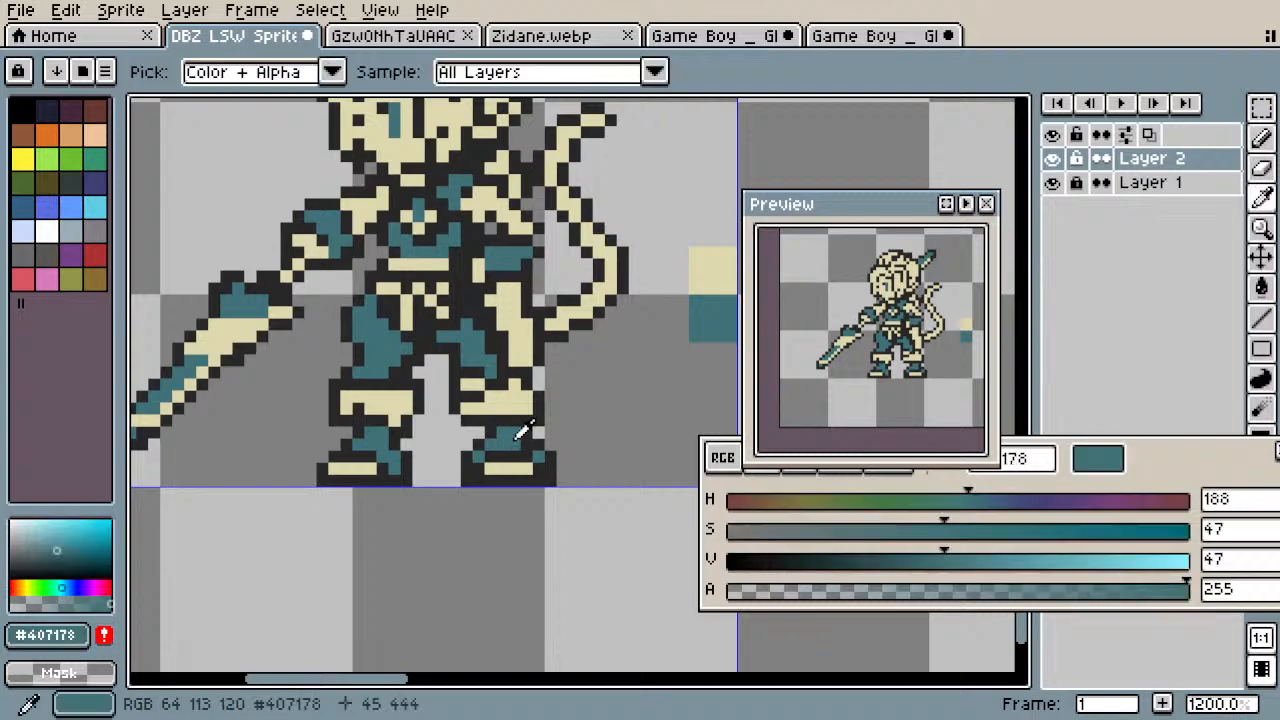
alt+click(488, 428)
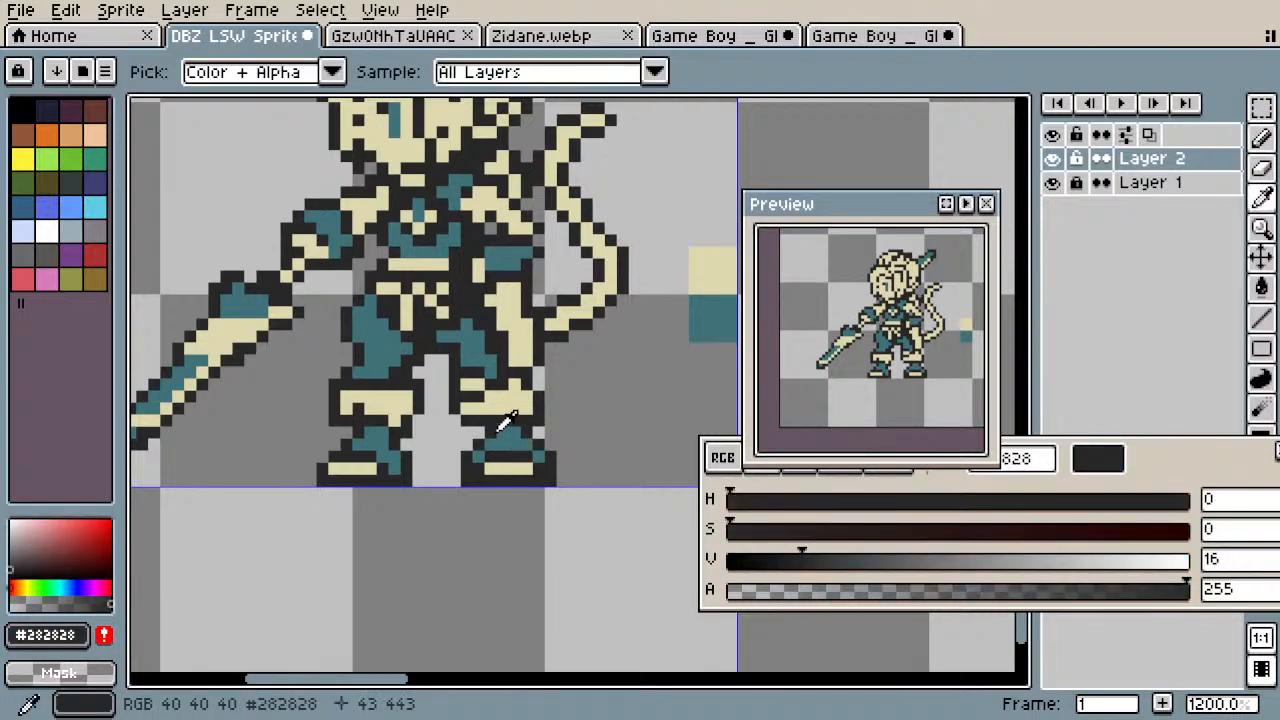
alt+click(492, 434)
alt+click(470, 440)
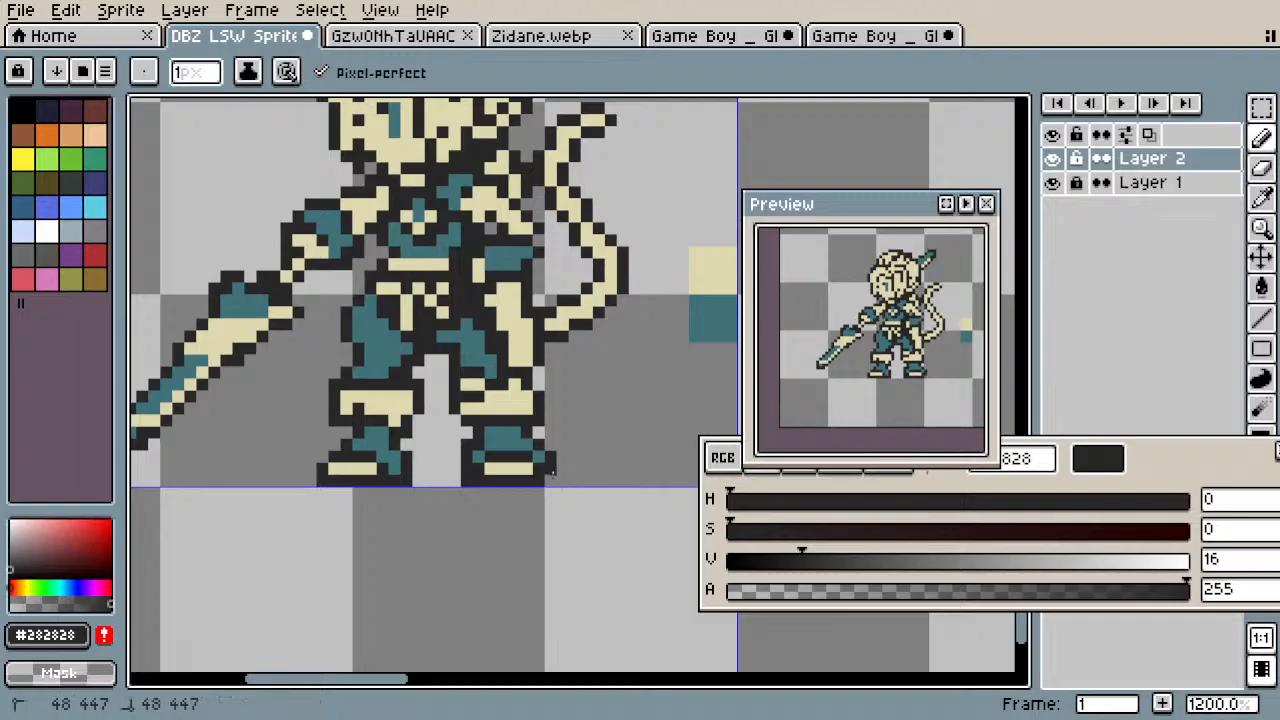
Step: Move the 4 × 3 px toe block of the tail-side boot one pixel right, to 44, 445
scroll(523, 520, down, 5)
scroll(521, 487, up, 6)
click(490, 455)
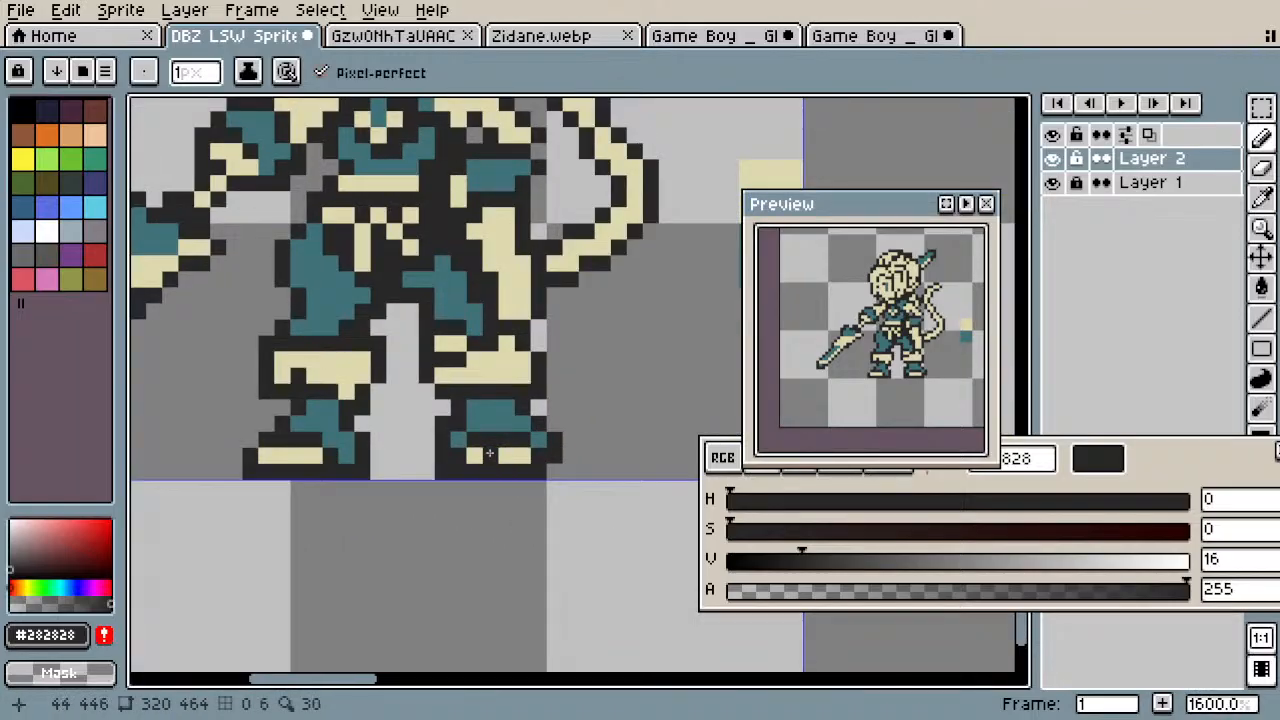
key(m)
mouse_move(470, 437)
mouse_down()
mouse_move(520, 488)
mouse_move(520, 466)
mouse_move(529, 471)
mouse_up()
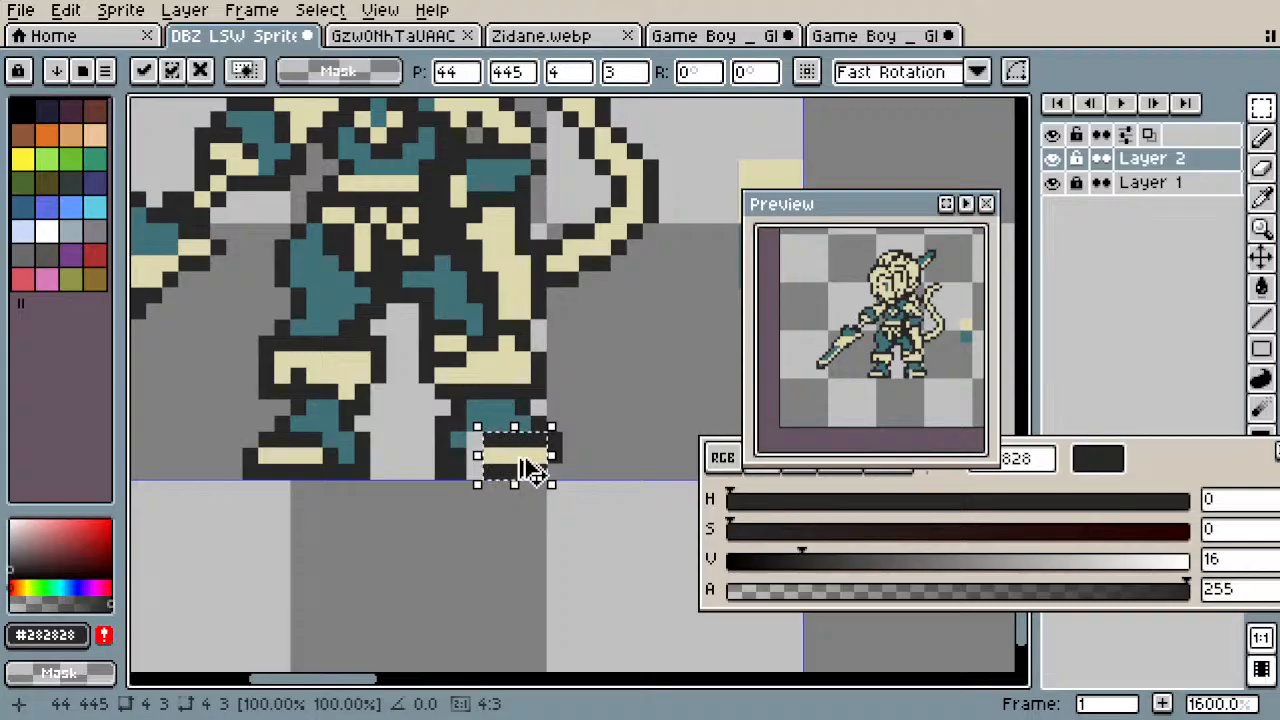
key(ctrl+d)
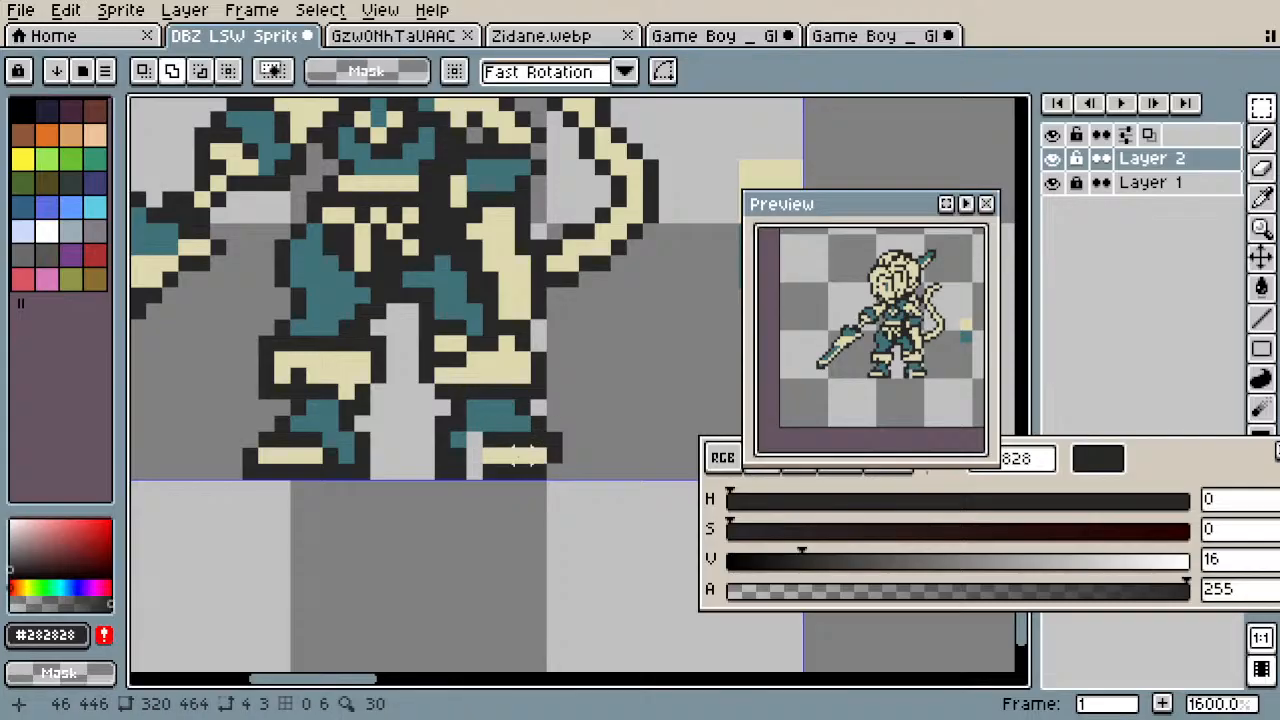
Step: Fill the gap beside the moved toe with dark #282828 and teal #407178 pixels, around 44, 446 and 43, 445
key(b)
click(477, 470)
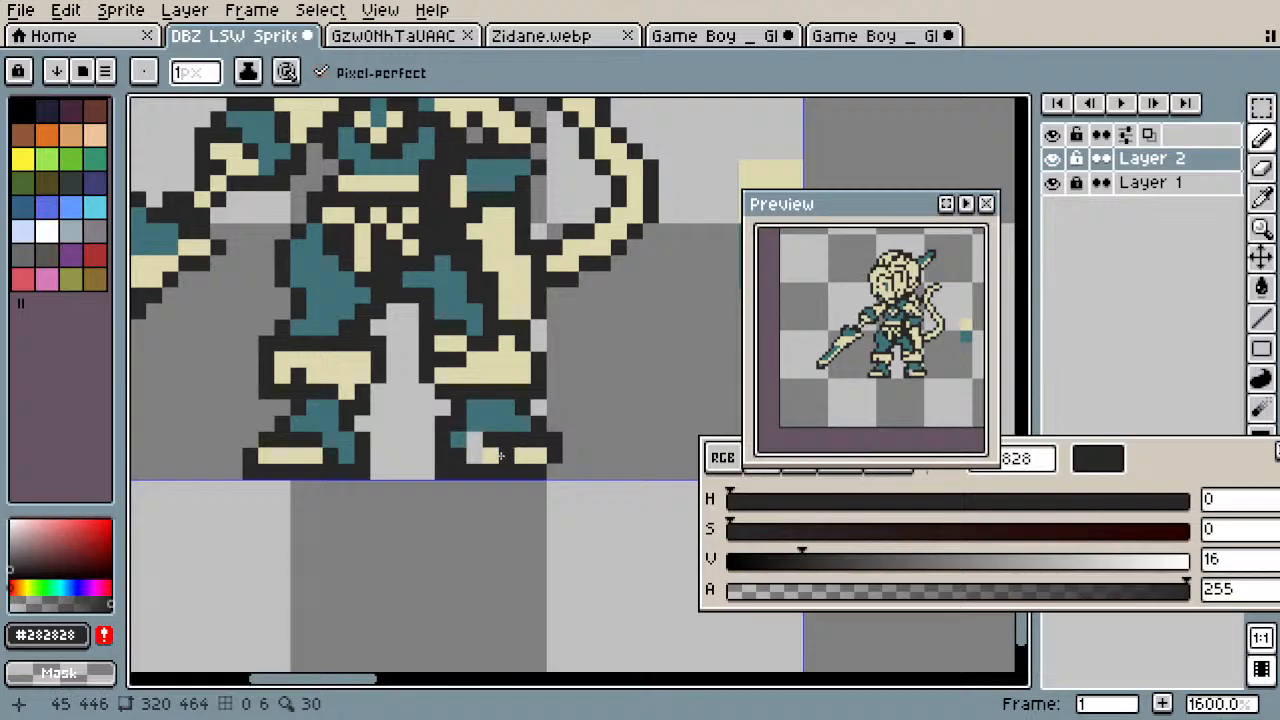
click(489, 456)
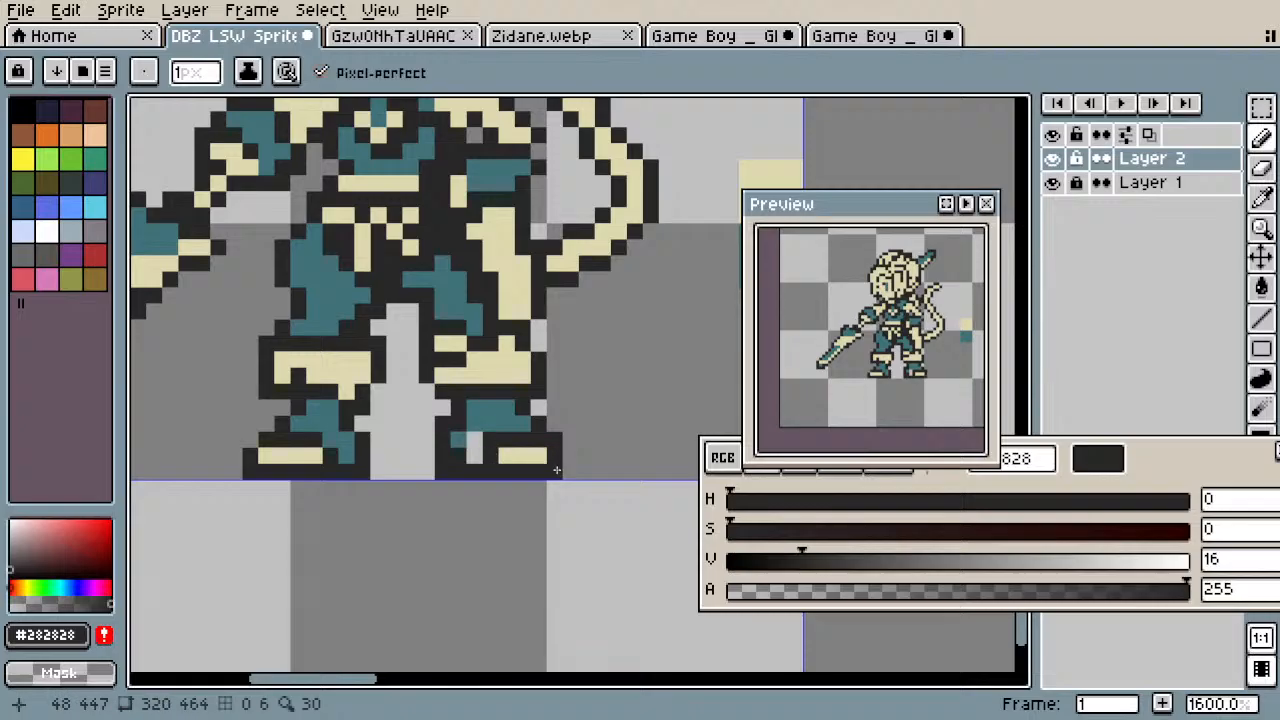
alt+click(481, 439)
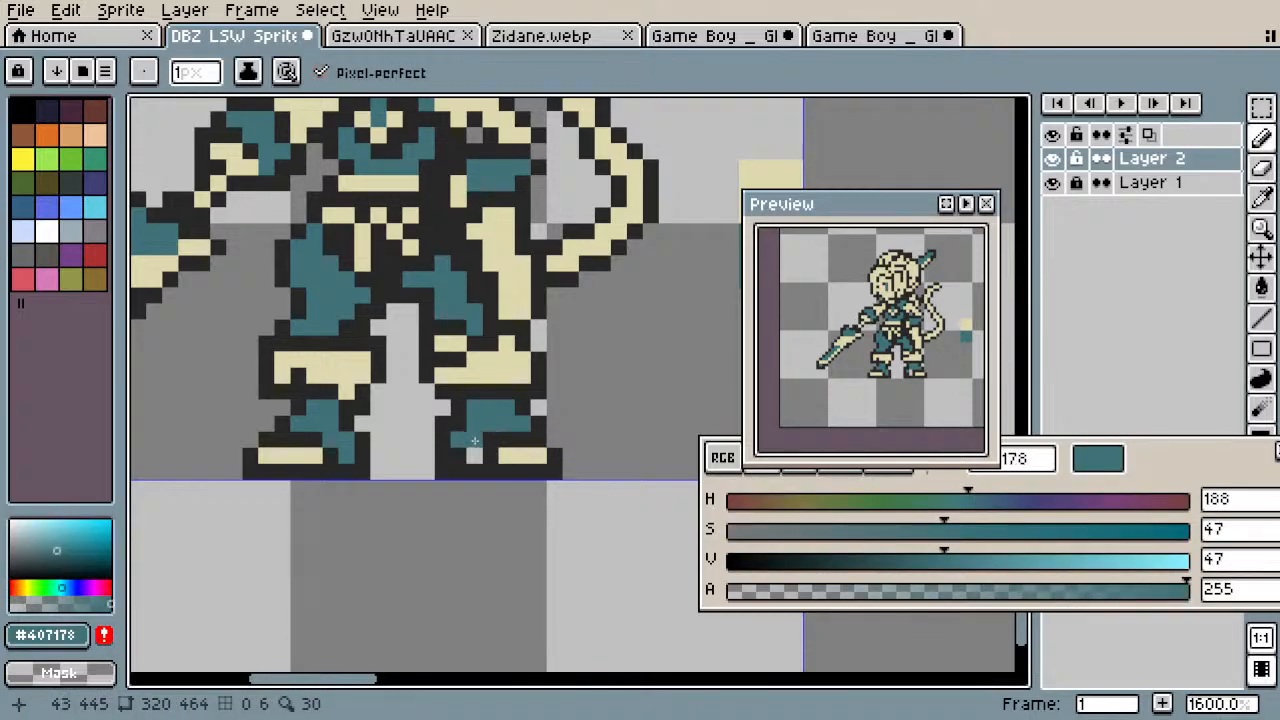
scroll(474, 440, down, 4)
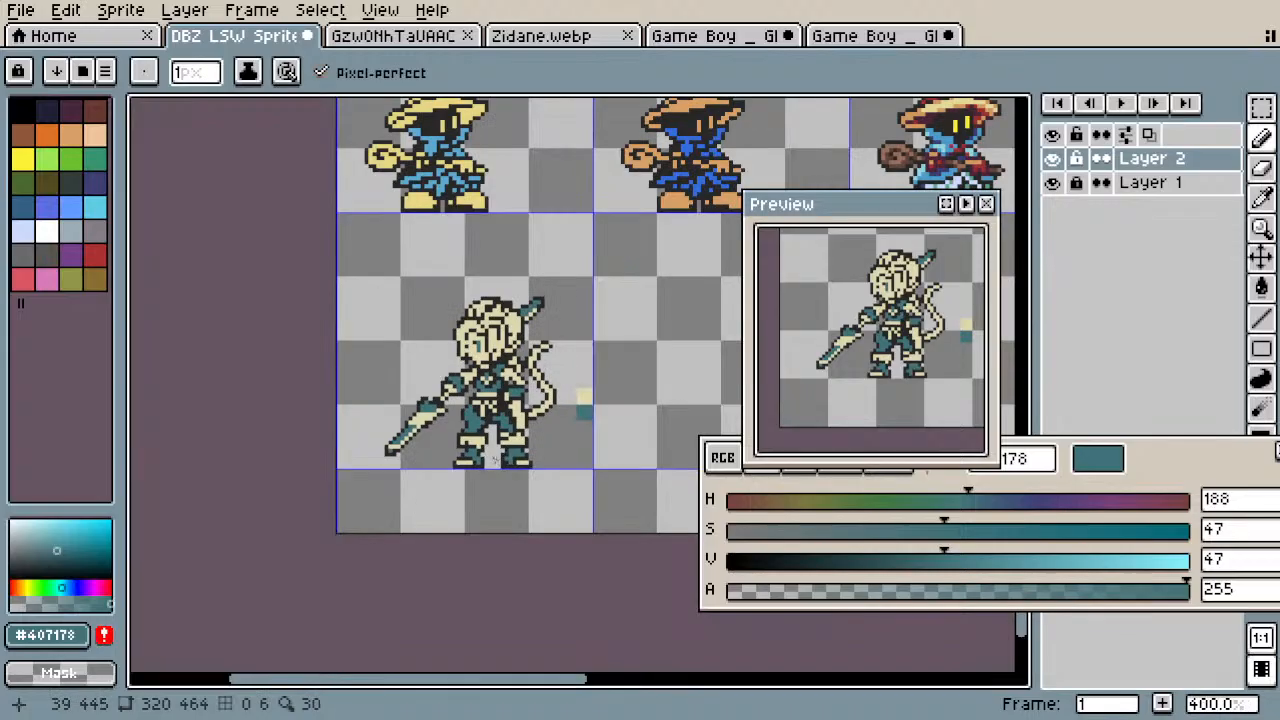
Step: Undo the last pixel edit on the tail-side boot and retouch its inner outline with dark #282828 around 41, 443
scroll(535, 433, up, 5)
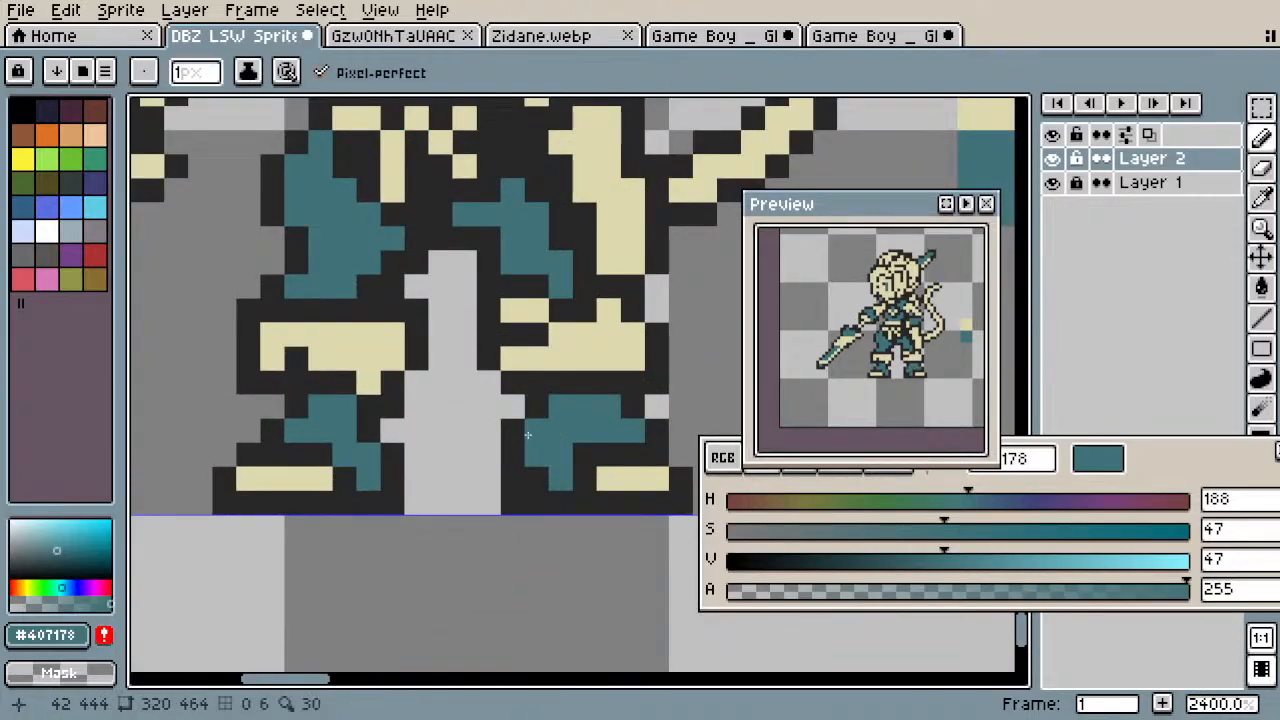
key(ctrl+z)
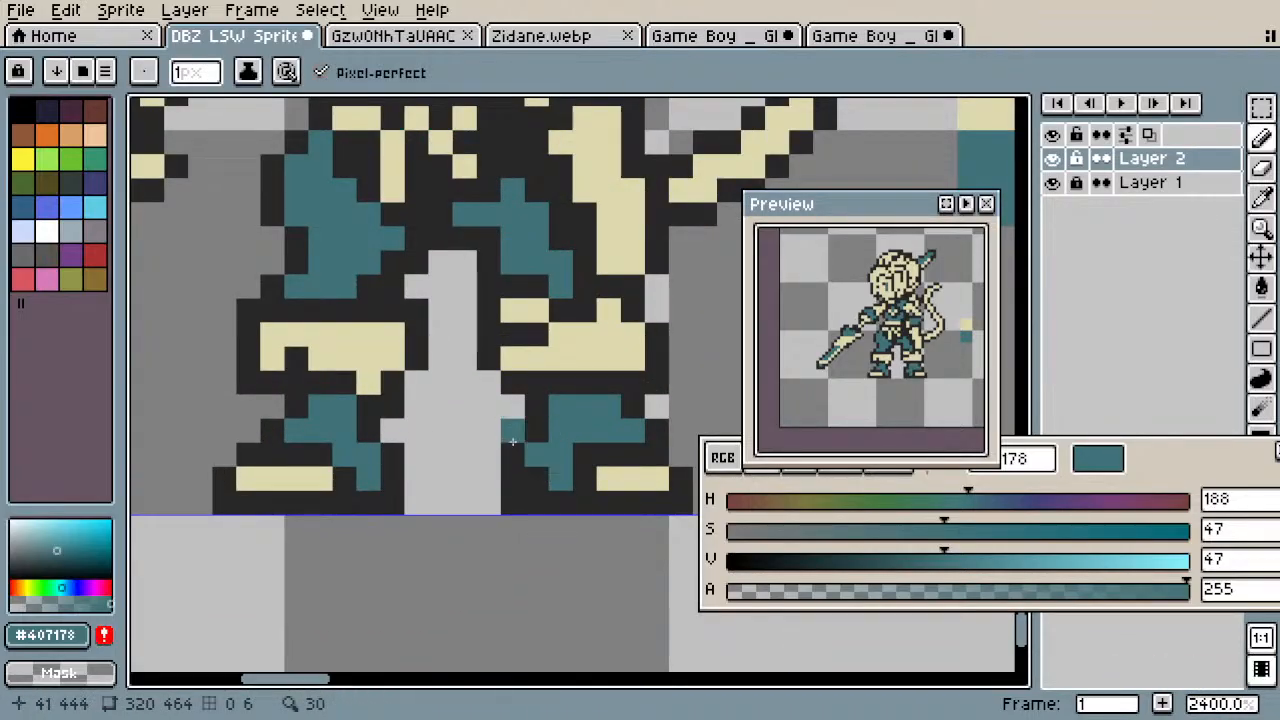
click(466, 497)
scroll(490, 500, down, 3)
key(i)
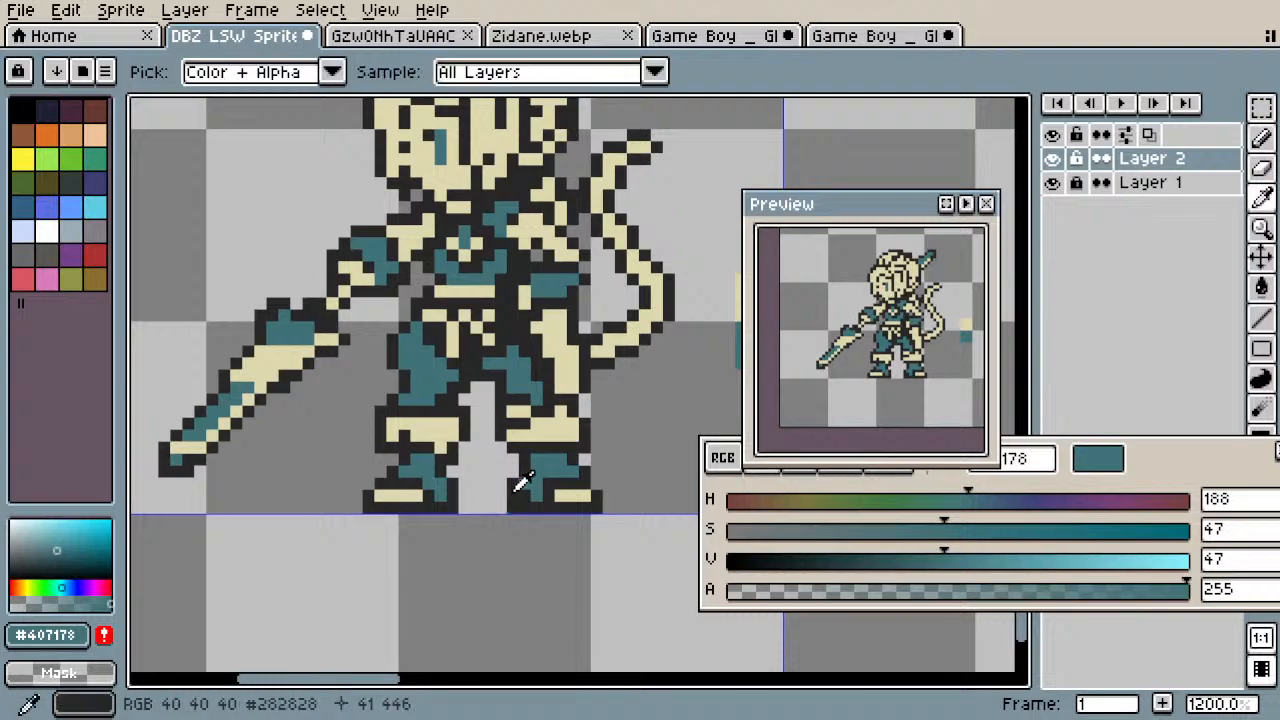
key(b)
scroll(535, 462, down, 3)
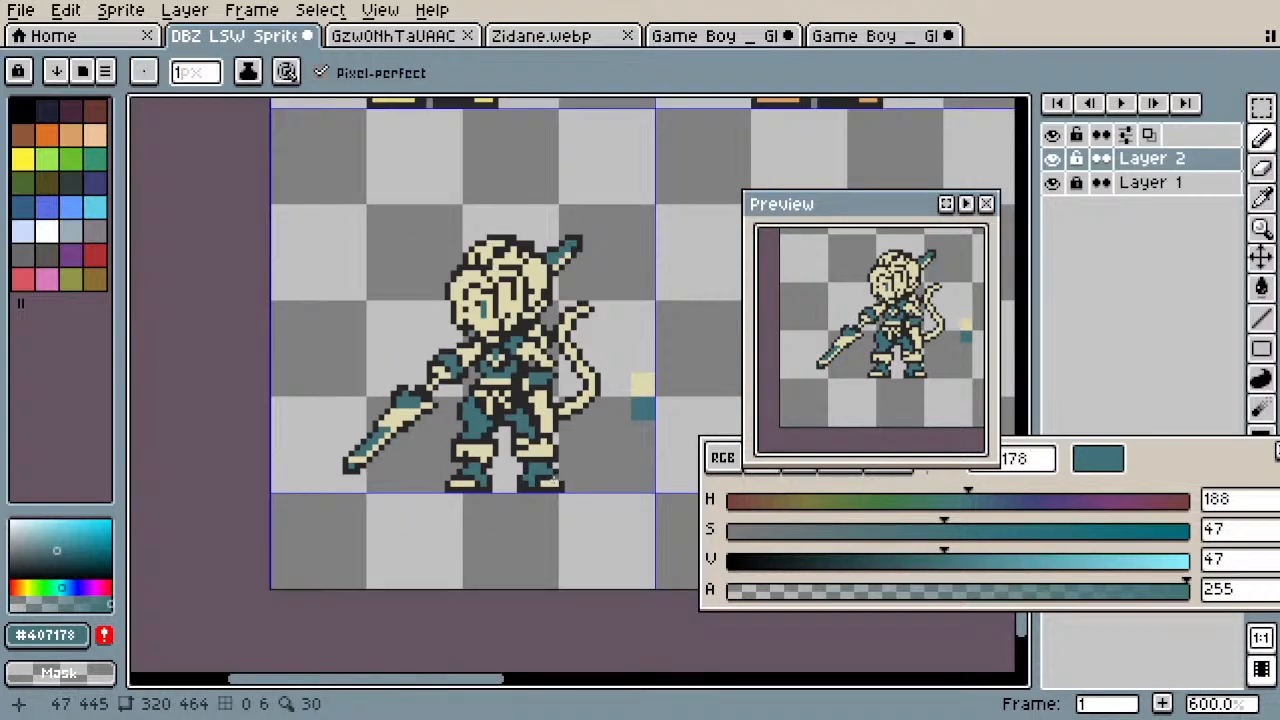
scroll(552, 479, up, 4)
alt+click(463, 436)
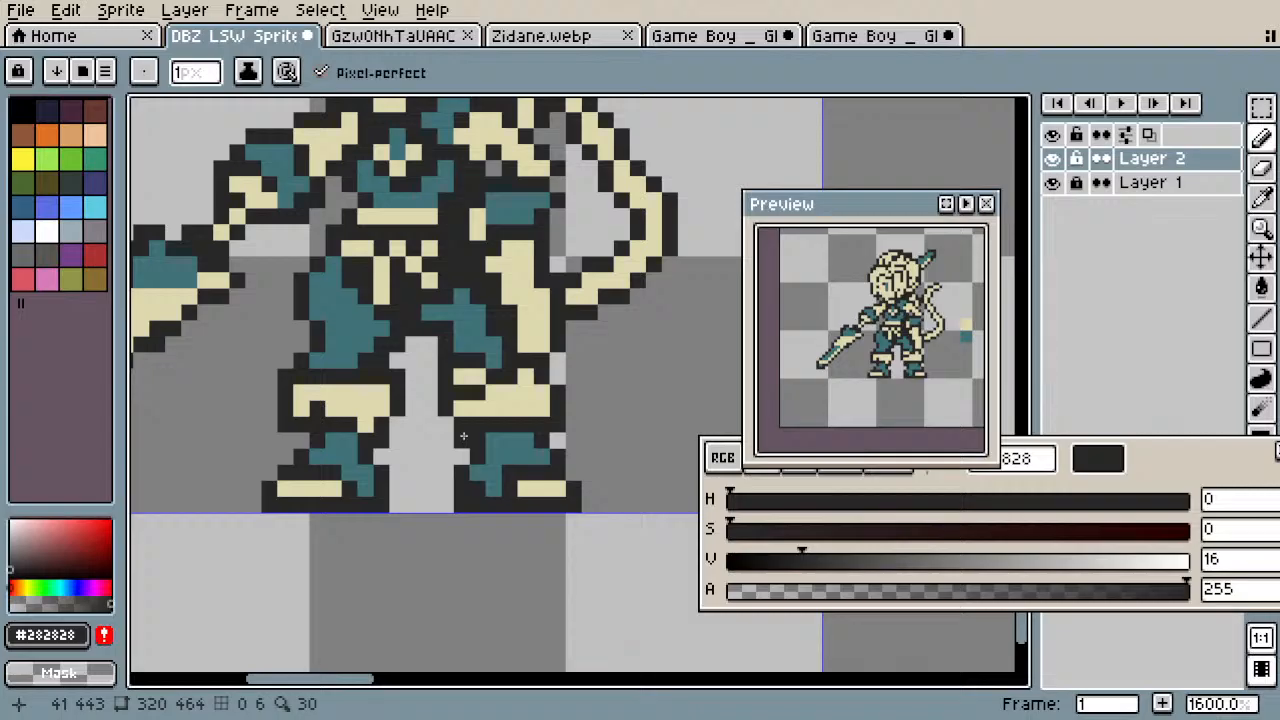
Step: Move the 10 × 7 px block holding the tail-side boot two pixels right, to 42, 442
key(m)
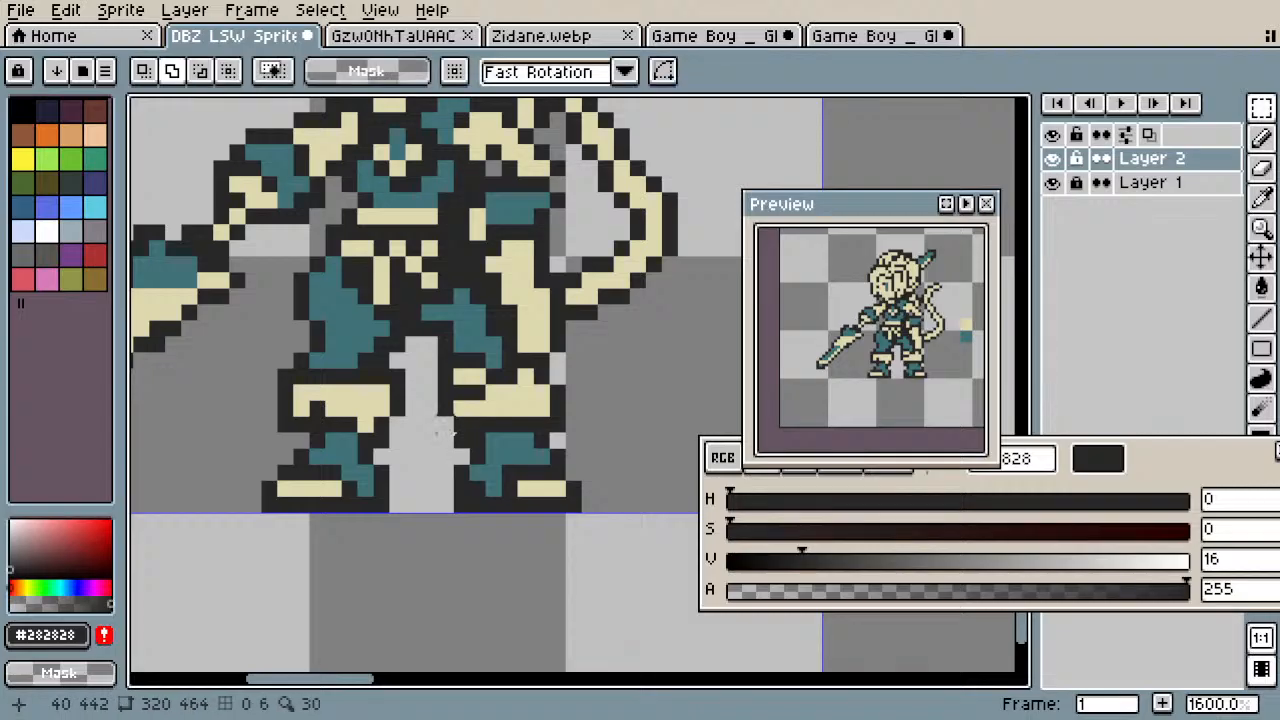
drag(433, 412, 602, 532)
key(Left)
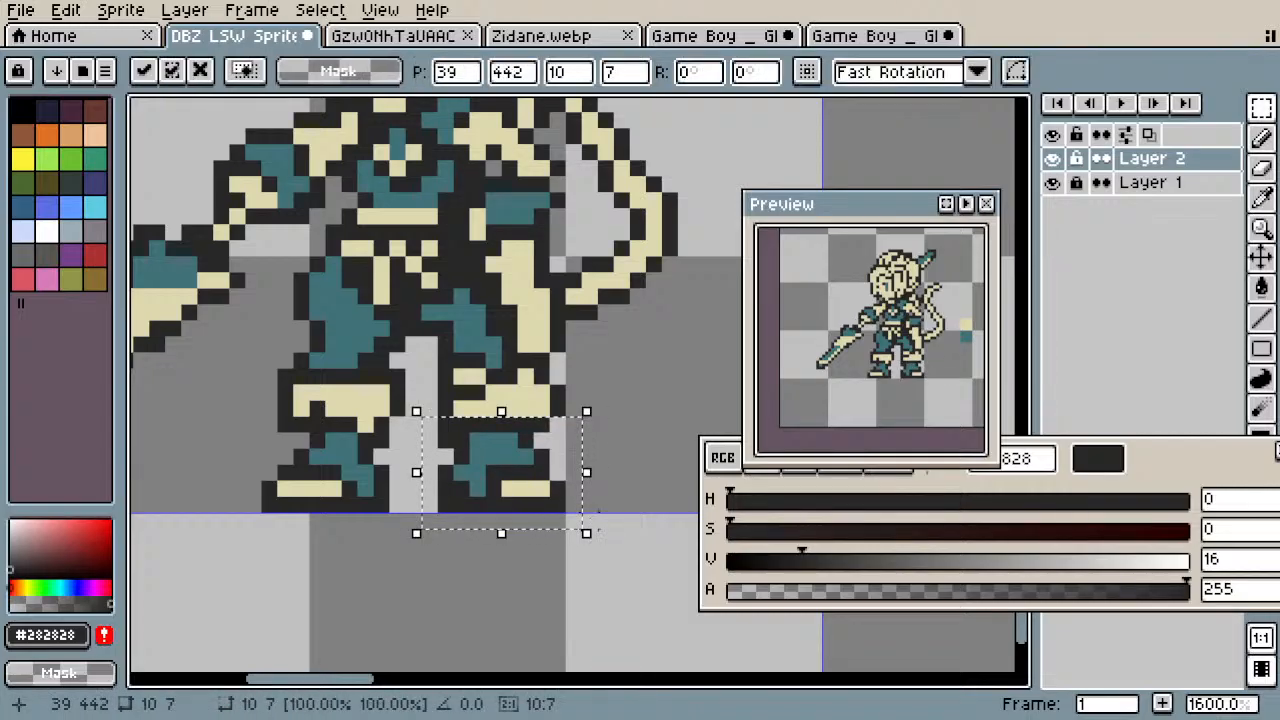
key(Right)
key(Right)
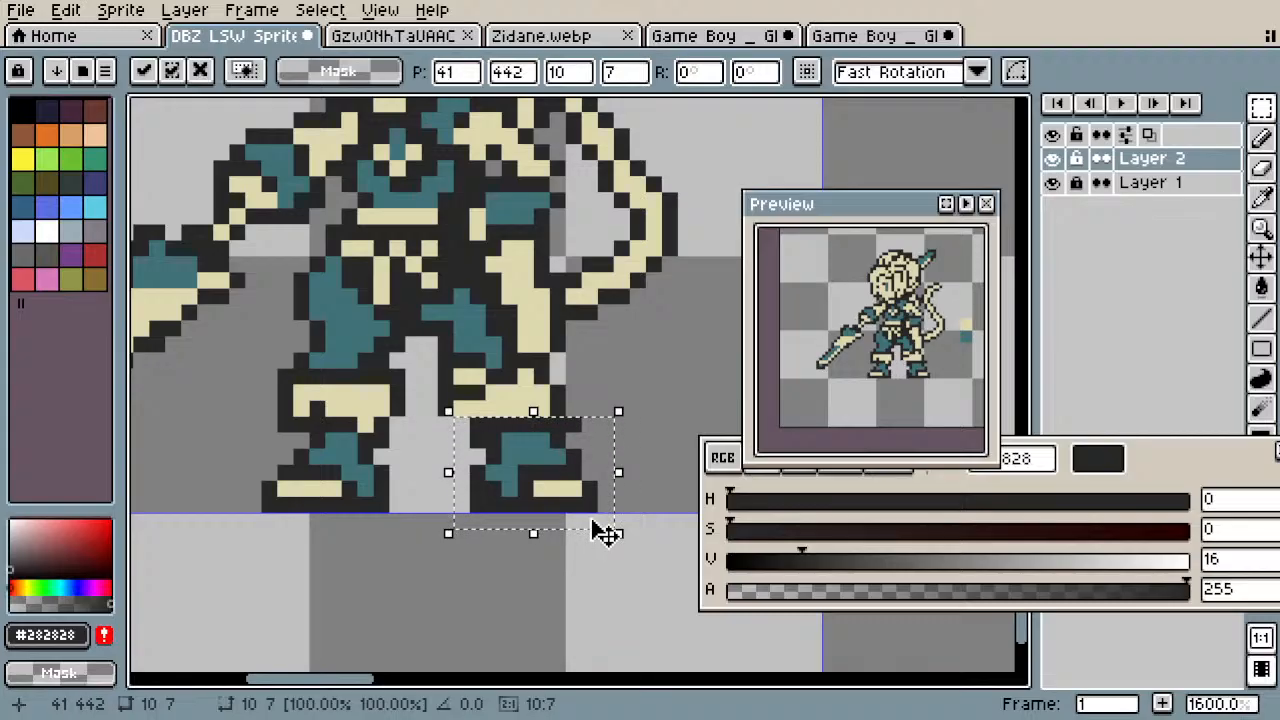
scroll(605, 533, down, 4)
key(Right)
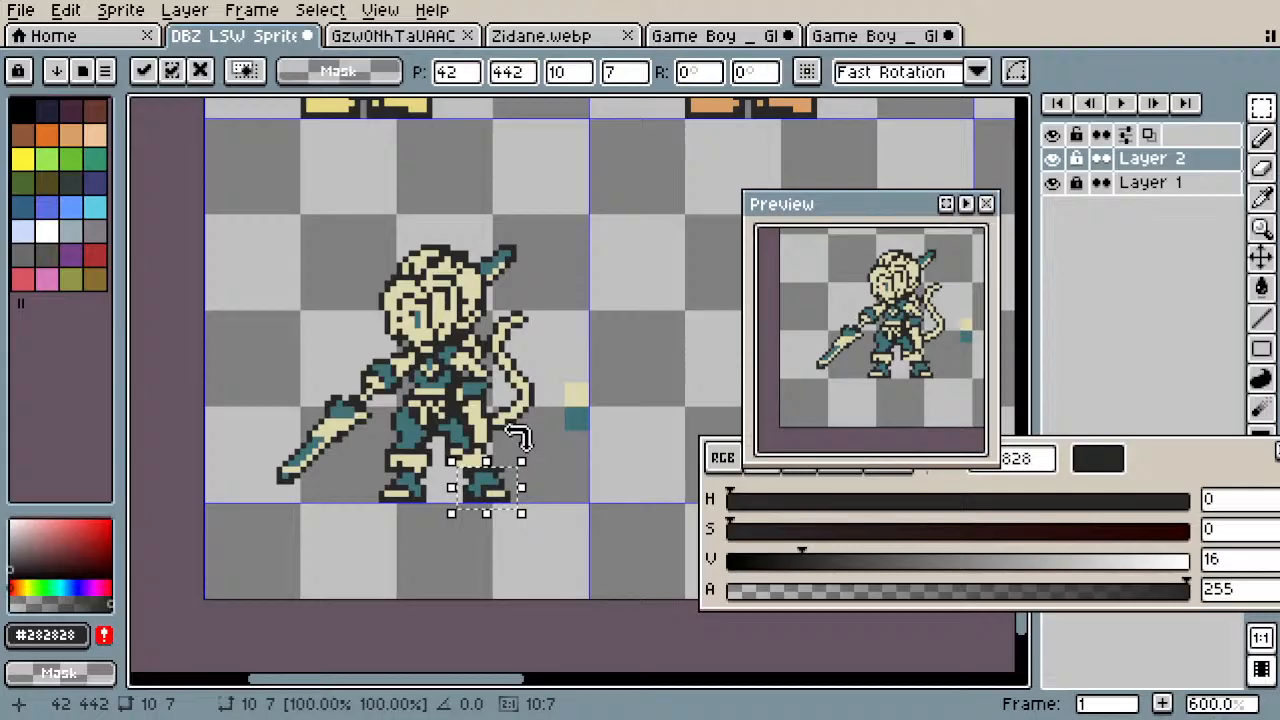
key(ctrl+d)
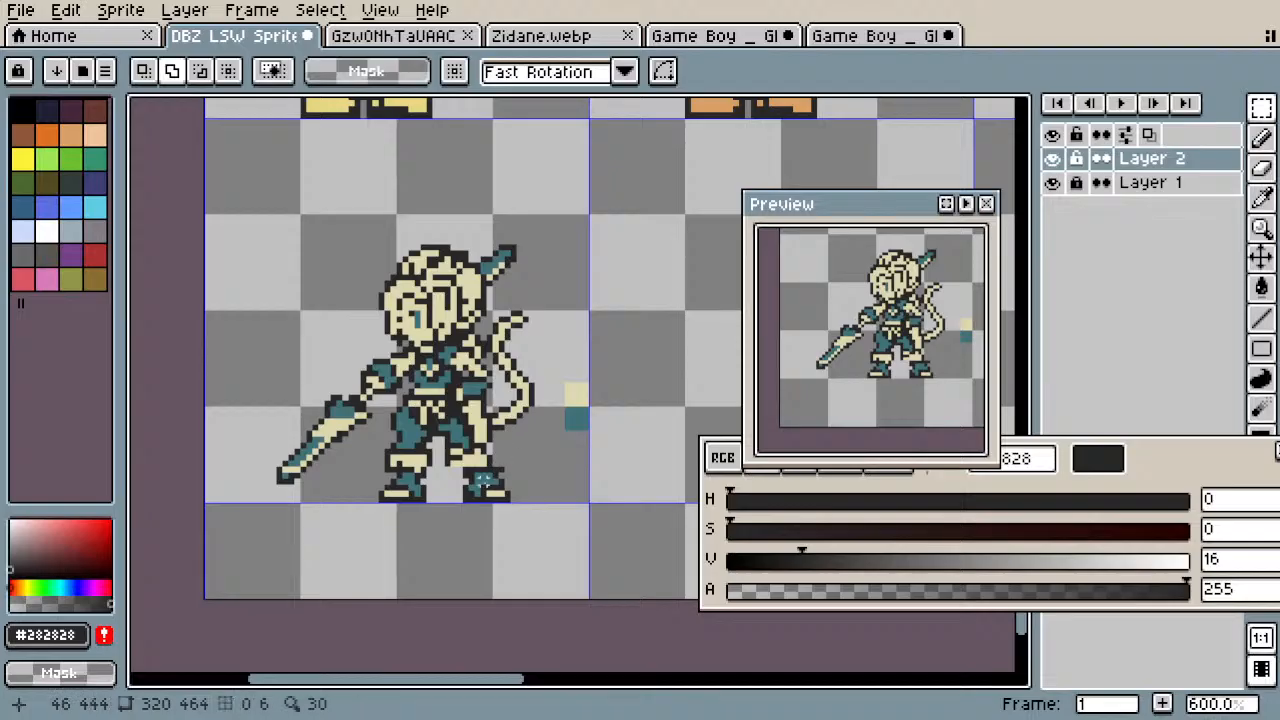
Step: Move the 8 × 4 px shin guard above the tail-side boot one pixel right, to 41, 438
scroll(470, 482, up, 1)
scroll(471, 480, up, 1)
drag(419, 399, 538, 452)
key(Right)
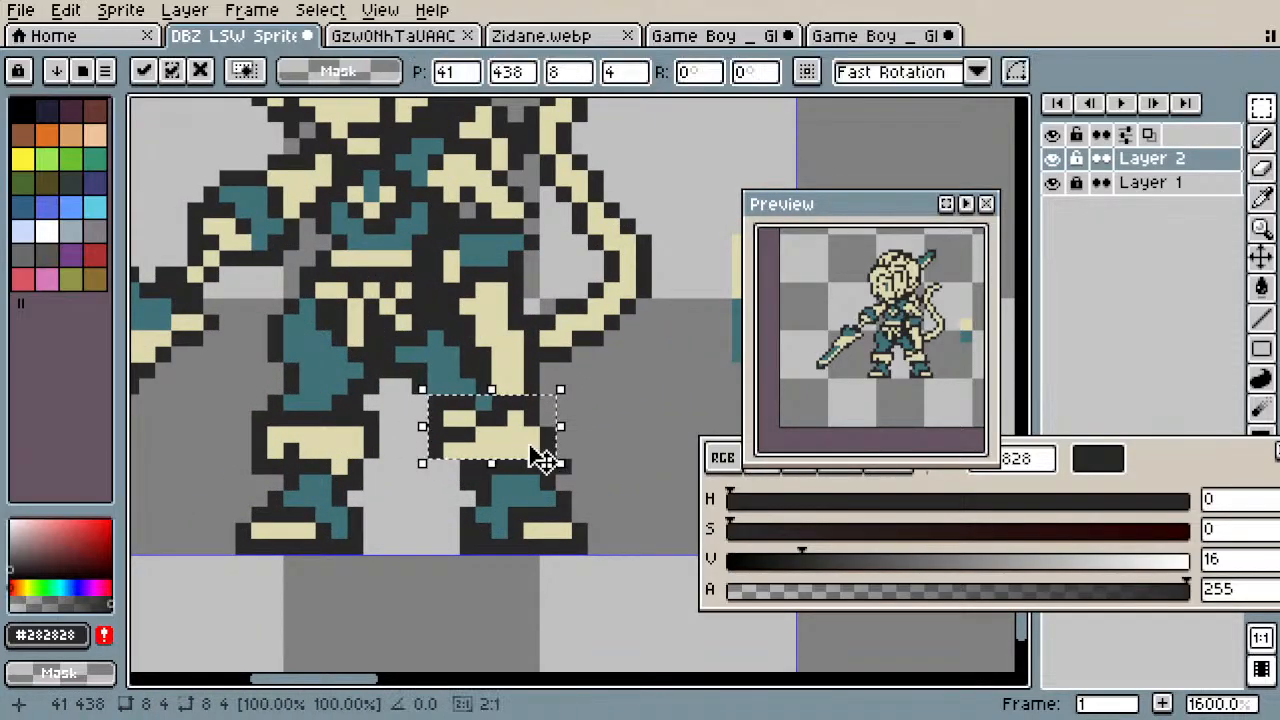
key(ctrl+d)
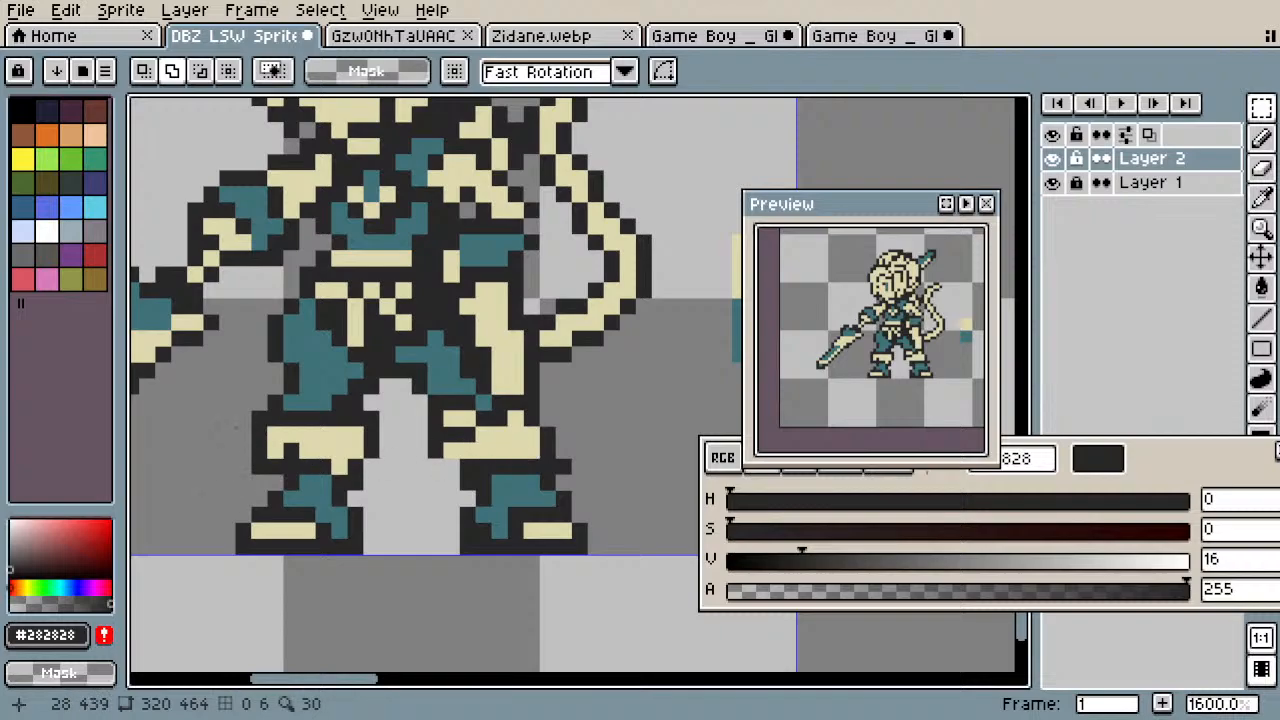
Step: Move the 11 × 10 px block with the sword-side shin guard and boot one pixel left, to 27, 439
drag(224, 410, 396, 580)
click(384, 575)
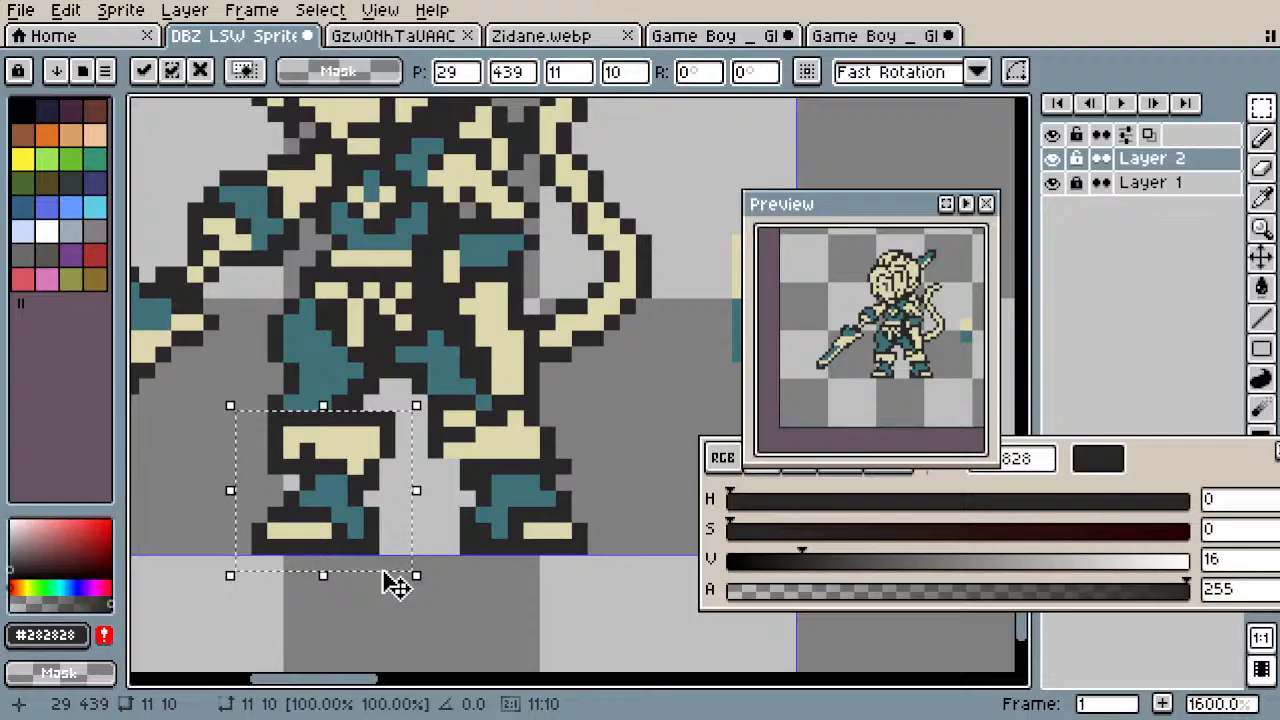
drag(395, 585, 390, 583)
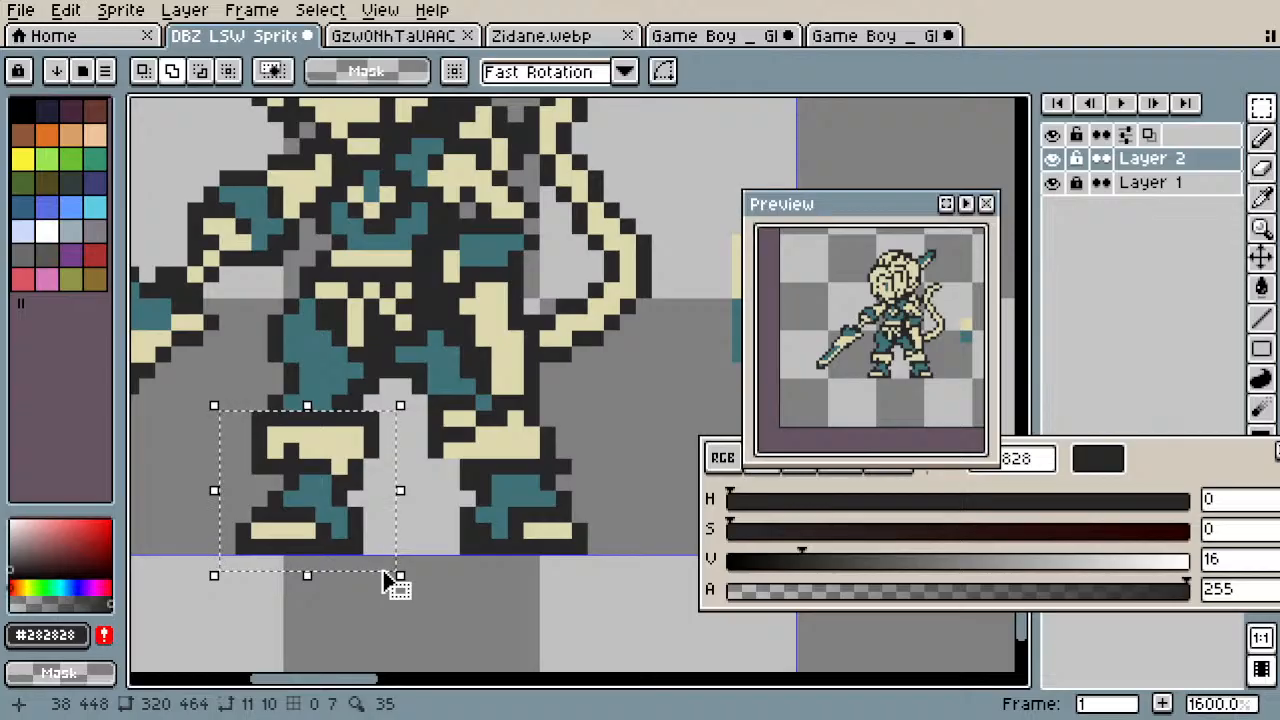
key(ctrl+z)
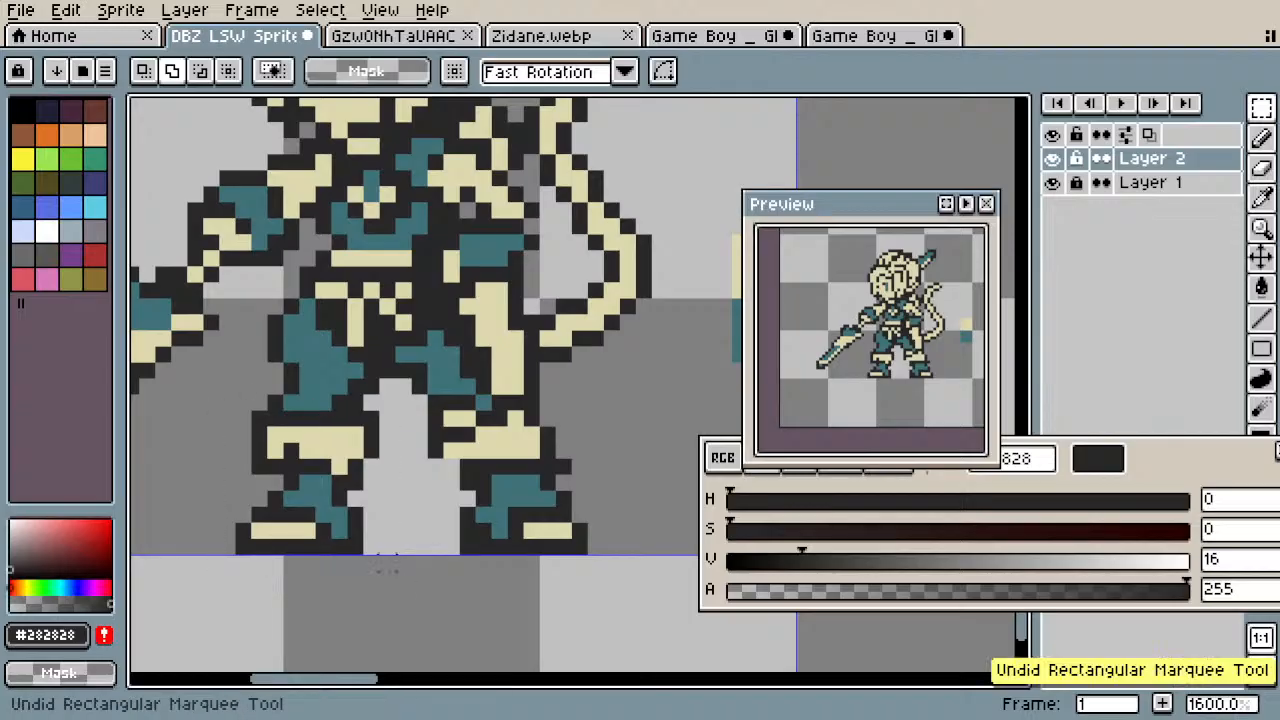
key(ctrl+y)
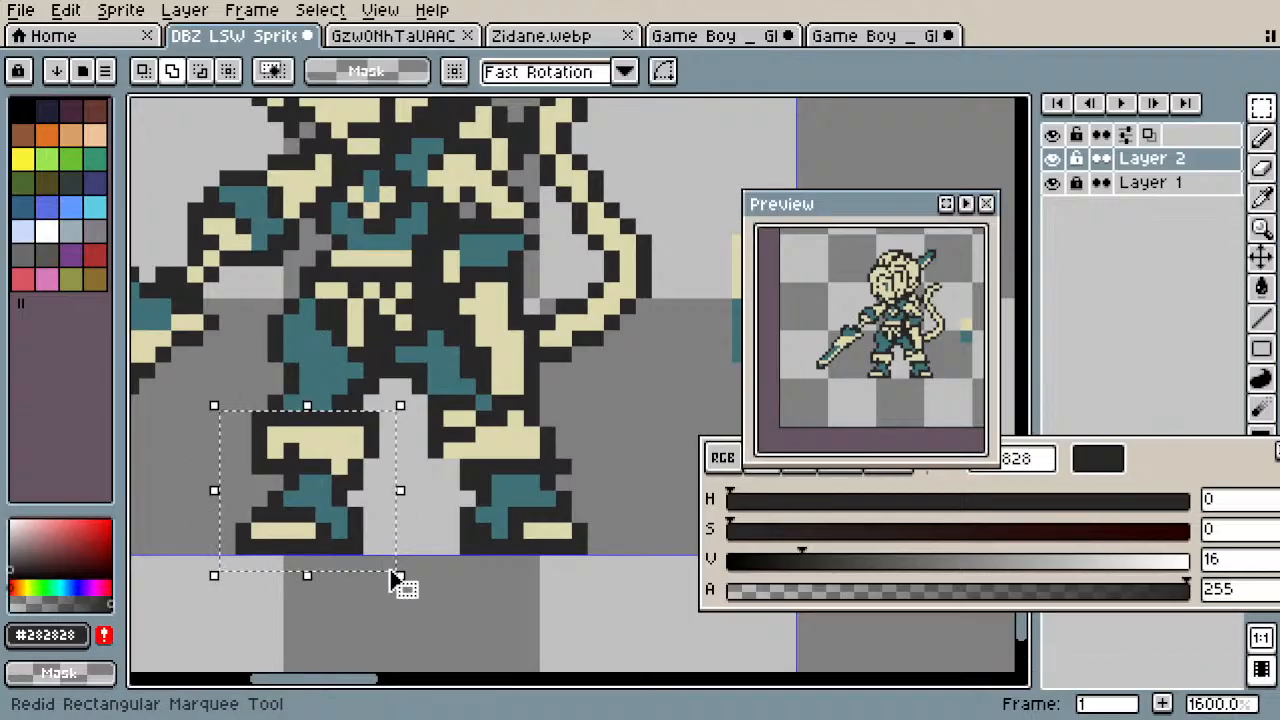
click(393, 578)
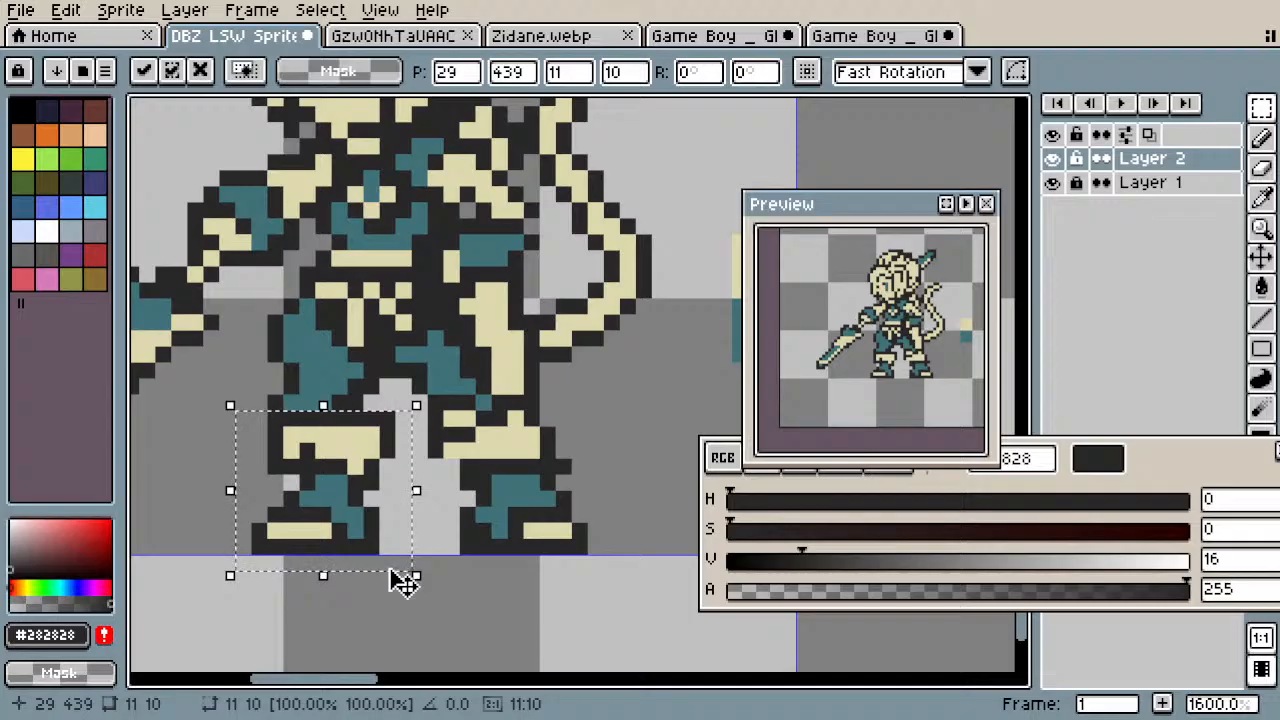
drag(391, 572, 375, 572)
scroll(331, 481, down, 4)
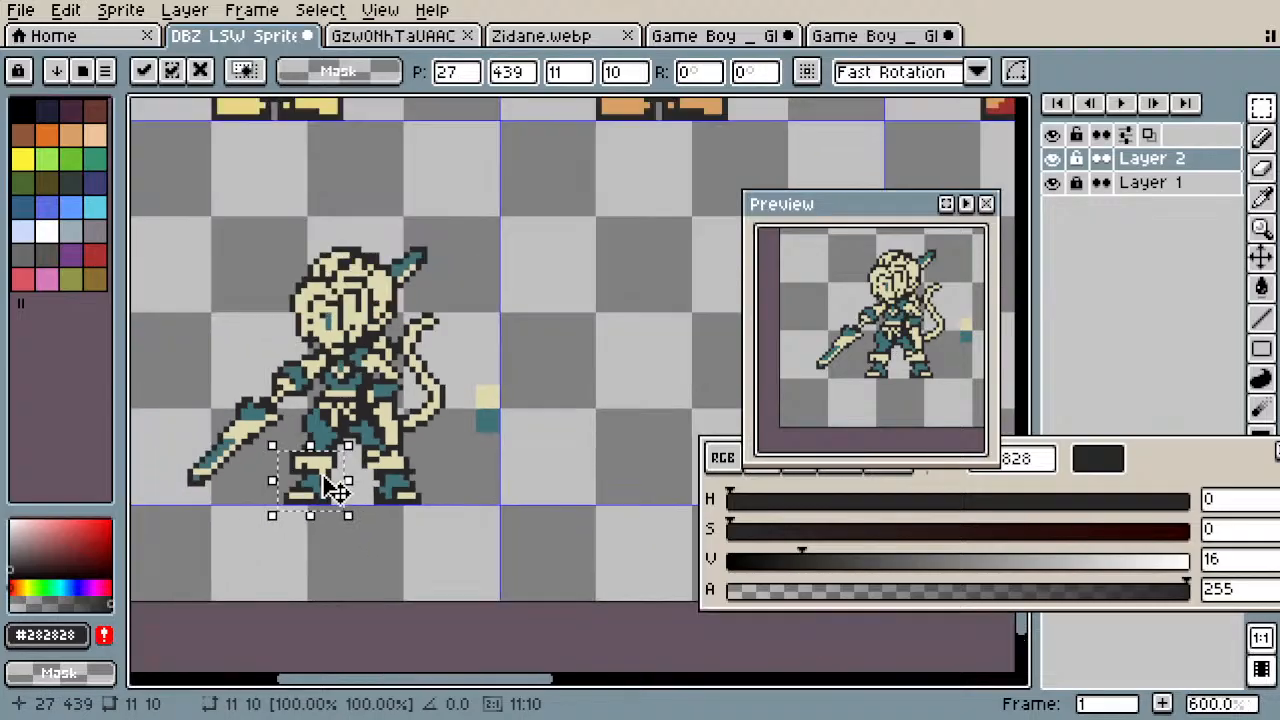
scroll(340, 482, up, 4)
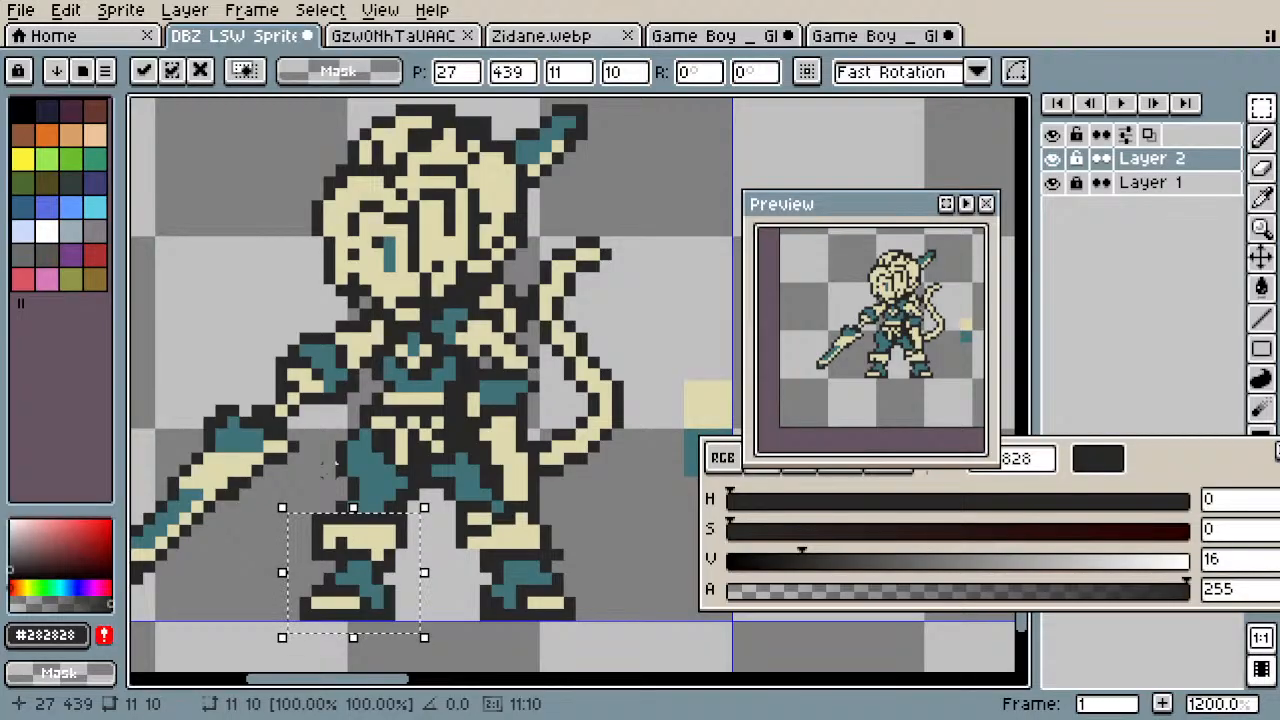
key(ctrl+d)
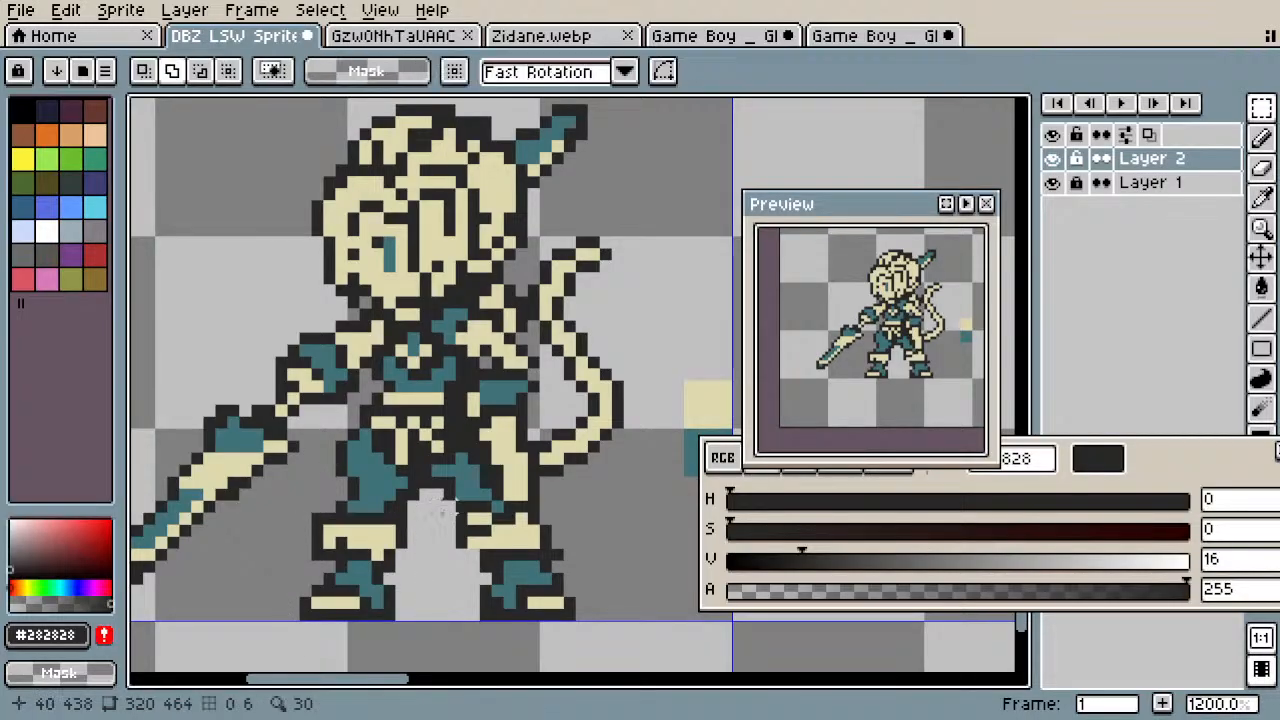
Step: Move the 11 × 6 px block with the tail-side boot one pixel left, to 39, 442
drag(445, 550, 586, 614)
key(Left)
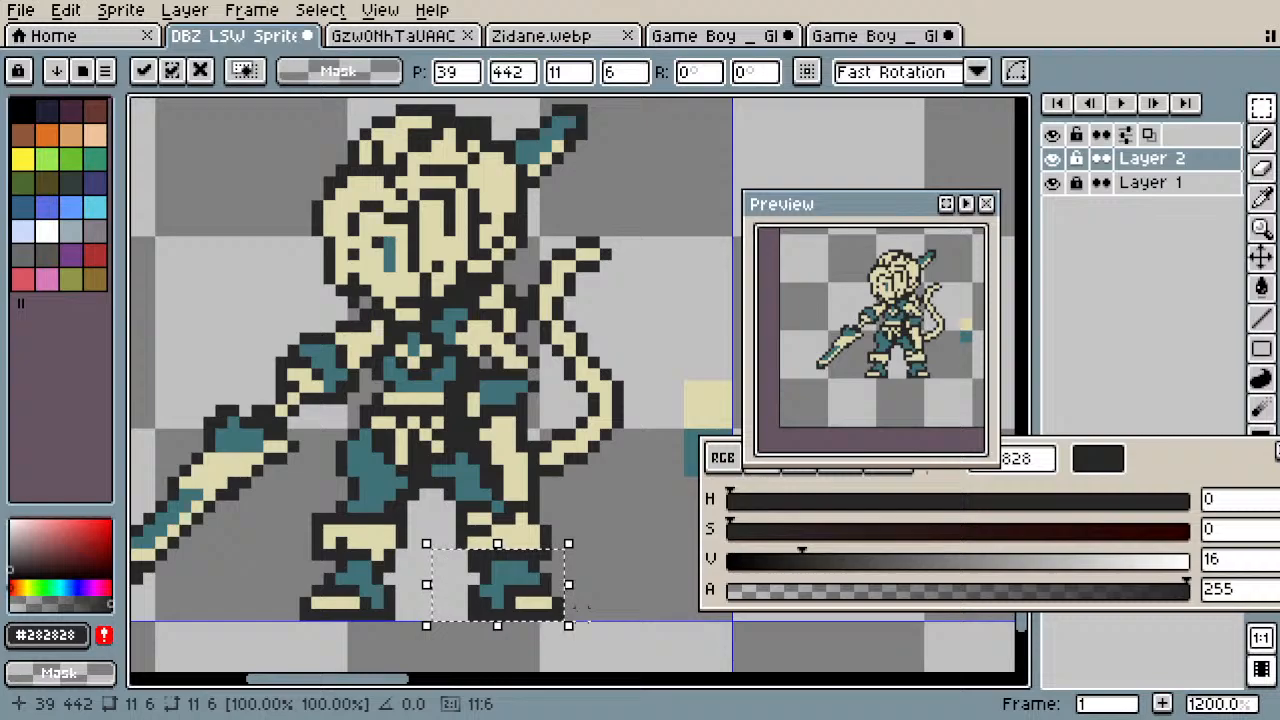
key(ctrl+d)
scroll(568, 602, down, 5)
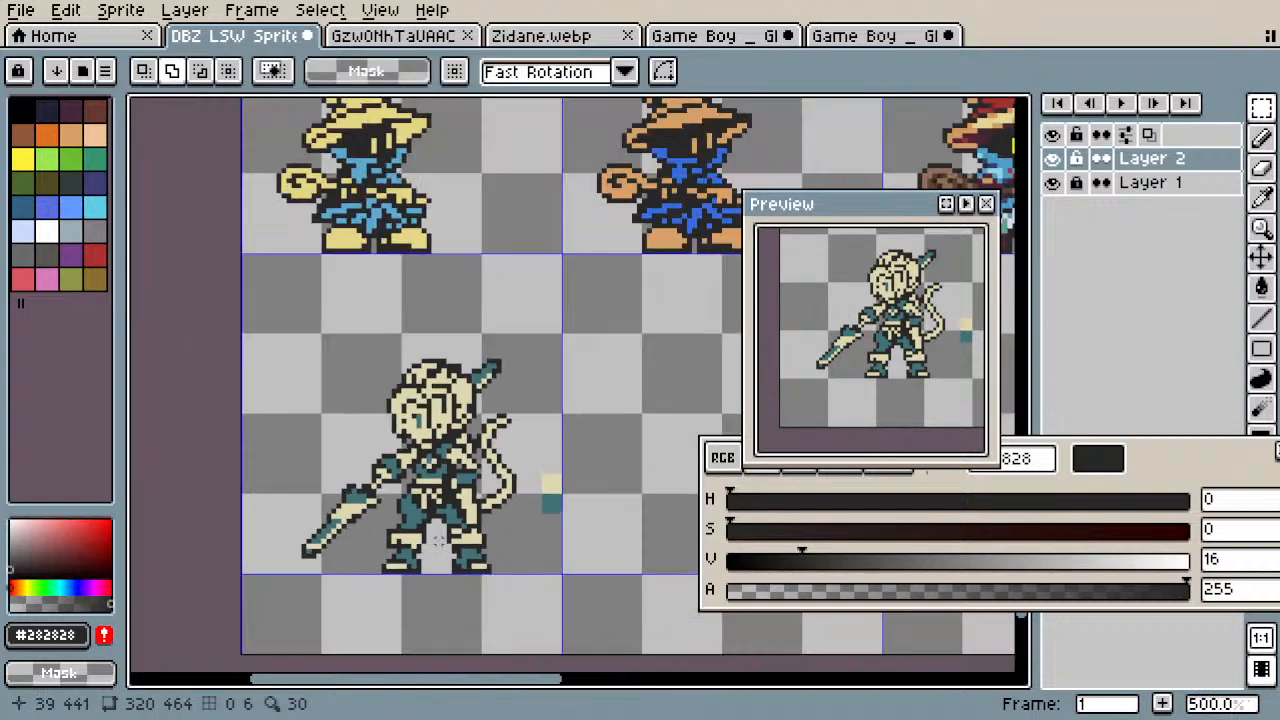
Step: Widen the top of the sword-side thigh with a dark #282828 outline pixel at 31, 432 and teal #407178 beside it
scroll(481, 392, up, 2)
scroll(480, 392, up, 6)
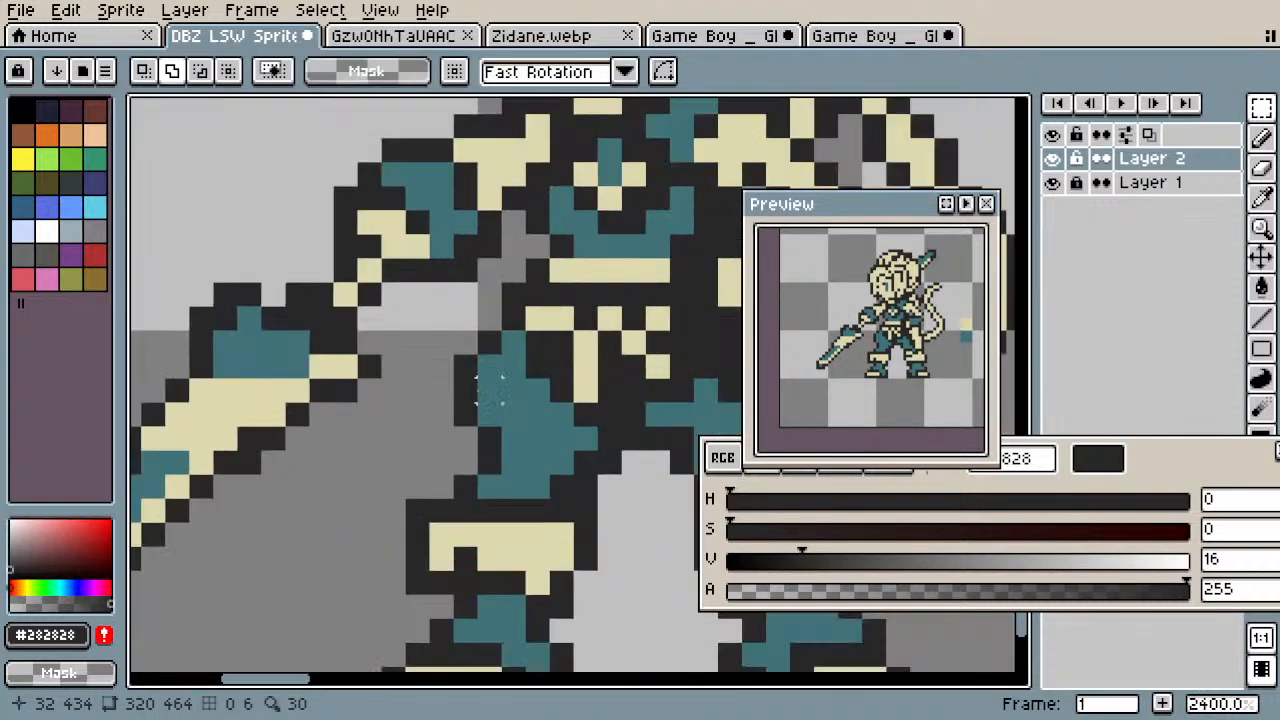
key(b)
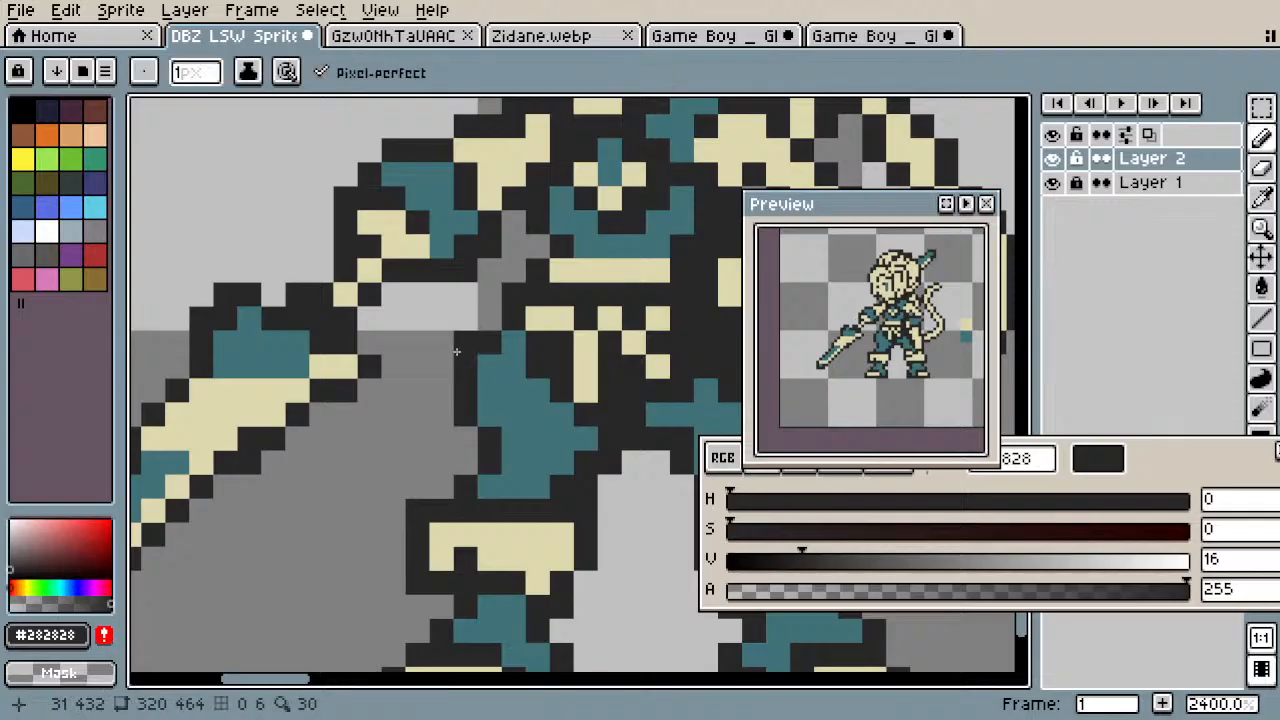
alt+click(480, 399)
scroll(480, 399, down, 8)
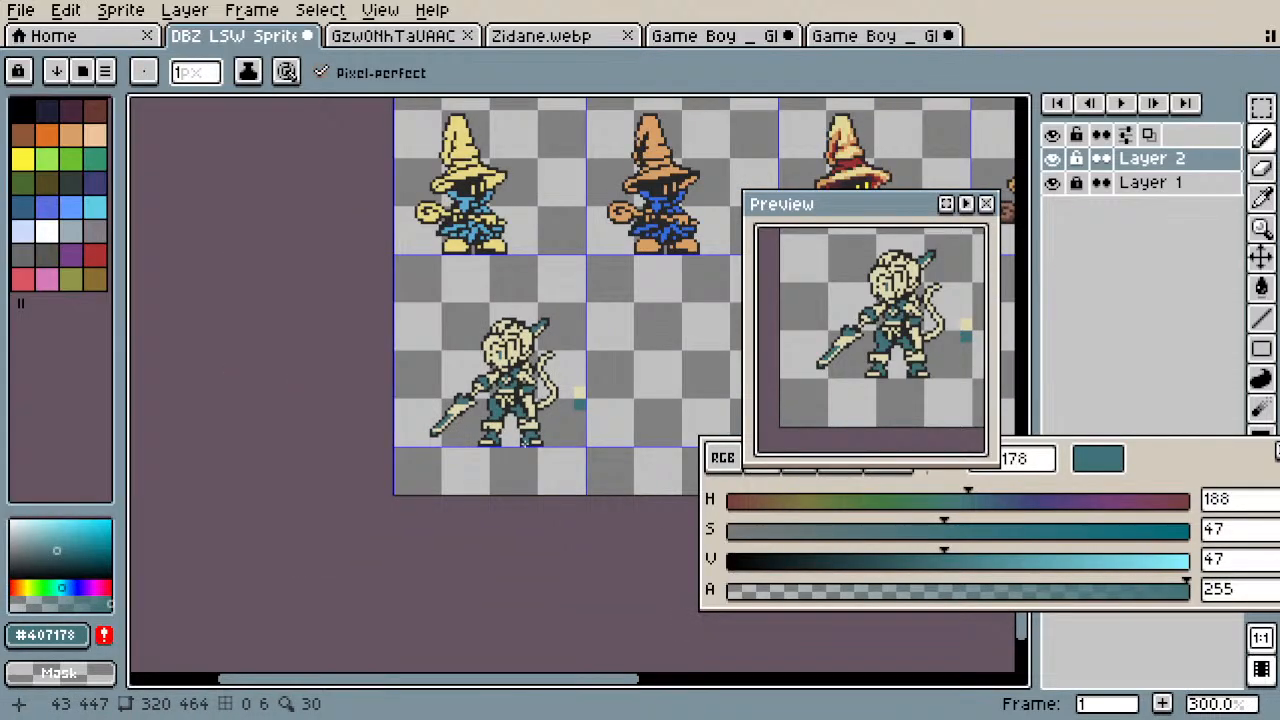
scroll(525, 446, down, 1)
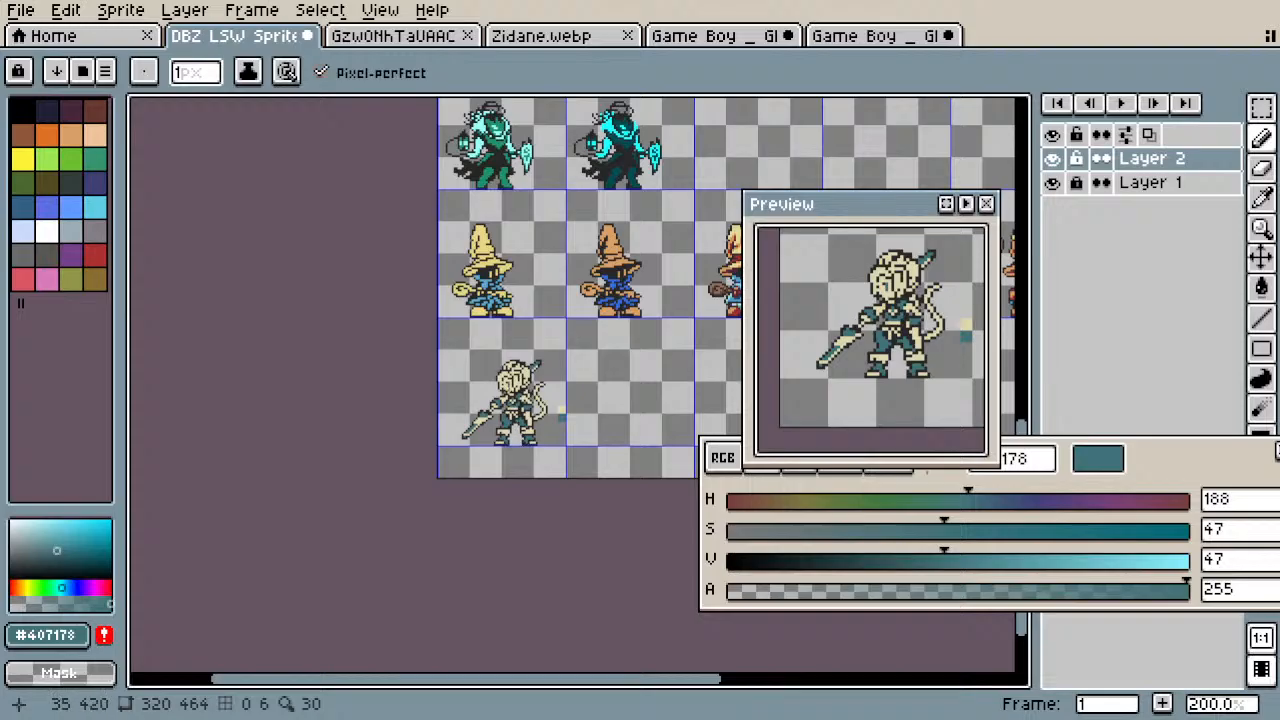
Step: Redraw the eye with a dark #282828 lid at 35, 416 and extend its teal #407178 iris down to 35, 419
scroll(560, 417, up, 9)
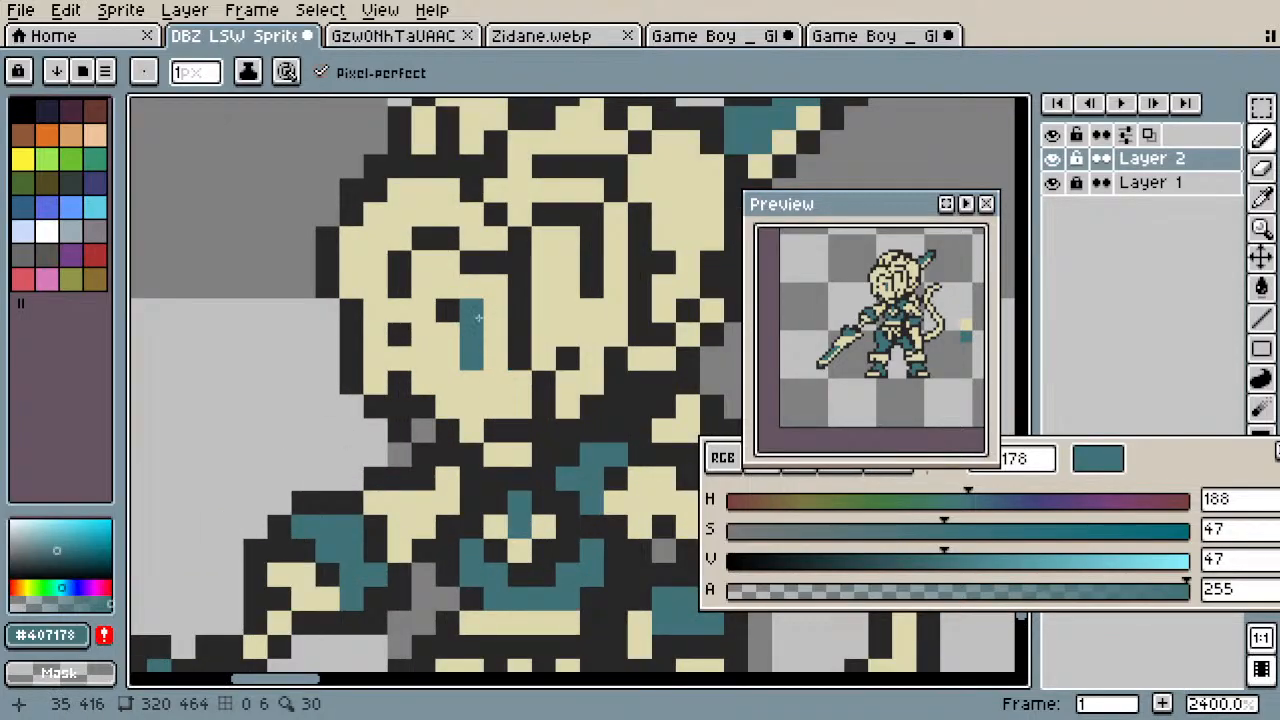
alt+click(452, 316)
scroll(447, 420, down, 5)
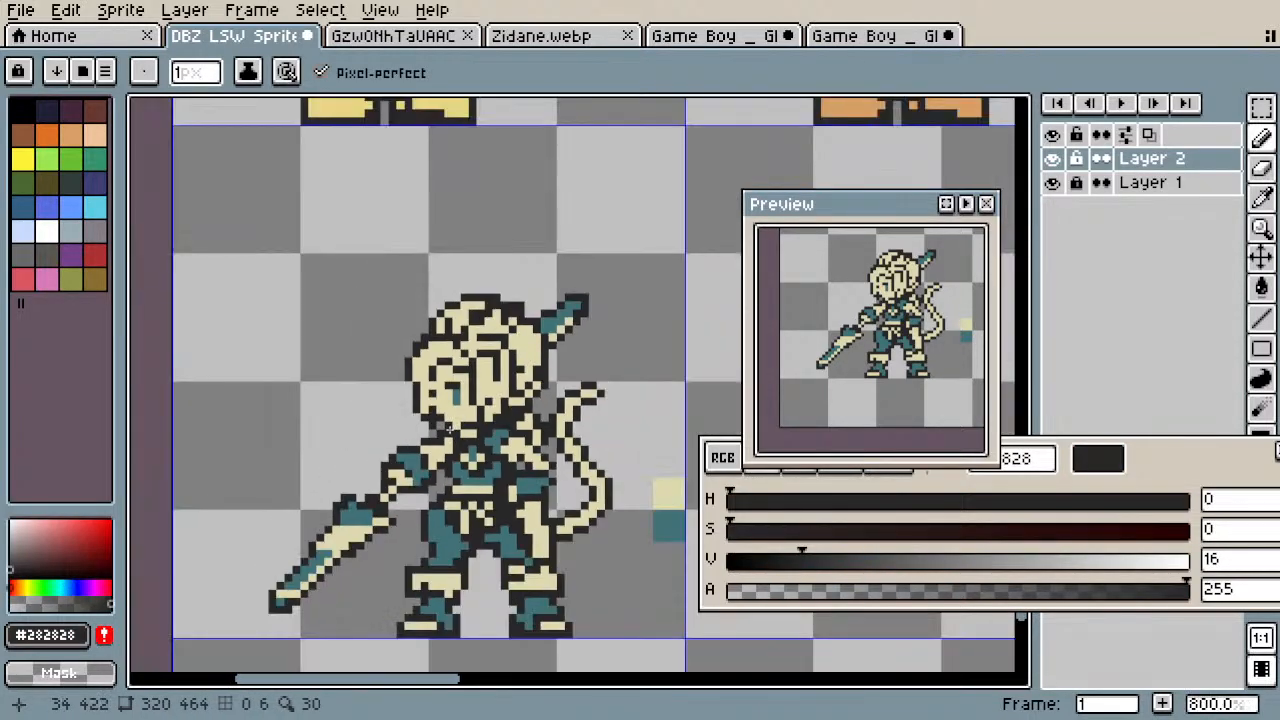
alt+click(455, 405)
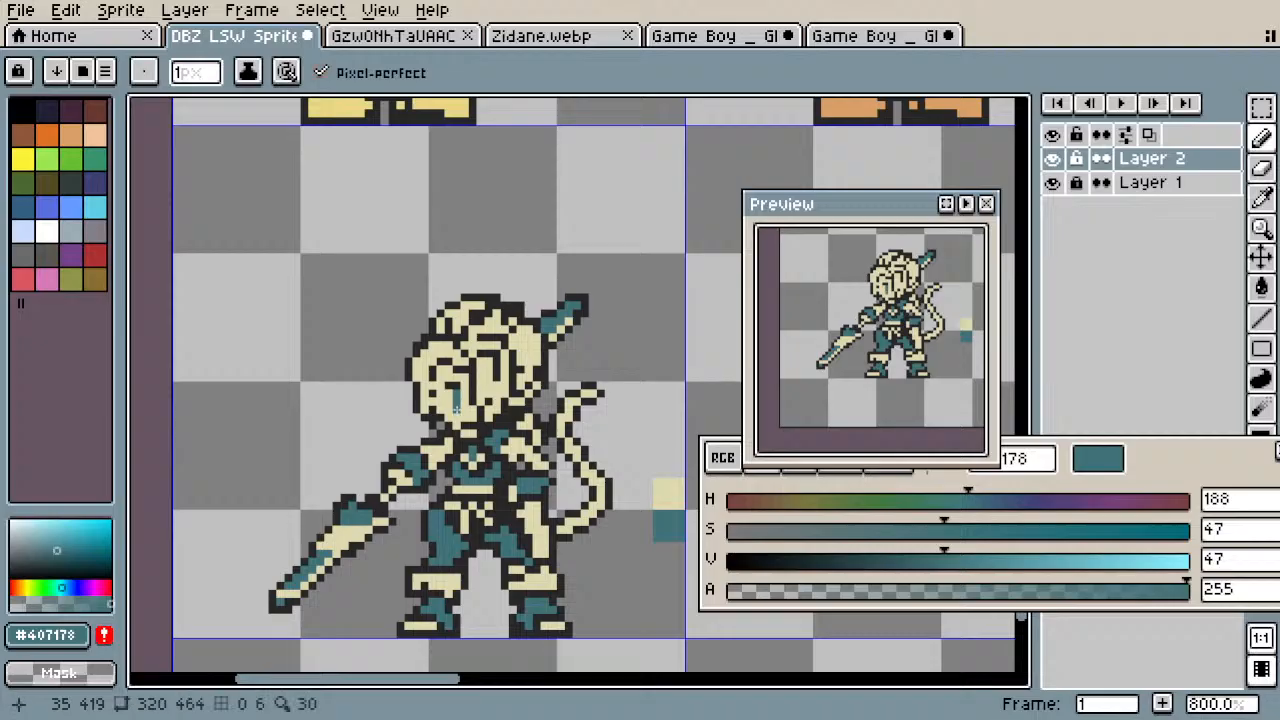
scroll(453, 405, down, 4)
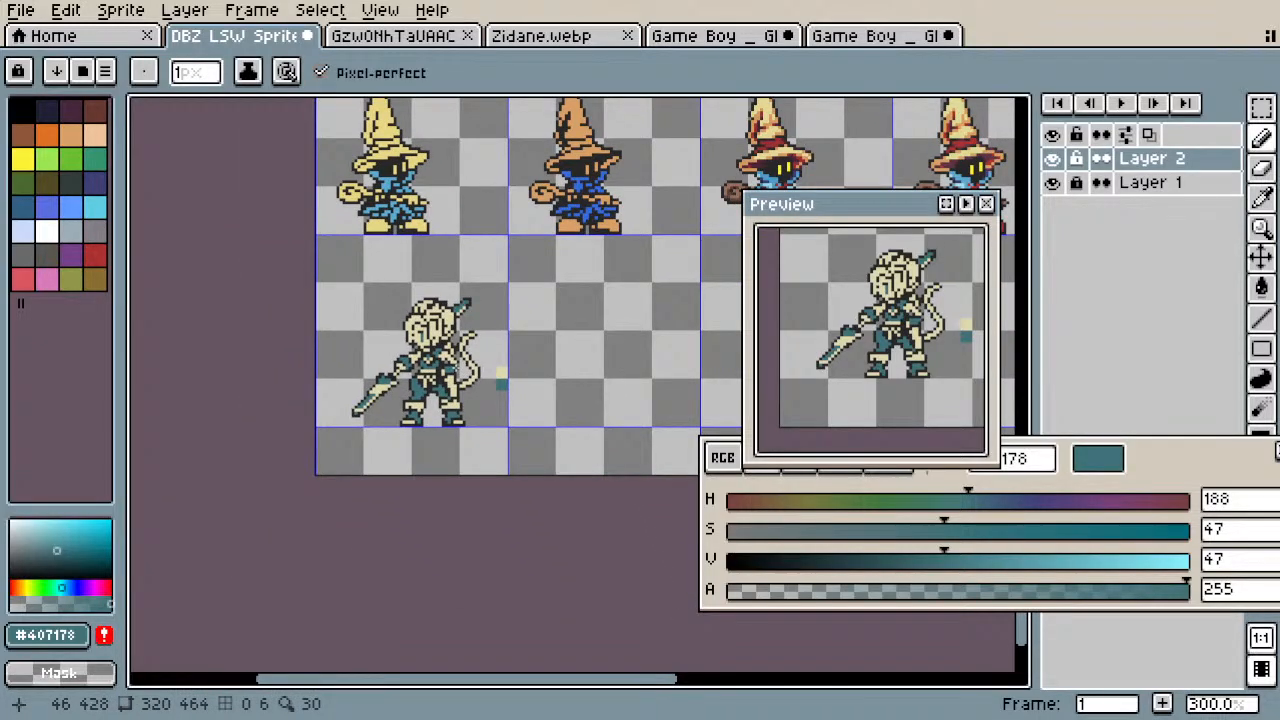
scroll(406, 343, up, 7)
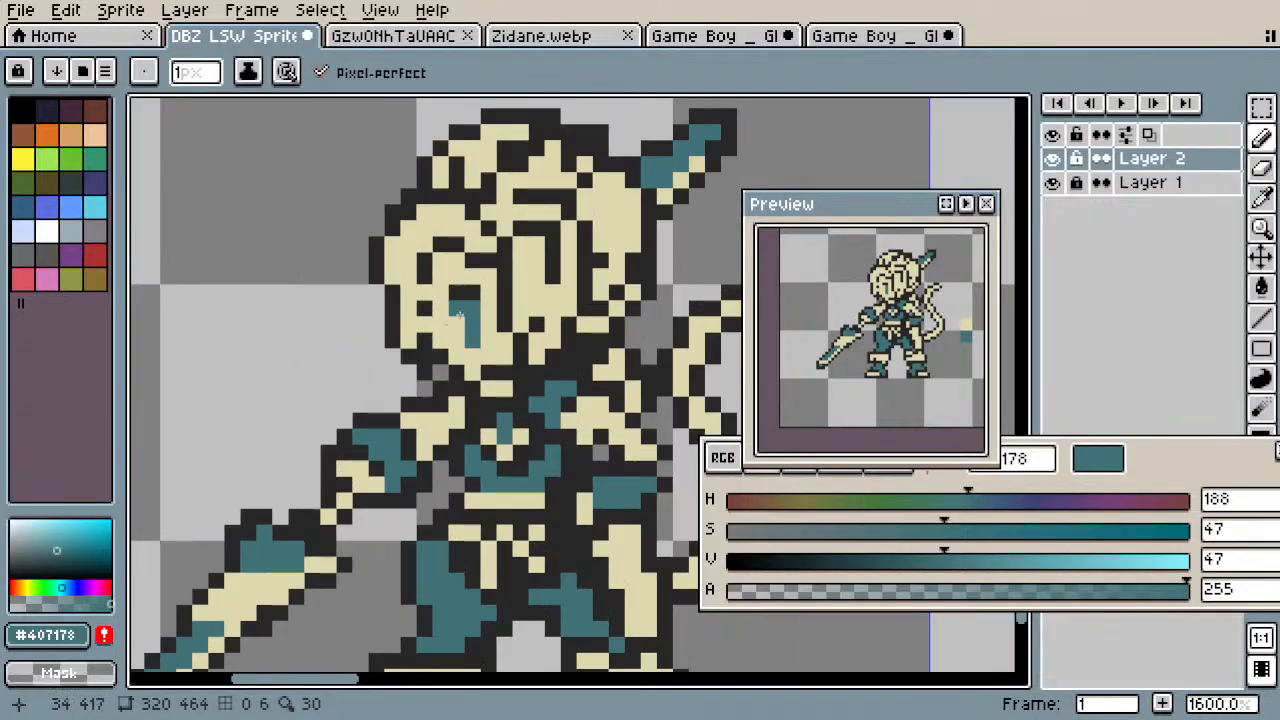
Step: Paint the extra iris pixel at 34, 417 cream #ded8af, move the 2 × 4 px eye block up to 34, 415, and fill the gap cream
key(alt)
alt+click(480, 266)
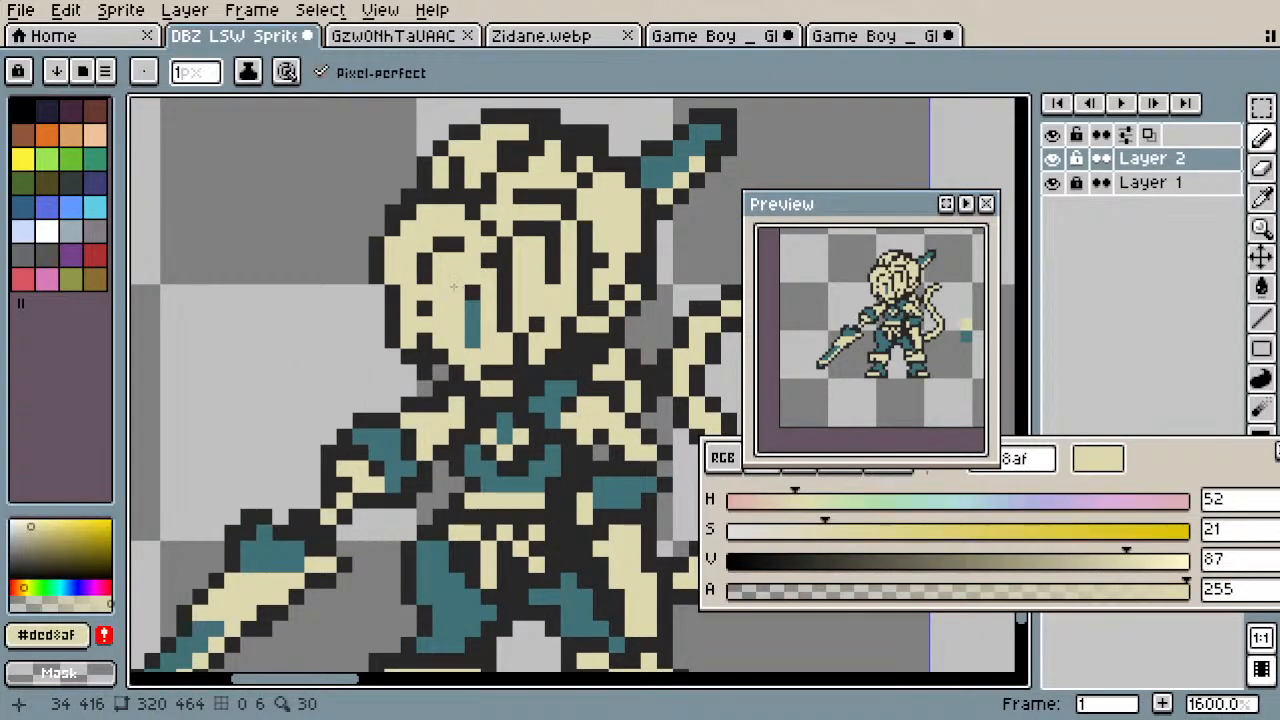
key(m)
drag(453, 287, 480, 348)
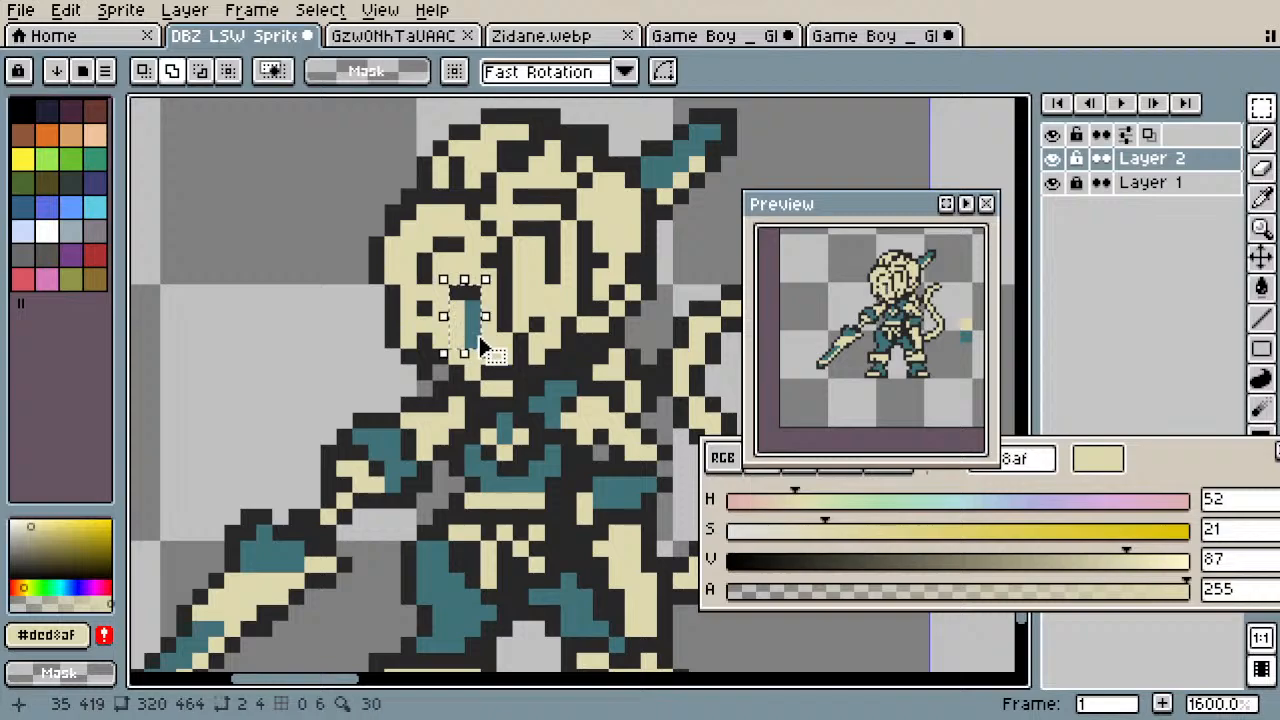
key(Up)
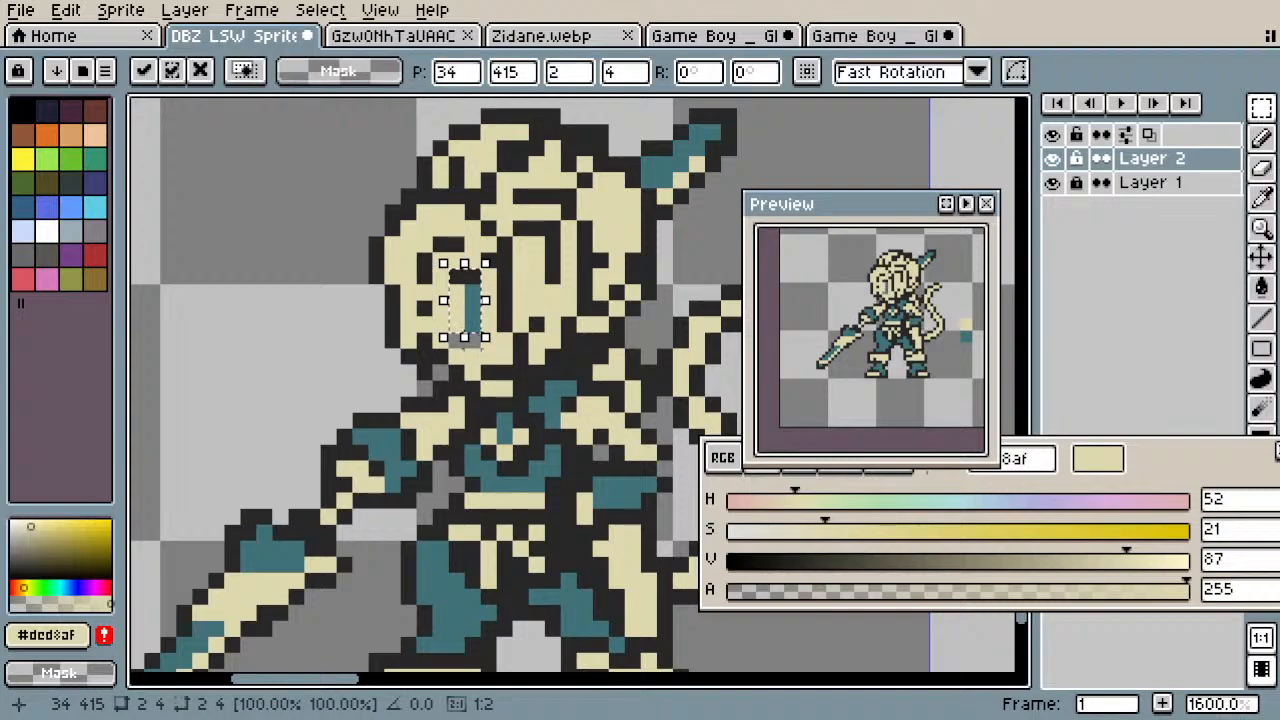
key(ctrl+d)
key(b)
click(473, 341)
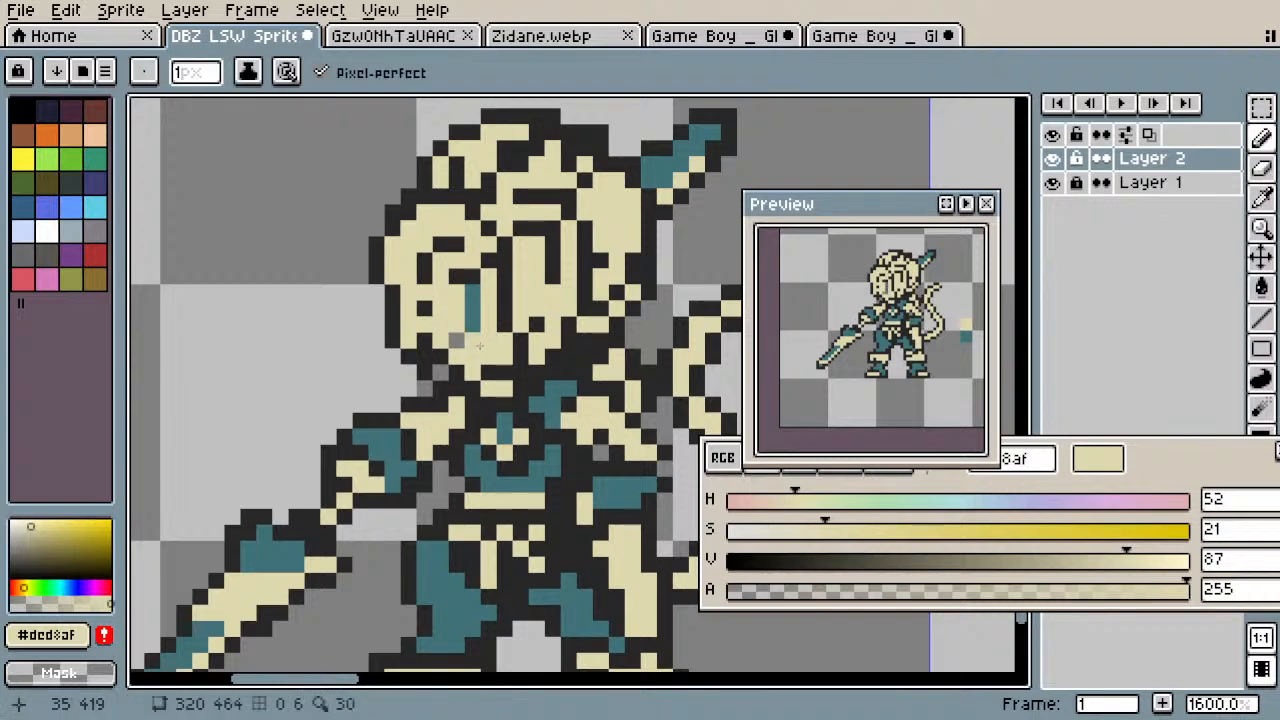
click(457, 341)
Step: Darken the jaw pixel at 37, 420 with #282828 and paint the chin below it cream #ded8af at 37, 421
scroll(456, 340, down, 4)
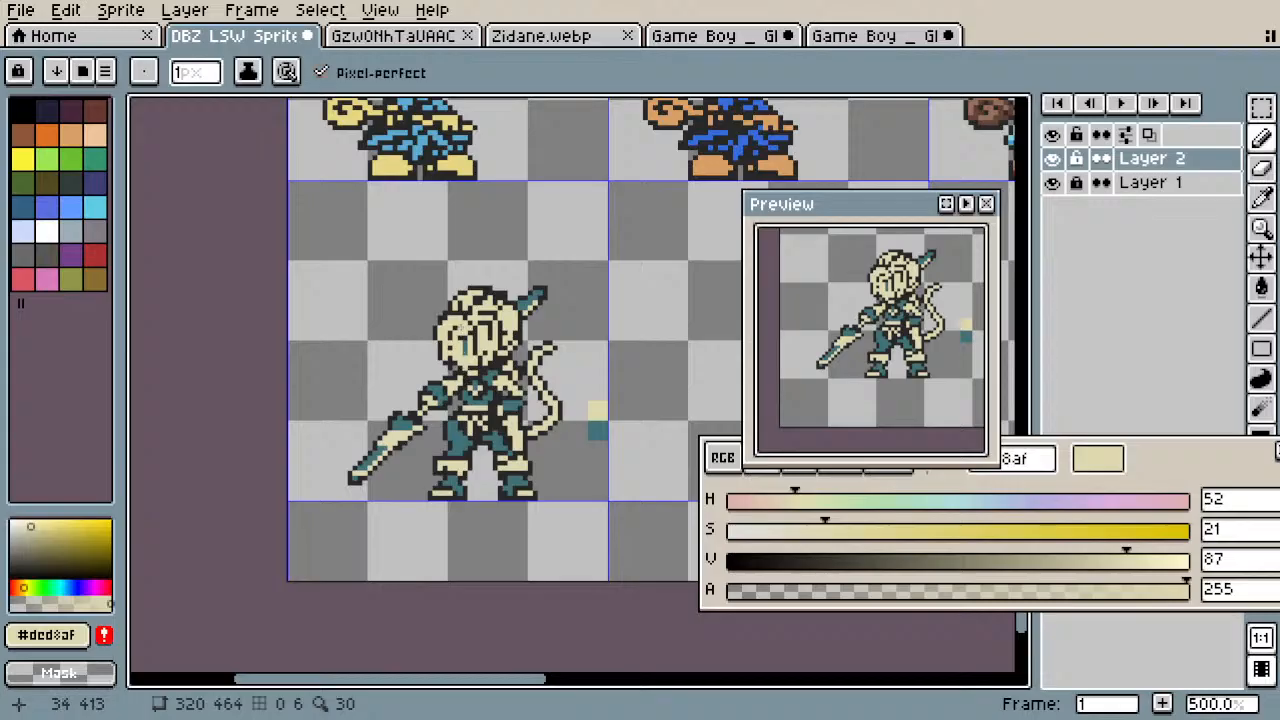
scroll(471, 341, up, 4)
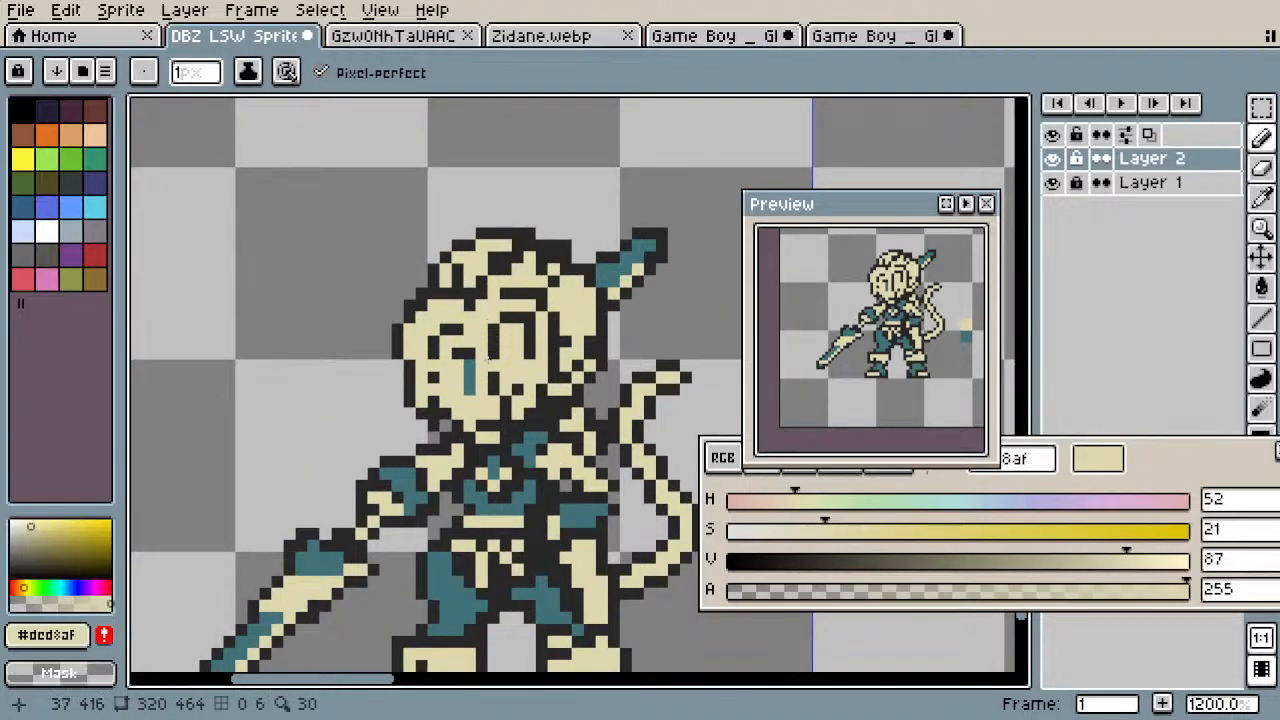
scroll(487, 353, down, 4)
scroll(485, 360, up, 5)
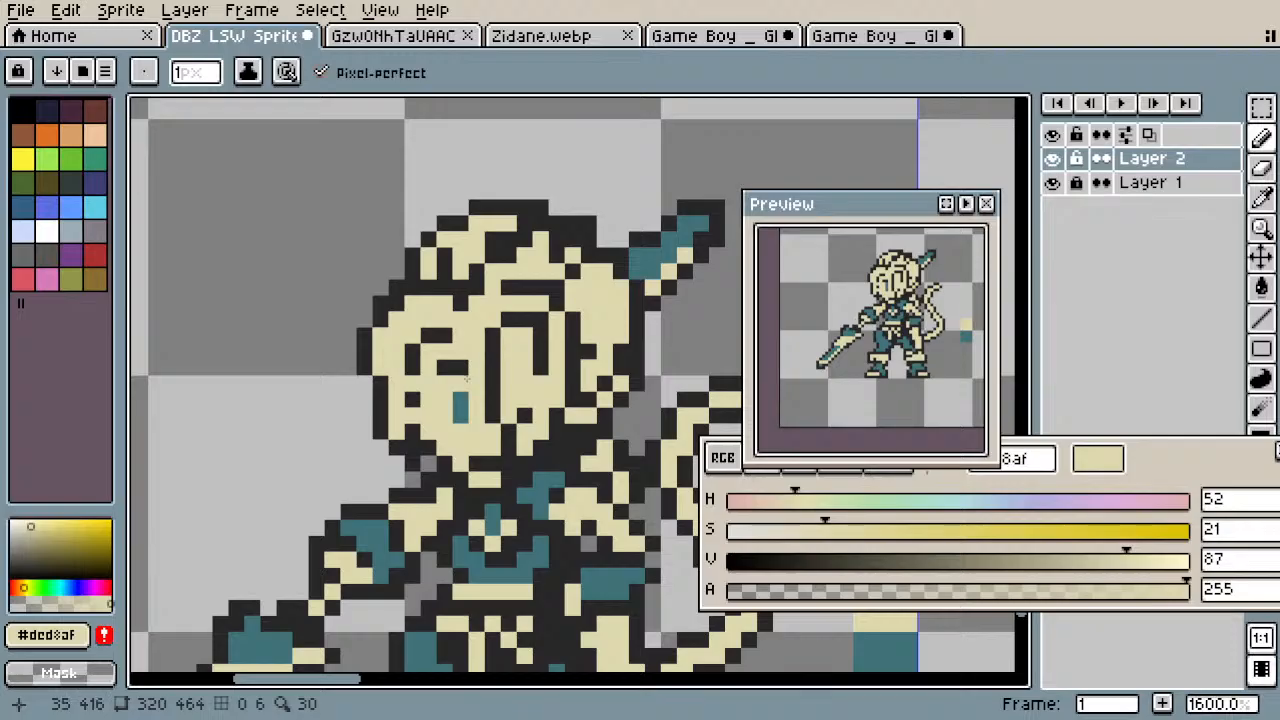
key(alt)
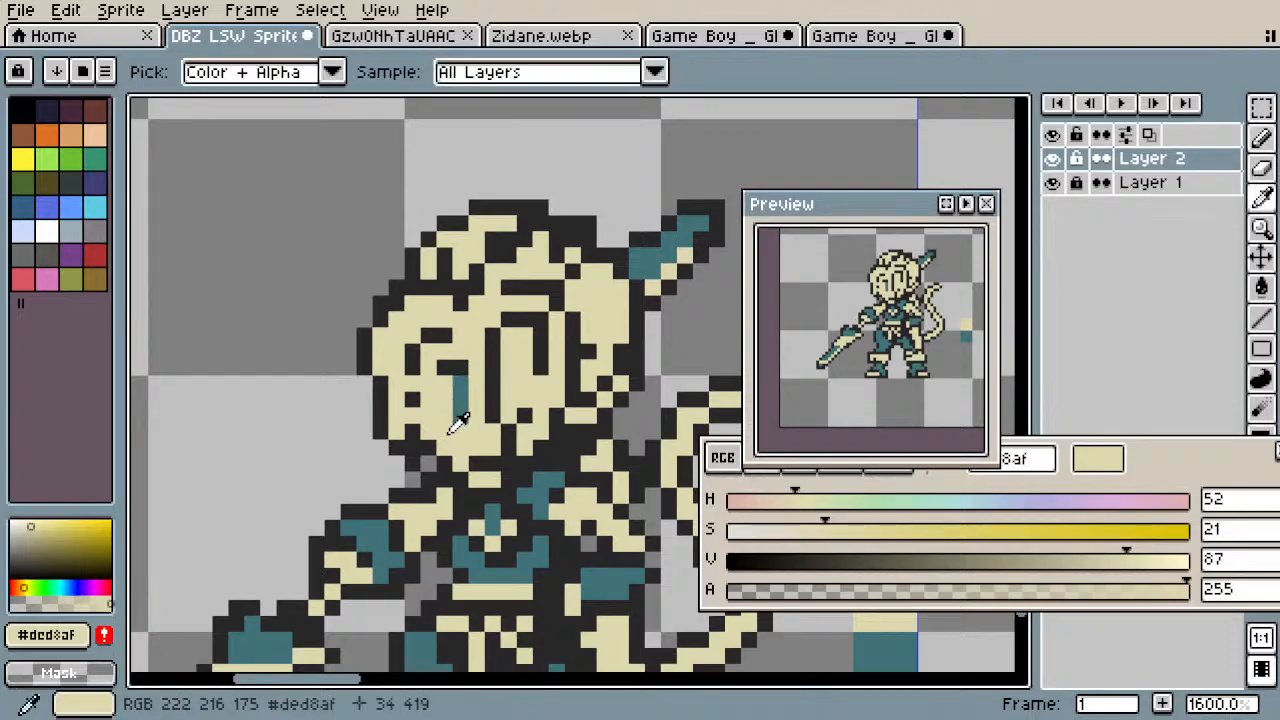
alt+click(482, 443)
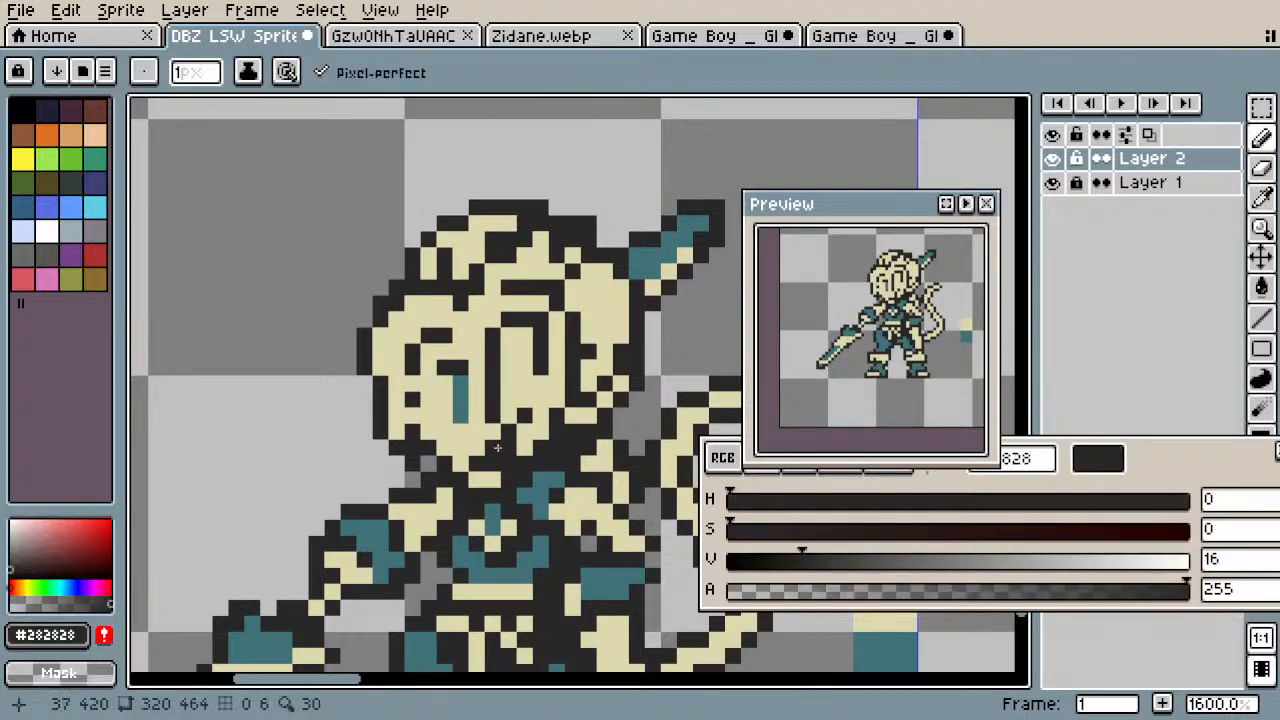
alt+click(458, 455)
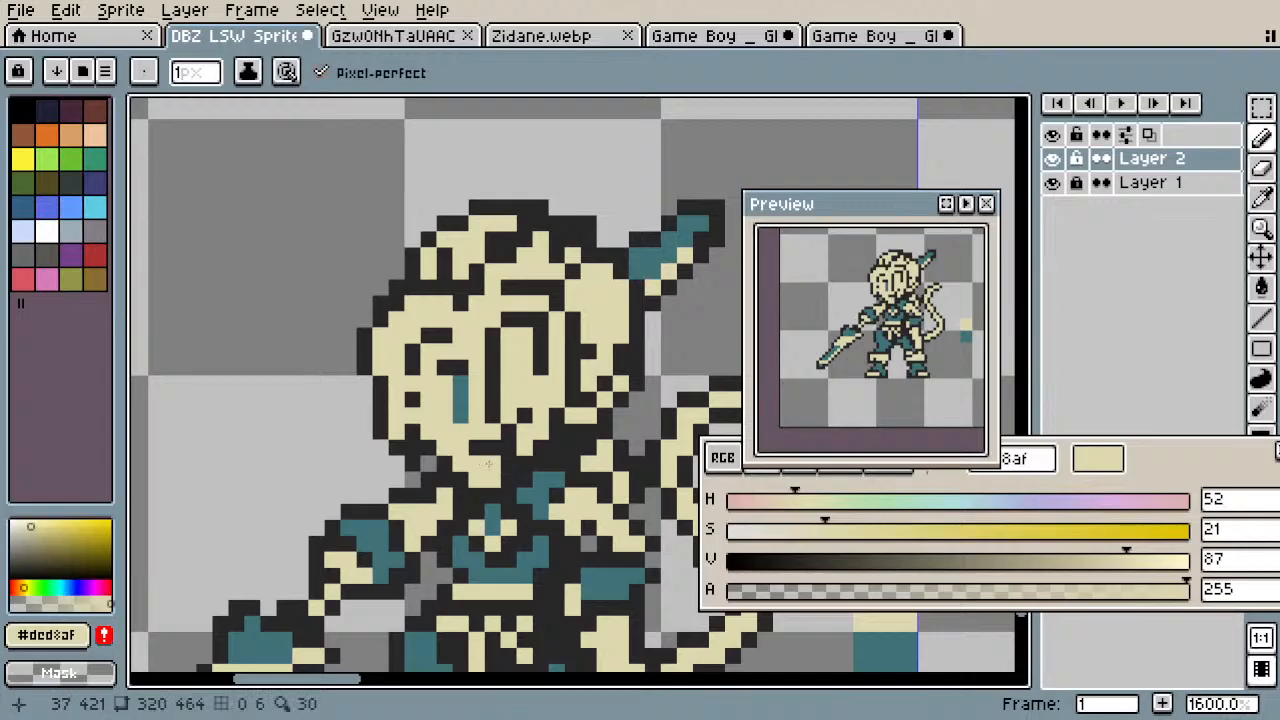
scroll(456, 460, down, 3)
scroll(460, 465, up, 4)
Step: Outline the underside of the chin in dark #282828 at 36–37, 422 and extend the mouth line to 35, 420
key(alt)
alt+click(463, 466)
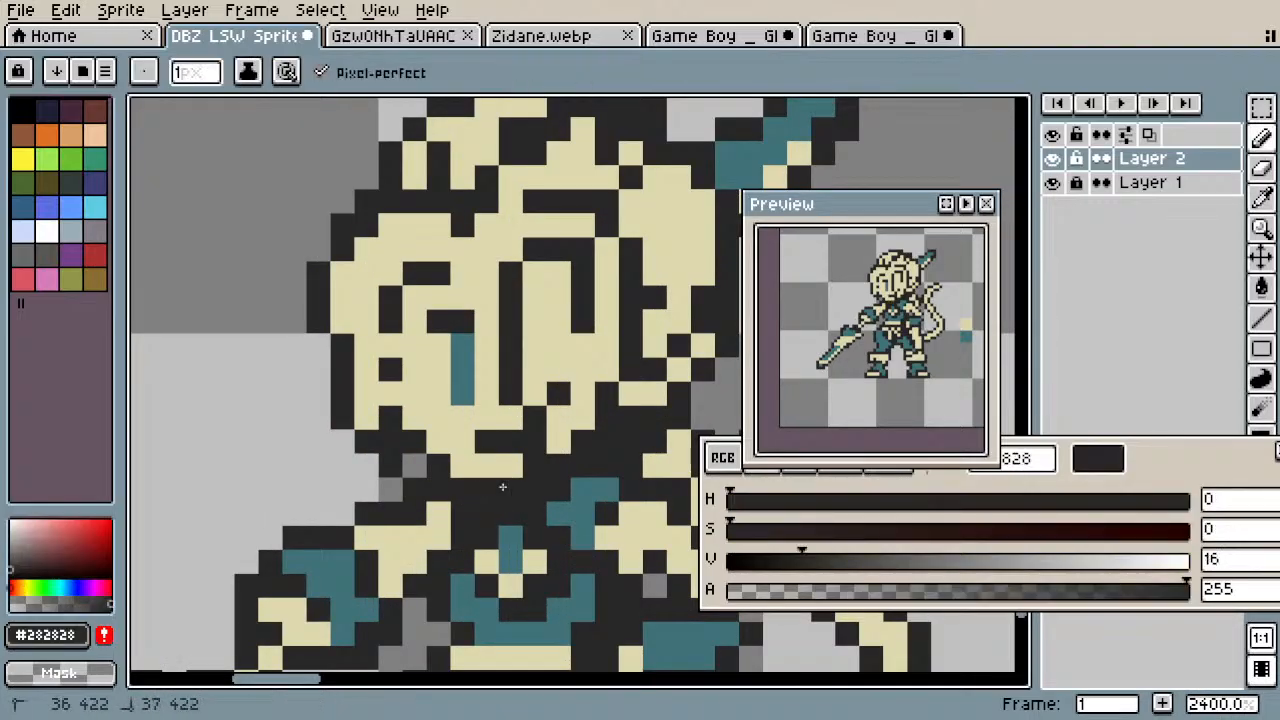
scroll(460, 465, down, 6)
scroll(457, 470, down, 3)
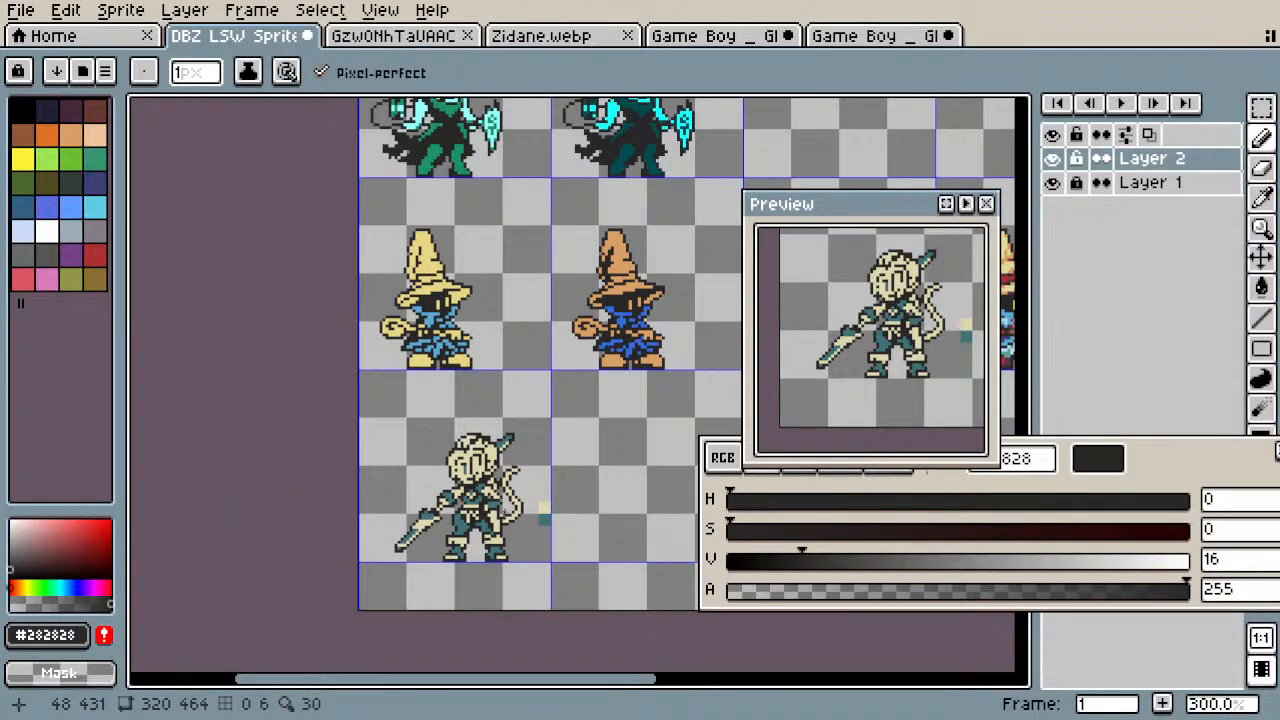
scroll(487, 487, up, 5)
key(alt)
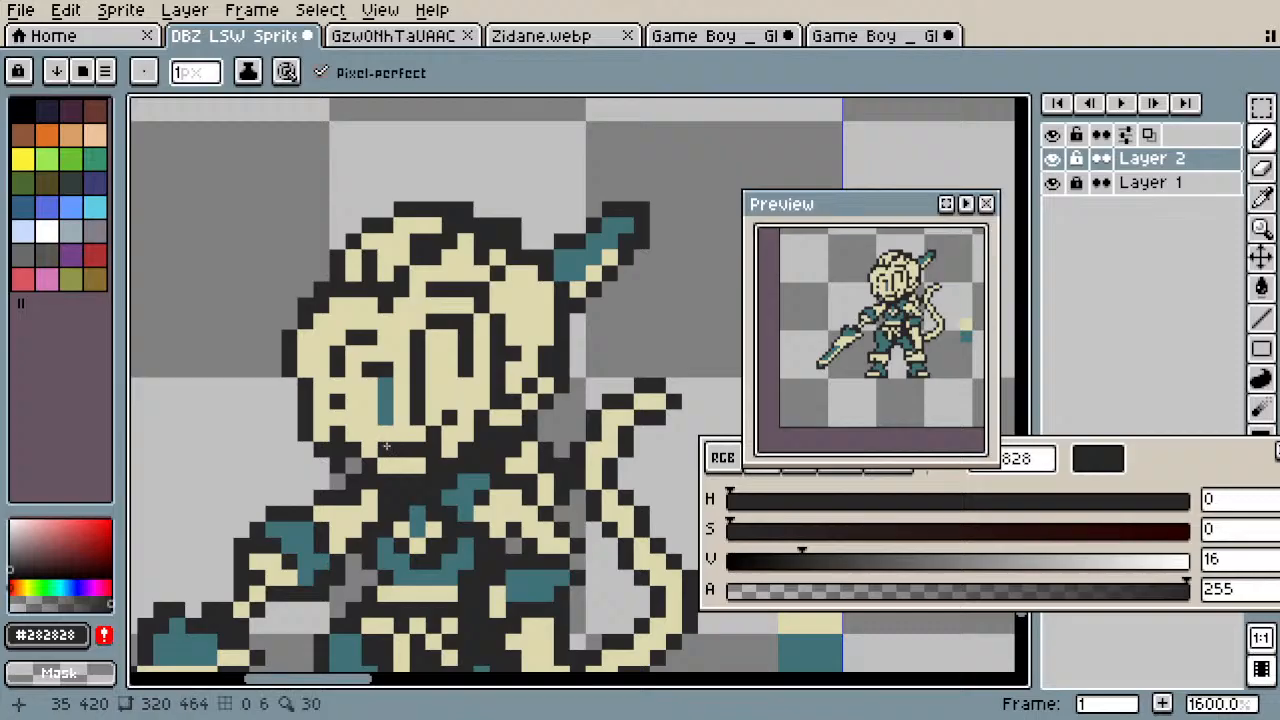
scroll(386, 446, down, 7)
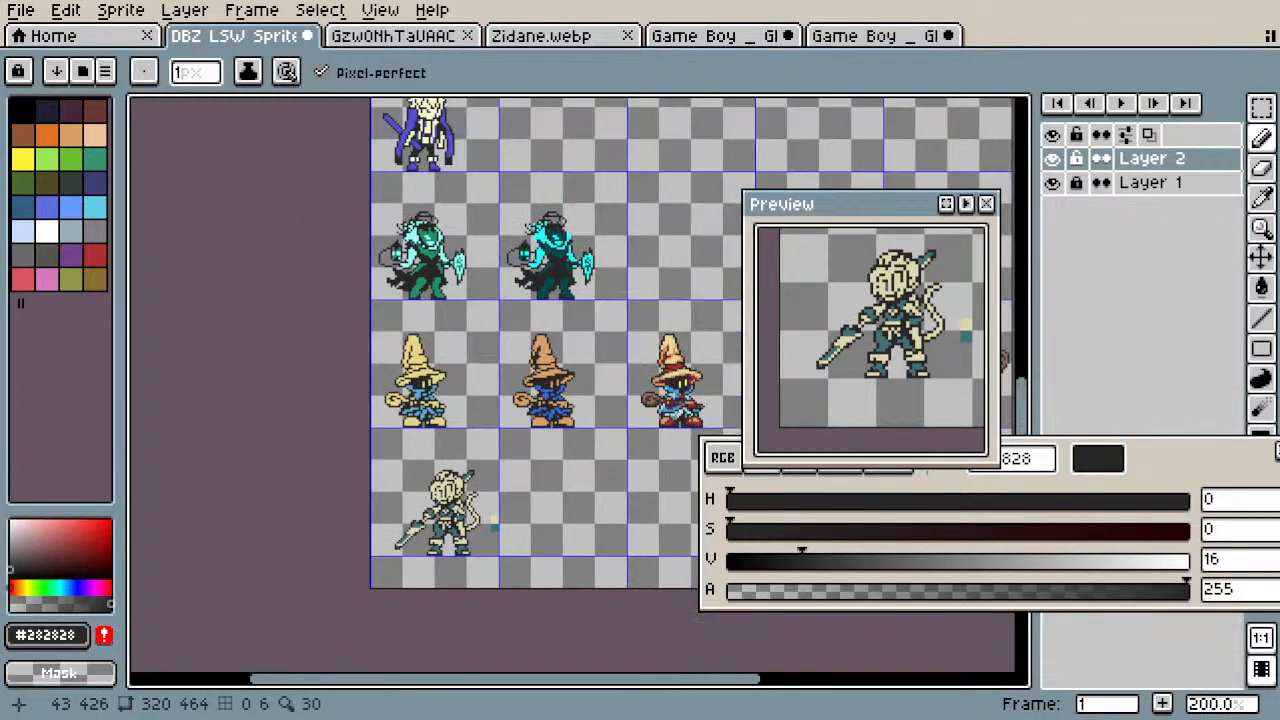
Step: Open up the arched fringe strand by painting the corners beside its top pixel at 39, 412 cream #ded8af
scroll(466, 516, up, 4)
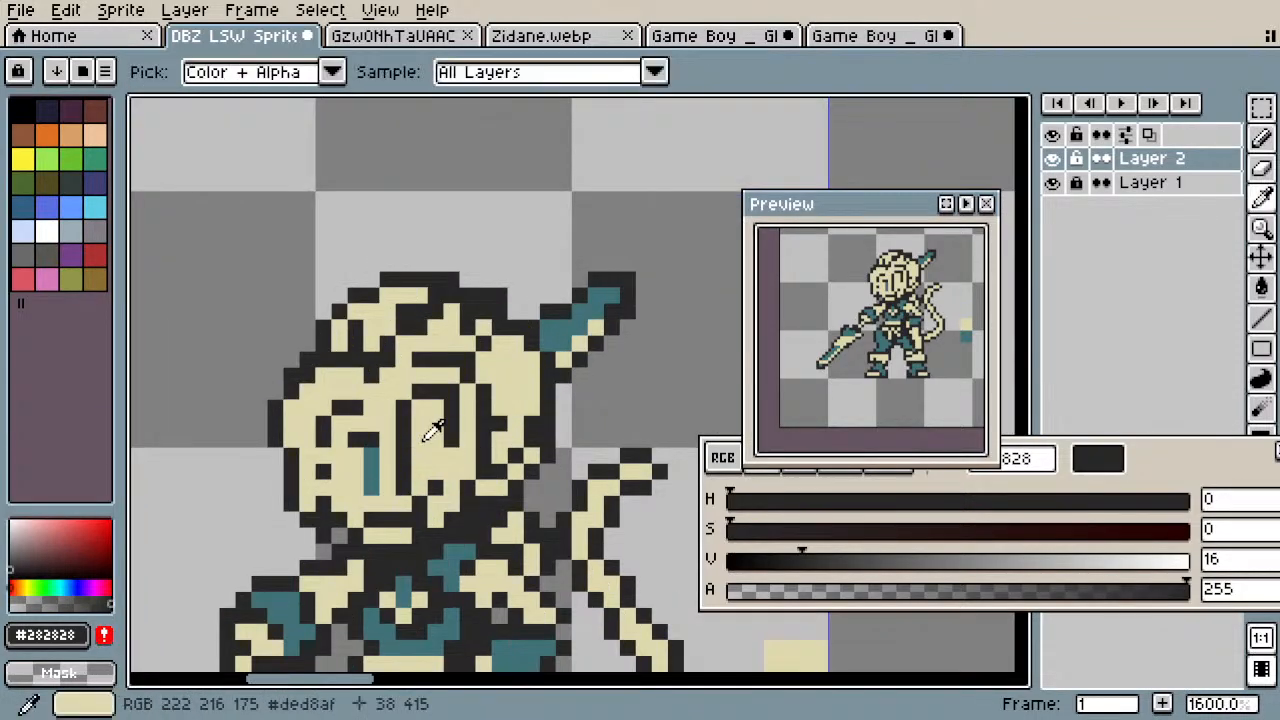
alt+click(422, 400)
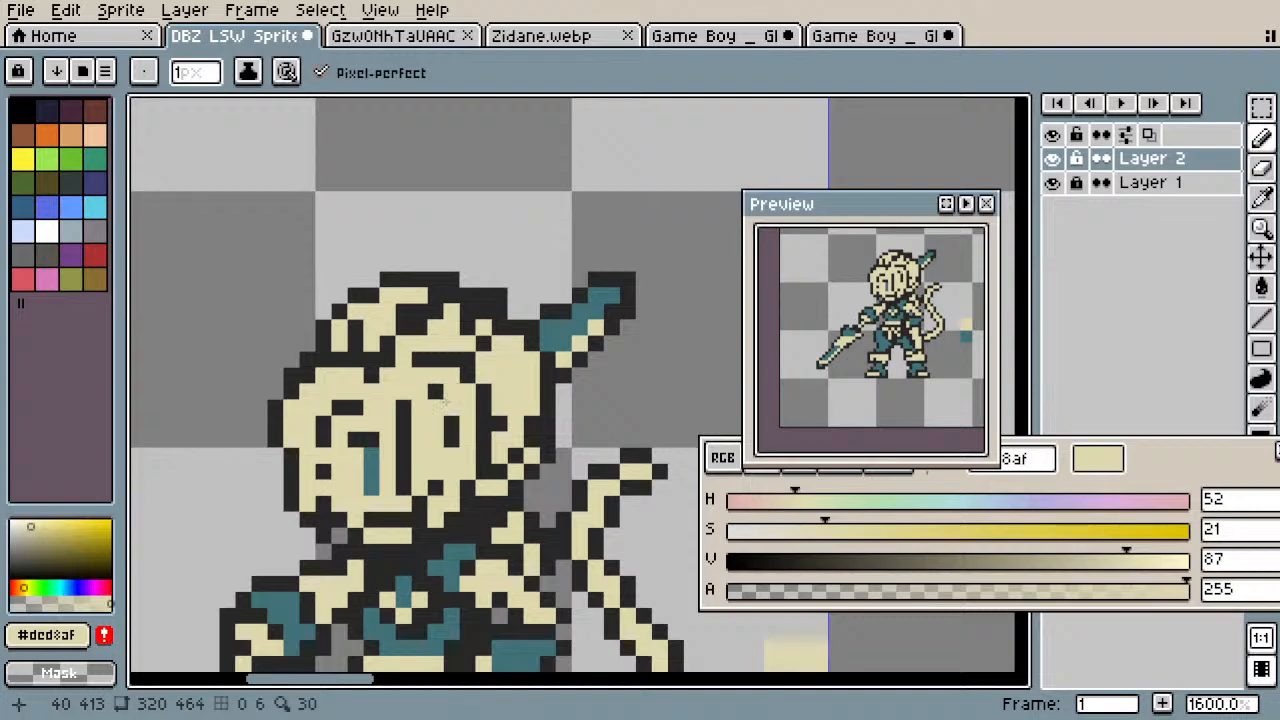
scroll(448, 405, down, 5)
scroll(455, 460, down, 2)
scroll(468, 462, up, 7)
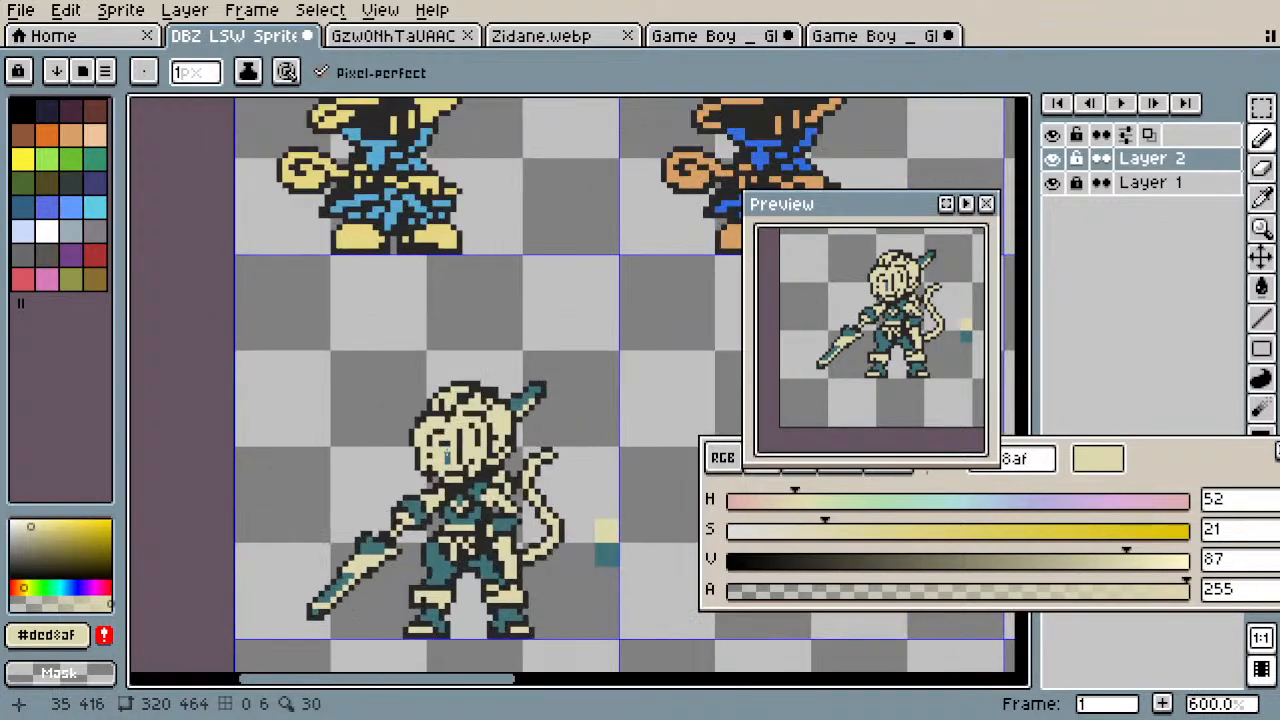
Step: Shift the lower part of the long fringe strand from column 37 to 38 in dark #282828, covering its old pixels with cream #ded8af
alt+click(538, 502)
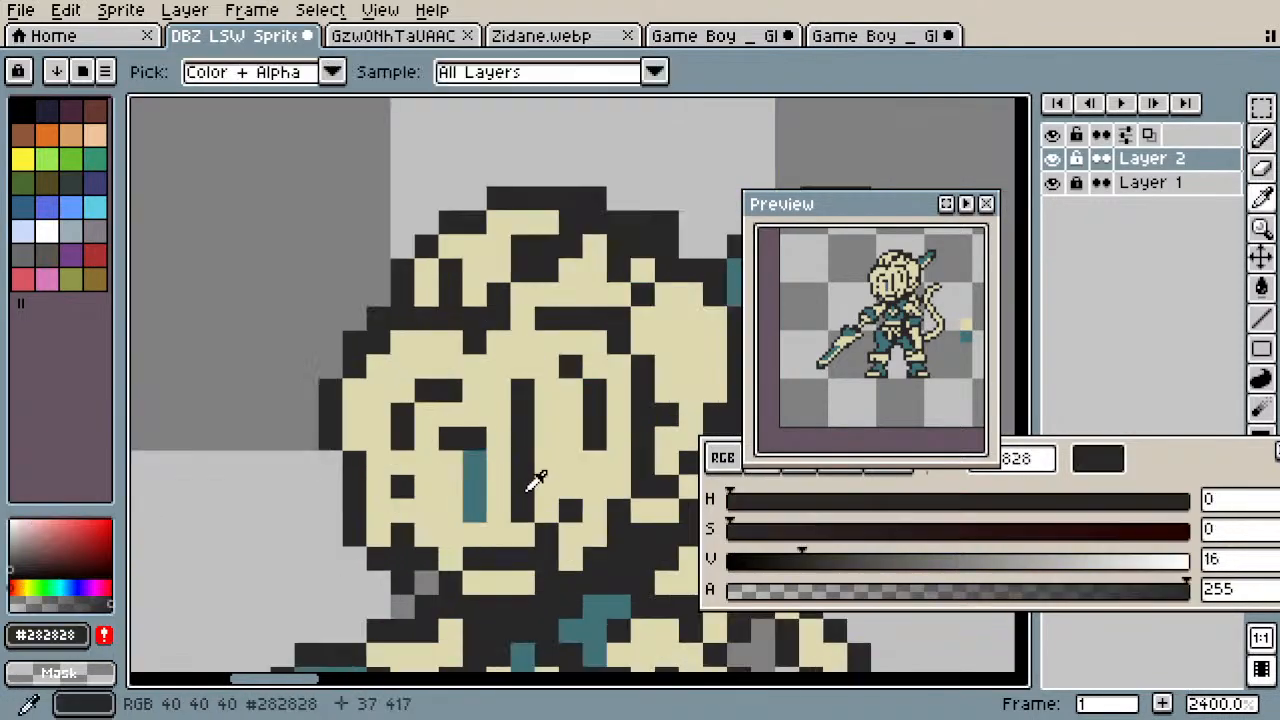
key(alt)
alt+click(505, 424)
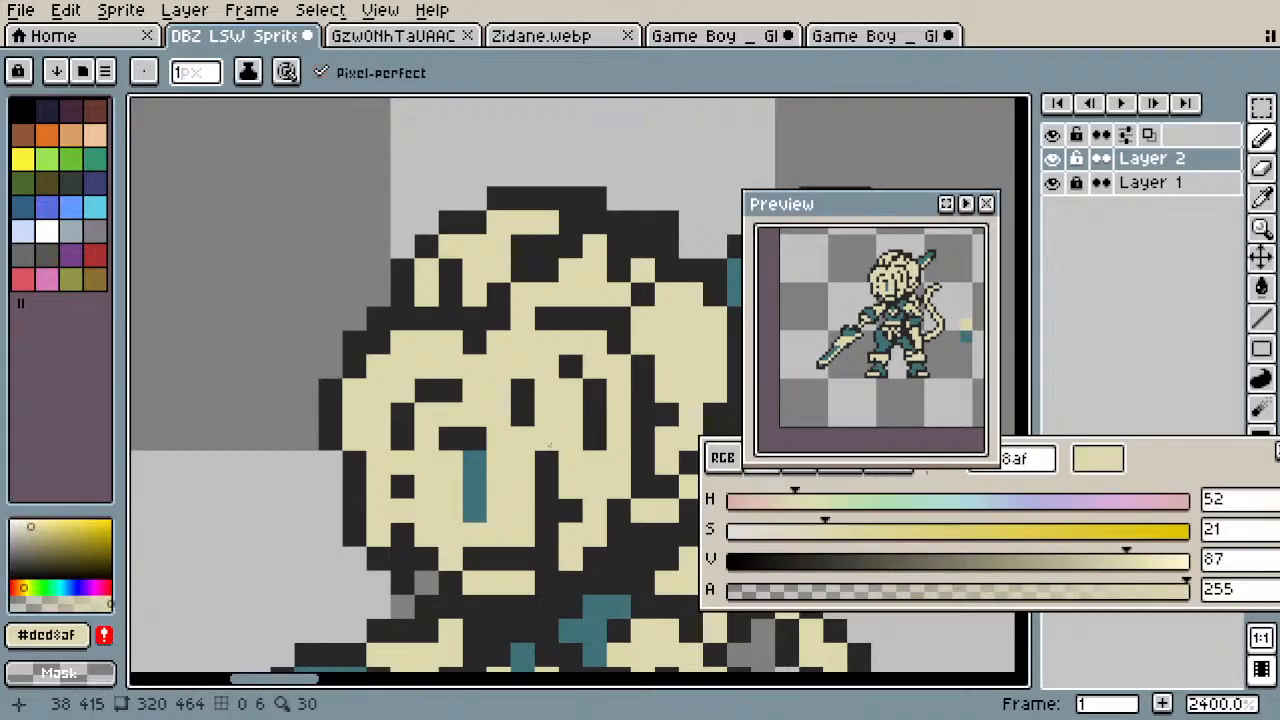
click(530, 424)
Step: Taper the strand's tip with dark #282828 pixels at 37, 412 and 36, 413, clear 37, 413 to cream, and continue column 38 up to 413
alt+click(526, 380)
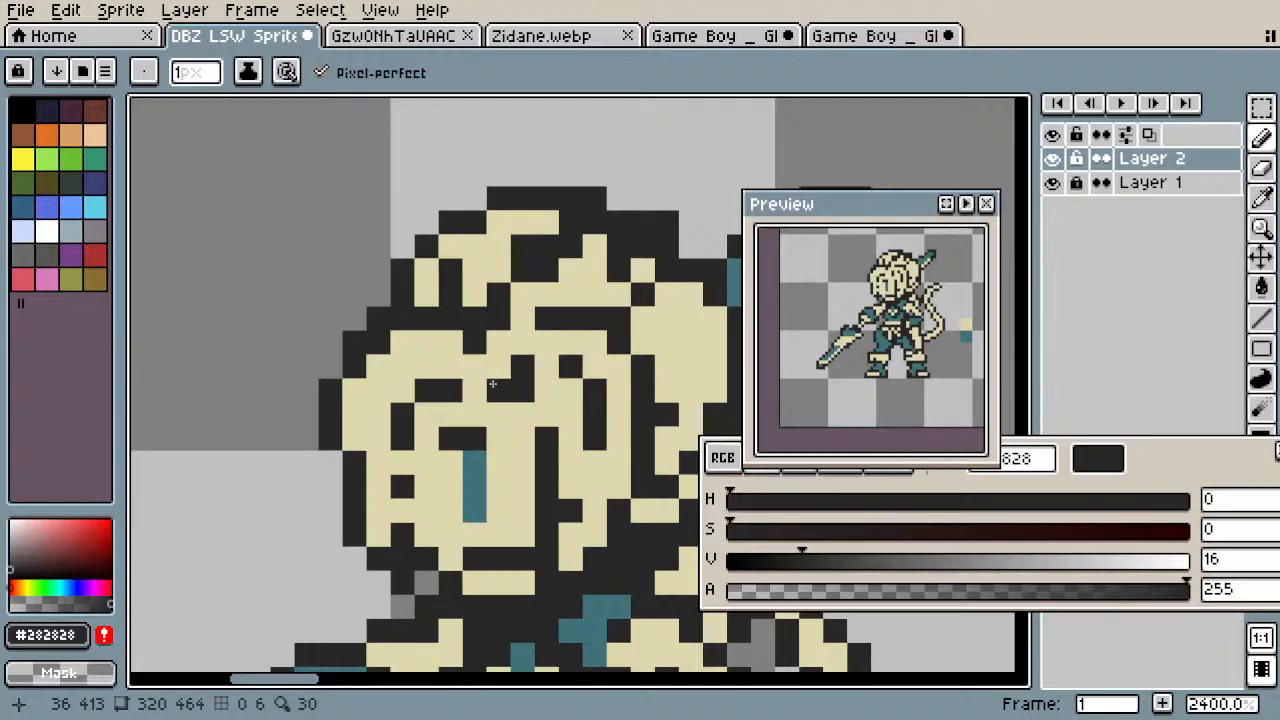
alt+click(522, 398)
scroll(522, 398, down, 4)
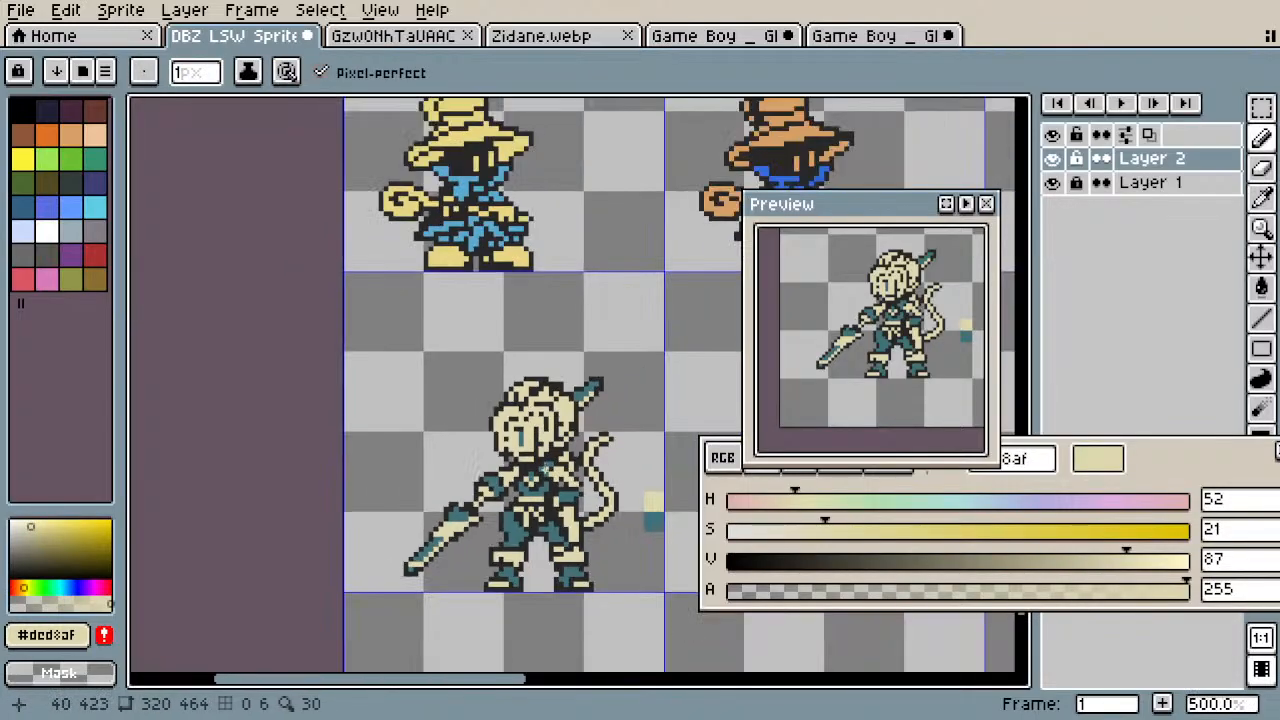
scroll(522, 398, up, 3)
alt+click(525, 383)
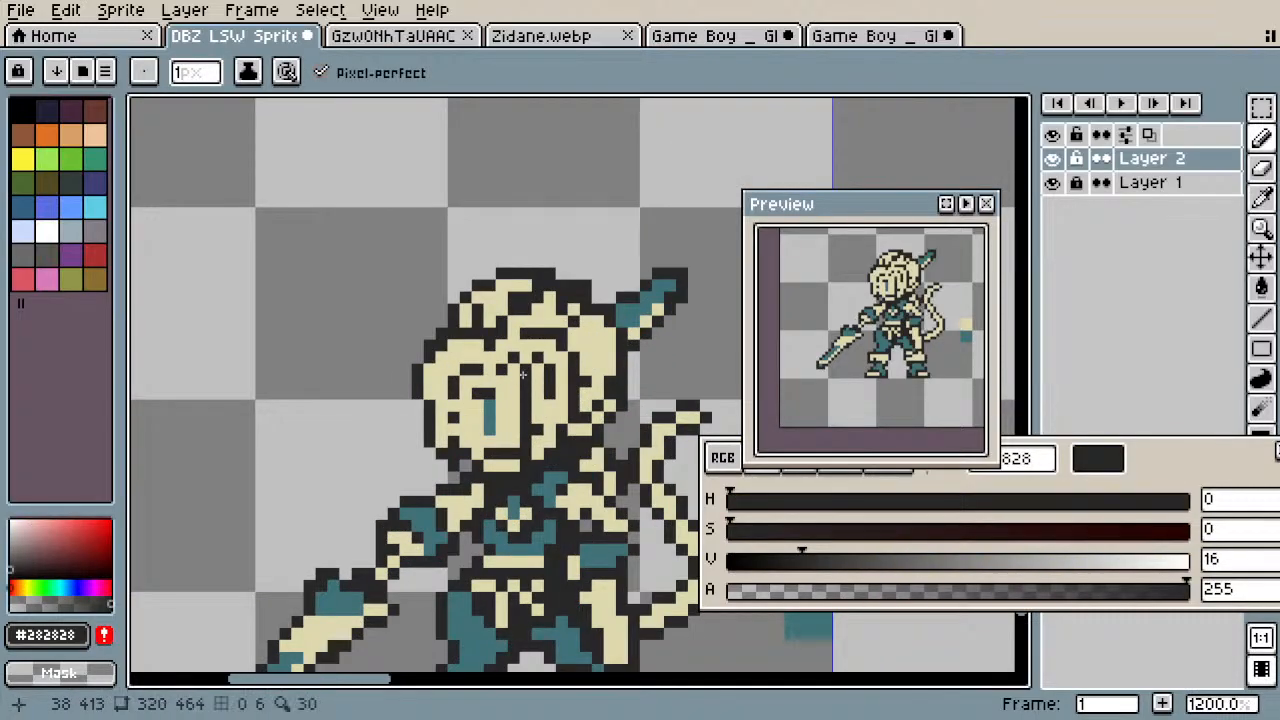
scroll(522, 373, down, 7)
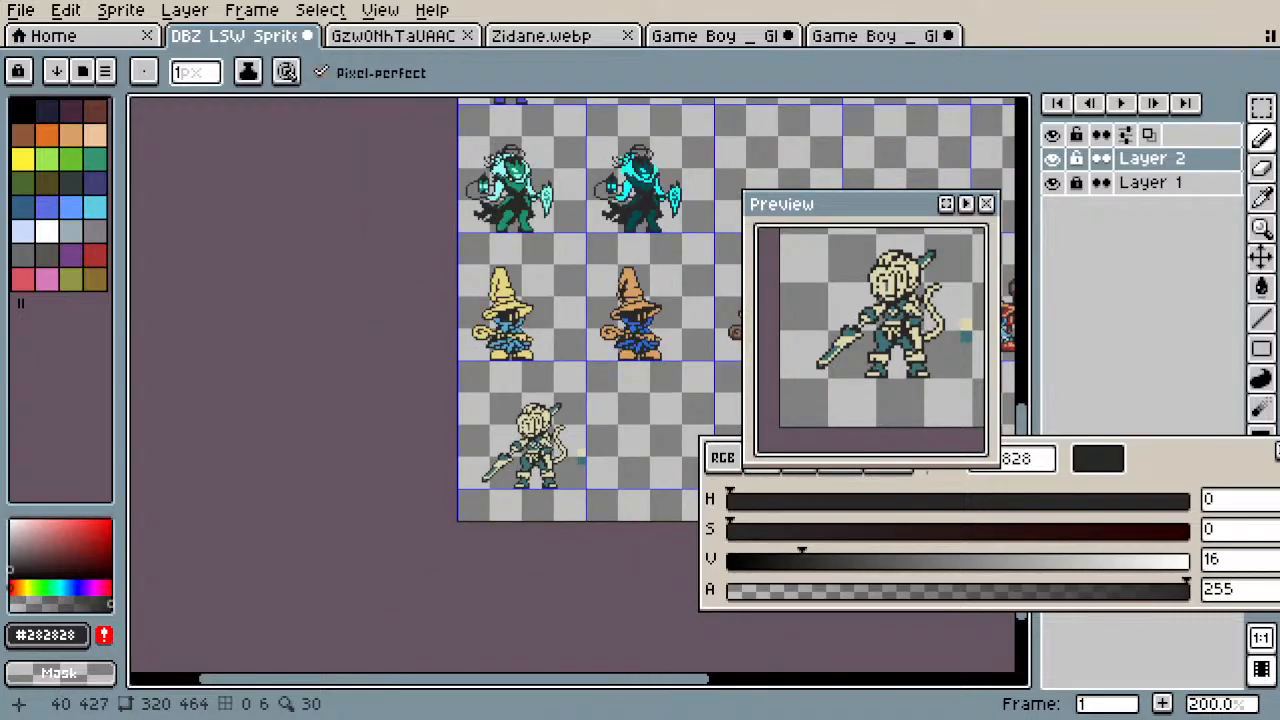
Step: Shorten the mouth to the two dark #282828 pixels at 36–37, 420 and paint 35, 420 cream #ded8af
scroll(537, 430, up, 8)
alt+click(536, 423)
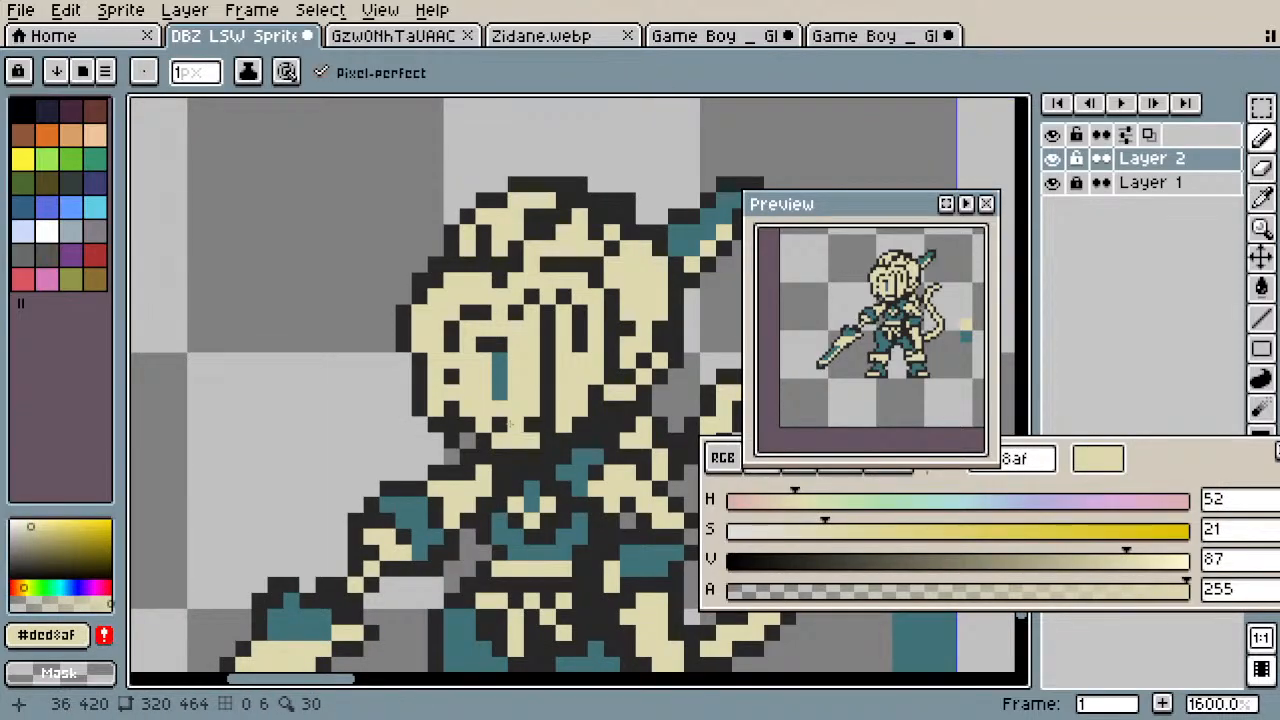
scroll(536, 423, down, 4)
scroll(522, 464, down, 1)
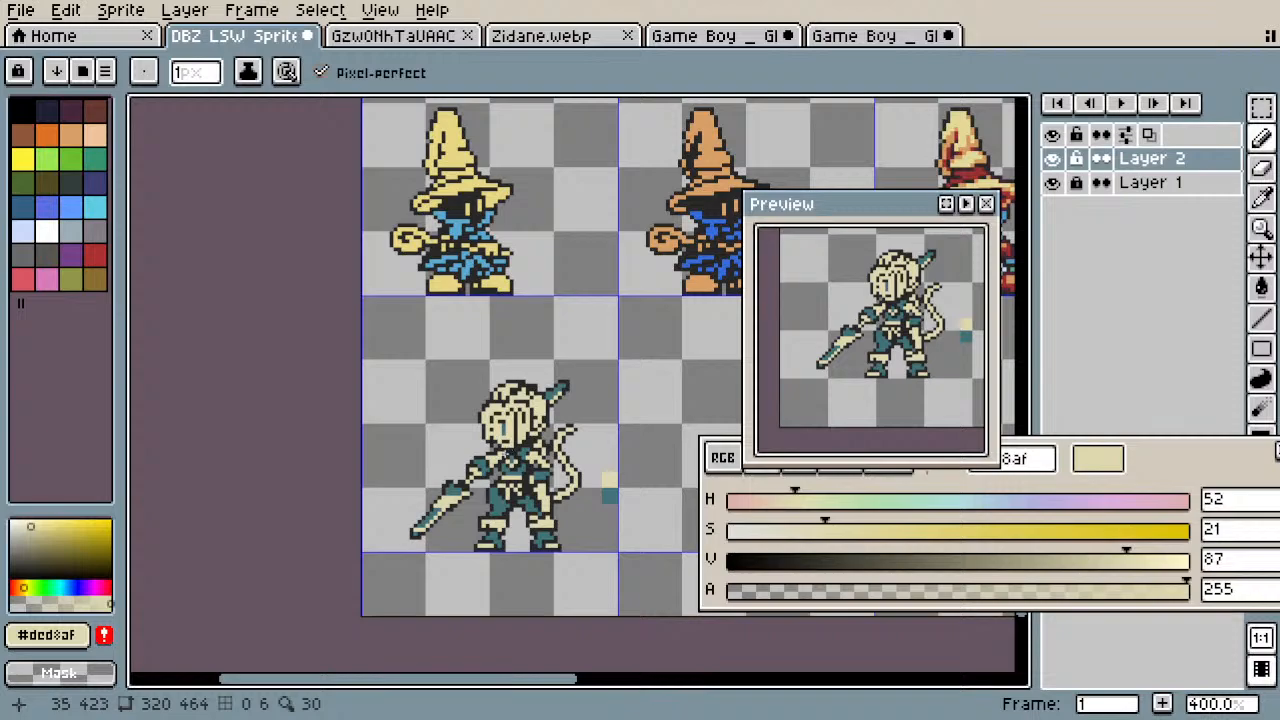
scroll(505, 454, up, 6)
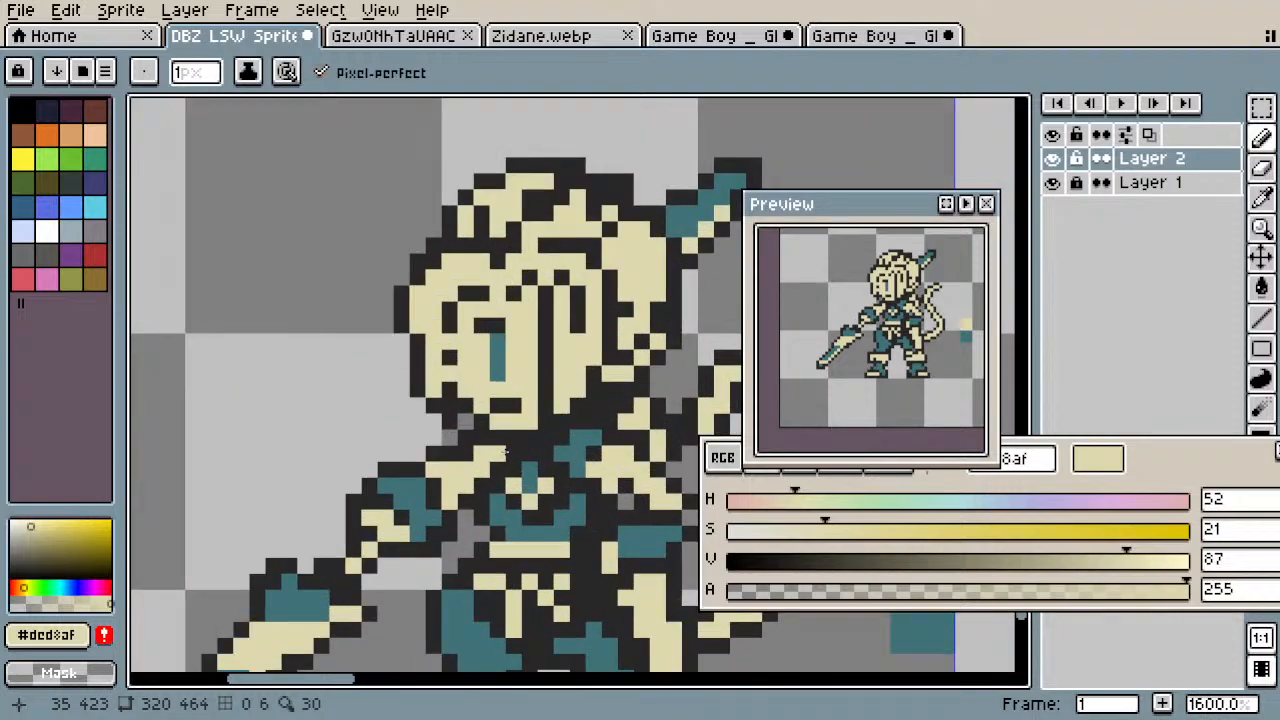
alt+click(515, 405)
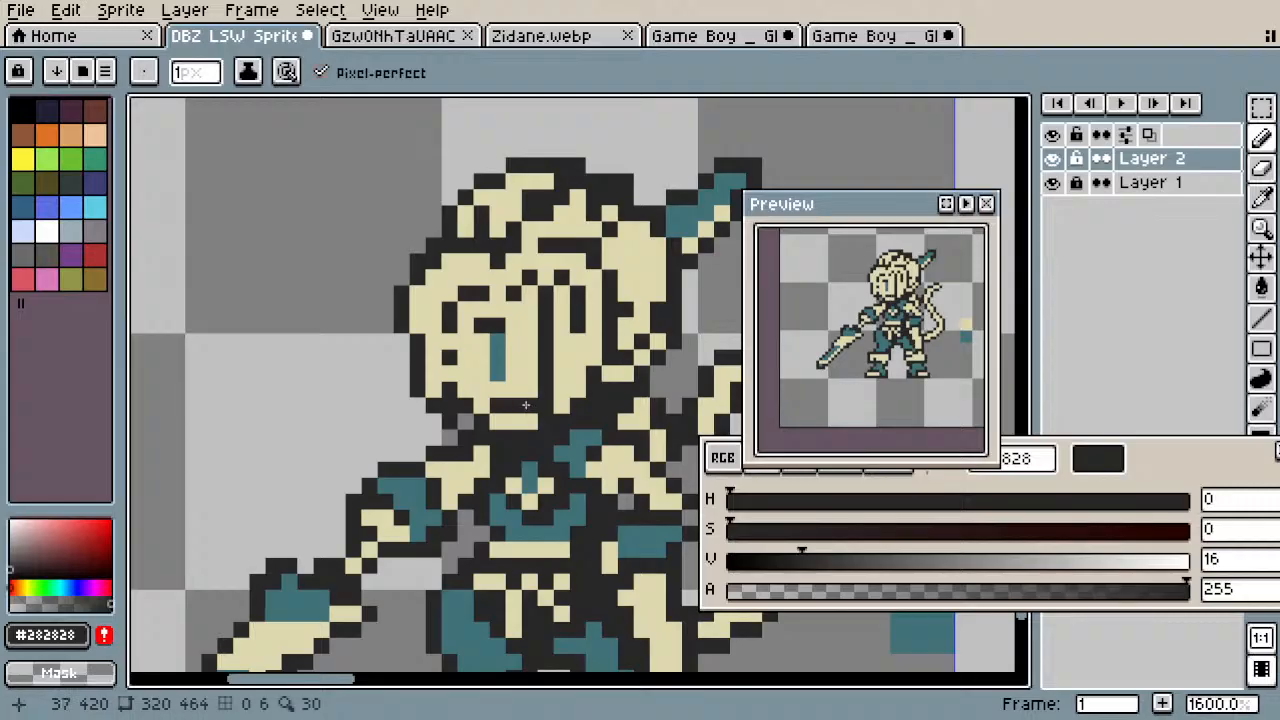
alt+click(509, 421)
scroll(509, 421, down, 6)
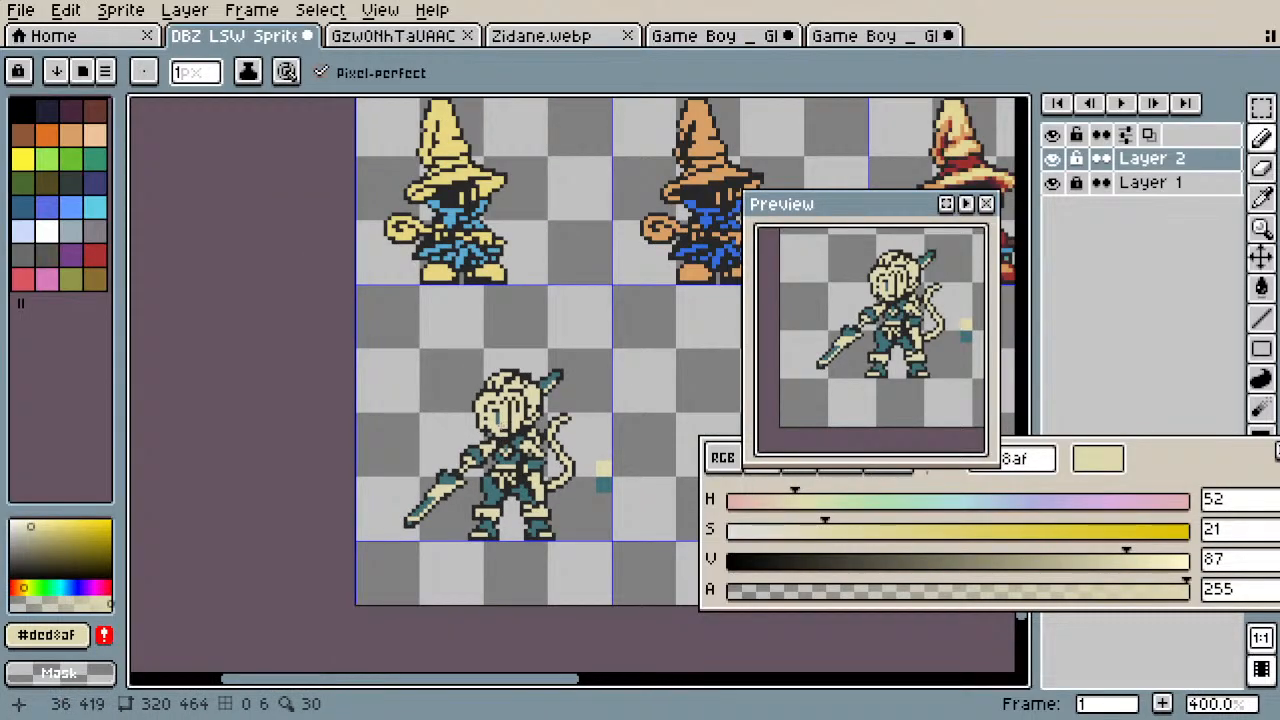
Step: Shift the teal #407178 iris one pixel to 36, 416–418 and paint its old column at 35 cream #ded8af
scroll(483, 419, up, 7)
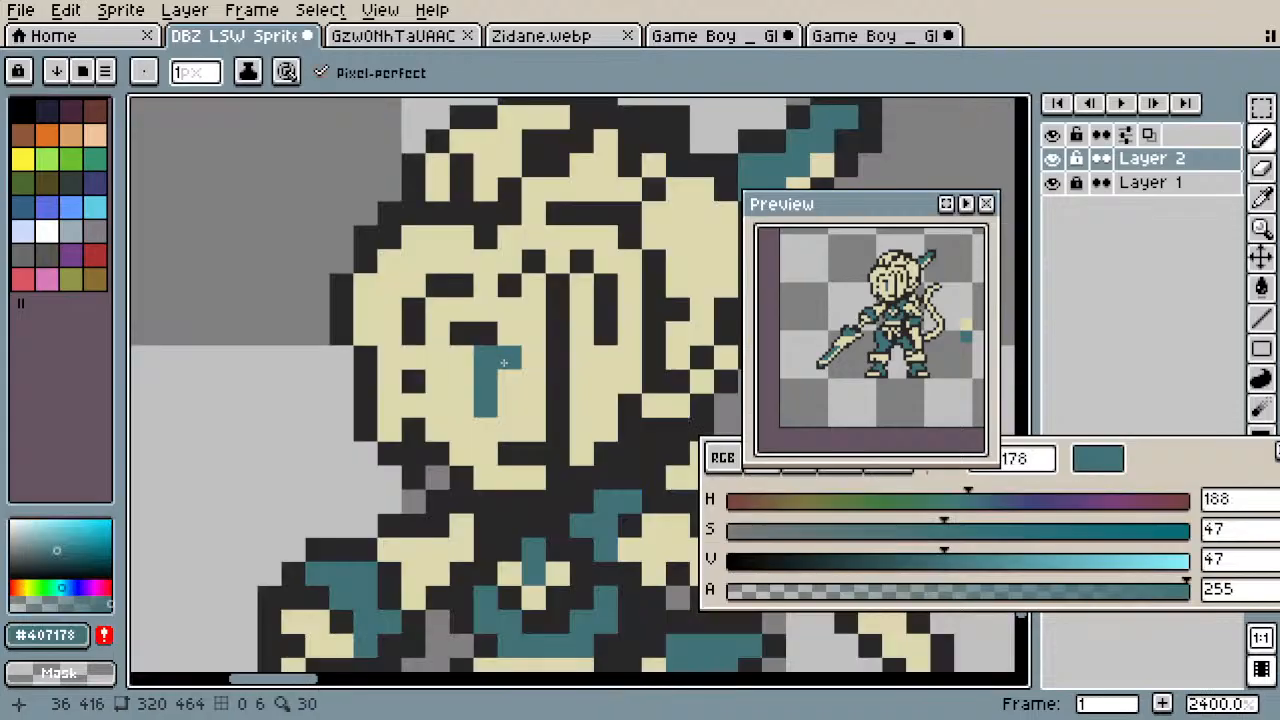
click(483, 390)
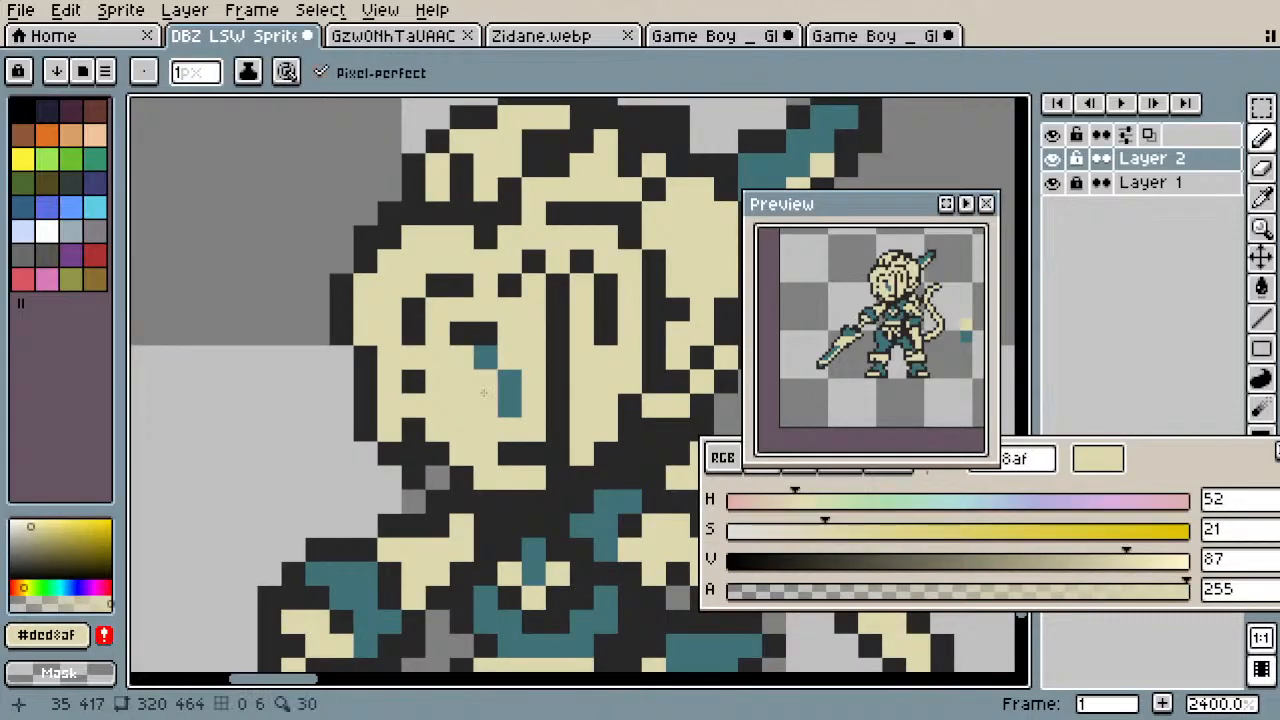
scroll(487, 388, down, 3)
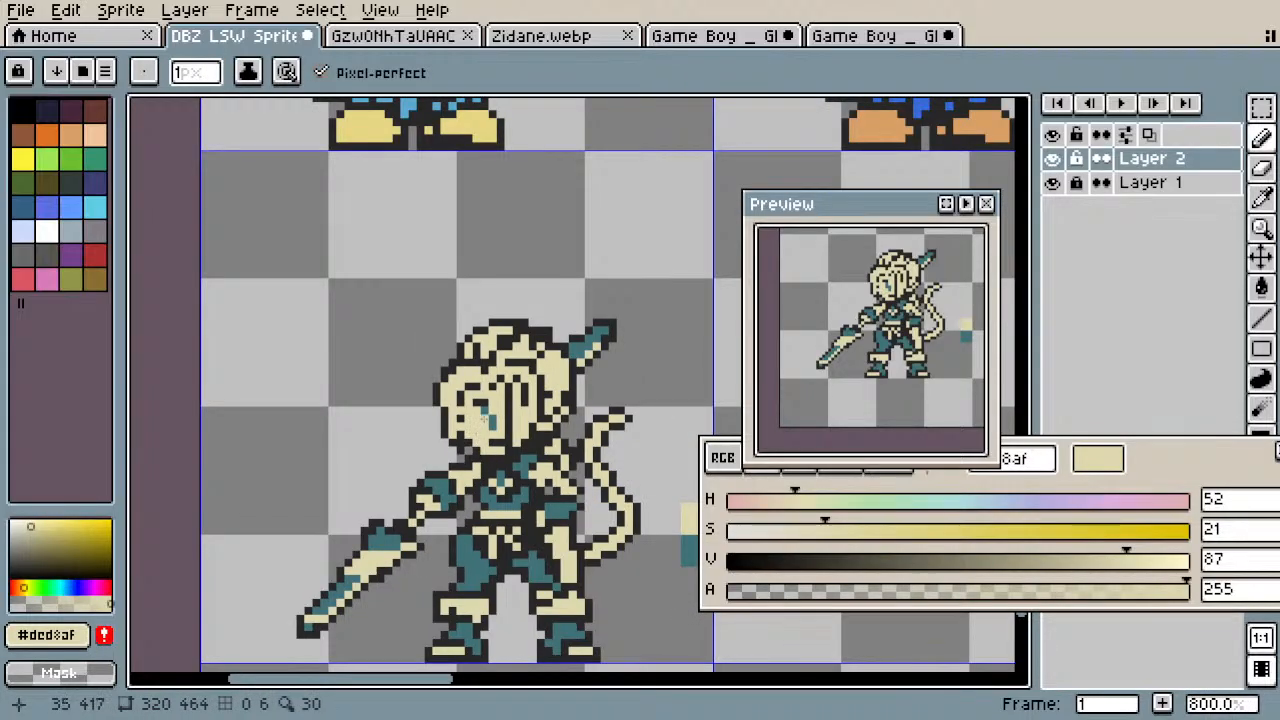
scroll(480, 452, down, 3)
scroll(490, 425, up, 5)
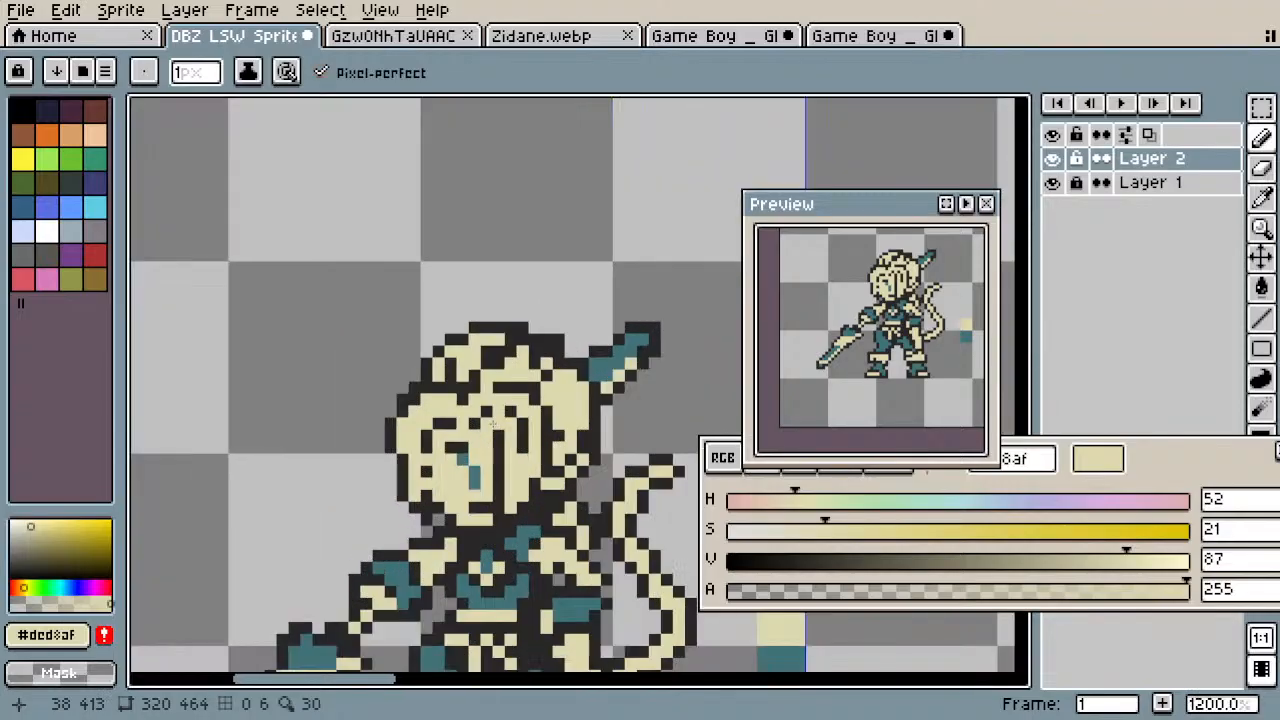
scroll(475, 463, up, 2)
alt+click(456, 459)
click(476, 456)
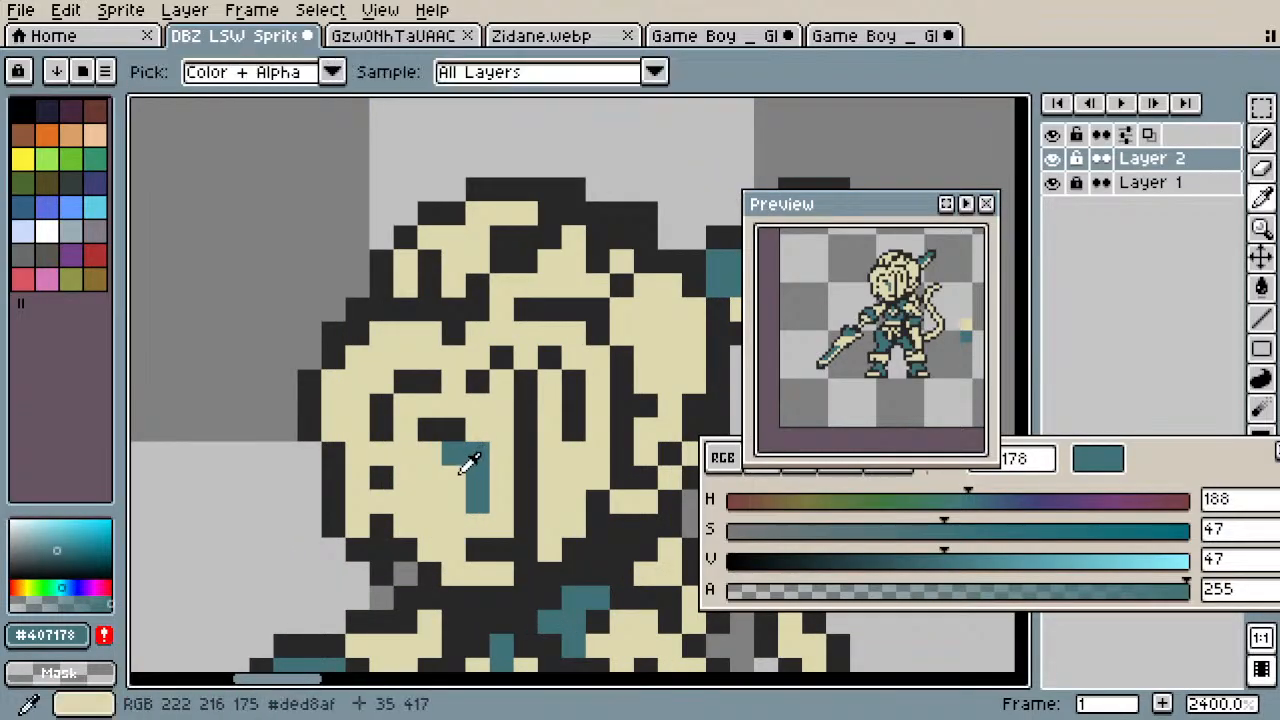
alt+click(462, 471)
click(453, 459)
scroll(453, 459, down, 5)
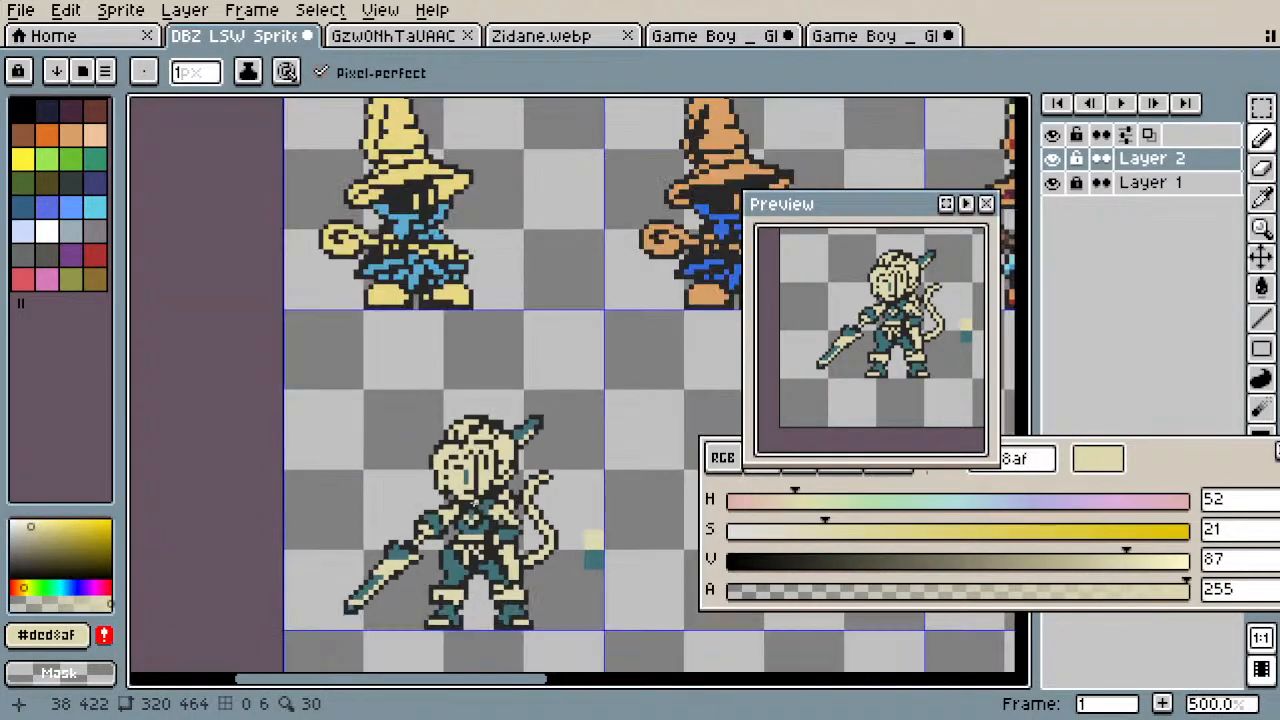
Step: Try dark #282828 pixels on the side hair strand around 32, 417 and undo the recent strokes there
scroll(439, 491, up, 3)
alt+click(472, 446)
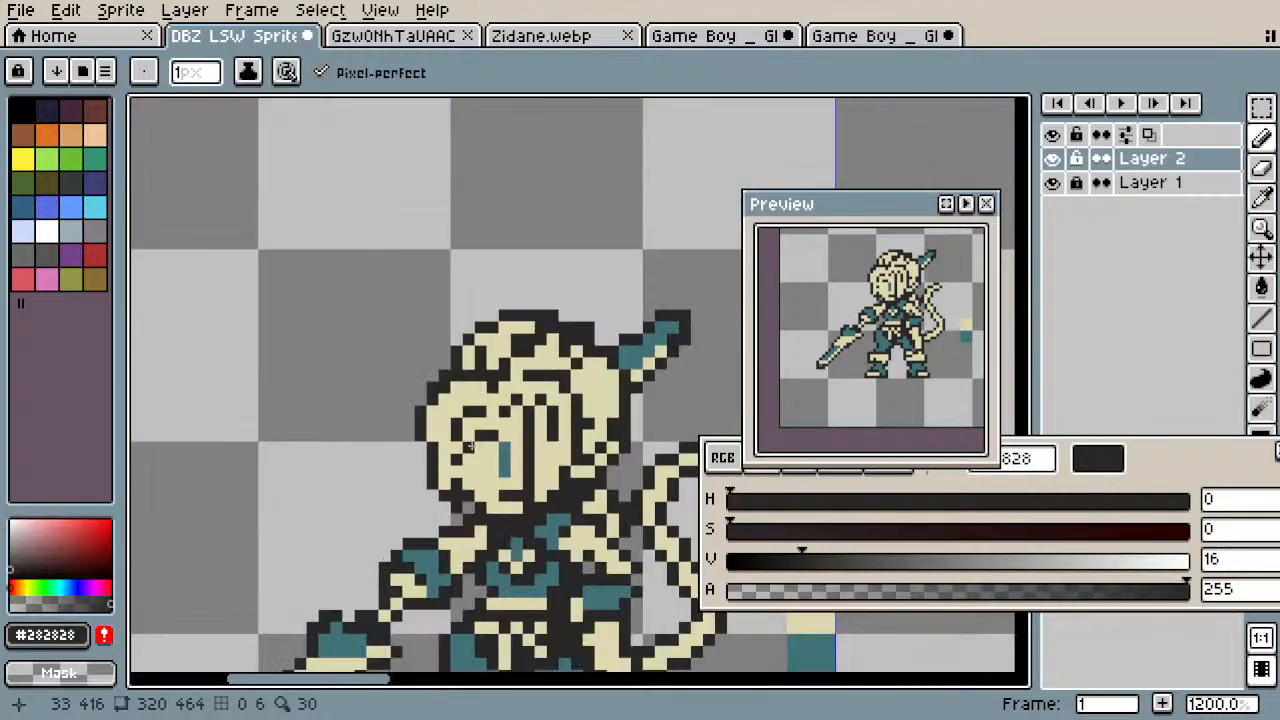
scroll(485, 455, down, 6)
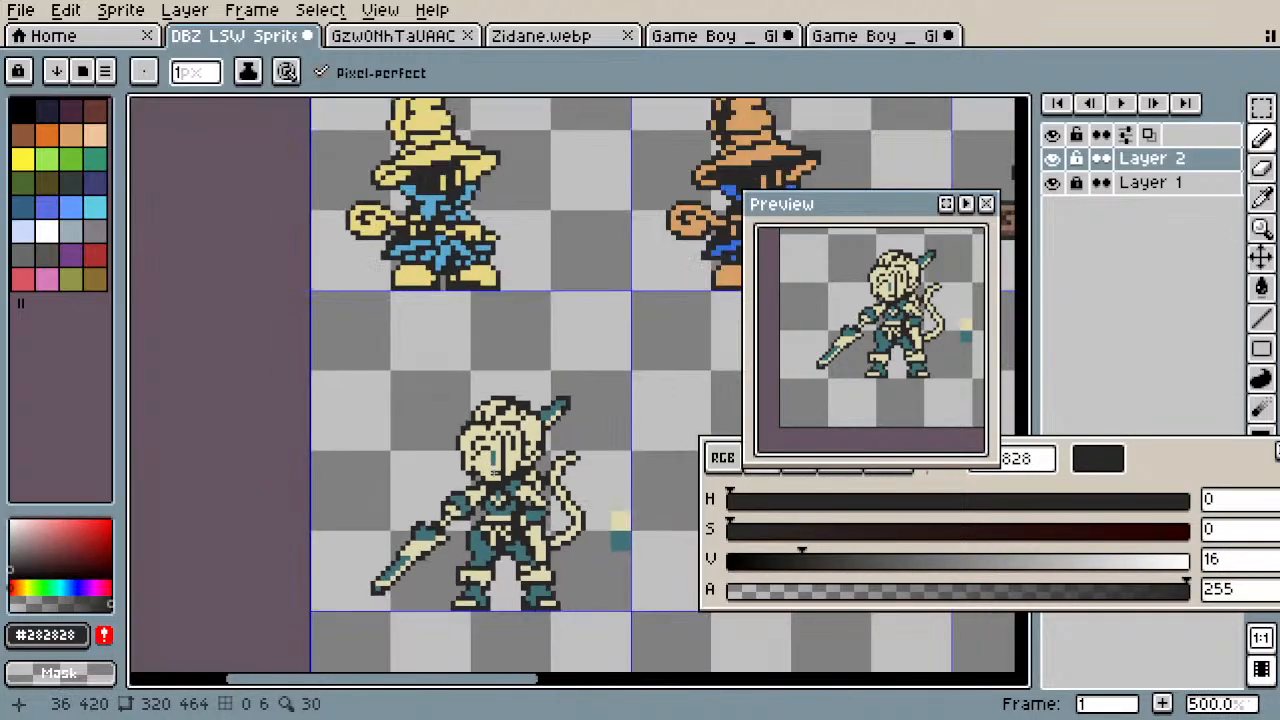
drag(492, 487, 447, 379)
scroll(449, 369, up, 5)
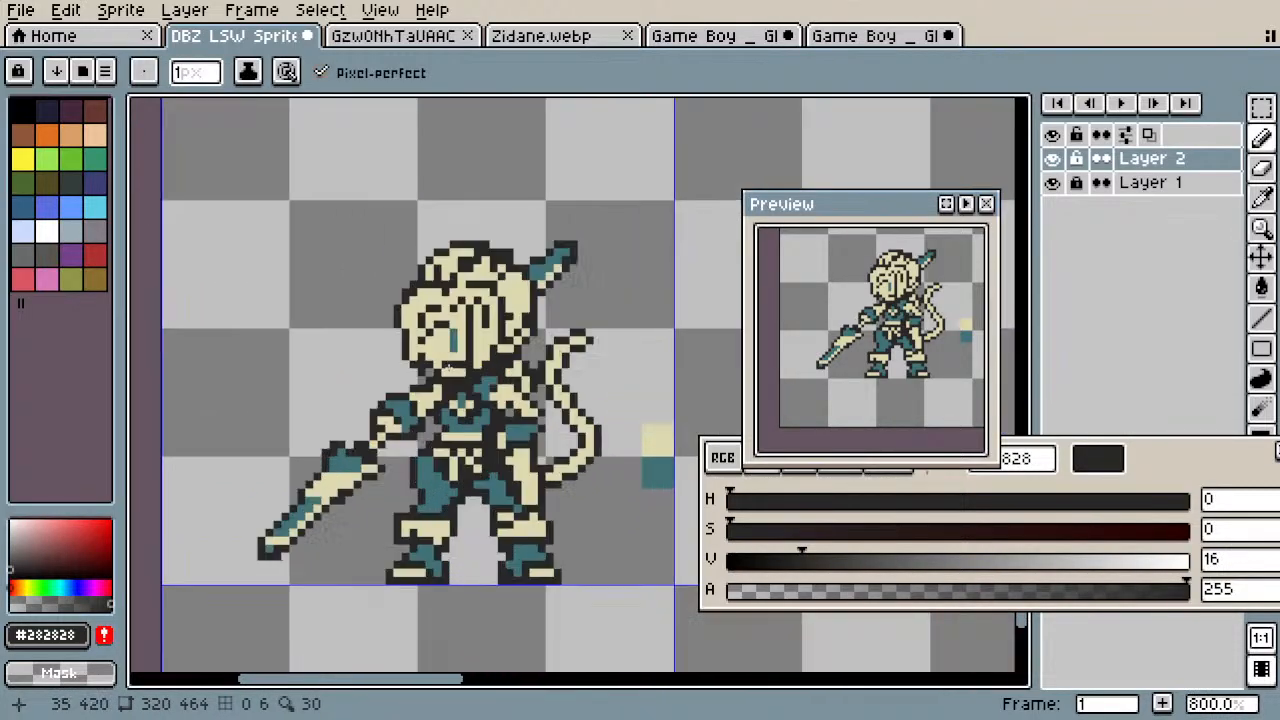
scroll(453, 378, down, 4)
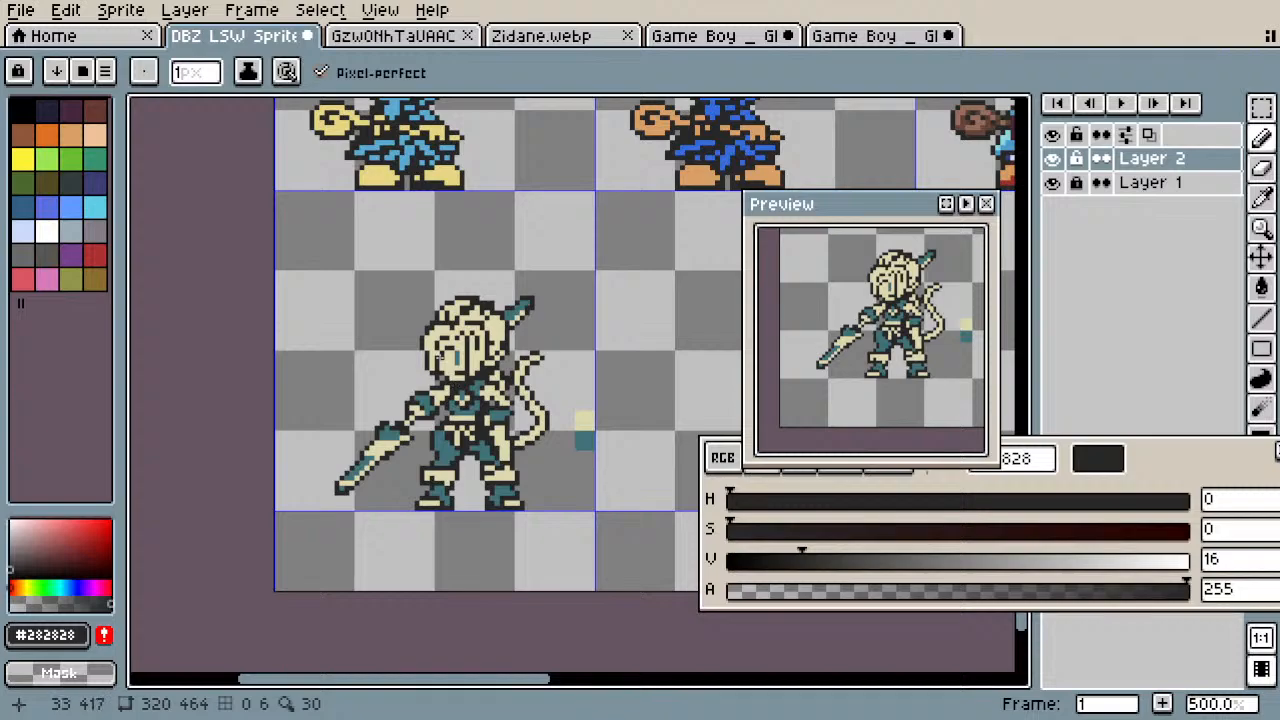
scroll(448, 380, down, 2)
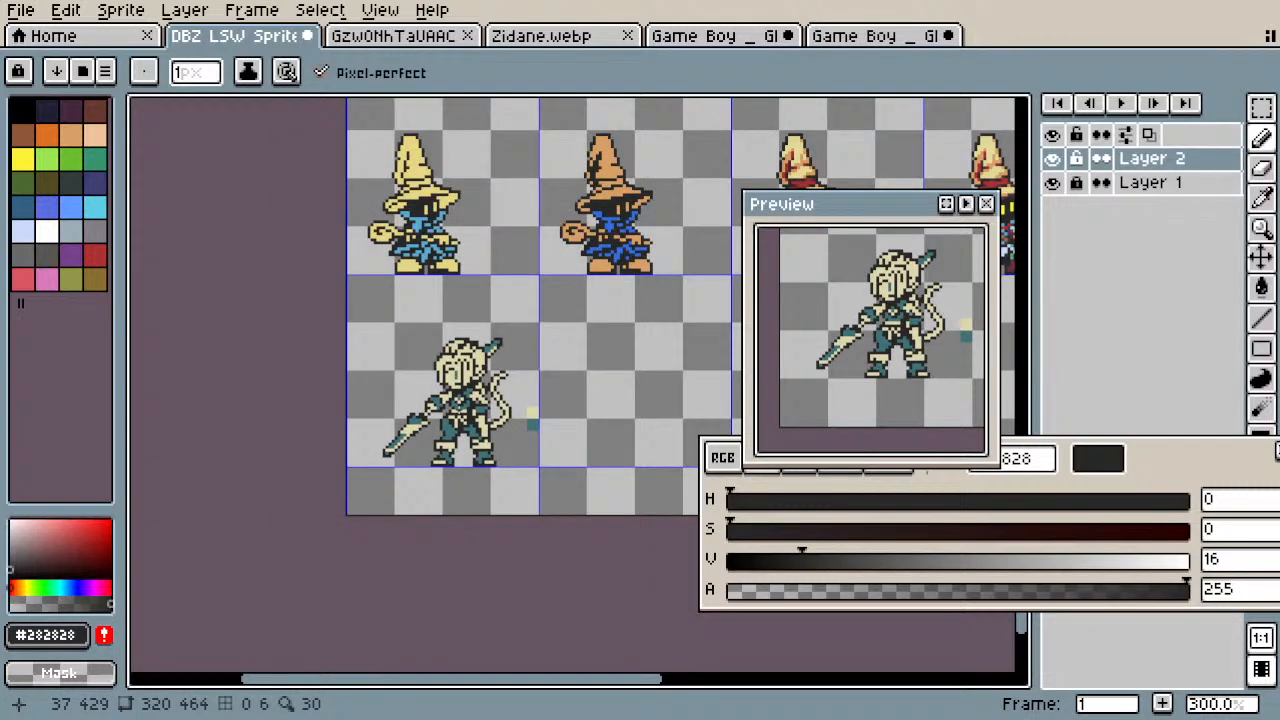
key(v)
key(ctrl+z)
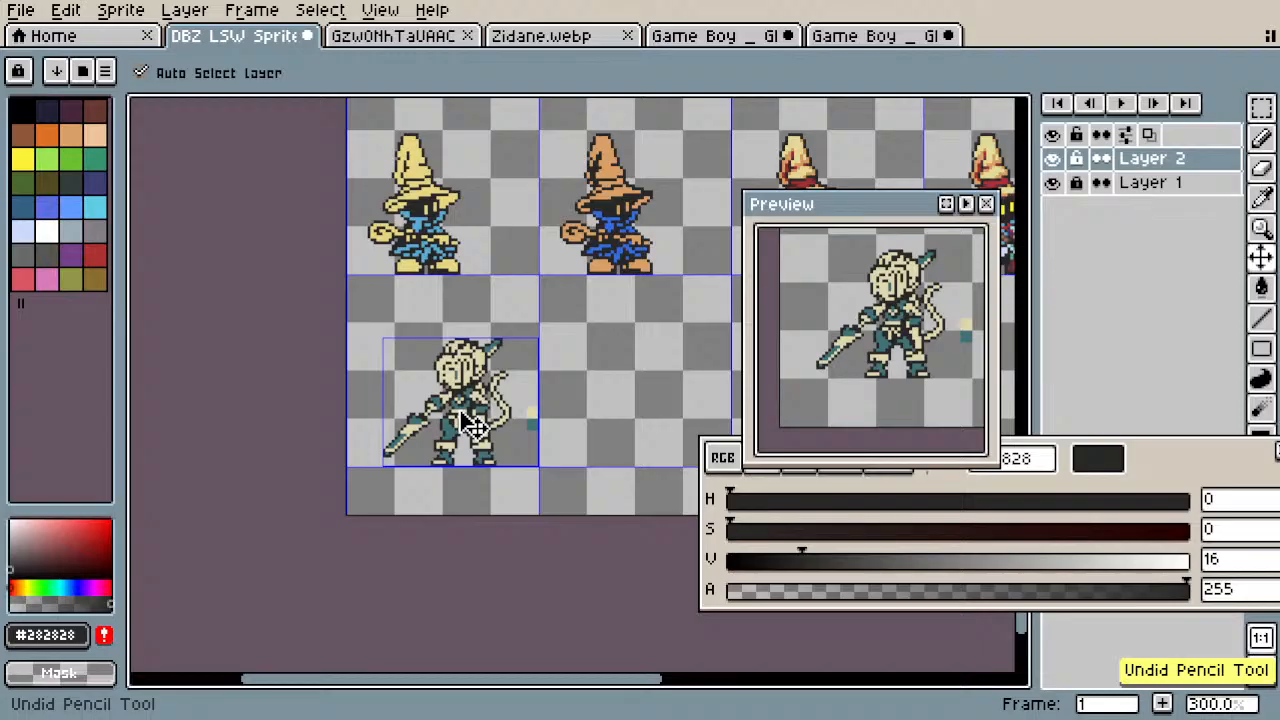
key(b)
scroll(465, 420, up, 7)
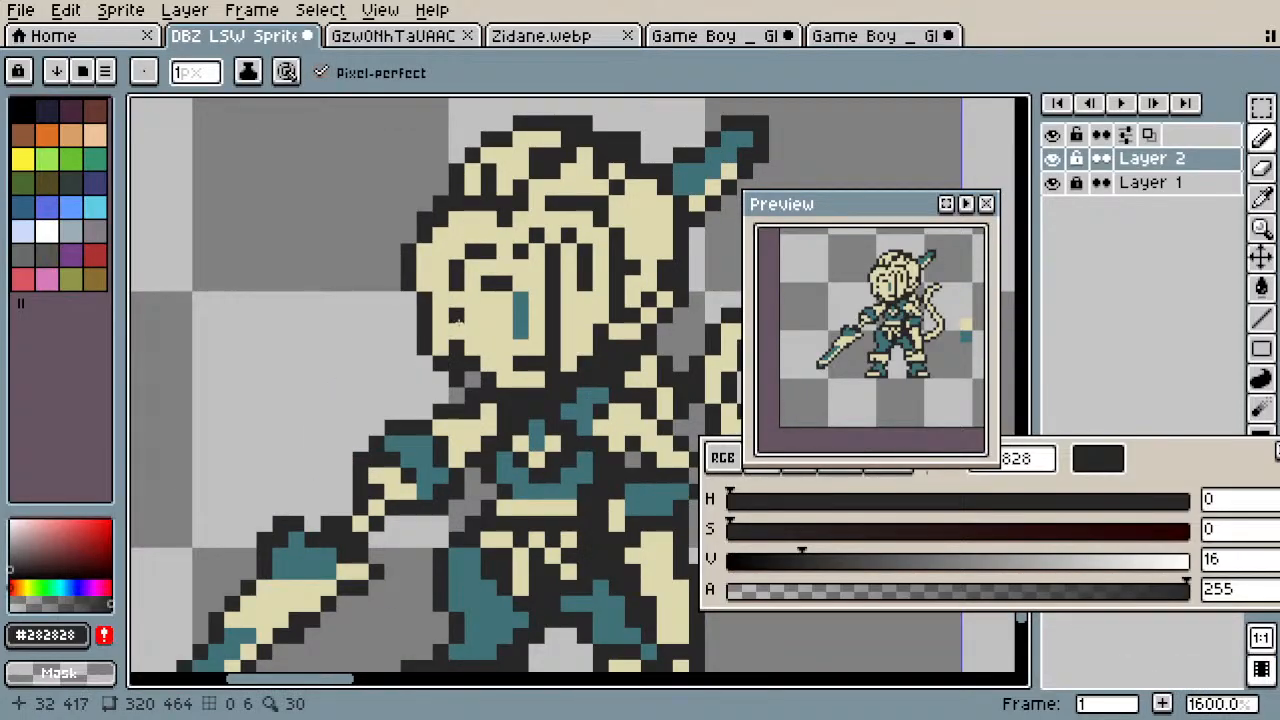
scroll(459, 331, down, 3)
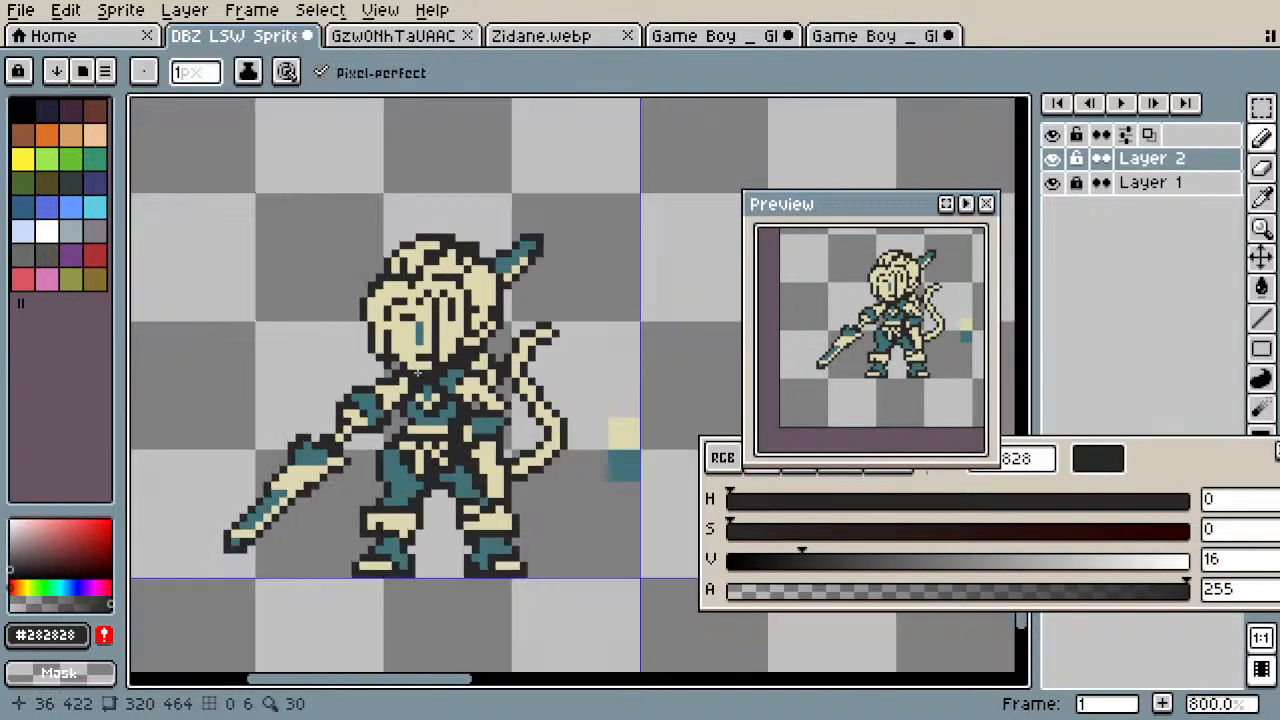
key(ctrl+z)
Step: Rework the side hair strand with dark #282828 at 33, 412, 34, 413 and down column 32, broken by a cream #ded8af pixel at 32, 416
scroll(396, 309, up, 2)
key(alt)
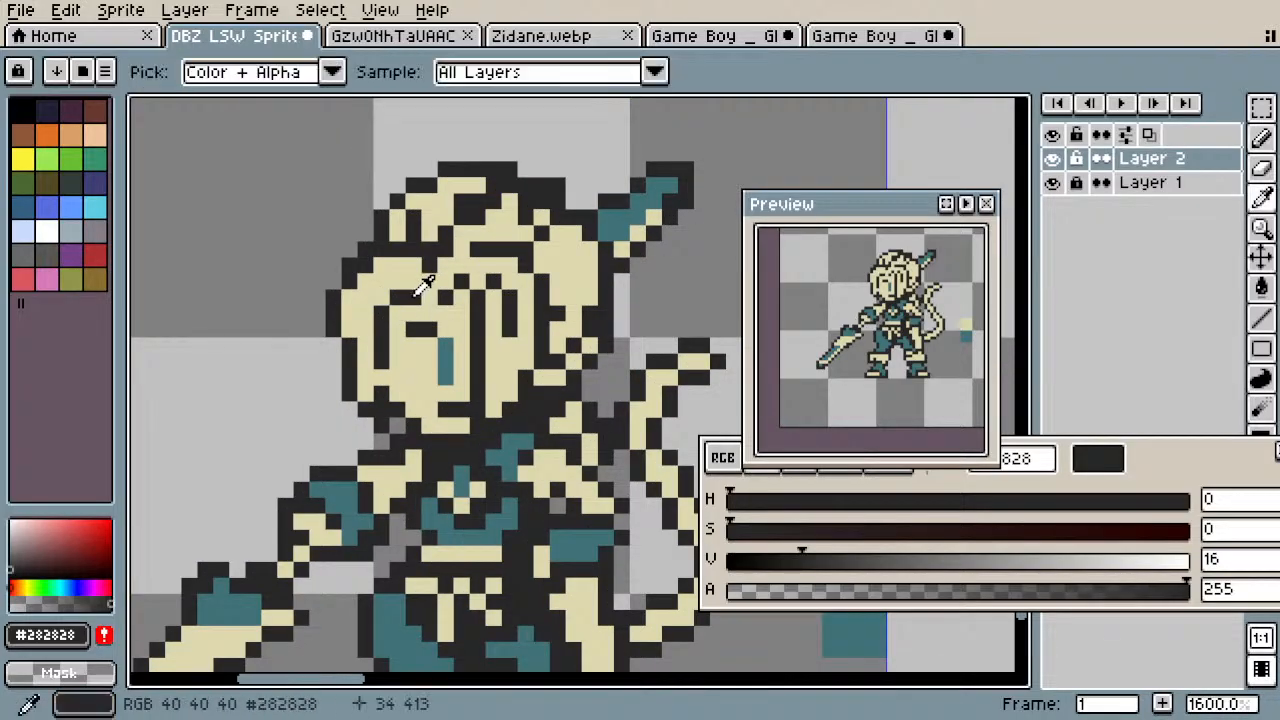
alt+click(400, 303)
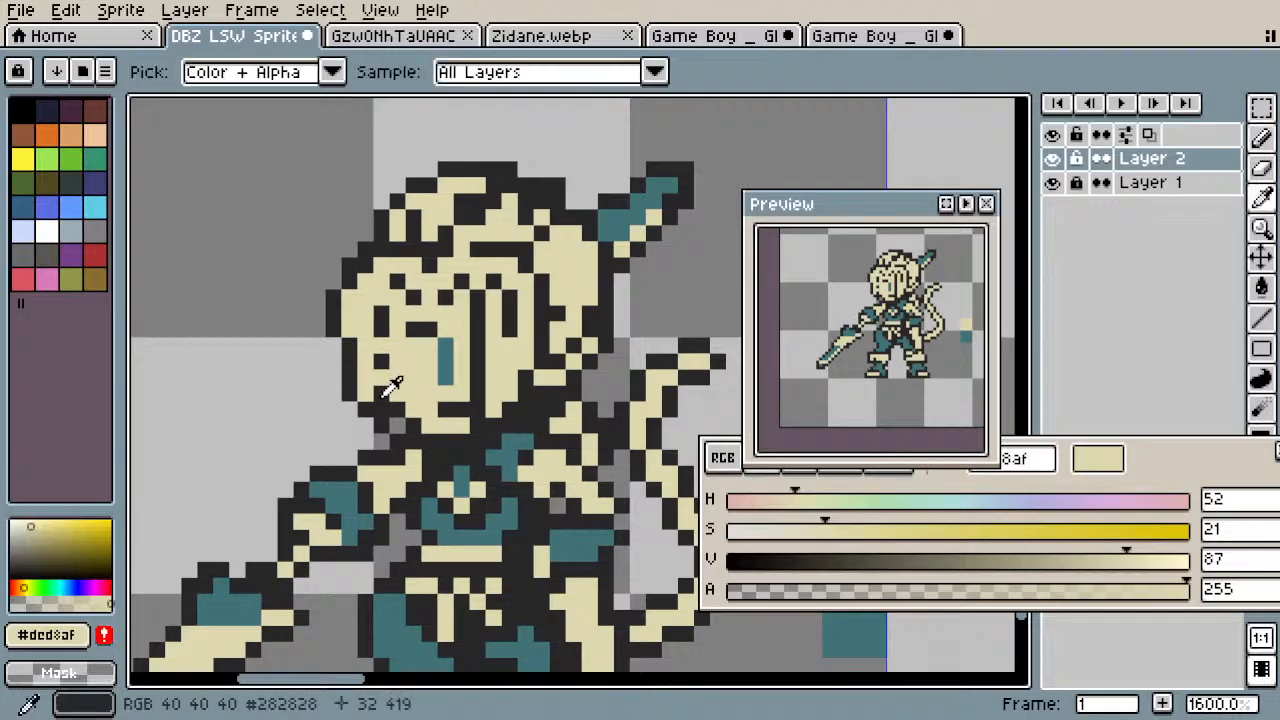
alt+click(378, 385)
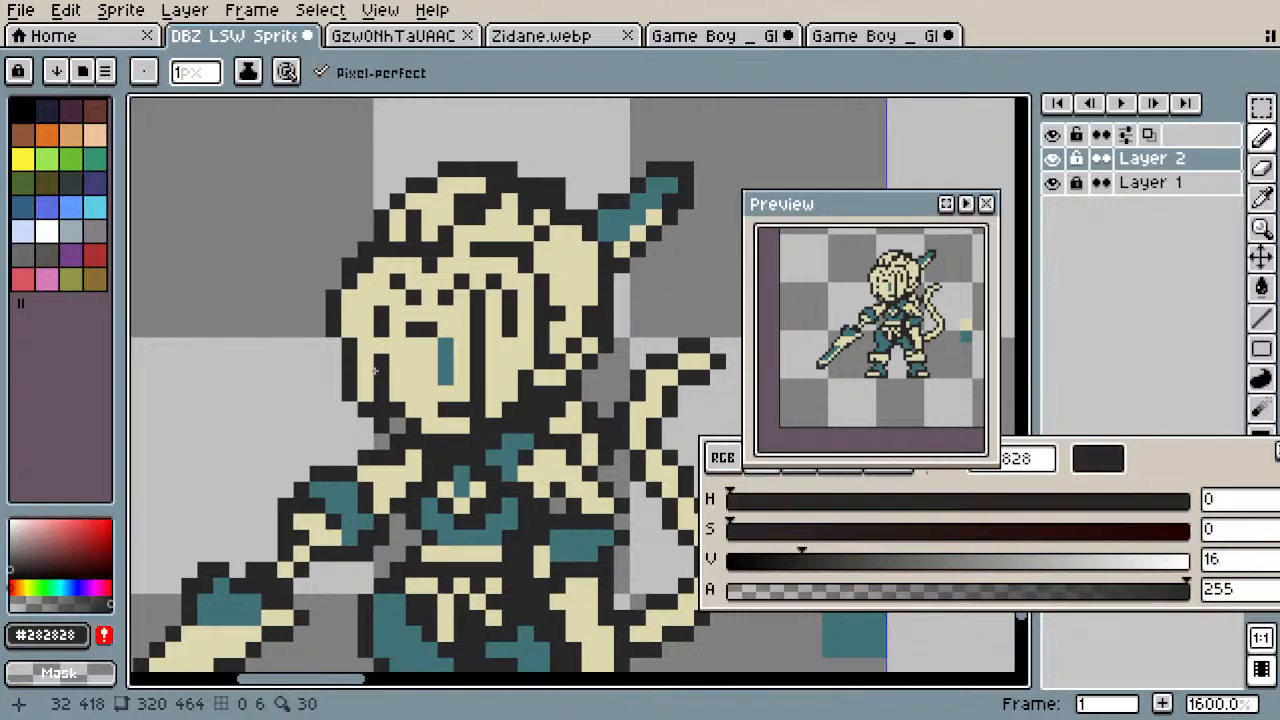
Step: Trim the end of the crown lock above the forehead, painting 36, 410 and 35, 411 cream #ded8af and 35, 410 dark #282828
alt+click(368, 271)
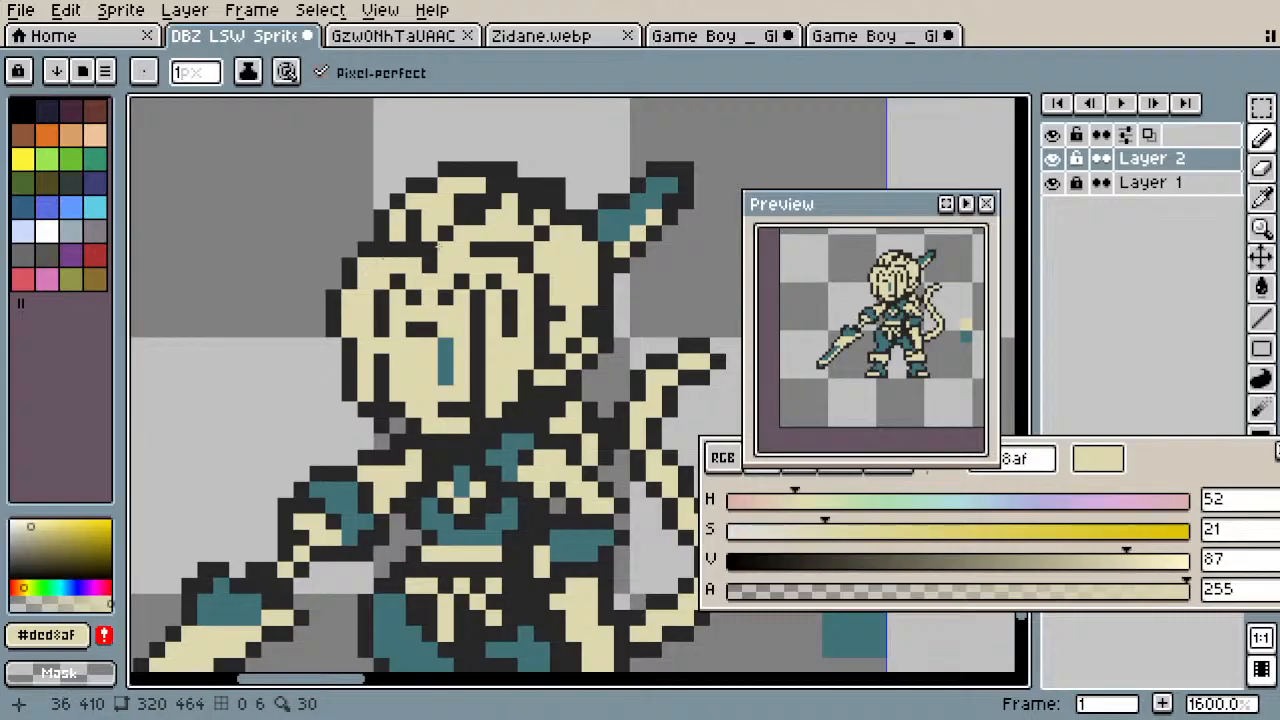
key(alt)
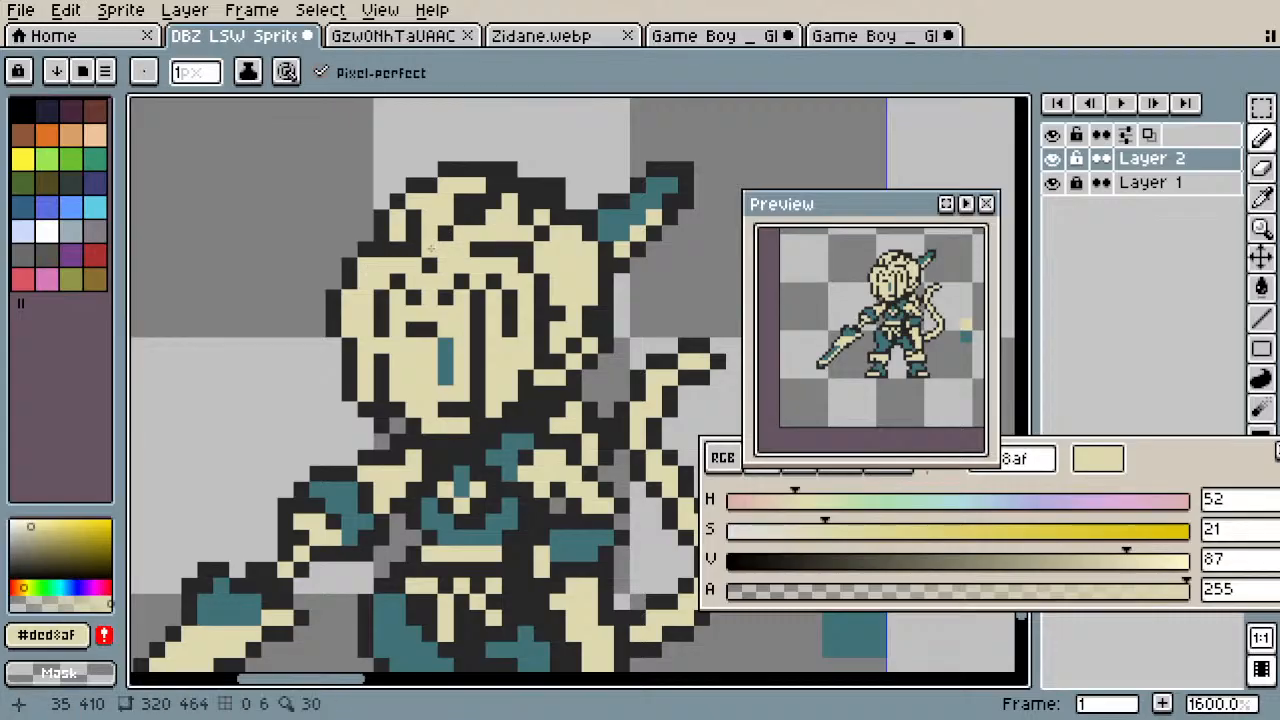
key(alt)
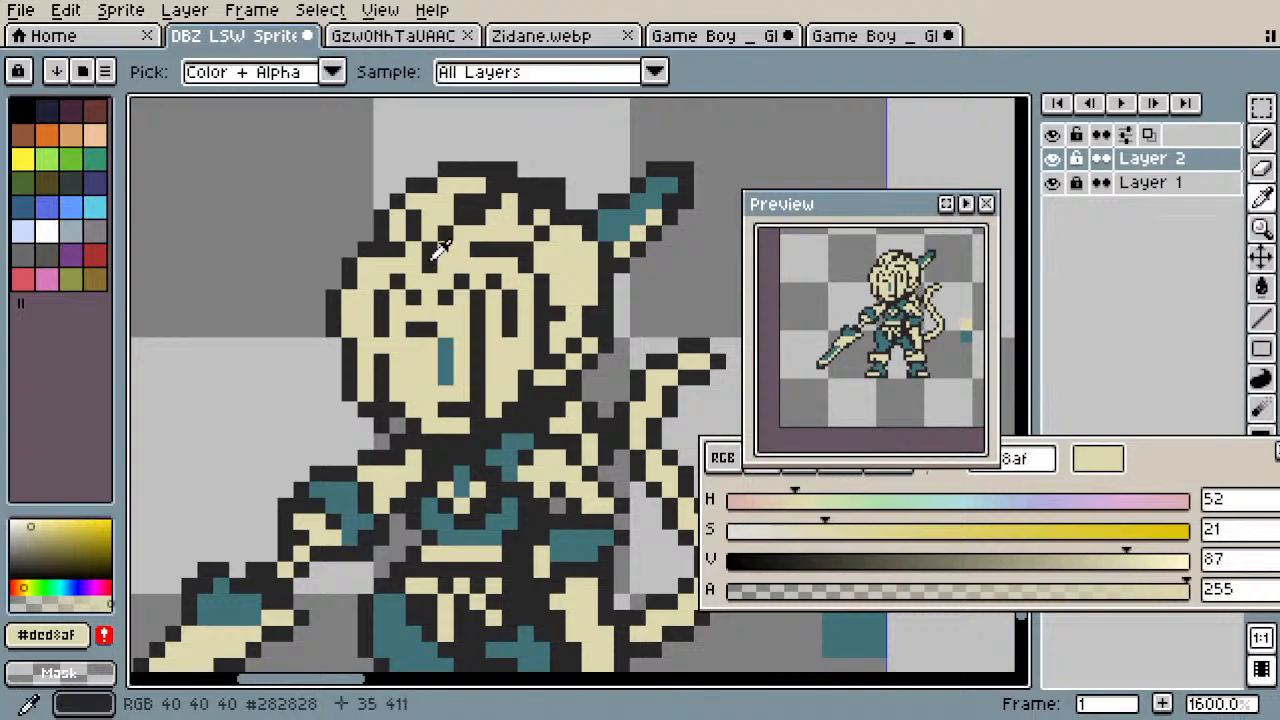
alt+click(433, 258)
alt+click(423, 262)
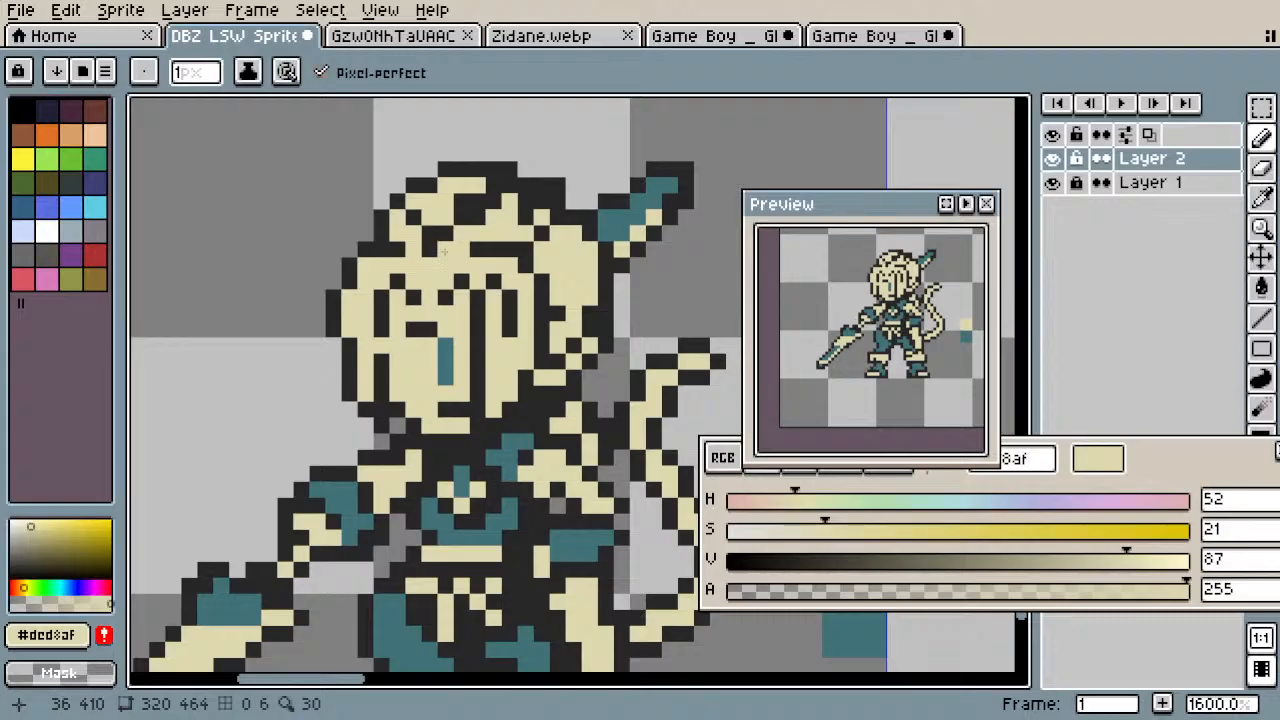
key(alt)
scroll(478, 225, down, 3)
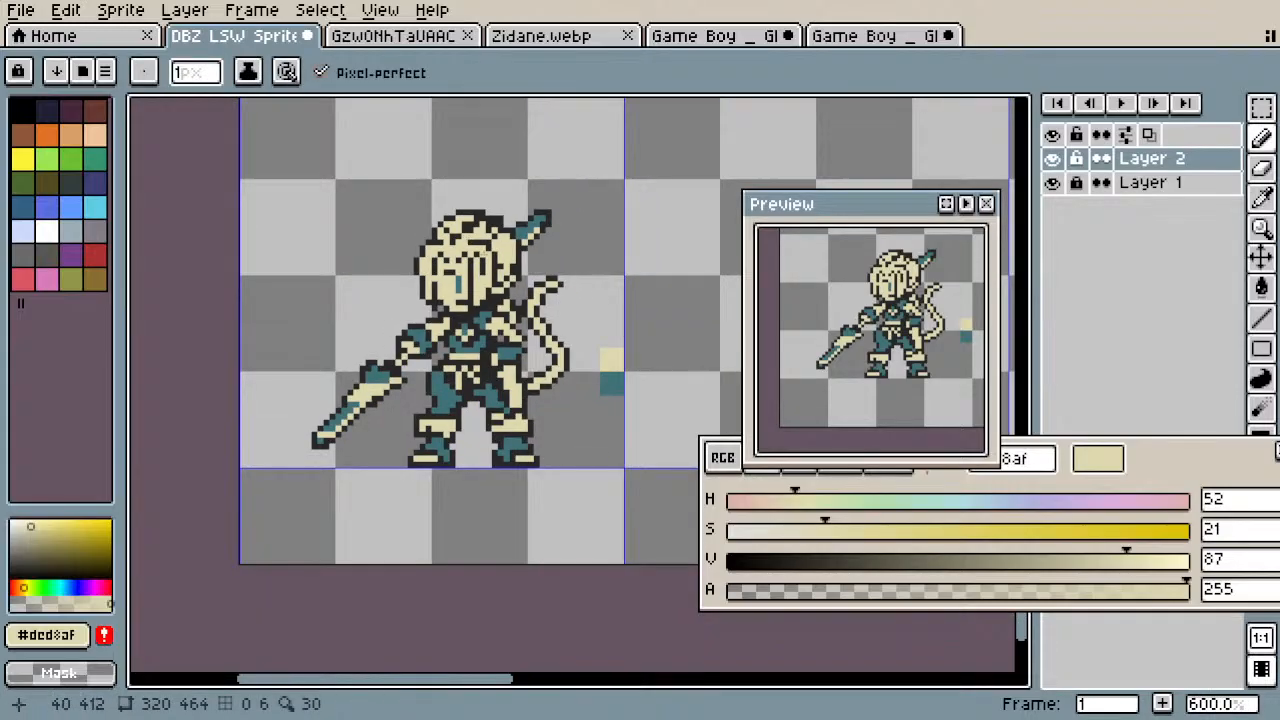
Step: Try extending a dark #282828 strand from 43–44, 410 across the back of the hair and undo it
scroll(500, 243, up, 4)
key(alt)
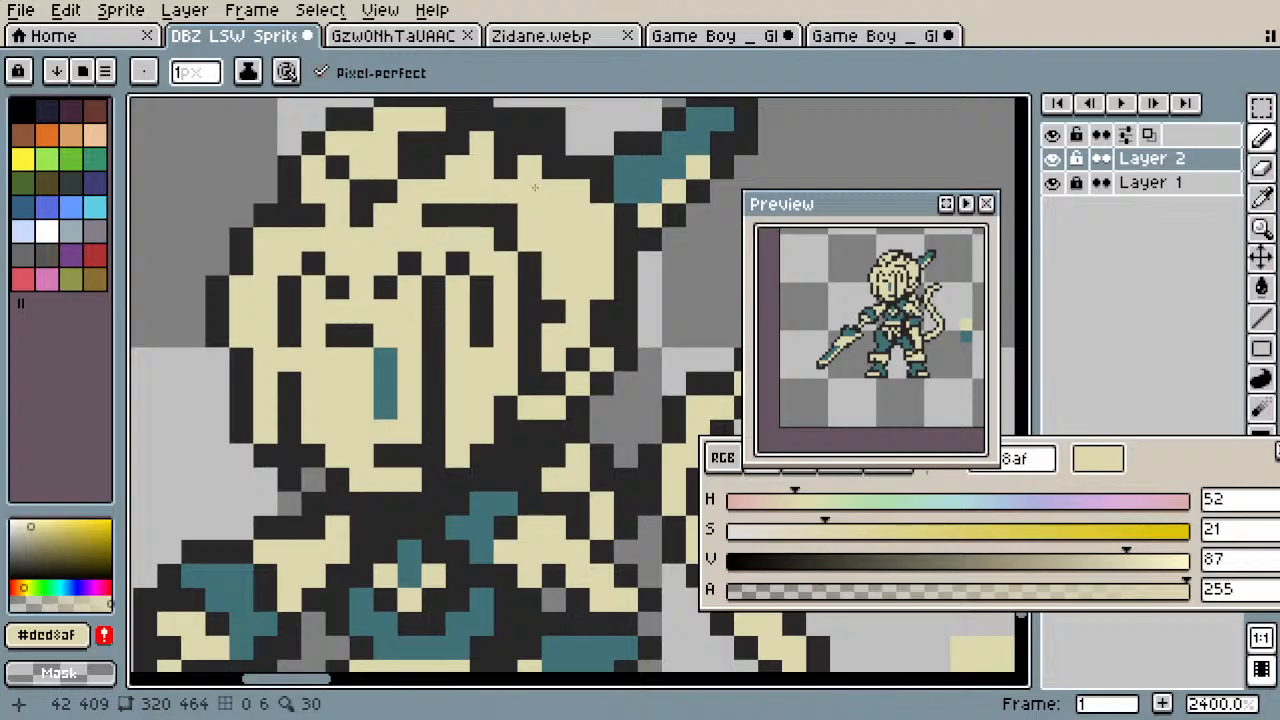
alt+click(528, 163)
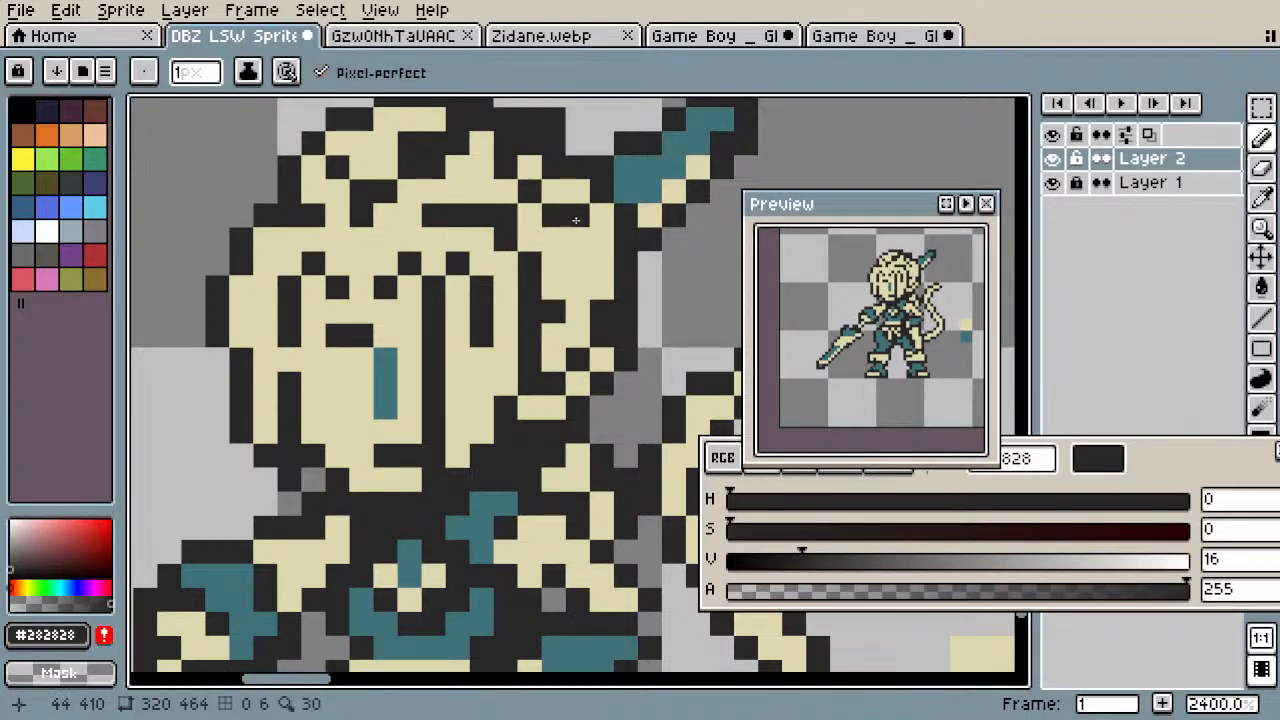
drag(575, 219, 581, 263)
scroll(582, 267, down, 7)
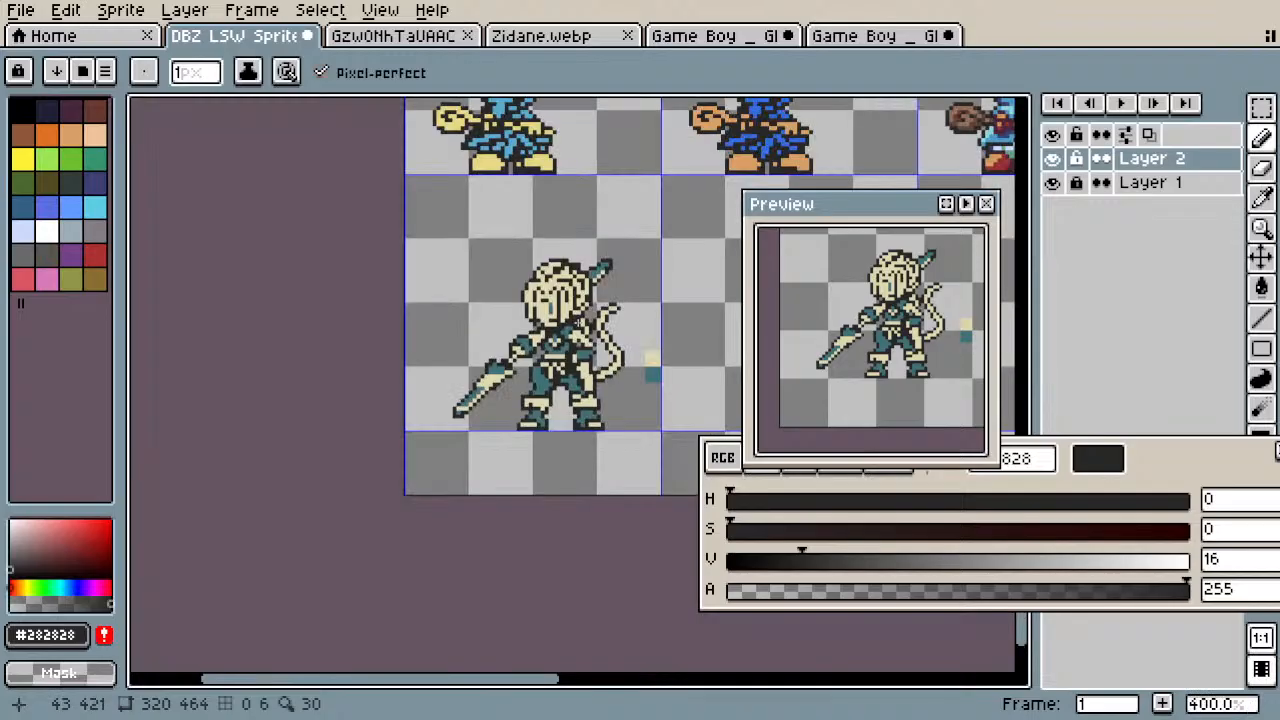
scroll(591, 330, up, 3)
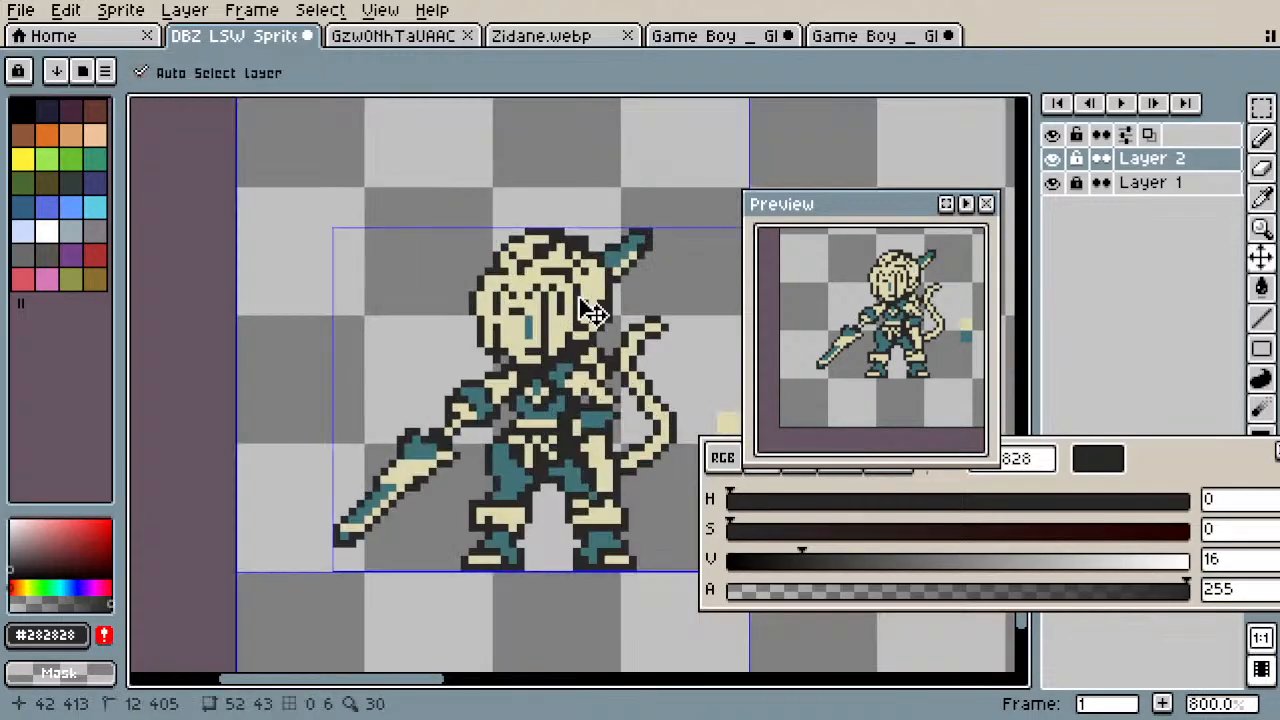
key(ctrl+z)
Step: Slim the back edge of the hair with cream #ded8af at 44, 416 and dark #282828 at 45, 414–416, erasing the outer pixels in column 46
scroll(600, 335, up, 5)
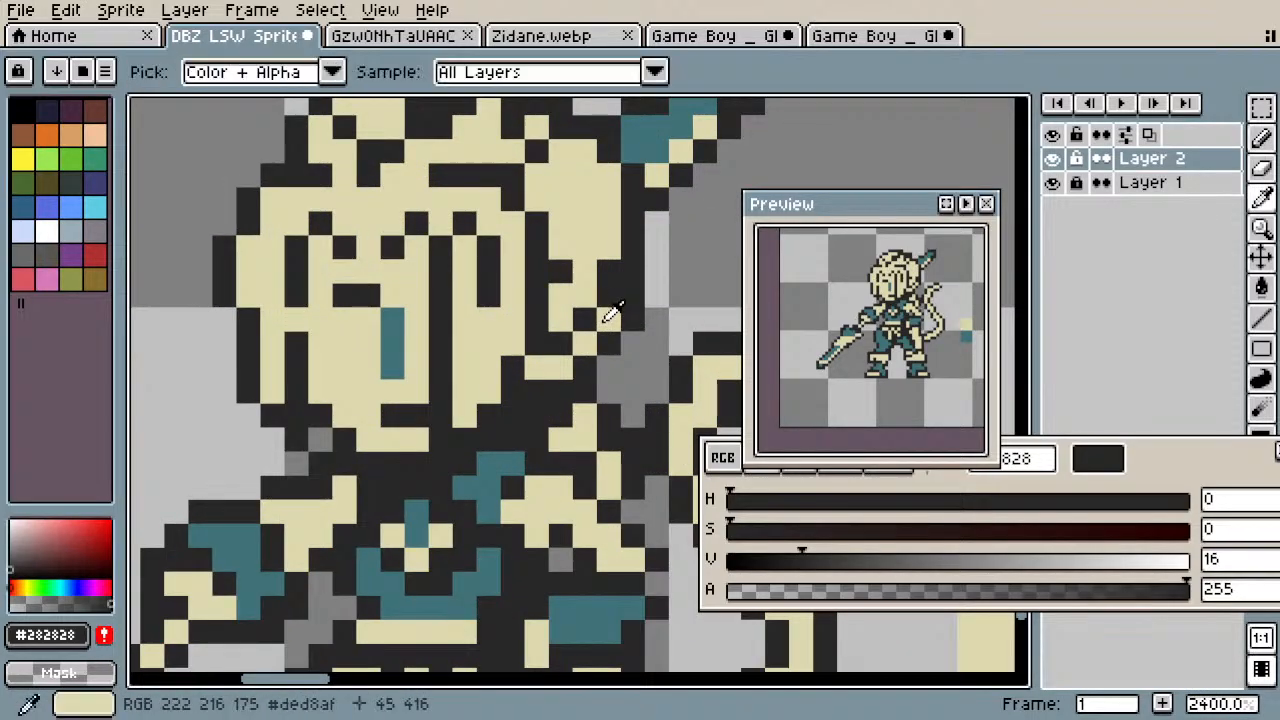
alt+click(602, 320)
alt+click(637, 283)
drag(612, 273, 611, 320)
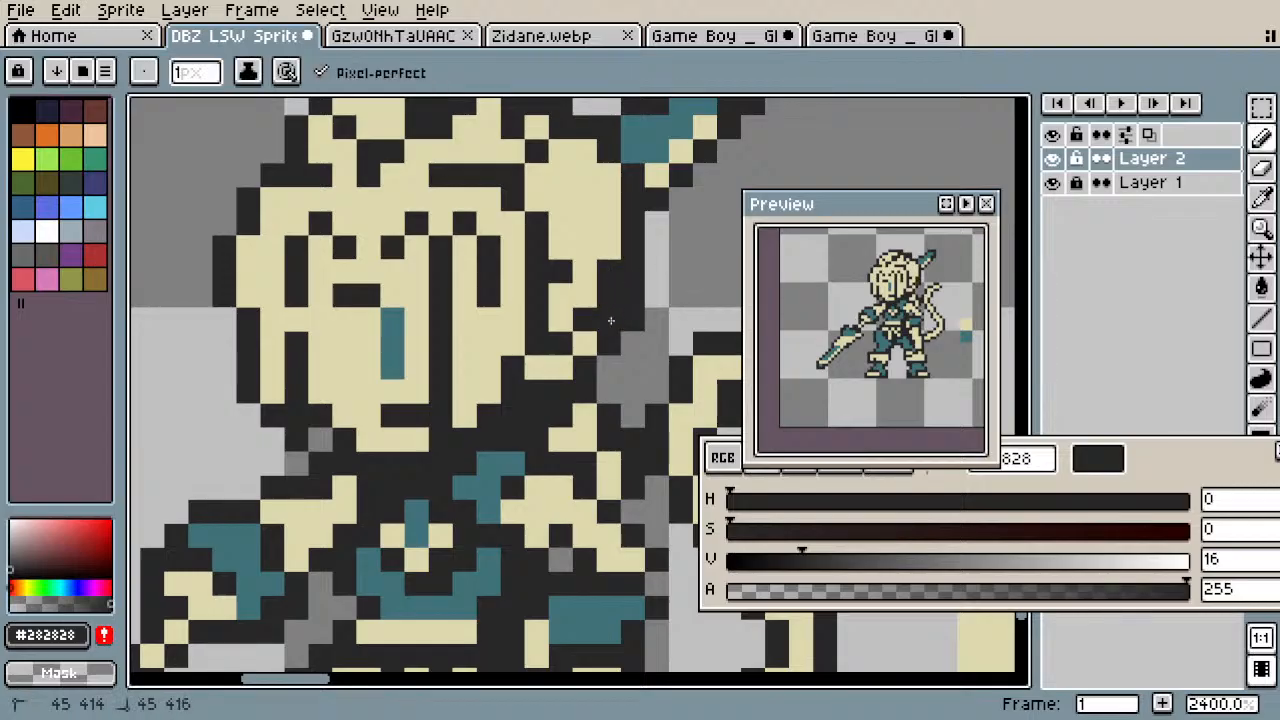
right_click(636, 294)
scroll(634, 339, down, 9)
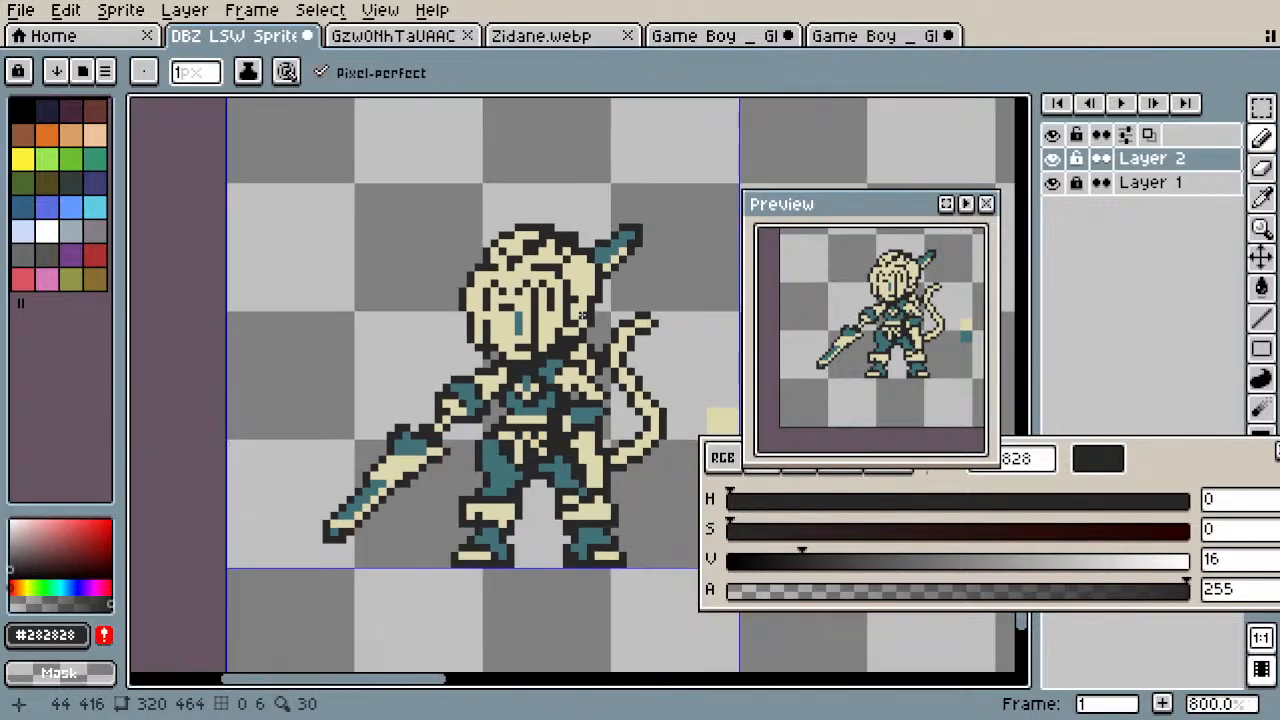
scroll(580, 340, up, 7)
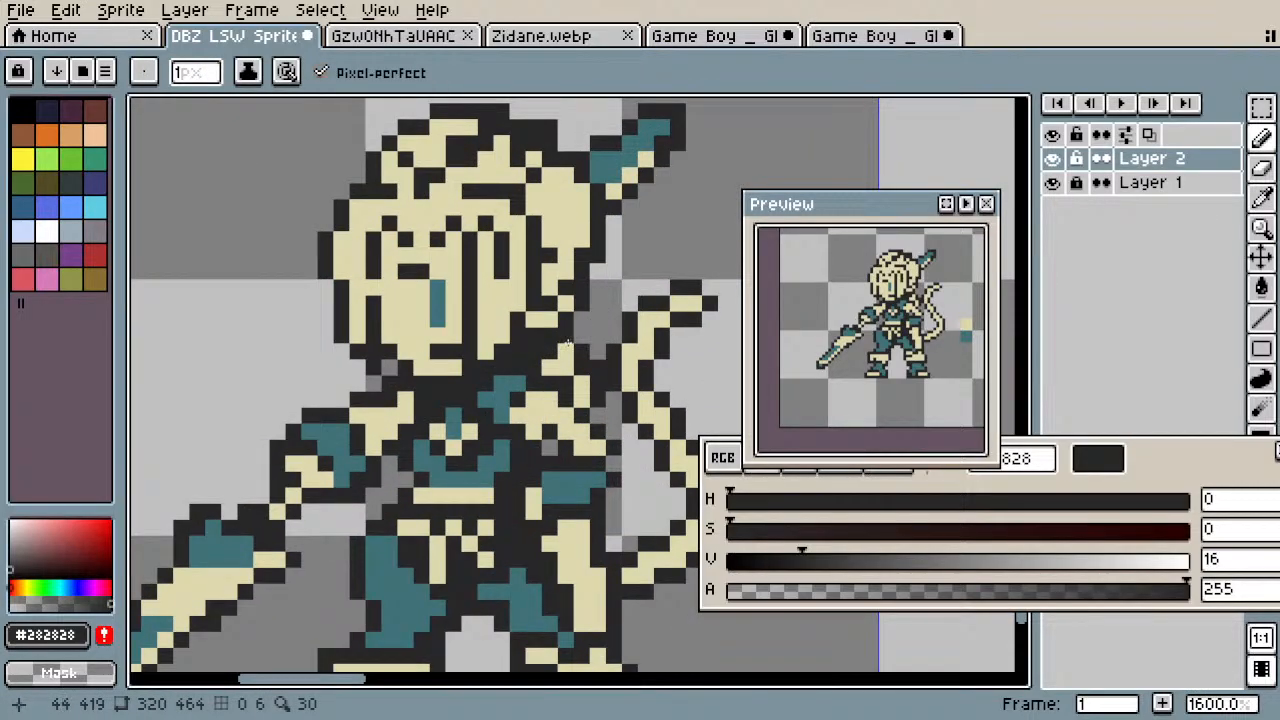
scroll(580, 340, down, 6)
Step: Reshape the shoulder strap, adding teal #407178 at 42, 422 and 41, 424 and painting 39, 423 dark #282828
scroll(576, 360, up, 6)
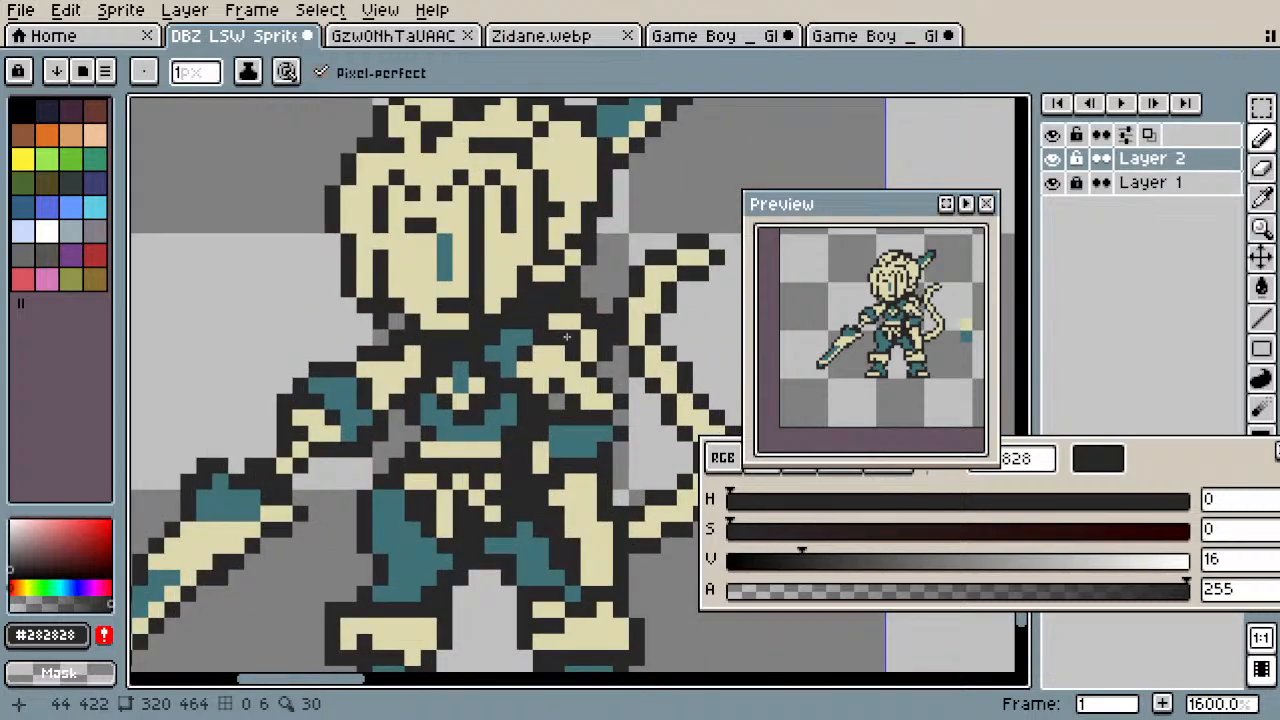
alt+click(522, 340)
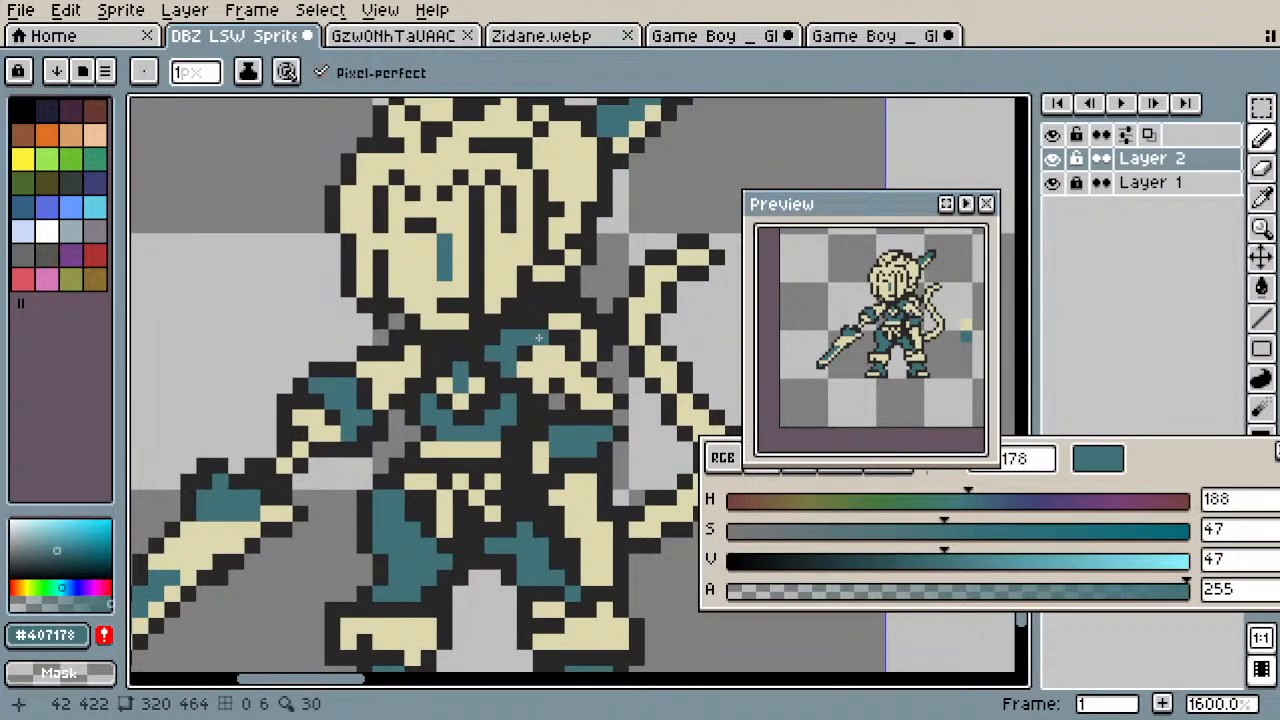
alt+click(527, 350)
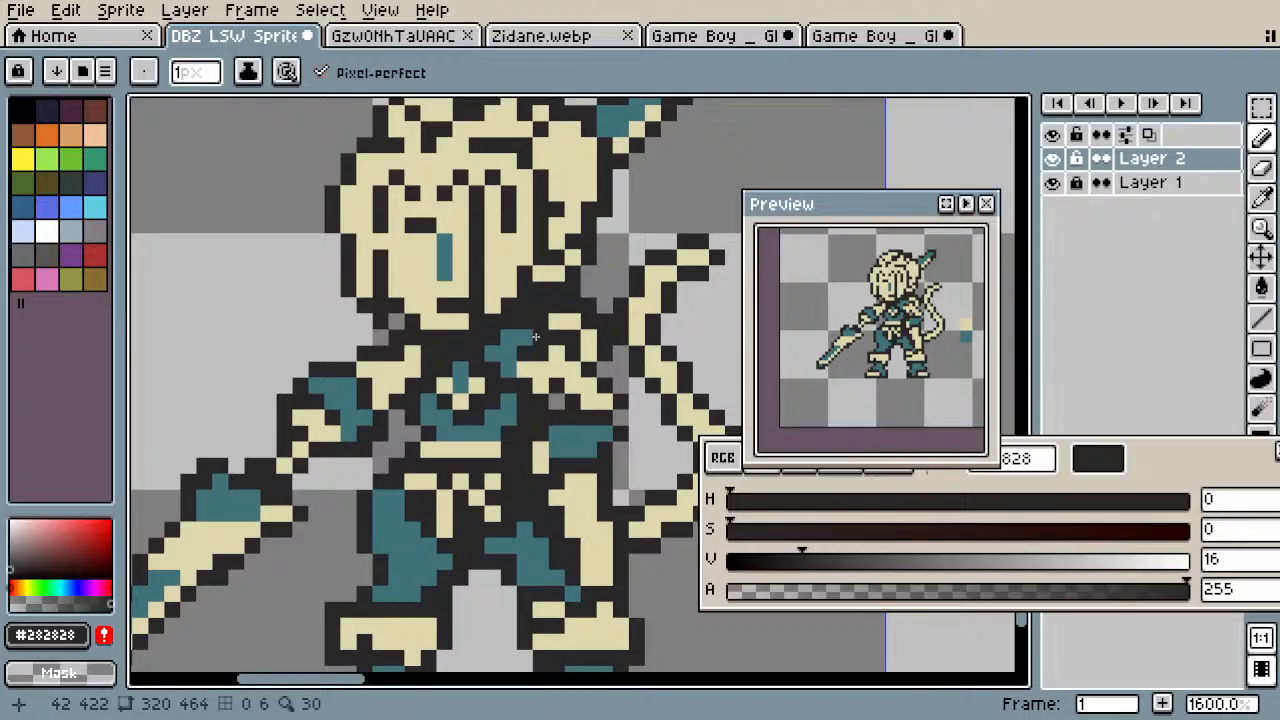
scroll(535, 337, down, 4)
scroll(522, 334, up, 4)
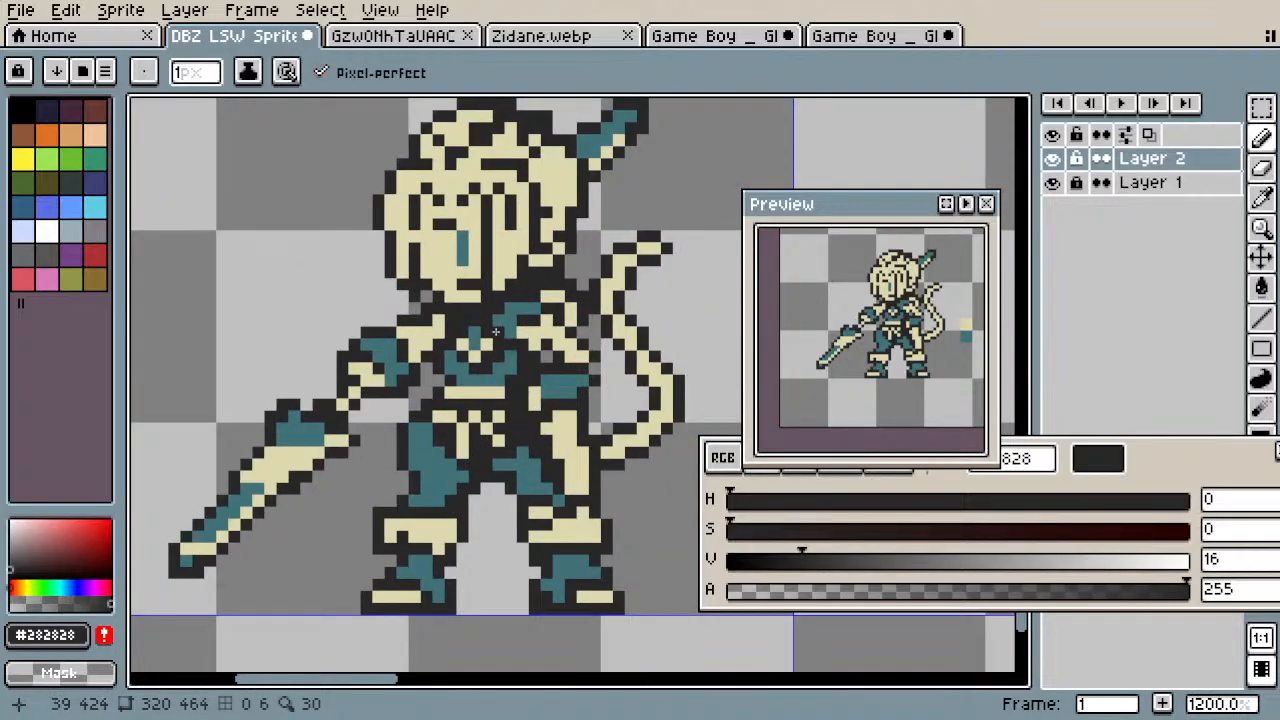
alt+click(498, 322)
alt+click(499, 333)
alt+click(498, 322)
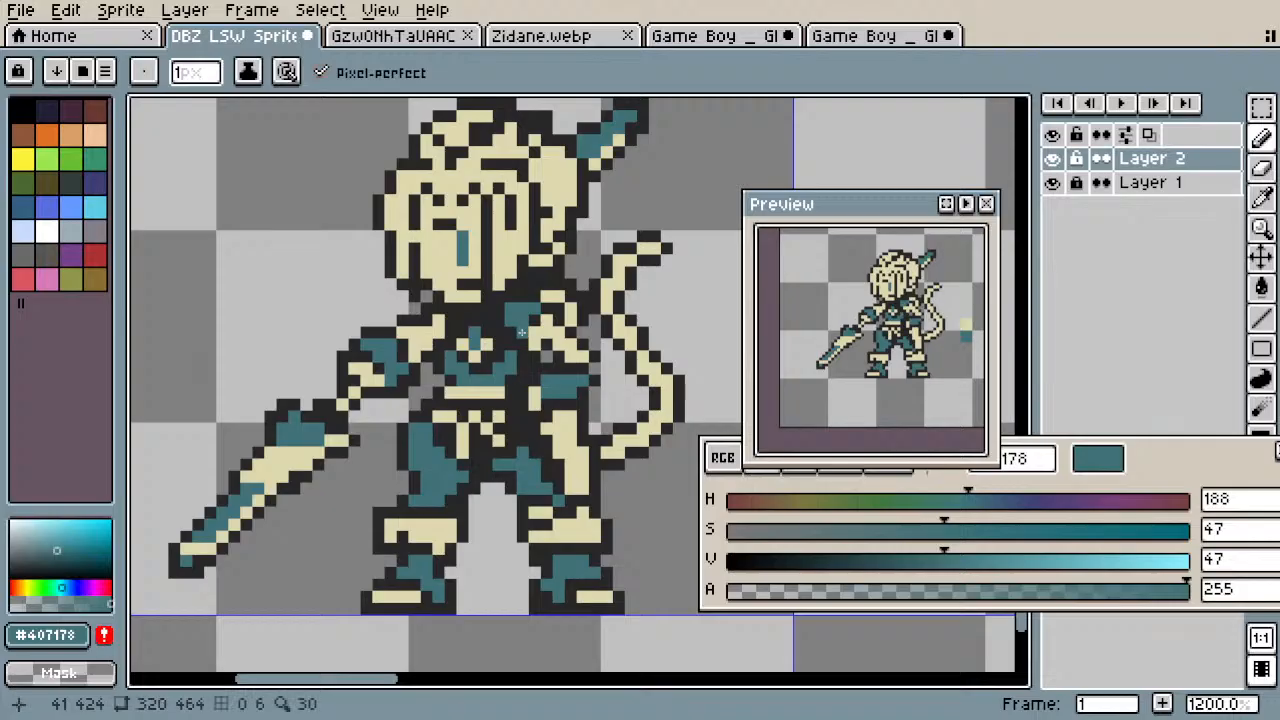
Step: Thin the shoulder strap with dark #282828 in column 41 and extend it in teal #407178 down column 40 to 425
scroll(522, 333, down, 5)
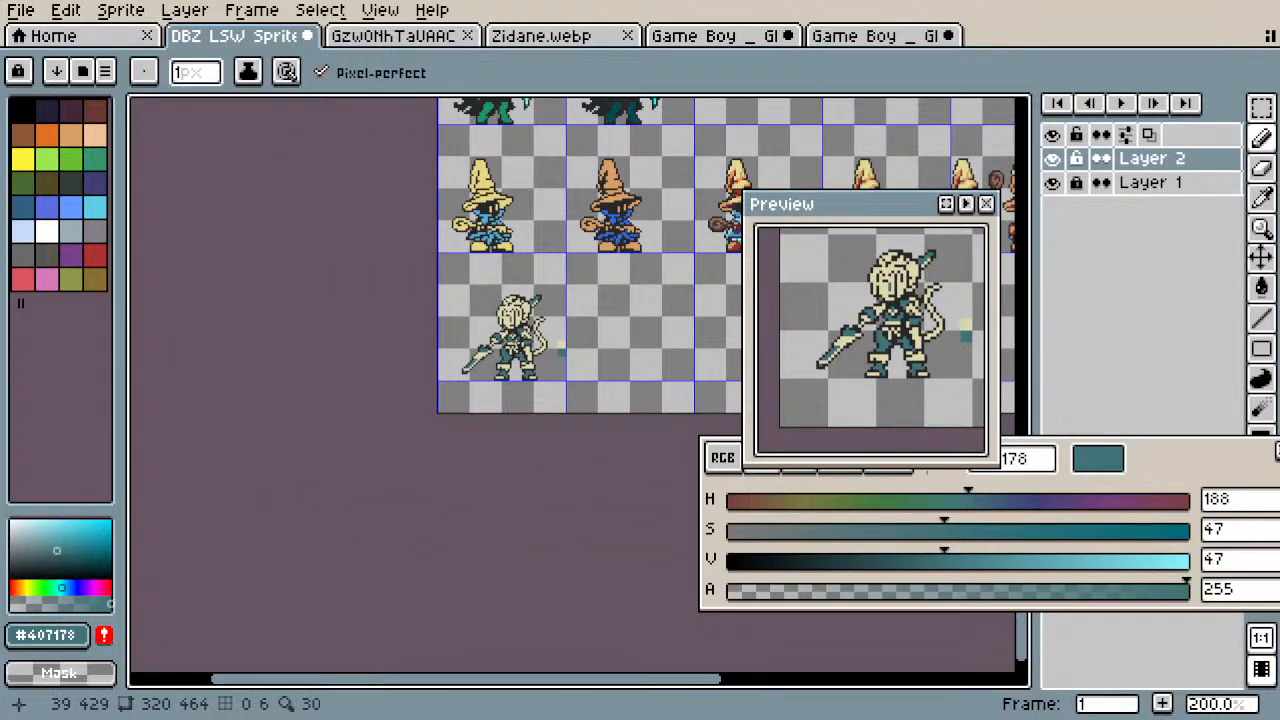
scroll(524, 333, up, 3)
scroll(524, 333, up, 3)
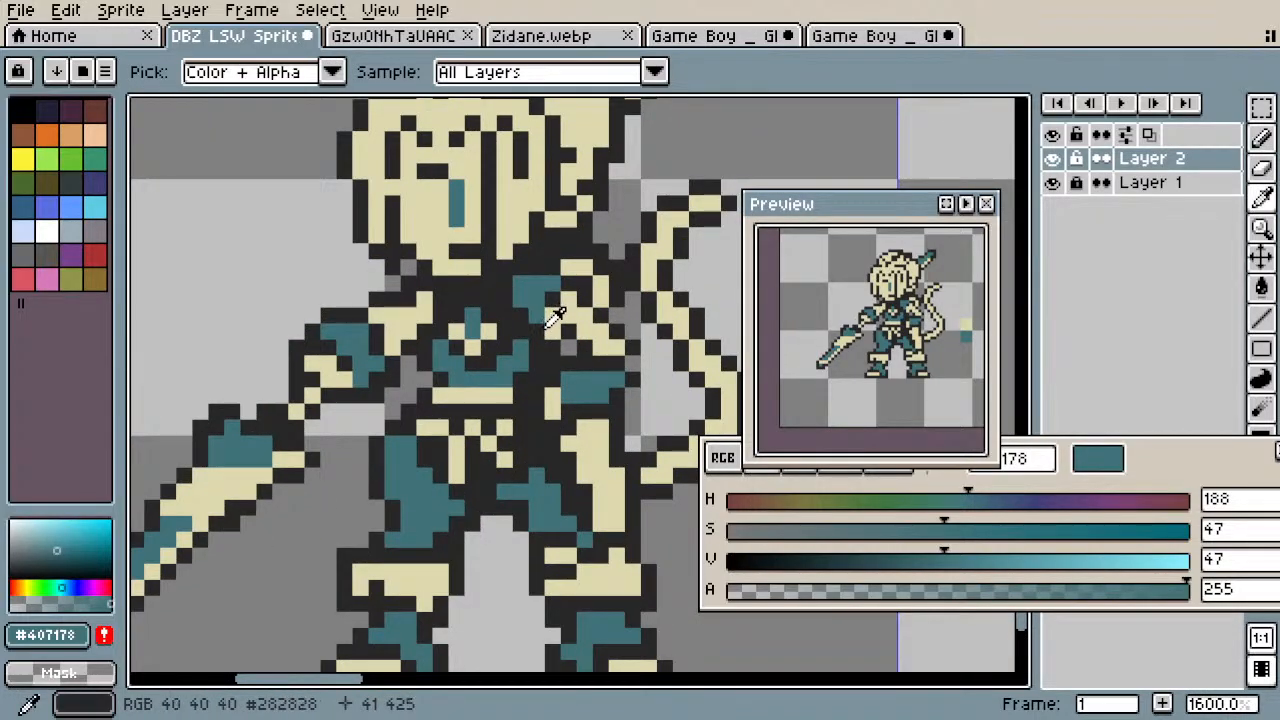
alt+click(550, 318)
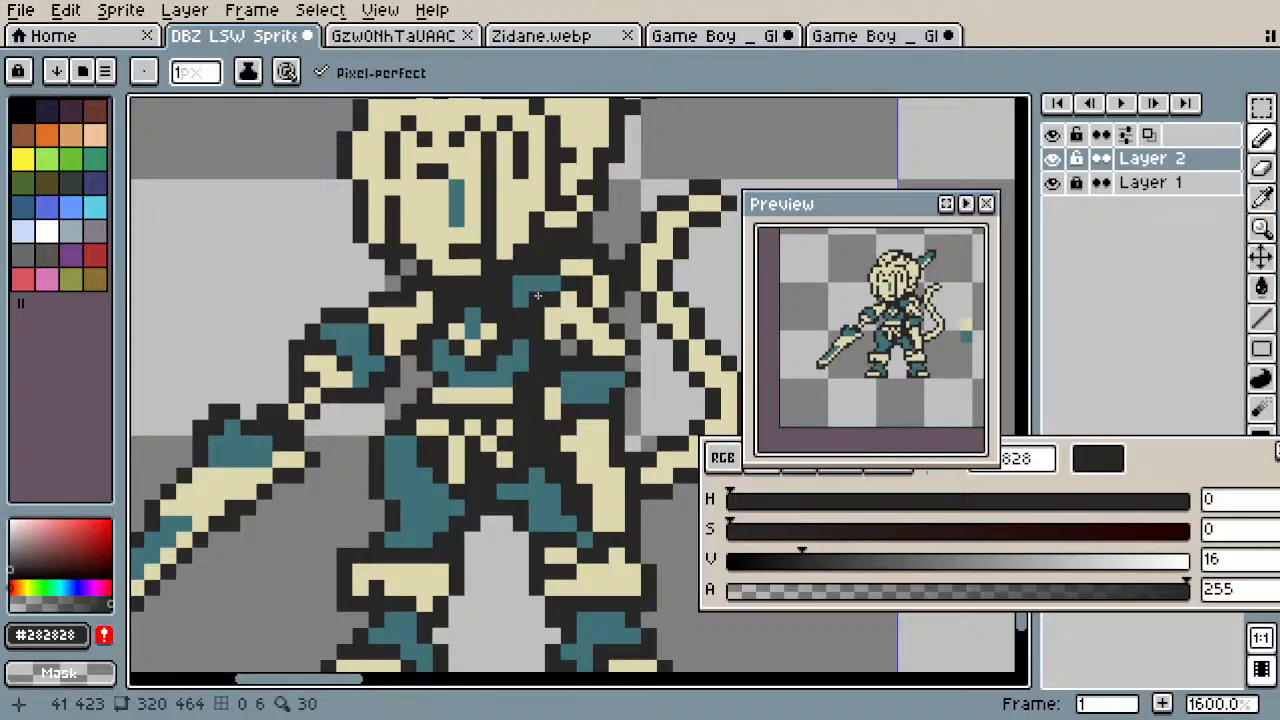
scroll(537, 295, down, 4)
scroll(530, 290, up, 3)
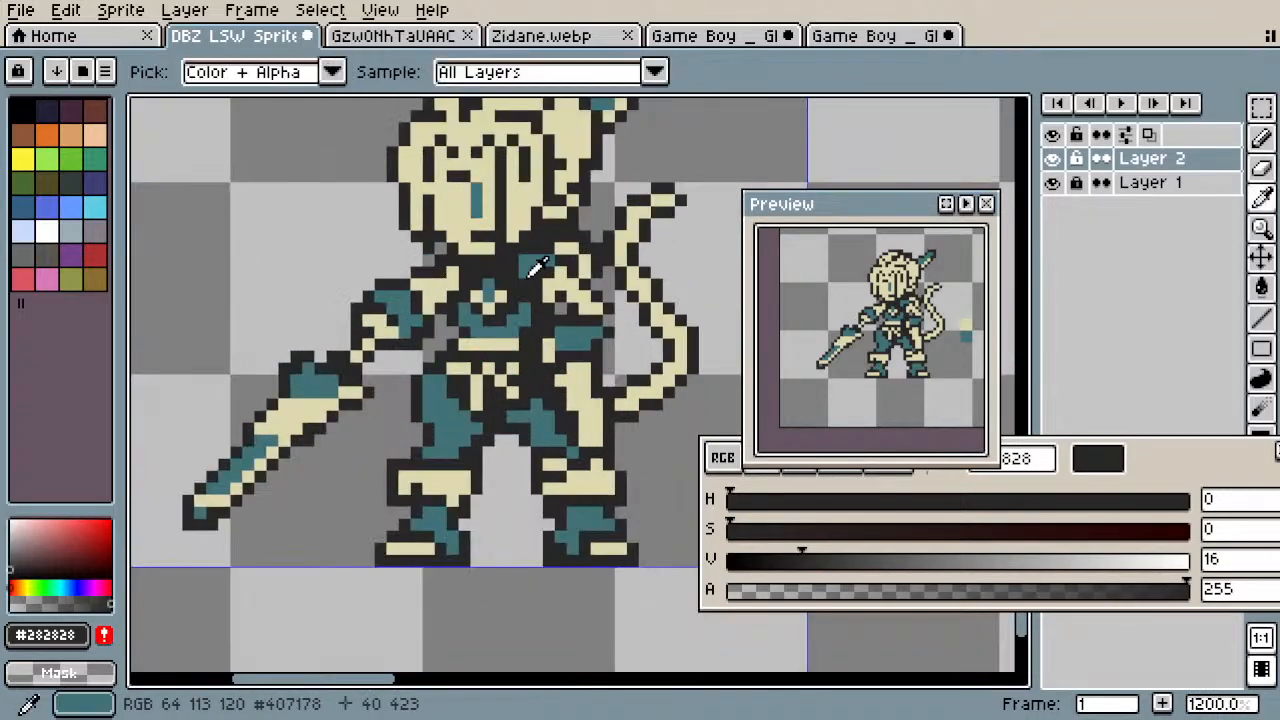
alt+click(521, 281)
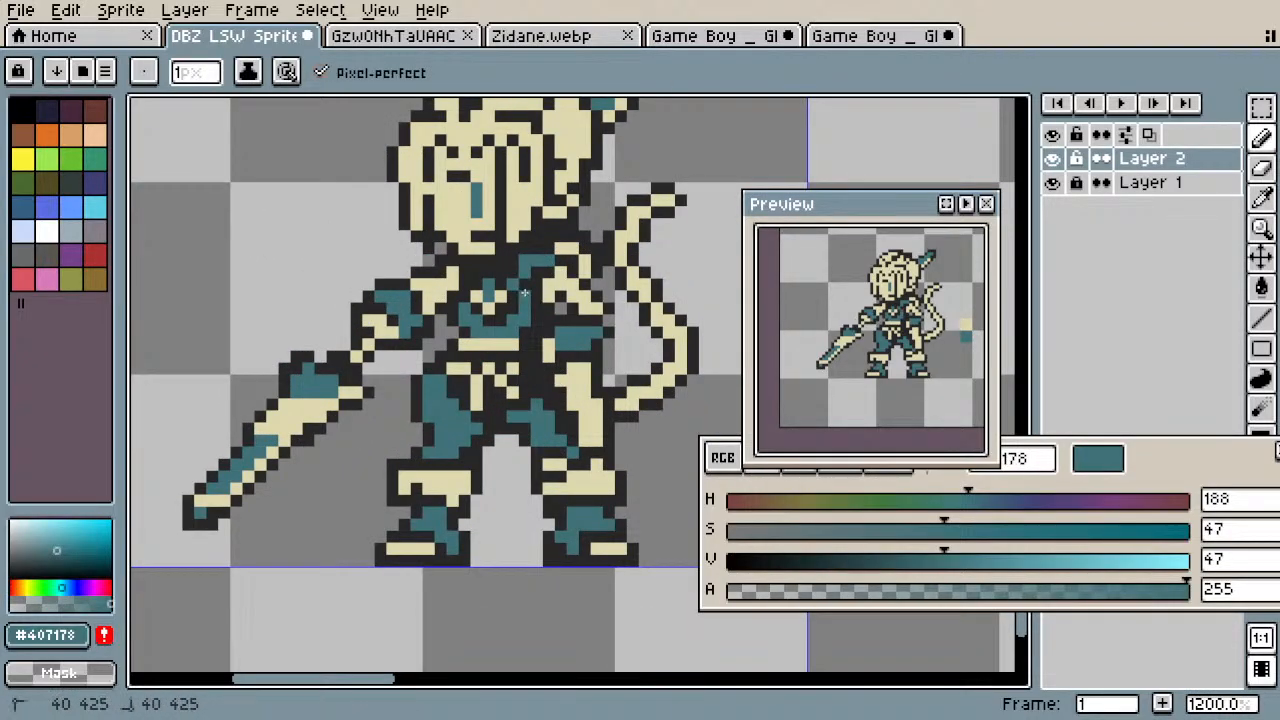
scroll(522, 285, down, 2)
scroll(535, 330, down, 1)
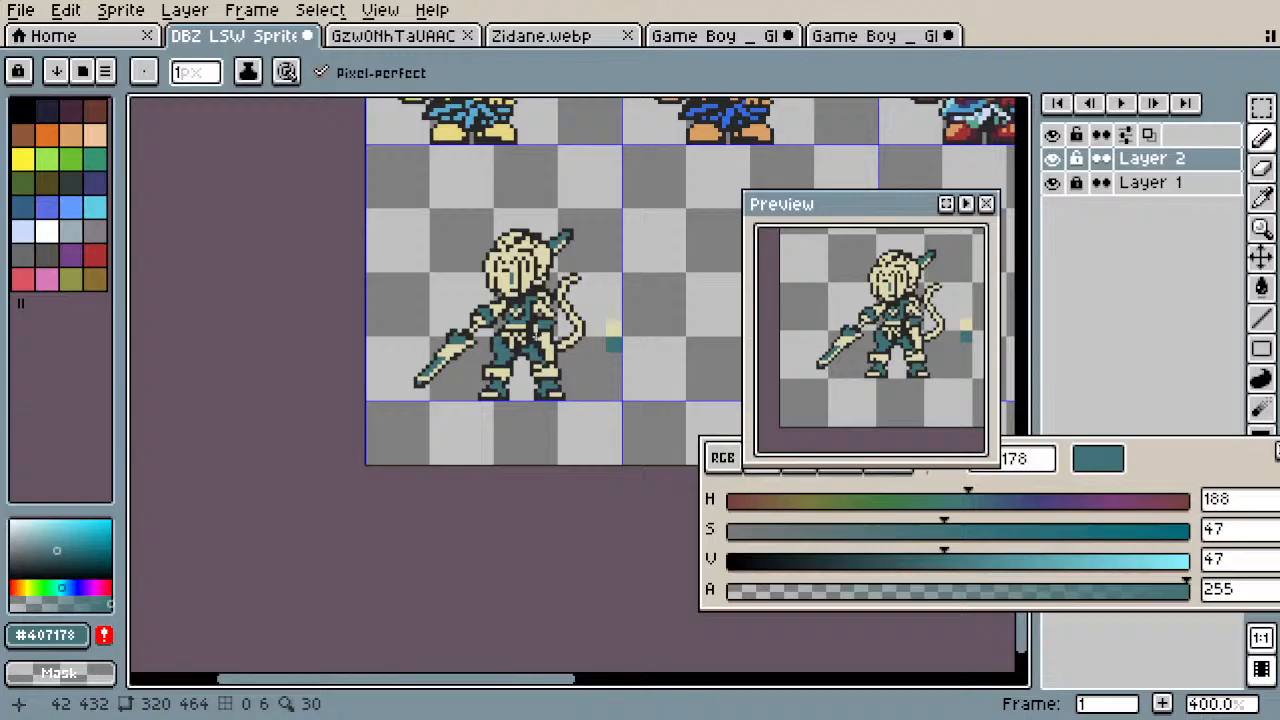
Step: Compare the swordsman sprite's proportions and readability with the other characters on the sheet
scroll(541, 333, down, 1)
scroll(534, 336, down, 1)
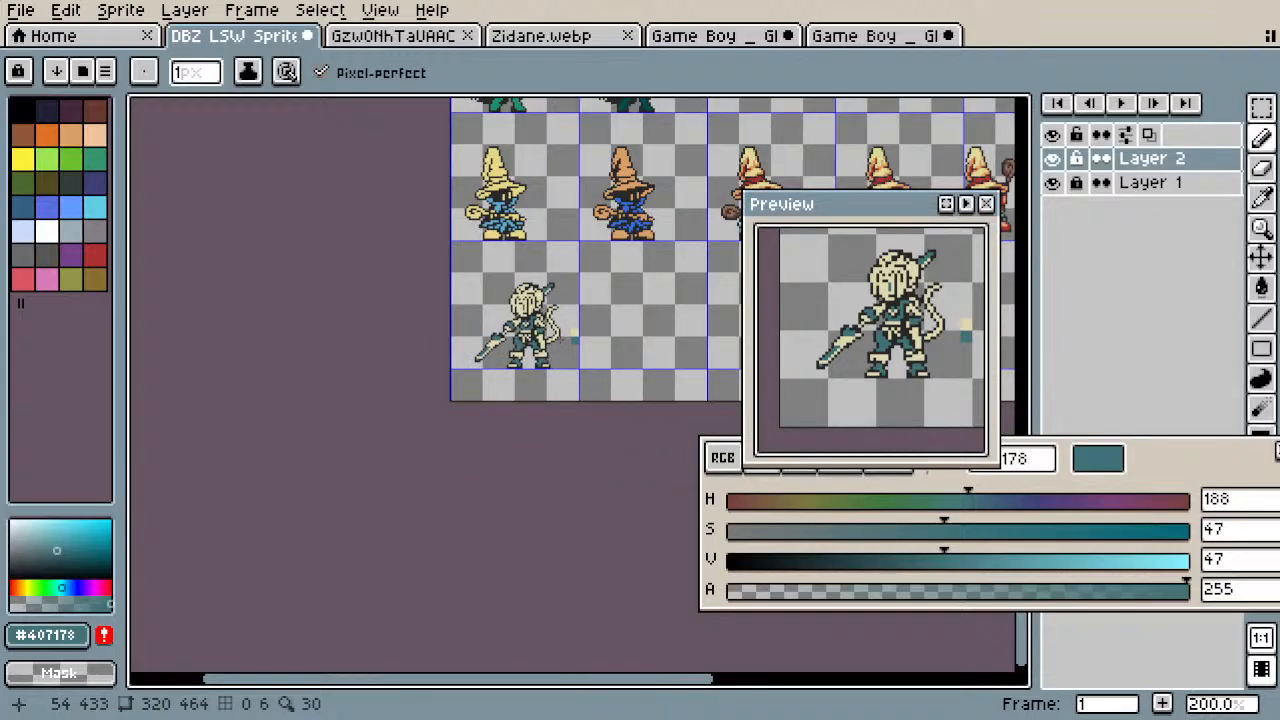
scroll(541, 327, up, 1)
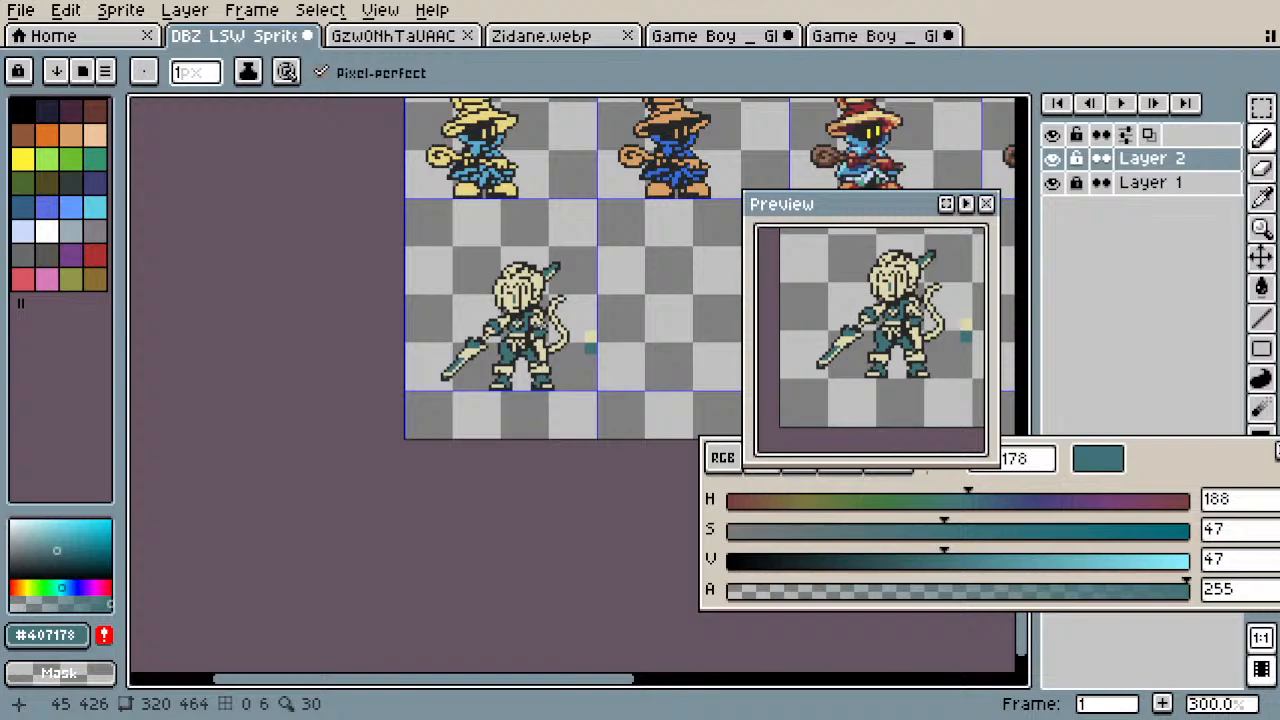
drag(549, 291, 448, 415)
drag(496, 283, 476, 493)
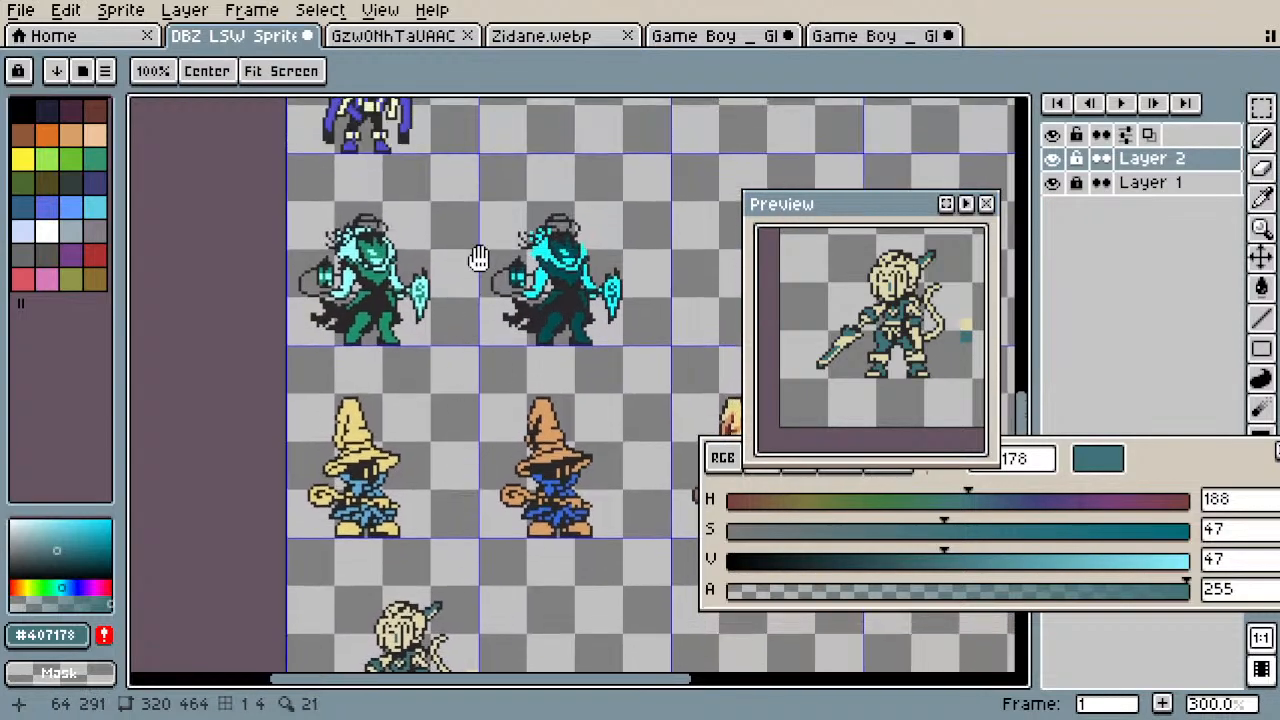
drag(478, 258, 520, 617)
mouse_move(534, 303)
mouse_down()
mouse_move(534, 460)
mouse_move(537, 292)
mouse_up()
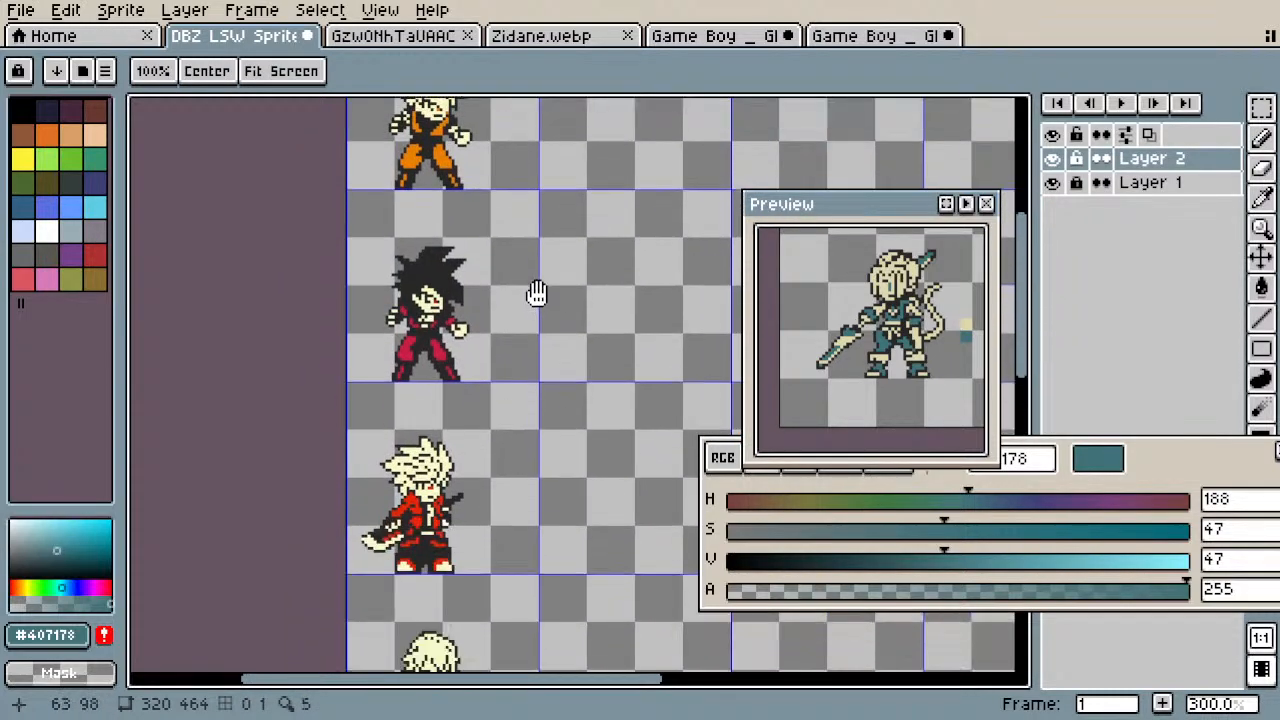
scroll(537, 292, down, 10)
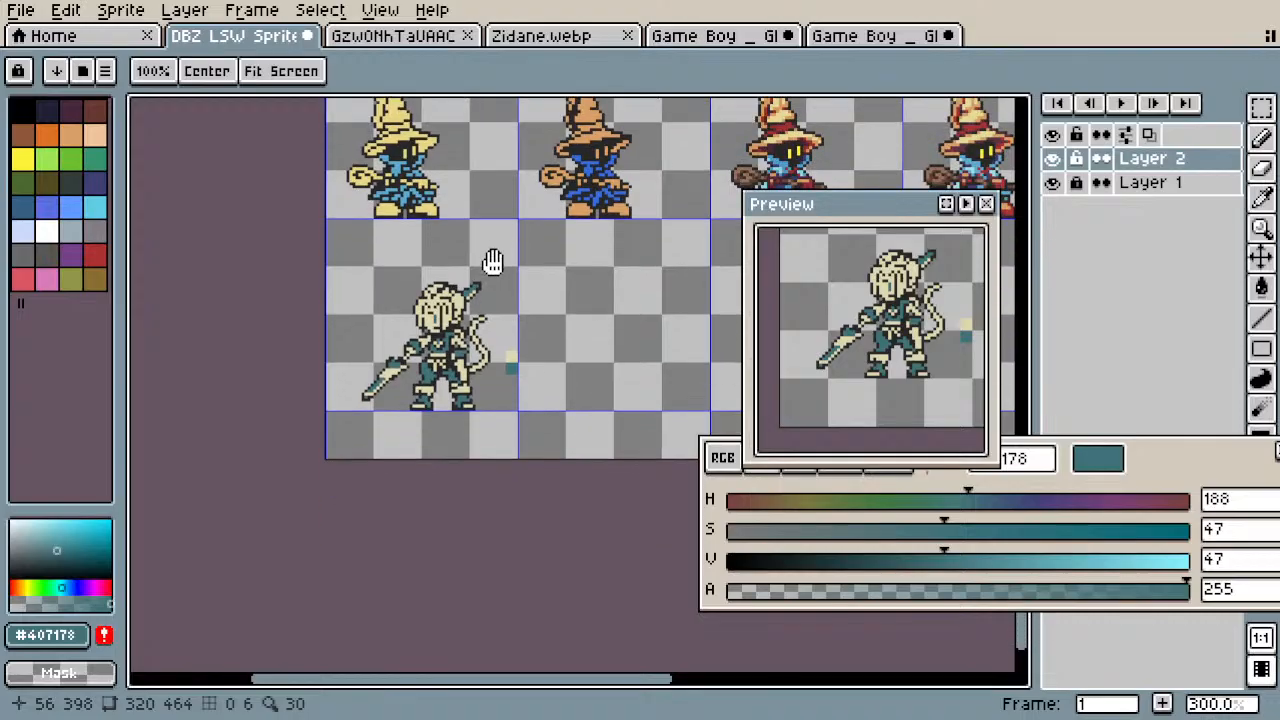
scroll(493, 261, up, 1)
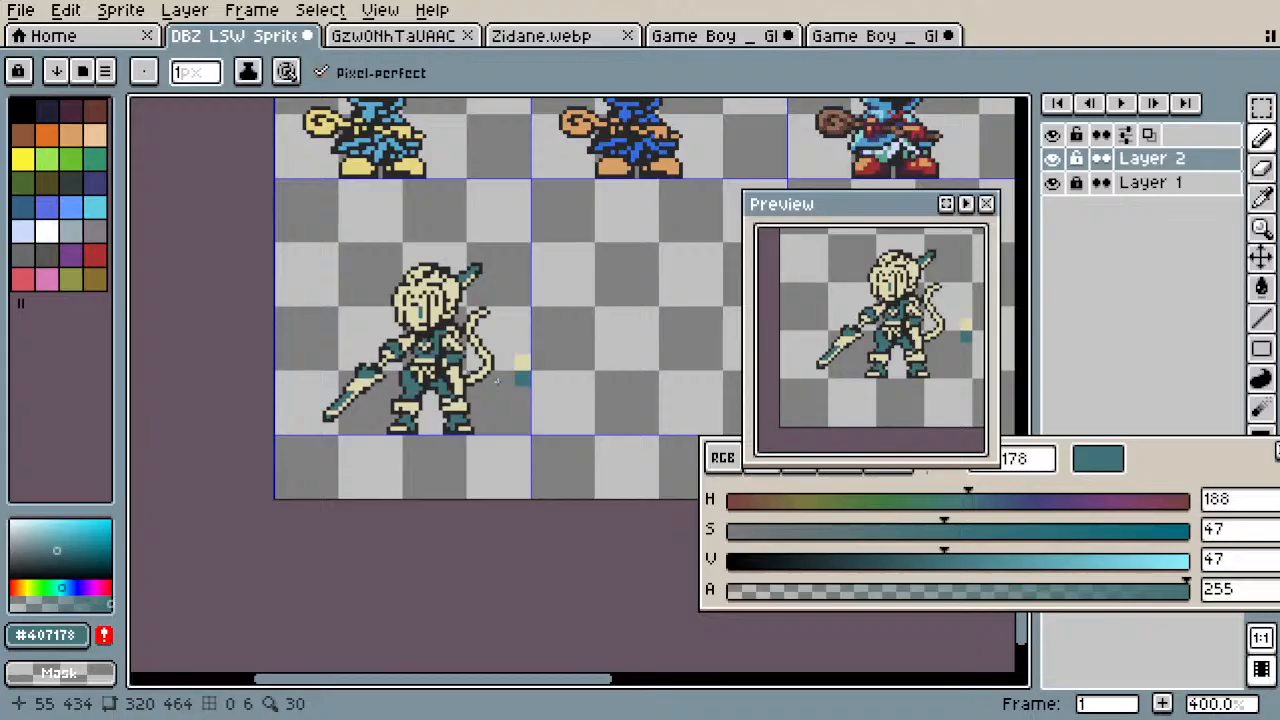
Step: Raise the sword-side boot cuff by one pixel, outlining row 438 in dark #282828 and filling row 439 with cream #ded8af
scroll(497, 387, up, 6)
key(i)
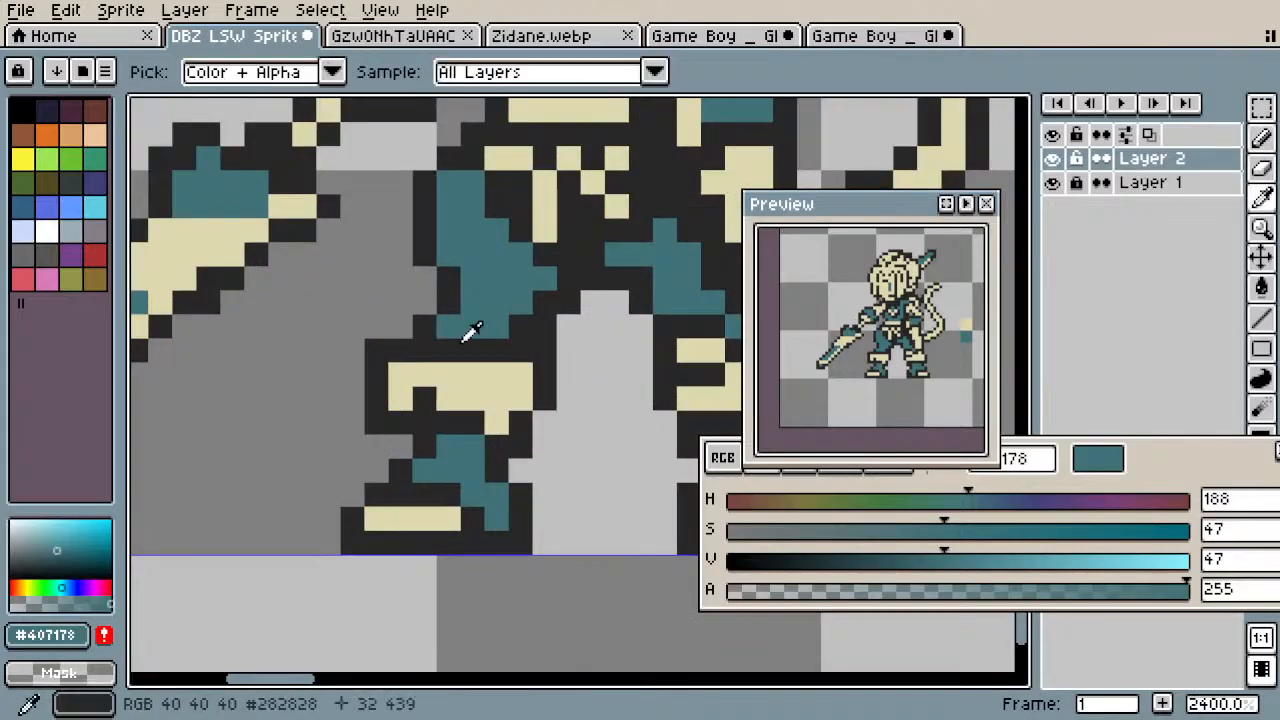
click(465, 334)
key(b)
mouse_move(401, 328)
mouse_down()
mouse_move(465, 330)
mouse_move(472, 375)
mouse_move(408, 348)
mouse_up()
alt+click(470, 372)
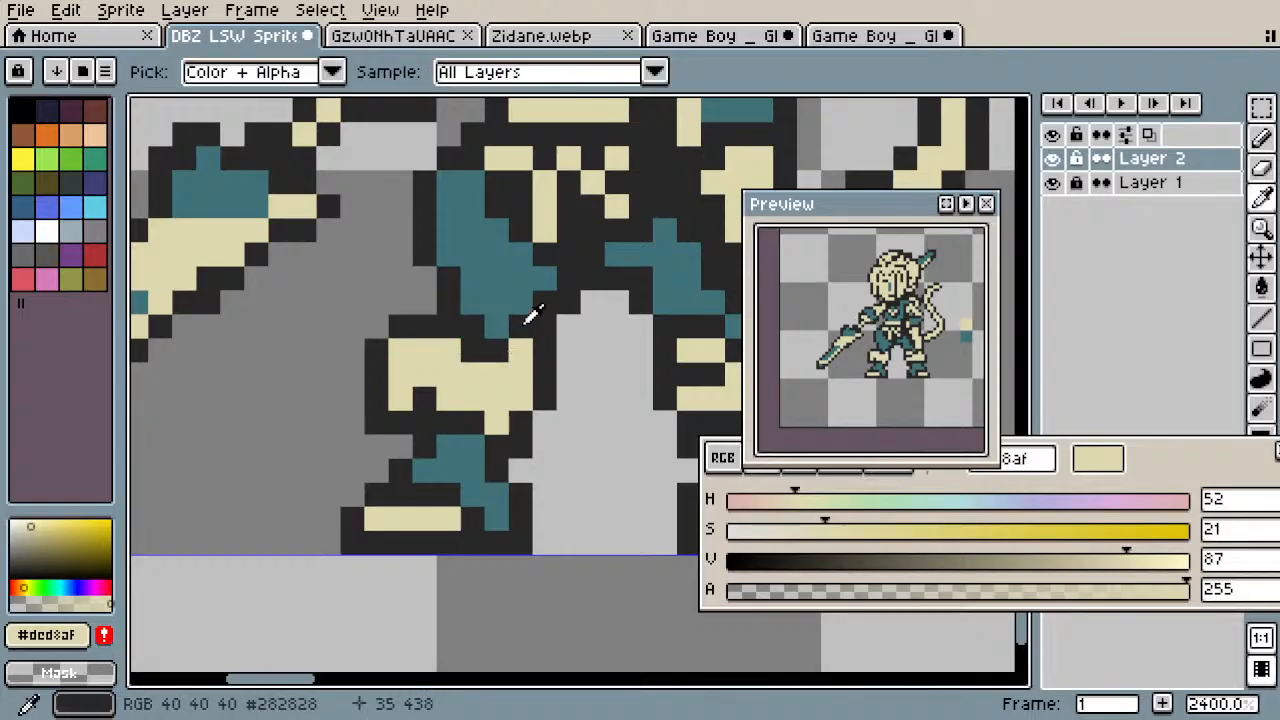
alt+click(509, 327)
click(497, 328)
alt+click(509, 355)
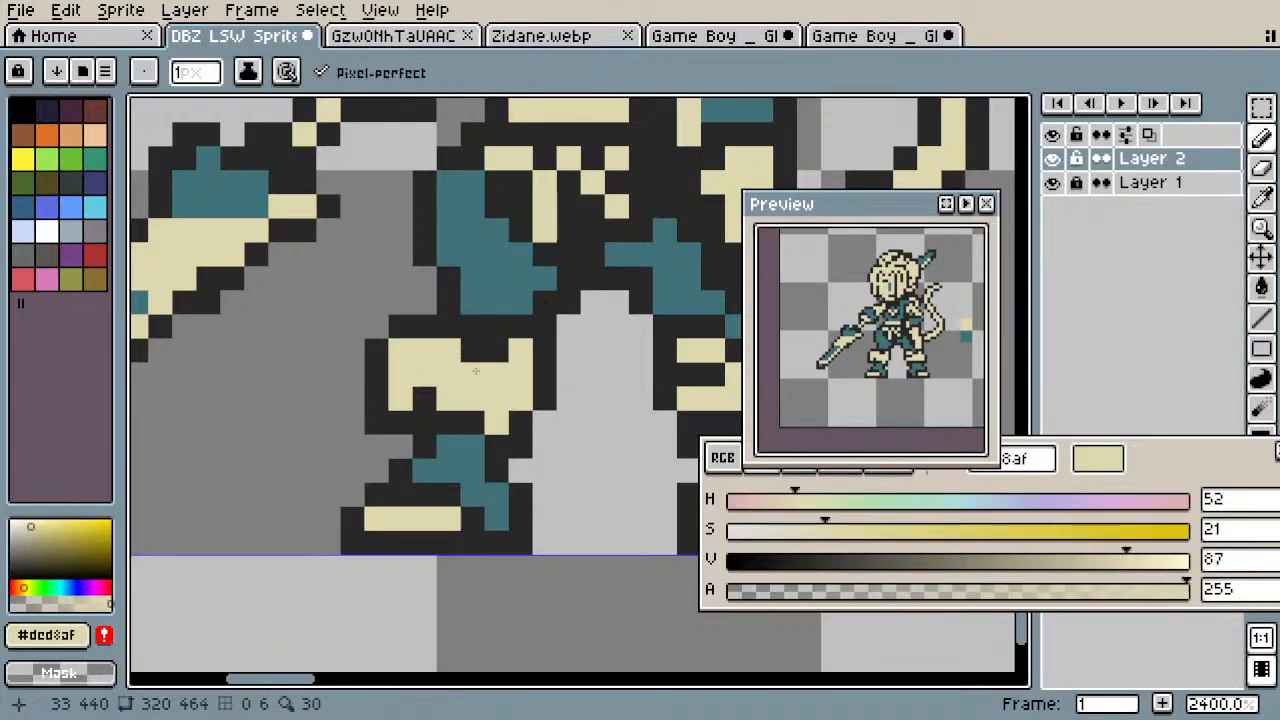
click(492, 351)
Step: Straighten the underside of the sword-side cuff with dark #282828 at 34, 442 and extend the teal #407178 boot to 34, 443
scroll(491, 351, down, 6)
scroll(480, 360, up, 4)
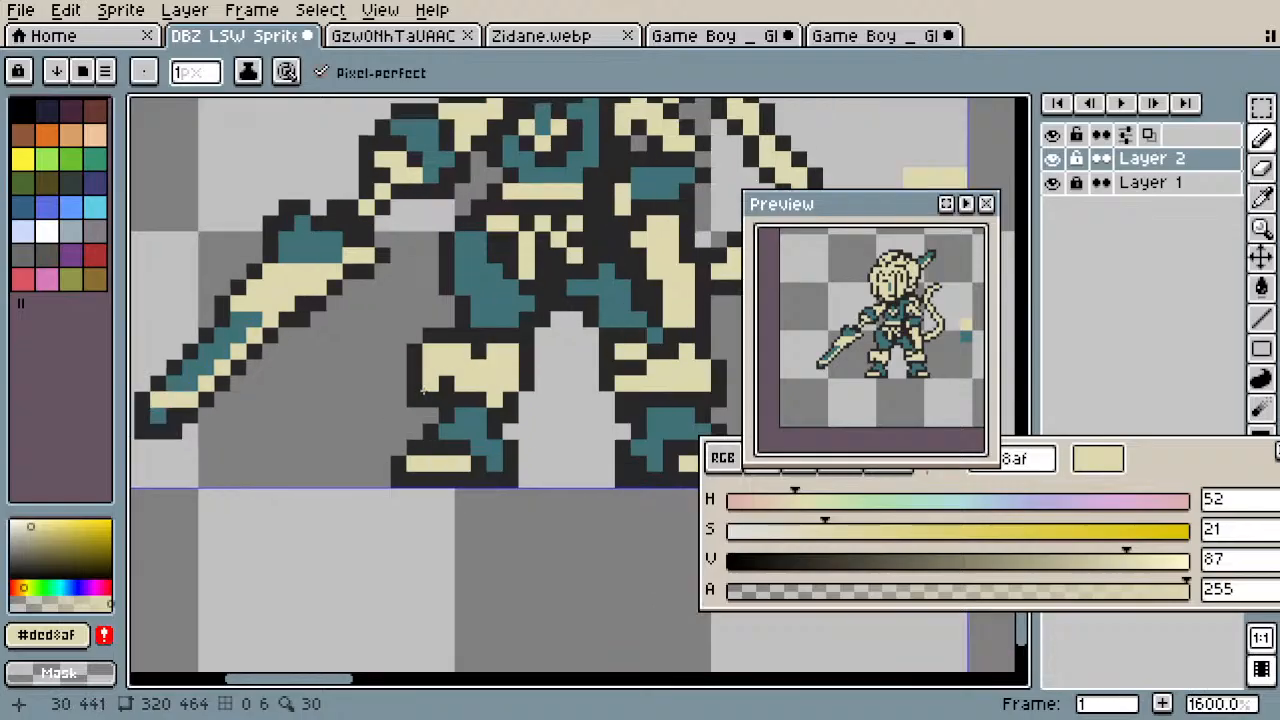
alt+click(472, 412)
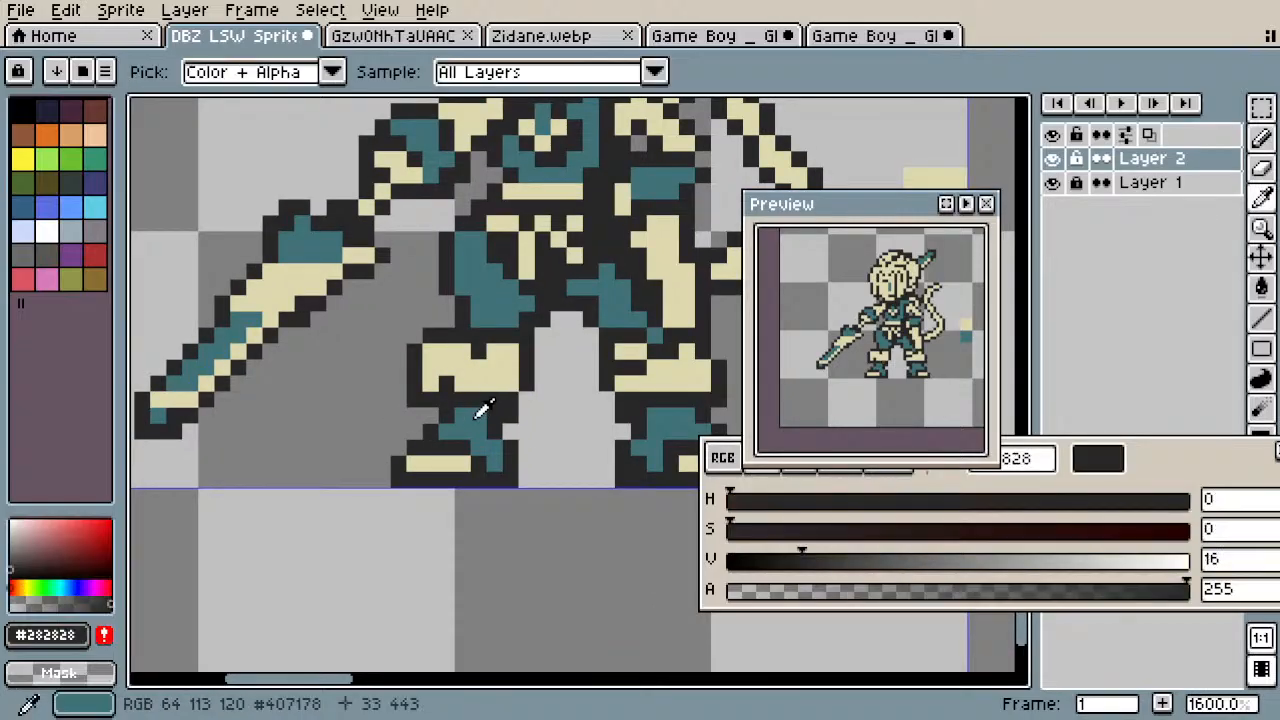
scroll(488, 427, down, 6)
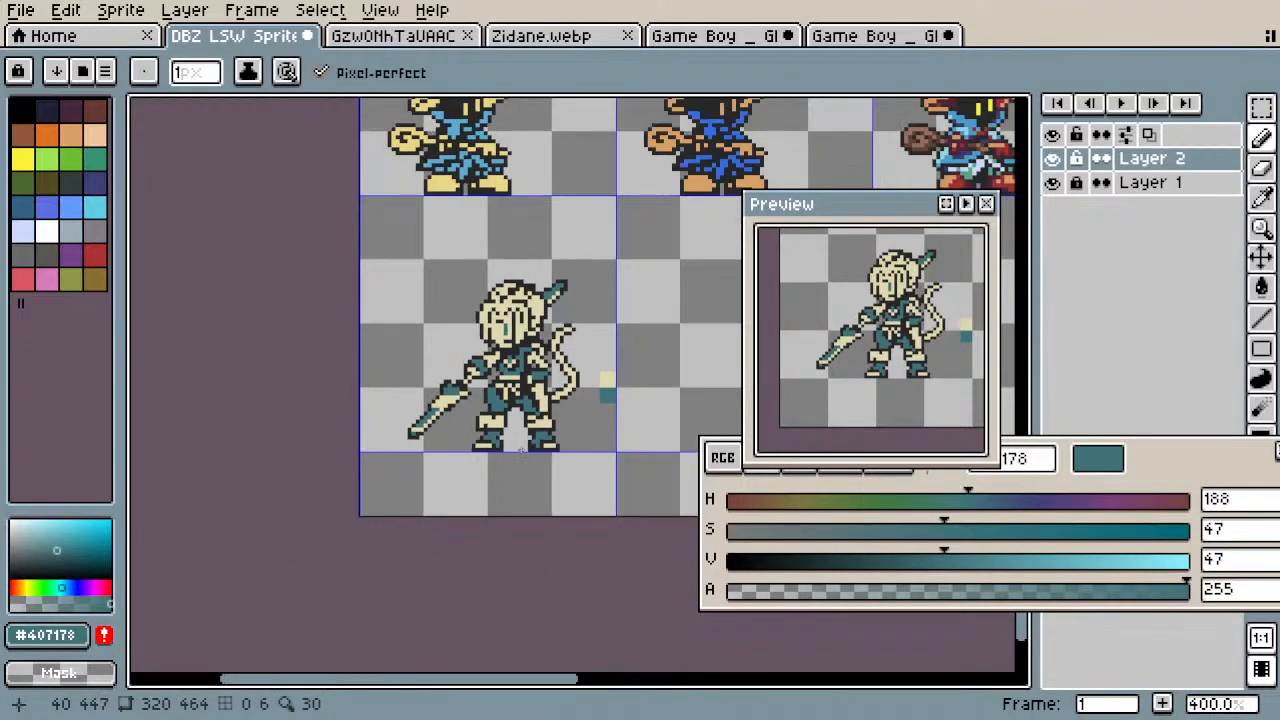
Step: Widen the sword-side cuff inward with a dark #282828 edge in column 37 and cream #ded8af at 36, 439–440
scroll(537, 450, up, 6)
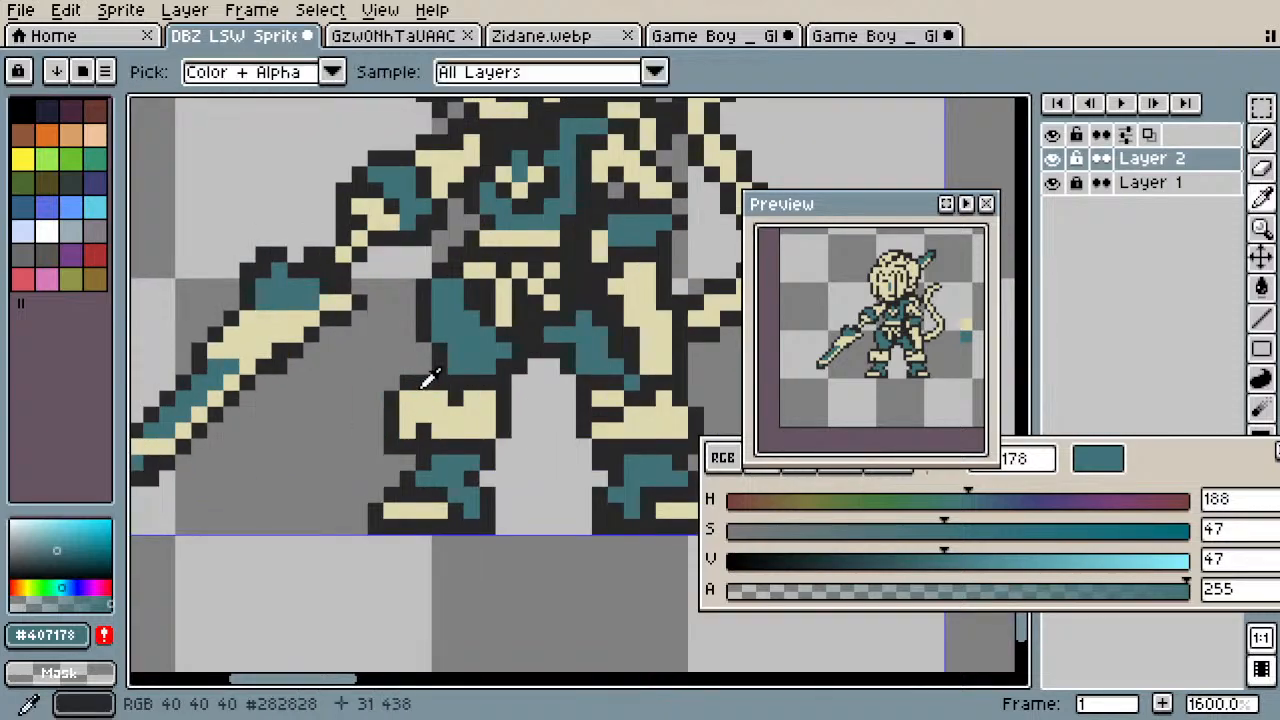
alt+click(476, 395)
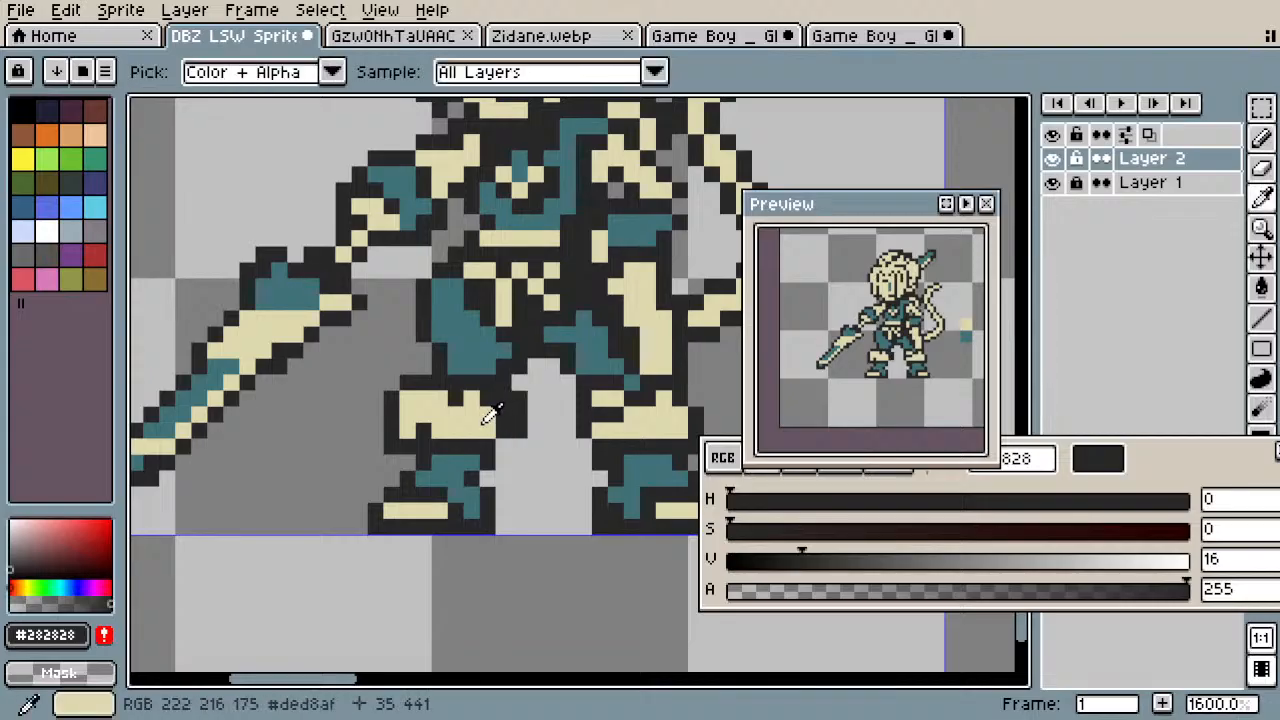
alt+click(484, 420)
click(502, 412)
click(504, 398)
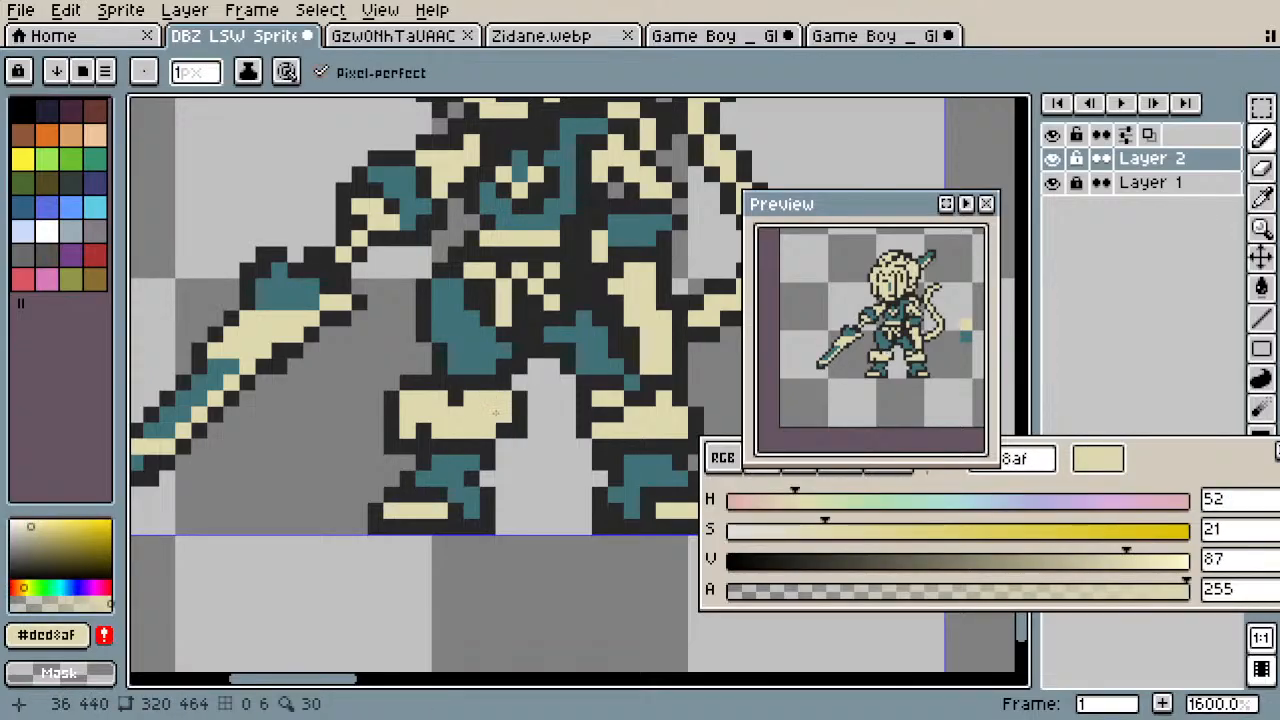
Step: Slim the cuff's outer edge by painting column 30 dark #282828 and erasing the outline pixels in column 29
scroll(494, 412, down, 3)
scroll(436, 420, up, 3)
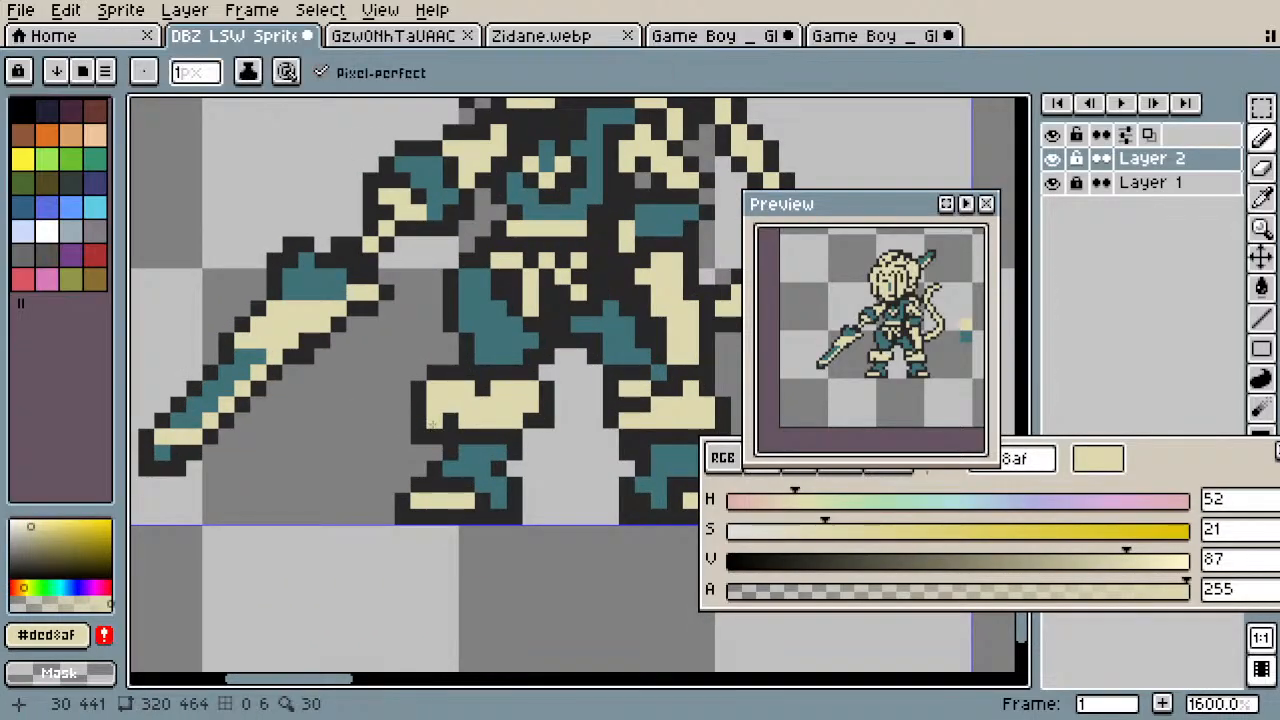
alt+click(432, 432)
click(418, 450)
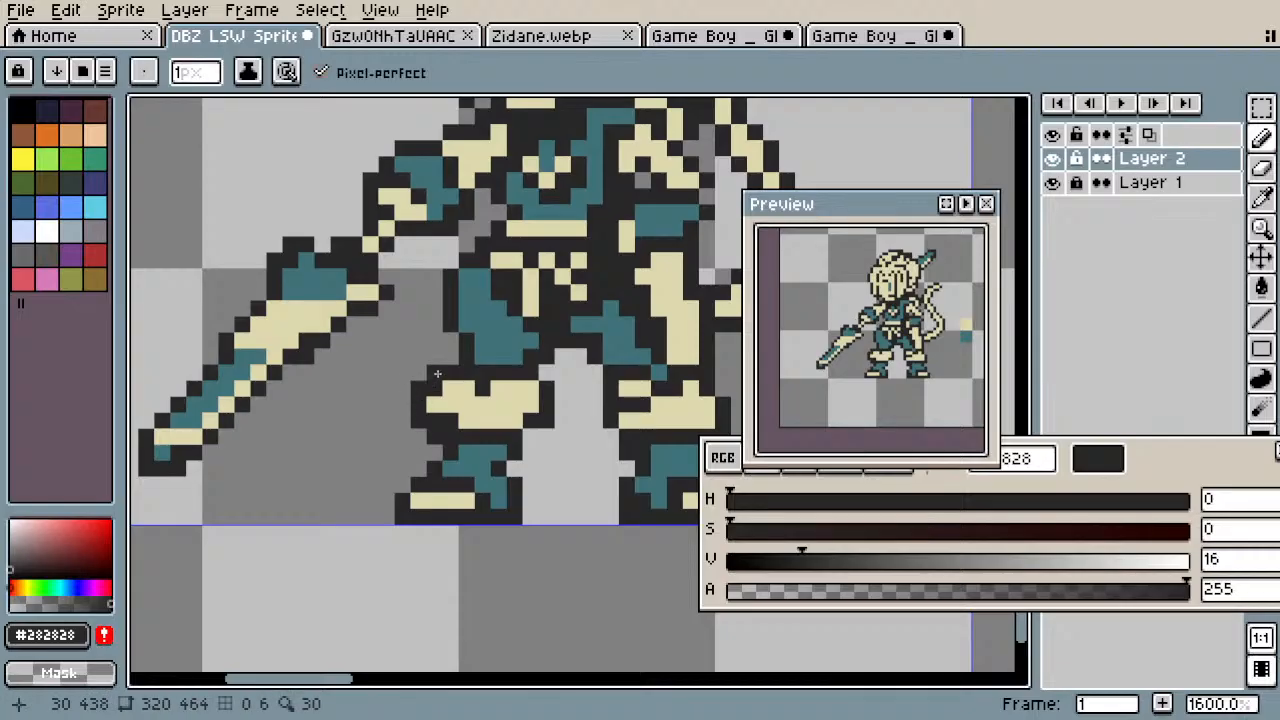
scroll(480, 397, down, 3)
scroll(502, 409, up, 3)
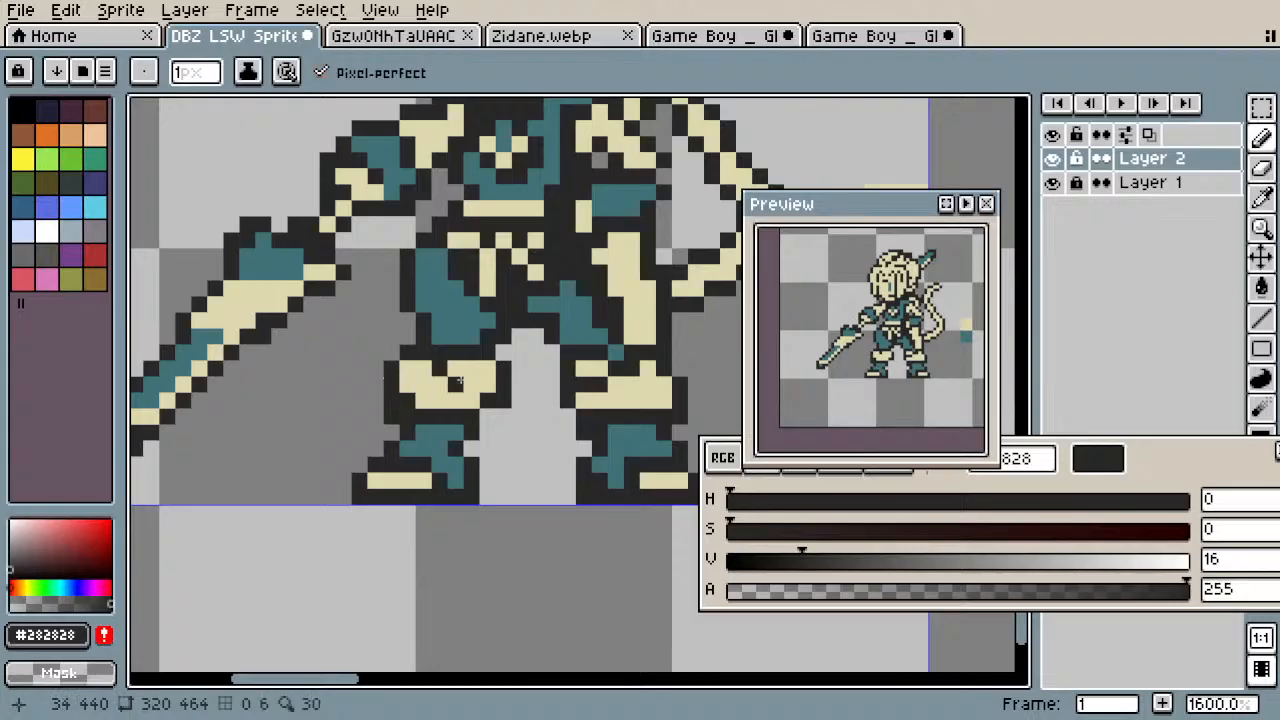
Step: Try narrowing the cuff's inner side with dark #282828 at 36, 439–440, erasing the outline in column 37
drag(488, 368, 488, 384)
right_click(504, 368)
scroll(502, 432, down, 3)
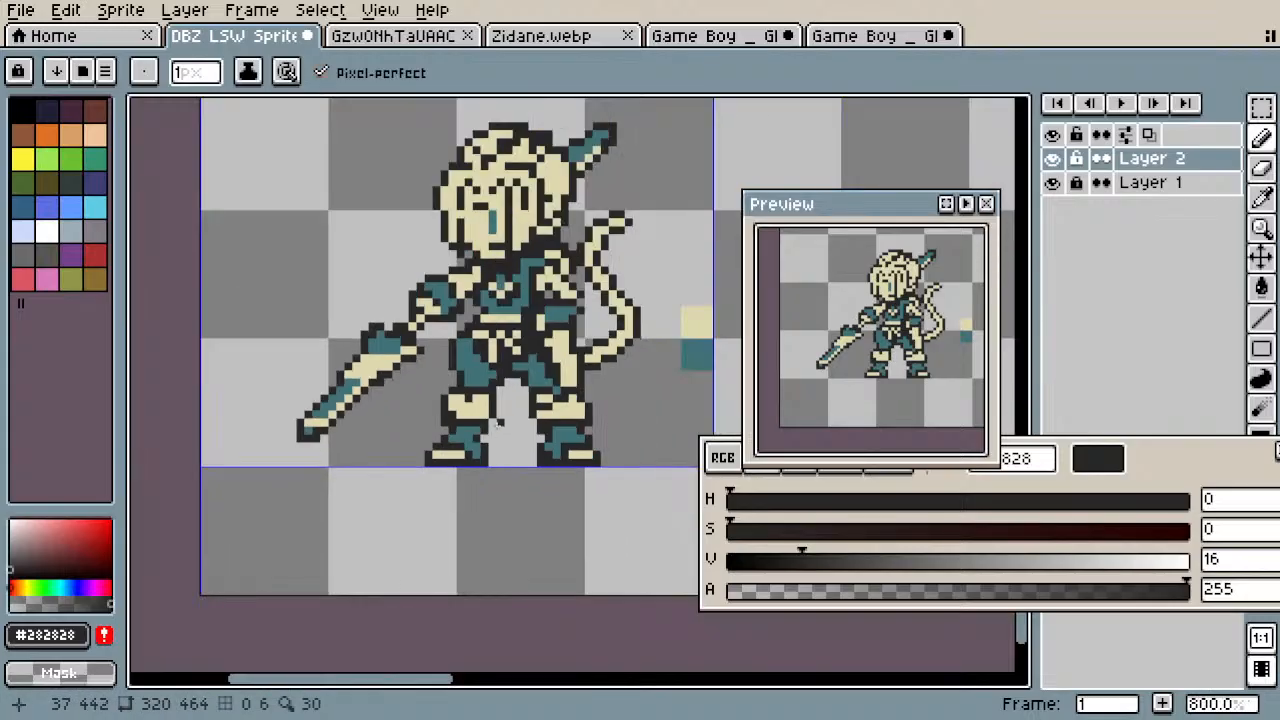
scroll(502, 432, up, 1)
scroll(502, 432, down, 4)
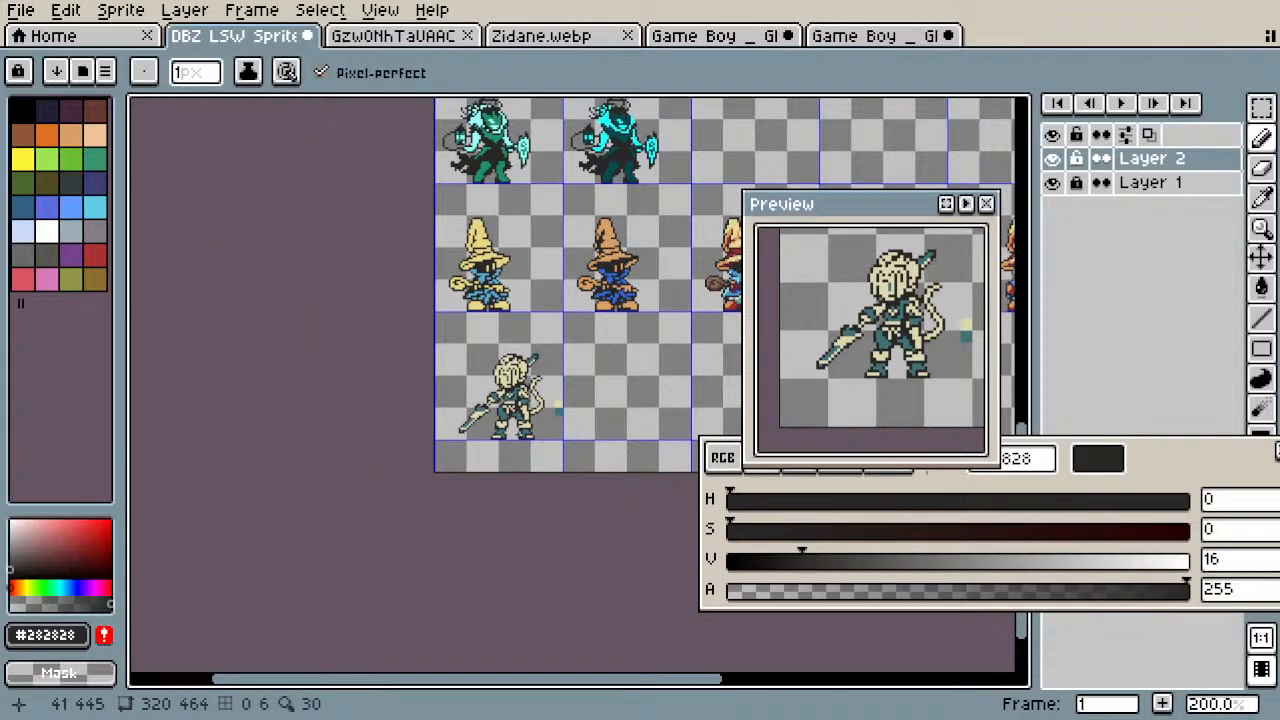
Step: Try shifting the sword-side foot, a 10 × 6 pixel selection, one pixel outward to 26, 443 and undo the move
scroll(538, 436, up, 5)
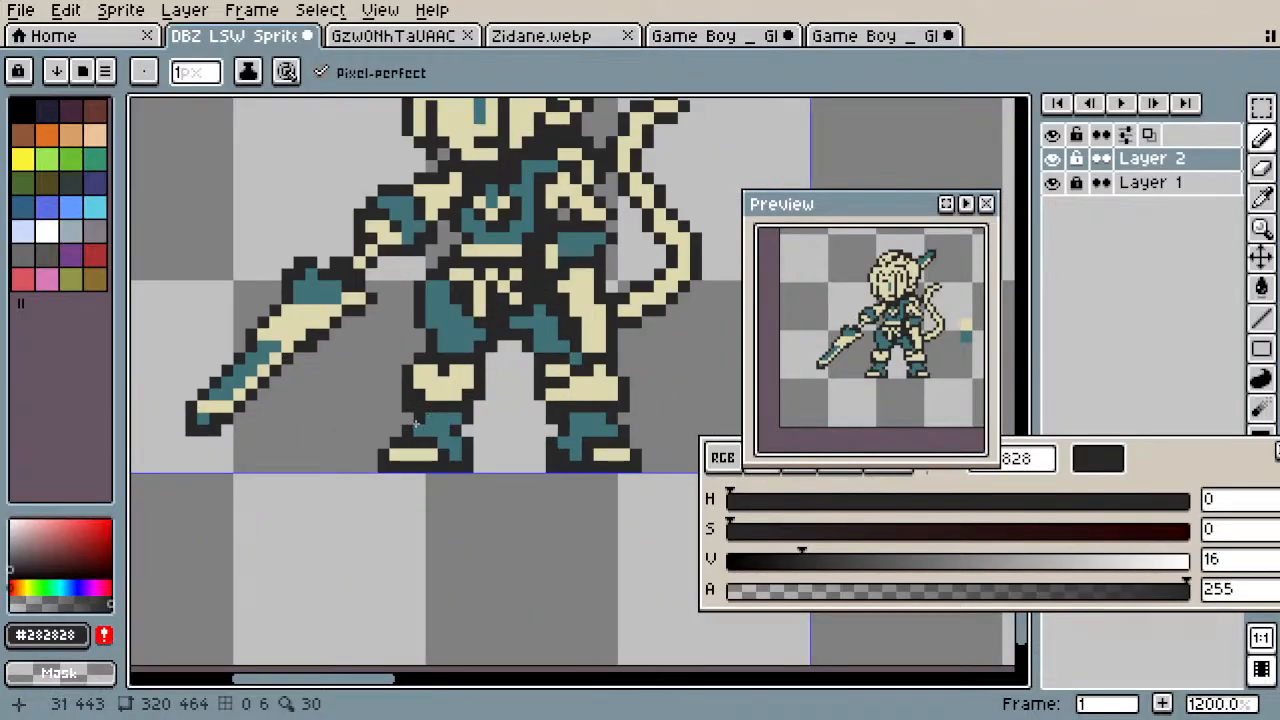
key(m)
drag(365, 418, 478, 488)
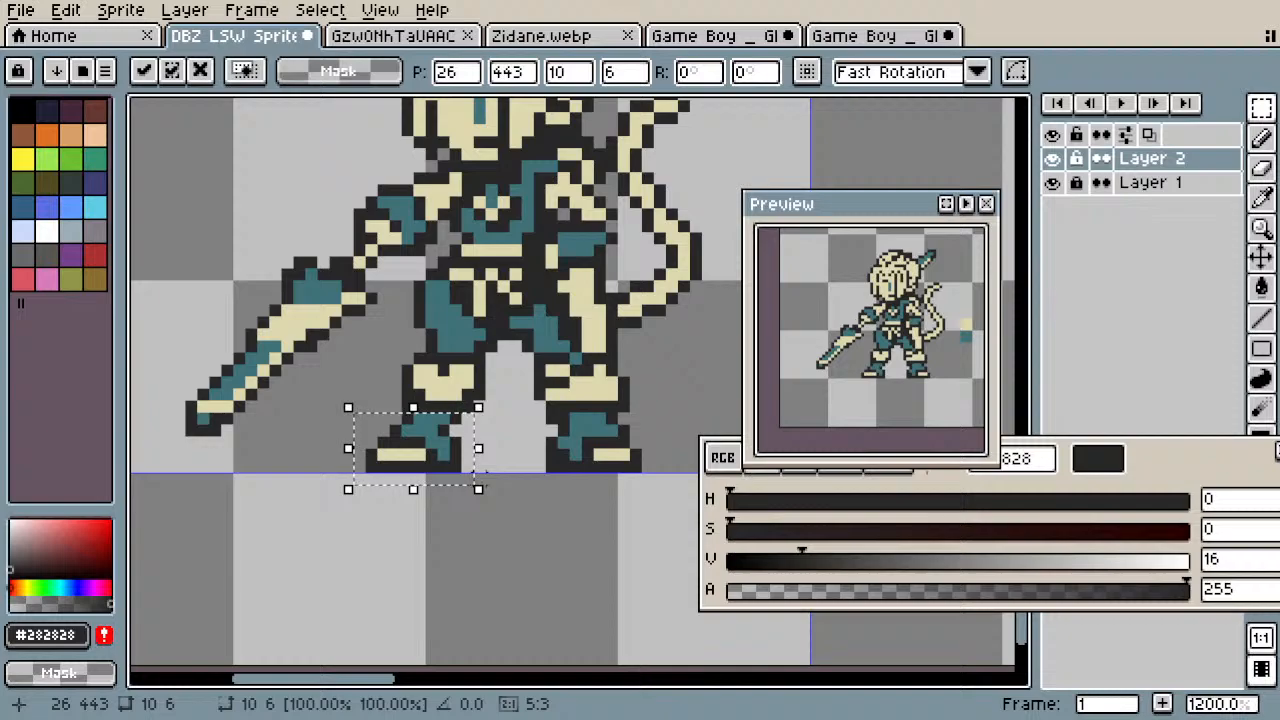
scroll(425, 440, down, 3)
scroll(425, 440, down, 1)
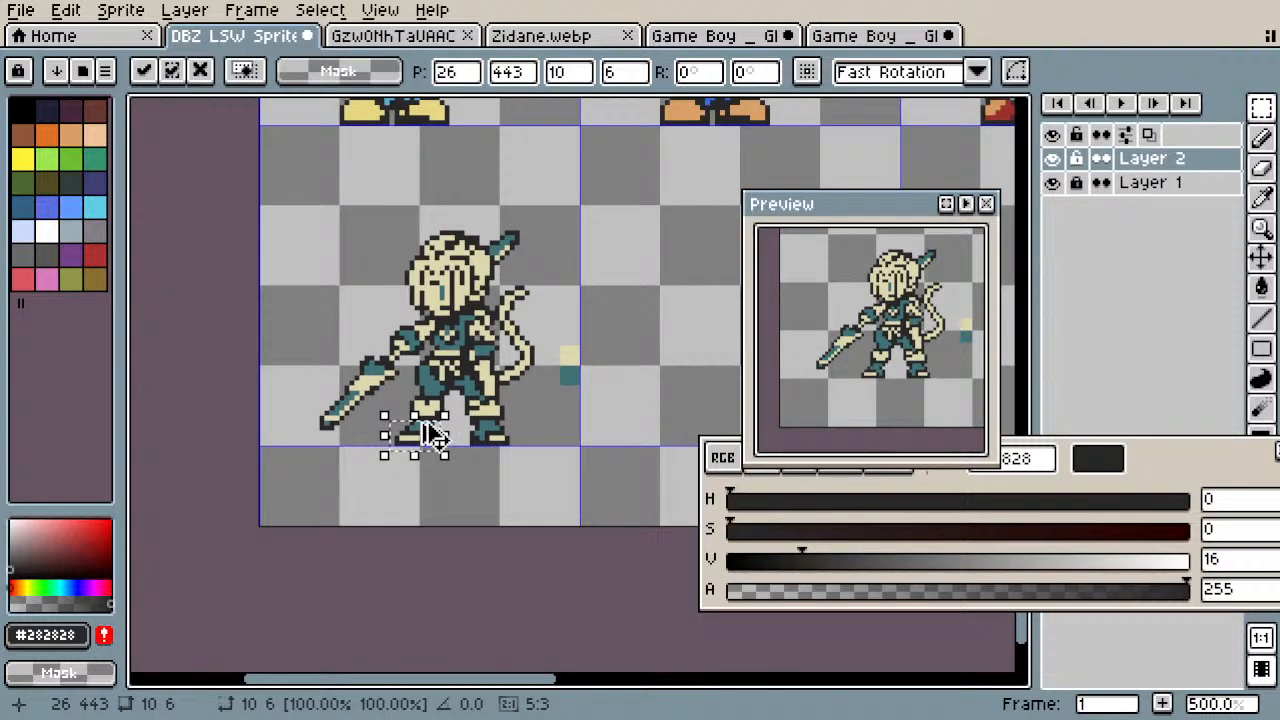
key(ctrl+d)
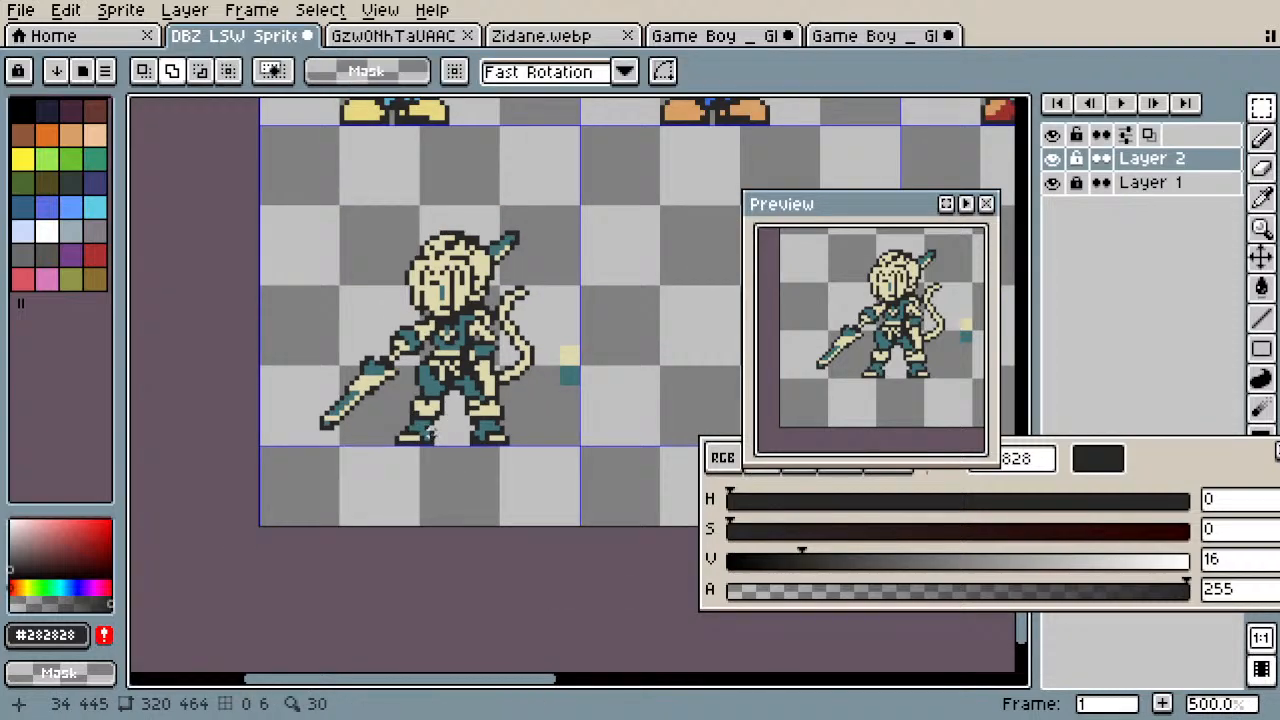
key(ctrl+z)
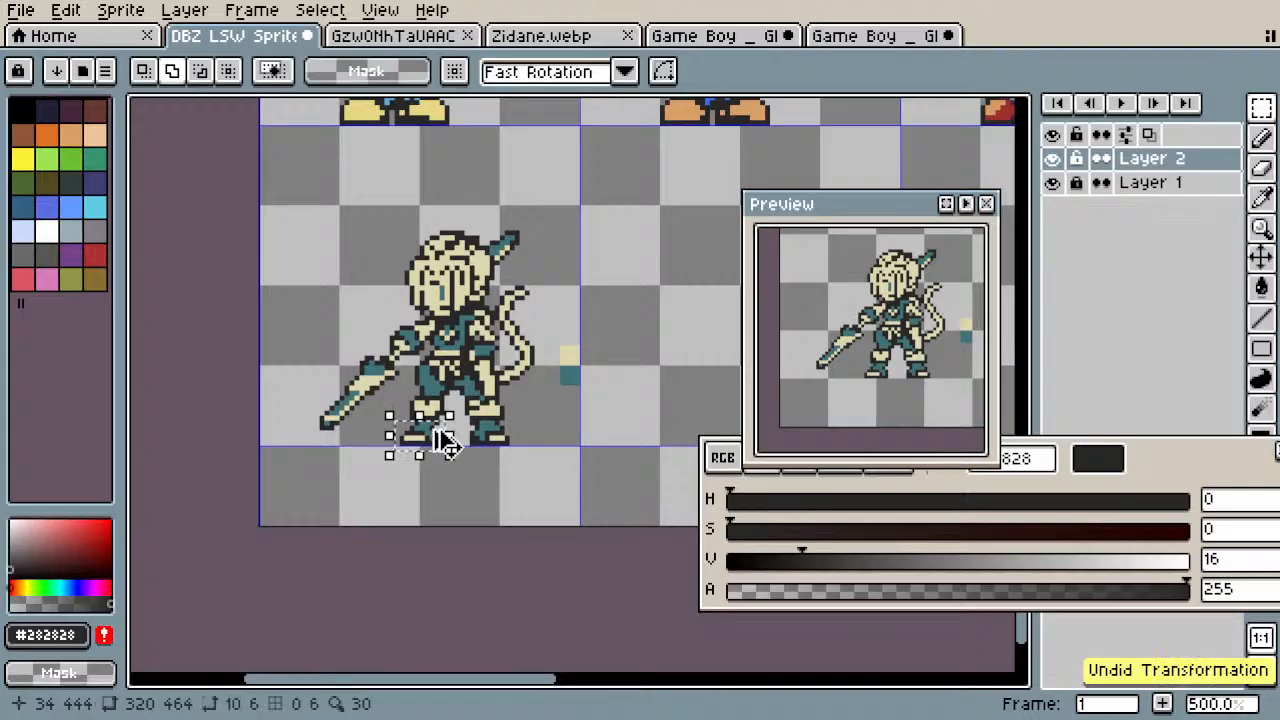
scroll(425, 440, up, 4)
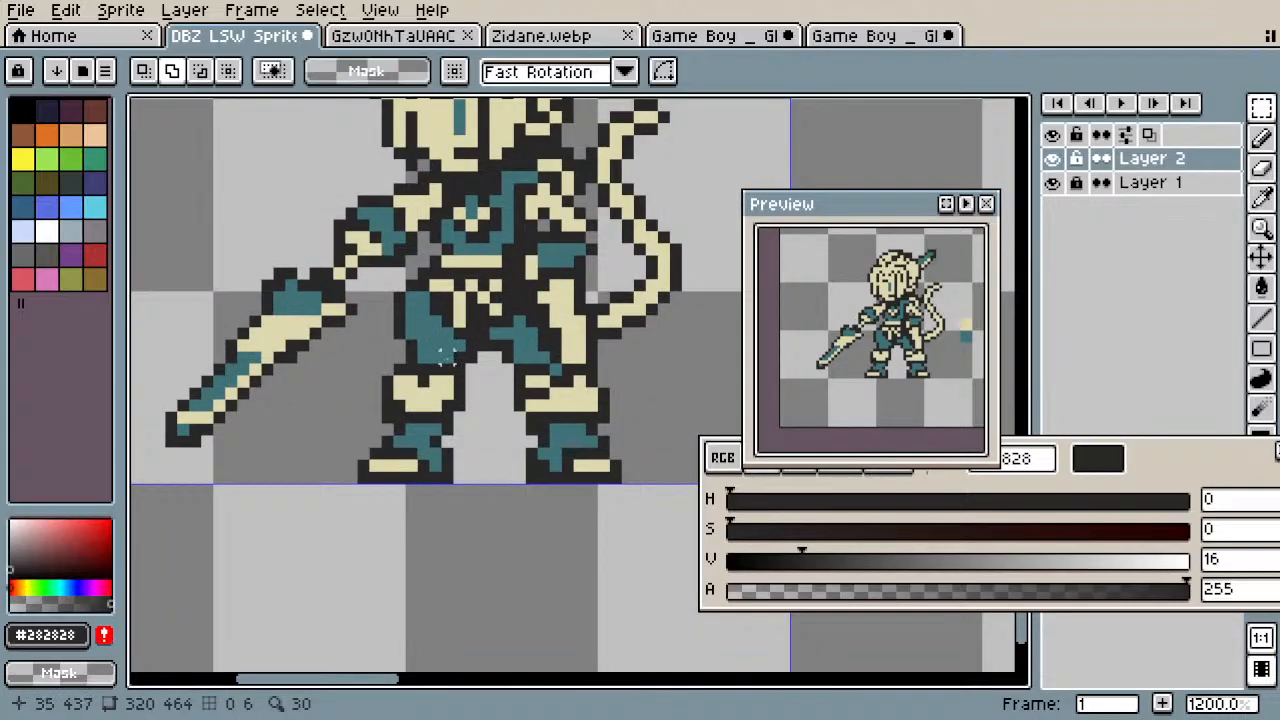
Step: Rebuild the cuff's wider inner side with dark #282828 in column 37 and cream #ded8af in column 36
key(b)
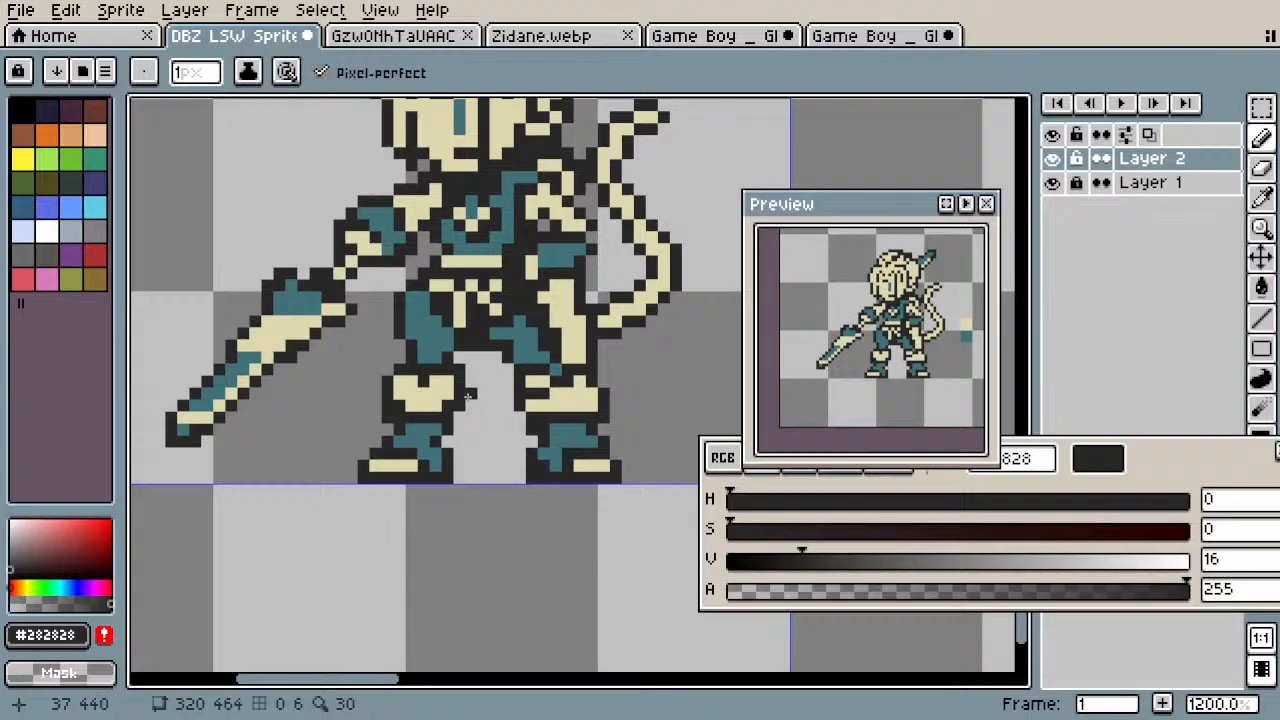
drag(464, 408, 459, 394)
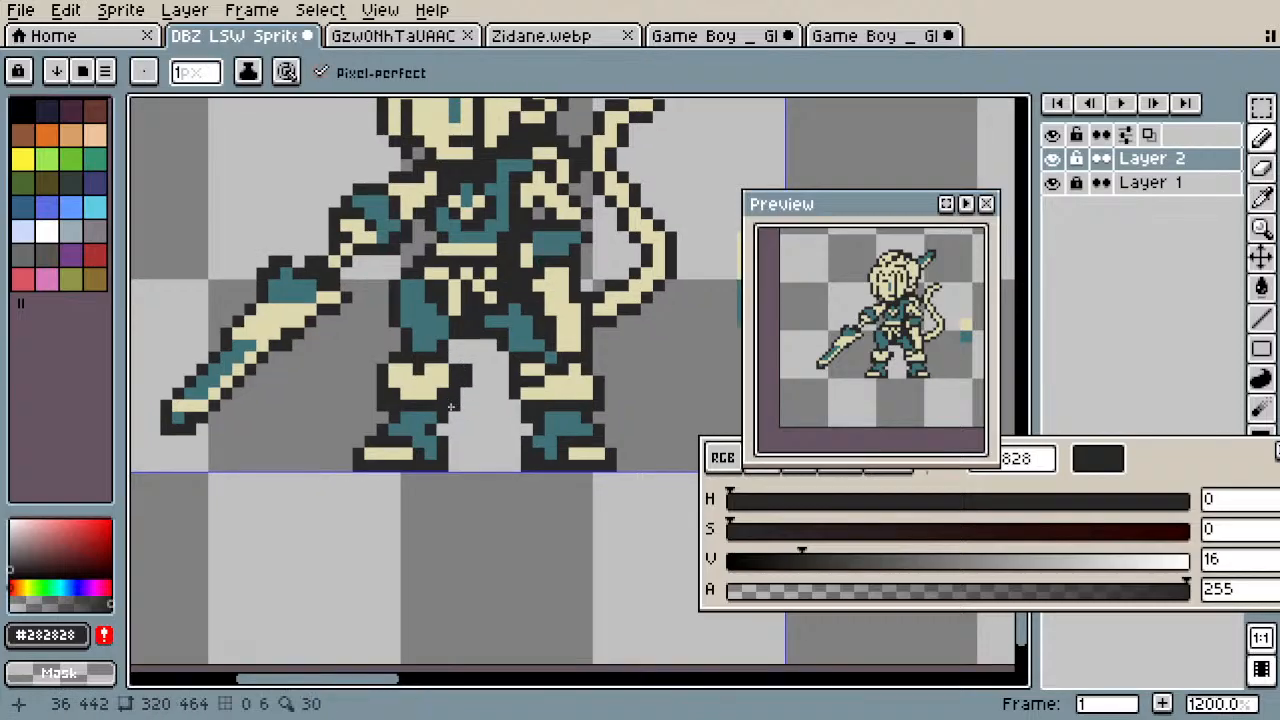
alt+click(447, 385)
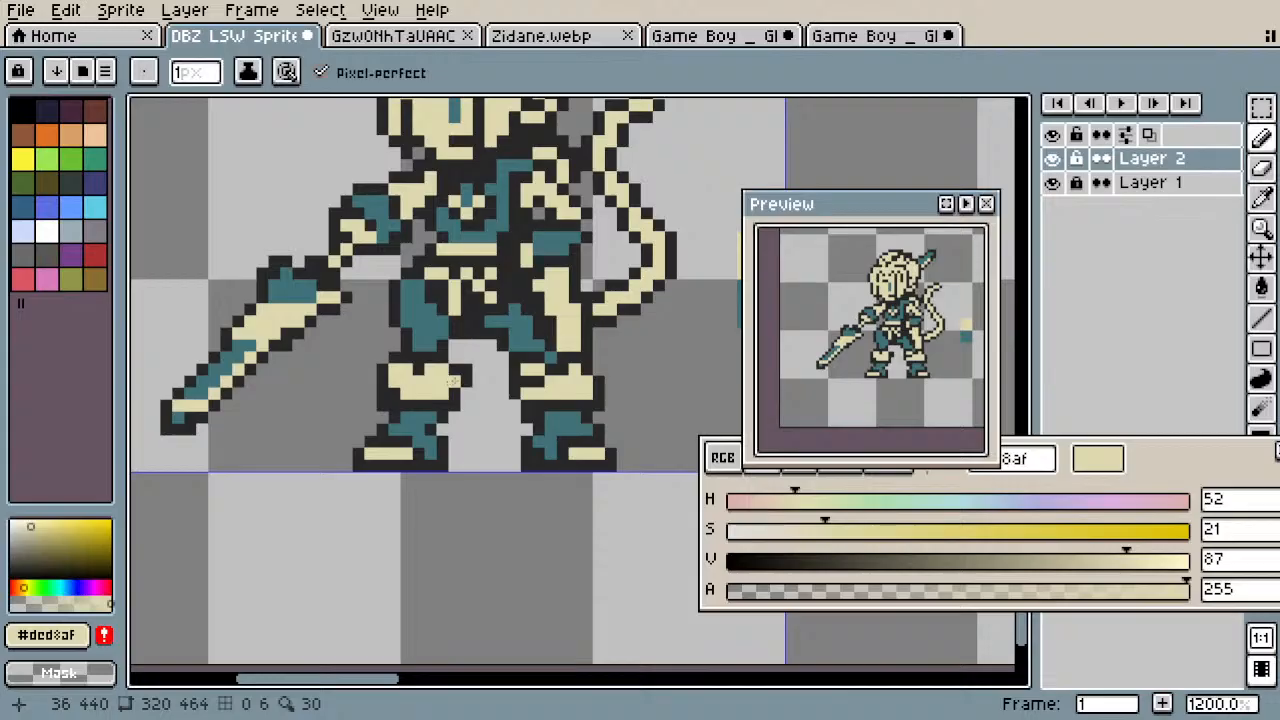
alt+click(459, 393)
scroll(464, 424, down, 2)
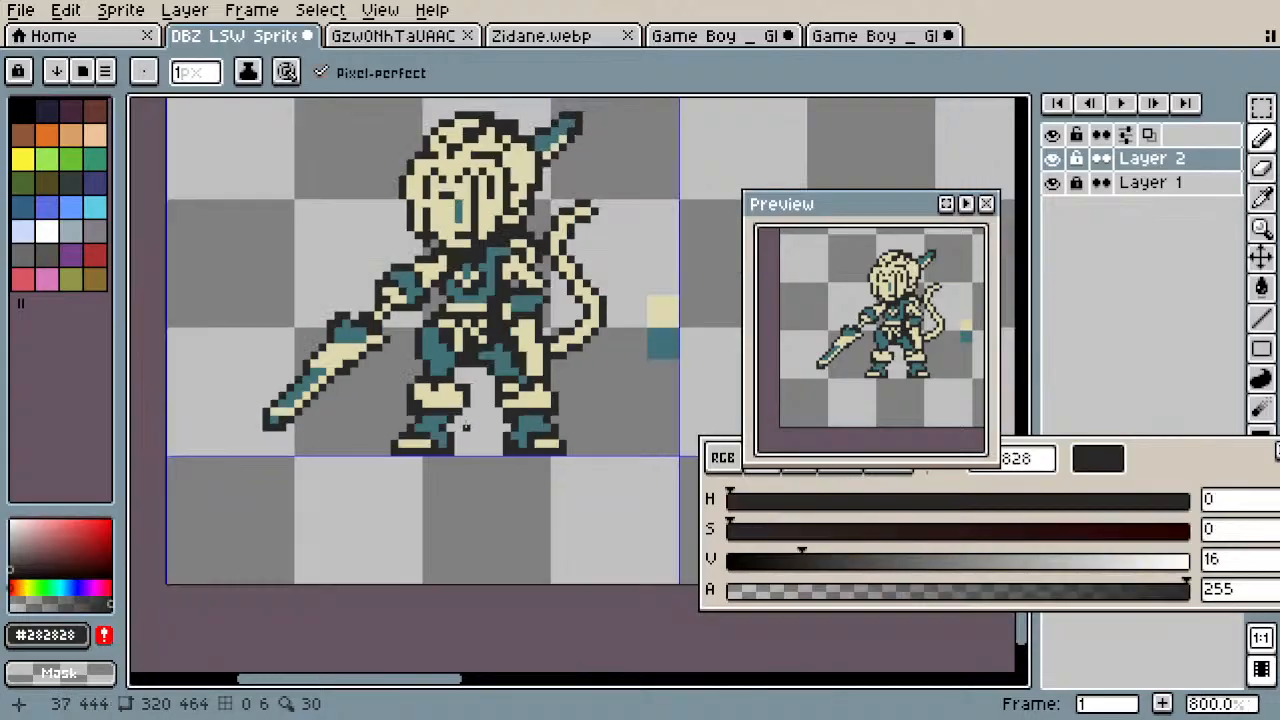
Step: Round the inner corners of the sword-side cuff's outline in columns 36–37, using dark #282828
scroll(410, 413, up, 2)
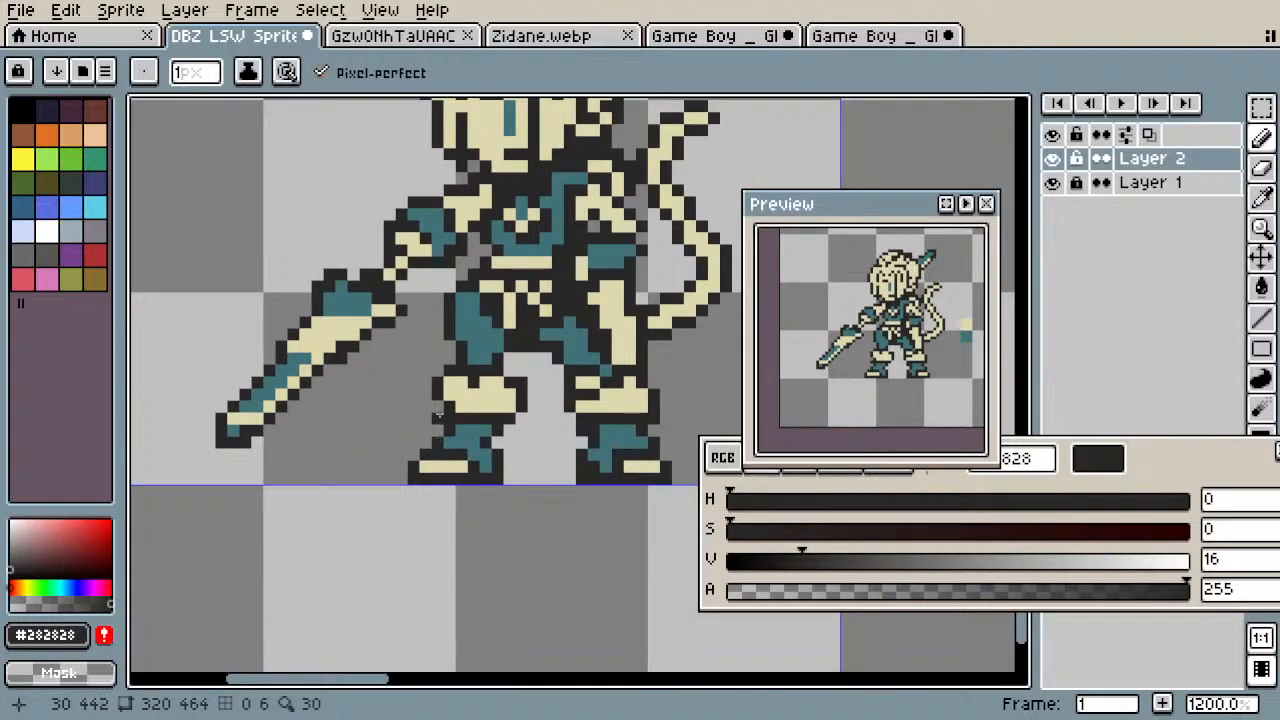
scroll(438, 415, up, 3)
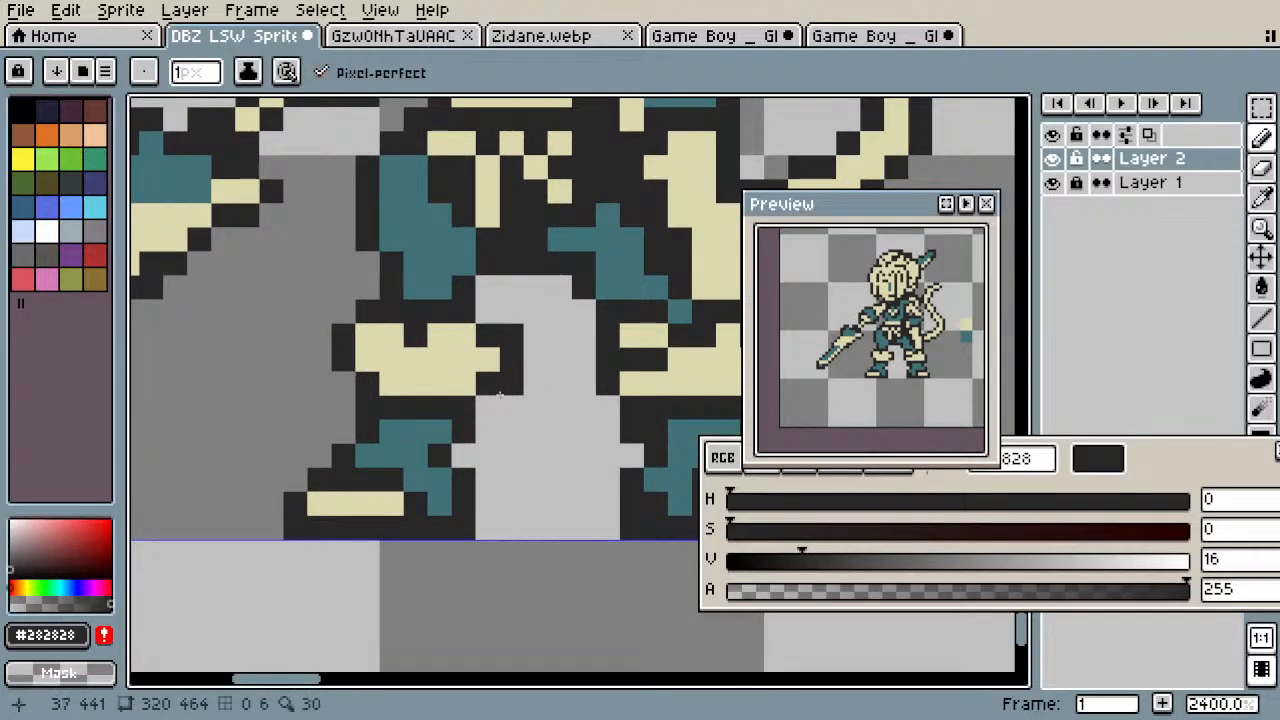
alt+click(490, 347)
alt+click(513, 333)
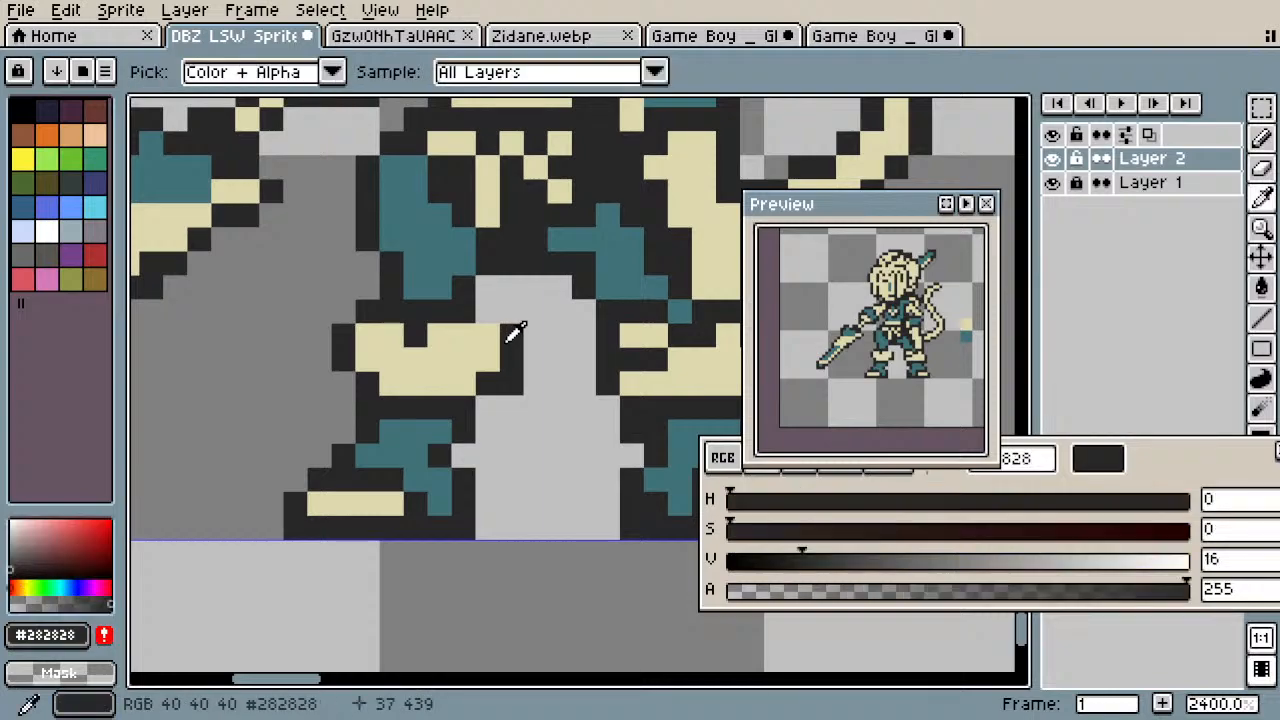
scroll(490, 425, down, 6)
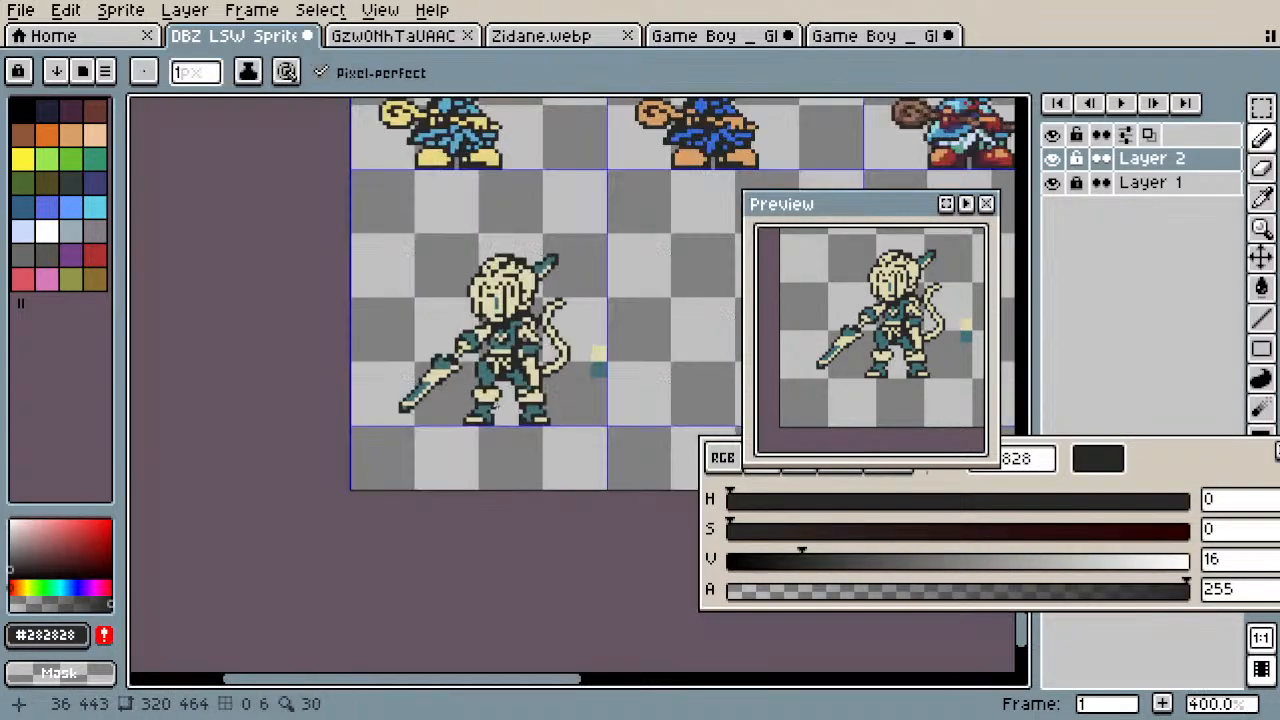
scroll(440, 410, up, 6)
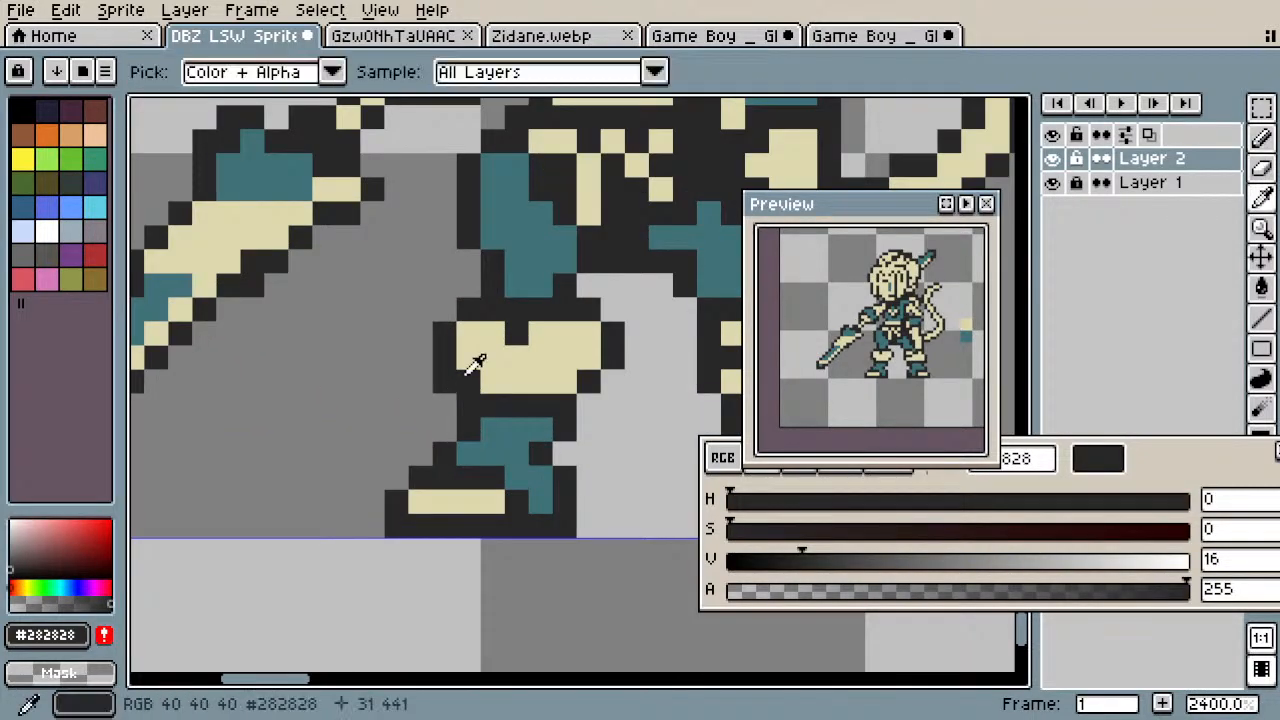
Step: Fill the tail-side boot cuff with cream #ded8af and edge its outer side in column 48 with dark #282828
alt+click(472, 368)
scroll(472, 372, down, 4)
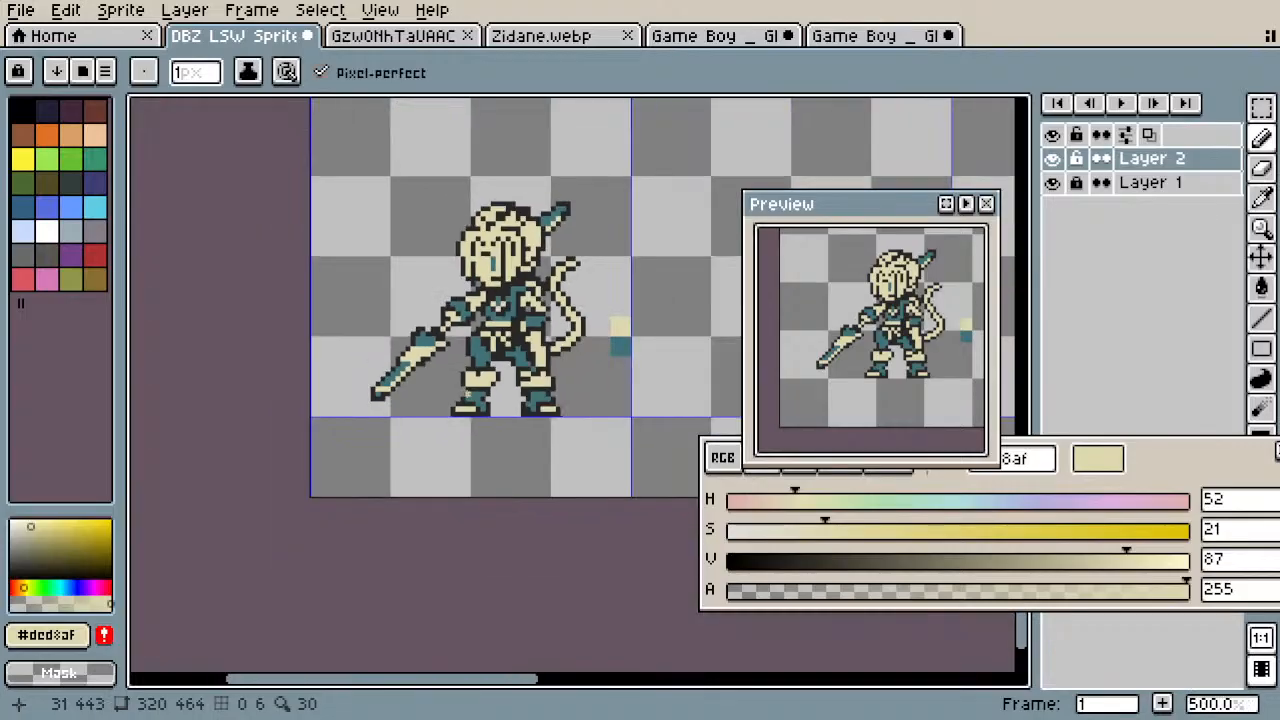
scroll(520, 393, up, 3)
click(503, 390)
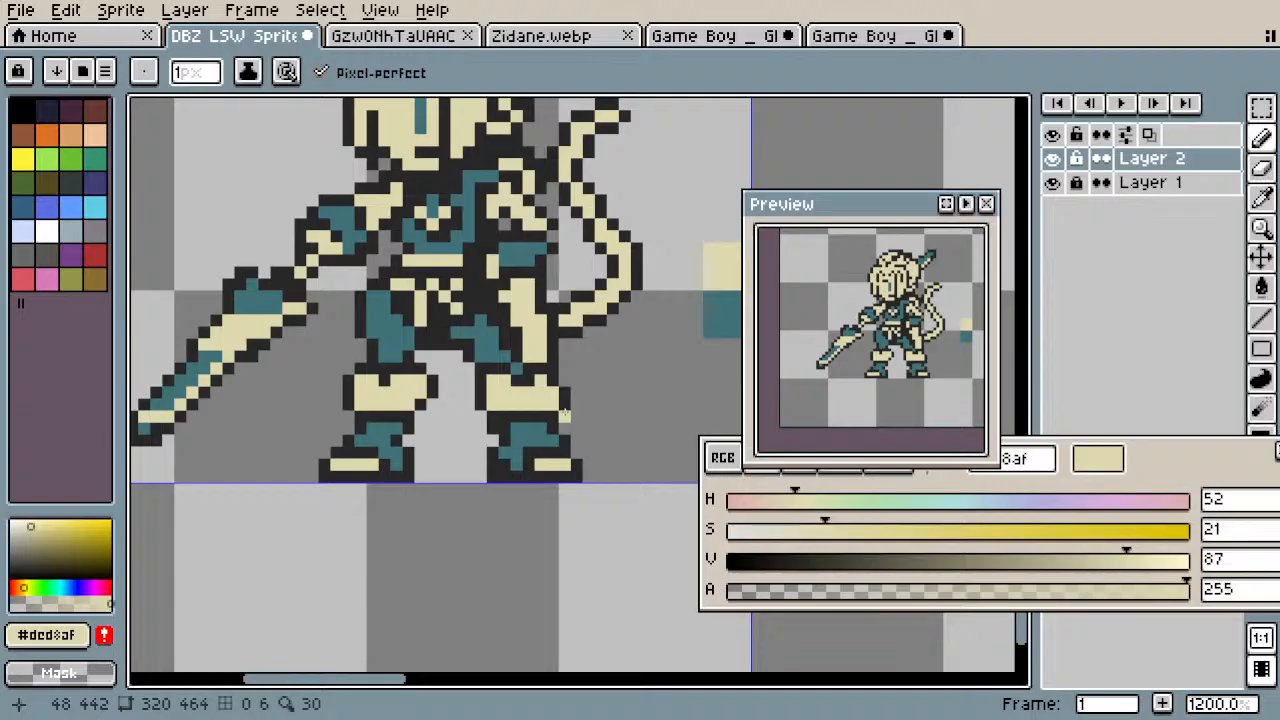
alt+click(514, 374)
scroll(478, 418, down, 4)
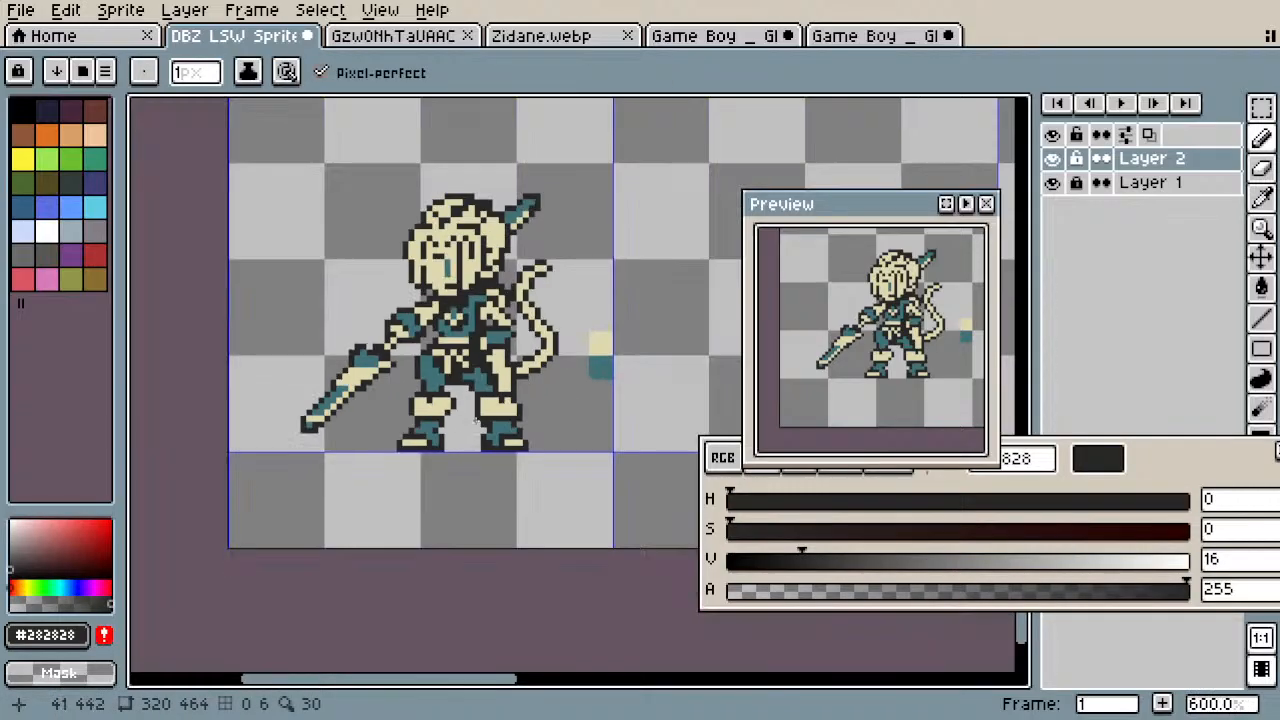
scroll(477, 428, down, 2)
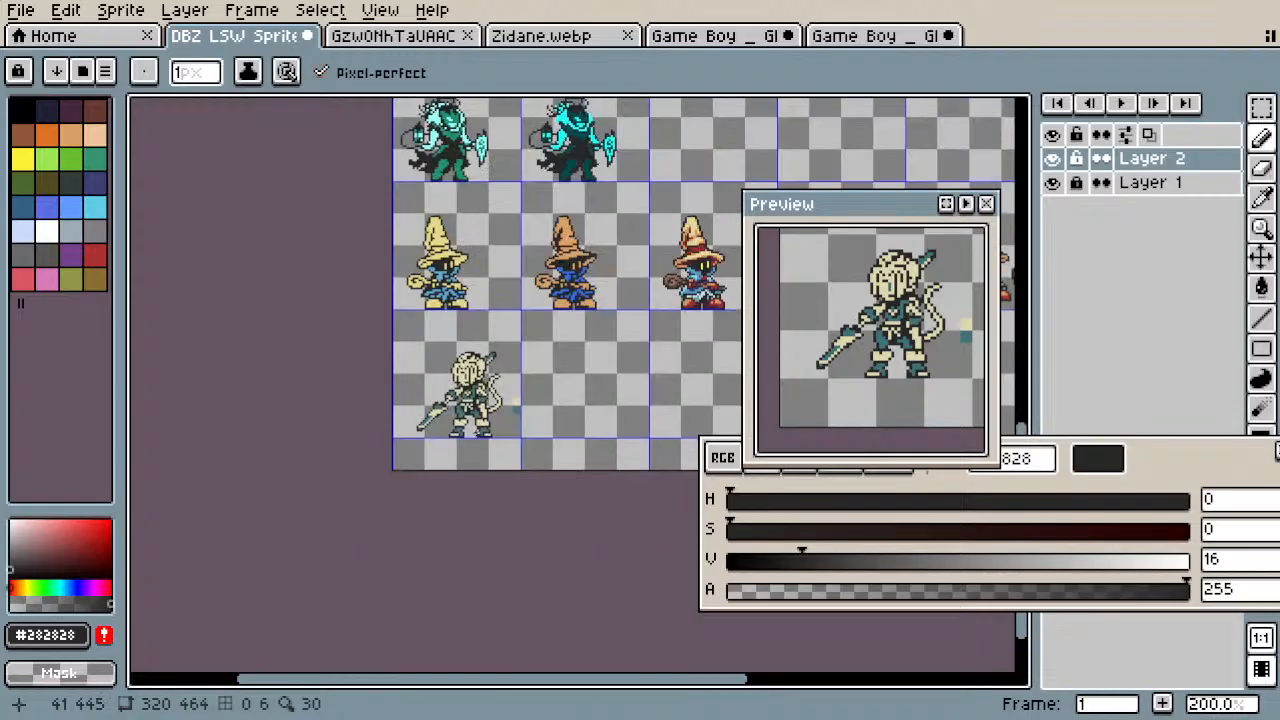
scroll(490, 430, up, 6)
key(ctrl+z)
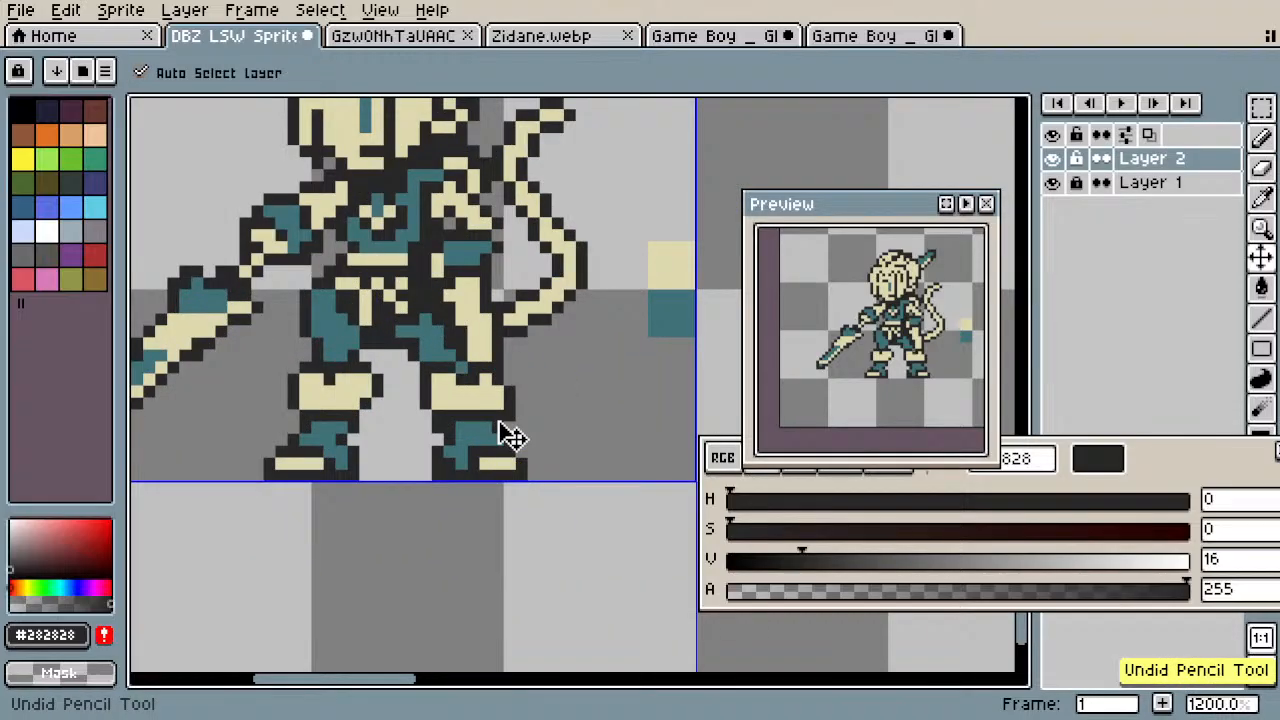
key(ctrl+y)
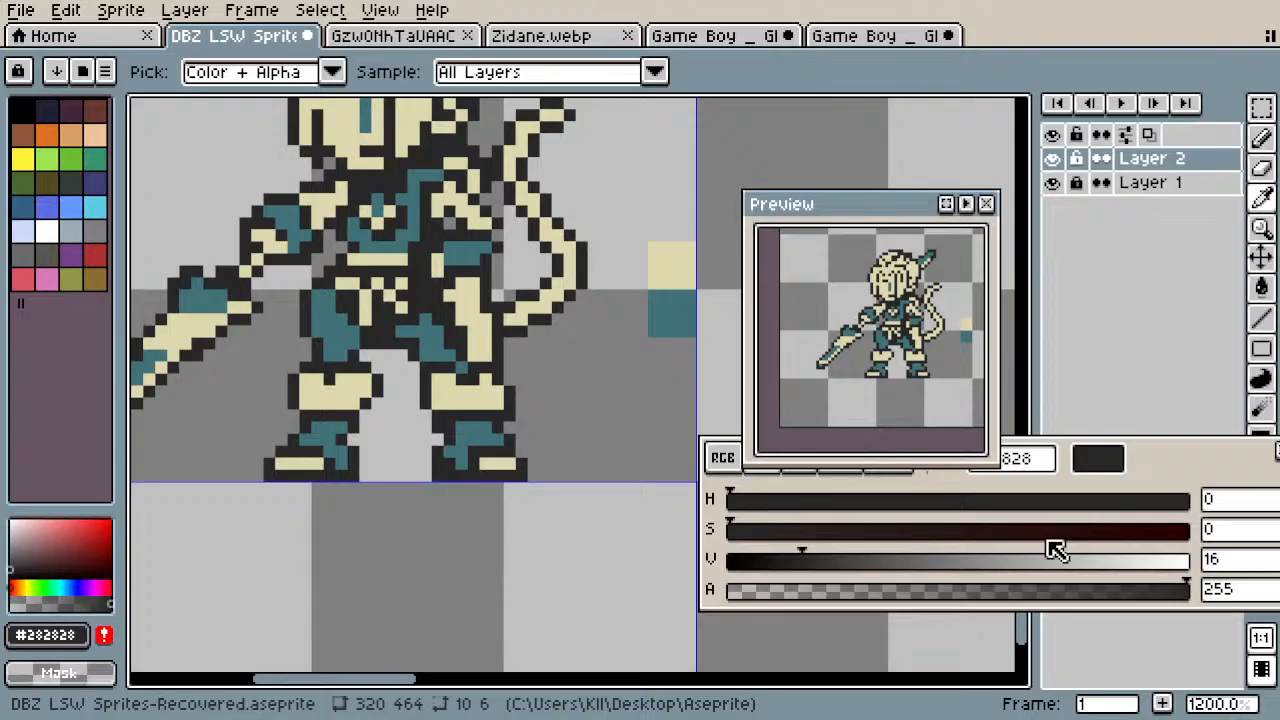
Step: Extend the tail-side cuff's outer outline up to 48, 439 with dark #282828
key(b)
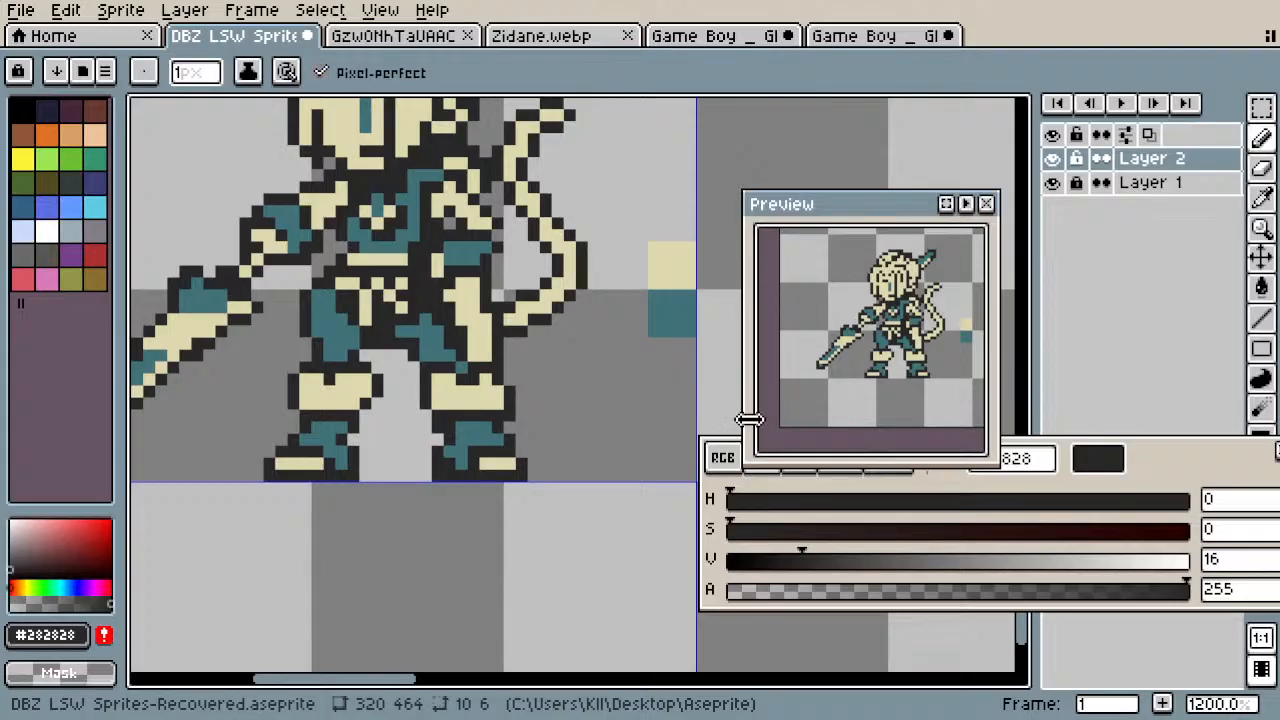
key(i)
key(b)
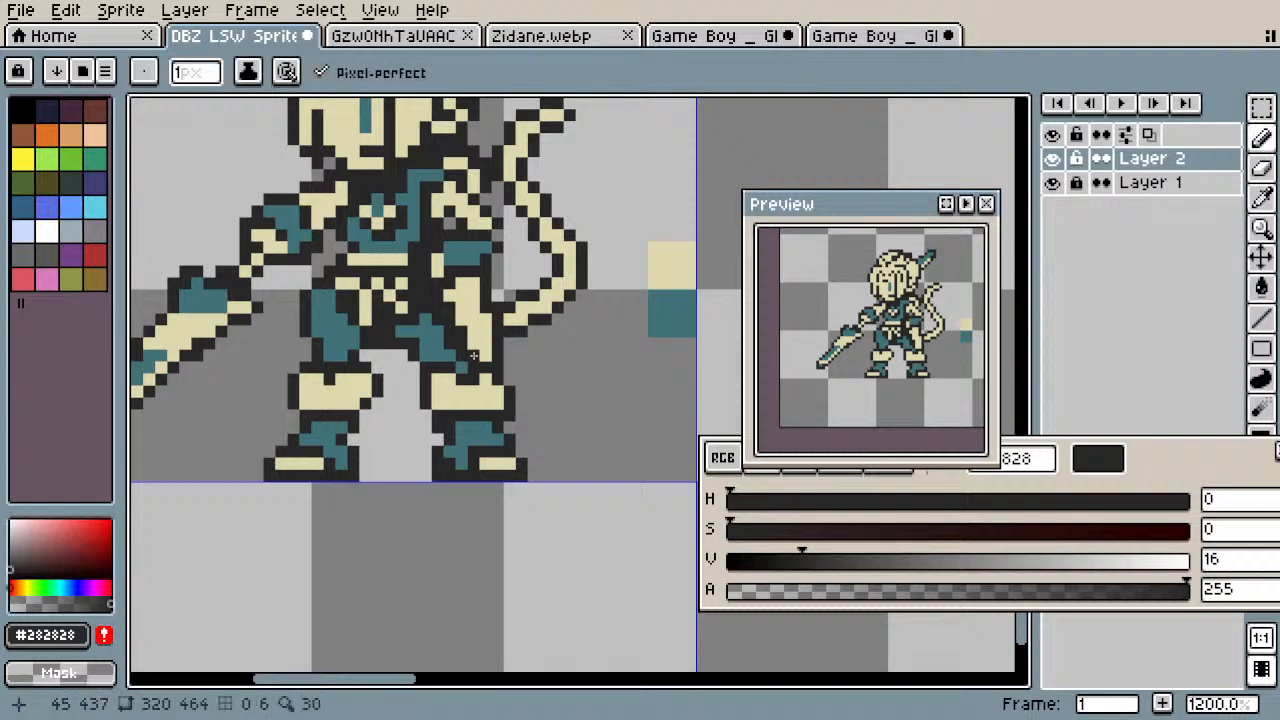
scroll(497, 371, down, 2)
drag(517, 403, 557, 449)
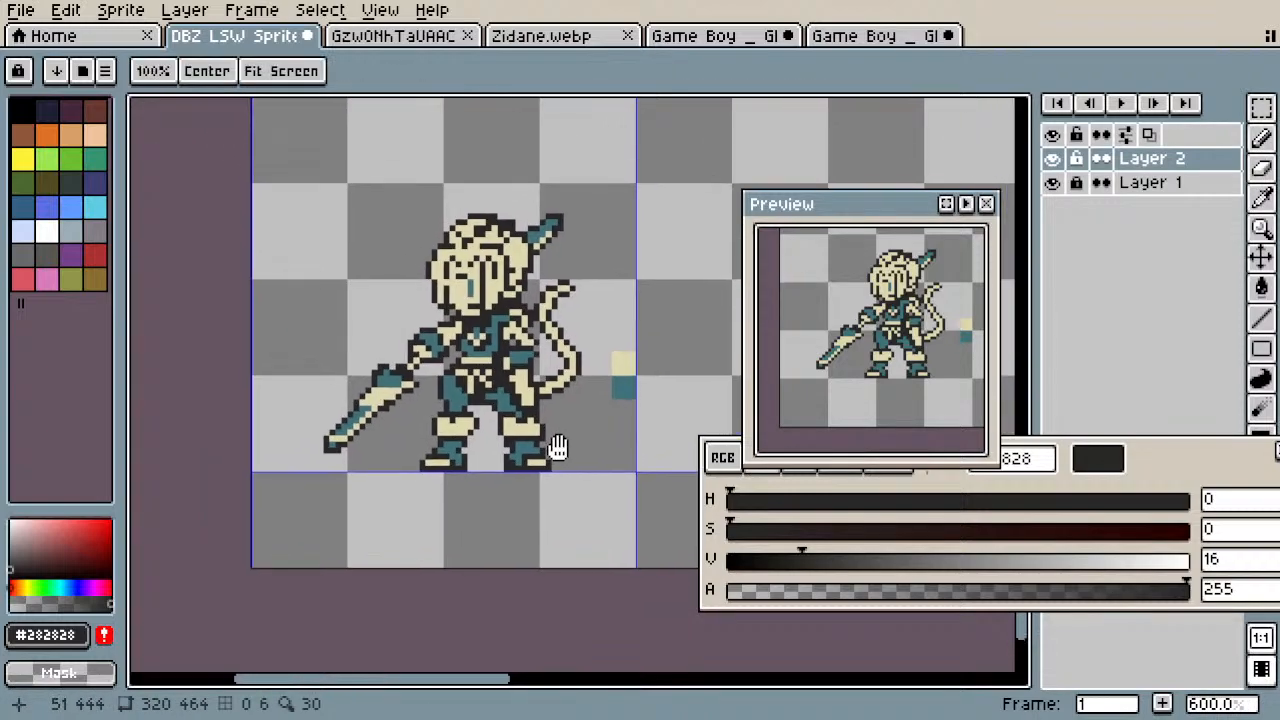
scroll(553, 437, up, 3)
key(i)
key(b)
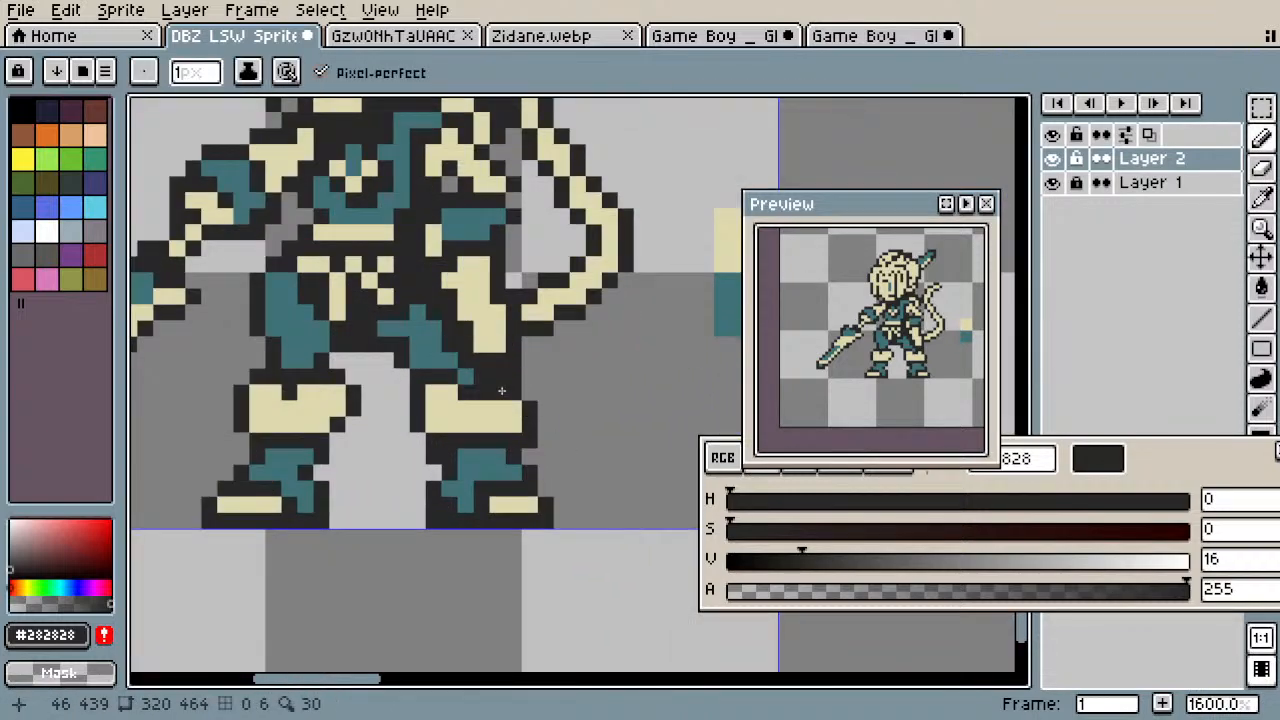
key(i)
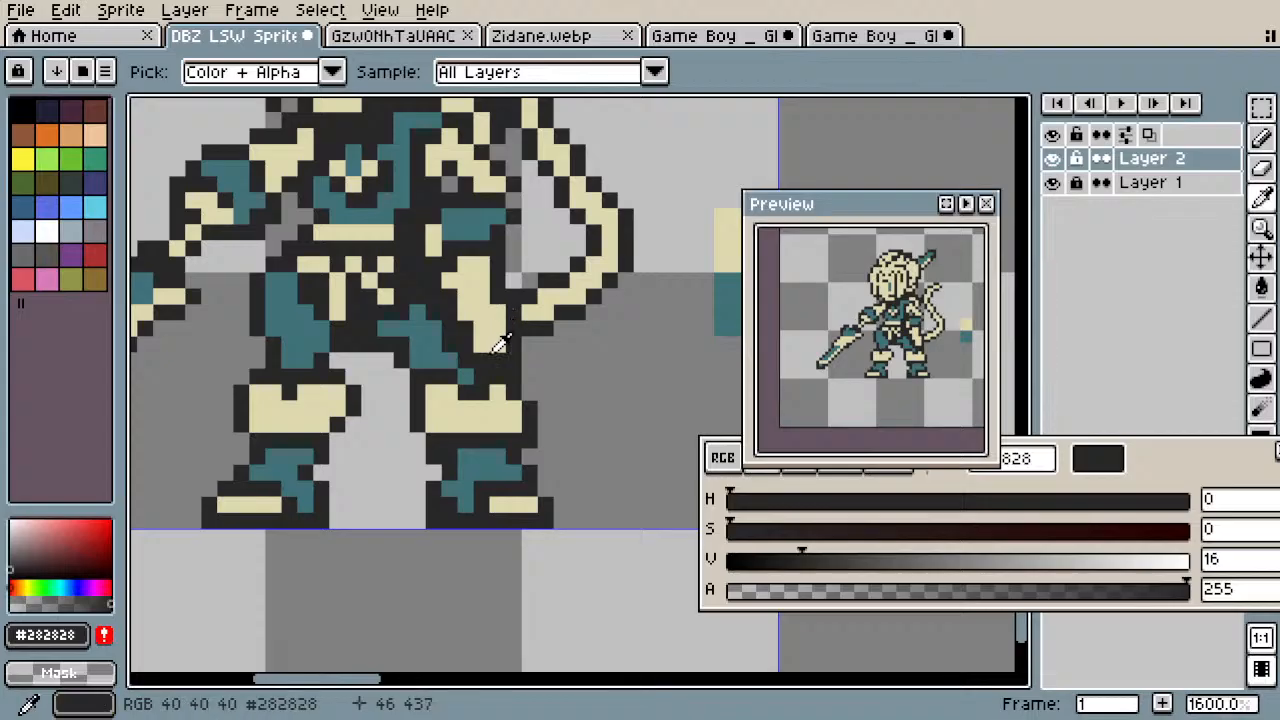
key(b)
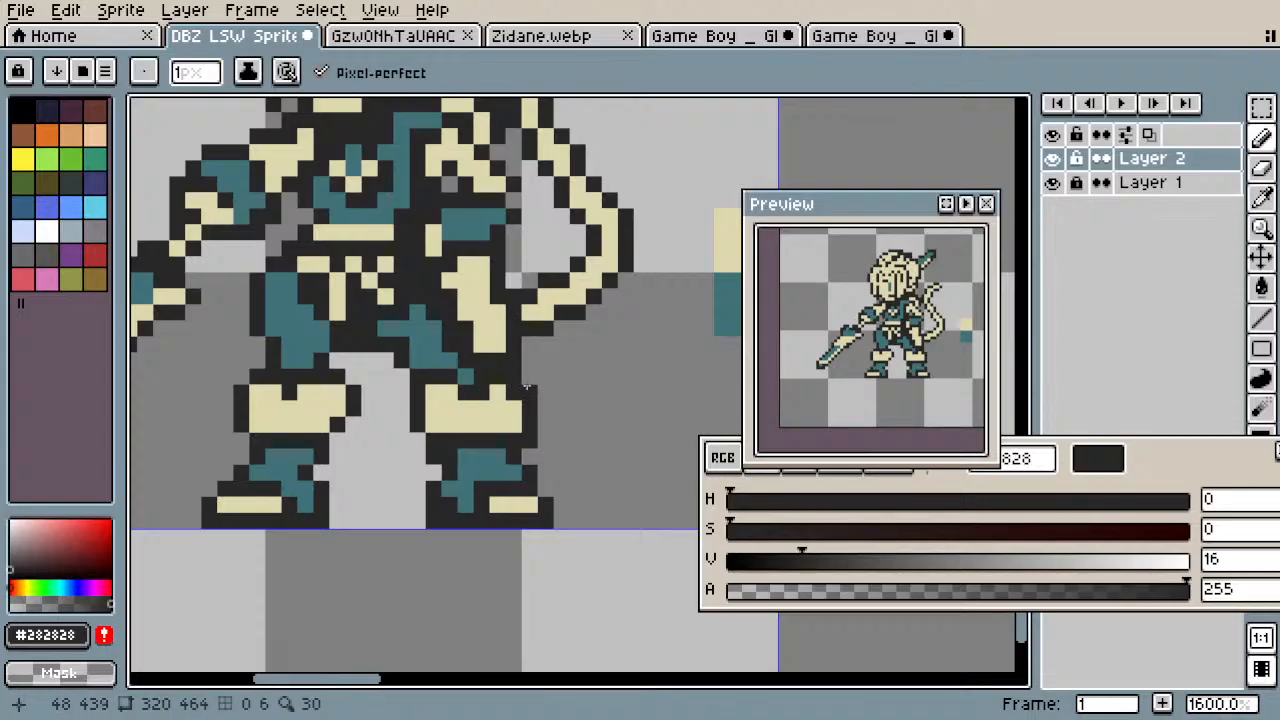
Step: Raise the outer top corner of the tail-side cuff with cream #ded8af in row 439, leaving a notch like the sword-side cuff's
alt+click(513, 402)
scroll(515, 395, down, 4)
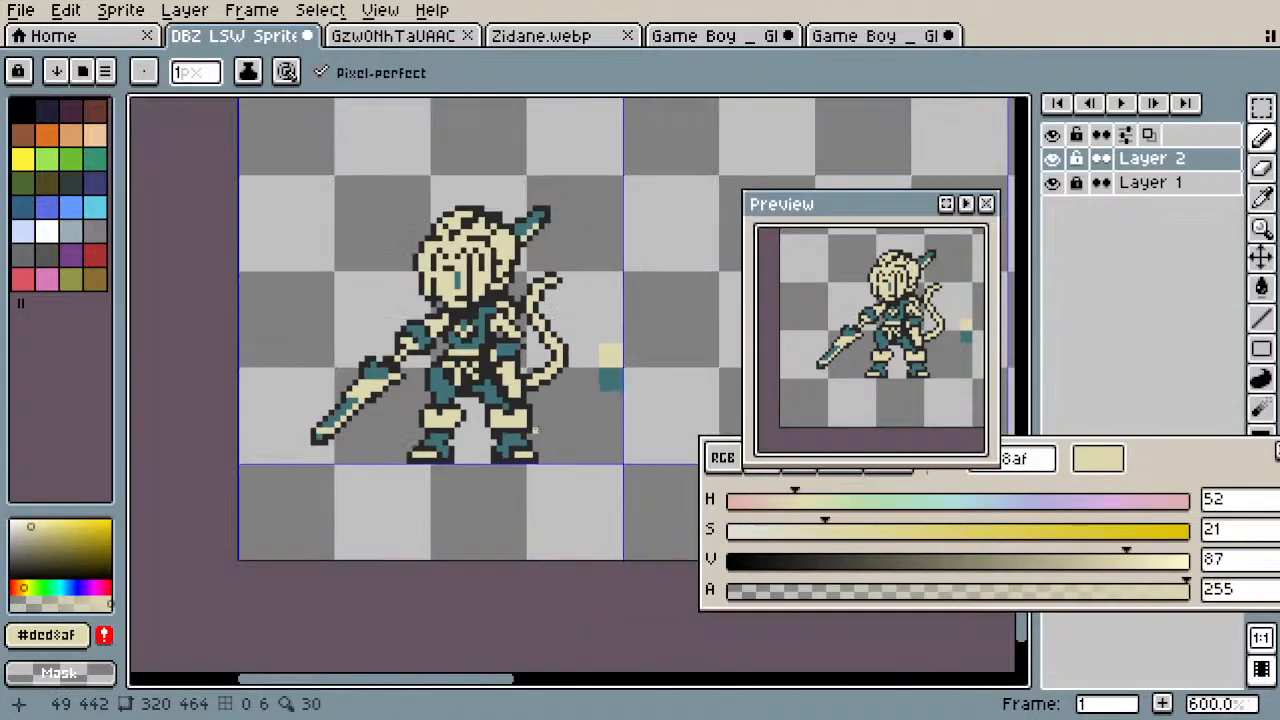
scroll(446, 407, down, 3)
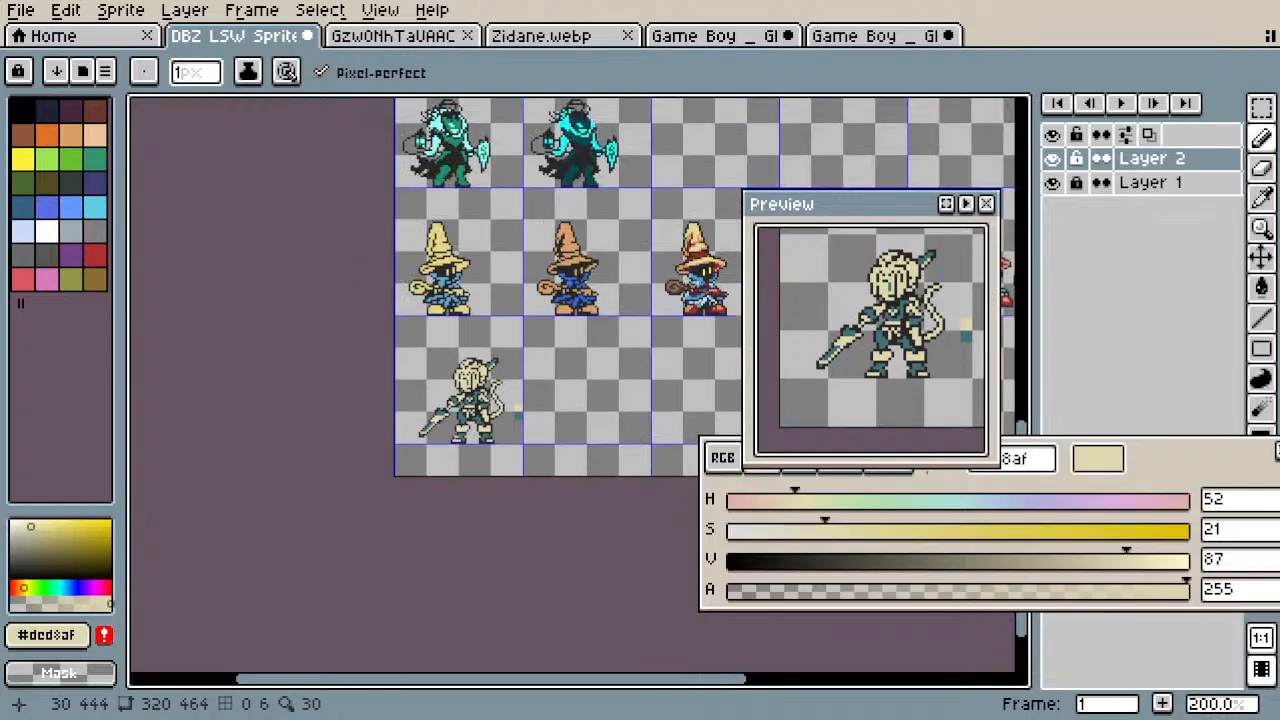
scroll(456, 412, up, 2)
scroll(537, 395, up, 1)
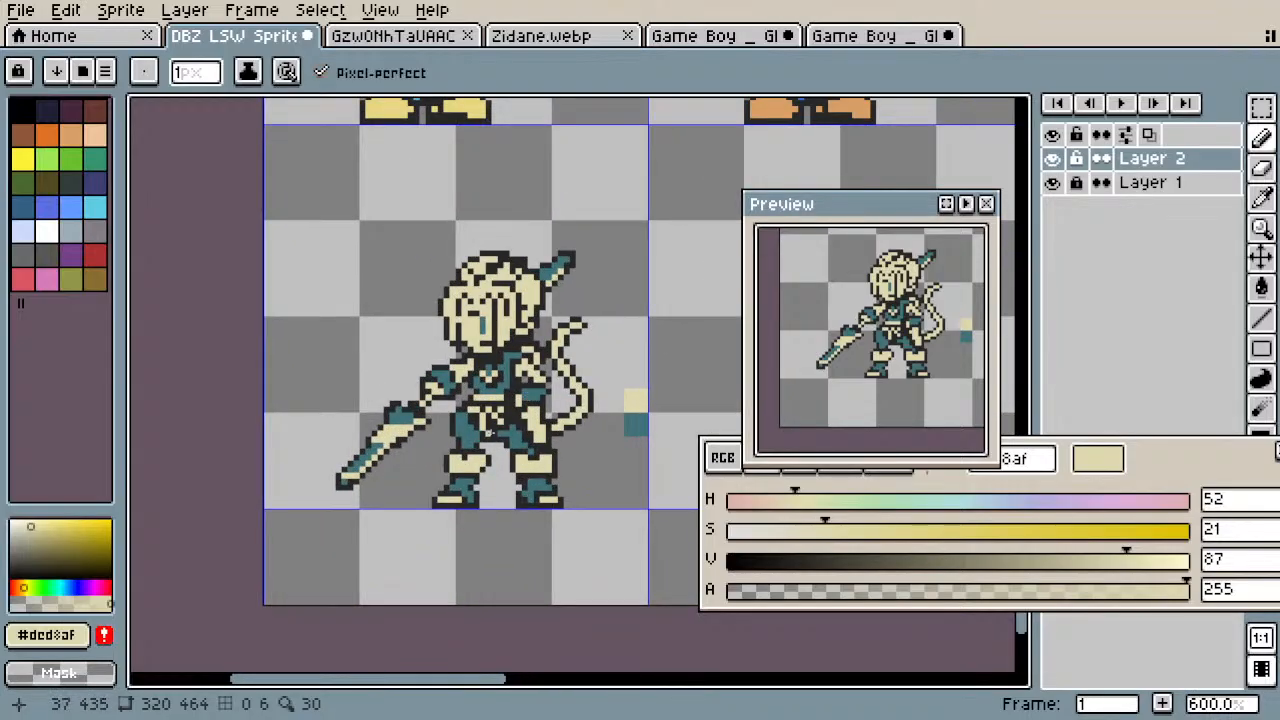
Step: Touch up the base of the tail beside the hip, using dark #282828 and cream #ded8af
scroll(555, 438, up, 3)
key(alt)
key(alt)
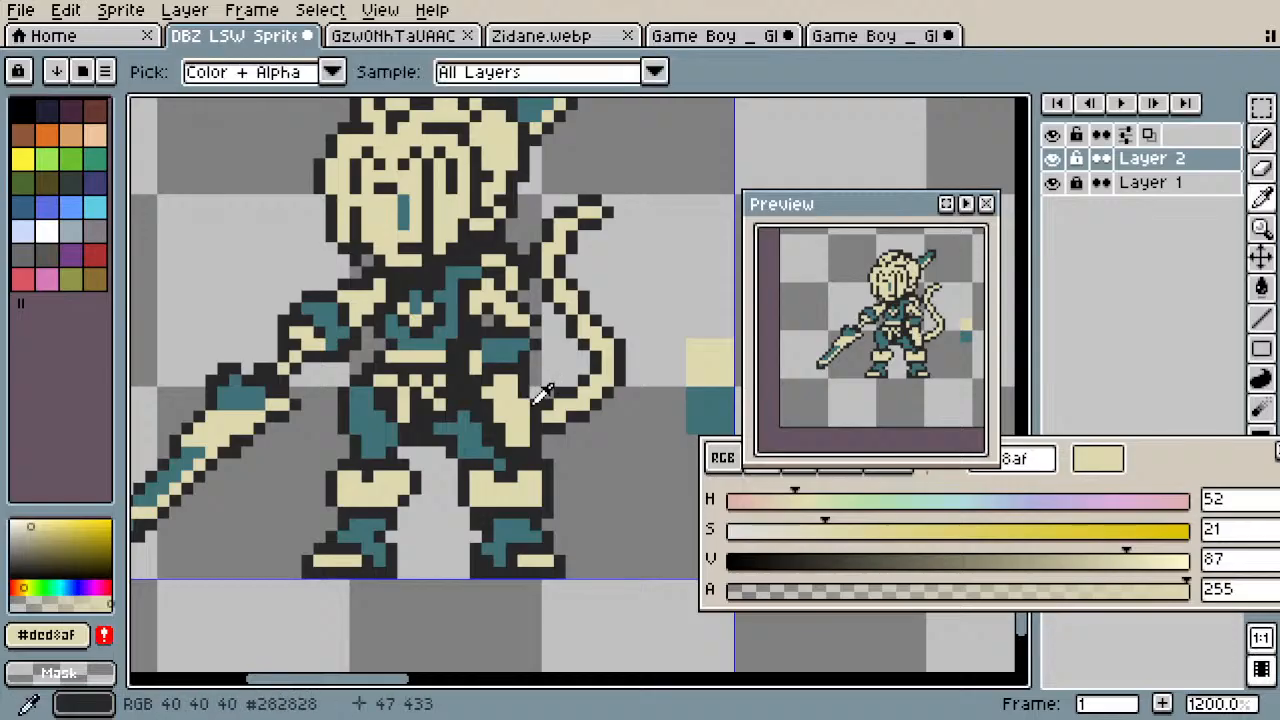
alt+click(539, 387)
scroll(535, 394, down, 3)
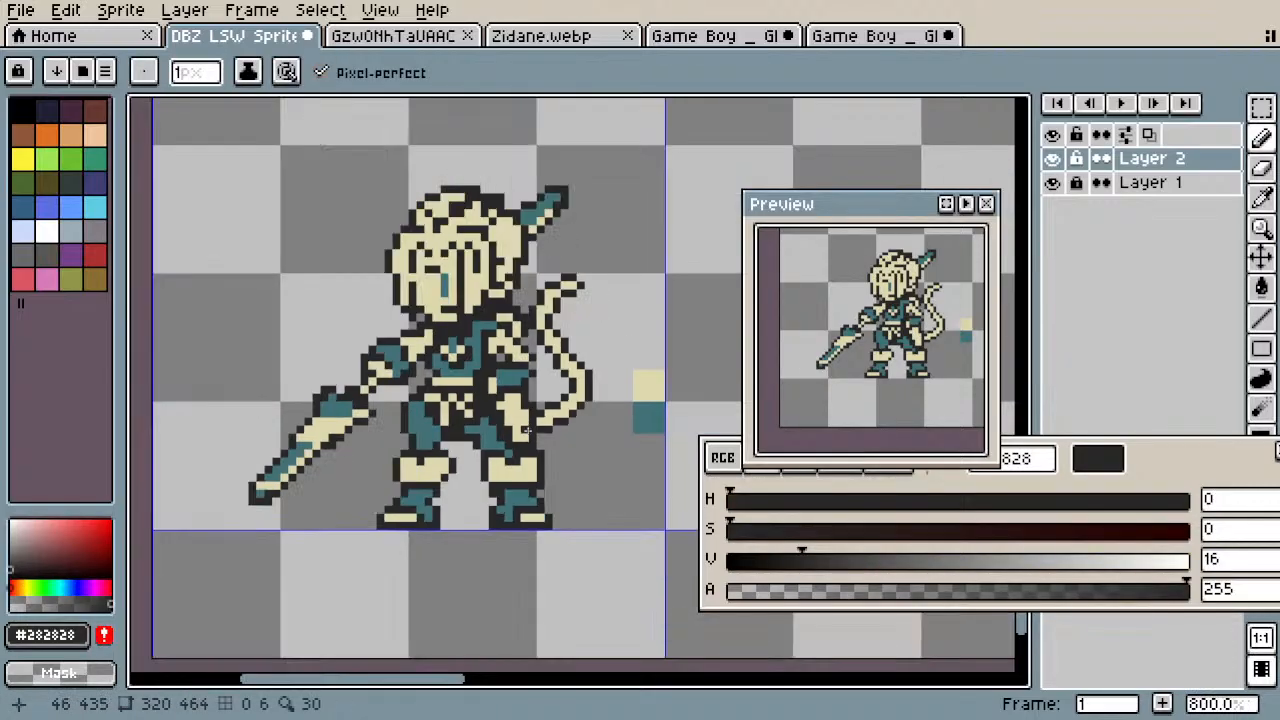
scroll(533, 415, up, 4)
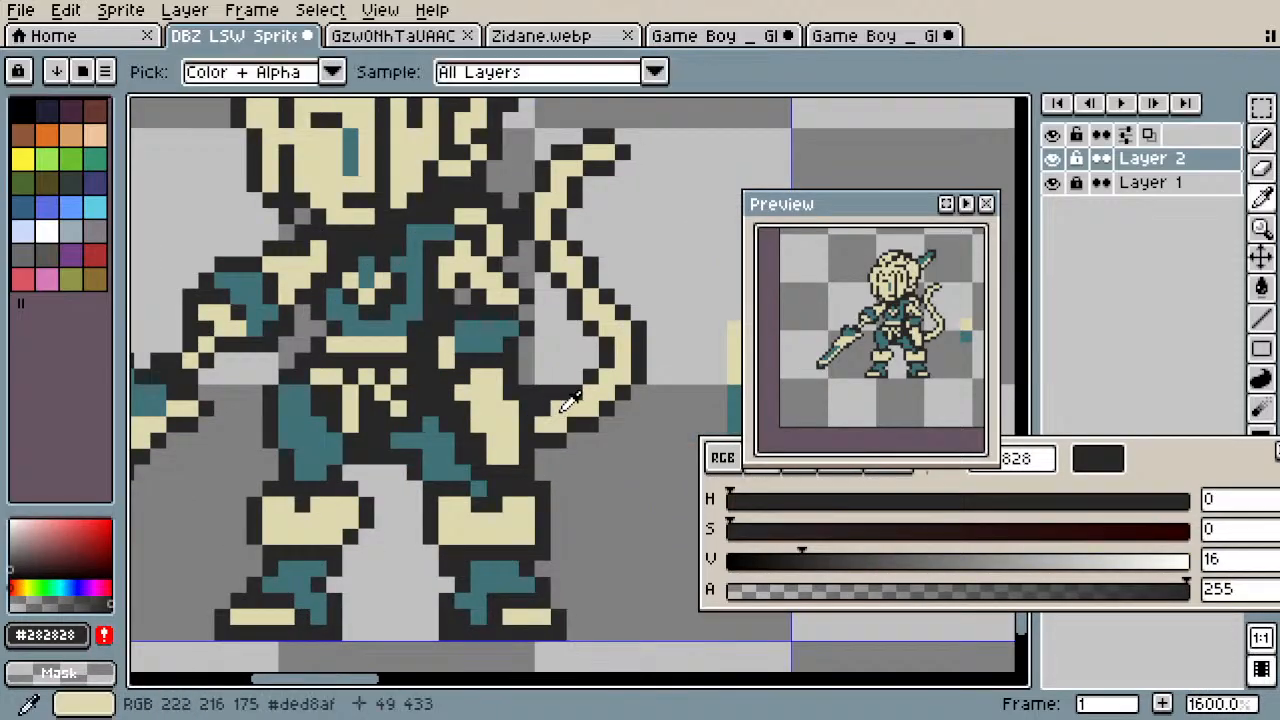
alt+click(541, 399)
scroll(542, 401, down, 4)
scroll(558, 408, up, 4)
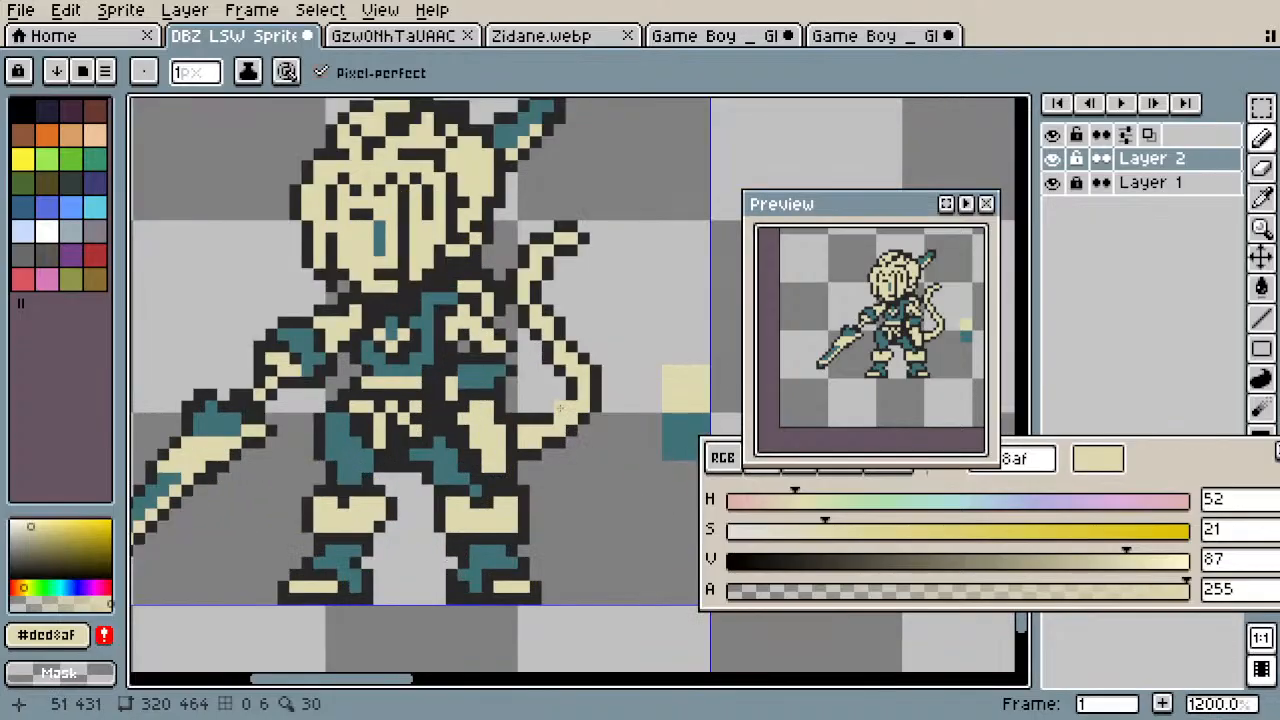
Step: Thicken the tail's inner curve with cream #ded8af and redraw its inner outline in dark #282828 around columns 49–51, rows 423–431
alt+click(556, 393)
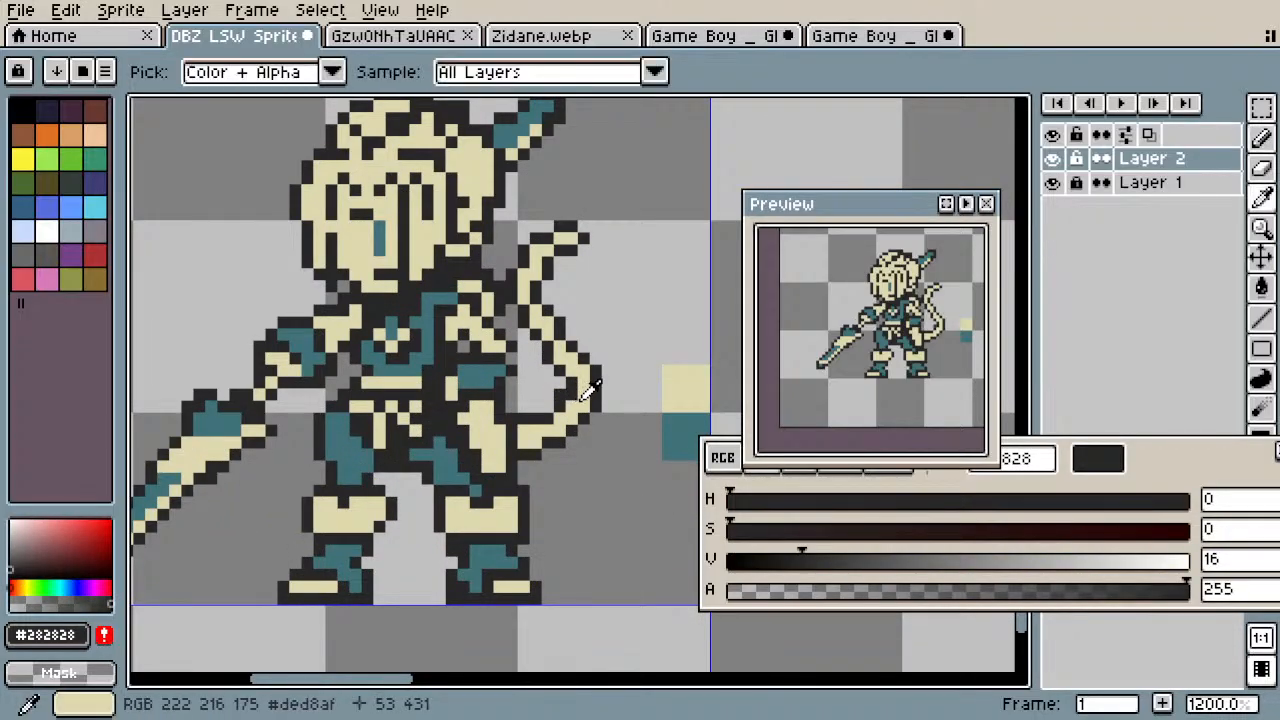
alt+click(576, 400)
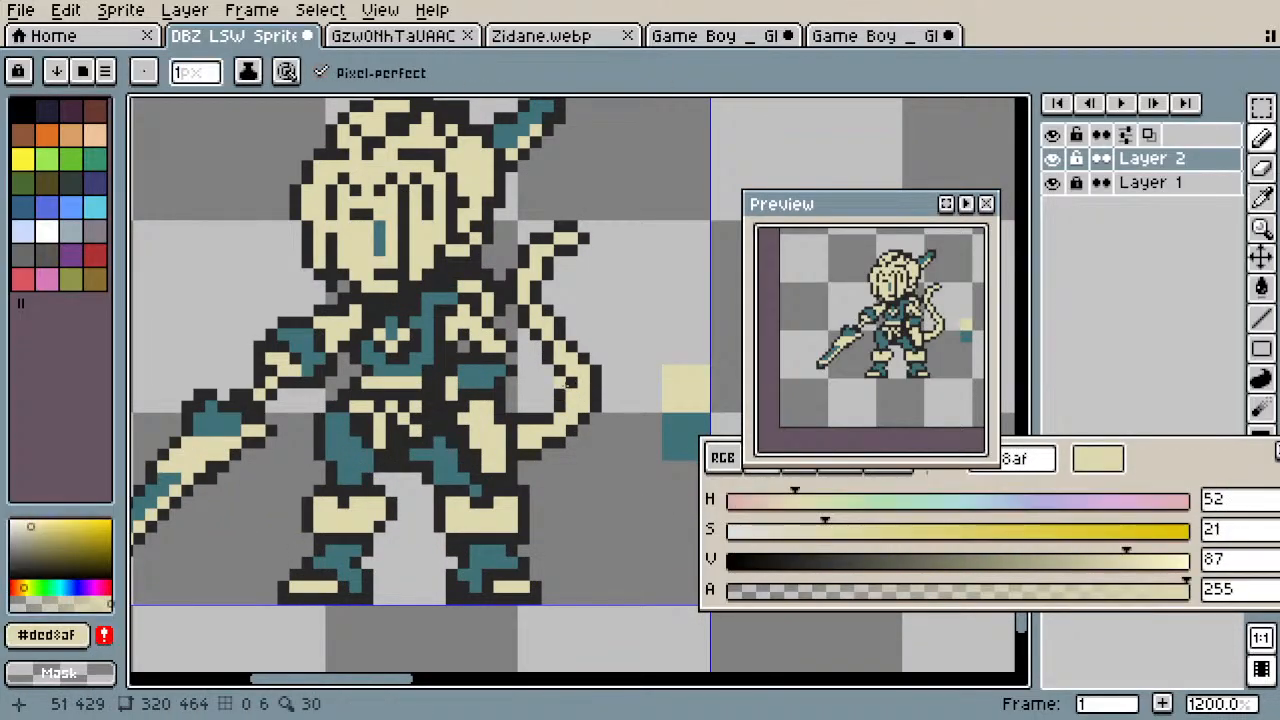
alt+click(552, 342)
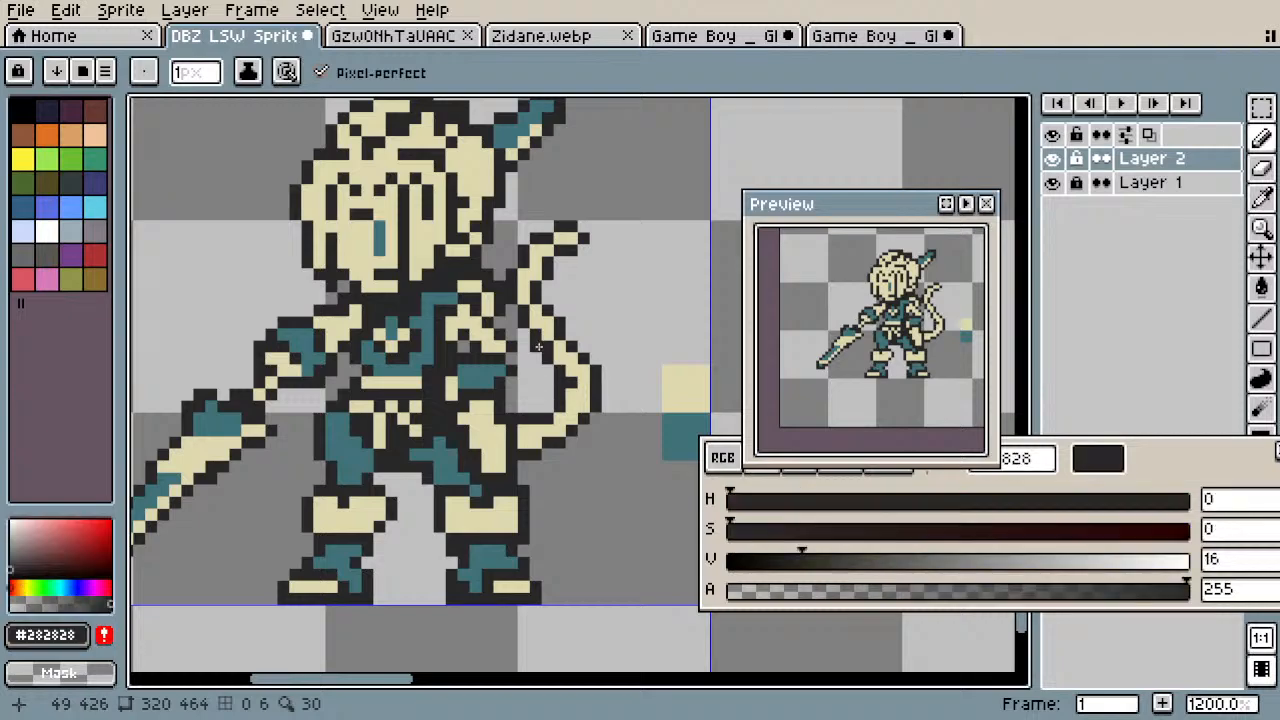
alt+click(562, 342)
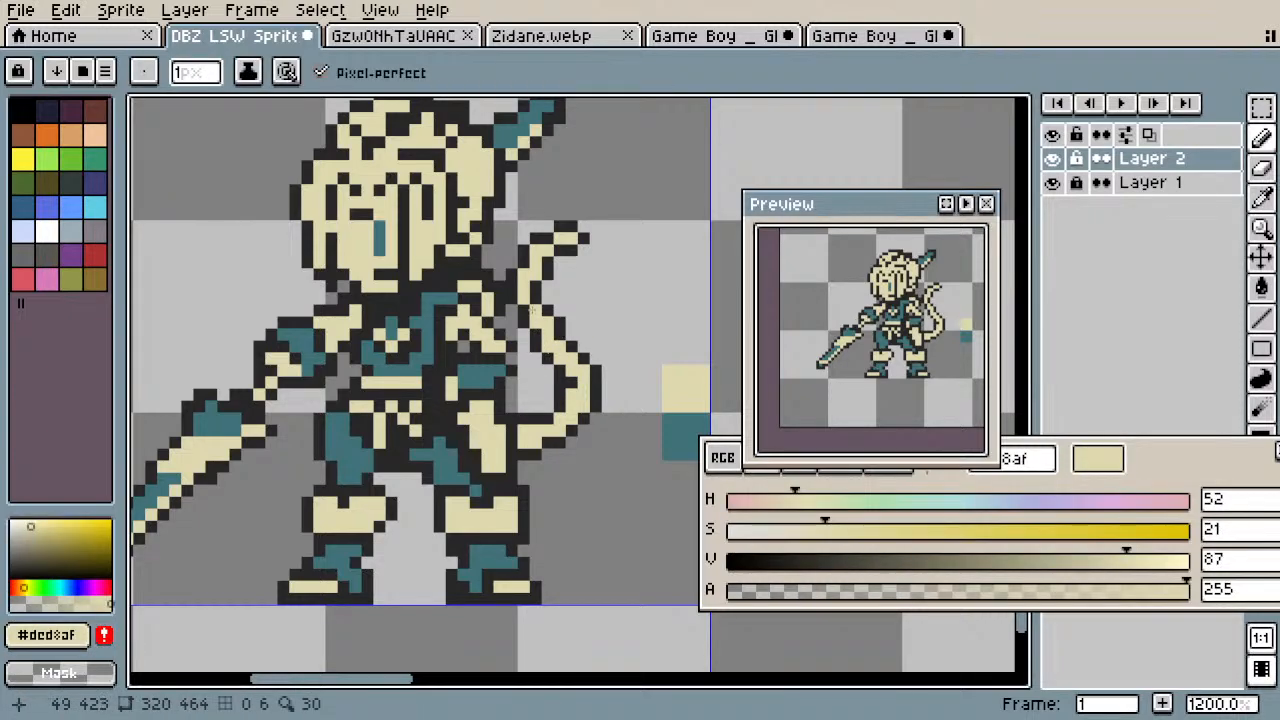
scroll(578, 389, down, 5)
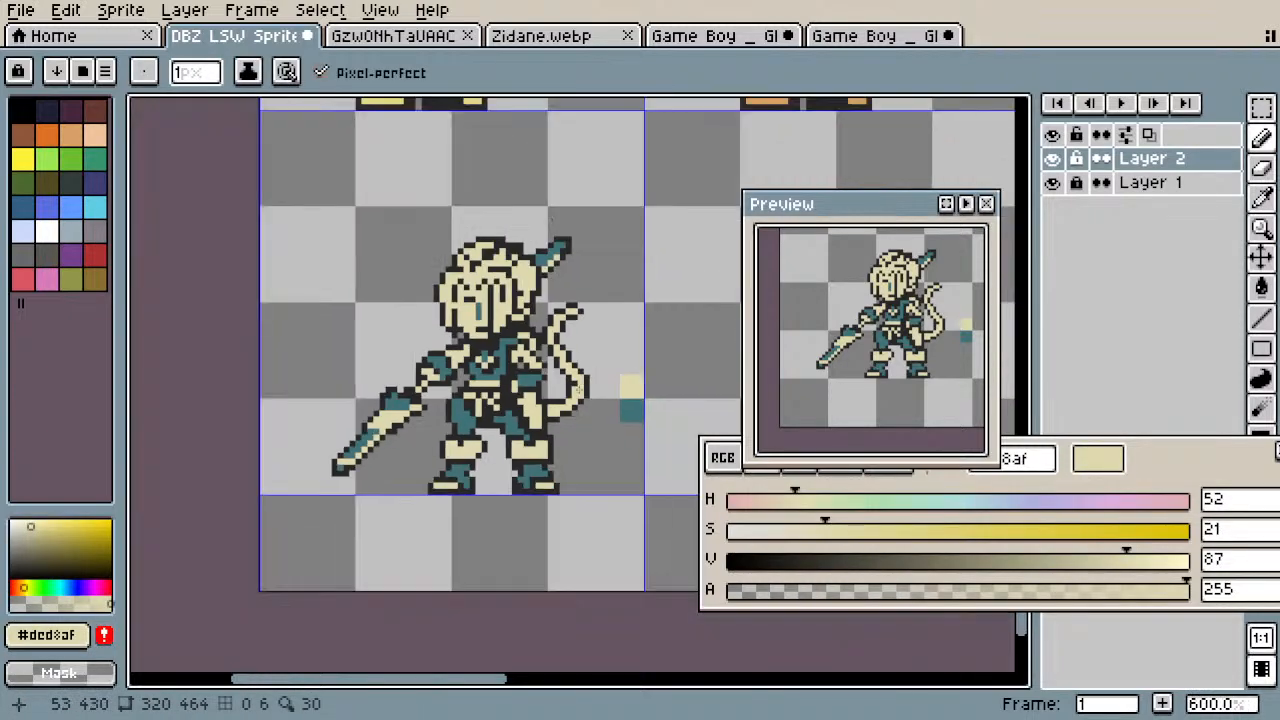
Step: Thicken the tail tip with cream #ded8af around 50, 418 and redraw its underside outline in dark #282828
scroll(560, 335, up, 6)
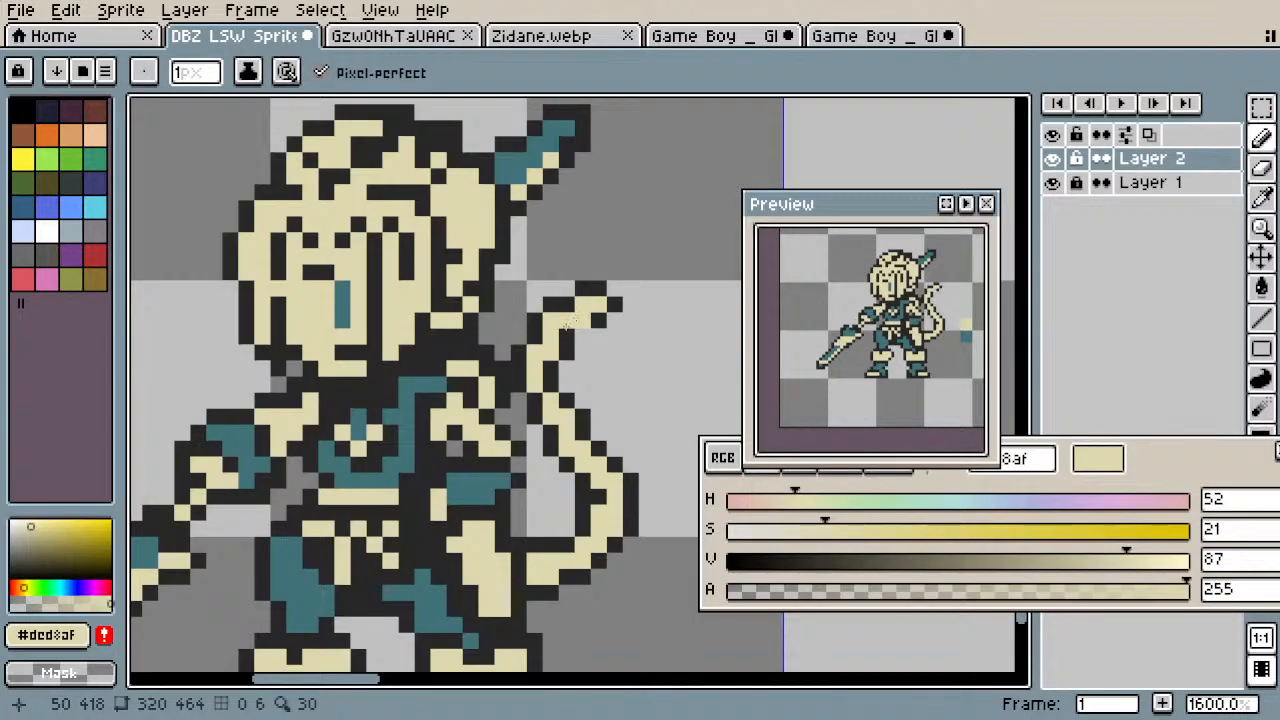
alt+click(588, 318)
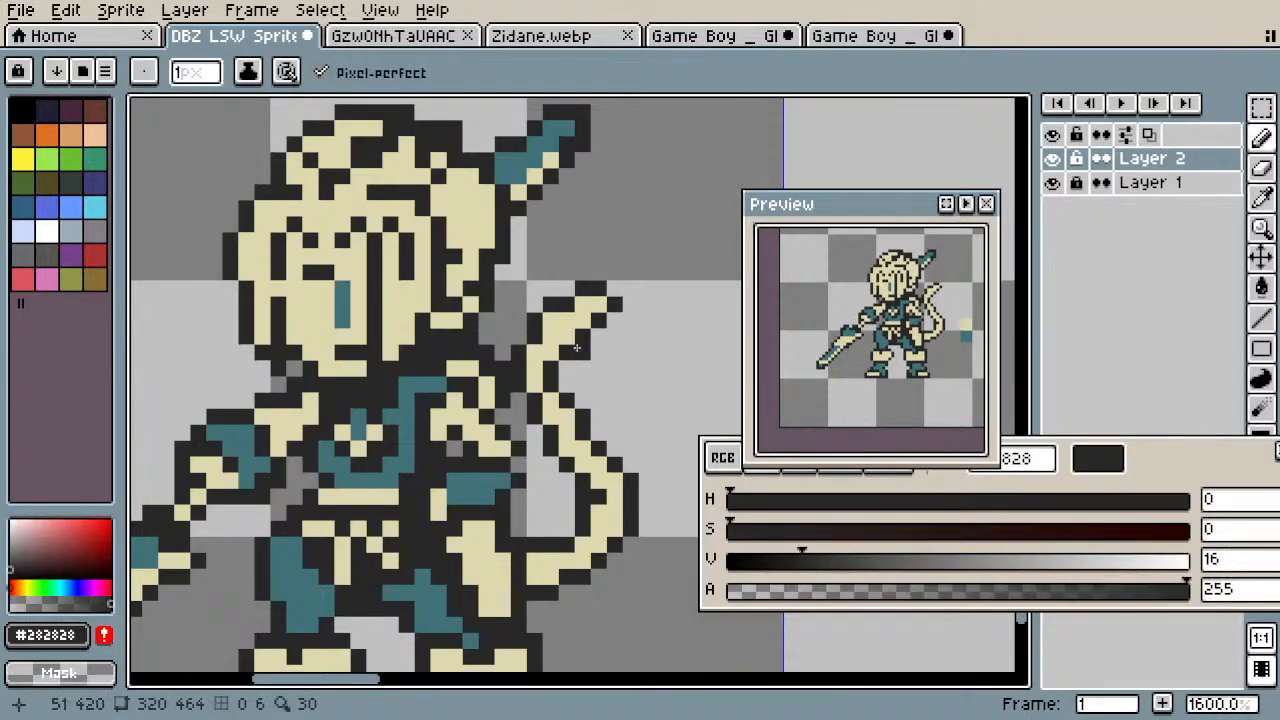
scroll(576, 347, down, 7)
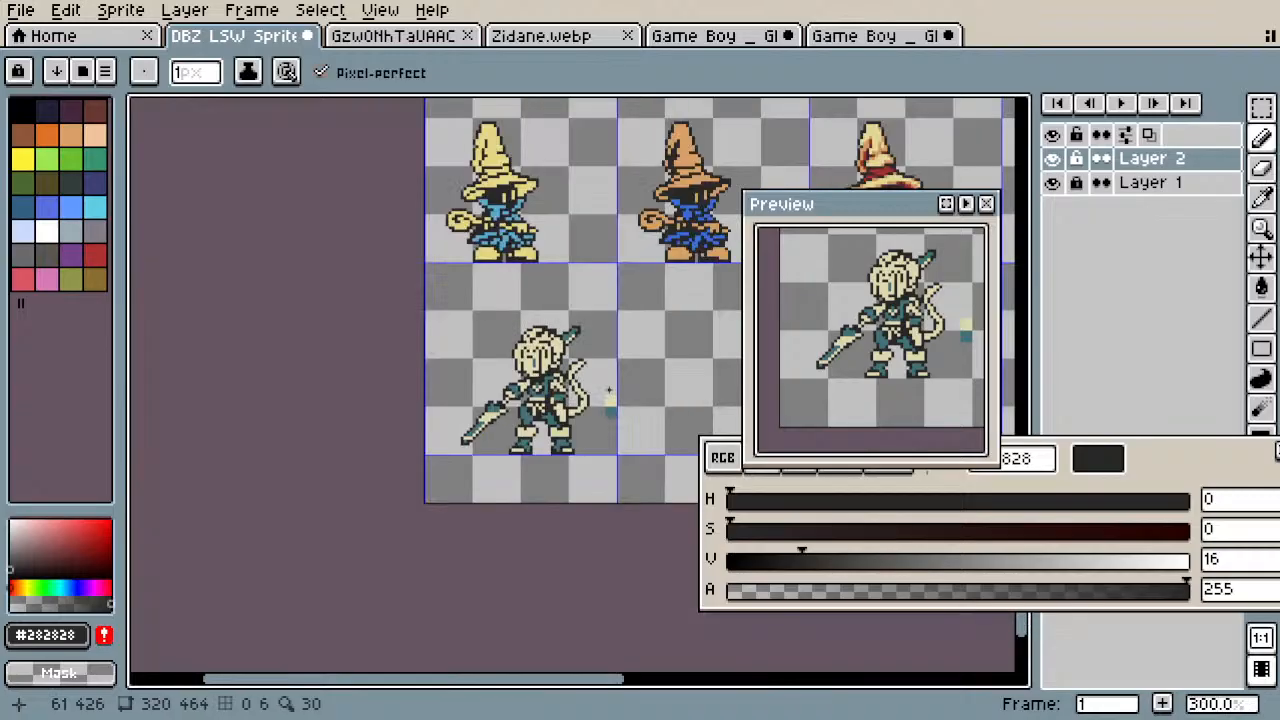
scroll(596, 382, up, 9)
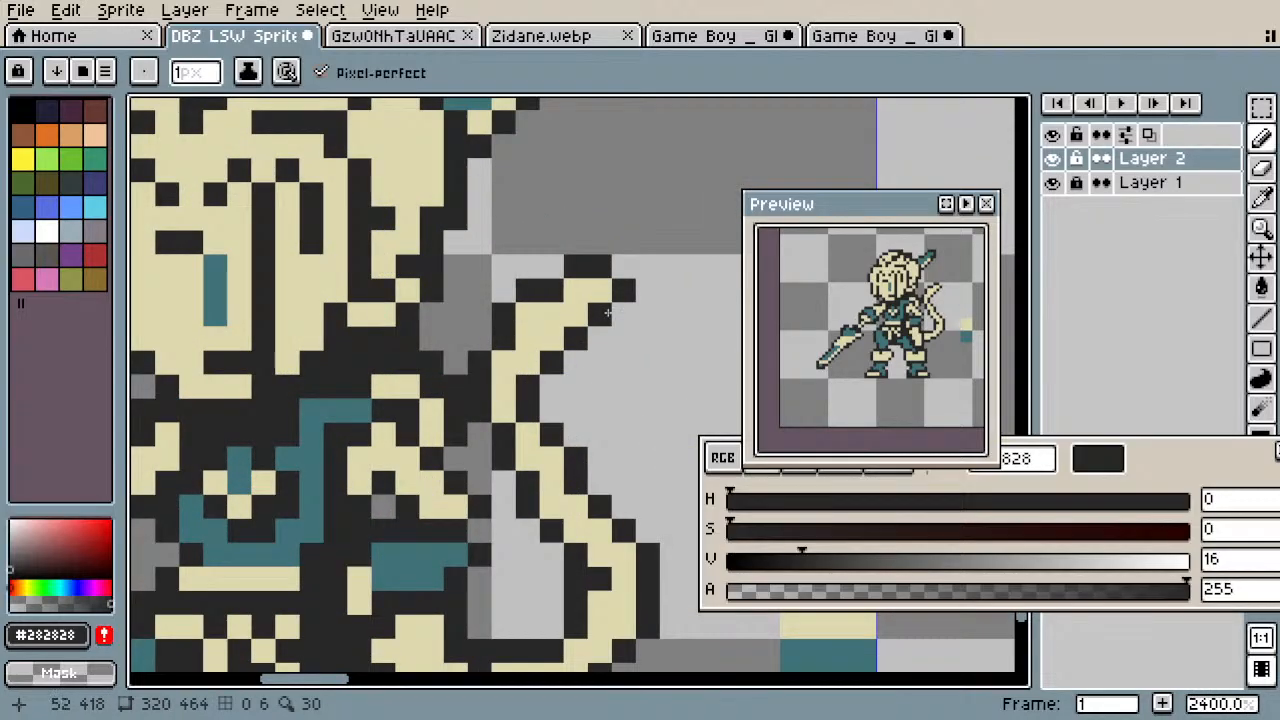
scroll(615, 320, down, 7)
Step: Slim the base of the tail by drawing its underside outline along row 434 in dark #282828
drag(612, 378, 563, 352)
scroll(563, 352, up, 5)
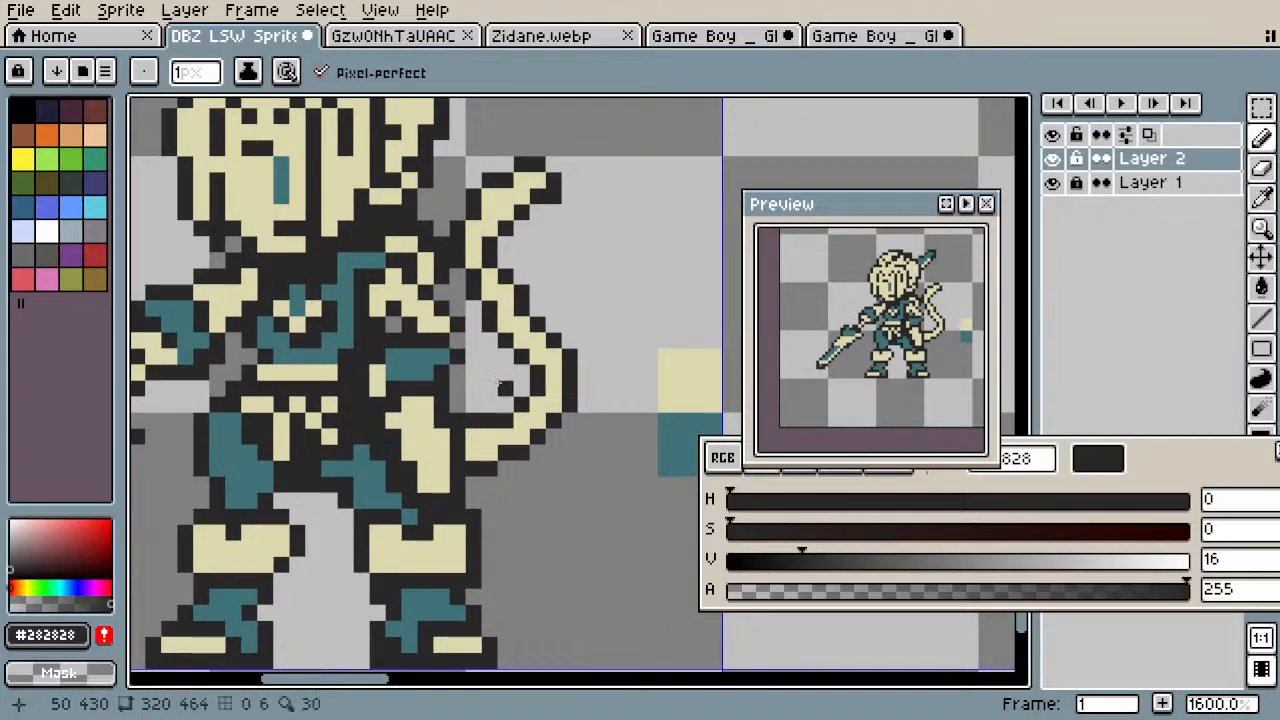
scroll(520, 374, down, 3)
scroll(495, 422, up, 3)
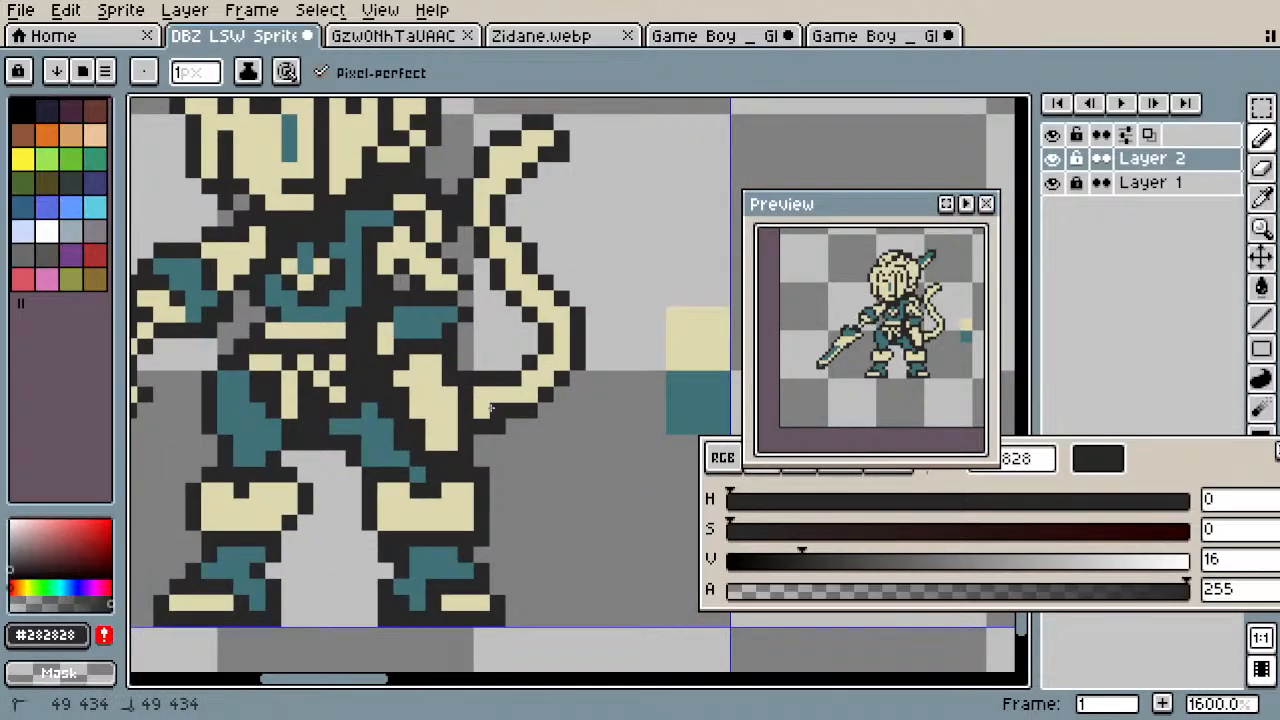
scroll(497, 424, down, 6)
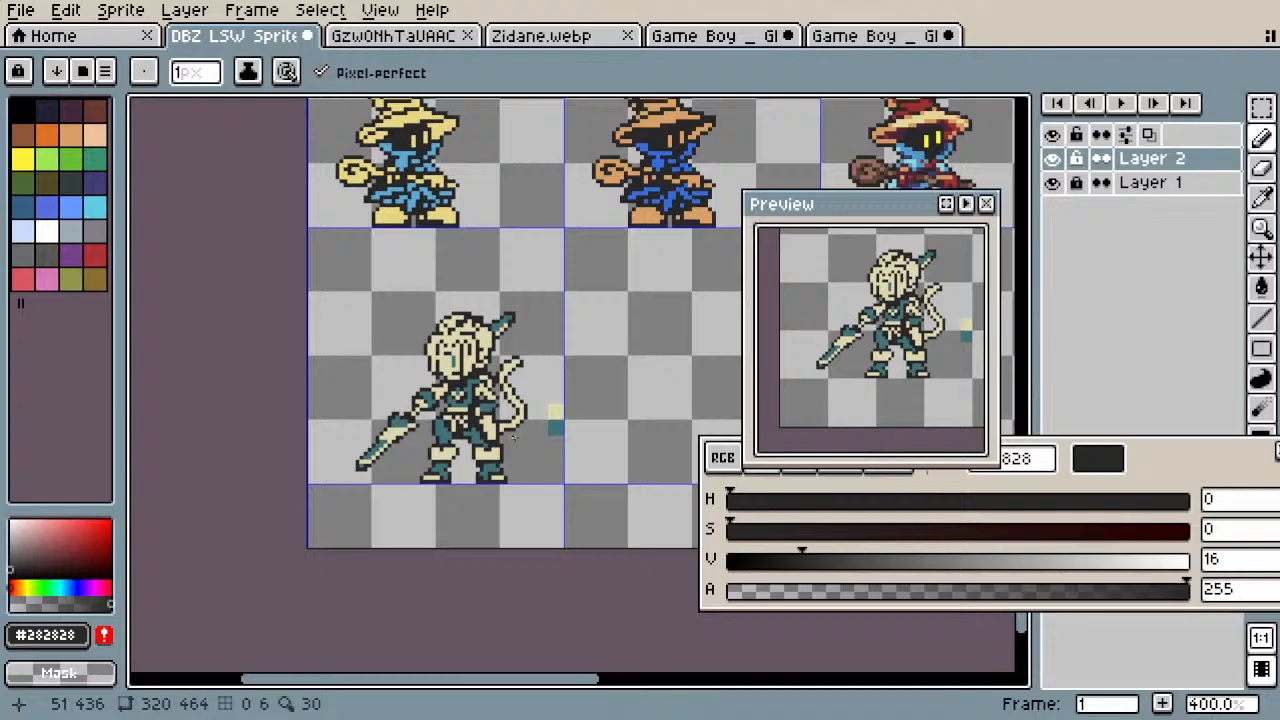
scroll(513, 437, up, 5)
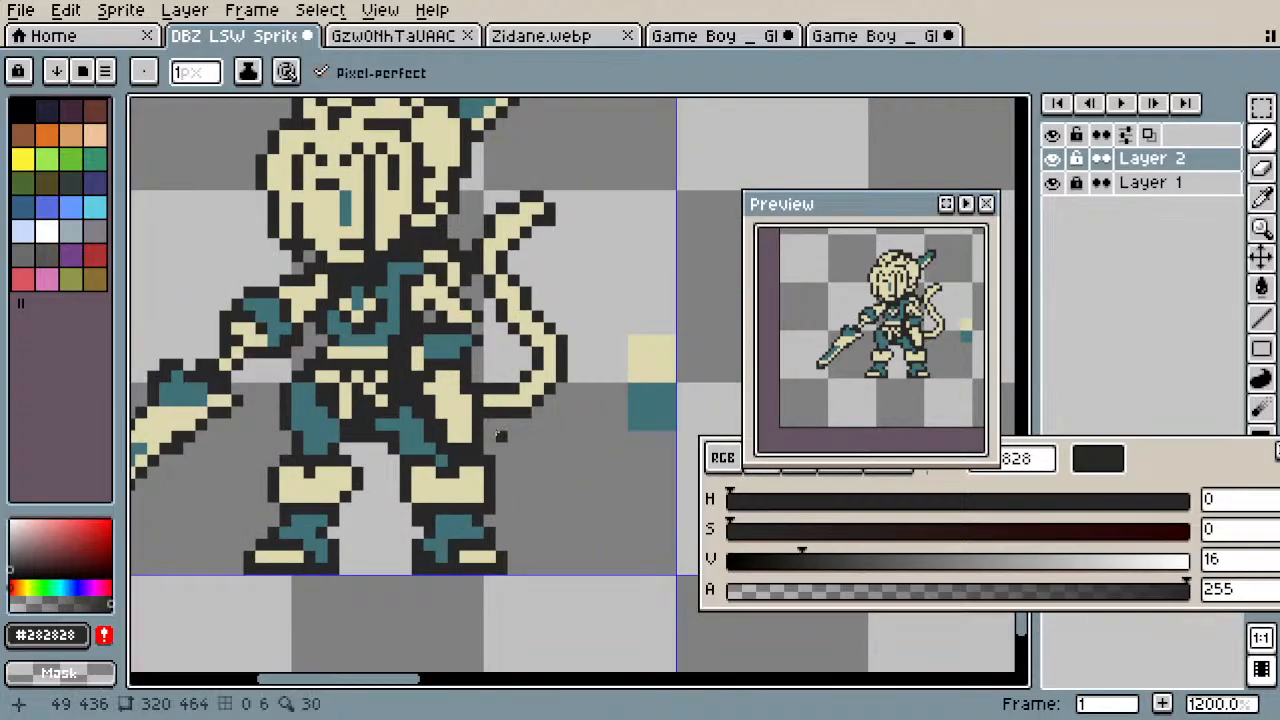
Step: Shift the upper part of the tail one pixel to the right using a 7 × 8 pixel selection
scroll(509, 443, down, 3)
scroll(515, 333, up, 4)
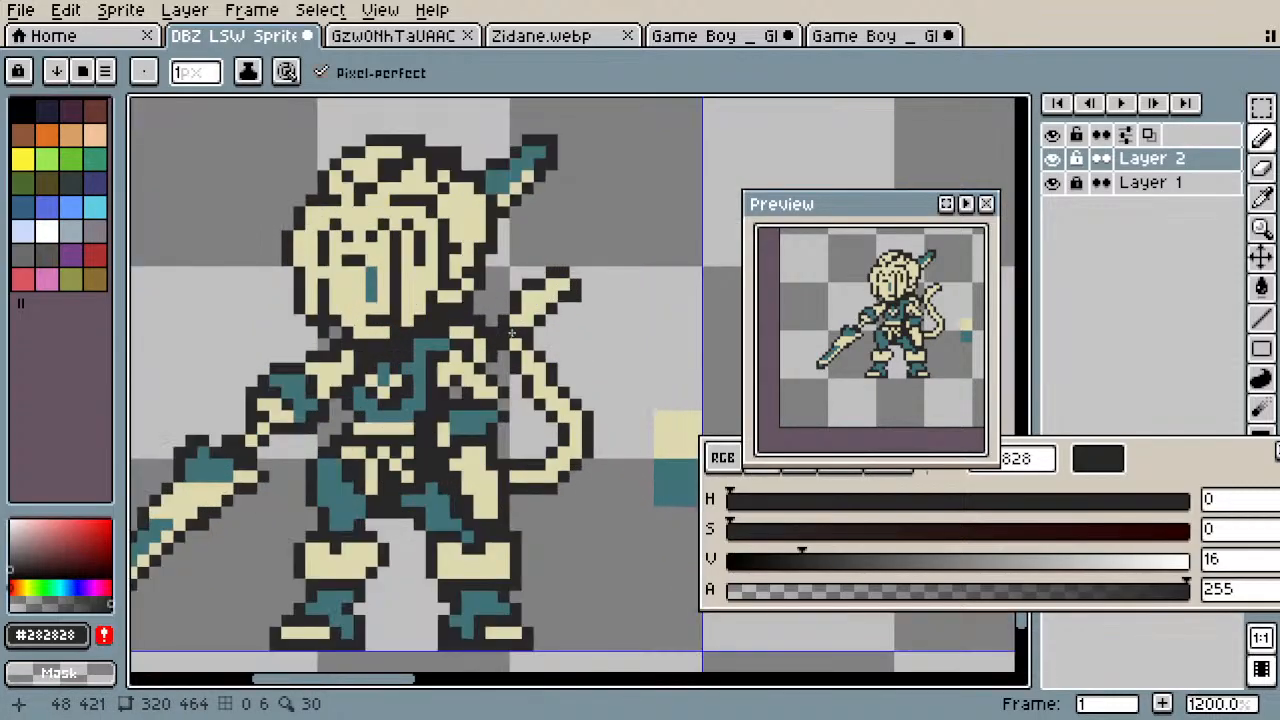
key(m)
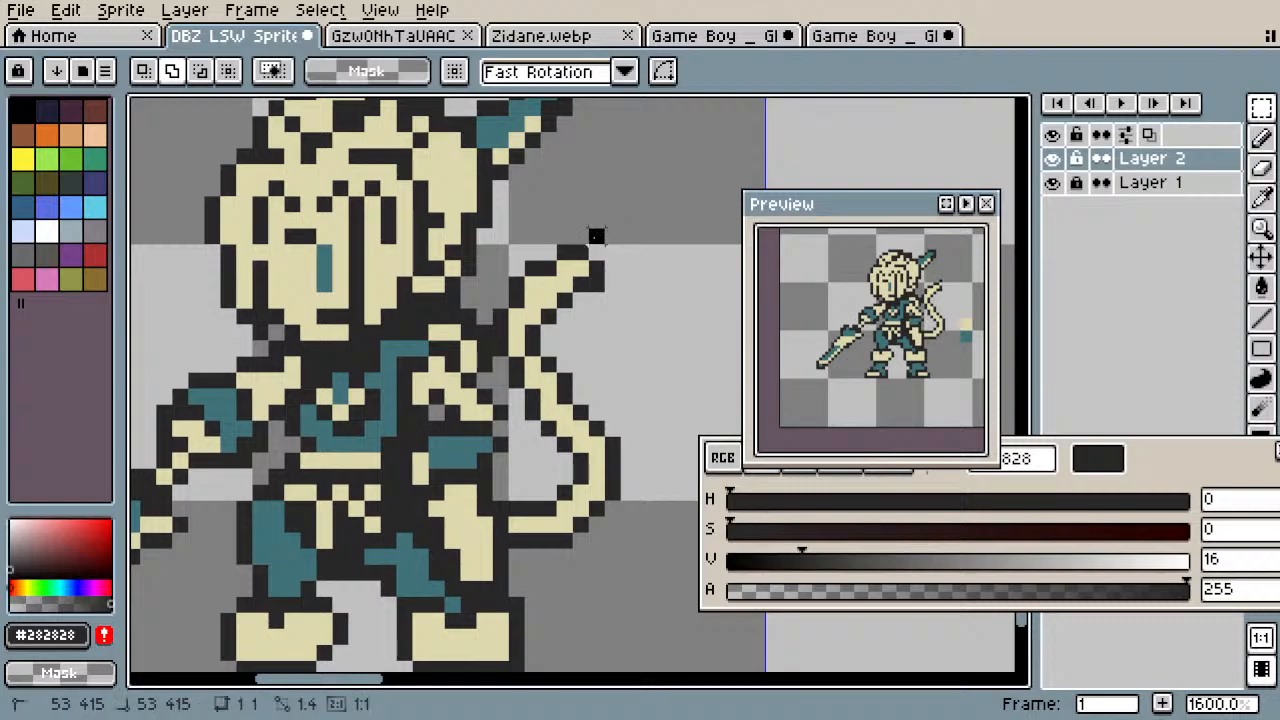
drag(594, 234, 533, 362)
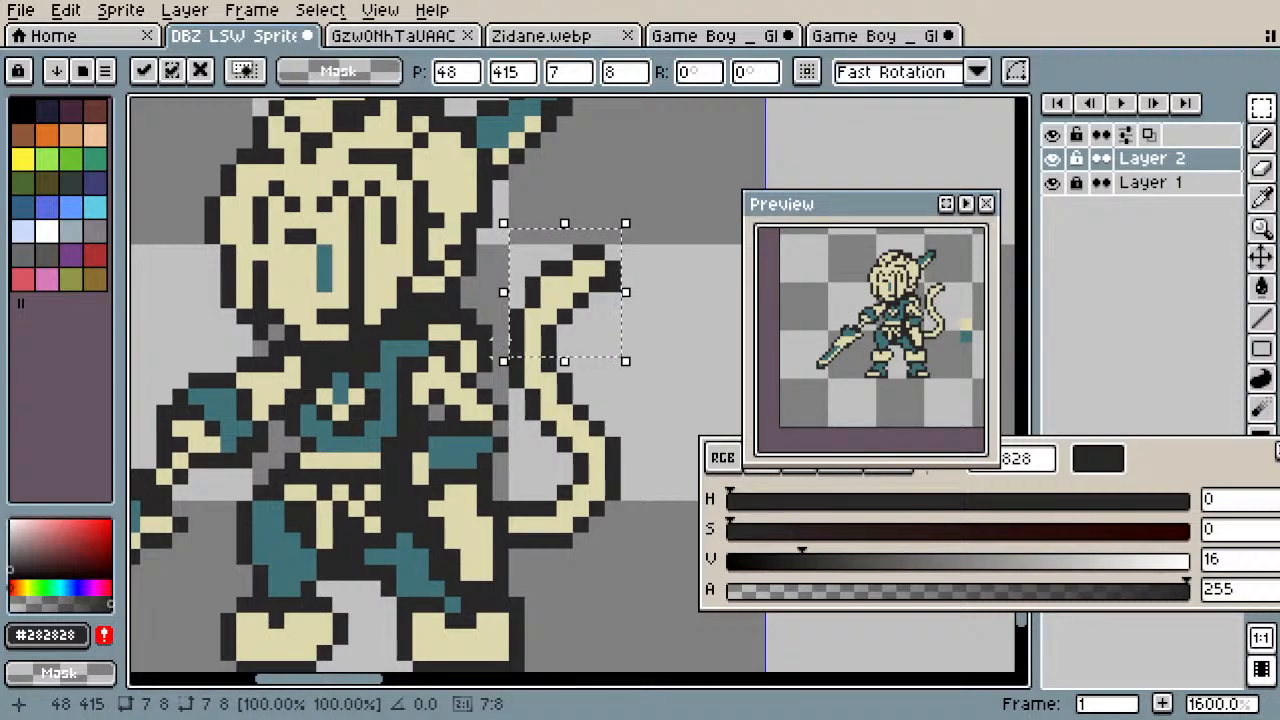
key(ctrl+d)
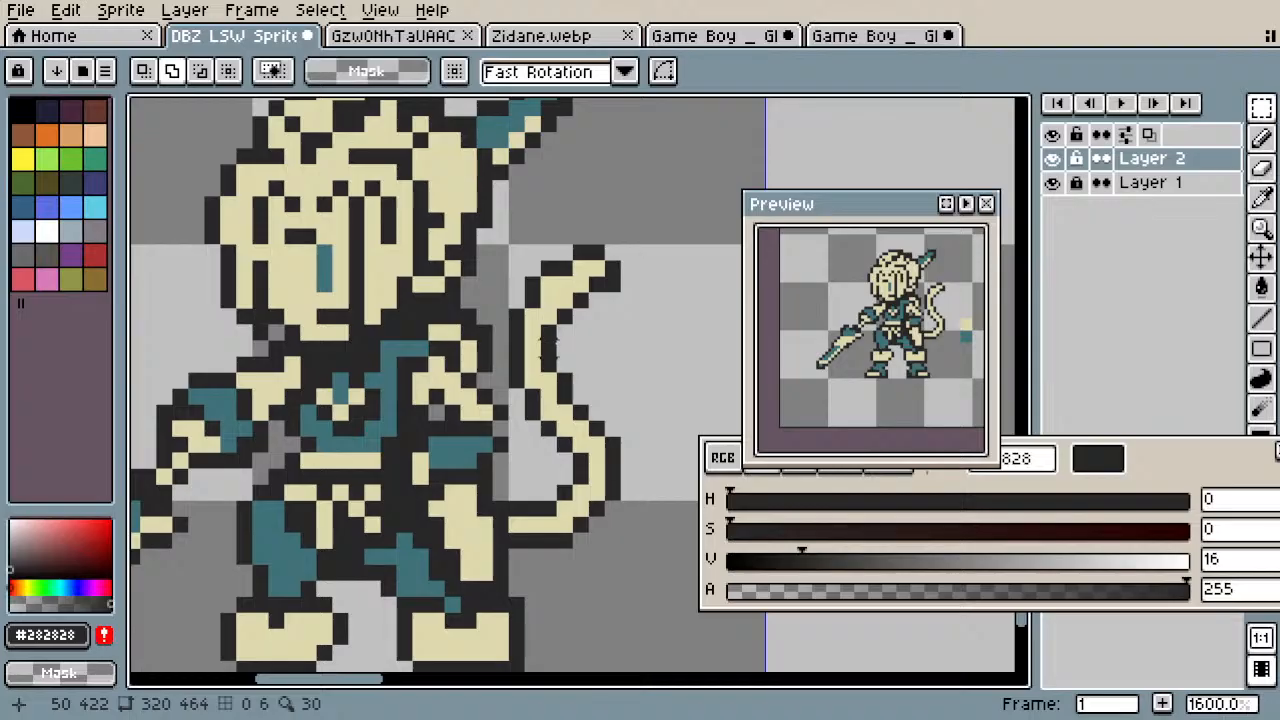
Step: Shift the tail tip above row 422 one more pixel to the right using an 8 × 8 pixel selection
drag(629, 220, 517, 326)
key(Right)
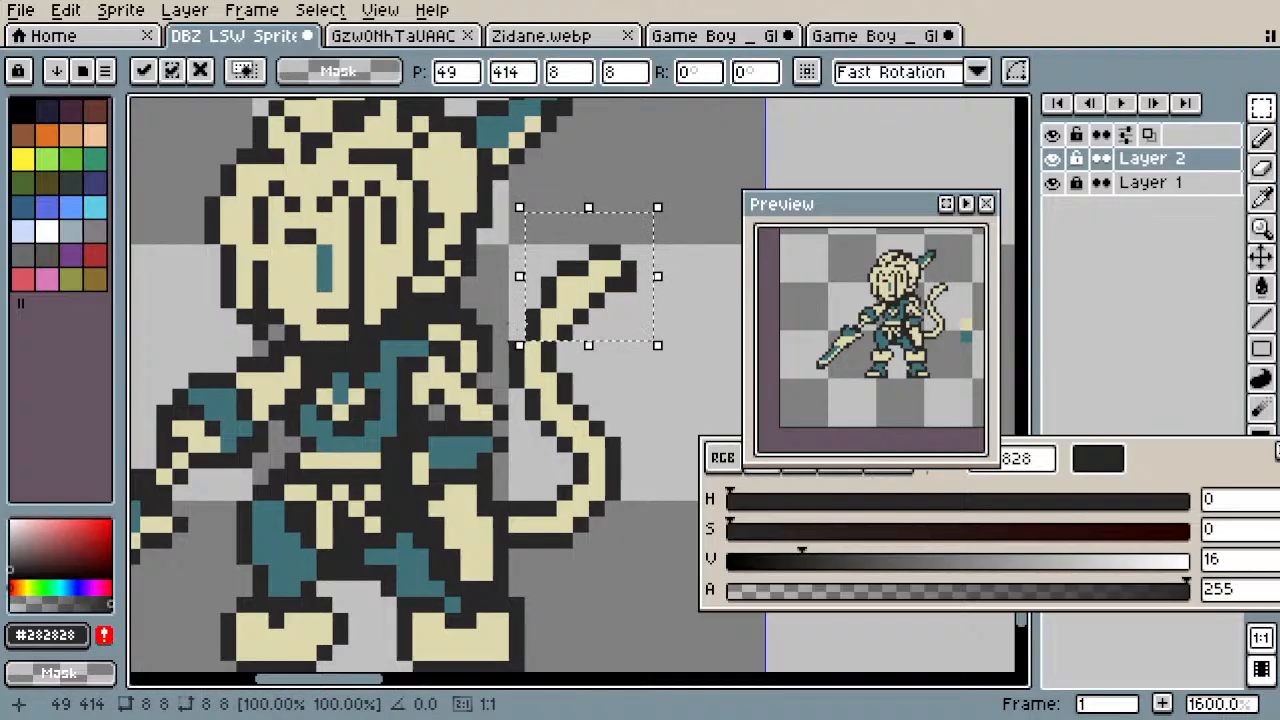
key(ctrl+d)
Step: Flatten the tail tip with cream #ded8af and redraw its upper outline along row 417 in dark #282828
key(b)
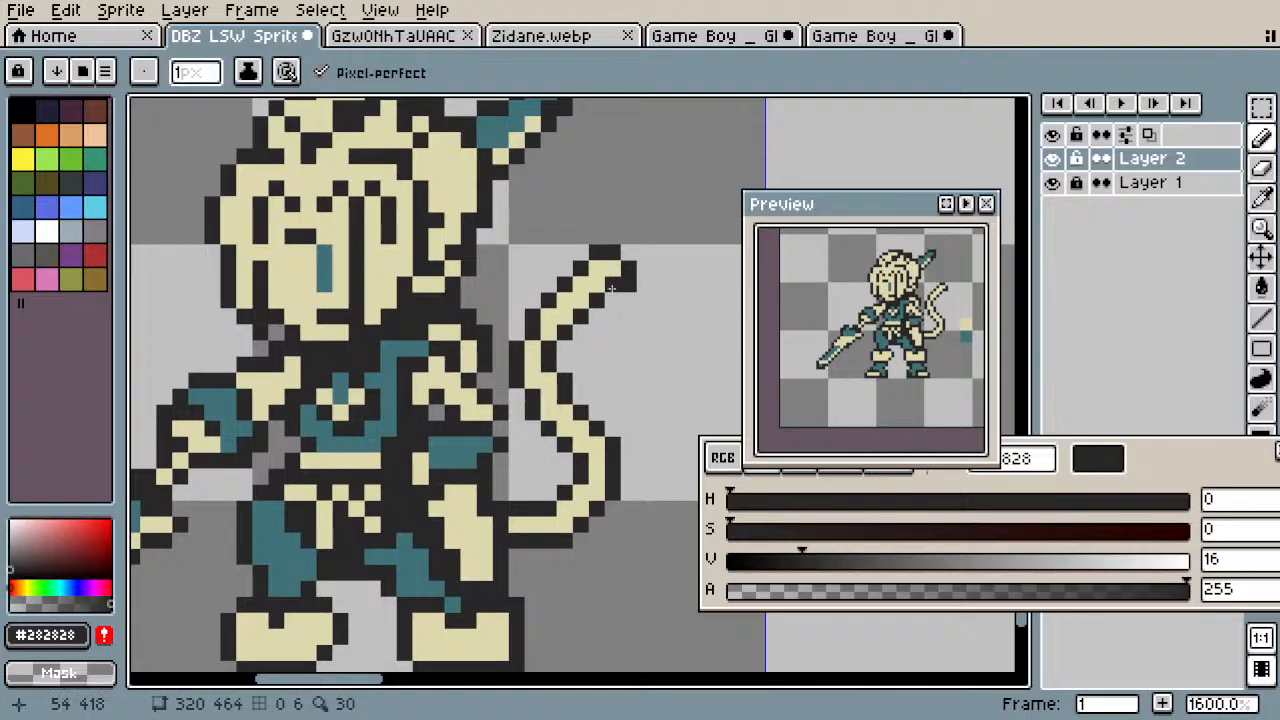
alt+click(603, 268)
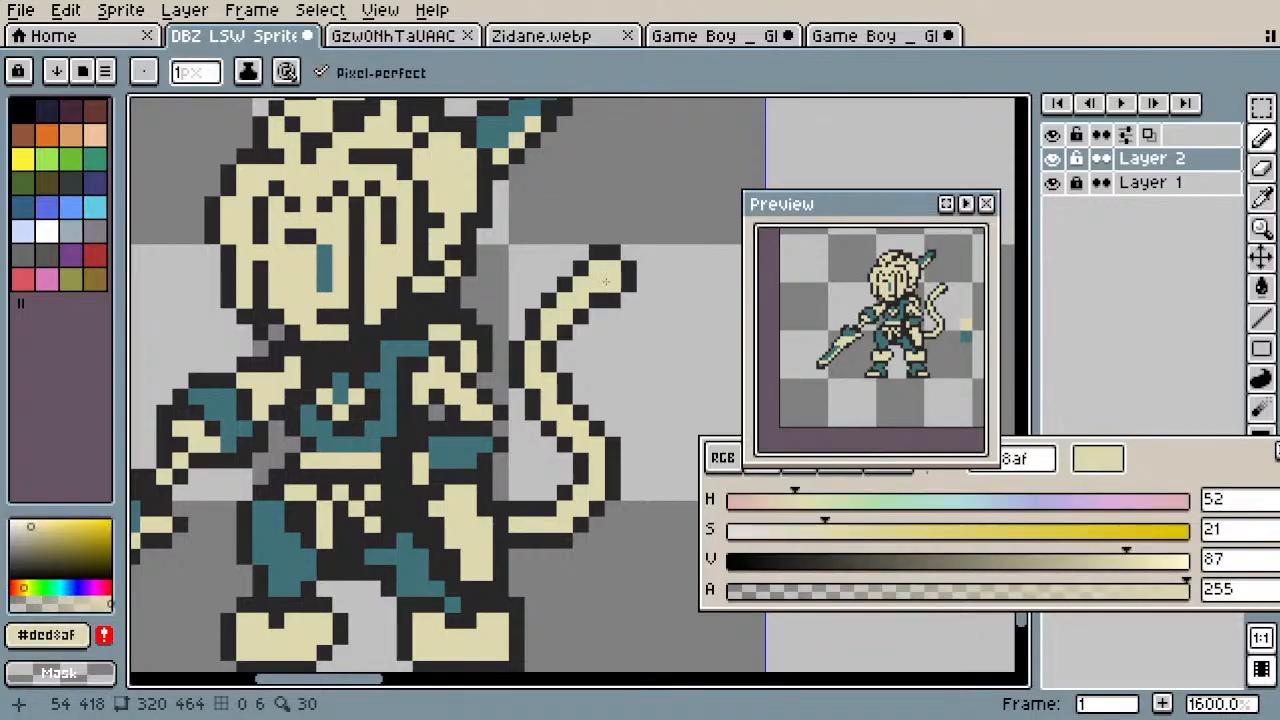
alt+click(592, 254)
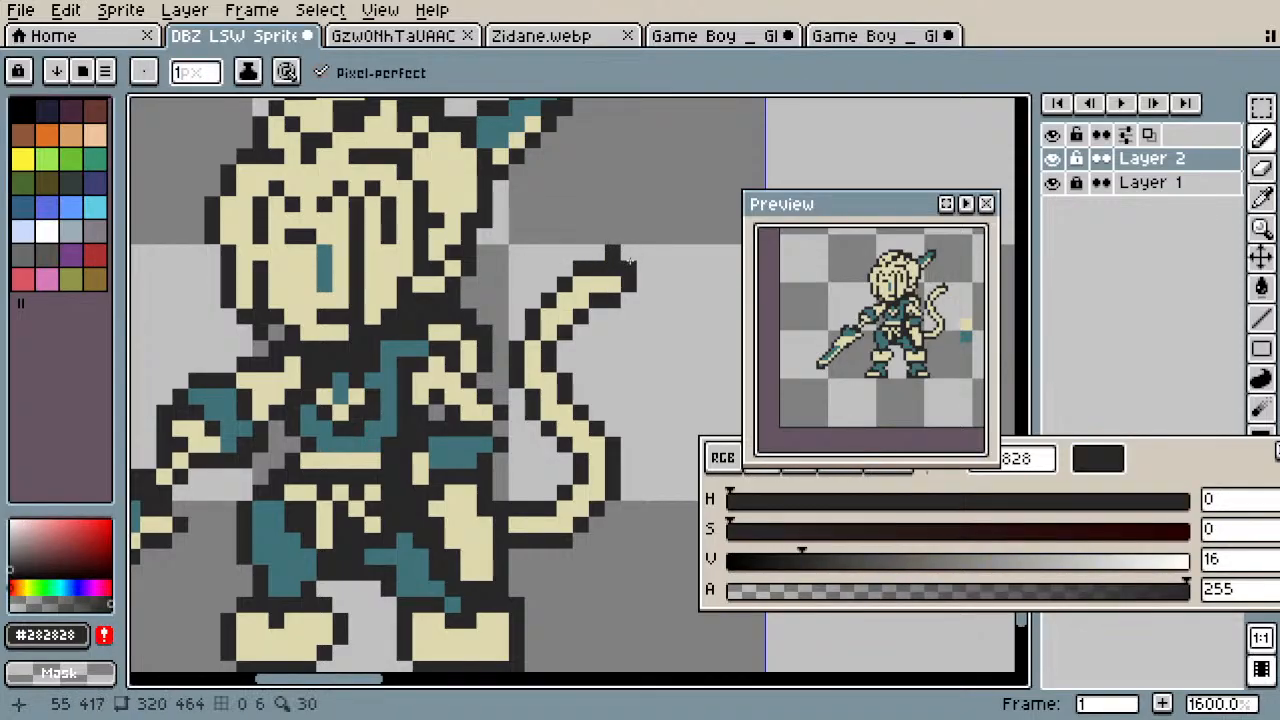
scroll(610, 250, down, 5)
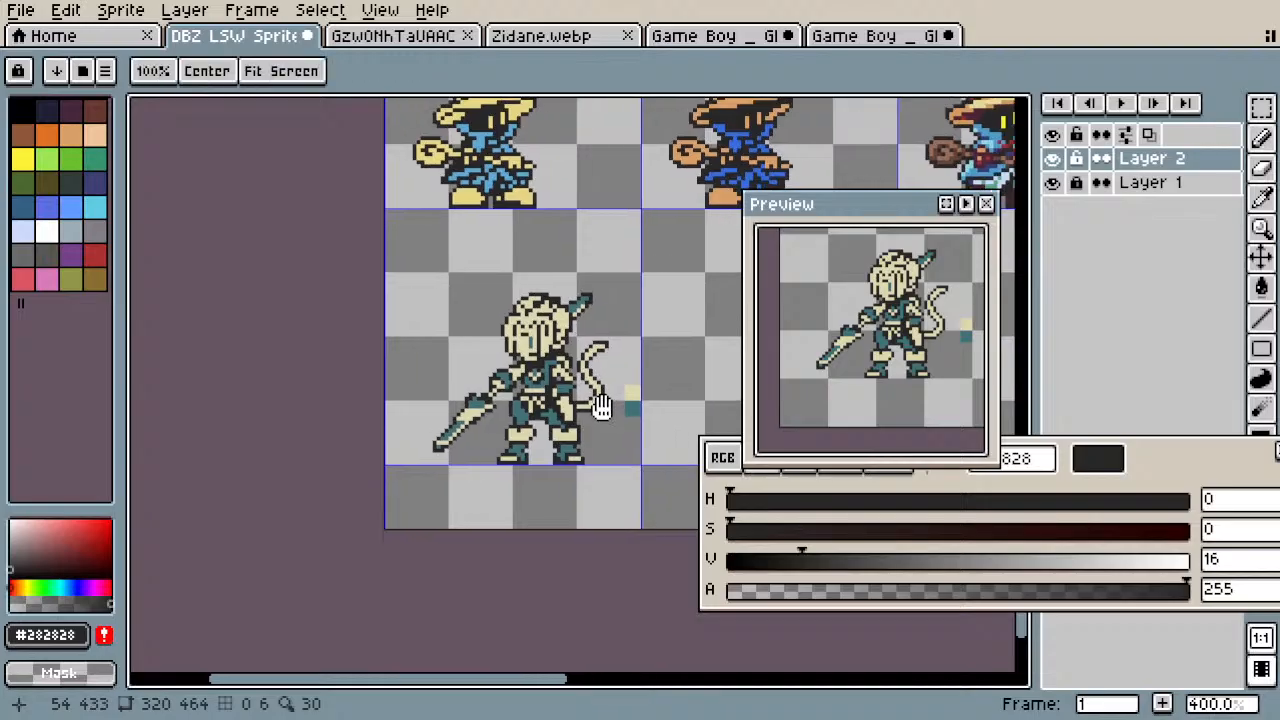
Step: Round the outer curve of the upper tail around columns 48–51, rows 417–421, with cream #ded8af and dark #282828
scroll(502, 384, up, 8)
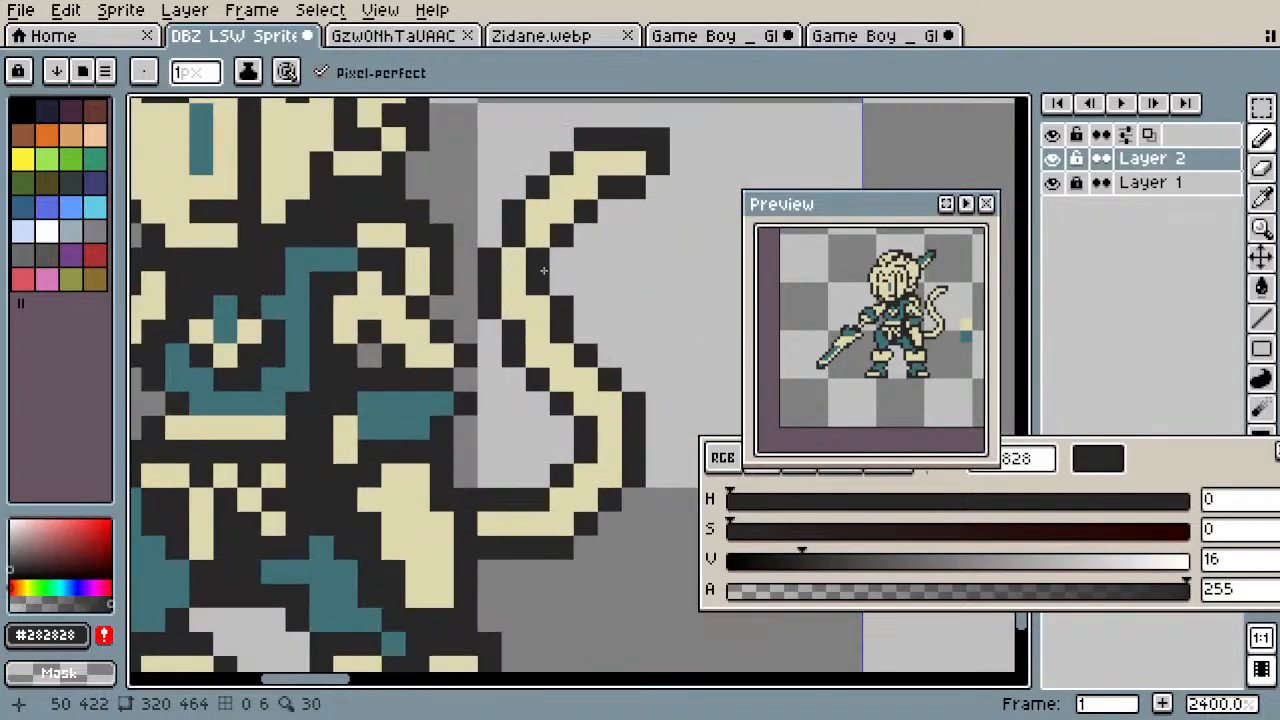
alt+click(521, 258)
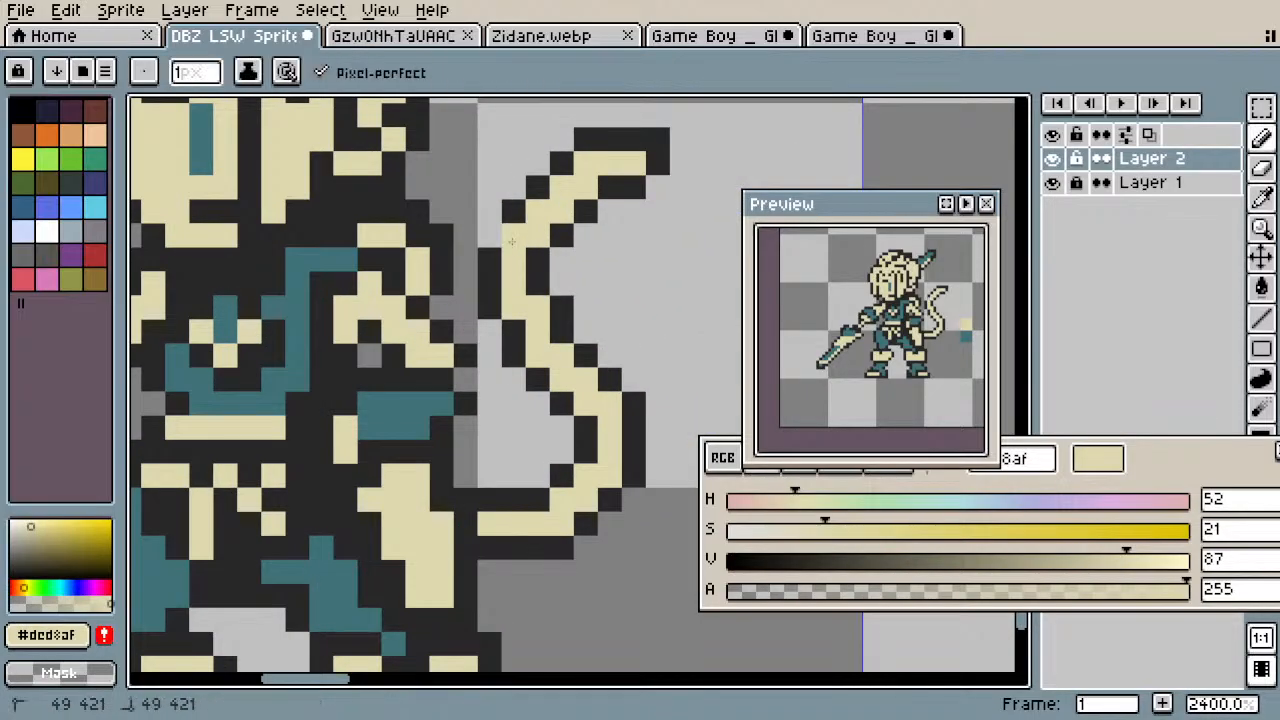
alt+click(521, 205)
click(514, 188)
alt+click(550, 205)
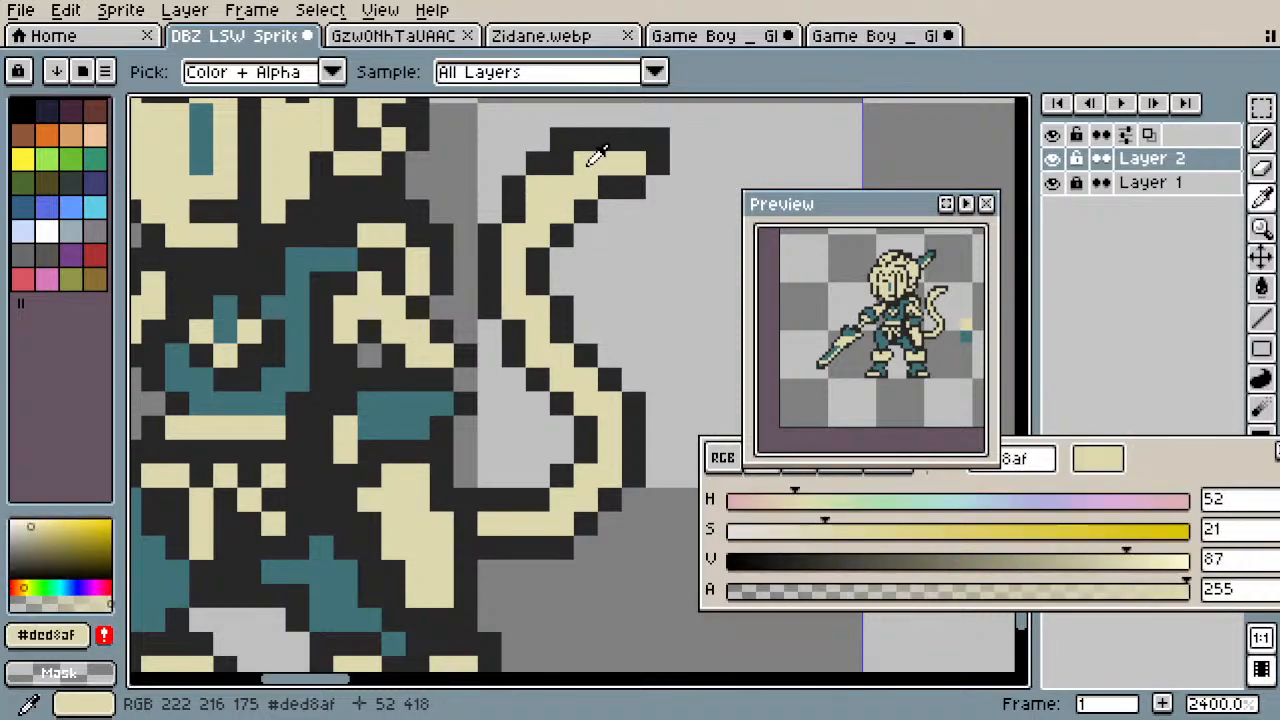
click(562, 164)
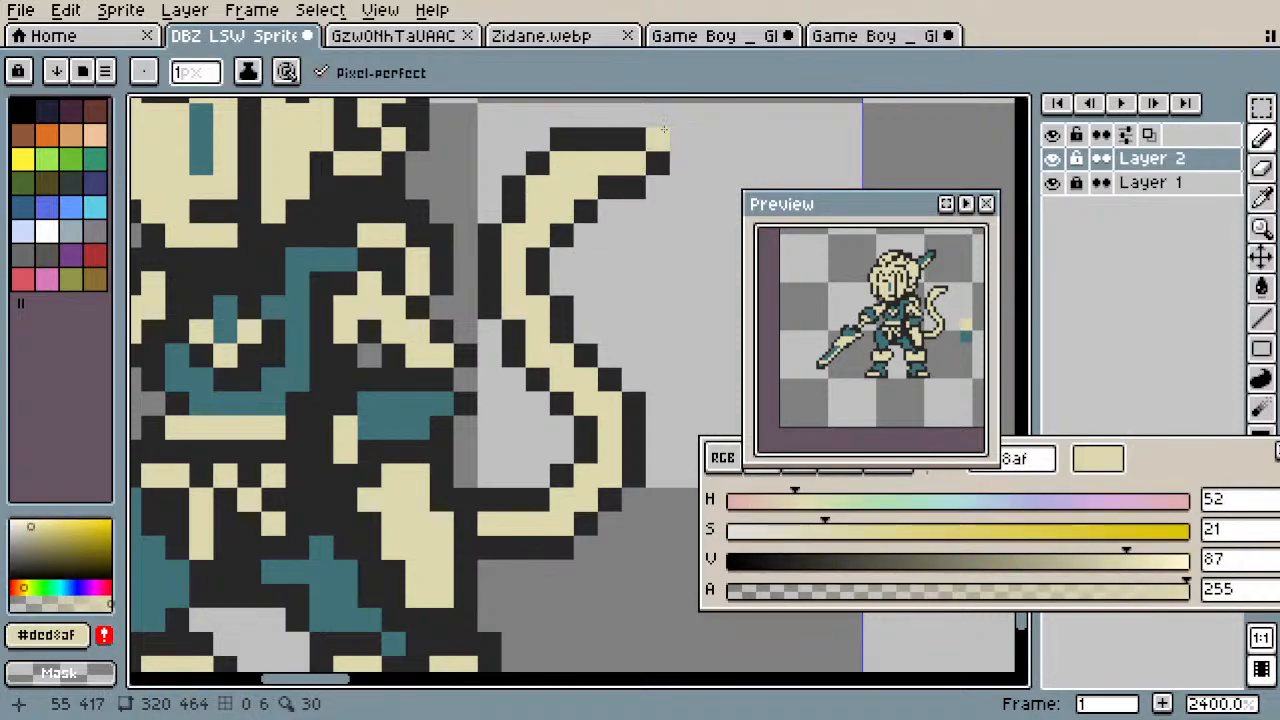
Step: Erase the tail tip's corner pixel at 55, 417 and thicken the inner outline at 52, 419 and 51, 420 in dark #282828
right_click(655, 137)
alt+click(613, 187)
click(586, 188)
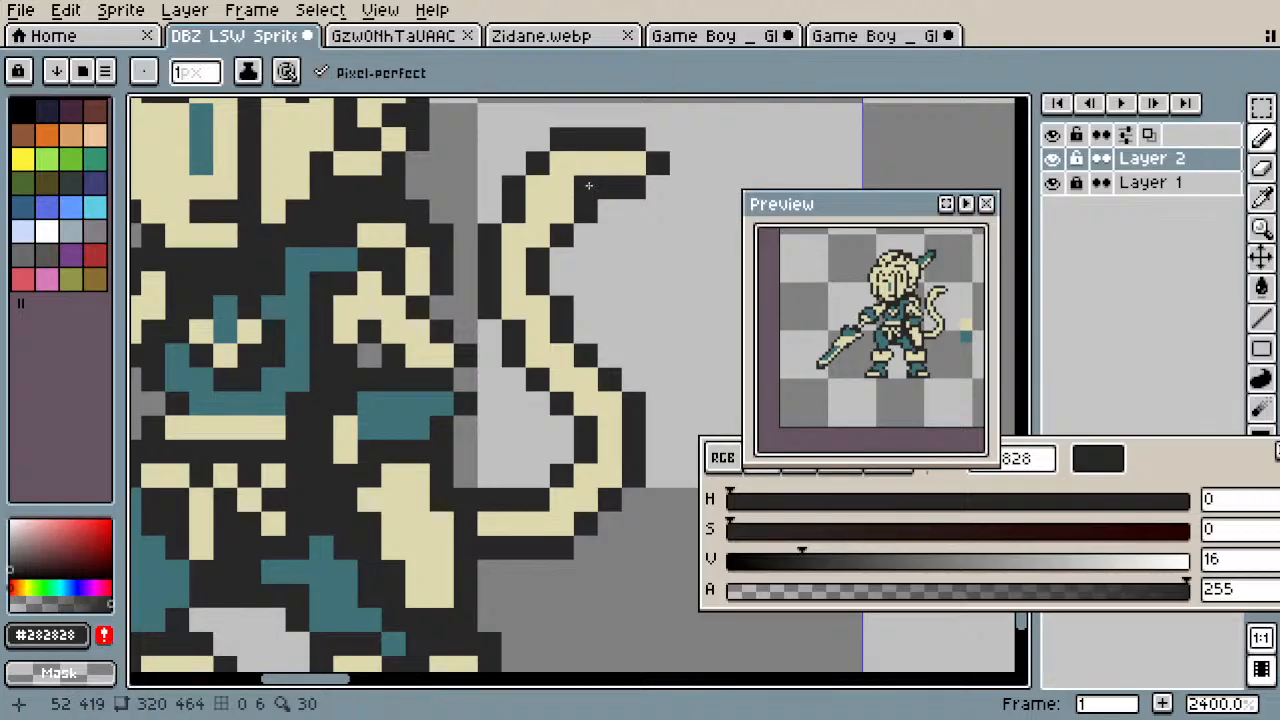
click(562, 212)
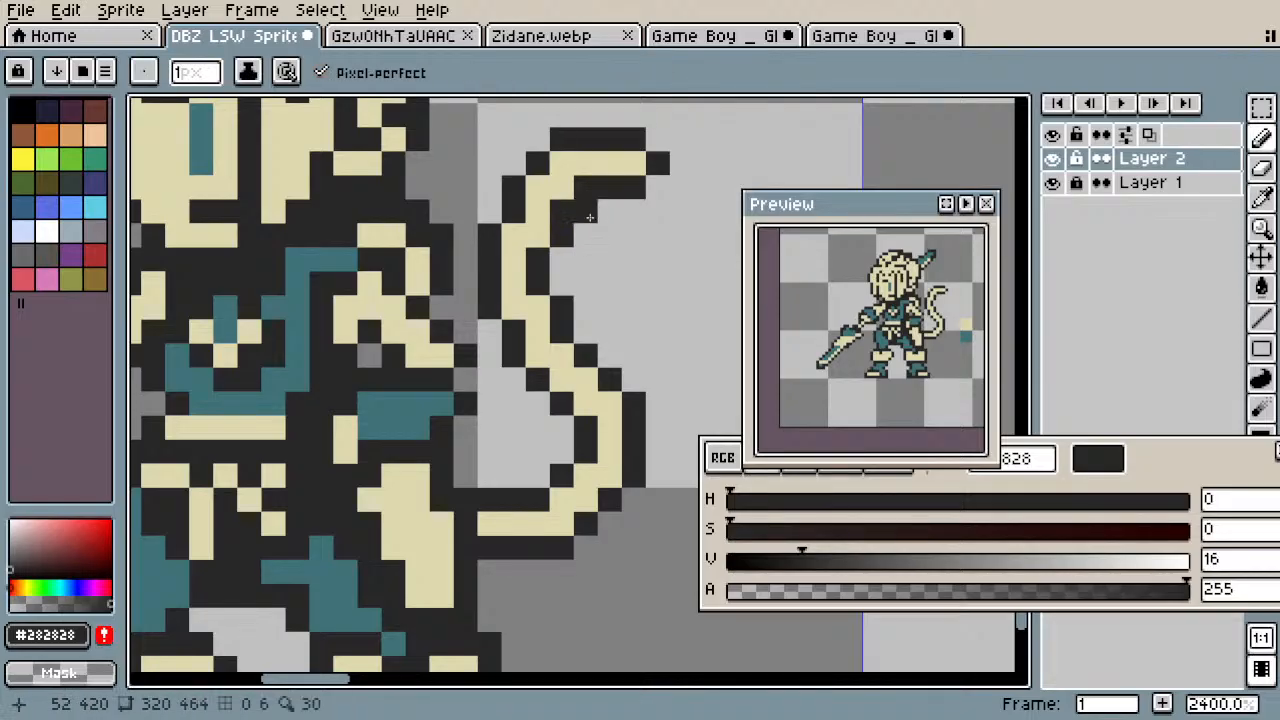
Step: Extend the tail tip around a small downward bend, drawing a #282828 outline and filling the inside with cream
scroll(588, 290, down, 7)
scroll(600, 343, down, 2)
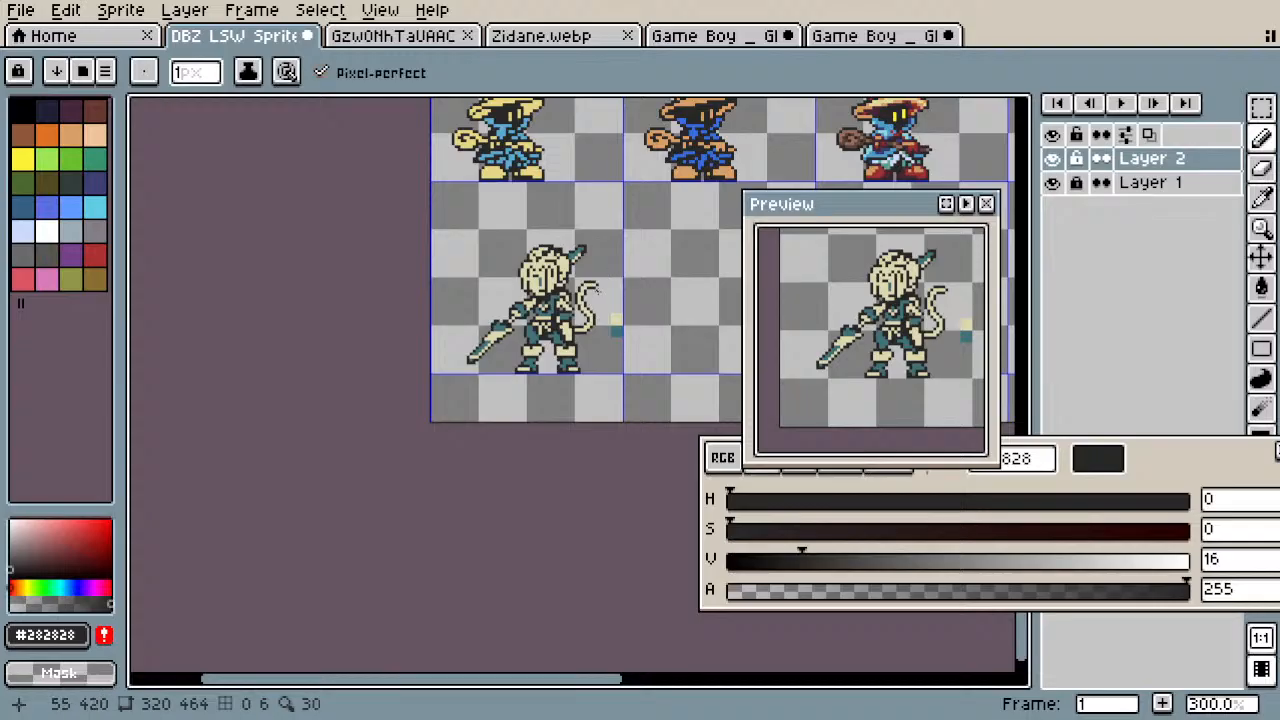
scroll(591, 320, up, 9)
key(i)
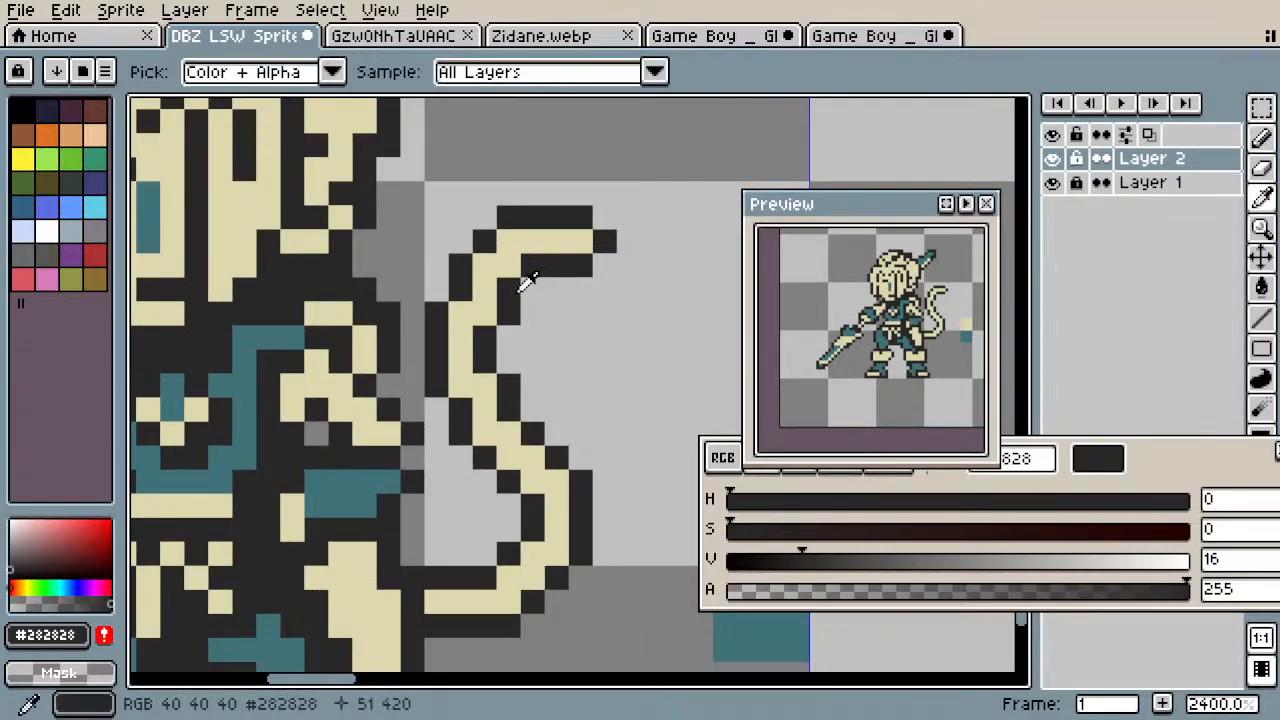
key(b)
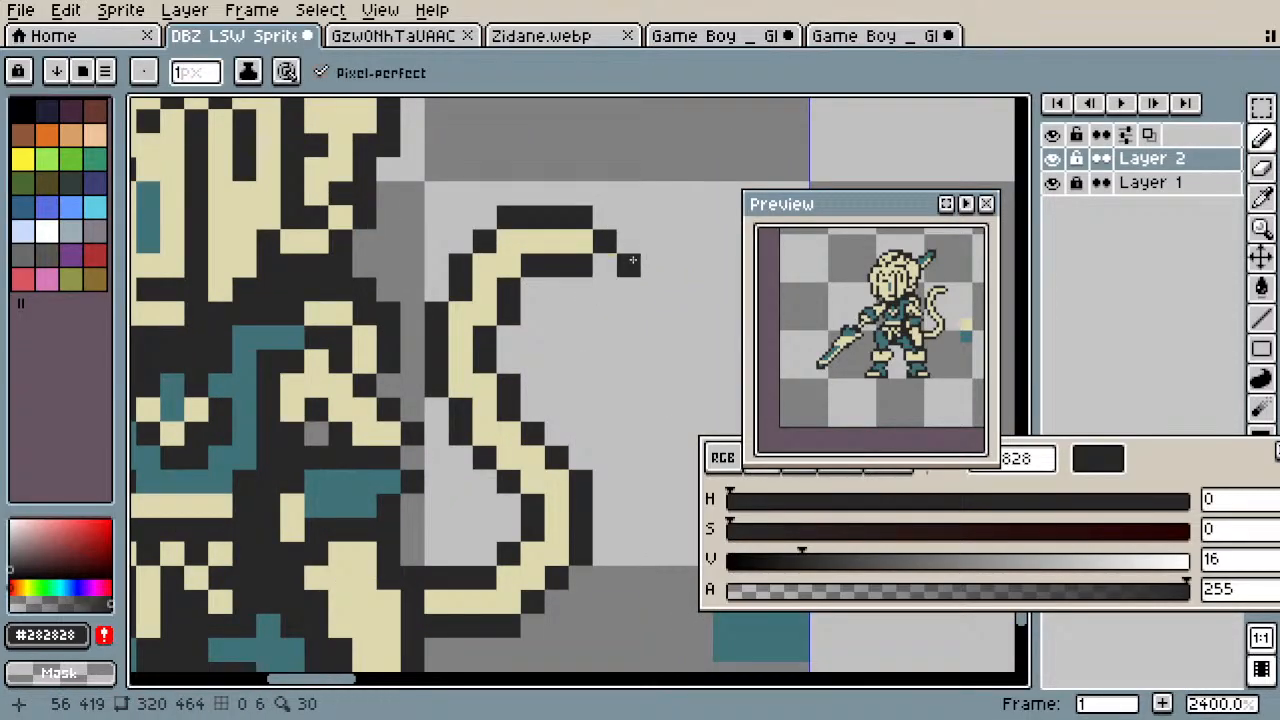
drag(630, 259, 611, 298)
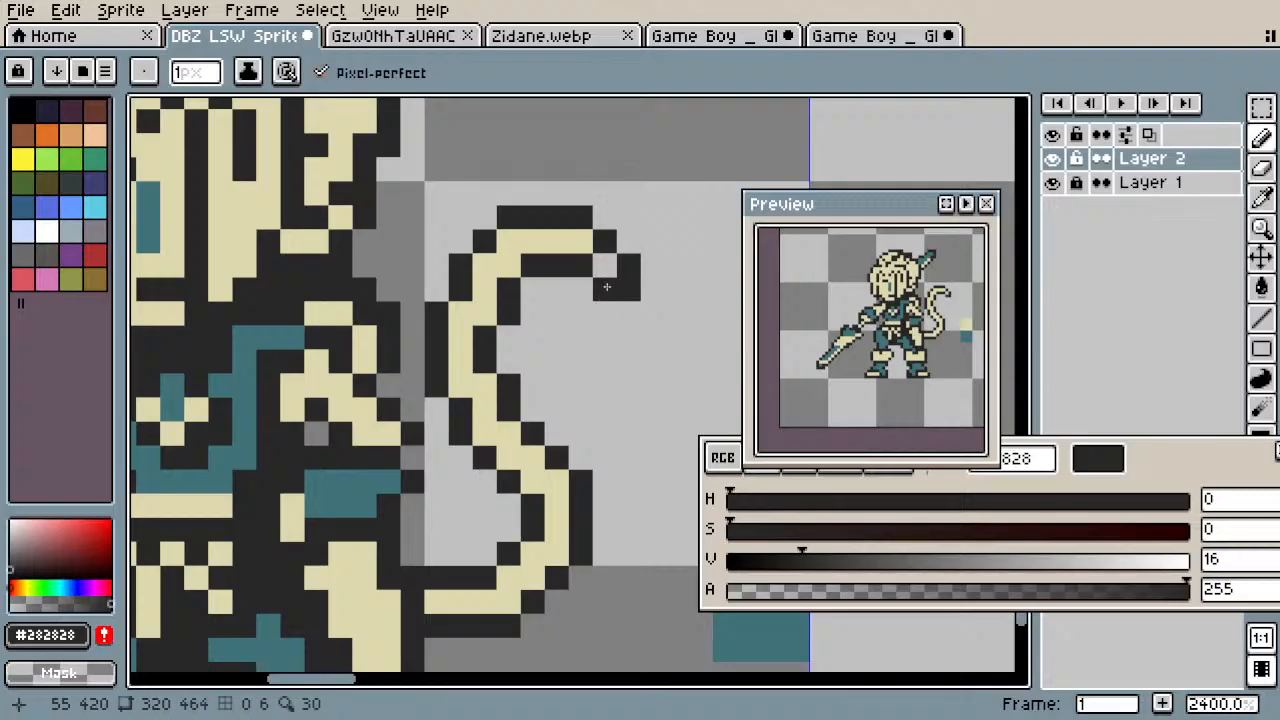
alt+click(586, 240)
click(582, 264)
key(alt)
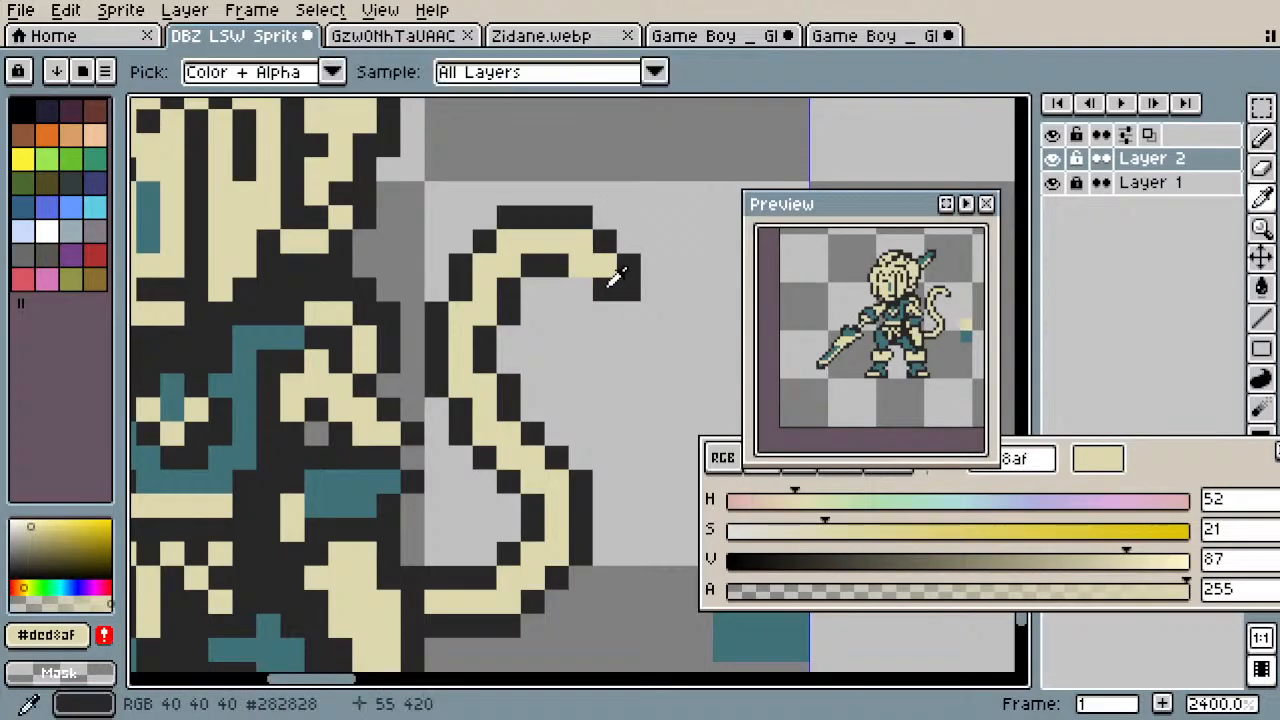
alt+click(617, 278)
scroll(590, 300, down, 3)
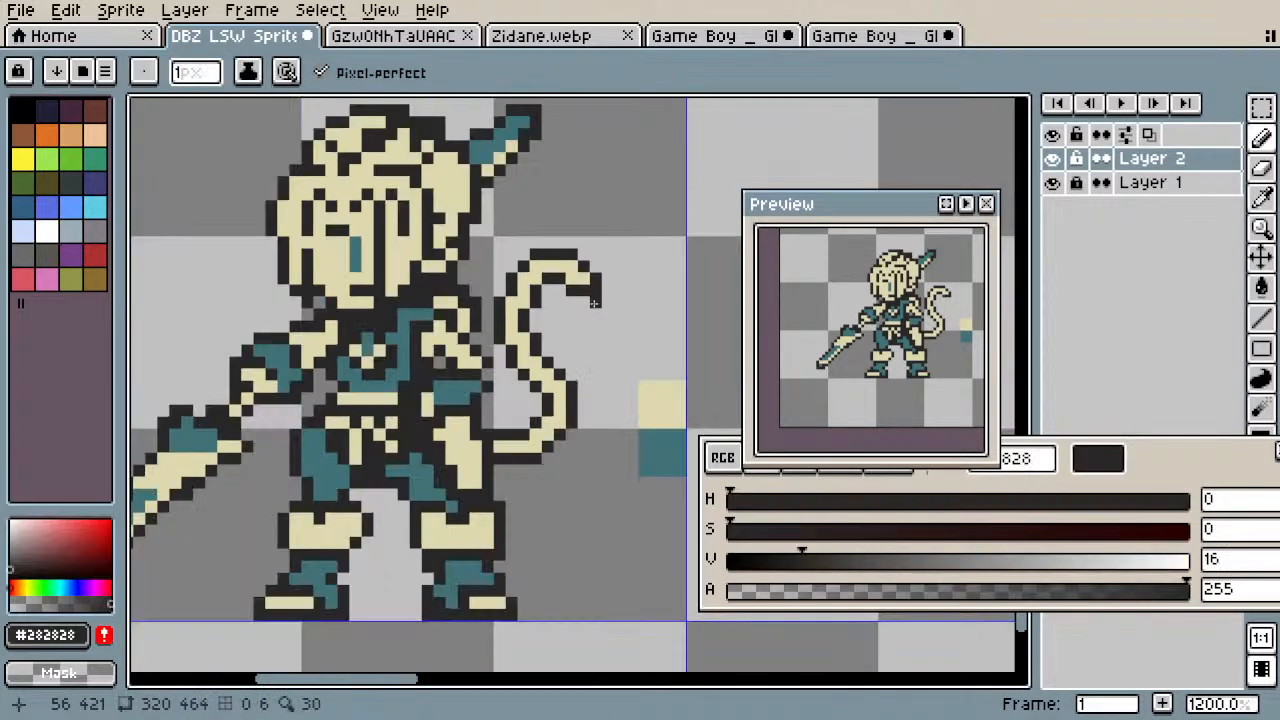
scroll(590, 315, down, 2)
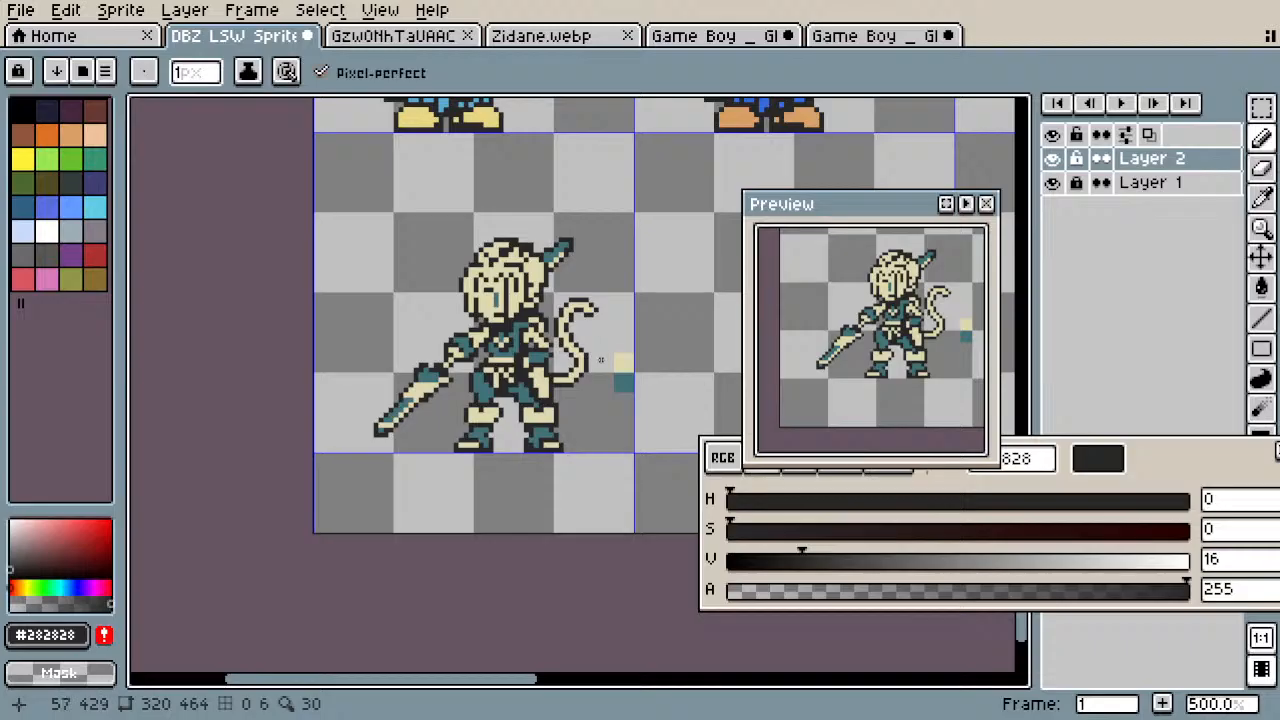
Step: Curl the tail tip further outward and down with #282828 outline pixels and cream fill, erasing the excess outline pixels
scroll(593, 319, up, 5)
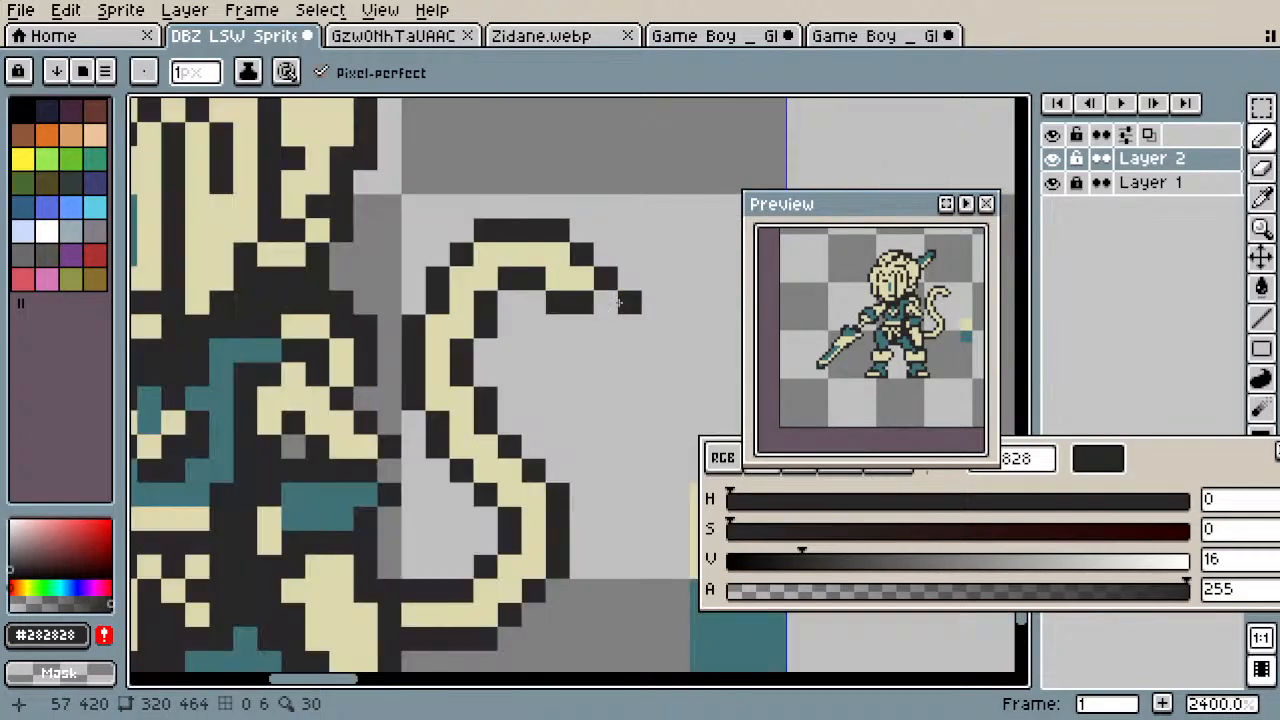
click(627, 304)
click(628, 326)
drag(619, 347, 606, 350)
alt+click(605, 324)
click(582, 303)
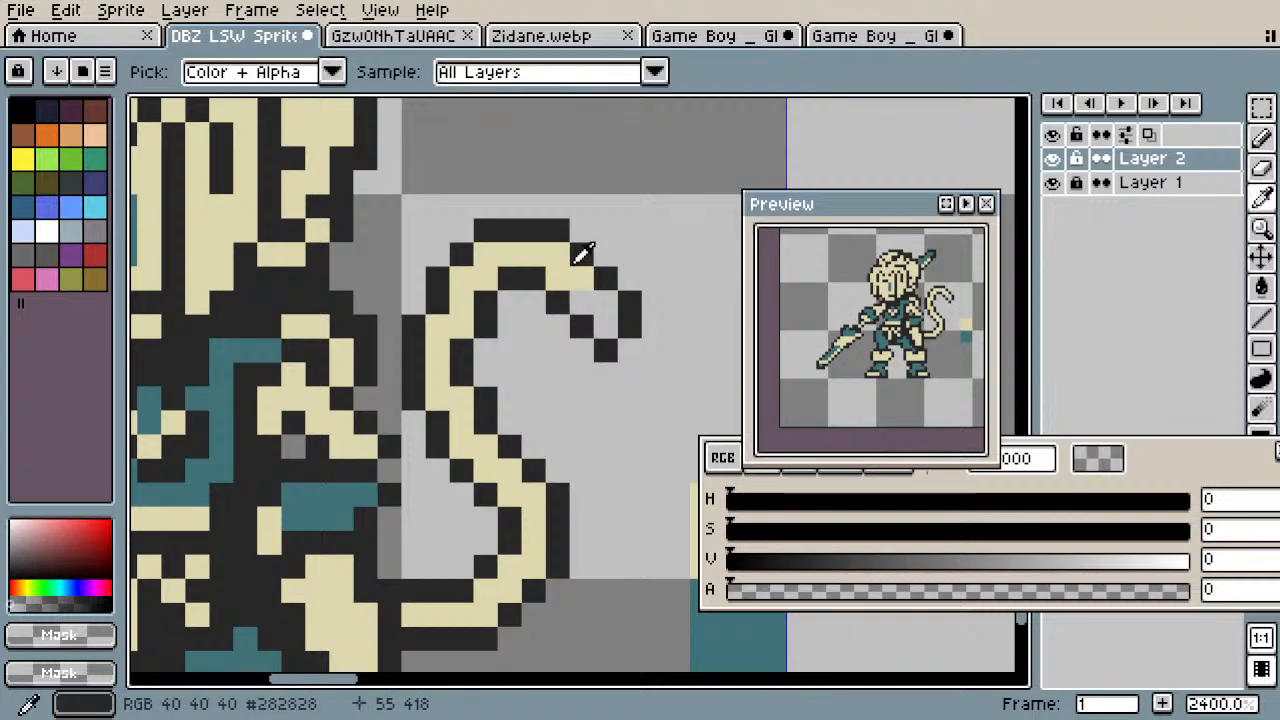
alt+click(579, 258)
alt+click(586, 271)
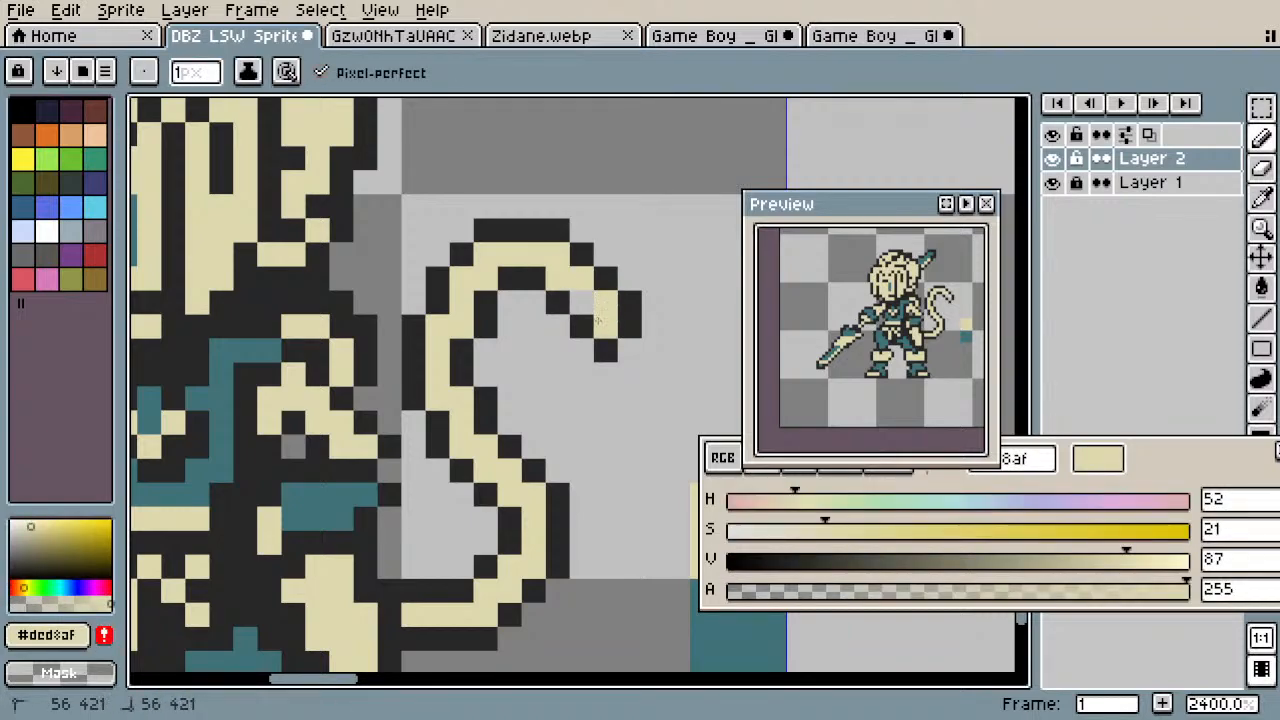
alt+click(591, 308)
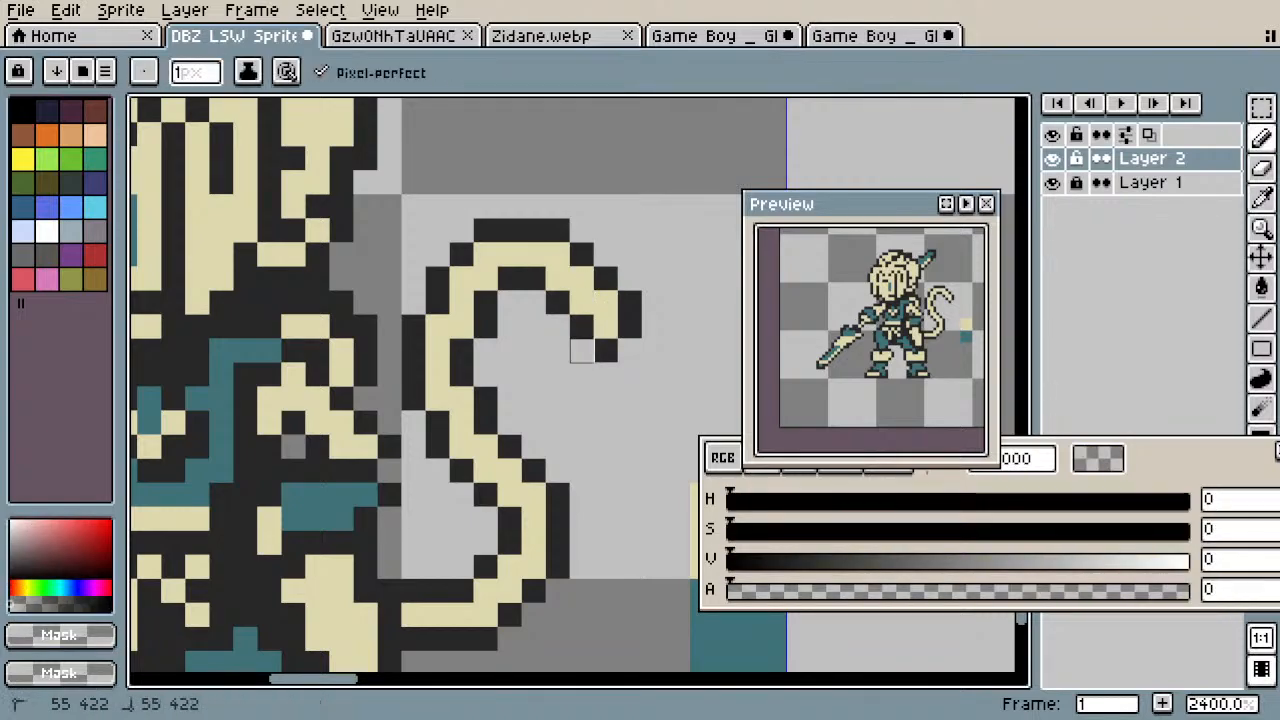
alt+click(598, 334)
scroll(600, 330, down, 6)
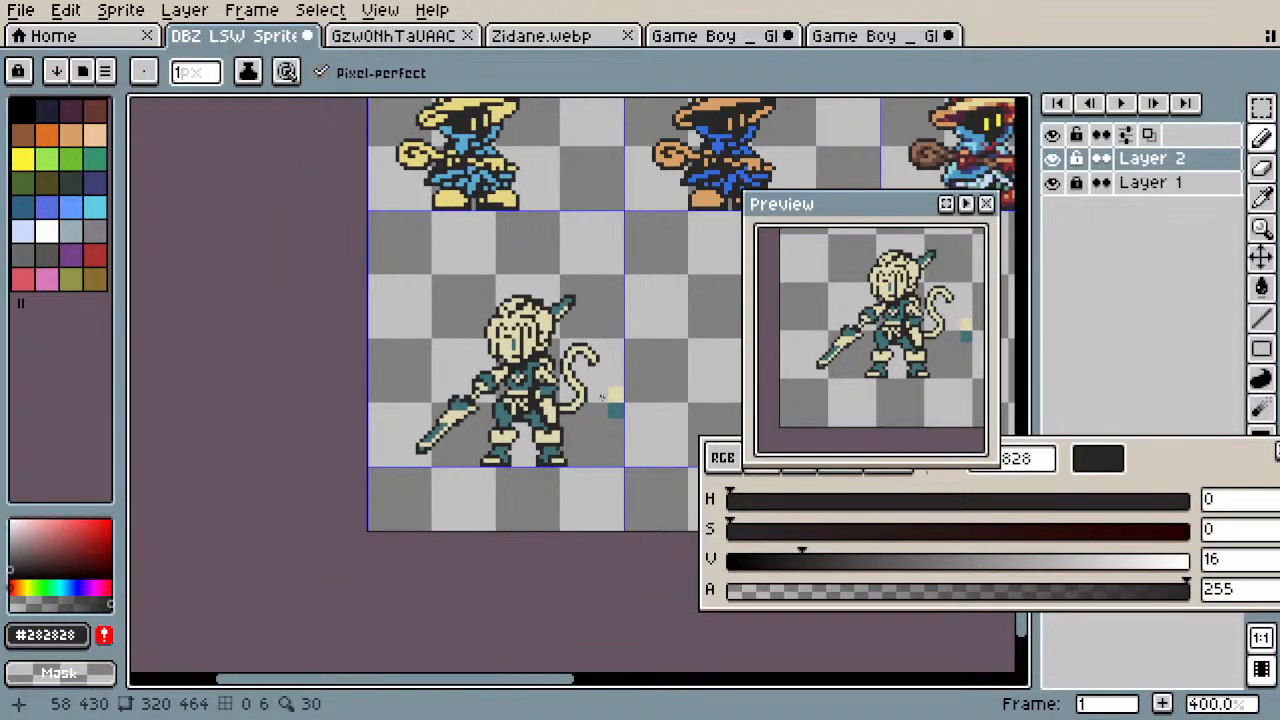
scroll(602, 397, up, 3)
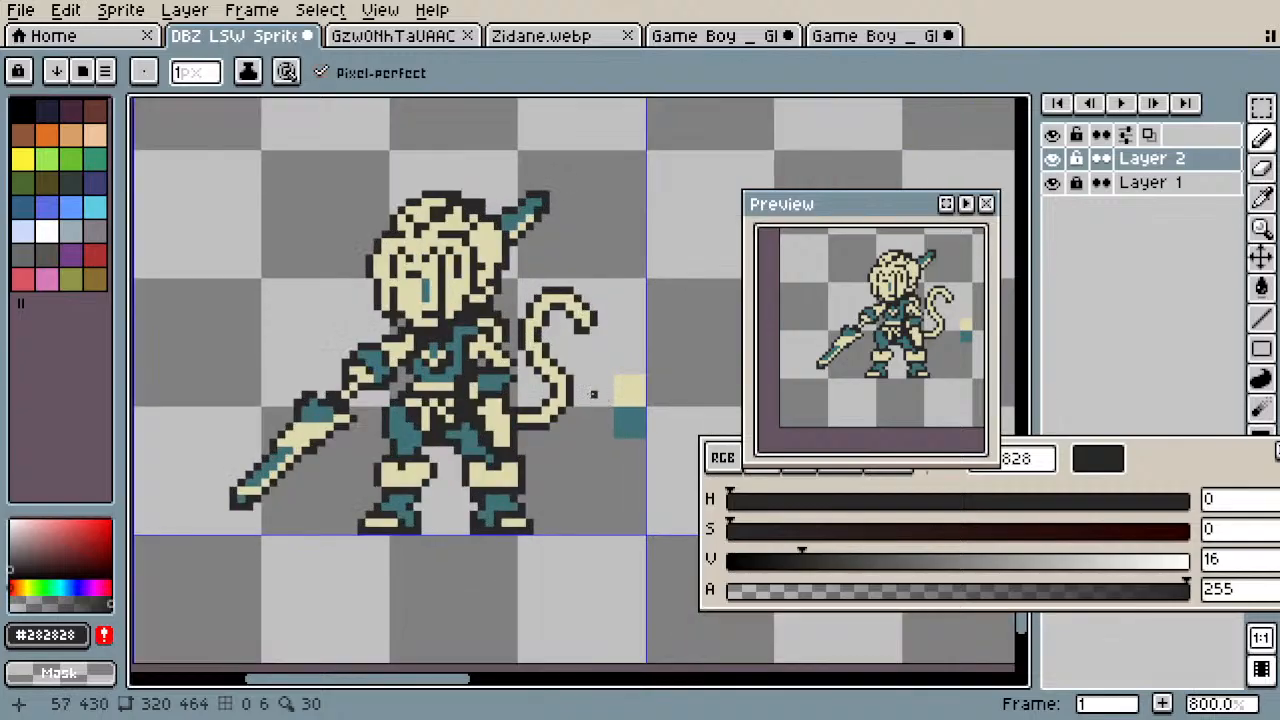
scroll(584, 394, up, 3)
scroll(578, 396, down, 2)
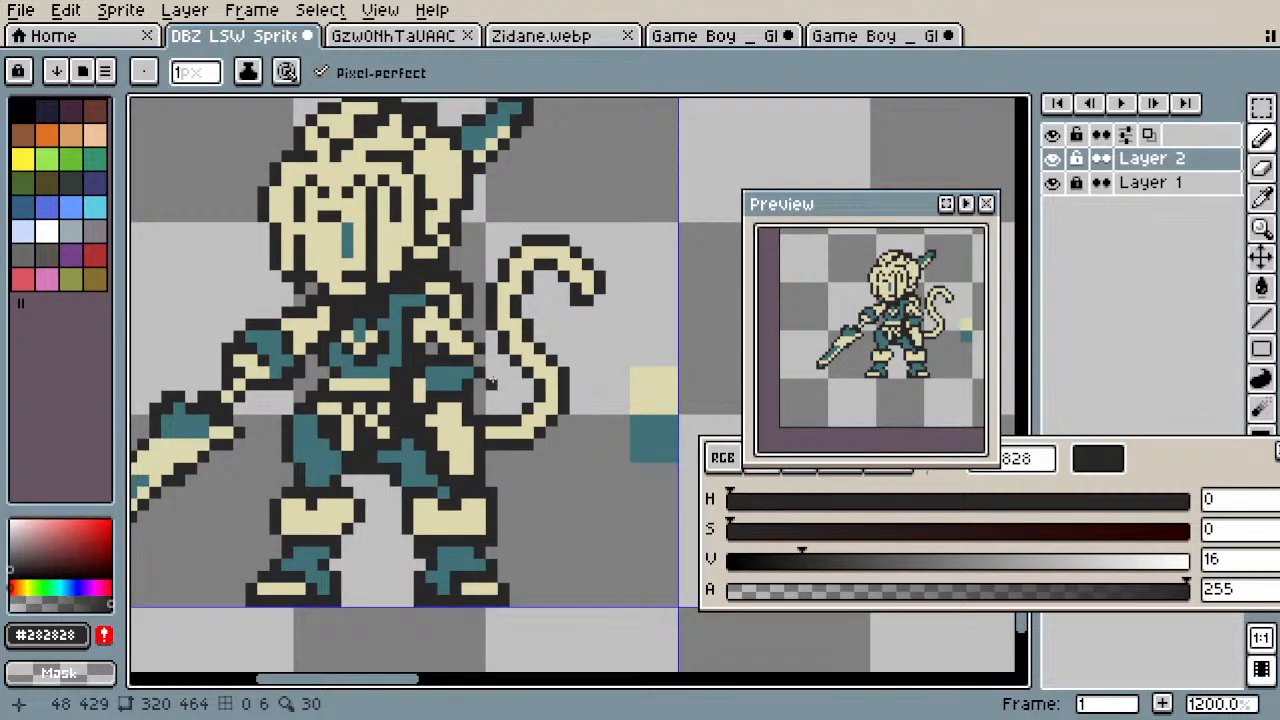
Step: Fill the transparent gap under the tail-side upper arm with #282828 and add a teal pixel on top of the arm guard
key(alt)
scroll(490, 383, down, 2)
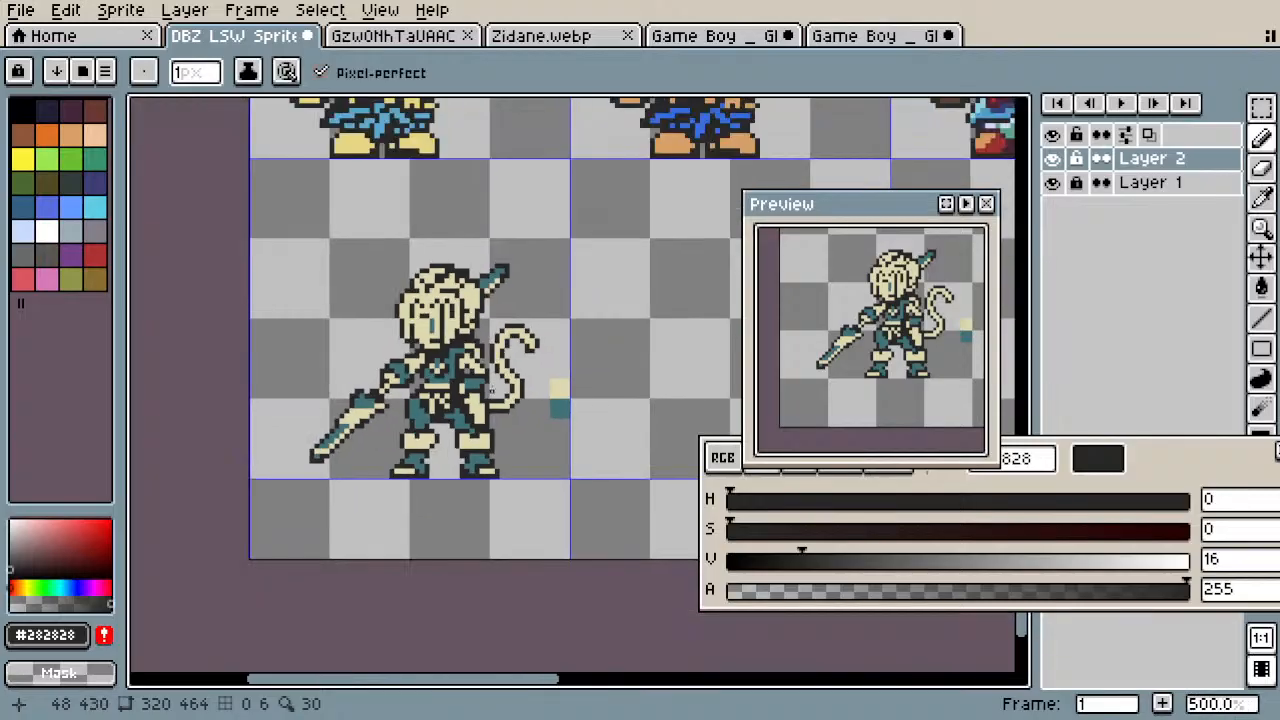
scroll(546, 355, up, 2)
scroll(546, 355, up, 2)
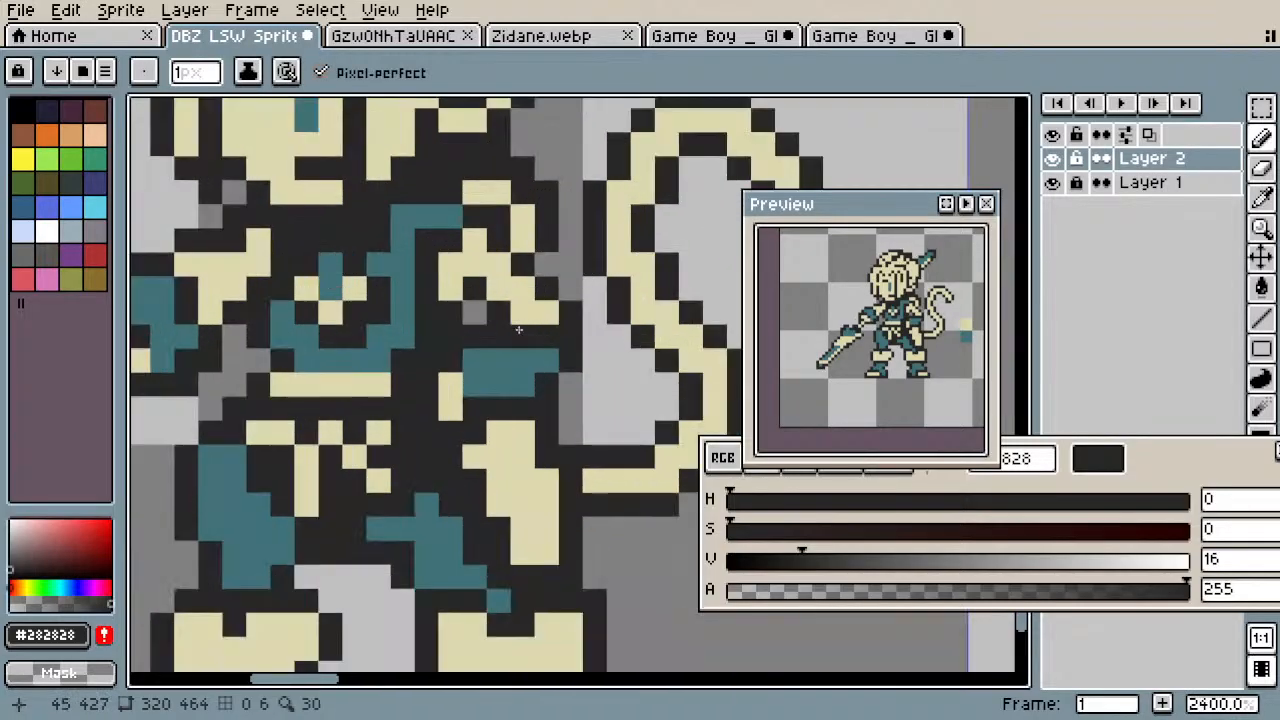
alt+click(494, 349)
alt+click(495, 320)
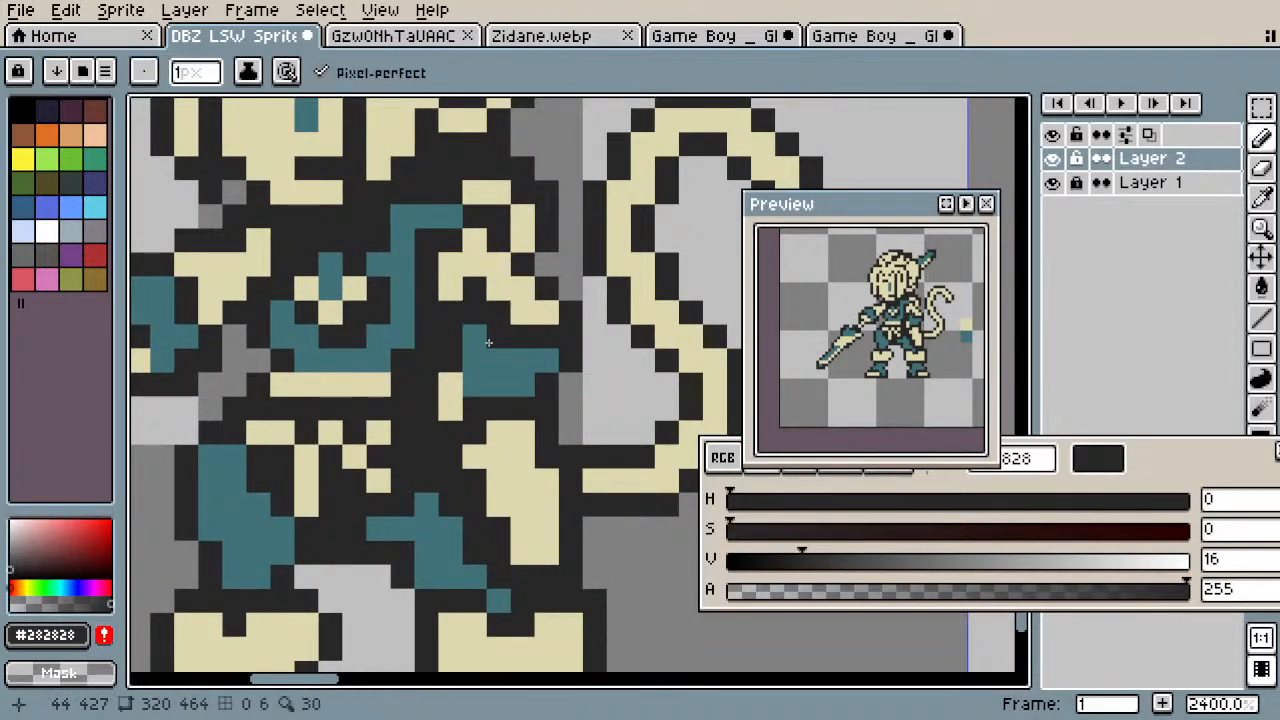
scroll(497, 316, down, 5)
scroll(500, 380, down, 3)
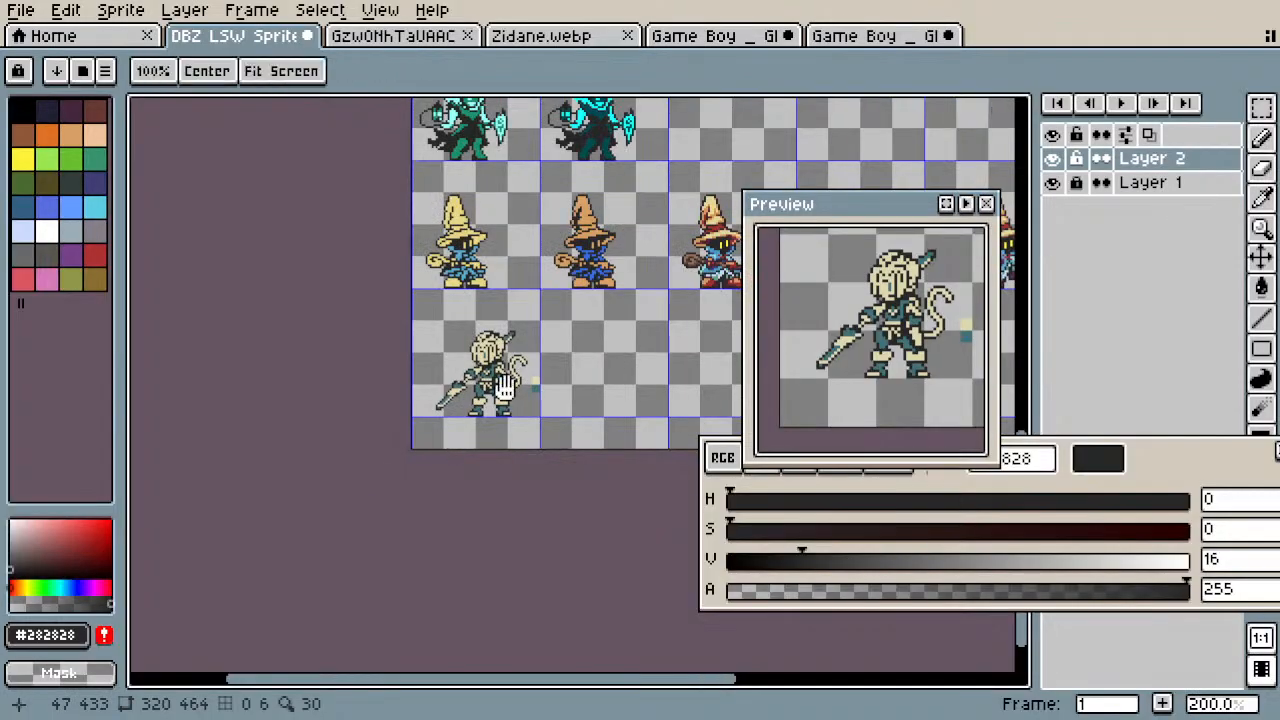
Step: Widen the lower part of the teal vest by one pixel toward the tail-side arm, using #407178
scroll(533, 444, up, 5)
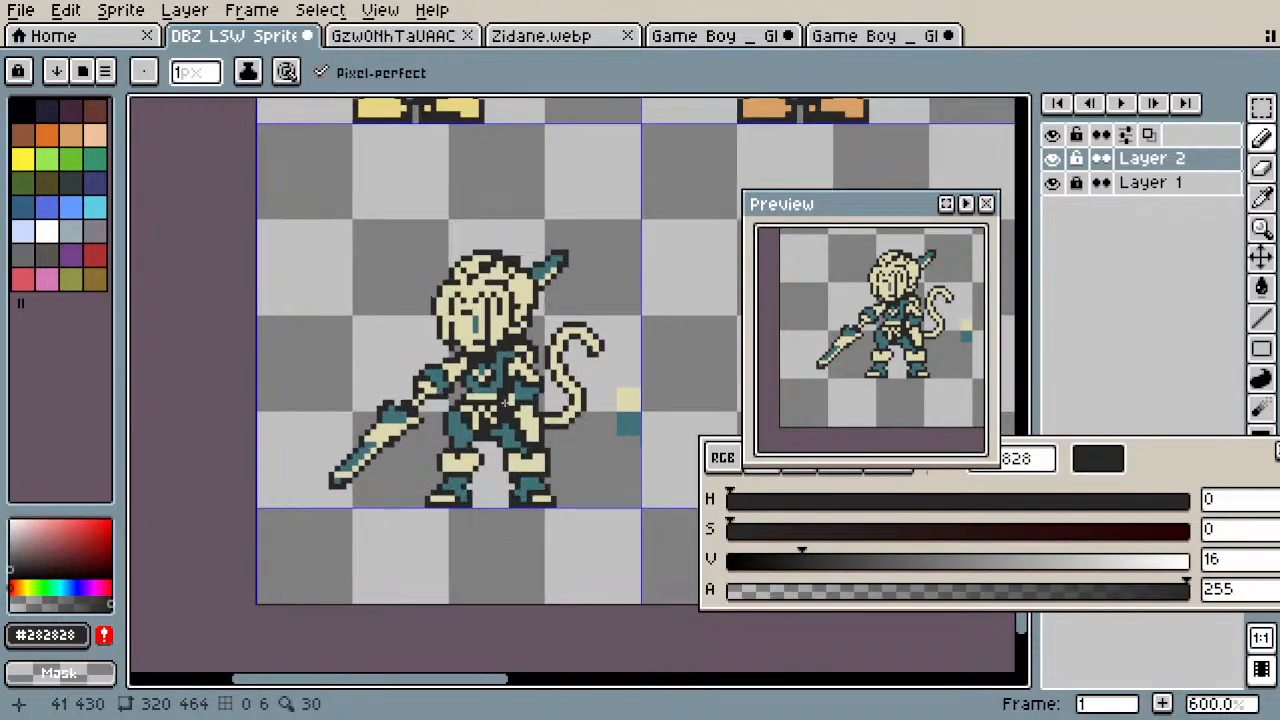
scroll(497, 372, up, 3)
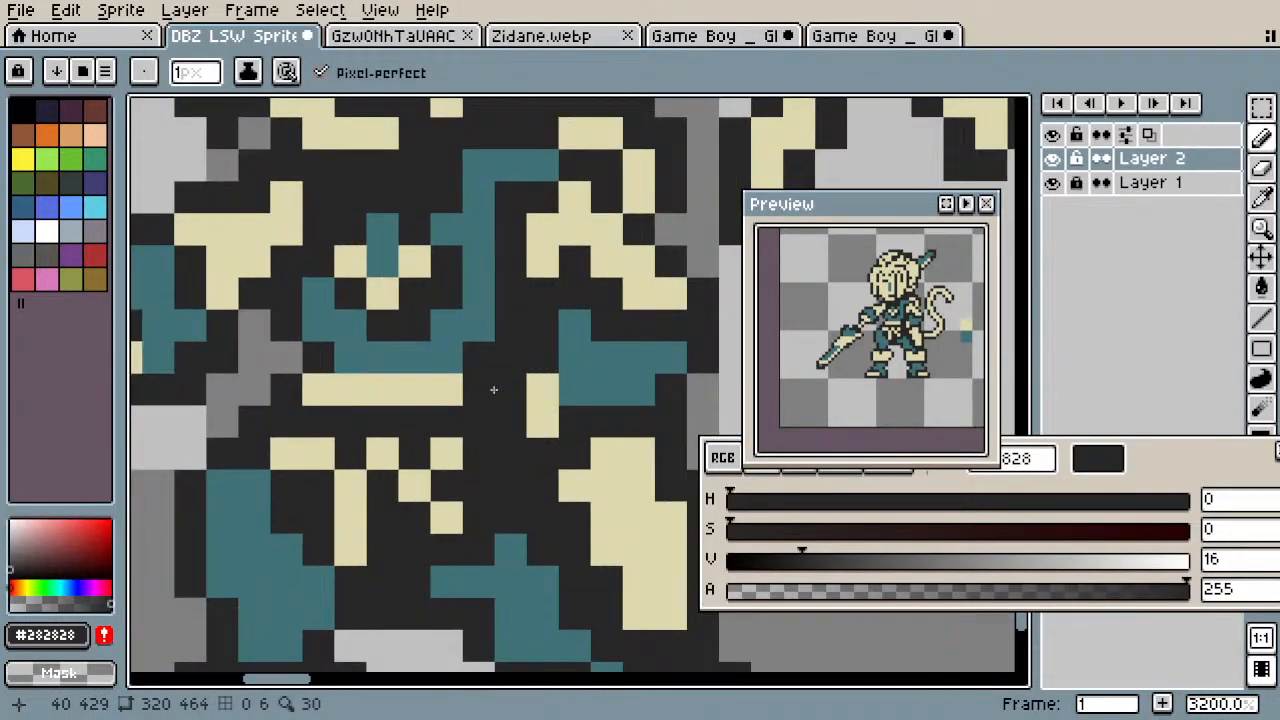
alt+click(503, 335)
click(509, 303)
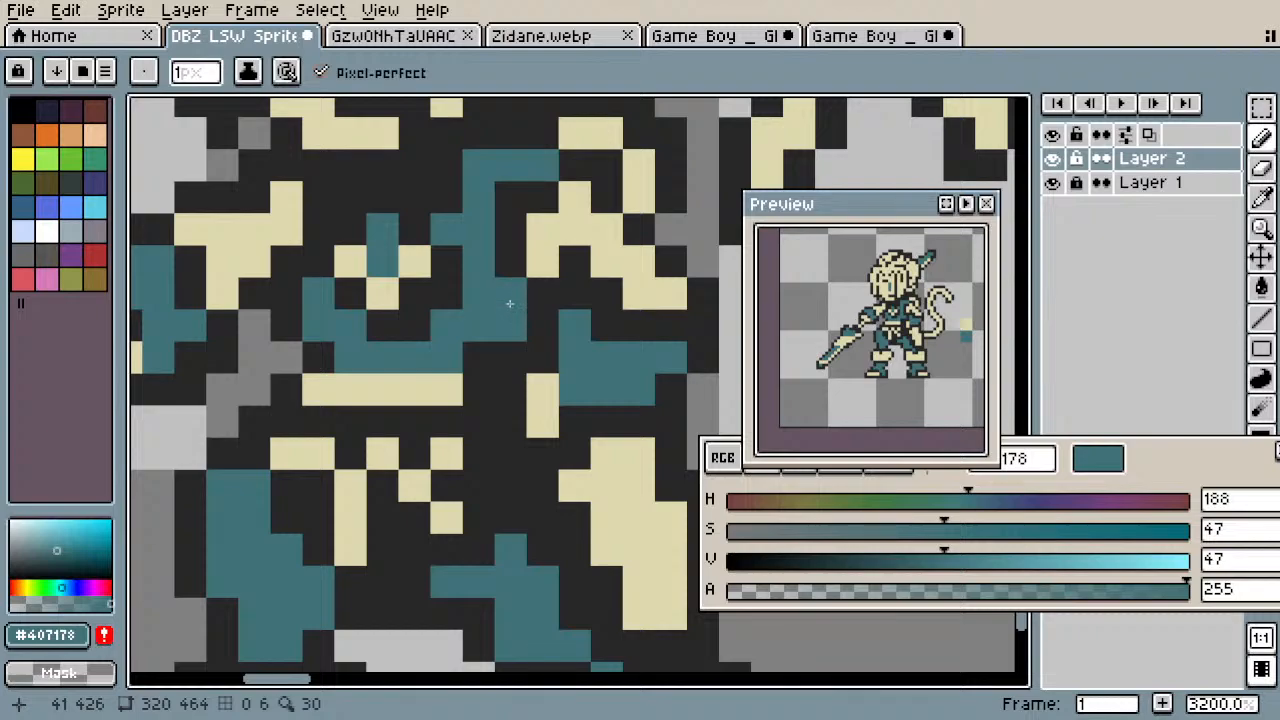
scroll(508, 306, down, 6)
Step: Reshape the cream hand beside the belt with cream and #282828 pixels
scroll(505, 310, up, 5)
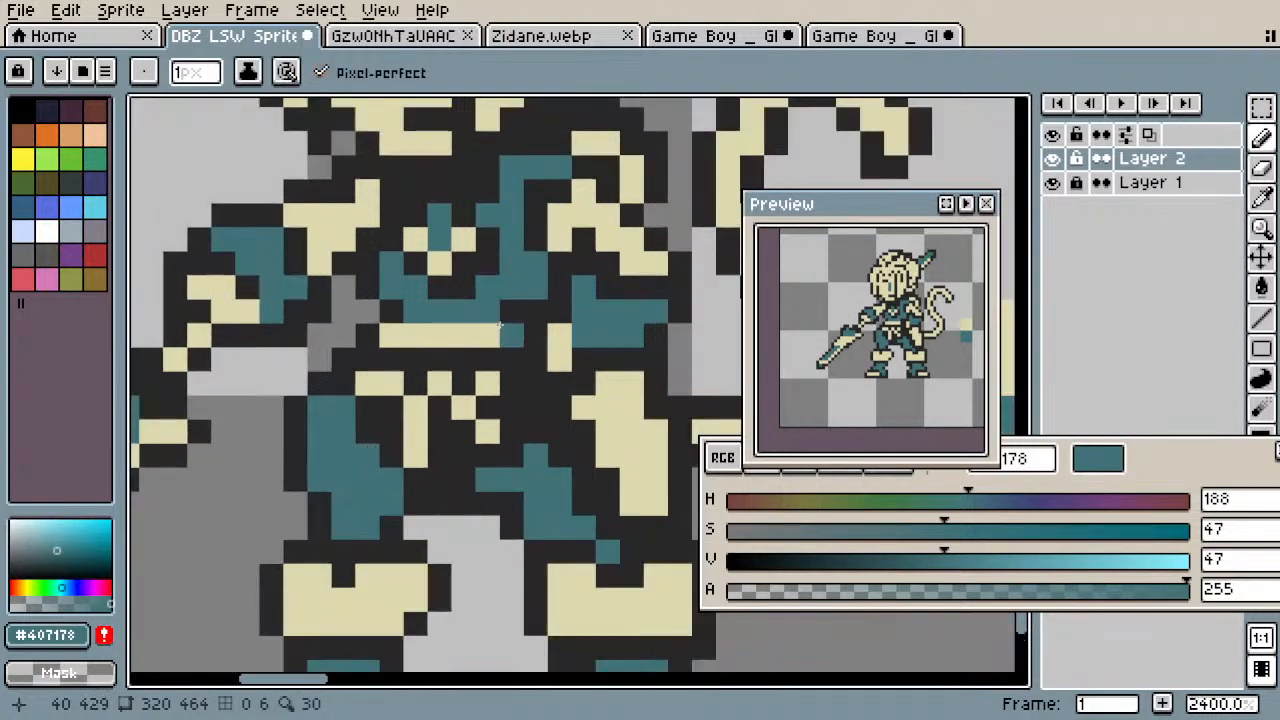
alt+click(552, 346)
click(558, 334)
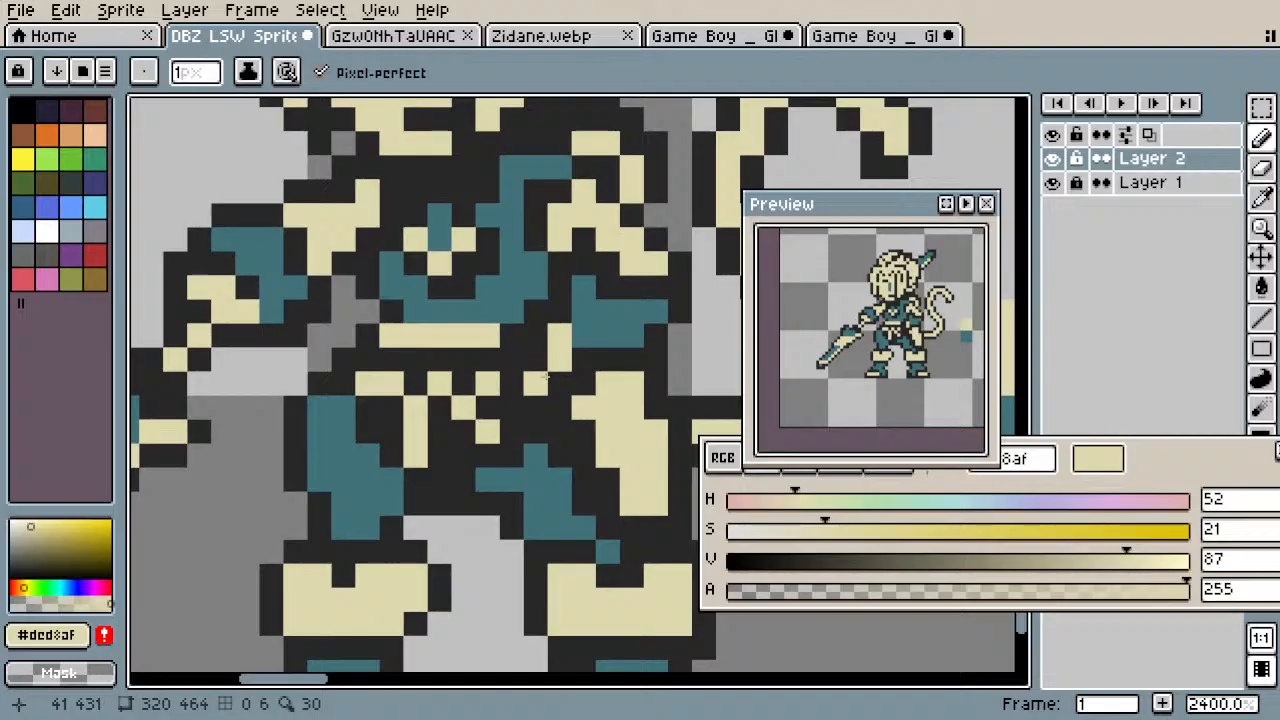
alt+click(530, 346)
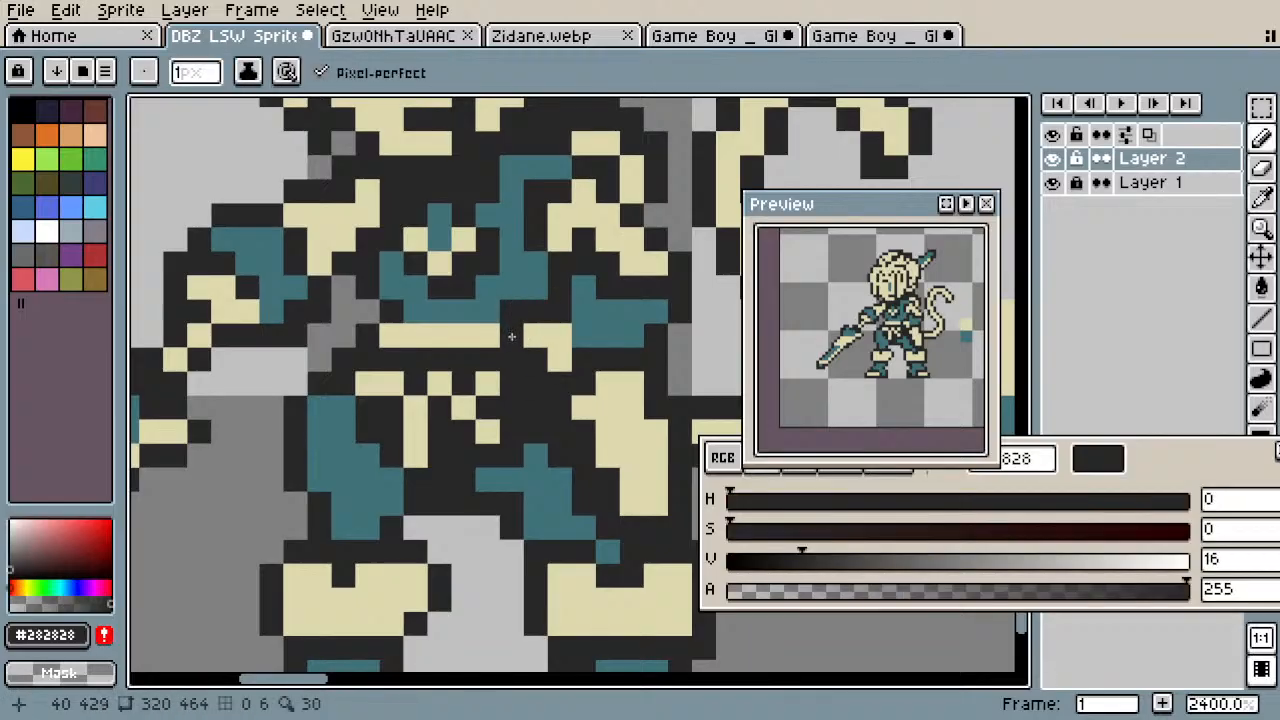
scroll(530, 346, down, 5)
key(ctrl)
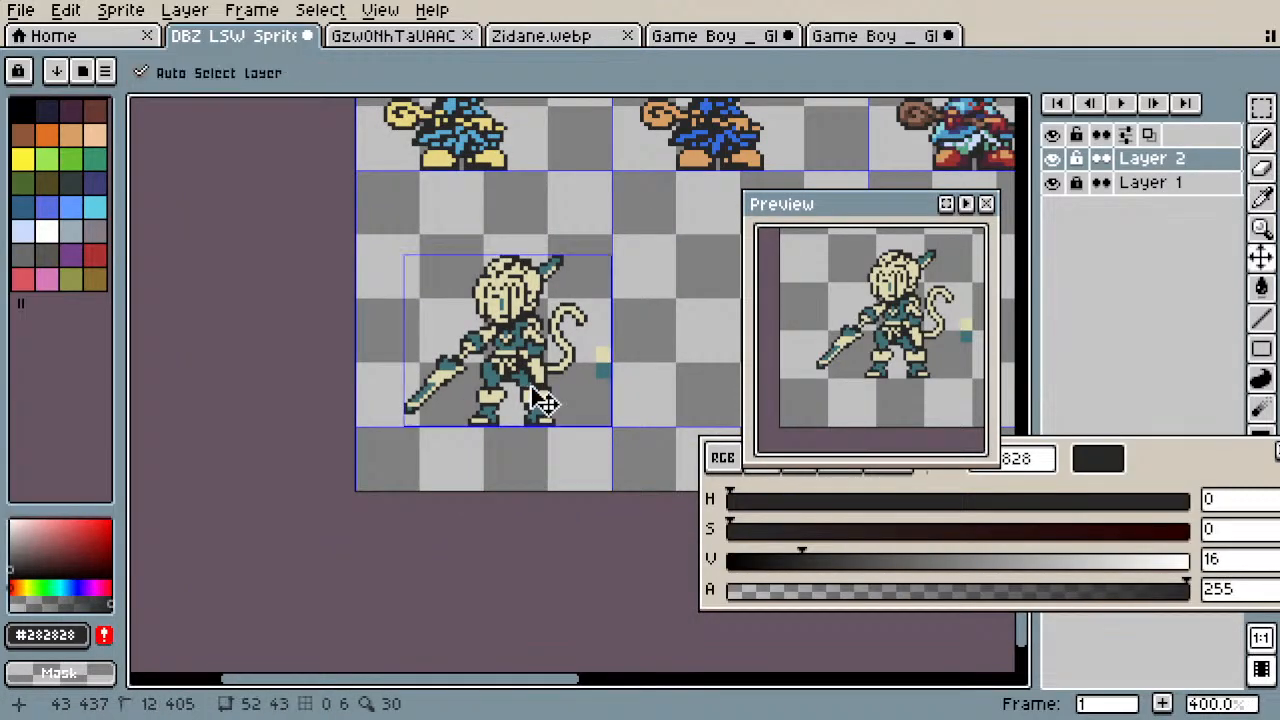
scroll(545, 403, up, 6)
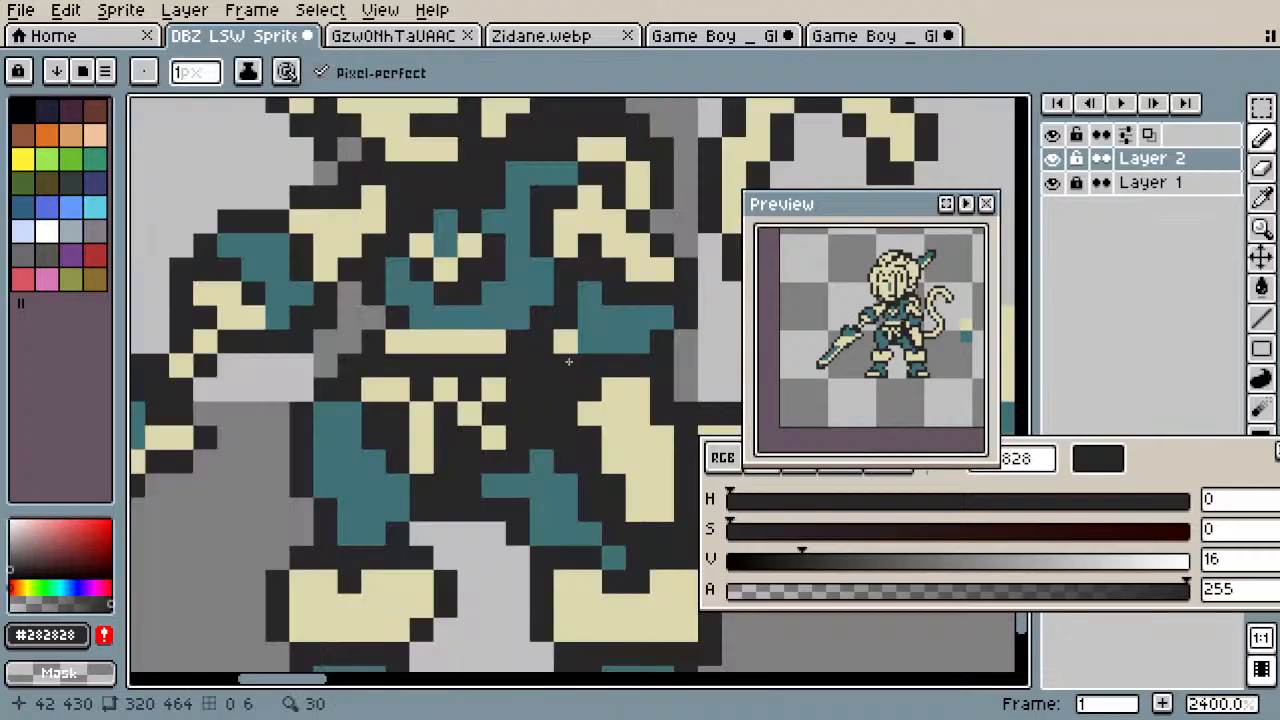
Step: Extend the teal arm guard over the hand, redraw the cream hand closer to the belt, and trim the vest's tail-side edge with #282828
alt+click(590, 342)
click(566, 341)
alt+click(551, 369)
click(542, 342)
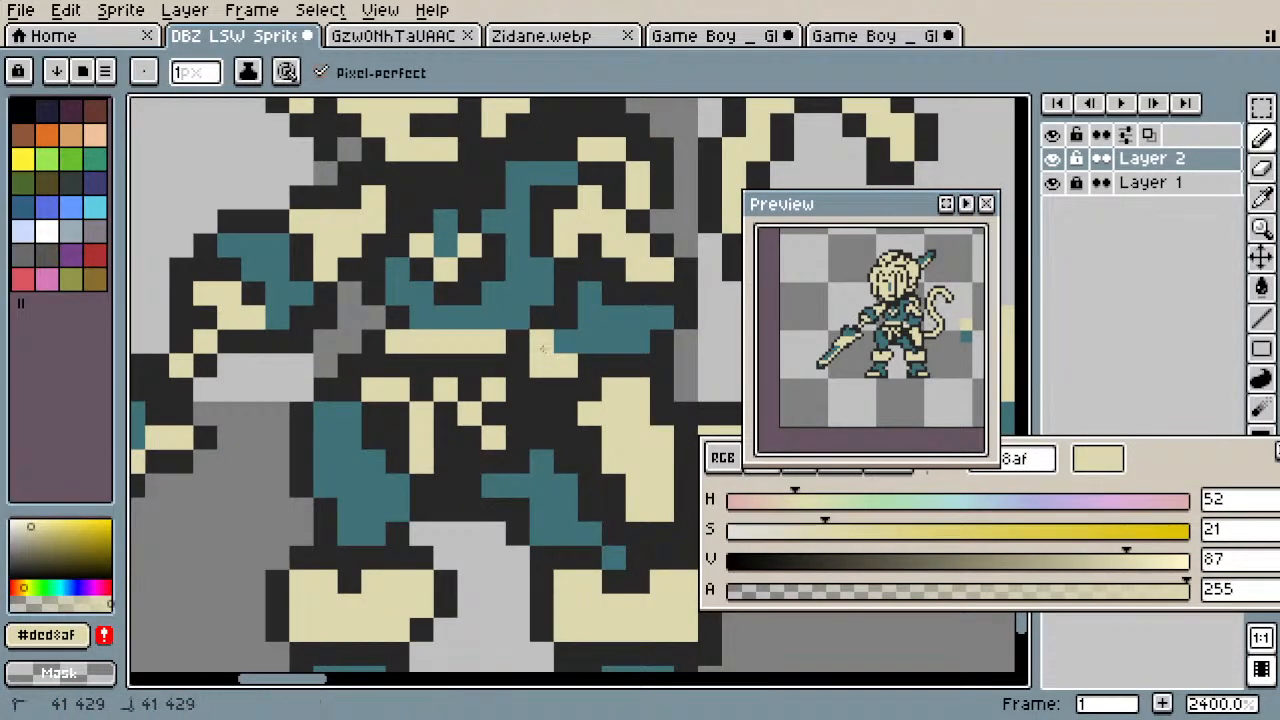
alt+click(558, 300)
click(543, 290)
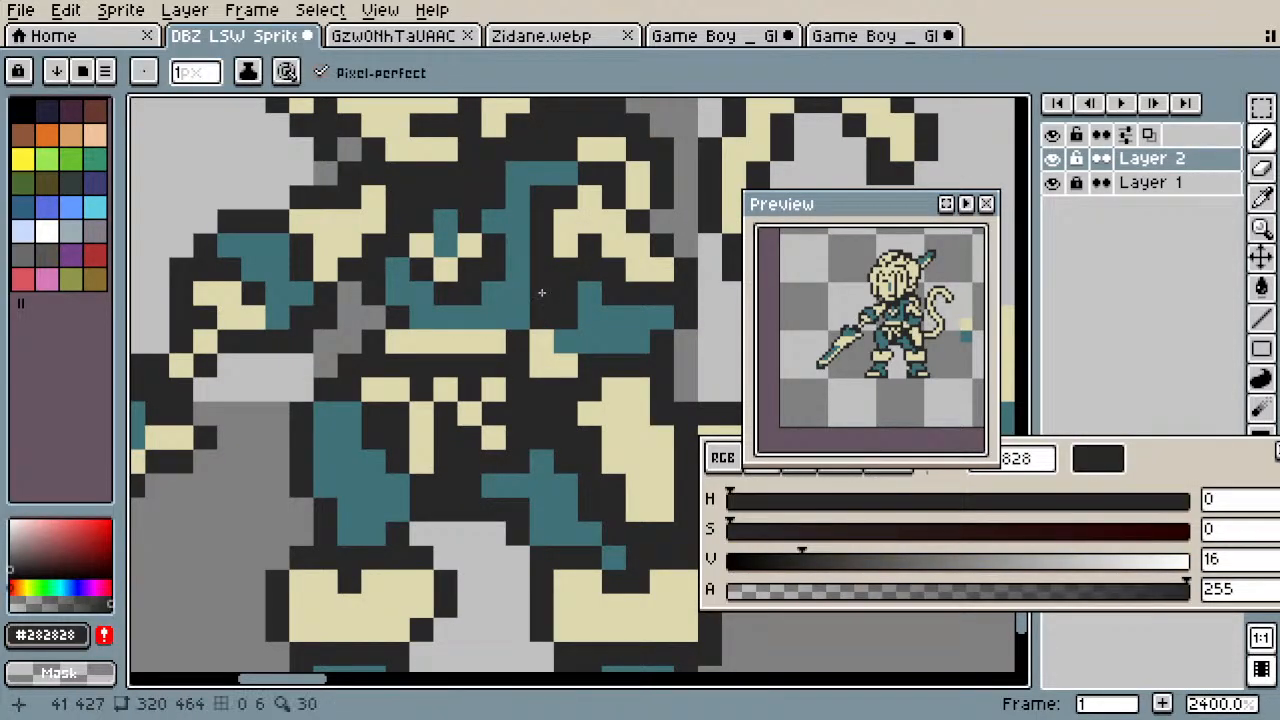
scroll(538, 263, down, 5)
scroll(538, 257, up, 5)
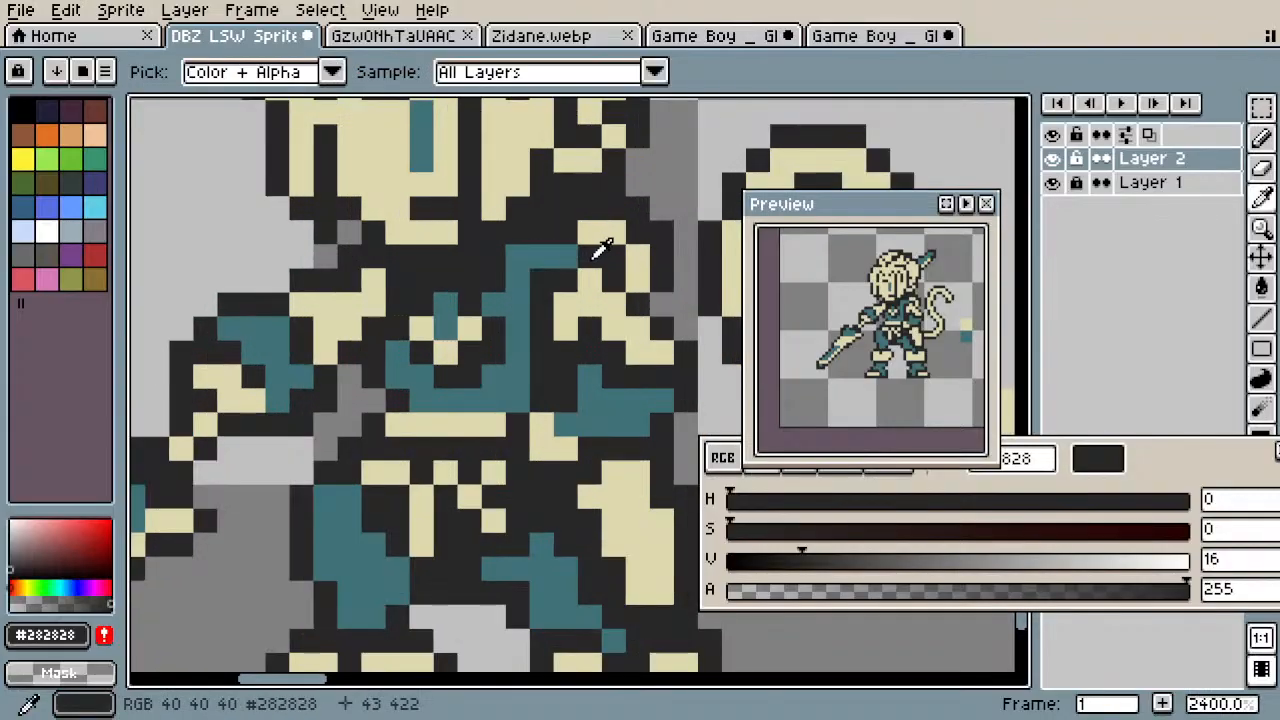
Step: Shift the teal eye one pixel toward the front of the face with #407178 and cover its old column with cream
scroll(555, 312, down, 3)
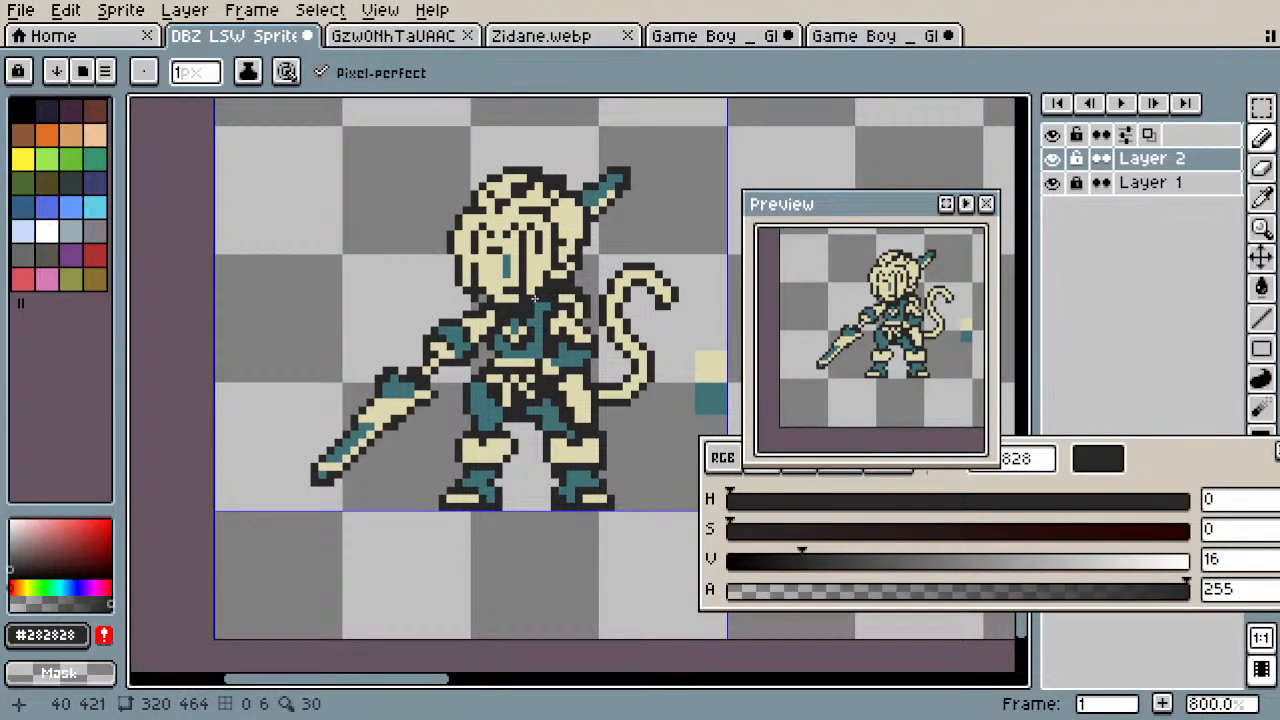
scroll(536, 300, down, 4)
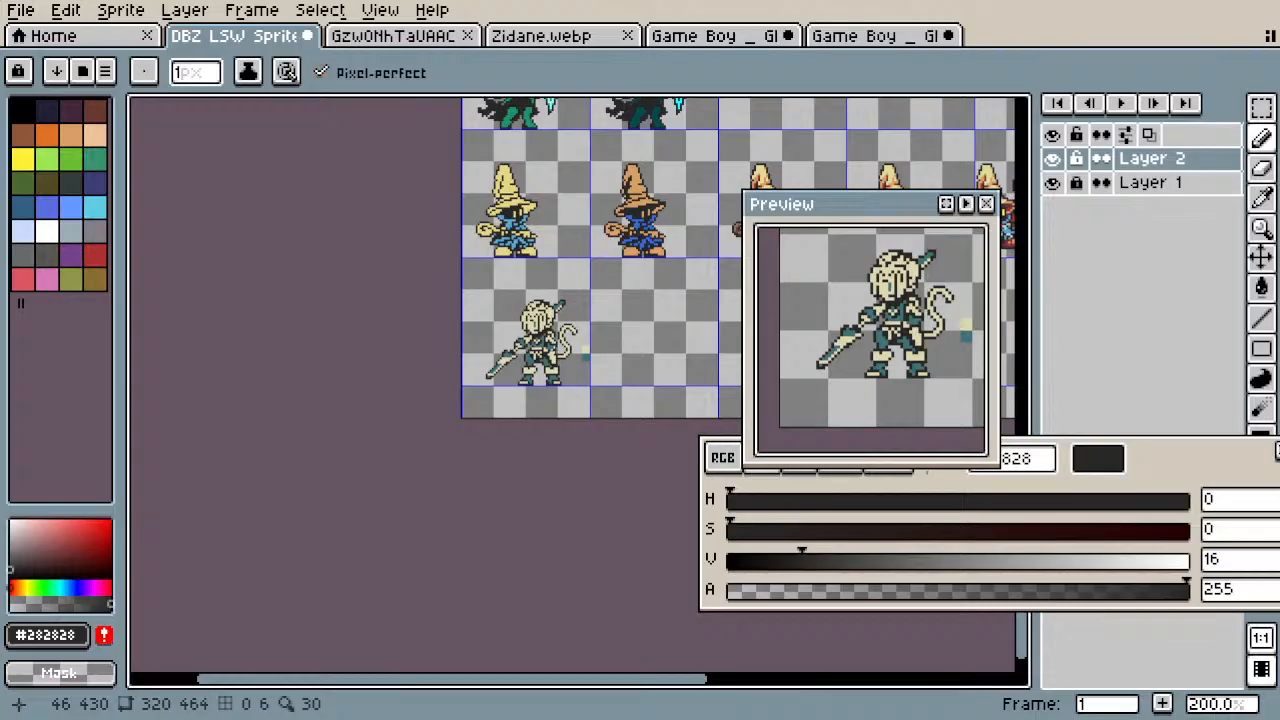
drag(571, 329, 515, 337)
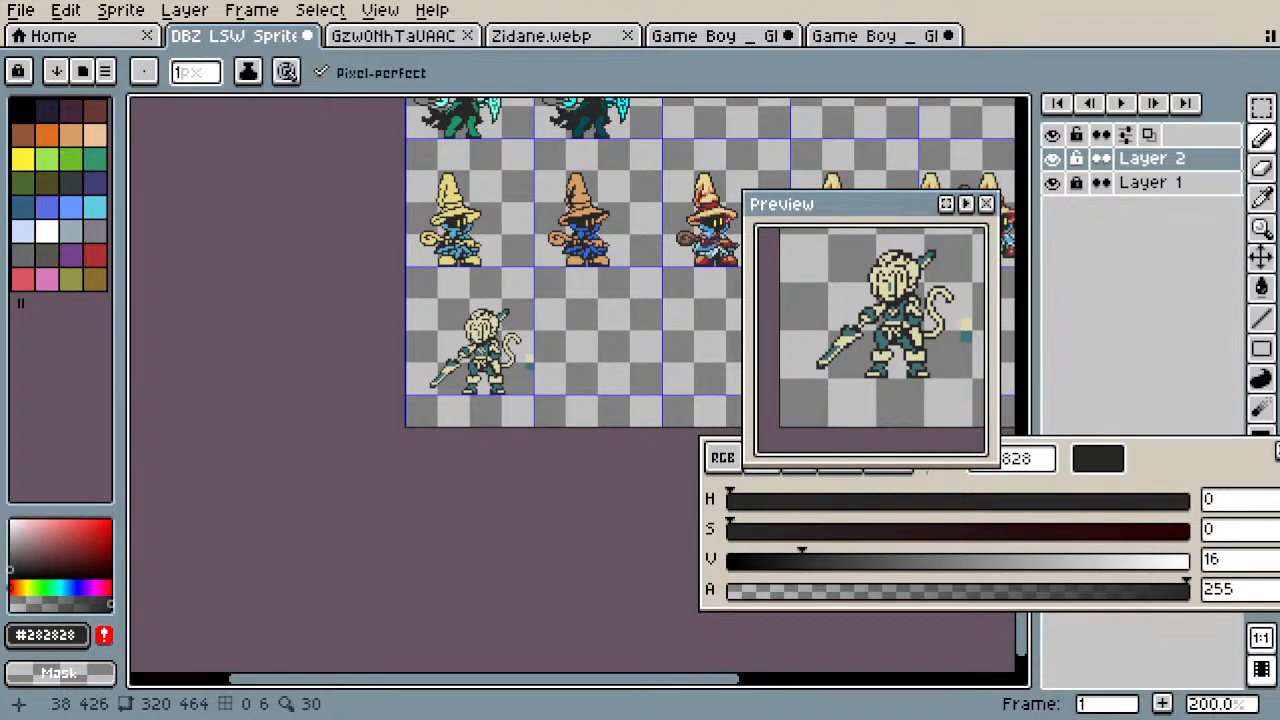
scroll(468, 350, up, 5)
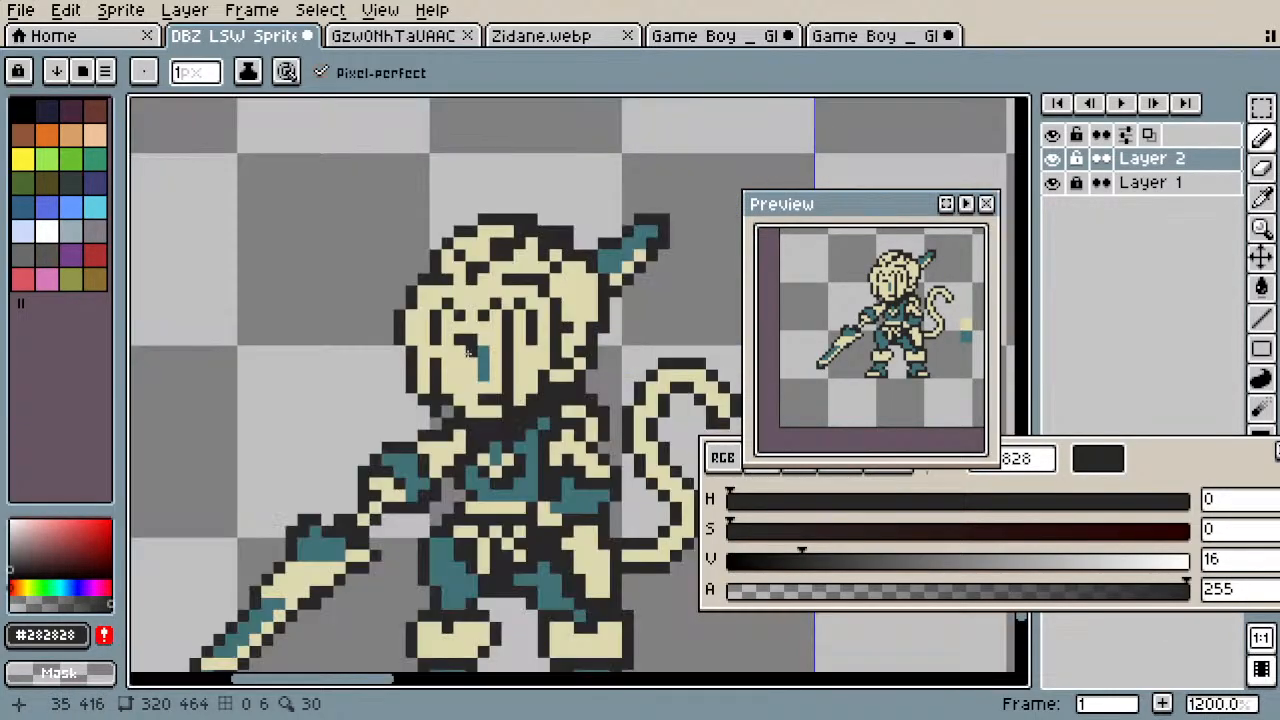
alt+click(480, 345)
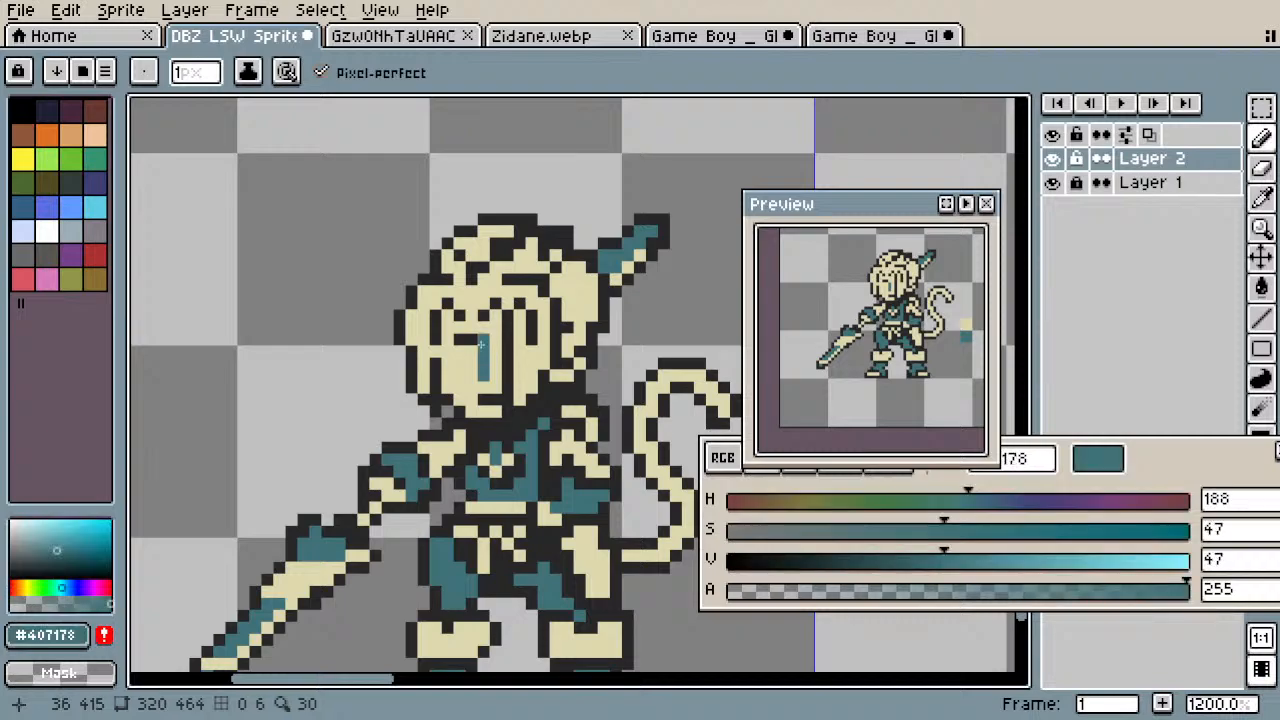
alt+click(480, 350)
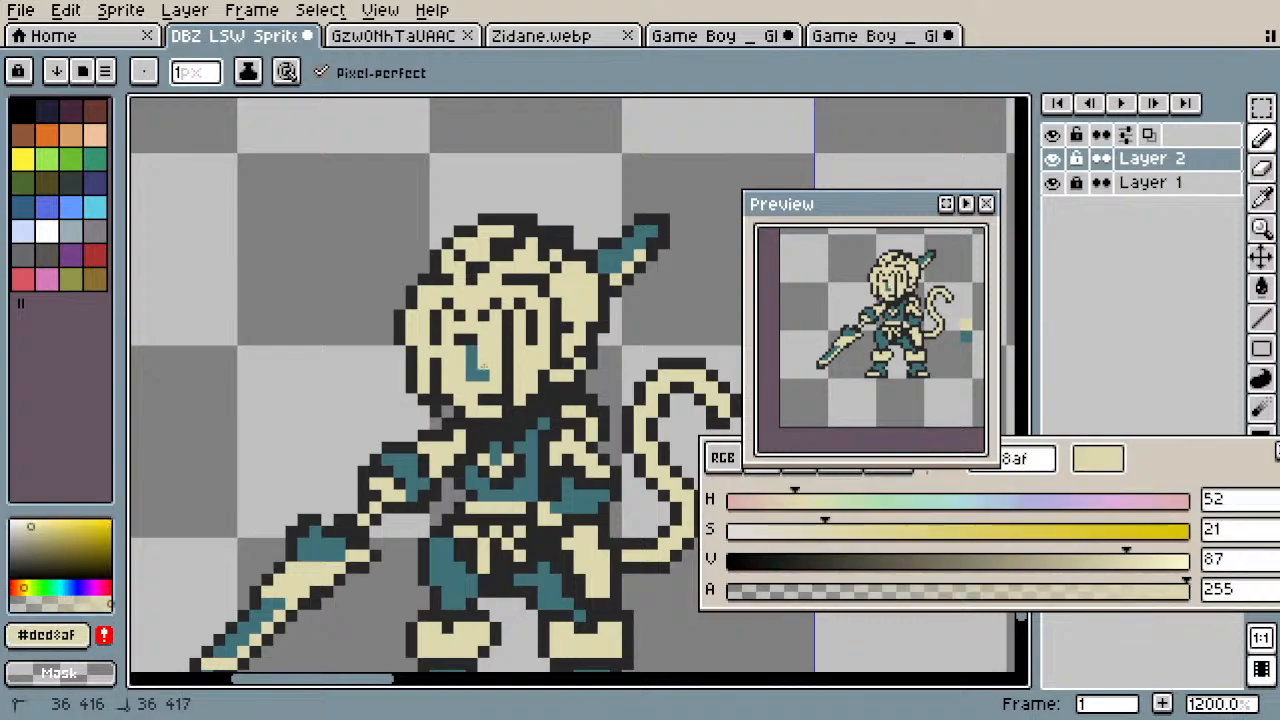
Step: Try shortening the teal eye by one pixel and extending the chin downward with cream
scroll(482, 376, down, 5)
scroll(483, 376, up, 6)
click(453, 359)
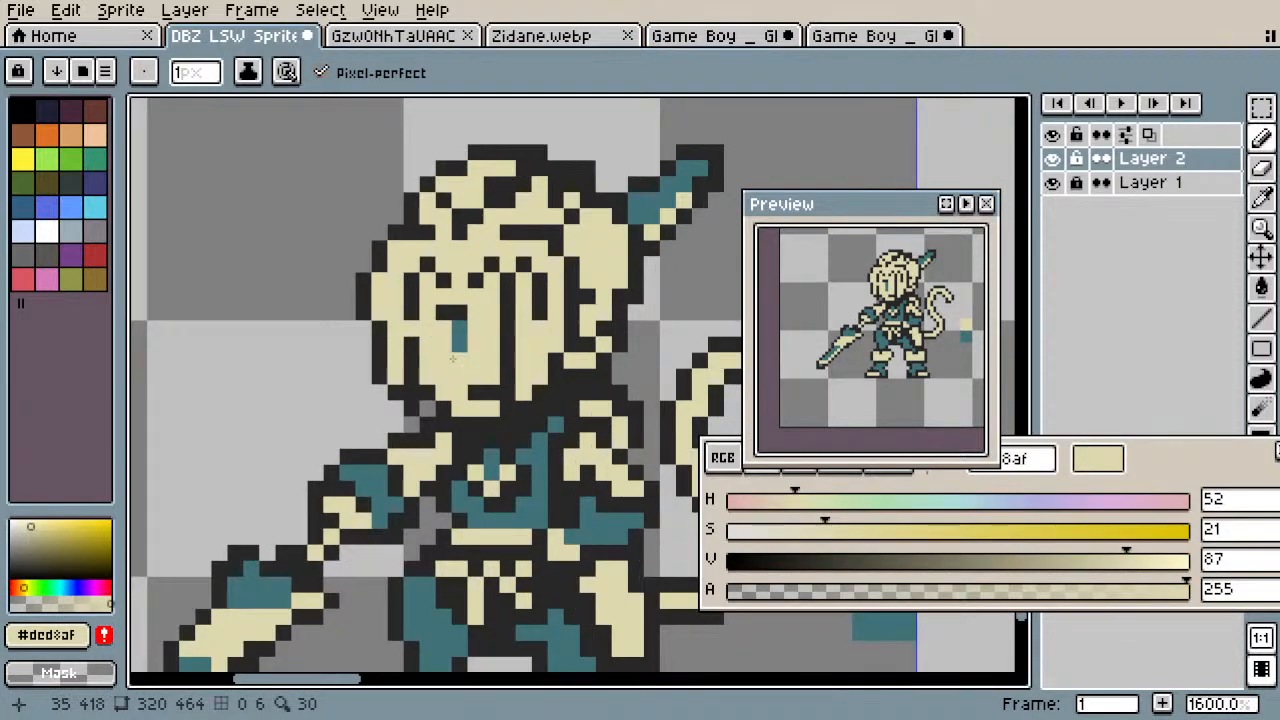
click(472, 427)
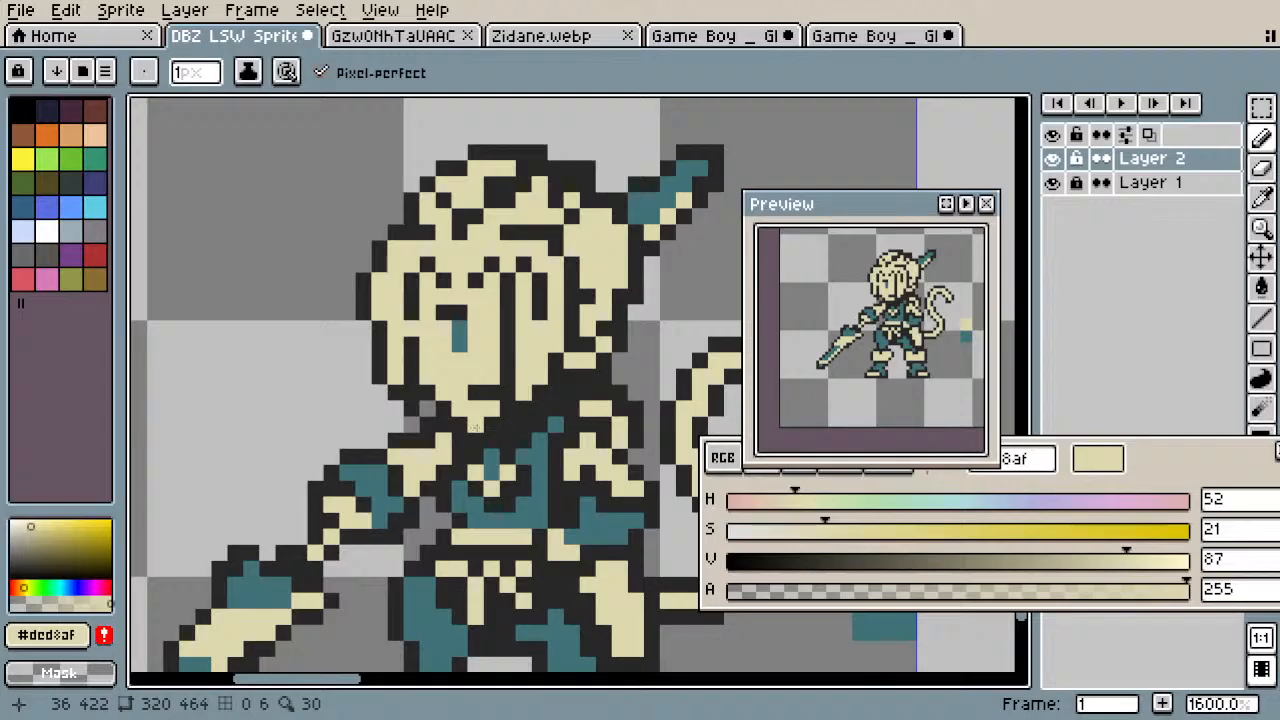
key(ctrl+z)
key(ctrl+z)
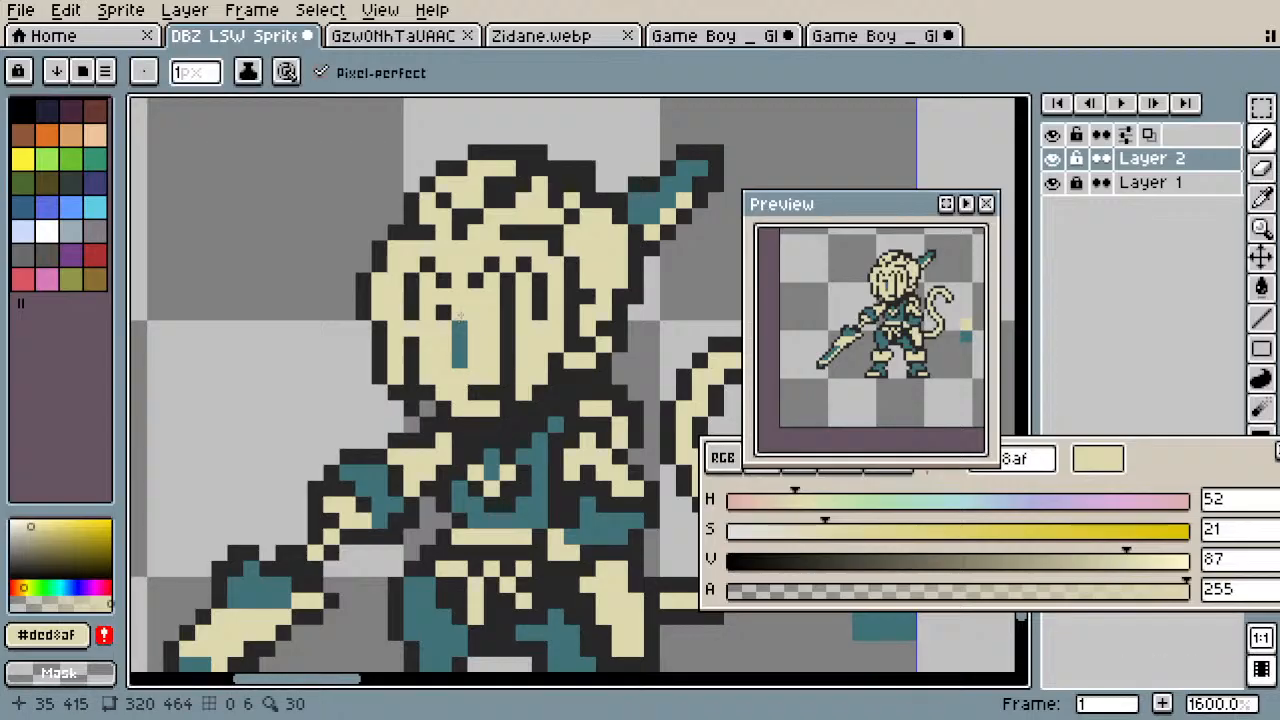
Step: Cover the dark brow pixels directly above the eye with cream
scroll(492, 330, down, 4)
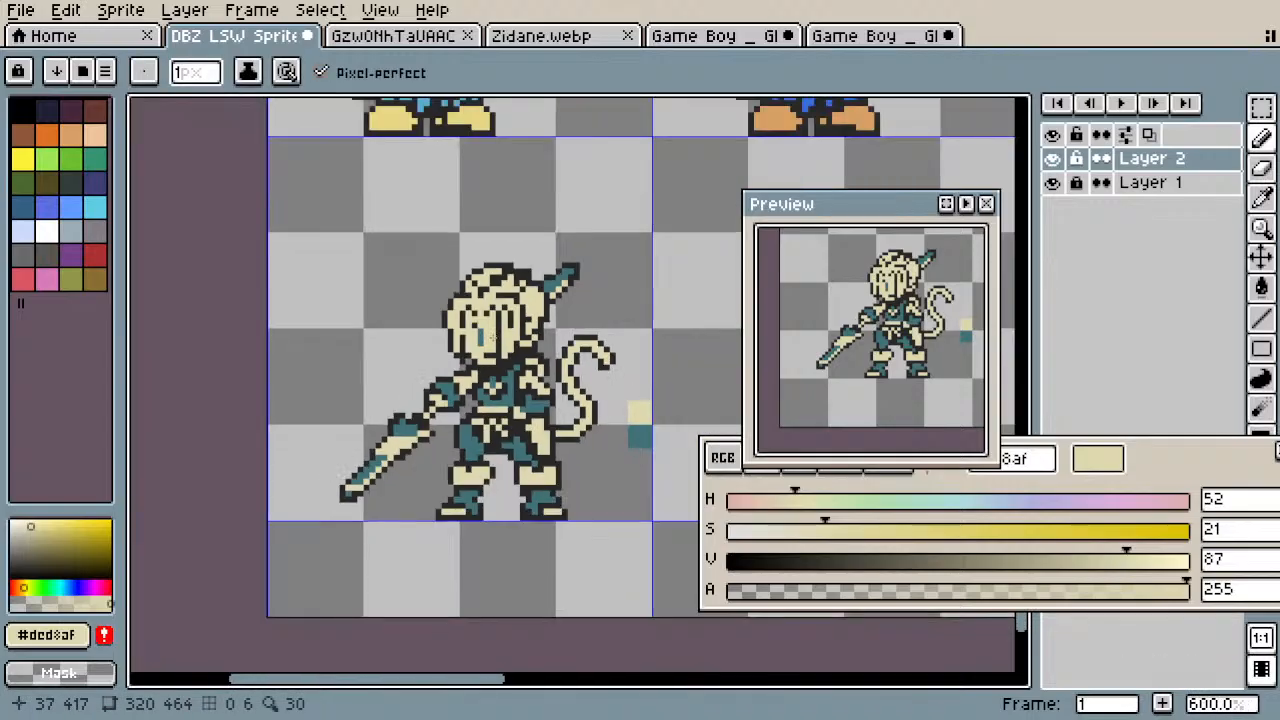
scroll(543, 370, down, 2)
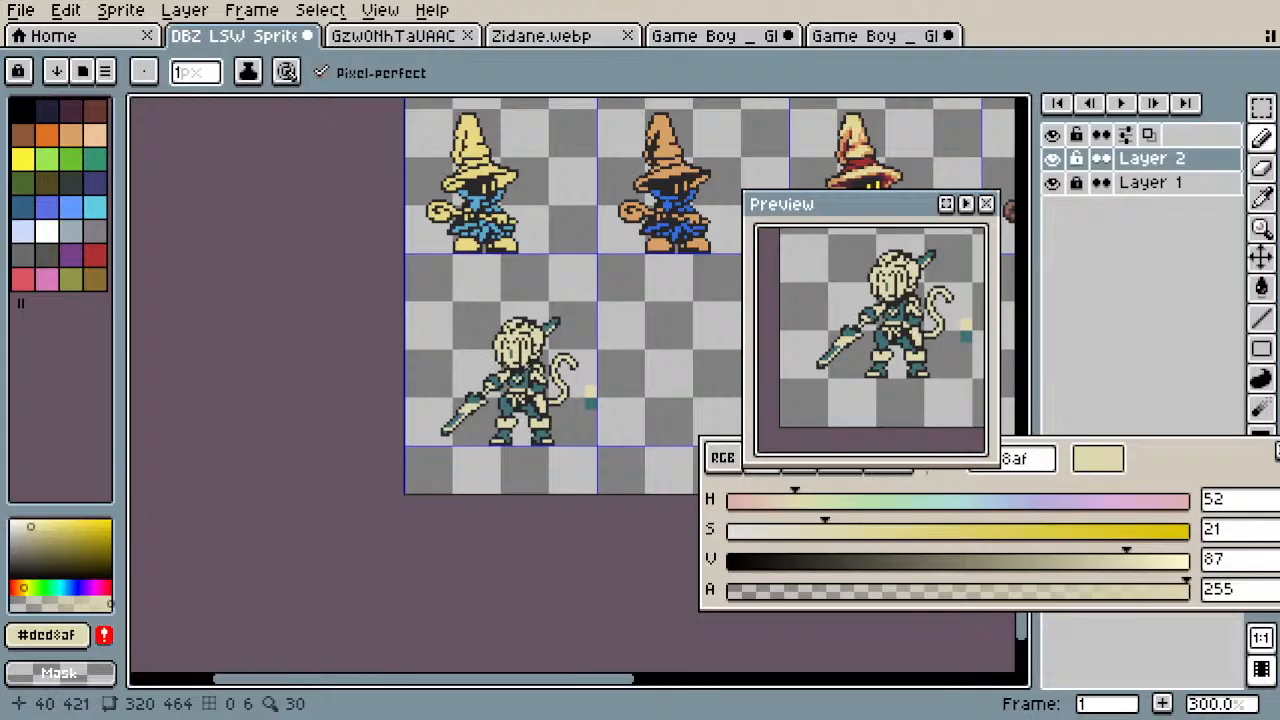
scroll(515, 340, up, 5)
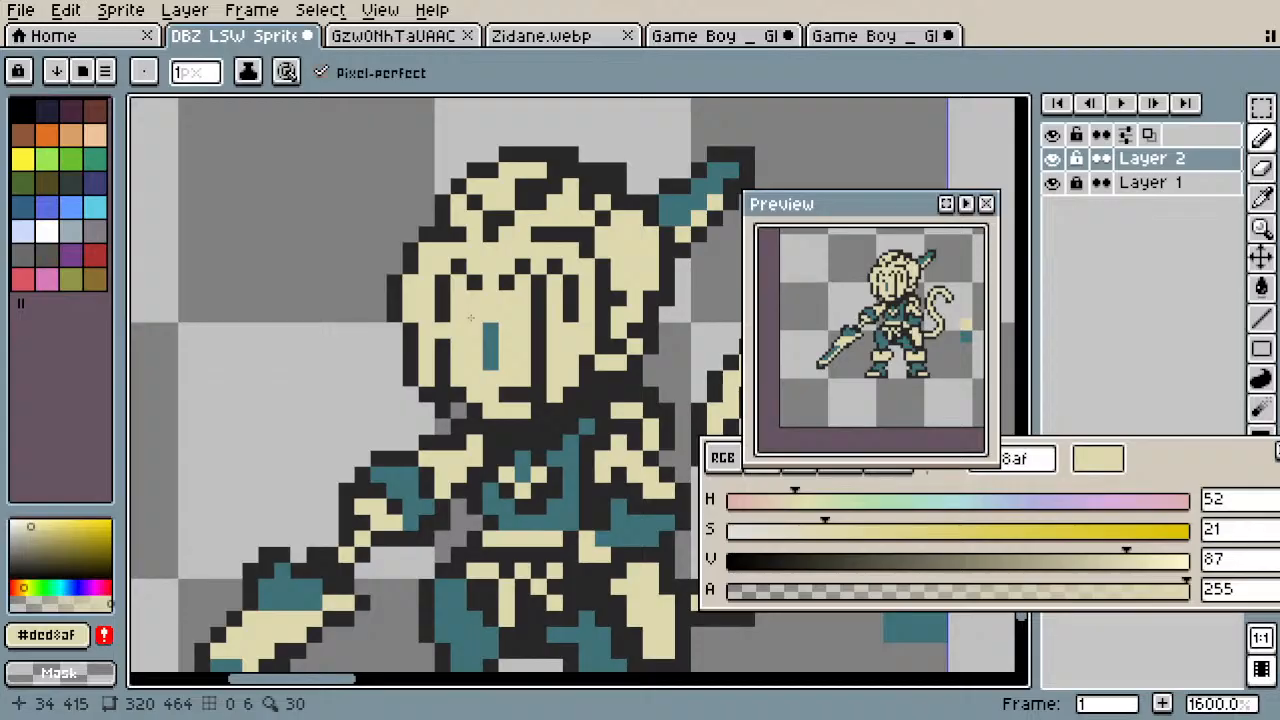
scroll(475, 316, down, 3)
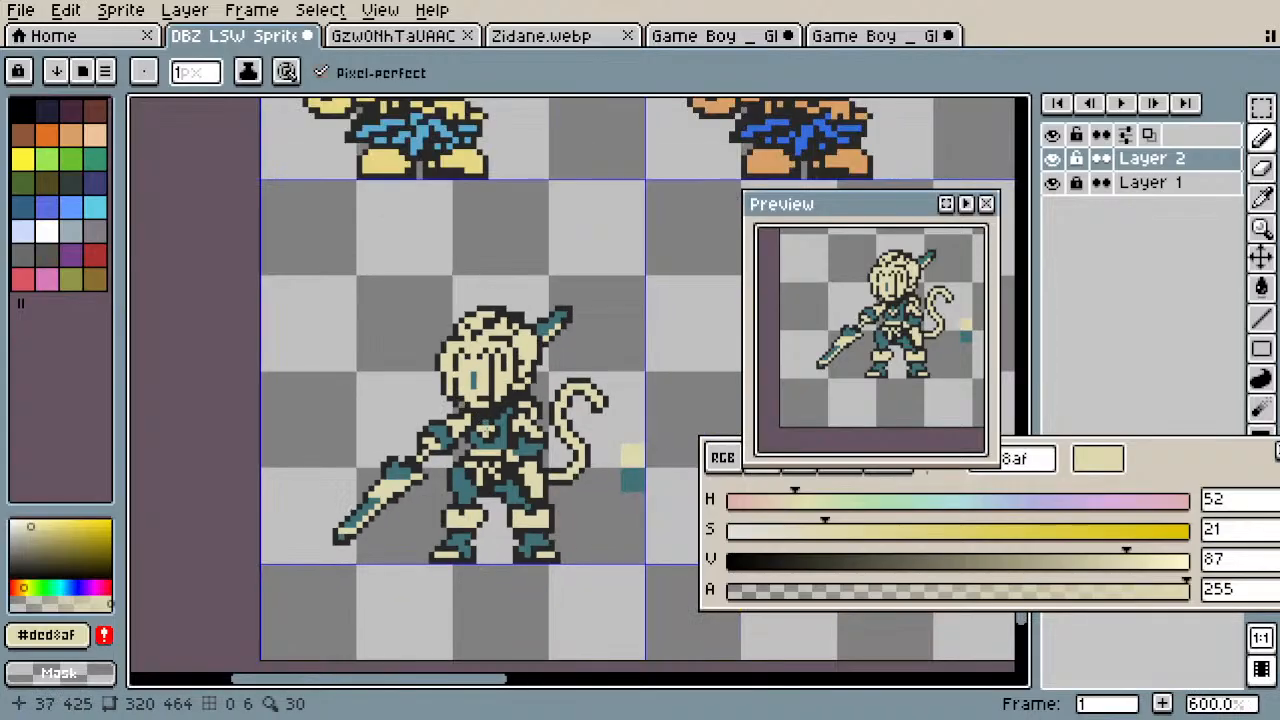
scroll(504, 446, down, 3)
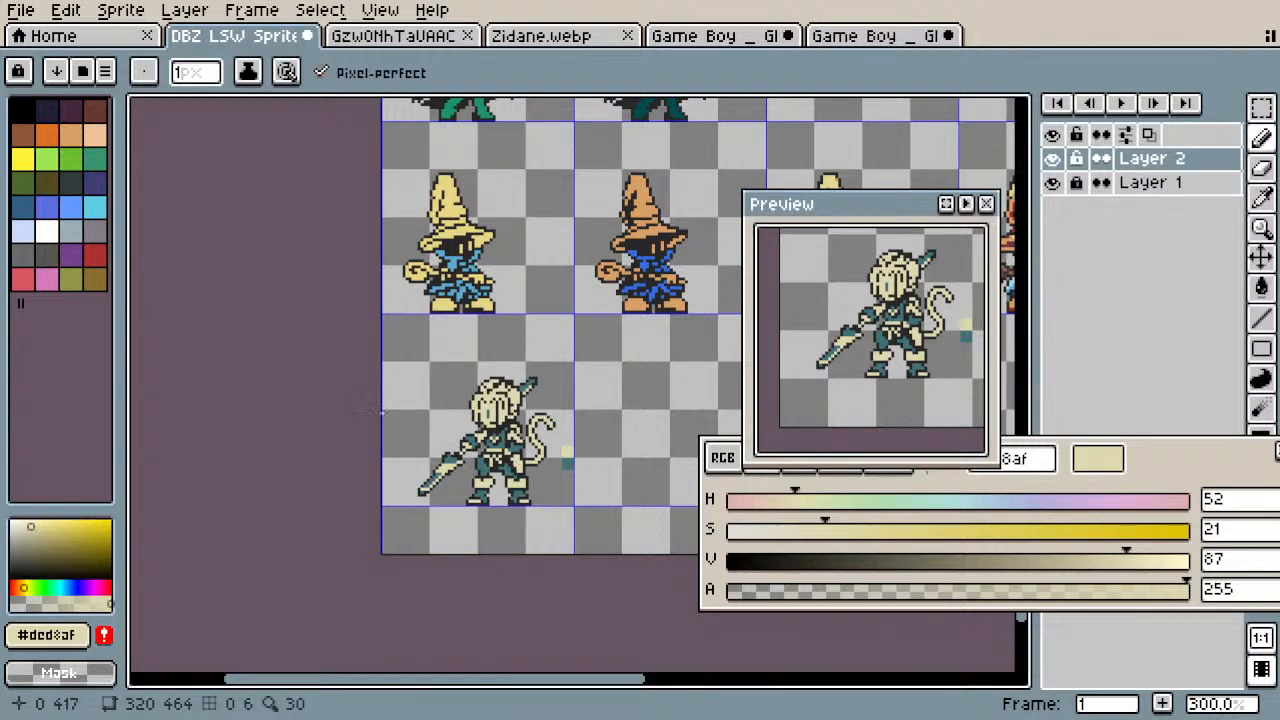
Step: Move the teal eye up one pixel, adding #407178 on top and covering its lowest pixel with cream
scroll(430, 408, up, 3)
alt+click(563, 403)
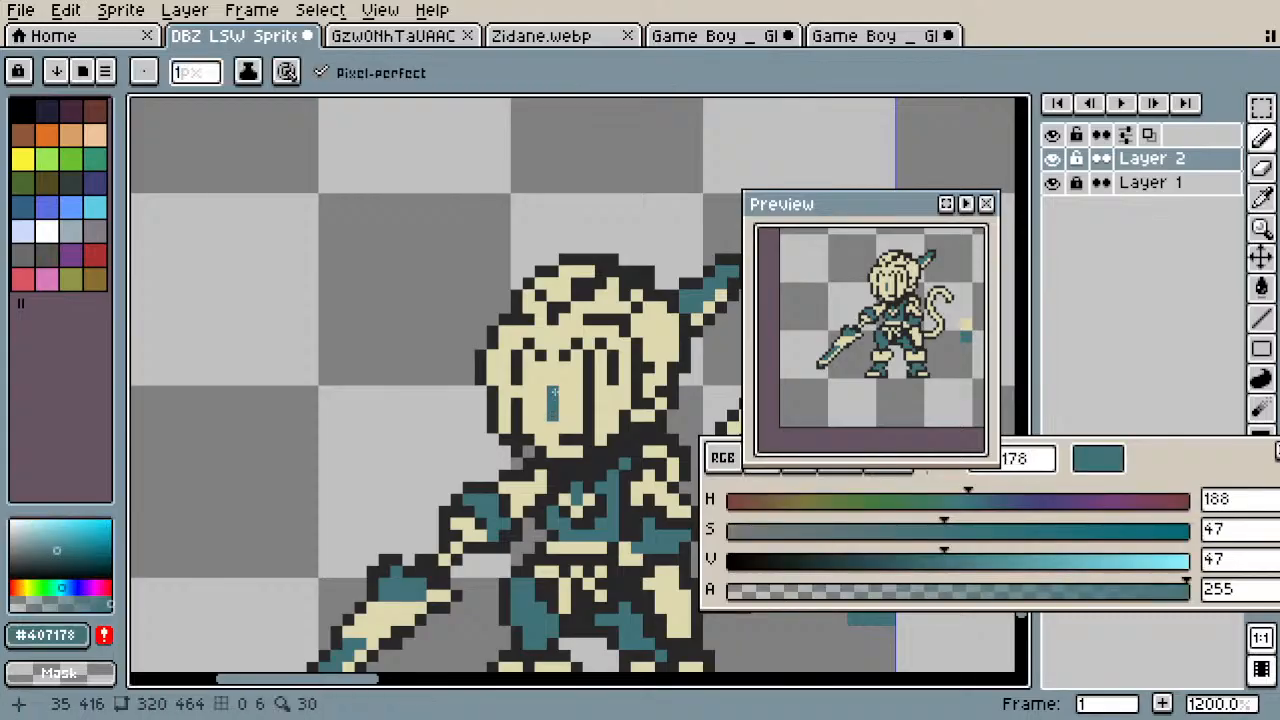
scroll(390, 410, down, 5)
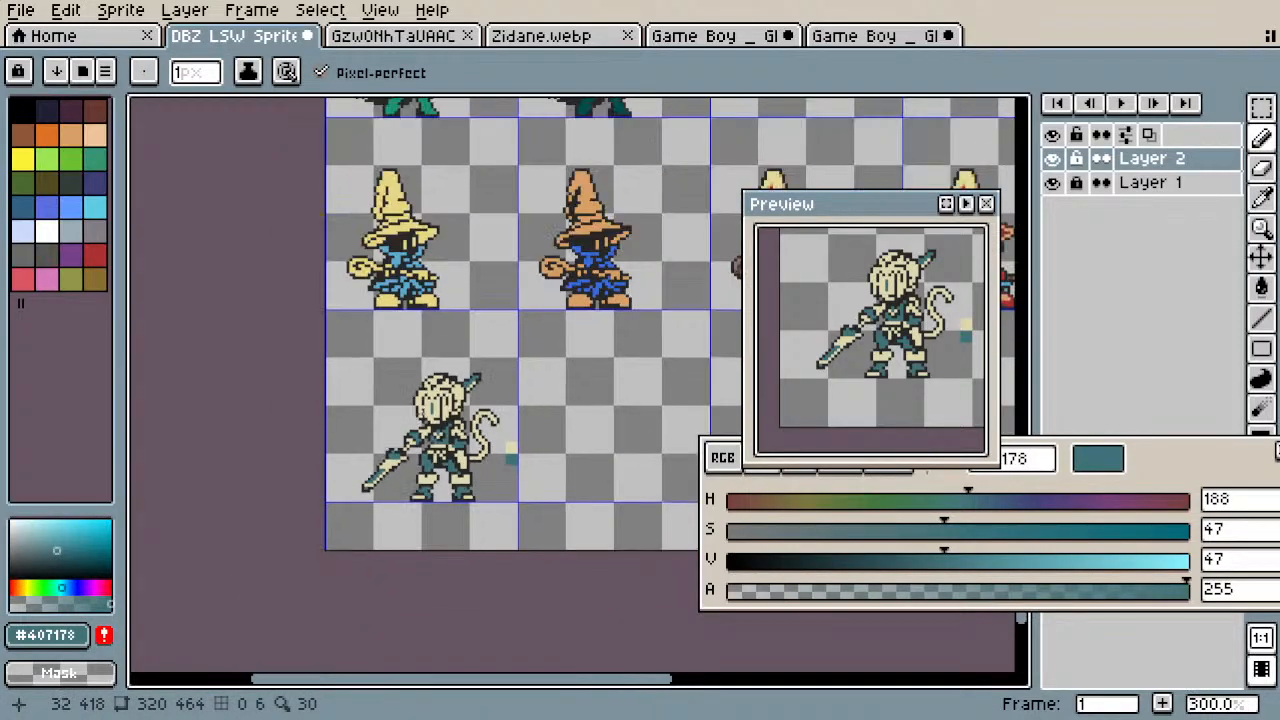
scroll(430, 410, up, 5)
key(alt)
alt+click(458, 418)
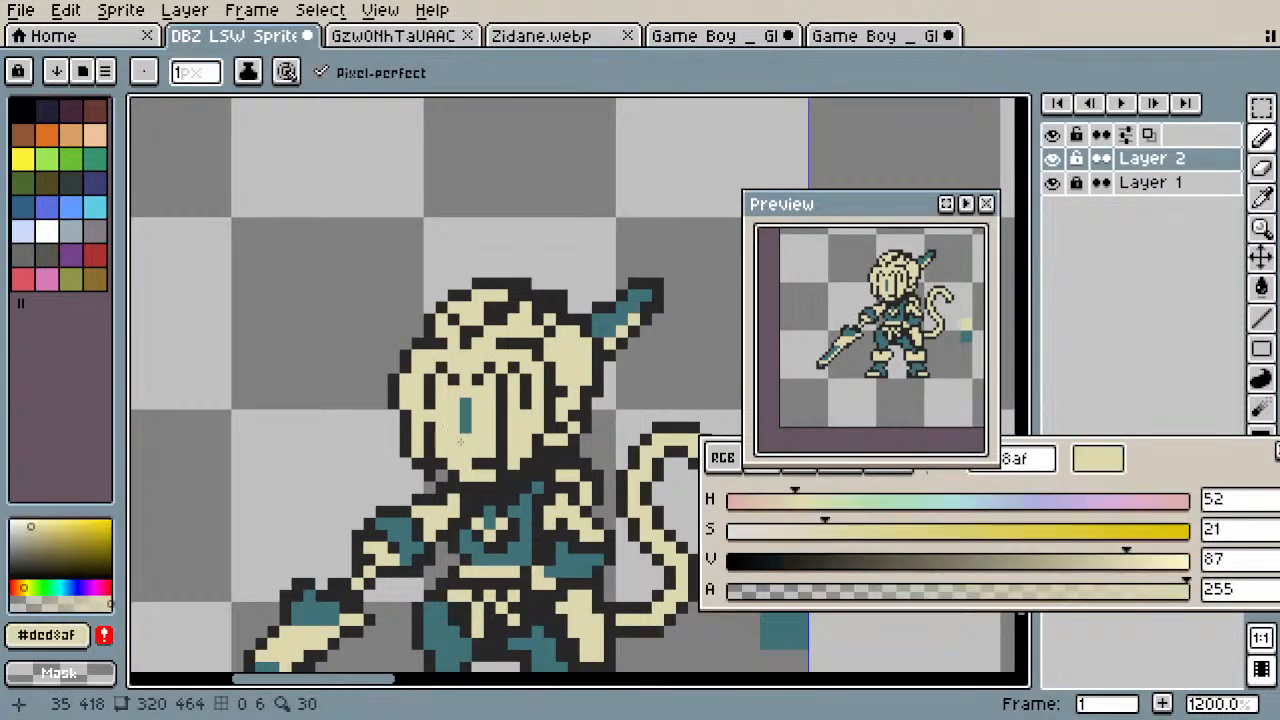
Step: Try raising the mouth line by one pixel with #282828 and filling the row beneath it with cream
scroll(460, 420, down, 7)
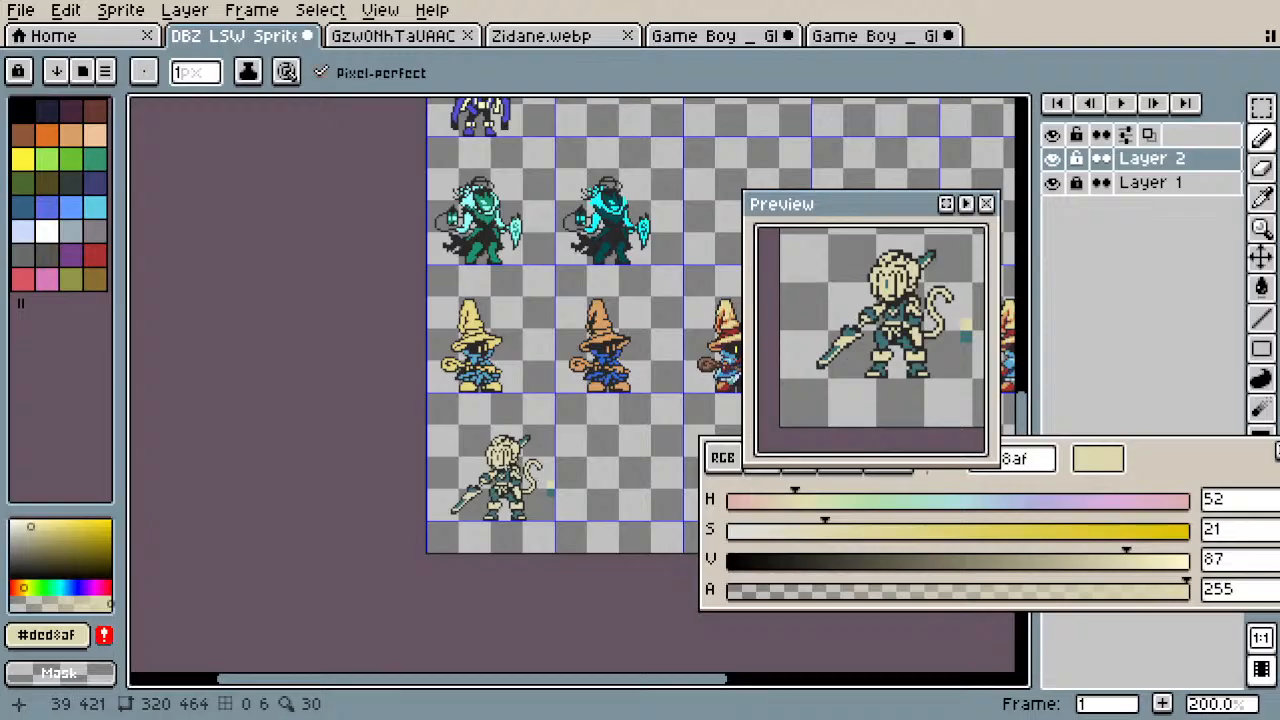
scroll(510, 470, up, 8)
alt+click(511, 437)
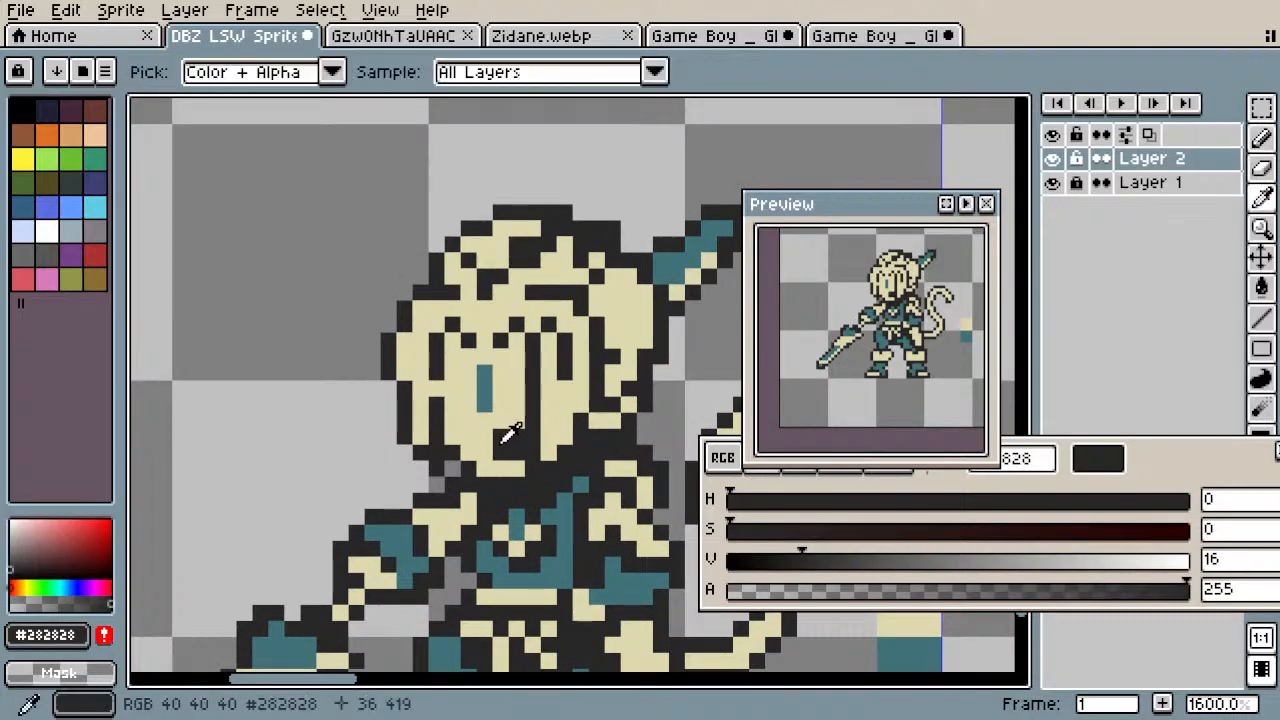
alt+click(488, 452)
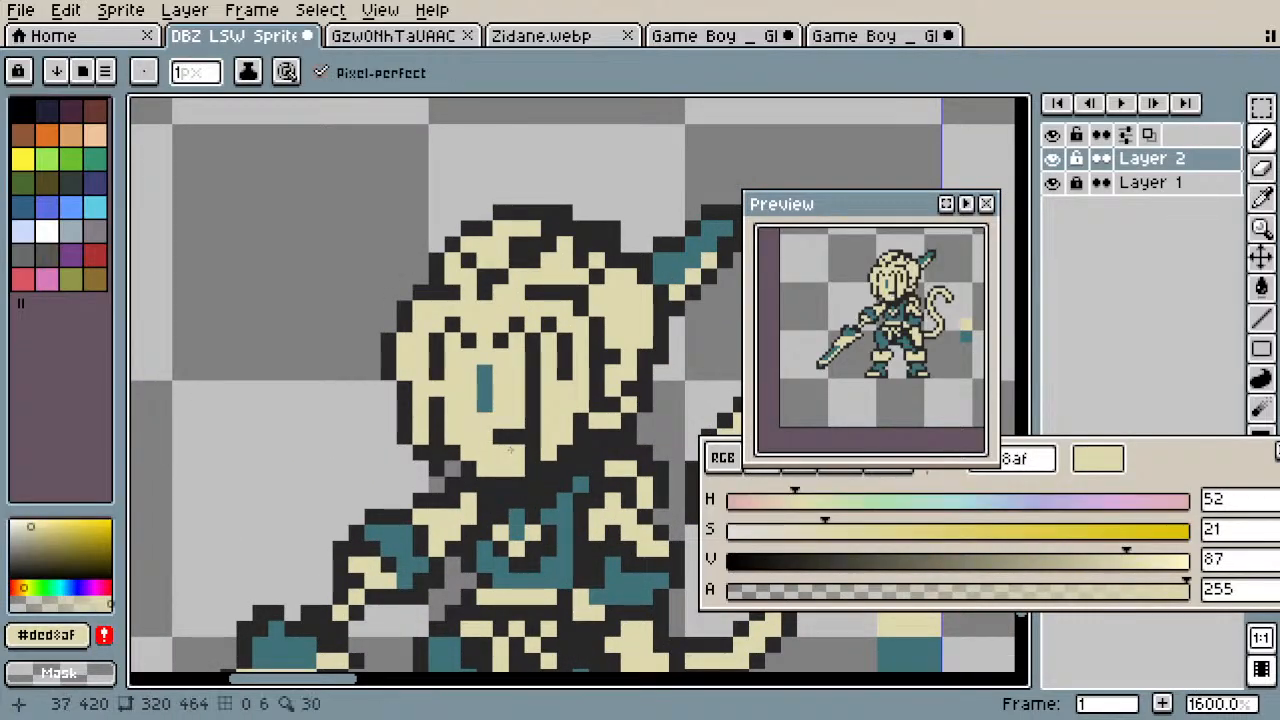
scroll(508, 455, down, 5)
key(ctrl+z)
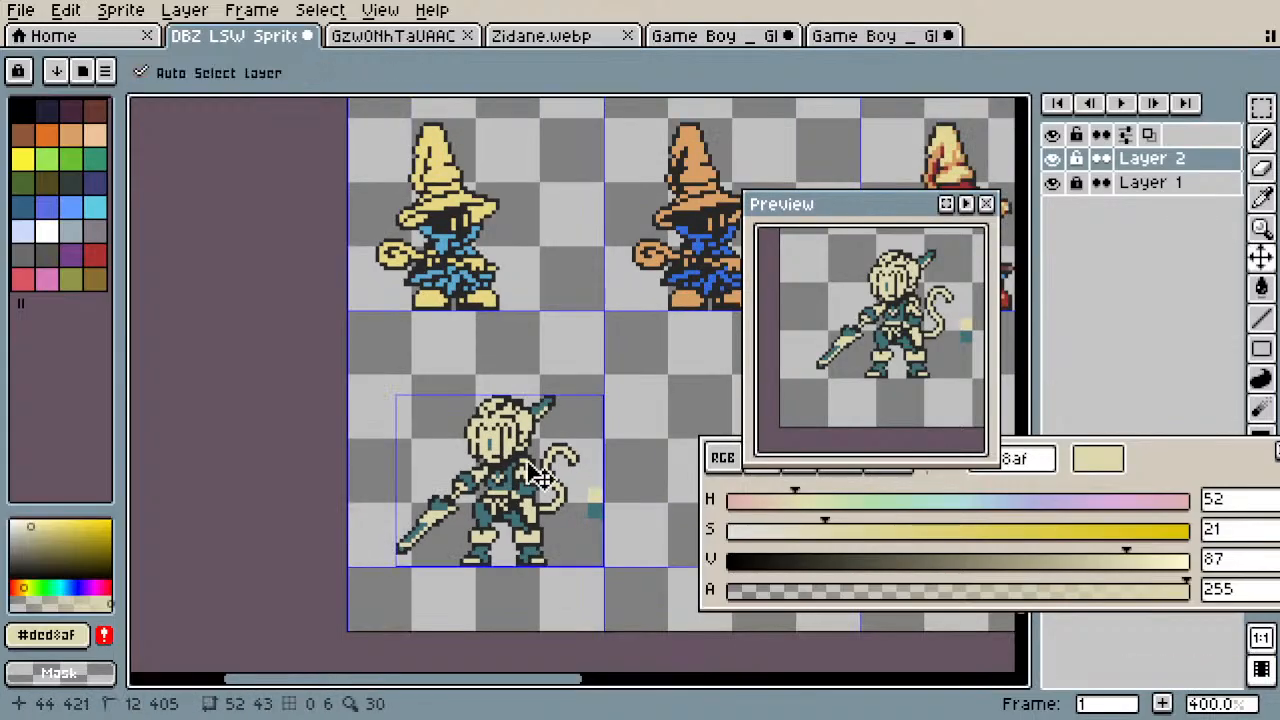
Step: Try adding #282828 brow pixels above the eye and trimming the chin's front edge
scroll(590, 487, down, 1)
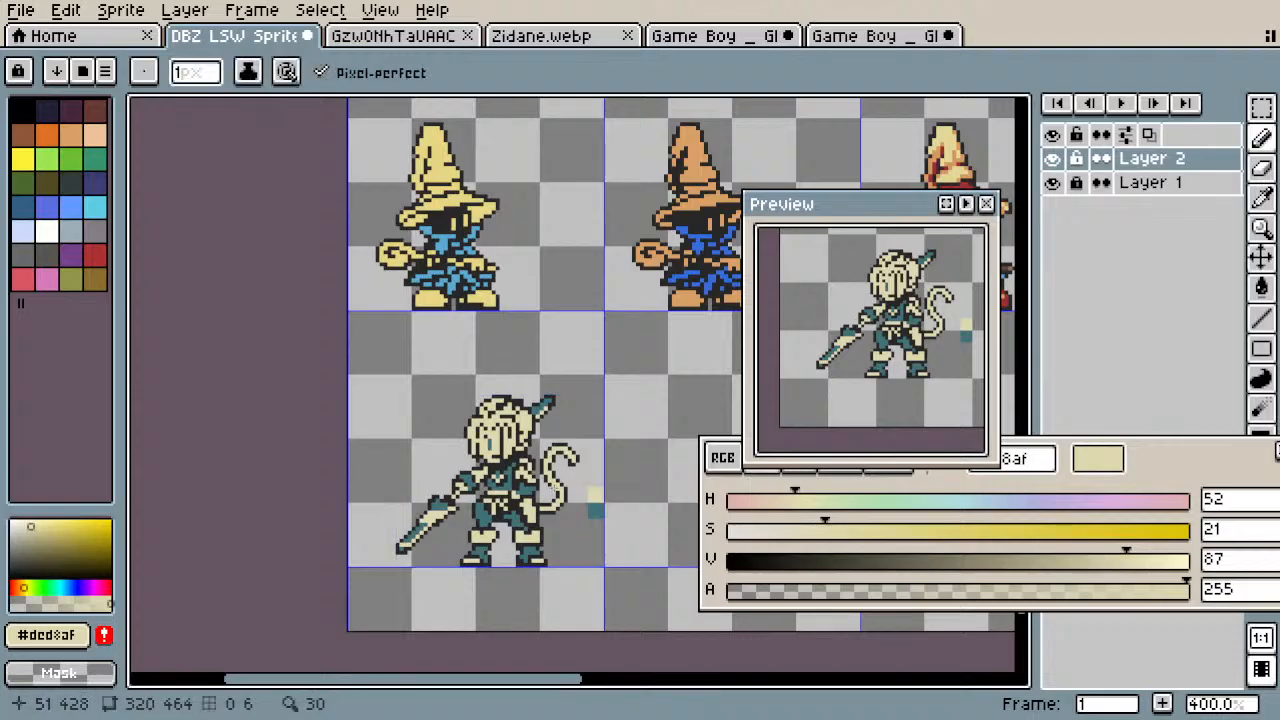
scroll(590, 487, up, 1)
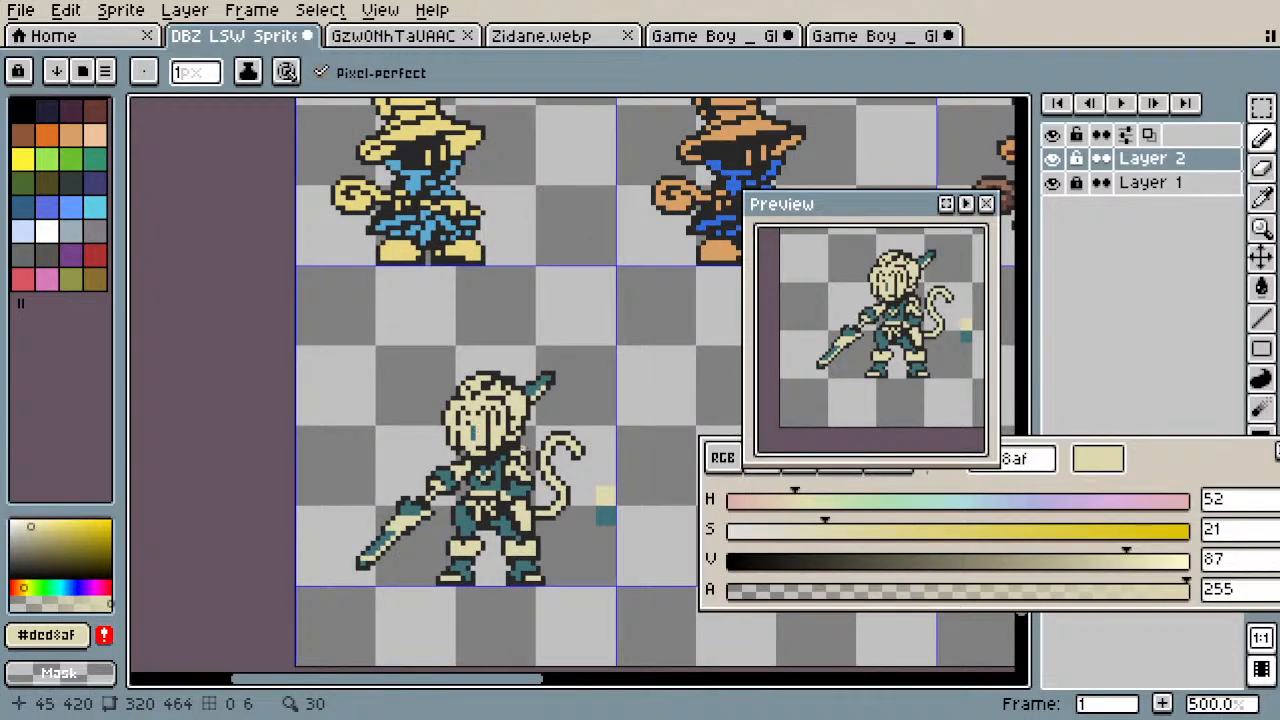
scroll(449, 416, up, 4)
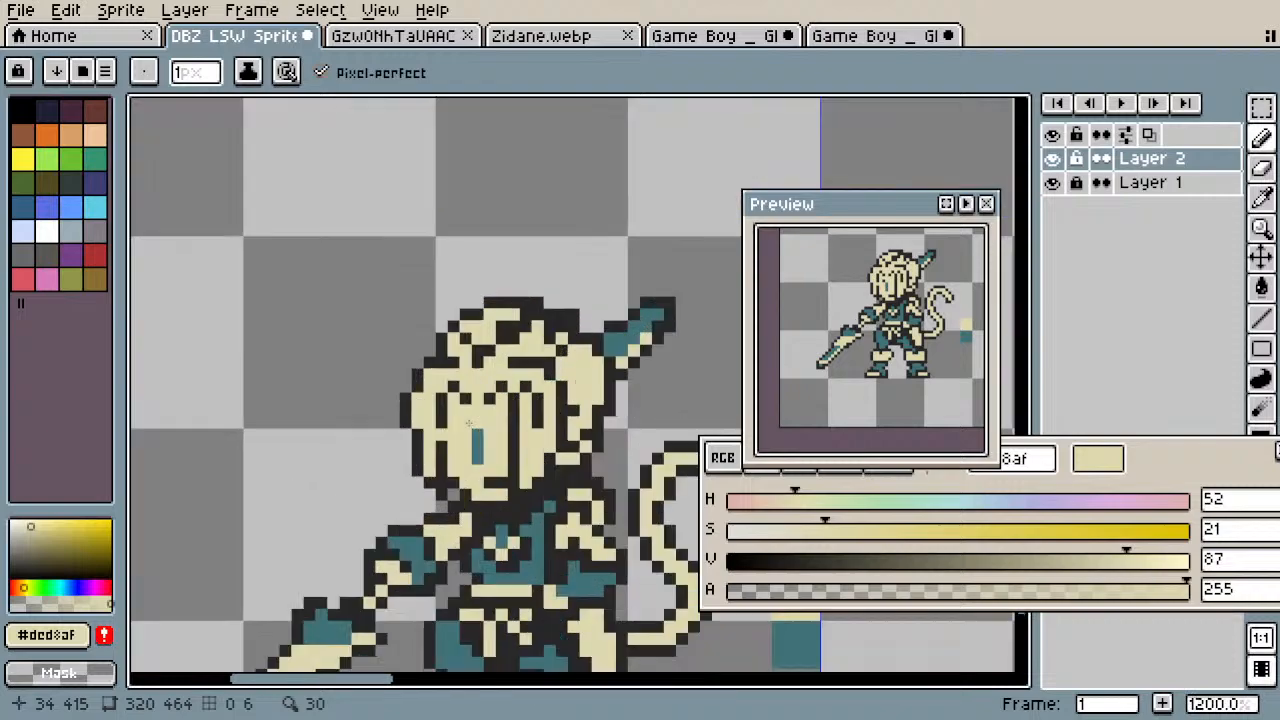
alt+click(470, 418)
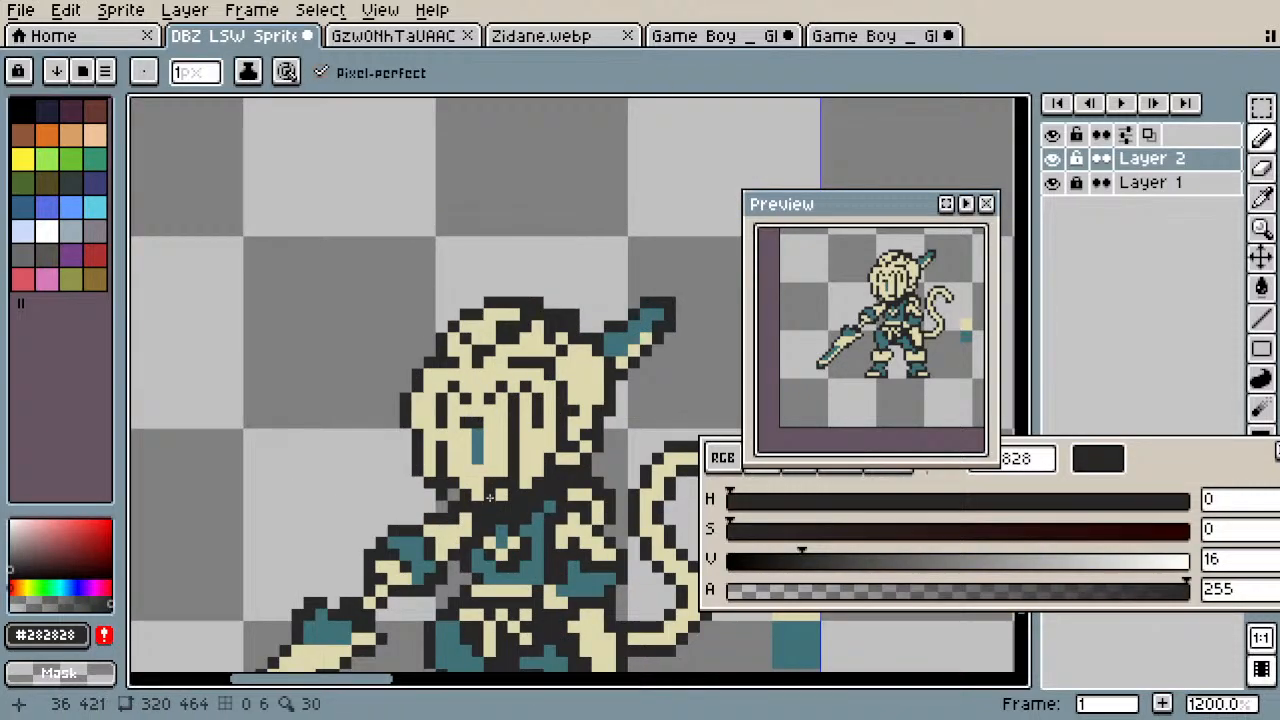
scroll(480, 430, down, 5)
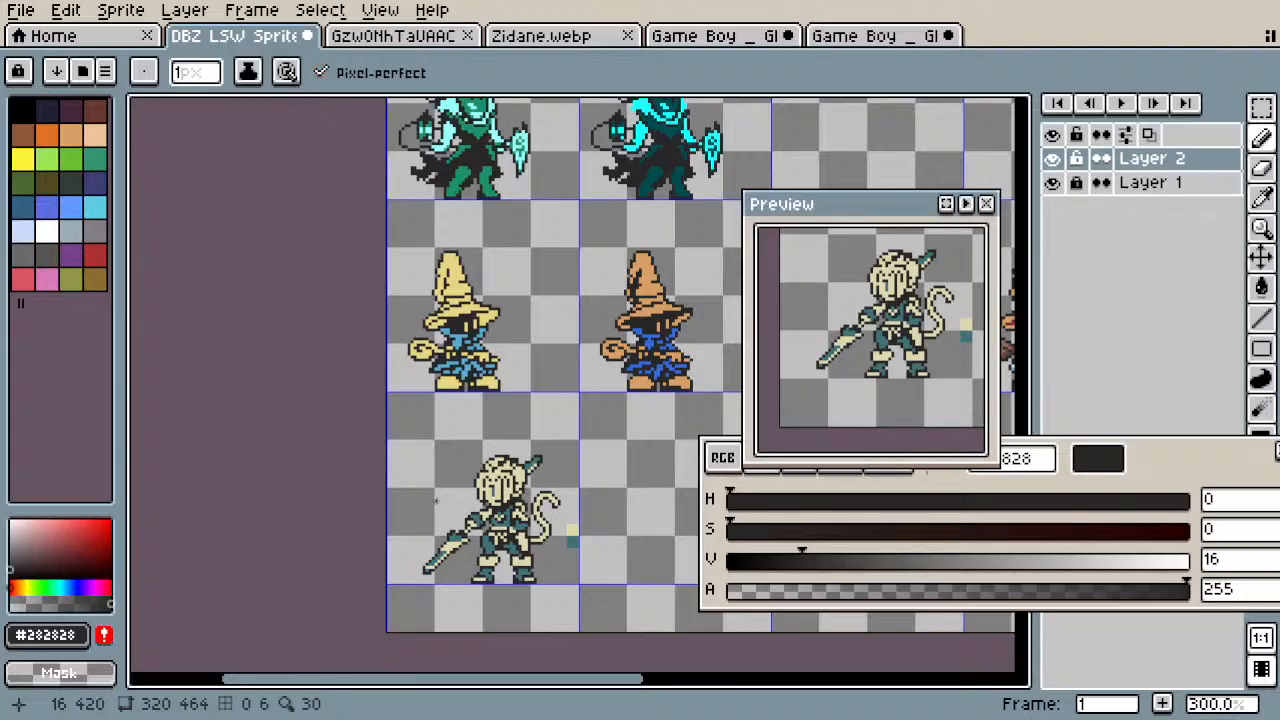
key(ctrl+z)
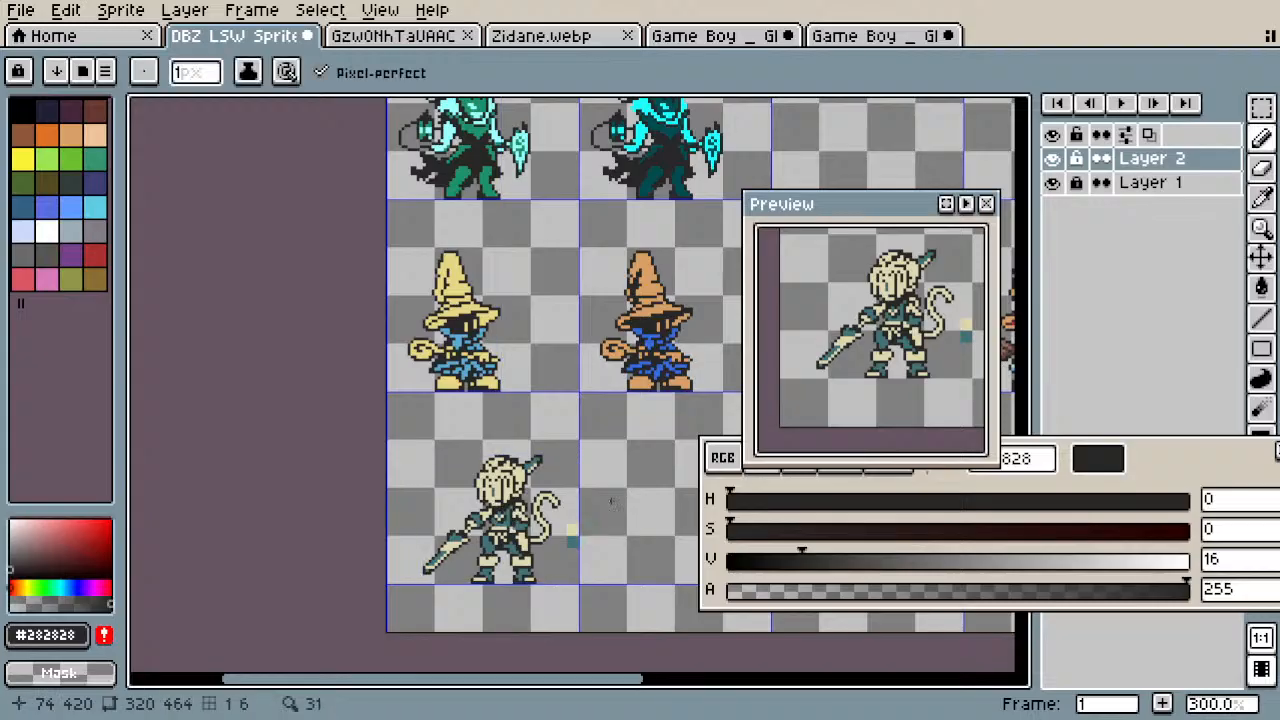
Step: Examine the tailed character's face and silhouette at several magnifications beside the other sprites on the sheet
scroll(471, 481, down, 3)
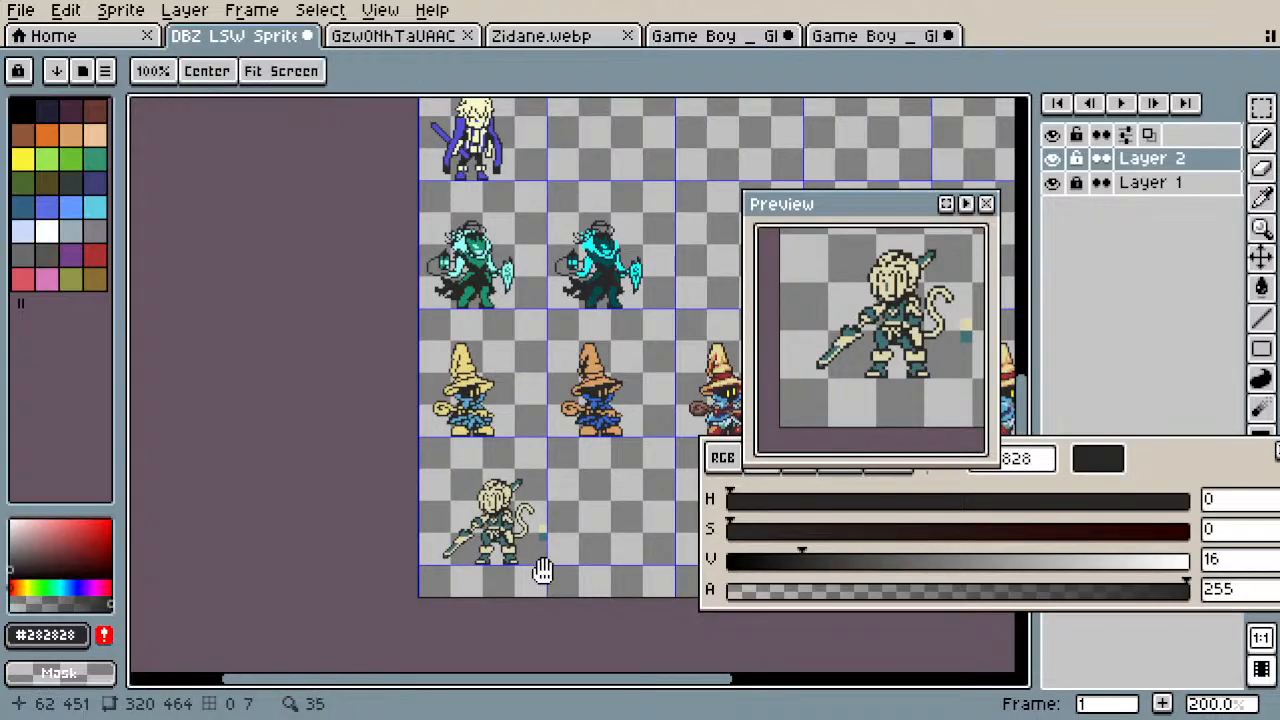
scroll(540, 569, up, 2)
scroll(462, 476, up, 4)
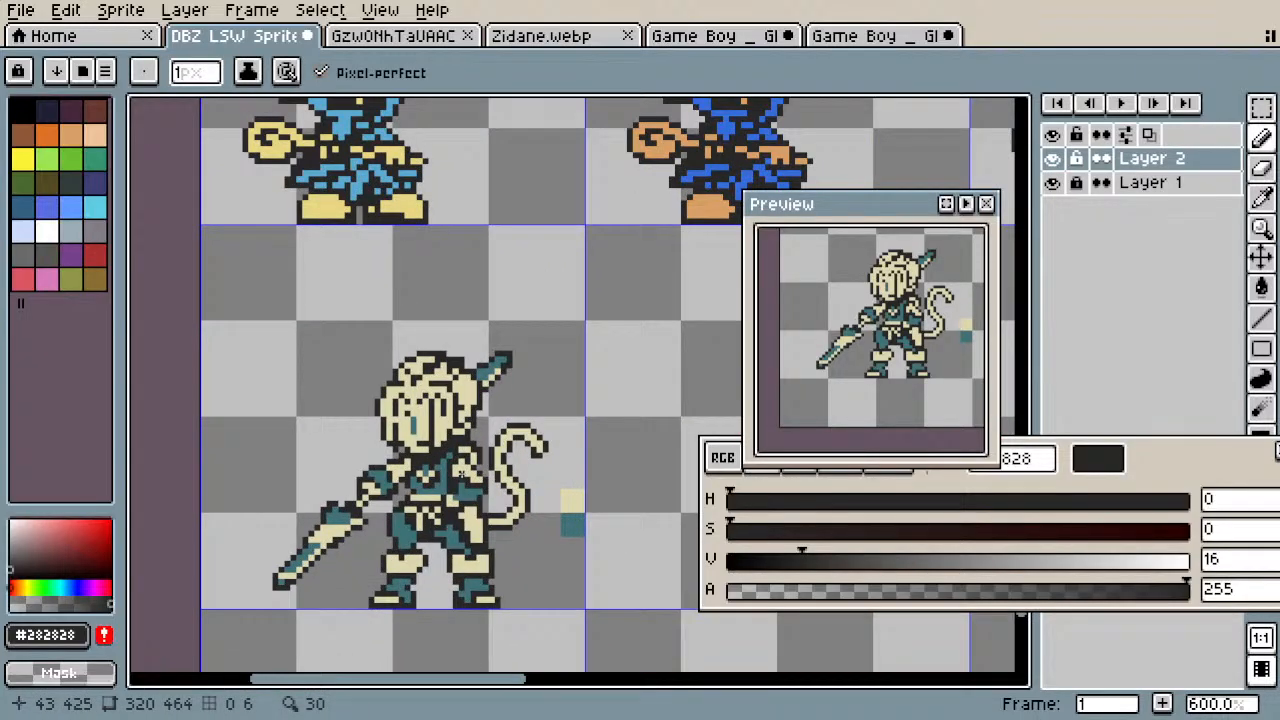
scroll(436, 470, down, 3)
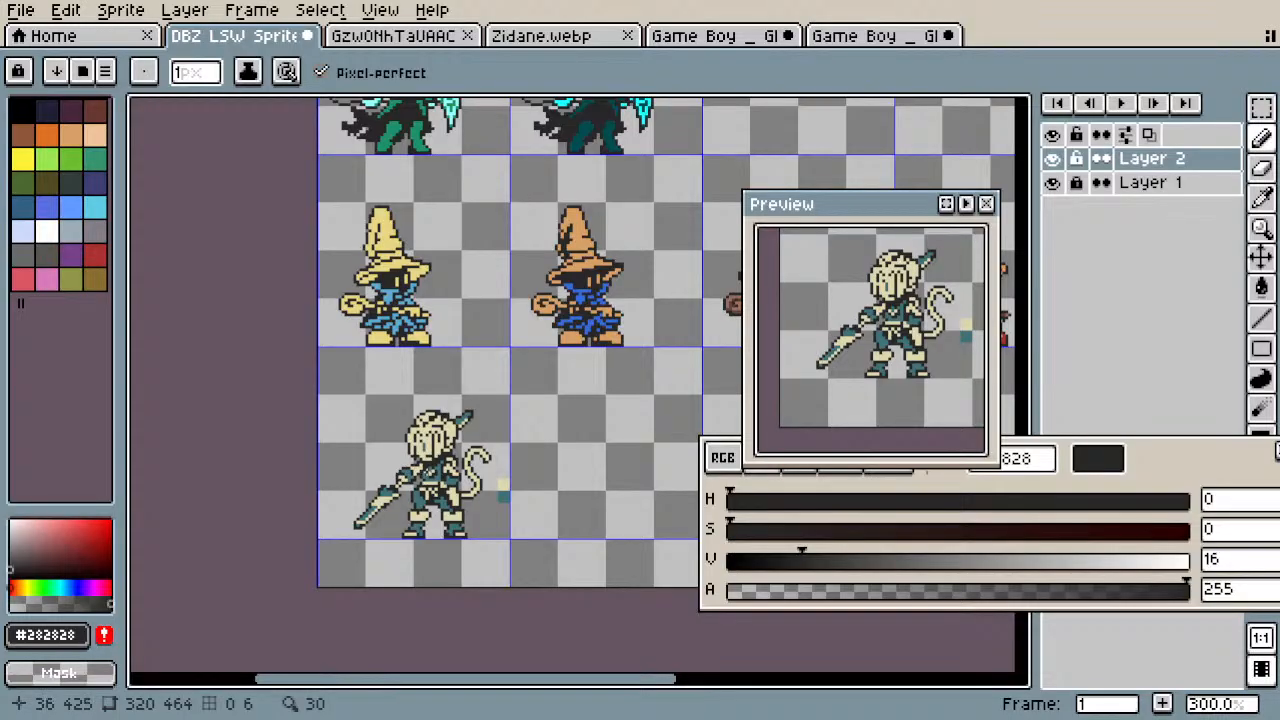
scroll(438, 474, down, 1)
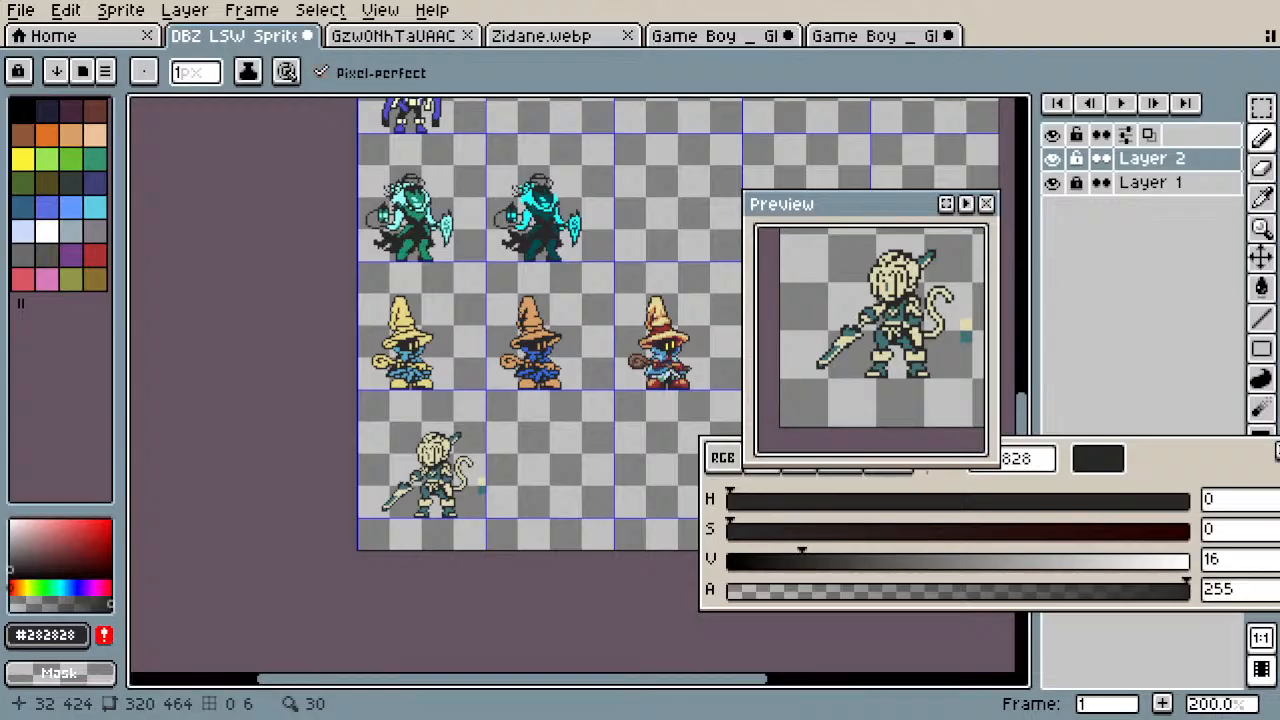
scroll(424, 483, down, 1)
scroll(426, 486, up, 5)
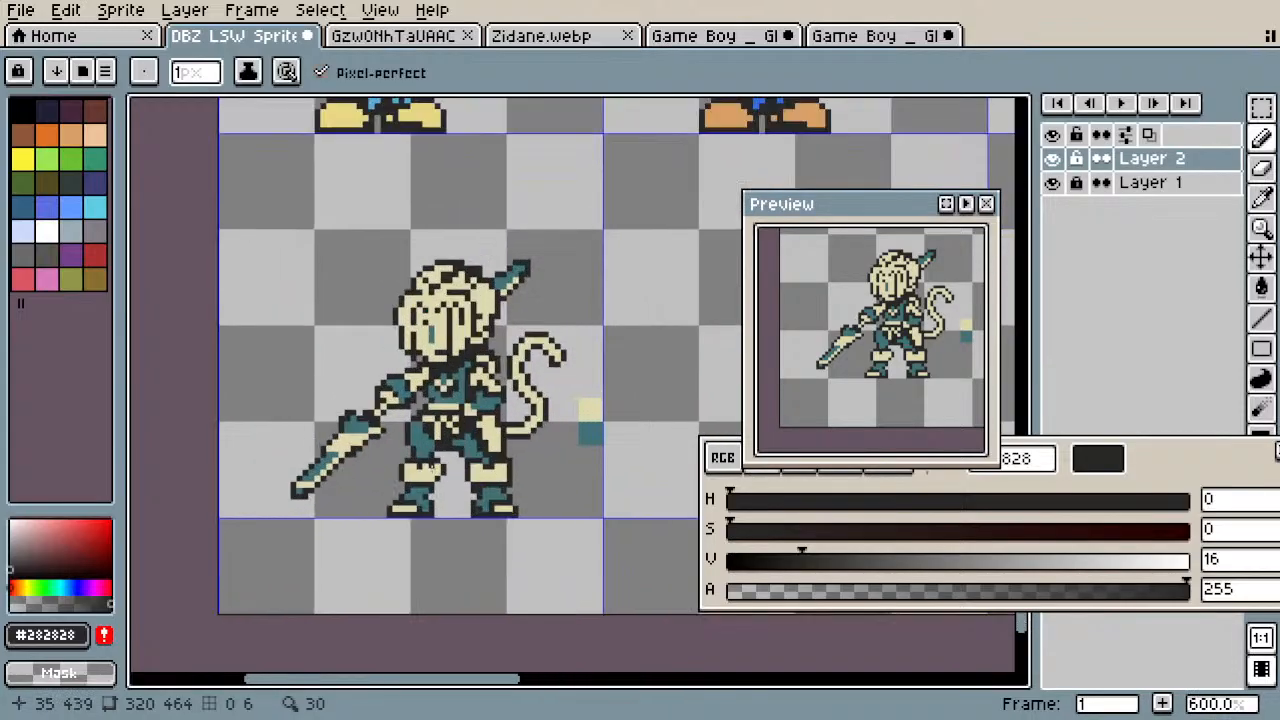
drag(456, 431, 468, 400)
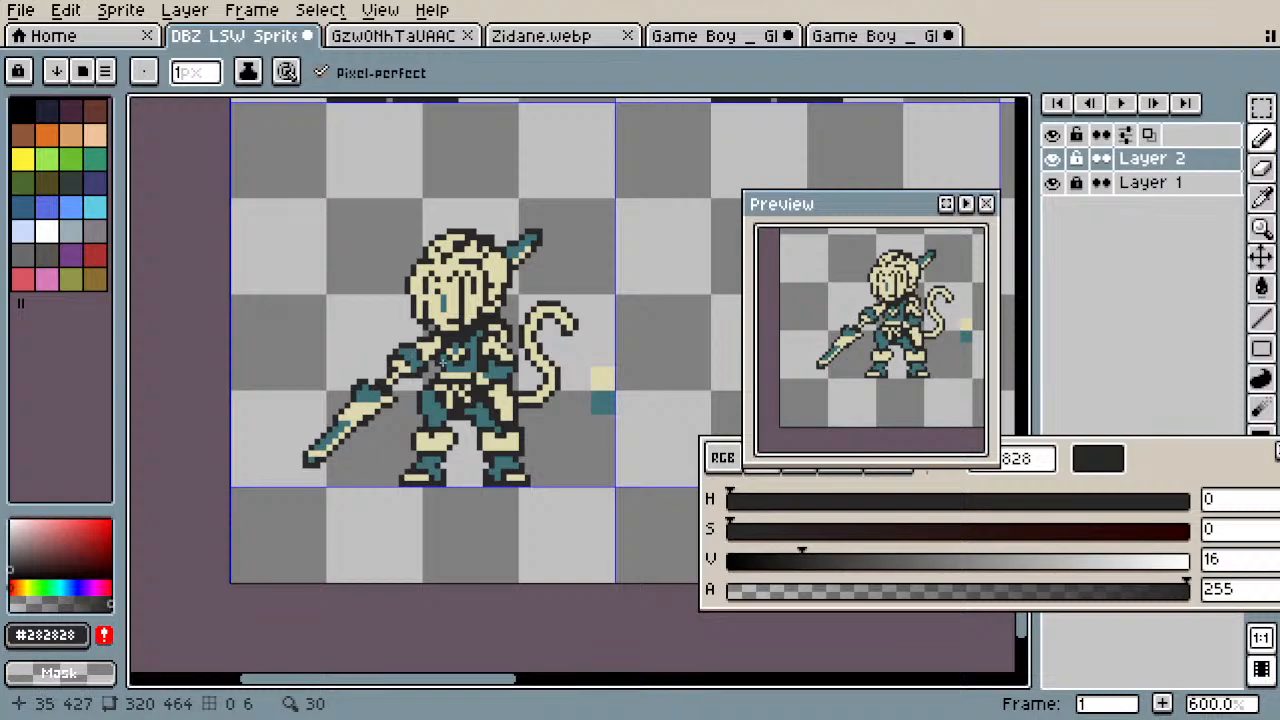
scroll(410, 303, up, 3)
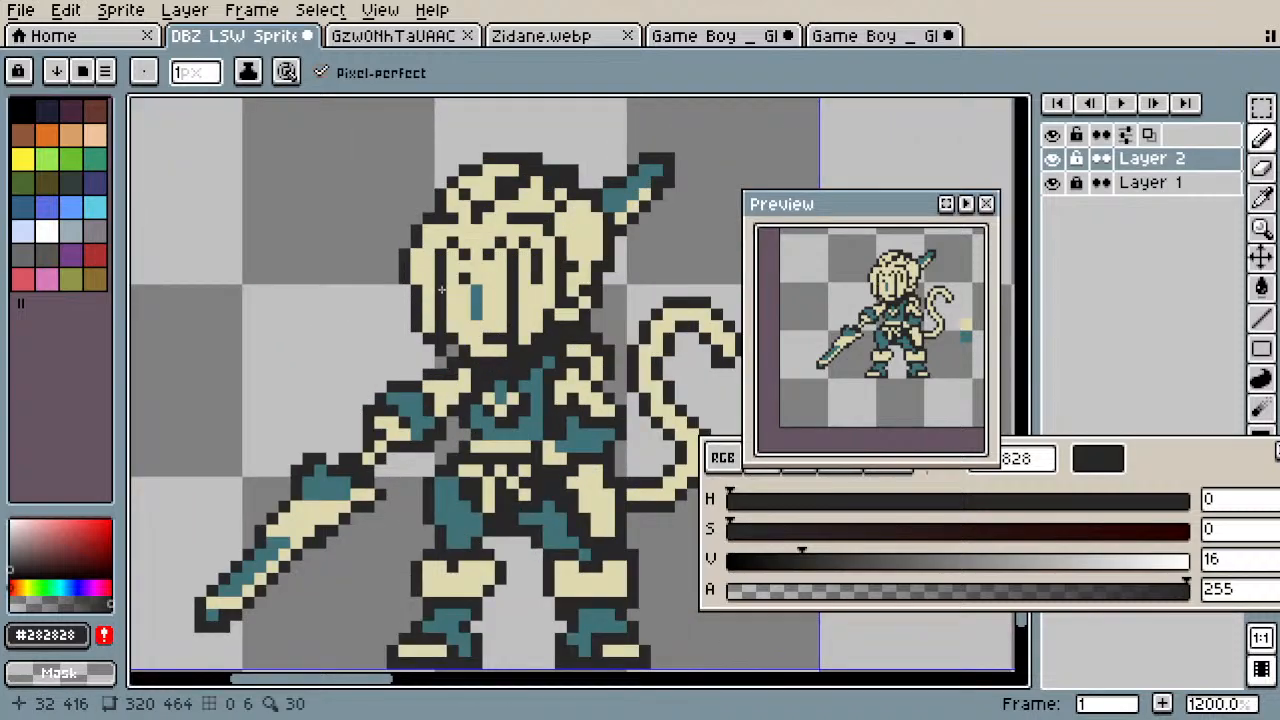
scroll(407, 363, down, 5)
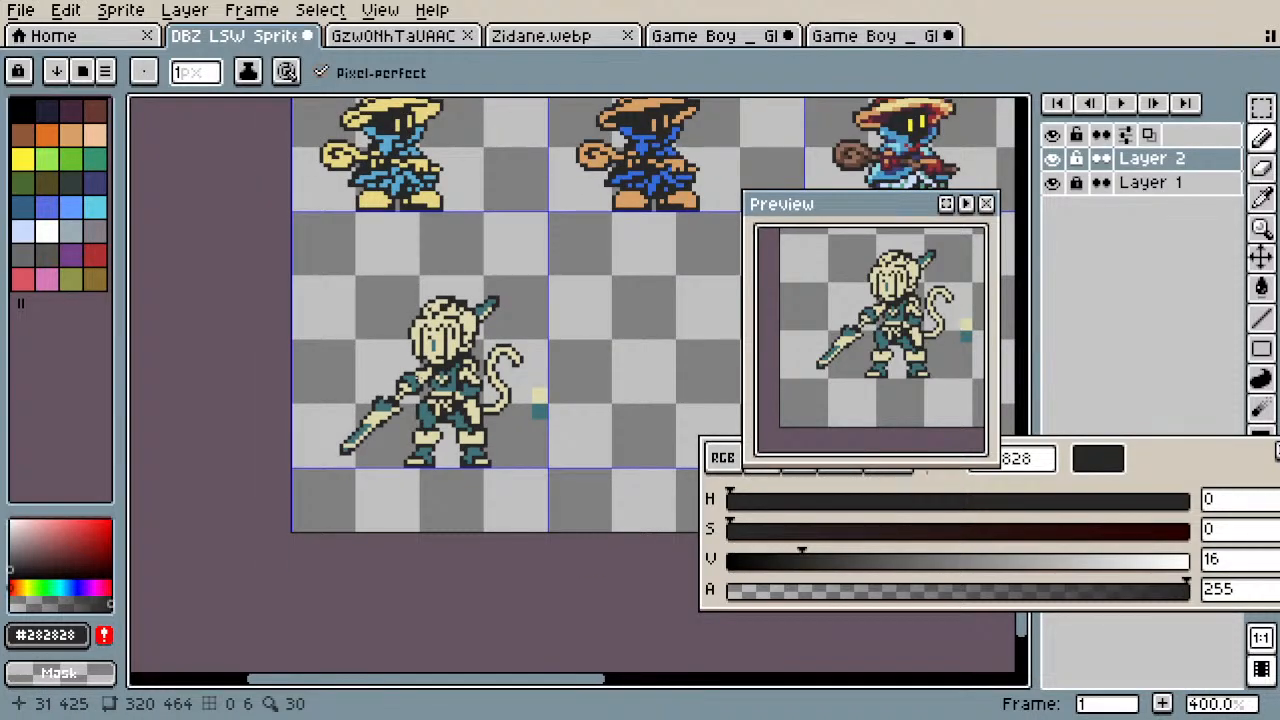
Step: Try recolouring all teal areas of the tailed sprite green, filling with #407853 at hue 141
scroll(435, 335, up, 3)
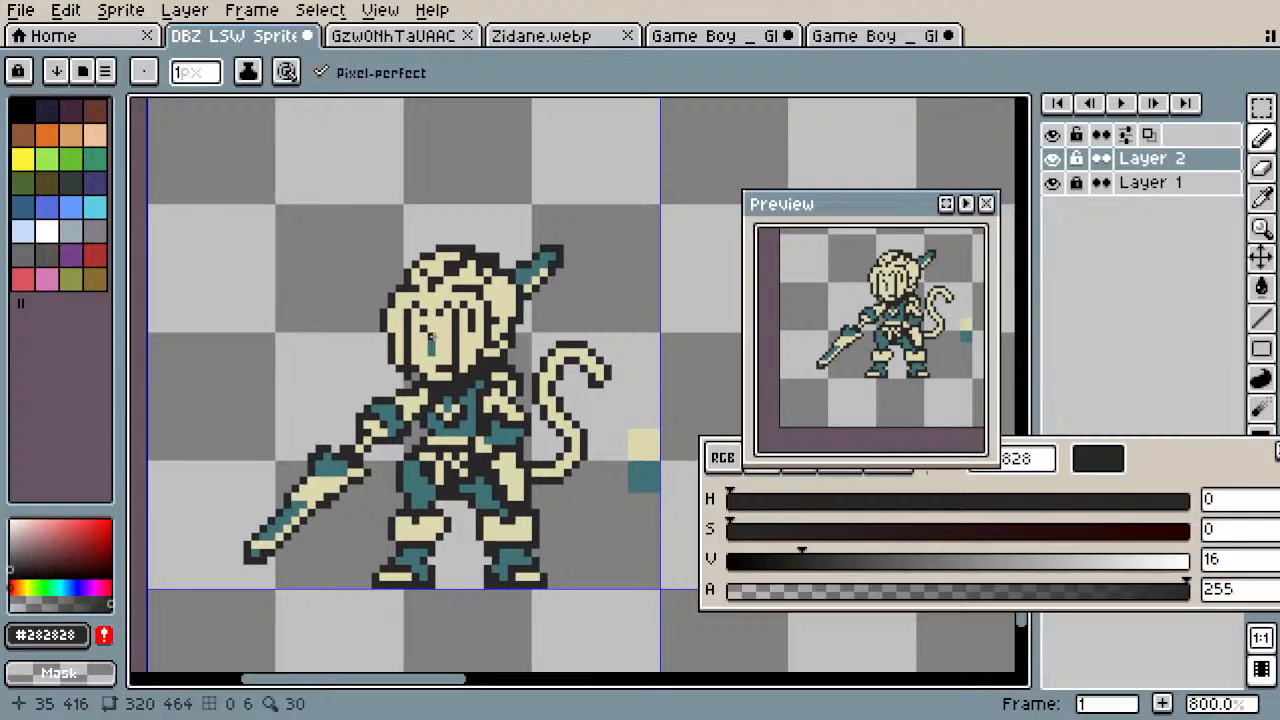
scroll(435, 335, down, 2)
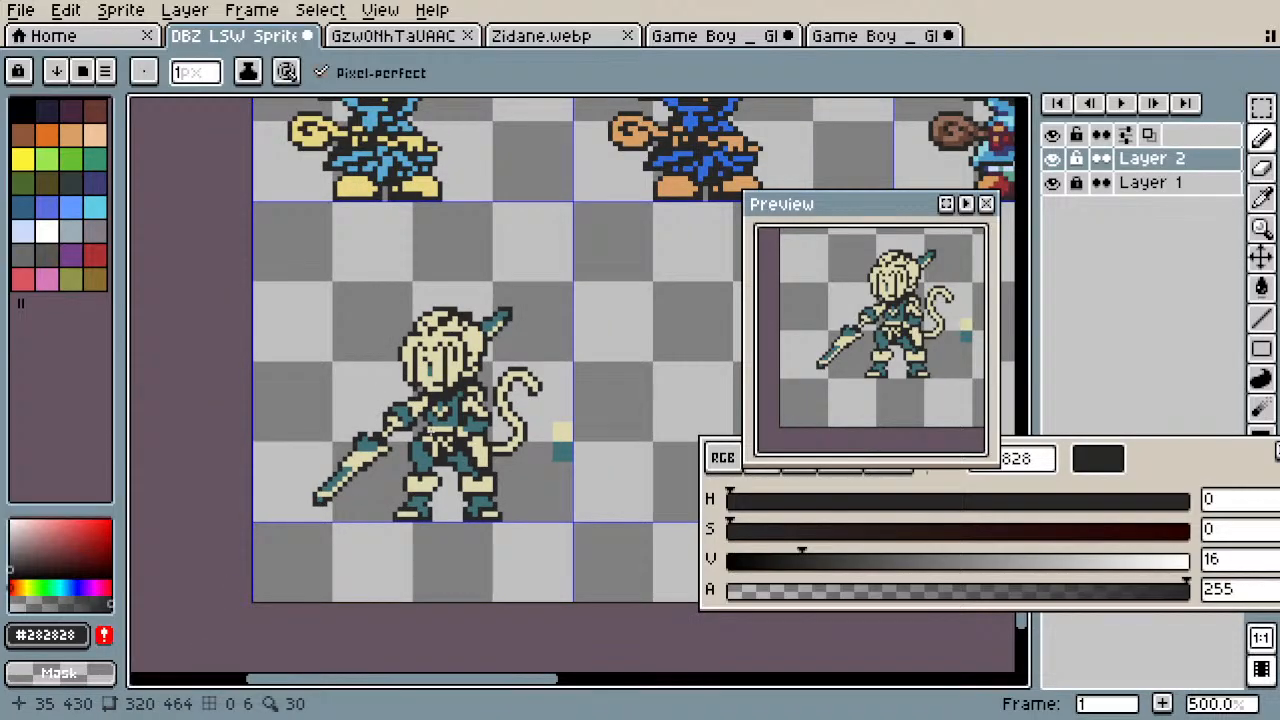
scroll(430, 430, up, 2)
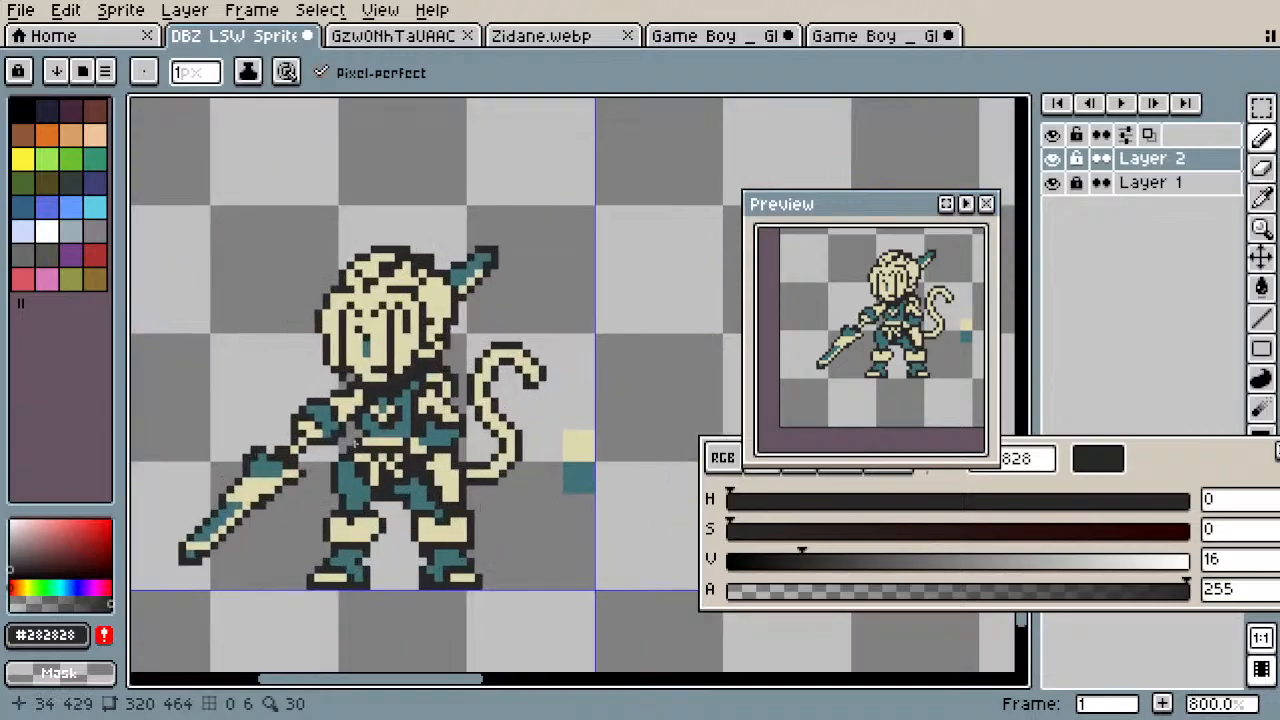
key(alt)
alt+click(448, 420)
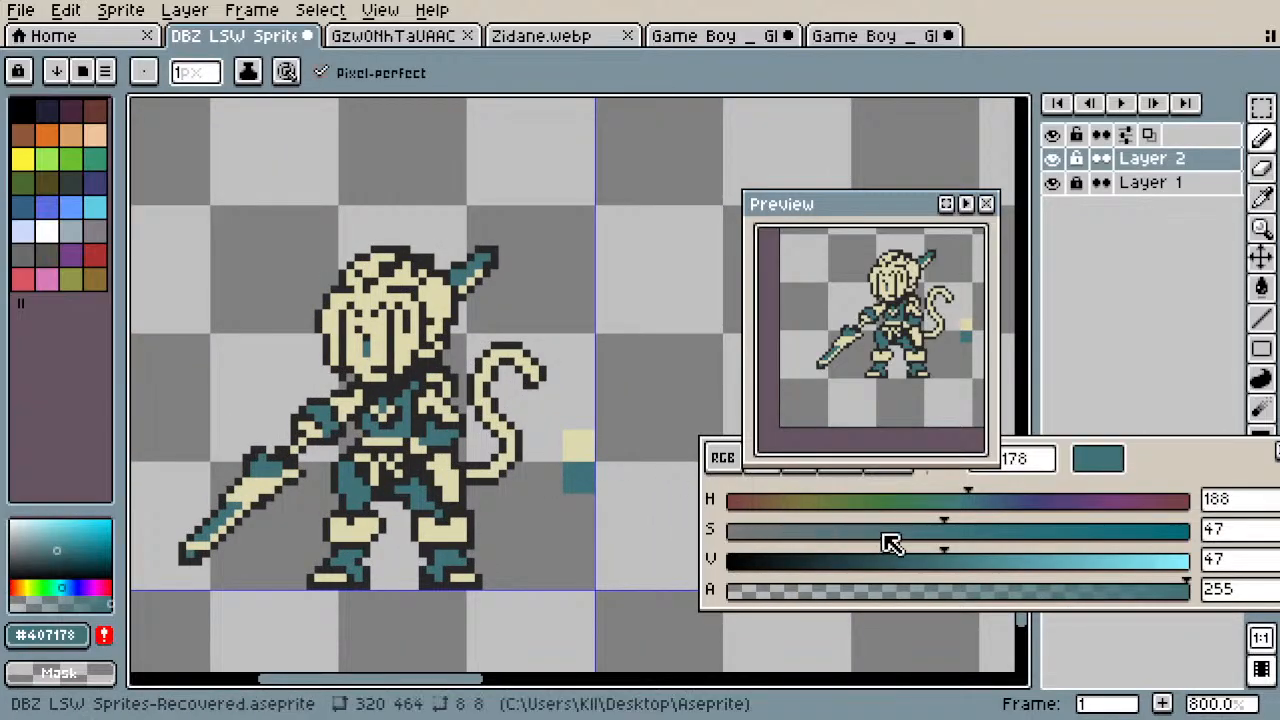
drag(960, 505, 908, 500)
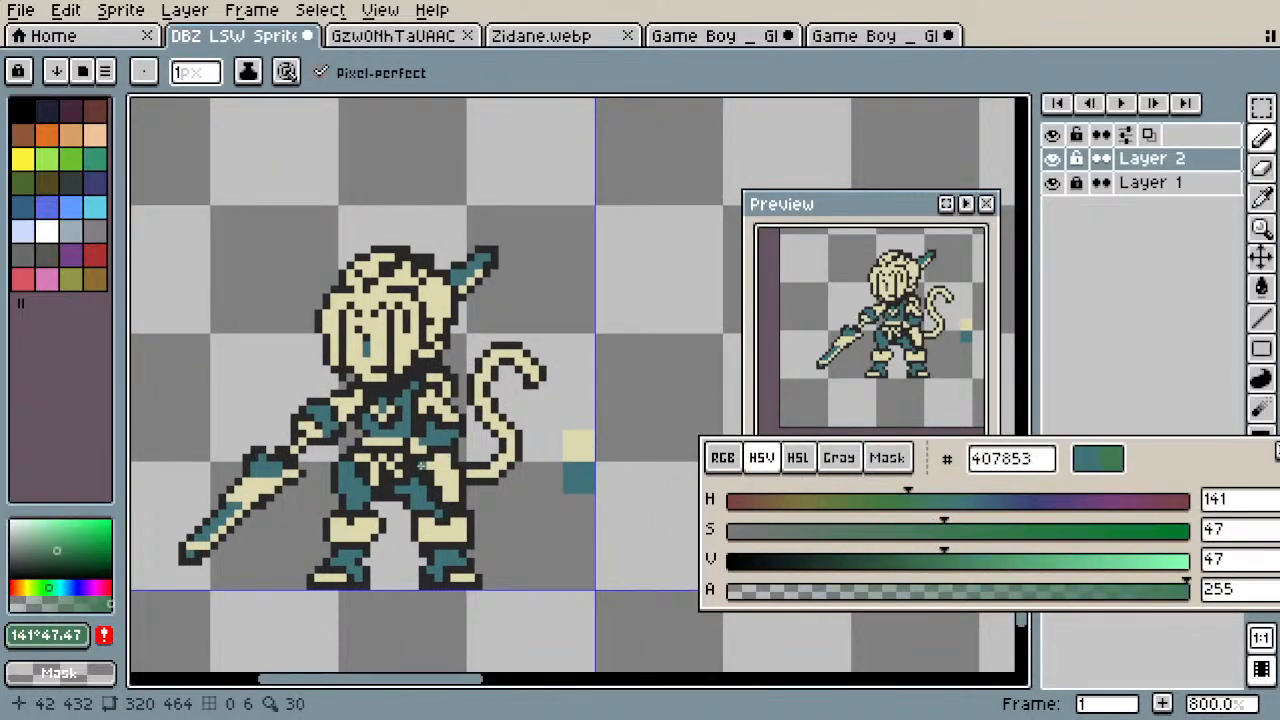
key(g)
click(417, 496)
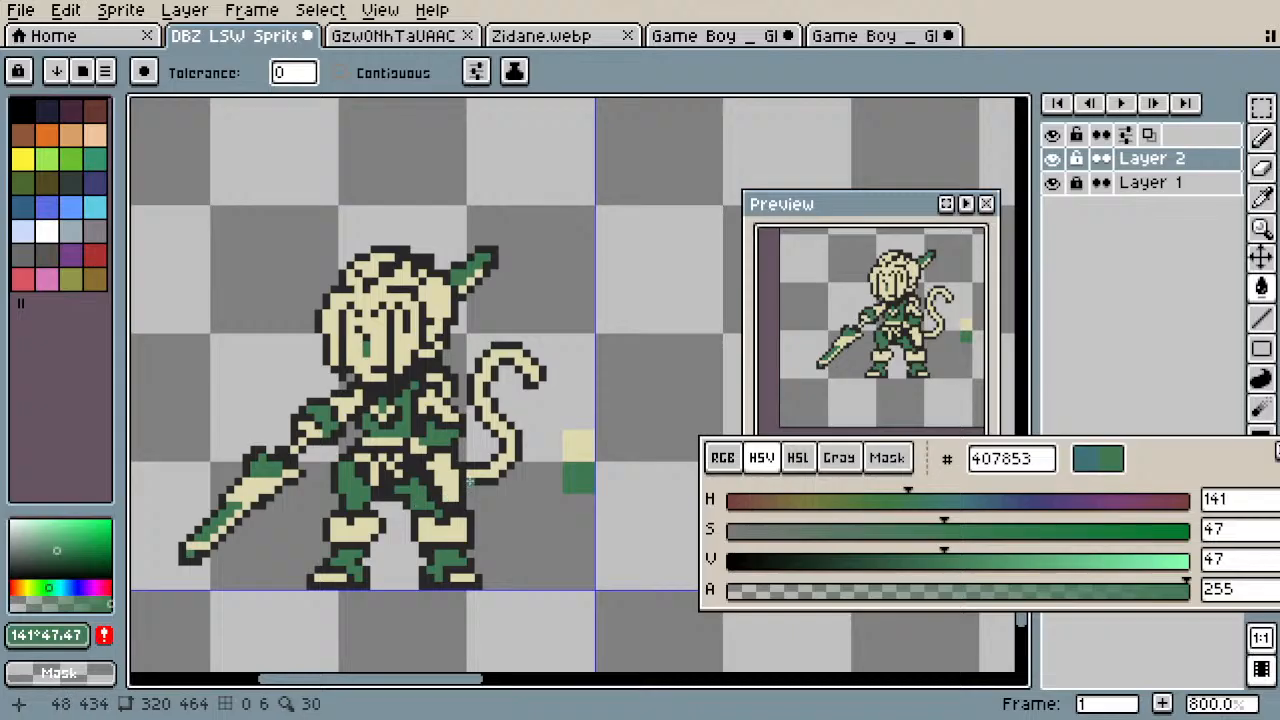
scroll(470, 481, down, 2)
scroll(476, 478, down, 1)
scroll(472, 483, down, 1)
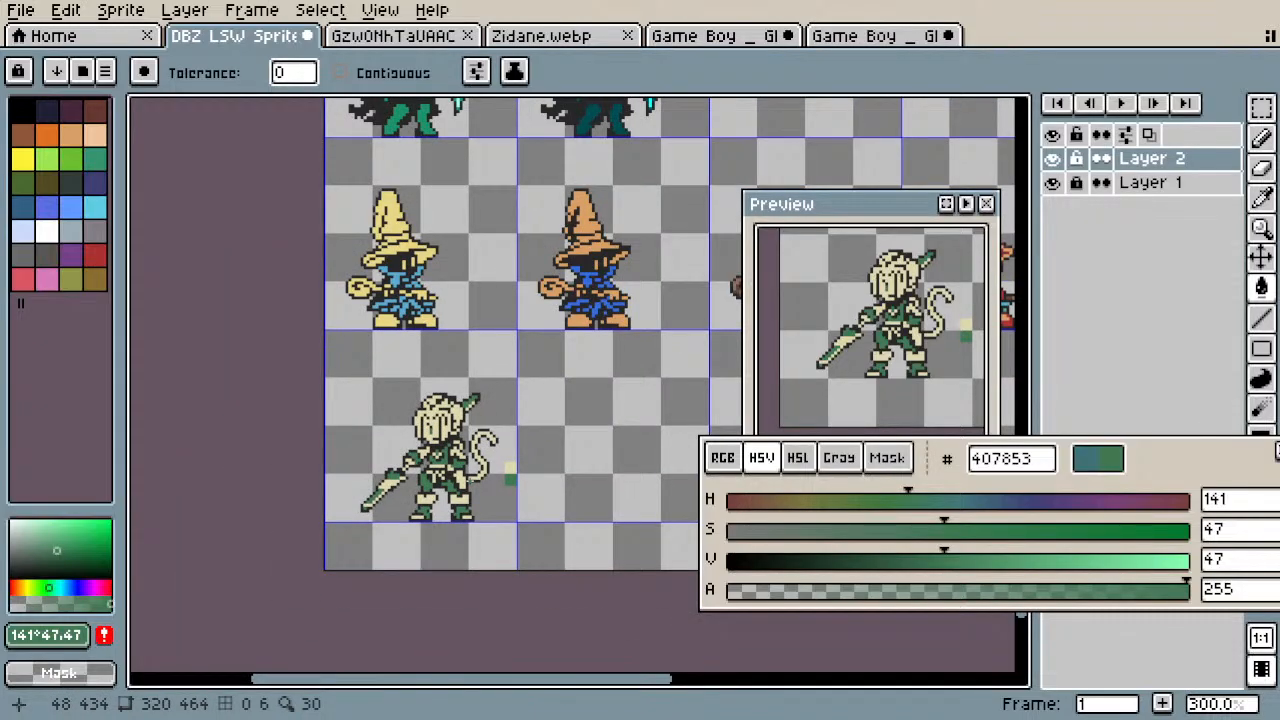
scroll(470, 480, up, 5)
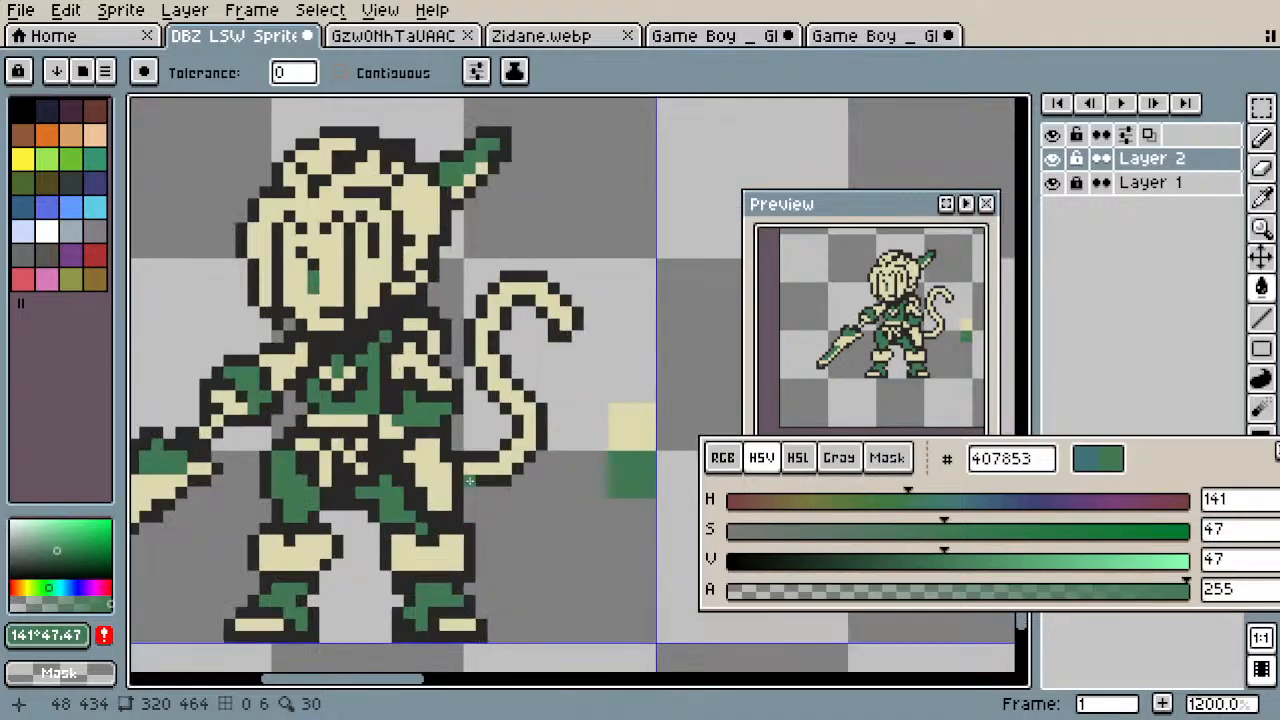
scroll(470, 480, down, 3)
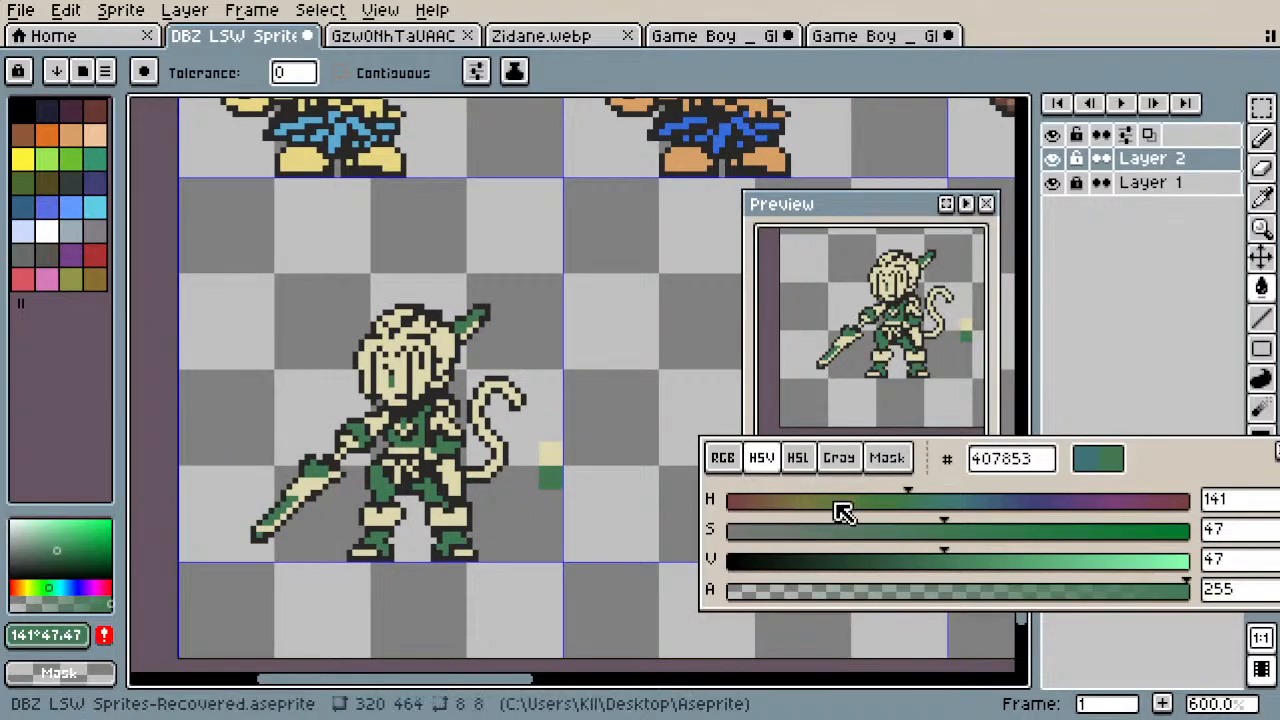
Step: Try muted green #587853 and darker blue-grey #465e66 as the fill for the sprite's clothing and blade areas
click(871, 500)
drag(912, 524, 871, 530)
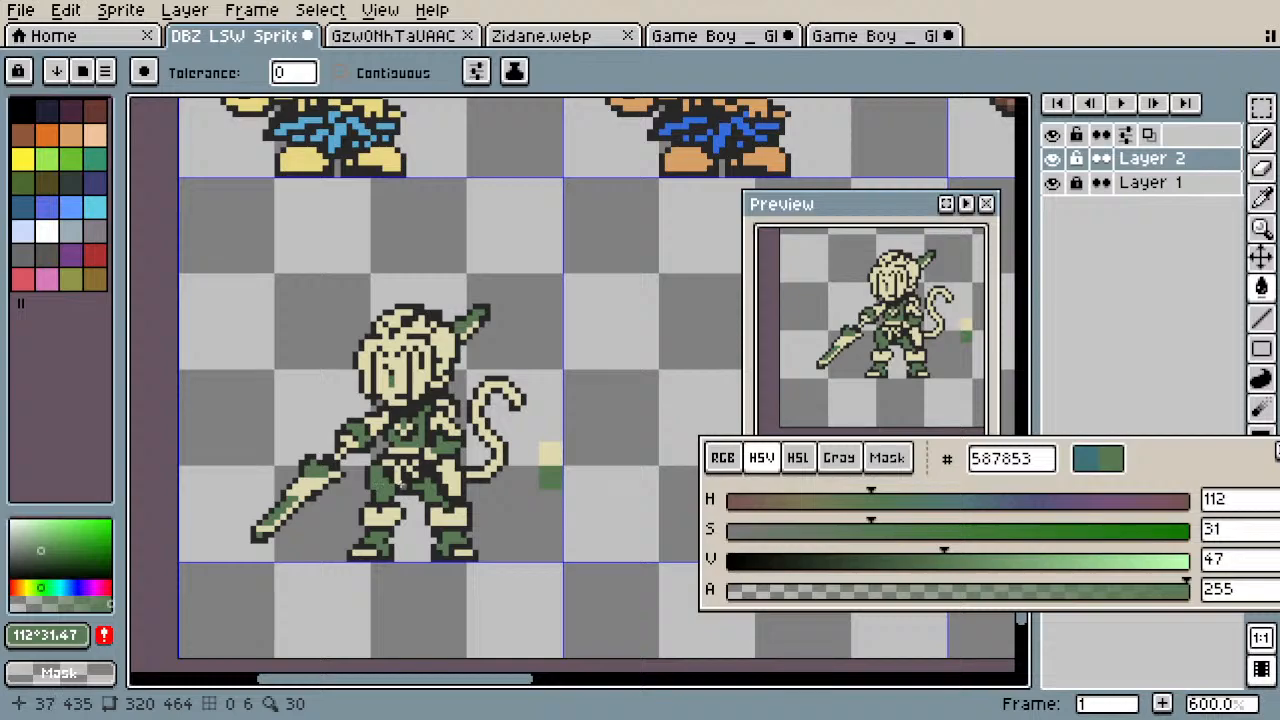
click(977, 508)
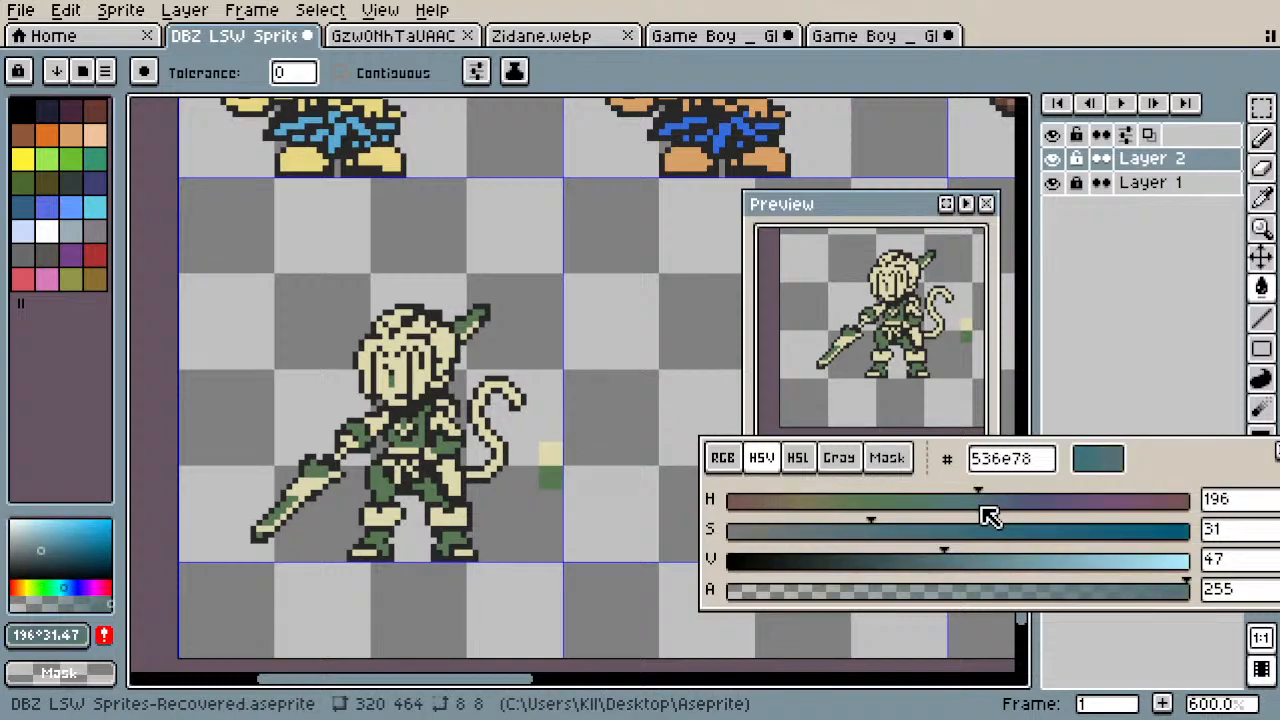
drag(934, 560, 900, 567)
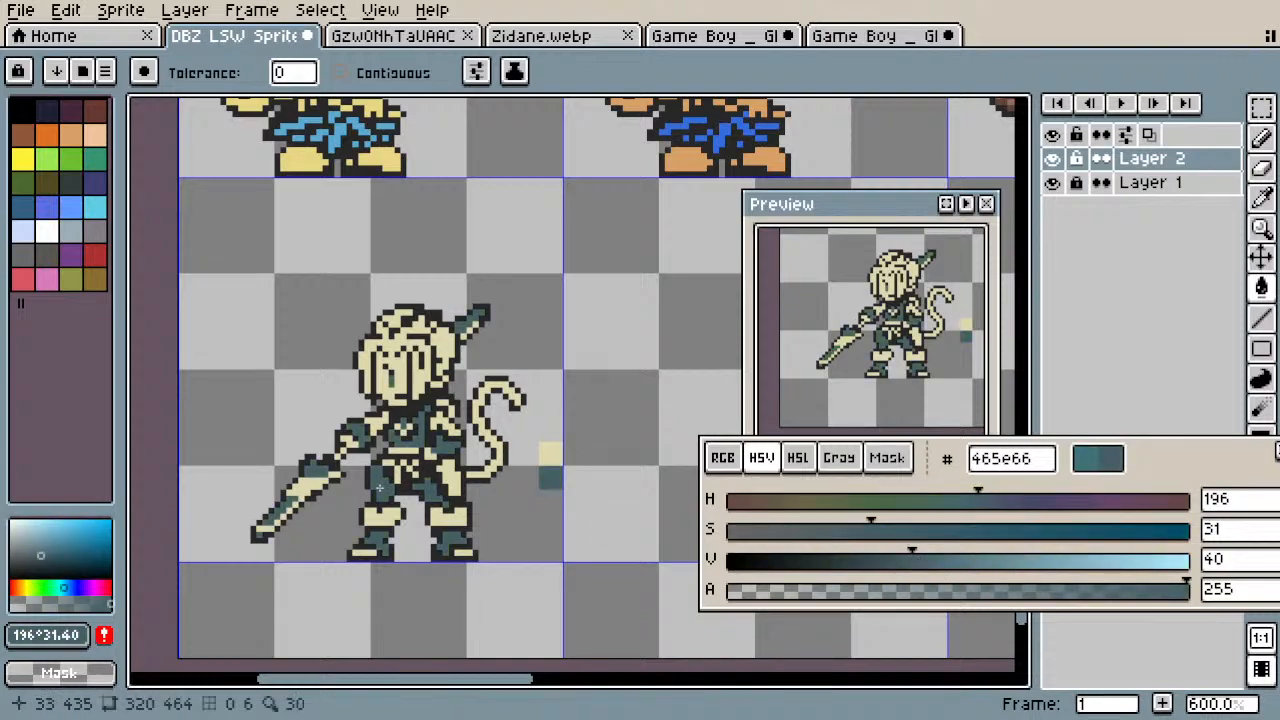
Step: Recolour the sprite's cream areas with a more saturated, brighter yellow, #f2e8a5 (HSV 52, 32, 95)
alt+click(455, 478)
click(875, 530)
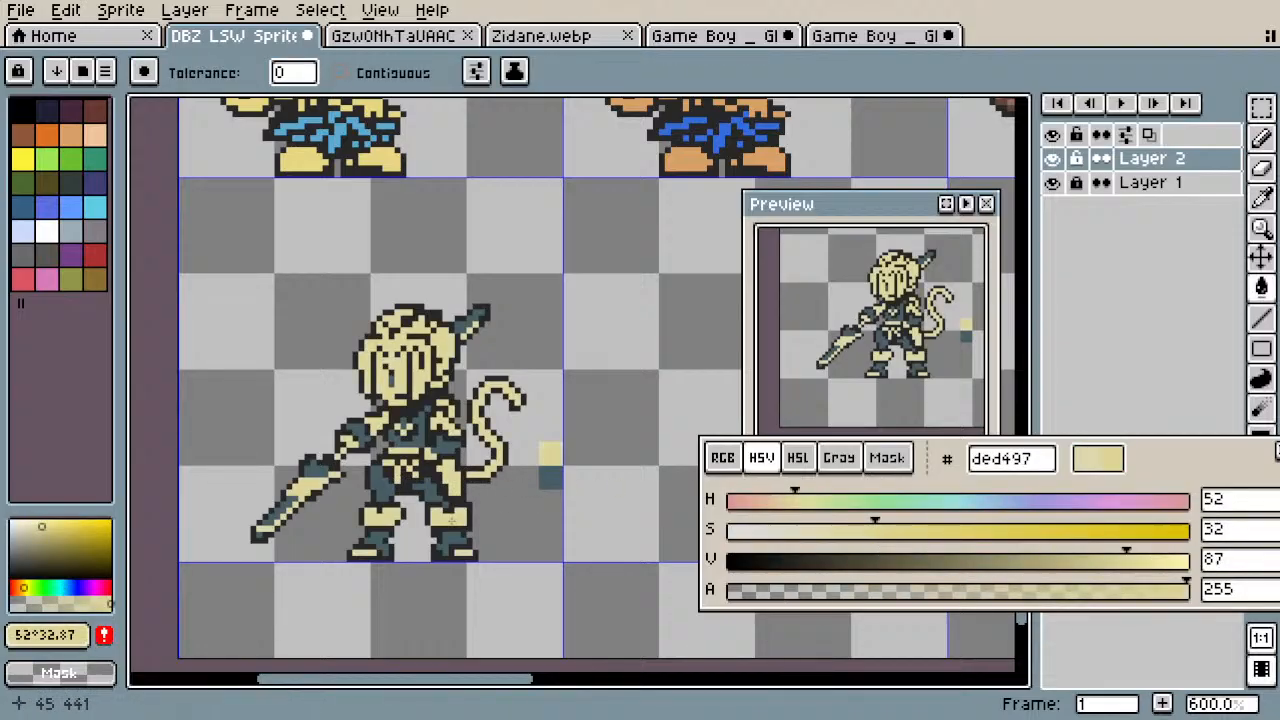
scroll(455, 486, down, 2)
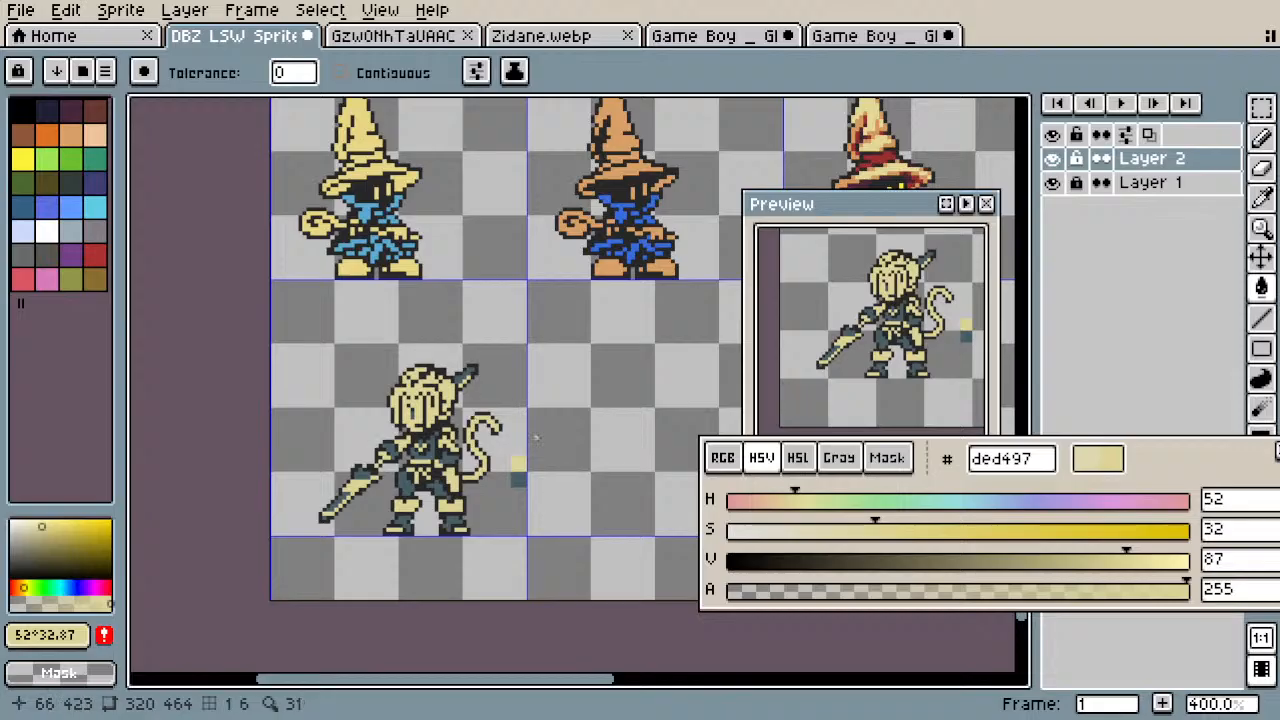
alt+click(410, 412)
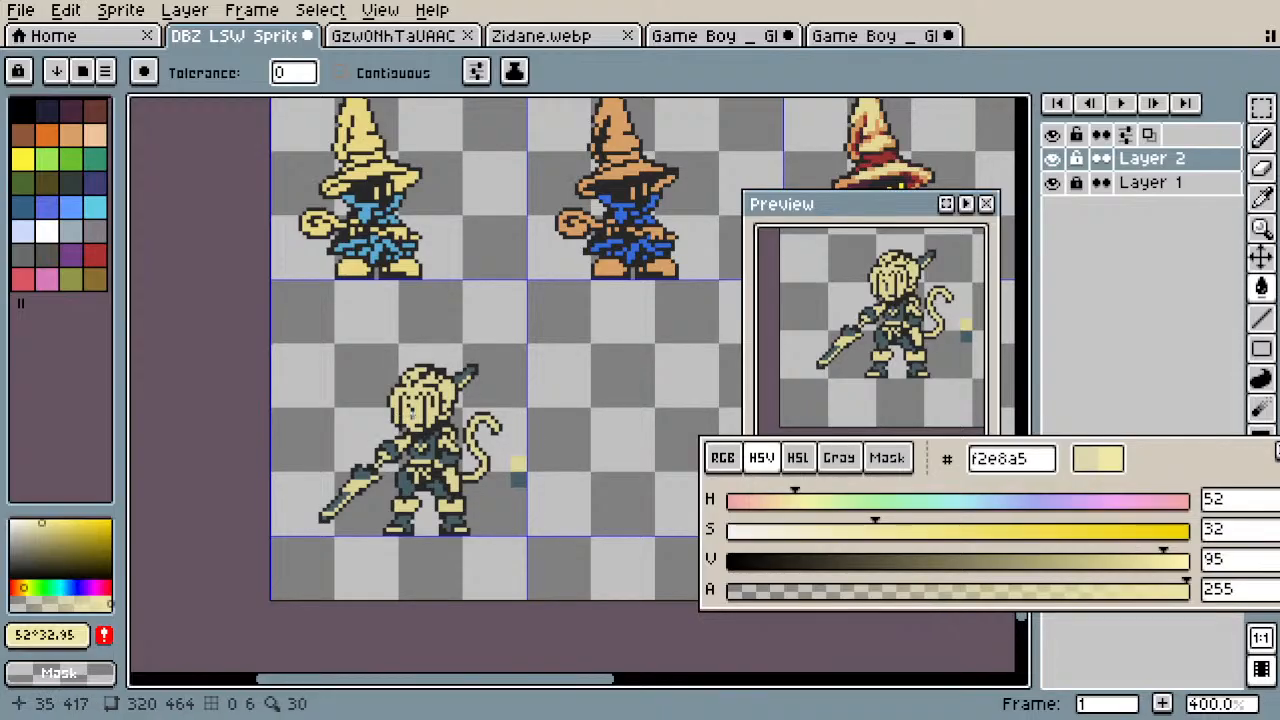
scroll(410, 412, up, 3)
scroll(422, 414, down, 4)
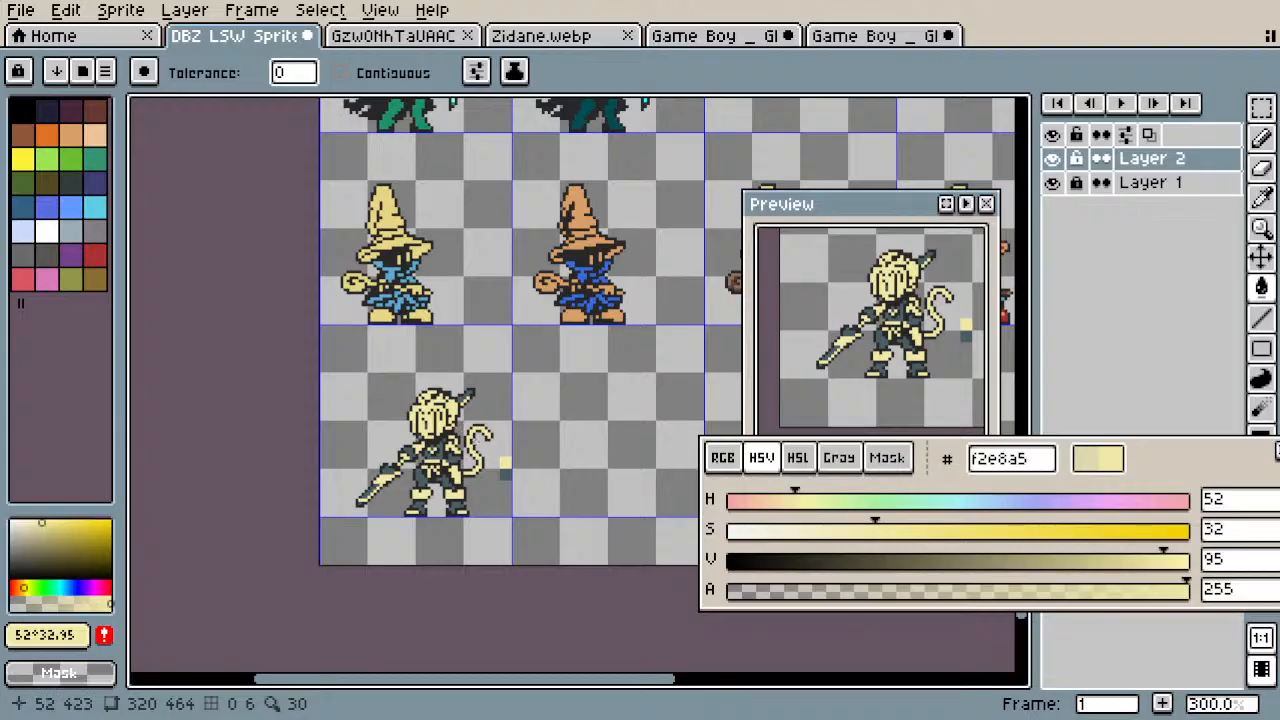
scroll(497, 460, down, 1)
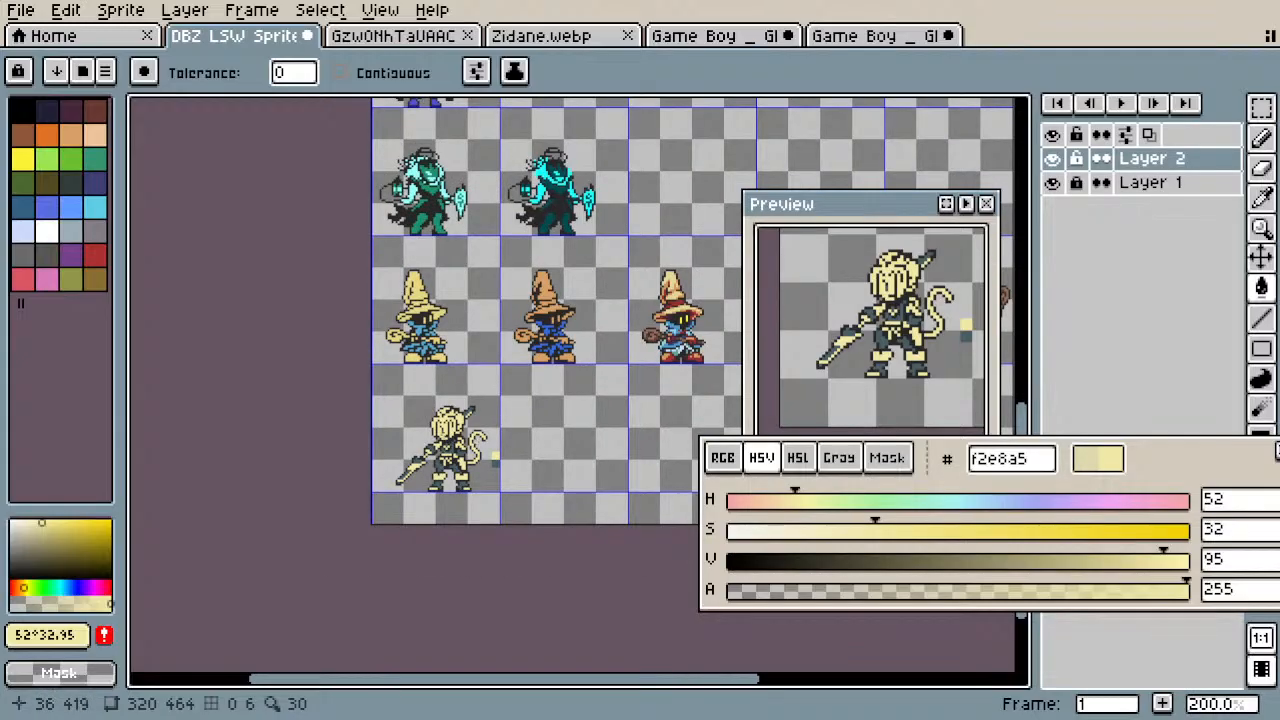
scroll(445, 438, up, 7)
scroll(457, 391, down, 2)
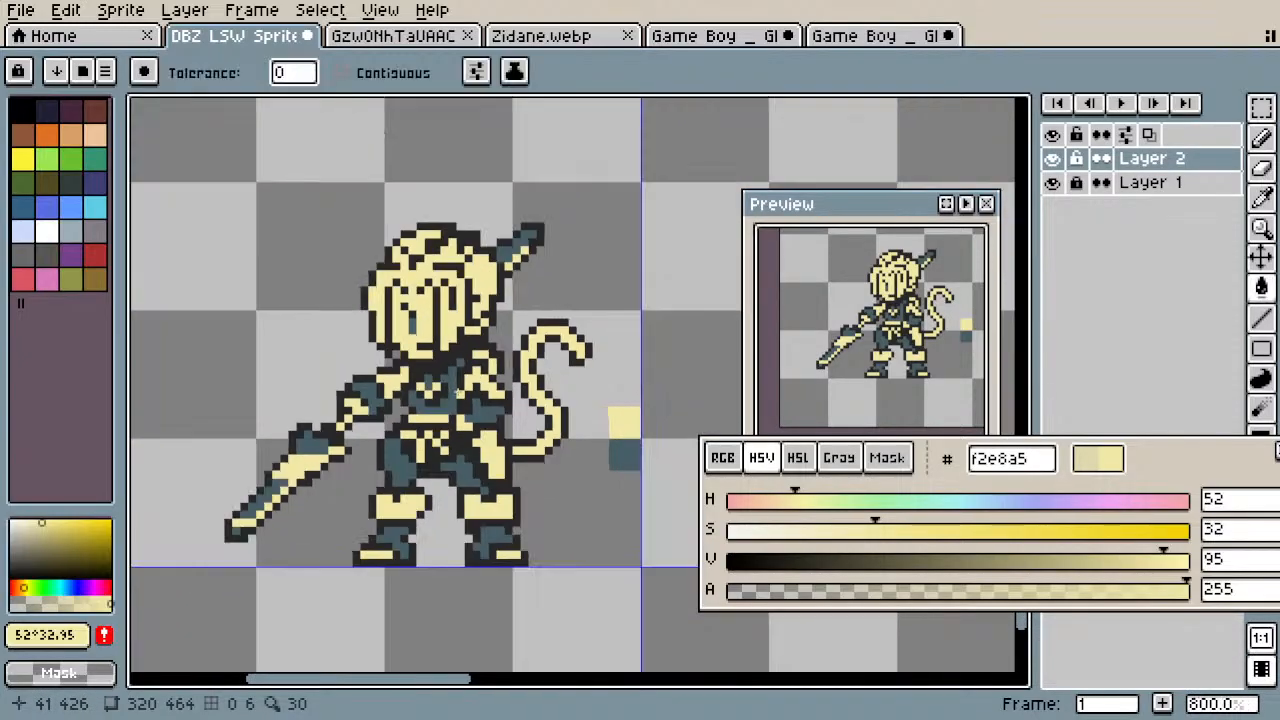
Step: Try shifting the sprite's blue-grey areas to slate blue #464e66 by setting the hue to 225 and refilling them
scroll(475, 416, up, 2)
key(alt)
alt+click(484, 390)
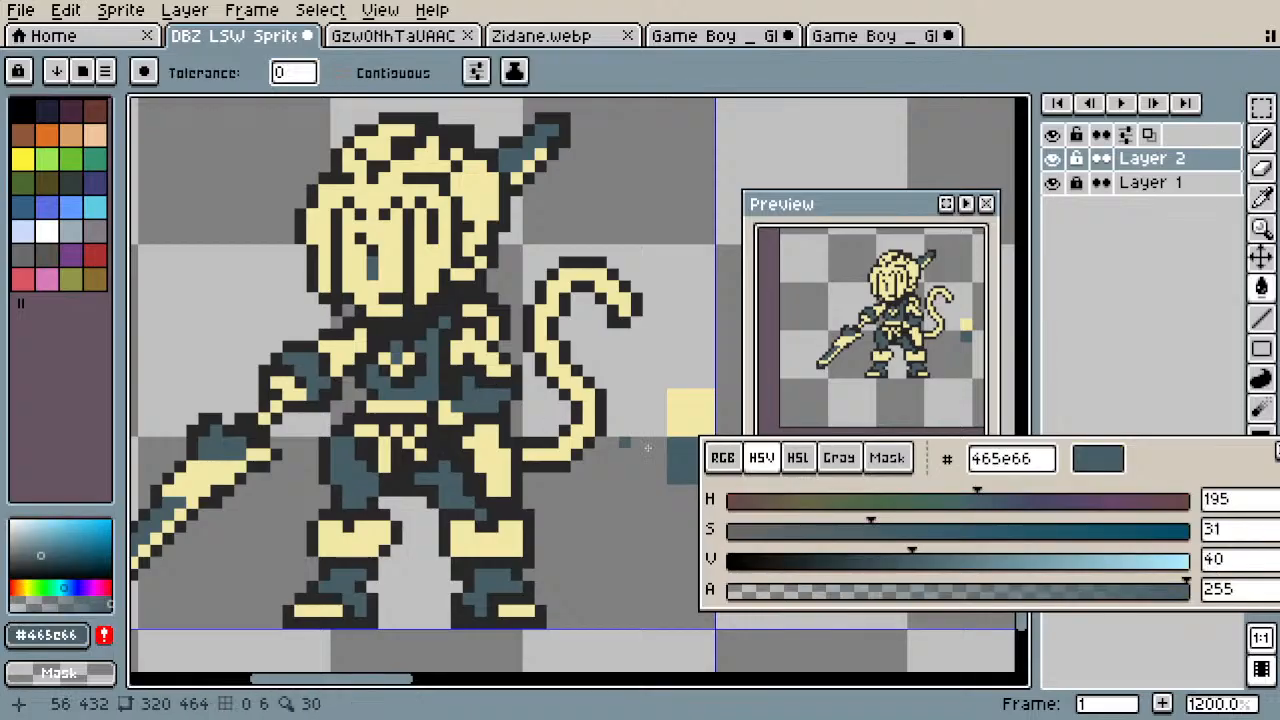
drag(1006, 514, 1020, 514)
click(455, 490)
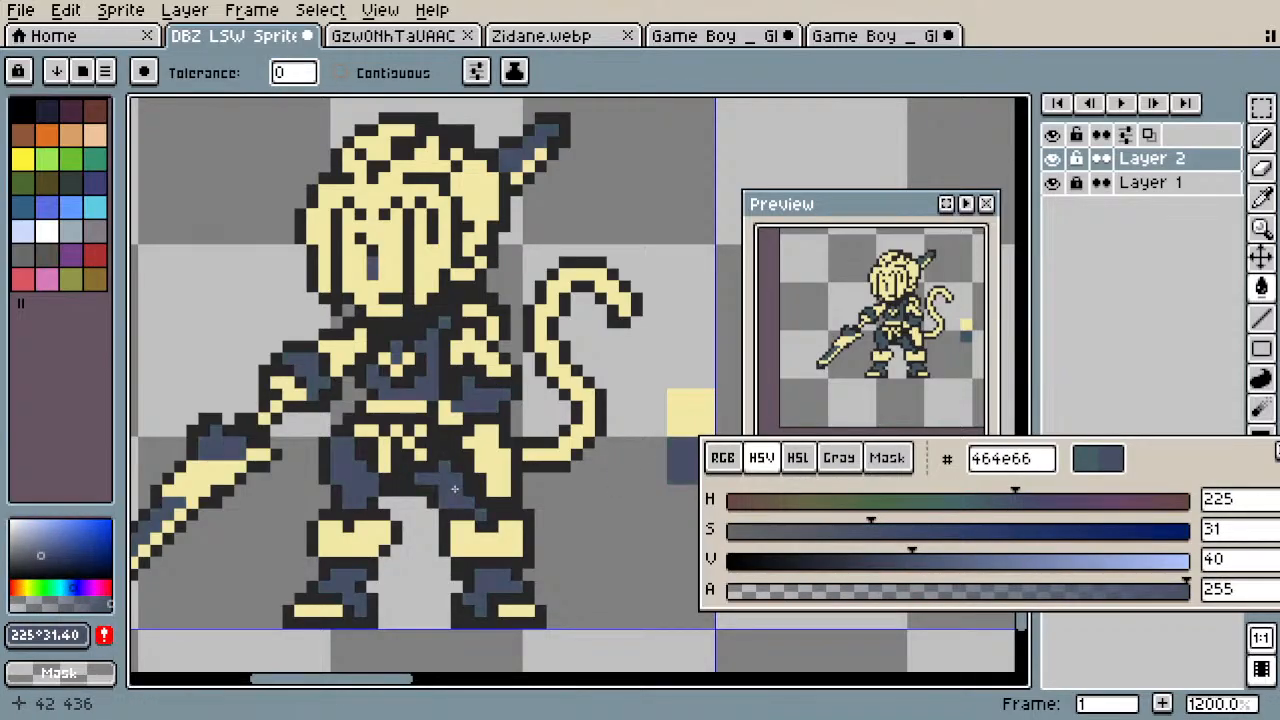
scroll(405, 455, down, 5)
scroll(405, 455, down, 1)
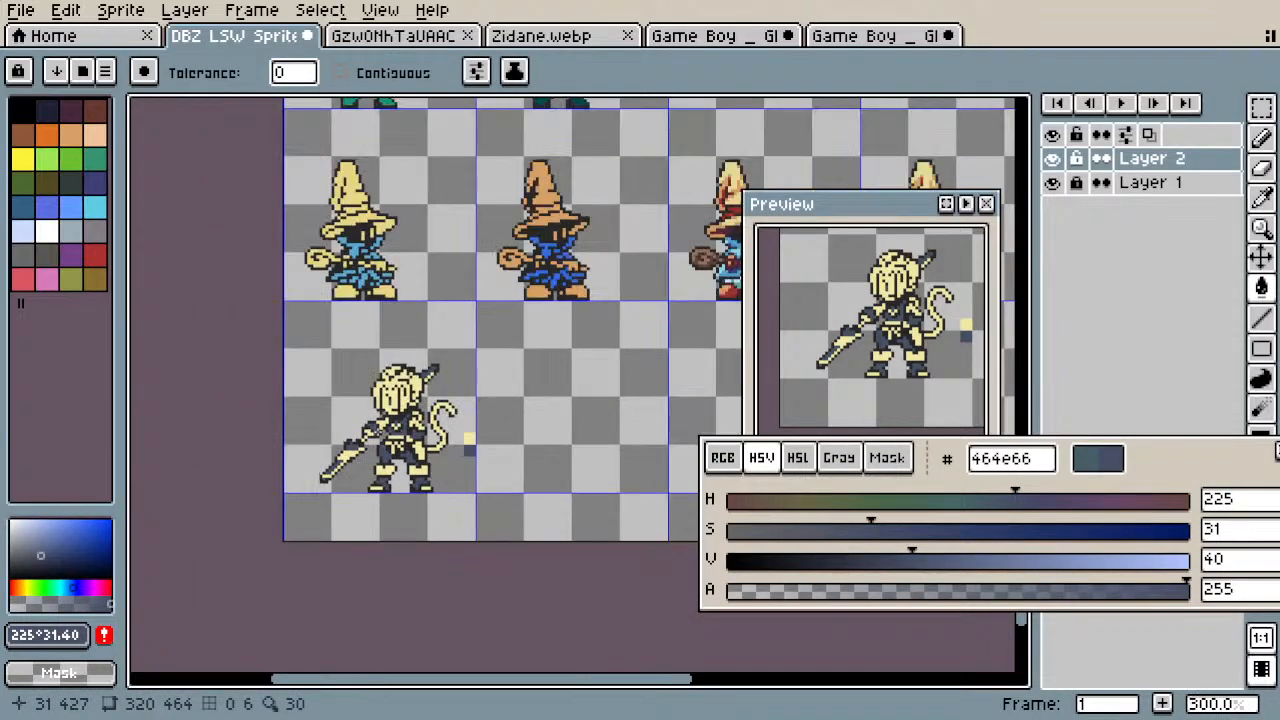
scroll(406, 425, up, 3)
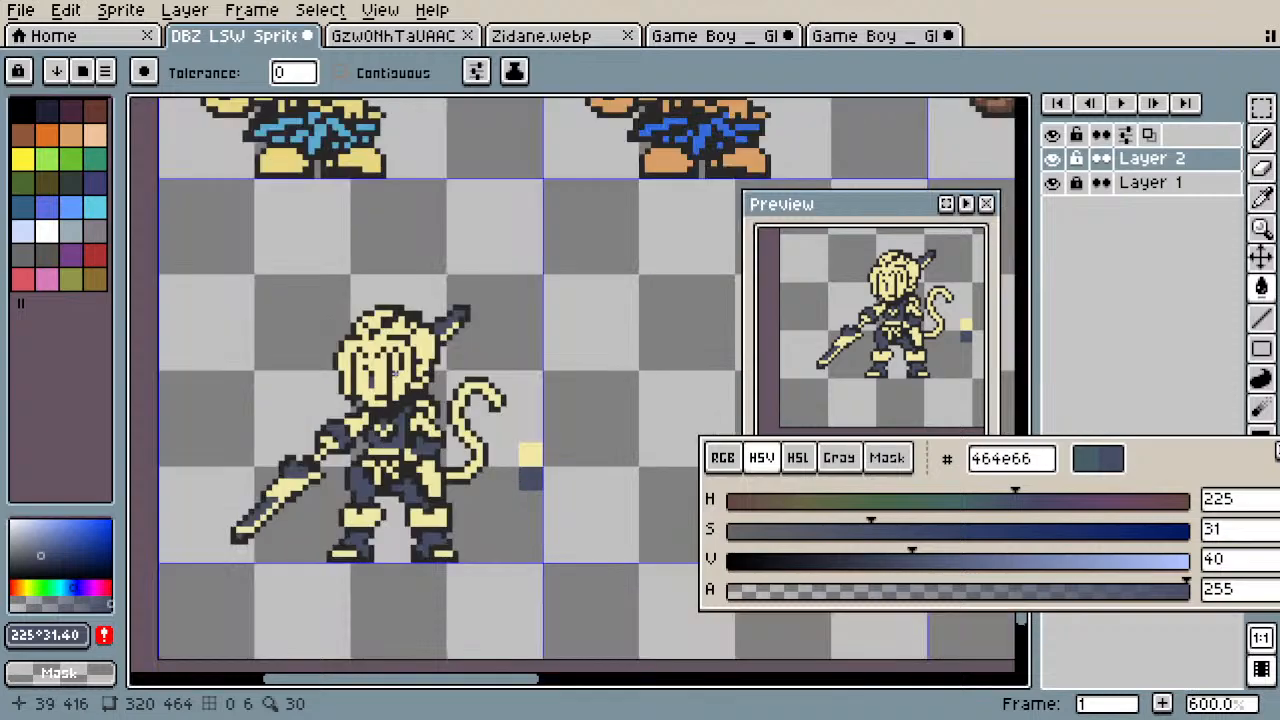
scroll(396, 374, up, 1)
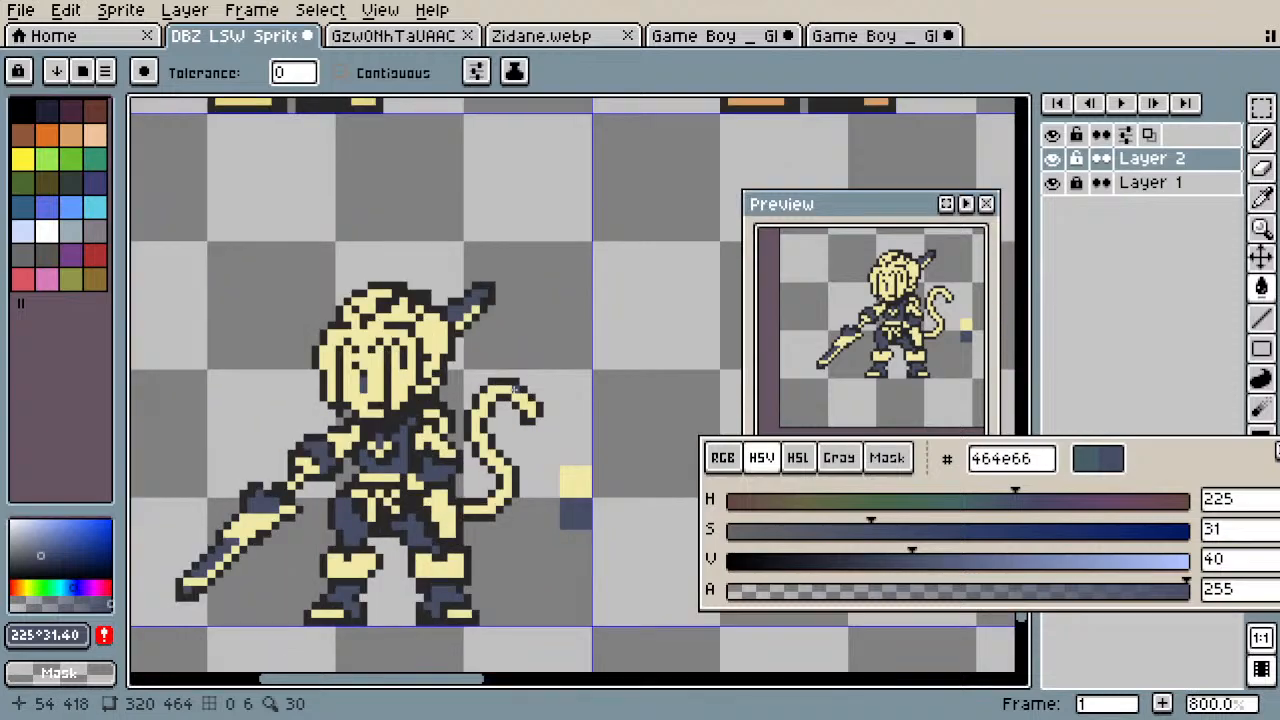
scroll(515, 388, down, 3)
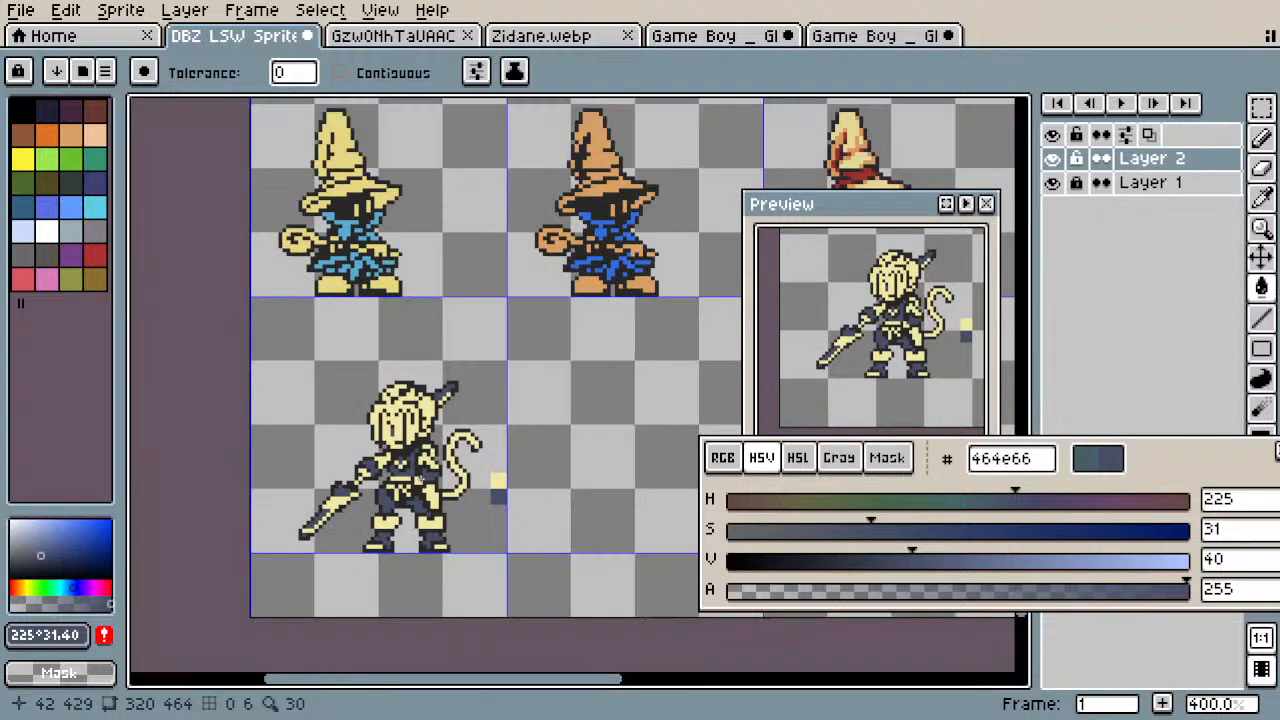
Step: Try filling the sprite's clothing and blade areas with purple #5a4666 at hue 277
click(1062, 506)
drag(1070, 511, 1092, 511)
scroll(350, 502, up, 2)
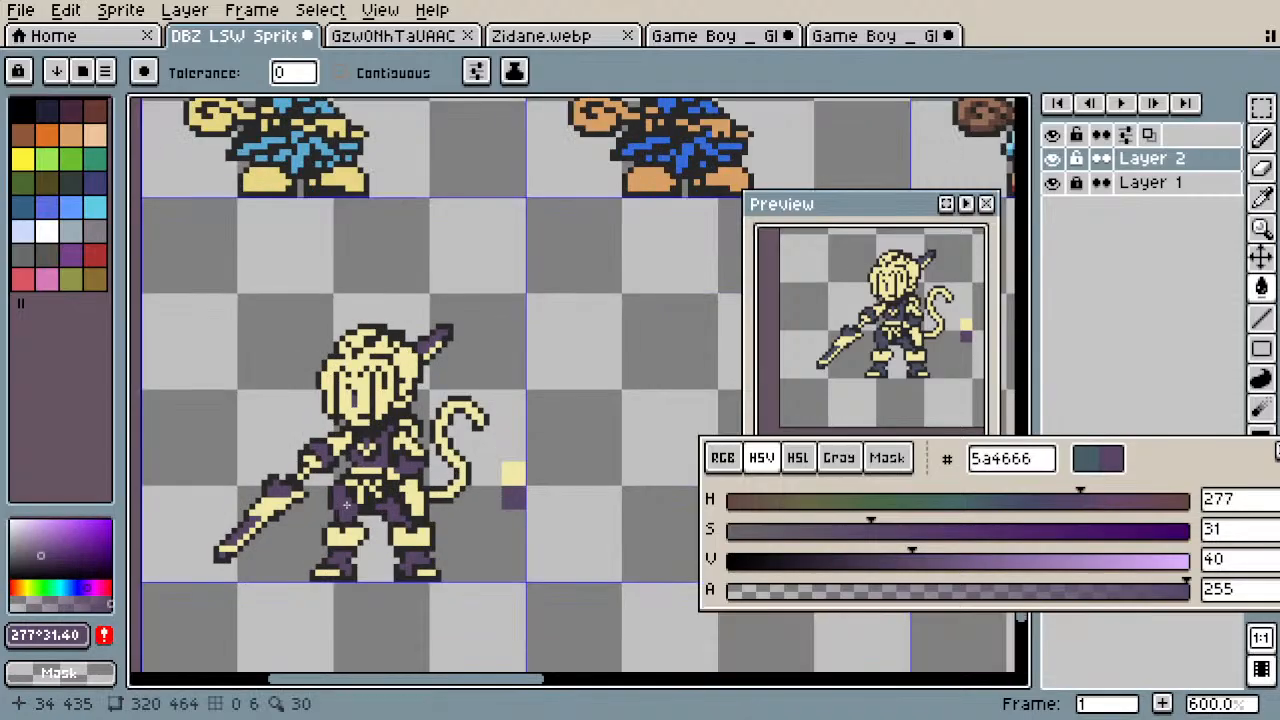
scroll(350, 502, down, 3)
scroll(395, 495, down, 1)
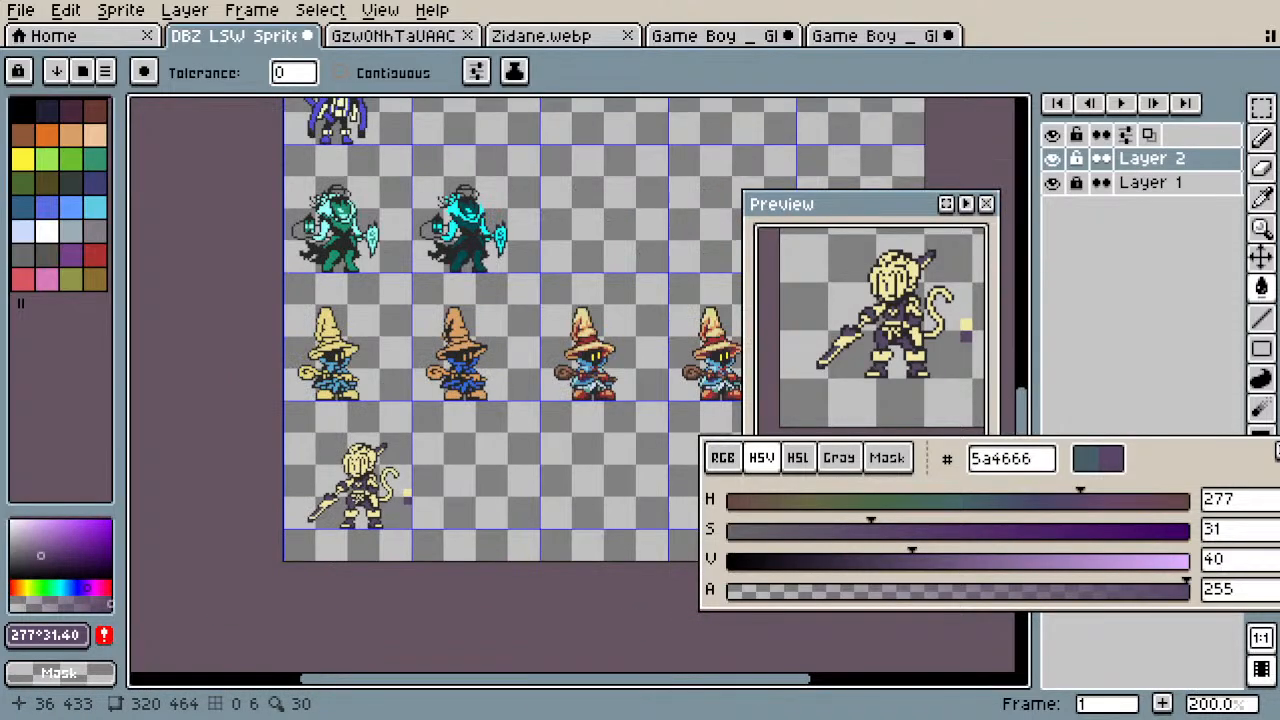
scroll(362, 492, up, 4)
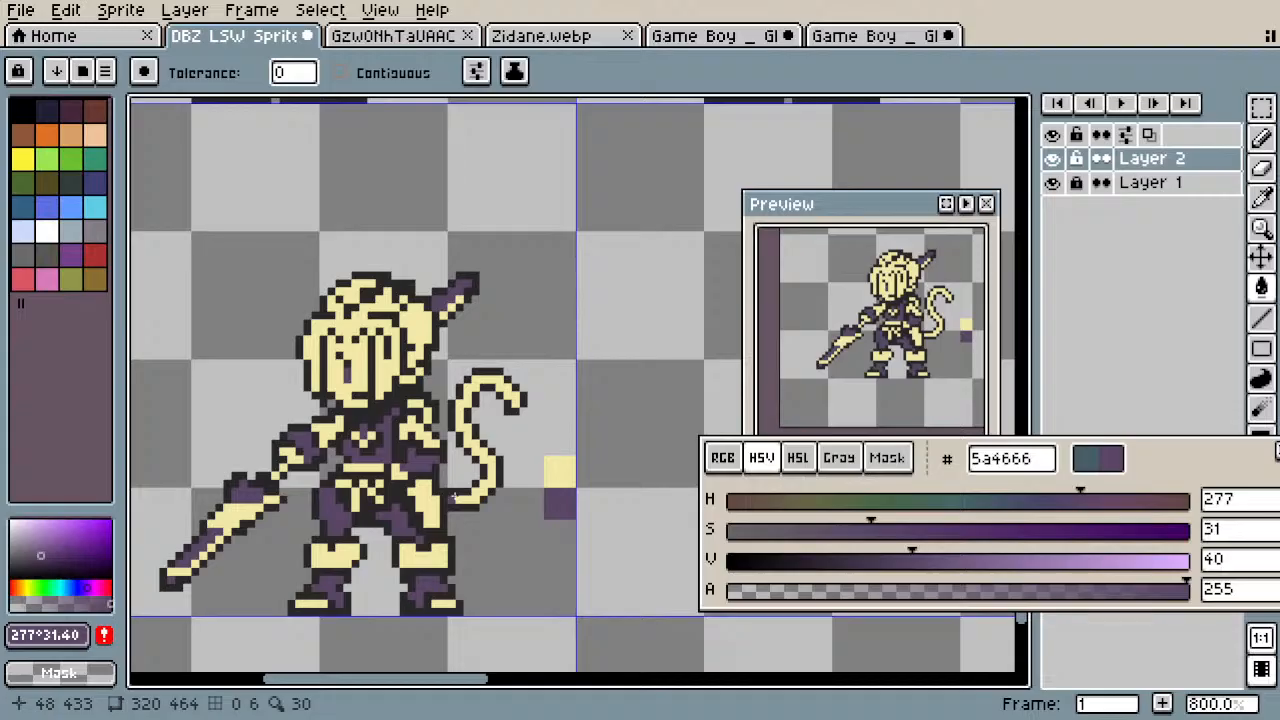
Step: Recolour the purple areas to a lighter blue-violet, #5f608a, with hue 238 and brightness 54
drag(1051, 506, 1030, 523)
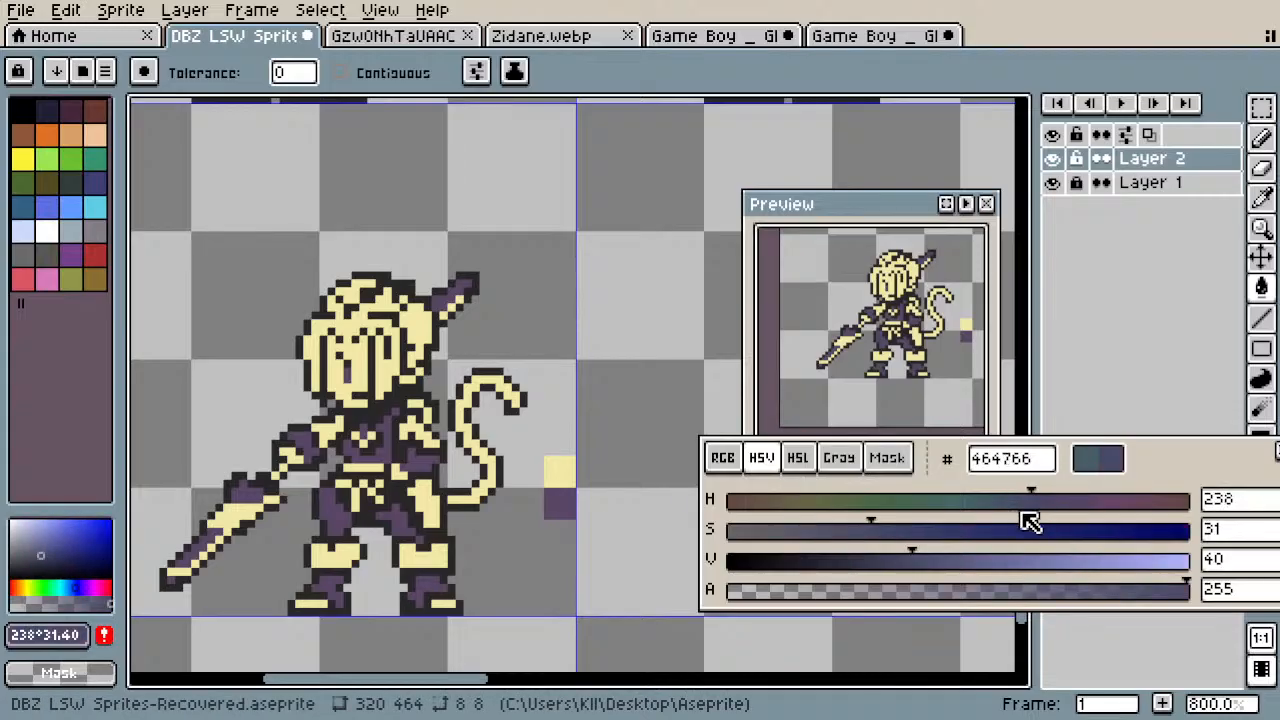
click(344, 525)
click(975, 560)
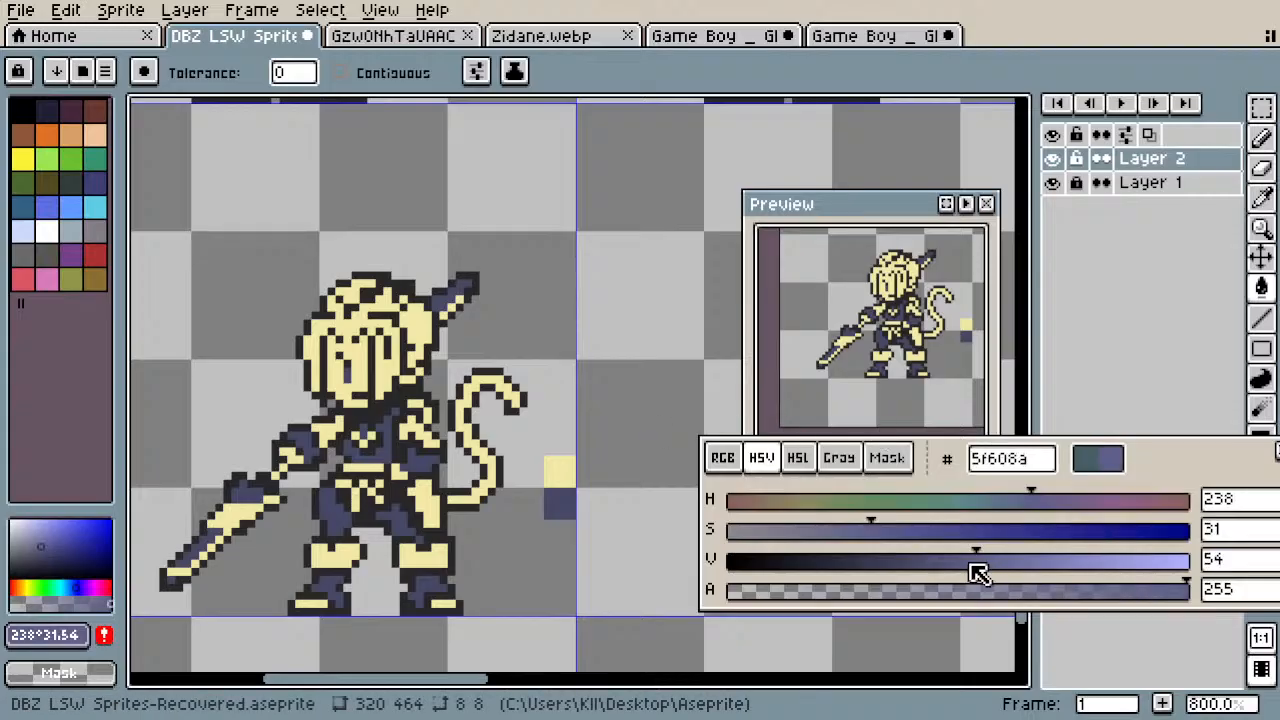
click(335, 510)
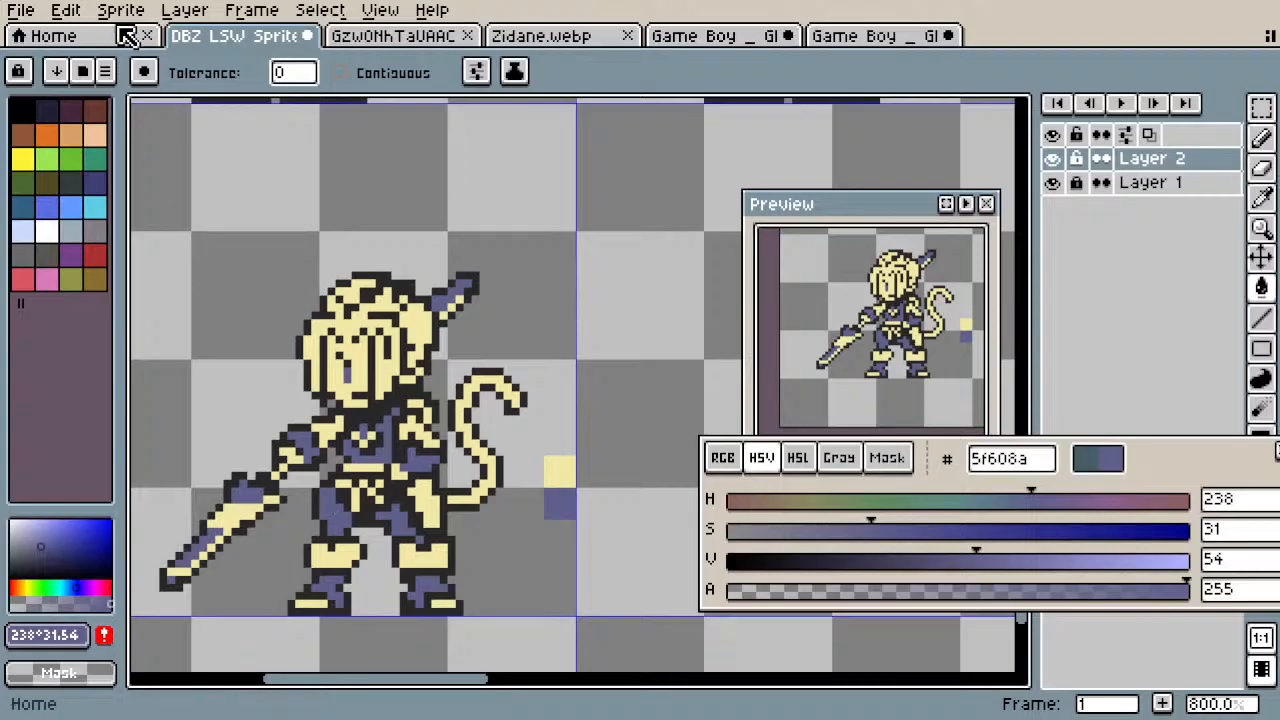
Step: Examine the colours and outfit in the reference illustration, from the face down to the boots, and return to the sprite sheet
click(449, 37)
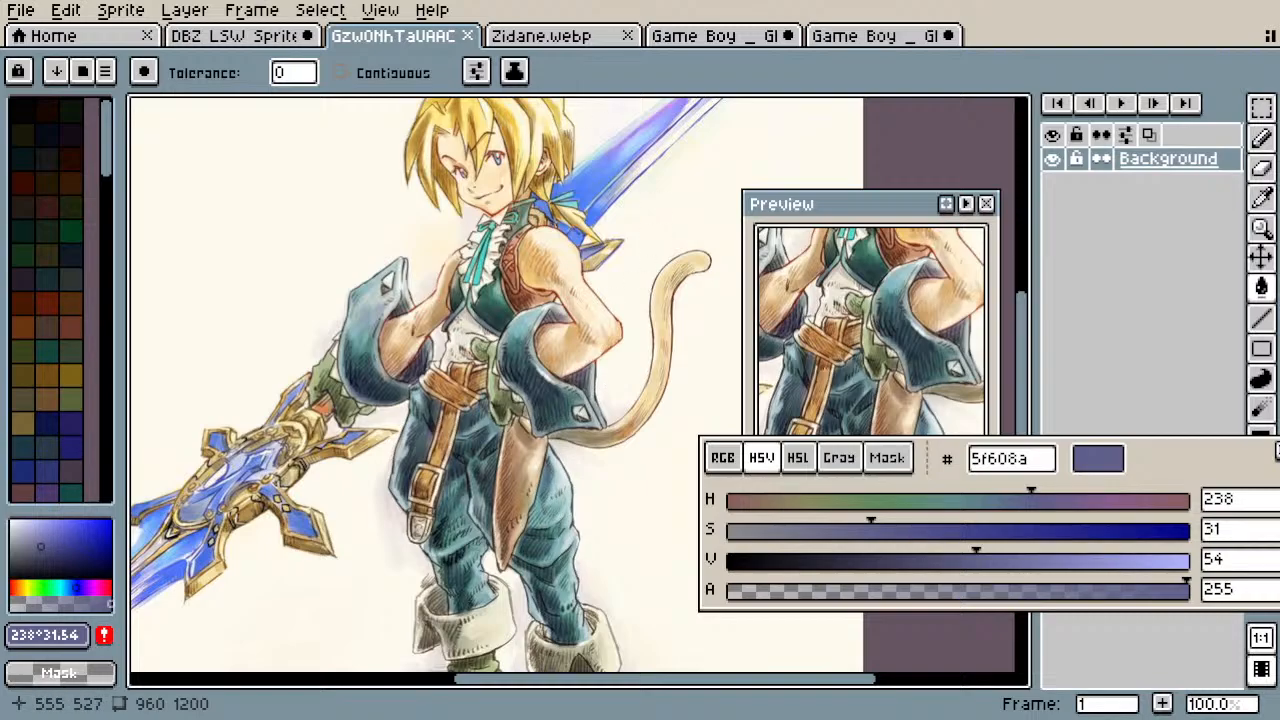
scroll(510, 353, down, 1)
scroll(538, 597, up, 1)
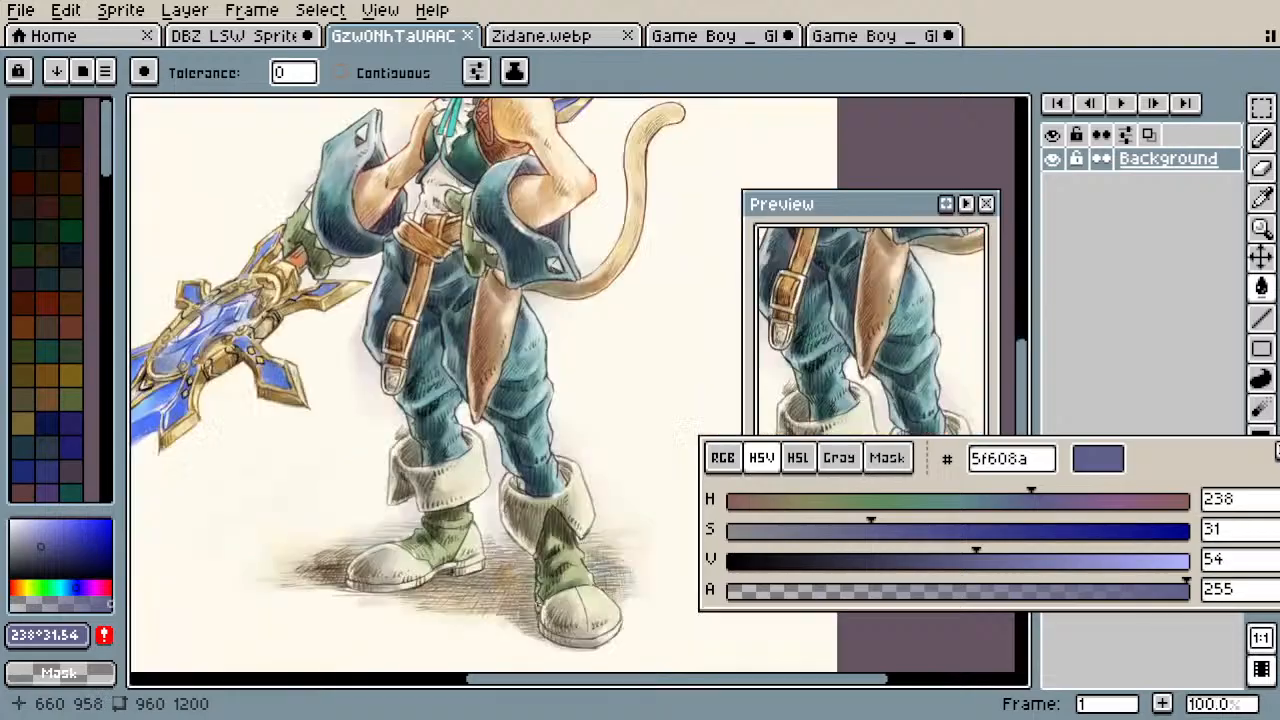
scroll(538, 597, down, 1)
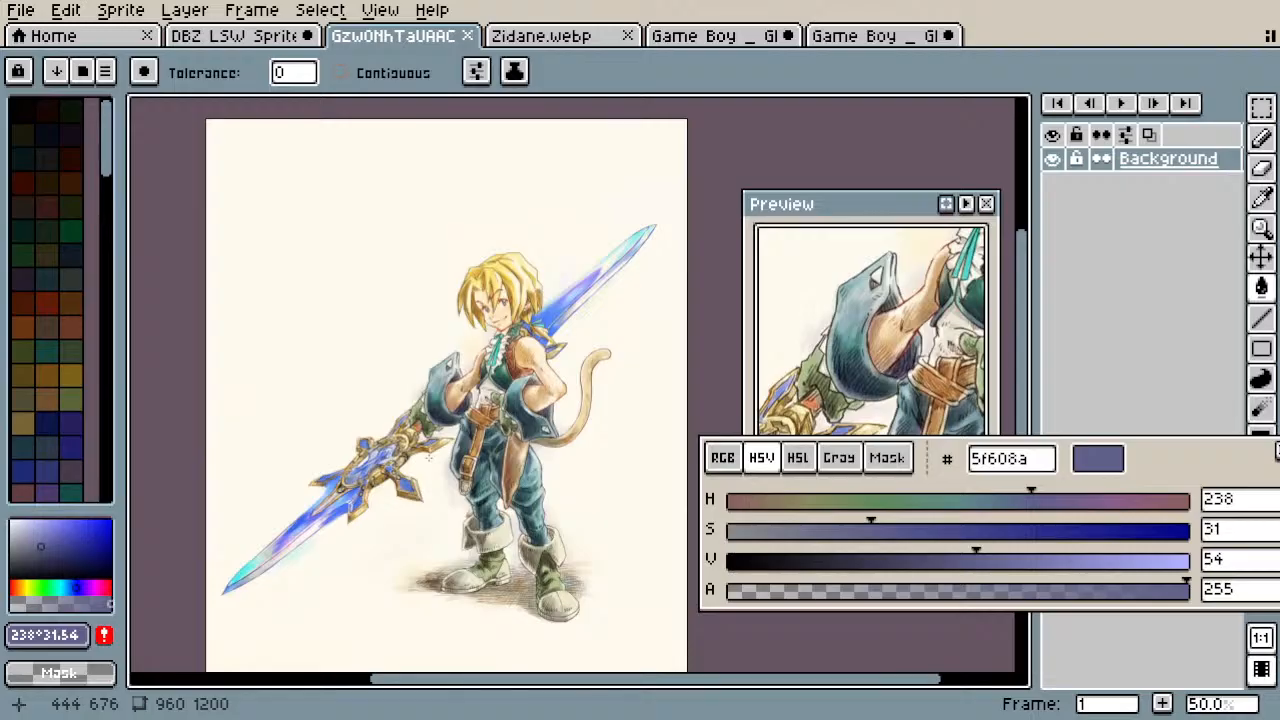
click(240, 44)
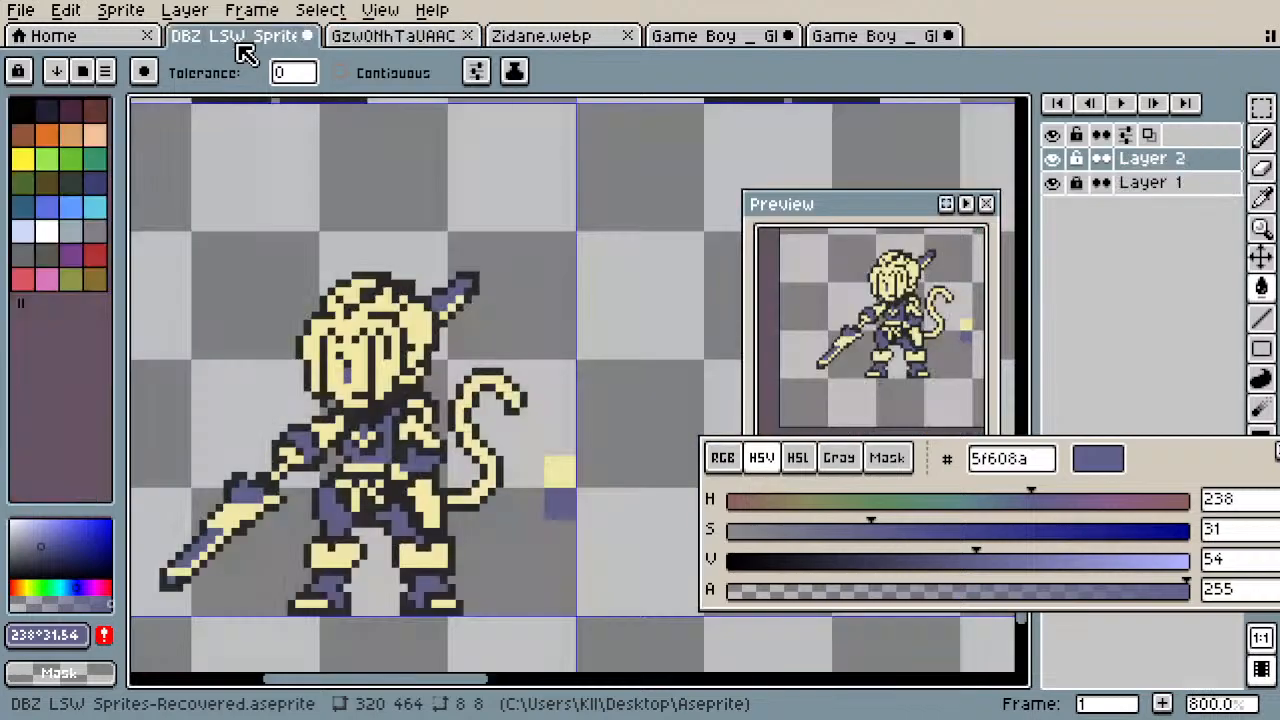
scroll(660, 280, up, 1)
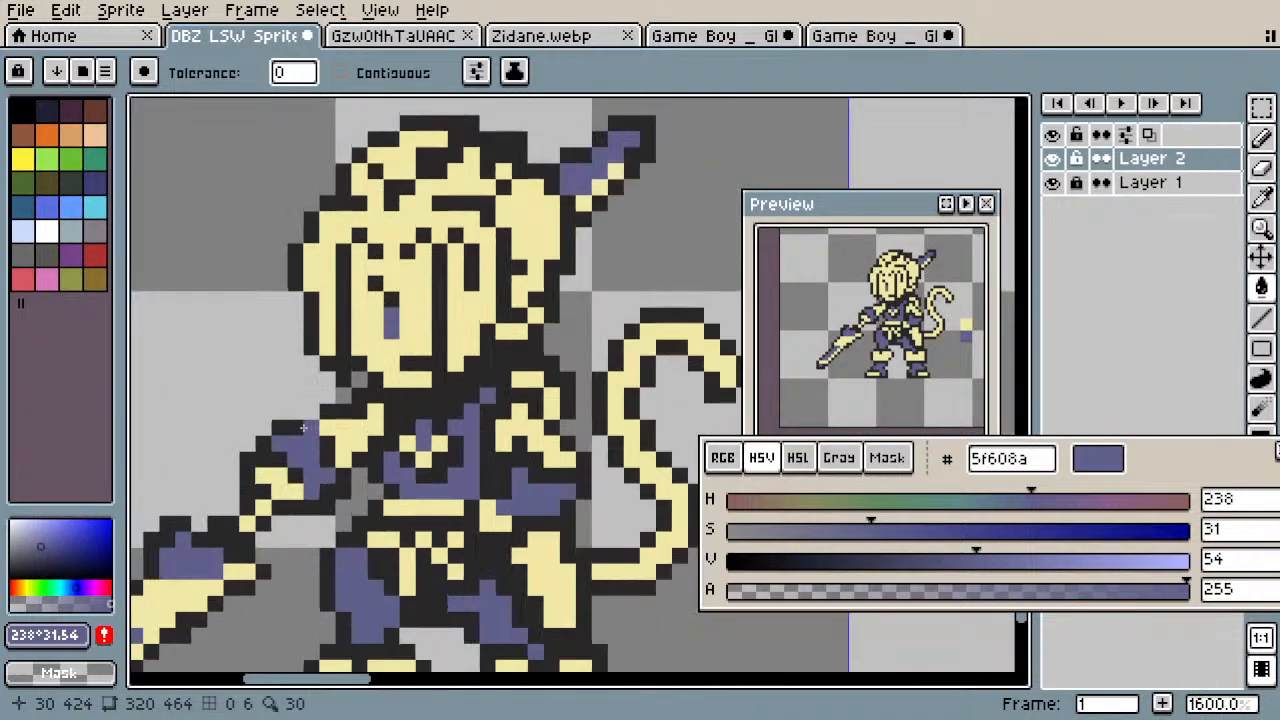
Step: Recolour the sprite's blue-violet areas to steel blue #55748a, using hue 205 and saturation 38
scroll(660, 280, down, 4)
scroll(660, 280, up, 2)
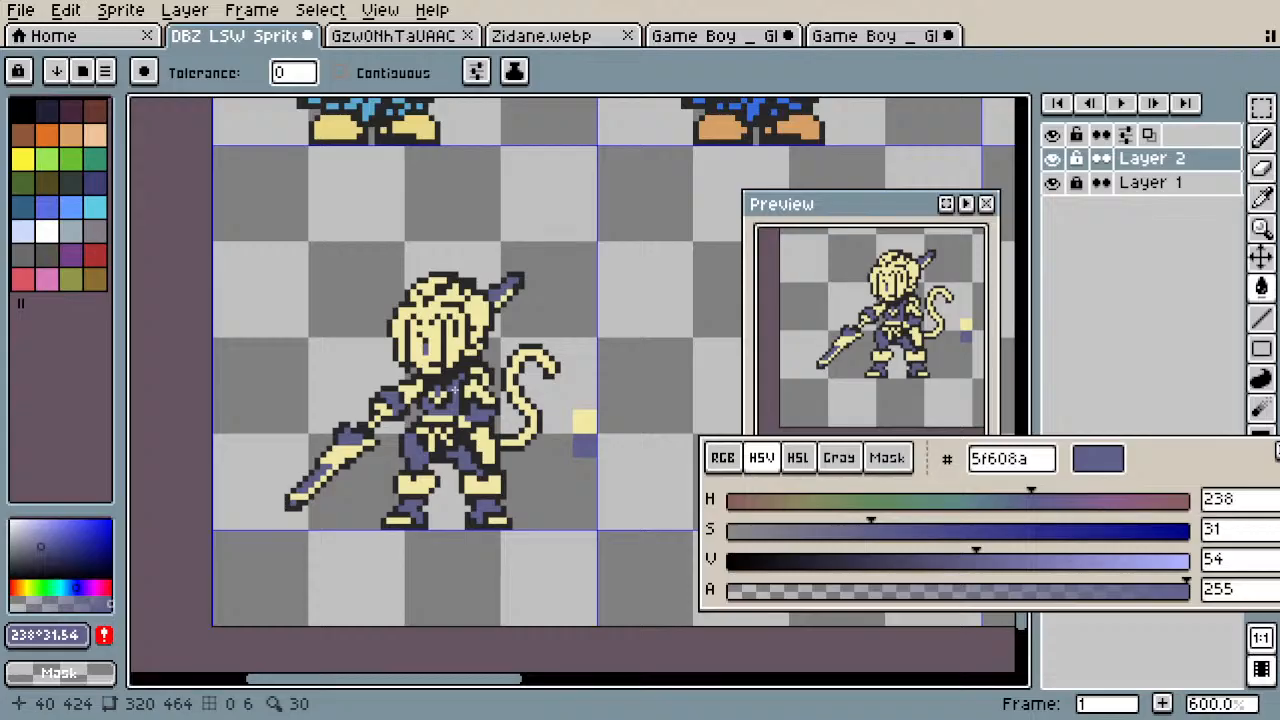
scroll(455, 390, up, 4)
alt+click(462, 410)
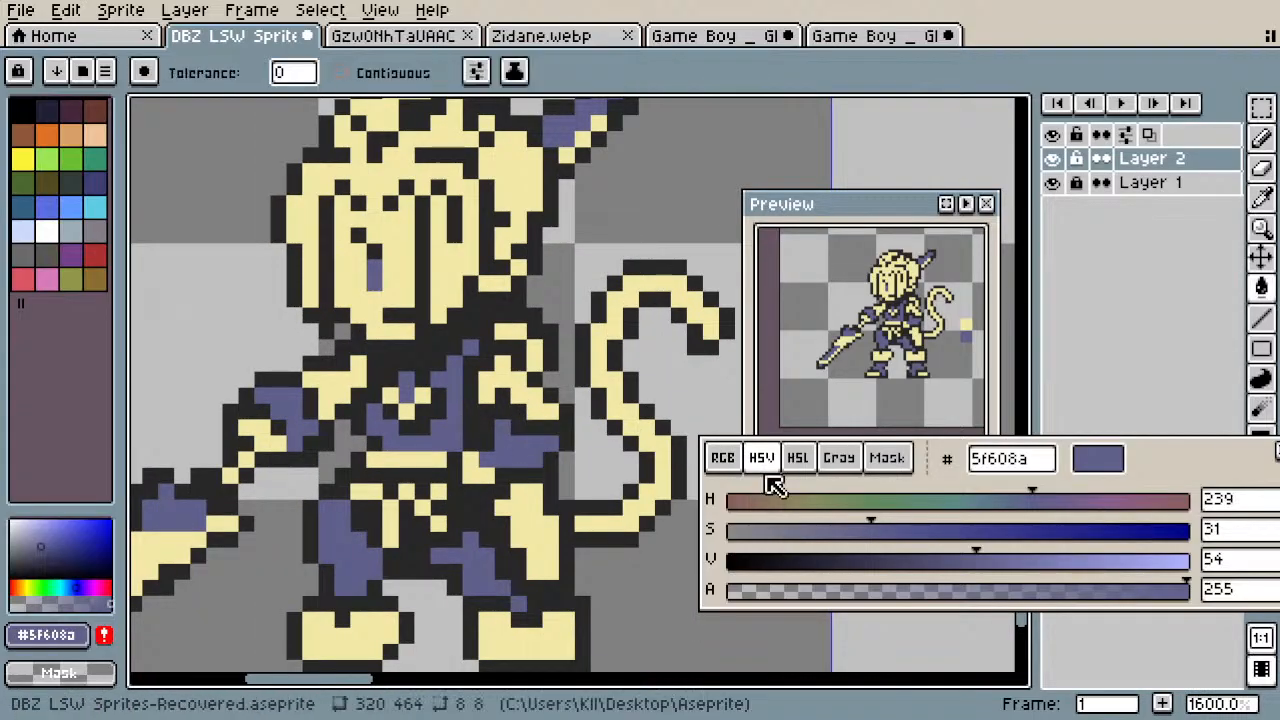
drag(1010, 500, 990, 518)
click(899, 531)
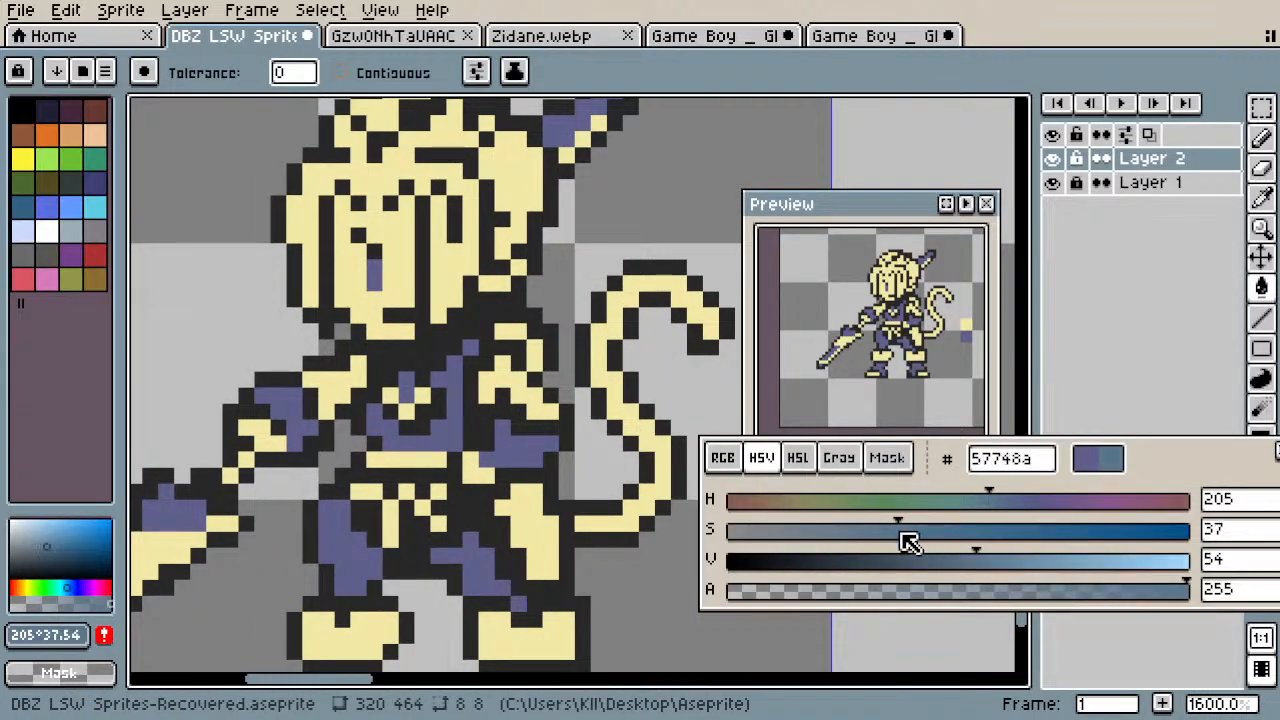
click(905, 538)
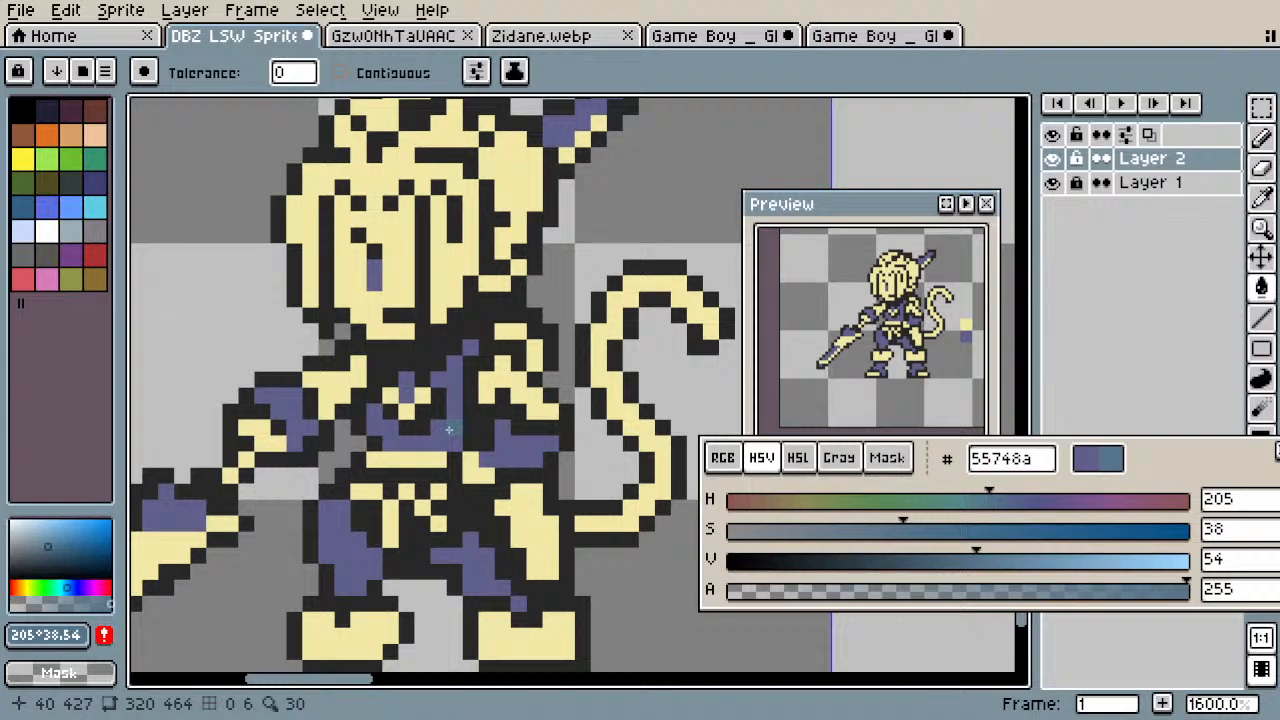
click(449, 430)
scroll(449, 430, down, 4)
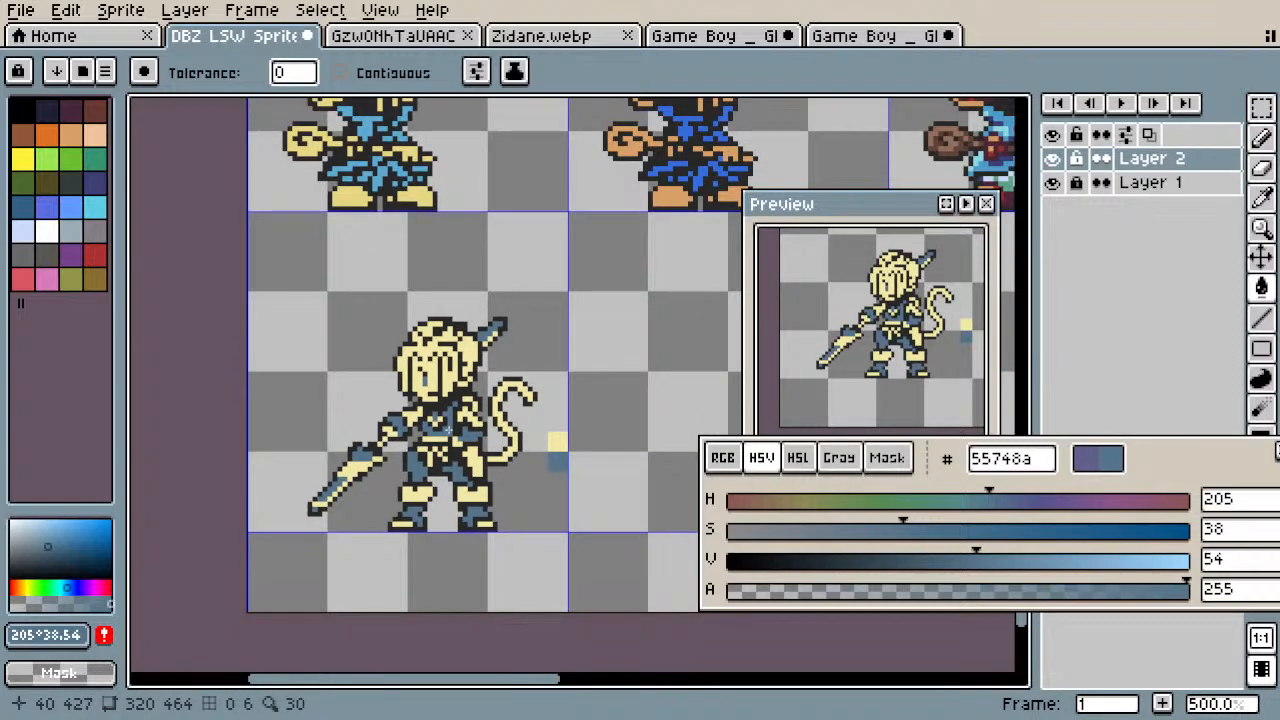
Step: Recolour the sprite's pale-yellow areas to a warmer yellow, #f2e29b, with hue 49 and saturation 36
scroll(449, 430, up, 4)
alt+click(452, 428)
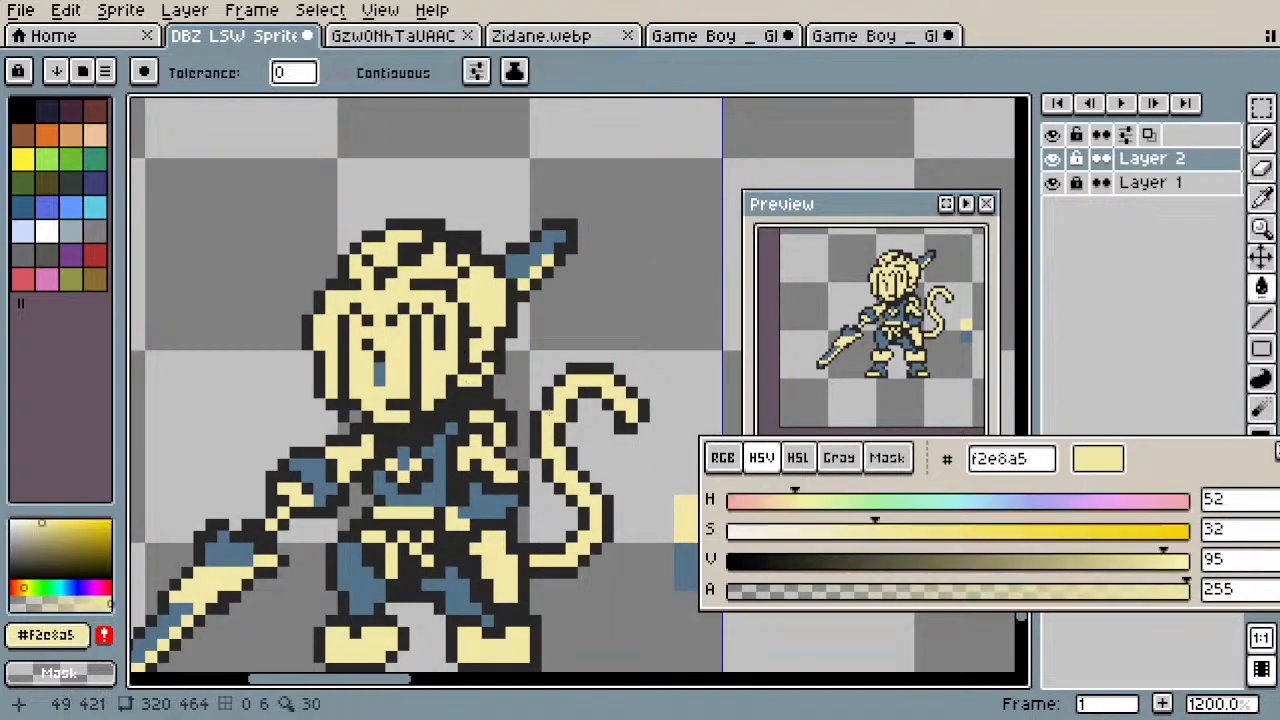
drag(780, 500, 792, 500)
mouse_move(915, 527)
mouse_down()
mouse_move(897, 531)
mouse_move(905, 540)
mouse_up()
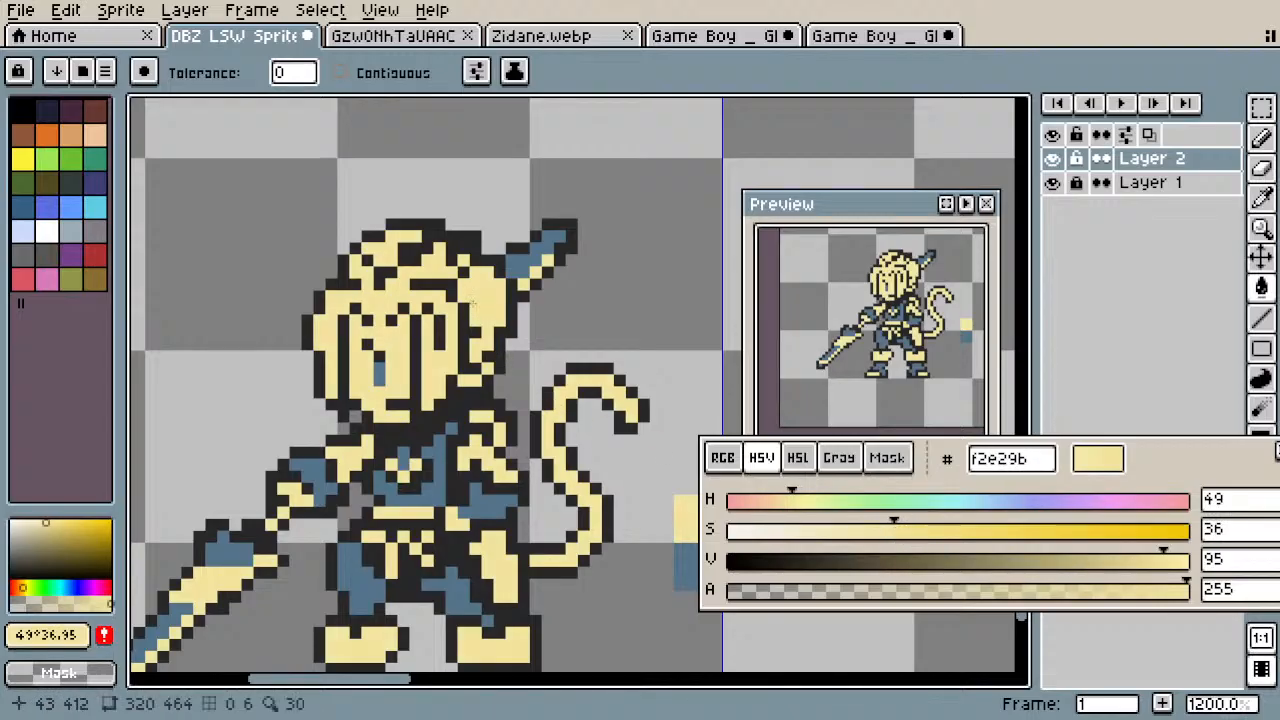
scroll(481, 380, down, 3)
scroll(484, 384, down, 1)
scroll(490, 390, down, 1)
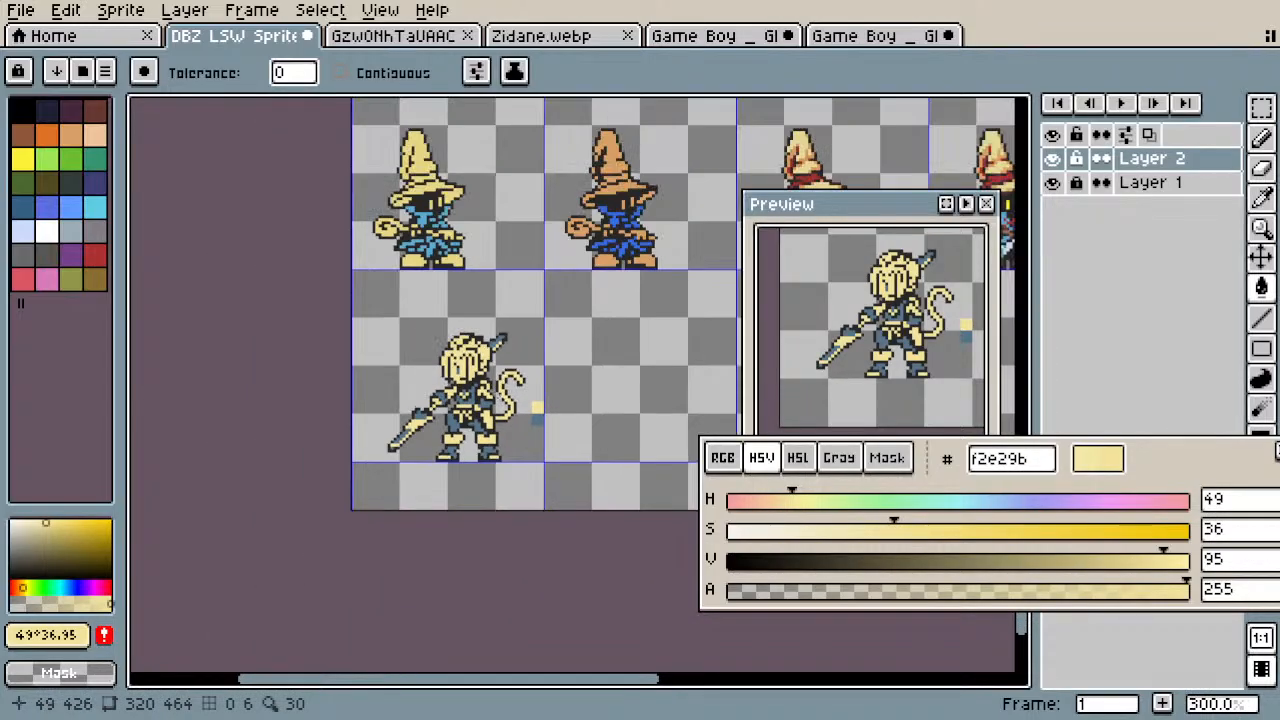
Step: Shift the yellow areas to the more golden tone #f2da9b by setting the hue to 43 and refilling them
scroll(447, 396, up, 2)
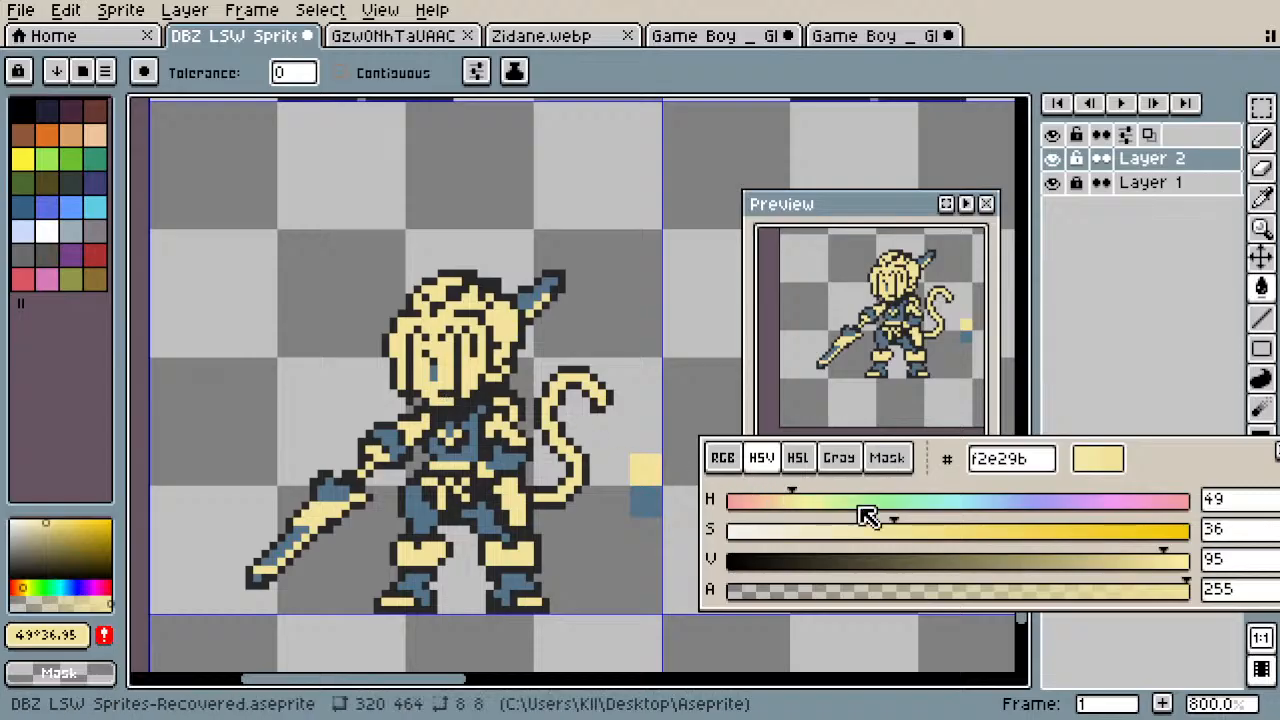
drag(800, 500, 786, 500)
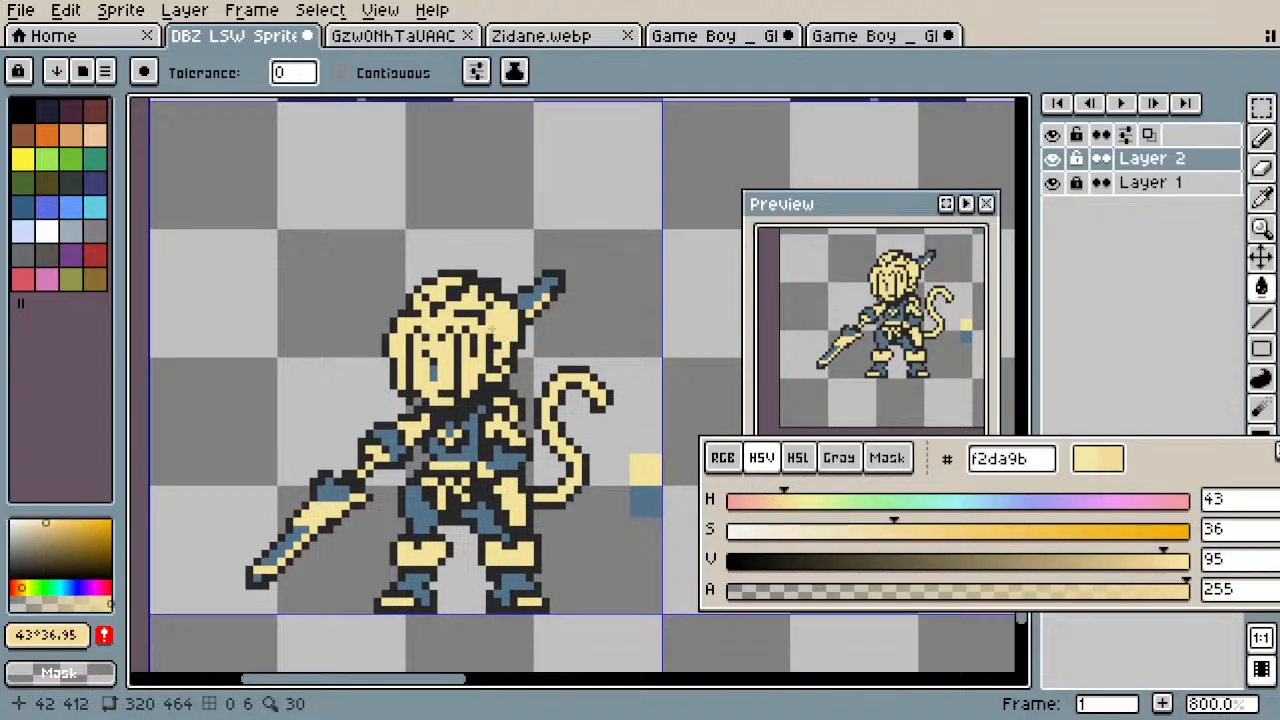
scroll(530, 380, down, 3)
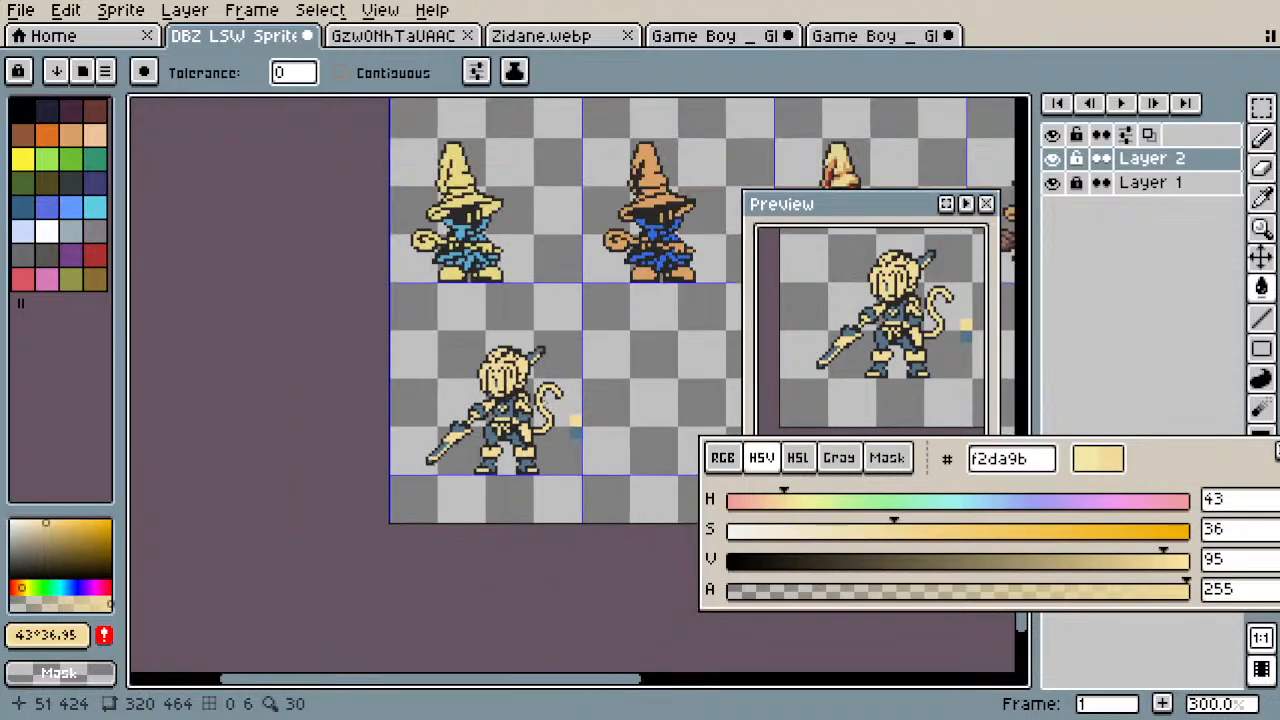
scroll(560, 422, up, 5)
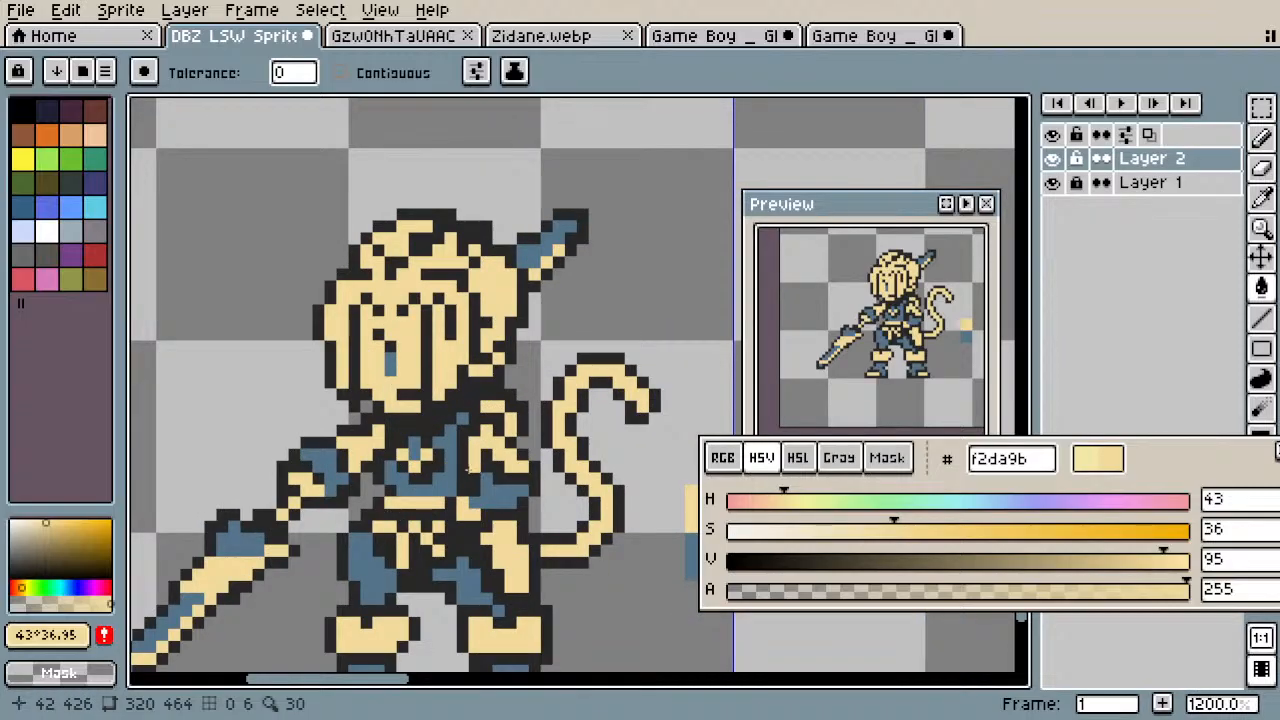
Step: Try darker, duller beige on the yellow areas, filling #dec78e at brightness 87 and #decea4 at saturation 26
click(1130, 564)
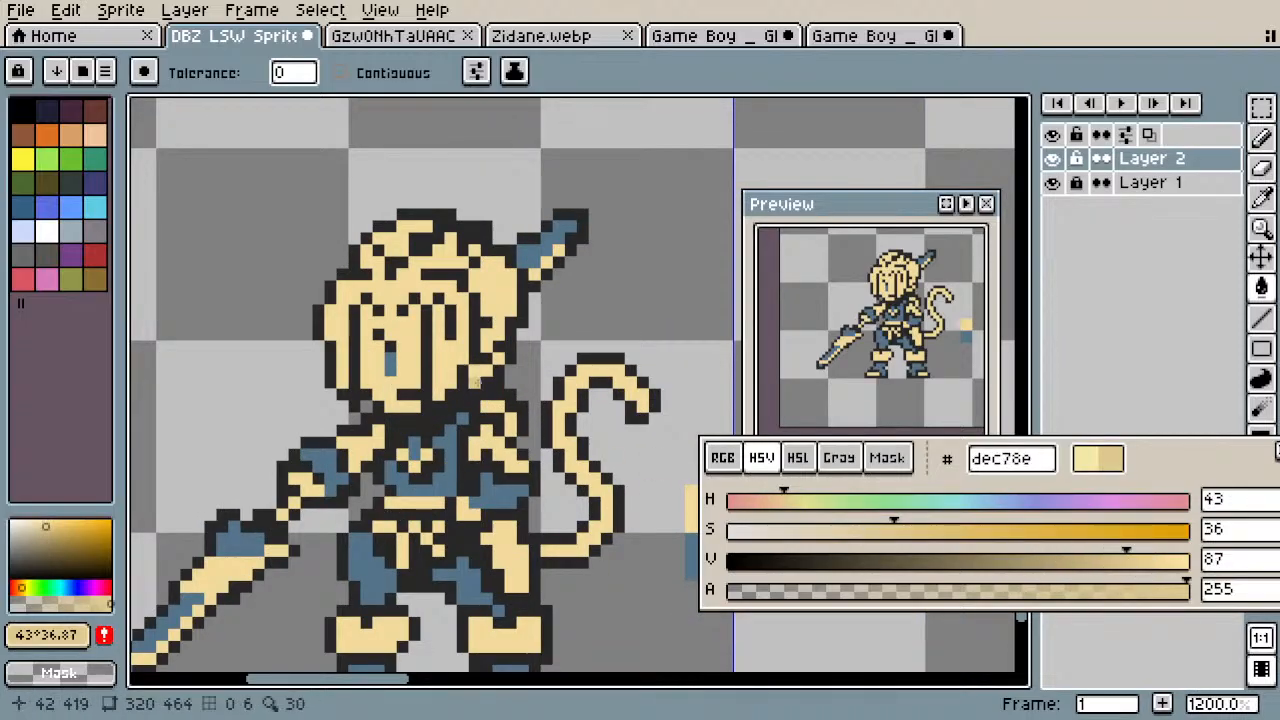
scroll(450, 358, down, 4)
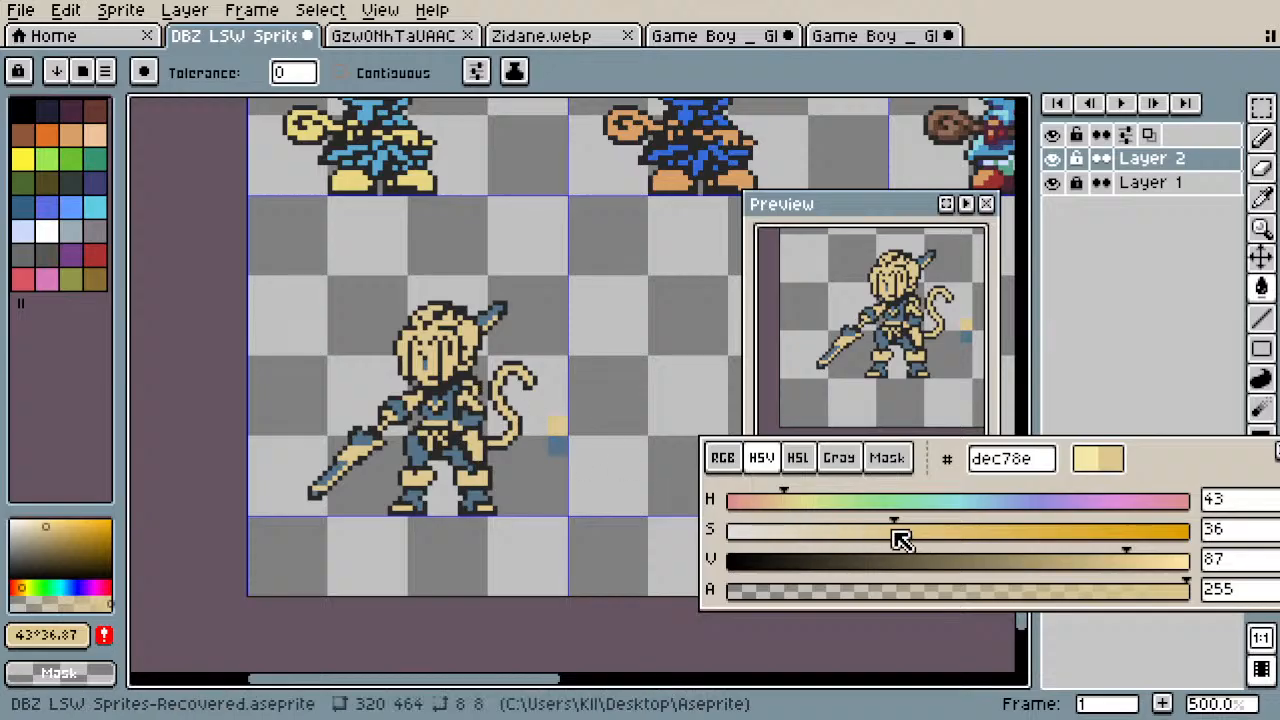
drag(894, 532, 853, 542)
scroll(445, 515, up, 2)
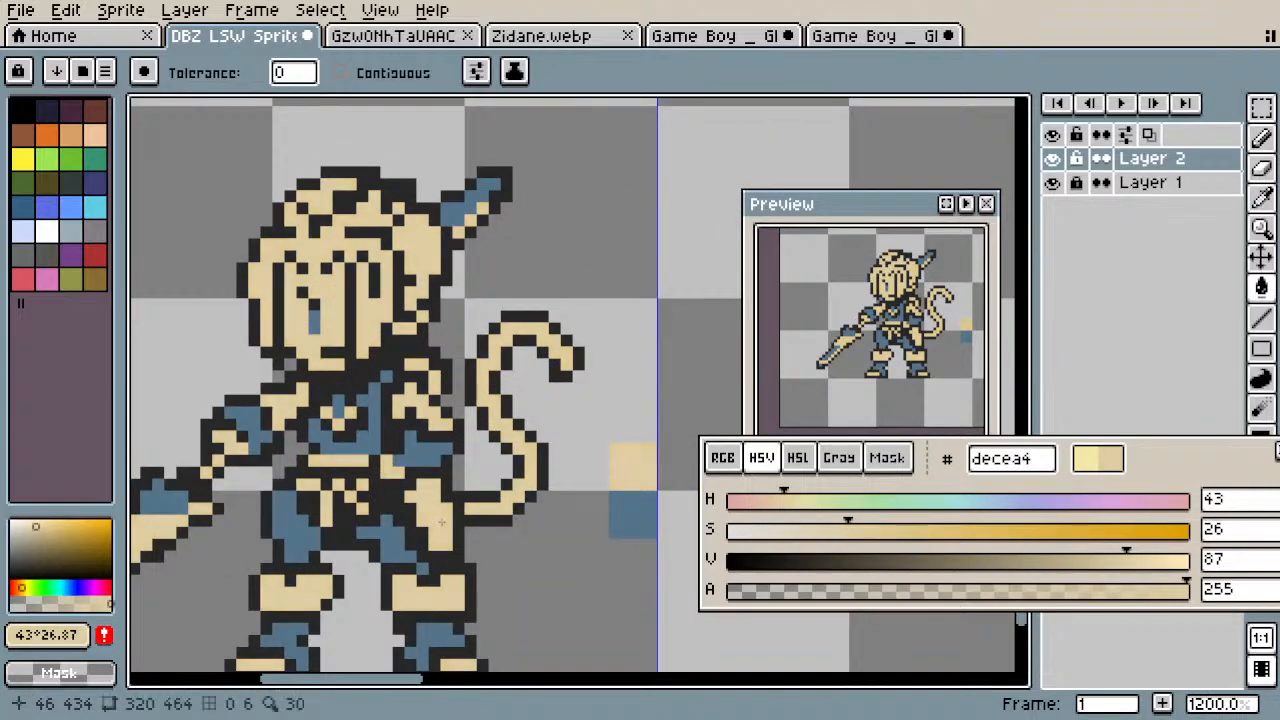
scroll(443, 520, down, 1)
scroll(441, 519, down, 2)
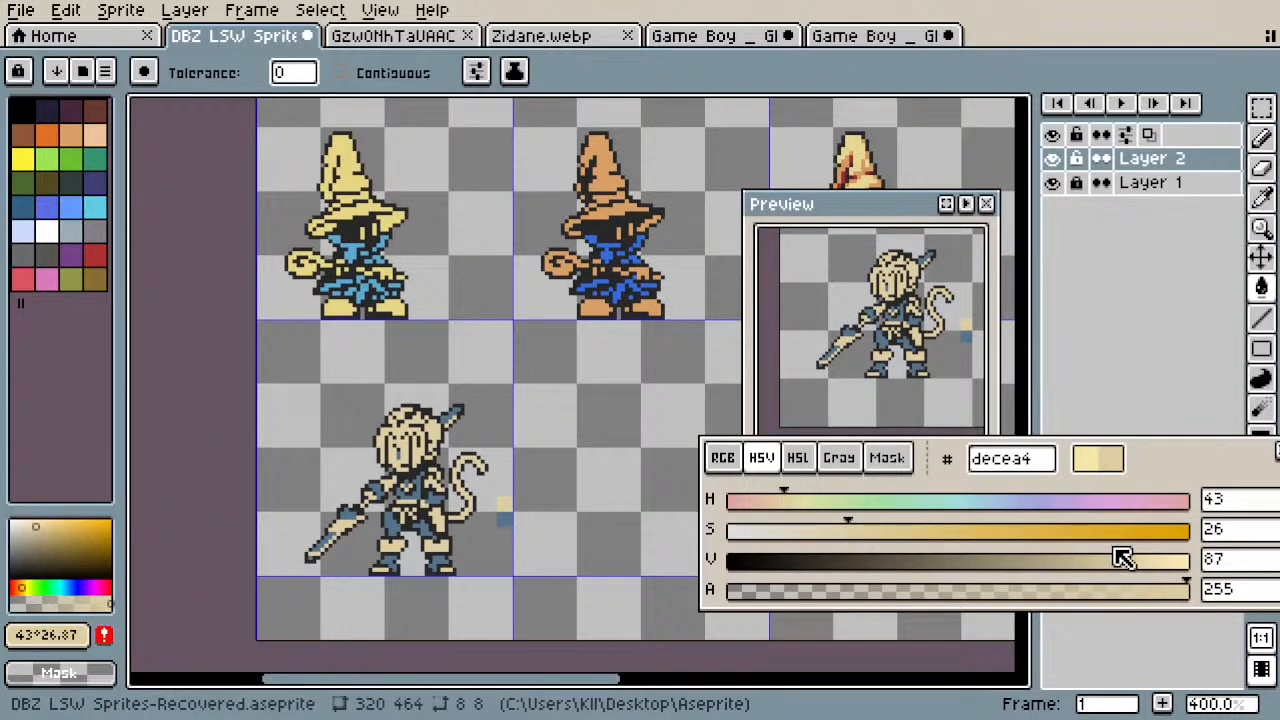
Step: Try a lighter beige, #e8d7ac, on the same areas with the brightness raised to 91
drag(1137, 558, 1143, 559)
scroll(470, 580, up, 2)
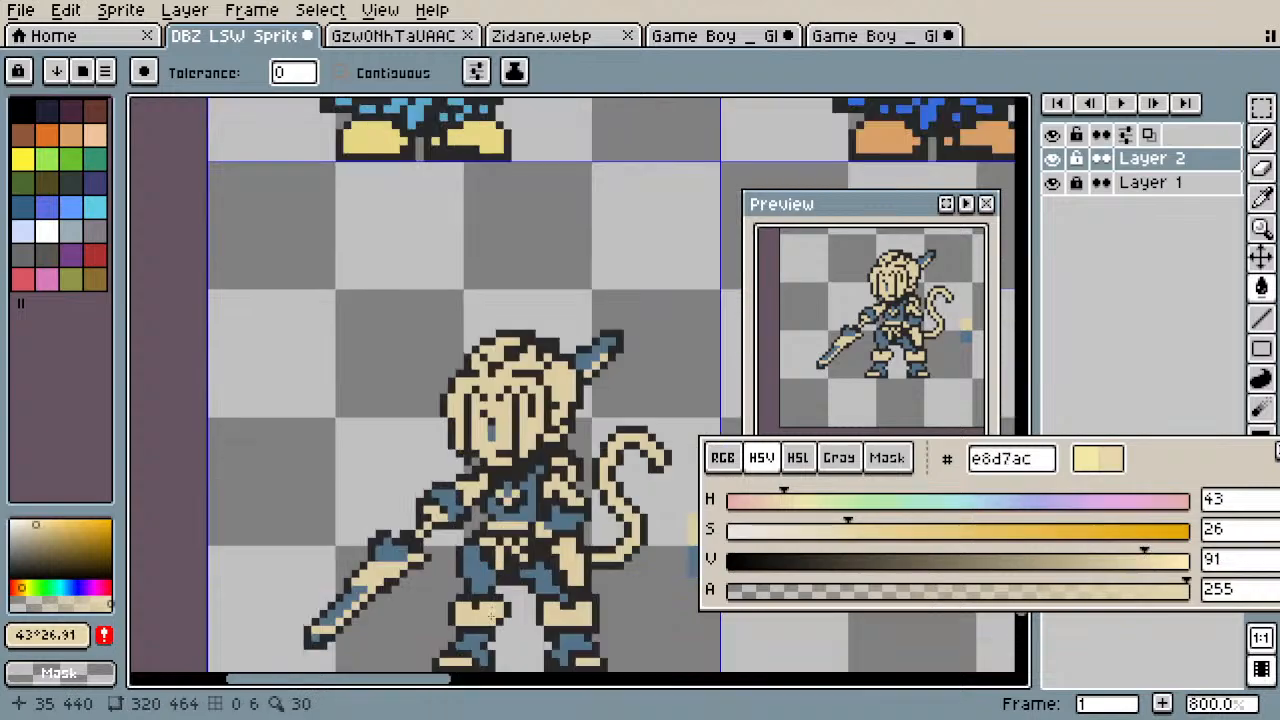
scroll(441, 516, down, 2)
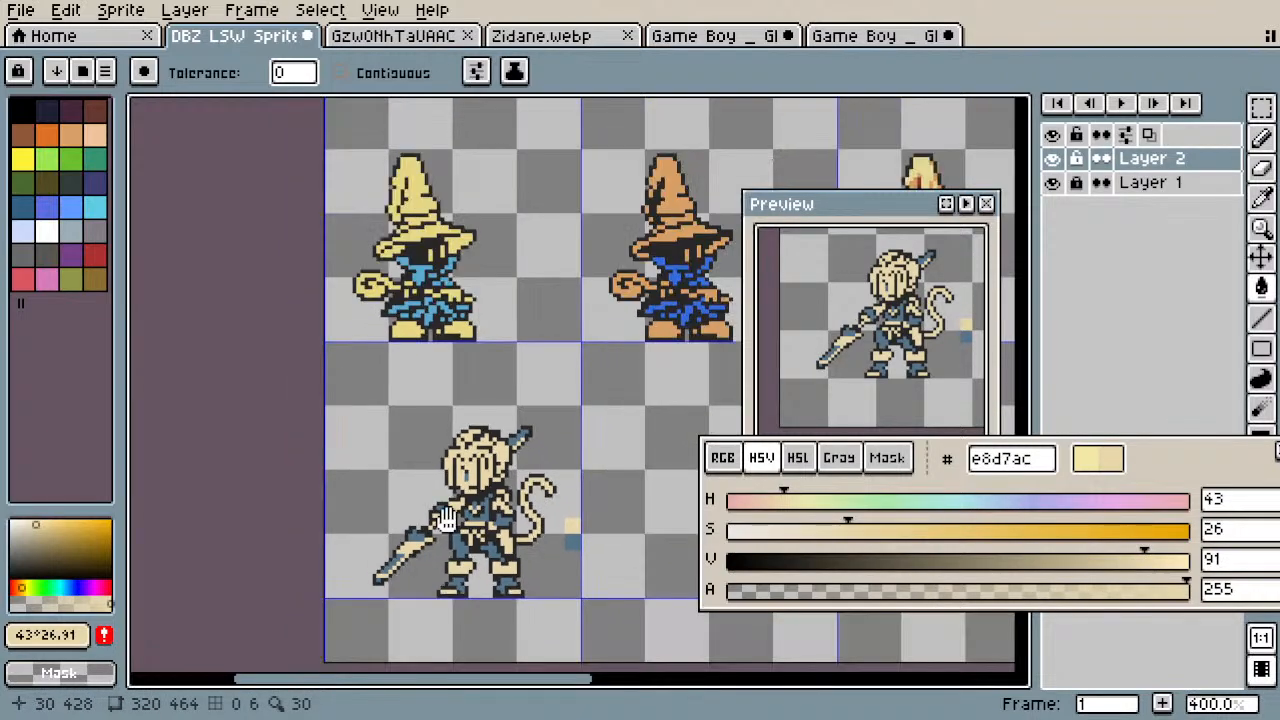
Step: Try a lighter steel blue, #65859c, on the blue areas with saturation 35 and brightness 61
scroll(374, 420, up, 6)
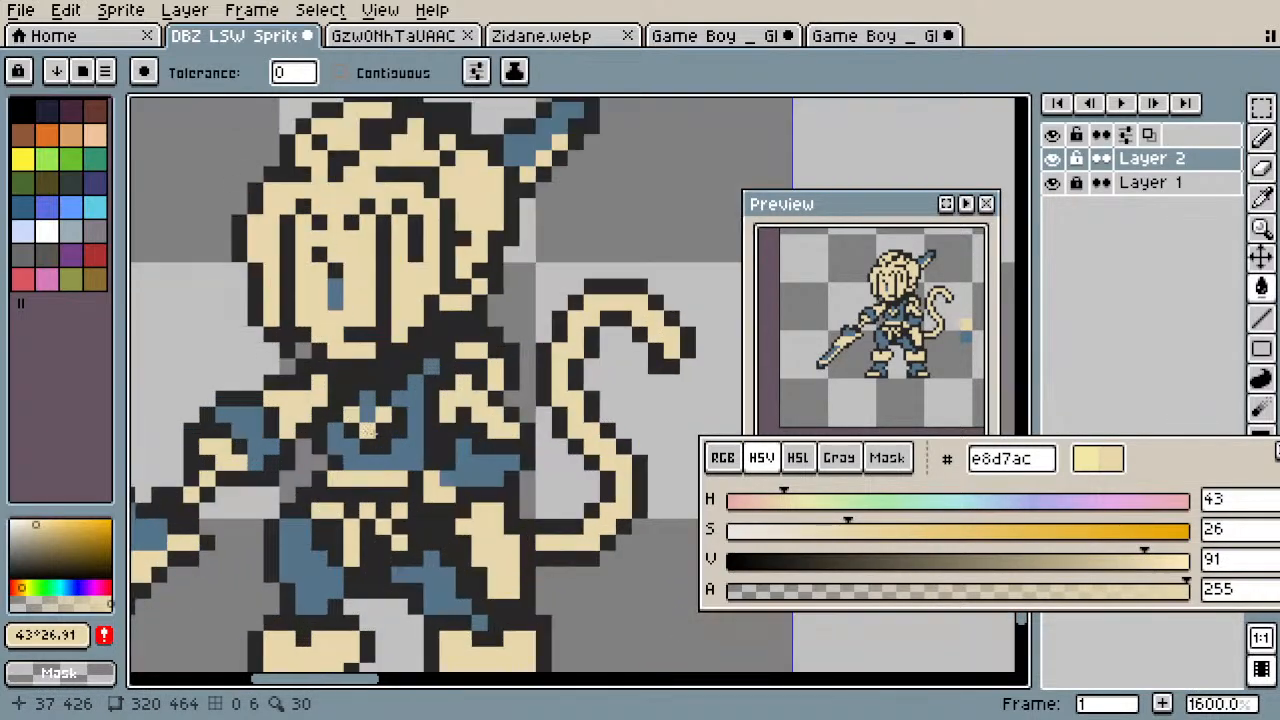
alt+click(397, 442)
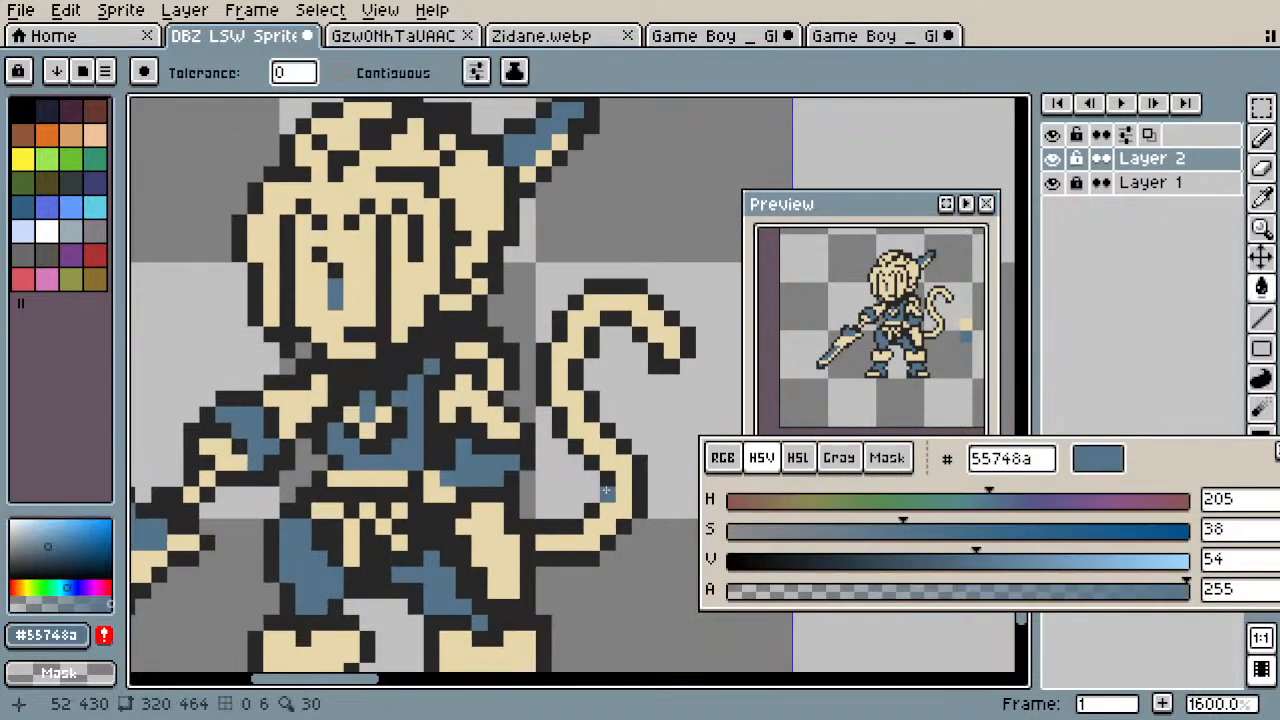
click(1008, 562)
click(889, 532)
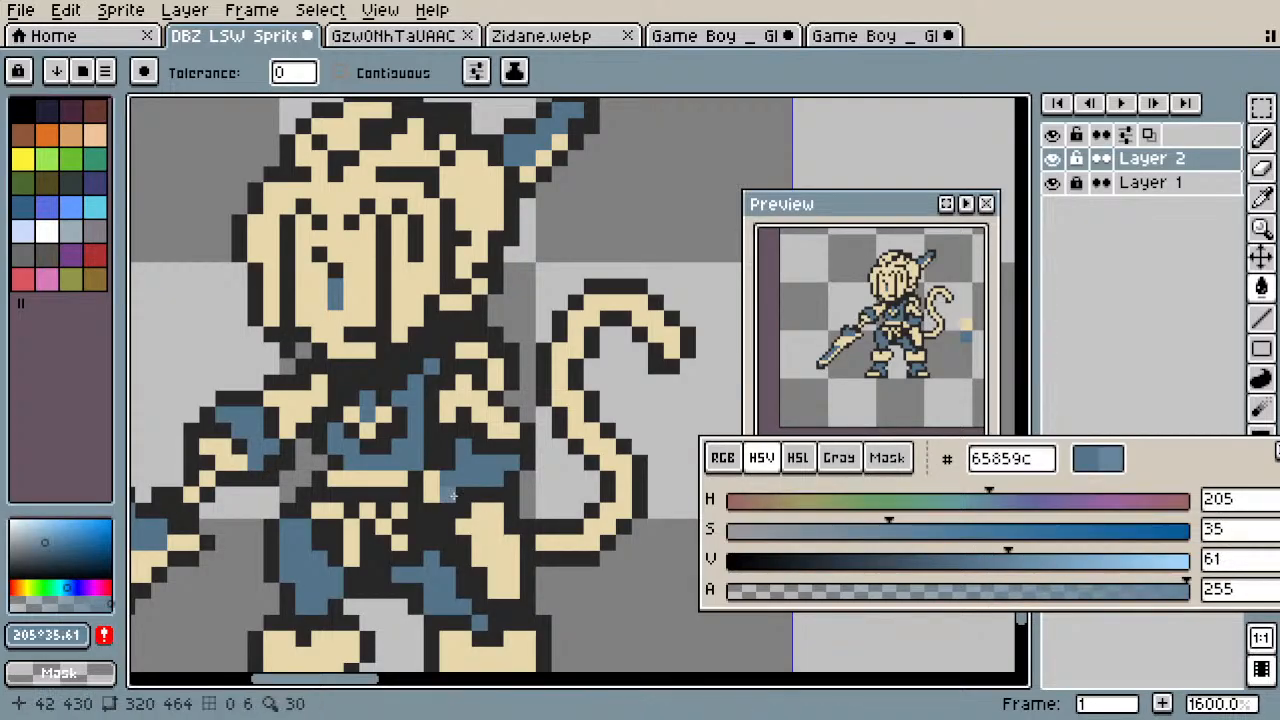
click(416, 432)
scroll(420, 456, down, 3)
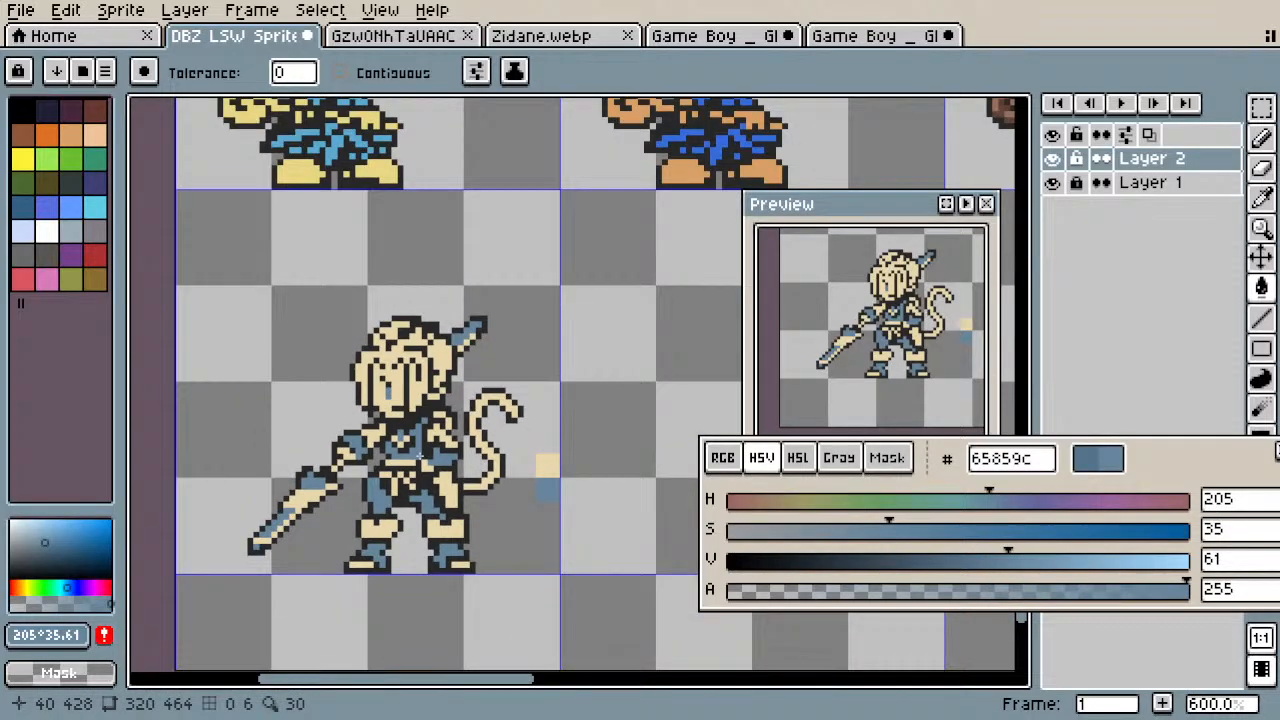
Step: Try a slightly darker beige, #e0d0a6, on the light areas with brightness 88, comparing it with the neighbouring sprites
scroll(420, 456, up, 1)
alt+click(440, 487)
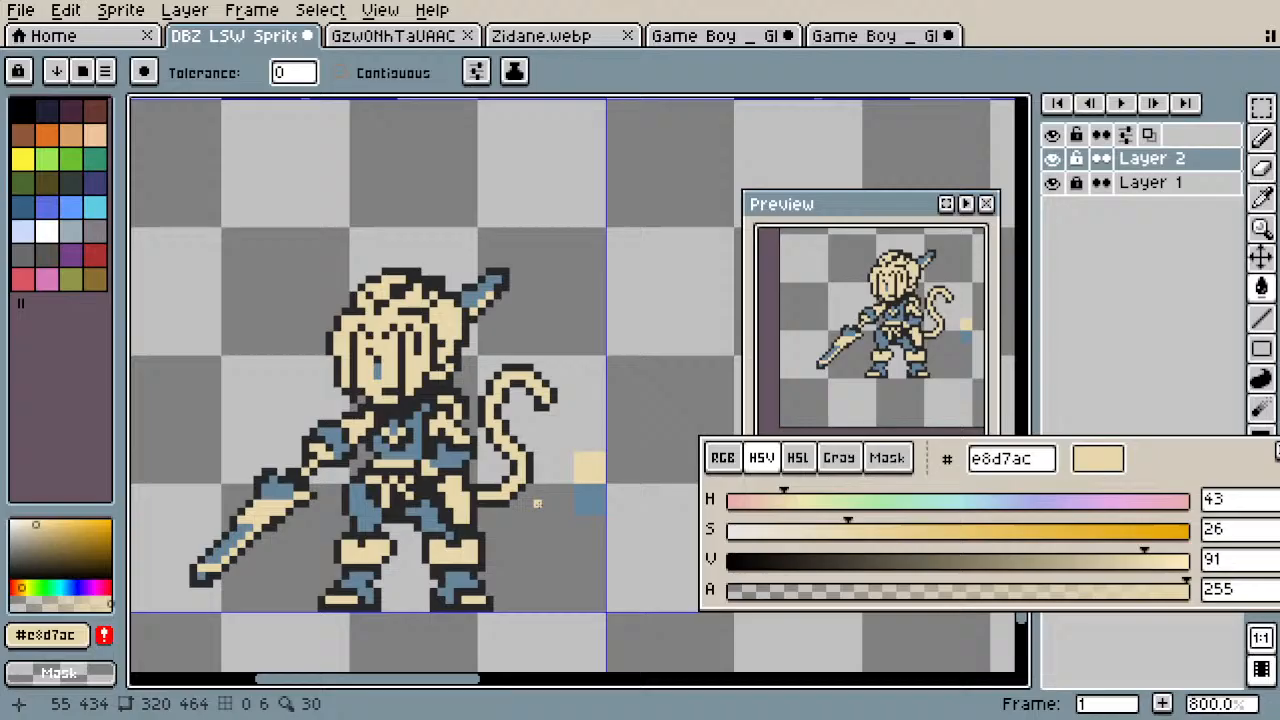
click(1131, 563)
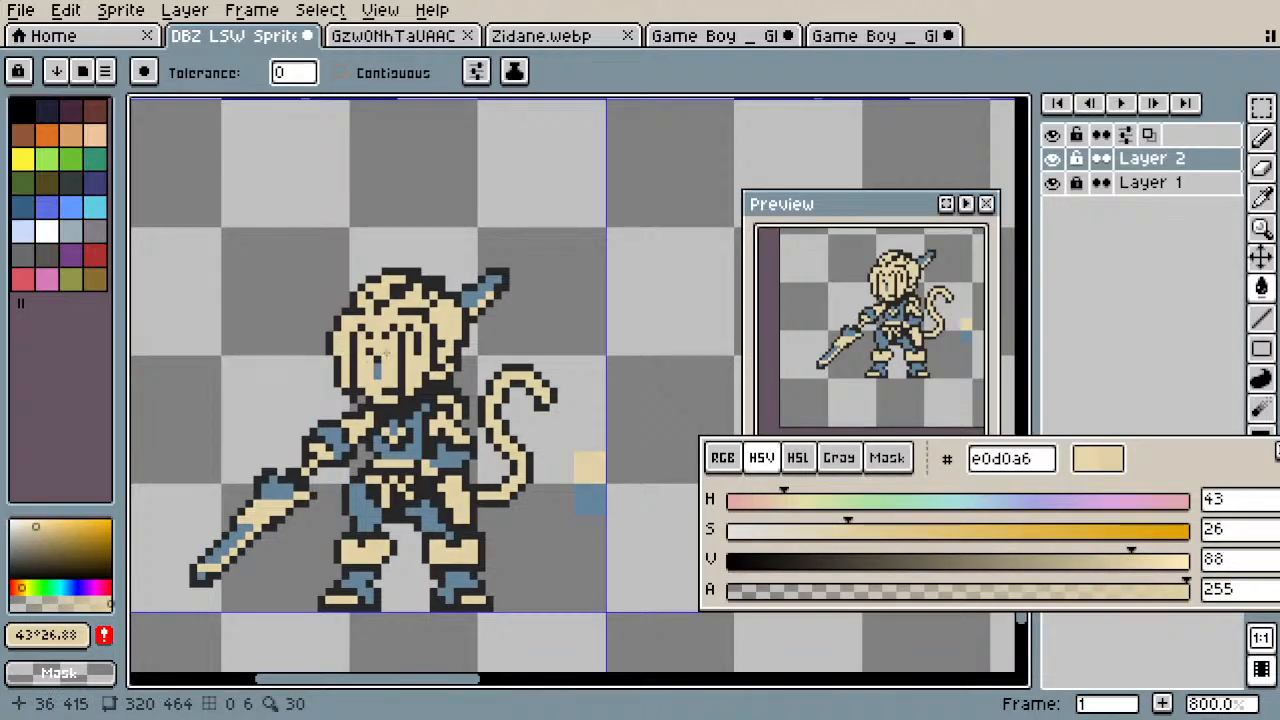
scroll(388, 353, down, 4)
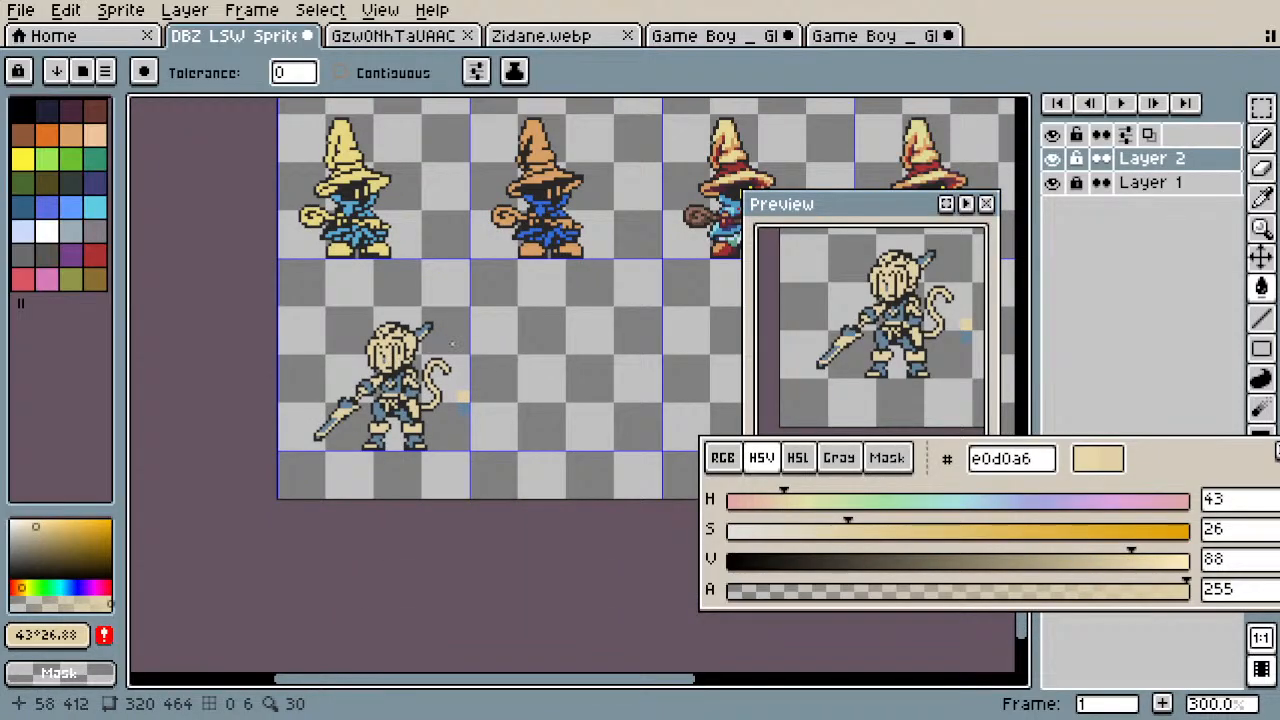
drag(452, 342, 465, 471)
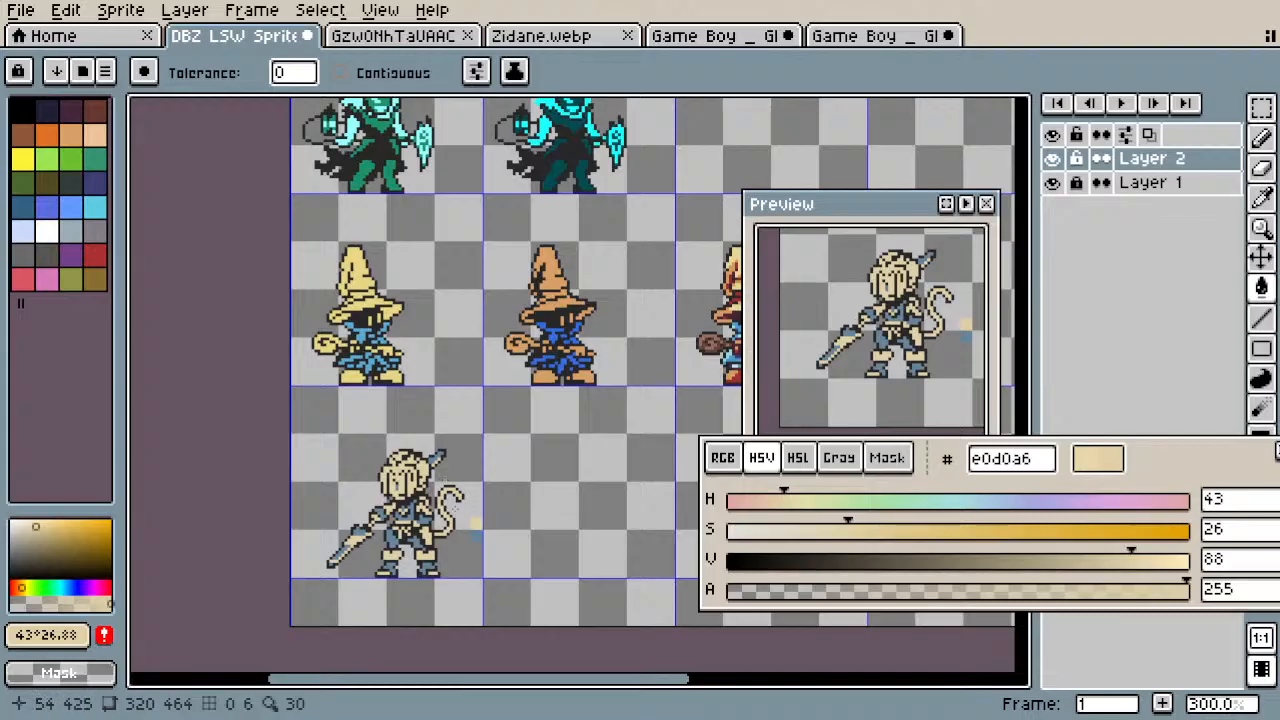
Step: Undo the recent beige and lighter blue fills on the sprite and its colour swatches
scroll(455, 510, up, 2)
key(ctrl+z)
key(ctrl+z)
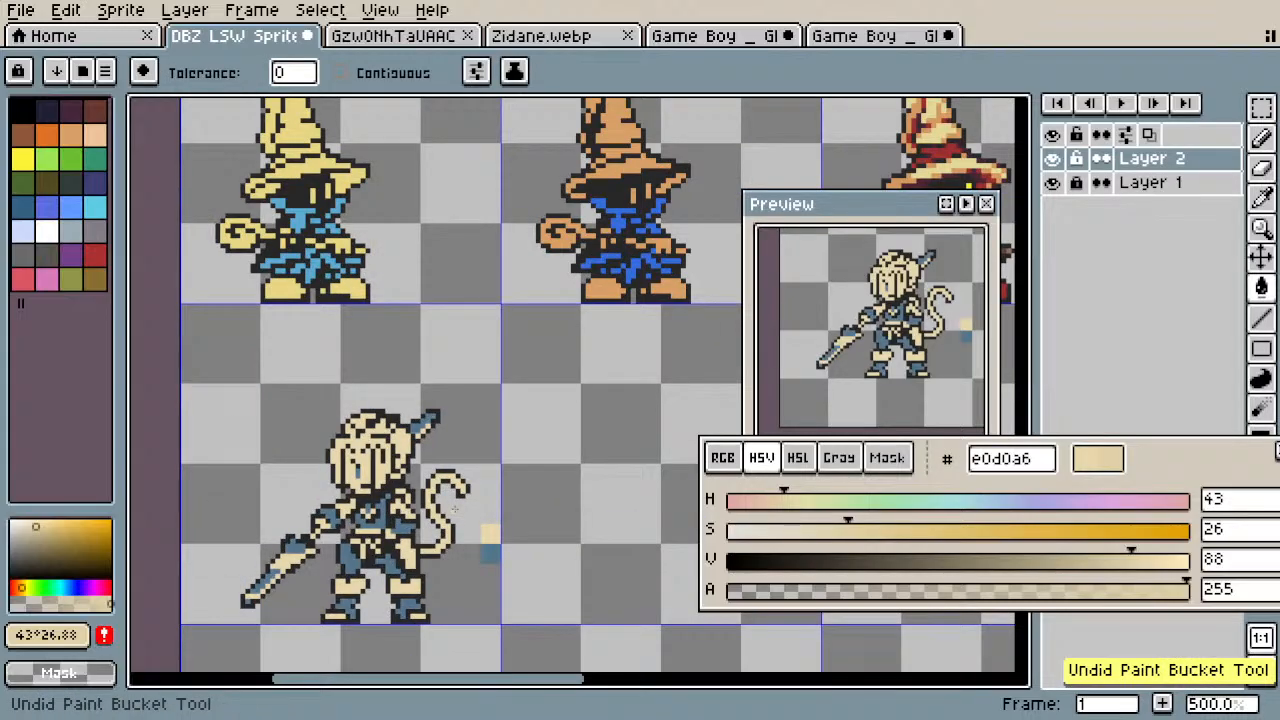
key(ctrl+z)
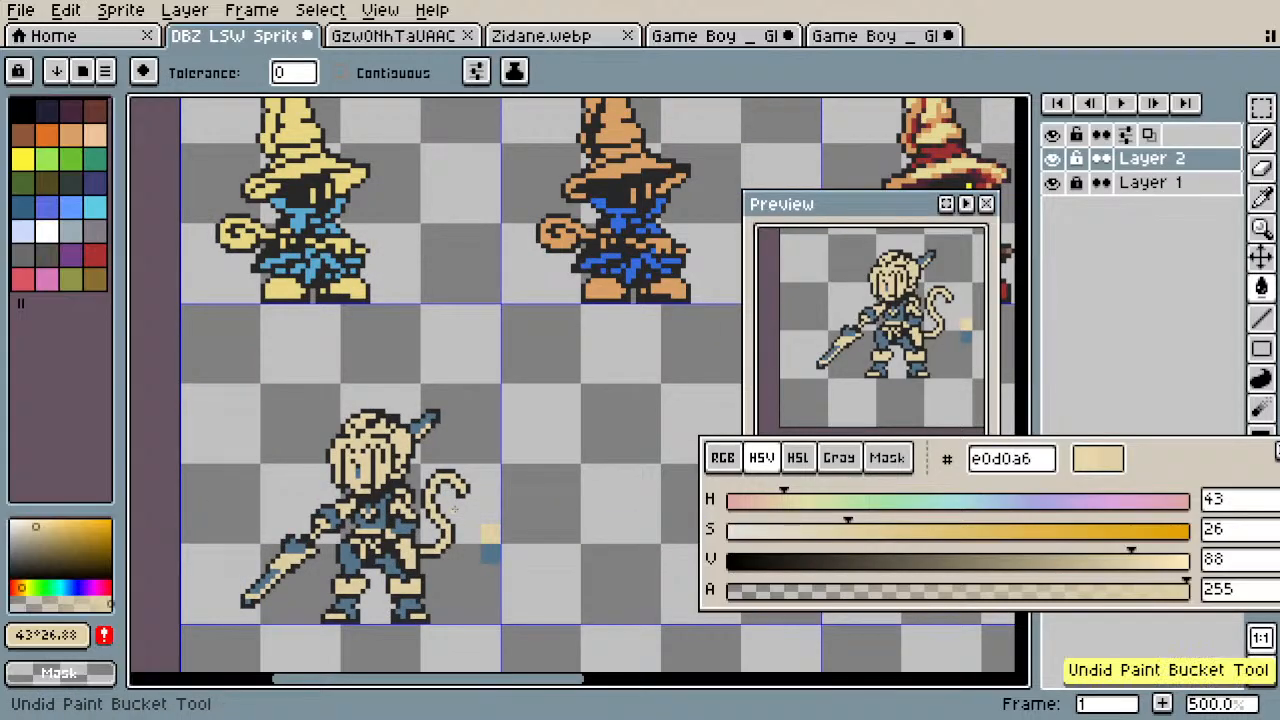
key(ctrl+z)
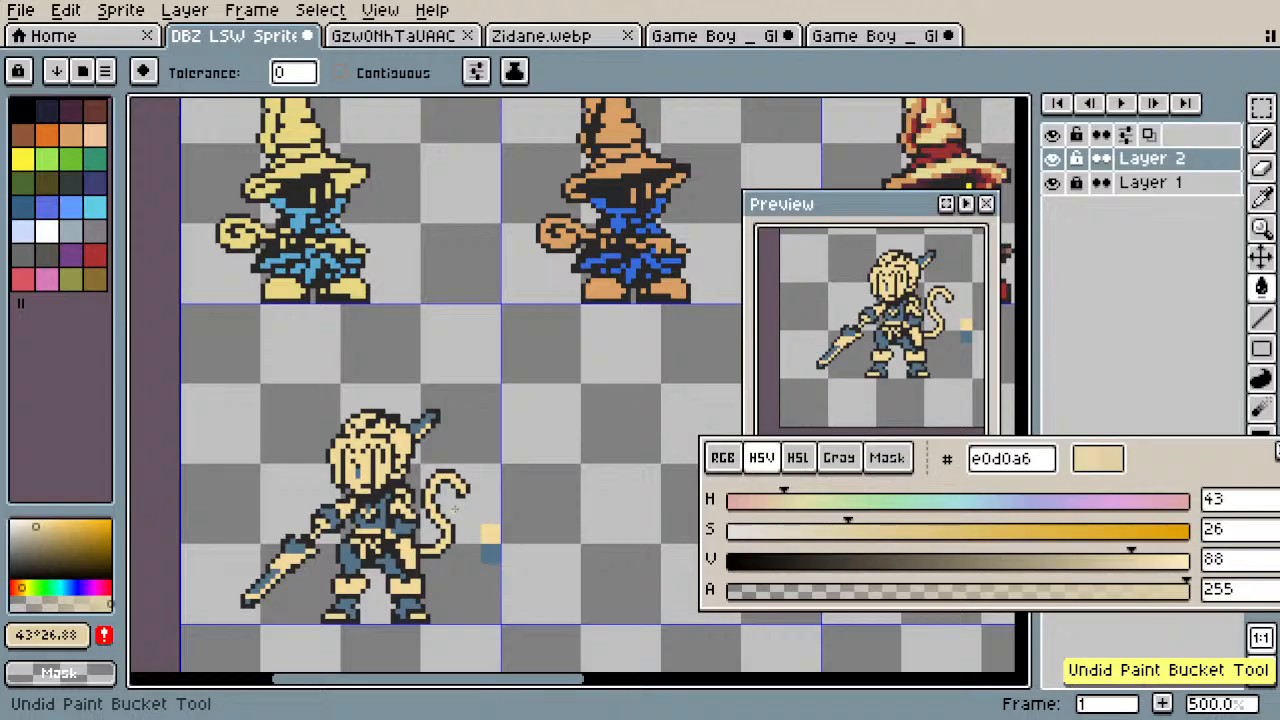
Step: Select the dagger character with its colour swatches and try a brightness of -11 with a contrast of 28
key(m)
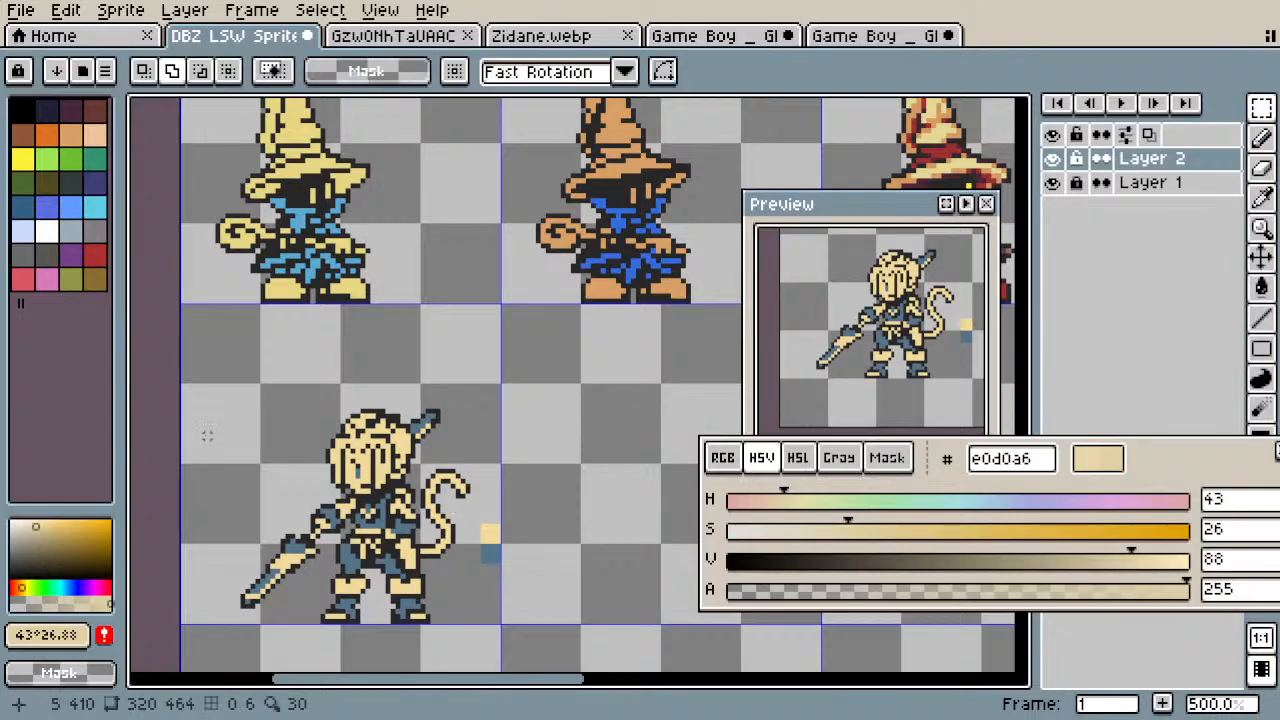
drag(197, 355, 560, 658)
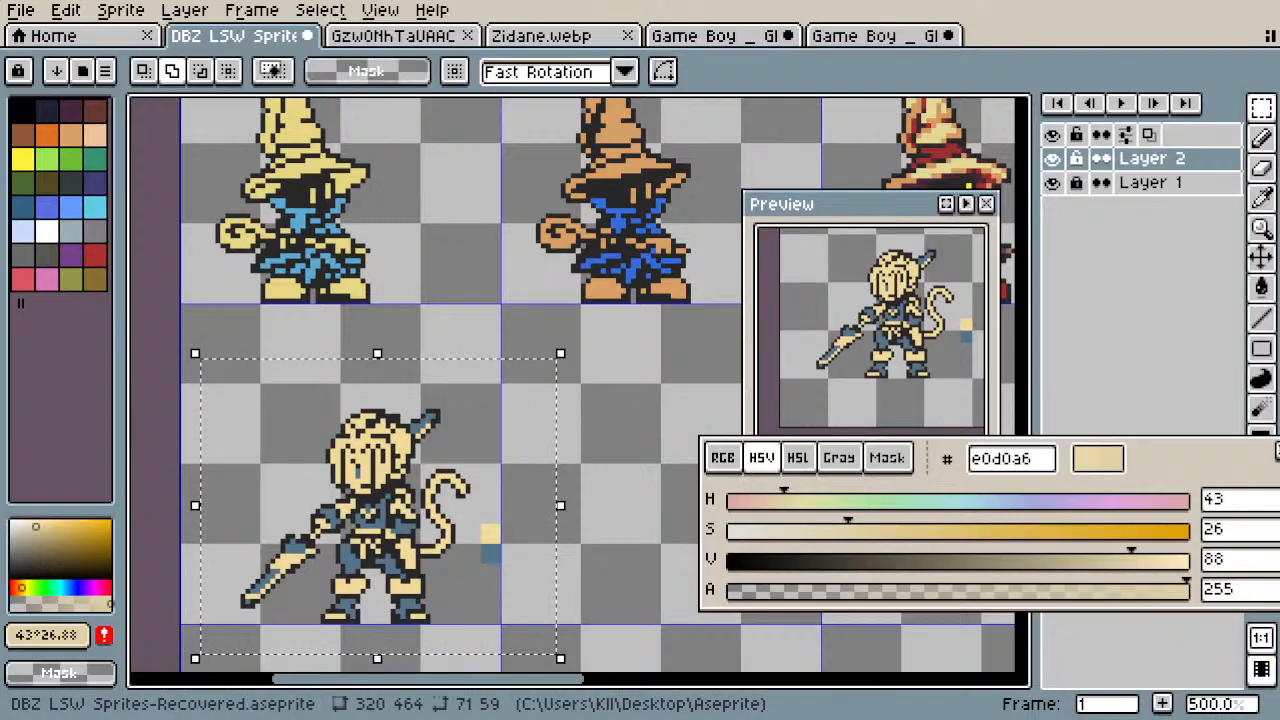
click(65, 10)
mouse_move(266, 520)
click(460, 520)
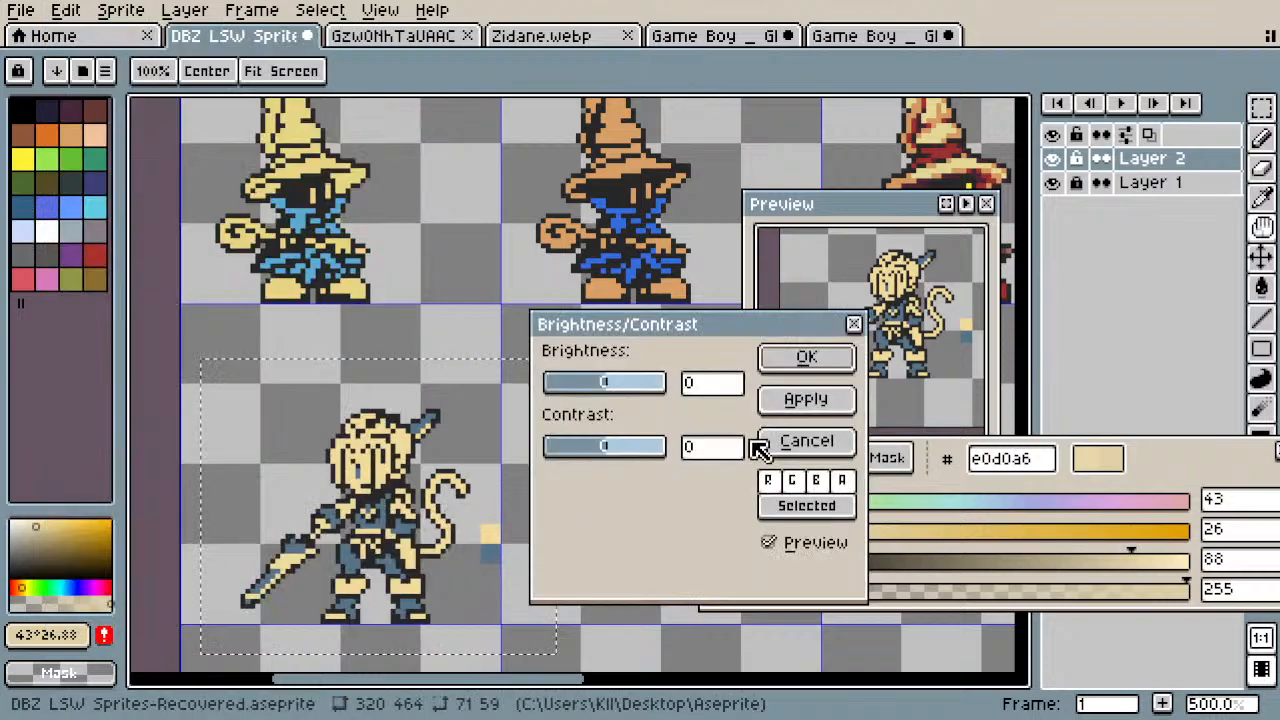
drag(601, 447, 600, 451)
drag(606, 389, 600, 393)
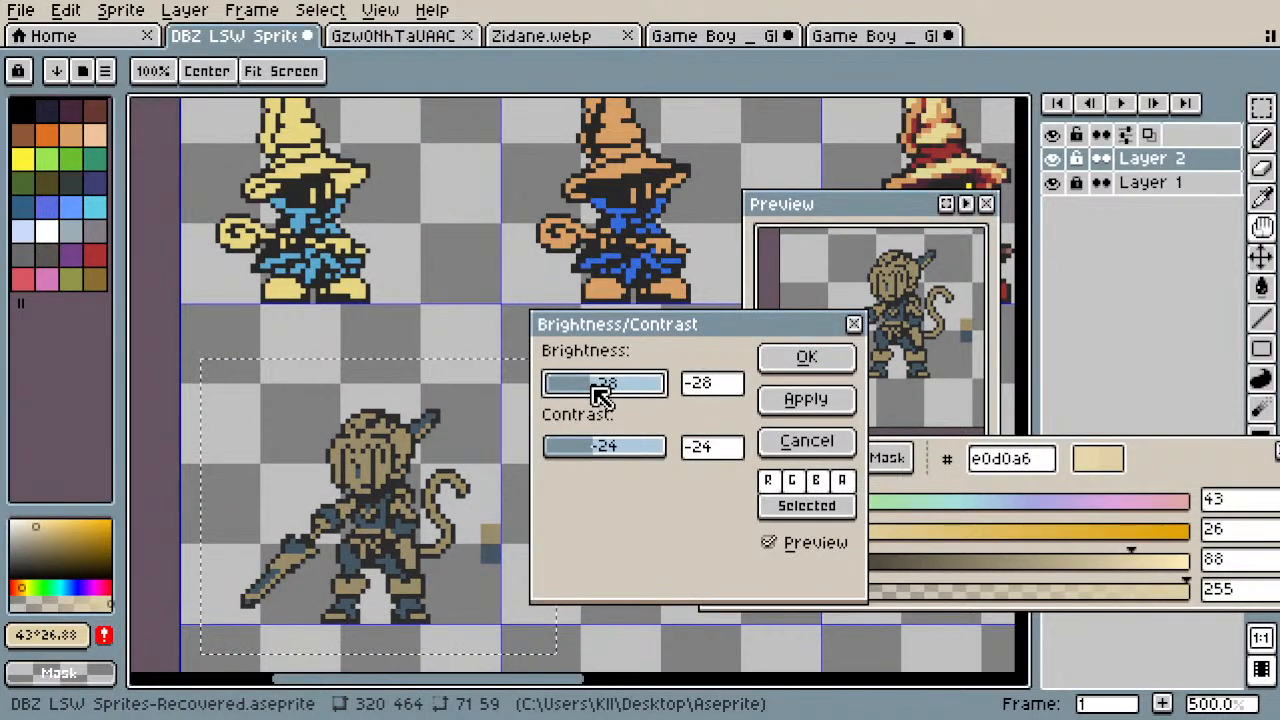
drag(614, 449, 630, 455)
drag(600, 381, 606, 383)
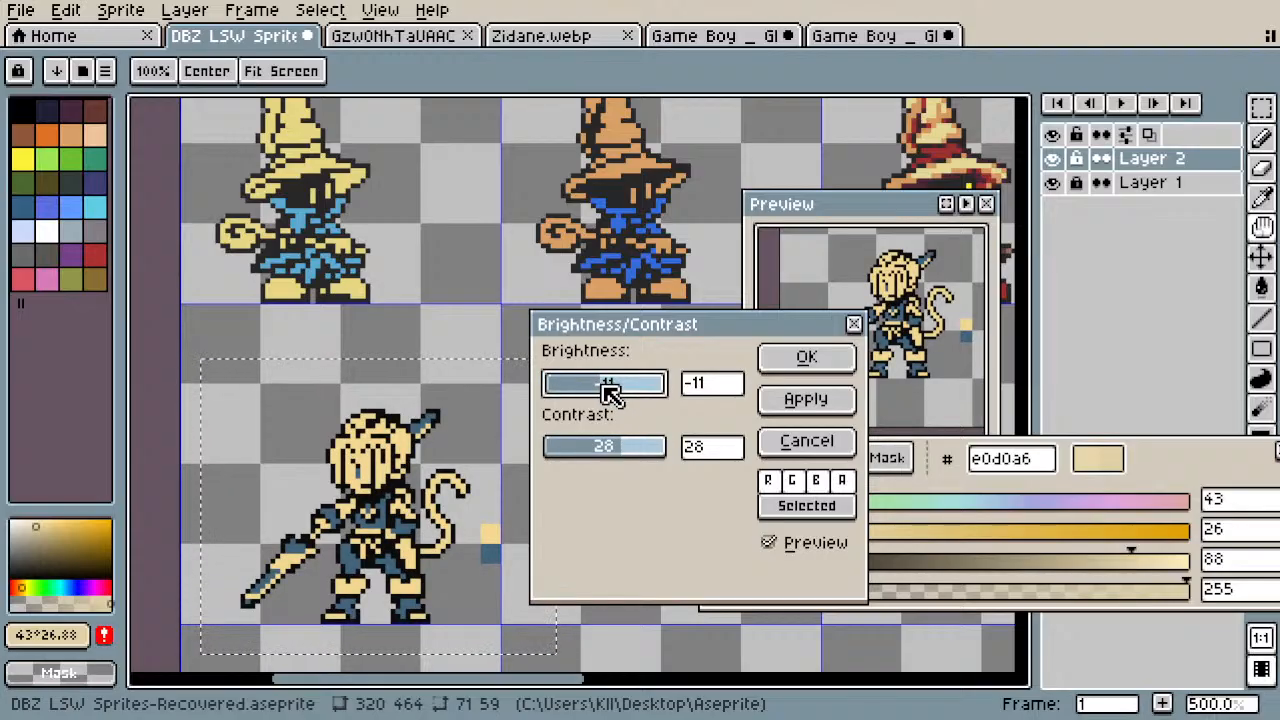
Step: Darken and soften the selected sprite by applying a brightness of -15 and a contrast of -11
drag(613, 450, 608, 447)
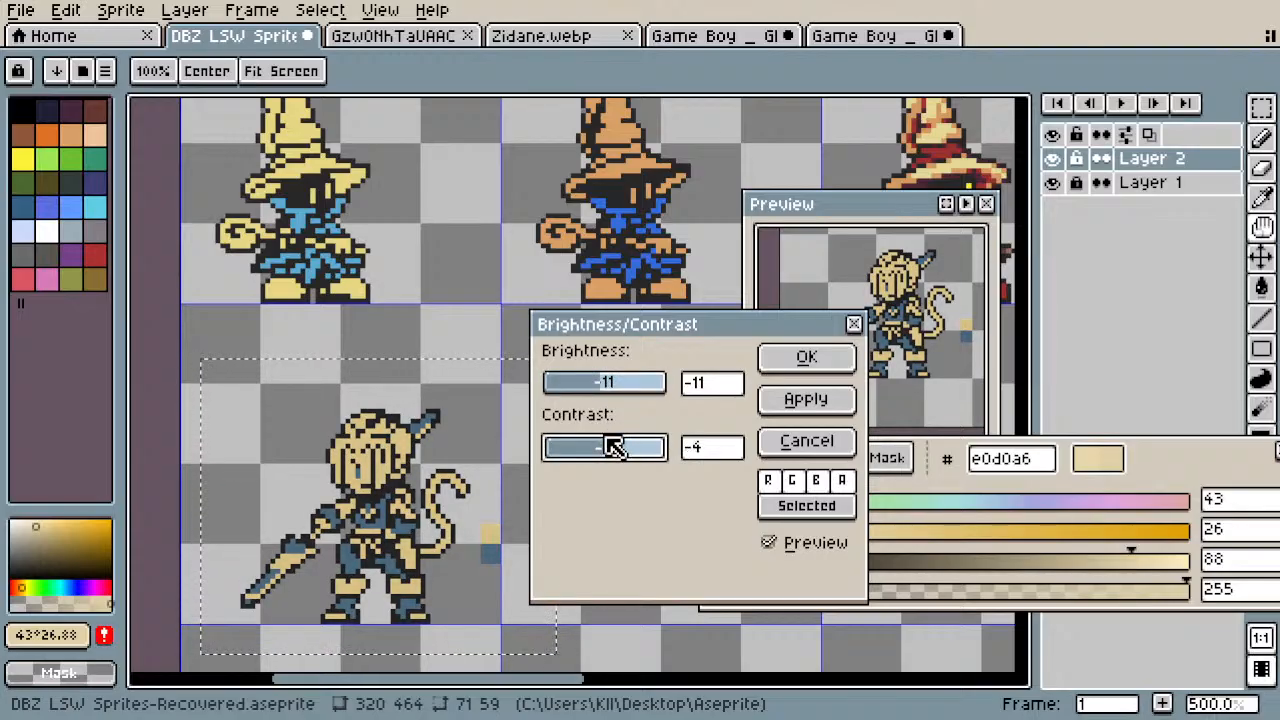
drag(608, 385, 618, 400)
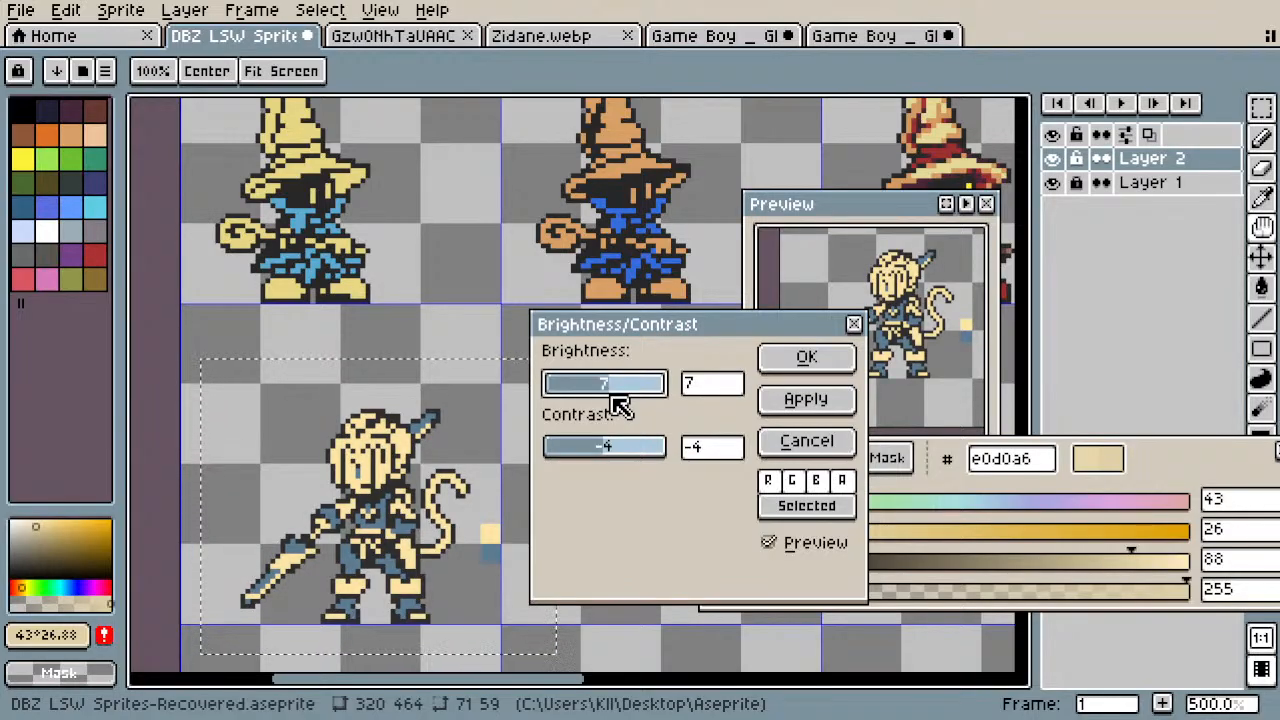
mouse_move(617, 448)
mouse_down()
mouse_move(585, 452)
mouse_move(596, 461)
mouse_up()
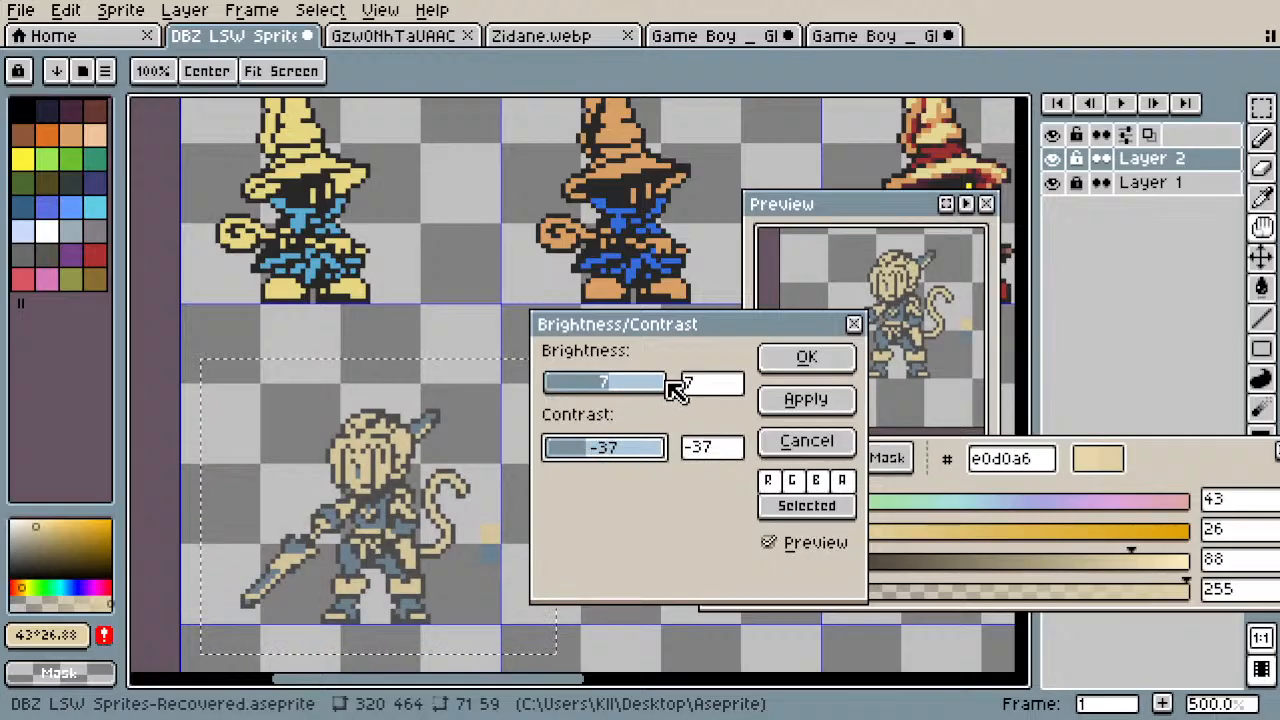
drag(646, 394, 611, 394)
drag(614, 445, 606, 447)
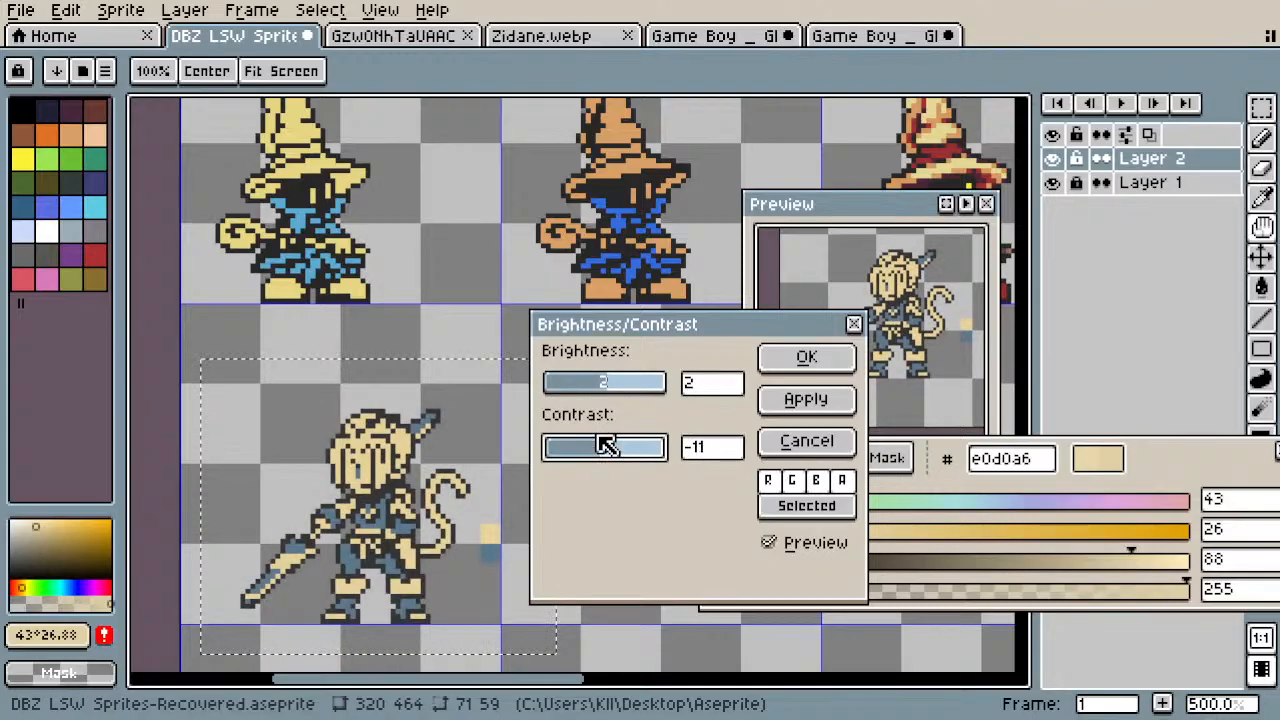
drag(603, 391, 606, 392)
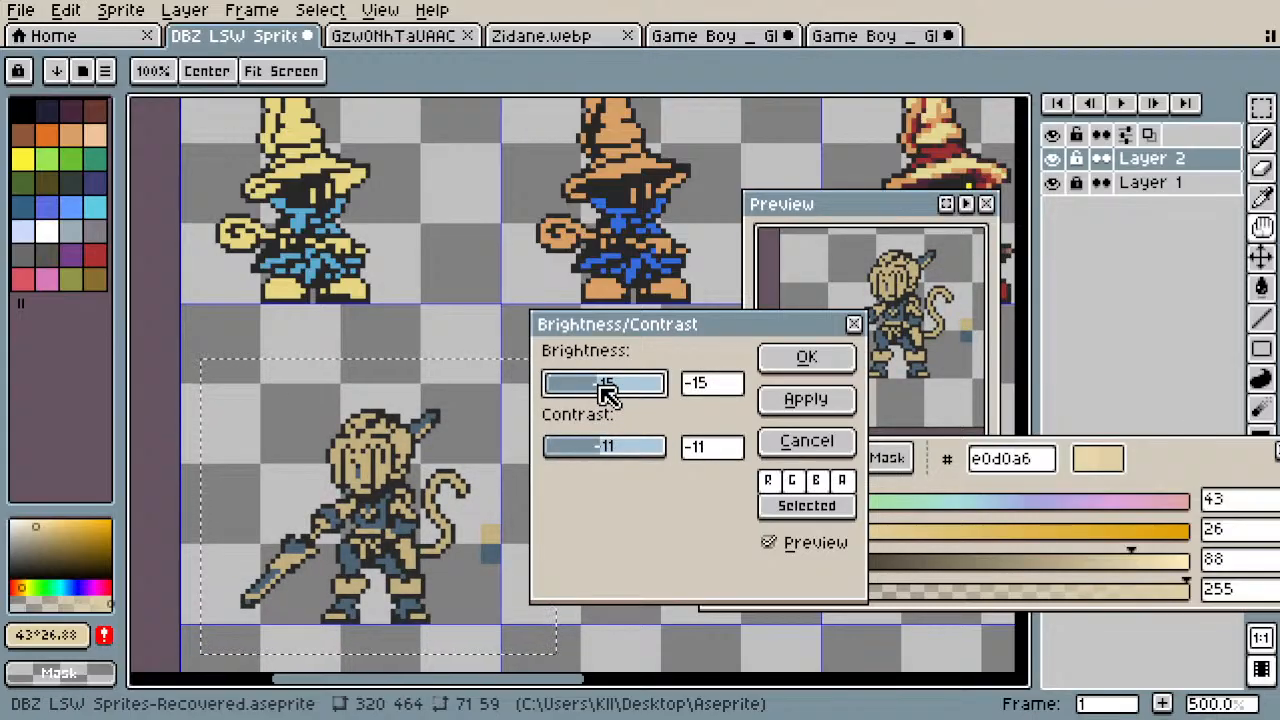
click(785, 362)
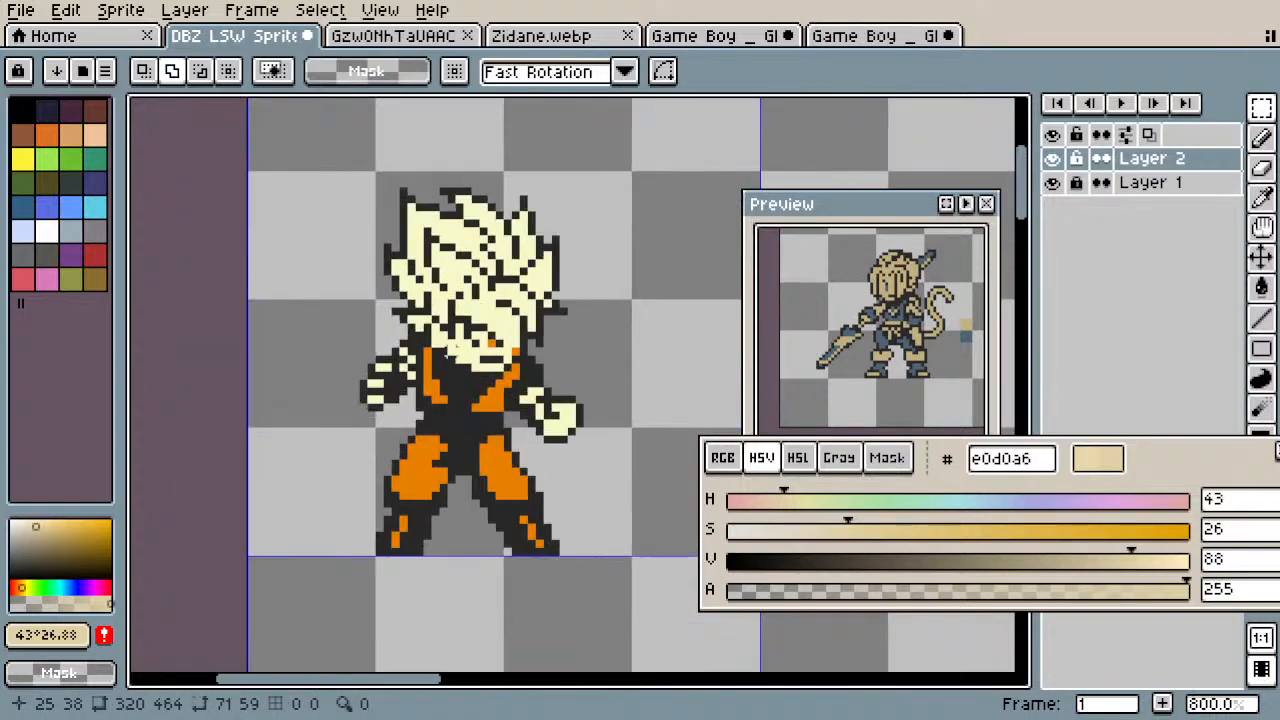
Step: Sample the dark outline colour #282828 from the orange-suited, spiky-haired sprite for the Paint Bucket
alt+click(479, 379)
scroll(467, 339, down, 10)
scroll(480, 538, up, 12)
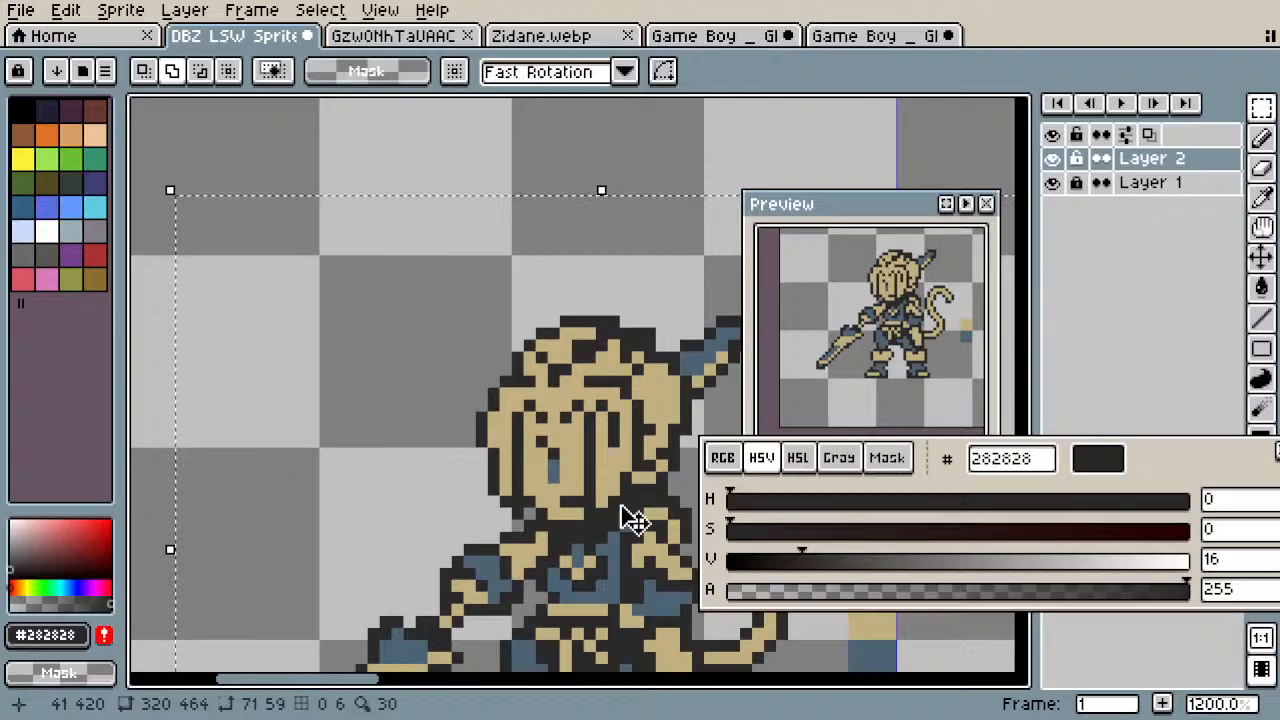
key(g)
scroll(503, 426, down, 4)
scroll(510, 440, up, 3)
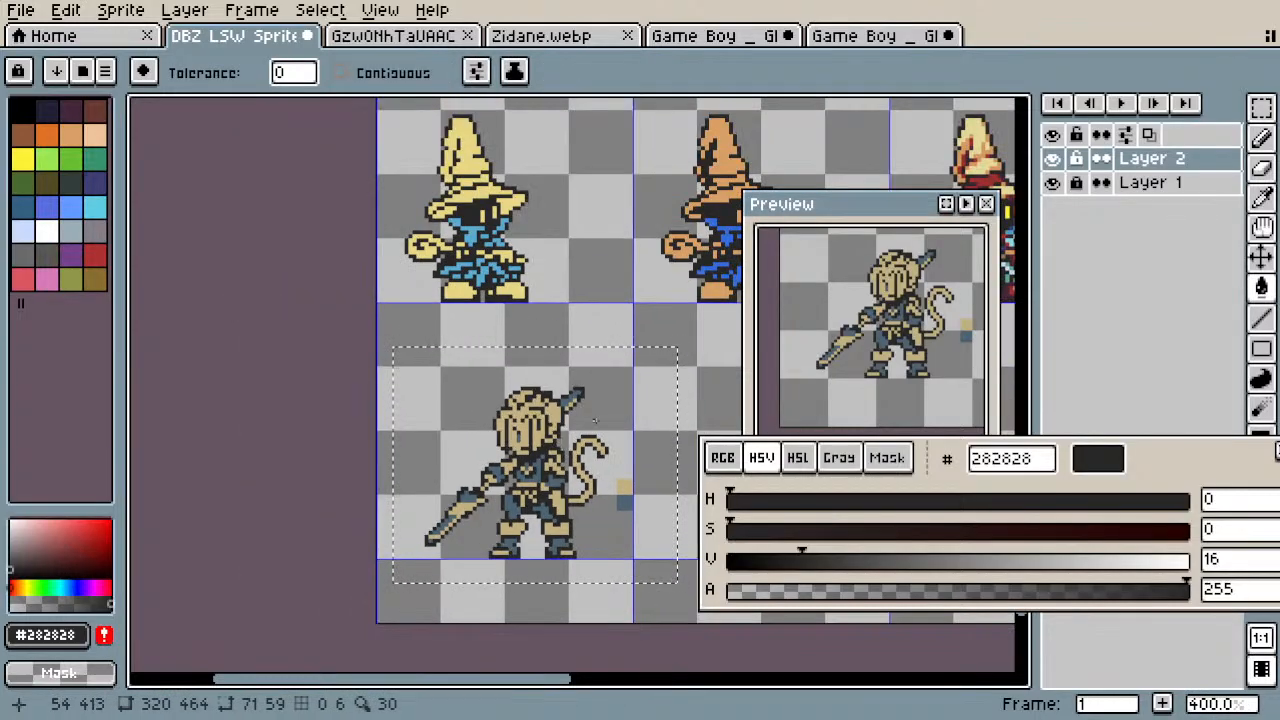
scroll(525, 461, down, 3)
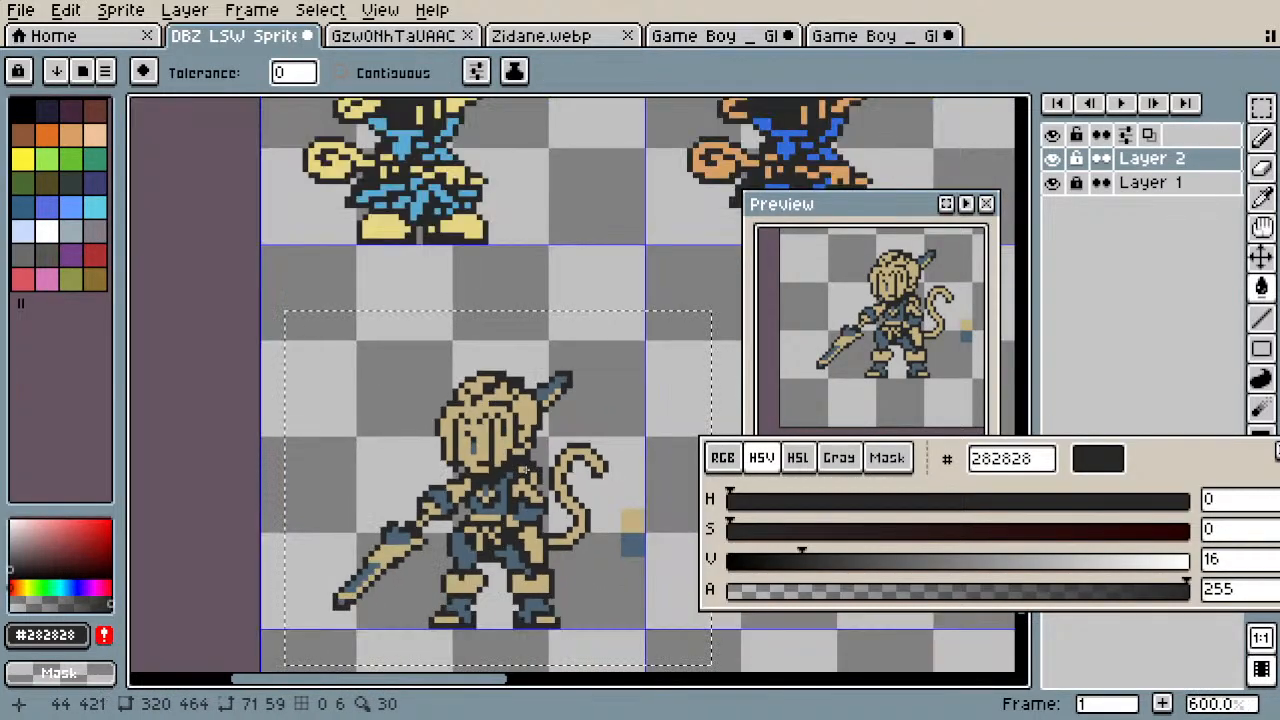
key(v)
key(g)
scroll(538, 484, up, 1)
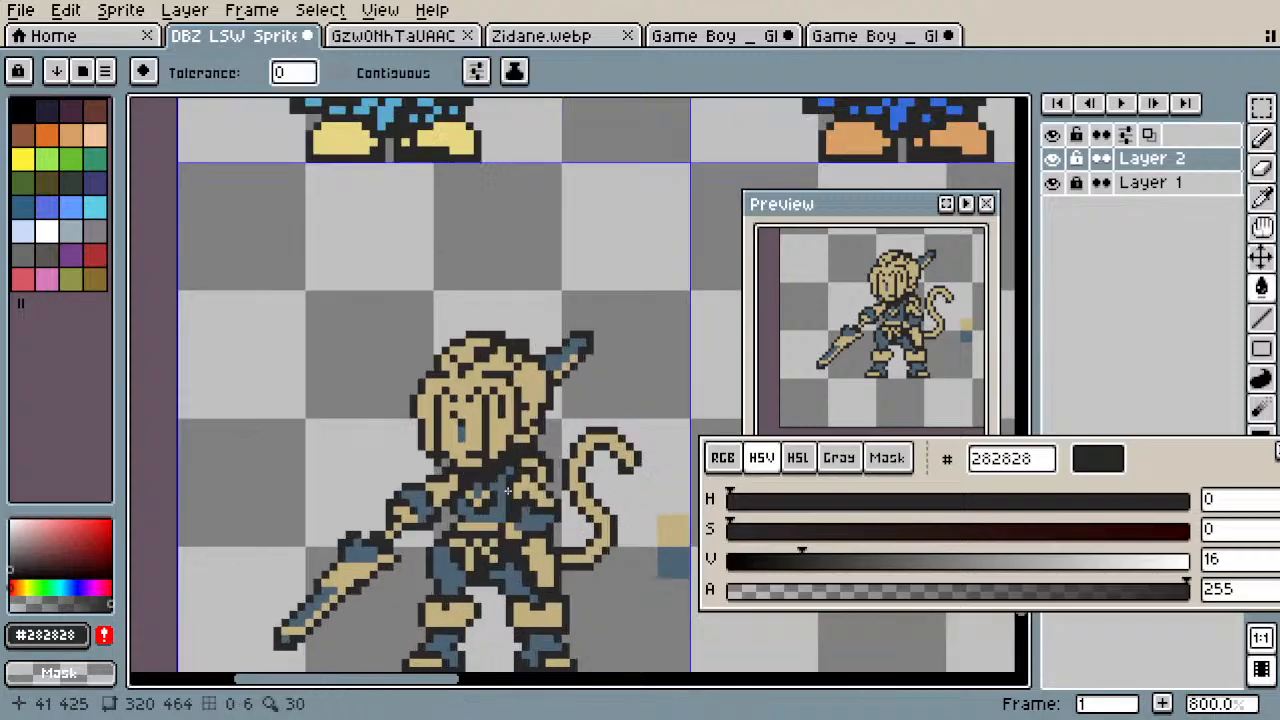
Step: Sample the character's beige and refill its light areas with a greyer beige, #c2b799, at saturation 21
alt+click(470, 424)
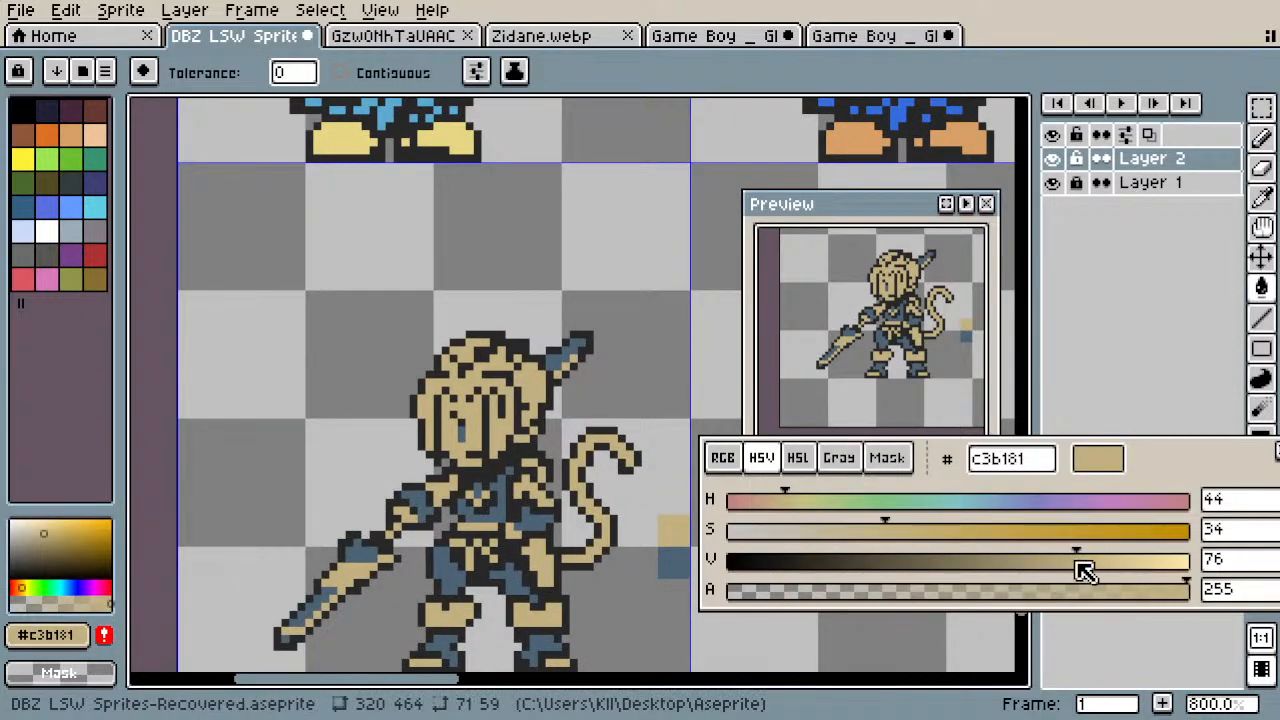
click(887, 533)
drag(887, 533, 882, 533)
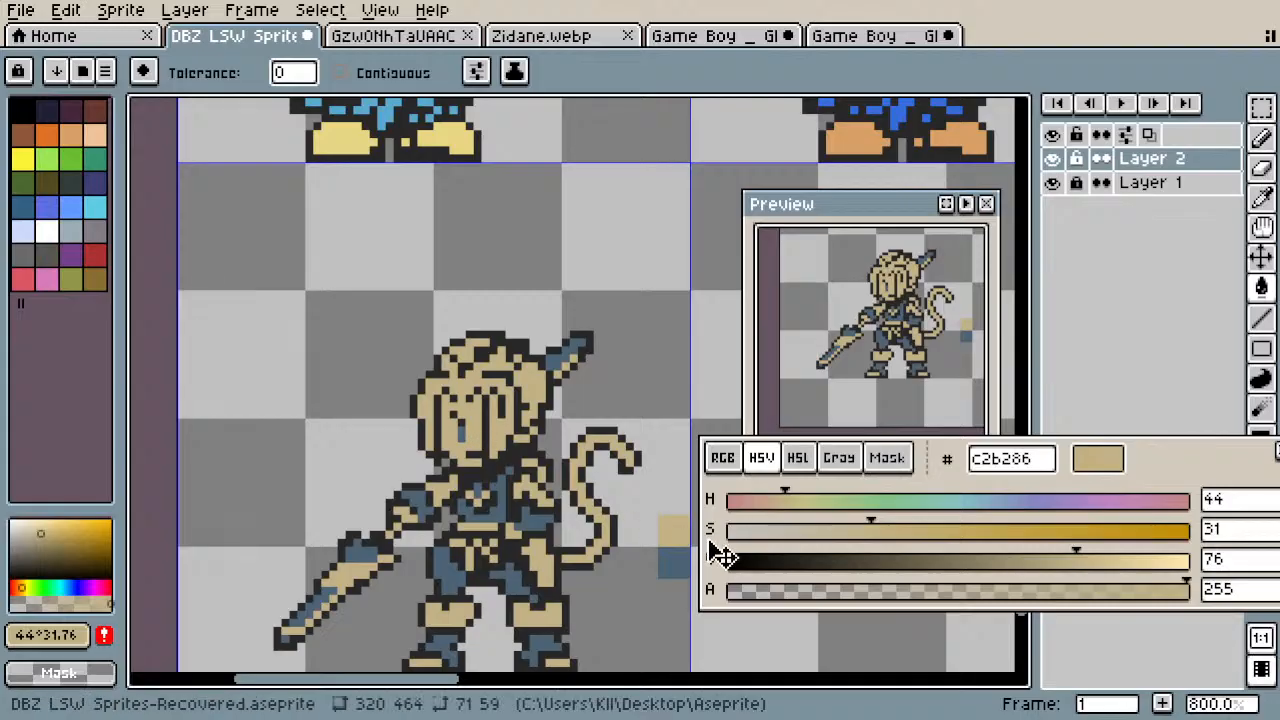
click(837, 531)
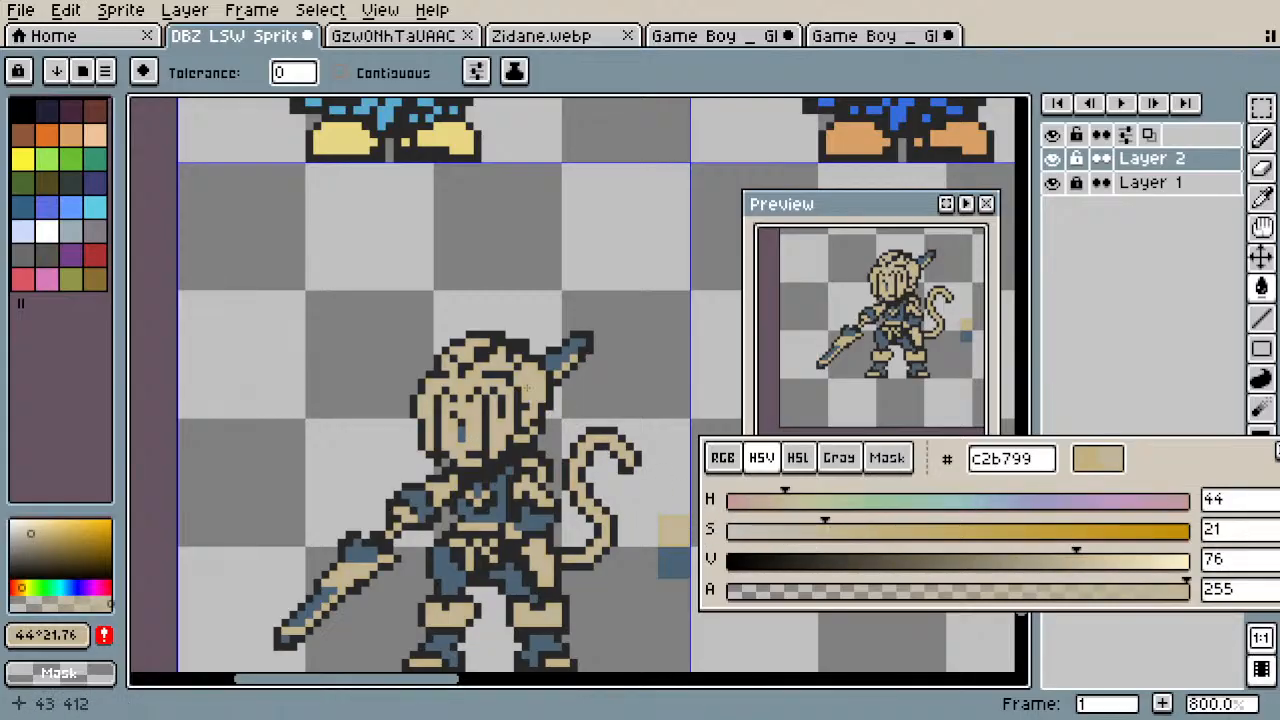
scroll(588, 436, down, 2)
scroll(560, 470, up, 5)
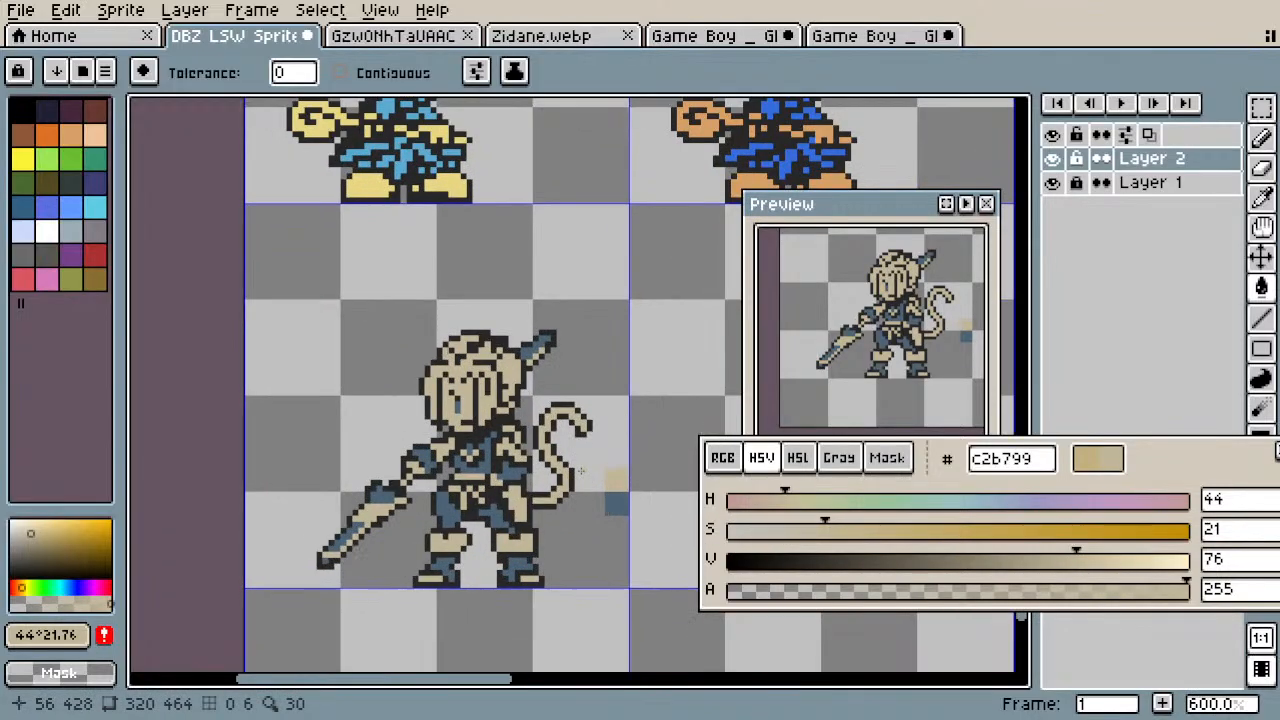
Step: Refill the character's light areas with a lighter beige, #cfc2a1, at saturation 22 and brightness 81
click(828, 529)
click(1100, 562)
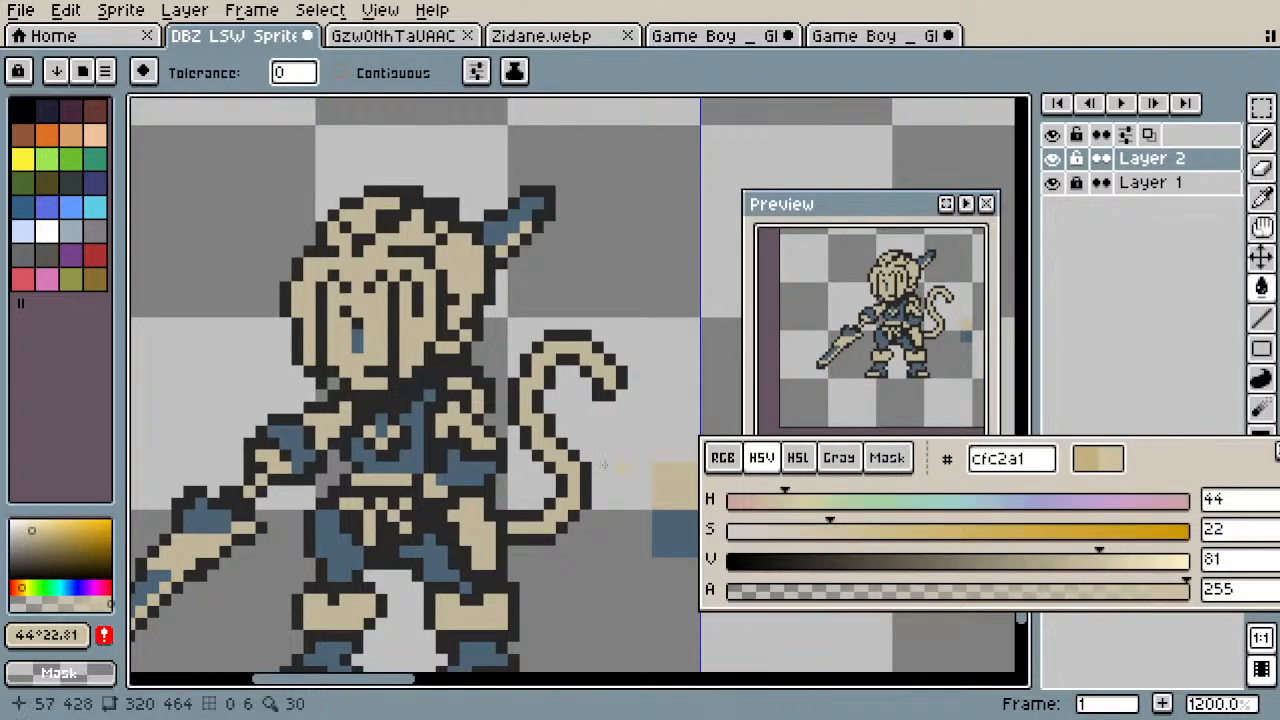
click(378, 336)
Step: Compare the character's muted beige and blue palette with the other sprites on the sheet
scroll(380, 340, down, 5)
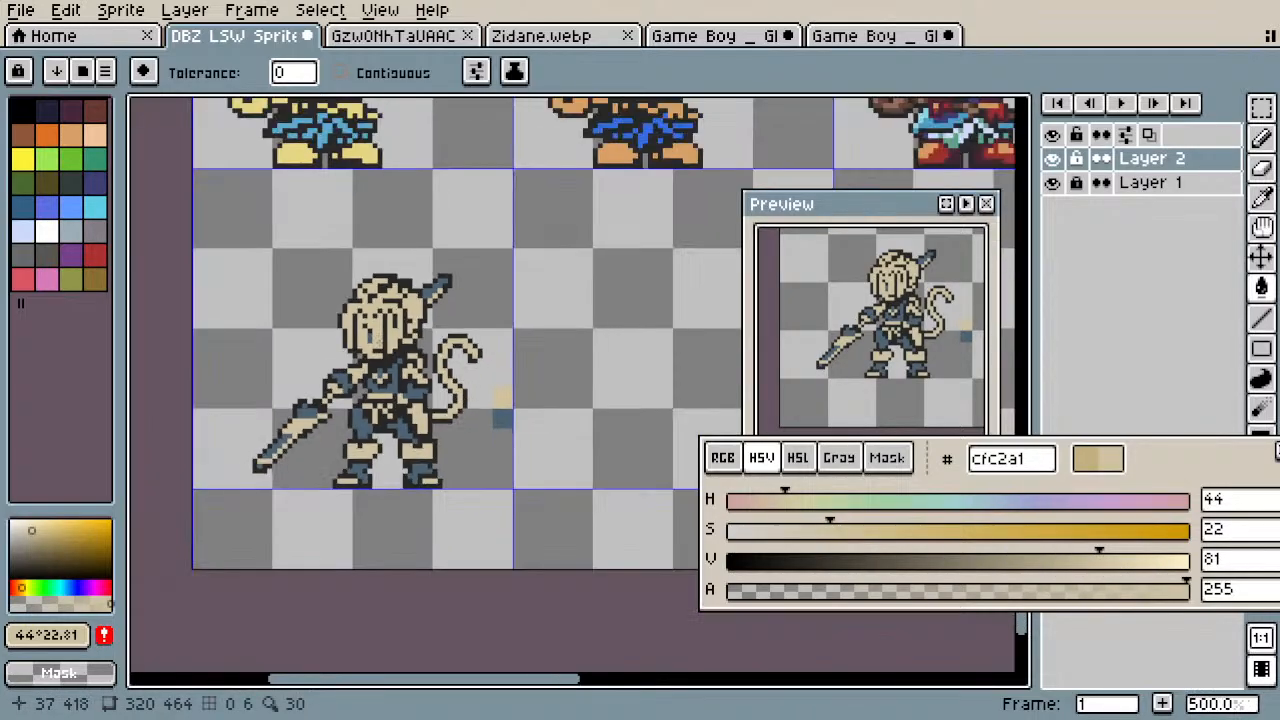
scroll(380, 350, up, 2)
scroll(383, 360, up, 1)
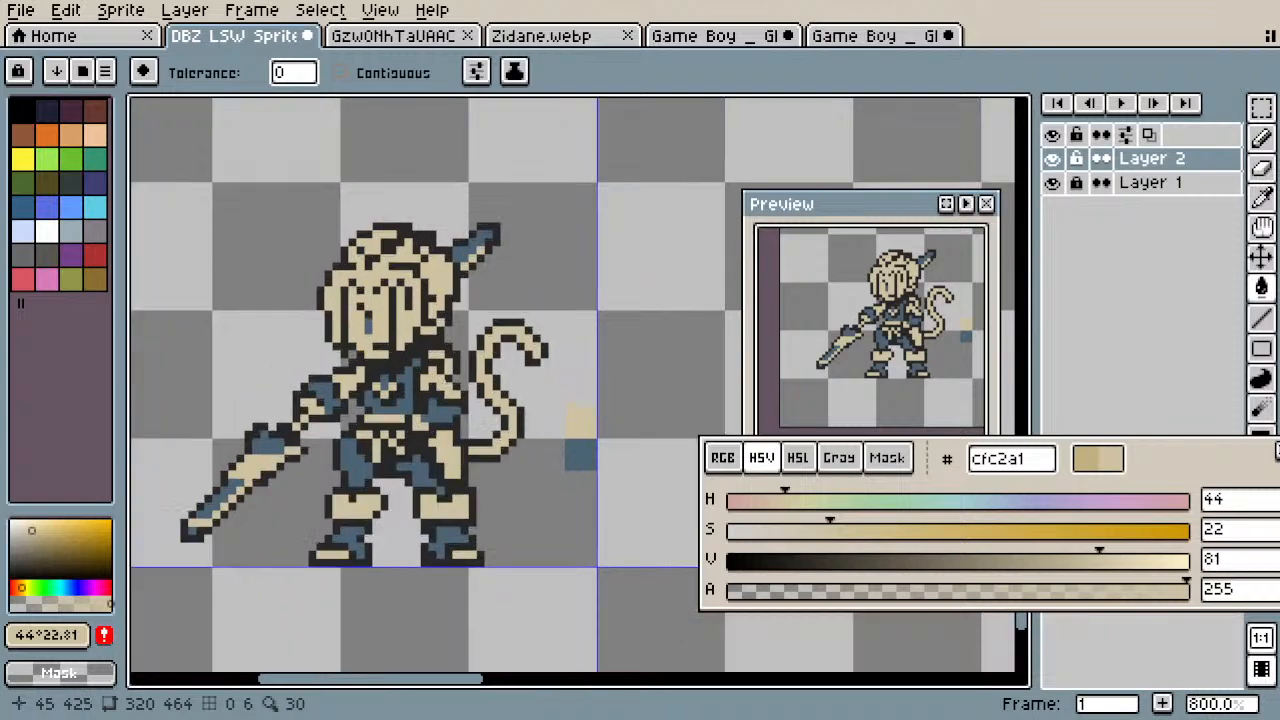
scroll(478, 516, down, 4)
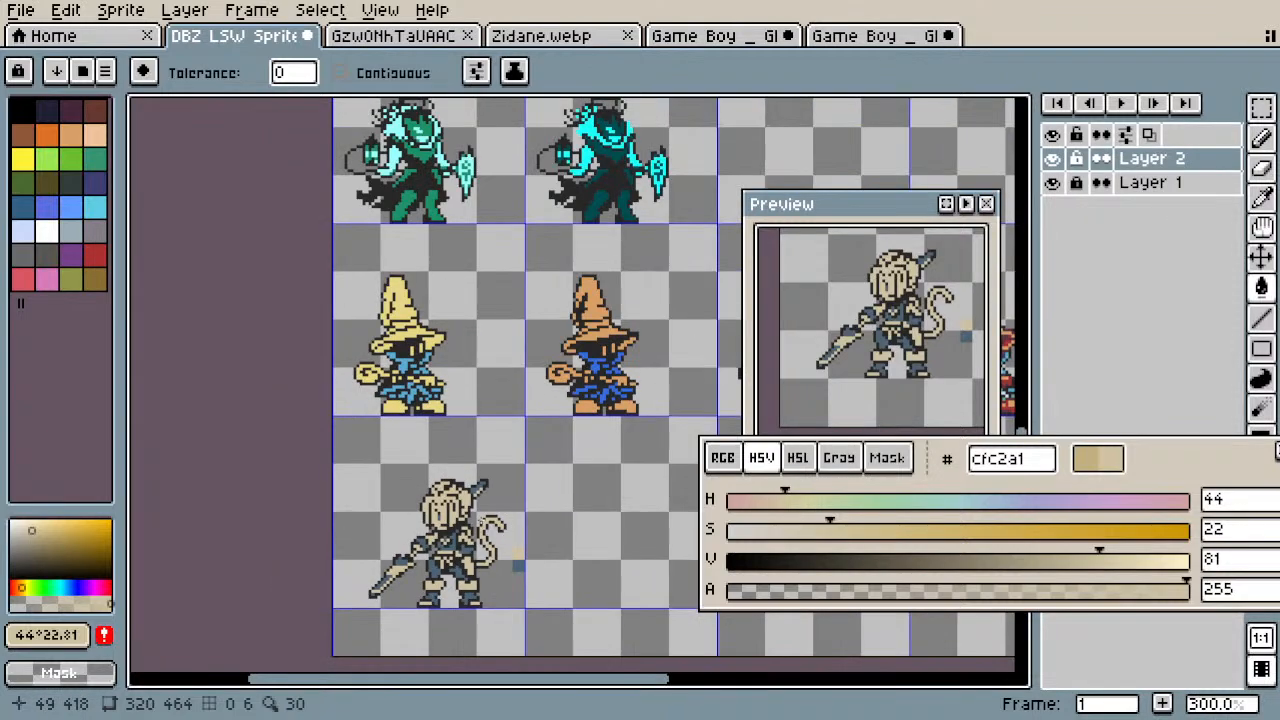
key(space)
scroll(484, 515, down, 1)
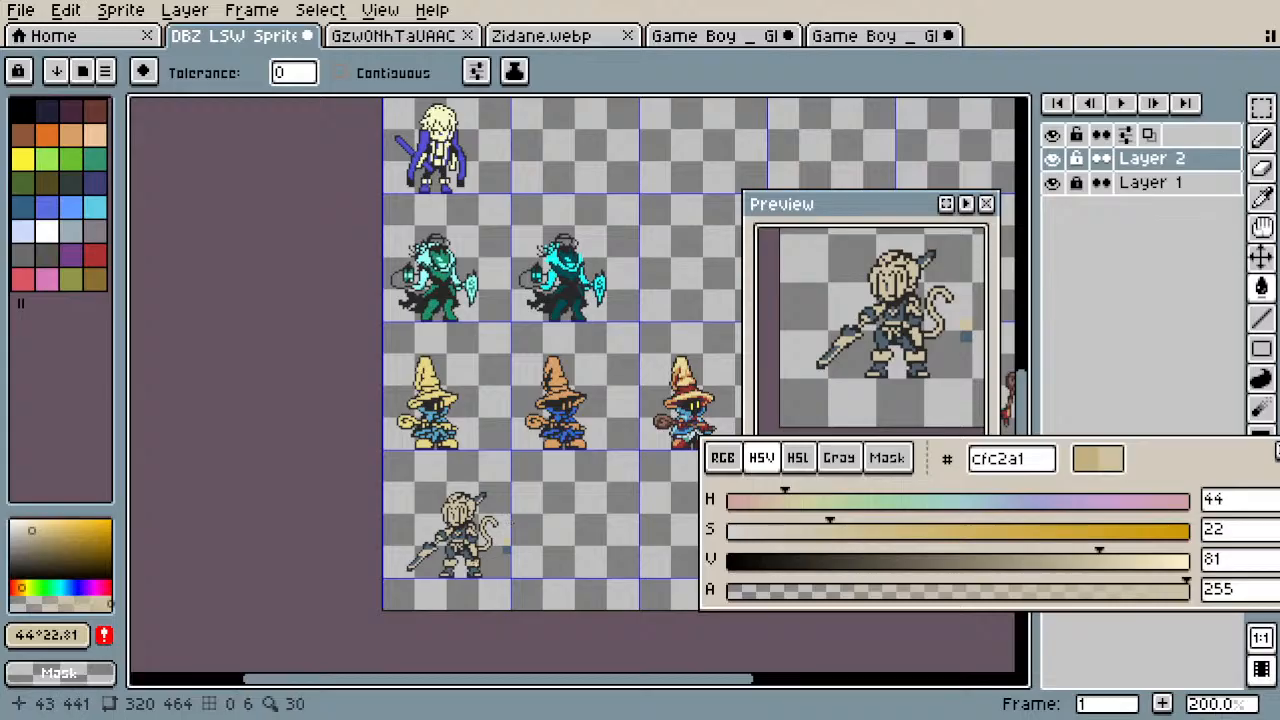
key(space)
drag(515, 339, 526, 600)
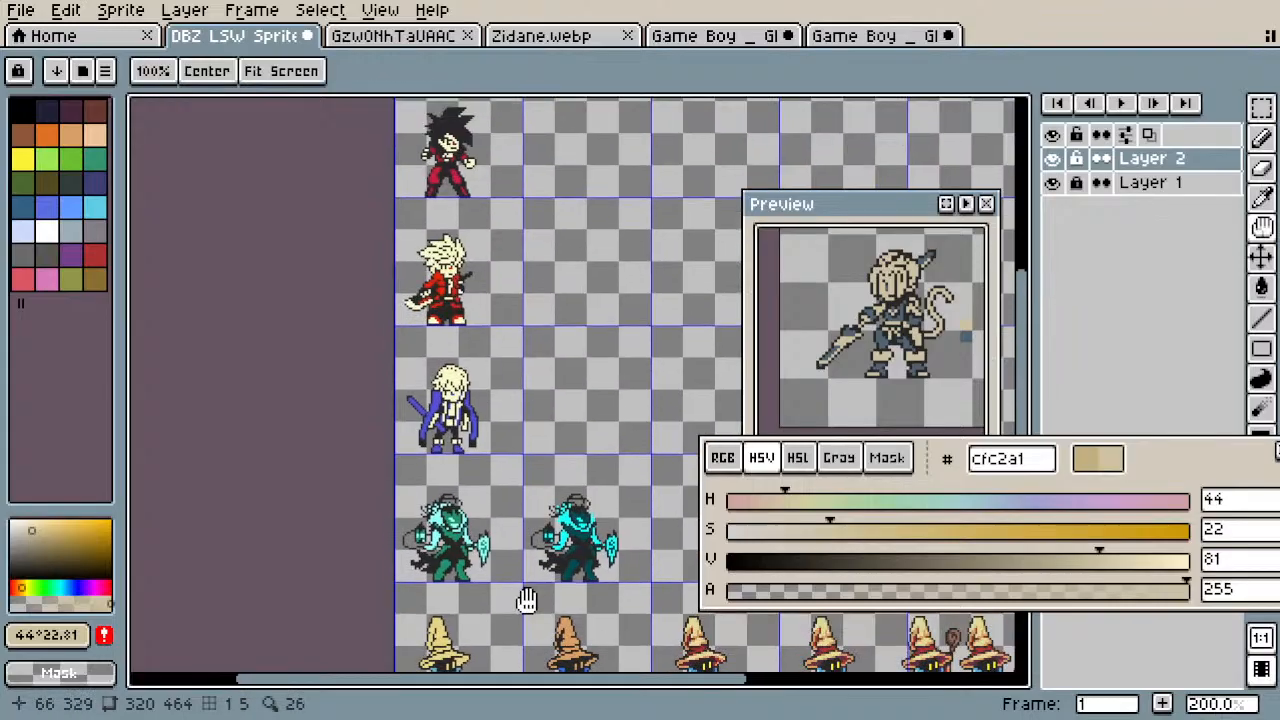
drag(506, 266, 476, 243)
drag(478, 555, 481, 245)
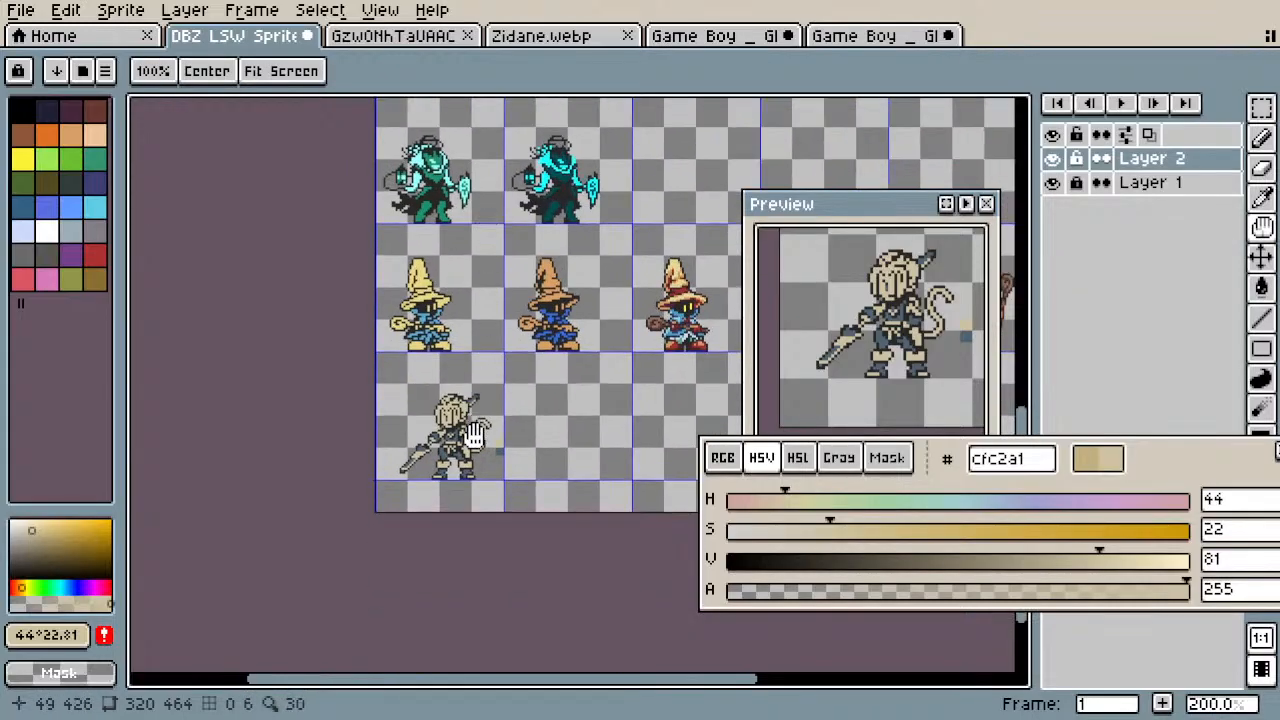
scroll(462, 425, up, 4)
Step: Open a Hue/Saturation adjustment on the sprite and try hue -17, saturation 28 and lightness 30
key(v)
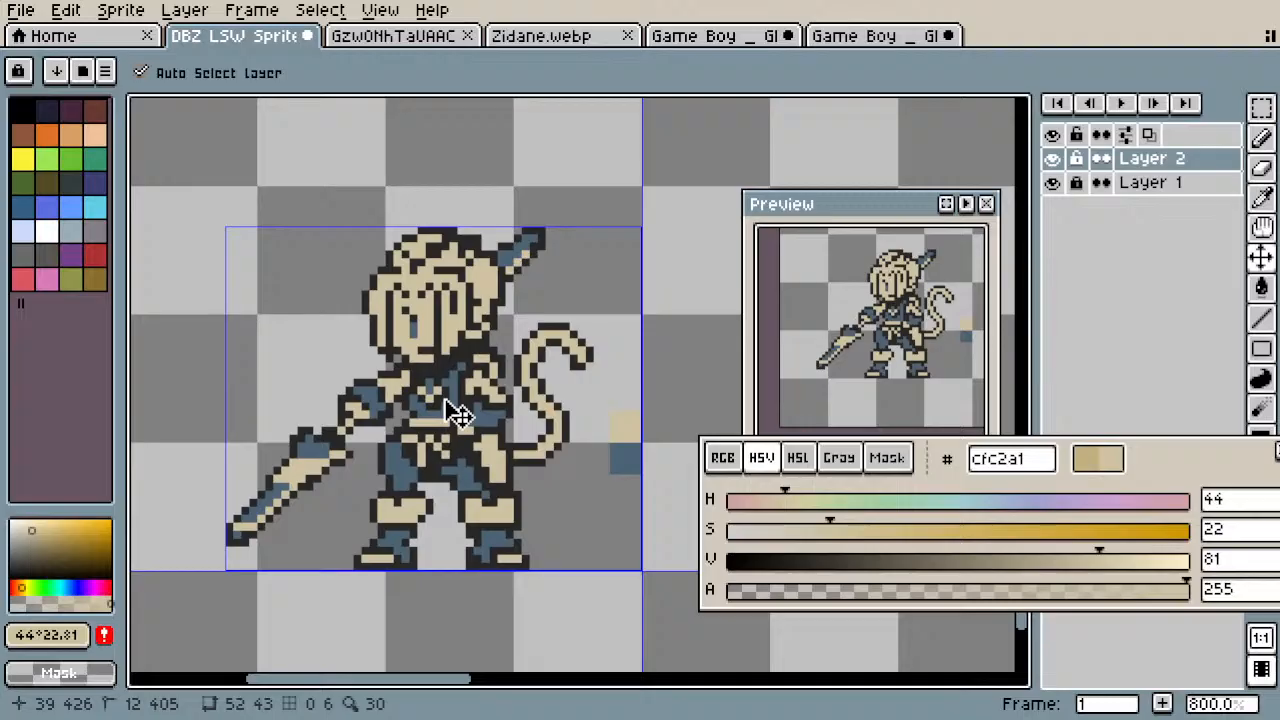
key(ctrl+u)
drag(1006, 400, 1026, 442)
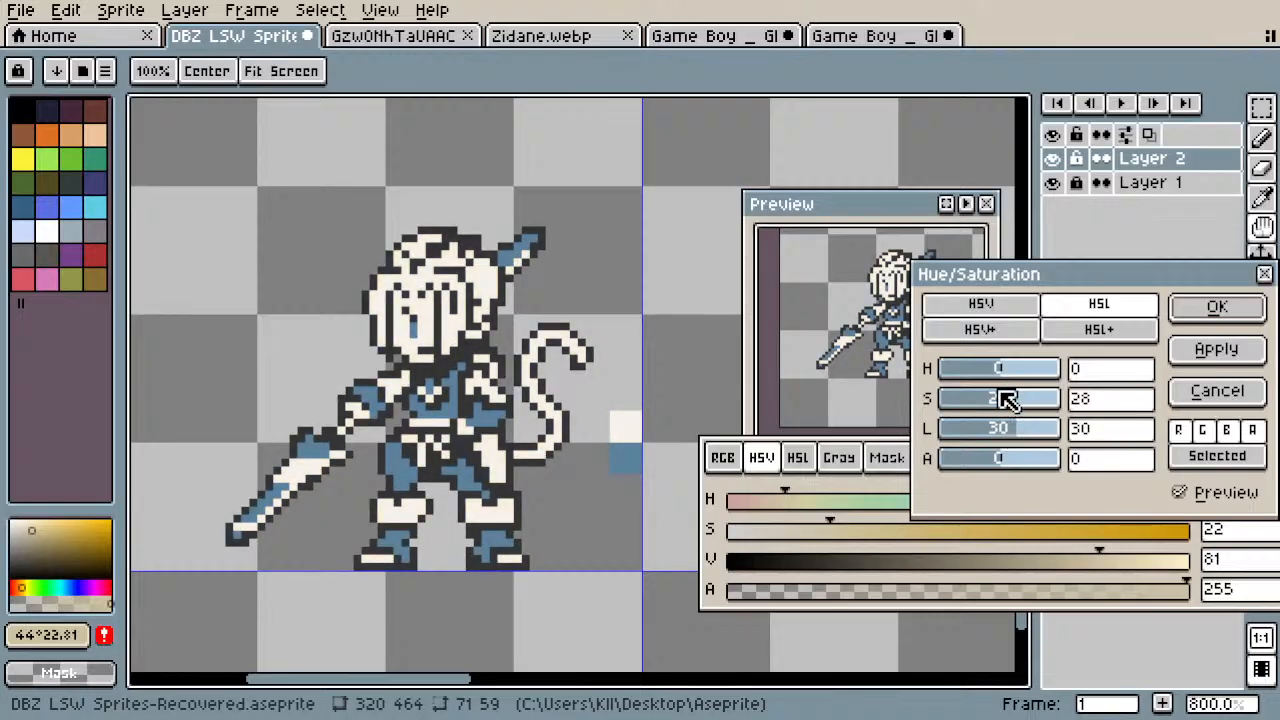
mouse_move(1000, 367)
mouse_down()
mouse_move(988, 371)
mouse_move(1008, 368)
mouse_move(996, 370)
mouse_move(1015, 383)
mouse_move(1023, 373)
mouse_move(998, 377)
mouse_up()
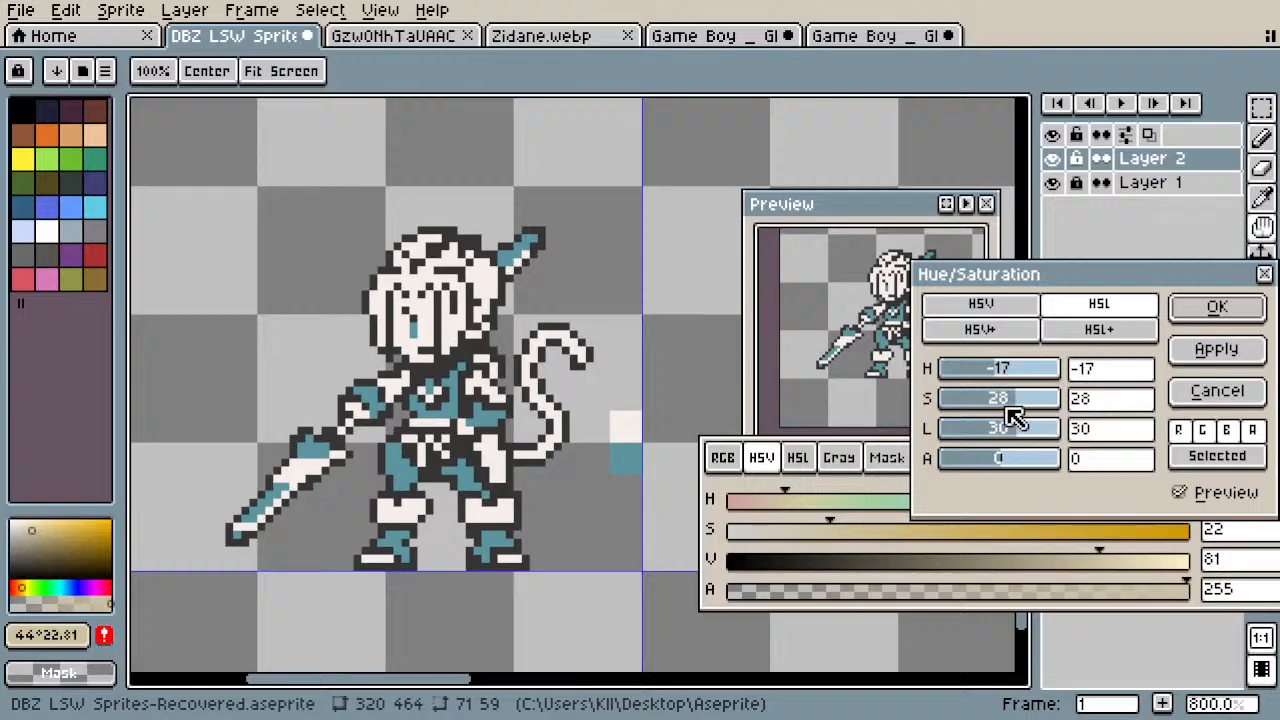
Step: Try a warmer, more saturated version of the sprite with hue -2, saturation 69 and lightness 0
drag(1003, 402, 1028, 447)
drag(1028, 447, 1025, 452)
drag(1010, 400, 1010, 435)
drag(994, 372, 1013, 390)
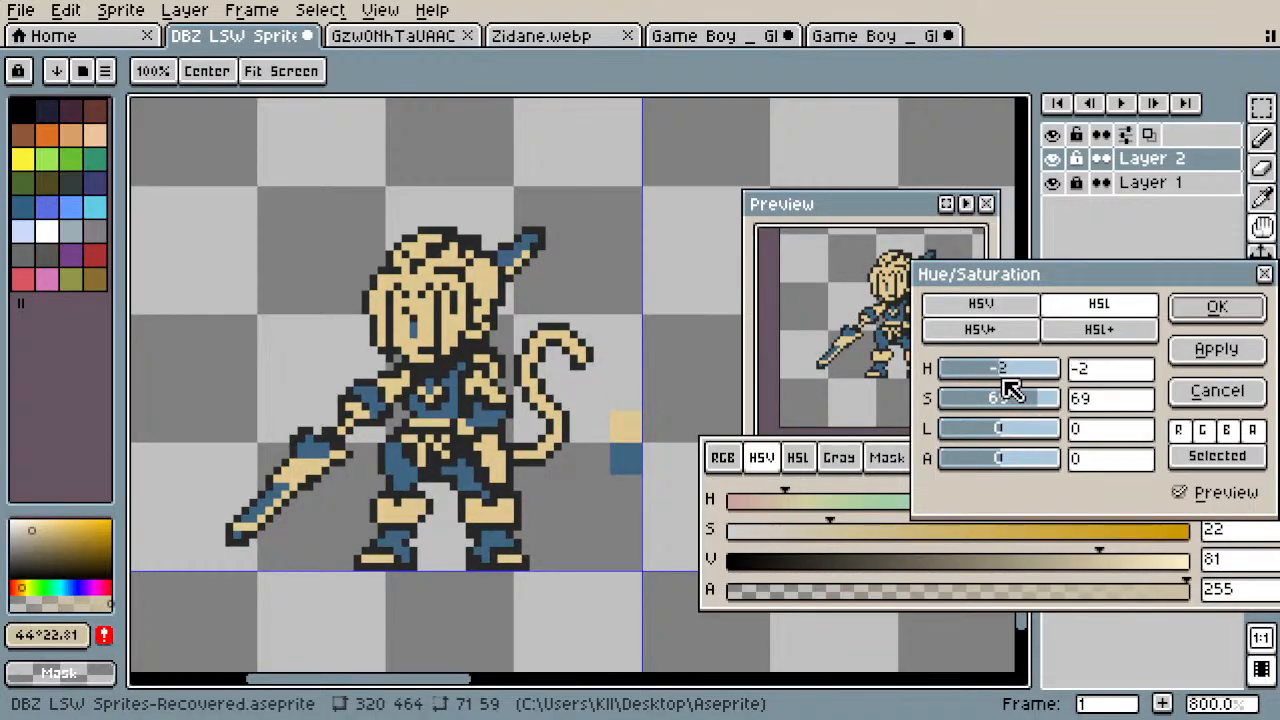
Step: Apply hue -7, saturation 15 and lightness 17 to the sprite and its swatches
drag(1010, 390, 1022, 435)
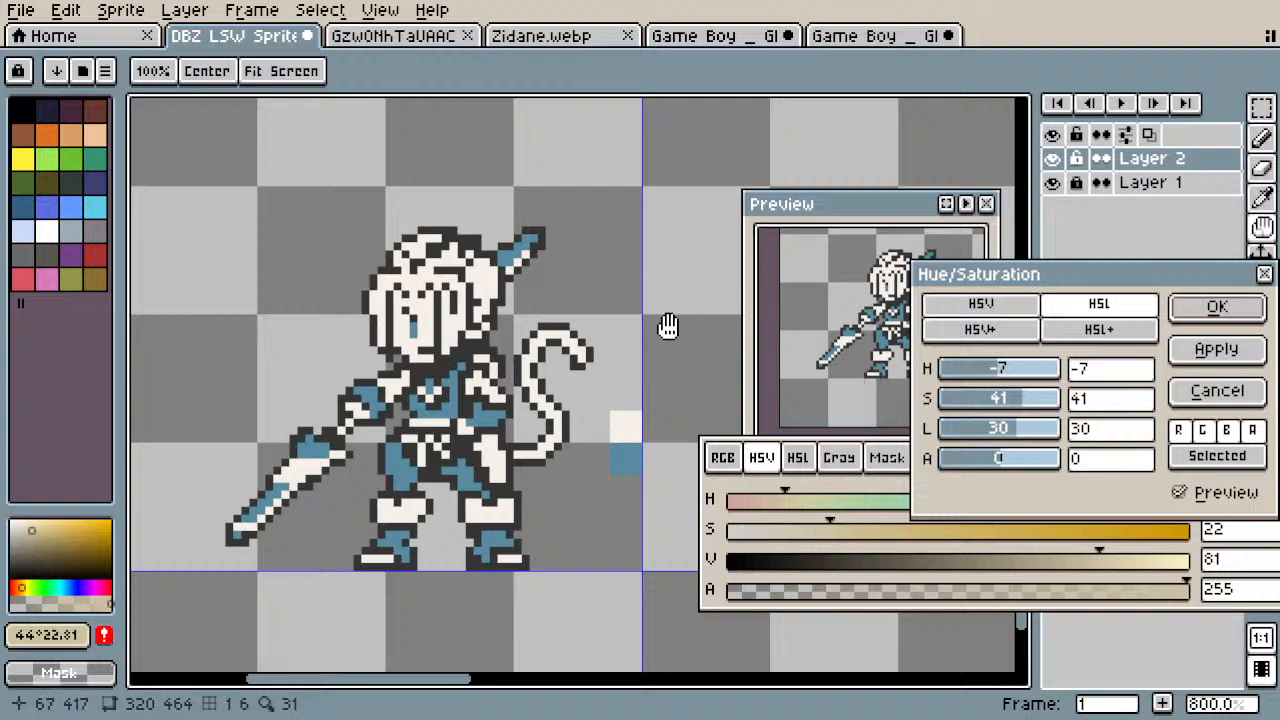
scroll(535, 340, down, 5)
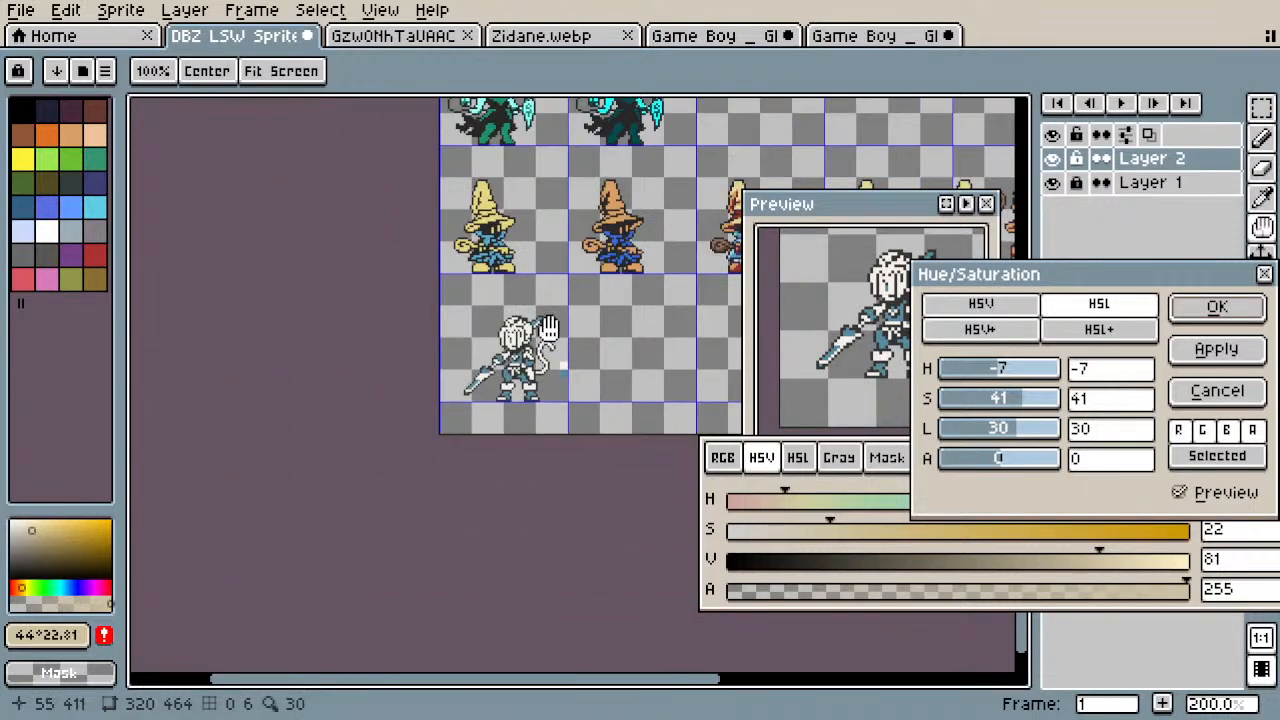
scroll(548, 328, up, 1)
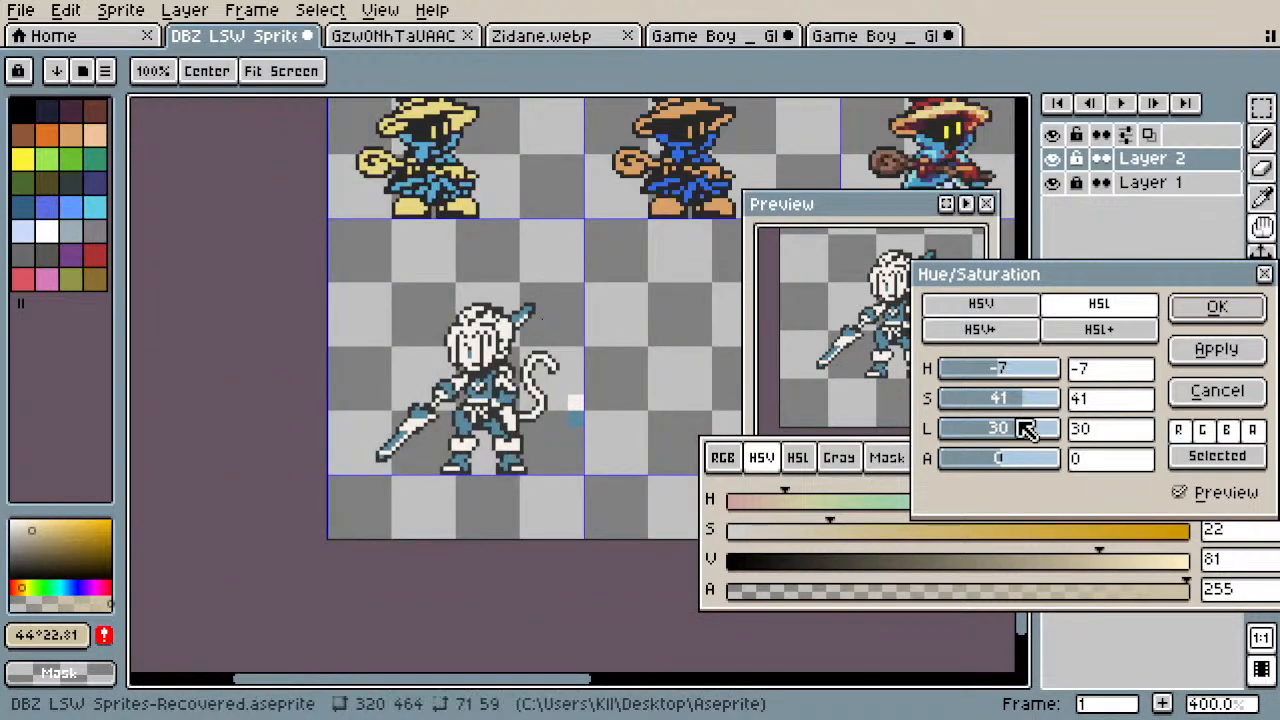
mouse_move(1018, 422)
mouse_down()
mouse_move(1006, 424)
mouse_move(1055, 403)
mouse_move(1020, 406)
mouse_move(1007, 425)
mouse_move(1018, 440)
mouse_up()
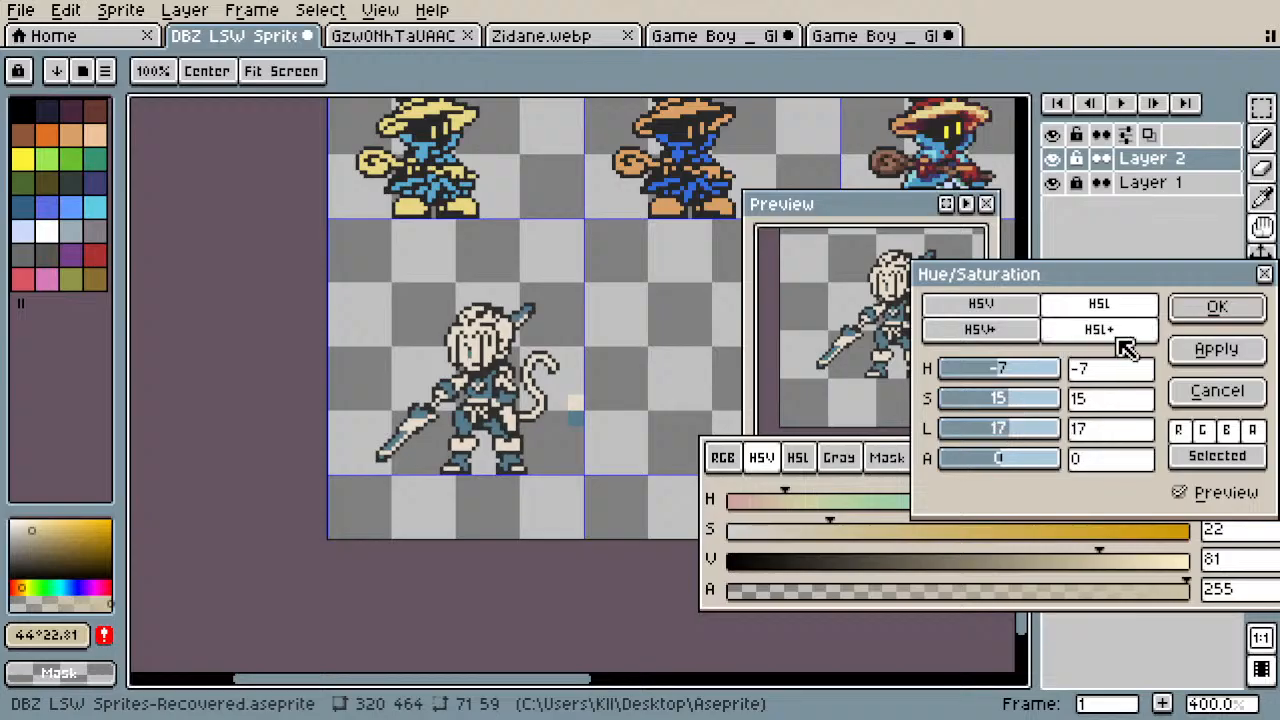
click(1197, 312)
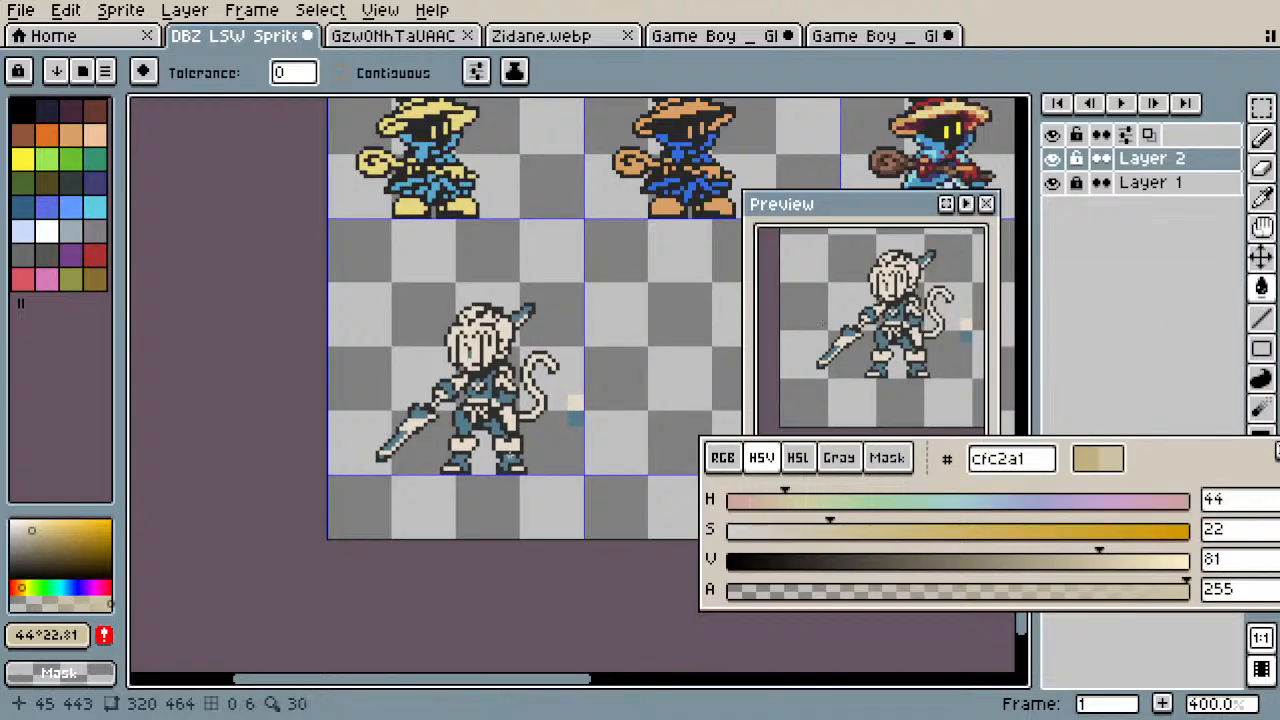
Step: Recolour the sprite's light areas and light swatch to a warmer beige with hue 46, saturation 23 and value 90
scroll(540, 402, up, 5)
alt+click(476, 390)
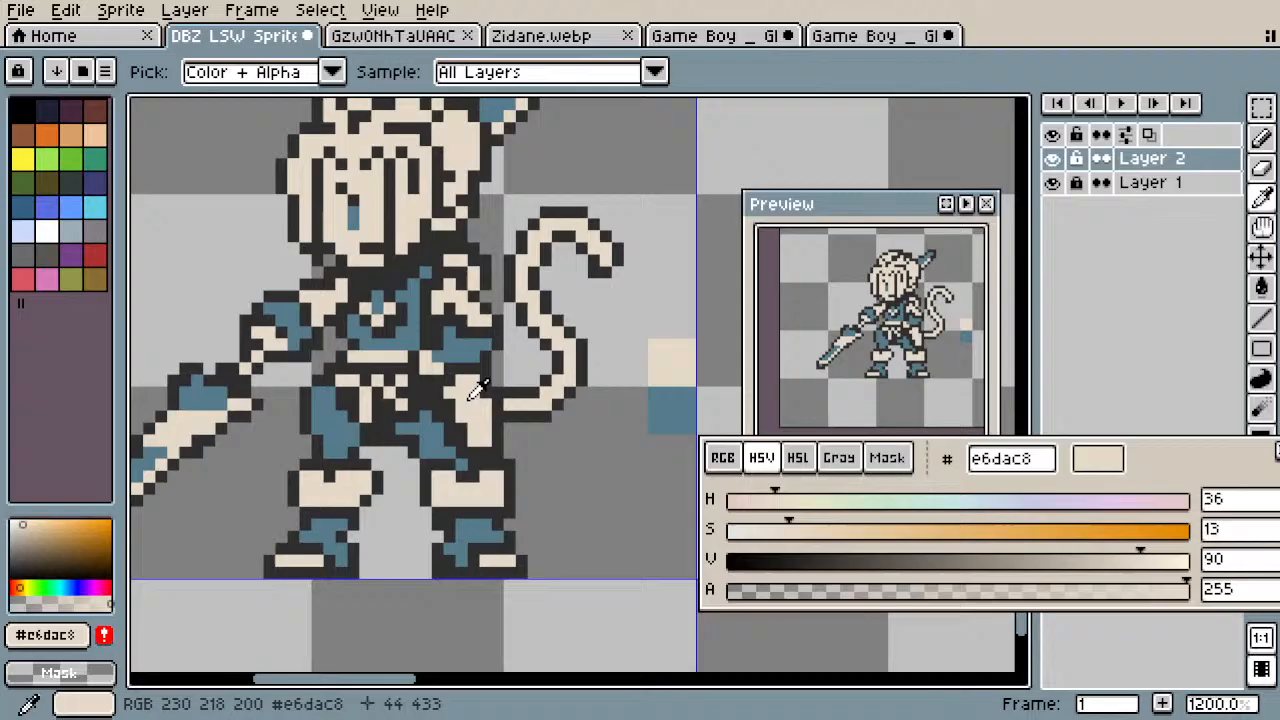
click(808, 529)
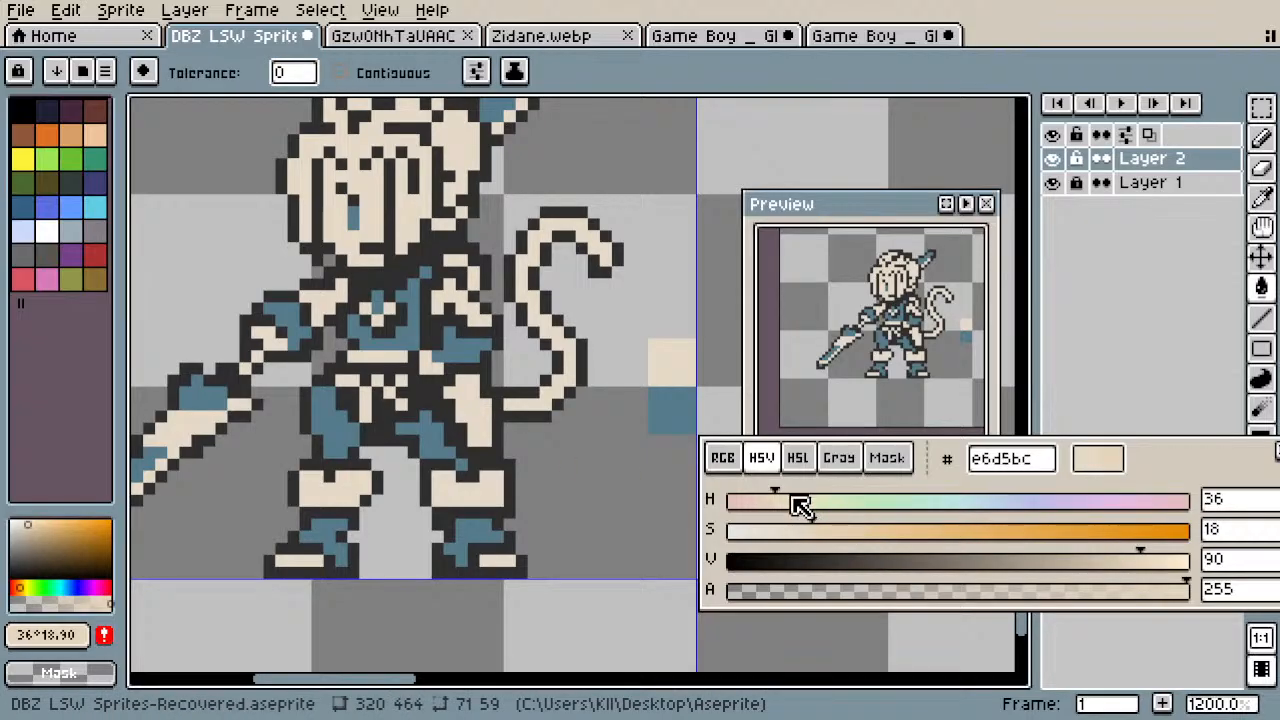
click(788, 500)
click(838, 531)
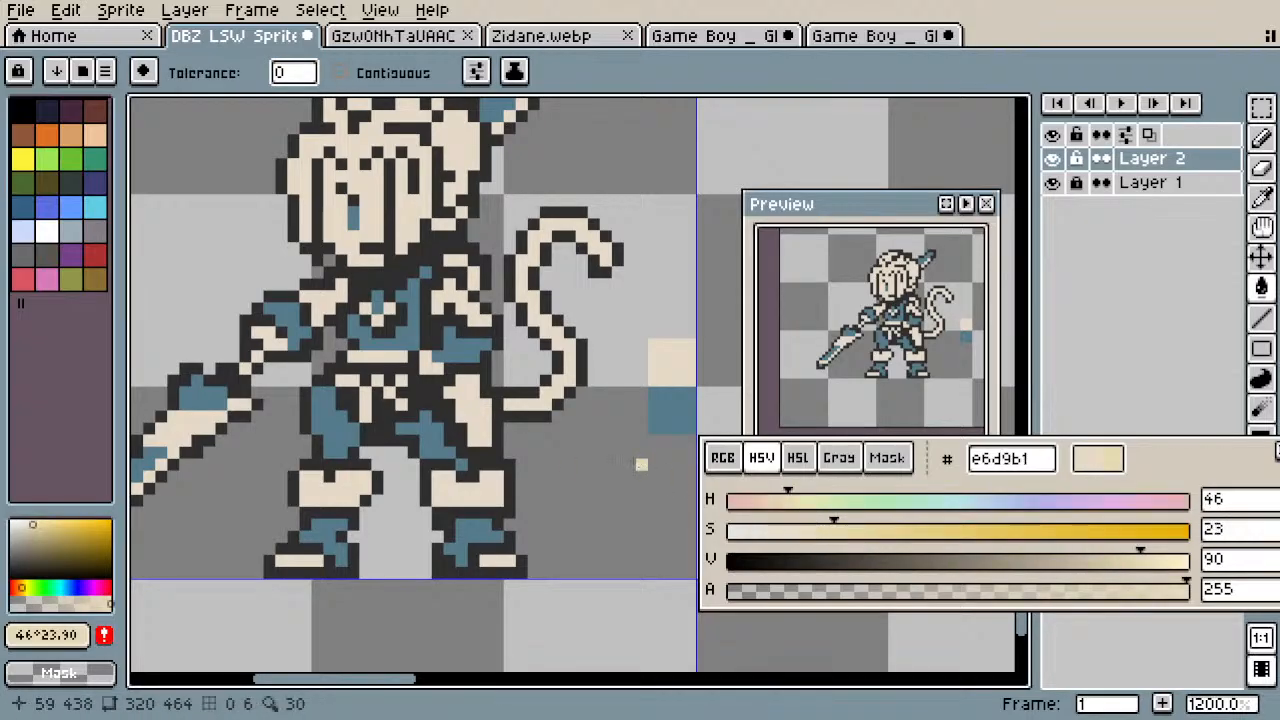
scroll(480, 405, down, 4)
scroll(496, 420, down, 2)
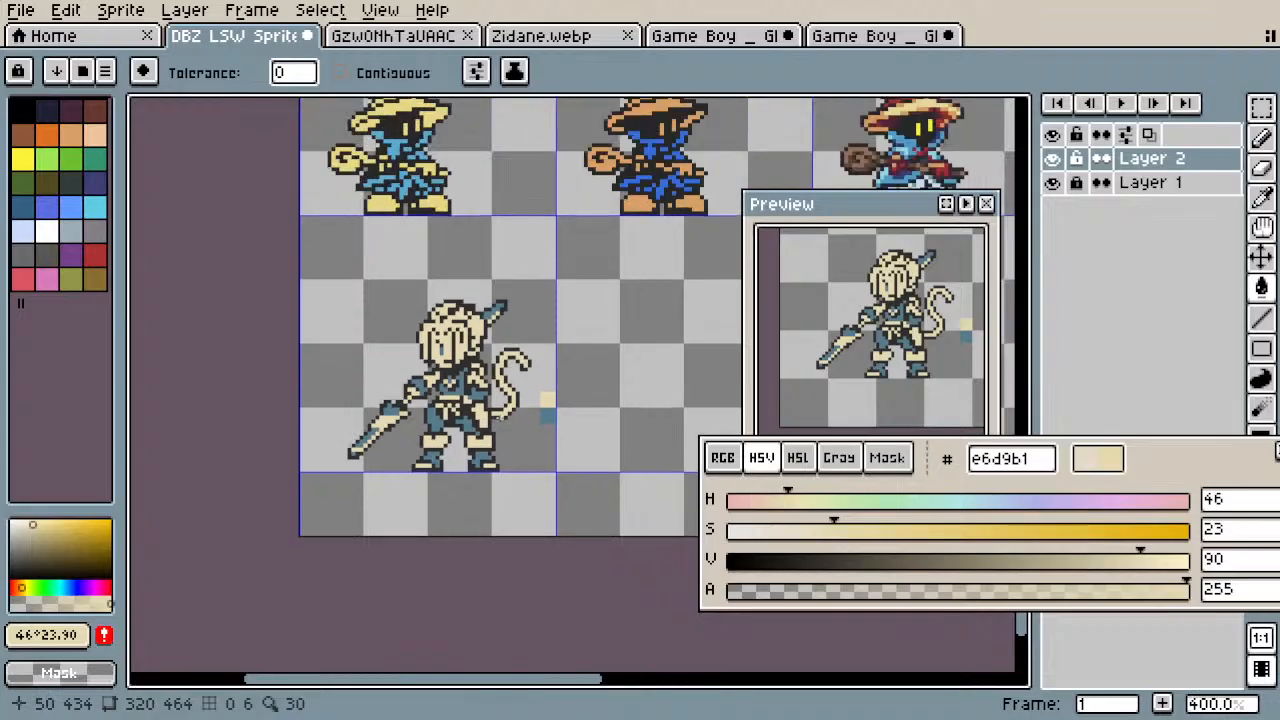
Step: Brighten the sprite's beige areas to value 94 and compare them with the neighbouring sprites
click(1160, 562)
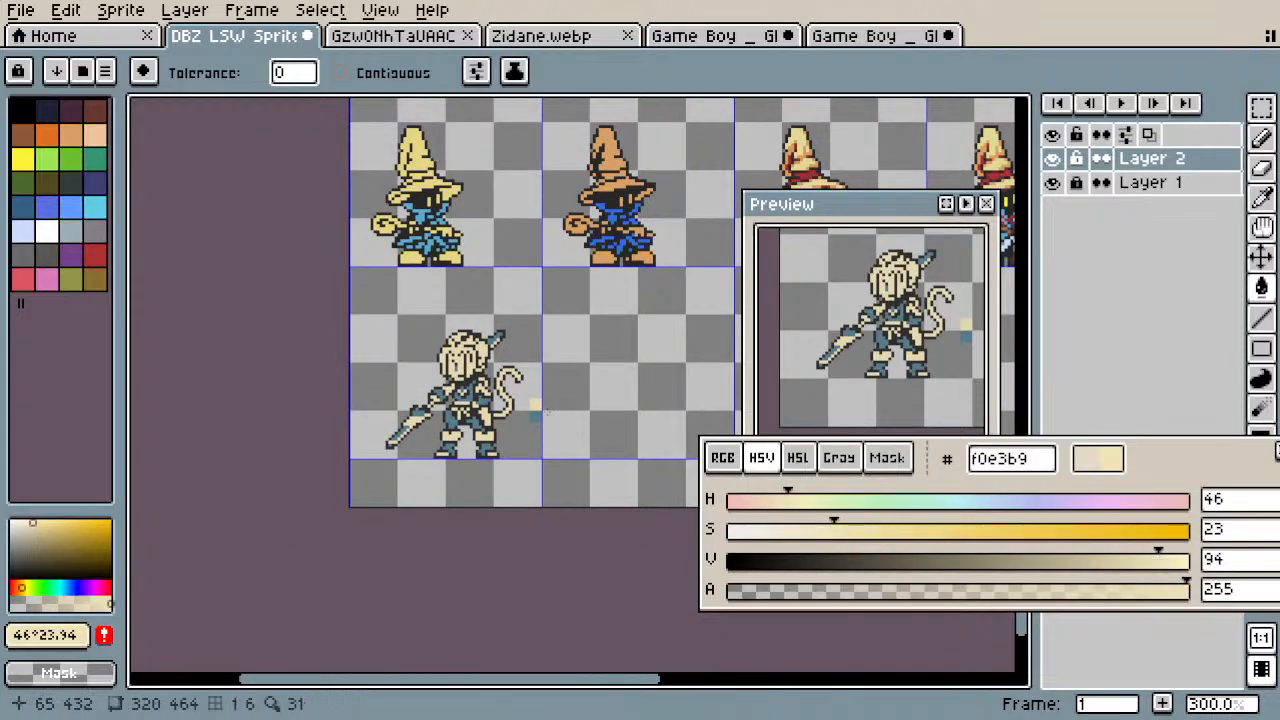
scroll(547, 413, up, 3)
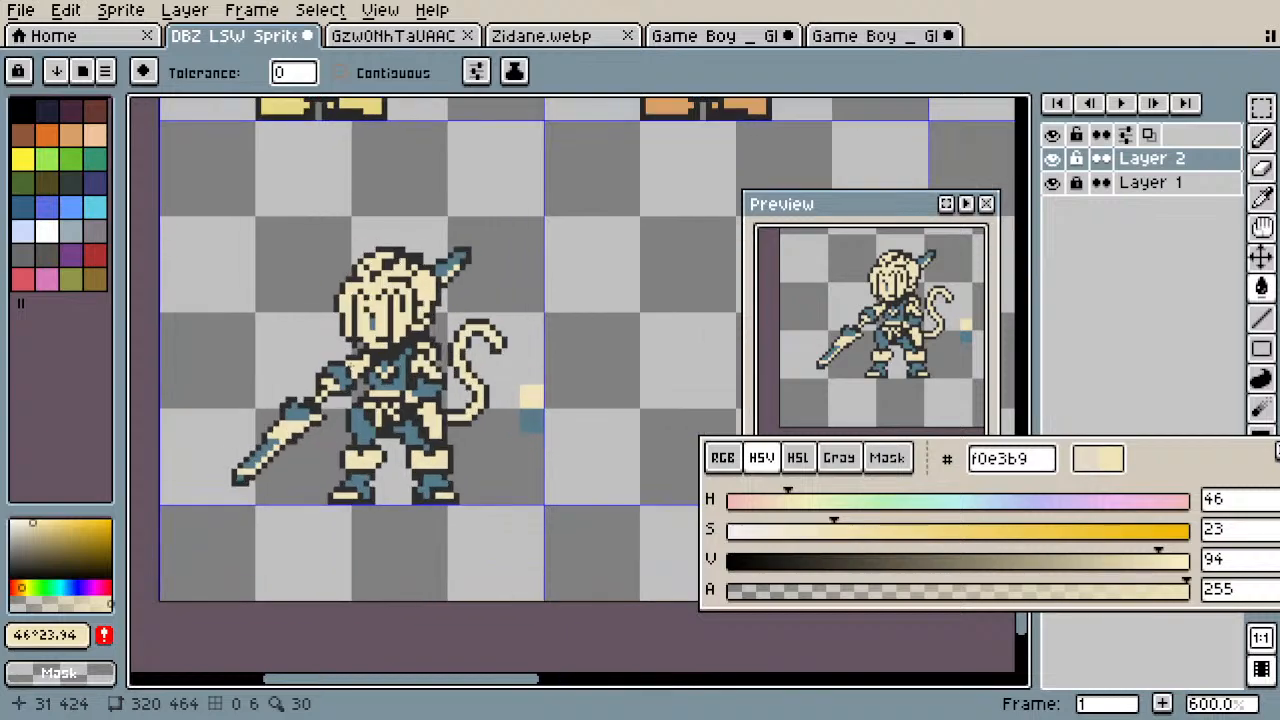
scroll(320, 378, up, 1)
scroll(378, 378, down, 4)
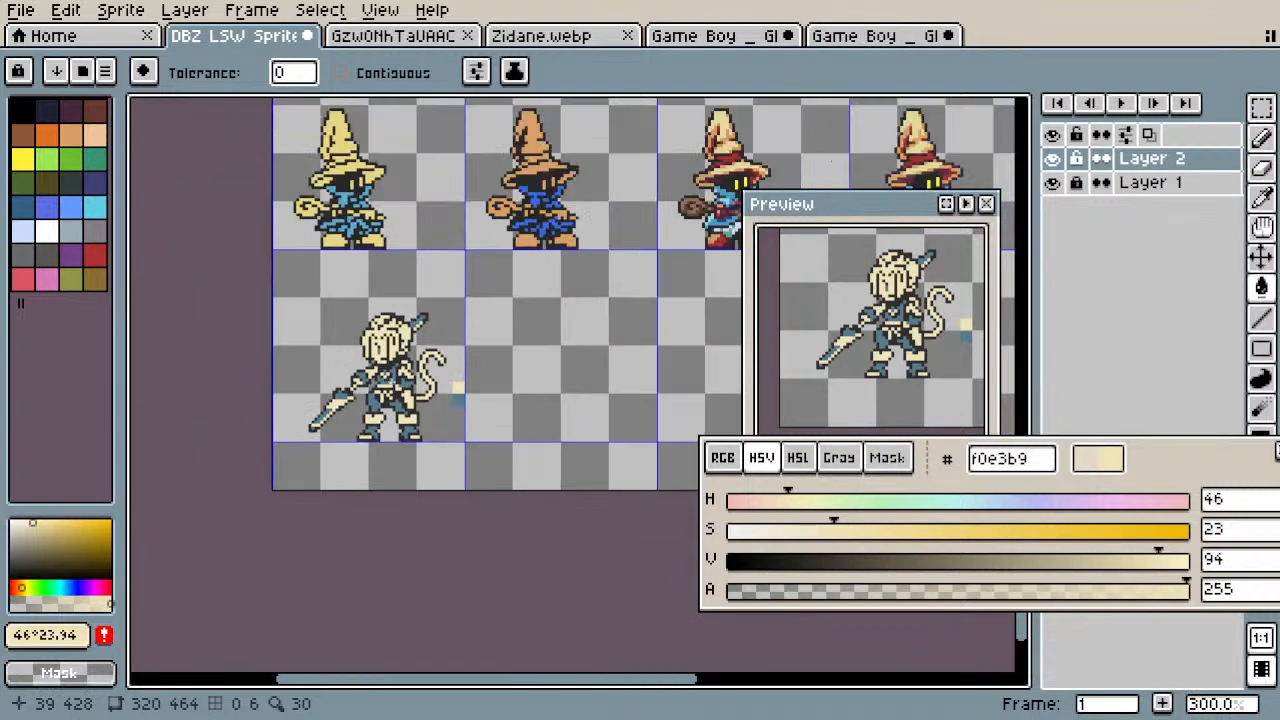
scroll(446, 361, up, 6)
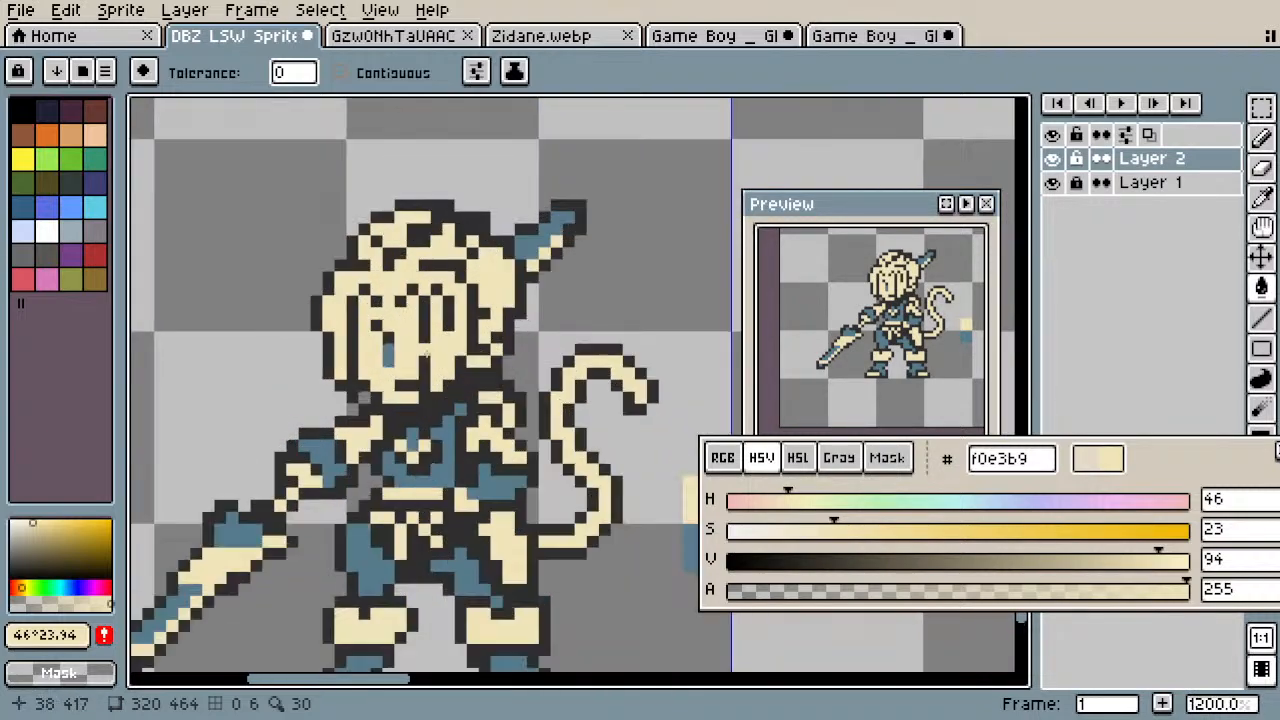
Step: Shift the sprite's beige towards yellow with hue 53 and saturation 26, and compare it with the sprites above
alt+click(443, 338)
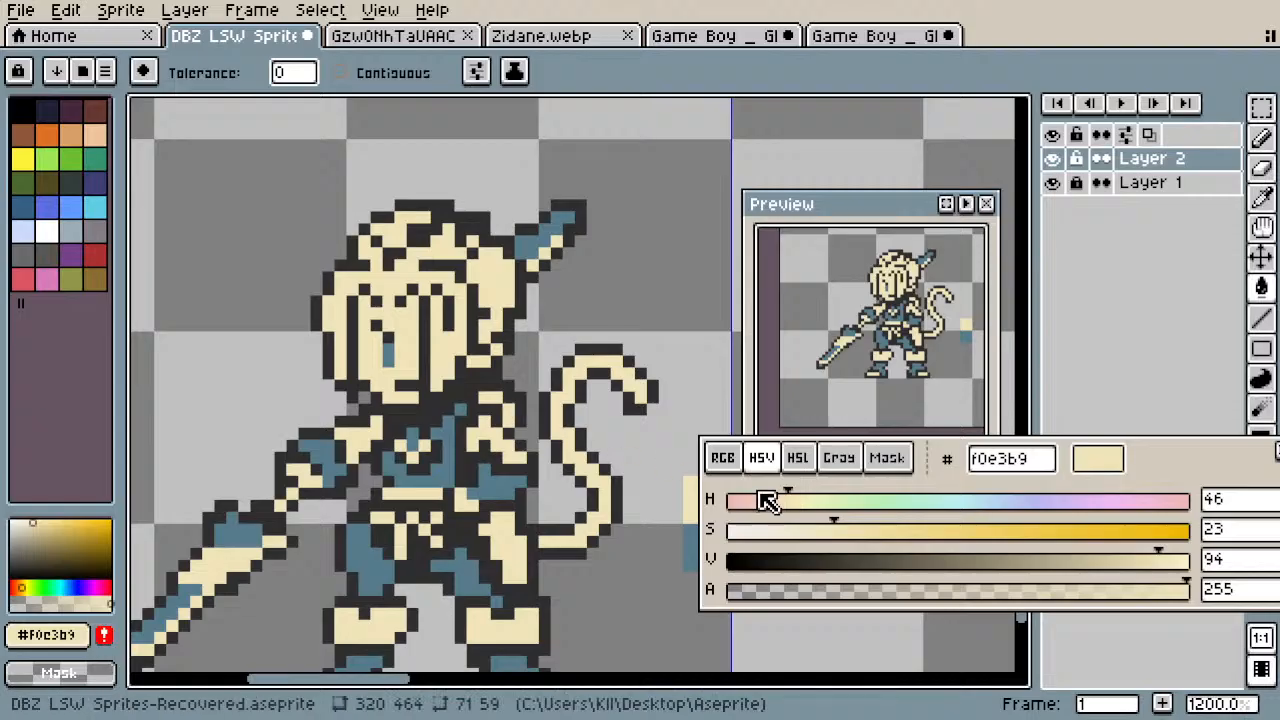
click(796, 504)
drag(834, 528, 852, 528)
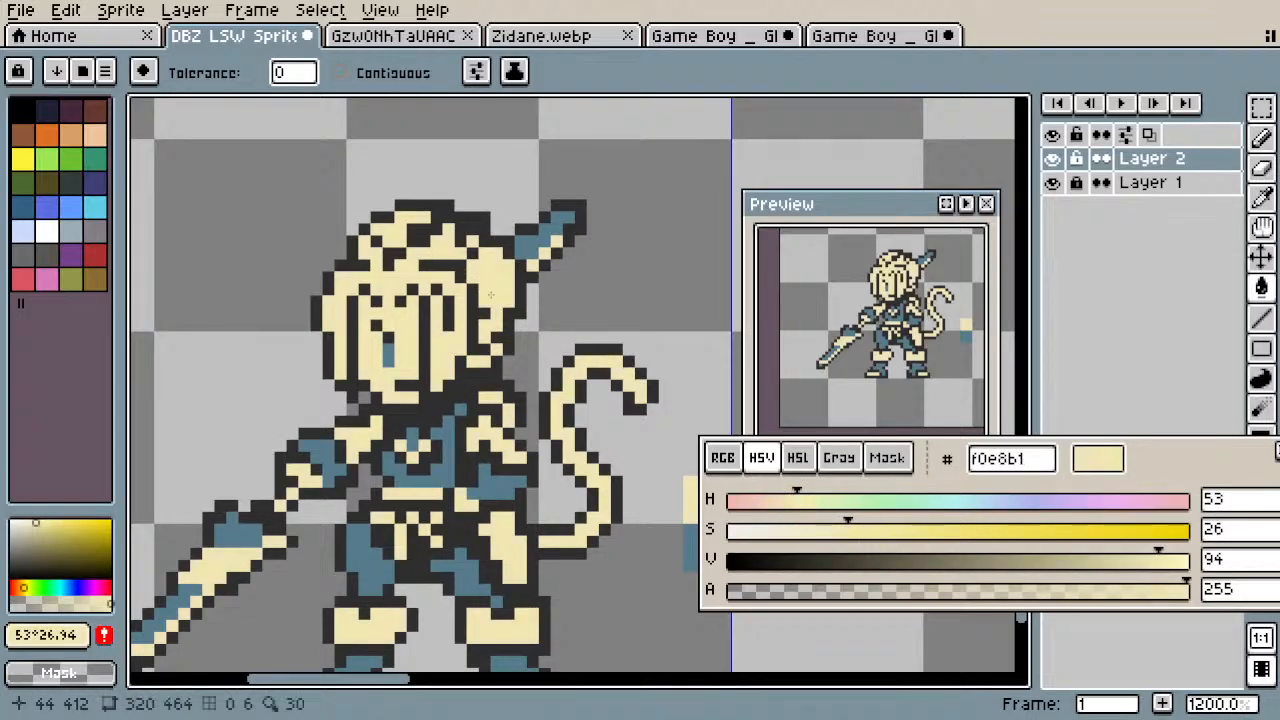
scroll(490, 294, down, 6)
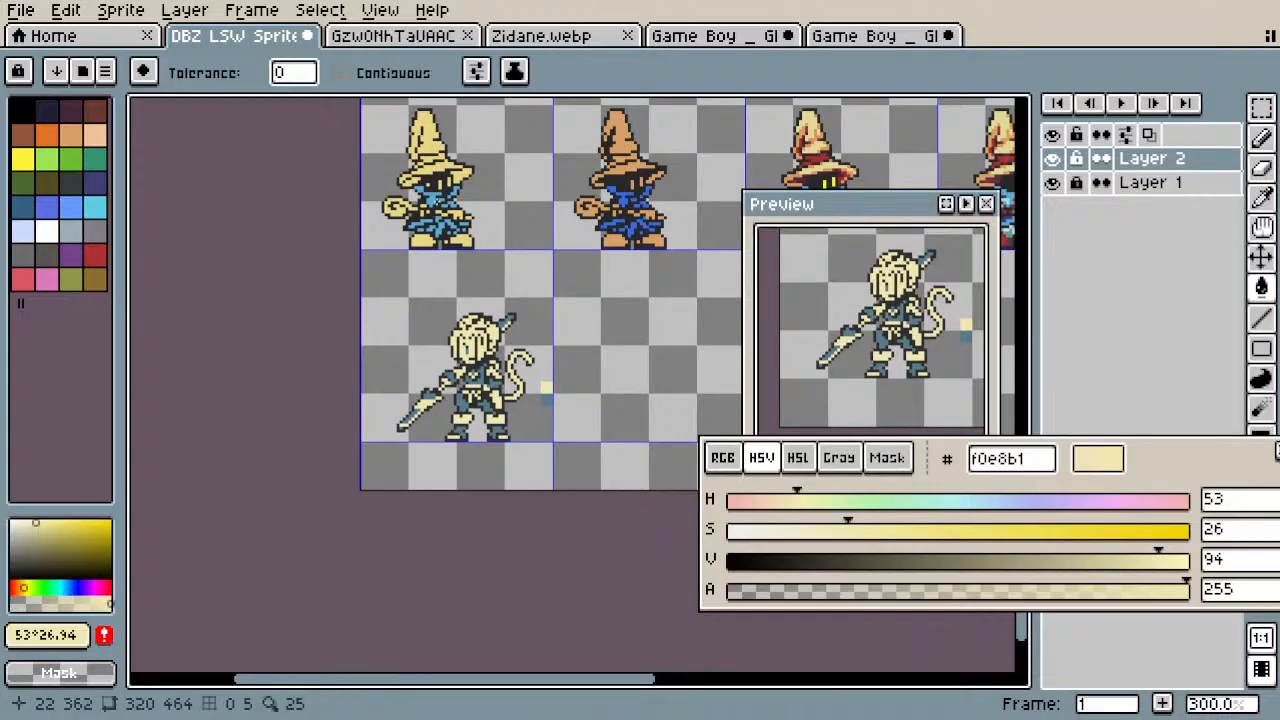
key(space)
drag(557, 229, 530, 343)
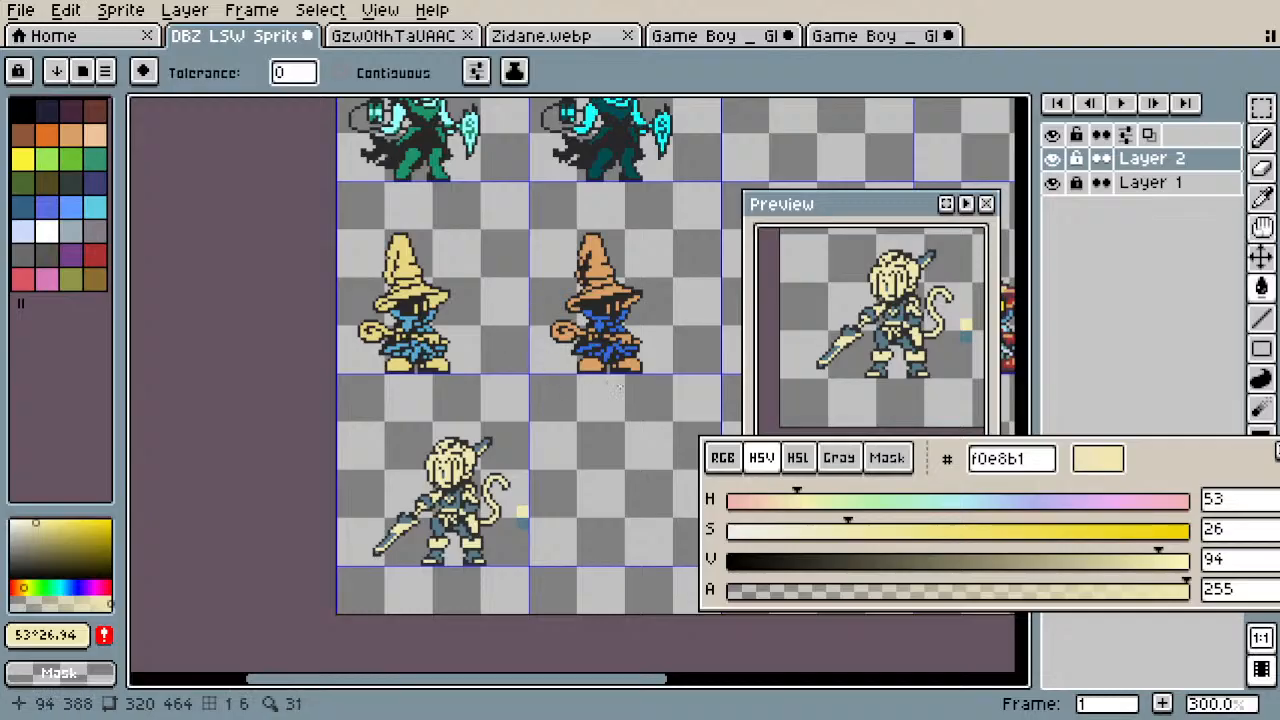
Step: Brighten the sprite's pale yellow areas to value 97 and check them at sheet scale
click(1179, 566)
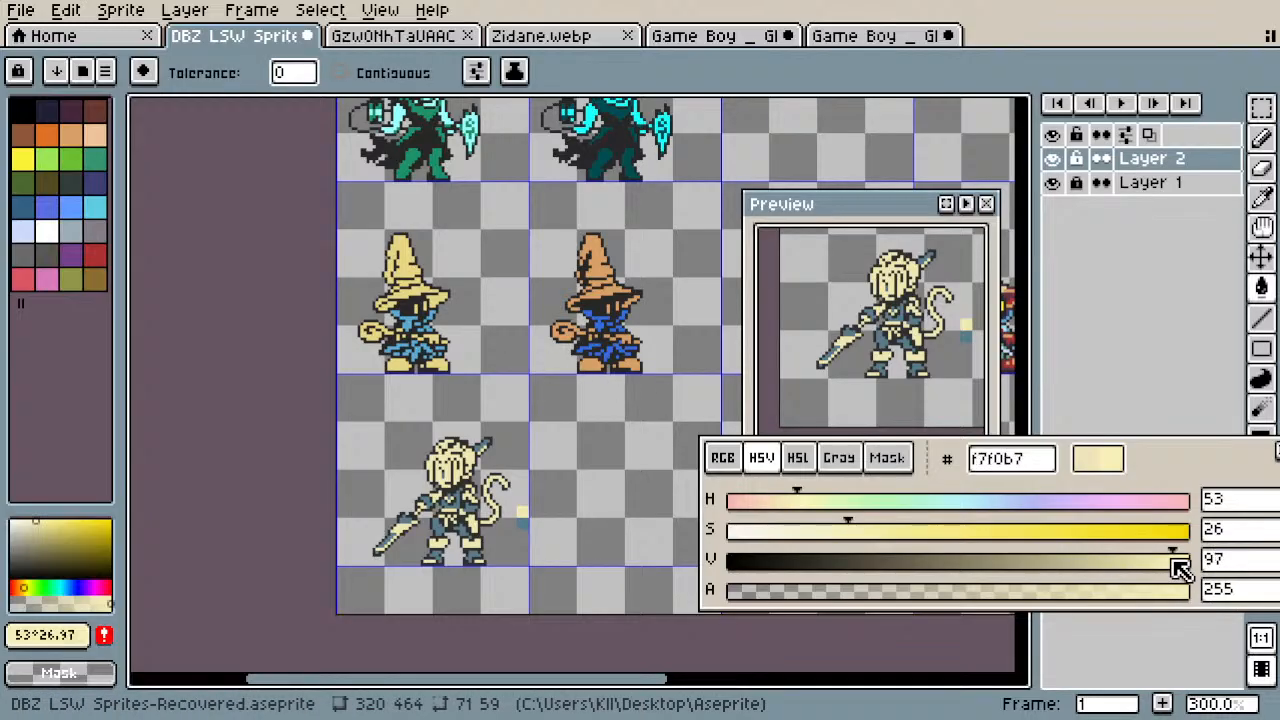
scroll(445, 470, up, 3)
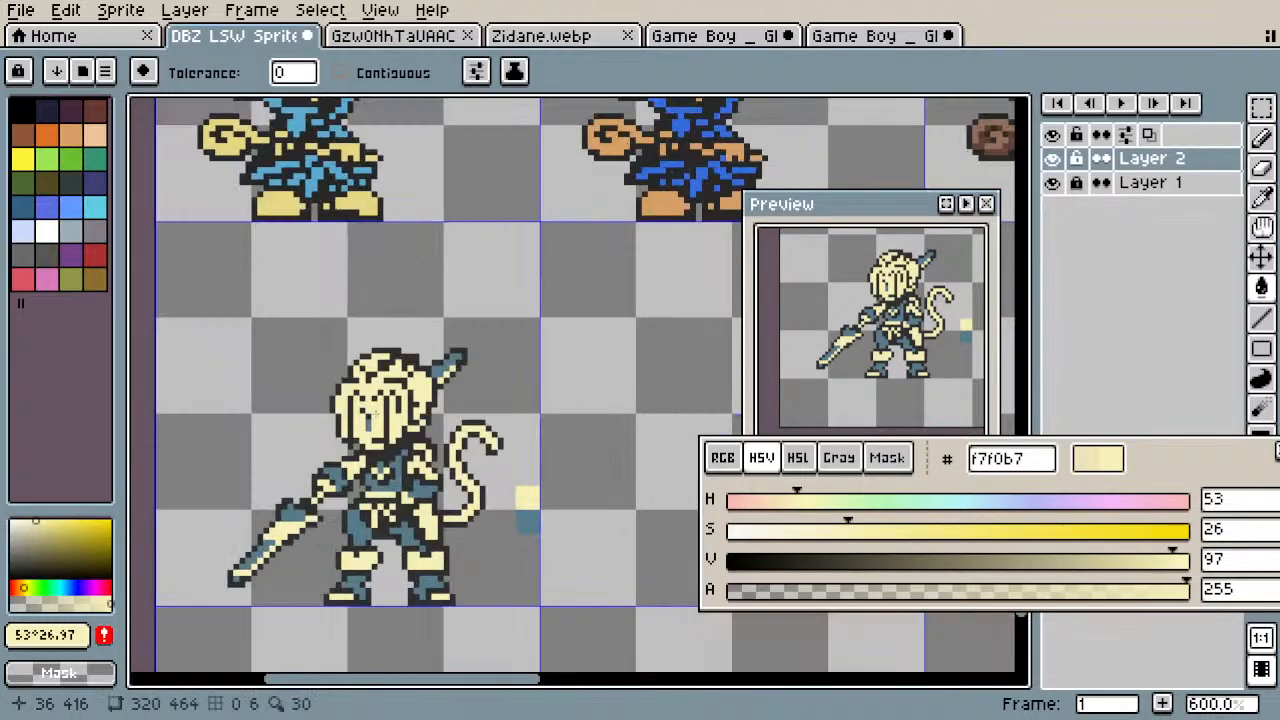
scroll(440, 417, down, 3)
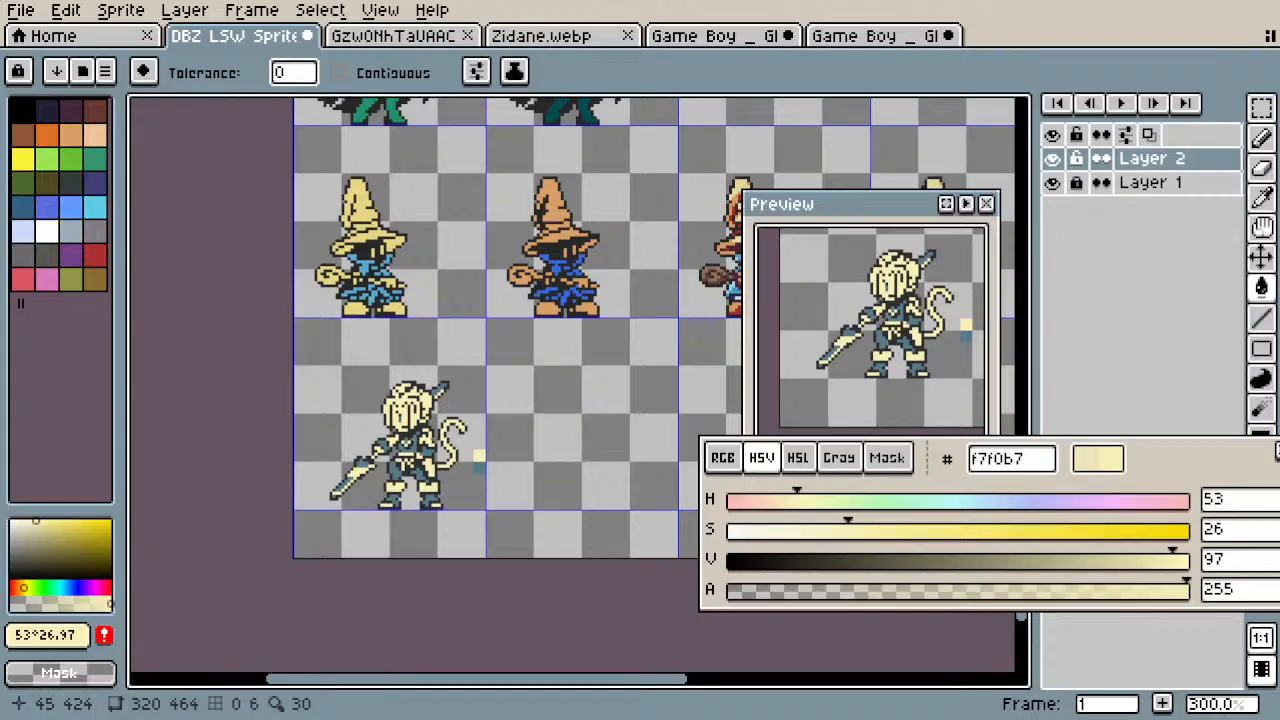
Step: Recolour the sprite's light areas and swatch to pale yellow with hue 57, saturation 31 and value 95
scroll(410, 435, up, 6)
click(876, 533)
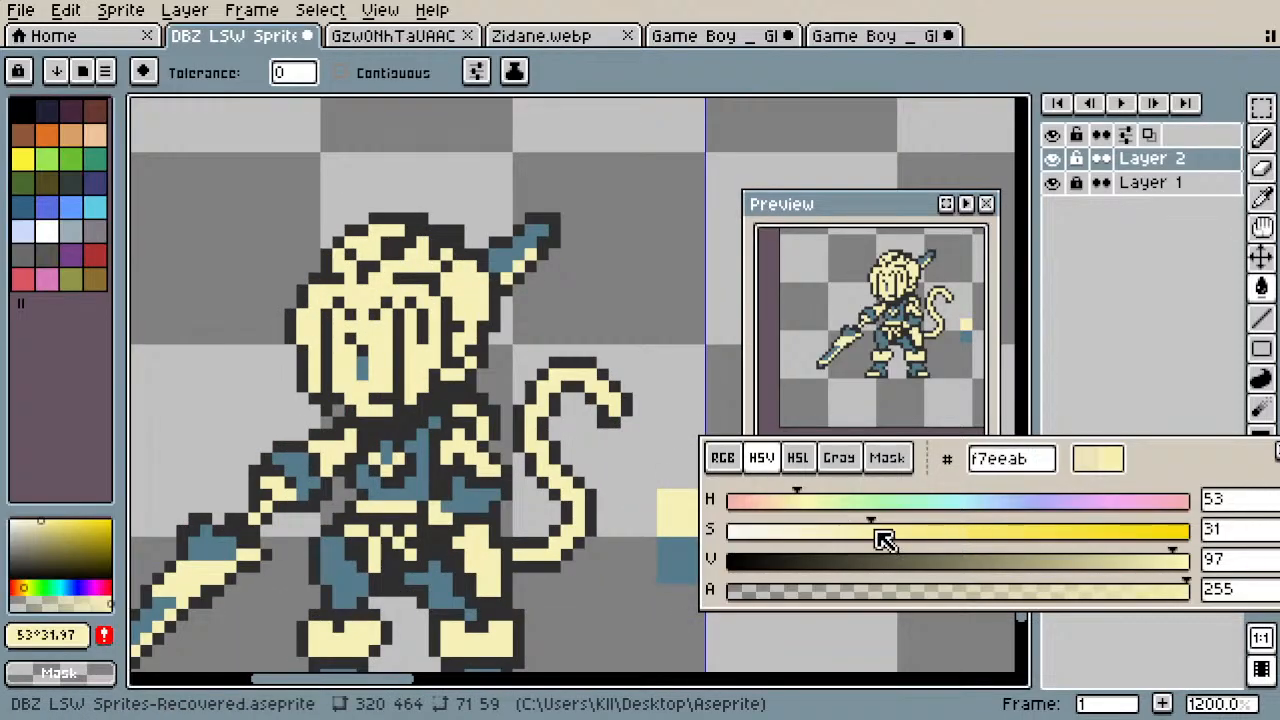
click(803, 500)
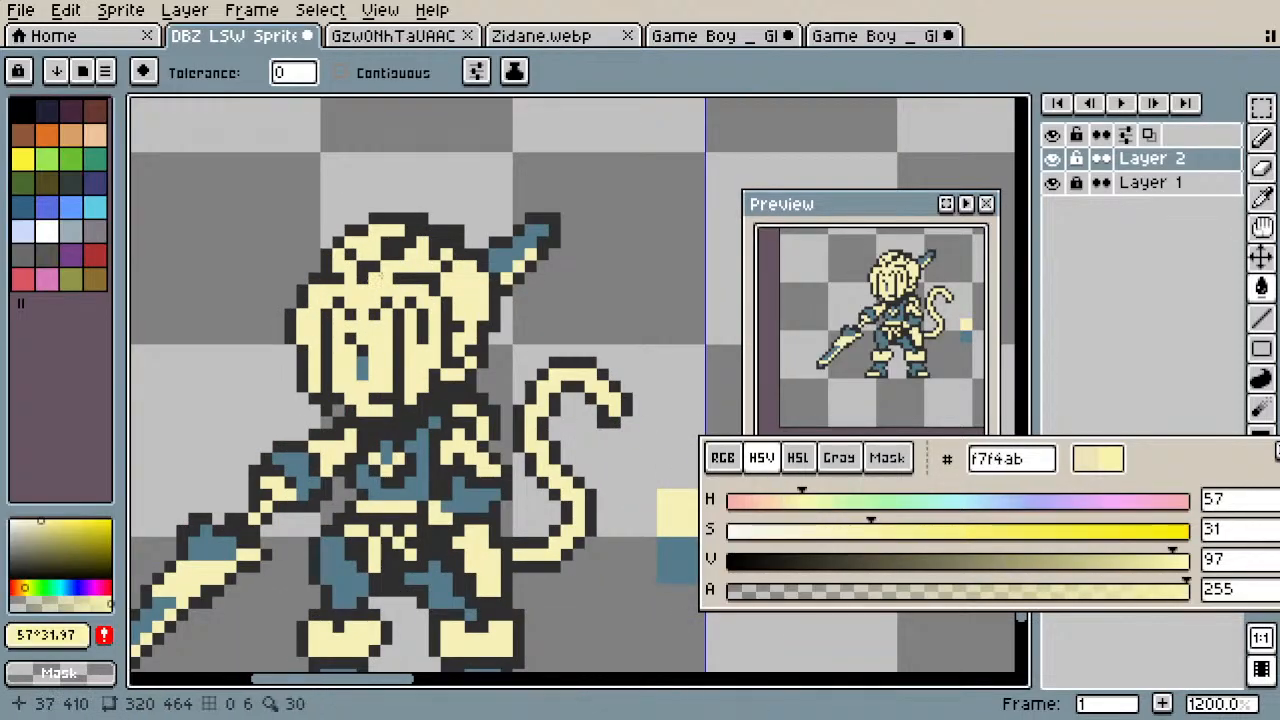
scroll(493, 314, down, 6)
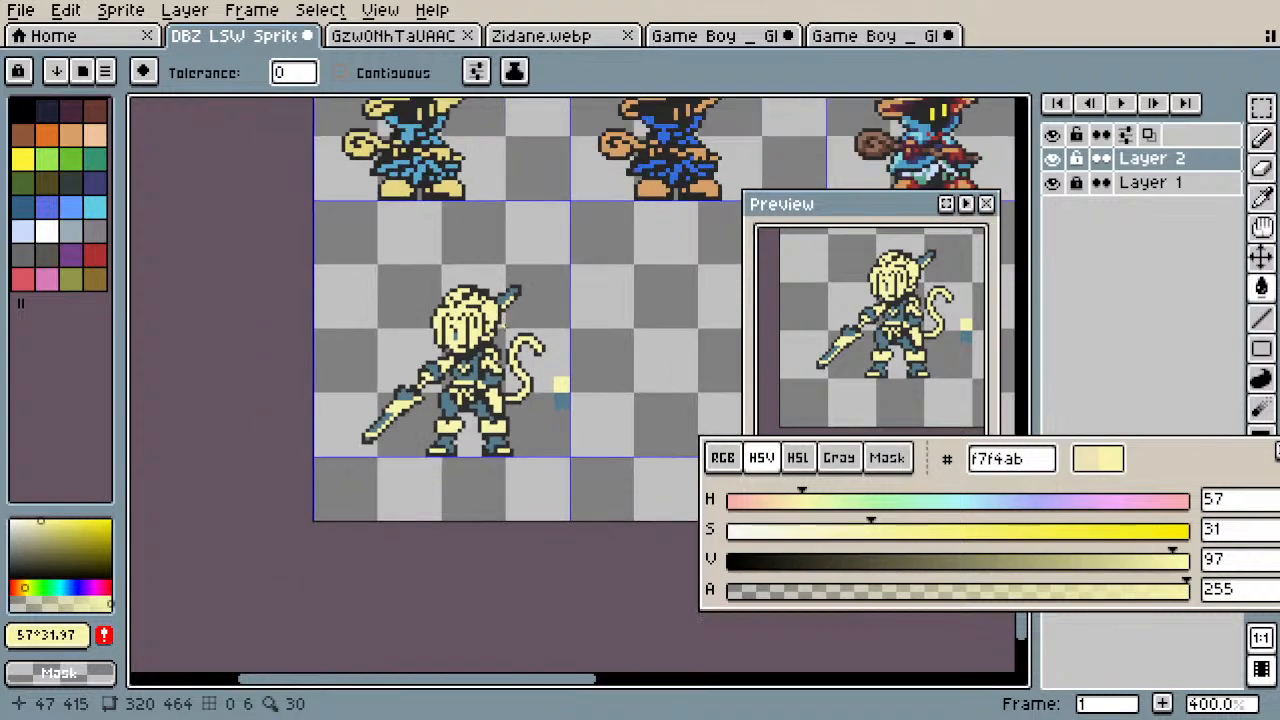
click(1165, 561)
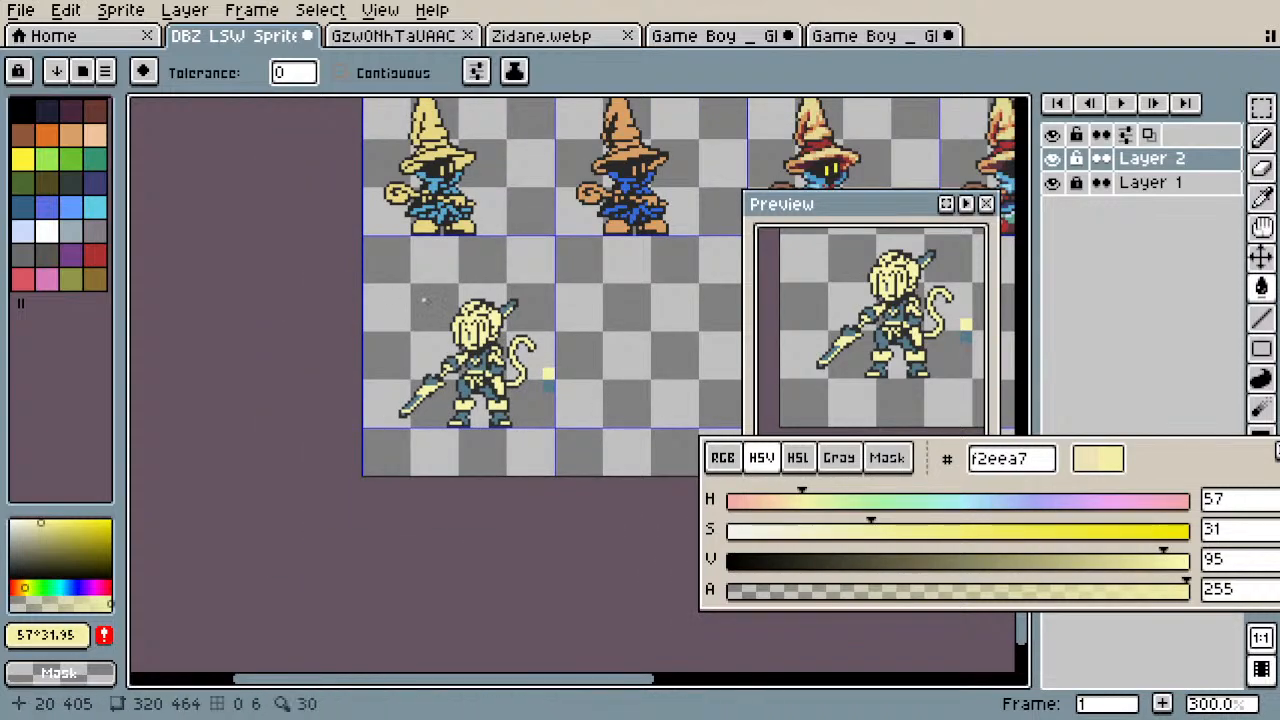
scroll(485, 337, up, 6)
scroll(486, 340, down, 3)
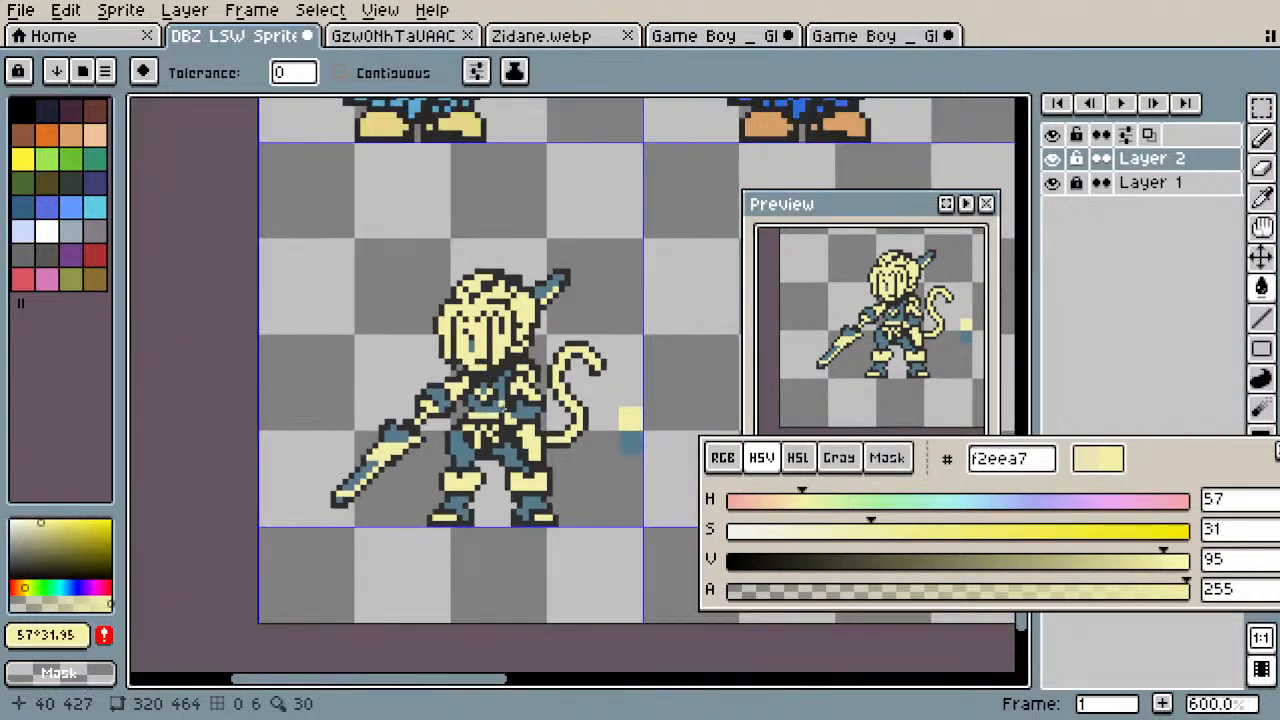
Step: Sample the sprite's blue, raise its value to 61 and fill all blue areas and the blue swatch with it
key(i)
click(508, 396)
key(g)
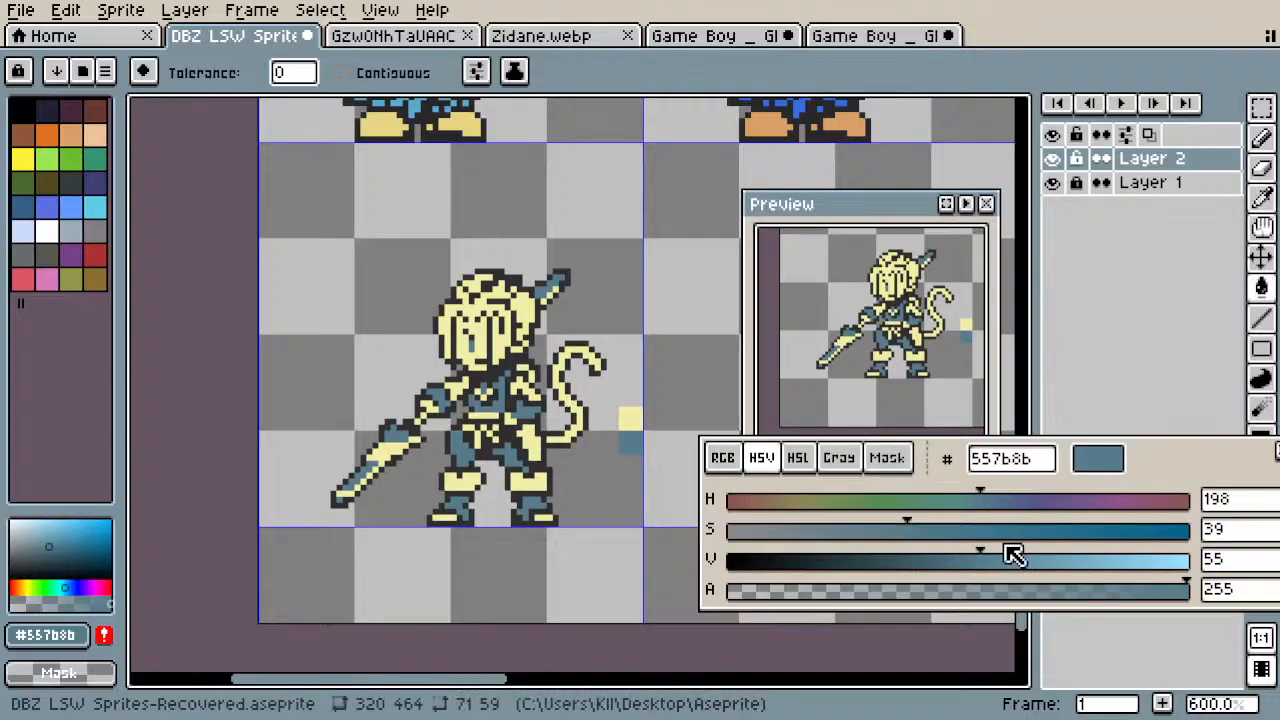
click(1007, 563)
click(1012, 563)
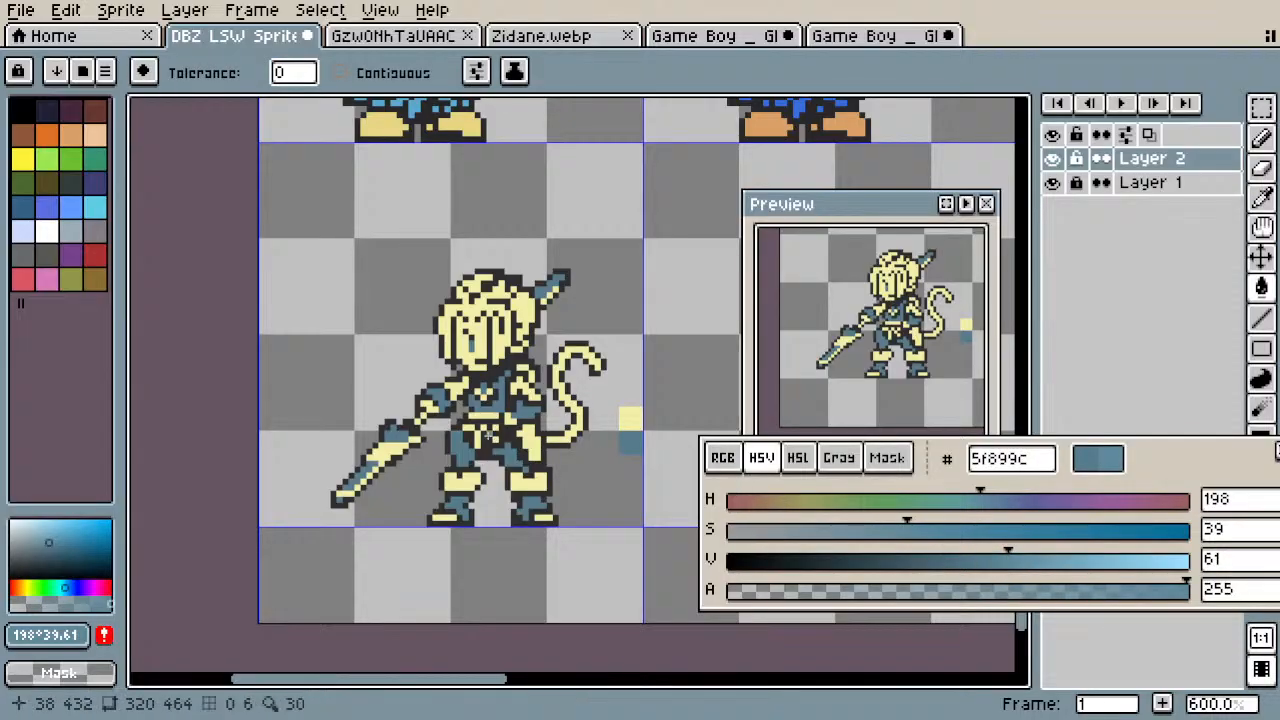
scroll(487, 432, up, 3)
click(432, 458)
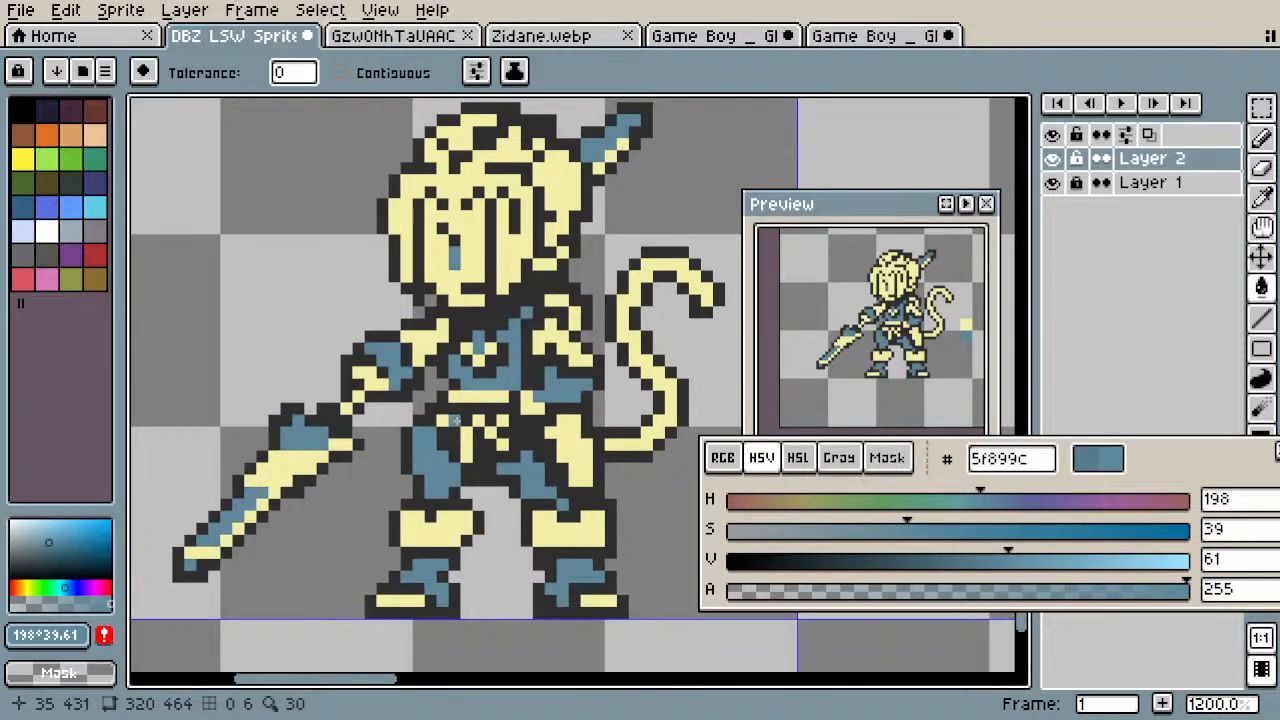
Step: Sample the pale yellow, reduce its saturation to 25 and refill the sprite's light areas and swatch
scroll(456, 421, up, 1)
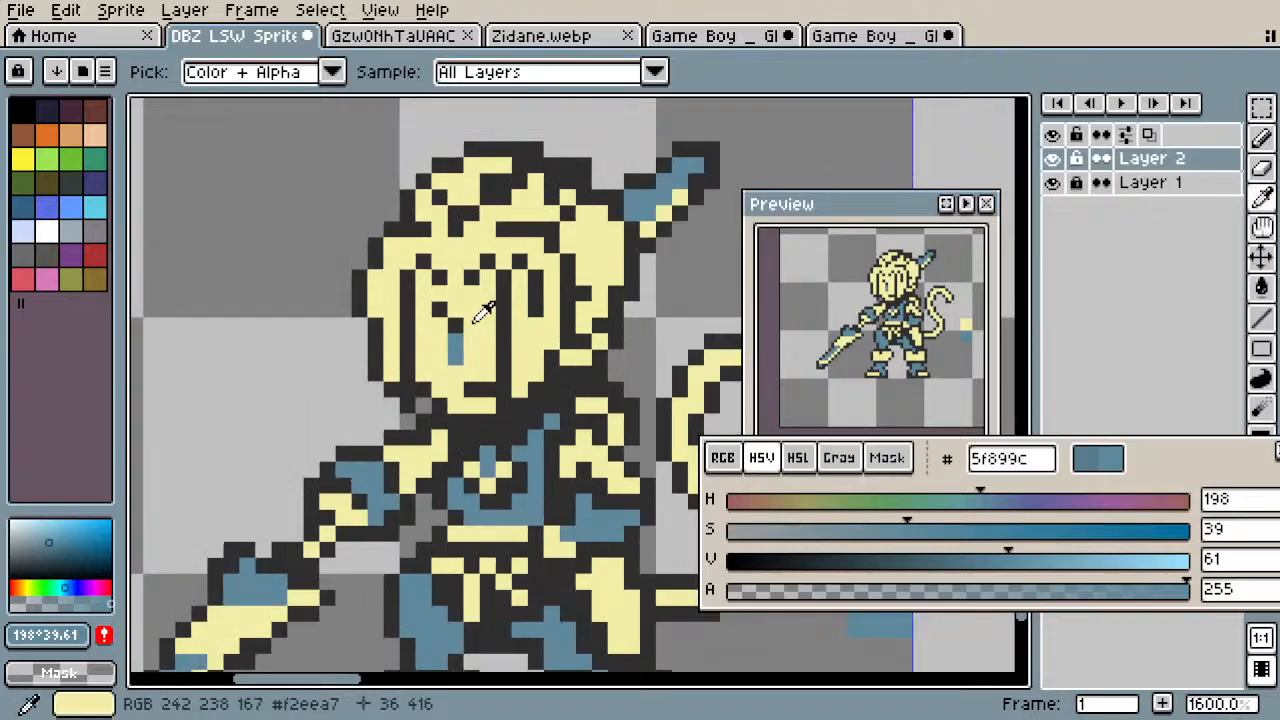
alt+click(486, 277)
drag(866, 526, 848, 528)
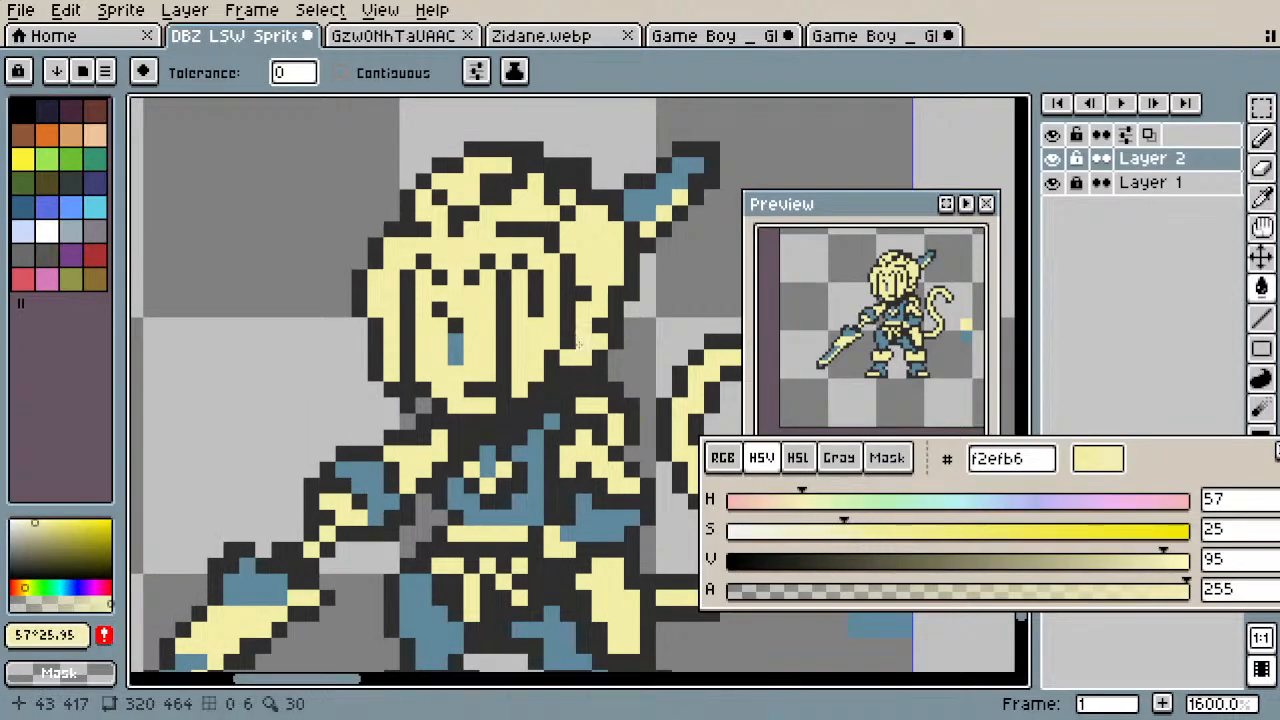
scroll(500, 360, down, 4)
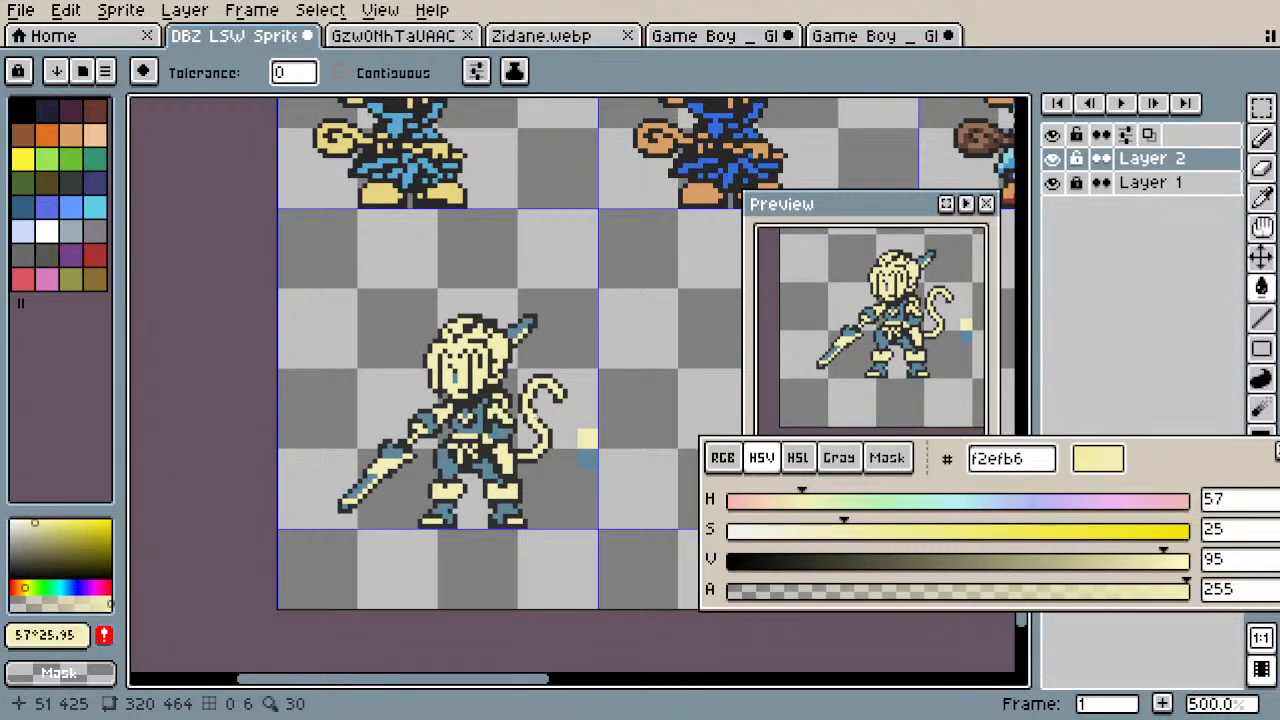
key(space)
drag(554, 396, 520, 453)
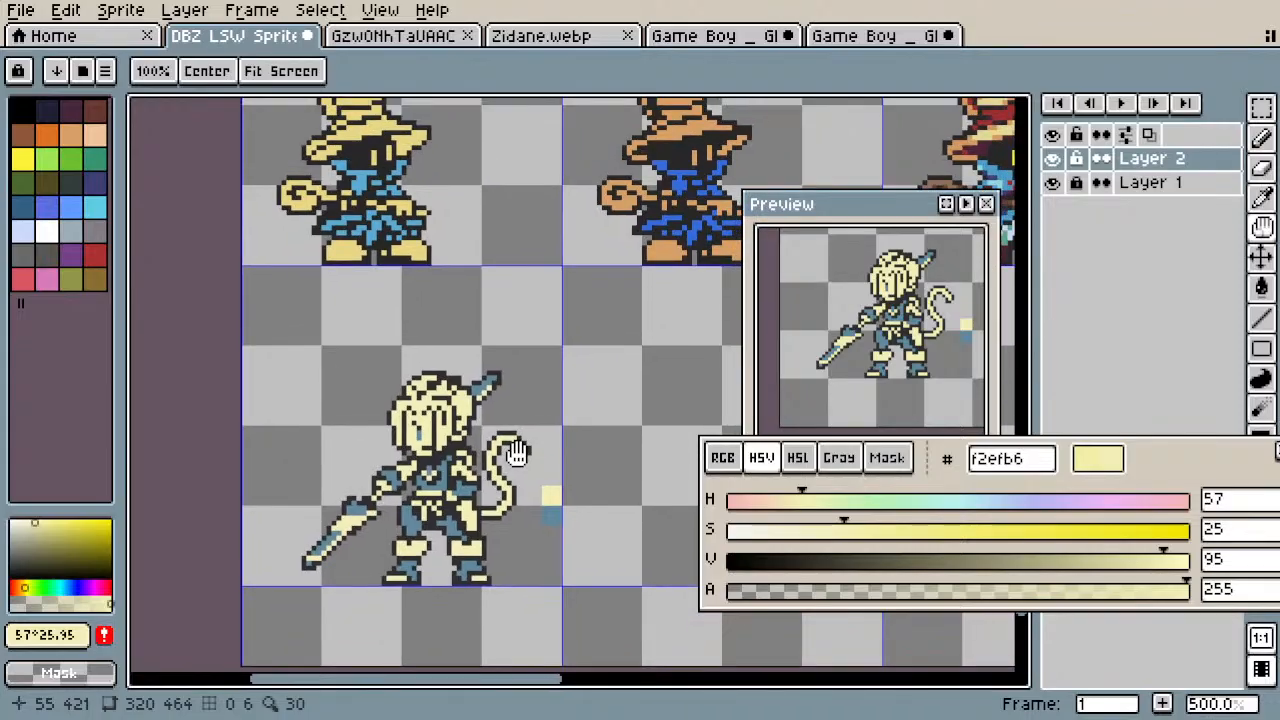
Step: Sample the sprite's blue, shift its hue to 189 and refill all blue areas and the blue swatch
scroll(448, 524, up, 3)
alt+click(412, 440)
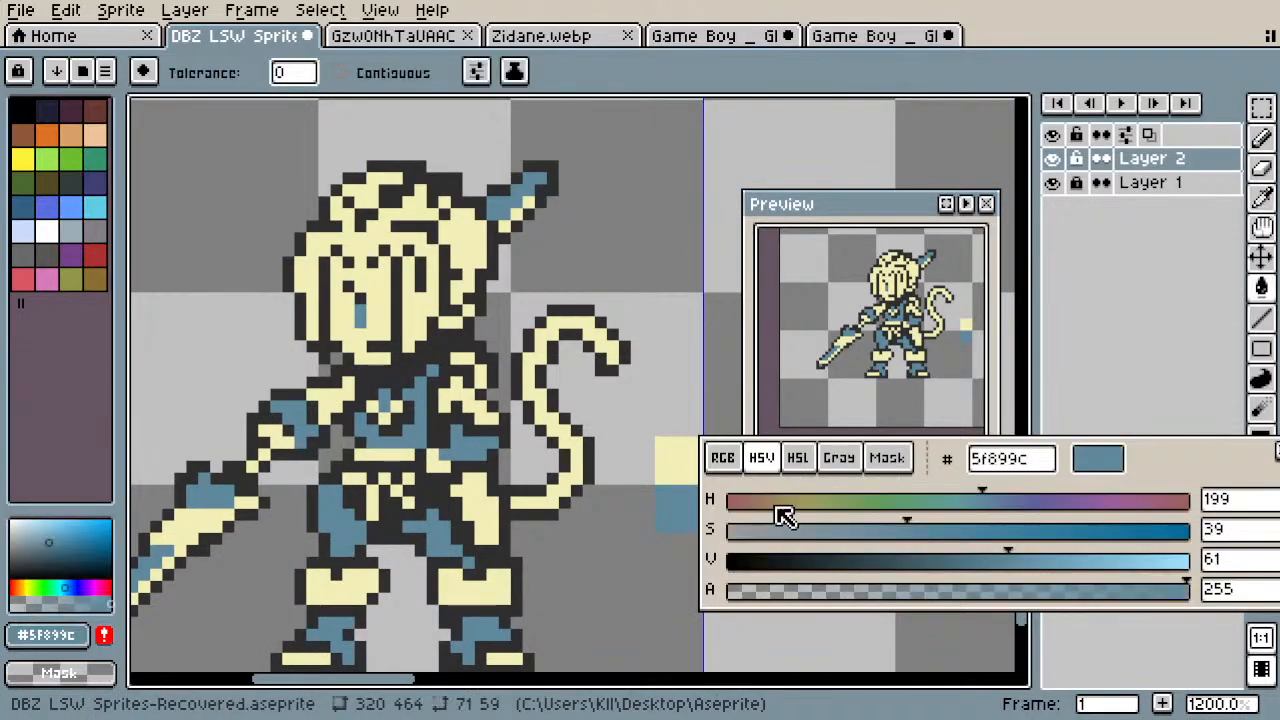
drag(980, 510, 969, 507)
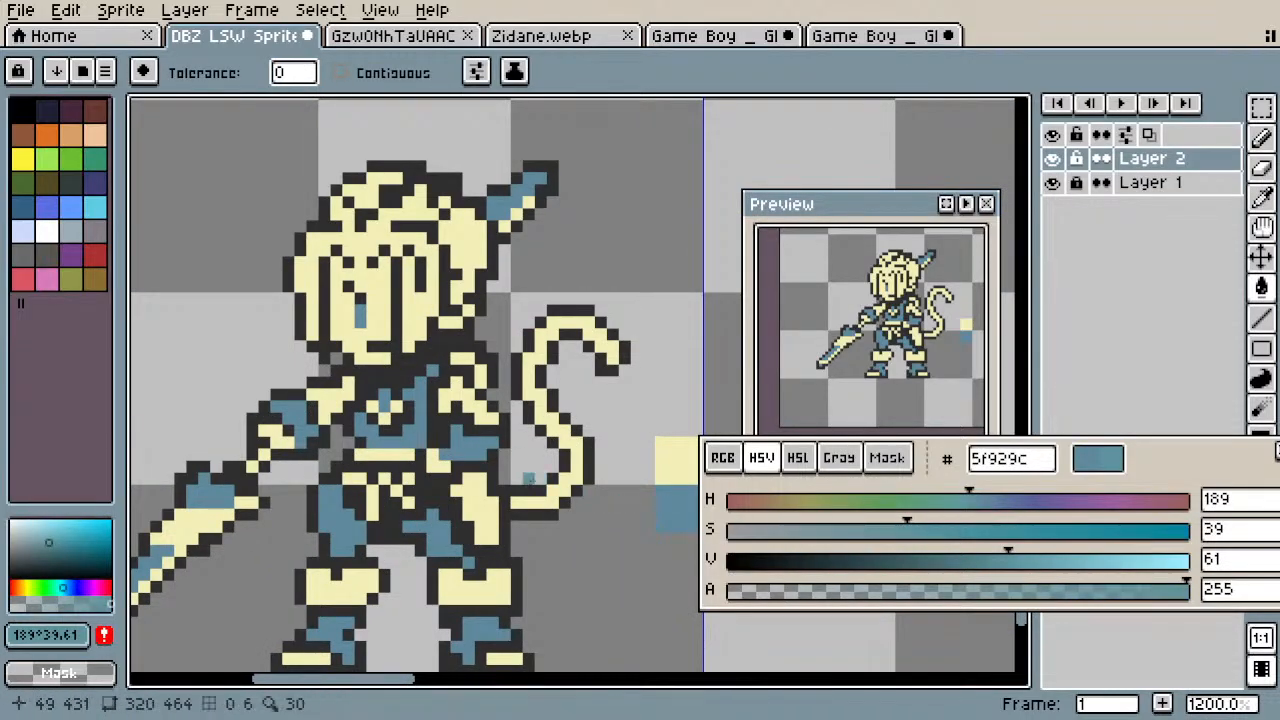
scroll(481, 446, down, 2)
scroll(473, 446, down, 1)
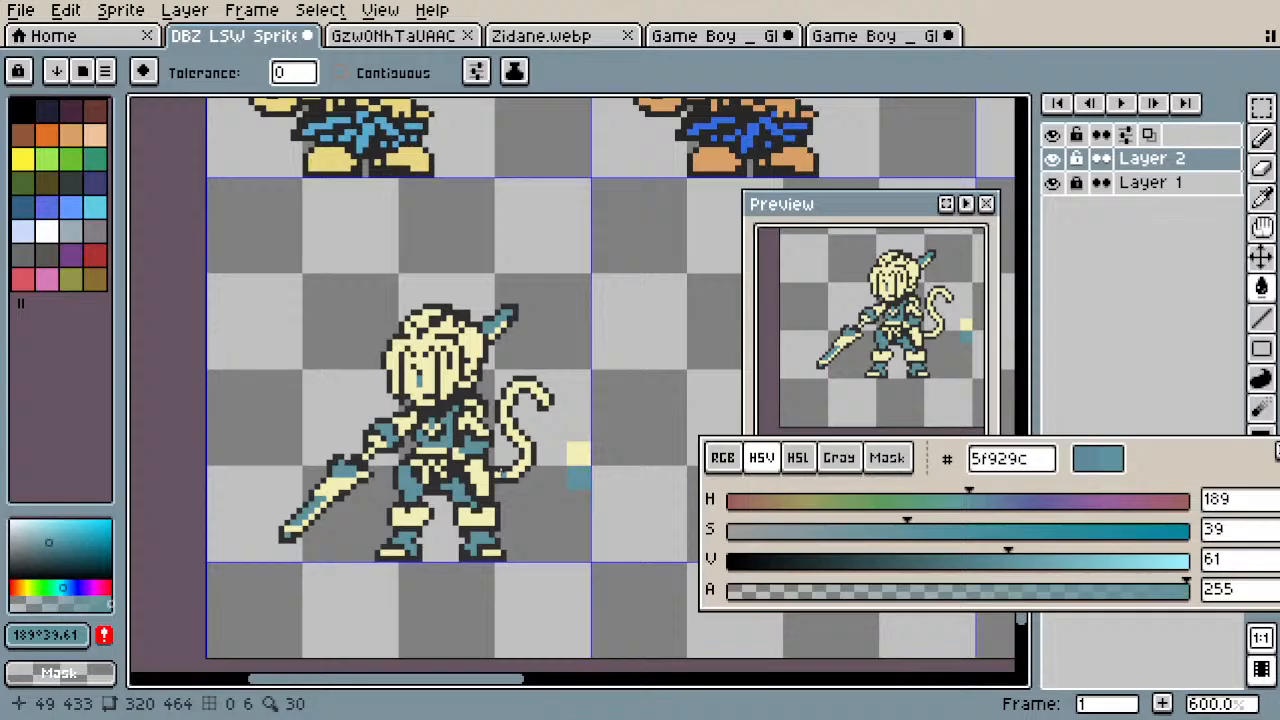
Step: Sample the teal blue and pencil a few 1 px shading pixels into the dark strands at the top of the hair
alt+click(455, 488)
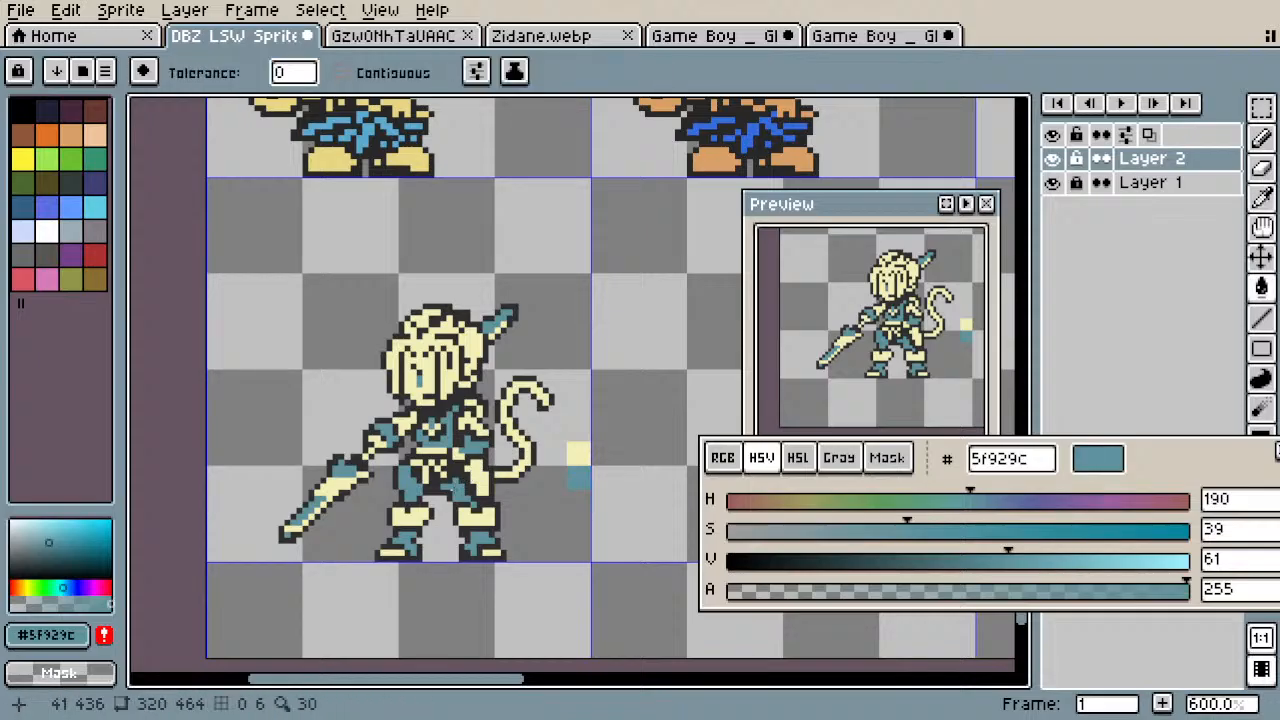
key(b)
scroll(450, 310, up, 6)
click(485, 335)
click(509, 359)
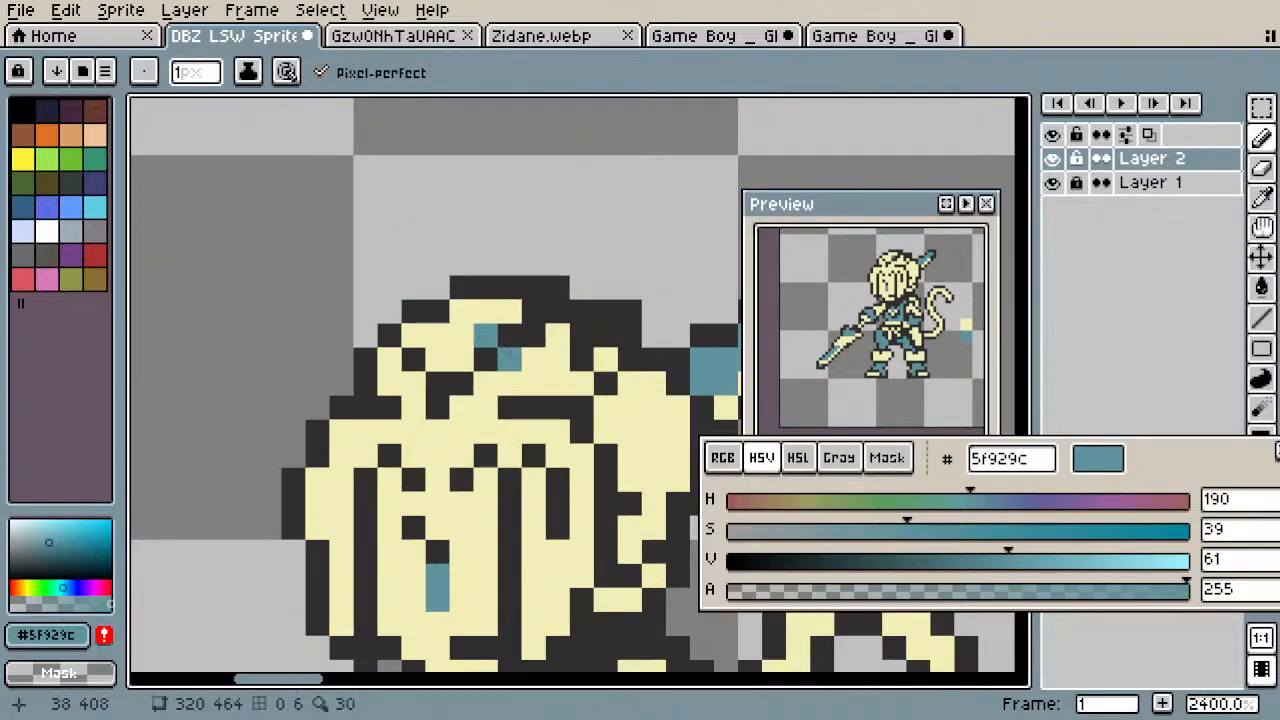
click(533, 335)
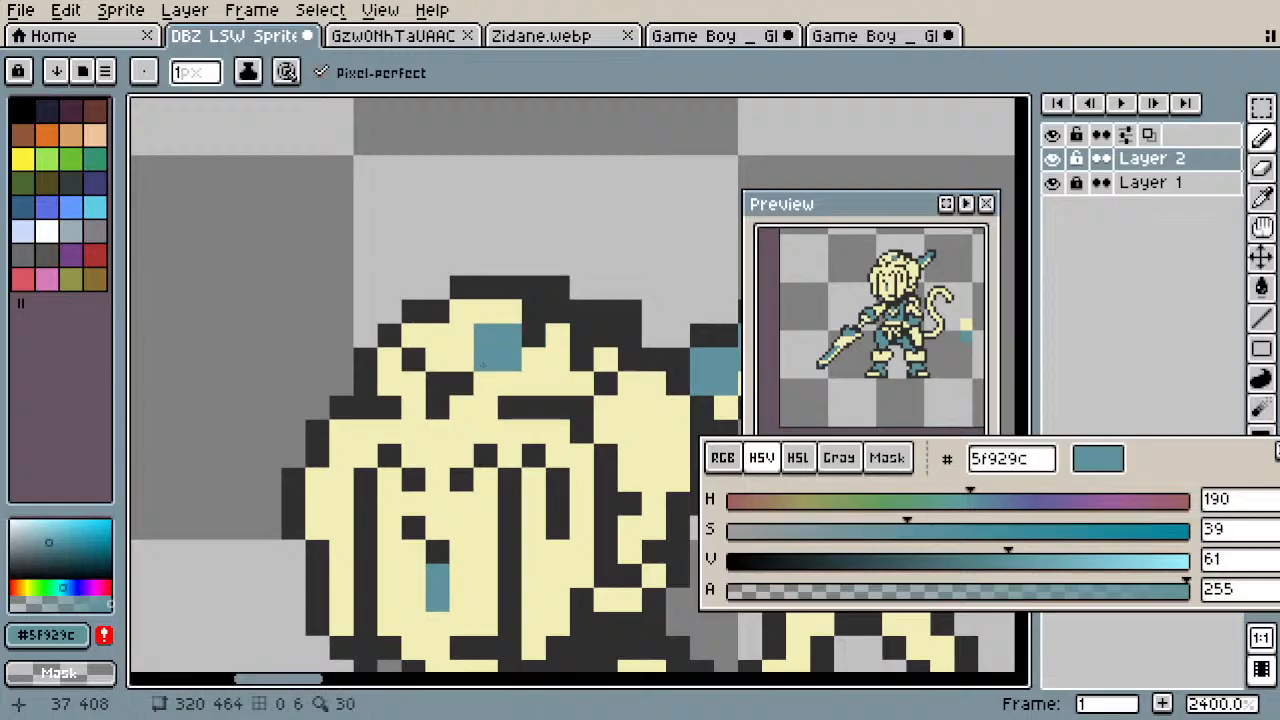
scroll(516, 334, down, 8)
scroll(498, 378, up, 6)
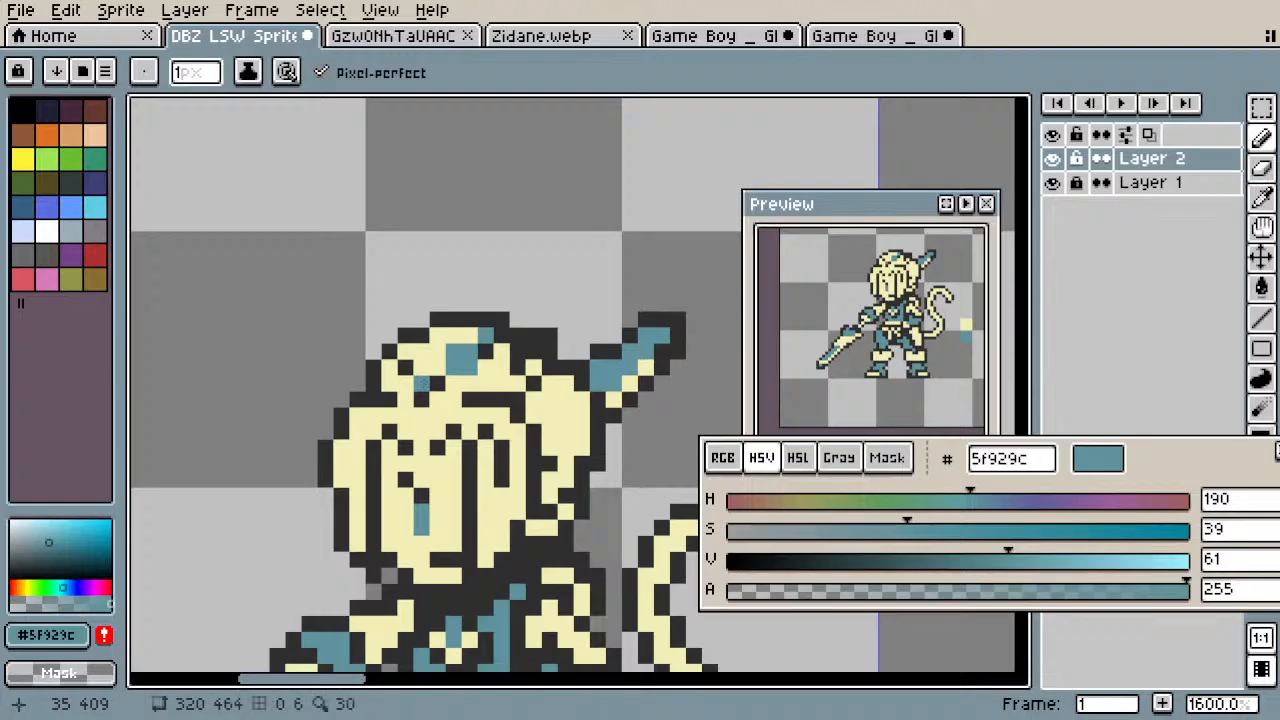
scroll(422, 372, down, 5)
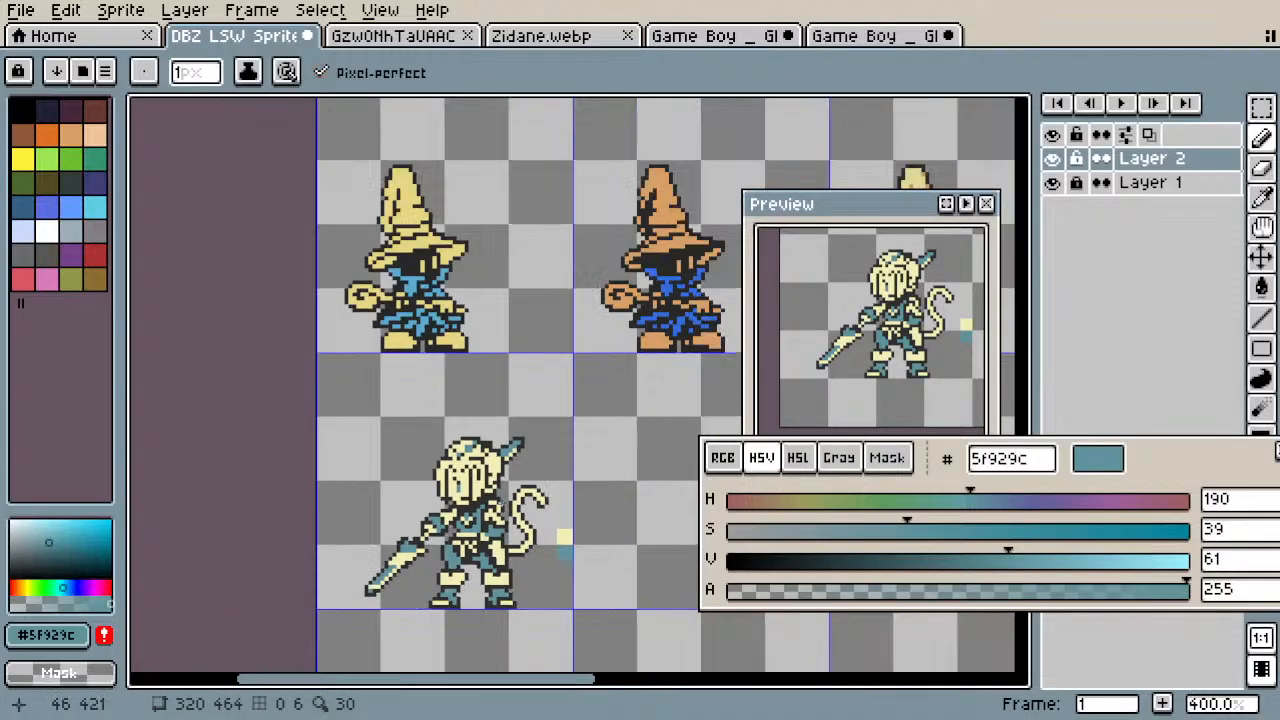
Step: Pencil teal shading pixels along the back edge of the hair, near the neck and below the spike behind the head
scroll(501, 501, up, 8)
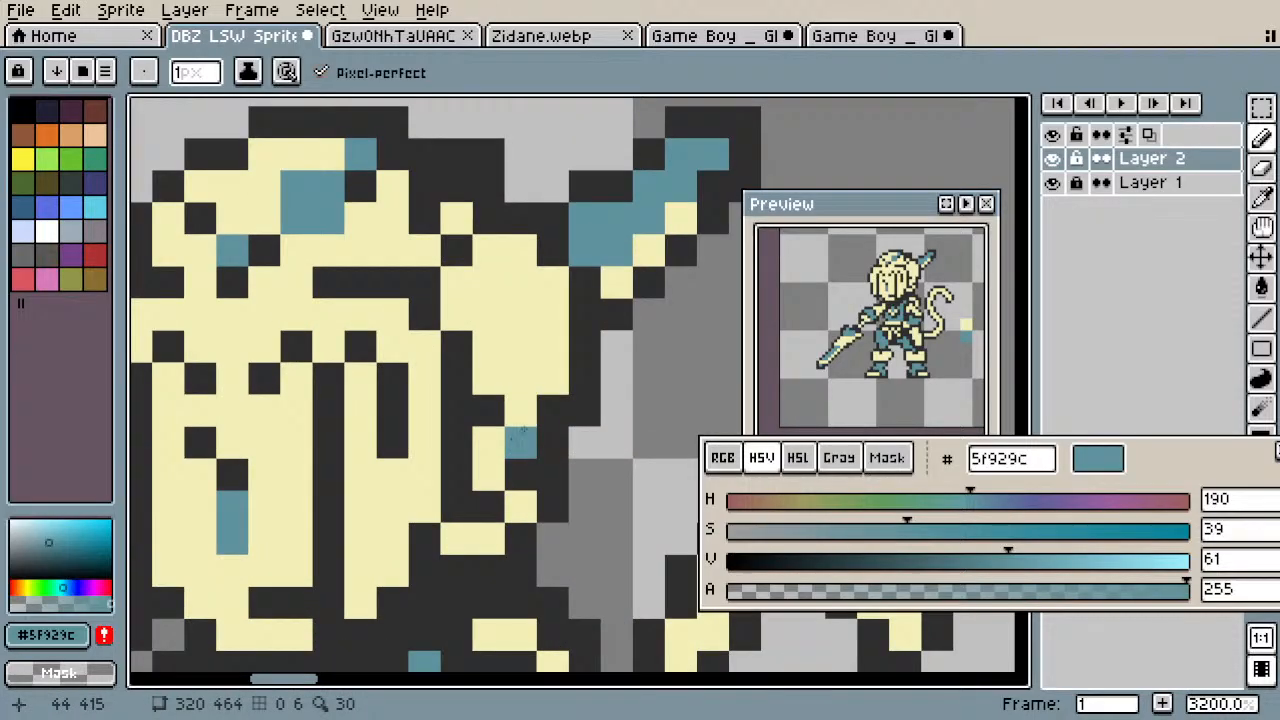
click(553, 409)
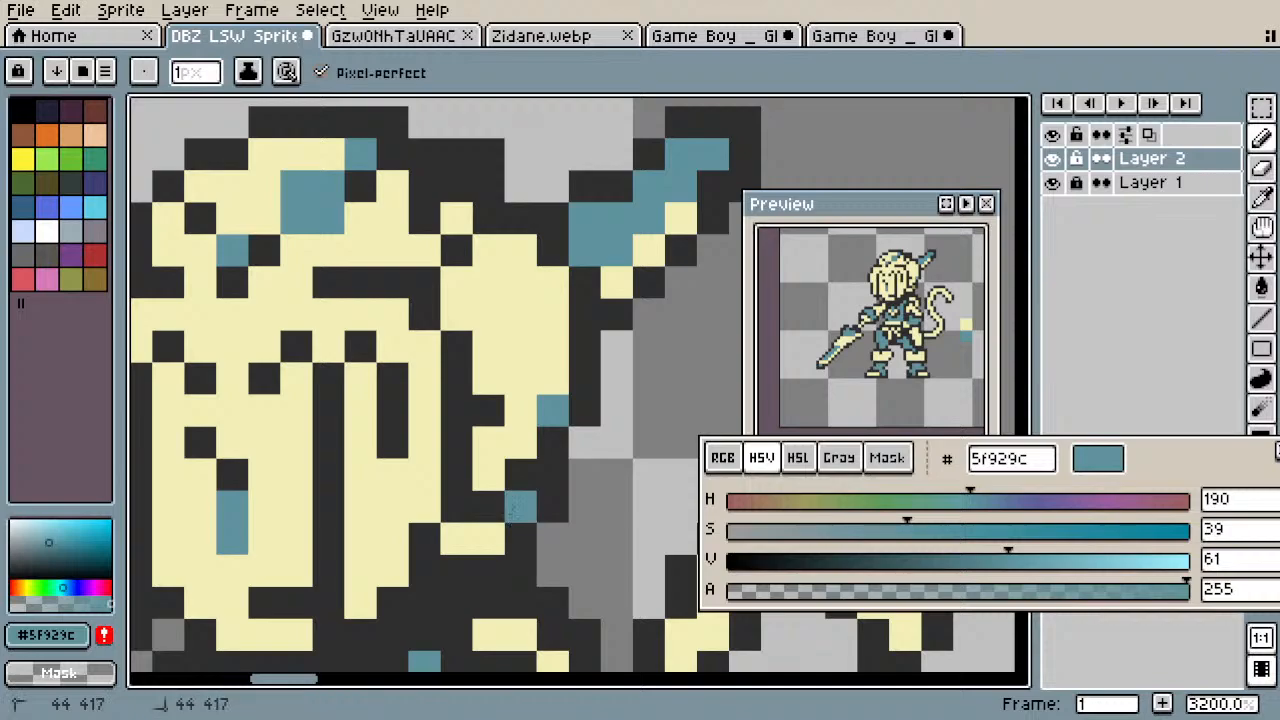
scroll(470, 545, down, 6)
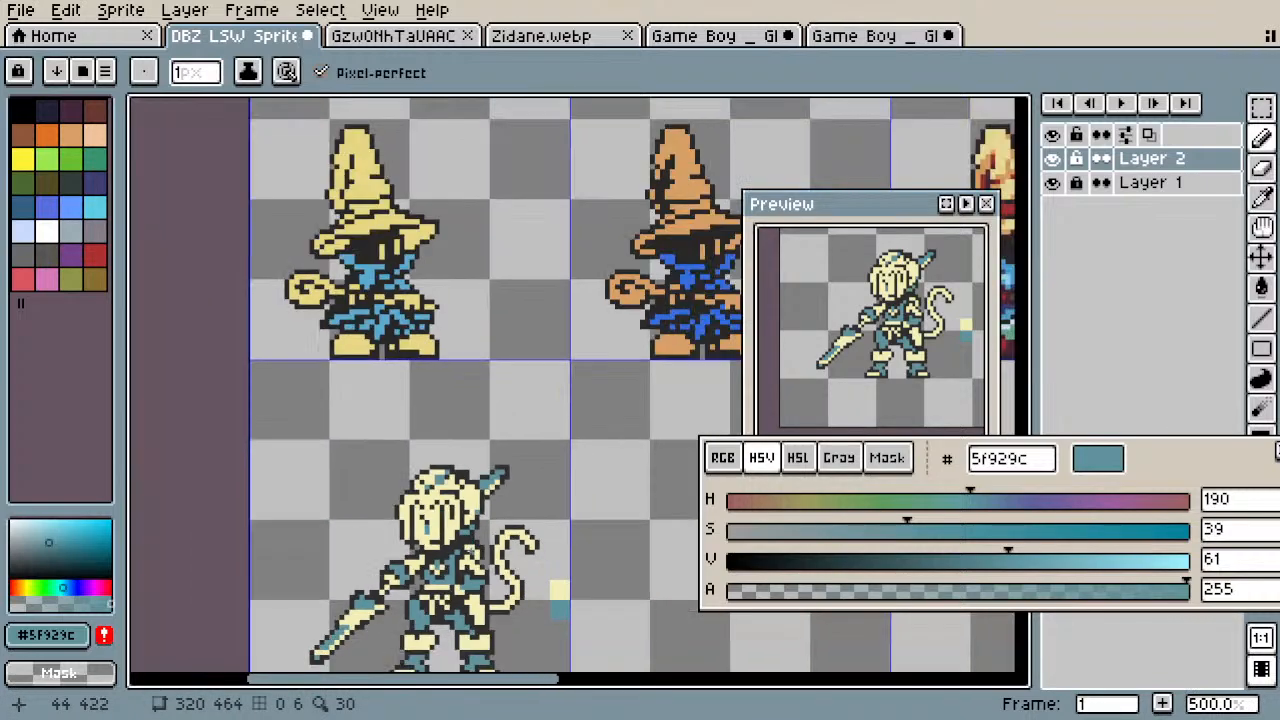
scroll(475, 552, up, 5)
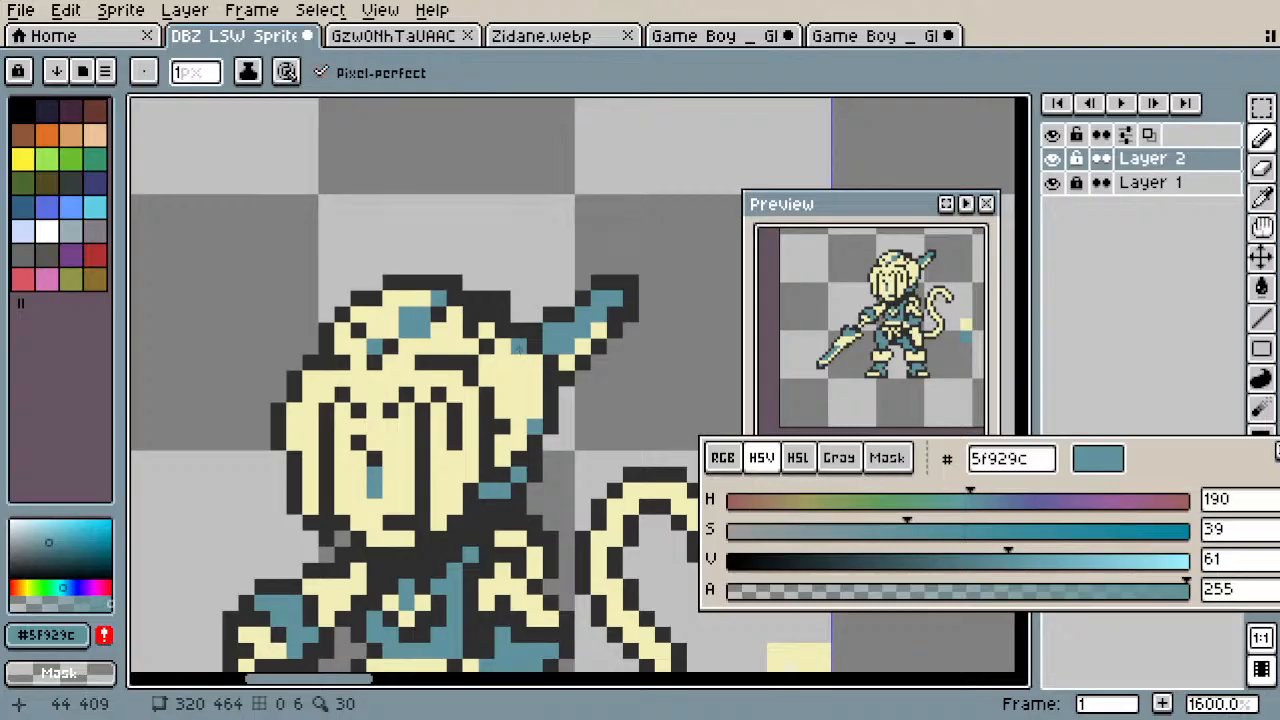
drag(518, 361, 534, 361)
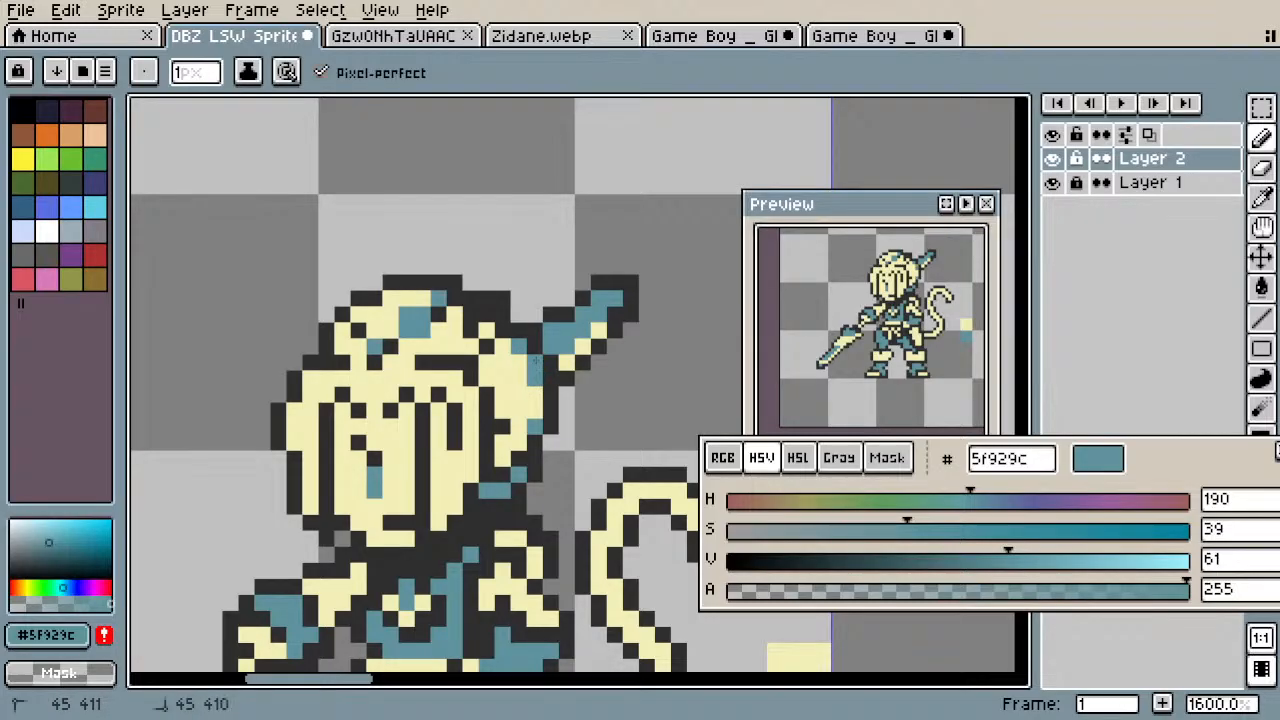
scroll(528, 385, down, 5)
scroll(608, 493, down, 3)
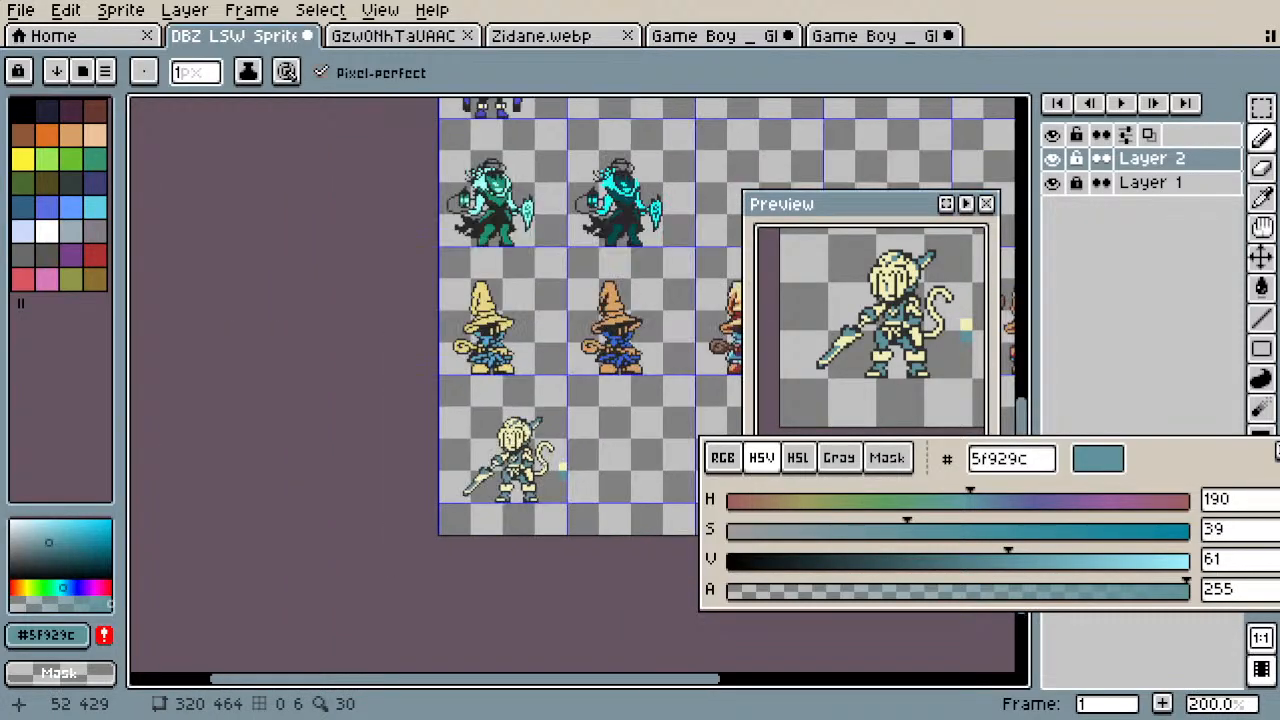
Step: Add single teal shading pixels to the inner strands of the back hair and at the end of the dark fringe line, undoing a misplaced one
scroll(544, 465, up, 3)
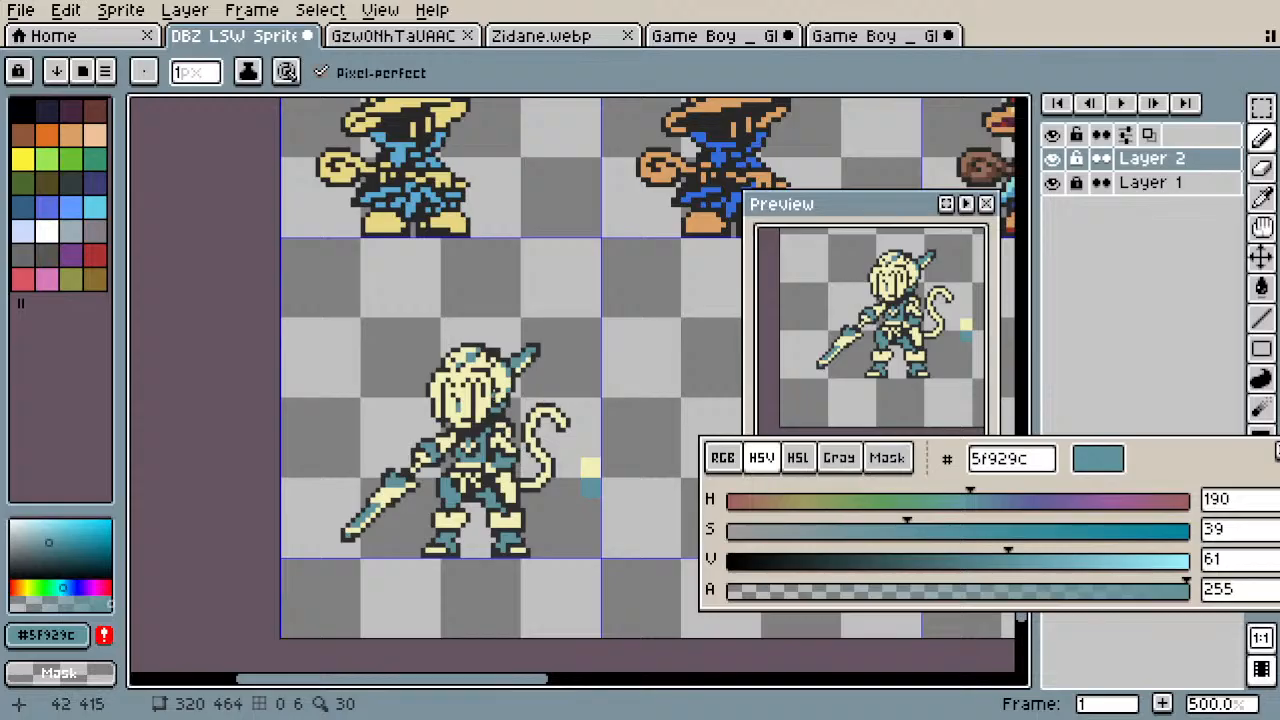
scroll(488, 385, up, 7)
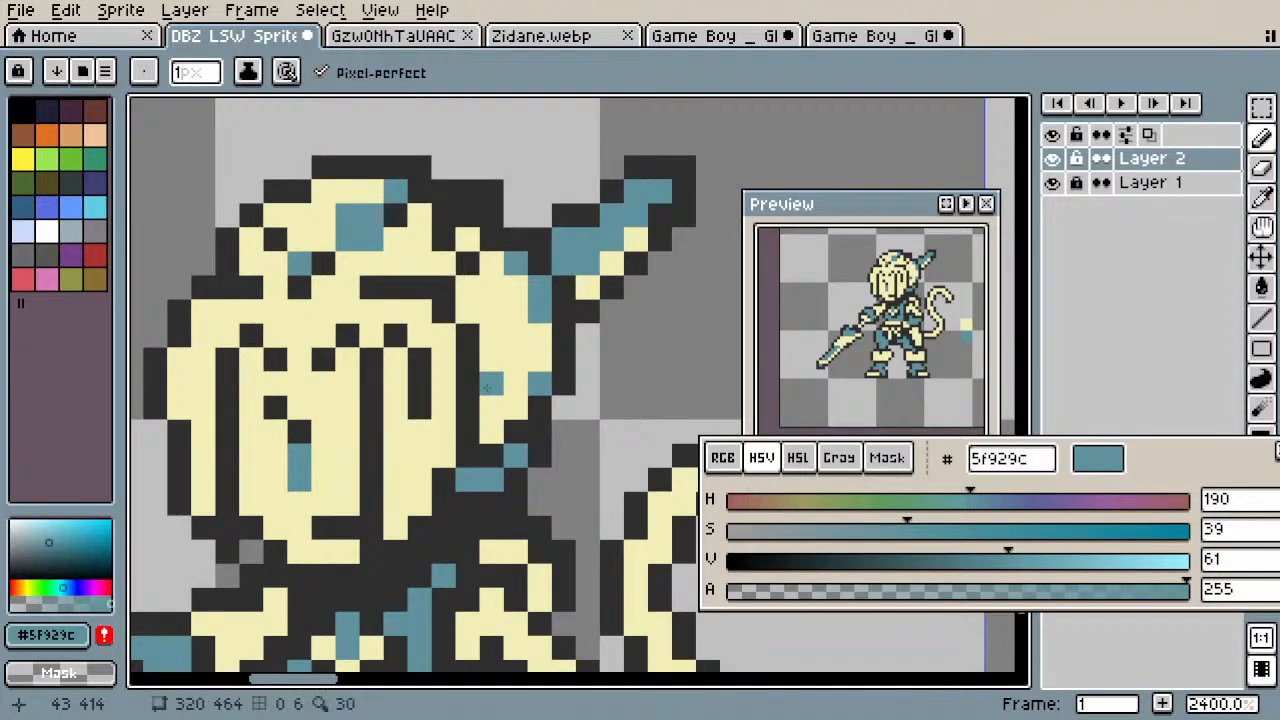
key(ctrl+z)
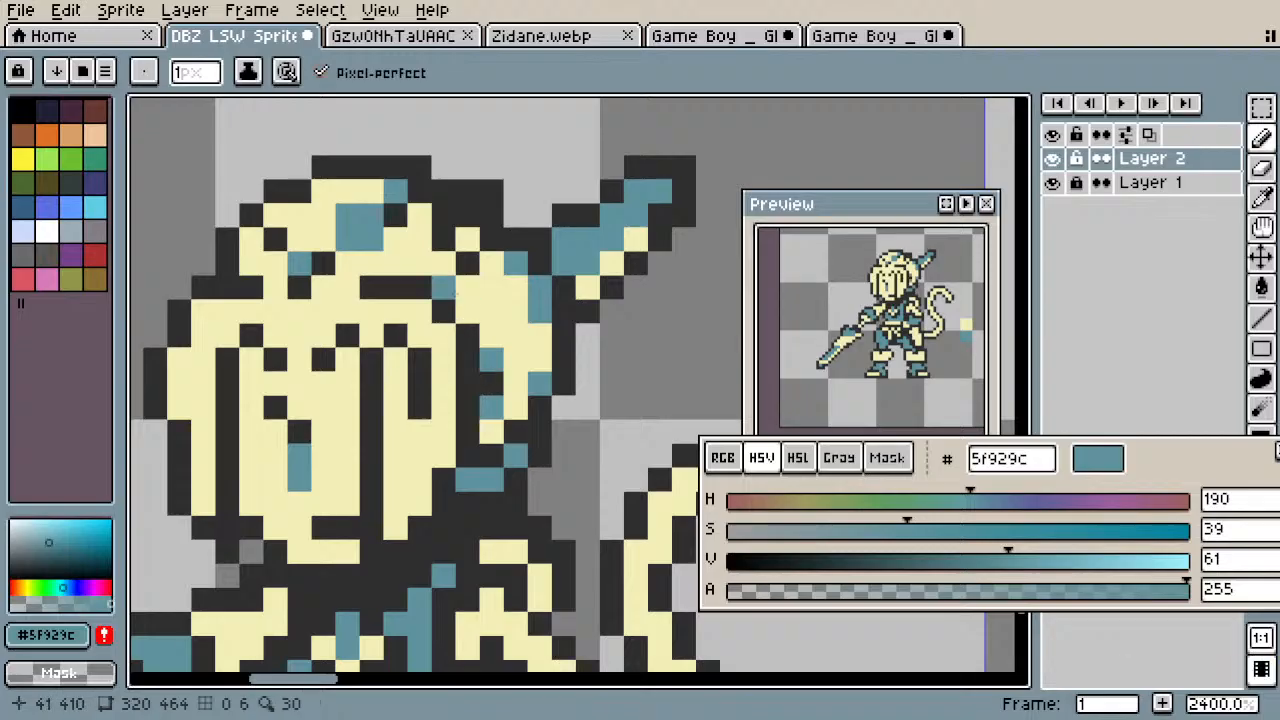
scroll(444, 292, down, 8)
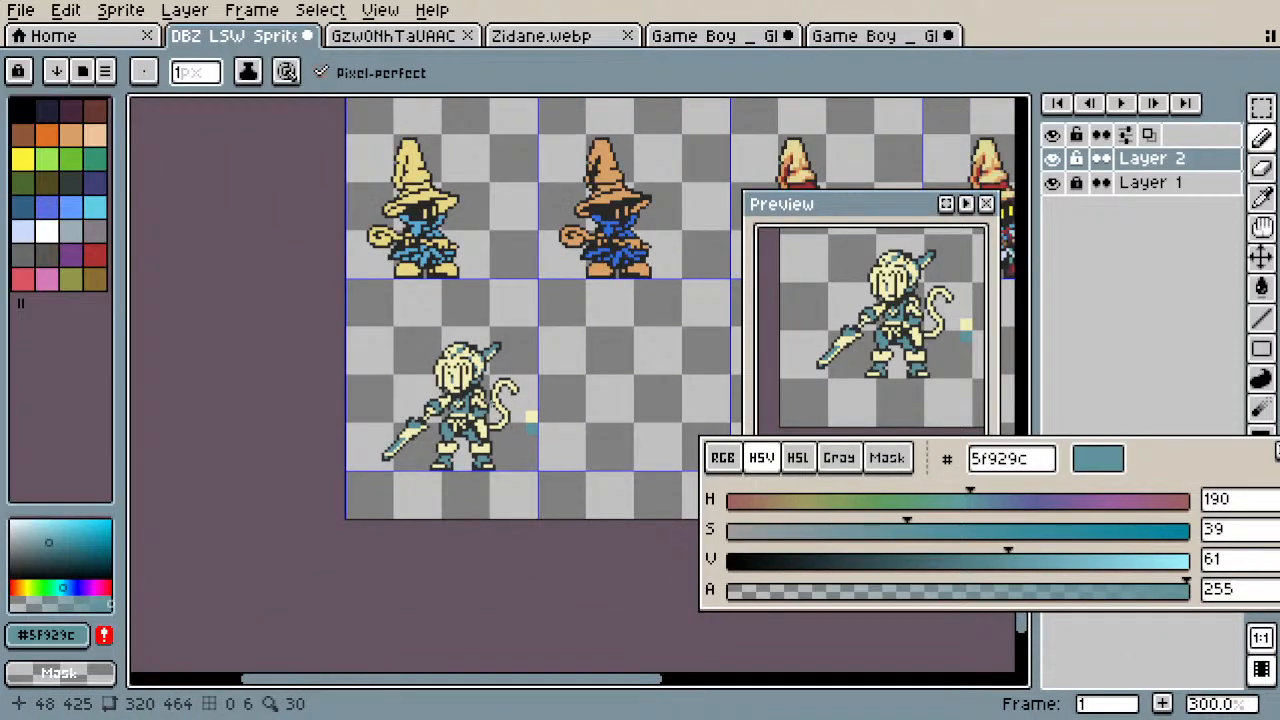
Step: Sample the dark outline colour #2f2f2f and repaint the gap between the teal pixels at the neck
scroll(470, 405, up, 5)
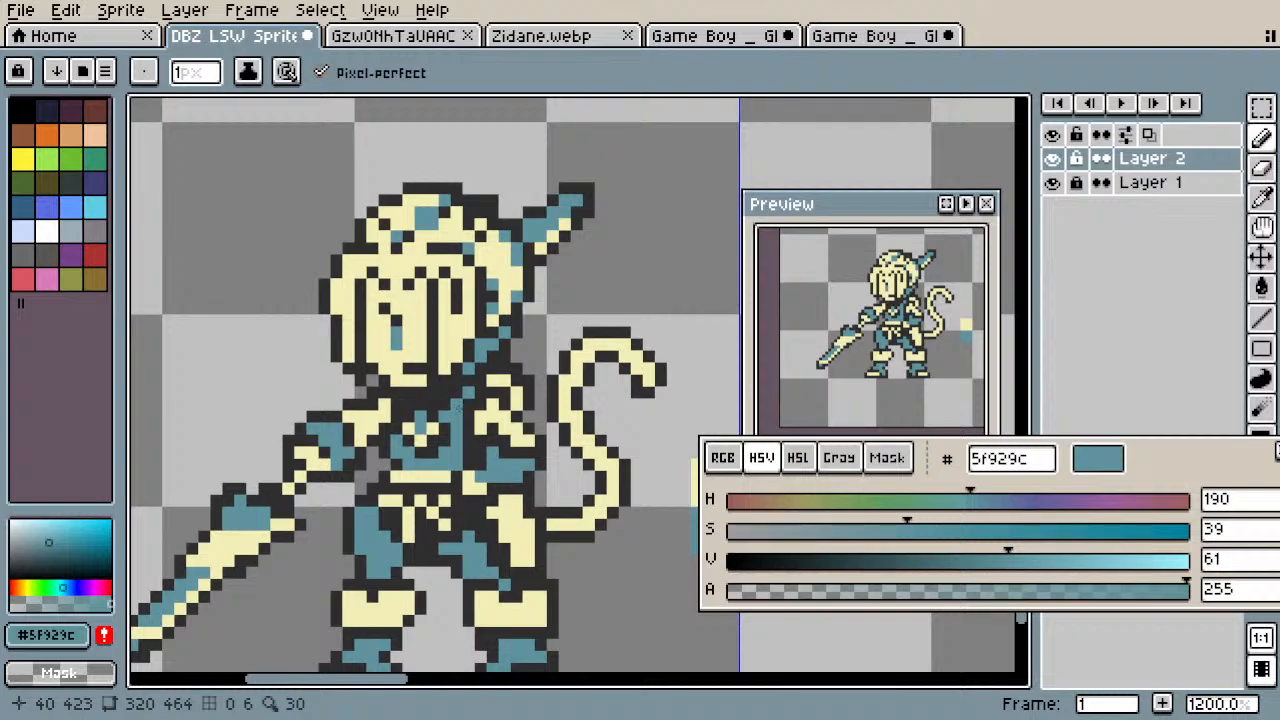
scroll(486, 426, down, 6)
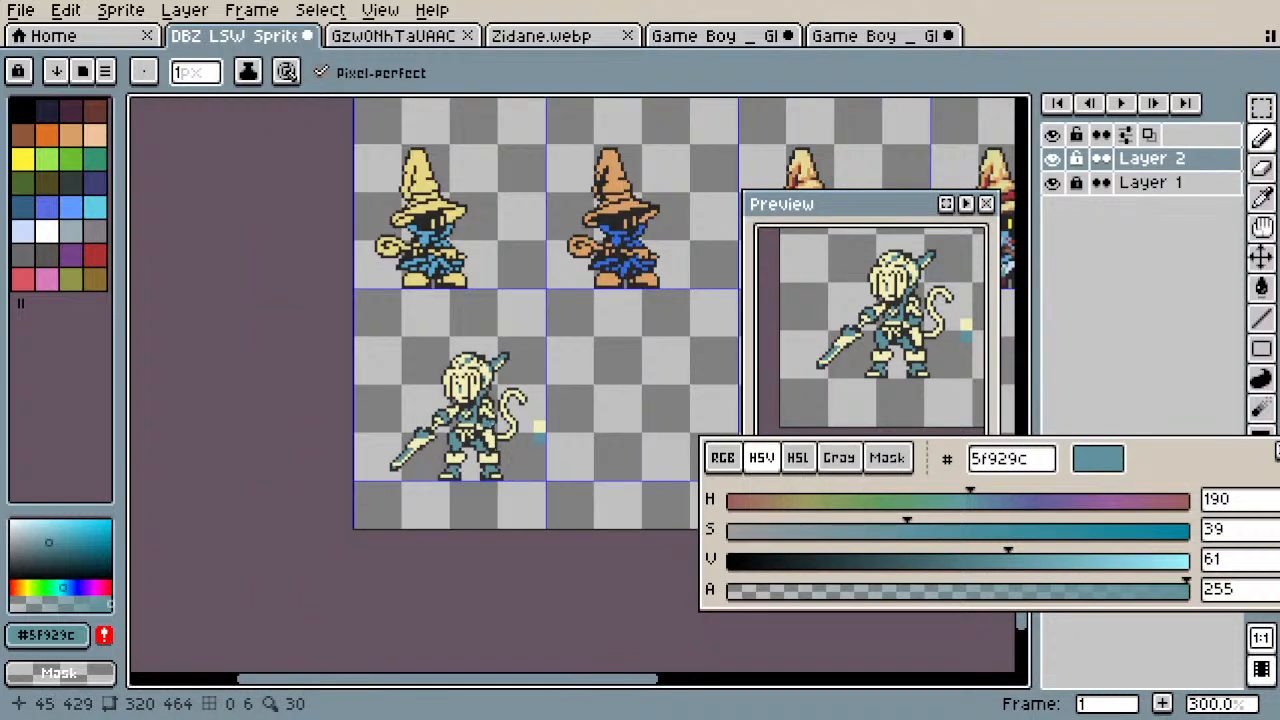
scroll(470, 406, up, 6)
alt+click(485, 352)
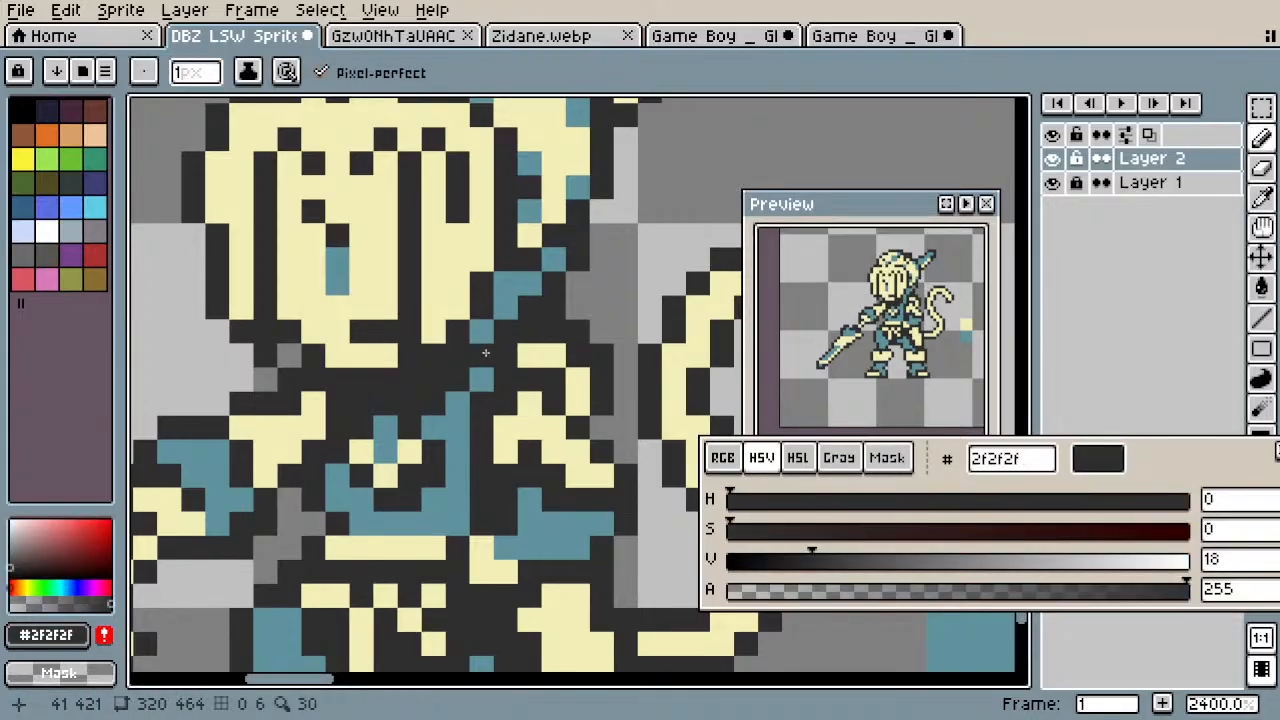
scroll(485, 352, down, 5)
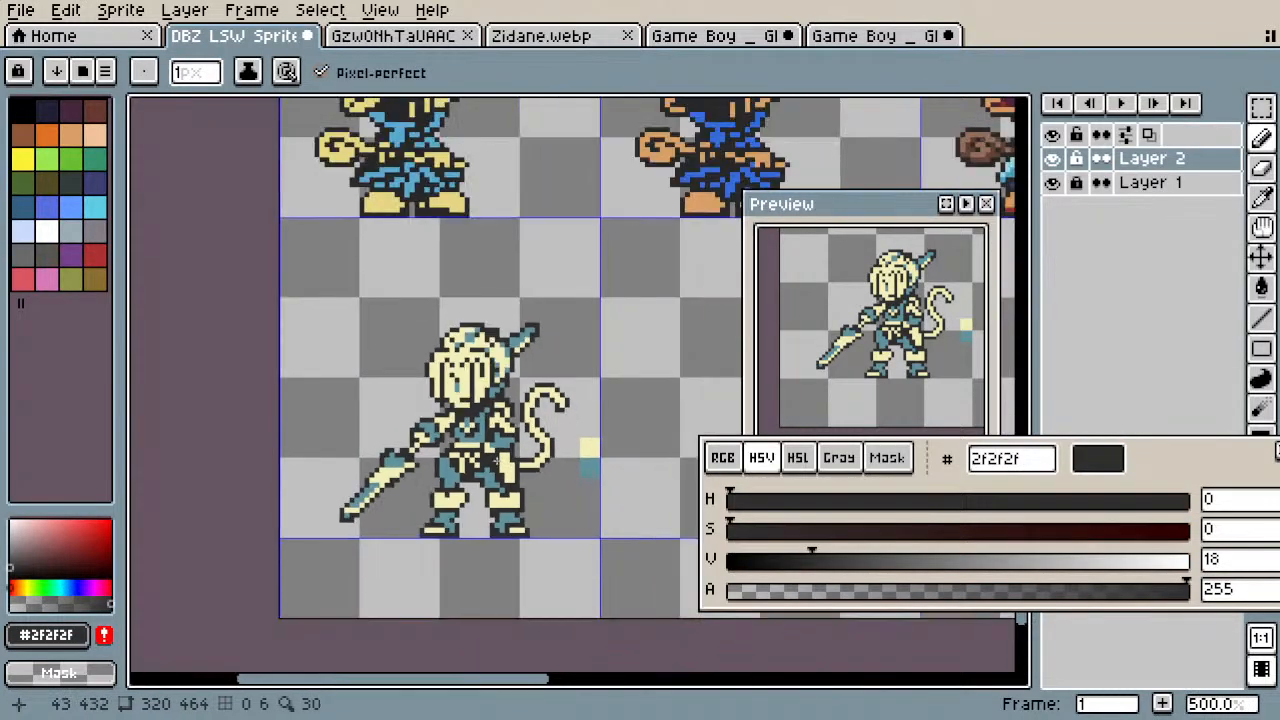
Step: Shade the shoulder beside the neck with teal #5f929c and touch up its highlight with pale yellow #f2efb6
scroll(511, 413, up, 5)
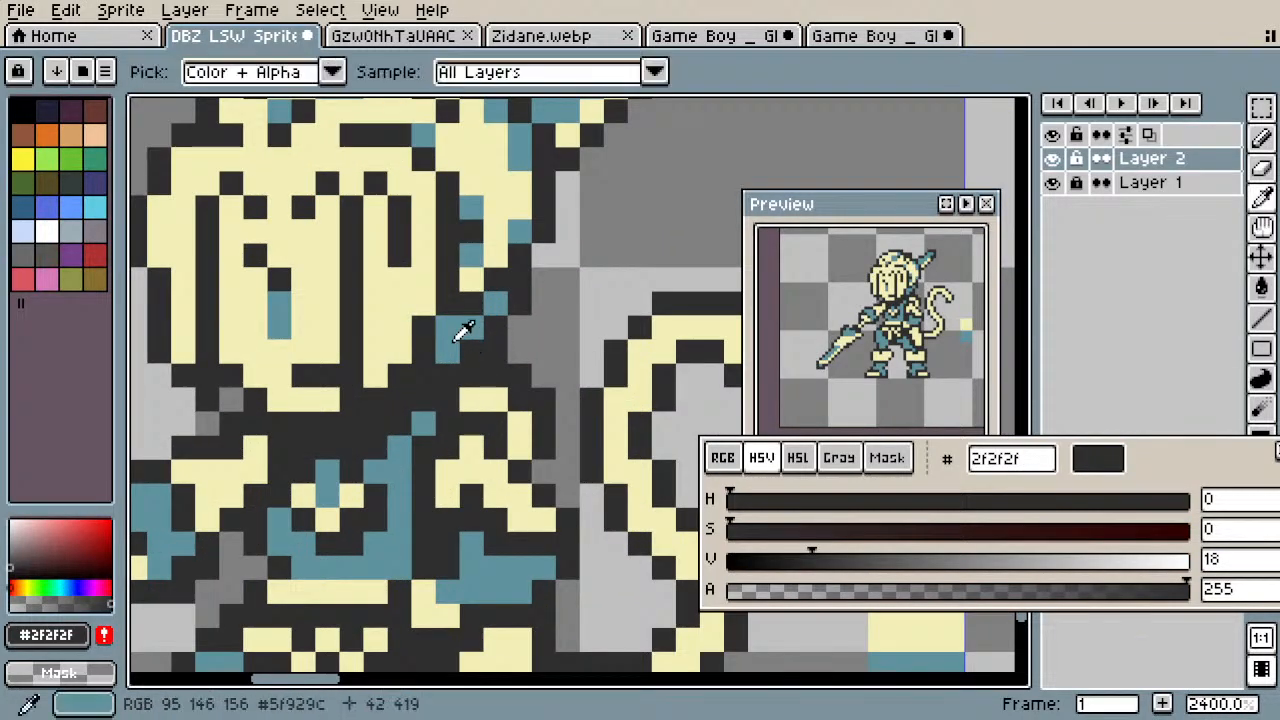
alt+click(474, 381)
drag(474, 381, 522, 453)
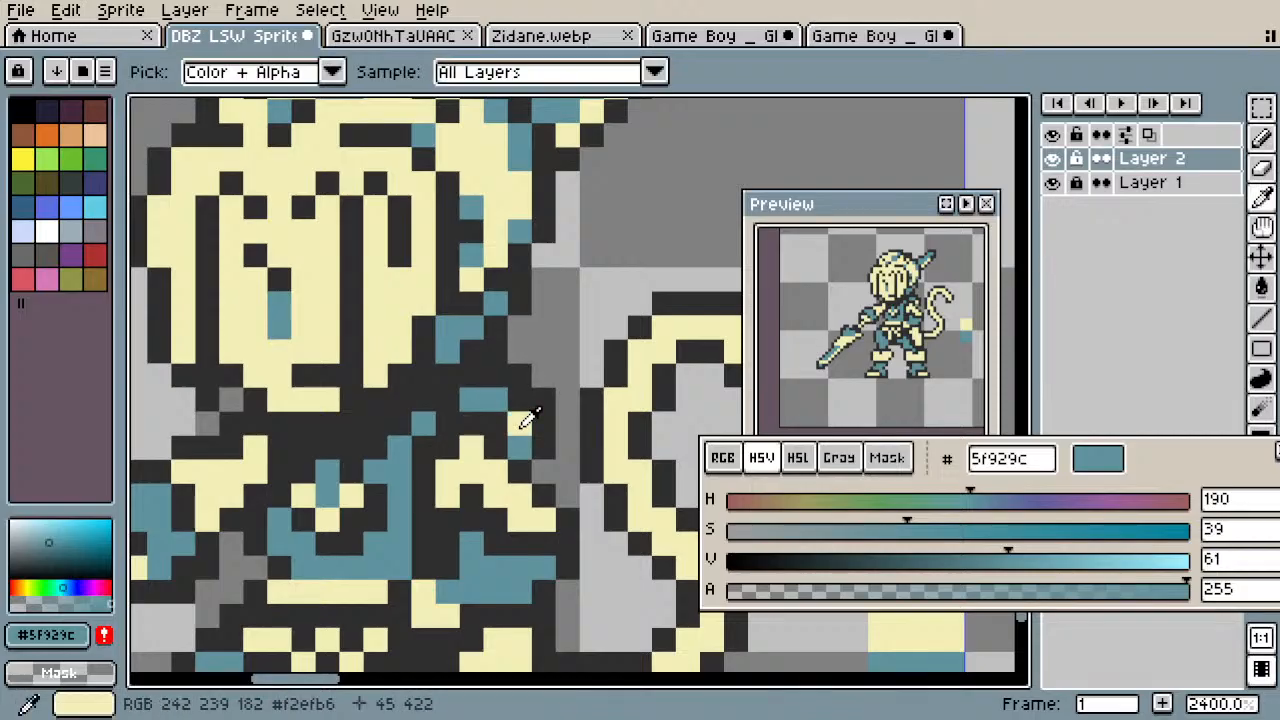
alt+click(521, 426)
scroll(498, 404, down, 6)
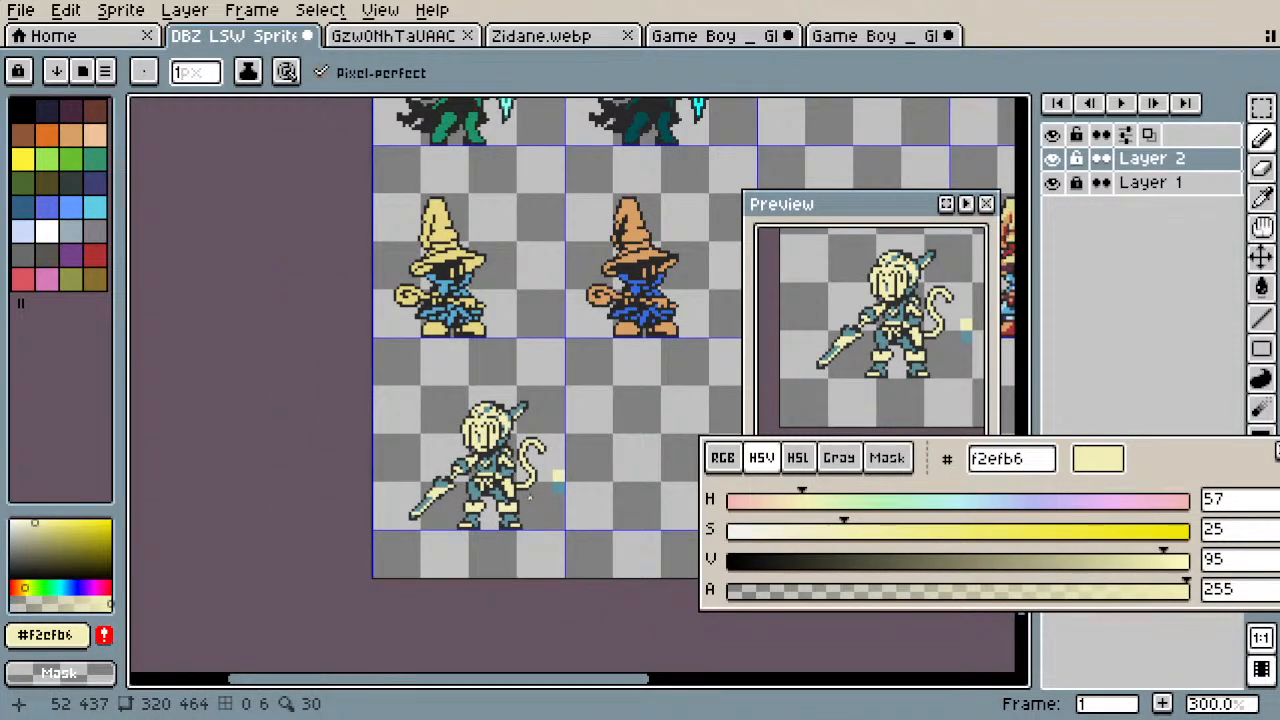
Step: Sample the teal and pencil shading pixels into the lower hair strands on both sides of the face
scroll(516, 473, up, 7)
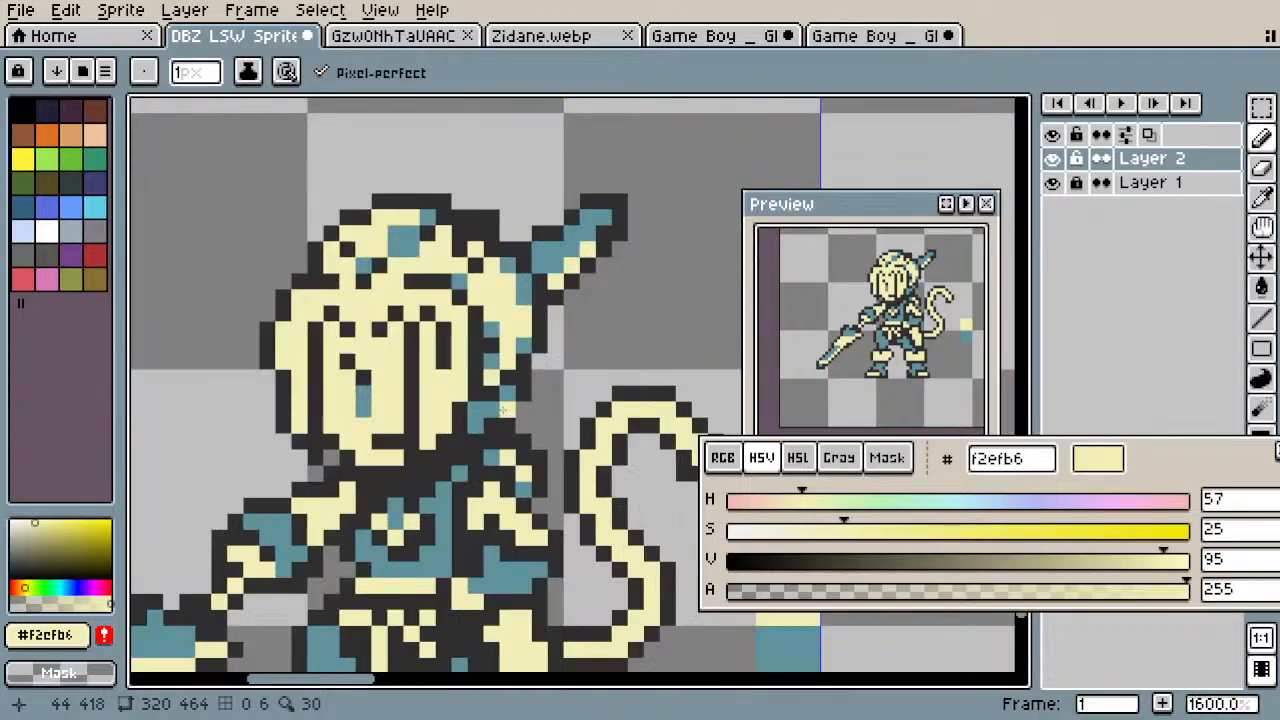
alt+click(495, 355)
drag(459, 362, 459, 378)
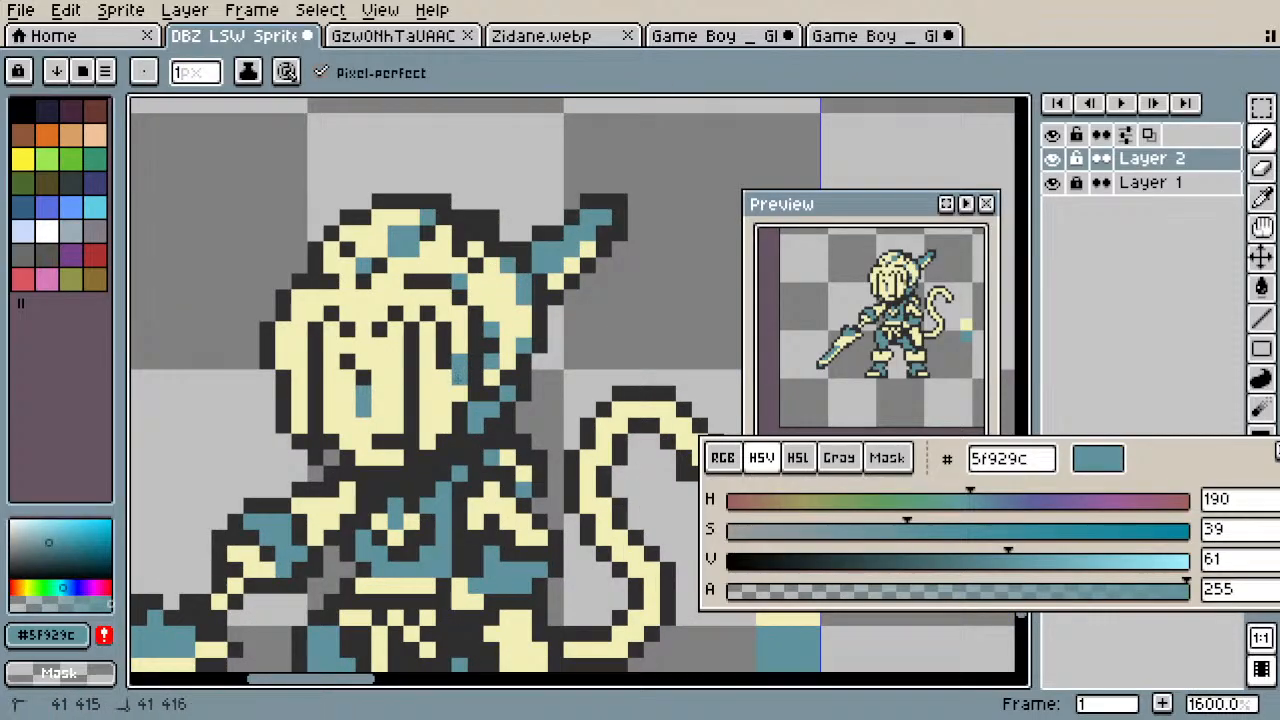
click(459, 394)
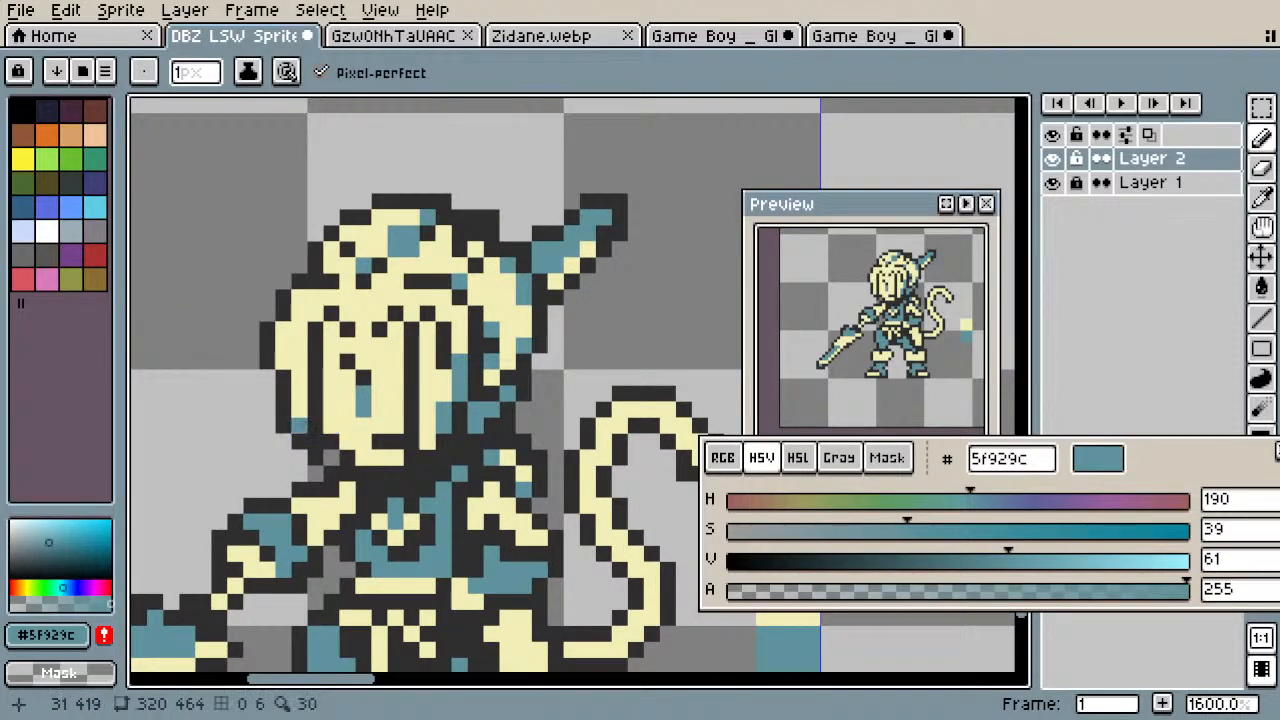
drag(297, 408, 297, 424)
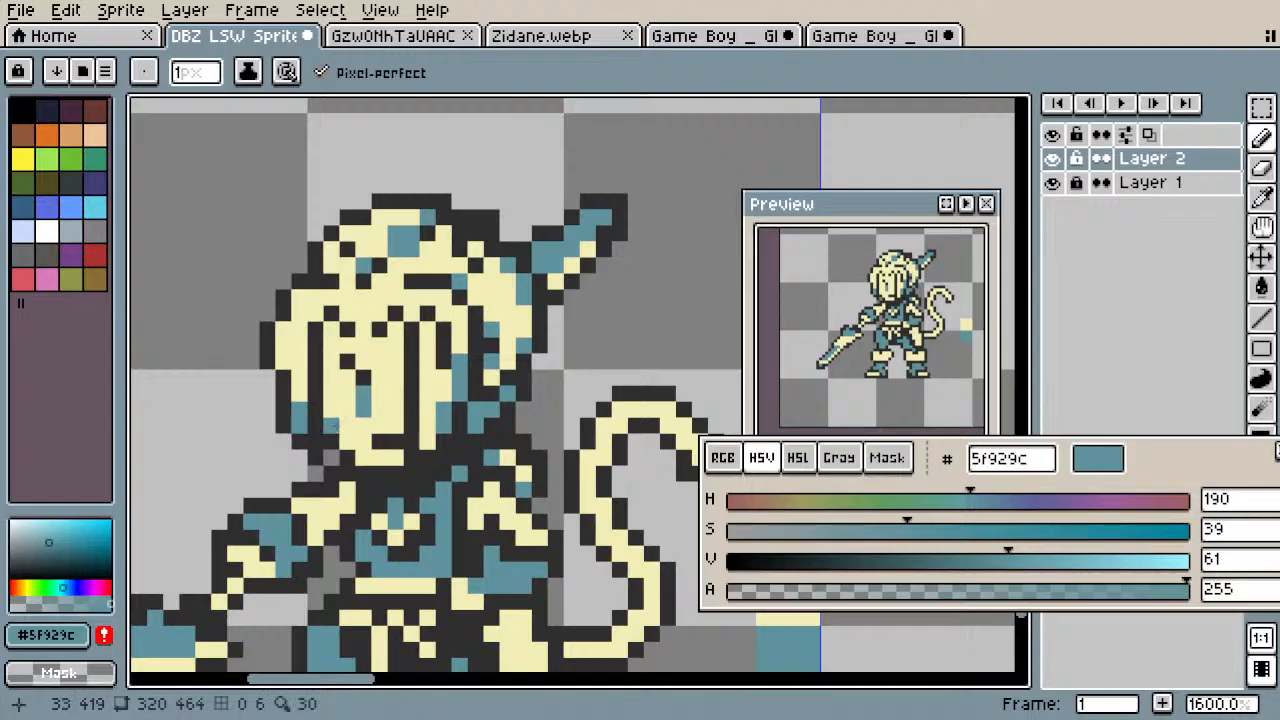
scroll(360, 455, down, 6)
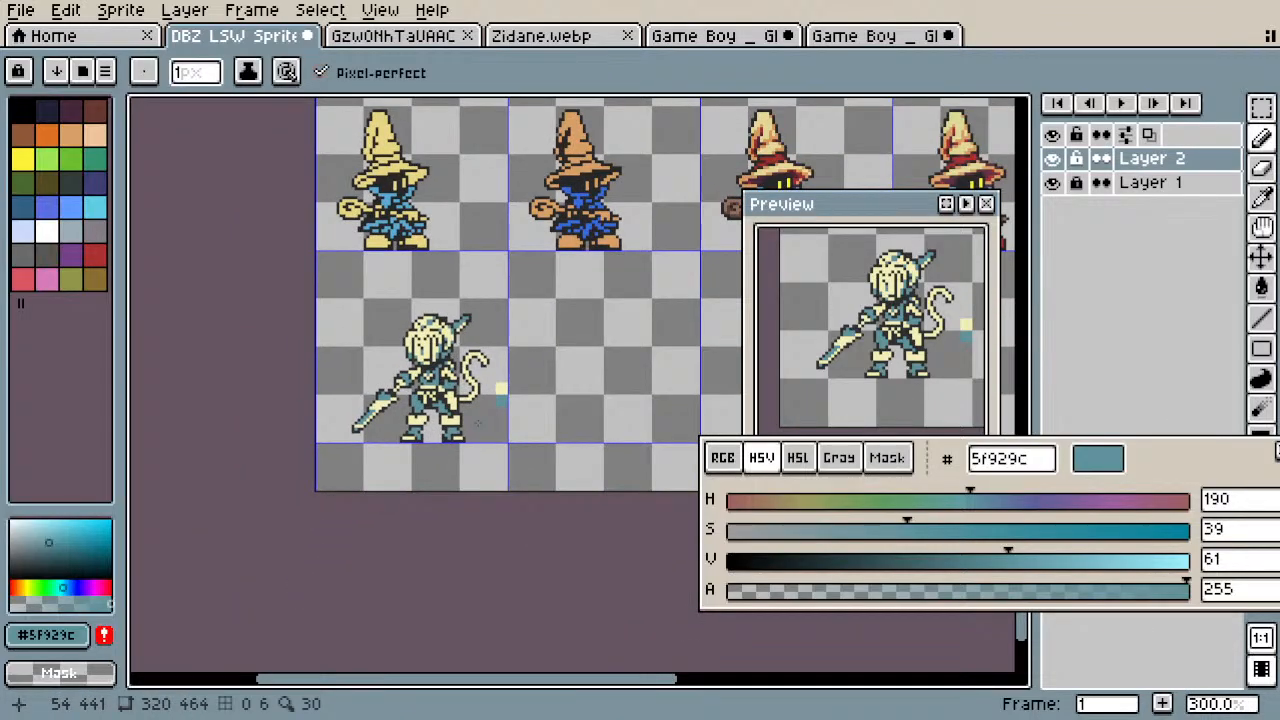
Step: Undo the trial teal pixel at the crown and test teal and dark pixels along the hair's upper back outline
scroll(440, 325, up, 7)
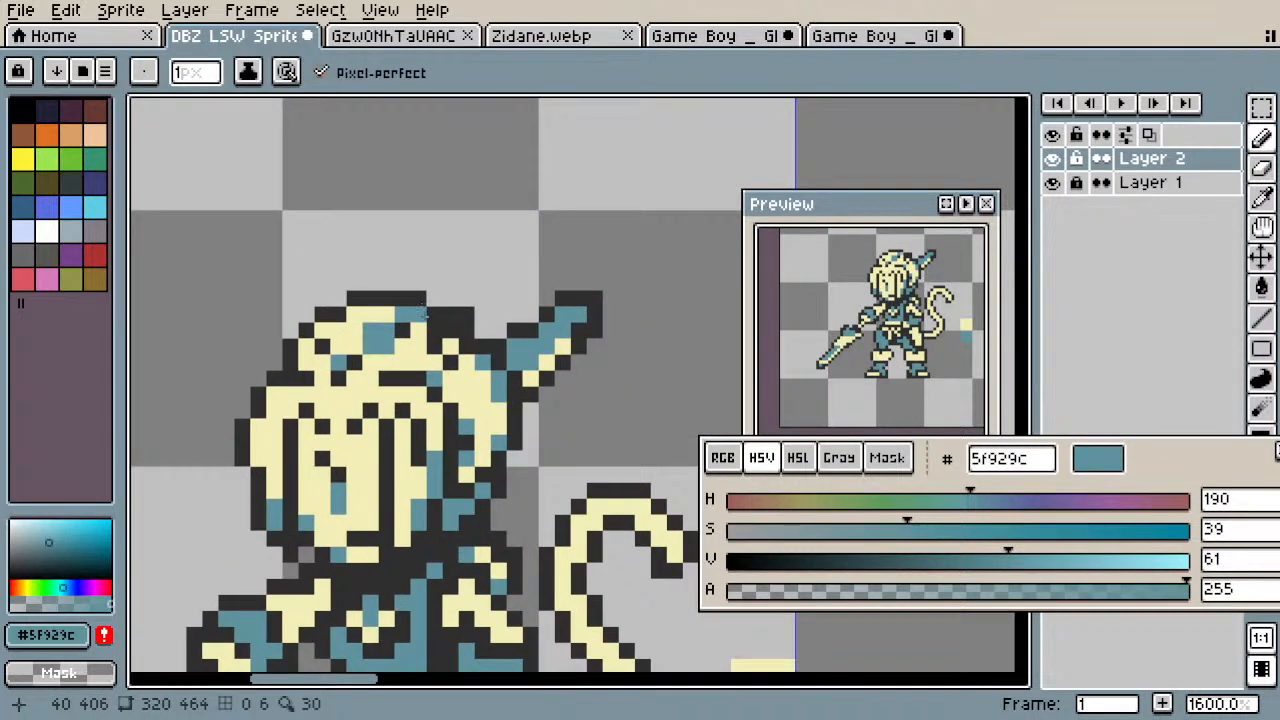
key(ctrl+z)
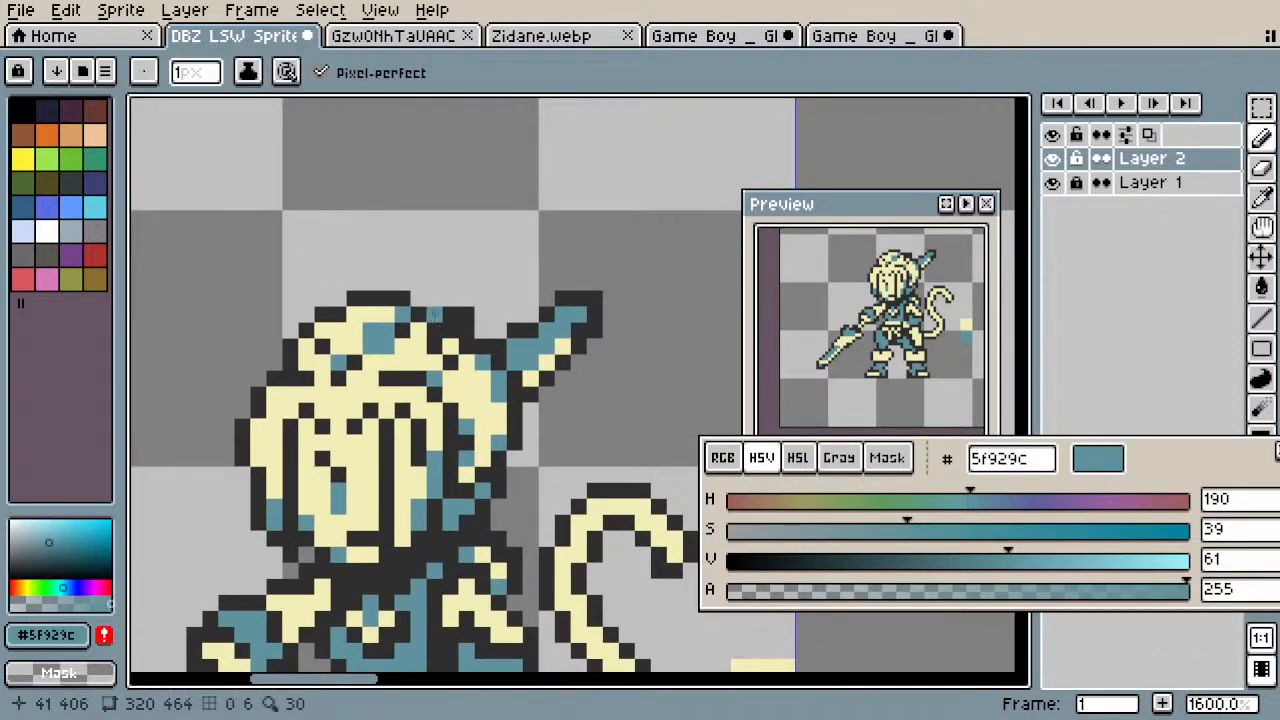
scroll(450, 316, down, 1)
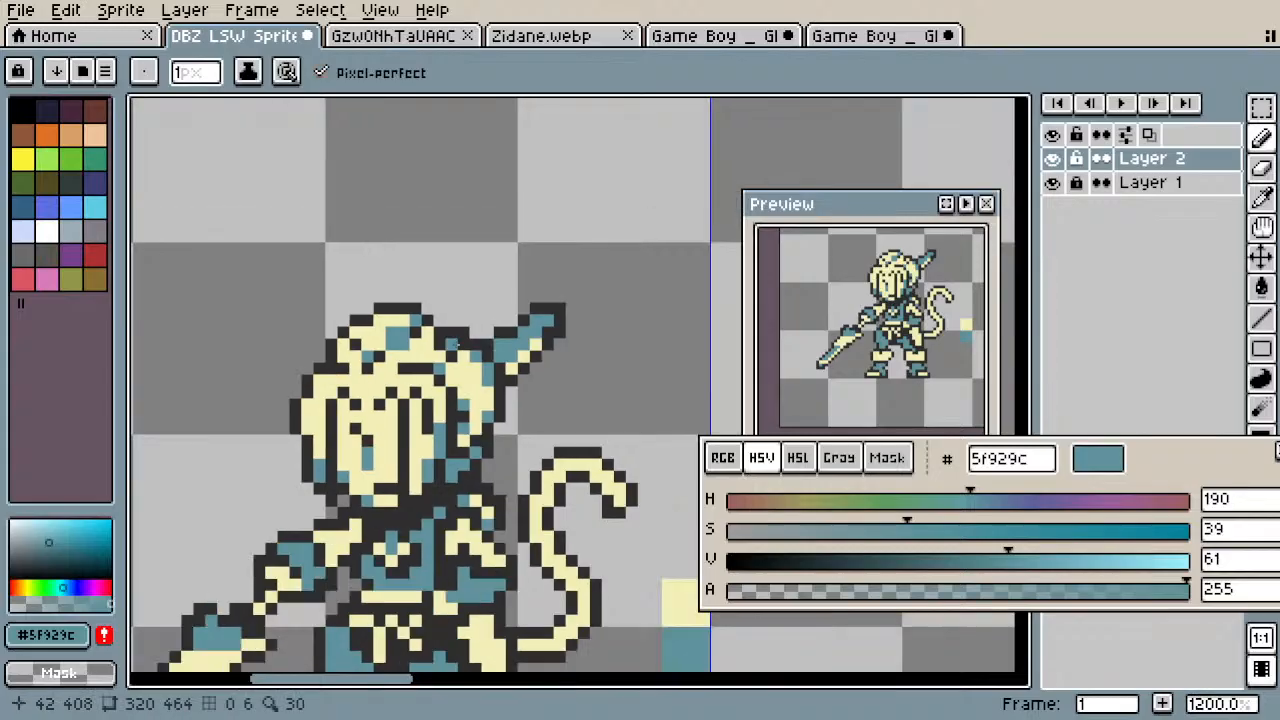
scroll(470, 410, down, 4)
scroll(461, 359, up, 10)
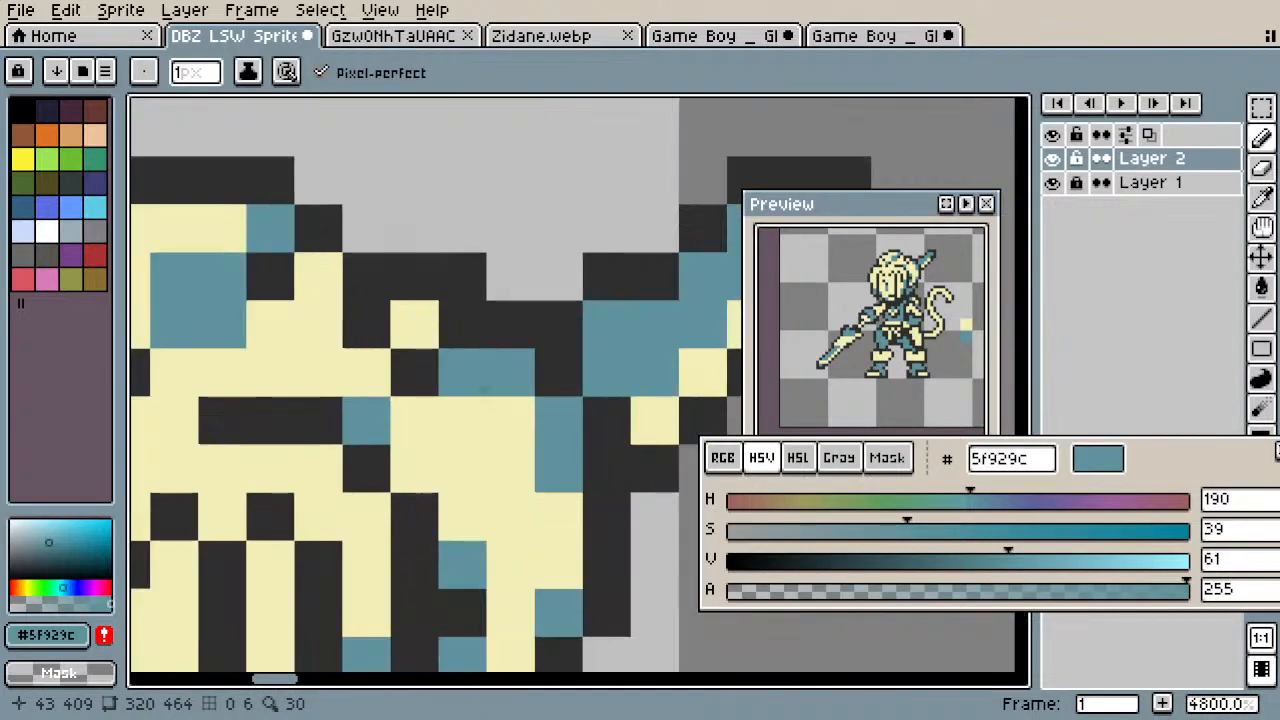
key(alt)
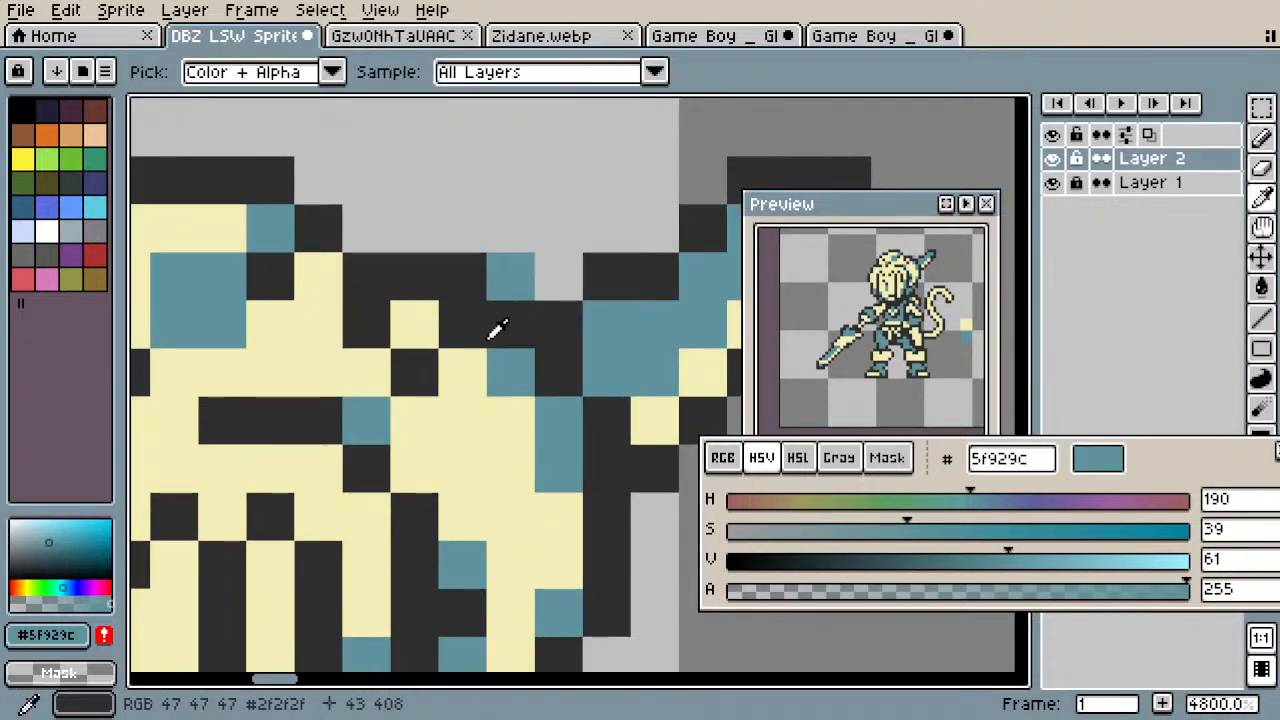
scroll(494, 322, down, 10)
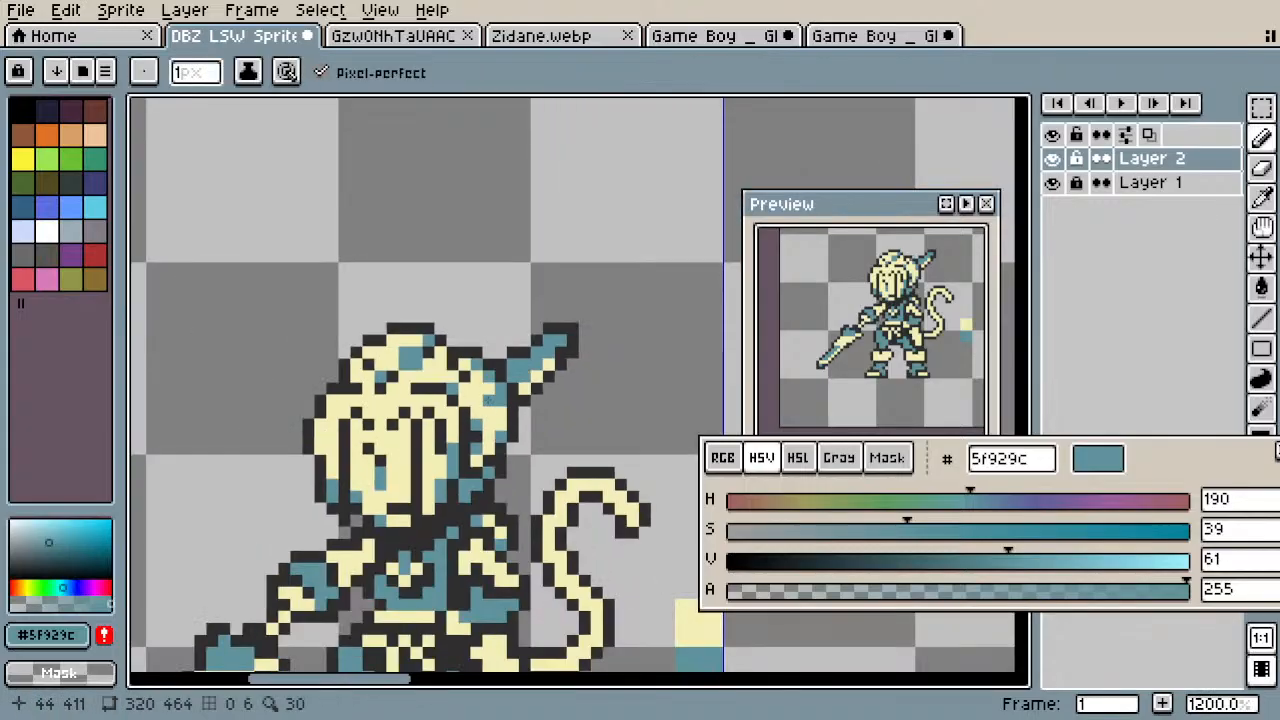
Step: Rework the pixels where the upper back hair meets the spike, using dark #2f2f2f, pale yellow #f2efb6 and teal
scroll(505, 415, up, 5)
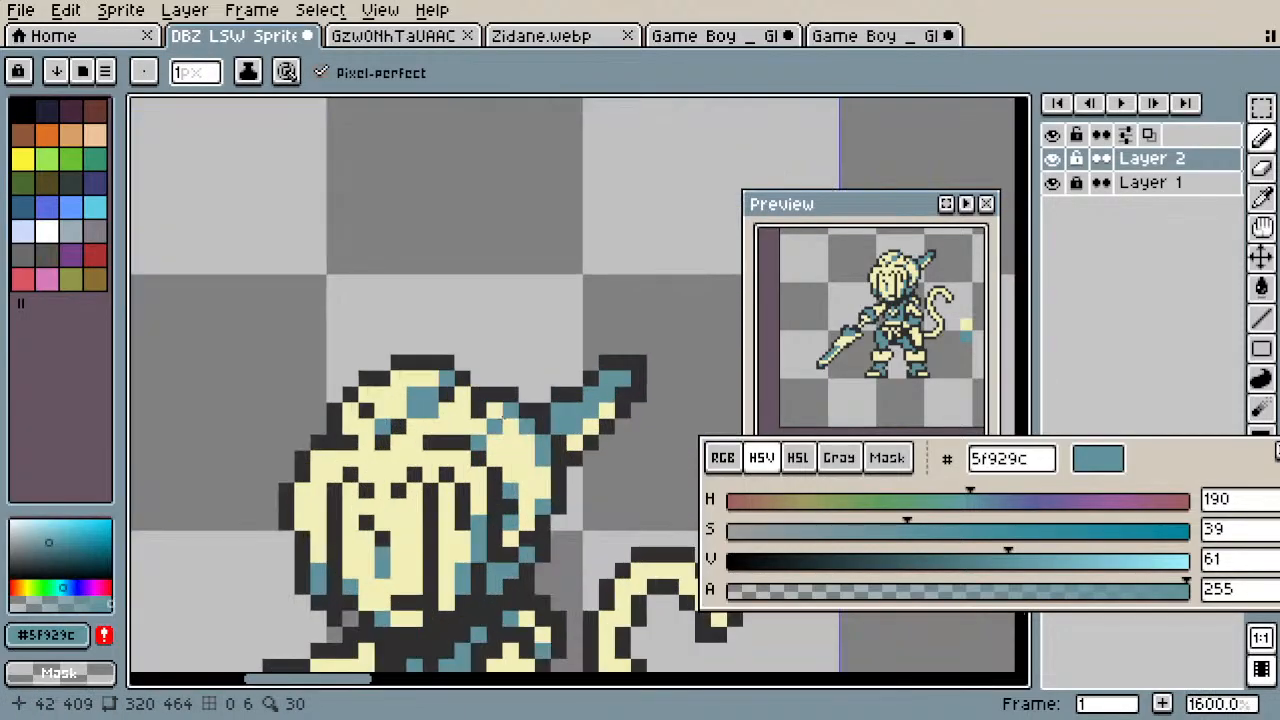
alt+click(510, 420)
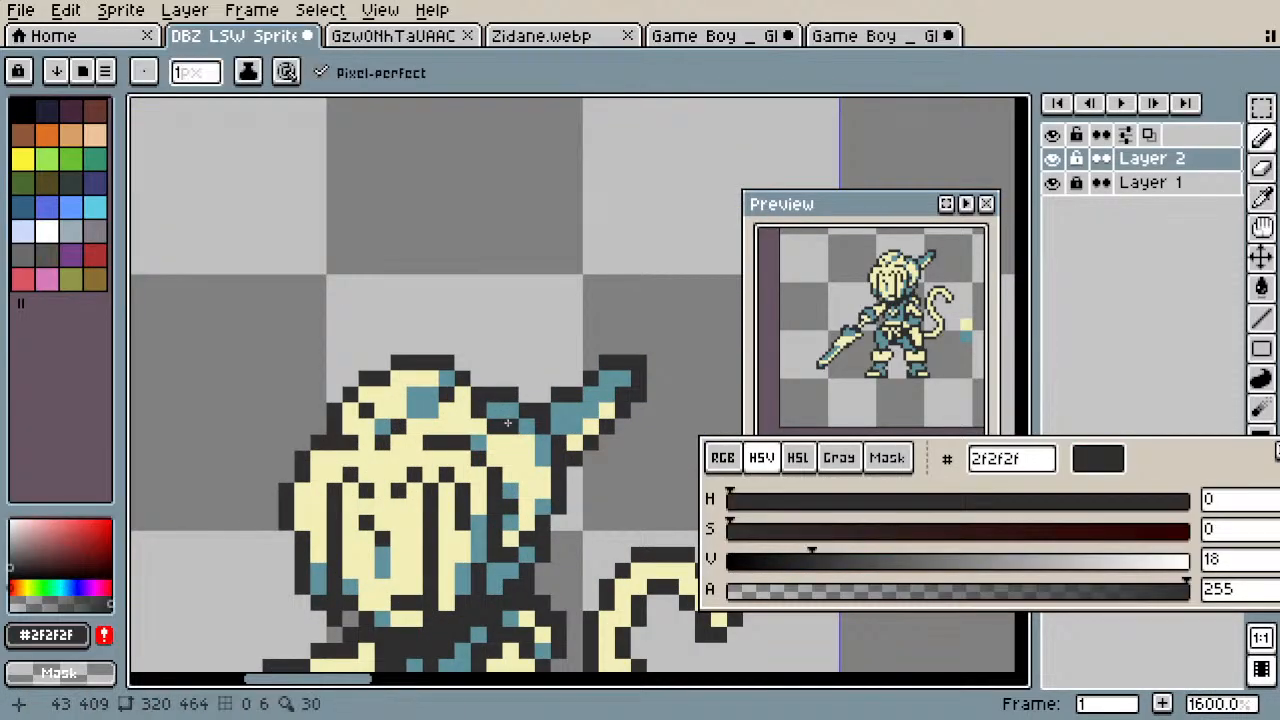
alt+click(512, 428)
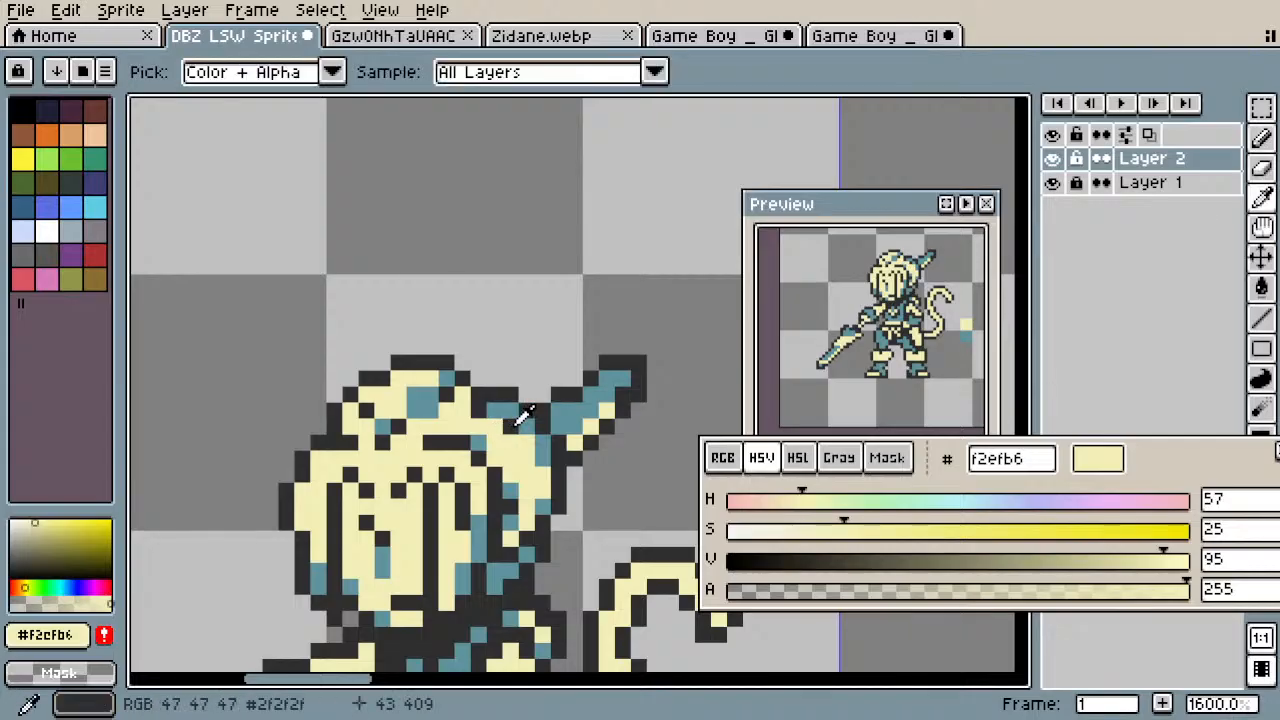
alt+click(500, 405)
alt+click(490, 412)
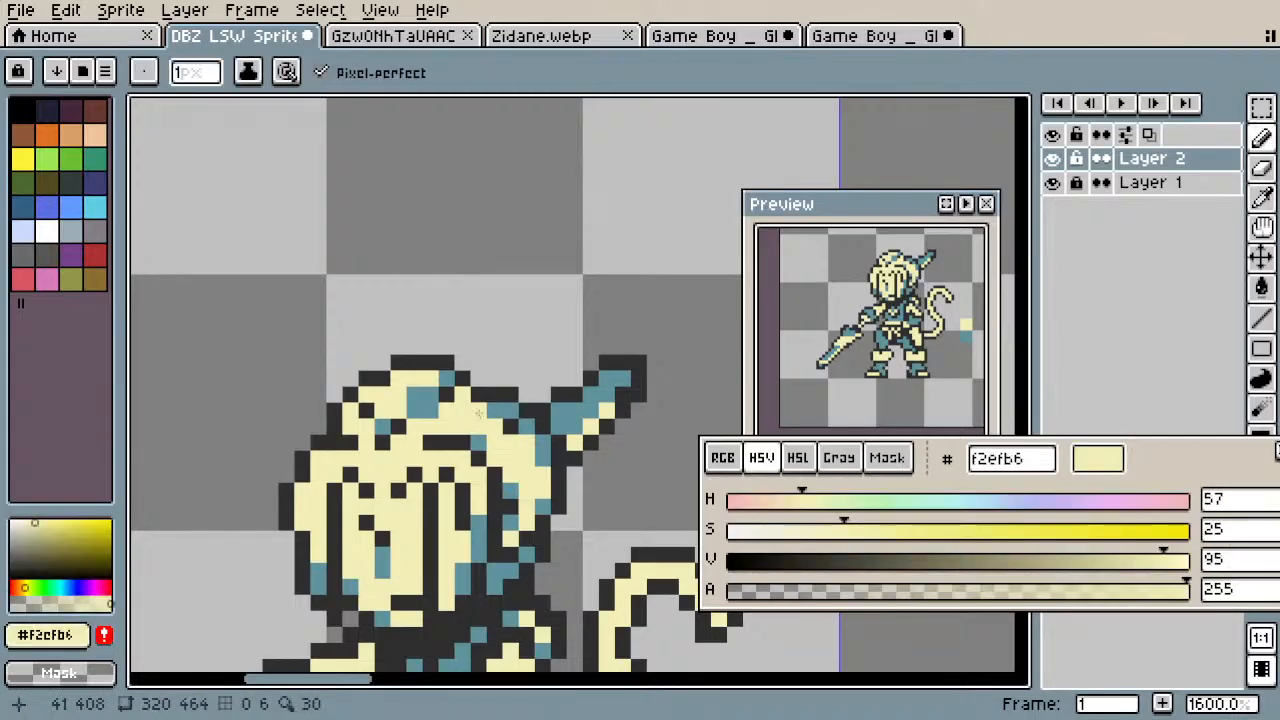
scroll(500, 412, down, 3)
scroll(520, 452, down, 1)
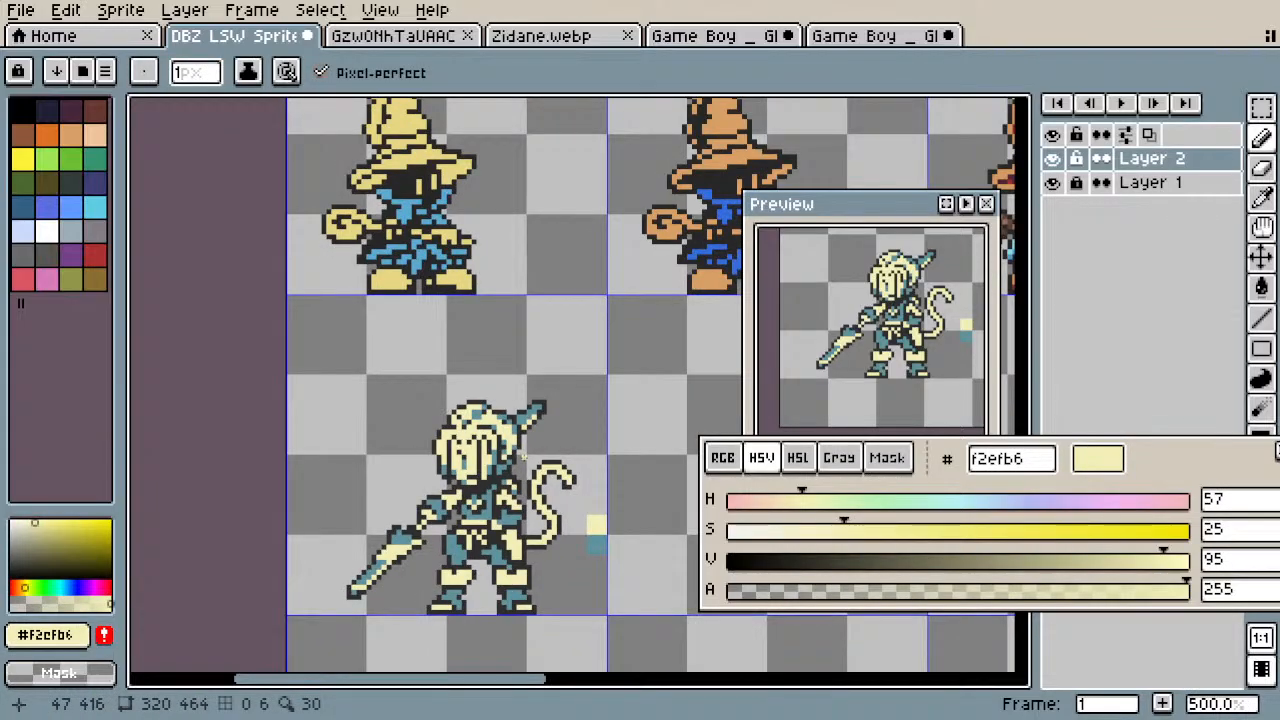
Step: Raise the dark outline of the upper back hair by one pixel and fill the area beneath it with teal #5f929c
scroll(521, 455, up, 7)
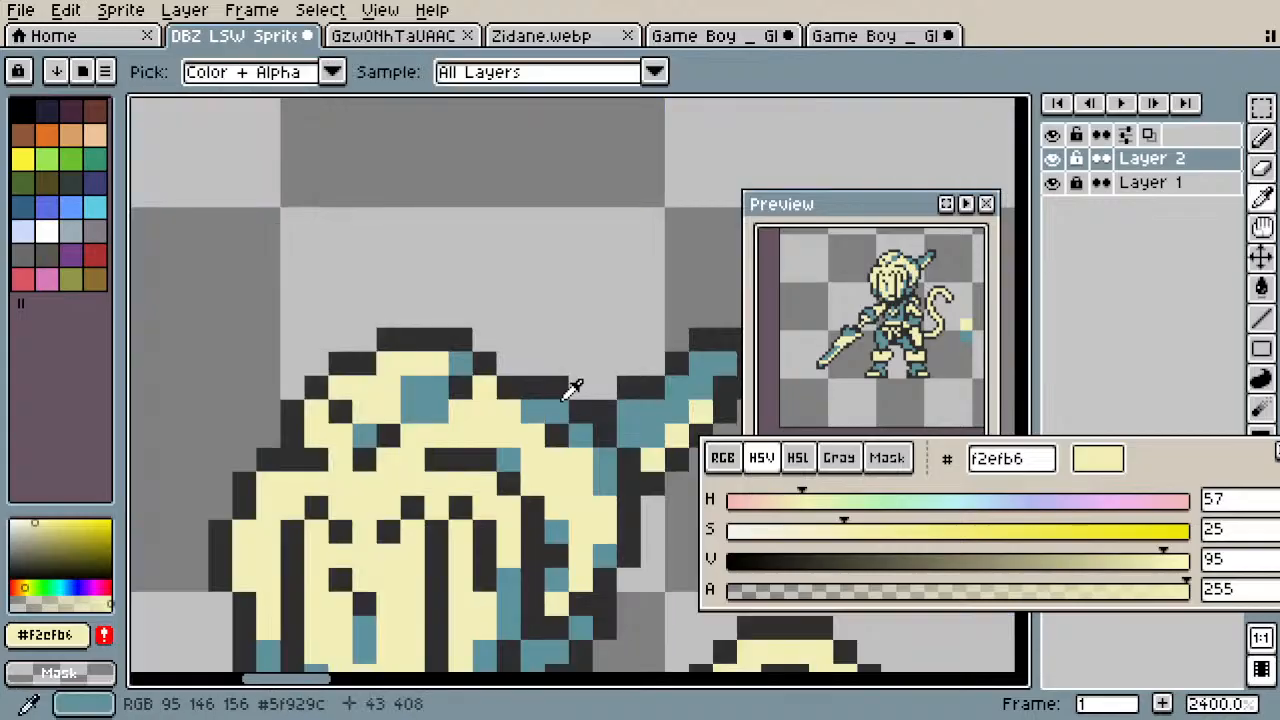
alt+click(580, 392)
mouse_move(563, 362)
mouse_down()
mouse_move(504, 360)
mouse_move(505, 420)
mouse_move(552, 395)
mouse_move(520, 390)
mouse_up()
alt+click(551, 394)
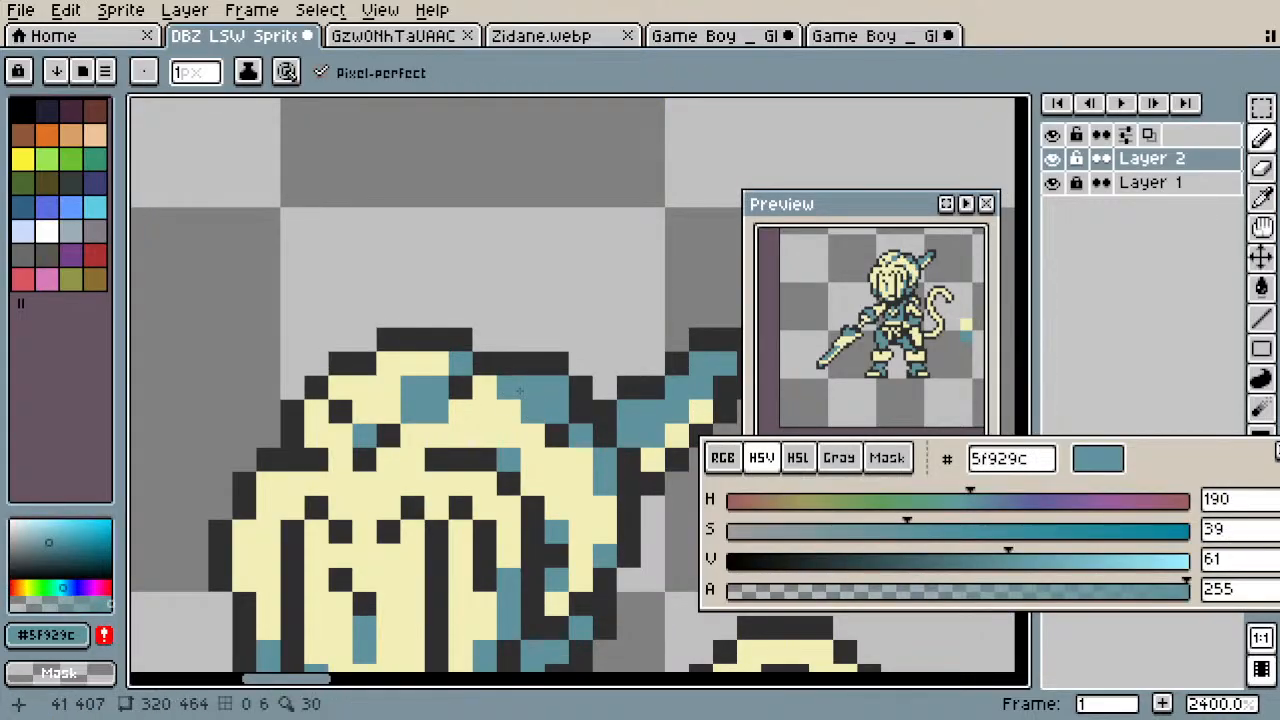
Step: Extend the tail-side shoulder upward and outward with pale yellow #f2efb6, outlining its outer edge in dark #2f2f2f
scroll(510, 387, down, 6)
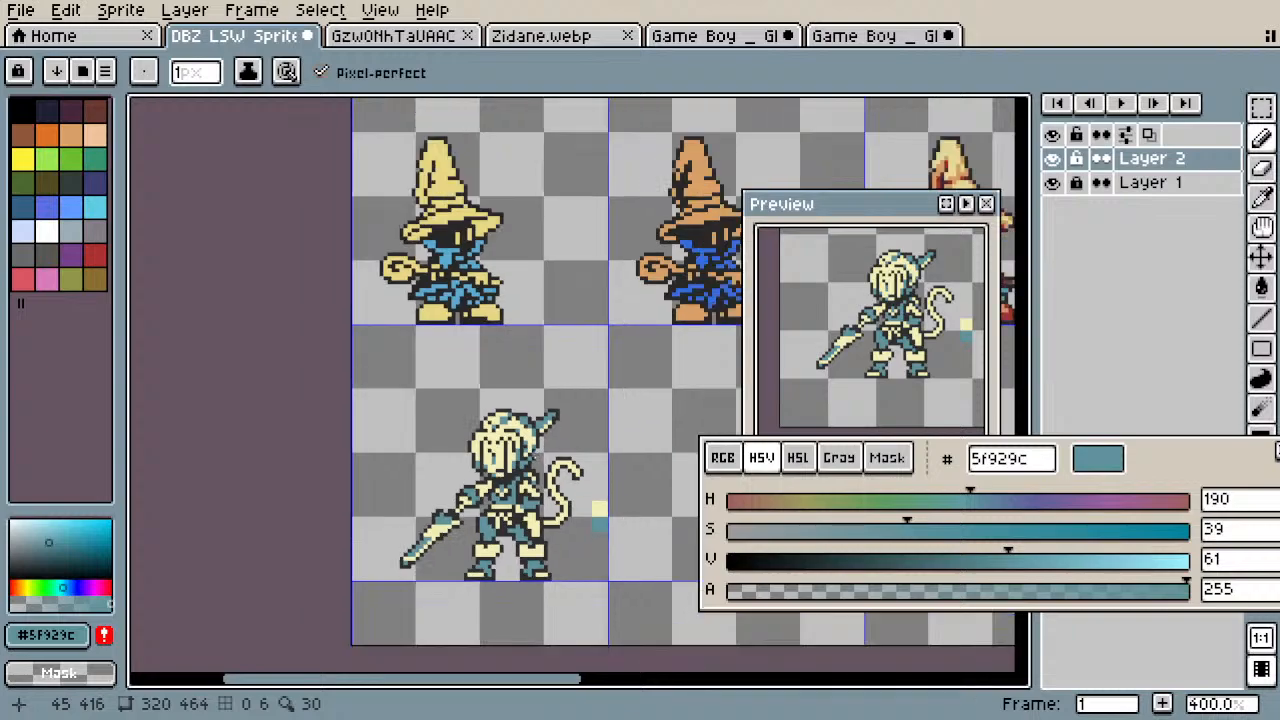
drag(534, 454, 418, 372)
scroll(418, 372, up, 6)
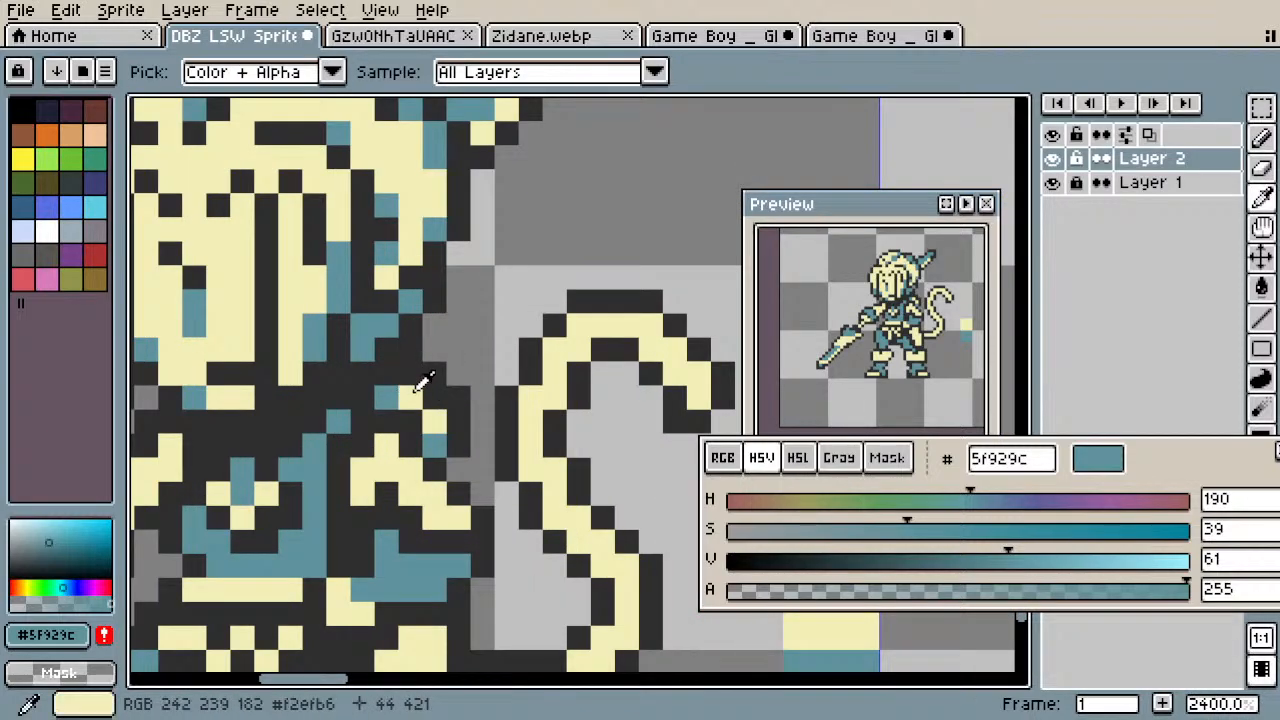
alt+click(411, 392)
alt+click(455, 398)
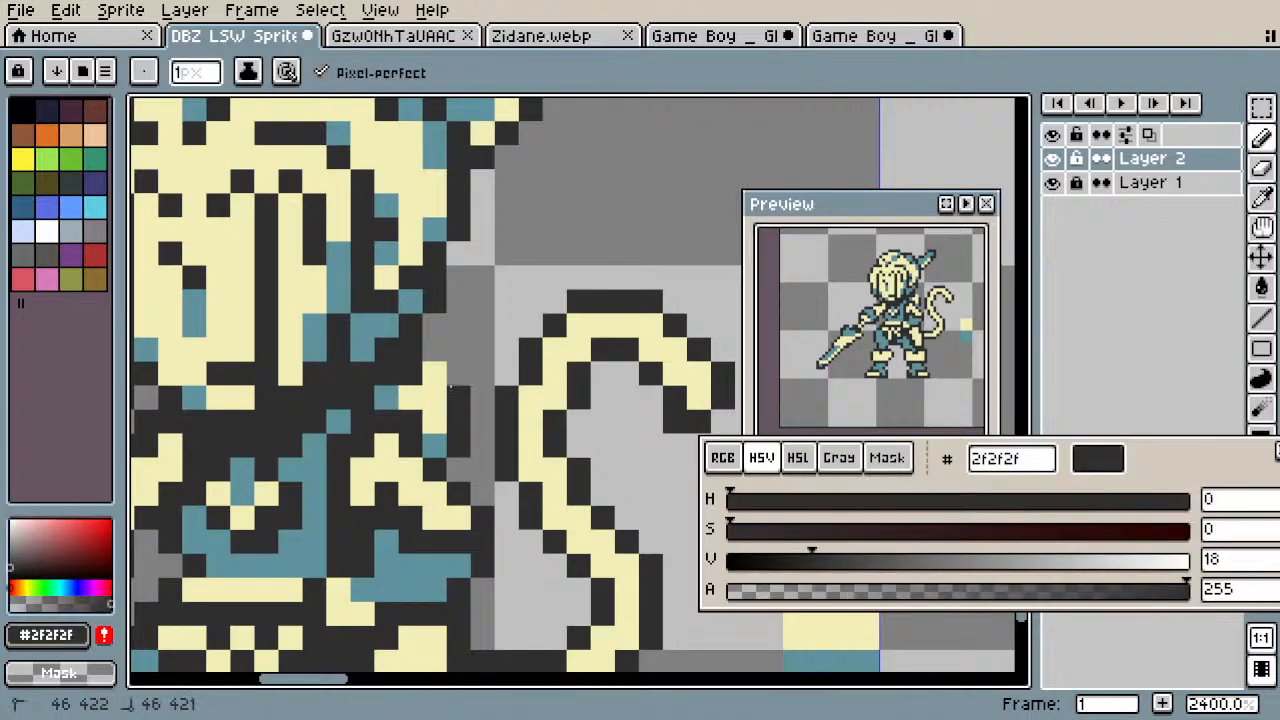
scroll(433, 360, down, 6)
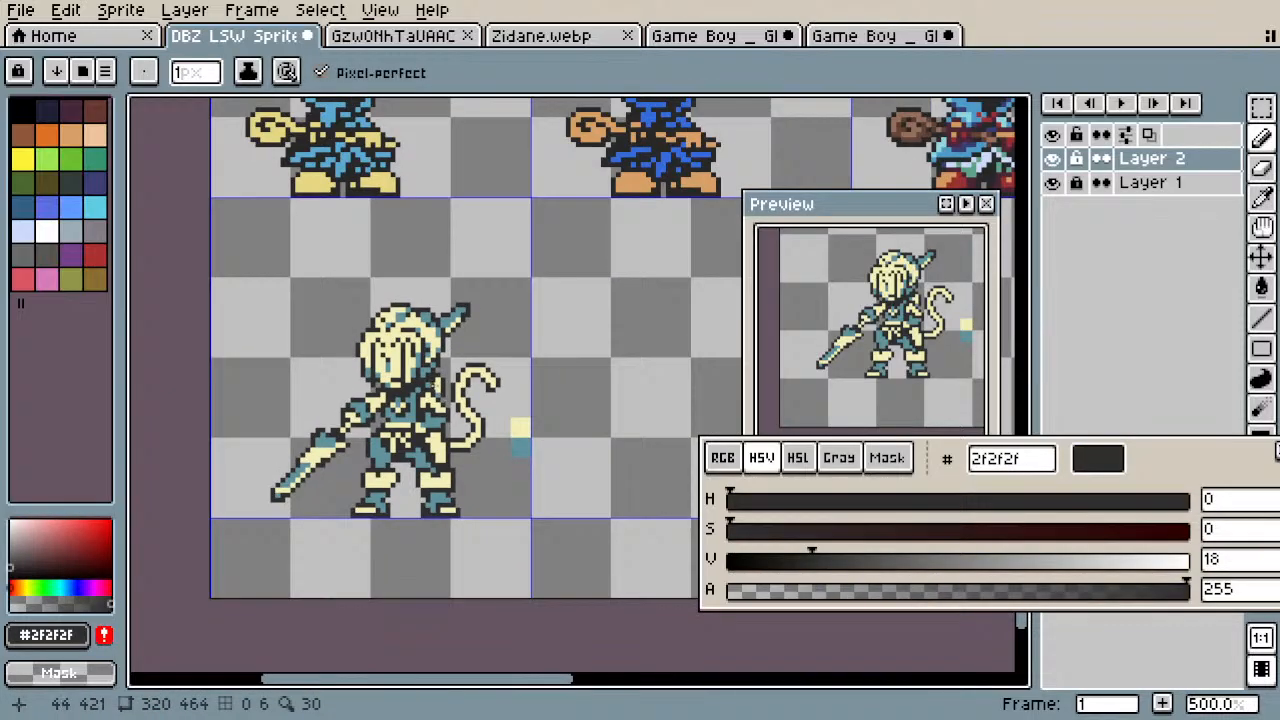
scroll(417, 380, up, 6)
alt+click(478, 410)
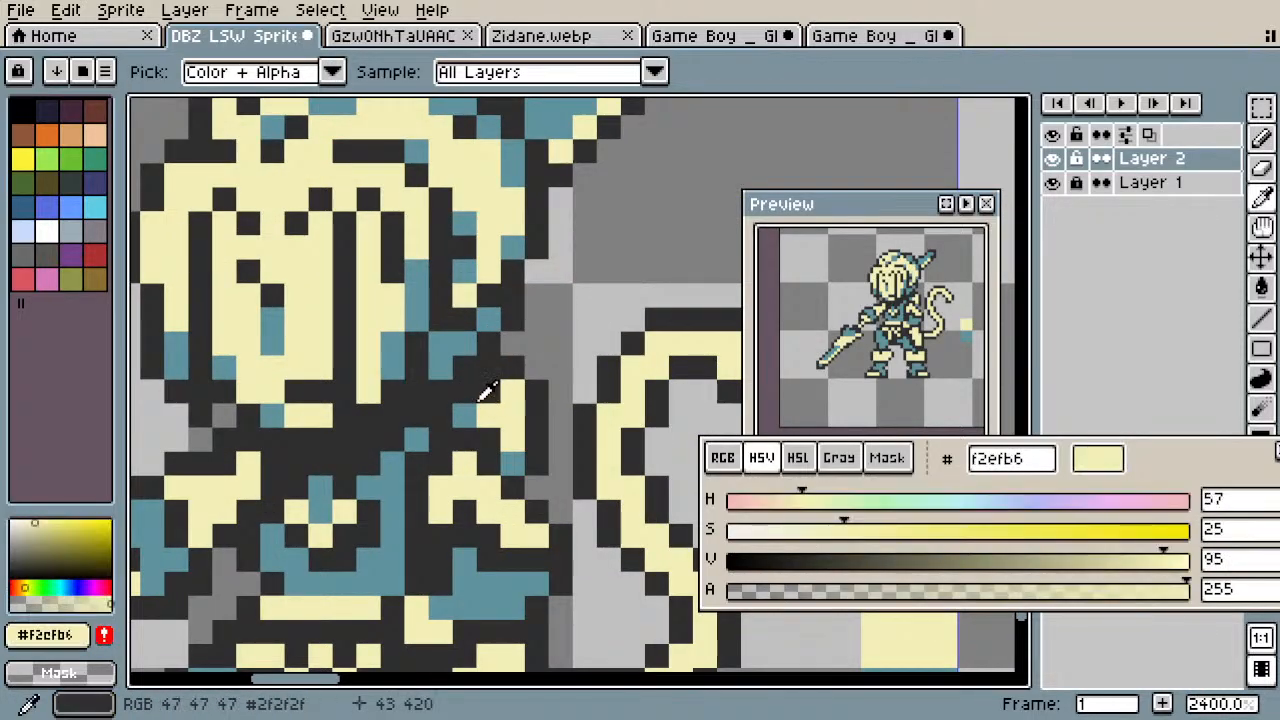
click(489, 392)
click(465, 392)
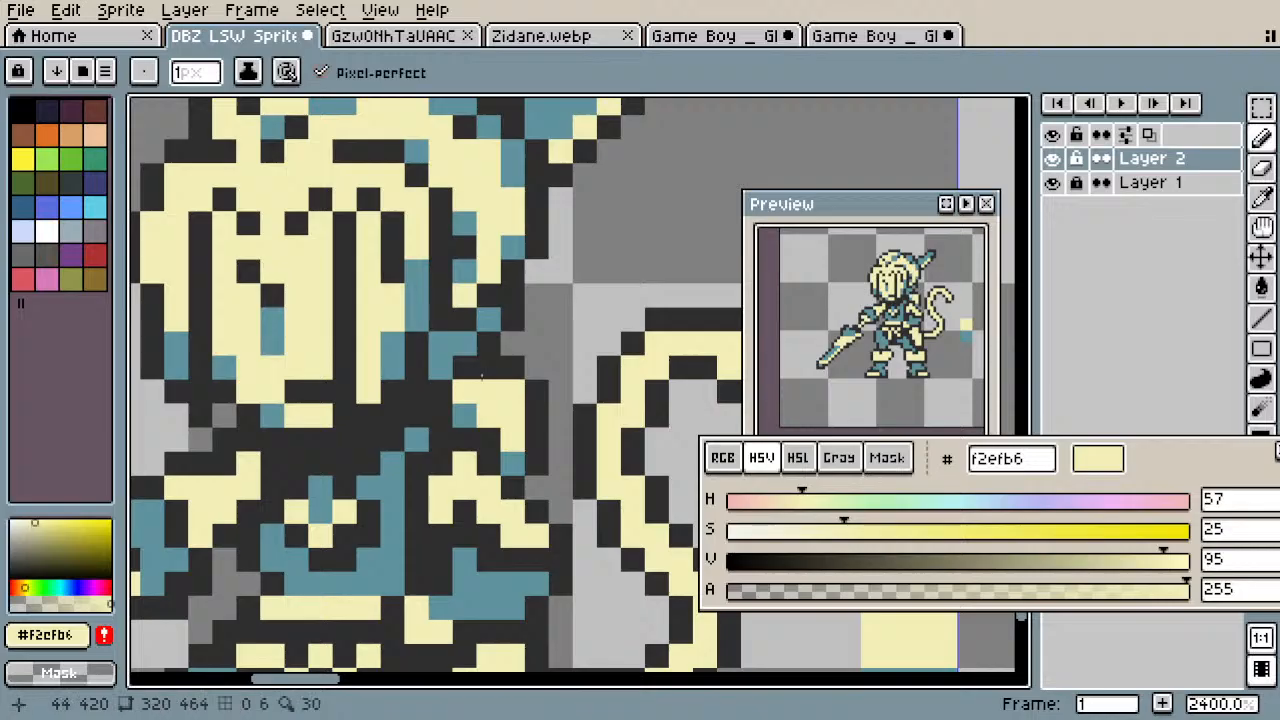
Step: Darken teal pixels at the lower back hair tips with #2f2f2f and narrow the top of the tail-side shoulder
alt+click(490, 338)
click(465, 342)
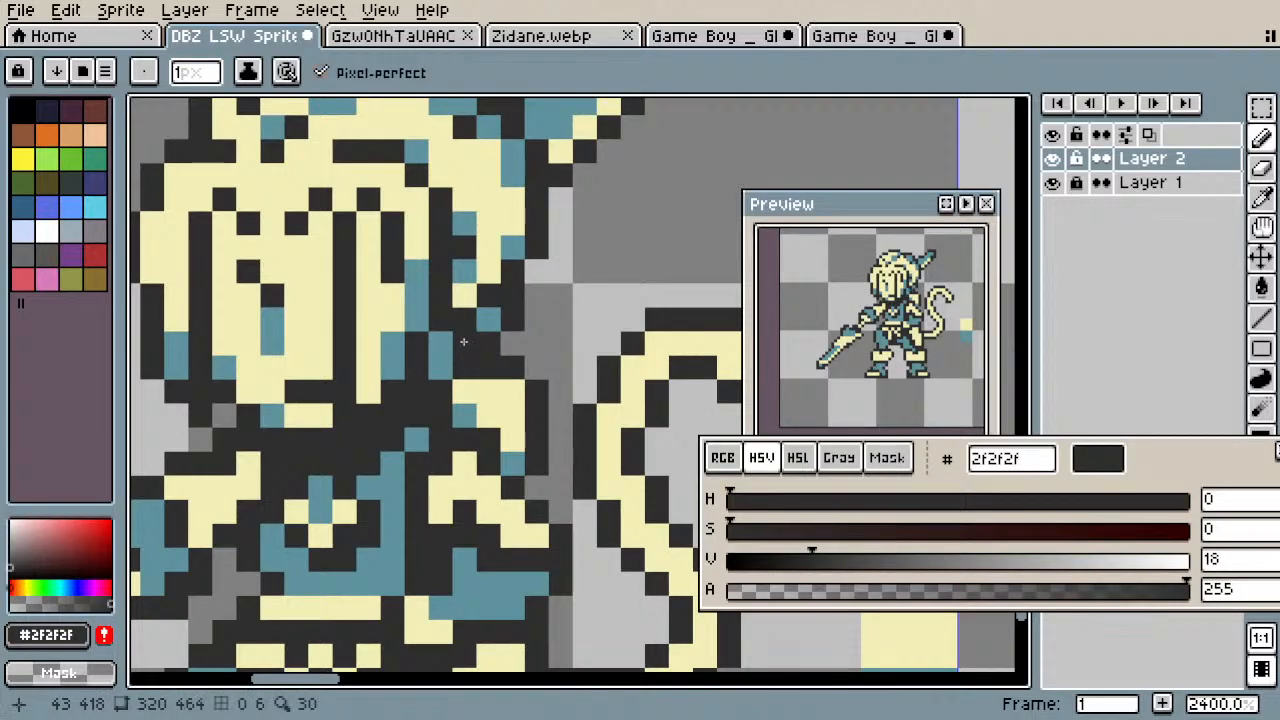
click(443, 364)
scroll(448, 365, down, 5)
scroll(458, 386, up, 2)
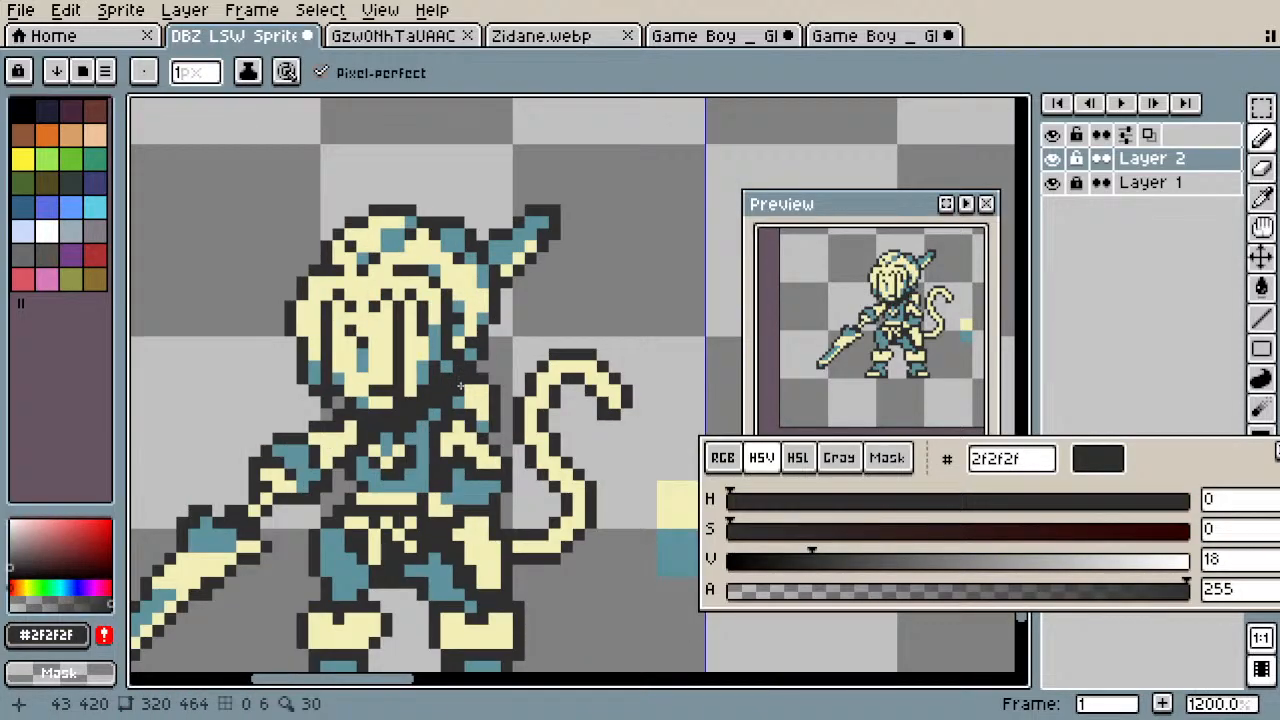
click(484, 380)
scroll(494, 393, down, 3)
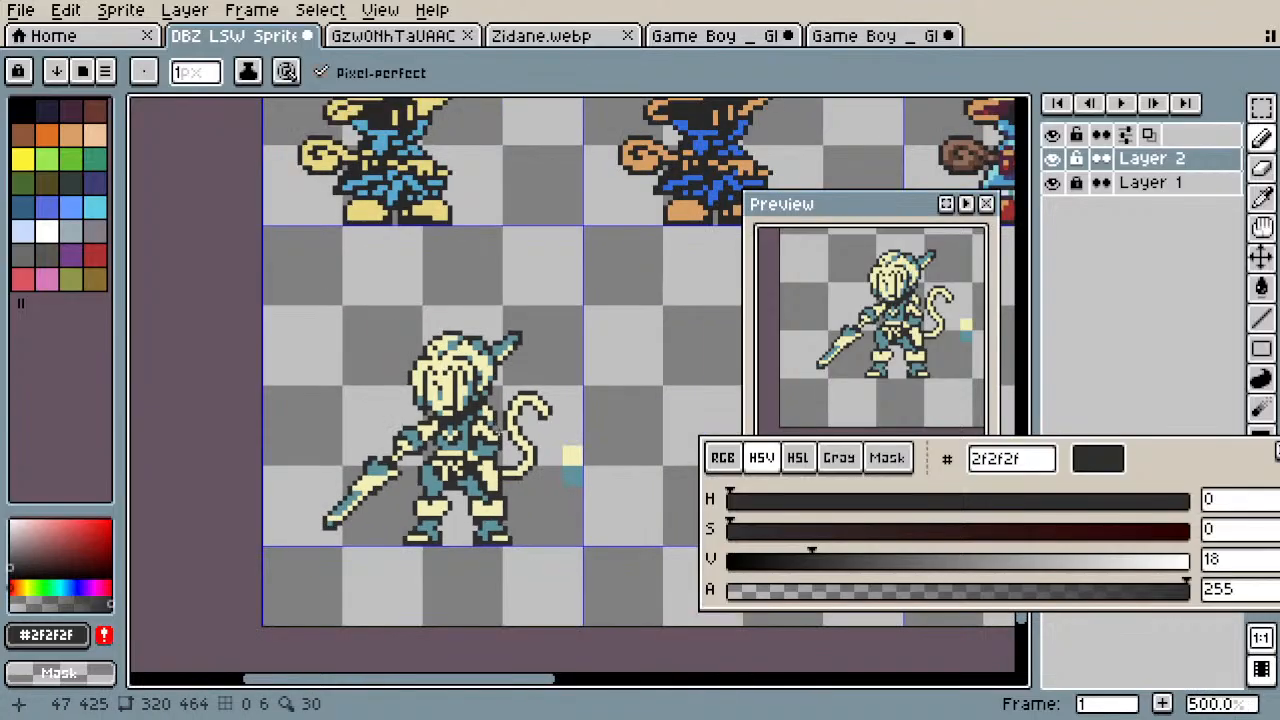
Step: Recolour the teal pixel at the outer lower edge of the tail-side shoulder with pale yellow #f2efb6
scroll(485, 420, up, 5)
scroll(486, 421, up, 1)
key(alt)
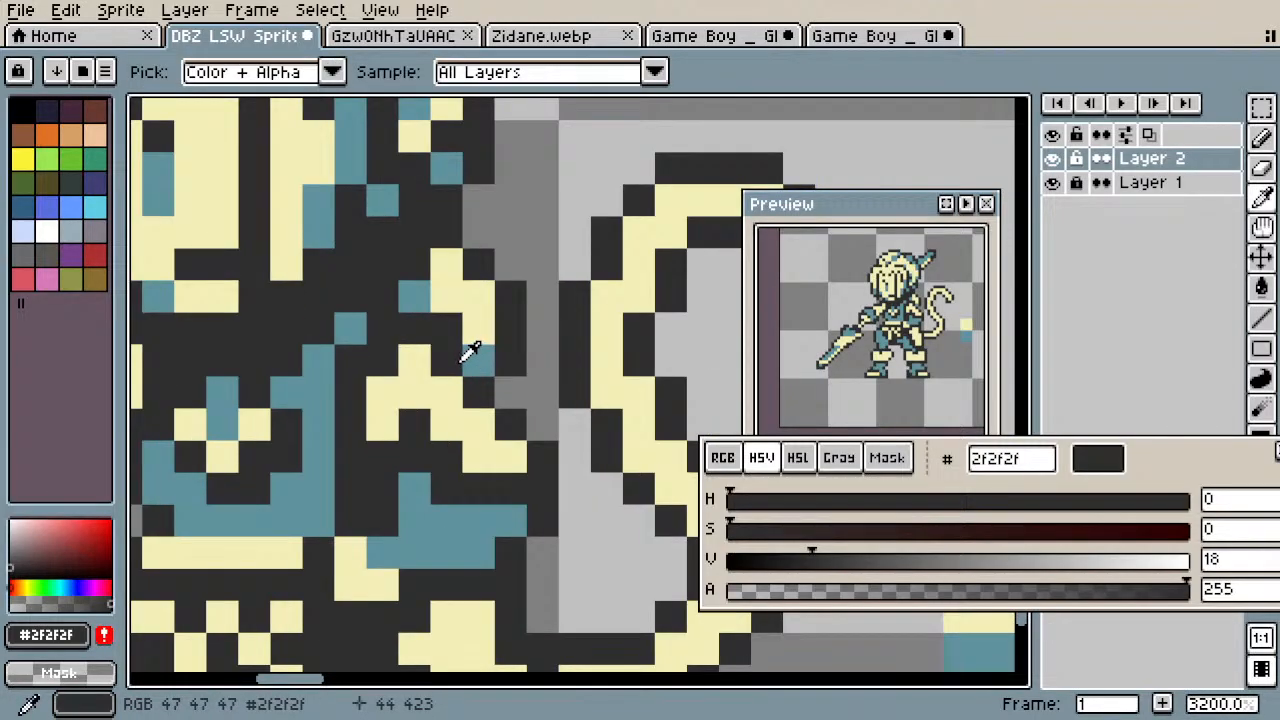
alt+click(472, 428)
scroll(472, 431, down, 5)
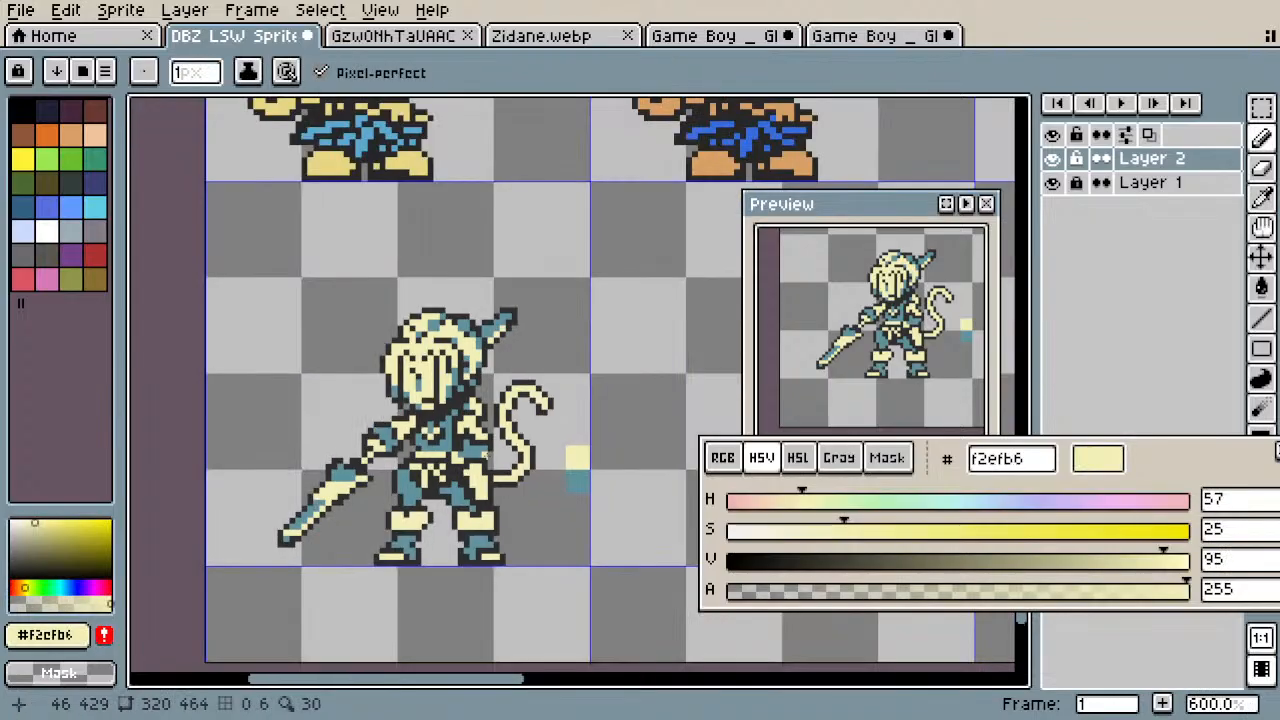
scroll(540, 467, down, 1)
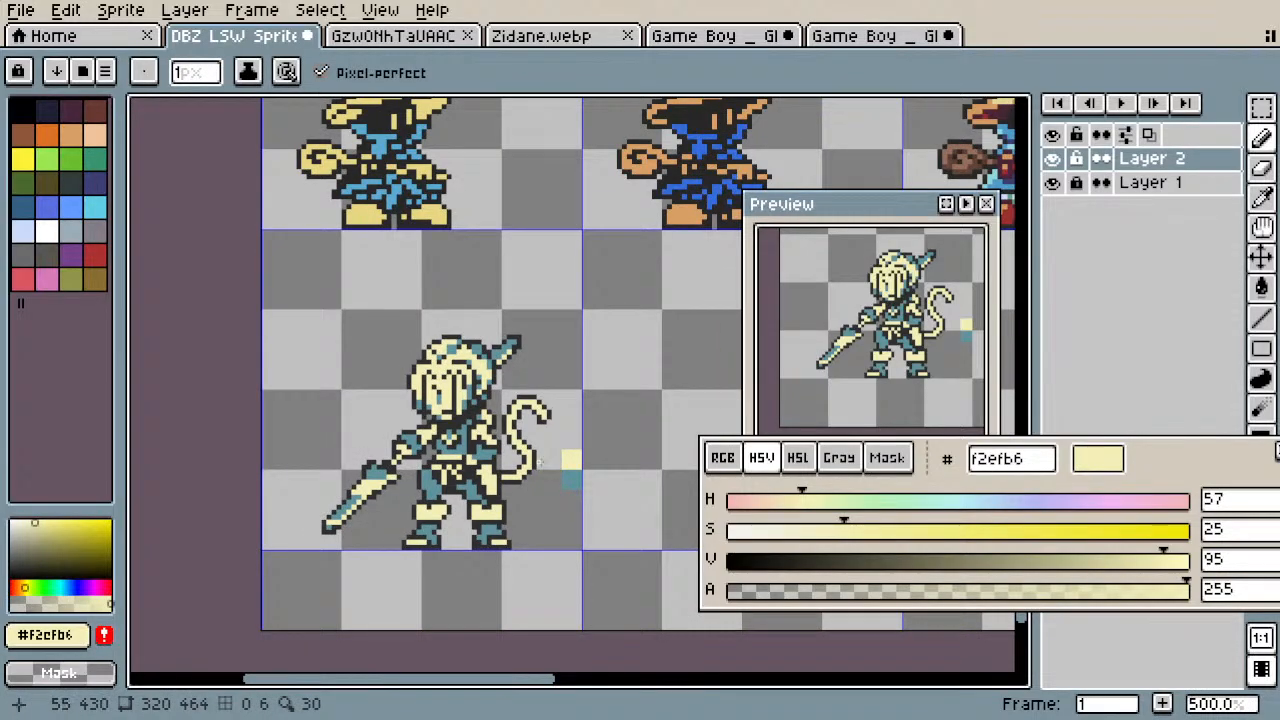
Step: Rework the pixels where the belt meets the teal area under the tail-side arm, using pale yellow and teal #5f929c
scroll(540, 459, up, 2)
scroll(465, 455, up, 3)
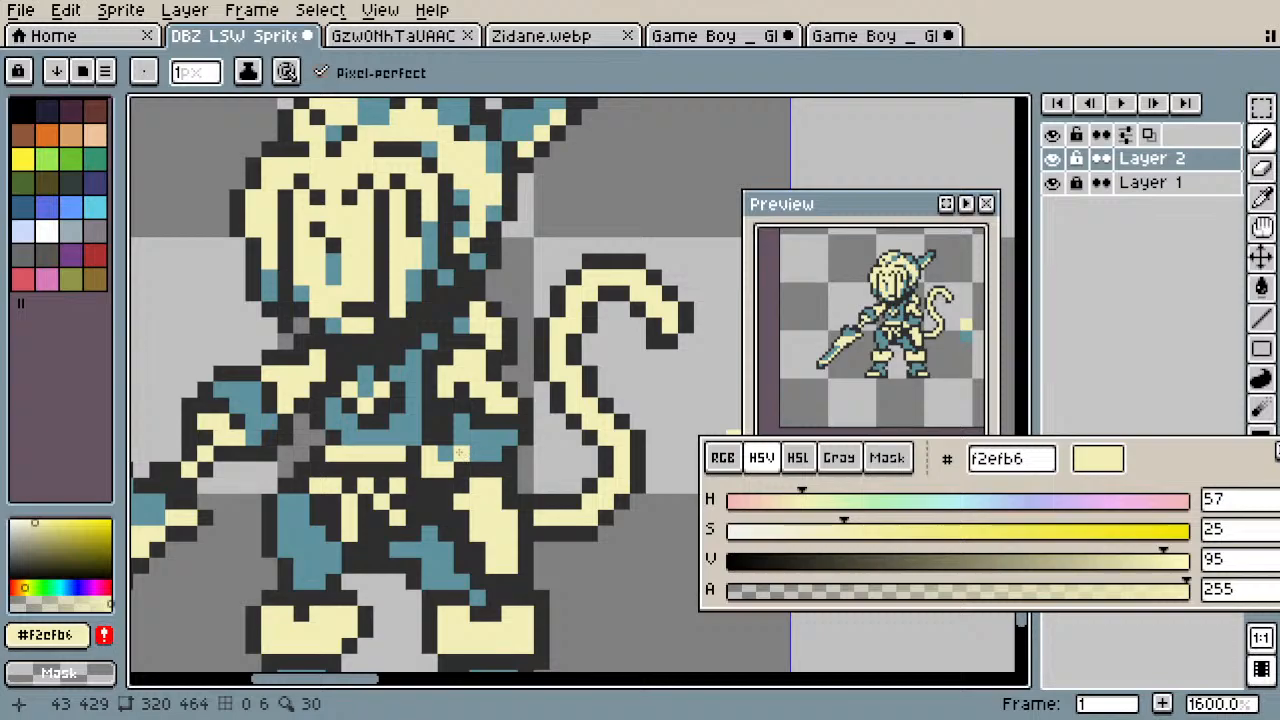
alt+click(468, 433)
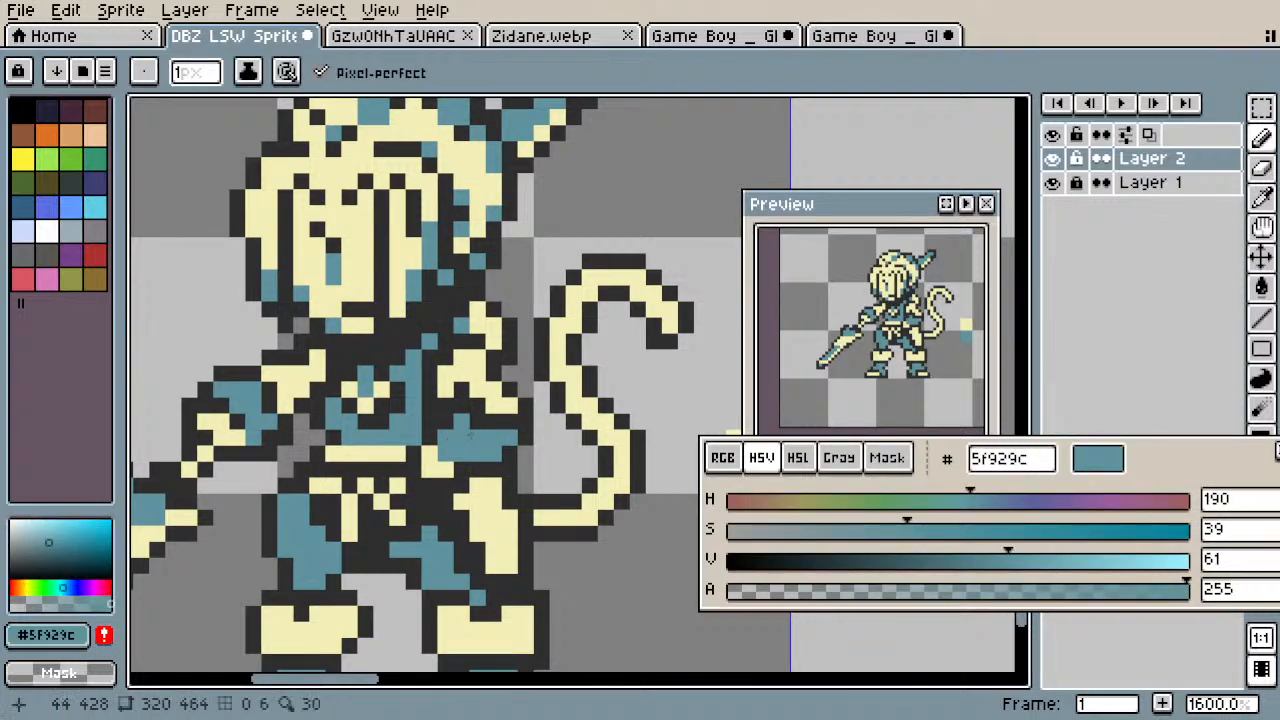
scroll(468, 436, down, 4)
scroll(466, 438, up, 4)
scroll(458, 402, down, 6)
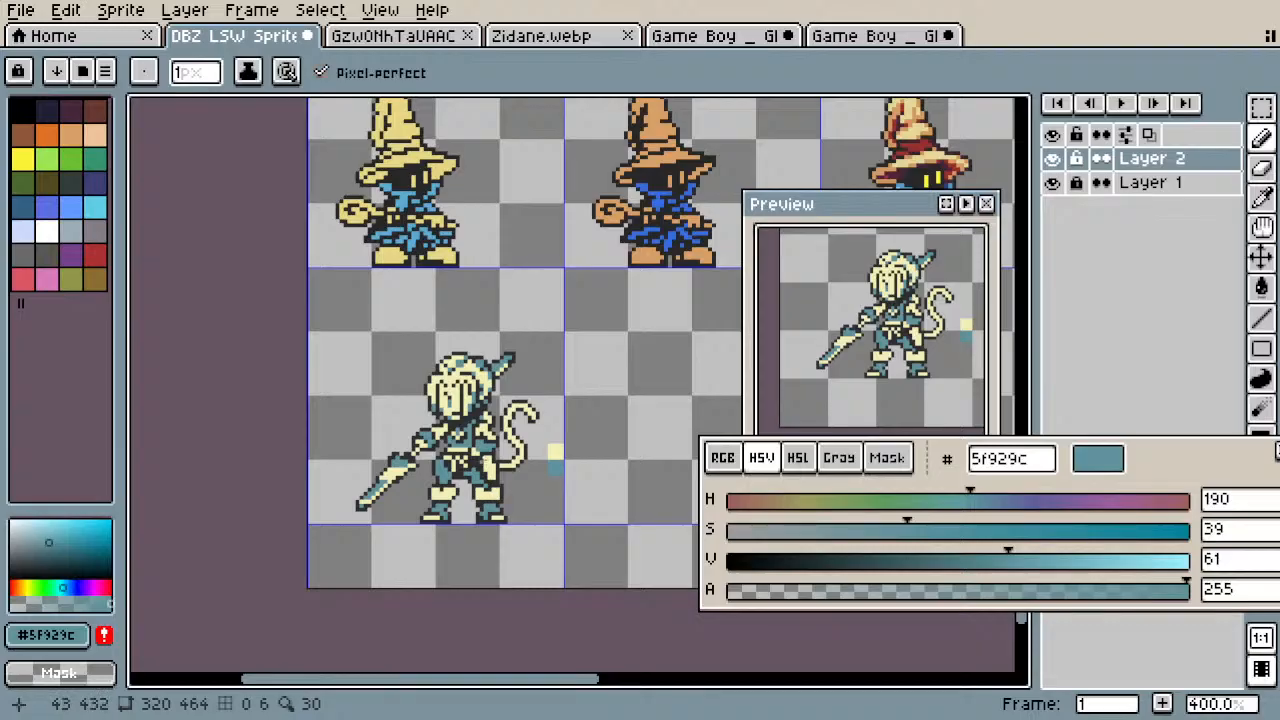
Step: Lengthen the pale yellow strip under the tail-side teal area and trim the hip highlight's inner corner with dark #2f2f2f
scroll(481, 459, up, 8)
alt+click(481, 420)
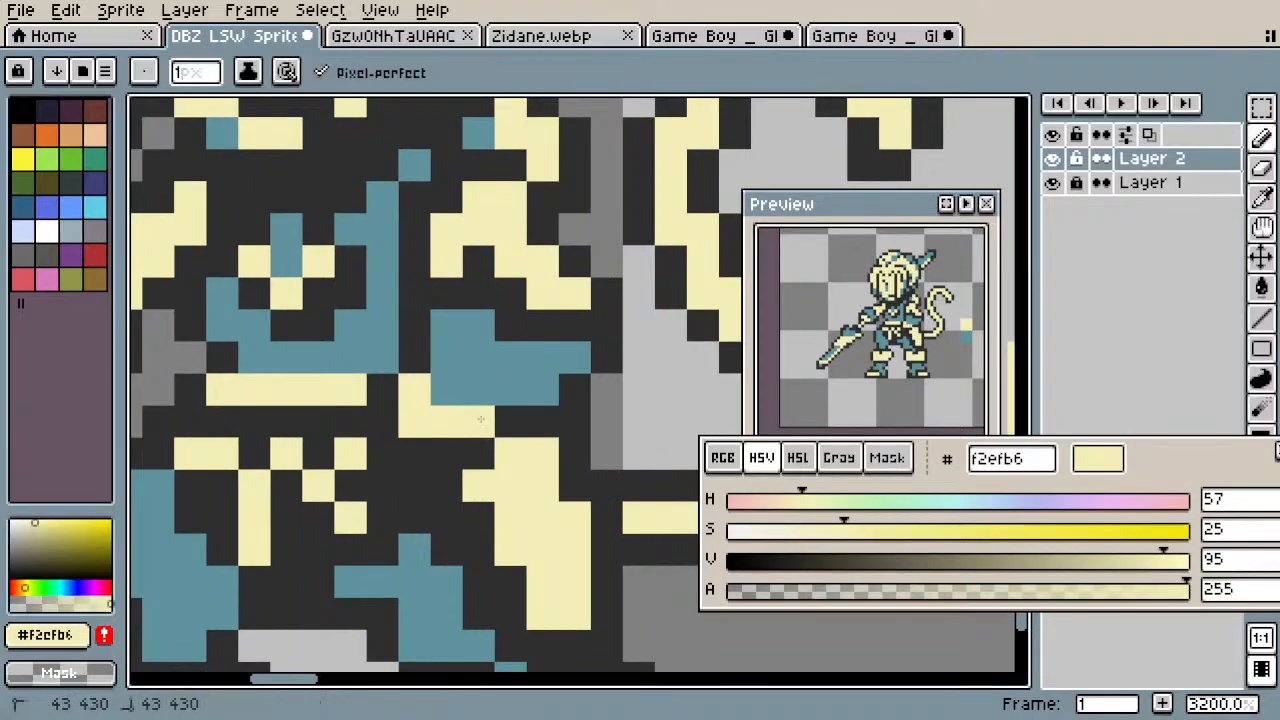
scroll(481, 420, down, 8)
scroll(505, 470, up, 4)
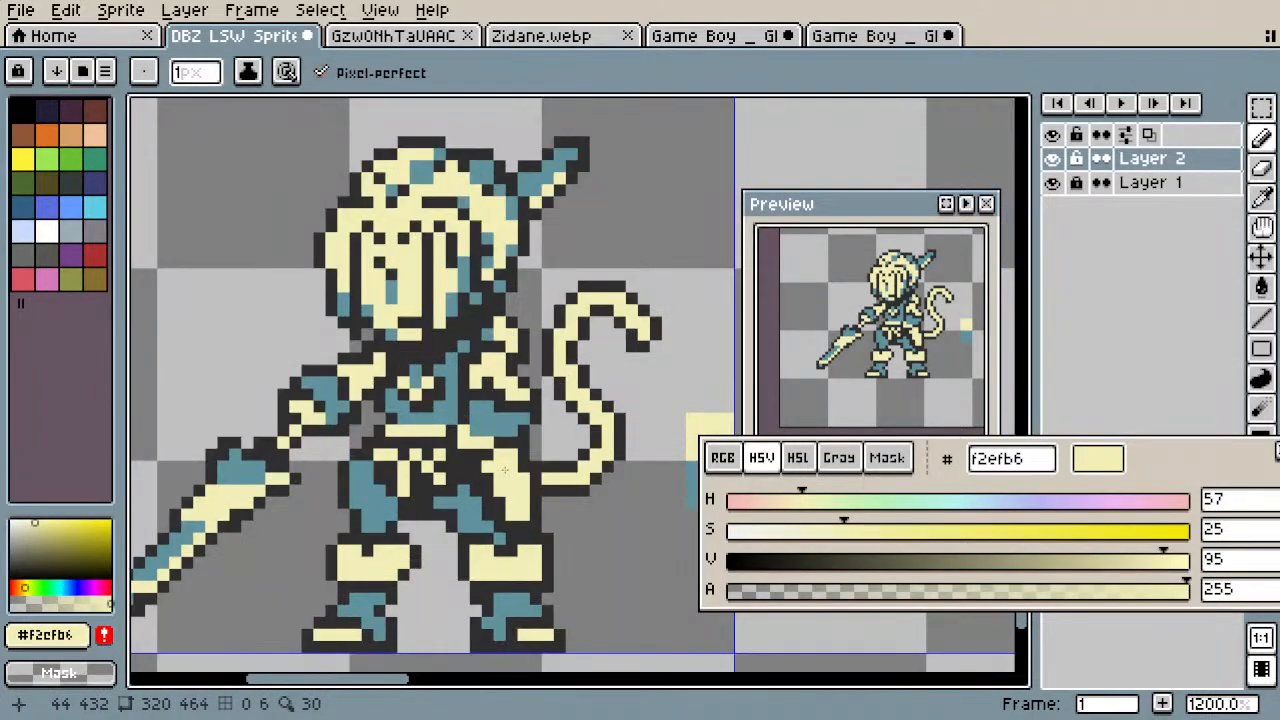
scroll(505, 470, up, 3)
alt+click(475, 428)
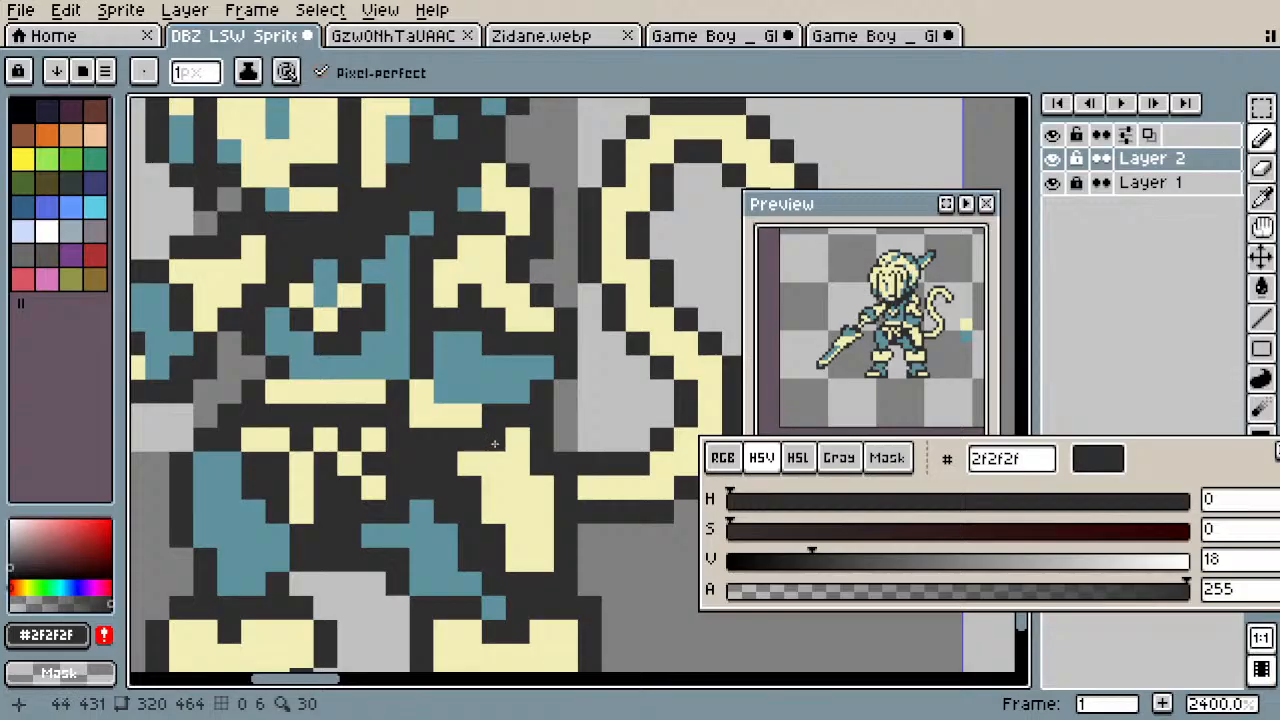
Step: Try a pale yellow pixel beneath the end of the belt strip, and undo it
alt+click(465, 420)
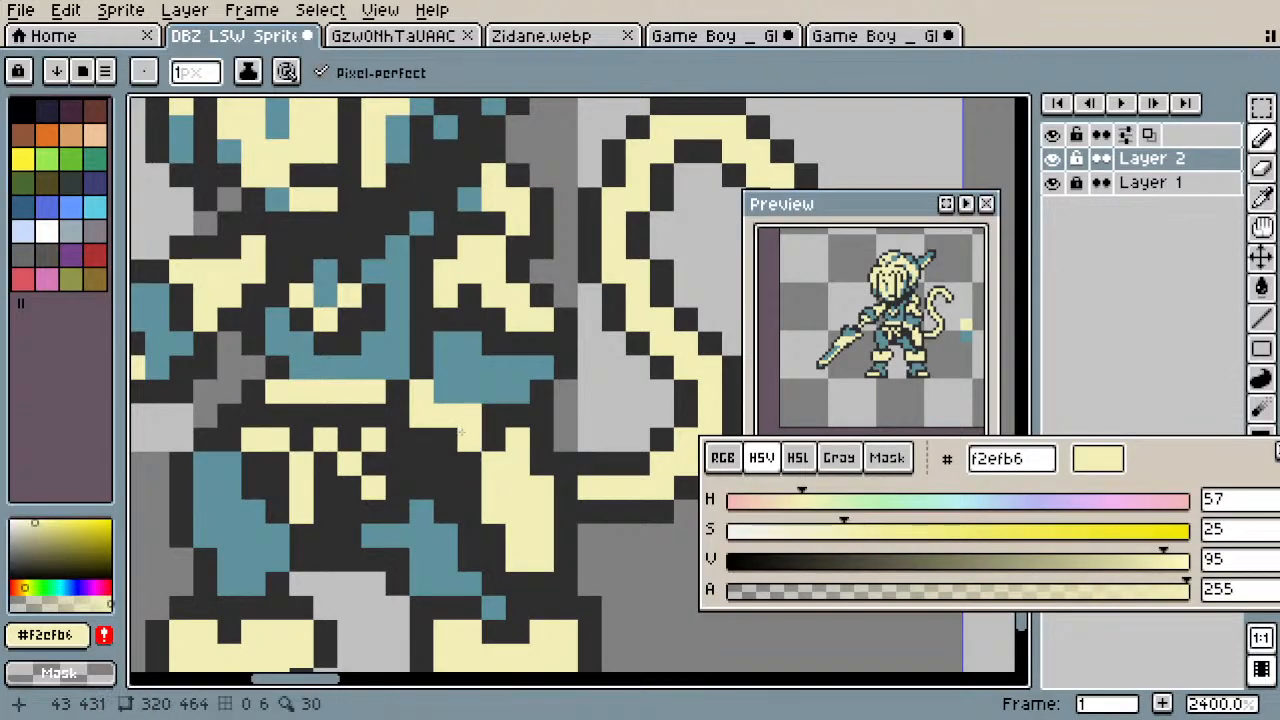
scroll(463, 434, down, 3)
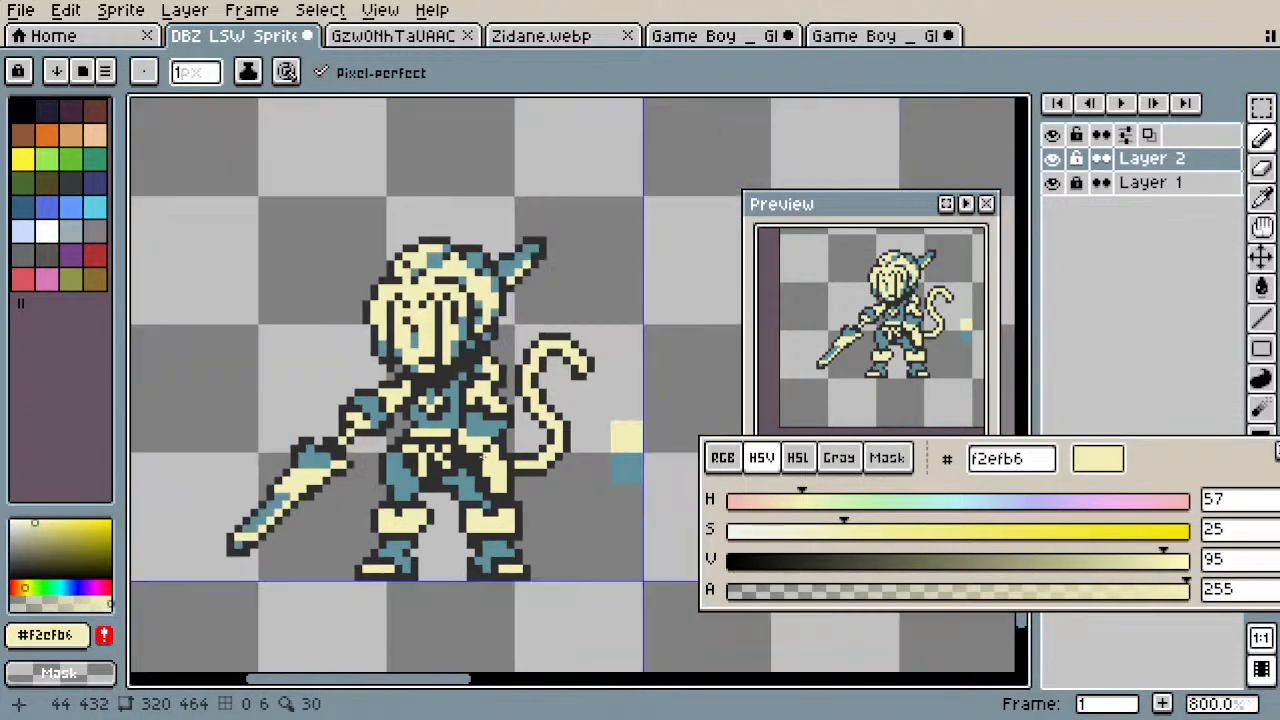
scroll(483, 452, down, 3)
key(ctrl+z)
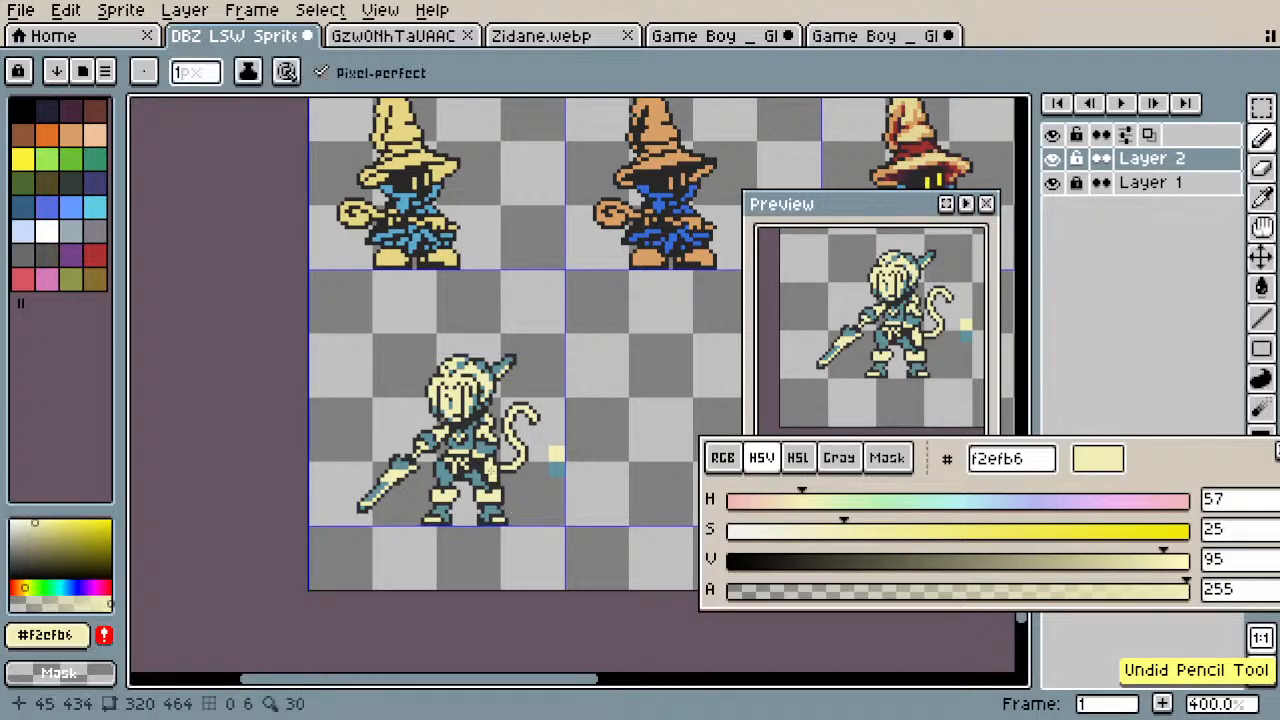
Step: Pencil a pale yellow #f2efb6 C-shaped buckle on the tail side of the belt, keeping a dark gap inside
scroll(468, 449, up, 6)
key(alt)
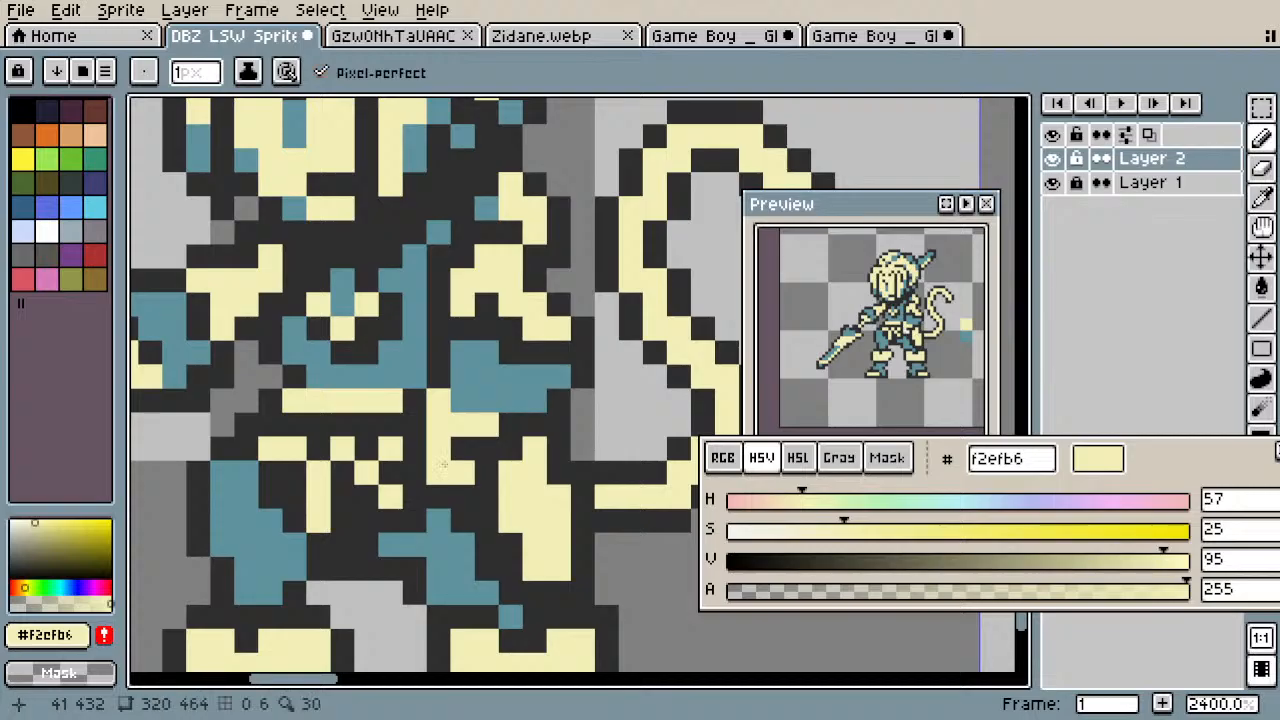
scroll(437, 449, down, 6)
scroll(437, 449, up, 5)
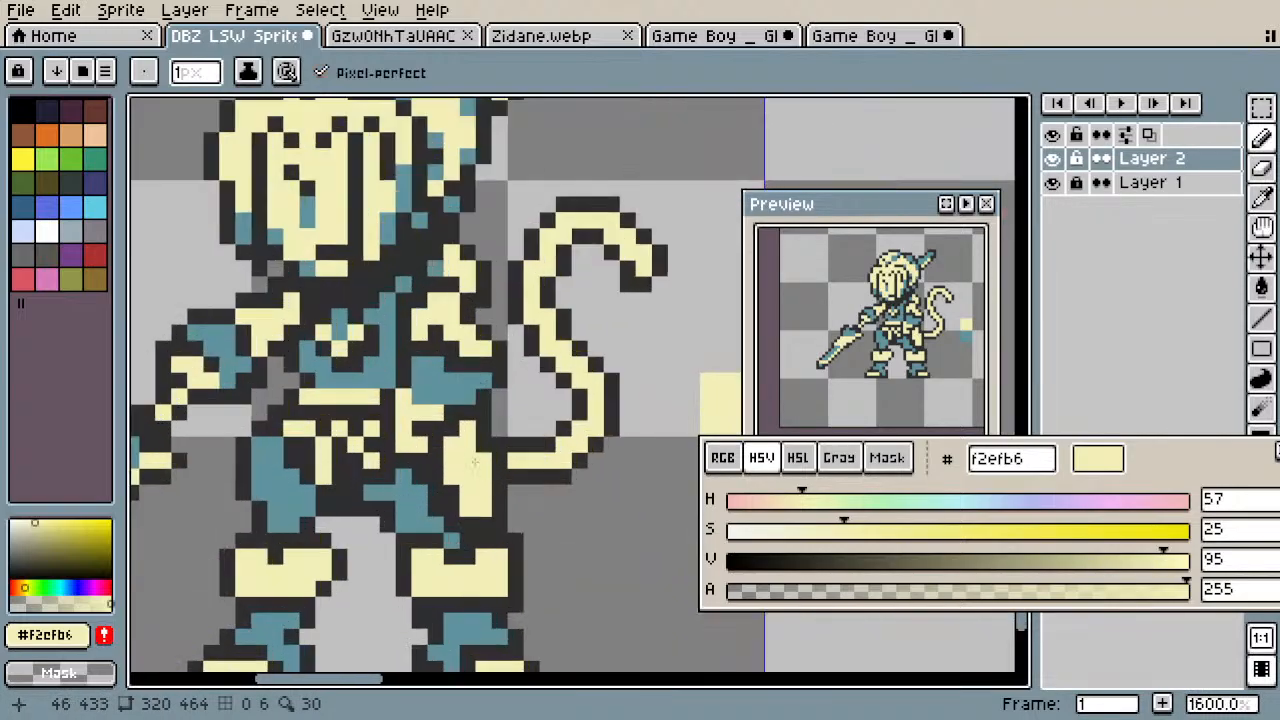
alt+click(455, 440)
key(alt)
alt+click(430, 438)
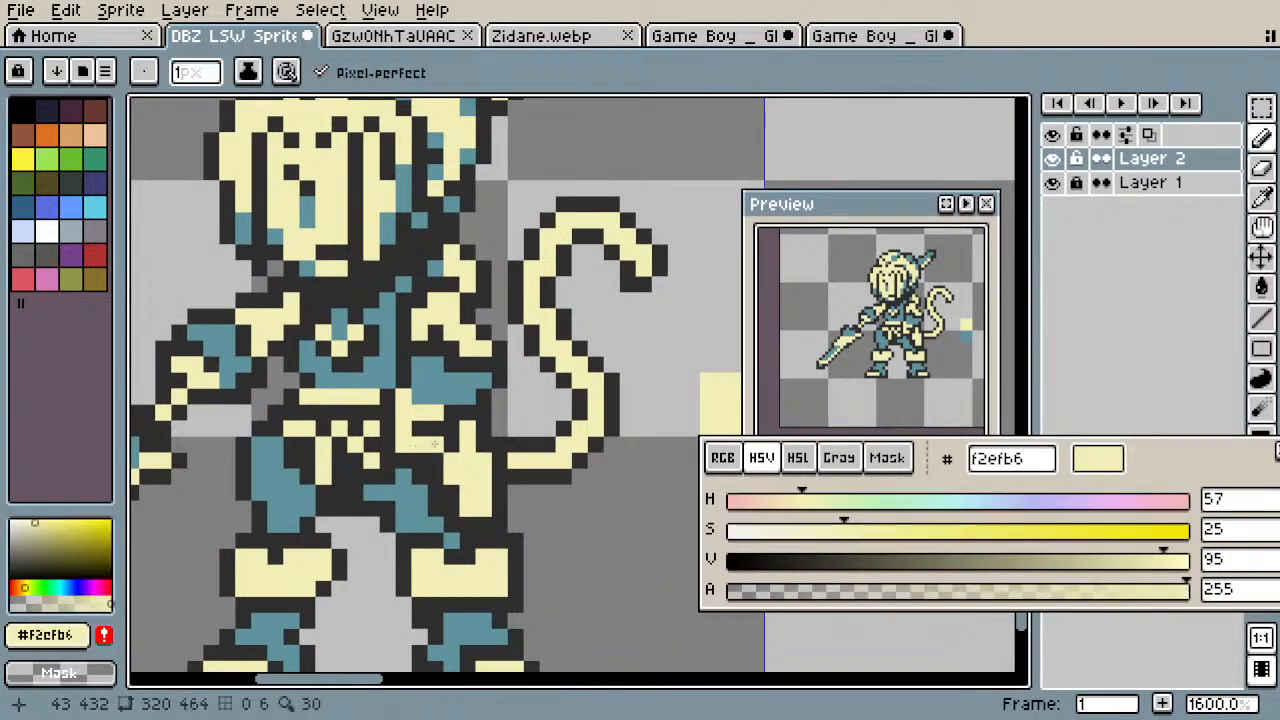
scroll(456, 475, down, 4)
scroll(456, 475, up, 4)
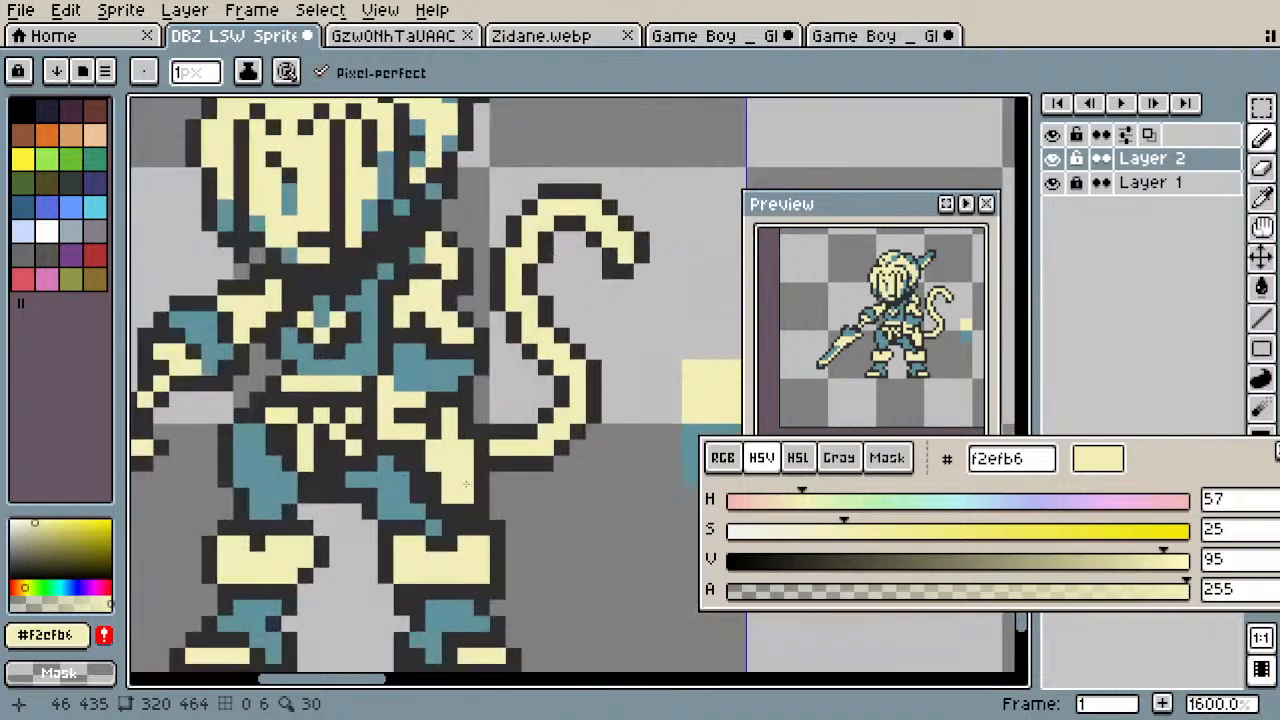
Step: Darken pixels between the buckle and hip highlight and along the teal area's underside above the buckle with #2f2f2f
alt+click(429, 451)
scroll(429, 451, down, 3)
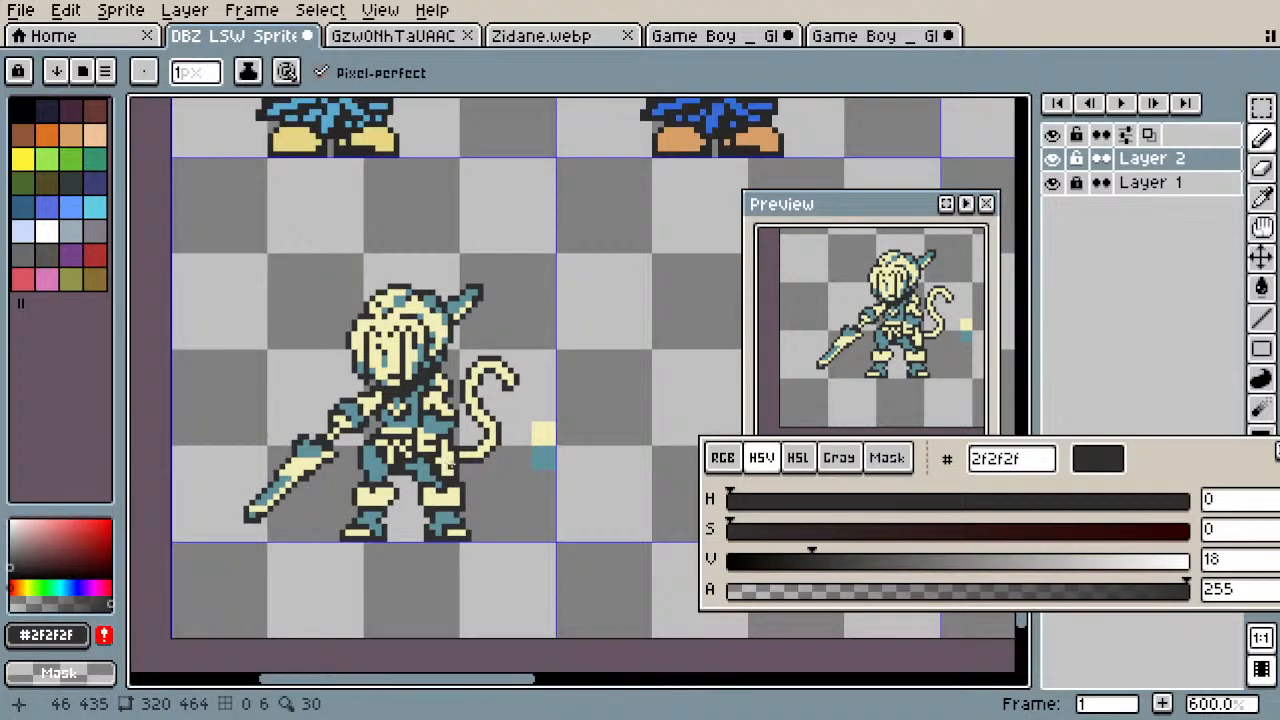
scroll(452, 466, up, 4)
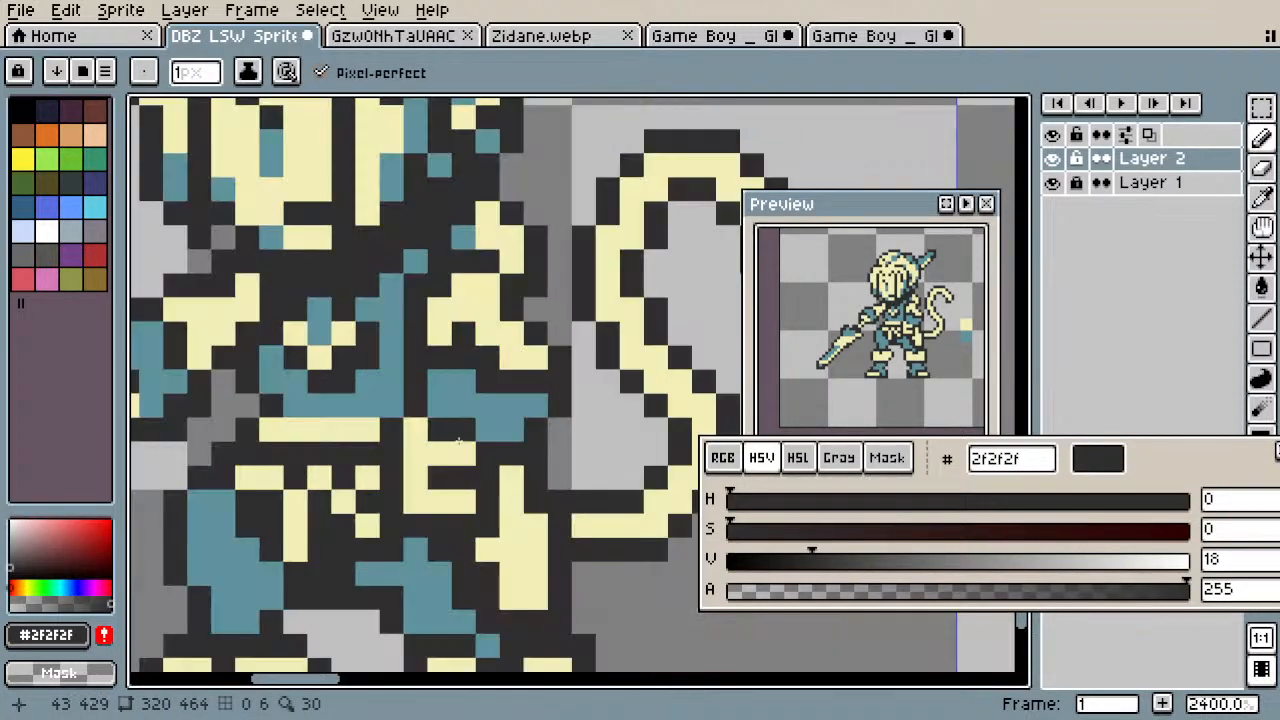
scroll(458, 443, down, 5)
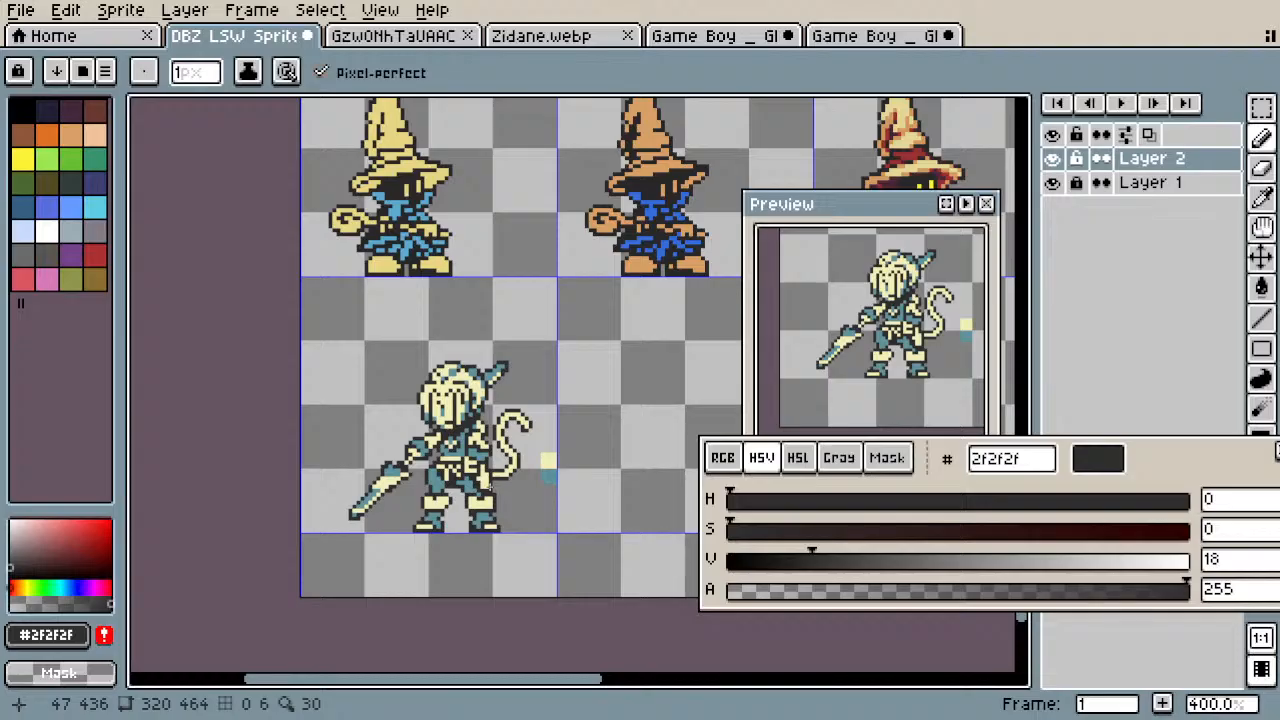
Step: Extend the teal #5f929c shading of the tail-side thigh up toward the belt
scroll(466, 472, up, 4)
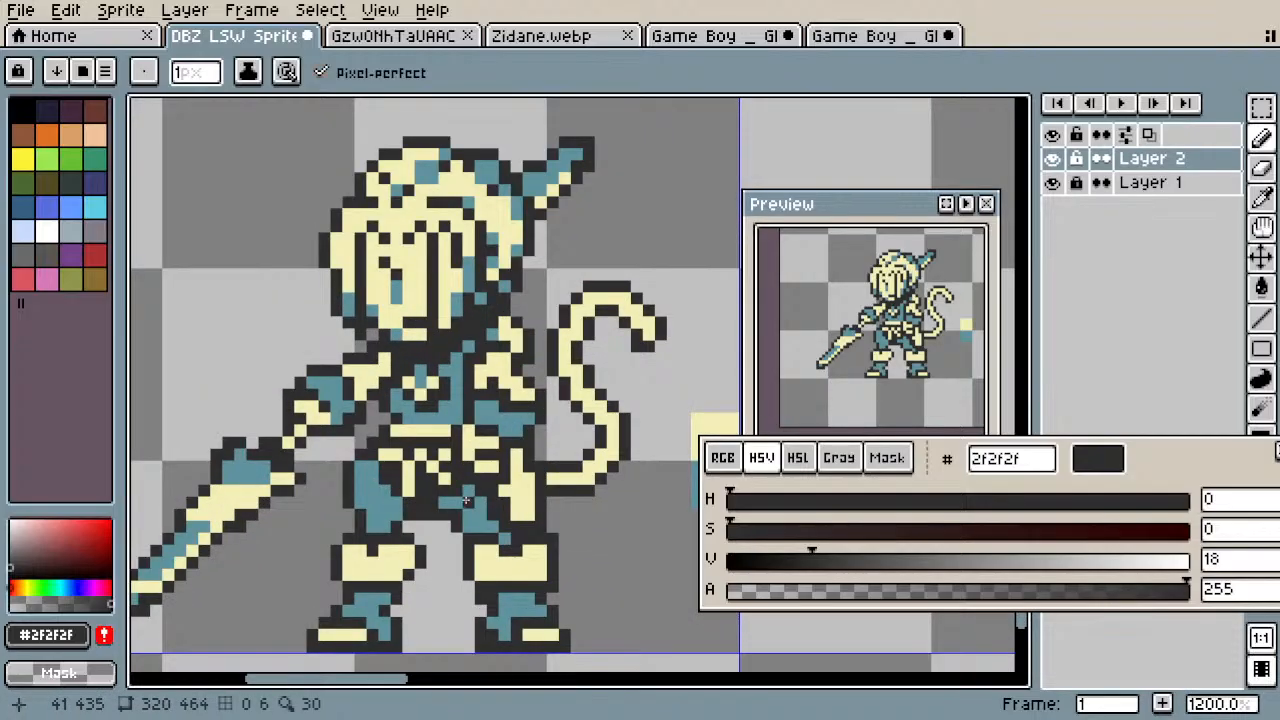
alt+click(466, 500)
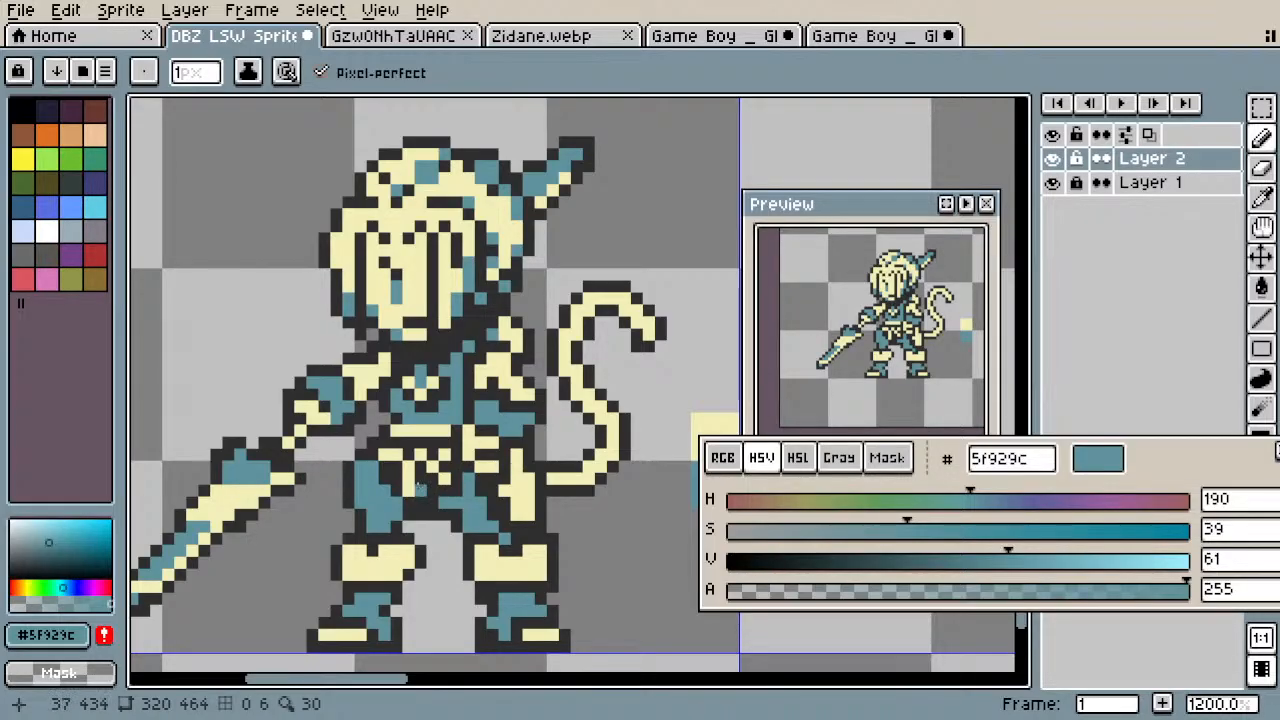
scroll(380, 477, up, 1)
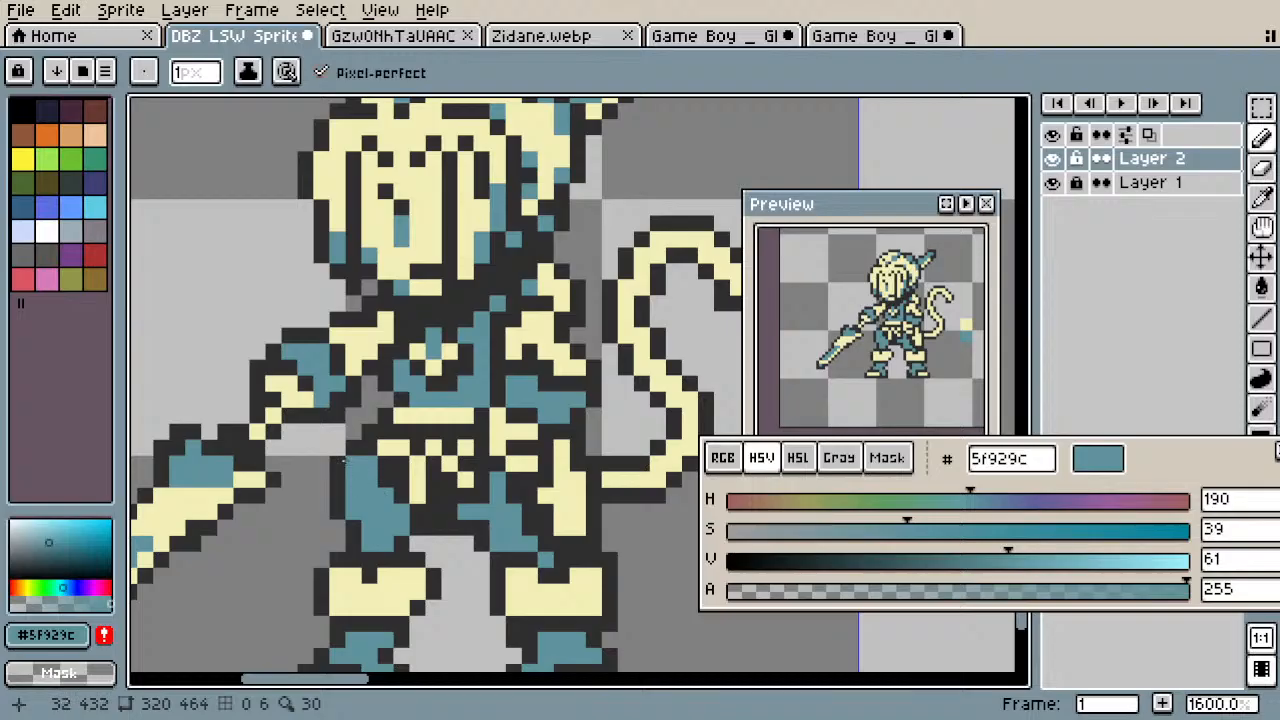
Step: Round the upper outer corner of the dagger-side thigh with dark #2f2f2f and touch up its top edge with teal
alt+click(342, 461)
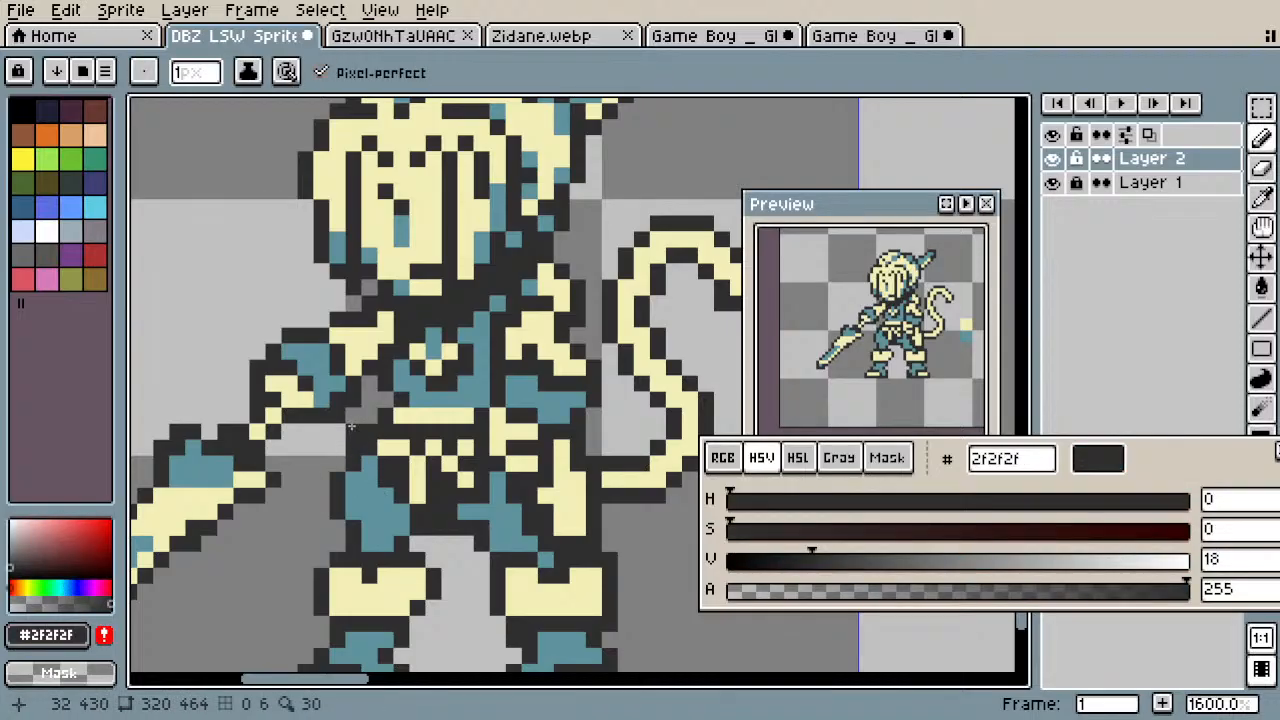
scroll(352, 427, down, 5)
scroll(355, 440, up, 7)
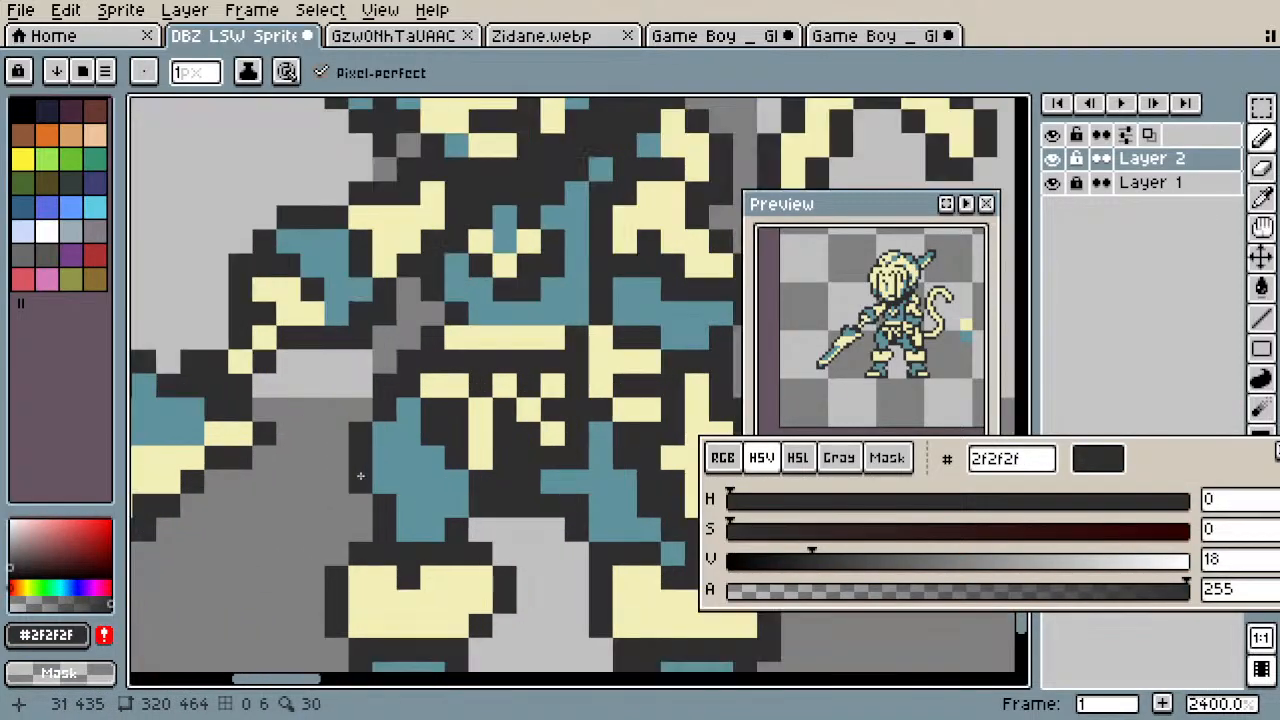
alt+click(418, 408)
alt+click(437, 400)
alt+click(436, 388)
scroll(456, 433, down, 5)
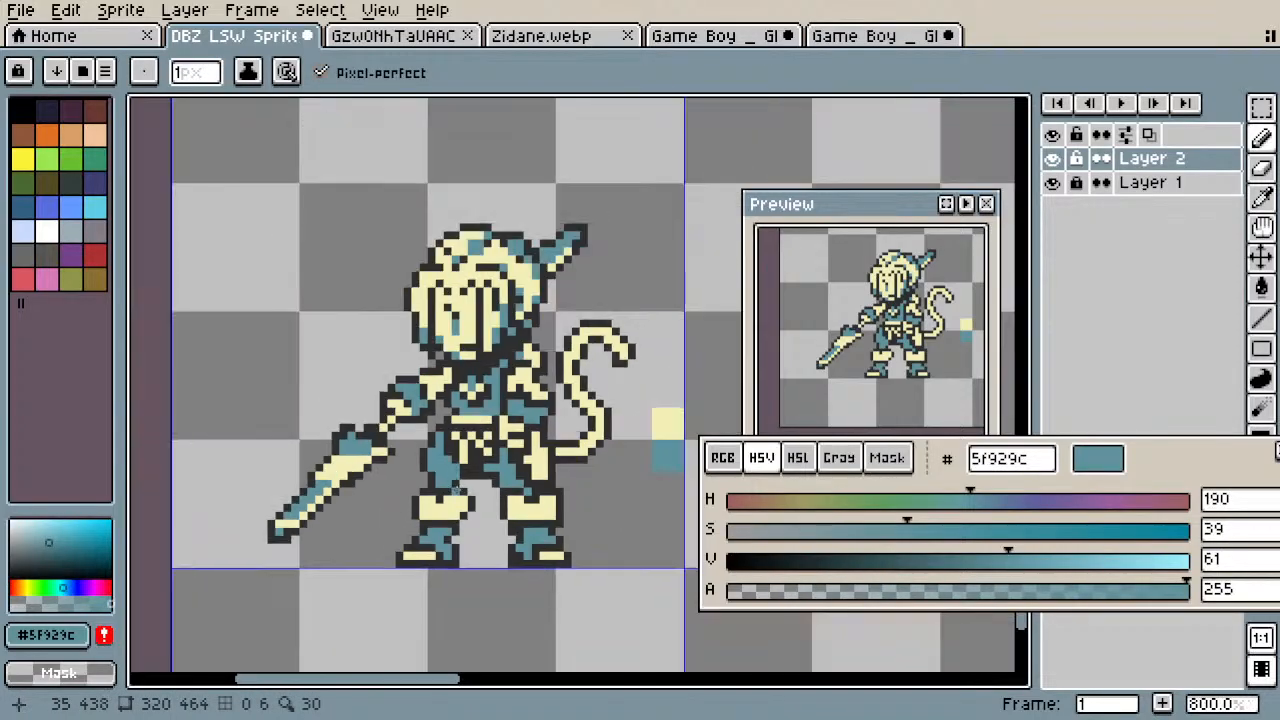
scroll(457, 470, down, 2)
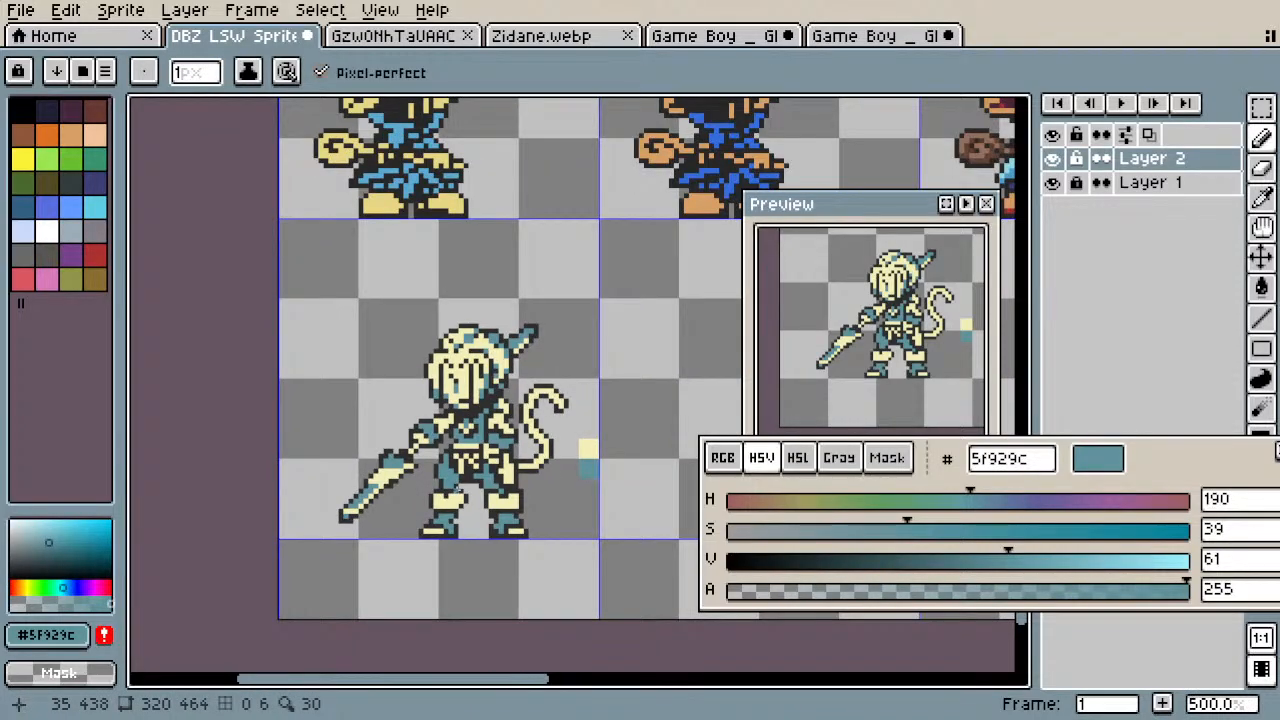
Step: Extend the teal #5f929c of the tail-side thigh across the crotch to the dagger-side thigh, adding a teal pixel below the belt knot
scroll(466, 410, up, 8)
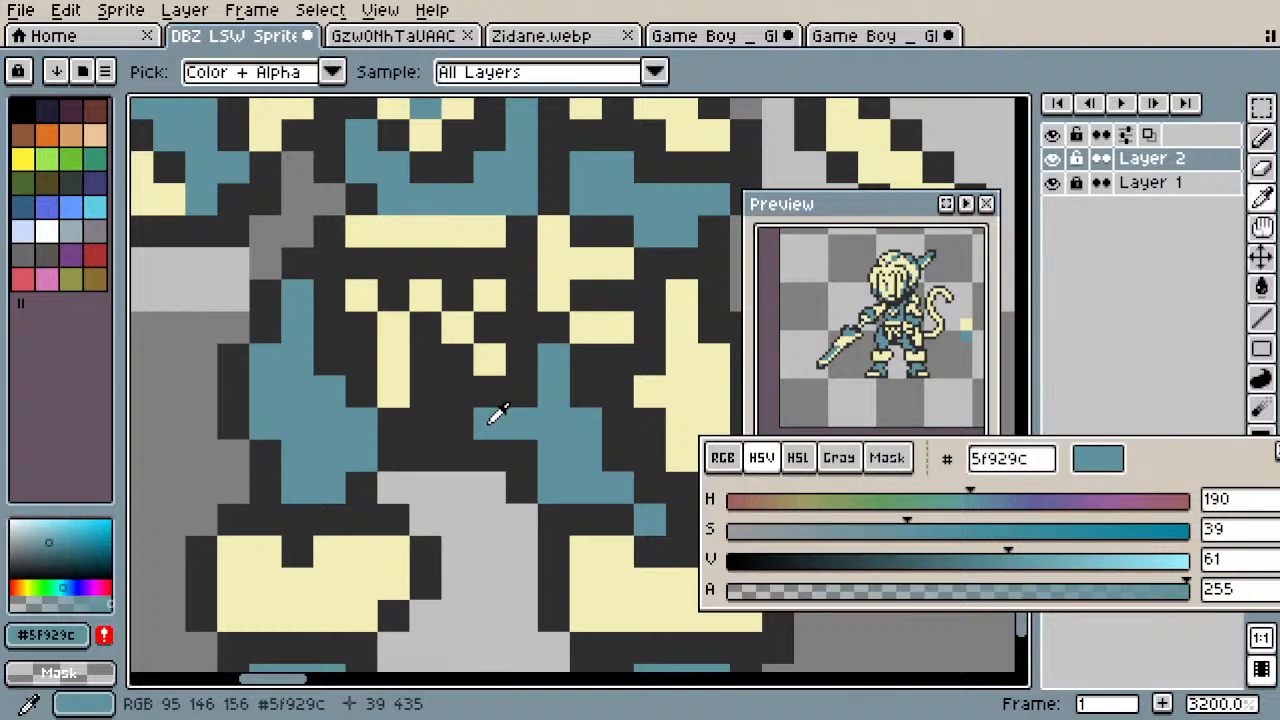
drag(425, 424, 432, 394)
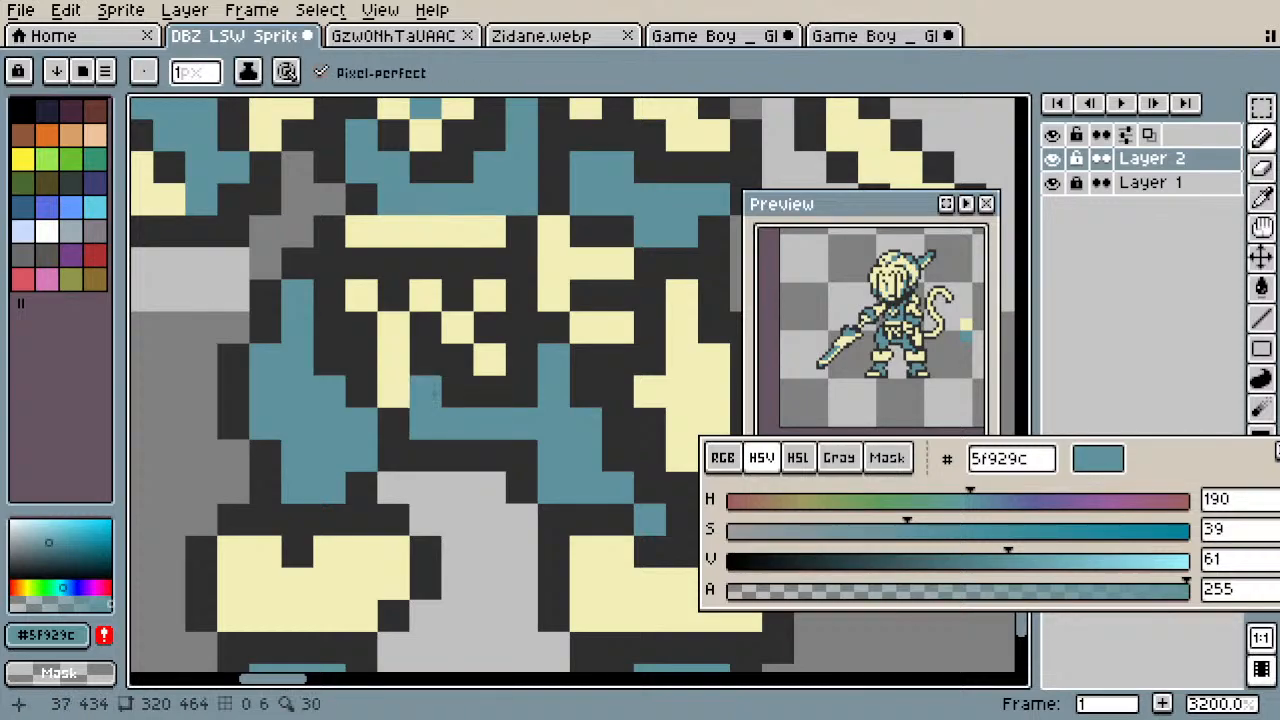
key(ctrl+z)
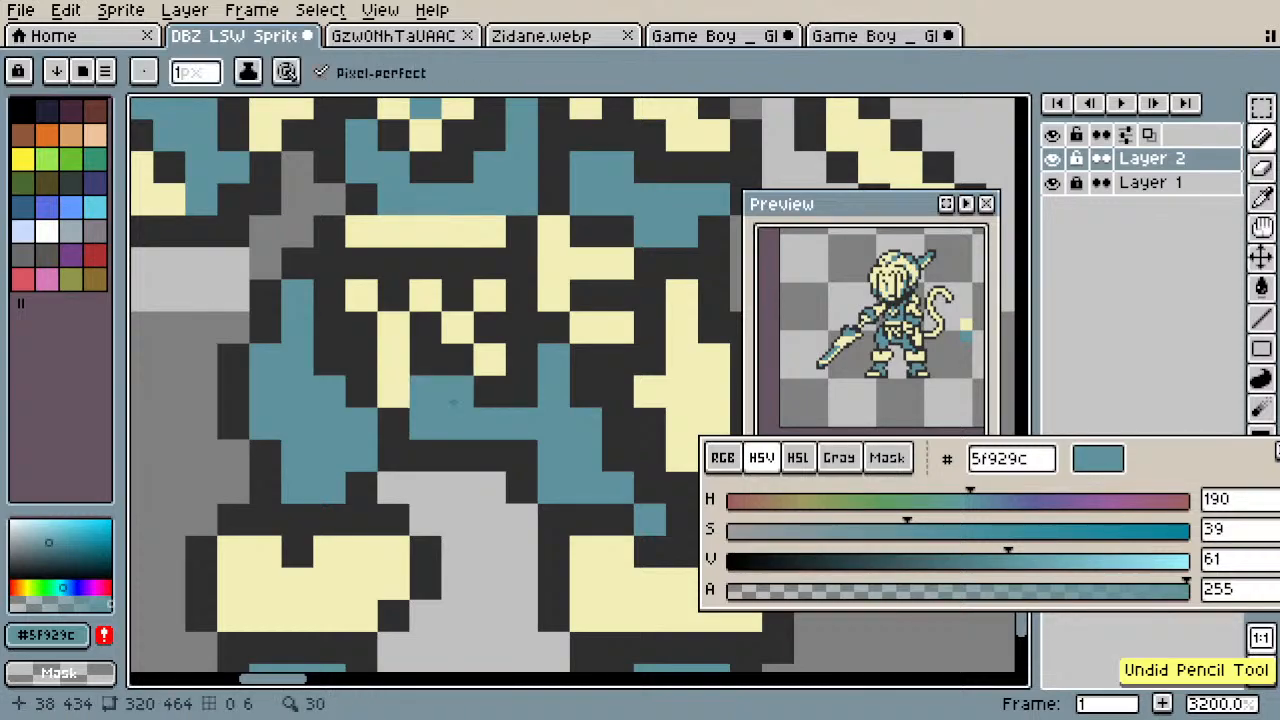
click(453, 400)
click(392, 424)
key(alt)
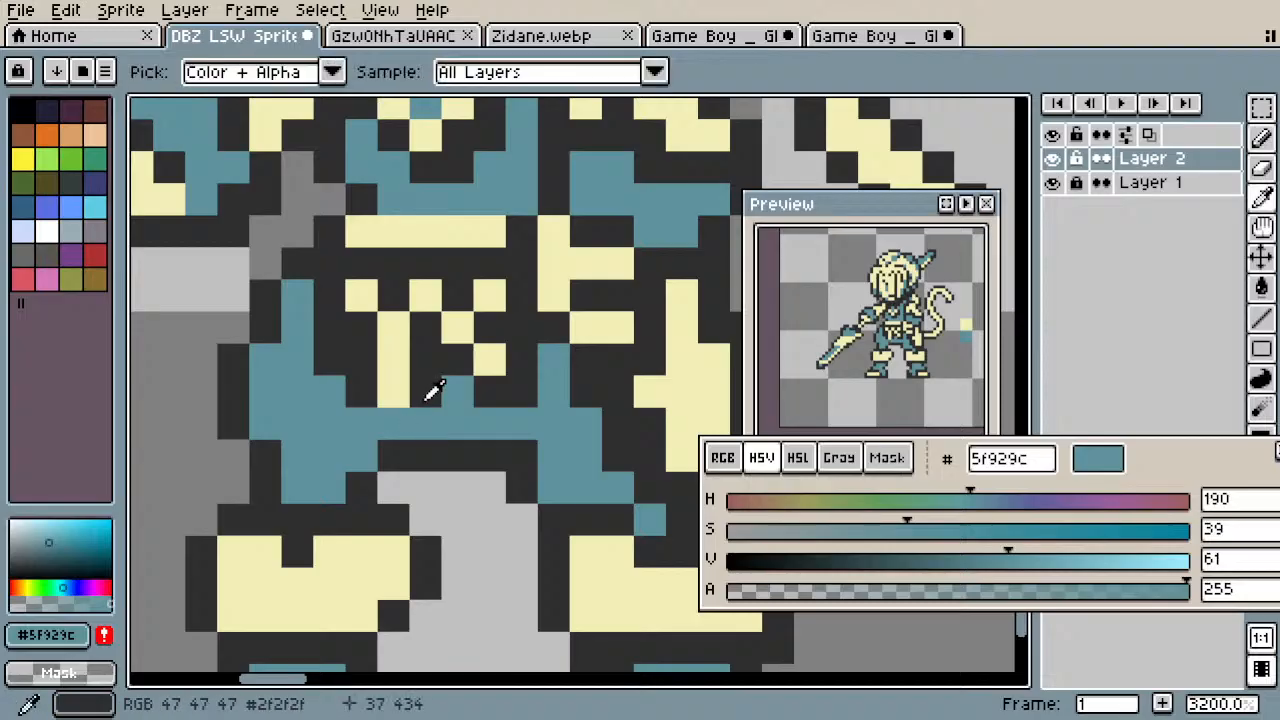
Step: Lengthen the hanging belt strip by one pixel in pale yellow #f2efb6 and touch up the outline beside its end with dark #2f2f2f
alt+click(425, 396)
alt+click(392, 396)
click(393, 421)
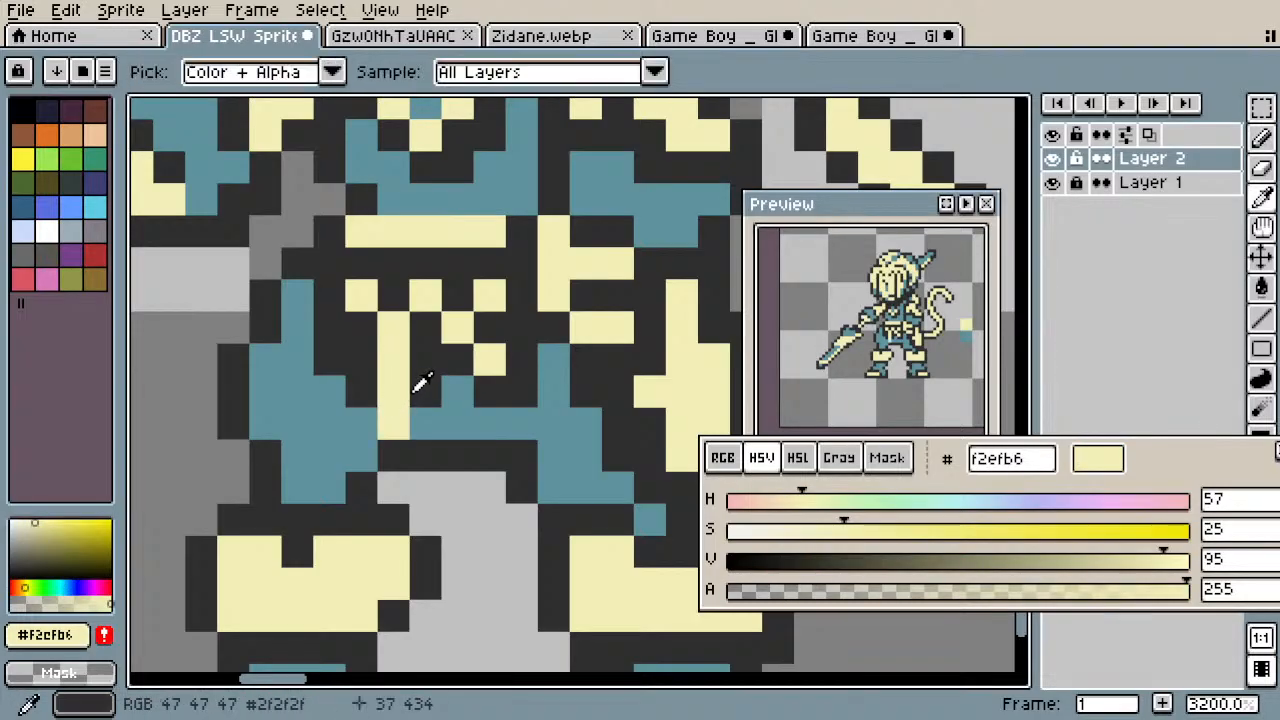
alt+click(416, 395)
click(426, 413)
click(369, 427)
scroll(367, 428, down, 5)
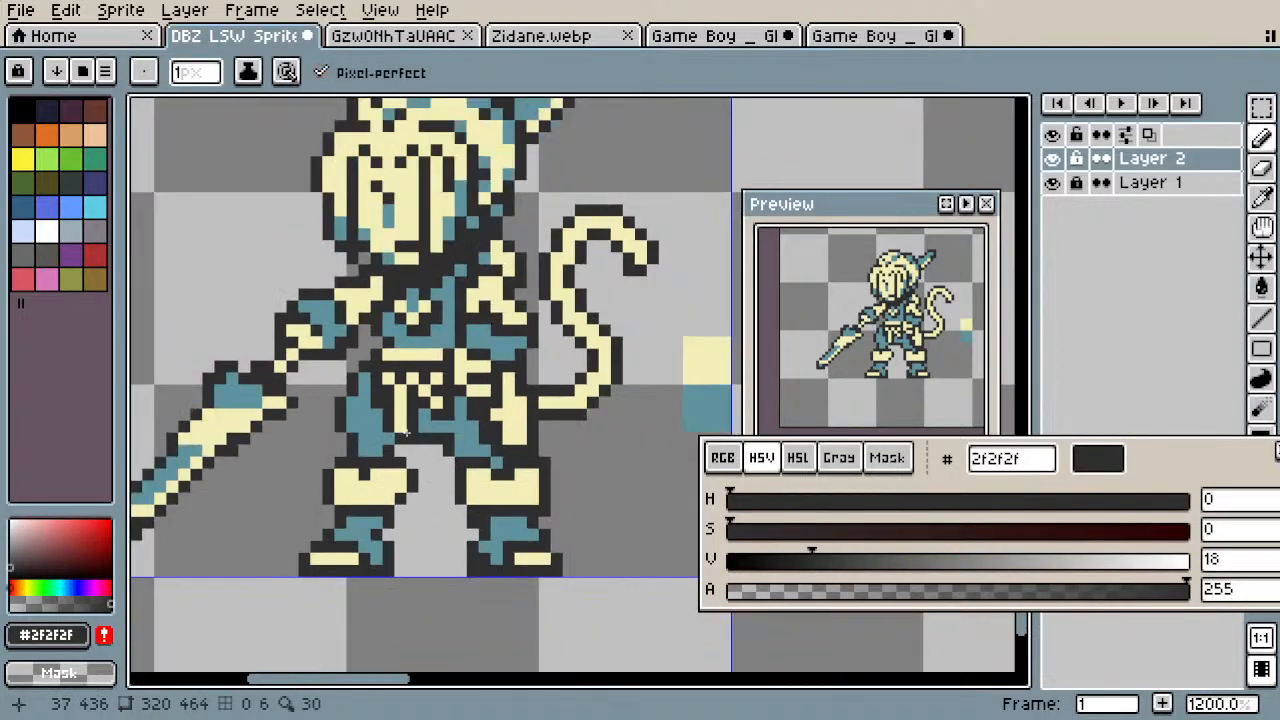
scroll(384, 408, up, 5)
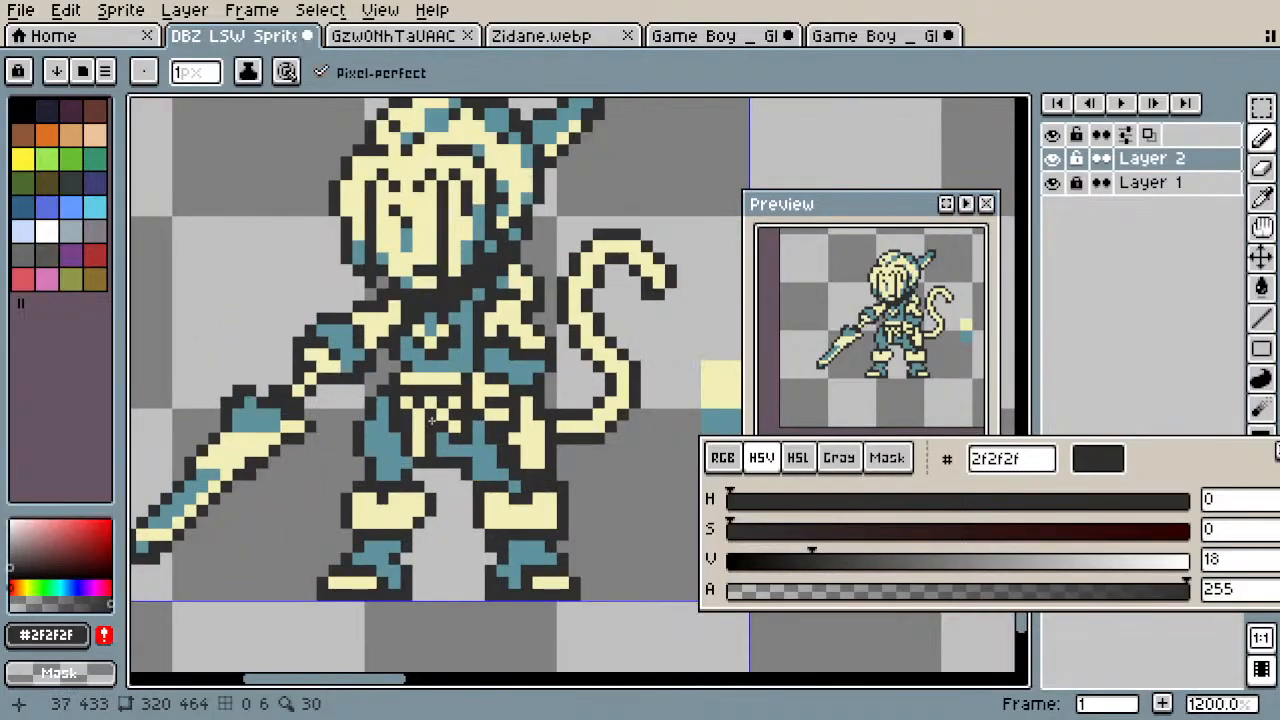
Step: Extend the lower pale yellow belt row toward the dagger-side hip and separate it from the knot with dark #2f2f2f pixels
alt+click(406, 418)
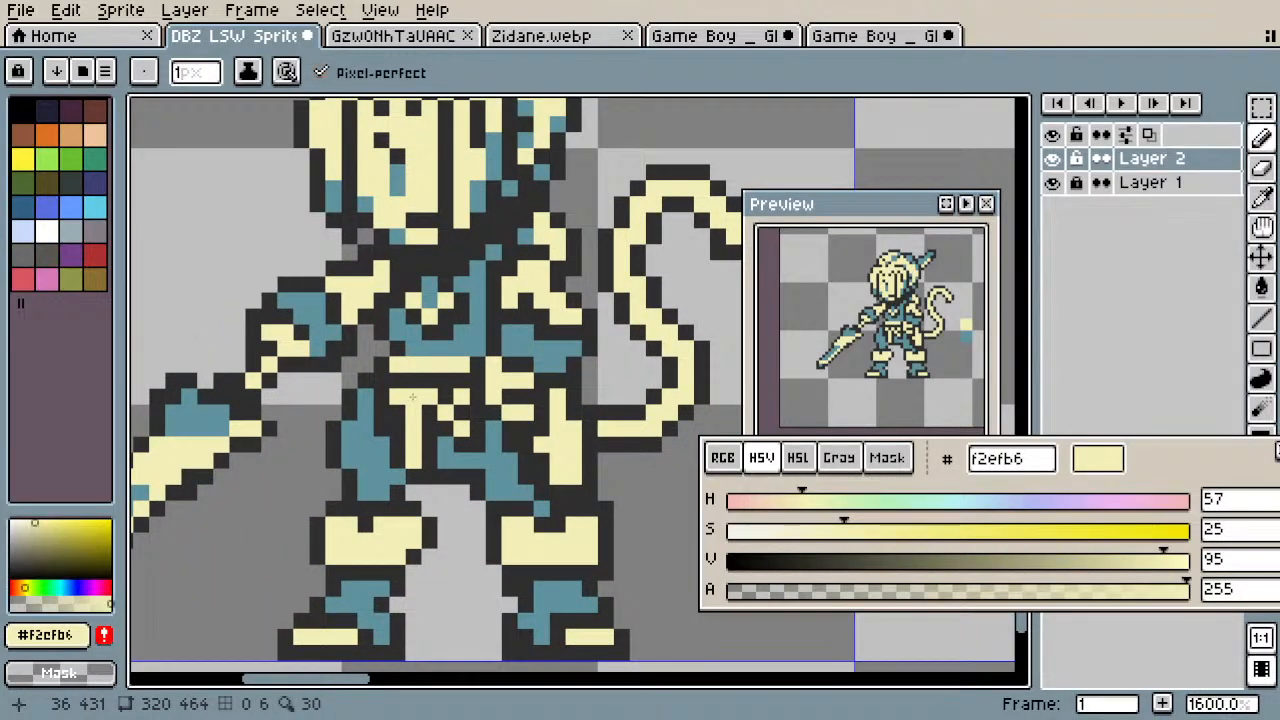
alt+click(428, 396)
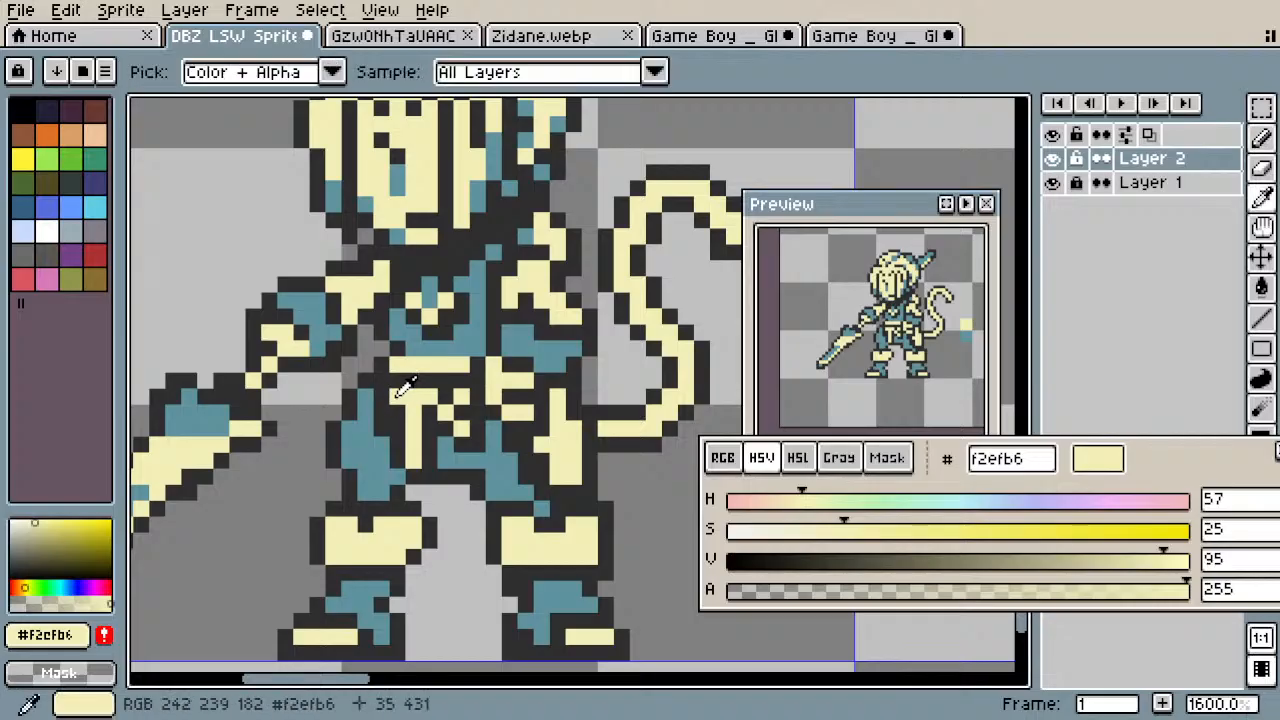
alt+click(366, 403)
alt+click(380, 398)
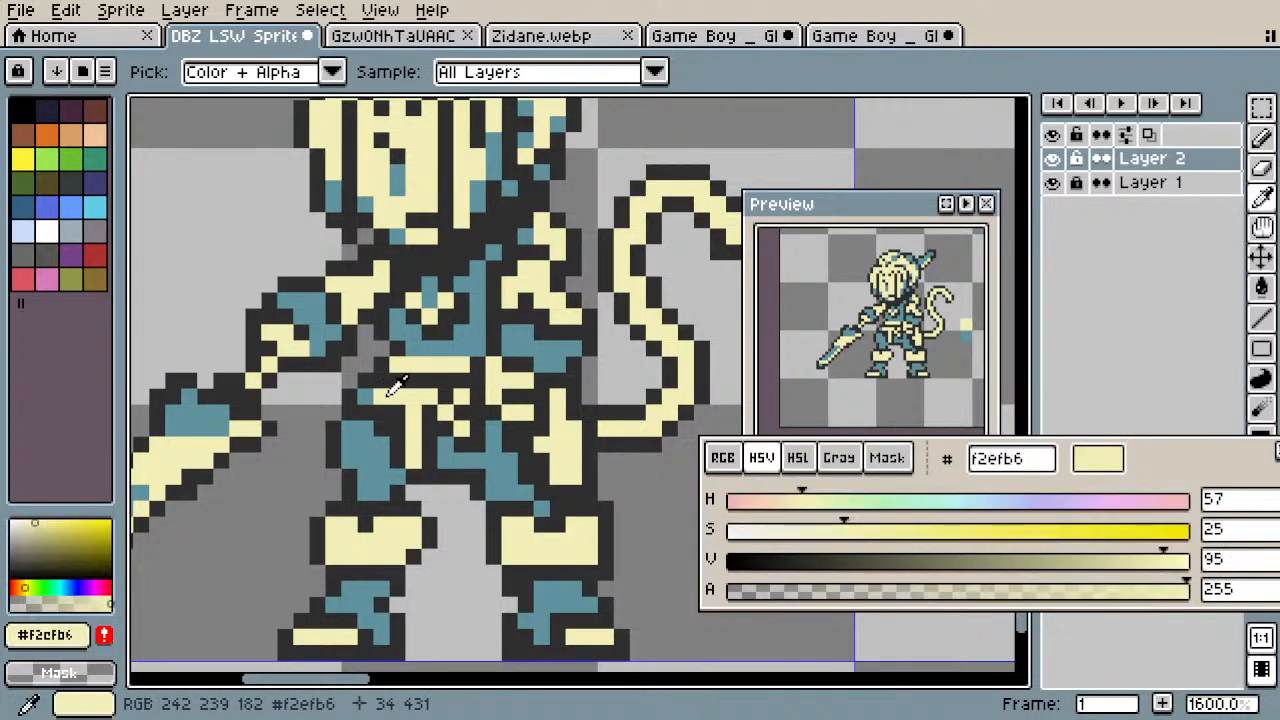
alt+click(366, 403)
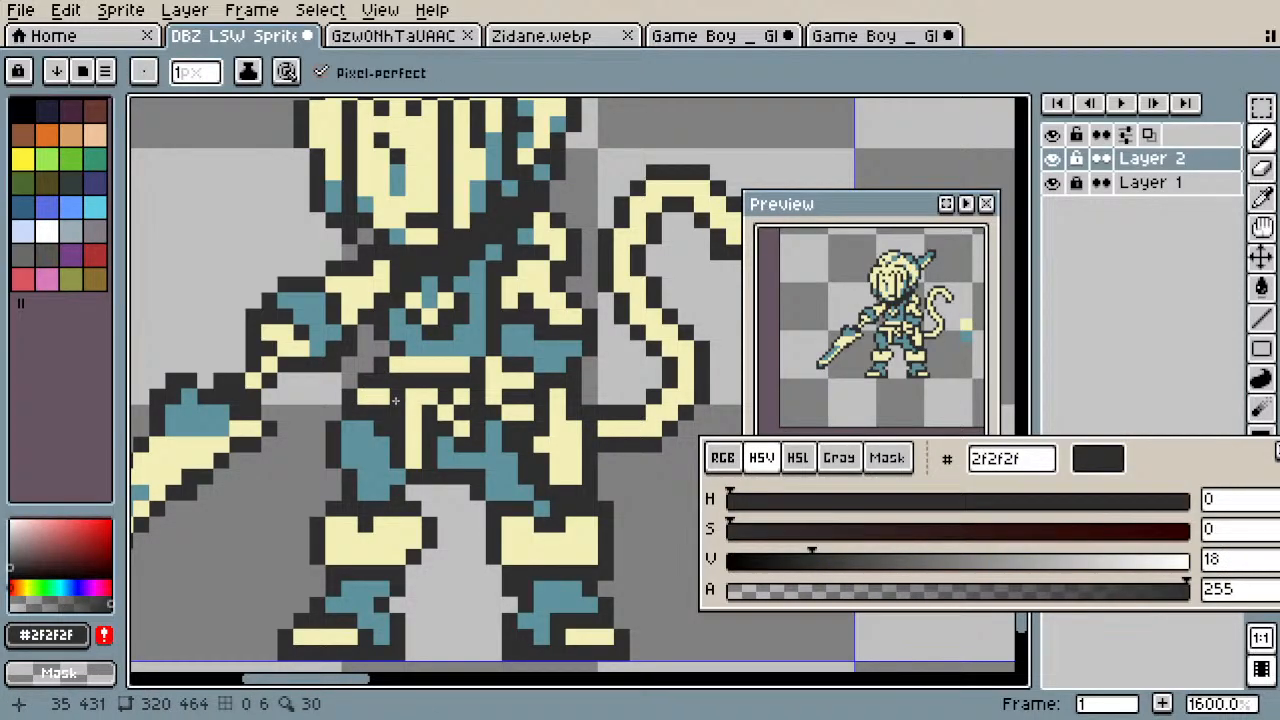
click(395, 401)
alt+click(425, 408)
alt+click(420, 398)
scroll(415, 437, down, 5)
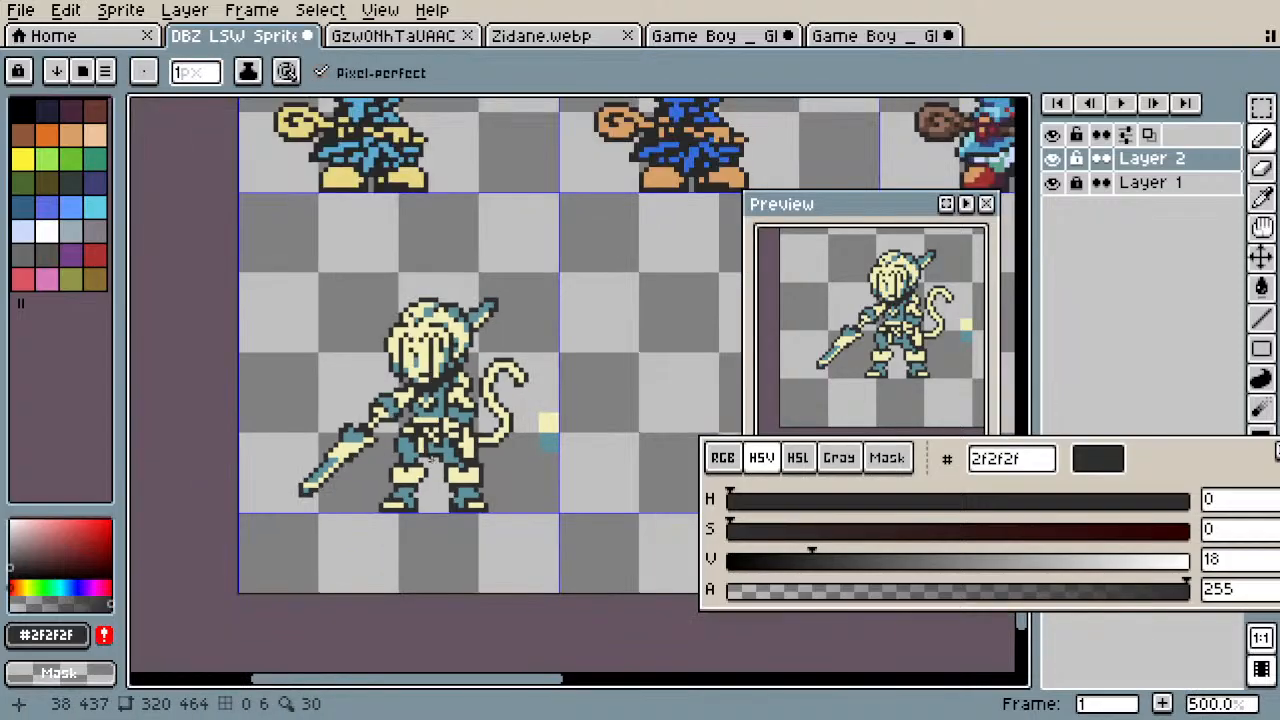
Step: Widen the teal torso's bottom edge and the upper pale yellow belt band by one pixel toward the dagger side, using #5f929c and #f2efb6
scroll(401, 428, up, 4)
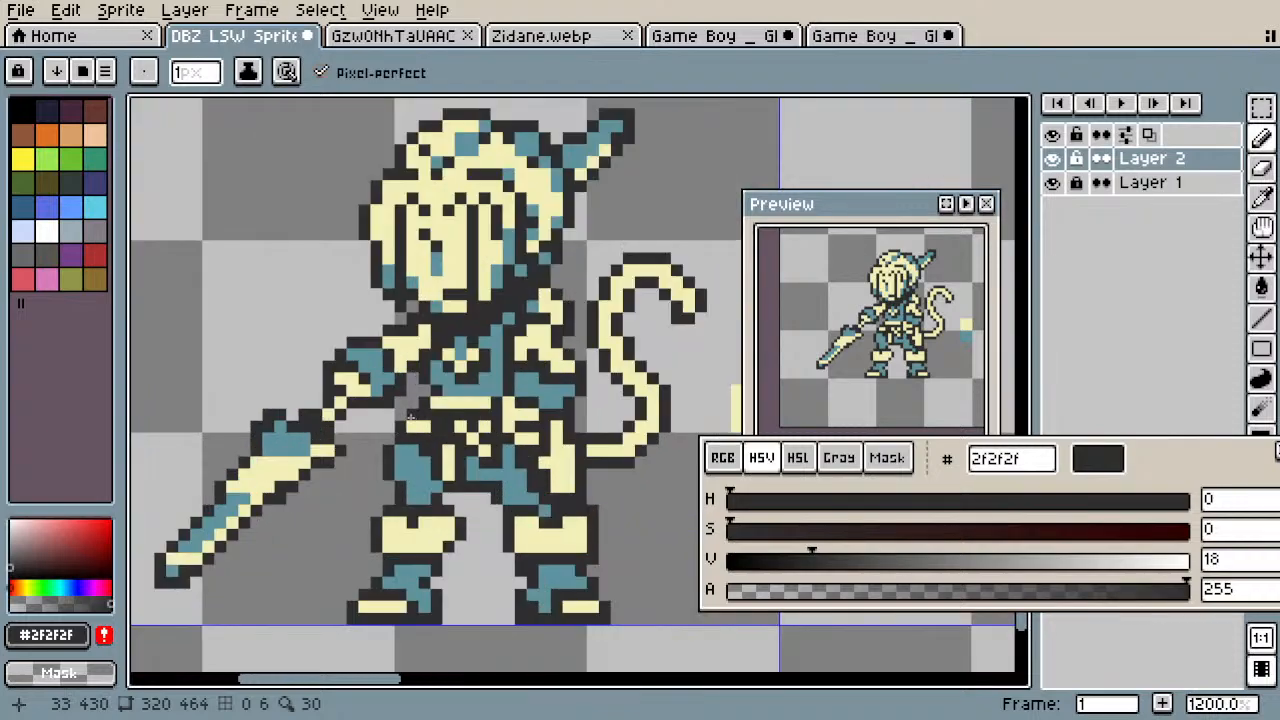
scroll(428, 444, down, 4)
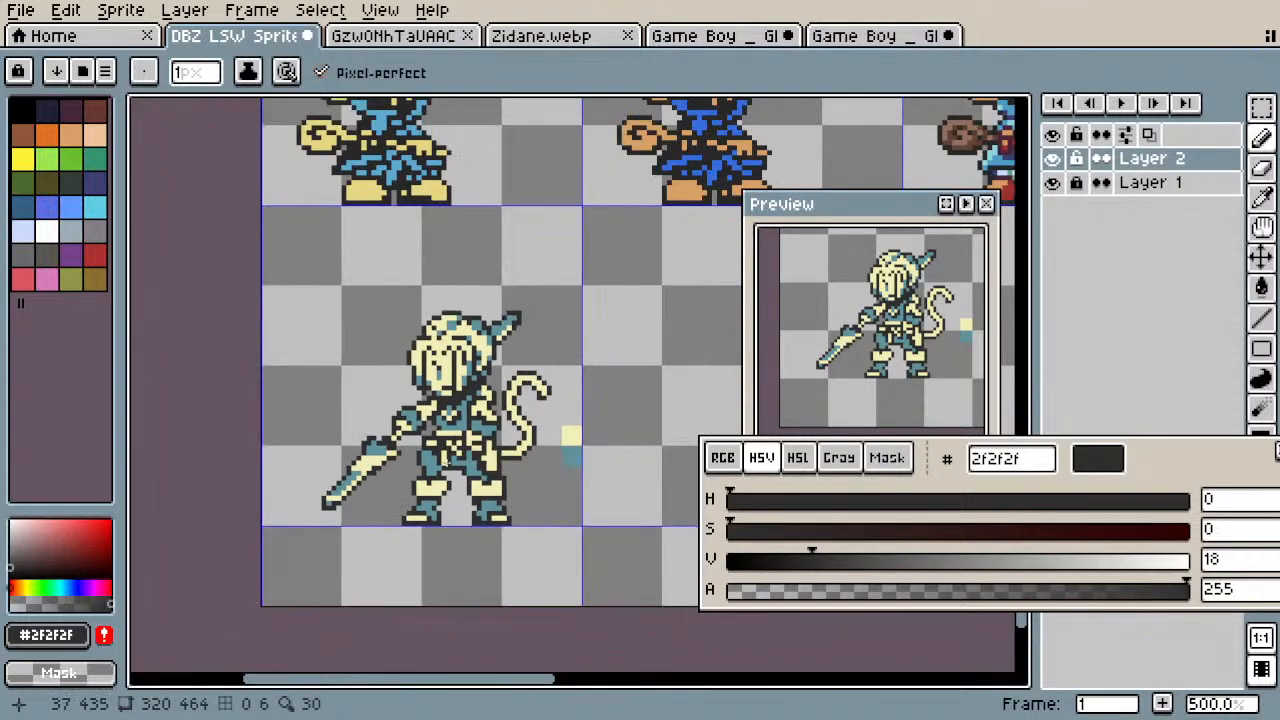
scroll(450, 447, up, 6)
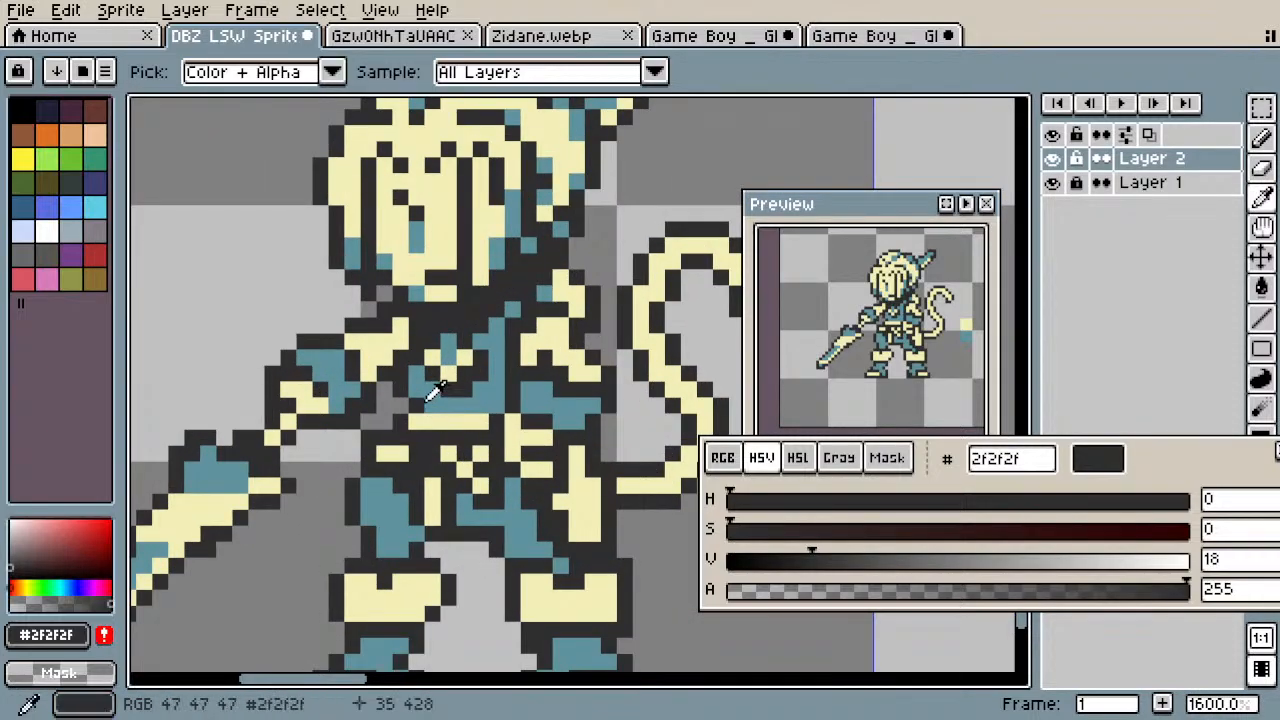
scroll(400, 416, down, 6)
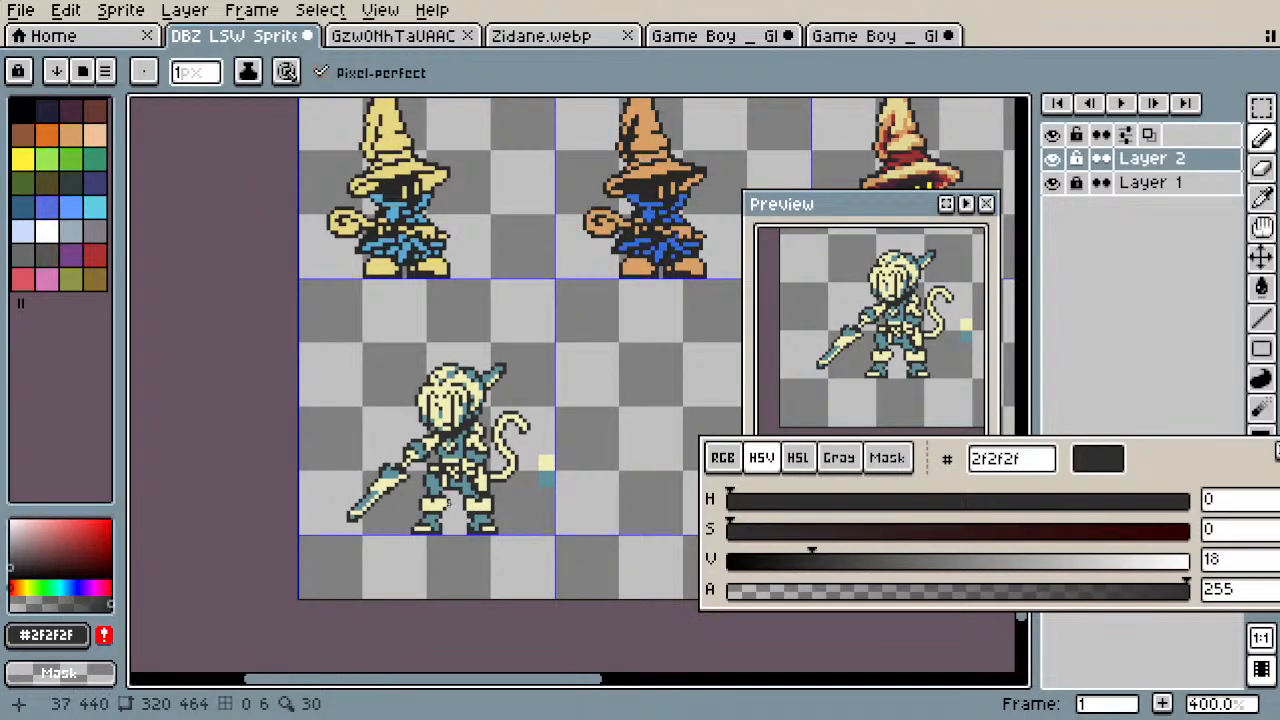
scroll(432, 432, up, 8)
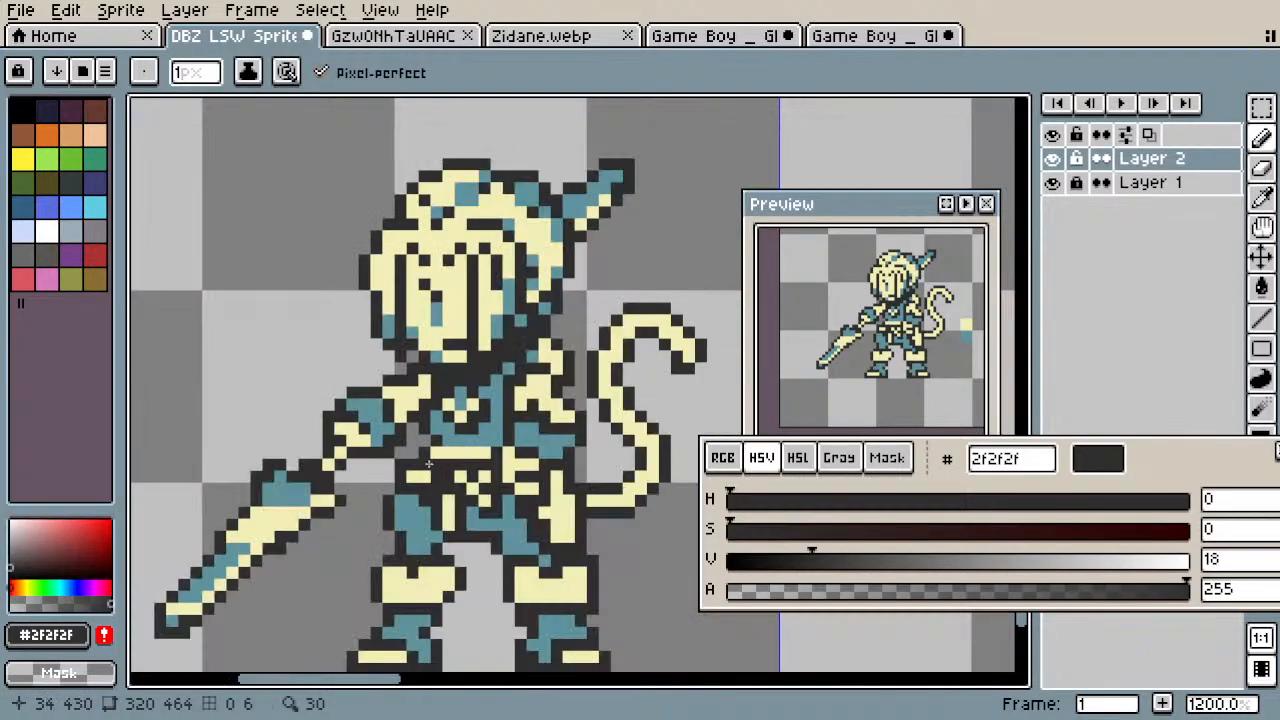
alt+click(456, 410)
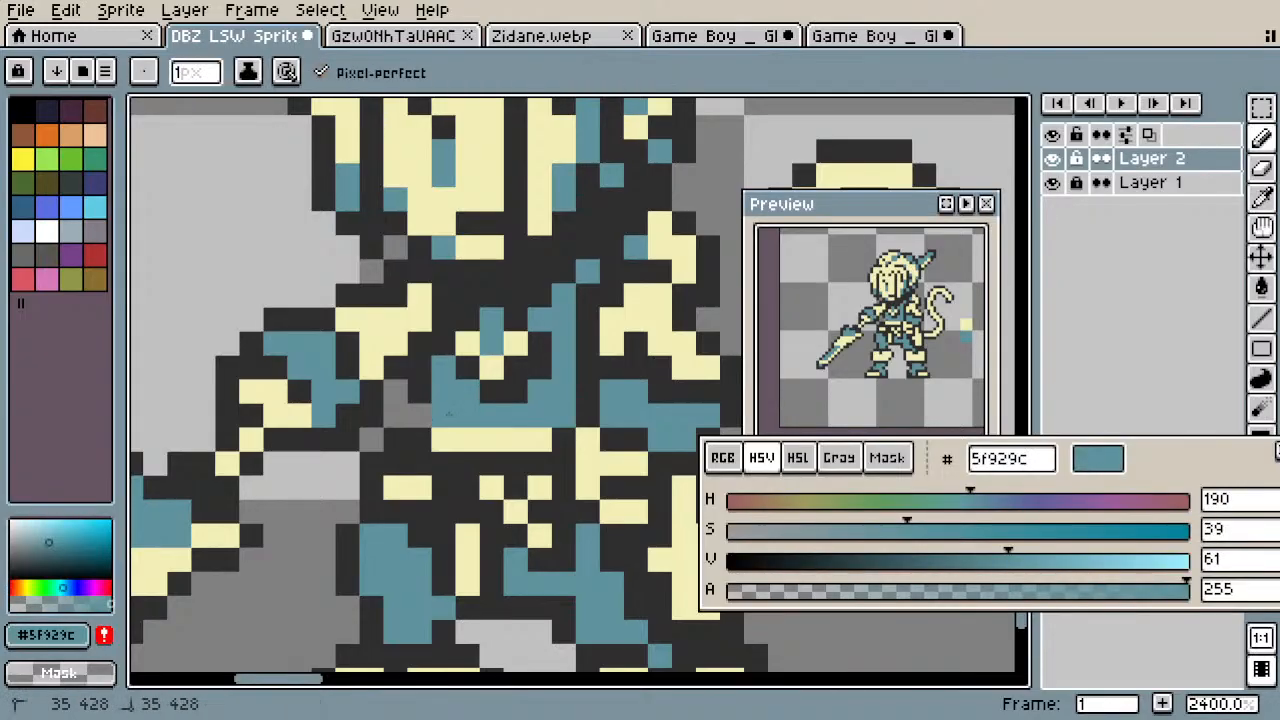
alt+click(428, 386)
alt+click(456, 404)
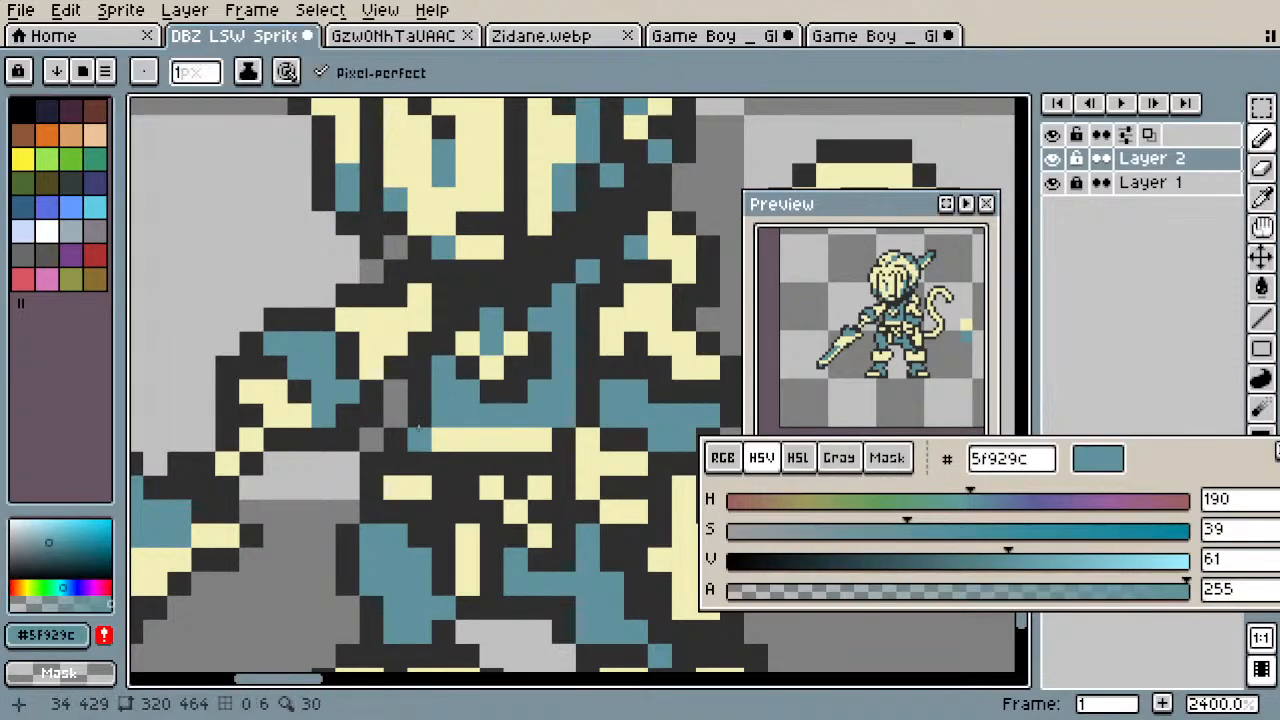
click(421, 424)
alt+click(420, 388)
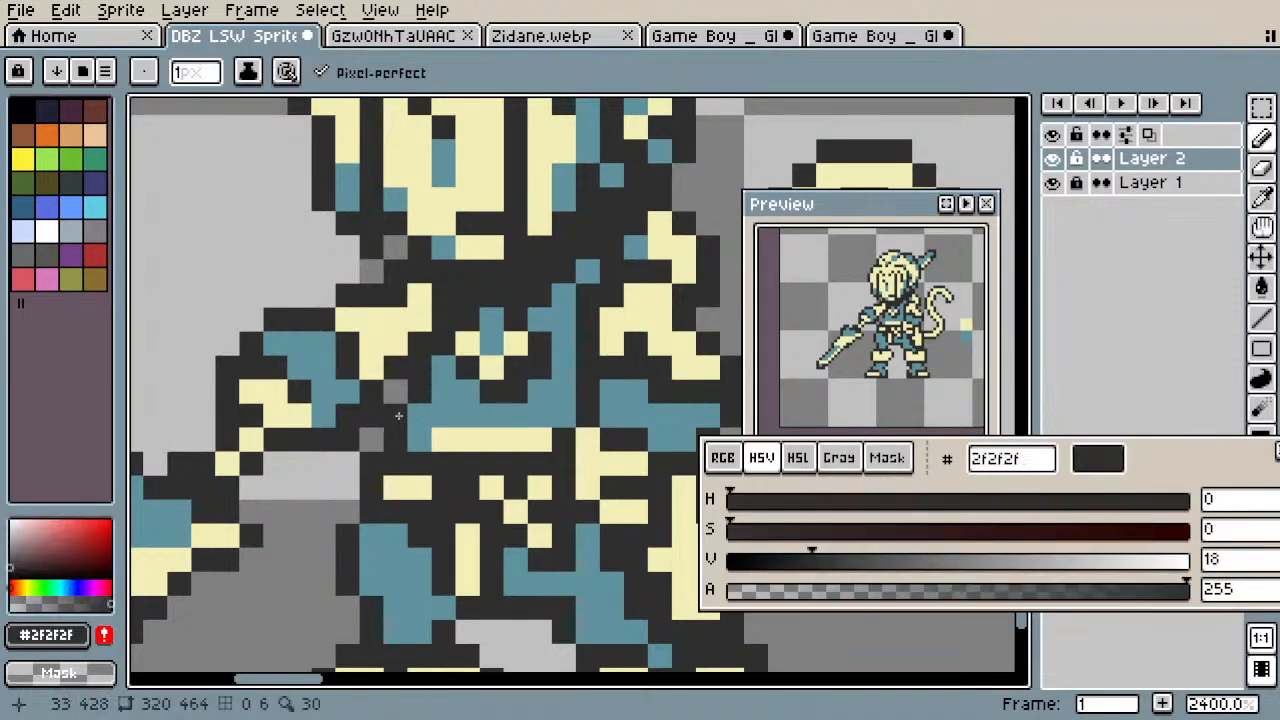
alt+click(440, 410)
alt+click(440, 438)
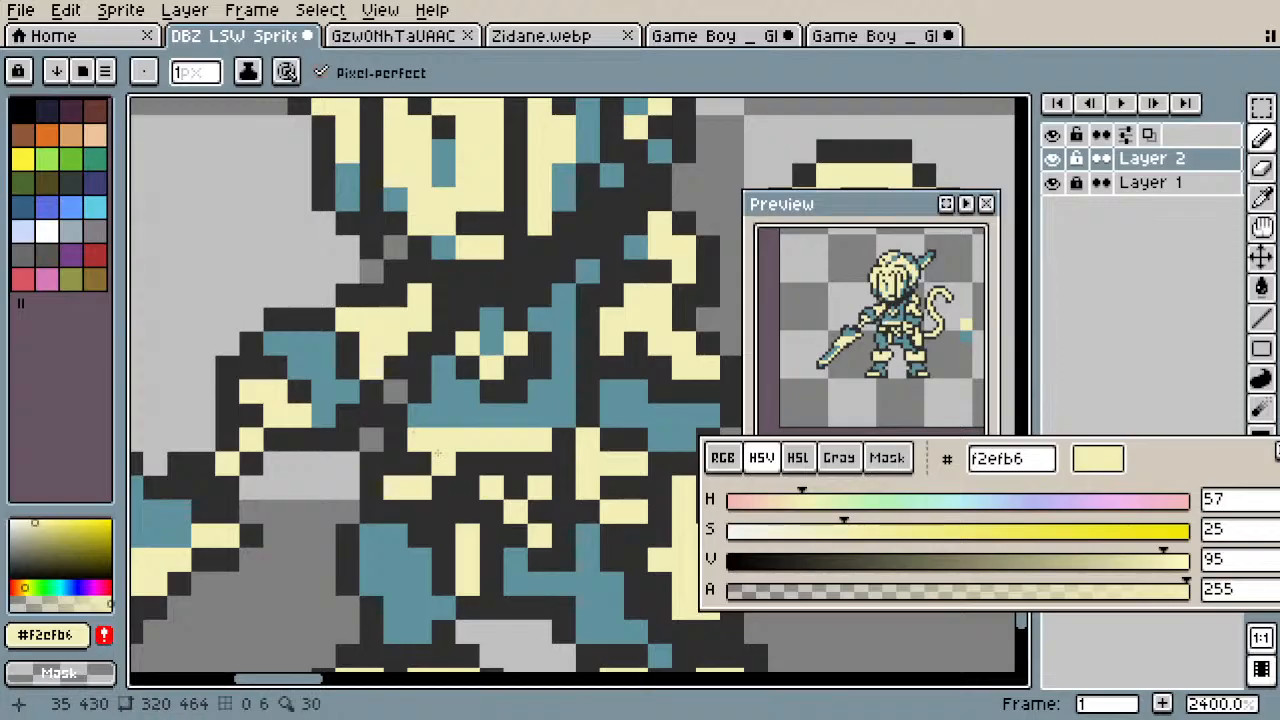
scroll(460, 476, down, 6)
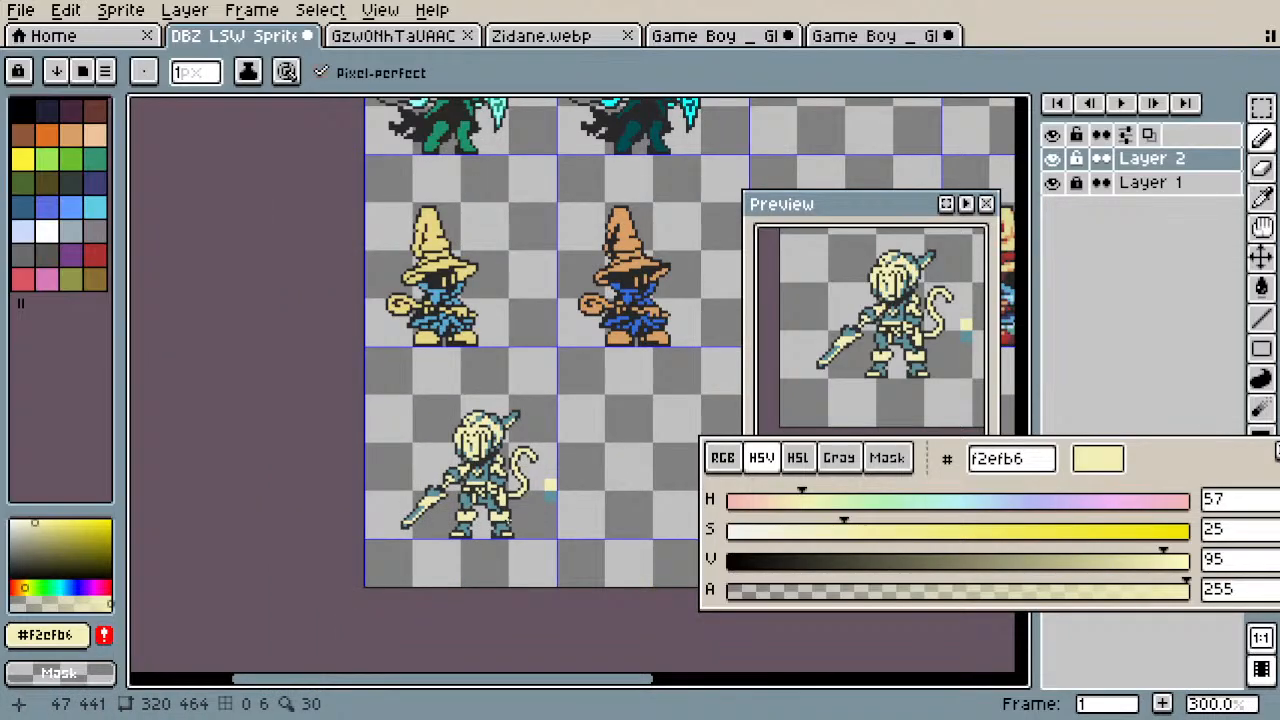
Step: Darken the tail-side lower corner of the teal torso, just above the belt, with #2f2f2f
key(v)
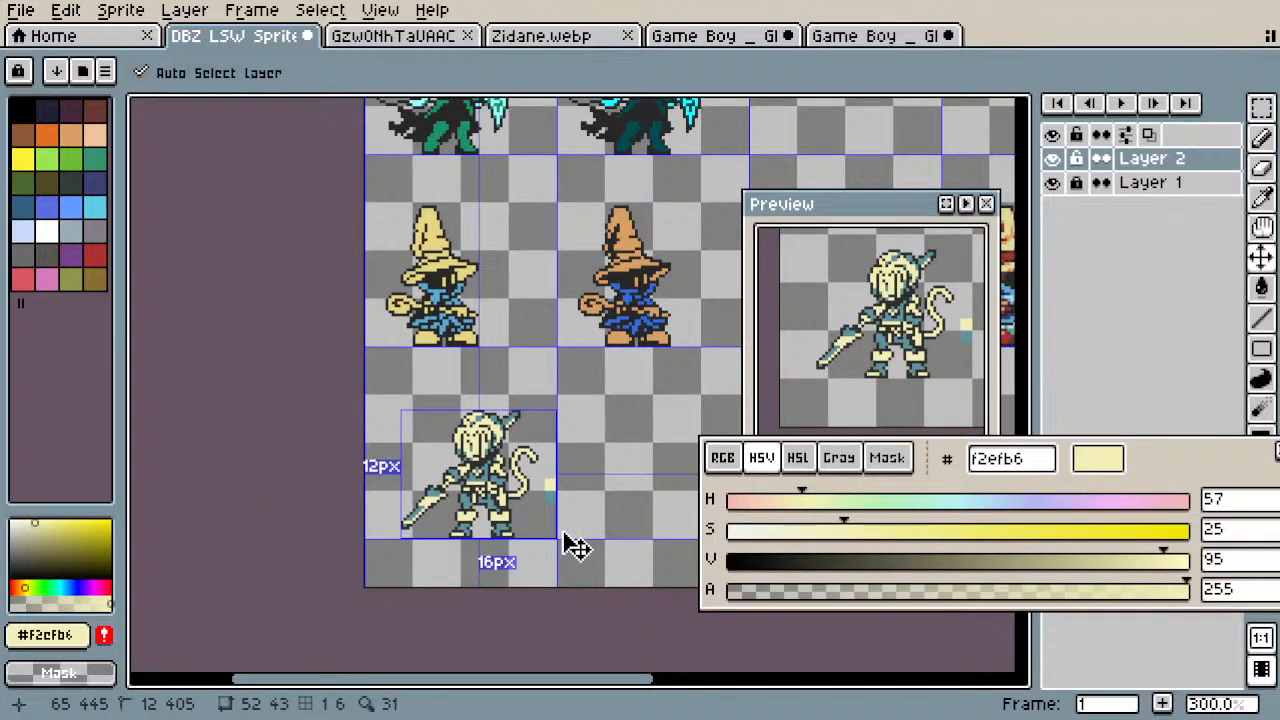
key(b)
scroll(470, 498, up, 4)
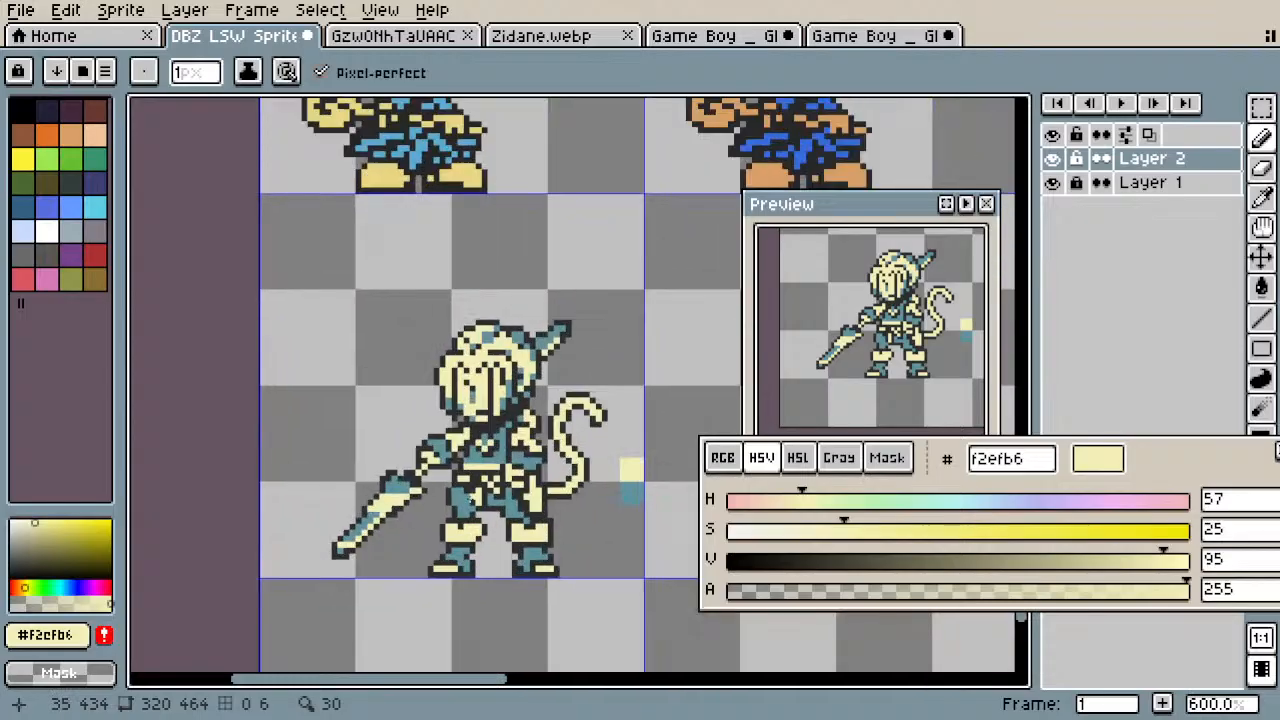
scroll(496, 456, up, 3)
key(i)
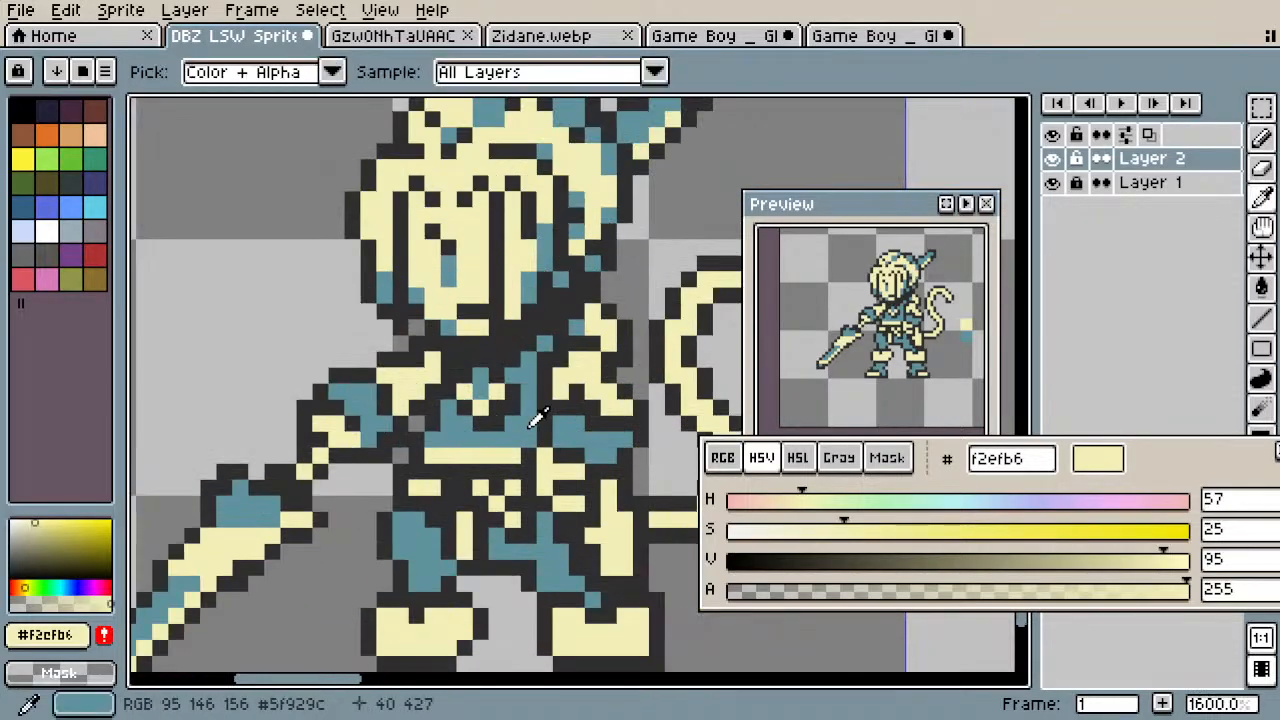
click(541, 414)
key(b)
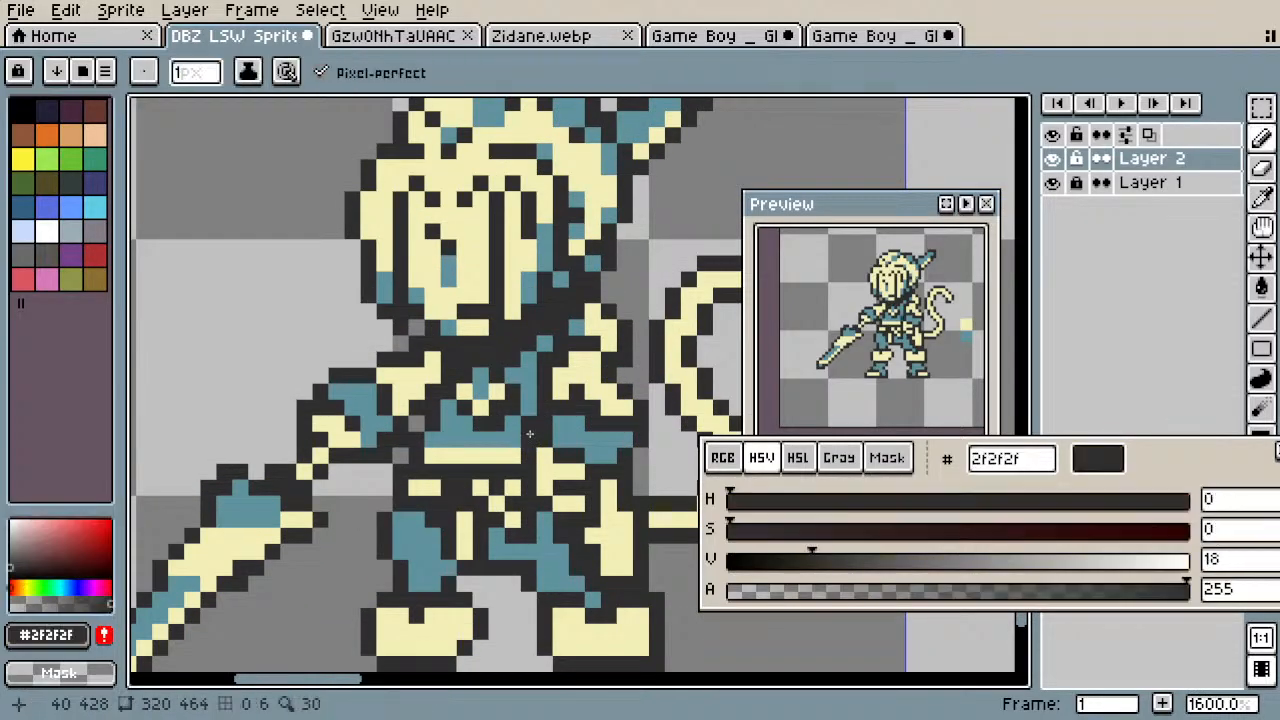
scroll(541, 414, down, 5)
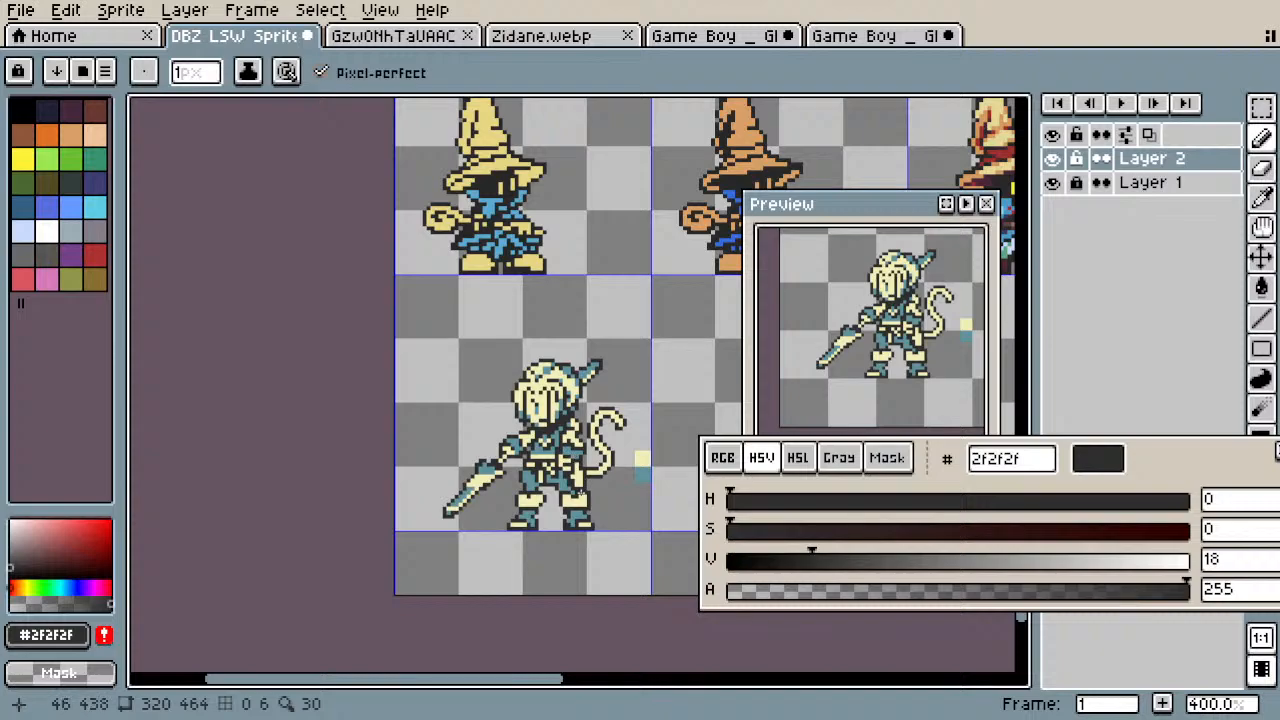
Step: Fill out the lower outer corner of the tail-side forearm with teal #5f929c and extend its dark #2f2f2f outline downward
scroll(542, 408, up, 8)
key(i)
key(b)
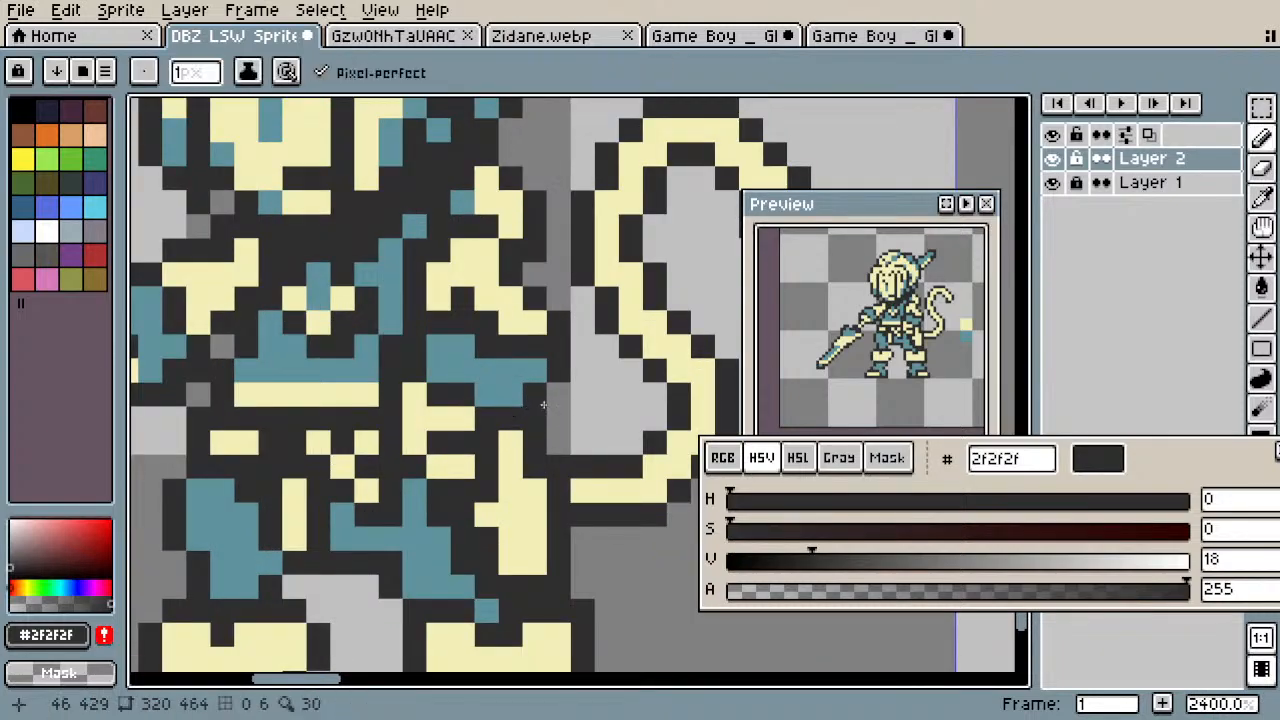
alt+click(523, 375)
alt+click(563, 356)
click(558, 417)
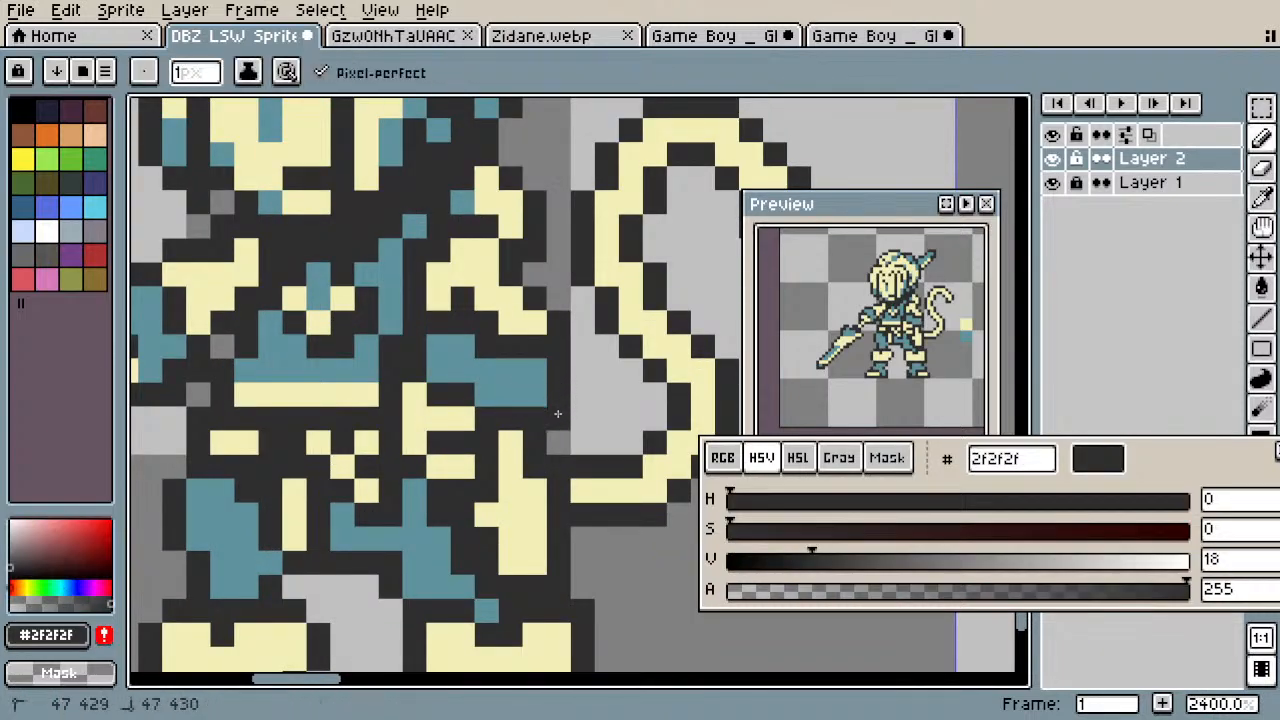
scroll(558, 414, down, 7)
scroll(605, 424, up, 7)
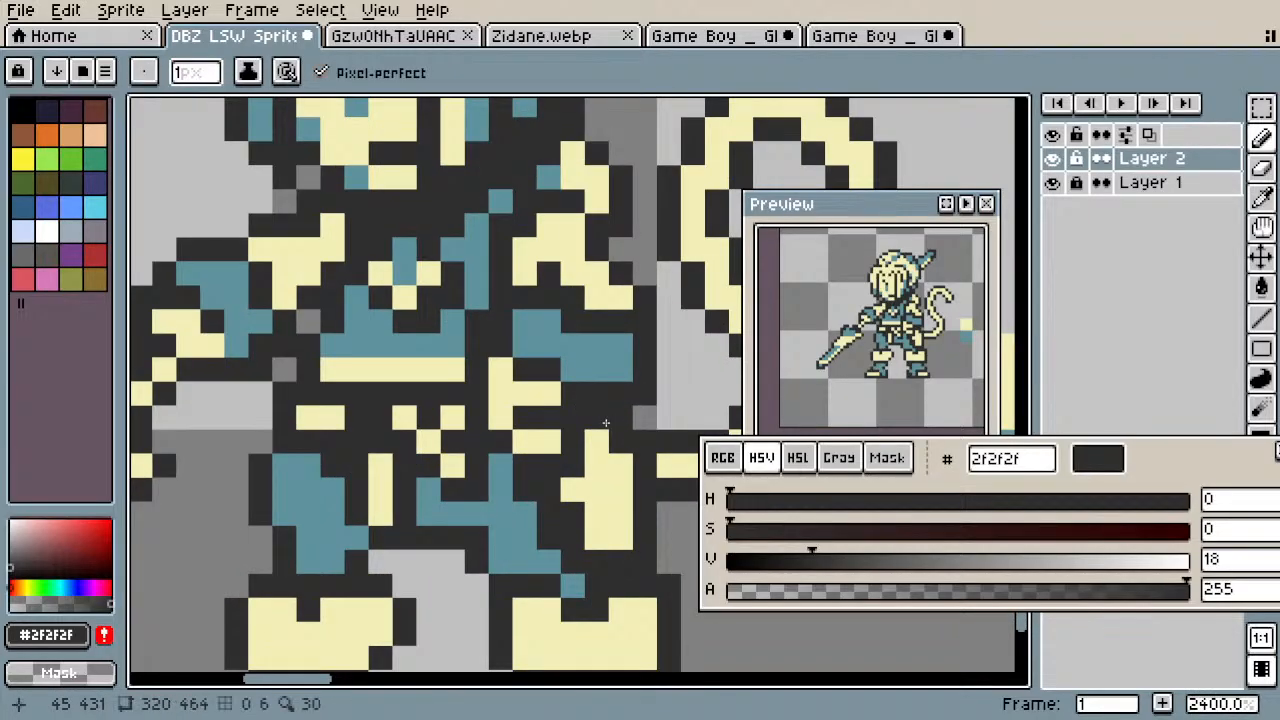
scroll(605, 424, down, 8)
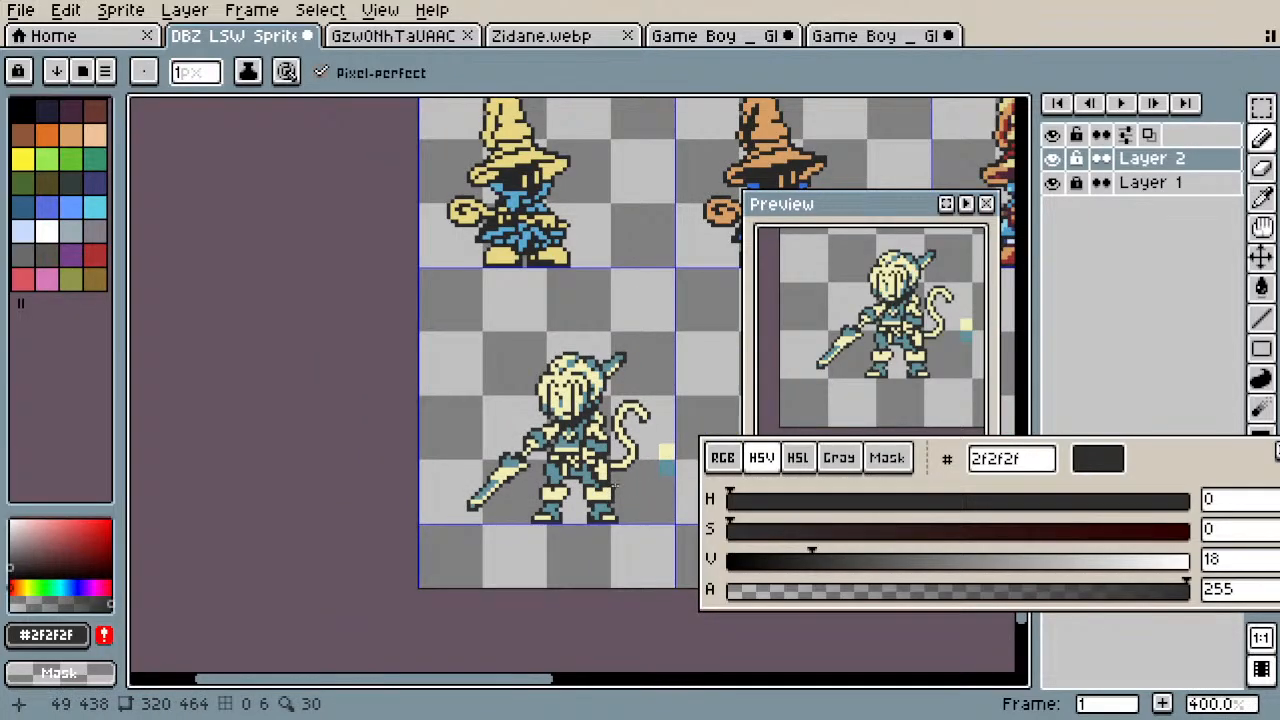
Step: Widen the lower part of the tail-side thigh by one pixel, extending its #2f2f2f outline outward and filling with pale yellow #f2efb6
scroll(611, 488, up, 5)
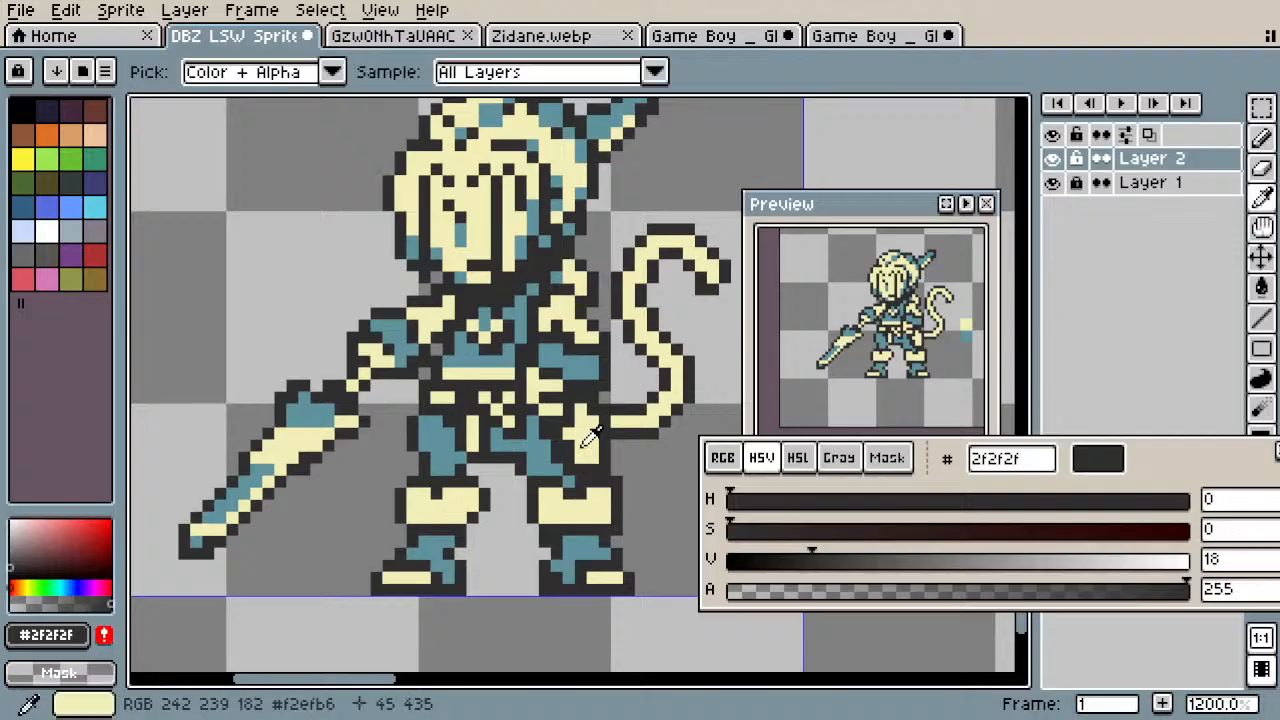
click(590, 437)
scroll(590, 437, down, 5)
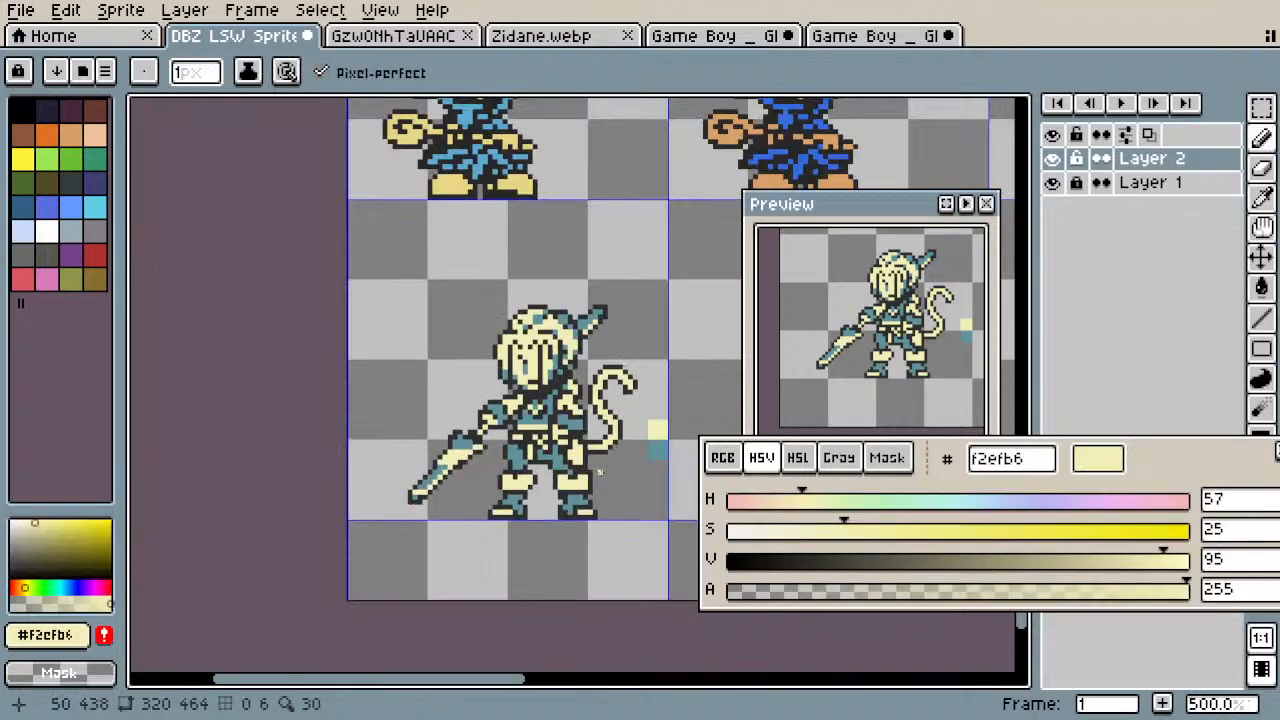
scroll(590, 437, up, 5)
scroll(551, 456, up, 4)
alt+click(571, 436)
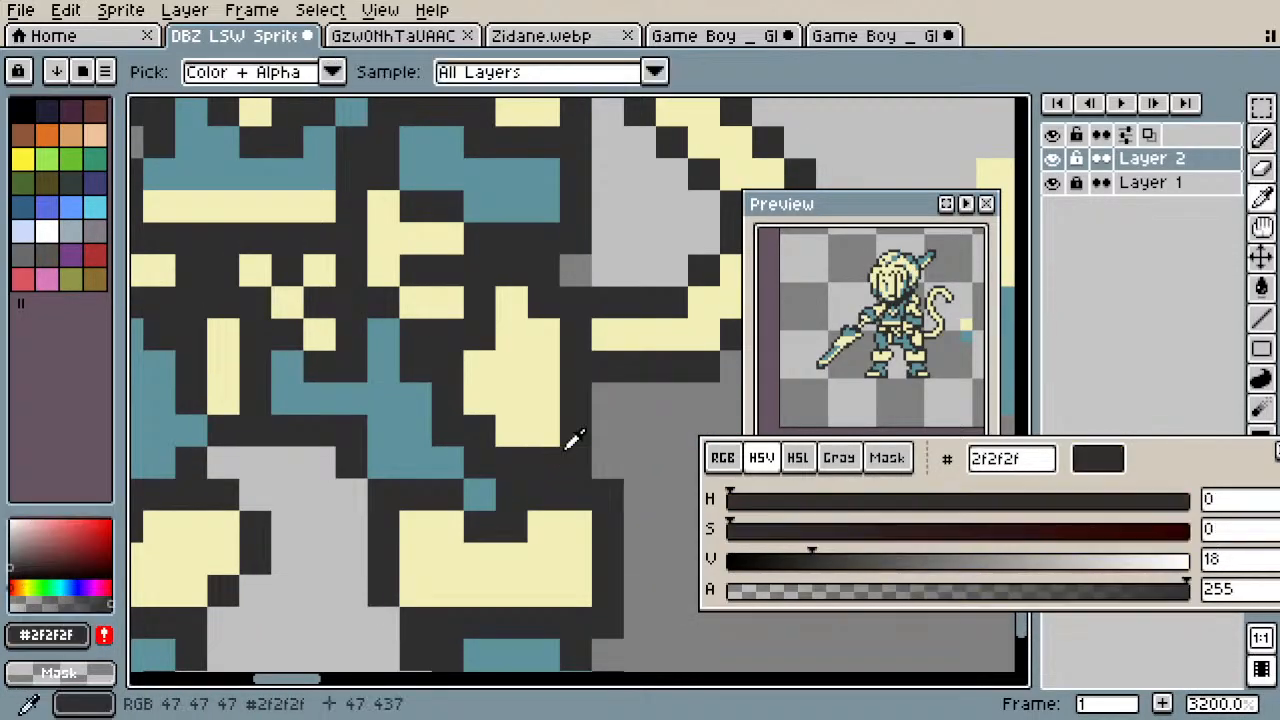
click(600, 432)
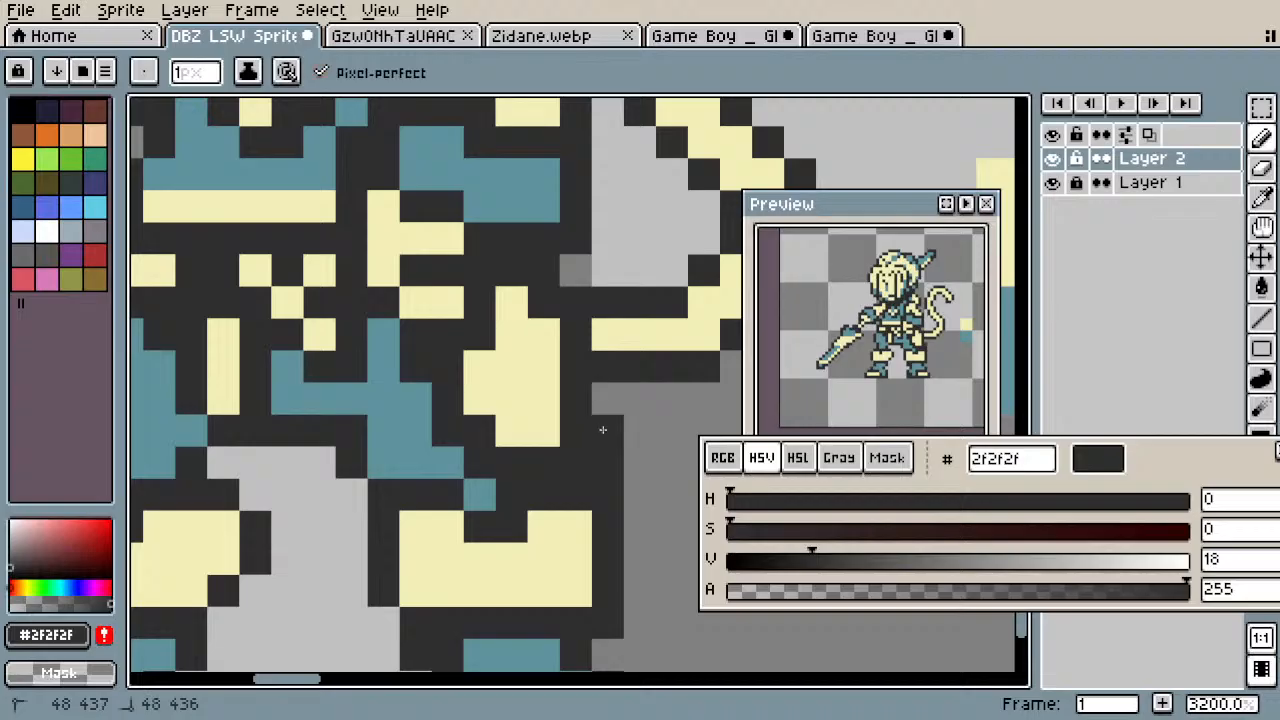
alt+click(549, 386)
drag(576, 462, 552, 461)
scroll(552, 461, down, 7)
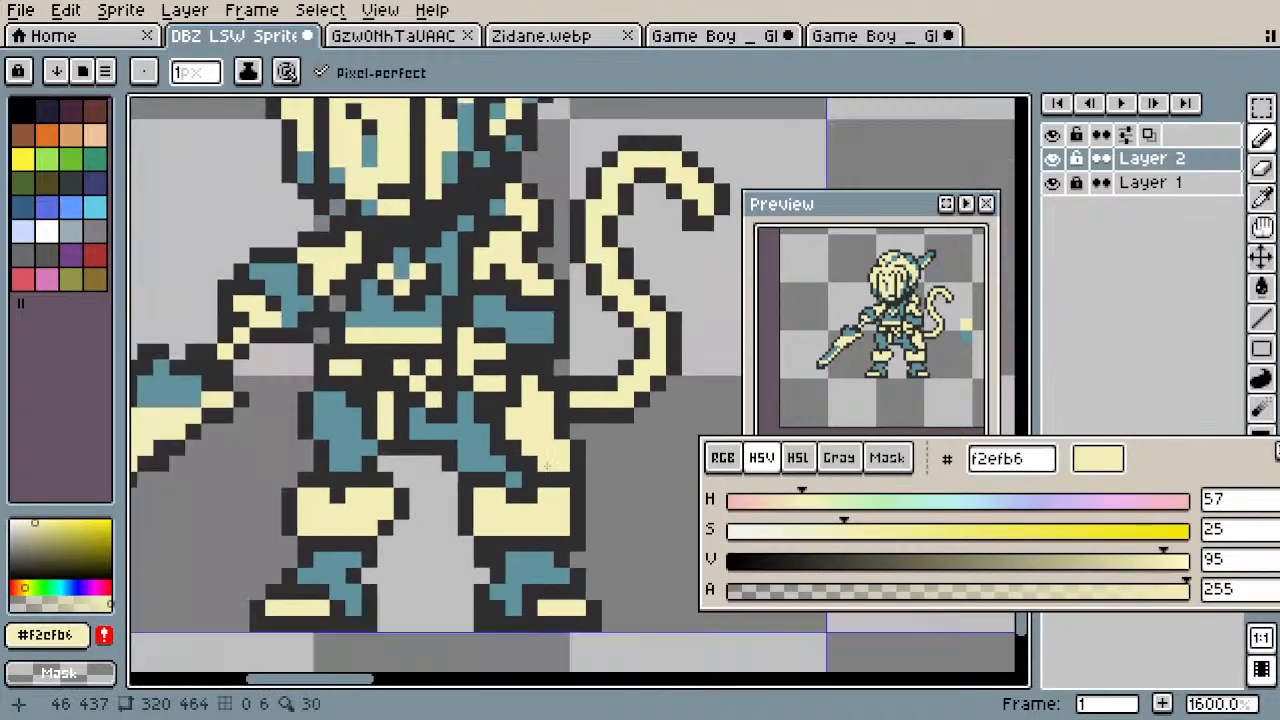
Step: Fill the tail-side thigh's upper outer corner with pale yellow and close the outline gap beneath the forearm with dark #2f2f2f
scroll(556, 467, up, 5)
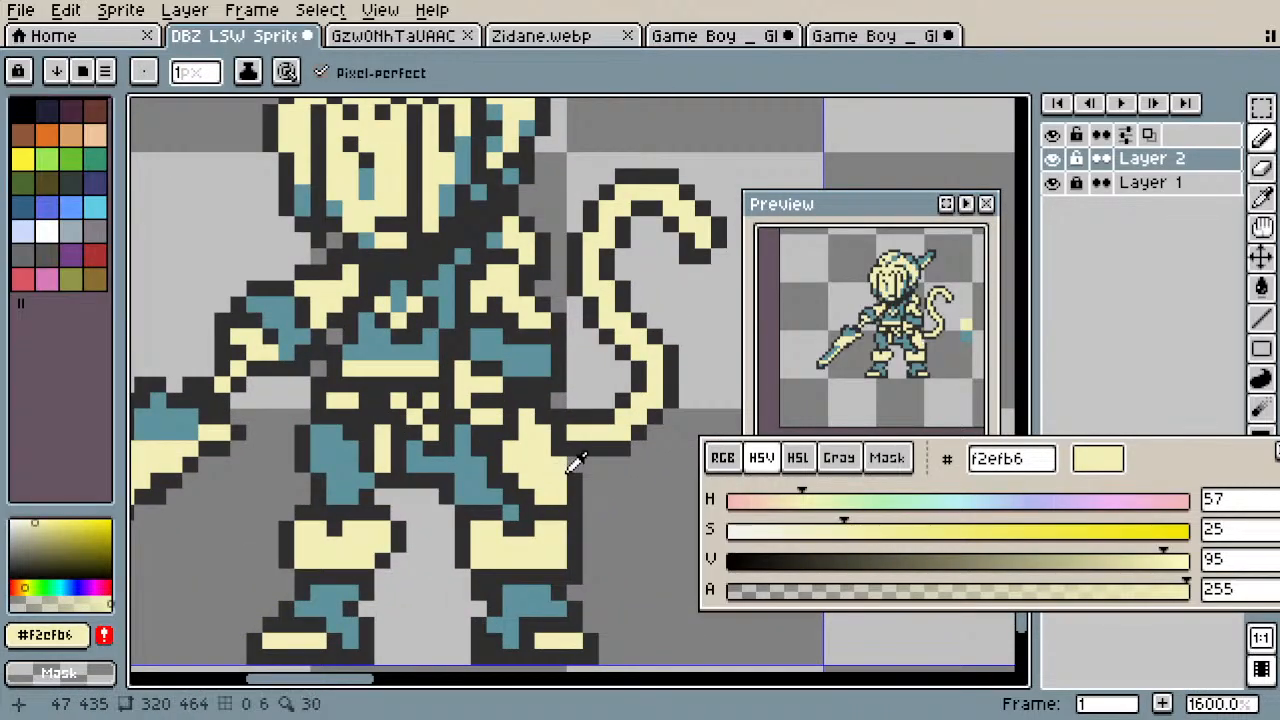
alt+click(572, 474)
scroll(573, 465, down, 3)
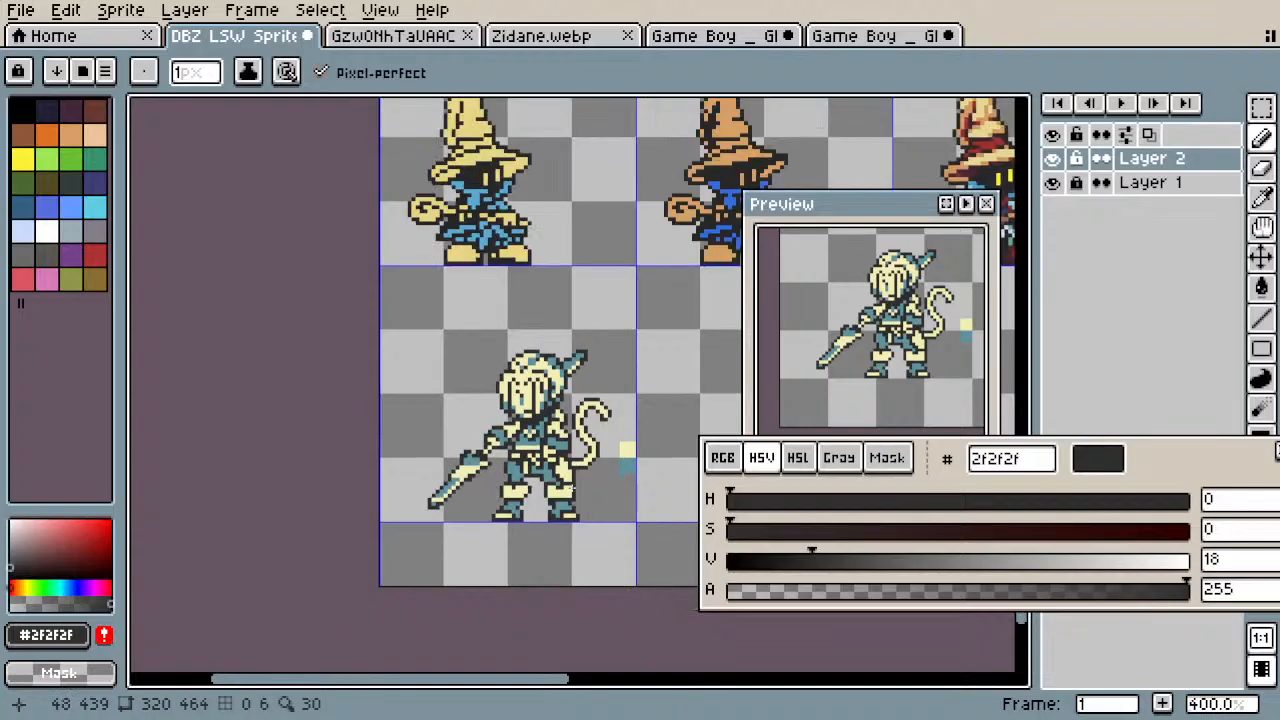
scroll(570, 462, up, 4)
alt+click(567, 462)
alt+click(567, 463)
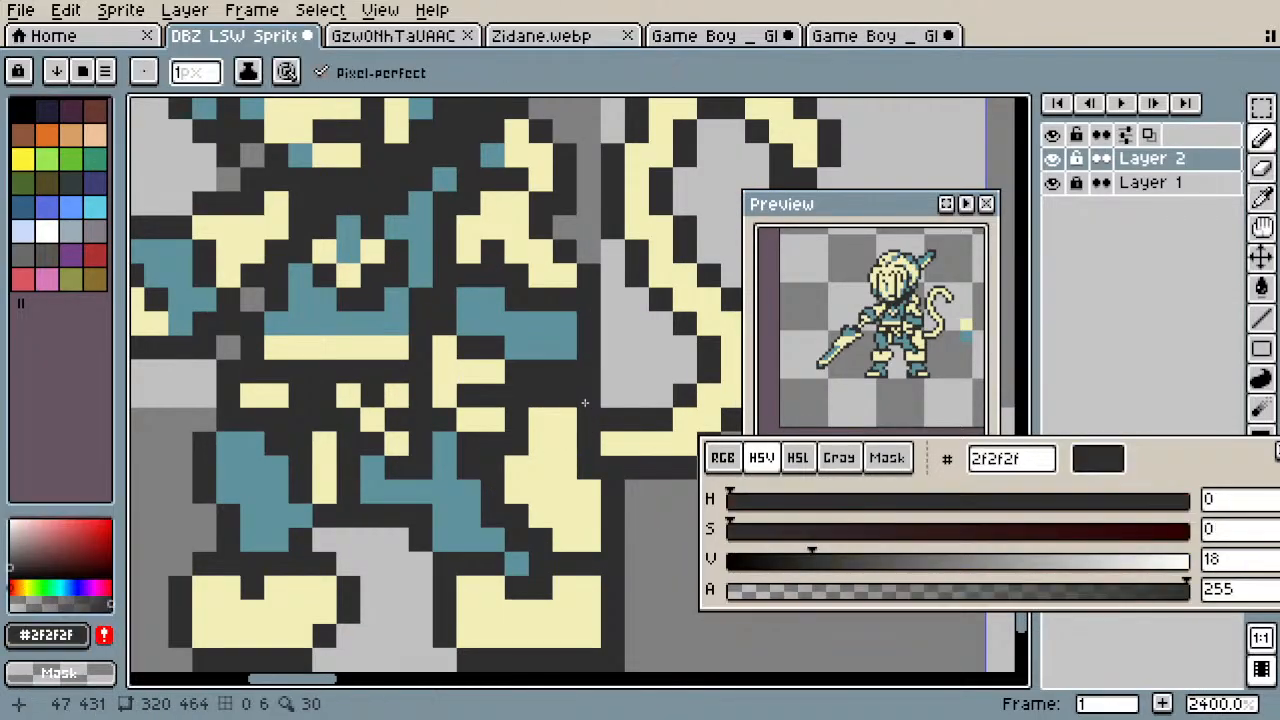
click(566, 465)
scroll(566, 466, down, 6)
drag(594, 514, 477, 480)
scroll(583, 543, down, 2)
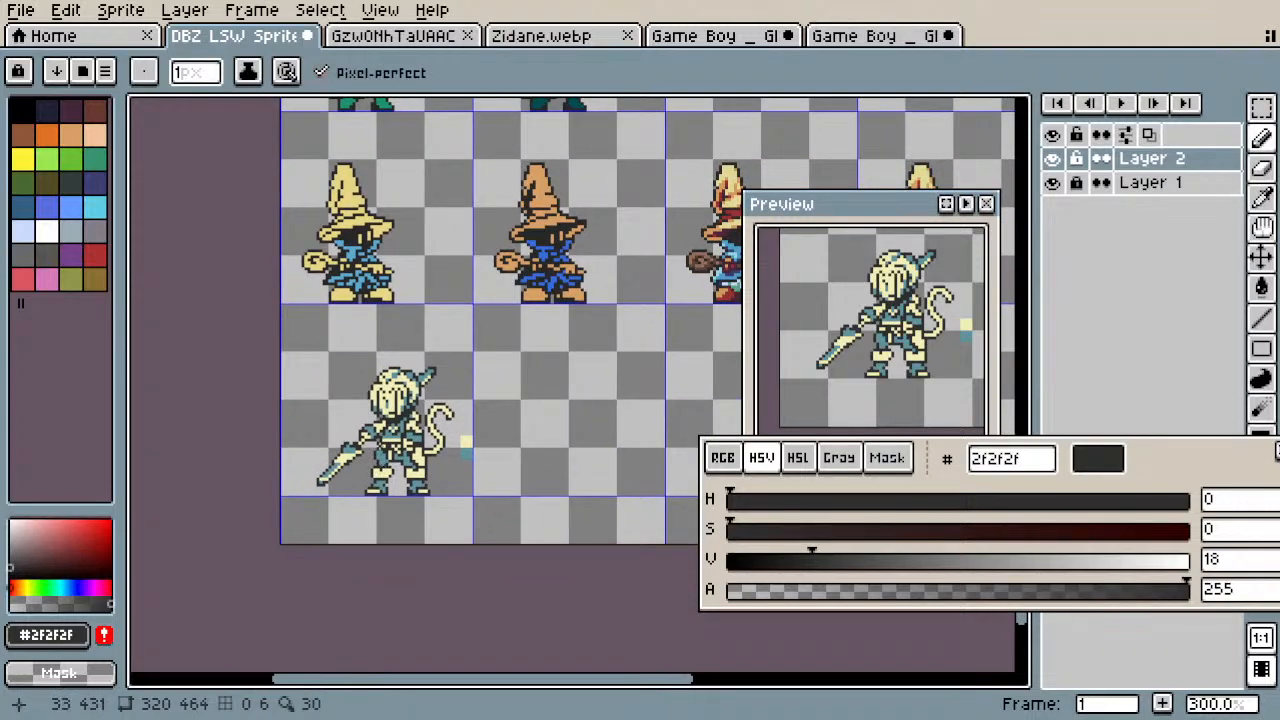
Step: Select the 3 by 5 pixel dagger-side edge of the lower torso and belt and shift it one pixel inward
scroll(404, 433, up, 9)
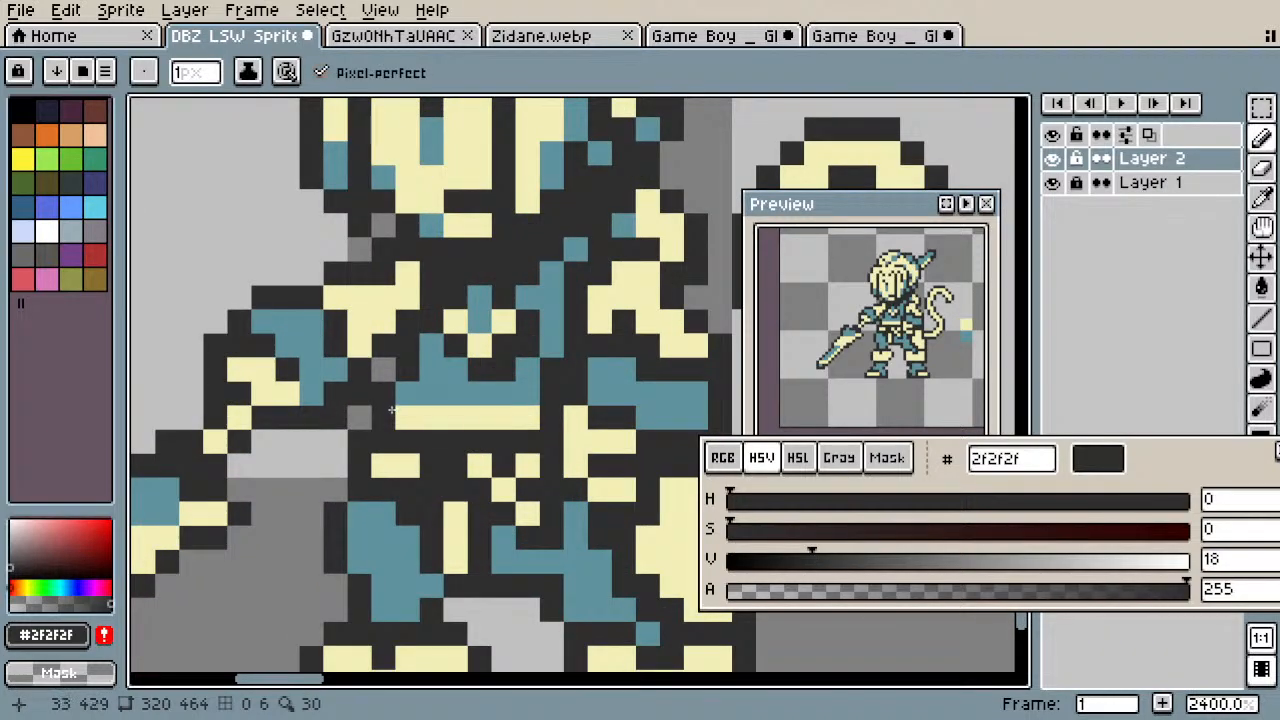
key(m)
drag(404, 394, 385, 490)
scroll(325, 449, up, 1)
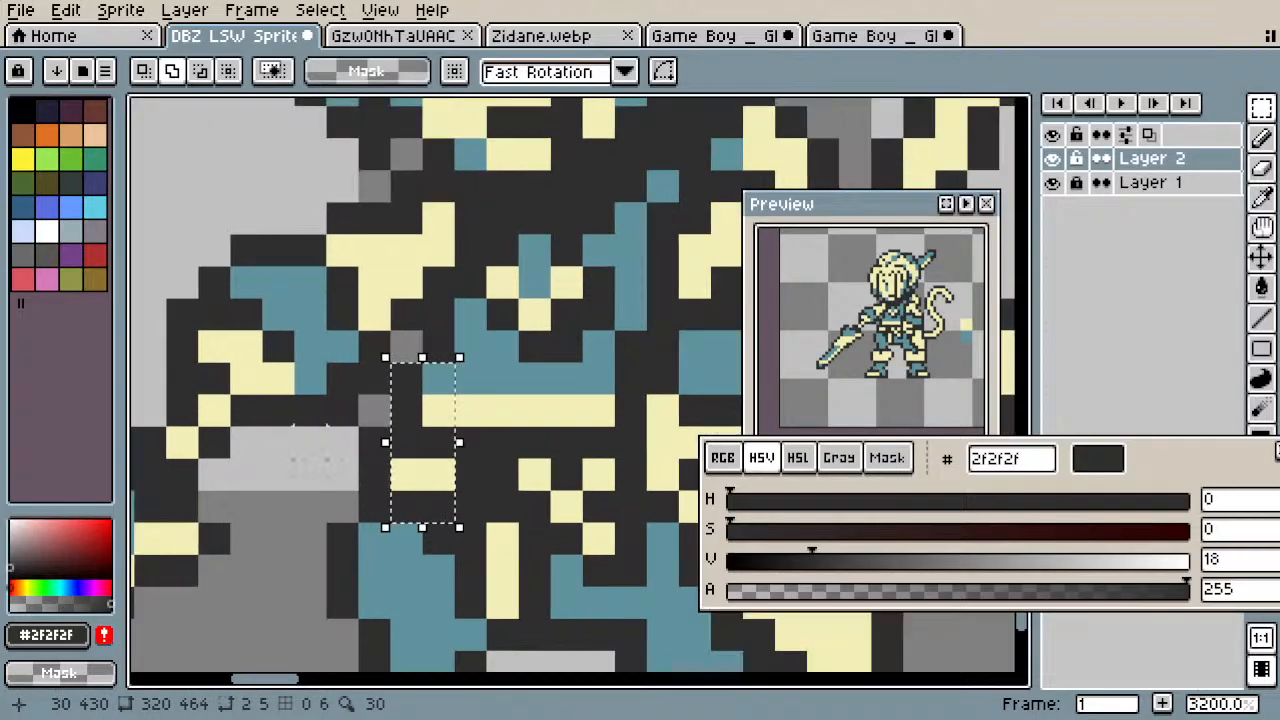
scroll(320, 445, up, 2)
drag(445, 430, 510, 508)
scroll(447, 505, down, 3)
scroll(510, 508, down, 3)
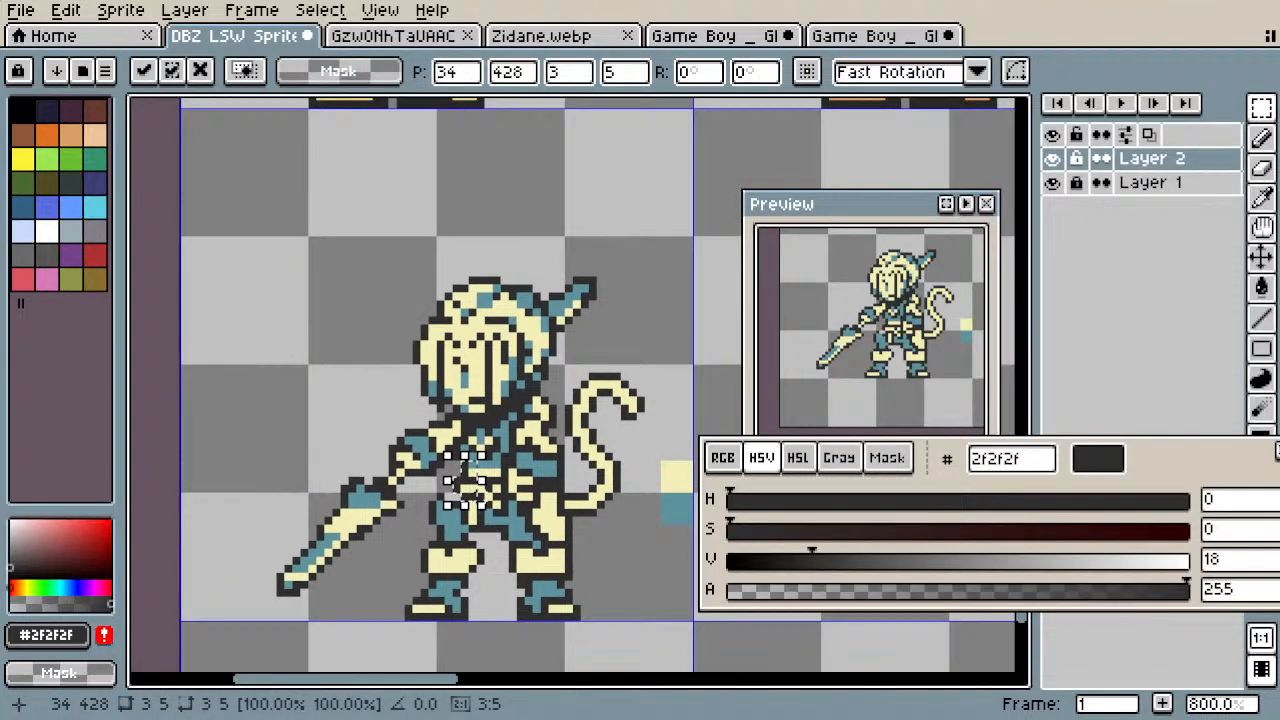
key(Left)
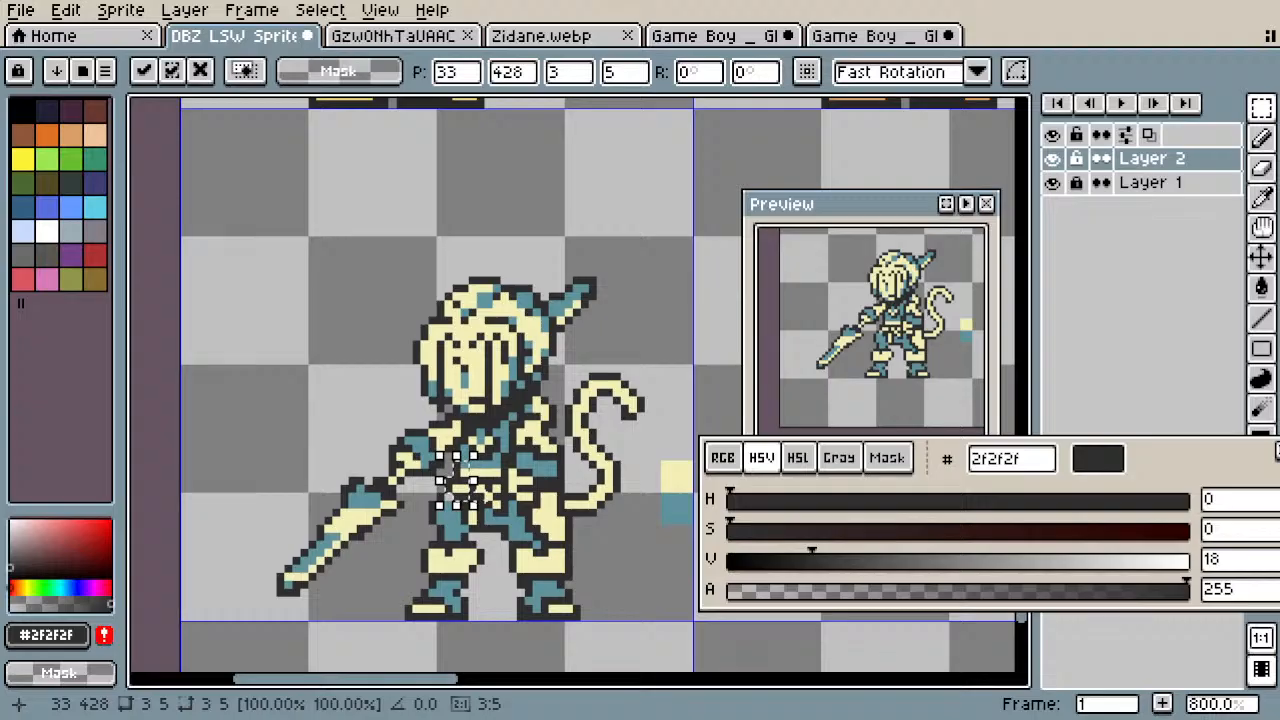
key(ctrl+d)
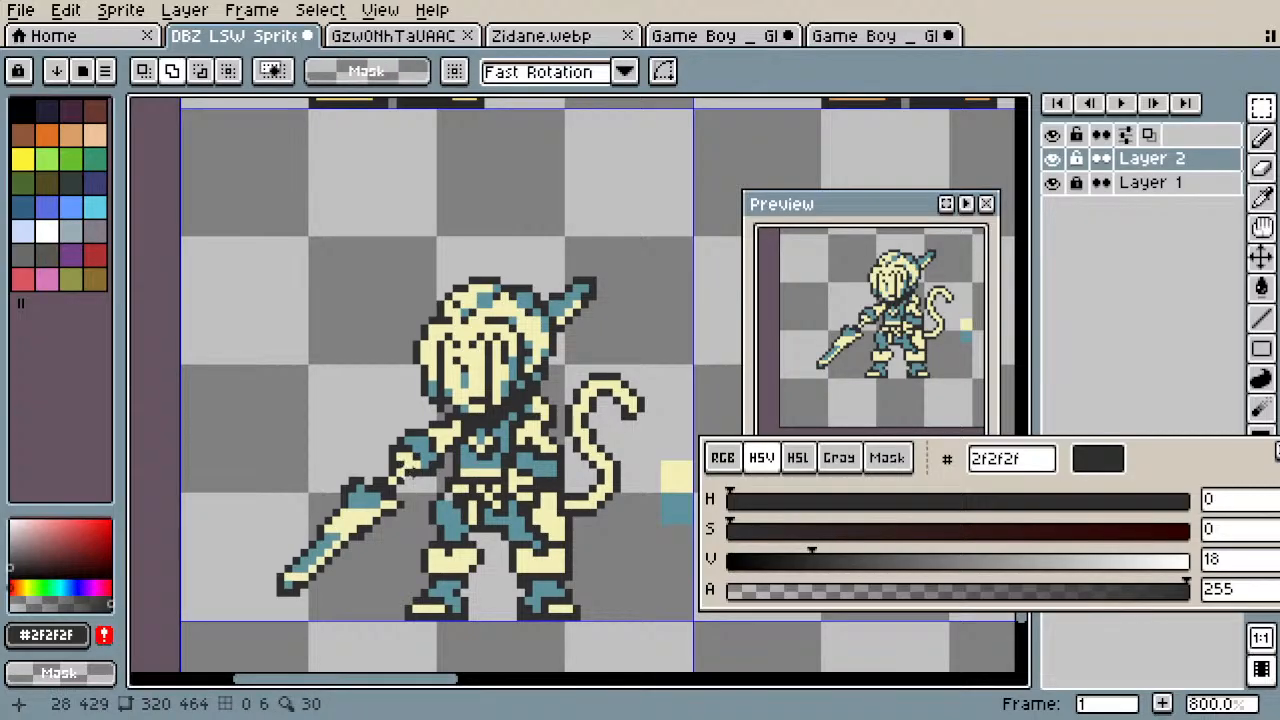
Step: Fill the empty pixel at the top of the dagger-side thigh, just below the belt, with teal #5f929c
scroll(447, 490, up, 5)
key(b)
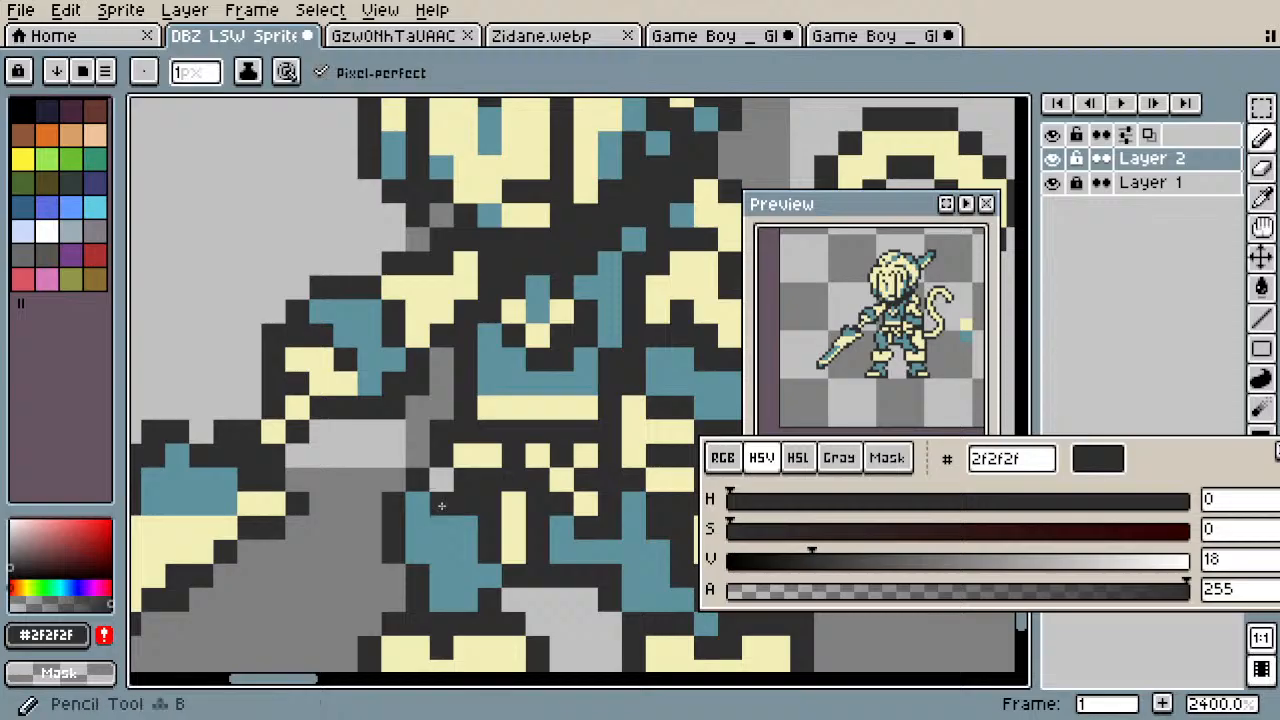
alt+click(441, 489)
scroll(442, 484, down, 6)
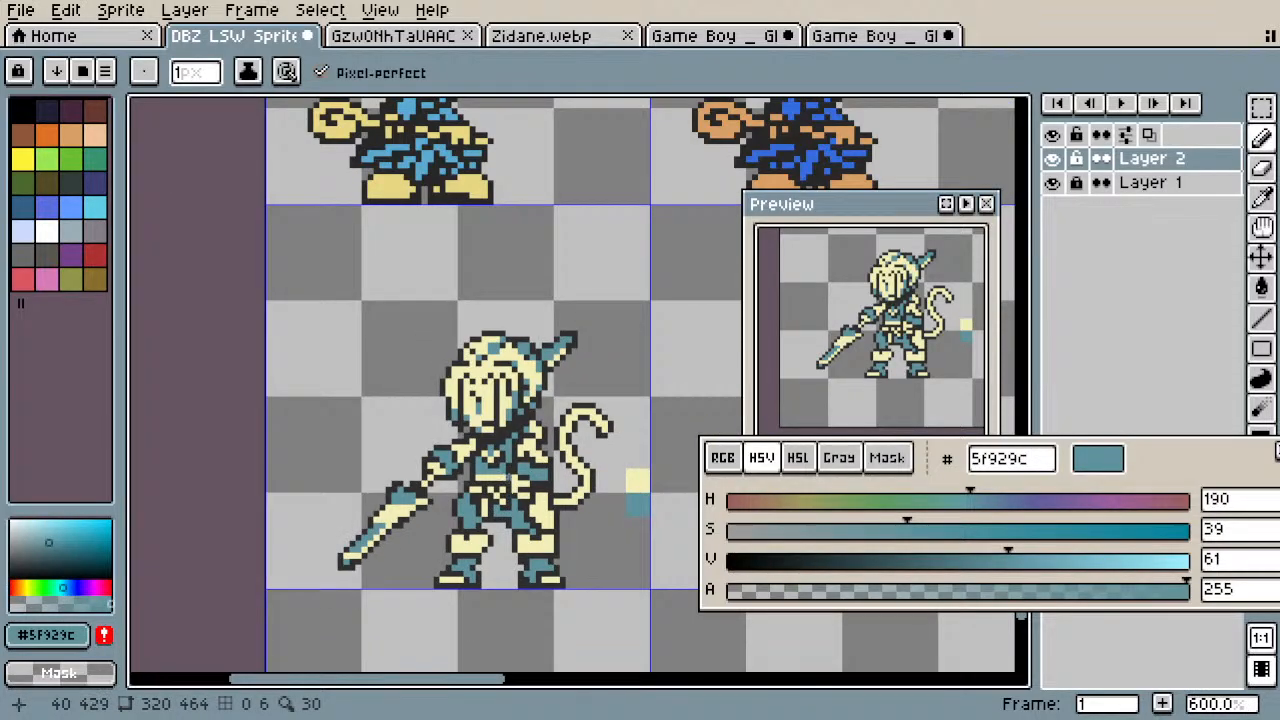
Step: Paint over the teal area between the thighs, beside the hanging belt end, with dark #2f2f2f
scroll(505, 540, up, 4)
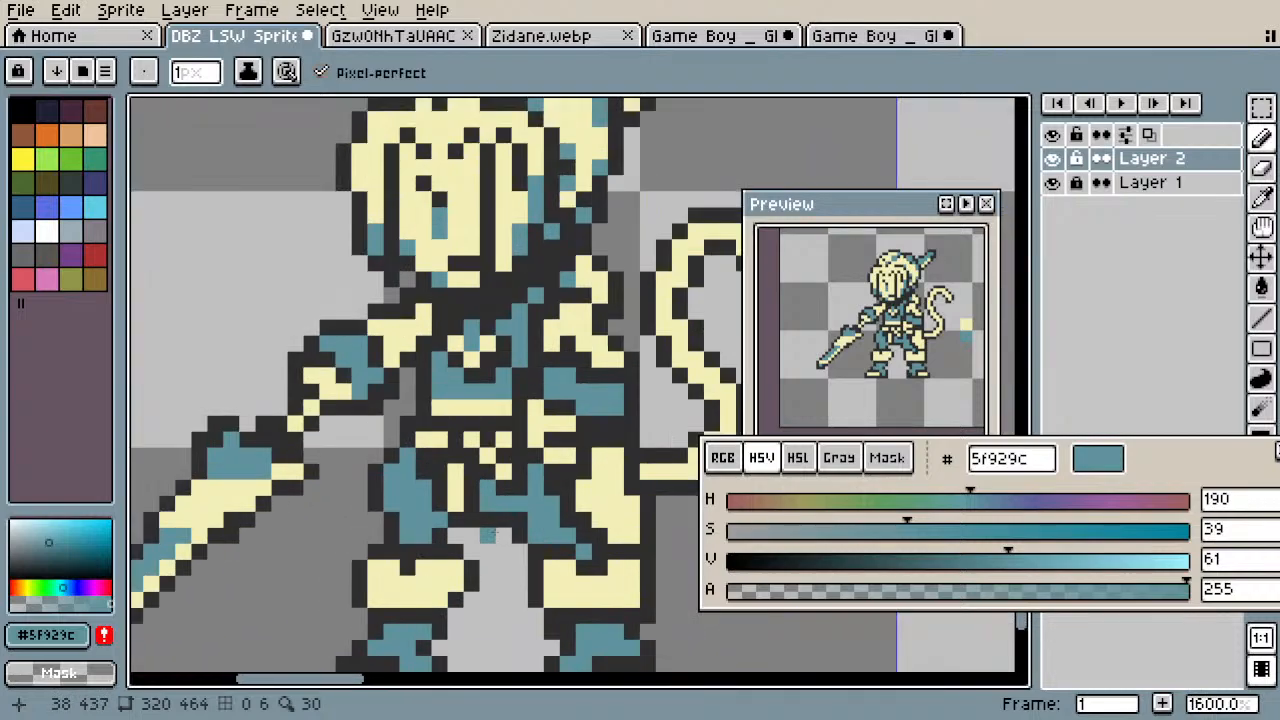
key(alt)
alt+click(501, 505)
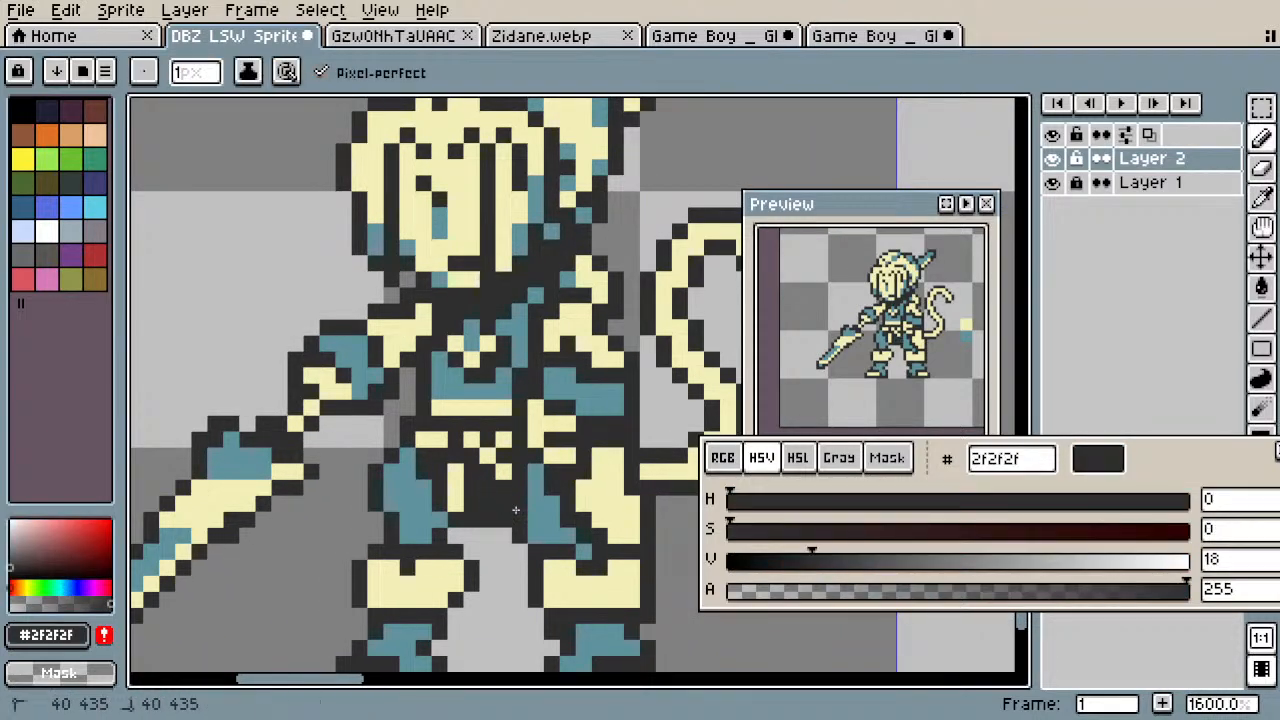
scroll(535, 537, down, 5)
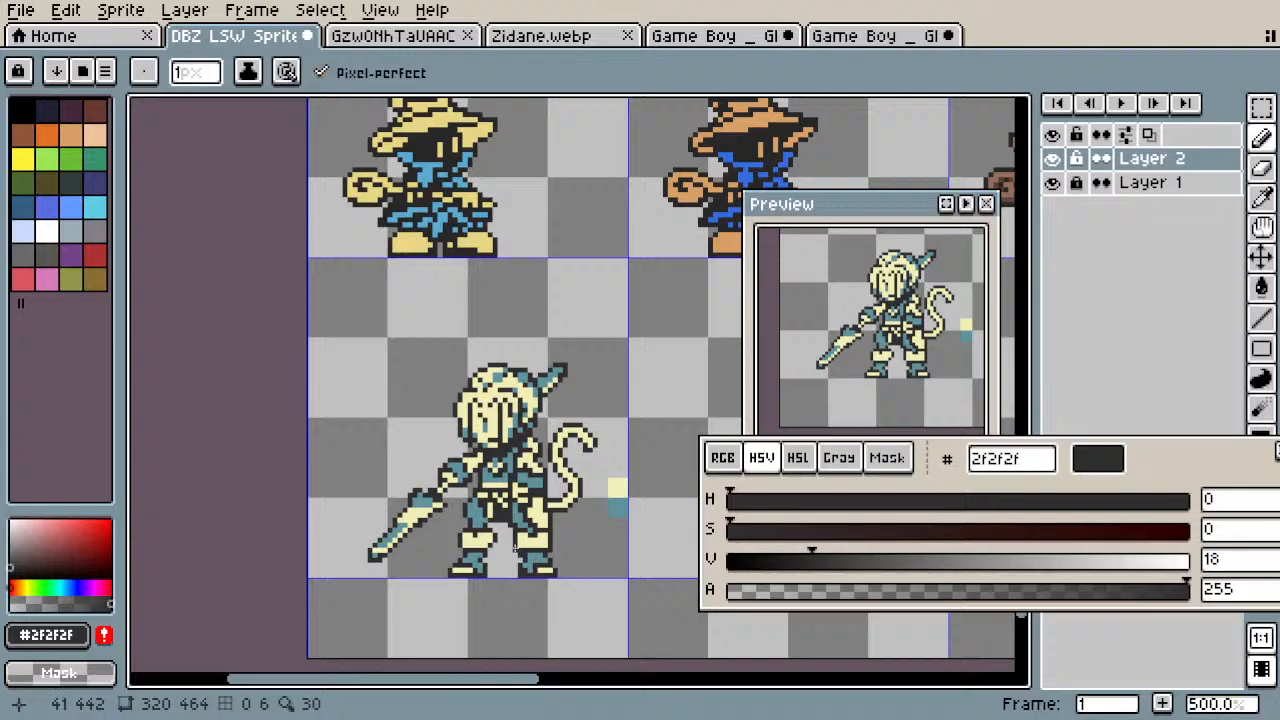
Step: Notch the crotch gap upward between the legs and thicken the inner edge of the tail-side thigh with teal #5f929c
scroll(513, 547, up, 5)
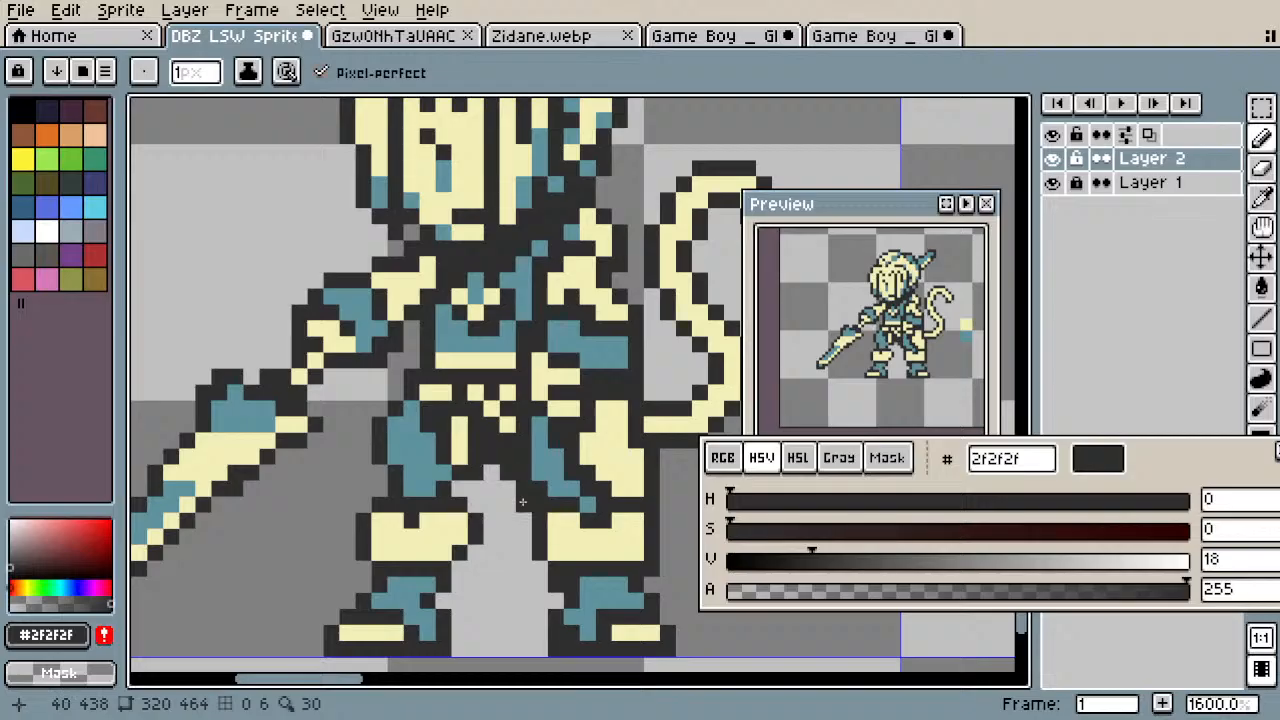
alt+click(555, 458)
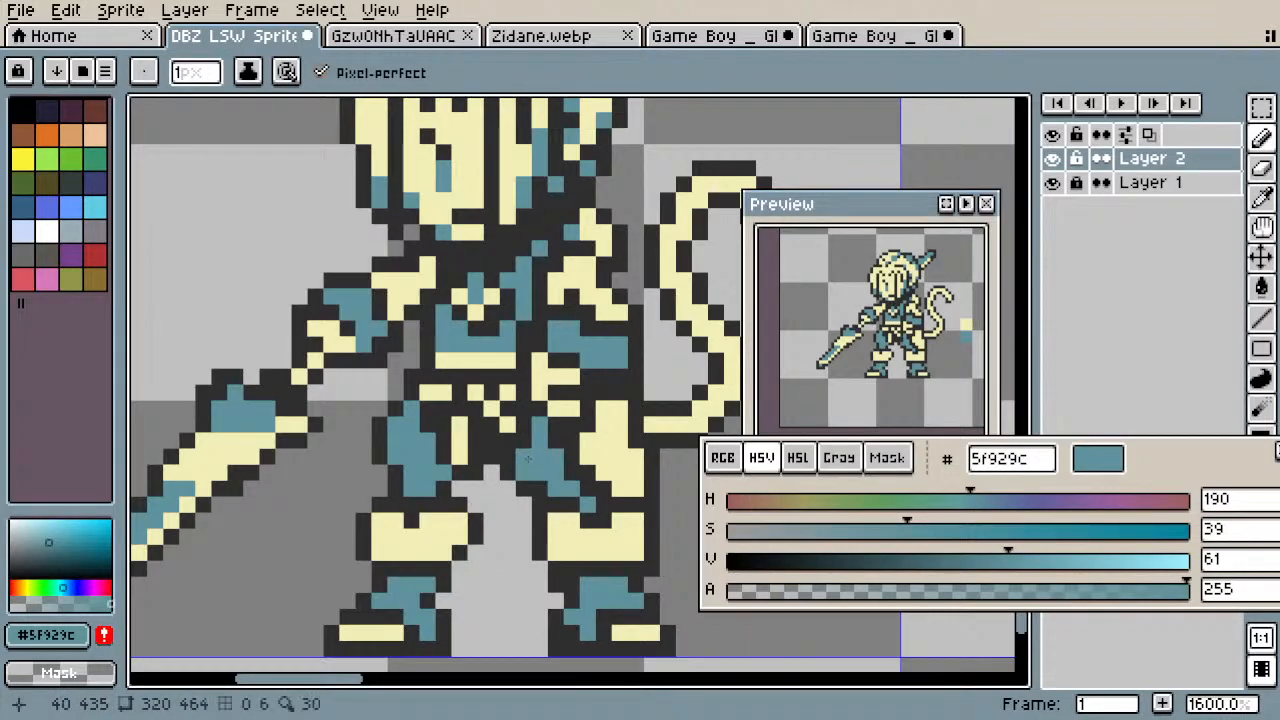
scroll(525, 459, down, 1)
scroll(519, 463, down, 2)
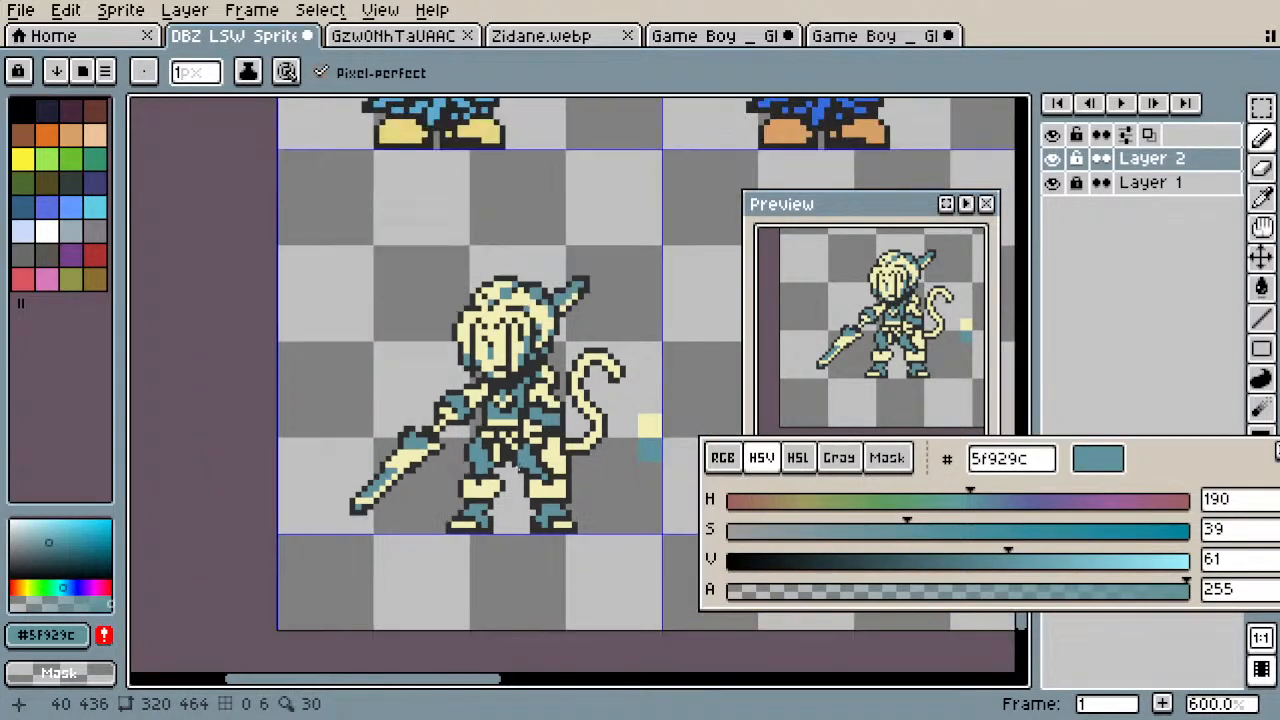
scroll(519, 463, down, 1)
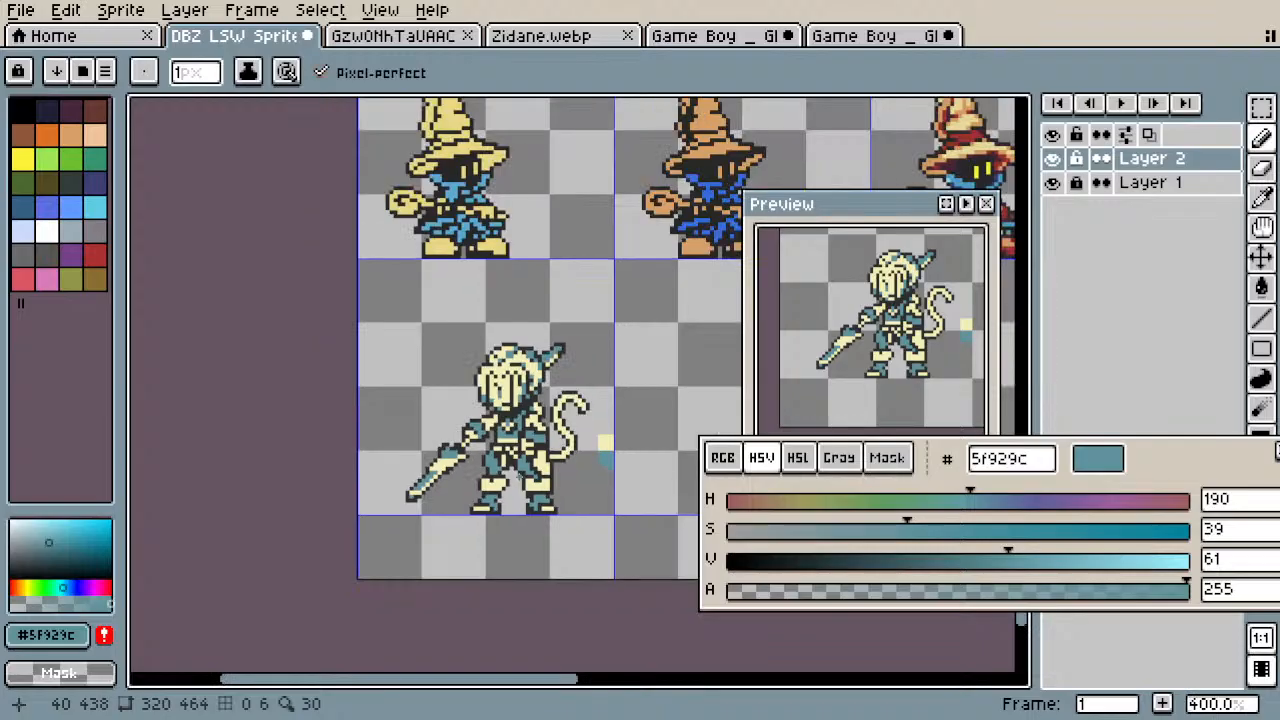
Step: Extend the outline under the dagger-side knee cuff and darken a teal pixel at that boot's heel with #2f2f2f
scroll(495, 405, up, 5)
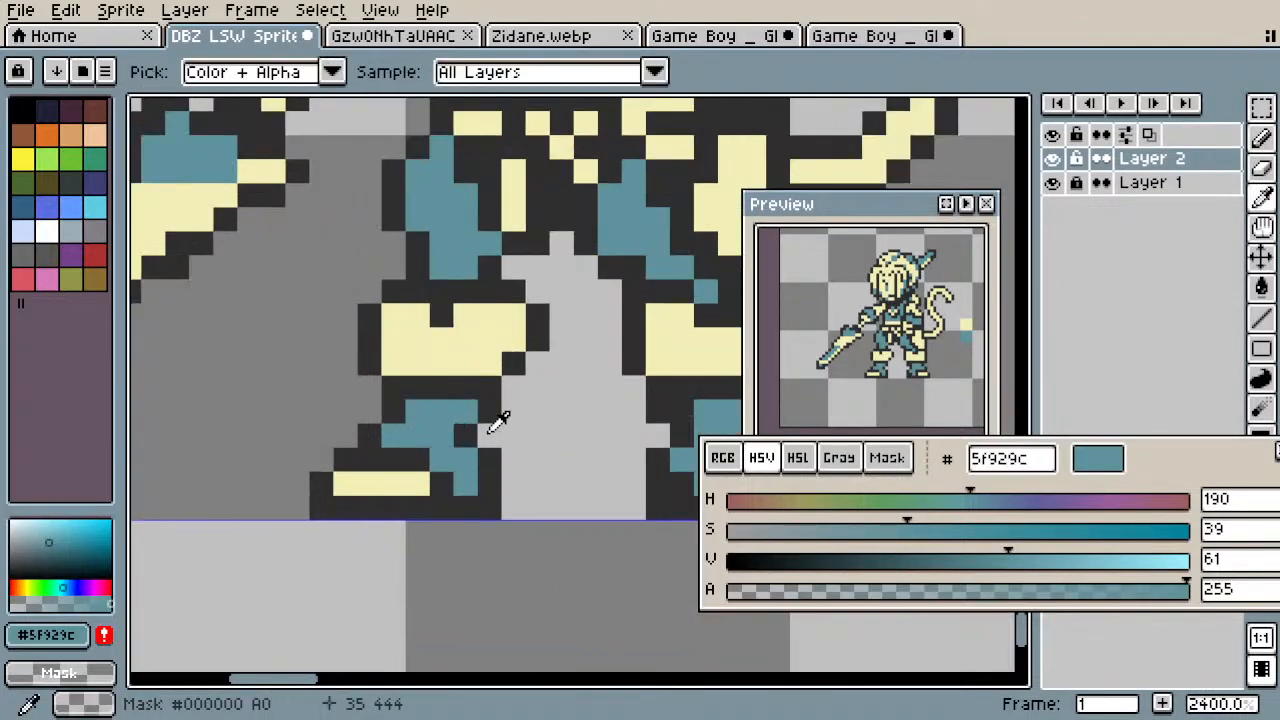
alt+click(492, 395)
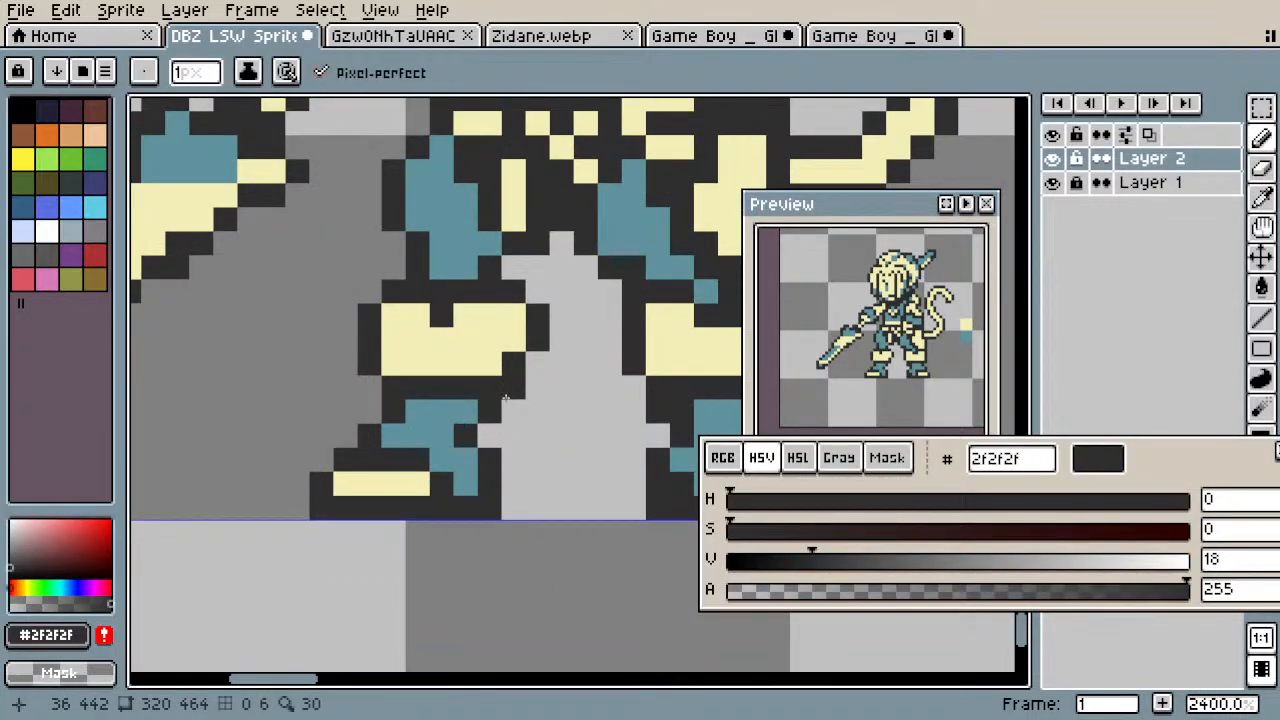
scroll(506, 397, down, 1)
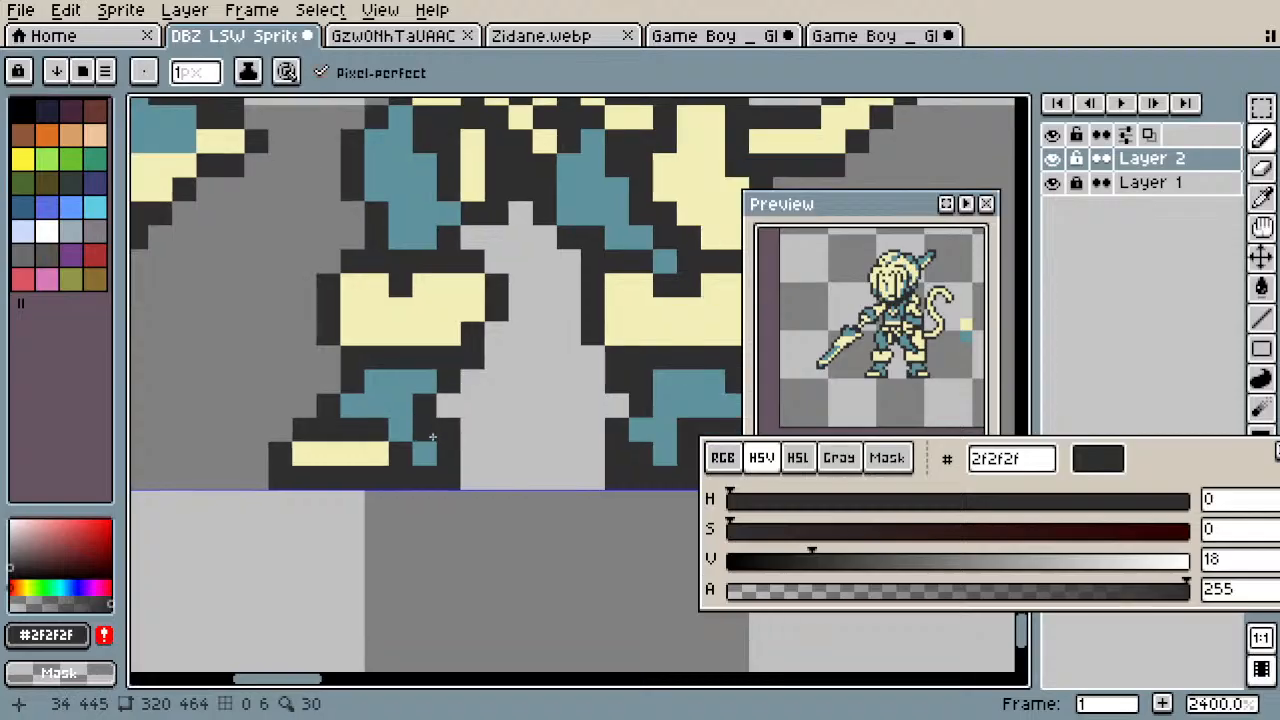
scroll(436, 459, down, 2)
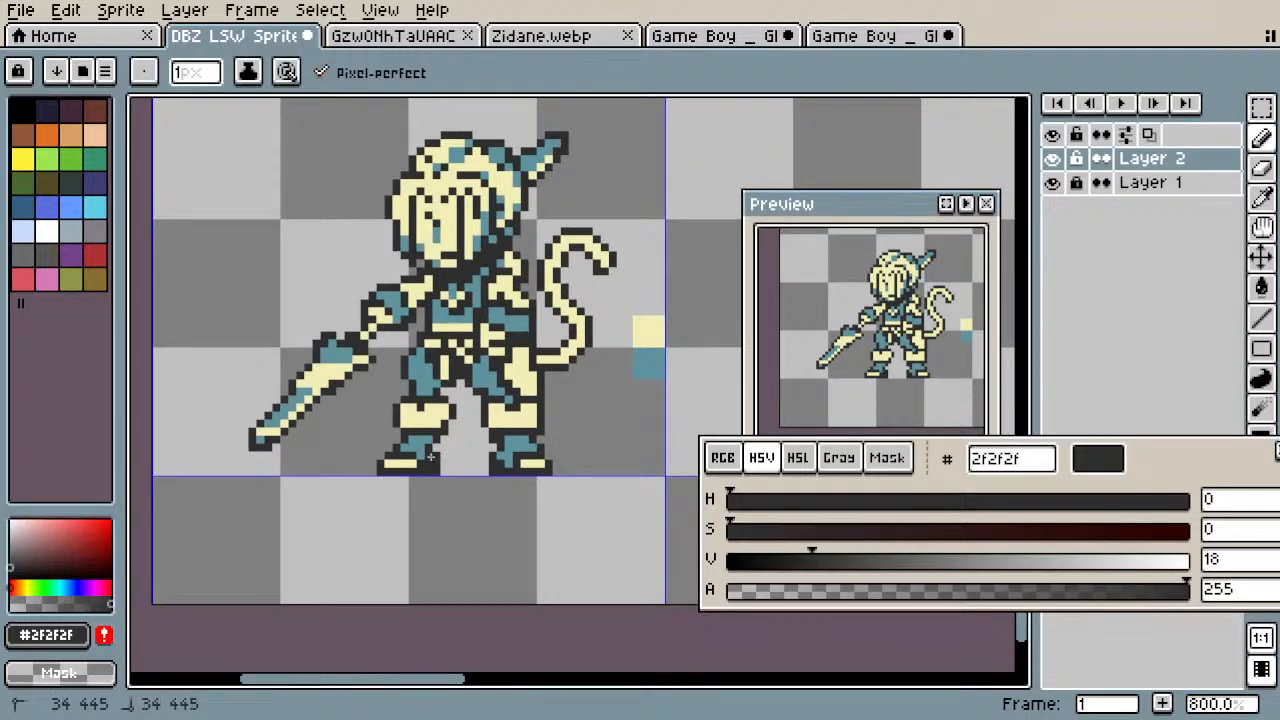
scroll(451, 494, down, 2)
scroll(451, 494, down, 1)
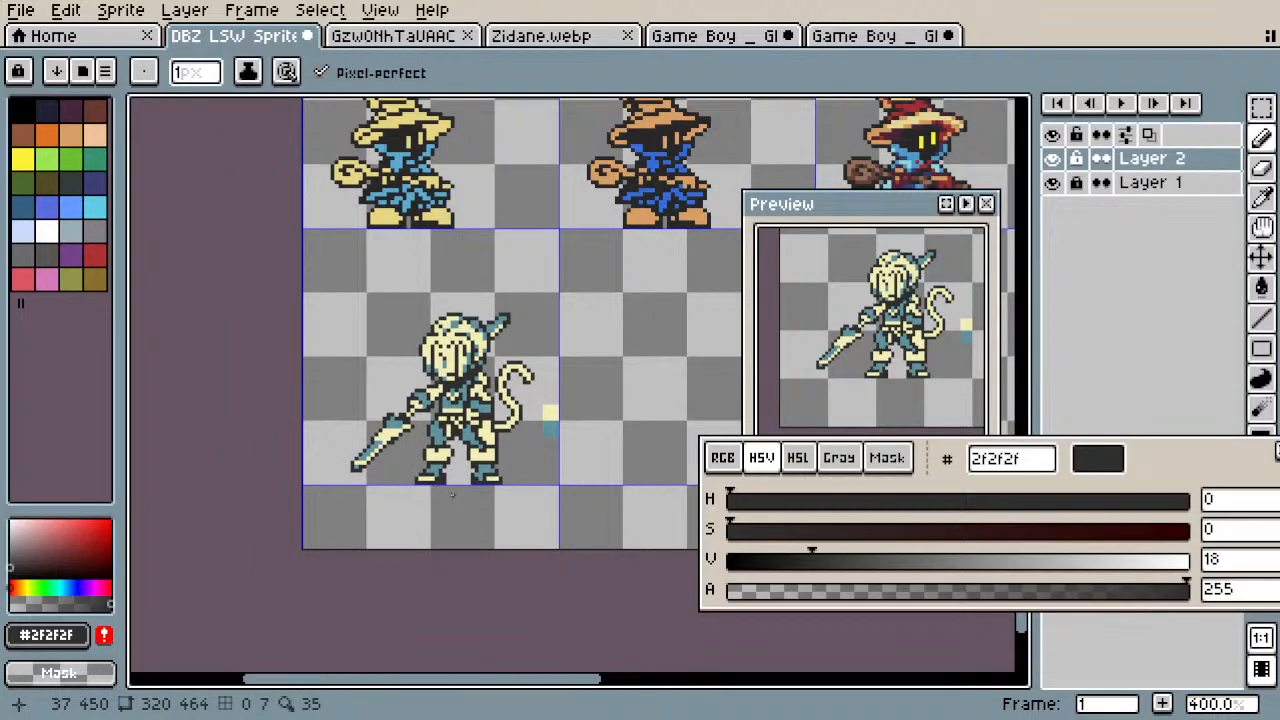
Step: Select the 10 by 11 pixel lower tail-side leg and move it two pixels outward, then deselect it
scroll(445, 462, up, 3)
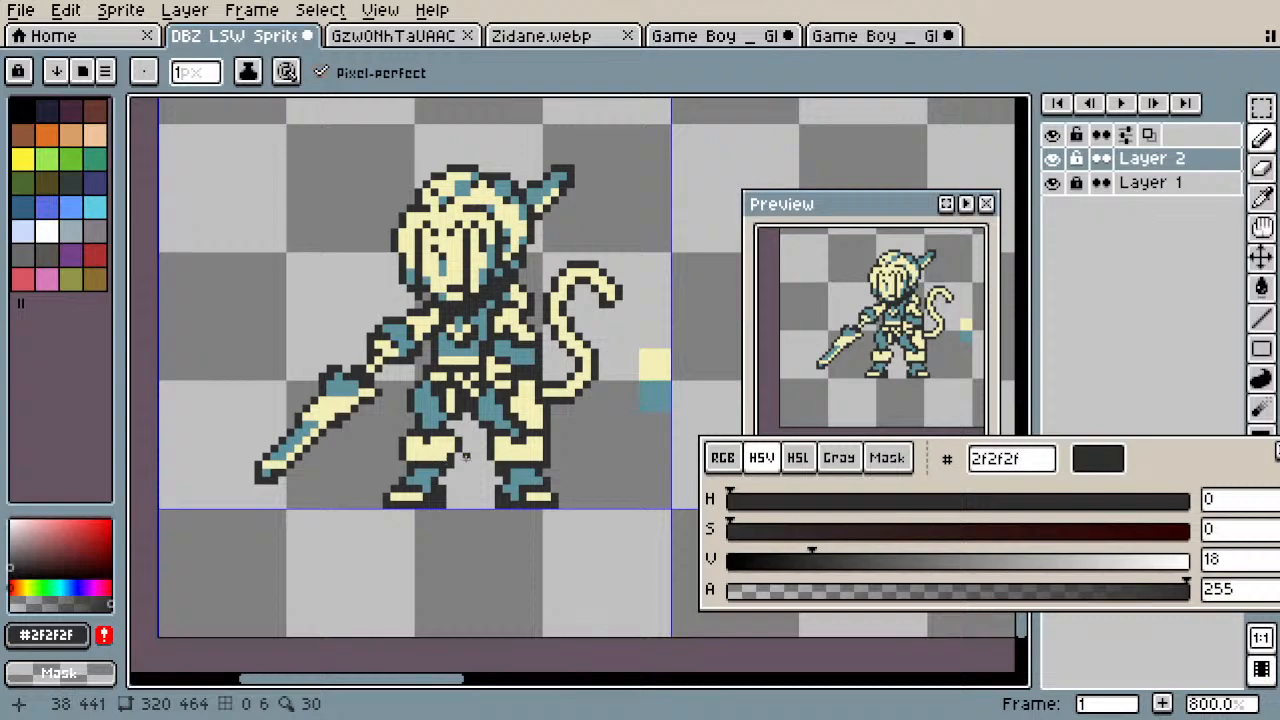
scroll(465, 455, up, 2)
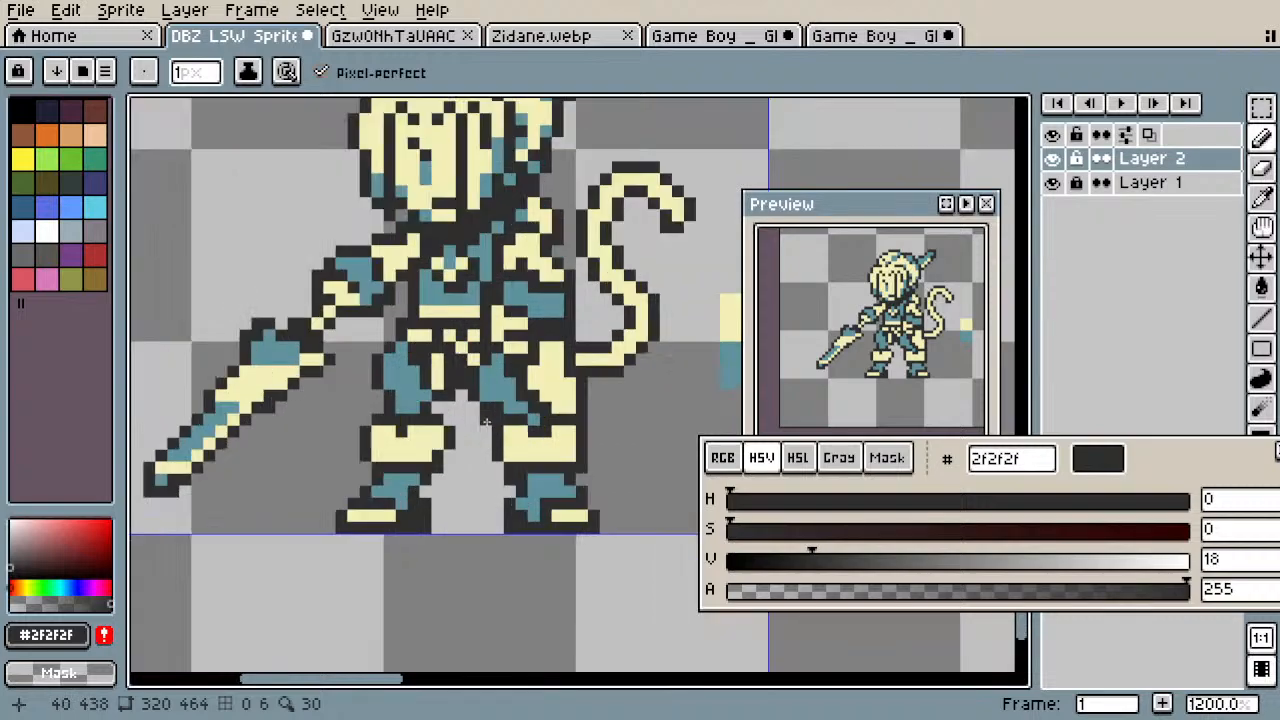
key(m)
drag(481, 415, 599, 538)
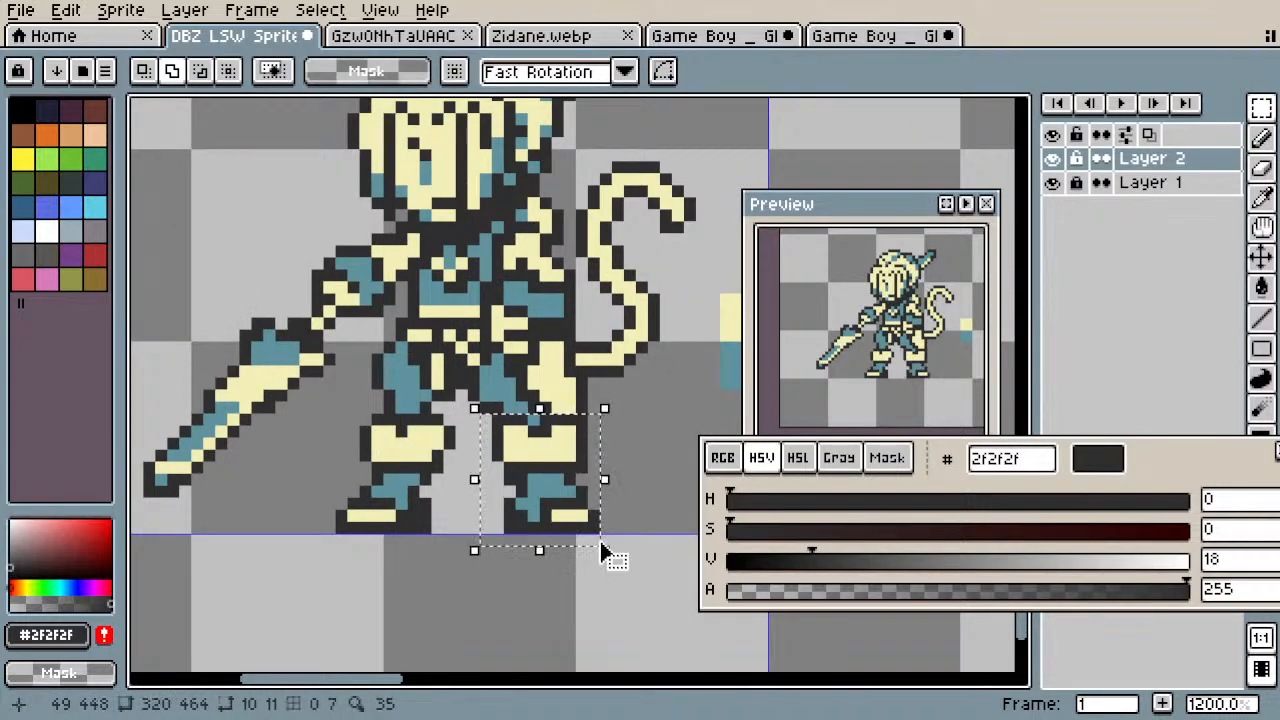
key(Left)
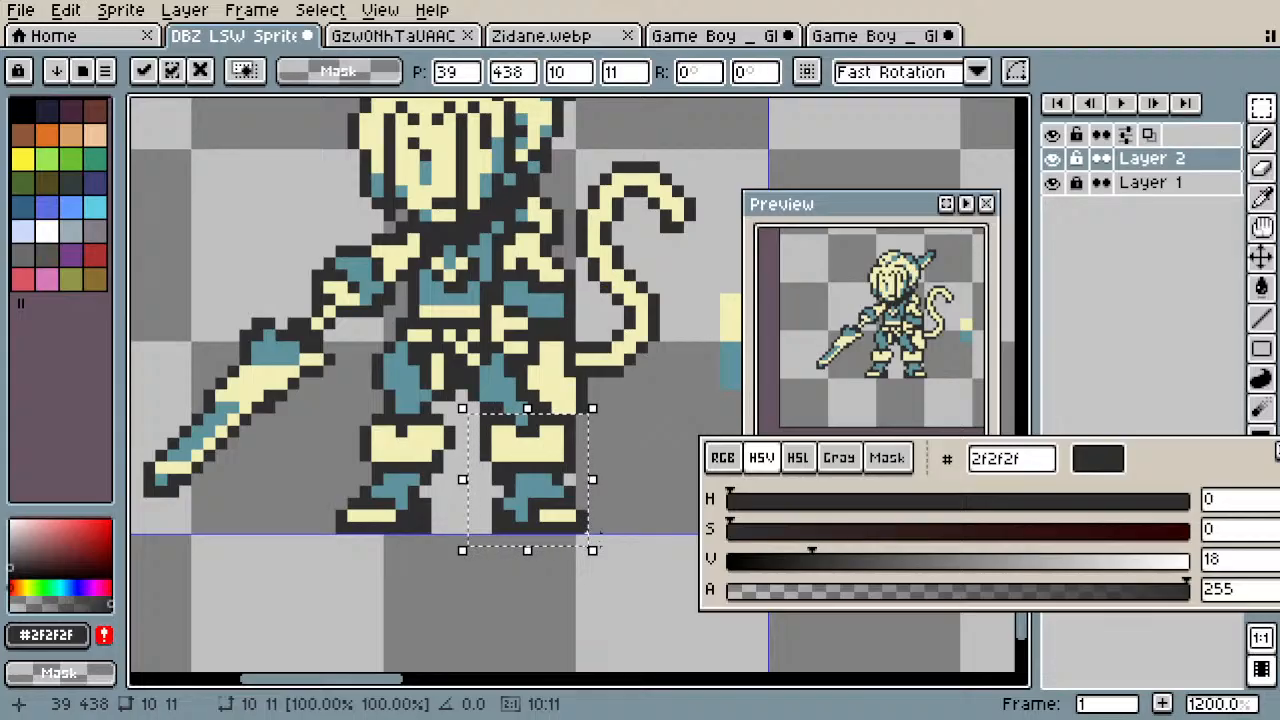
key(Right)
key(Right)
key(Right)
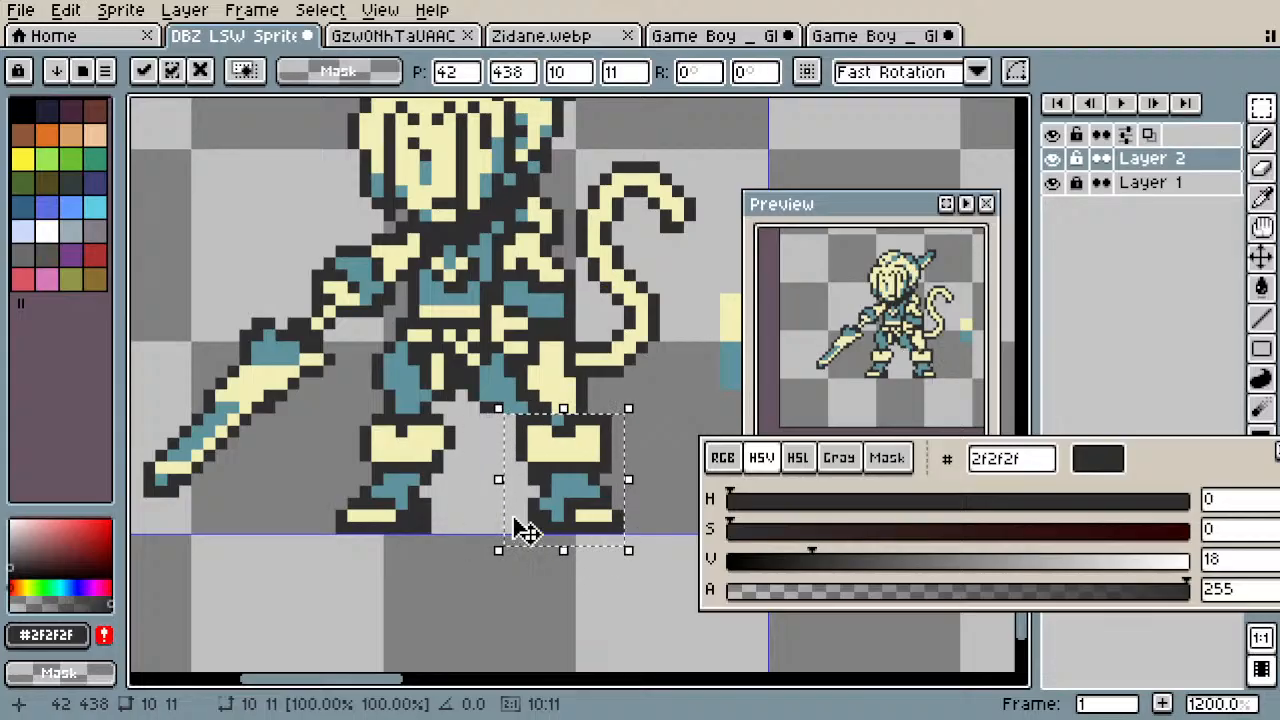
scroll(523, 528, down, 4)
scroll(514, 370, up, 2)
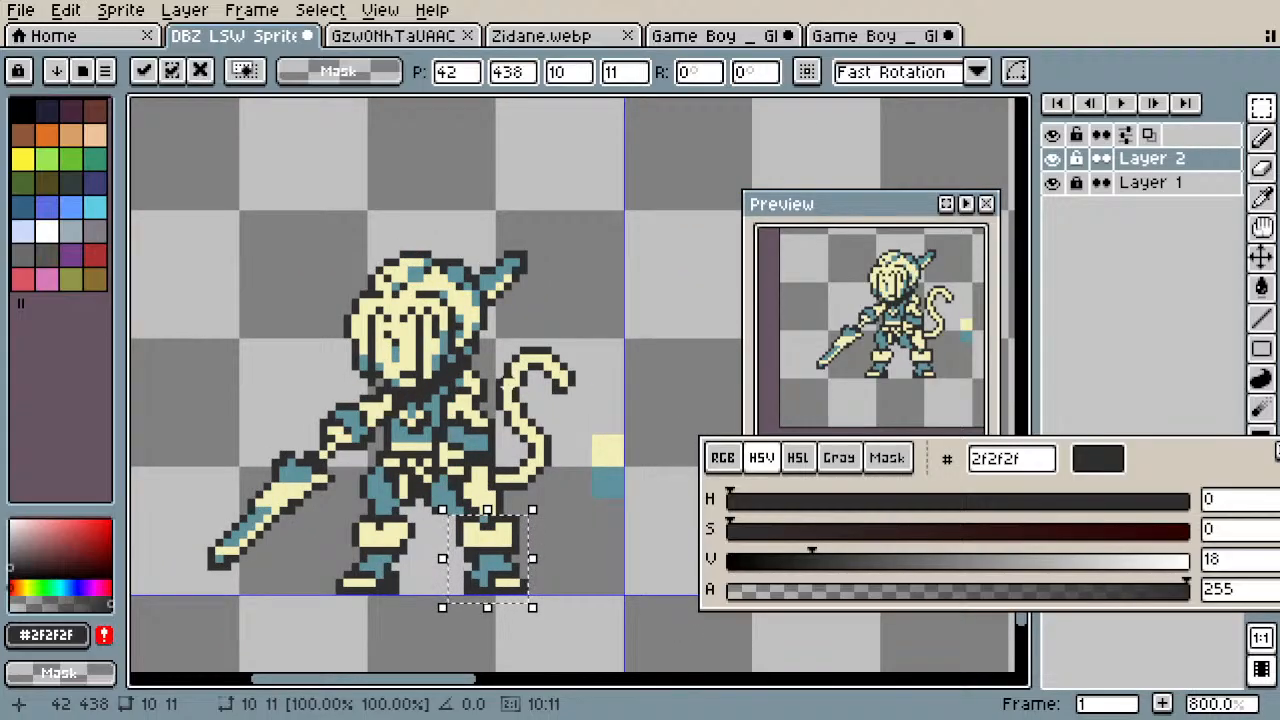
key(ctrl+d)
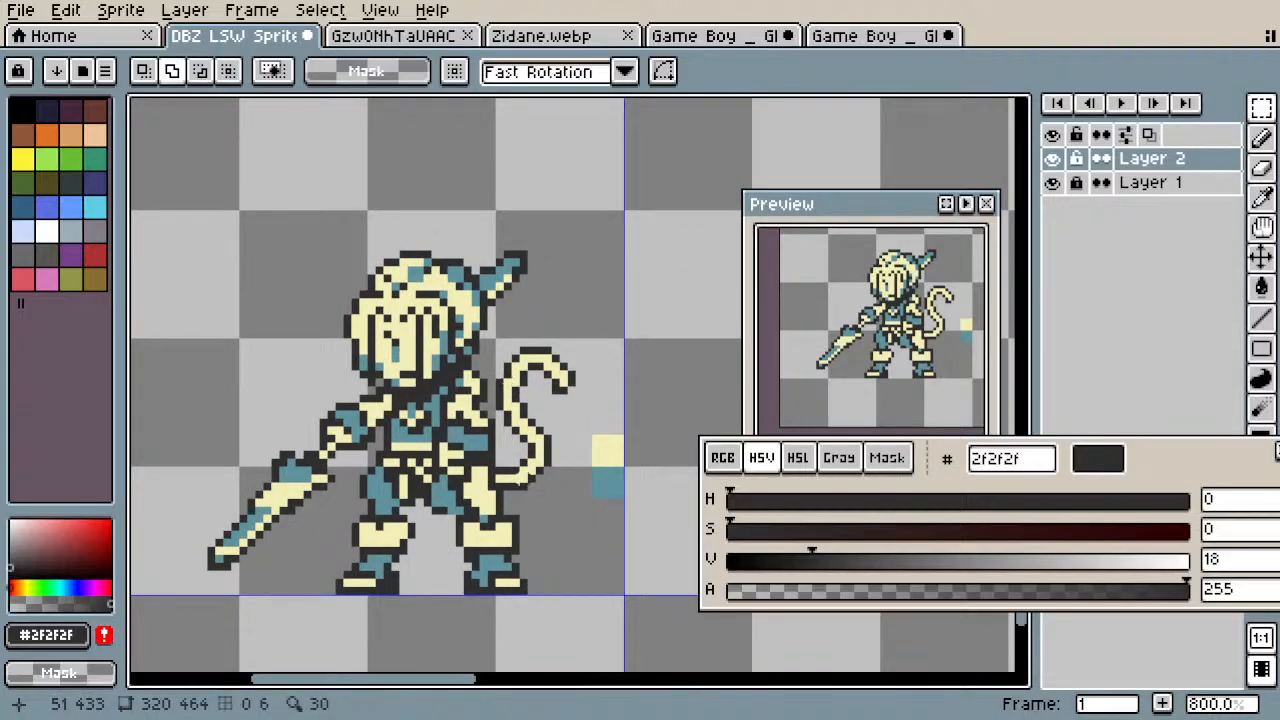
Step: Widen the tail-side knee cuff inward with cream #f2efb6 and an outline pixel, and darken its outer upper corner with #2f2f2f
key(b)
scroll(522, 492, up, 3)
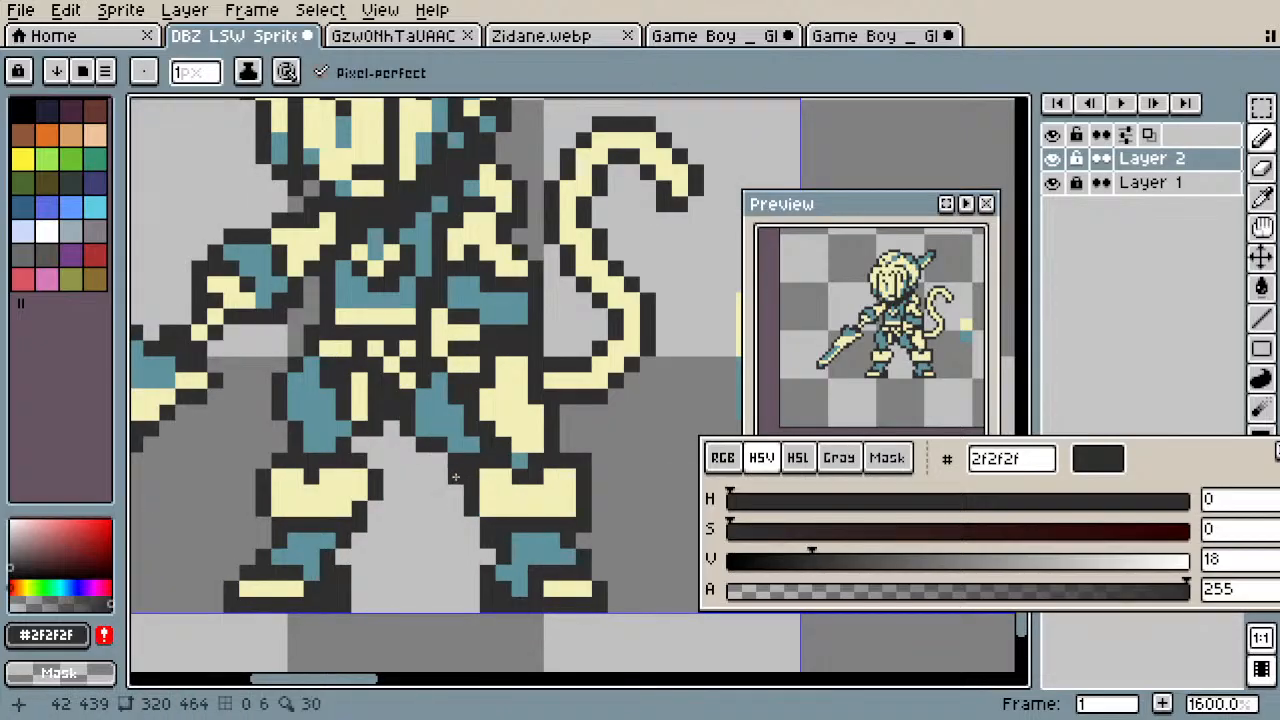
alt+click(476, 486)
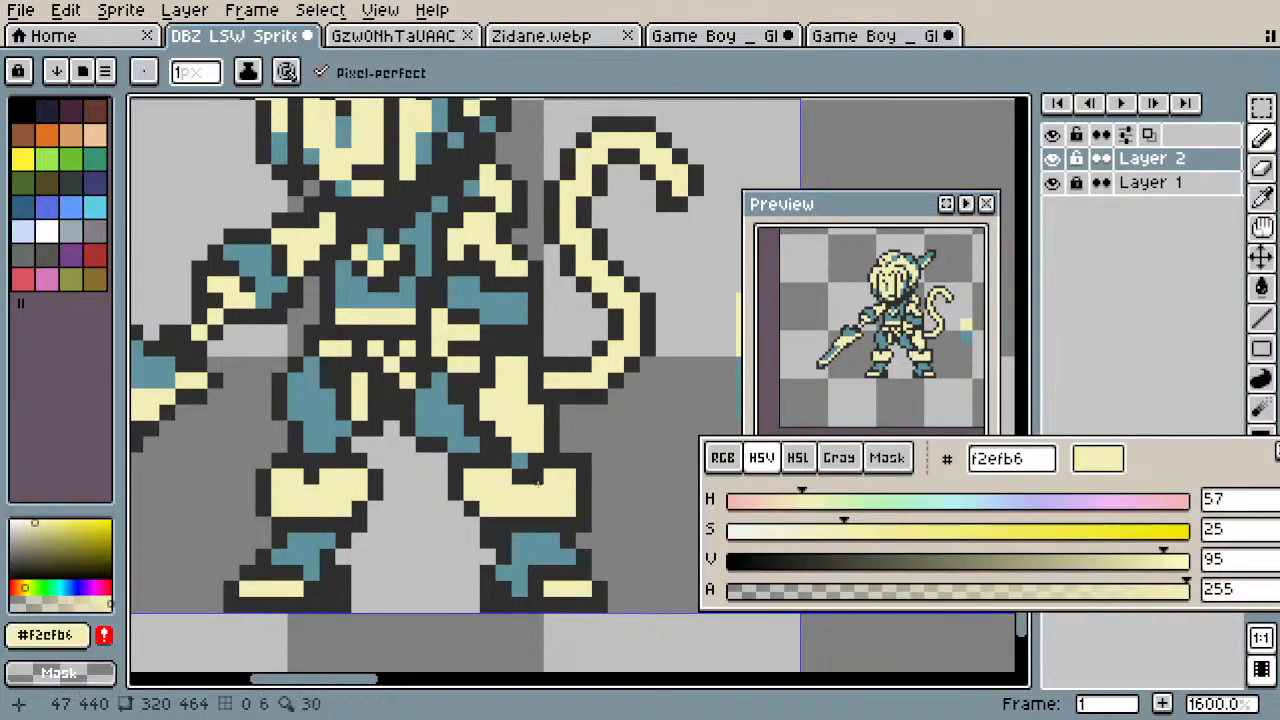
alt+click(592, 472)
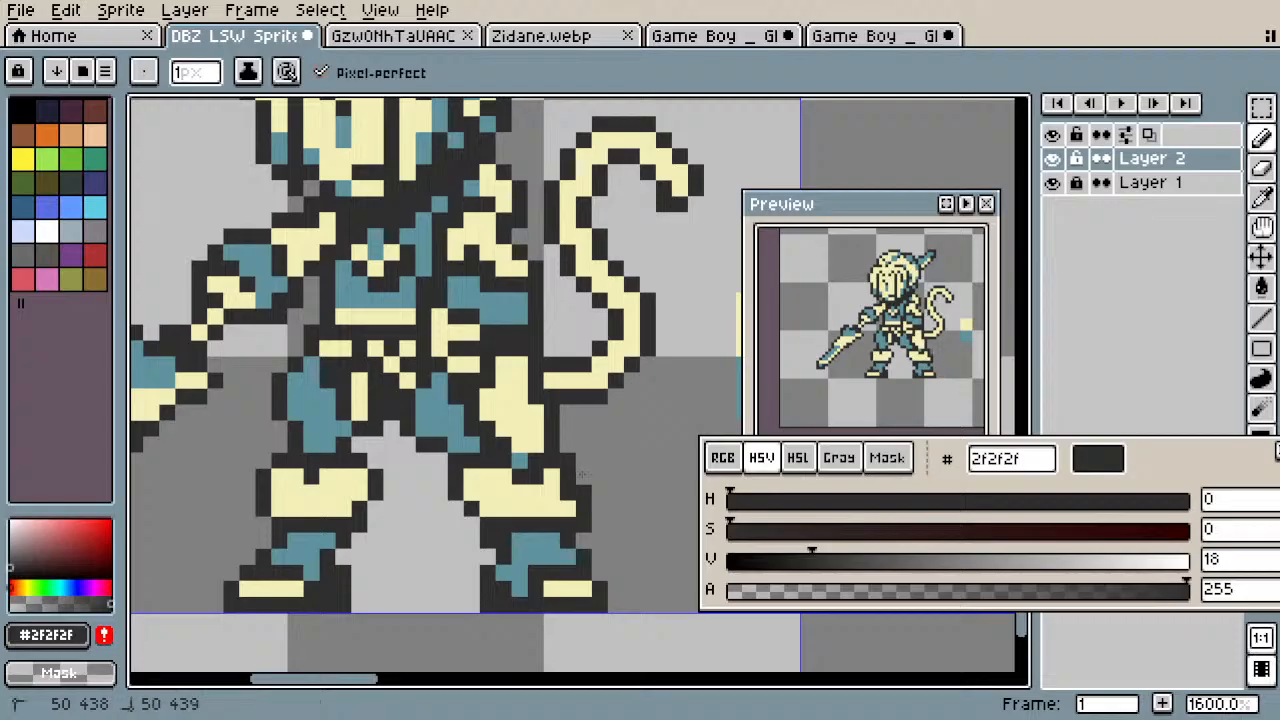
scroll(604, 518, down, 6)
drag(608, 525, 447, 502)
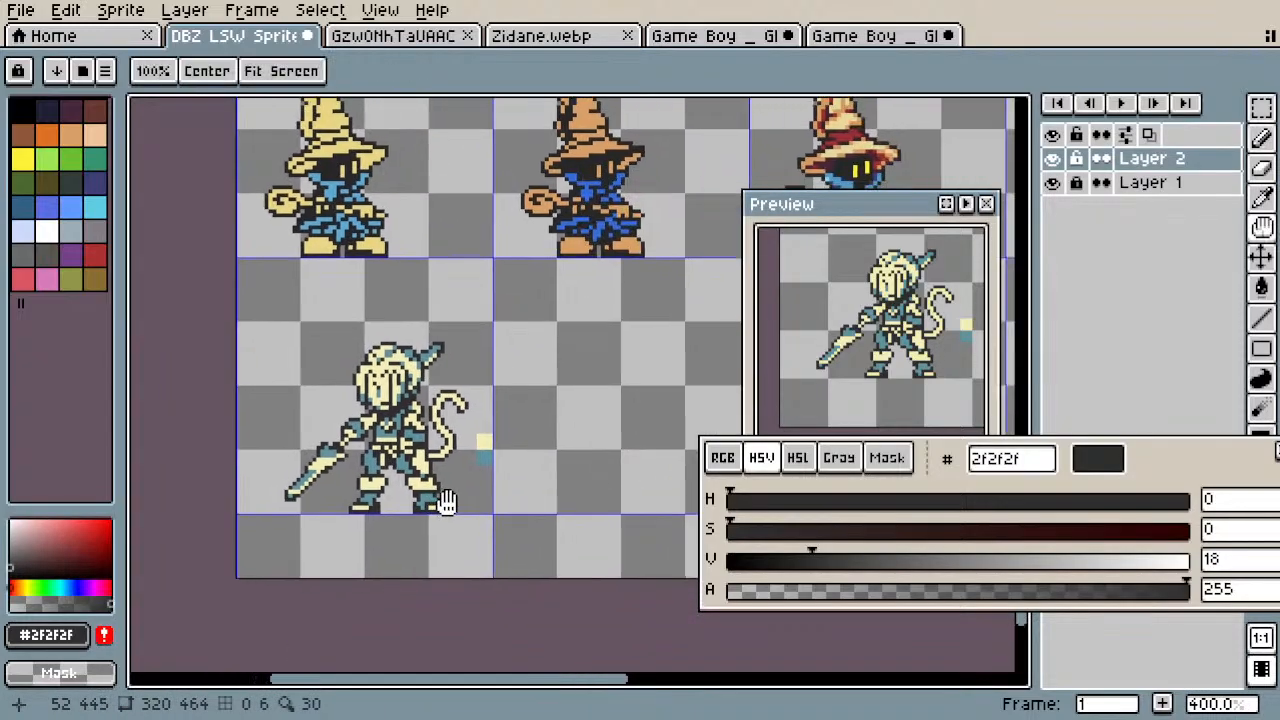
Step: Examine the sprite's stance and leg proportions at several zoom levels beside the finished hat-wearing sprites
scroll(386, 490, up, 5)
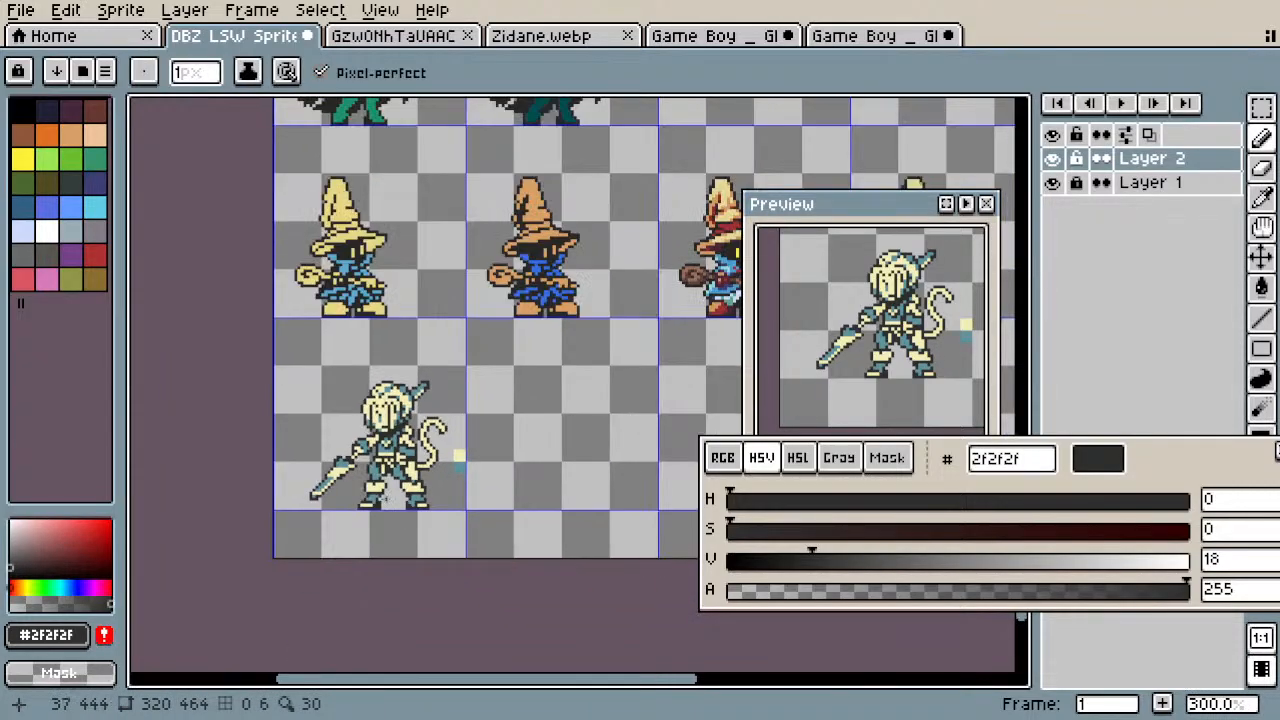
key(alt)
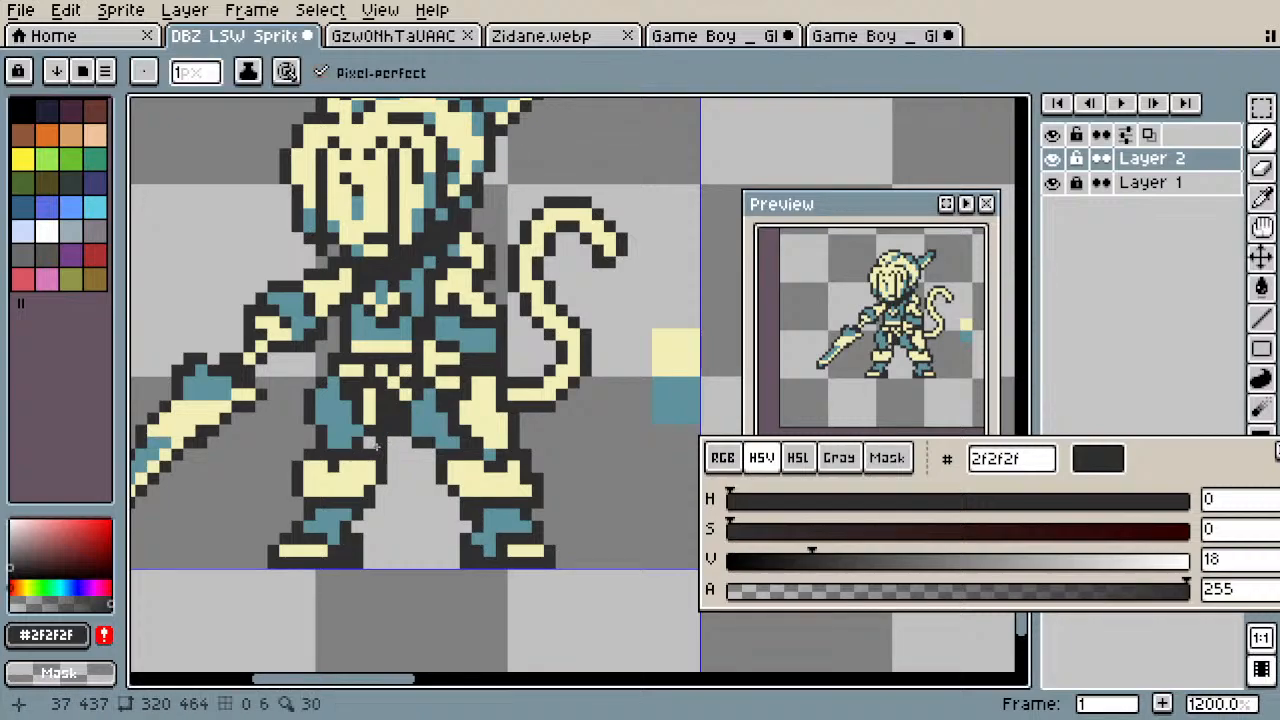
scroll(376, 447, down, 5)
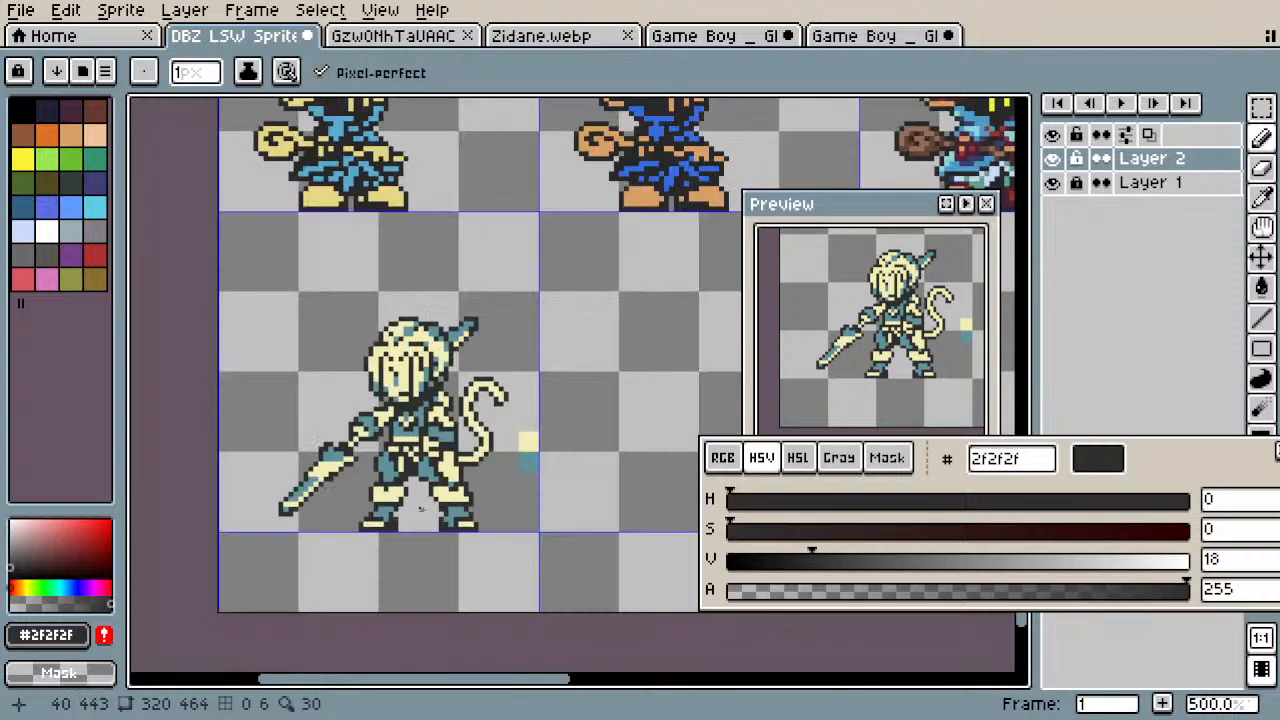
scroll(401, 481, up, 6)
scroll(396, 462, down, 3)
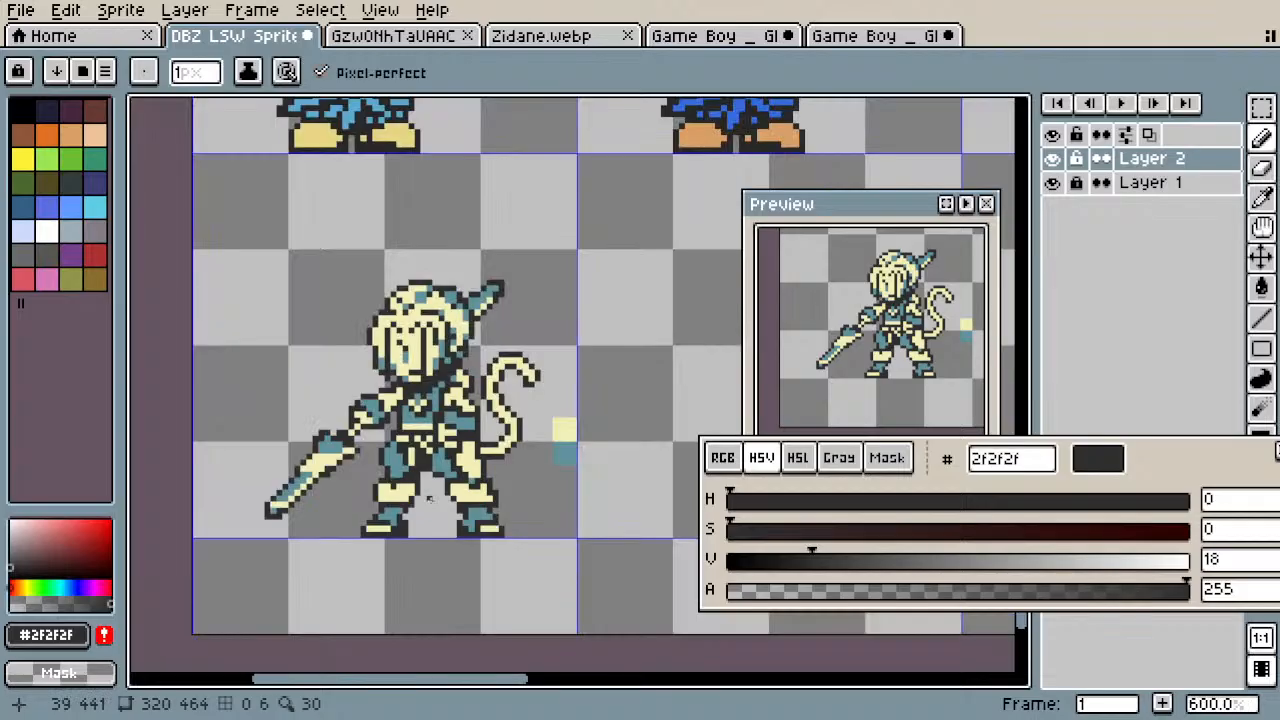
scroll(434, 470, down, 2)
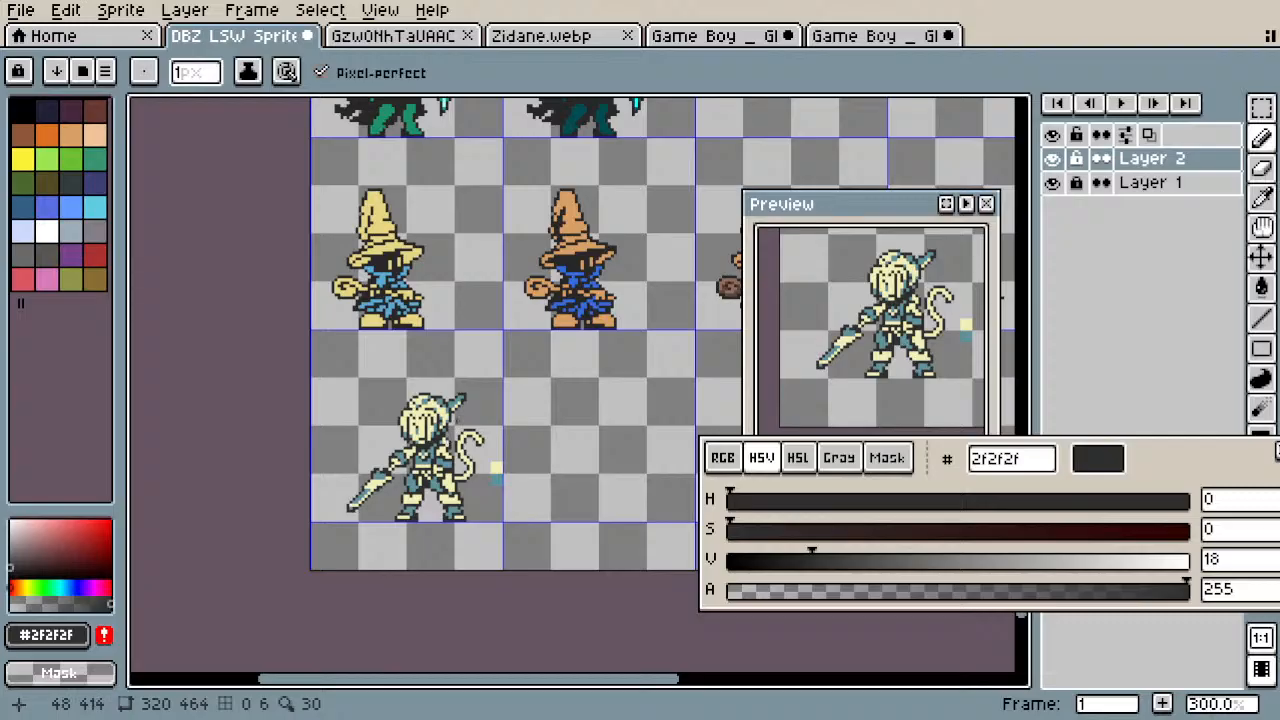
scroll(420, 418, up, 5)
scroll(421, 413, down, 5)
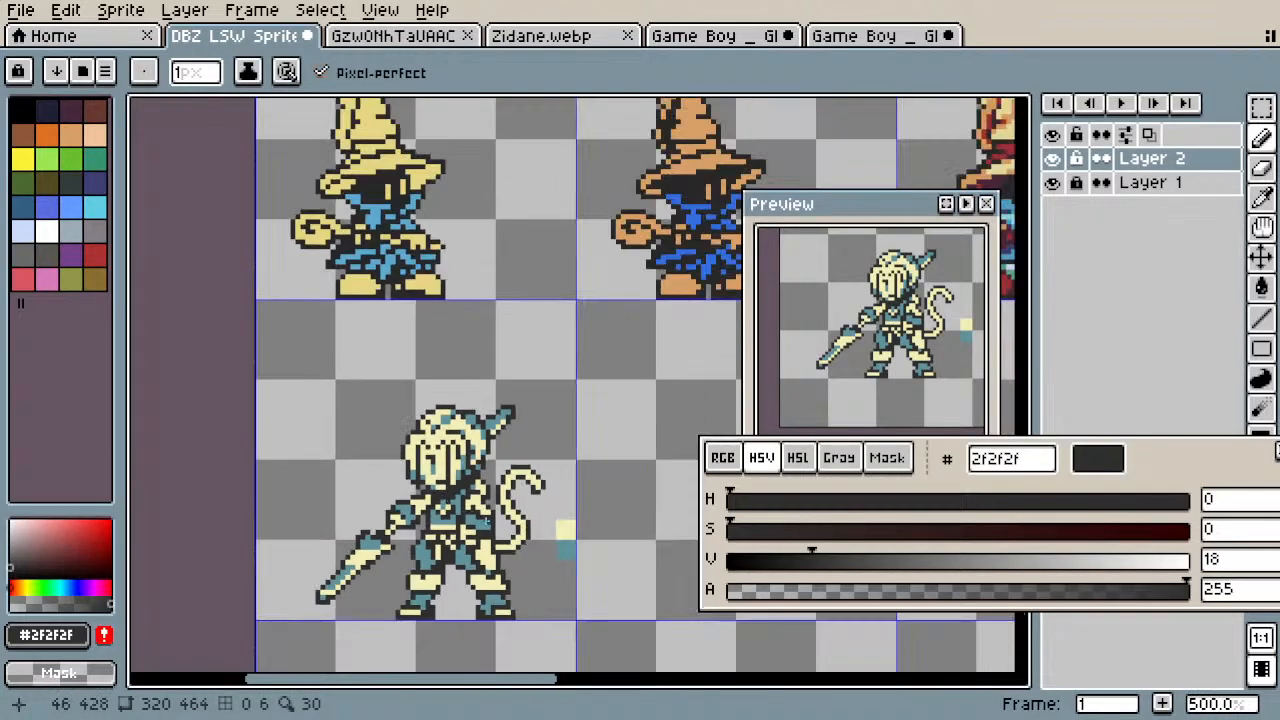
drag(503, 529, 432, 452)
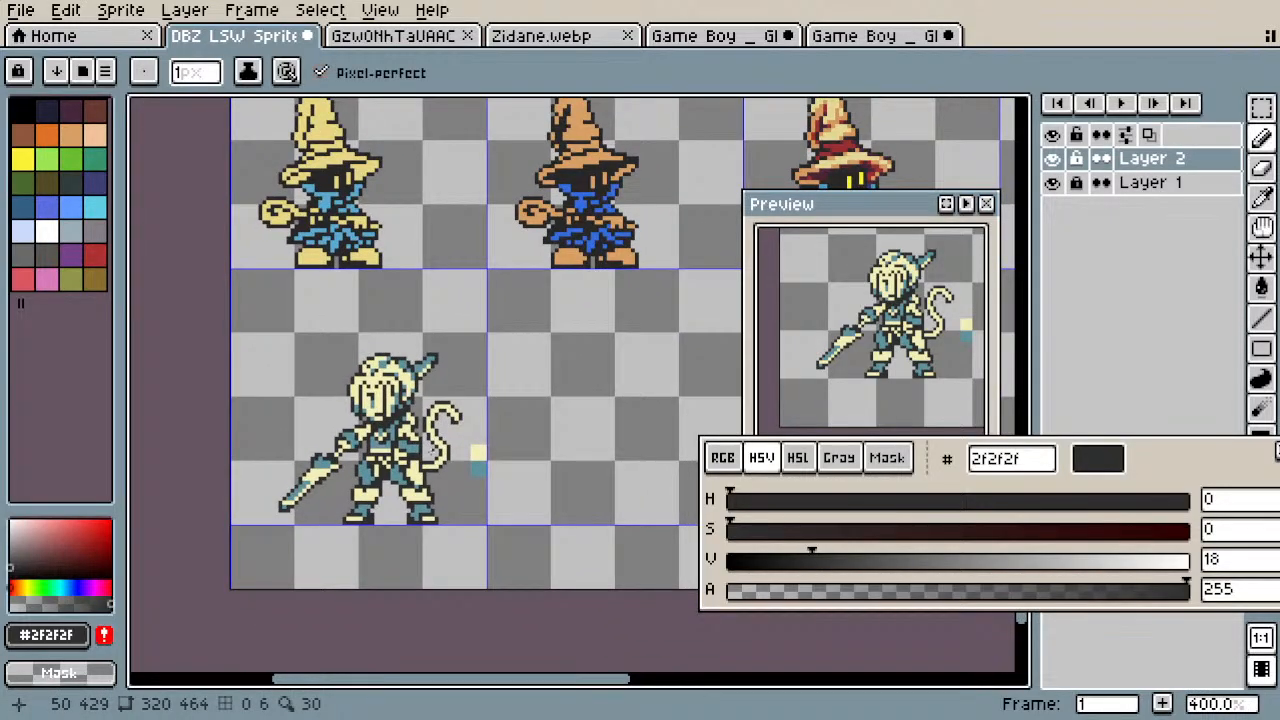
Step: Try dark #2f2f2f pixels on the dagger side of the eye, below the upper lash
scroll(400, 410, up, 6)
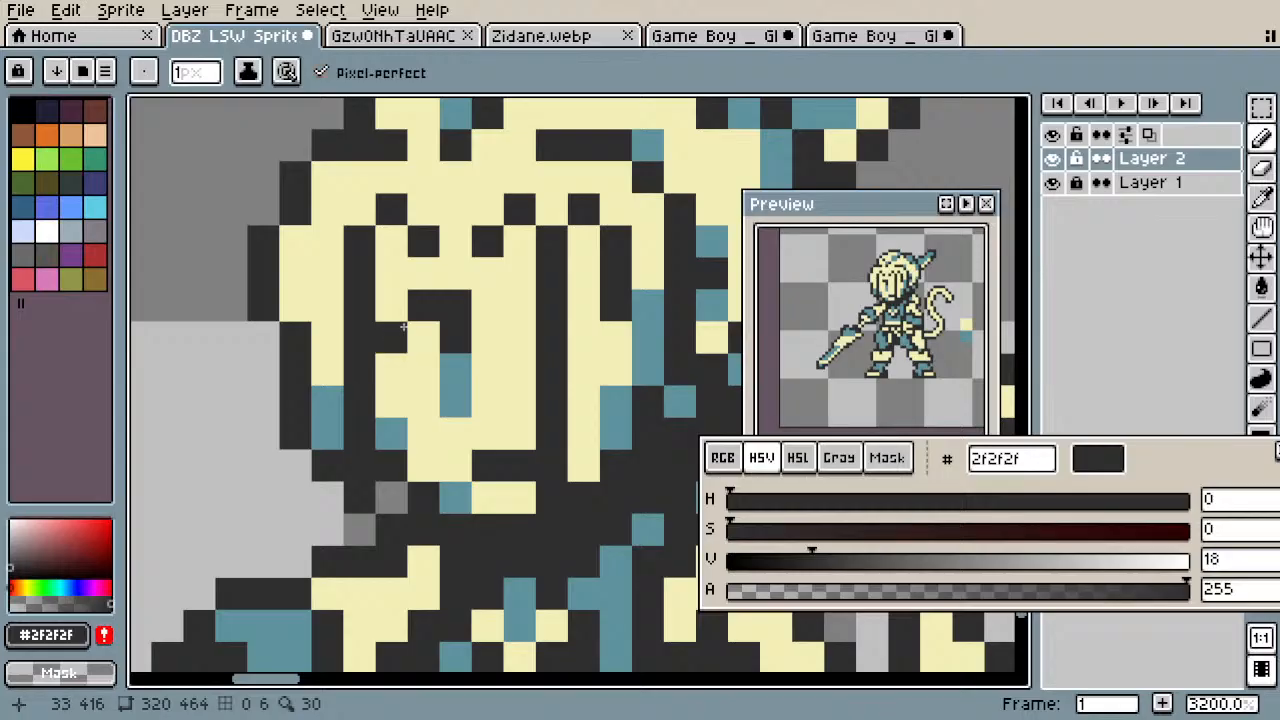
scroll(403, 406, down, 5)
key(ctrl+z)
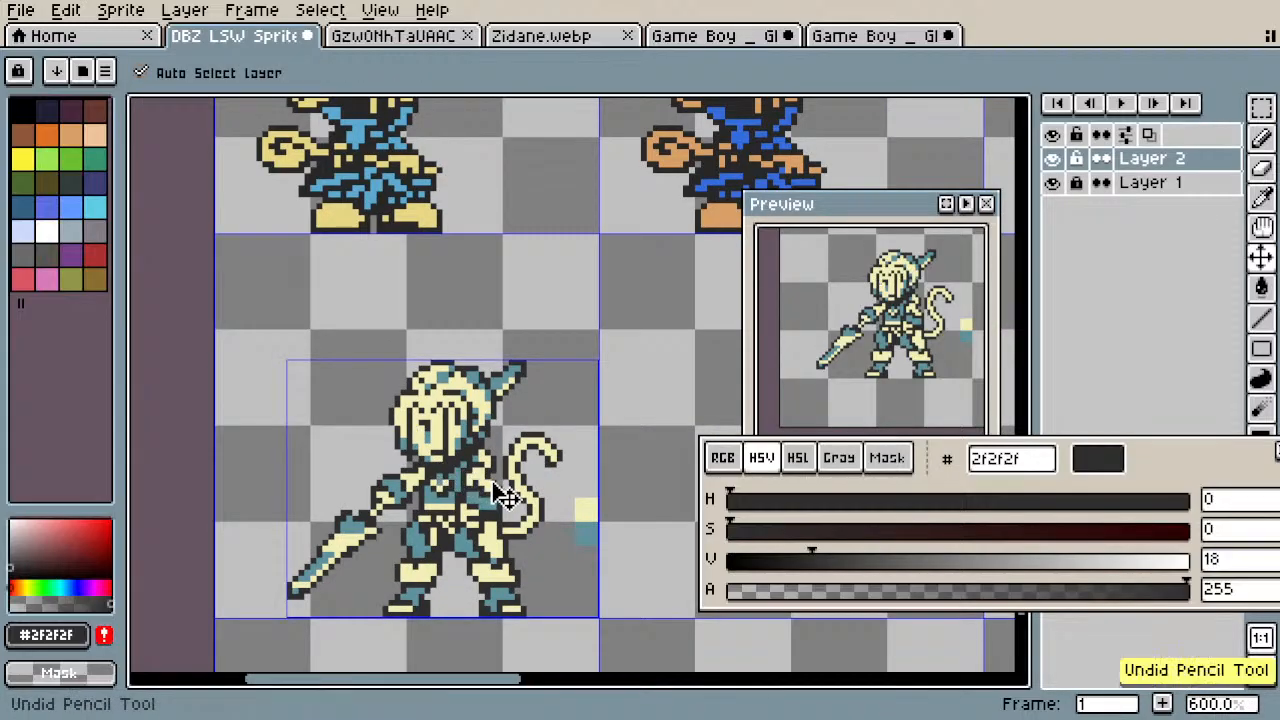
scroll(434, 424, up, 4)
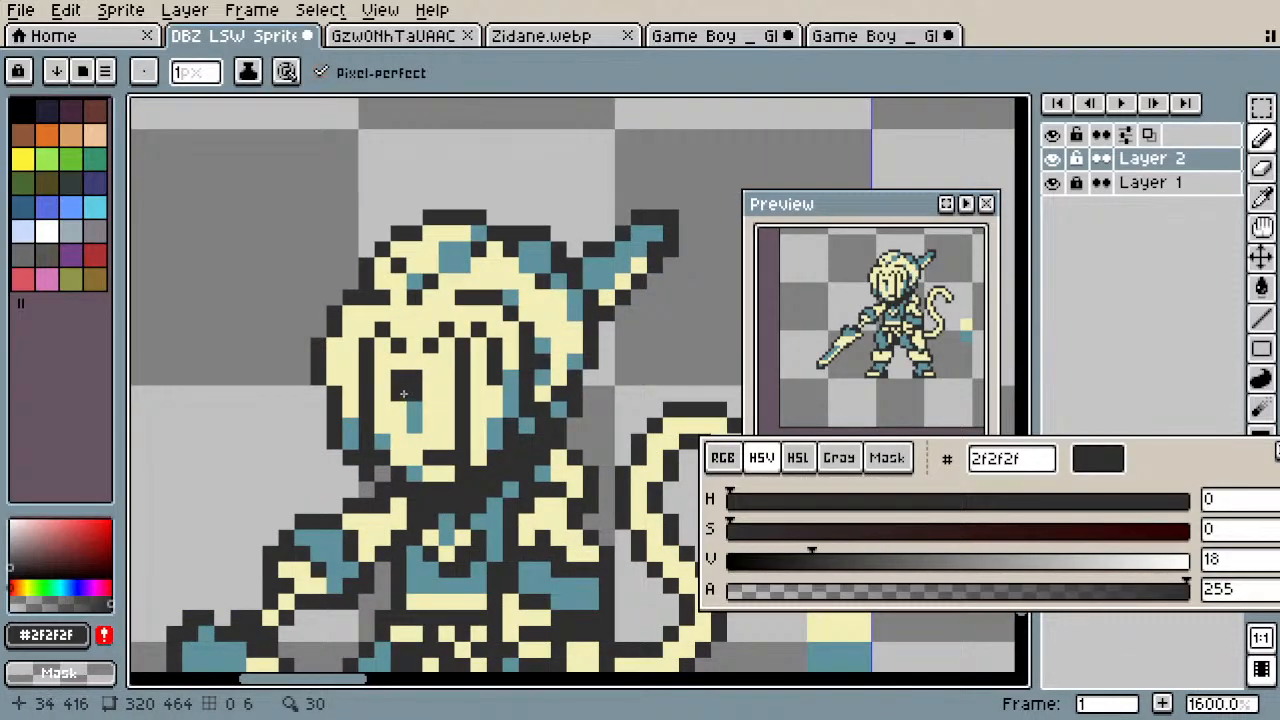
scroll(434, 424, down, 4)
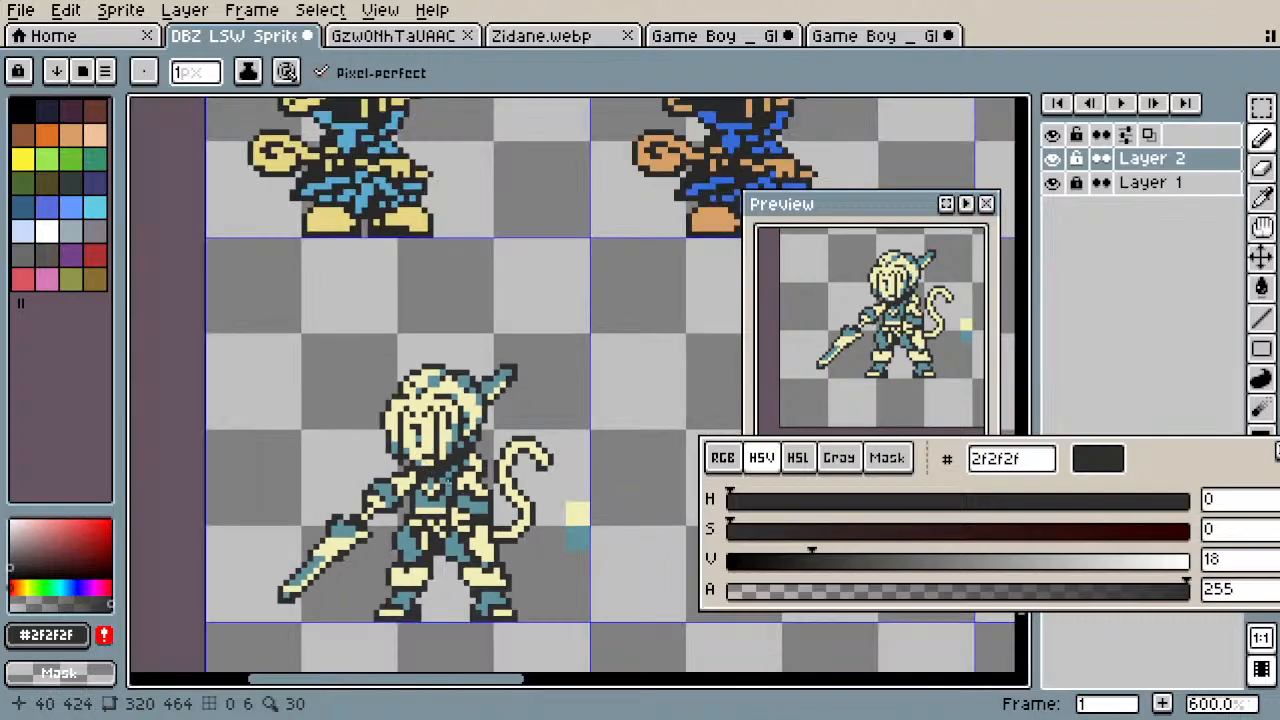
Step: Darken the lower teal pixel of the eye with #2f2f2f
scroll(489, 533, down, 1)
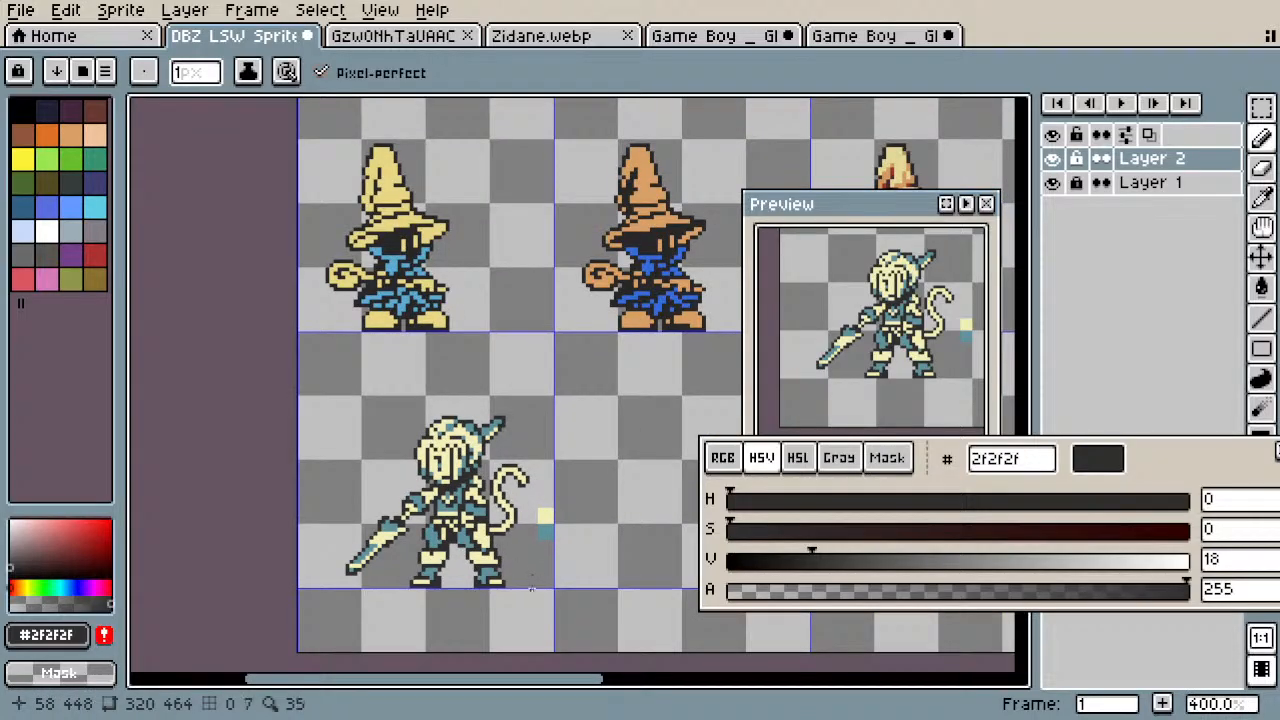
scroll(532, 589, up, 1)
drag(532, 589, 456, 457)
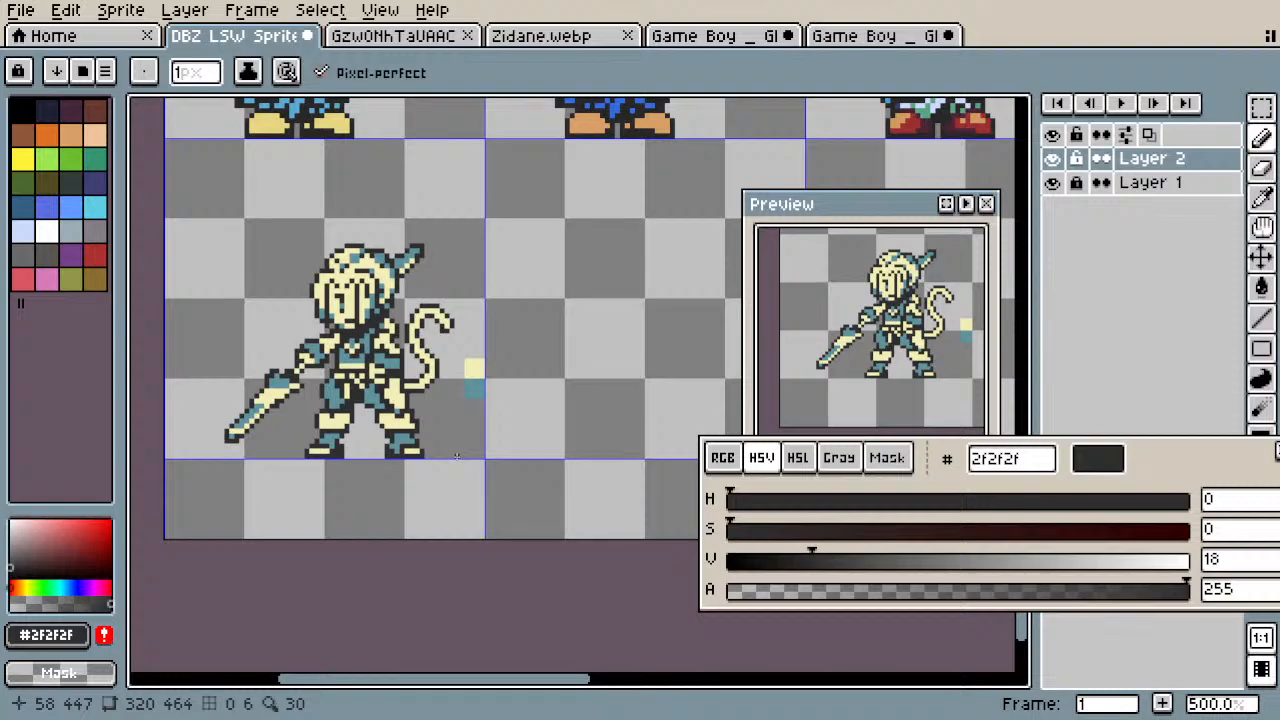
scroll(329, 278, up, 7)
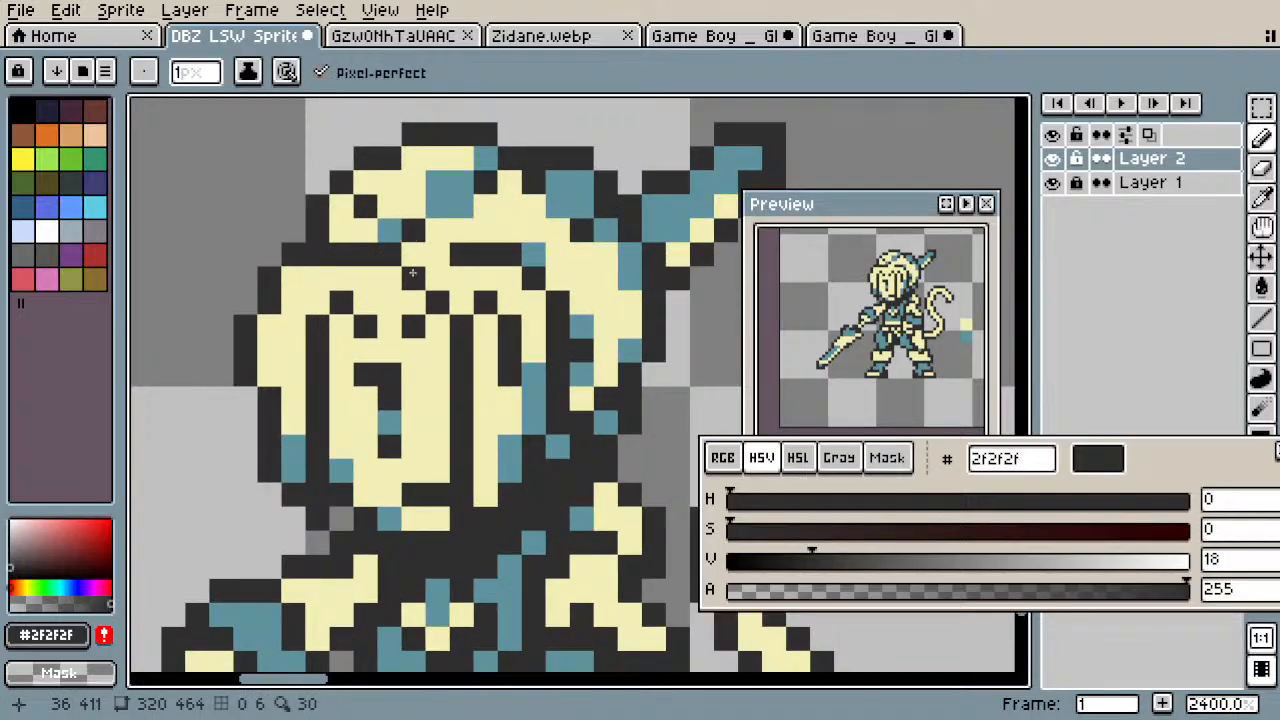
Step: Try closing the gap in the dark hair line above the fringe with #2f2f2f and a teal #5f929c accent
click(437, 259)
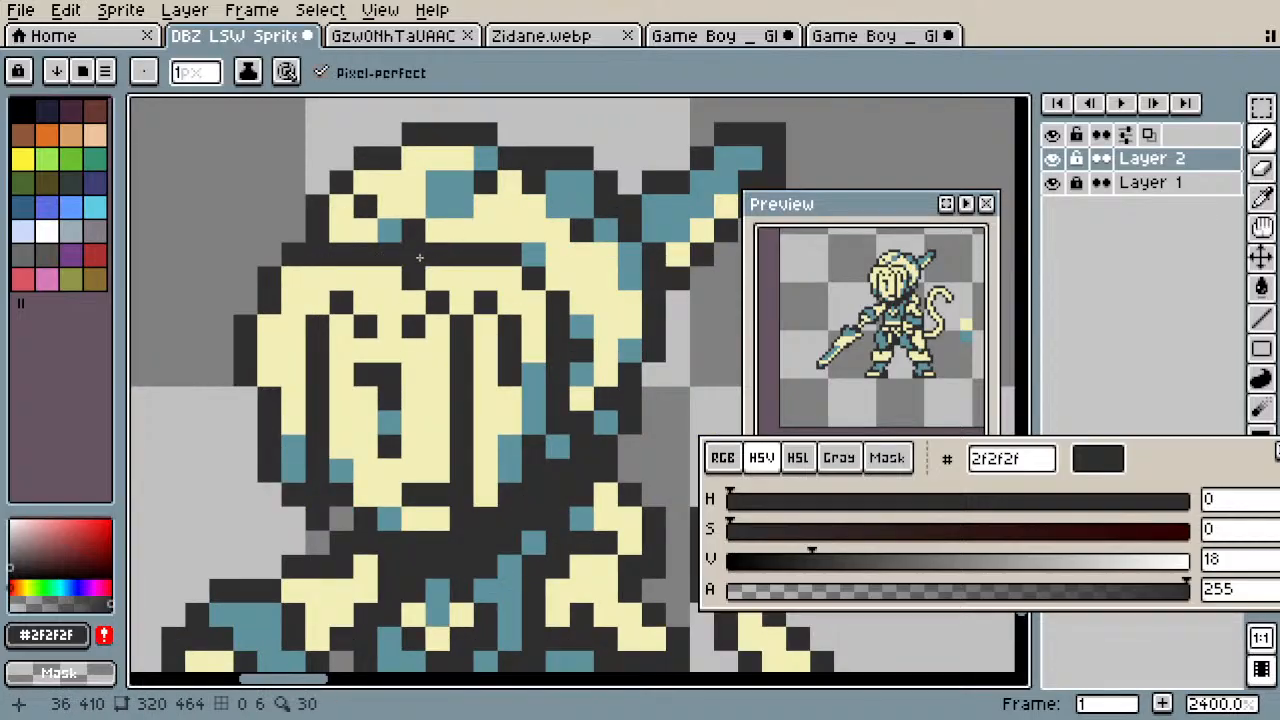
alt+click(447, 200)
scroll(421, 254, down, 6)
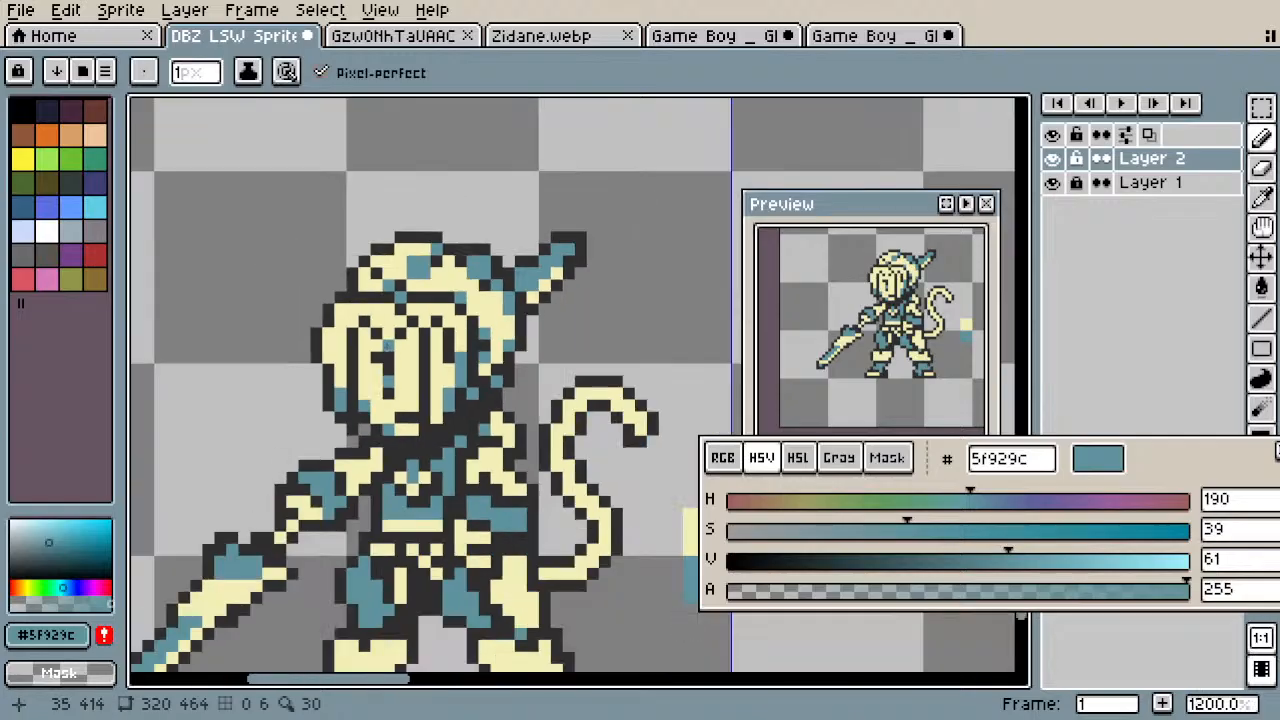
scroll(380, 395, down, 2)
scroll(368, 404, down, 1)
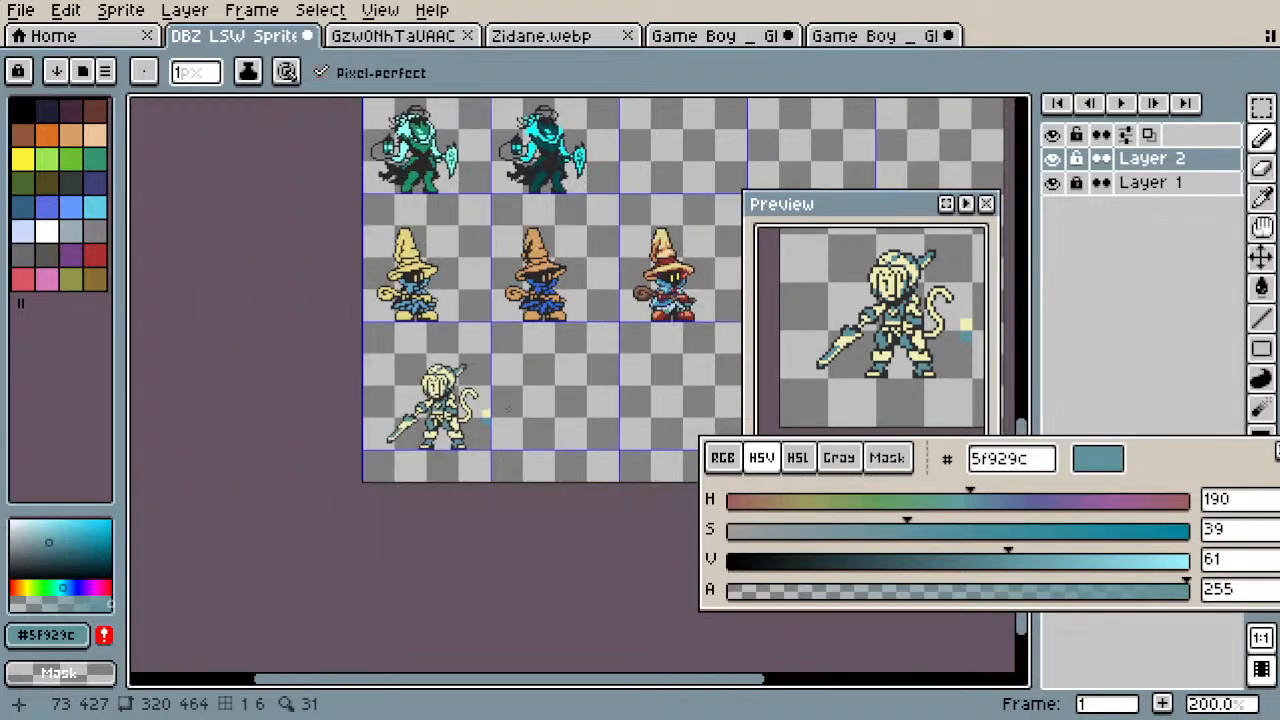
scroll(370, 410, up, 7)
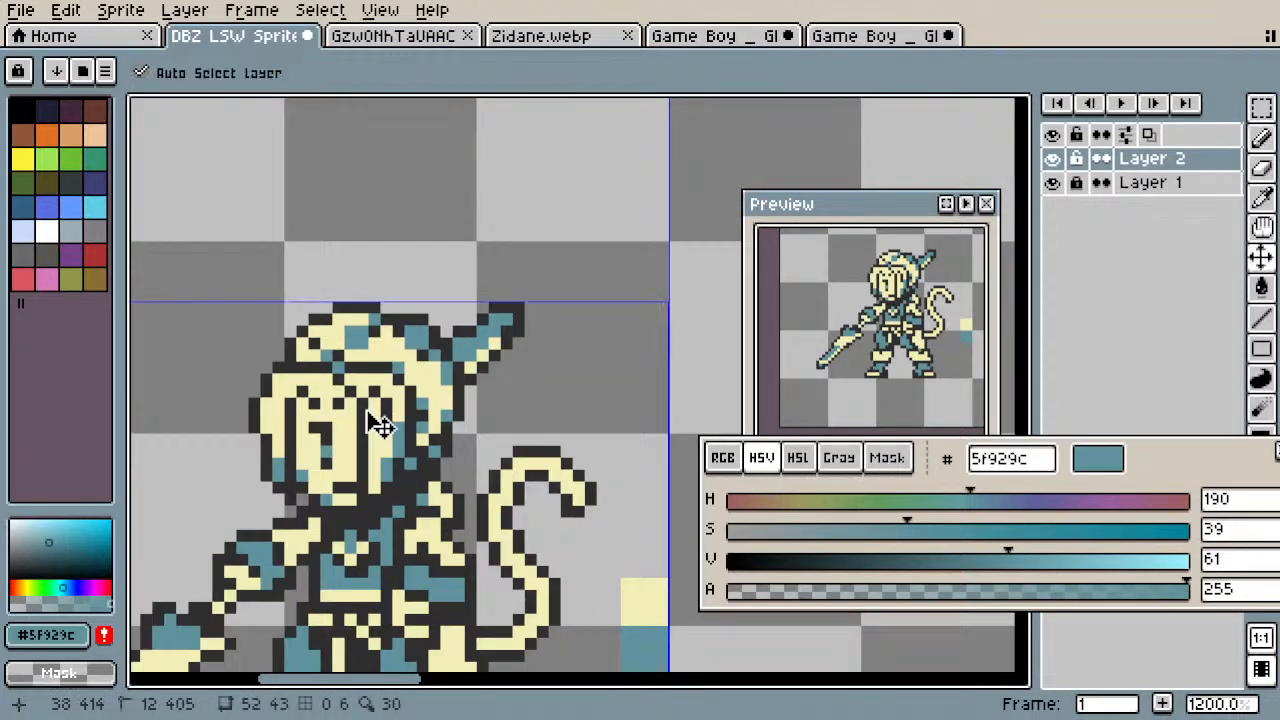
key(ctrl+z)
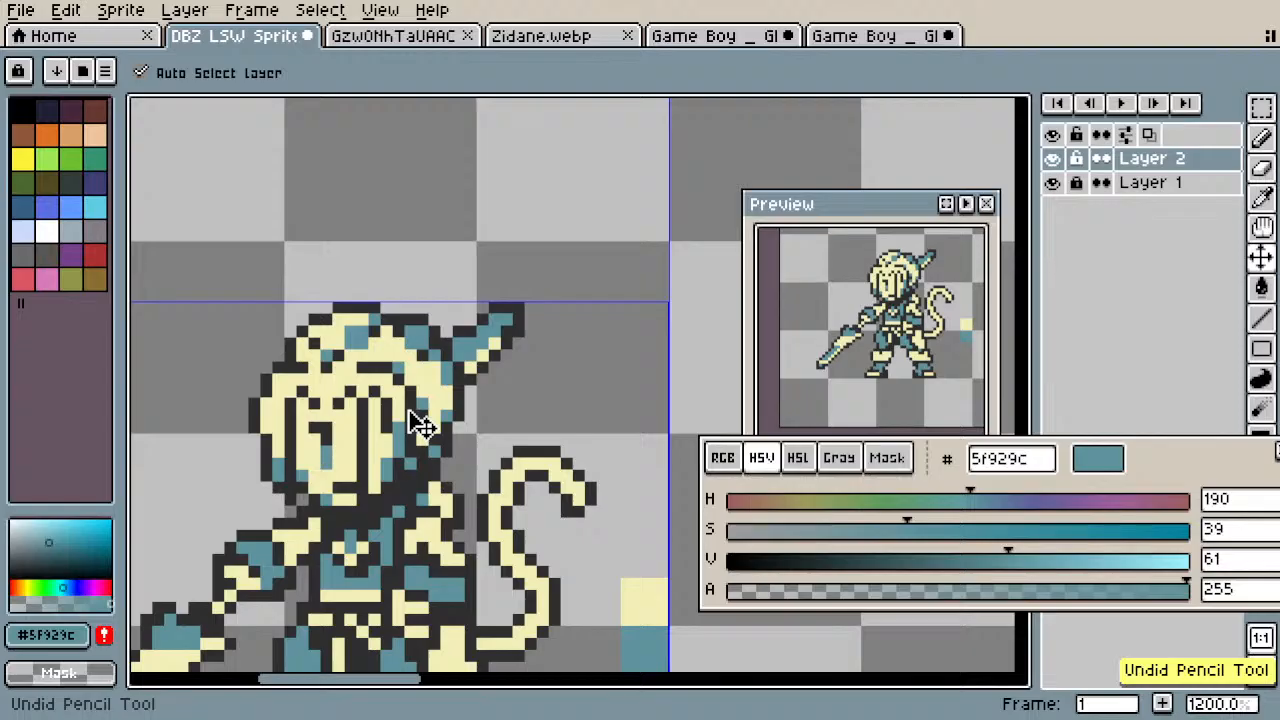
key(ctrl+y)
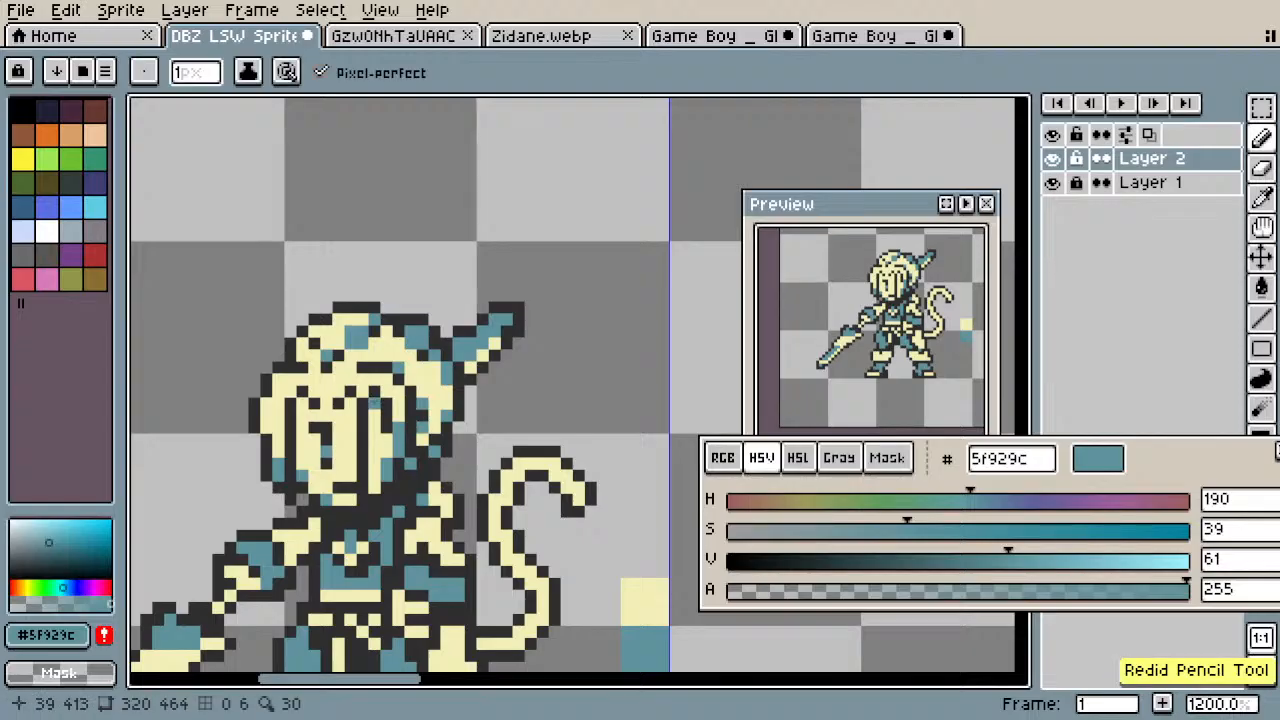
Step: Recolour the teal chin pixel with cream #f2efb6, test teal #5f929c shading around the mouth, and undo the last stroke
key(i)
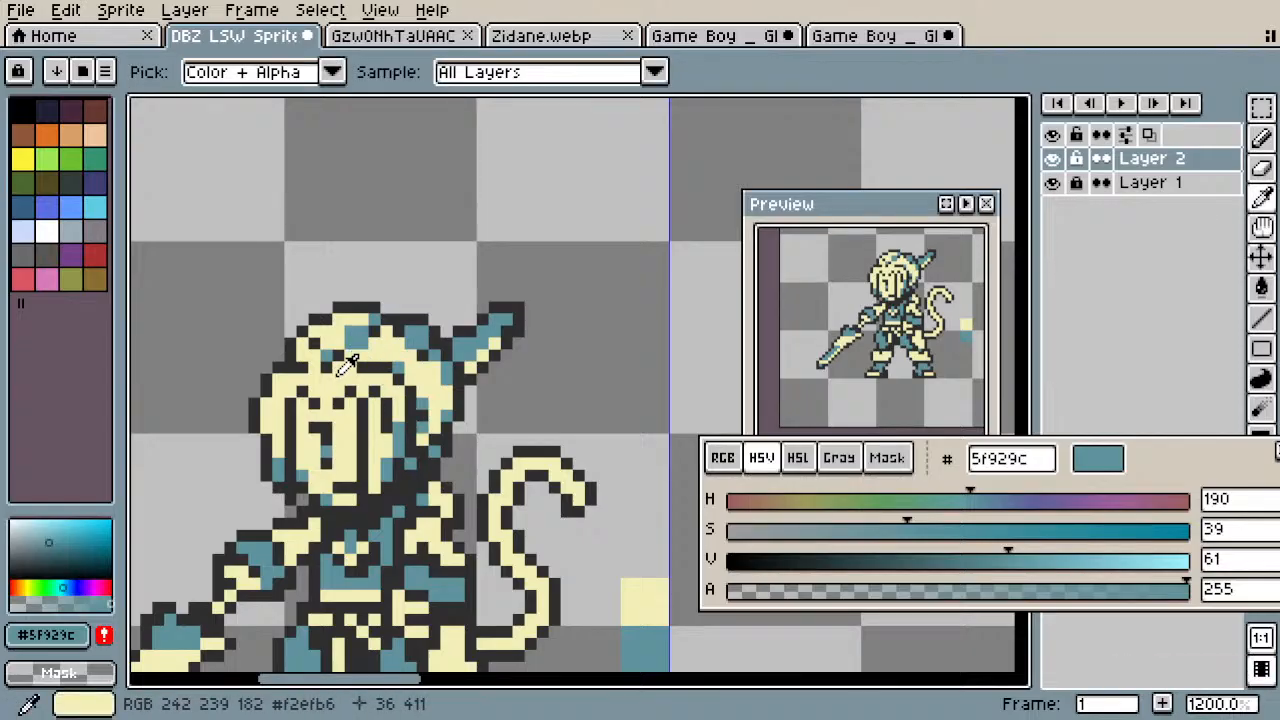
alt+click(357, 473)
alt+click(345, 485)
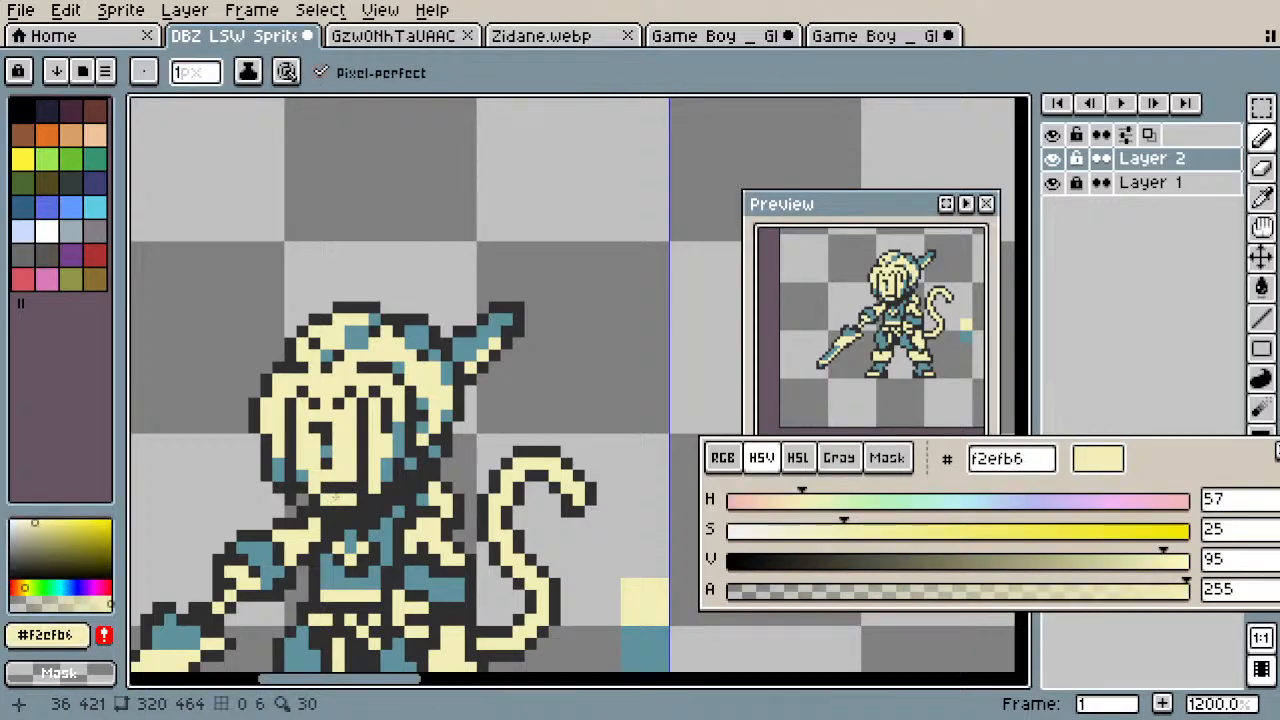
alt+click(351, 499)
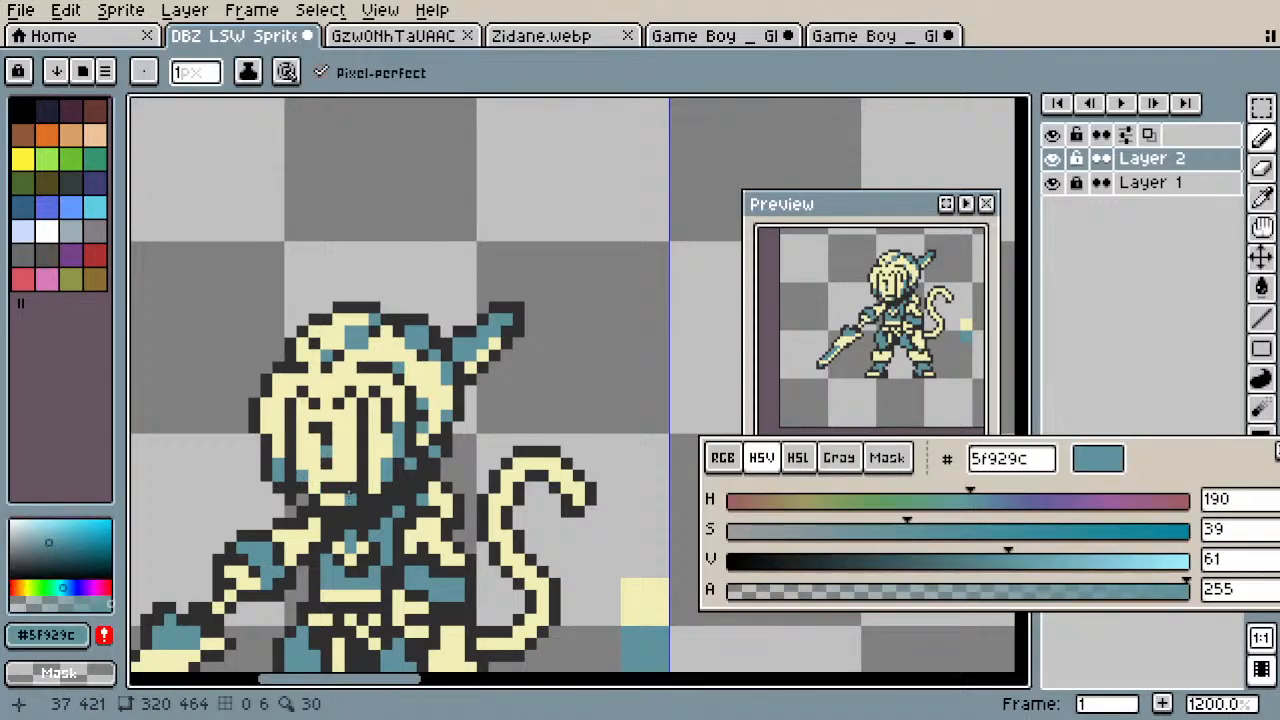
scroll(352, 482, down, 3)
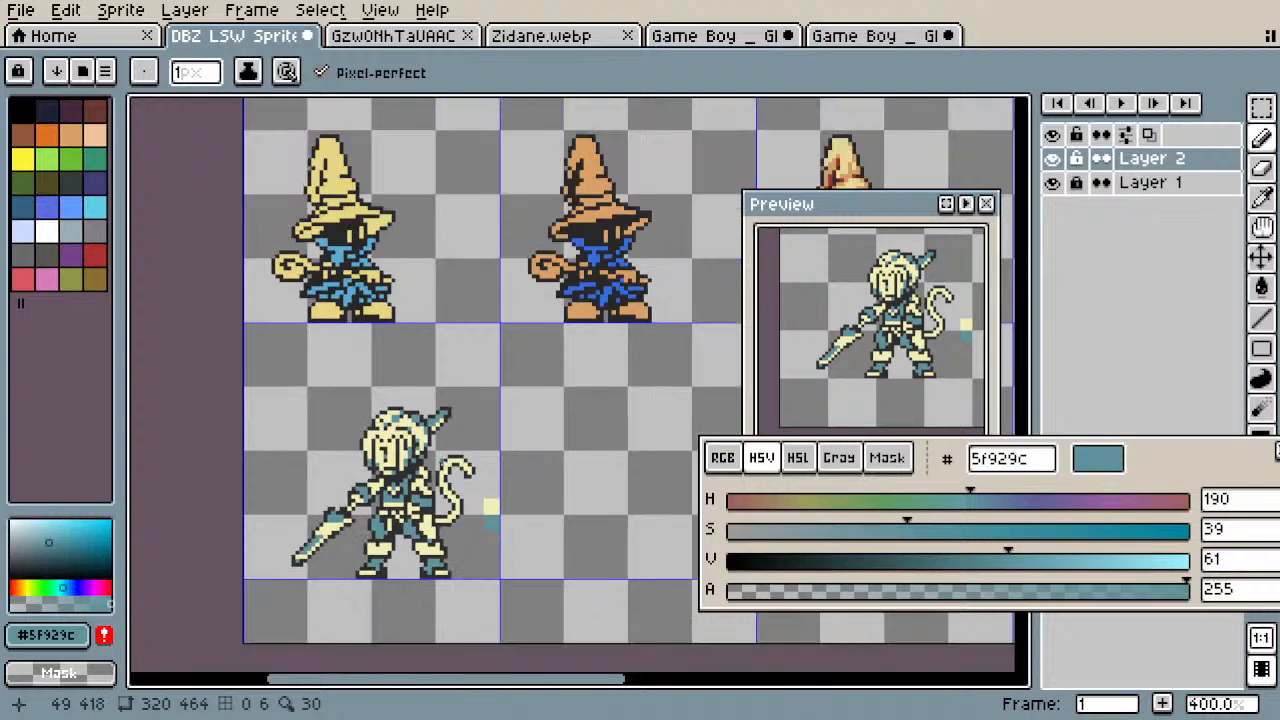
scroll(405, 463, up, 4)
key(ctrl+z)
scroll(449, 506, up, 3)
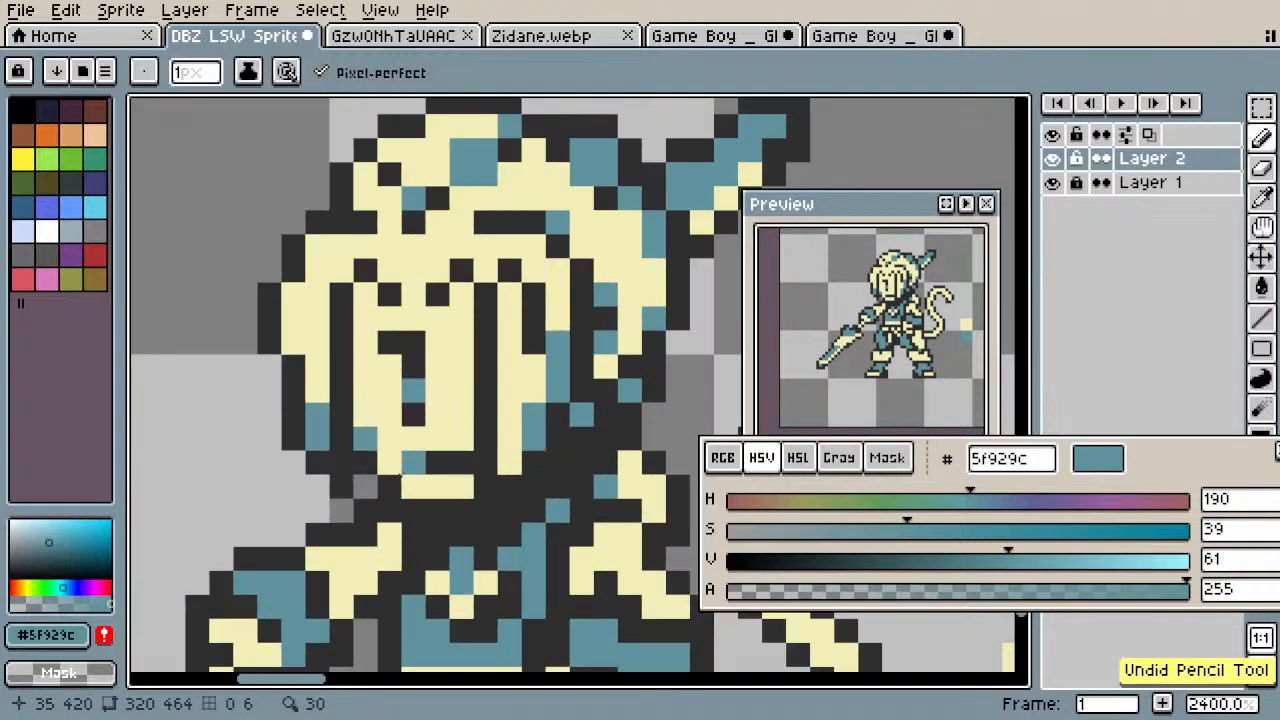
Step: Soften both ends of the mouth line with teal #5f929c and fill the background pixel under the jaw with #2f2f2f
click(452, 460)
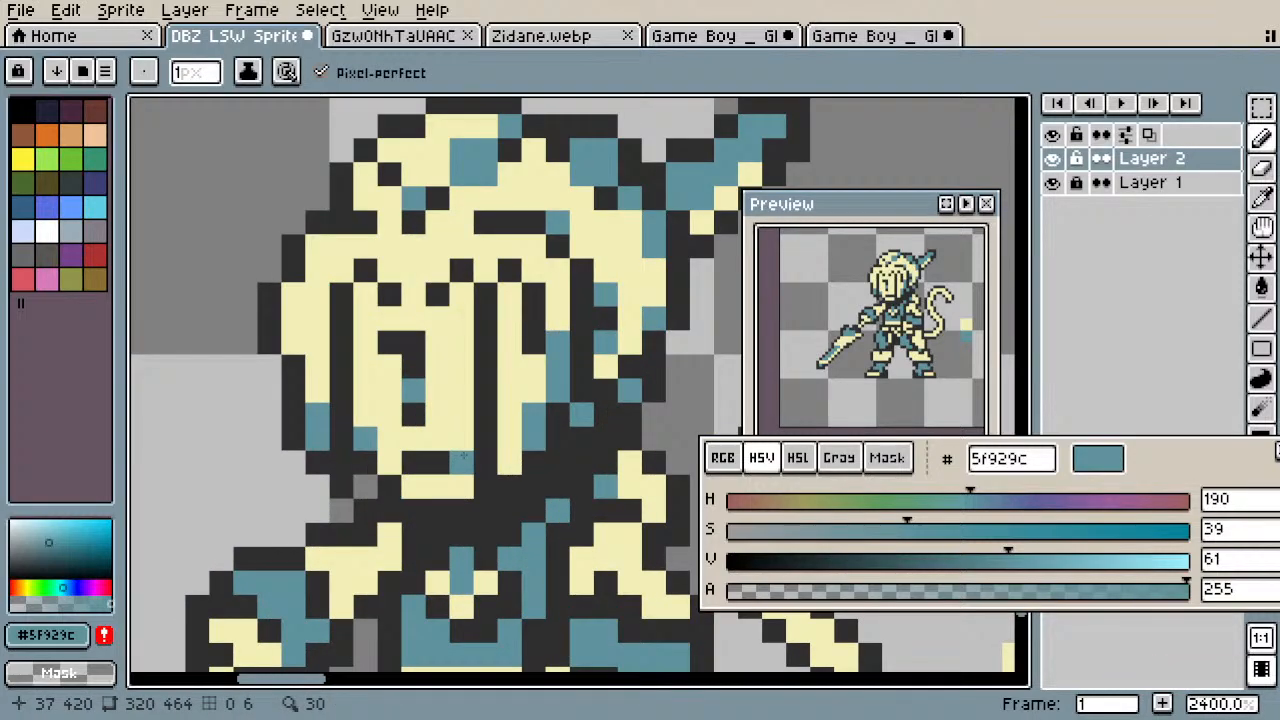
click(416, 462)
click(399, 457)
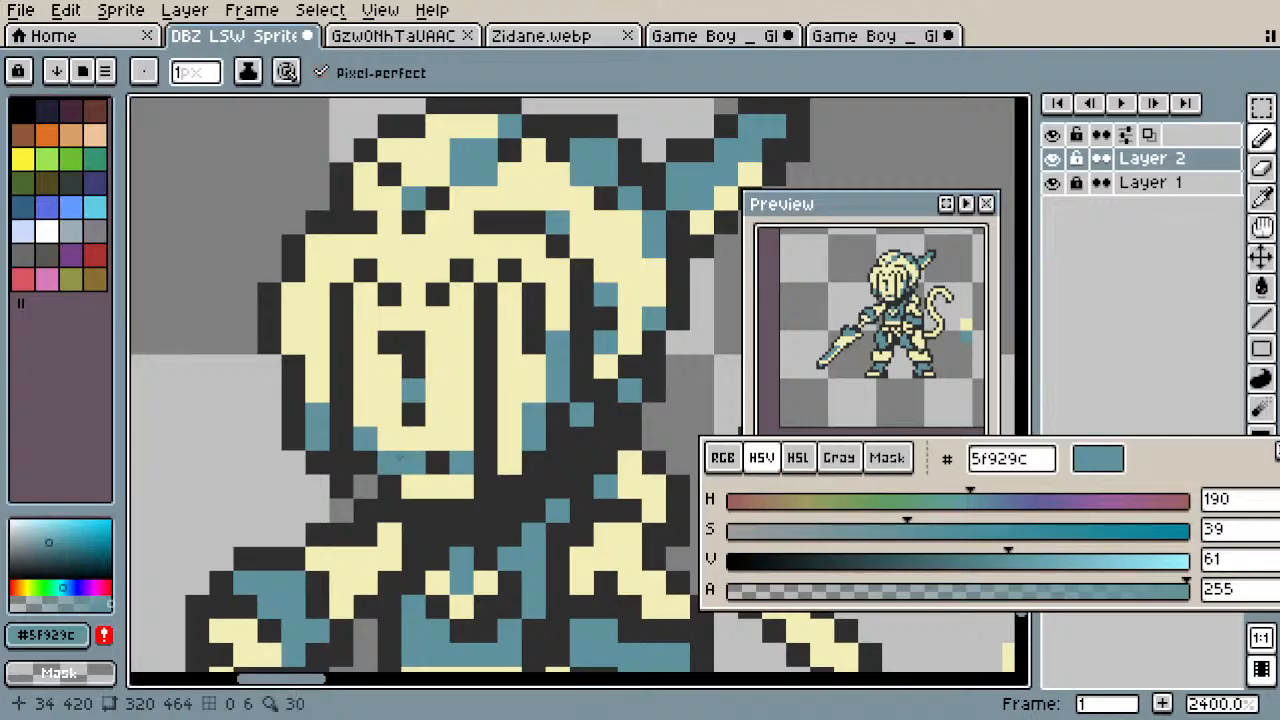
alt+click(373, 487)
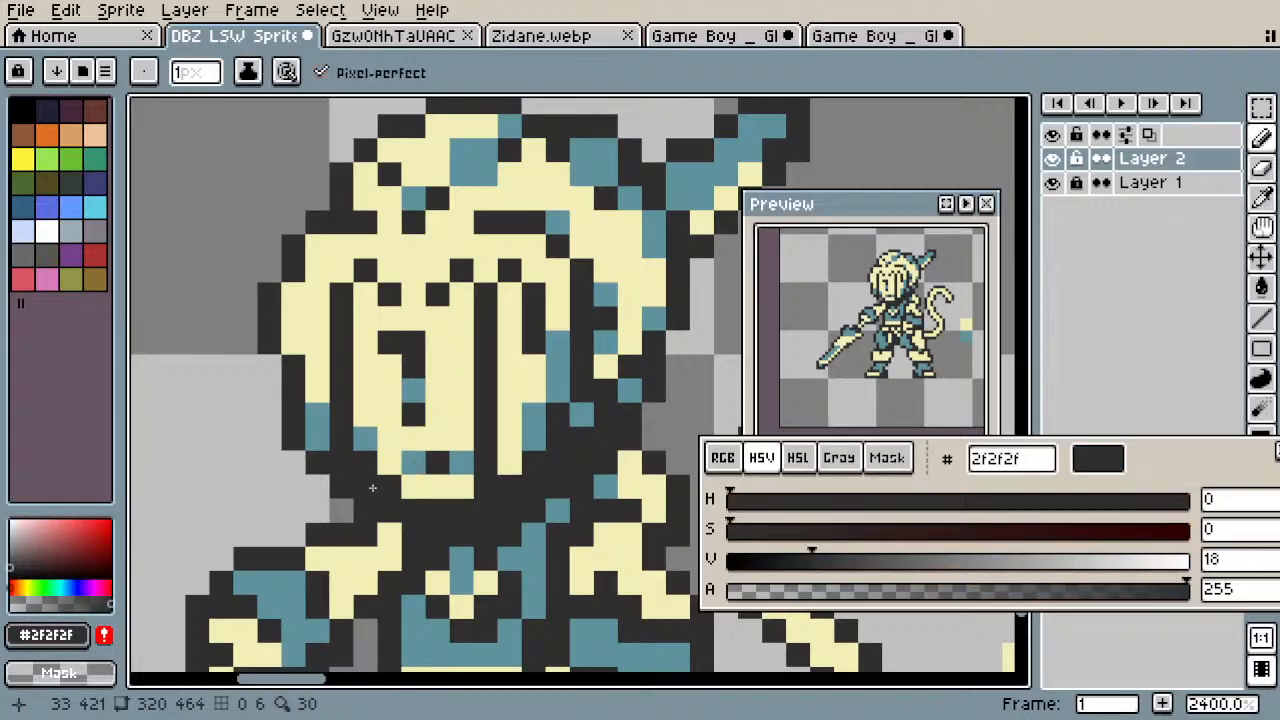
scroll(375, 480, down, 6)
scroll(390, 445, up, 4)
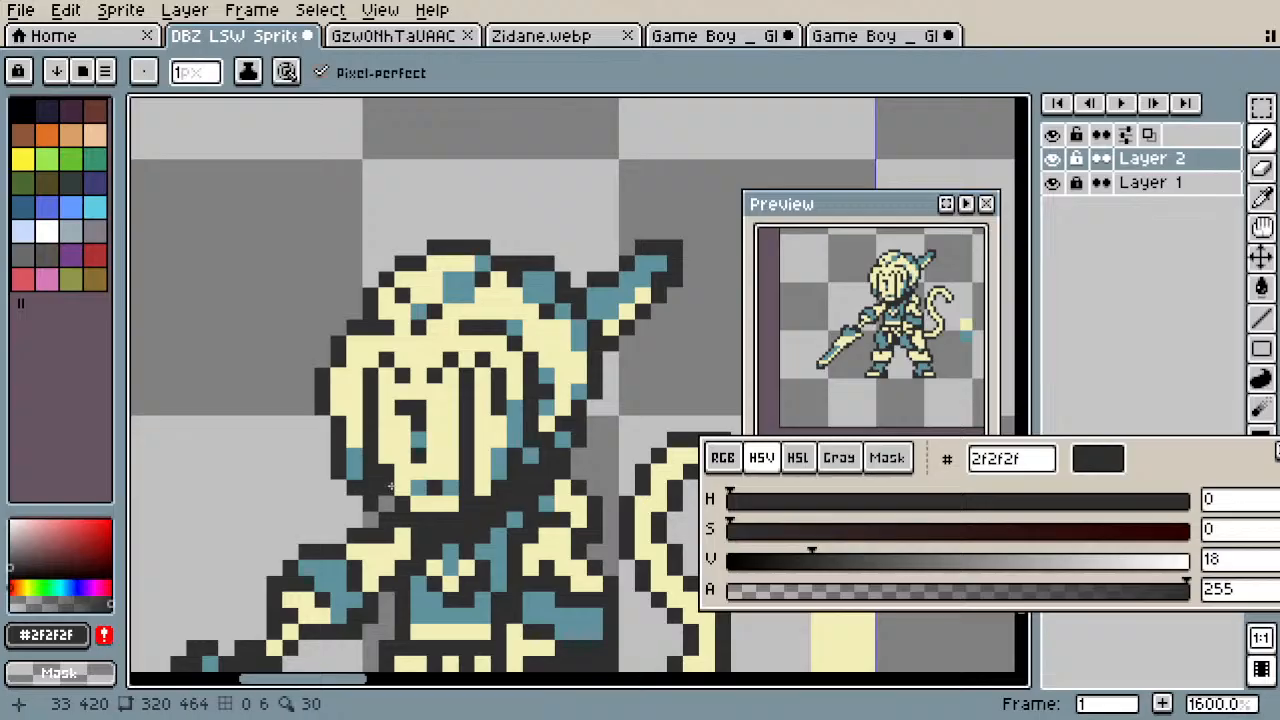
Step: Paint over the dagger-side end of the mouth line with cream #f2efb6
scroll(390, 486, down, 2)
scroll(400, 450, up, 1)
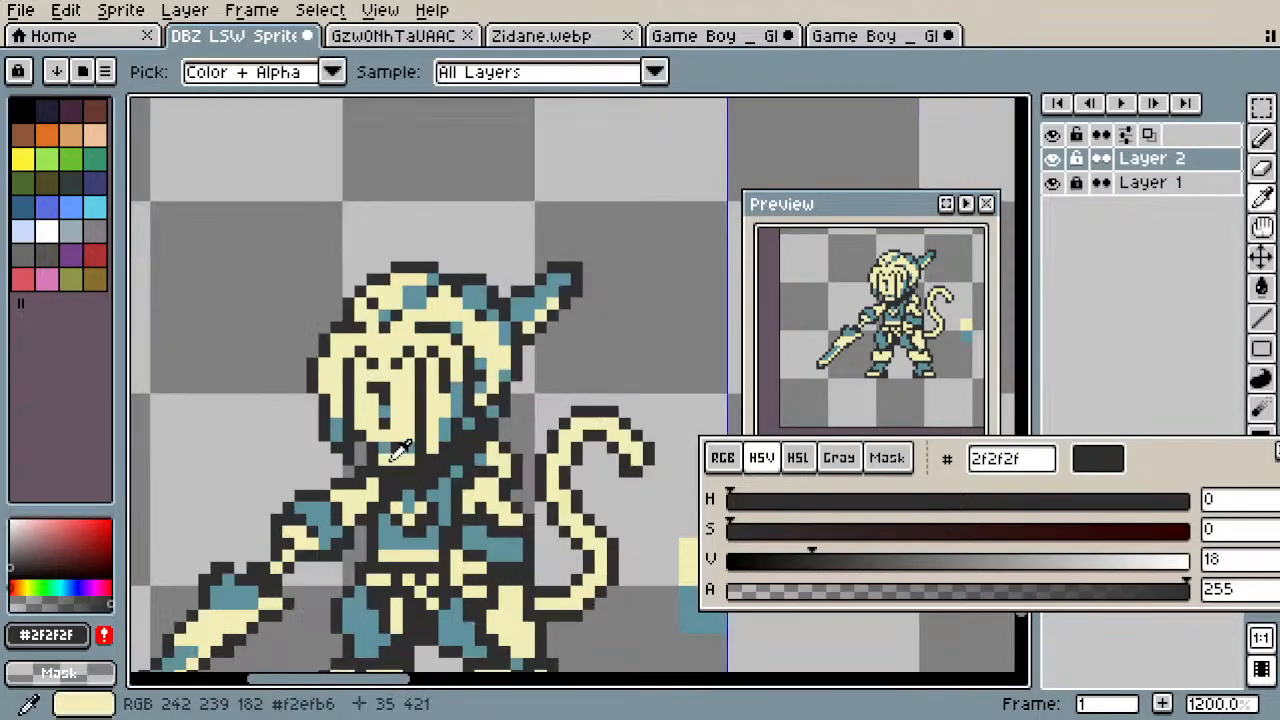
alt+click(398, 449)
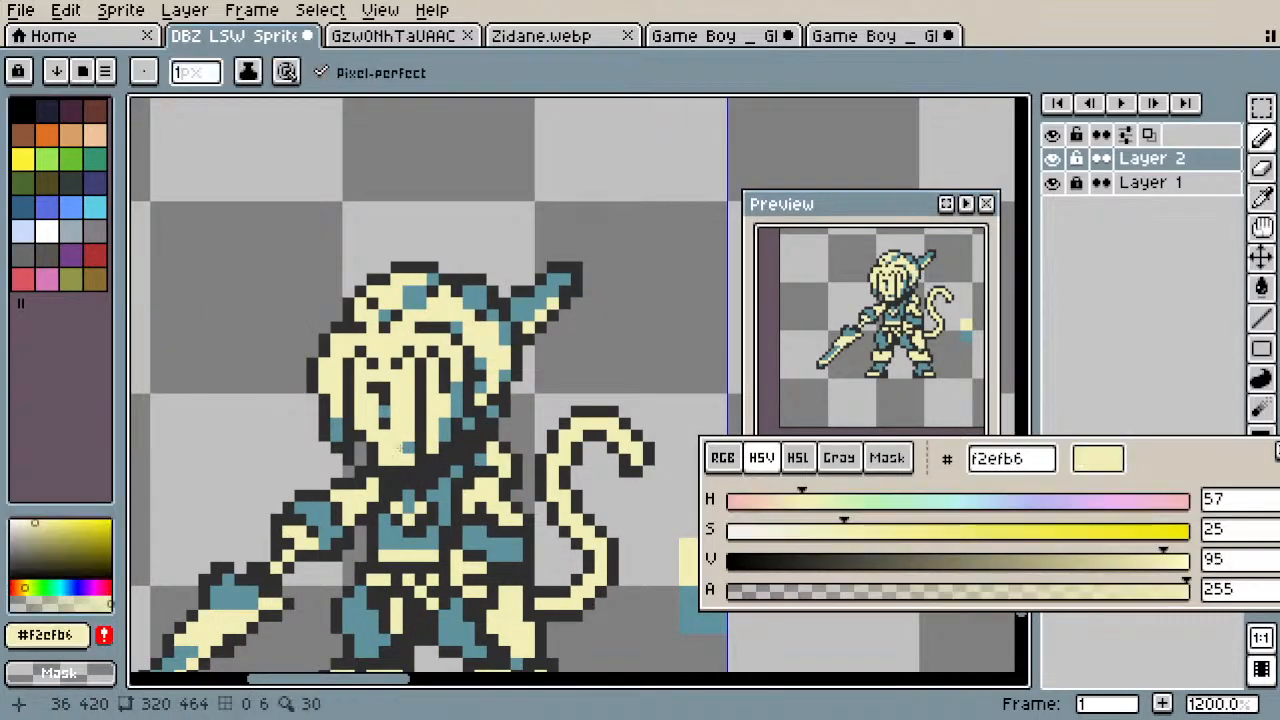
Step: Trim the dagger-side corner of the chin by painting its outermost cream pixel with #2f2f2f
scroll(437, 458, down, 4)
scroll(437, 458, down, 1)
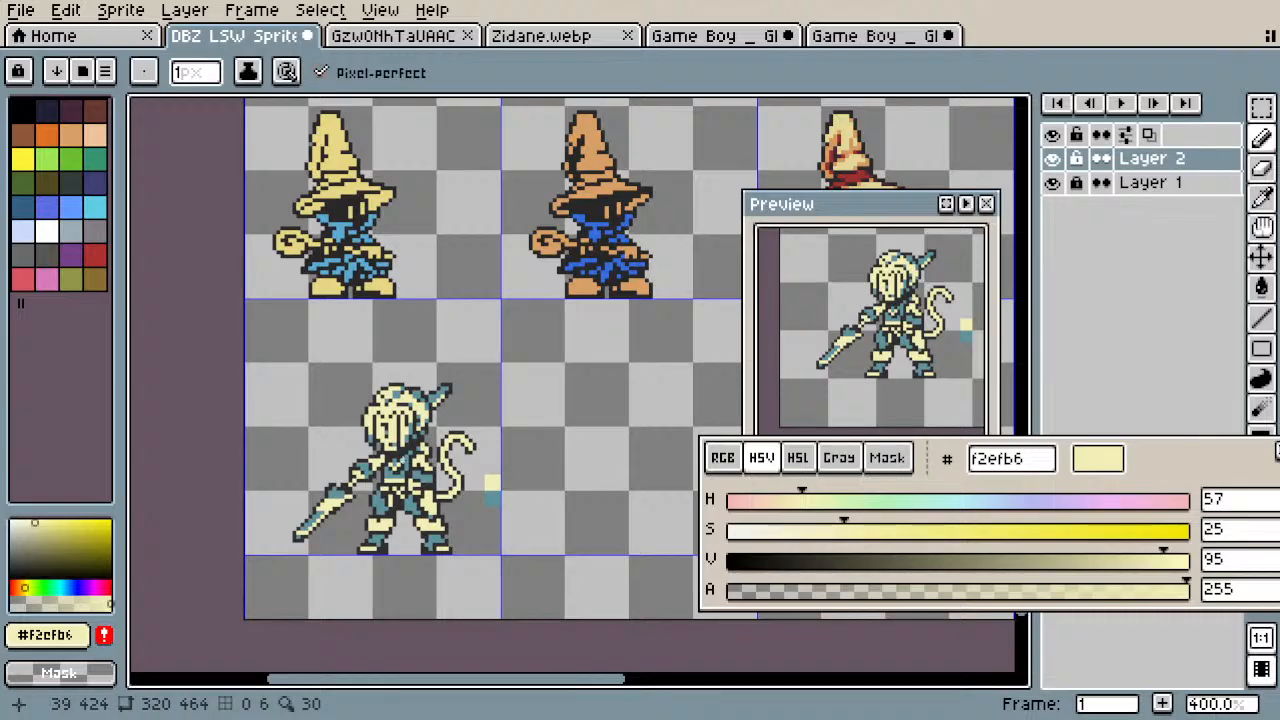
scroll(395, 459, up, 8)
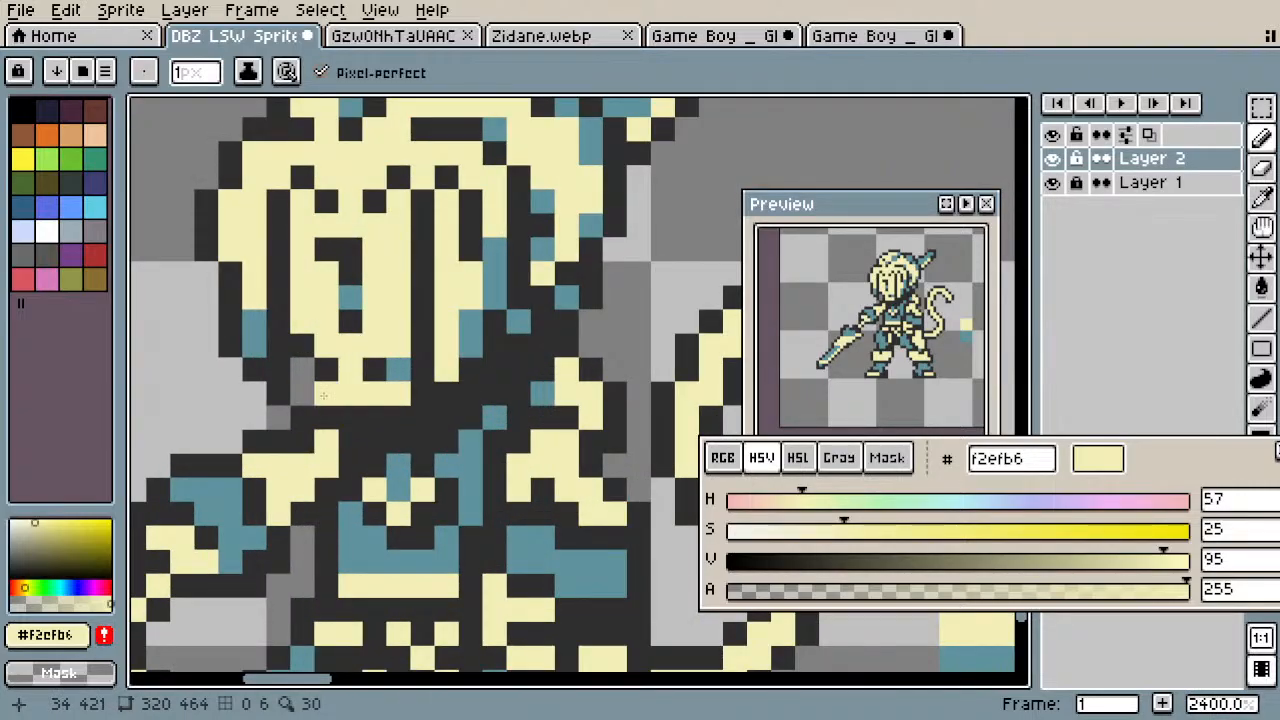
key(alt)
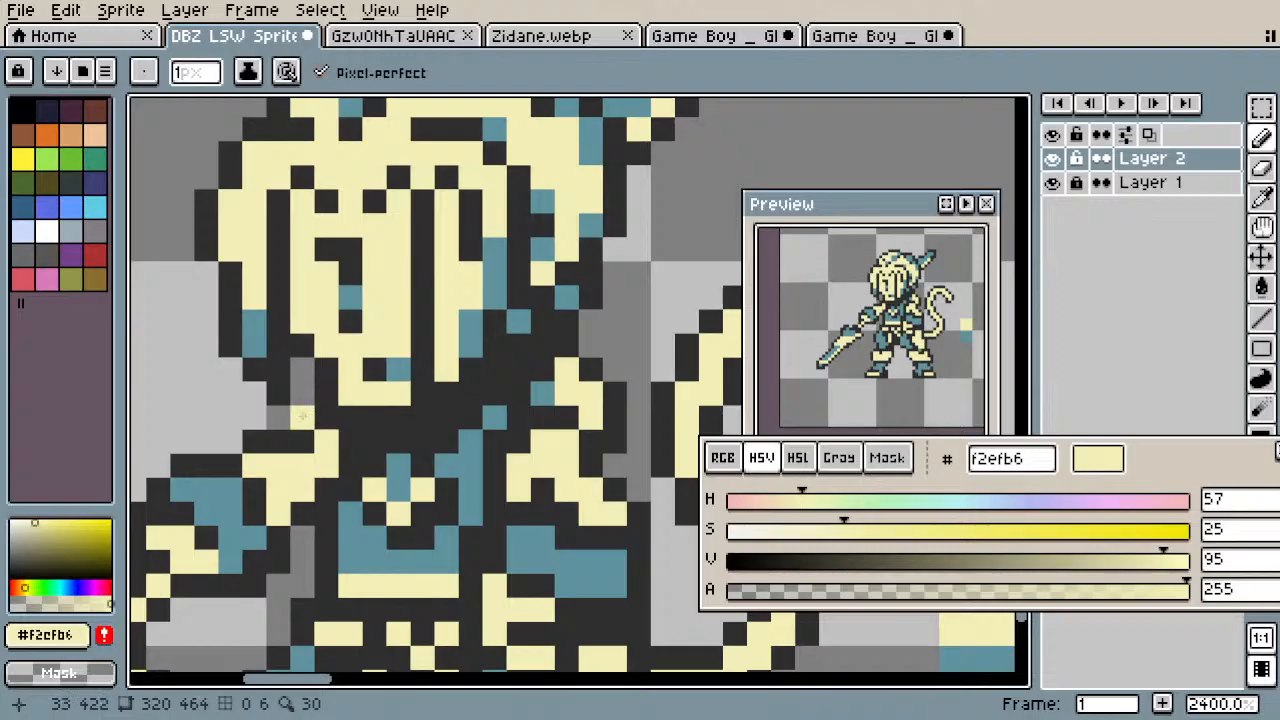
click(300, 394)
scroll(289, 401, down, 7)
scroll(318, 387, up, 8)
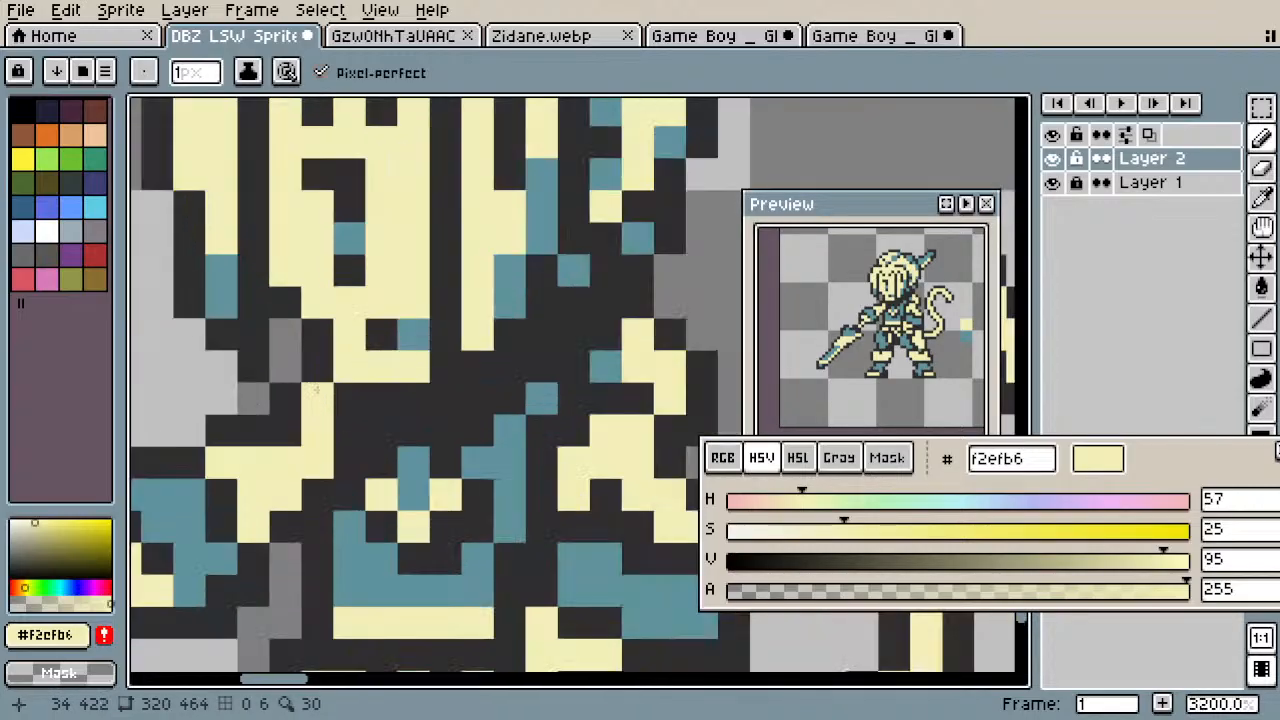
key(alt)
alt+click(343, 340)
click(337, 364)
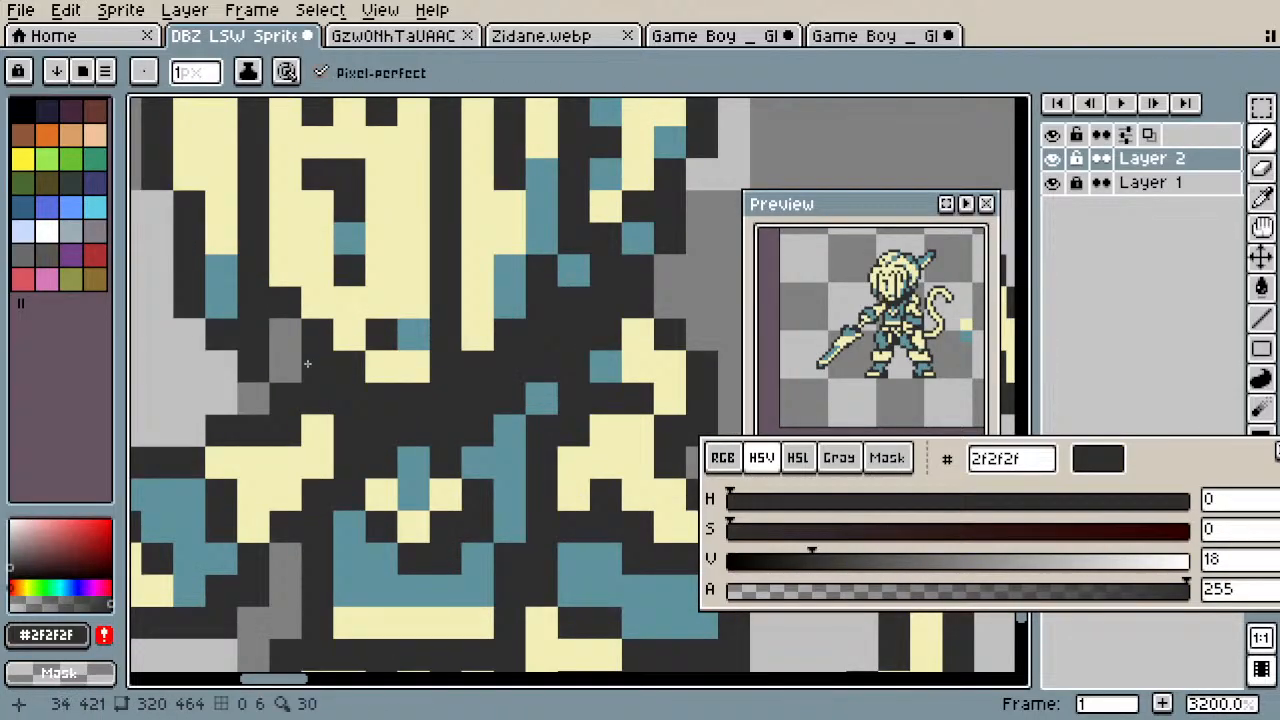
scroll(307, 364, down, 5)
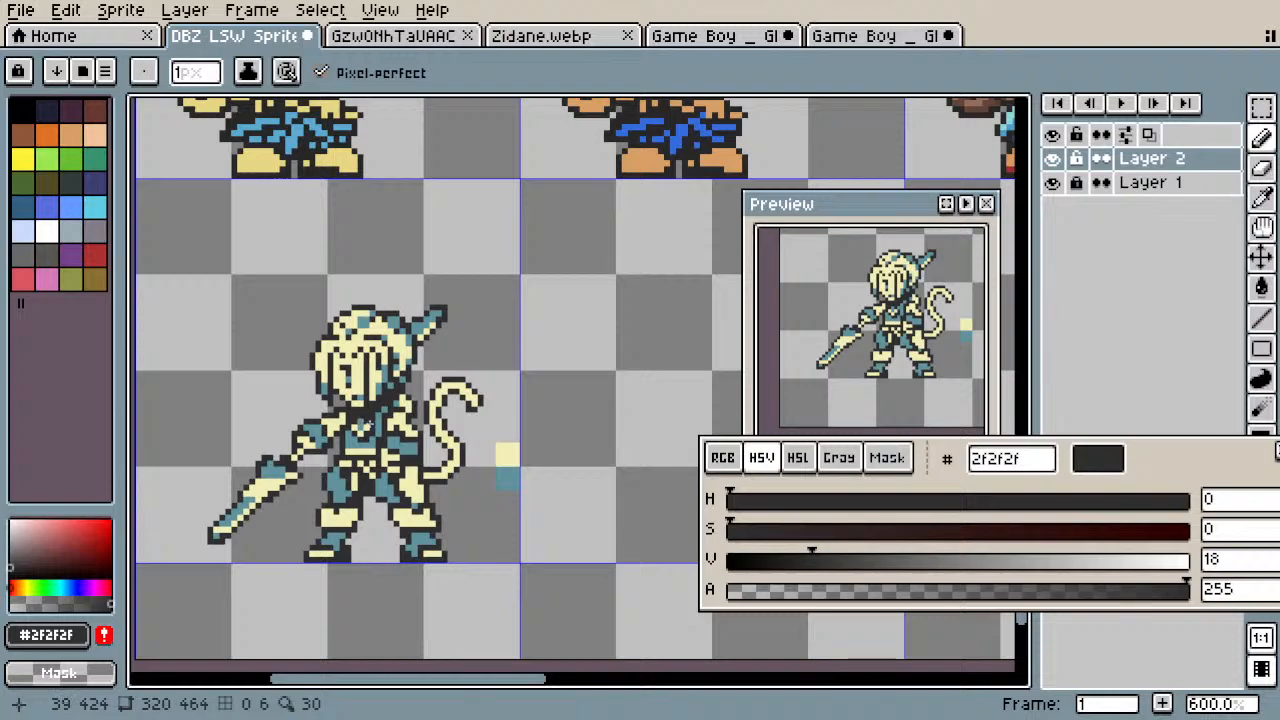
Step: Shorten the dagger-side hair lock beside the jaw, covering its lowest teal pixel with #2f2f2f and erasing two outer outline pixels
scroll(303, 410, up, 7)
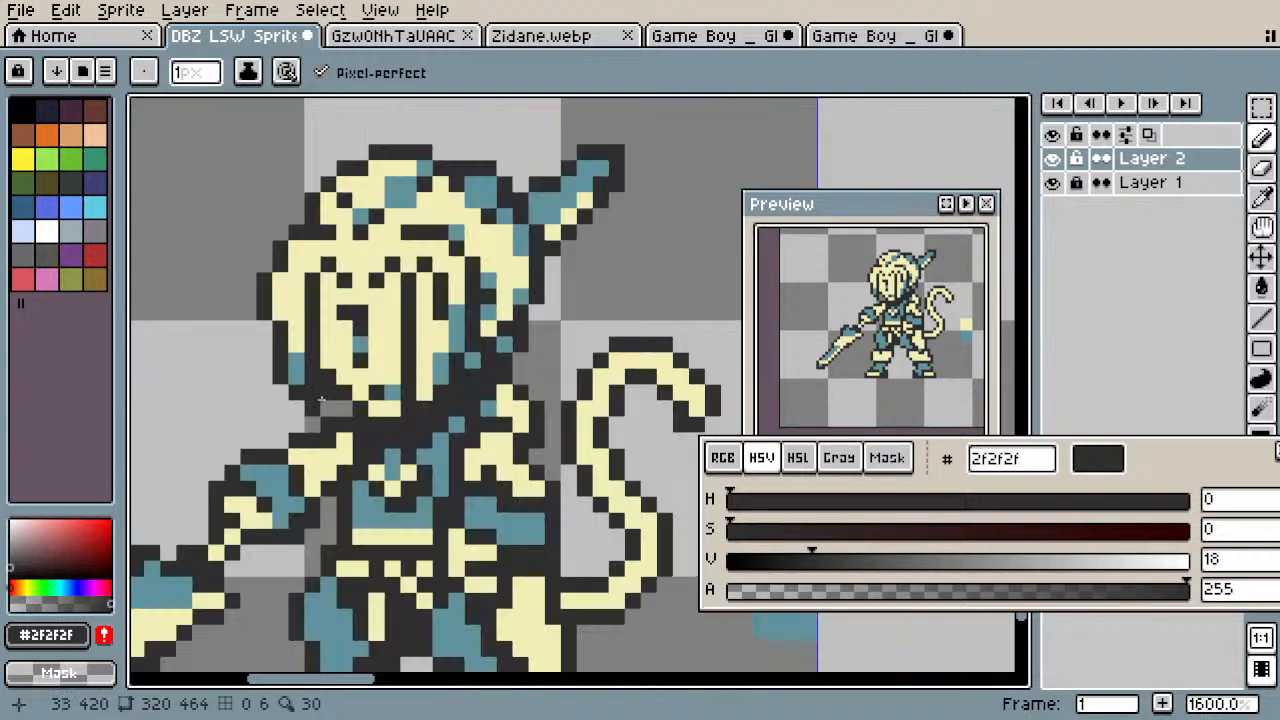
alt+click(304, 372)
click(327, 371)
click(334, 418)
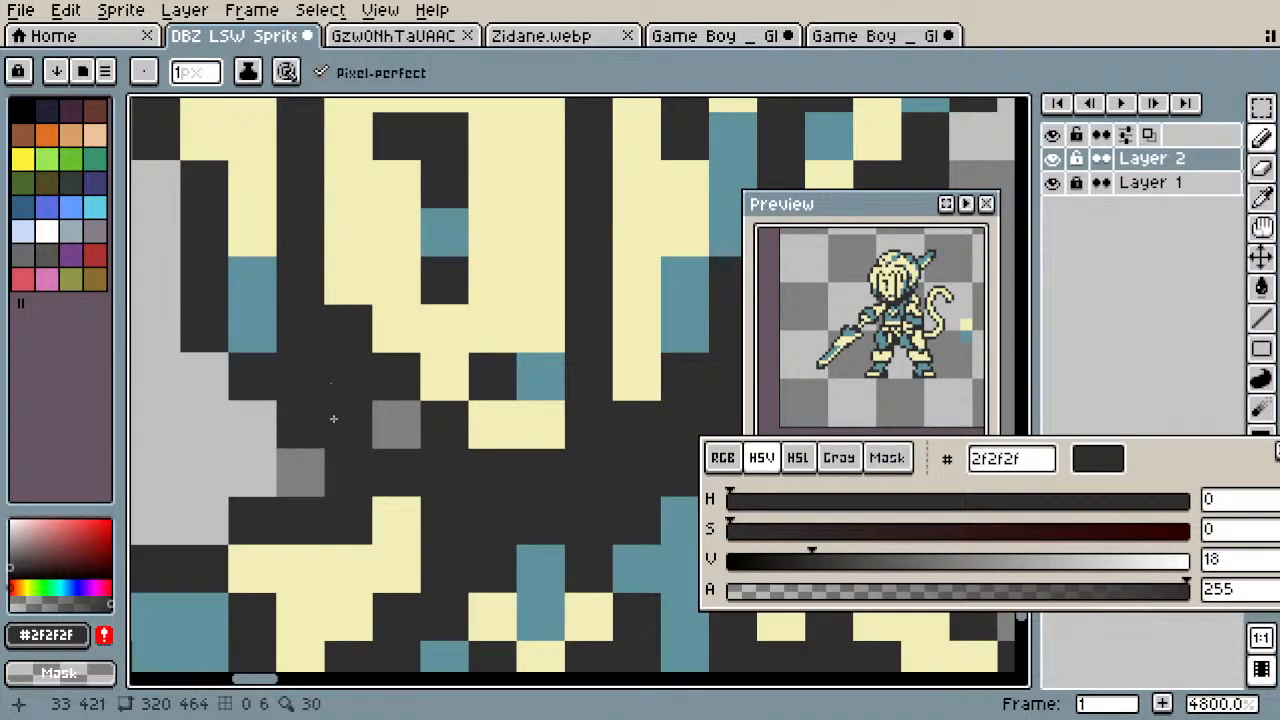
right_click(253, 378)
right_click(308, 416)
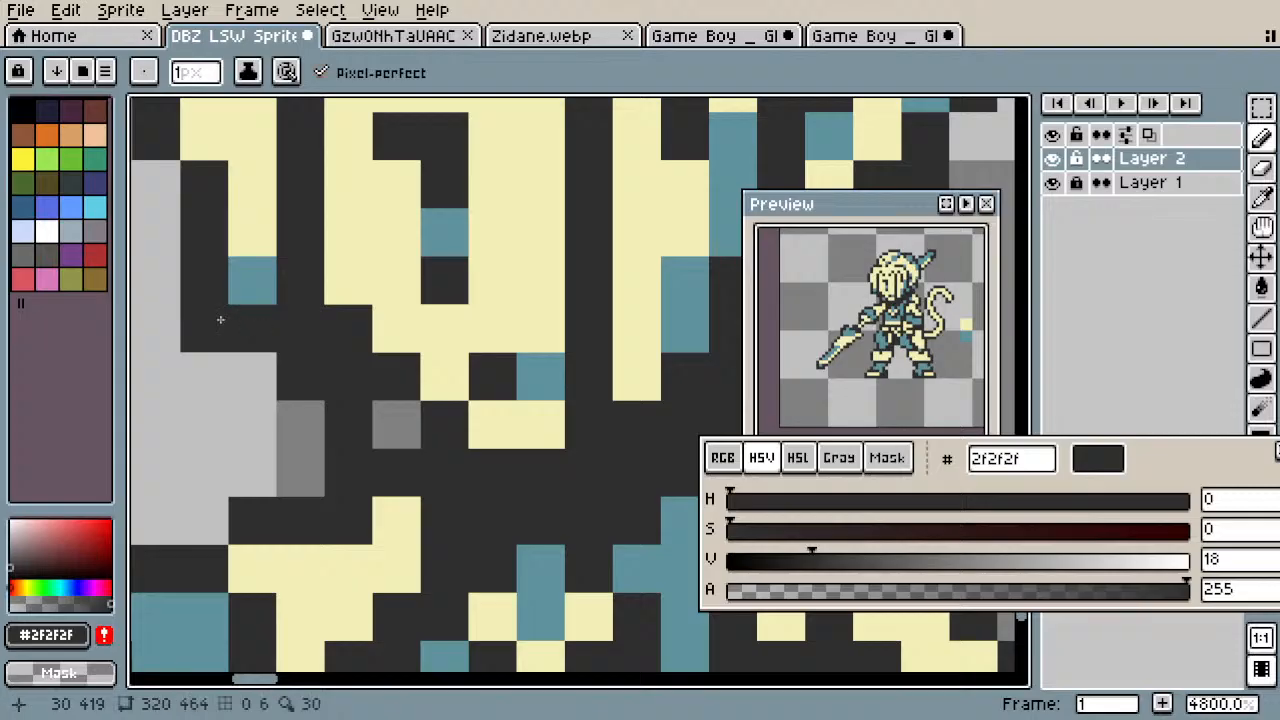
scroll(310, 424, down, 5)
scroll(310, 424, down, 3)
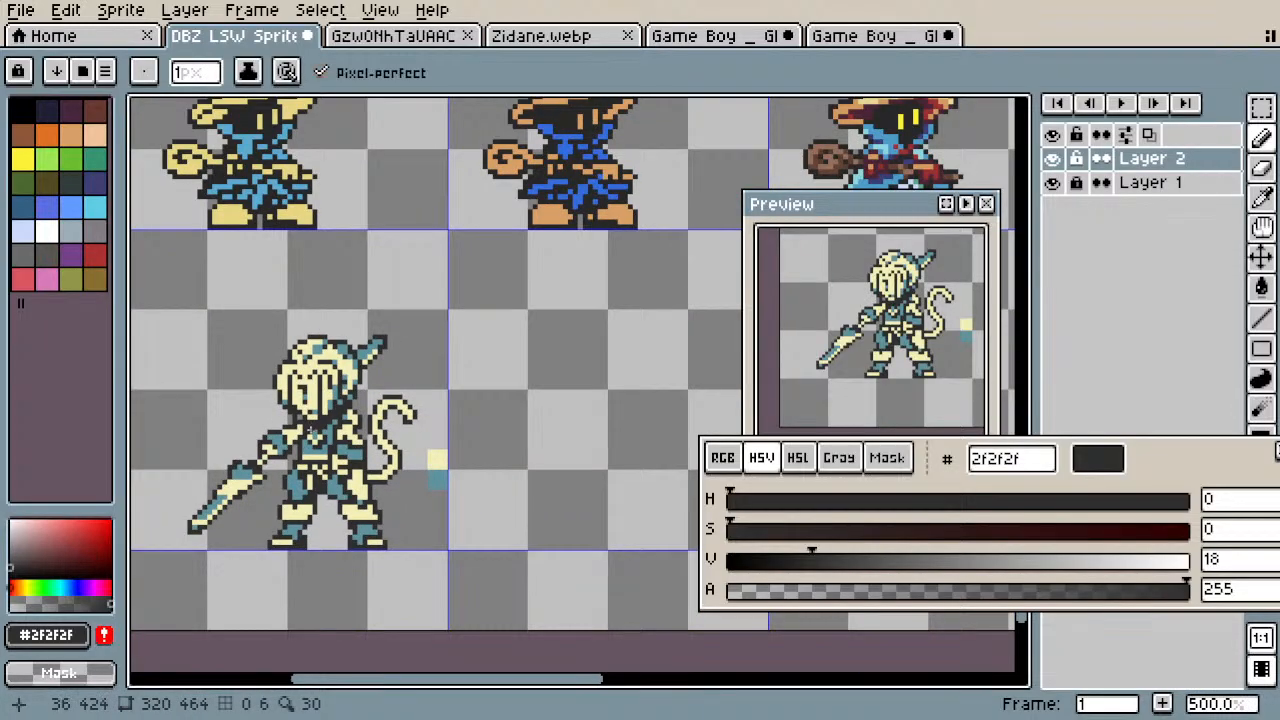
scroll(306, 424, up, 6)
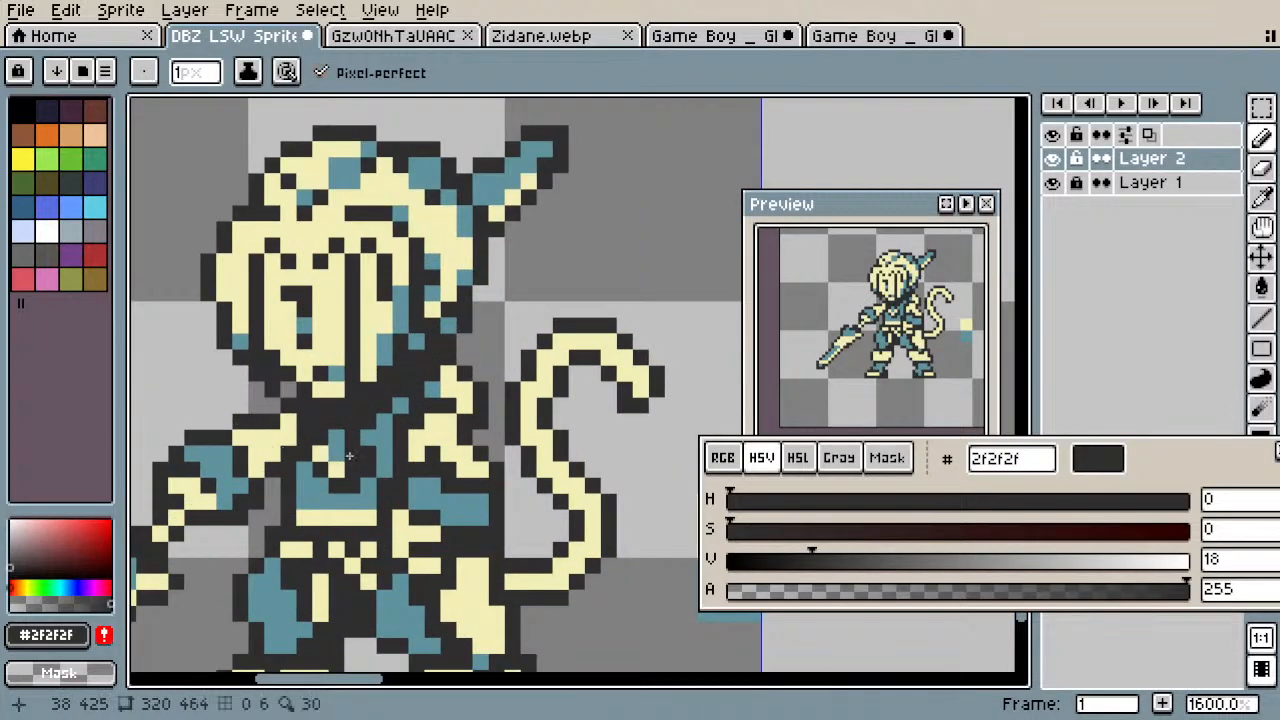
Step: Move the face's front outline one pixel inward in dark 2f2f2f and clear the leftover pixels outside it
scroll(350, 455, down, 1)
scroll(298, 416, up, 5)
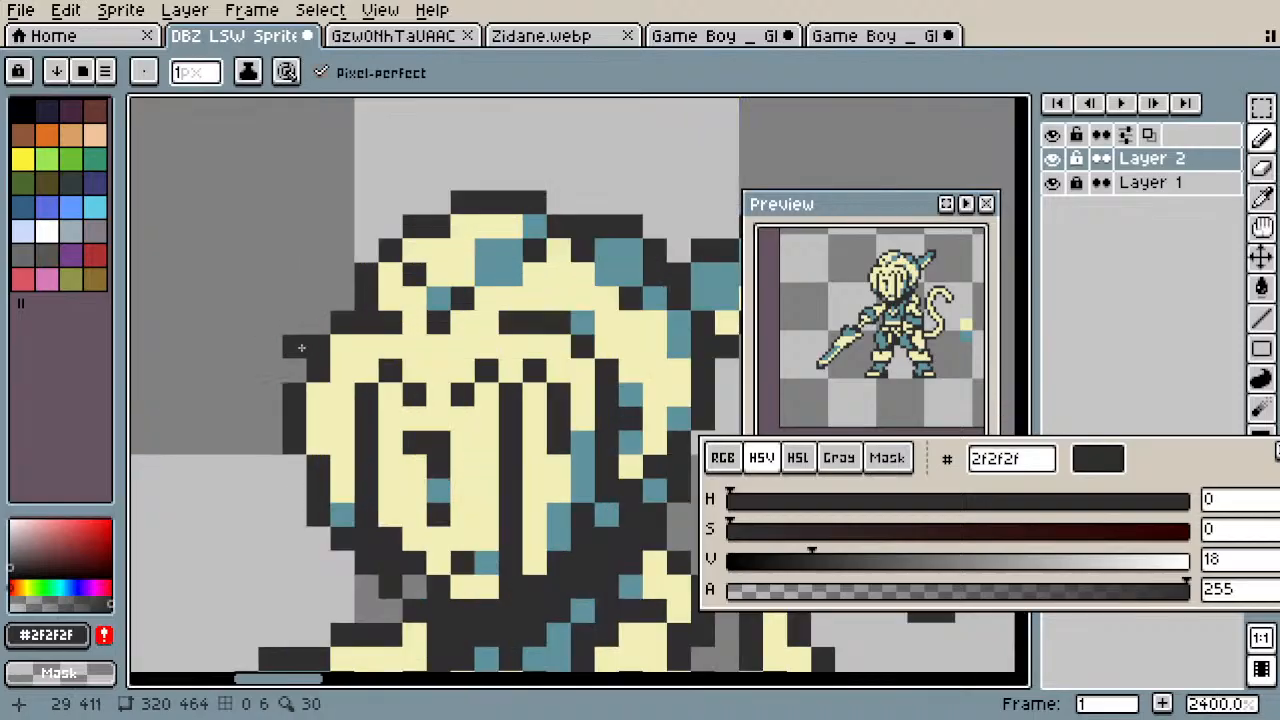
drag(309, 398, 312, 452)
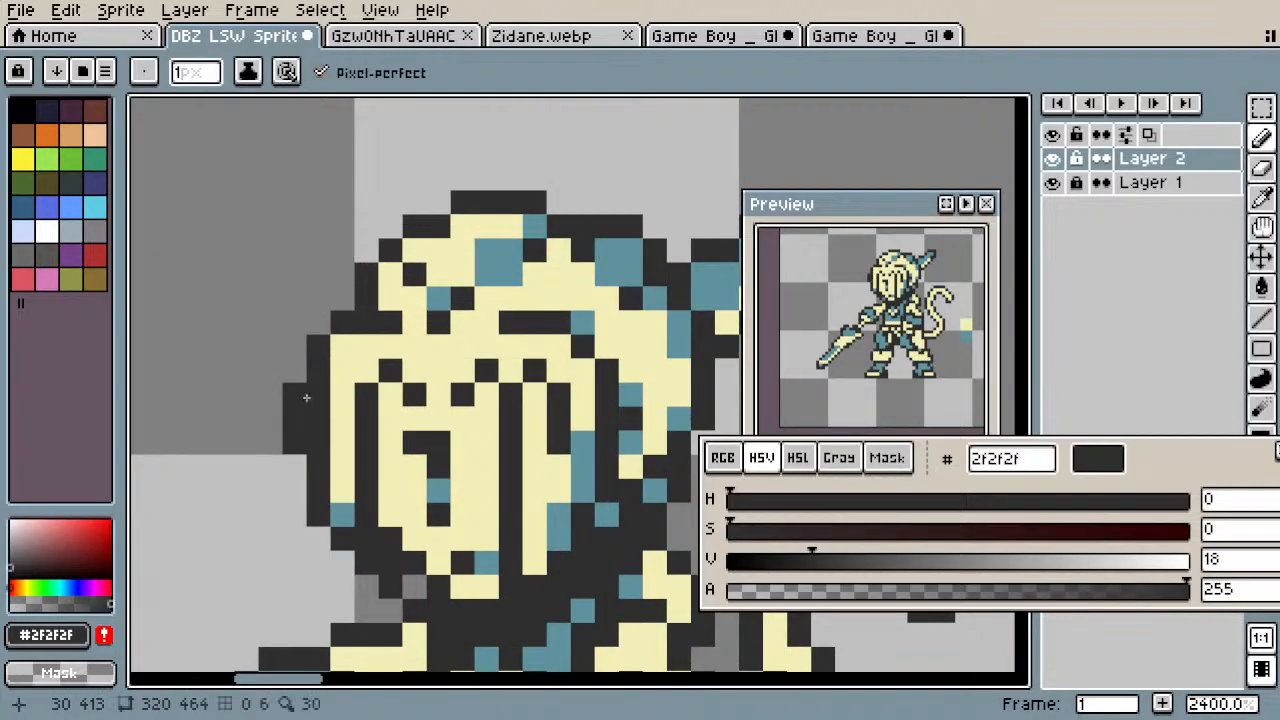
right_click(308, 398)
scroll(315, 393, down, 4)
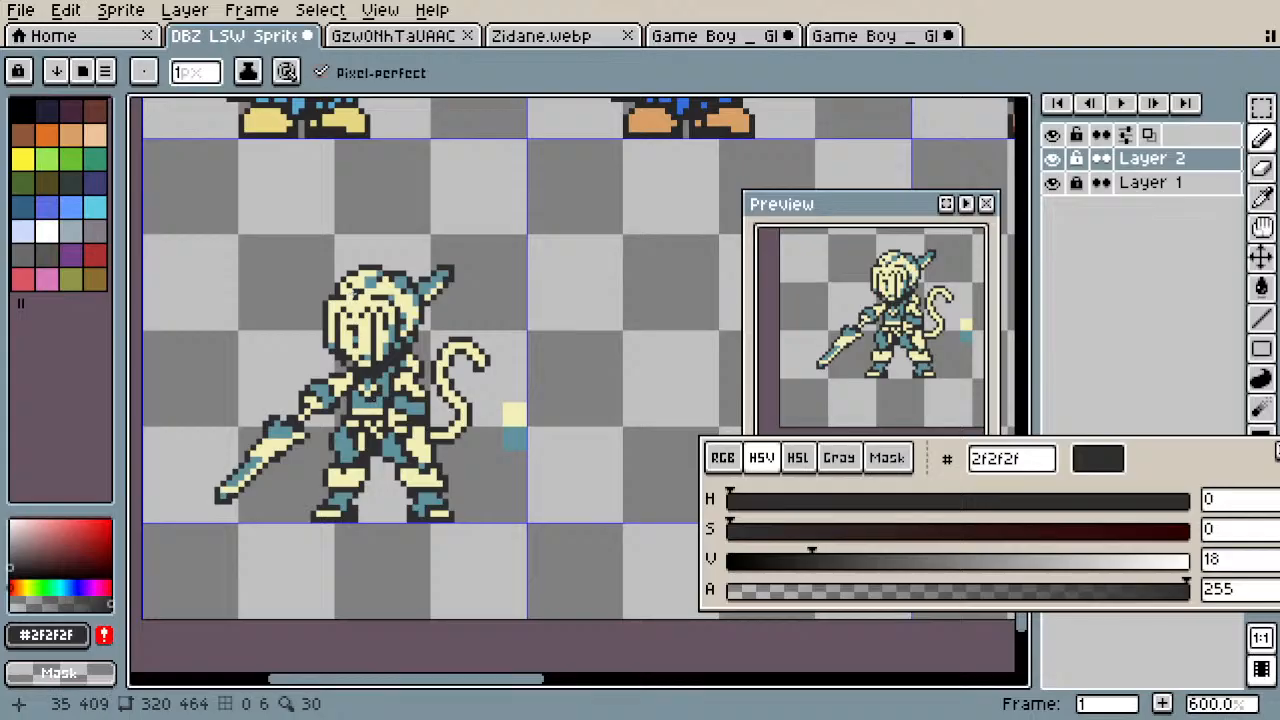
scroll(360, 288, up, 3)
click(305, 307)
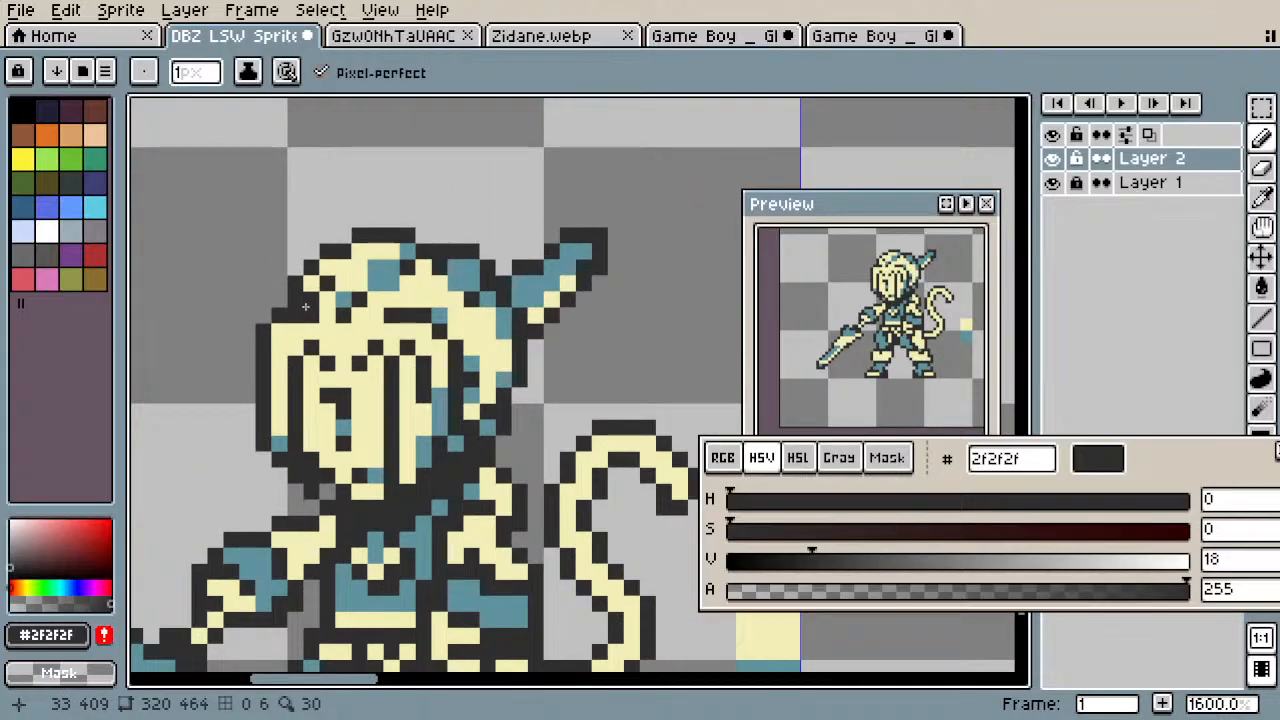
Step: Shift the fringe line above the forehead one pixel toward the back of the head using dark 2f2f2f and cream f2efb6
alt+click(324, 298)
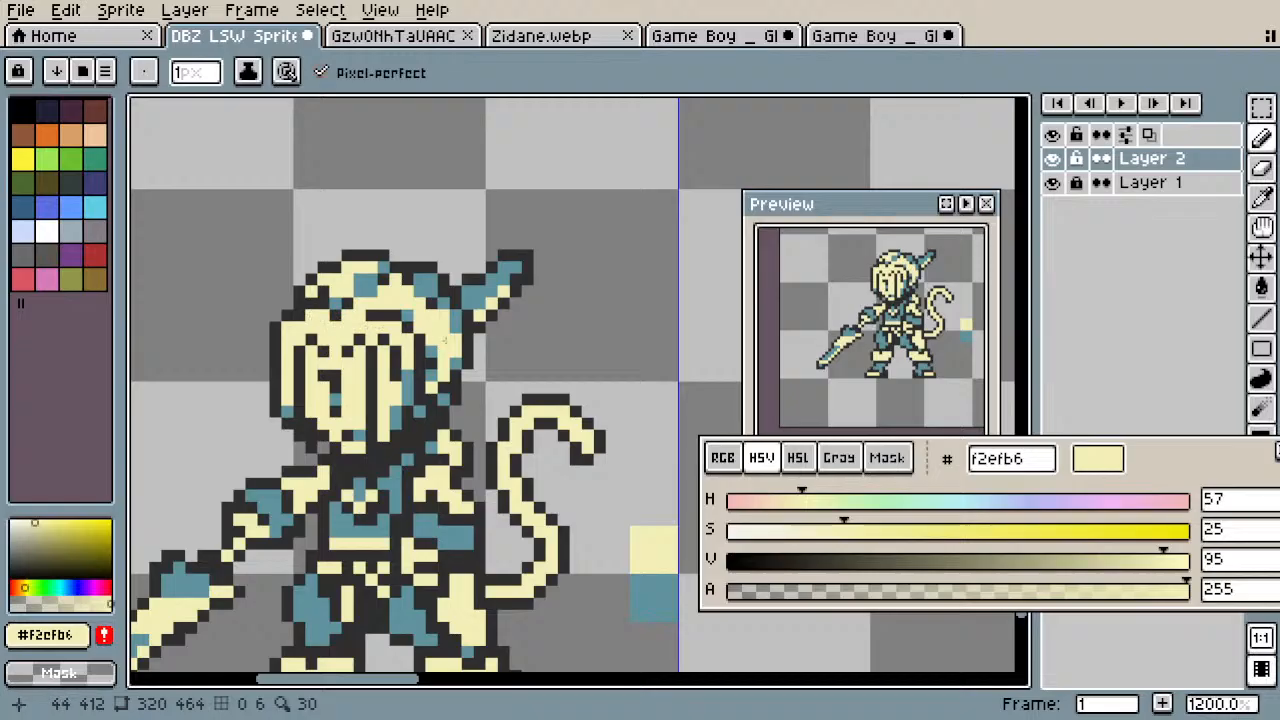
scroll(434, 320, up, 2)
alt+click(402, 340)
click(387, 297)
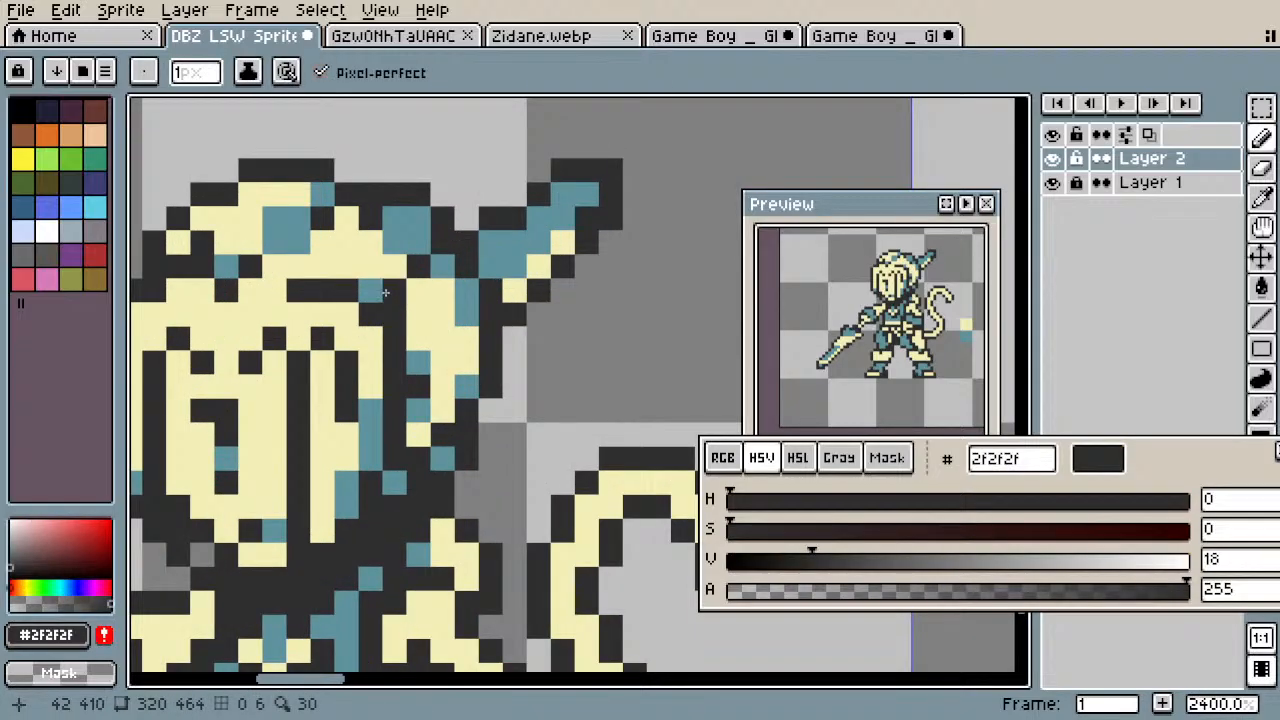
alt+click(368, 292)
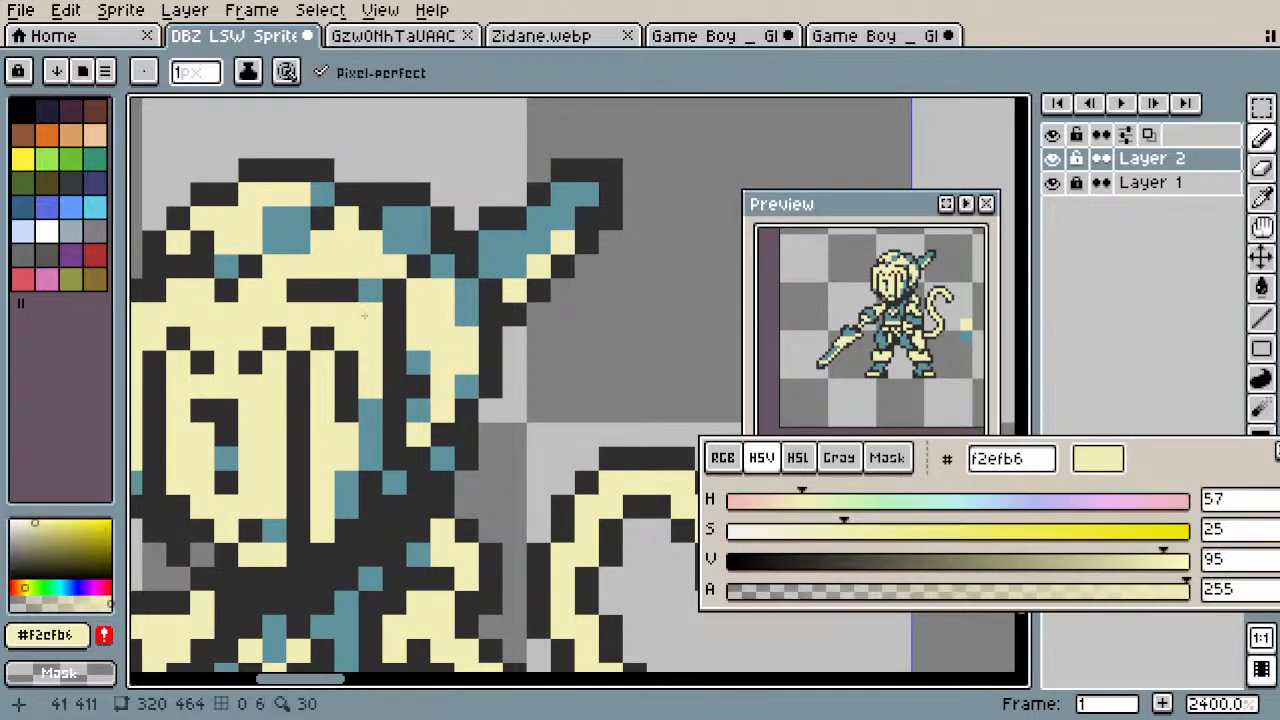
alt+click(372, 282)
alt+click(330, 300)
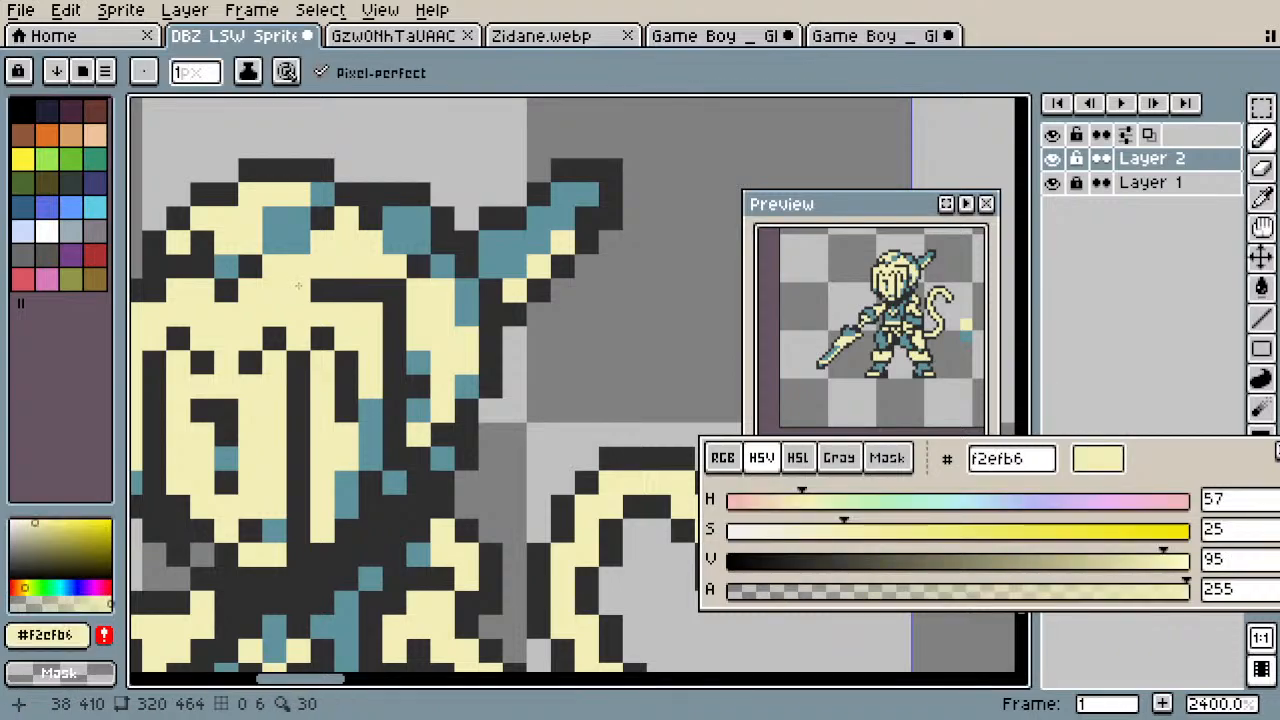
click(298, 288)
Step: Add teal 5f929c shading to the hair strands beside the face and at the lower back of the head
alt+click(394, 477)
scroll(394, 477, down, 7)
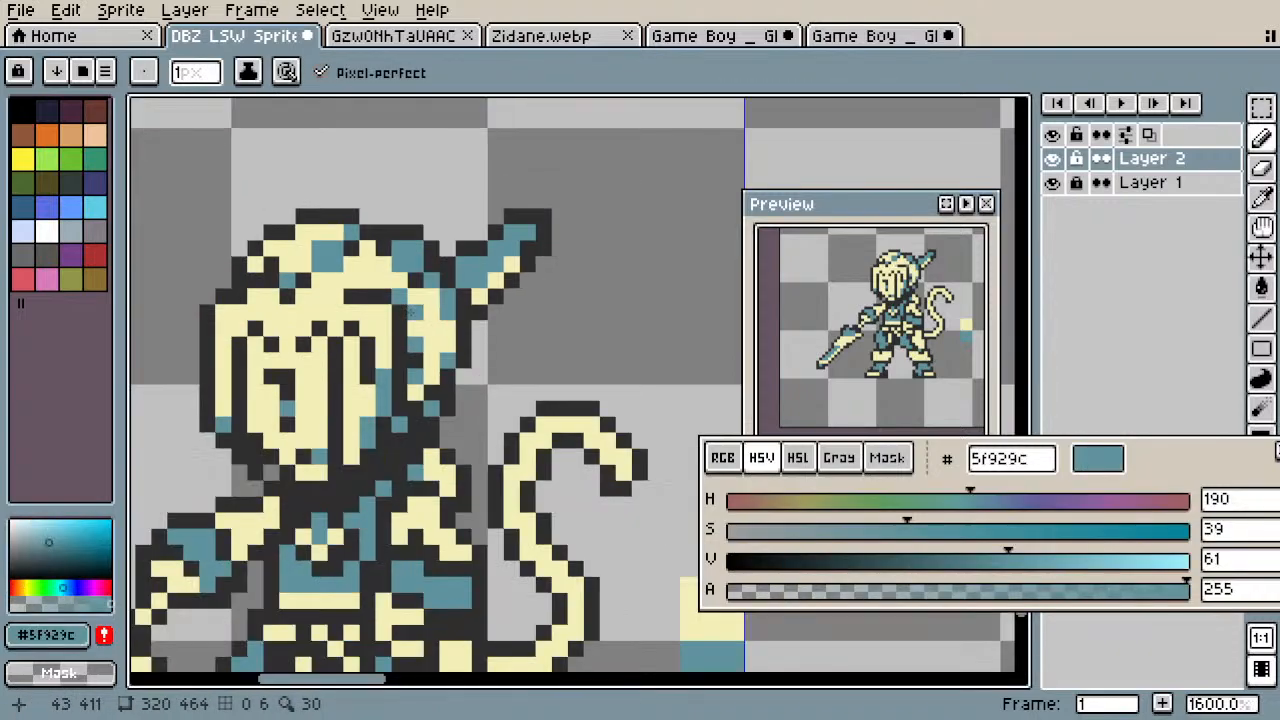
scroll(410, 362, up, 8)
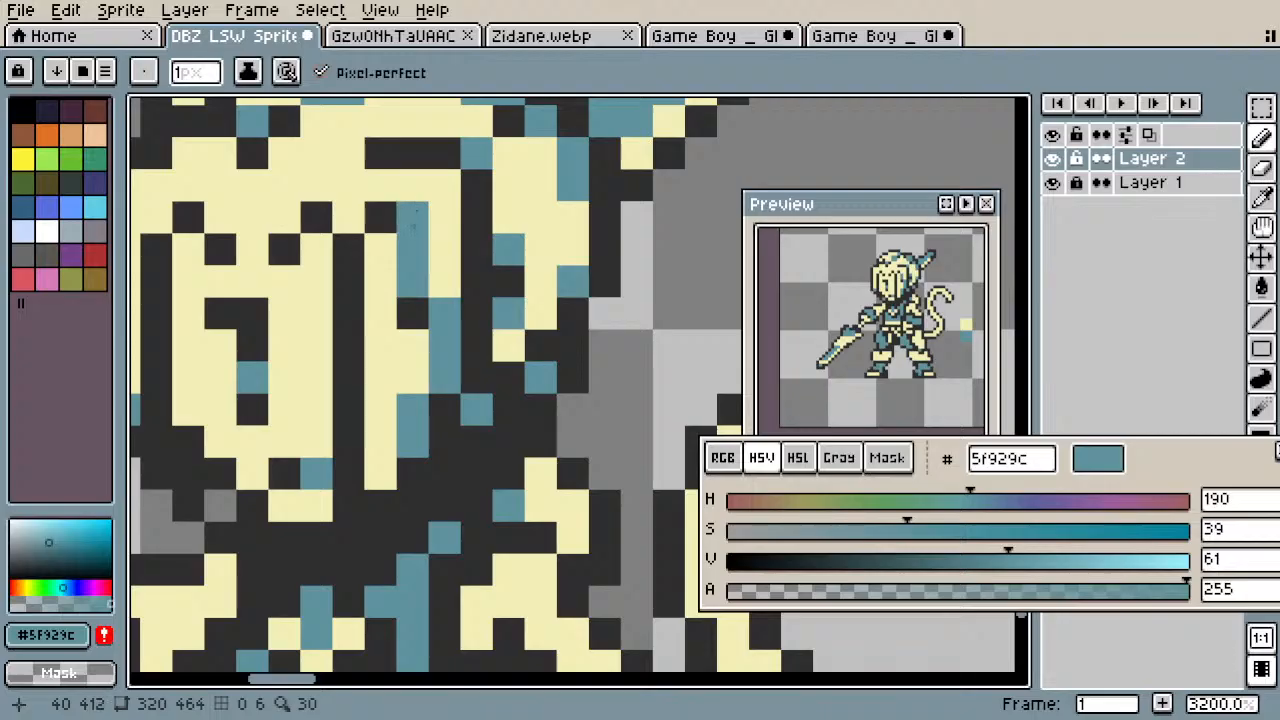
scroll(412, 280, down, 5)
scroll(435, 341, down, 2)
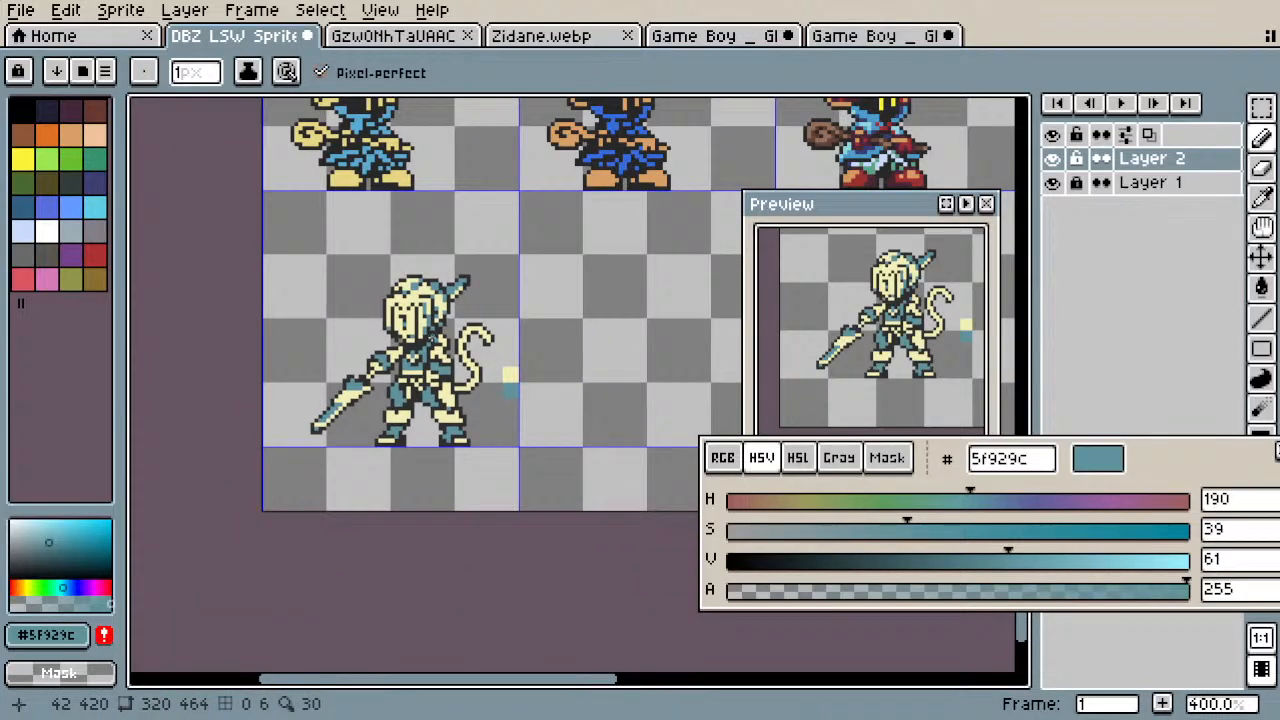
scroll(412, 324, up, 3)
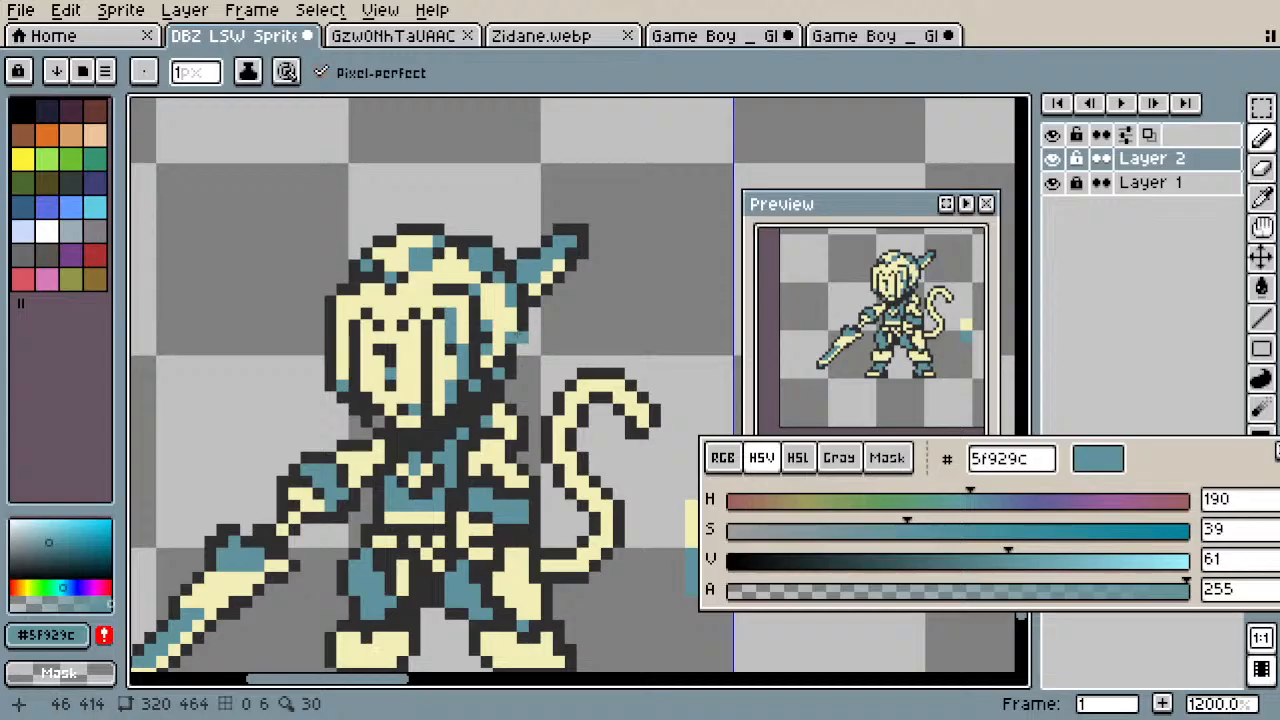
click(486, 361)
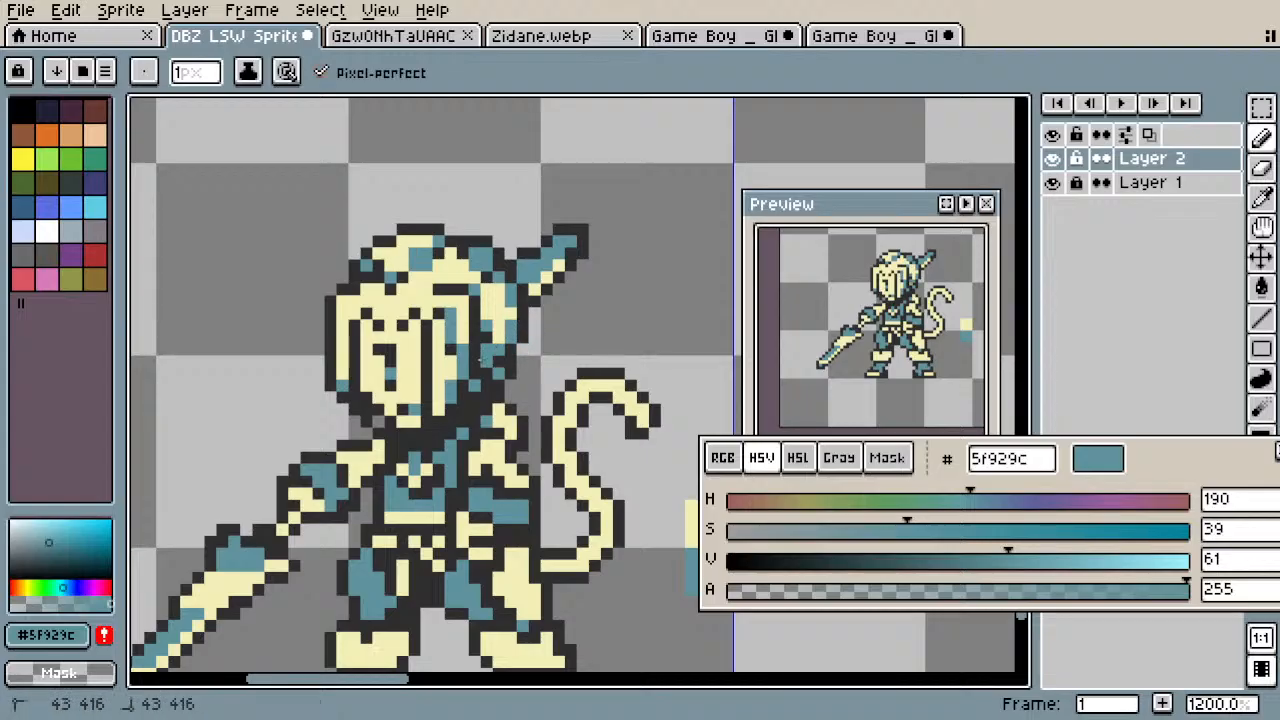
scroll(484, 360, up, 1)
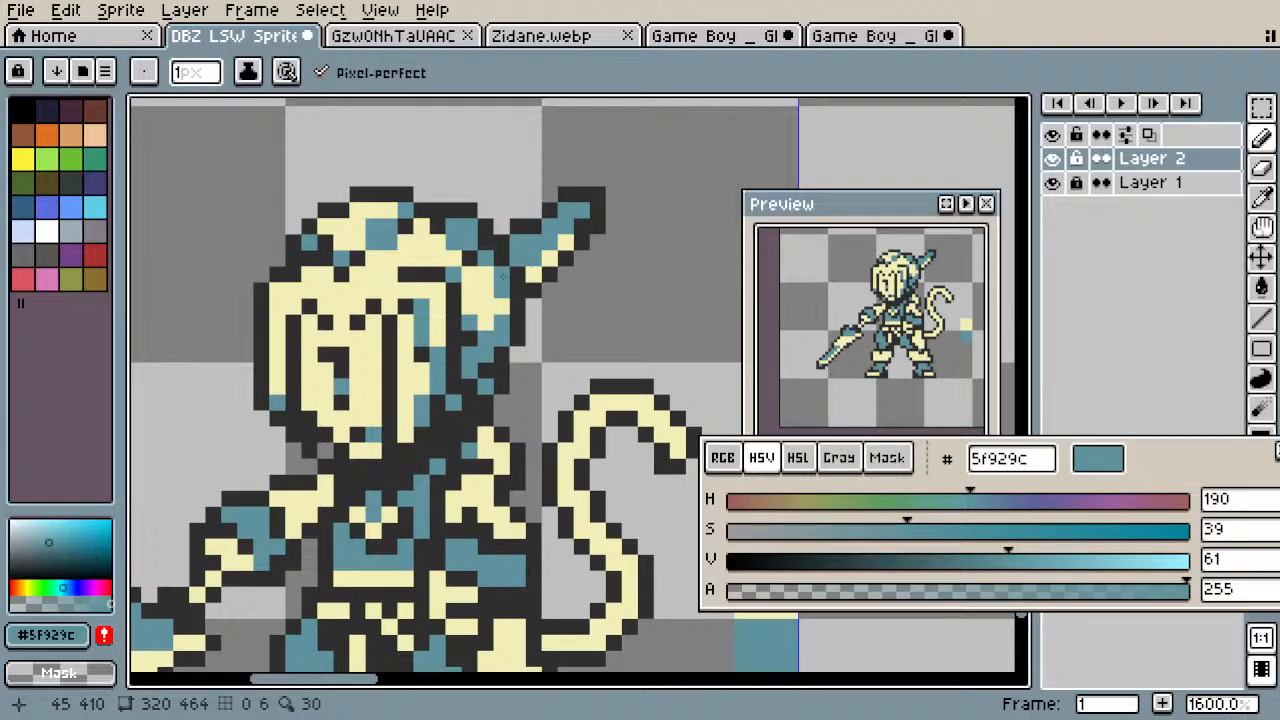
Step: Paint over the teal patch on the upper back of the hair with cream f2efb6
alt+click(500, 295)
drag(468, 243, 454, 241)
click(454, 228)
scroll(466, 297, down, 6)
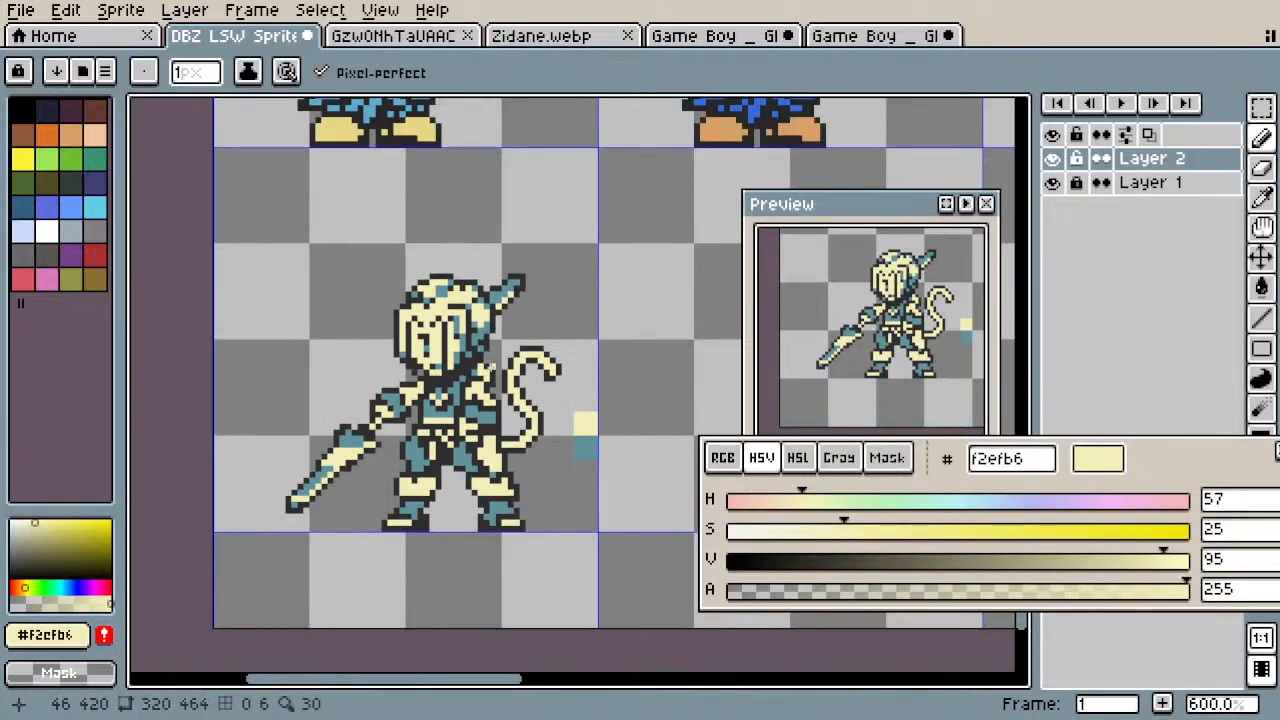
scroll(466, 332, up, 7)
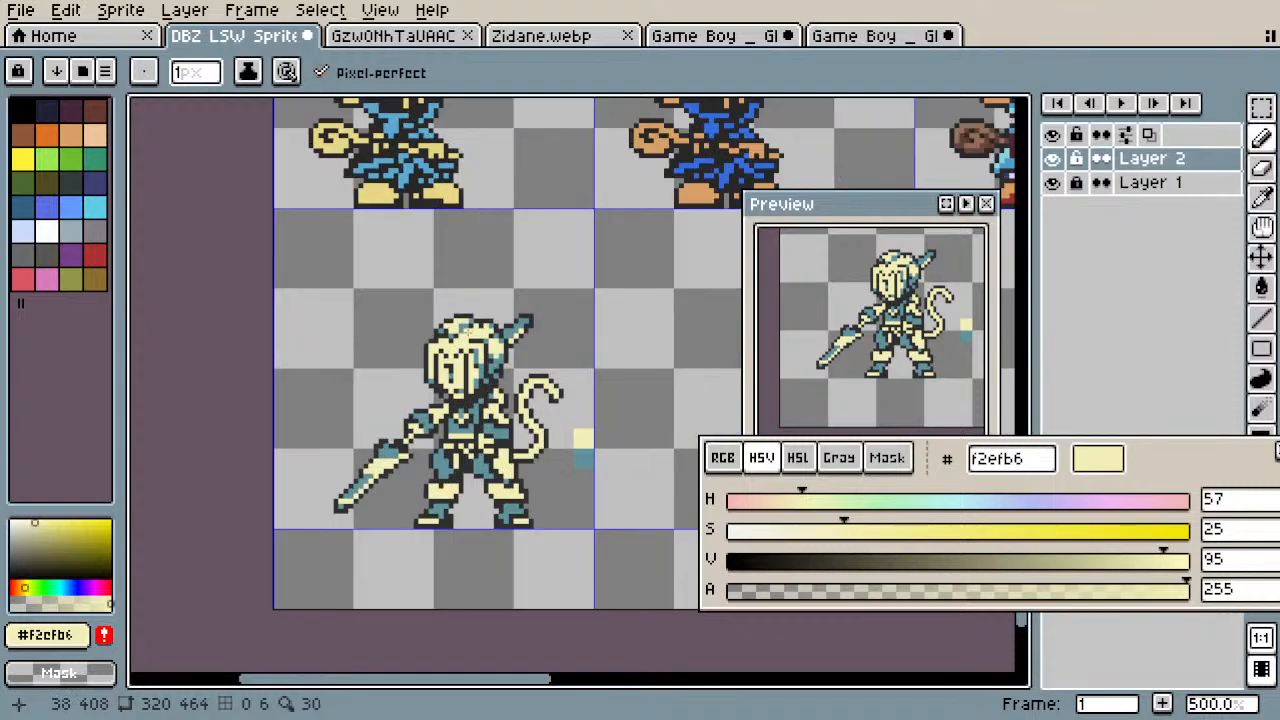
Step: Extend the dark 2f2f2f outline across the top of the head toward the back to raise the crown
alt+click(437, 255)
drag(445, 262, 536, 266)
scroll(536, 266, down, 4)
scroll(545, 355, down, 2)
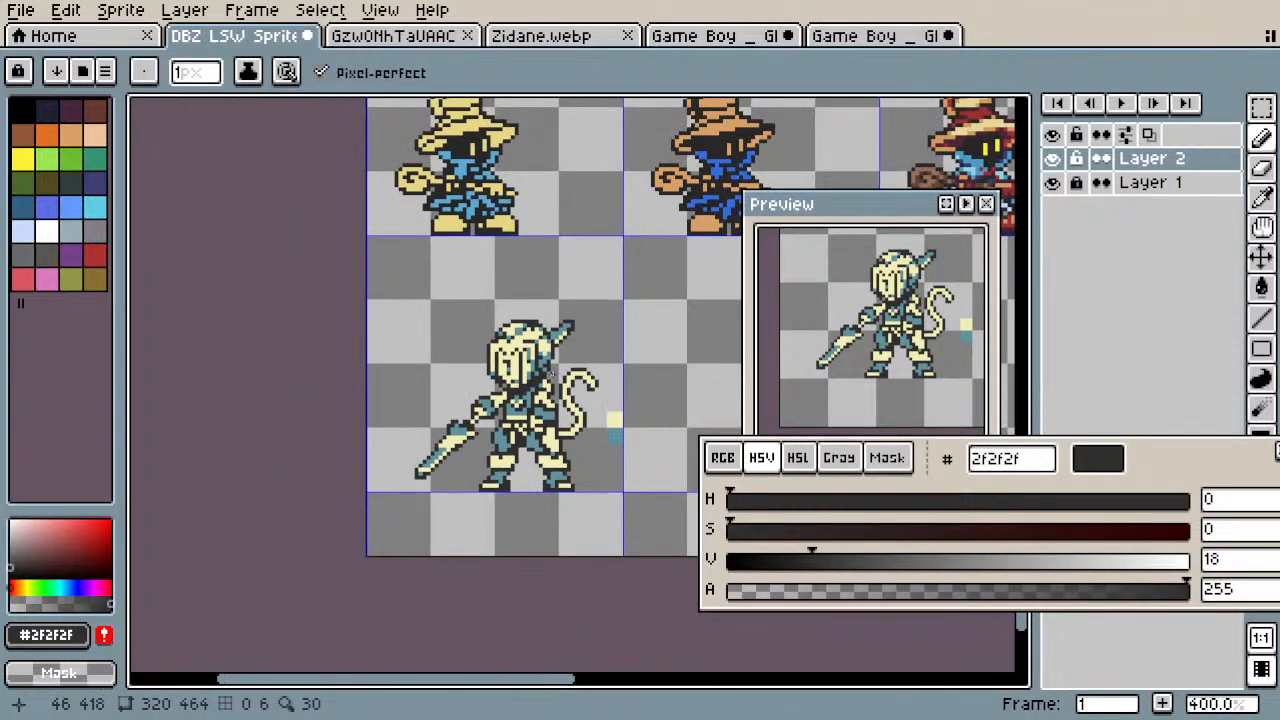
scroll(395, 300, up, 4)
scroll(355, 290, up, 5)
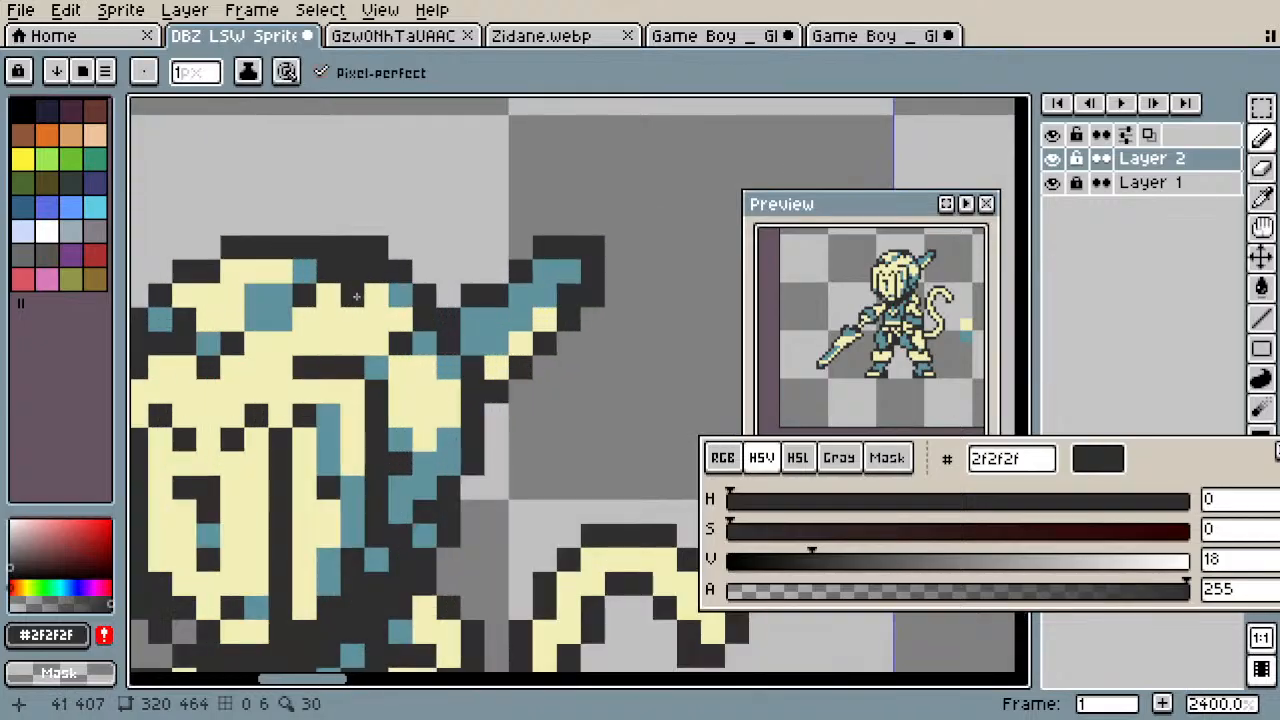
Step: Fill the hair directly beneath the raised crown outline with cream f2efb6
alt+click(355, 290)
click(353, 277)
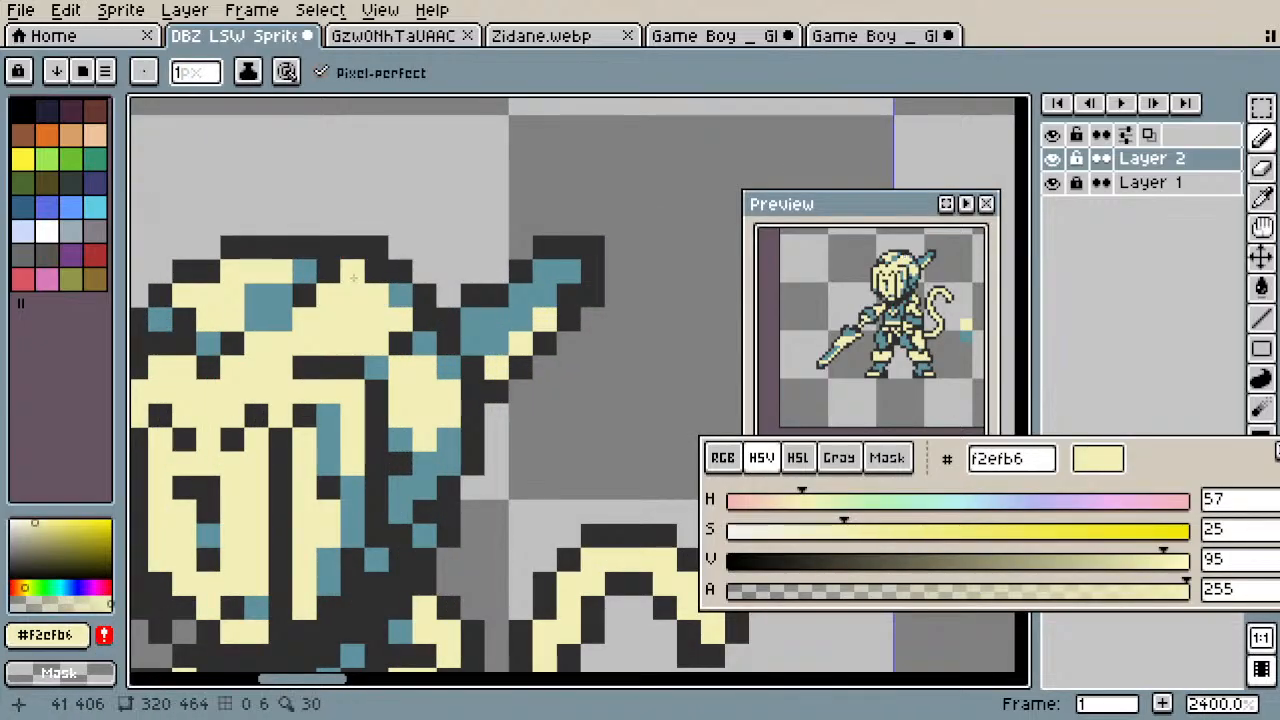
scroll(358, 278, down, 7)
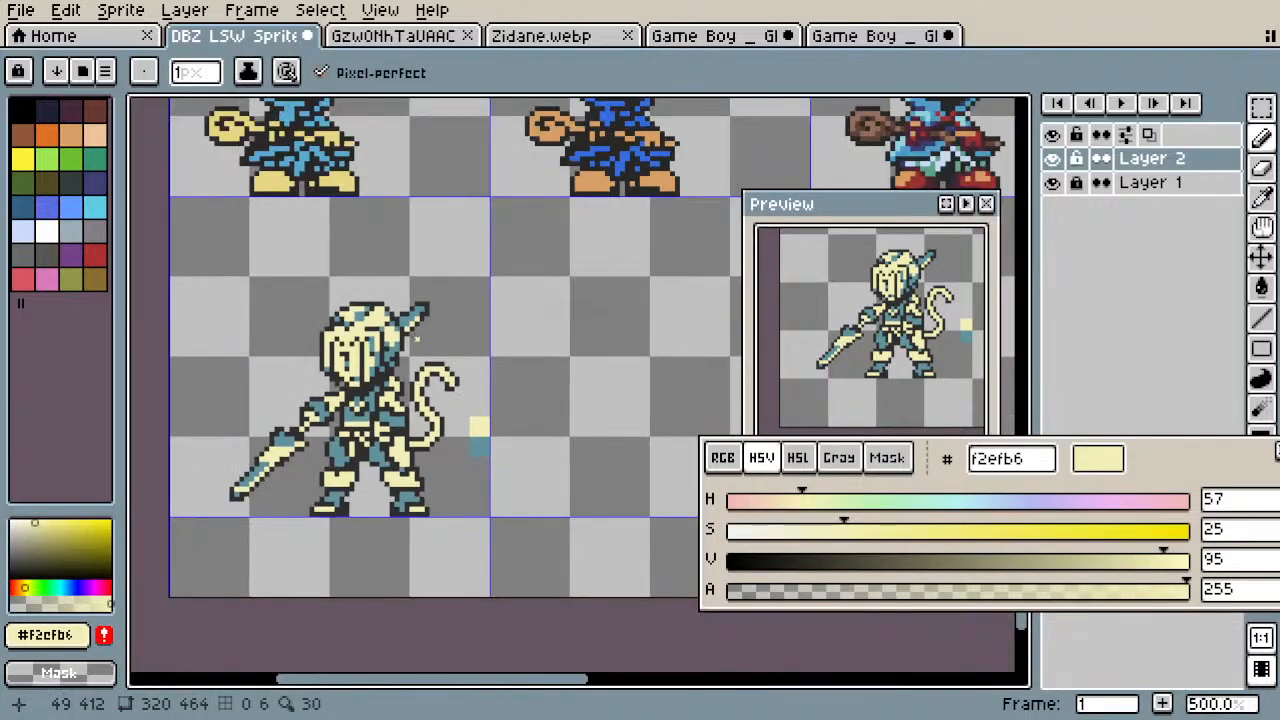
scroll(416, 338, down, 1)
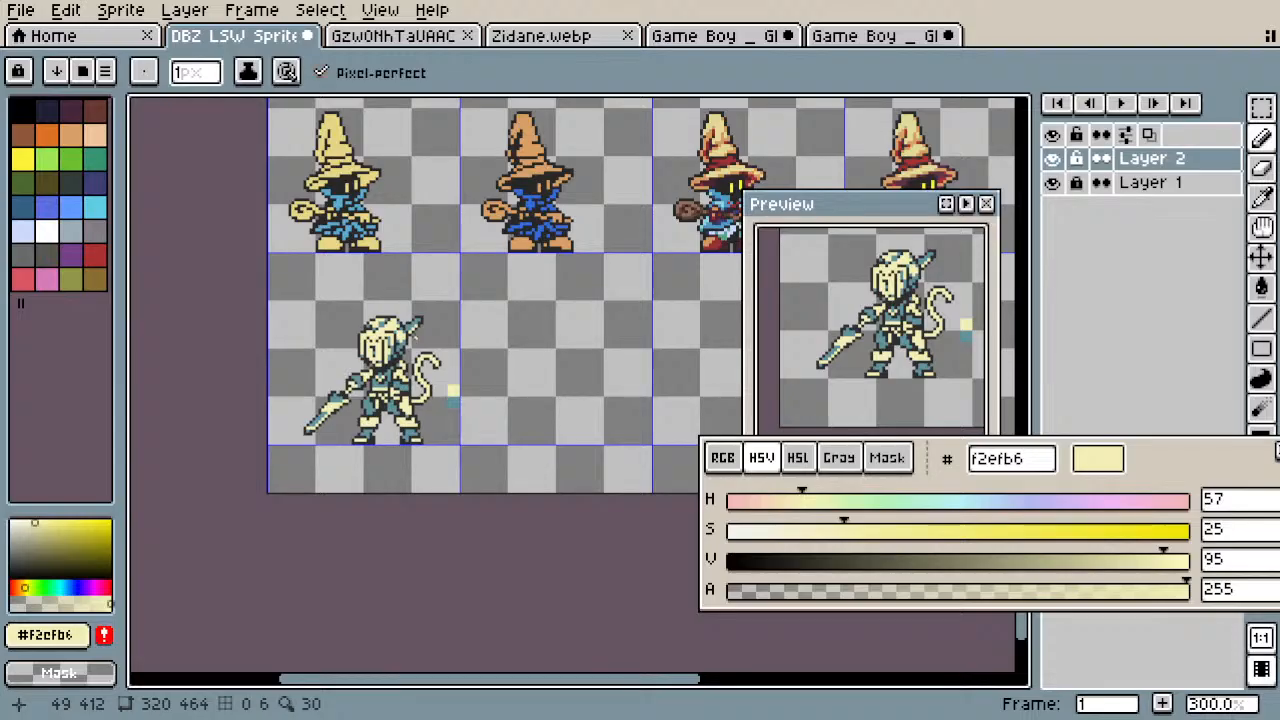
Step: Sample the dark 2f2f2f outline colour and touch up the hair outline at the upper front of the head
scroll(410, 340, up, 8)
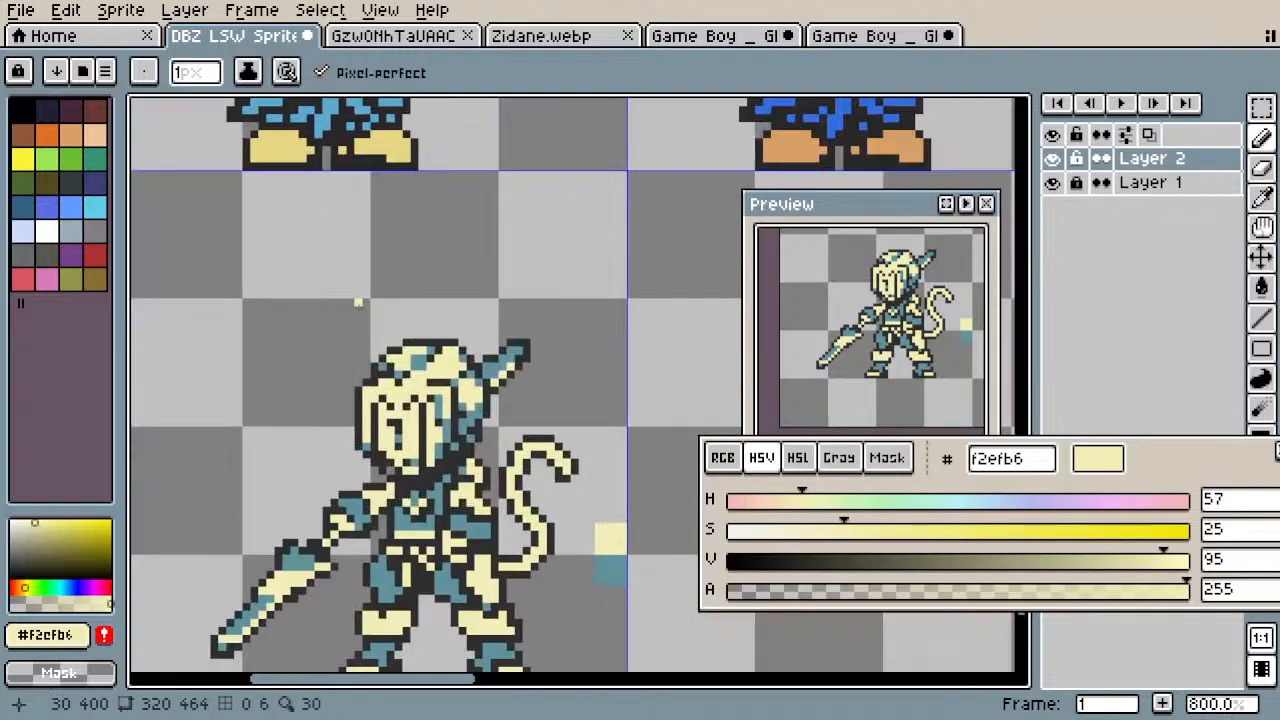
key(i)
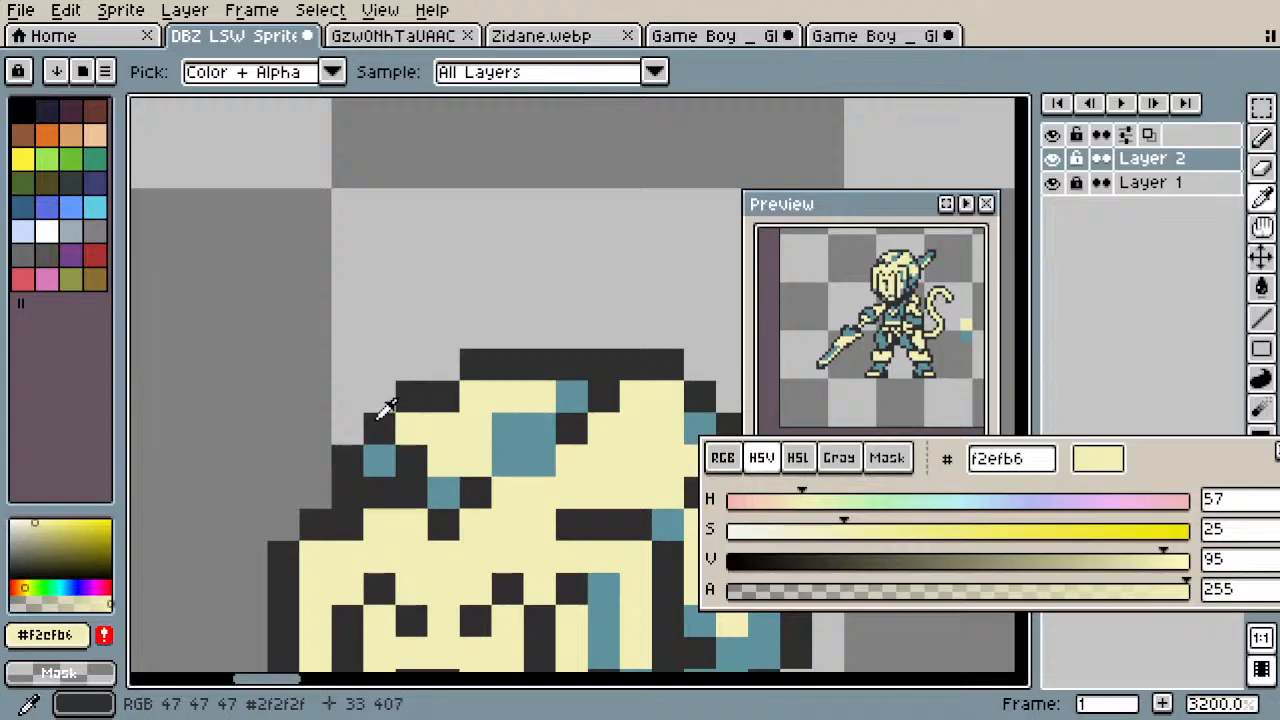
click(382, 412)
key(b)
scroll(384, 410, down, 5)
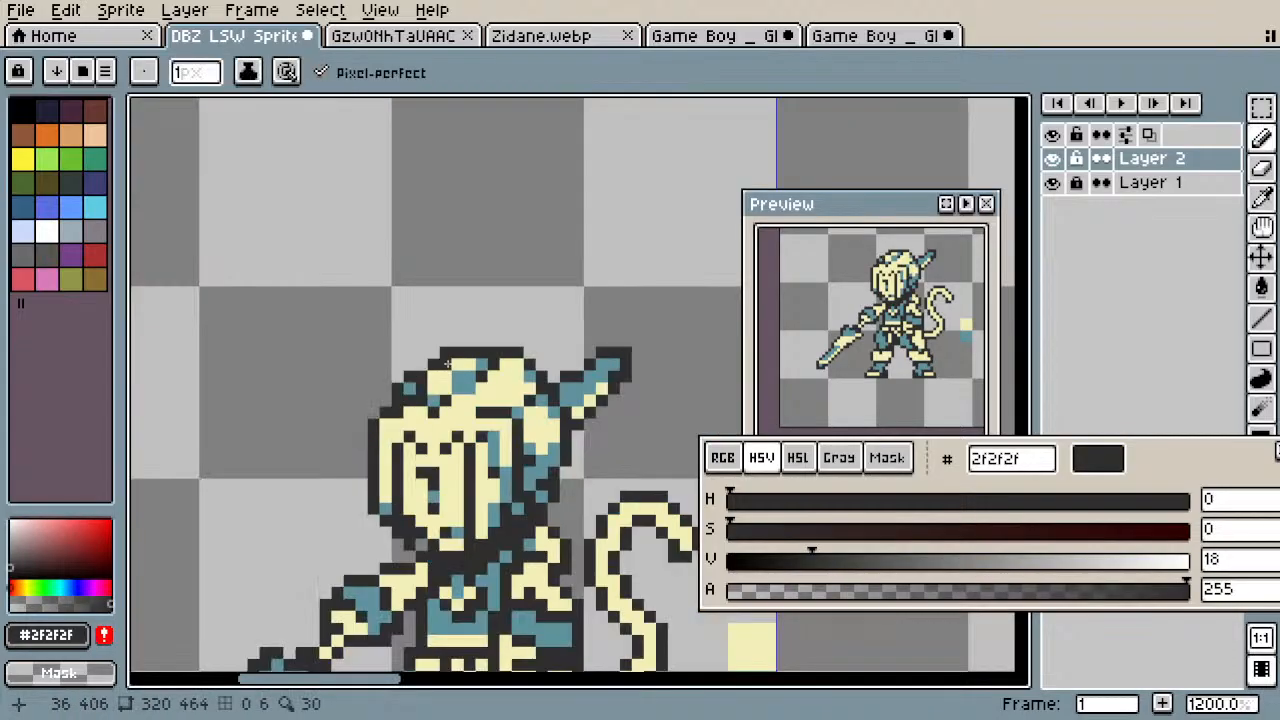
scroll(384, 410, down, 3)
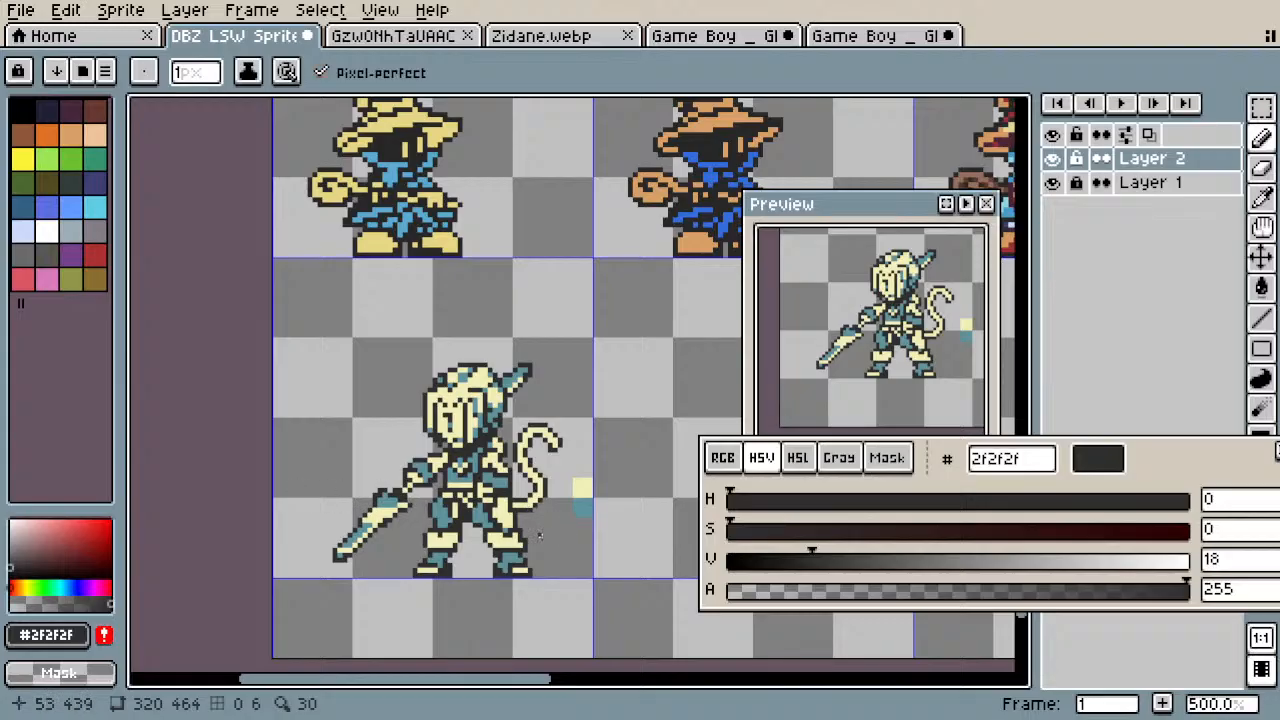
Step: Slim the torso at the waist on the sword-arm side by redrawing its edge with dark 2f2f2f pixels
scroll(545, 525, up, 2)
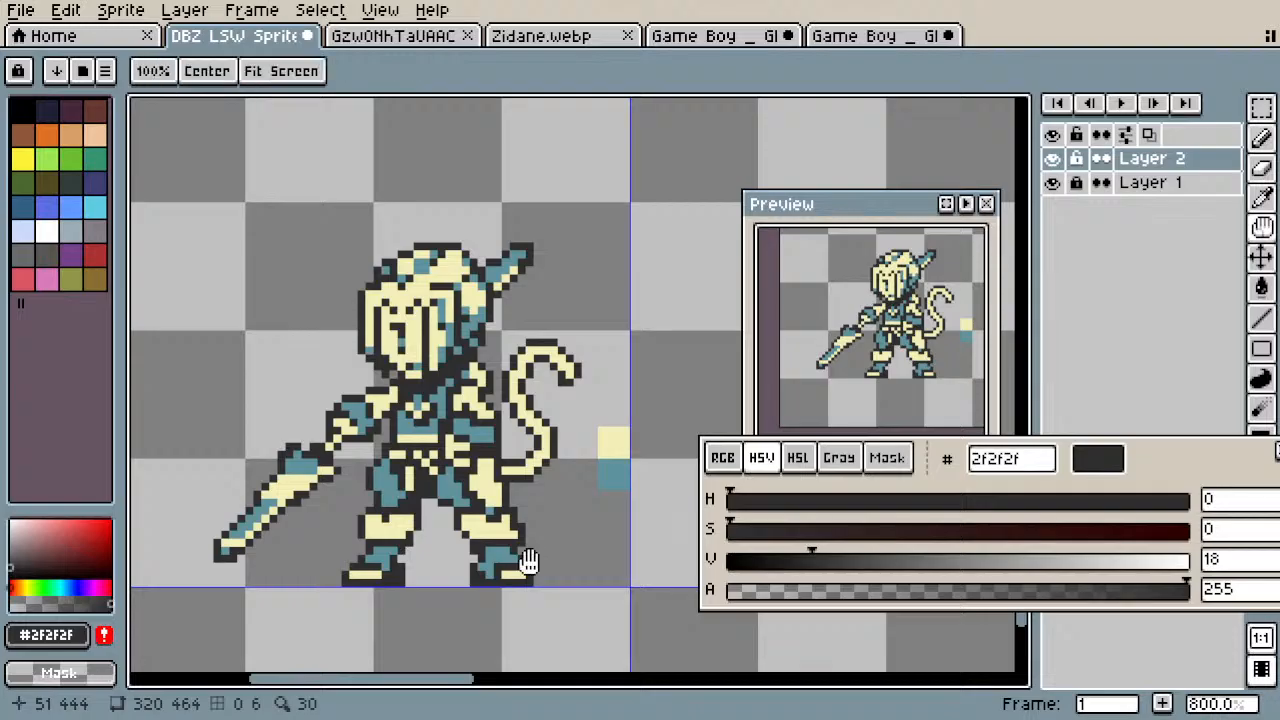
drag(523, 560, 513, 512)
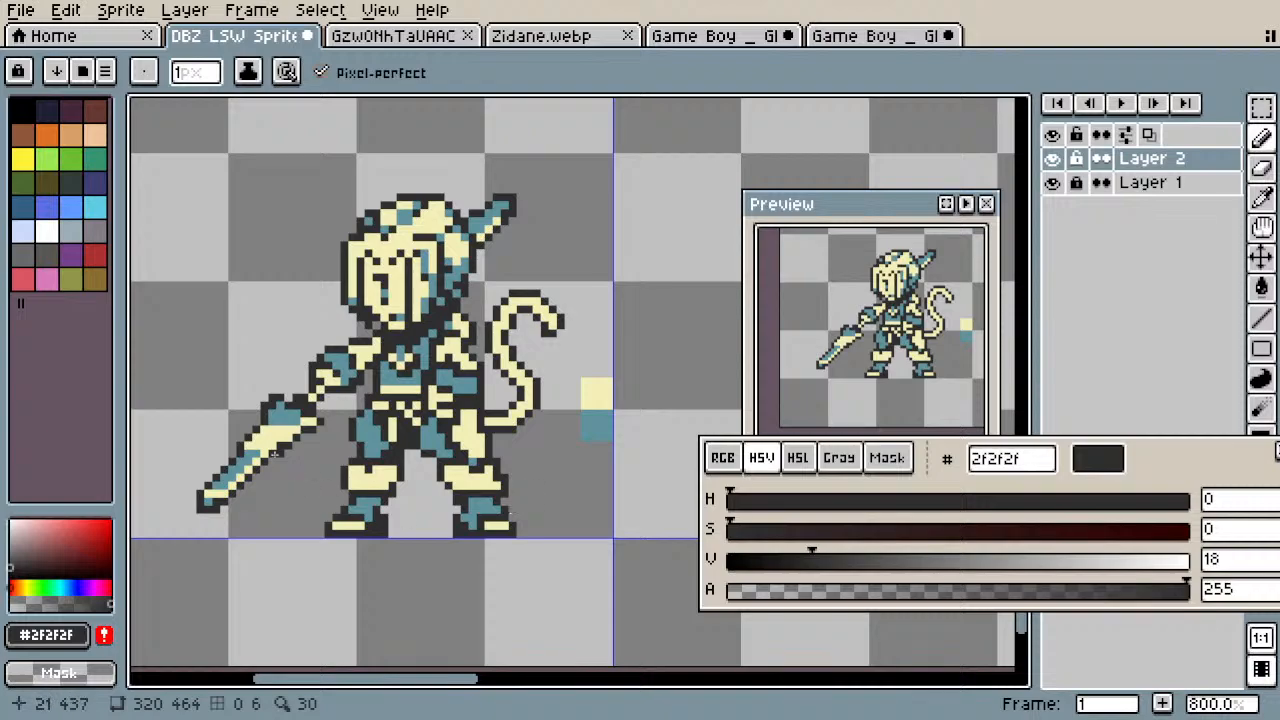
scroll(495, 363, up, 2)
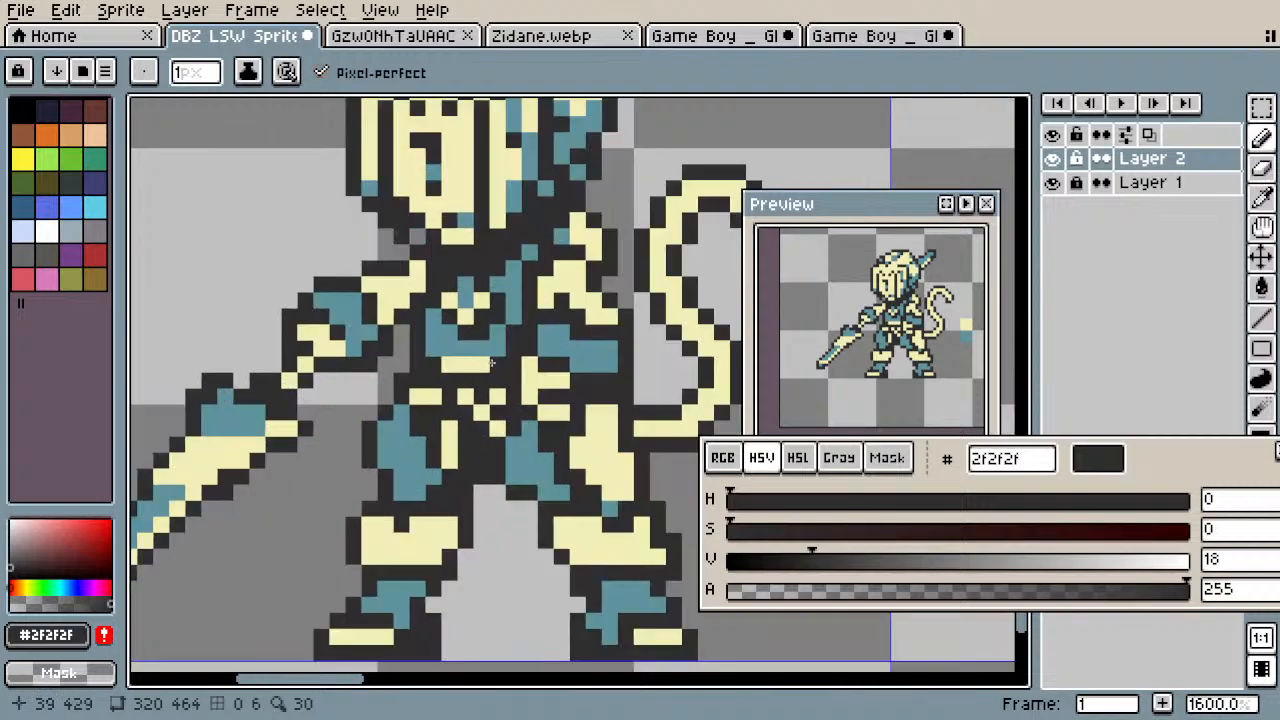
scroll(497, 397, down, 3)
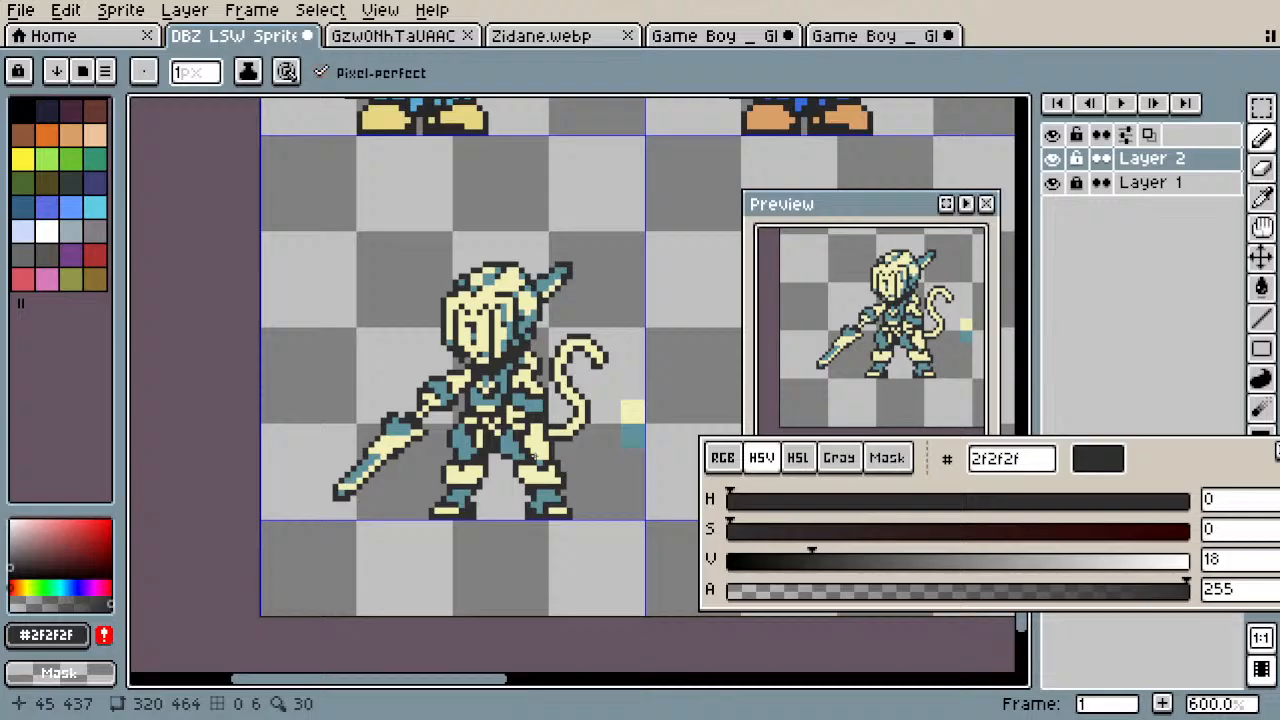
scroll(520, 445, up, 4)
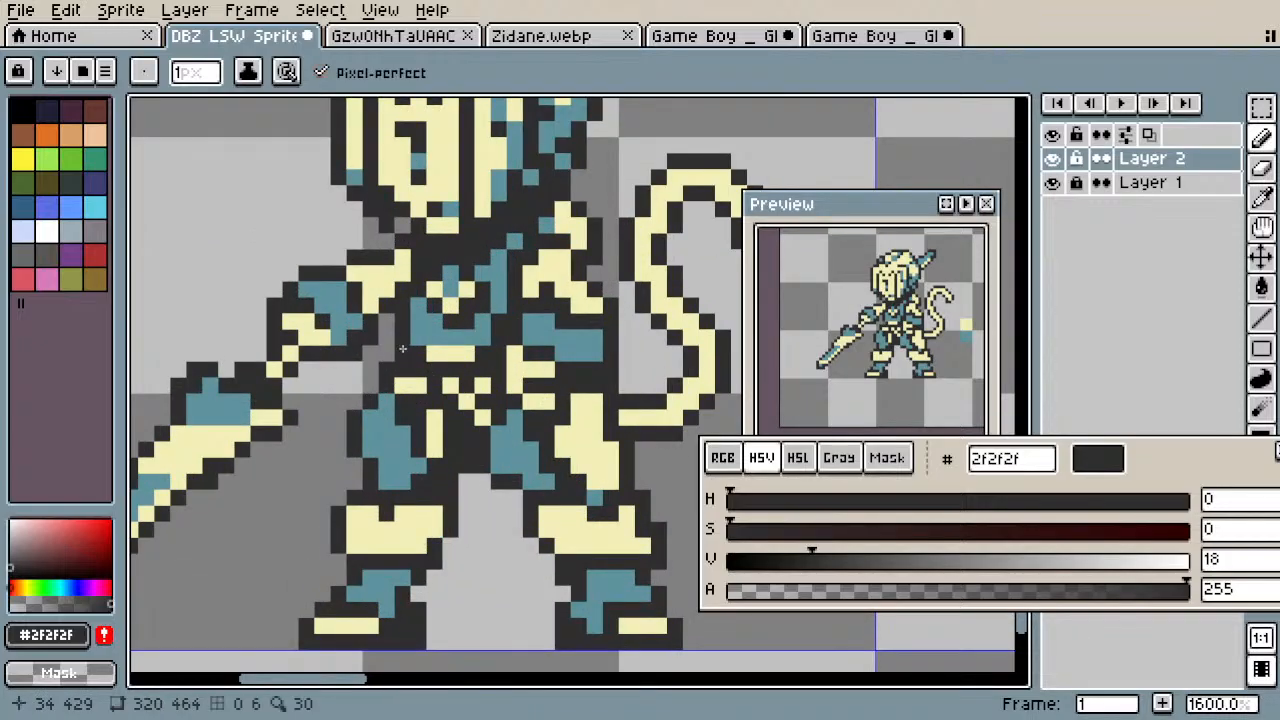
scroll(427, 340, down, 5)
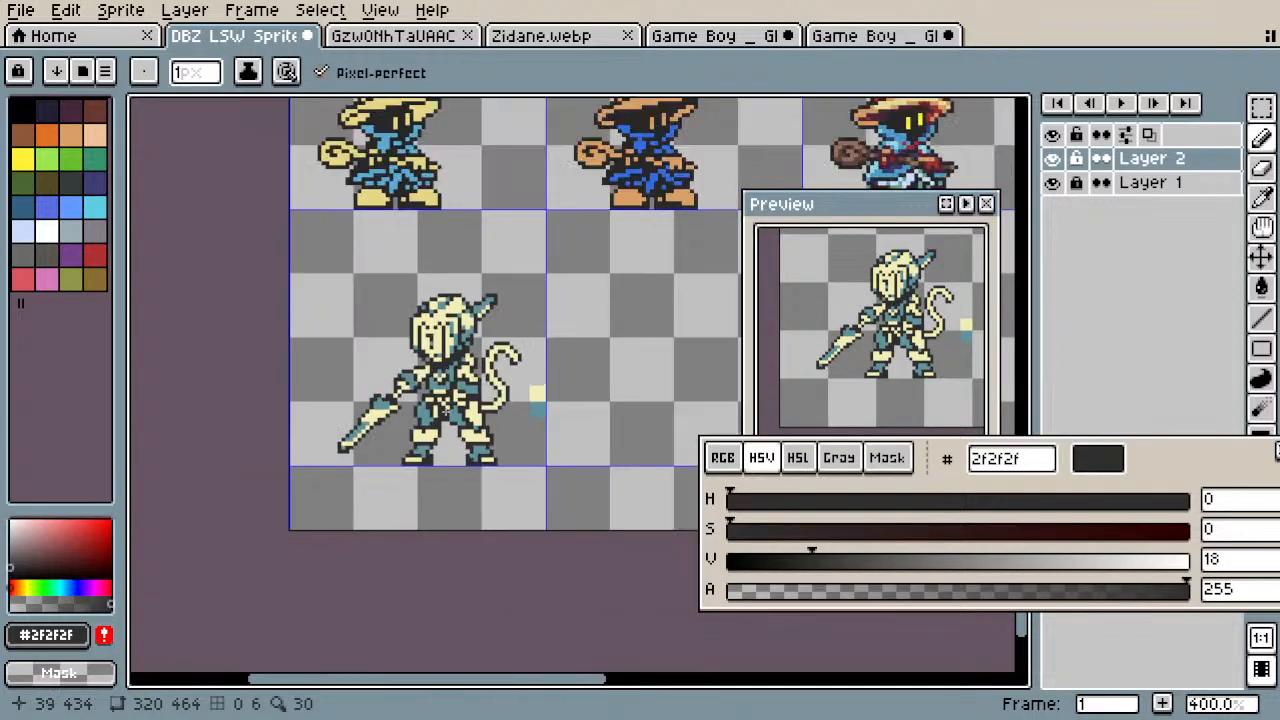
scroll(440, 405, up, 4)
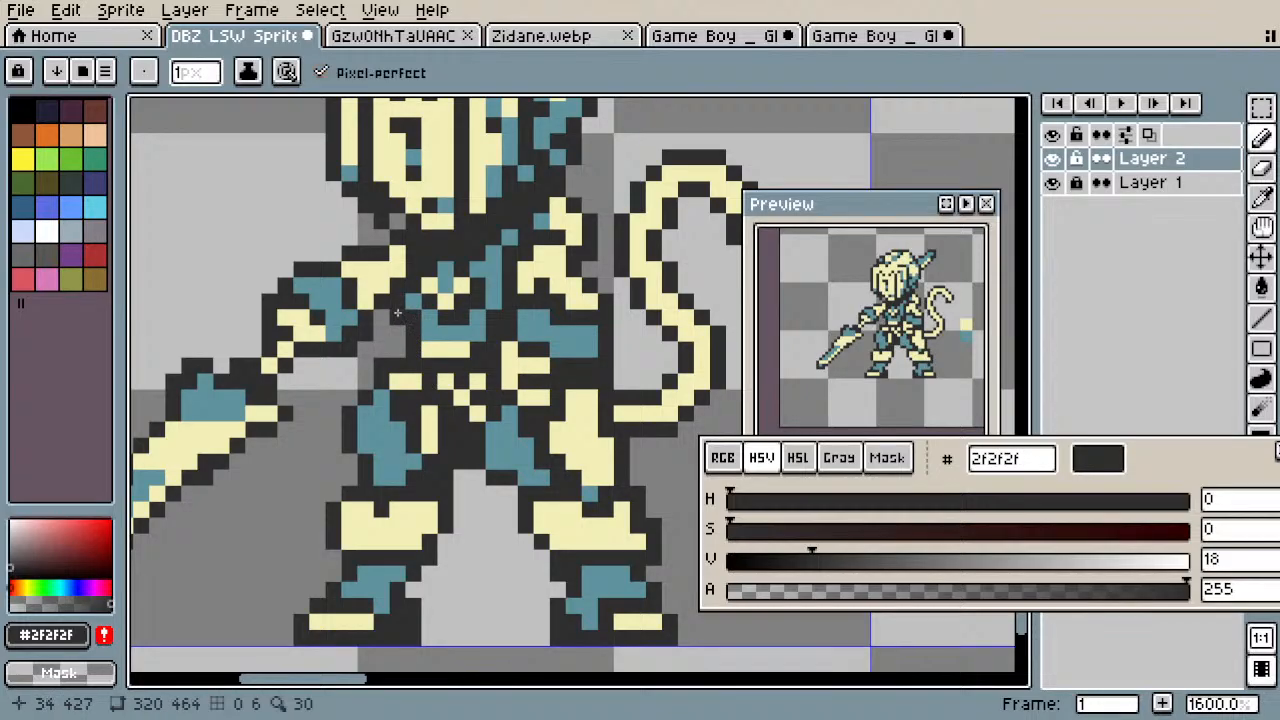
scroll(428, 386, down, 1)
scroll(428, 386, down, 4)
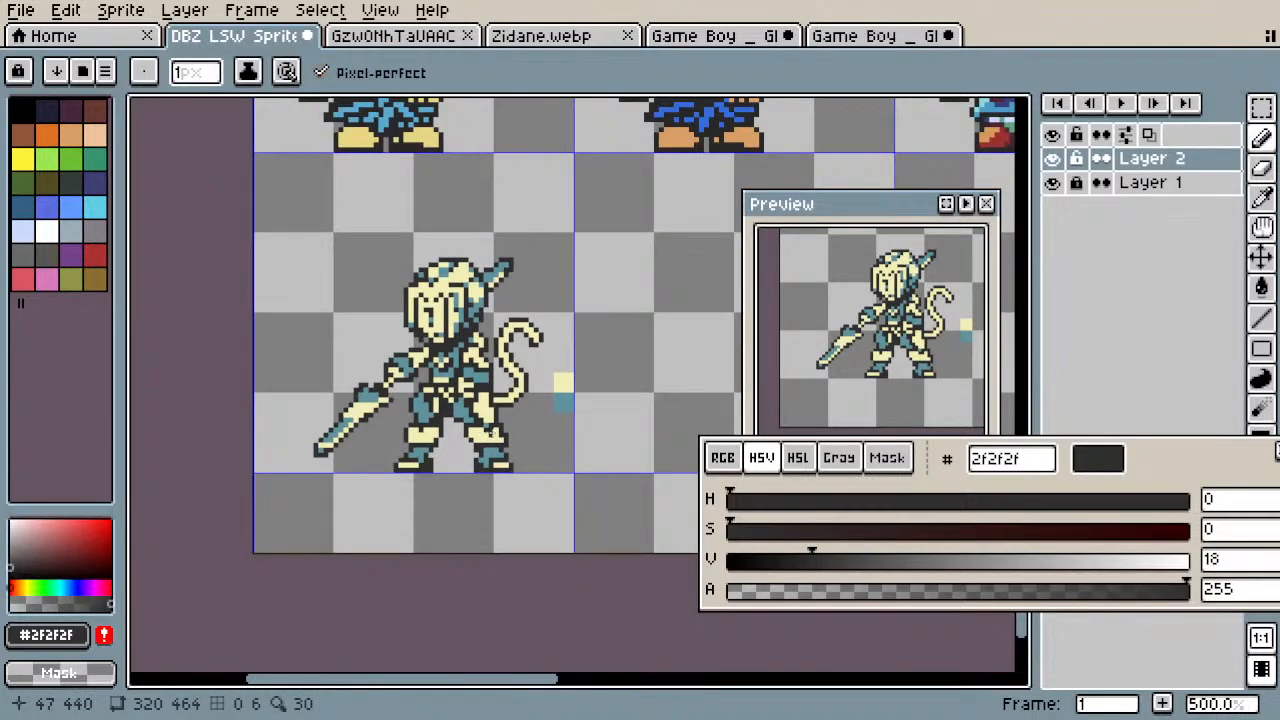
scroll(589, 437, down, 1)
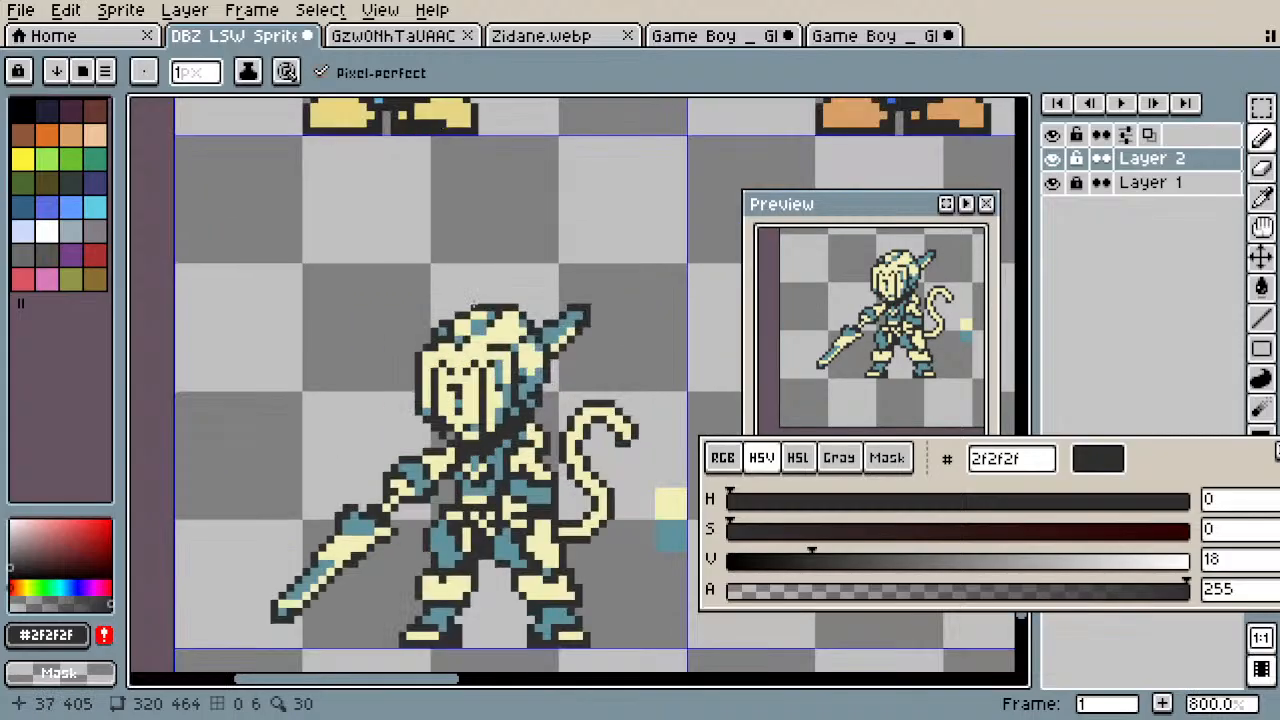
scroll(495, 320, up, 3)
scroll(485, 388, down, 1)
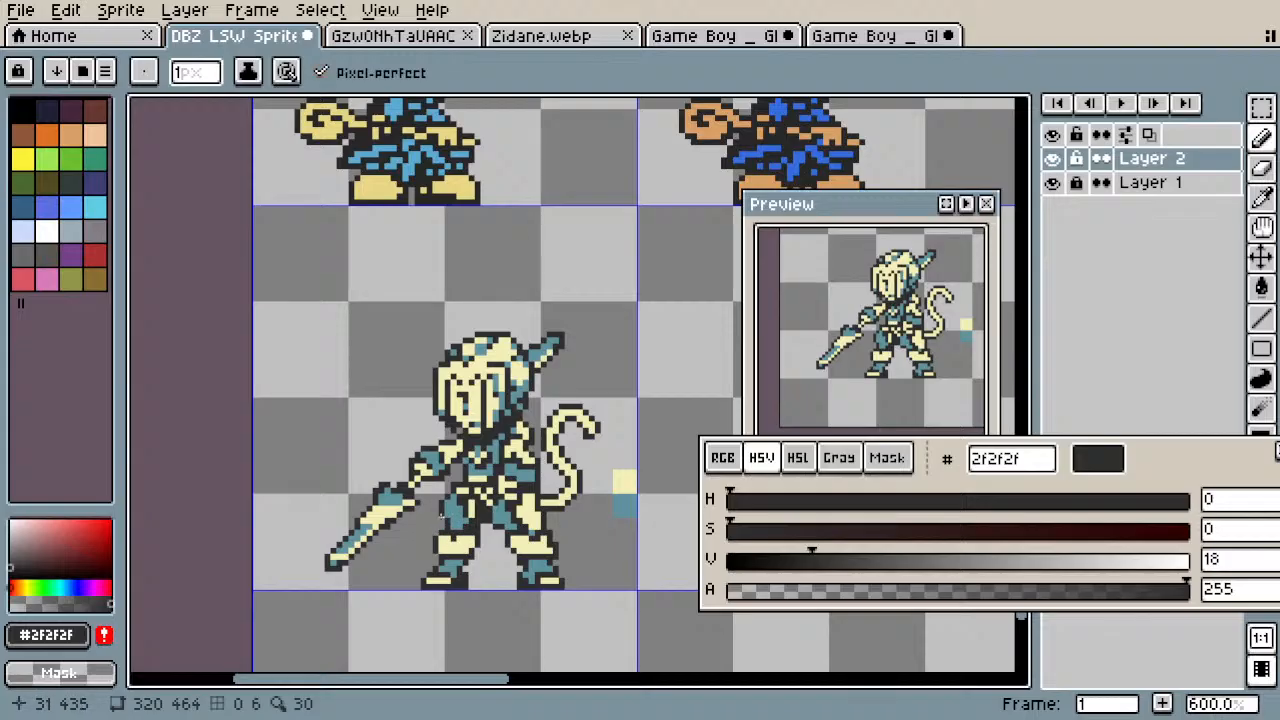
Step: Move the 8×6-pixel boot cuff area on the sword-side leg one pixel outward
drag(422, 530, 436, 551)
key(ctrl+z)
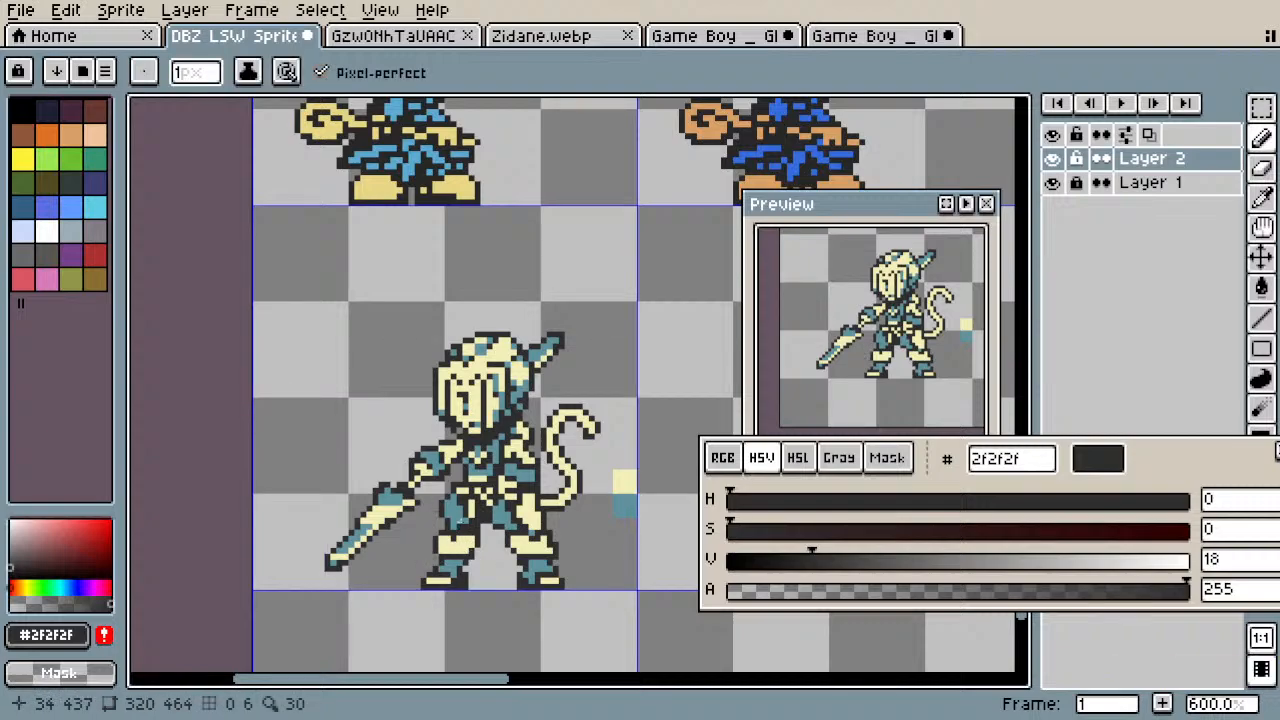
scroll(447, 551, up, 2)
scroll(447, 551, up, 1)
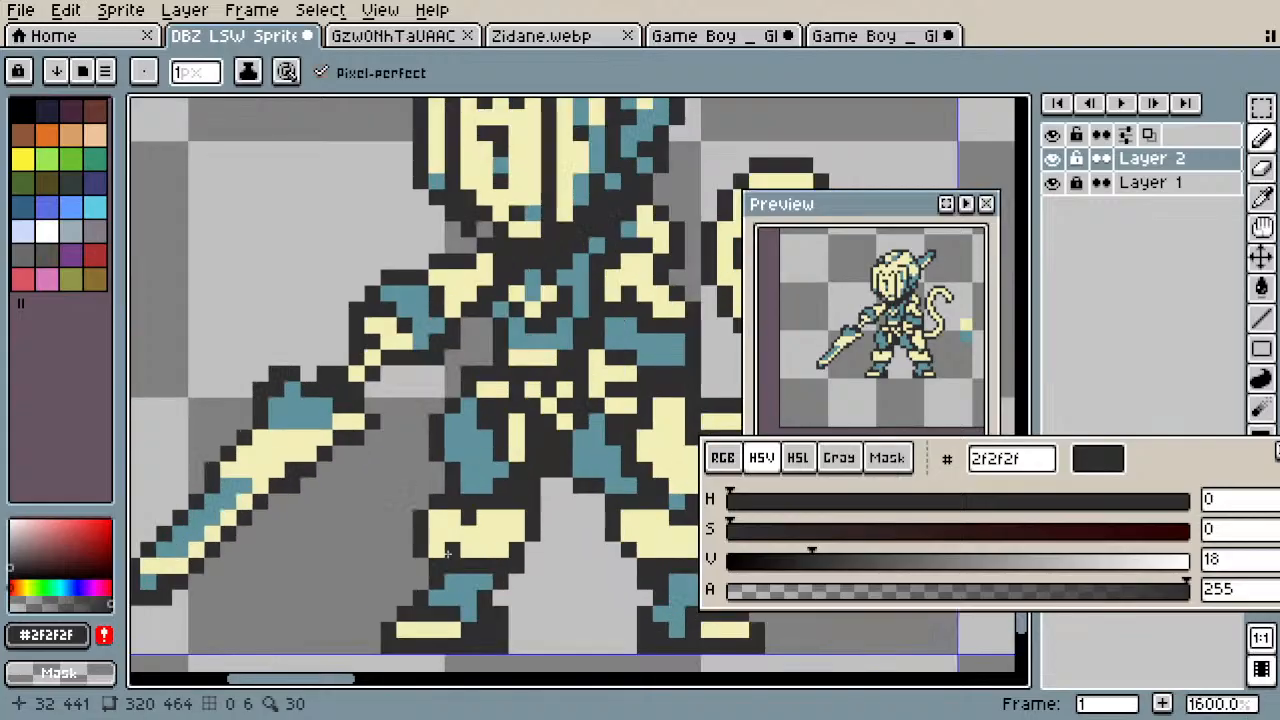
key(m)
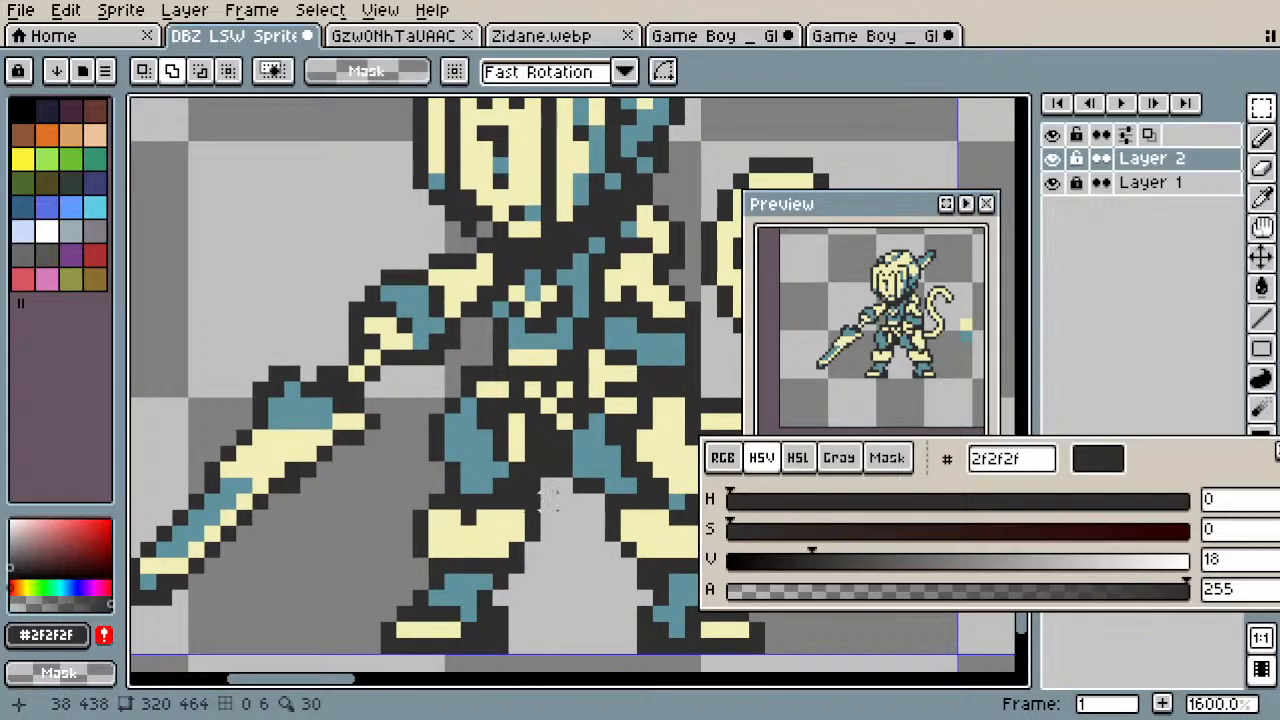
drag(529, 497, 420, 571)
key(Left)
key(Left)
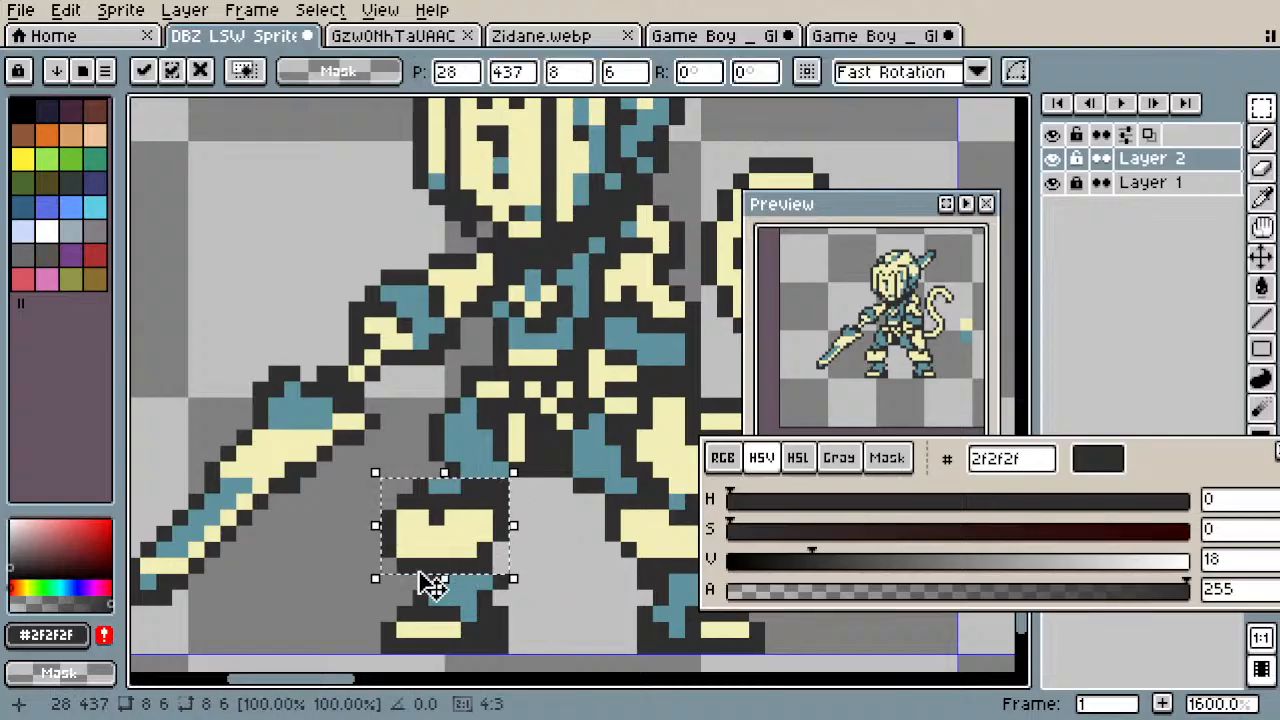
key(Right)
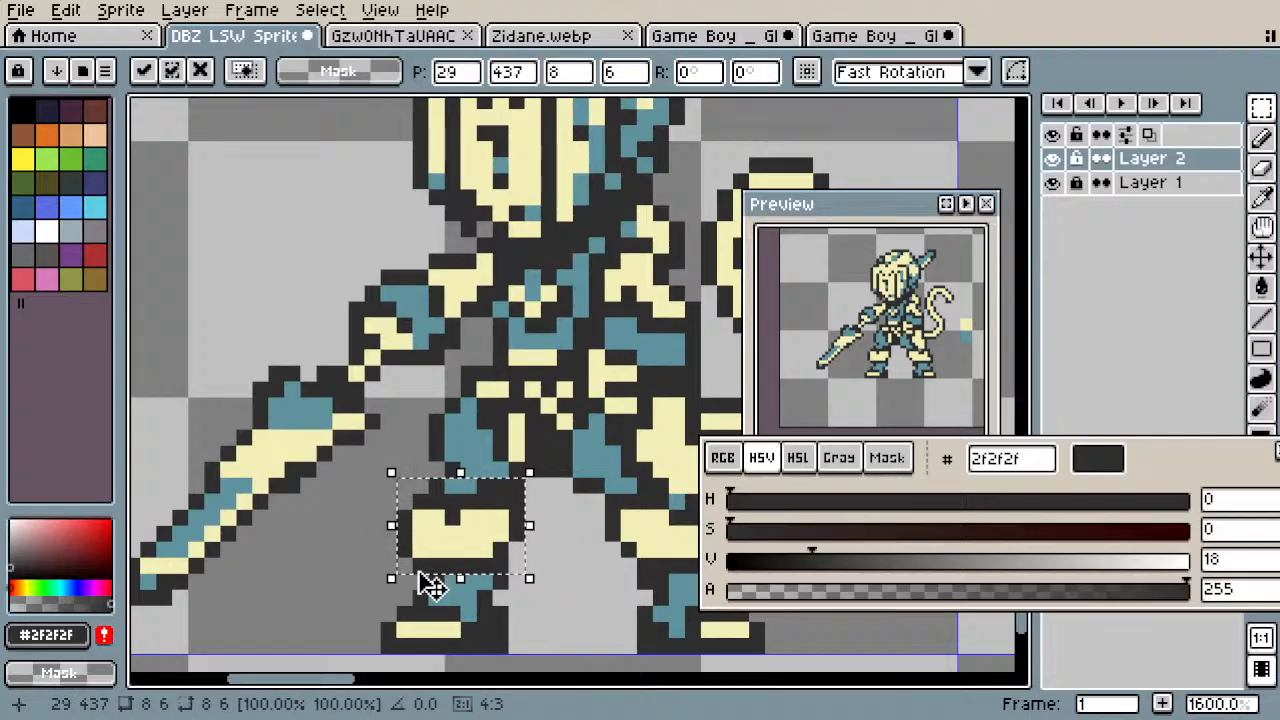
key(Left)
key(Right)
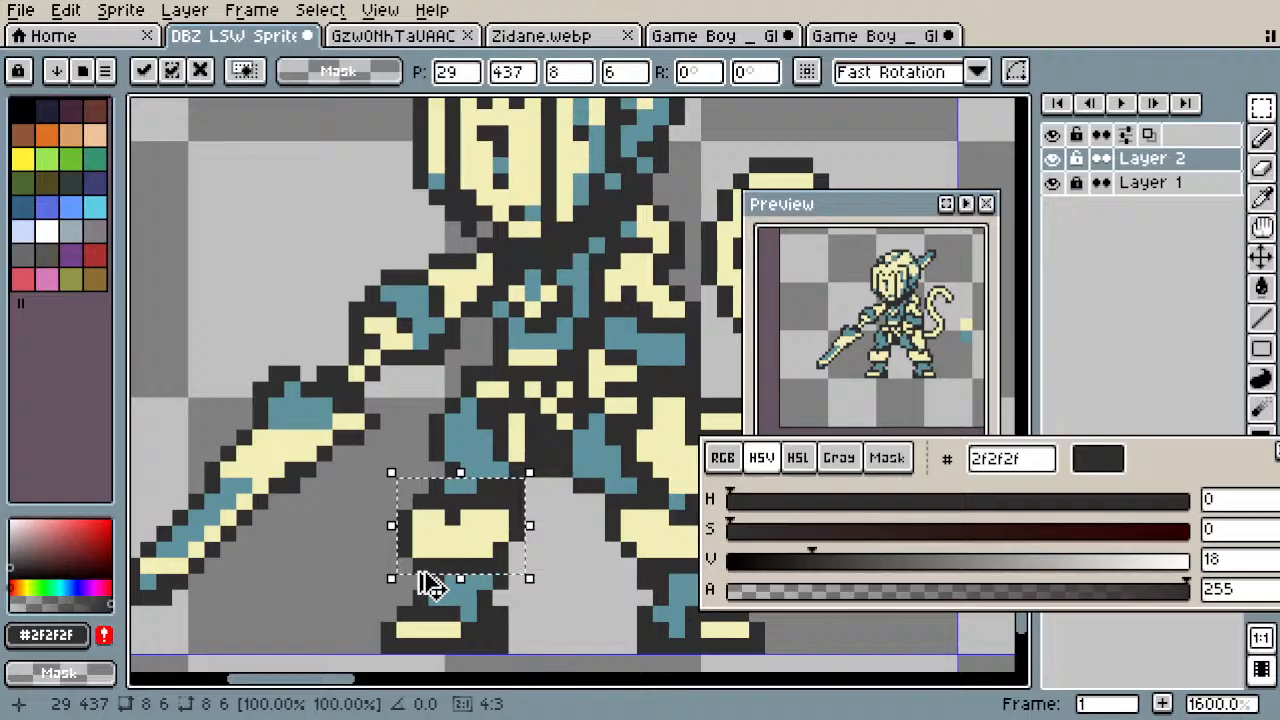
key(Return)
scroll(431, 553, down, 3)
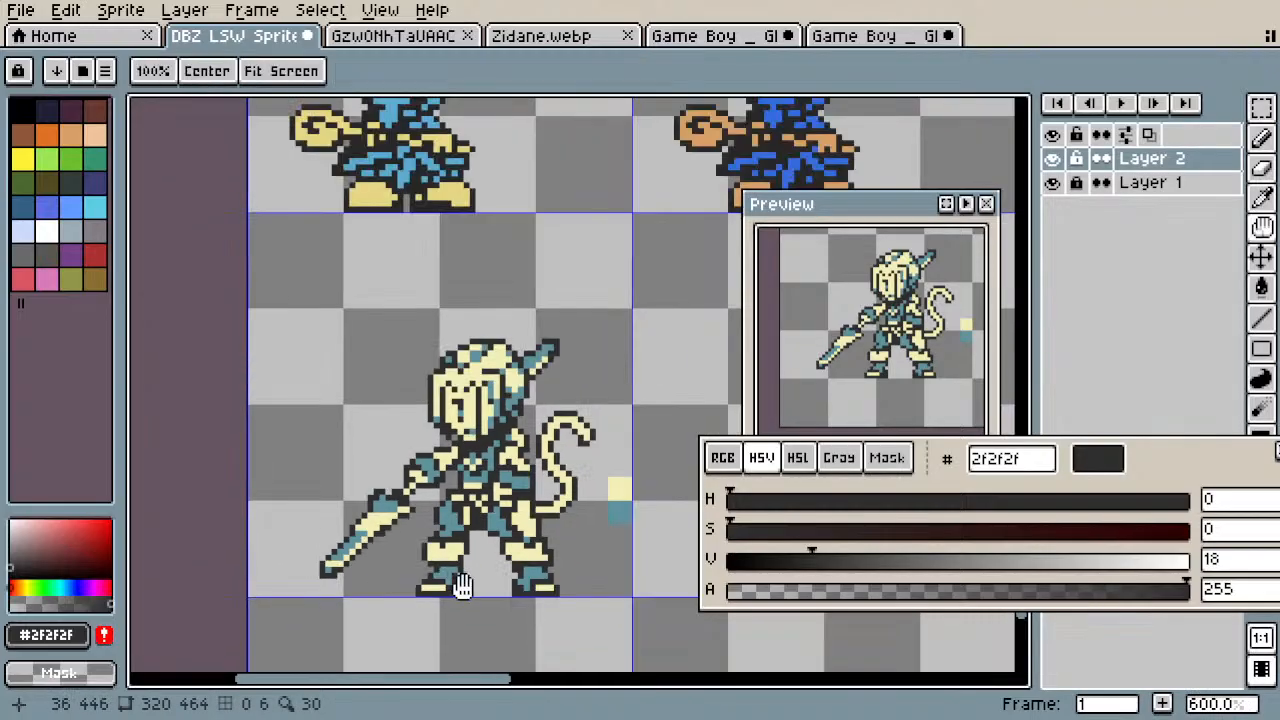
Step: Examine the legs and boots in the reference illustration and compare them with the sprite's stance
drag(463, 586, 474, 528)
scroll(445, 471, up, 2)
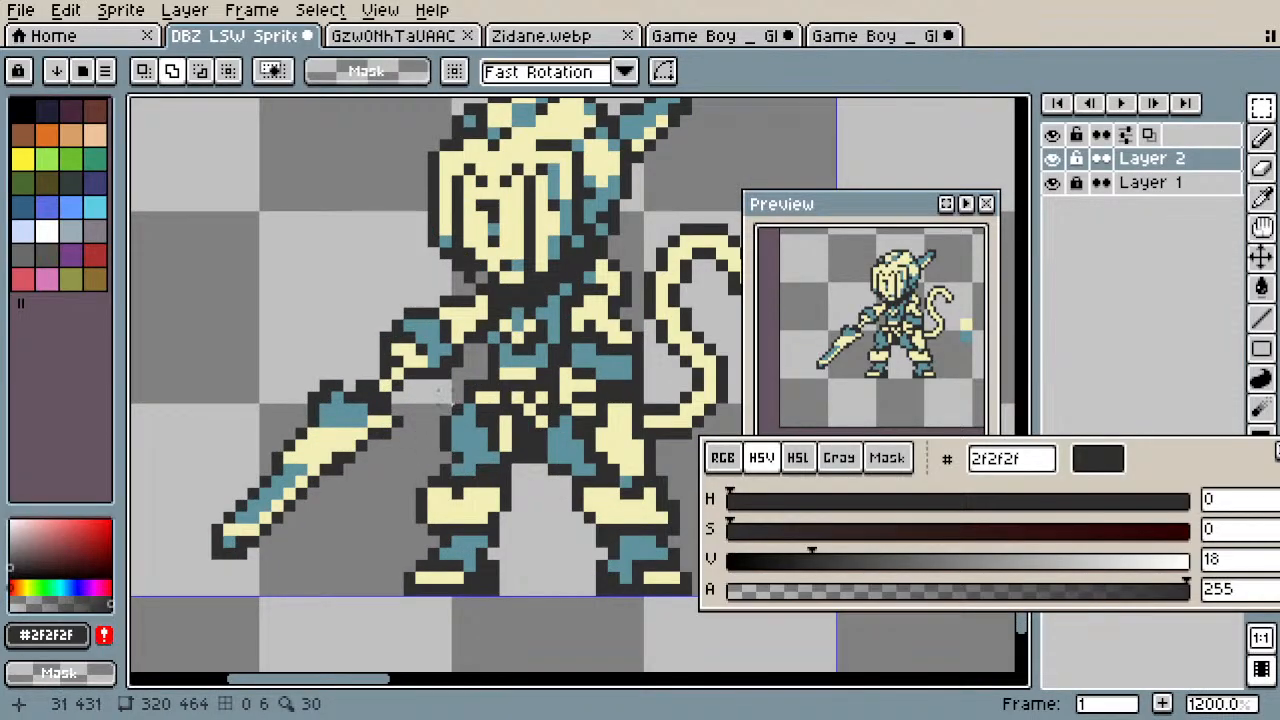
click(412, 36)
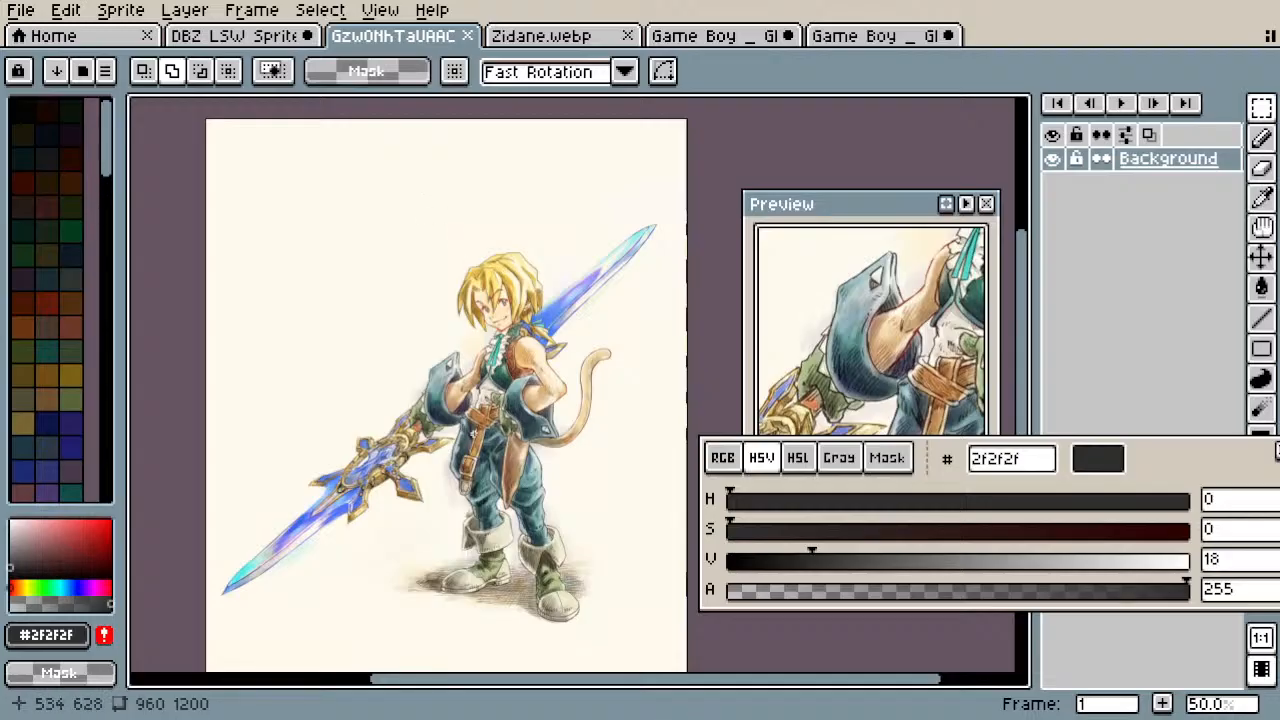
scroll(473, 434, up, 2)
scroll(436, 263, down, 1)
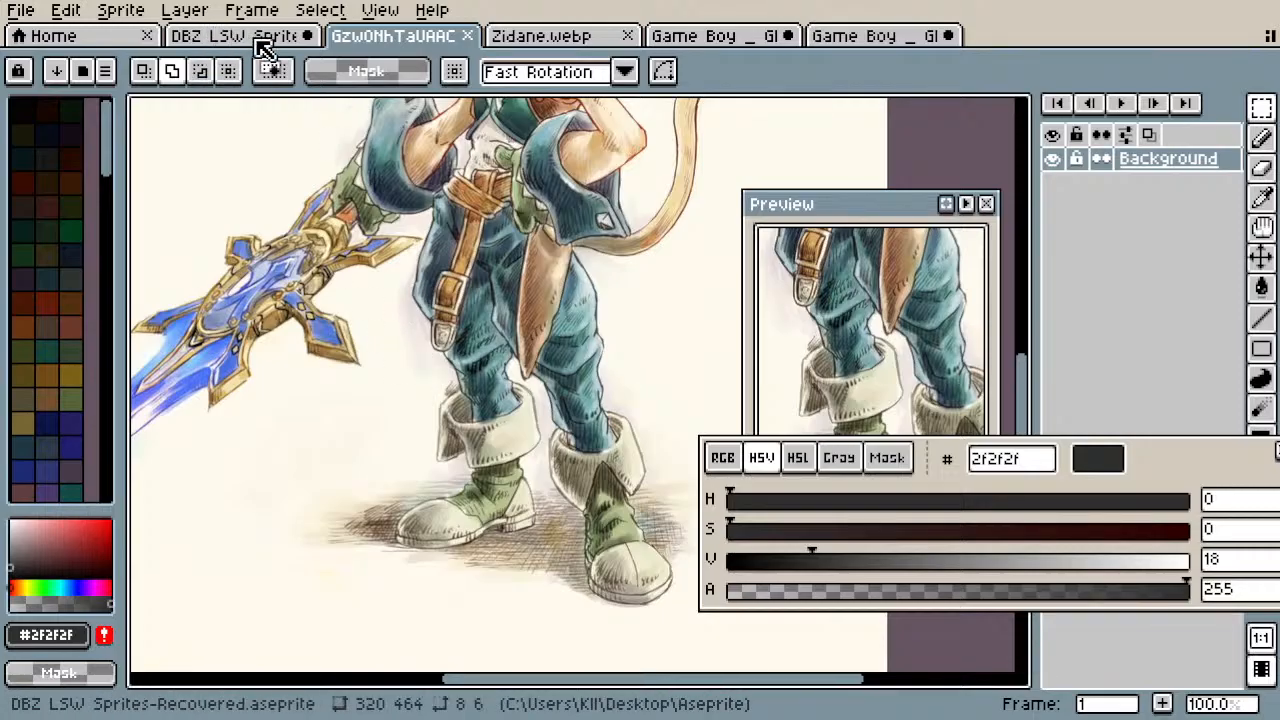
scroll(458, 468, down, 1)
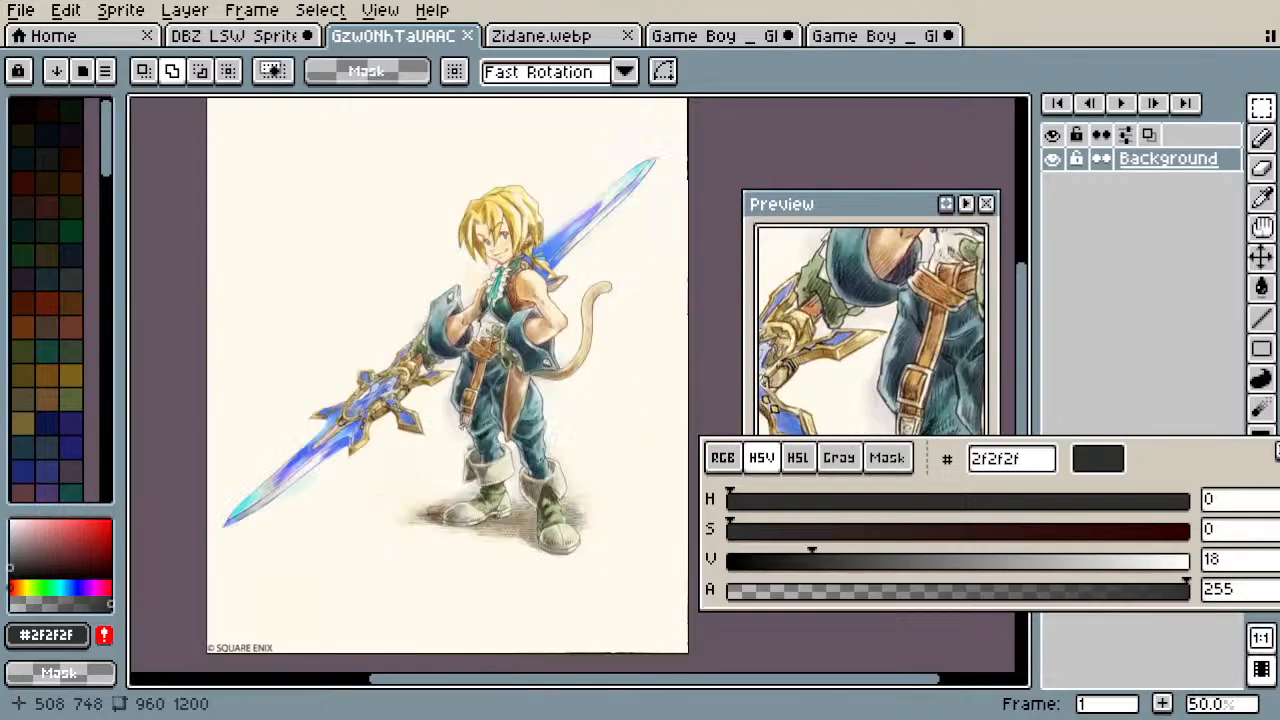
key(ctrl+shift+Tab)
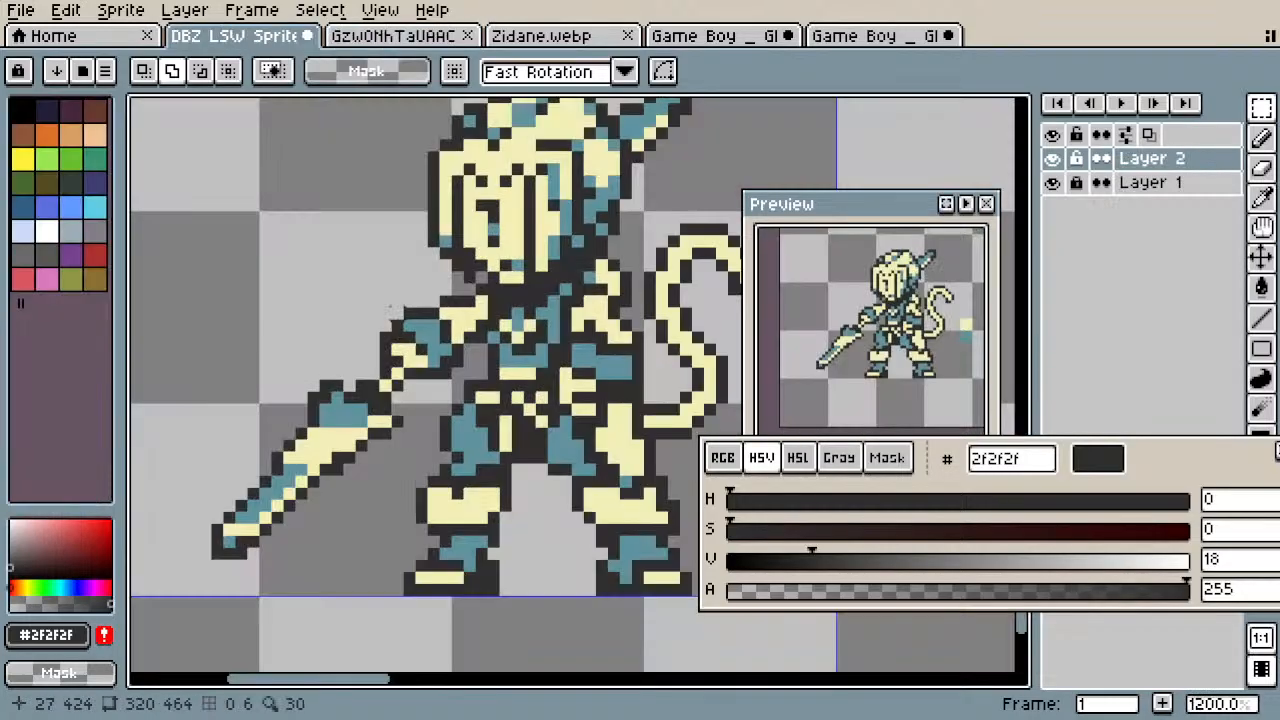
scroll(490, 470, down, 2)
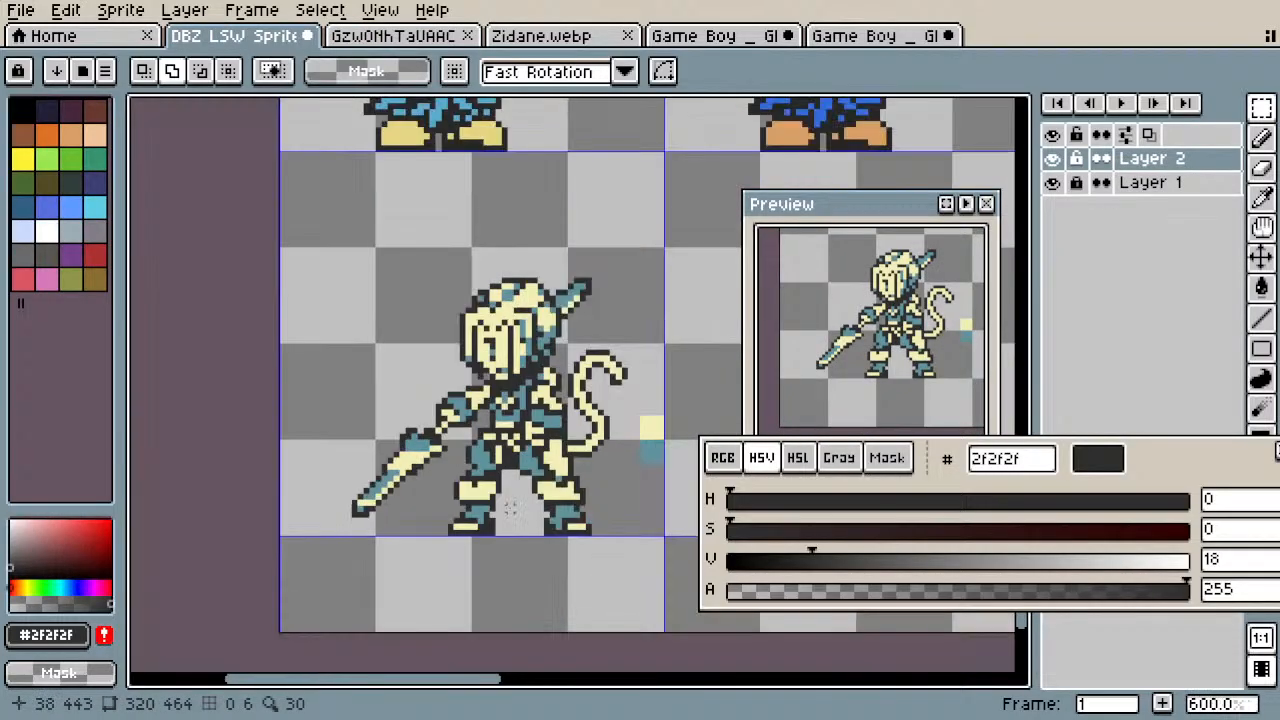
Step: Move the 11×10-pixel area holding the sword-side boot three pixels inward toward the other leg
scroll(504, 521, up, 1)
scroll(409, 430, up, 1)
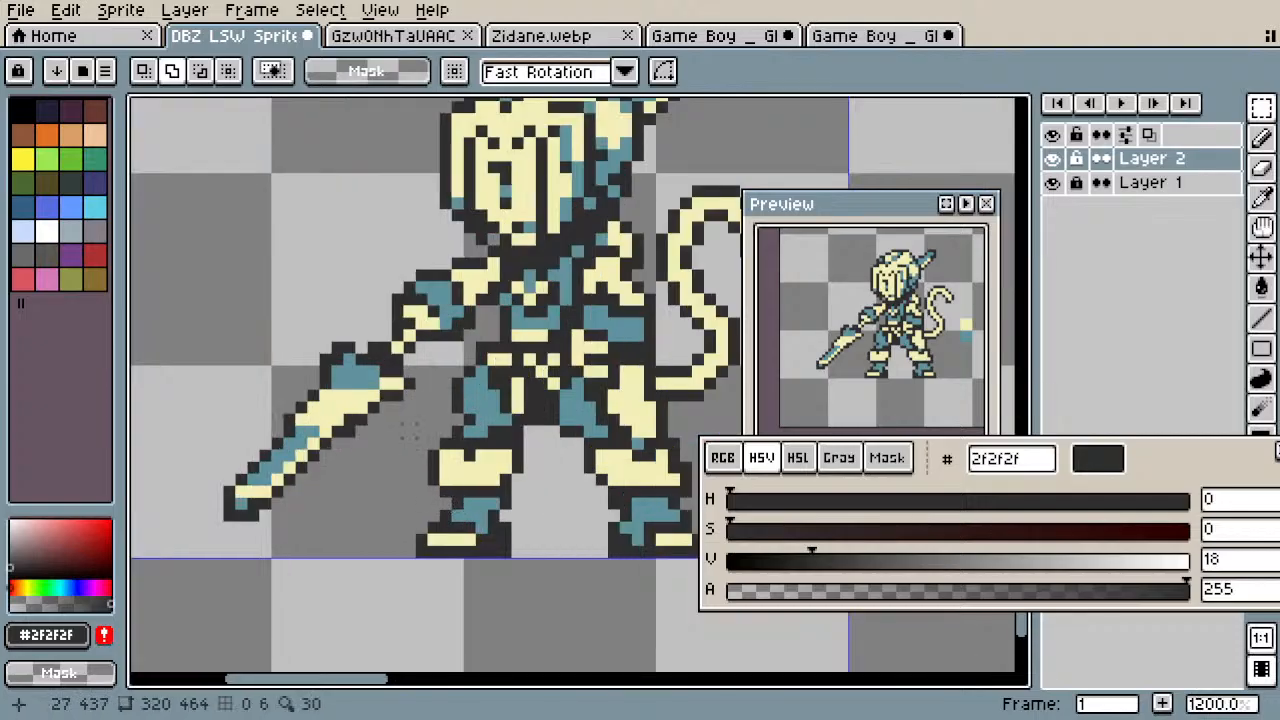
drag(395, 441, 518, 562)
key(Right)
key(Right)
key(Right)
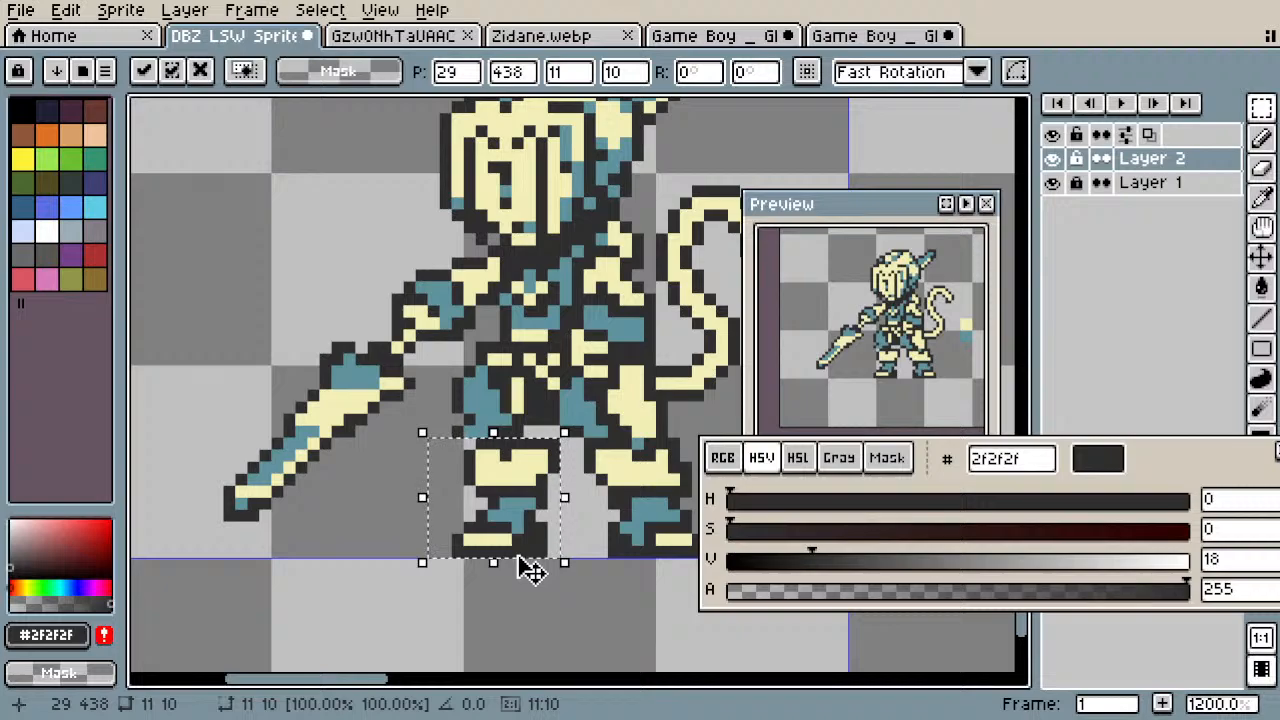
key(ctrl+d)
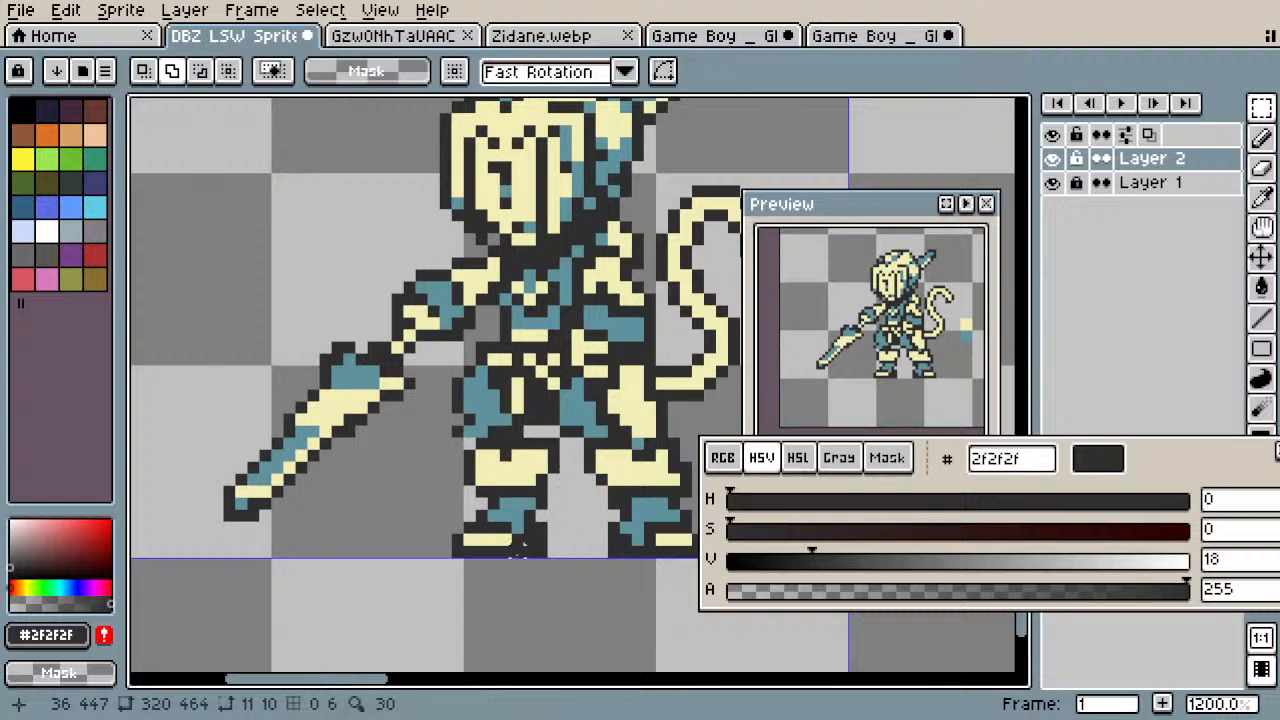
Step: Shift the 7×1 pixel row at the base of the sword-side thigh three pixels inward to reconnect the leg
scroll(490, 445, up, 1)
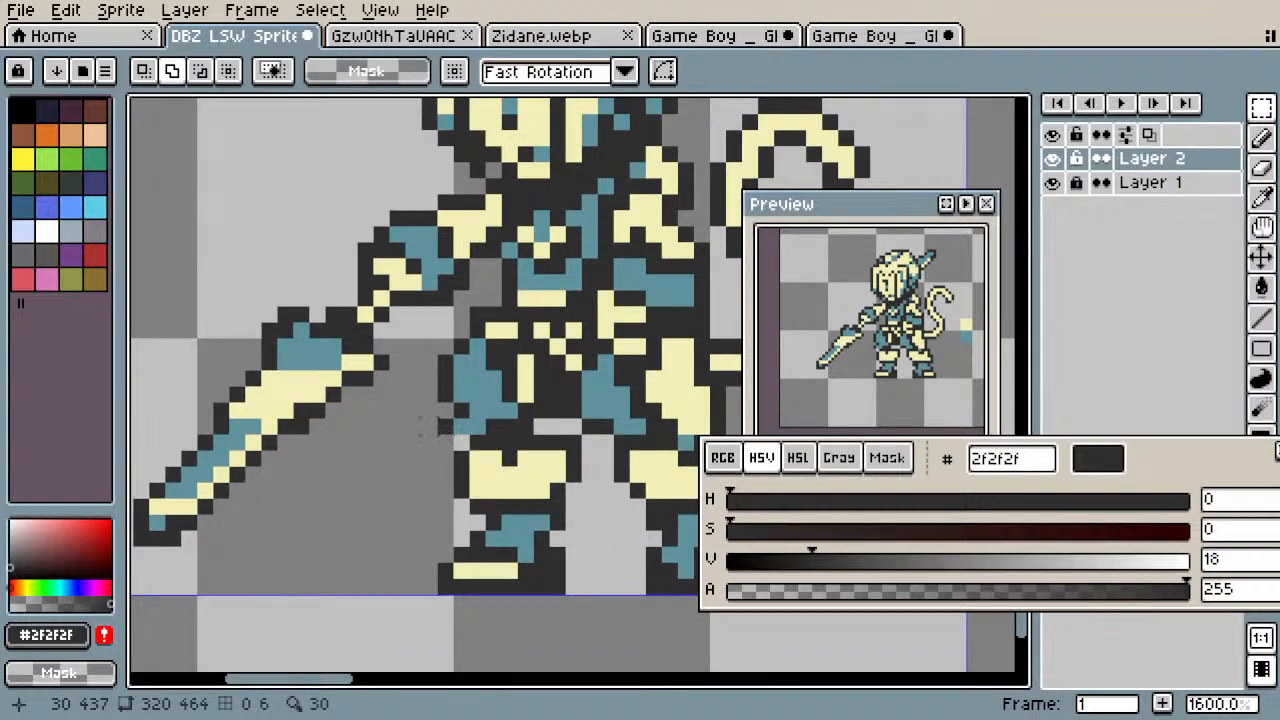
drag(432, 427, 535, 435)
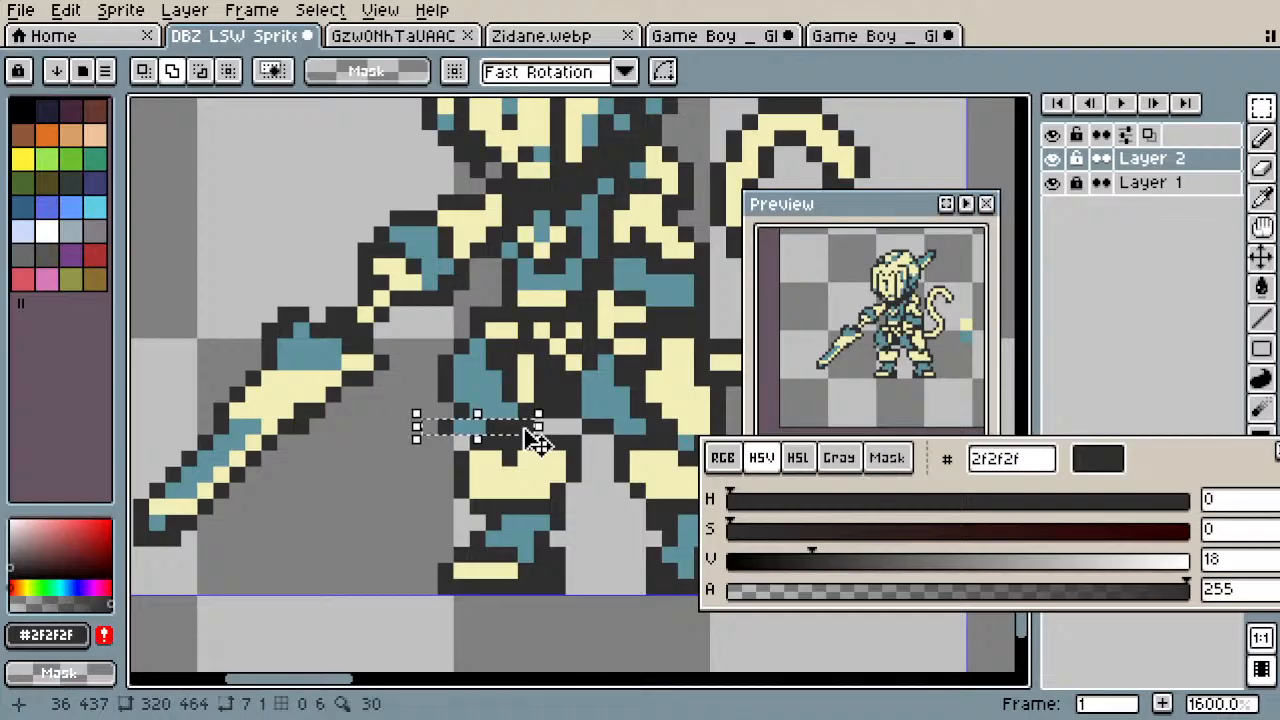
key(Right)
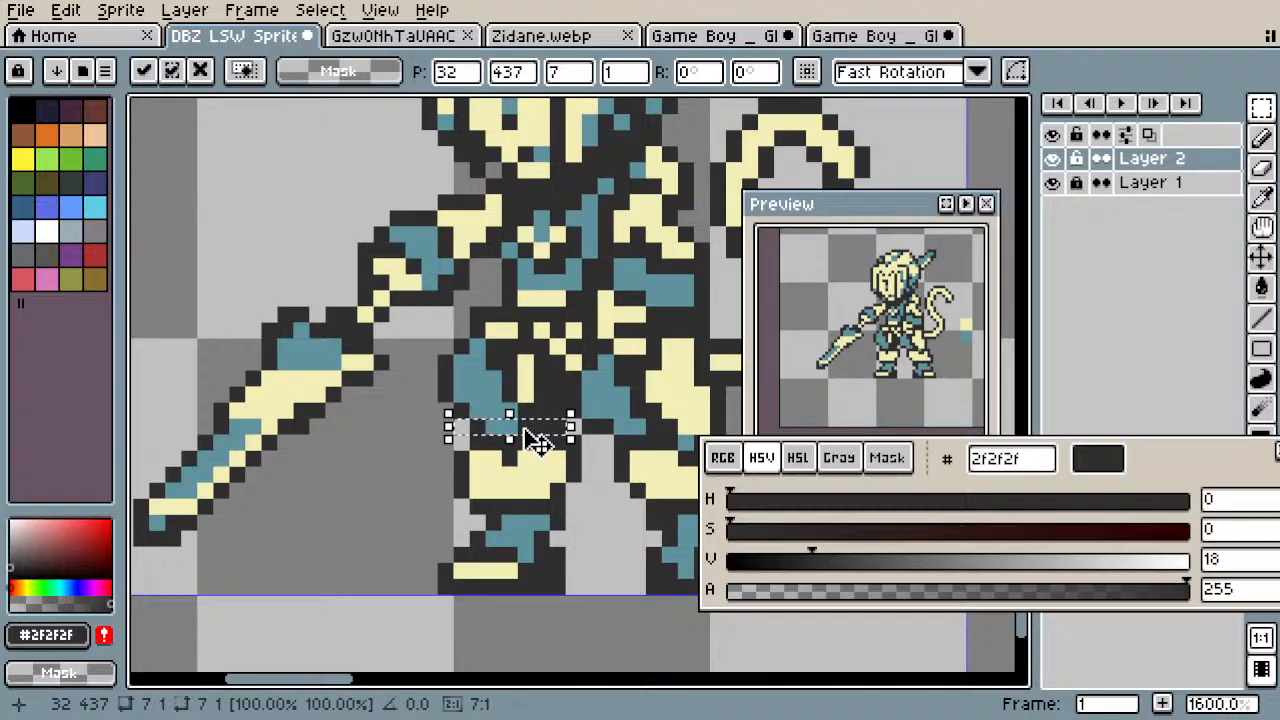
key(Right)
key(Right)
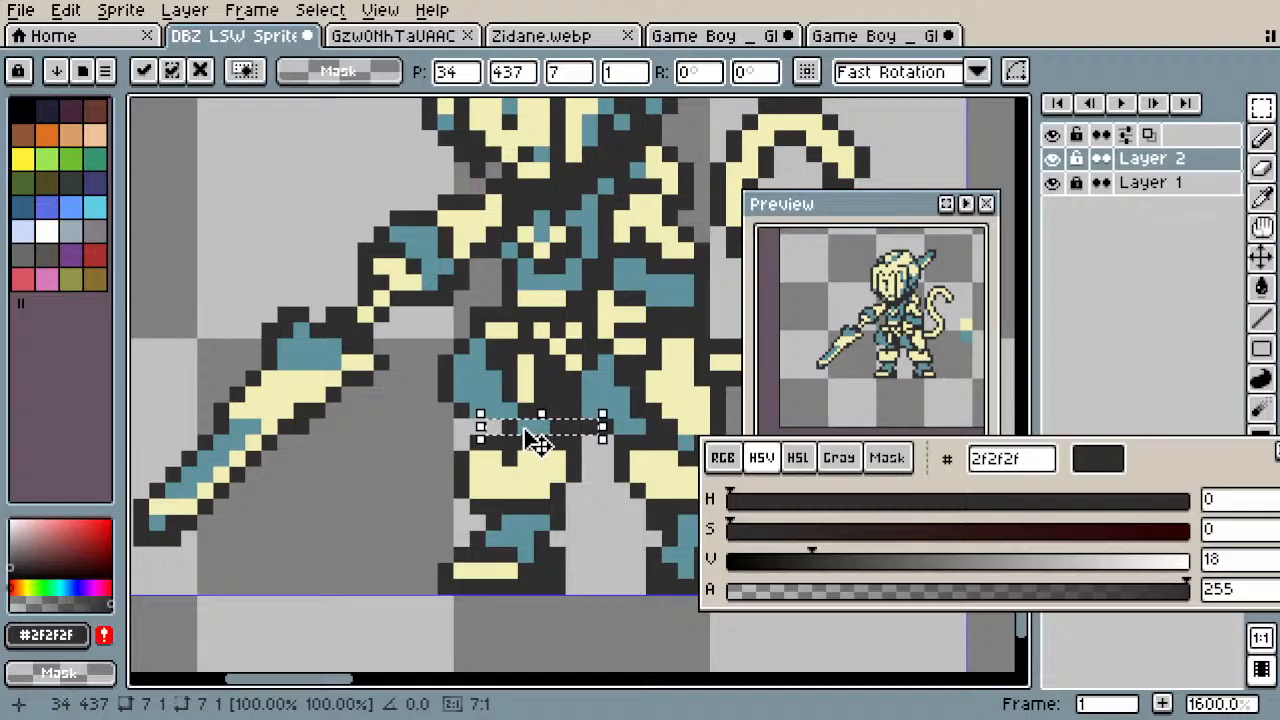
key(Left)
key(Left)
key(Left)
key(Right)
key(Right)
key(Right)
key(Right)
key(Left)
key(Left)
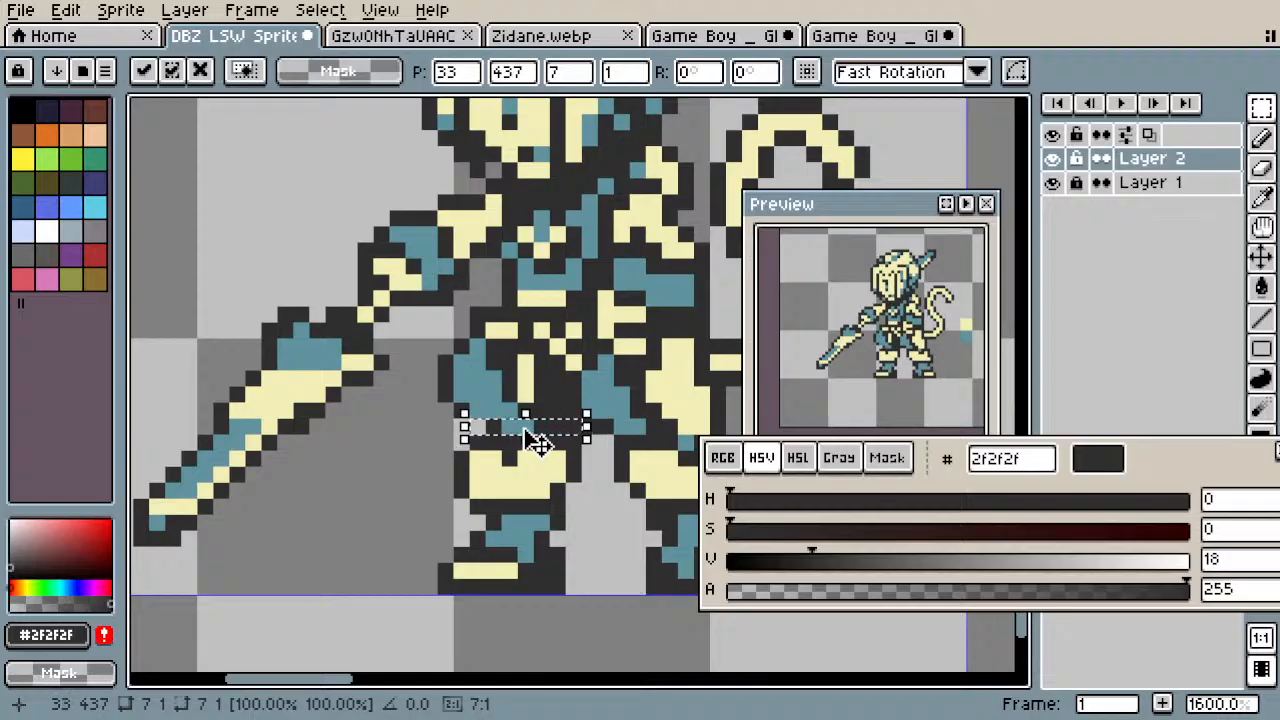
key(Left)
key(Right)
scroll(537, 443, down, 4)
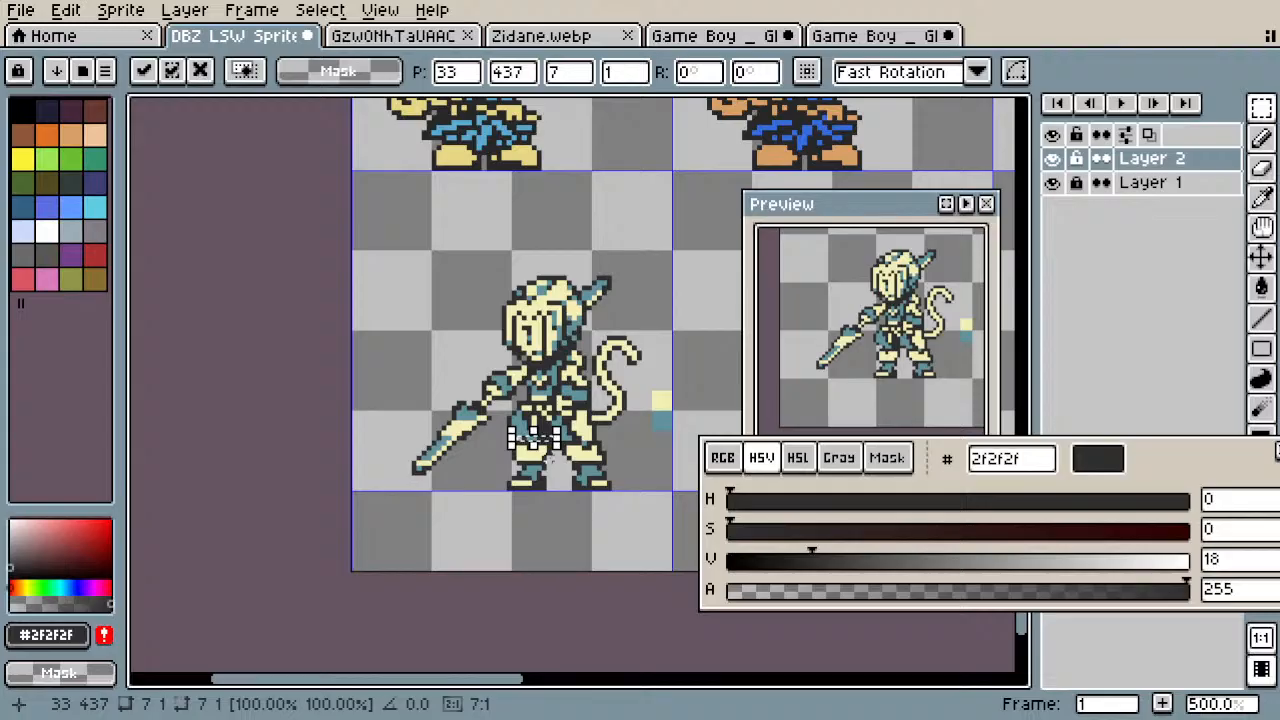
key(Return)
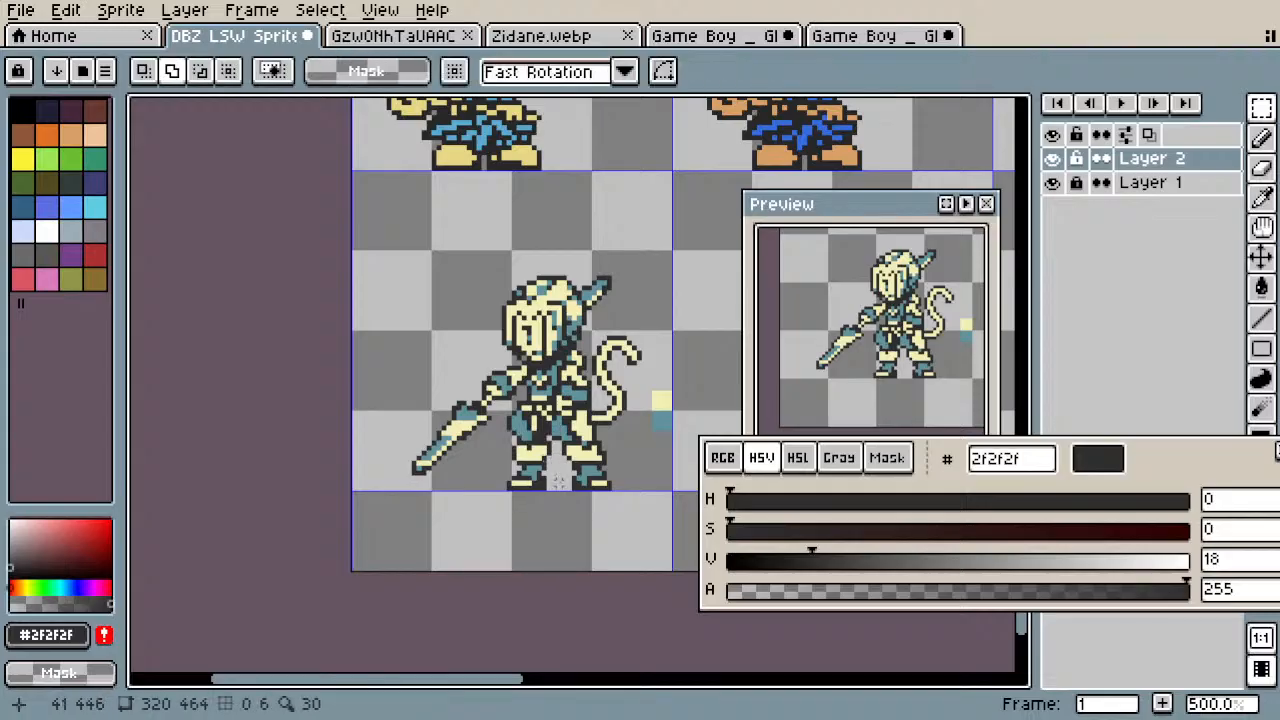
Step: Move the 24×12-pixel area holding both boots two pixels toward the sword side
scroll(548, 482, up, 4)
drag(401, 519, 680, 389)
key(Left)
scroll(540, 415, down, 4)
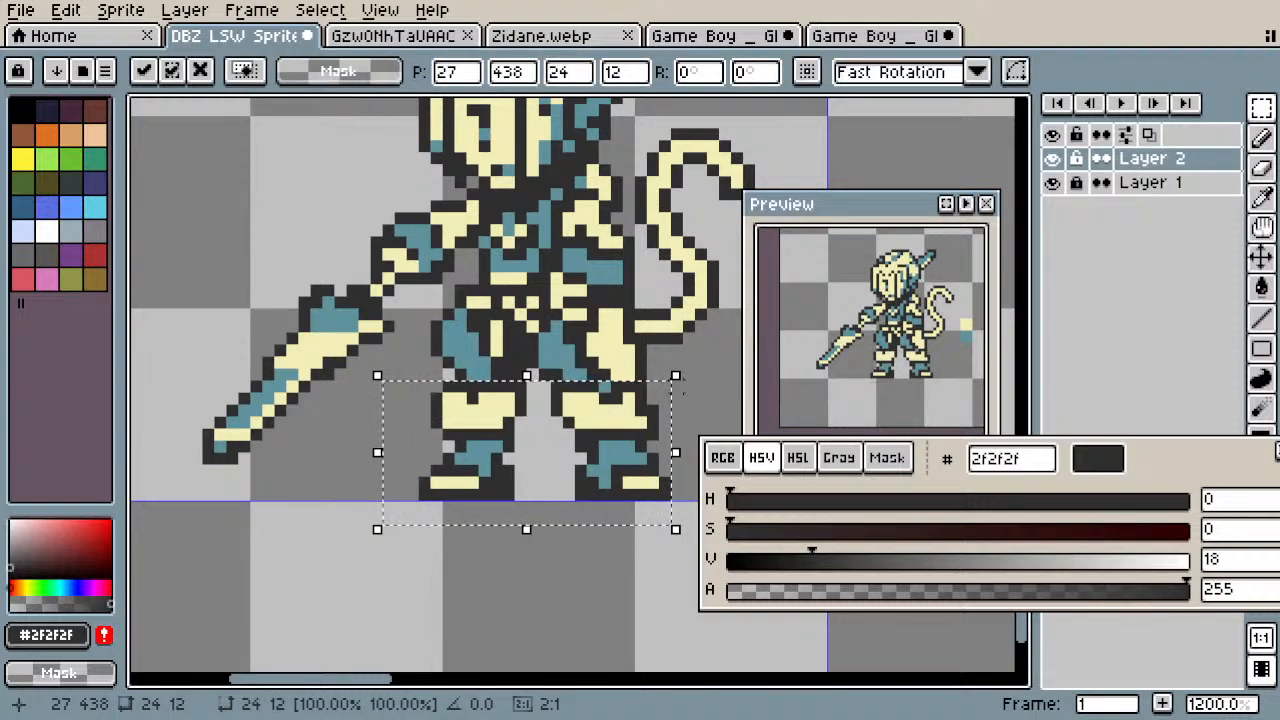
key(Left)
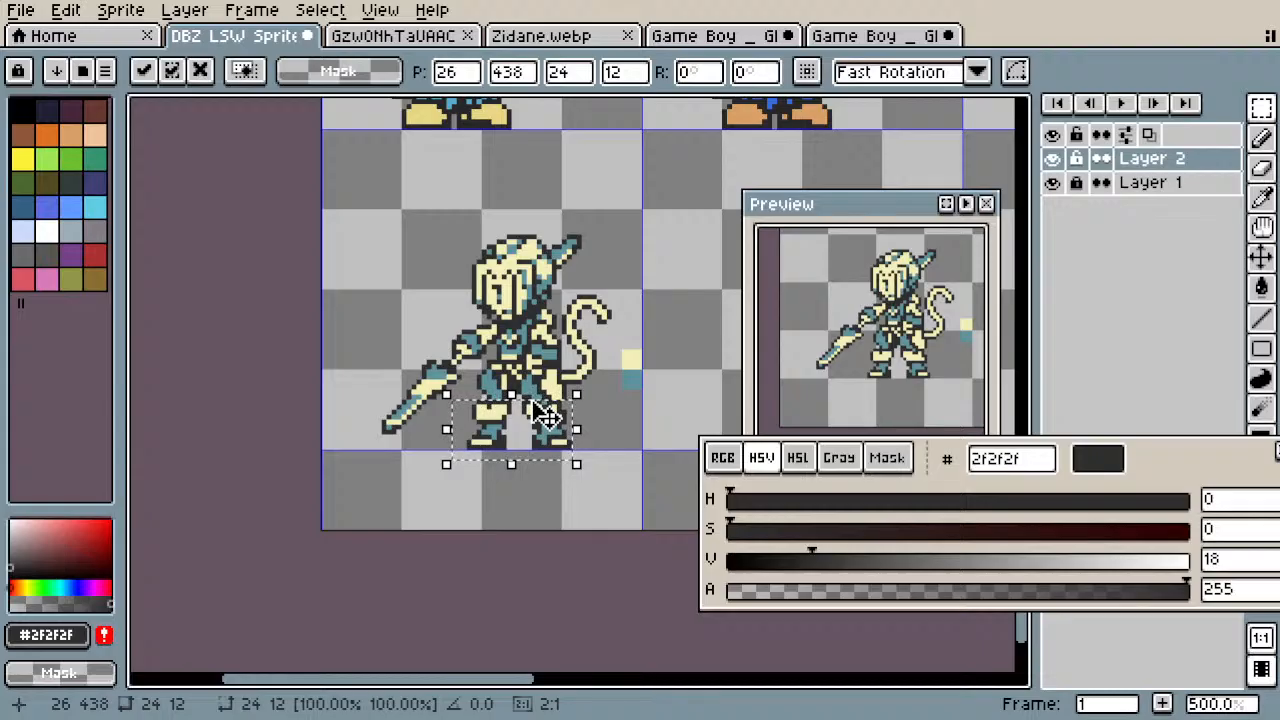
key(ctrl+d)
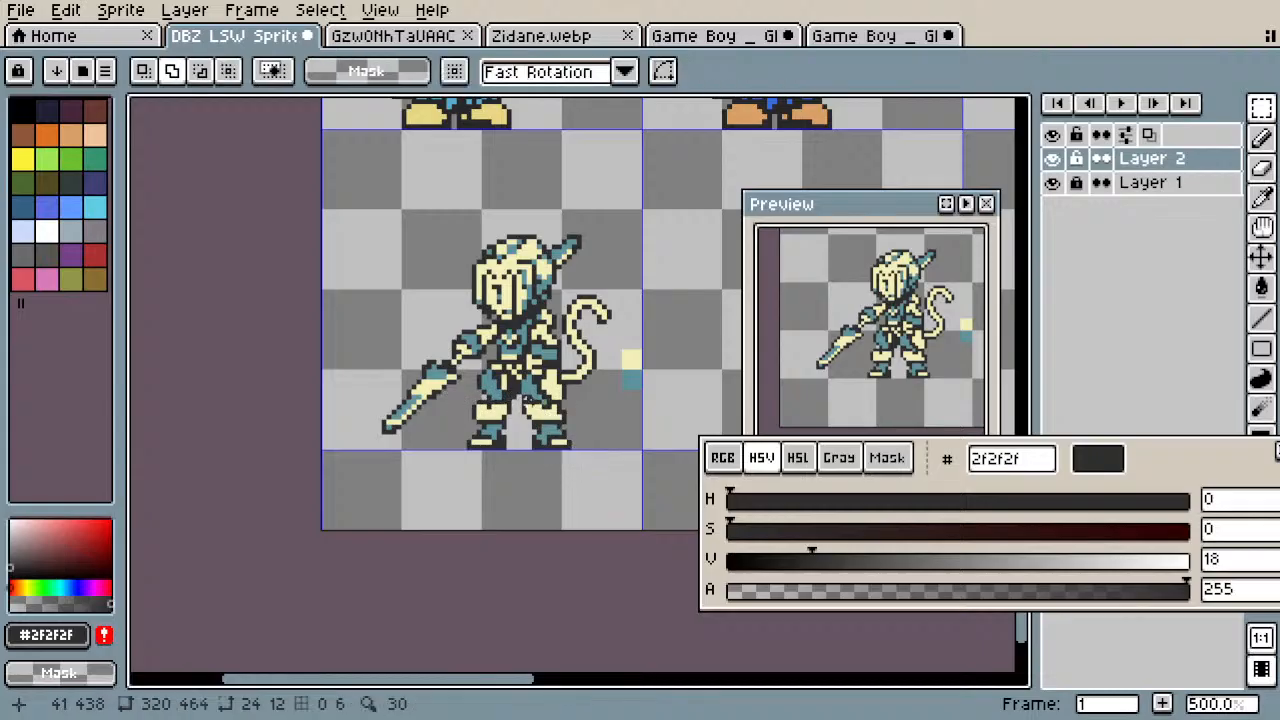
Step: Sample the arm's cream f2efb6 and widen the tail-side arm outward at the elbow
scroll(556, 290, up, 7)
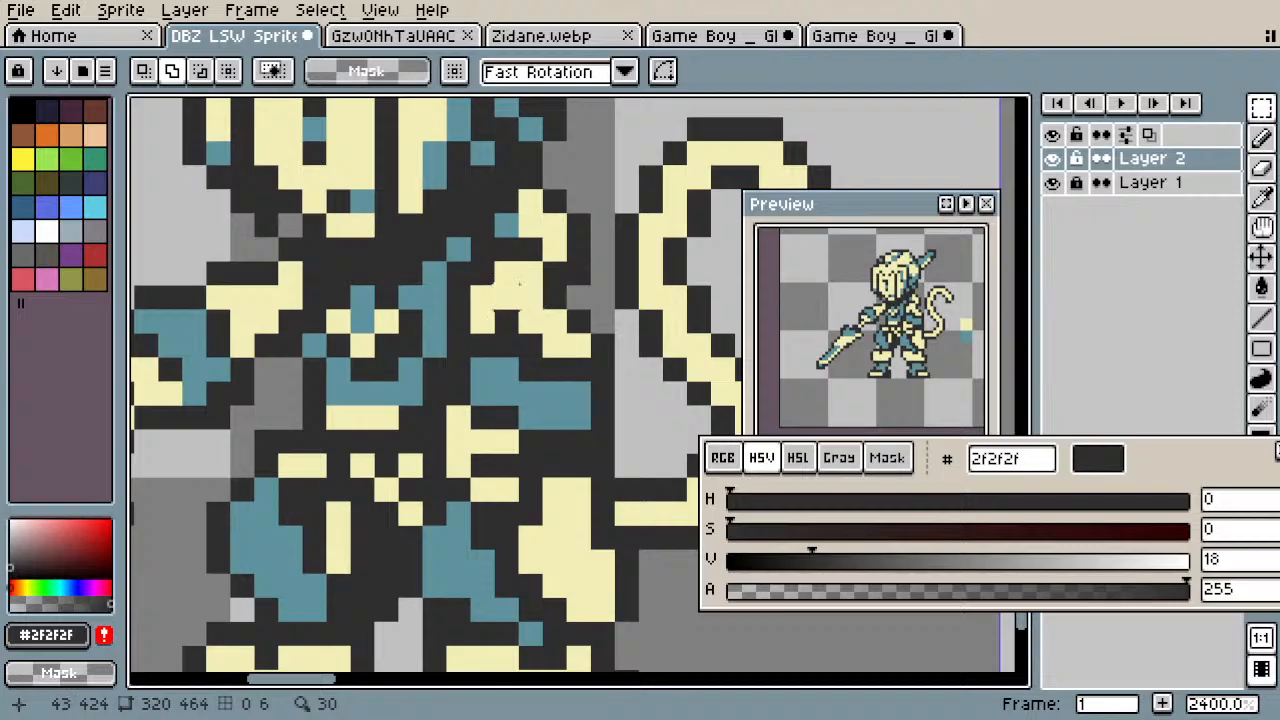
key(b)
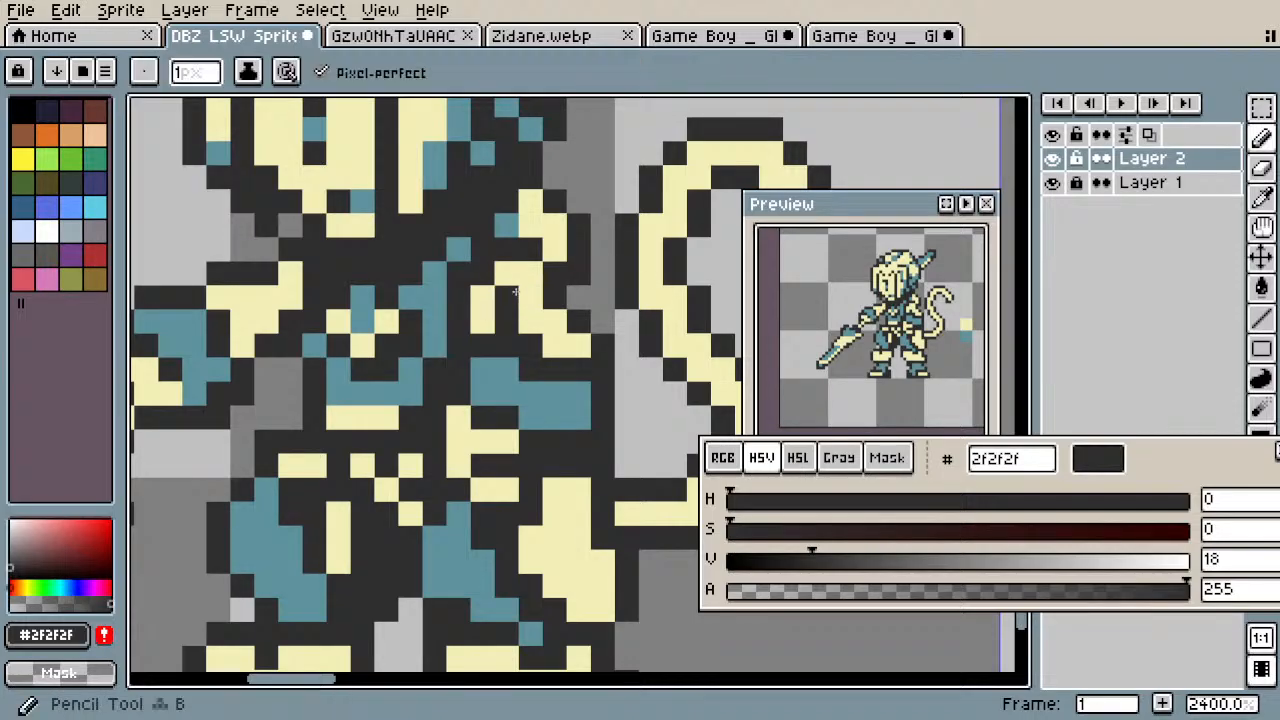
alt+click(510, 282)
drag(528, 298, 600, 302)
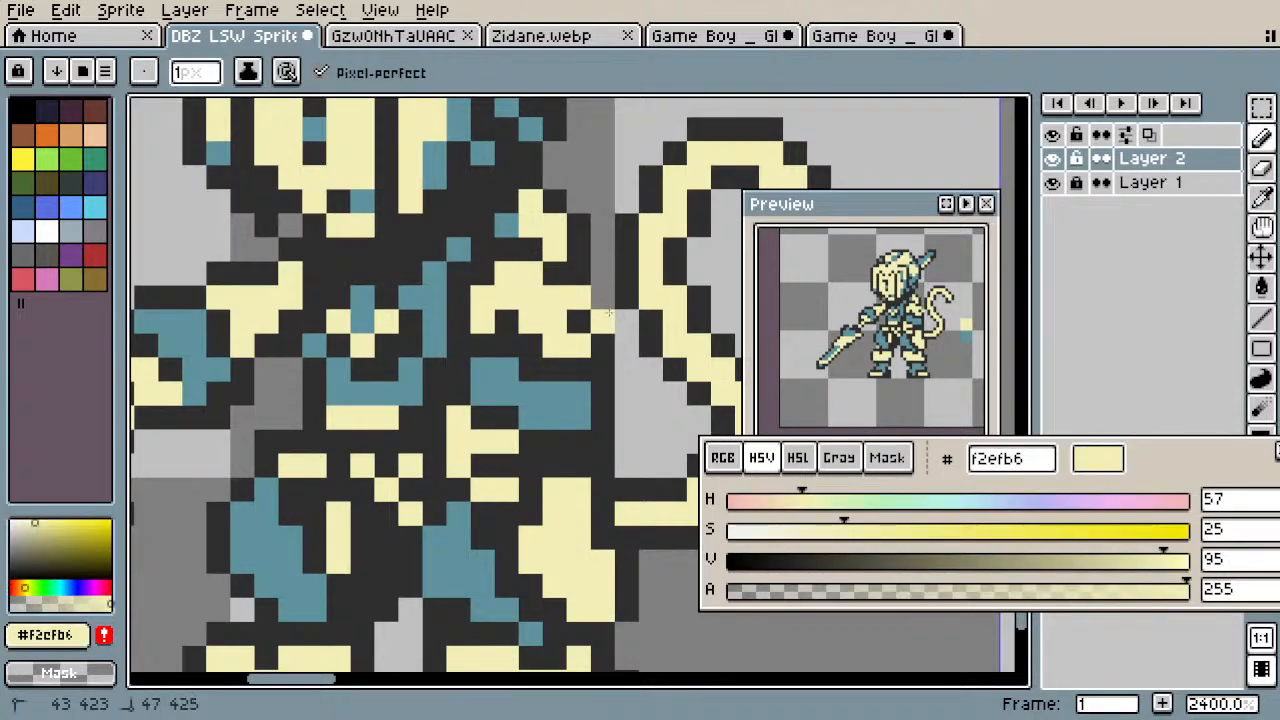
click(582, 326)
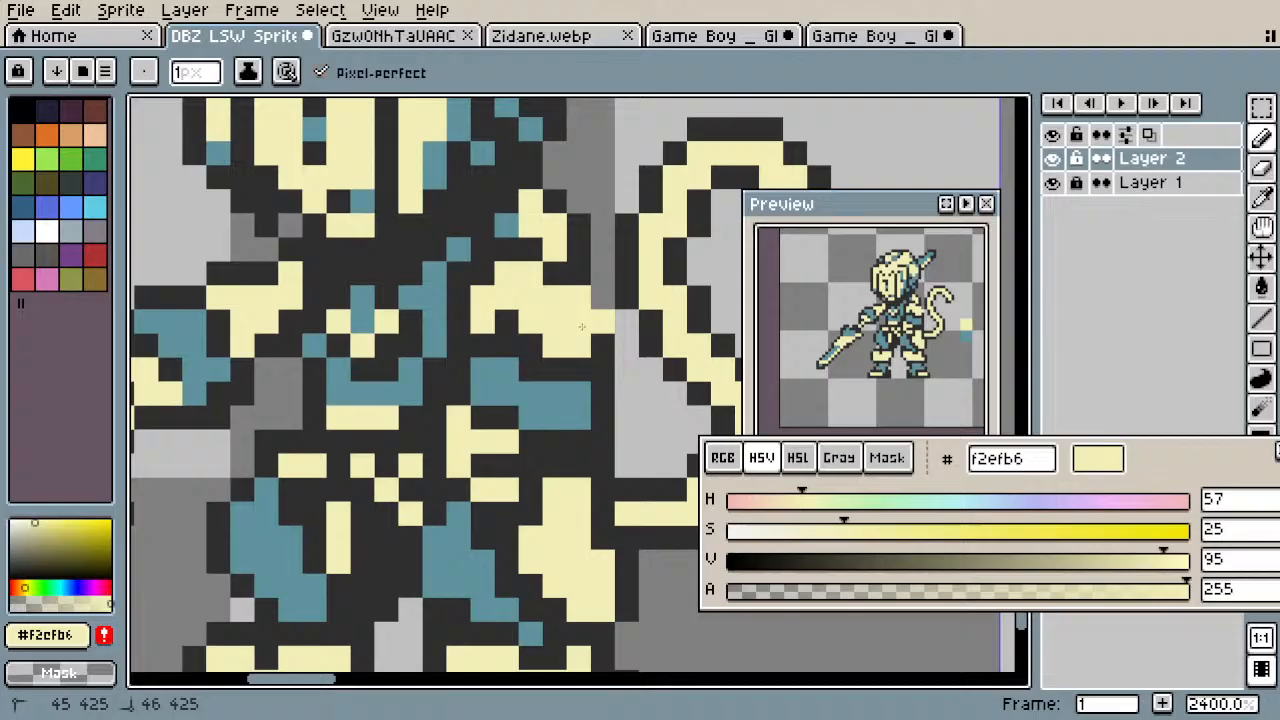
Step: Sample dark 2f2f2f, separate the upper arm from the forearm and outline the widened tail-side elbow
alt+click(532, 320)
click(548, 326)
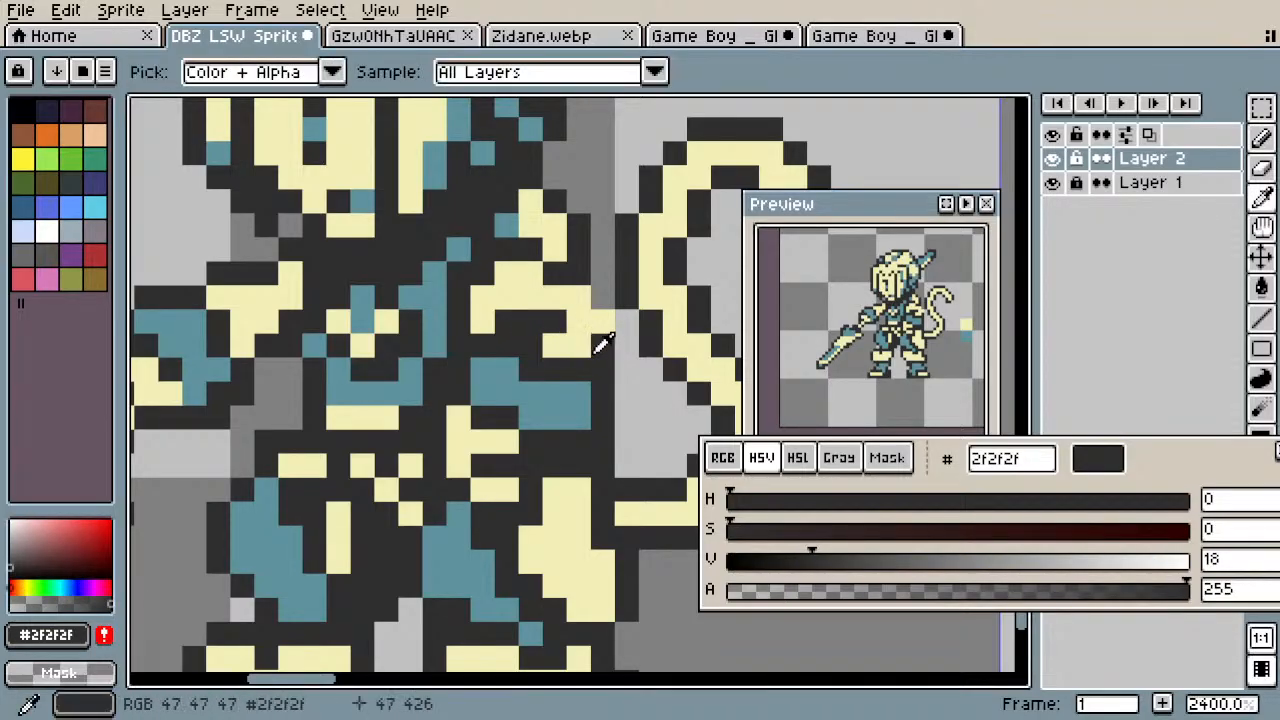
click(625, 318)
click(610, 292)
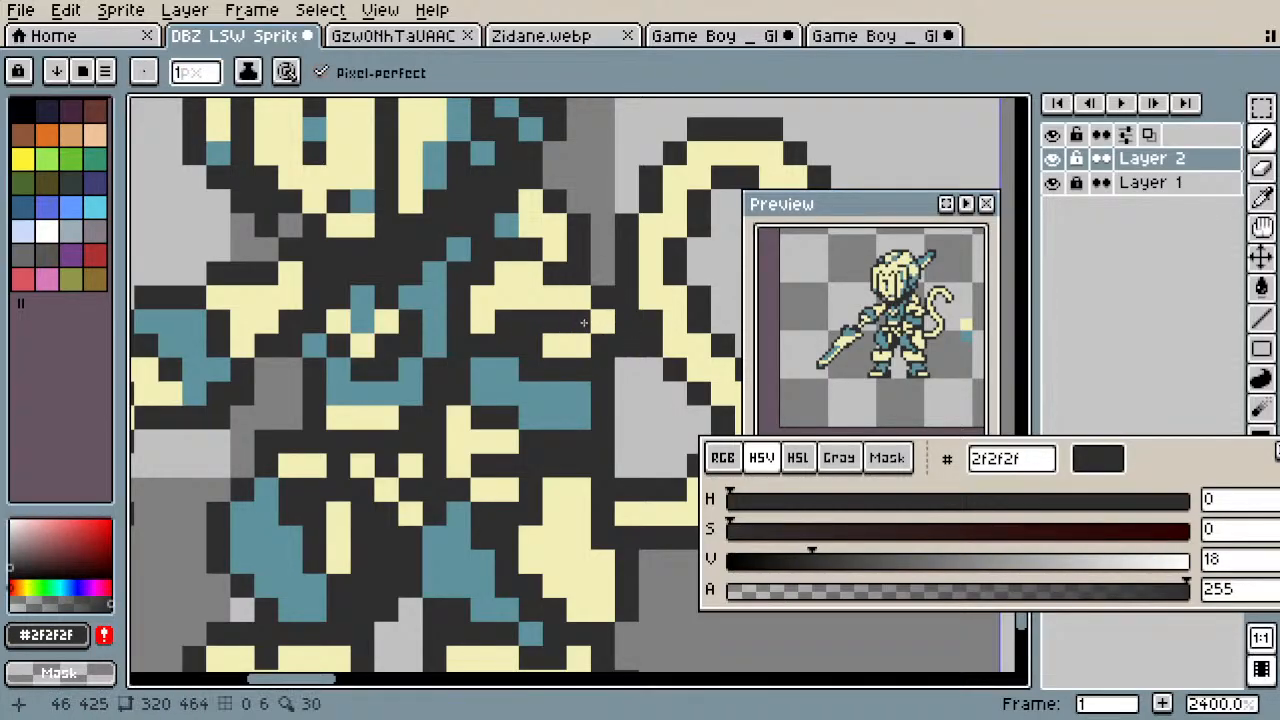
scroll(582, 318, down, 6)
scroll(640, 398, down, 1)
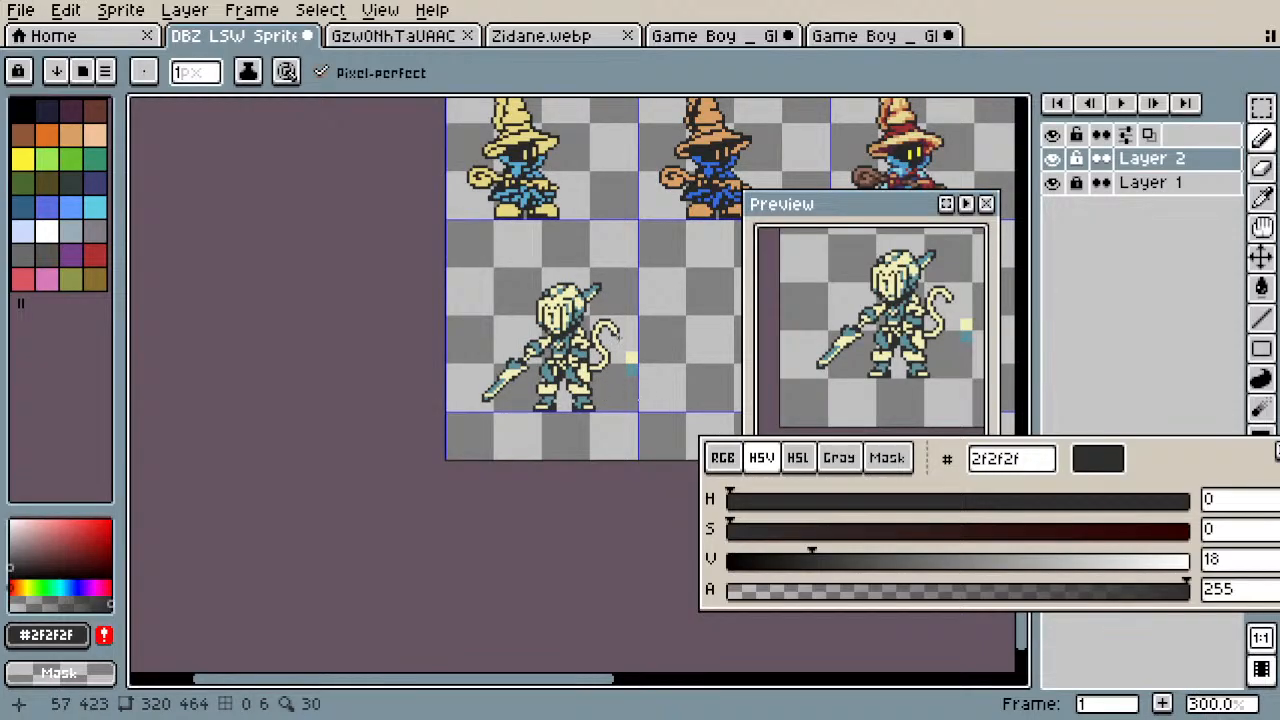
Step: Sample cream f2efb6 to fill out the tail-side upper arm, then sample dark 2f2f2f for its outline
scroll(580, 335, up, 7)
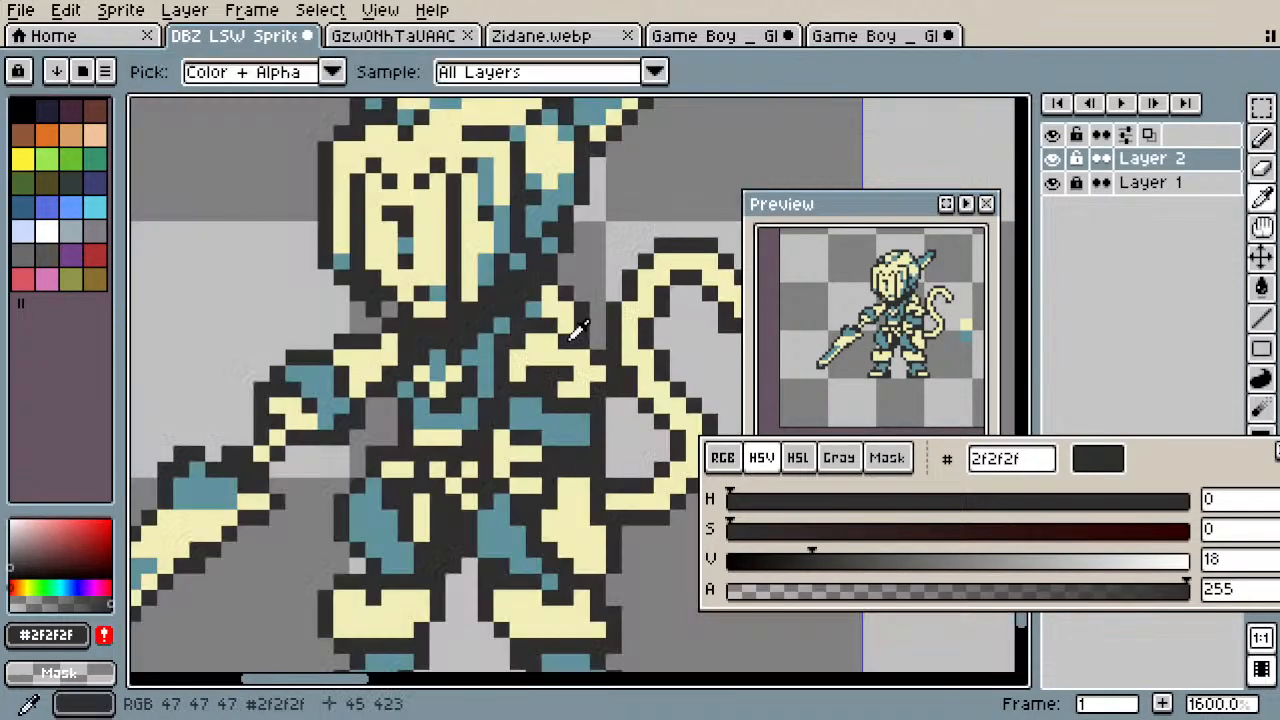
key(alt)
alt+click(548, 335)
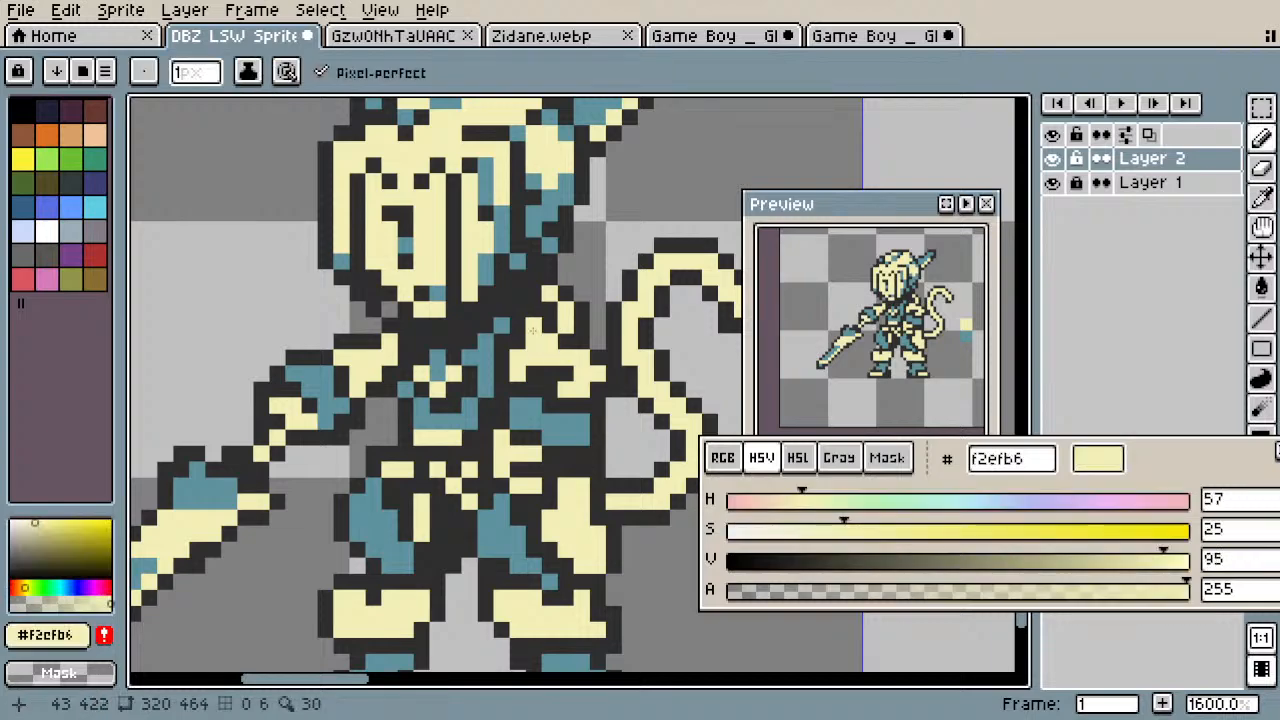
alt+click(588, 322)
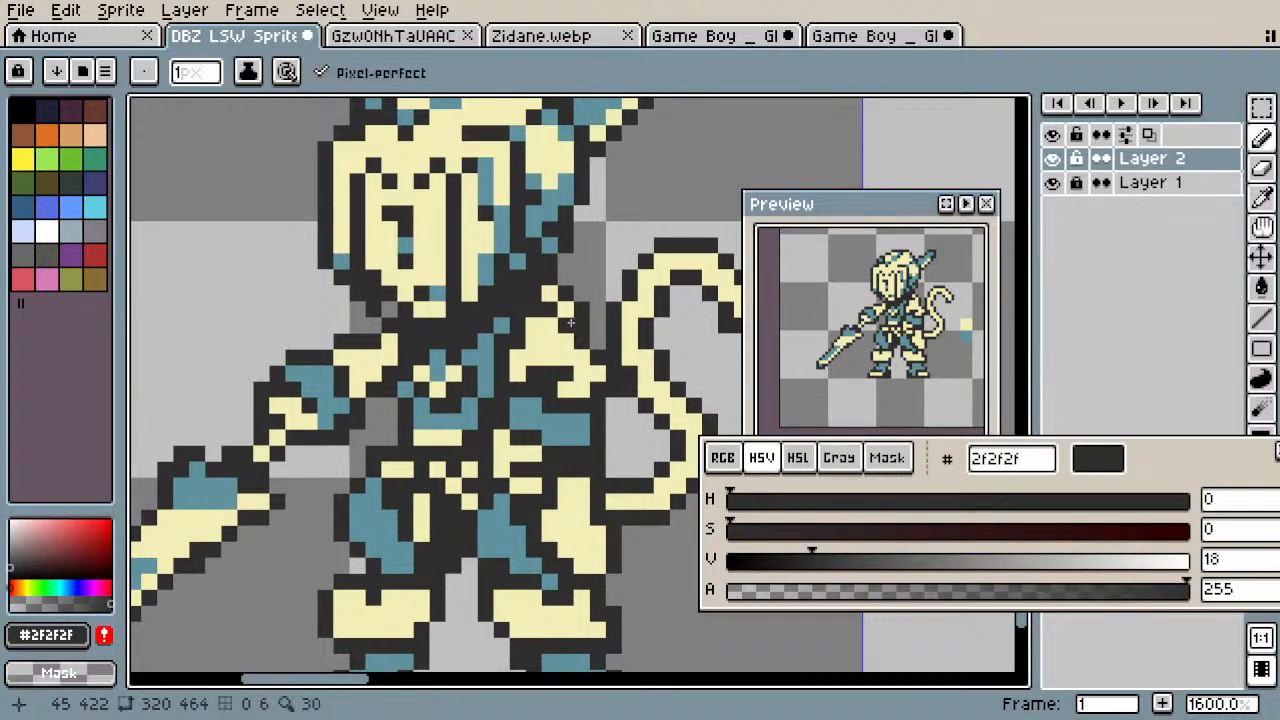
scroll(560, 355, down, 1)
scroll(556, 355, down, 6)
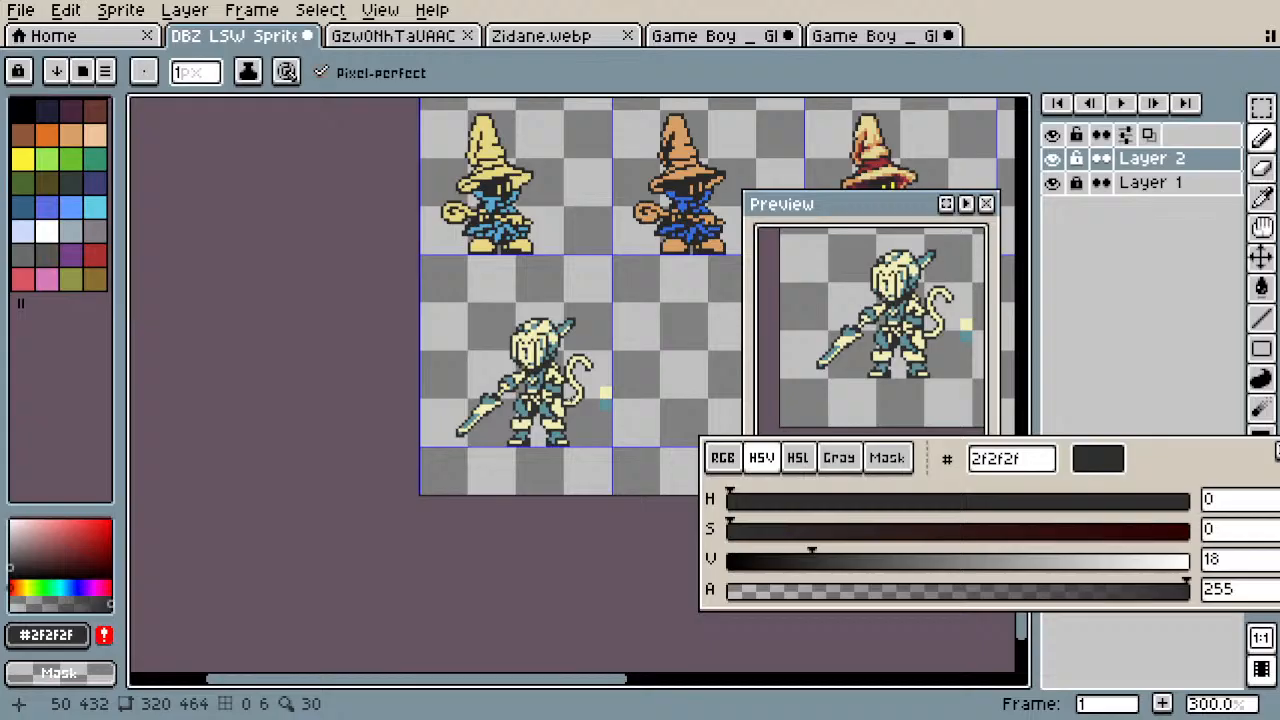
Step: Sample teal 5f929c and shade the top of the tail-side upper arm and its inner elbow
scroll(571, 399, up, 6)
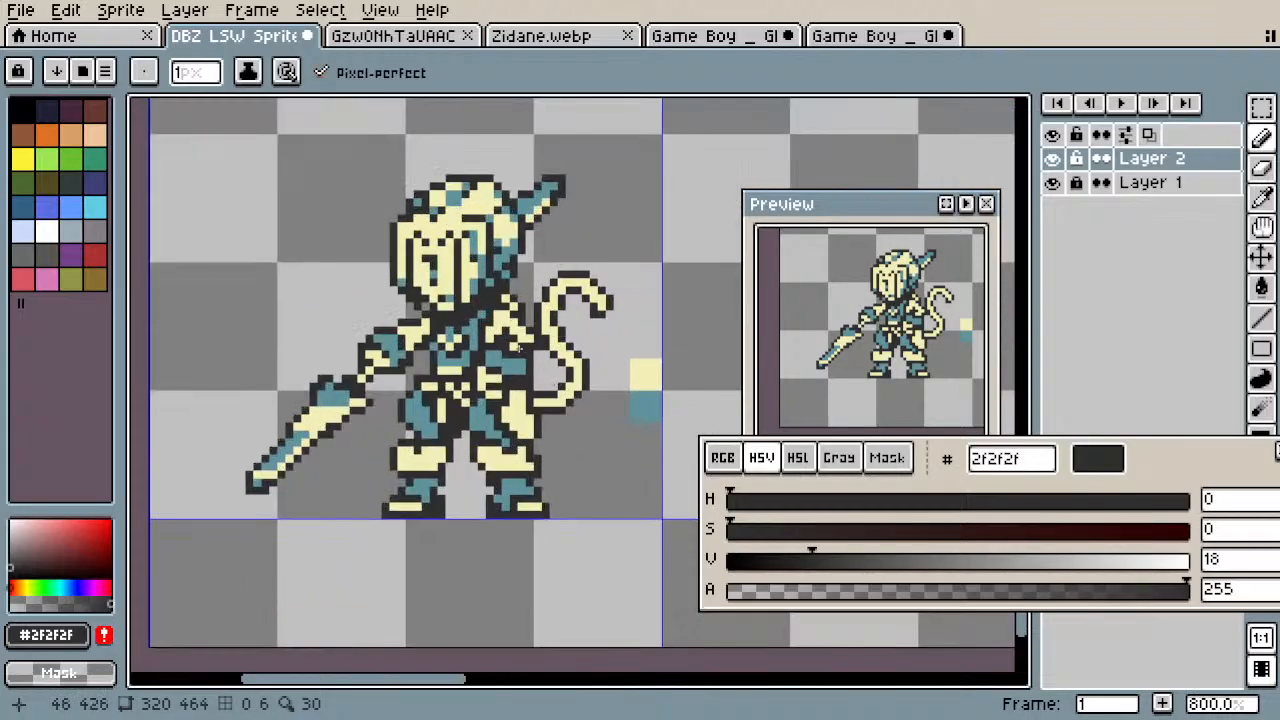
alt+click(458, 337)
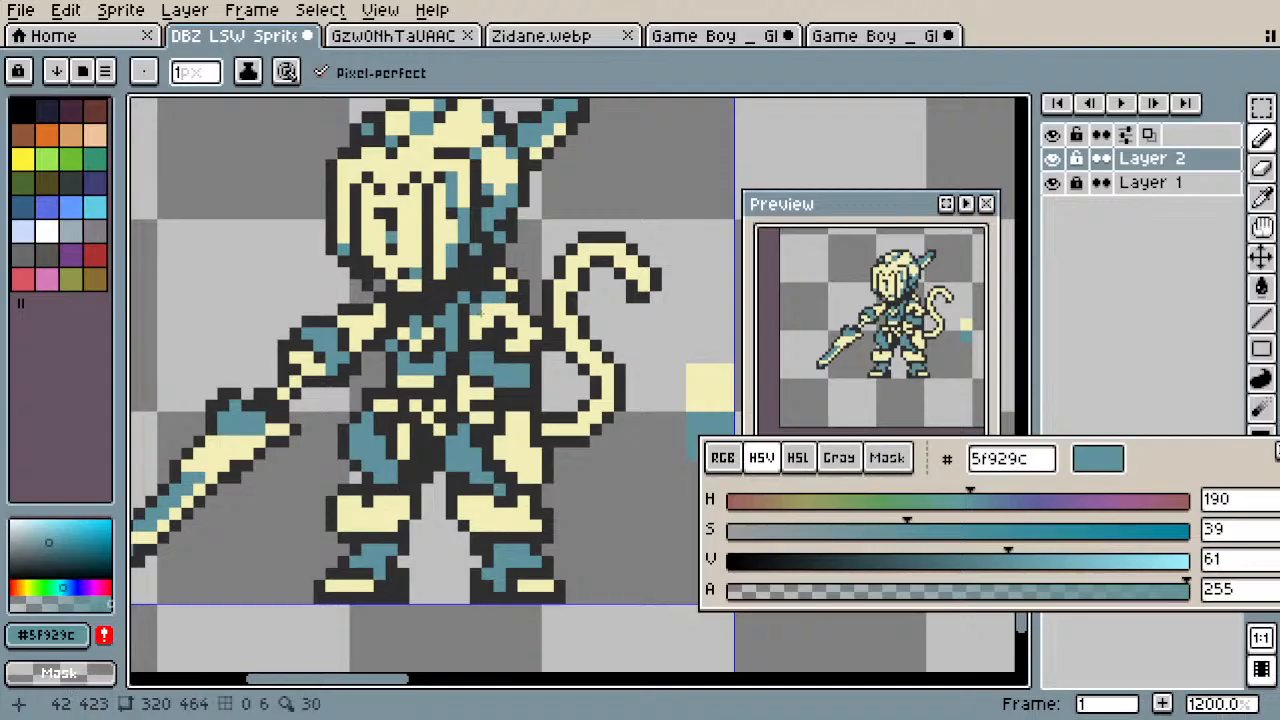
scroll(468, 387, down, 4)
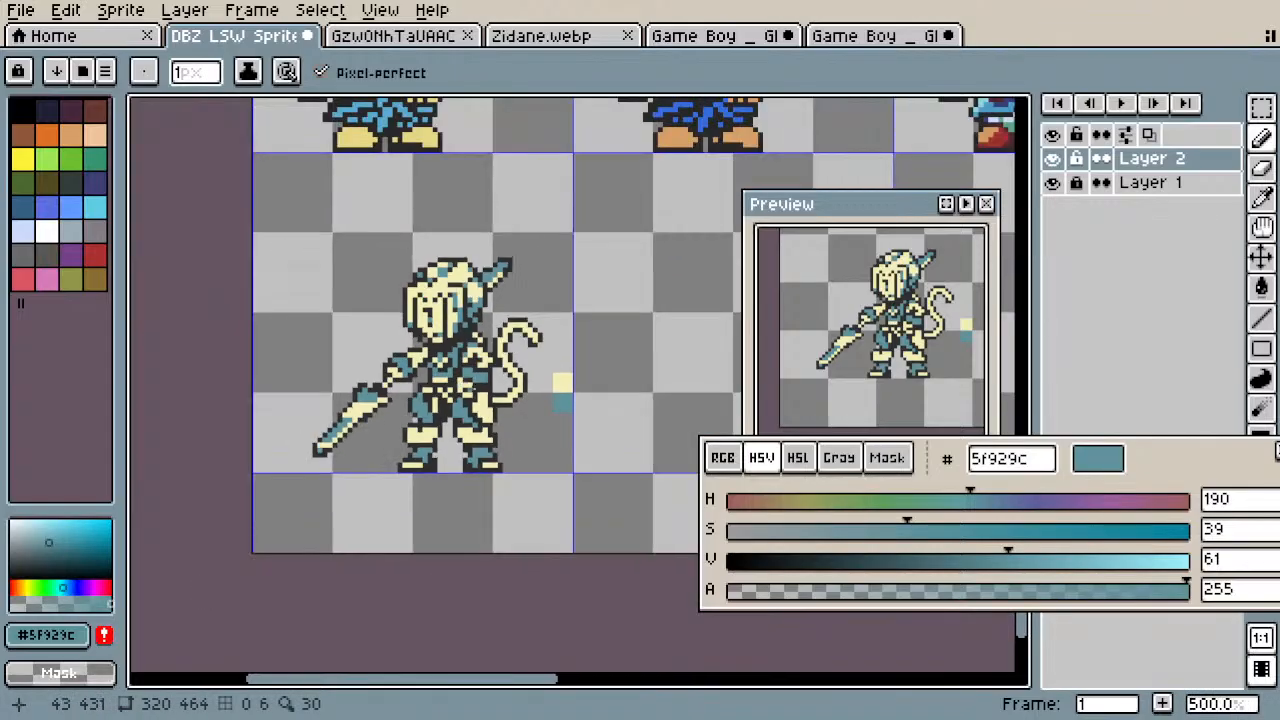
scroll(468, 387, up, 5)
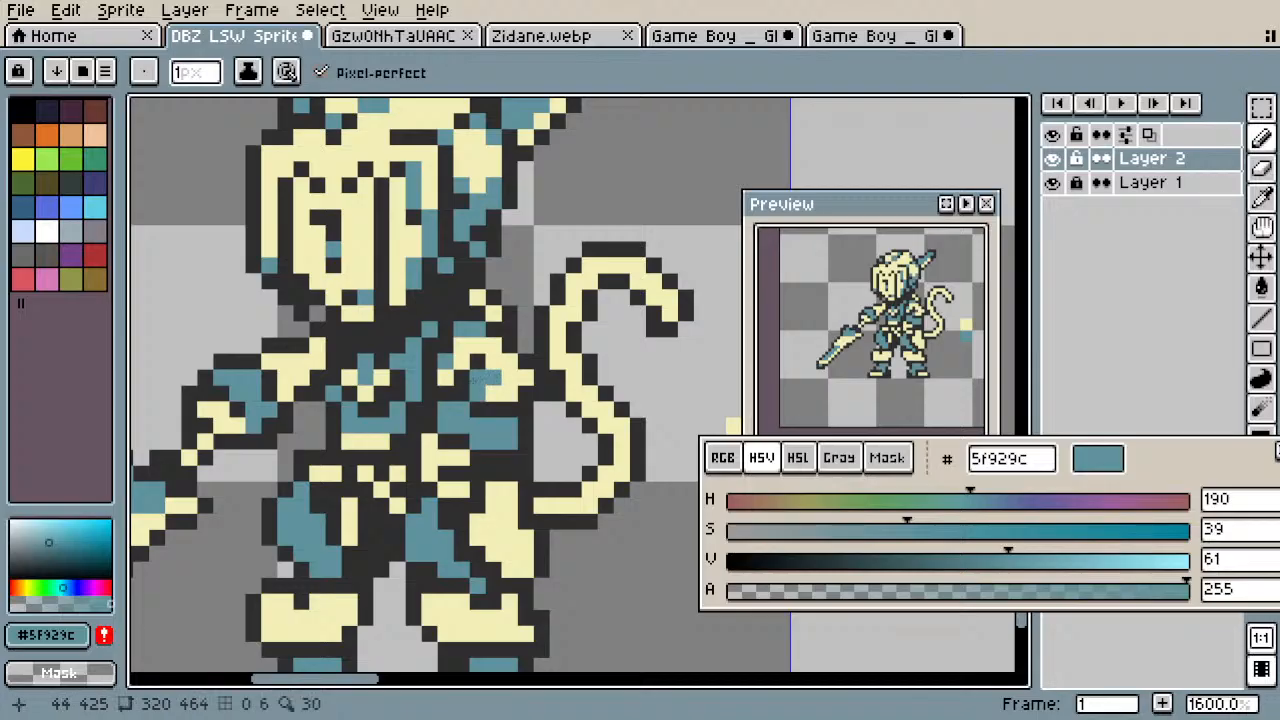
scroll(478, 377, down, 6)
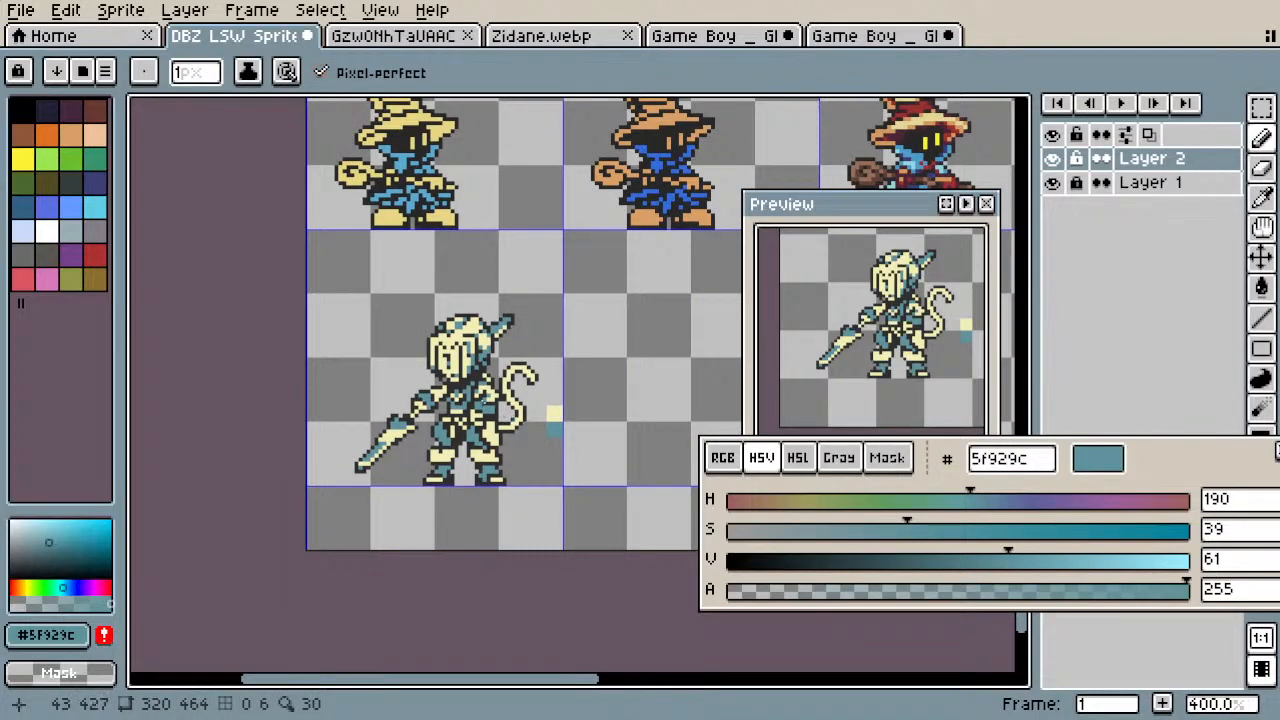
scroll(480, 401, up, 5)
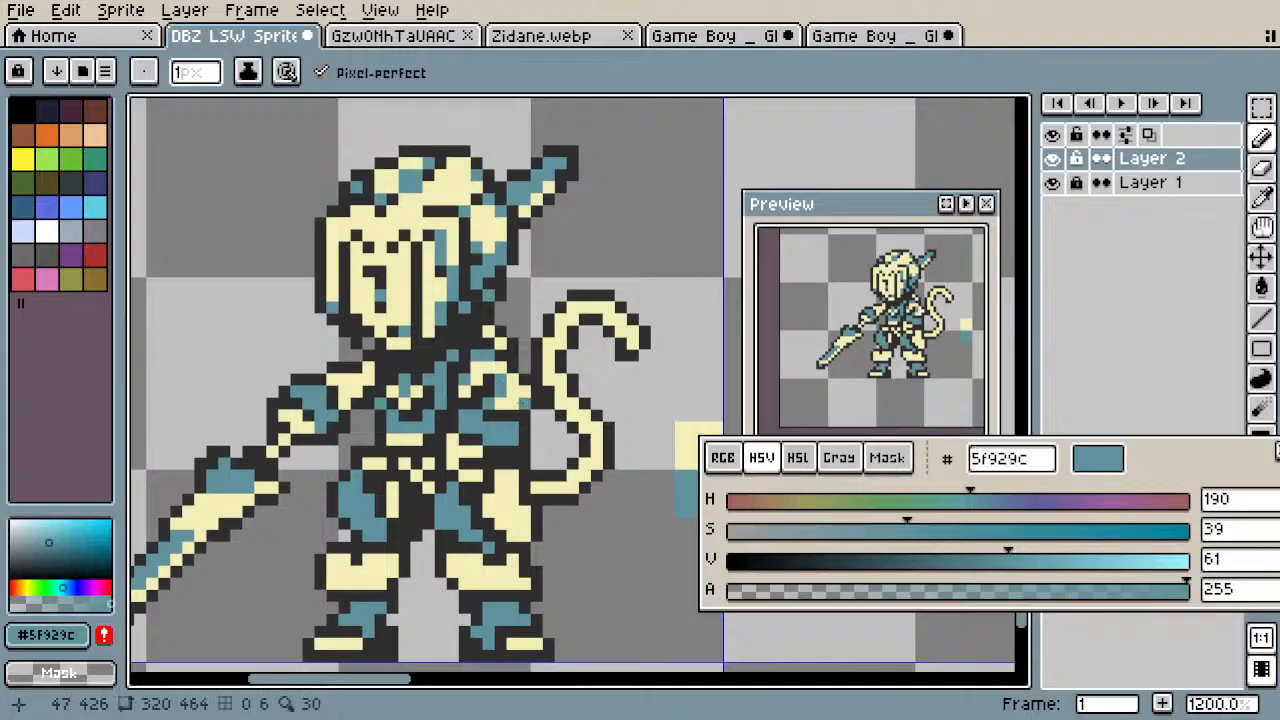
scroll(520, 400, down, 5)
scroll(535, 425, up, 6)
key(ctrl+z)
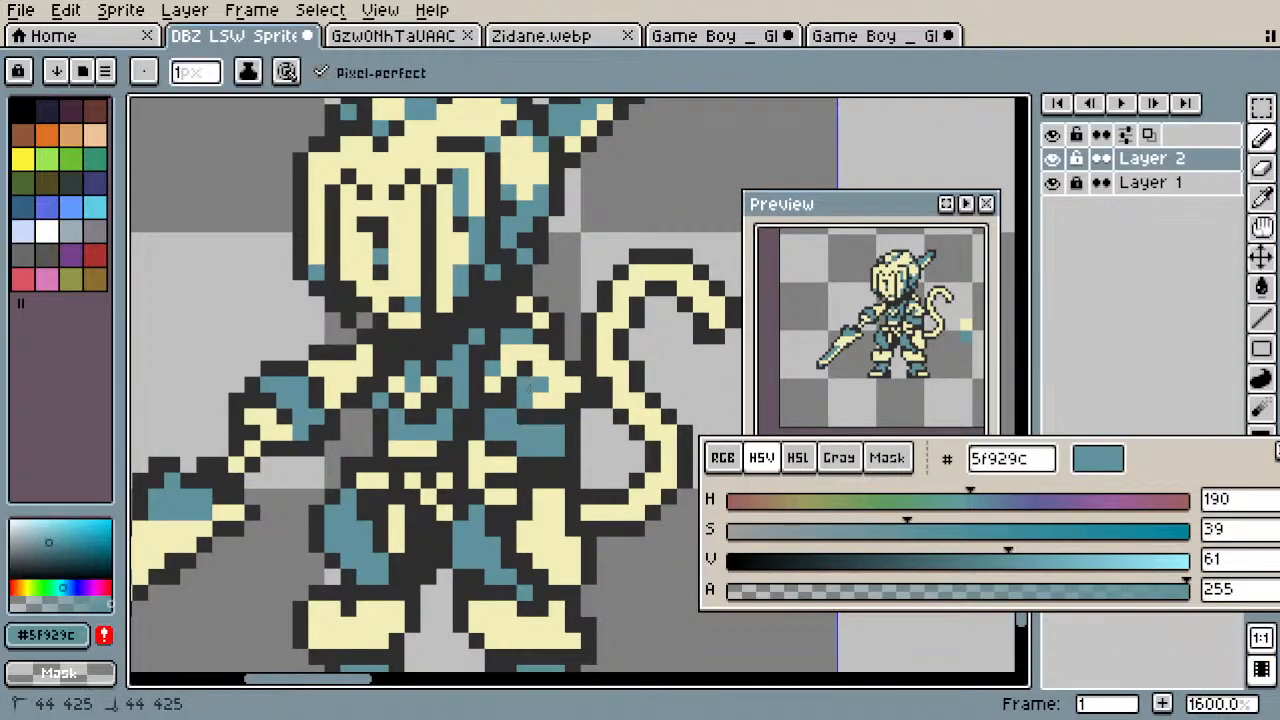
scroll(557, 402, down, 5)
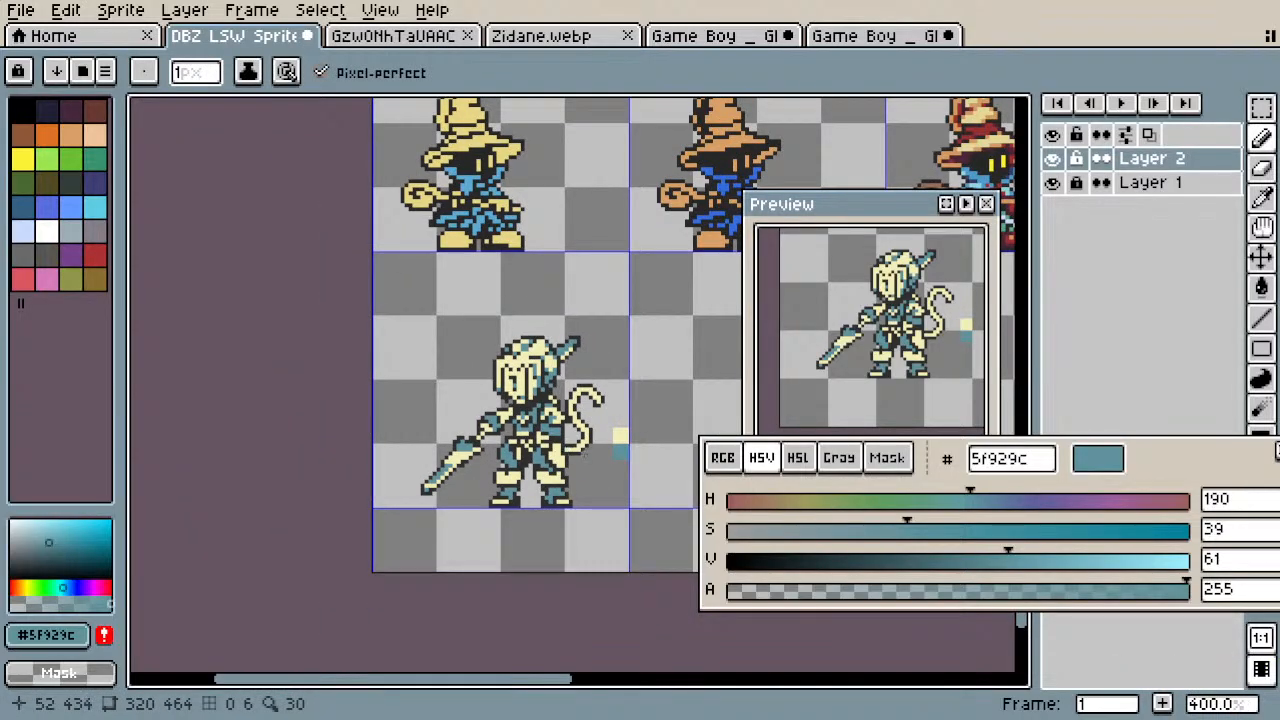
Step: Refine the shading at the tail-side inner elbow with sampled cream f2efb6 and dark 2f2f2f
scroll(580, 452, up, 7)
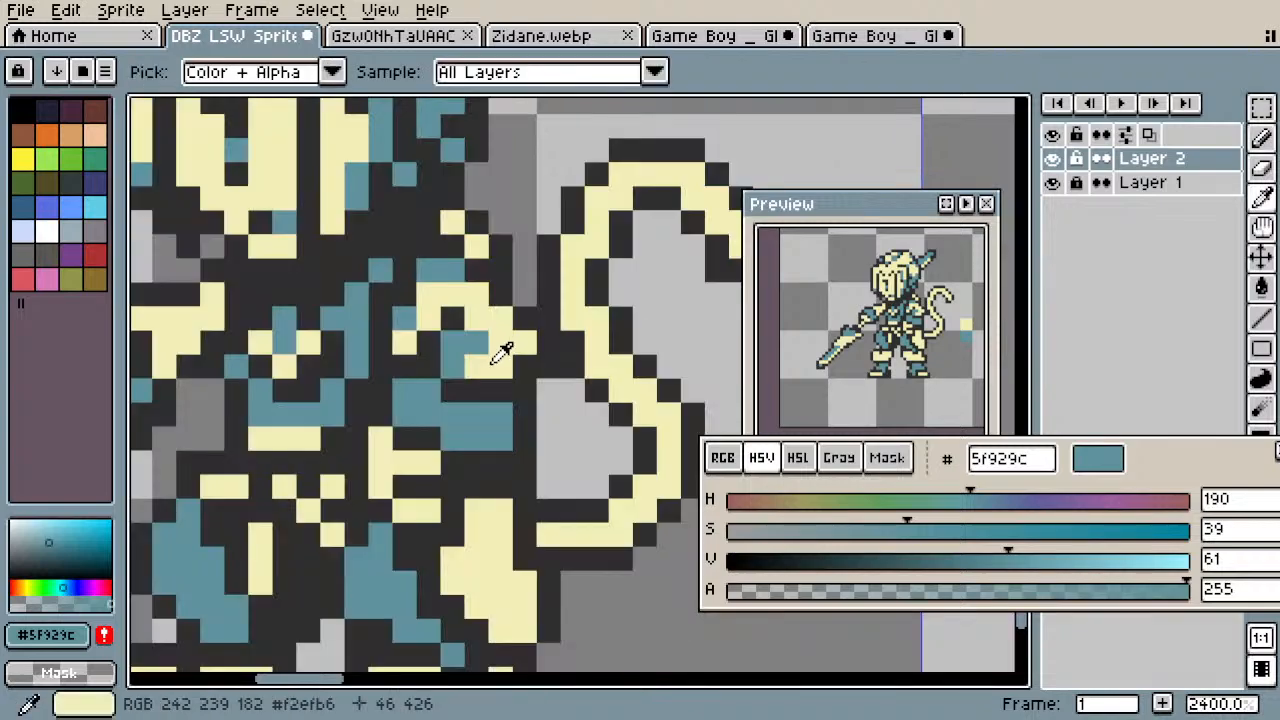
alt+click(457, 368)
scroll(457, 368, down, 9)
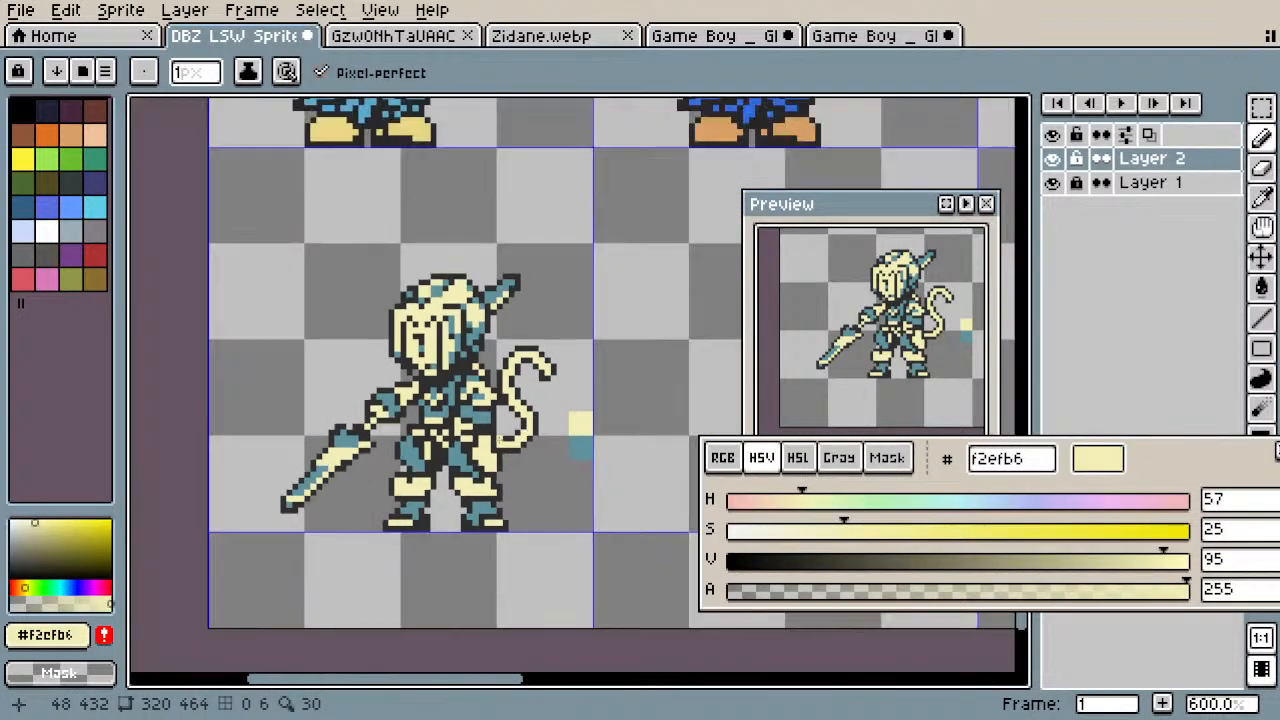
scroll(475, 395, up, 7)
alt+click(475, 395)
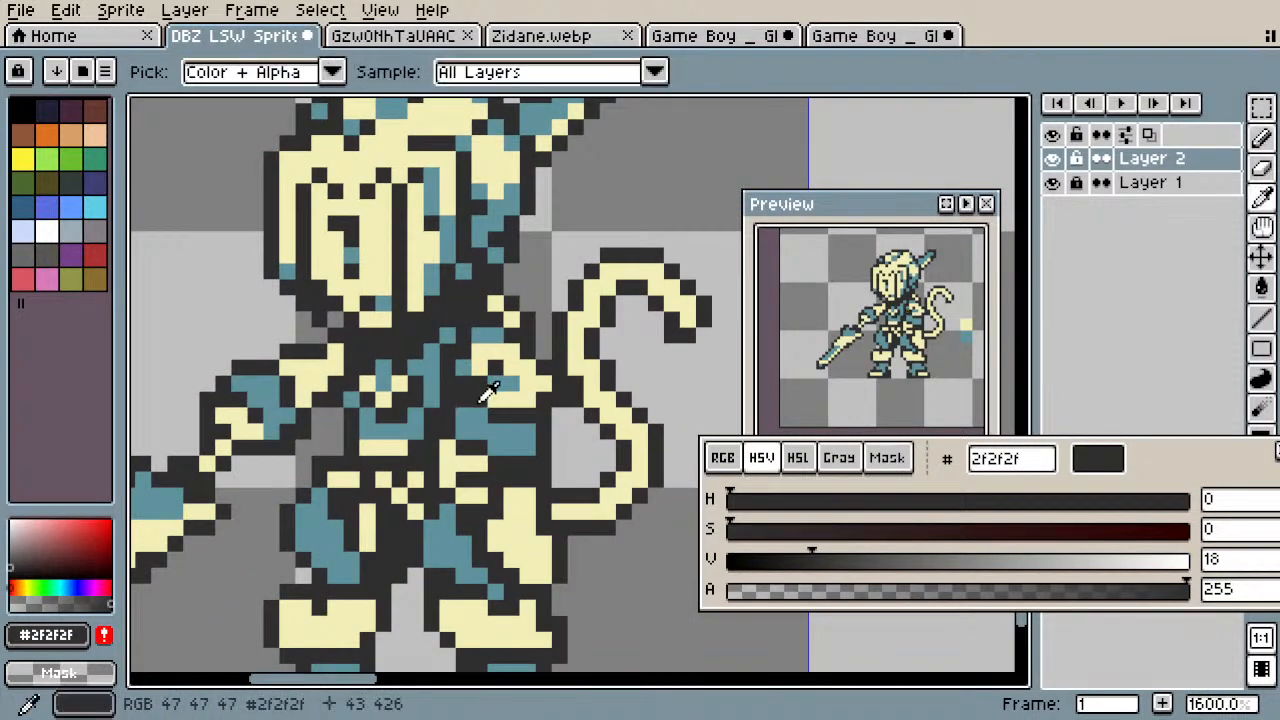
Step: Sample teal 5f929c and extend the tail-side forearm inward toward the torso
alt+click(465, 401)
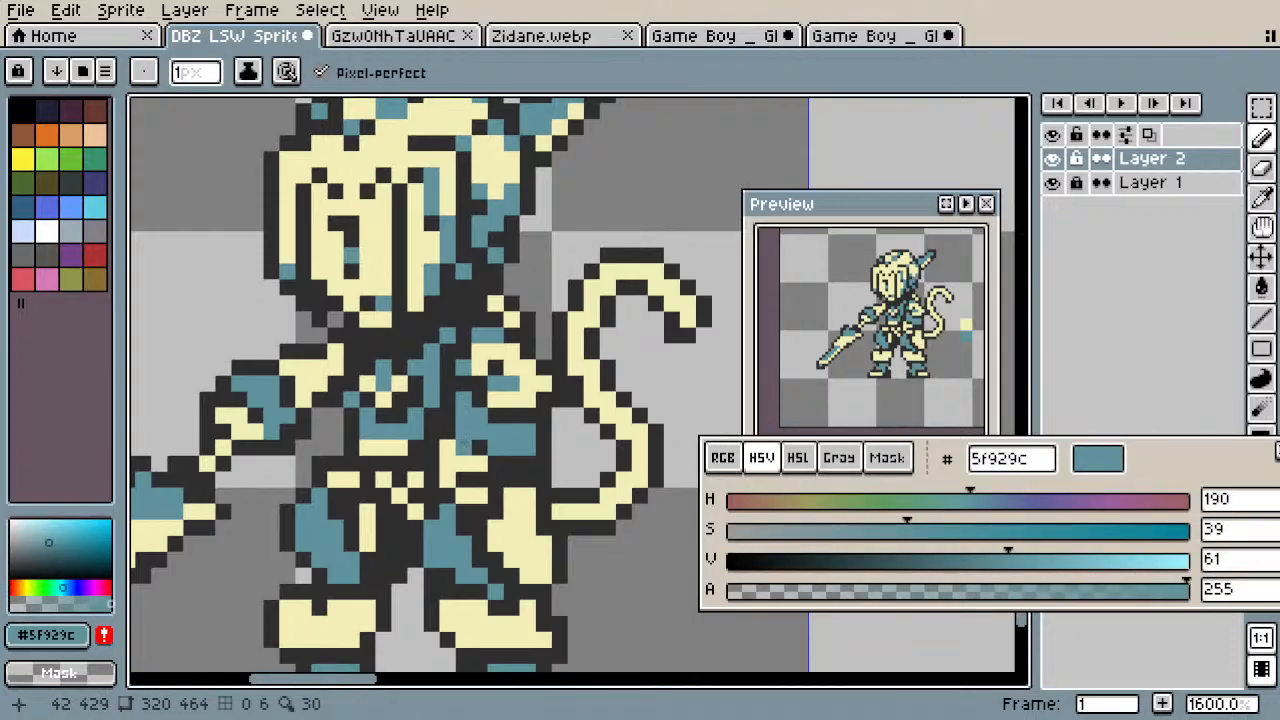
scroll(463, 401, down, 5)
scroll(455, 401, up, 6)
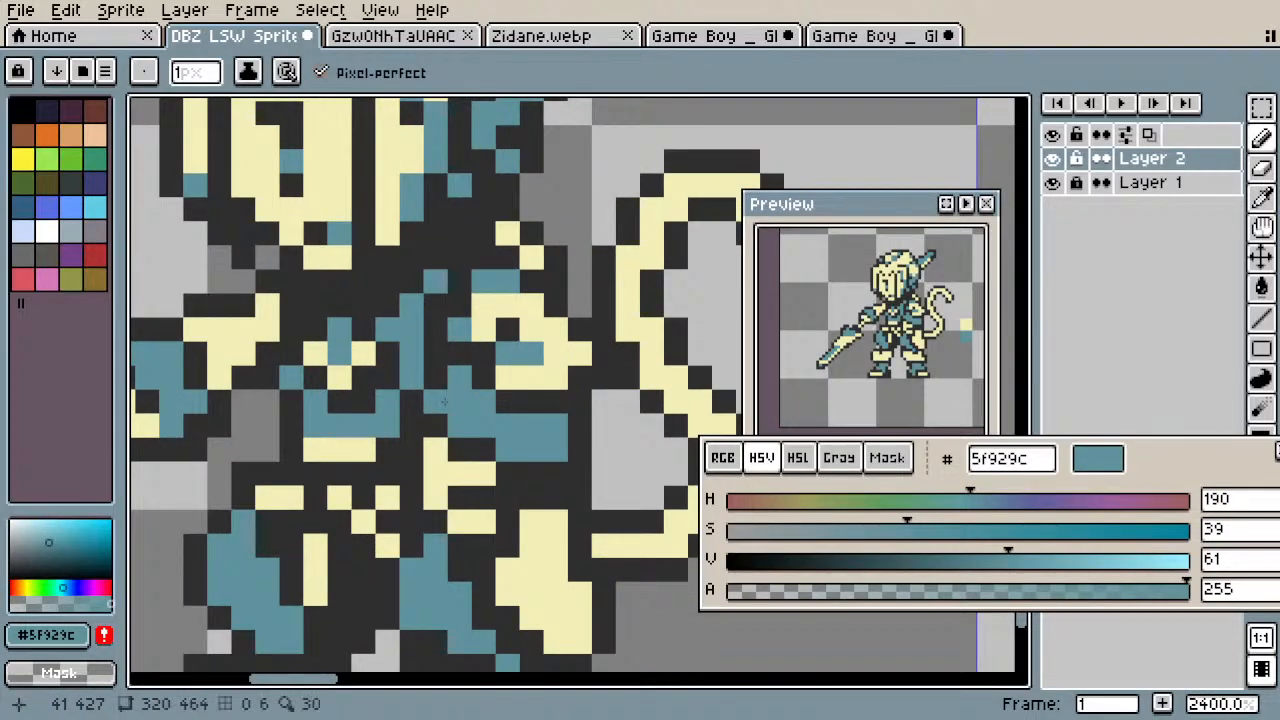
Step: Sample dark 2f2f2f, cut the teal link between chest and forearm, and trim the forearm's lower outer edge
alt+click(415, 362)
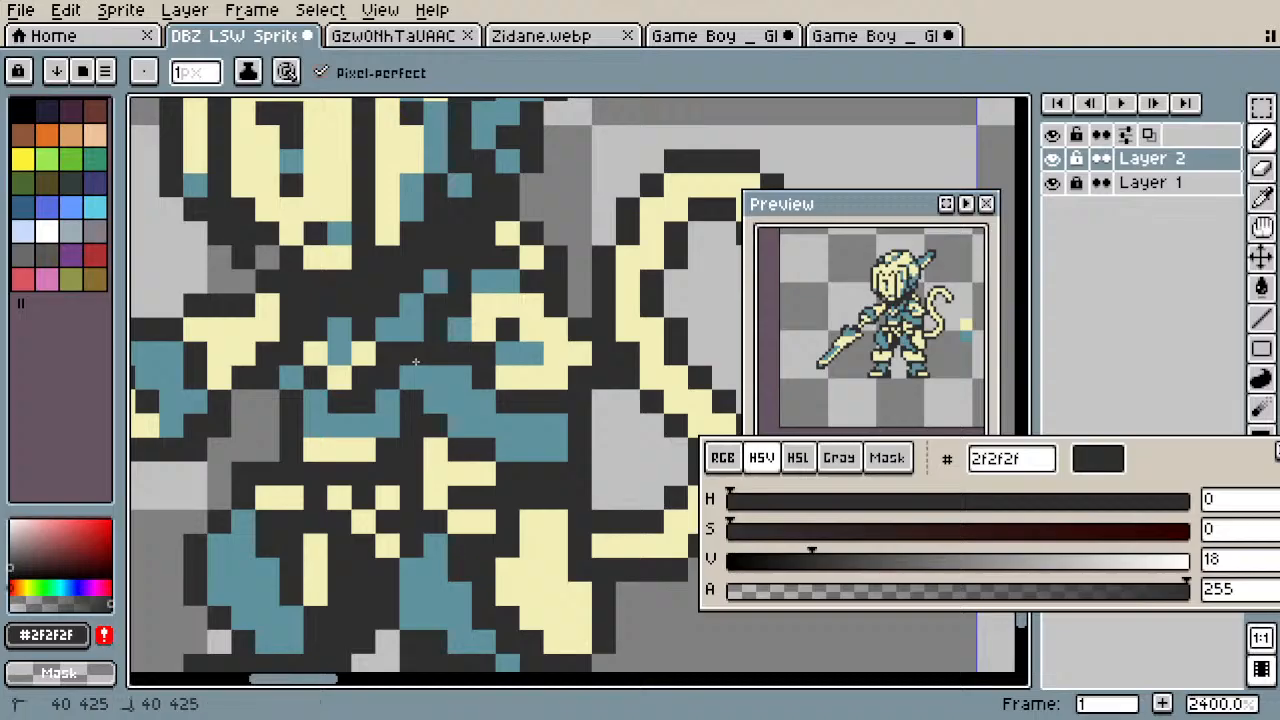
scroll(415, 362, down, 5)
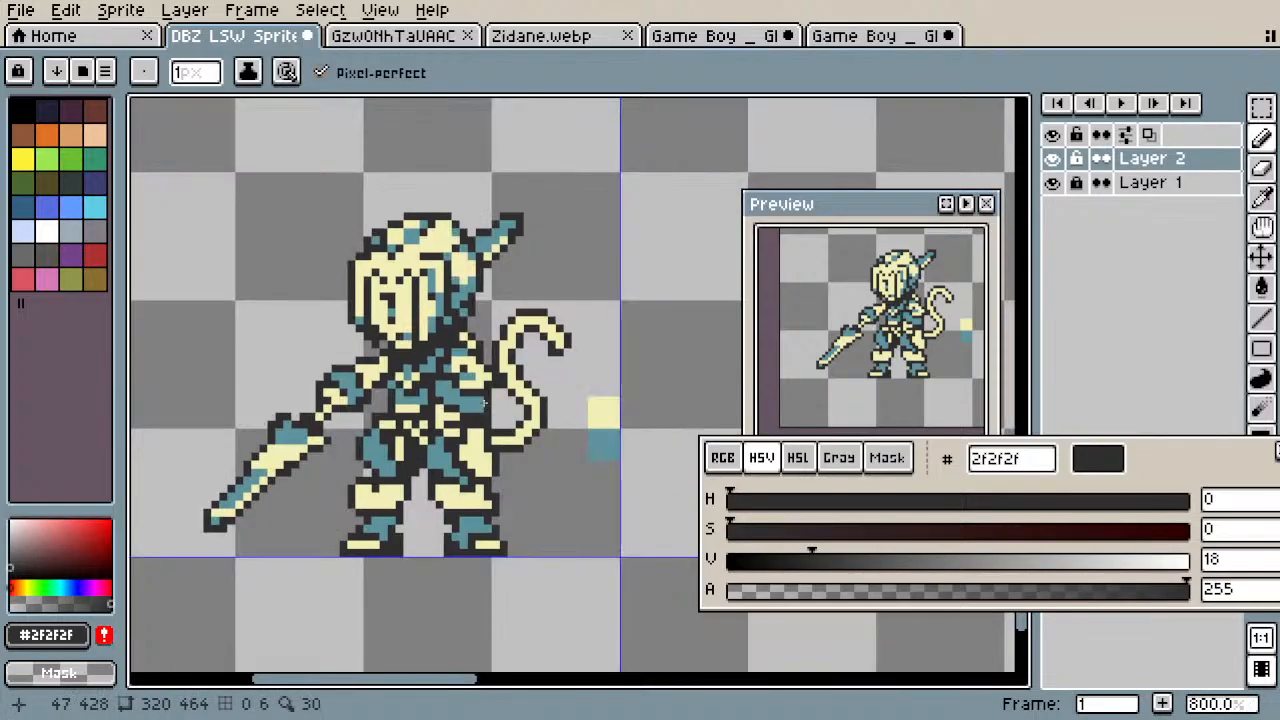
scroll(480, 408, up, 5)
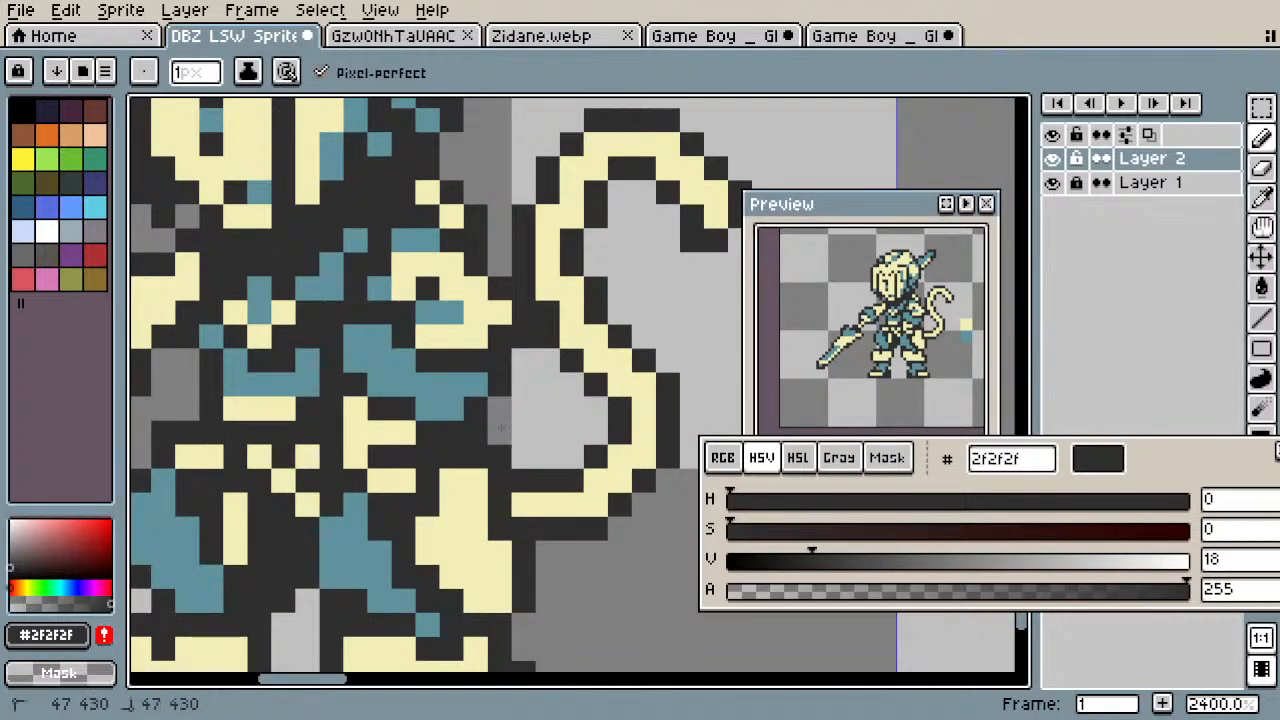
scroll(520, 425, down, 7)
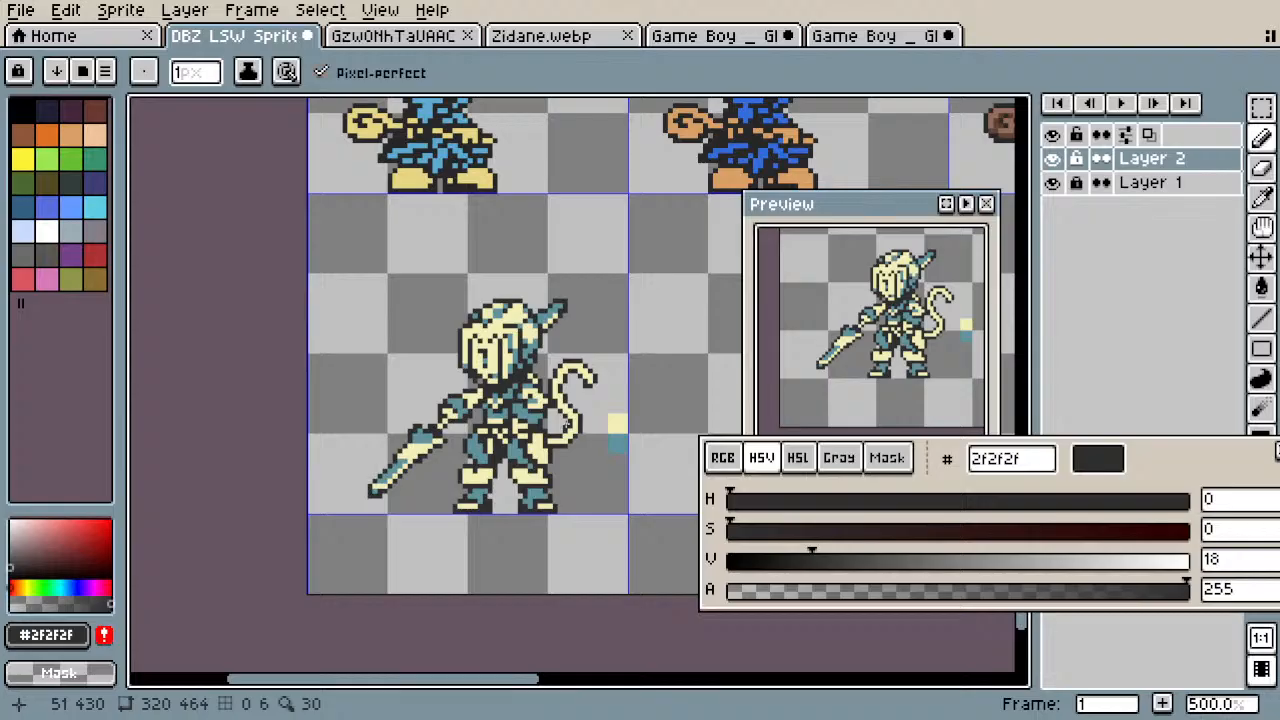
scroll(563, 426, up, 5)
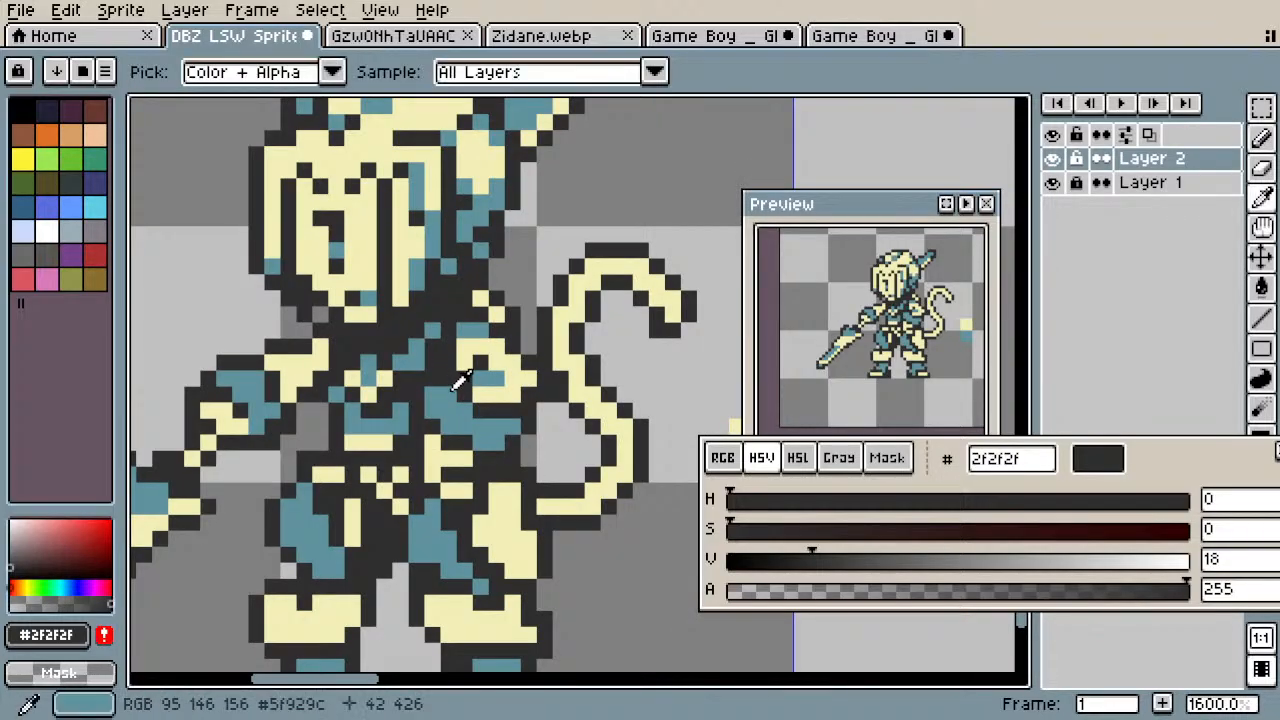
Step: Sample teal 5f929c and extend the inner end of the tail-side forearm upward toward the chest
alt+click(445, 376)
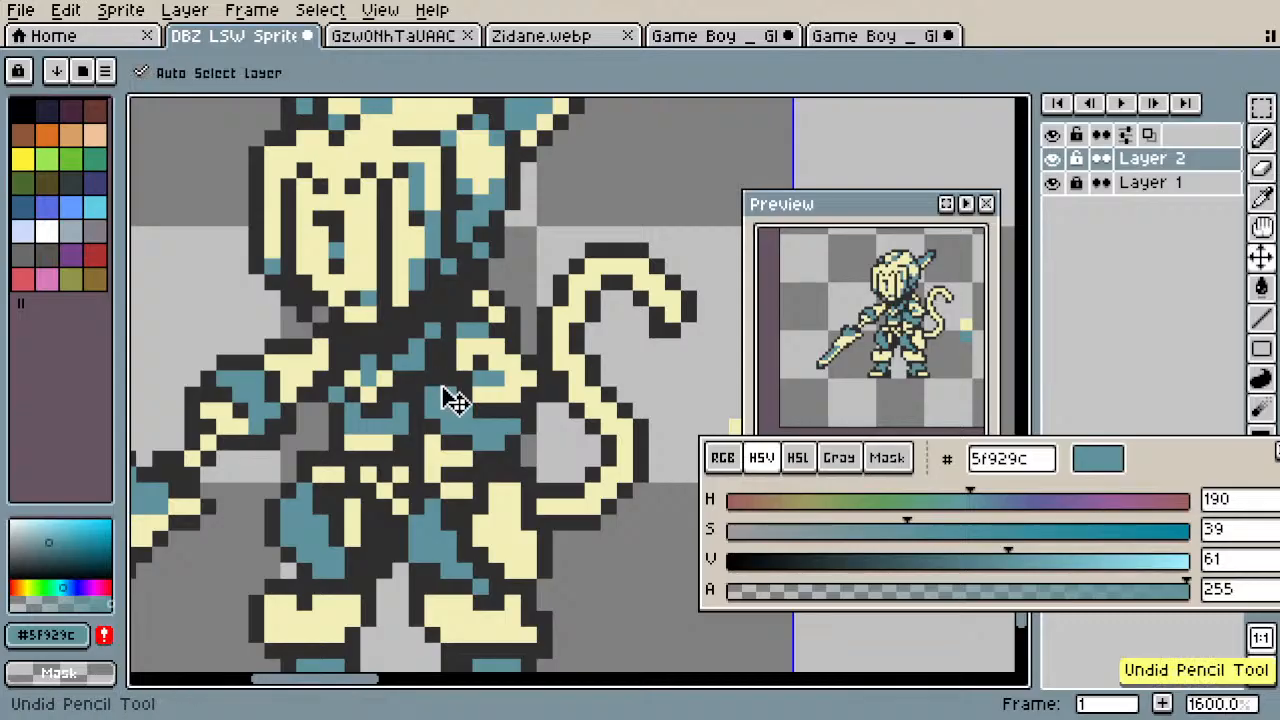
scroll(441, 380, down, 1)
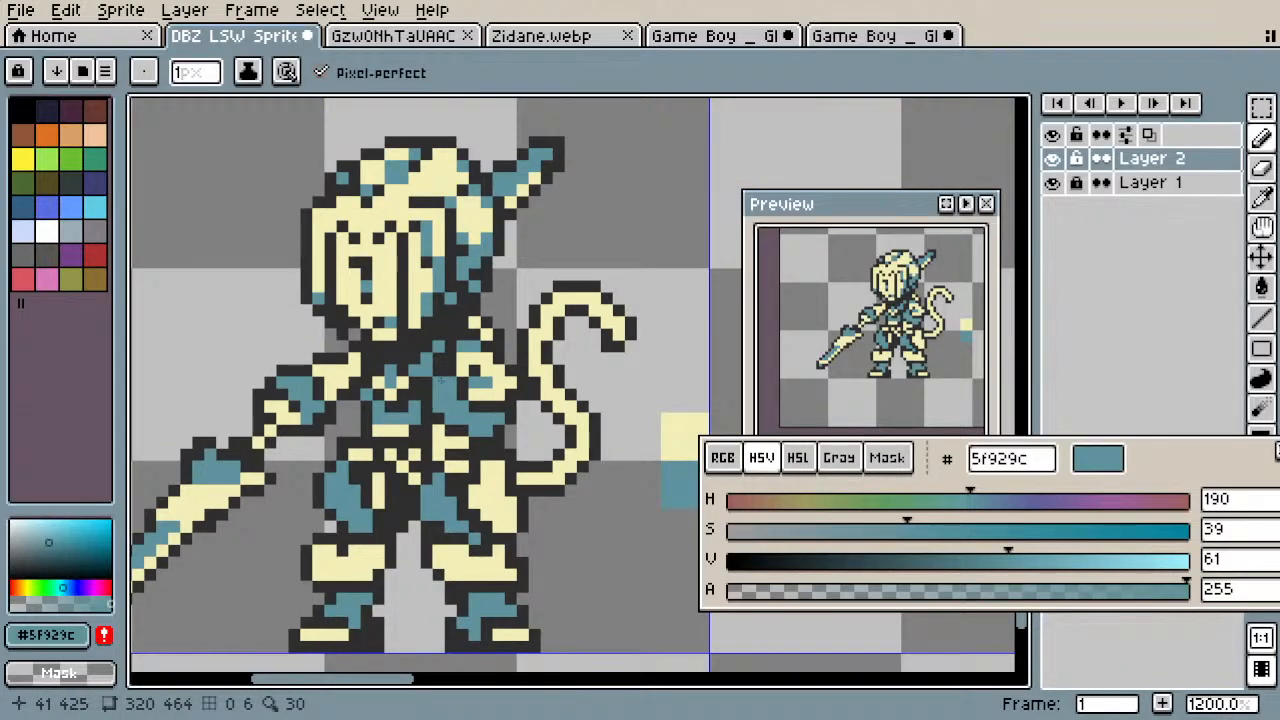
scroll(441, 382, down, 4)
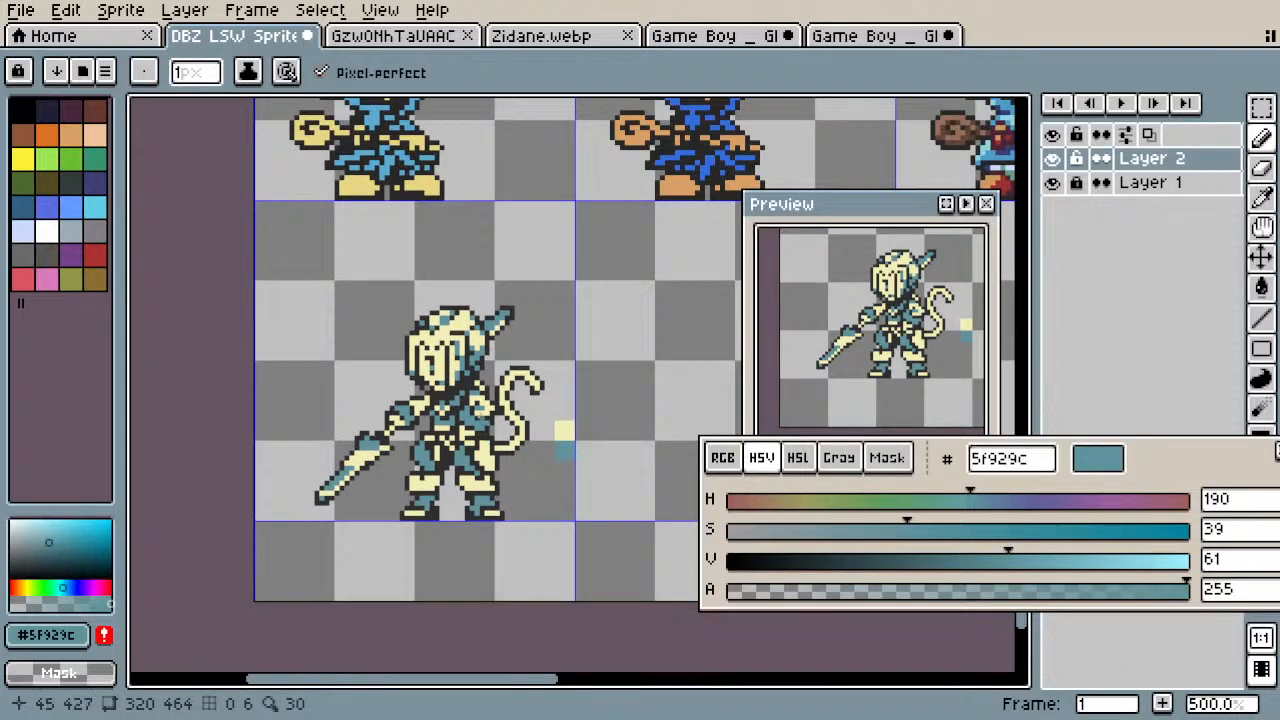
Step: Sample cream f2efb6 to reduce the elbow's teal shading, then sample dark 2f2f2f to redefine the gap beside the forearm
scroll(510, 400, up, 8)
alt+click(520, 400)
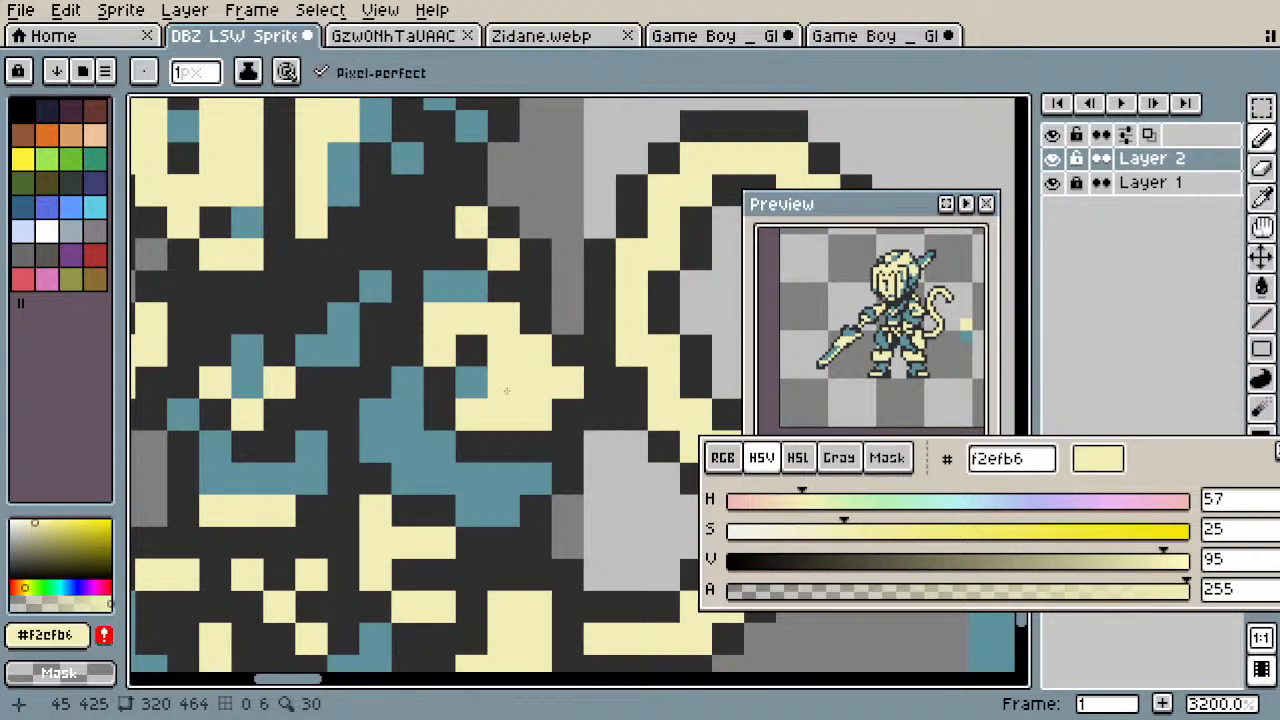
alt+click(445, 405)
scroll(465, 414, down, 8)
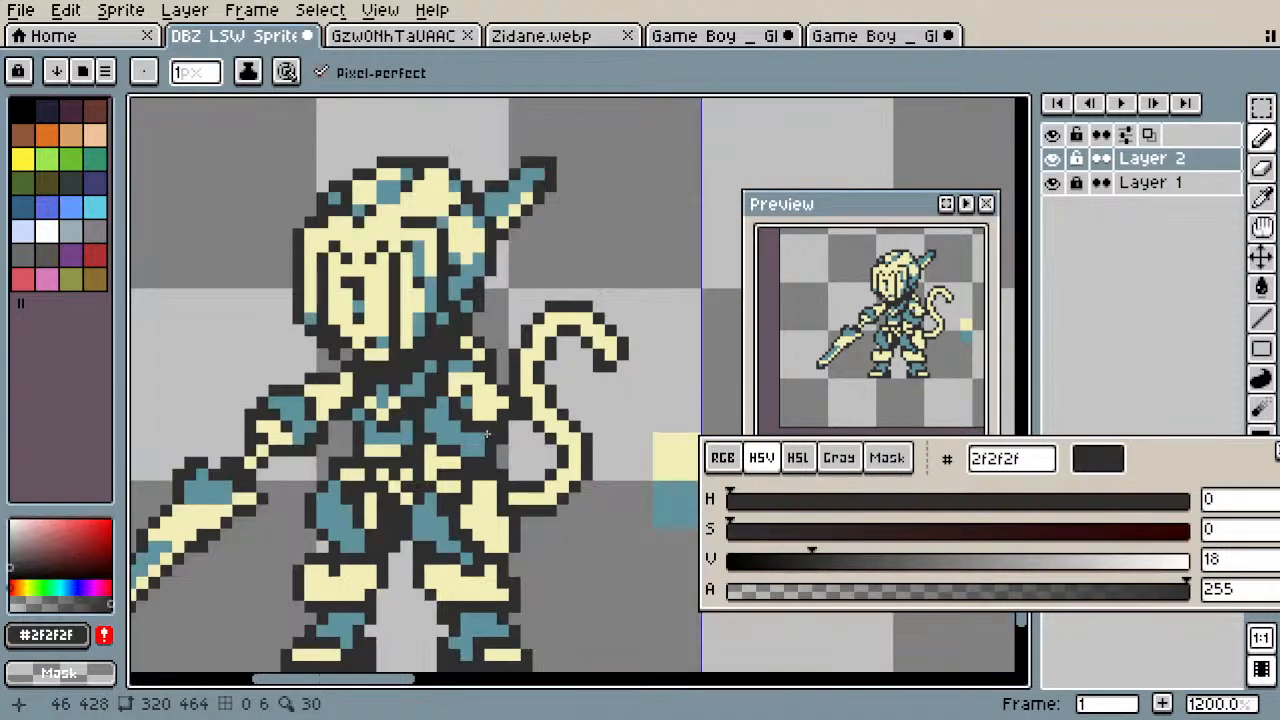
scroll(455, 405, up, 6)
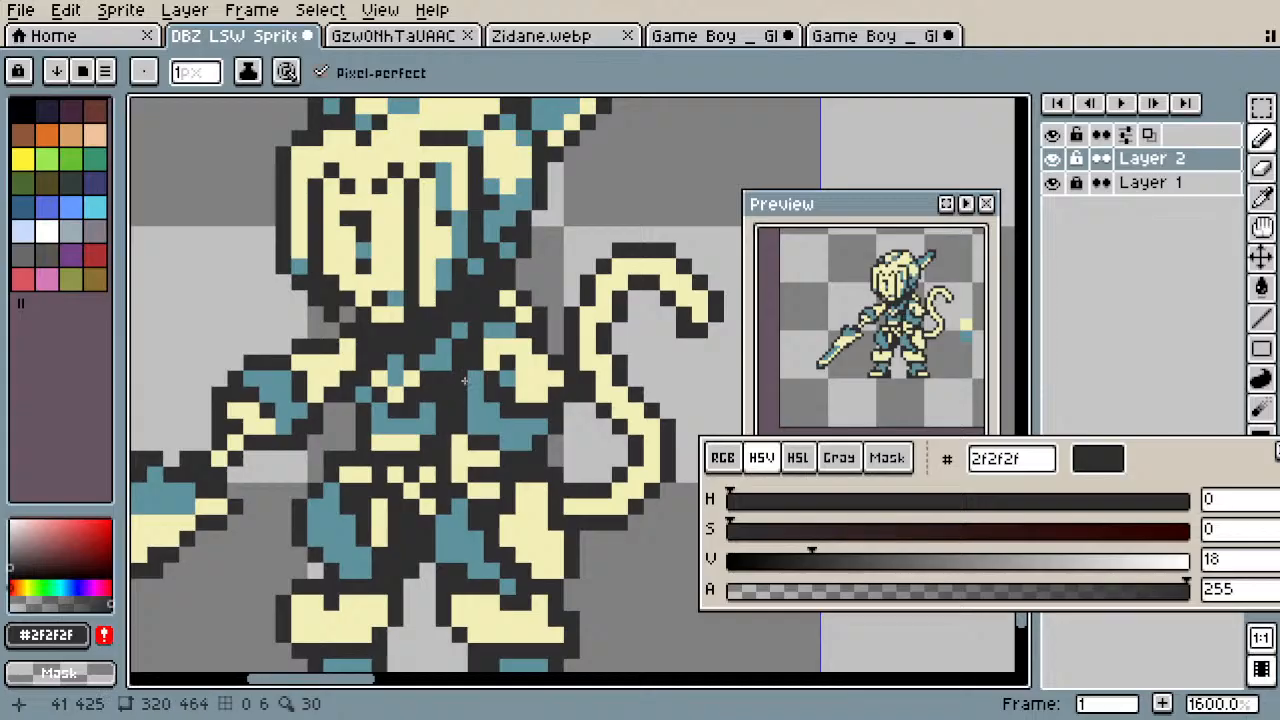
scroll(500, 418, down, 1)
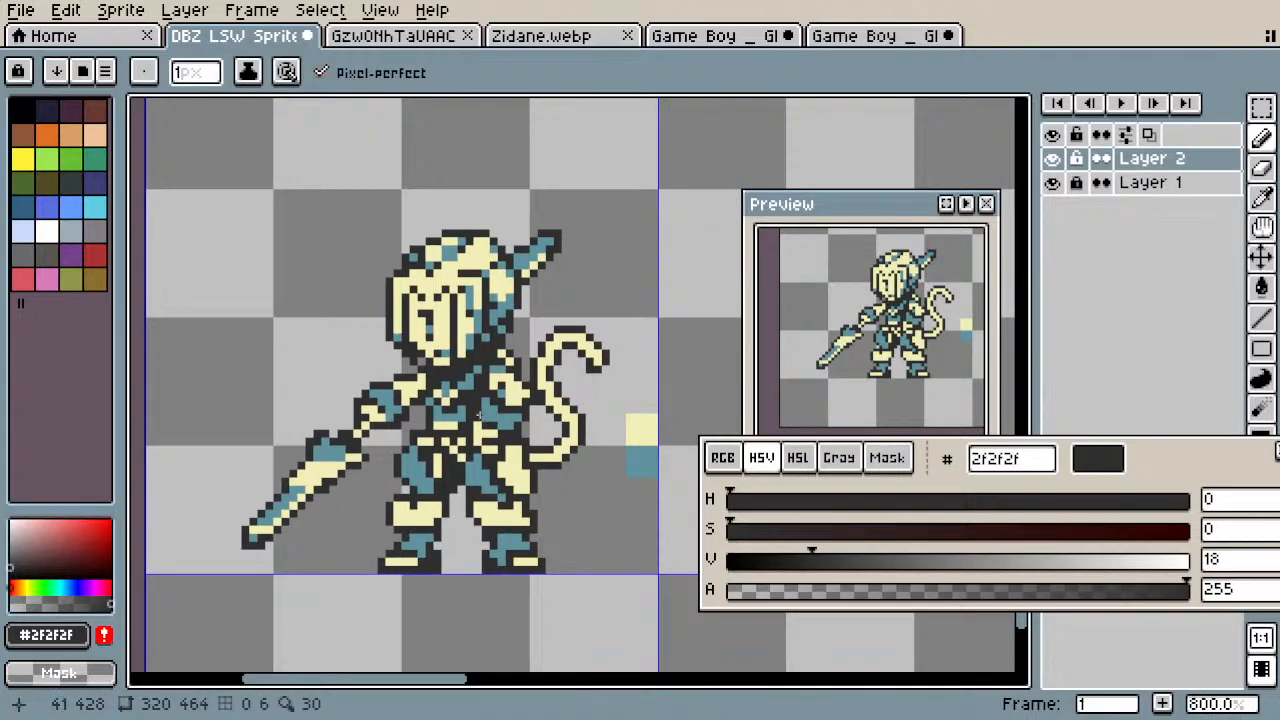
Step: Sample teal 5f929c and thicken the diagonal chest detail down toward the tail-side forearm
scroll(502, 420, up, 3)
alt+click(440, 390)
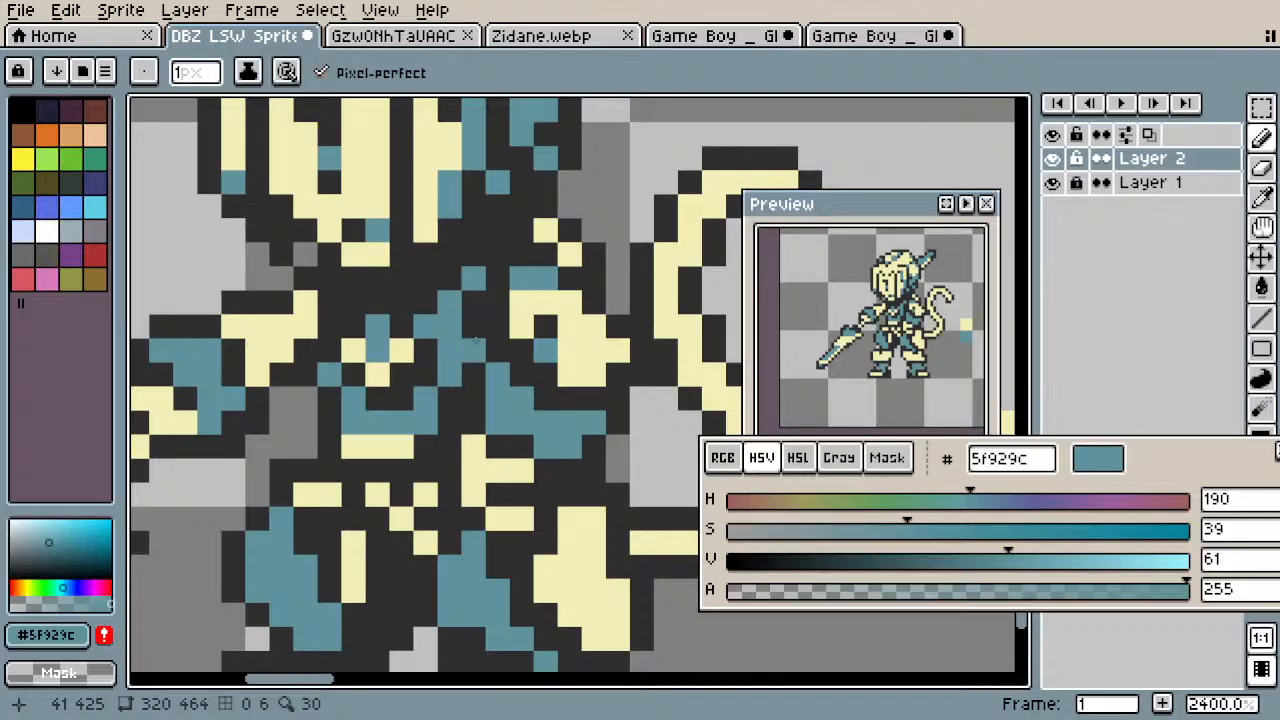
scroll(475, 340, down, 3)
scroll(485, 345, up, 3)
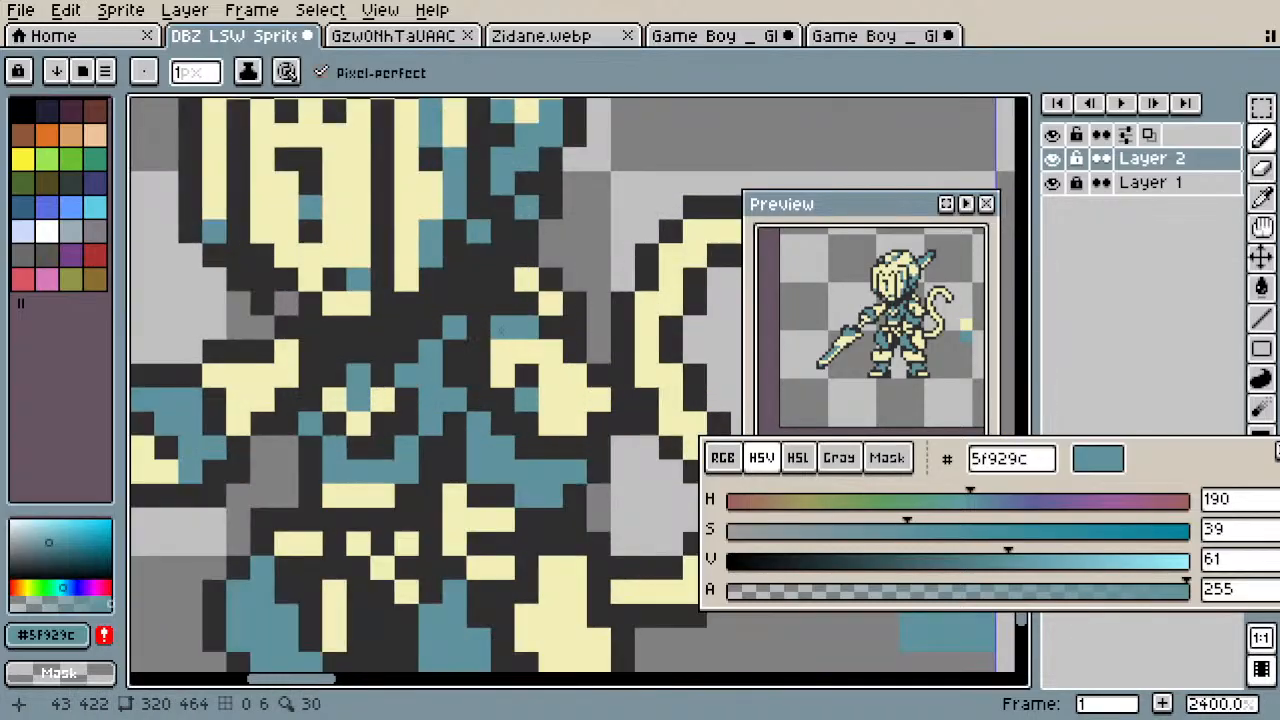
Step: Try cream f2efb6 on top of the tail-side upper arm, then shade the shoulder edge above it with teal 5f929c
alt+click(518, 340)
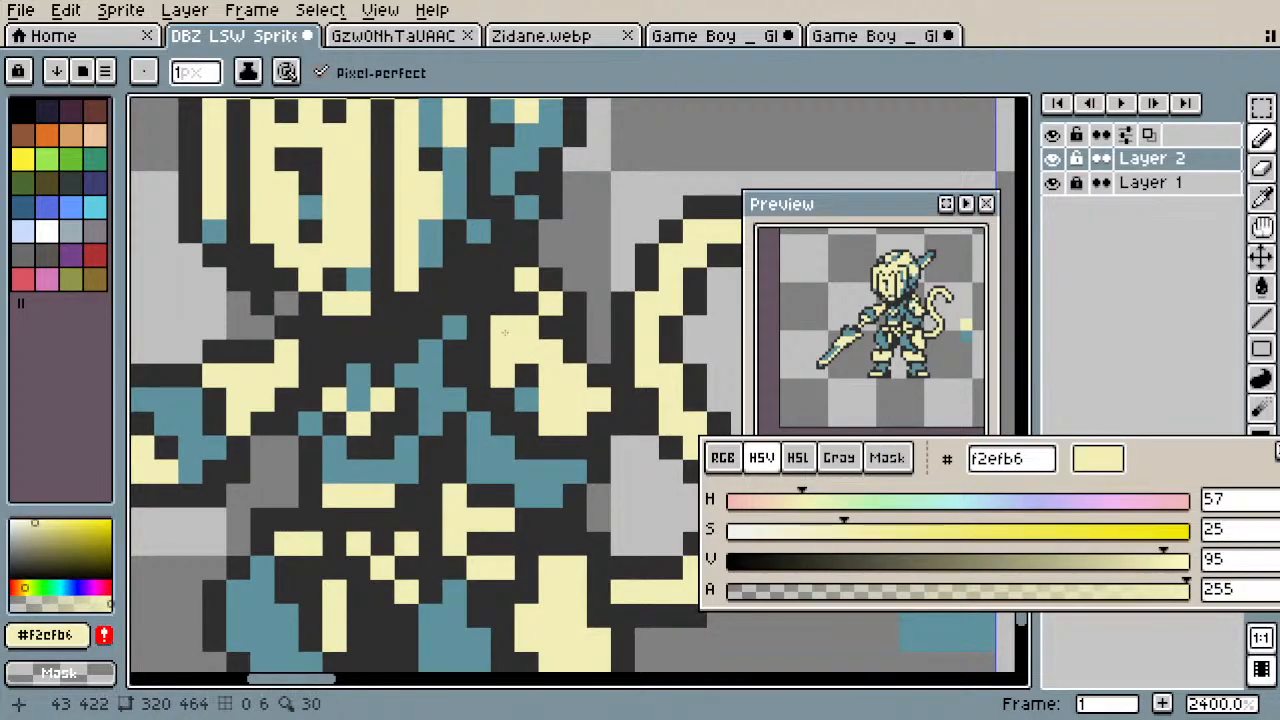
alt+click(518, 324)
click(527, 279)
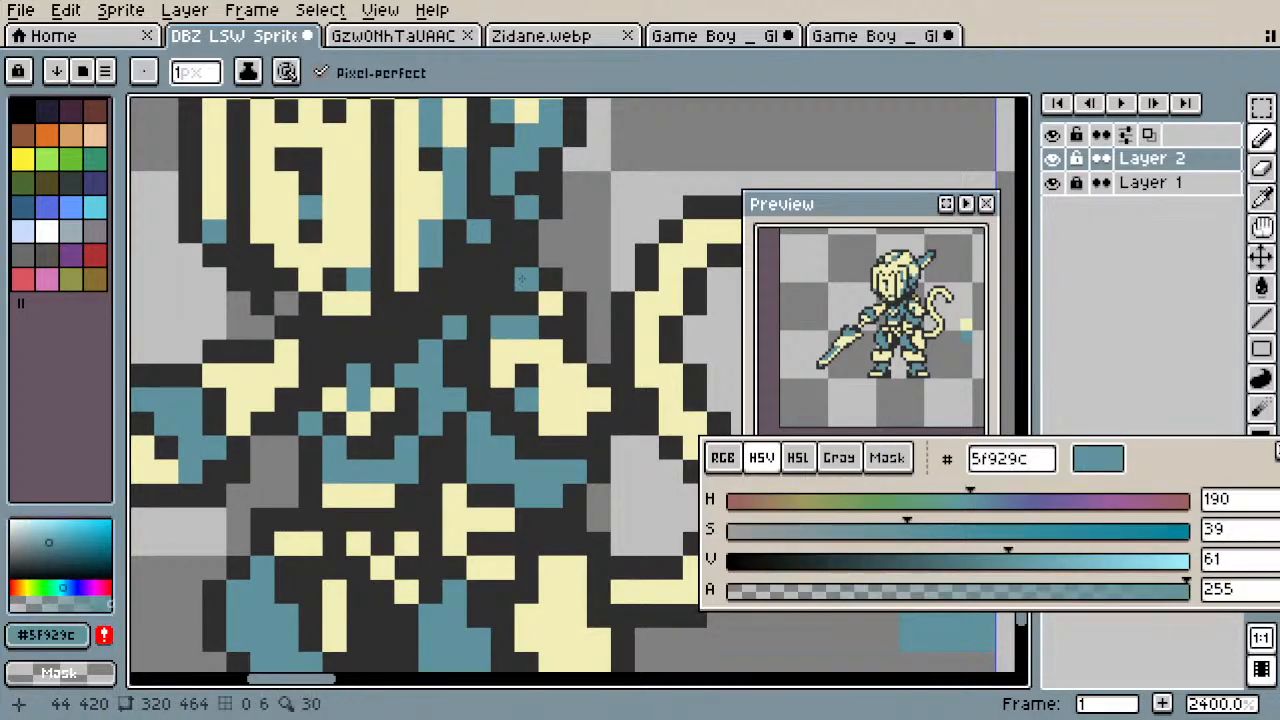
click(527, 302)
scroll(530, 291, down, 6)
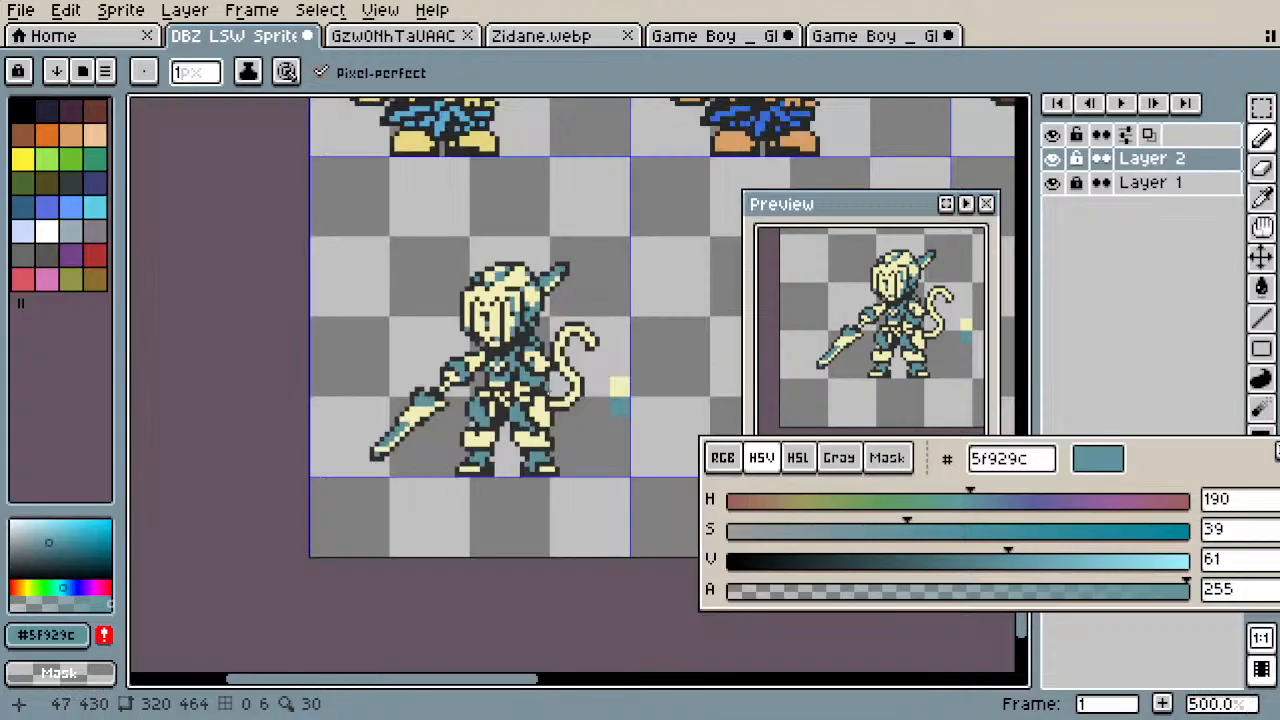
scroll(551, 418, down, 2)
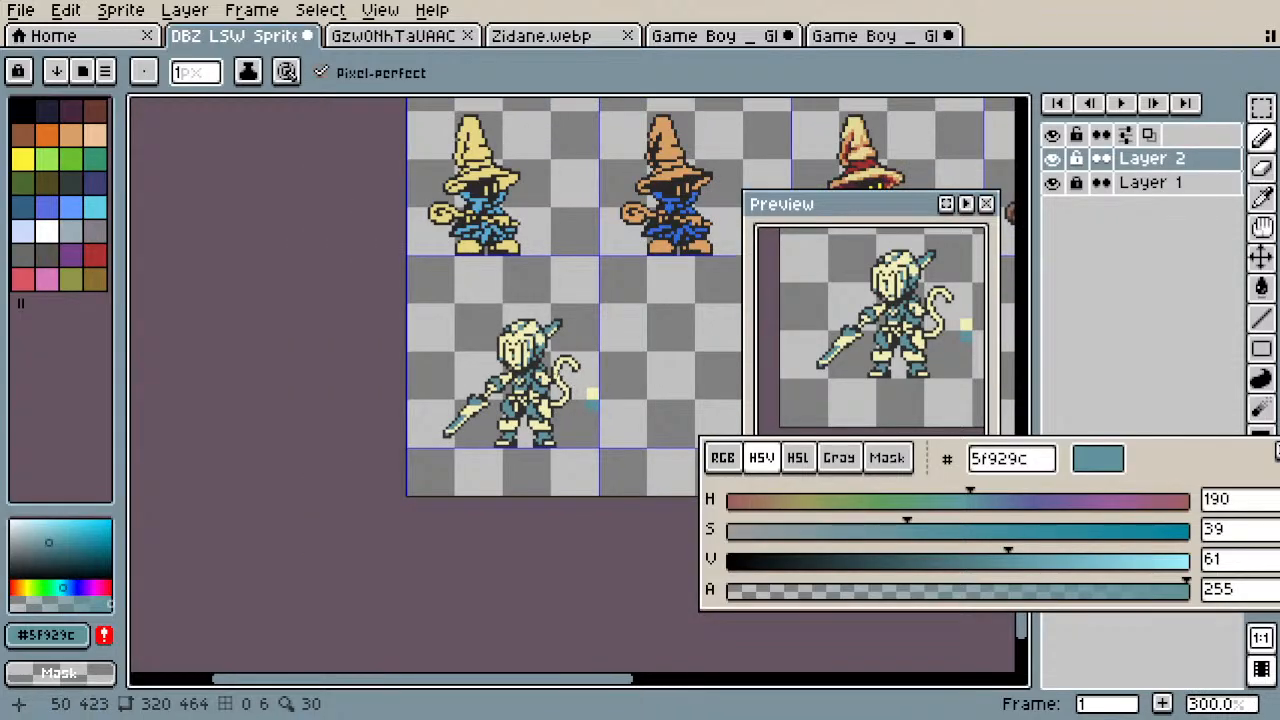
Step: Sample dark 2f2f2f beneath the back of the head and compare the whole sprite with its neighbours at small scale
scroll(515, 330, up, 7)
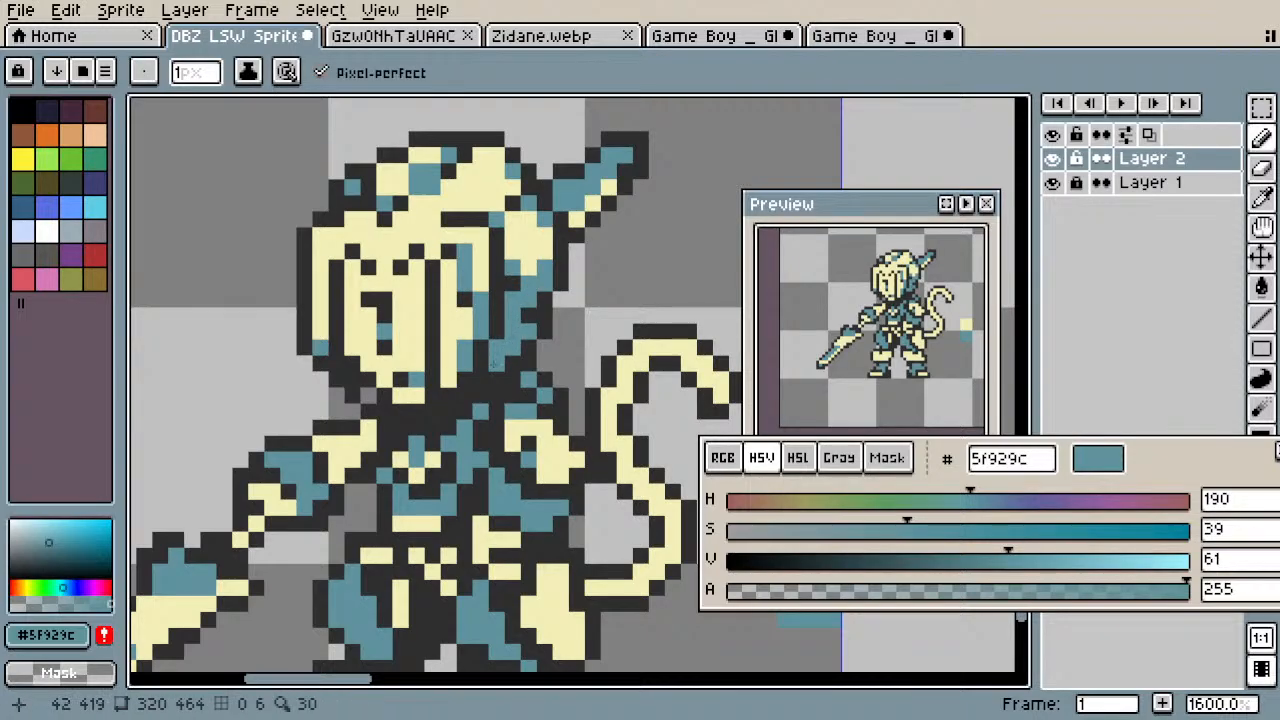
scroll(504, 346, down, 5)
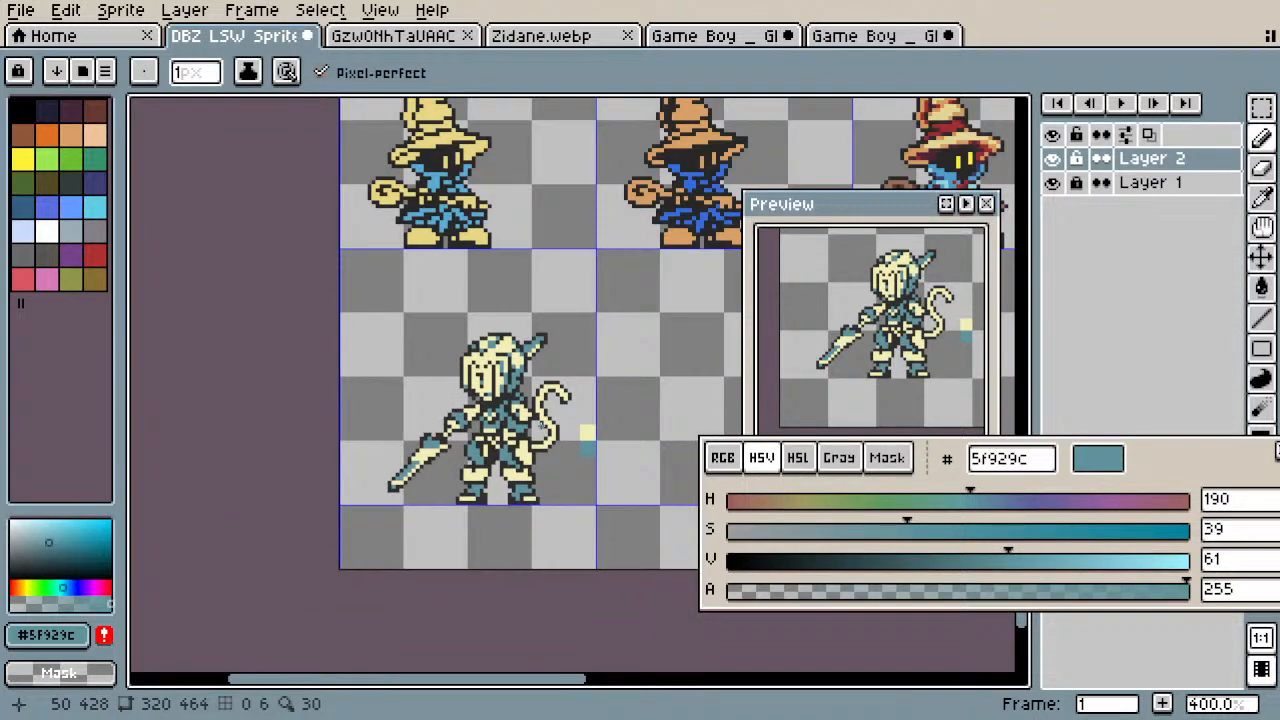
scroll(546, 422, down, 1)
drag(541, 425, 522, 364)
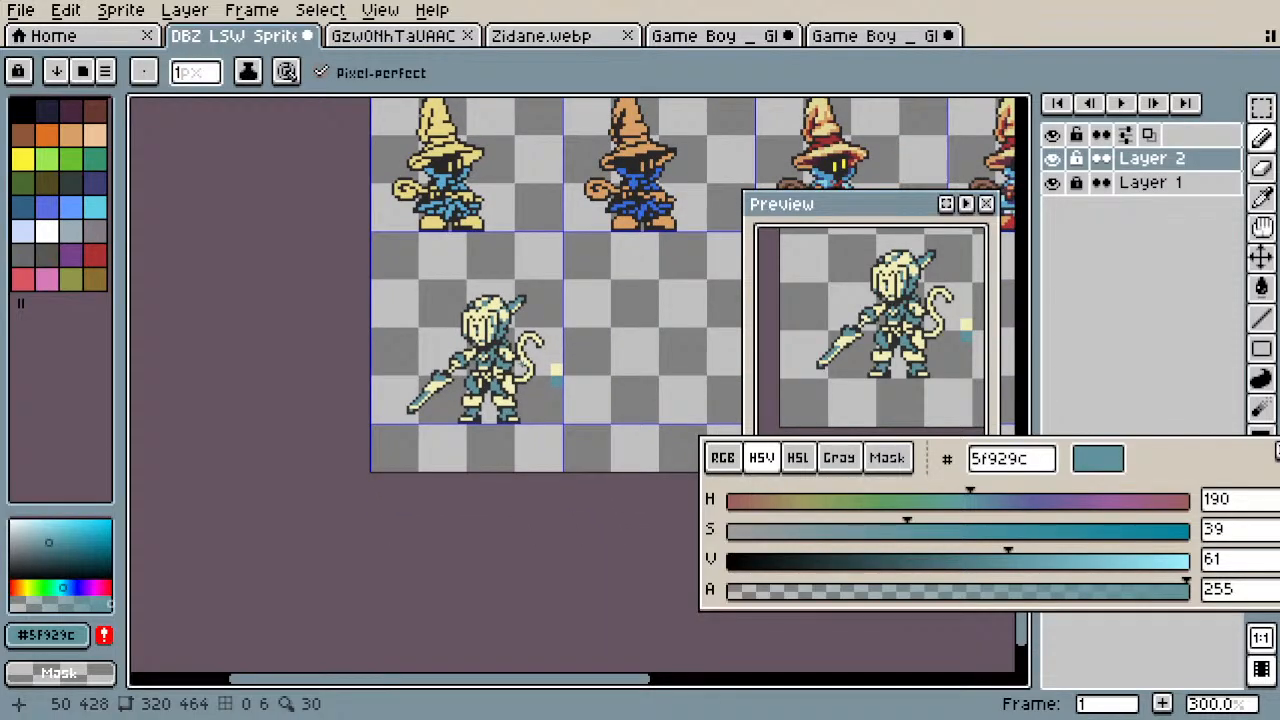
scroll(522, 366, up, 7)
alt+click(483, 300)
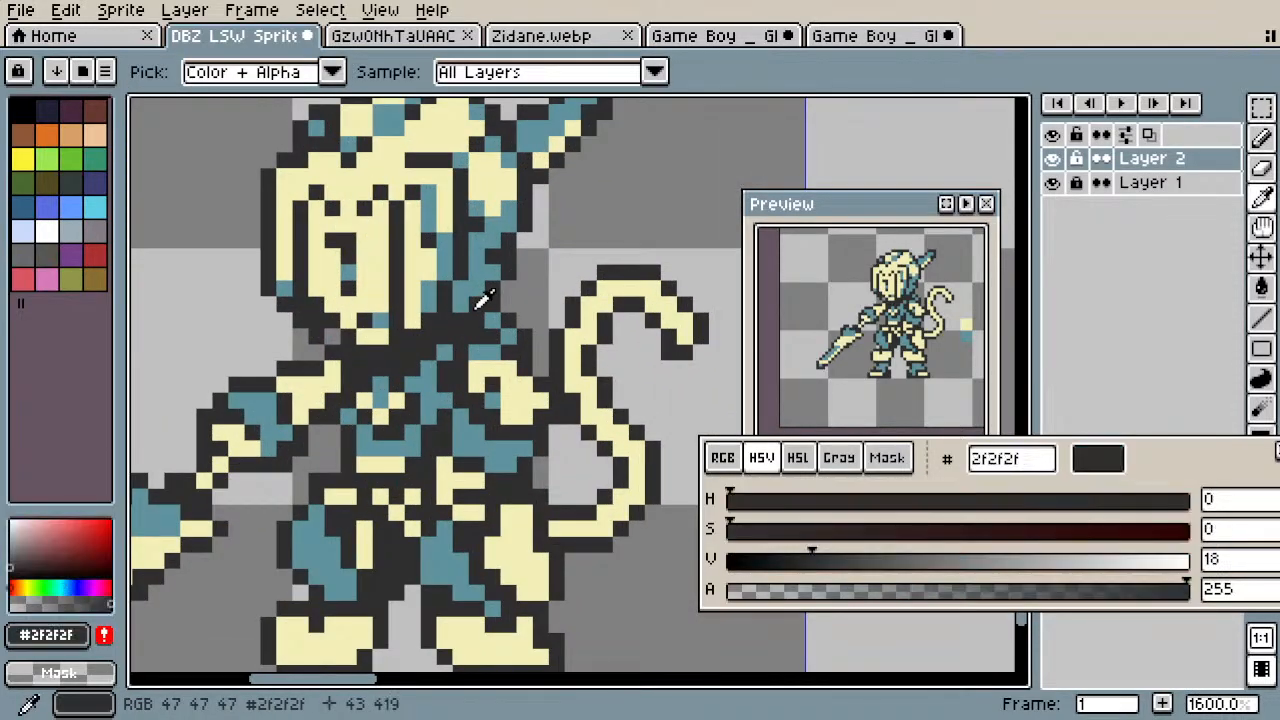
scroll(483, 300, down, 7)
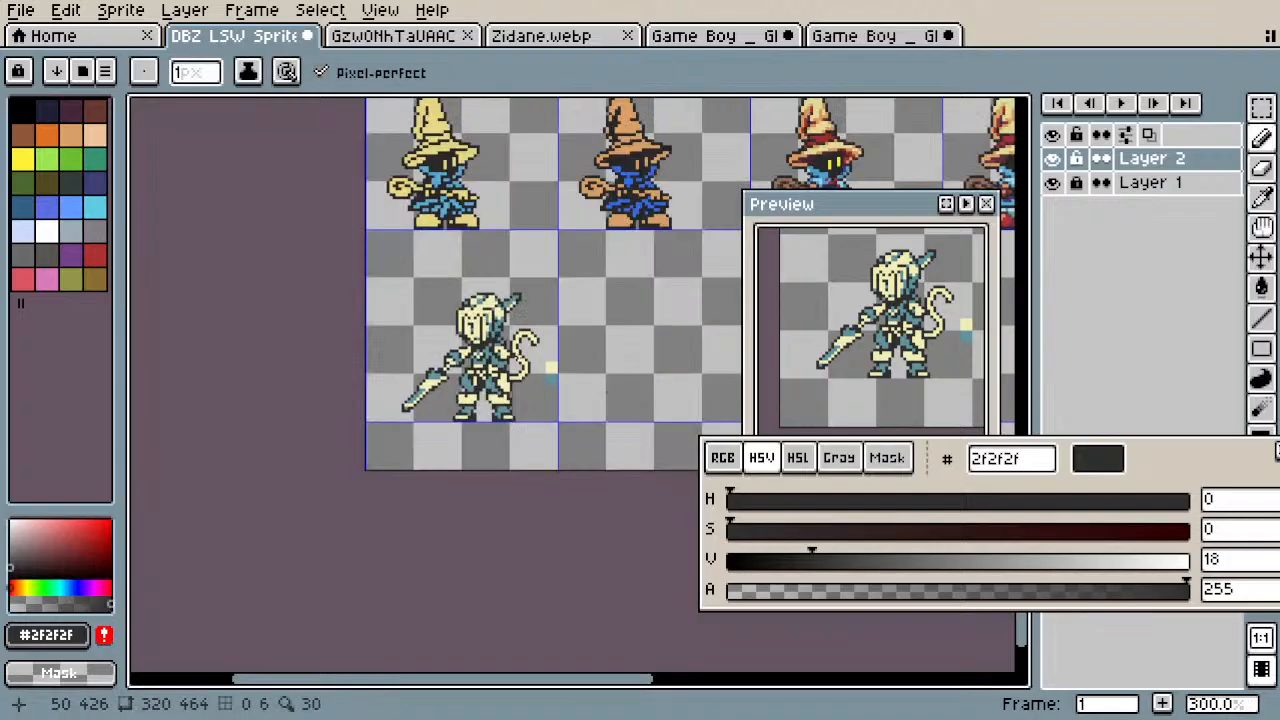
mouse_move(559, 350)
mouse_down()
mouse_move(492, 366)
mouse_move(470, 388)
mouse_move(397, 514)
mouse_move(596, 442)
mouse_move(471, 391)
mouse_move(623, 334)
mouse_move(560, 360)
mouse_move(590, 387)
mouse_up()
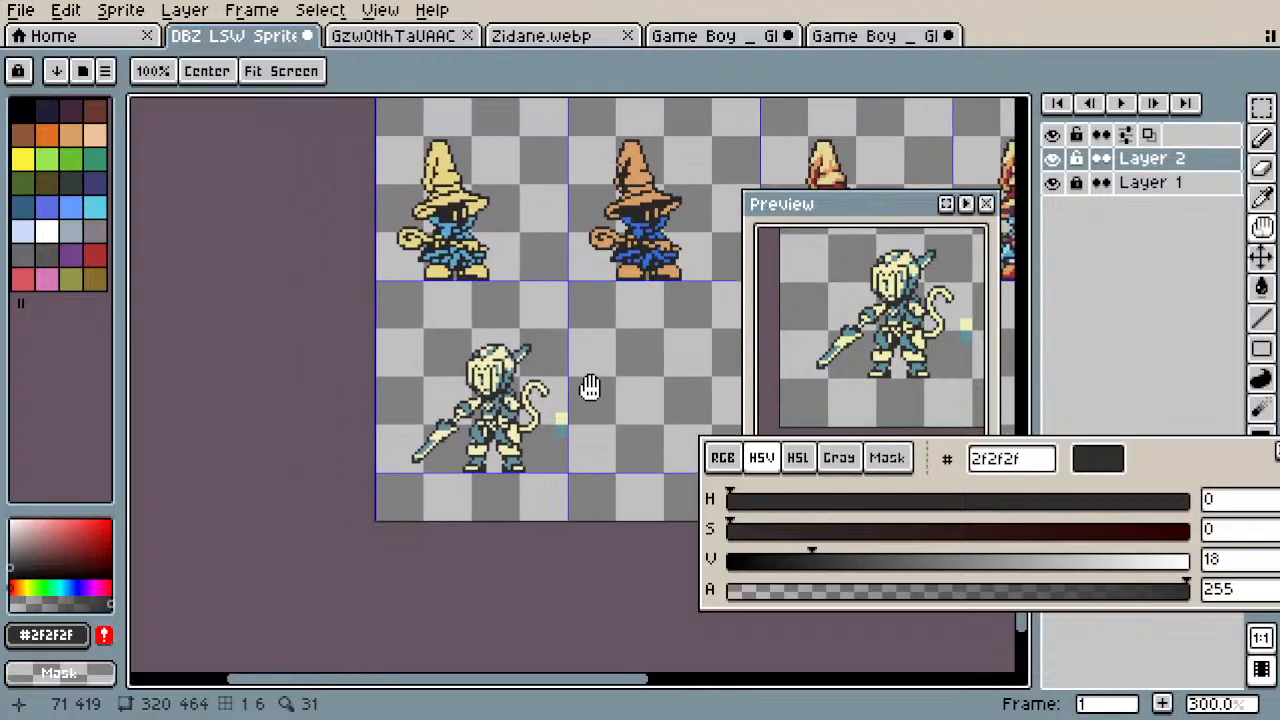
Step: Undo the last two pencil edits on the sprite
scroll(514, 377, up, 4)
key(ctrl+z)
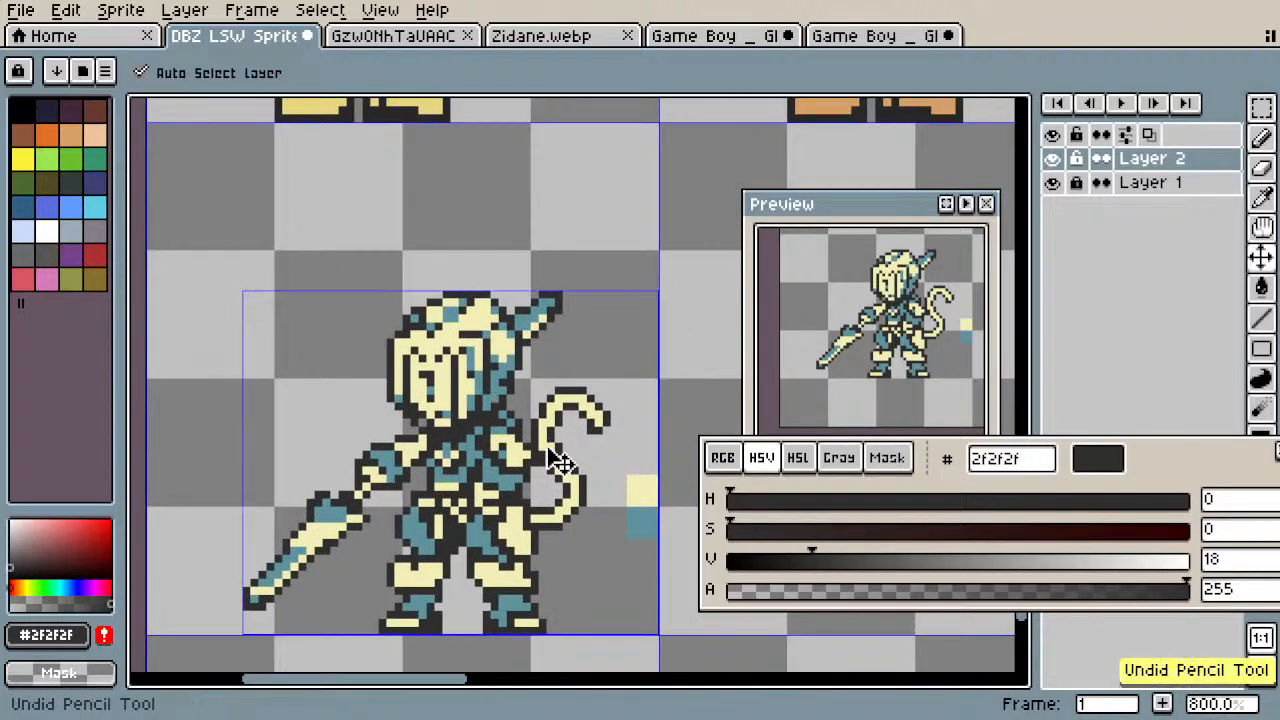
key(ctrl+z)
key(b)
scroll(488, 439, down, 2)
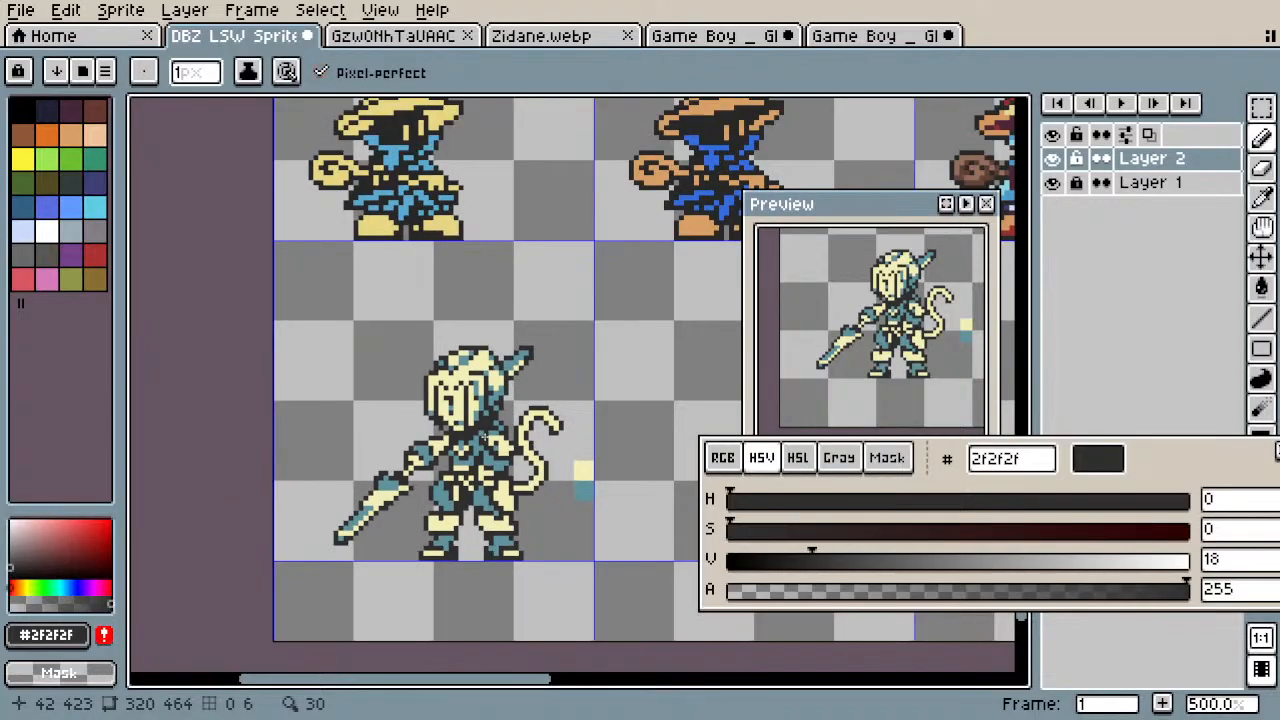
Step: Sample teal 5f929c and add shading pixels to the top and back of the hair
scroll(484, 435, up, 5)
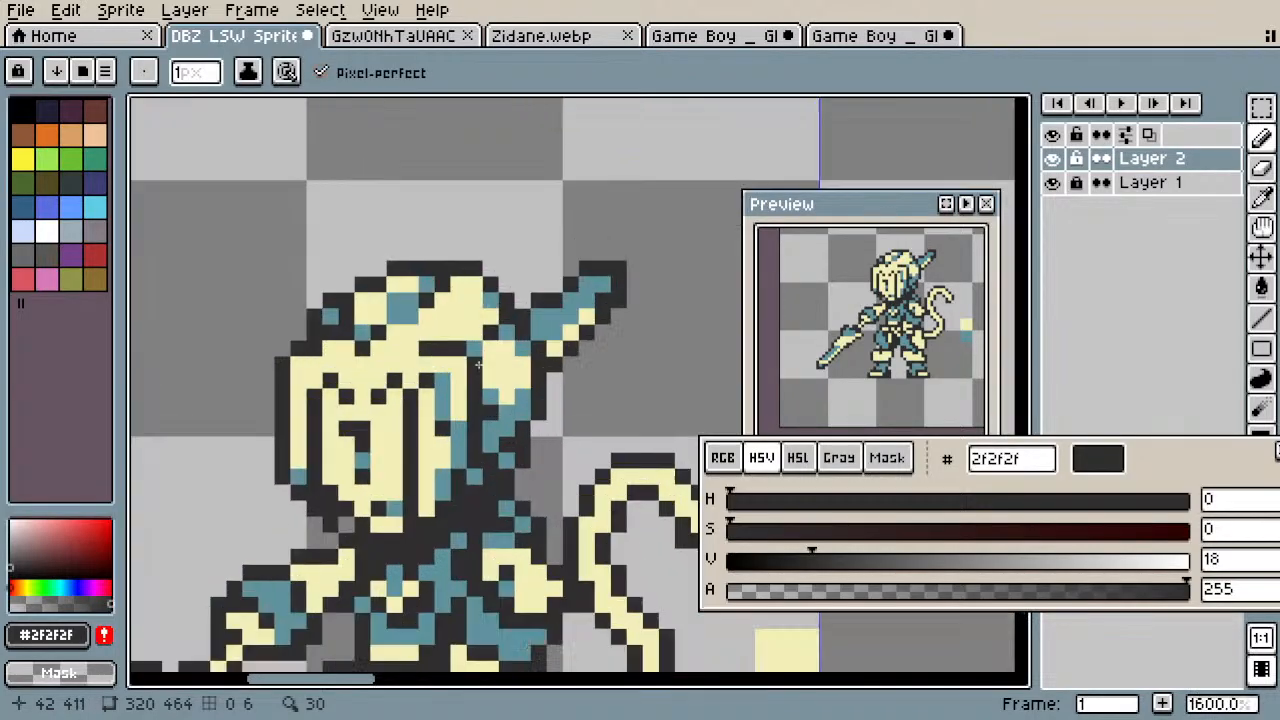
key(i)
click(485, 335)
key(b)
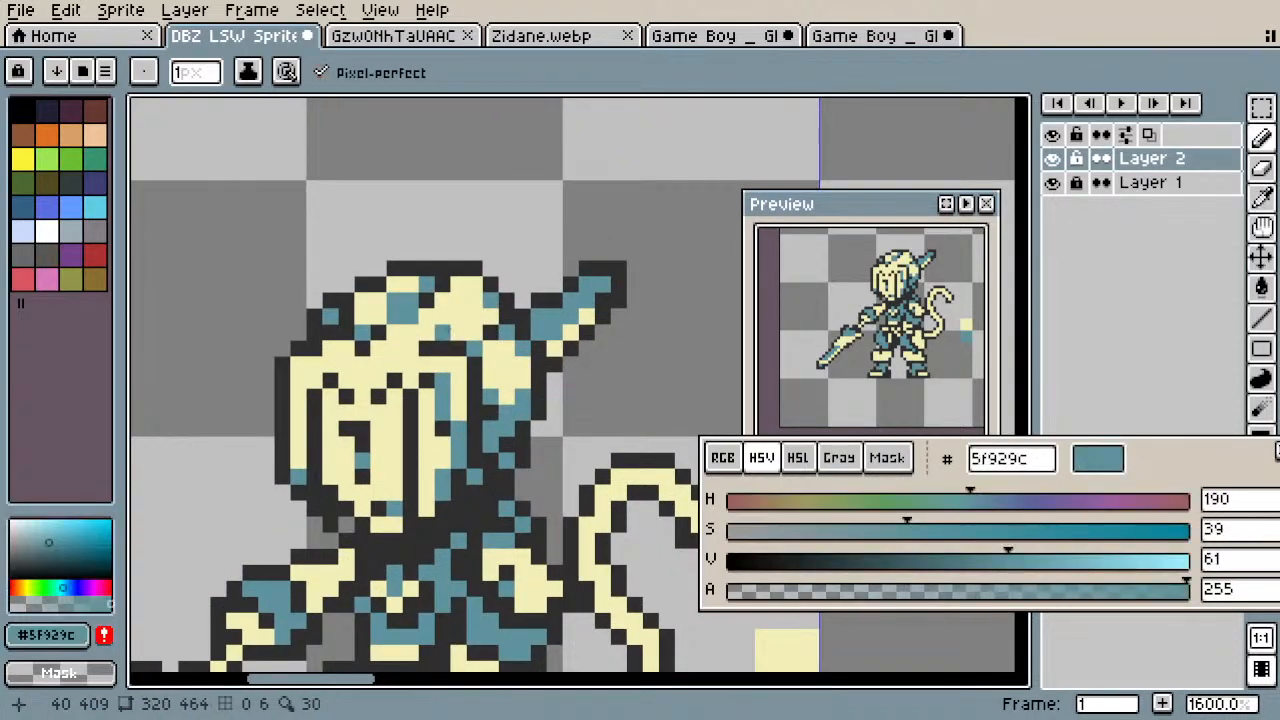
scroll(497, 397, down, 1)
scroll(499, 396, down, 3)
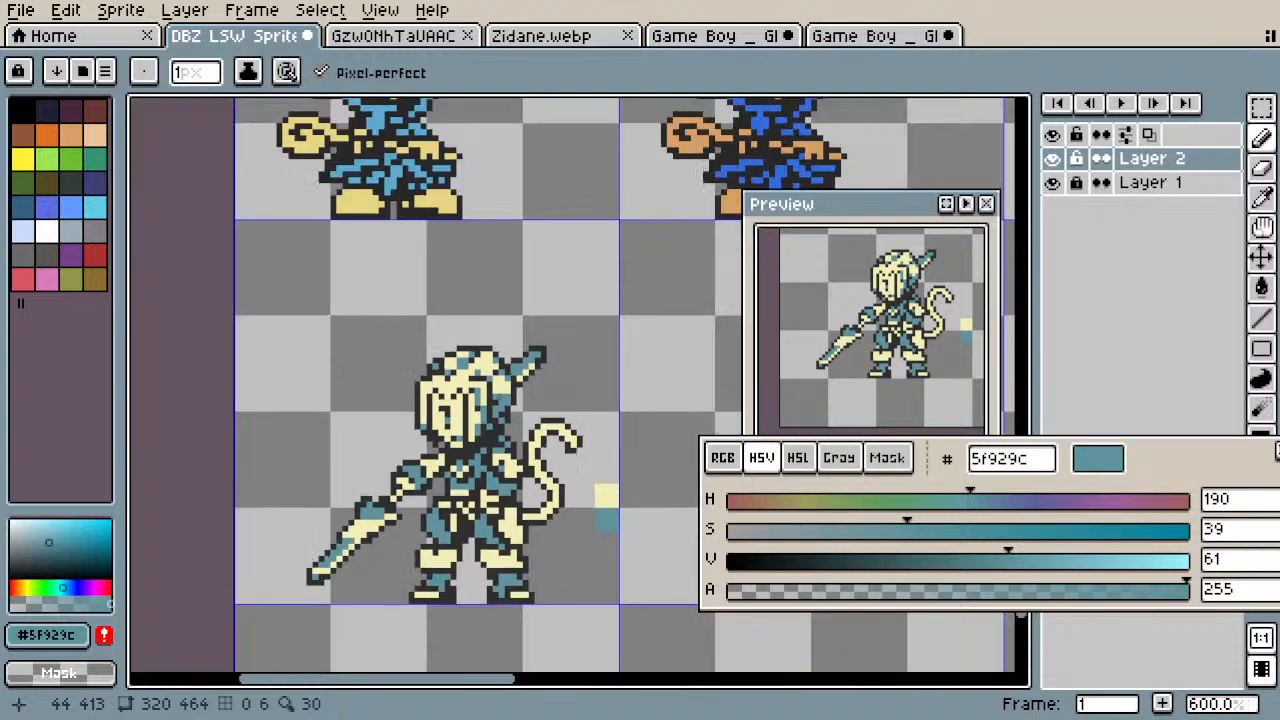
scroll(529, 399, down, 2)
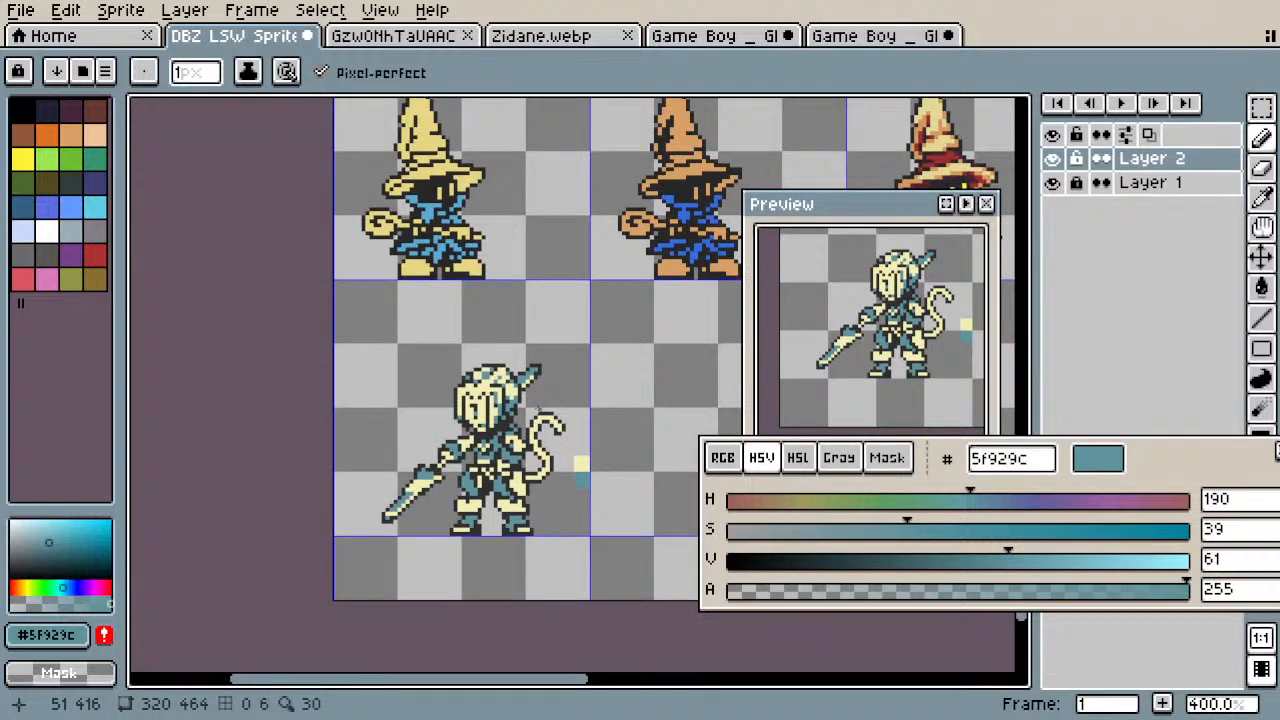
scroll(538, 408, up, 6)
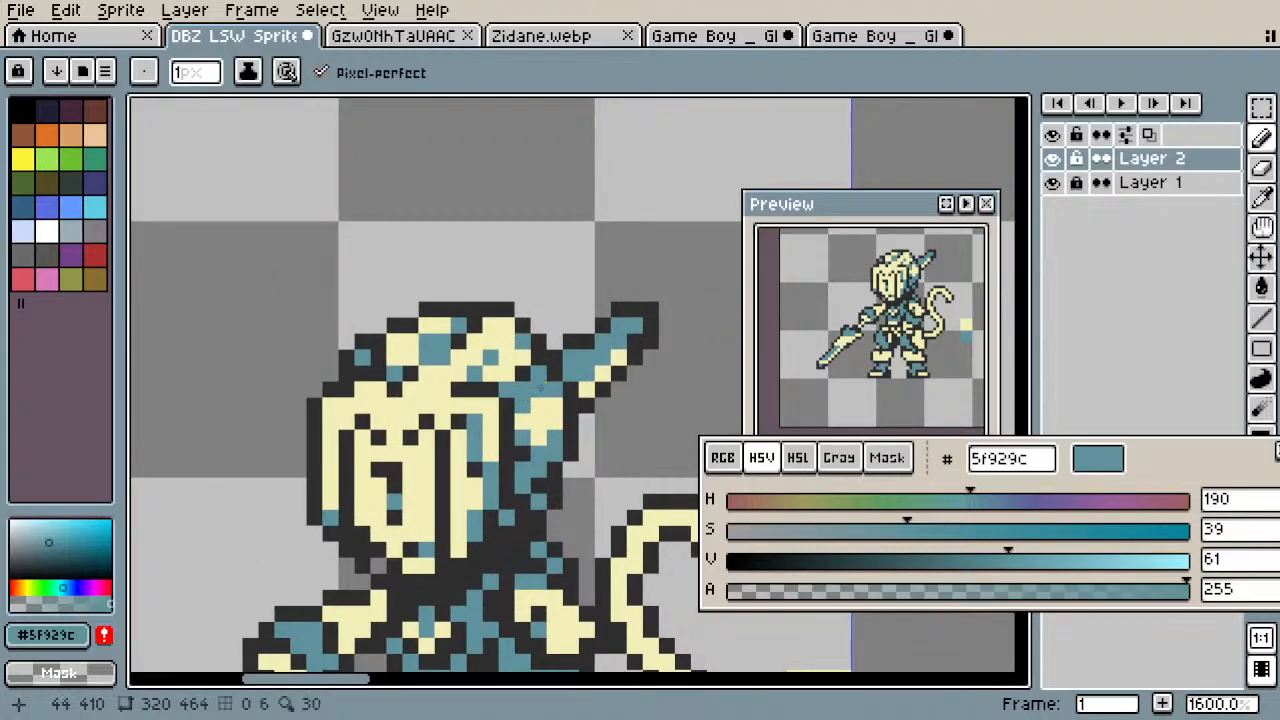
scroll(539, 386, down, 6)
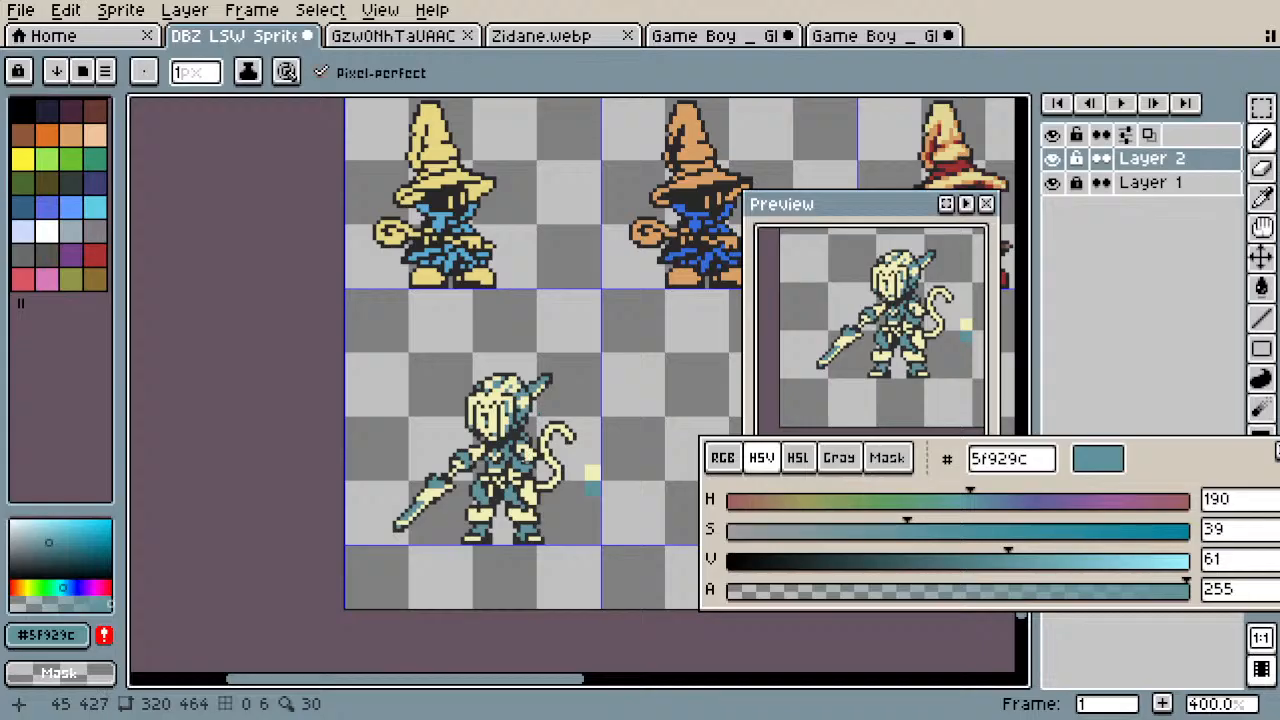
scroll(540, 521, up, 1)
scroll(435, 518, up, 1)
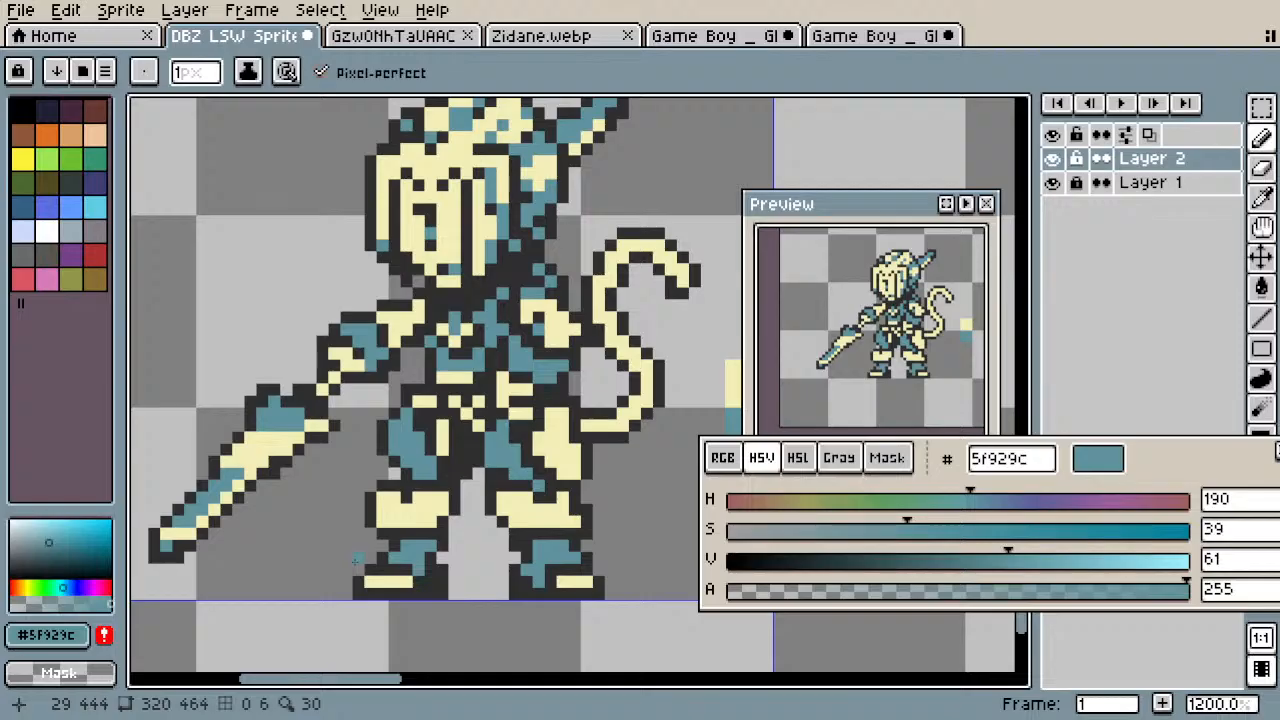
key(m)
drag(359, 548, 431, 620)
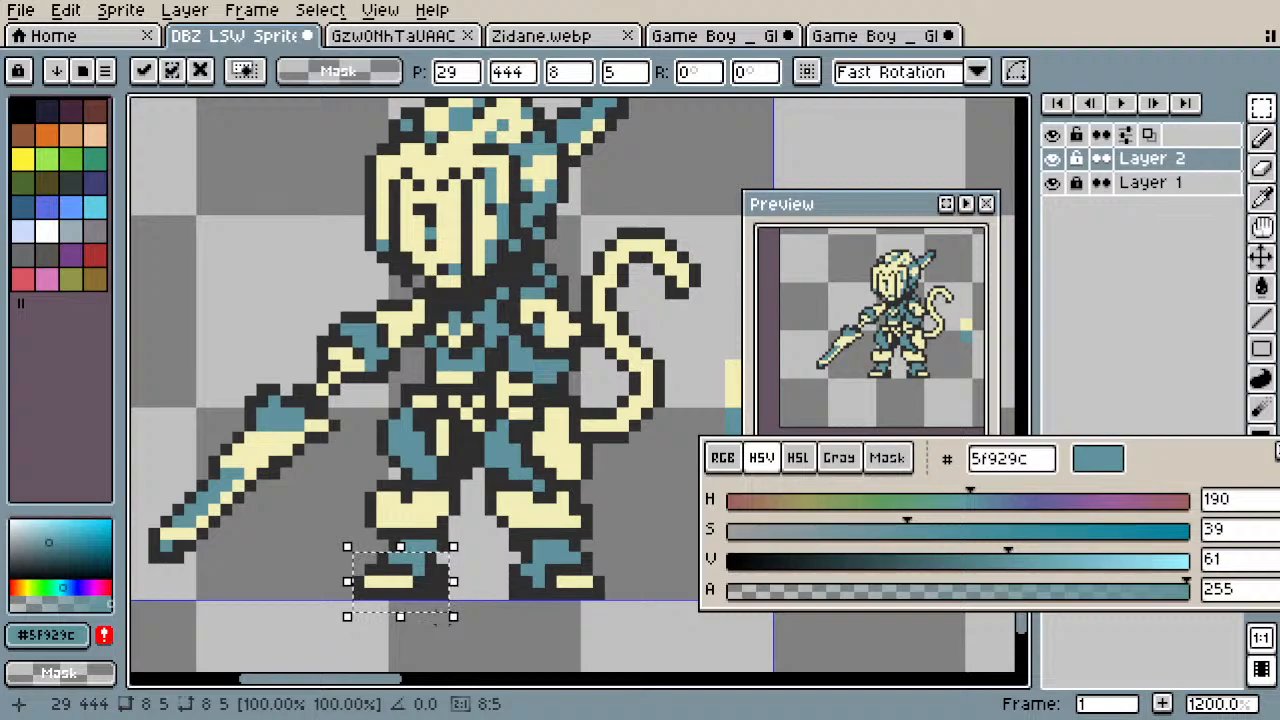
key(ctrl+d)
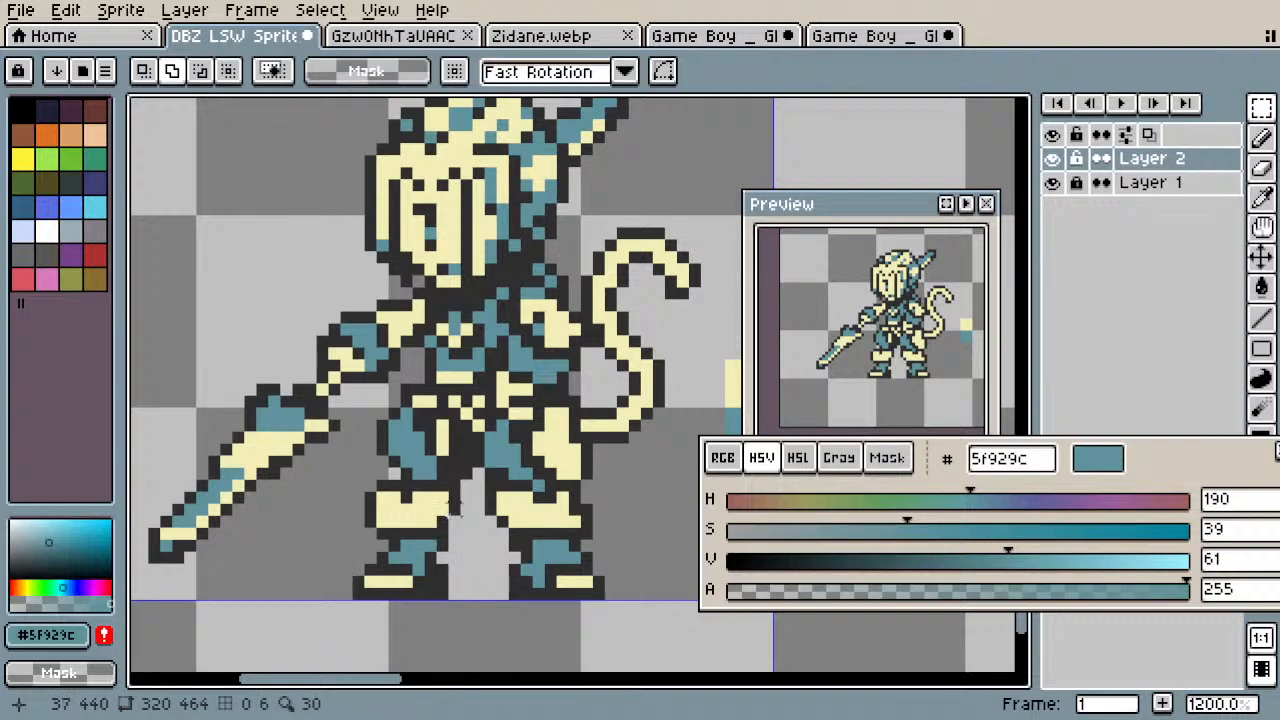
Step: Sample dark 2f2f2f to refine the outline around the sword-side knee, then sample teal 5f929c to fill the gap above it
scroll(440, 510, up, 3)
key(b)
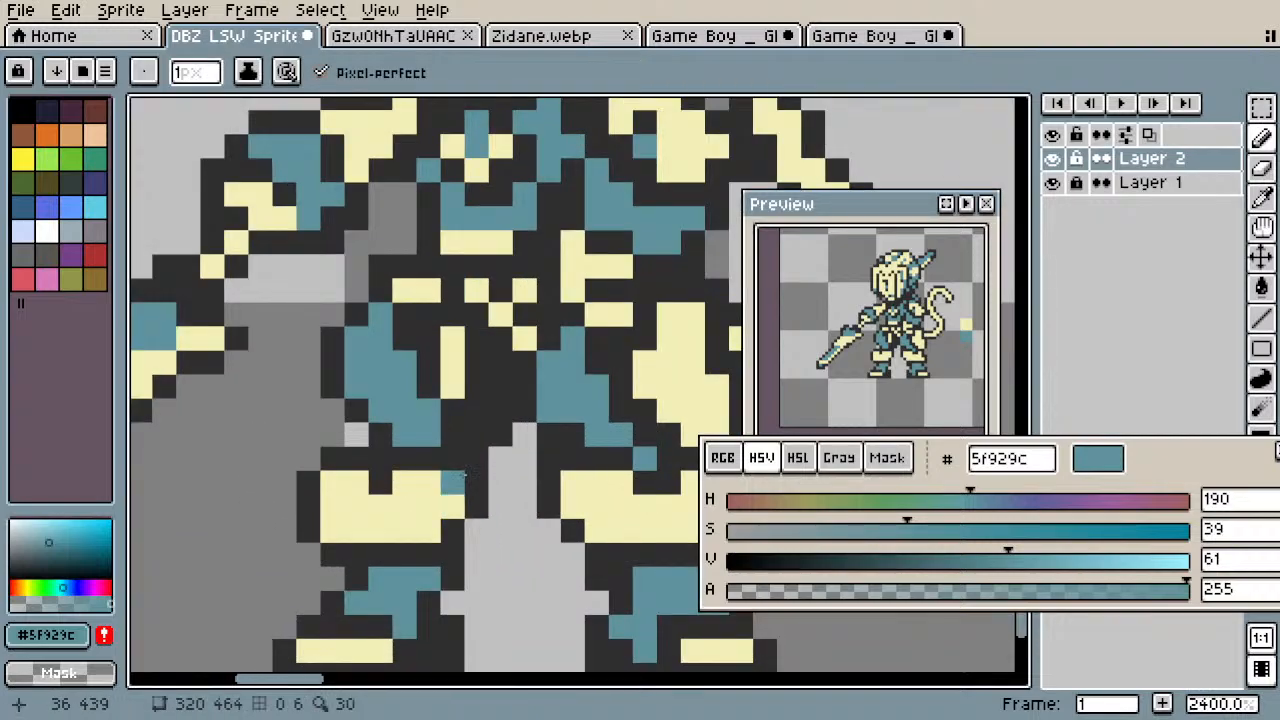
alt+click(449, 475)
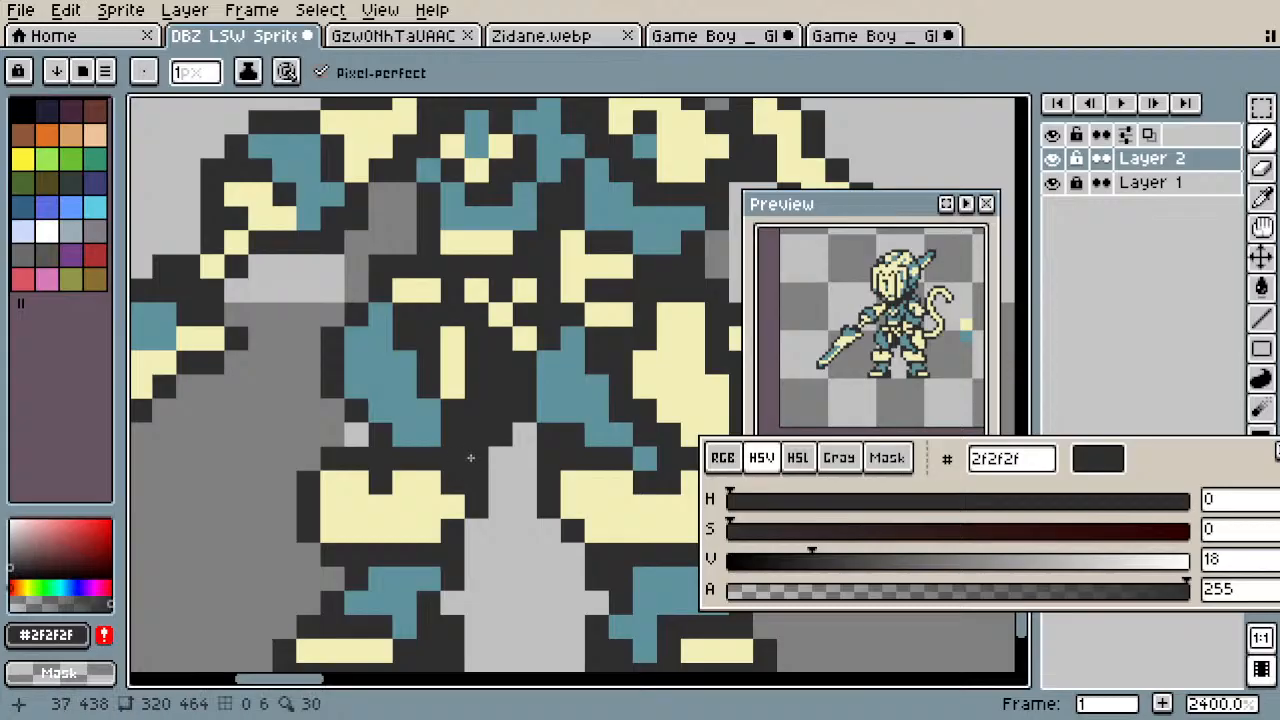
scroll(475, 464, down, 3)
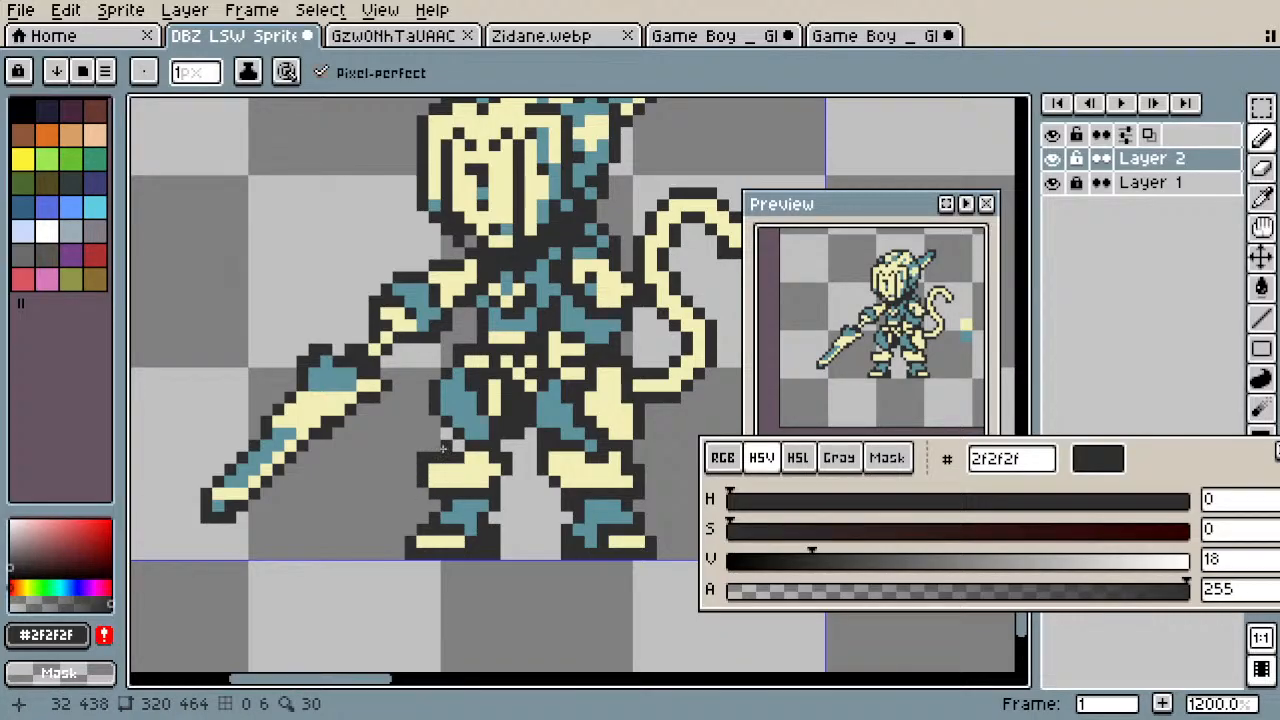
key(alt)
alt+click(479, 420)
scroll(468, 515, down, 4)
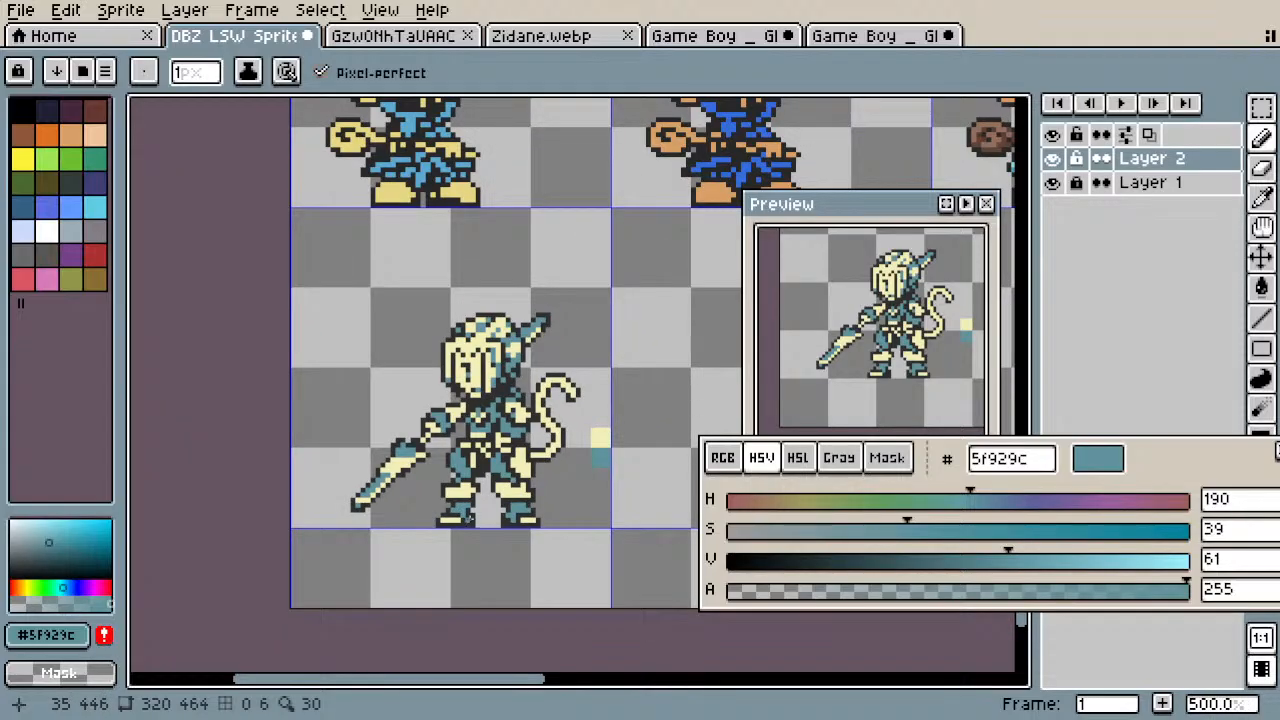
scroll(465, 517, up, 4)
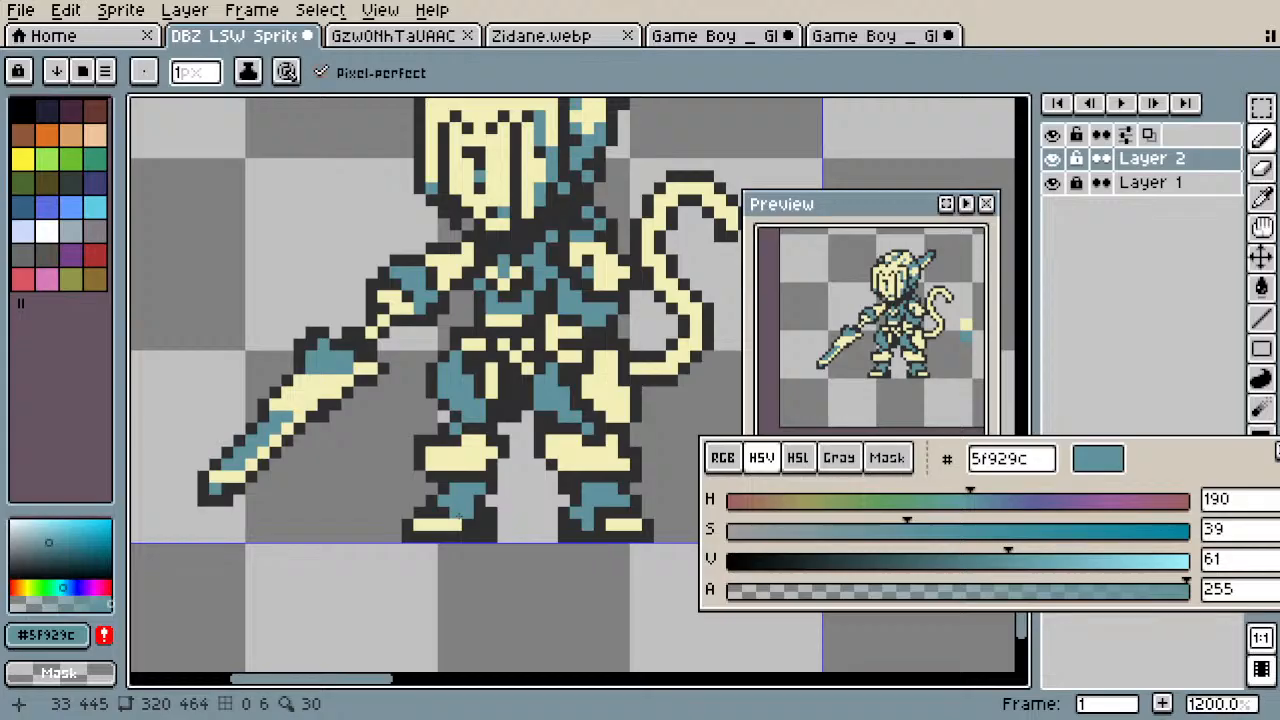
Step: Try nudging the sword-side lower leg sideways with a 10 by 10 pixel selection, then deselect it
key(m)
drag(397, 431, 514, 562)
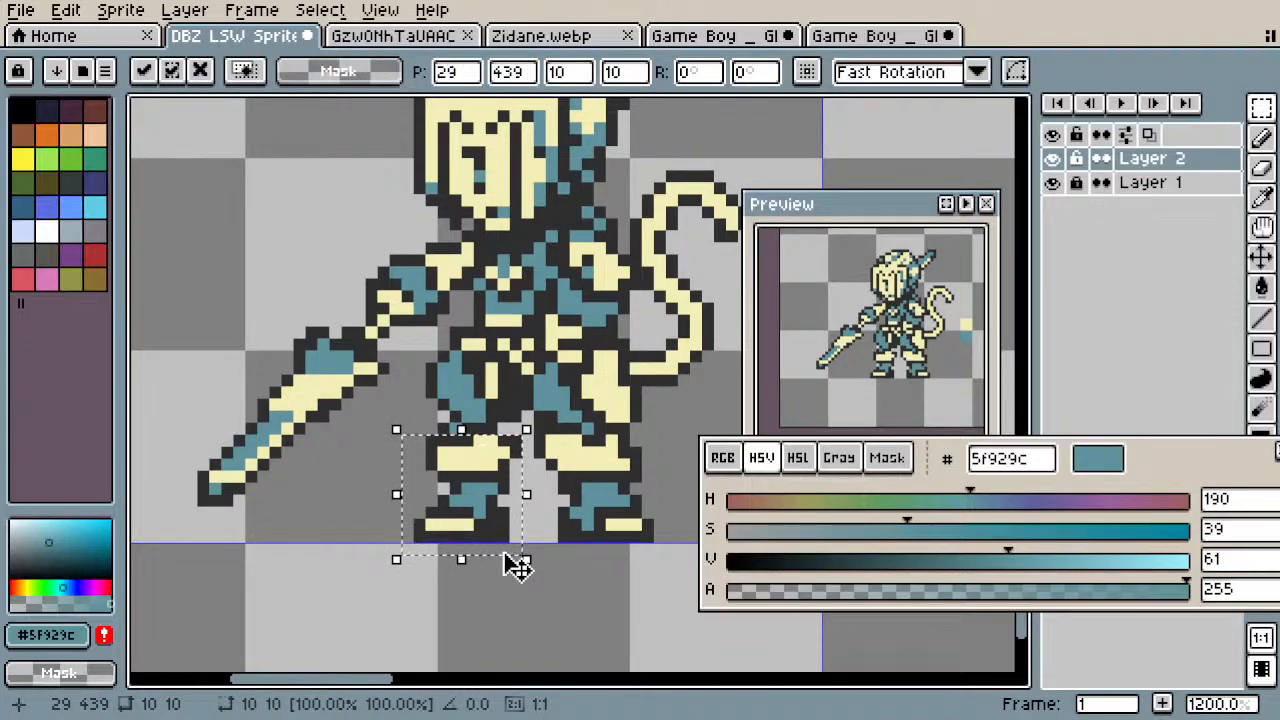
key(Left)
key(Right)
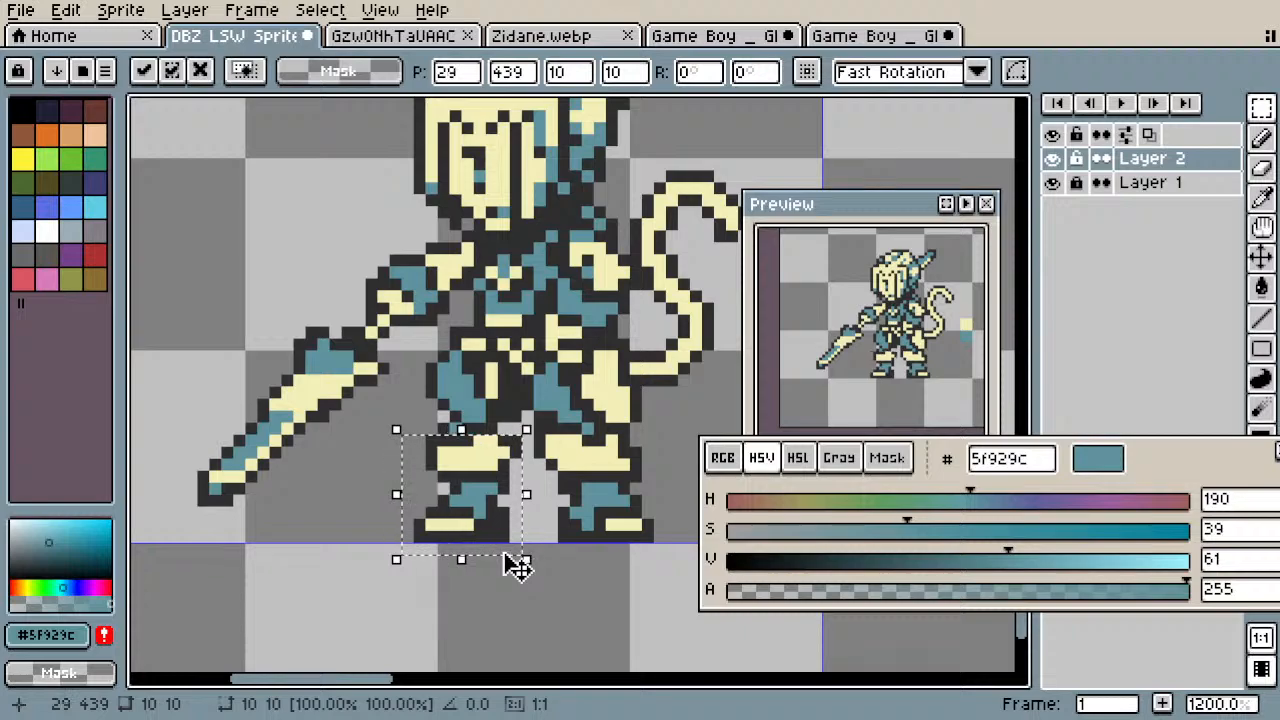
key(Left)
key(ctrl+d)
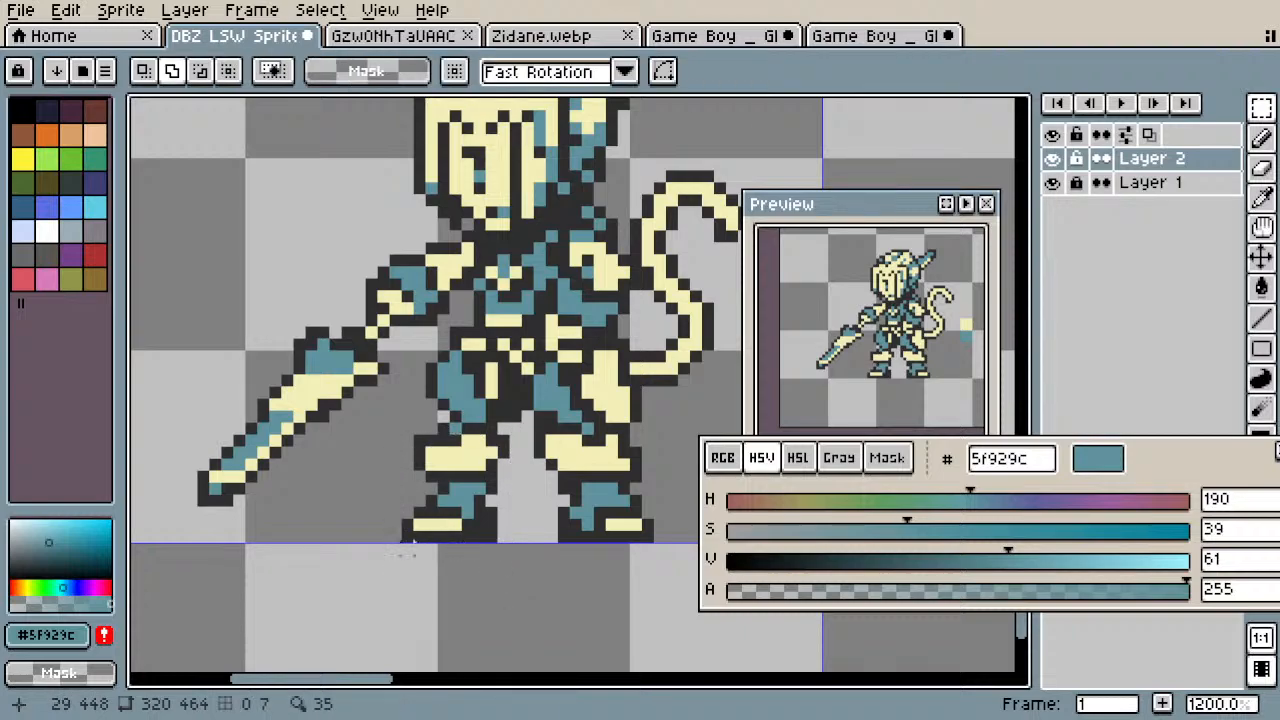
Step: Select the sword-side lower leg with an 11 by 11 pixel area and shift it one pixel outward
key(ctrl+shift+d)
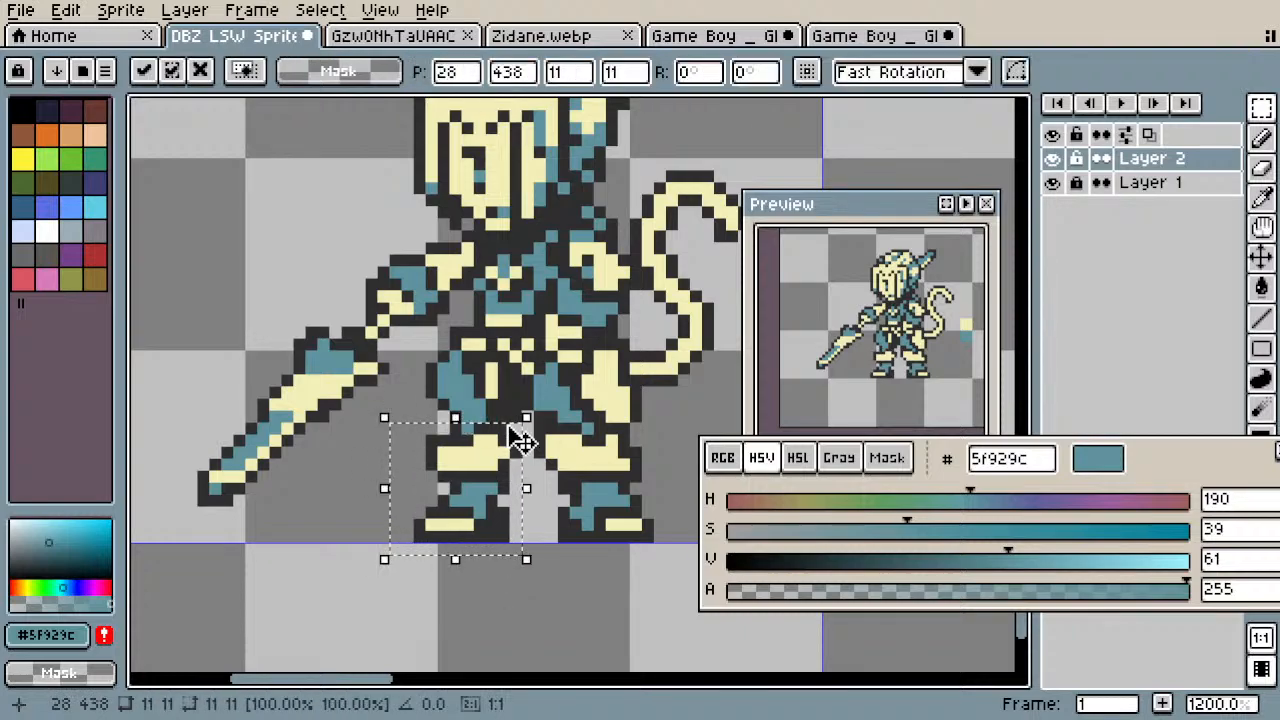
key(Left)
key(Left)
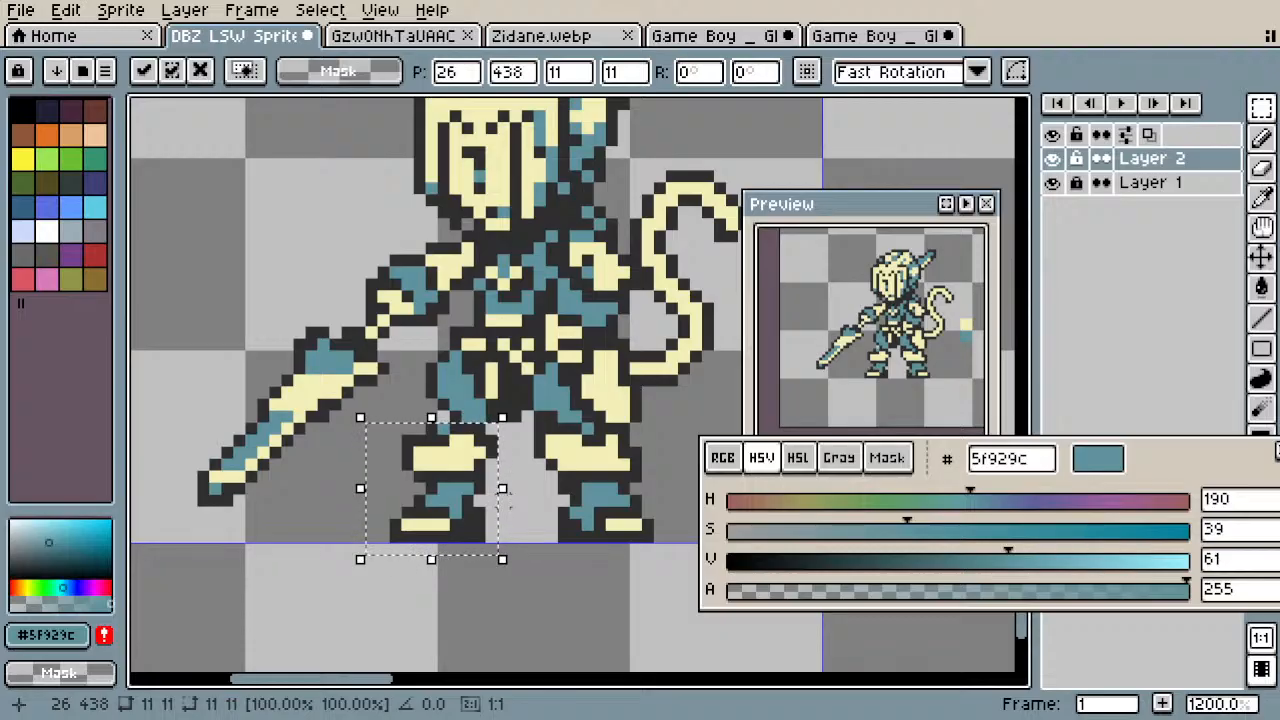
click(503, 500)
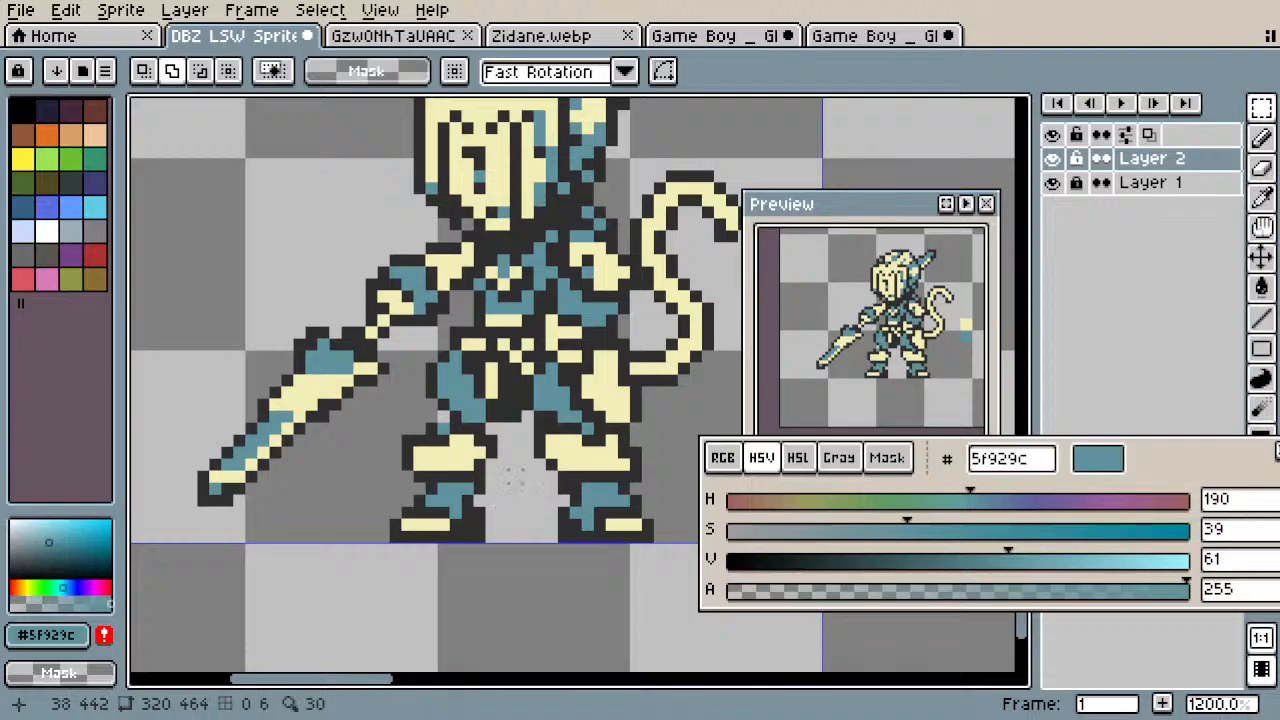
Step: Sample teal 5f929c and dark 2f2f2f to reconnect the thigh shading and outer outline above the shifted knee
key(b)
alt+click(431, 420)
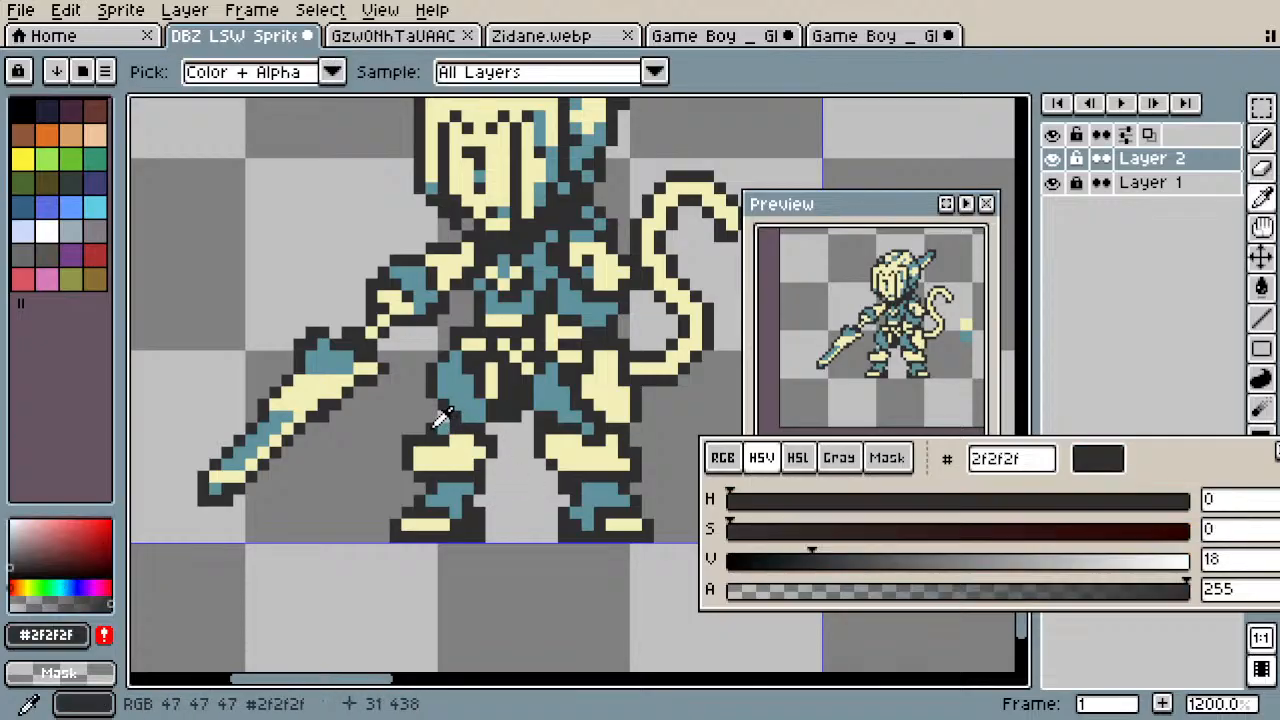
alt+click(443, 420)
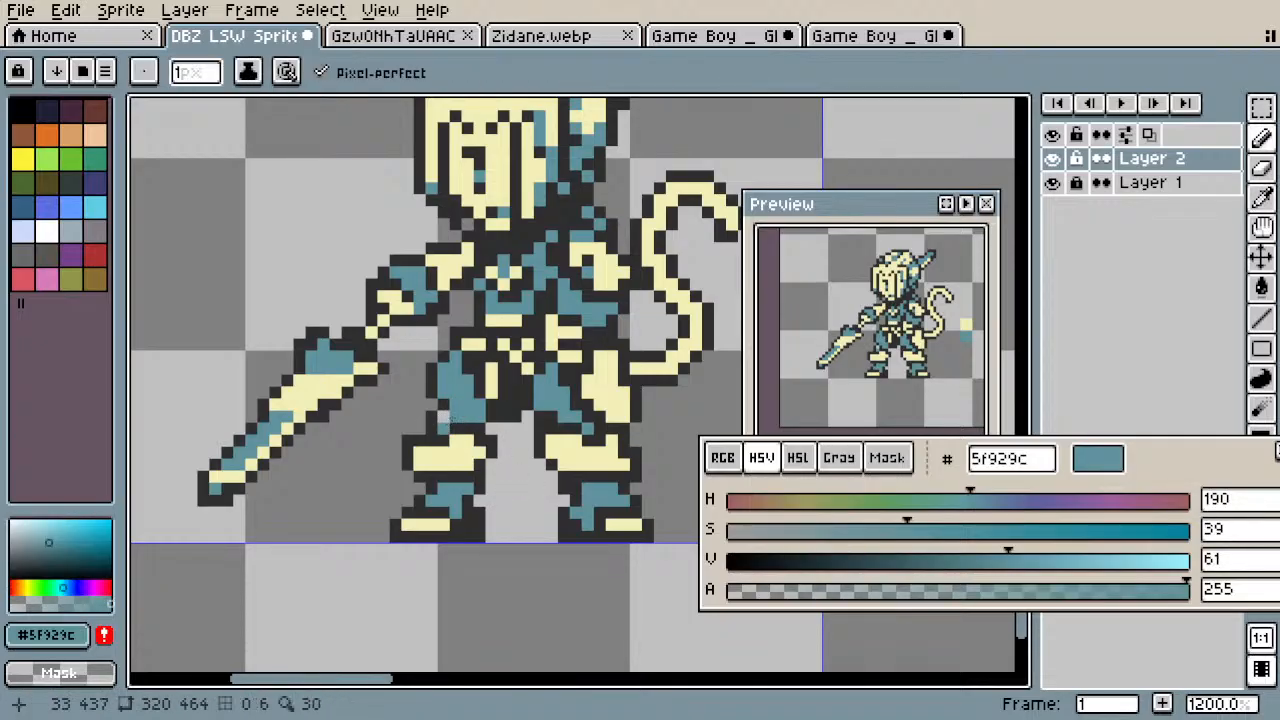
alt+click(440, 414)
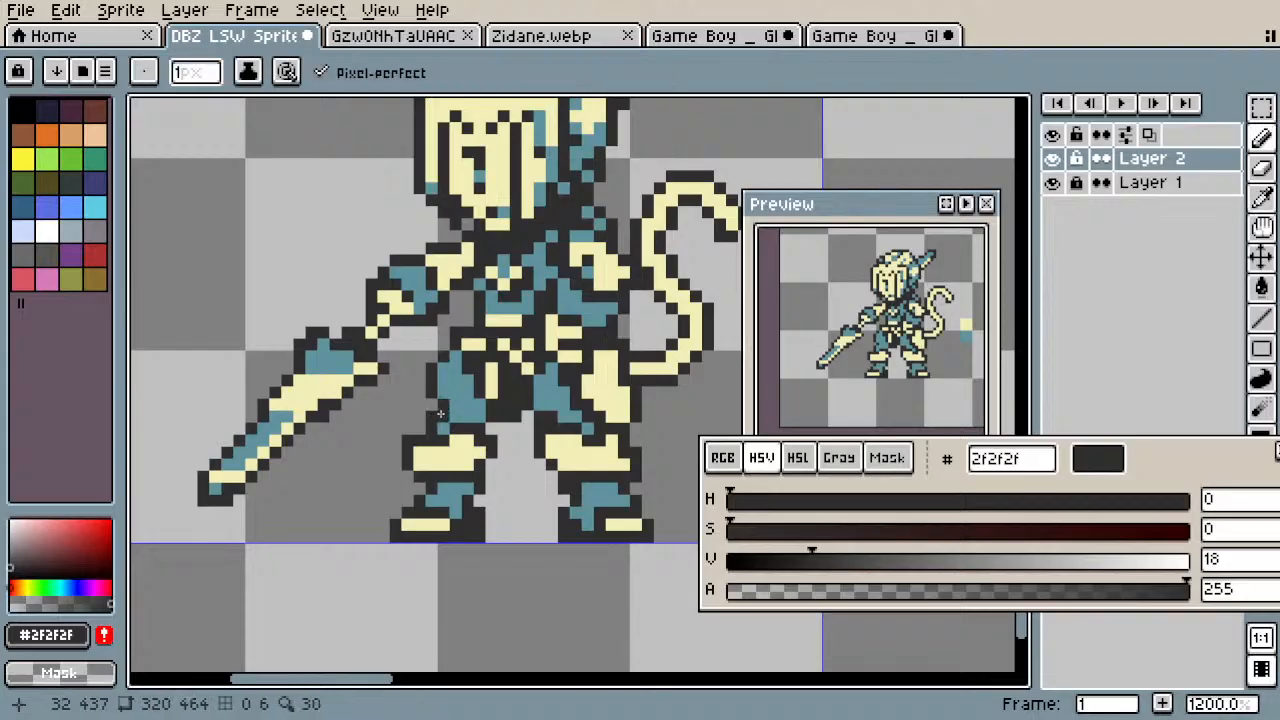
scroll(441, 413, down, 4)
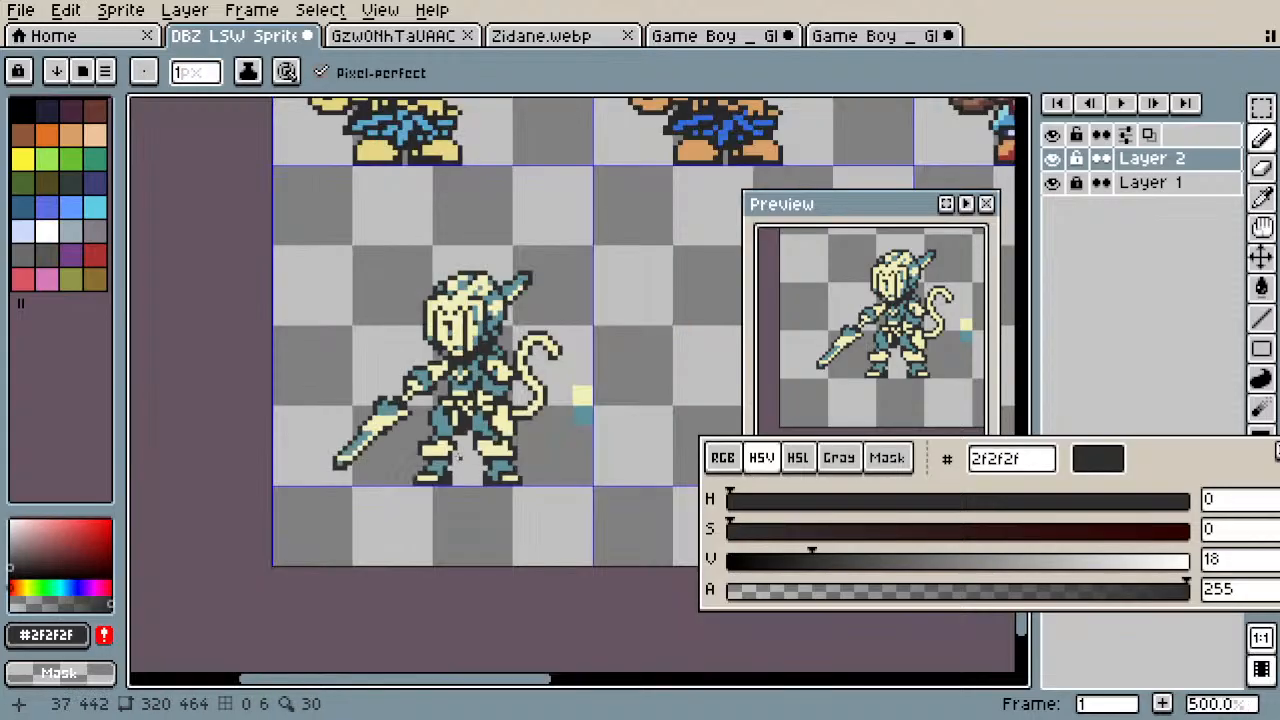
Step: Select the 3 by 4 pixel cream detail on the tail side of the waist and shift it one pixel up
scroll(458, 462, up, 5)
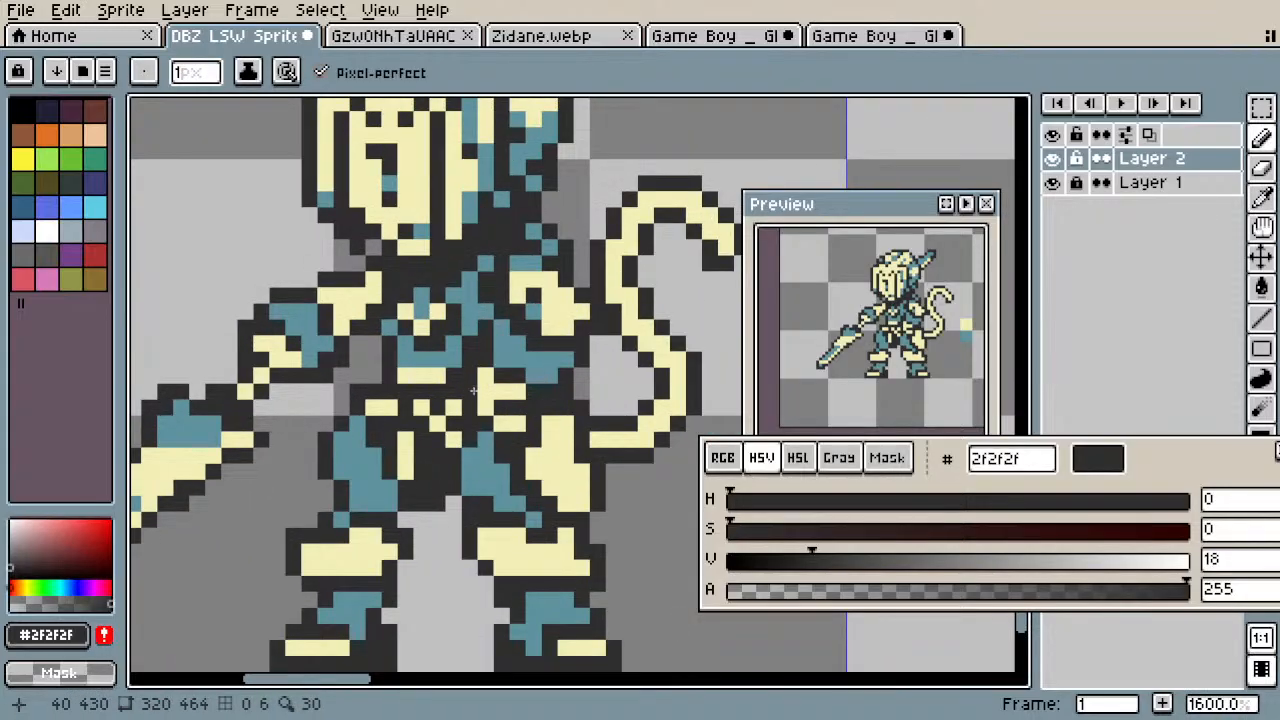
scroll(474, 391, up, 2)
key(m)
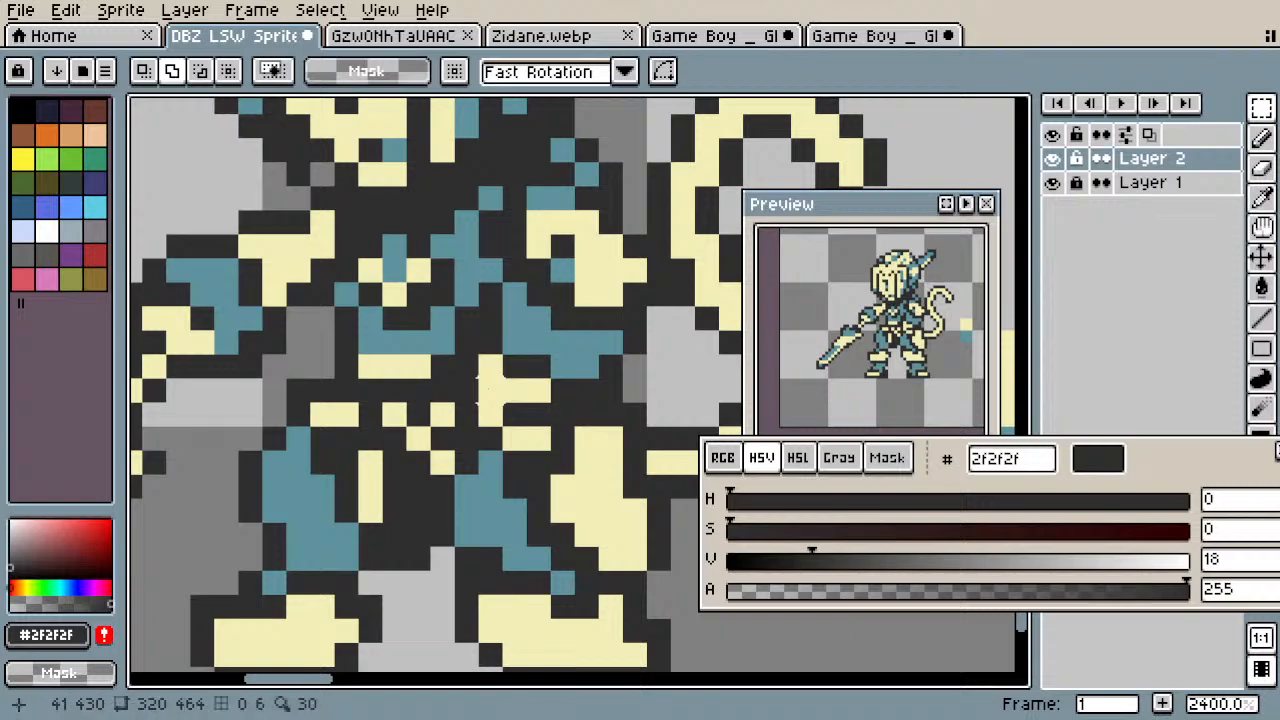
click(479, 356)
drag(478, 356, 545, 452)
key(Up)
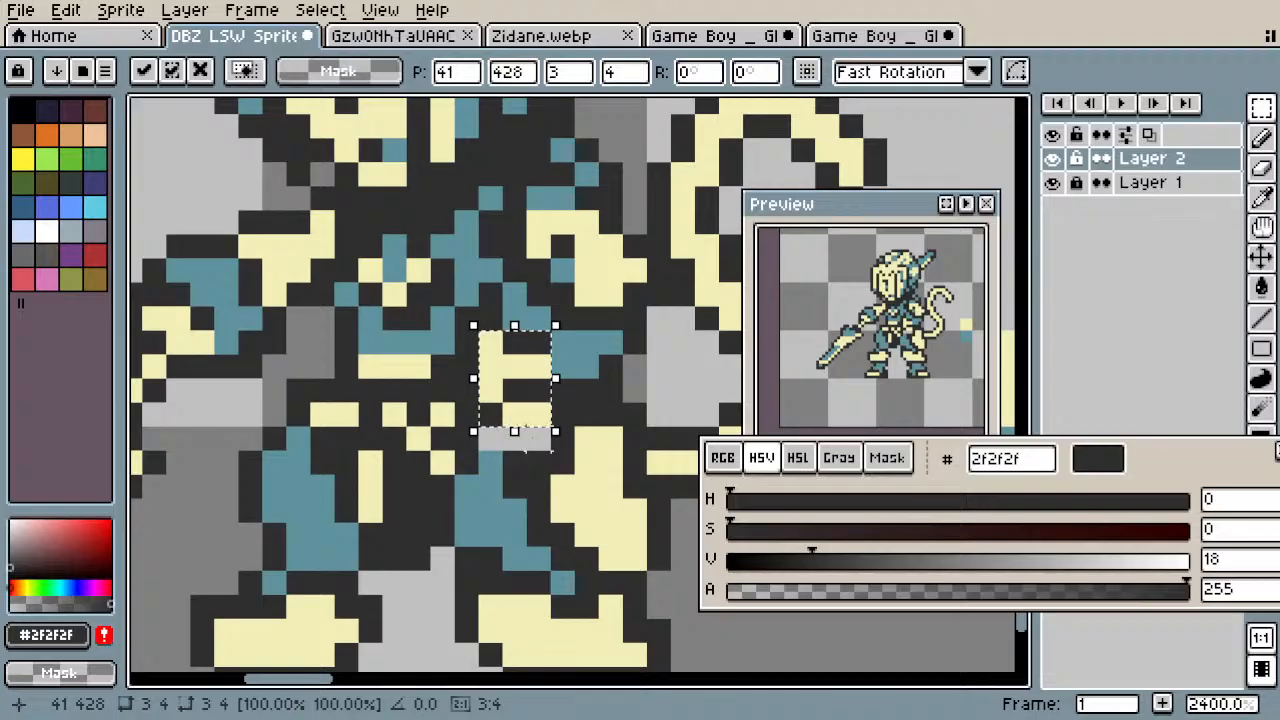
click(531, 437)
Step: Fill the gap left beneath the raised waist detail with dark 2f2f2f pixels
key(b)
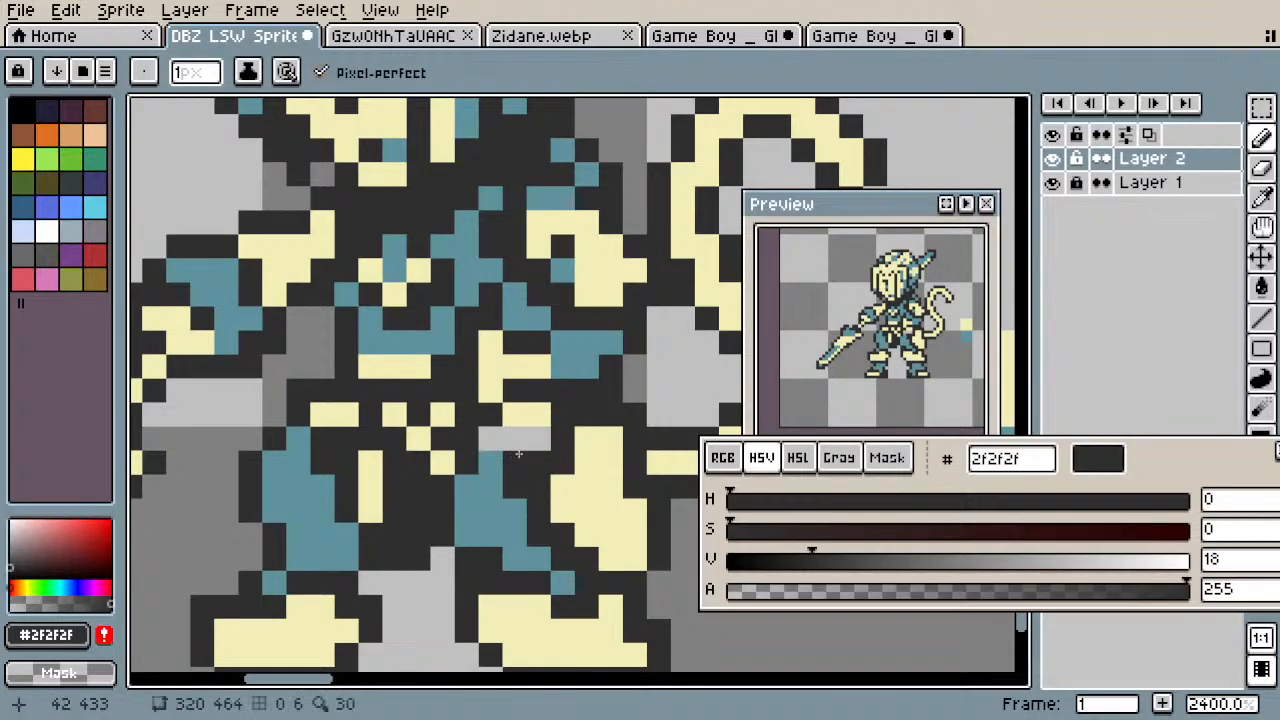
click(508, 440)
click(492, 440)
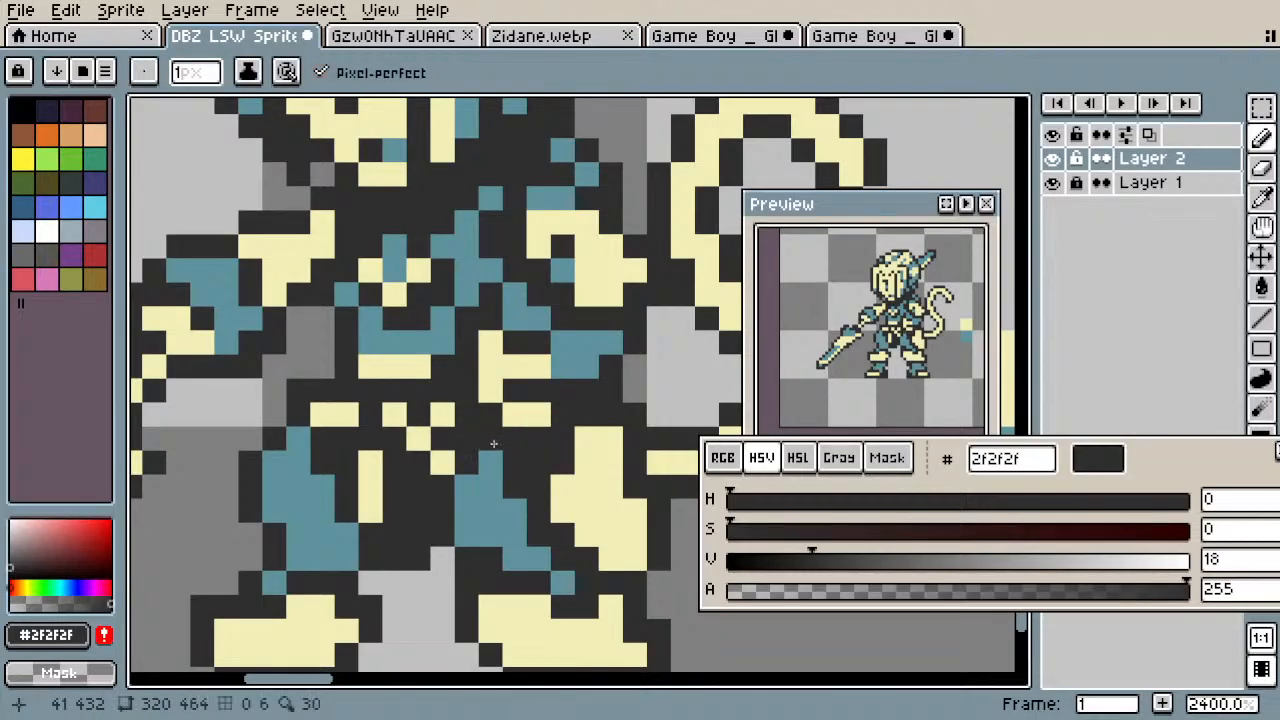
scroll(494, 455, down, 7)
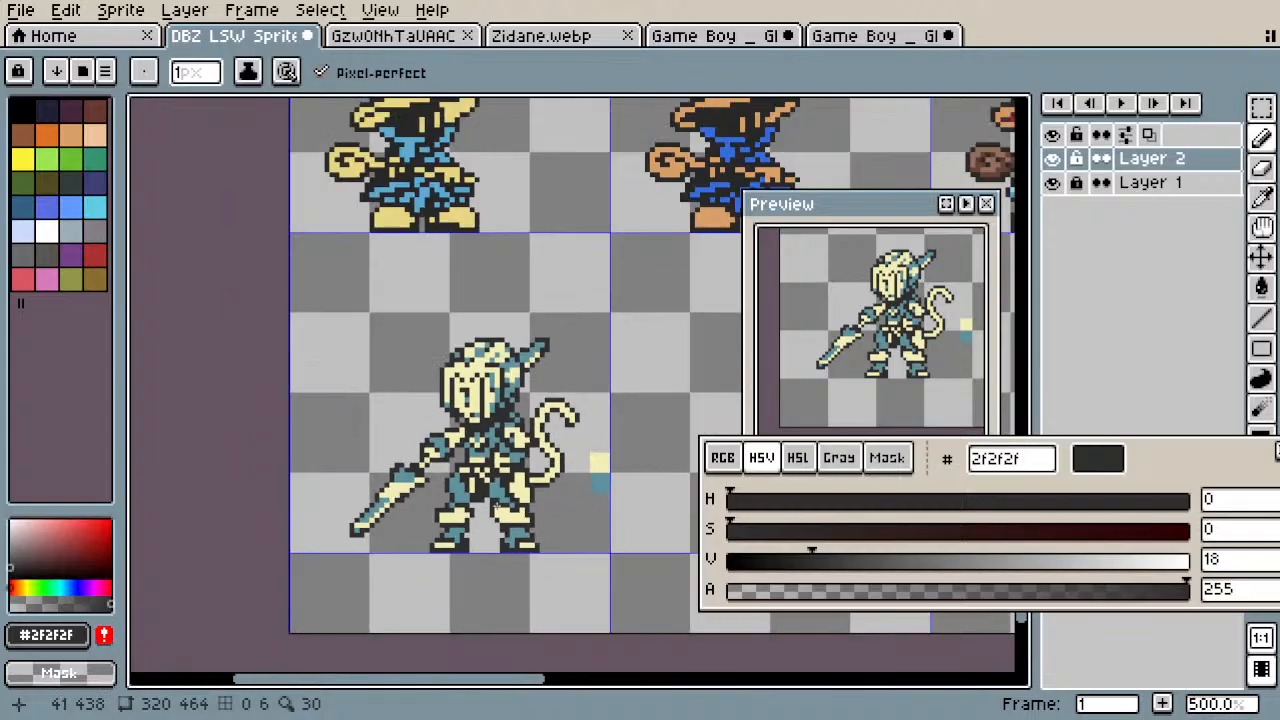
scroll(495, 507, up, 5)
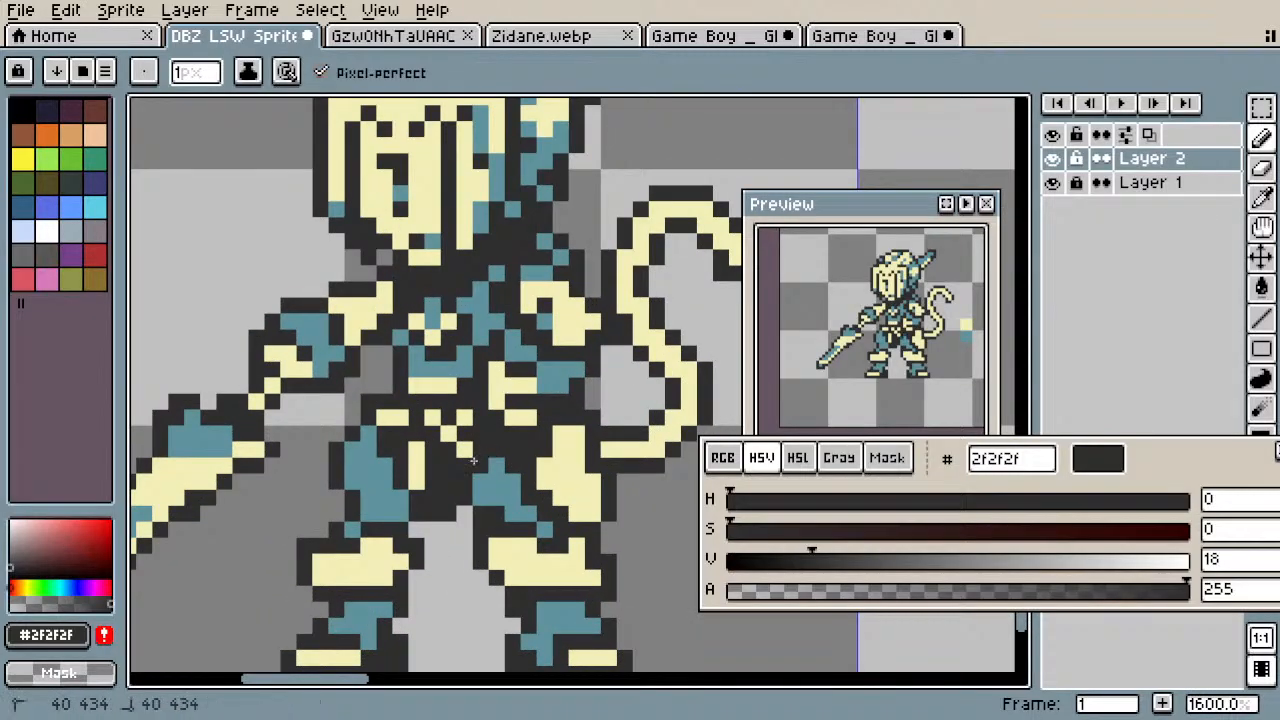
scroll(480, 490, down, 6)
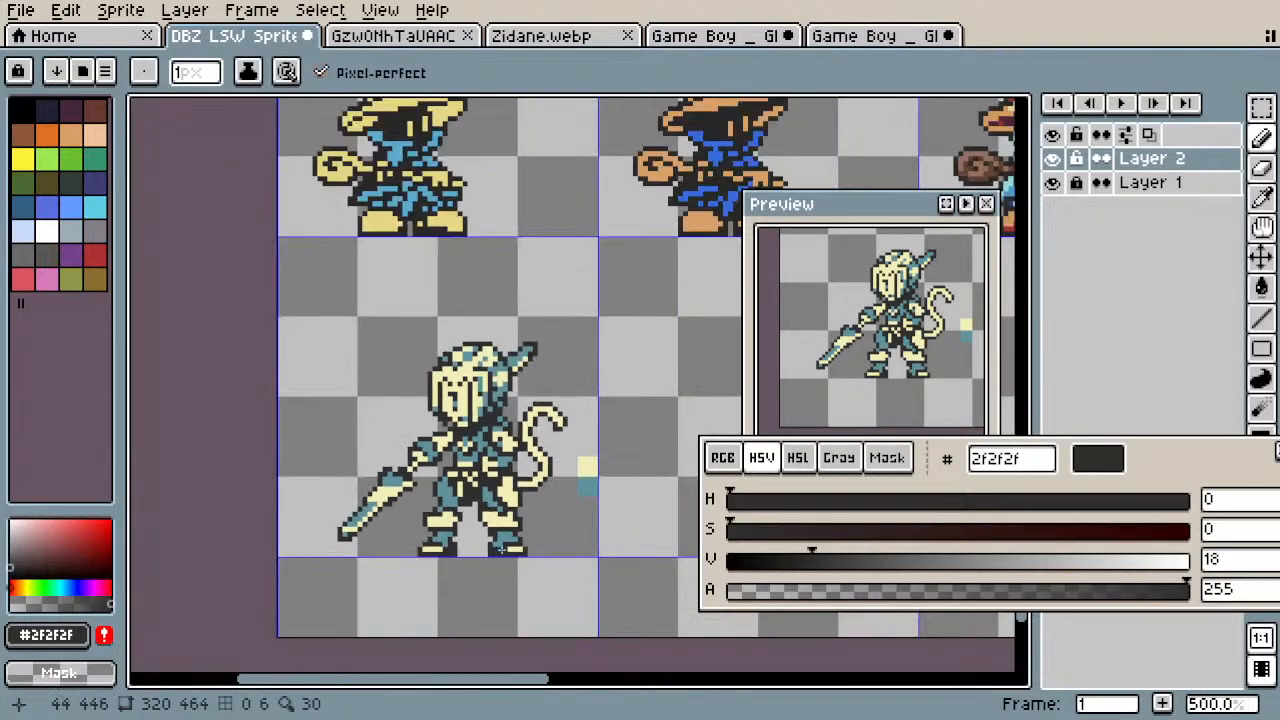
Step: Sample cream f2efb6 to thicken the top of the tail-side waist detail, then sample teal 5f929c to touch up the torso shading beside it
scroll(503, 549, up, 4)
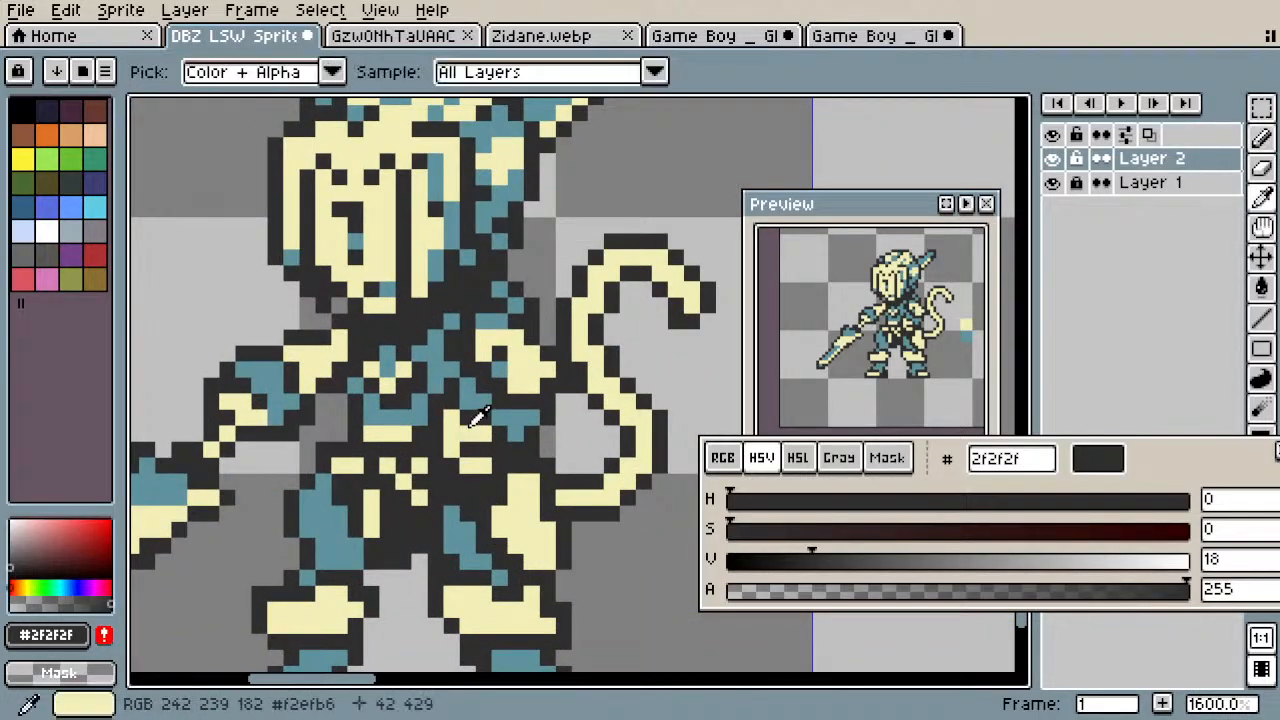
alt+click(459, 423)
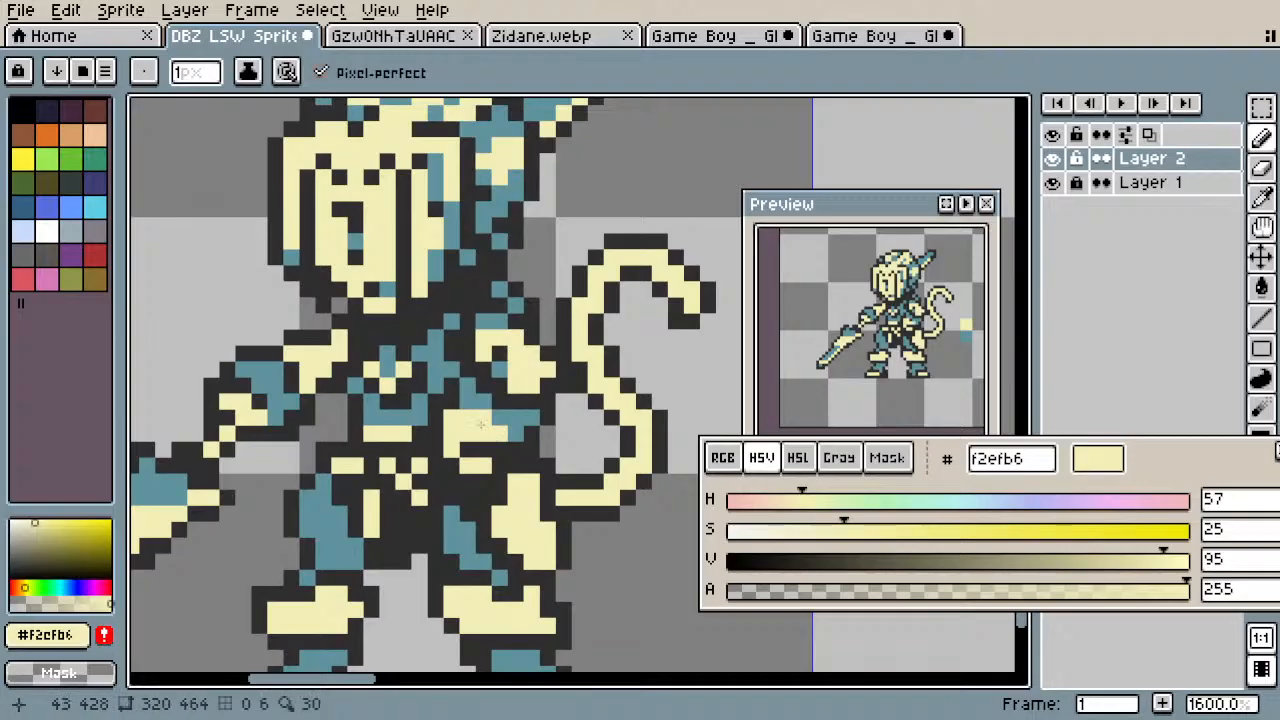
alt+click(490, 418)
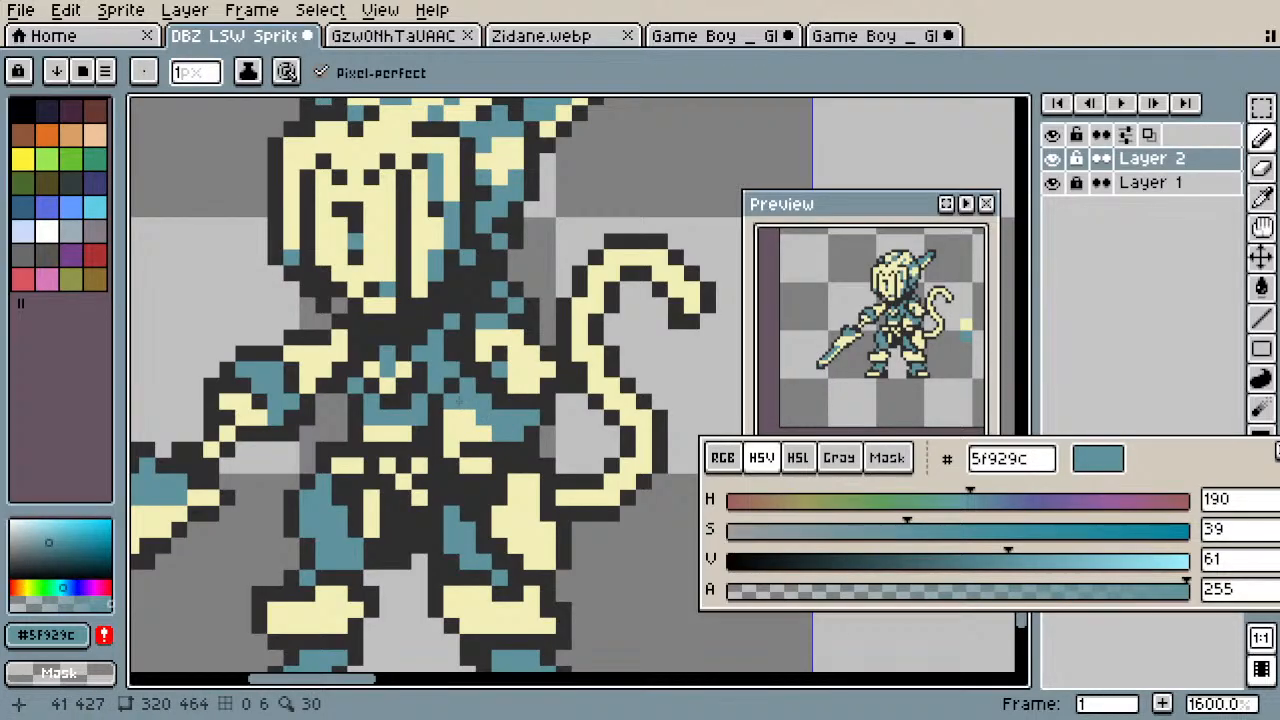
scroll(490, 420, down, 6)
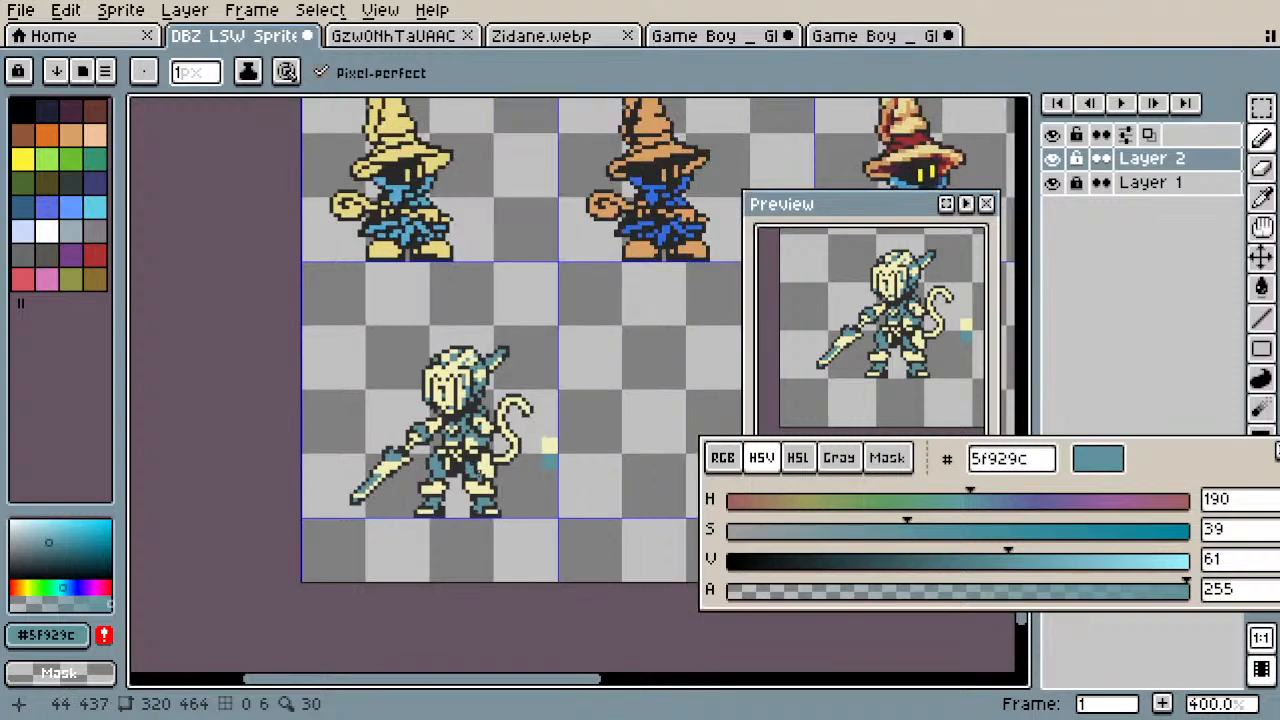
Step: Sample dark 2f2f2f and thin the cream tail-side waist detail into narrower, broken segments
scroll(466, 458, up, 8)
alt+click(397, 395)
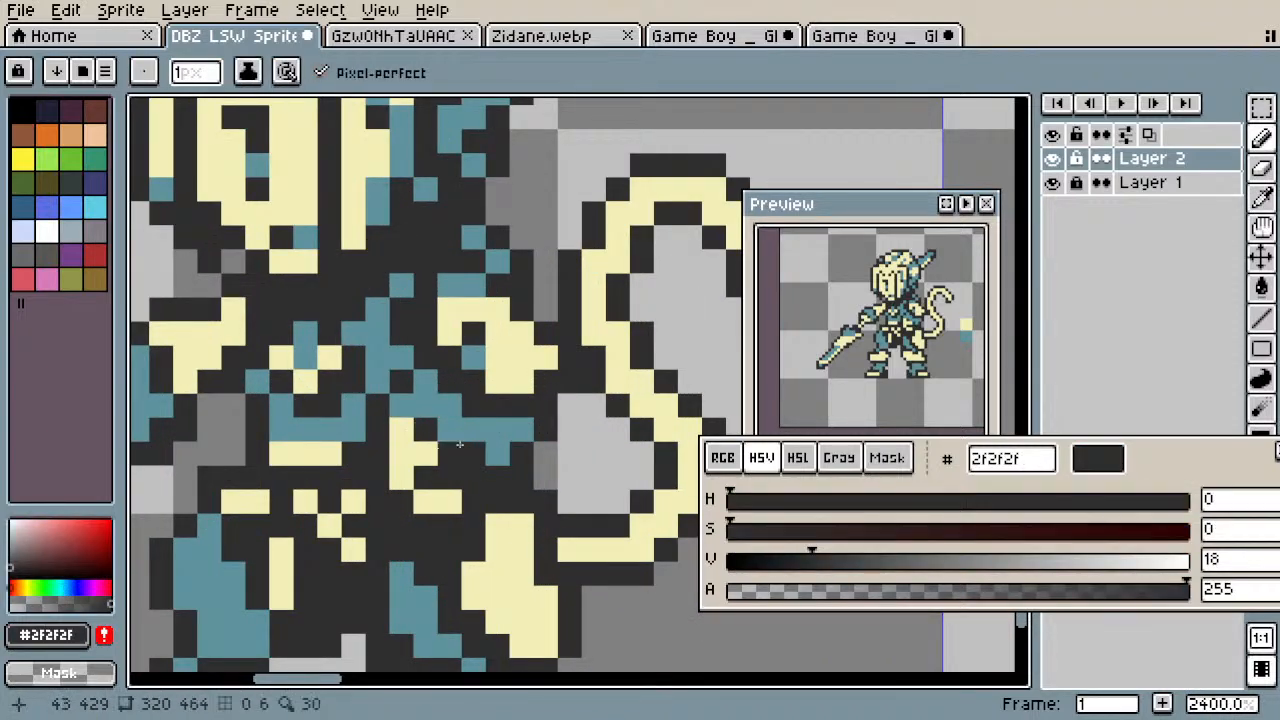
scroll(418, 425, down, 7)
scroll(491, 483, down, 2)
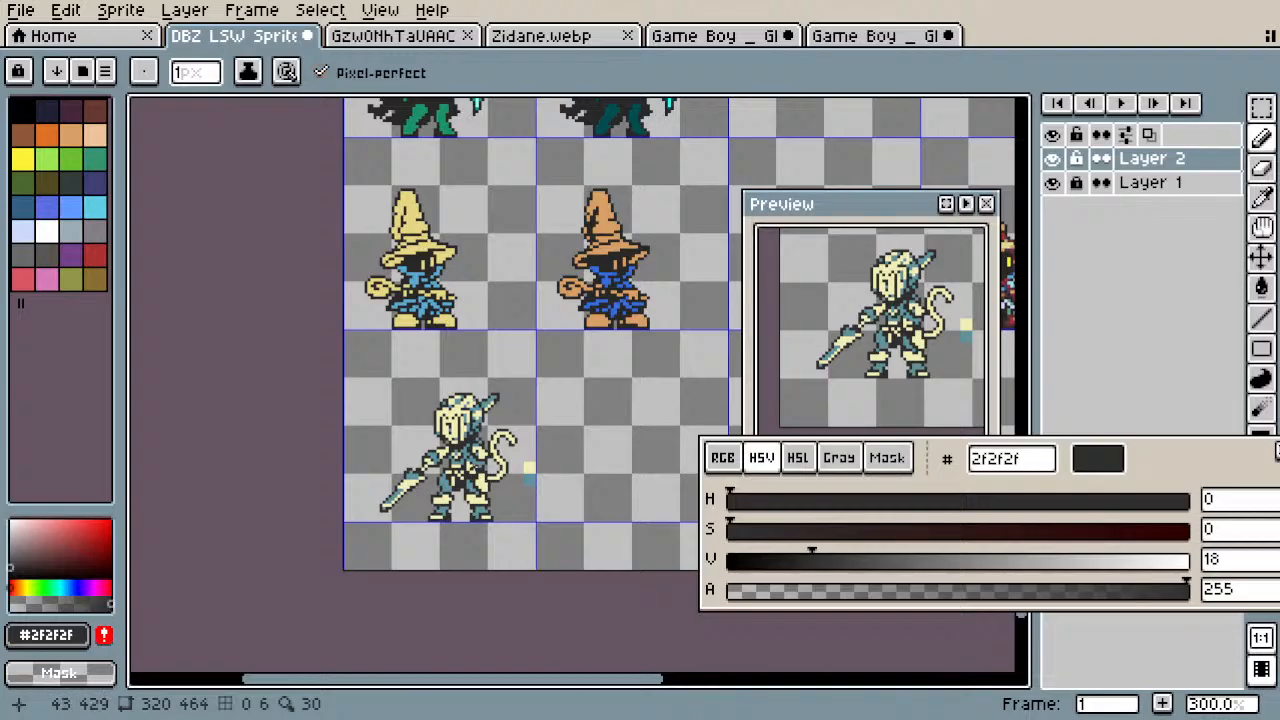
scroll(462, 458, up, 7)
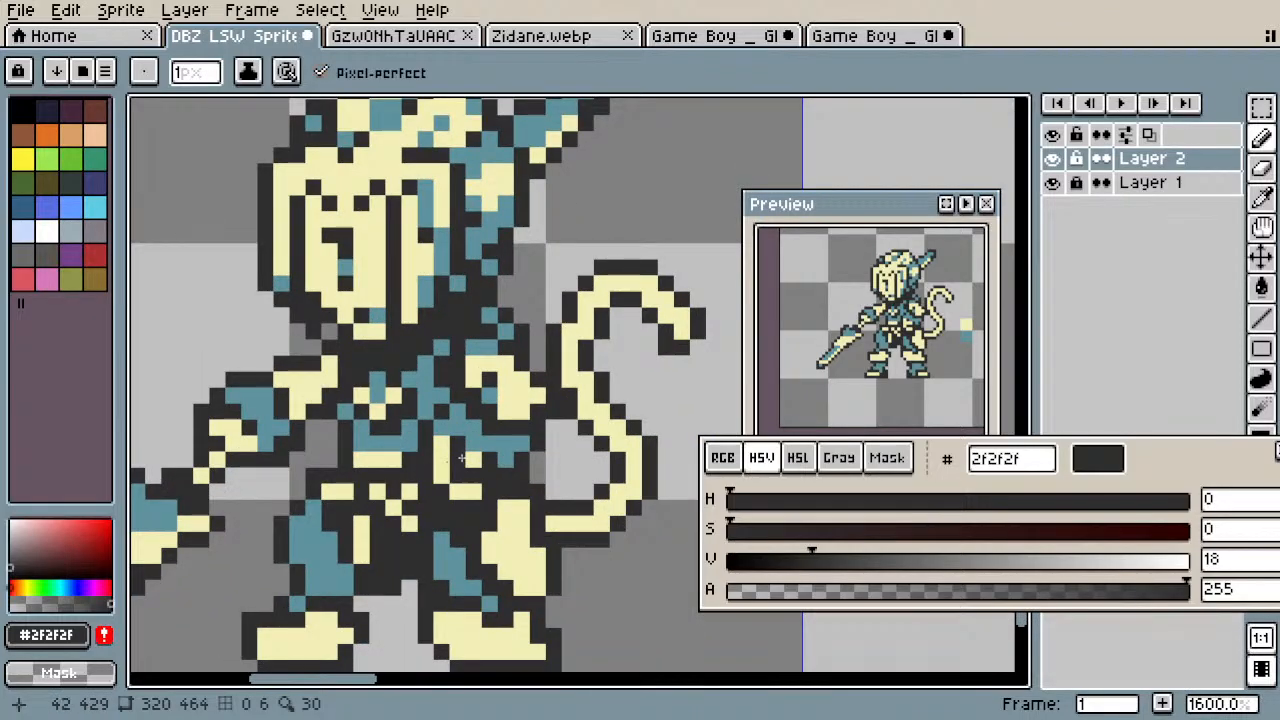
key(alt)
scroll(470, 455, down, 7)
scroll(466, 430, up, 7)
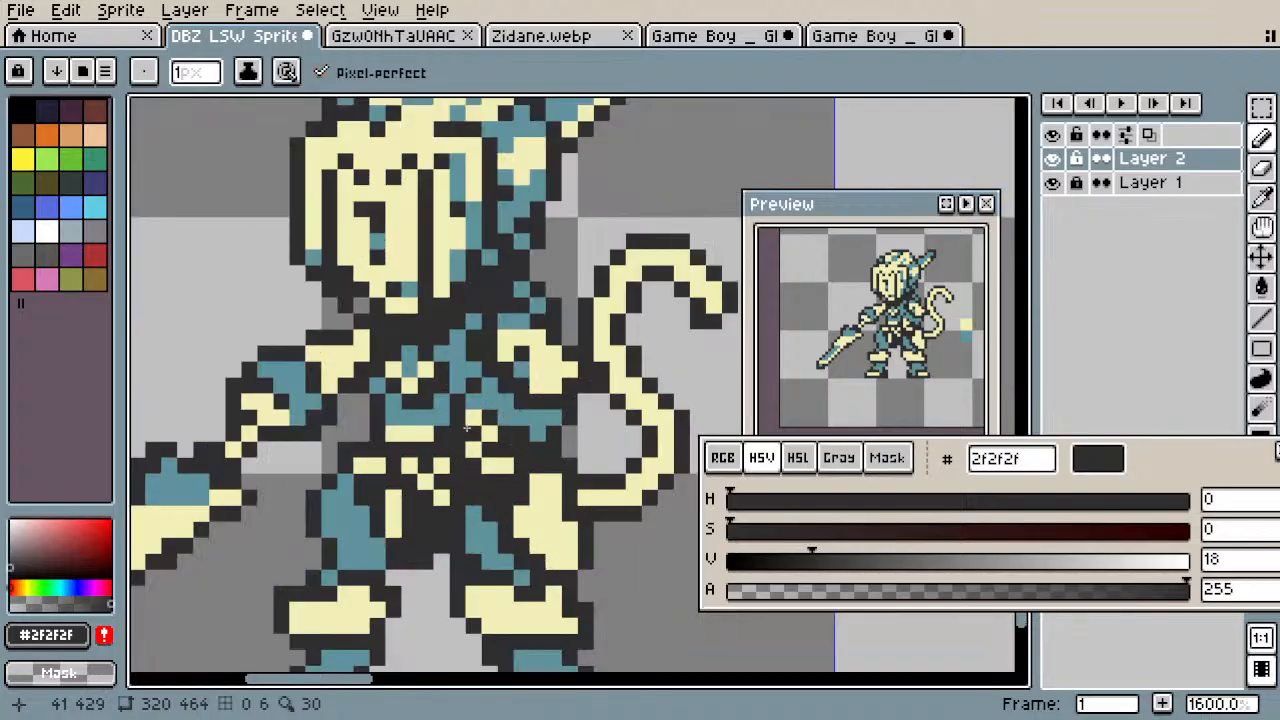
Step: Sample teal 5f929c and adjust the lower torso shading next to the tail-side waist detail
alt+click(466, 430)
scroll(470, 440, down, 4)
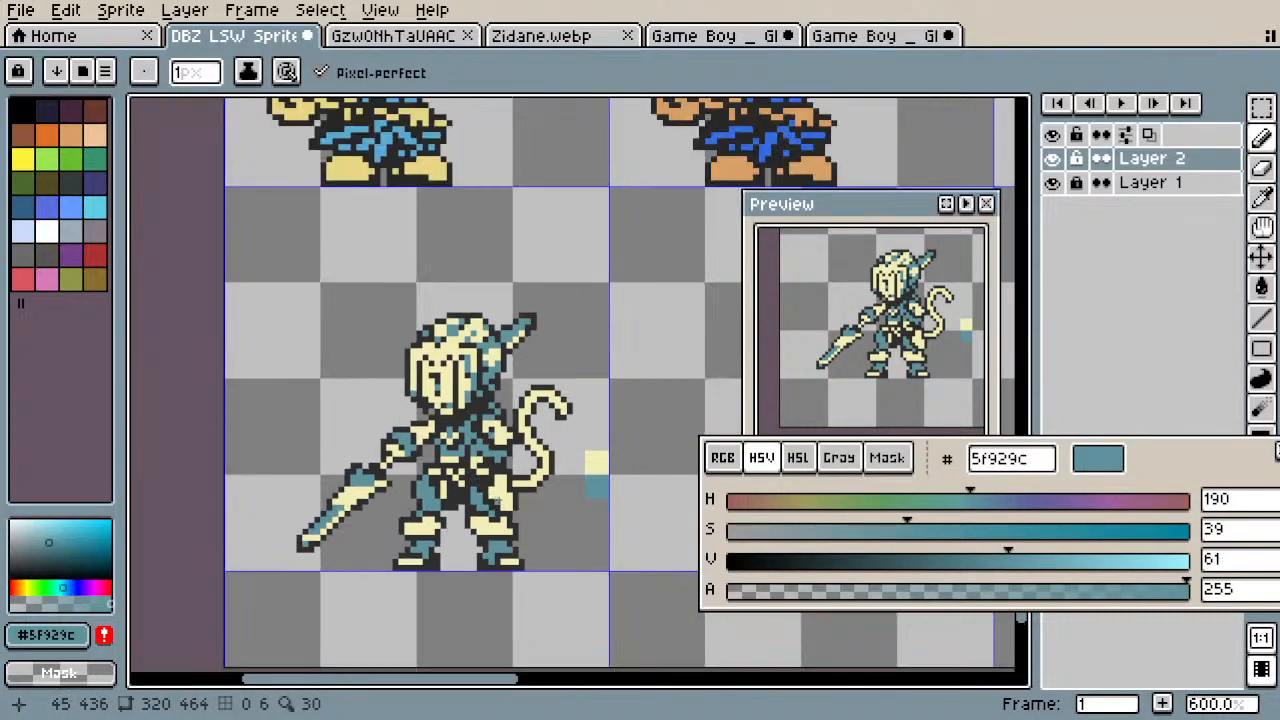
scroll(496, 496, down, 1)
scroll(500, 507, down, 1)
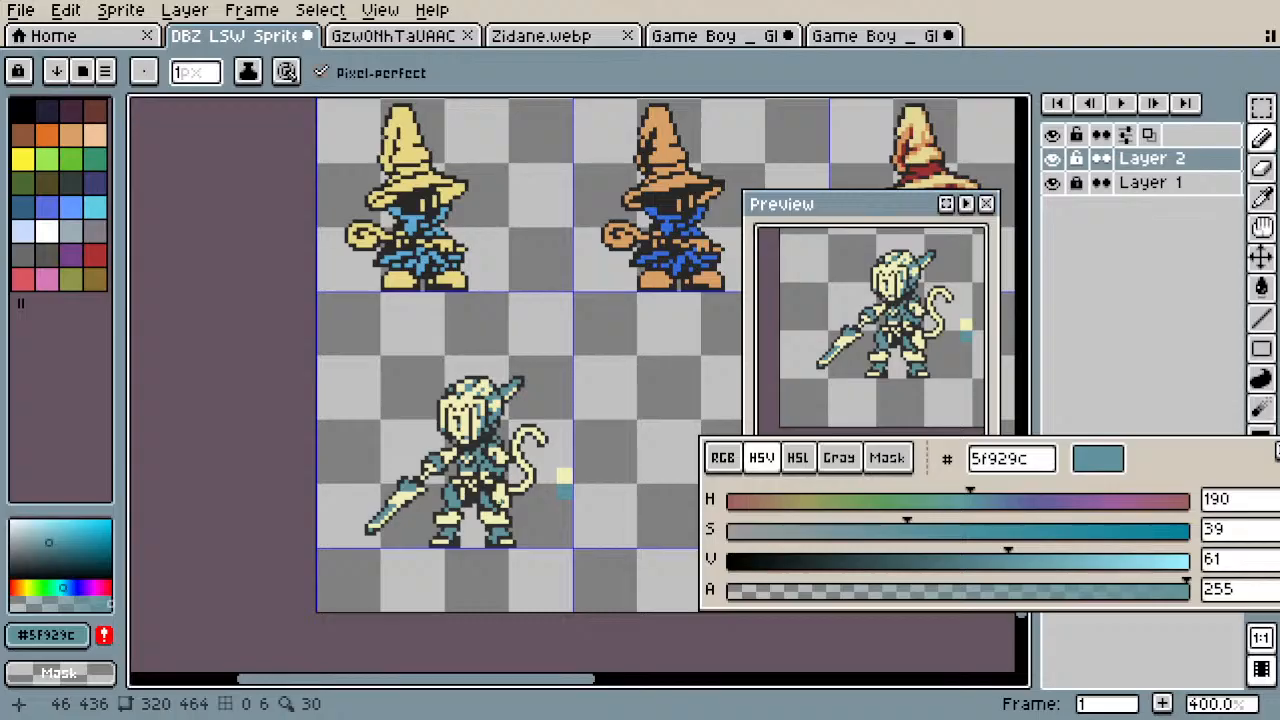
scroll(496, 495, up, 6)
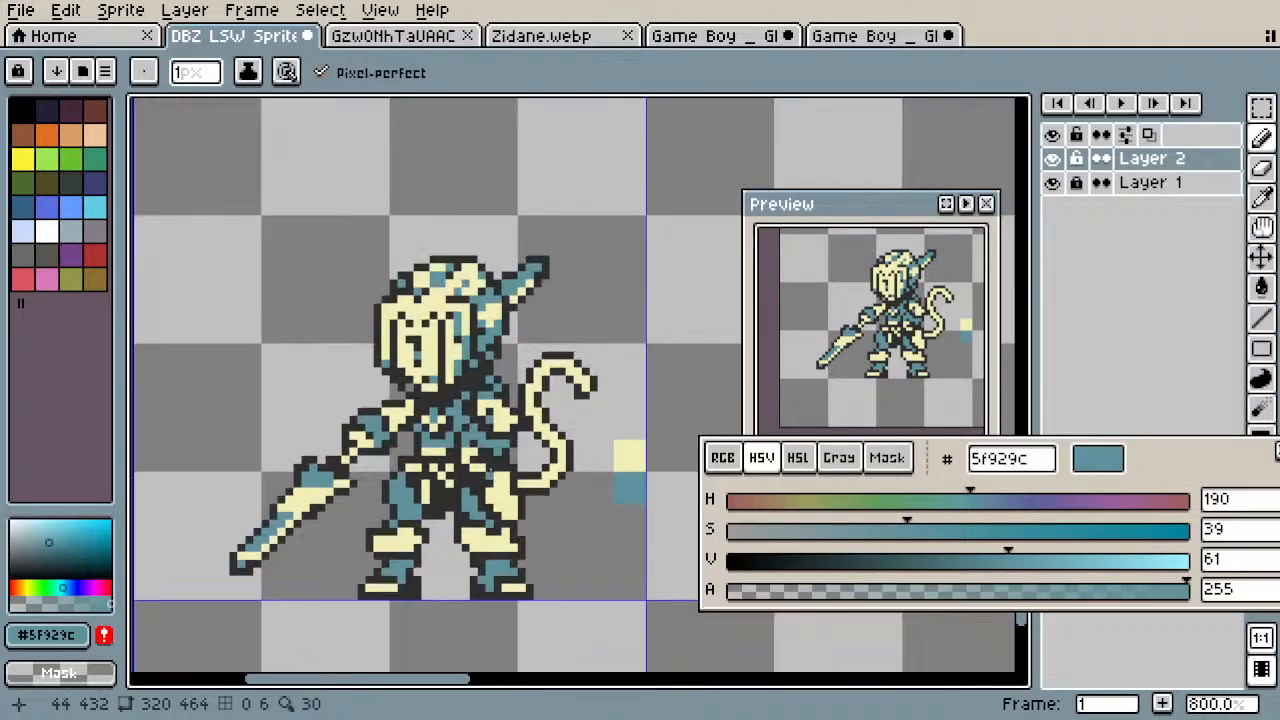
Step: Alternate sampled dark 2f2f2f and teal 5f929c to redraw the dividing line and shading across the lower torso
alt+click(440, 395)
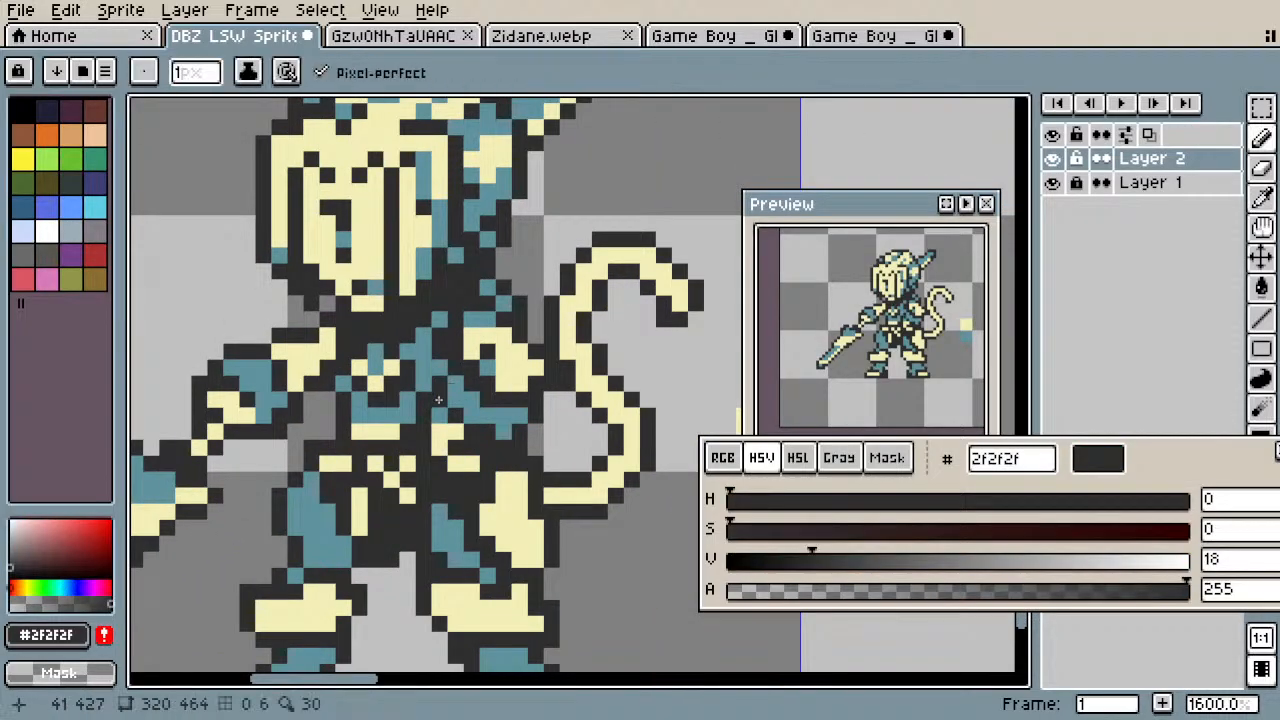
alt+click(450, 382)
alt+click(452, 387)
alt+click(445, 378)
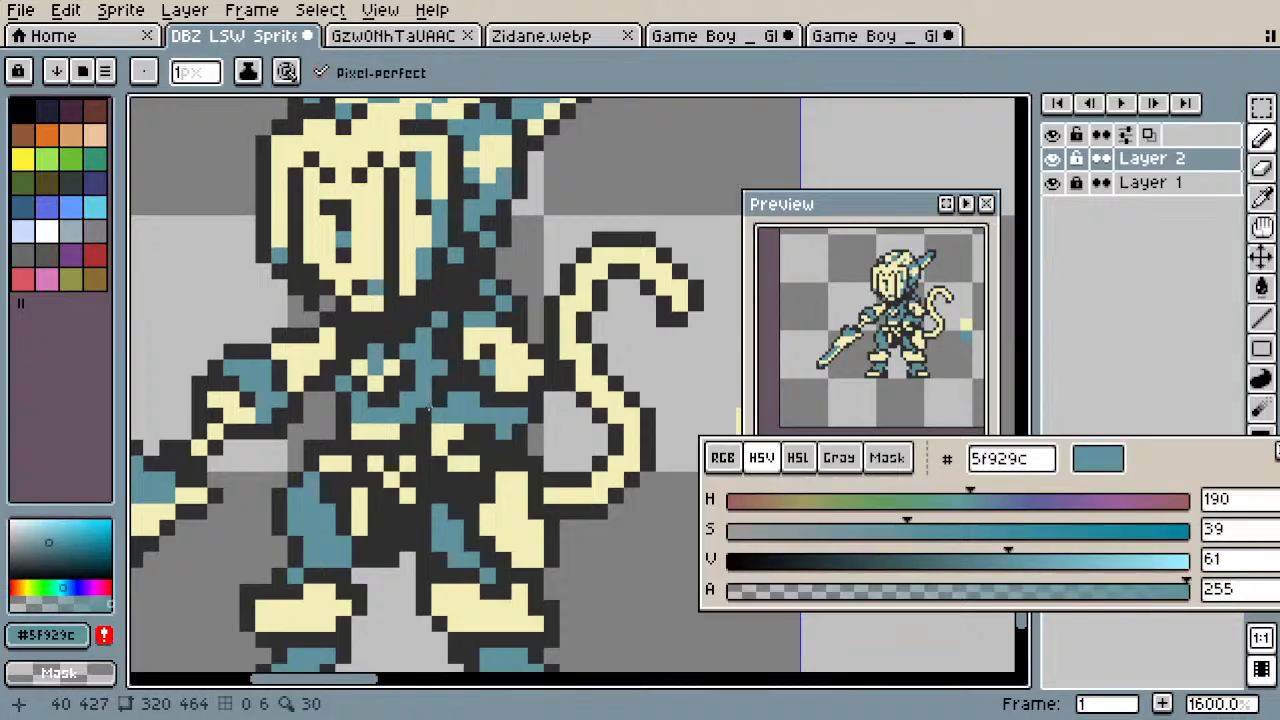
alt+click(435, 412)
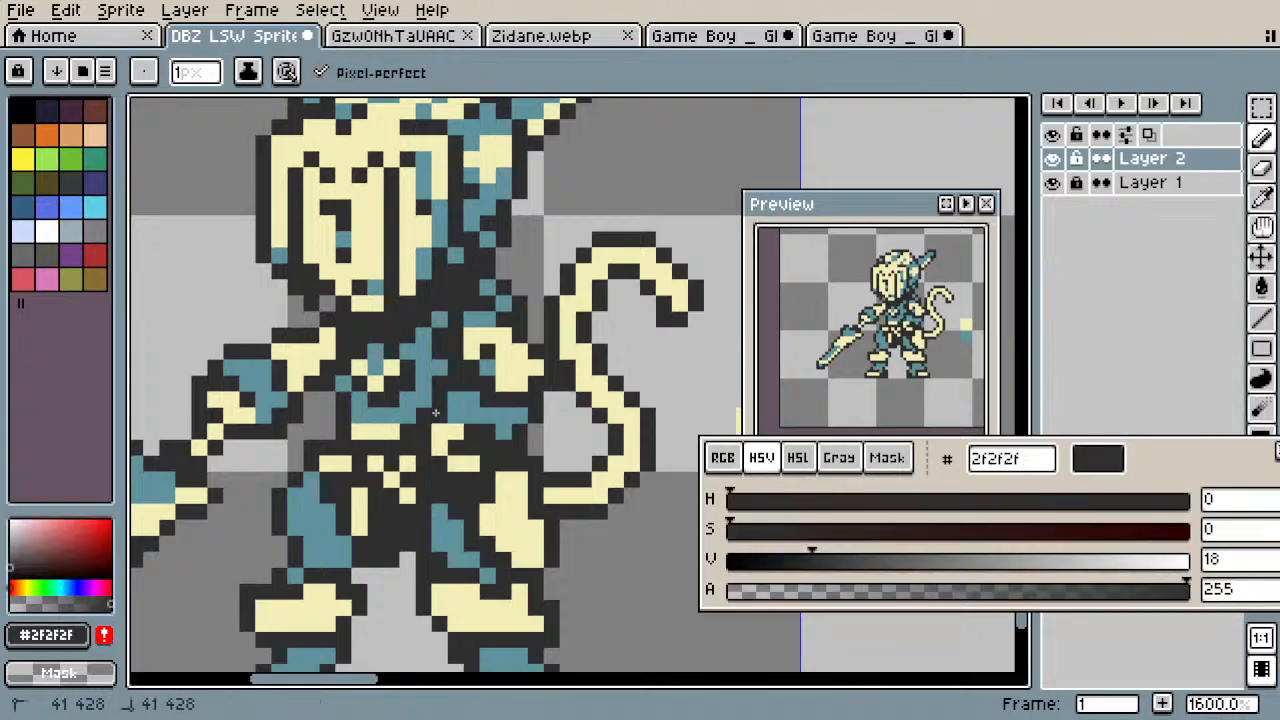
alt+click(435, 412)
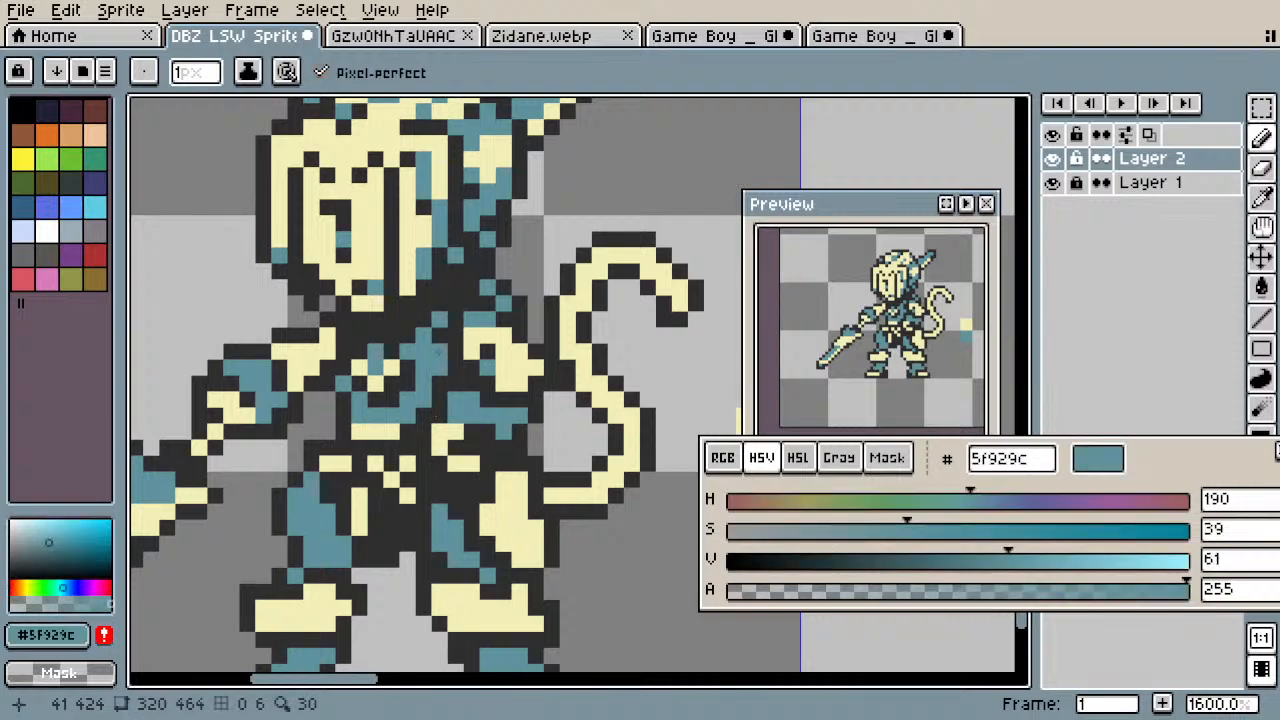
scroll(435, 415, down, 2)
scroll(430, 420, up, 2)
Step: Sample dark 2f2f2f, undo the corner trim on the cream waist detail, and darken its lower outer end instead
scroll(451, 409, up, 2)
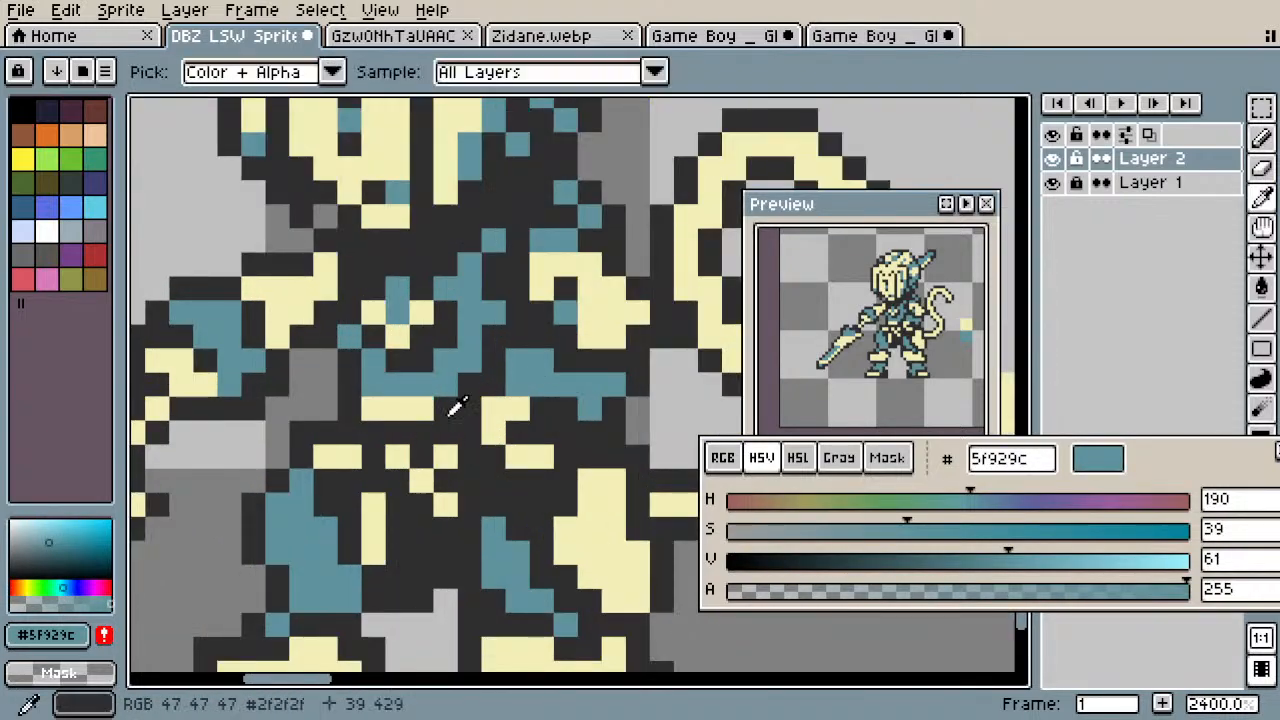
alt+click(474, 397)
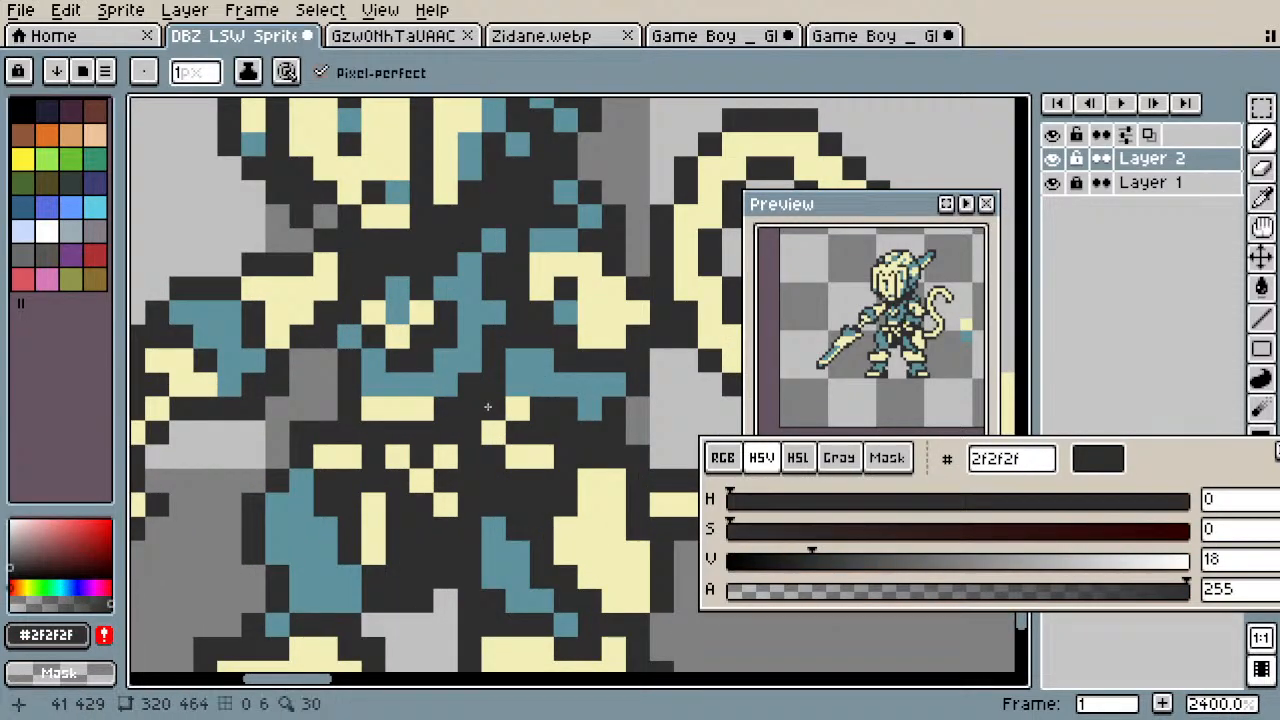
key(ctrl+z)
click(535, 457)
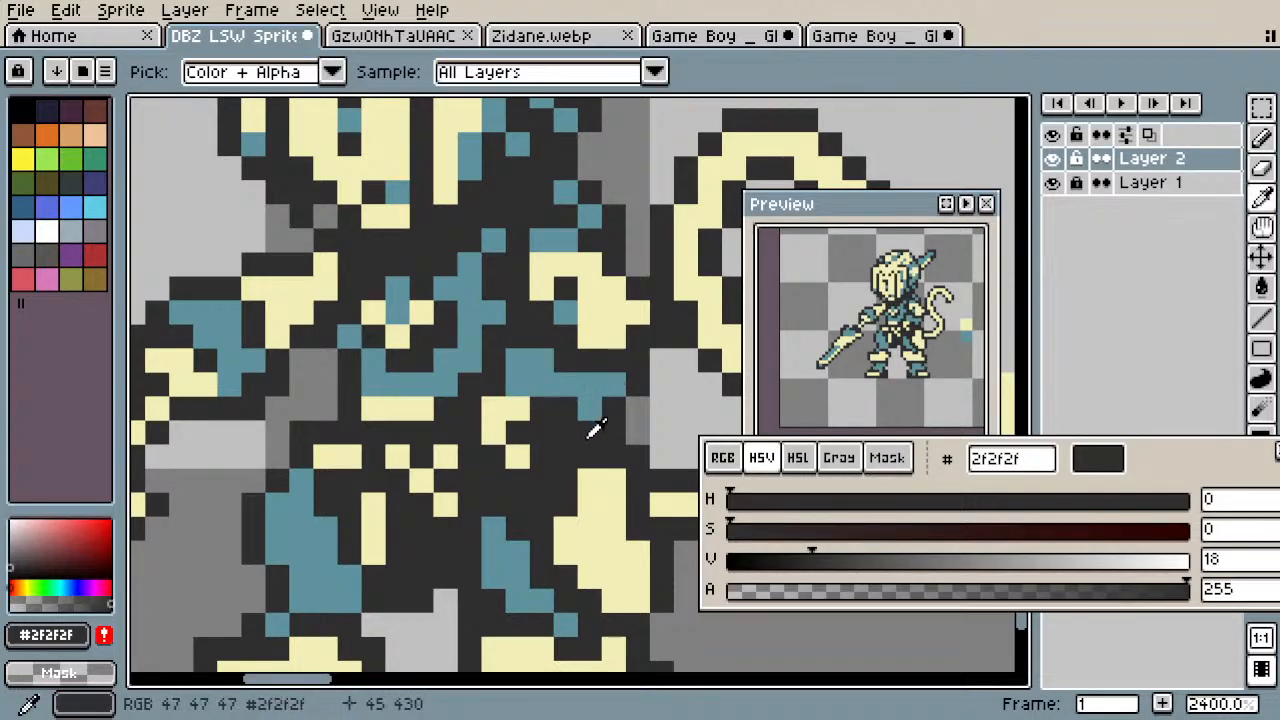
Step: Rework the border between the tail-side torso shading and the waist detail with sampled teal 5f929c, cream and dark 2f2f2f
alt+click(568, 400)
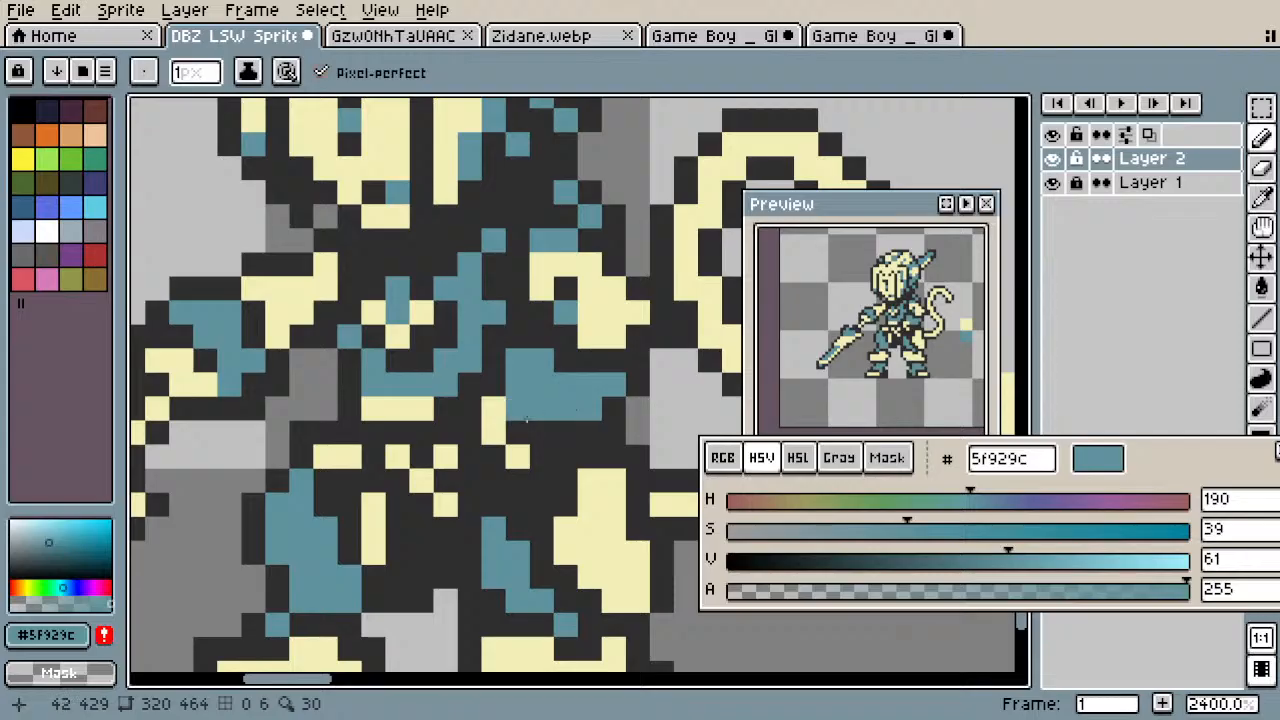
alt+click(520, 408)
alt+click(548, 430)
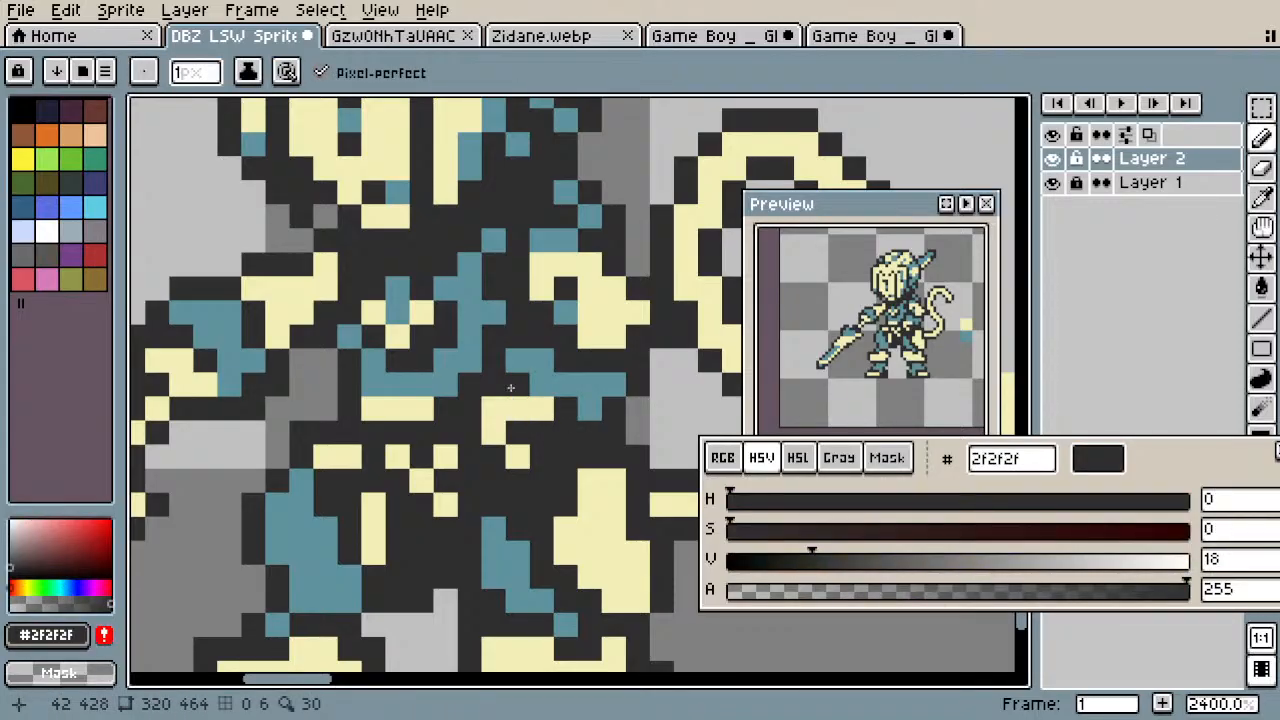
scroll(527, 415, down, 4)
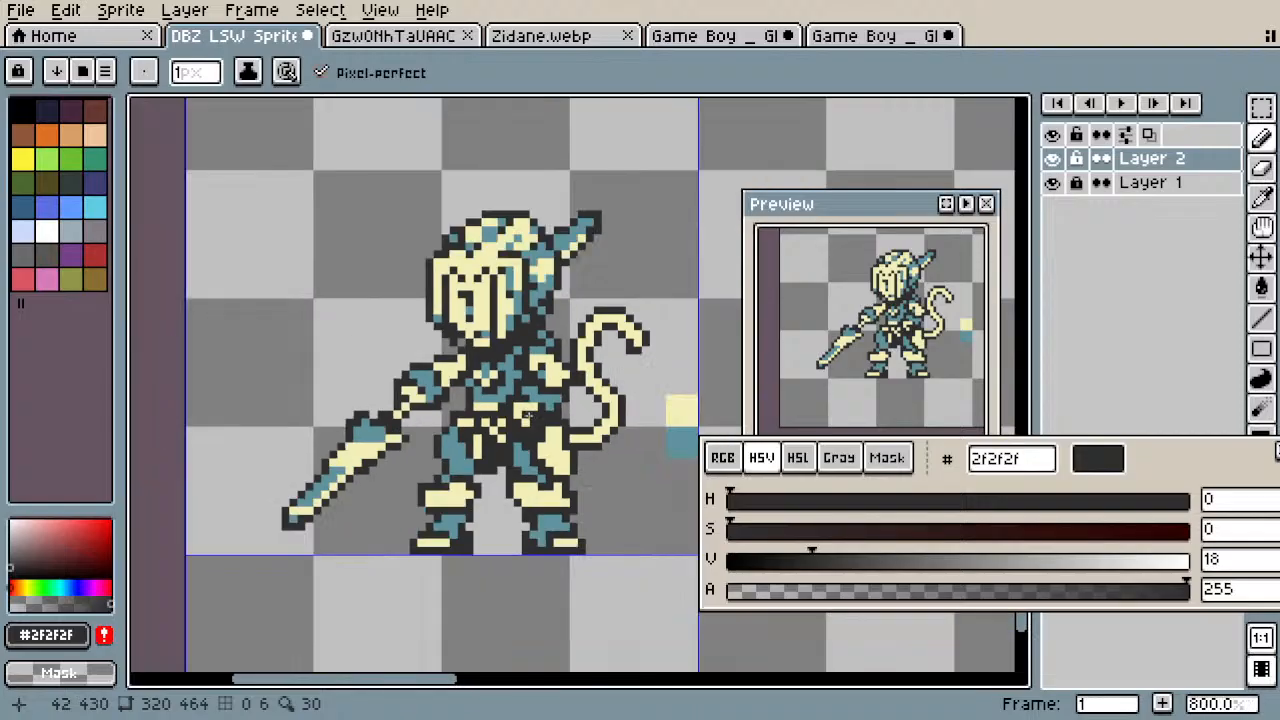
scroll(535, 406, down, 3)
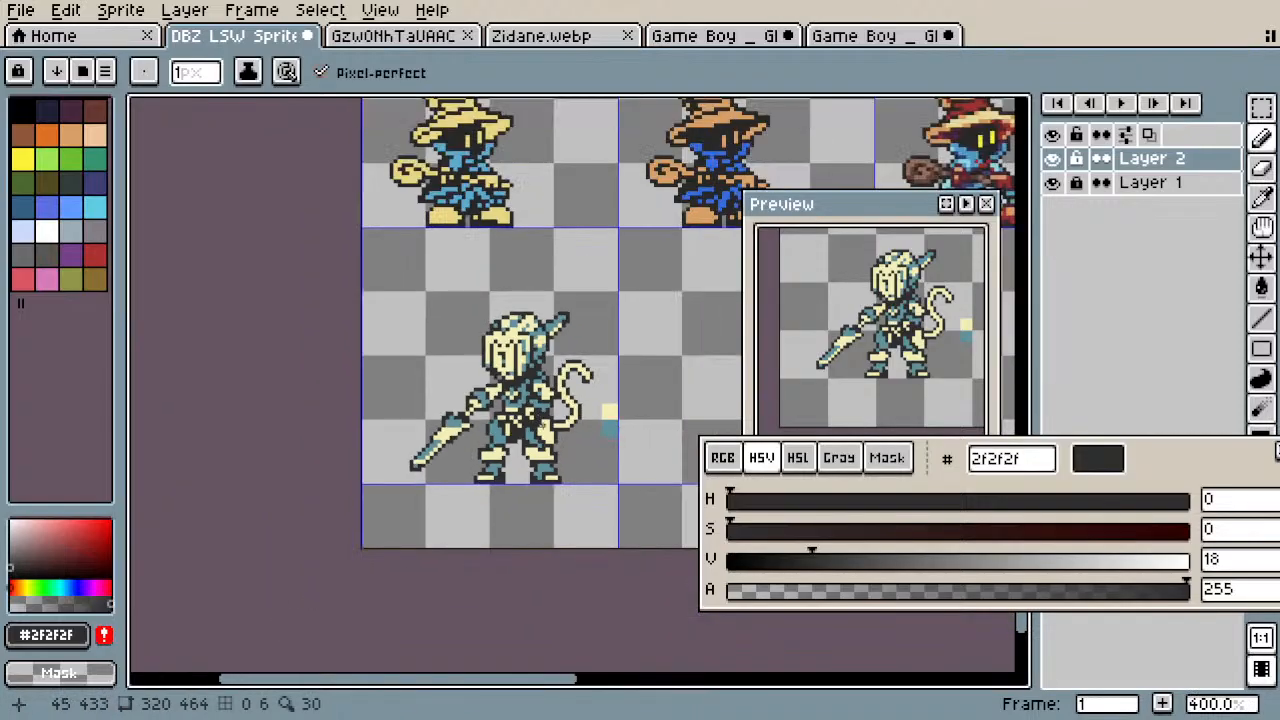
Step: Sample teal 5f929c and extend the tail-side torso shading up toward the arm
scroll(522, 368, up, 4)
alt+click(520, 364)
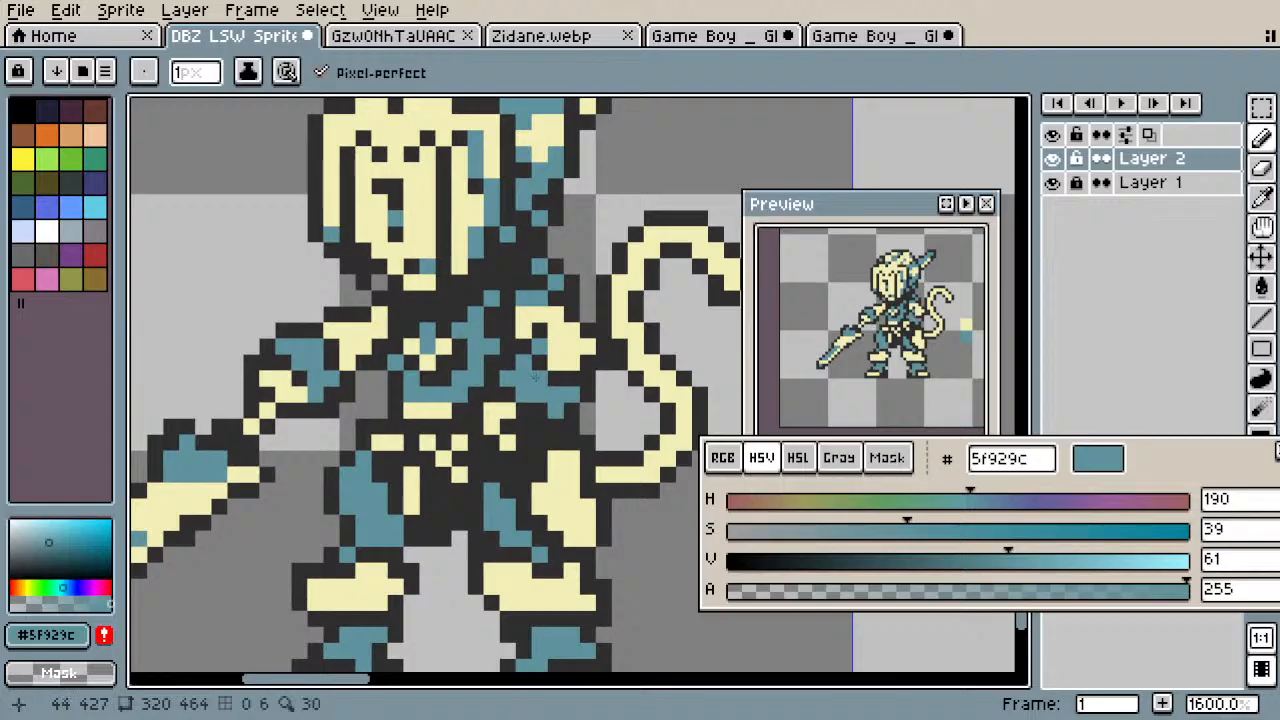
scroll(545, 385, down, 4)
scroll(447, 310, down, 1)
scroll(447, 310, up, 8)
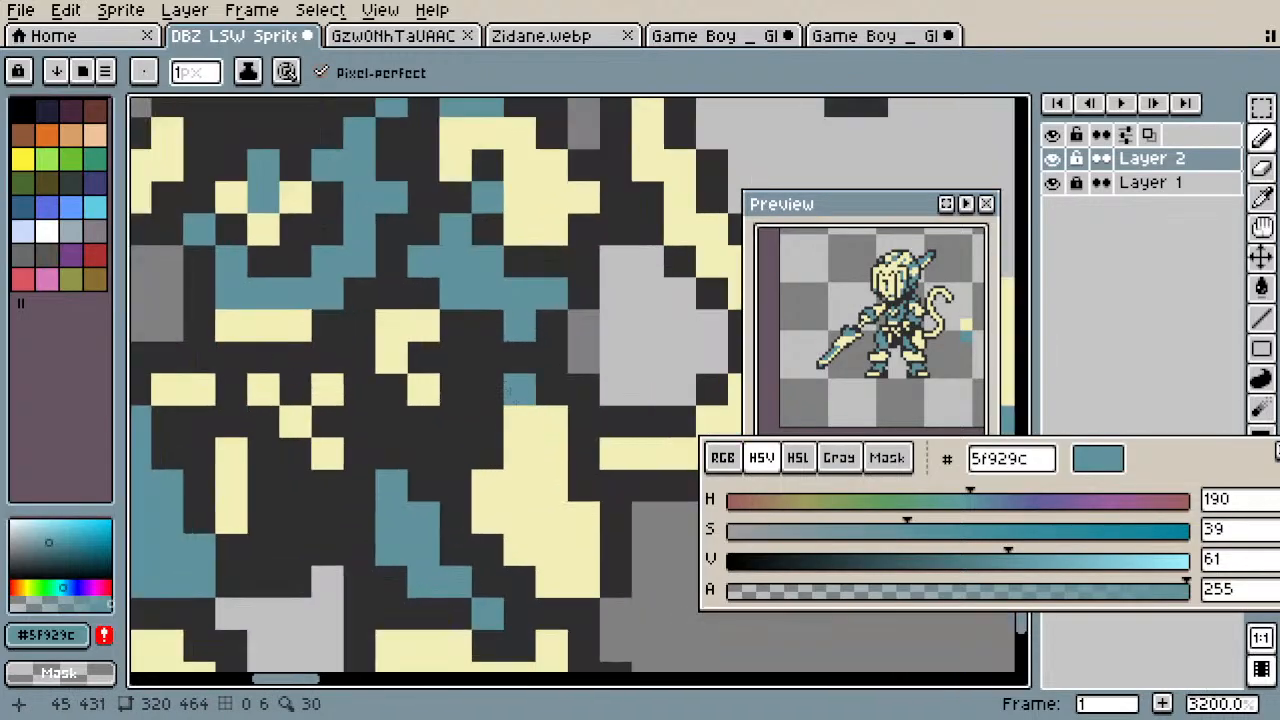
Step: Sample cream f2efb6 and extend the tail-side waist detail outward toward the hip
alt+click(447, 310)
click(456, 357)
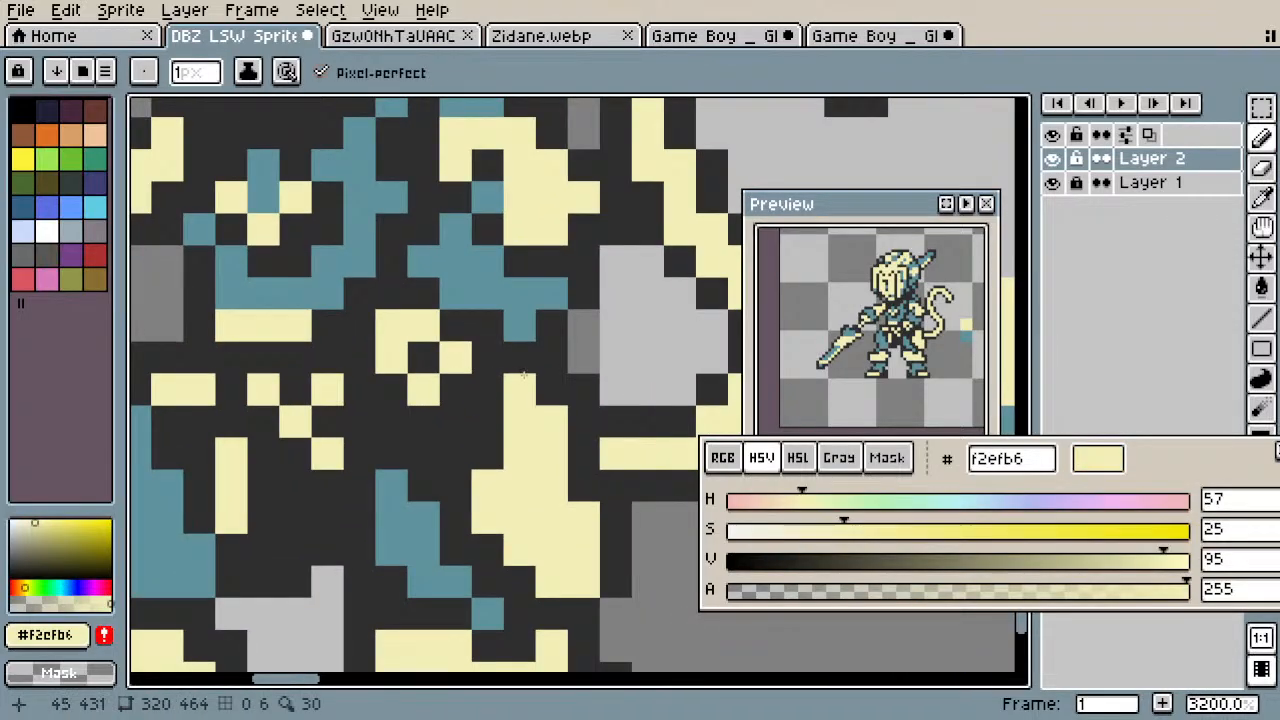
scroll(525, 374, down, 4)
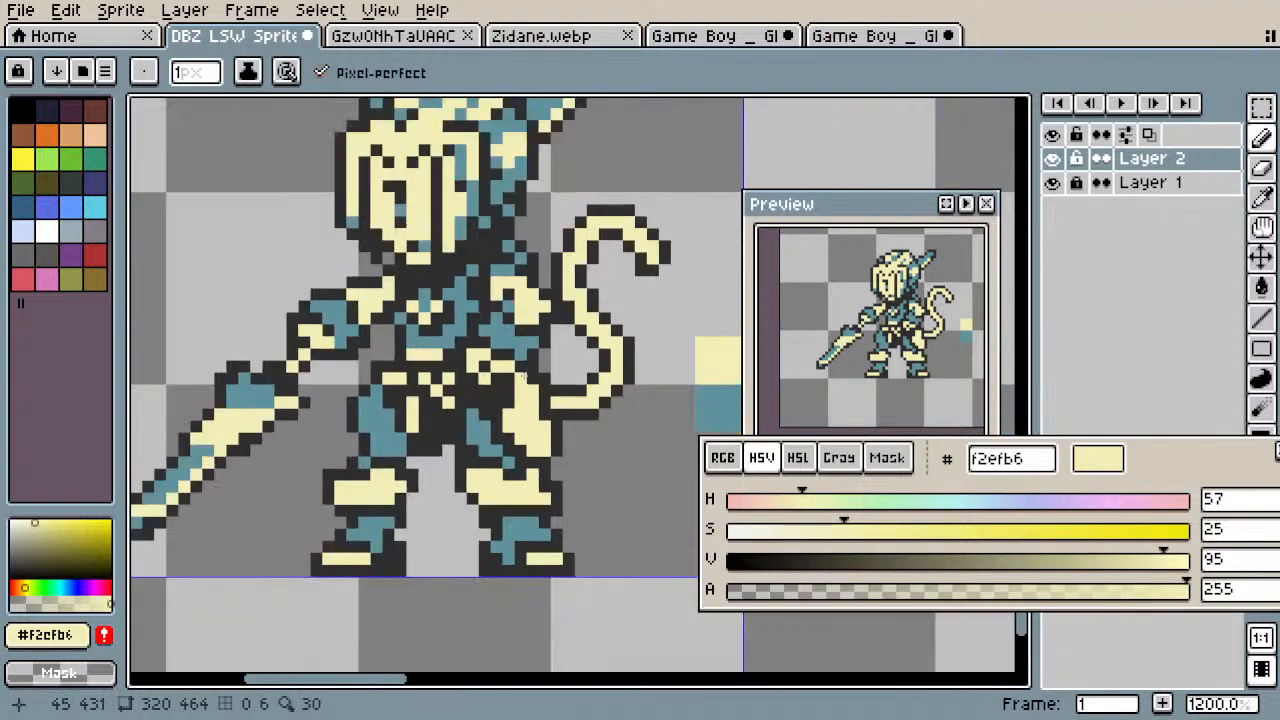
scroll(488, 391, up, 4)
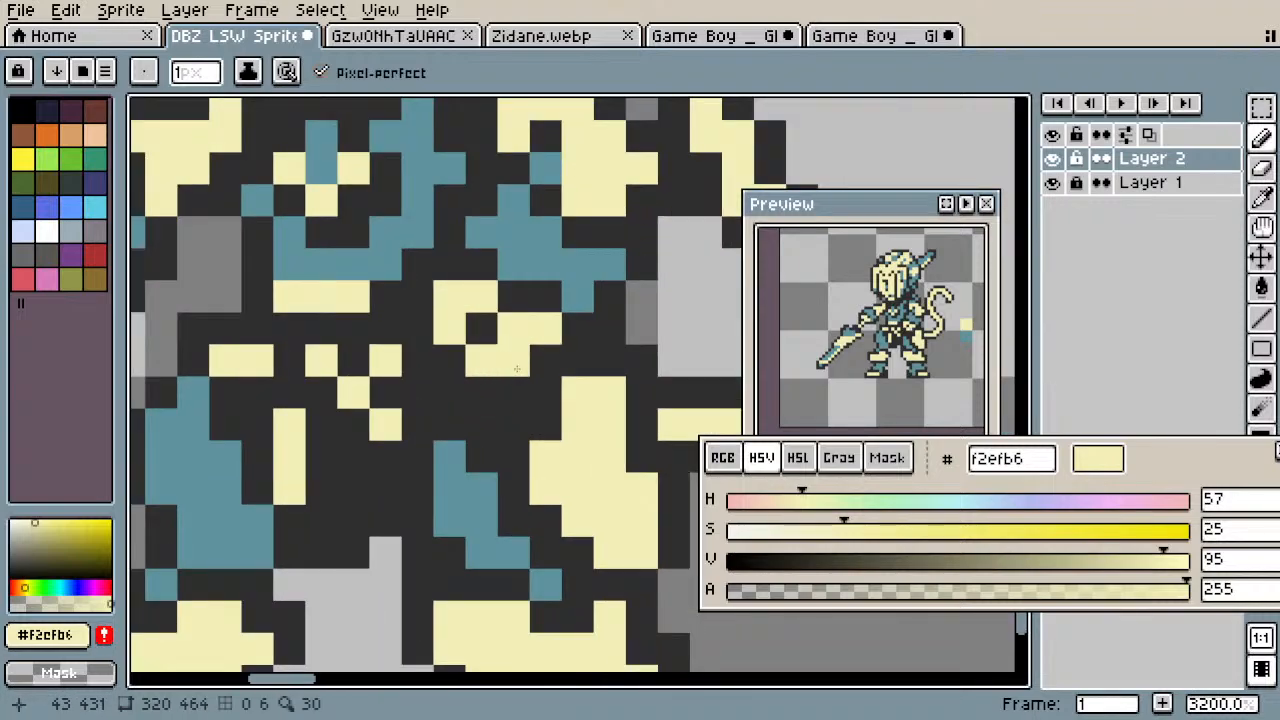
Step: Sample dark 2f2f2f and trim the tail-side cream waist detail around its dark centre and along its lower edge
alt+click(535, 378)
scroll(509, 380, down, 5)
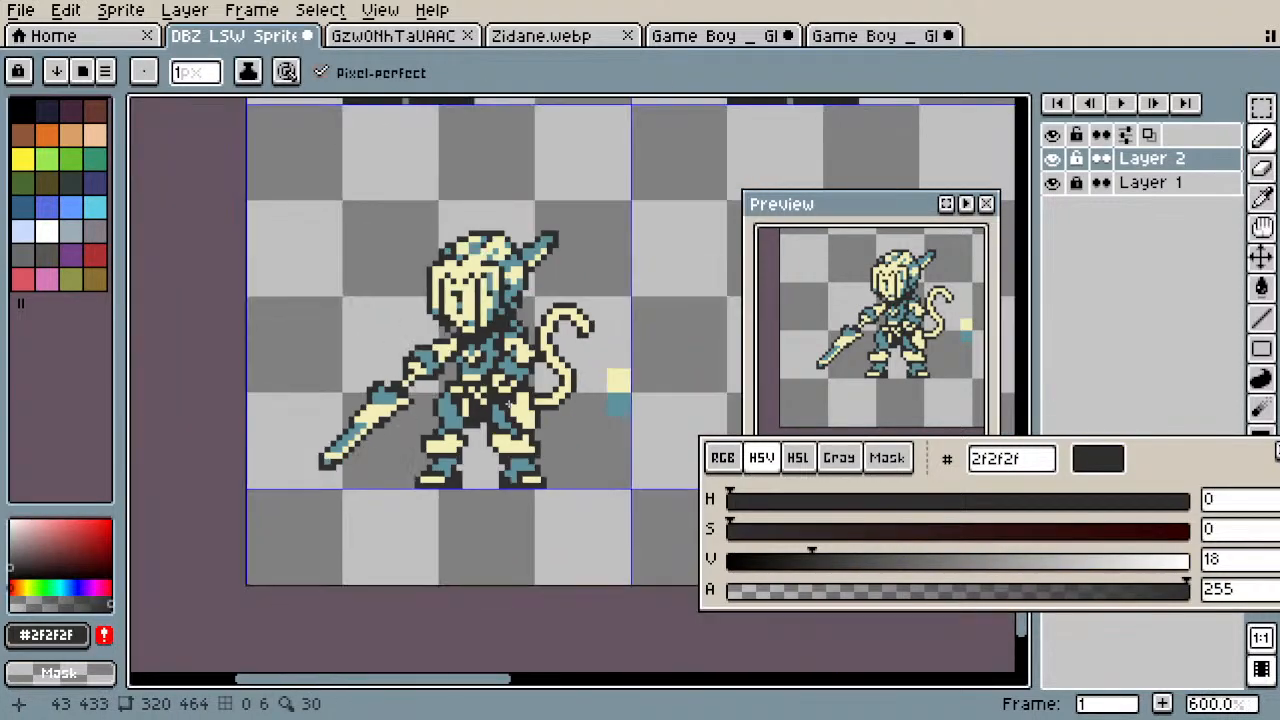
scroll(509, 404, down, 4)
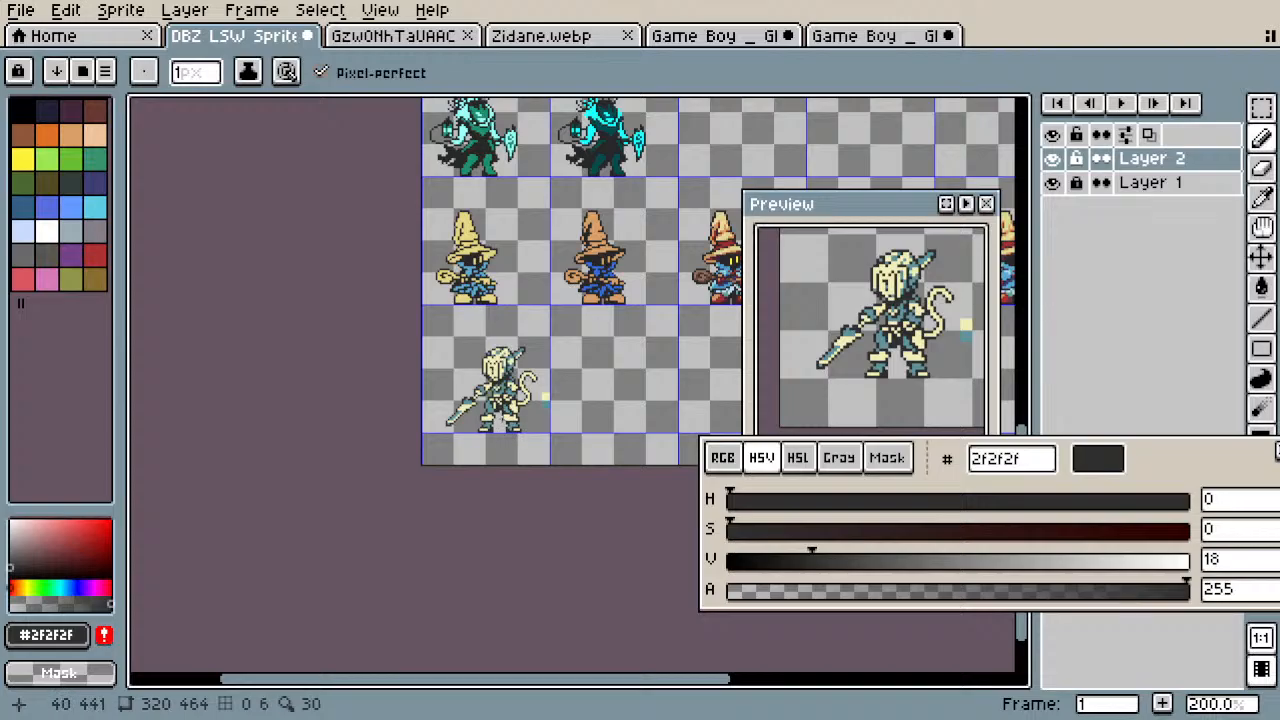
scroll(505, 408, up, 7)
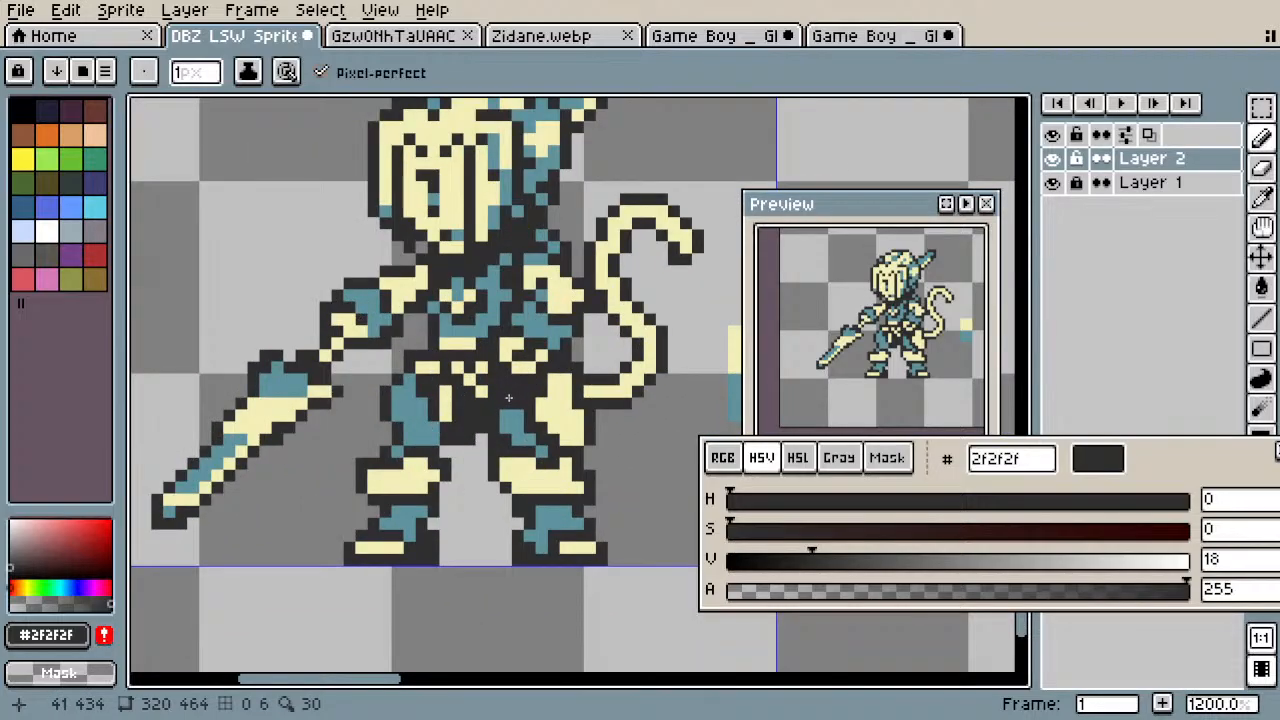
scroll(508, 398, down, 2)
scroll(523, 388, up, 4)
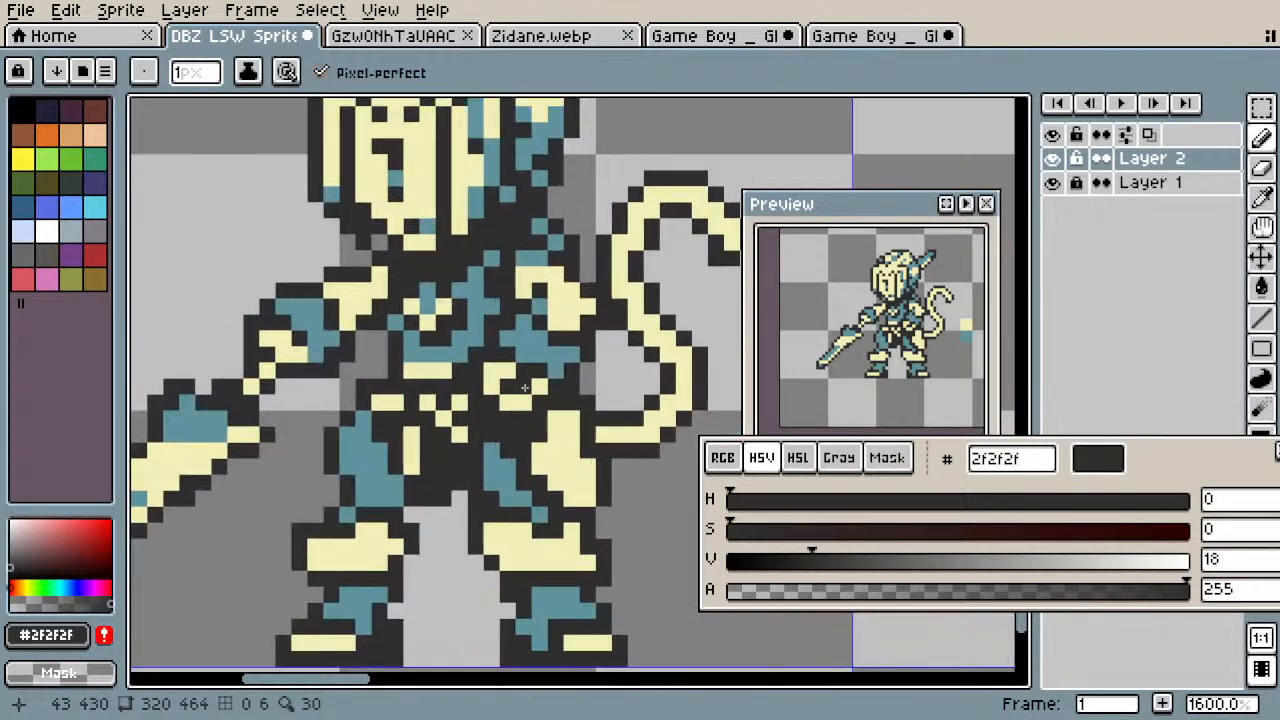
scroll(523, 405, down, 4)
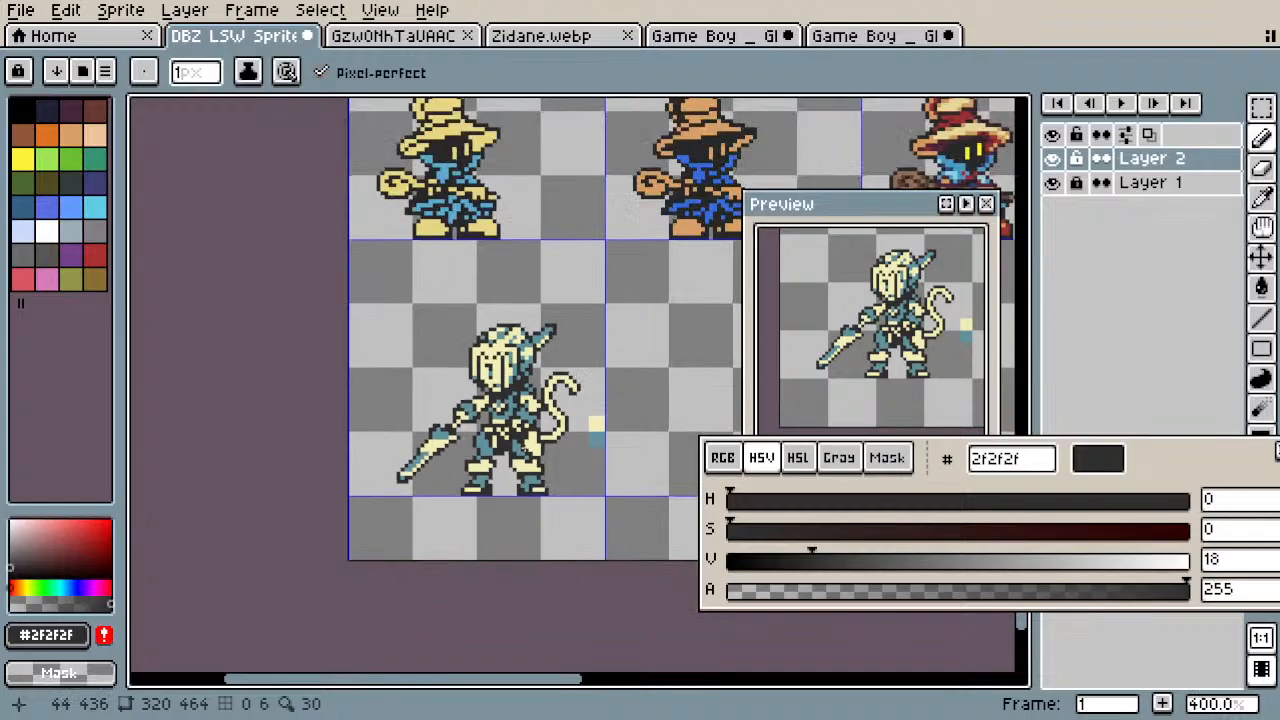
scroll(500, 390, up, 6)
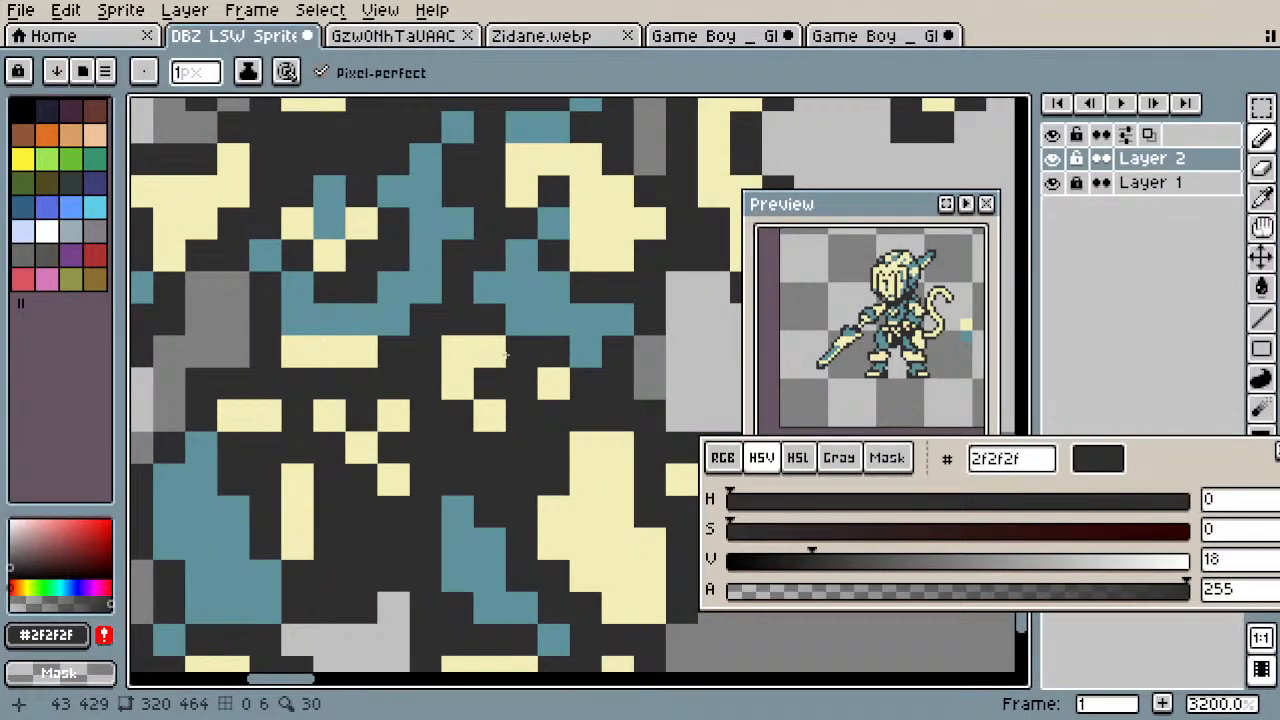
Step: Sample cream f2efb6 and extend the top of the tail-side waist detail up into the teal torso shading
alt+click(491, 350)
click(508, 328)
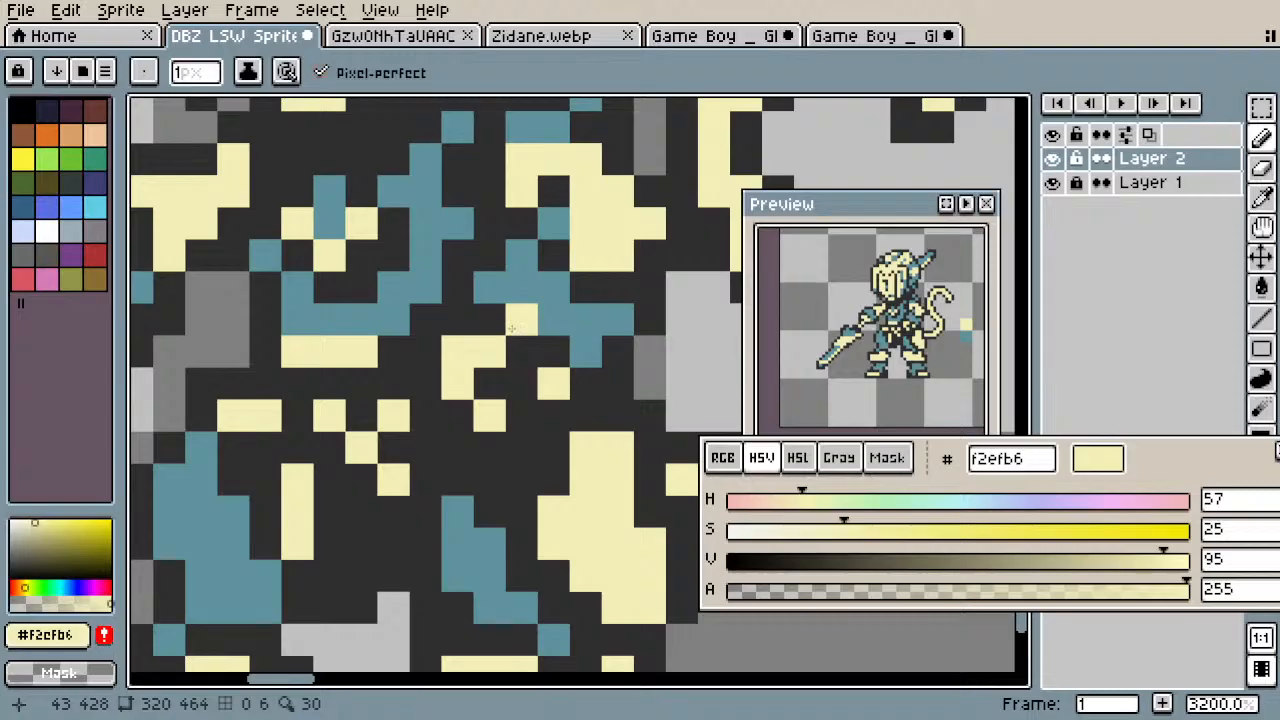
scroll(496, 320, down, 4)
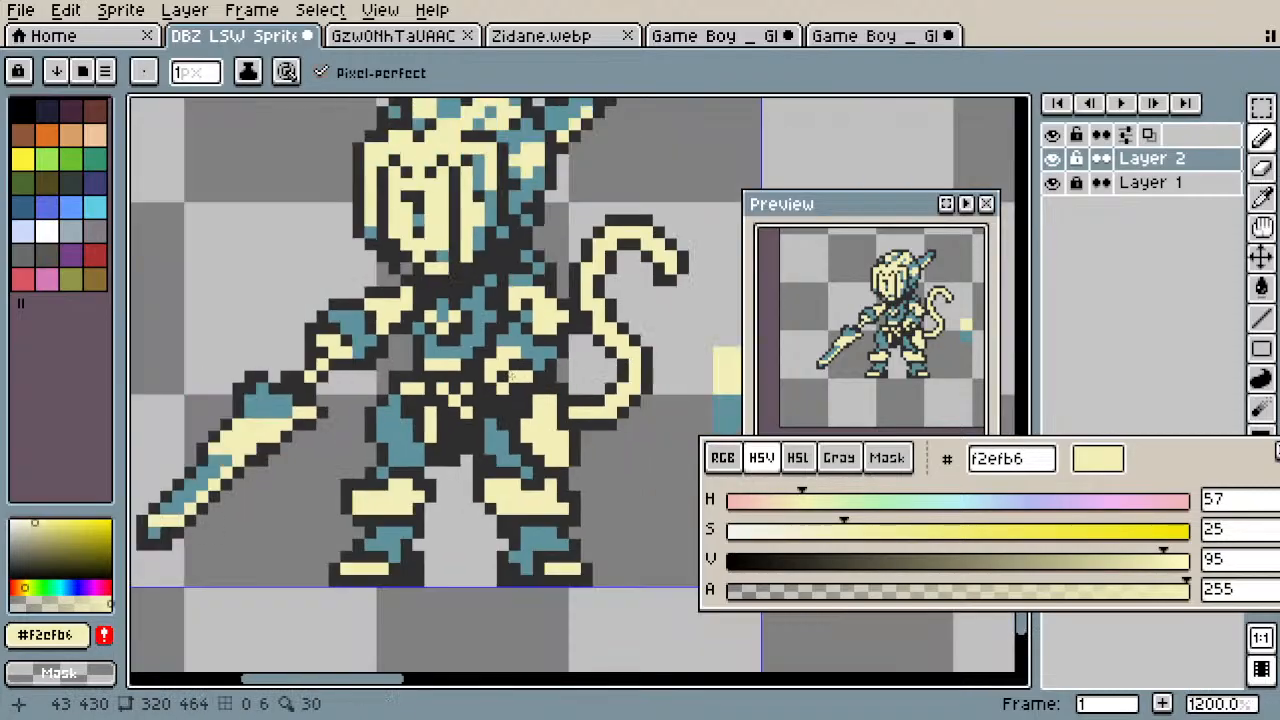
scroll(539, 409, down, 2)
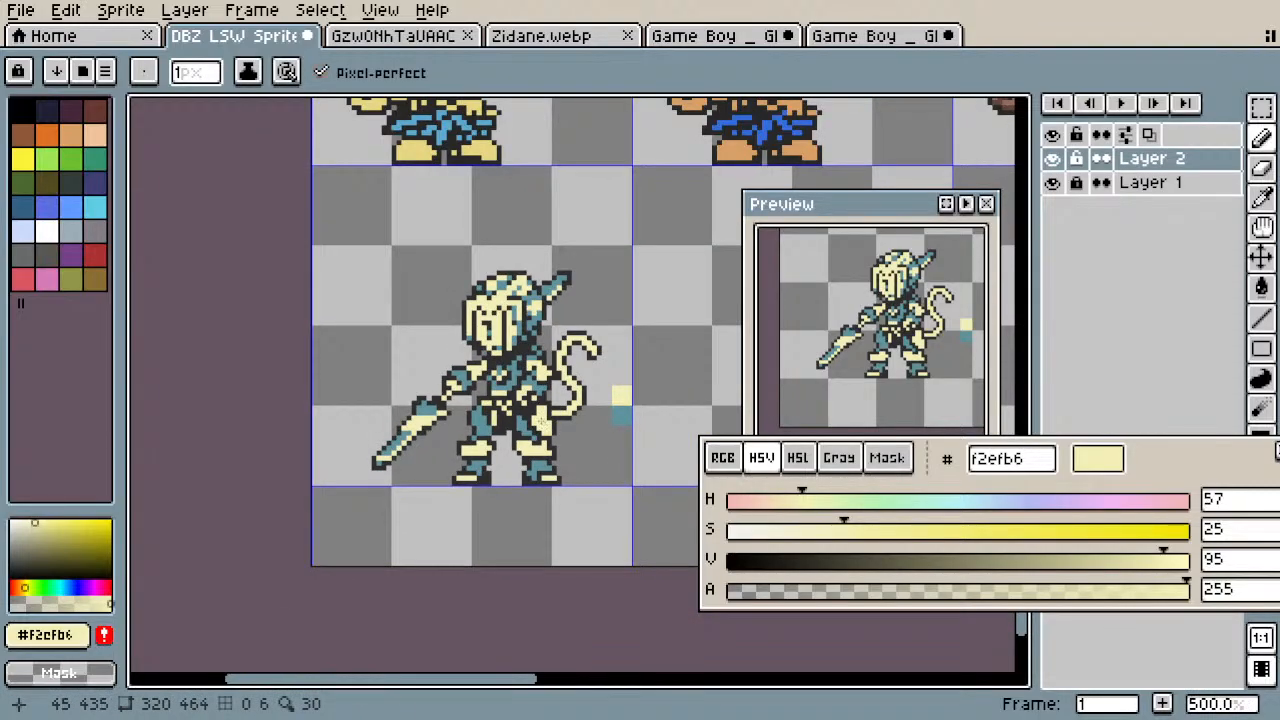
Step: Darken the teal notch beside the tail-side shoulder plate and shade the plate's upper end with sampled teal 5f929c
scroll(541, 422, up, 7)
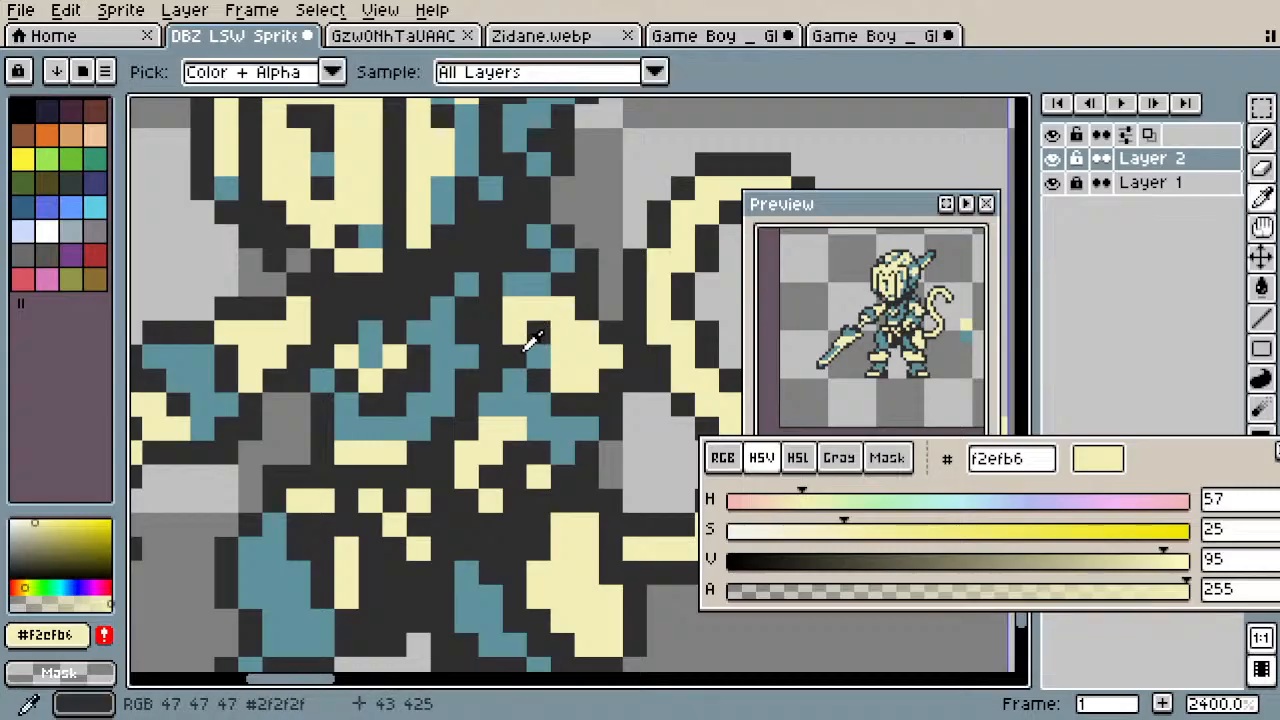
alt+click(540, 360)
alt+click(534, 400)
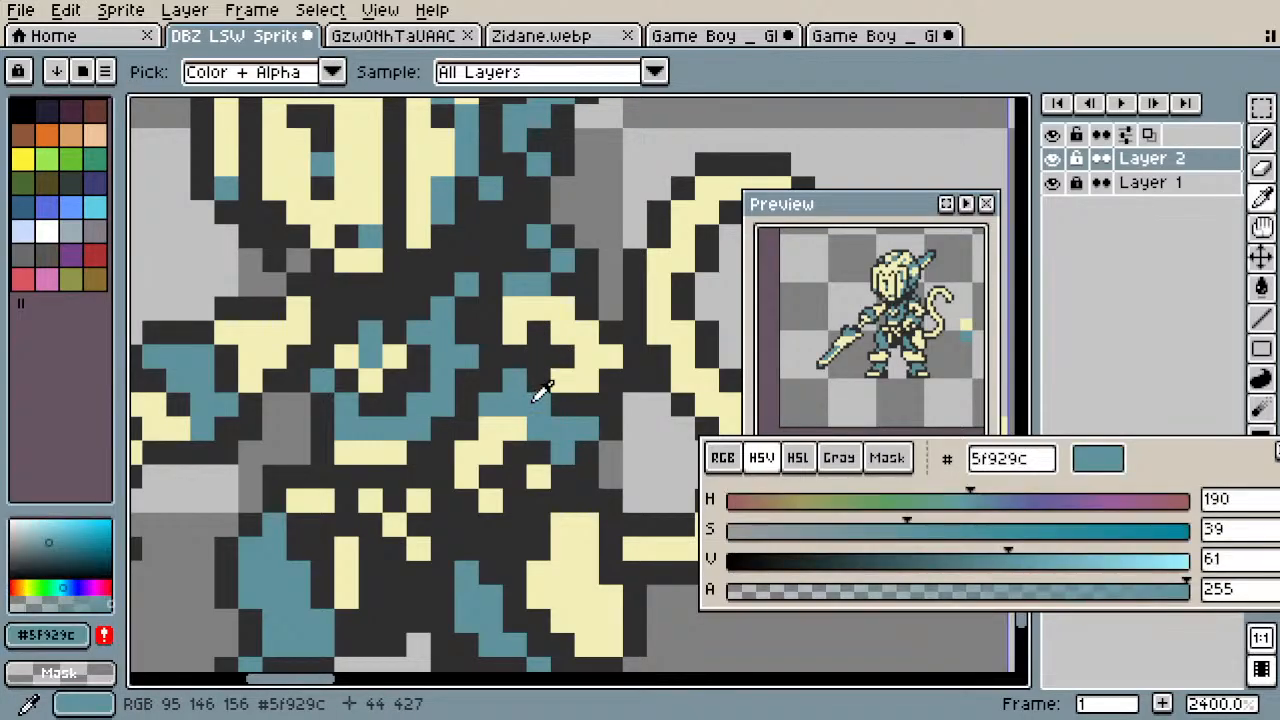
scroll(545, 398, down, 6)
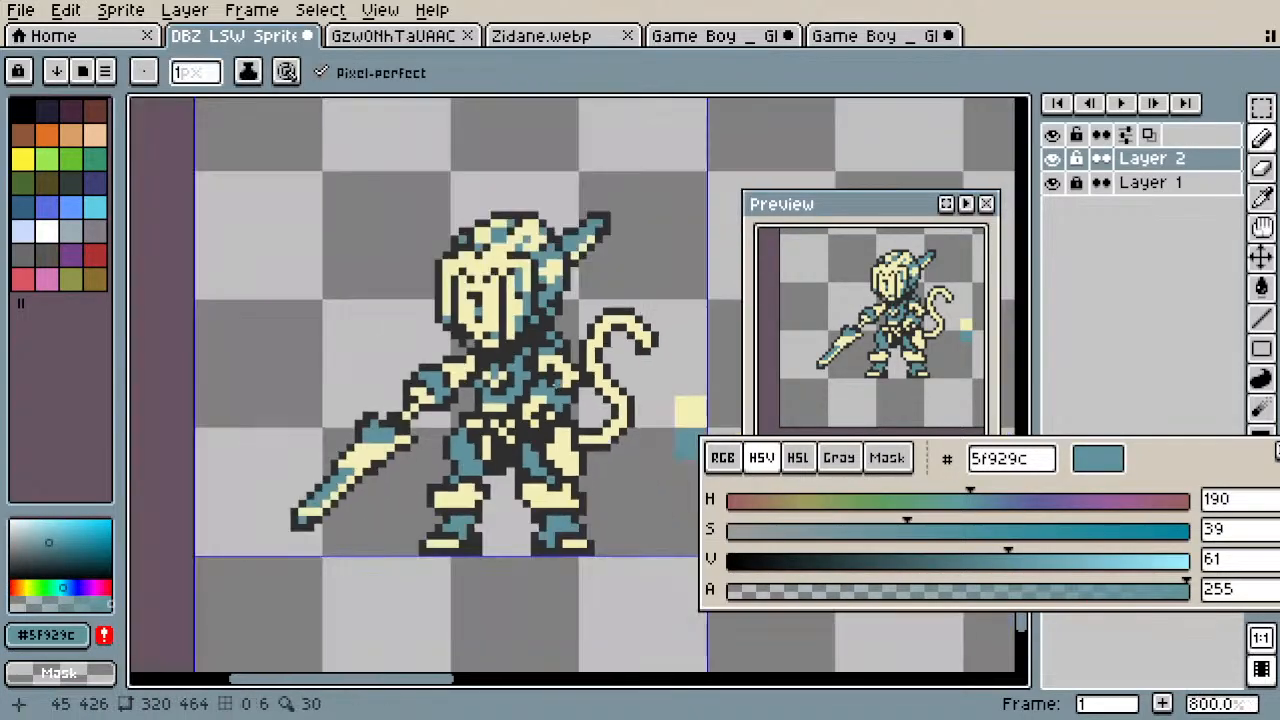
key(ctrl)
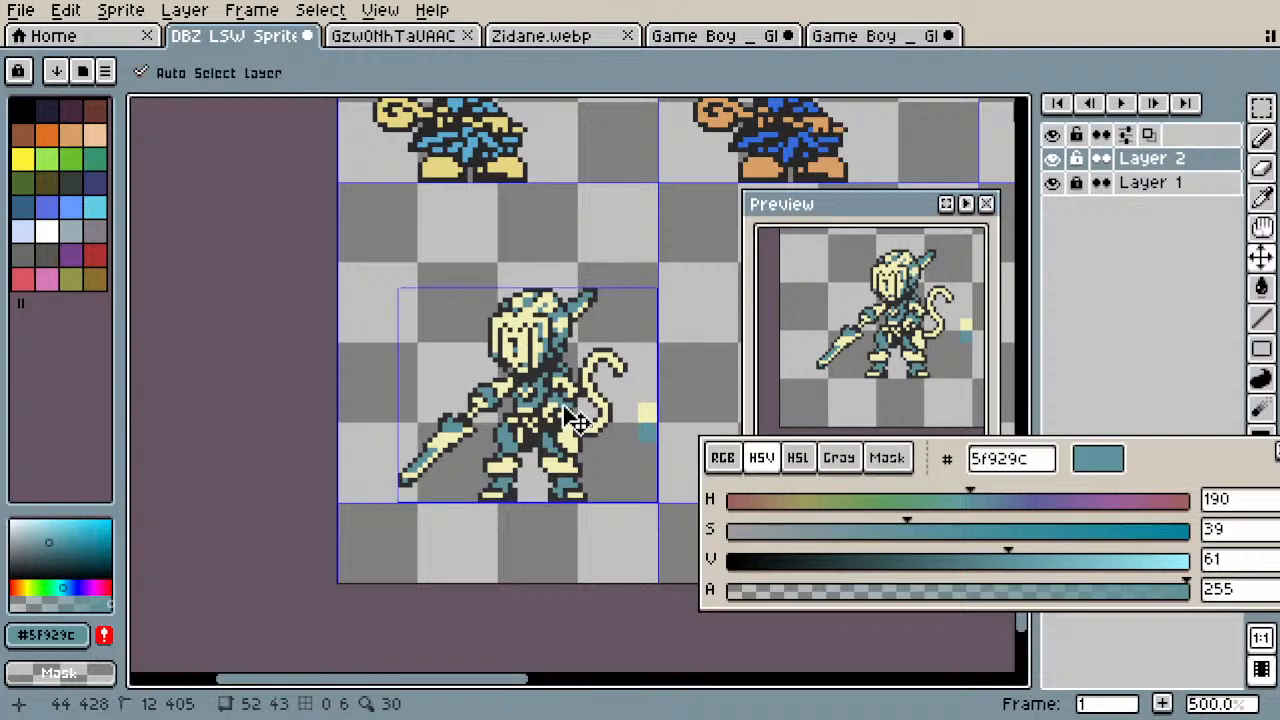
scroll(600, 443, up, 4)
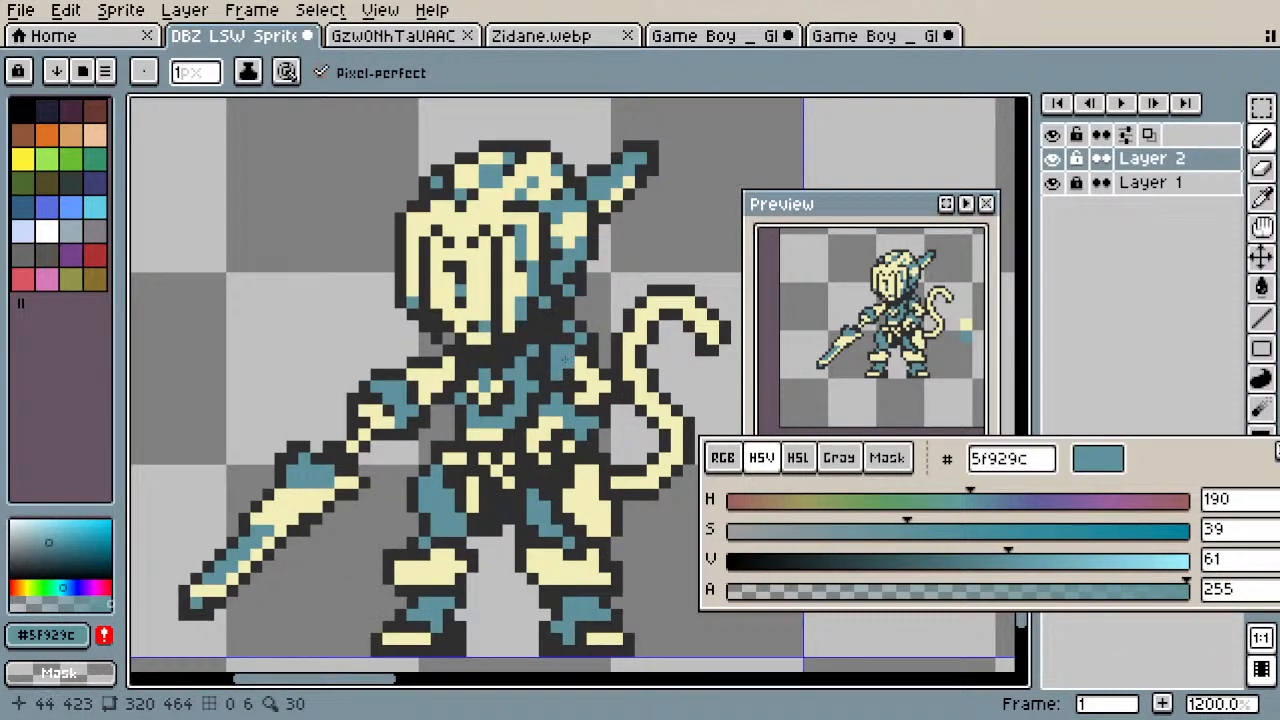
scroll(563, 359, down, 6)
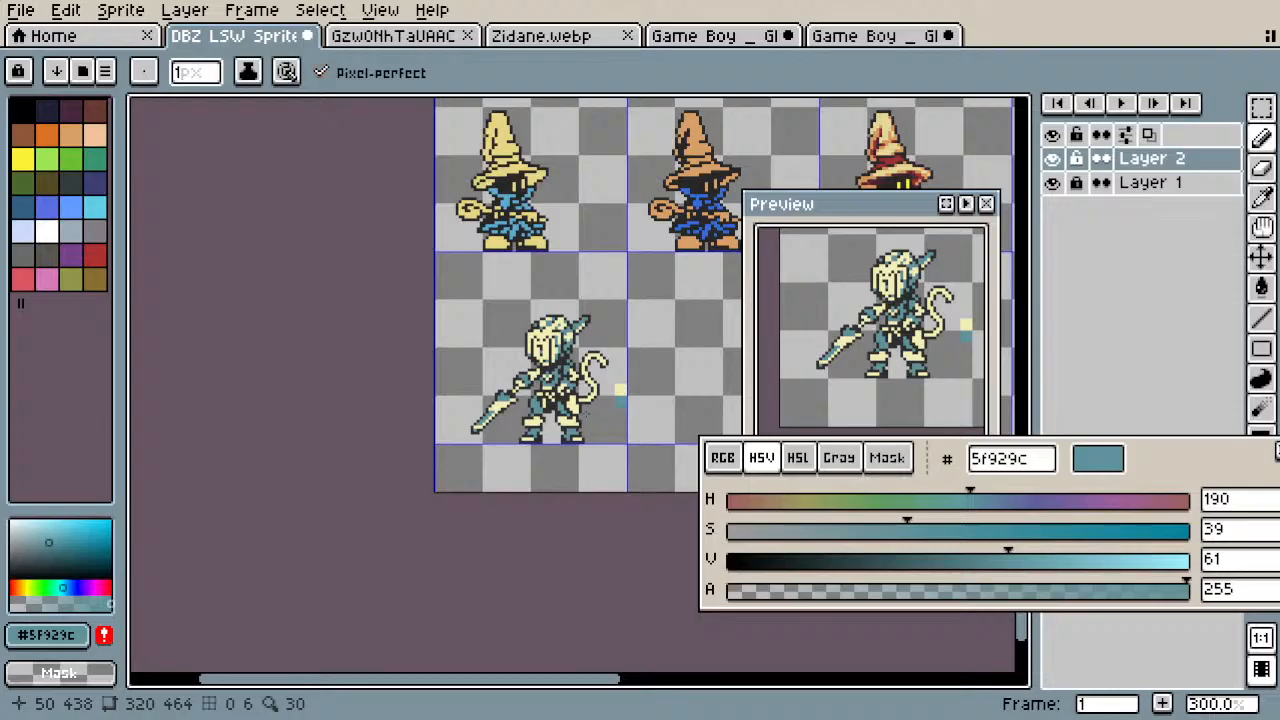
scroll(553, 350, up, 7)
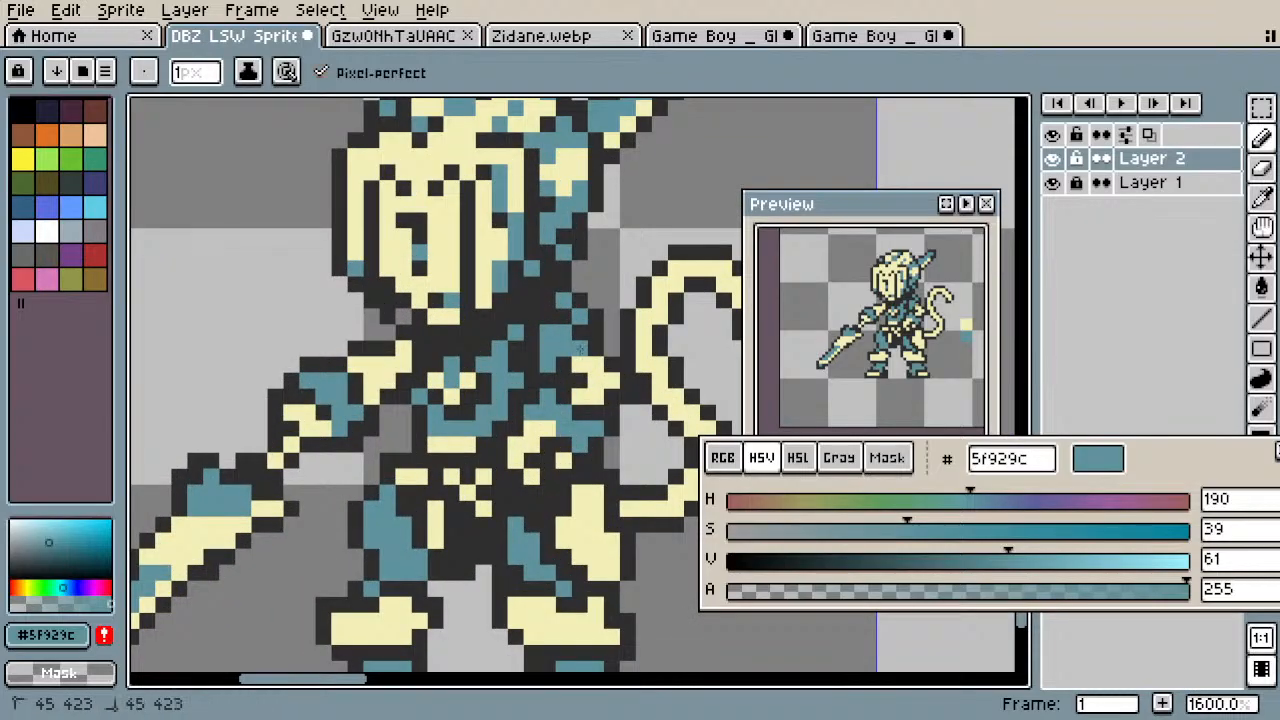
Step: Sample dark 2f2f2f, trim the teal shading above the tail-side shoulder plate, and undo the last pencil stroke
alt+click(532, 352)
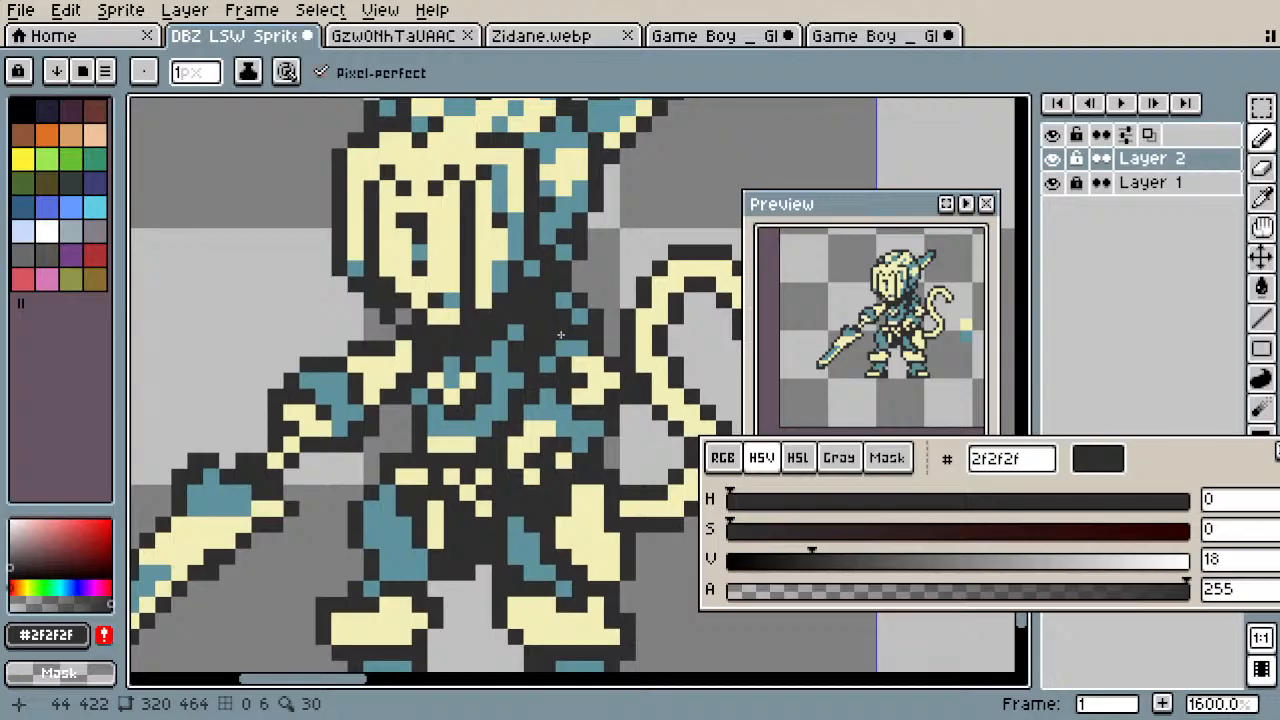
scroll(519, 468, down, 5)
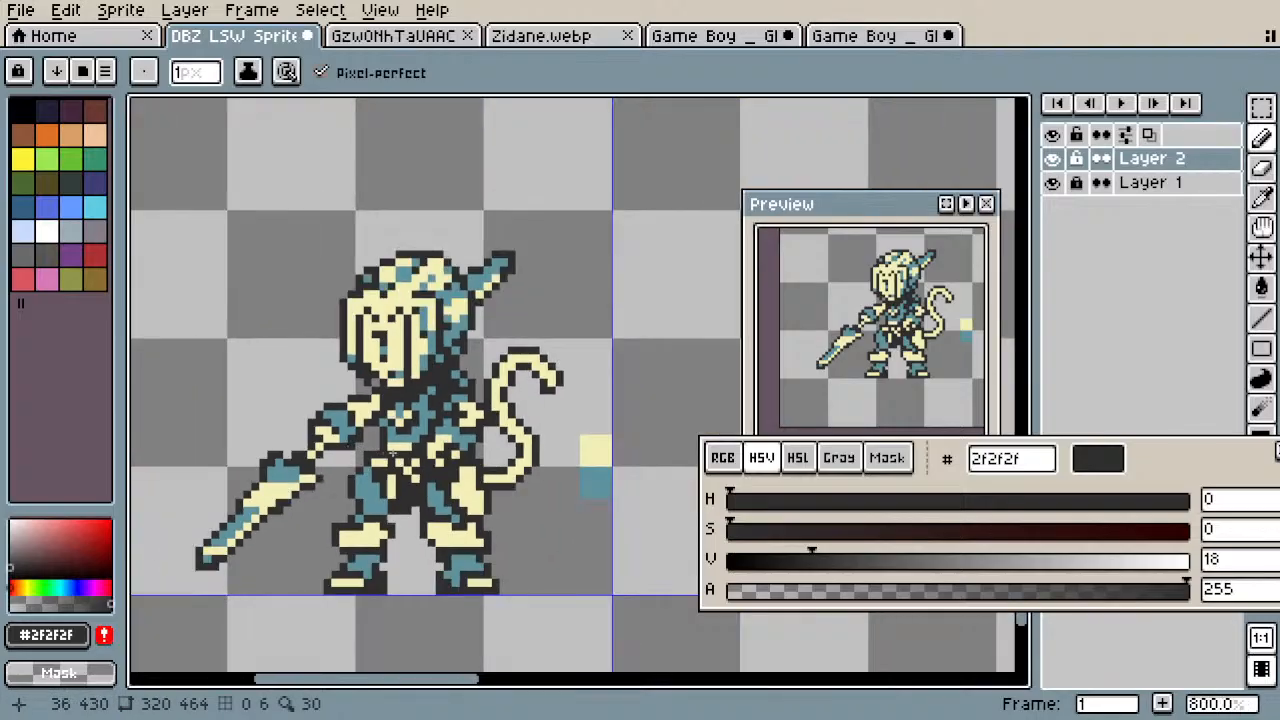
key(ctrl+z)
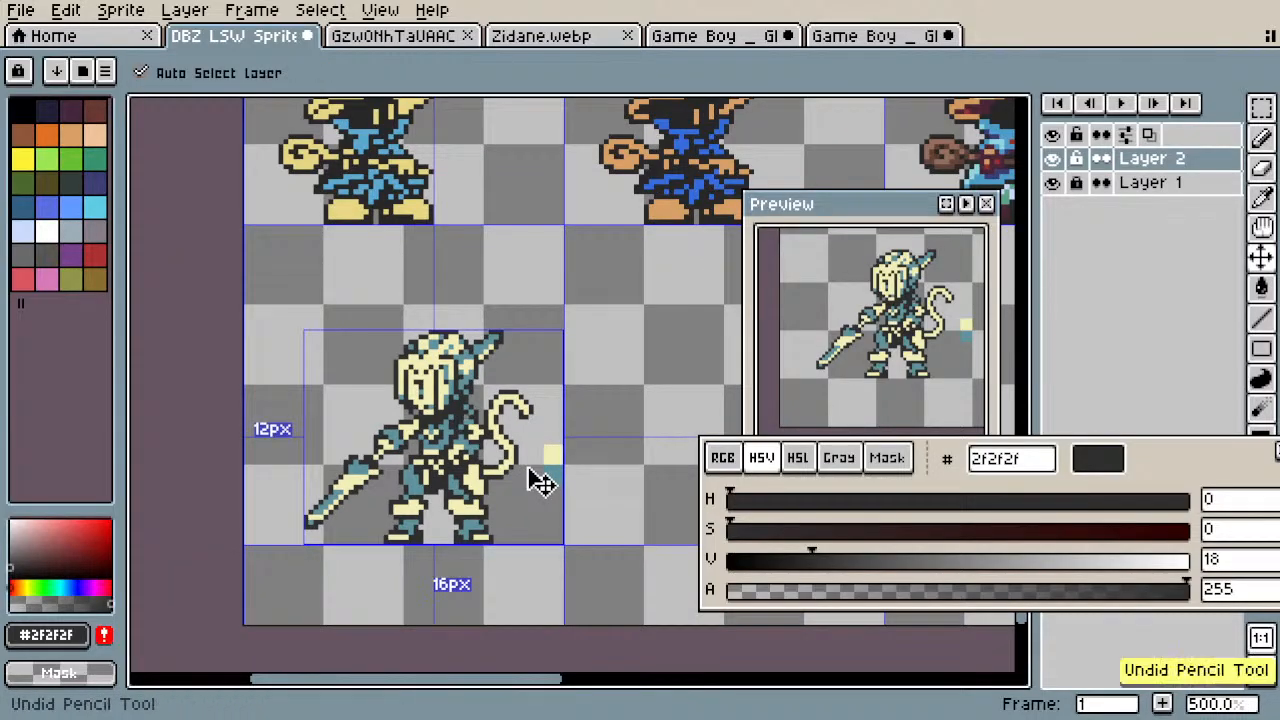
scroll(545, 460, up, 4)
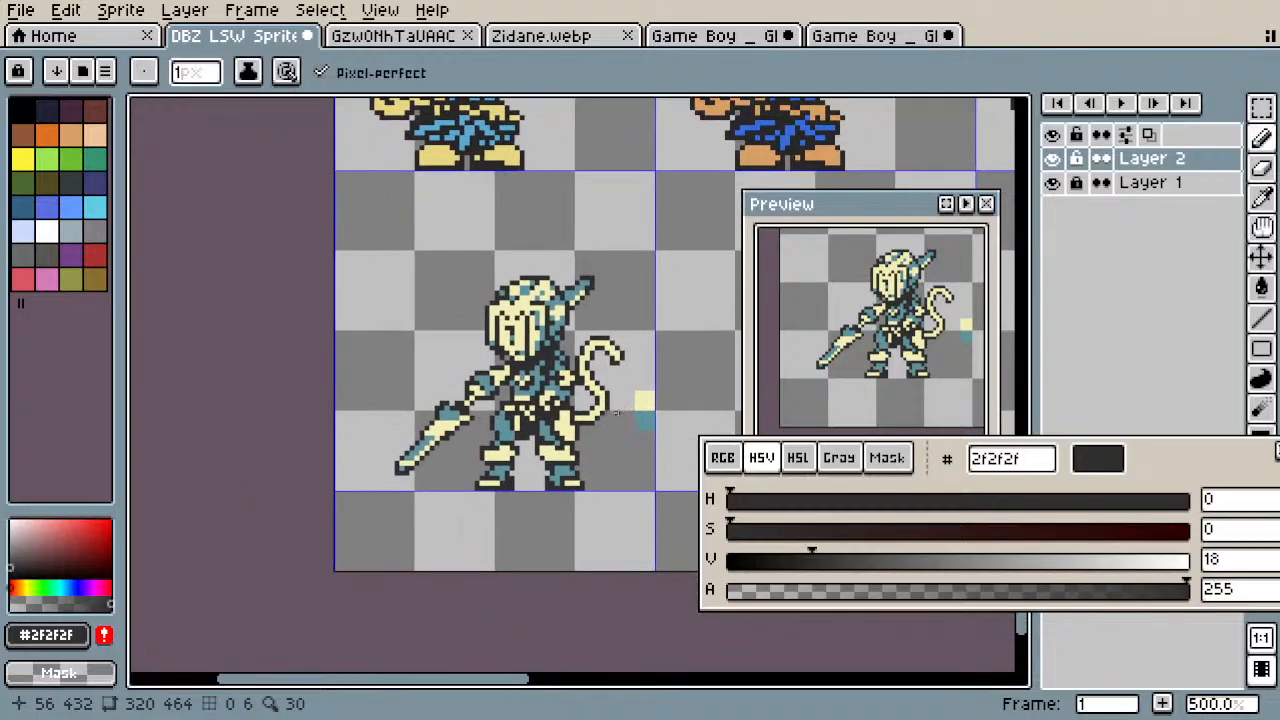
Step: Sample teal 5f929c and widen the chest shading across the dark gap toward the tail-side shoulder
alt+click(508, 350)
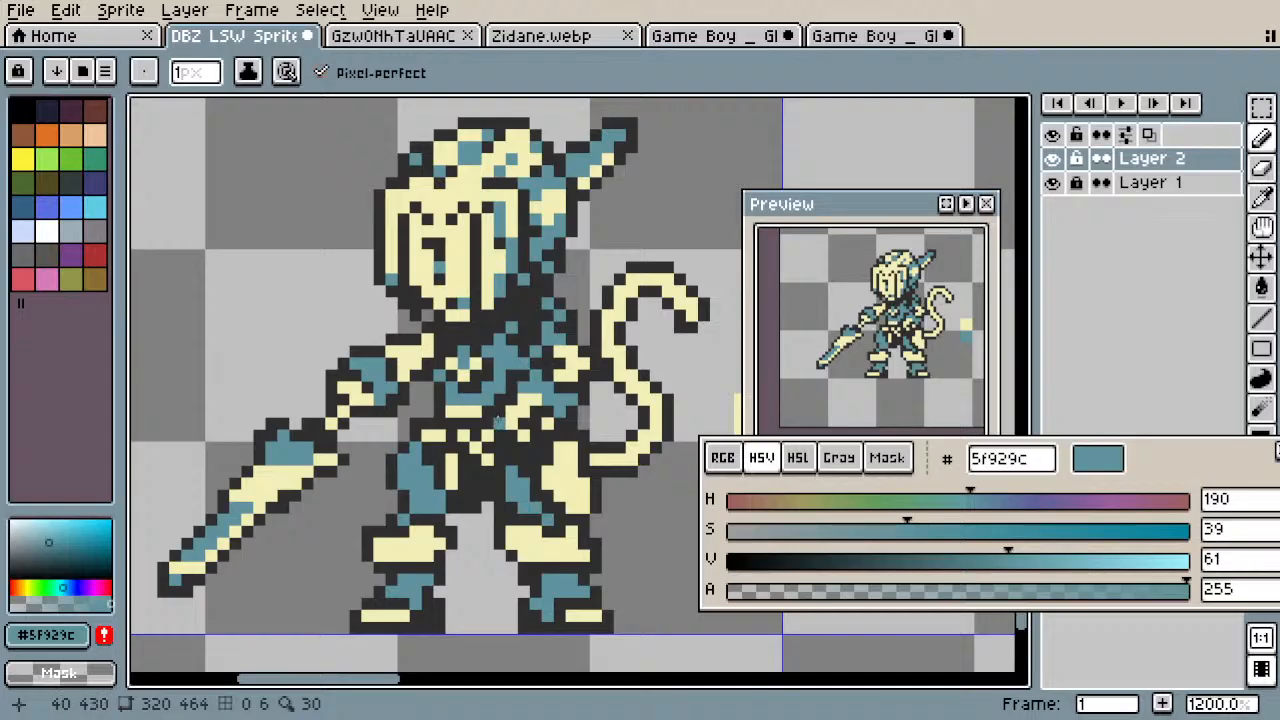
scroll(494, 418, down, 4)
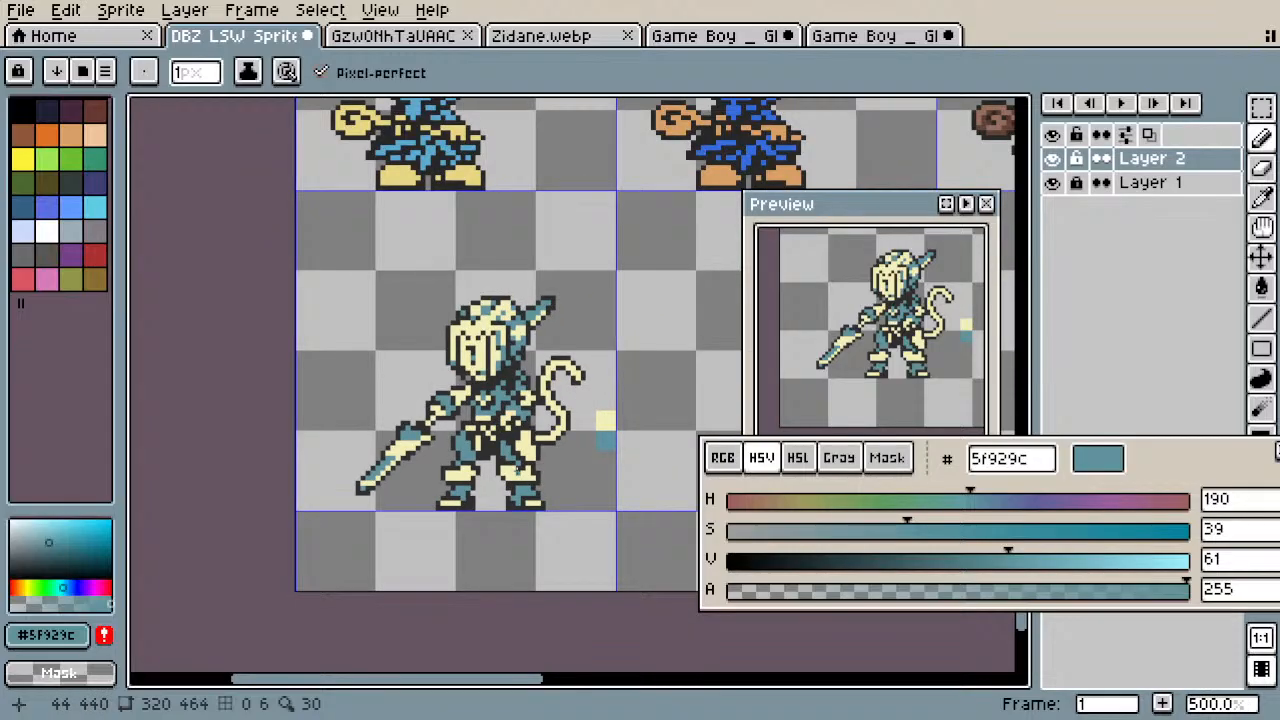
scroll(516, 470, down, 2)
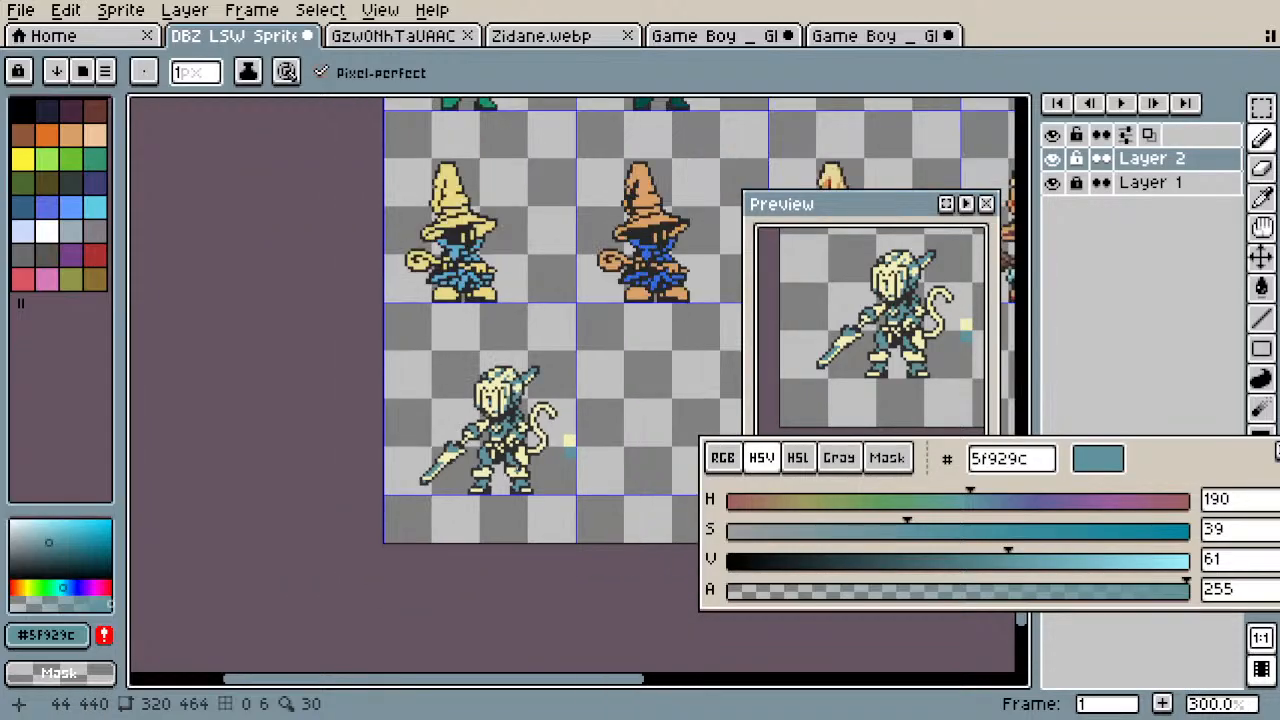
scroll(514, 458, up, 7)
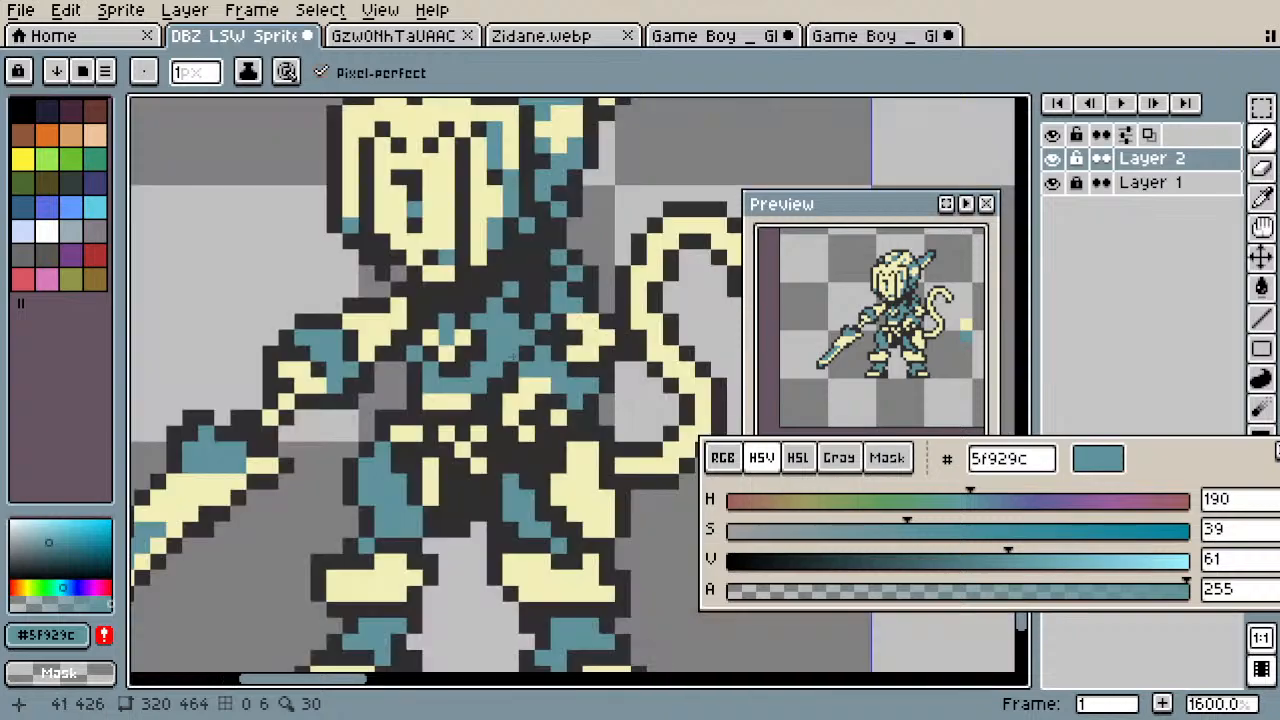
Step: Sample dark 2f2f2f, clear the teal from the upper chest, and darken the tail-side edge of the chest shading
alt+click(512, 290)
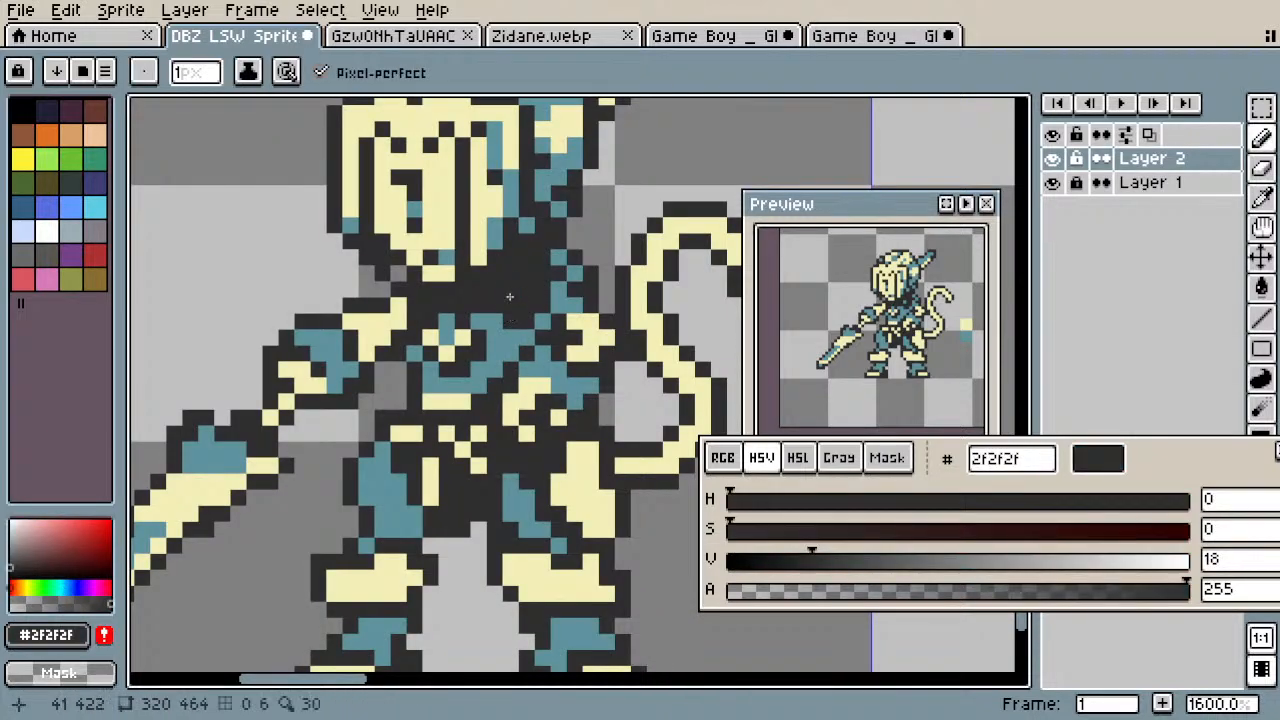
scroll(509, 296, down, 4)
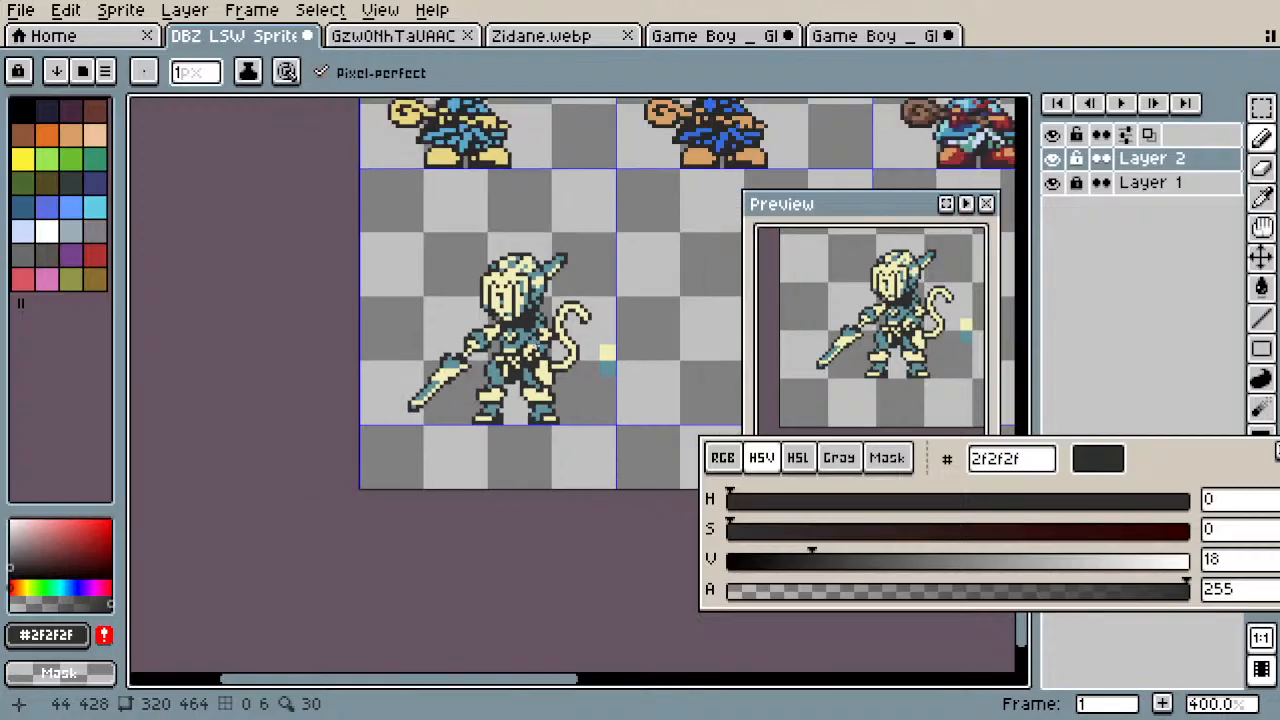
scroll(538, 352, down, 1)
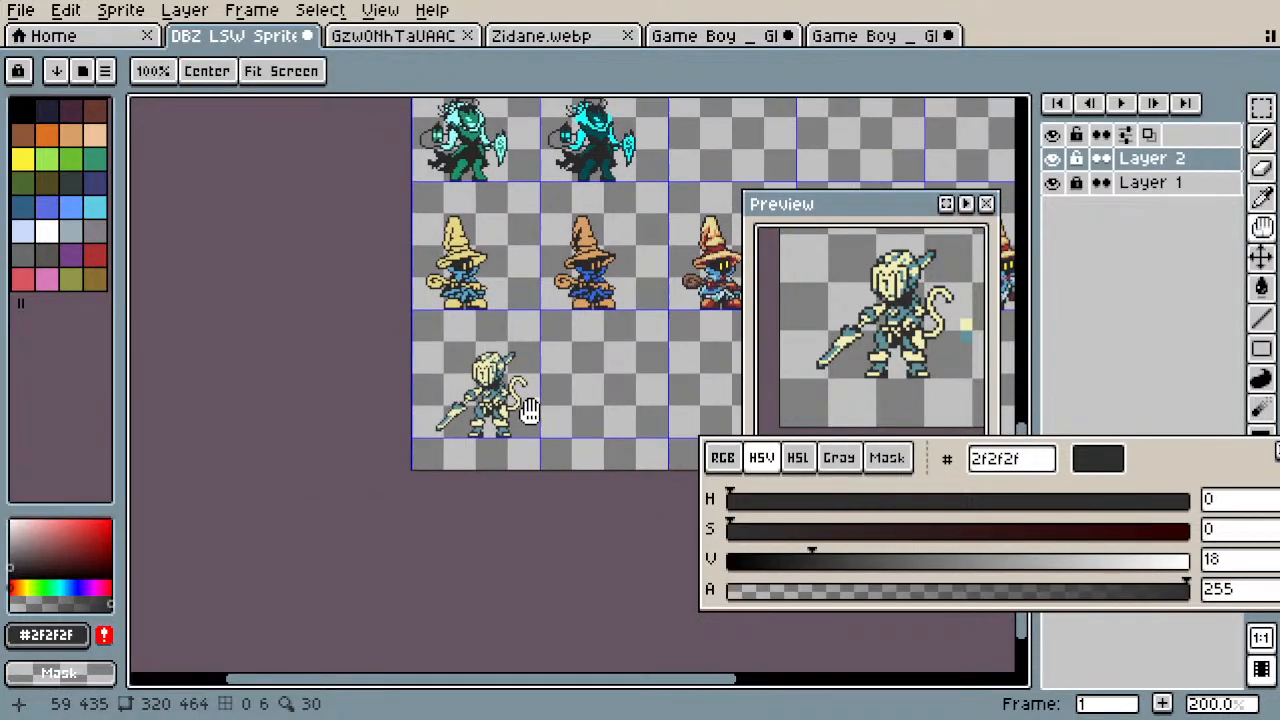
scroll(527, 393, up, 9)
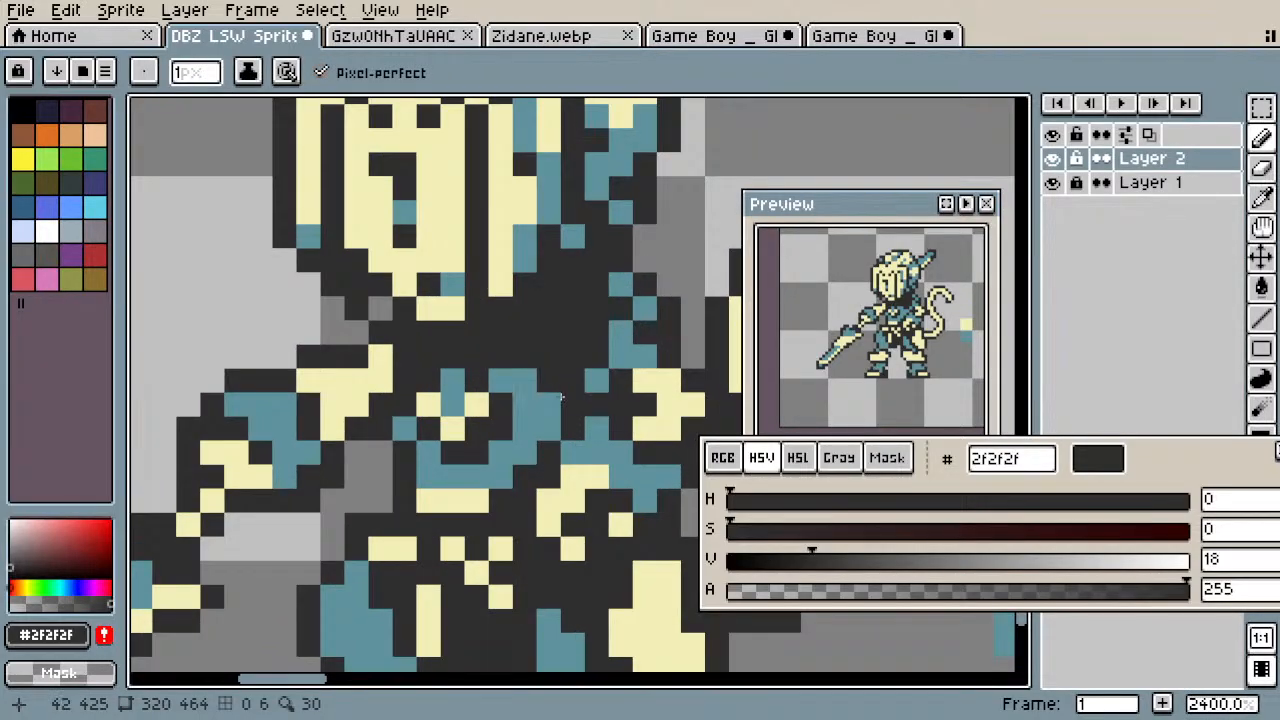
click(548, 426)
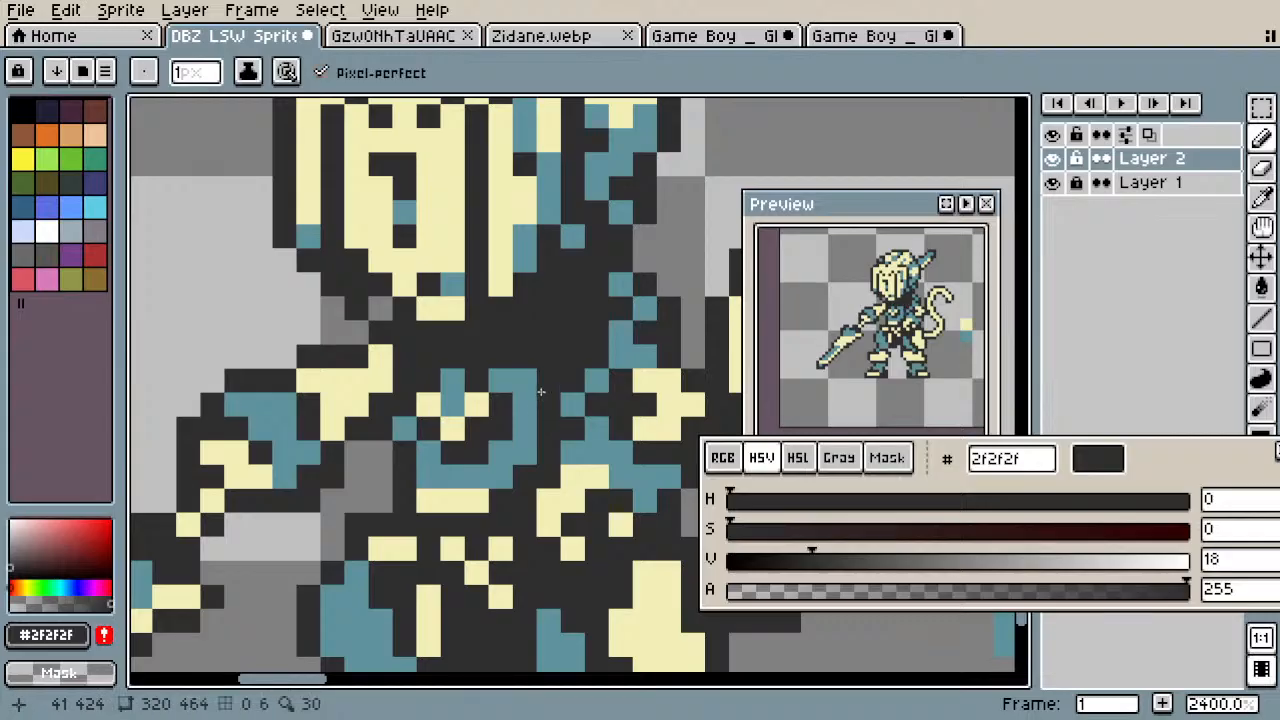
scroll(543, 470, down, 7)
key(space)
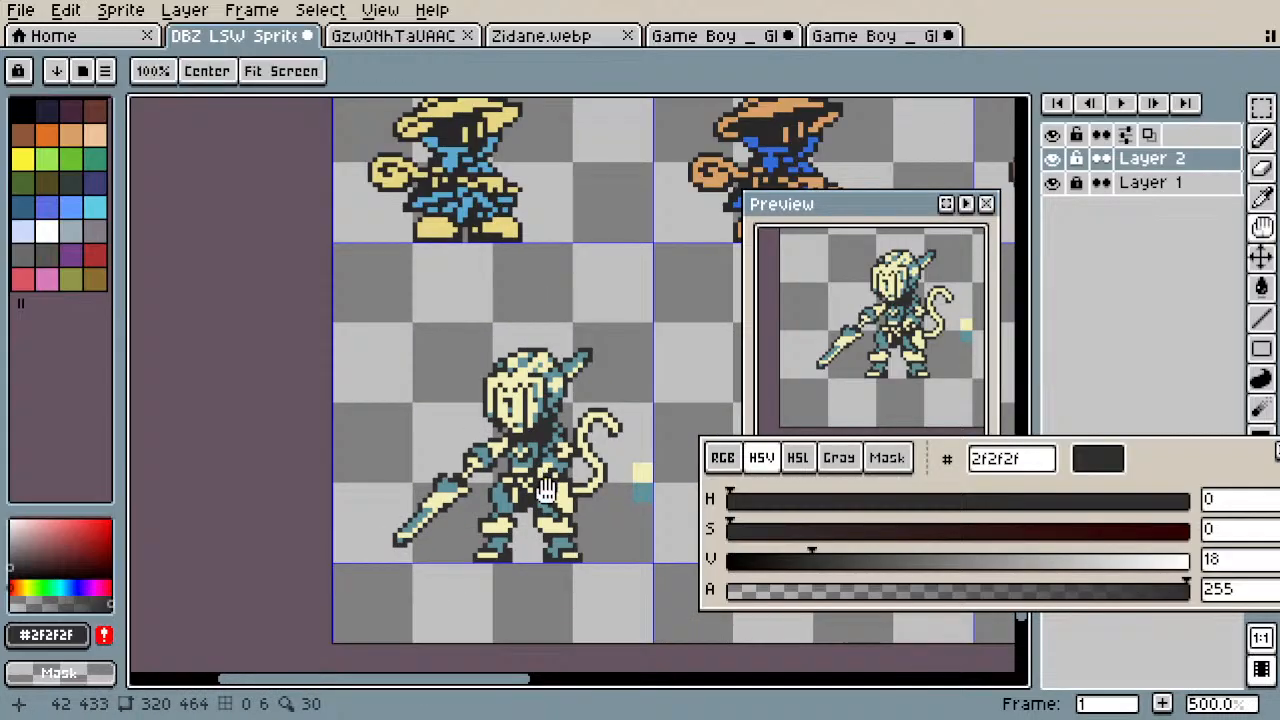
Step: Sample teal 5f929c and add a shading pixel on the belly side of the tail-side cream waist detail
scroll(545, 488, up, 6)
alt+click(520, 374)
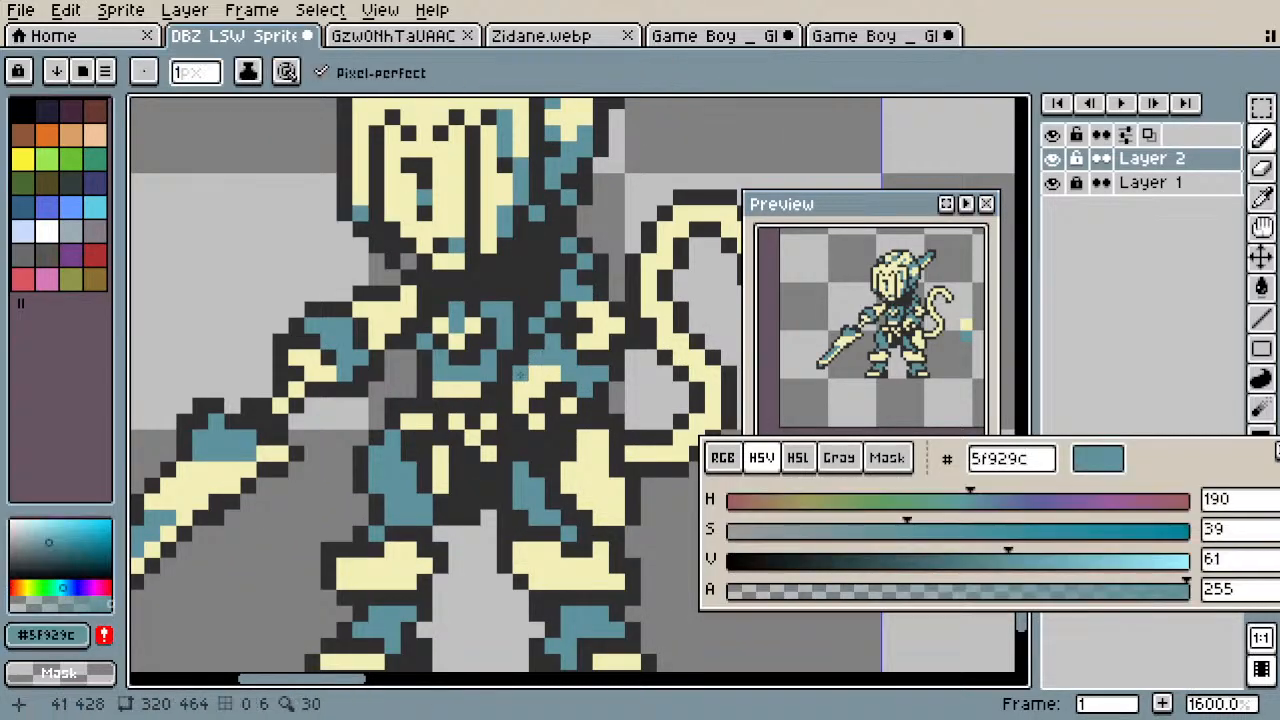
scroll(519, 374, down, 5)
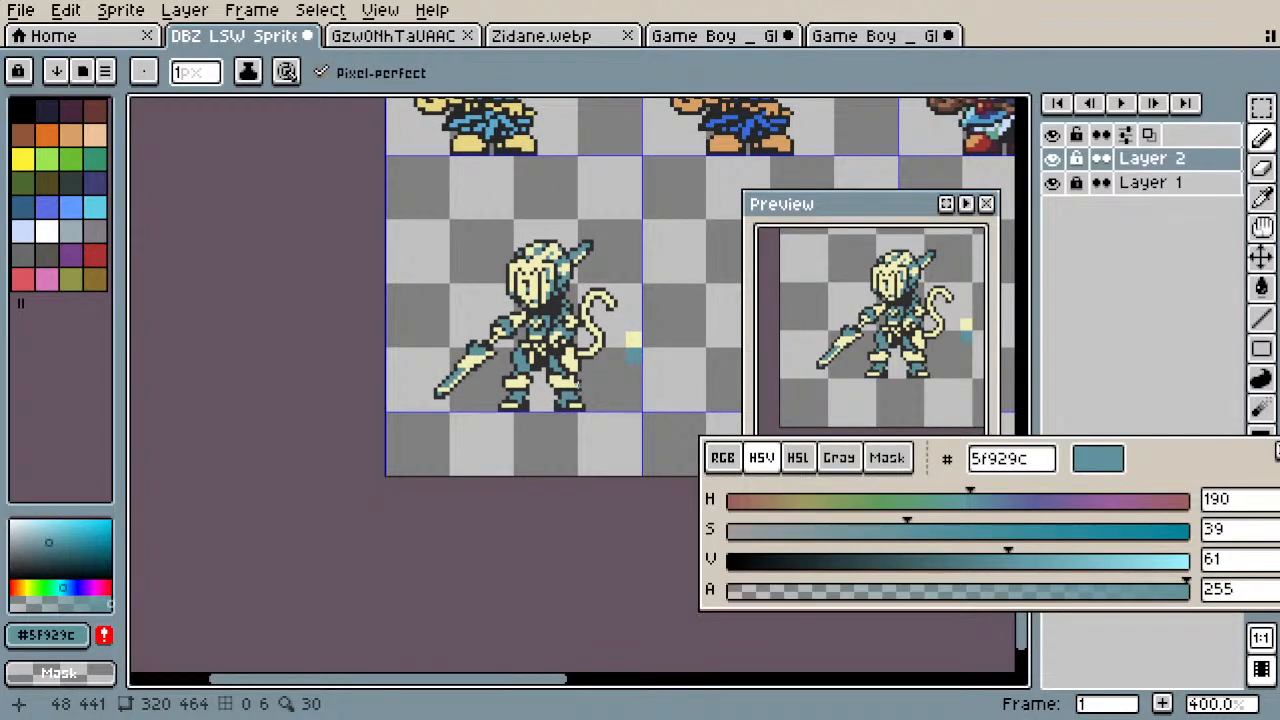
Step: Sample dark 2f2f2f to outline above the tail-side shoulder plate, and widen the plate toward the tail in cream f2efb6
scroll(558, 278, up, 8)
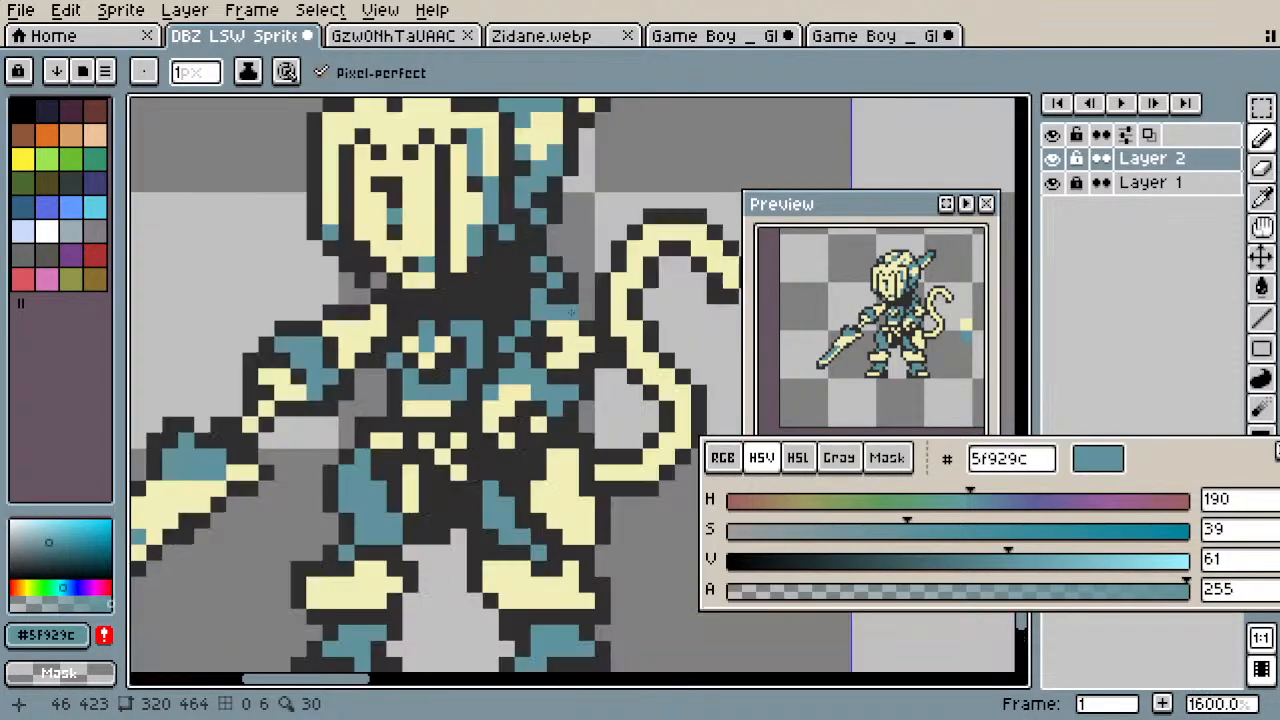
key(alt)
alt+click(558, 278)
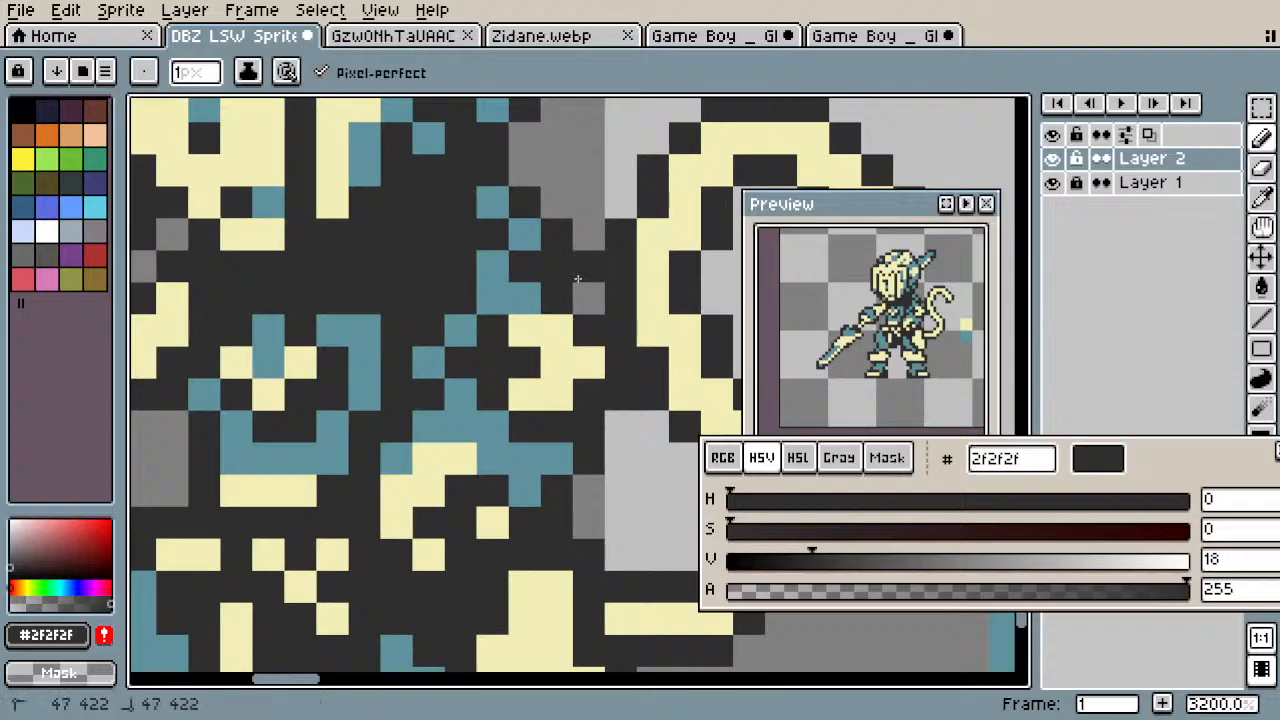
key(alt)
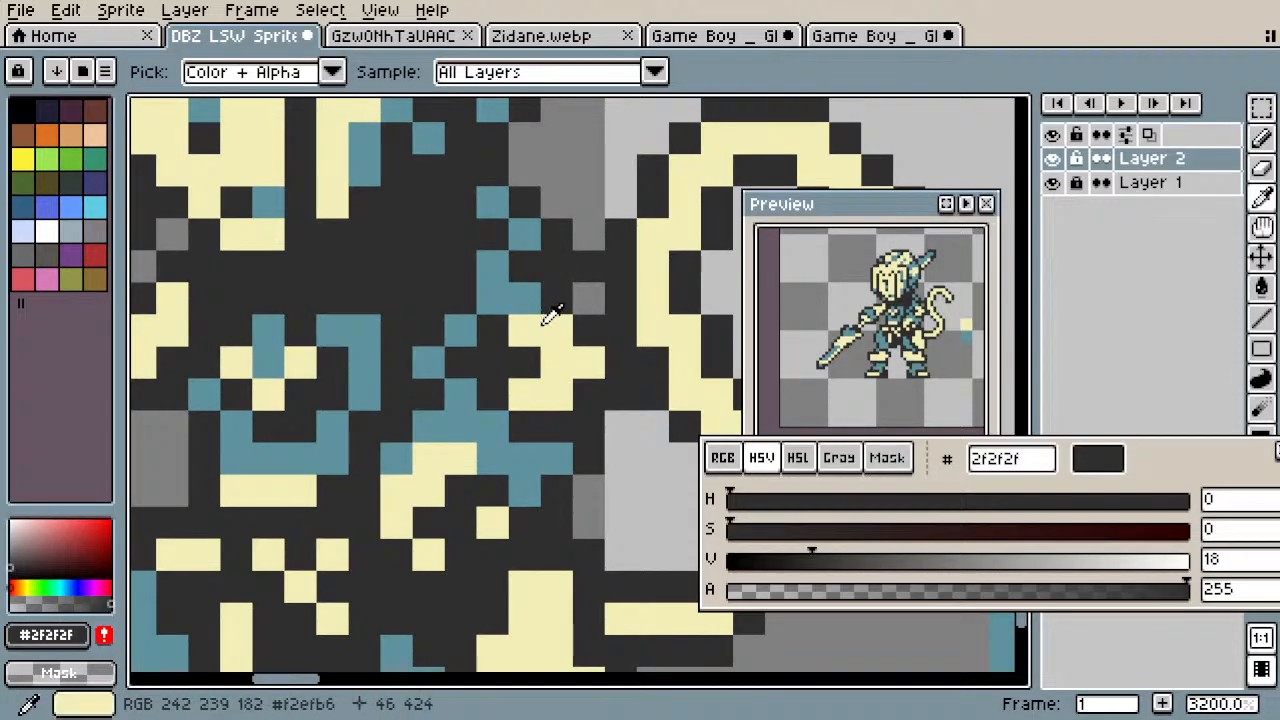
alt+click(546, 325)
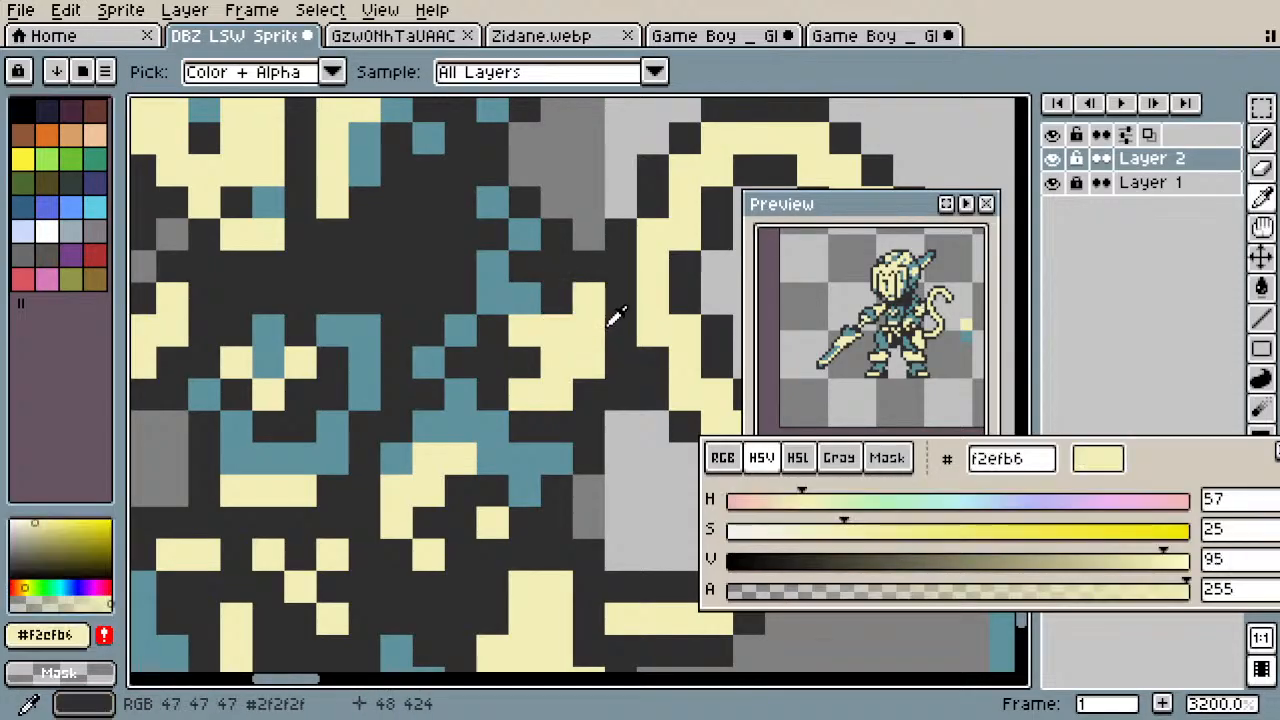
Step: Sample dark 2f2f2f and separate the widened cream shoulder plate from the tail with a dark gap
alt+click(621, 361)
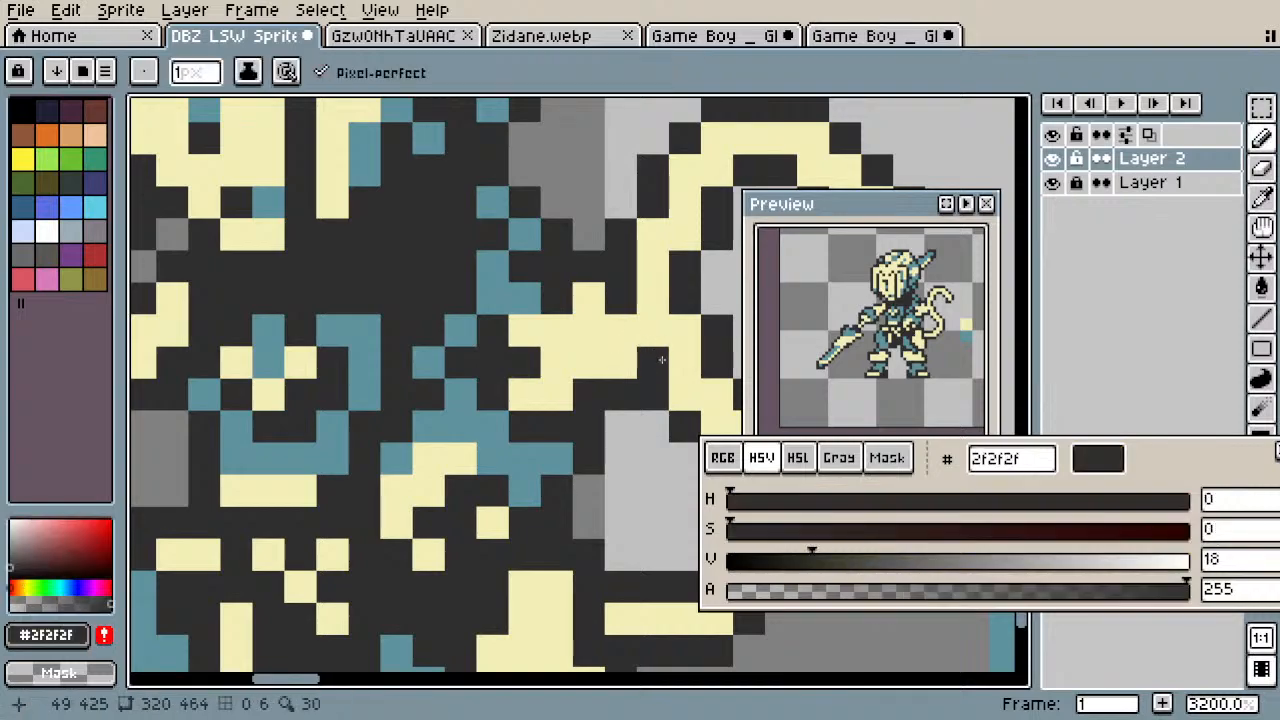
scroll(608, 338, down, 1)
scroll(610, 339, down, 4)
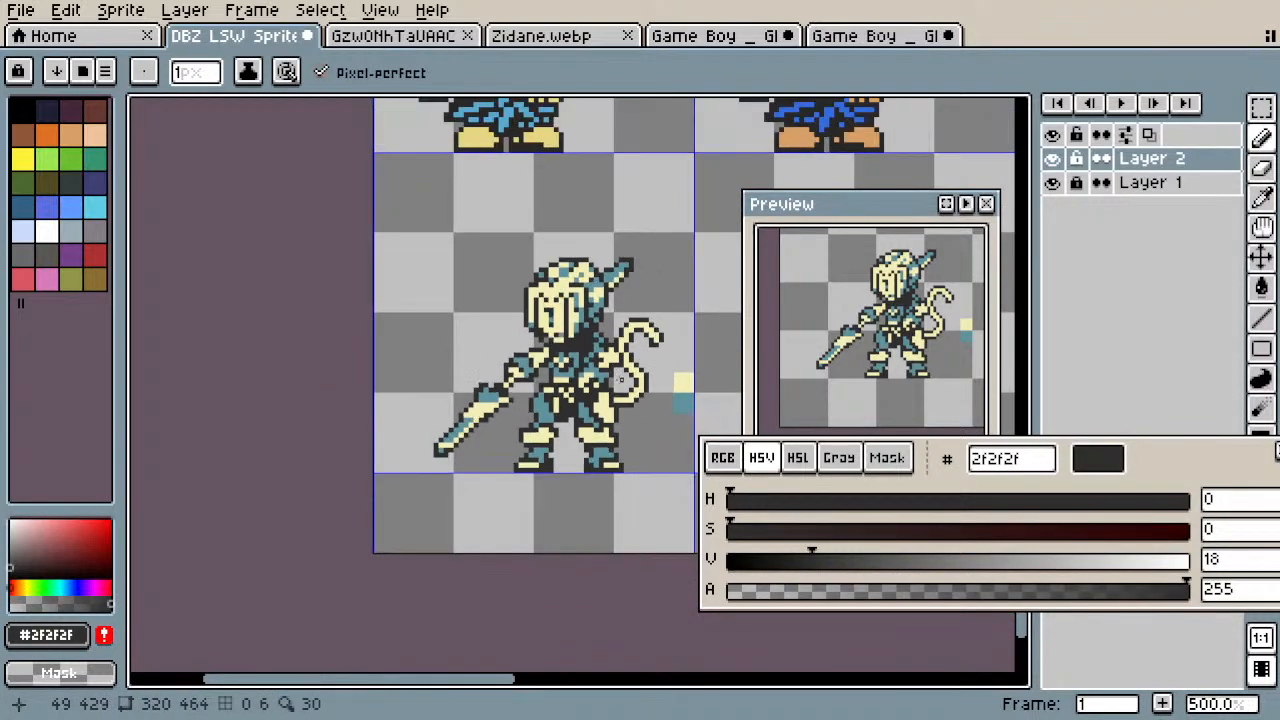
scroll(617, 349, up, 5)
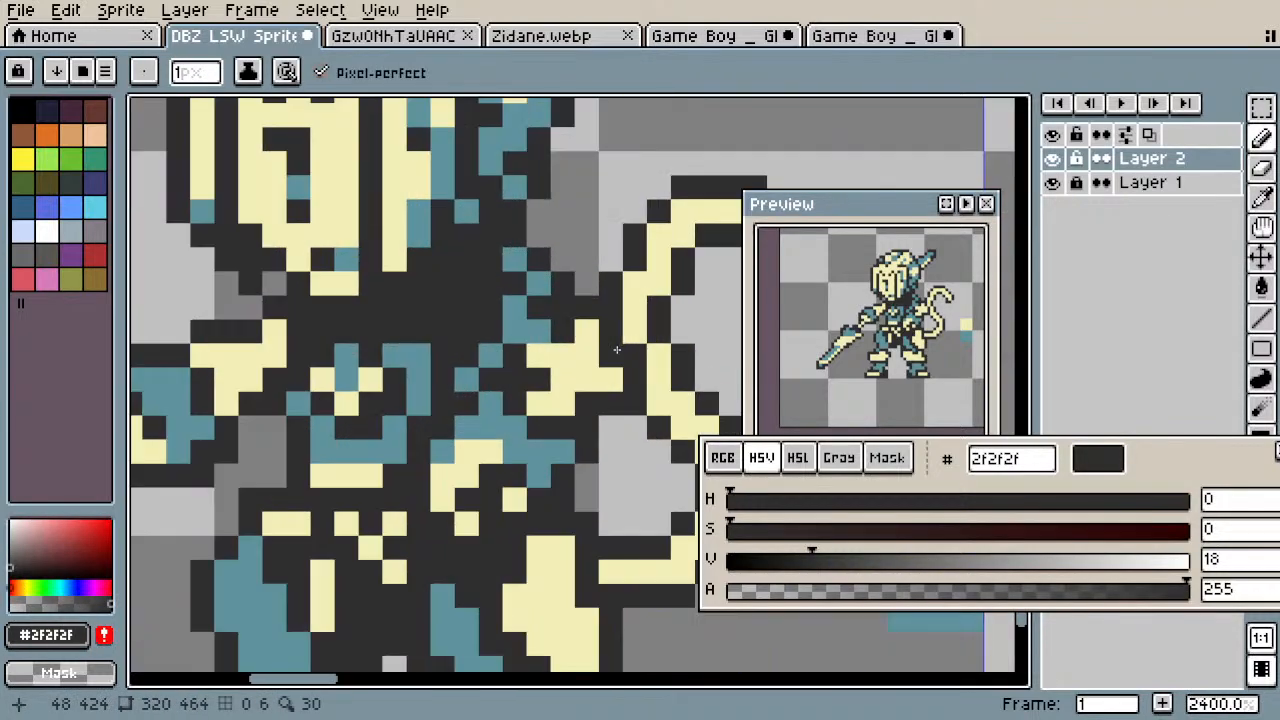
Step: Round out the tail-side shoulder plate in cream f2efb6 and carve a dark 2f2f2f notch into its belly side
alt+click(548, 345)
key(alt)
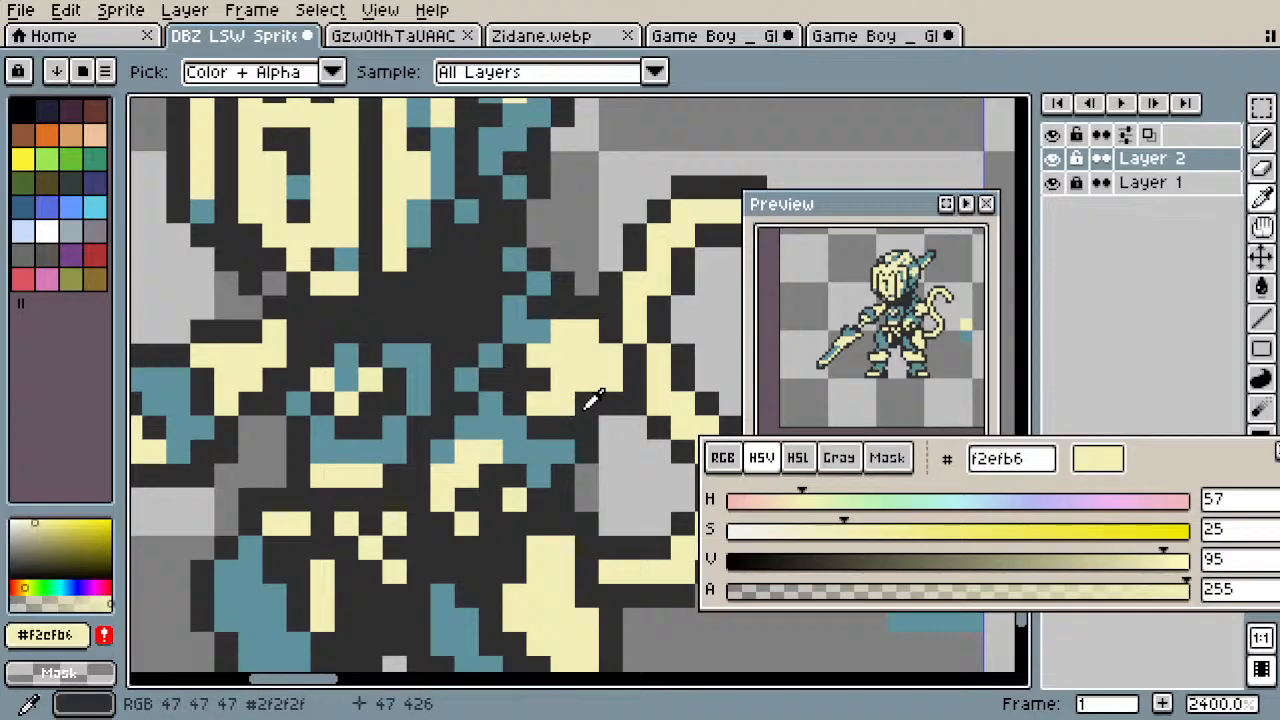
alt+click(518, 388)
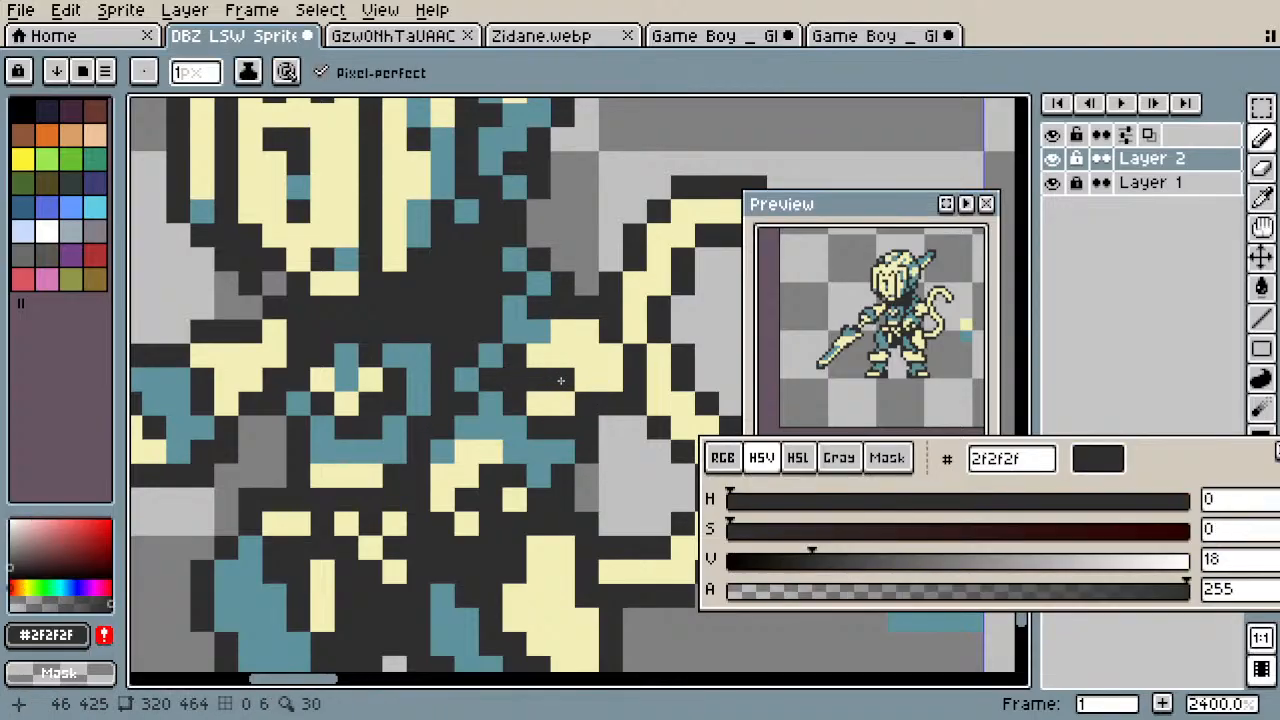
alt+click(567, 379)
scroll(572, 405, down, 6)
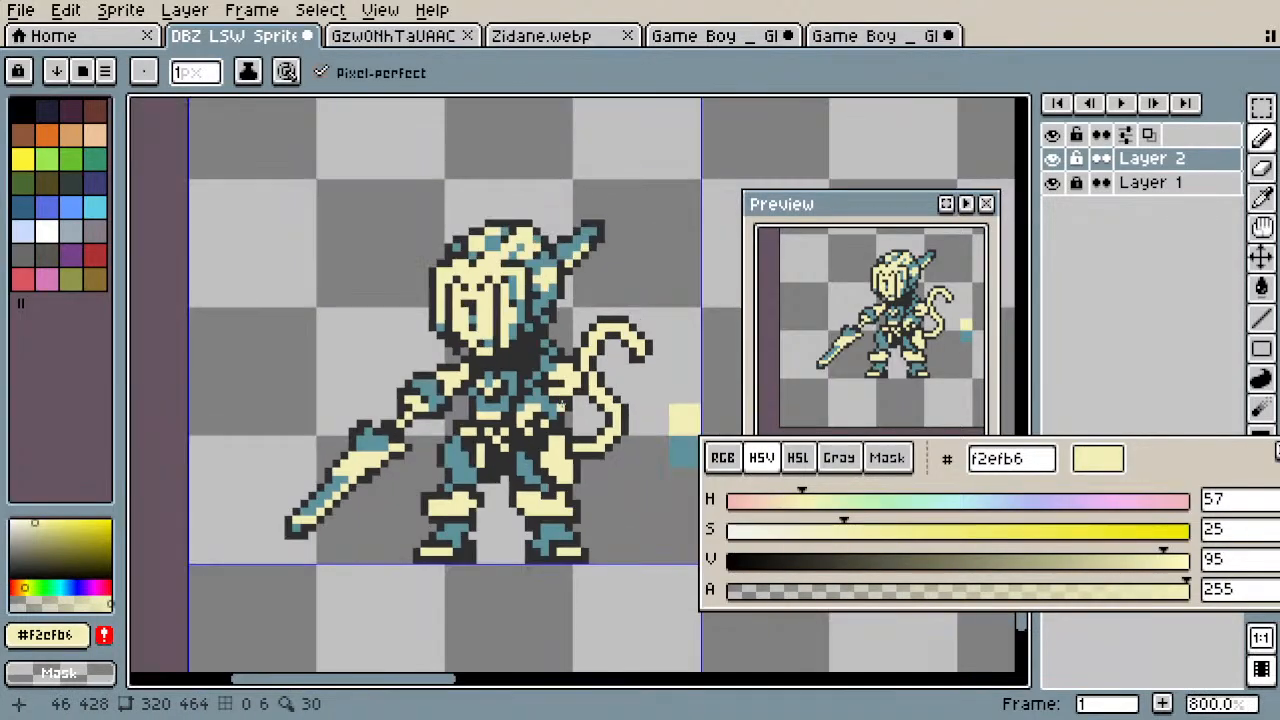
scroll(576, 425, down, 2)
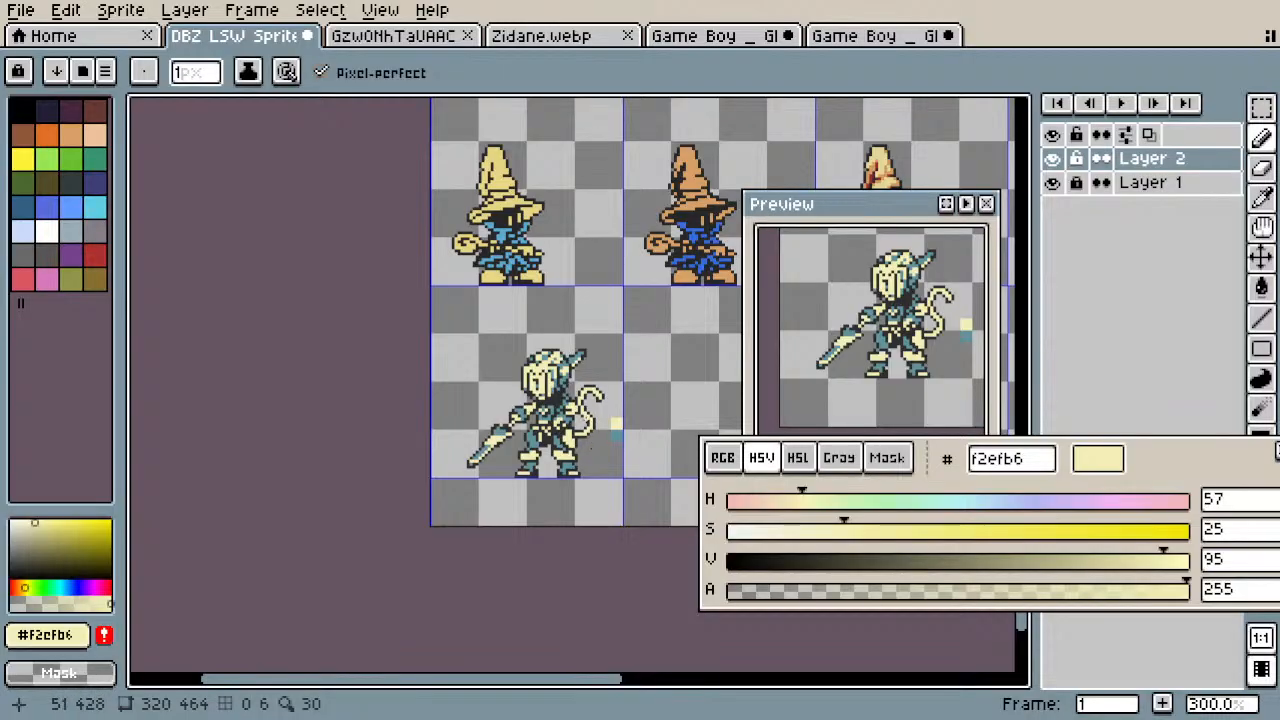
scroll(577, 428, up, 8)
Step: Sample dark 2f2f2f and trim the lower belly-side corner of the cream shoulder plate
alt+click(551, 313)
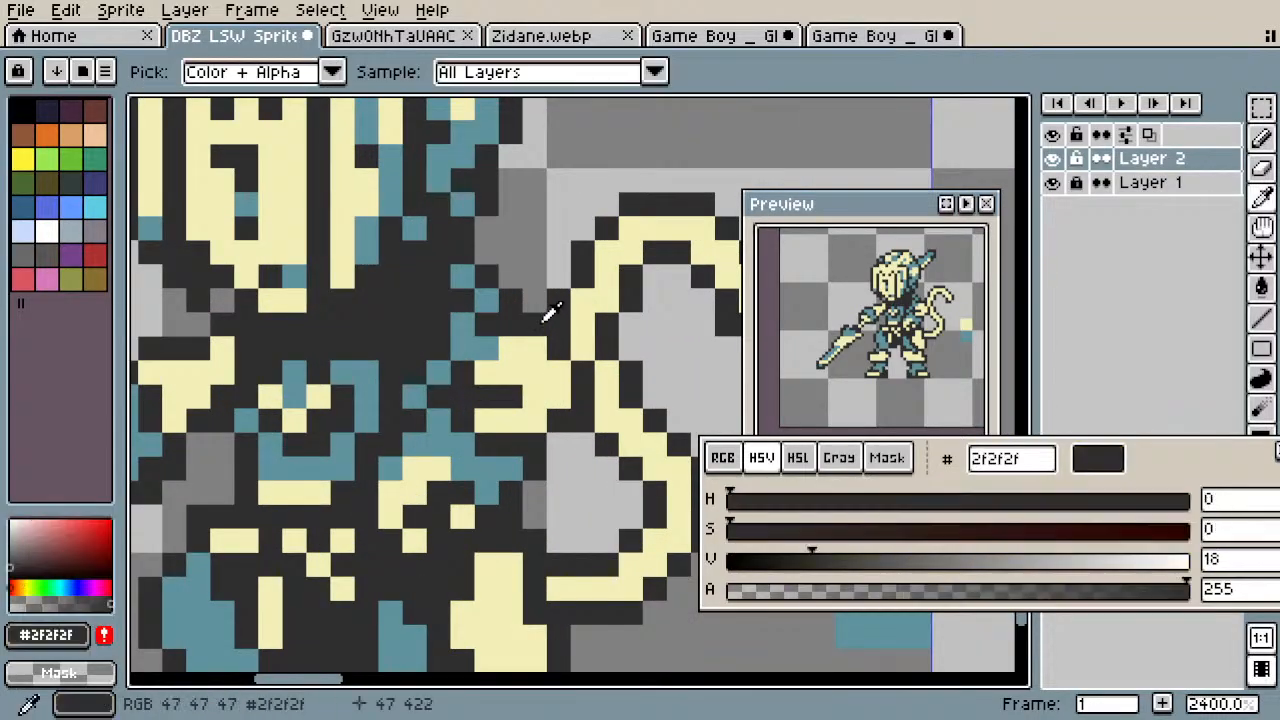
scroll(540, 360, down, 4)
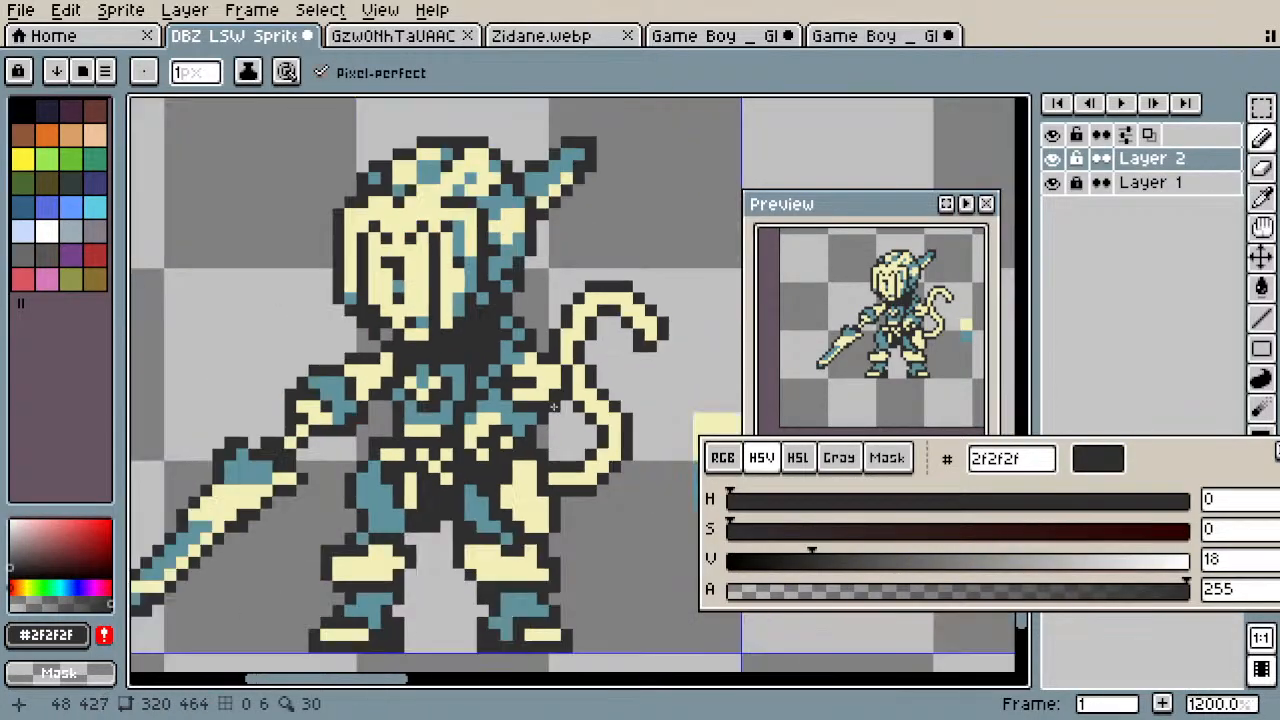
scroll(549, 408, up, 2)
scroll(547, 408, up, 1)
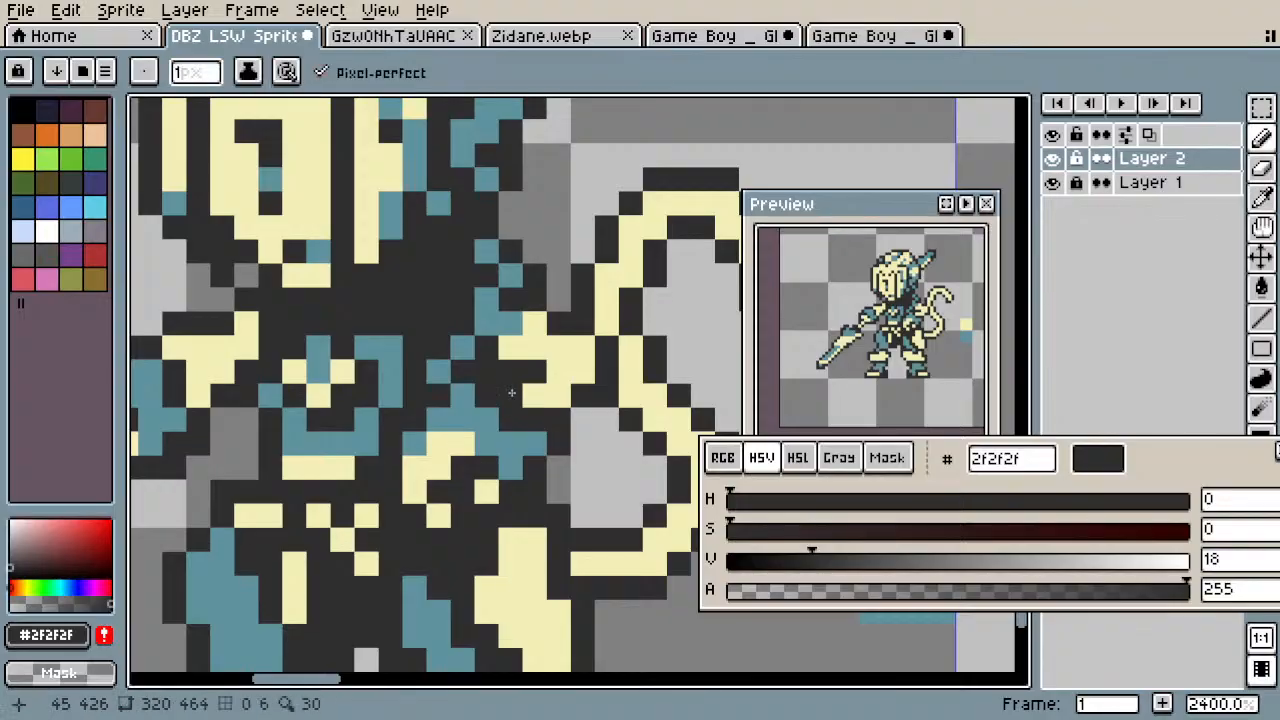
Step: Sample teal 5f929c and fill the dark notch in the tail-side shoulder plate with shading
alt+click(505, 316)
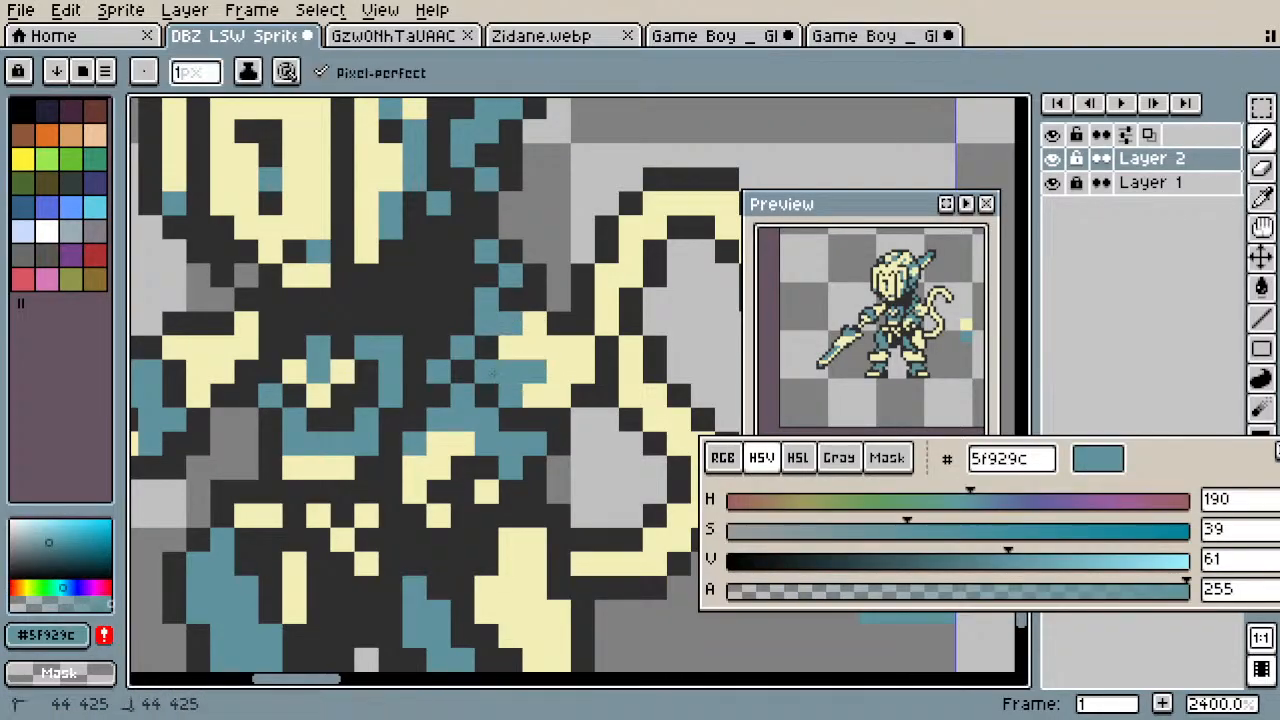
scroll(508, 314, down, 5)
scroll(590, 395, up, 6)
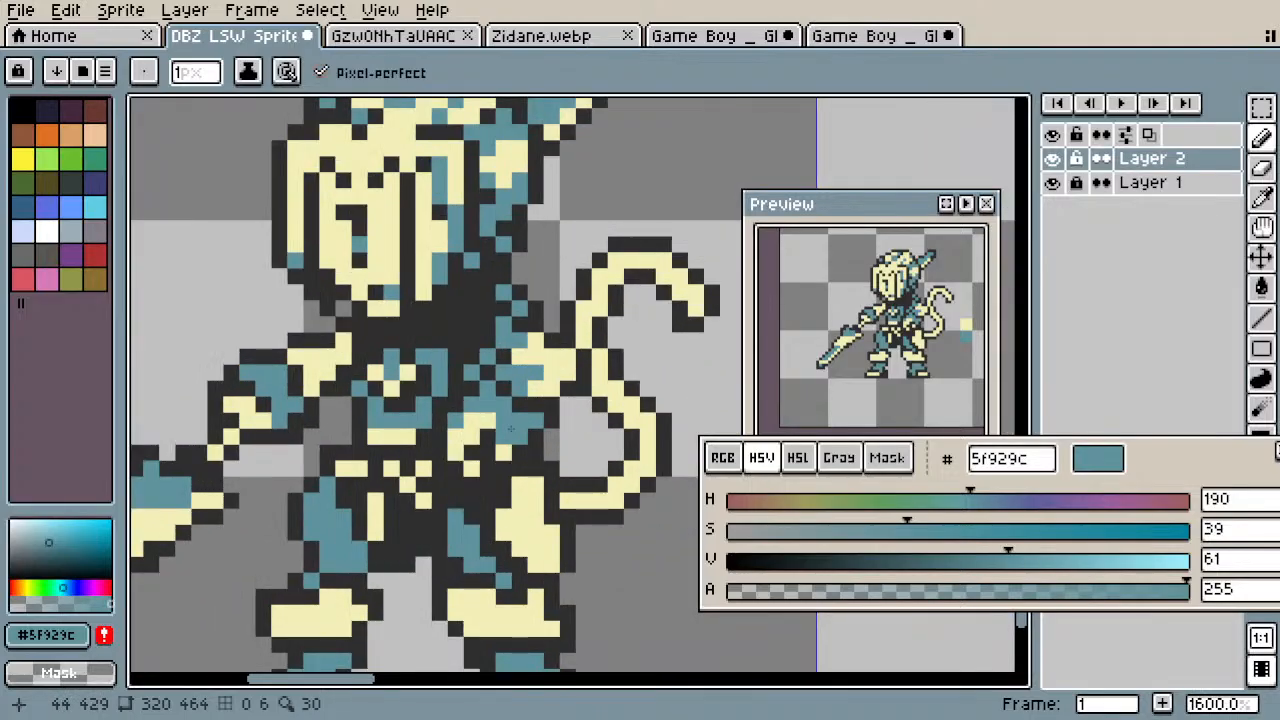
Step: Sample dark 2f2f2f and pull the tail-side torso outline below the shoulder plate inward by one pixel
alt+click(584, 400)
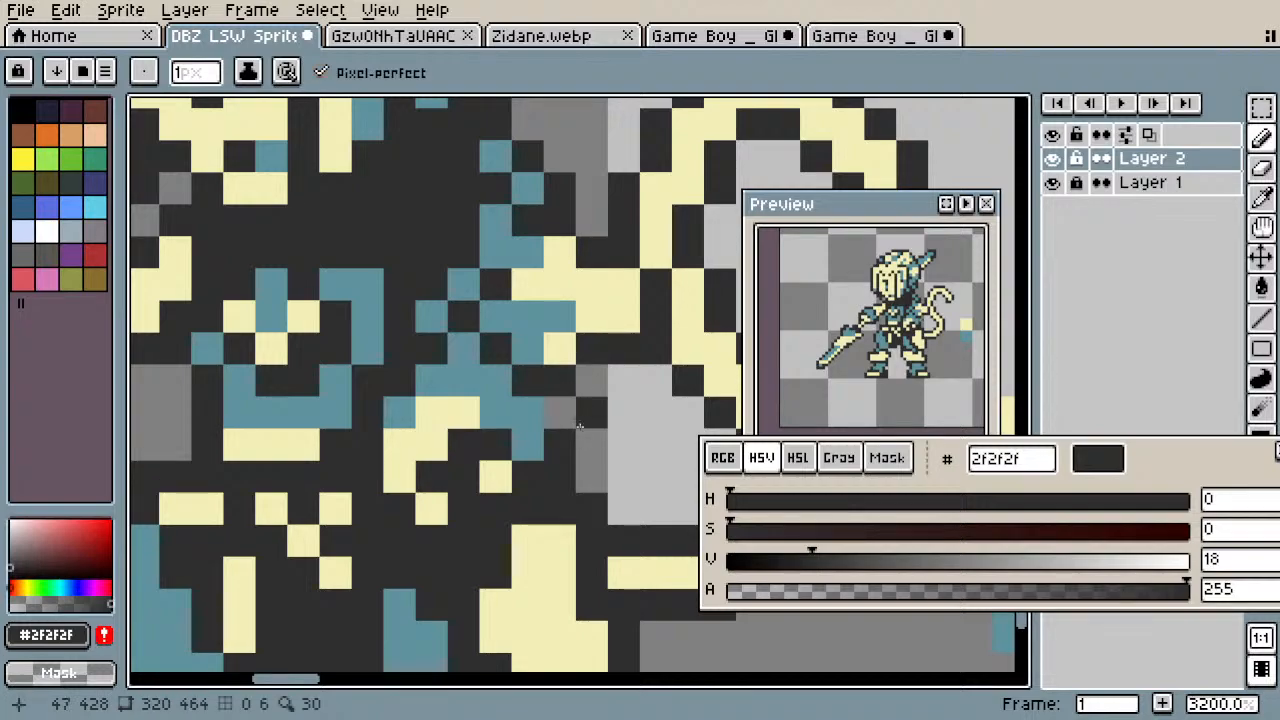
scroll(566, 418, down, 5)
scroll(591, 377, up, 3)
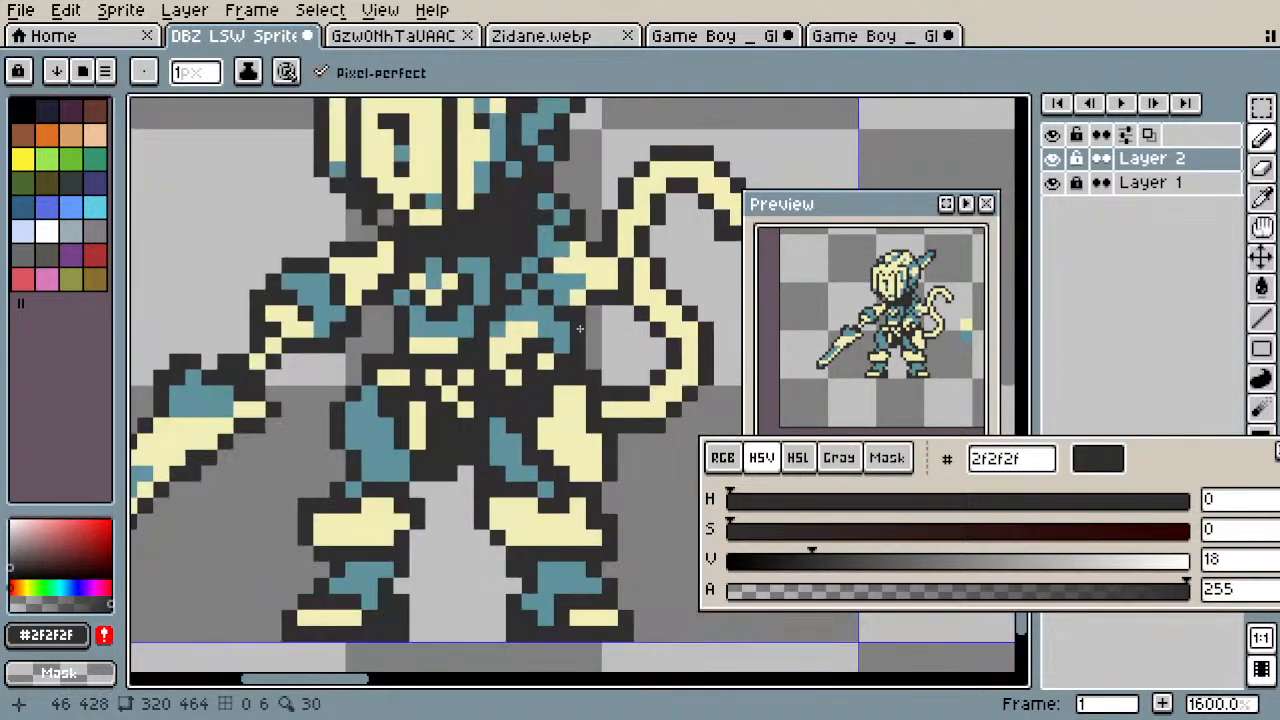
Step: Fill the shoulder plate's notch with cream f2efb6 and extend the teal 5f929c chest shading along the plate's belly side
alt+click(566, 276)
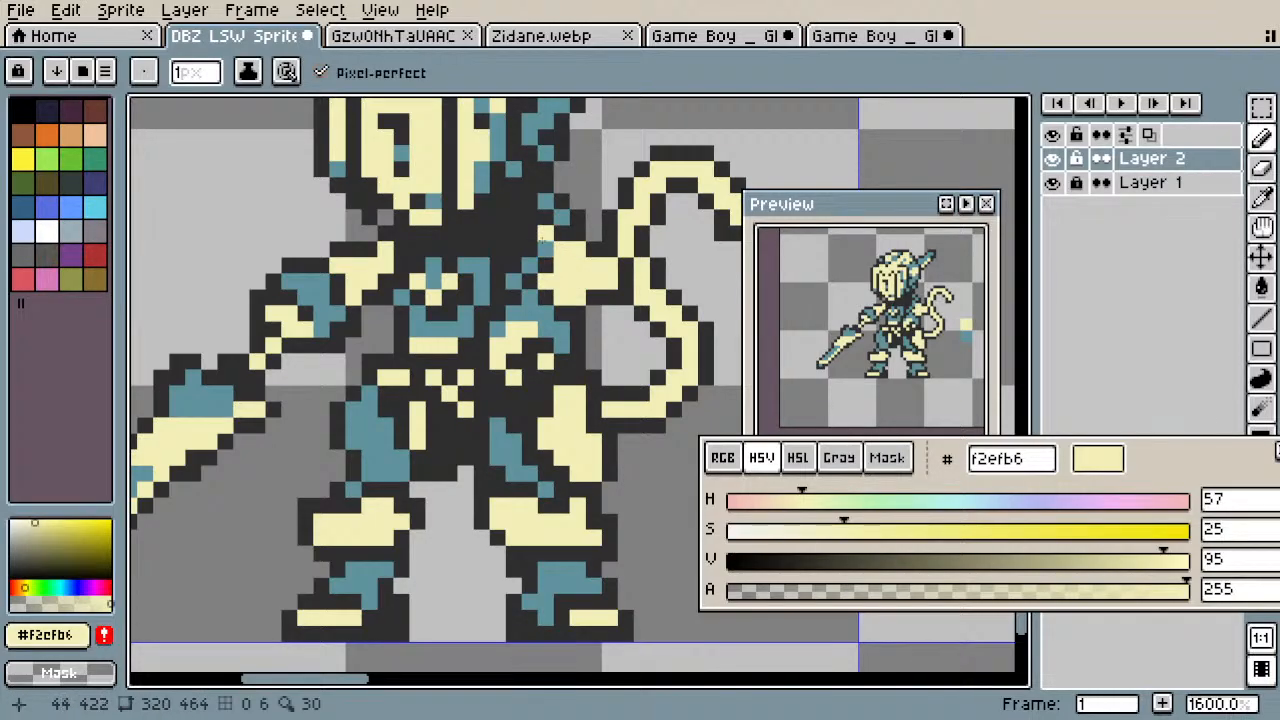
scroll(541, 235, up, 3)
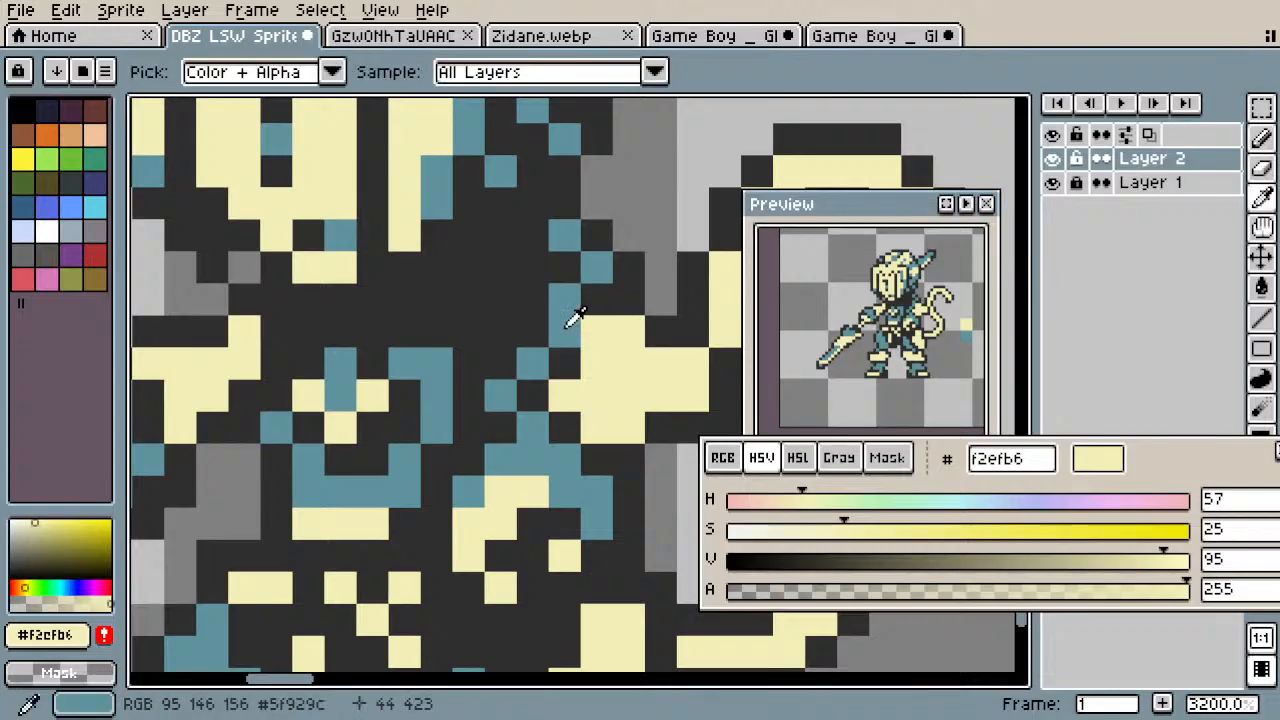
click(577, 316)
scroll(520, 380, down, 1)
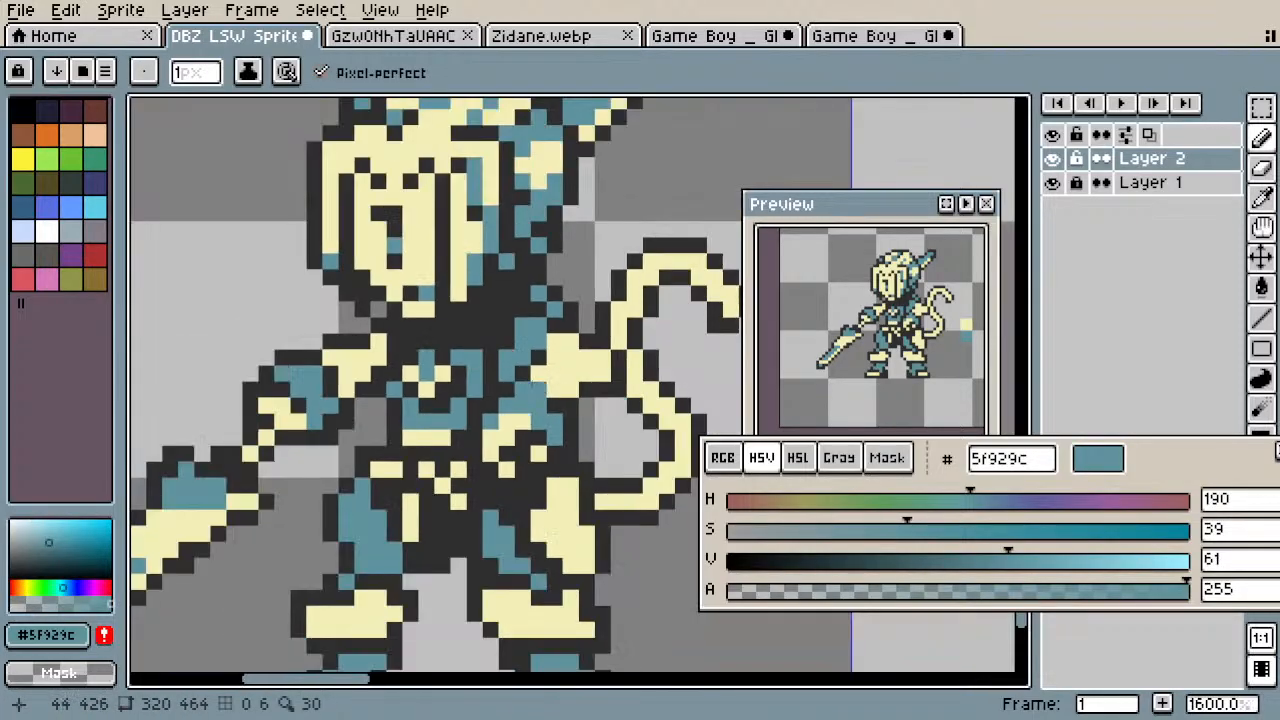
drag(531, 398, 557, 340)
Step: Sample dark 2f2f2f and trim the upper tail-side corner of the cream shoulder plate
alt+click(565, 286)
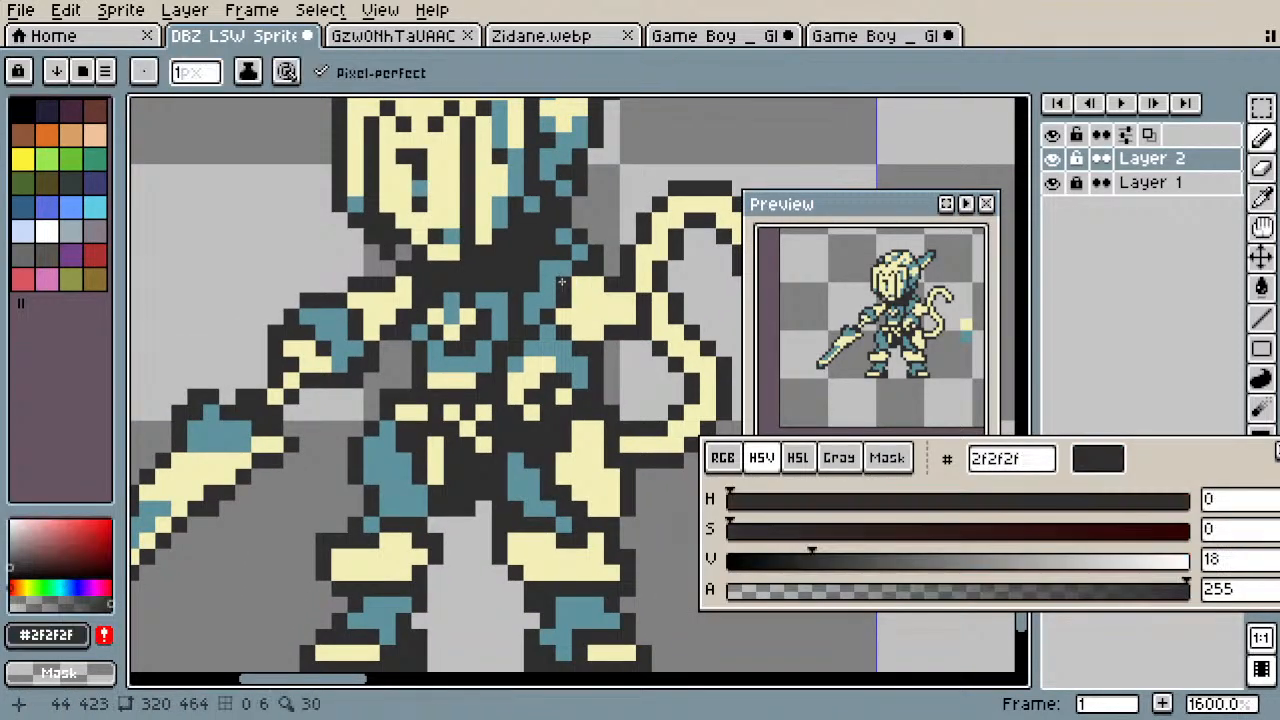
scroll(562, 290, down, 3)
scroll(562, 340, up, 3)
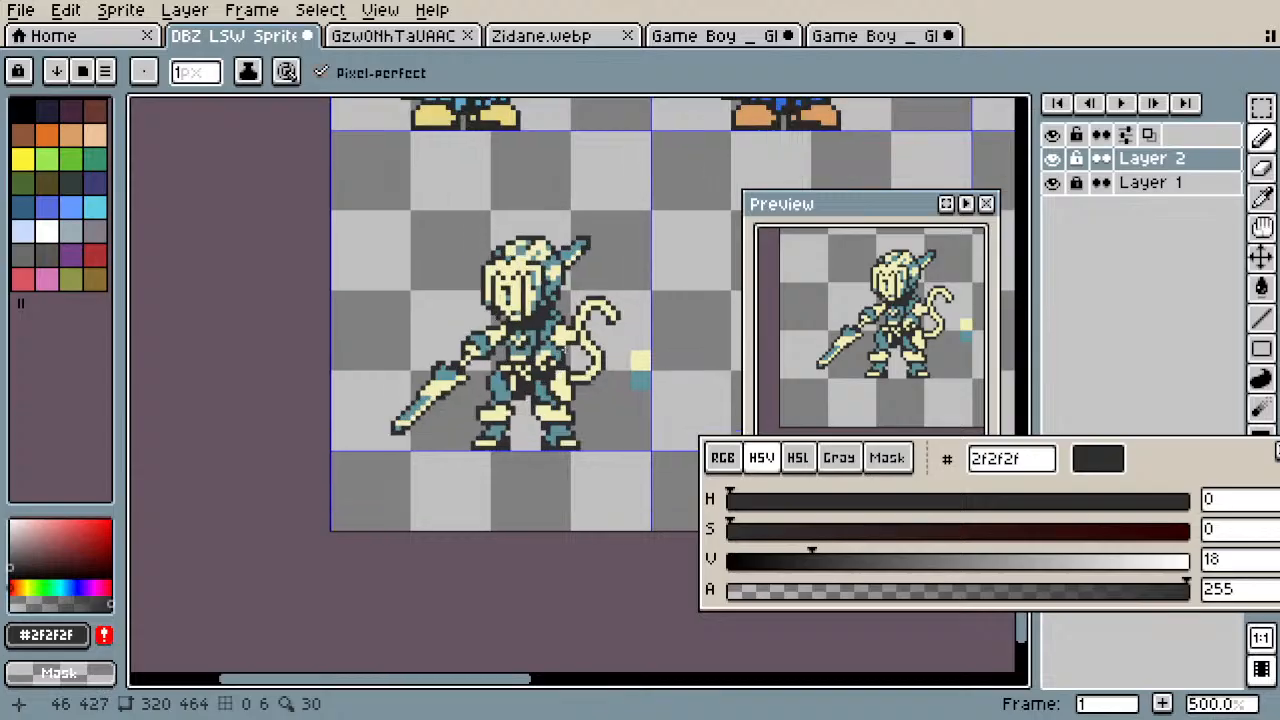
scroll(565, 335, up, 1)
Step: Sample cream f2efb6 and try a highlight pixel on the torso edge just below the shoulder plate
key(alt)
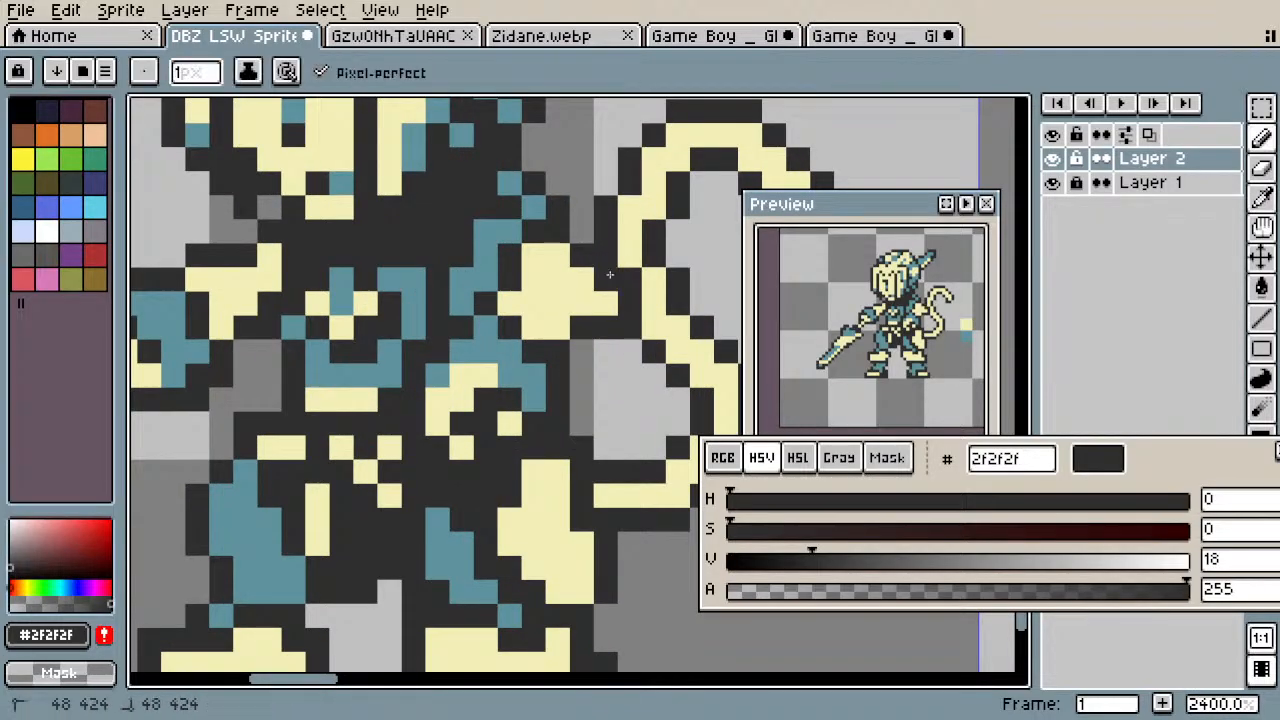
alt+click(578, 310)
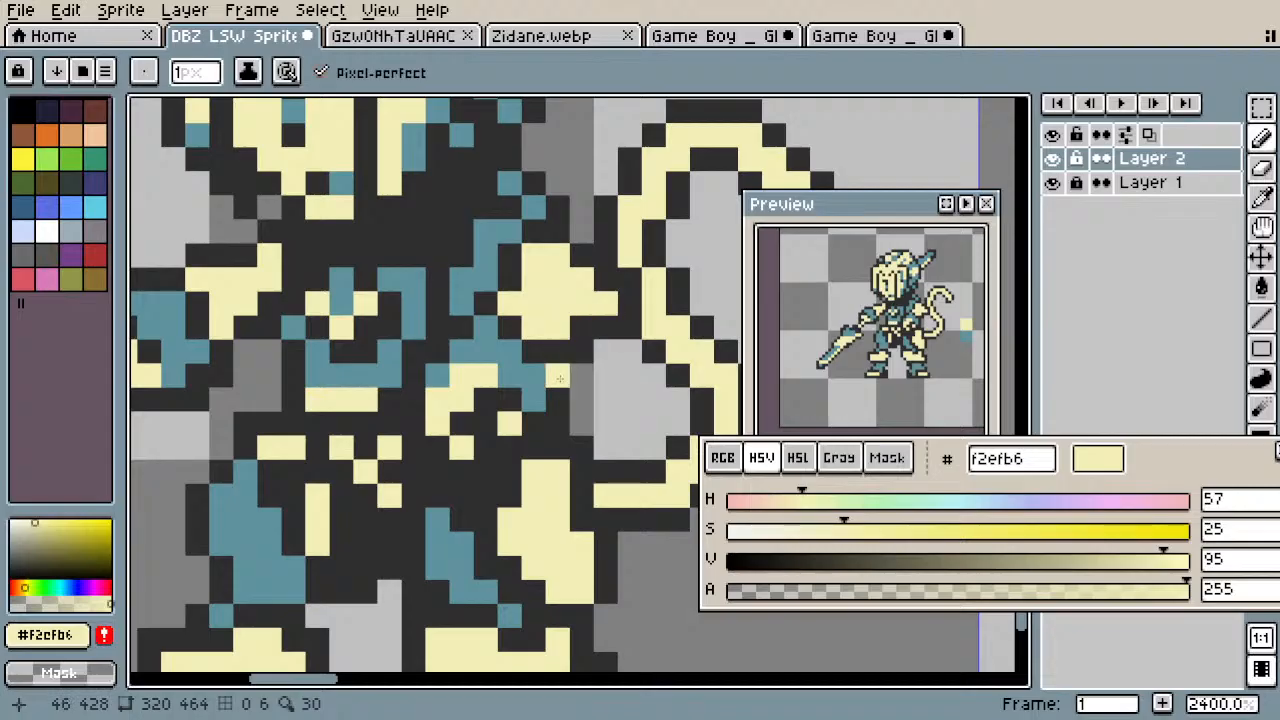
key(alt)
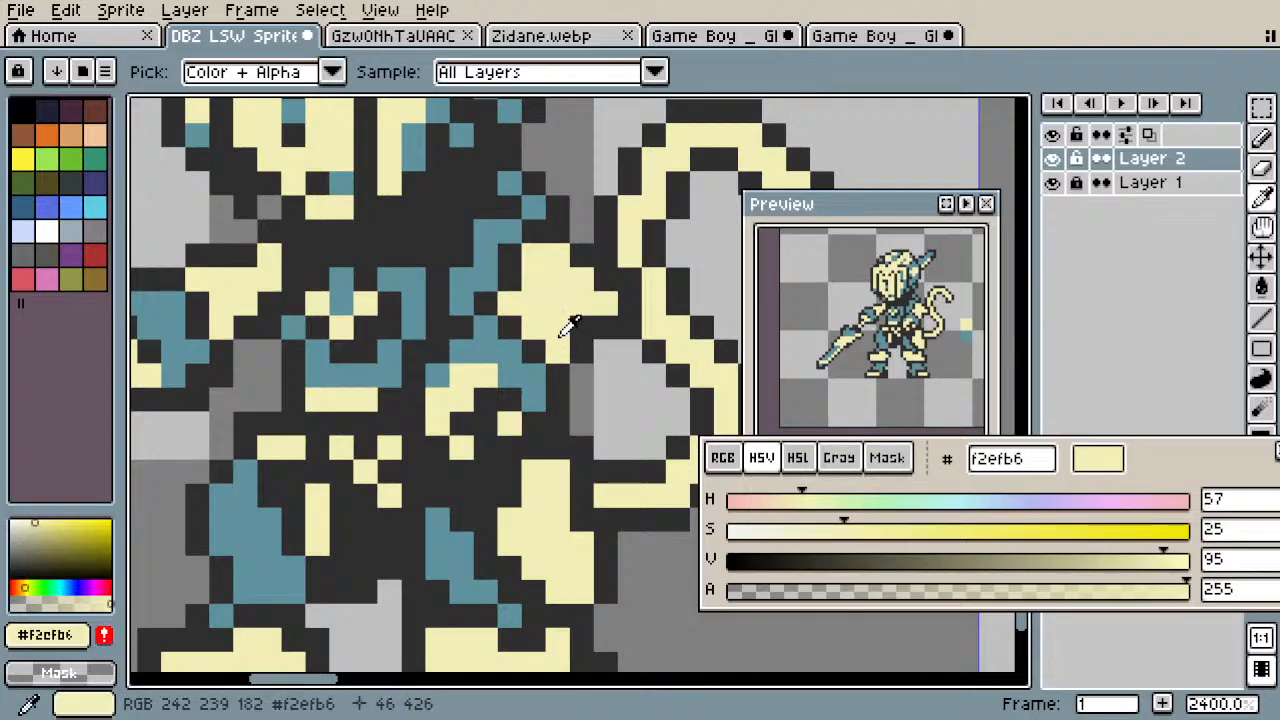
Step: Widen the torso shading below the shoulder plate toward the tail in teal 5f929c, and redraw the adjoining outline in dark 2f2f2f
alt+click(535, 360)
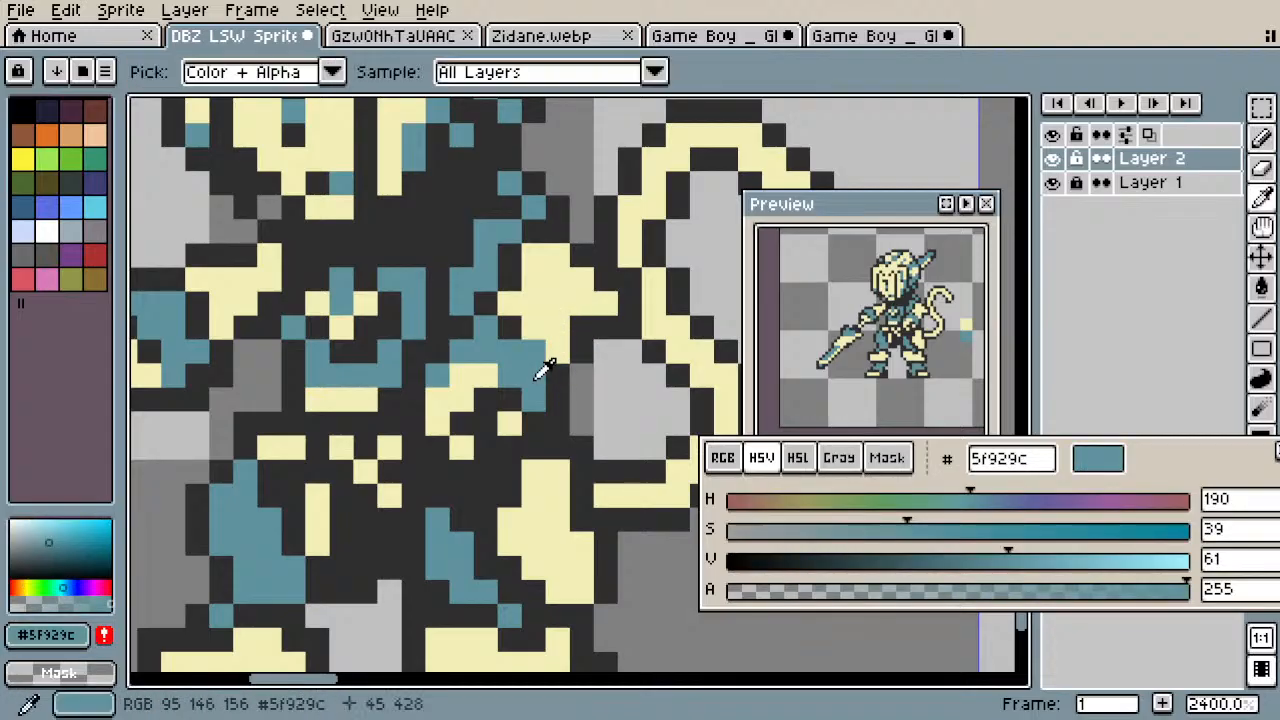
alt+click(584, 384)
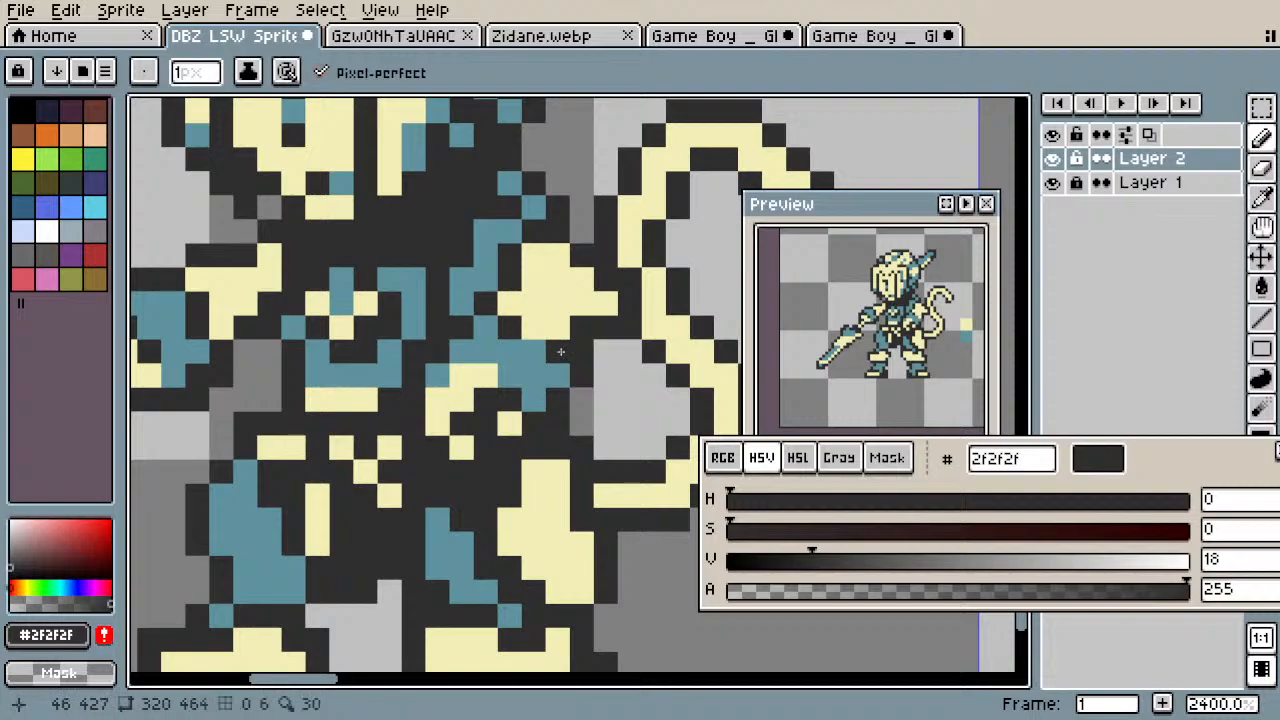
key(alt)
alt+click(512, 380)
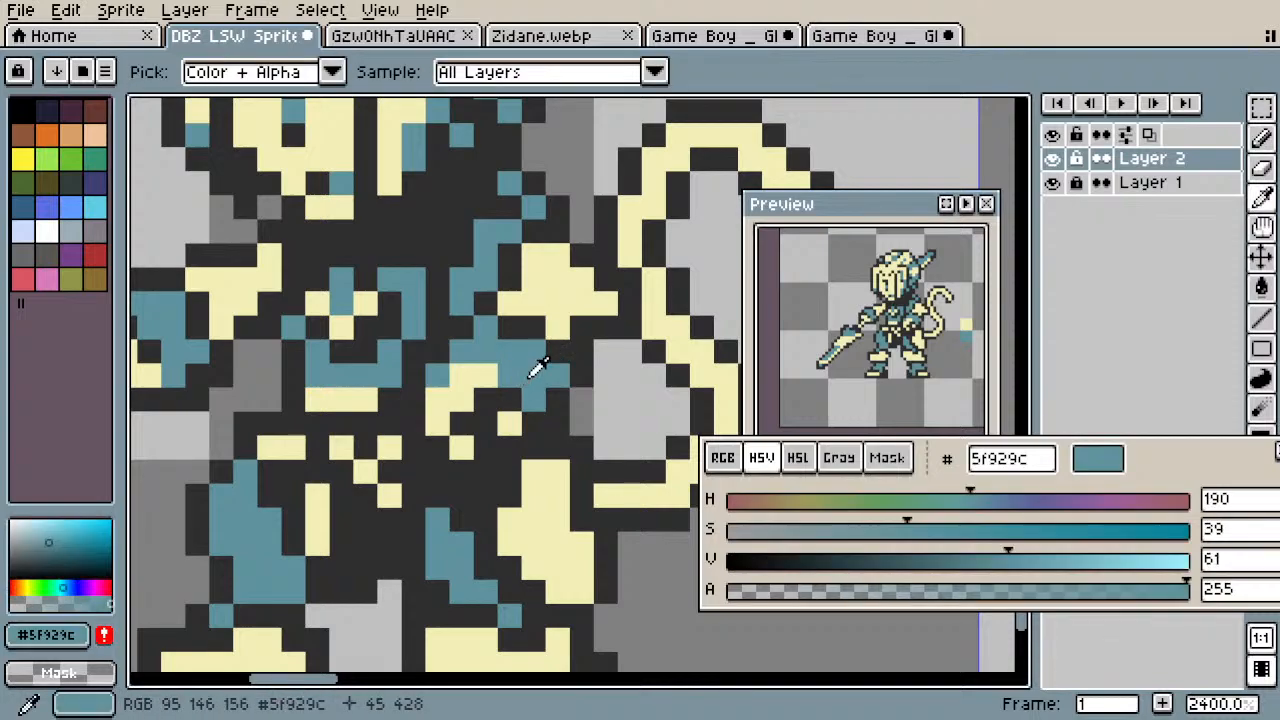
scroll(520, 372, down, 3)
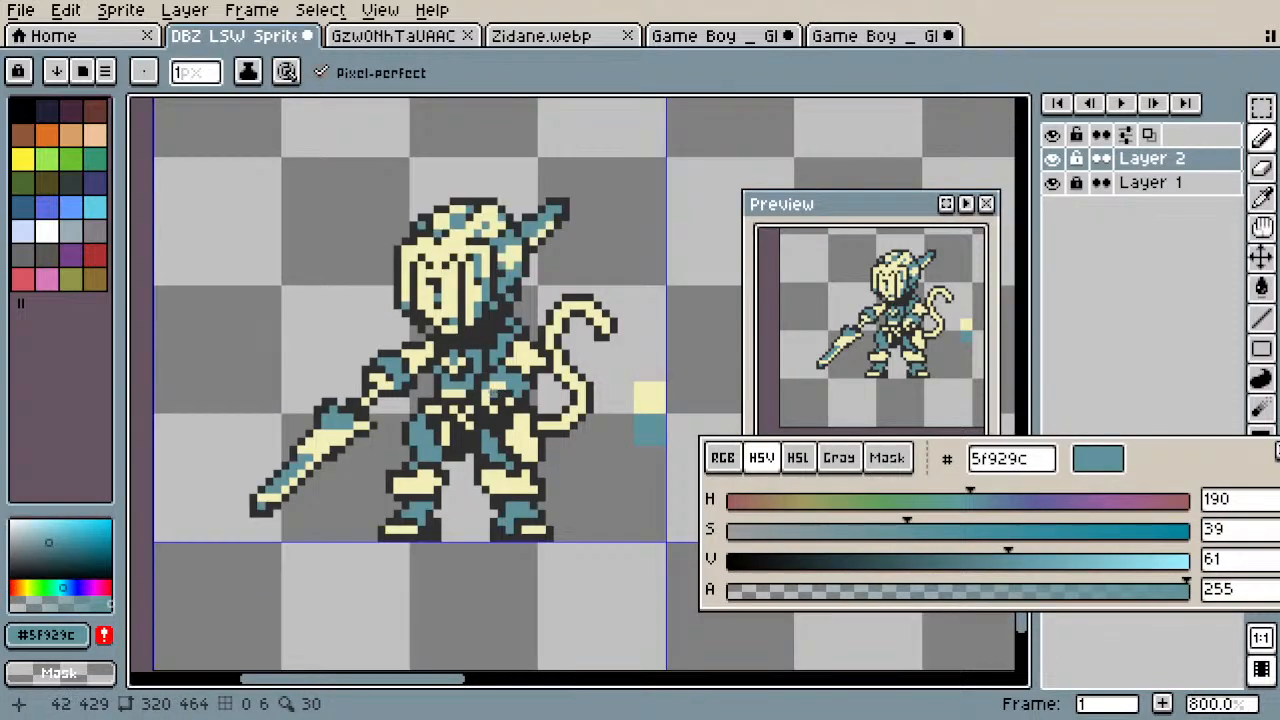
scroll(505, 393, up, 3)
Step: Sample dark 2f2f2f and trim the upper edge of the tail-side cream waist detail
alt+click(536, 385)
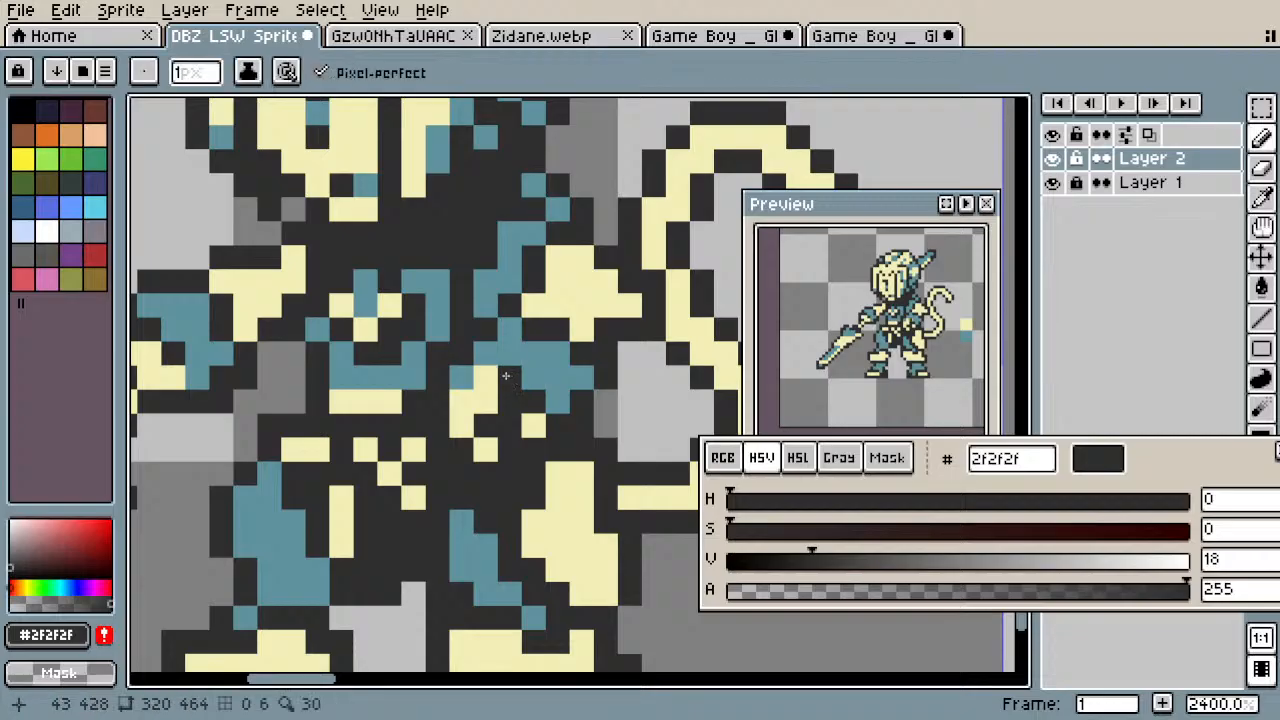
click(484, 377)
click(476, 398)
Step: Sample cream f2efb6 and recolour the teal pixel at the belly-side top corner of the waist detail
alt+click(463, 399)
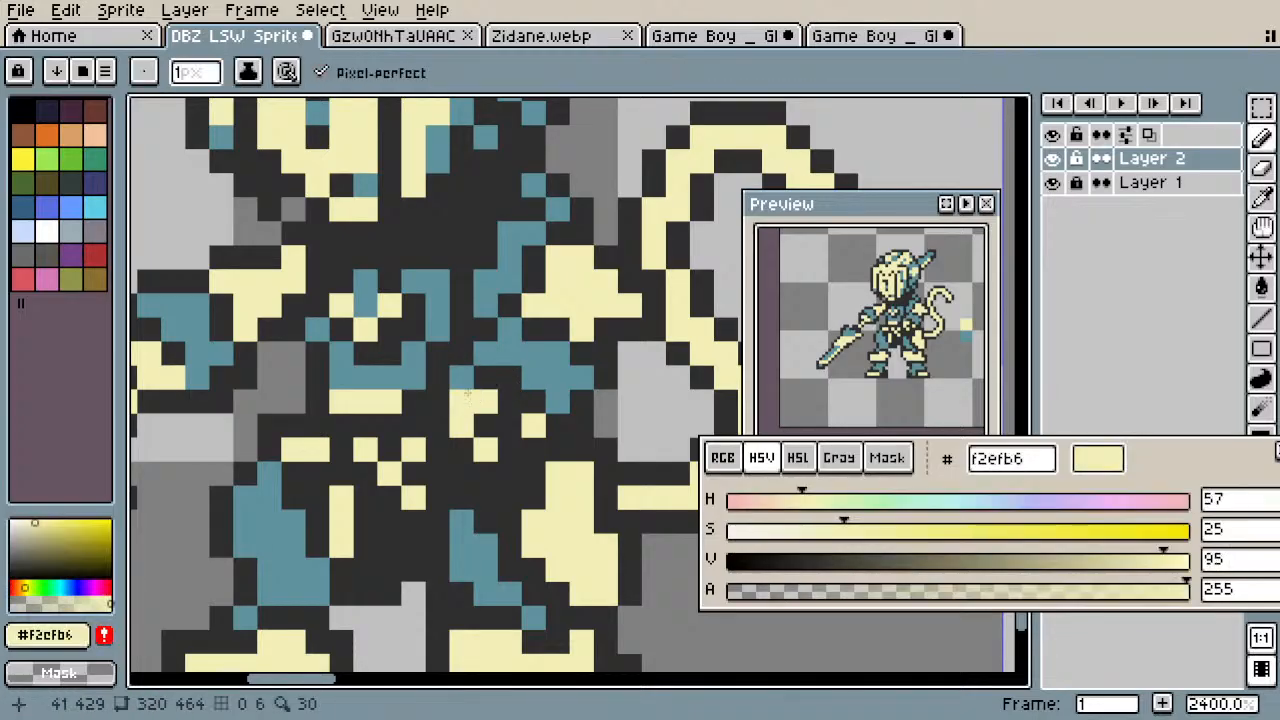
click(462, 383)
scroll(497, 432, down, 5)
scroll(518, 447, down, 1)
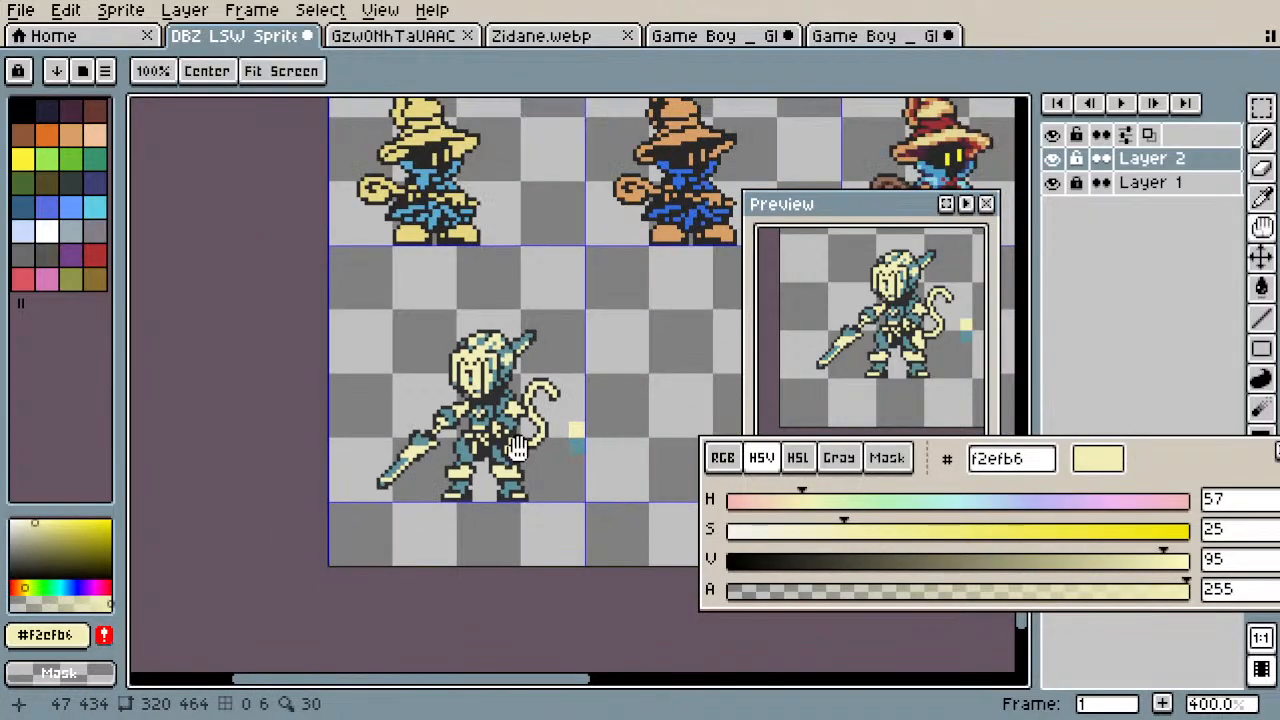
drag(518, 447, 559, 378)
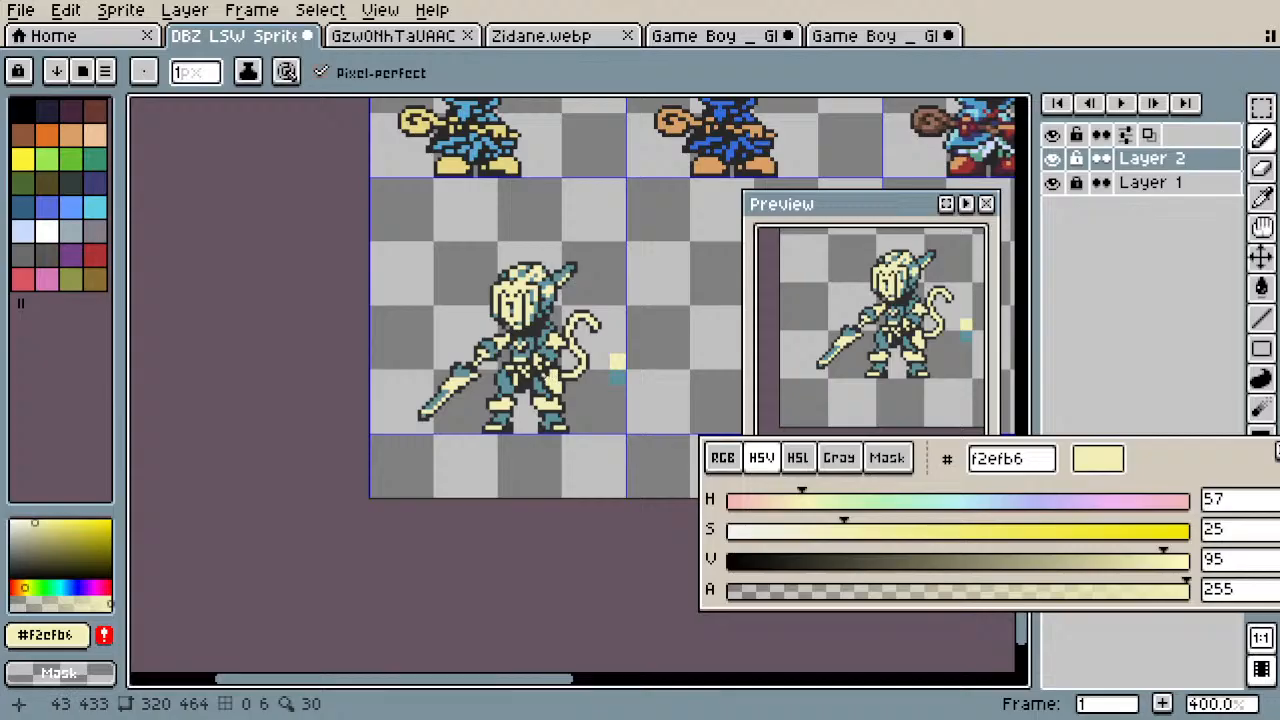
scroll(547, 378, up, 5)
scroll(552, 349, down, 4)
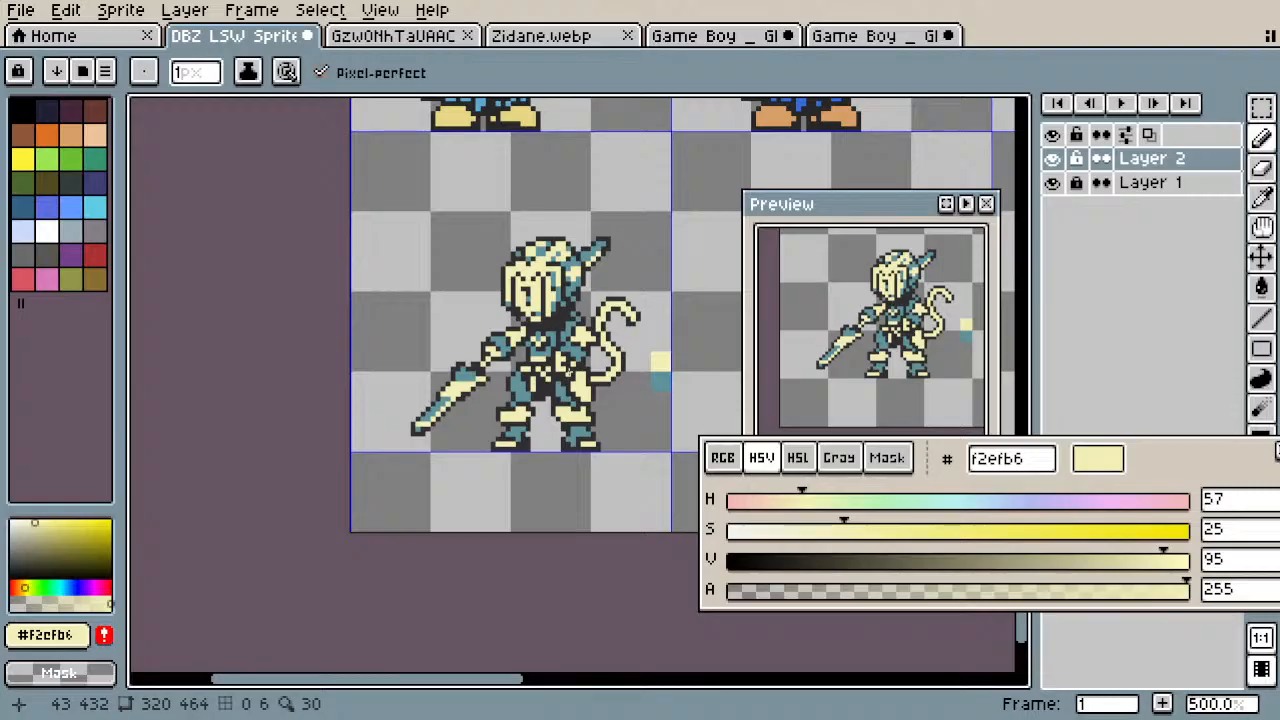
Step: Reshape the cream waist detail into a C with cream f2efb6, and trim its bottom row with dark 2f2f2f
scroll(576, 373, up, 5)
scroll(576, 373, up, 2)
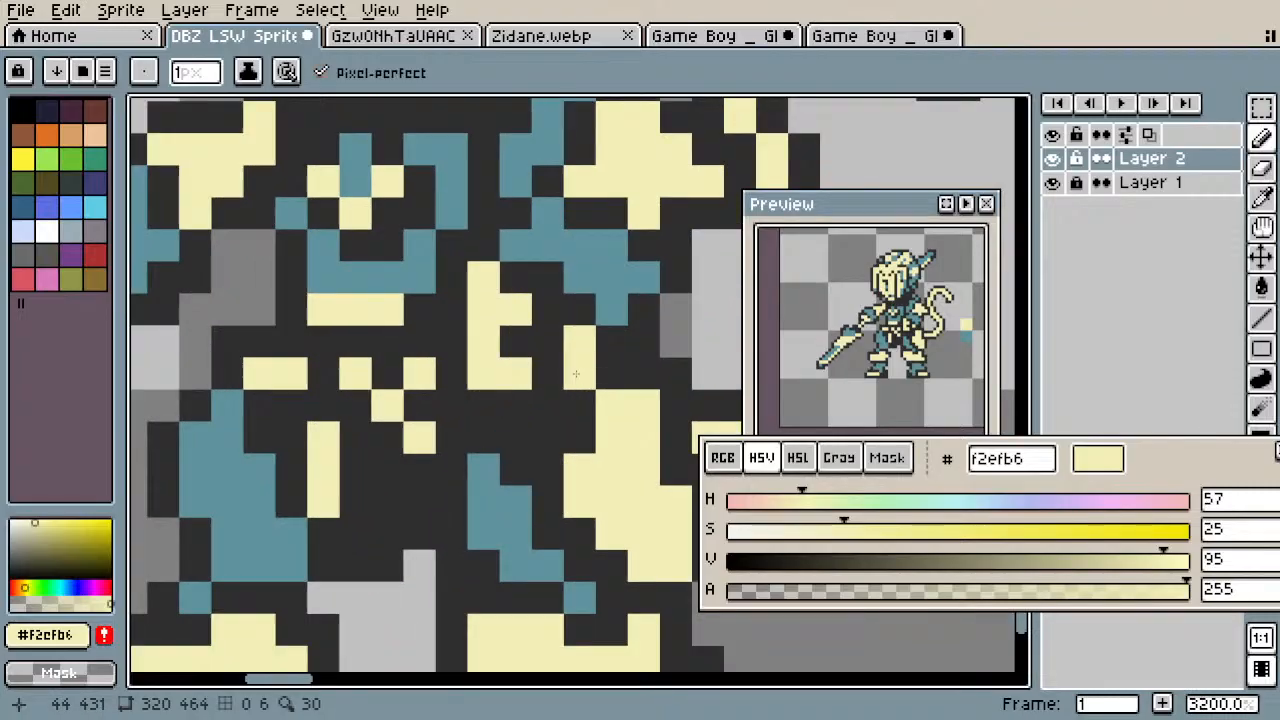
alt+click(518, 302)
alt+click(516, 286)
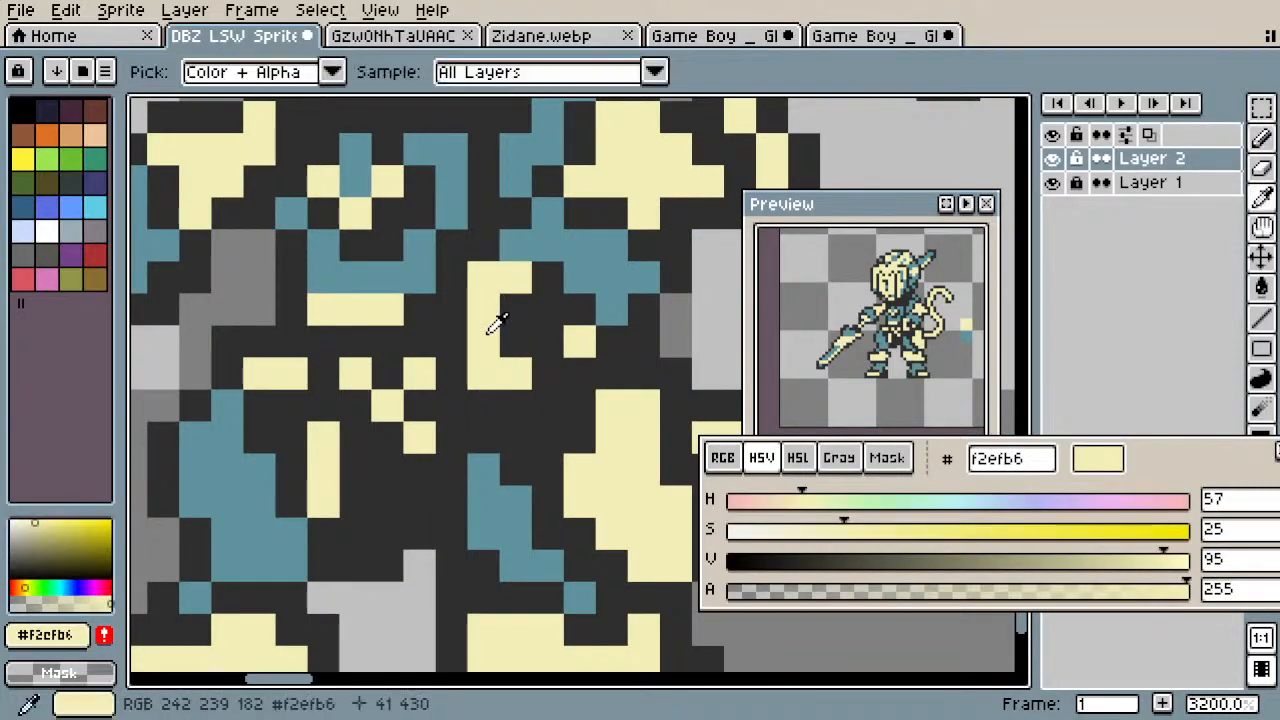
alt+click(542, 408)
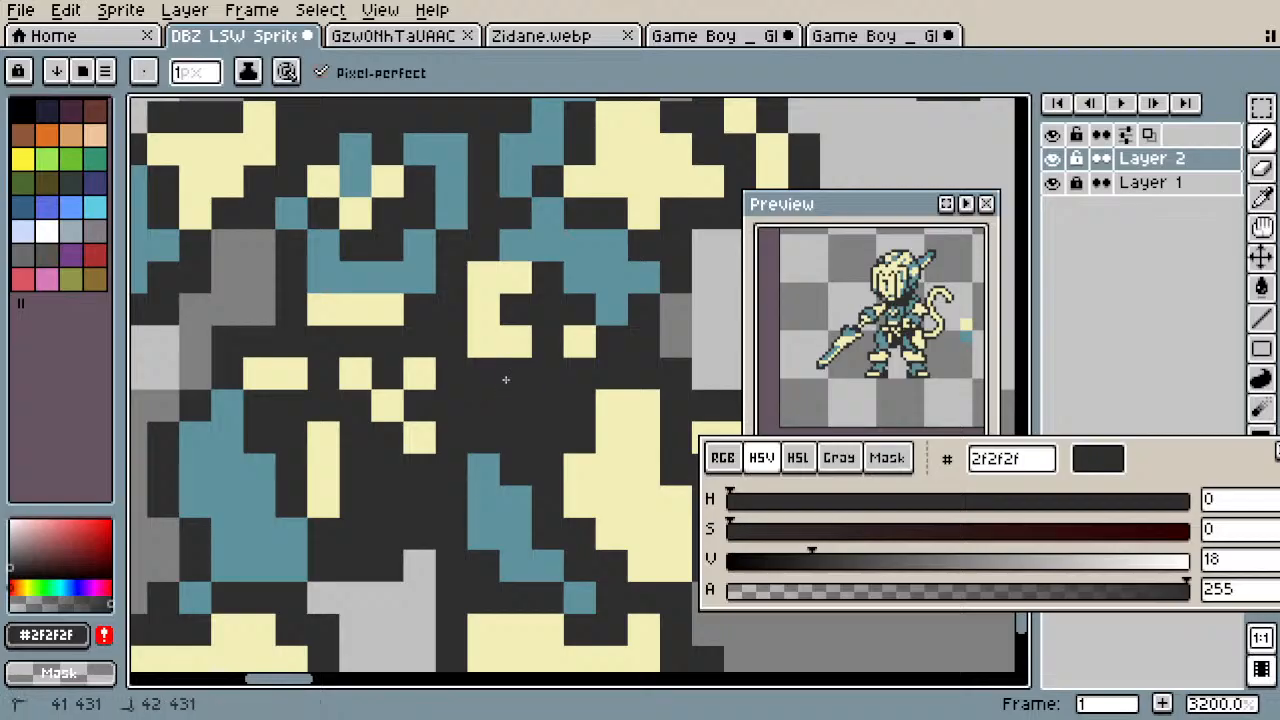
scroll(506, 377, down, 6)
scroll(538, 424, up, 4)
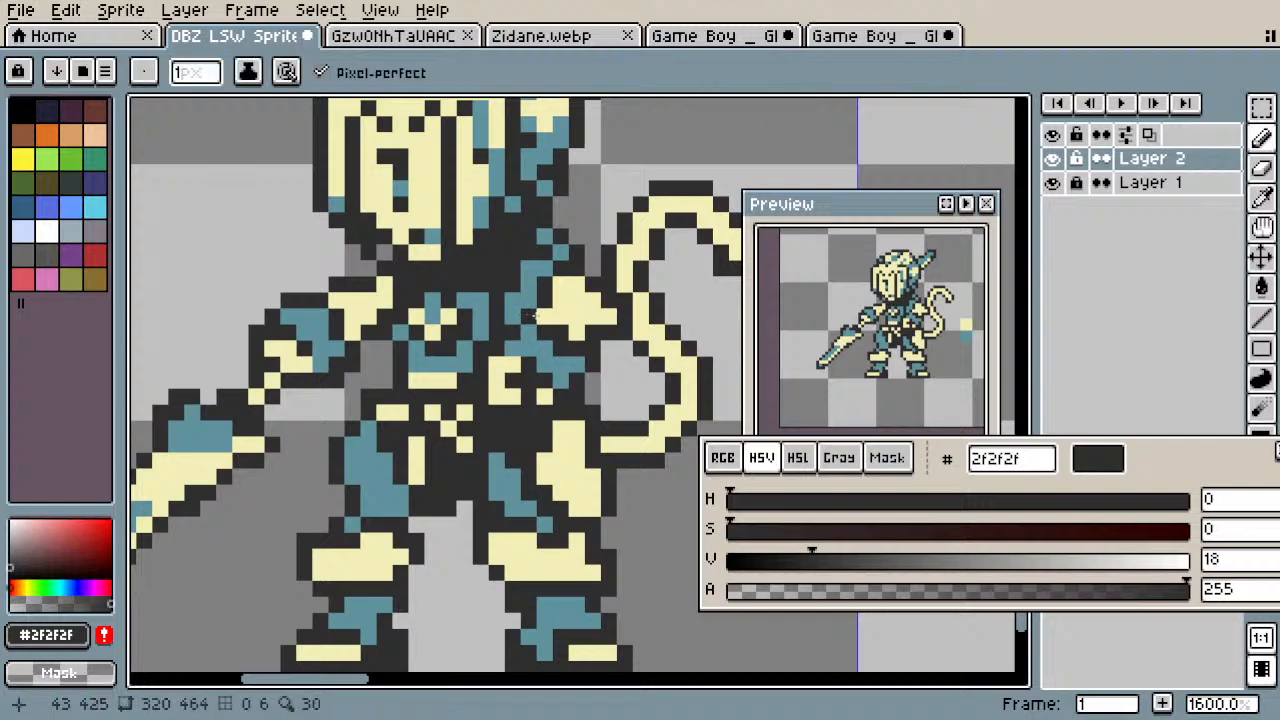
Step: Carve a hollow into the tail-side shoulder plate with dark 2f2f2f, and recolour its torso-side teal edge in cream f2efb6
drag(528, 314, 566, 320)
click(577, 317)
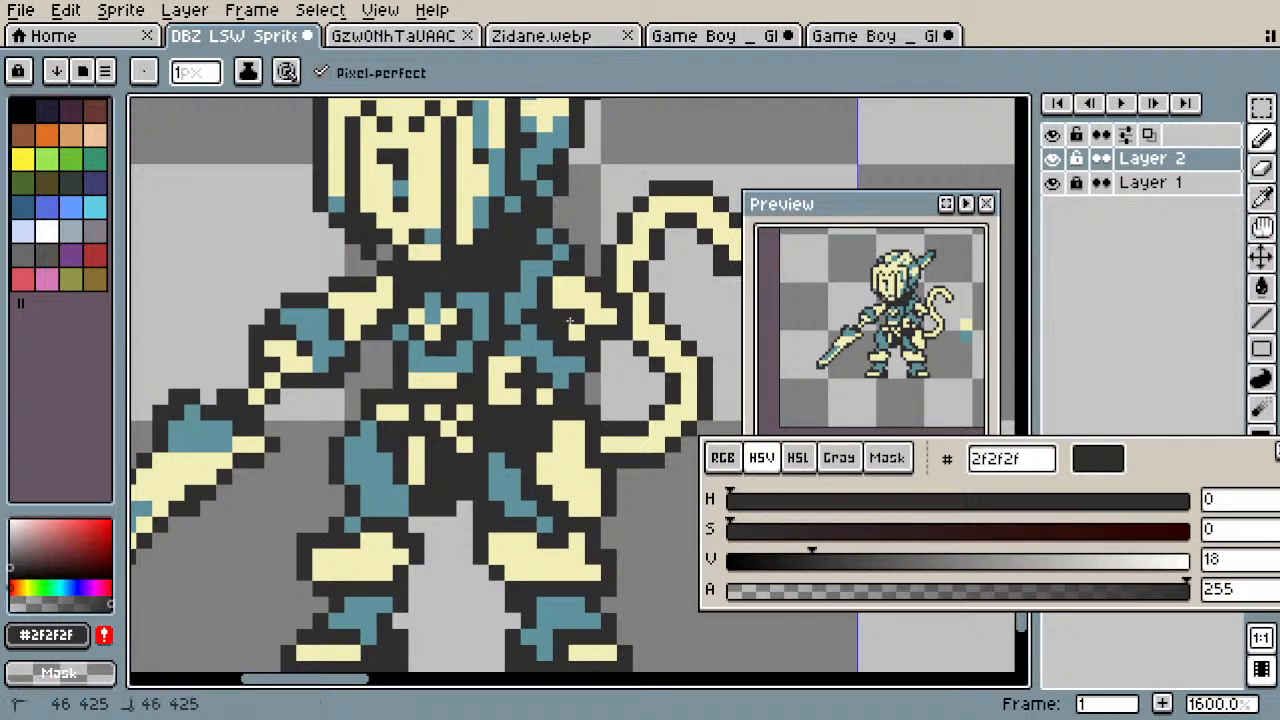
click(561, 302)
alt+click(529, 303)
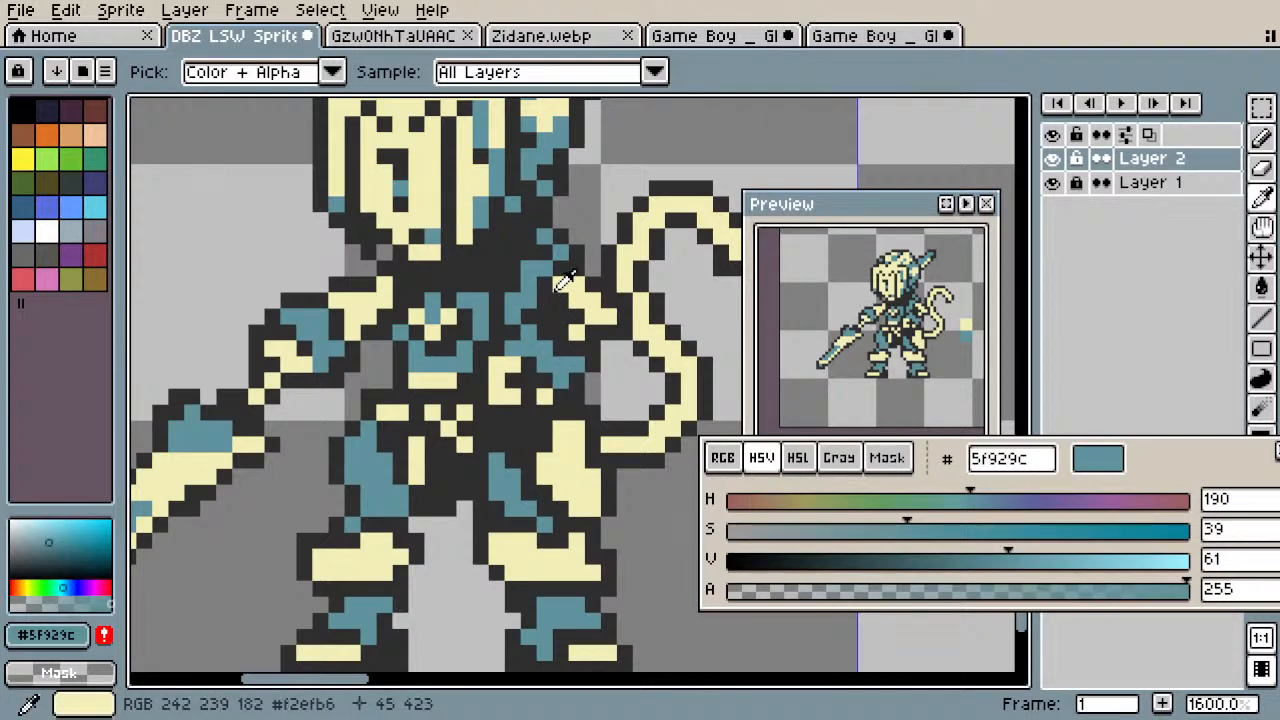
alt+click(561, 287)
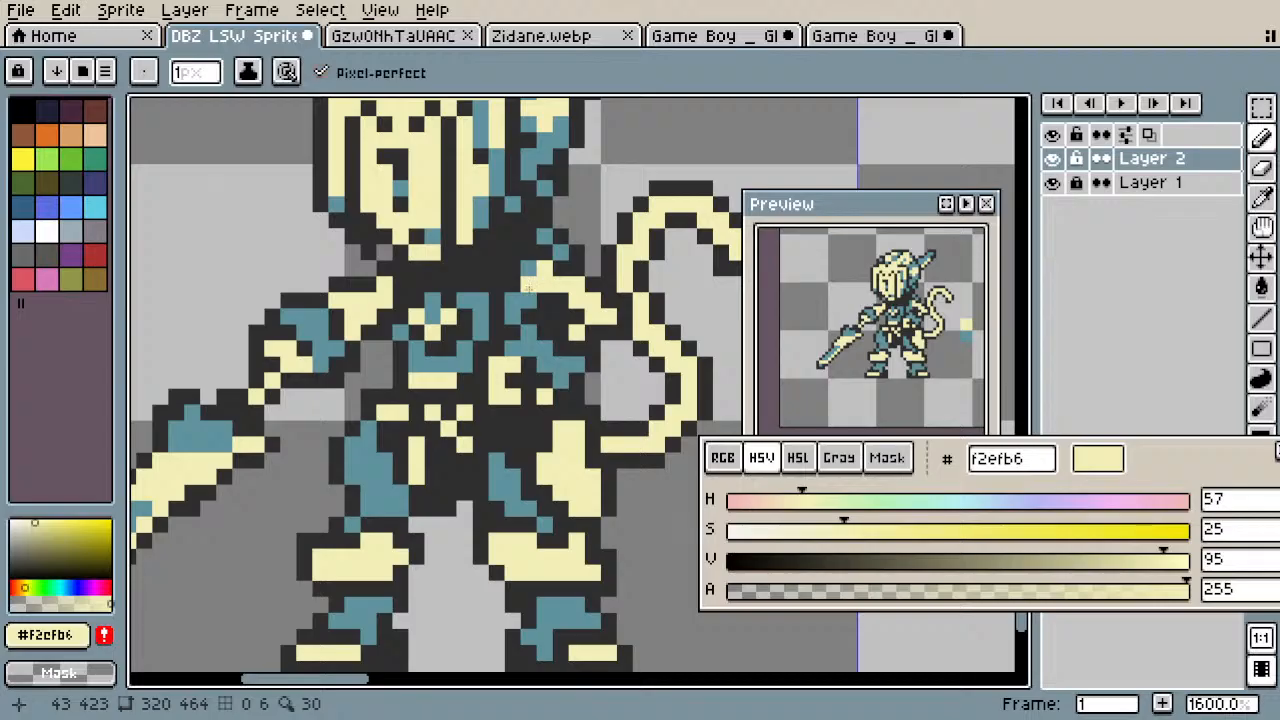
Step: Try filling the shoulder plate's dark hollow with cream f2efb6 pixels, and undo those strokes
scroll(541, 290, down, 3)
scroll(538, 361, down, 3)
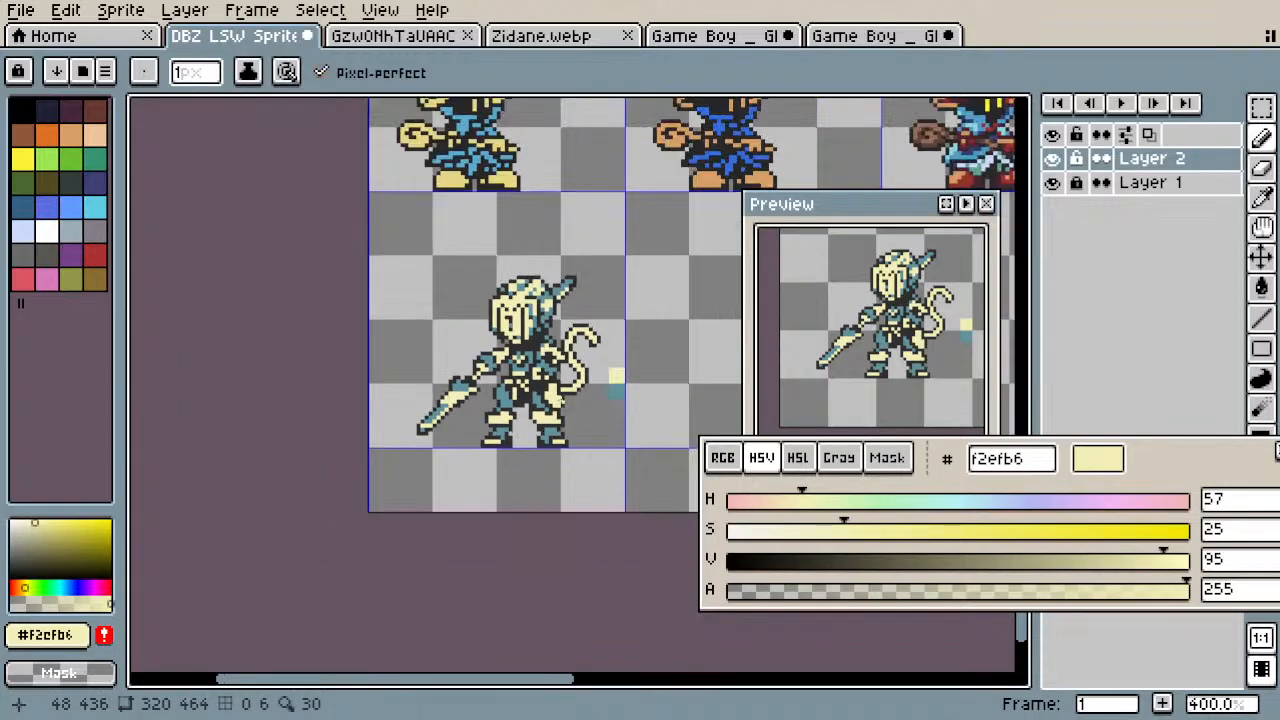
scroll(552, 385, up, 6)
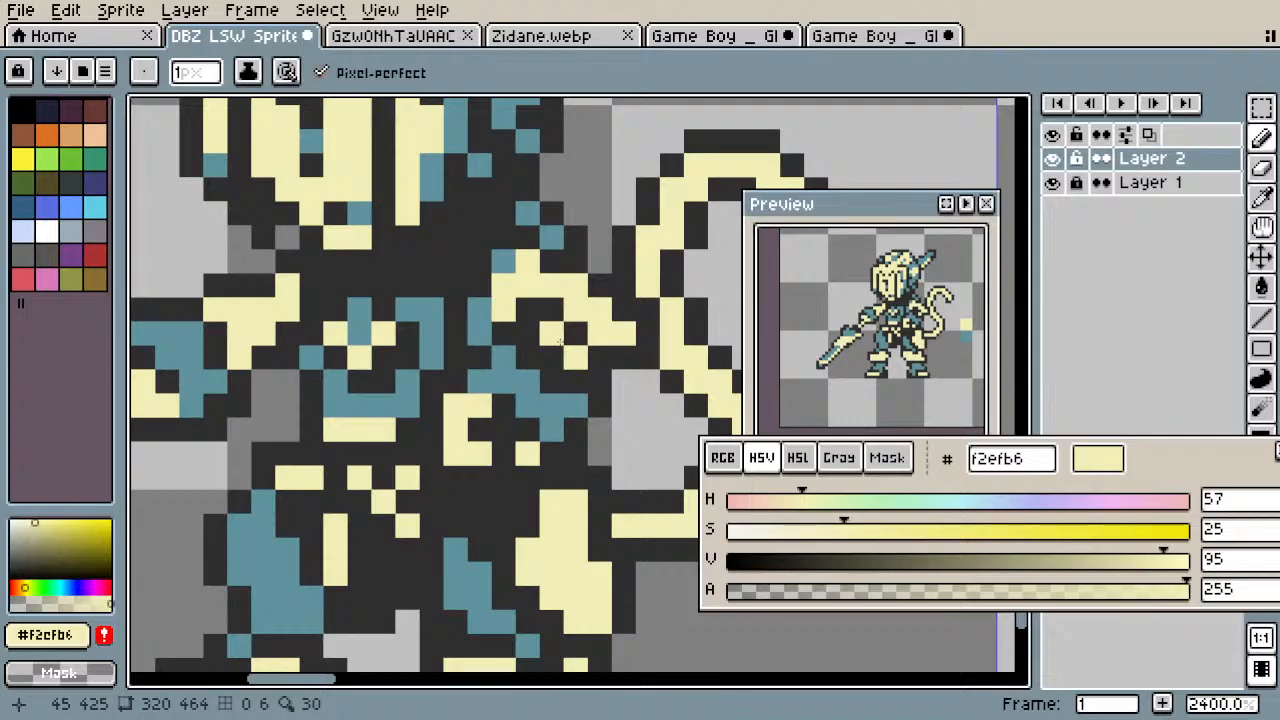
scroll(552, 360, down, 5)
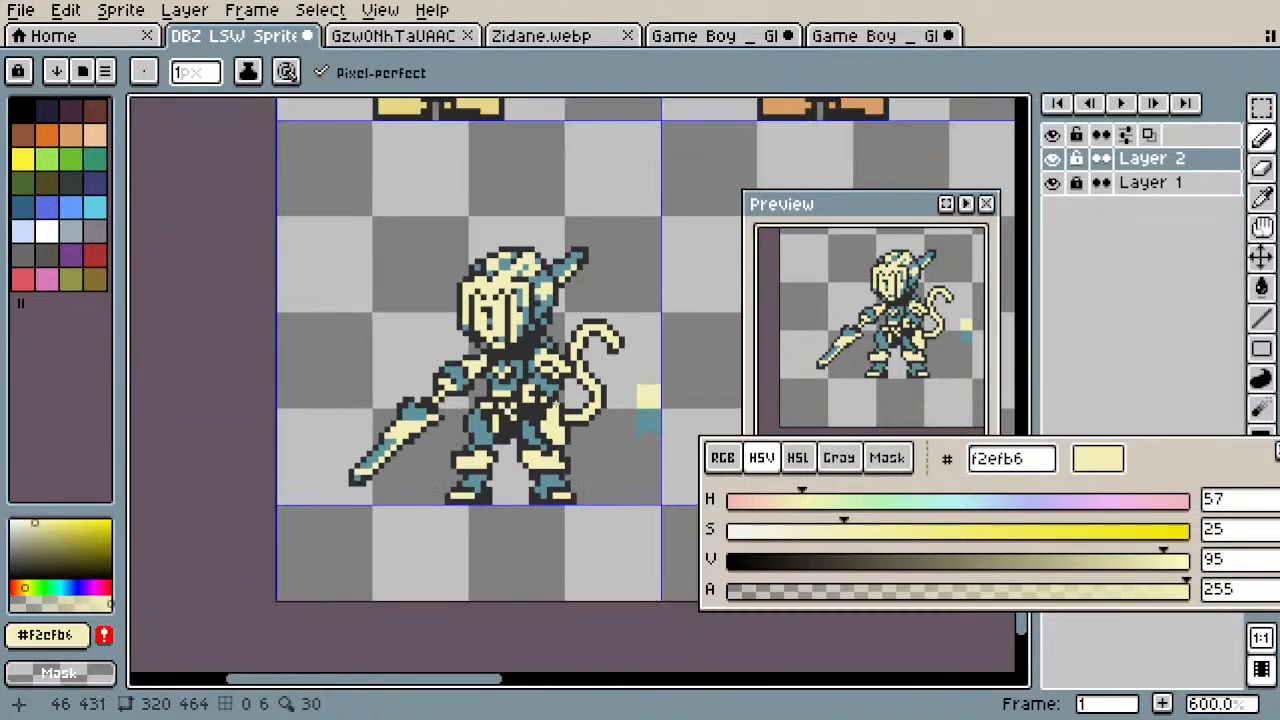
scroll(552, 392, up, 3)
scroll(552, 392, down, 3)
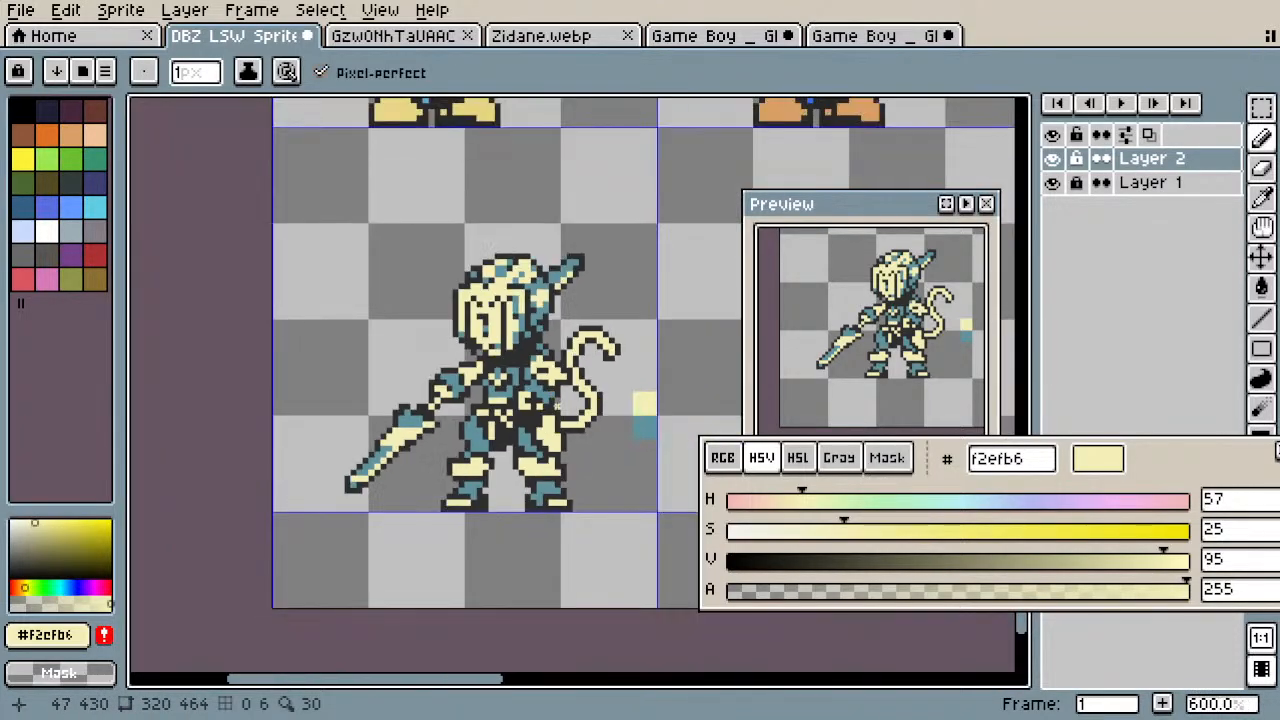
scroll(562, 422, down, 2)
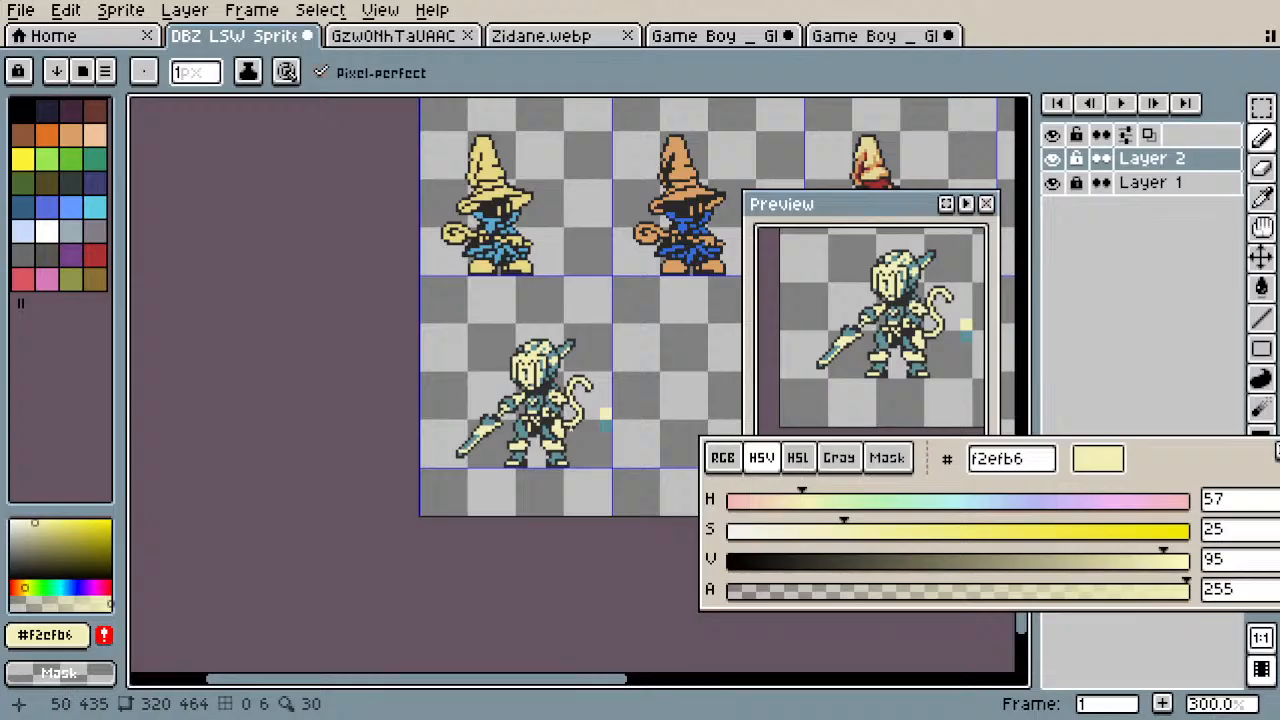
scroll(566, 420, up, 4)
scroll(560, 400, up, 4)
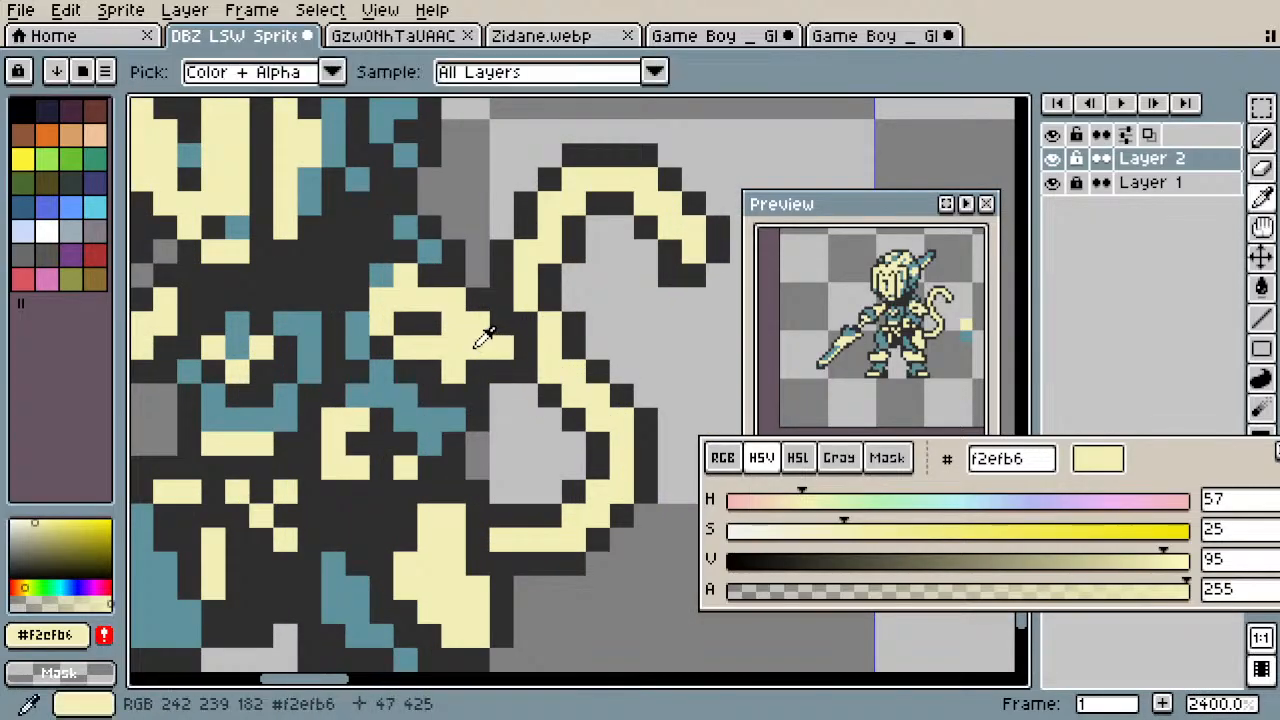
key(ctrl+z)
key(ctrl+z)
key(ctrl+z)
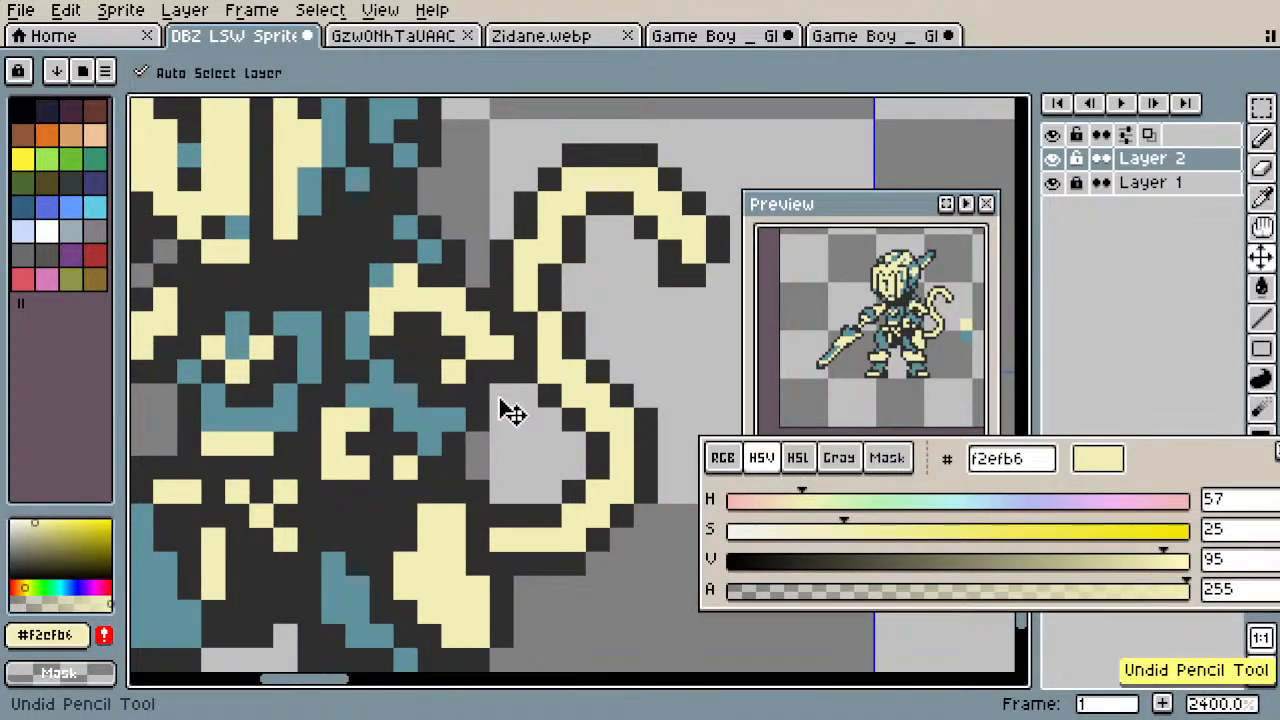
Step: Thicken the shoulder plate's lower rim with cream f2efb6 pixels
click(434, 371)
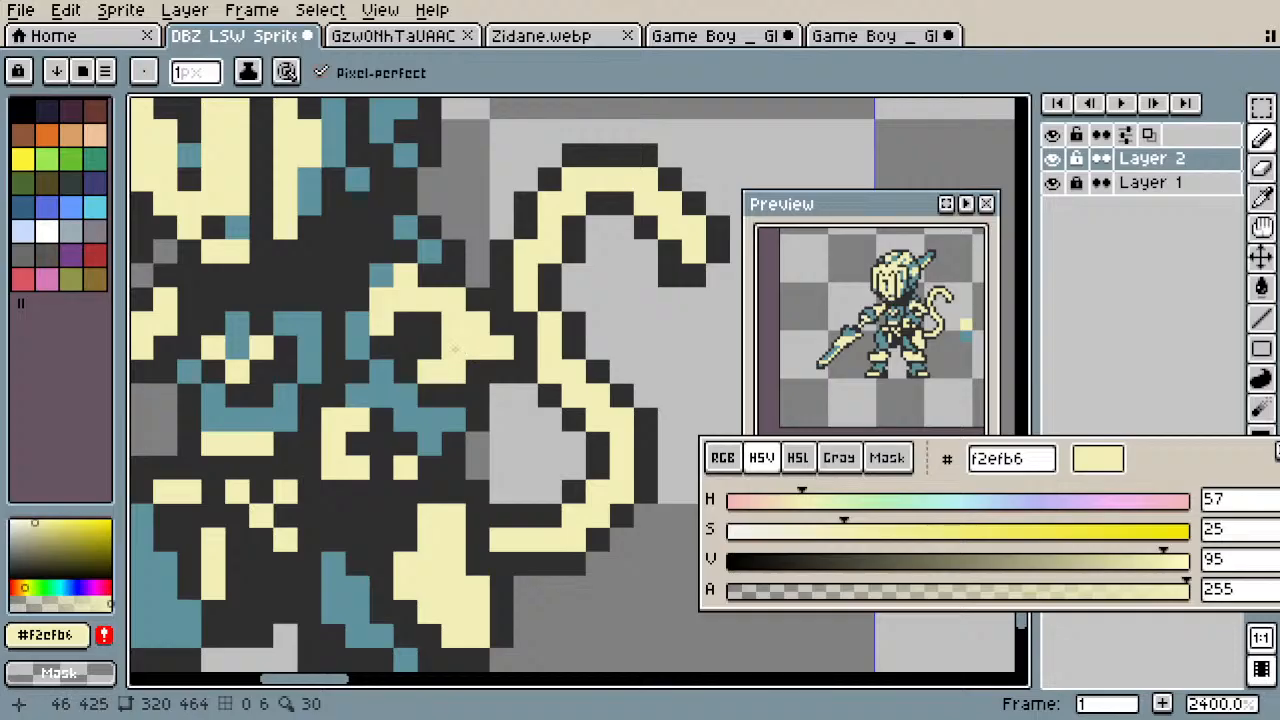
scroll(473, 369, down, 6)
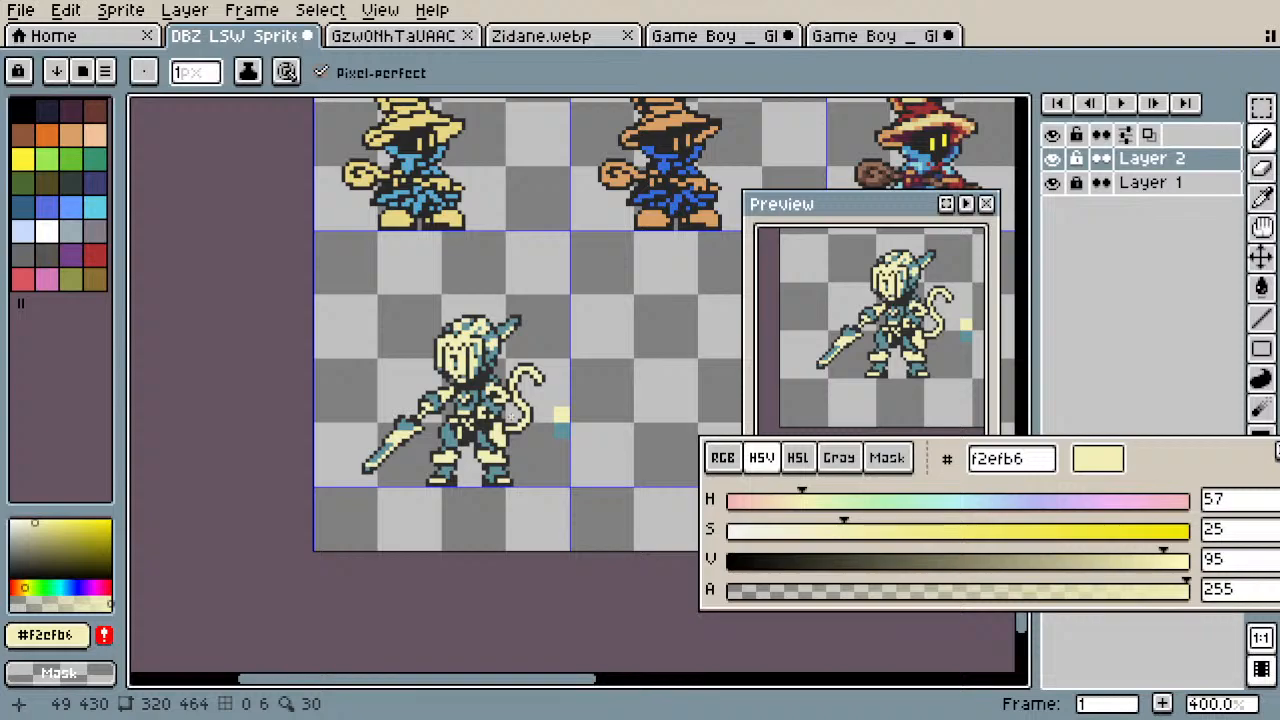
scroll(510, 416, up, 7)
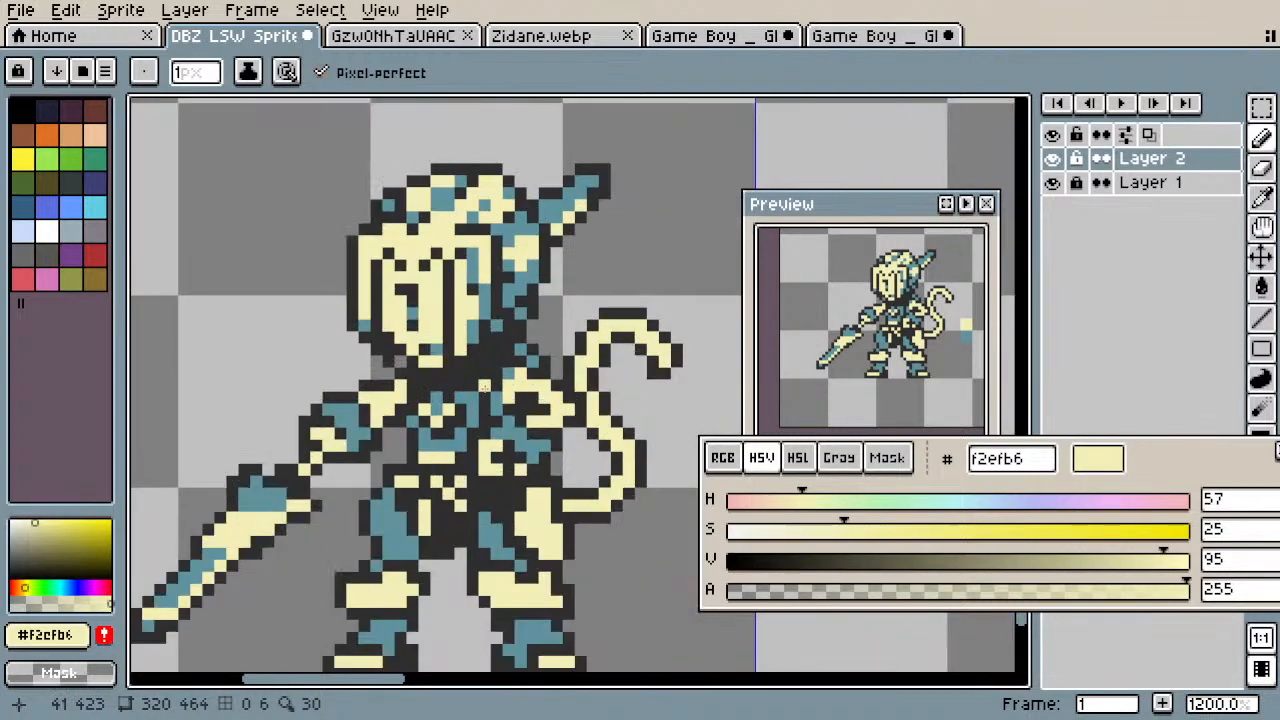
Step: Cover a teal pixel above the shoulder plate with dark 2f2f2f, and extend the plate's top row toward the tail in cream f2efb6
key(alt)
alt+click(589, 316)
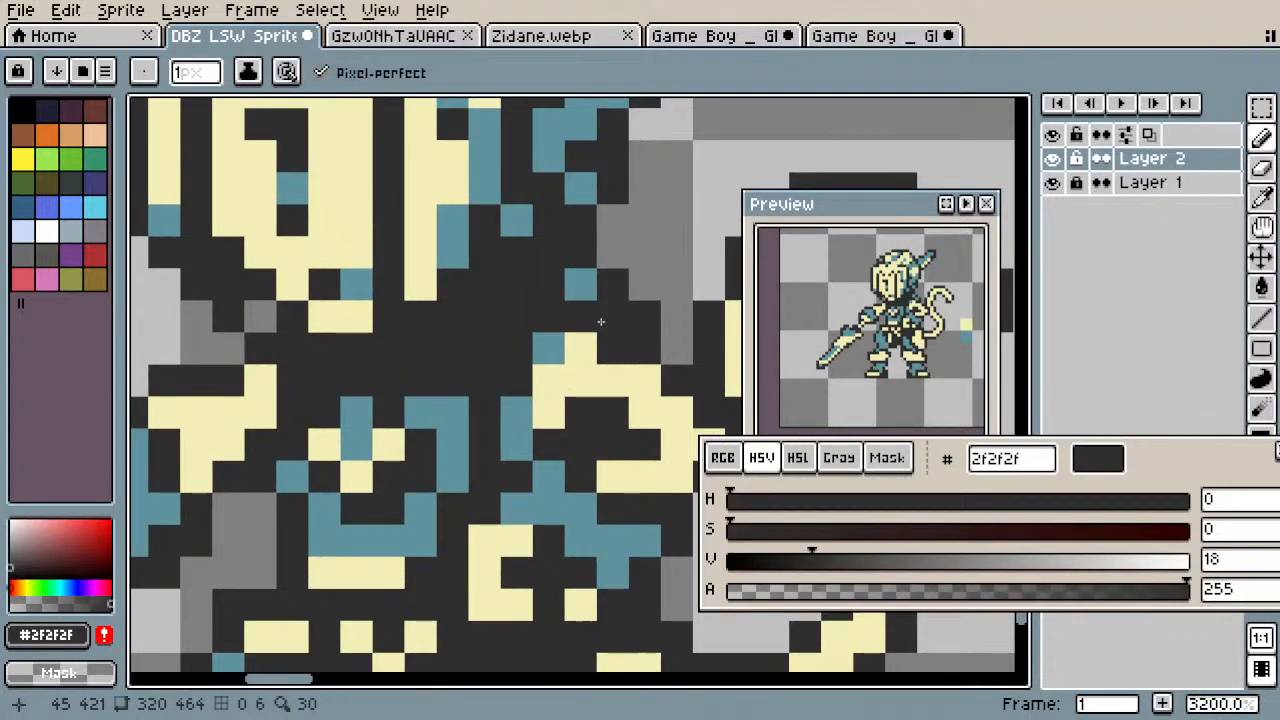
alt+click(590, 355)
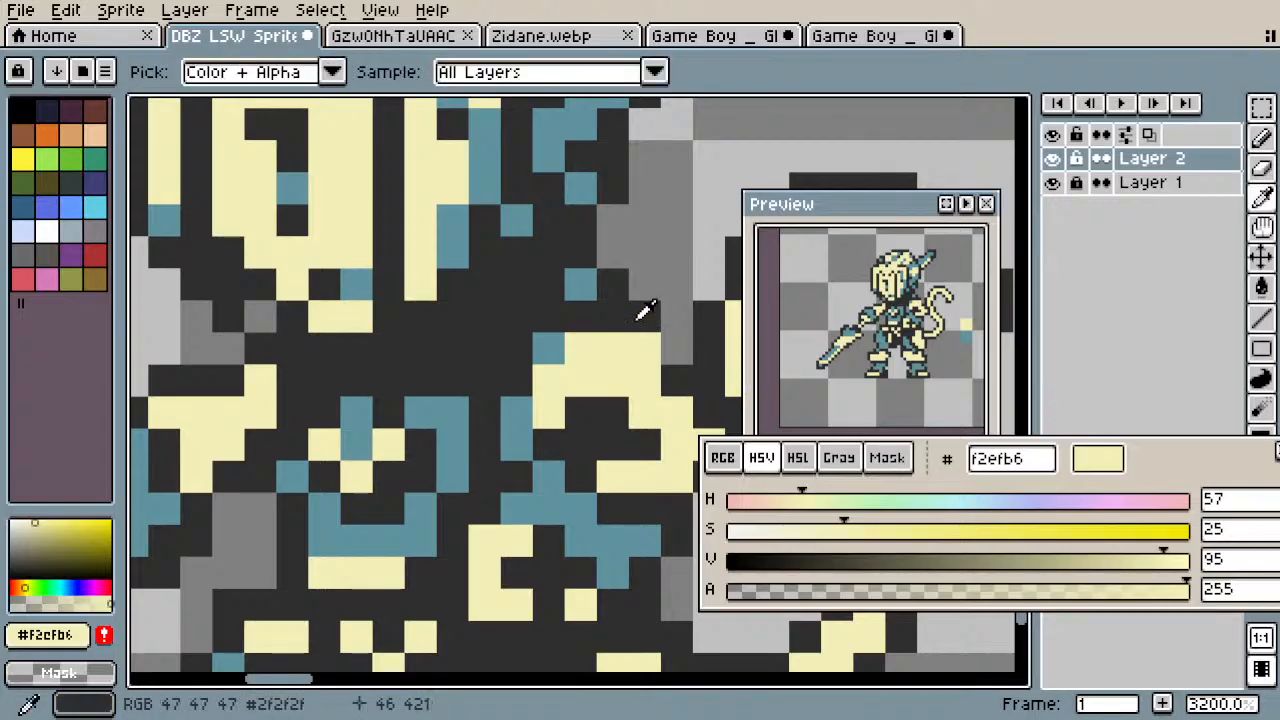
alt+click(665, 332)
scroll(670, 335, down, 3)
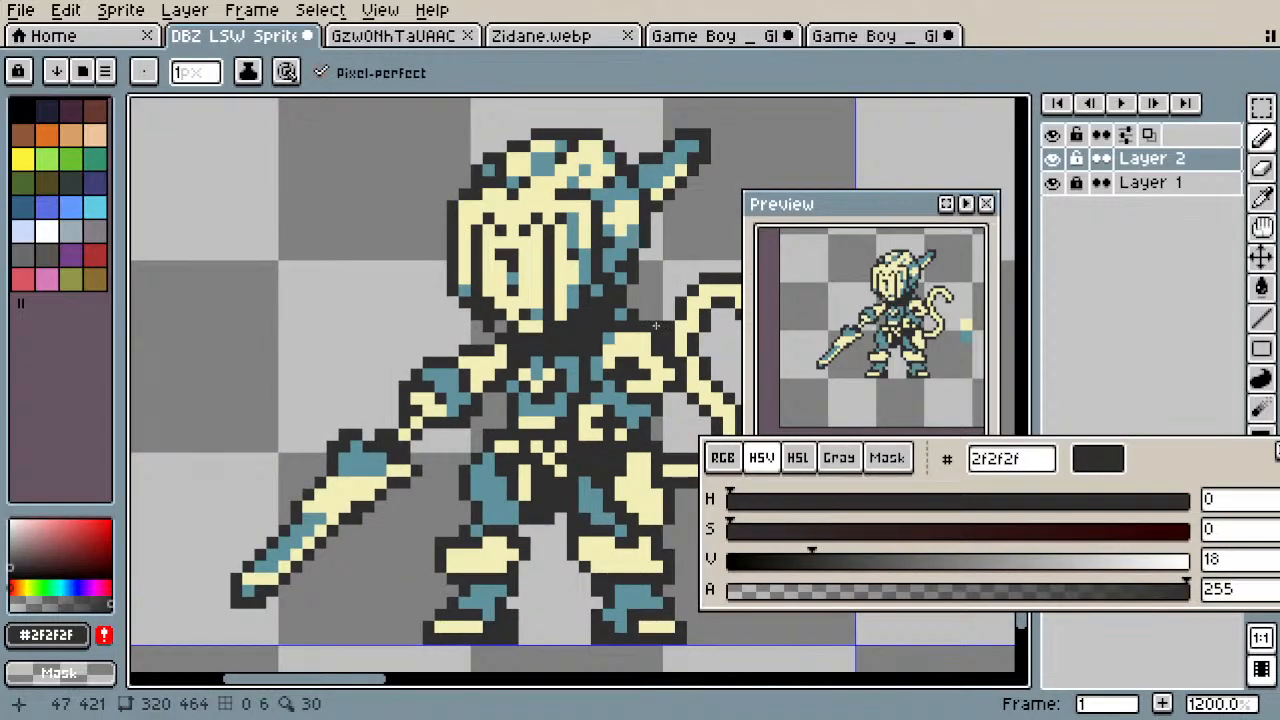
scroll(608, 350, down, 5)
key(space)
drag(588, 377, 510, 385)
scroll(560, 408, down, 2)
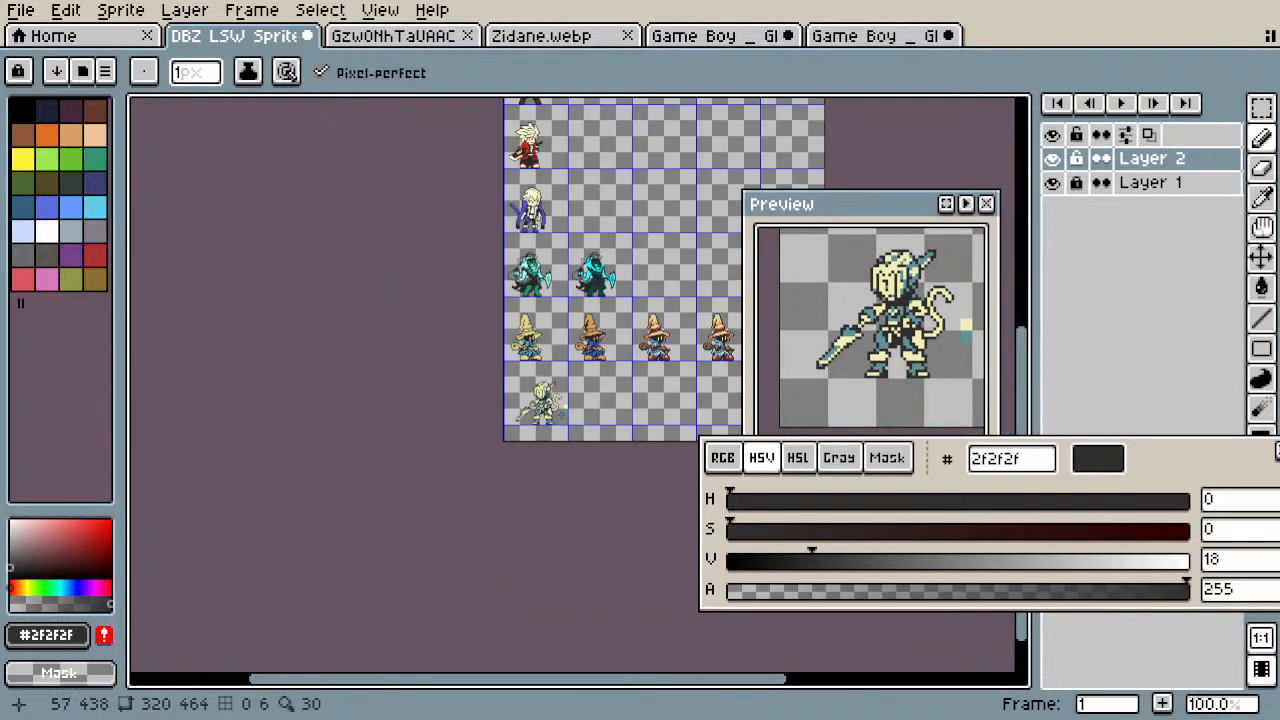
scroll(573, 404, up, 1)
scroll(570, 381, up, 4)
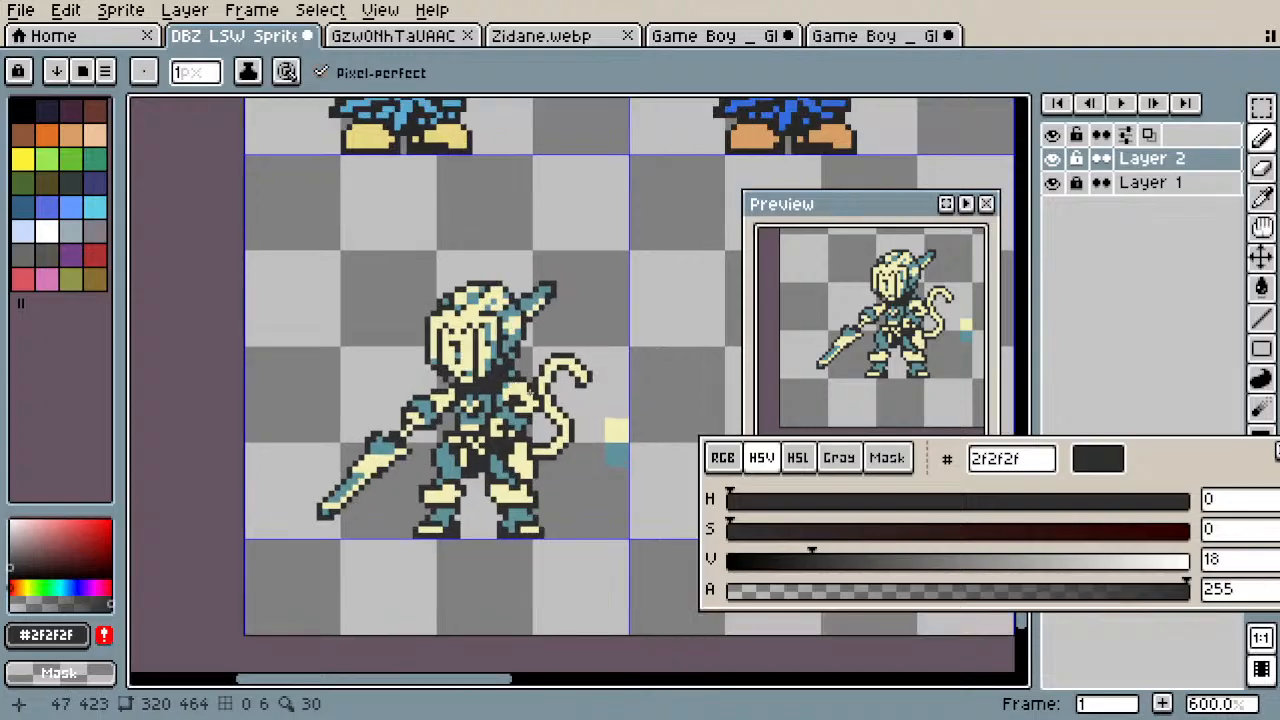
Step: Undo the last outline touch, and round off the shoulder plate's tail-side top corner with dark 2f2f2f and cream f2efb6
key(ctrl+z)
scroll(572, 424, up, 1)
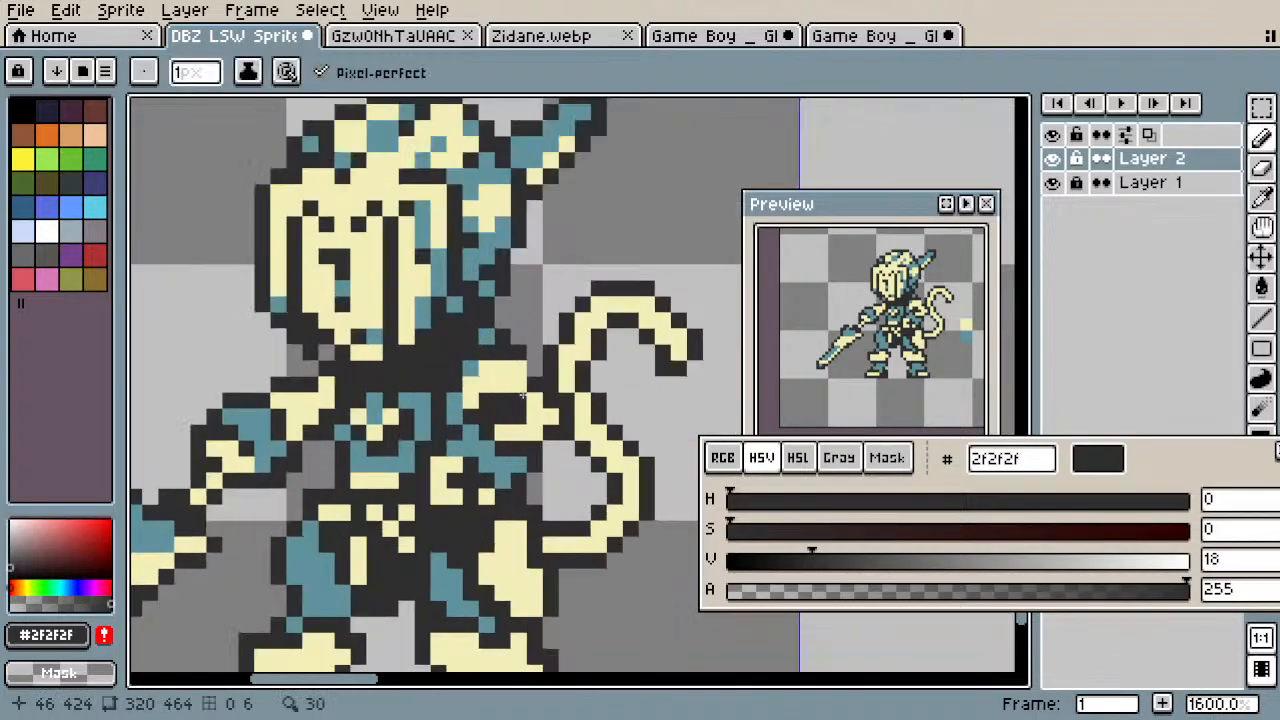
drag(519, 372, 519, 378)
alt+click(503, 399)
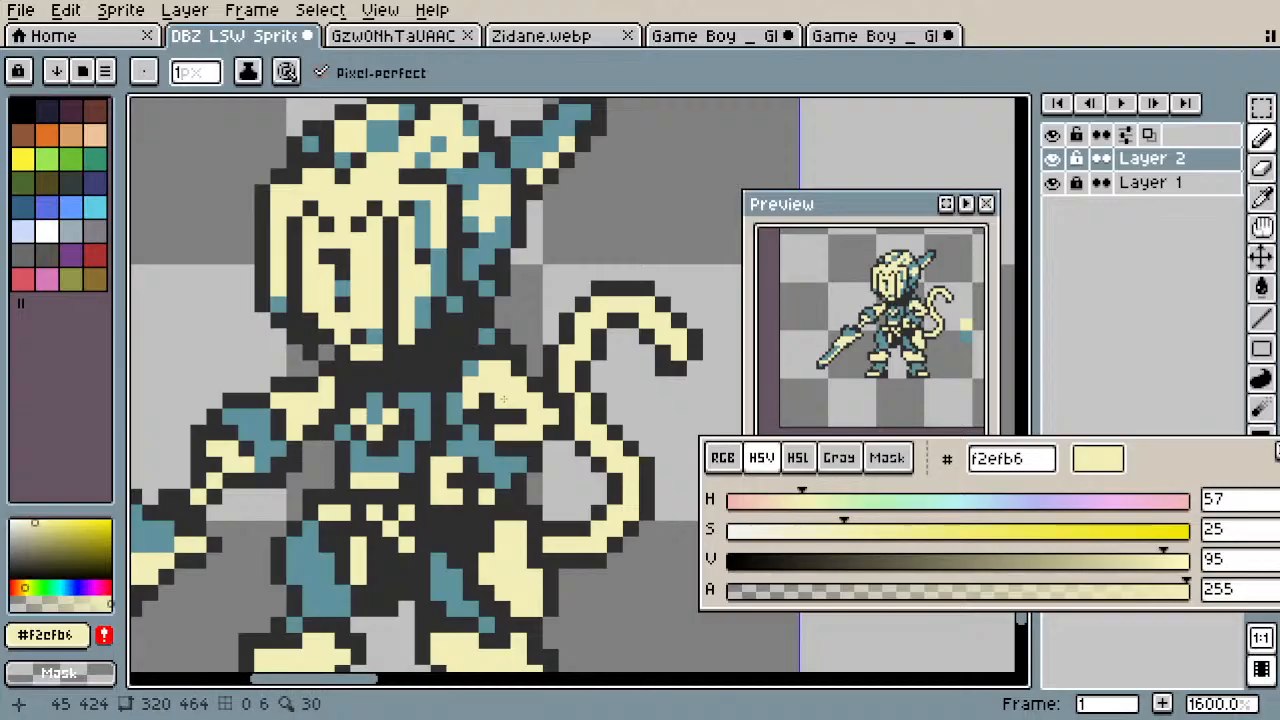
scroll(523, 405, down, 5)
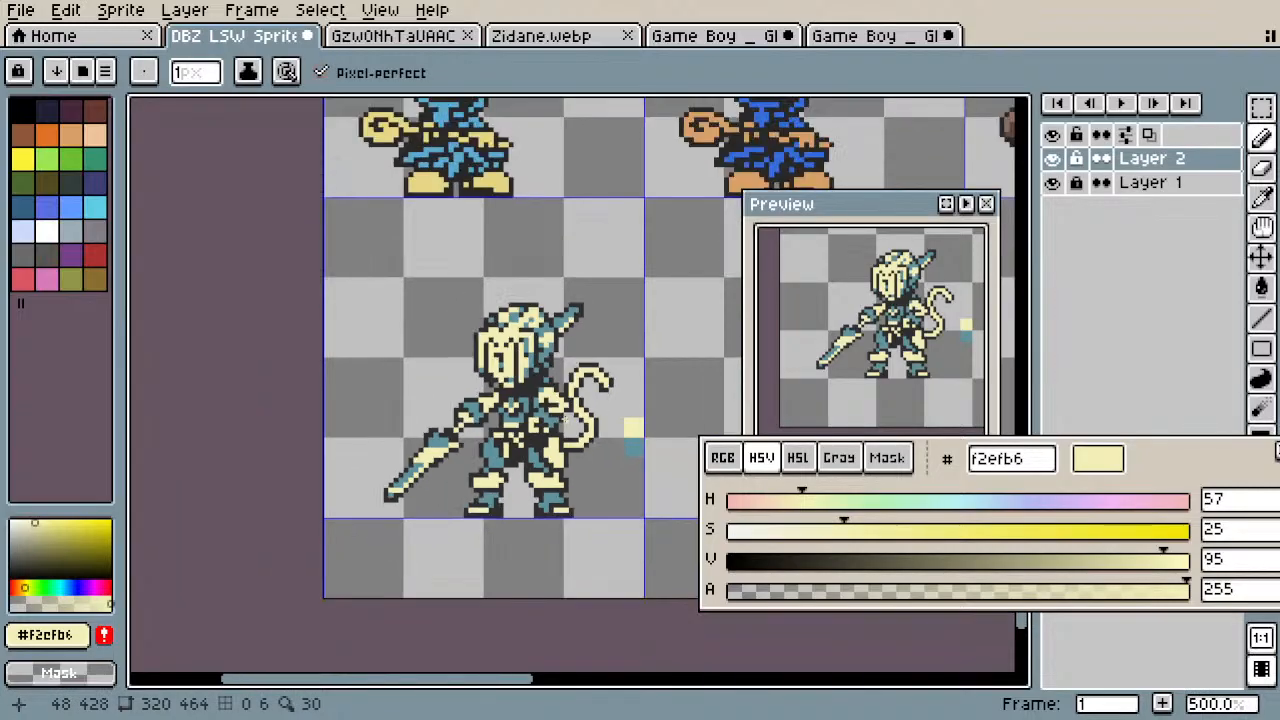
Step: Touch up the shoulder plate's hollow with dark 2f2f2f, and join the chest and side torso shading in teal 5f929c
scroll(545, 400, up, 4)
scroll(545, 400, up, 1)
alt+click(543, 385)
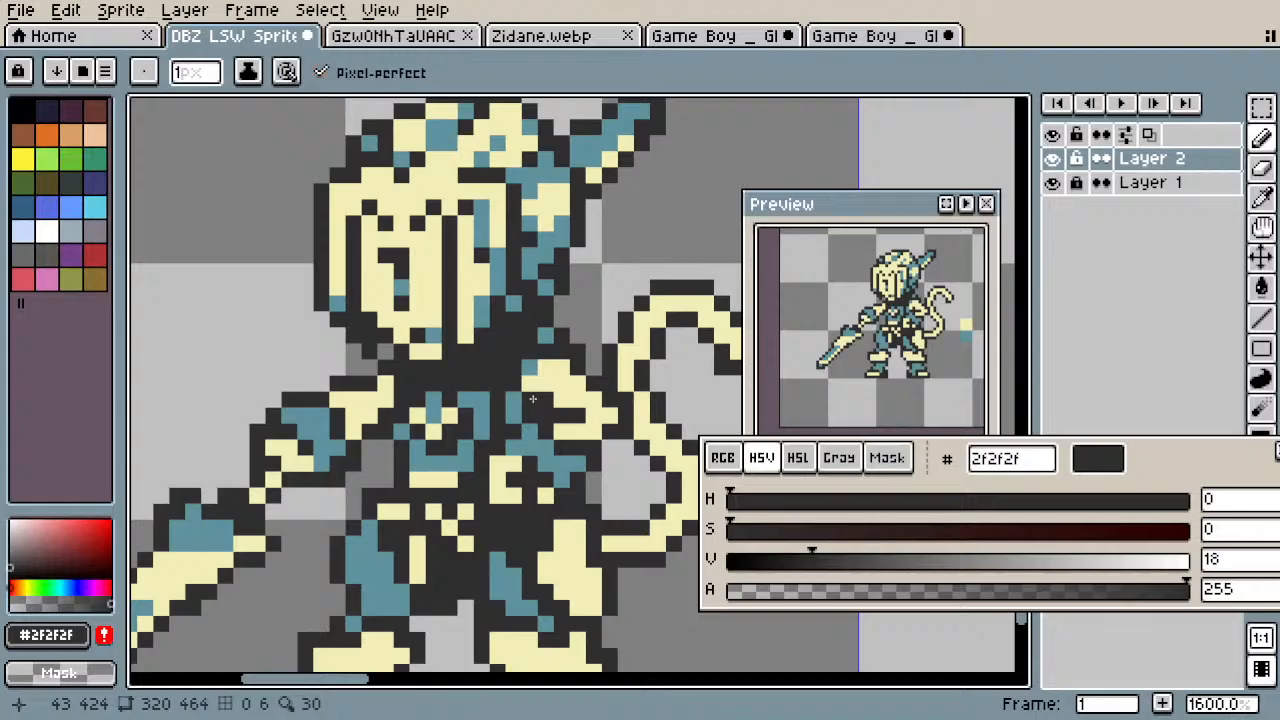
scroll(532, 399, down, 4)
scroll(545, 418, up, 4)
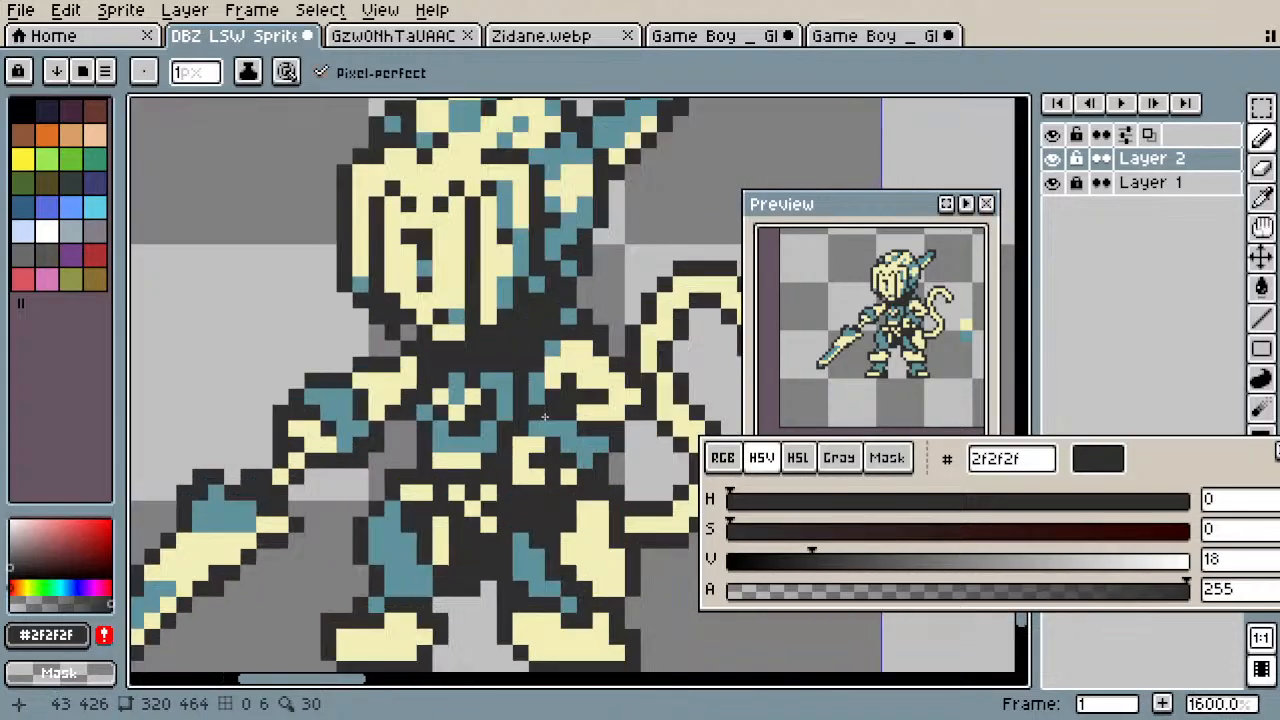
alt+click(522, 413)
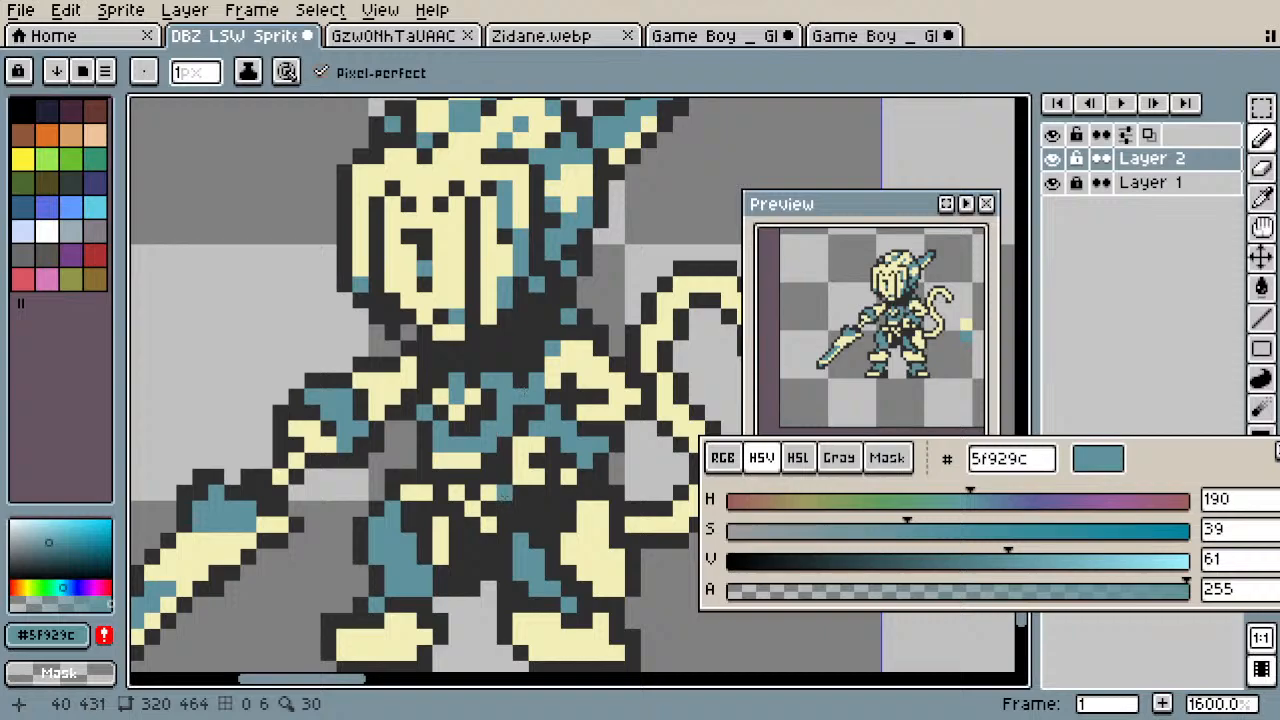
Step: Try extending the waist detail downward in cream f2efb6, and paint the extension over with dark 2f2f2f
key(alt)
alt+click(491, 492)
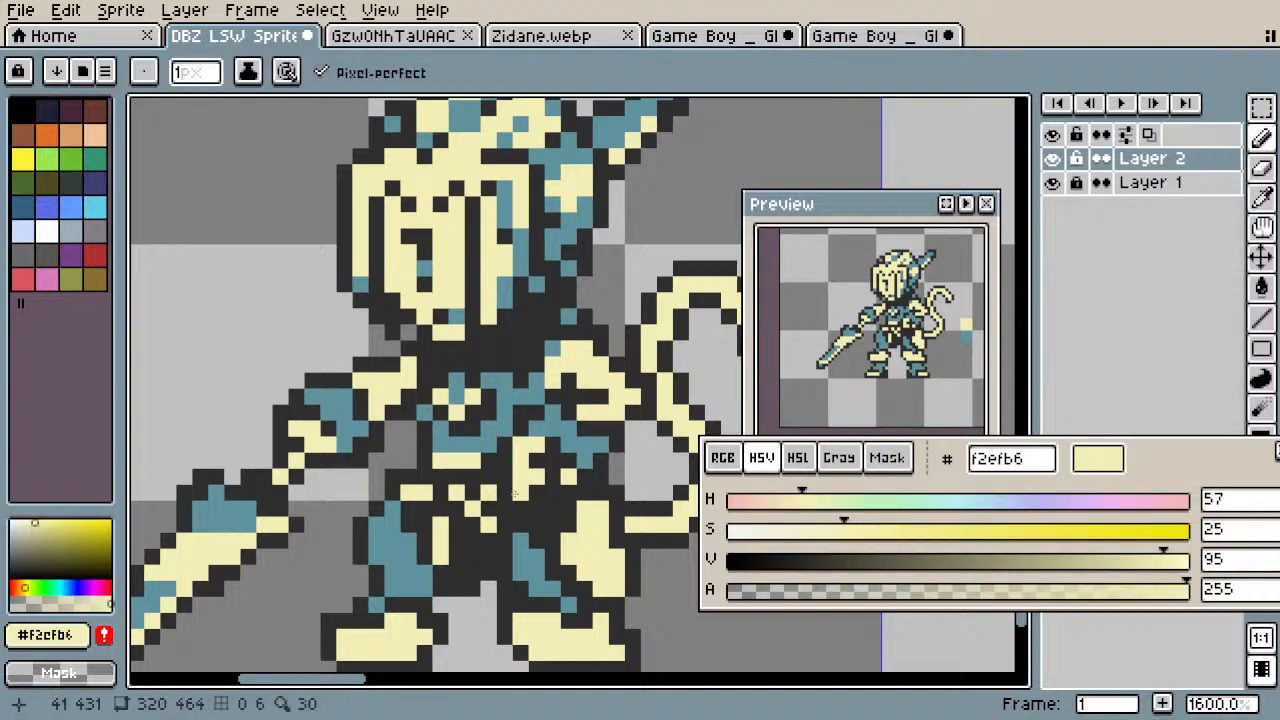
alt+click(549, 486)
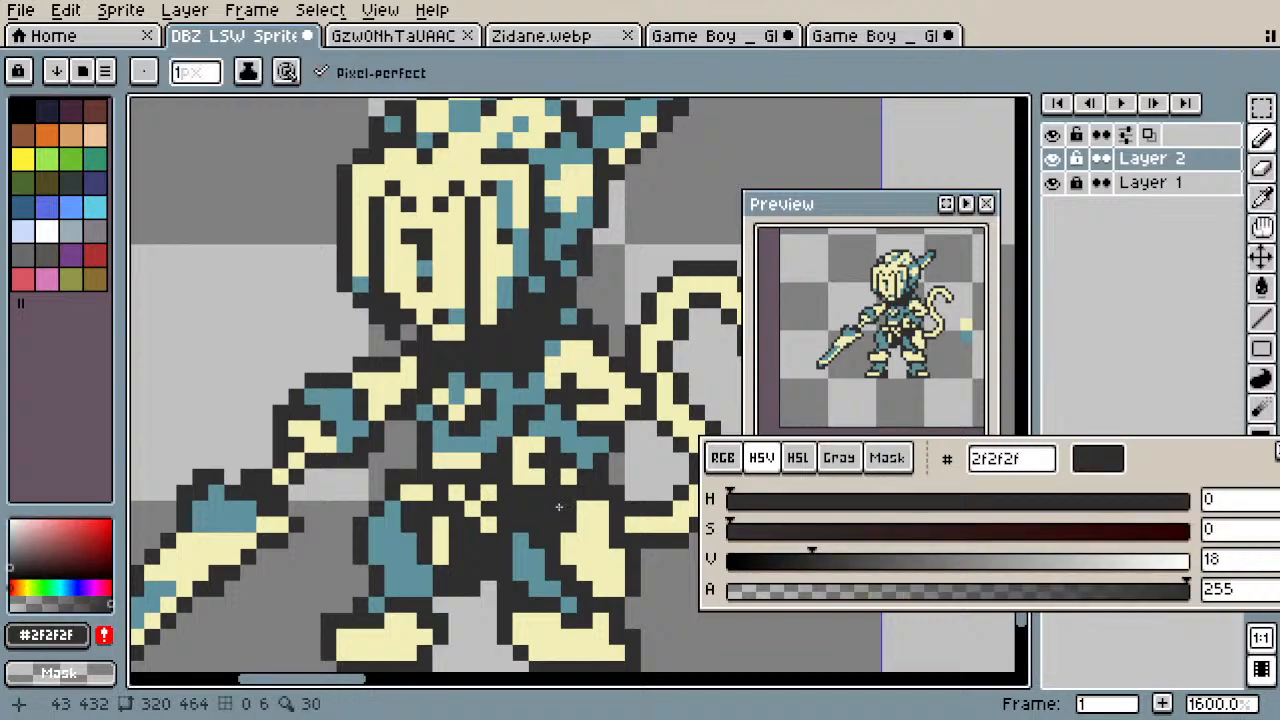
Step: Sample cream f2efb6 and widen the top of the tail-side thigh along its inner edge
scroll(572, 522, down, 2)
scroll(572, 522, up, 3)
alt+click(568, 506)
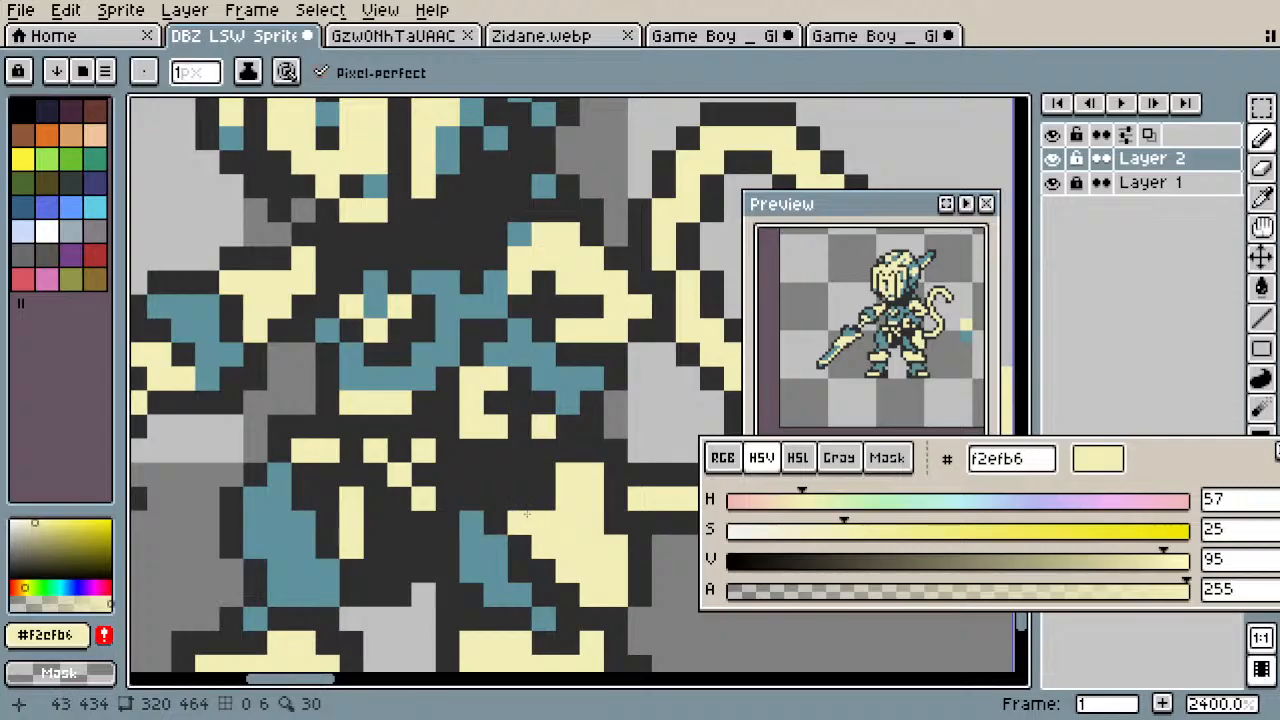
mouse_move(527, 510)
mouse_down()
mouse_move(520, 498)
mouse_move(535, 486)
mouse_up()
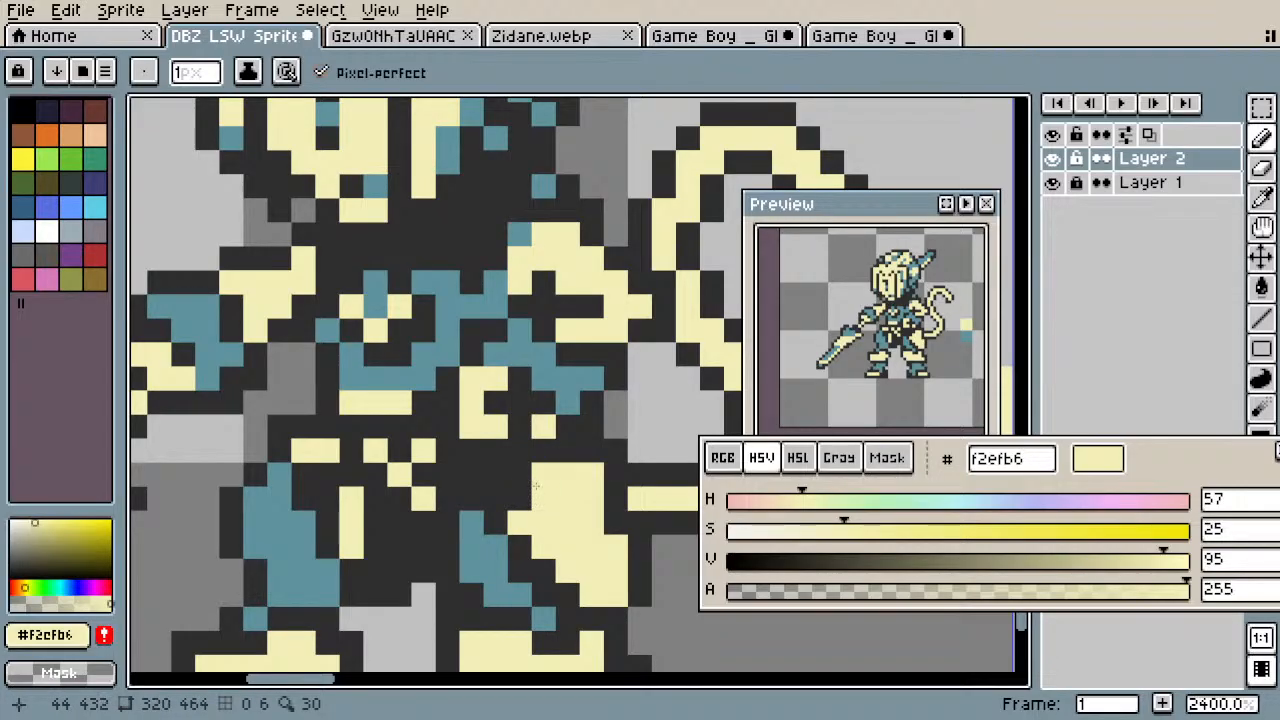
Step: Trim the inner point of the tail-side thigh with dark 2f2f2f, and add a cream f2efb6 pixel one row higher
alt+click(515, 500)
scroll(530, 513, down, 2)
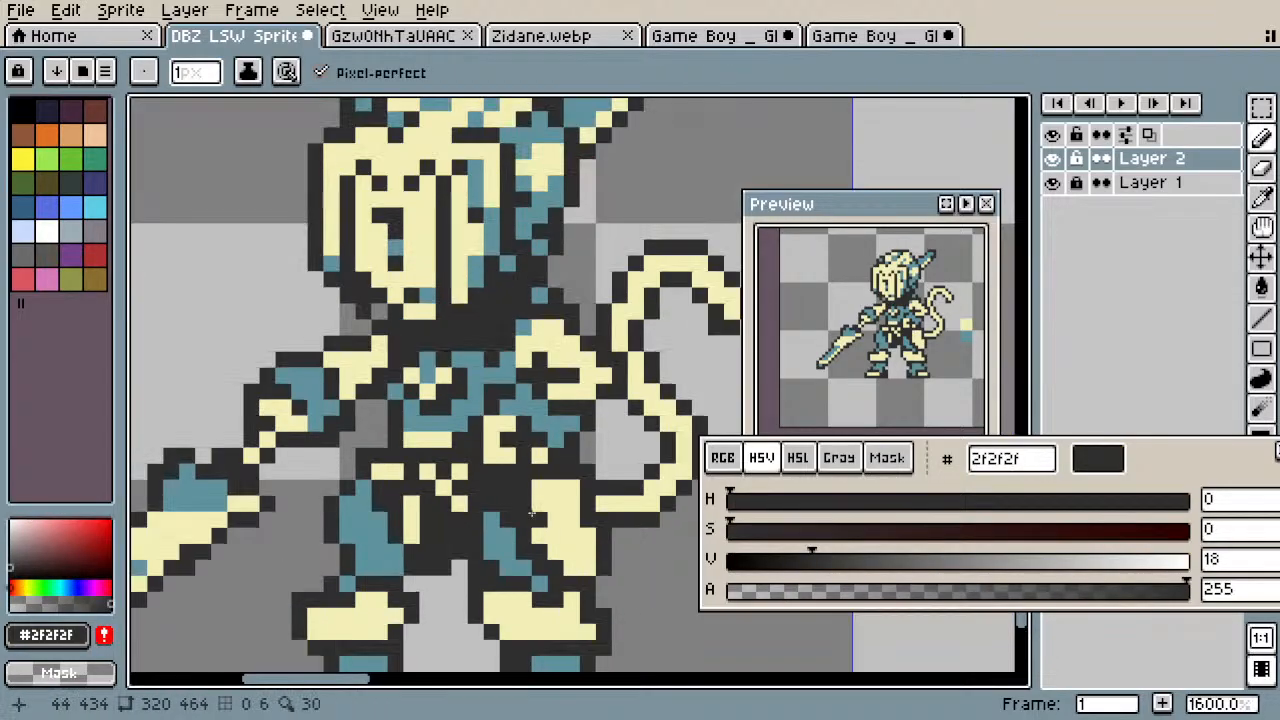
scroll(532, 514, up, 3)
alt+click(532, 516)
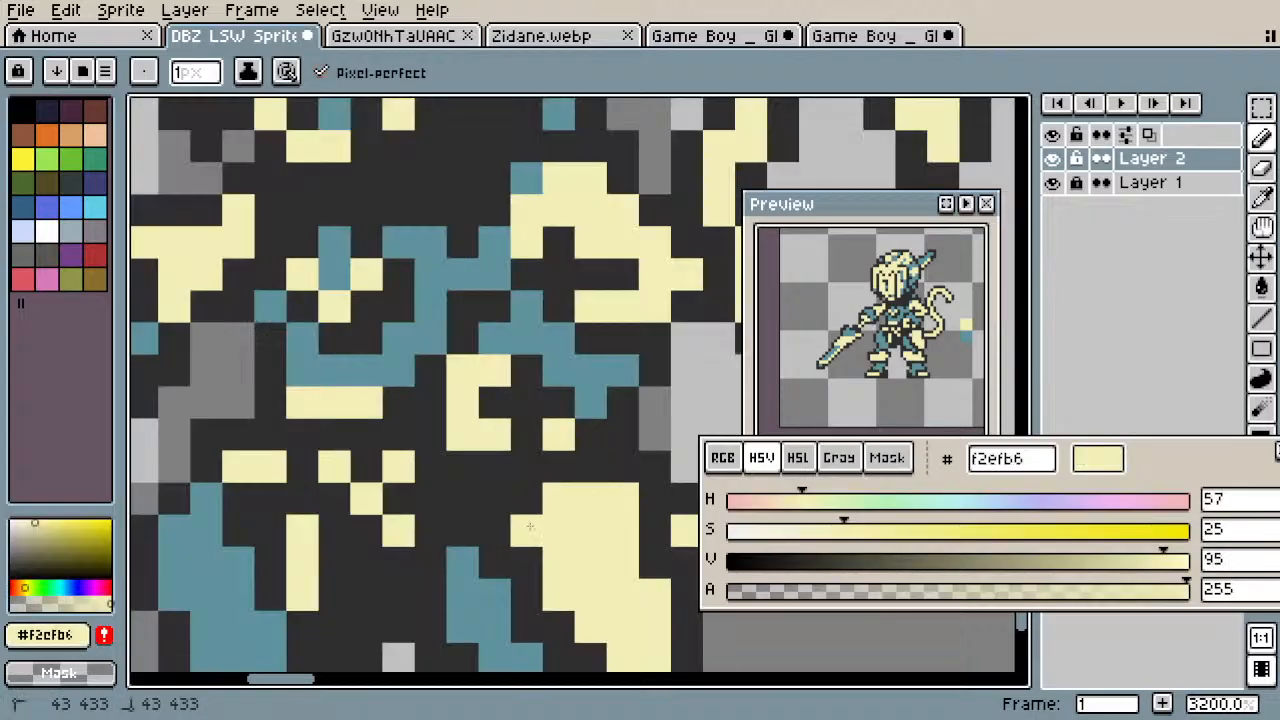
scroll(530, 510, down, 4)
drag(529, 524, 486, 430)
scroll(482, 415, up, 4)
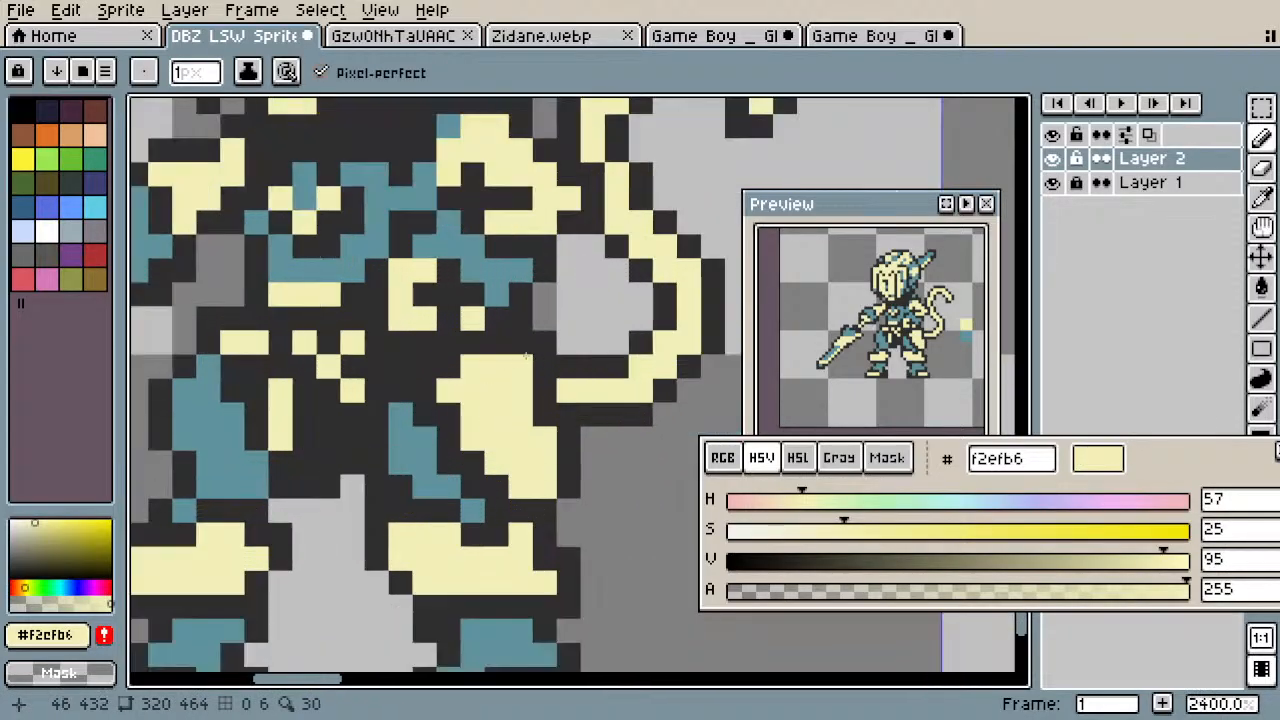
Step: Sample dark 2f2f2f and trim the lower outer edge of the tail-side thigh into a straight vertical line
scroll(543, 430, down, 4)
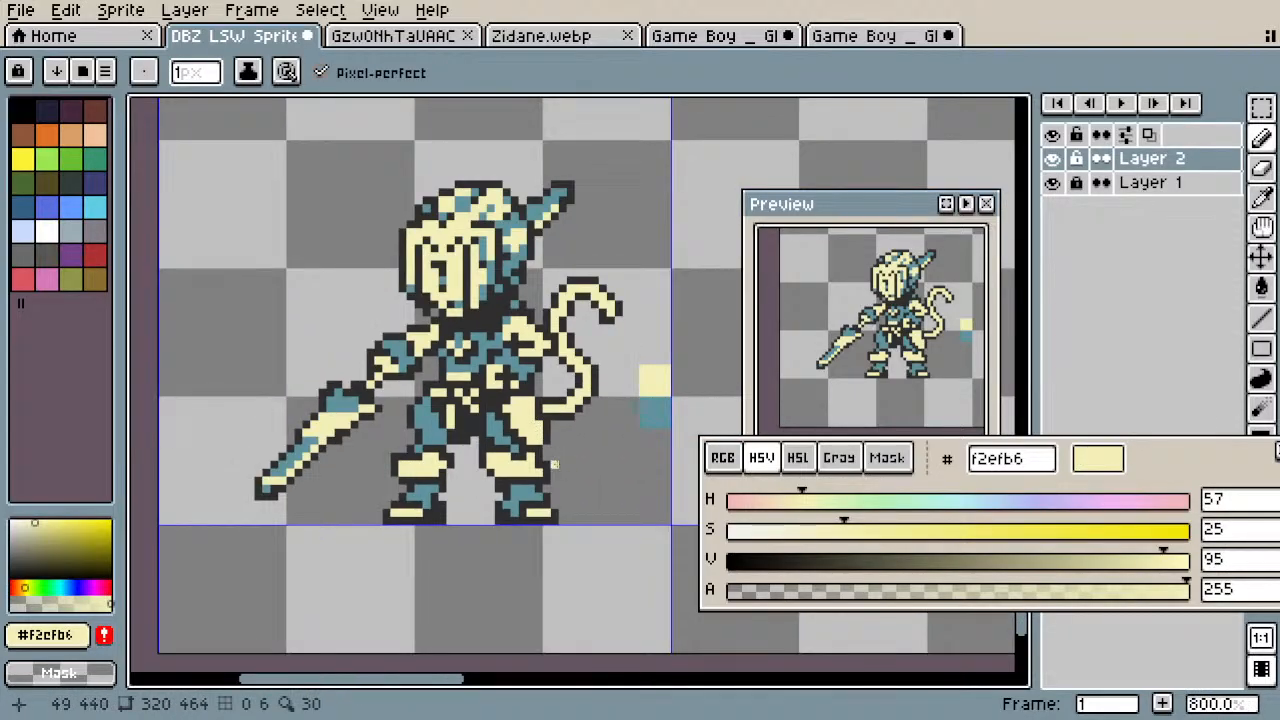
scroll(550, 455, up, 5)
alt+click(397, 368)
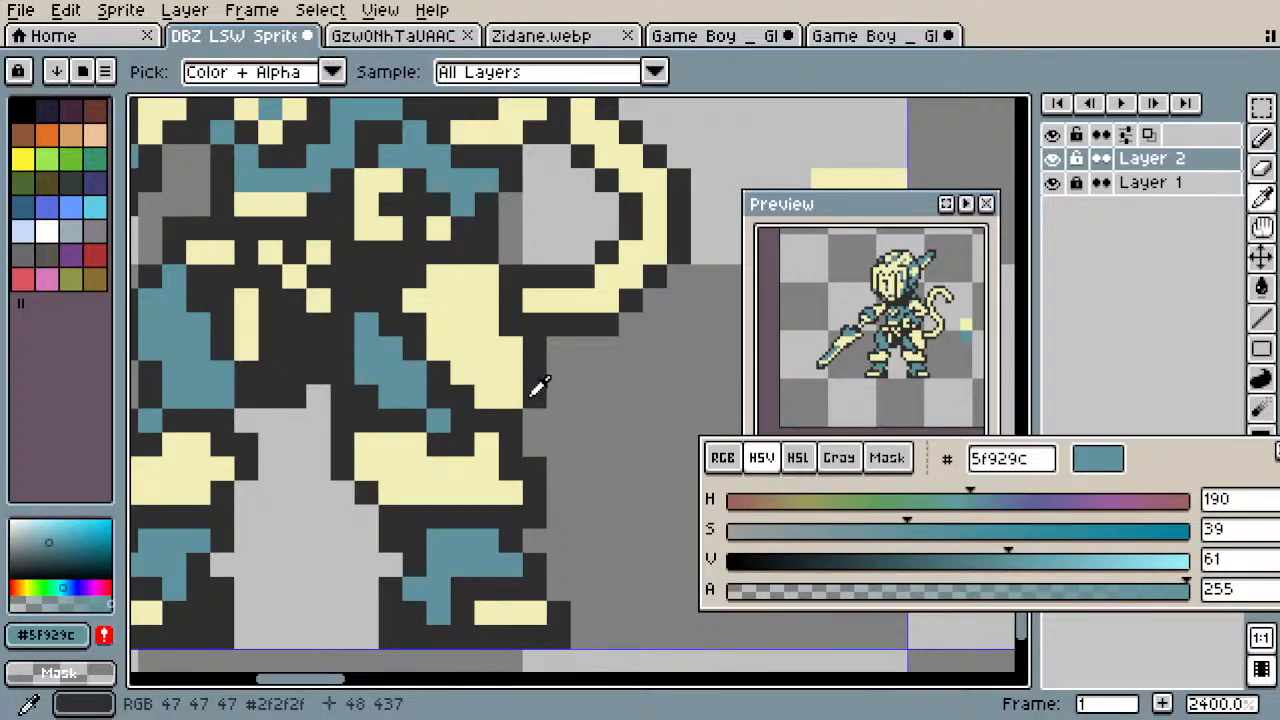
alt+click(527, 392)
alt+click(482, 381)
alt+click(538, 376)
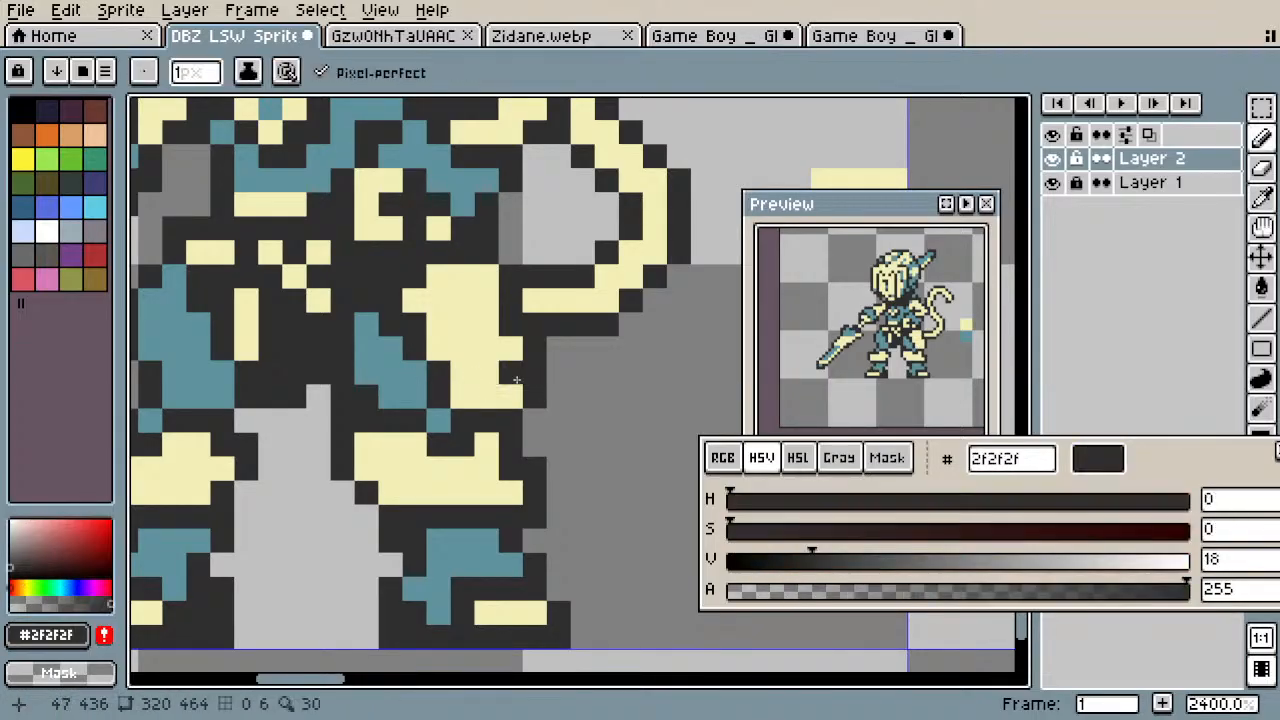
right_click(533, 378)
click(504, 343)
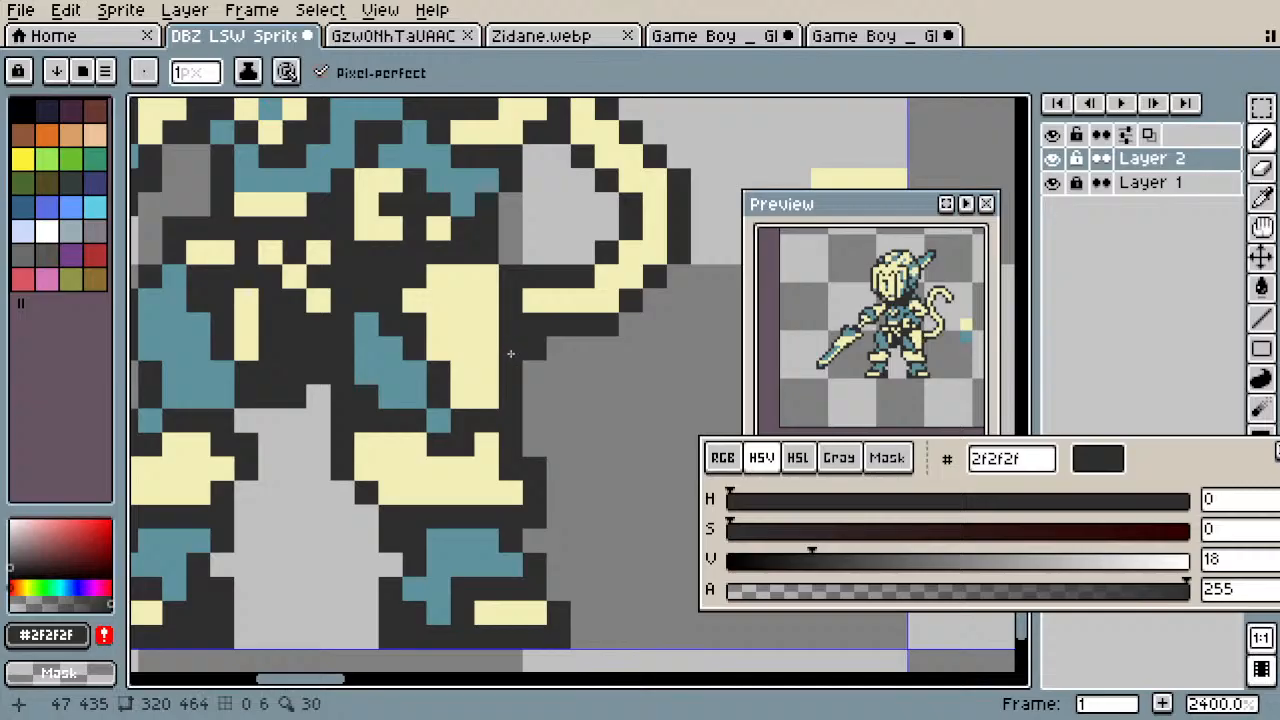
Step: Examine the sprite's torso and legs at several zoom levels and compare the whole figure with the neighbouring sprites
scroll(524, 353, down, 7)
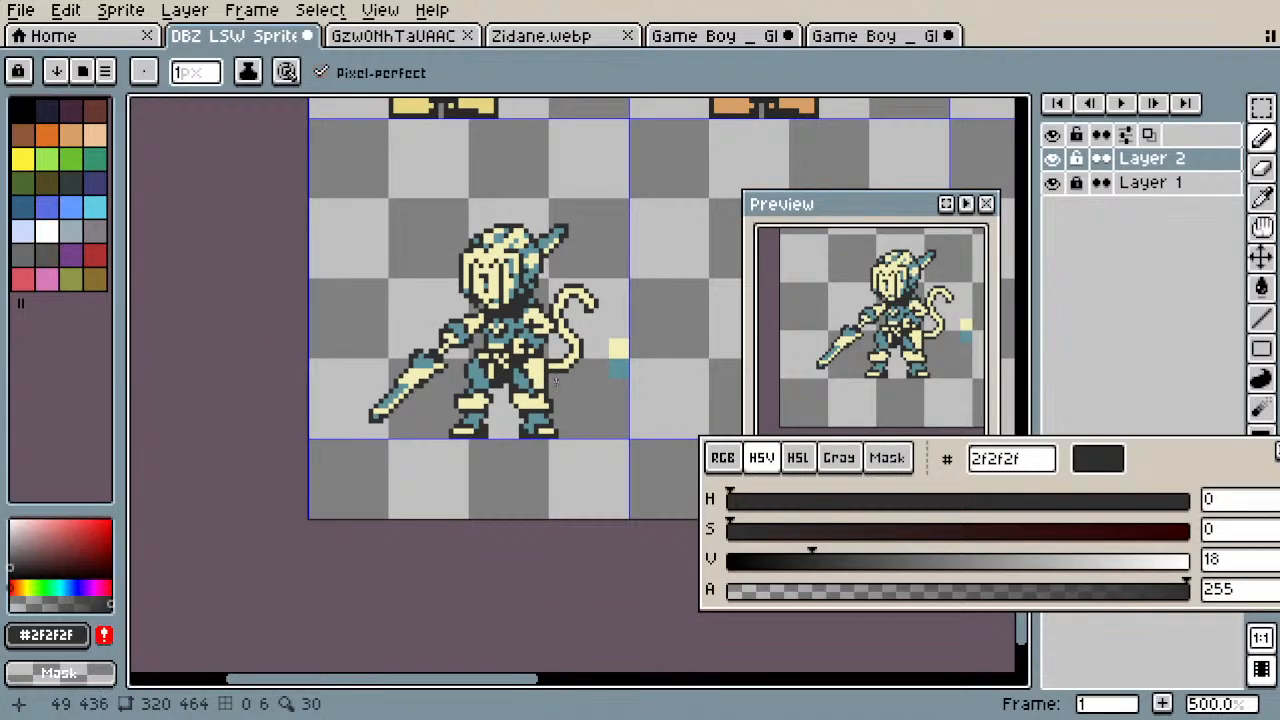
scroll(555, 380, up, 7)
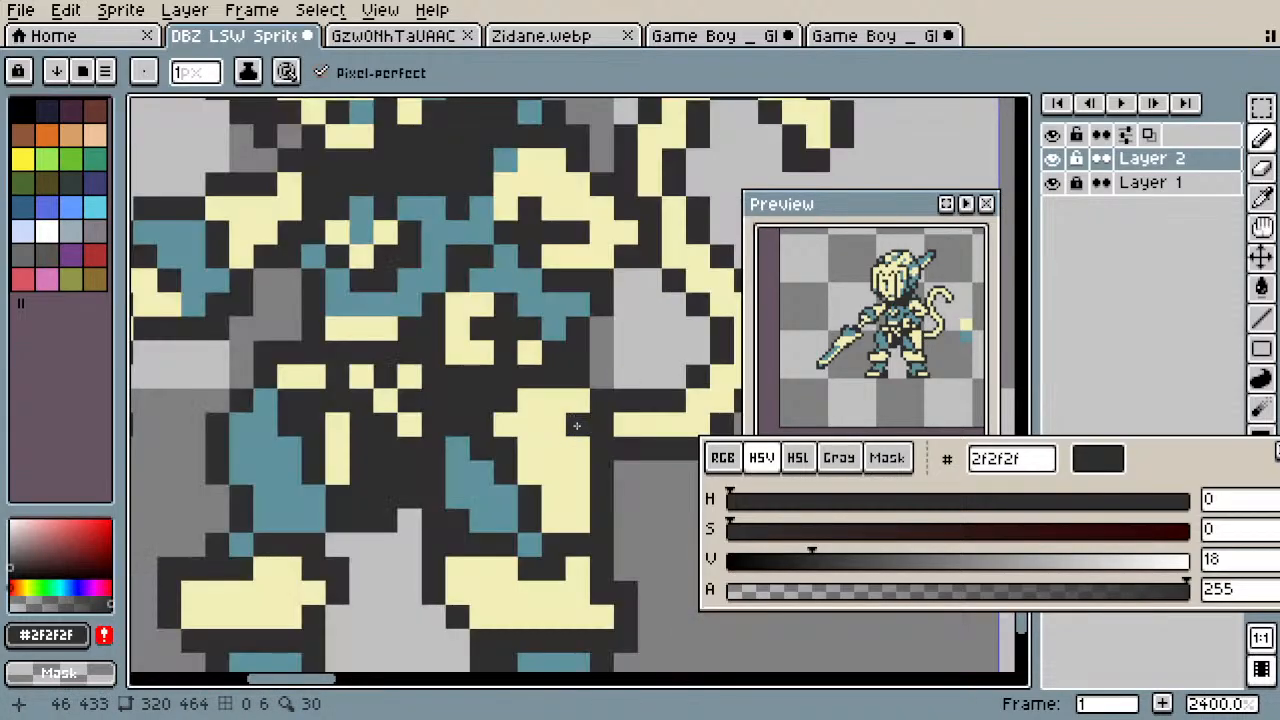
scroll(595, 395, down, 5)
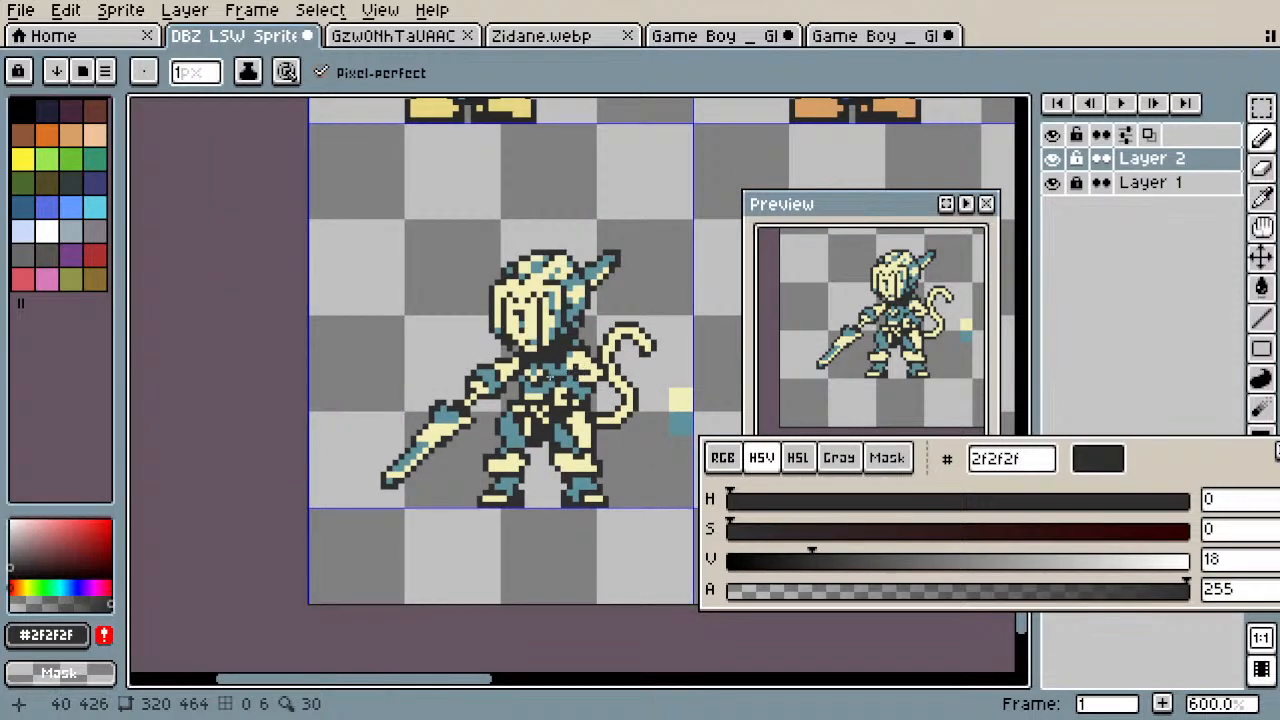
scroll(583, 367, up, 4)
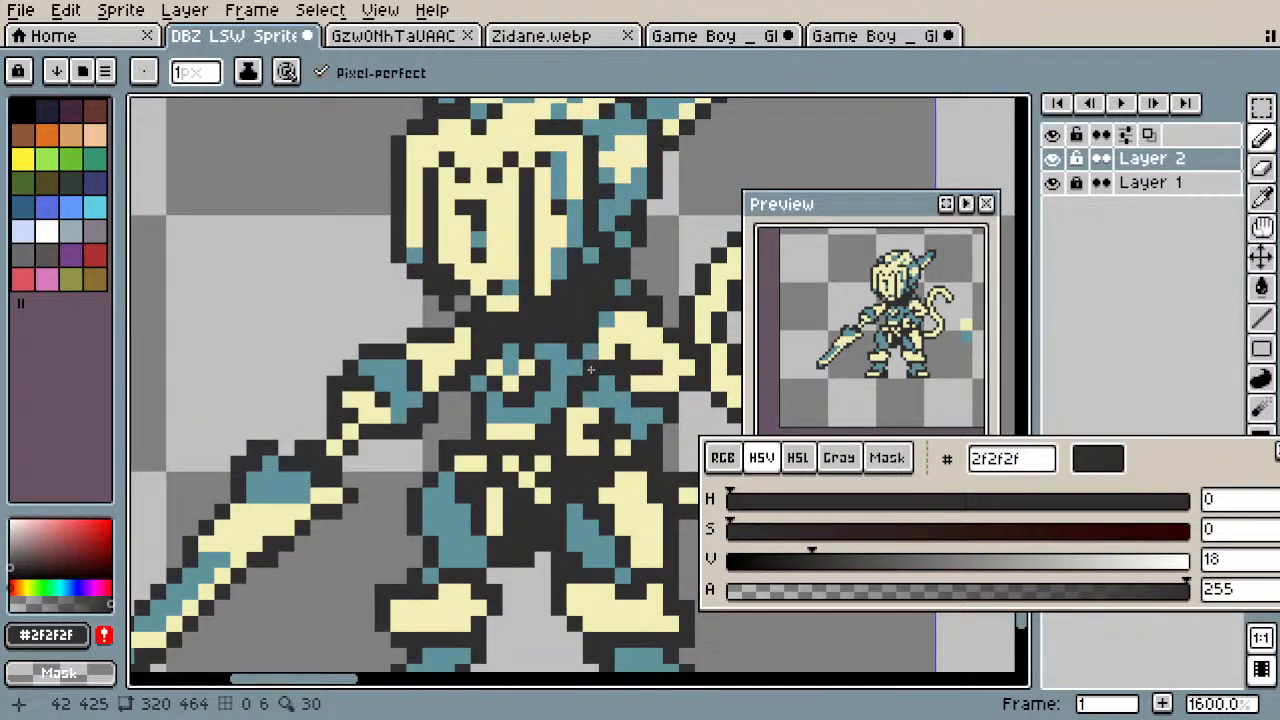
scroll(588, 356, down, 6)
key(space)
drag(615, 390, 515, 419)
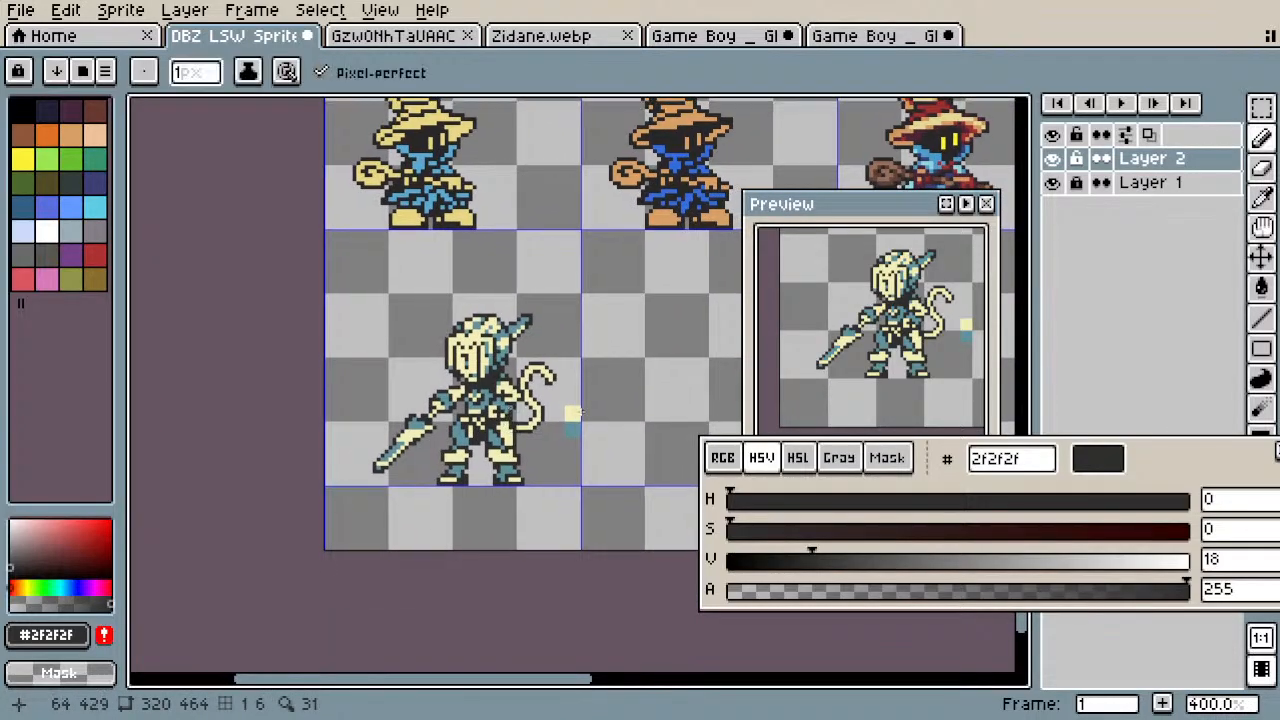
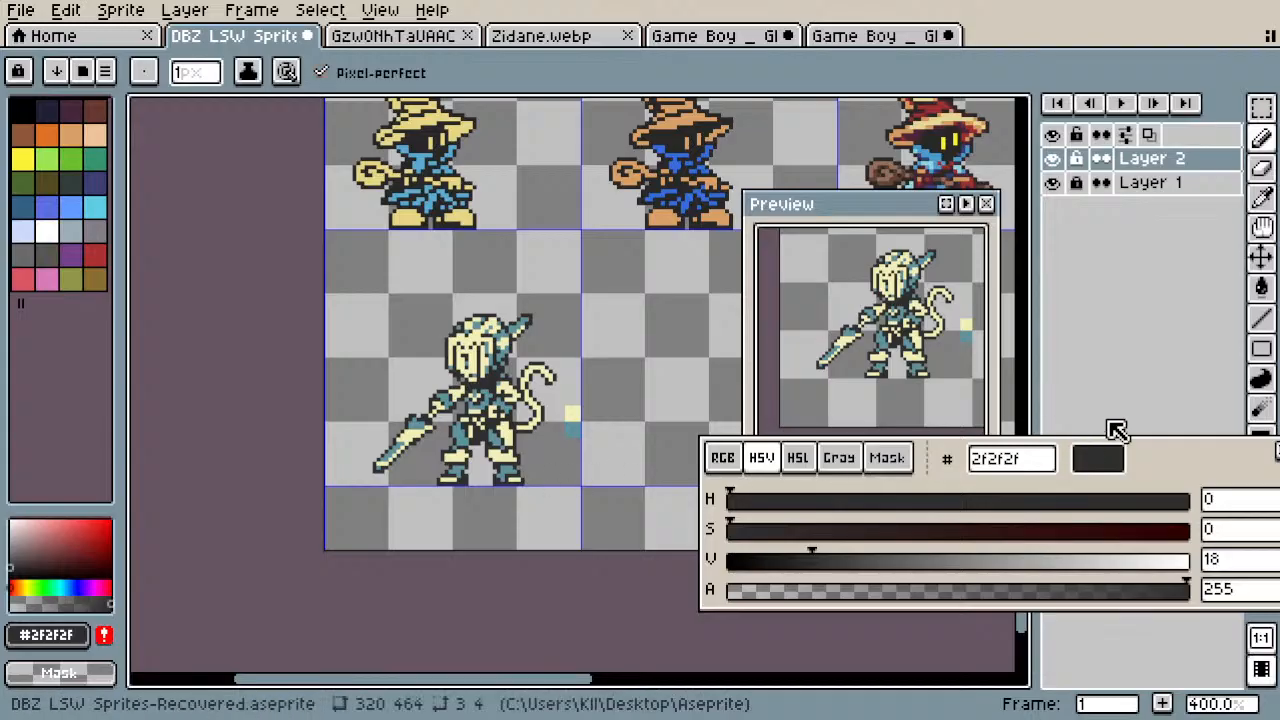
Step: Close the floating colour editor and the preview window to clear the canvas
drag(1230, 472, 1090, 480)
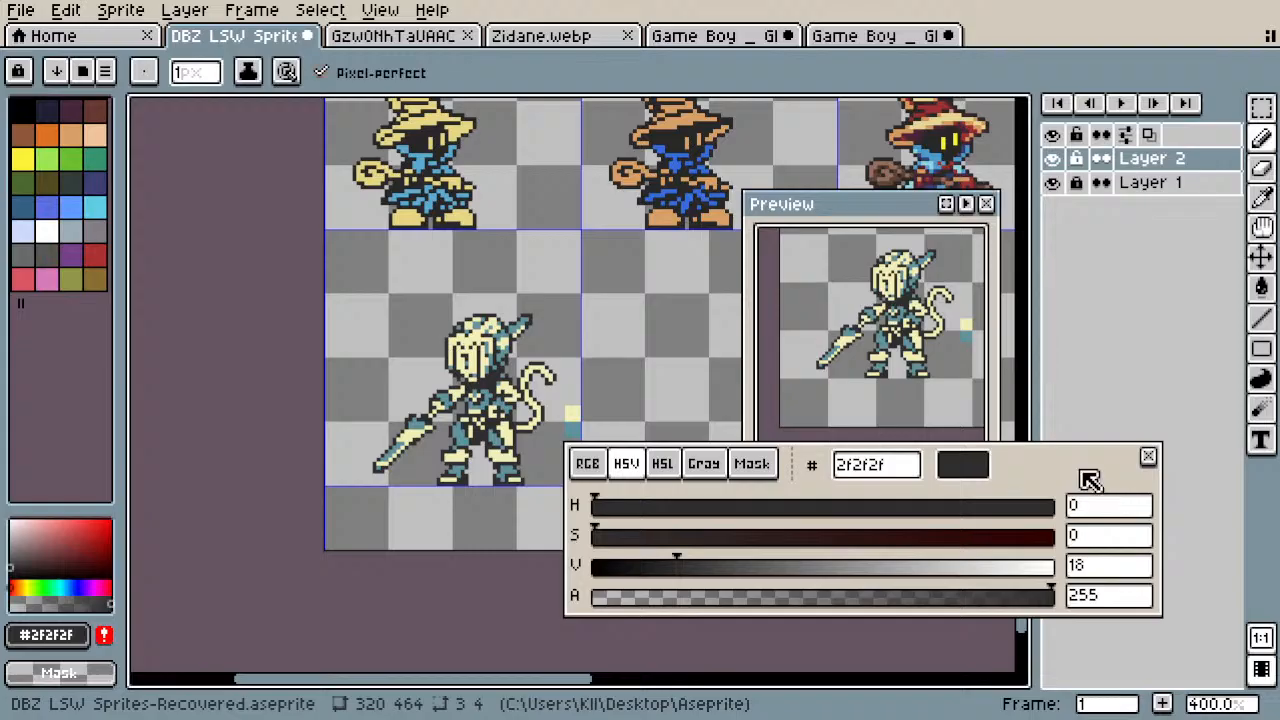
click(1148, 457)
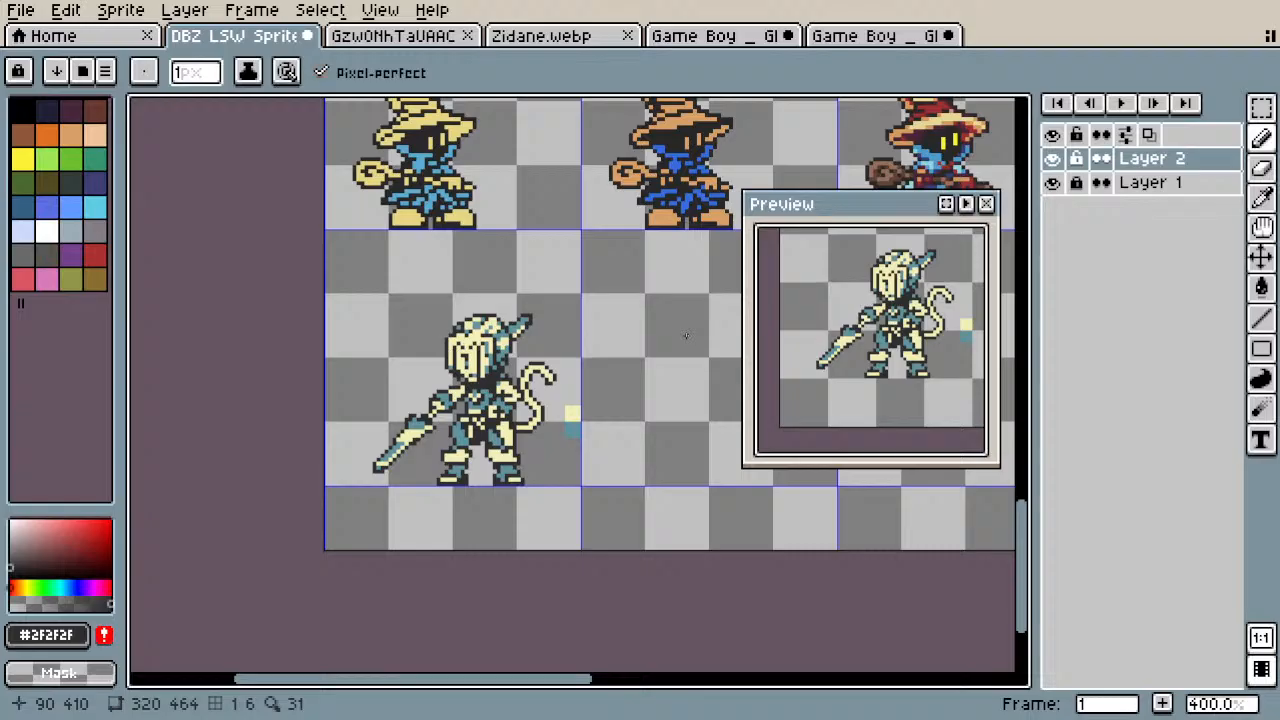
click(986, 203)
Step: Select the whole sword-wielding sprite without its colour swatches and move it three pixels up within its grid cell
scroll(745, 322, down, 1)
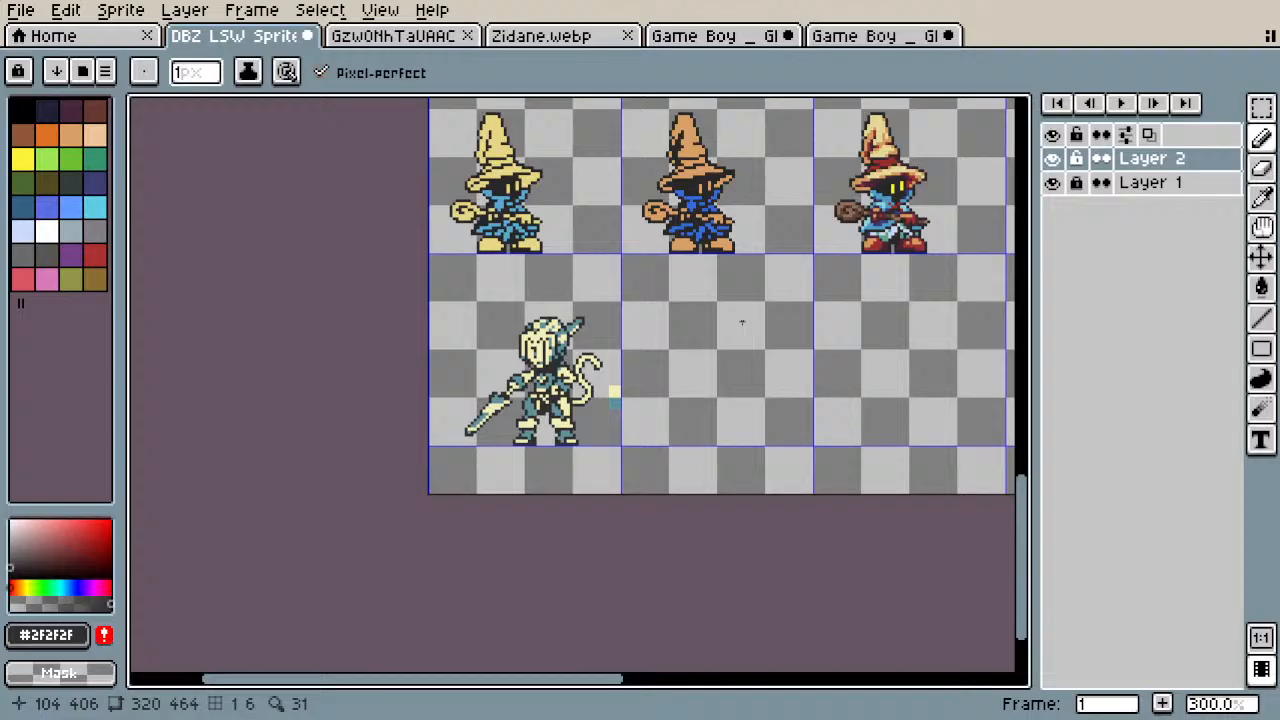
drag(737, 320, 543, 434)
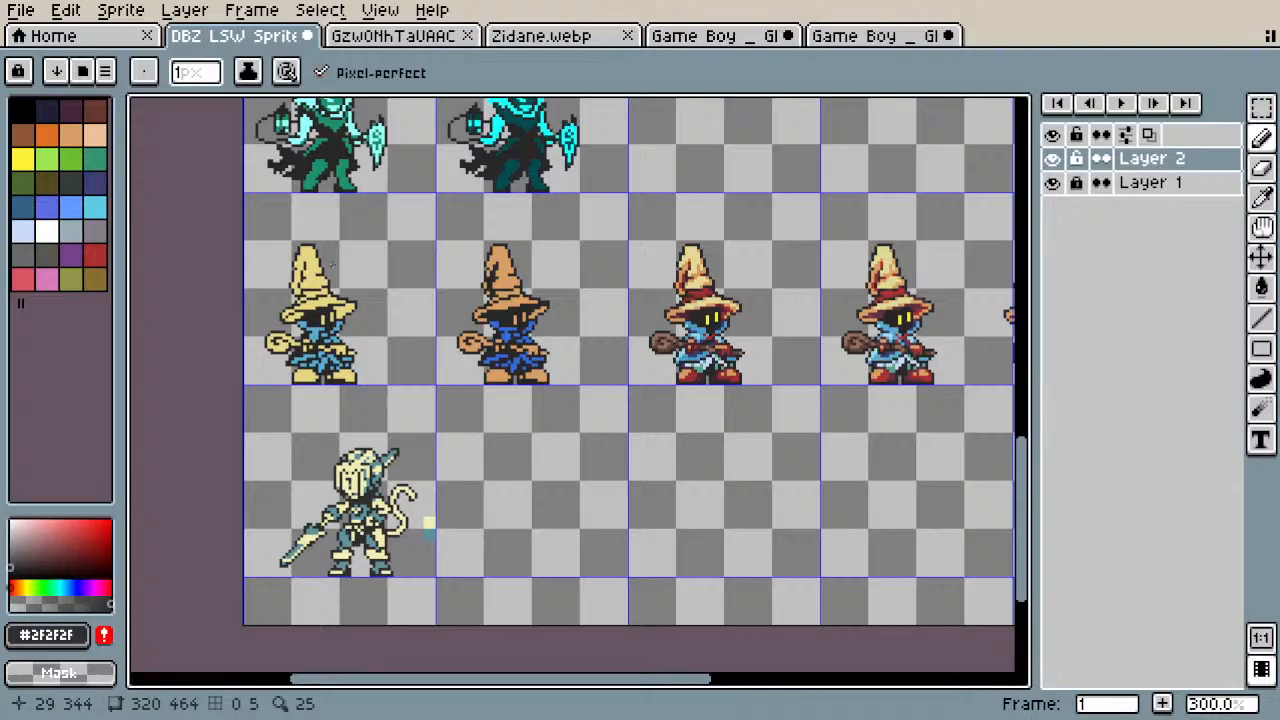
scroll(341, 578, up, 5)
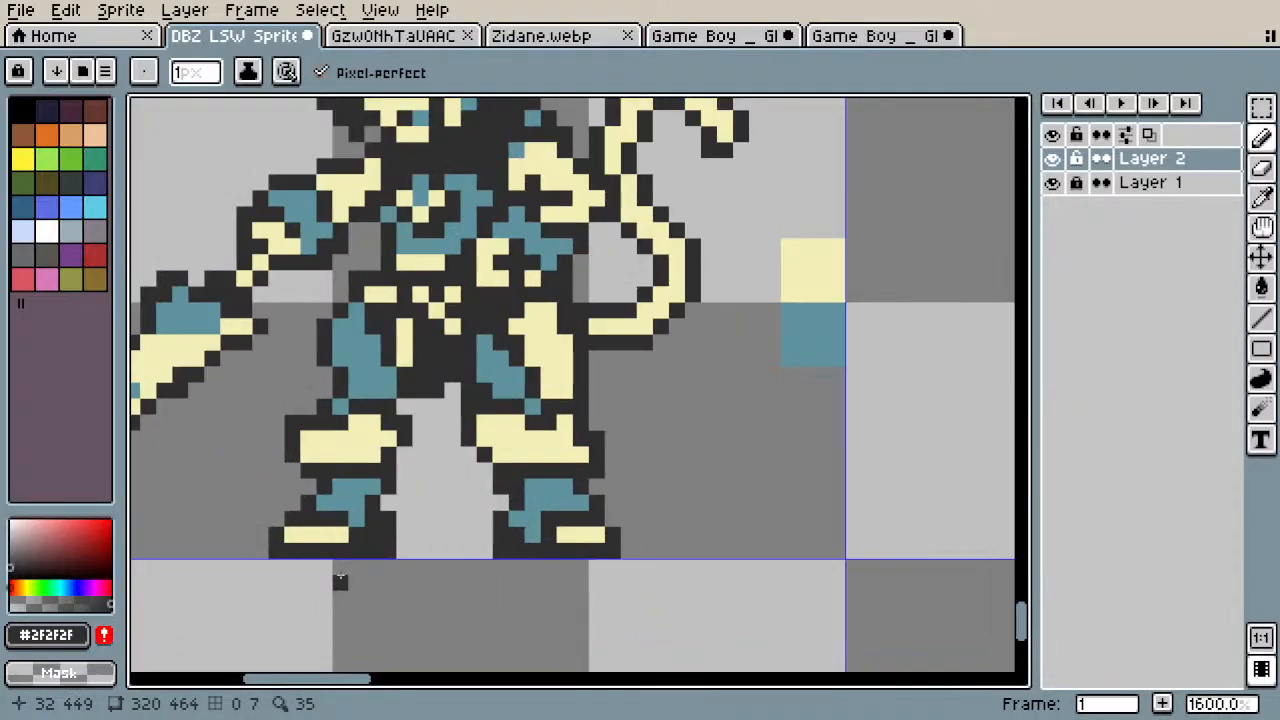
scroll(350, 530, down, 2)
key(m)
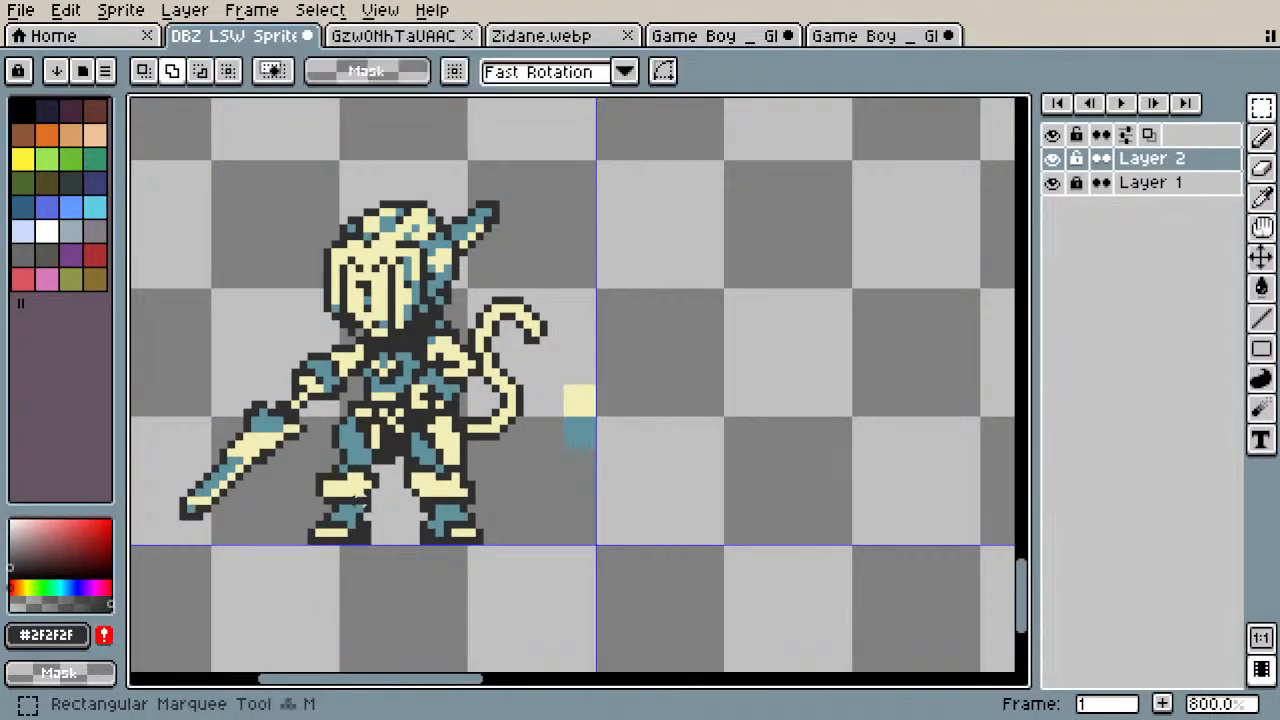
scroll(278, 360, down, 2)
drag(193, 269, 471, 522)
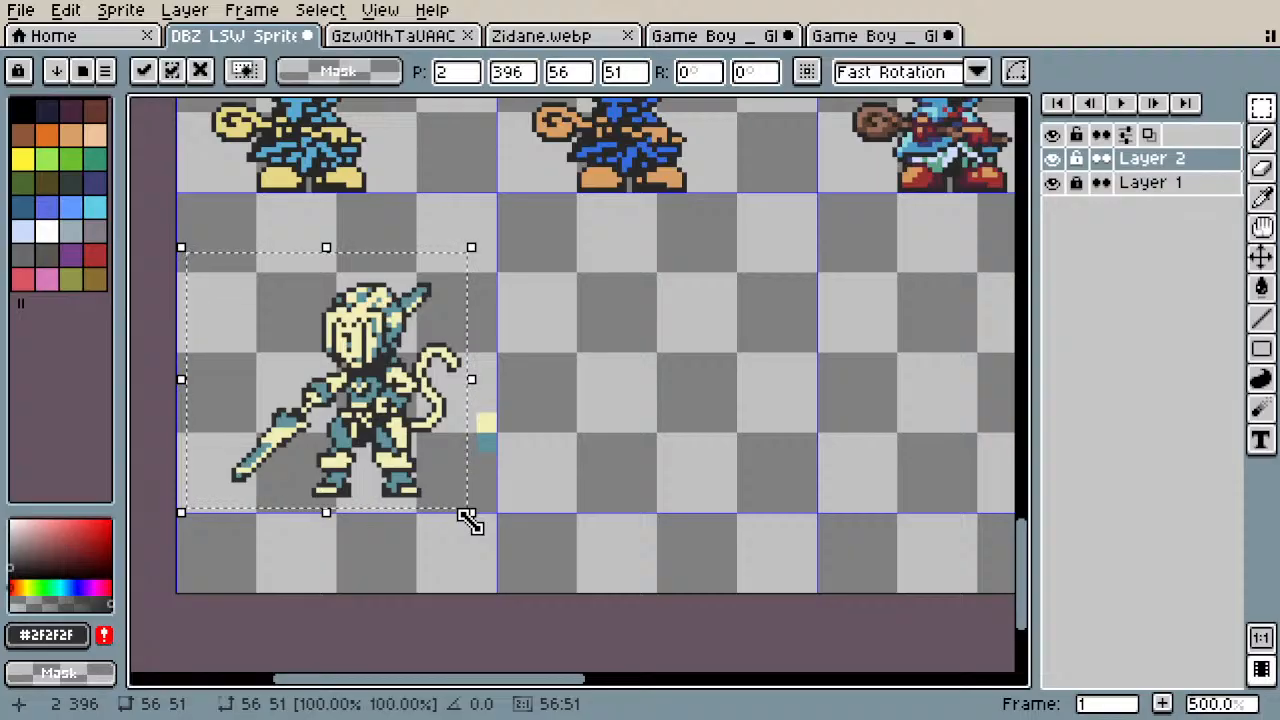
key(ctrl+d)
scroll(355, 500, up, 2)
scroll(352, 502, up, 3)
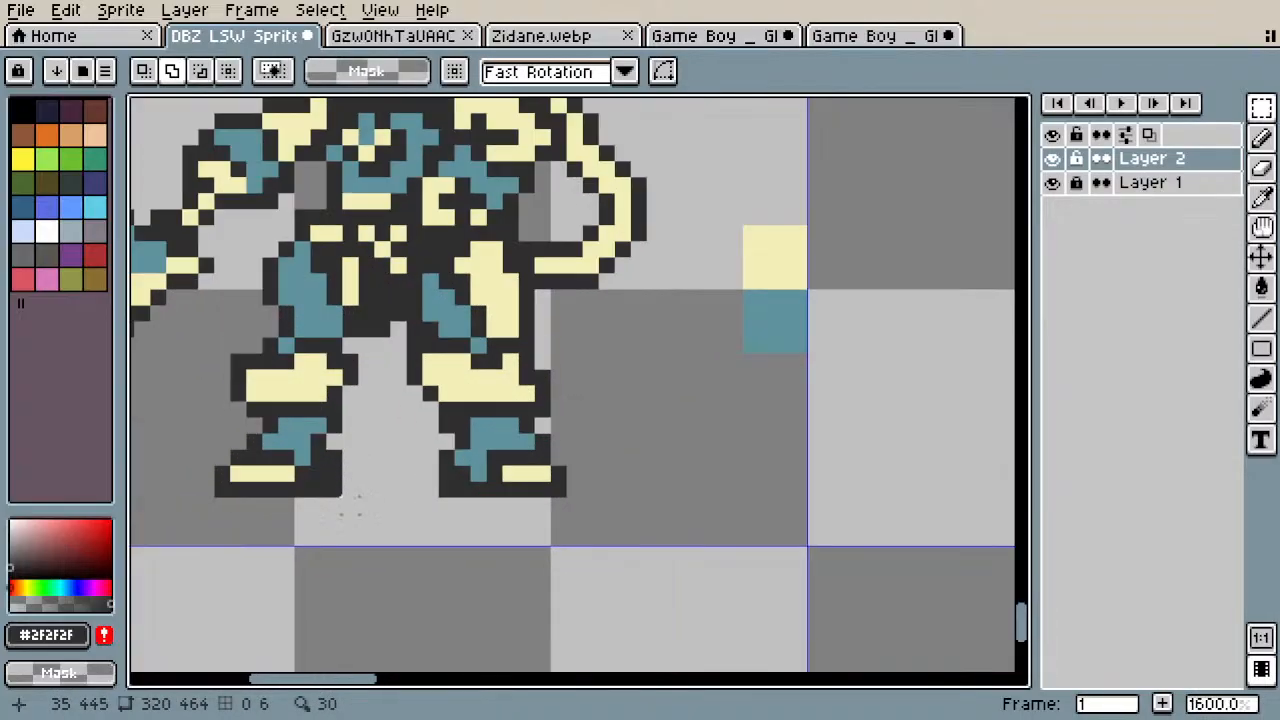
Step: Select the lower part of the sword-side foot and move it two pixels down, away from the shin
scroll(352, 488, down, 3)
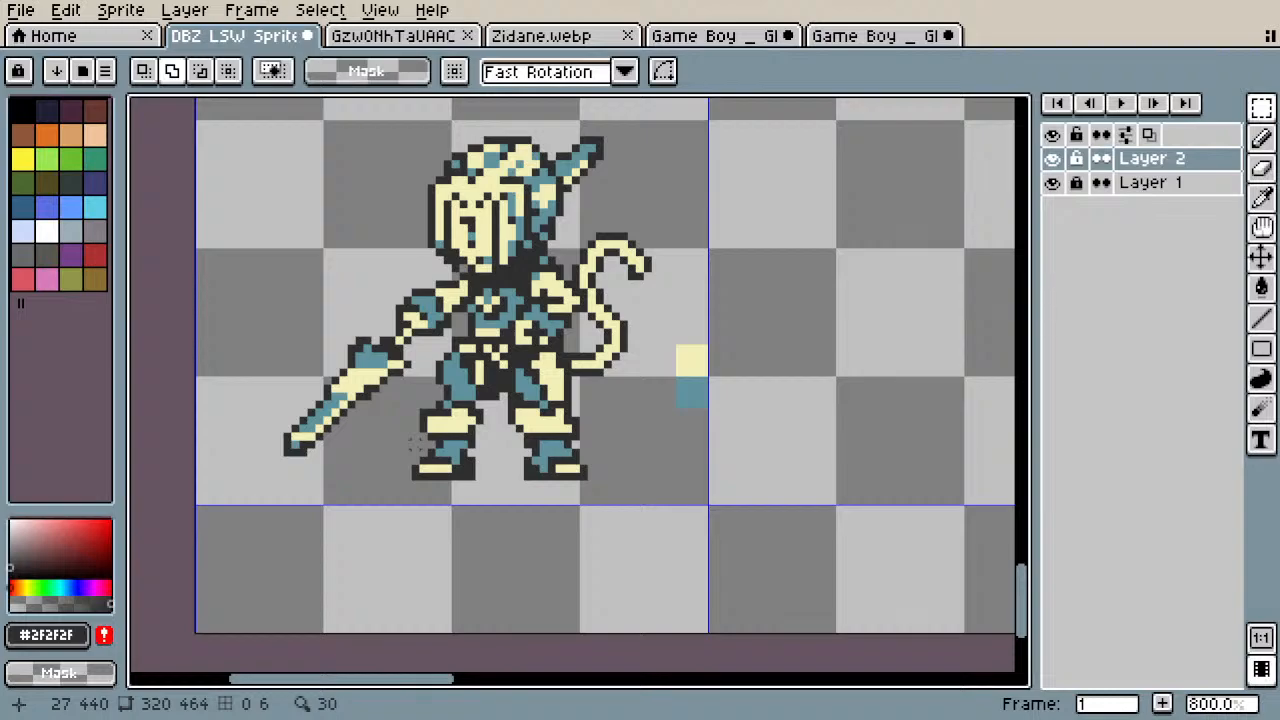
key(m)
drag(398, 436, 488, 501)
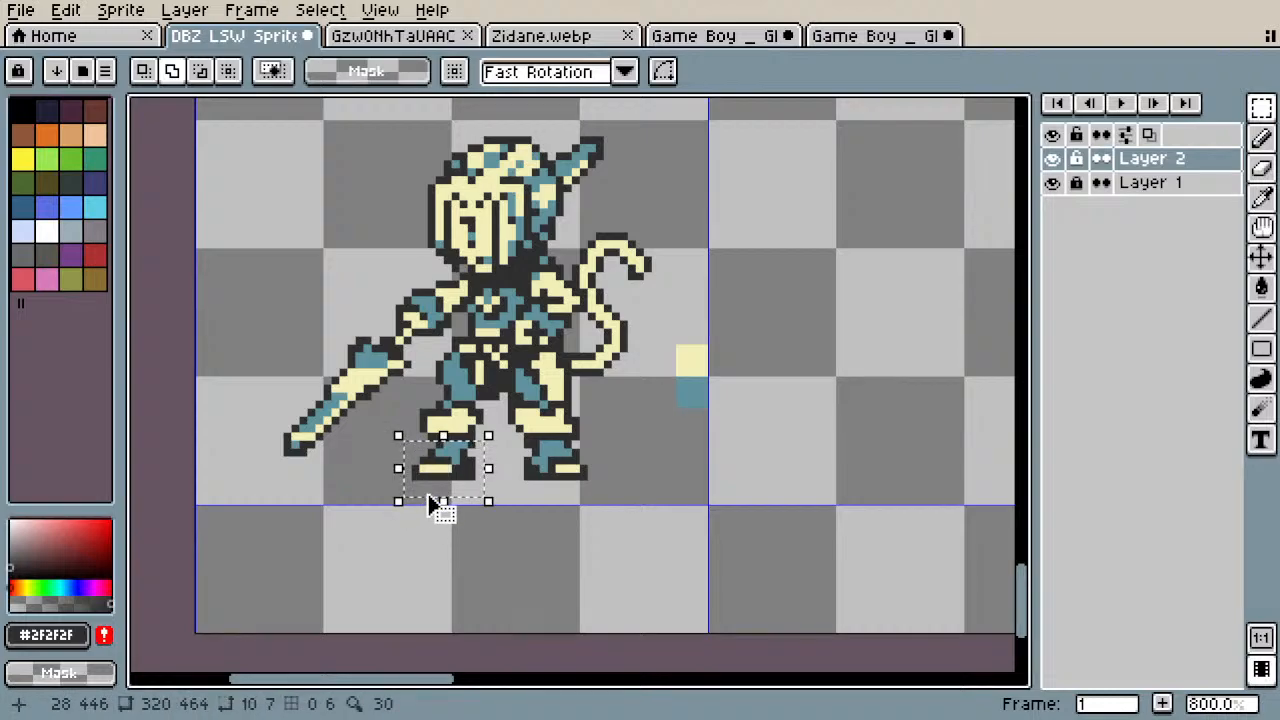
key(ctrl+d)
drag(397, 494, 493, 486)
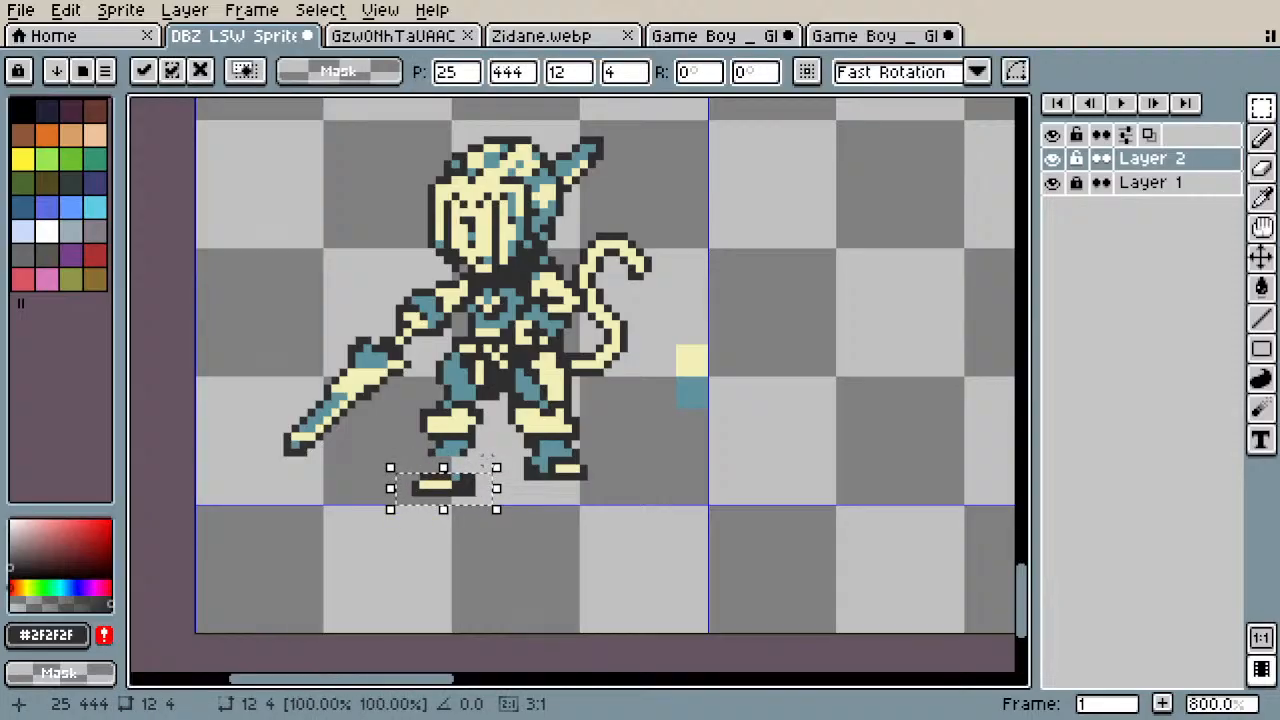
key(Down)
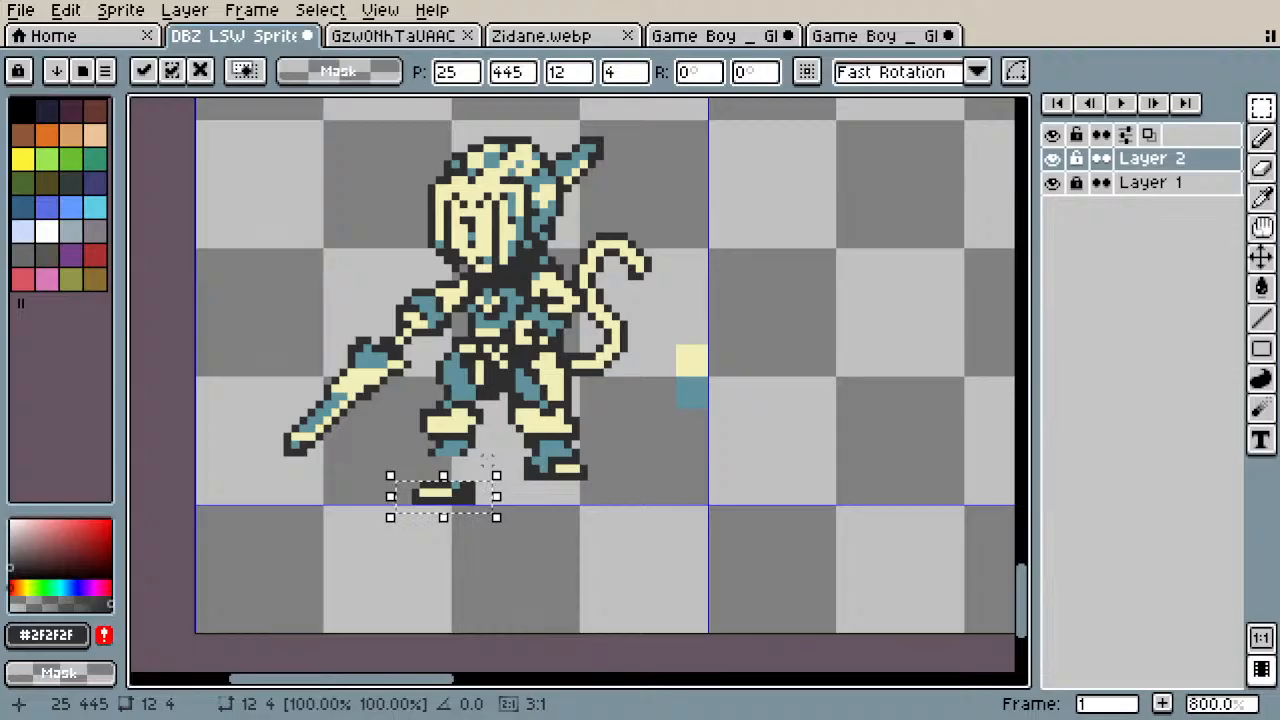
key(Up)
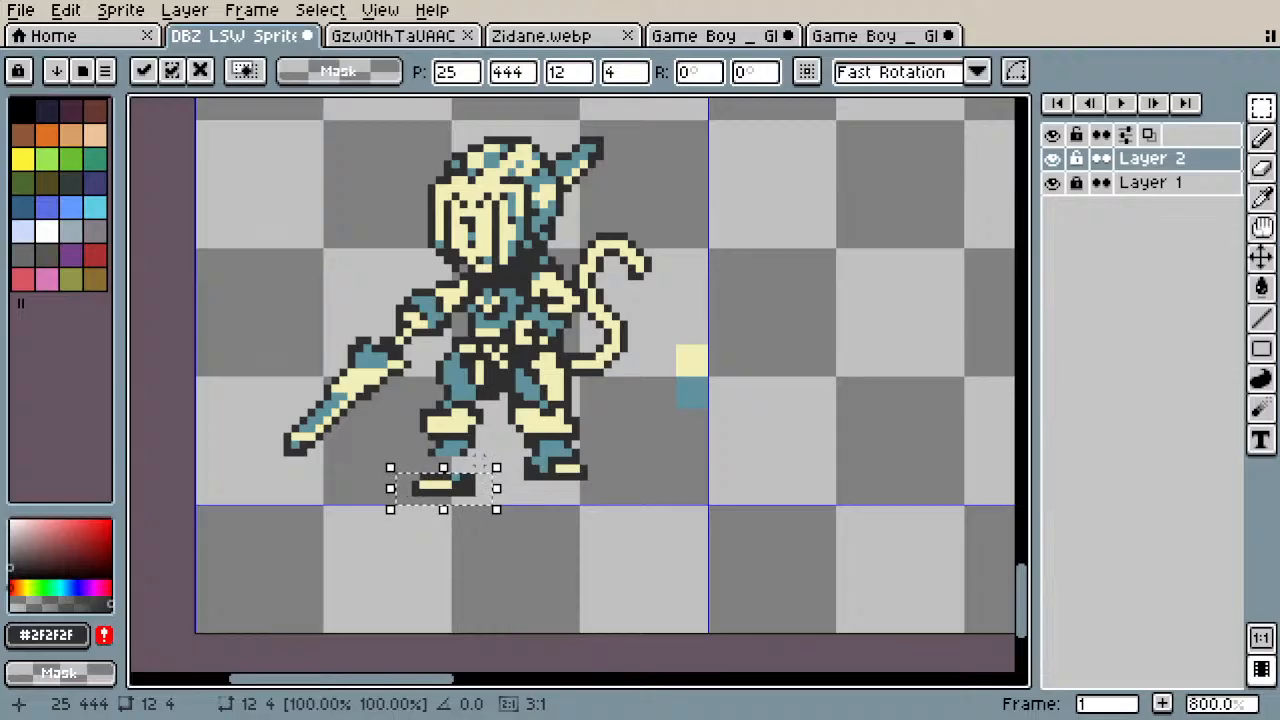
key(ctrl+d)
Step: Select the lower part of the tail-side foot and move it two pixels down and two pixels outward
drag(511, 453, 612, 500)
key(Down)
key(Down)
key(Down)
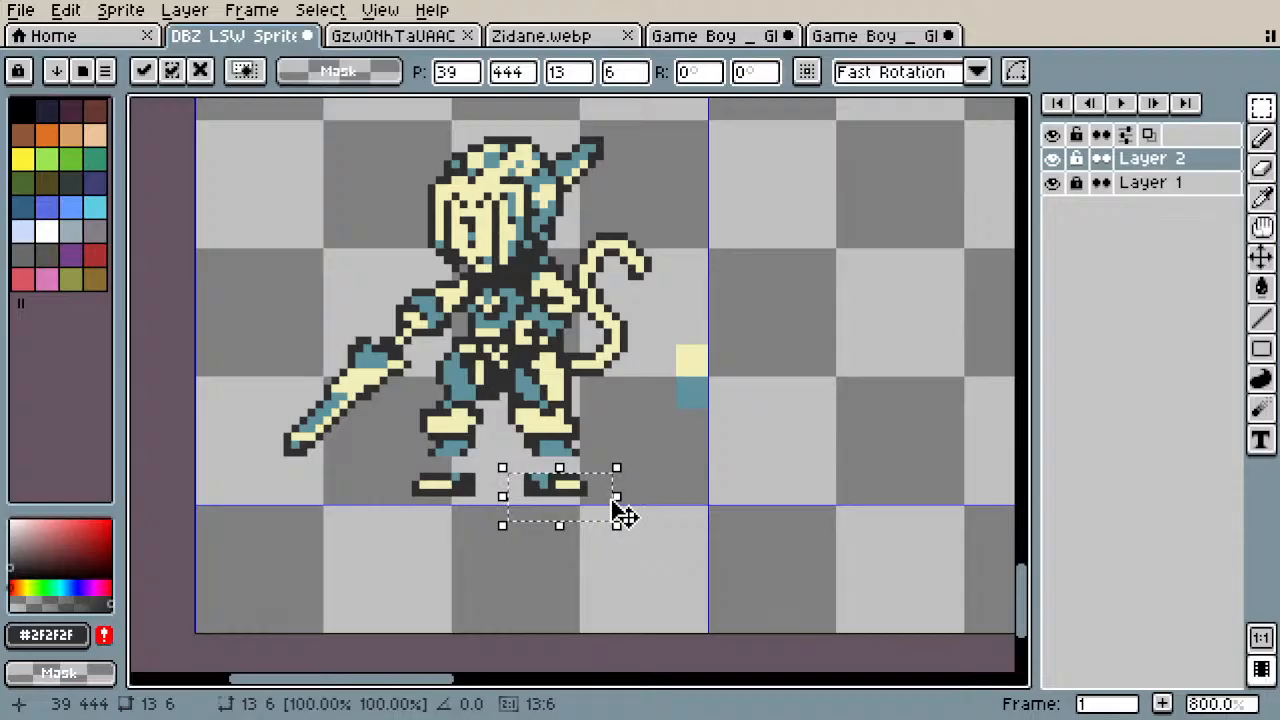
key(Right)
key(Right)
key(ctrl+d)
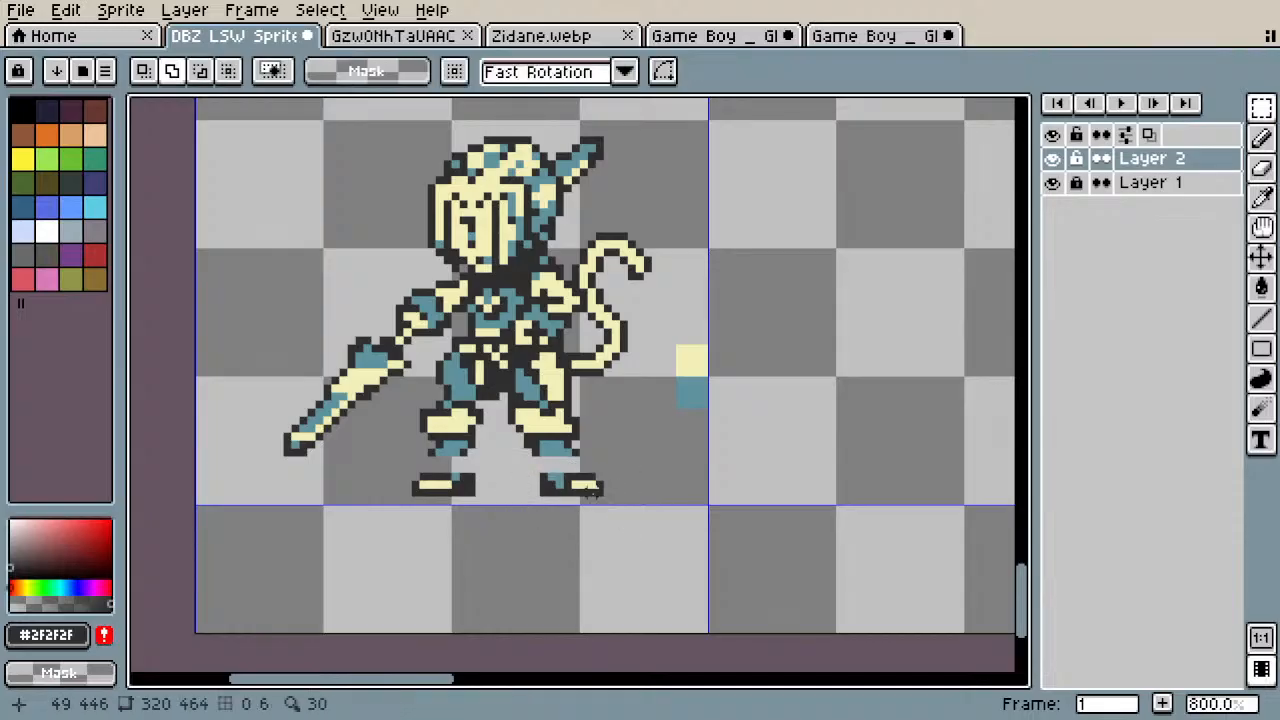
Step: Bridge the gap between the tail-side shin and foot with dark 2f2f2f outlines on the inner and outer edges
key(b)
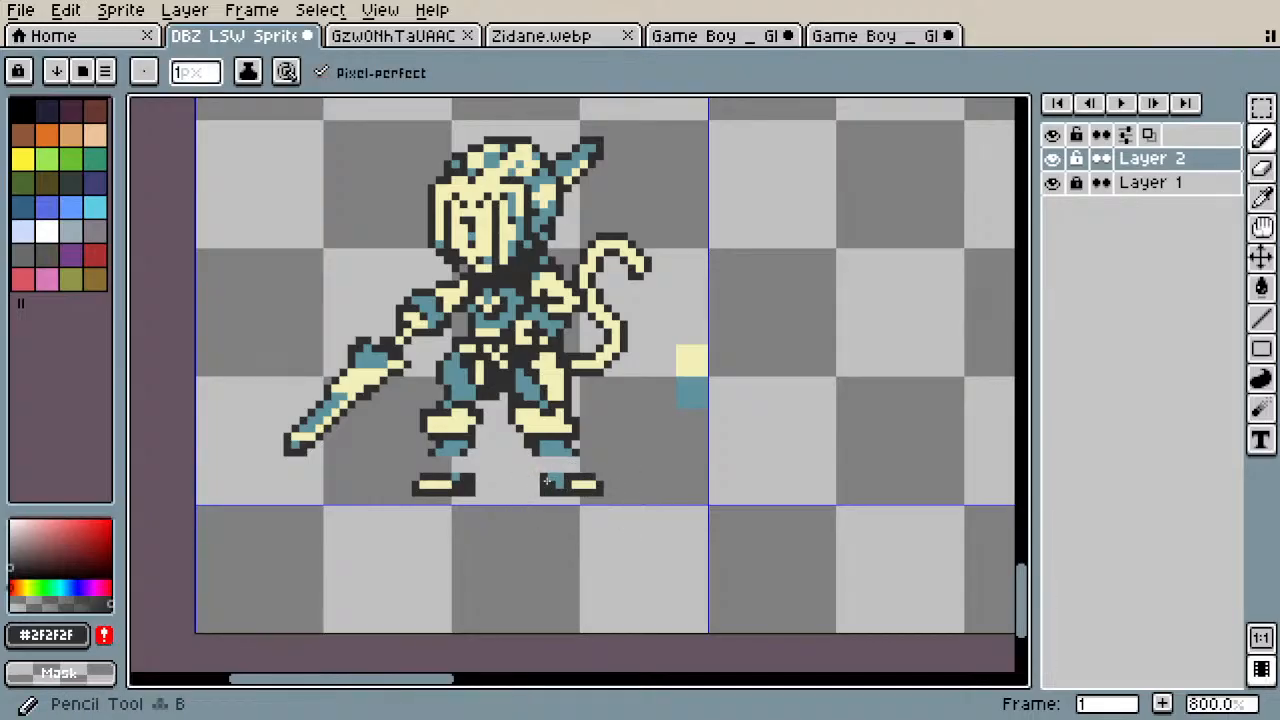
scroll(546, 482, up, 5)
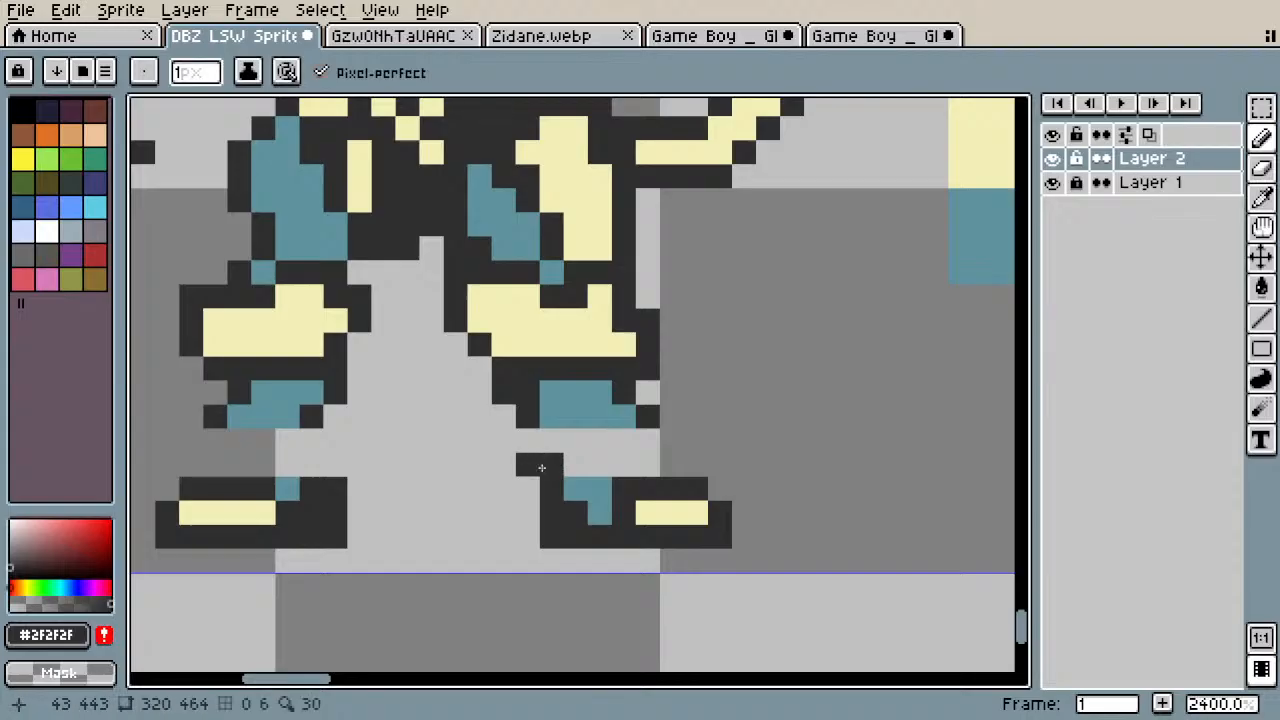
click(528, 441)
click(647, 443)
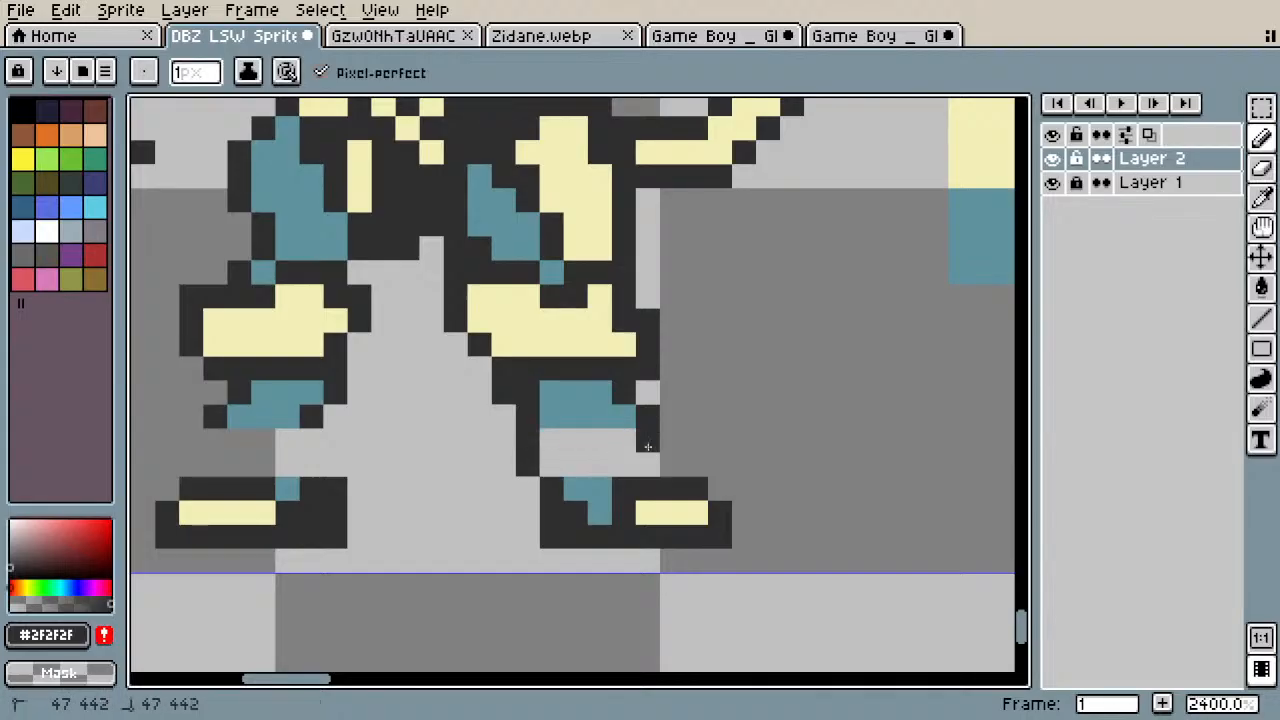
drag(648, 446, 686, 457)
click(675, 444)
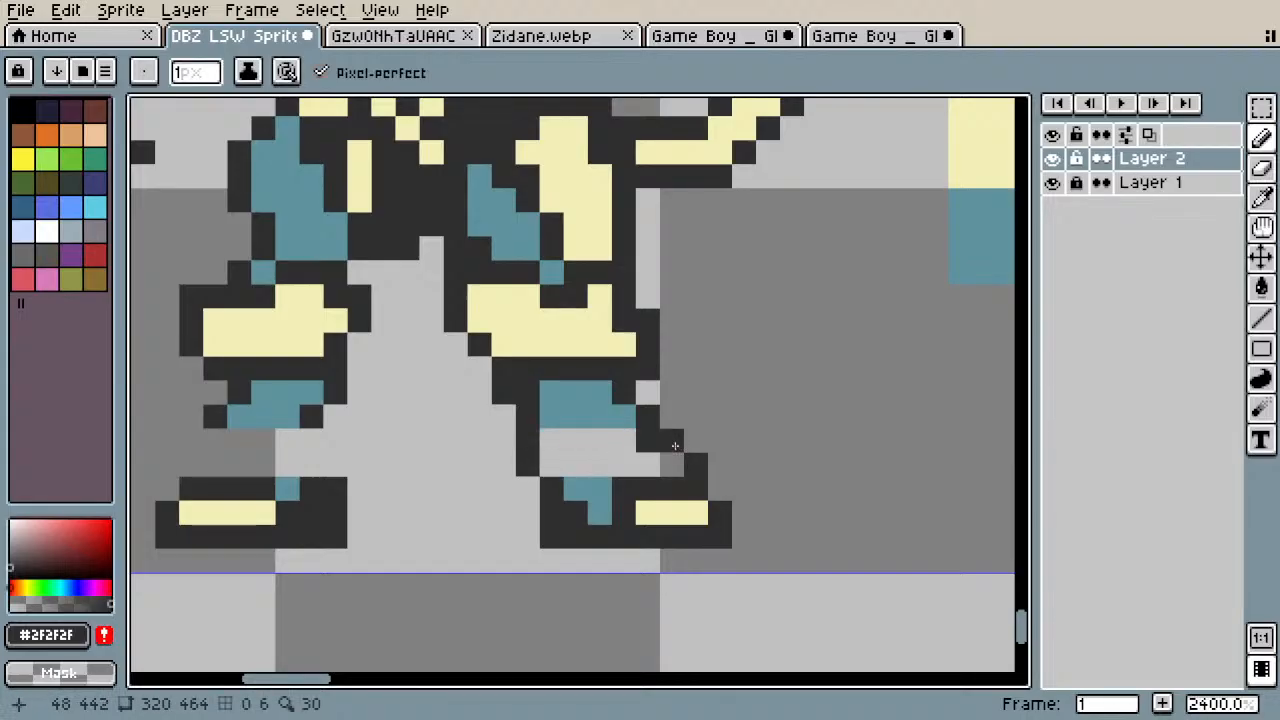
Step: Sample teal 5f929c and fill the gap inside the tail-side boot between the shin and the foot
alt+click(646, 463)
alt+click(665, 446)
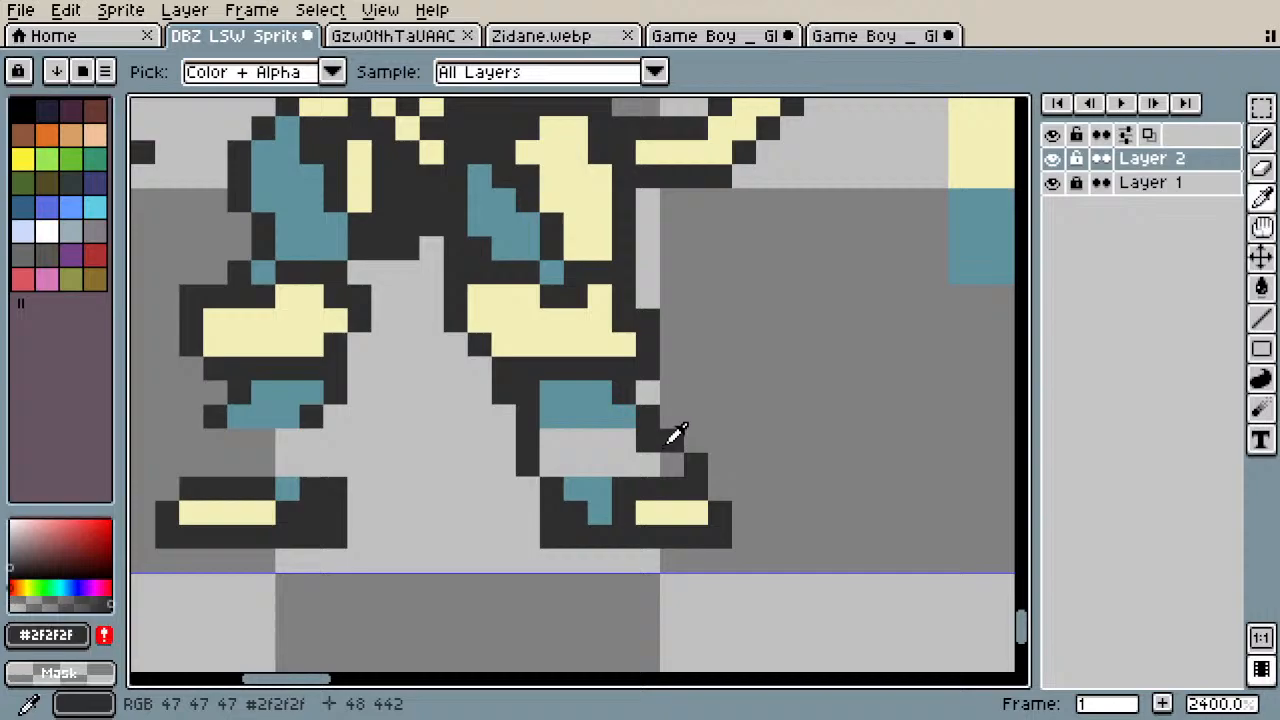
alt+click(602, 481)
mouse_move(670, 466)
mouse_down()
mouse_move(570, 472)
mouse_move(565, 441)
mouse_move(622, 440)
mouse_up()
click(556, 438)
click(571, 463)
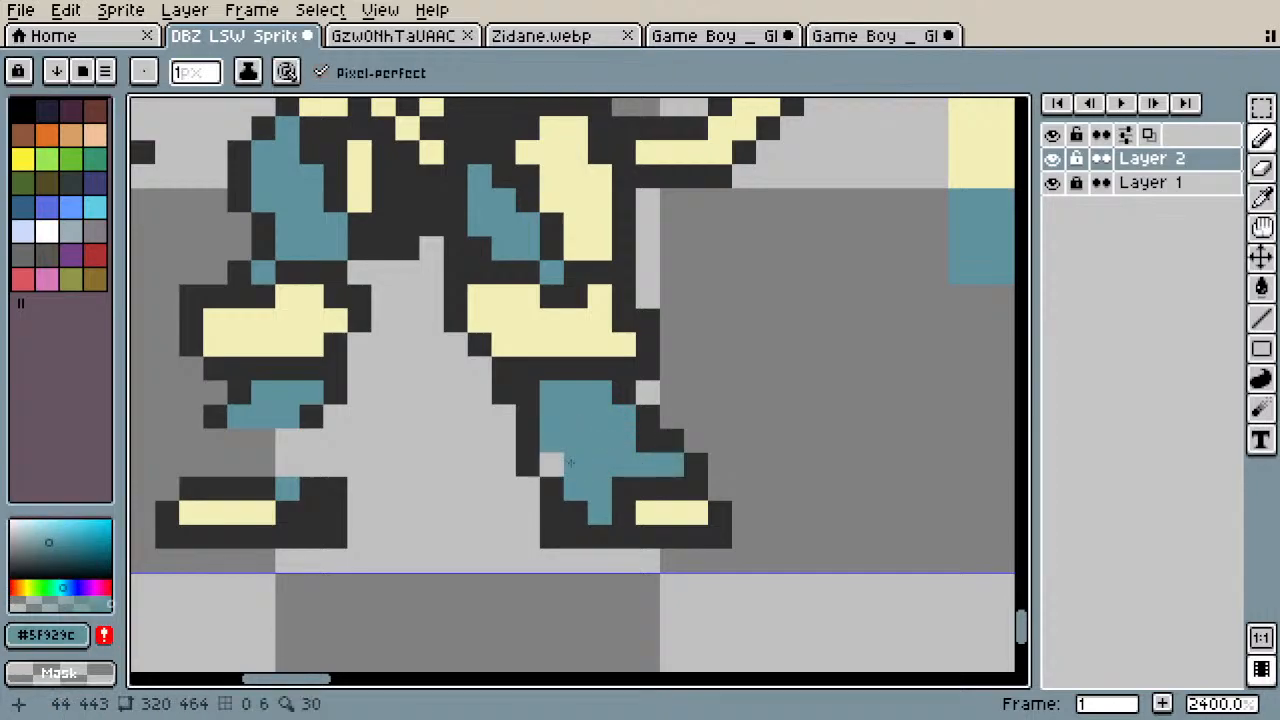
click(551, 464)
Step: Thicken the tail-side boot's heel outline inward with dark 2f2f2f, and widen its lower shading in teal 5f929c
alt+click(543, 519)
mouse_move(533, 500)
mouse_down()
mouse_move(533, 530)
mouse_move(505, 466)
mouse_move(551, 512)
mouse_up()
alt+click(585, 480)
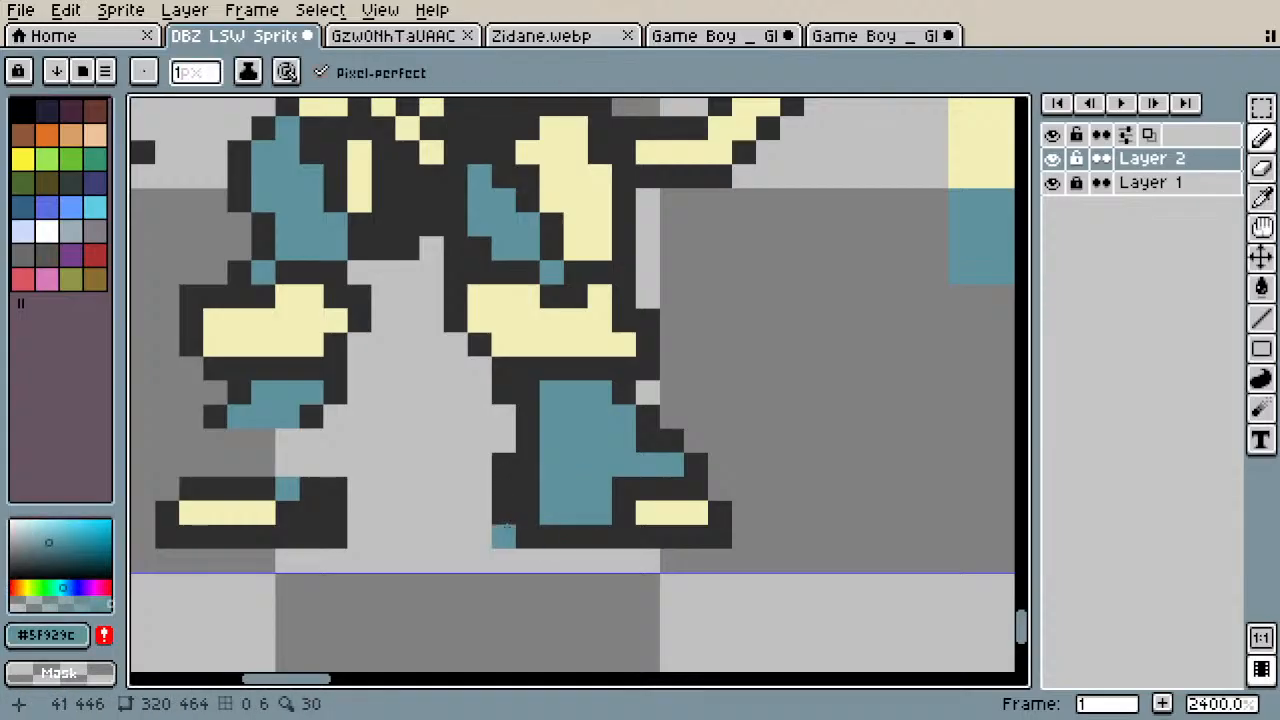
scroll(557, 554, down, 3)
scroll(561, 542, up, 4)
Step: Extend the tail-side toe cap inward in cream f2efb6, and outline its inner end and upper outer corner in dark 2f2f2f
alt+click(671, 532)
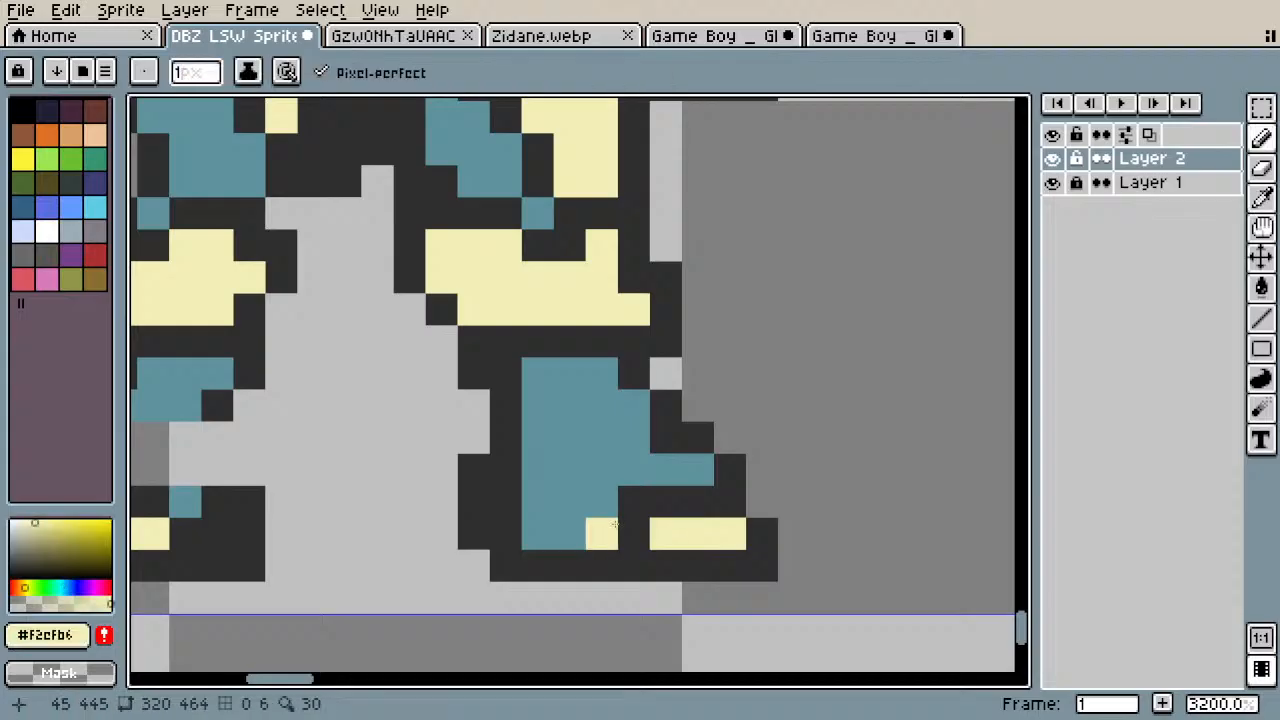
click(632, 533)
alt+click(645, 509)
click(601, 533)
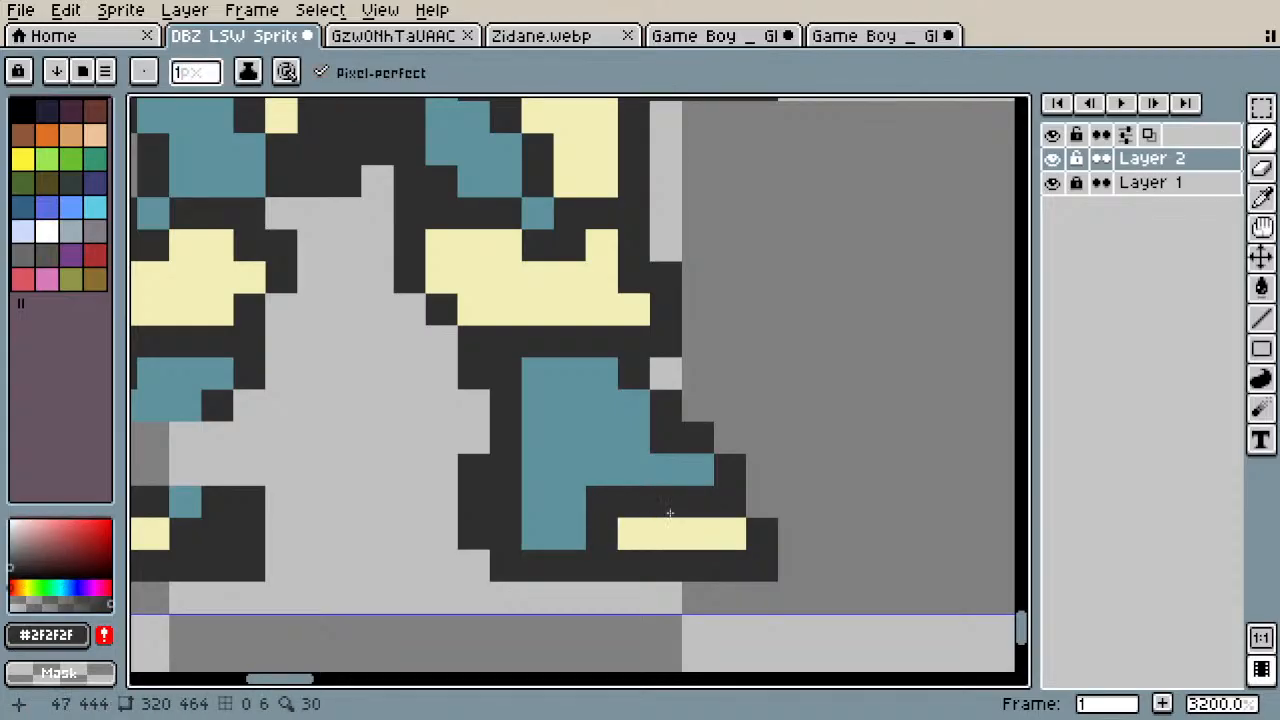
click(761, 501)
scroll(617, 507, down, 2)
scroll(617, 507, down, 5)
scroll(590, 515, up, 4)
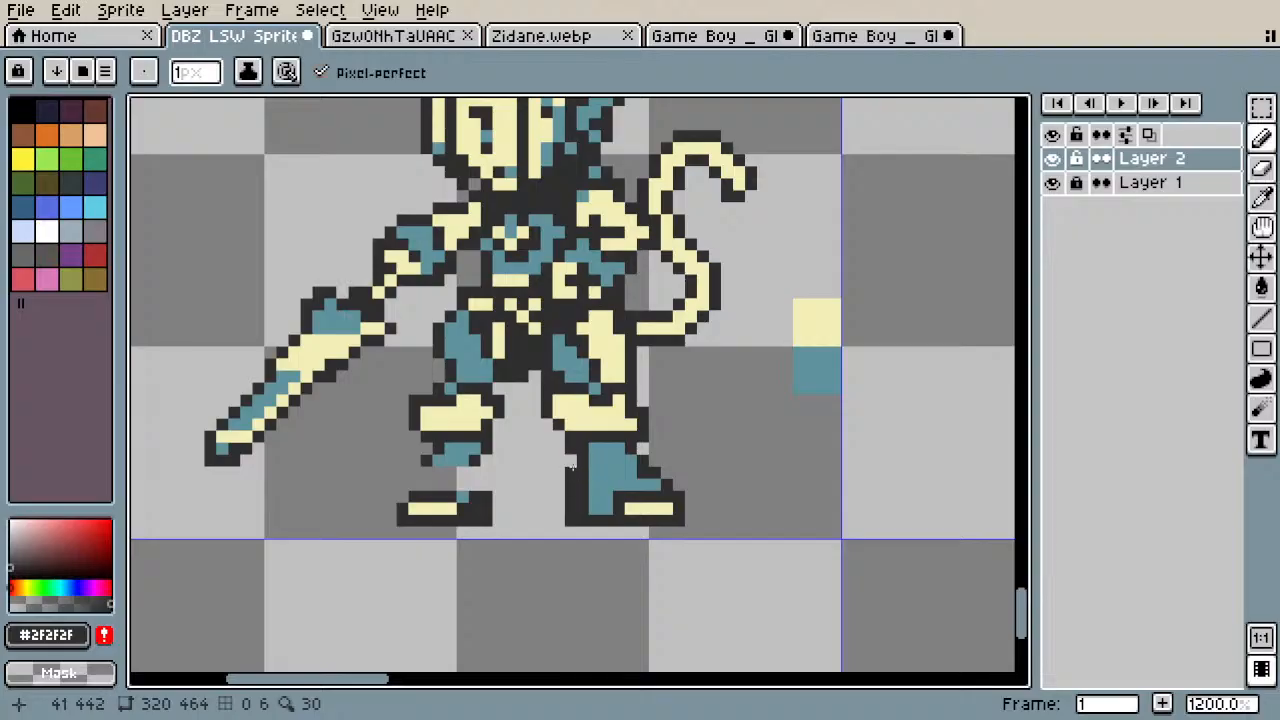
Step: Darken the outer instep of the tail-side boot with 2f2f2f, narrowing its teal shading
alt+click(592, 497)
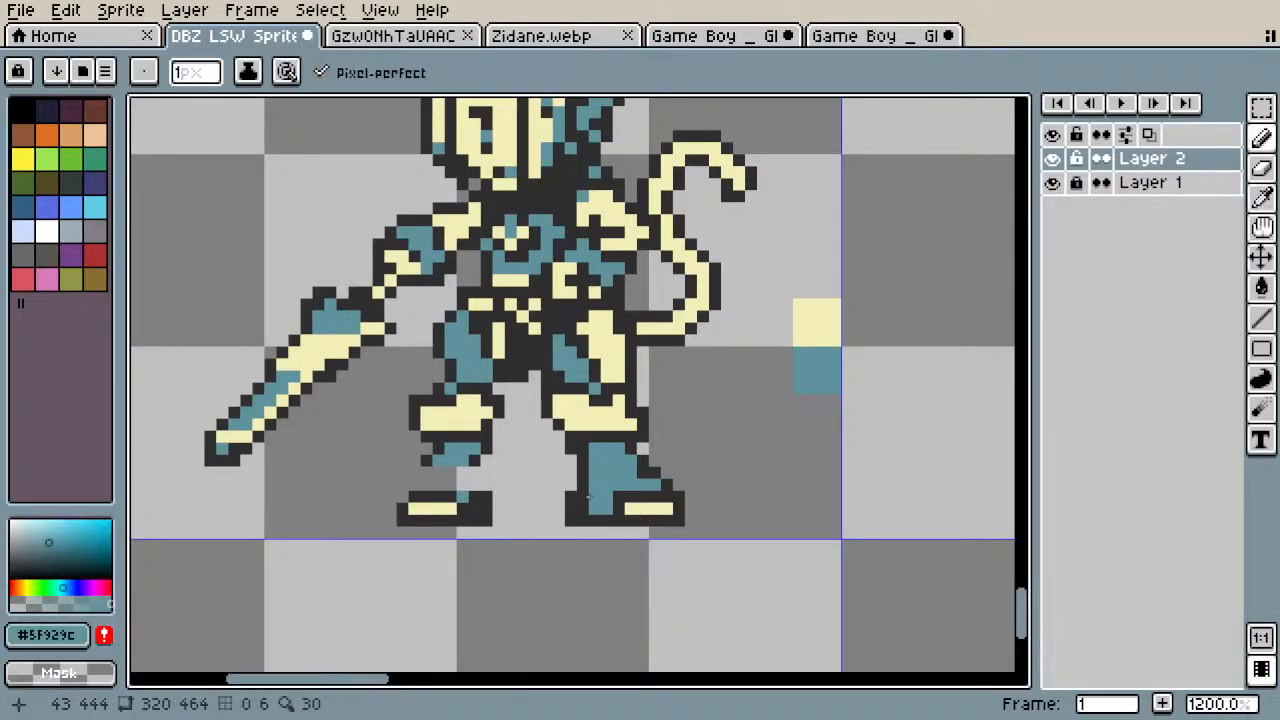
click(584, 500)
key(ctrl+z)
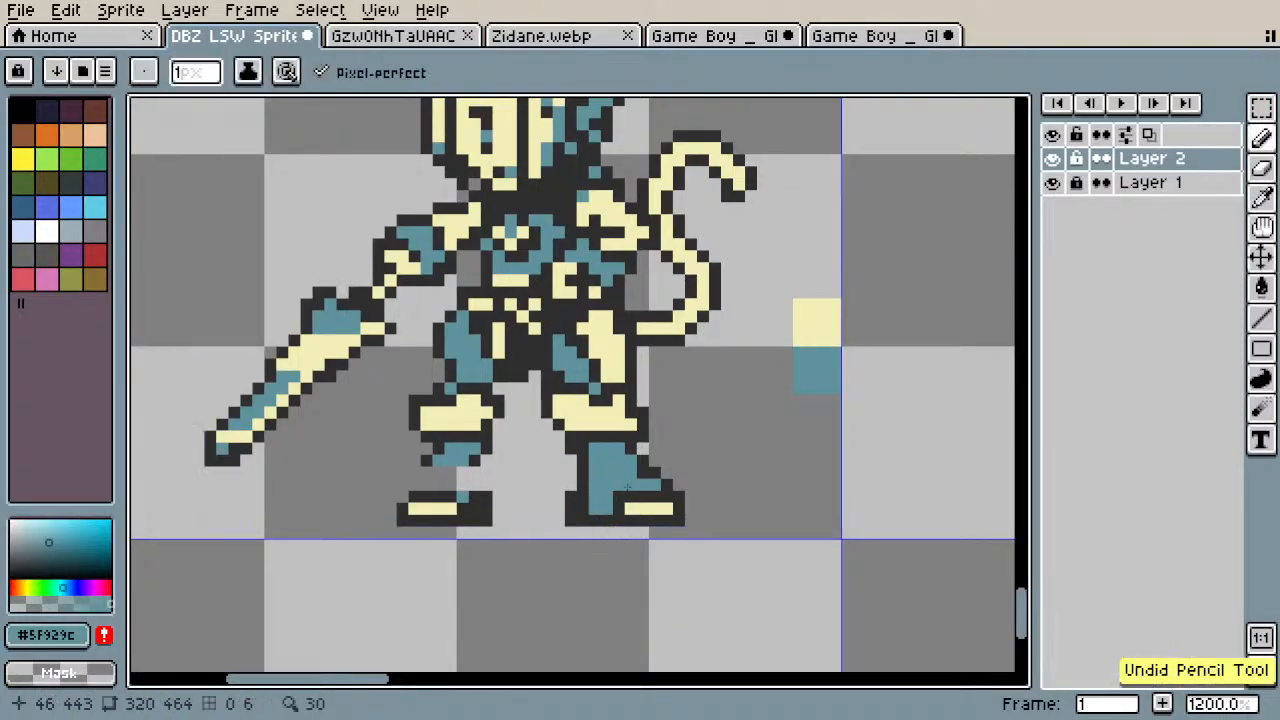
alt+click(666, 482)
click(646, 482)
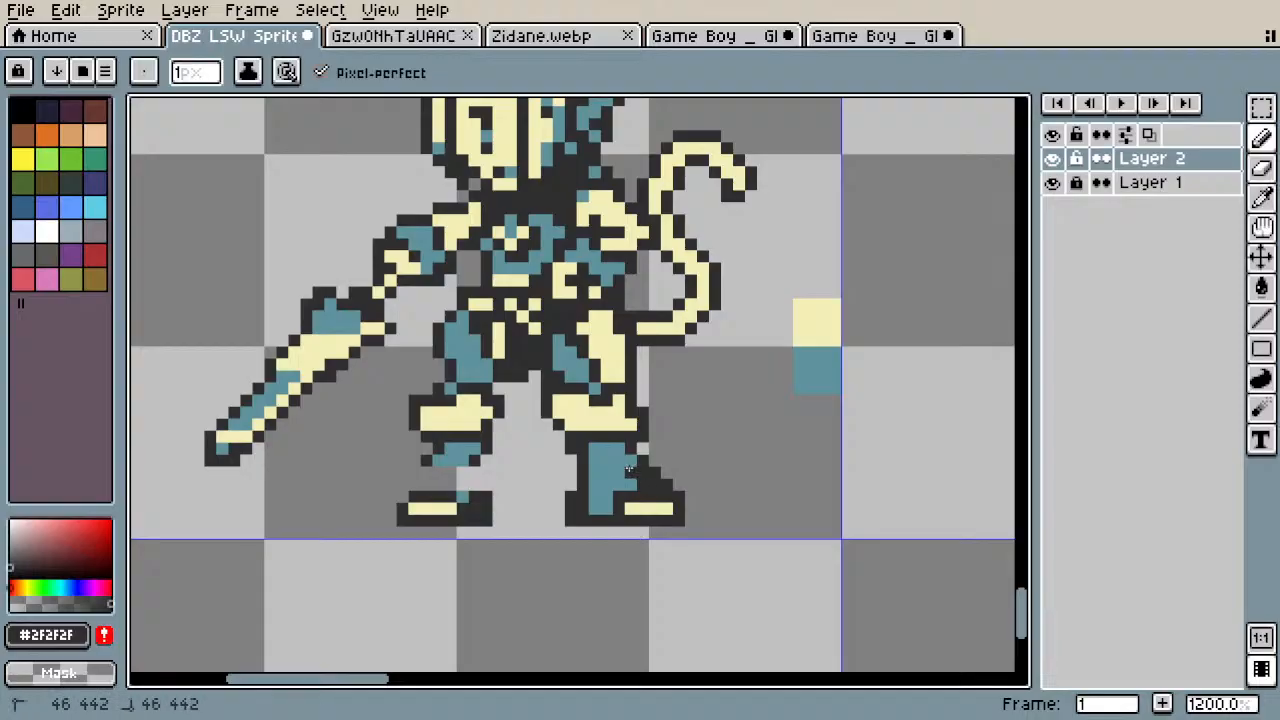
scroll(632, 476, down, 4)
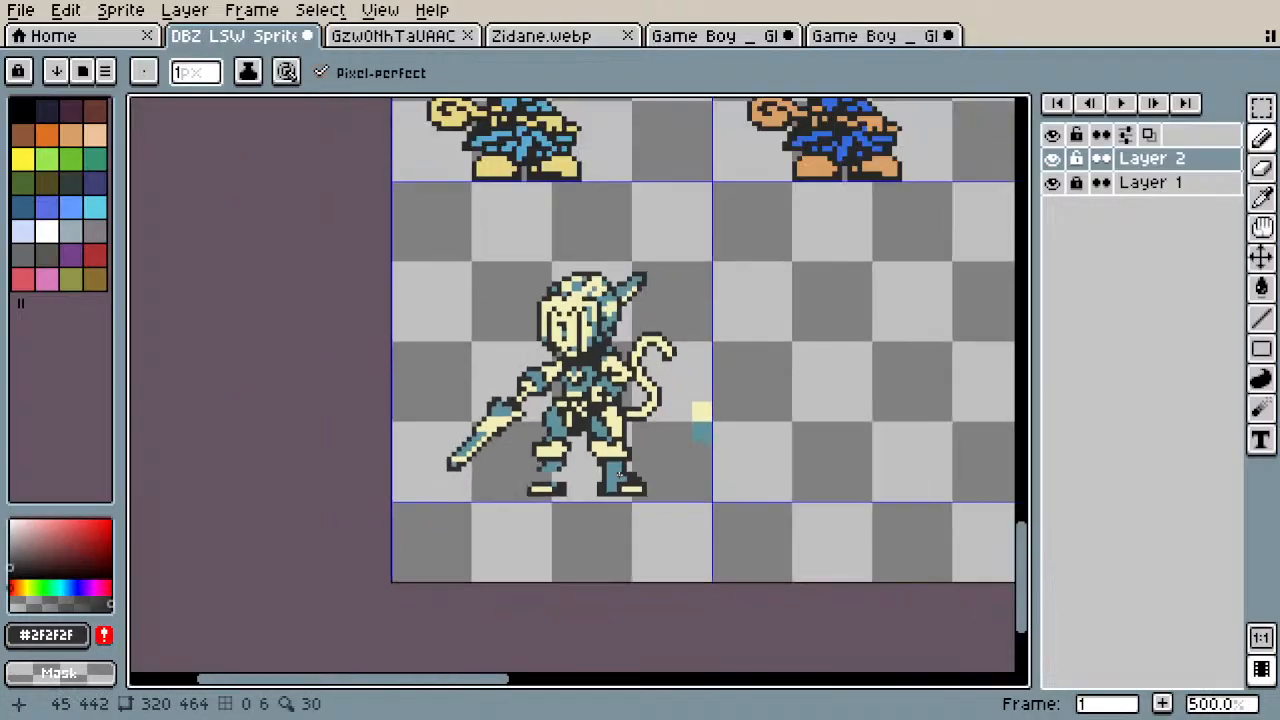
Step: Outline both sides of the gap above the sword-side foot in dark 2f2f2f, and shift the front of the foot one pixel outward
scroll(640, 465, up, 5)
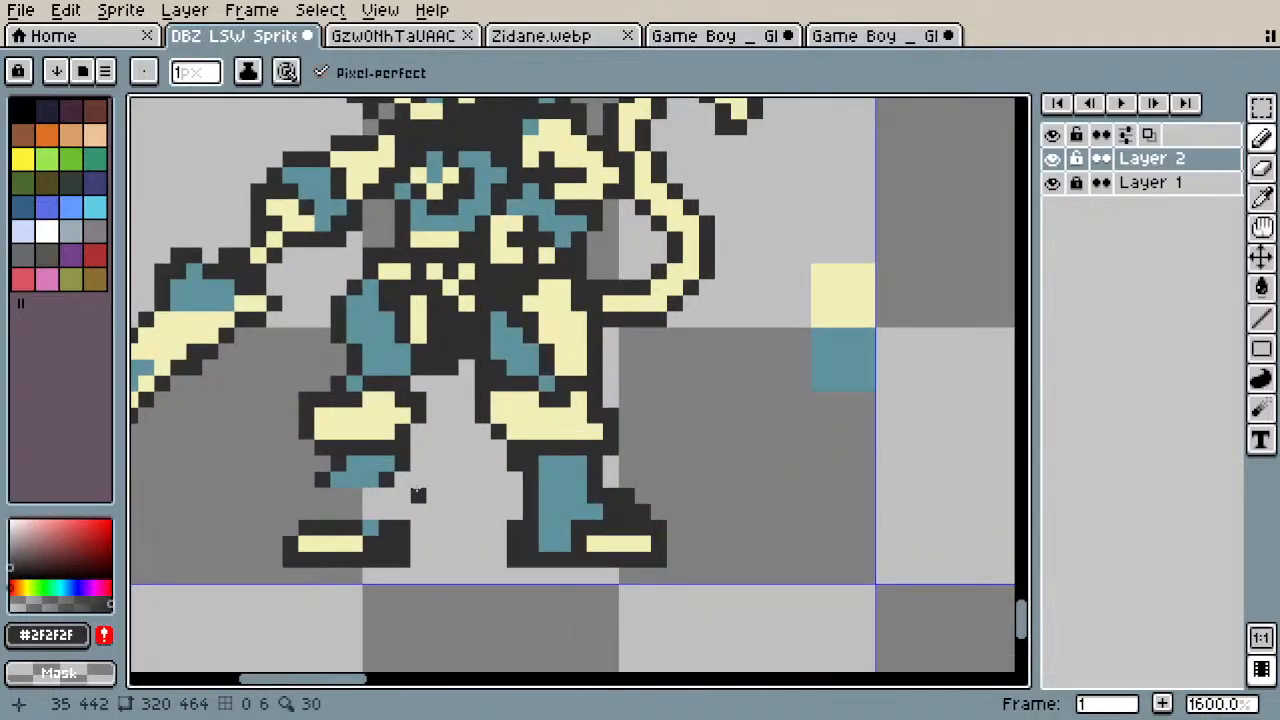
click(312, 497)
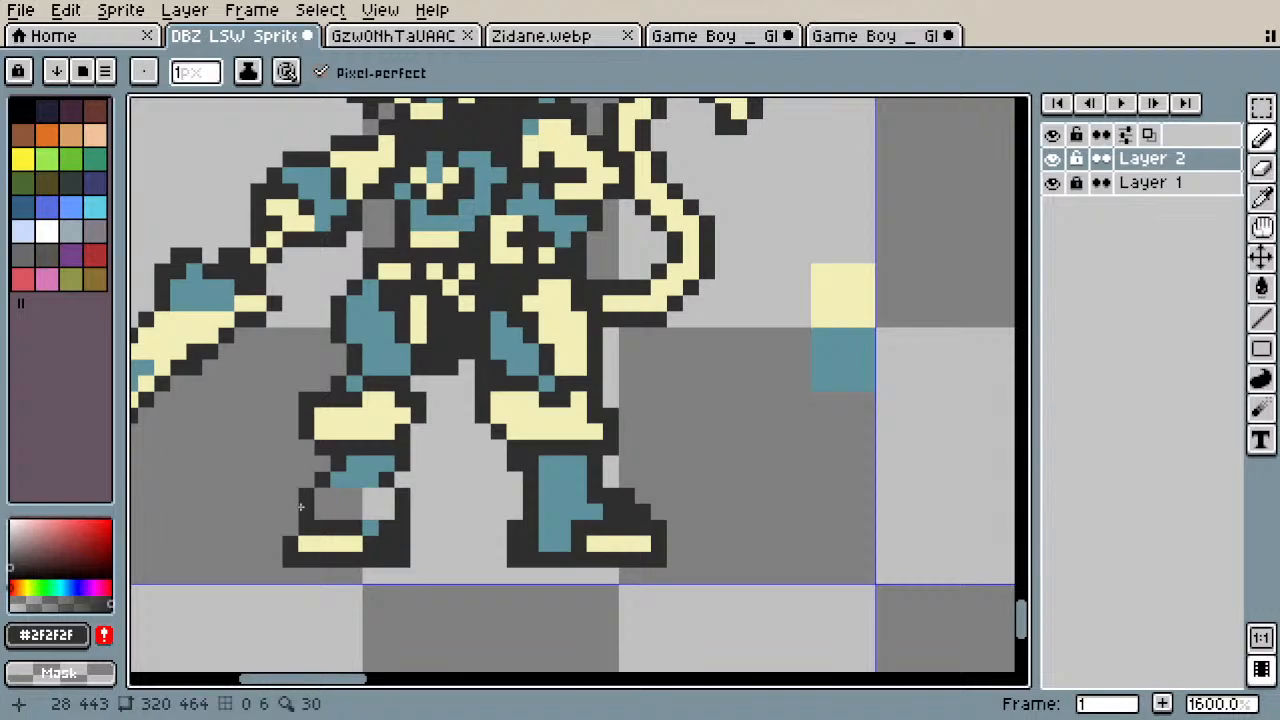
key(m)
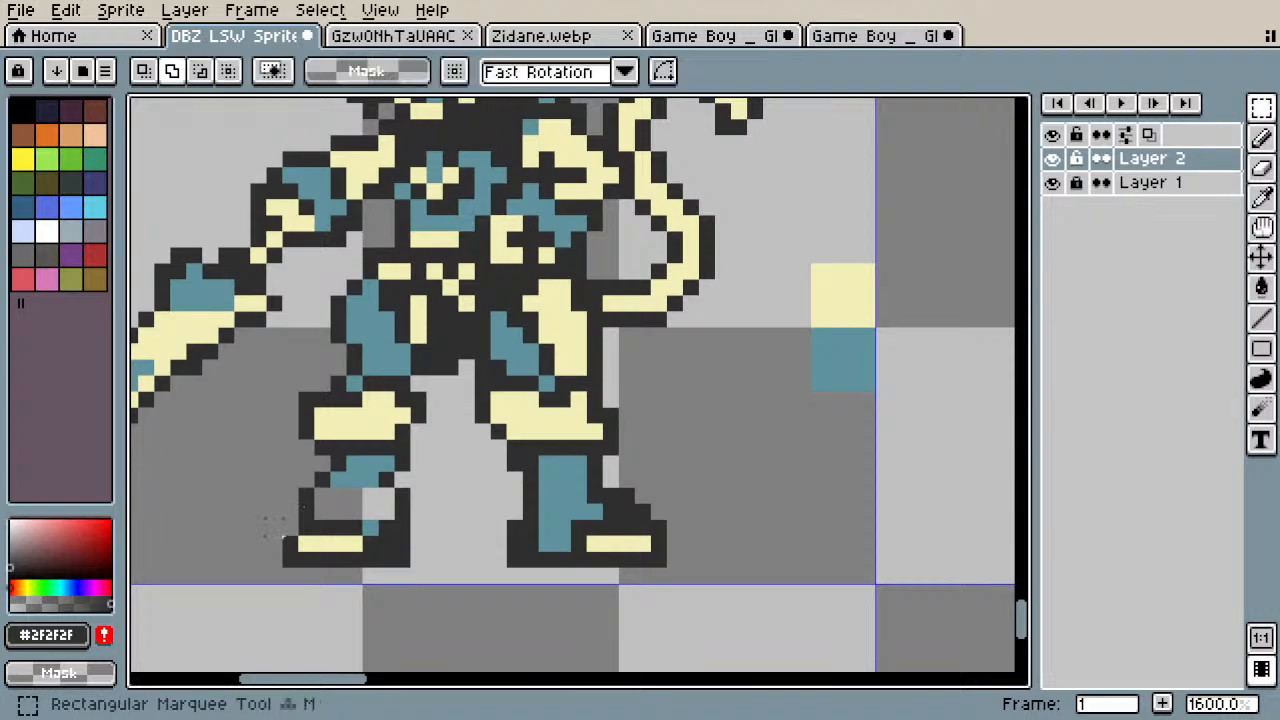
drag(268, 520, 376, 580)
key(Left)
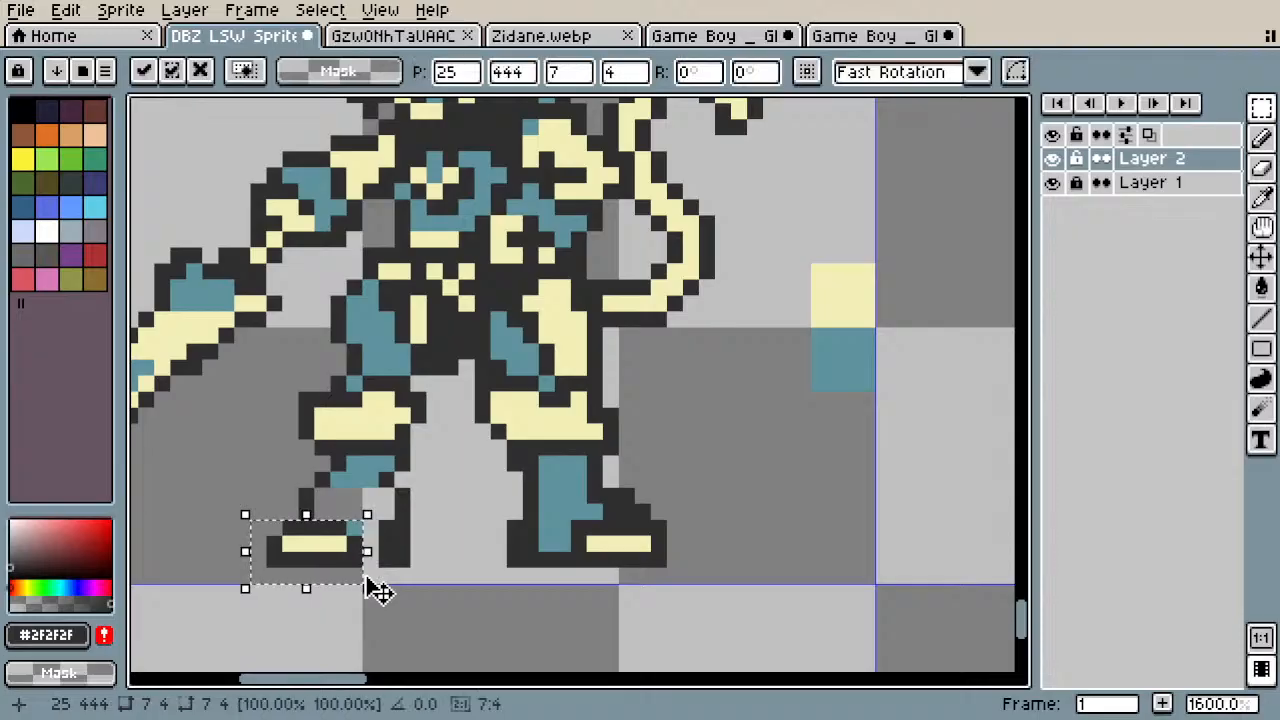
key(Return)
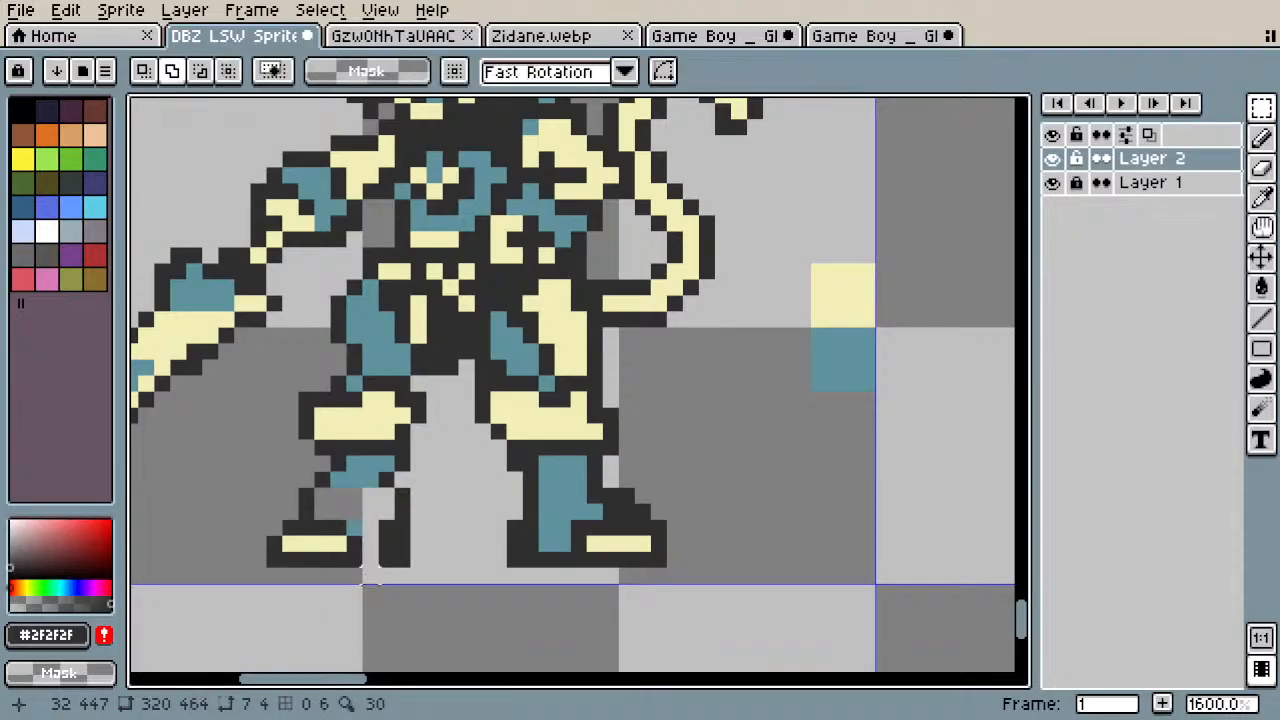
Step: Sample teal 5f929c and fill the gap inside the sword-side boot between the shin and the foot
key(b)
alt+click(357, 525)
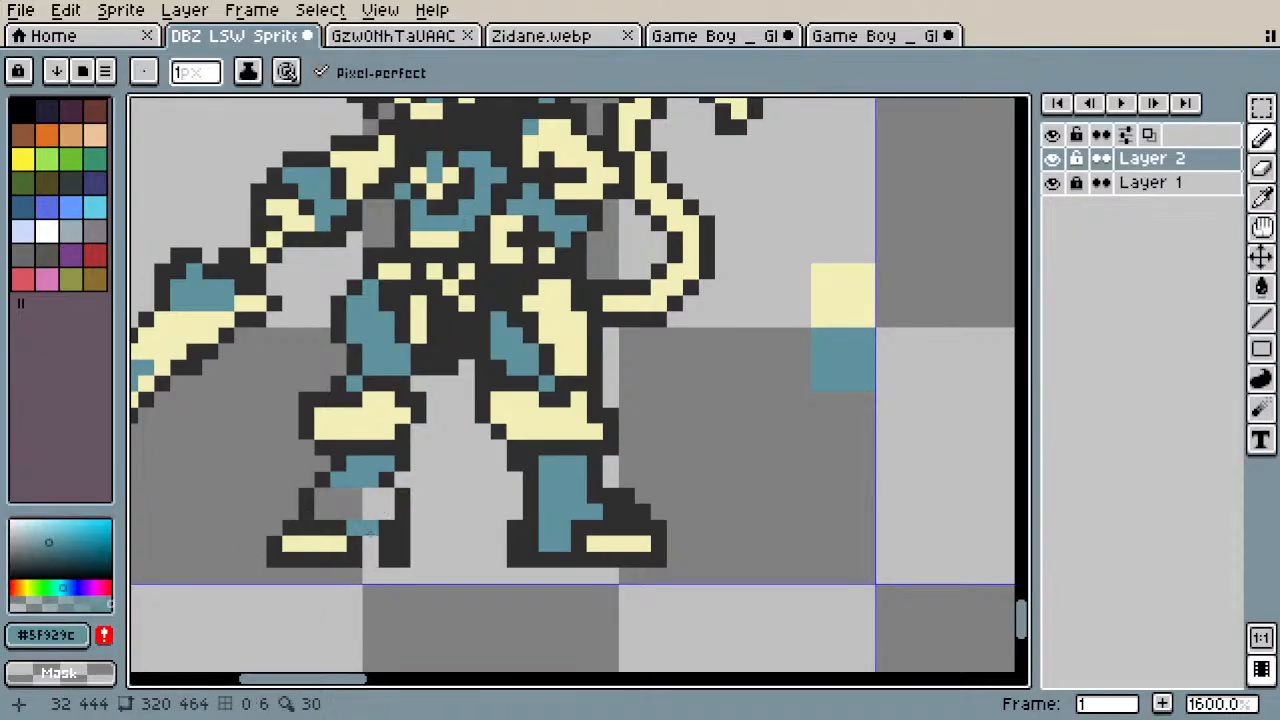
mouse_move(370, 526)
mouse_down()
mouse_move(380, 484)
mouse_move(386, 513)
mouse_move(324, 500)
mouse_move(357, 515)
mouse_move(387, 481)
mouse_up()
click(386, 512)
click(328, 498)
Step: Carve a notch into the back of the sword-side ankle and close the gap in its sole with dark 2f2f2f
alt+click(406, 500)
right_click(399, 495)
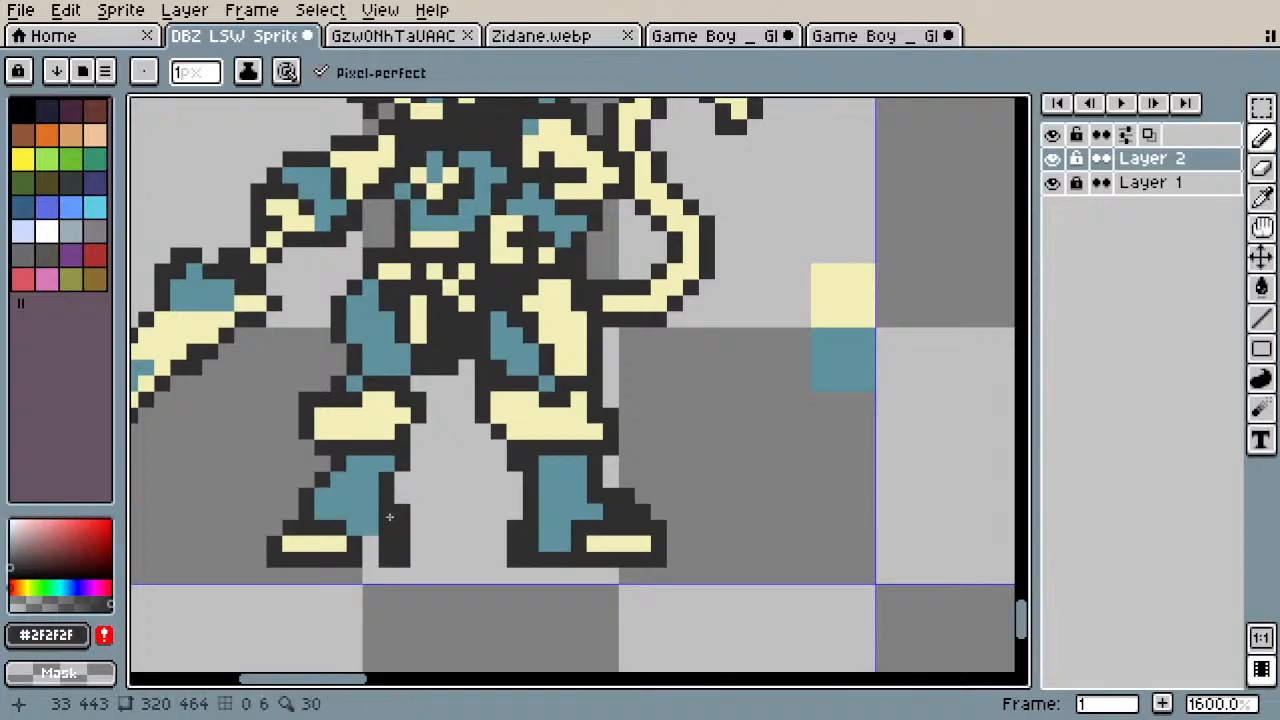
alt+click(391, 540)
drag(371, 542, 372, 558)
scroll(375, 550, down, 5)
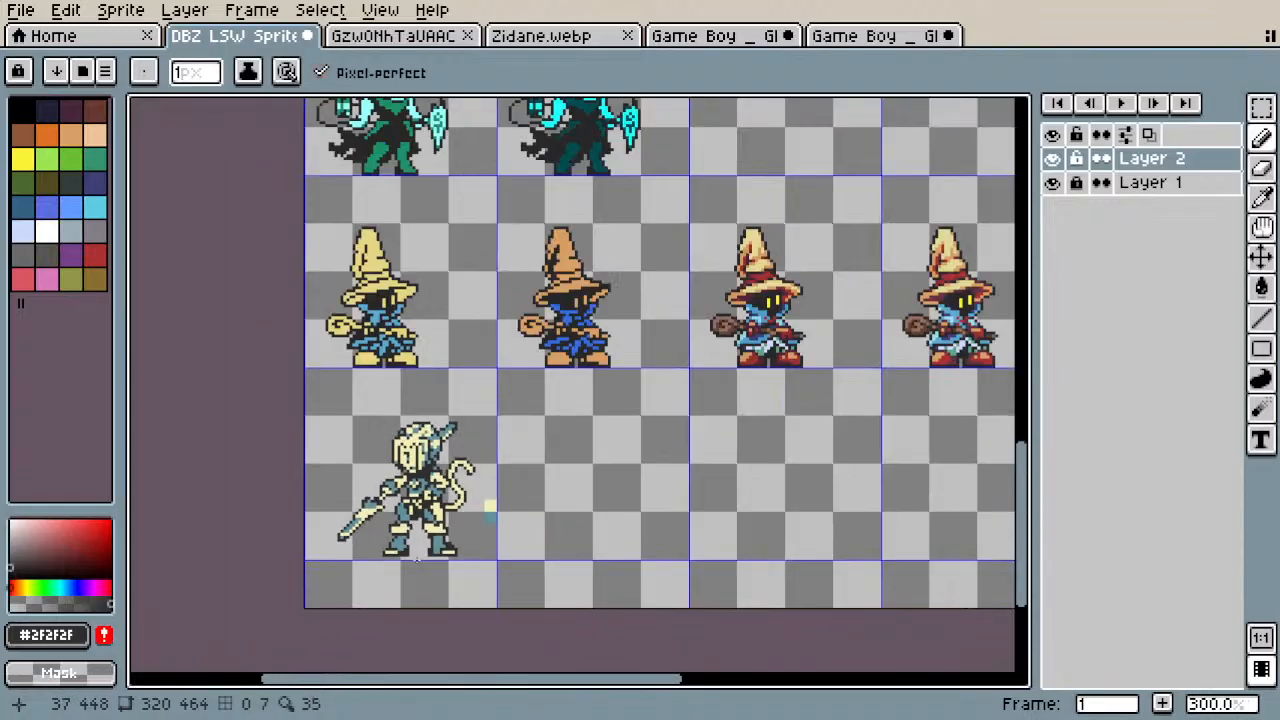
Step: Thicken the inner outlines of both legs with dark 2f2f2f, along the tail-side shin and the sword-side thigh and knee
scroll(395, 530, up, 4)
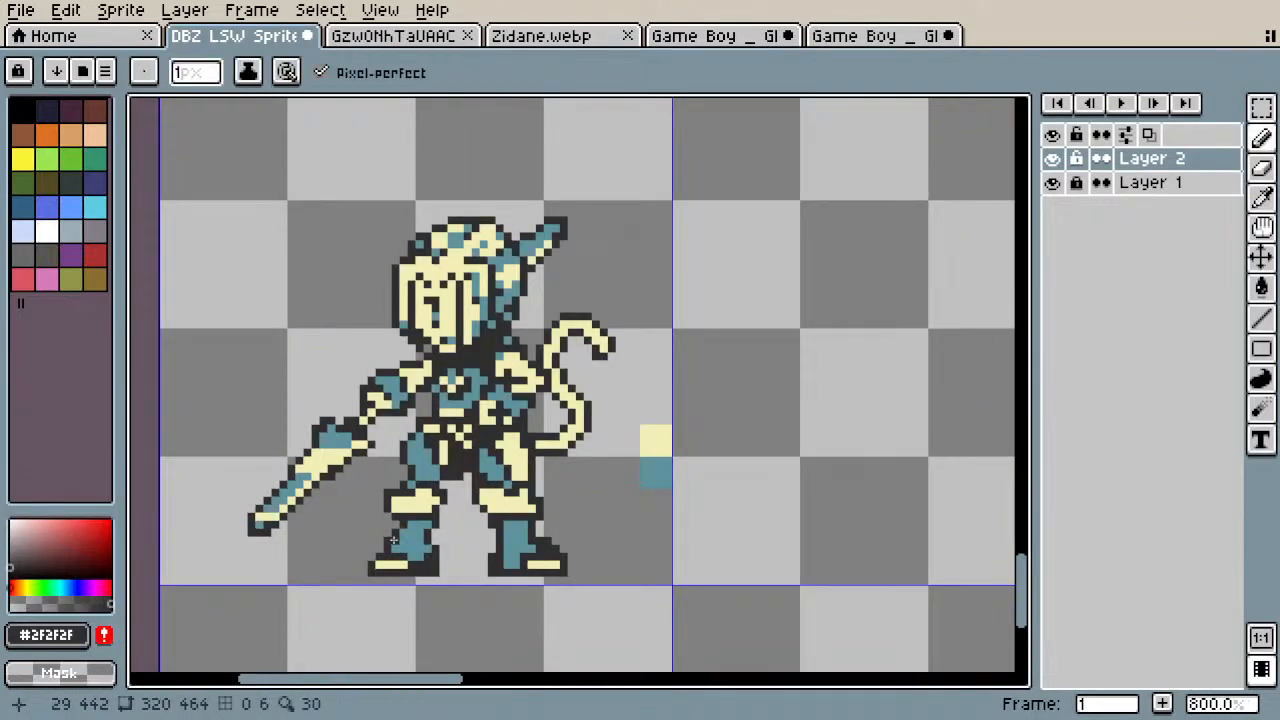
scroll(459, 547, up, 4)
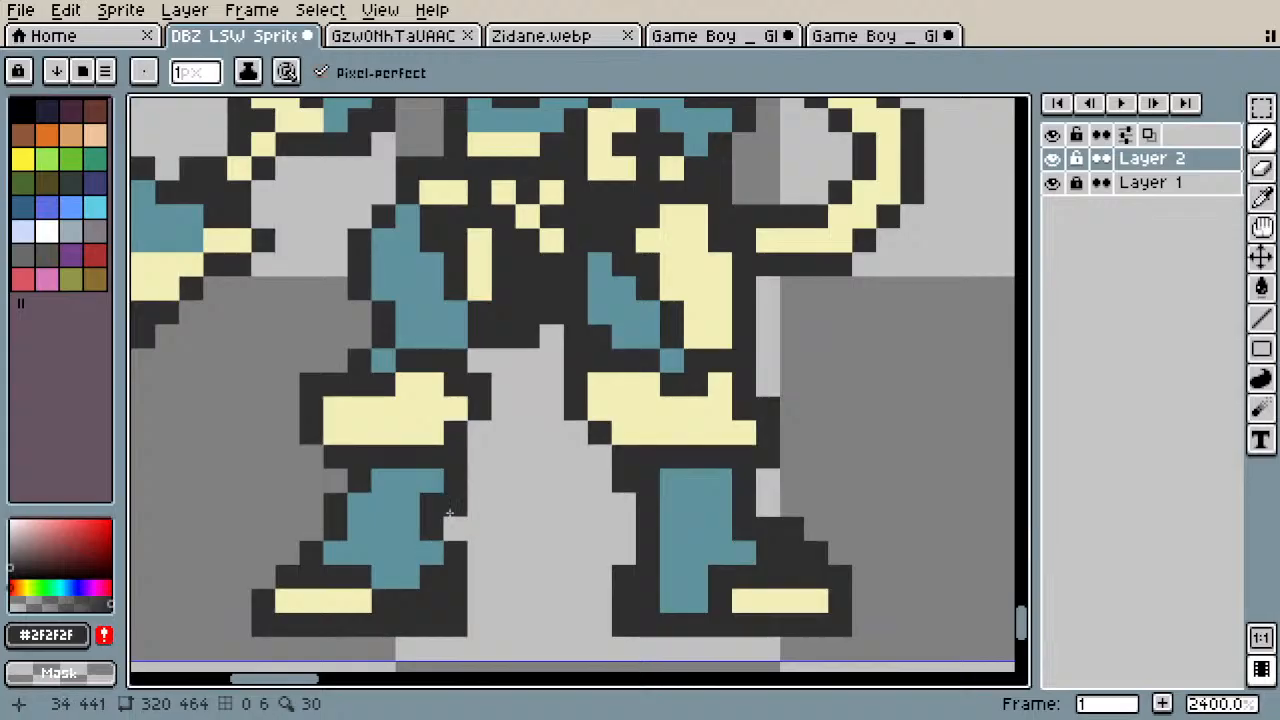
scroll(447, 515, down, 1)
scroll(447, 515, down, 3)
scroll(455, 530, up, 3)
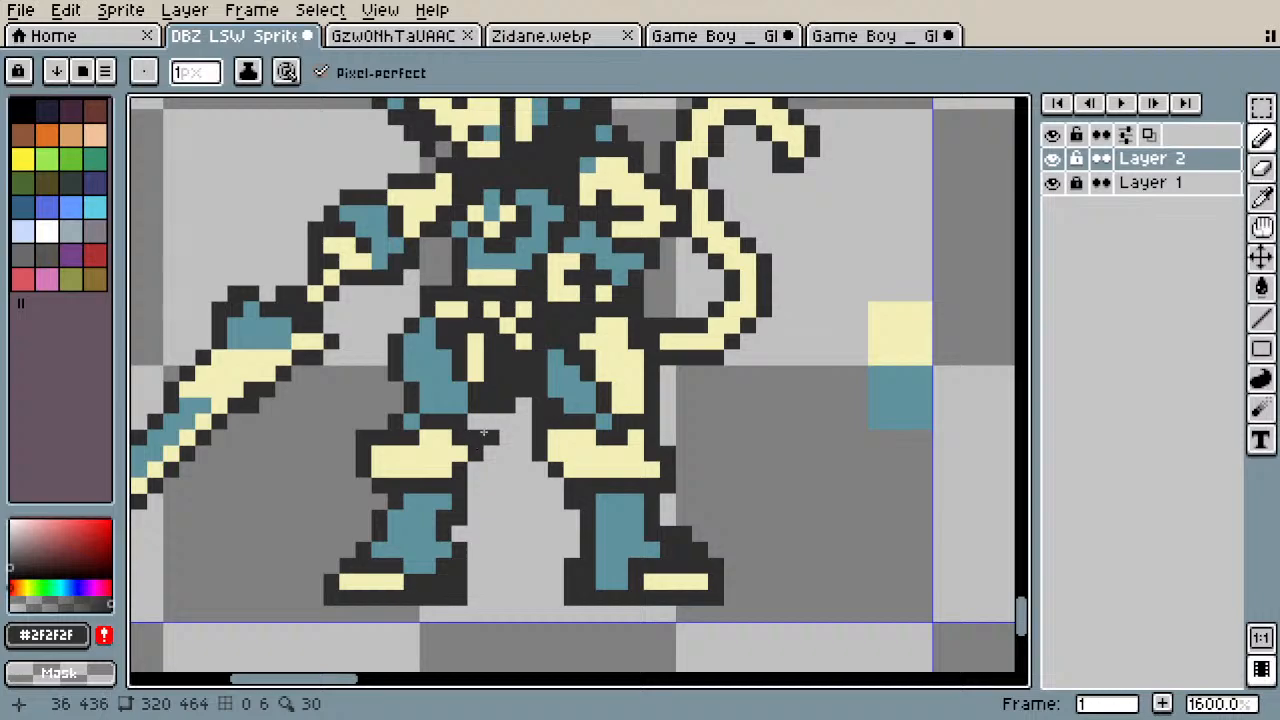
scroll(476, 446, down, 5)
scroll(466, 571, down, 1)
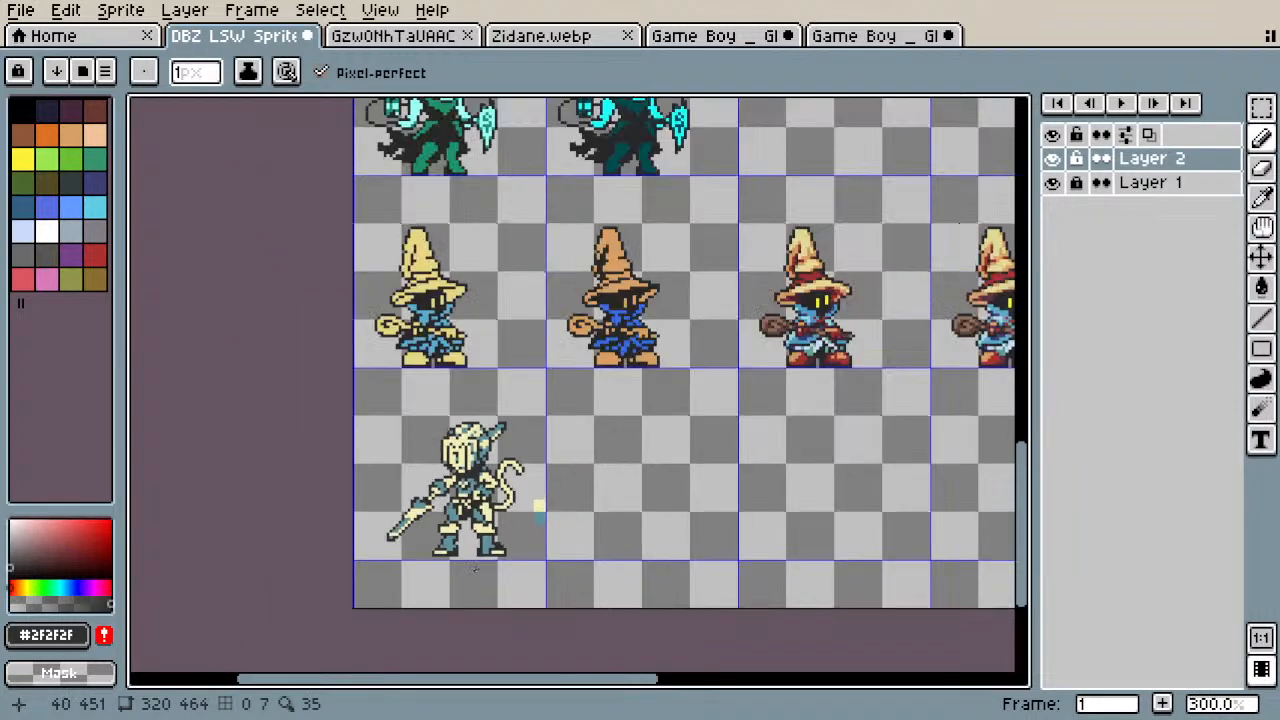
scroll(487, 565, up, 4)
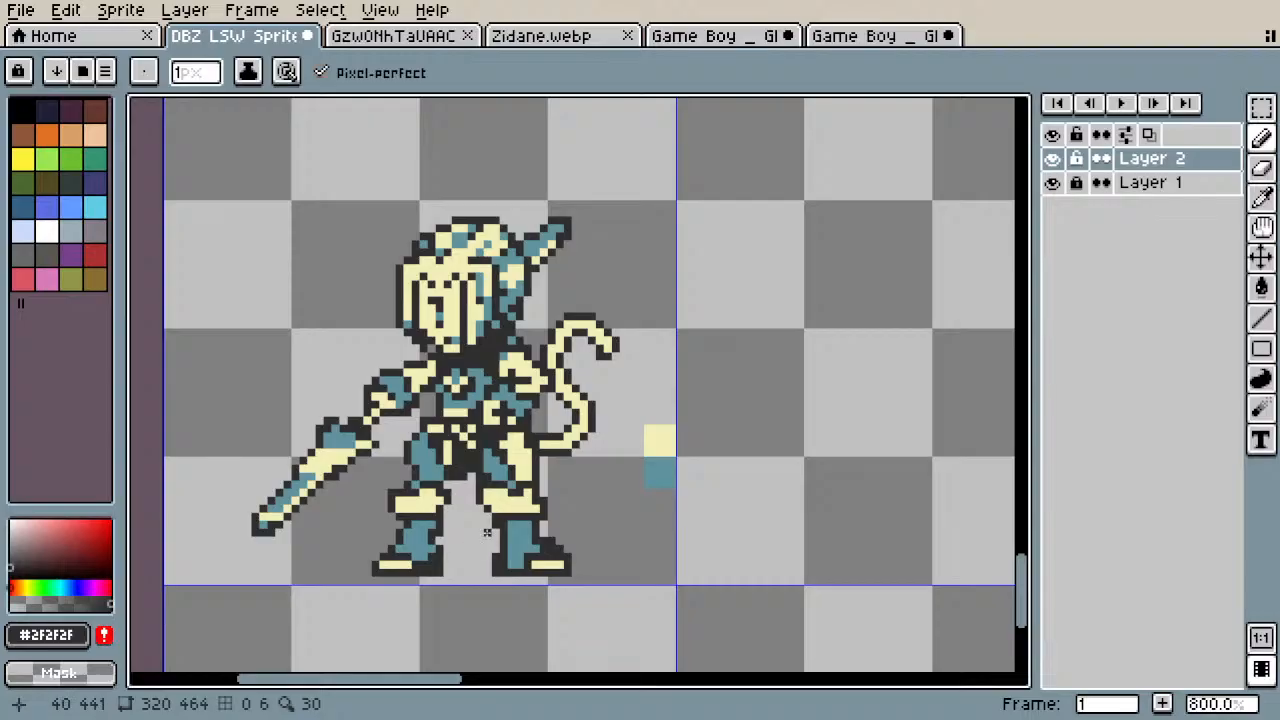
scroll(501, 552, up, 3)
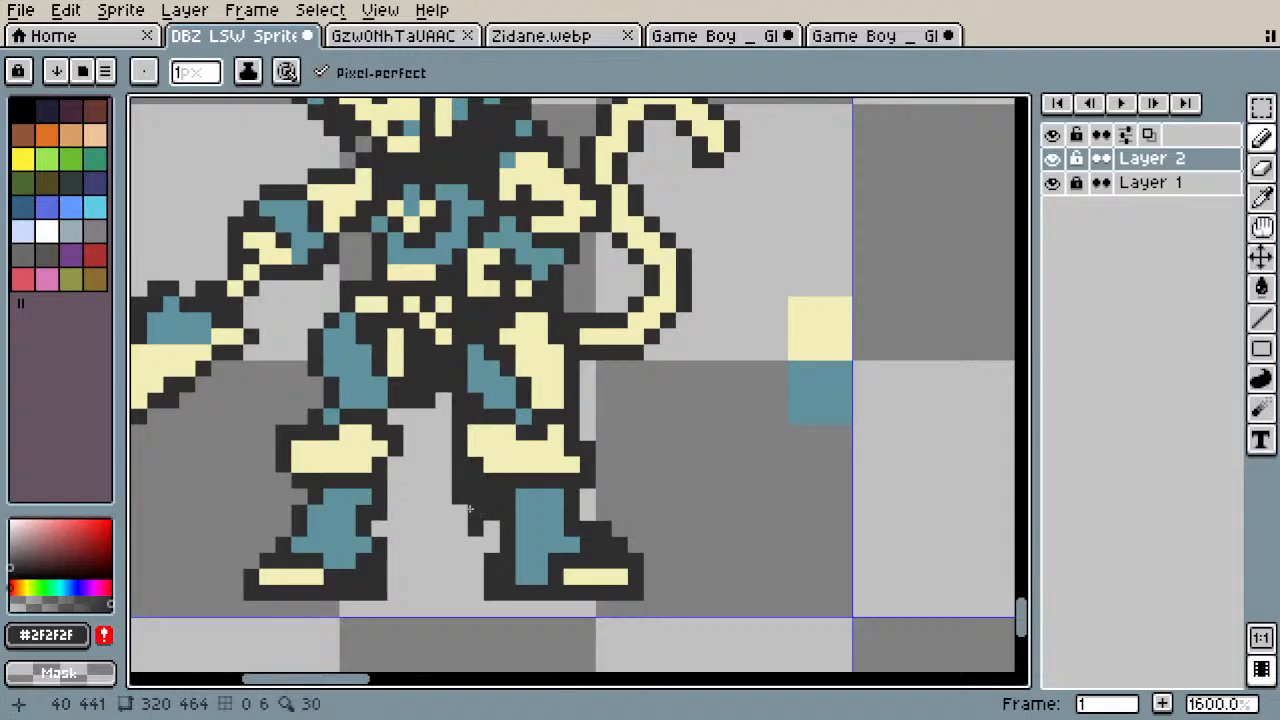
scroll(487, 532, down, 2)
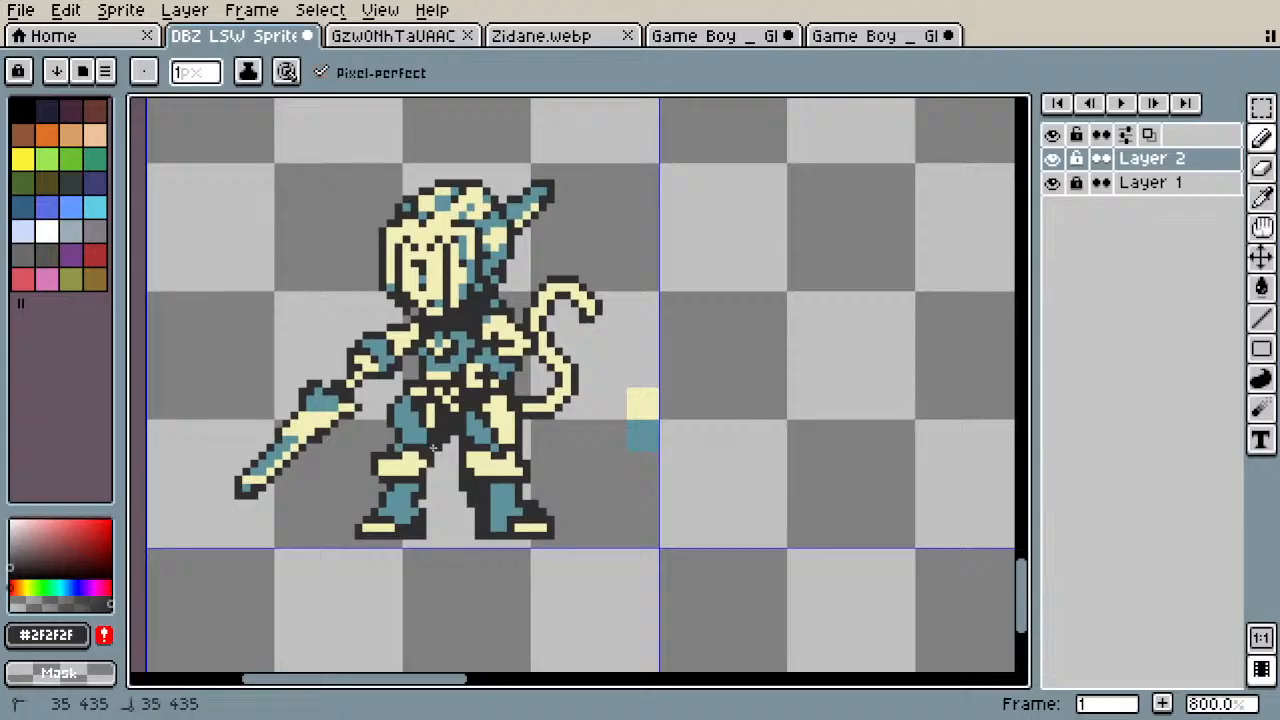
drag(444, 441, 431, 502)
Step: Extend the sword-side boot's heel inward by one pixel in dark 2f2f2f
scroll(431, 534, down, 4)
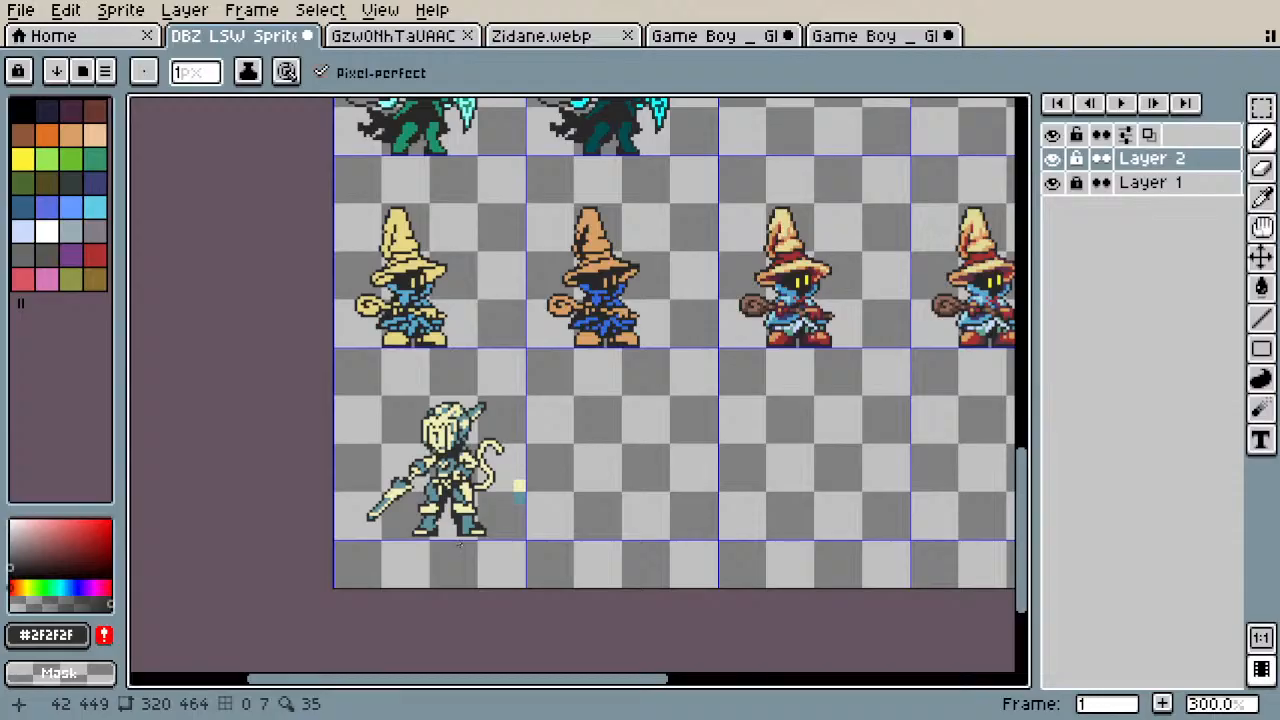
scroll(460, 545, down, 1)
scroll(428, 543, up, 5)
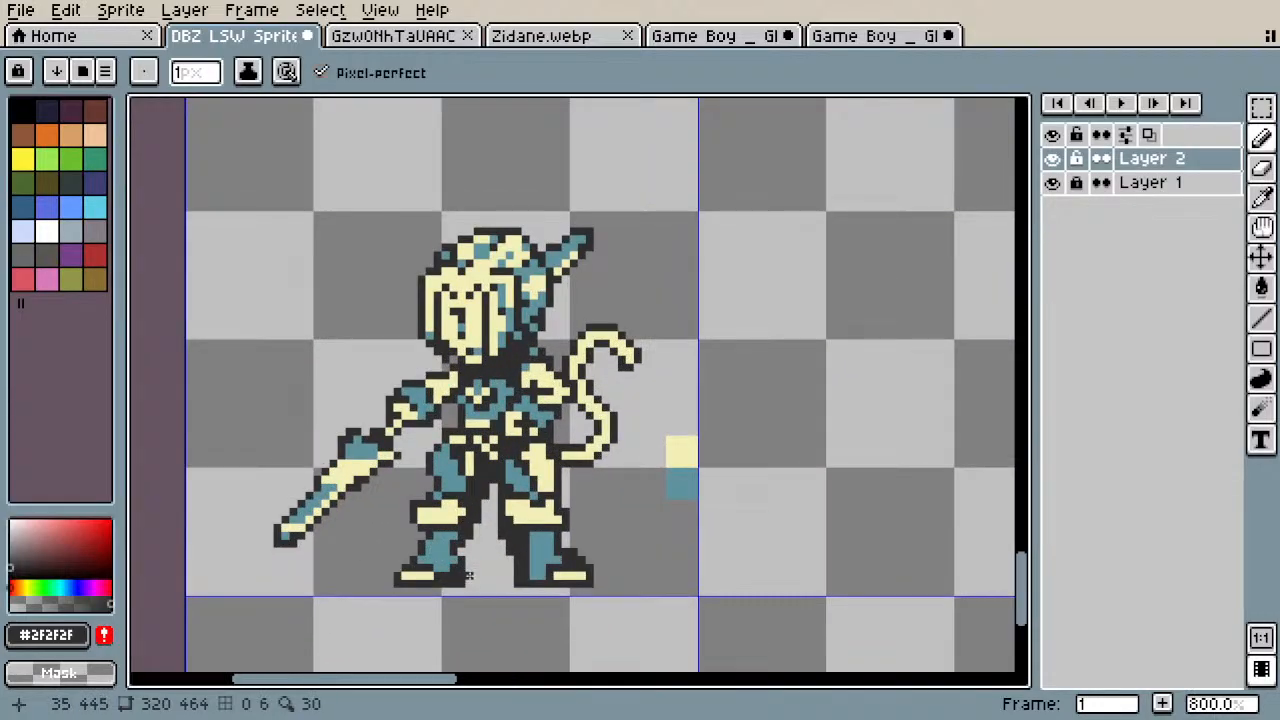
click(469, 575)
scroll(469, 578, down, 4)
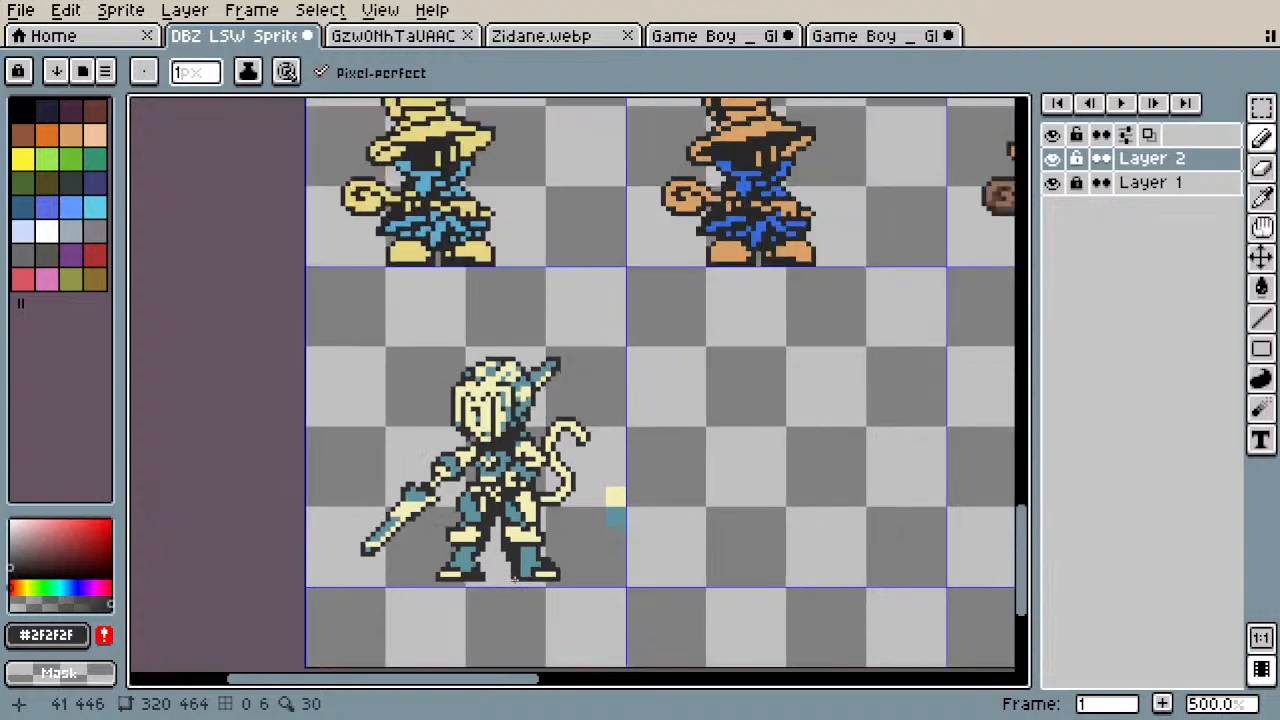
Step: Extend the tail-side boot's heel inward by one pixel in dark 2f2f2f, undoing the extra pixel beyond it
scroll(505, 575, up, 6)
drag(499, 556, 497, 578)
click(488, 571)
scroll(490, 578, down, 3)
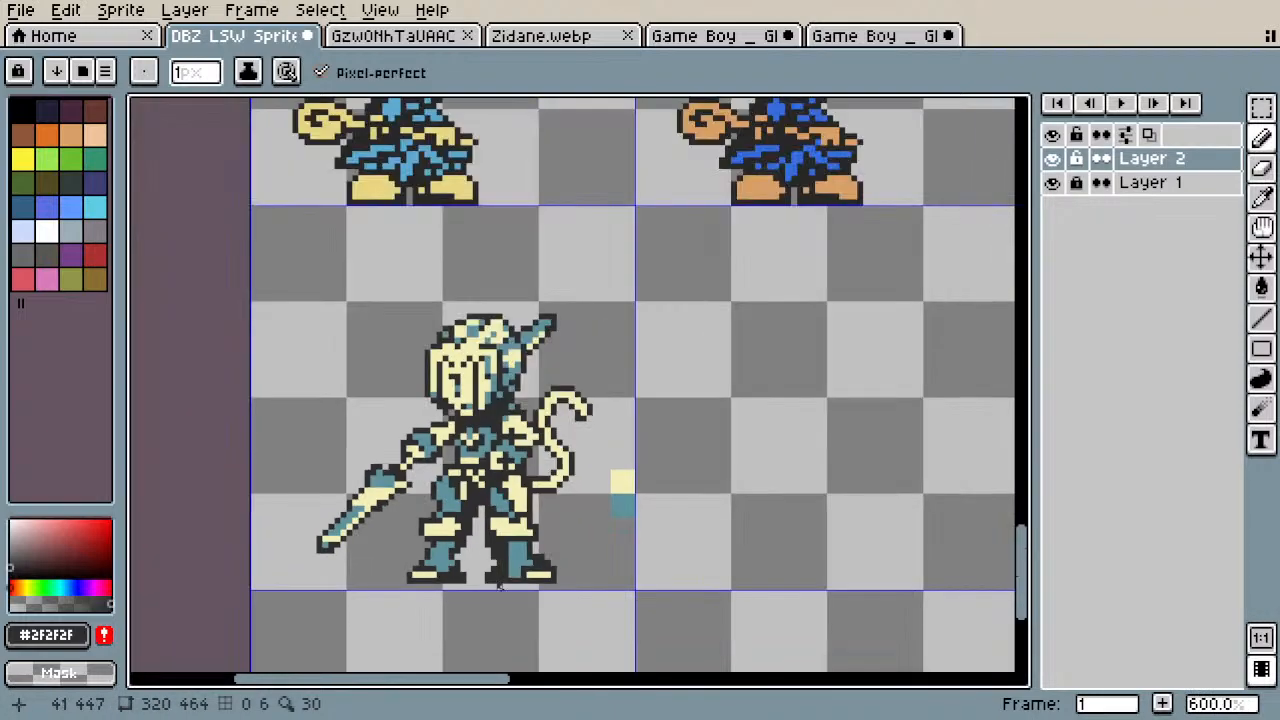
key(ctrl+z)
scroll(511, 611, up, 3)
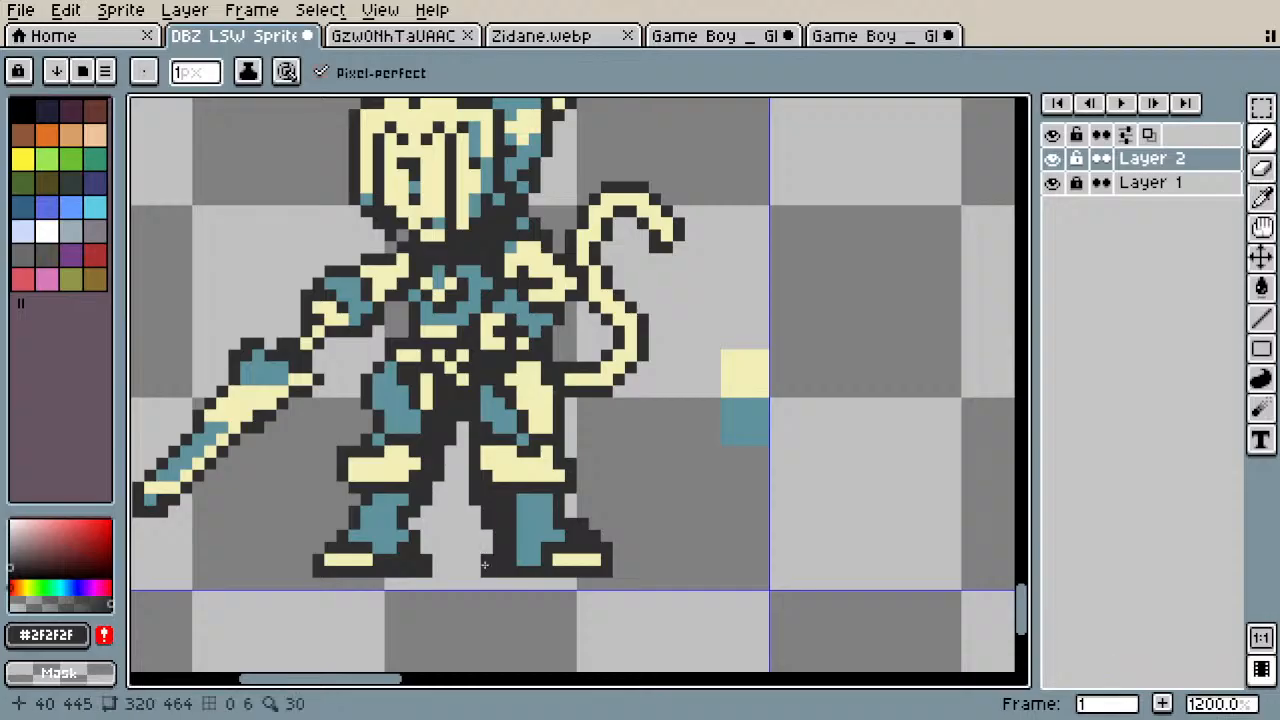
scroll(525, 598, down, 4)
Step: Sample teal 5f929c and widen the tail-side boot's shading across the inner shin, the instep and the base of the heel
scroll(531, 593, up, 5)
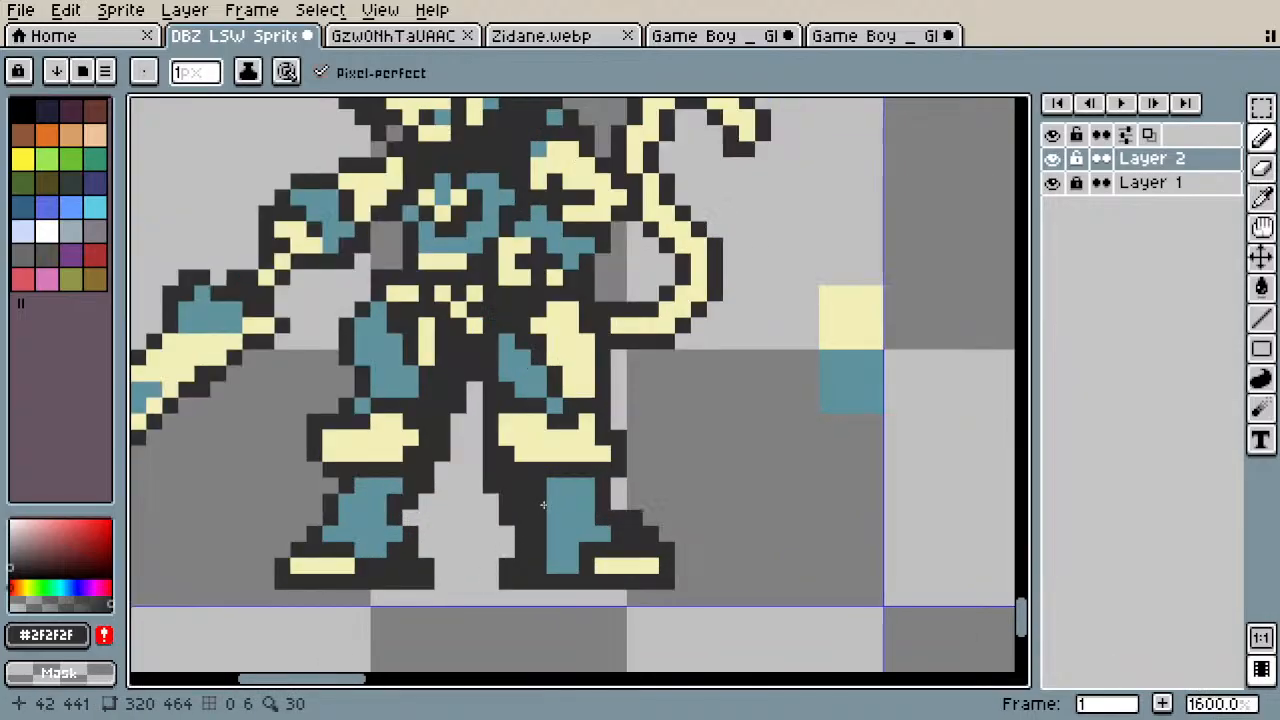
alt+click(603, 522)
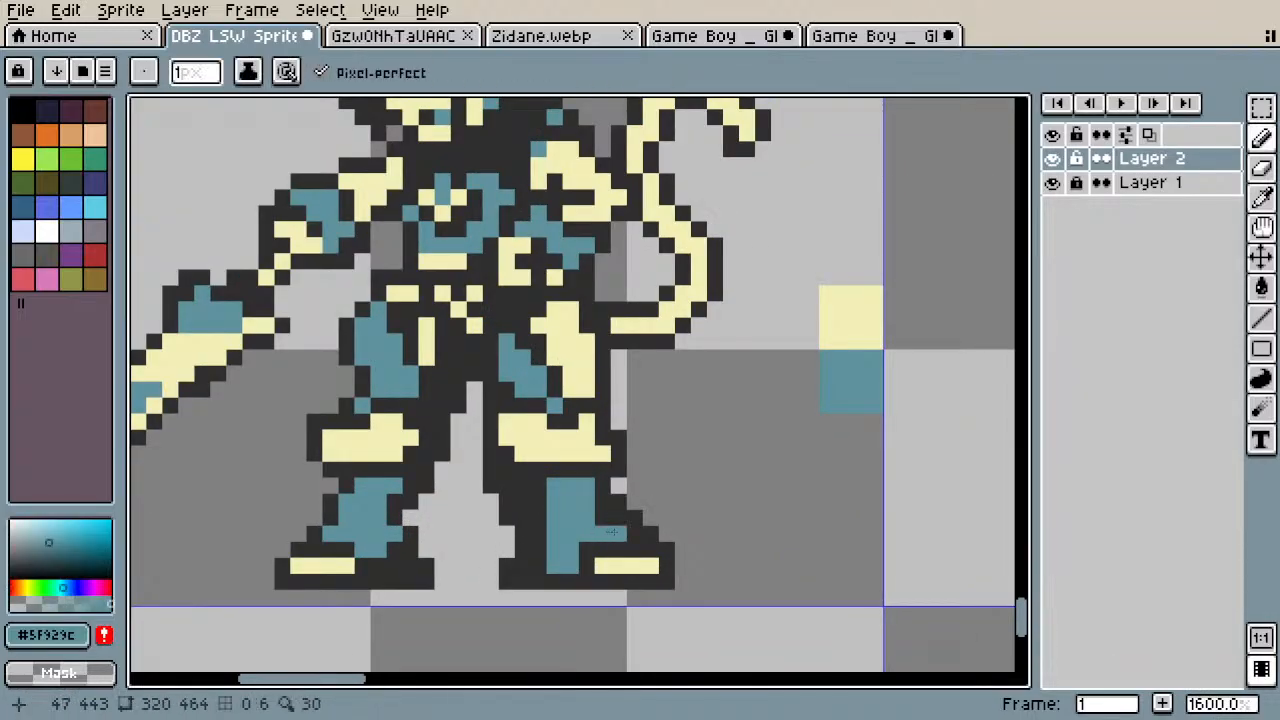
click(524, 500)
click(522, 485)
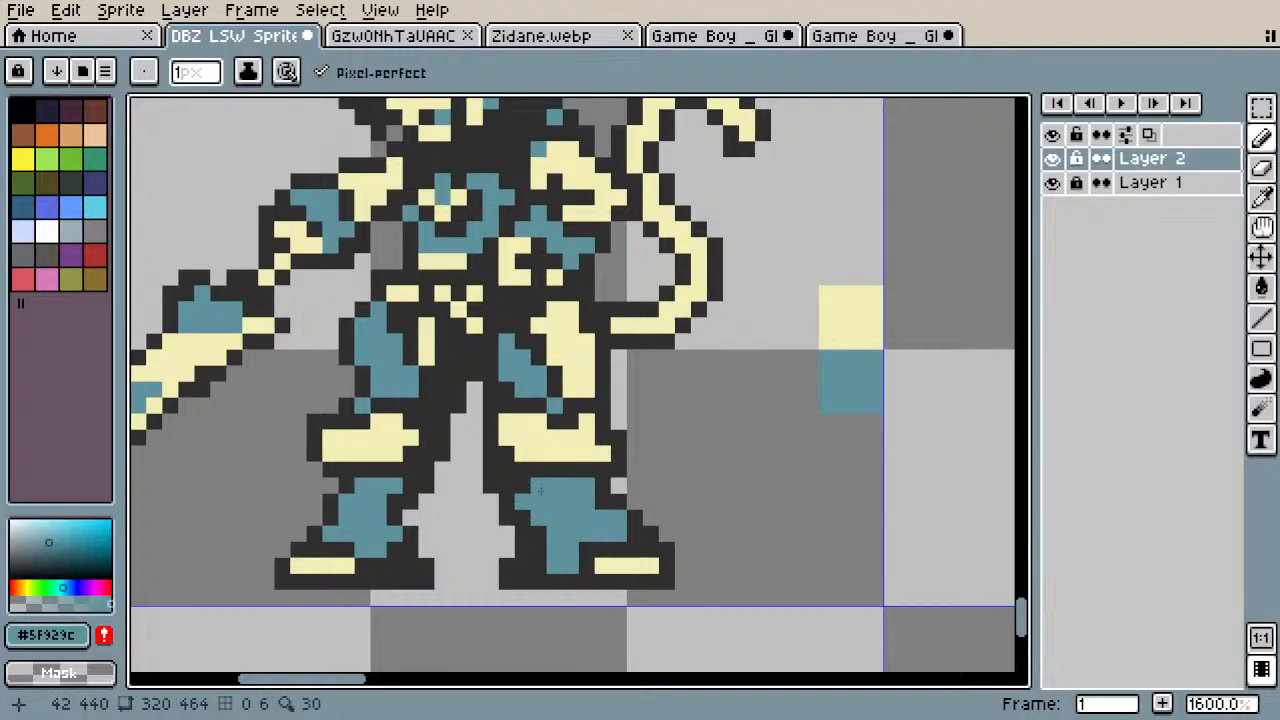
drag(538, 485, 522, 485)
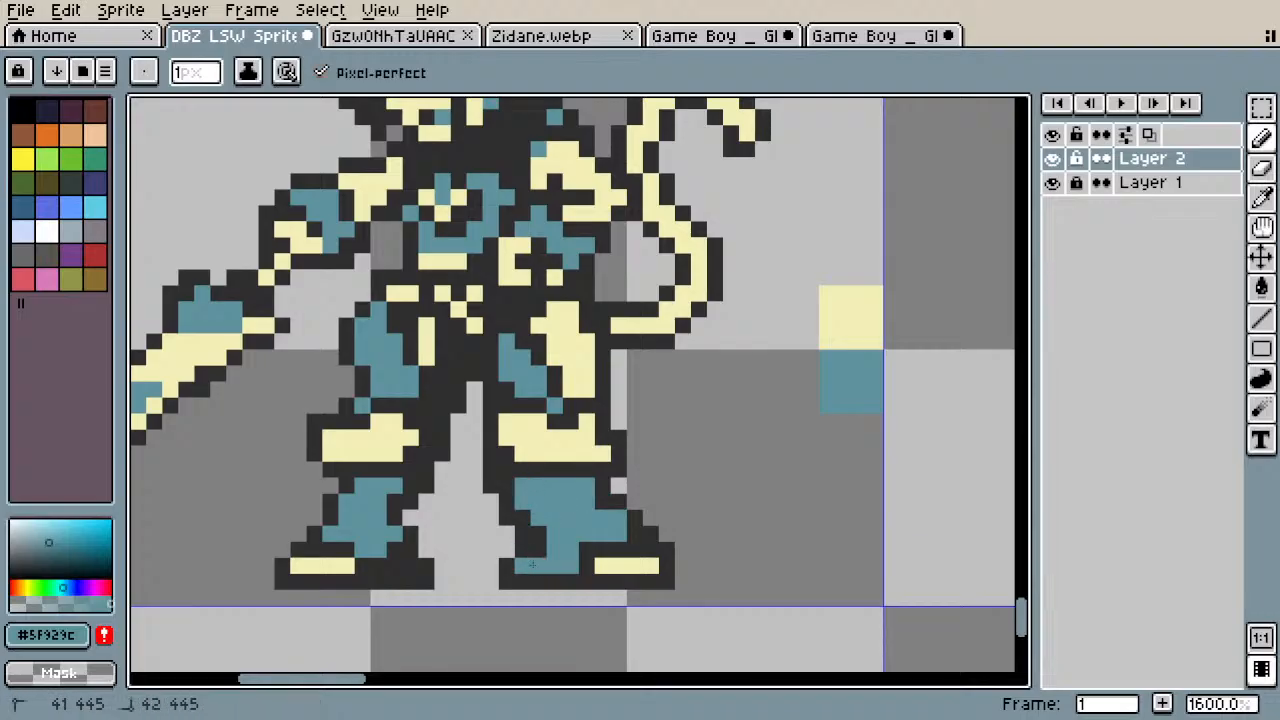
click(474, 566)
scroll(474, 566, down, 3)
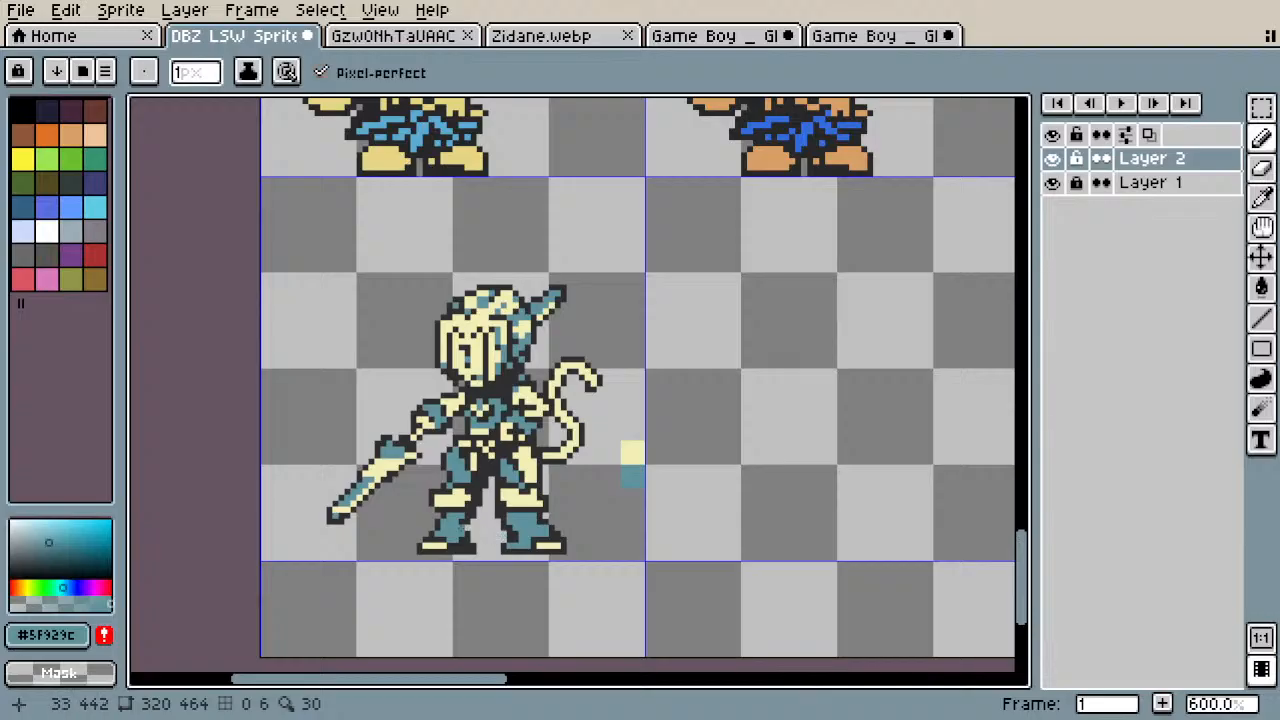
Step: Fill the notch behind the sword-side ankle with dark 2f2f2f and add a teal 5f929c pixel at the heel
scroll(466, 528, up, 3)
alt+click(489, 528)
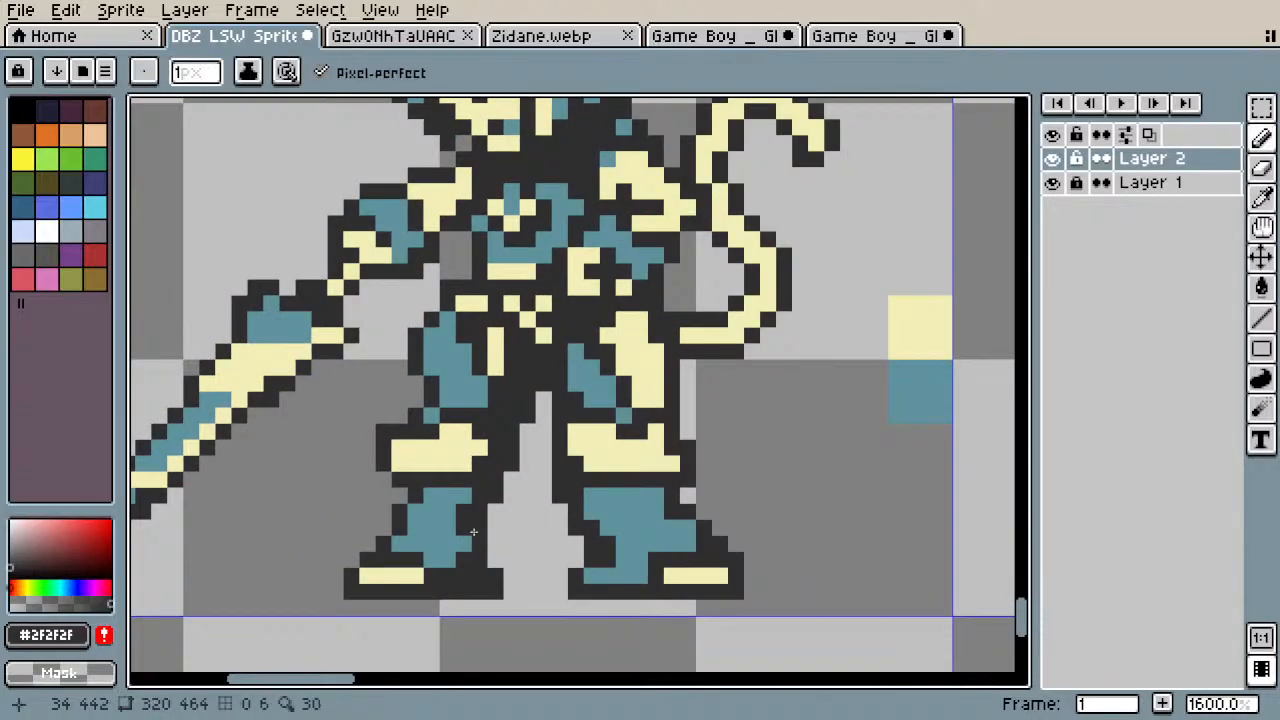
alt+click(479, 562)
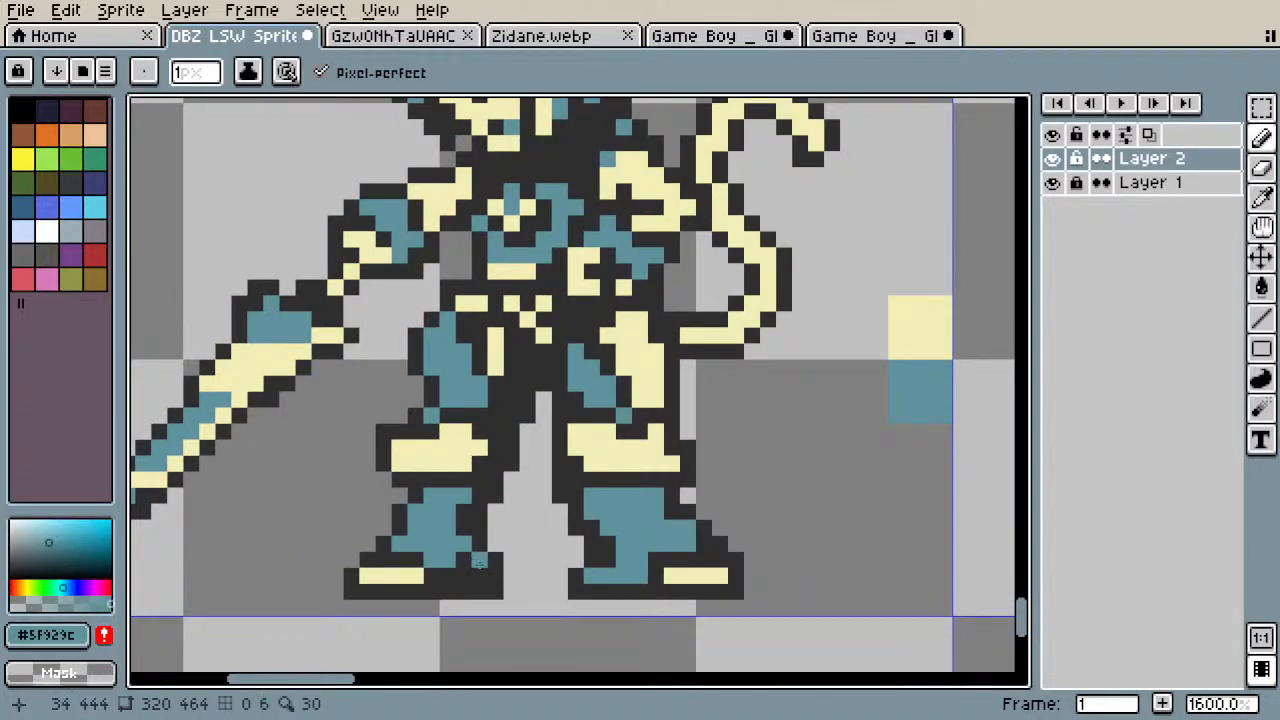
Step: Darken the lower inside of the tail-side boot with 2f2f2f, leaving a single teal pixel at the heel
alt+click(604, 548)
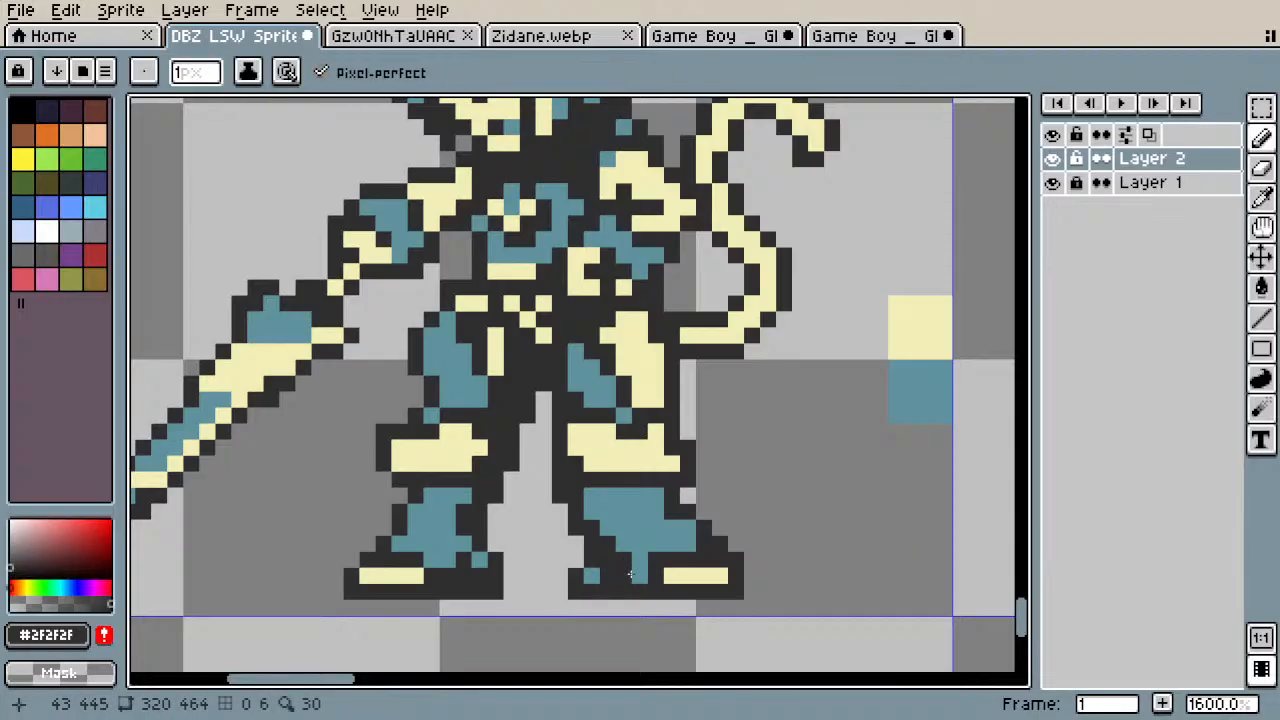
click(630, 574)
key(alt)
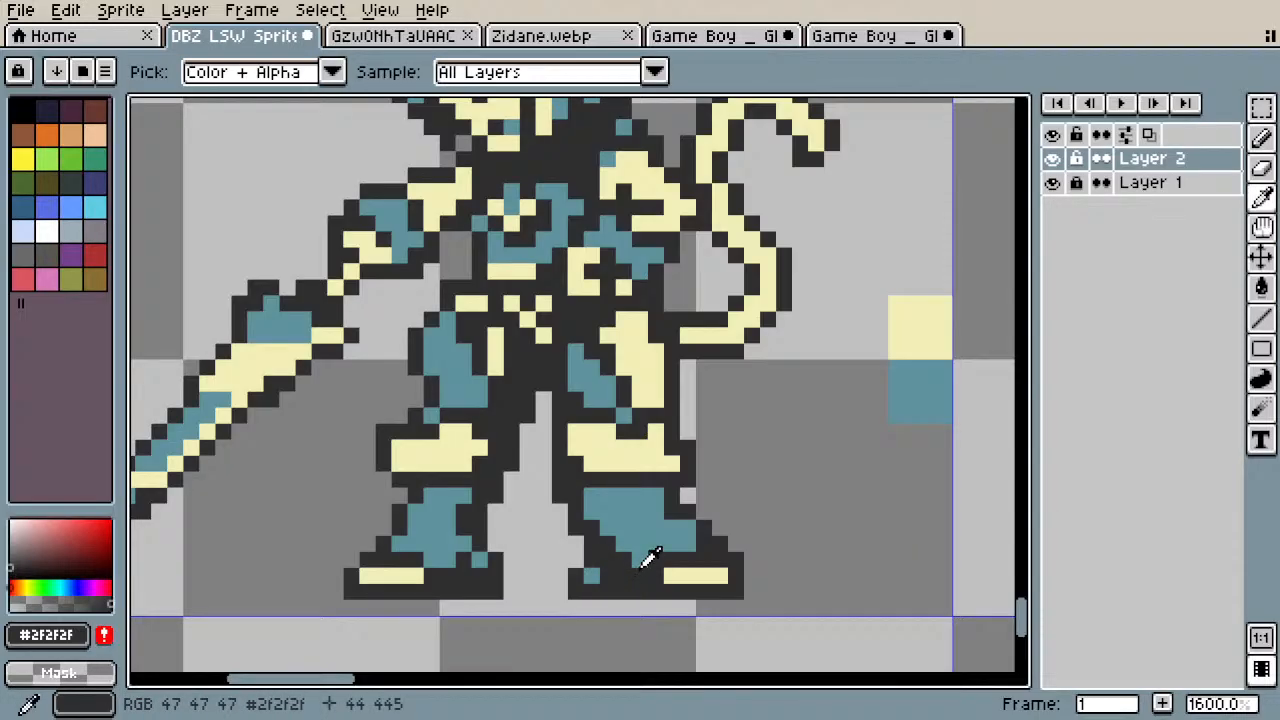
Step: Add staggered teal 5f929c pixels above the tail-side heel and touch up its inner outline in dark 2f2f2f
alt+click(638, 559)
drag(624, 575, 608, 559)
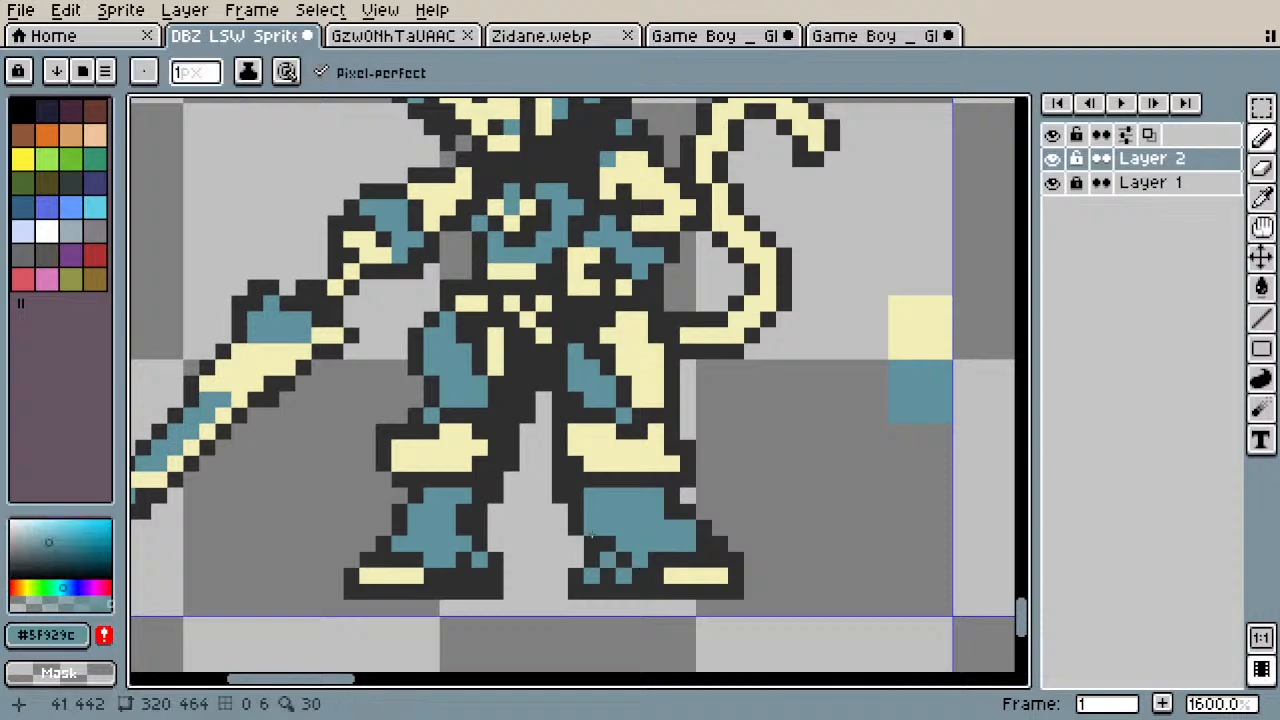
click(592, 543)
alt+click(590, 562)
click(574, 546)
scroll(574, 546, down, 6)
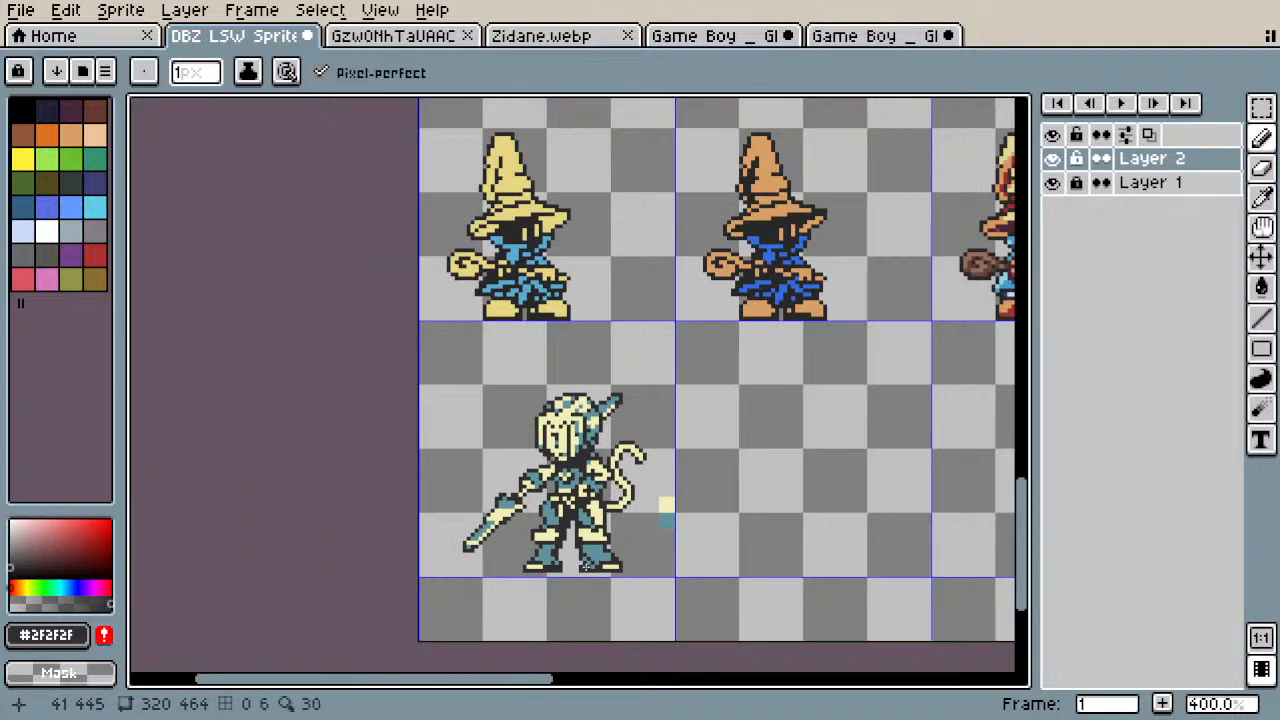
Step: Stagger teal 5f929c and dark 2f2f2f pixels along the tail-side boot's inner shin and darken its outer shin edge
scroll(587, 574, up, 1)
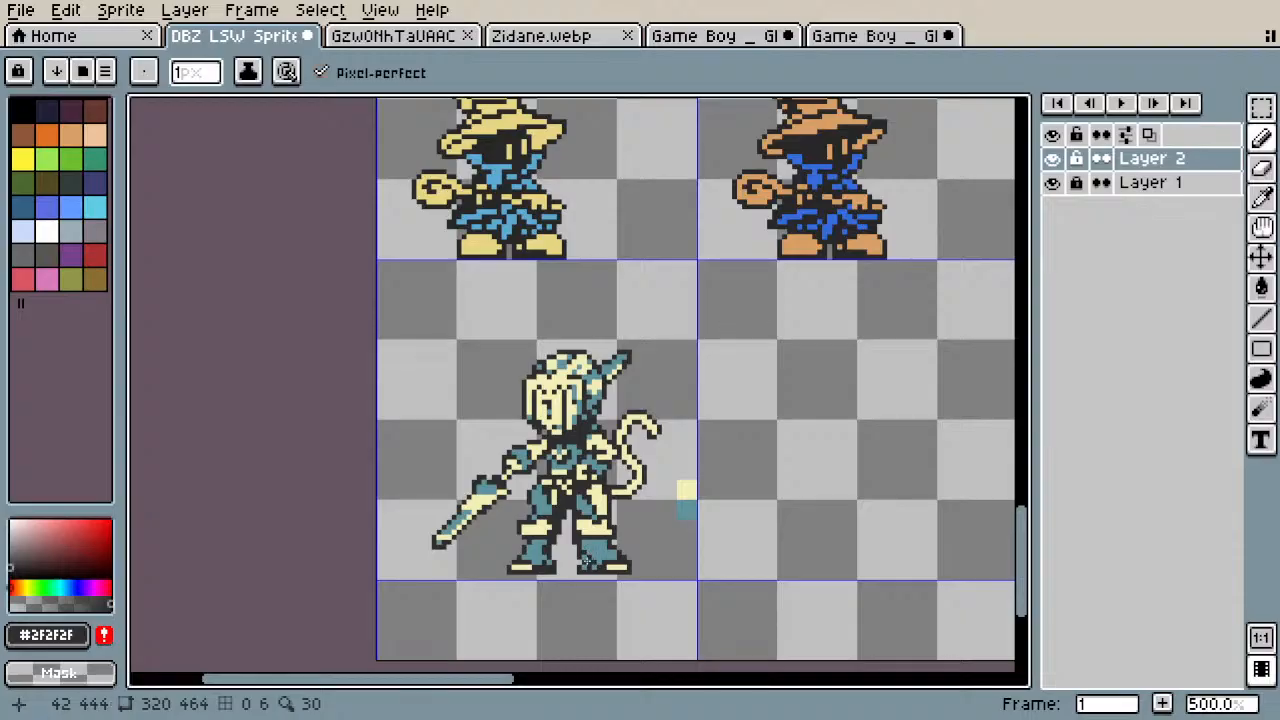
scroll(588, 550, up, 4)
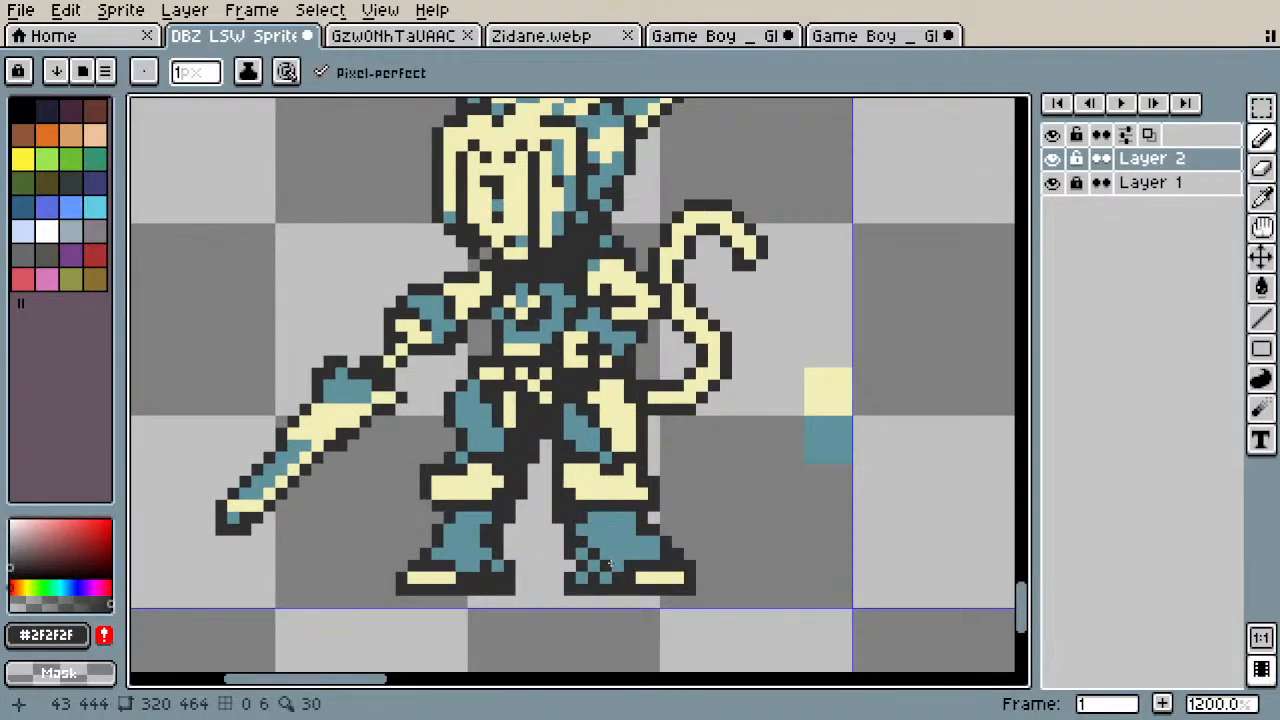
key(alt)
alt+click(578, 526)
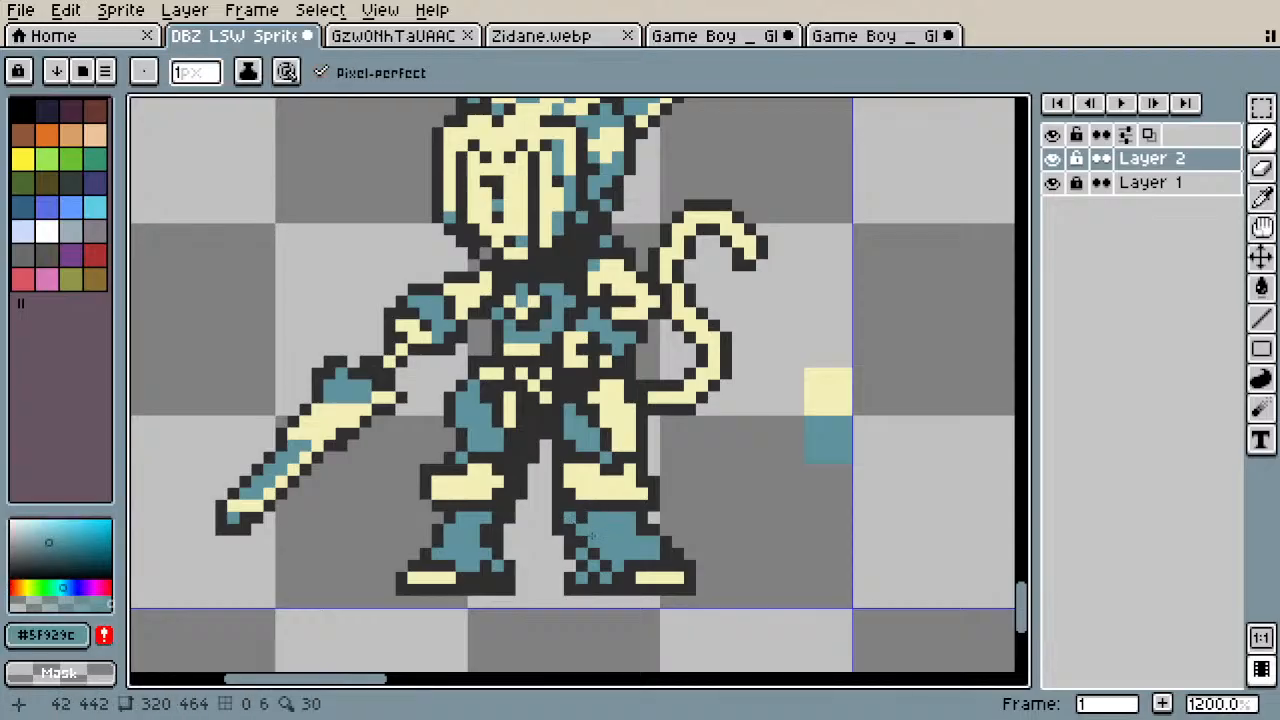
alt+click(592, 532)
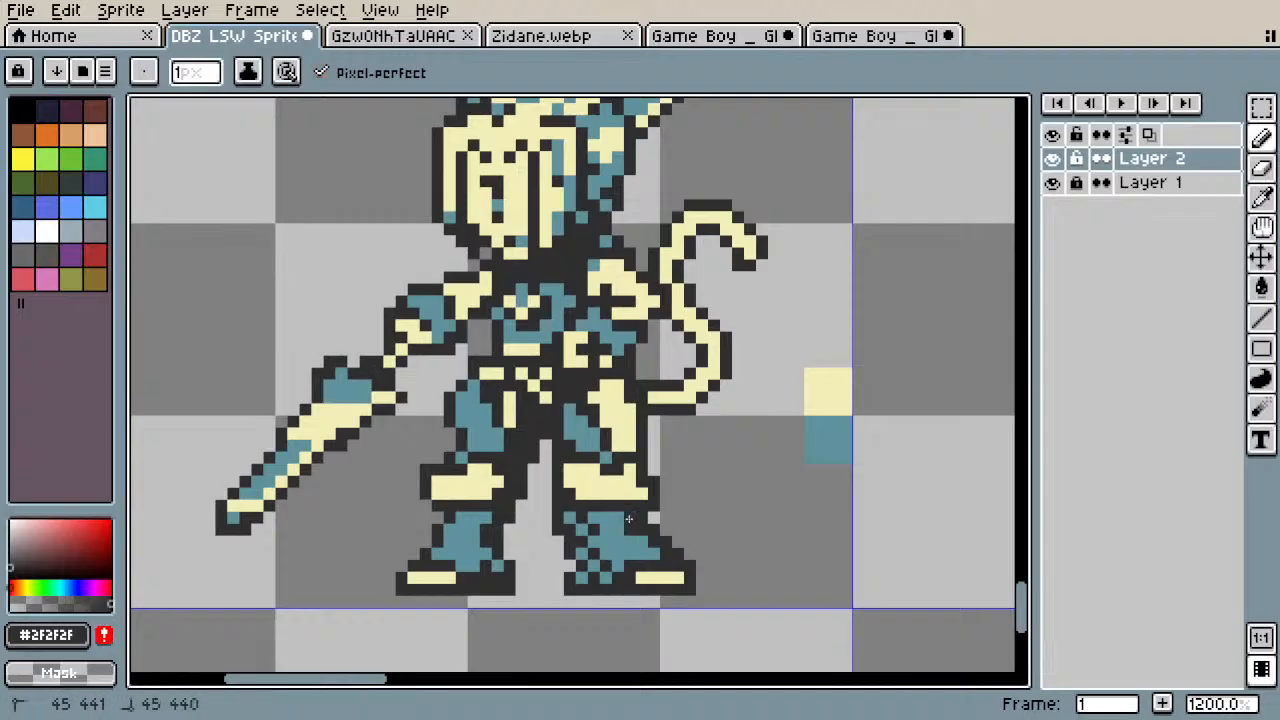
Step: Slim the tail-side boot's outer shin by erasing the outermost outline pixels below the knee cuff
scroll(653, 550, down, 3)
scroll(653, 555, down, 3)
scroll(617, 459, up, 7)
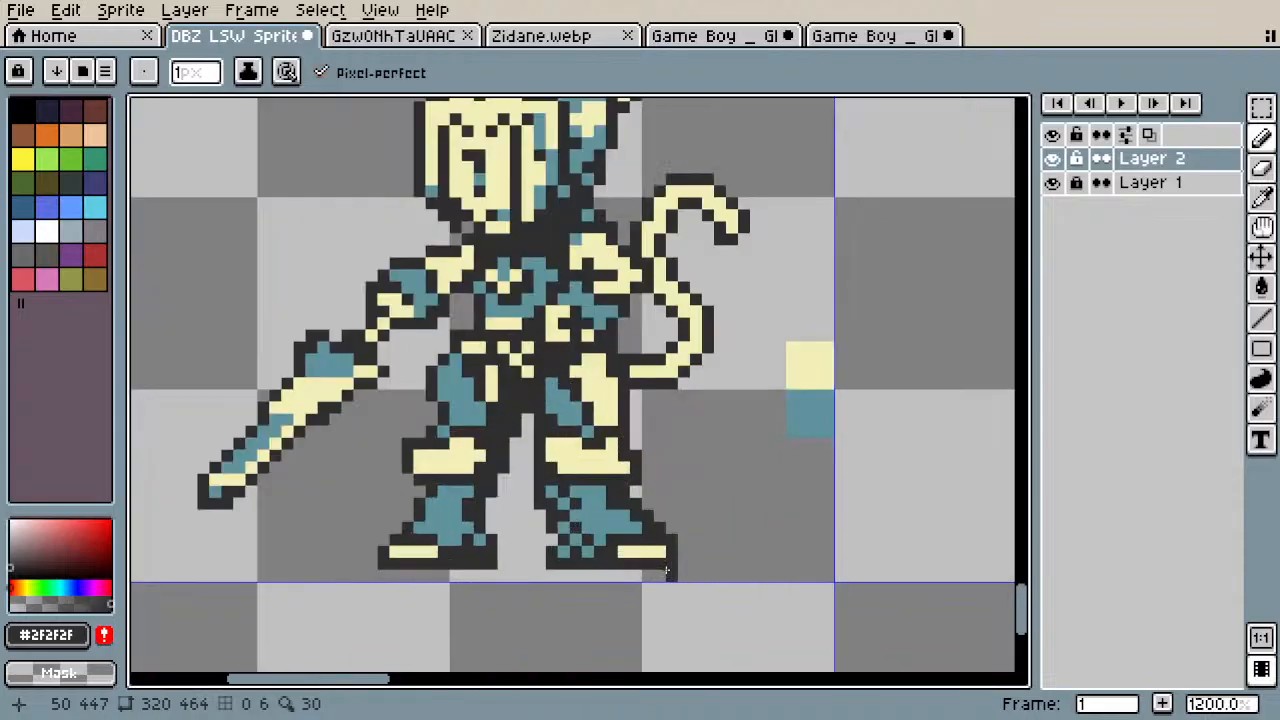
right_click(619, 461)
right_click(623, 480)
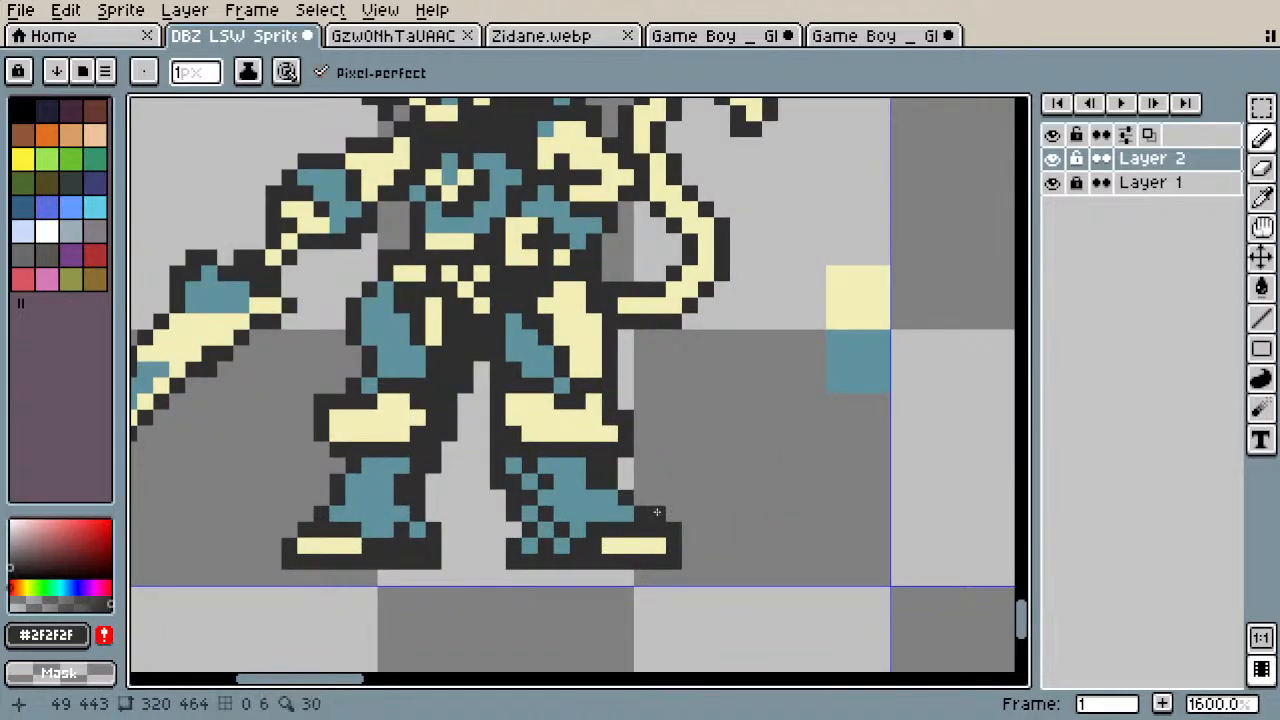
Step: Break up the sword-side boot's inner ankle shading with staggered teal 5f929c and dark 2f2f2f pixels above the heel
scroll(806, 543, down, 3)
scroll(766, 554, up, 3)
scroll(754, 575, down, 1)
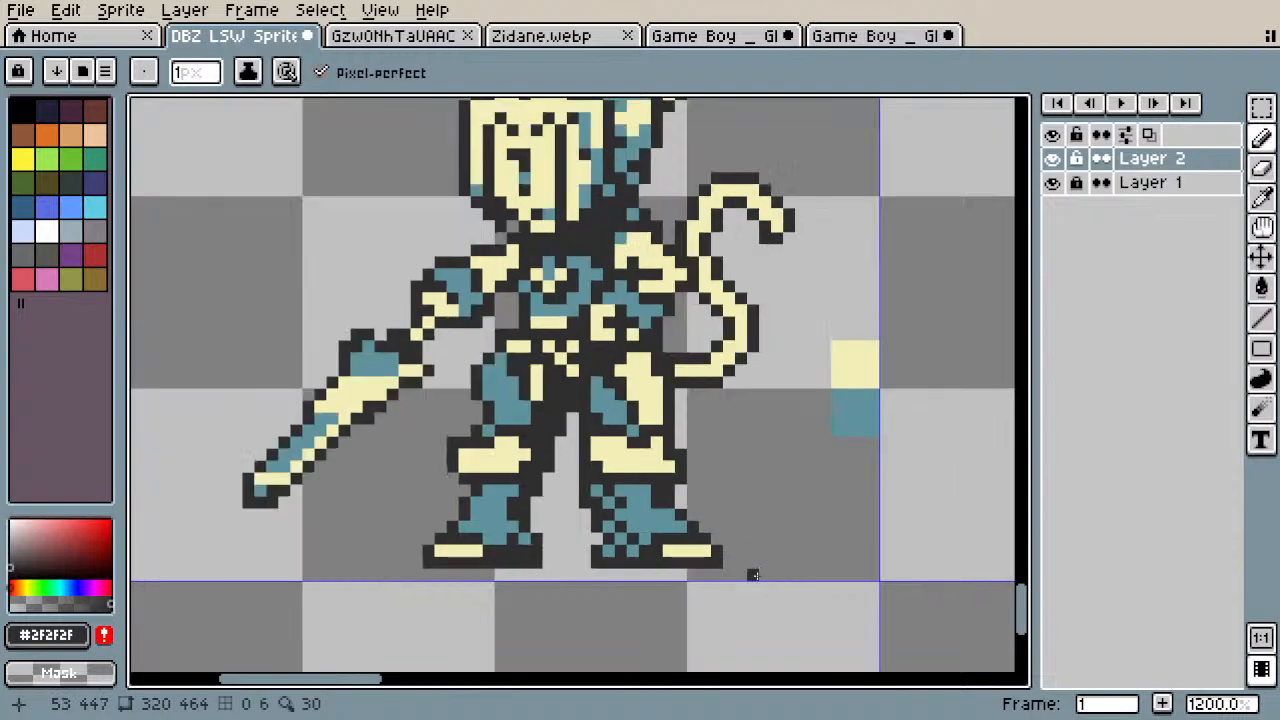
scroll(754, 575, down, 4)
scroll(740, 580, up, 3)
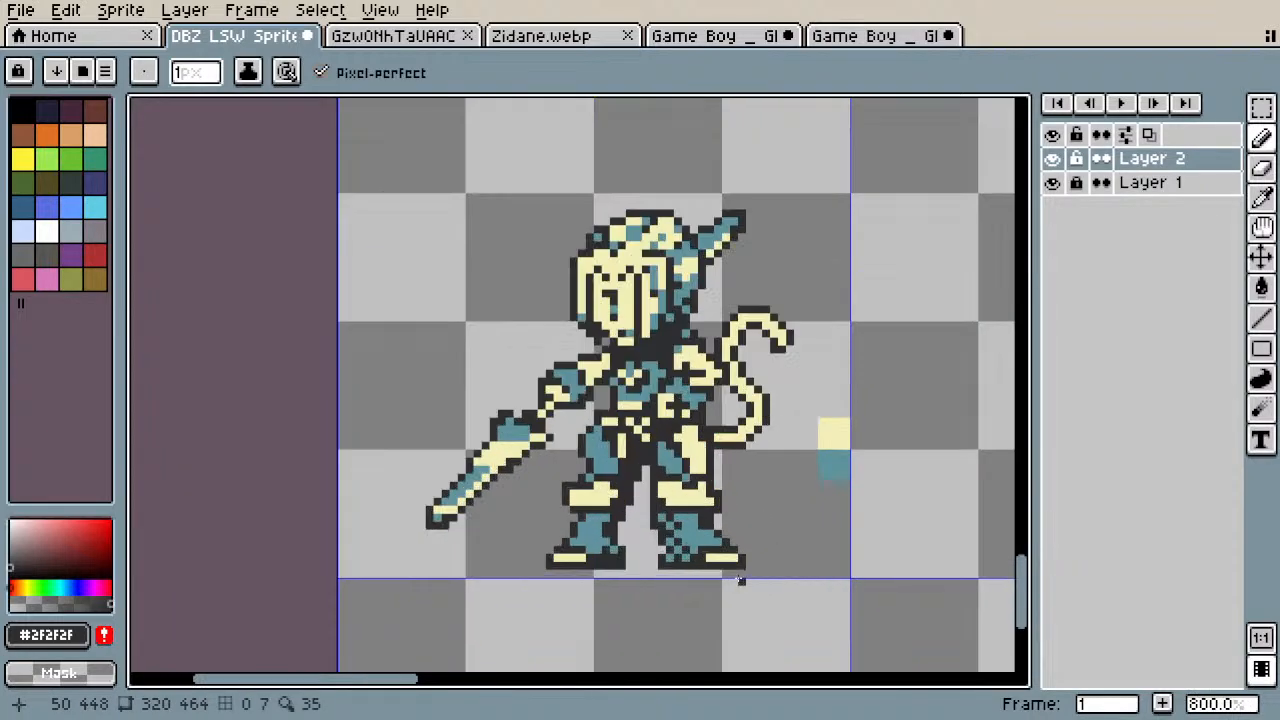
scroll(740, 580, up, 2)
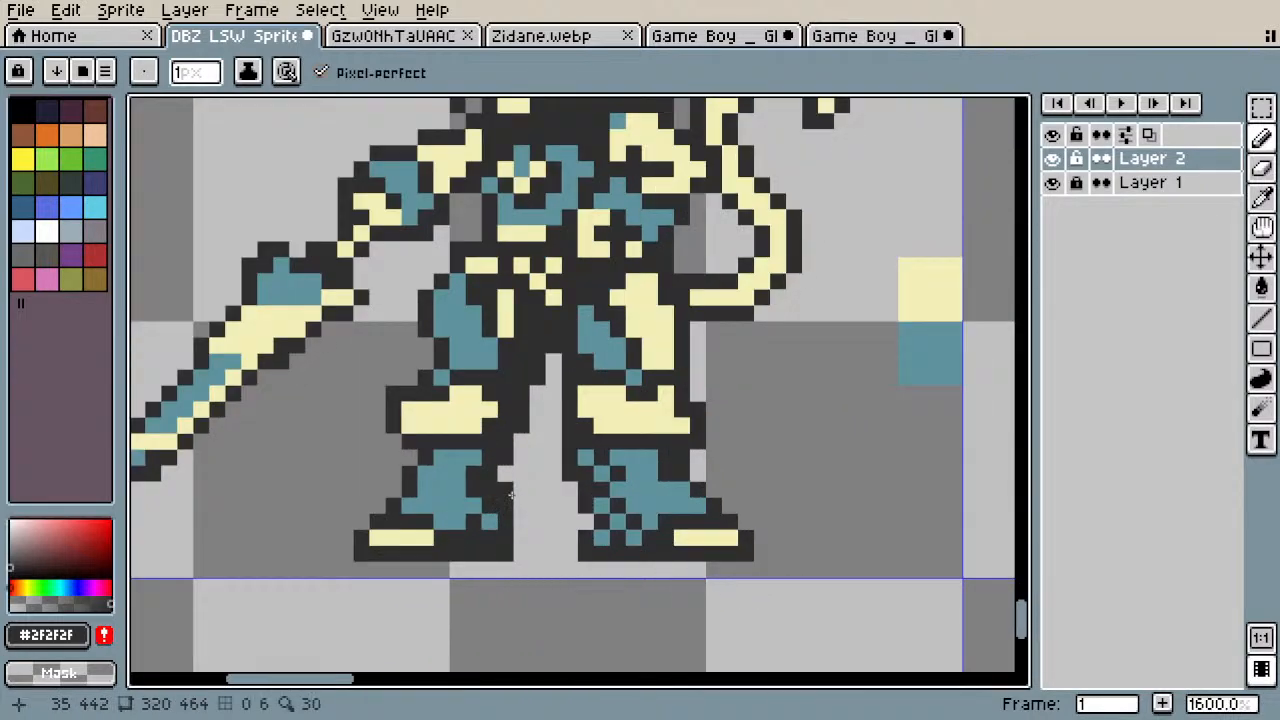
alt+click(476, 500)
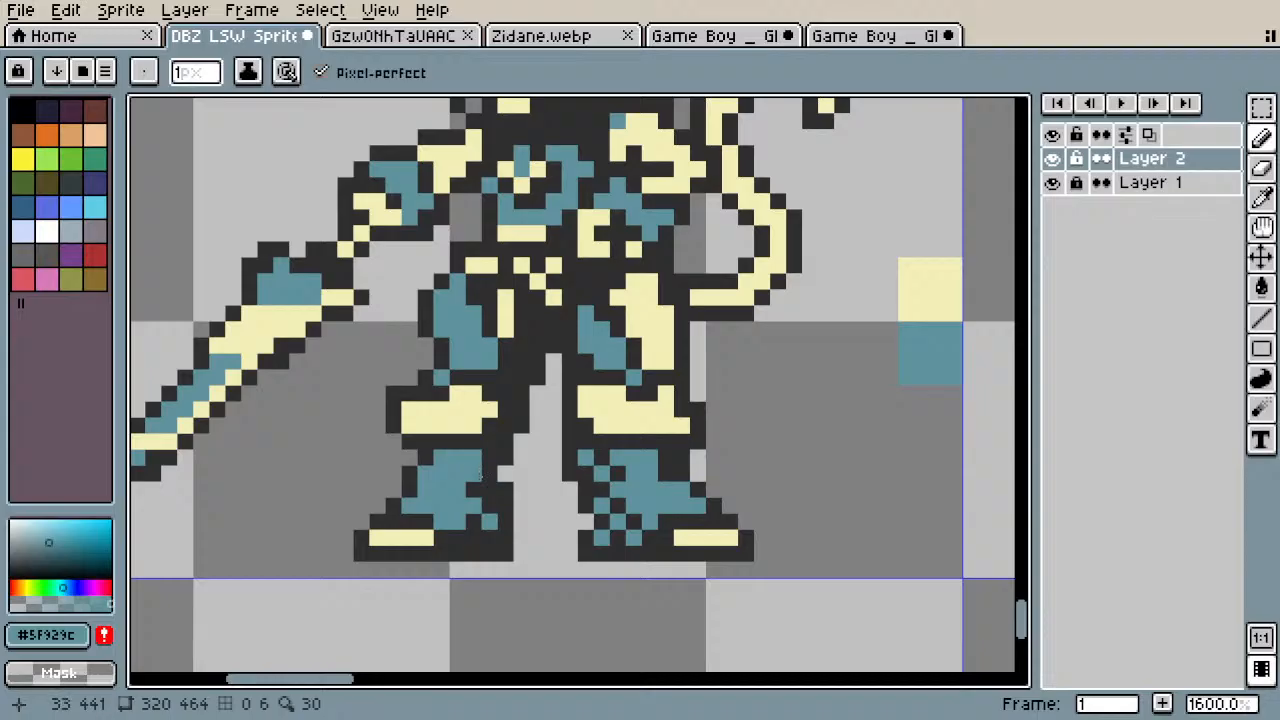
scroll(534, 507, down, 3)
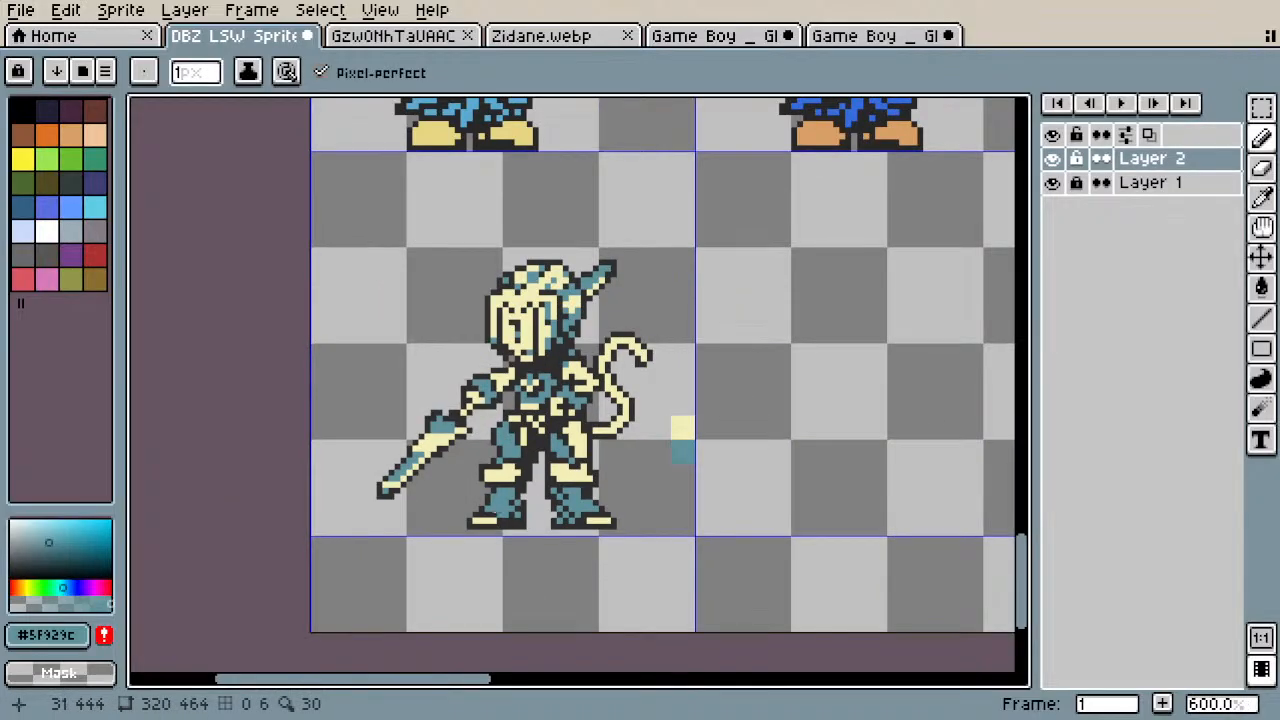
scroll(529, 512, up, 3)
alt+click(493, 451)
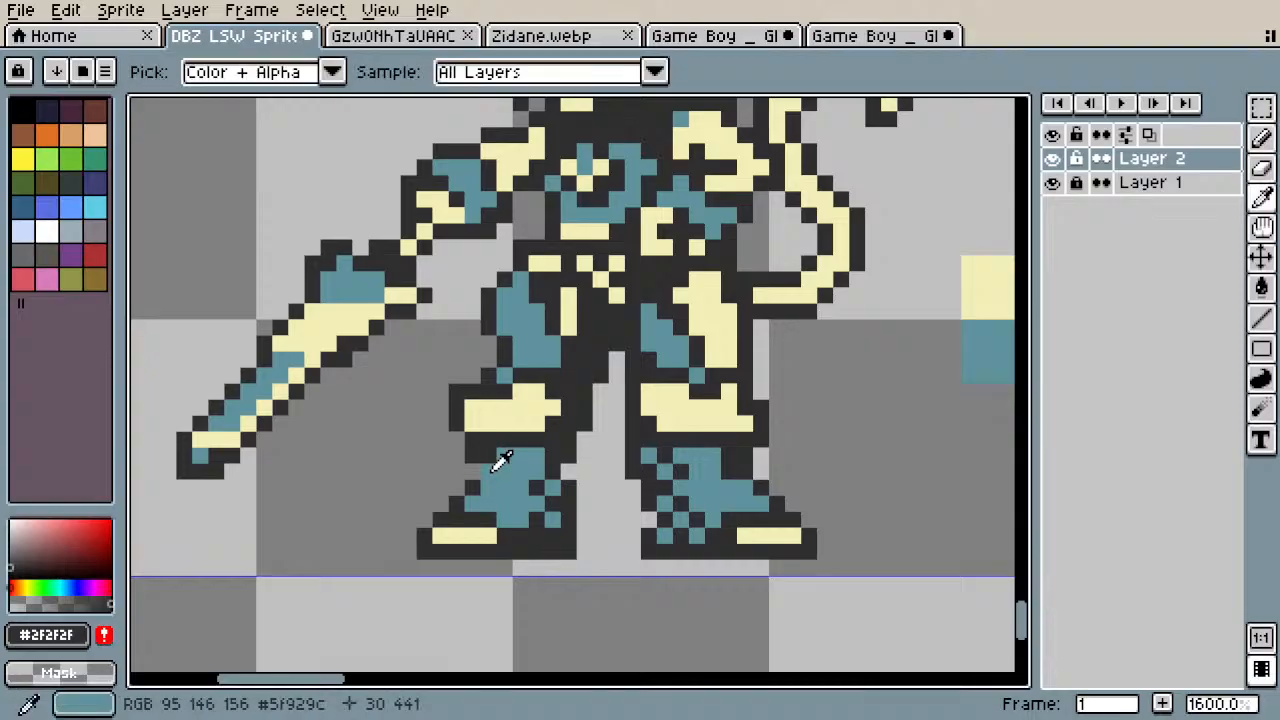
scroll(480, 466, down, 4)
scroll(522, 488, down, 2)
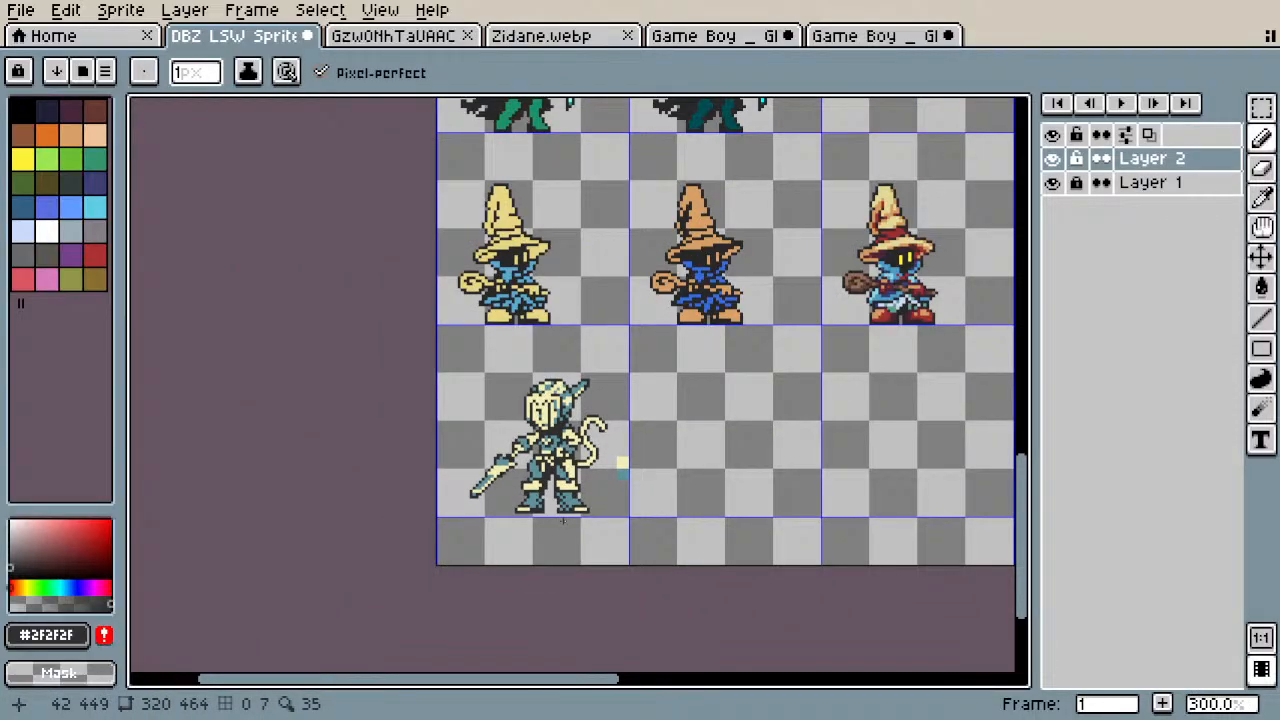
scroll(562, 519, up, 6)
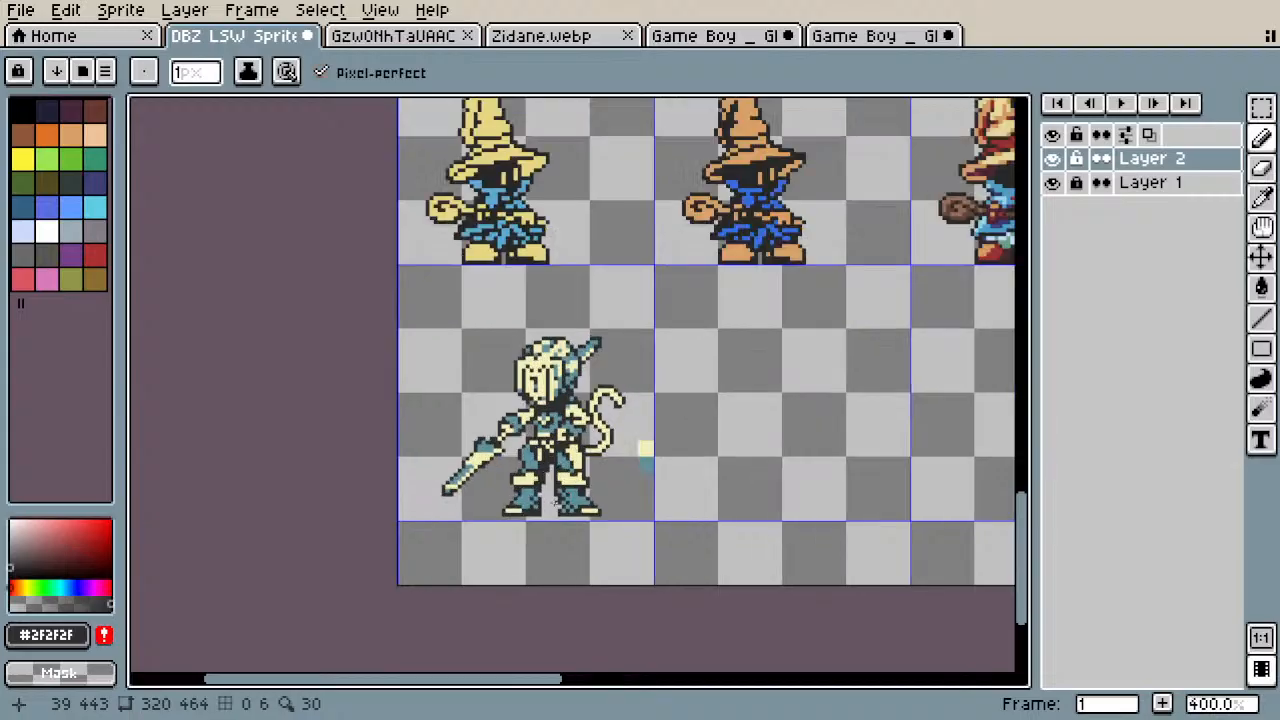
scroll(525, 525, up, 3)
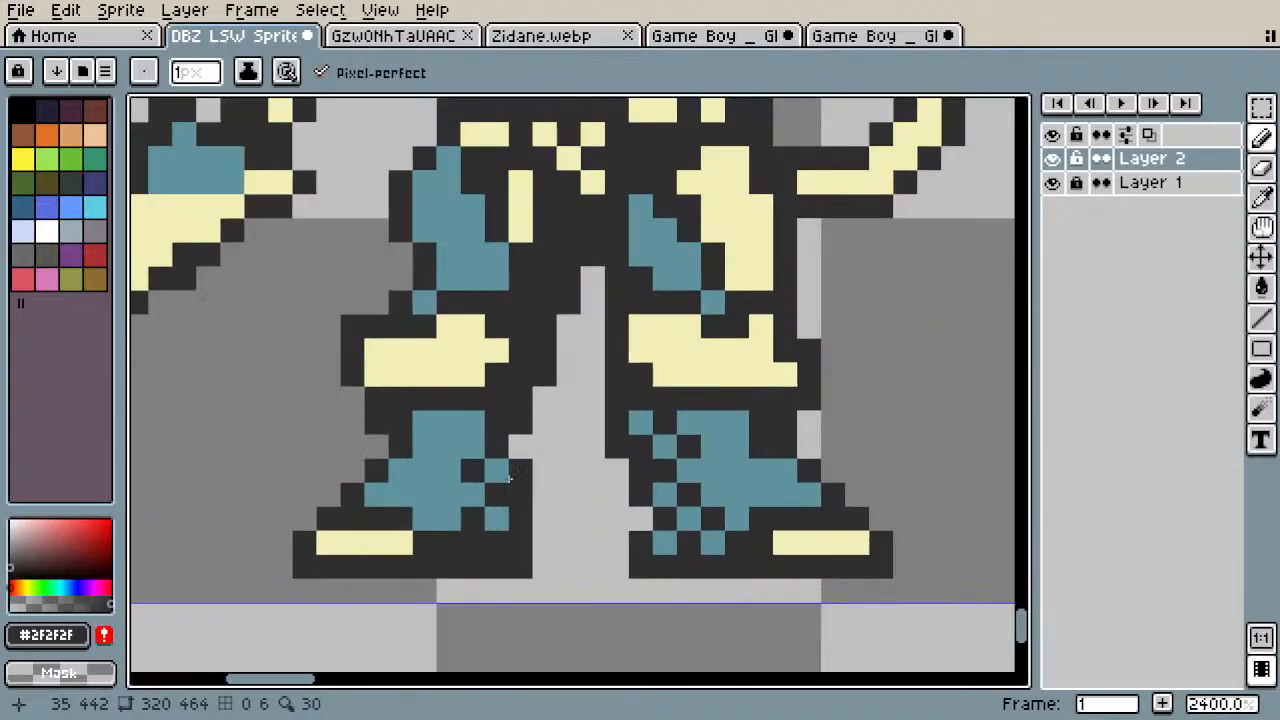
Step: Darken the tail-side boot's inner edge and heel with 2f2f2f, thinning out the staggered teal pixels
scroll(568, 505, down, 5)
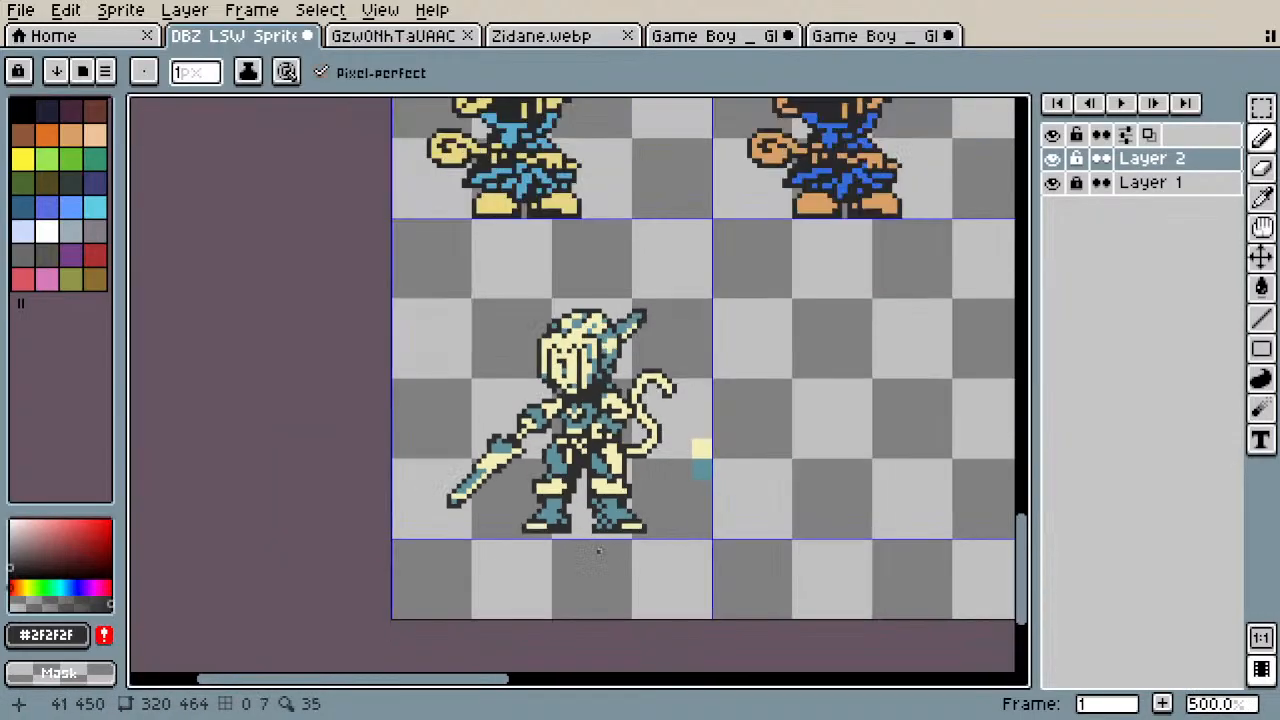
scroll(565, 502, up, 3)
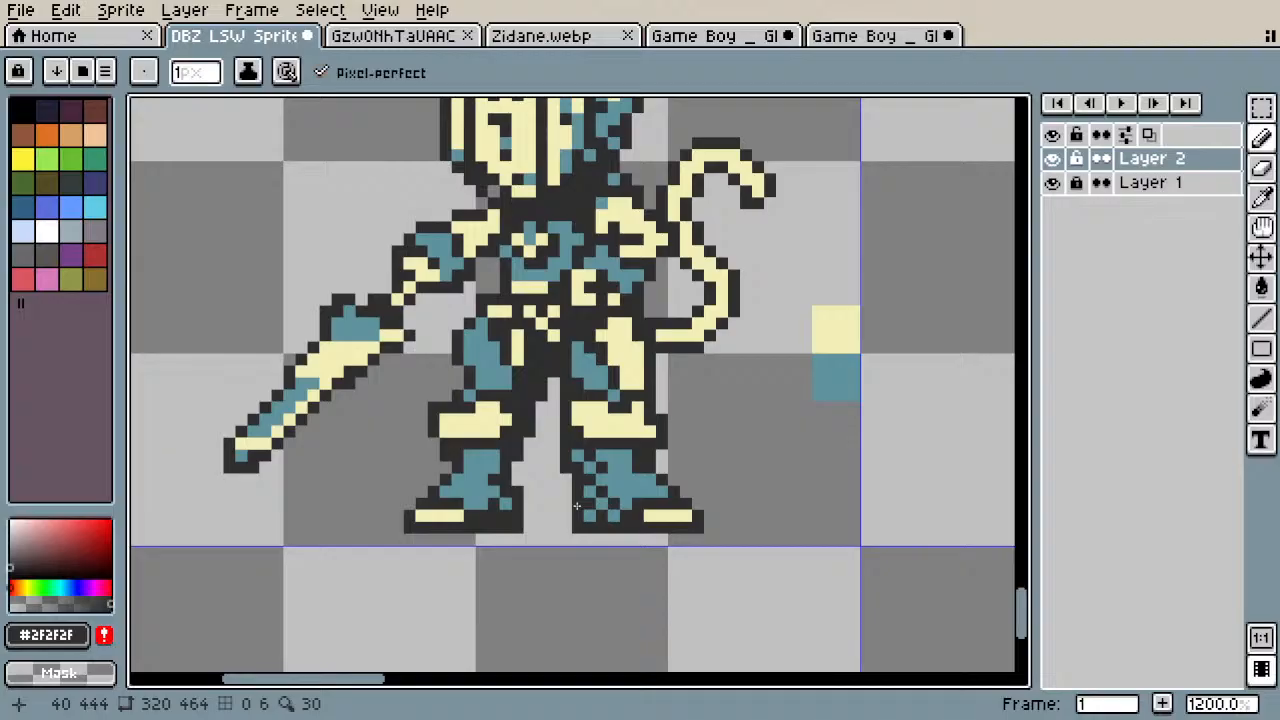
scroll(585, 518, down, 5)
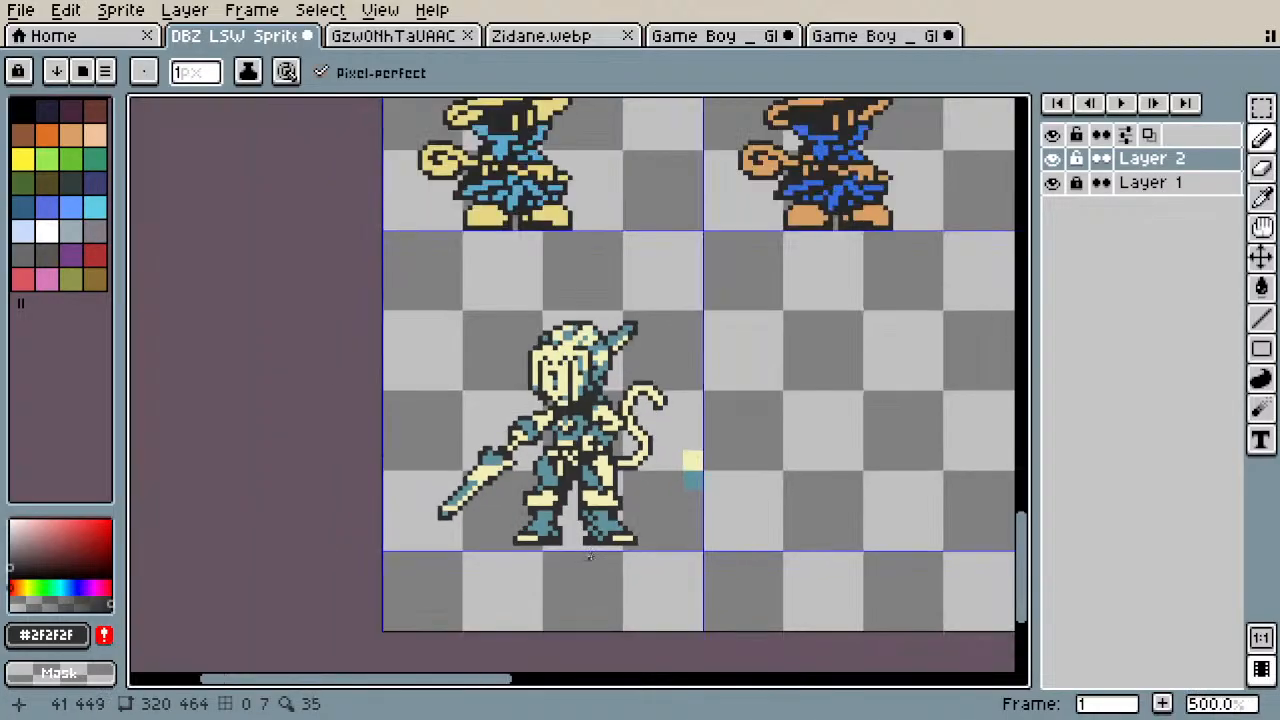
scroll(584, 520, up, 6)
scroll(567, 484, down, 3)
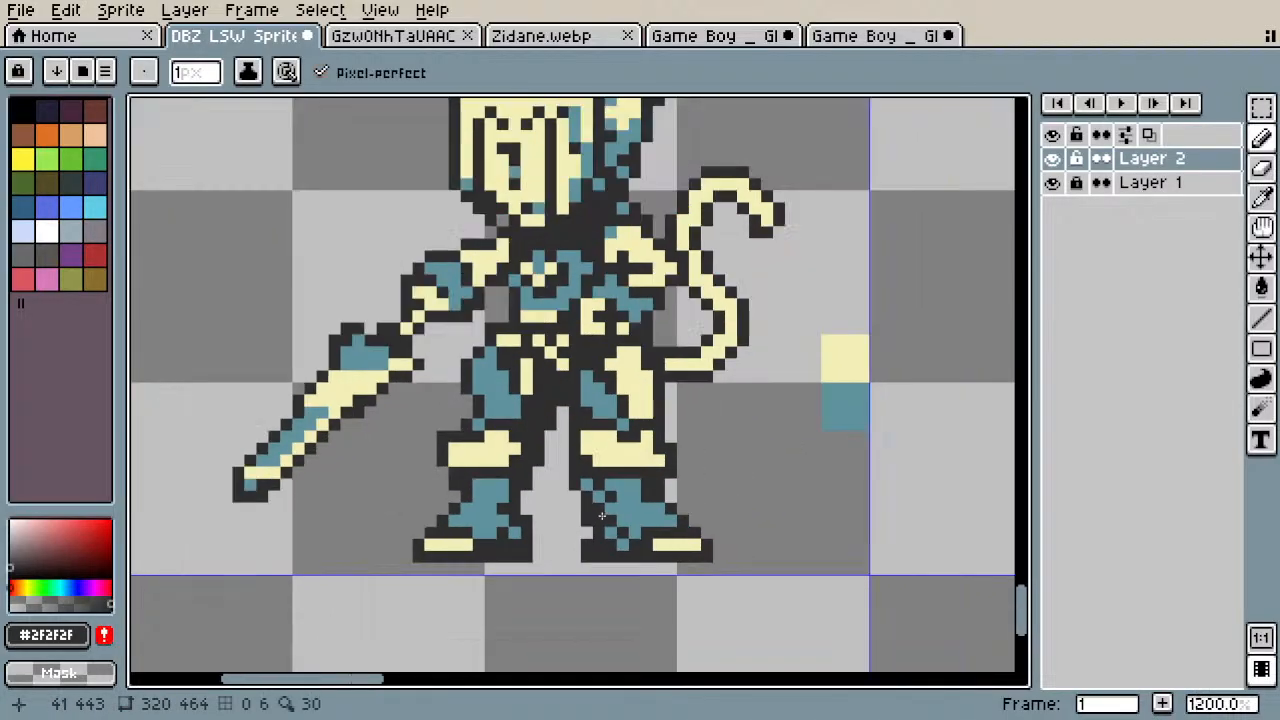
scroll(582, 486, up, 2)
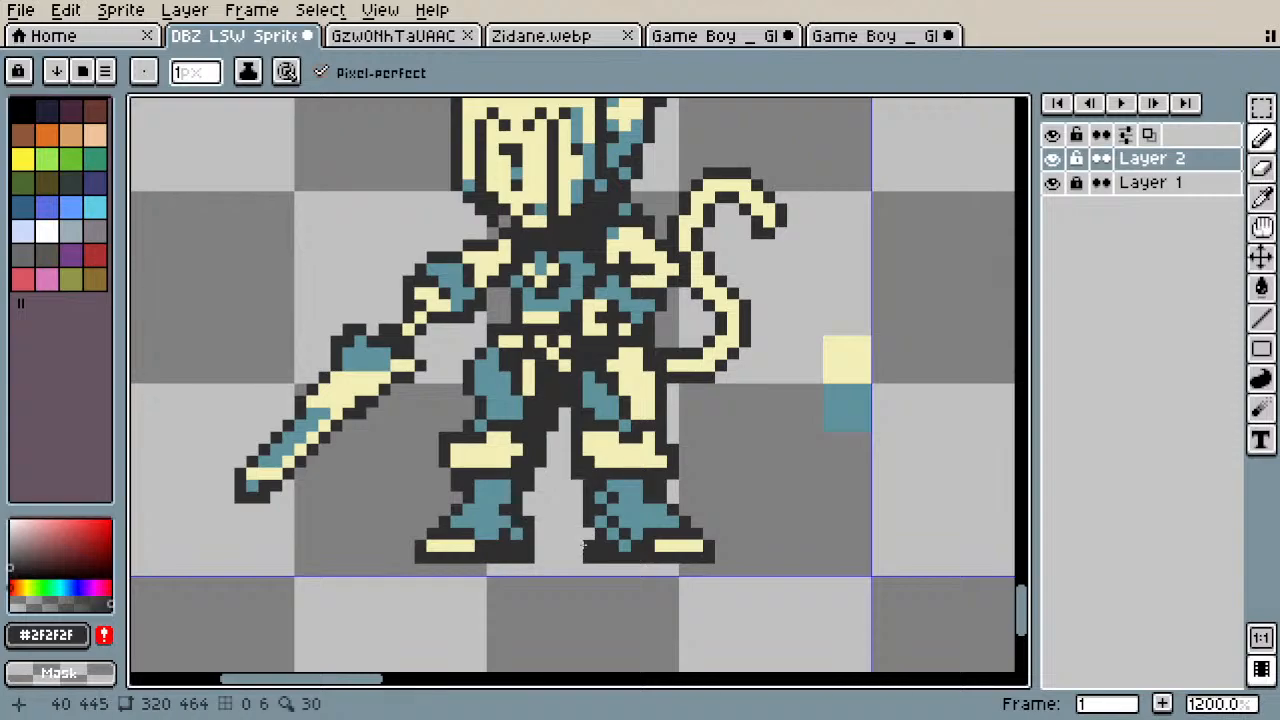
scroll(582, 486, down, 4)
scroll(570, 505, up, 2)
scroll(570, 507, up, 2)
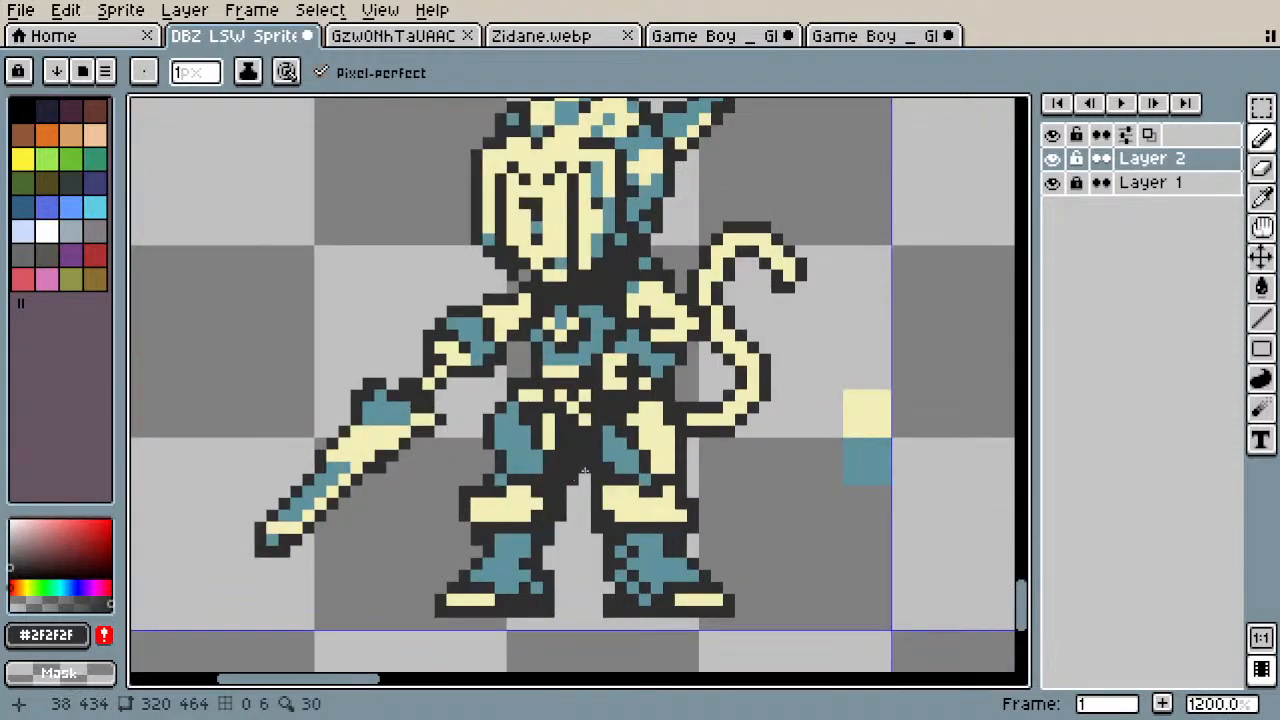
Step: Copy the tailed swordsman sprite and paste it in the first row's second cell, level with the orange-clad fighter's feet
scroll(563, 541, down, 5)
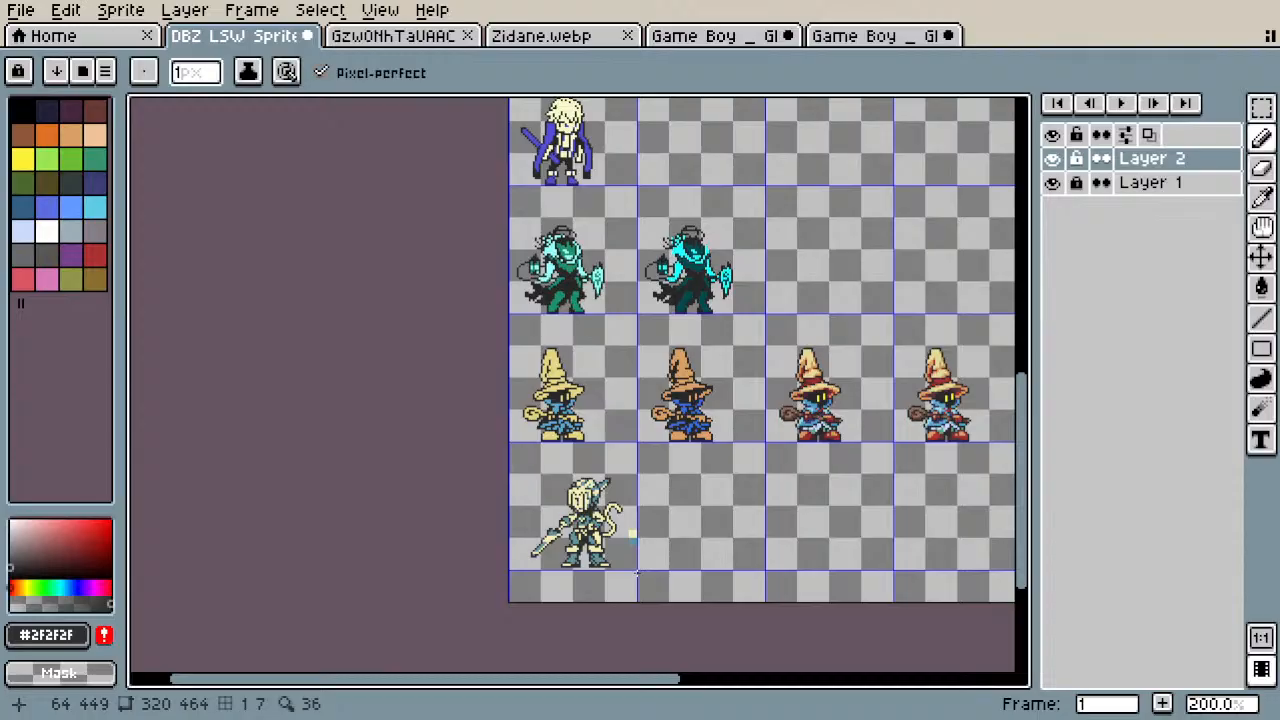
scroll(637, 571, down, 1)
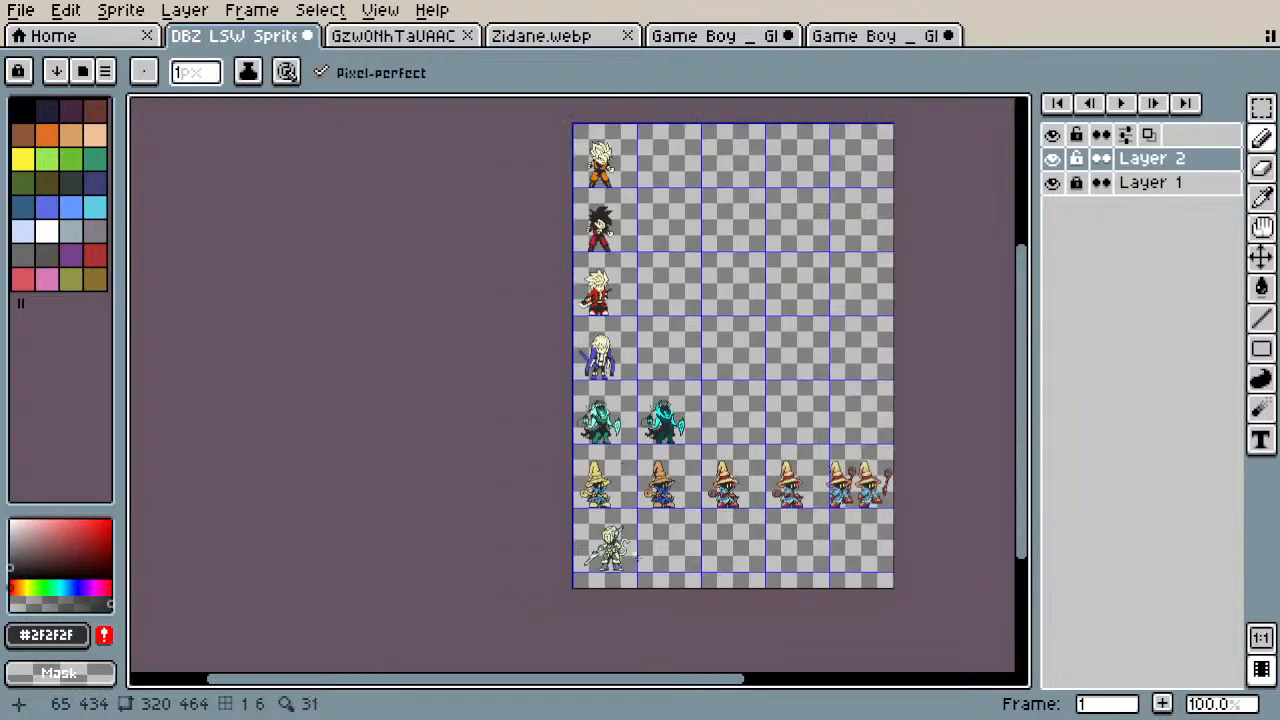
scroll(636, 570, up, 1)
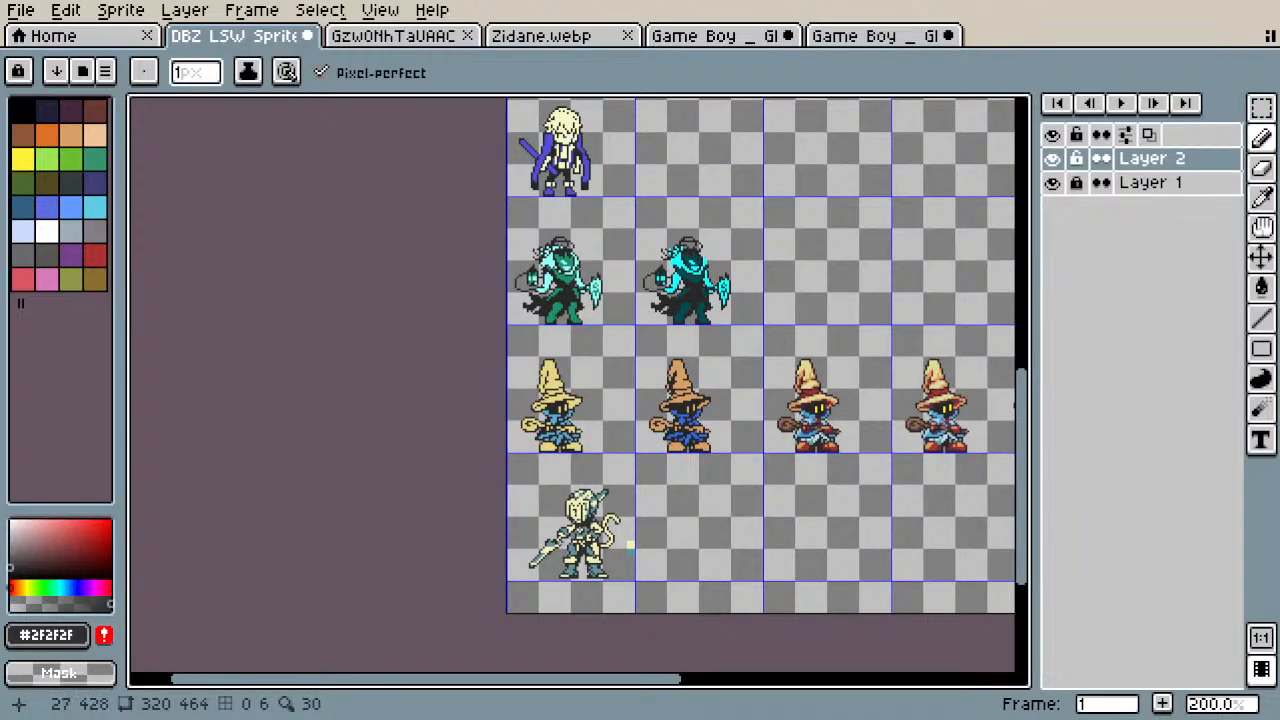
key(m)
drag(520, 484, 624, 605)
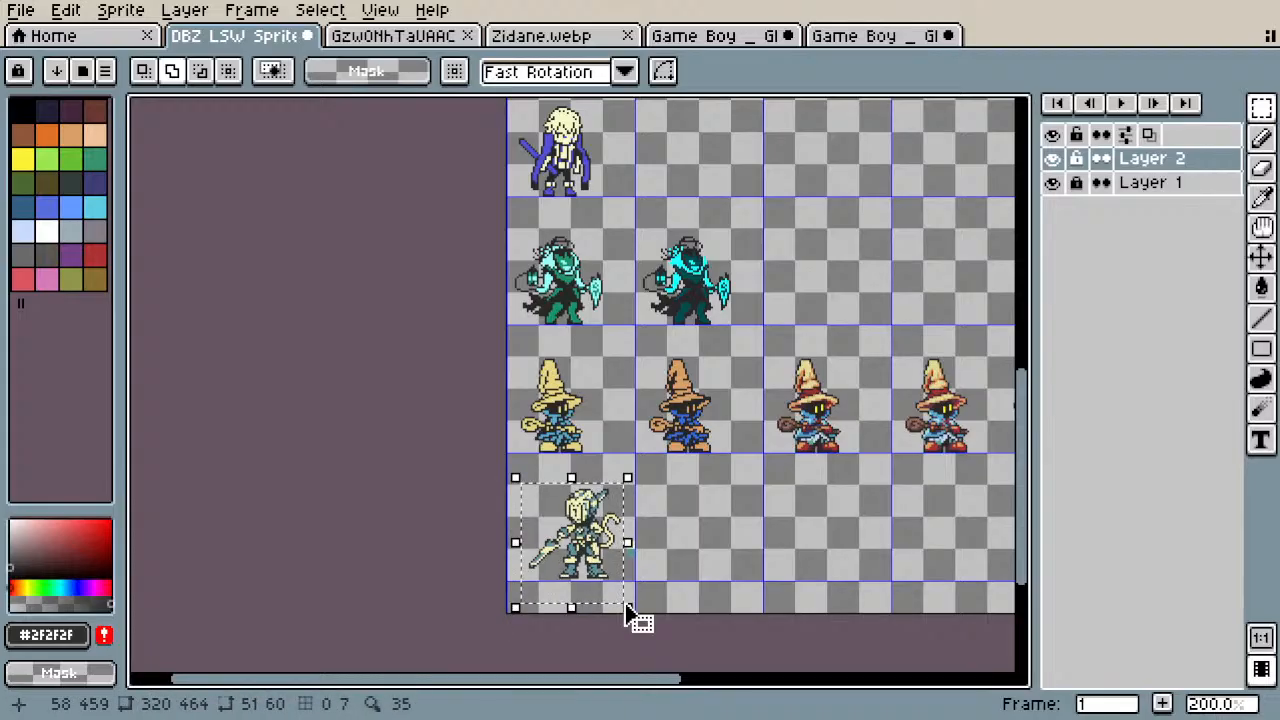
click(700, 557)
scroll(700, 557, down, 2)
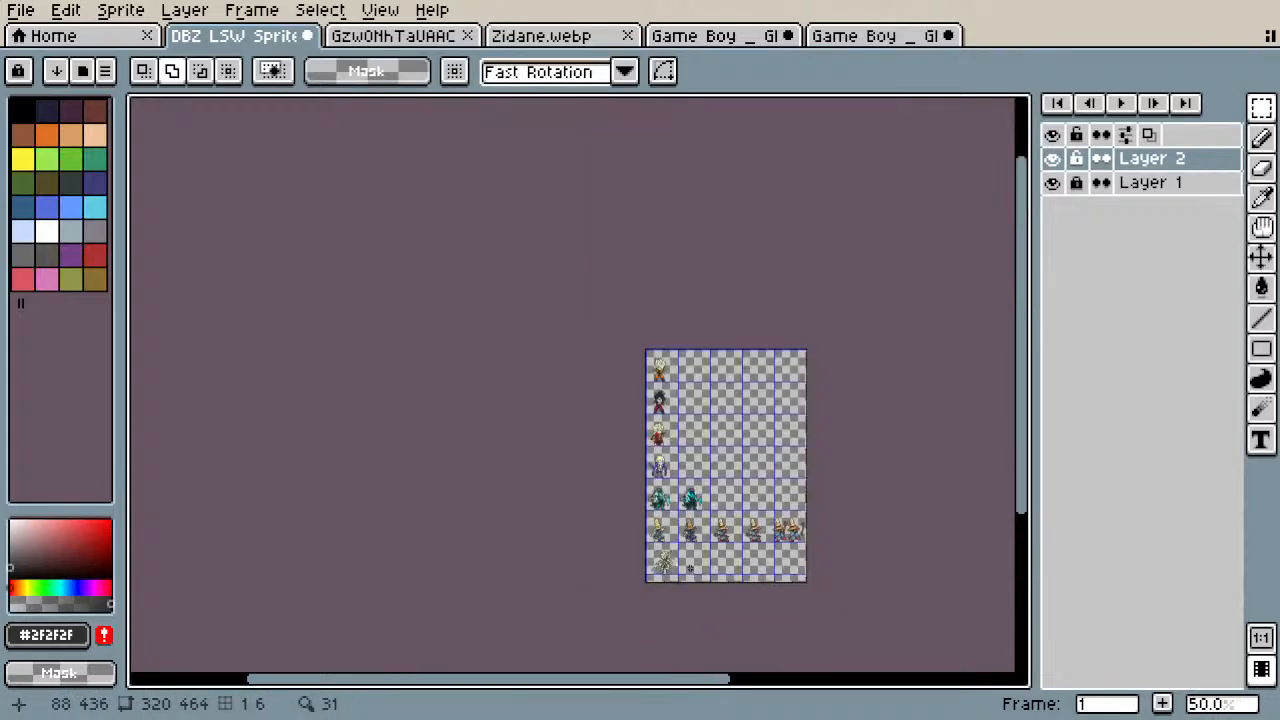
scroll(668, 357, up, 4)
key(ctrl+v)
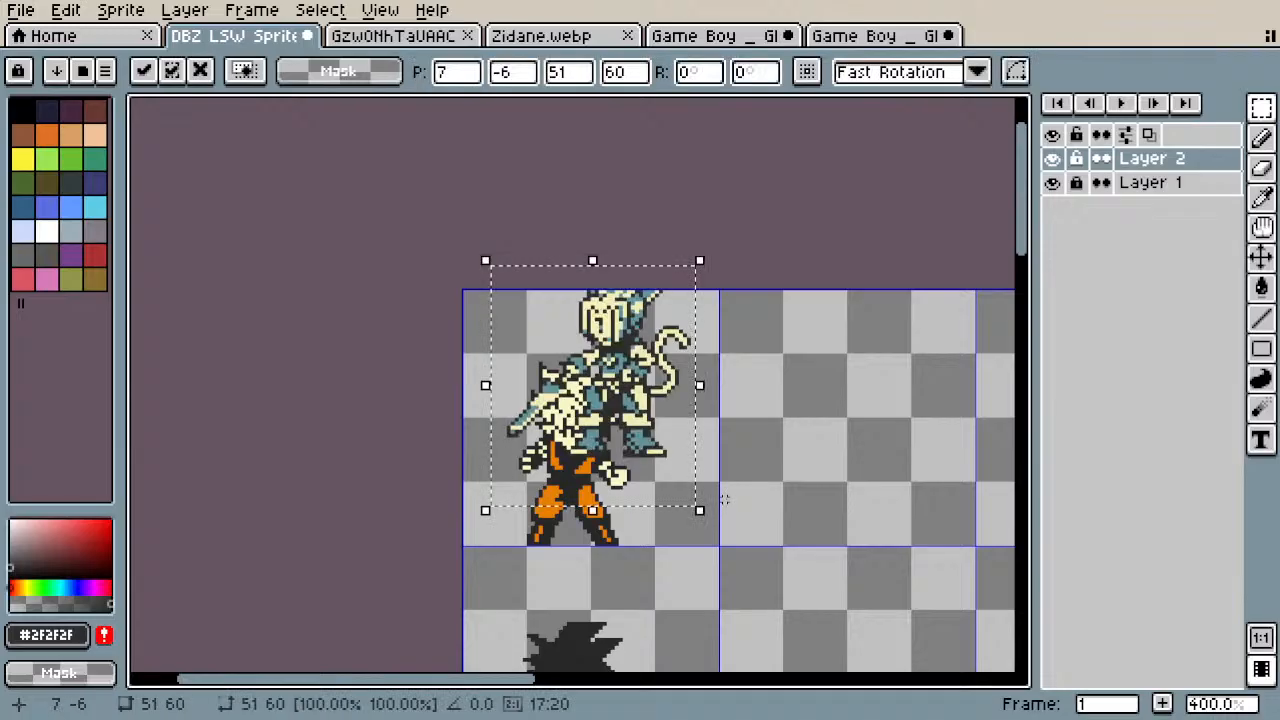
drag(645, 427, 910, 515)
key(Return)
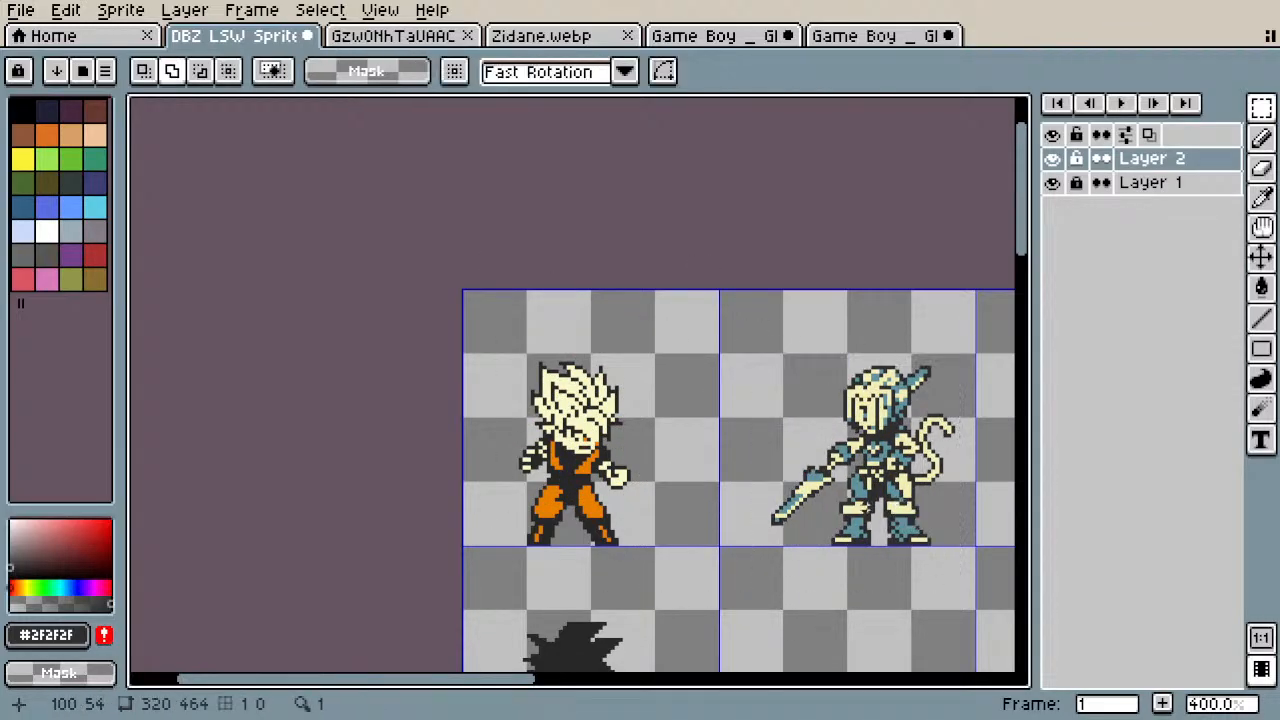
Step: Compare the pasted copy with the neighbouring fighters and the whole sprite sheet, and examine the original sprite again
scroll(779, 518, down, 1)
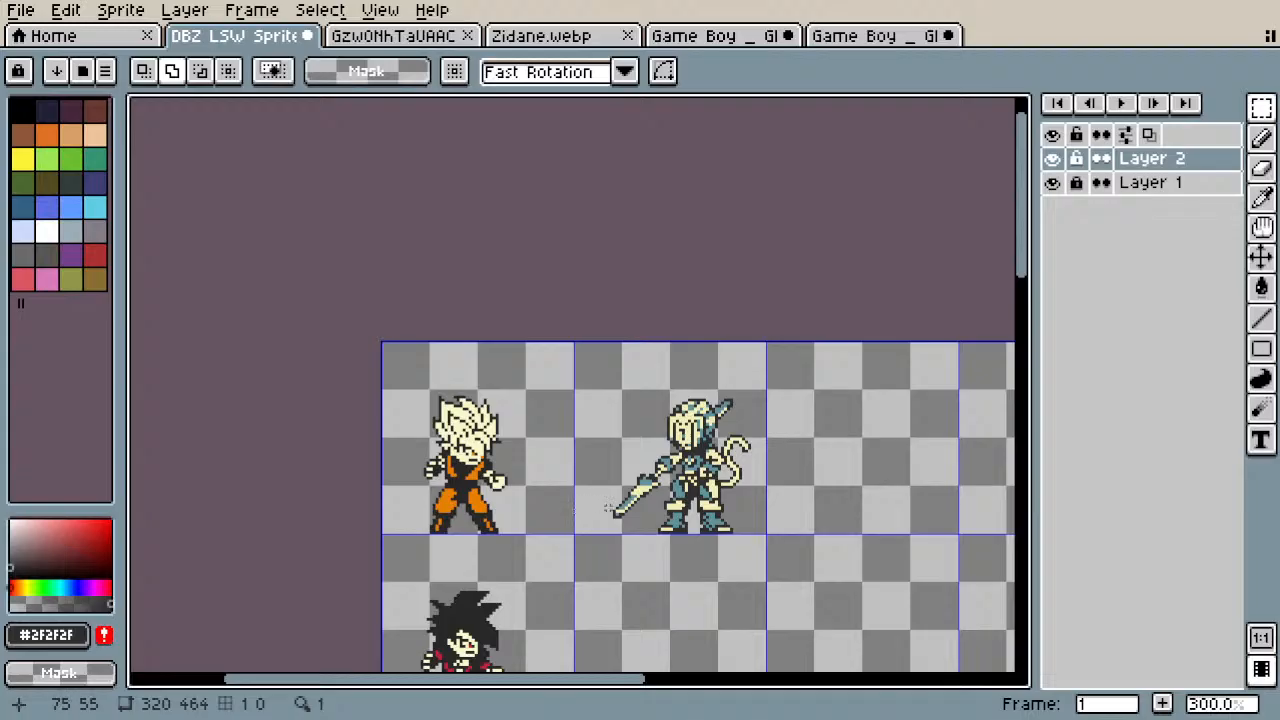
scroll(608, 508, up, 2)
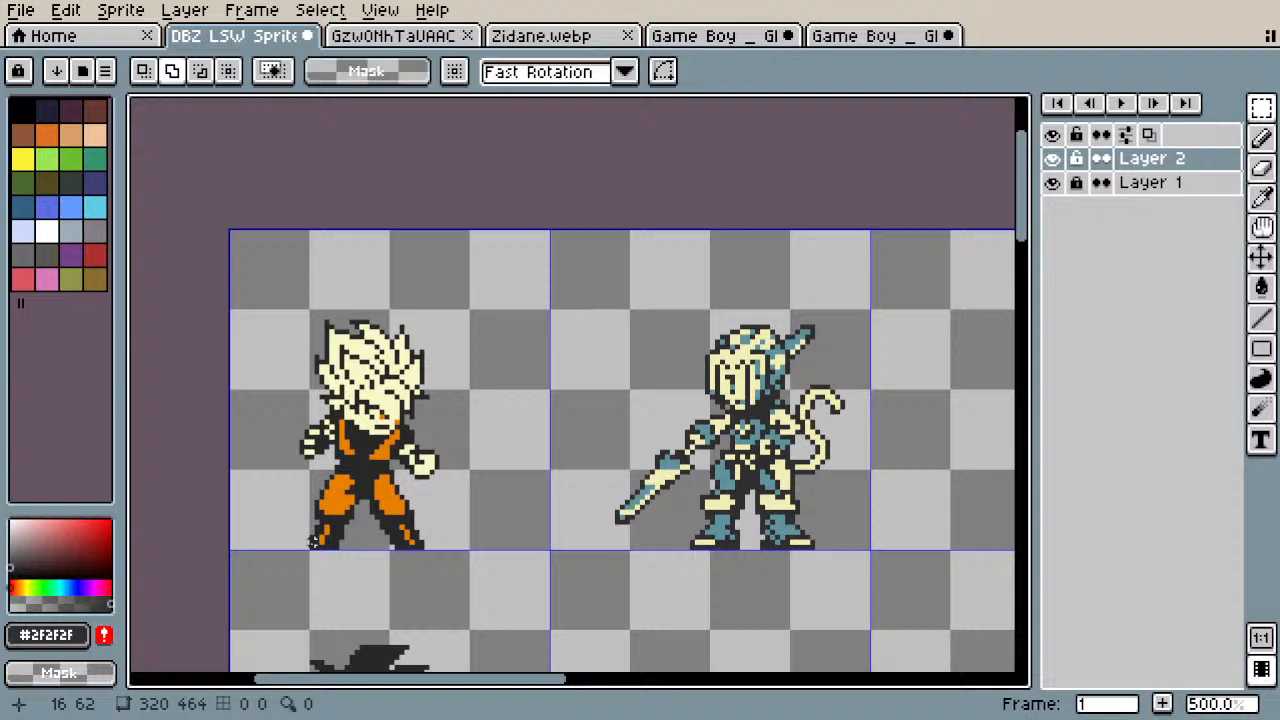
scroll(313, 541, down, 2)
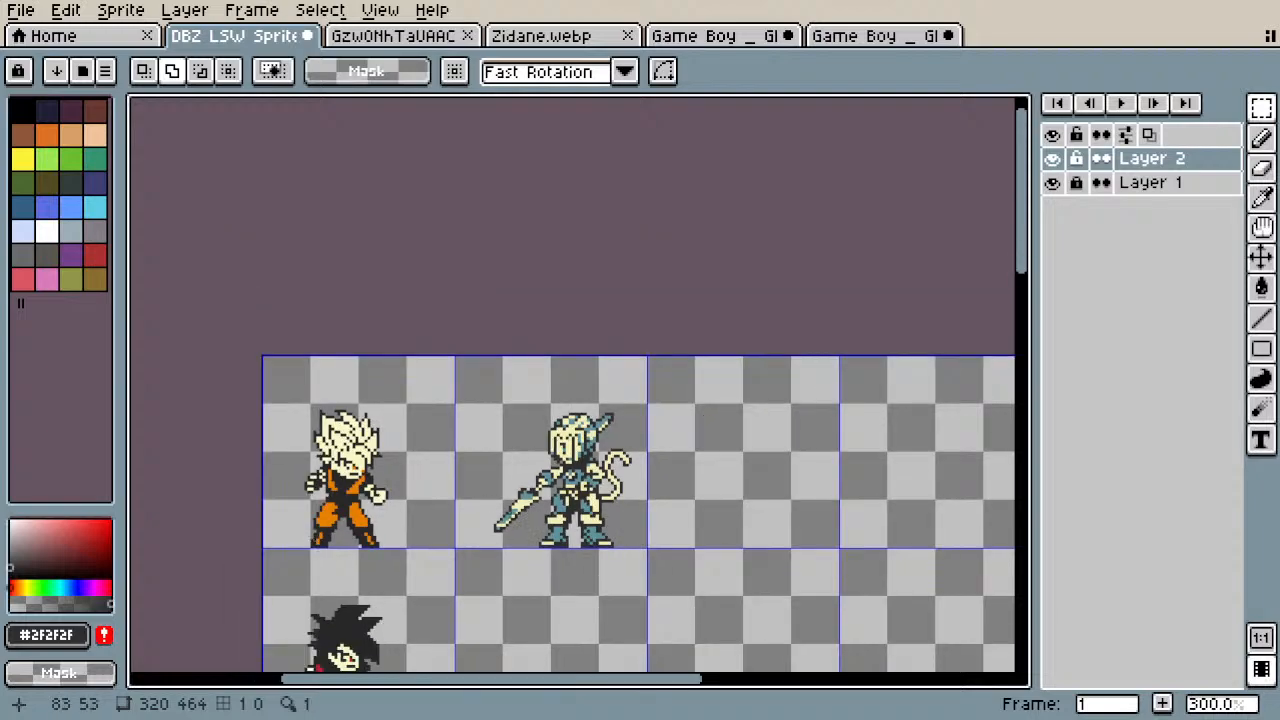
key(space)
drag(544, 545, 486, 386)
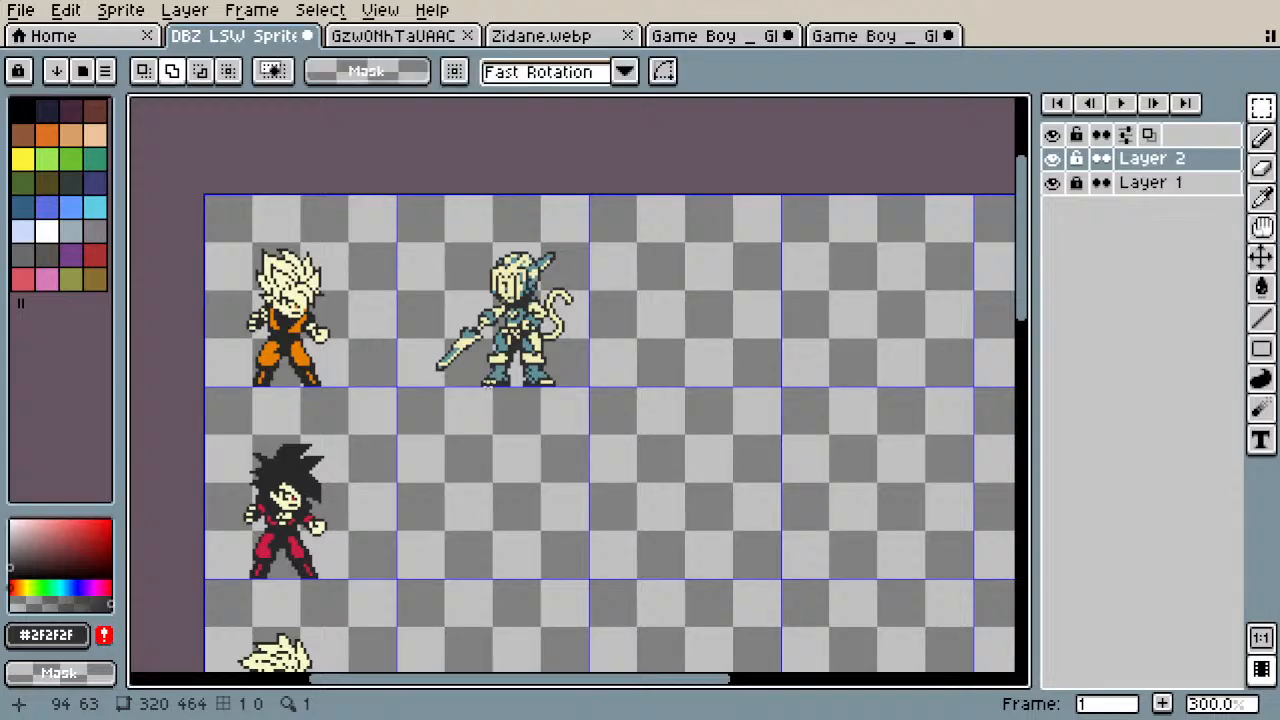
scroll(500, 390, down, 2)
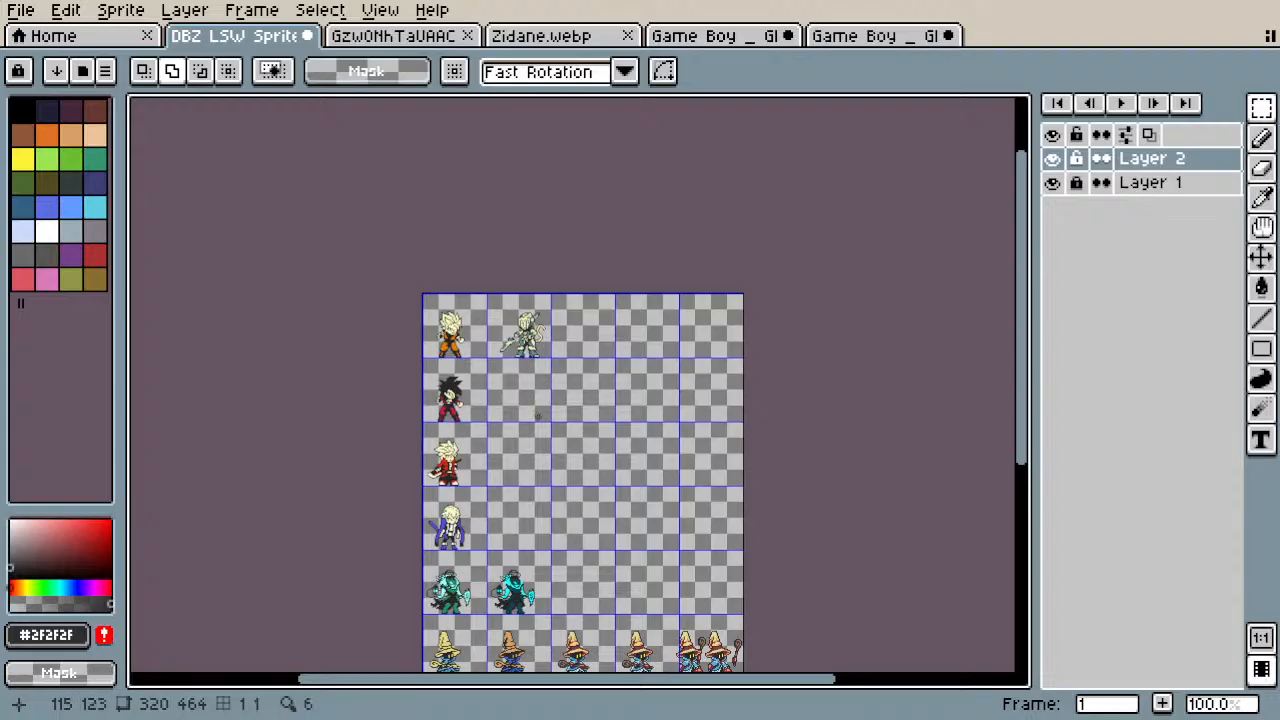
key(space)
drag(573, 449, 556, 299)
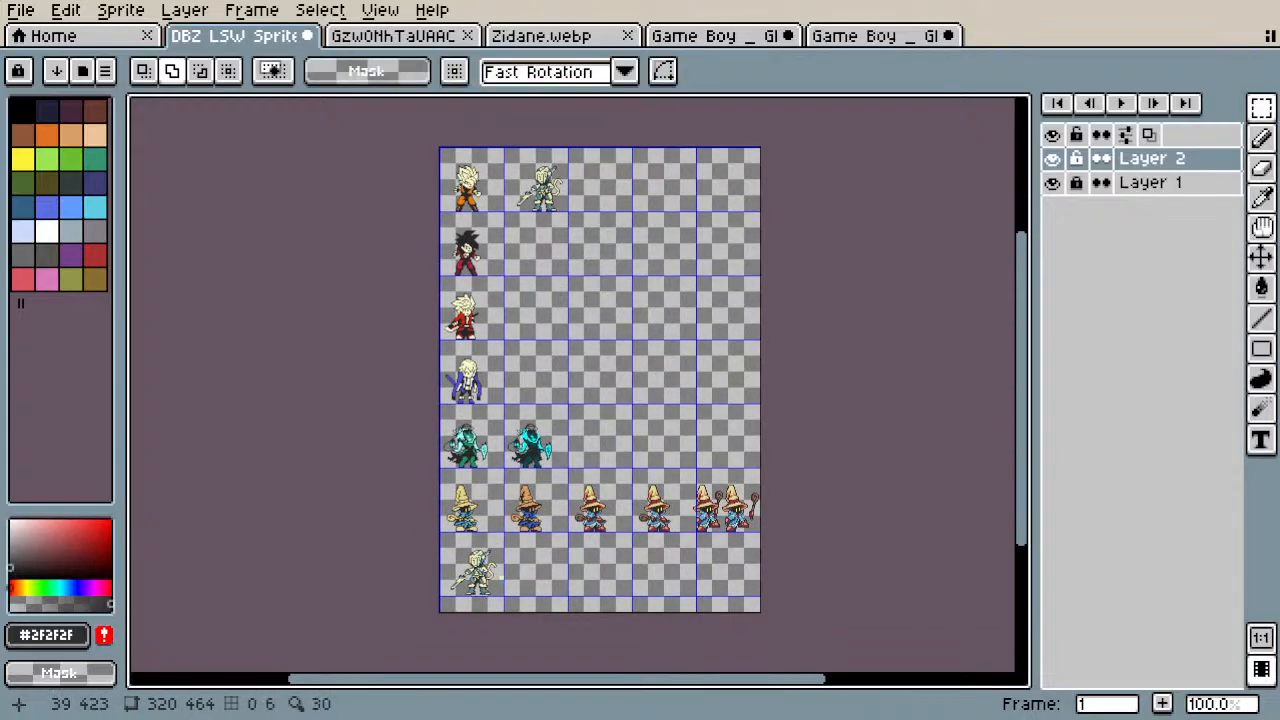
scroll(479, 571, up, 4)
key(space)
drag(480, 565, 538, 363)
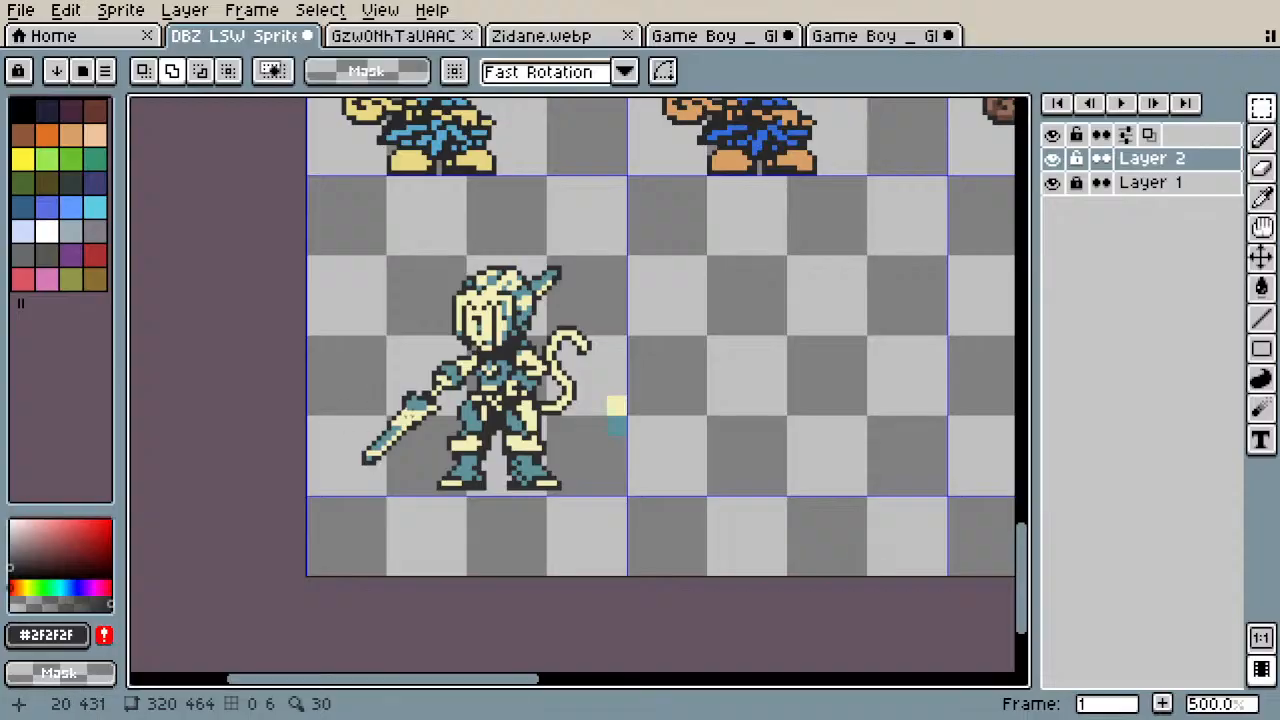
scroll(367, 497, down, 2)
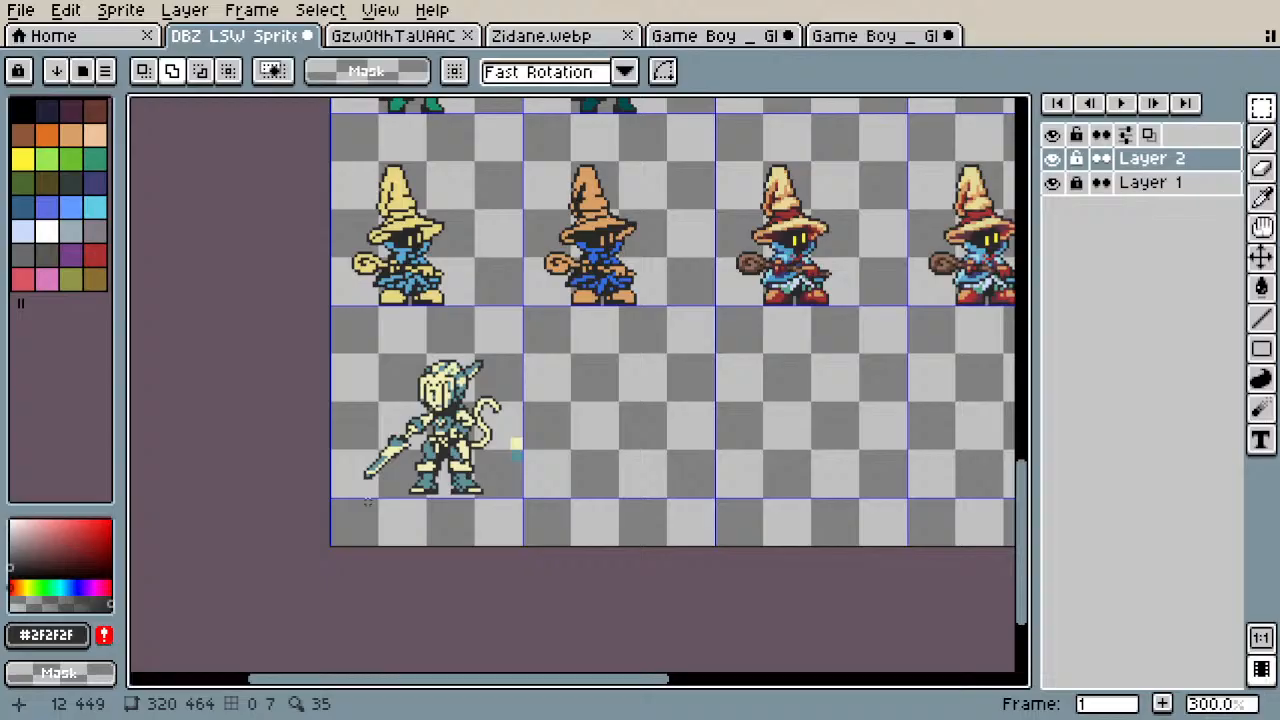
key(i)
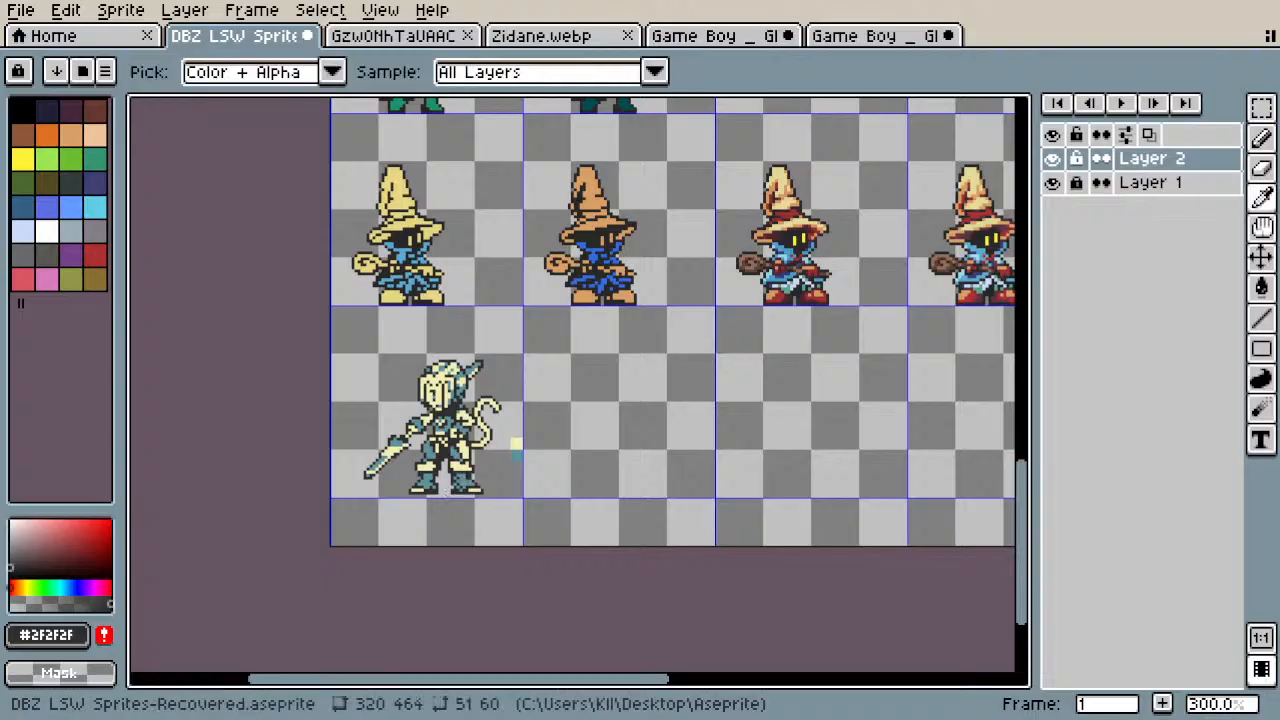